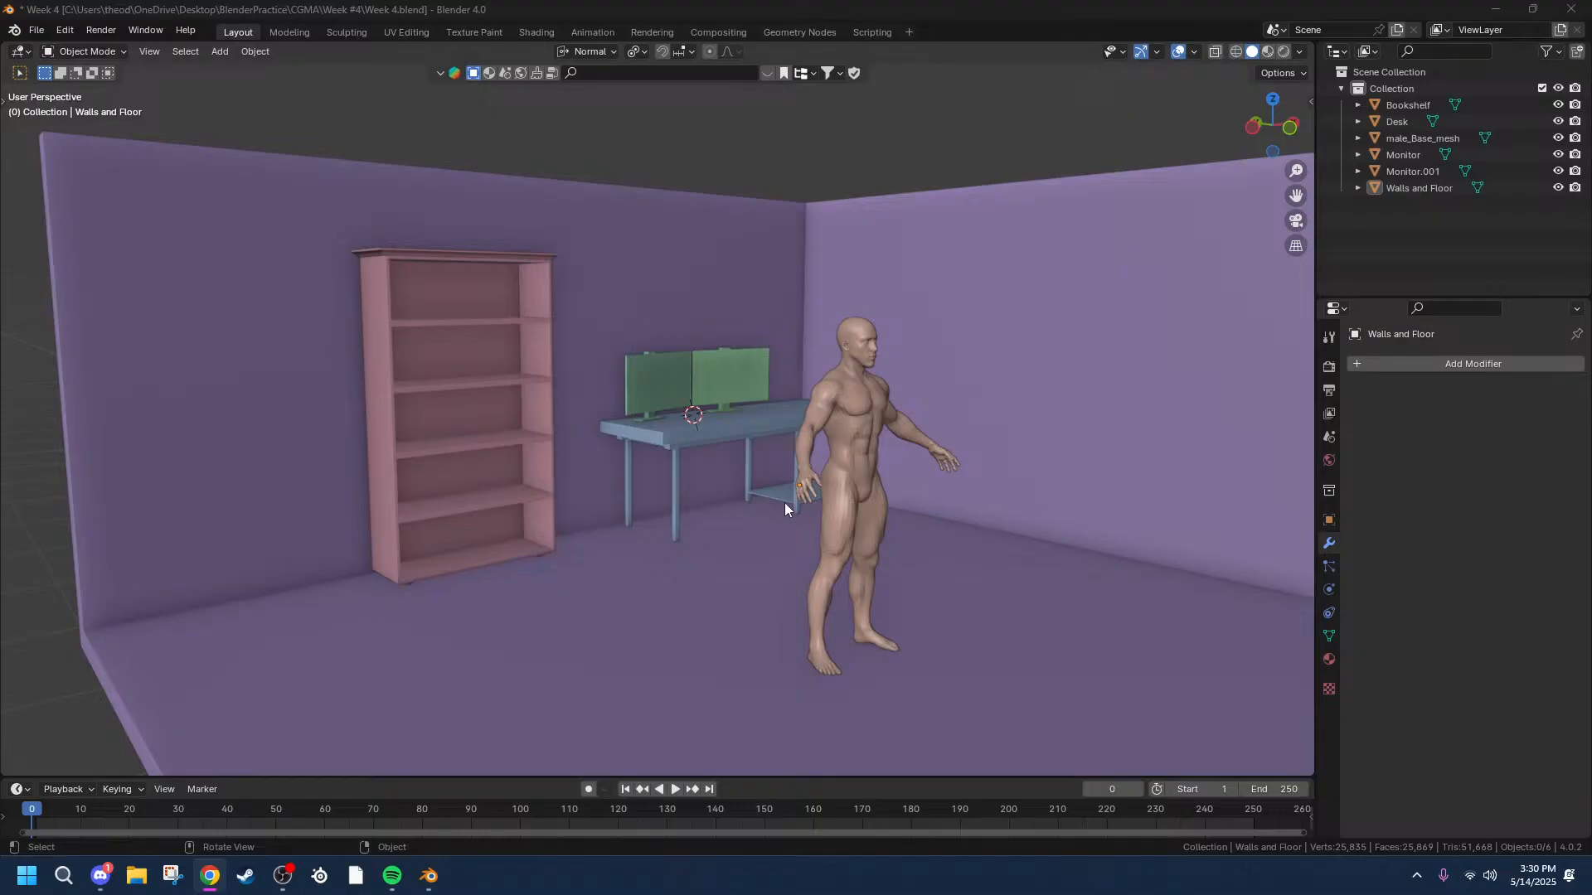
# Select both monitors on the desk together.
pyautogui.moveTo(901, 363); pyautogui.dragTo(839, 363, button='middle')
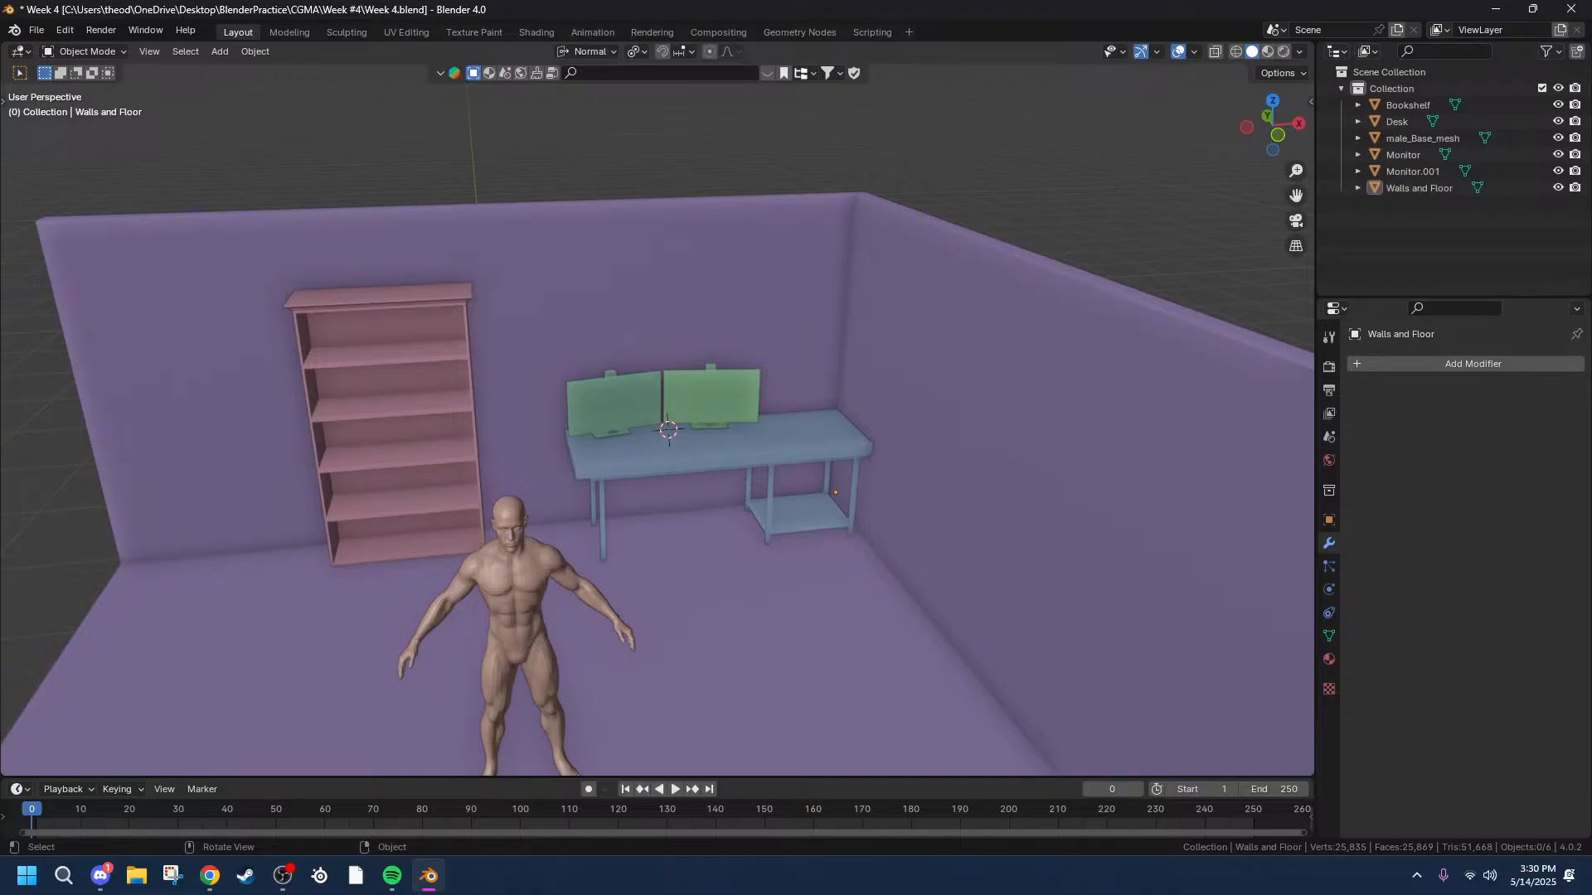
pyautogui.scroll(8, 660, 233)
pyautogui.moveTo(733, 258); pyautogui.dragTo(660, 289, button='middle')
pyautogui.scroll(4, 392, 421)
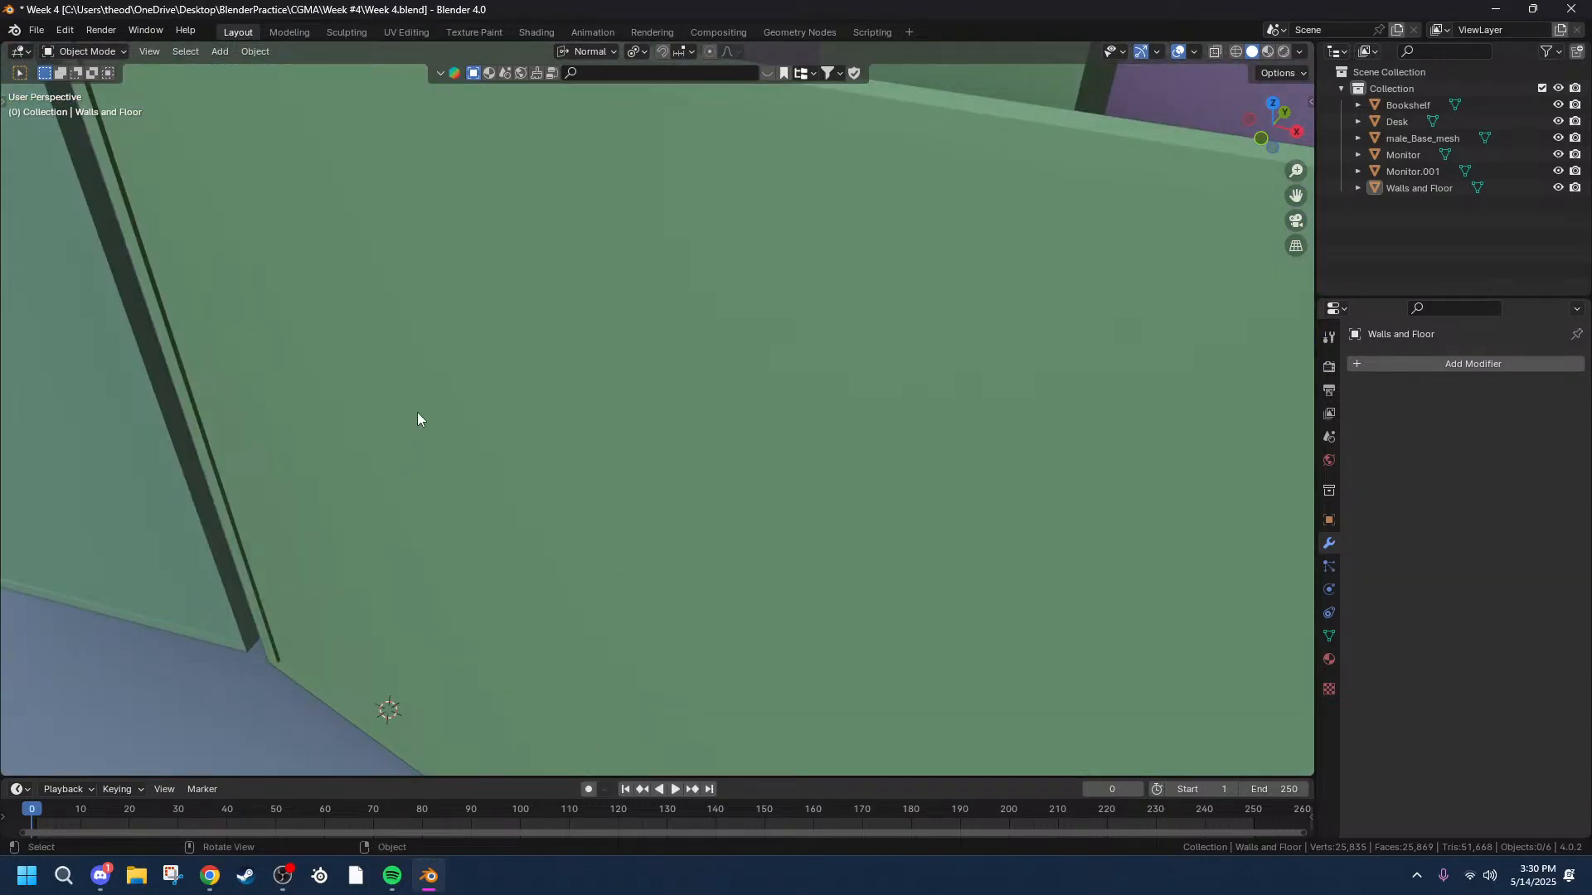
pyautogui.click(416, 418)
pyautogui.scroll(-4, 416, 418)
pyautogui.scroll(2, 415, 421)
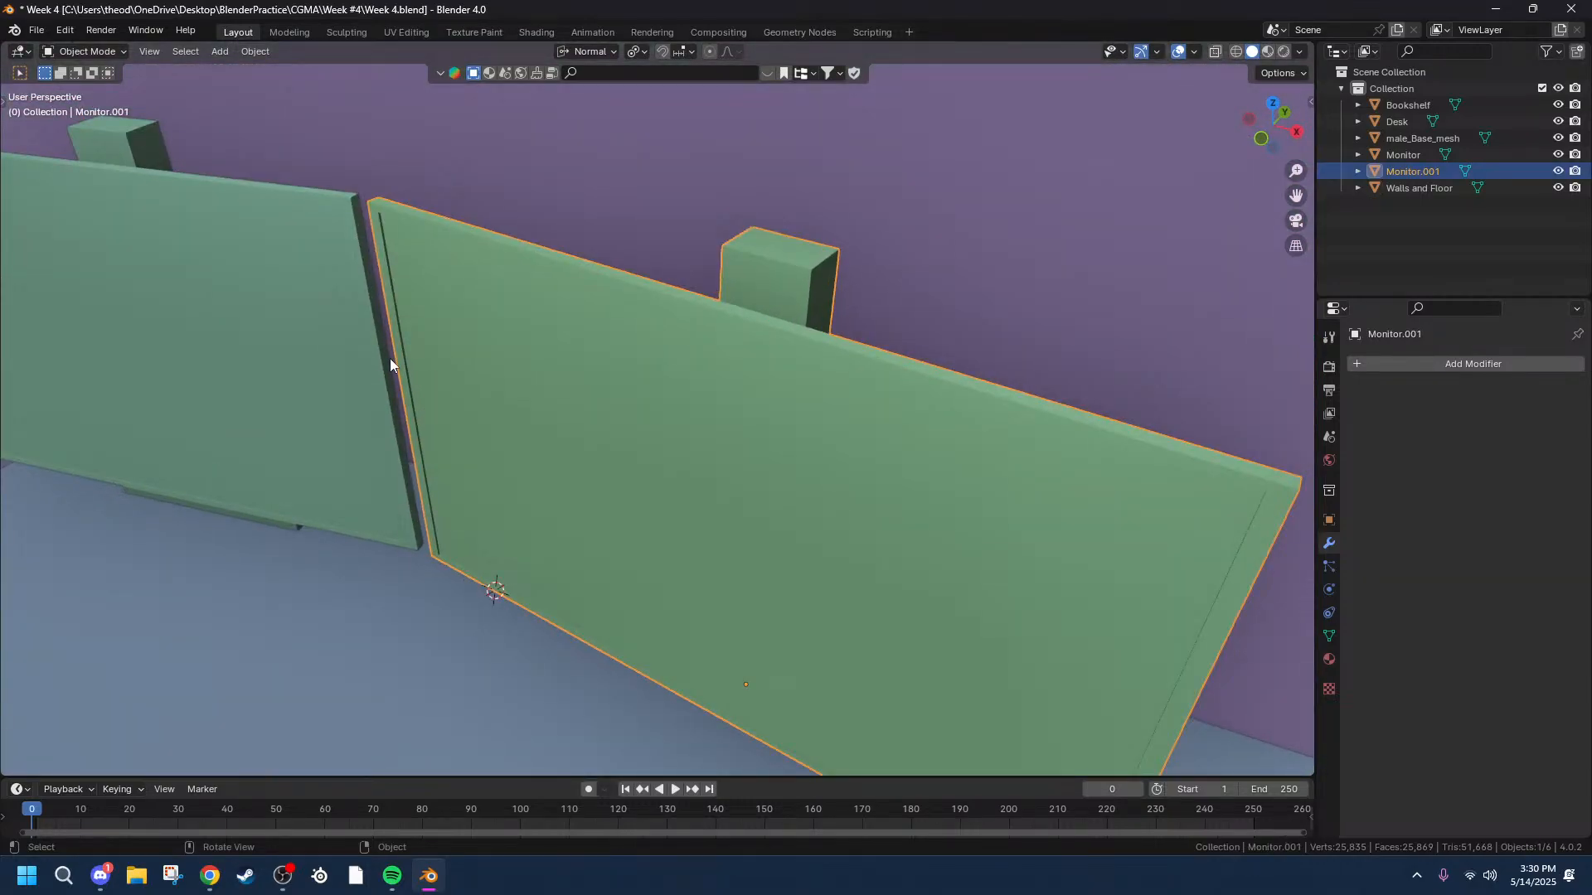
pyautogui.keyDown('shift'); pyautogui.click(321, 358); pyautogui.keyUp('shift')
pyautogui.moveTo(492, 401); pyautogui.dragTo(540, 470, button='middle')
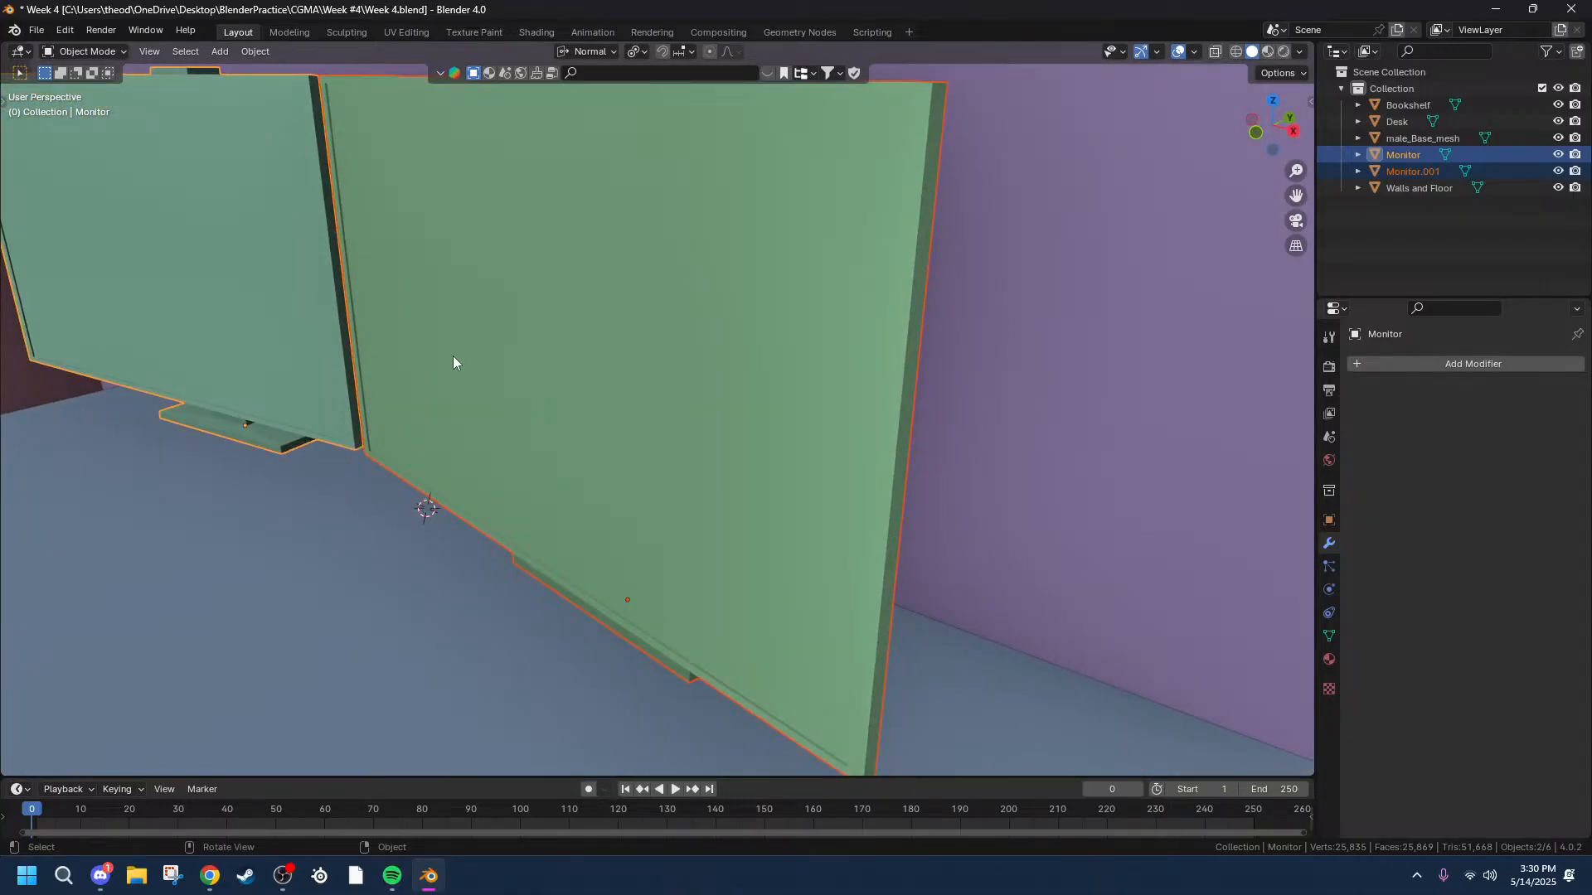
# Try to extrude the front screen faces of both monitors in Edit Mode, and undo the attempt.
pyautogui.press('Tab')
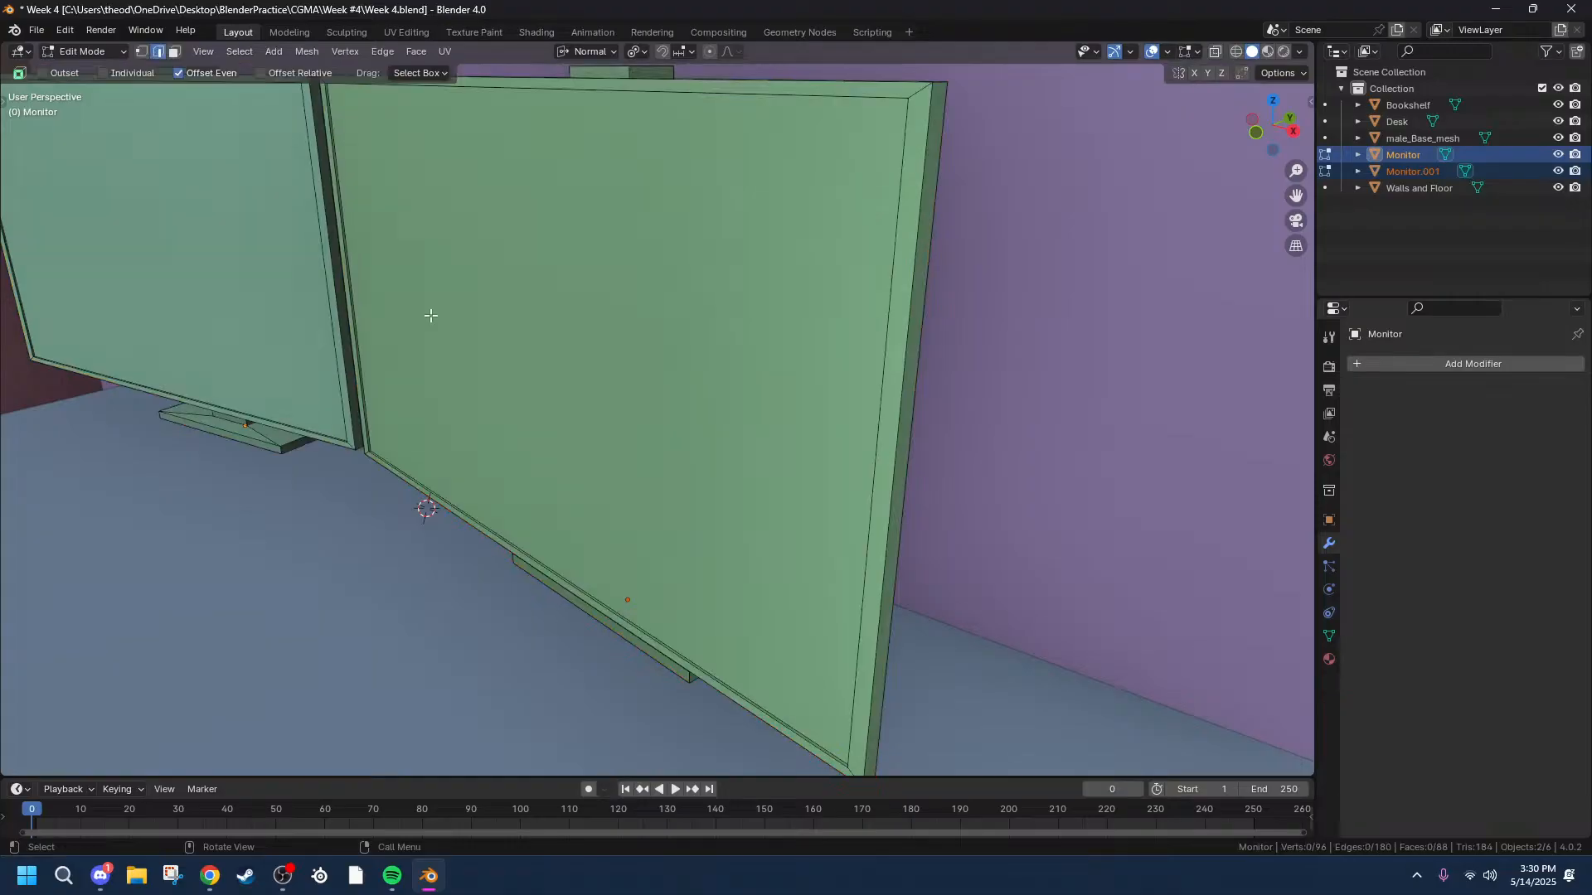
pyautogui.press('3')
pyautogui.click(192, 277)
pyautogui.keyDown('shift'); pyautogui.click(502, 301); pyautogui.keyUp('shift')
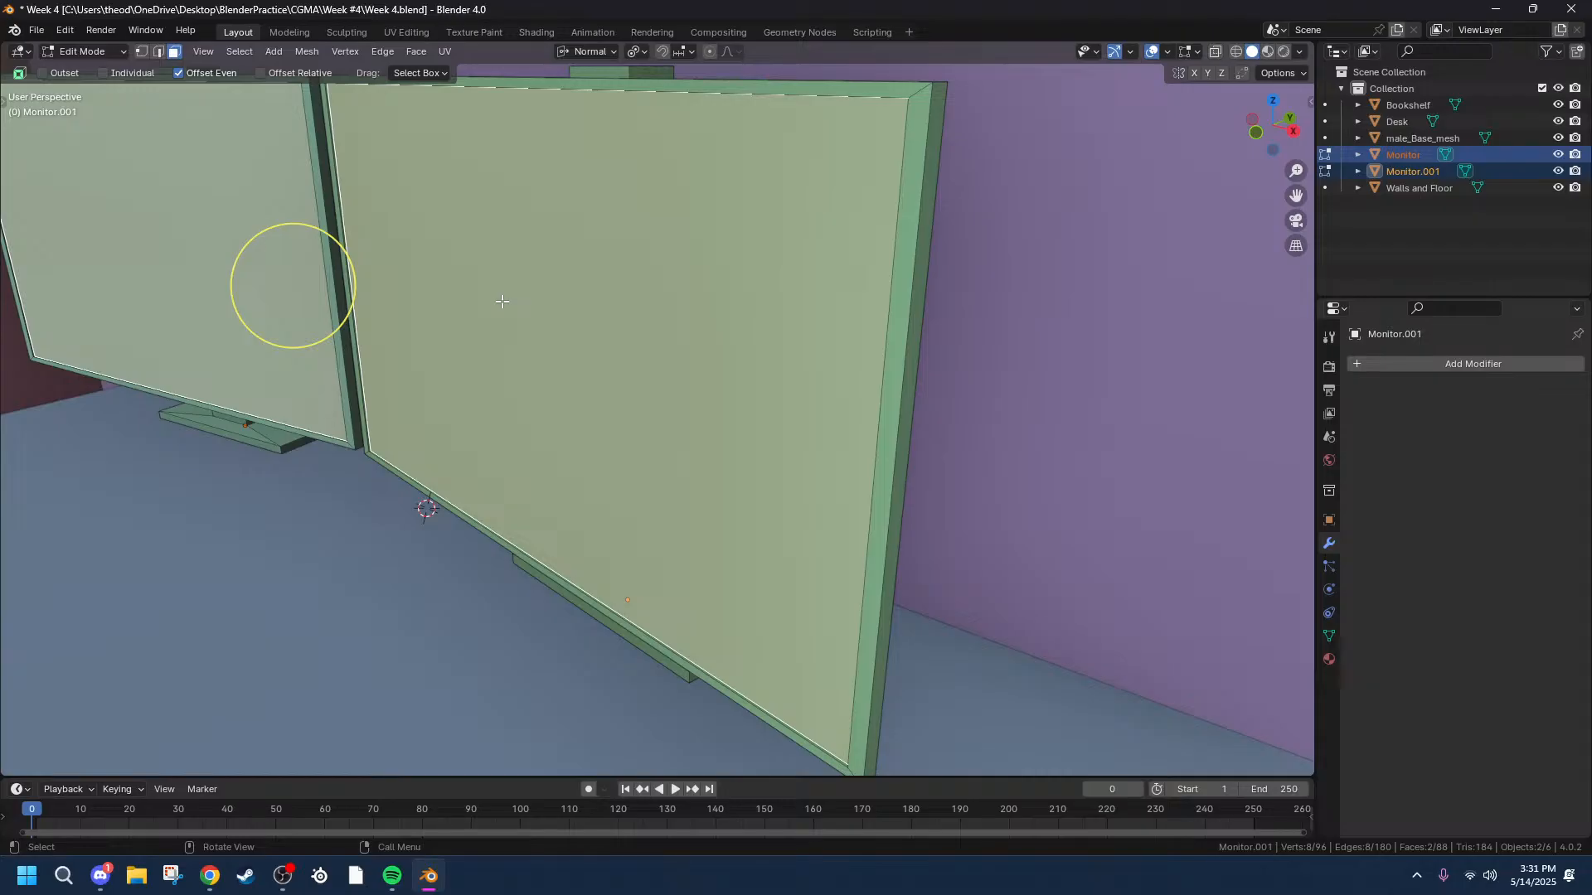
pyautogui.press('e')
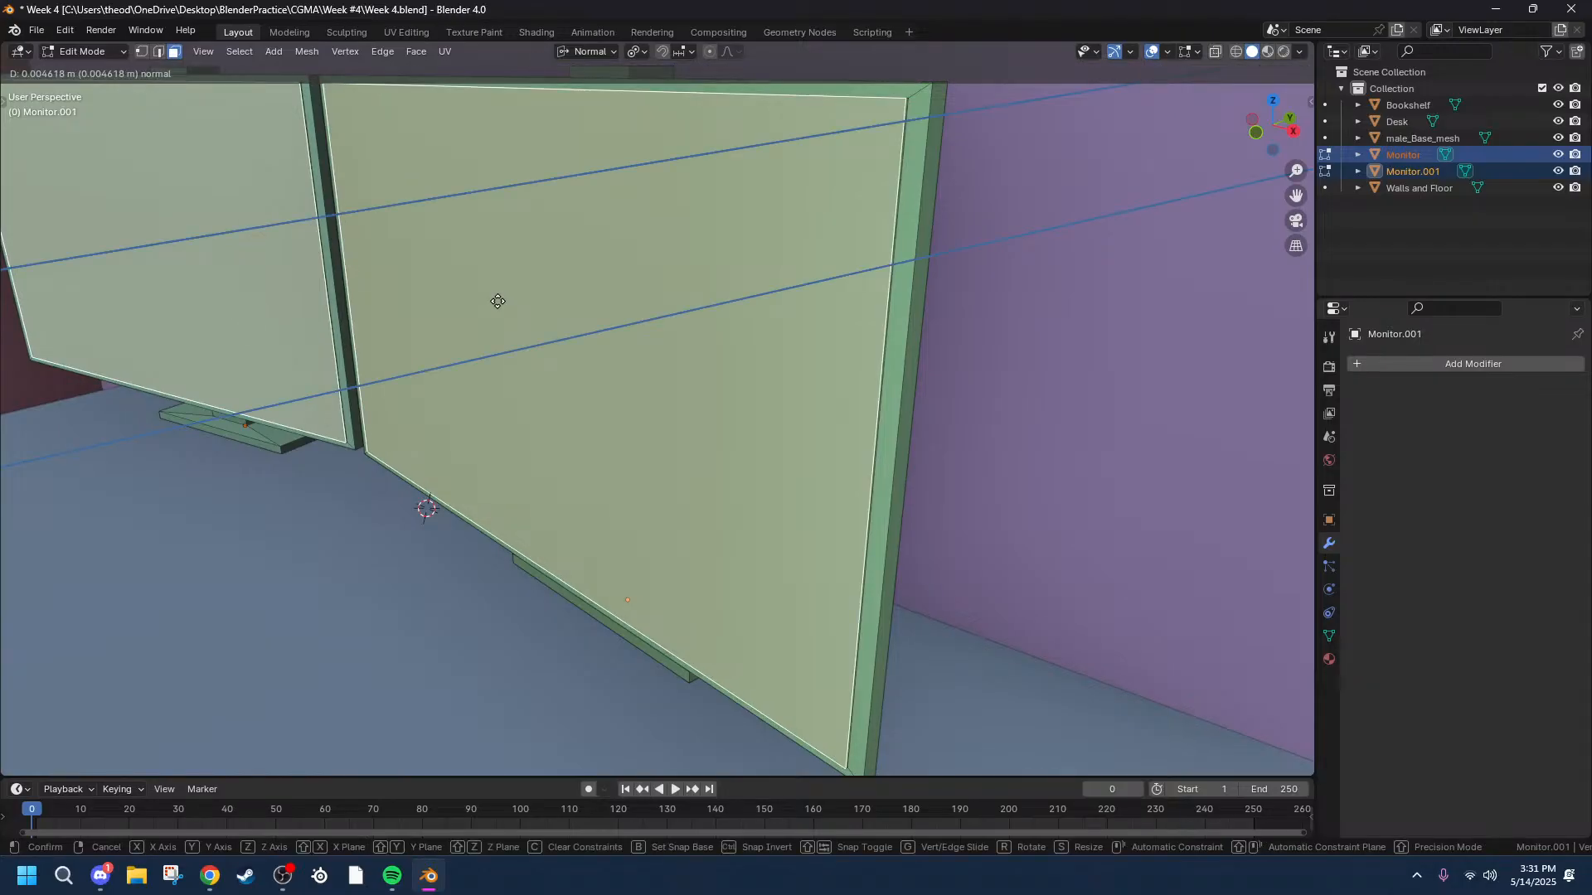
pyautogui.rightClick(149, 361)
pyautogui.hotkey('ctrl', 'z')
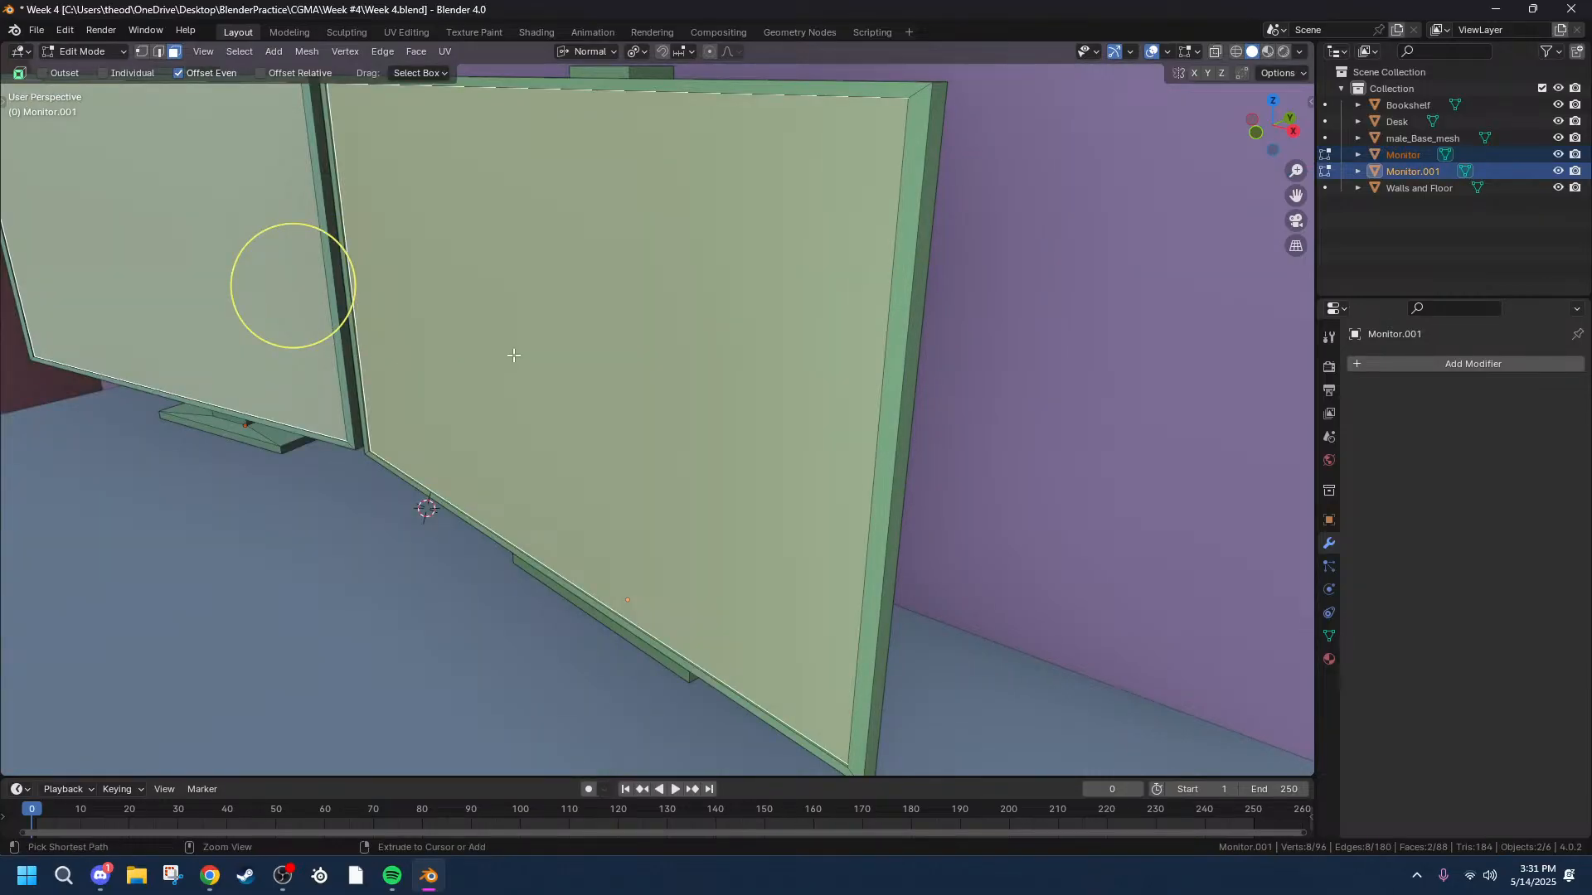
pyautogui.hotkey('ctrl', 'z')
pyautogui.hotkey('ctrl', 'z')
# Return to Object Mode and set the 3D cursor on the empty part of the desktop between the monitors and the room corner.
pyautogui.moveTo(493, 358); pyautogui.dragTo(610, 407, button='middle')
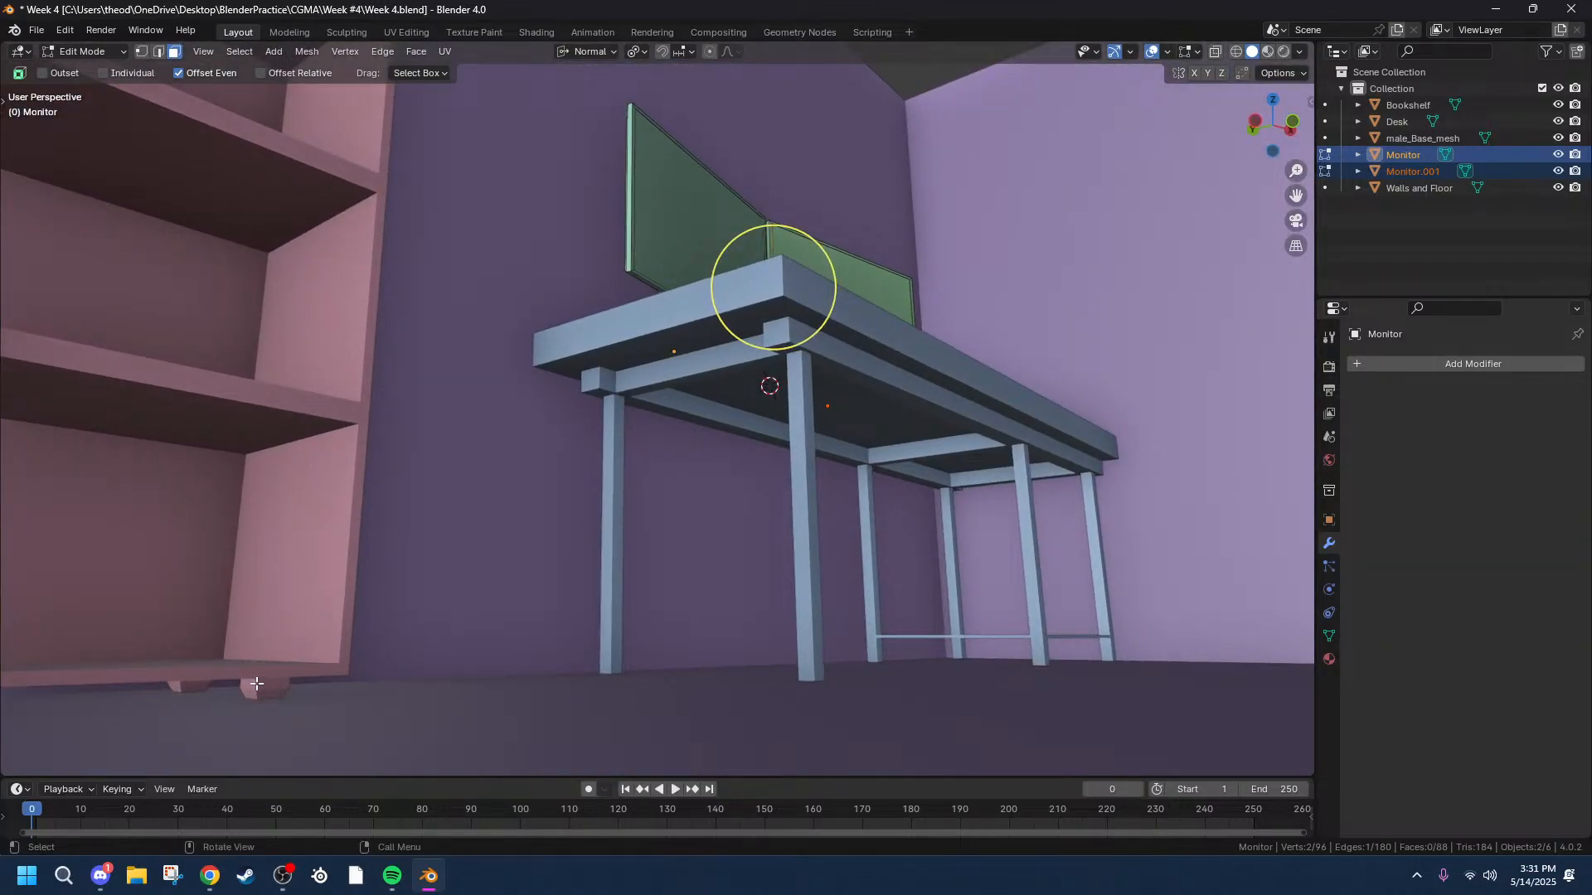
pyautogui.moveTo(256, 683); pyautogui.dragTo(436, 527, button='middle')
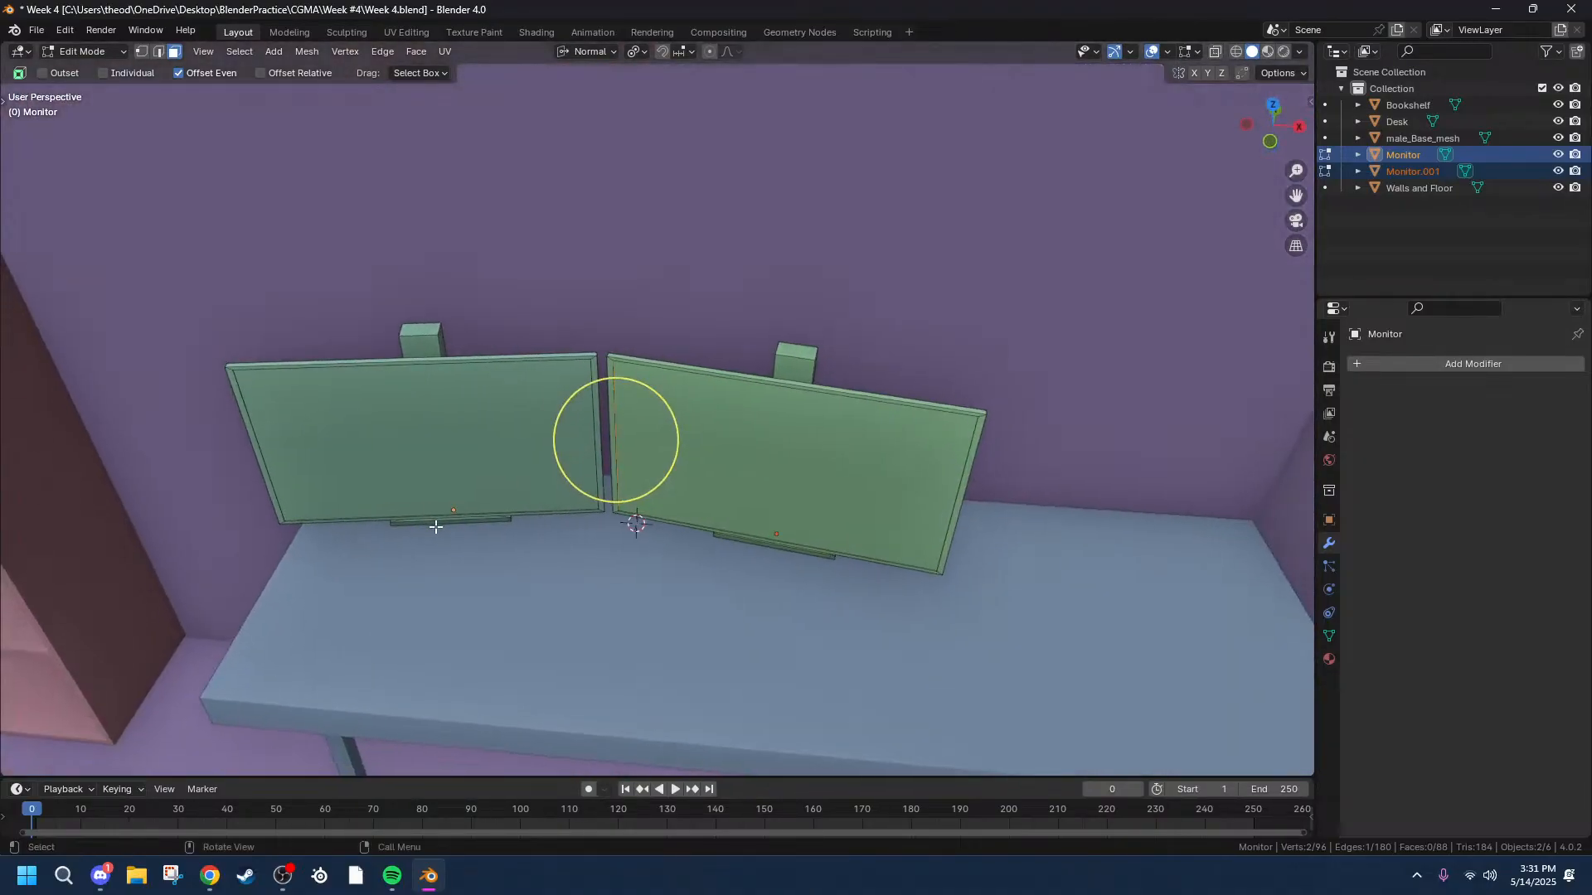
pyautogui.press('Tab')
pyautogui.scroll(-5, 748, 526)
pyautogui.click(745, 637)
pyautogui.moveTo(745, 637); pyautogui.dragTo(817, 576, button='middle')
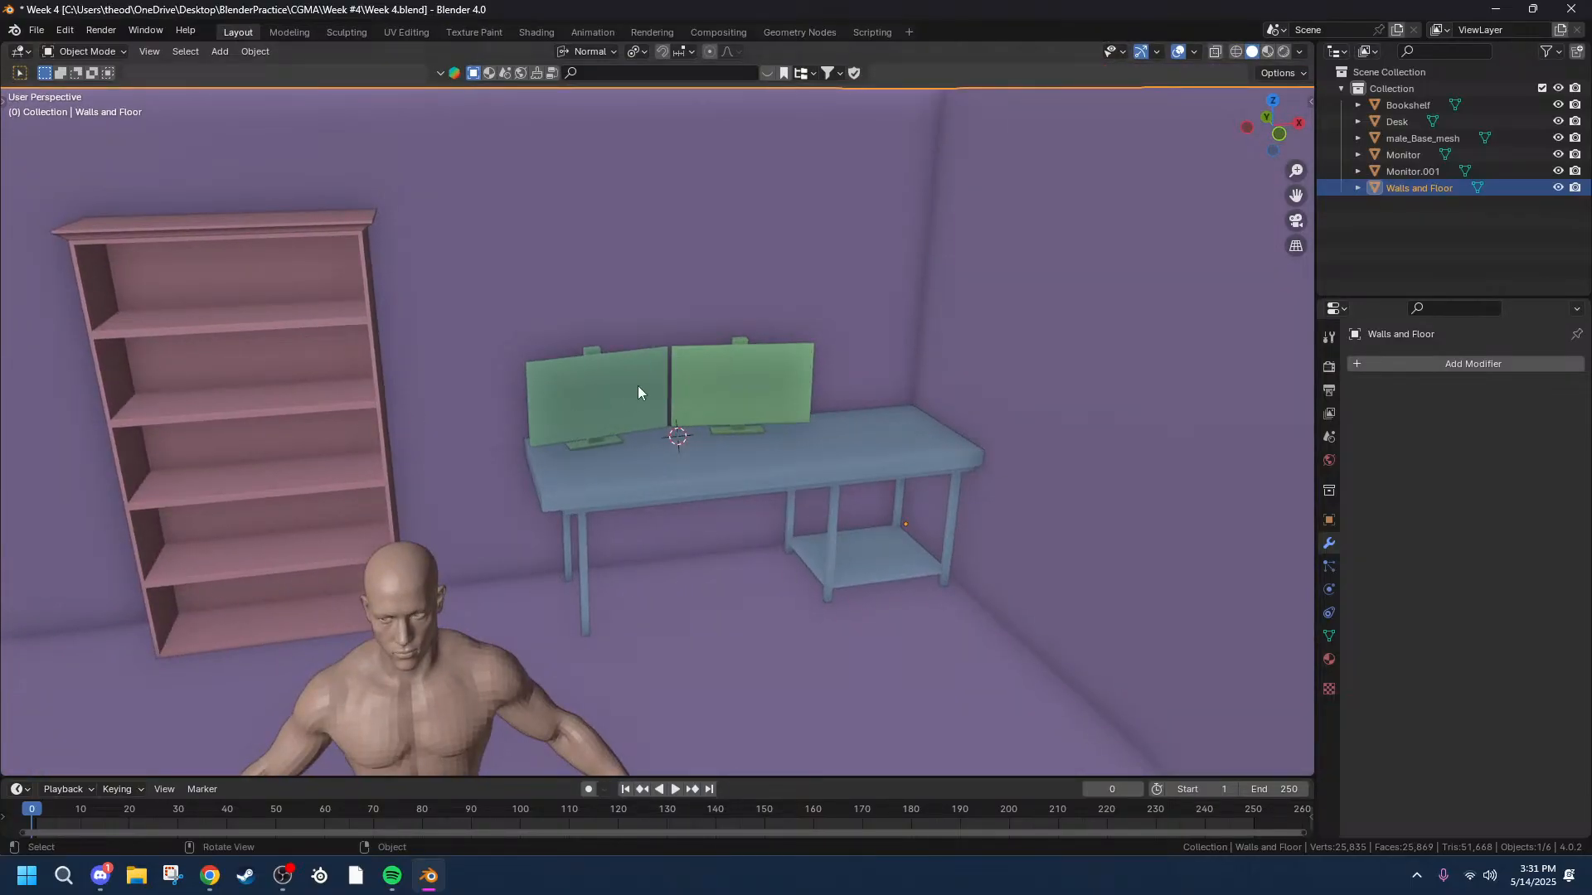
pyautogui.scroll(5, 646, 384)
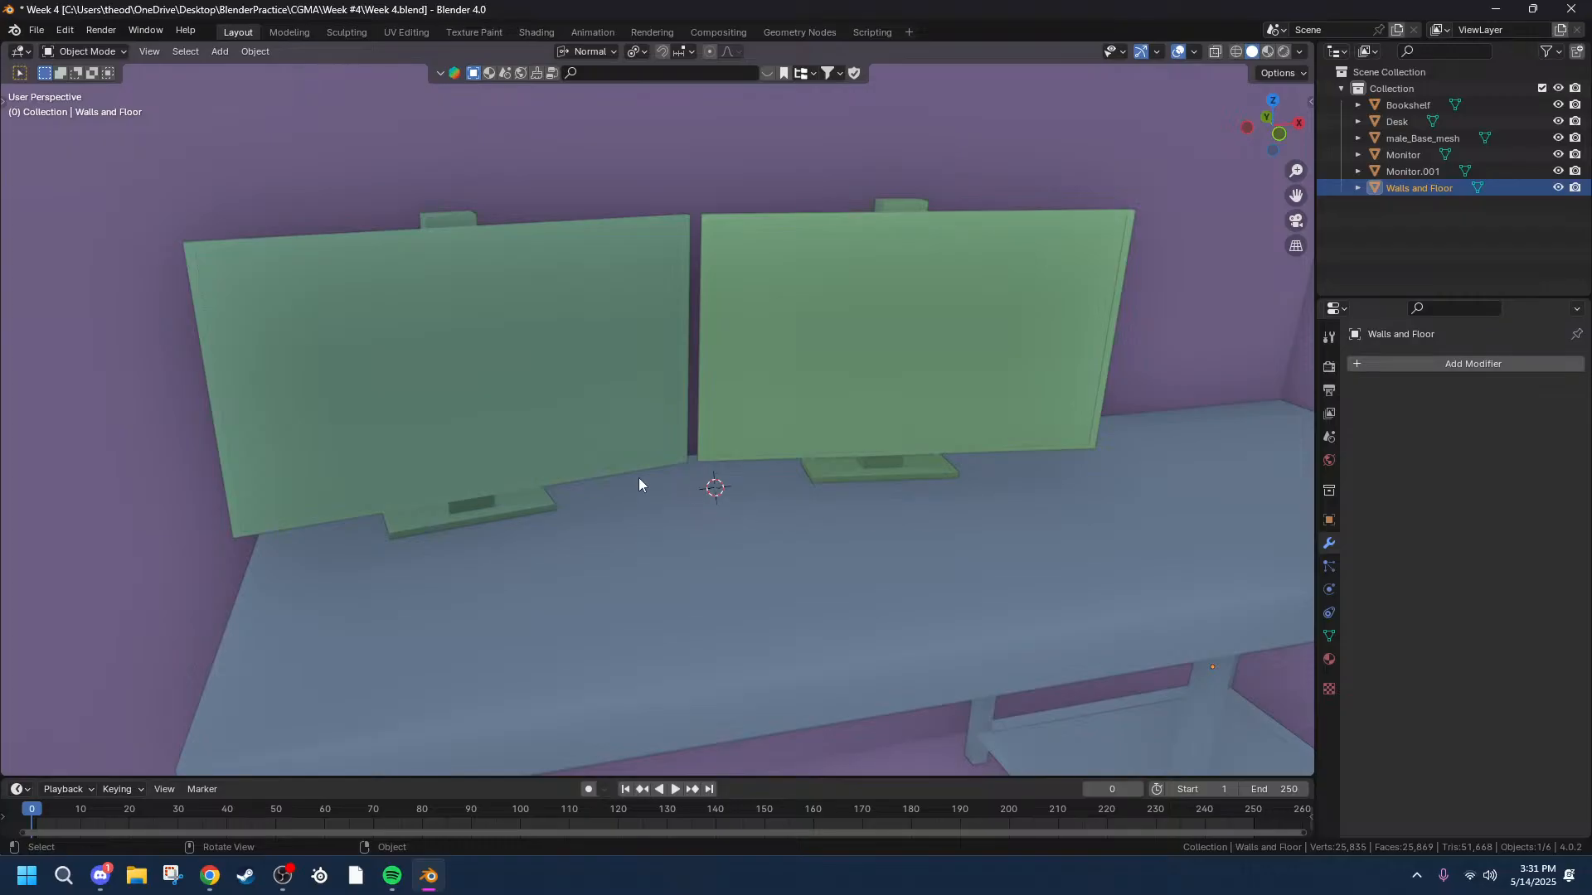
pyautogui.moveTo(1296, 196); pyautogui.dragTo(528, 266)
pyautogui.scroll(4, 635, 543)
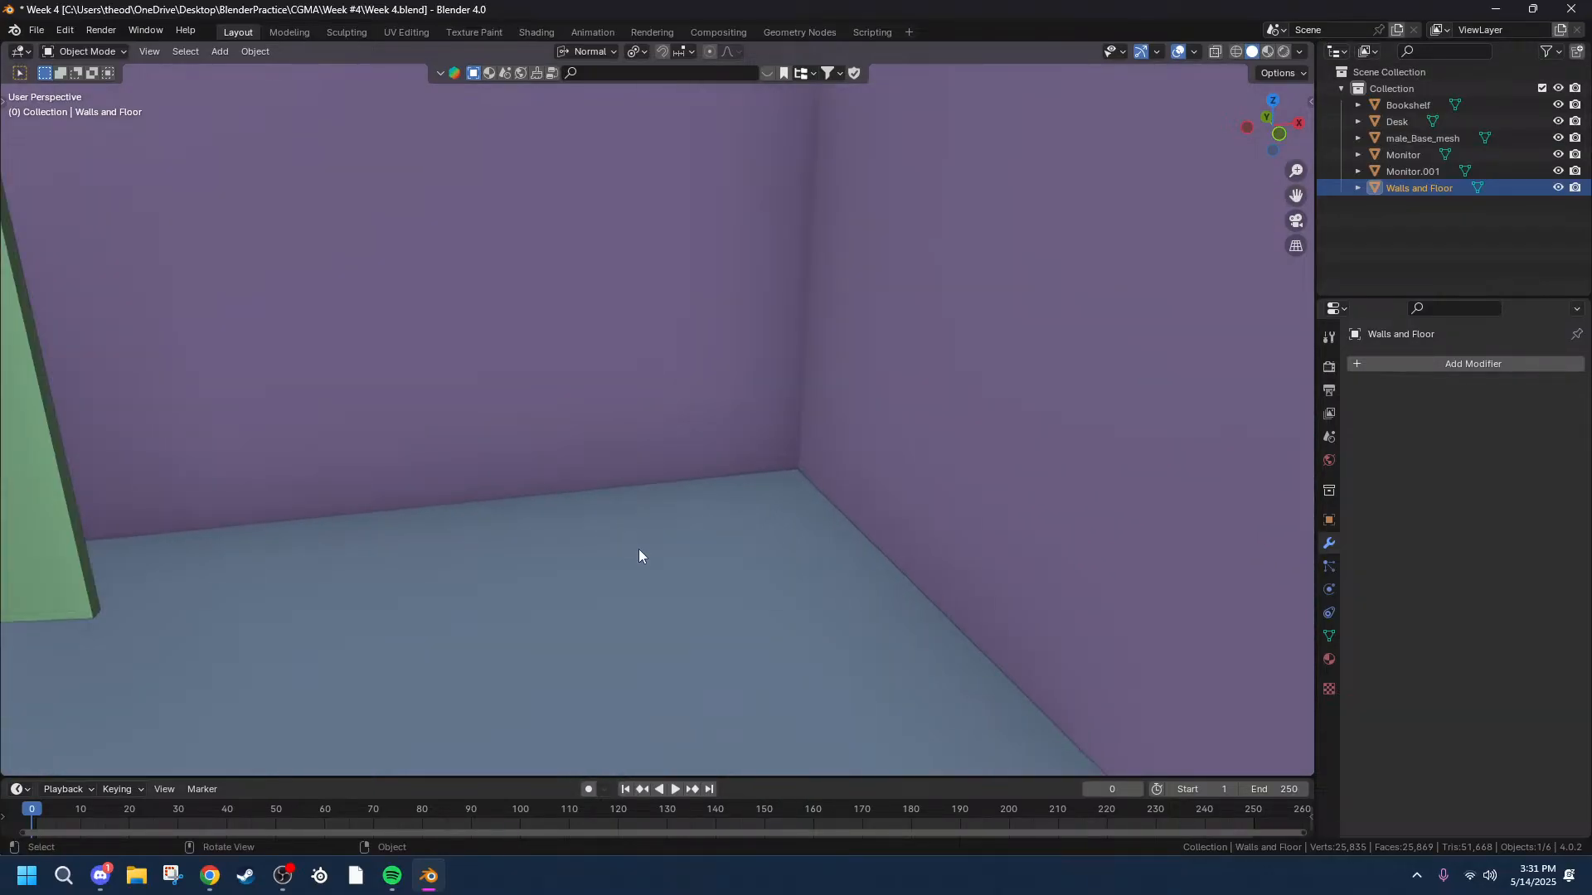
pyautogui.scroll(-3, 638, 549)
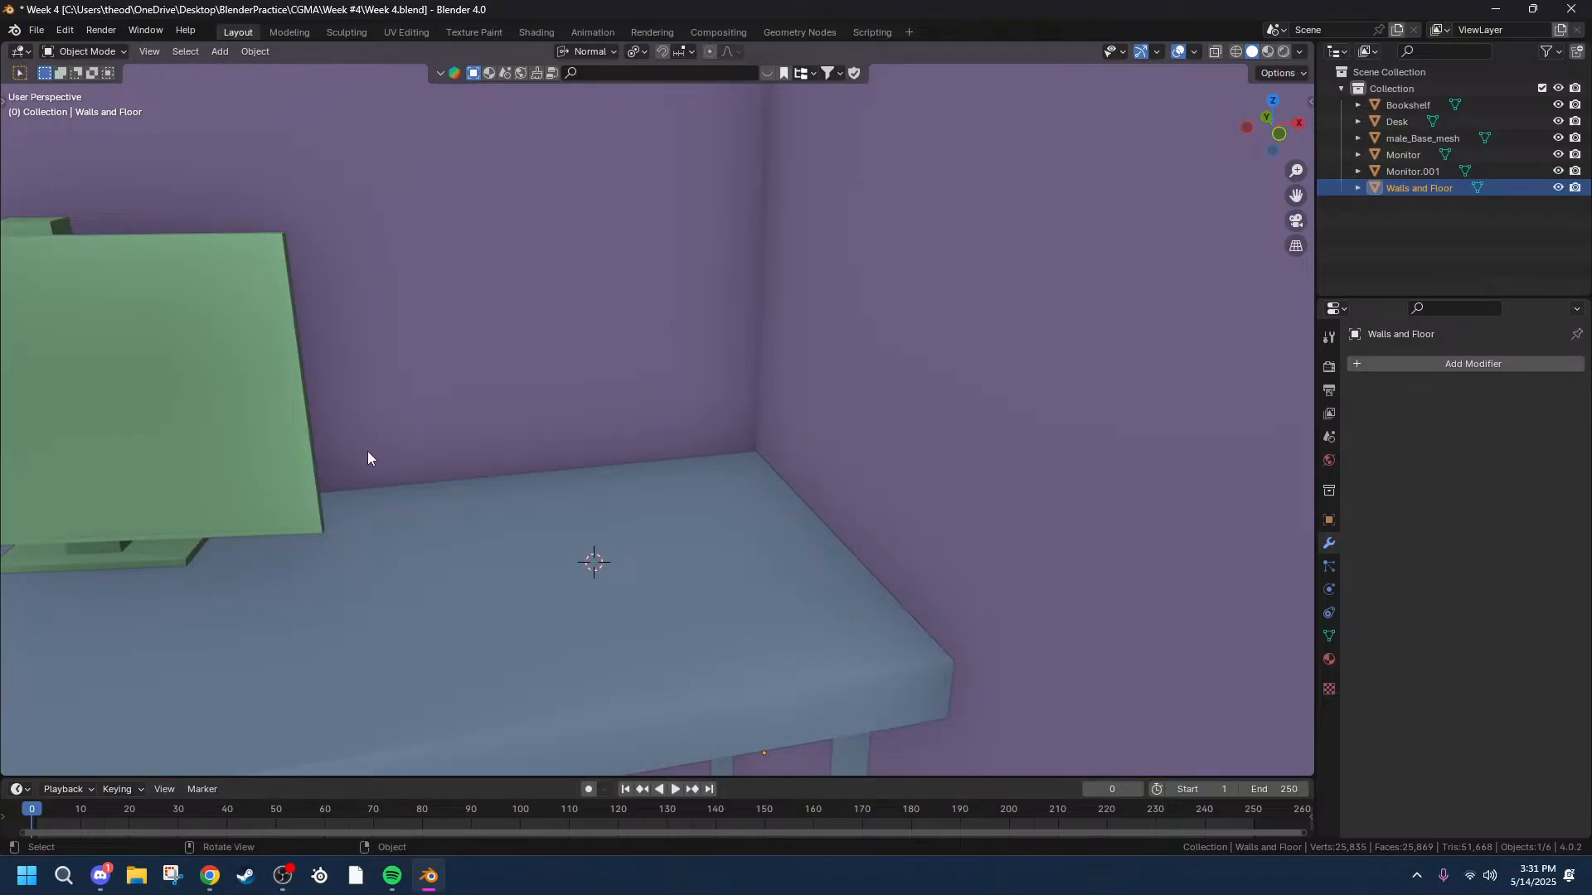
pyautogui.hotkey('shift', 'a')
pyautogui.moveTo(564, 560)
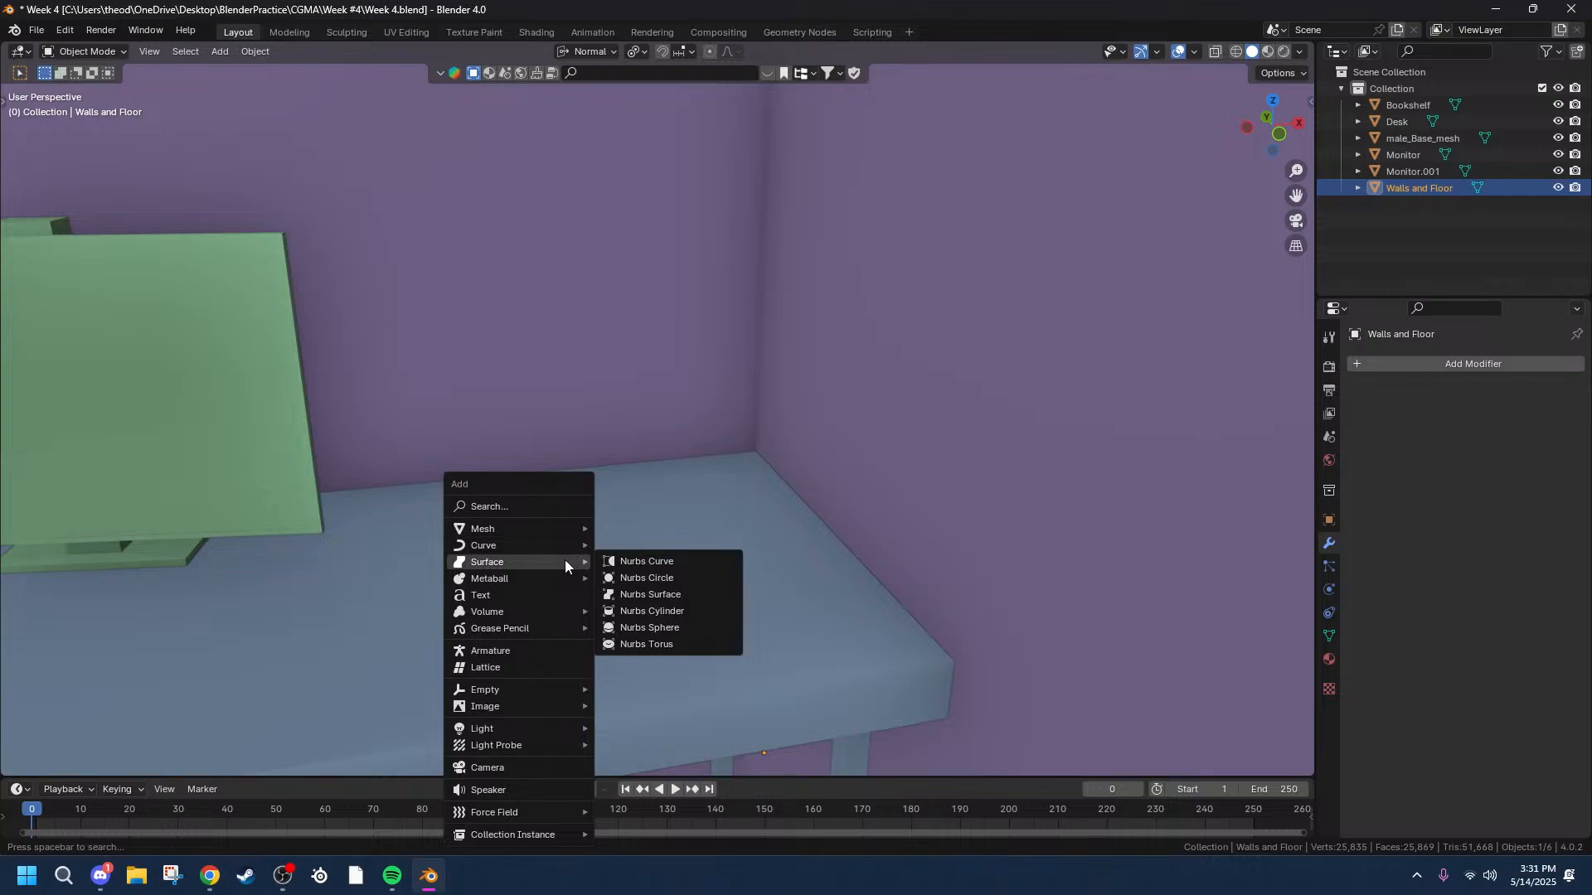
pyautogui.scroll(-8, 556, 207)
pyautogui.click(582, 142)
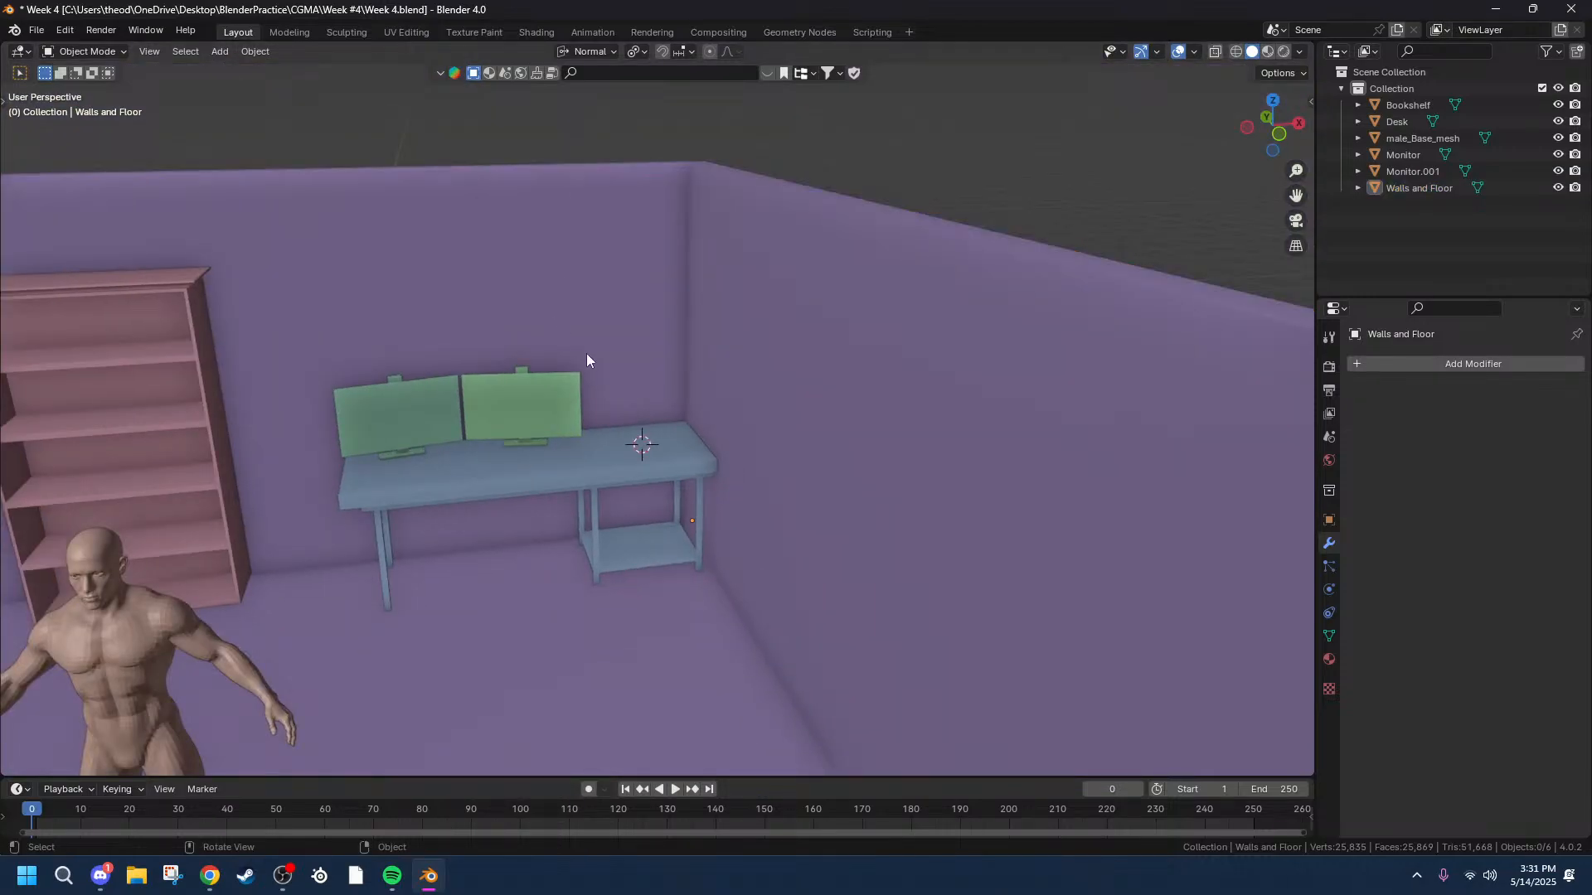
# Add a mesh circle at the 3D cursor on the desktop with 12 vertices and a radius of 0.02 m.
pyautogui.scroll(10, 587, 360)
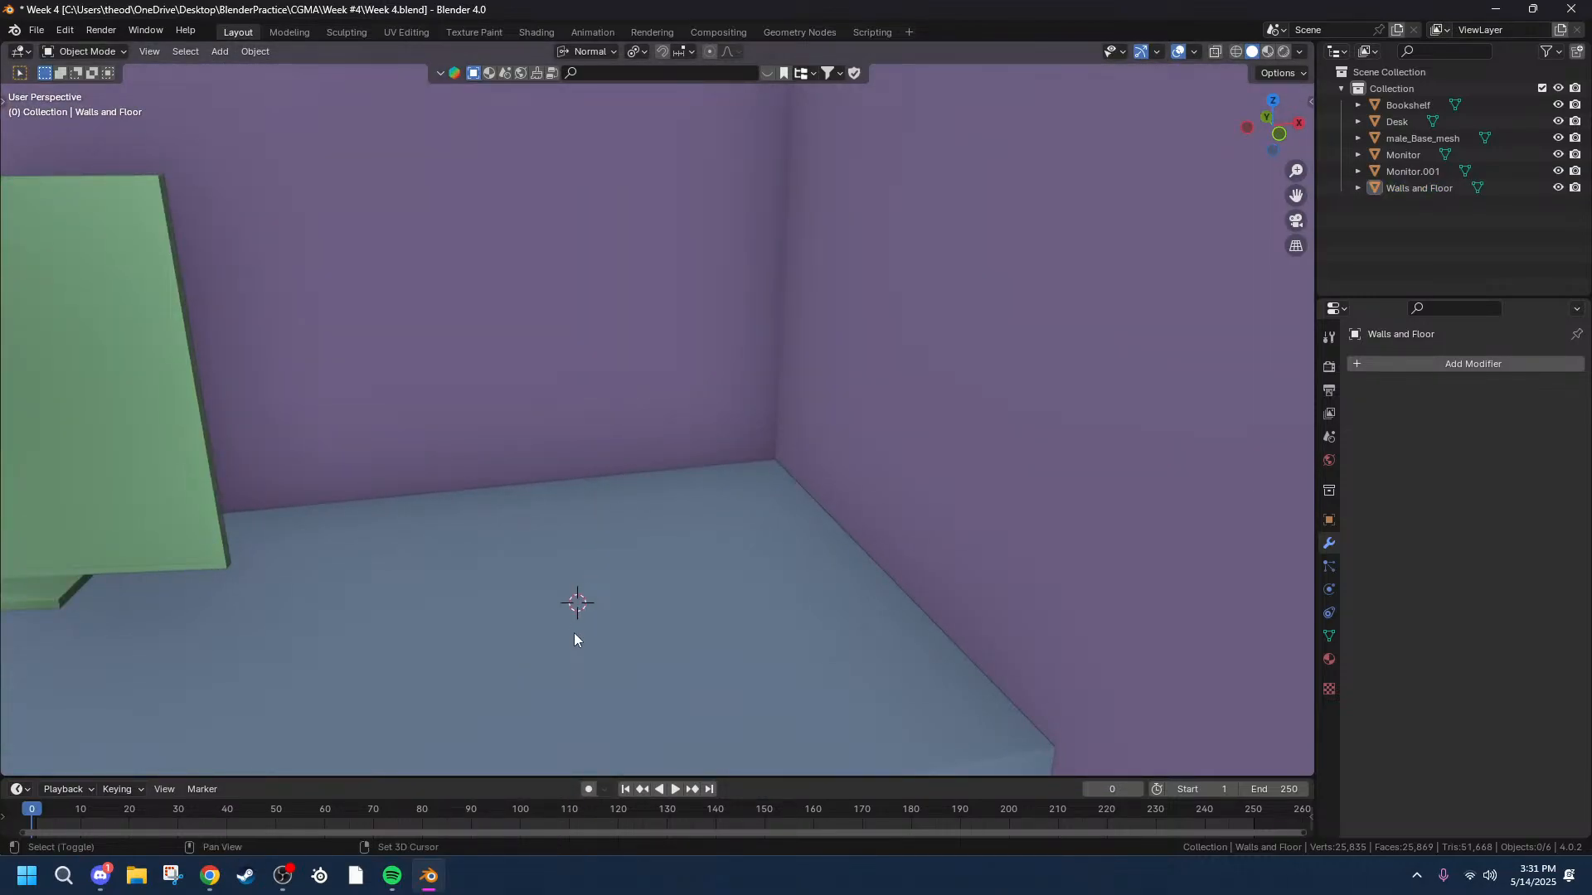
pyautogui.hotkey('shift', 'a')
pyautogui.moveTo(511, 528)
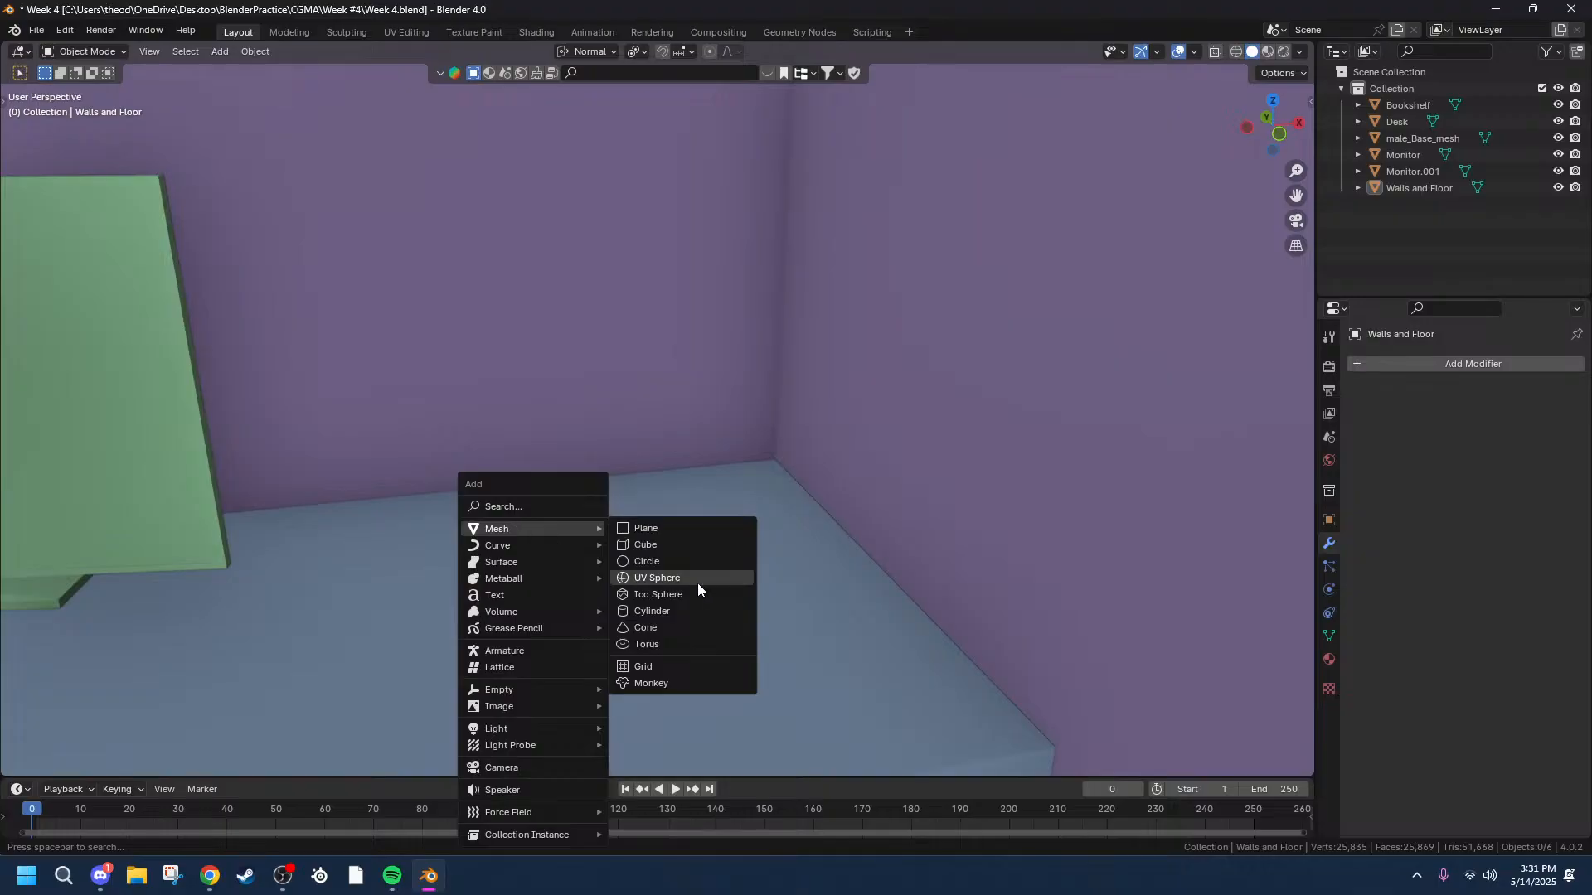
pyautogui.click(644, 563)
pyautogui.scroll(-8, 569, 628)
pyautogui.scroll(6, 581, 632)
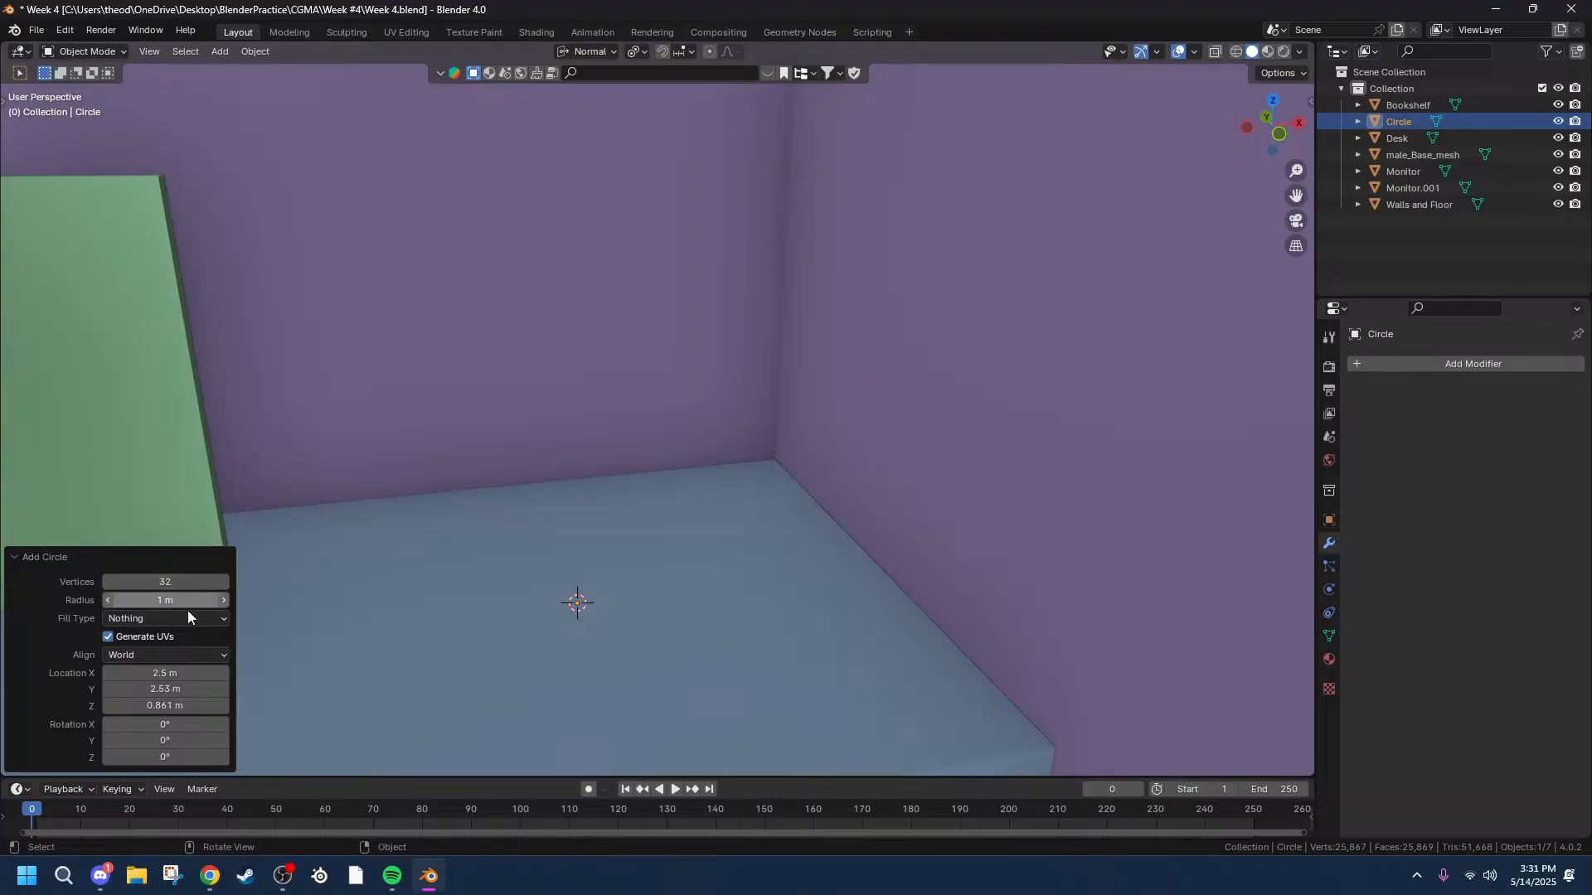
pyautogui.moveTo(170, 582); pyautogui.dragTo(1432, 587)
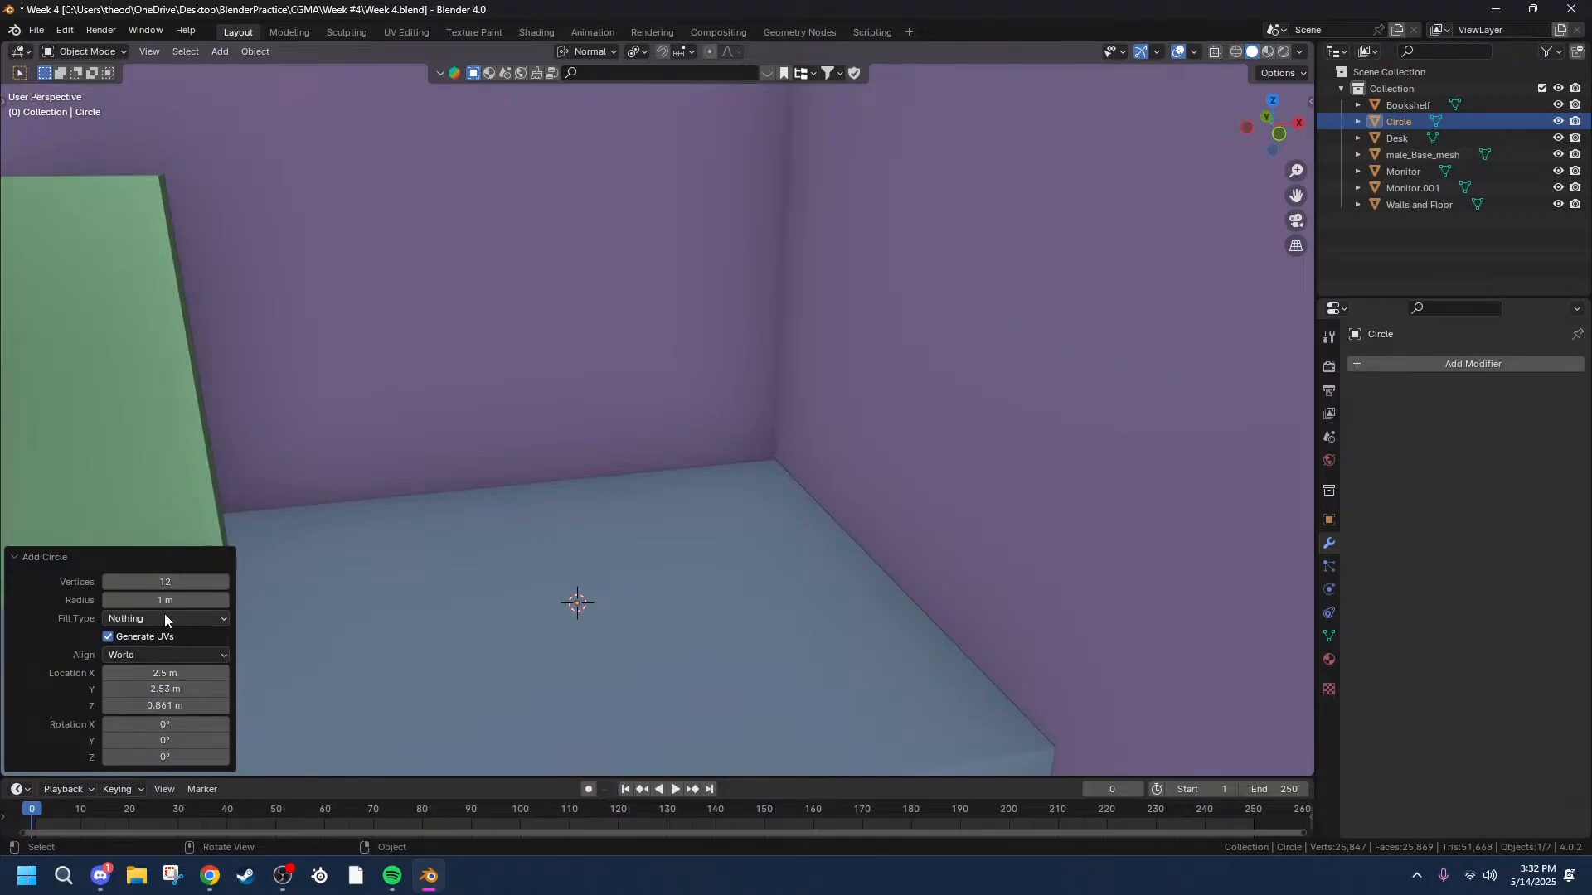
pyautogui.moveTo(1423, 598); pyautogui.dragTo(1367, 595)
pyautogui.scroll(5, 679, 614)
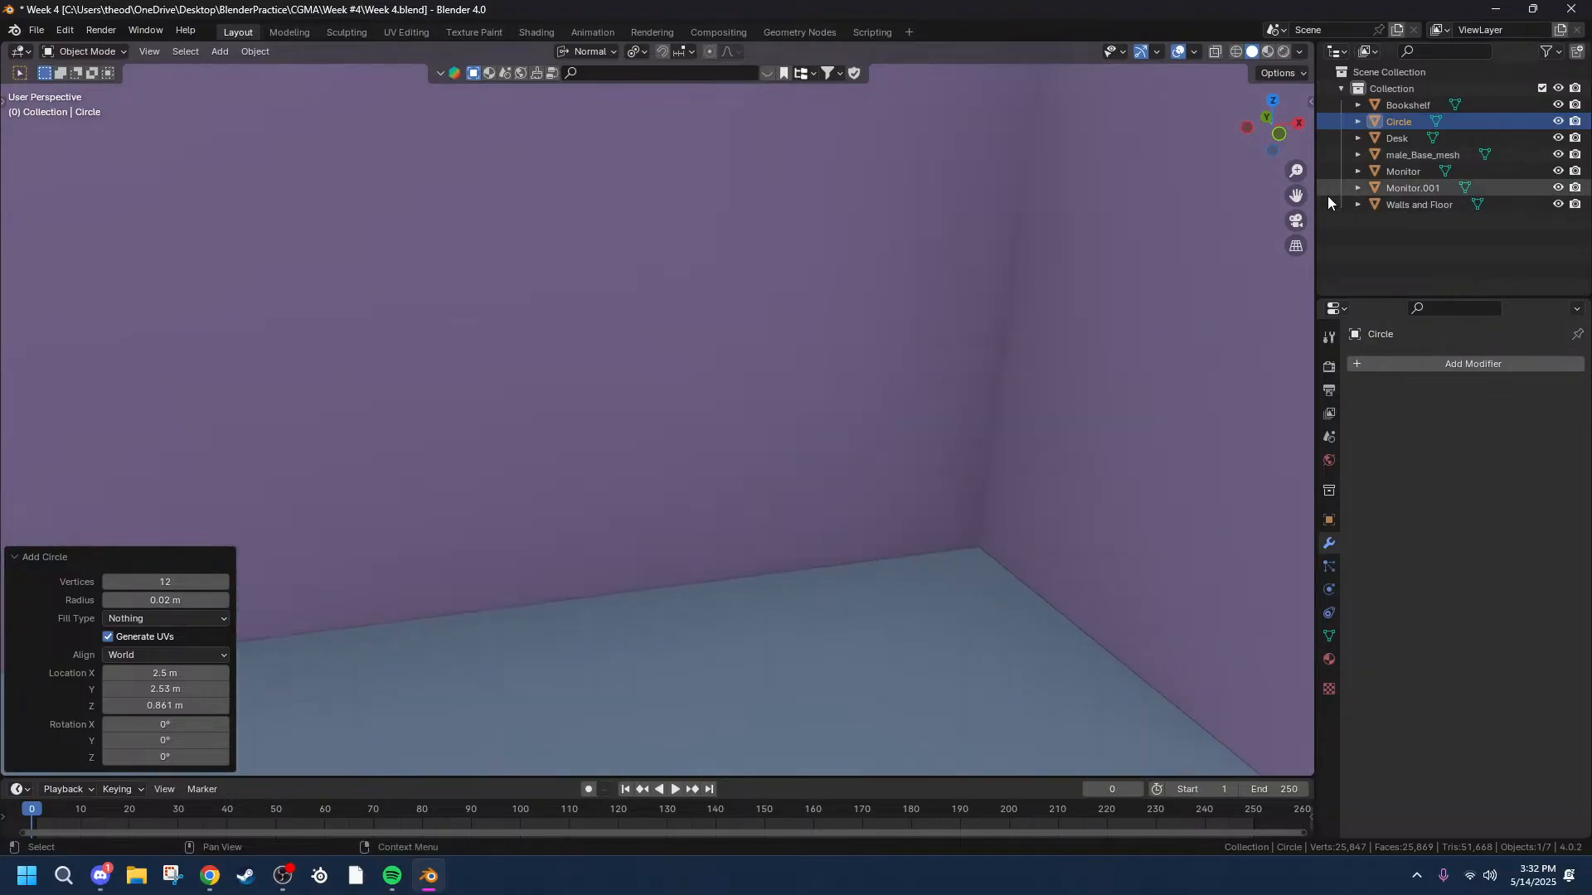
pyautogui.moveTo(1299, 198); pyautogui.dragTo(1309, 47)
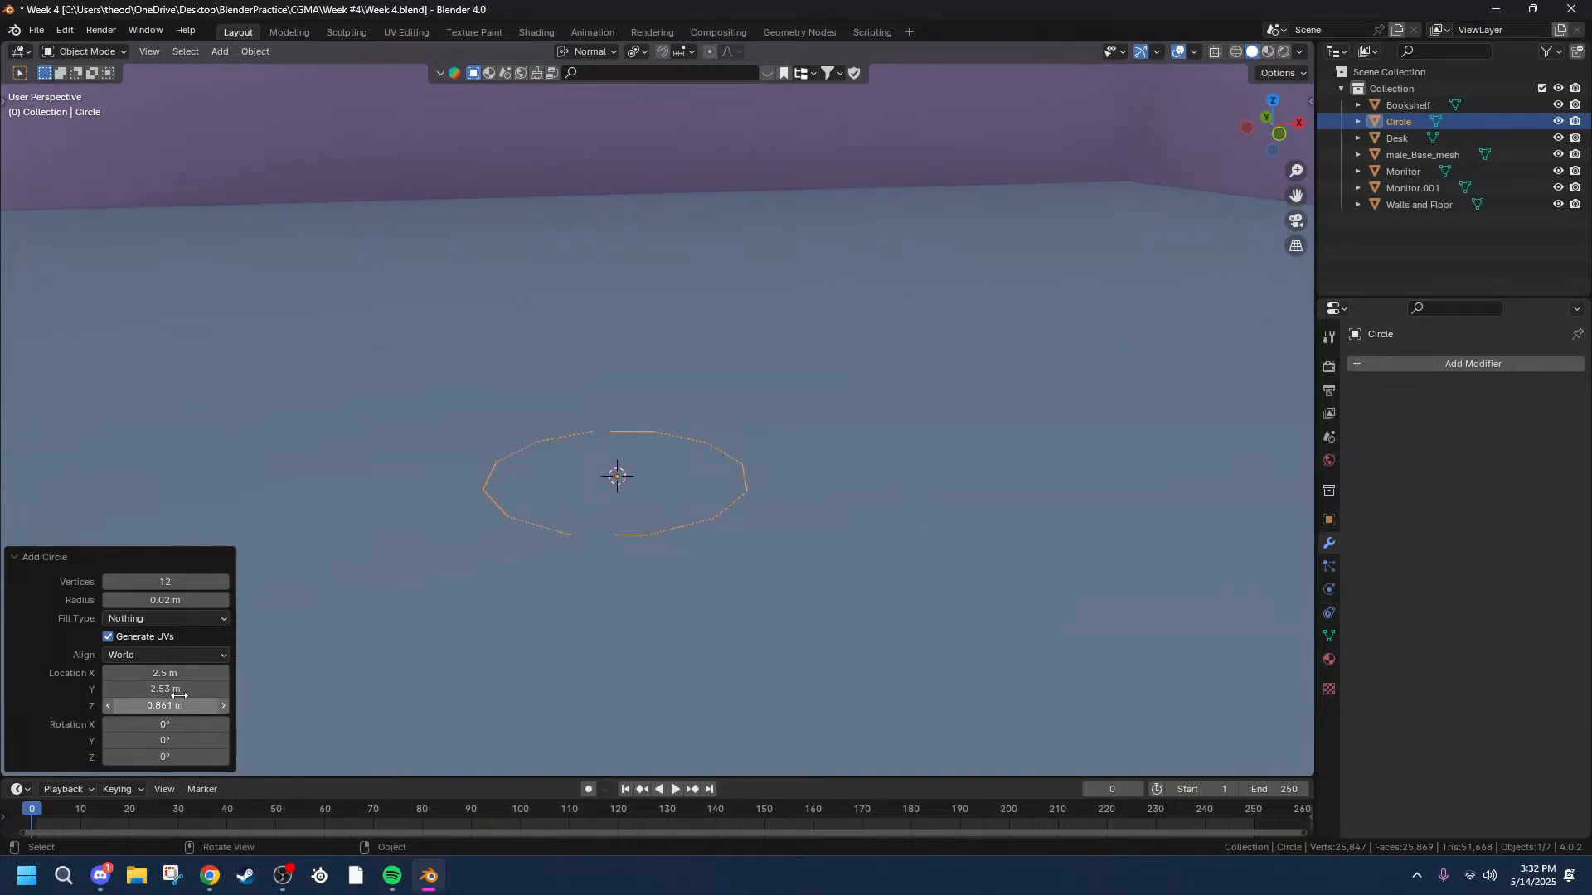
# Raise the circle to a Z location of 0.871 m and fill it with an N-Gon.
pyautogui.moveTo(188, 706); pyautogui.dragTo(174, 185)
pyautogui.moveTo(922, 656); pyautogui.dragTo(908, 566, button='middle')
pyautogui.click(209, 618)
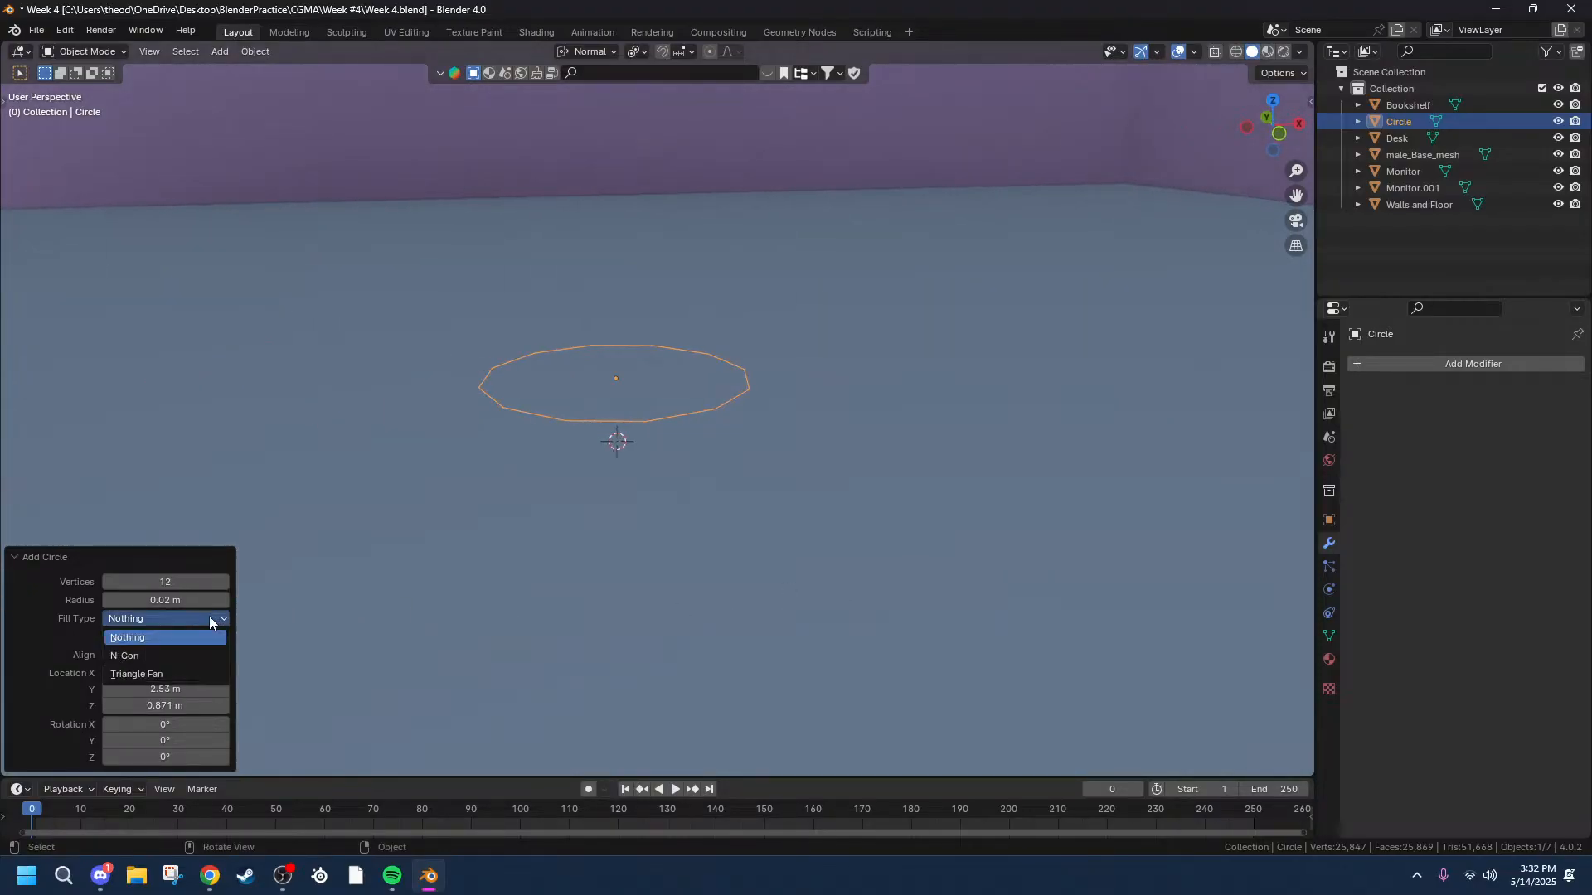
pyautogui.click(131, 657)
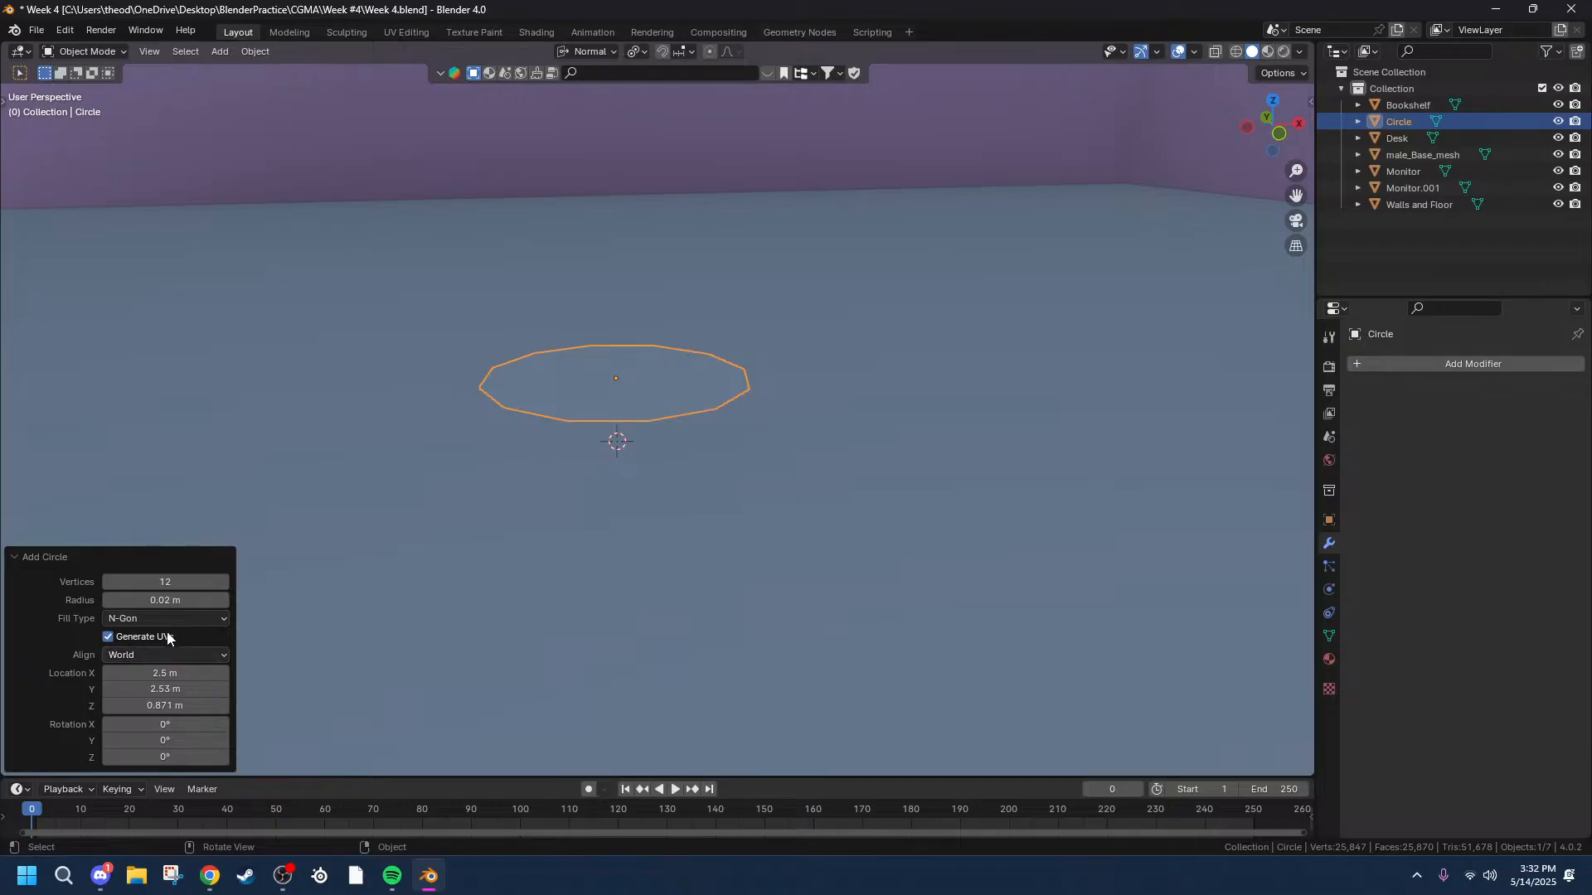
pyautogui.click(195, 617)
# Extrude the filled circle's face upward by about 0.0012 m in Edit Mode.
pyautogui.click(670, 341)
pyautogui.moveTo(670, 342)
pyautogui.mouseDown(button='middle')
pyautogui.moveTo(679, 373)
pyautogui.moveTo(693, 341)
pyautogui.moveTo(675, 355)
pyautogui.mouseUp(button='middle')
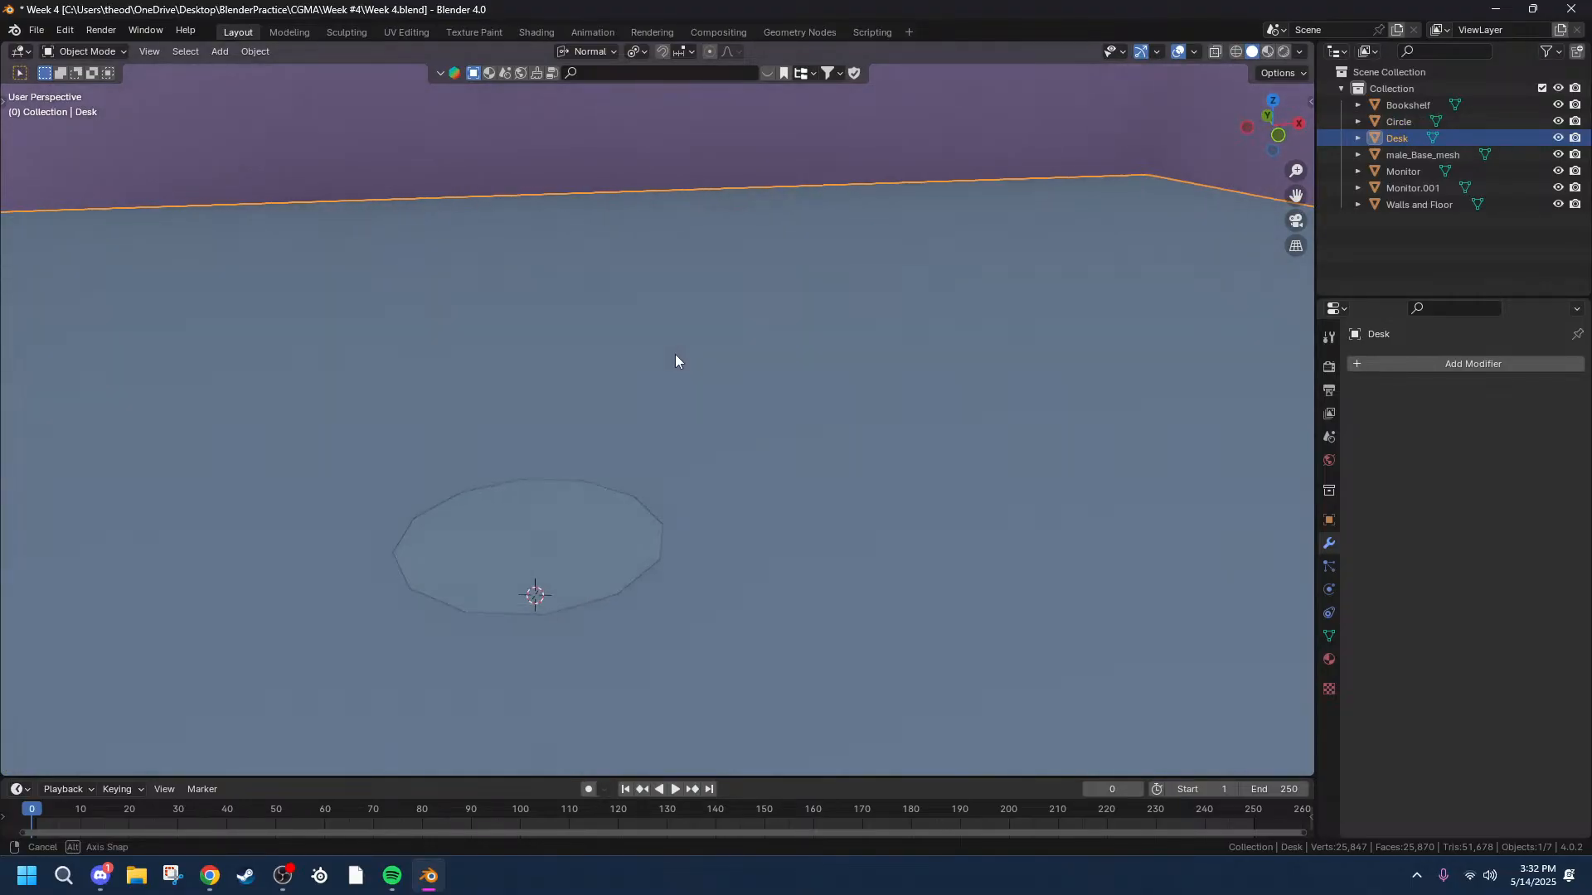
pyautogui.click(578, 555)
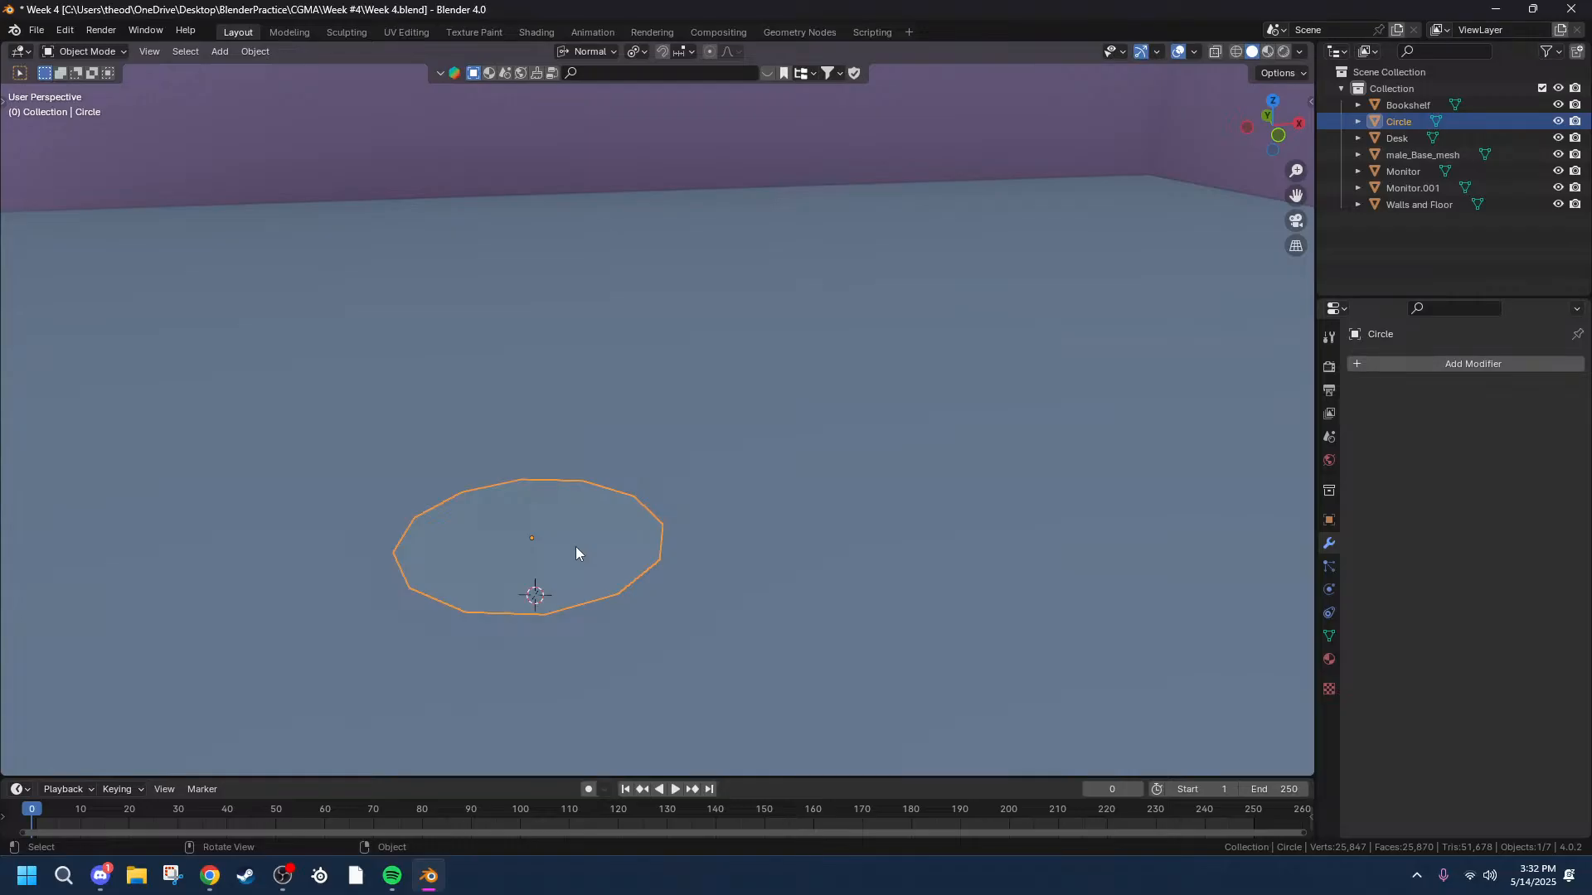
pyautogui.press('Tab')
pyautogui.press('e')
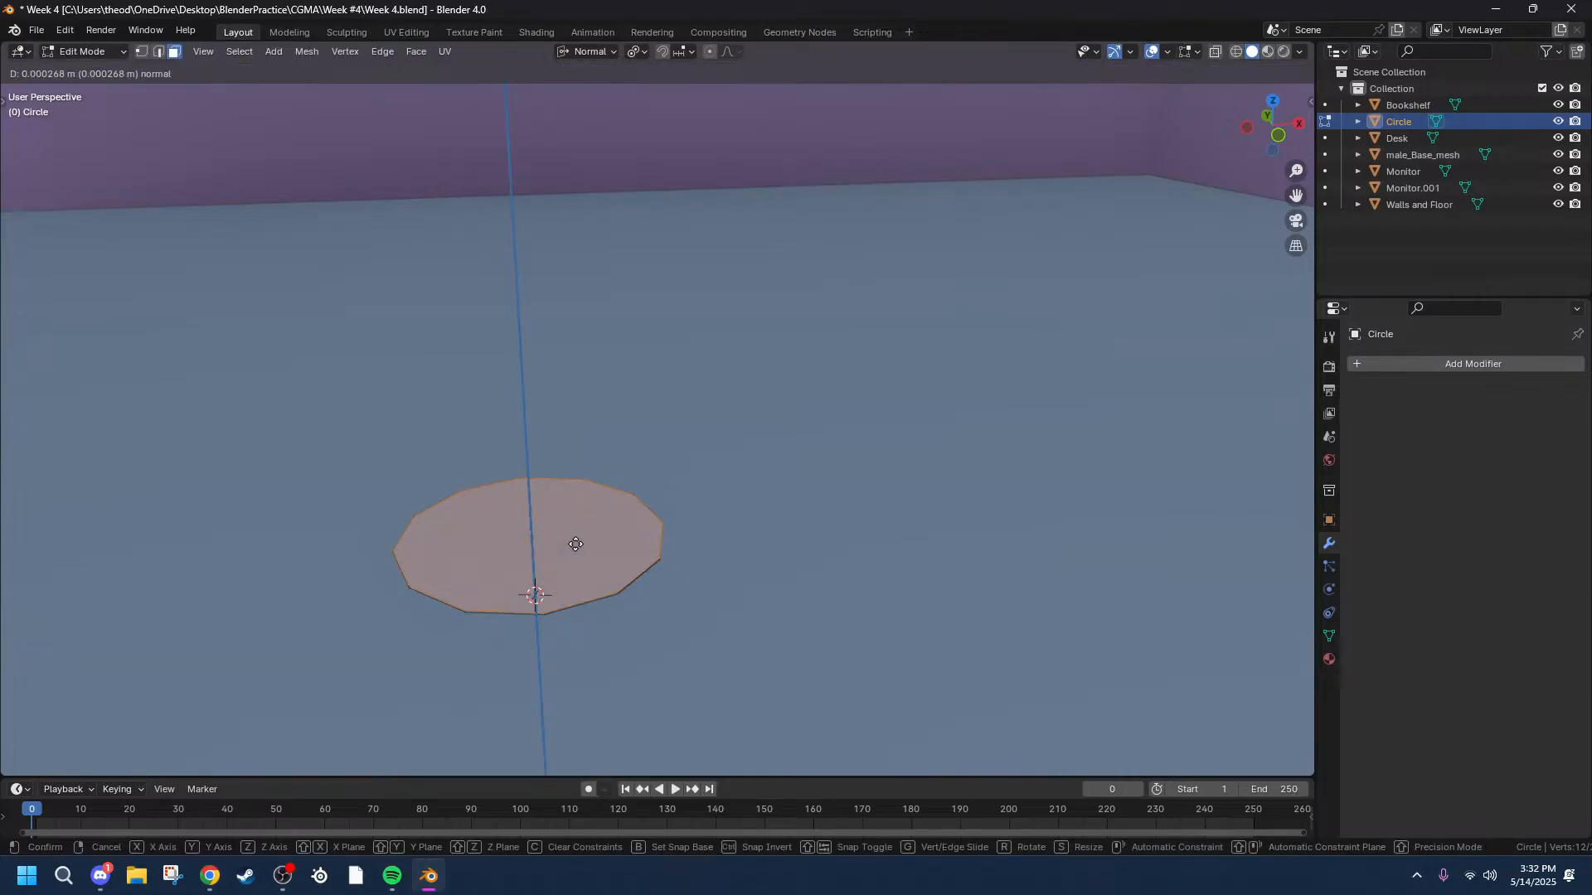
pyautogui.click(577, 539)
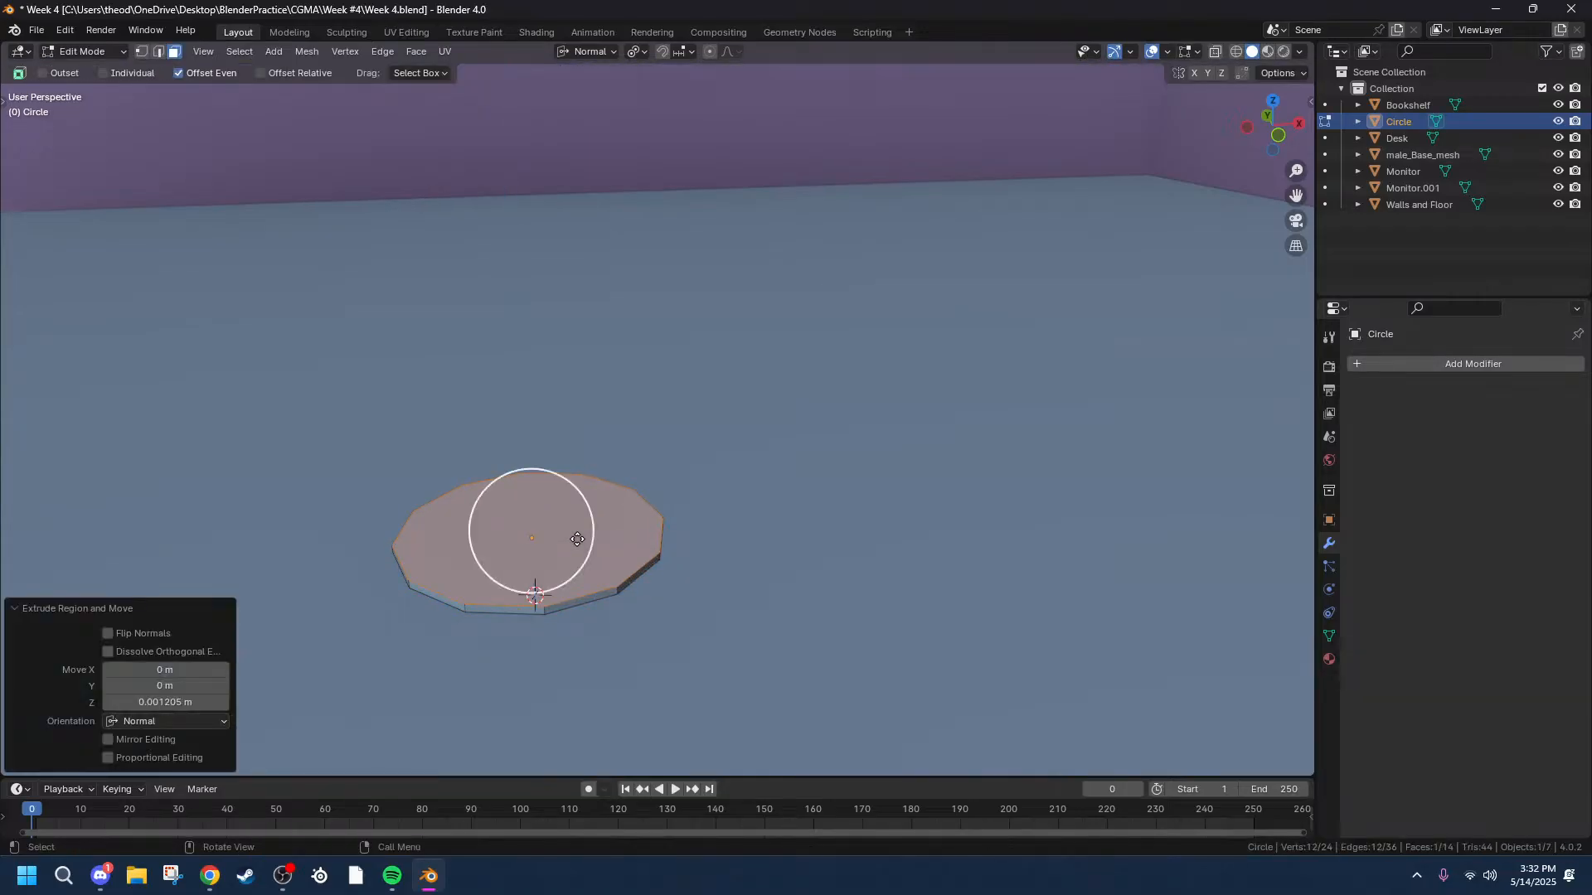
pyautogui.moveTo(619, 526); pyautogui.dragTo(617, 533, button='middle')
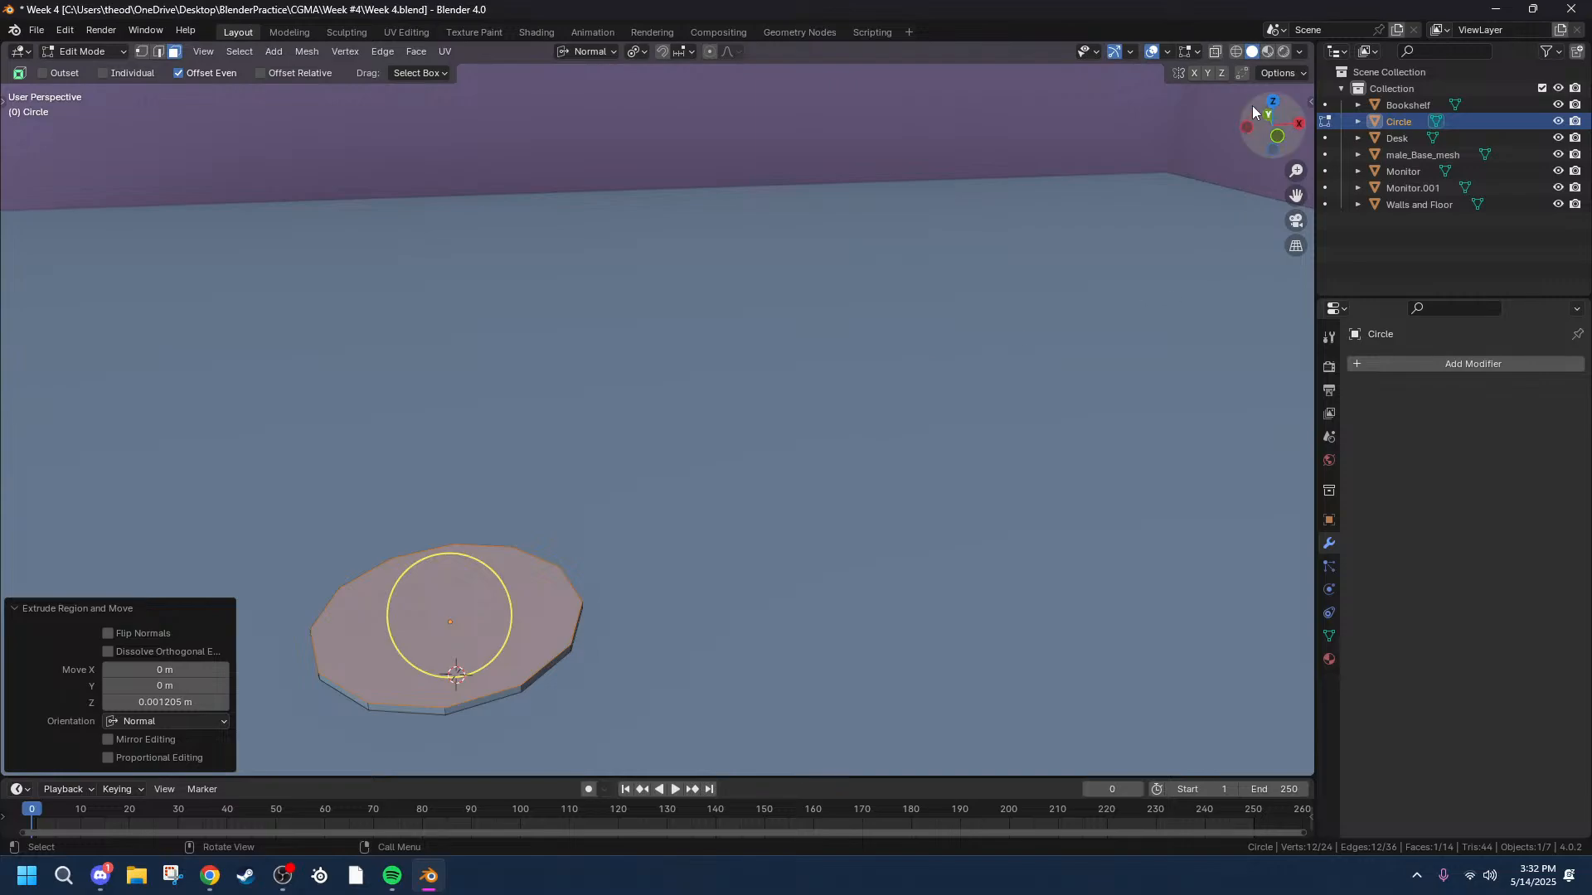
# Rename the circle object to Plant.
pyautogui.click(1273, 103)
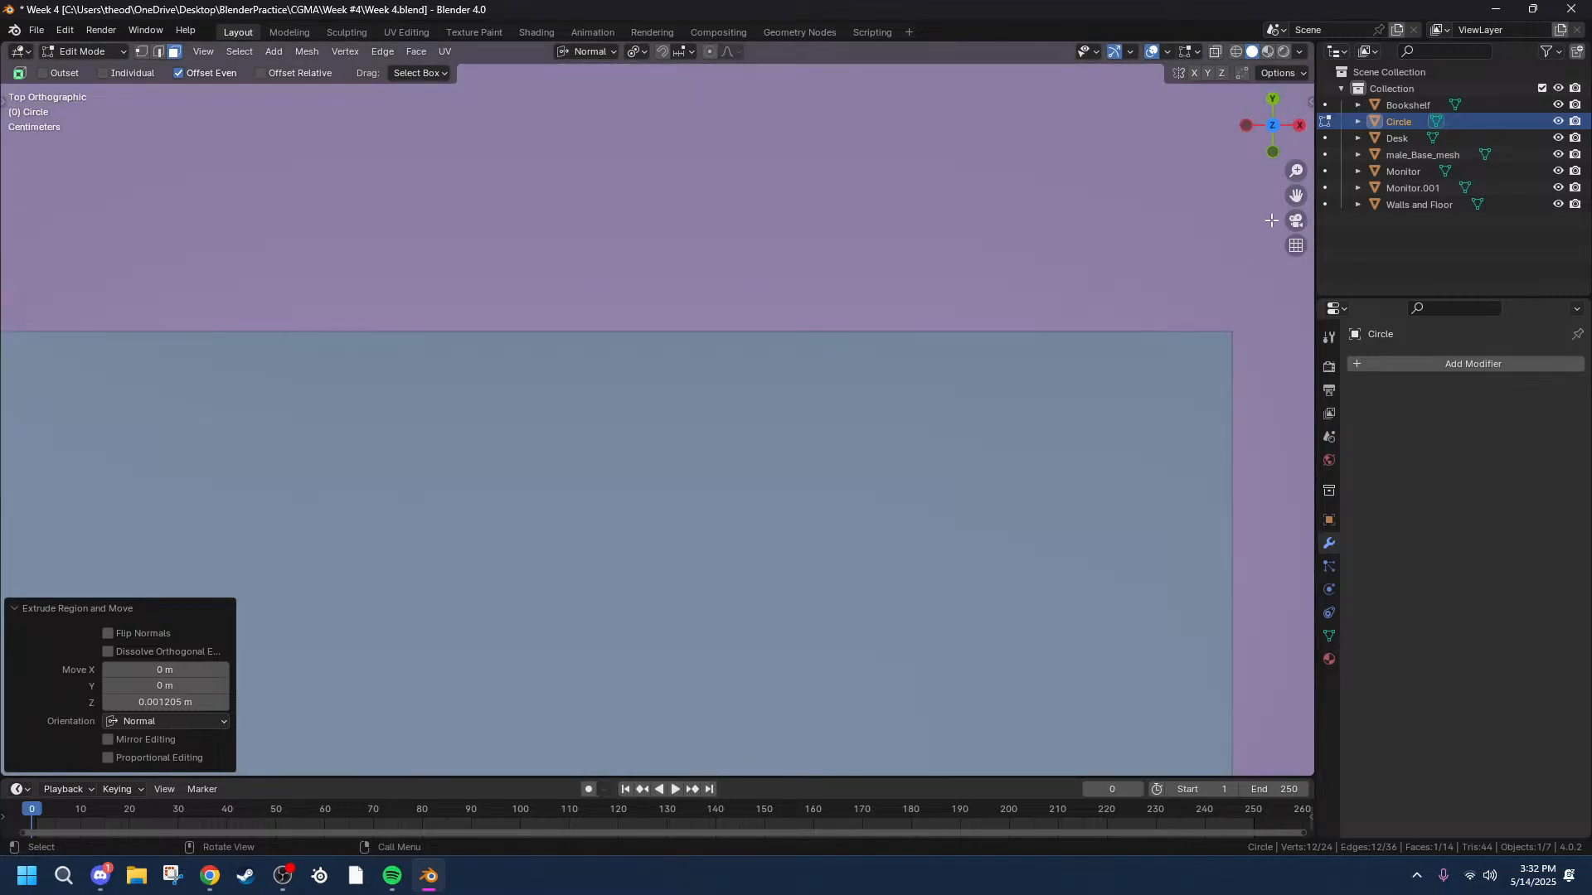
pyautogui.moveTo(1296, 196); pyautogui.dragTo(1409, 1)
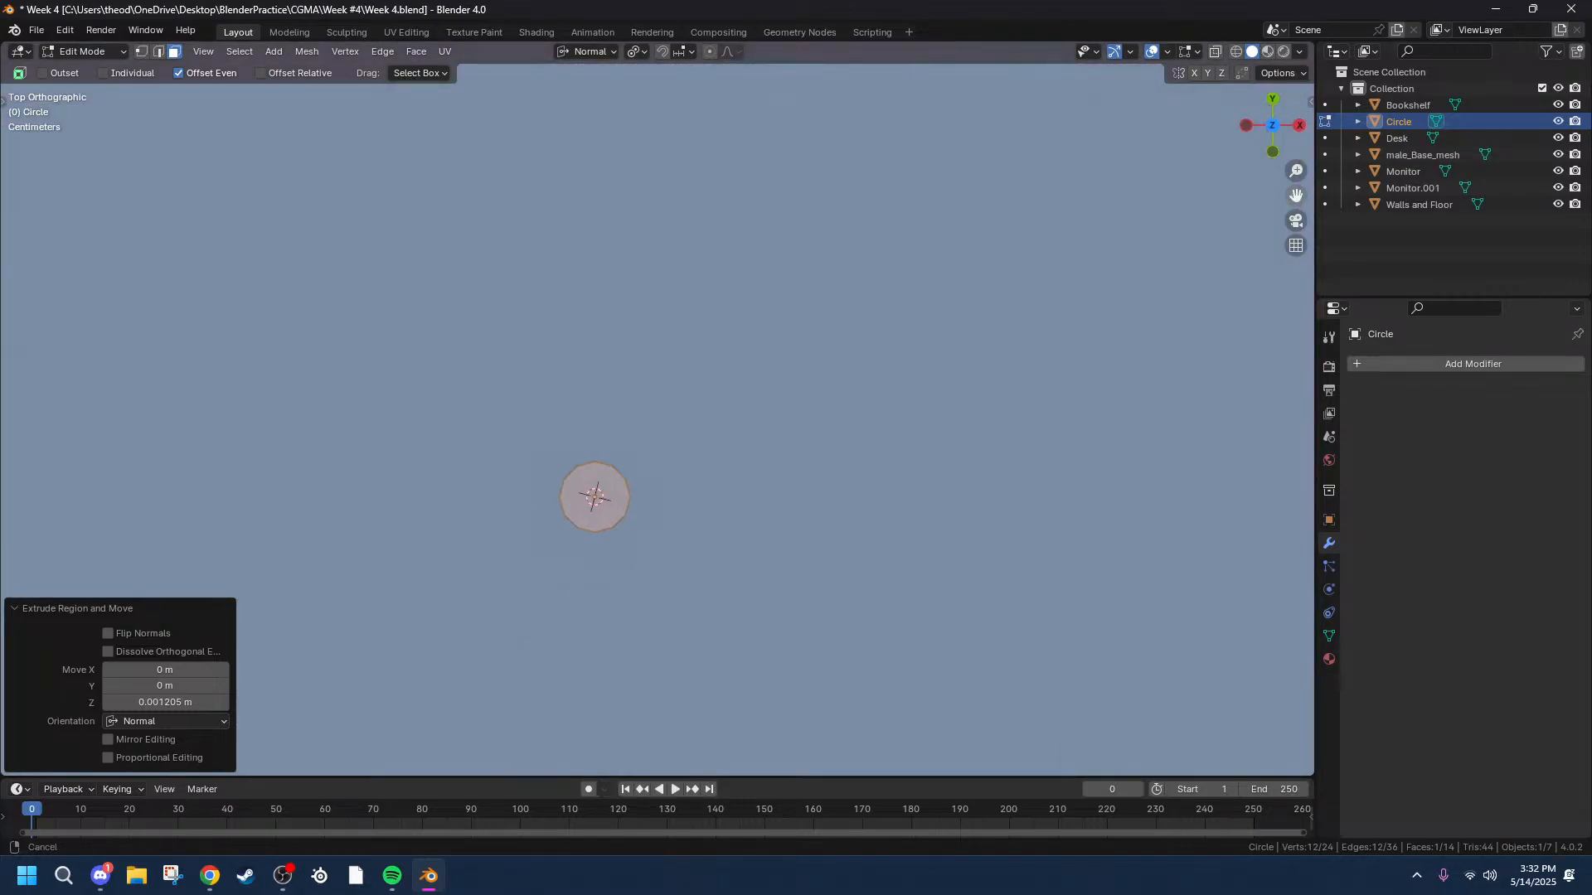
pyautogui.doubleClick(1406, 121)
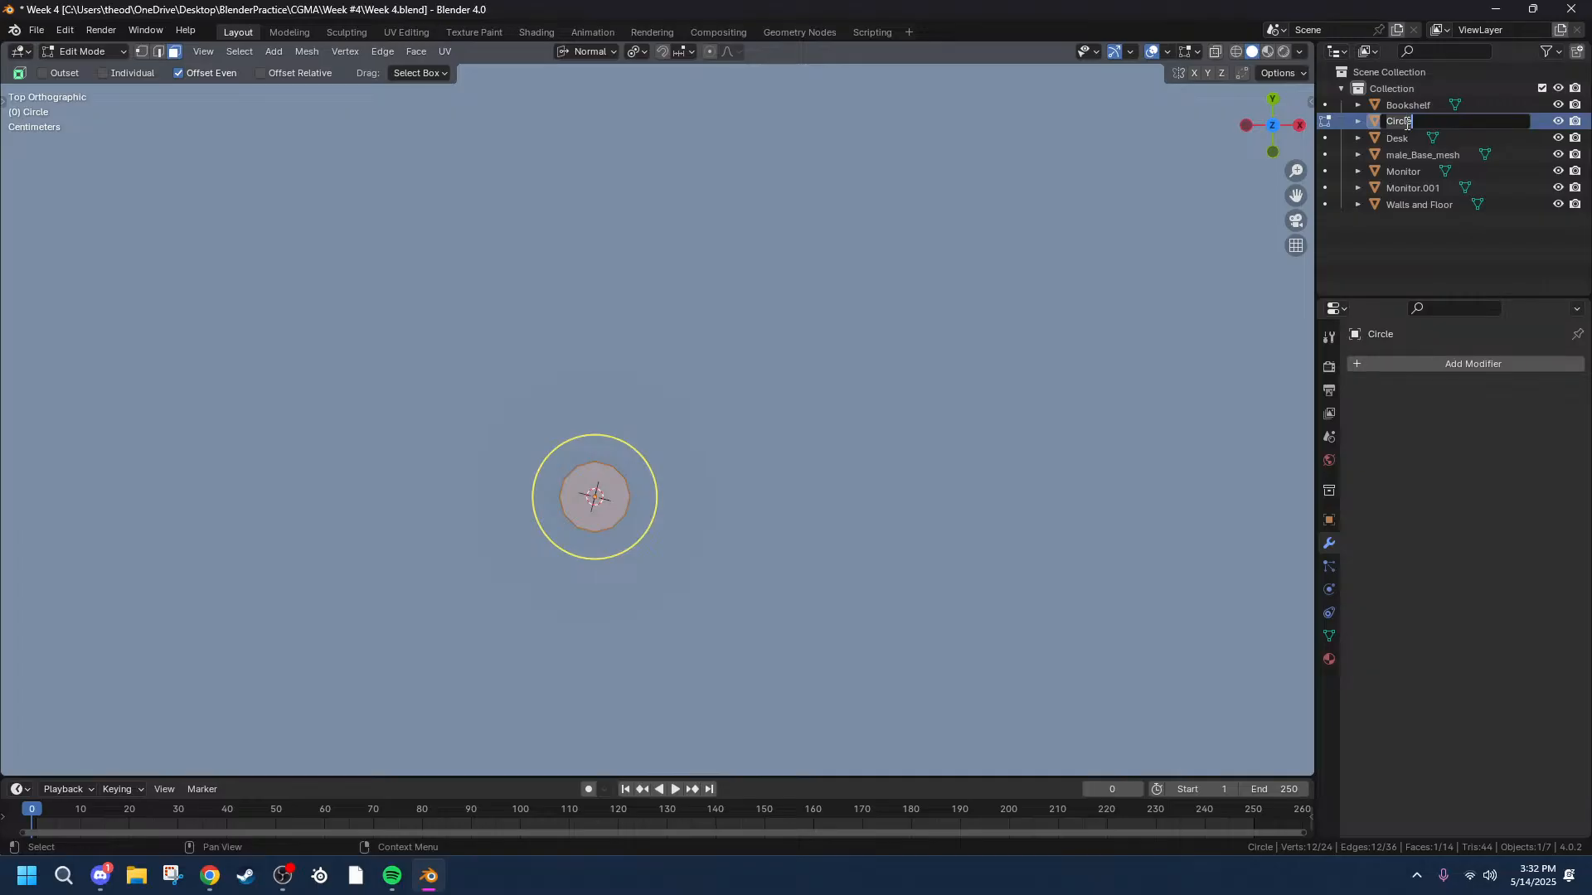
pyautogui.write('p')
pyautogui.write('Plant')
pyautogui.press('Return')
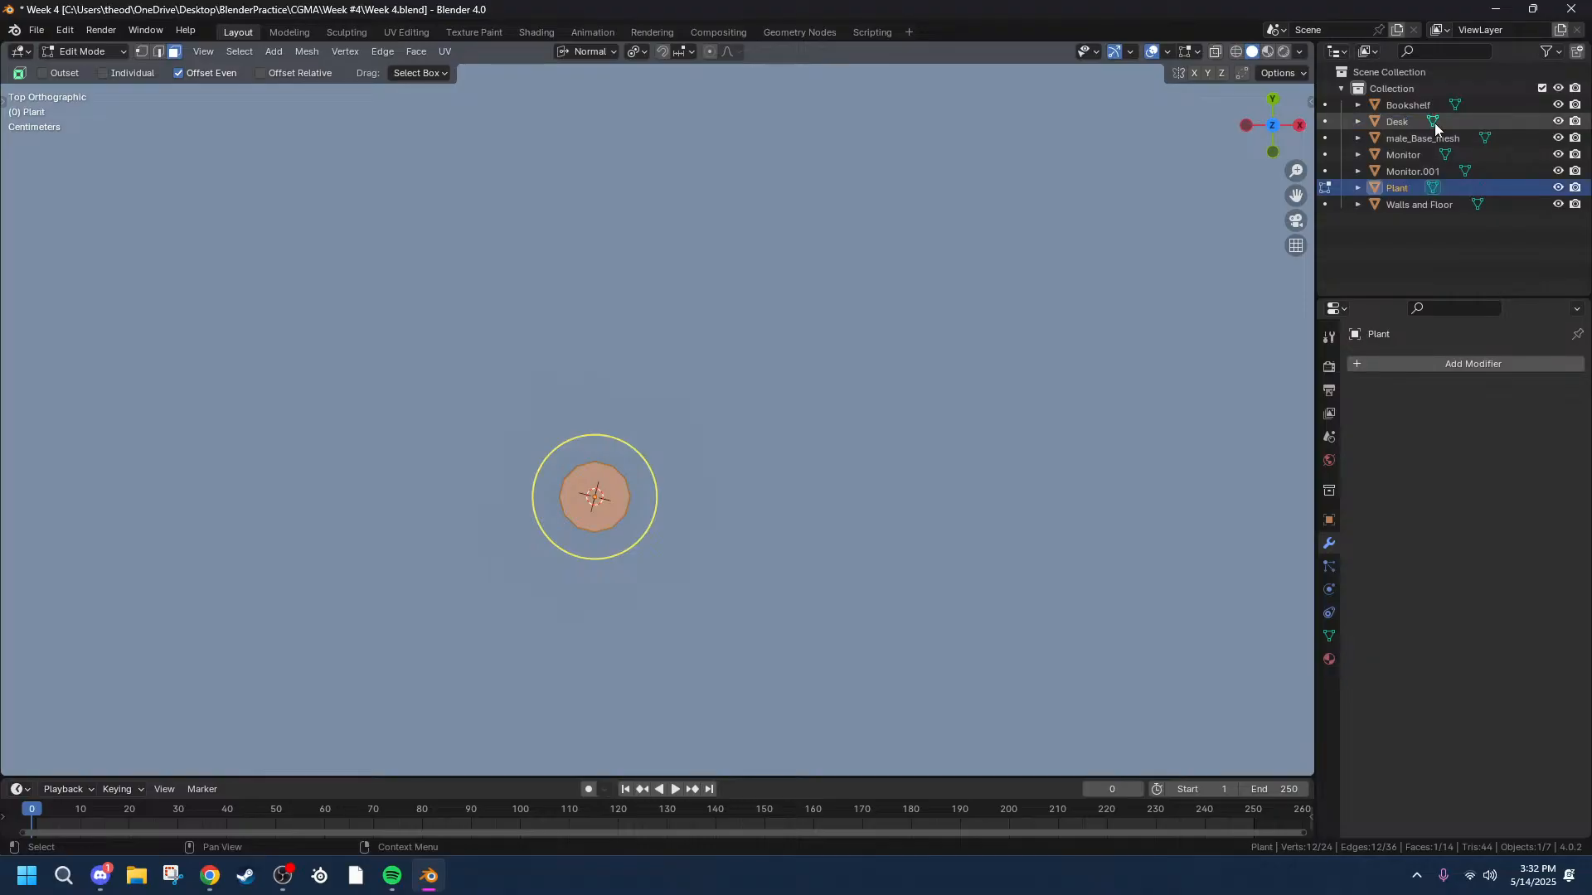
# Select the vertices at the disc's negative X extreme from the top view, using vertex select mode and wireframe shading.
pyautogui.scroll(3, 676, 554)
pyautogui.moveTo(675, 555); pyautogui.dragTo(756, 476, button='middle')
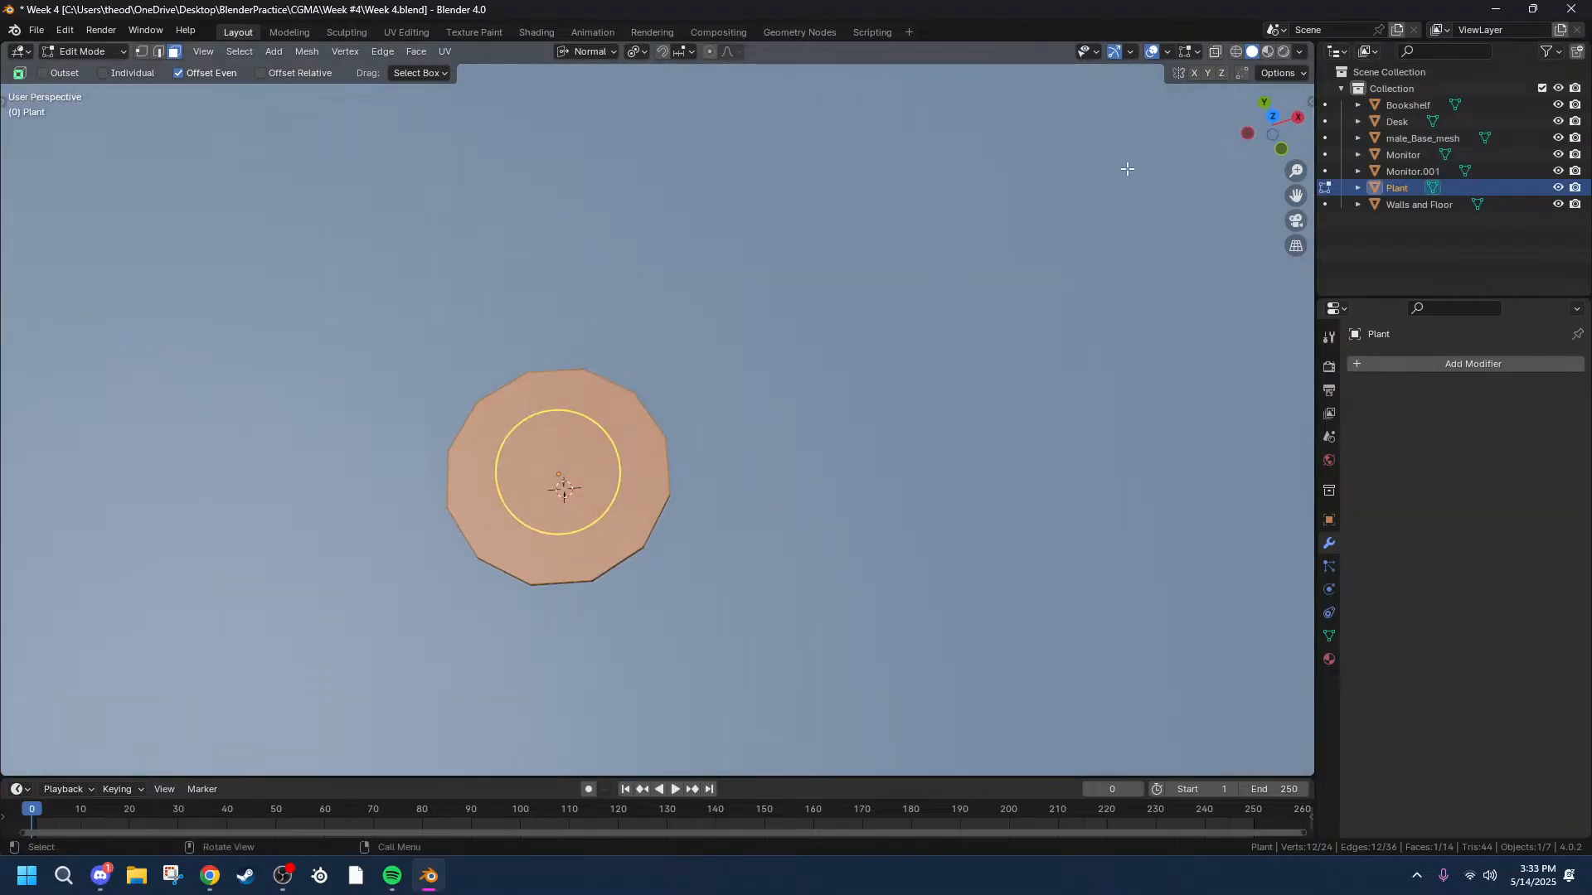
pyautogui.click(1273, 118)
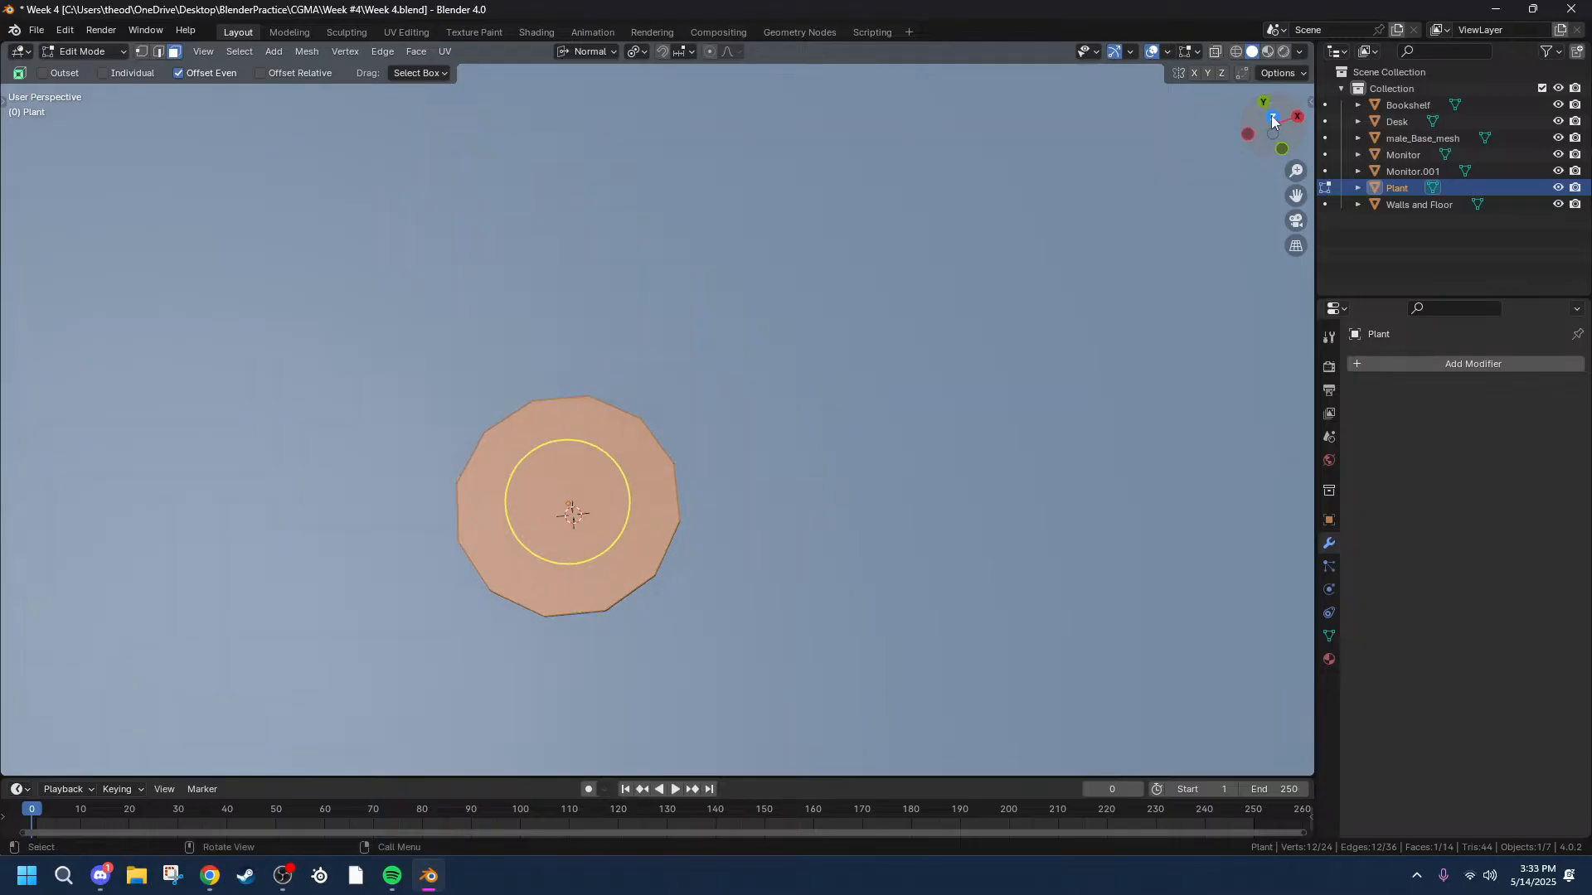
pyautogui.press('Tab')
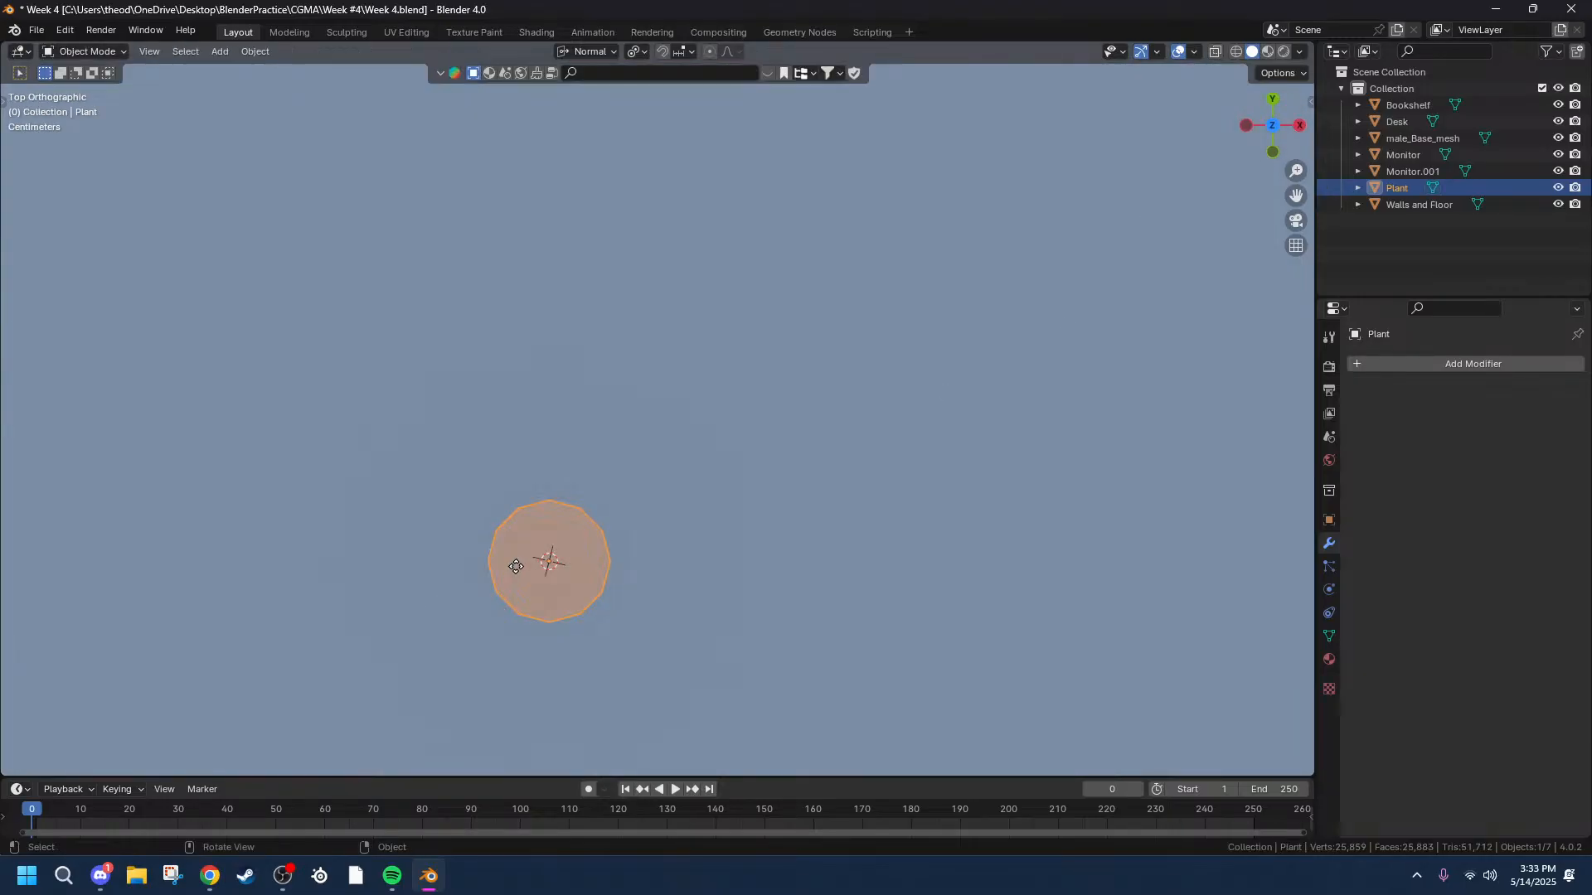
pyautogui.press('Tab')
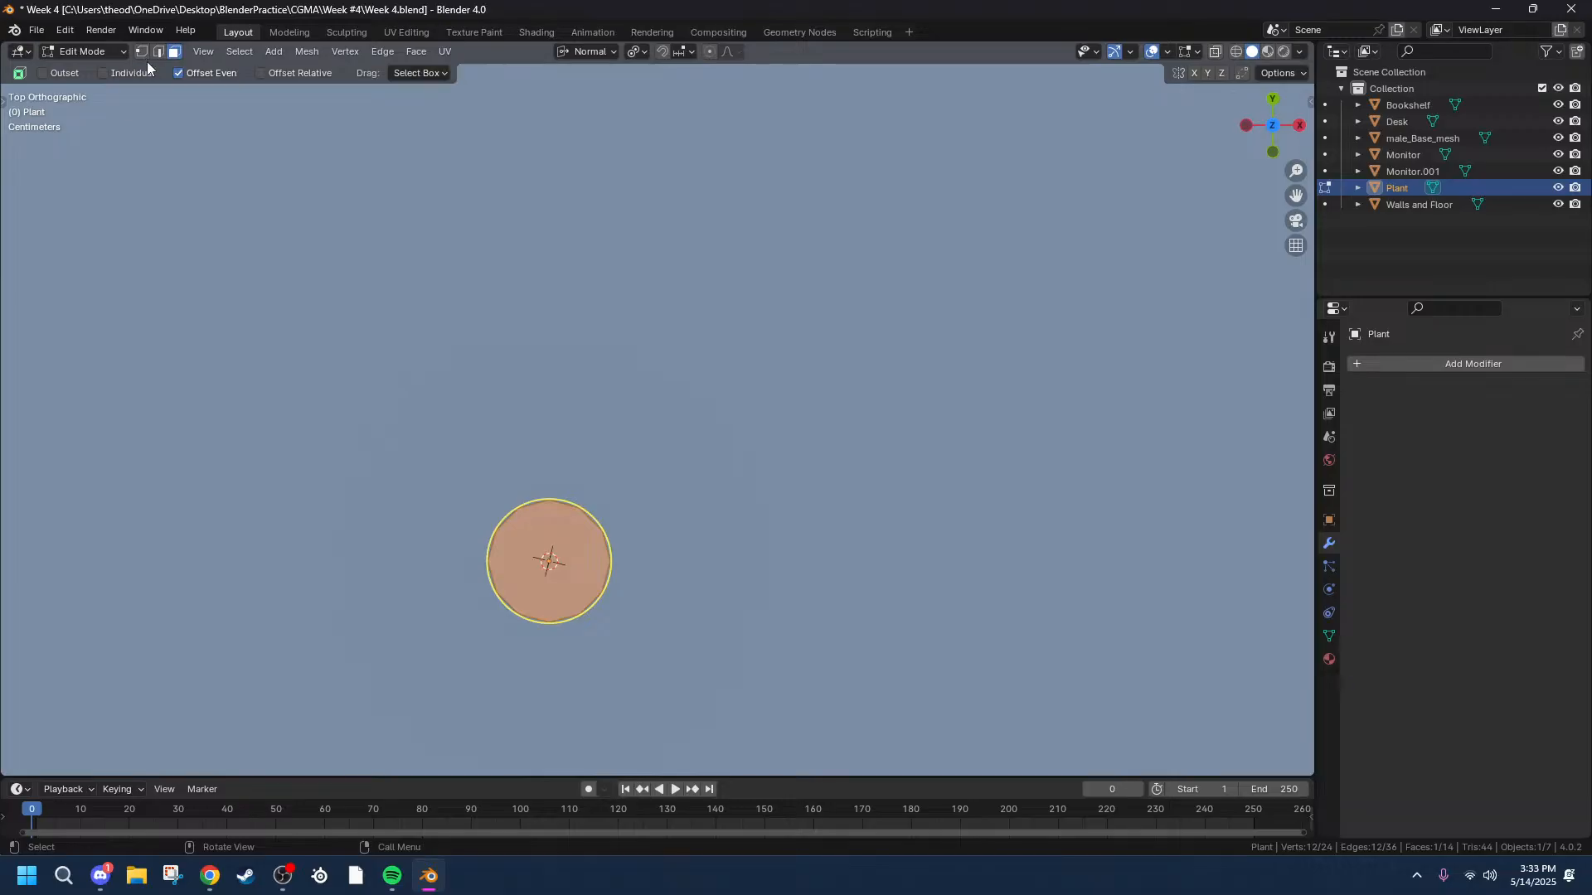
pyautogui.click(553, 540)
pyautogui.press('1')
pyautogui.moveTo(439, 542); pyautogui.dragTo(496, 592)
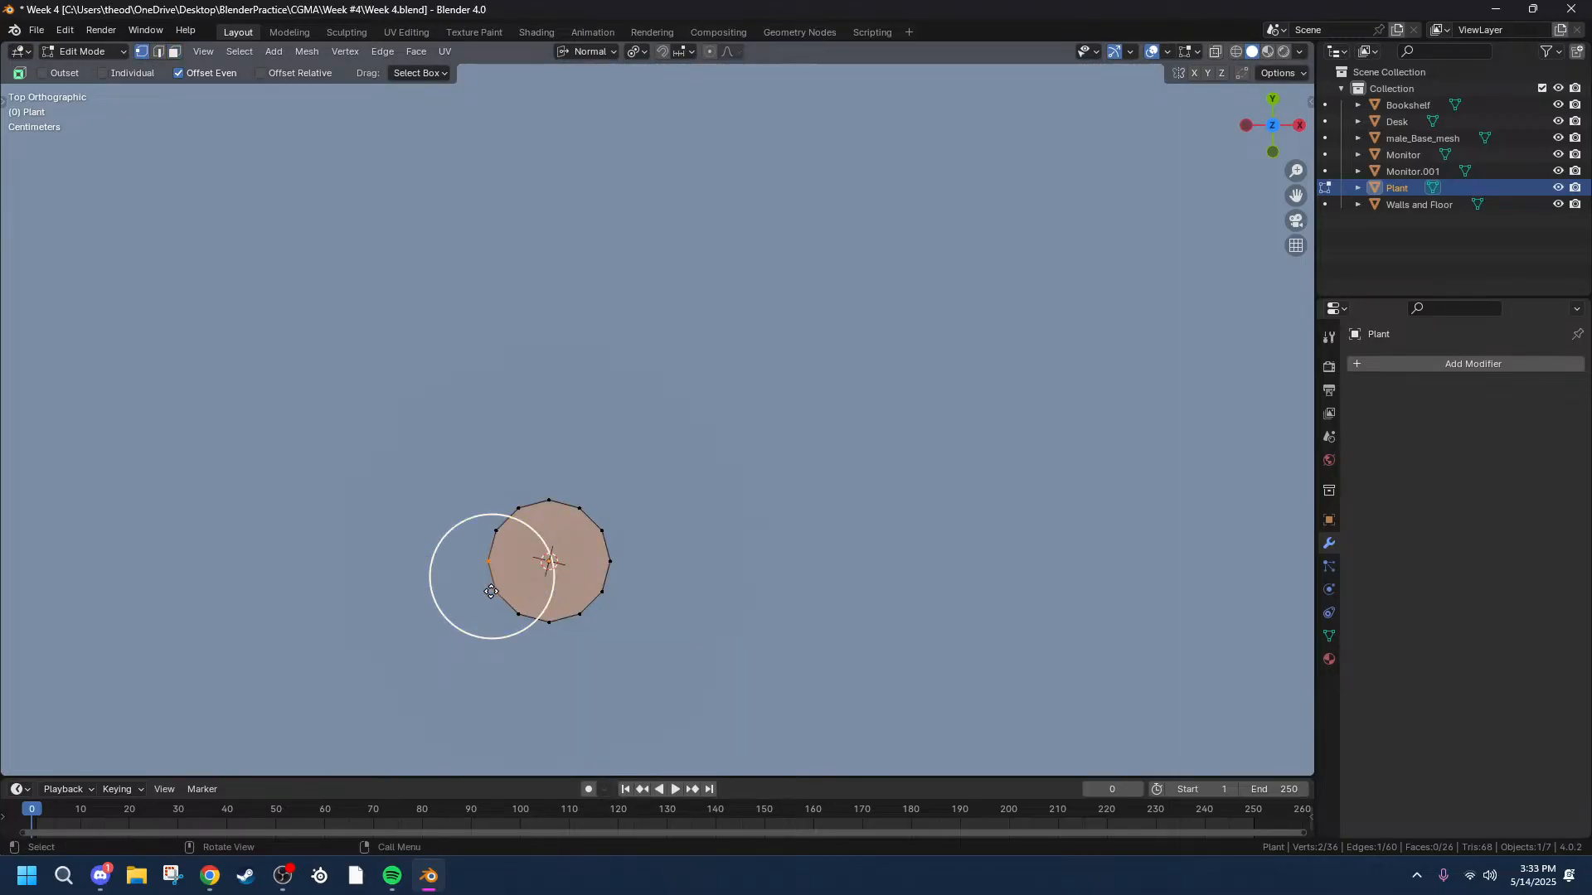
pyautogui.click(1236, 53)
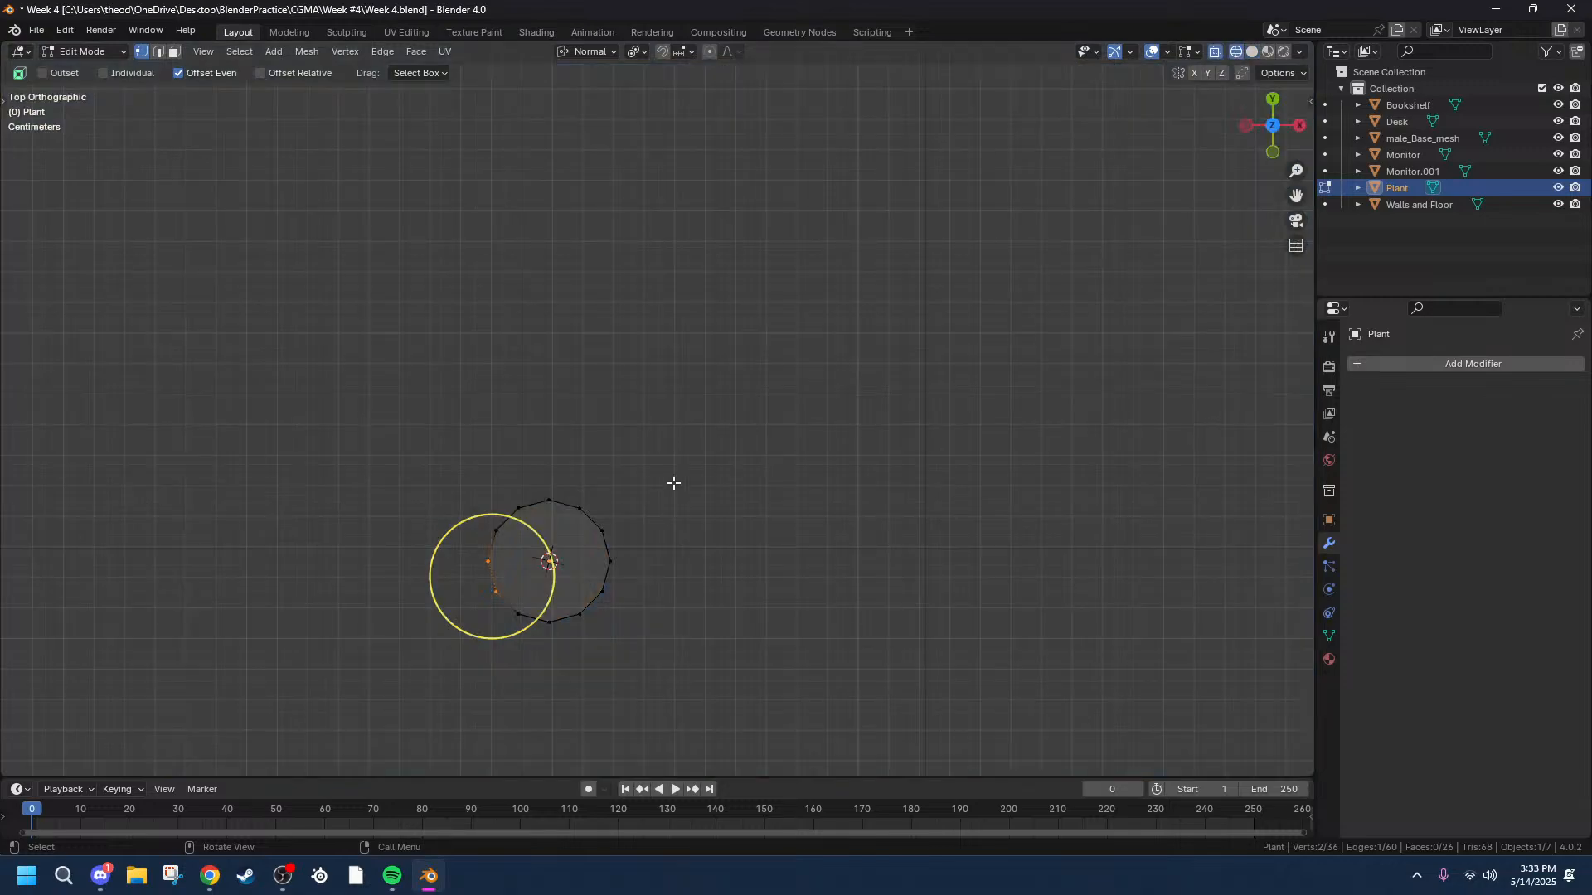
pyautogui.keyDown('shift'); pyautogui.moveTo(407, 545); pyautogui.dragTo(495, 574); pyautogui.keyUp('shift')
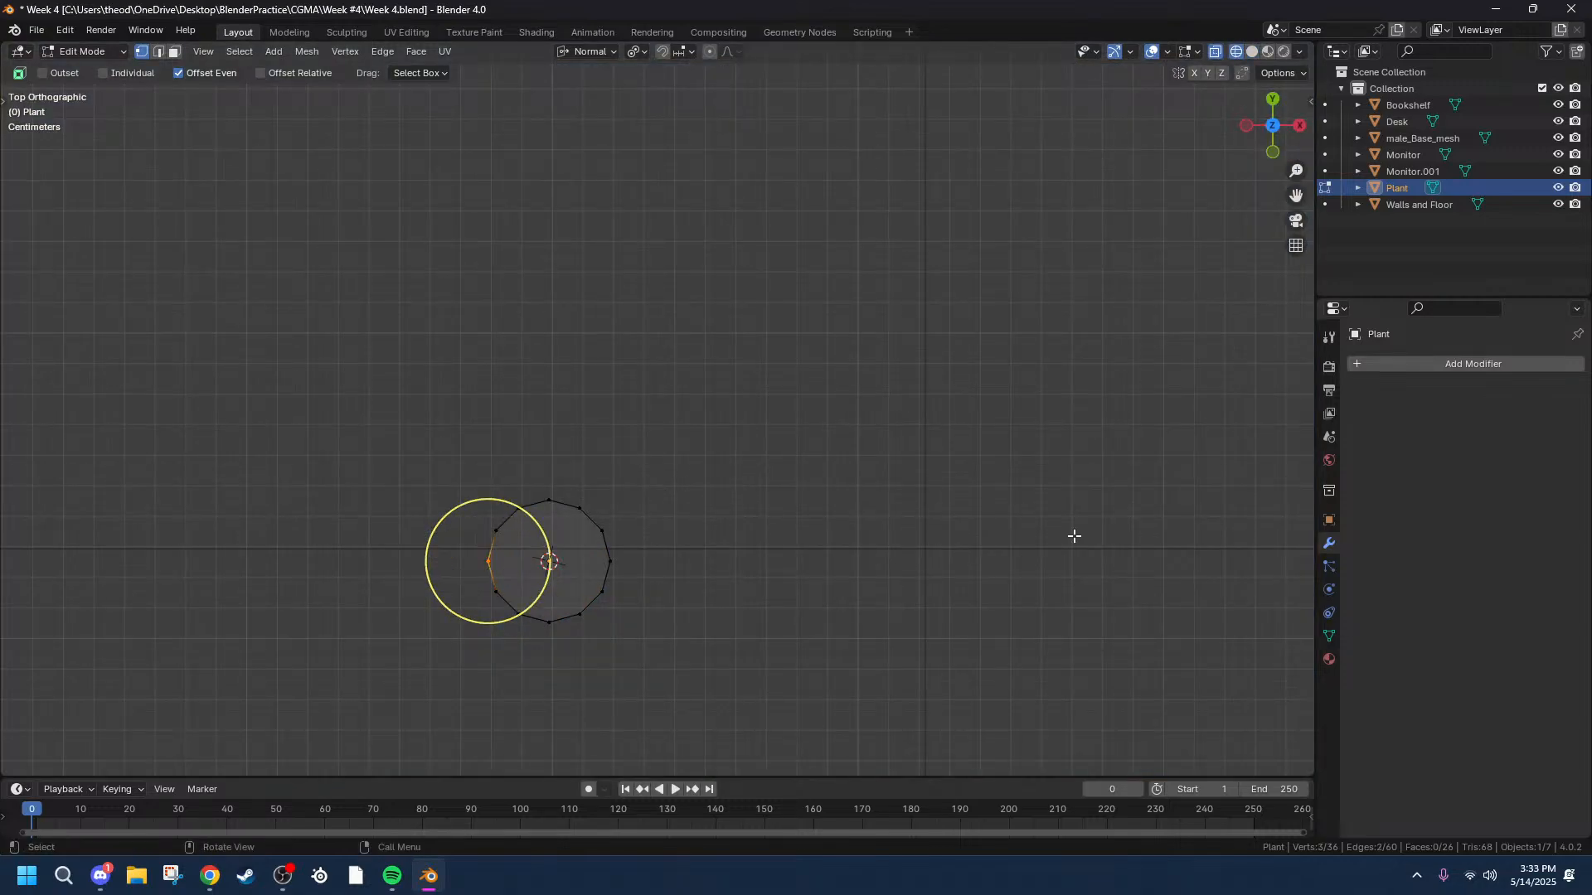
# Enable proportional editing, reduce its influence size to about 0.036 m, and try moving the selected edge vertices along X and Y.
pyautogui.press('o')
pyautogui.press('g')
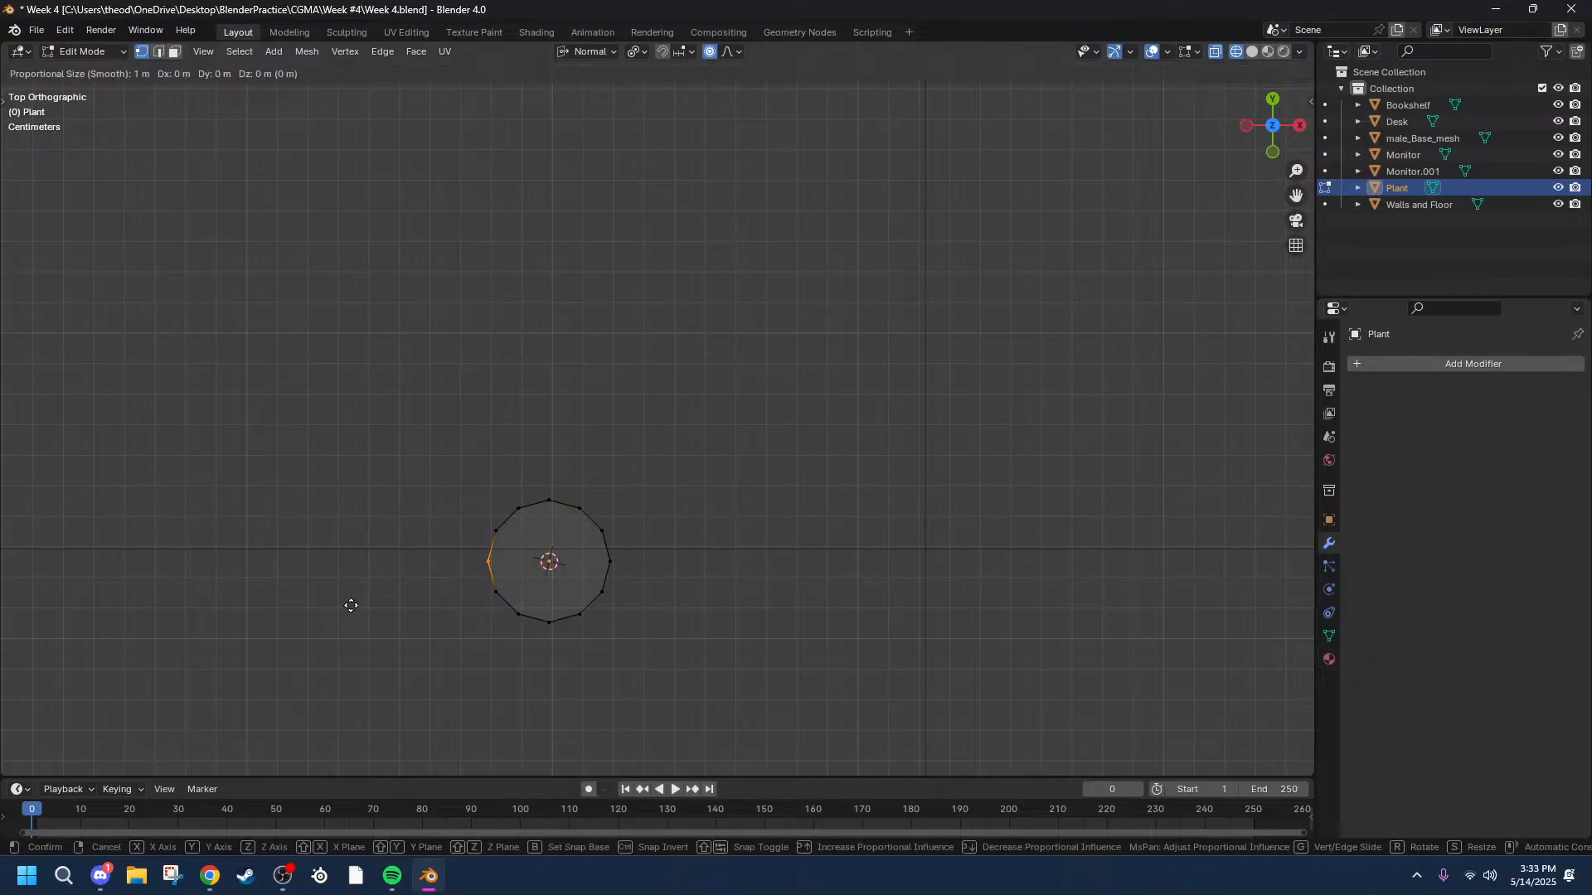
pyautogui.scroll(-7, 351, 606)
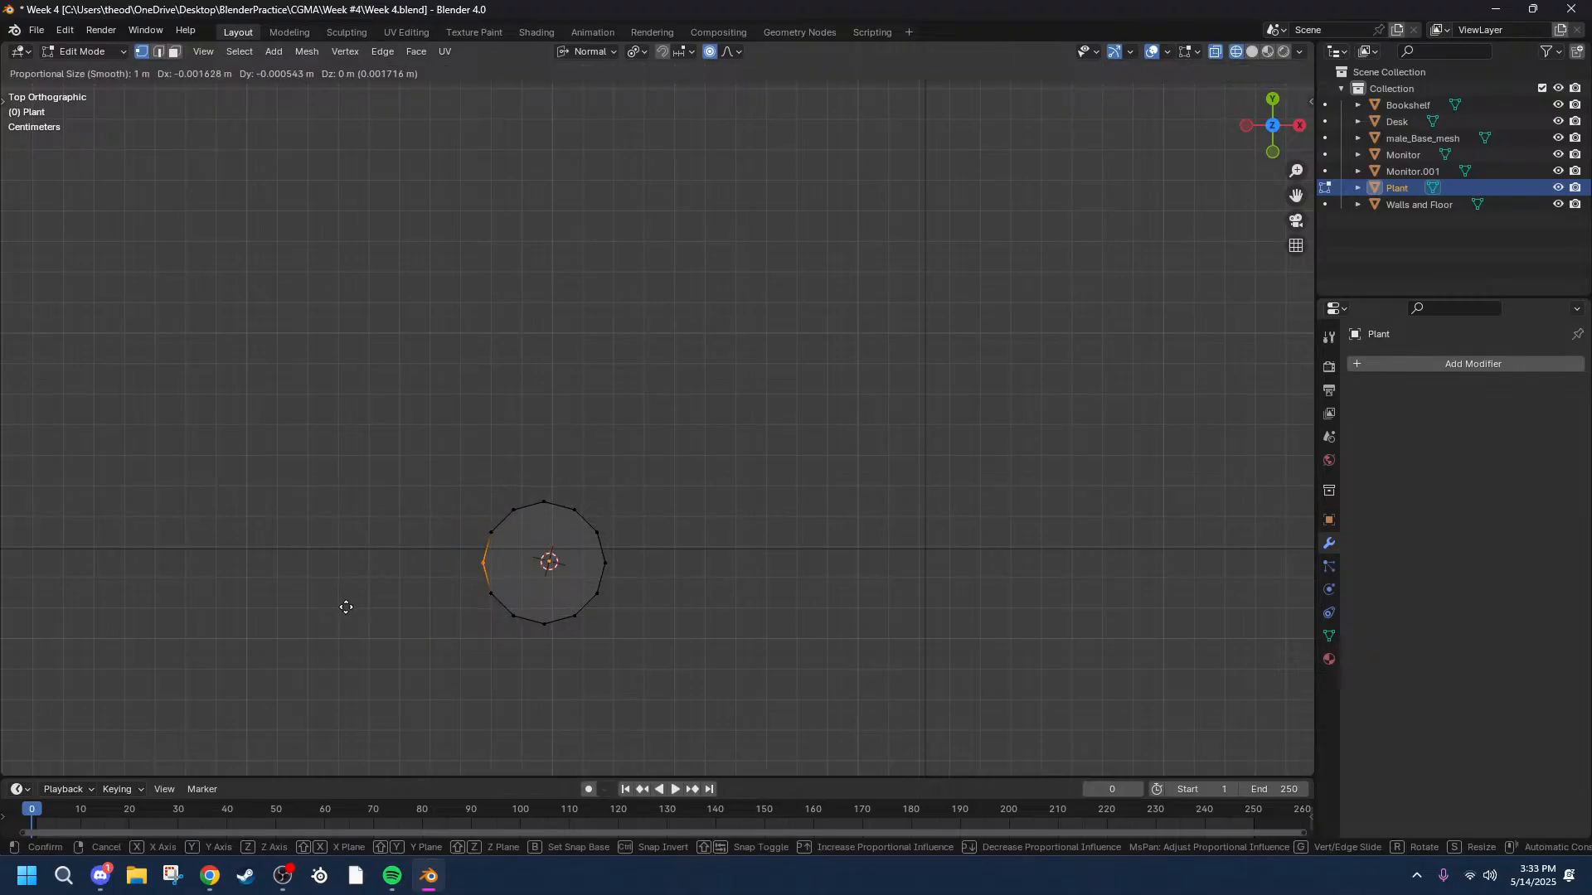
pyautogui.scroll(-7, 350, 608)
pyautogui.scroll(20, 351, 609)
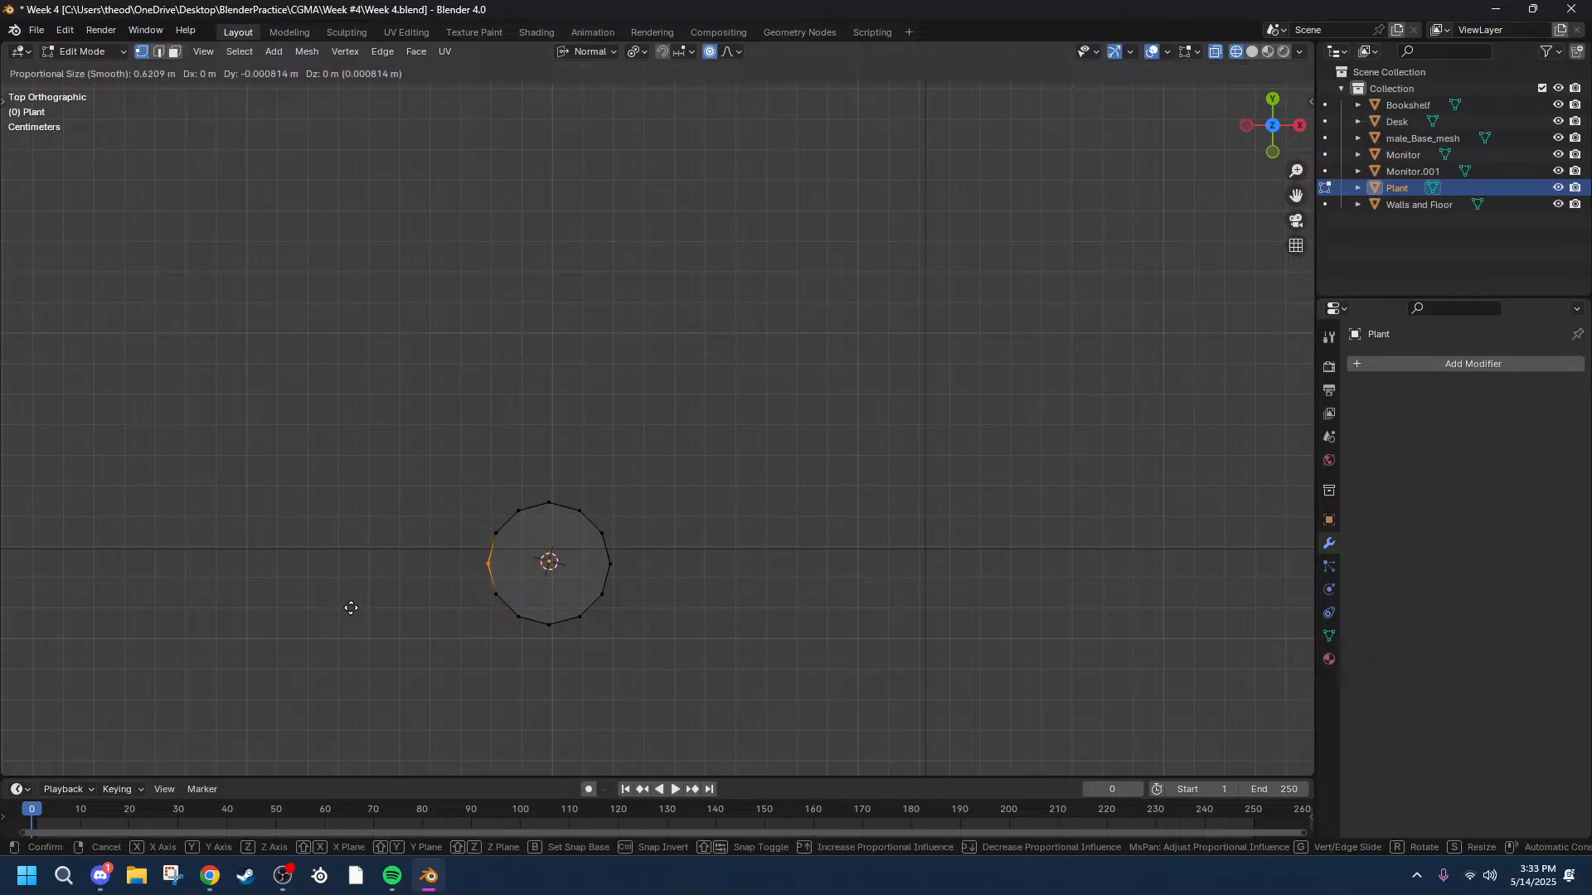
pyautogui.scroll(4, 352, 608)
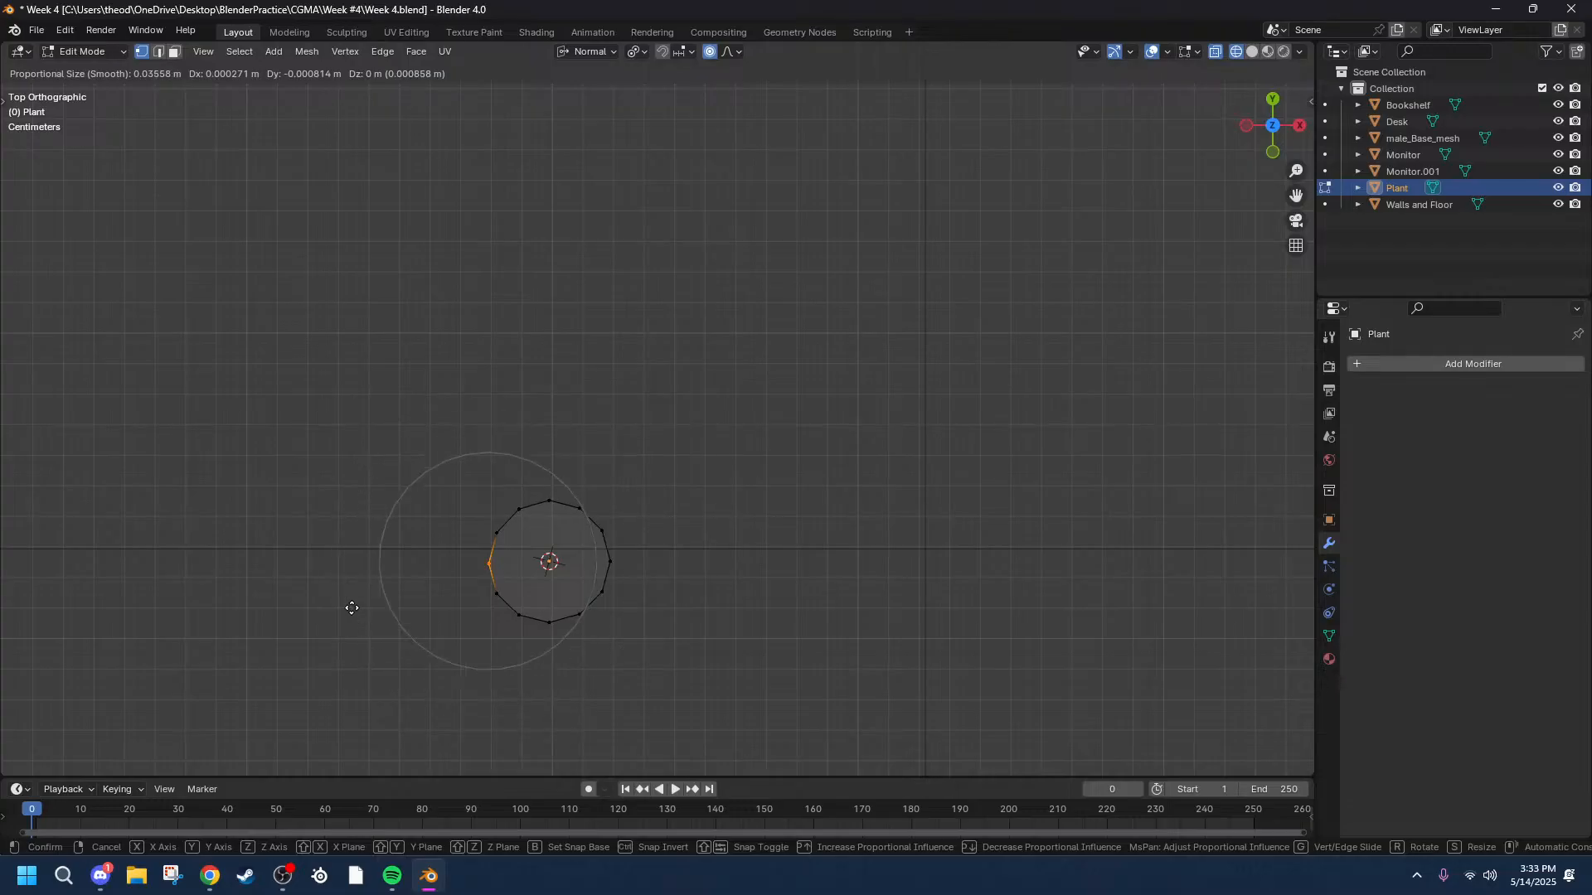
pyautogui.press('x')
pyautogui.press('y')
pyautogui.press('y')
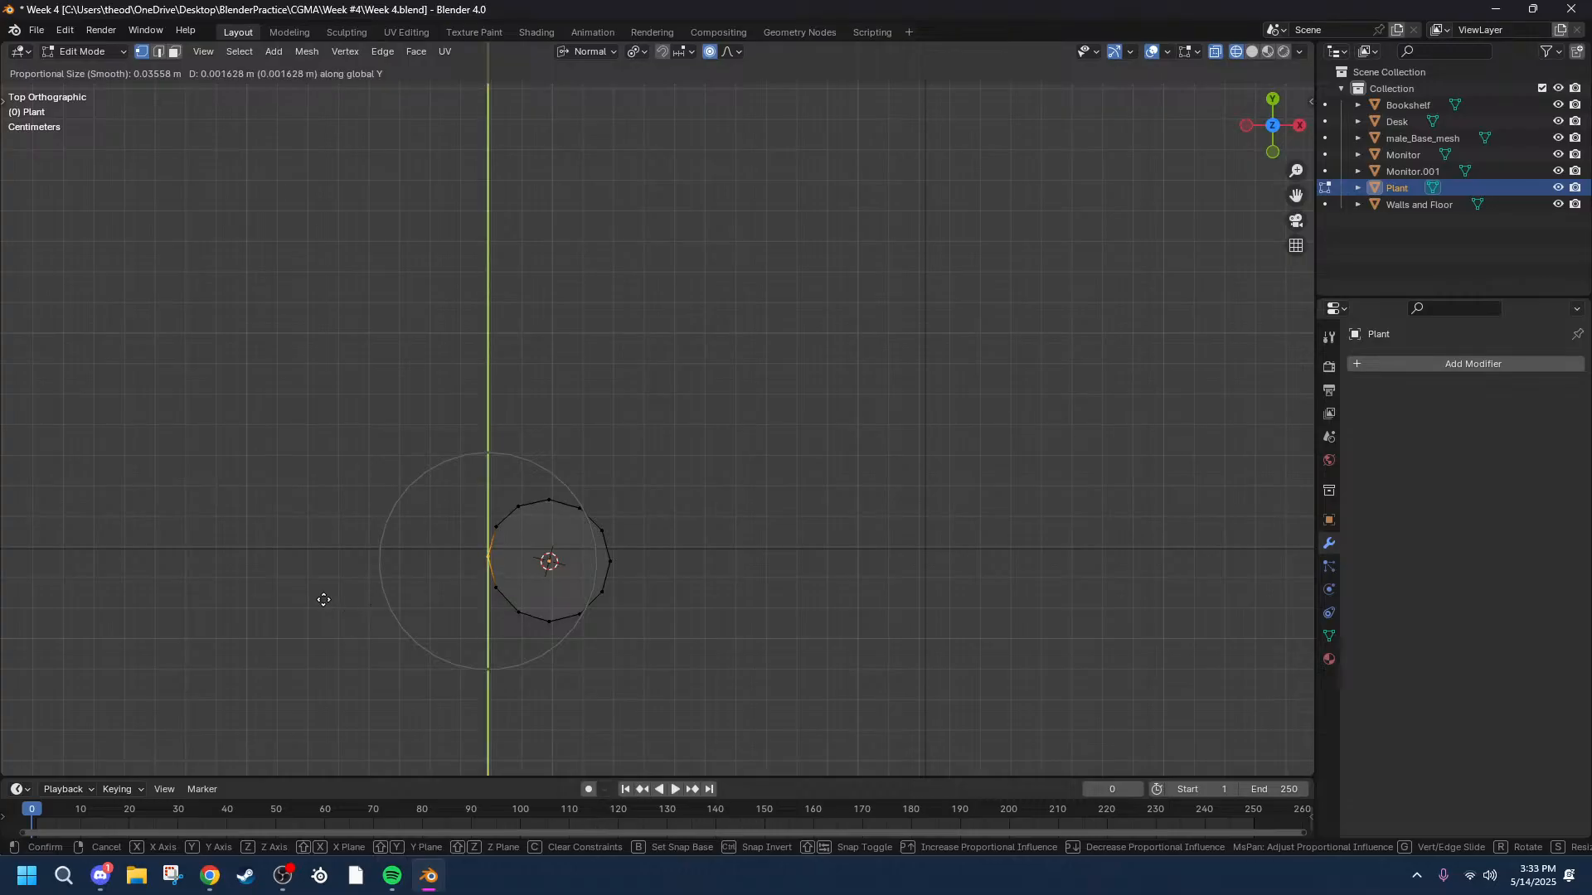
pyautogui.click(311, 600)
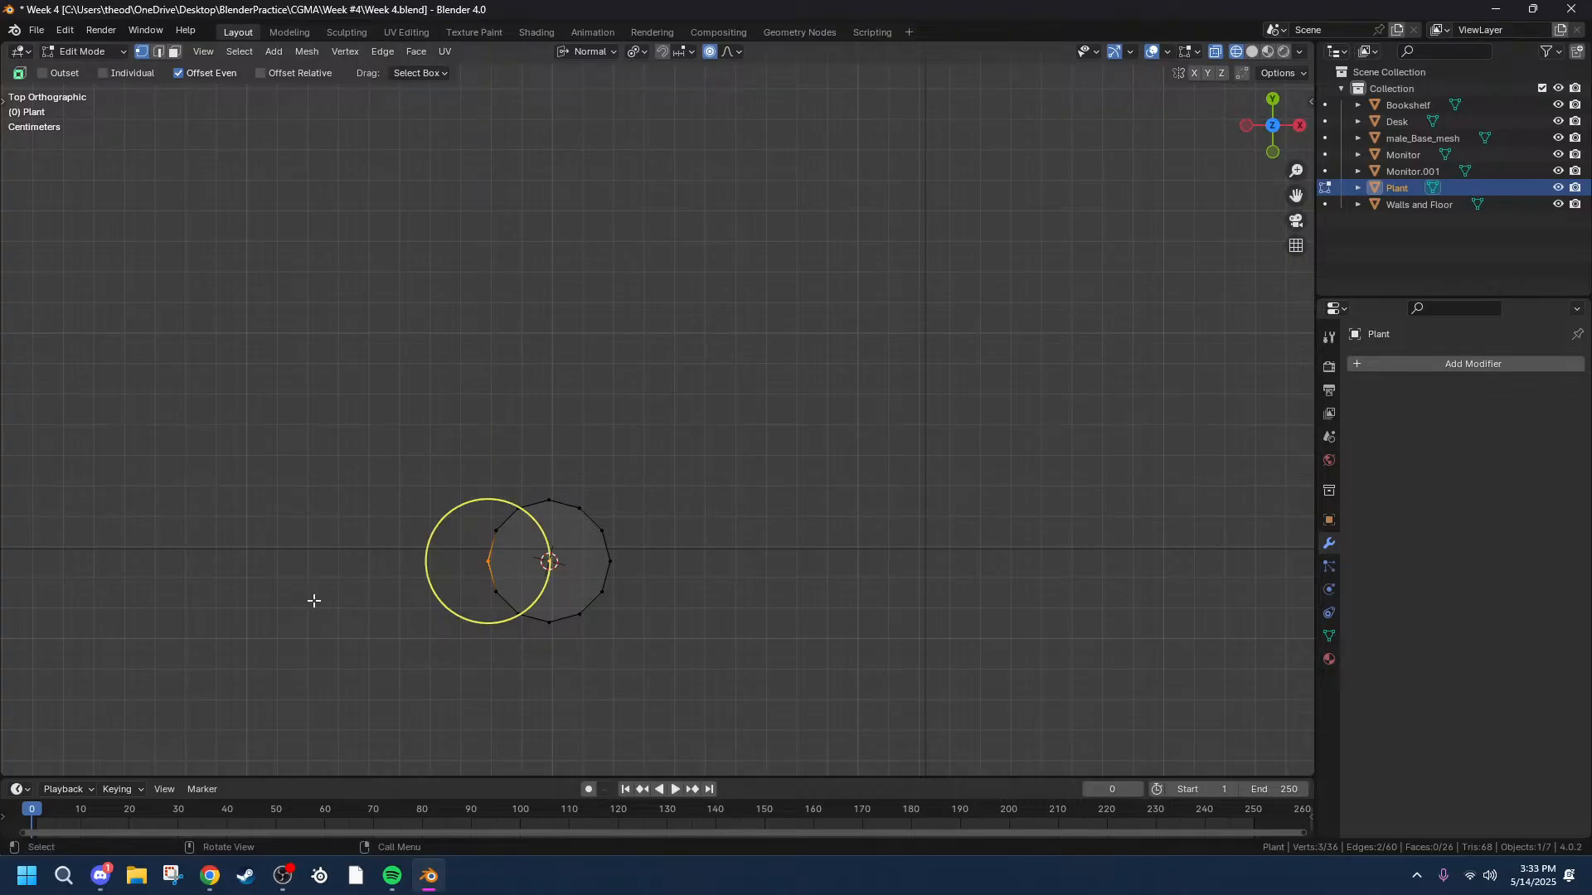
# Set the transform pivot point to Median Point and the transform orientation to Global.
pyautogui.click(638, 51)
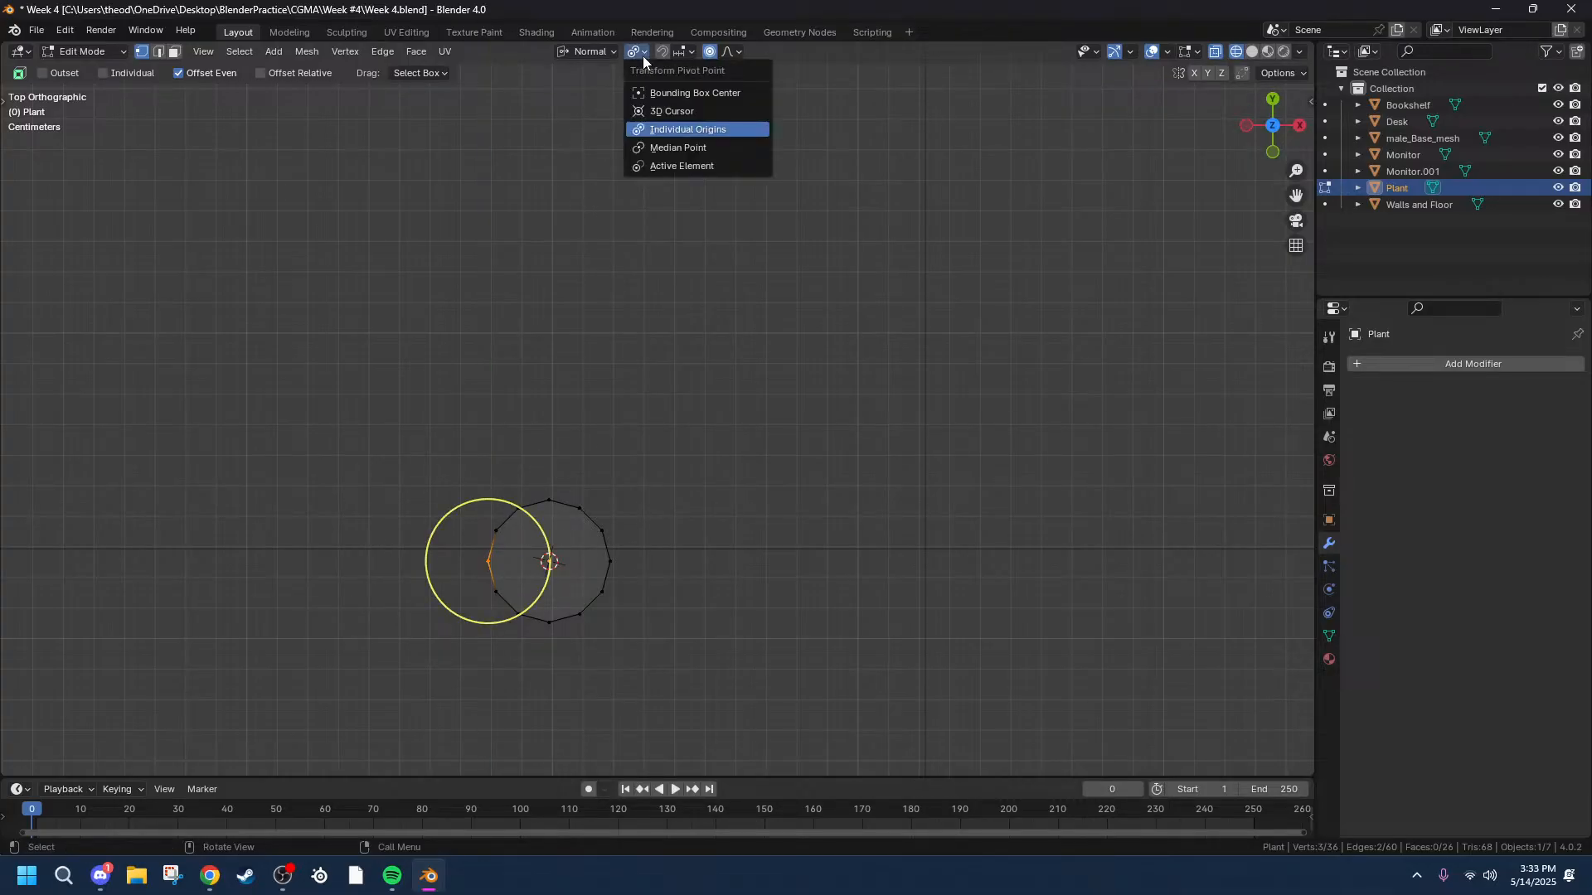
pyautogui.click(683, 148)
pyautogui.click(585, 51)
pyautogui.click(540, 104)
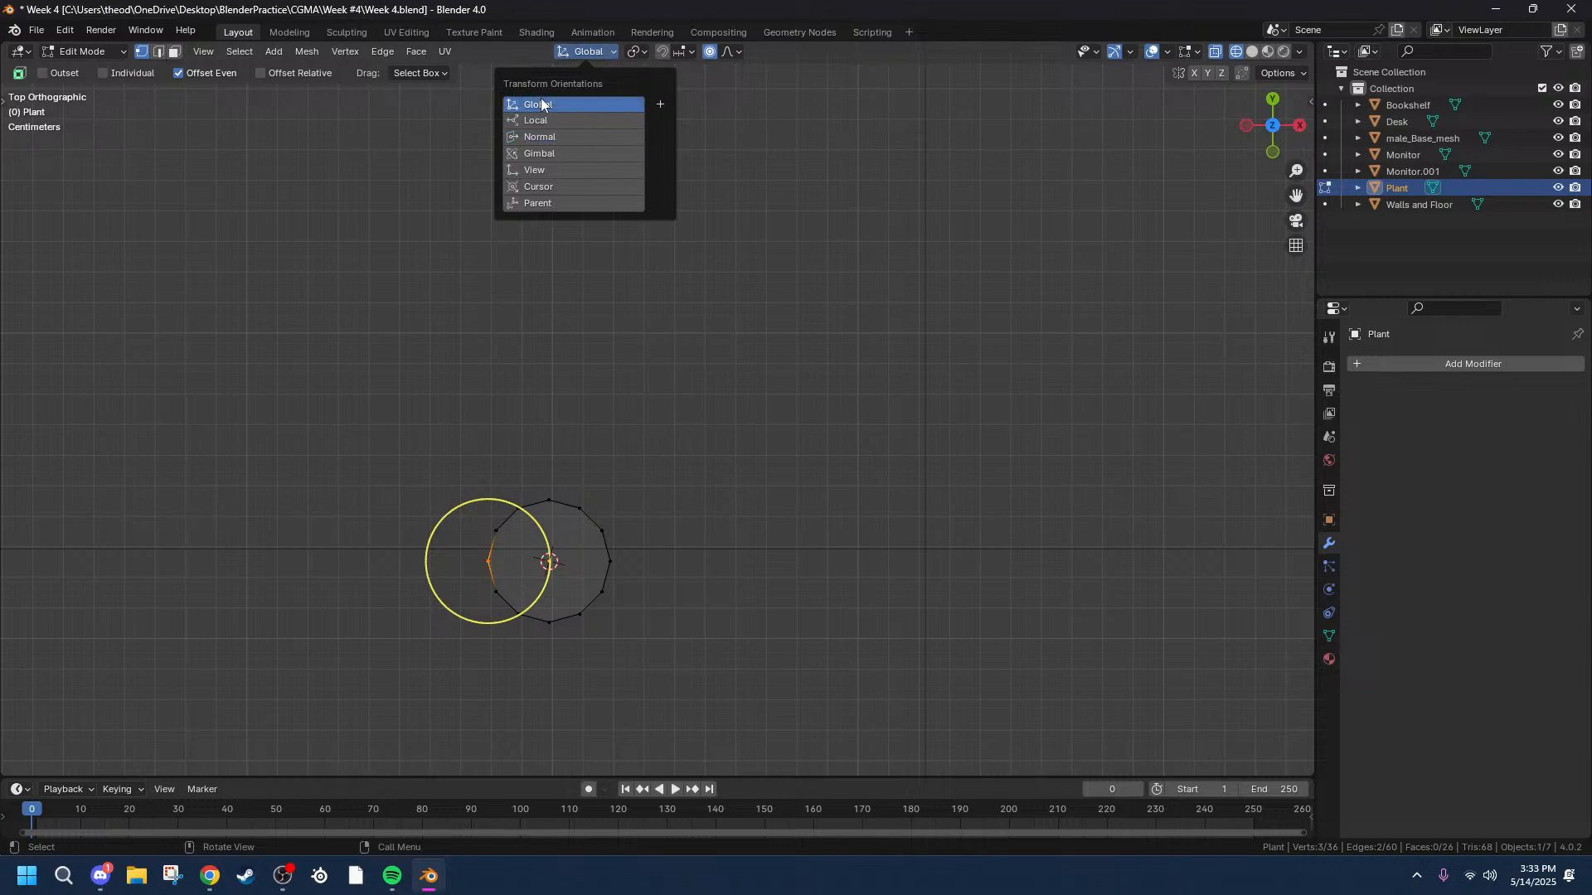
pyautogui.click(634, 52)
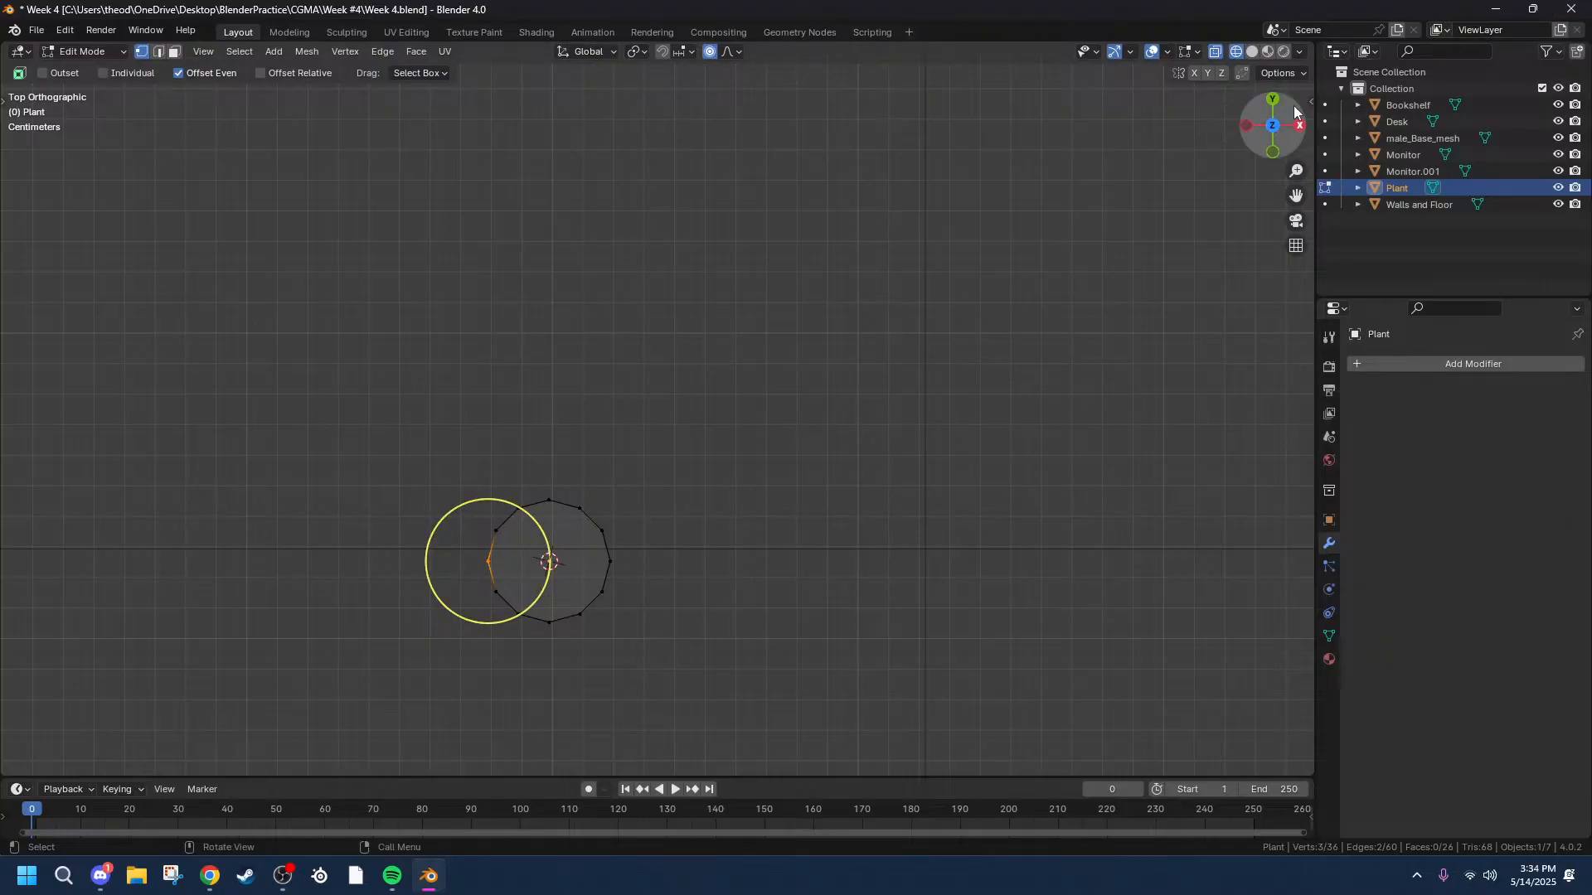
# Move the selected vertices about -0.031 m along X with smooth proportional falloff to stretch the disc into a pointed leaf.
pyautogui.press('g')
pyautogui.press('x')
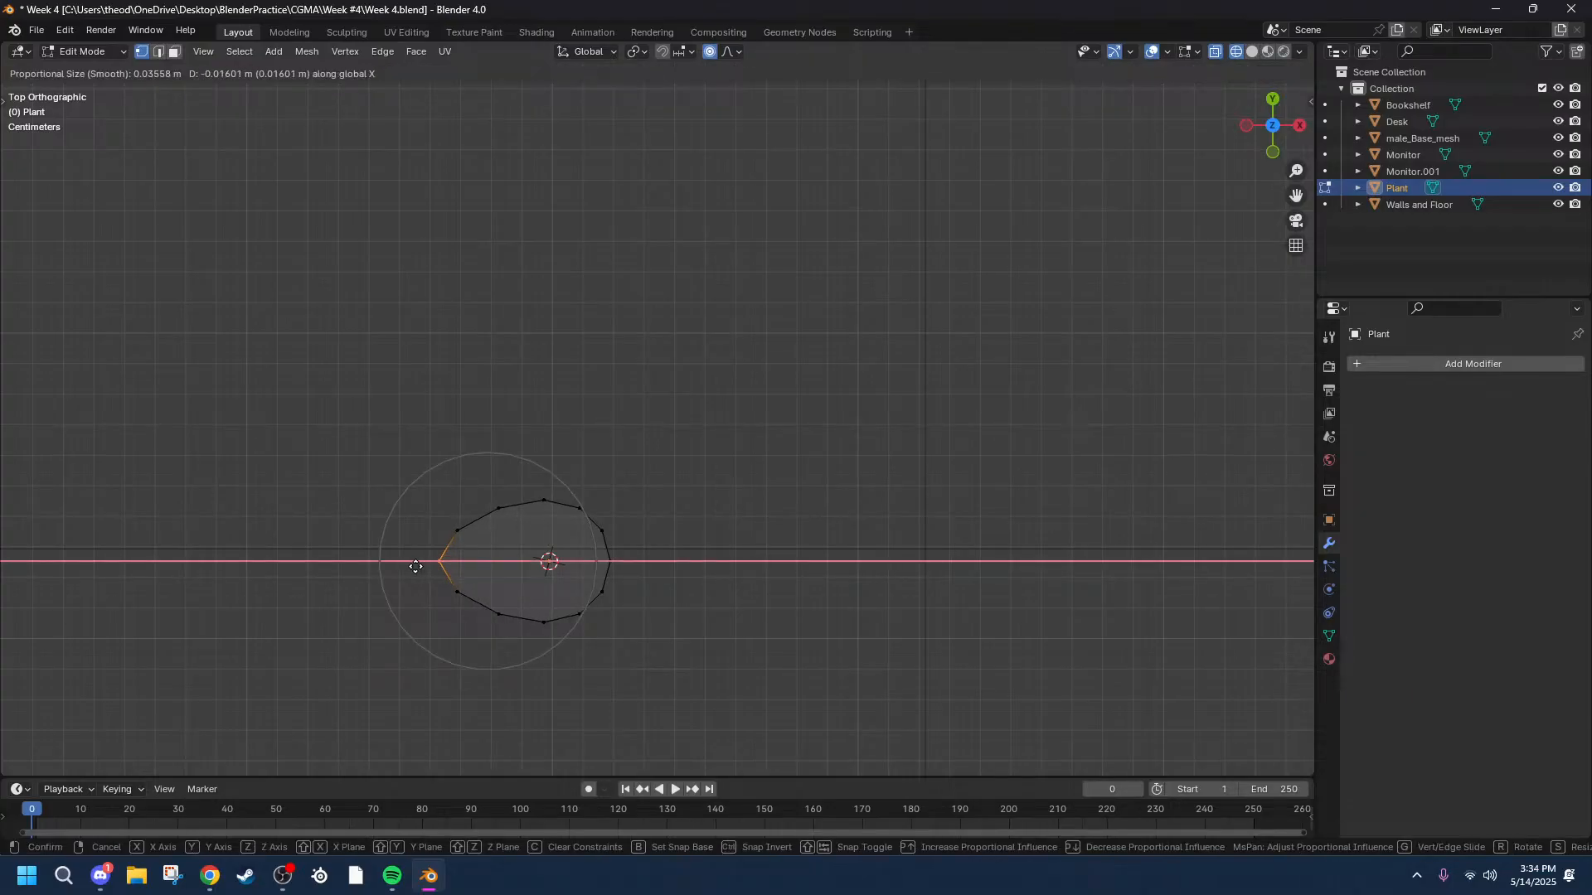
pyautogui.scroll(4, 369, 565)
pyautogui.scroll(-4, 369, 565)
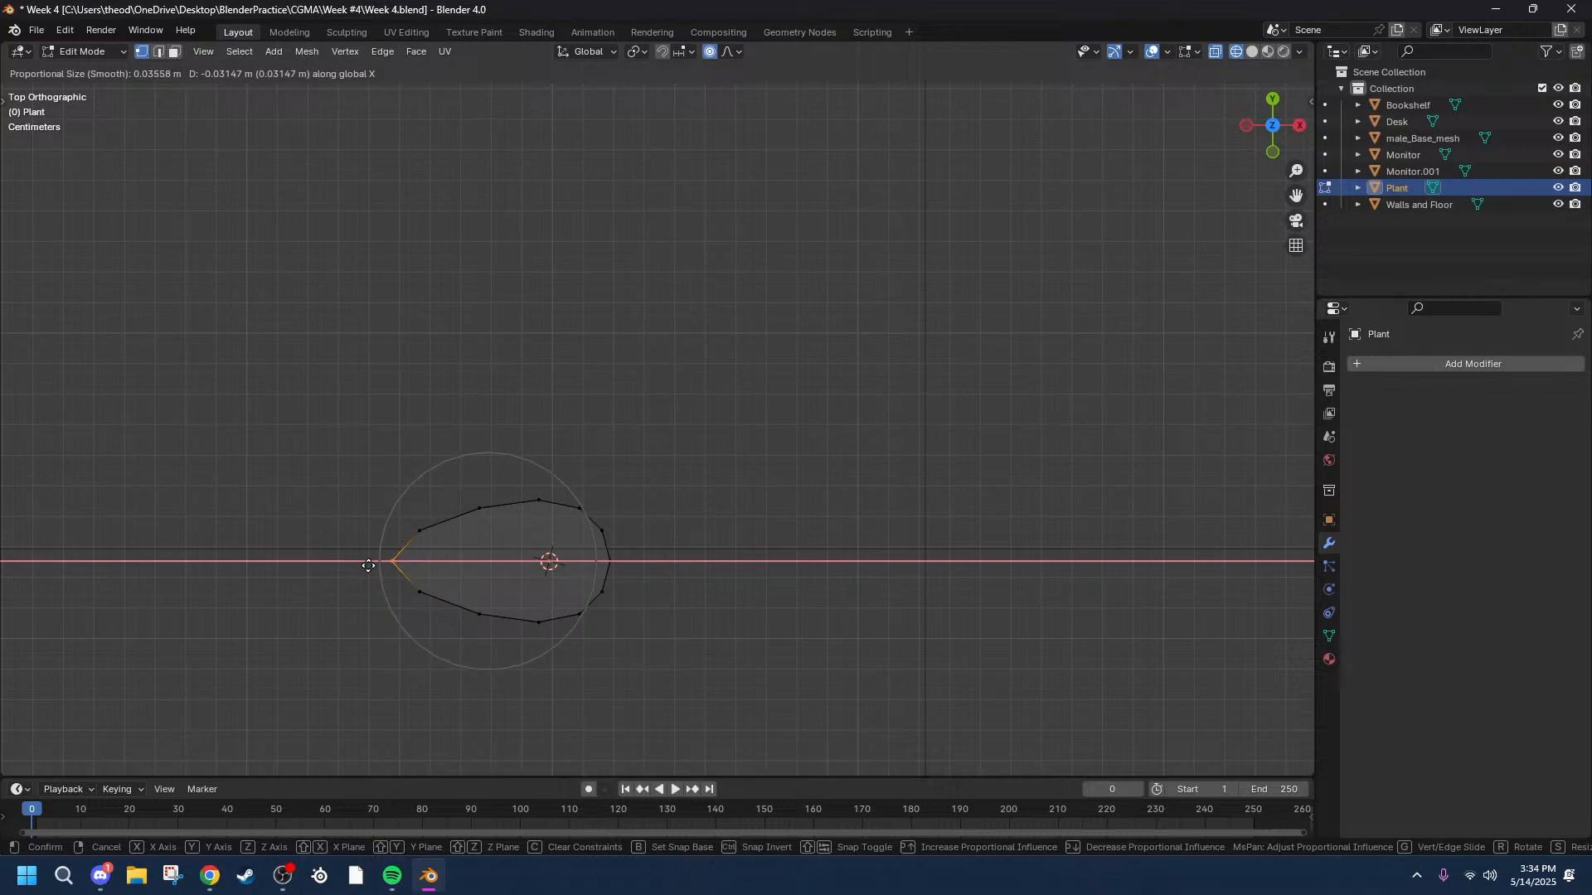
pyautogui.click(369, 565)
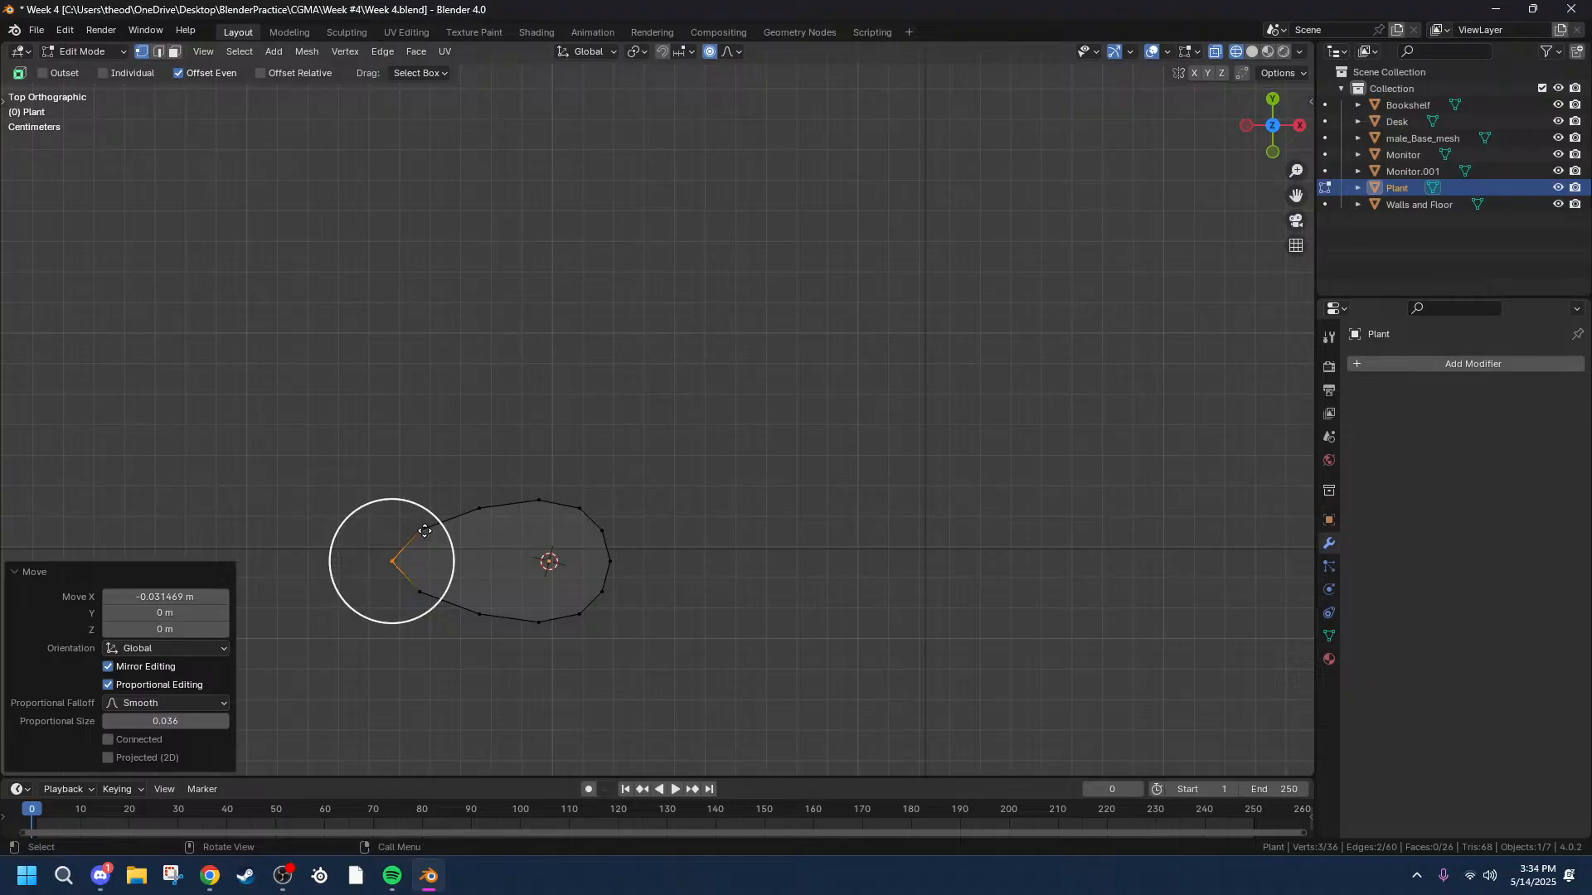
# Add a Subdivision Surface modifier to the Plant object.
pyautogui.moveTo(672, 637); pyautogui.dragTo(753, 499, button='middle')
pyautogui.moveTo(703, 412); pyautogui.dragTo(552, 251, button='middle')
pyautogui.scroll(-4, 625, 316)
pyautogui.scroll(5, 555, 249)
pyautogui.scroll(-1, 1023, 274)
pyautogui.click(1418, 364)
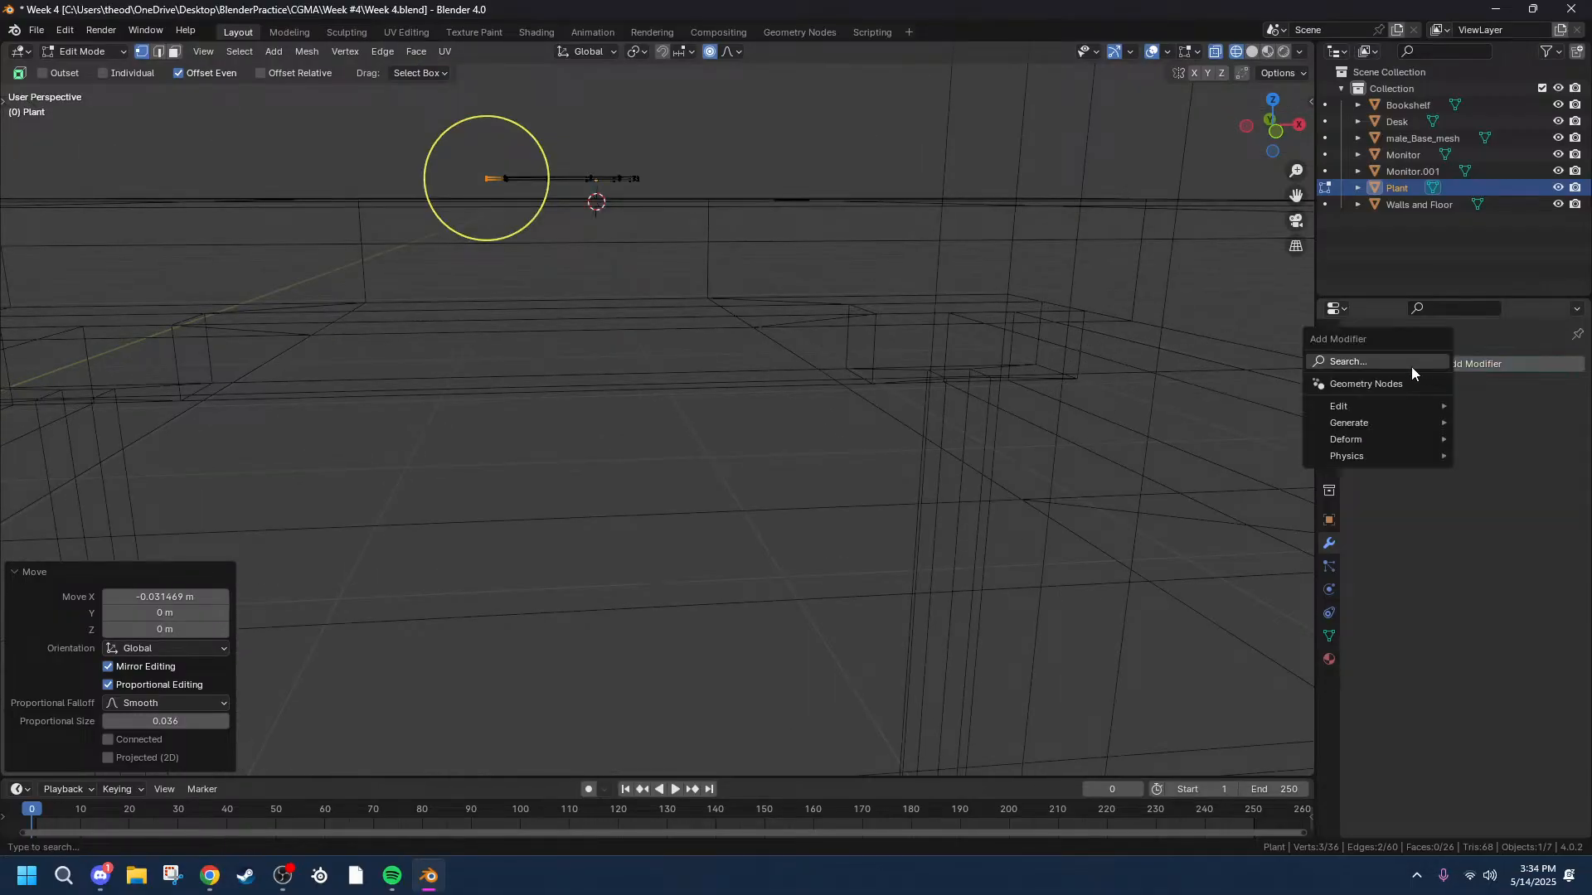
pyautogui.hotkey('shift', 'a')
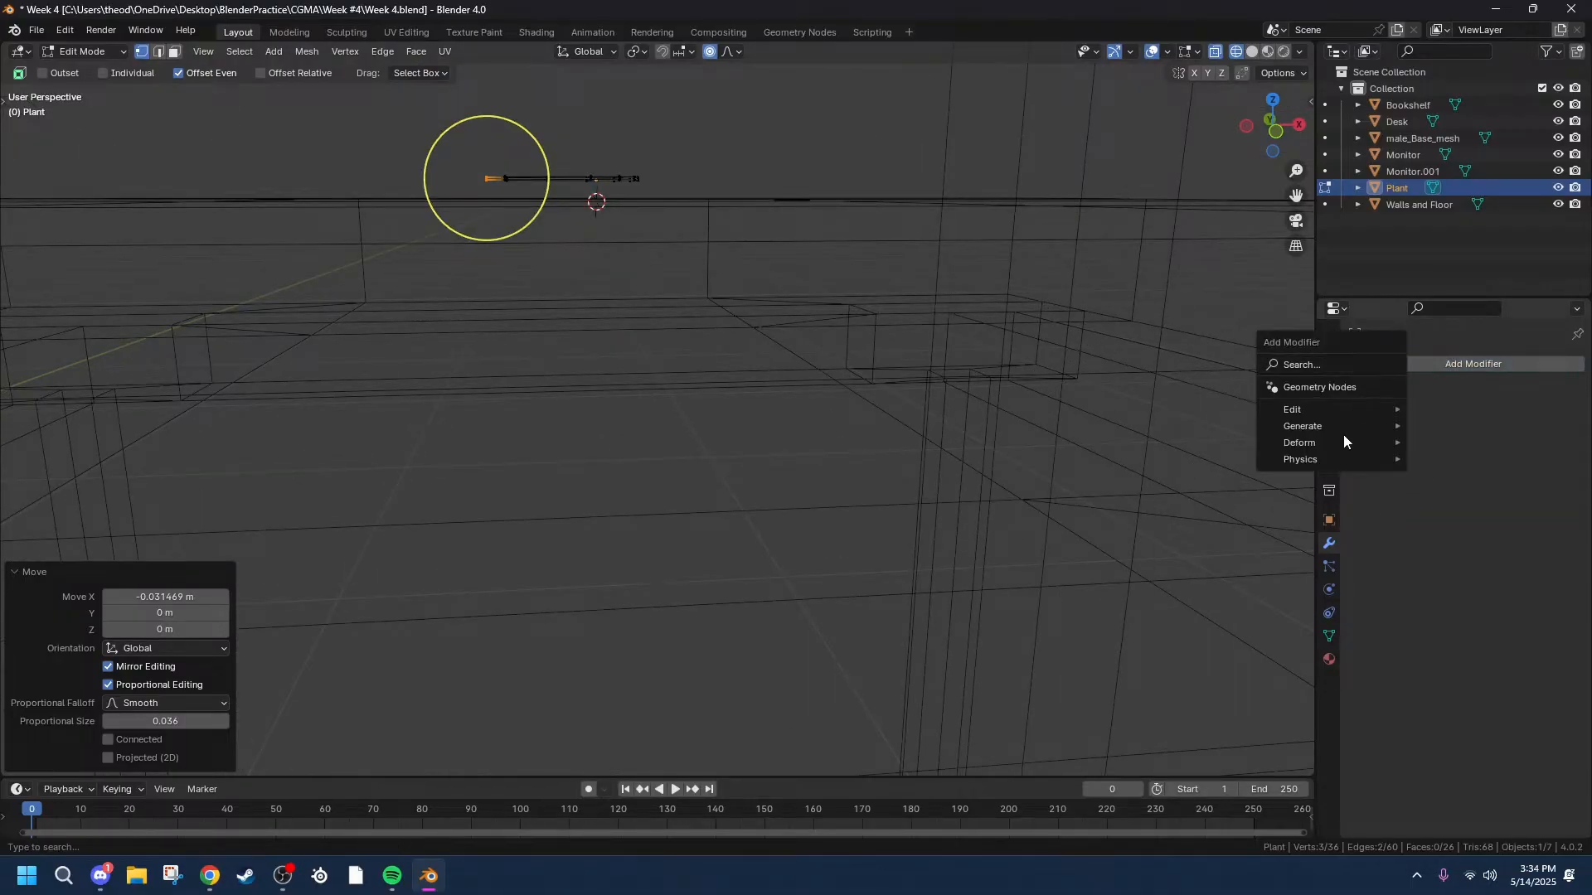
pyautogui.moveTo(1330, 425)
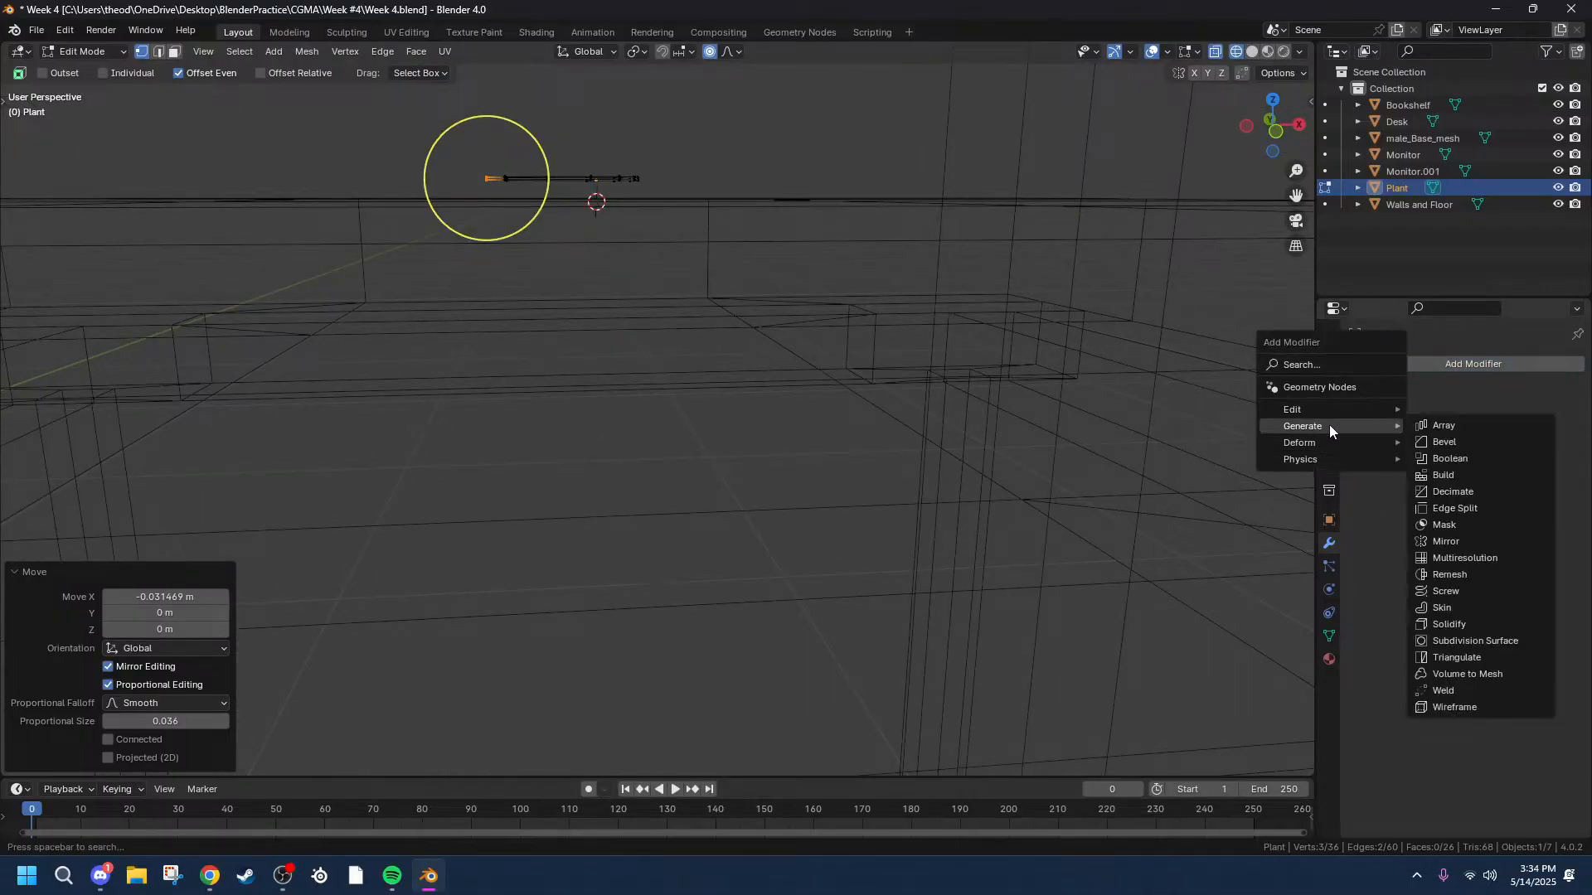
pyautogui.click(1435, 641)
# Frame the leaf closely and switch the viewport from wireframe to solid shading.
pyautogui.scroll(3, 522, 96)
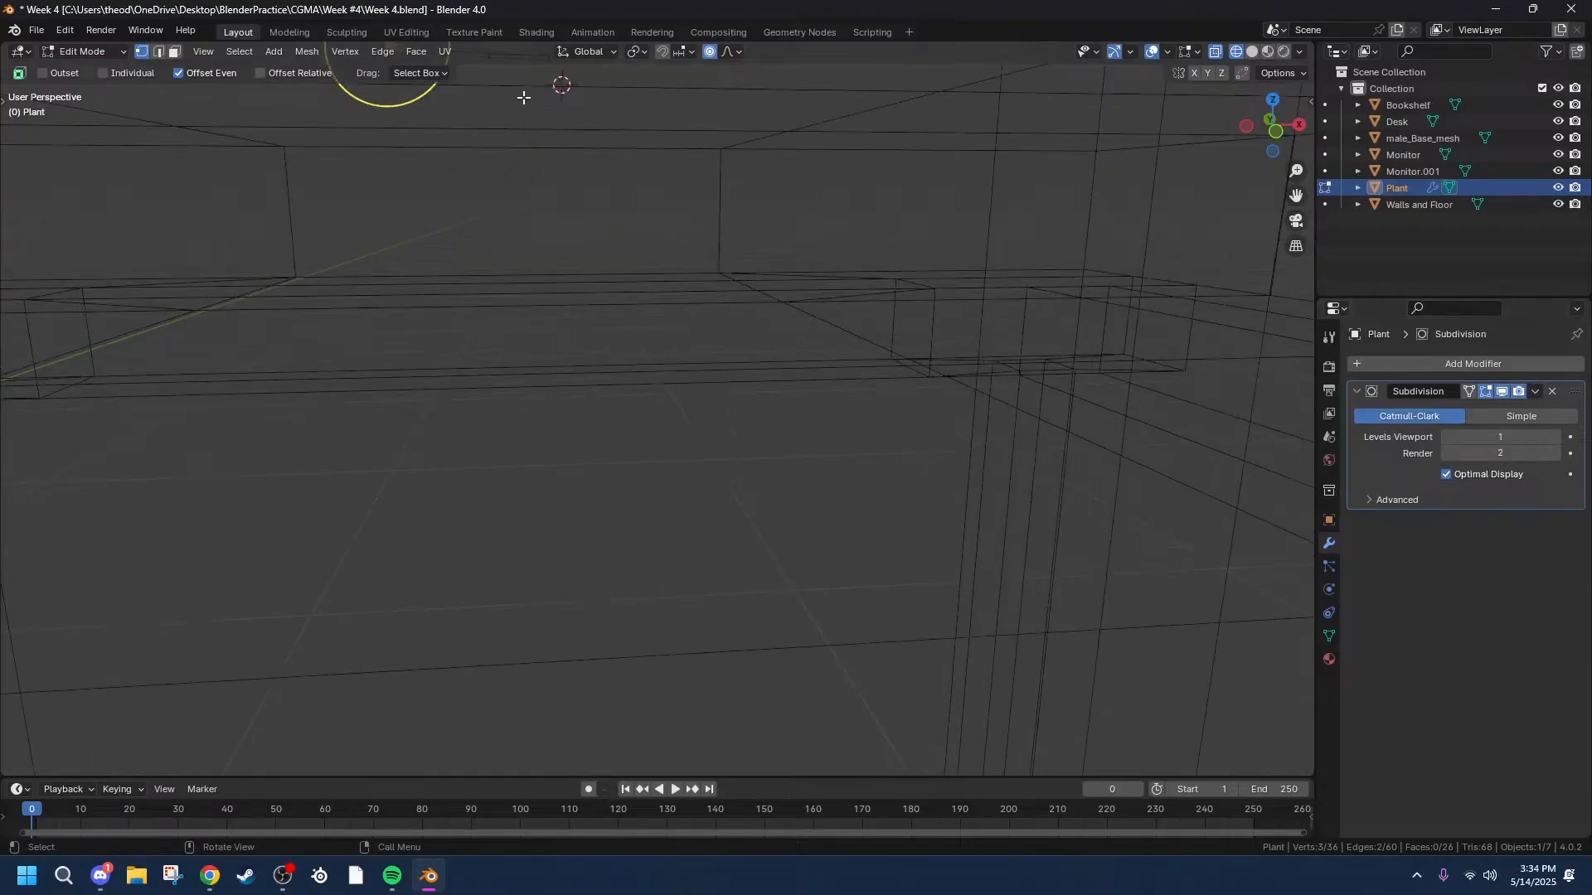
pyautogui.moveTo(1296, 196); pyautogui.dragTo(1146, 411)
pyautogui.scroll(3, 735, 328)
pyautogui.moveTo(742, 328); pyautogui.dragTo(736, 340, button='middle')
pyautogui.click(1252, 52)
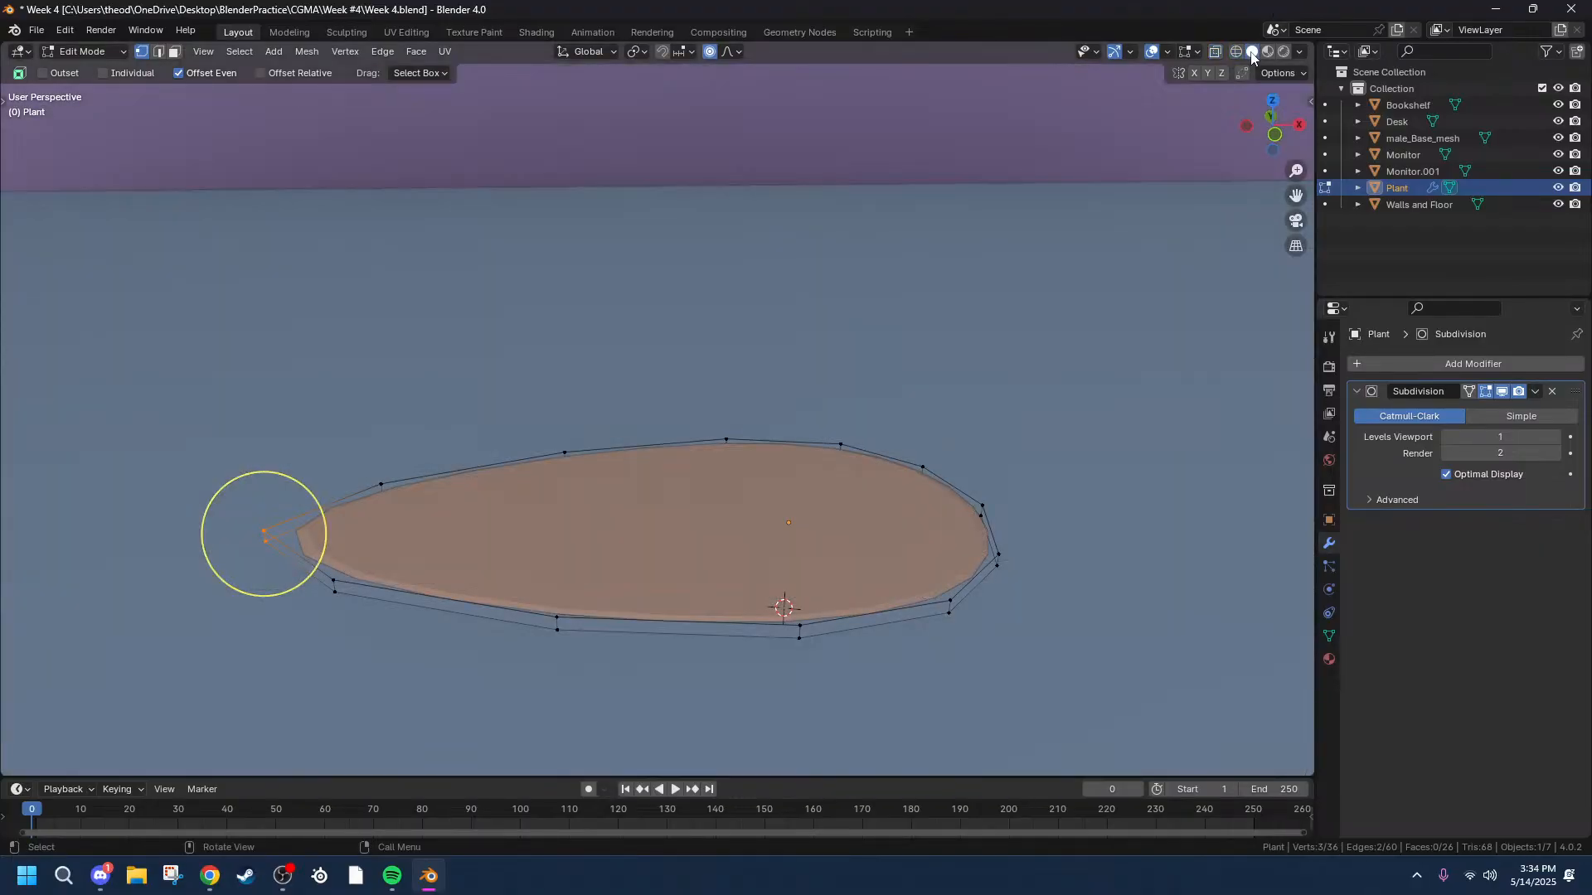
# Raise the leaf's pointed tip about 0.009 m along Z from the front view, with a proportional size of about 0.047 m.
pyautogui.moveTo(969, 368); pyautogui.dragTo(967, 345, button='middle')
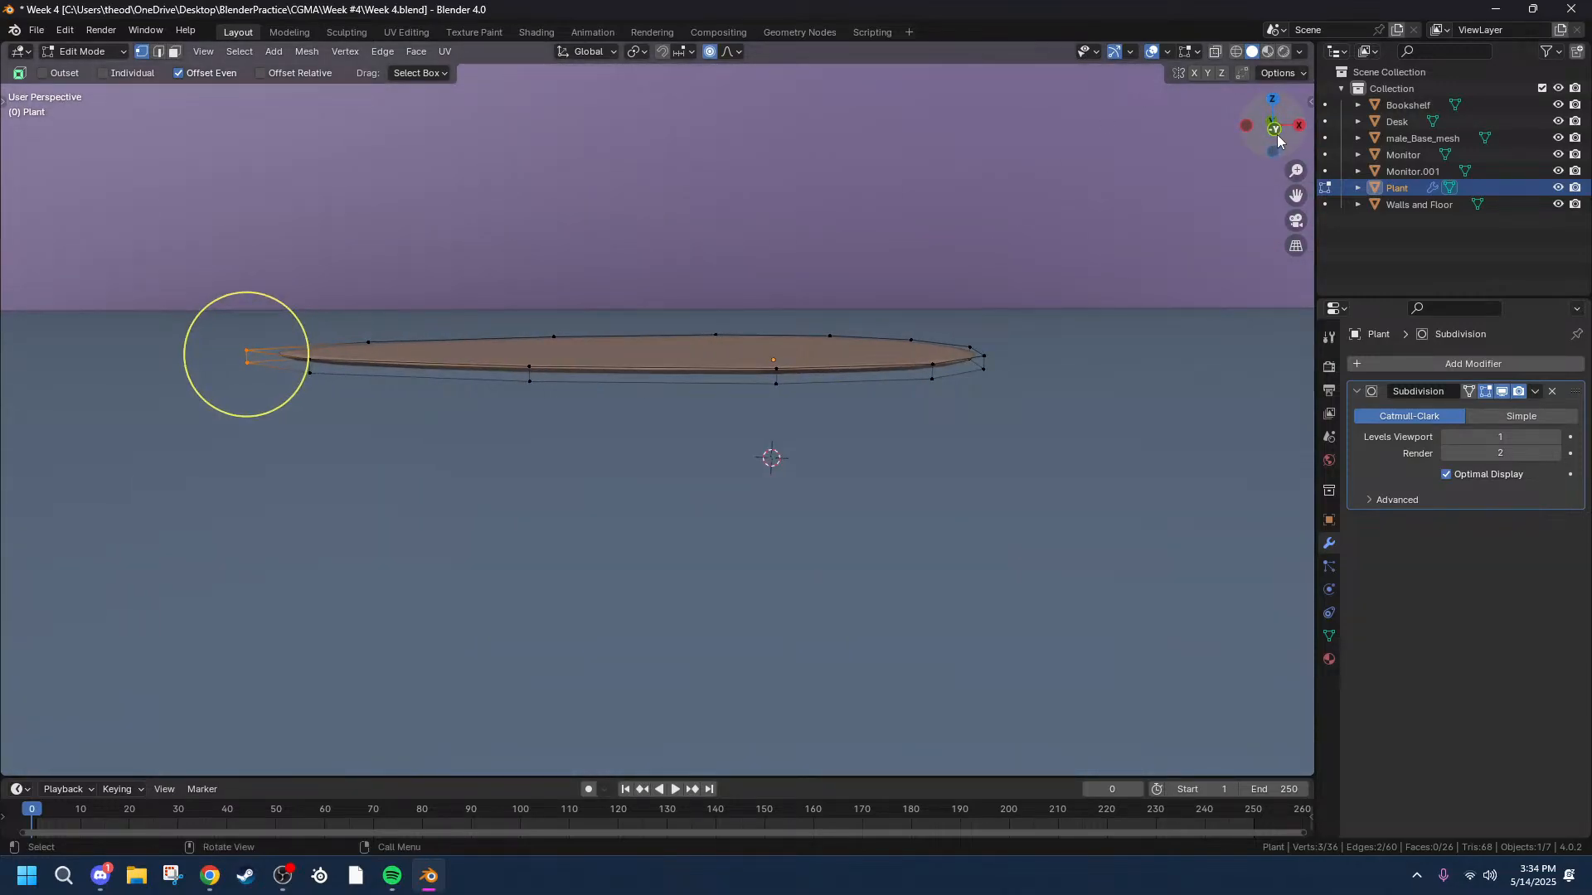
pyautogui.click(1274, 130)
pyautogui.press('g')
pyautogui.press('z')
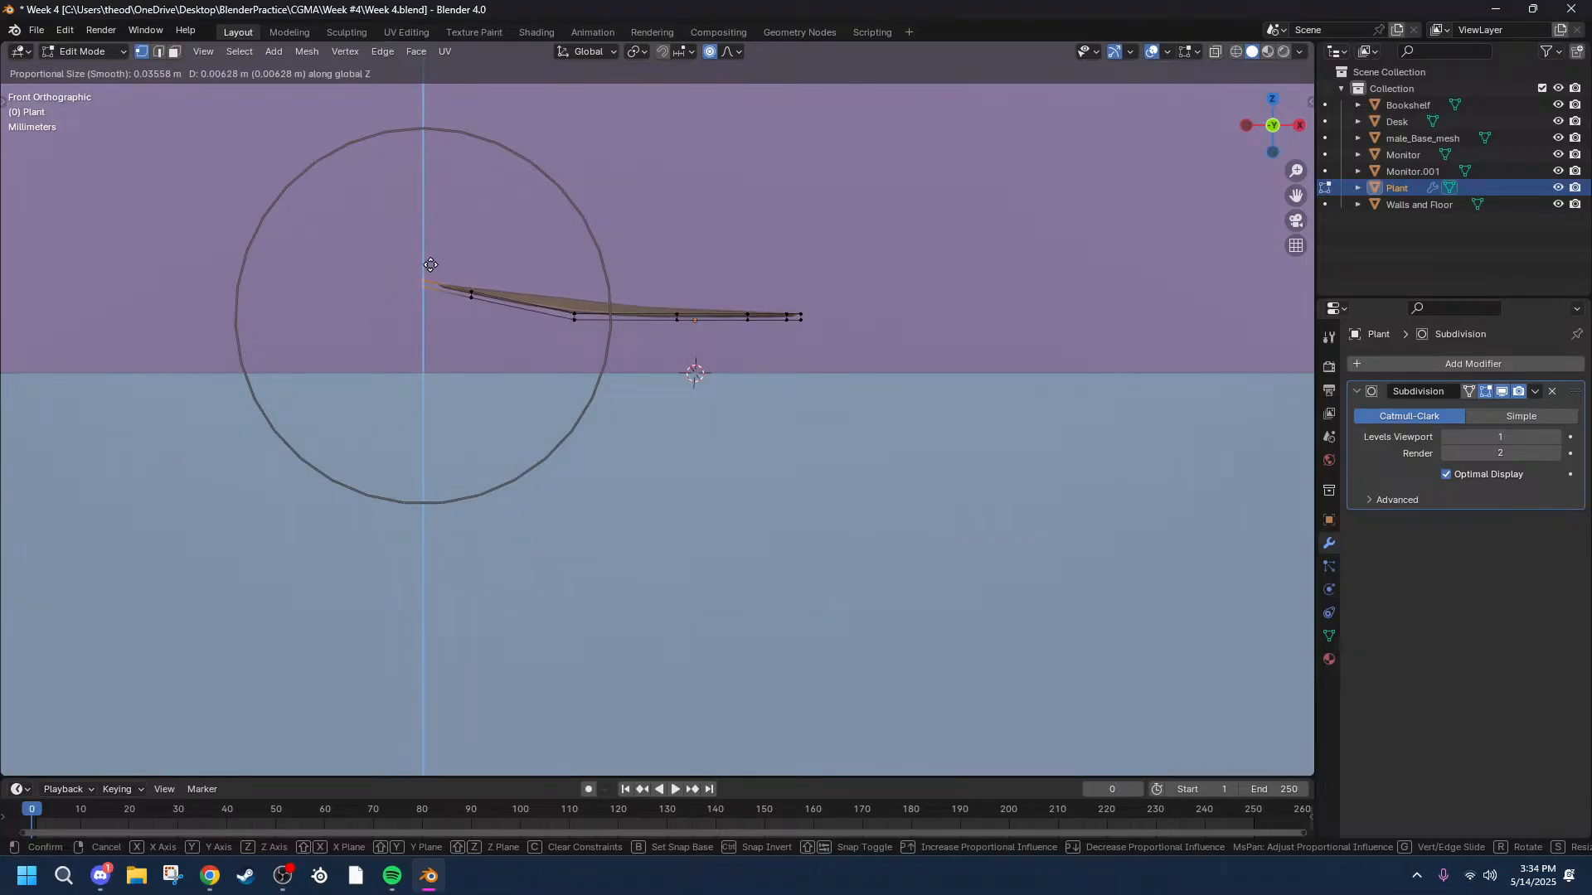
pyautogui.scroll(-3, 430, 265)
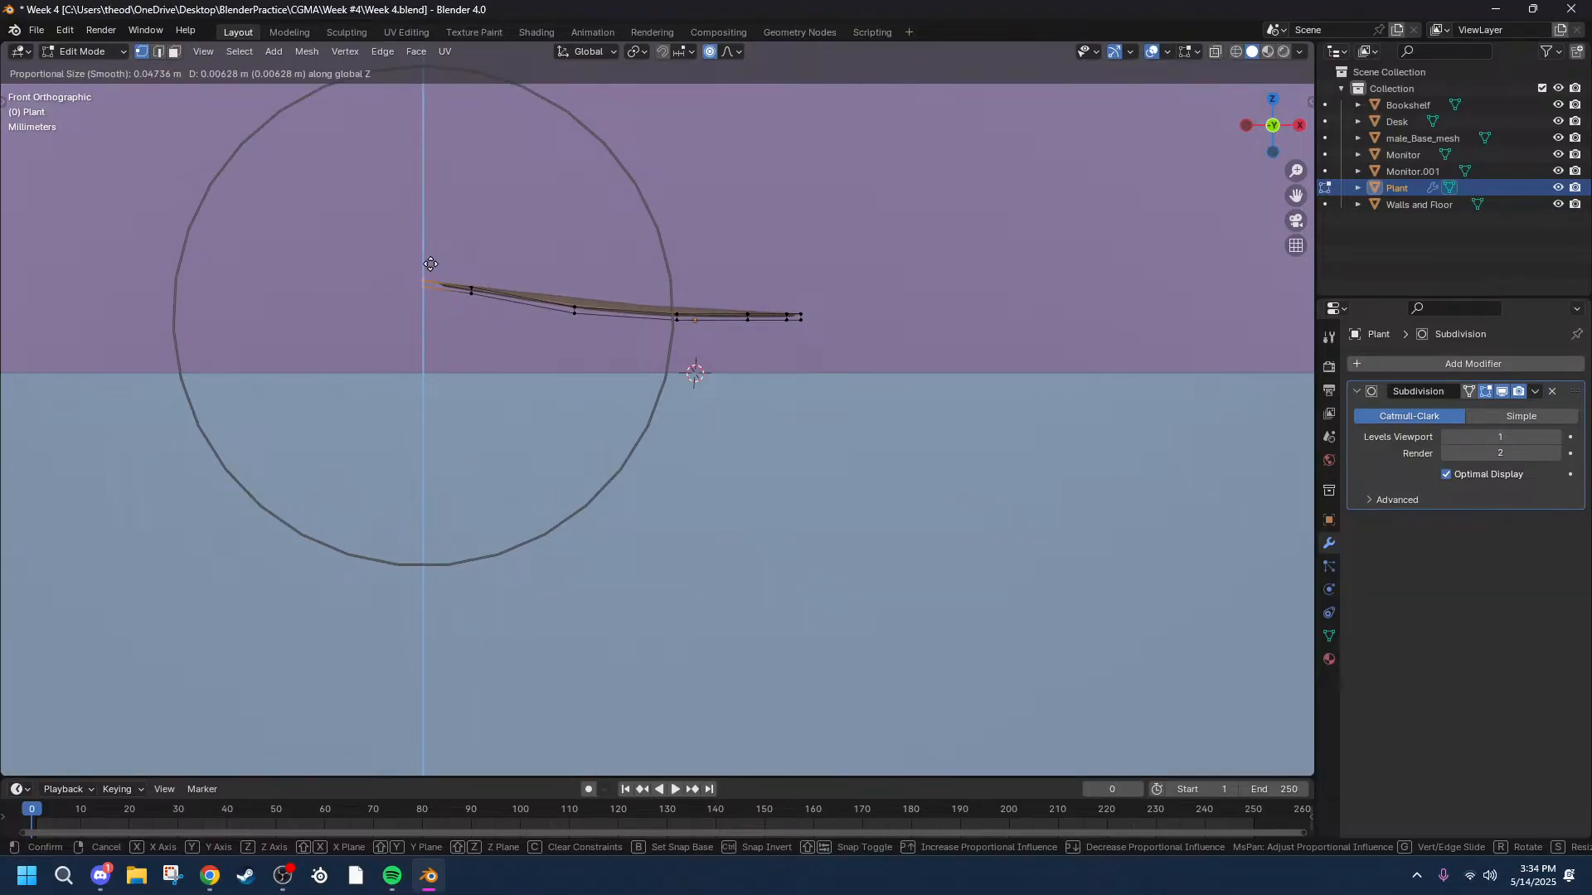
pyautogui.click(430, 265)
# Try to adjust the vertex pairs at the leaf's rounded end with proportional editing.
pyautogui.moveTo(430, 264); pyautogui.dragTo(682, 354, button='middle')
pyautogui.moveTo(792, 550); pyautogui.dragTo(645, 597, button='middle')
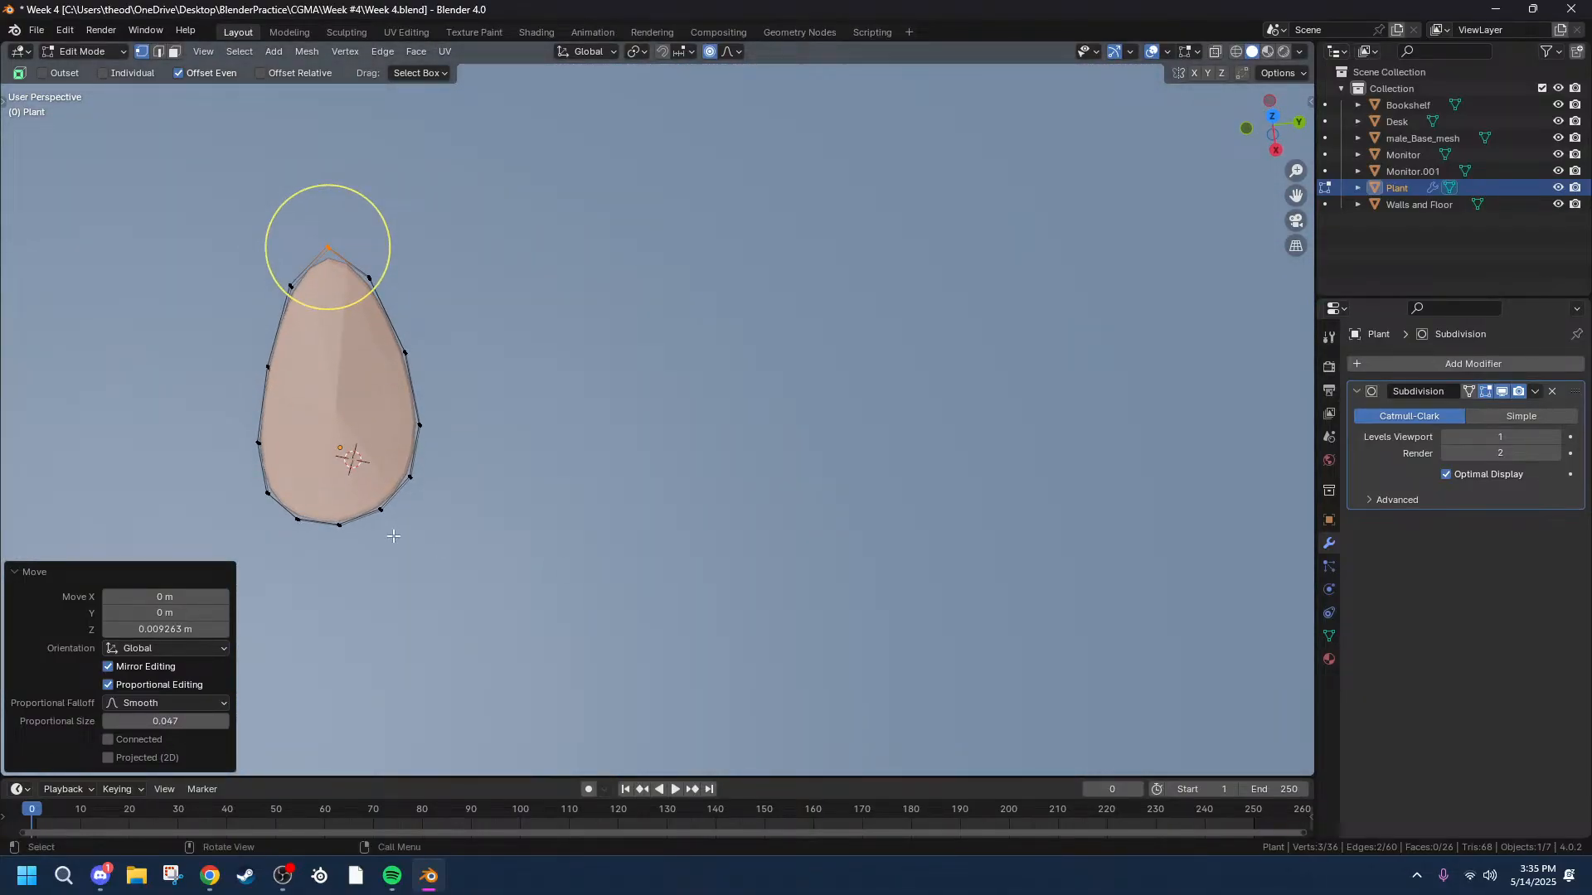
pyautogui.click(325, 516)
pyautogui.press('g')
pyautogui.moveTo(525, 620); pyautogui.dragTo(625, 492, button='middle')
pyautogui.click(625, 492)
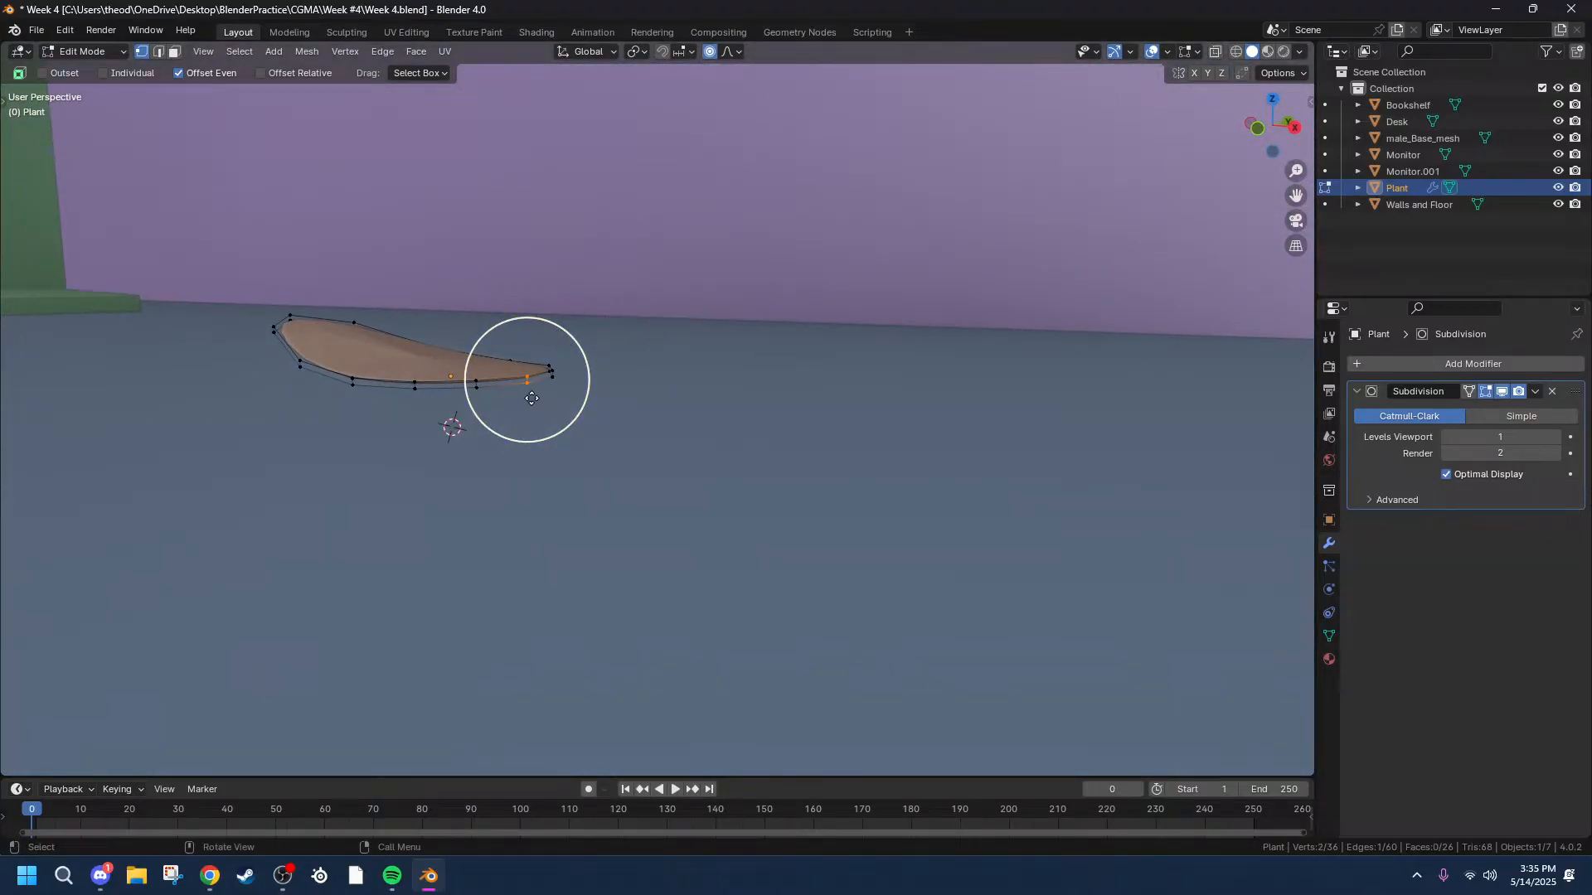
pyautogui.scroll(3, 525, 404)
pyautogui.scroll(2, 525, 404)
pyautogui.moveTo(323, 345); pyautogui.dragTo(750, 394)
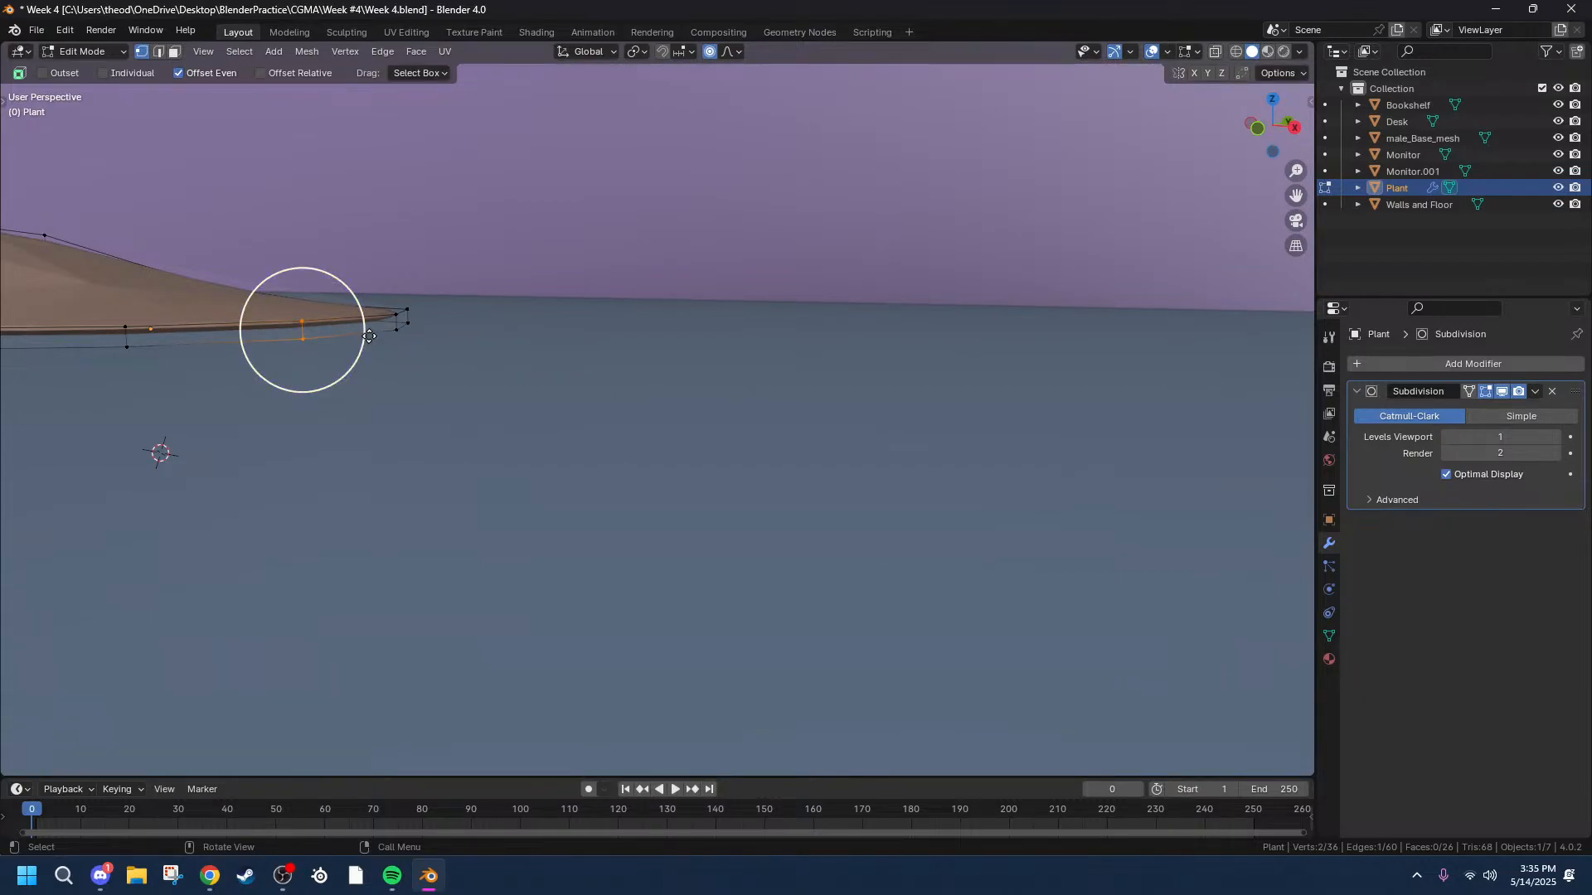
pyautogui.scroll(-3, 398, 308)
pyautogui.moveTo(439, 344); pyautogui.dragTo(446, 249, button='middle')
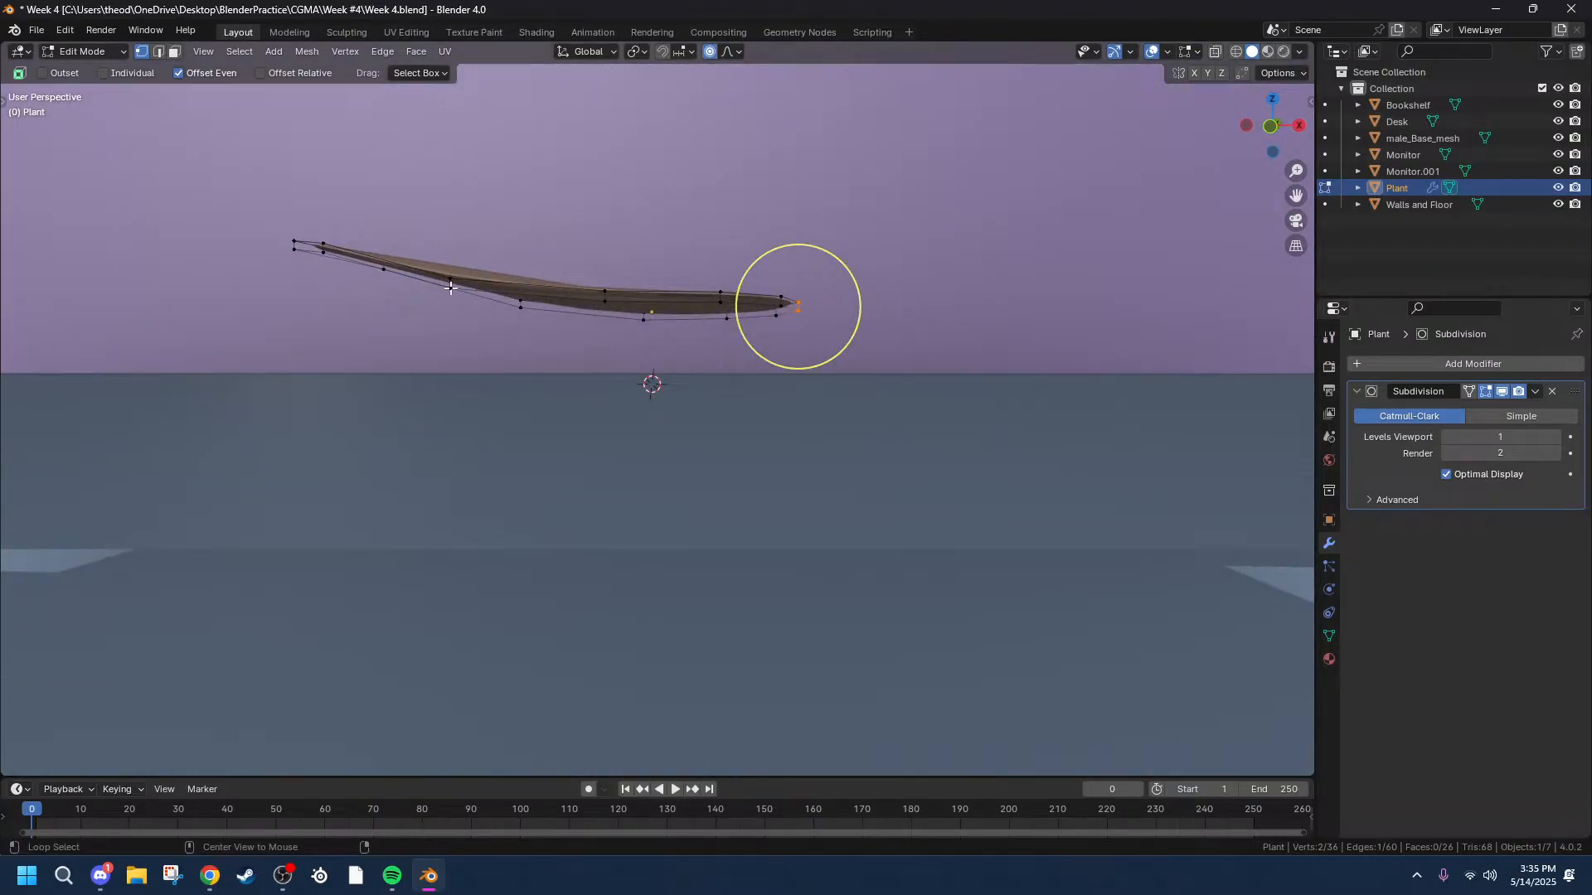
# Turn off proportional editing and lower the leaf's bottom edge loop about 0.0028 m along Z to thicken the leaf.
pyautogui.keyDown('alt'); pyautogui.click(450, 287); pyautogui.keyUp('alt')
pyautogui.press('g')
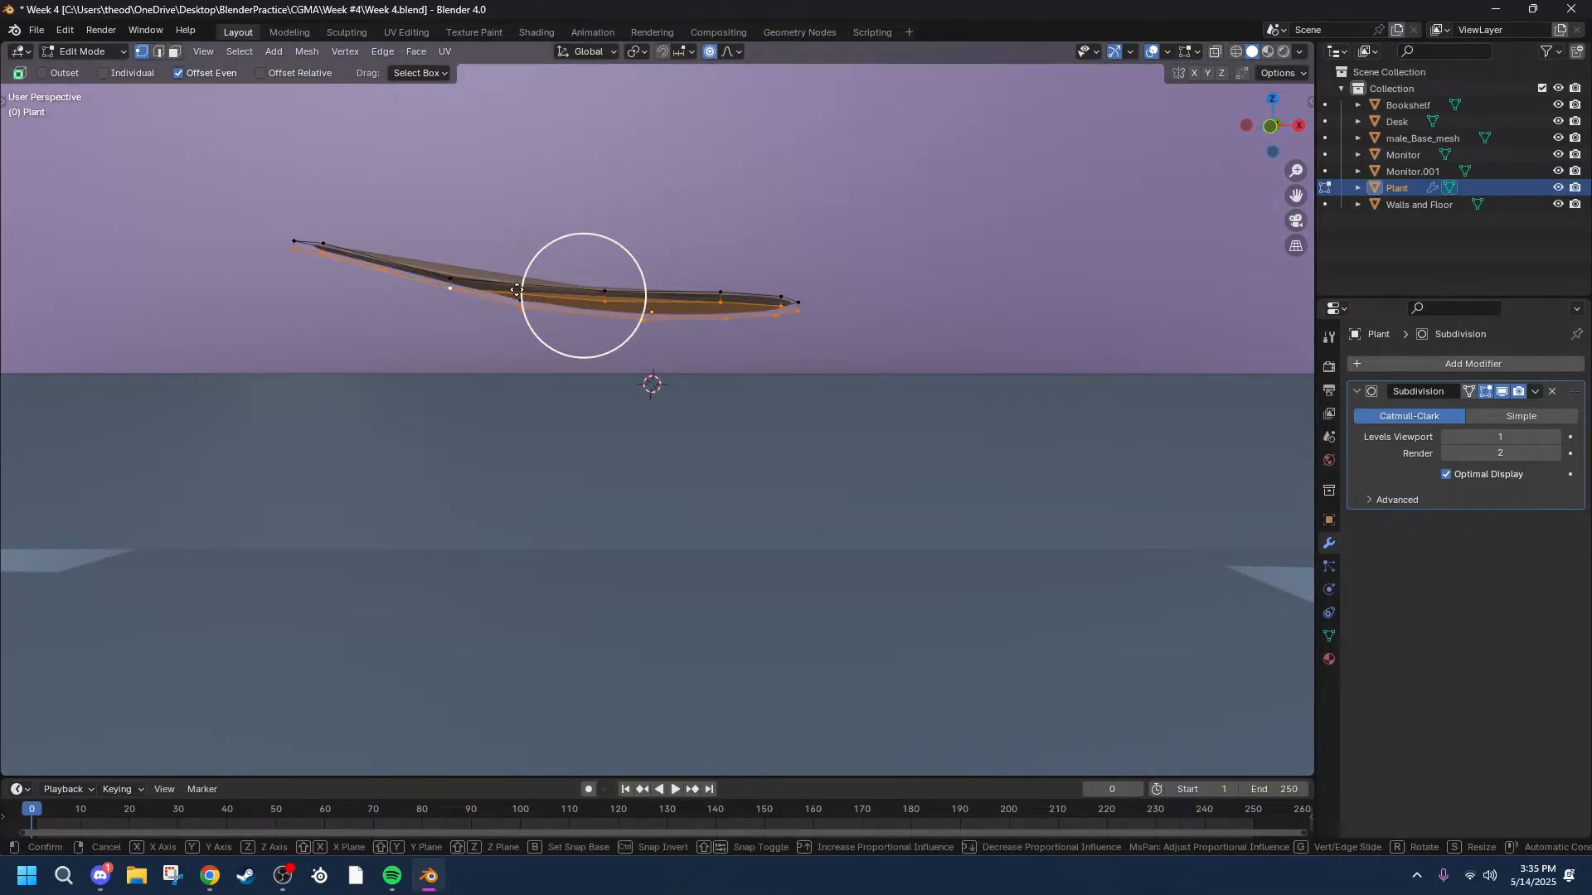
pyautogui.press('z')
pyautogui.rightClick(517, 311)
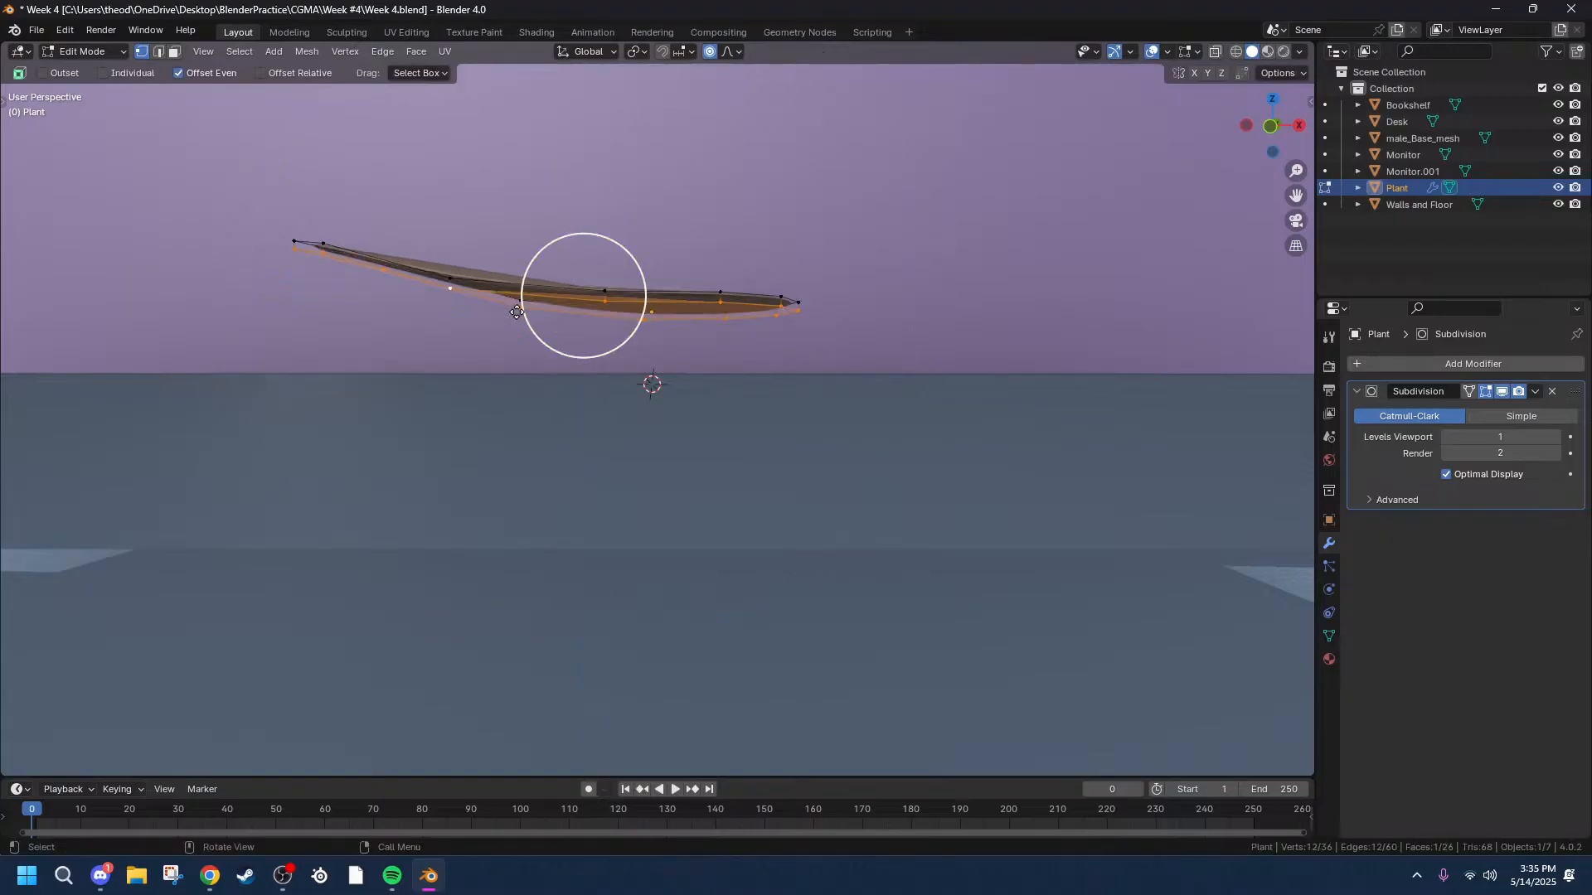
pyautogui.click(710, 51)
pyautogui.press('g')
pyautogui.press('z')
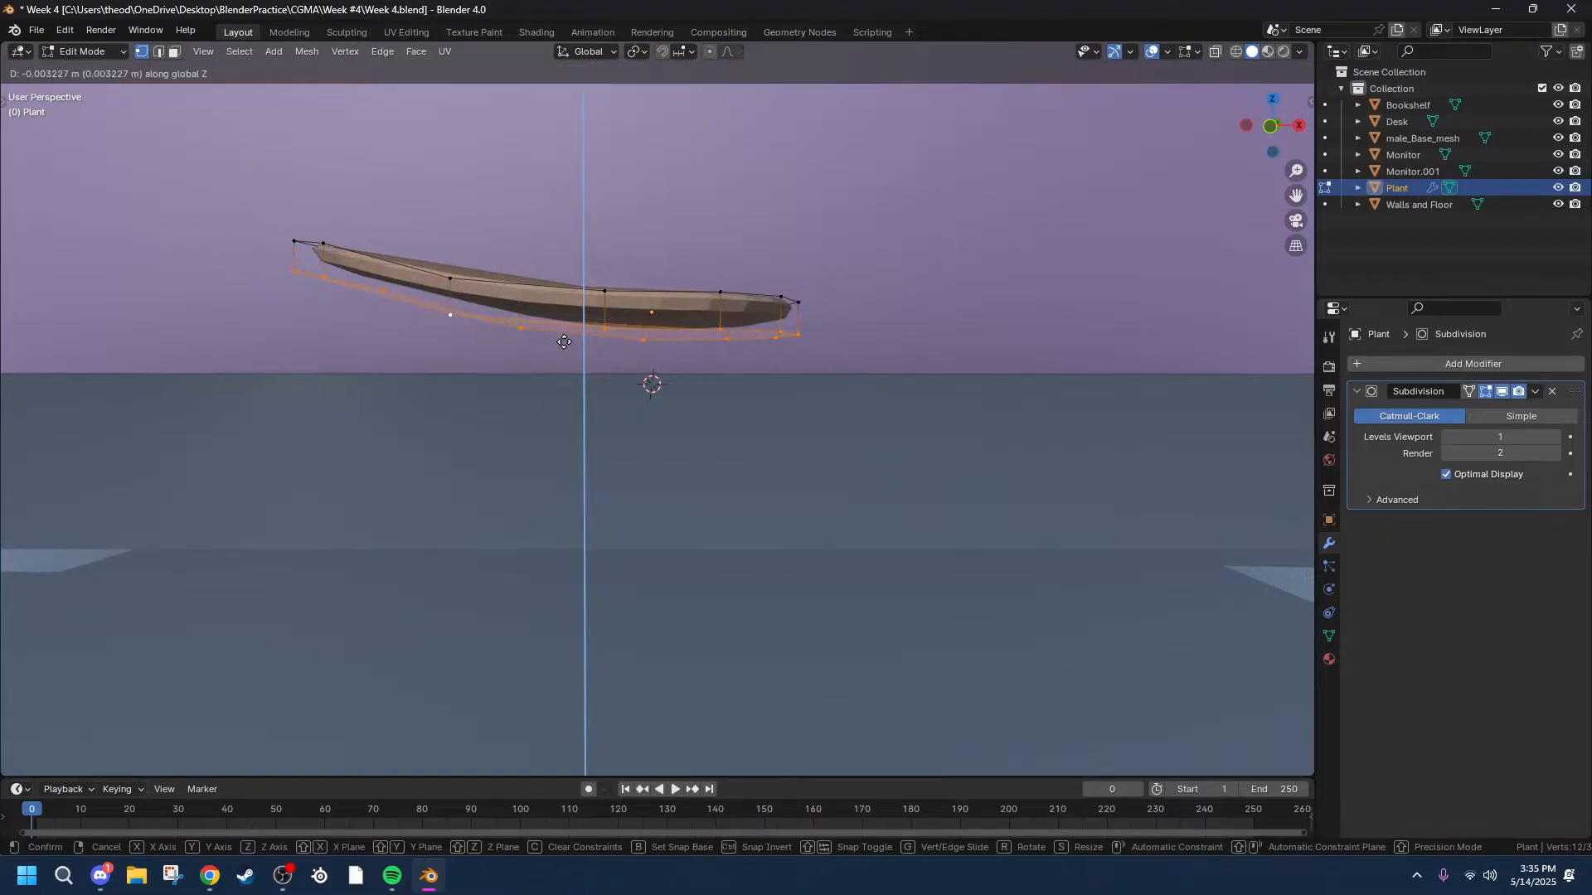
pyautogui.click(563, 341)
pyautogui.press('c')
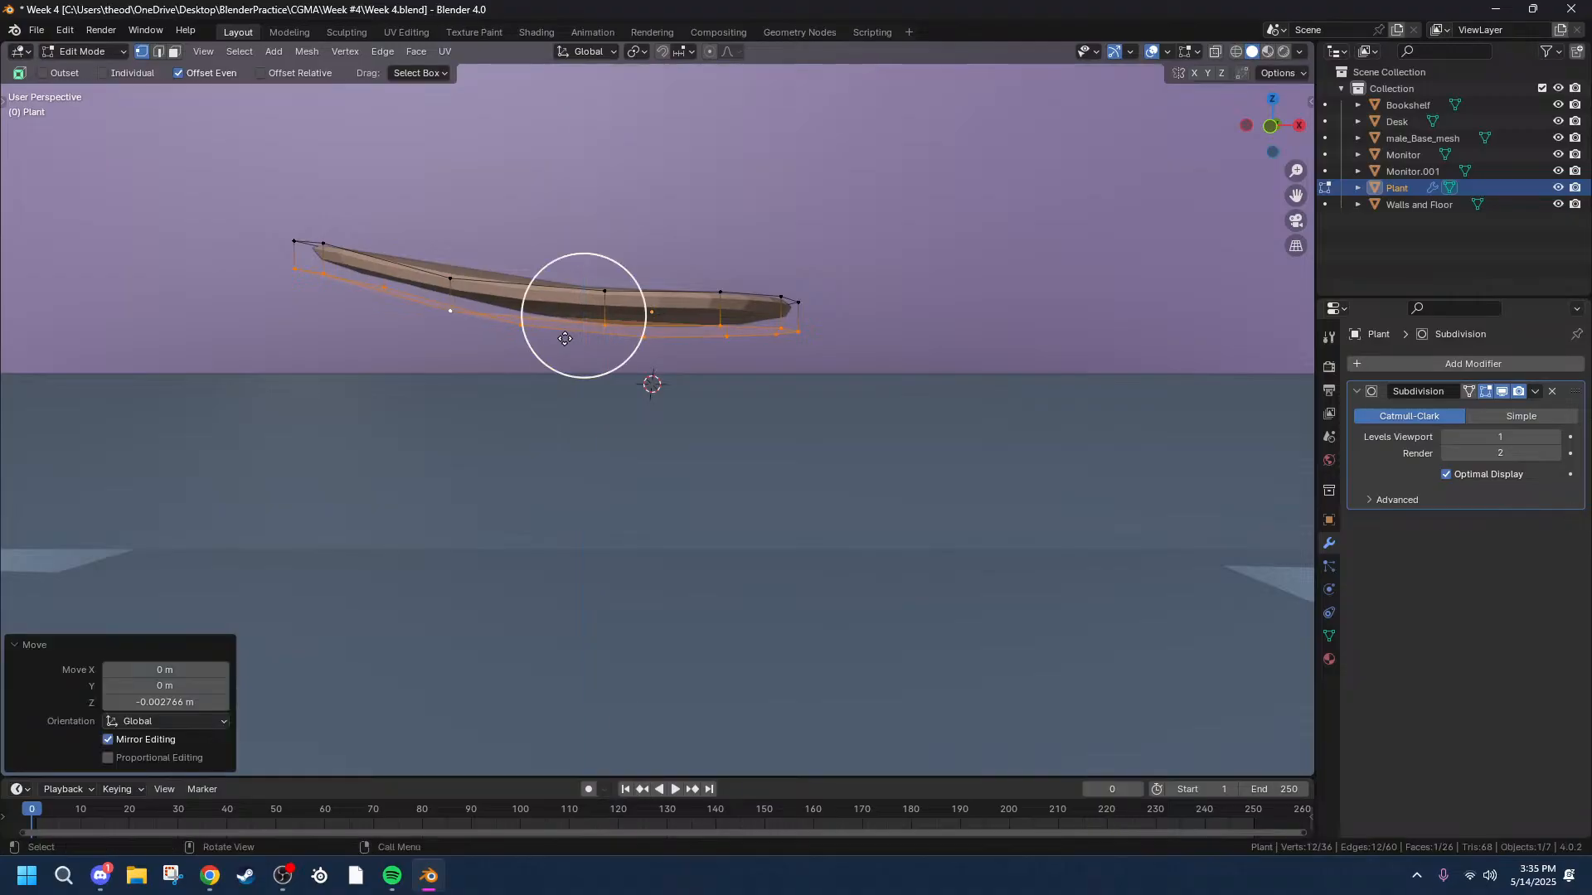
# Bevel a vertical side edge near the leaf's rounded end by about 0.0023 m with one segment.
pyautogui.moveTo(928, 301)
pyautogui.mouseDown(button='middle')
pyautogui.moveTo(952, 280)
pyautogui.moveTo(927, 336)
pyautogui.moveTo(896, 359)
pyautogui.moveTo(884, 338)
pyautogui.mouseUp(button='middle')
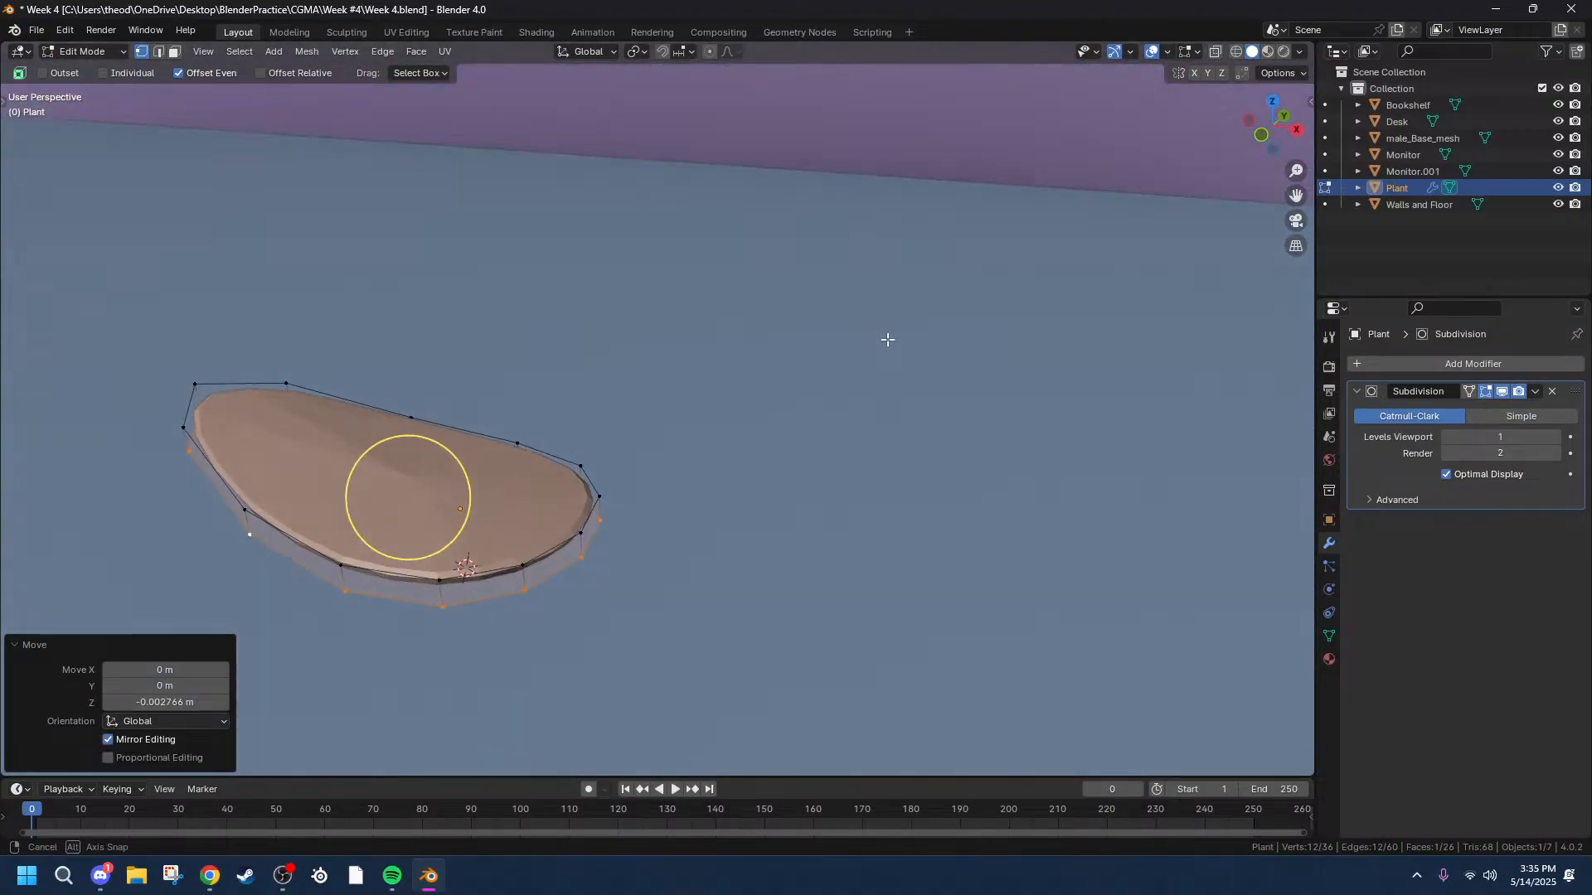
pyautogui.click(577, 534)
pyautogui.keyDown('shift'); pyautogui.click(583, 555); pyautogui.keyUp('shift')
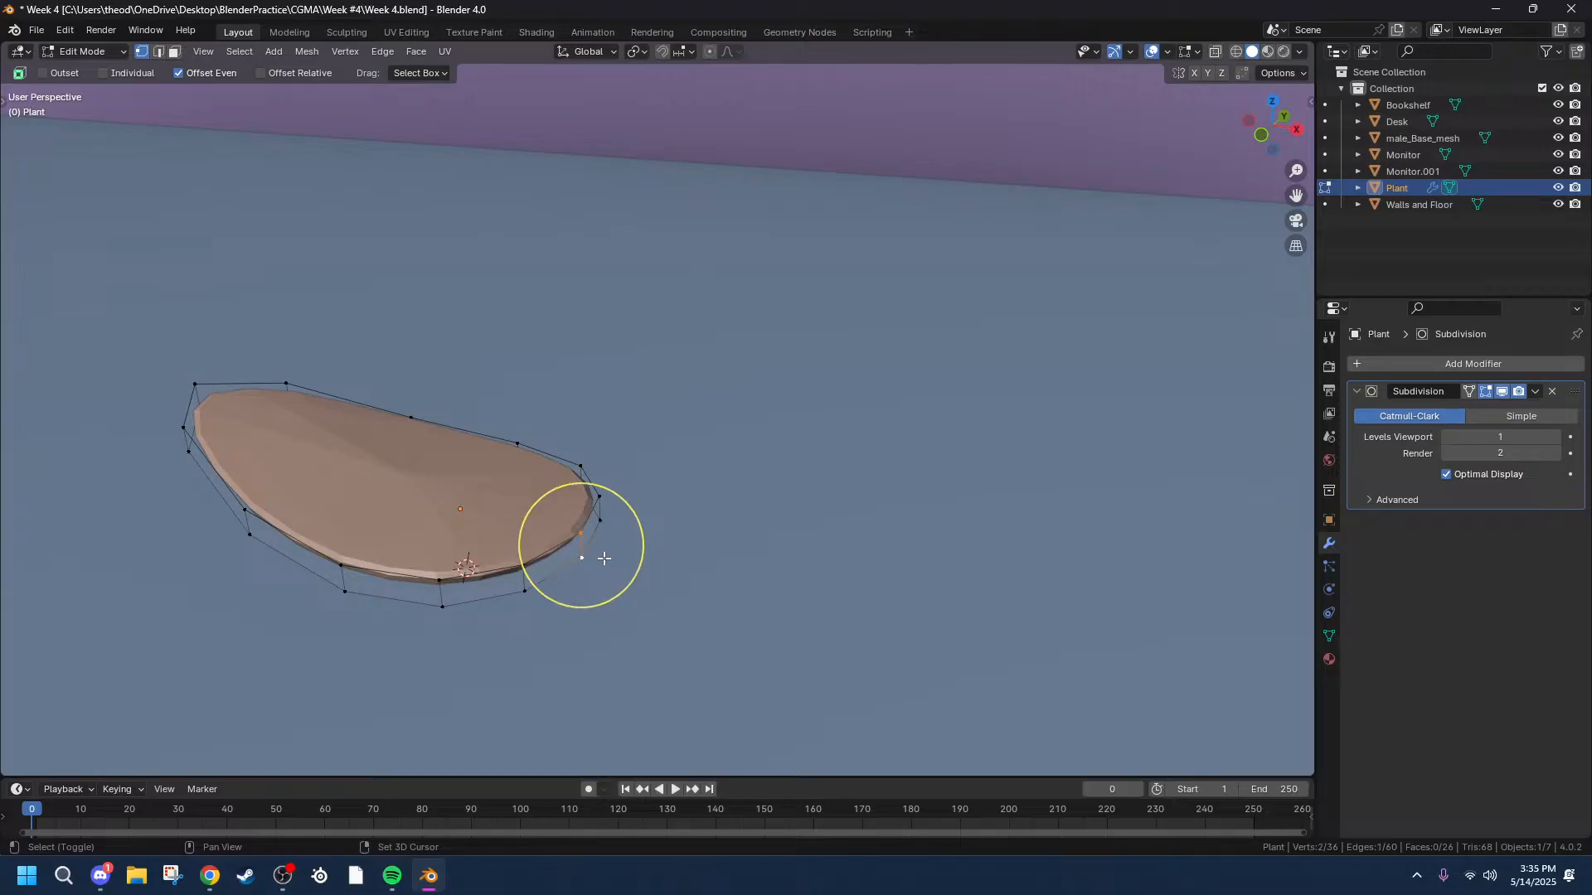
pyautogui.moveTo(612, 548); pyautogui.dragTo(497, 520, button='middle')
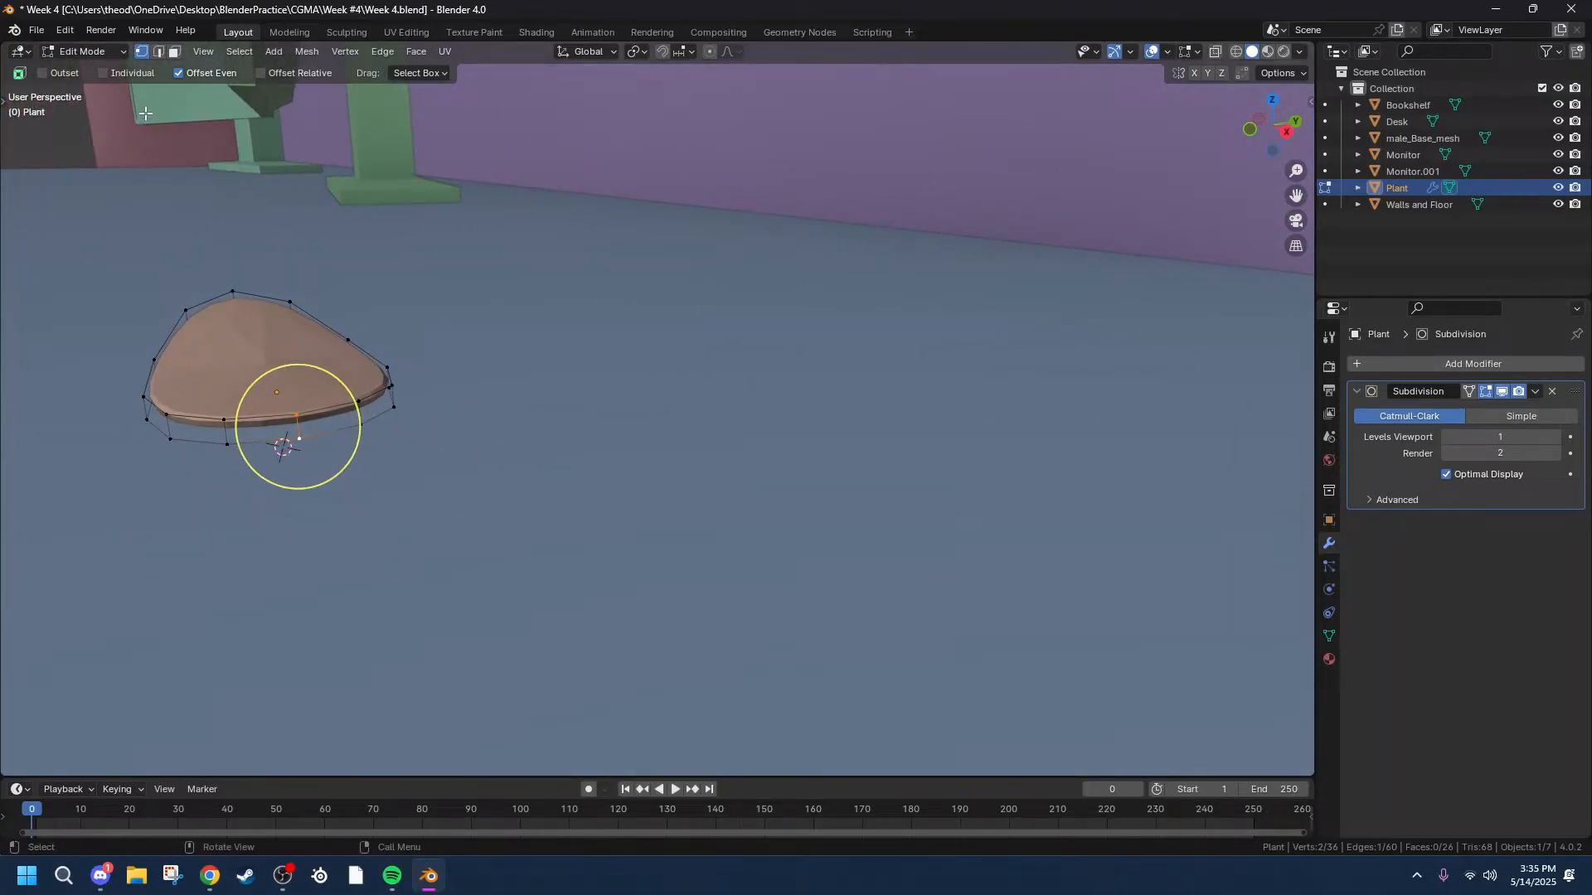
pyautogui.press('t')
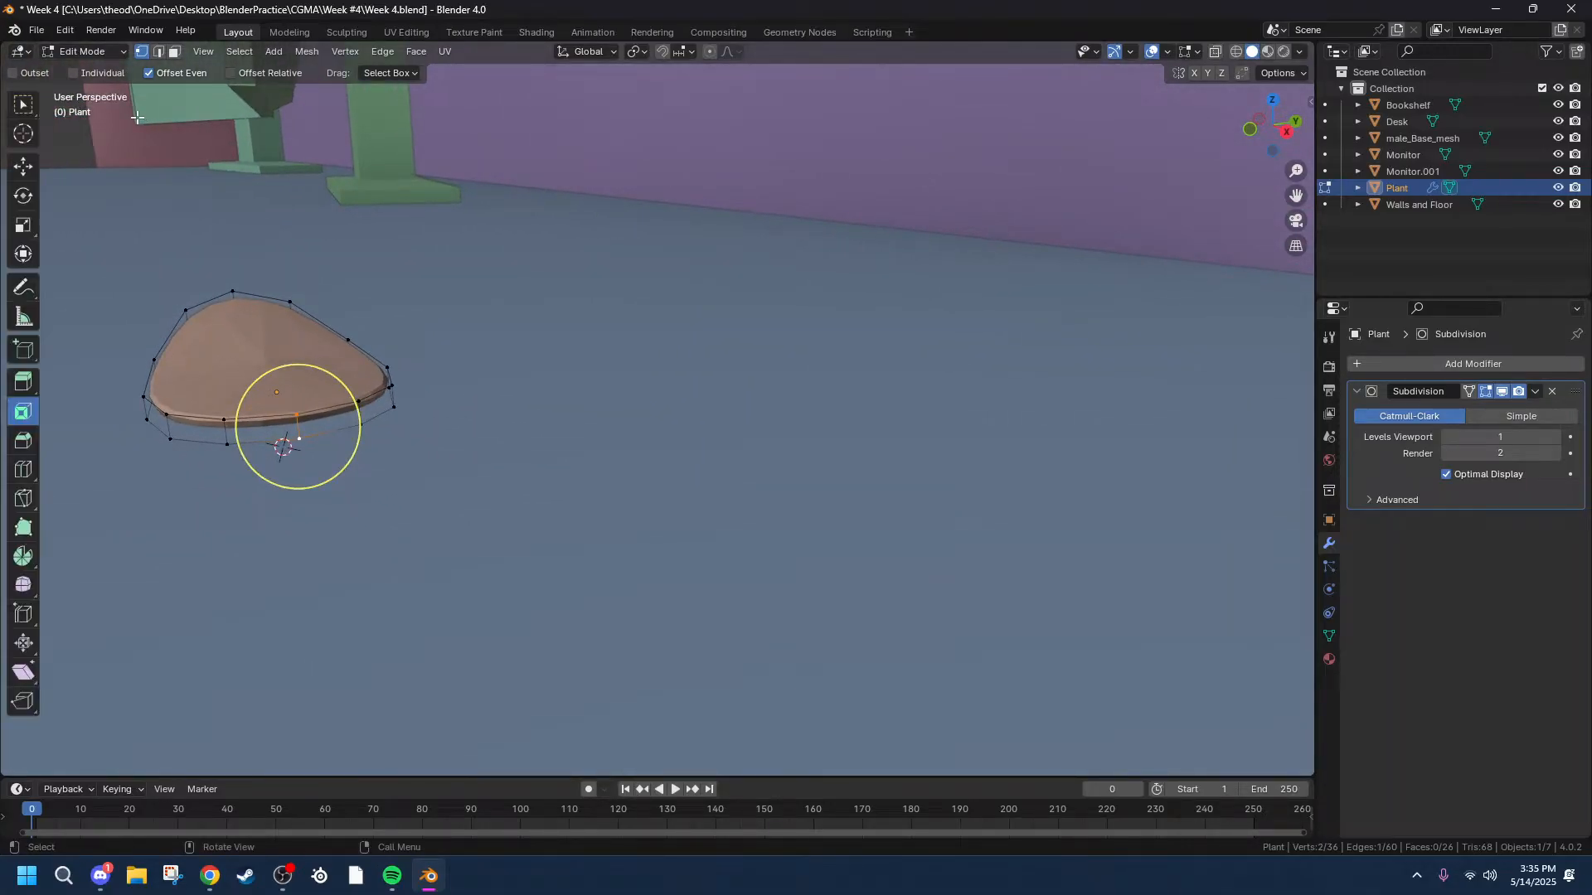
pyautogui.click(23, 441)
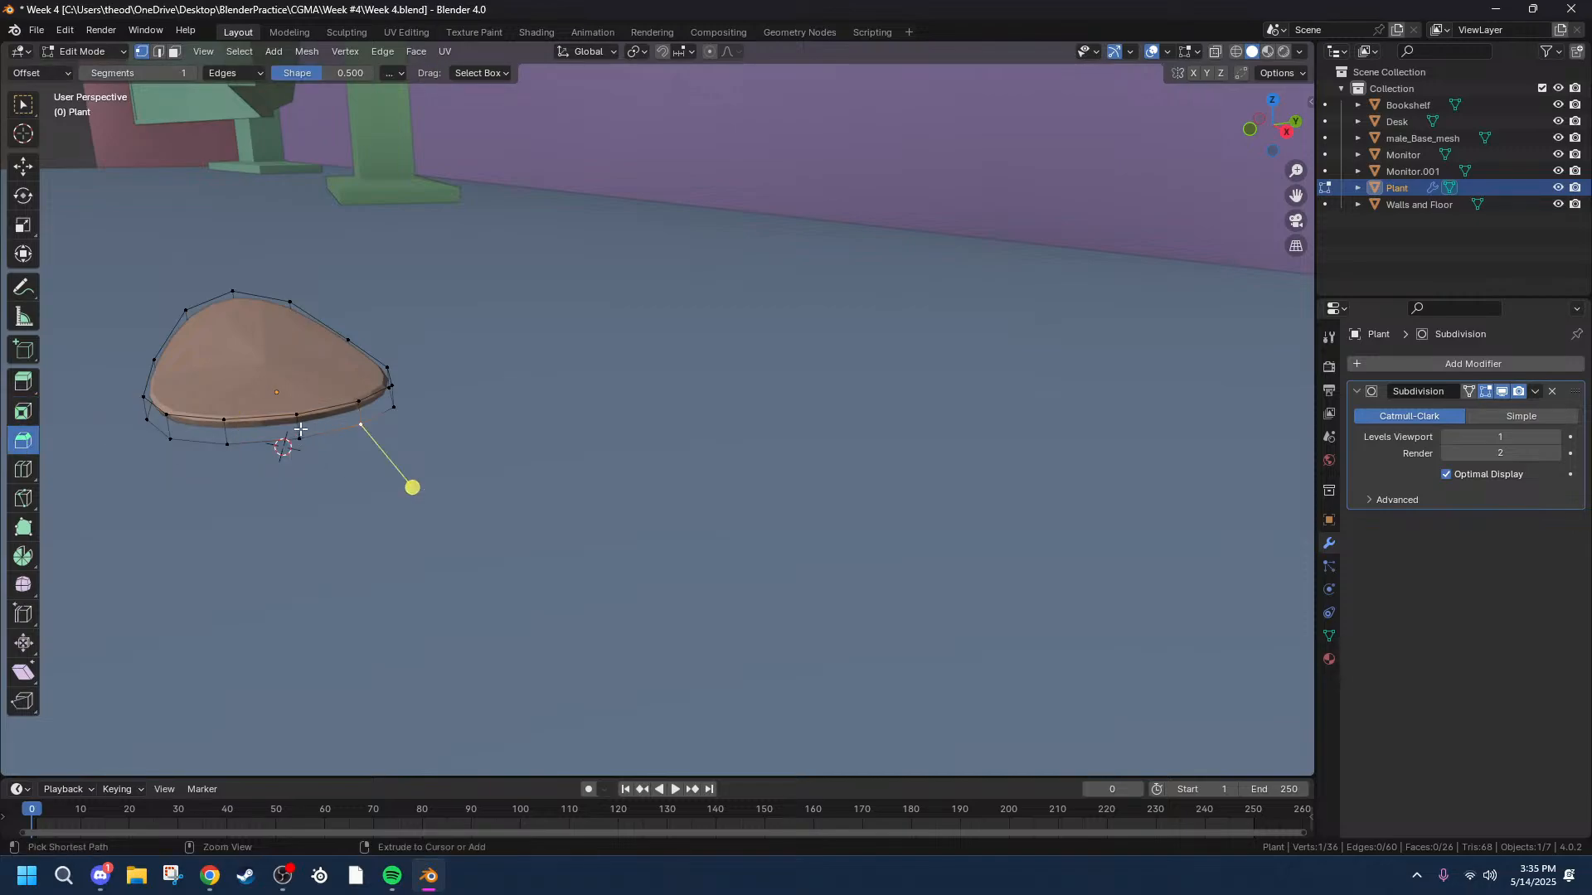
pyautogui.moveTo(314, 450); pyautogui.dragTo(338, 465)
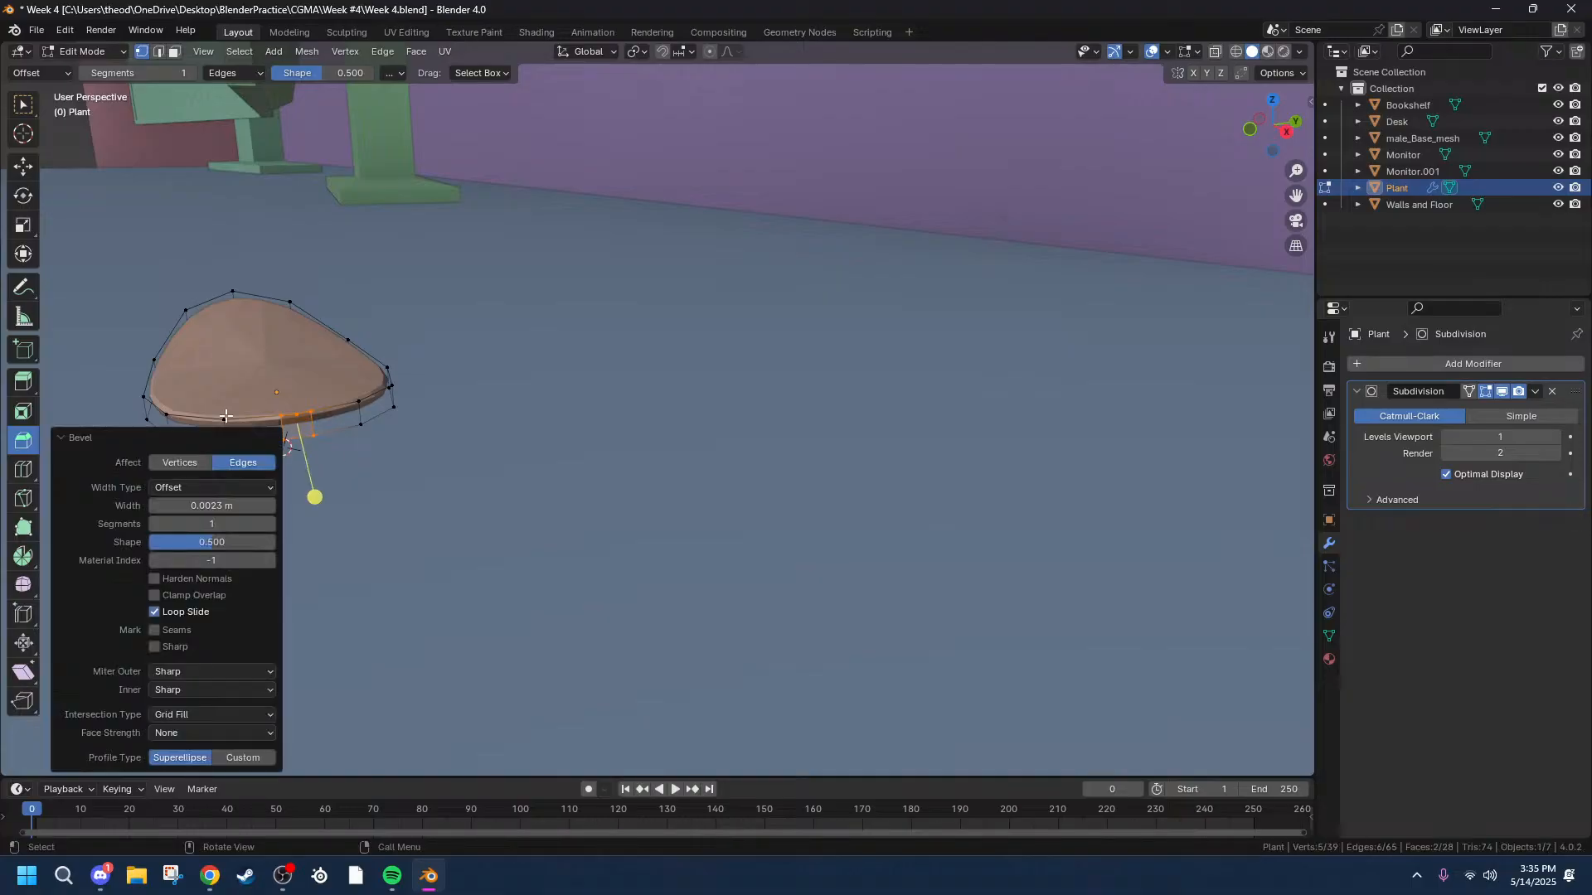
# Try deleting the extra middle vertex on the bevelled section's upper rim, and undo the deletion.
pyautogui.scroll(3, 249, 416)
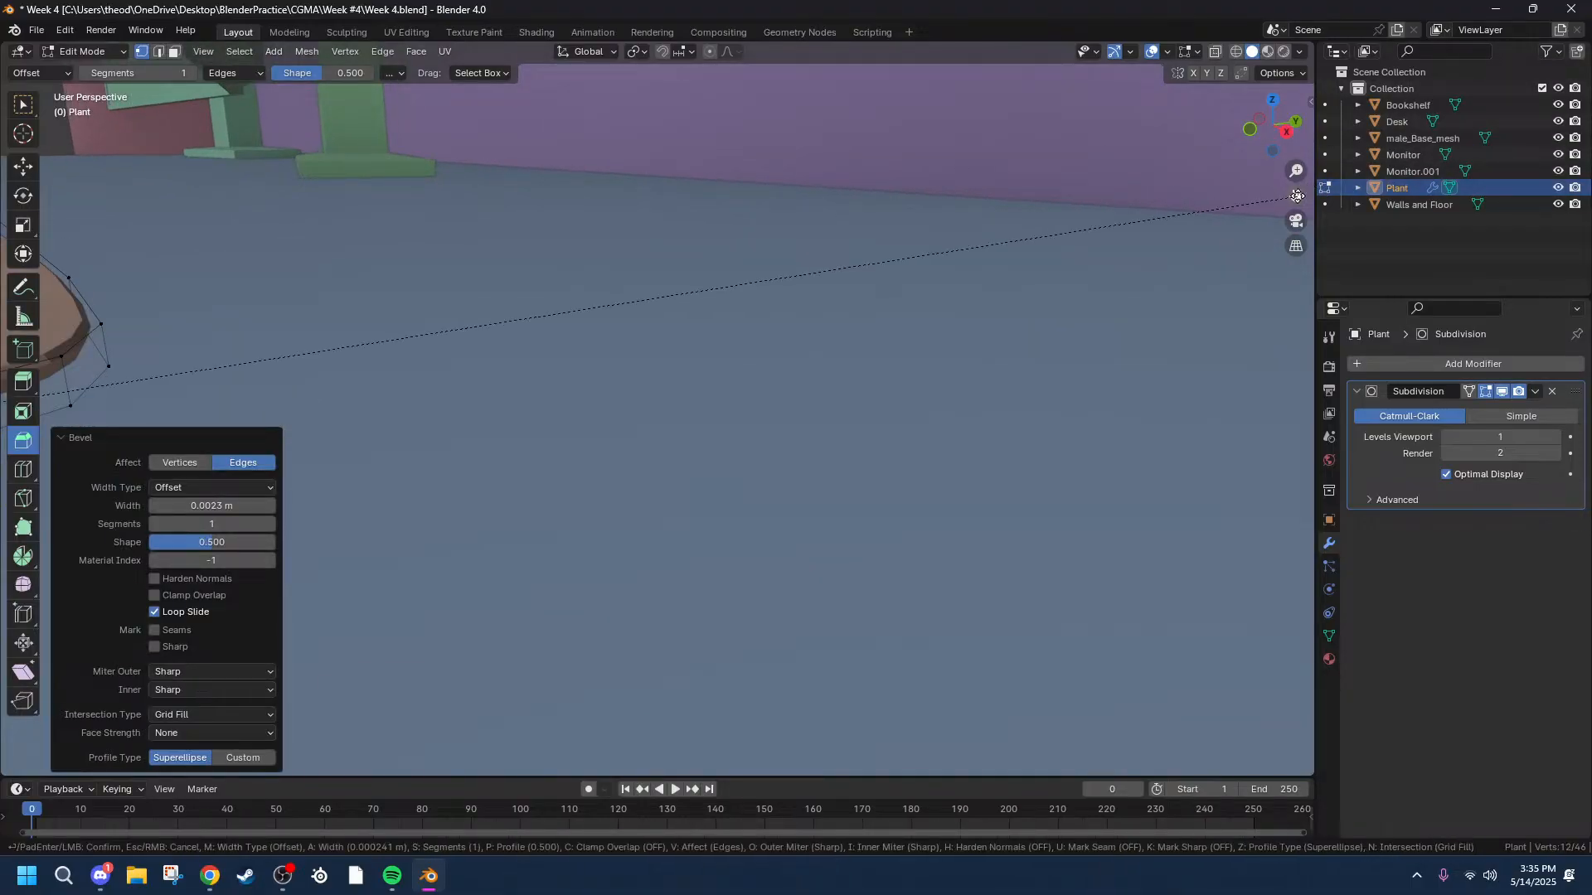
pyautogui.moveTo(1296, 196); pyautogui.dragTo(728, 355)
pyautogui.scroll(3, 504, 365)
pyautogui.scroll(-2, 501, 352)
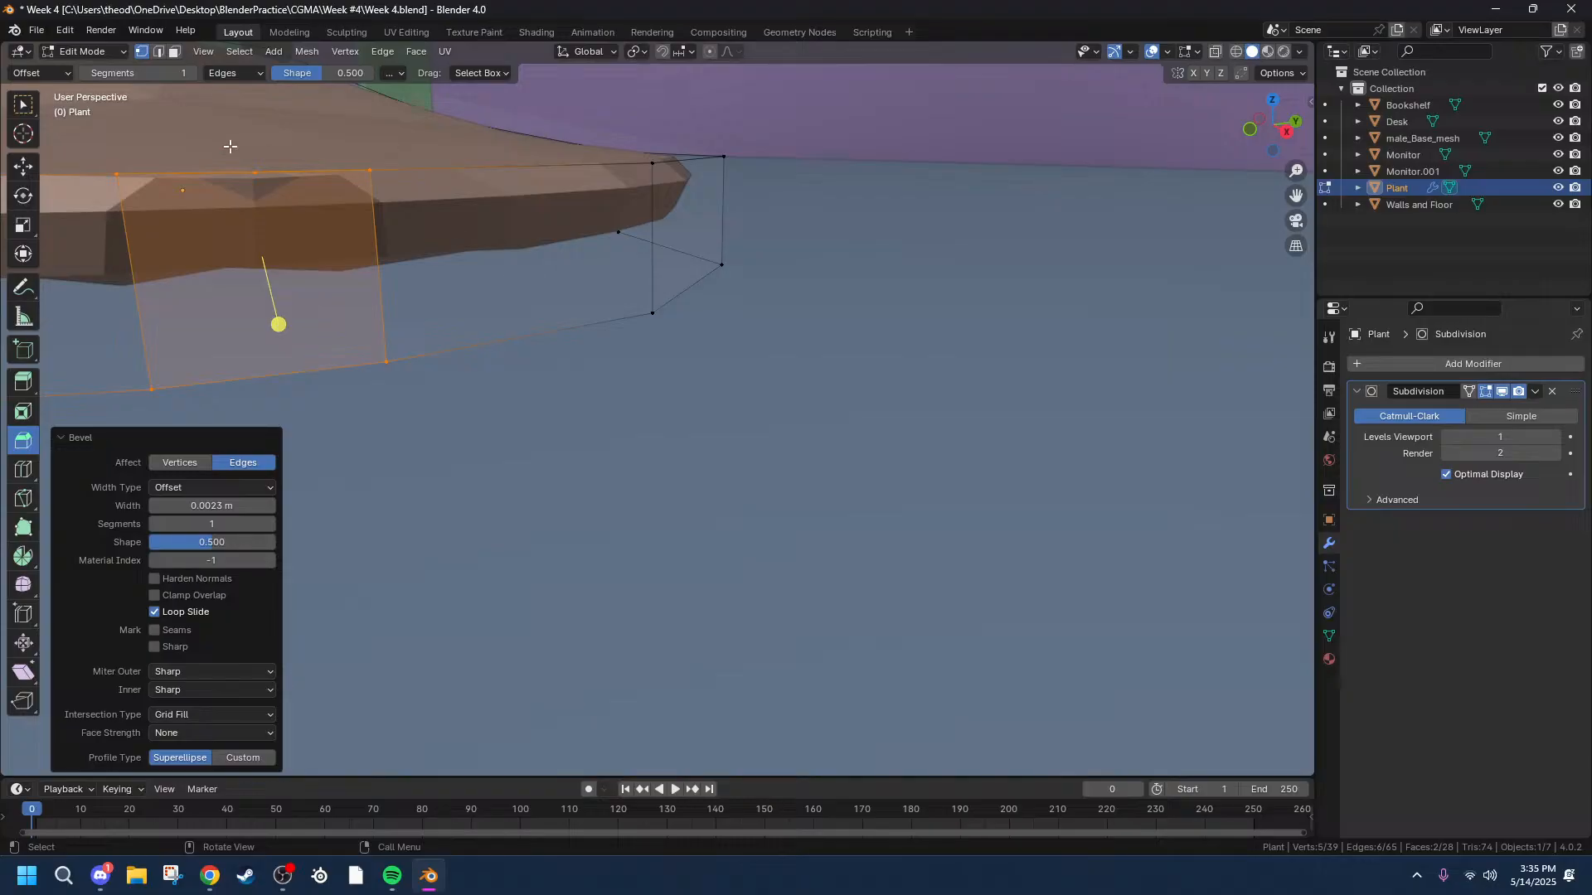
pyautogui.click(253, 170)
pyautogui.moveTo(315, 203); pyautogui.dragTo(328, 208, button='middle')
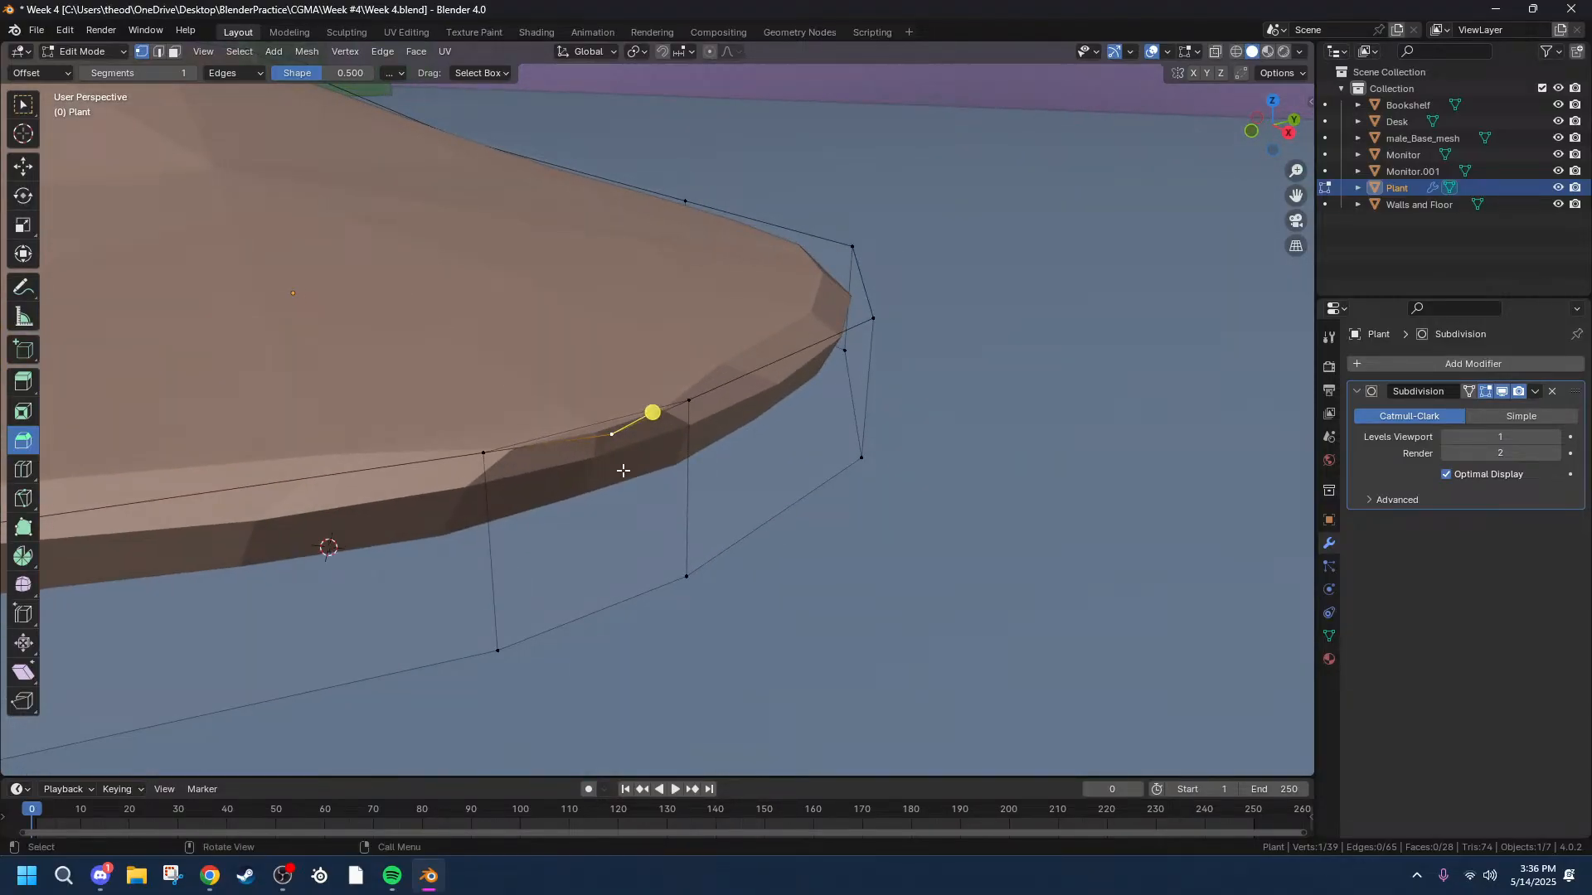
pyautogui.press('x')
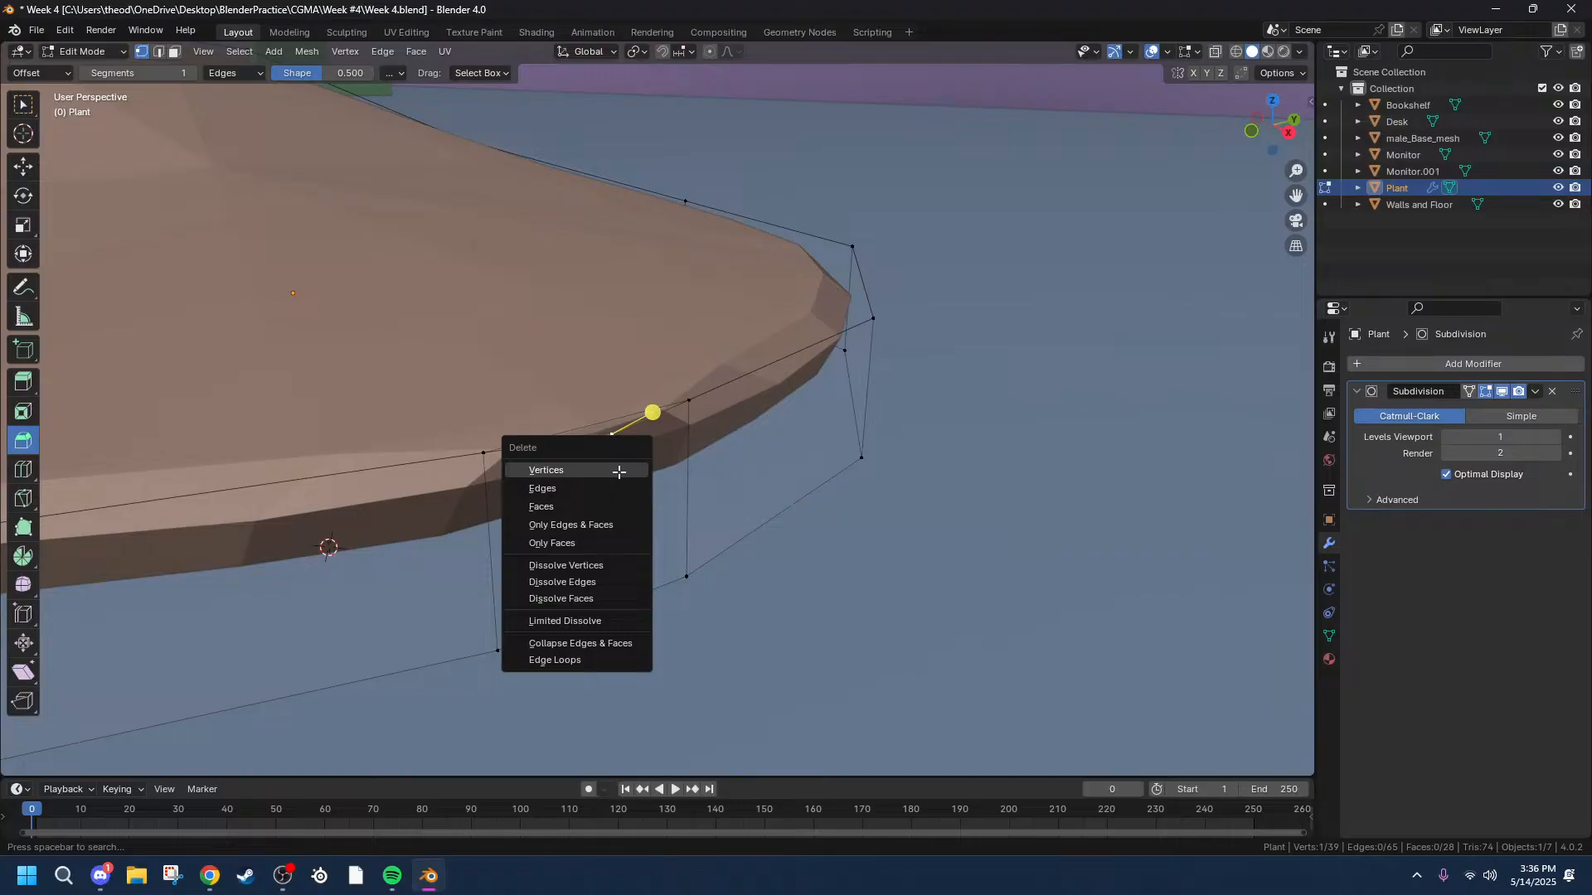
pyautogui.click(619, 471)
pyautogui.hotkey('ctrl', 'z')
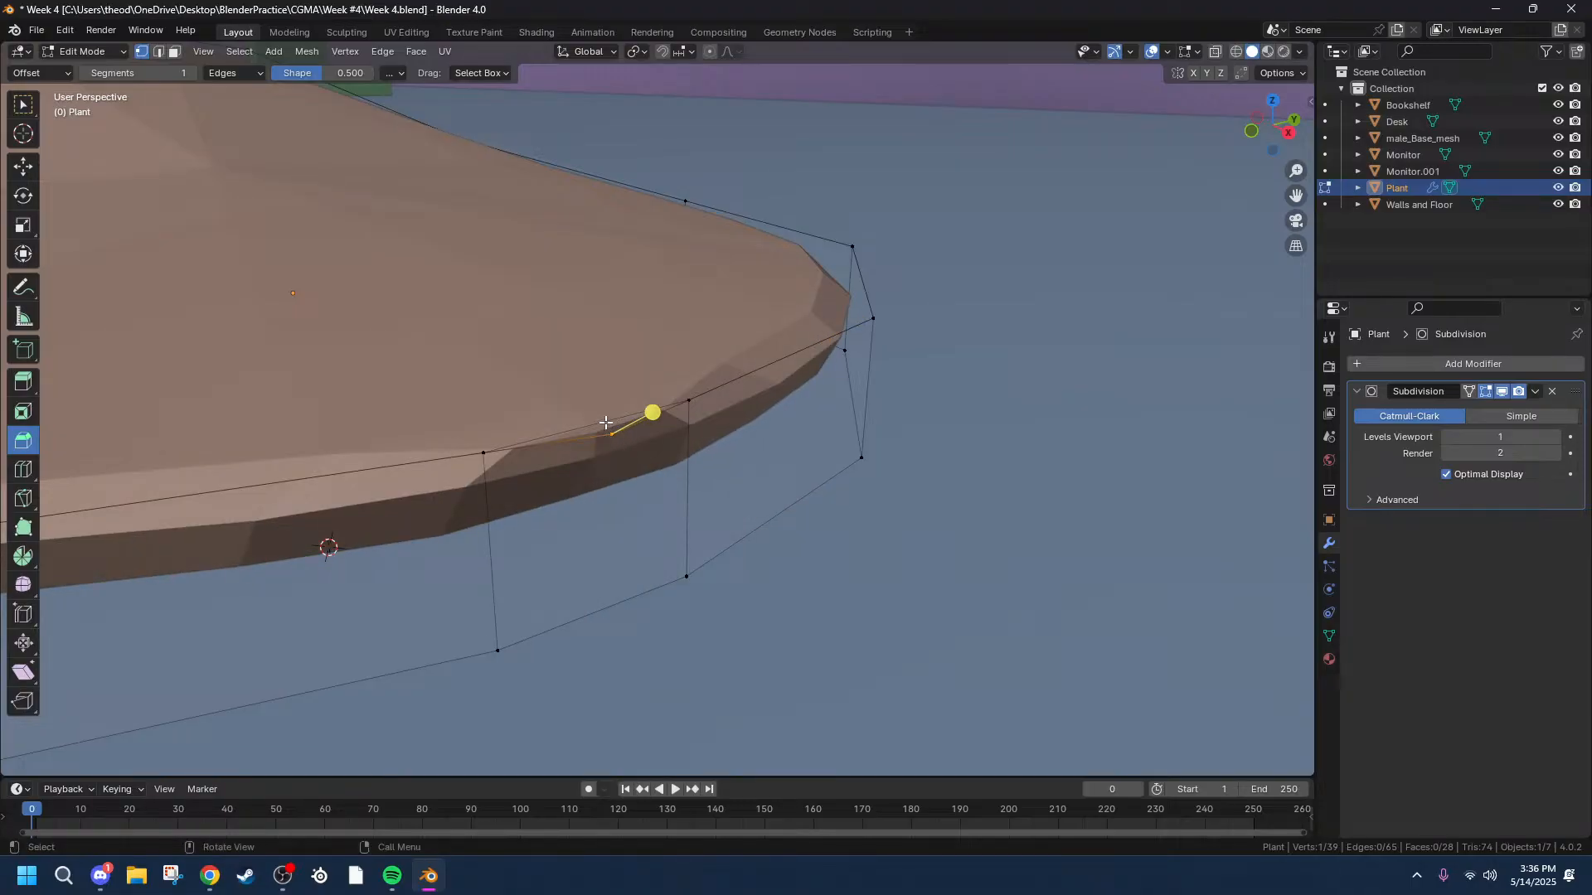
# Dissolve the two overlapping vertices in the middle of the bevelled section's upper rim.
pyautogui.rightClick(608, 435)
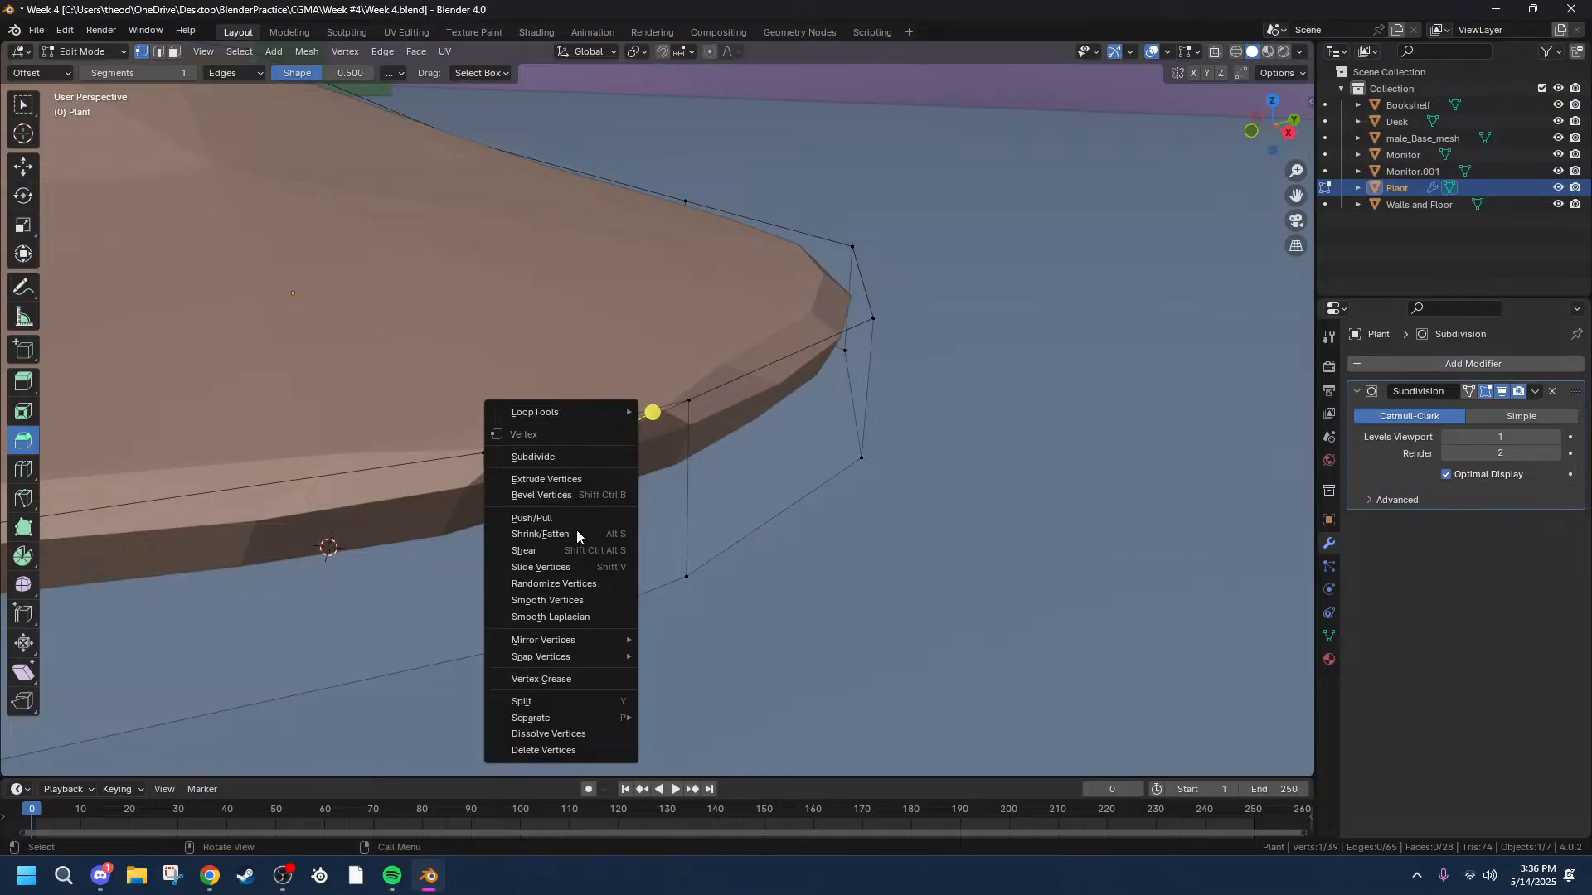
pyautogui.press('x')
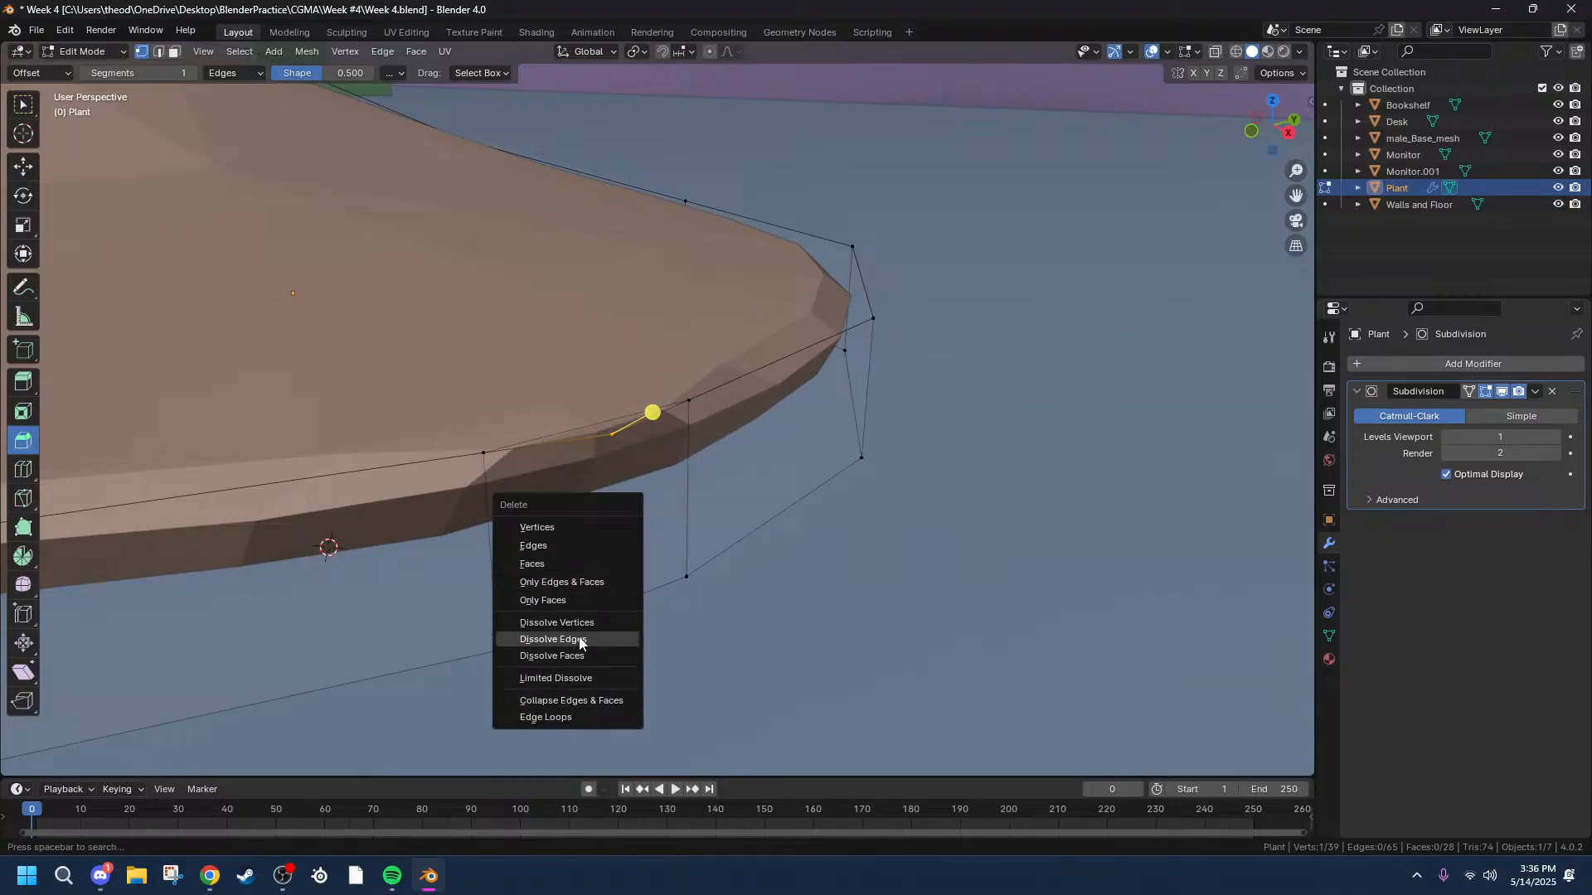
pyautogui.click(553, 639)
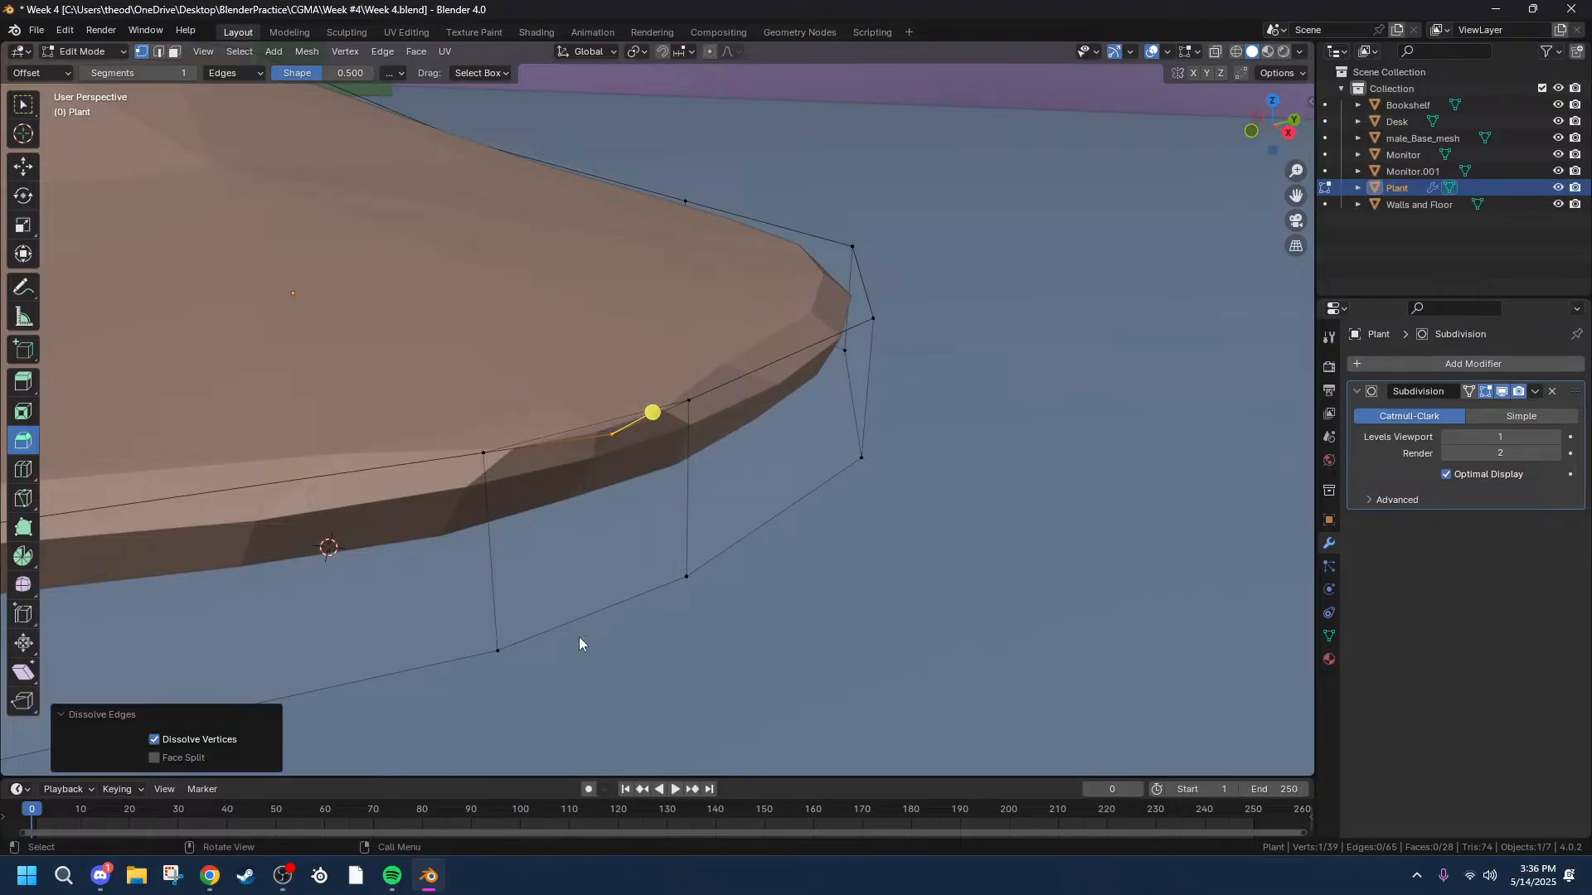
pyautogui.press('x')
pyautogui.click(526, 625)
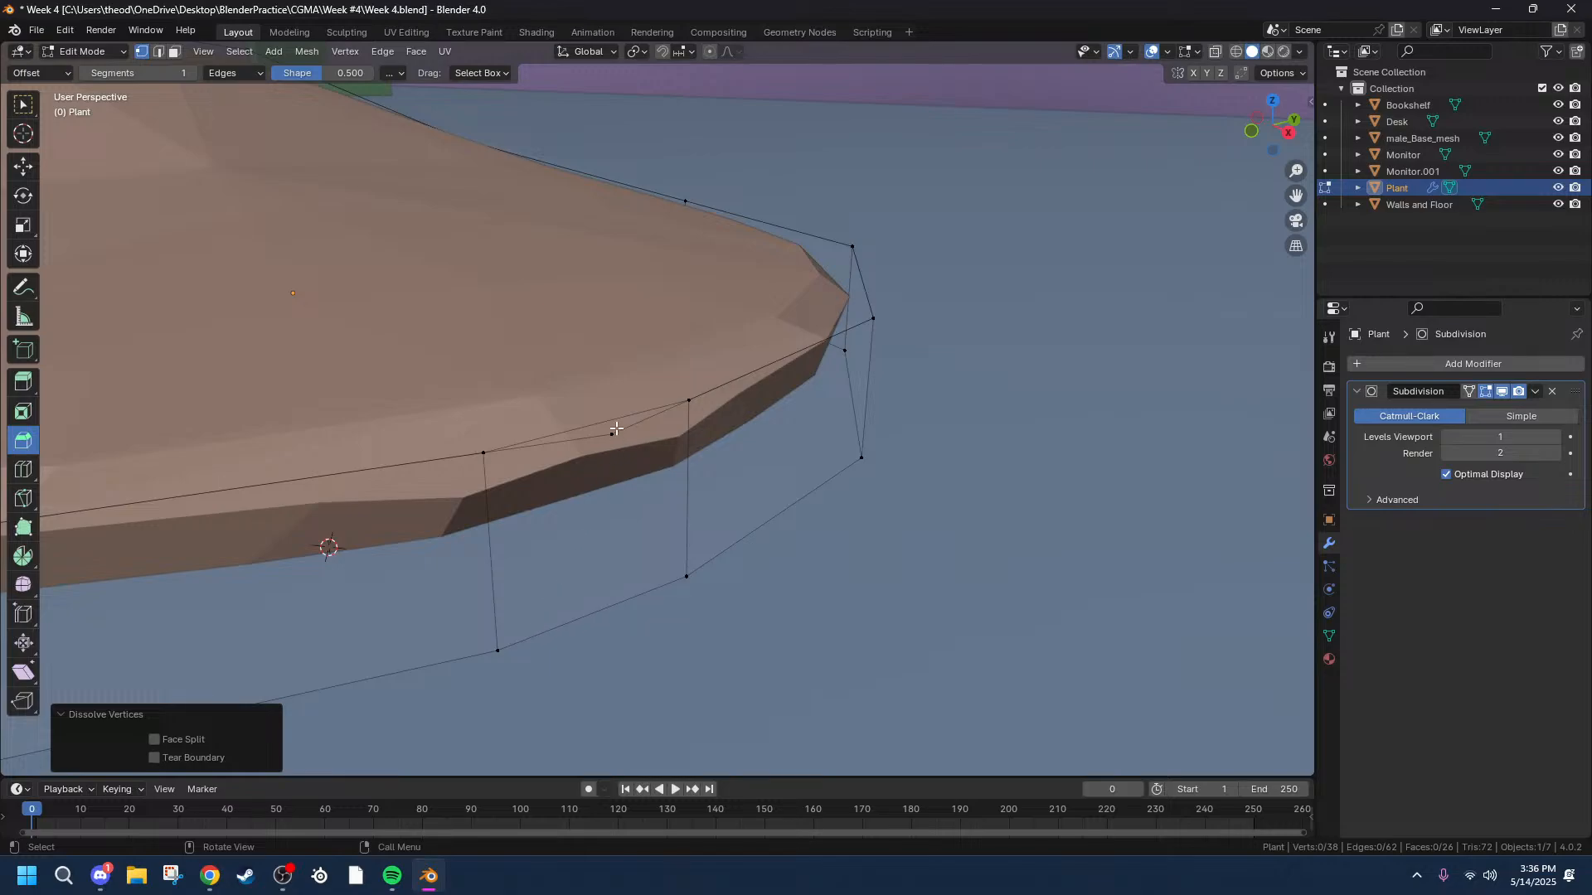
pyautogui.click(661, 466)
pyautogui.press('x')
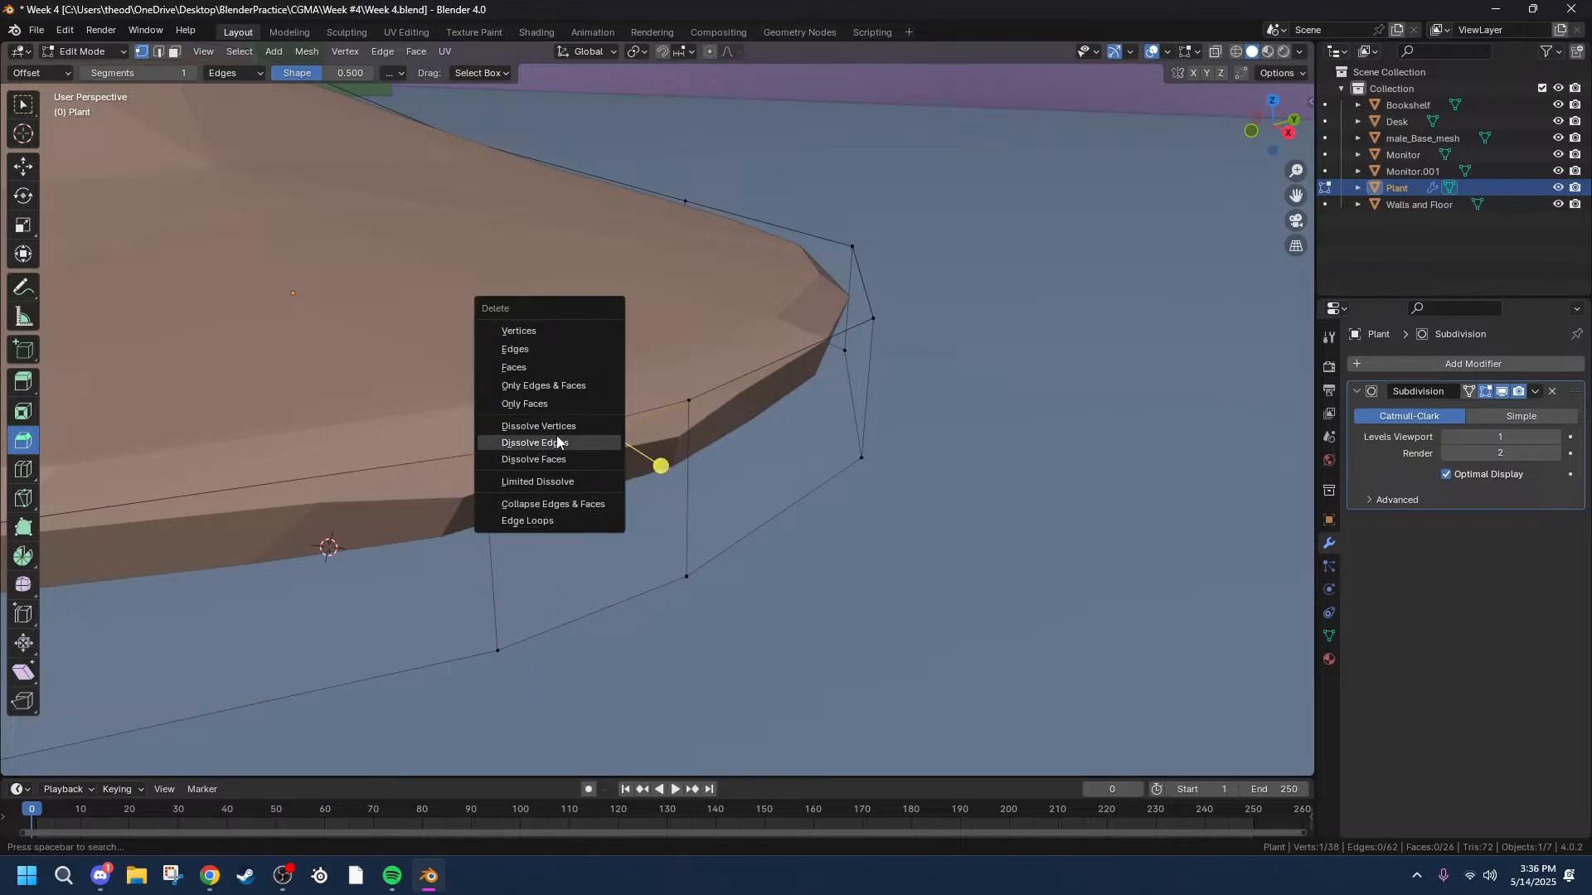
pyautogui.click(558, 428)
pyautogui.moveTo(559, 435); pyautogui.dragTo(548, 451, button='middle')
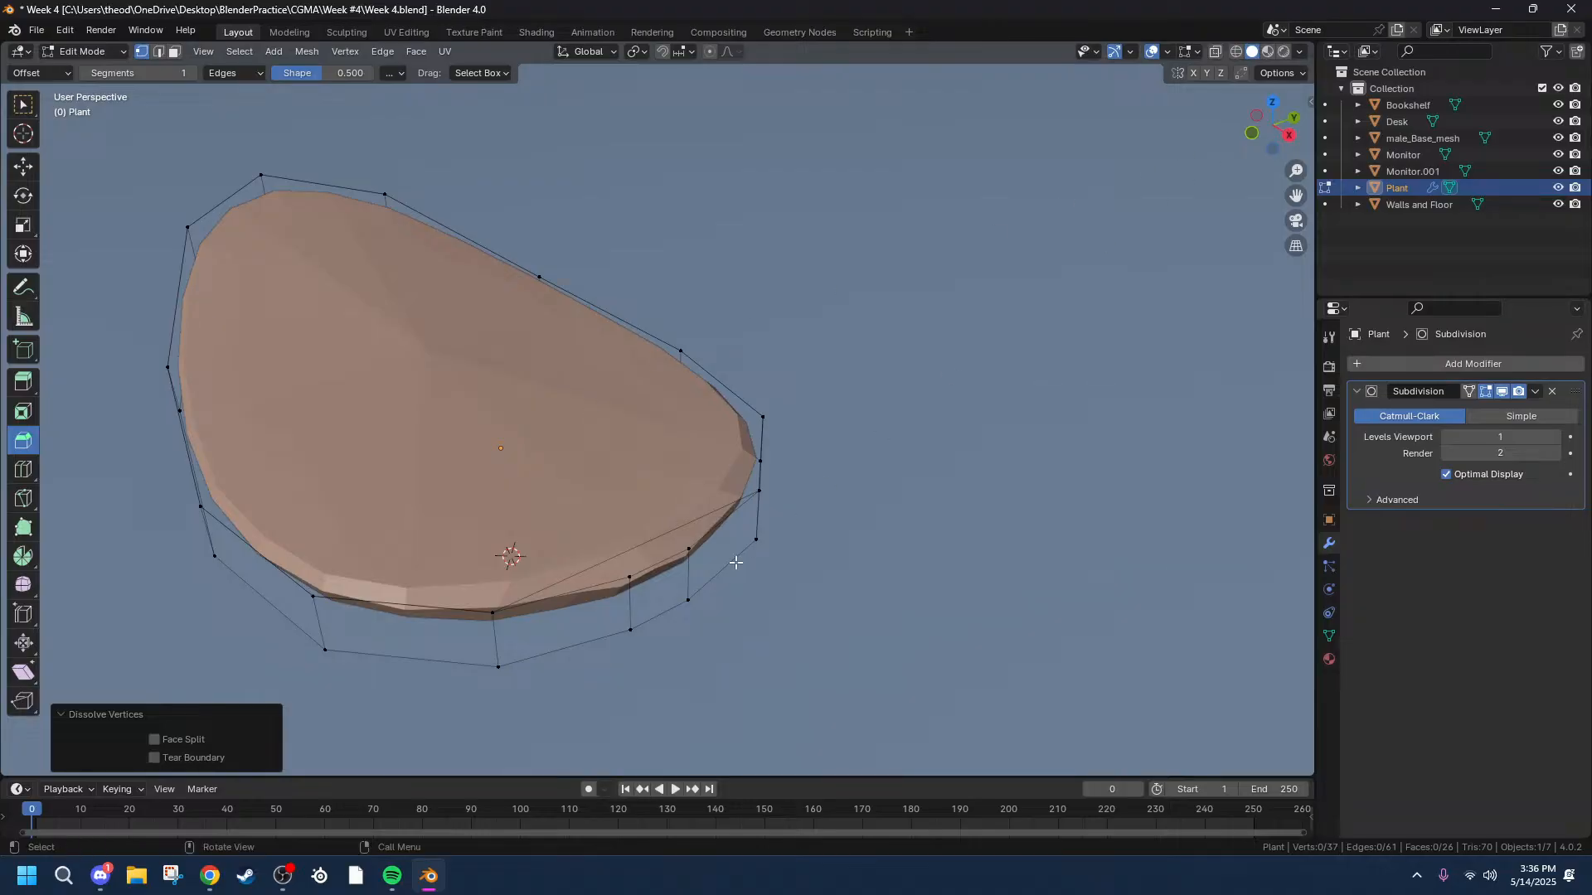
# Undo both vertex dissolves and the bevel on the leaf's side edge.
pyautogui.scroll(3, 664, 614)
pyautogui.keyDown('ctrl'); pyautogui.rightClick(695, 609); pyautogui.keyUp('ctrl')
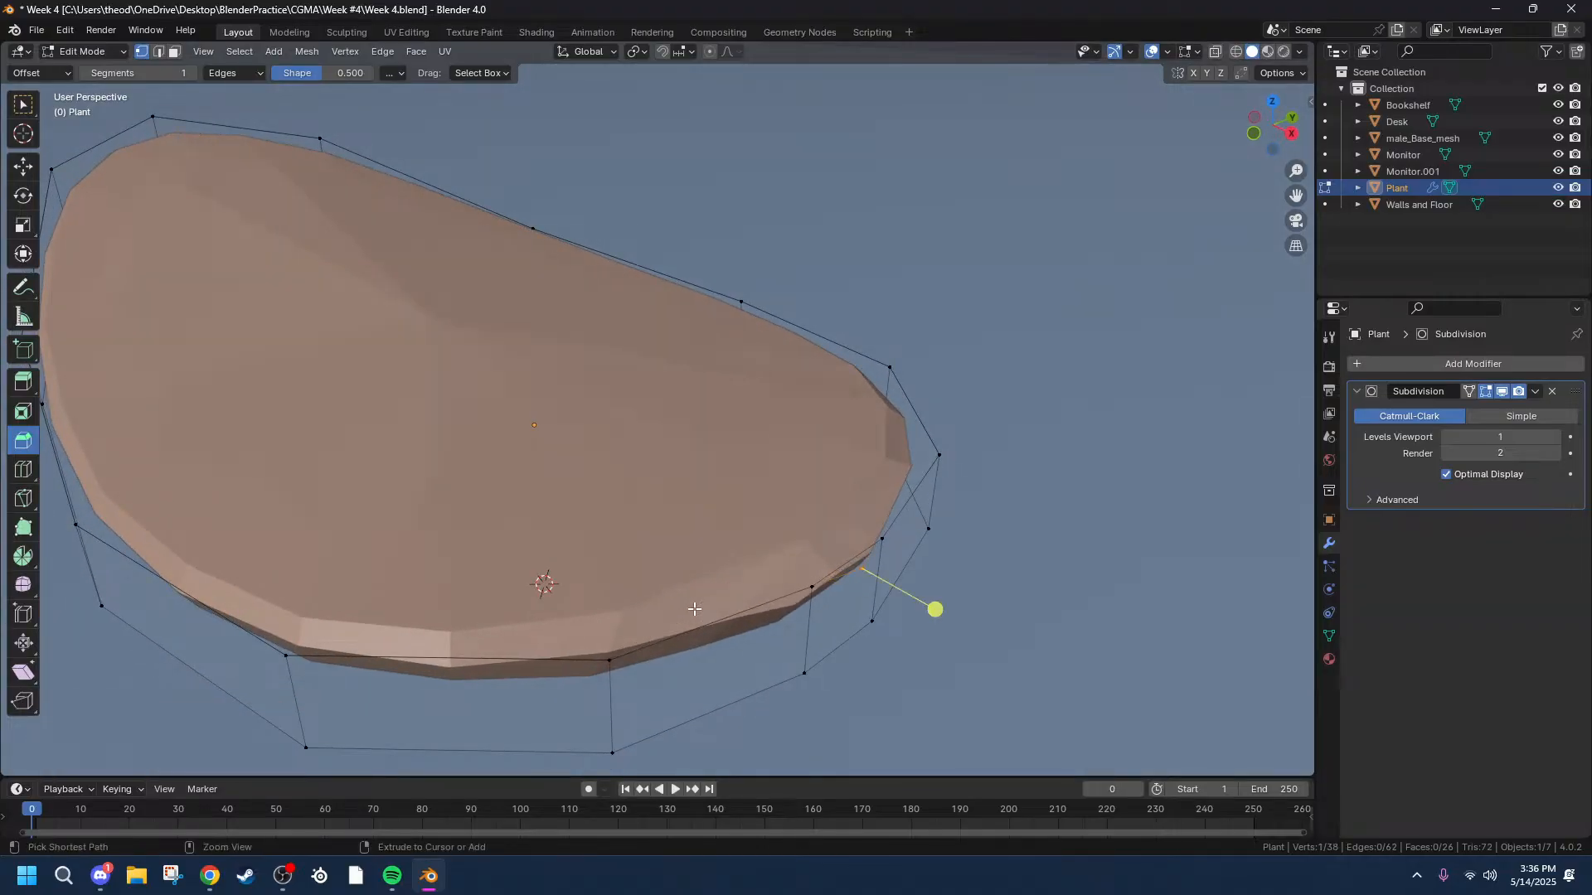
pyautogui.hotkey('ctrl', 'z')
pyautogui.hotkey('ctrl', 'z')
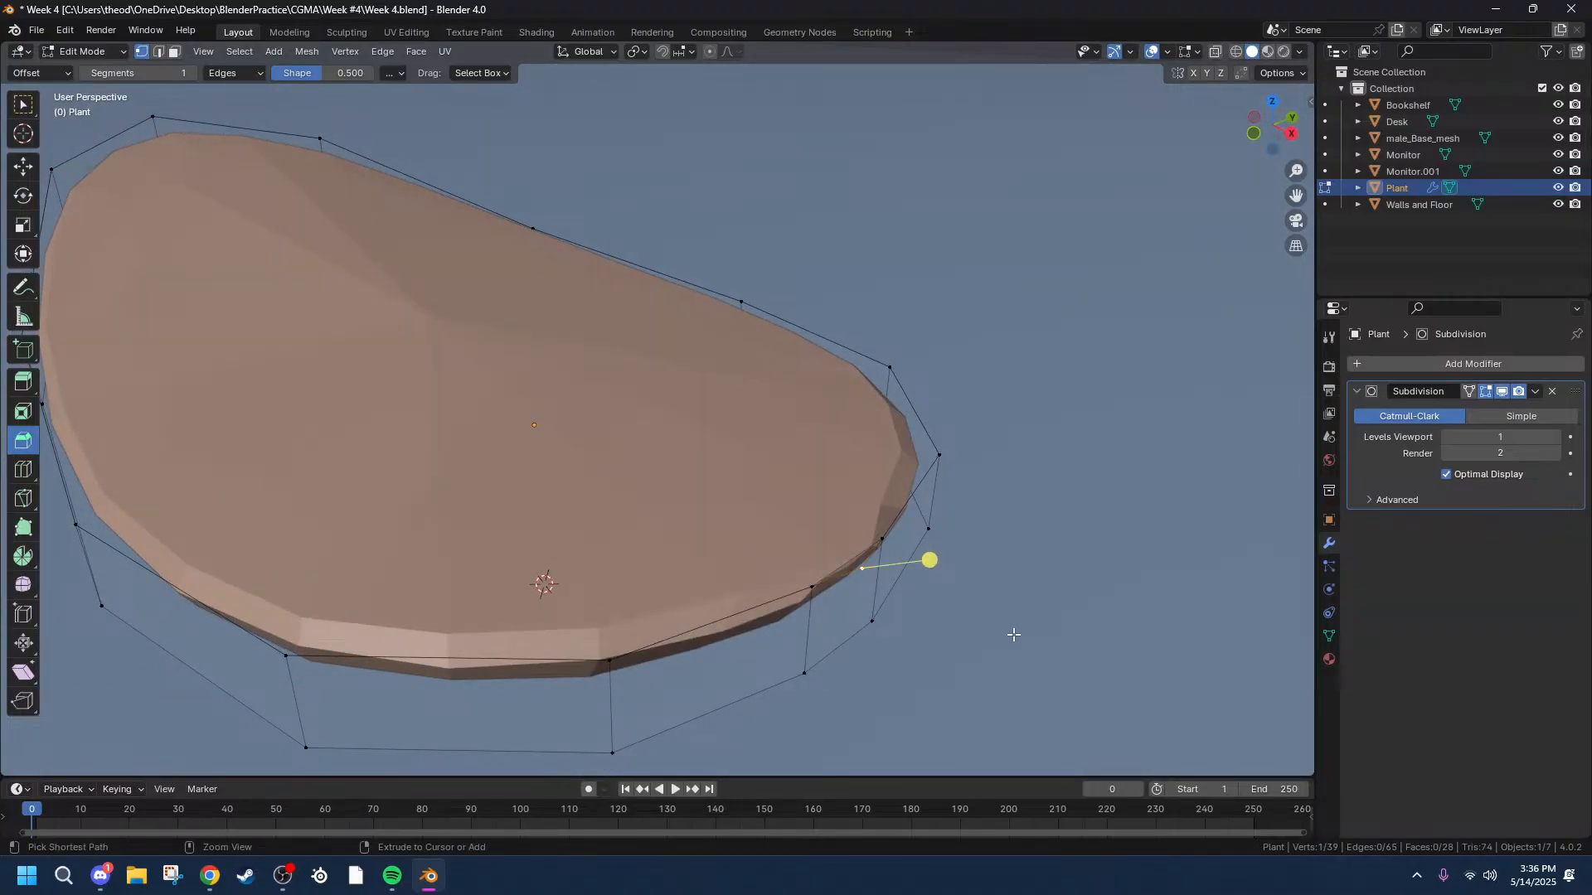
pyautogui.hotkey('ctrl', 'z')
pyautogui.hotkey('ctrl', 'z')
pyautogui.hotkey('ctrl', 'z')
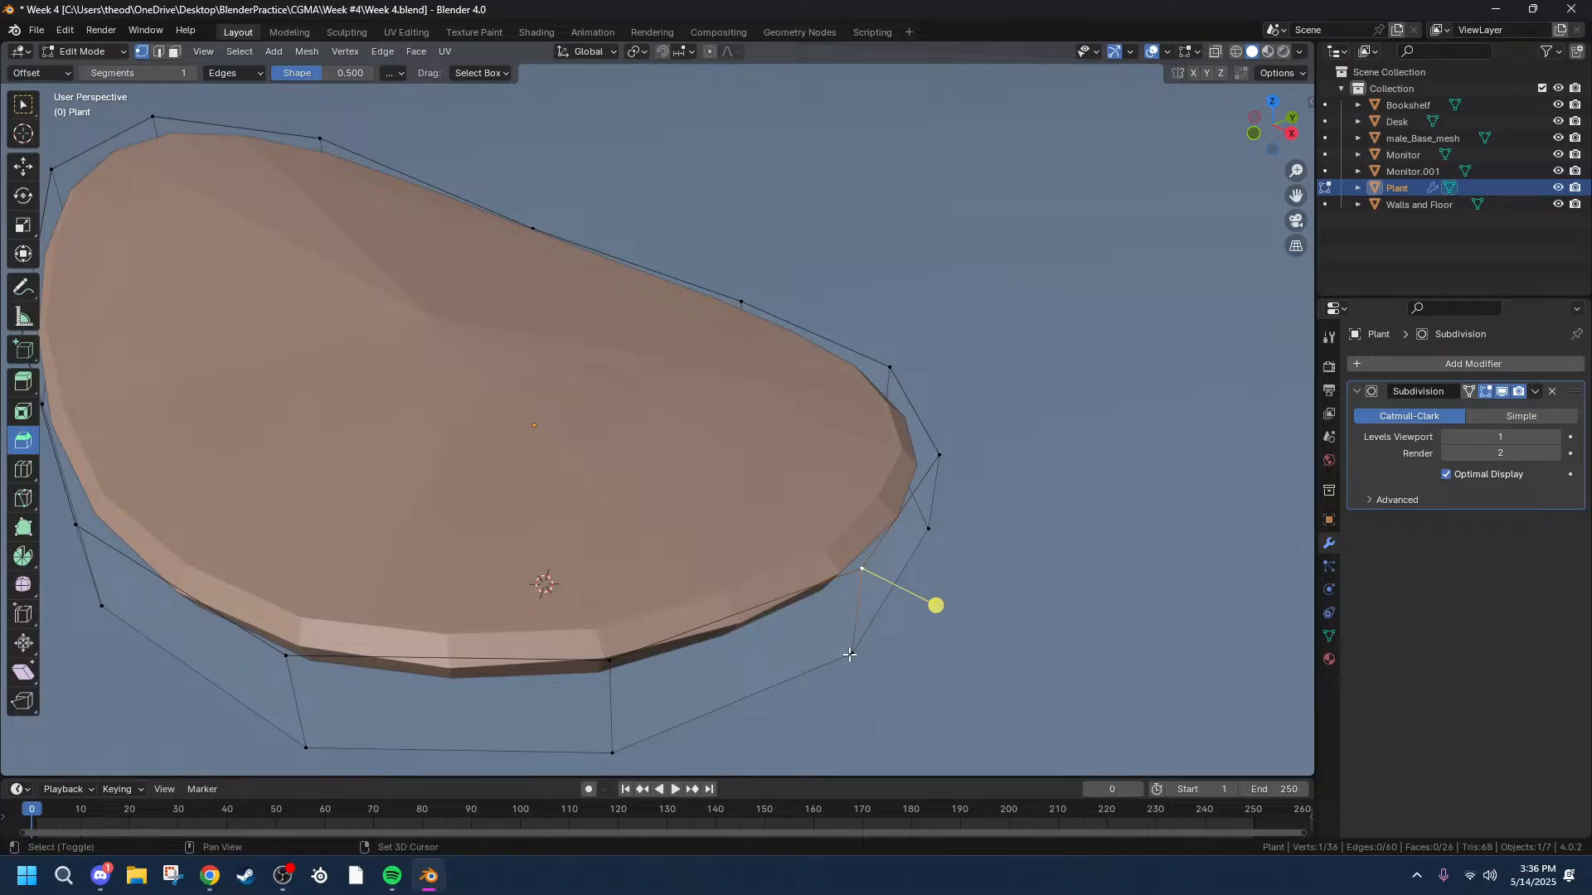
# Select both ends of the vertical side edge near the rounded end and bevel it by about 0.002 m with one segment.
pyautogui.keyDown('shift'); pyautogui.click(854, 650); pyautogui.keyUp('shift')
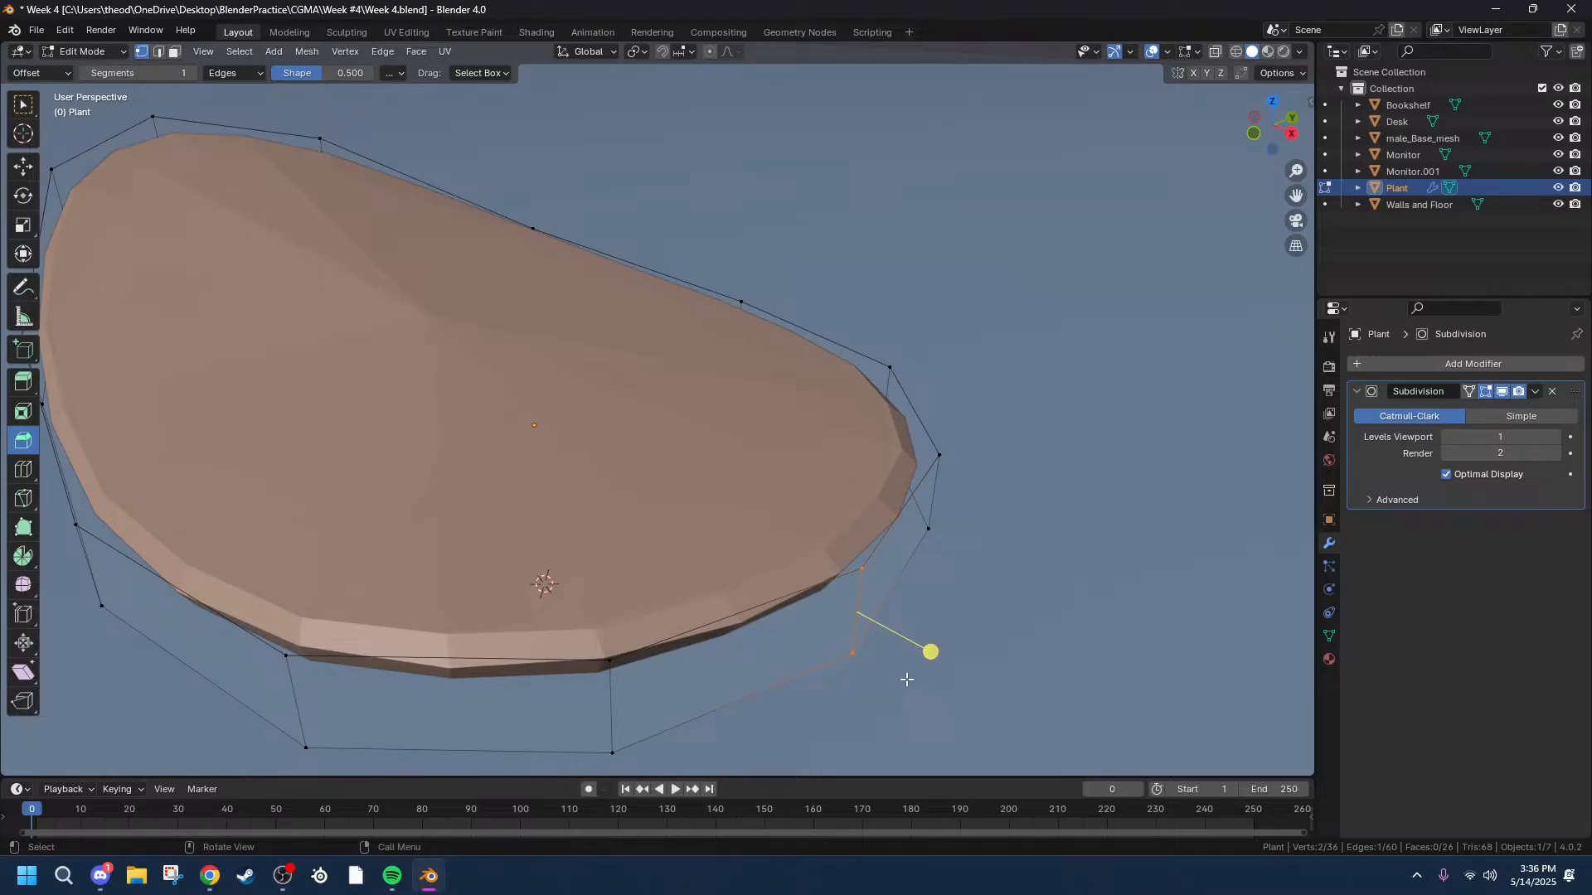
pyautogui.moveTo(919, 640); pyautogui.dragTo(990, 638)
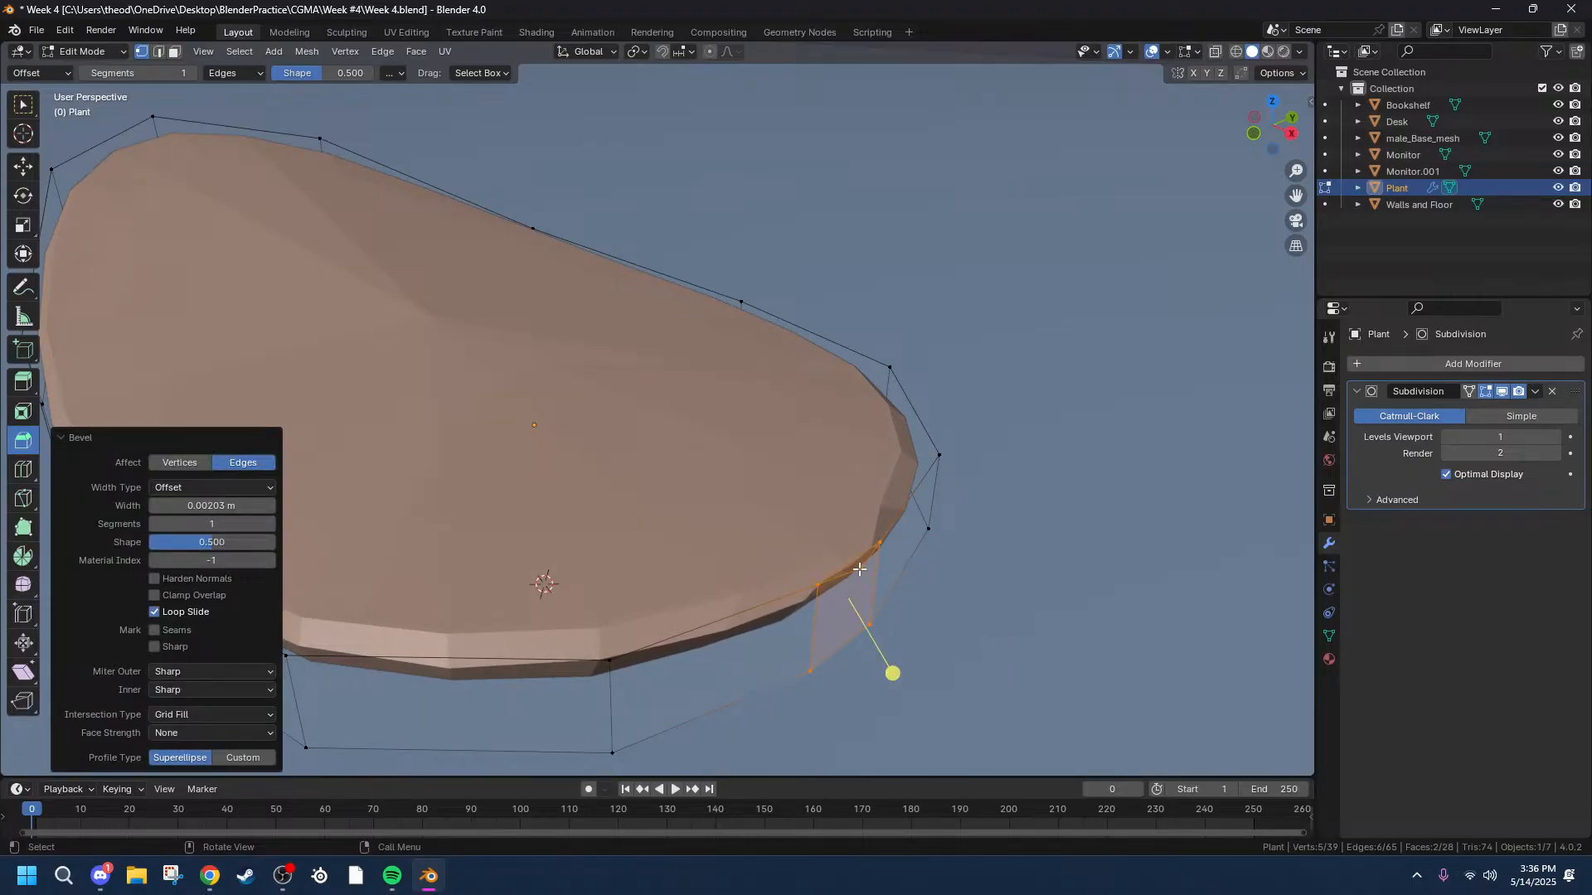
# Lower the extra vertex in the middle of the bevelled section's upper rim about 0.0037 m along Z.
pyautogui.moveTo(859, 609); pyautogui.dragTo(868, 556)
pyautogui.press('g')
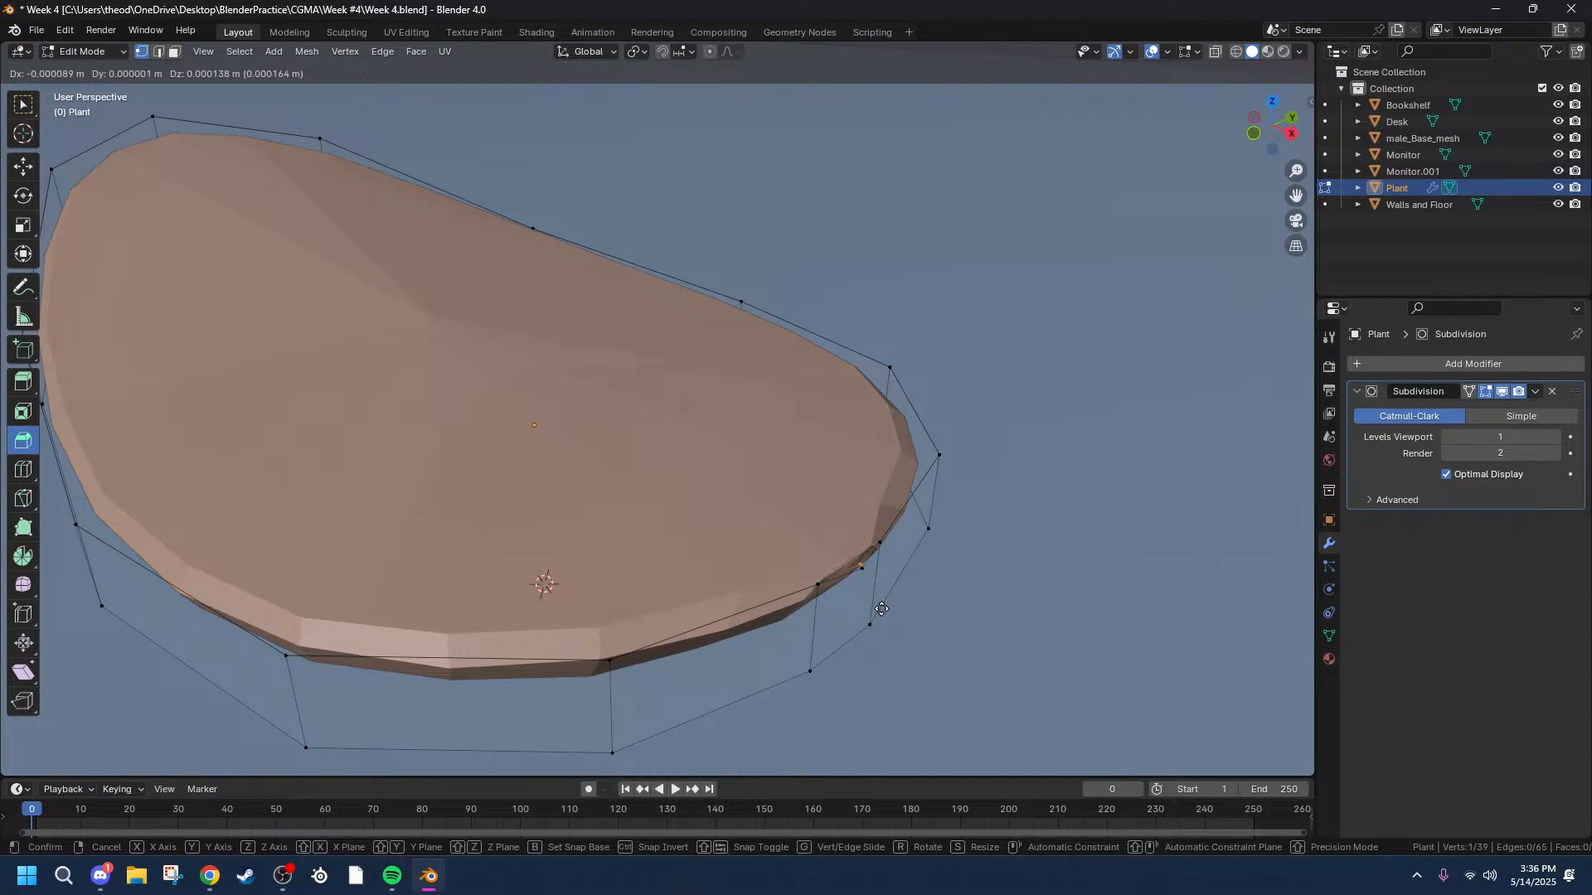
pyautogui.click(881, 608)
pyautogui.click(862, 572)
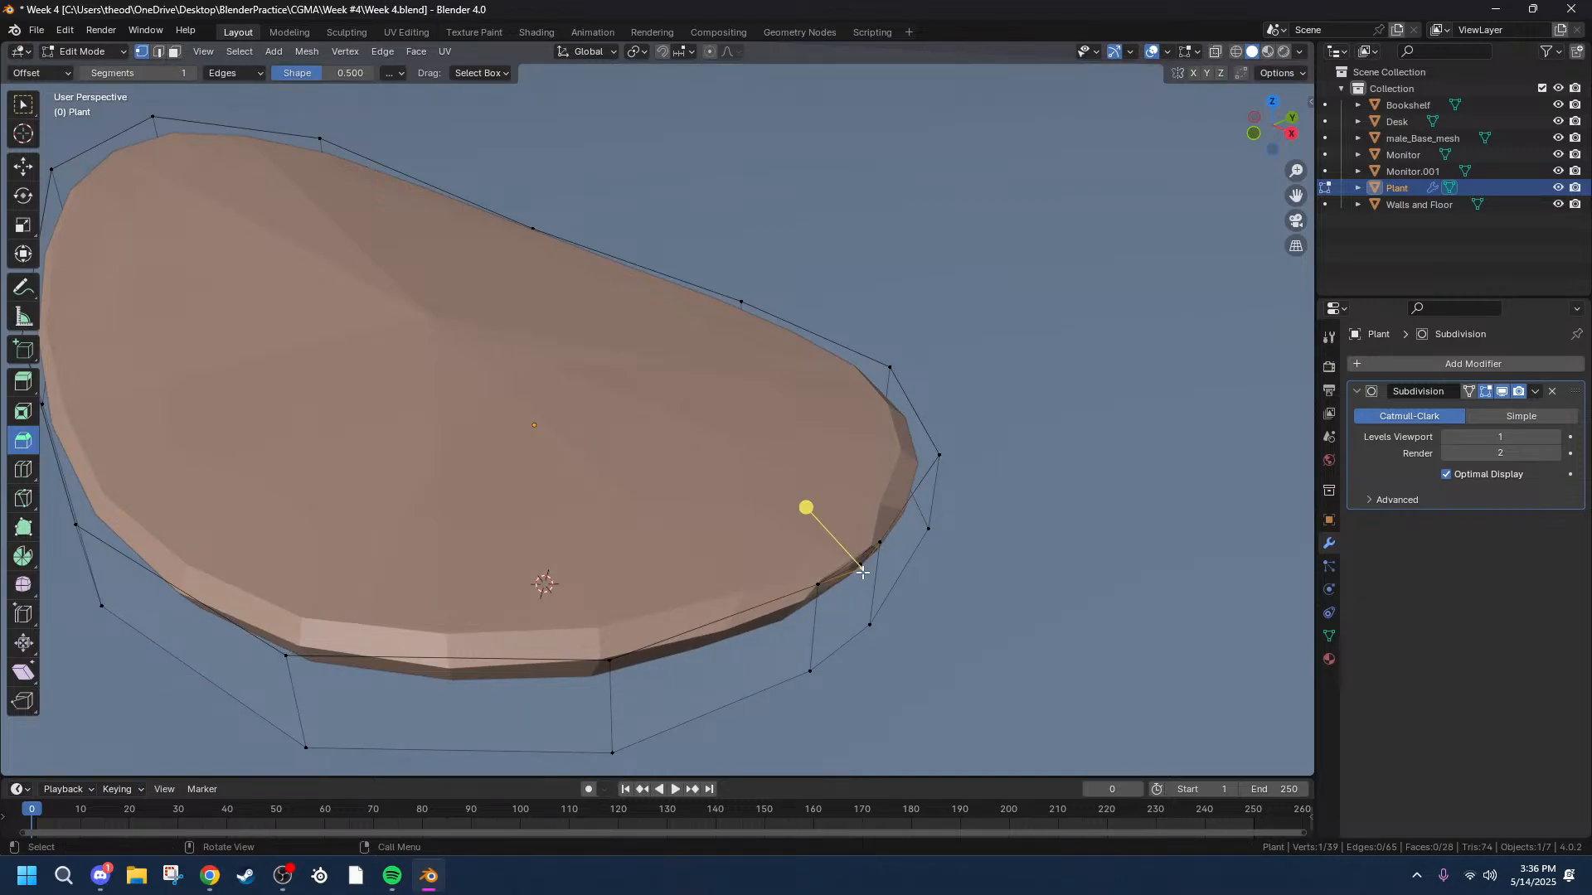
pyautogui.press('g')
pyautogui.press('z')
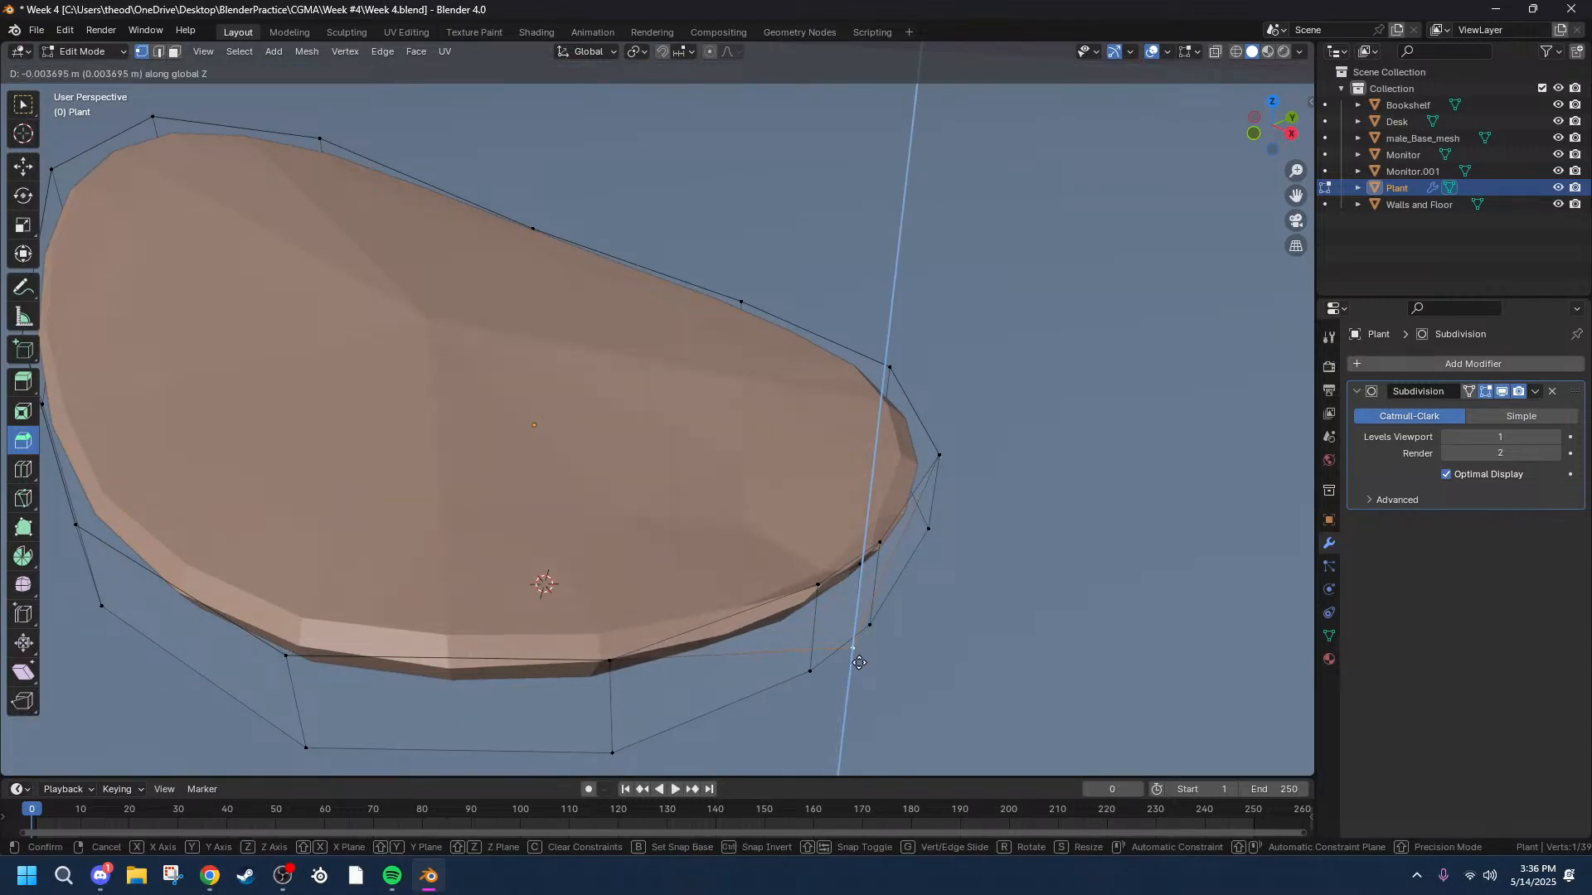
pyautogui.click(859, 663)
# Add the rim vertices on either side of the bevelled section to the selection and try to dissolve their edges.
pyautogui.moveTo(915, 662); pyautogui.dragTo(907, 640, button='middle')
pyautogui.scroll(3, 619, 365)
pyautogui.scroll(-2, 620, 359)
pyautogui.keyDown('shift'); pyautogui.click(348, 250); pyautogui.keyUp('shift')
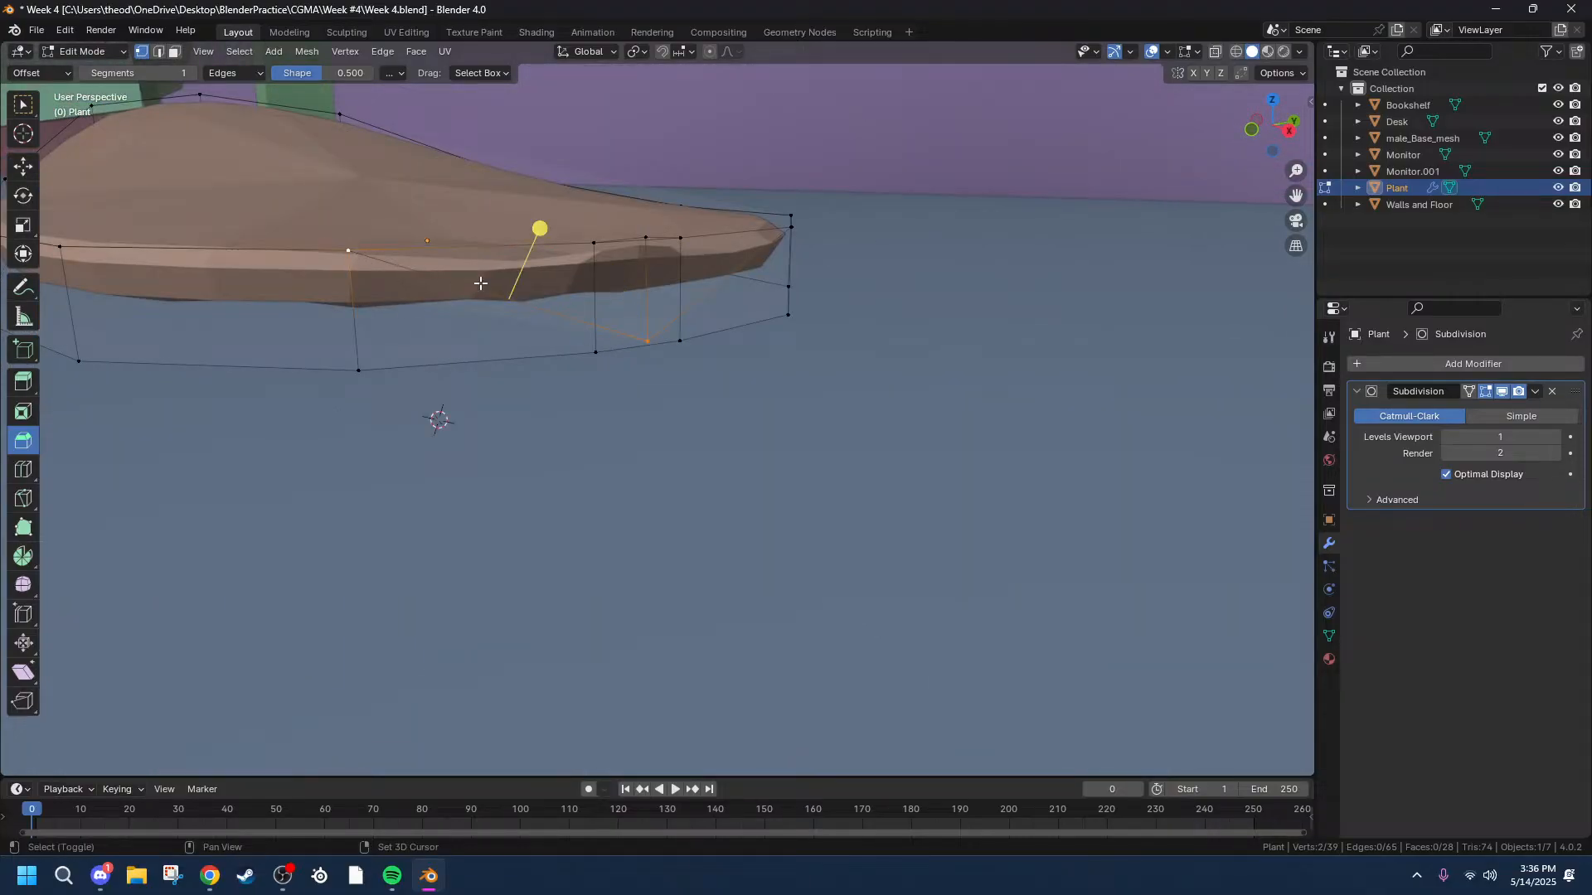
pyautogui.keyDown('shift'); pyautogui.click(791, 227); pyautogui.keyUp('shift')
pyautogui.press('x')
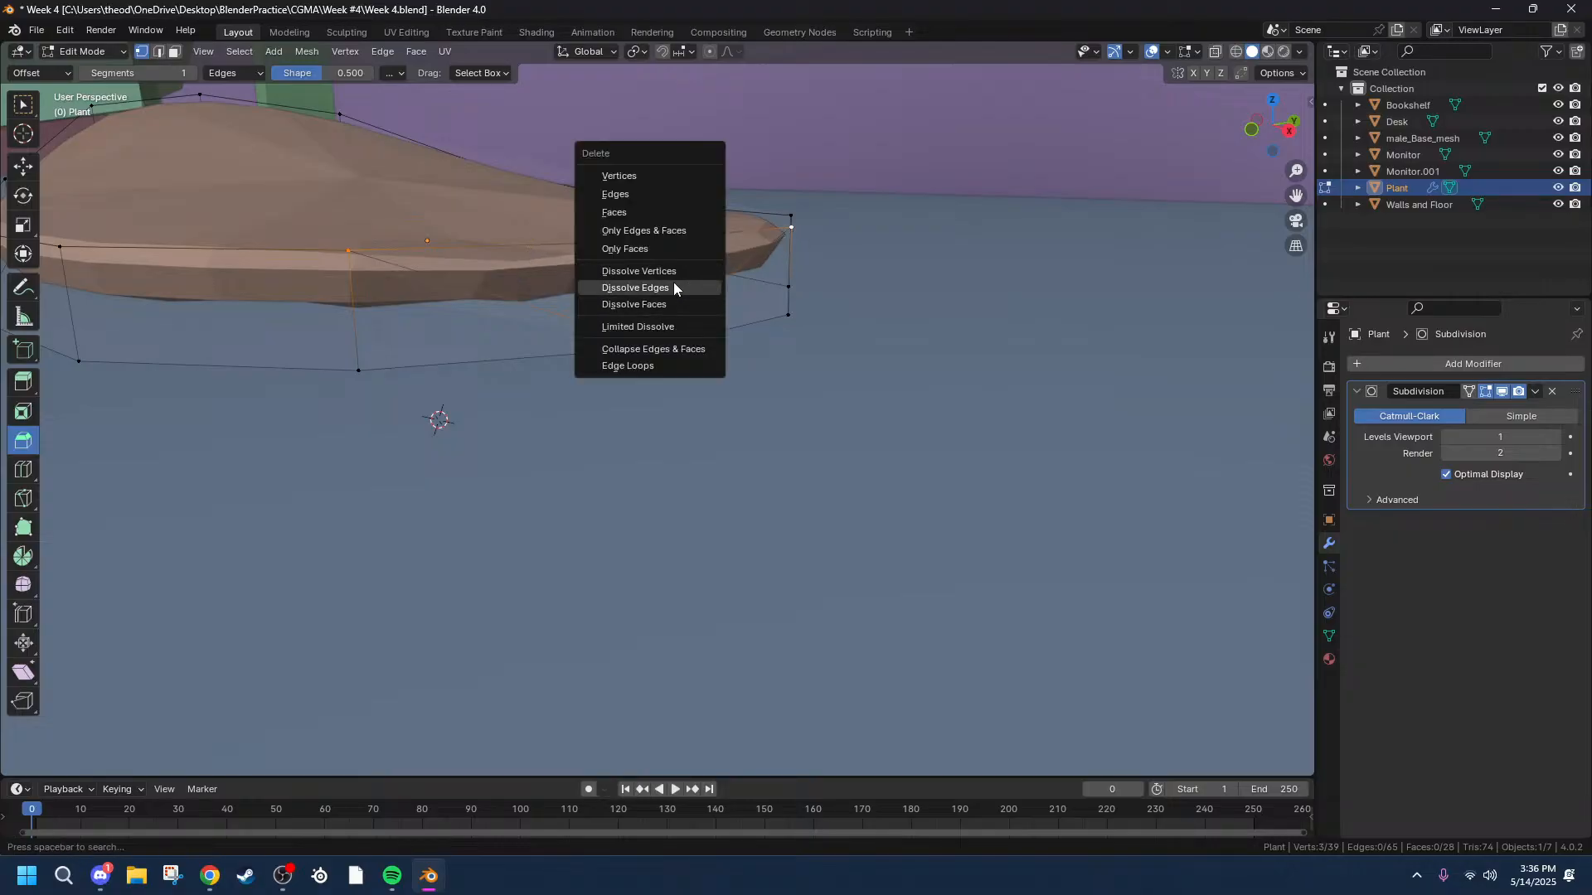
pyautogui.click(673, 287)
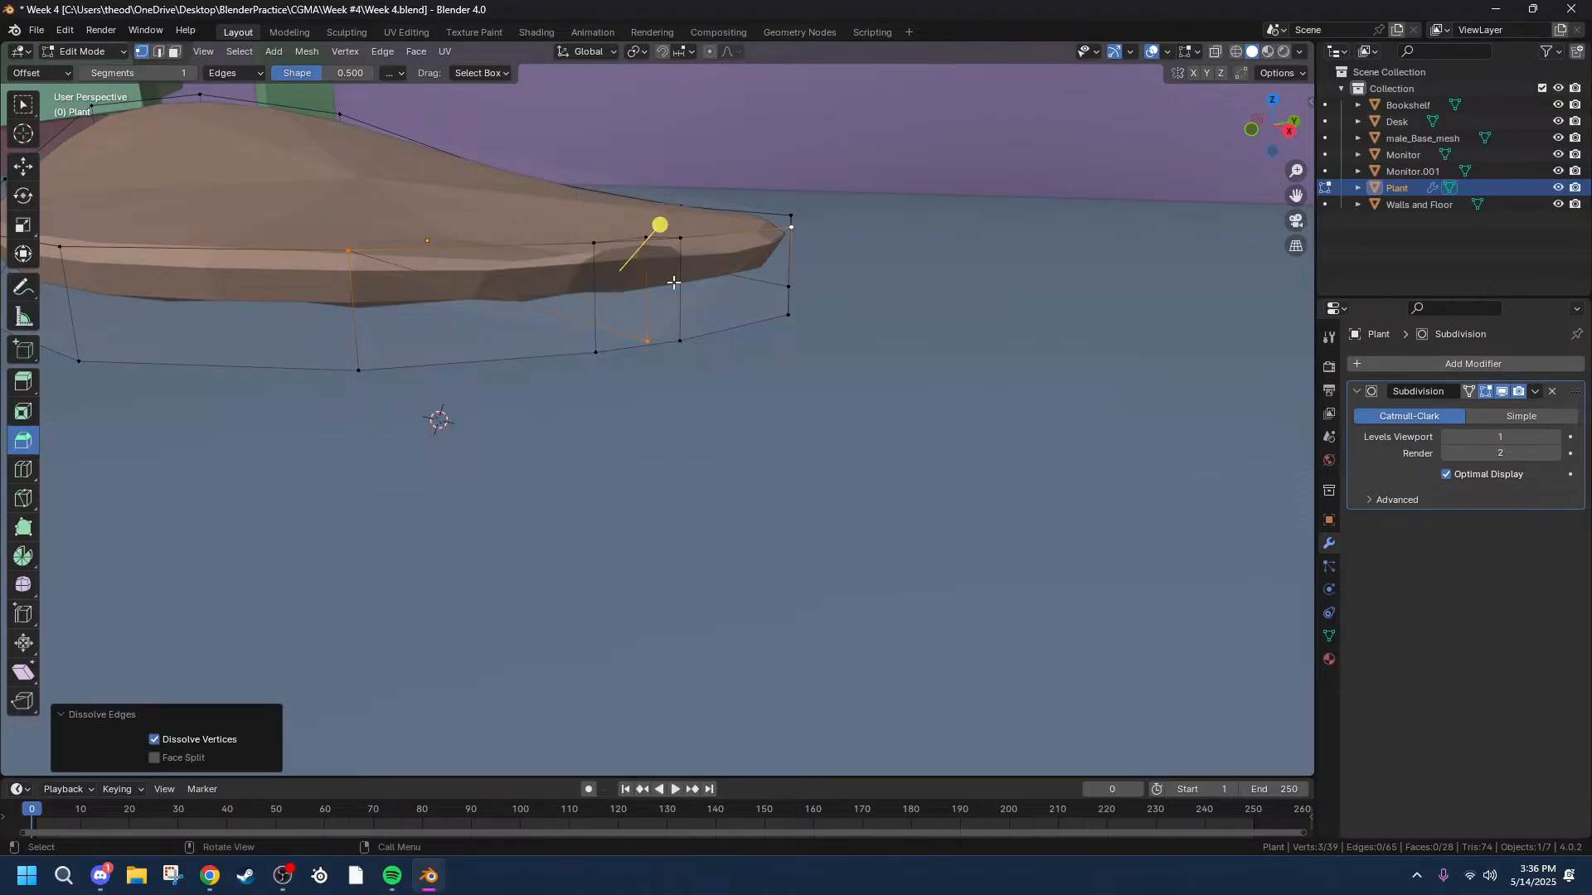
# Add the middle rim vertex above the lowered one to the selection and dissolve the connected edges.
pyautogui.scroll(2, 674, 290)
pyautogui.scroll(-3, 620, 268)
pyautogui.moveTo(686, 238); pyautogui.dragTo(675, 287, button='middle')
pyautogui.keyDown('shift'); pyautogui.click(611, 338); pyautogui.keyUp('shift')
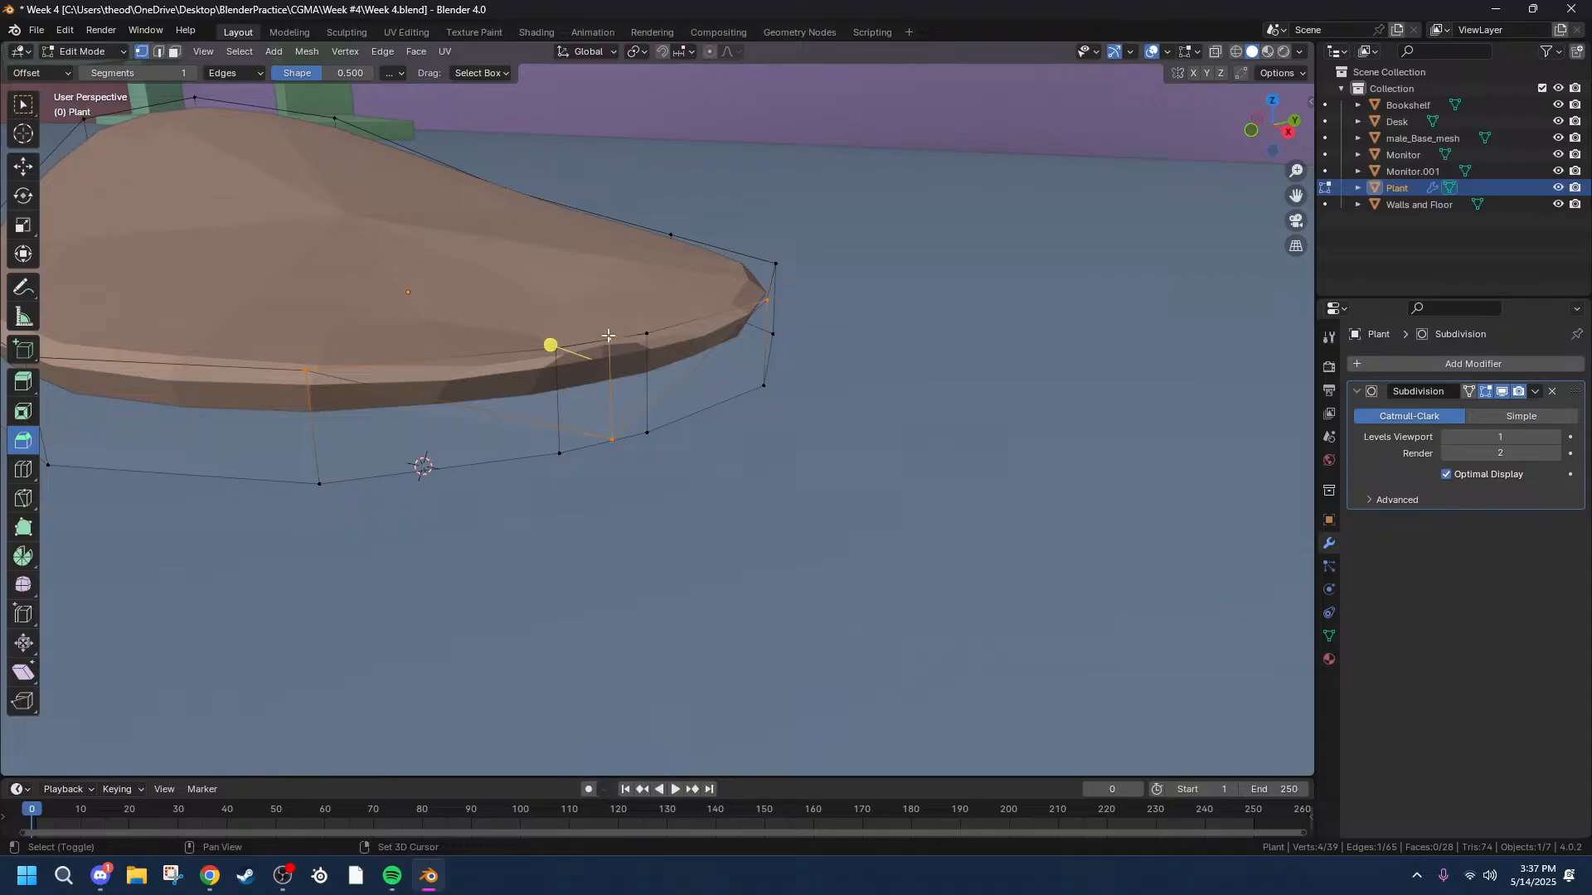
pyautogui.scroll(2, 567, 415)
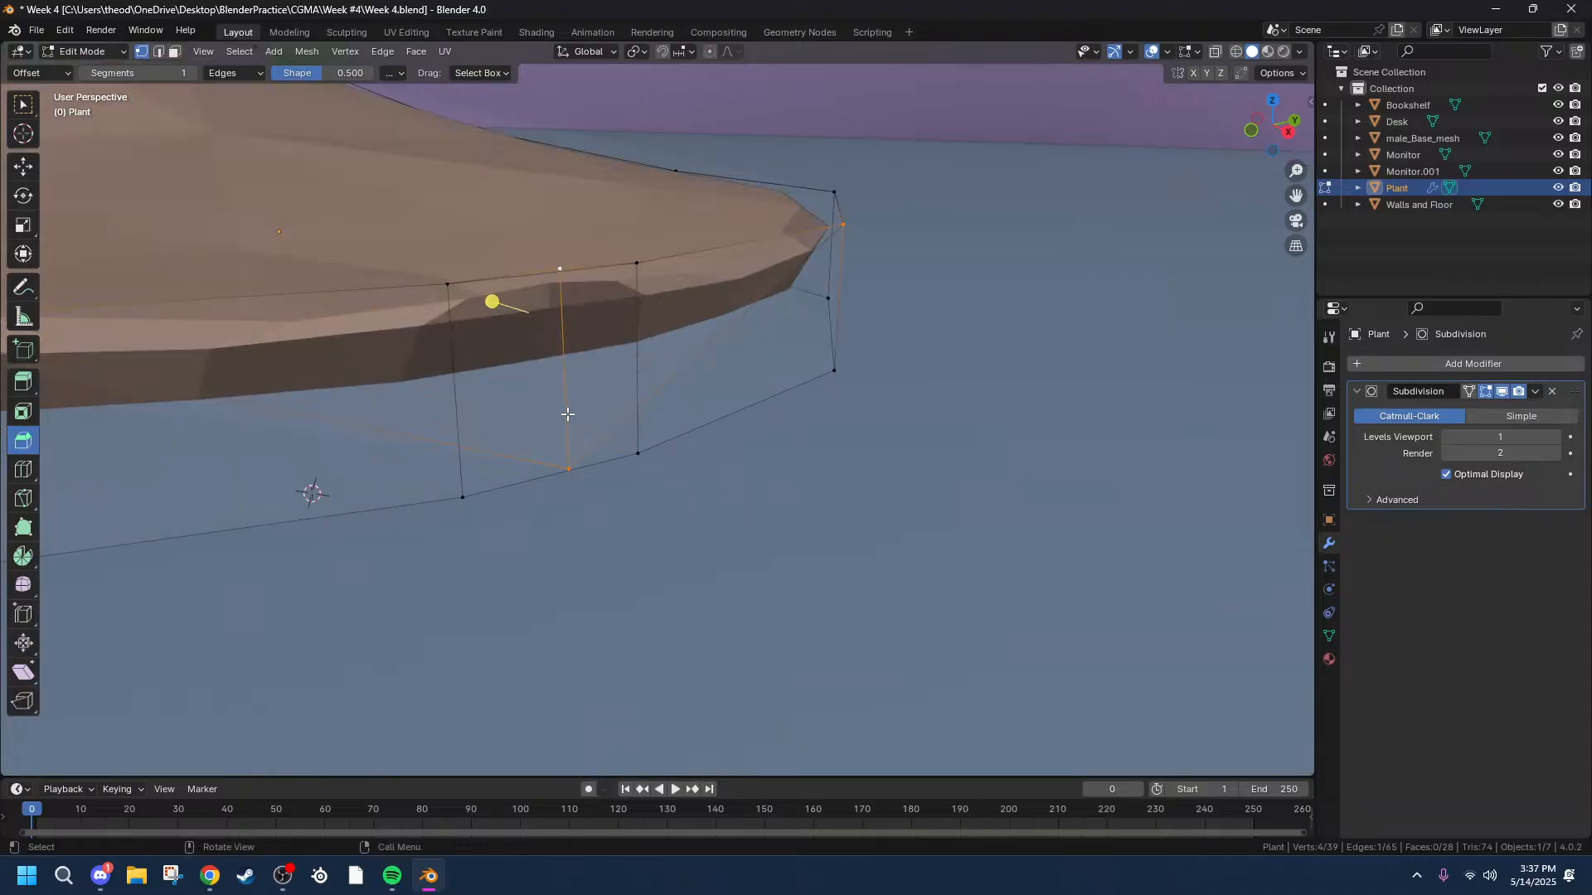
pyautogui.press('x')
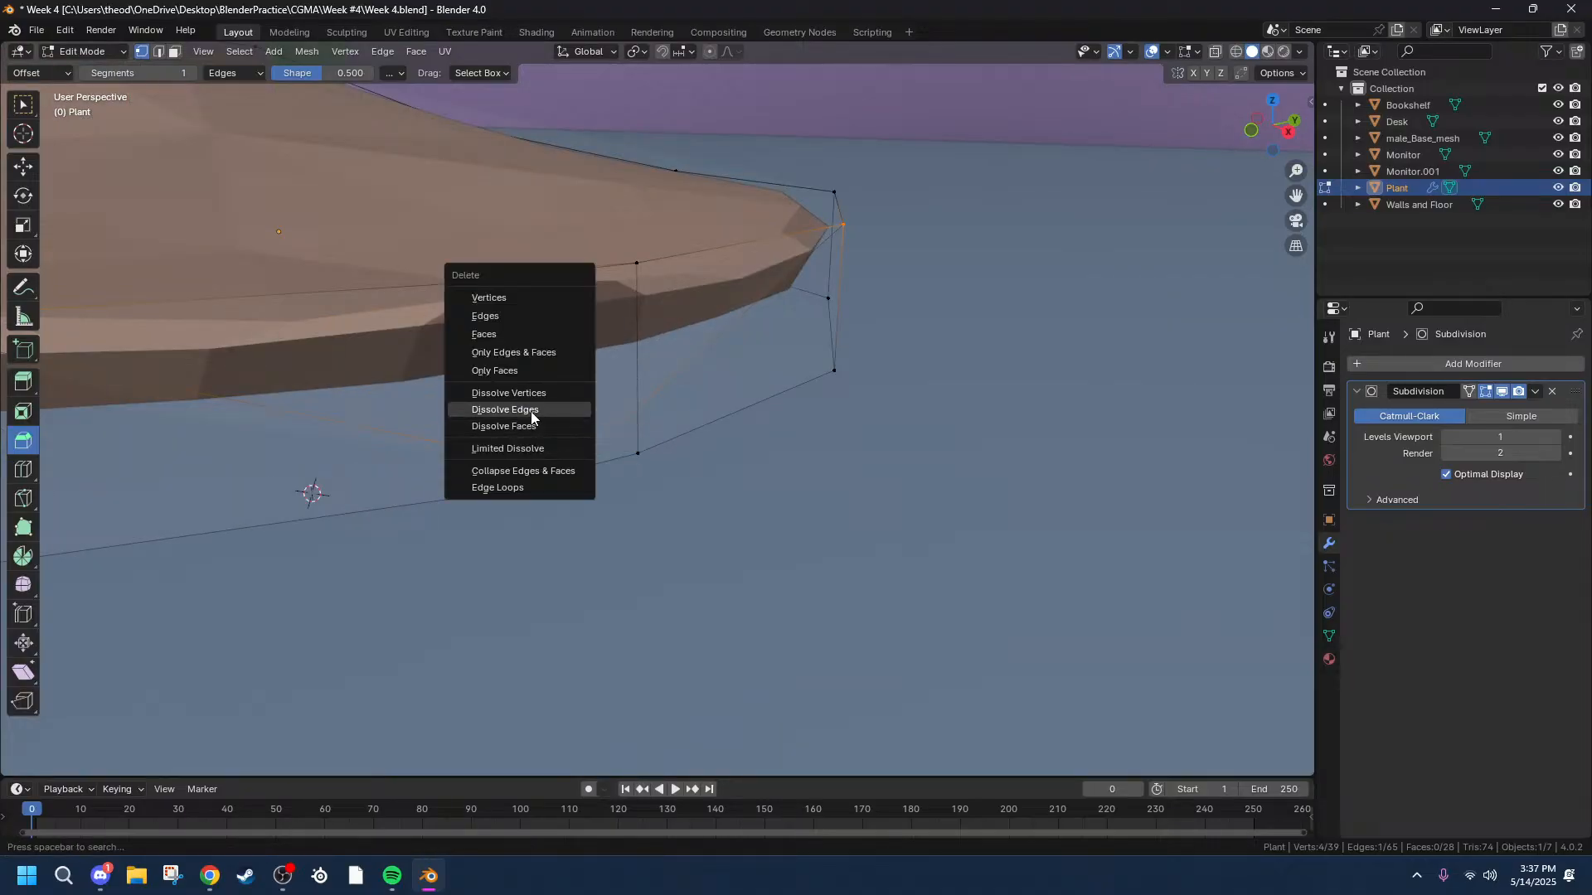
pyautogui.click(531, 411)
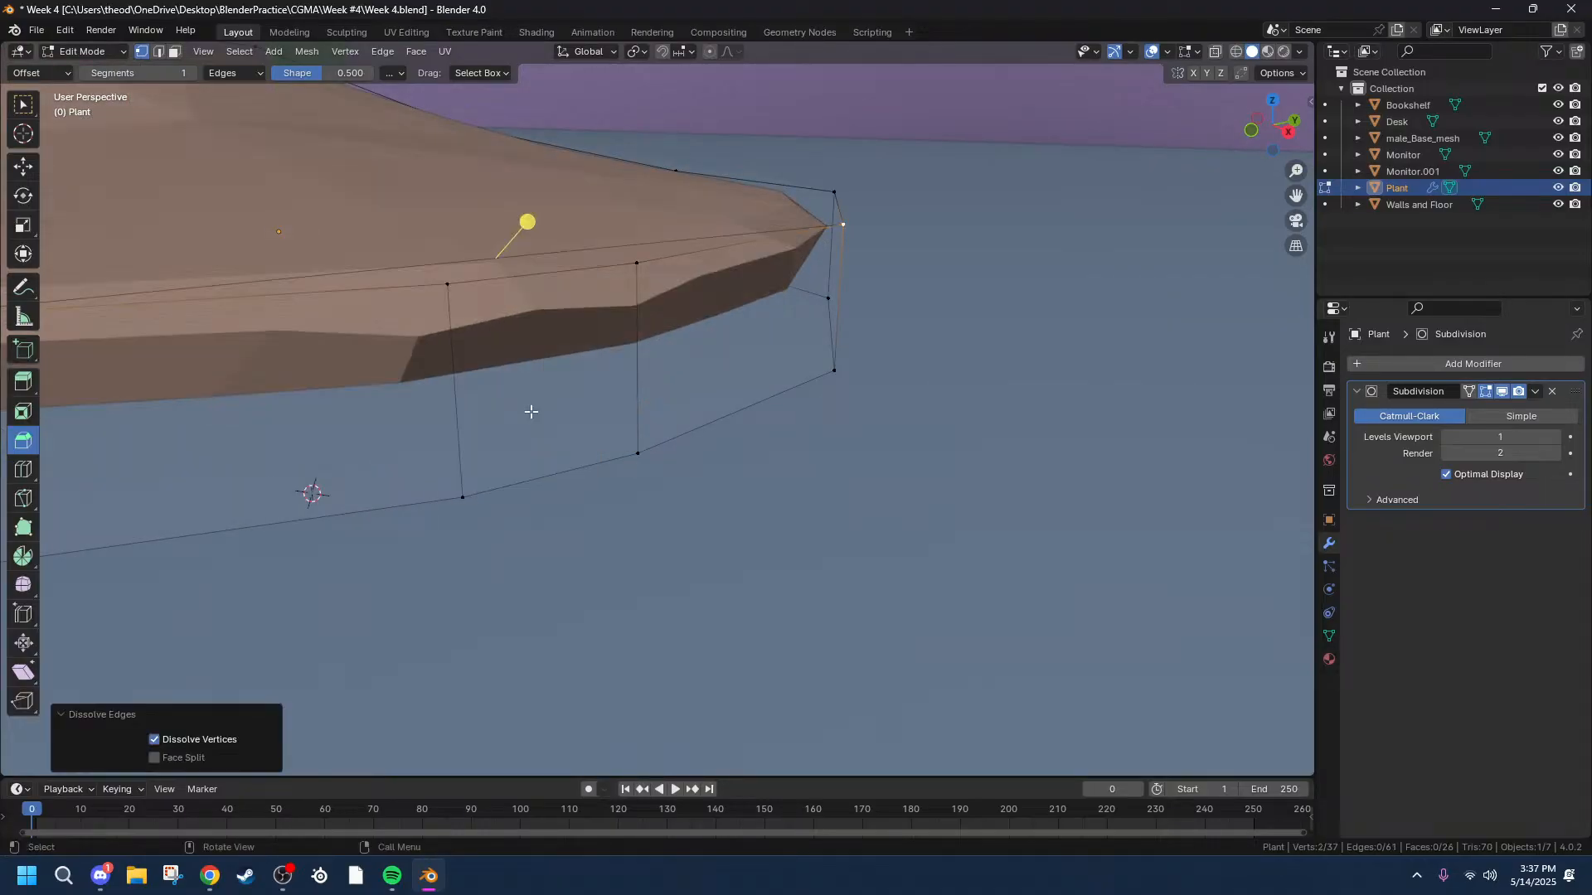
# Select the upper-rim vertex at the rounded end and one on the near side, and lower both about 0.0052 m along Z.
pyautogui.moveTo(777, 248); pyautogui.dragTo(789, 255, button='middle')
pyautogui.click(1078, 355)
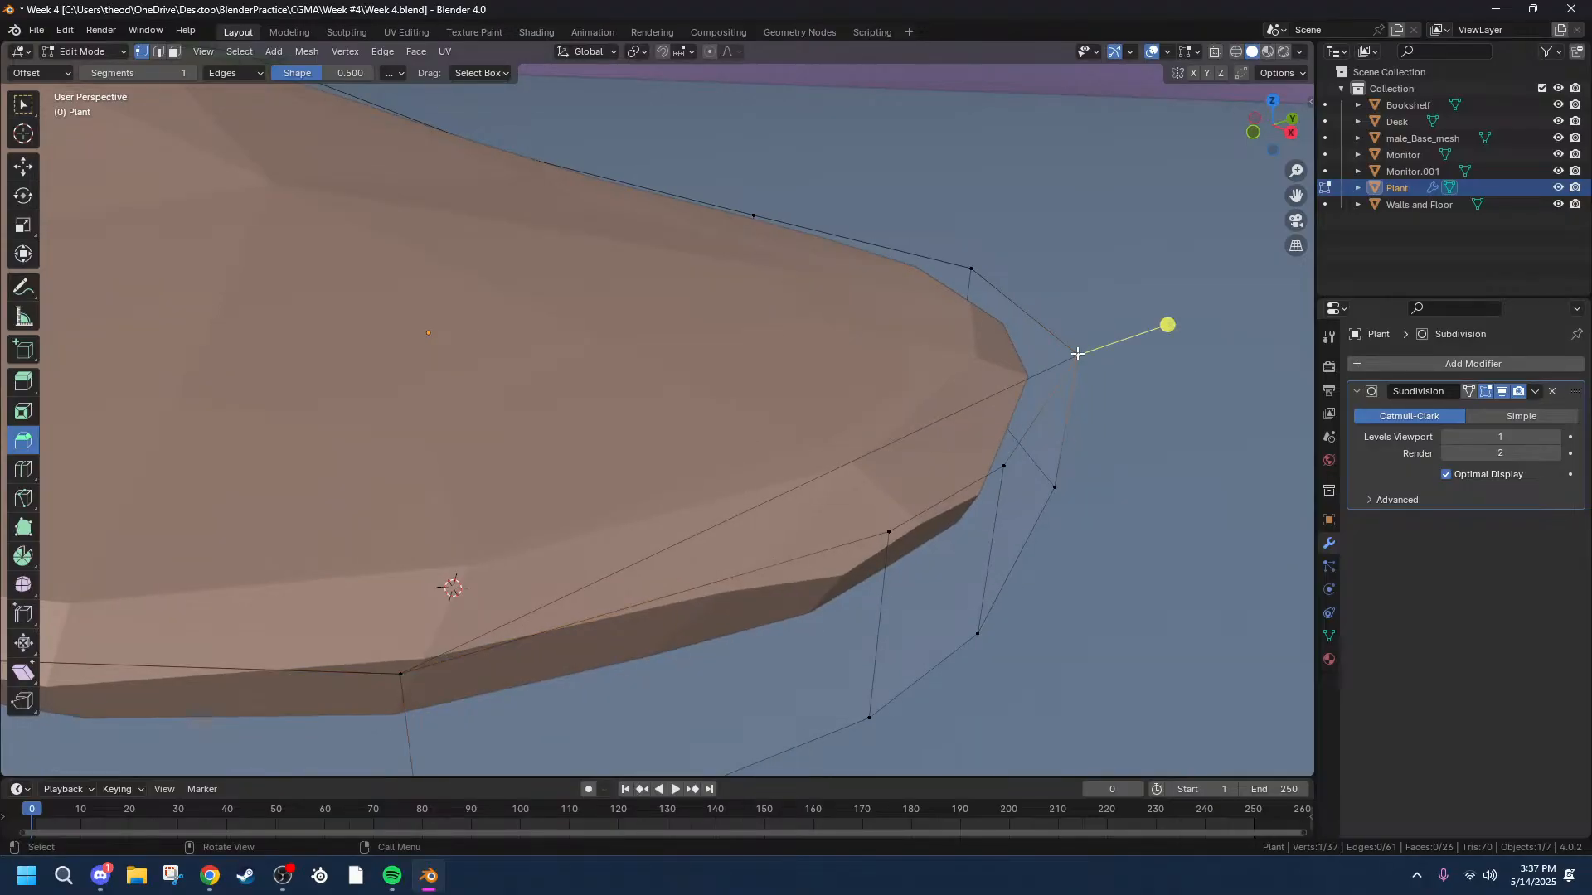
pyautogui.keyDown('shift'); pyautogui.click(398, 671); pyautogui.keyUp('shift')
pyautogui.scroll(-4, 452, 668)
pyautogui.moveTo(539, 657)
pyautogui.mouseDown(button='middle')
pyautogui.moveTo(558, 647)
pyautogui.moveTo(542, 637)
pyautogui.mouseUp(button='middle')
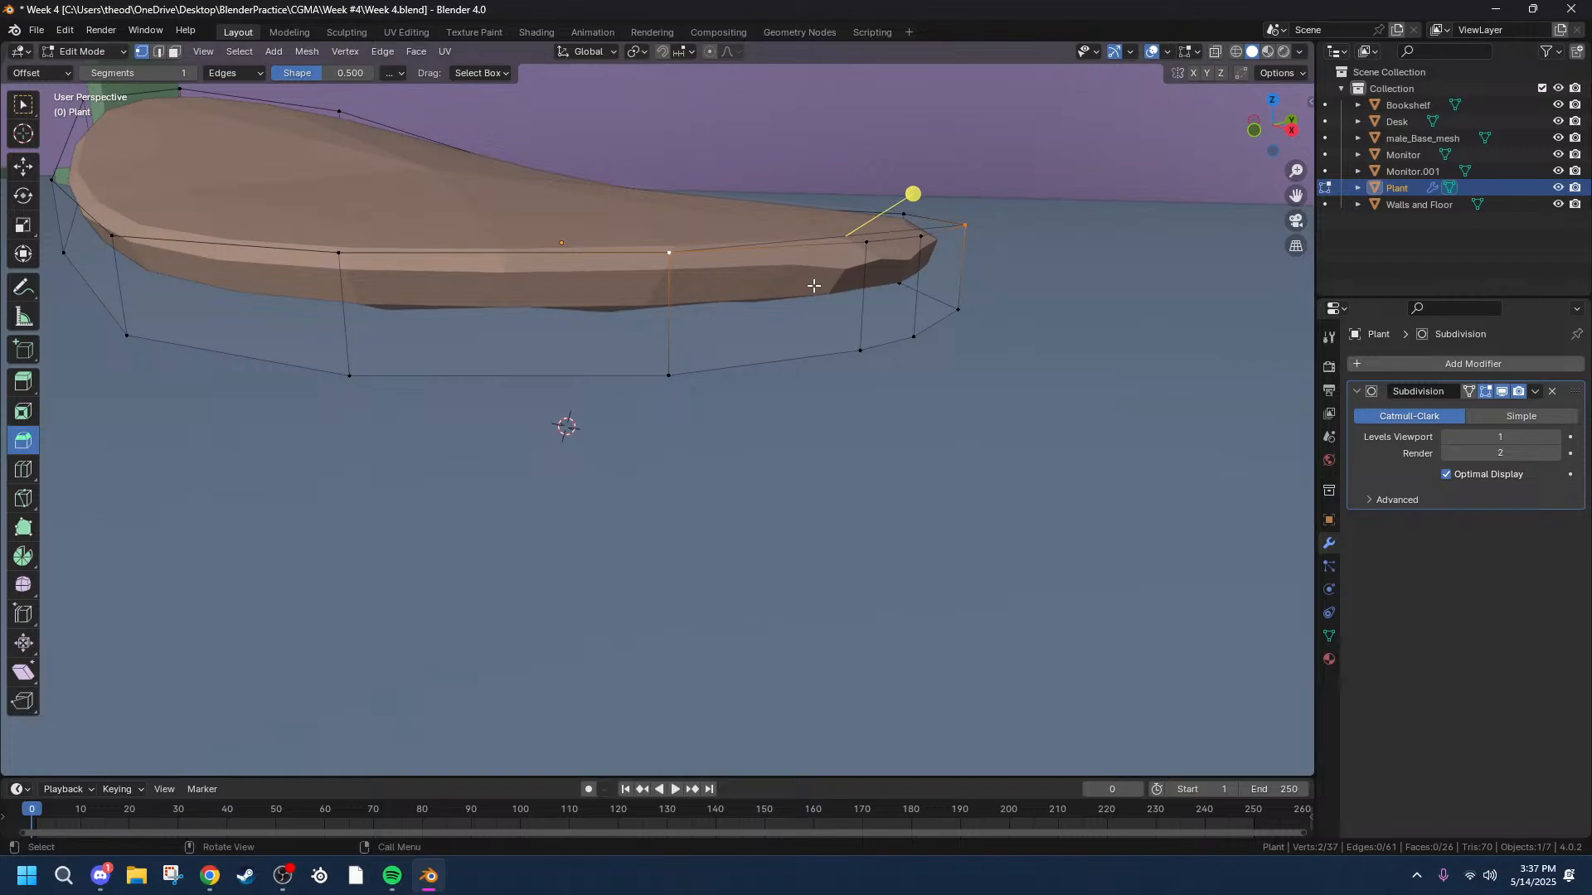
pyautogui.press('g')
pyautogui.press('z')
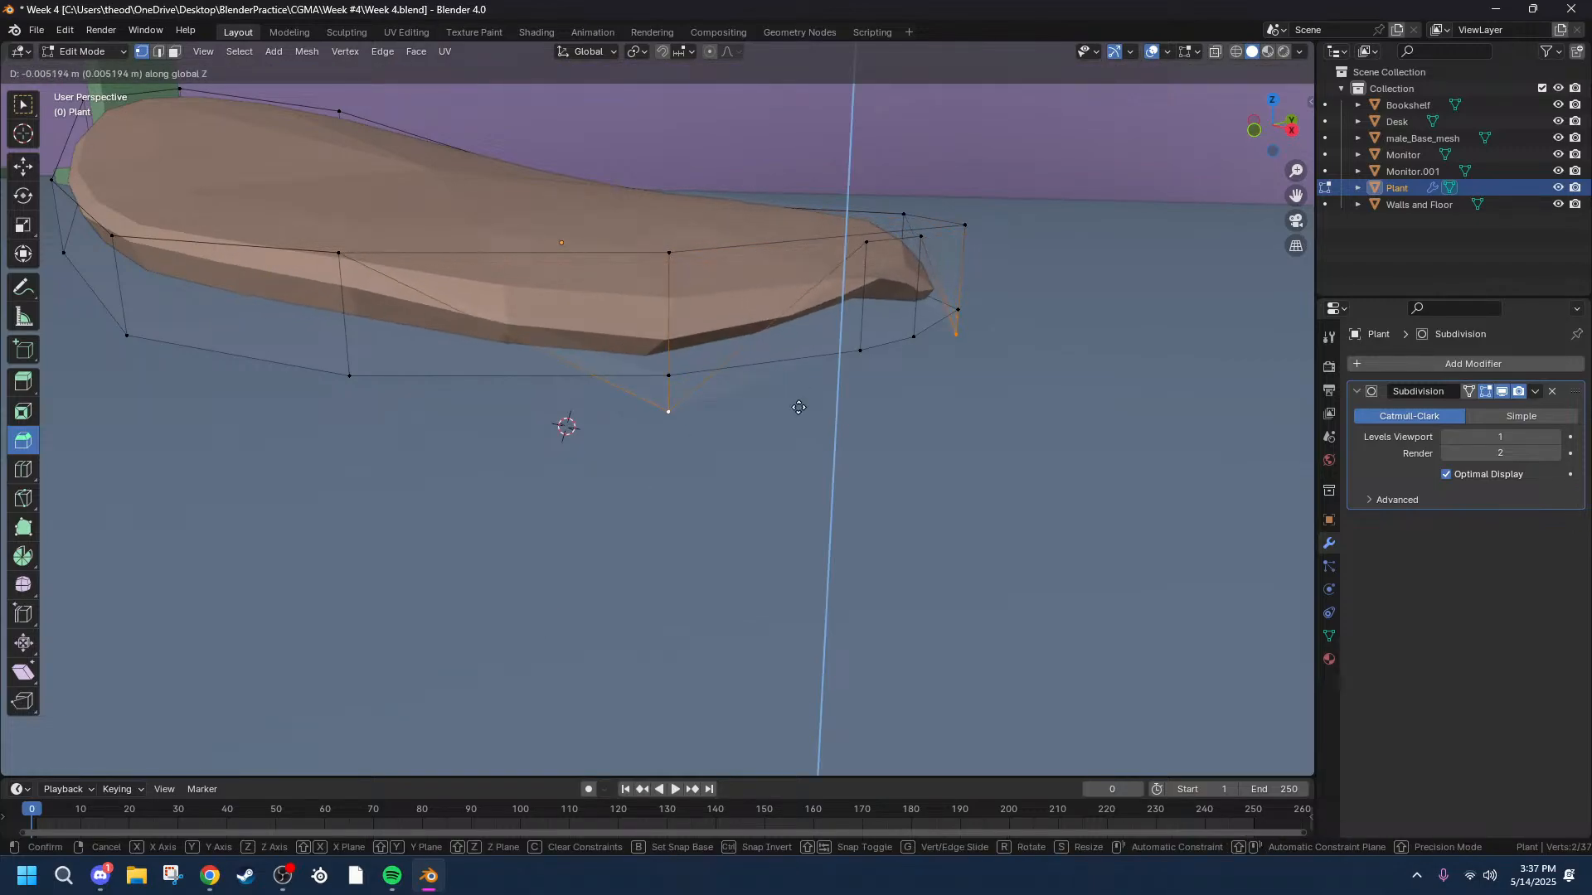
pyautogui.click(801, 406)
# Lower the neighbouring upper-rim vertex on the leaf's near side along Z.
pyautogui.click(339, 257)
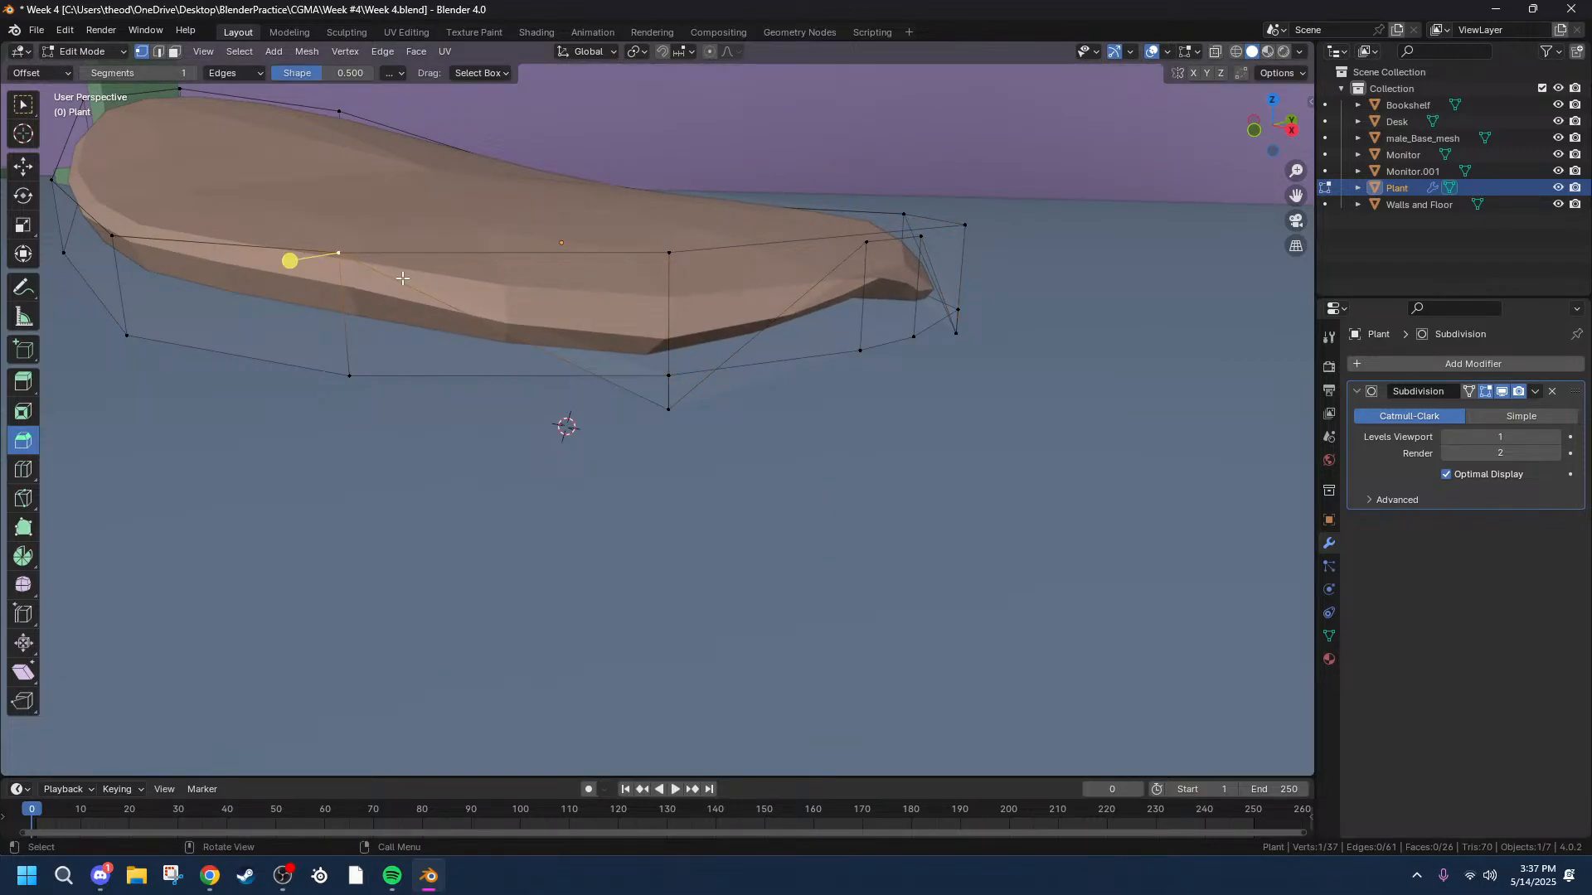
pyautogui.press('g')
pyautogui.press('z')
pyautogui.click(409, 444)
# Undo the leaf shaping edits back to the thin flat disc.
pyautogui.hotkey('ctrl', 'z')
pyautogui.hotkey('ctrl', 'z')
pyautogui.hotkey('ctrl', 'z')
pyautogui.hotkey('ctrl', 'z')
pyautogui.hotkey('ctrl', 'z')
pyautogui.hotkey('ctrl', 'z')
pyautogui.hotkey('ctrl', 'z')
pyautogui.hotkey('ctrl', 'z')
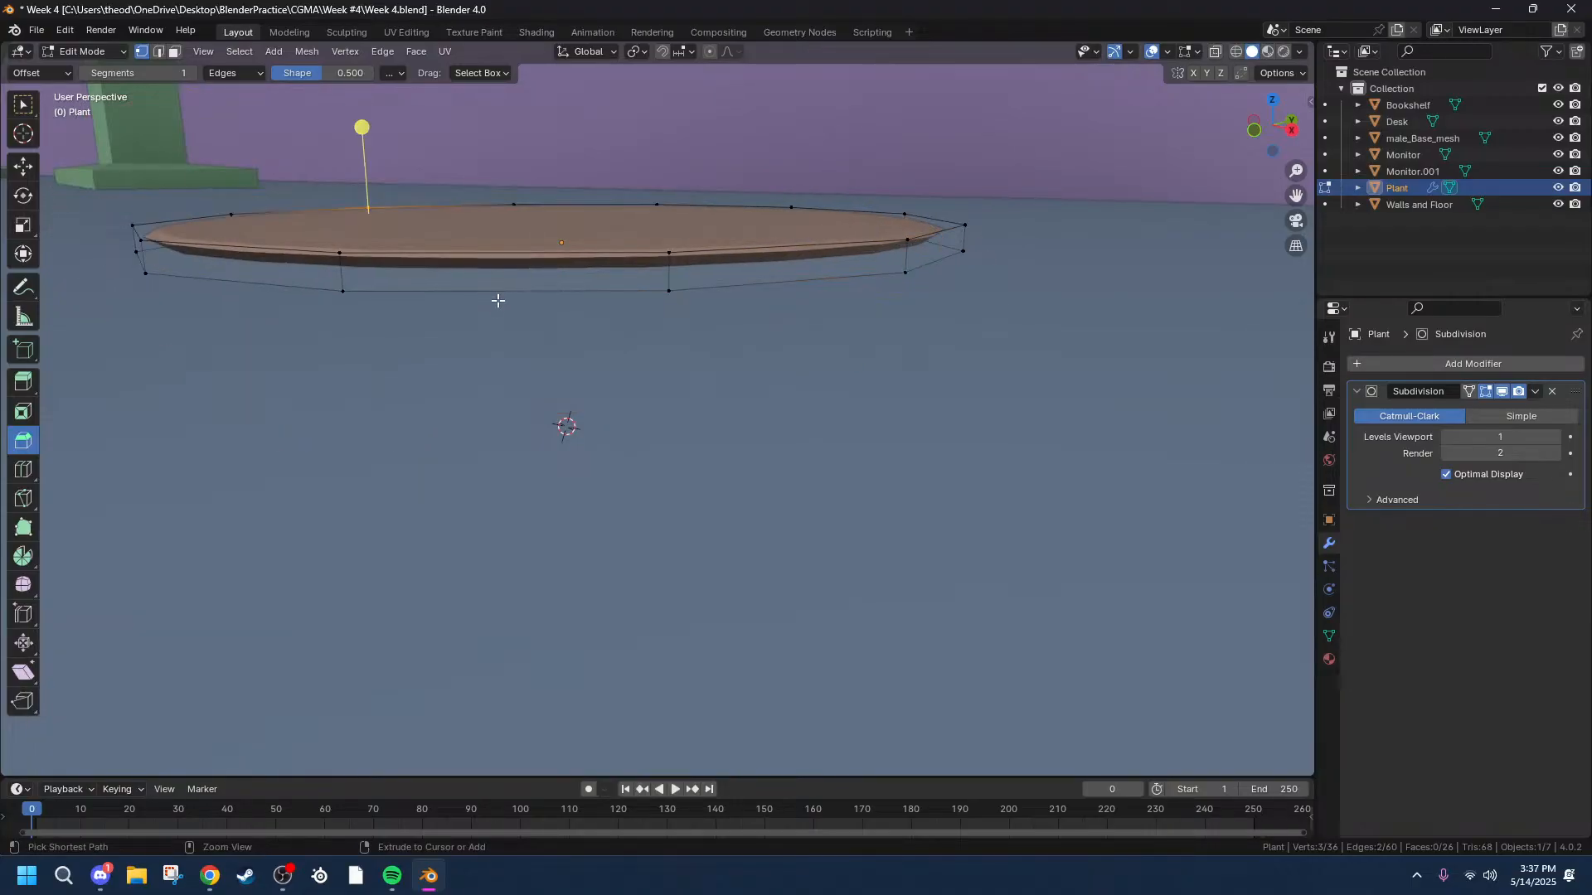
# Select the disc's top rim loop and raise it about 0.0013 m along Z.
pyautogui.keyDown('alt'); pyautogui.click(386, 259); pyautogui.keyUp('alt')
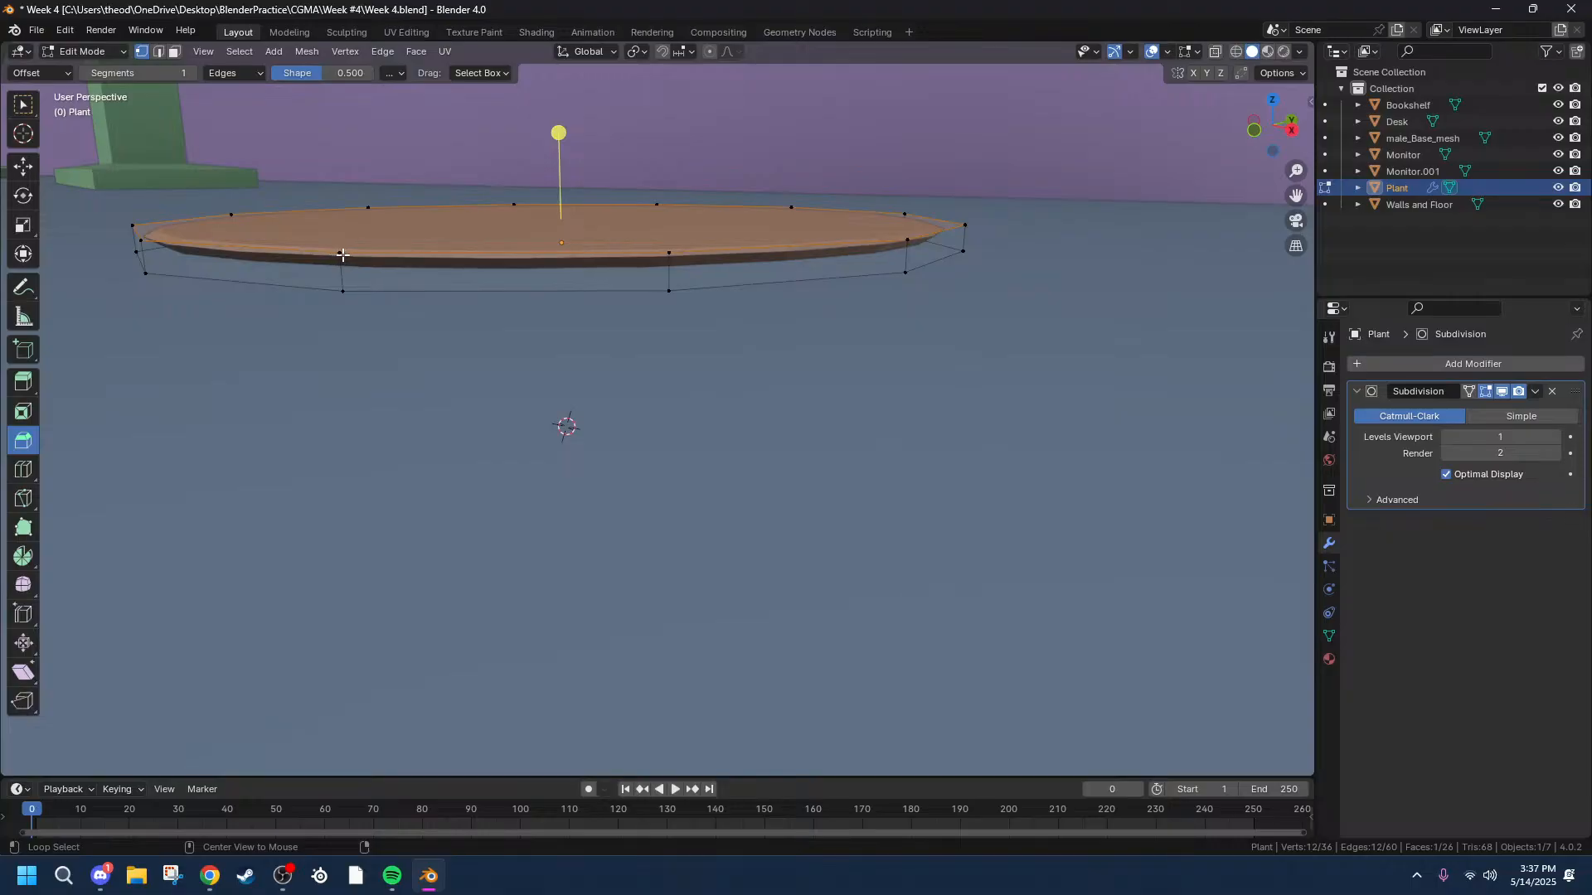
pyautogui.press('e')
pyautogui.press('z')
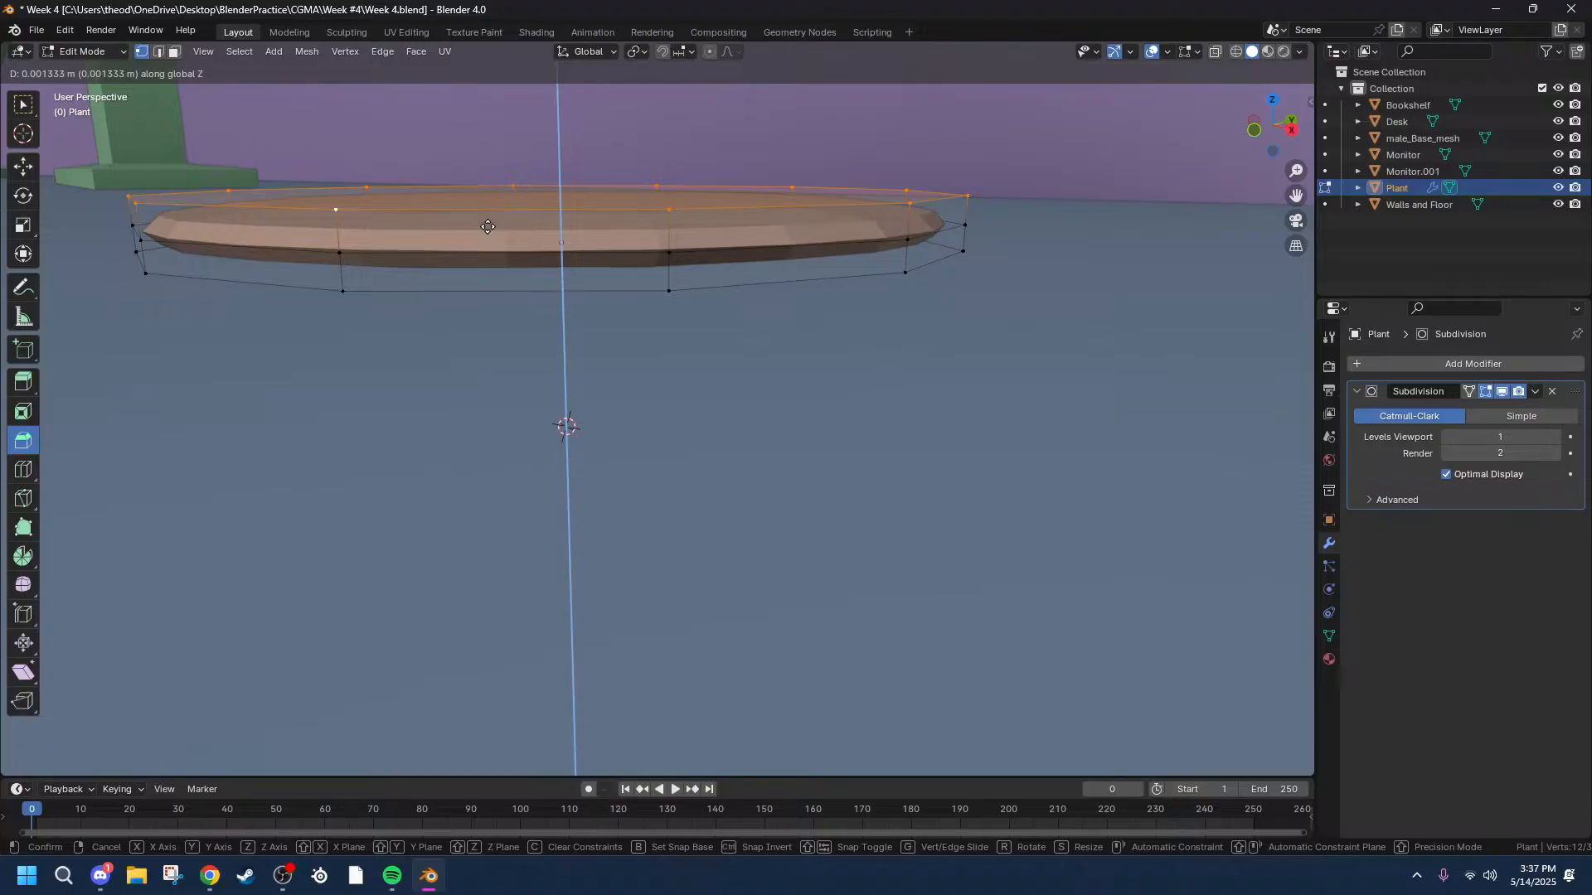
pyautogui.click(488, 226)
# Select the outermost rim vertex on the disc's negative X side in top view and enable proportional editing.
pyautogui.moveTo(487, 227); pyautogui.dragTo(399, 278, button='middle')
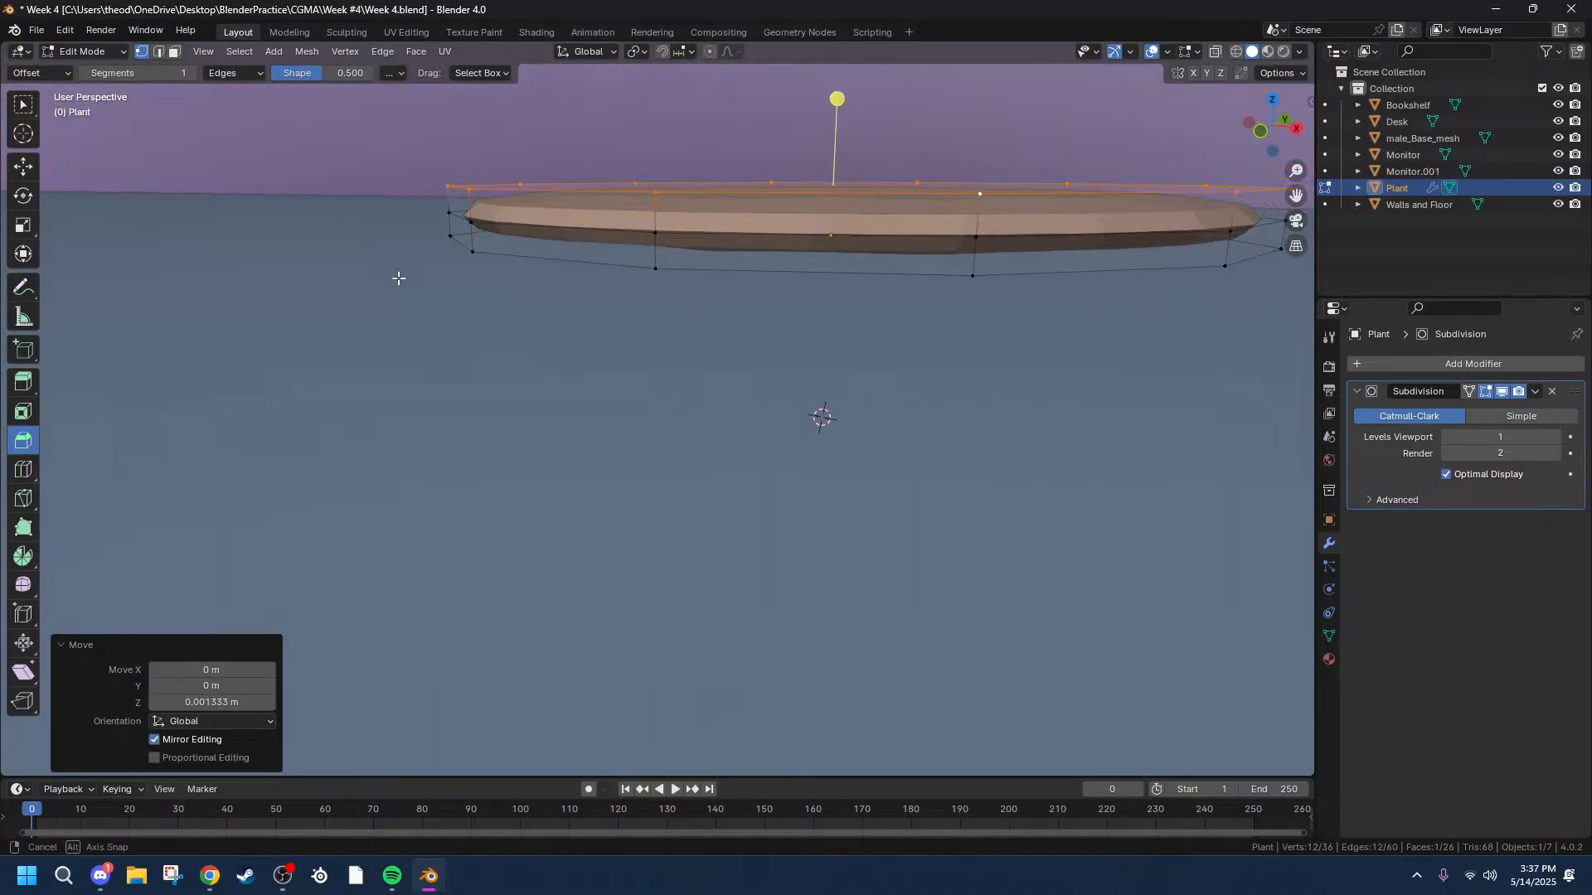
pyautogui.moveTo(607, 318); pyautogui.dragTo(596, 352, button='middle')
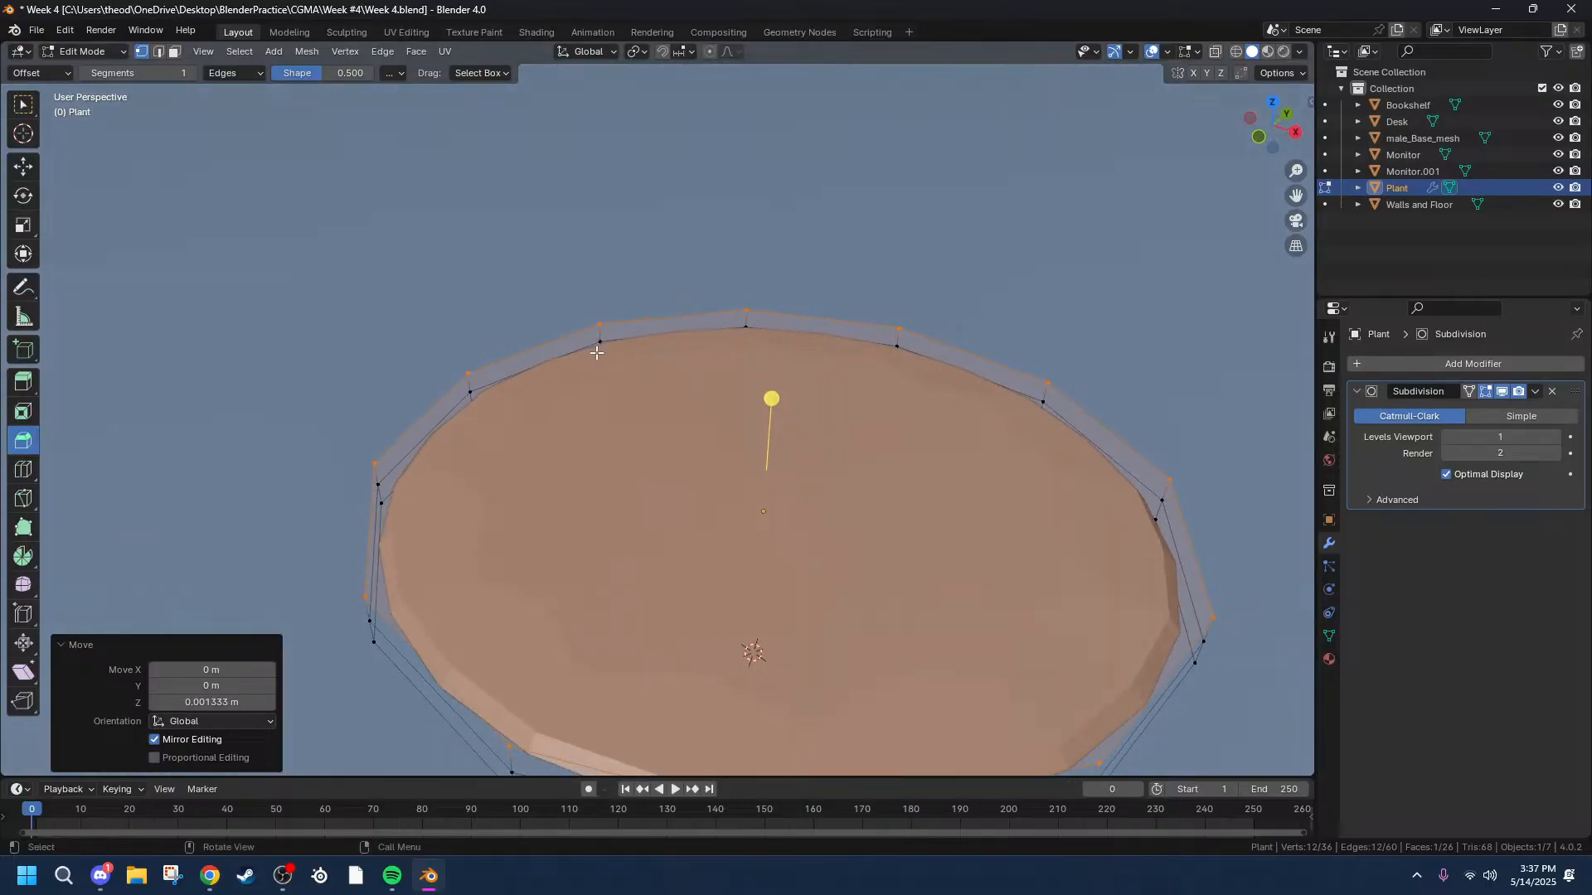
pyautogui.click(1272, 106)
pyautogui.moveTo(1283, 196); pyautogui.dragTo(1013, 0)
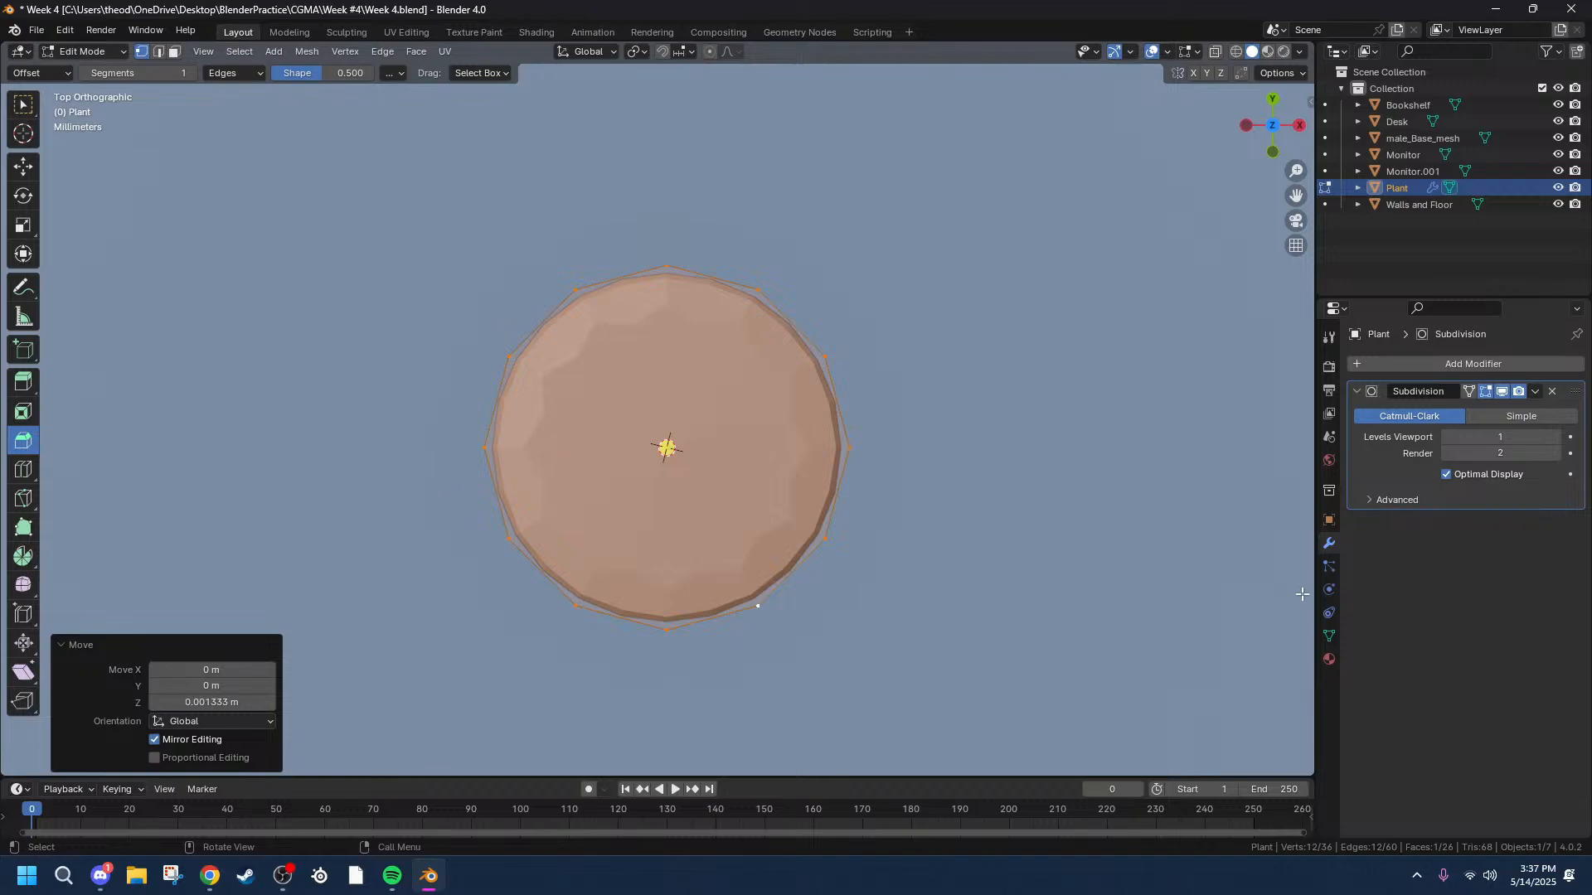
pyautogui.moveTo(424, 431); pyautogui.dragTo(574, 496)
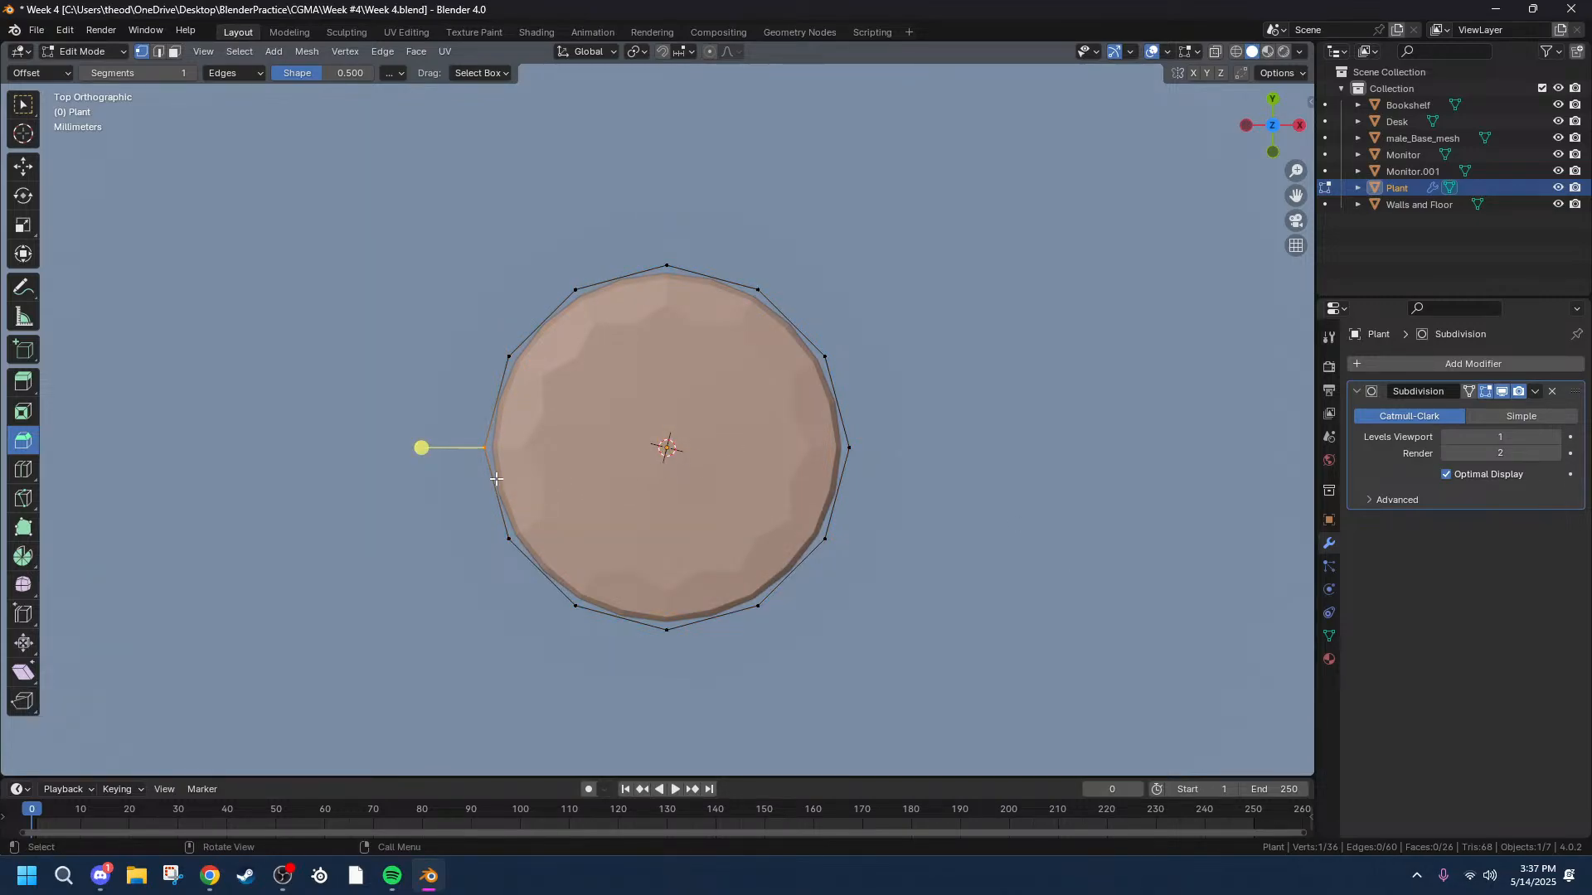
pyautogui.press('g')
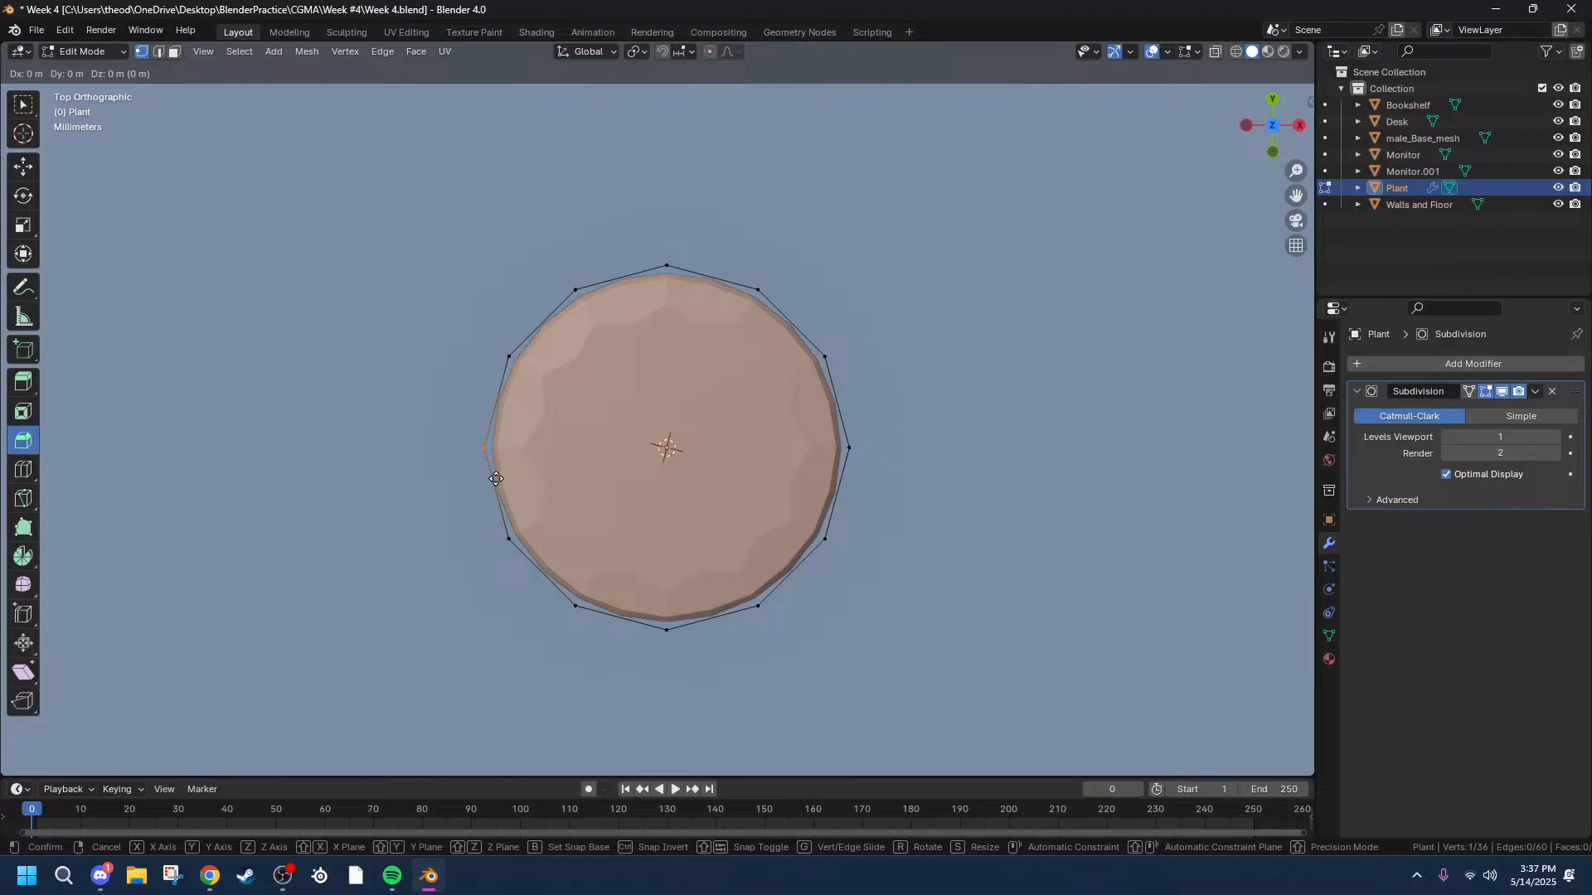
pyautogui.press('g')
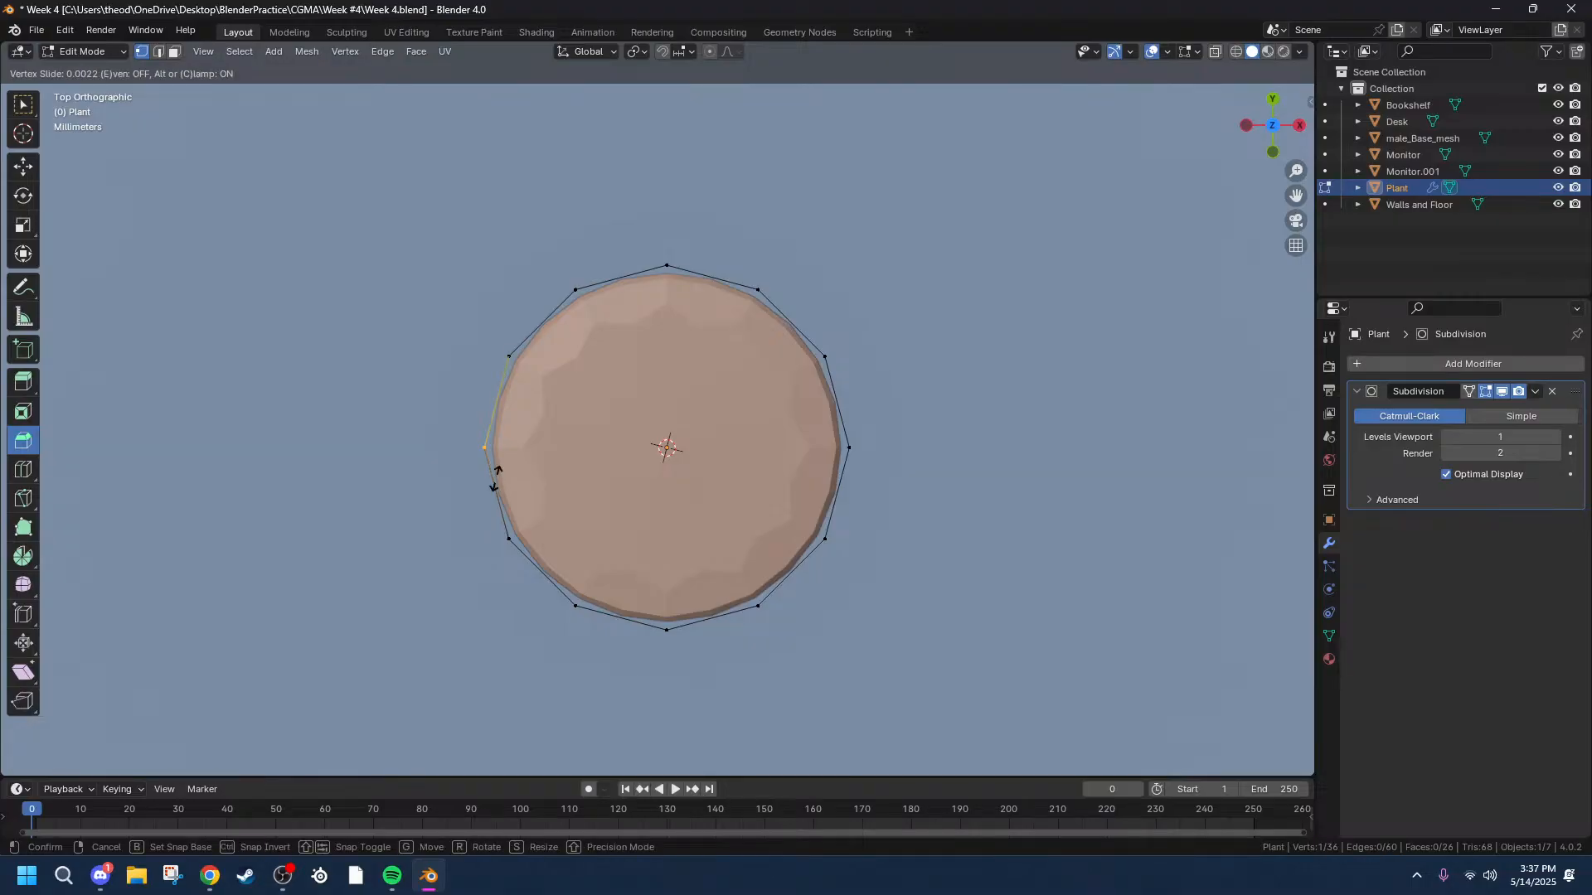
pyautogui.click(495, 479)
pyautogui.click(710, 51)
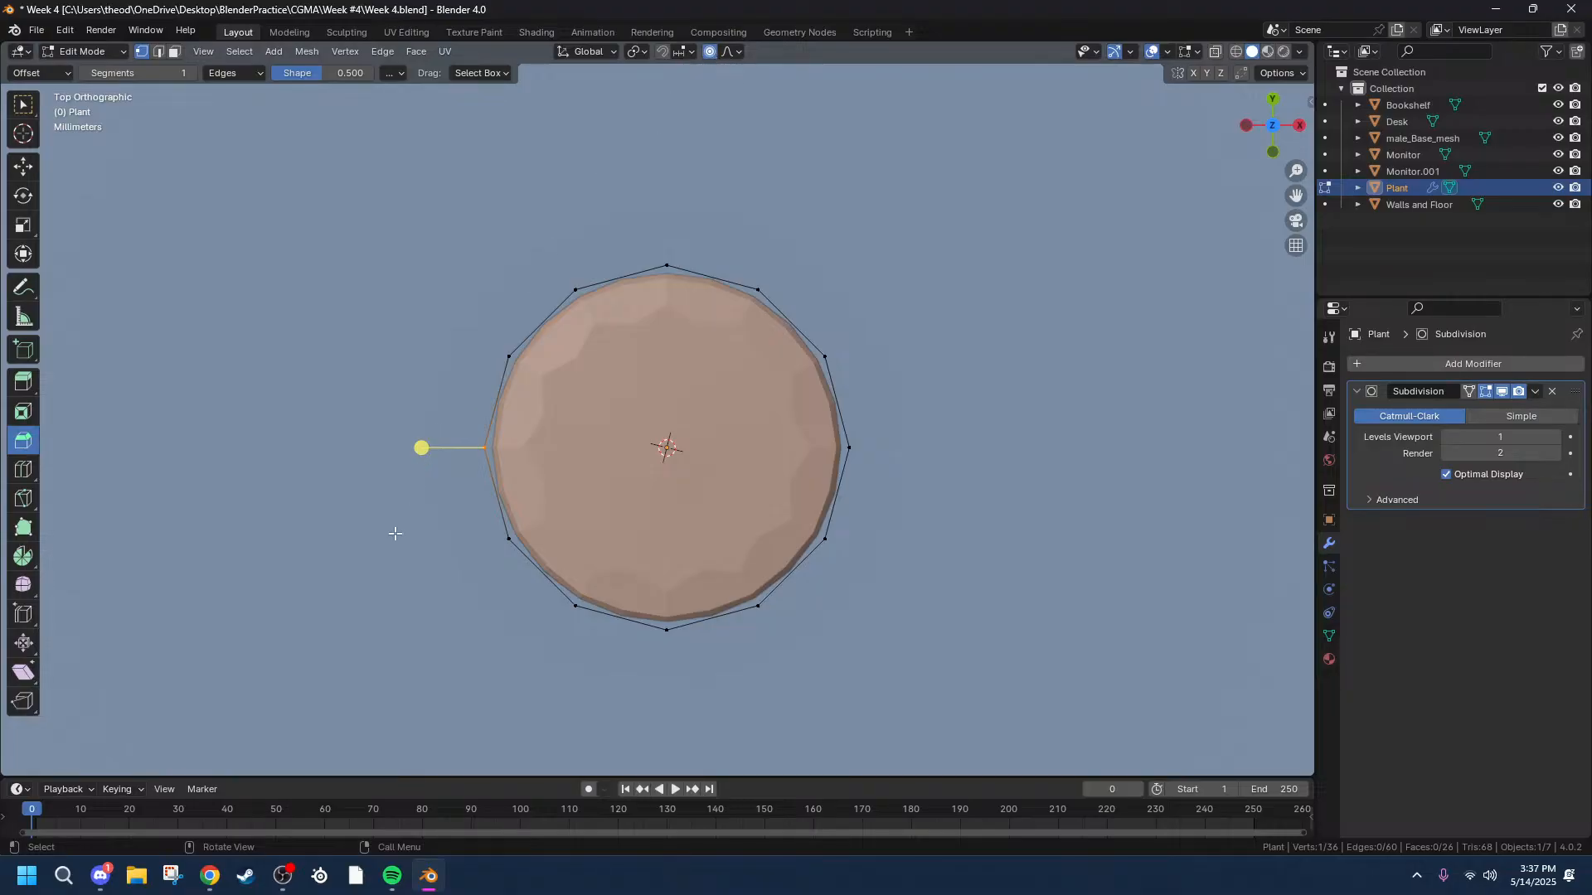
# Pull the selected vertex about -0.030 m along X with smooth proportional falloff of size 0.032.
pyautogui.press('g')
pyautogui.press('x')
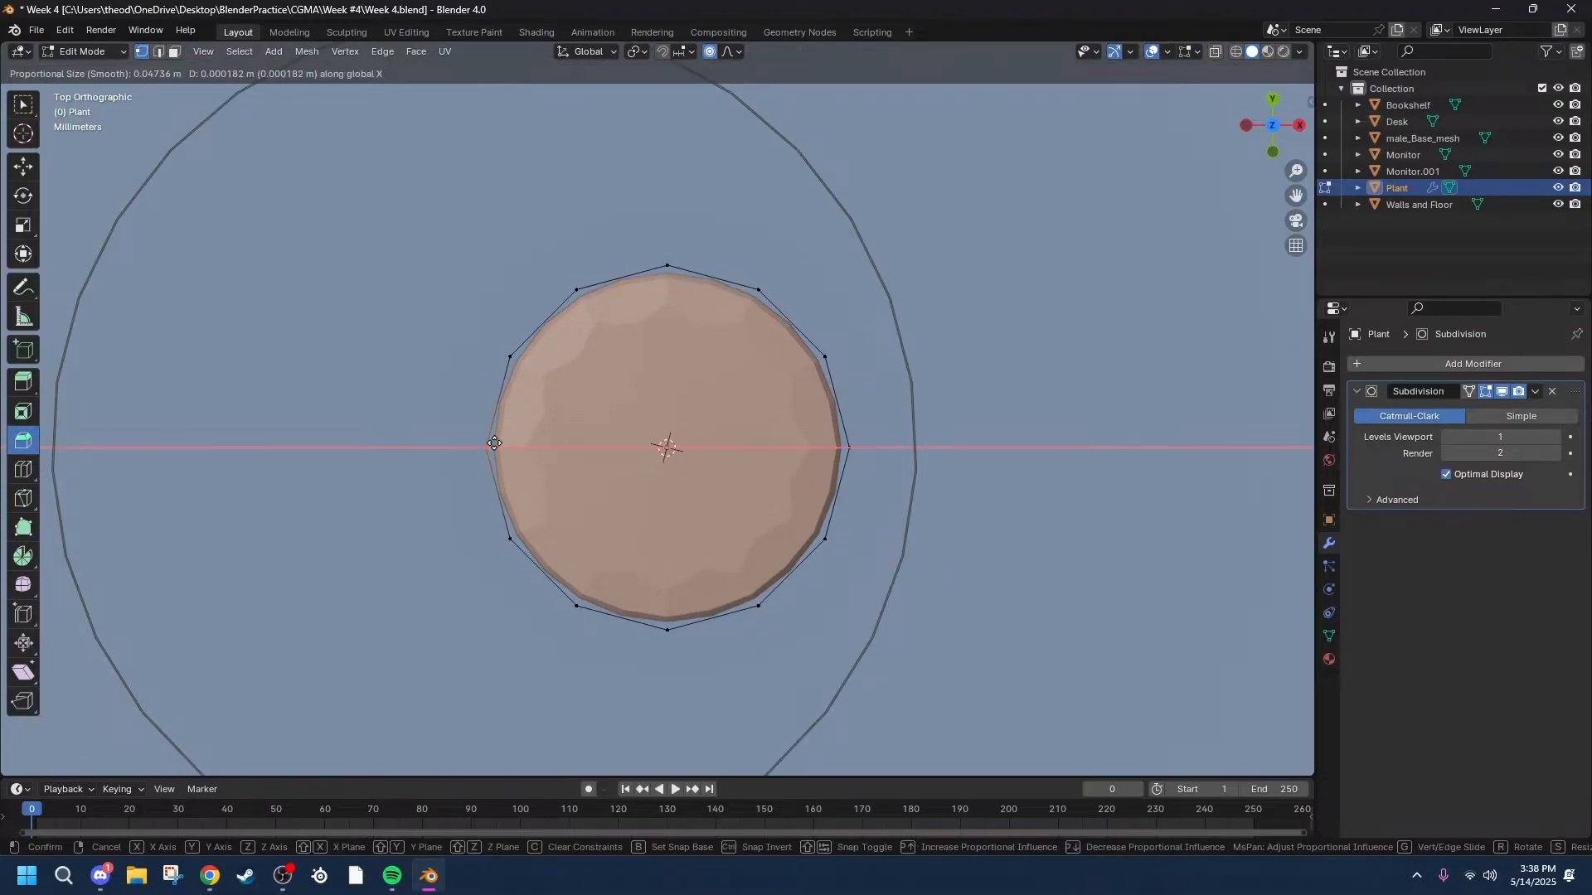
pyautogui.scroll(-1, 338, 445)
pyautogui.scroll(6, 337, 444)
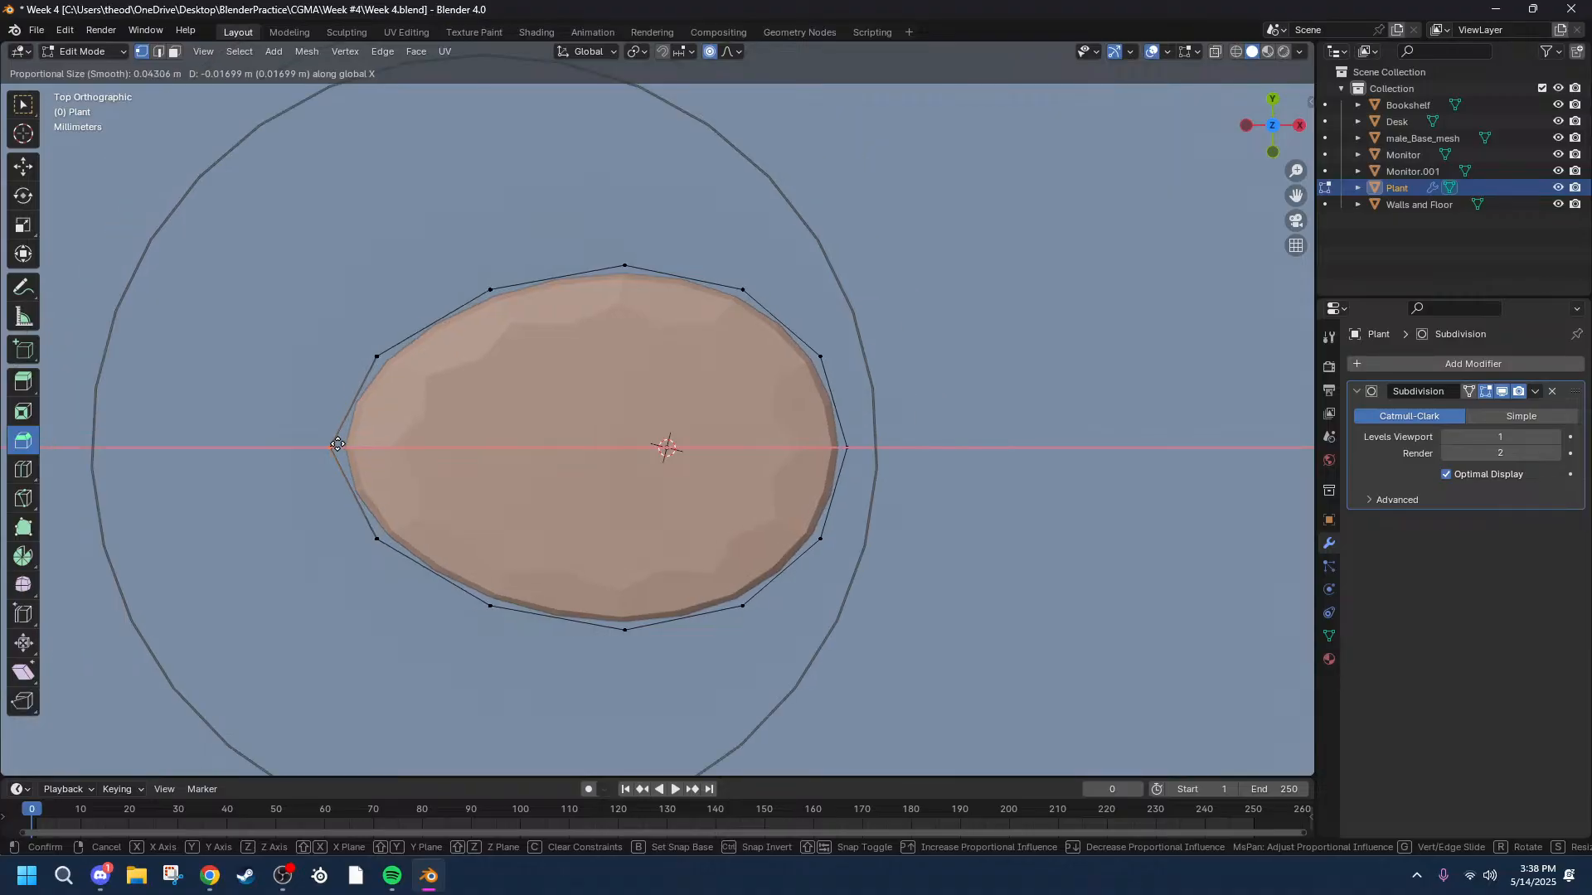
pyautogui.scroll(-1, 338, 444)
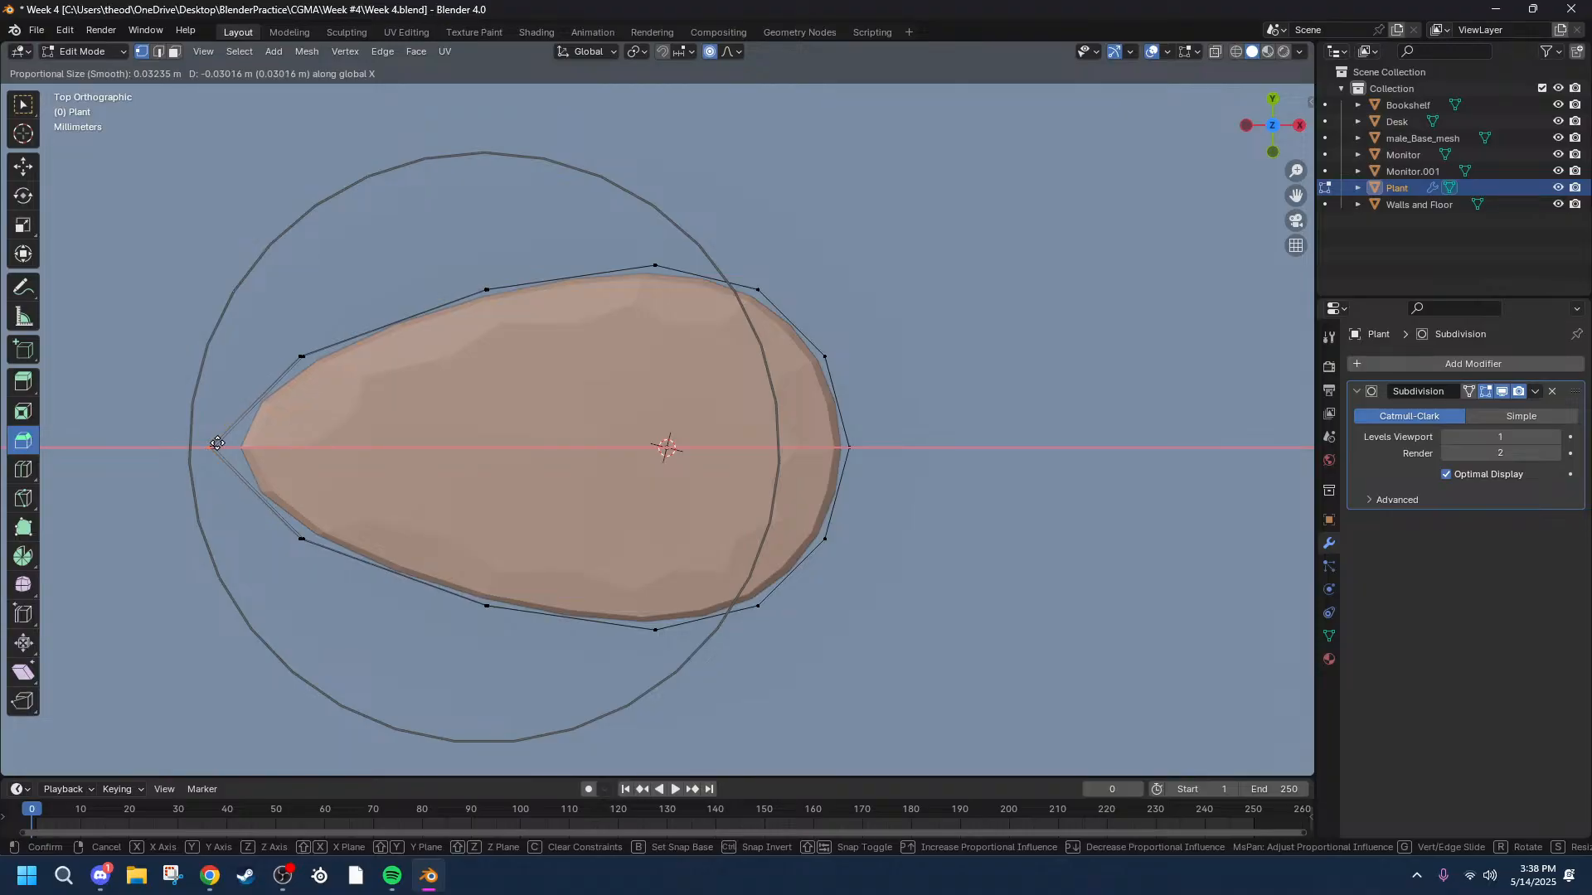
pyautogui.click(214, 445)
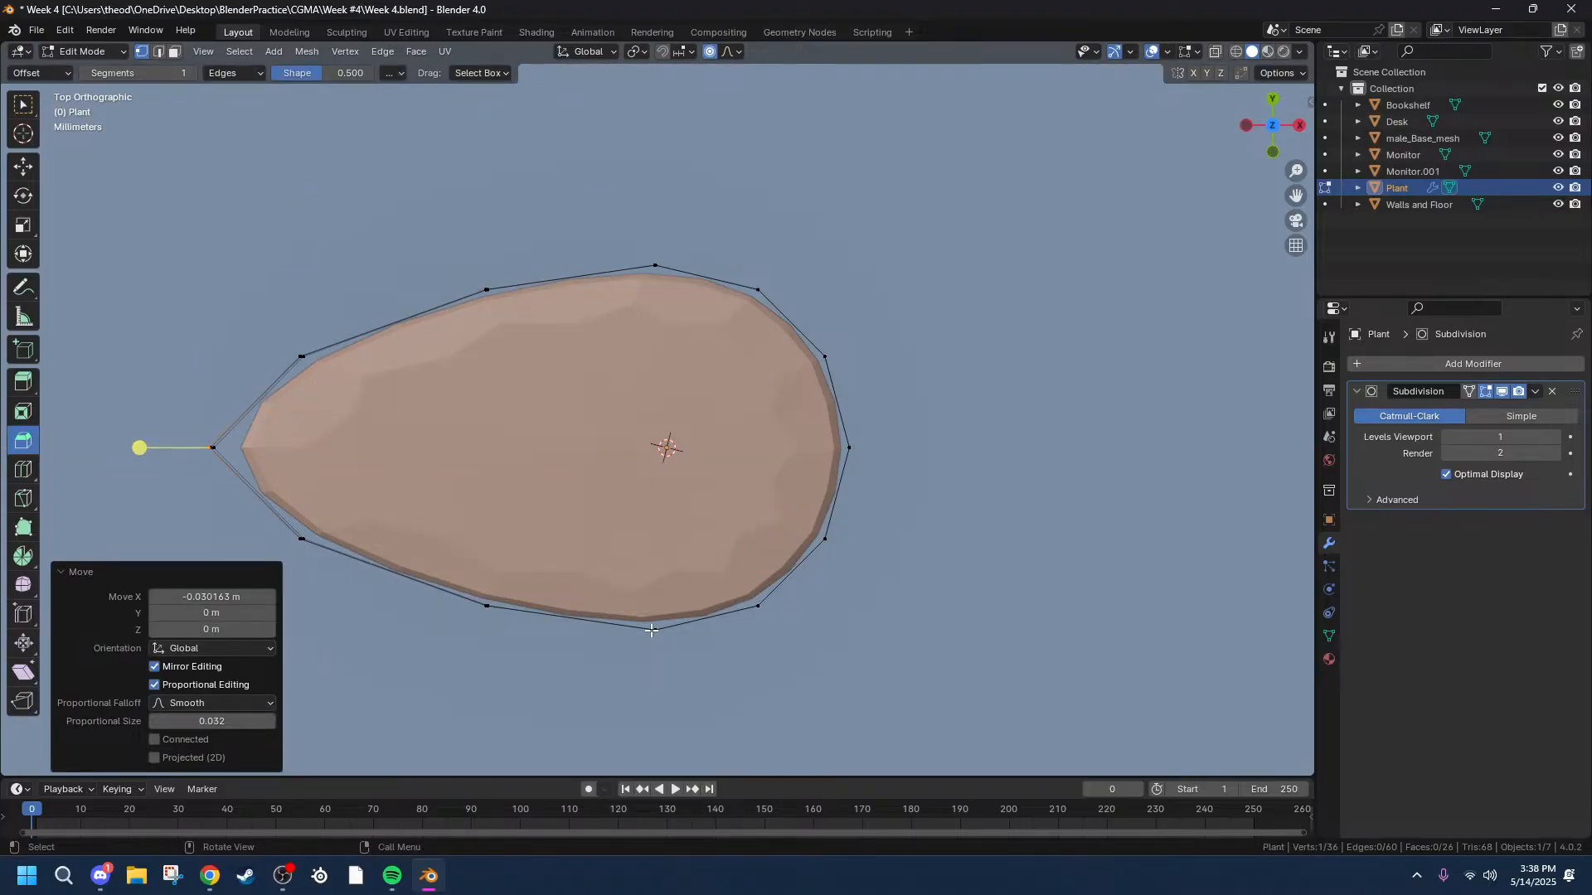
pyautogui.moveTo(595, 480); pyautogui.dragTo(745, 331, button='middle')
pyautogui.scroll(-5, 746, 327)
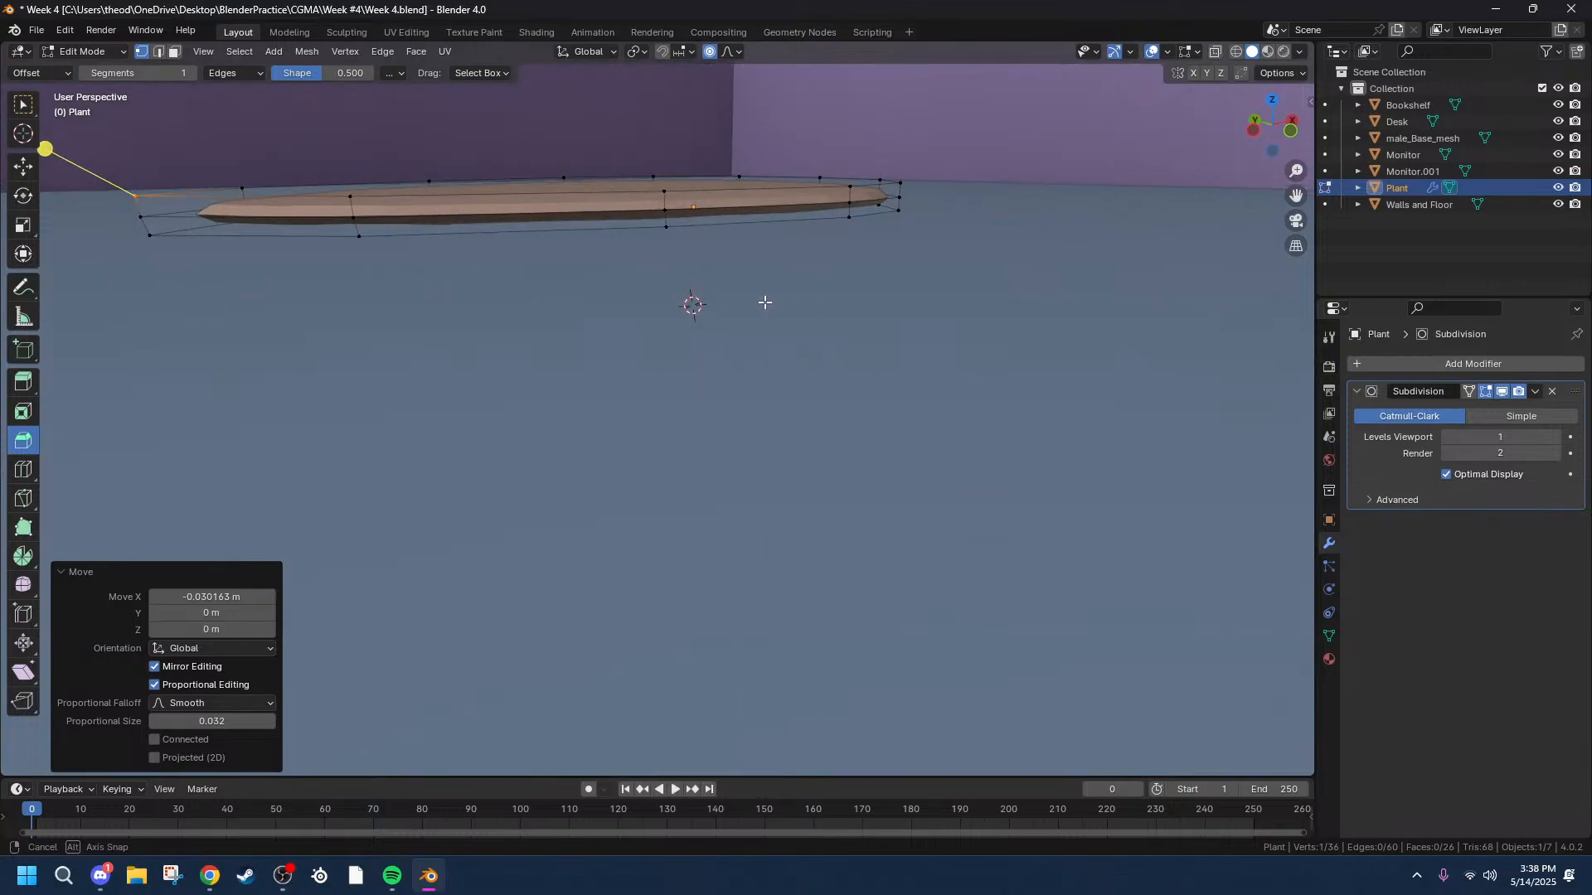
# Select all three stacked vertices on the disc's negative X side and pull them about -0.036 m along X with proportional editing.
pyautogui.moveTo(618, 246); pyautogui.dragTo(564, 232, button='middle')
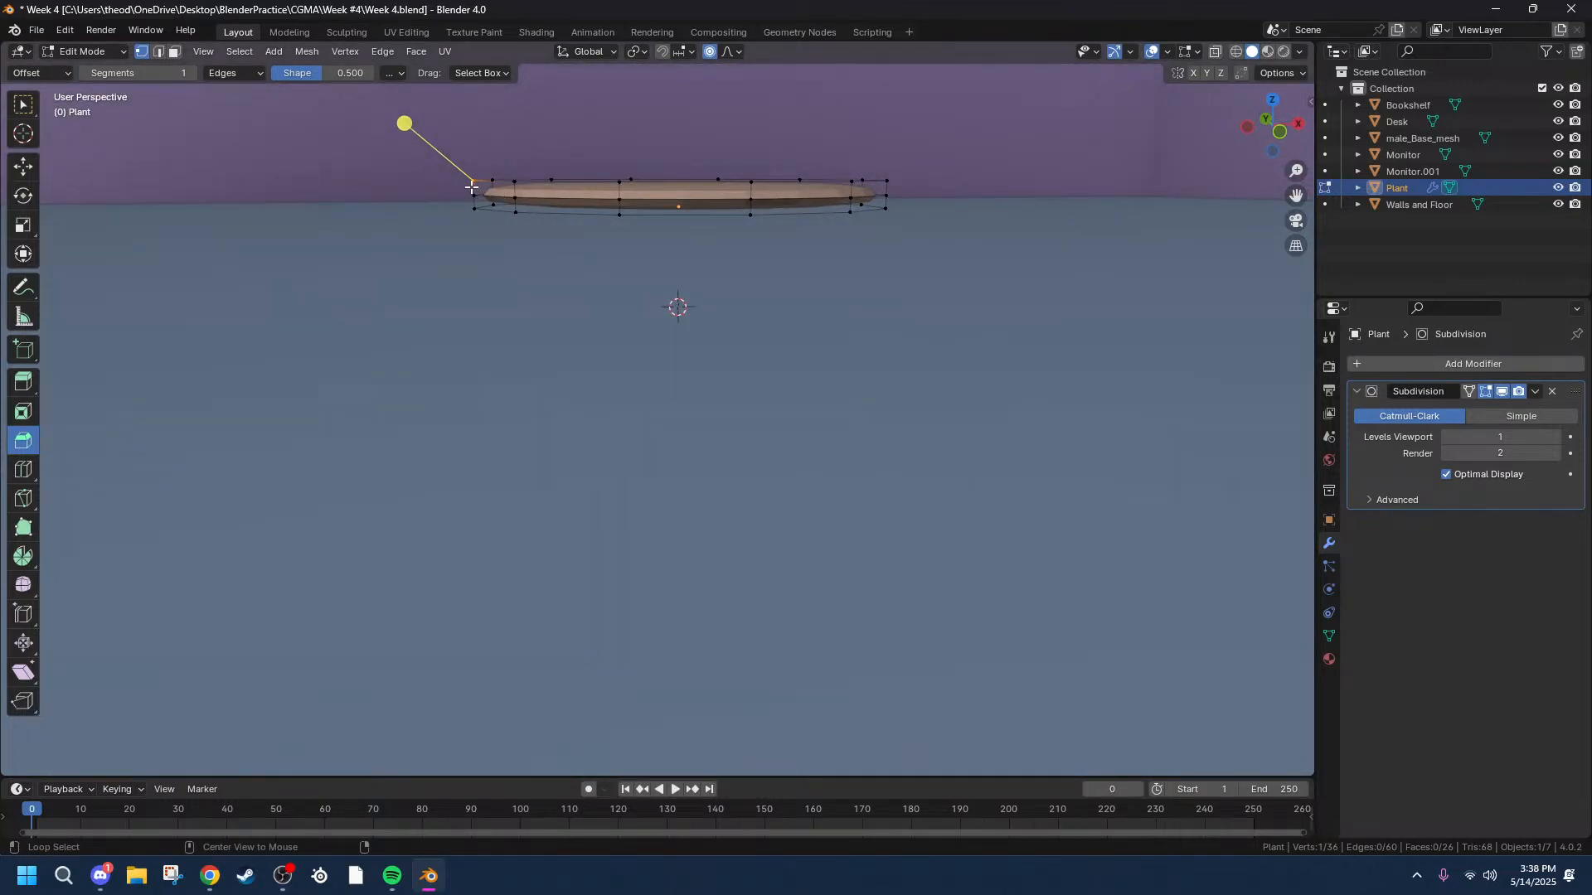
pyautogui.moveTo(472, 189); pyautogui.dragTo(786, 51, button='middle')
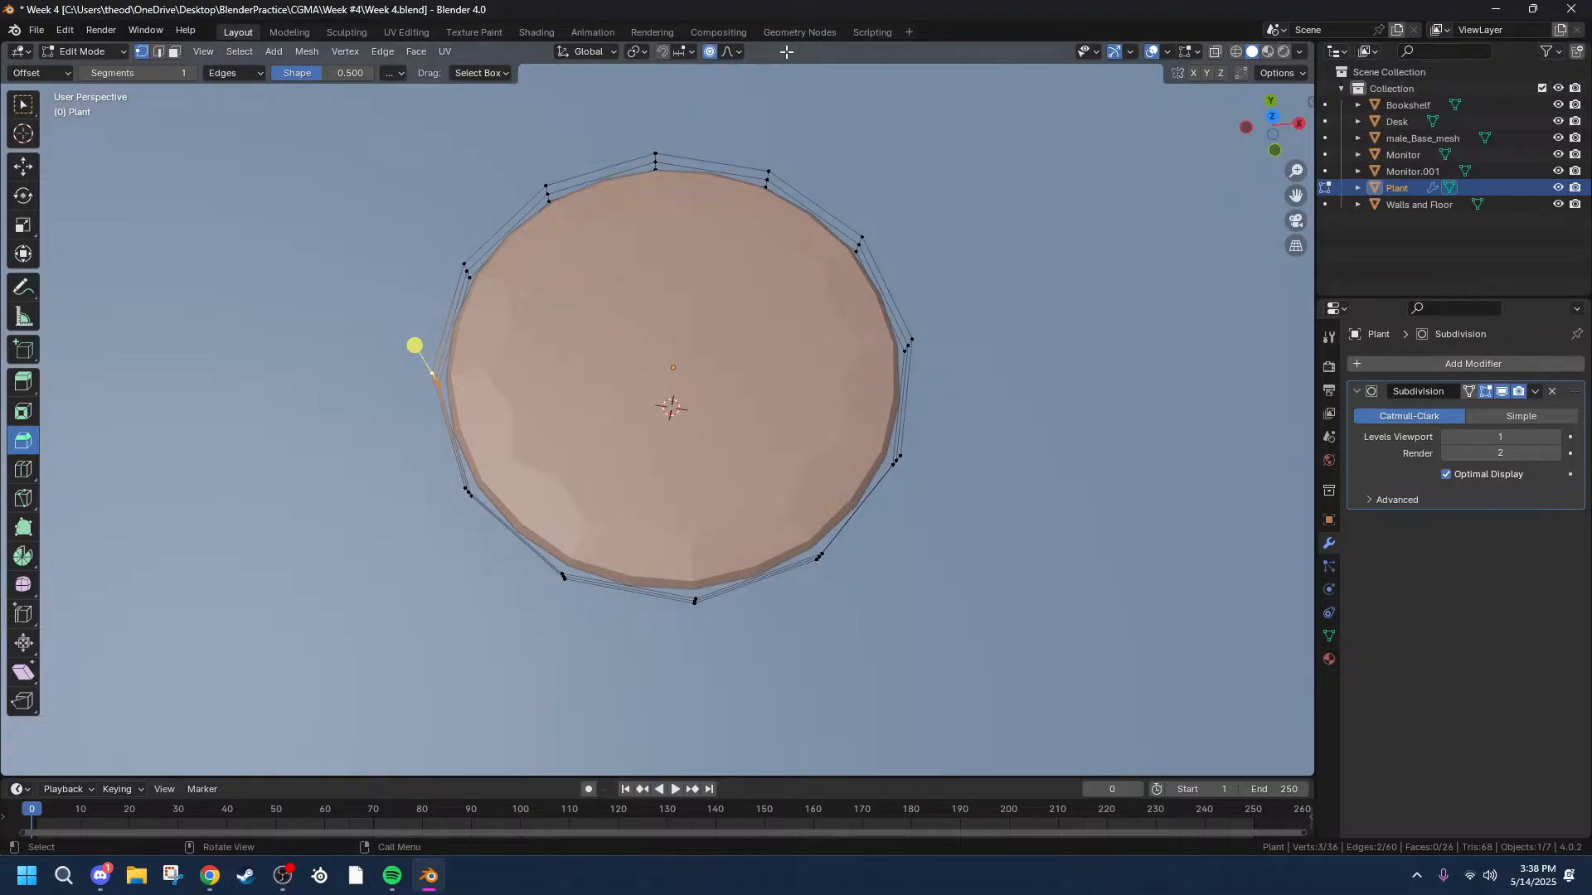
pyautogui.click(1271, 117)
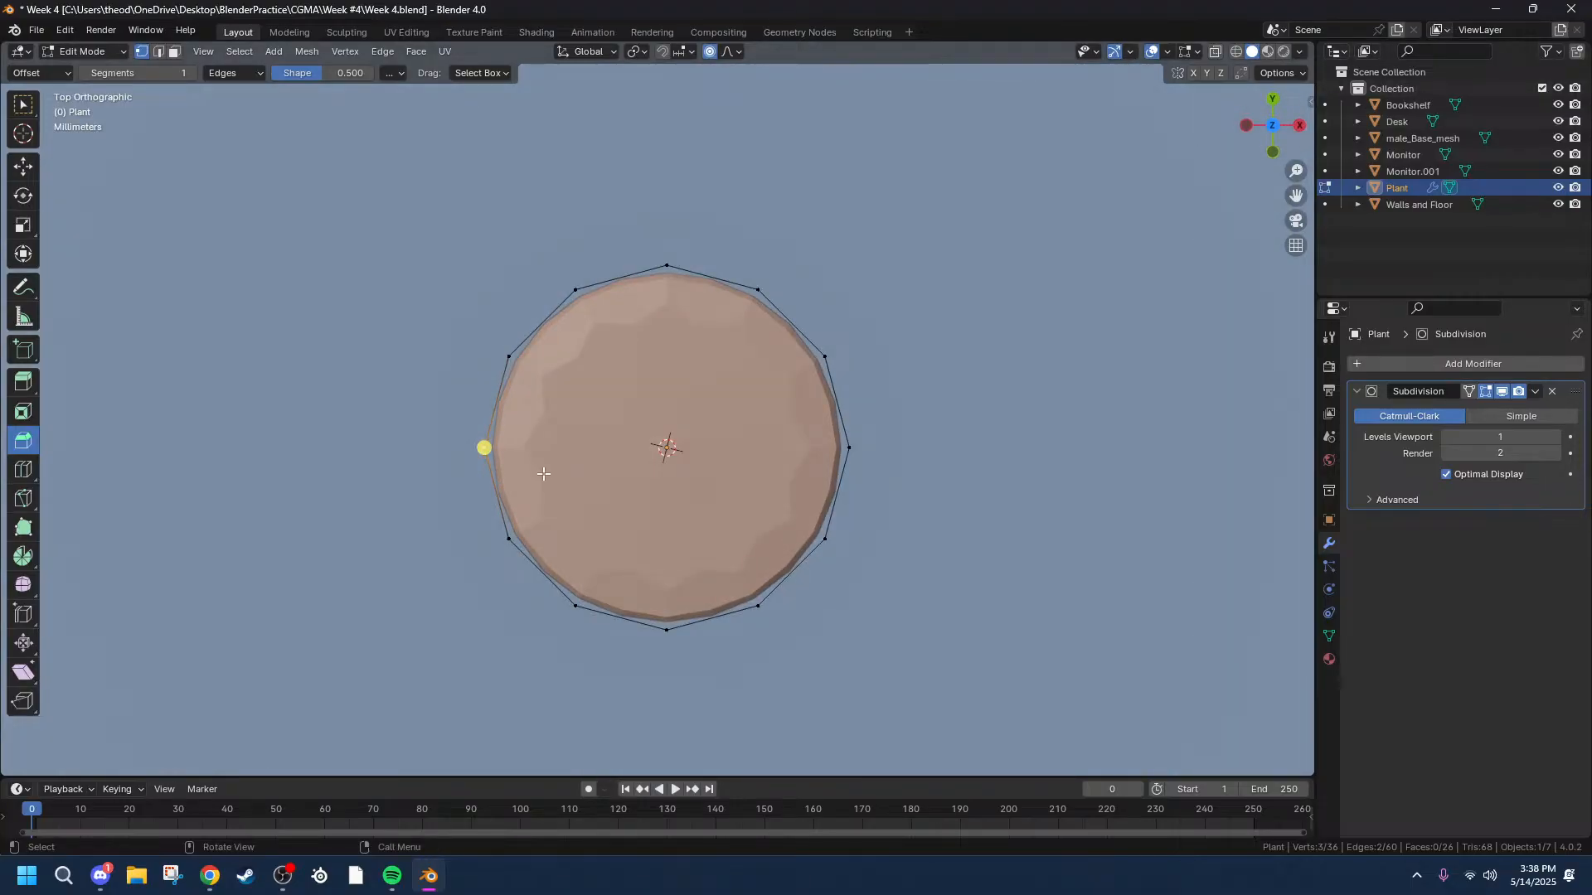
pyautogui.press('g')
pyautogui.press('x')
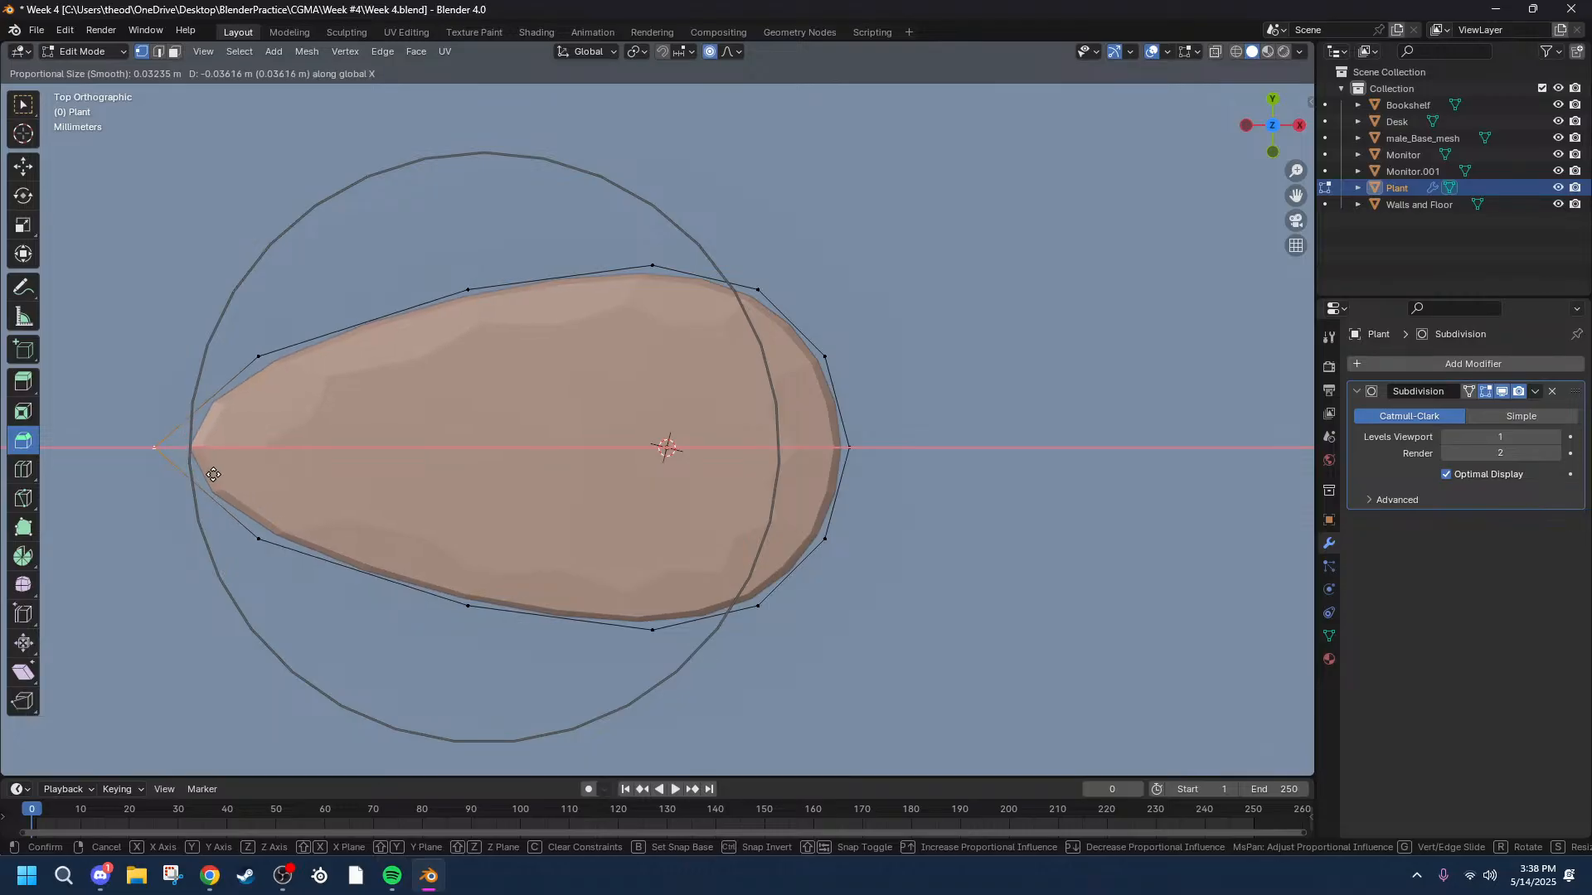
pyautogui.click(214, 475)
# Select the three stacked rim vertices on each side of the leaf's wide section and scale them to 0.978 along Y.
pyautogui.moveTo(261, 473); pyautogui.dragTo(97, 453, button='middle')
pyautogui.moveTo(989, 281); pyautogui.dragTo(337, 429)
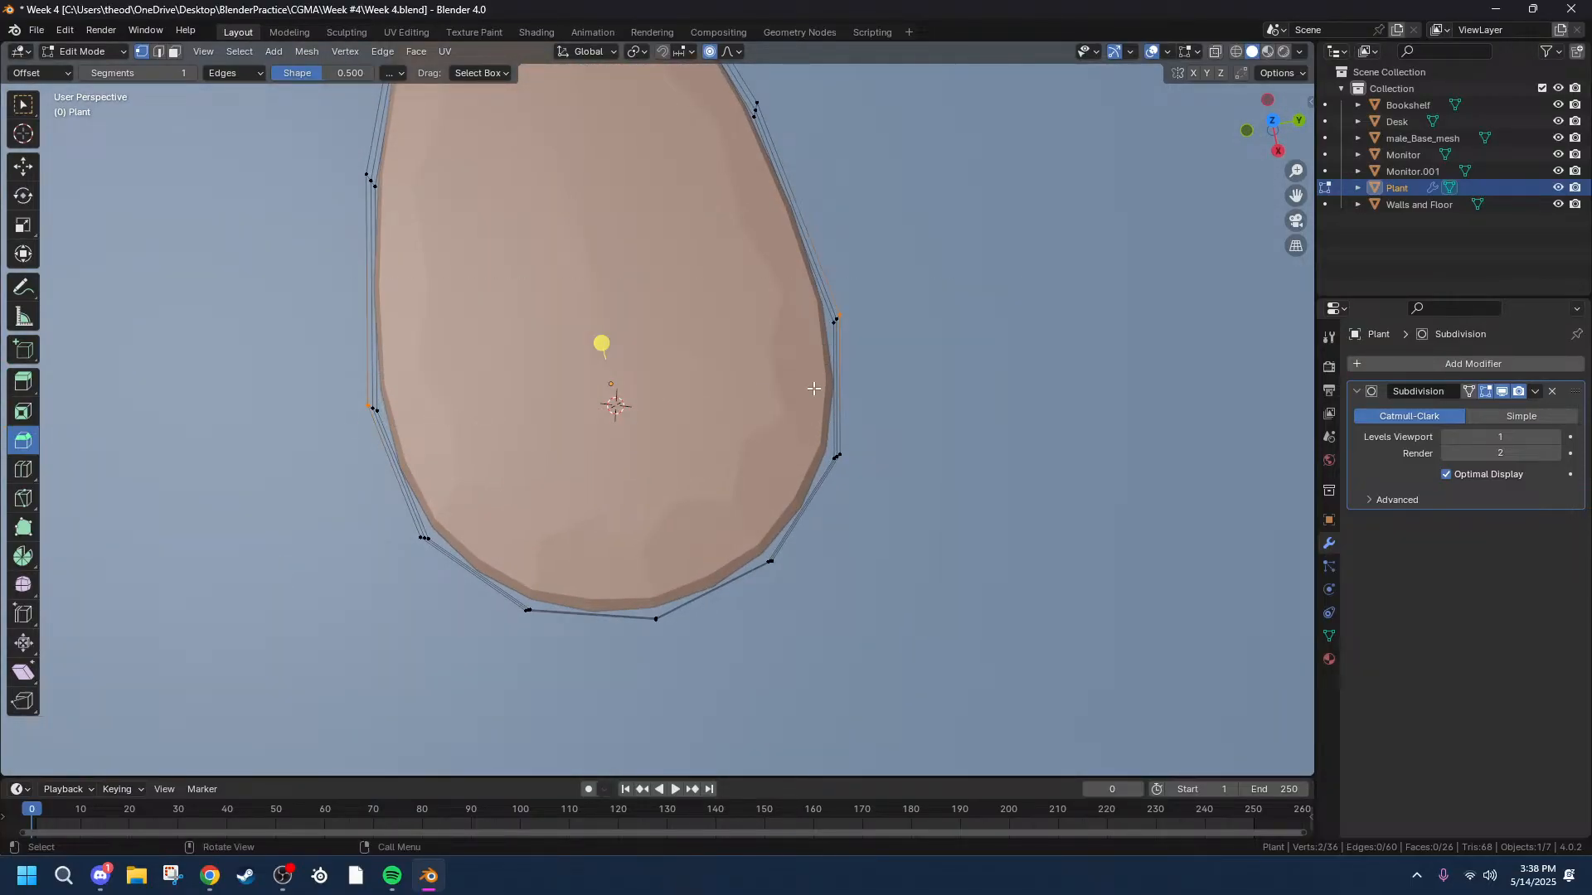
pyautogui.moveTo(839, 320); pyautogui.dragTo(783, 207, button='middle')
pyautogui.keyDown('shift'); pyautogui.click(783, 215); pyautogui.keyUp('shift')
pyautogui.keyDown('shift'); pyautogui.click(785, 227); pyautogui.keyUp('shift')
pyautogui.moveTo(785, 228); pyautogui.dragTo(1002, 242, button='middle')
pyautogui.keyDown('shift'); pyautogui.click(753, 293); pyautogui.keyUp('shift')
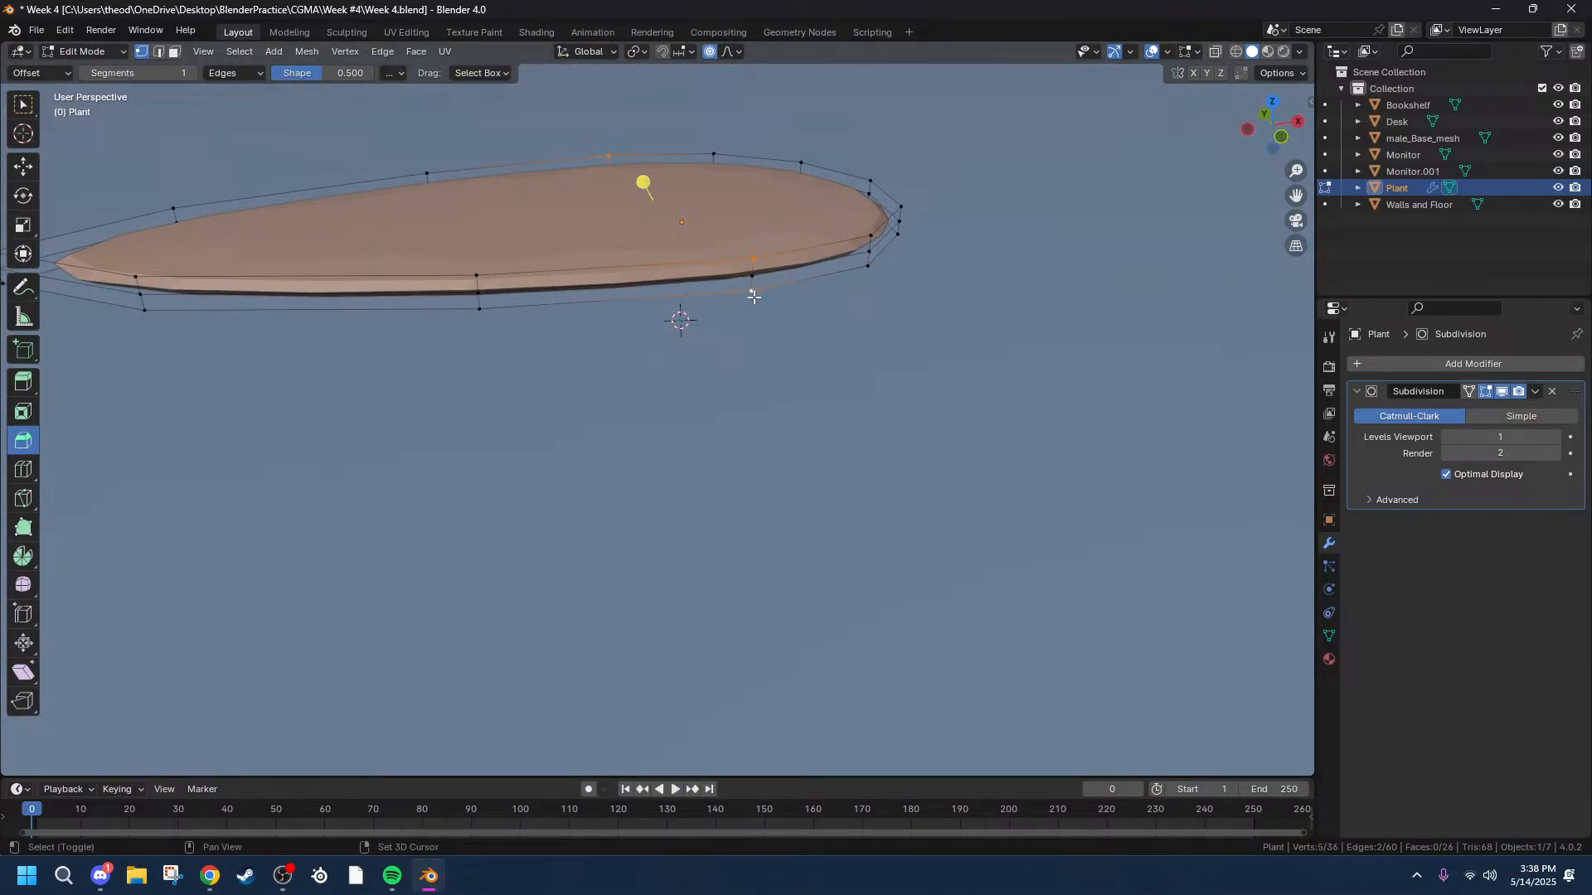
pyautogui.keyDown('shift'); pyautogui.click(755, 274); pyautogui.keyUp('shift')
pyautogui.moveTo(888, 256); pyautogui.dragTo(664, 398, button='middle')
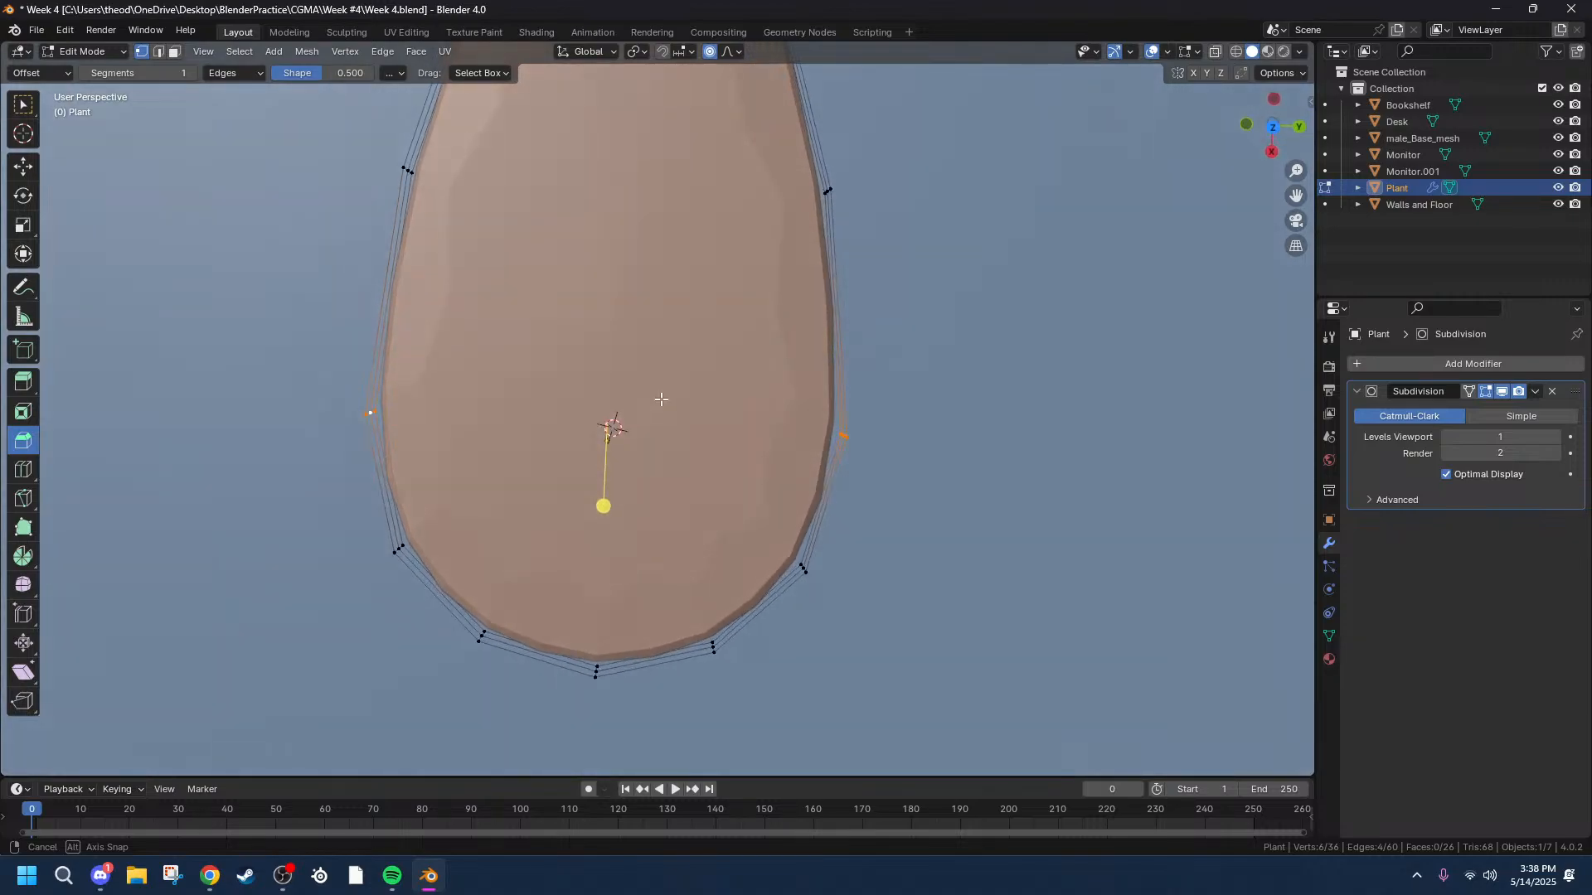
pyautogui.scroll(-3, 666, 398)
pyautogui.press('KP_7')
pyautogui.press('s')
pyautogui.press('x')
pyautogui.press('y')
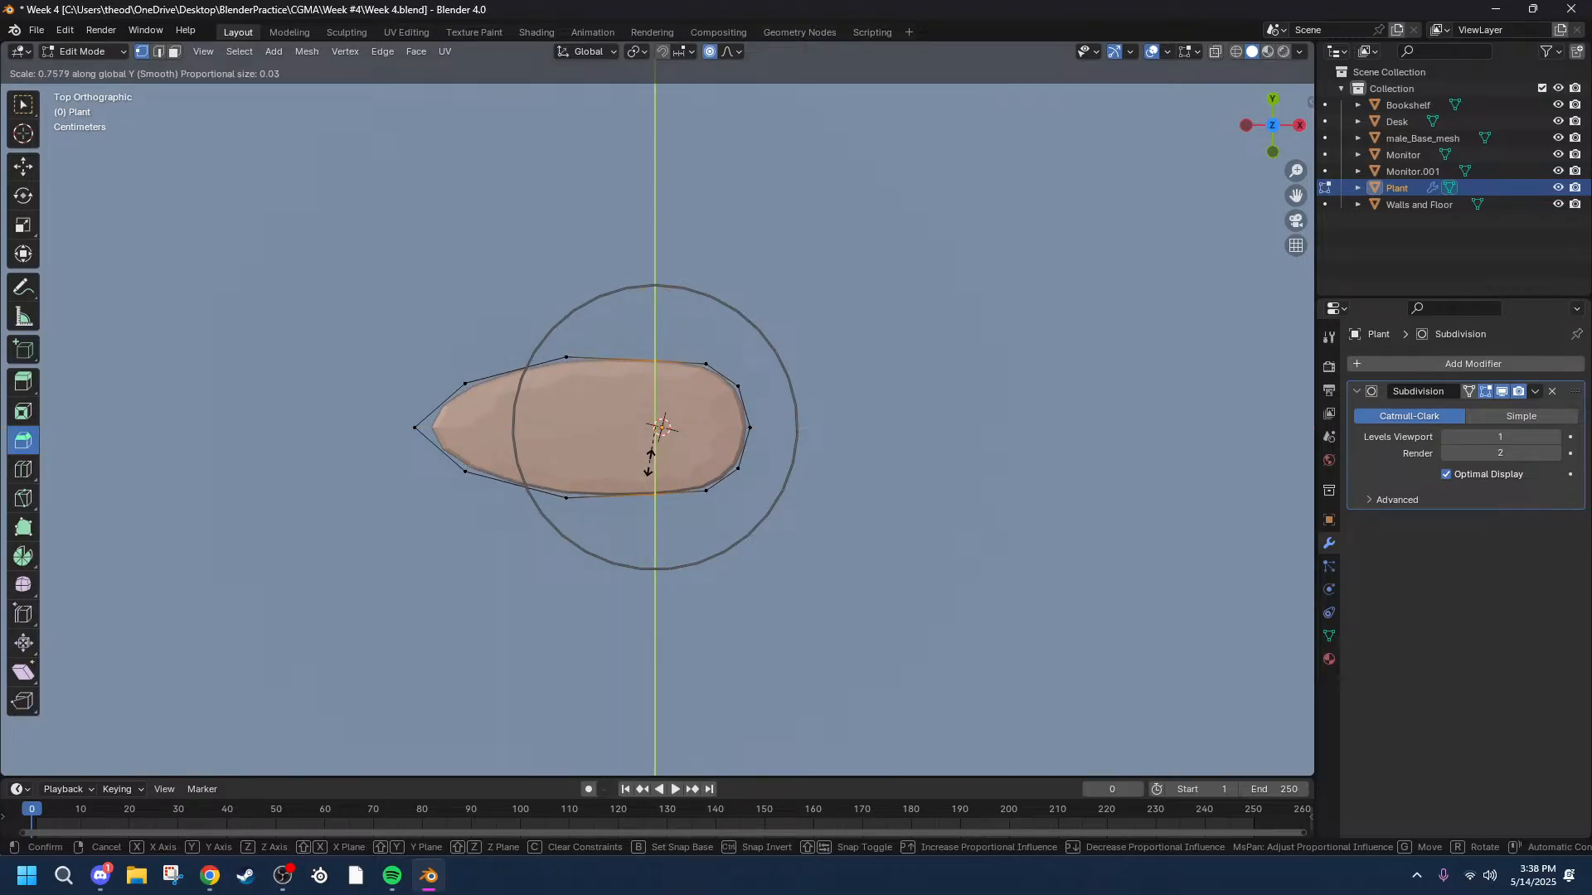
pyautogui.click(651, 474)
# Select the three vertices at the leaf's pointed tip and raise them about 0.0077 m along Z with proportional size 0.052.
pyautogui.moveTo(667, 505); pyautogui.dragTo(728, 369, button='middle')
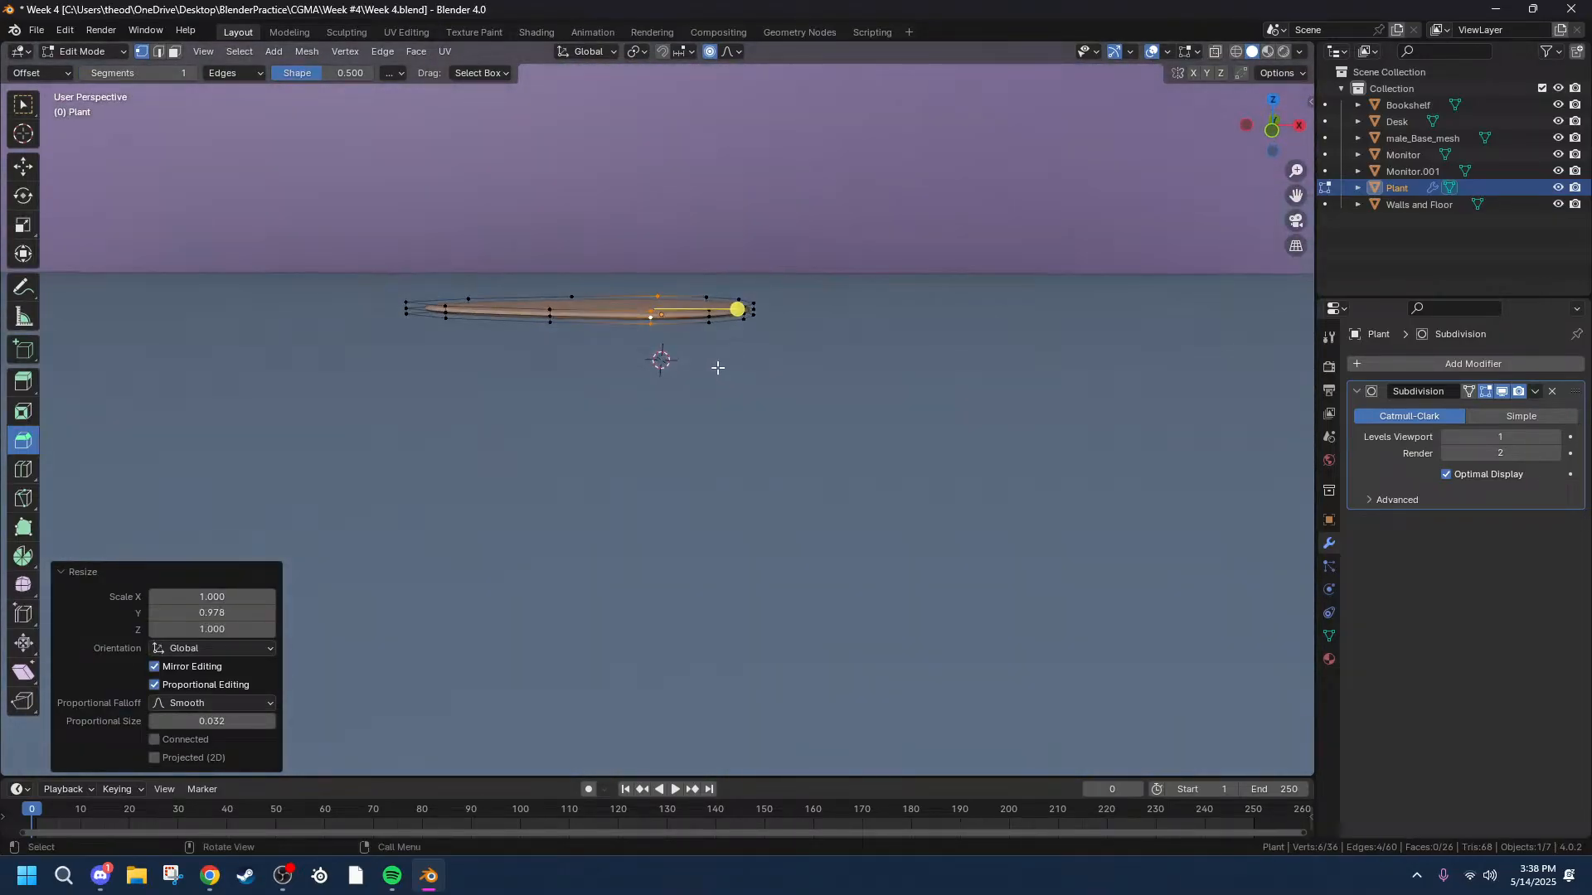
pyautogui.moveTo(319, 264); pyautogui.dragTo(420, 359)
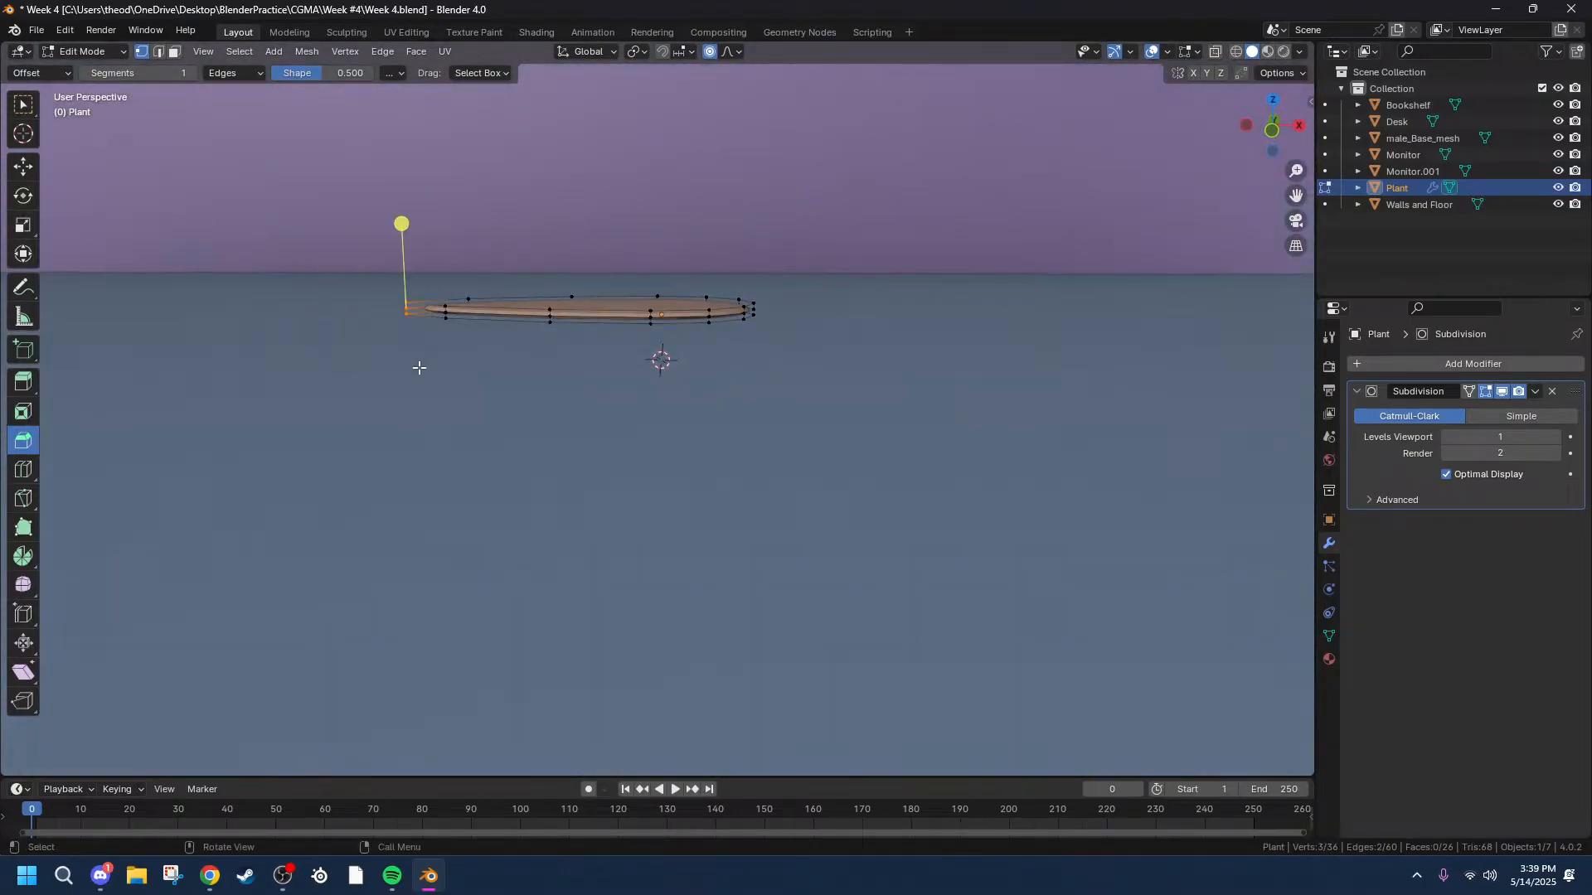
pyautogui.click(1267, 132)
pyautogui.press('g')
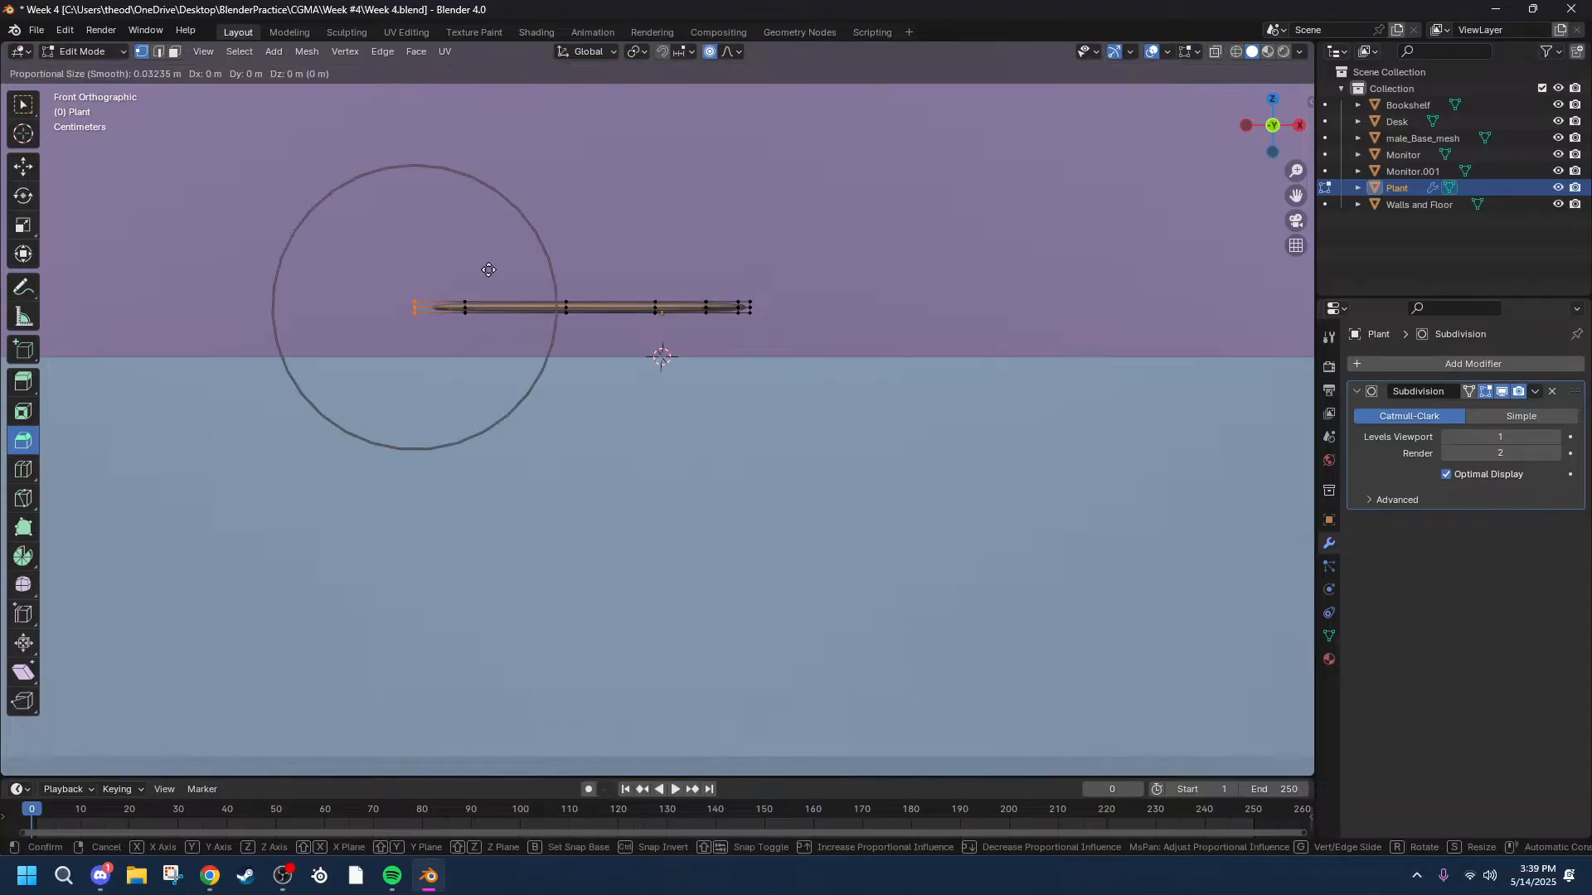
pyautogui.press('z')
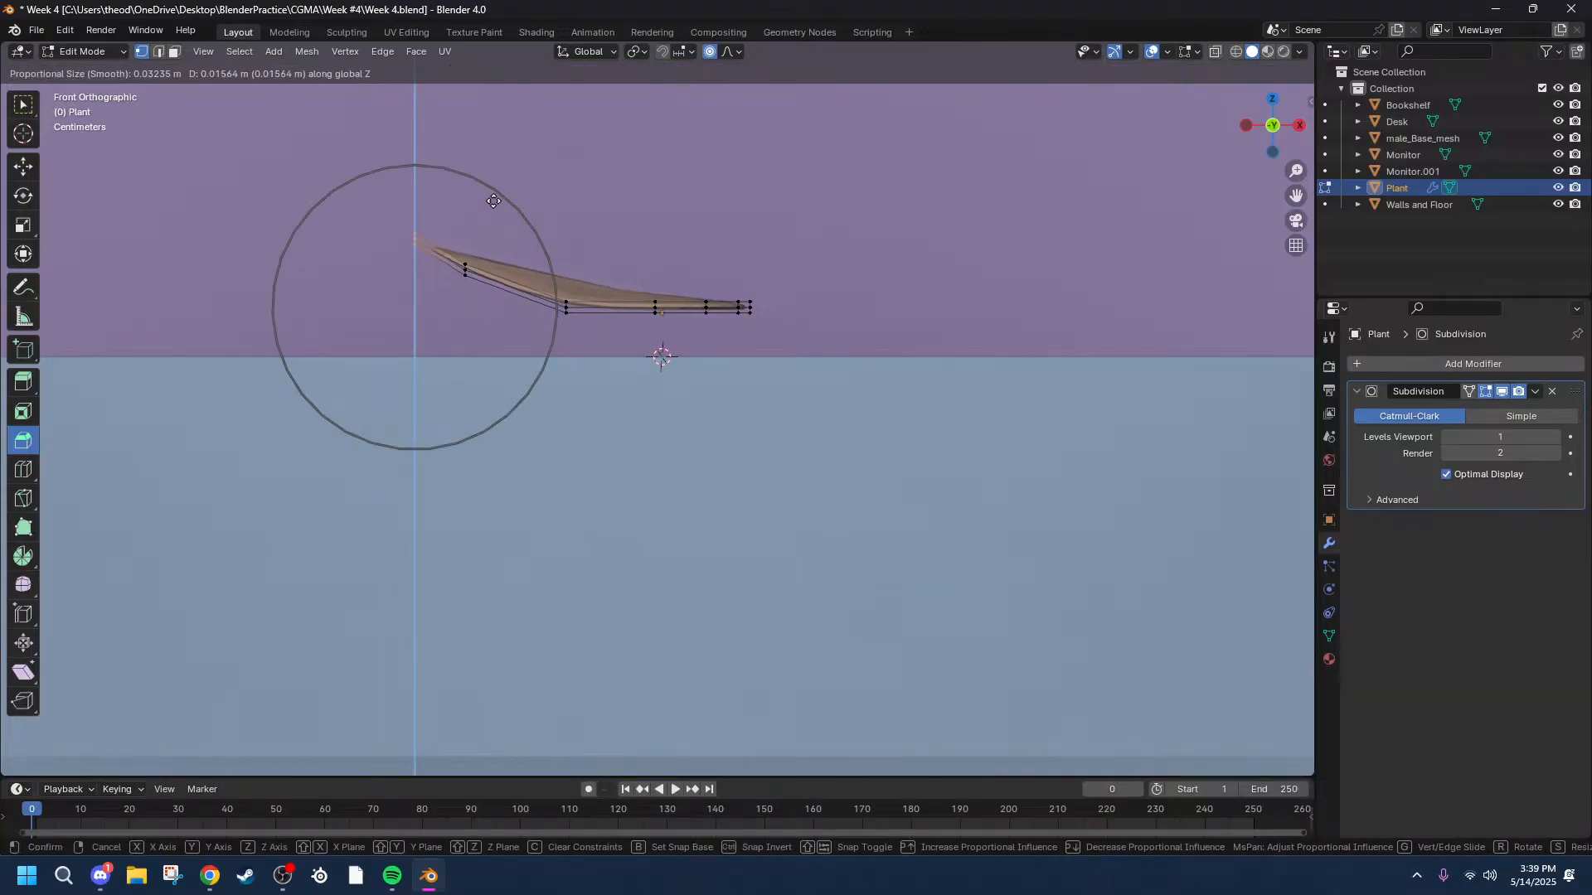
pyautogui.scroll(-5, 493, 206)
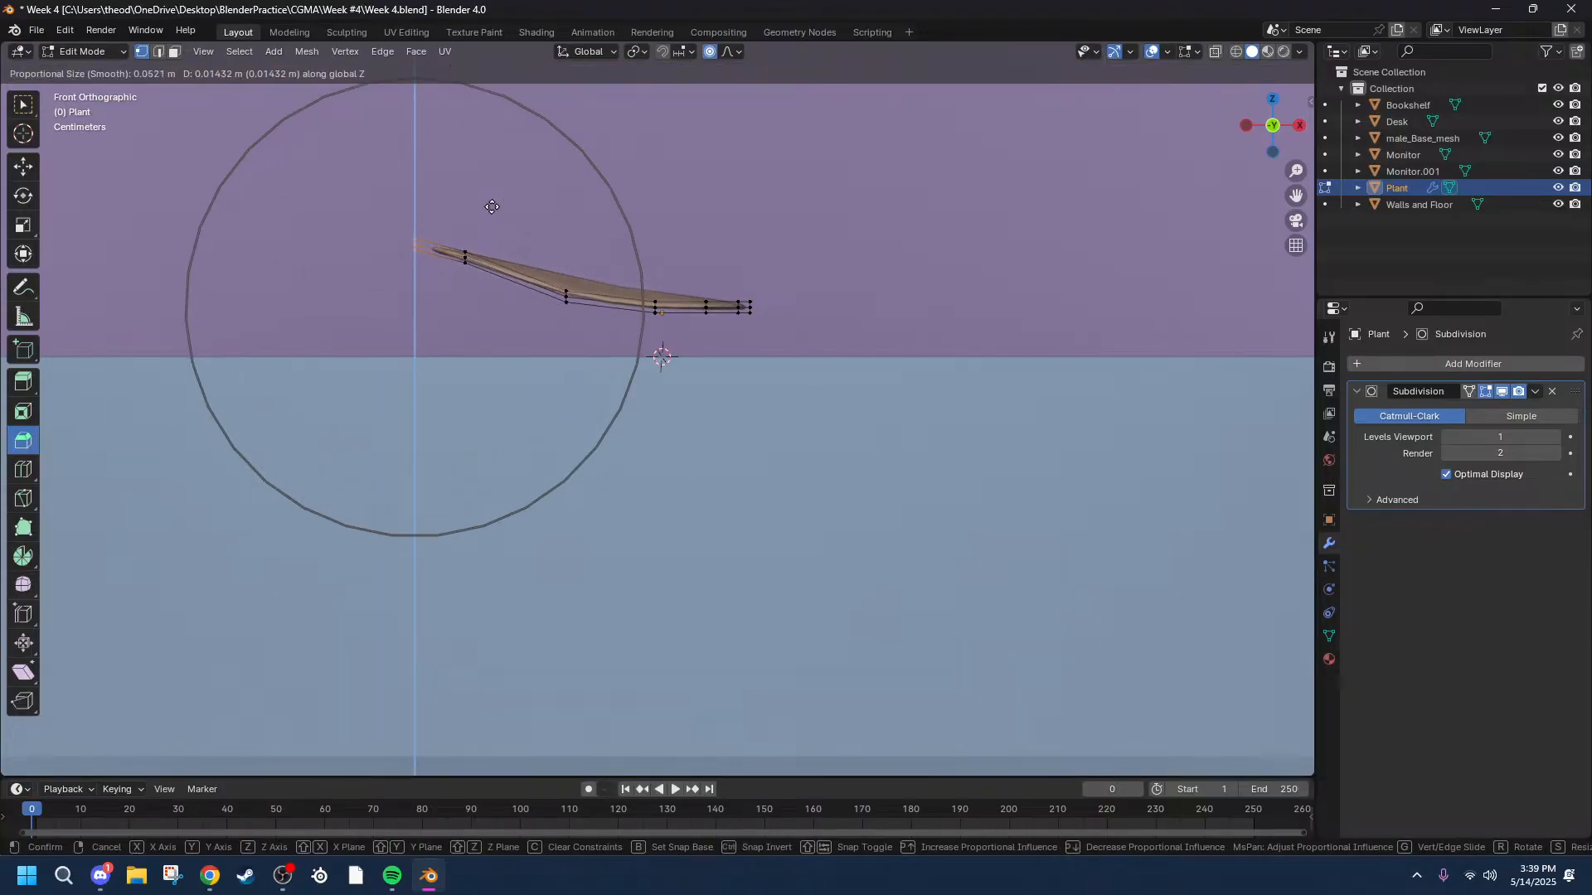
pyautogui.click(483, 236)
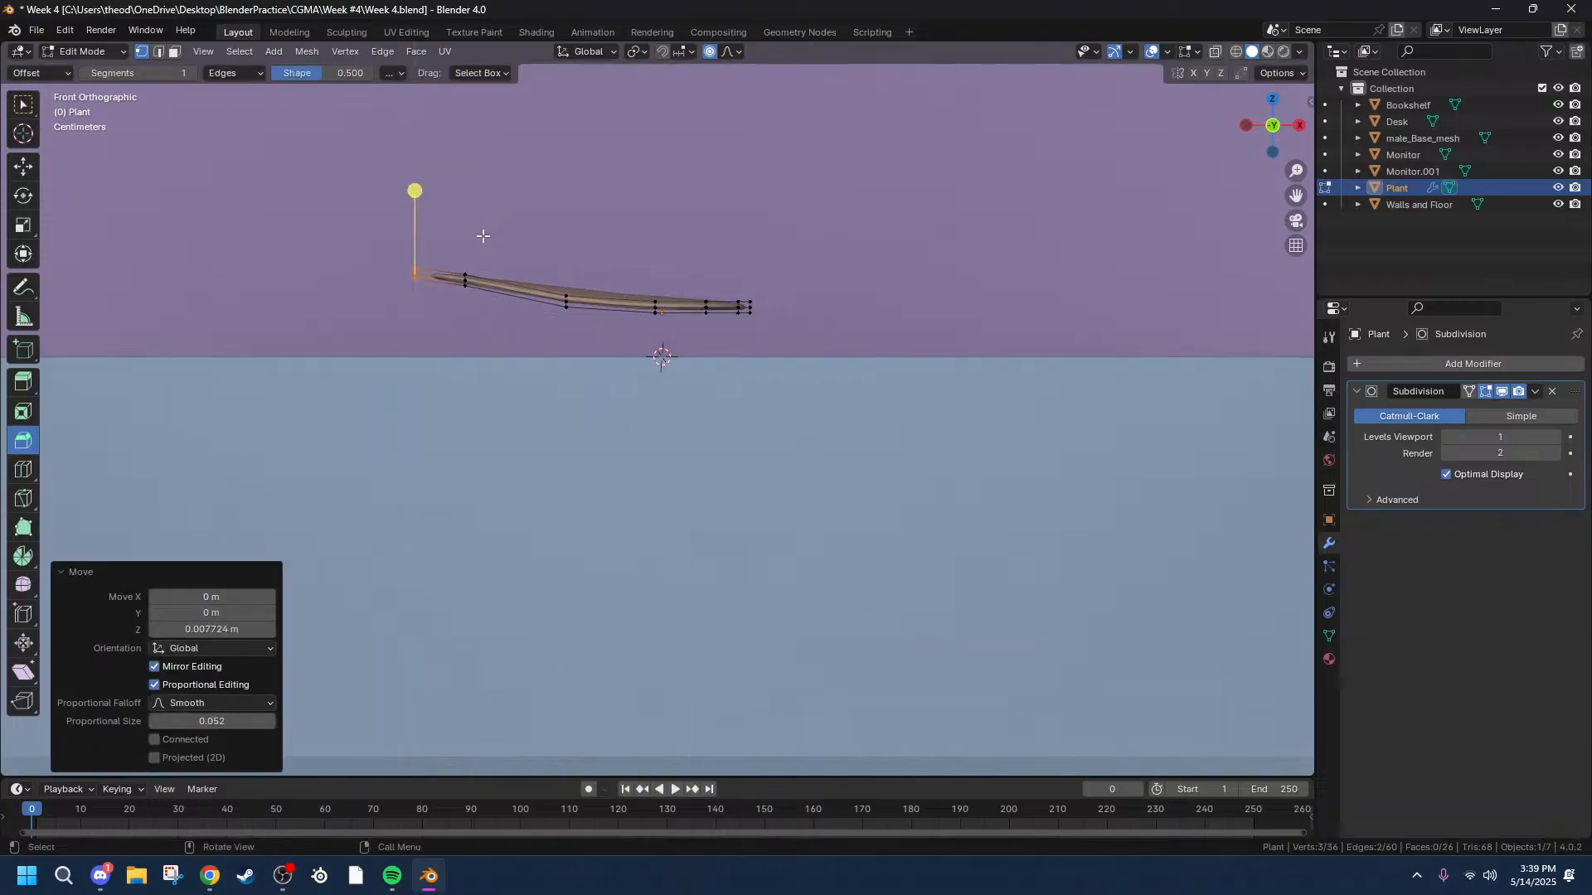
# Select the three stacked vertices at the leaf's rounded end and bevel their edges with a width of about 0.0022 m.
pyautogui.moveTo(788, 290); pyautogui.dragTo(782, 359, button='middle')
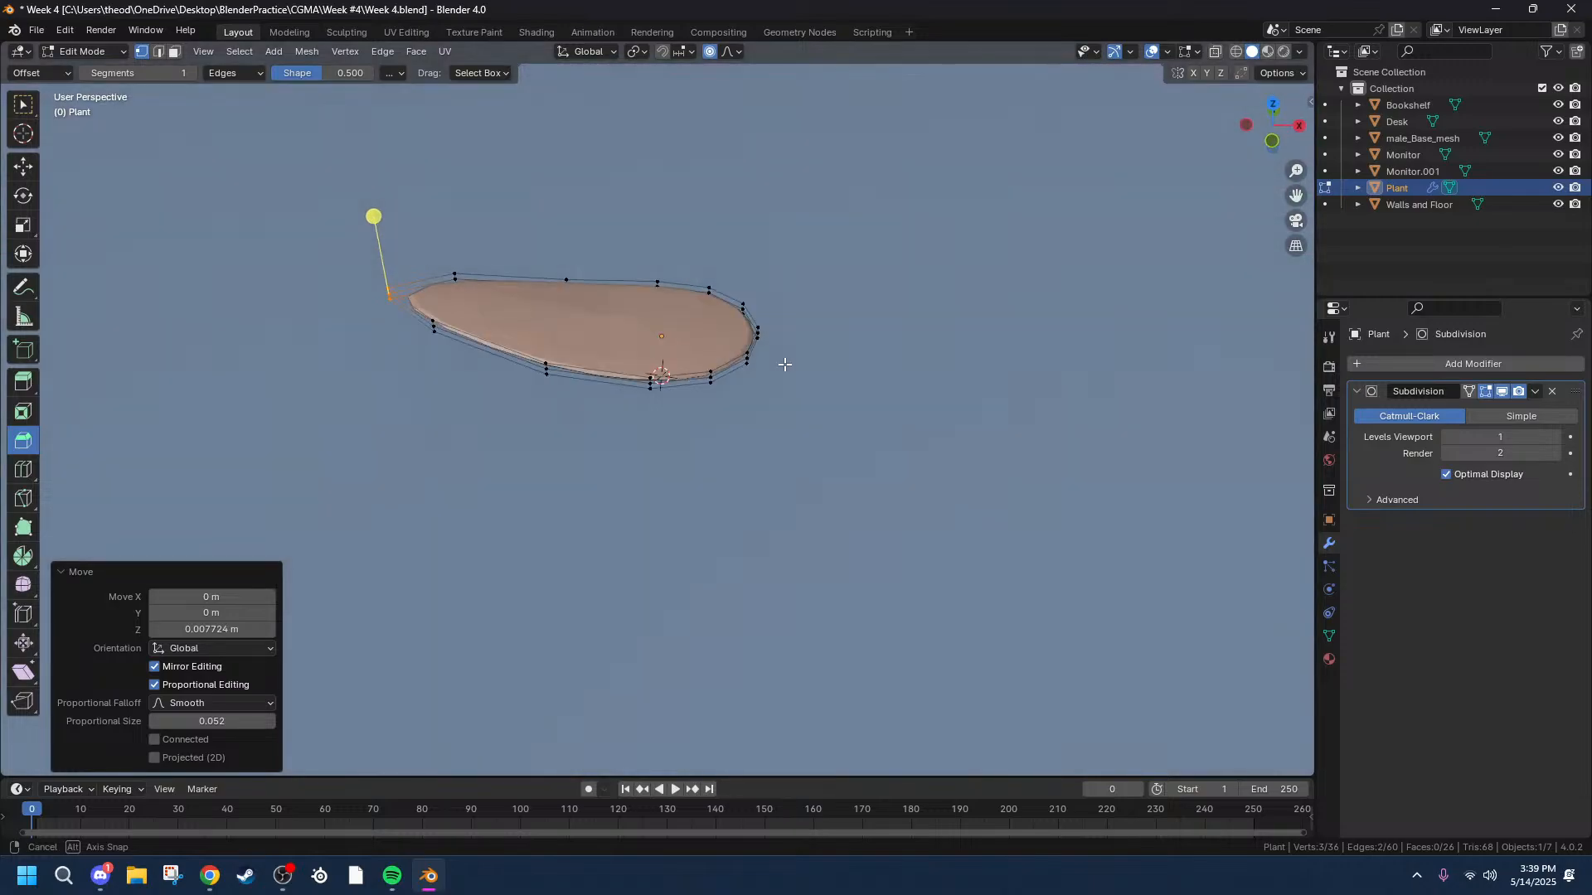
pyautogui.moveTo(995, 406); pyautogui.dragTo(595, 279, button='middle')
pyautogui.moveTo(566, 131); pyautogui.dragTo(632, 319)
pyautogui.moveTo(671, 296); pyautogui.dragTo(605, 116, button='middle')
pyautogui.hotkey('ctrl', 'b')
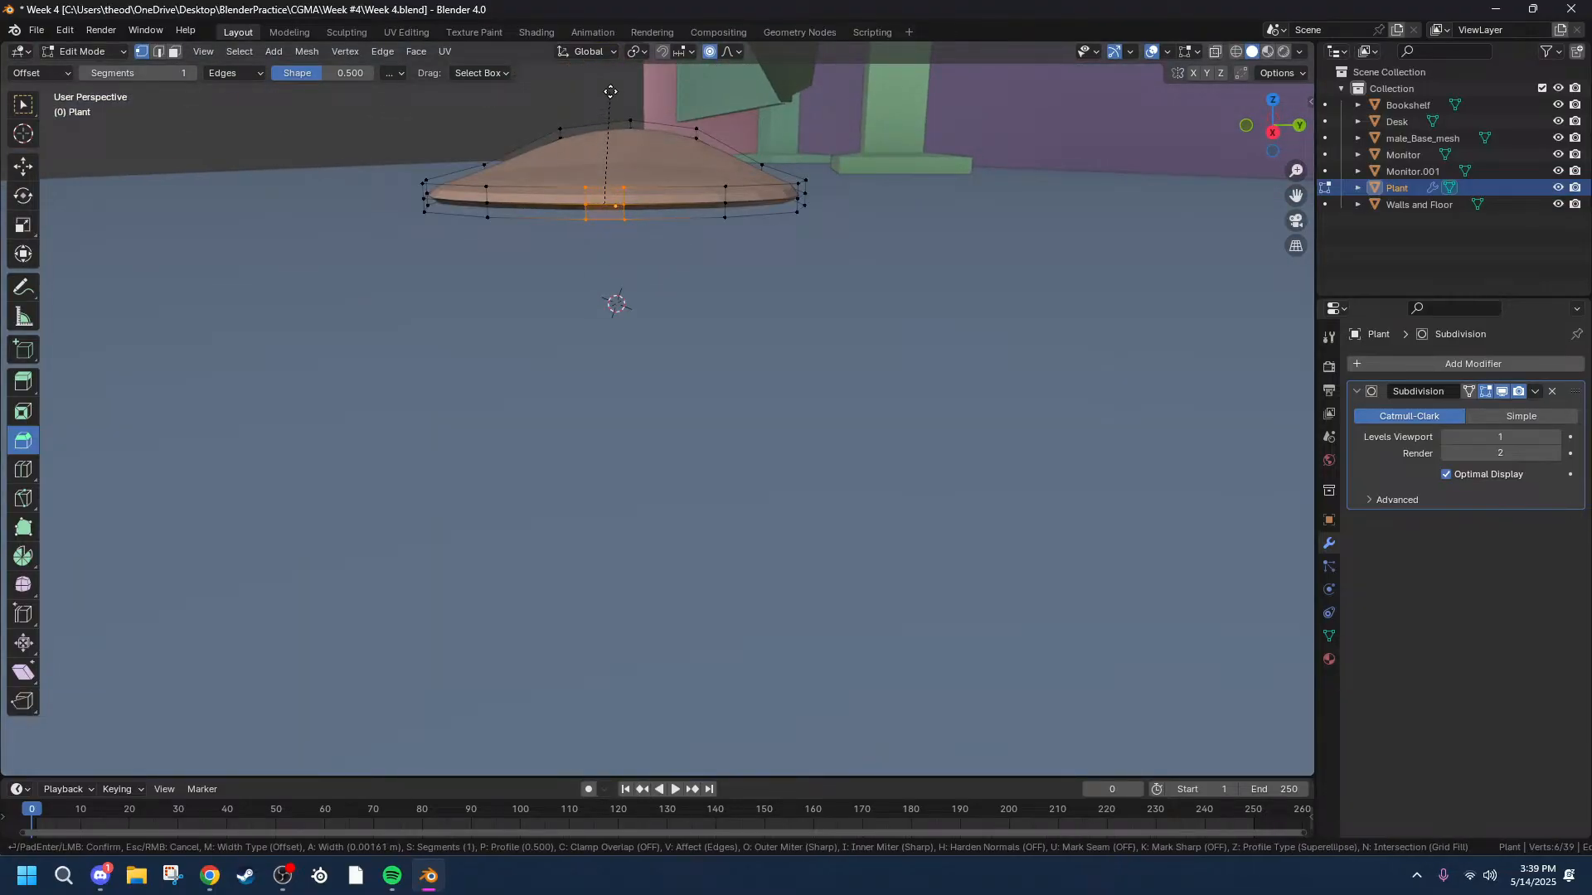
pyautogui.click(610, 92)
# Extrude the narrow beveled faces at the leaf's rounded end outward about 0.0245 m along their normal as a stem.
pyautogui.moveTo(610, 93); pyautogui.dragTo(832, 296, button='middle')
pyautogui.moveTo(988, 418); pyautogui.dragTo(972, 395, button='middle')
pyautogui.scroll(-2, 978, 398)
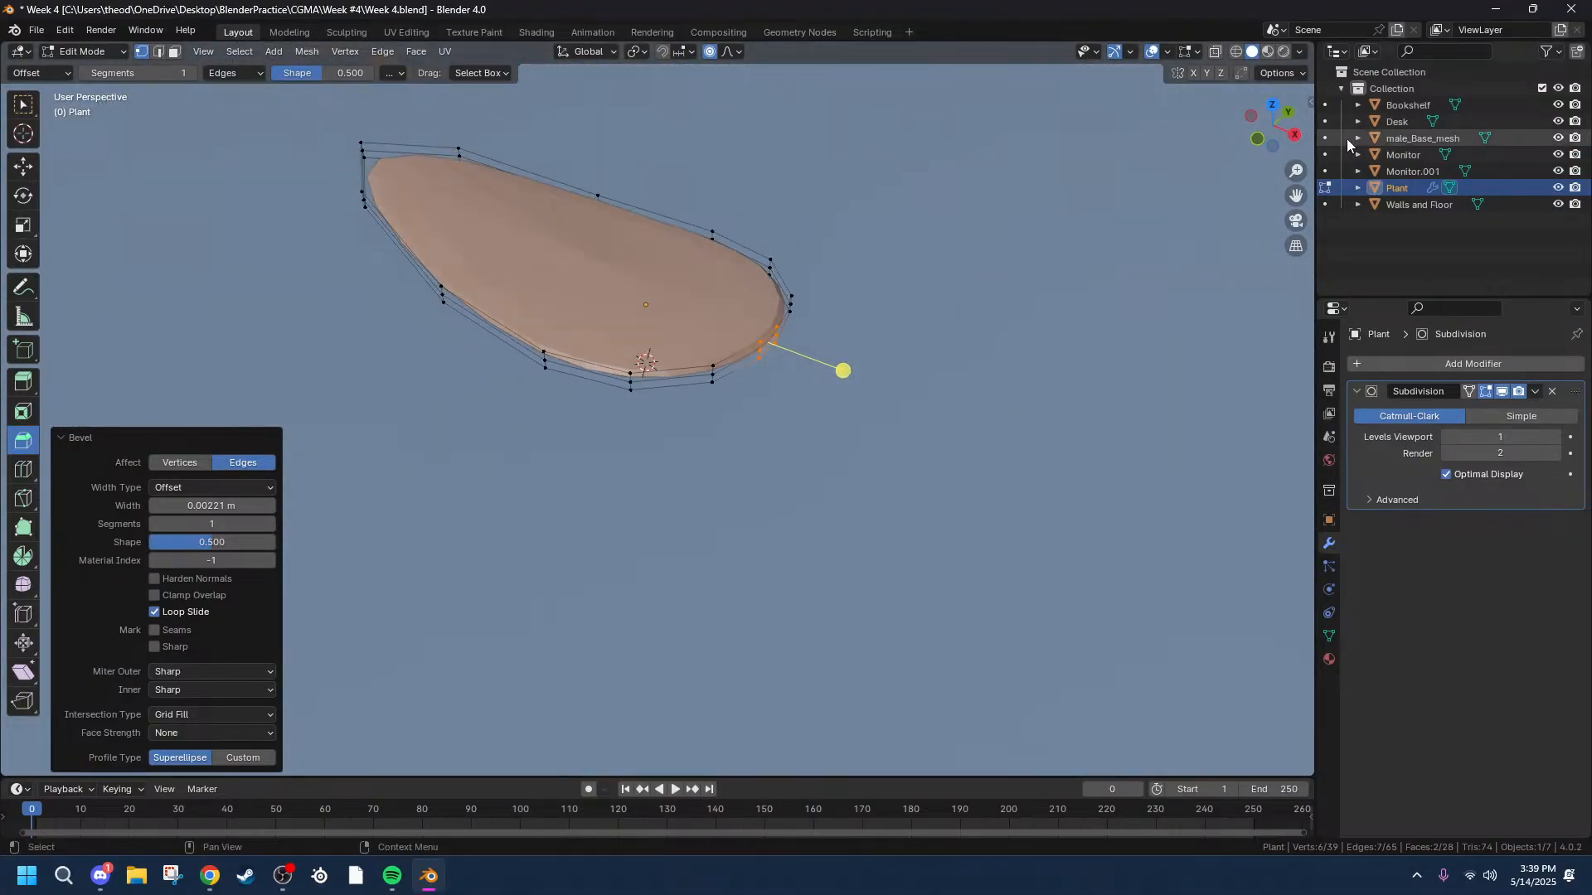
pyautogui.press('e')
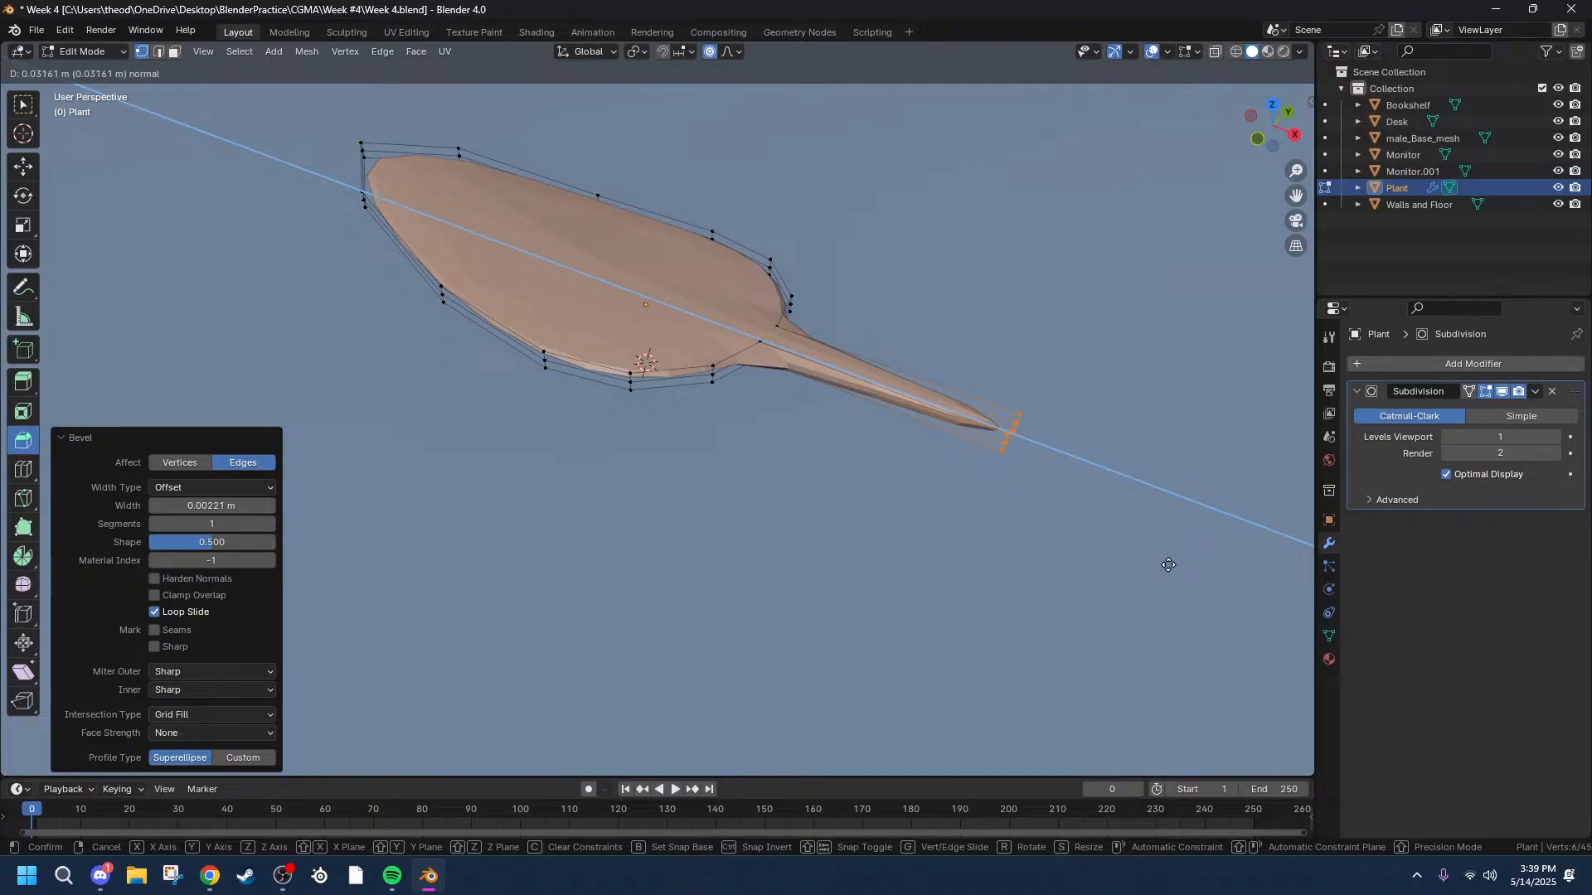
pyautogui.click(1120, 548)
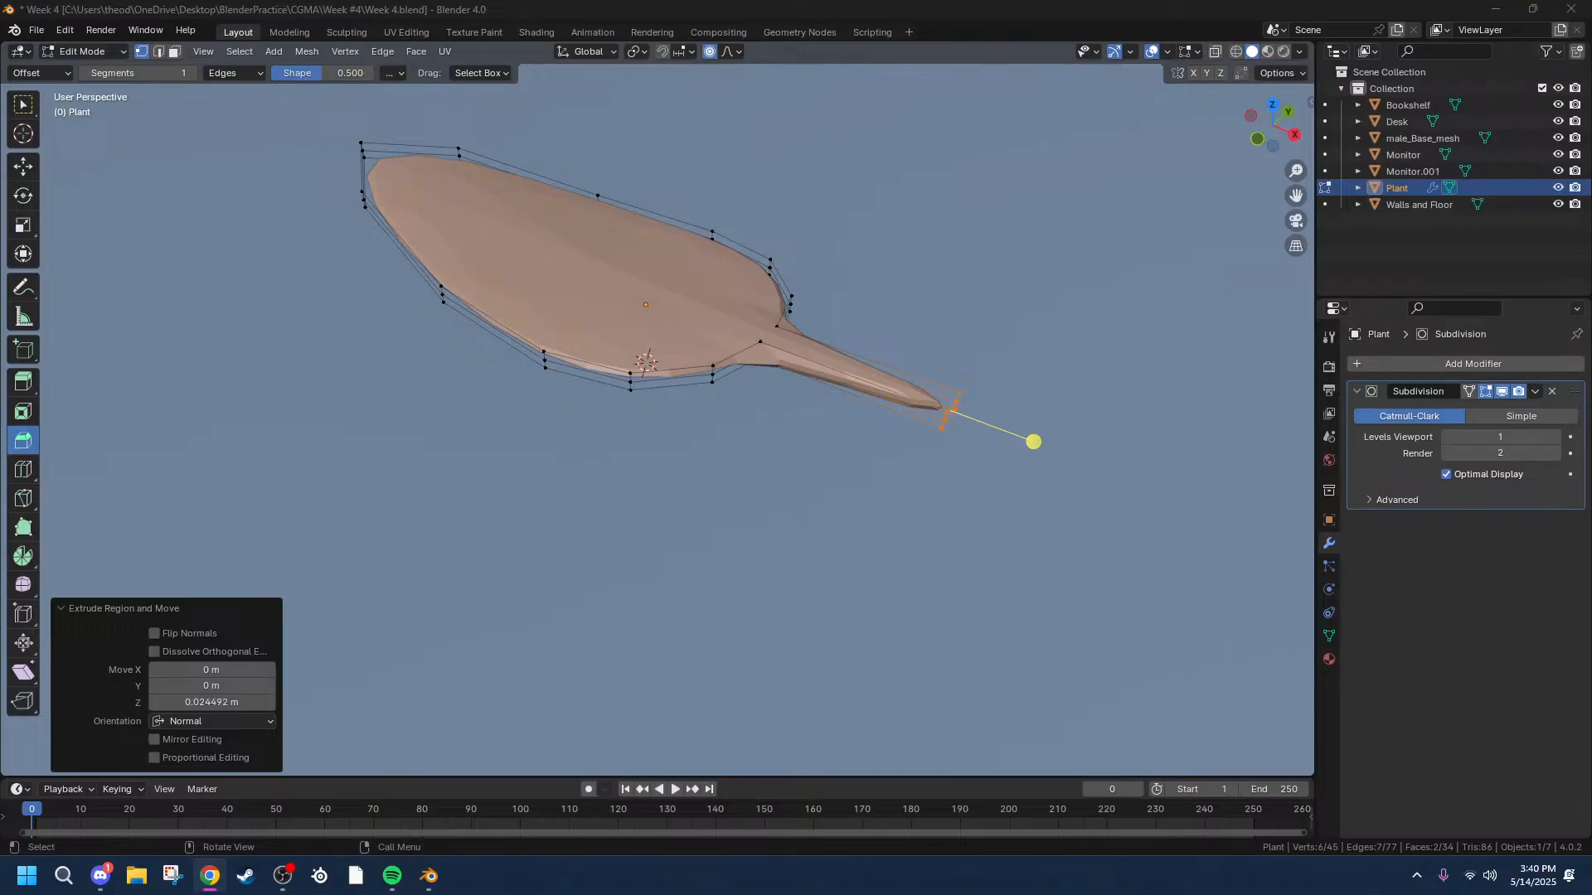
# Set the mean crease of the edges at the stem's free end to 0.50.
pyautogui.moveTo(1194, 441); pyautogui.dragTo(797, 471, button='middle')
pyautogui.scroll(2, 797, 471)
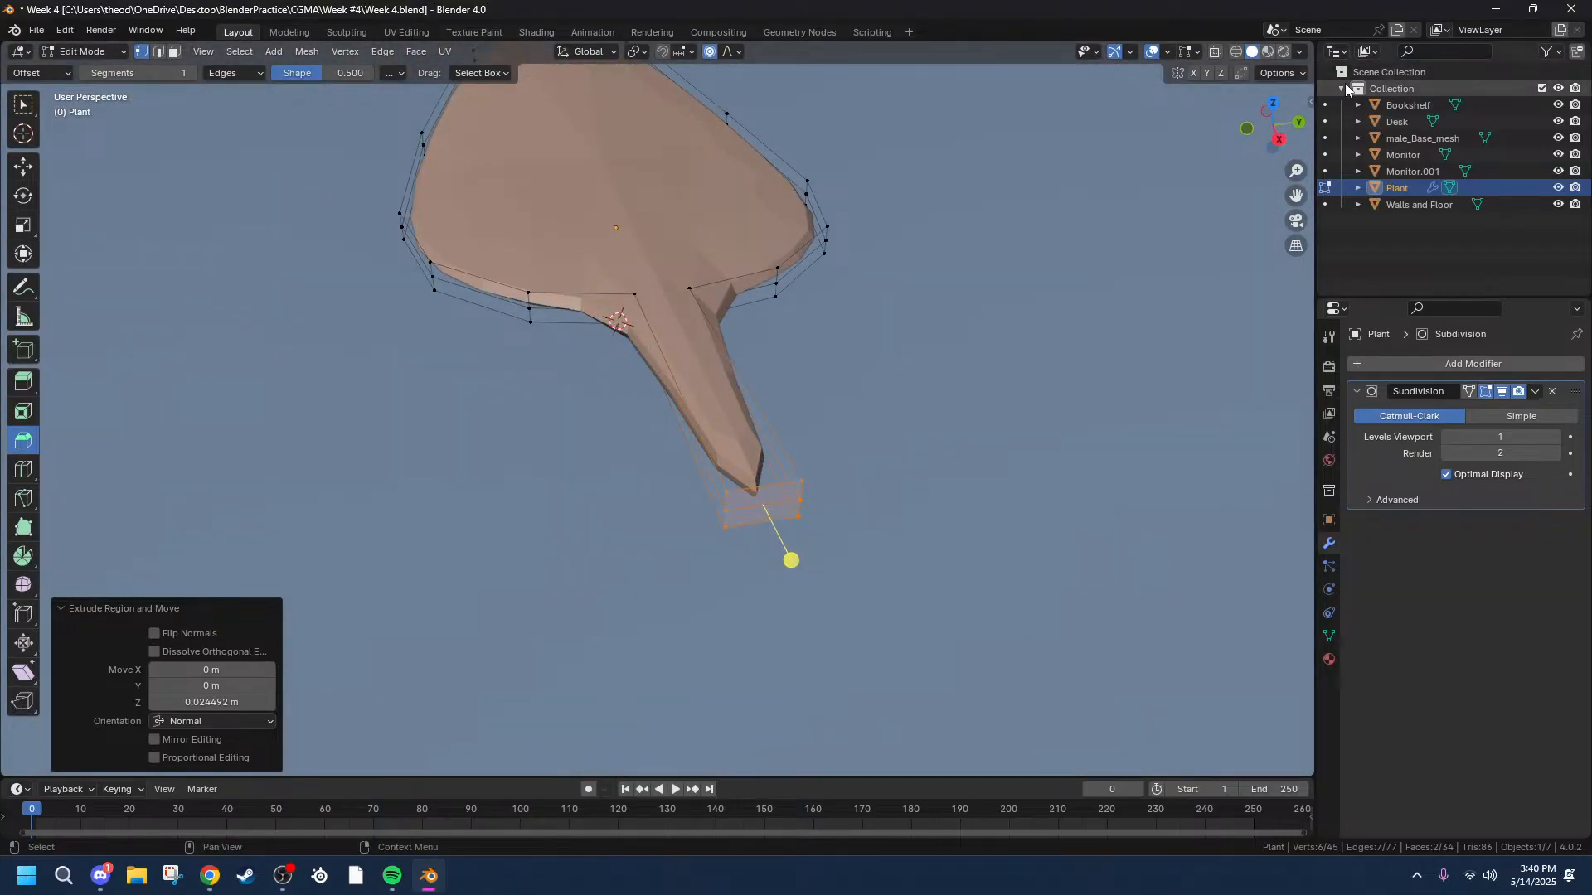
pyautogui.click(1310, 102)
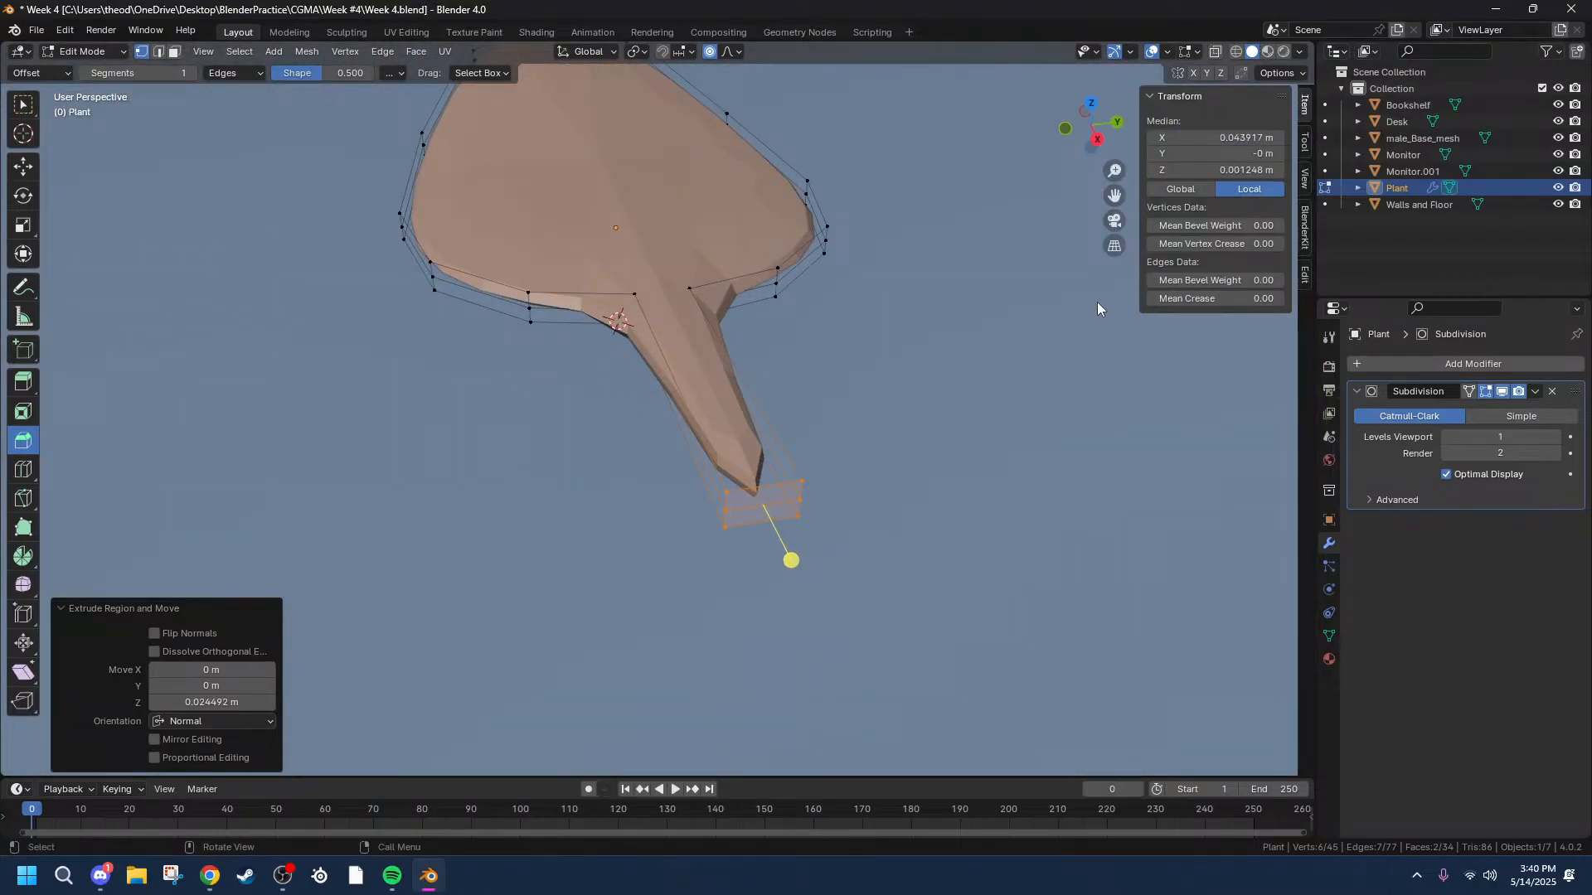
pyautogui.moveTo(1182, 301)
pyautogui.mouseDown()
pyautogui.moveTo(1244, 301)
pyautogui.moveTo(1193, 301)
pyautogui.mouseUp()
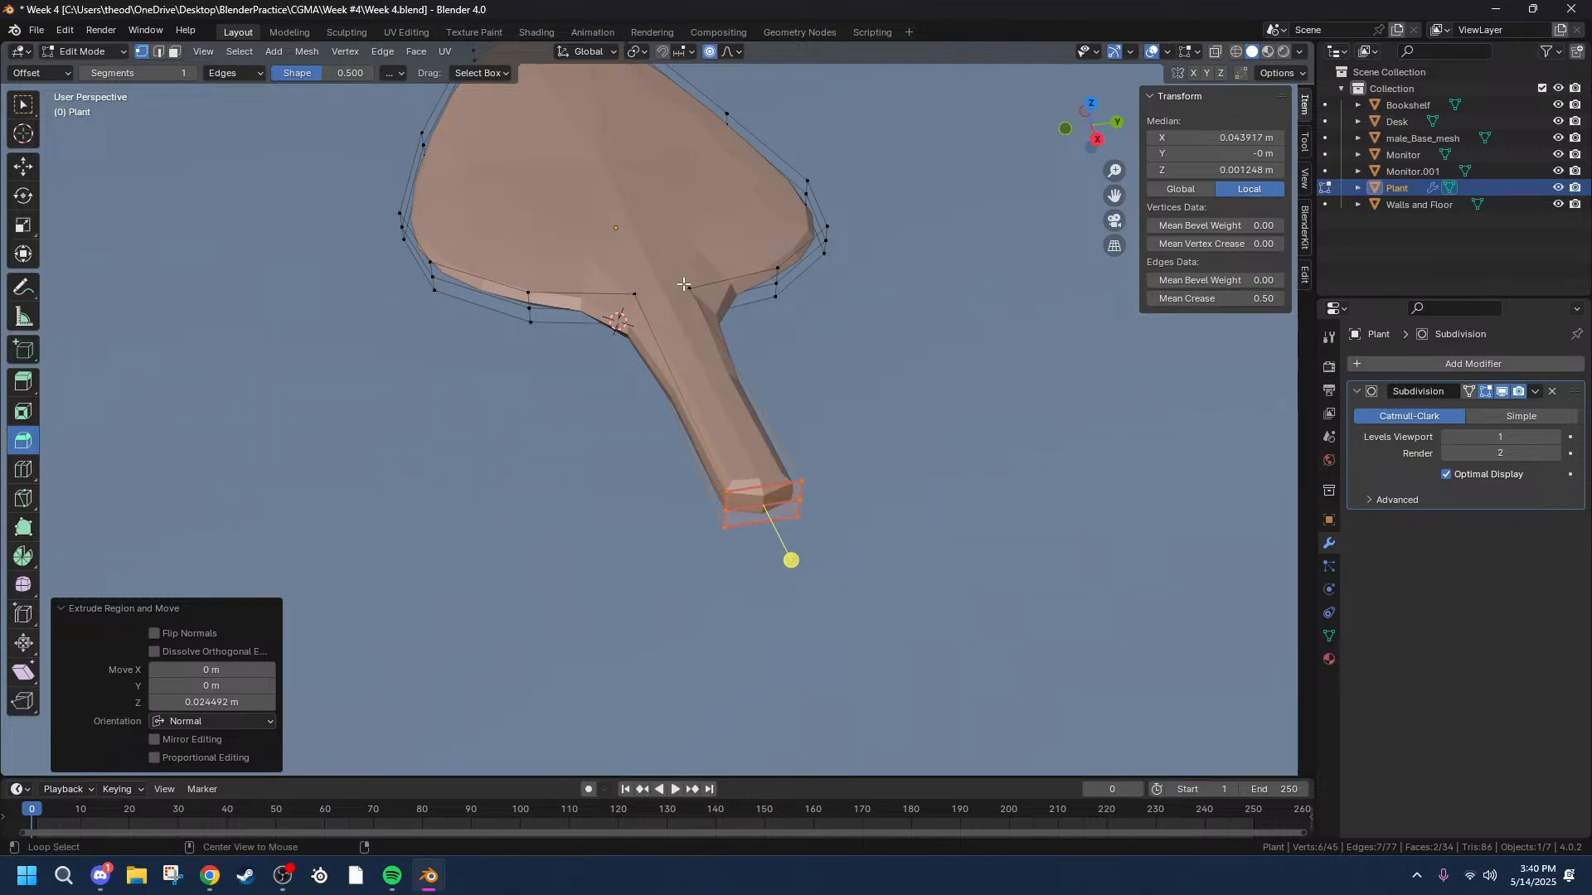
# Select the edge loop where the stem meets the leaf and set its mean crease to 1.00.
pyautogui.keyDown('alt'); pyautogui.click(653, 326); pyautogui.keyUp('alt')
pyautogui.scroll(5, 607, 329)
pyautogui.moveTo(639, 302); pyautogui.dragTo(673, 332, button='middle')
pyautogui.scroll(-2, 673, 331)
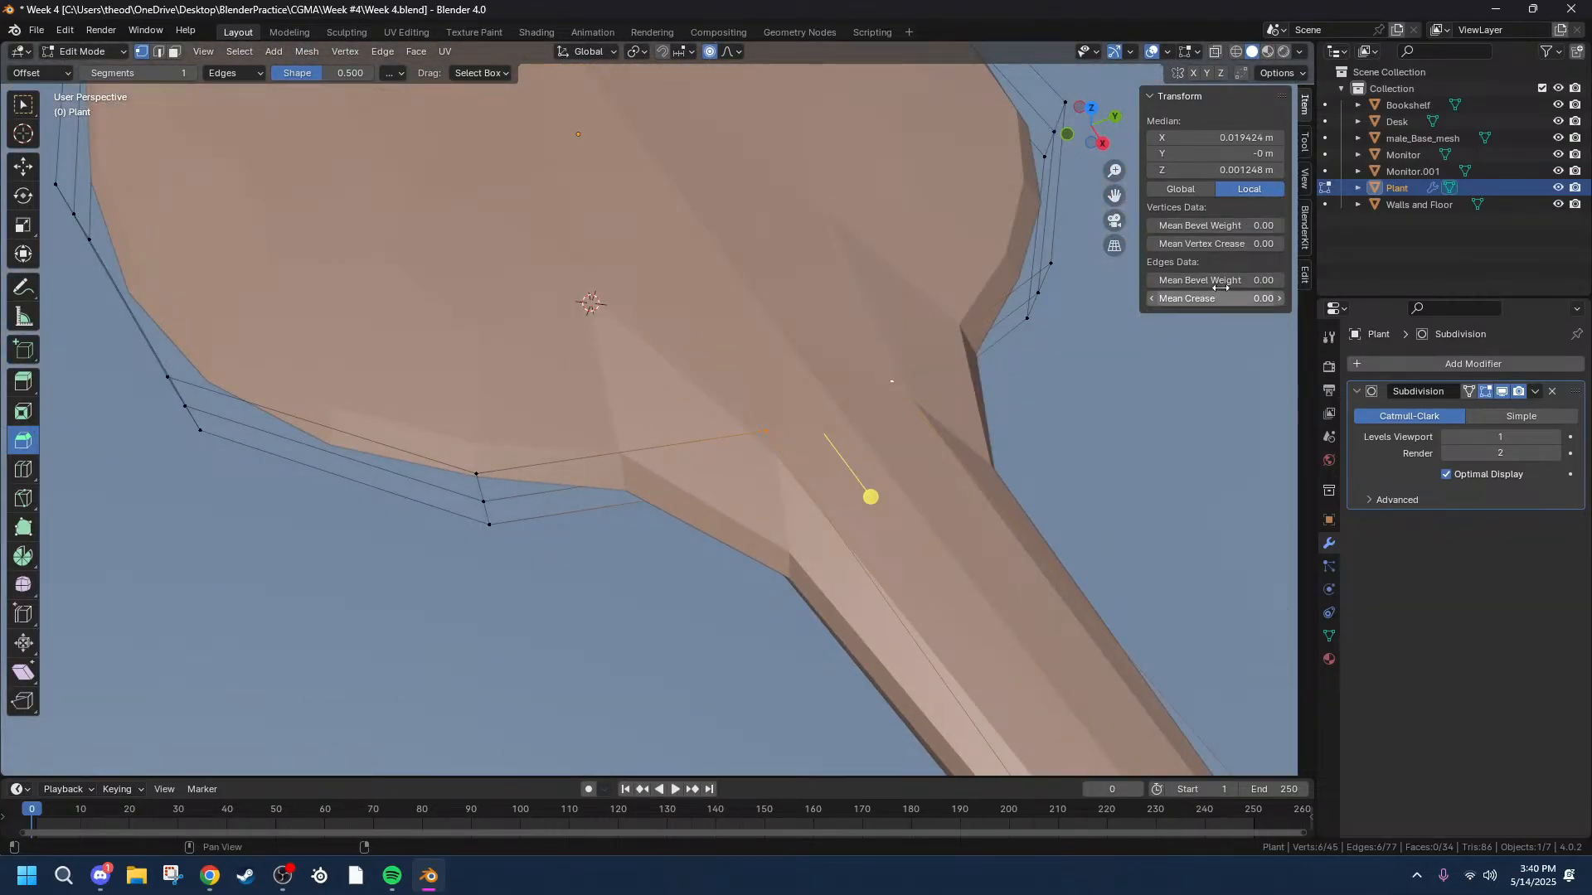
pyautogui.moveTo(1215, 280); pyautogui.dragTo(1282, 298)
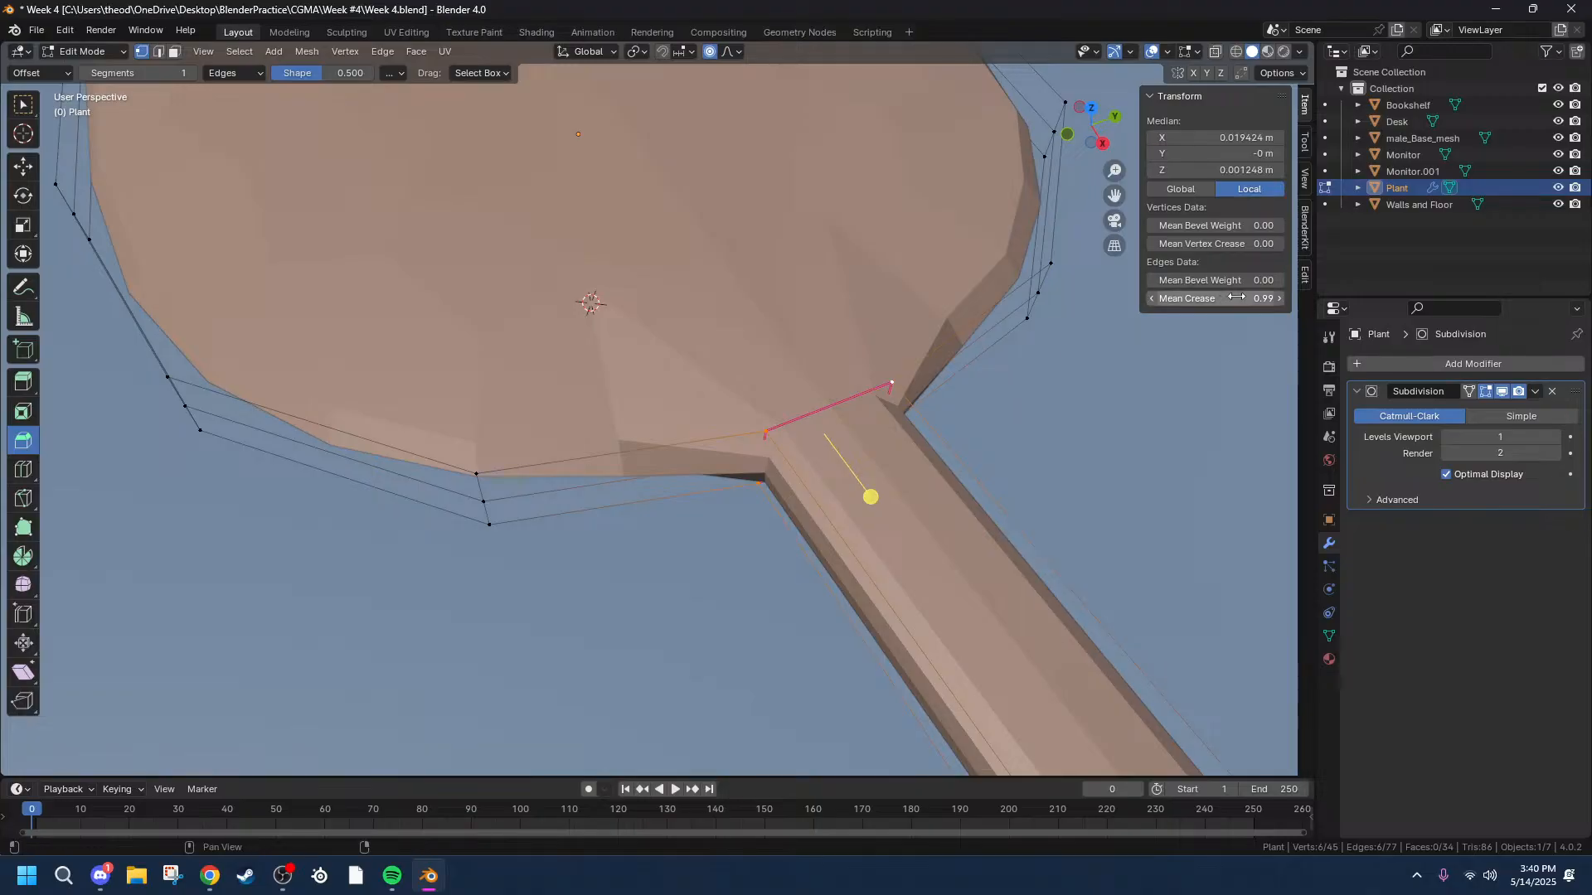
pyautogui.moveTo(1230, 298); pyautogui.dragTo(1244, 298)
pyautogui.moveTo(1002, 473); pyautogui.dragTo(1131, 423, button='middle')
pyautogui.moveTo(196, 163); pyautogui.dragTo(299, 252)
pyautogui.press('r')
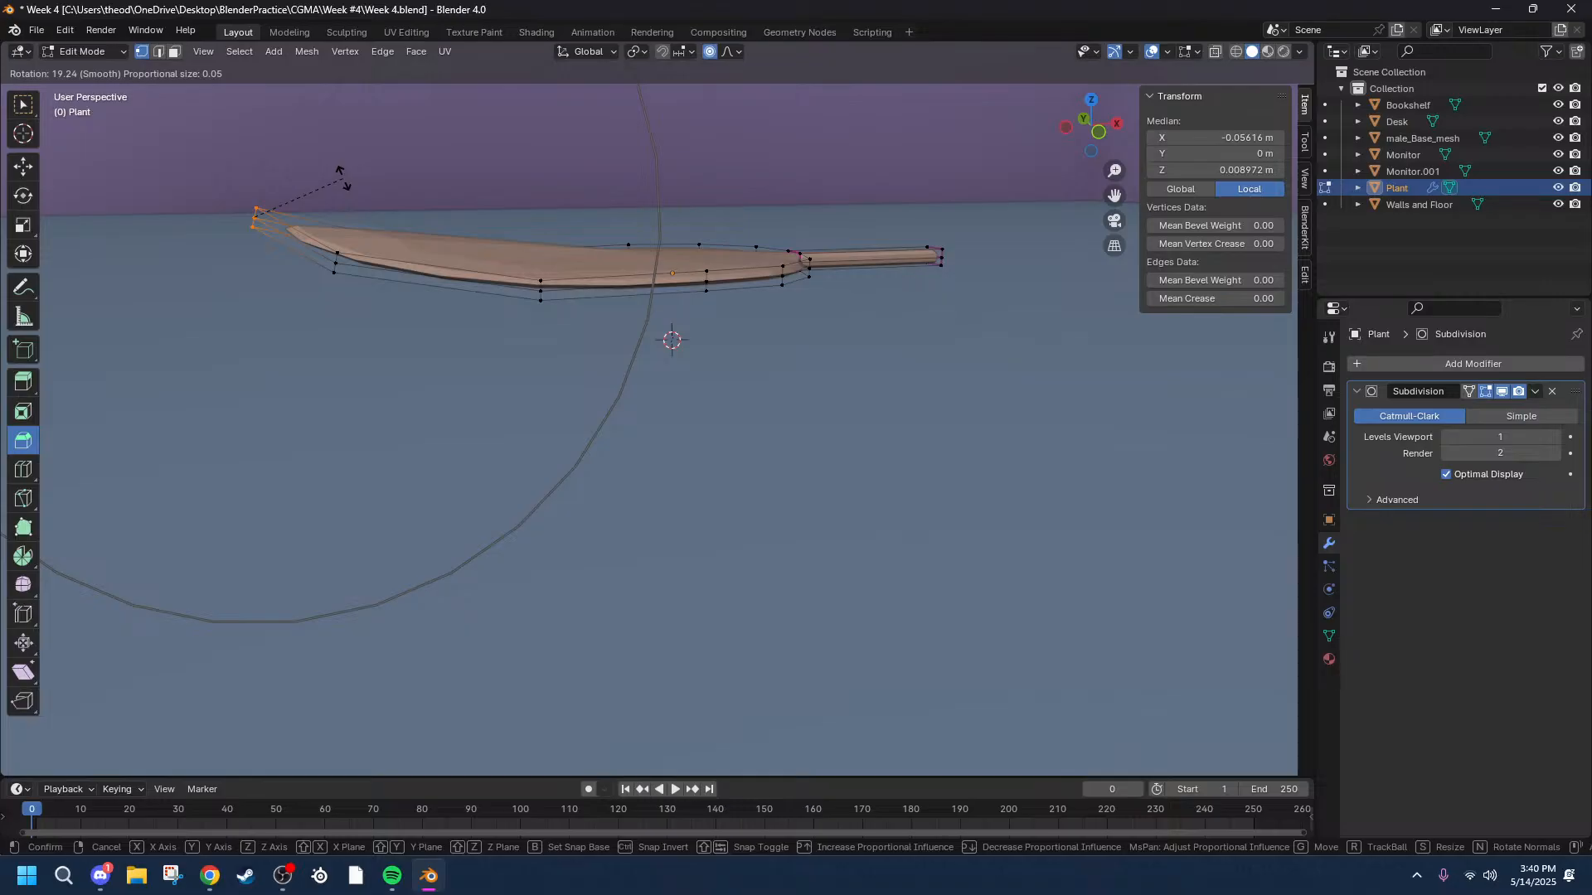
pyautogui.press('x')
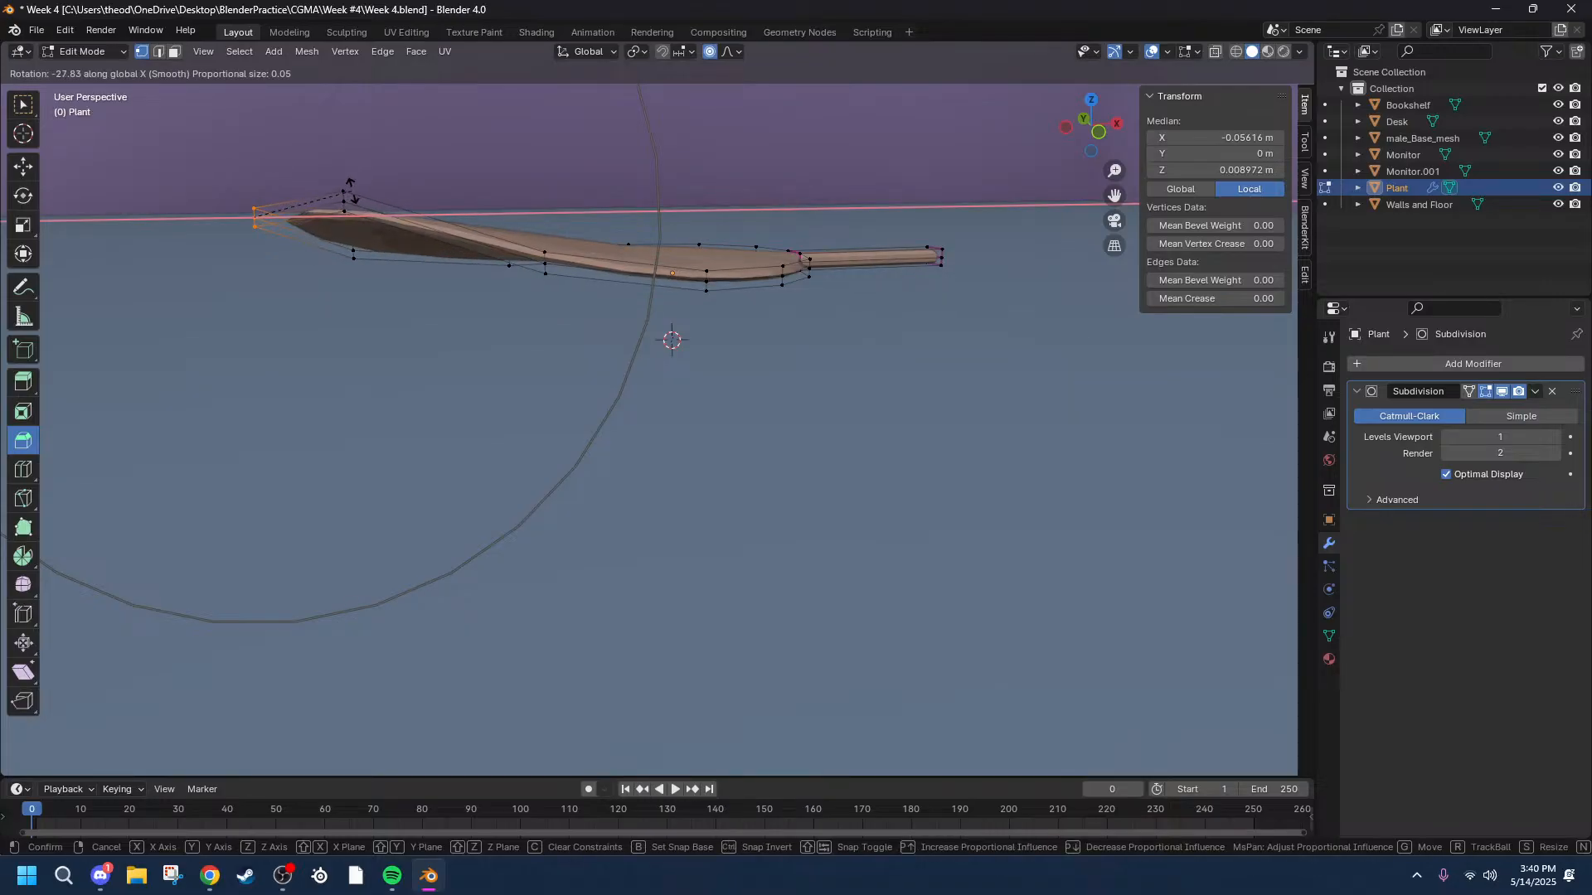
pyautogui.press('y')
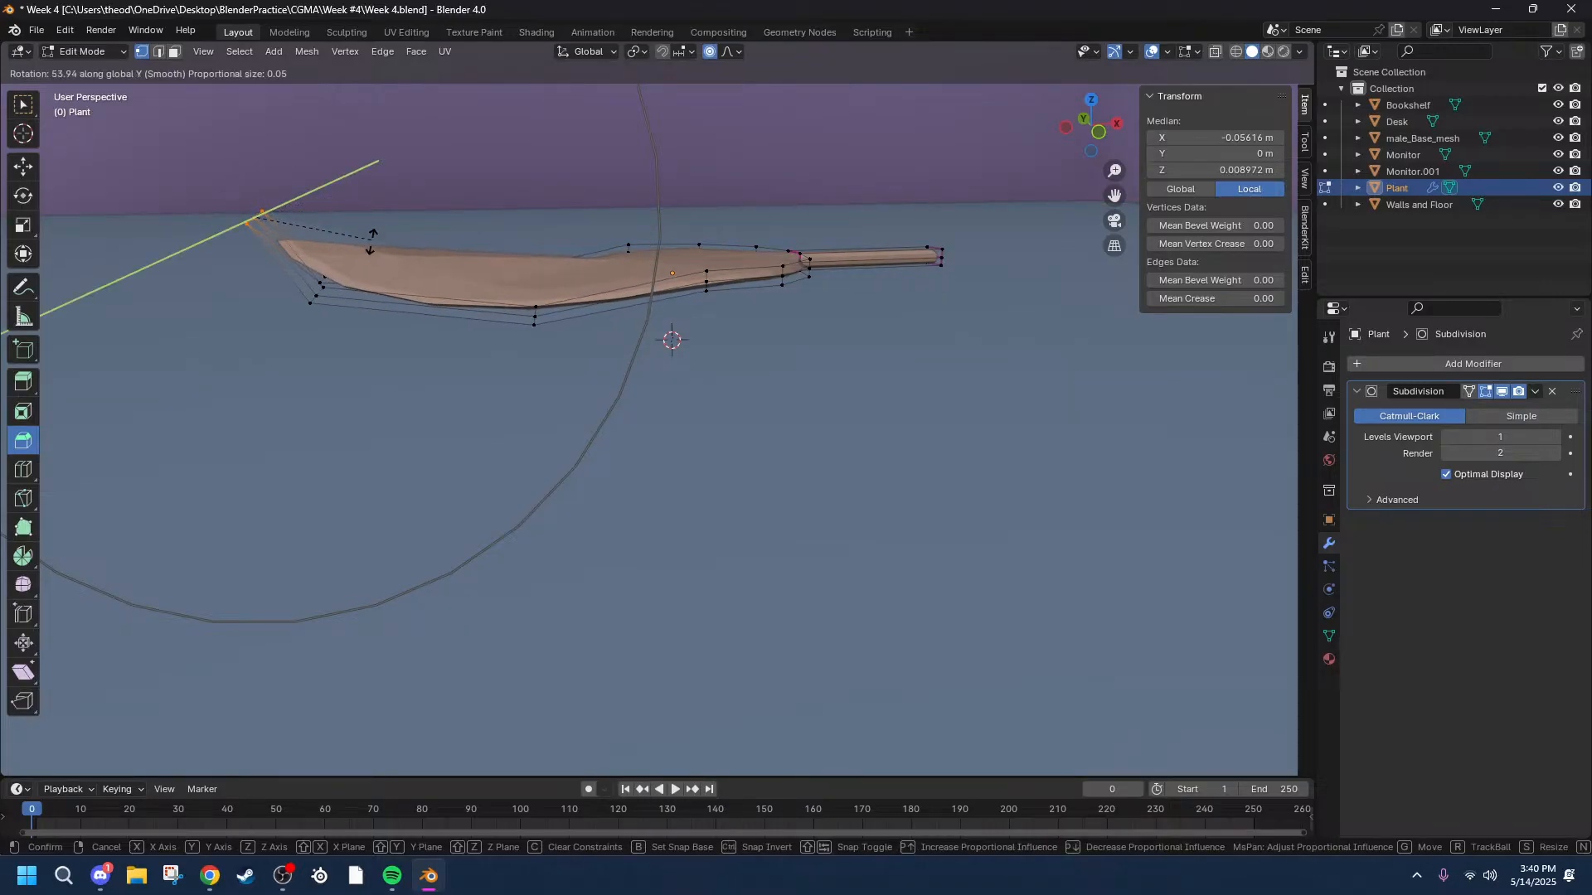
pyautogui.click(337, 162)
# Turn off proportional editing and reselect the three stacked vertices at the leaf's pointed tip.
pyautogui.click(710, 51)
pyautogui.press('t')
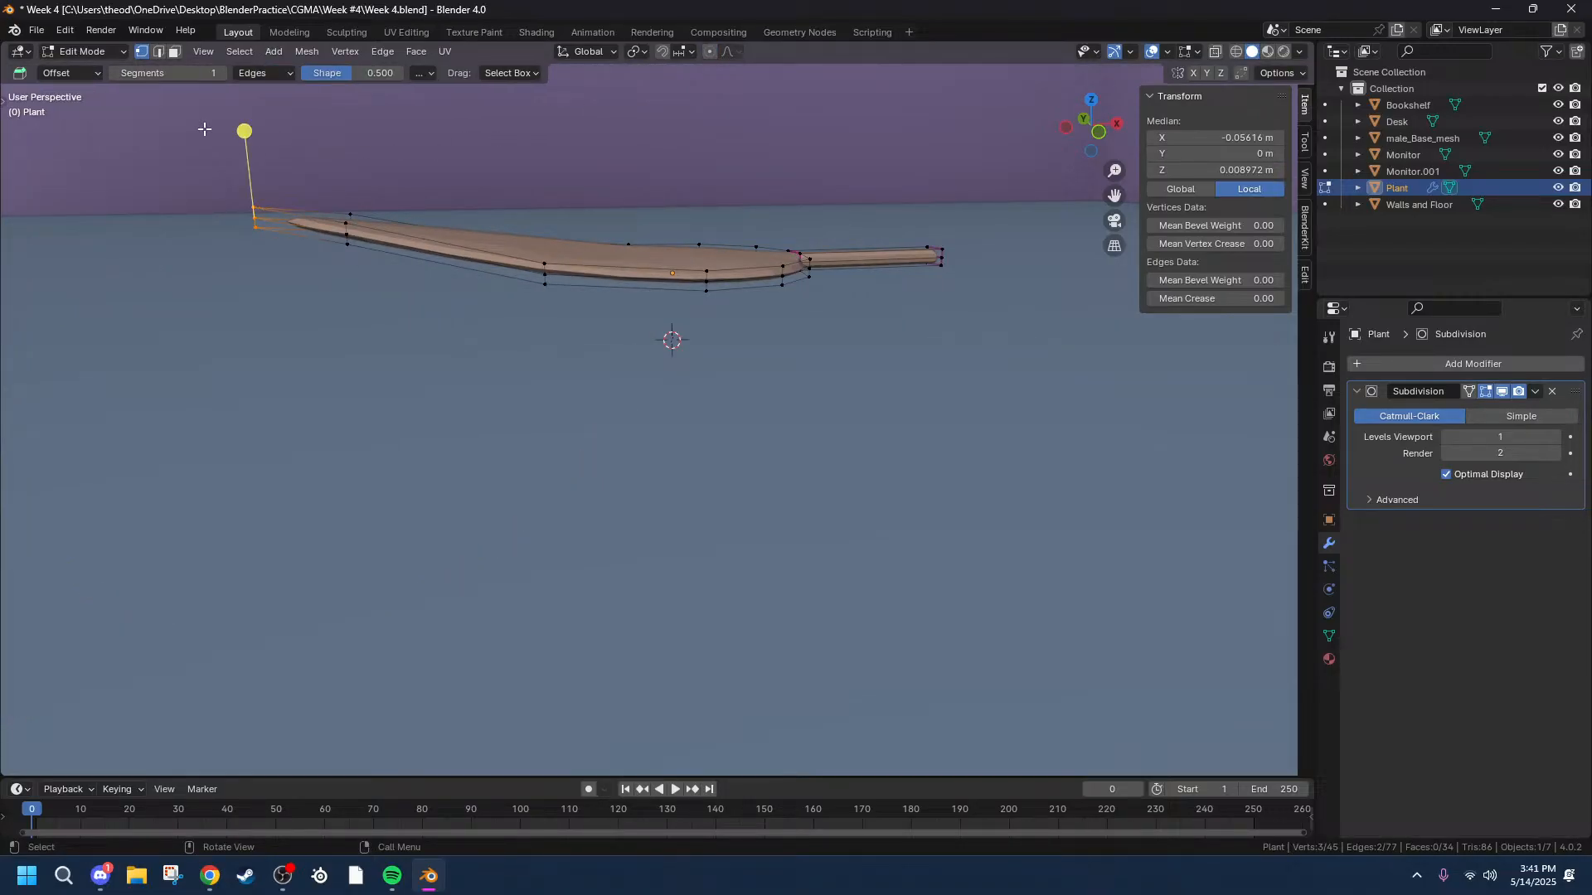
pyautogui.hotkey('ctrl', 'z')
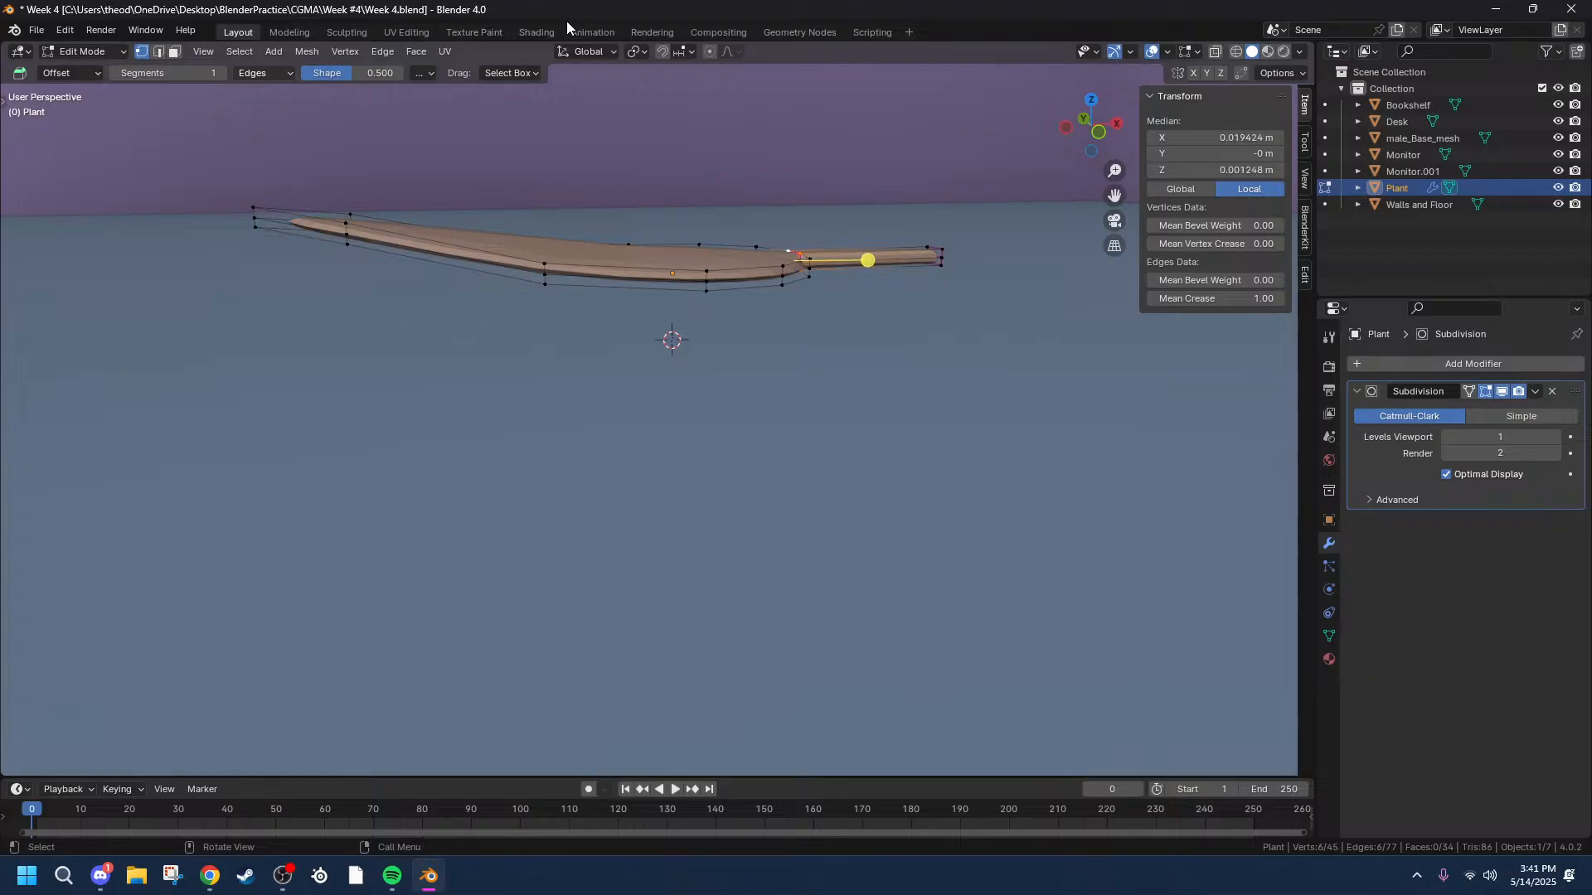
pyautogui.moveTo(162, 174); pyautogui.dragTo(277, 334)
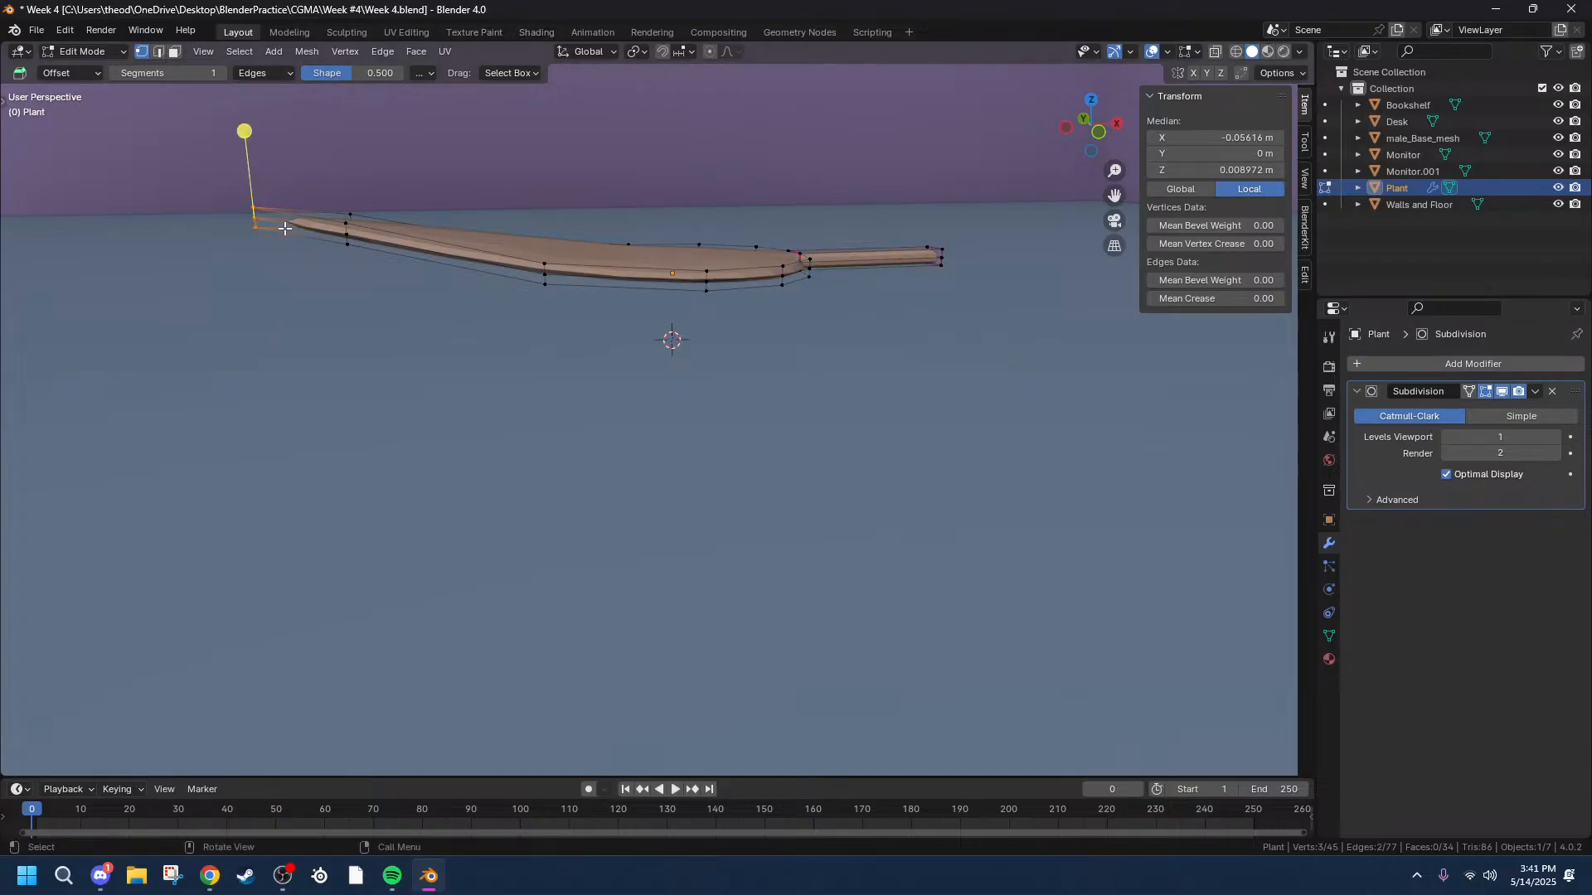
# Try to rotate the tip vertices about Y and raise them about 0.0033 m along Z without proportional editing.
pyautogui.press('r')
pyautogui.press('y')
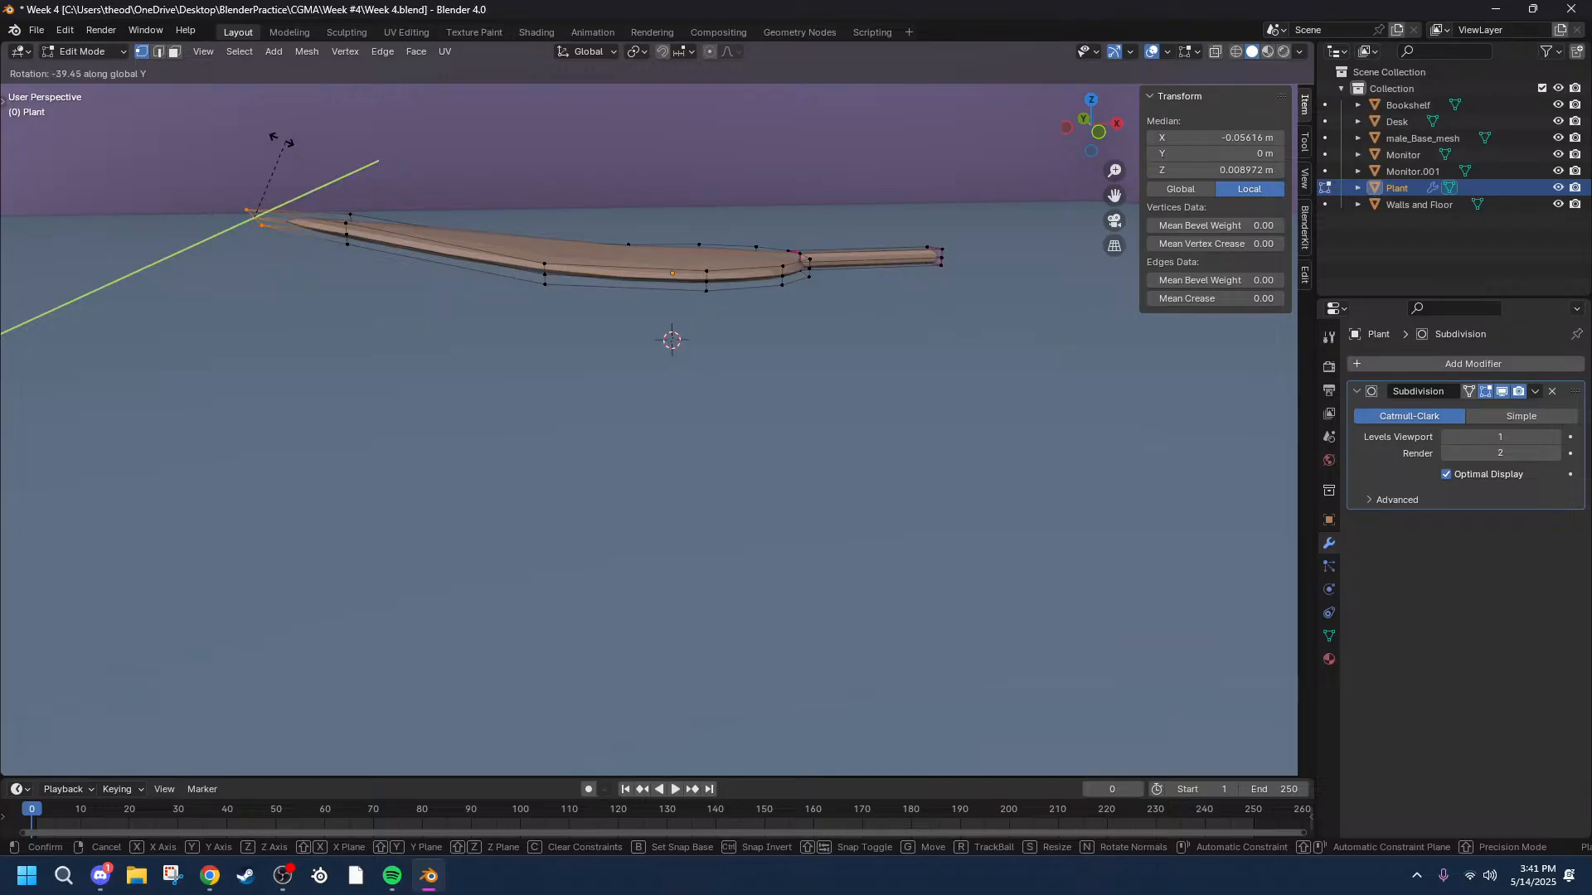
pyautogui.click(336, 228)
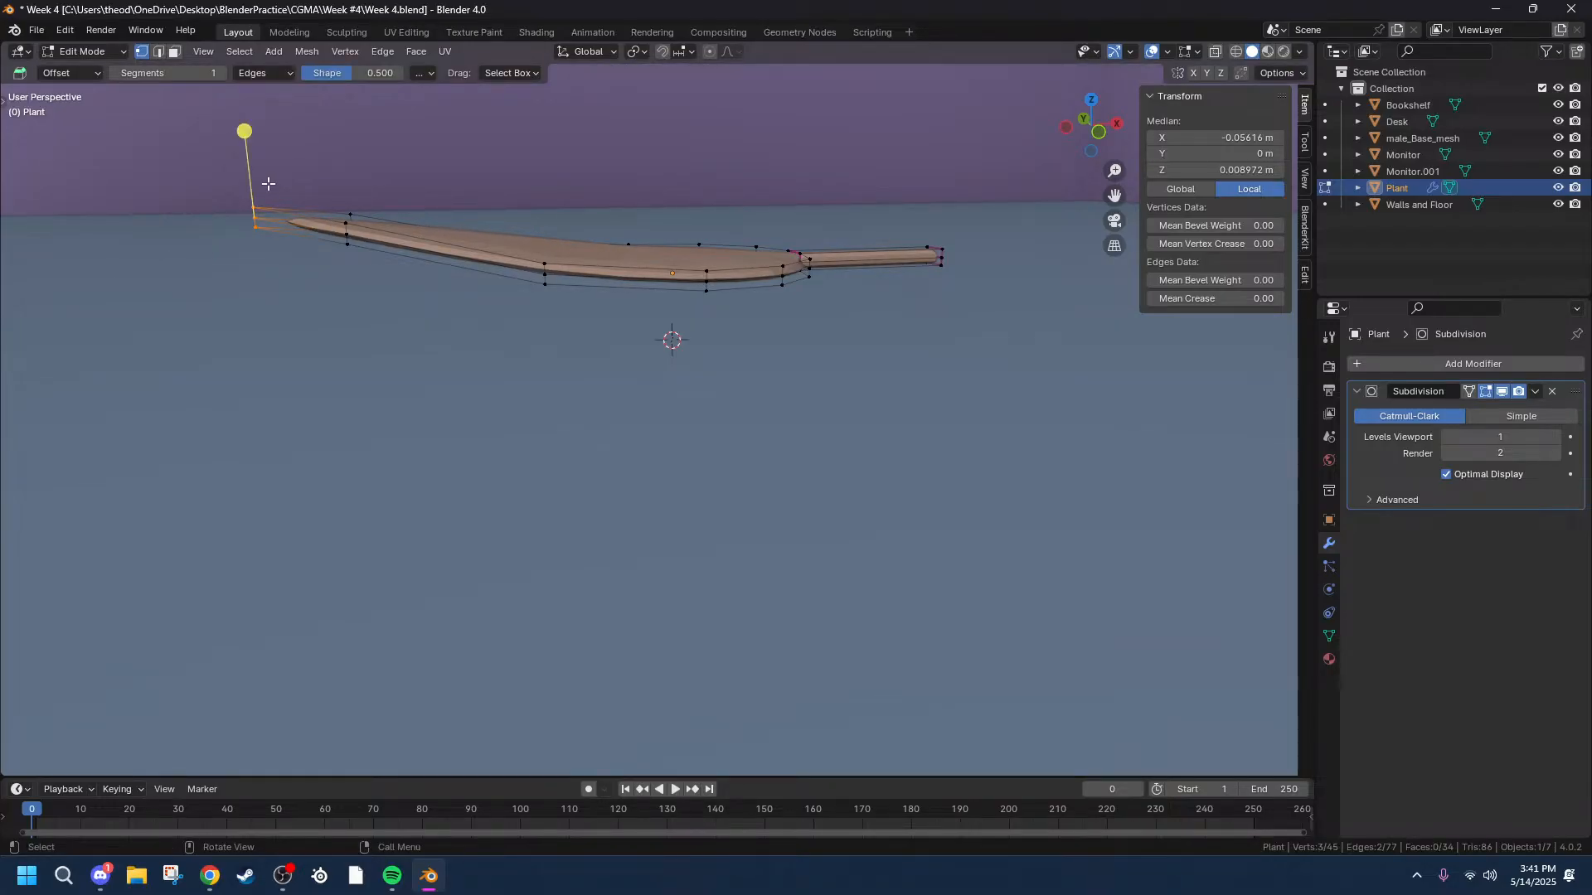
pyautogui.press('g')
pyautogui.press('z')
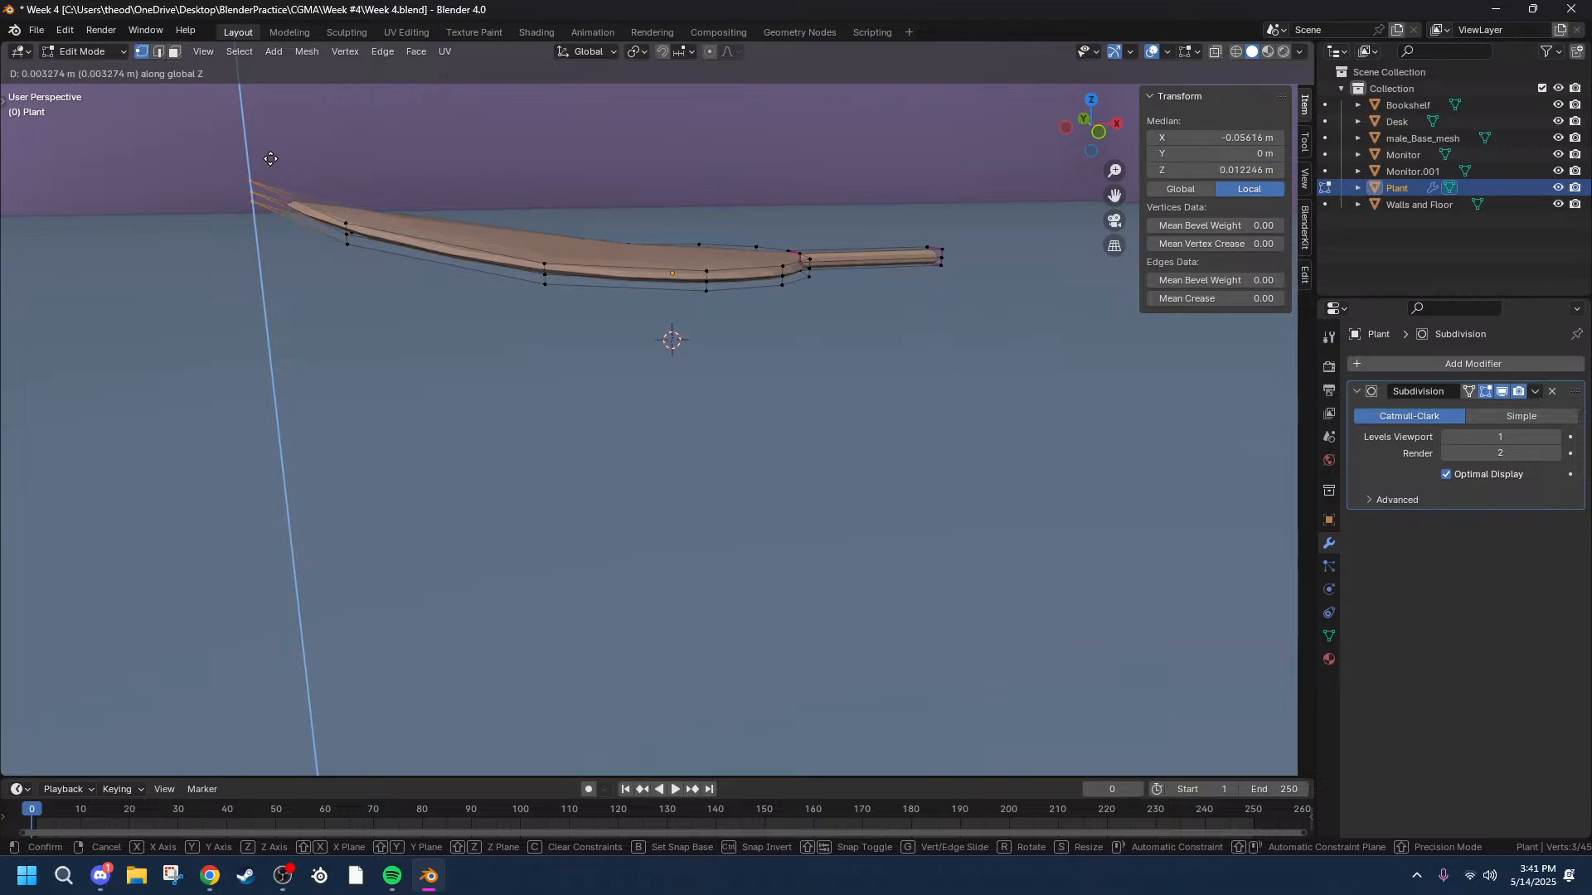
pyautogui.click(269, 157)
pyautogui.hotkey('ctrl', 'z')
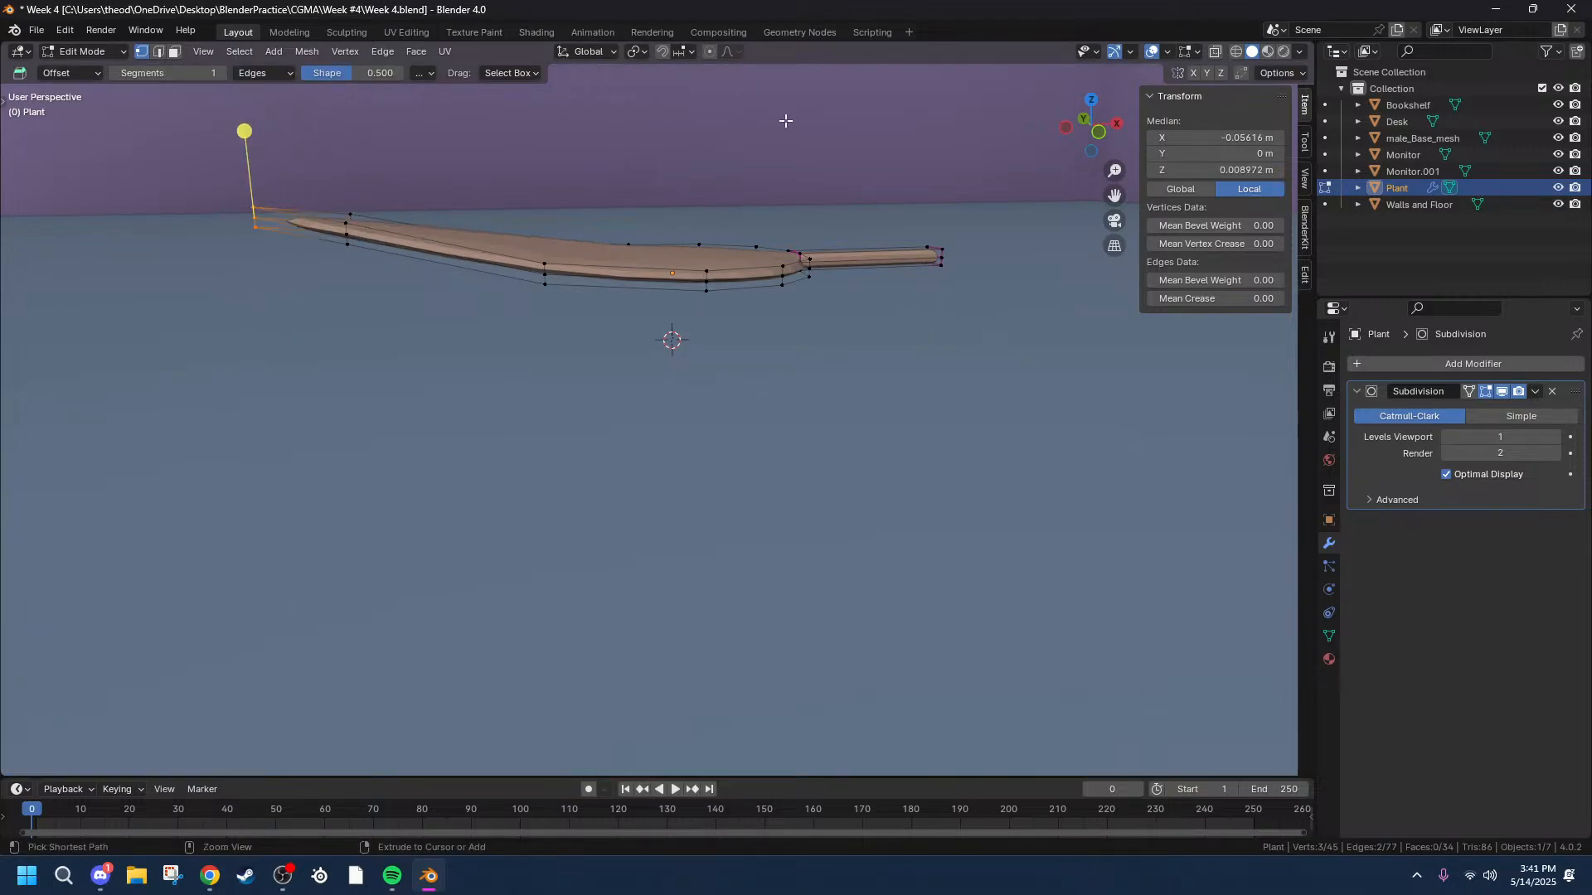
# Turn on proportional editing and rotate the tip vertices 35.6° about Y with smooth falloff of size 0.052.
pyautogui.click(708, 51)
pyautogui.press('r')
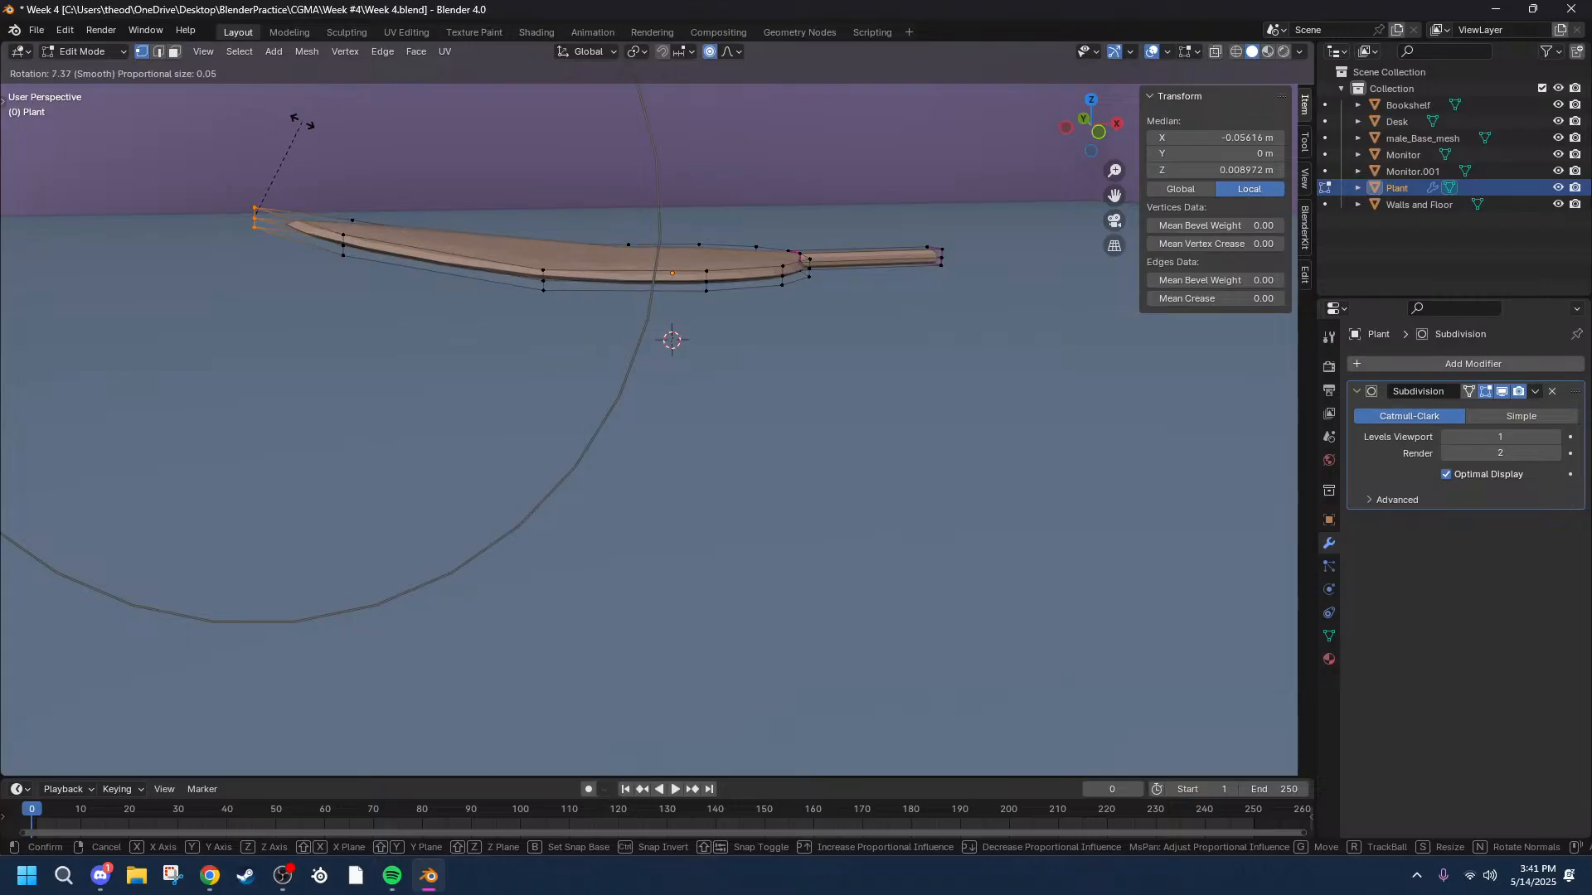
pyautogui.press('y')
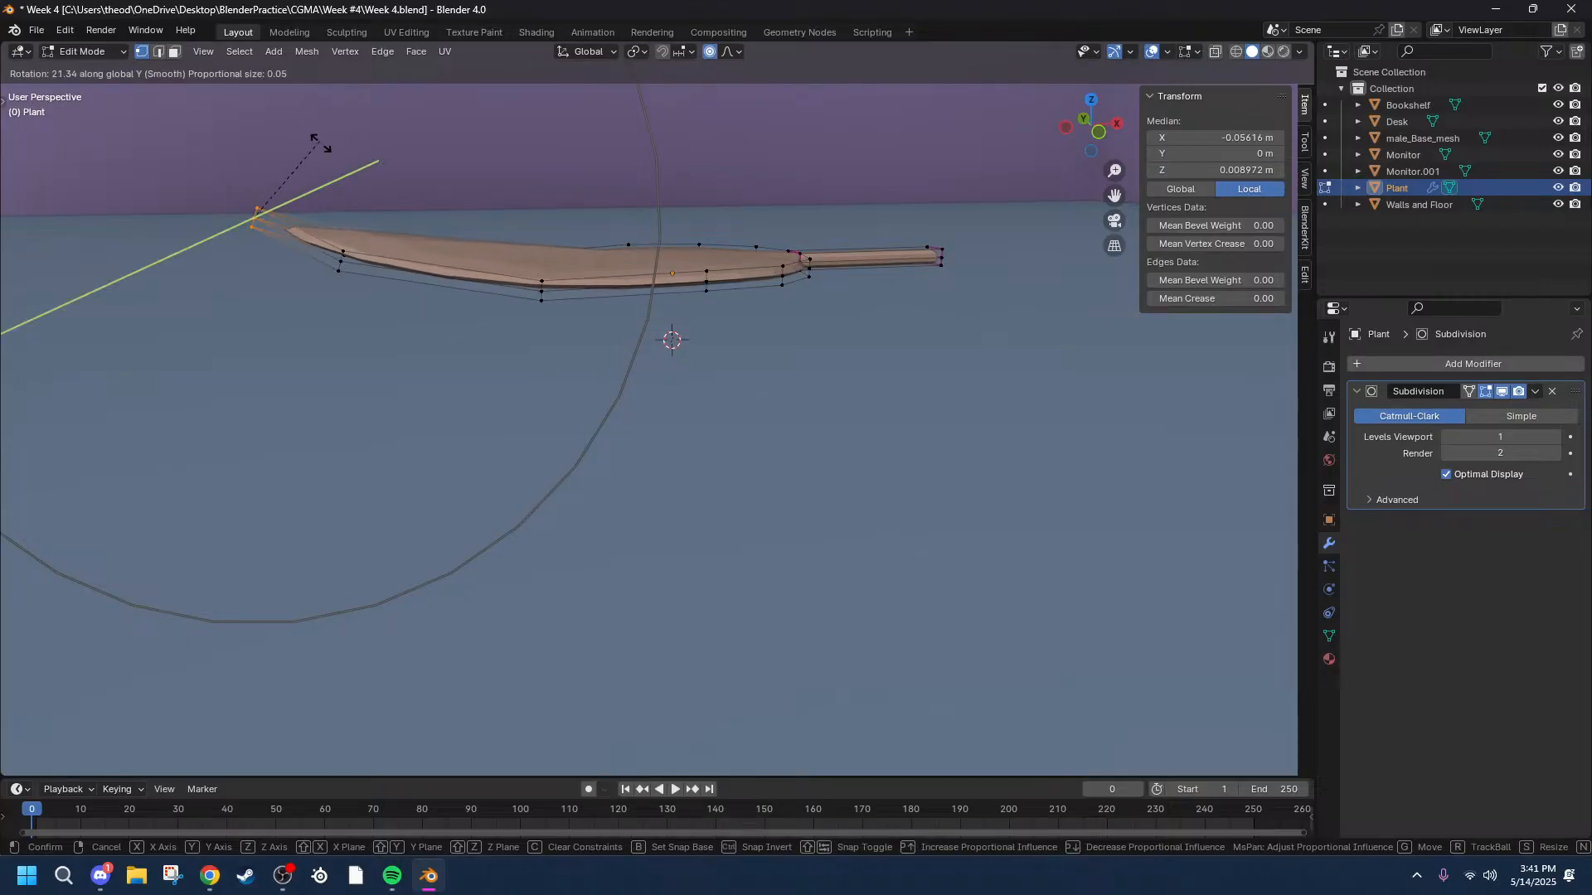
pyautogui.click(331, 160)
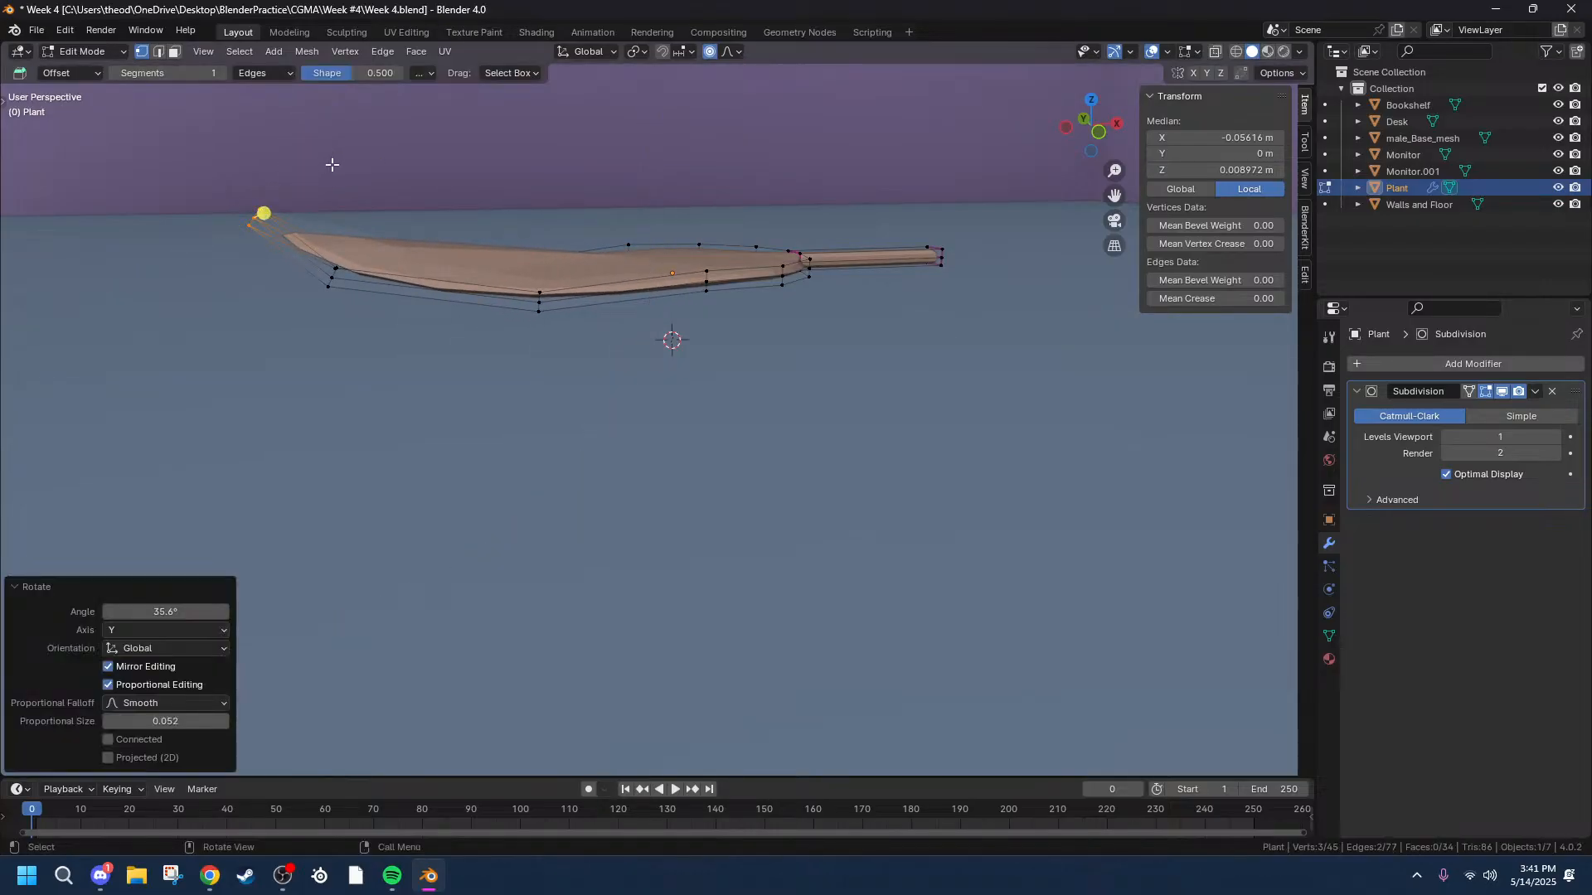
pyautogui.click(1098, 135)
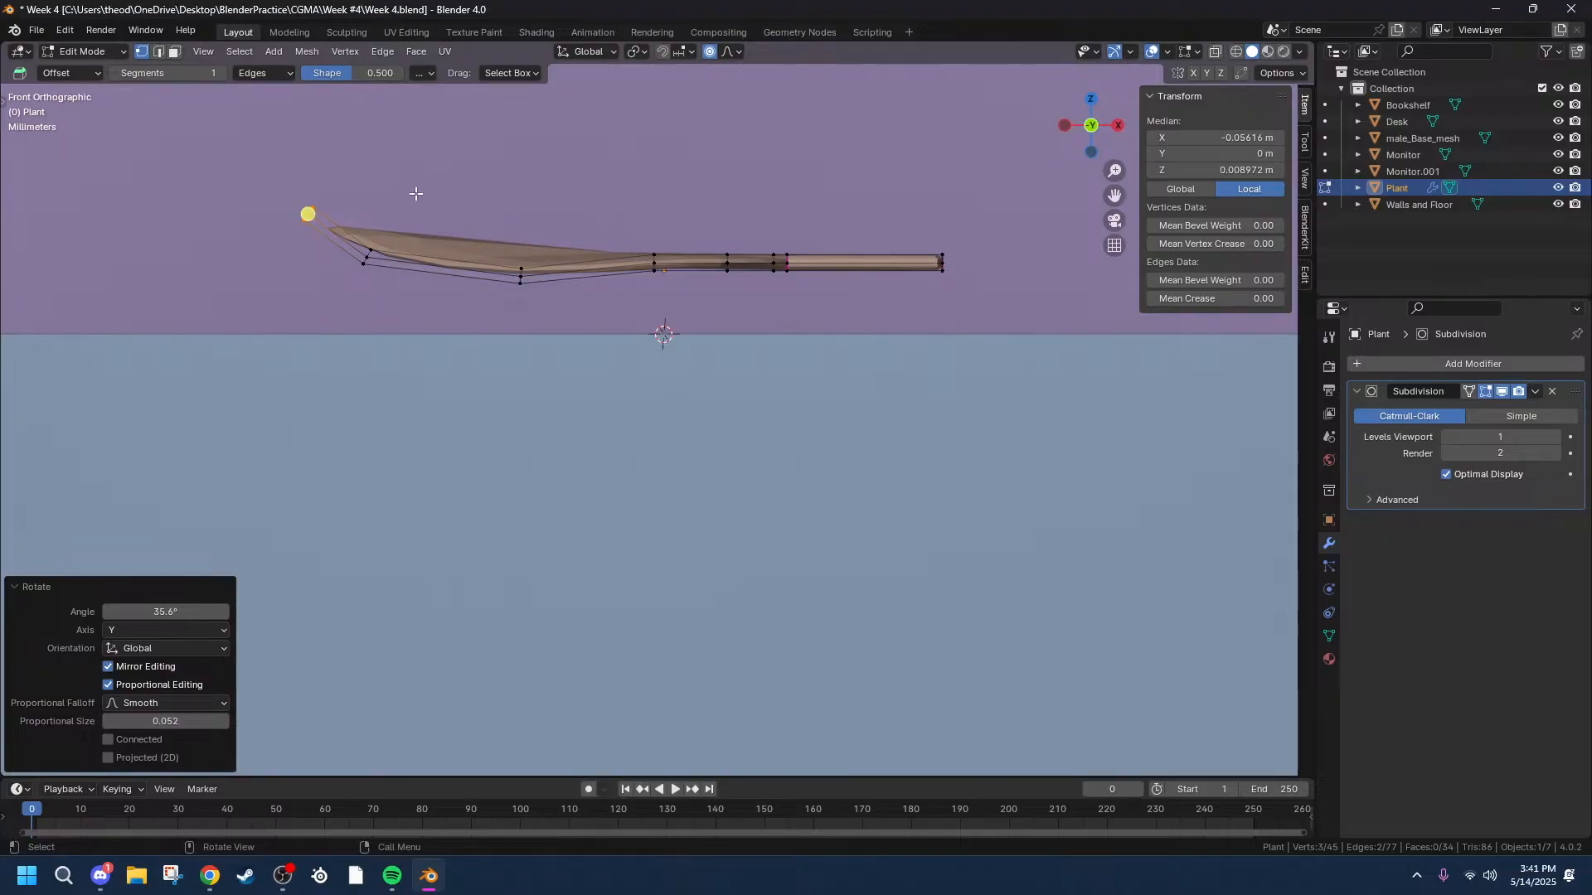
pyautogui.press('g')
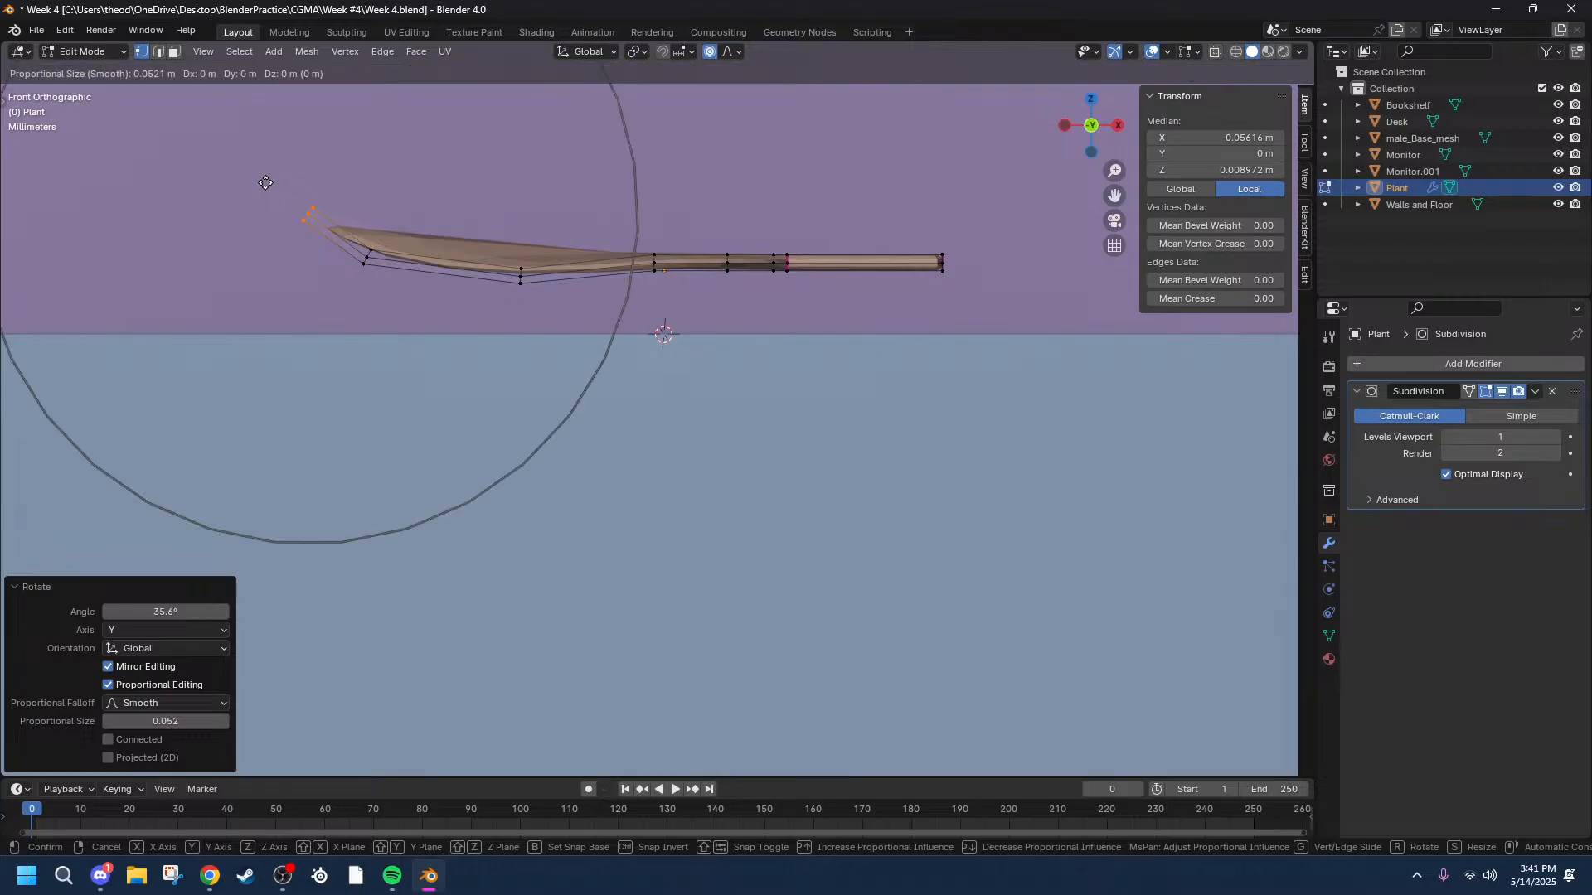
pyautogui.press('z')
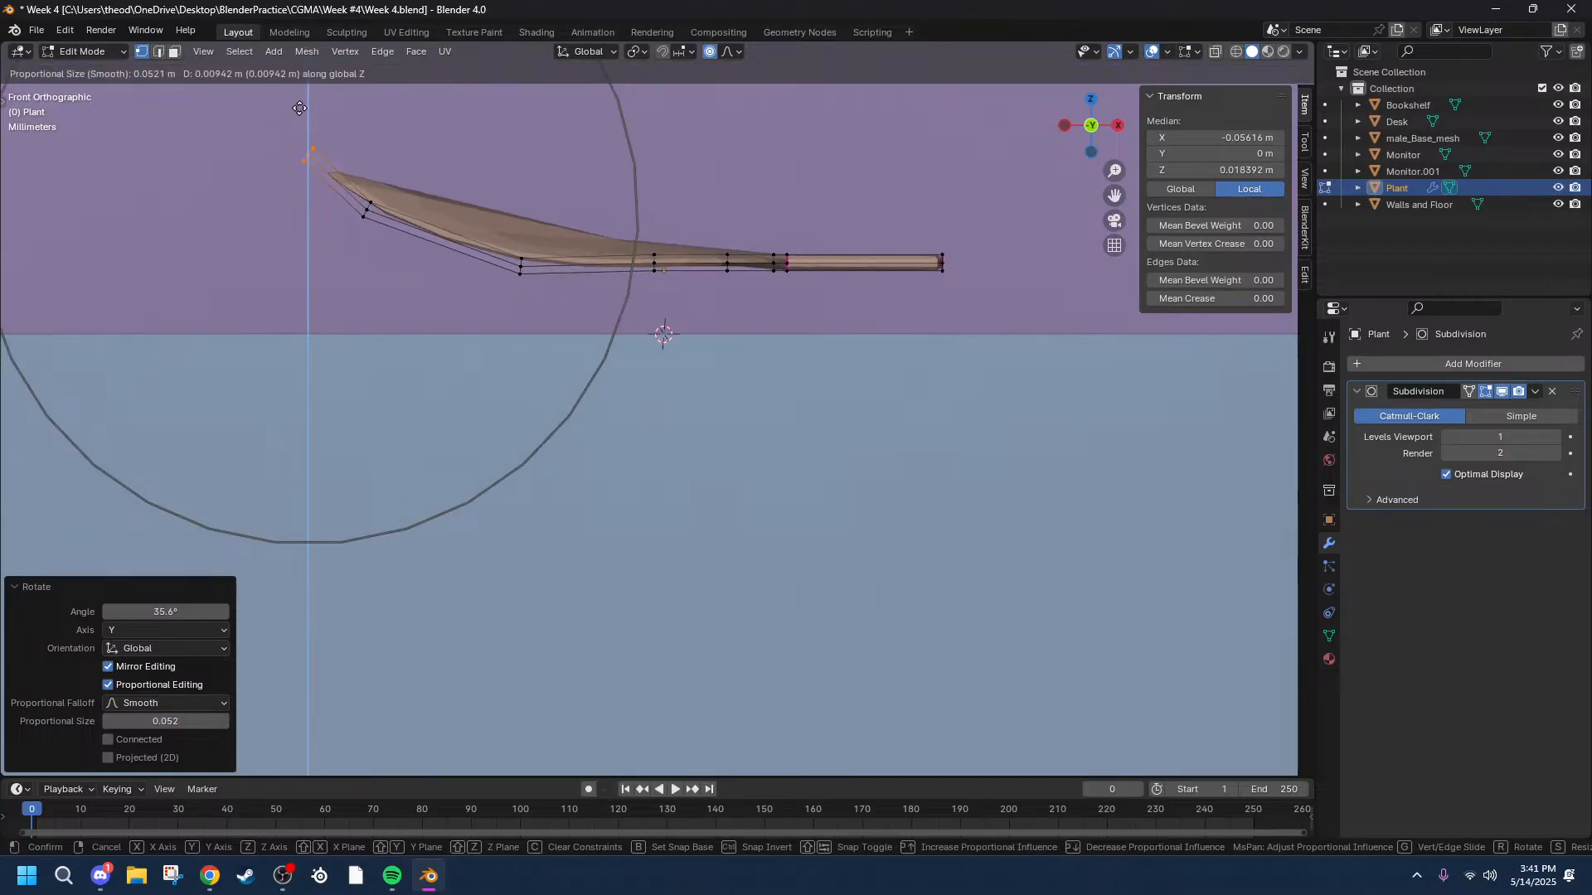
pyautogui.click(307, 214)
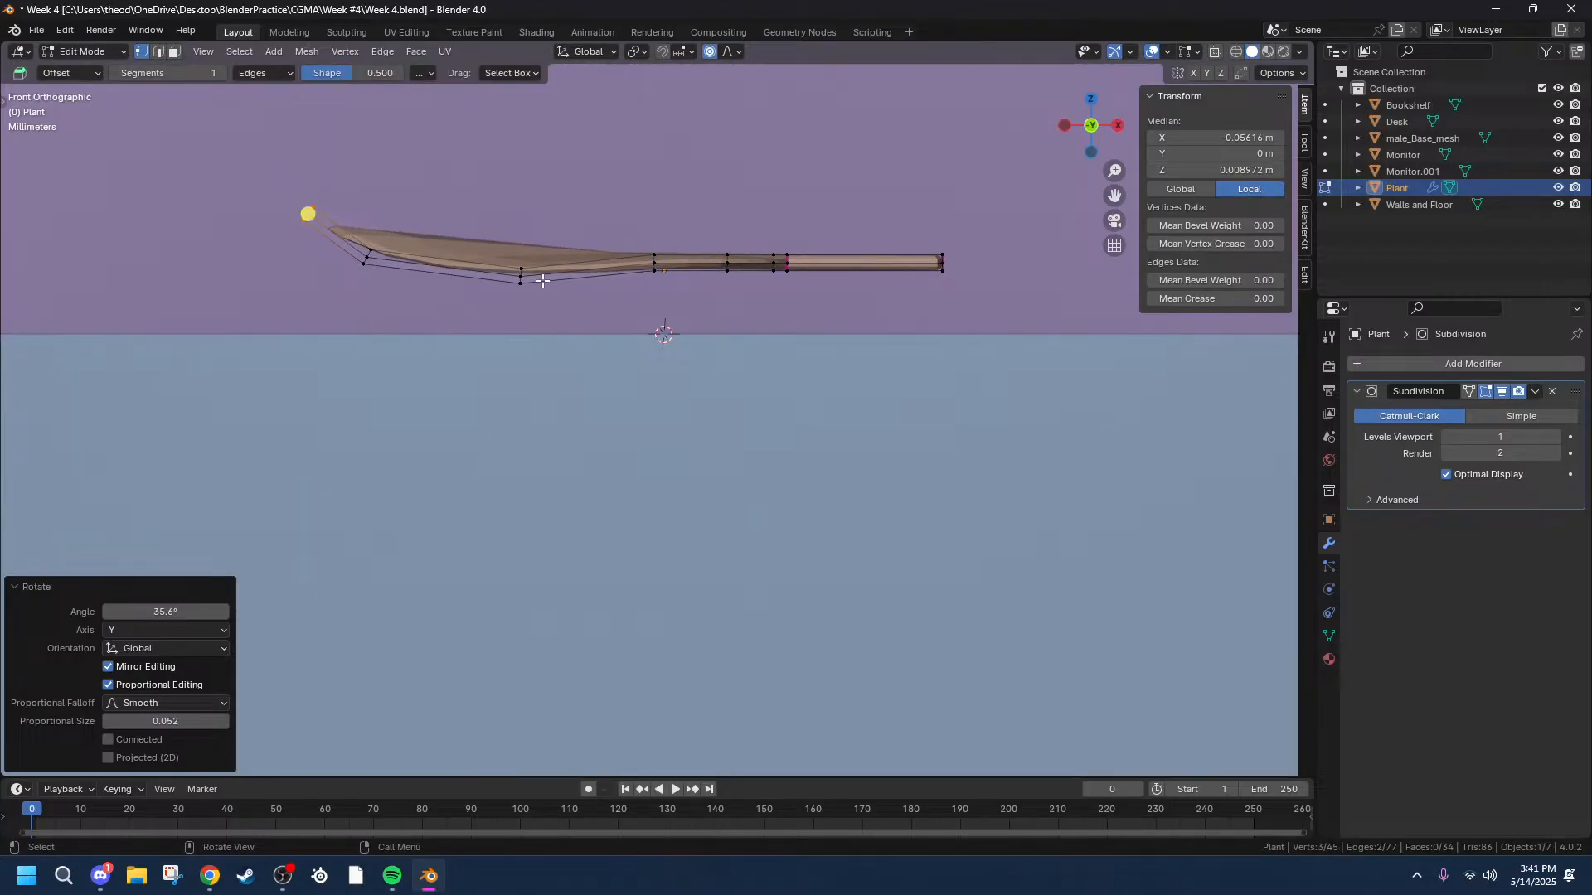
# Select the stacked rim vertices on both sides of the leaf's lowest section and raise them about 0.00065 m along Z with proportional size 0.009.
pyautogui.keyDown('alt'); pyautogui.click(521, 277); pyautogui.keyUp('alt')
pyautogui.moveTo(985, 151); pyautogui.dragTo(858, 261, button='middle')
pyautogui.moveTo(882, 356); pyautogui.dragTo(1083, 131, button='middle')
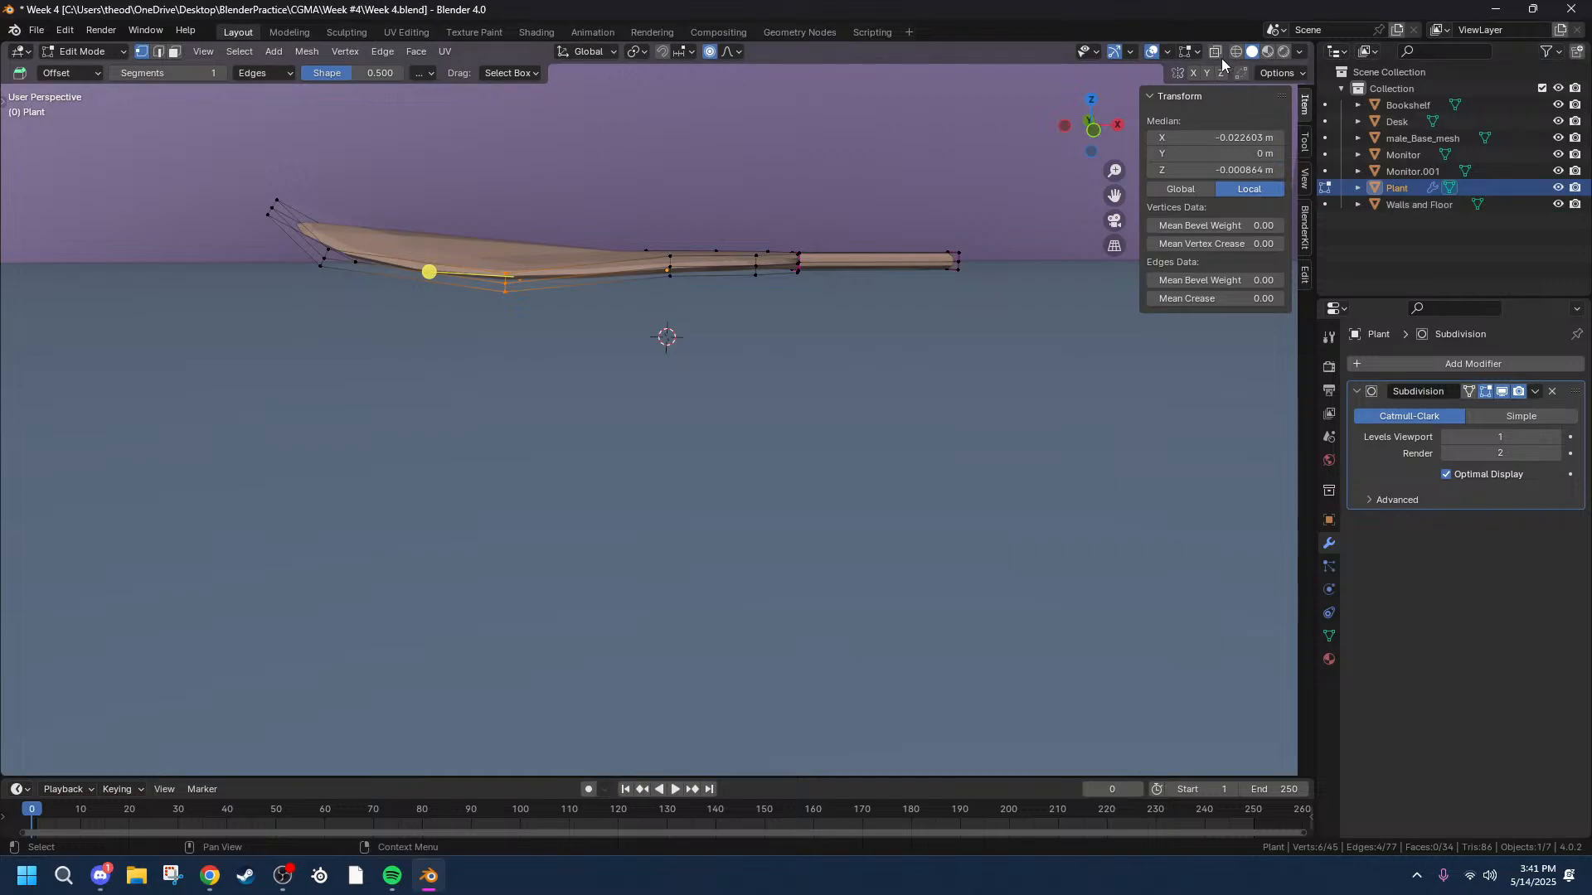
pyautogui.click(1085, 129)
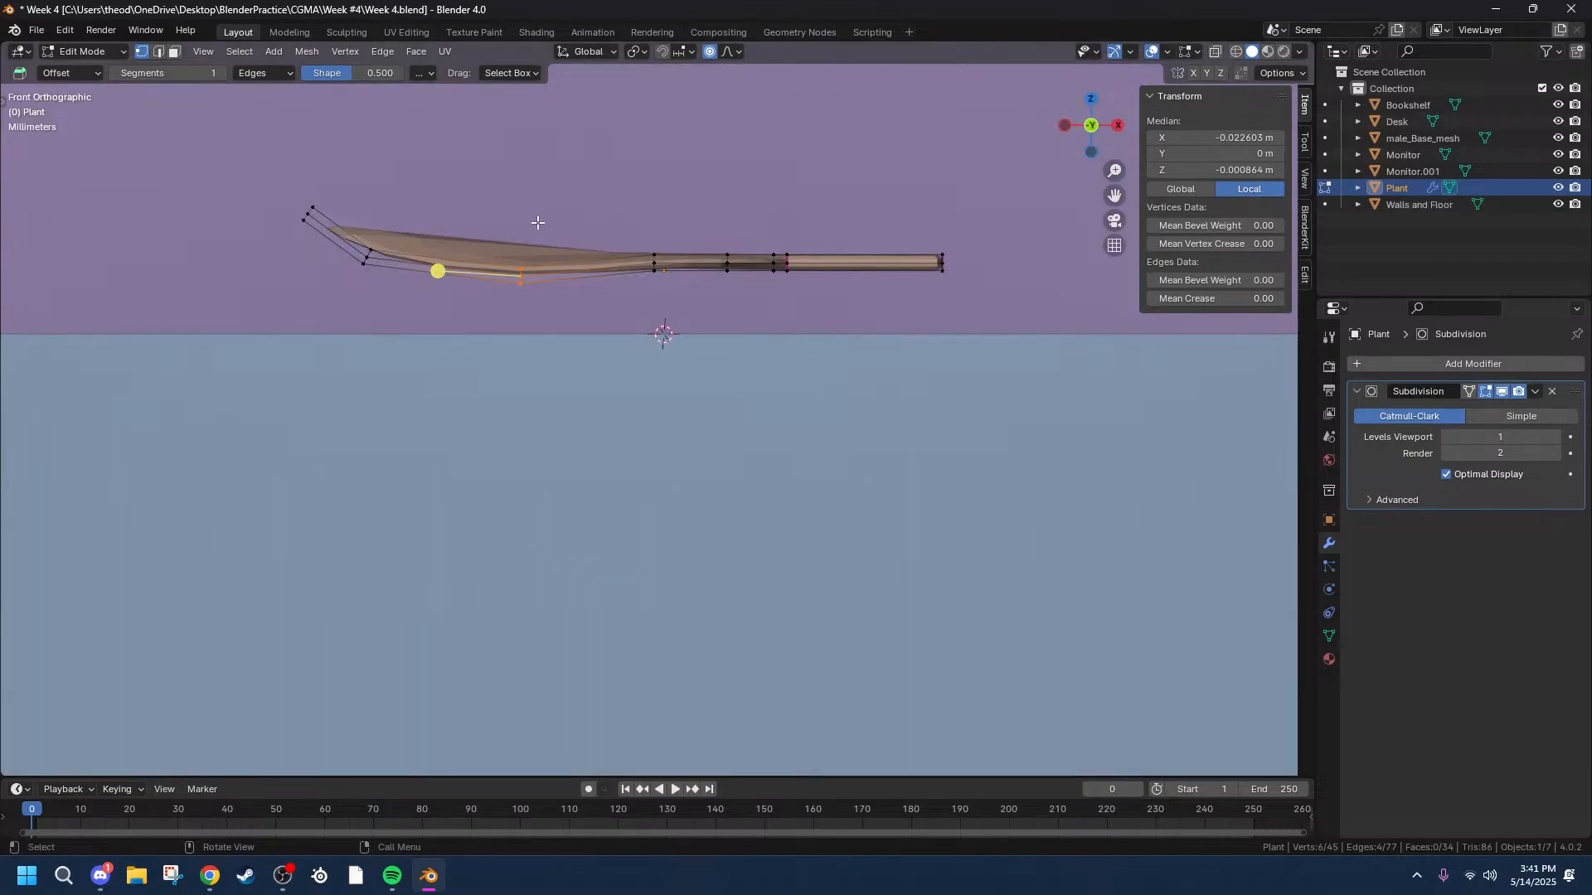
pyautogui.press('g')
pyautogui.scroll(12, 537, 223)
pyautogui.press('z')
pyautogui.scroll(2, 535, 222)
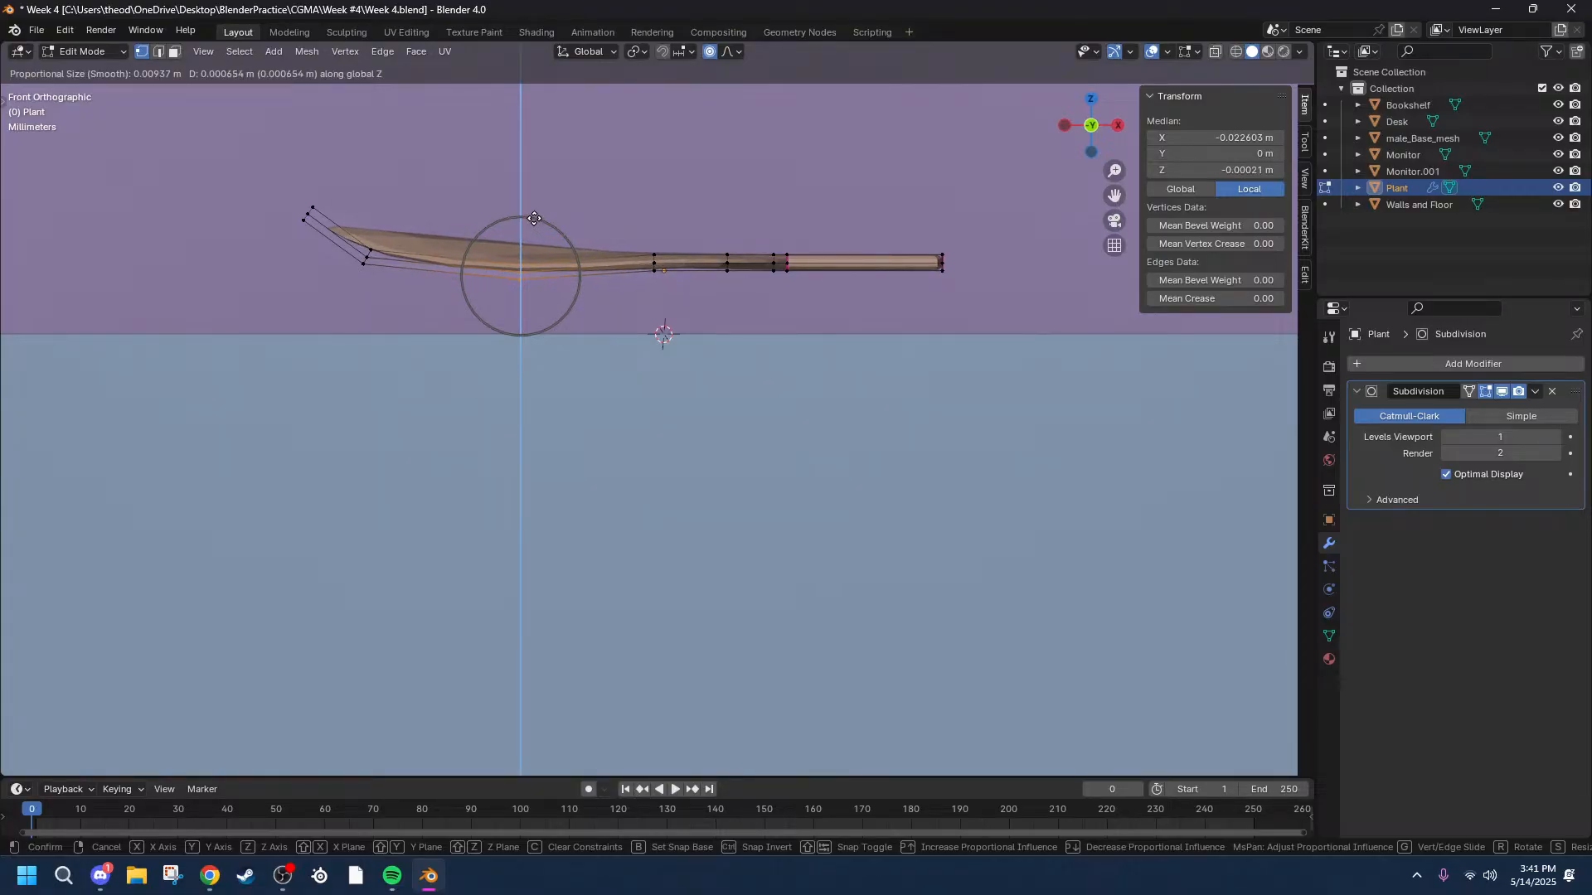
pyautogui.click(534, 218)
# Set both the viewport and render levels of the Subdivision modifier to 1.
pyautogui.moveTo(507, 194); pyautogui.dragTo(259, 278, button='middle')
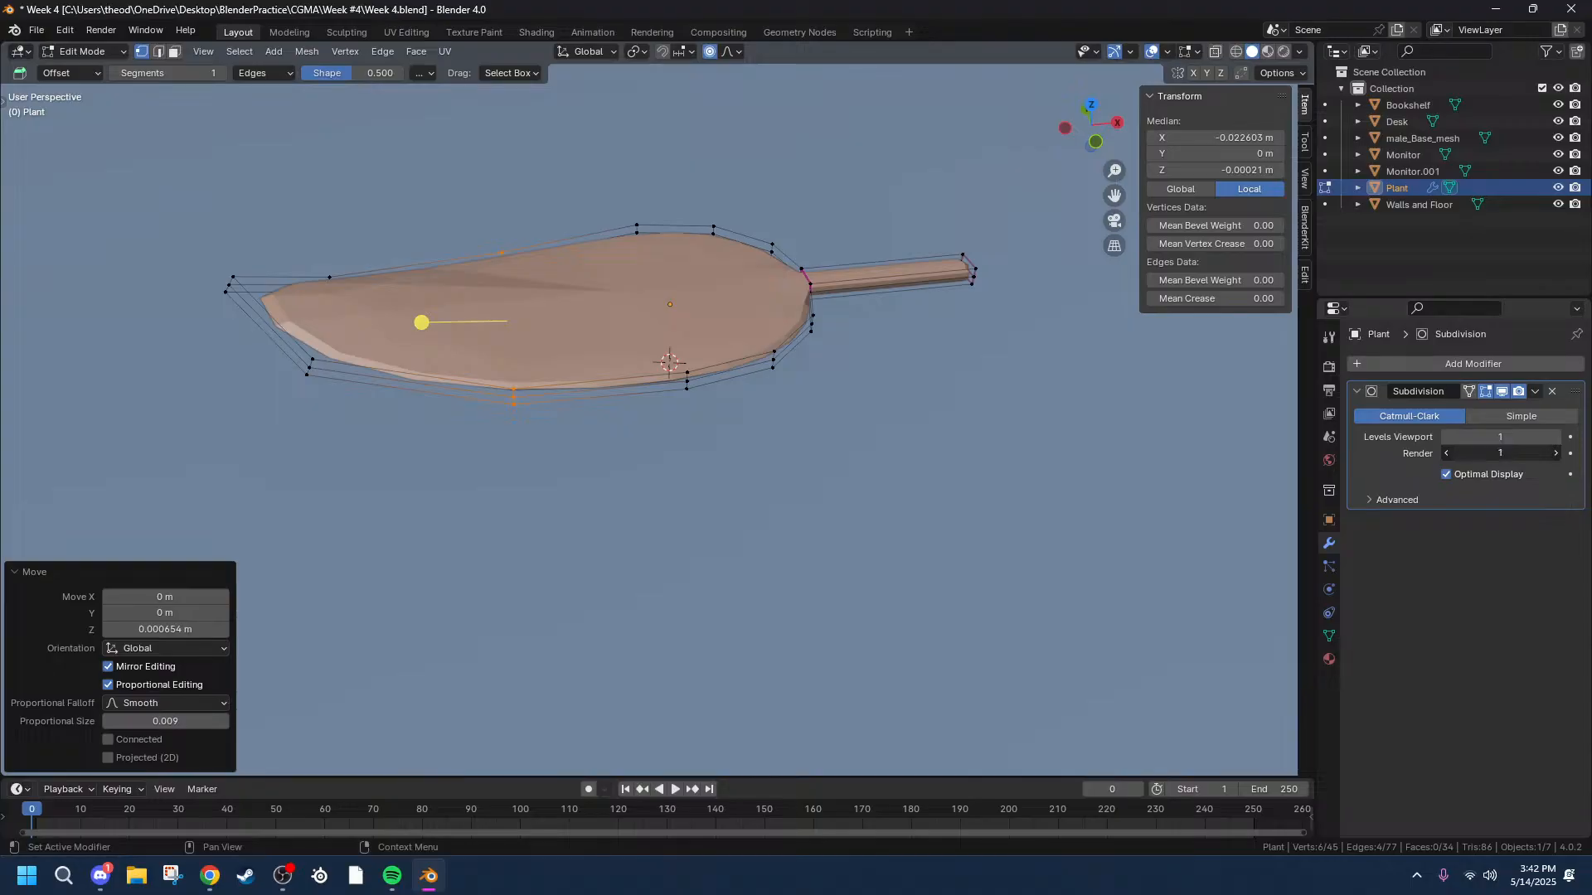
pyautogui.click(1555, 436)
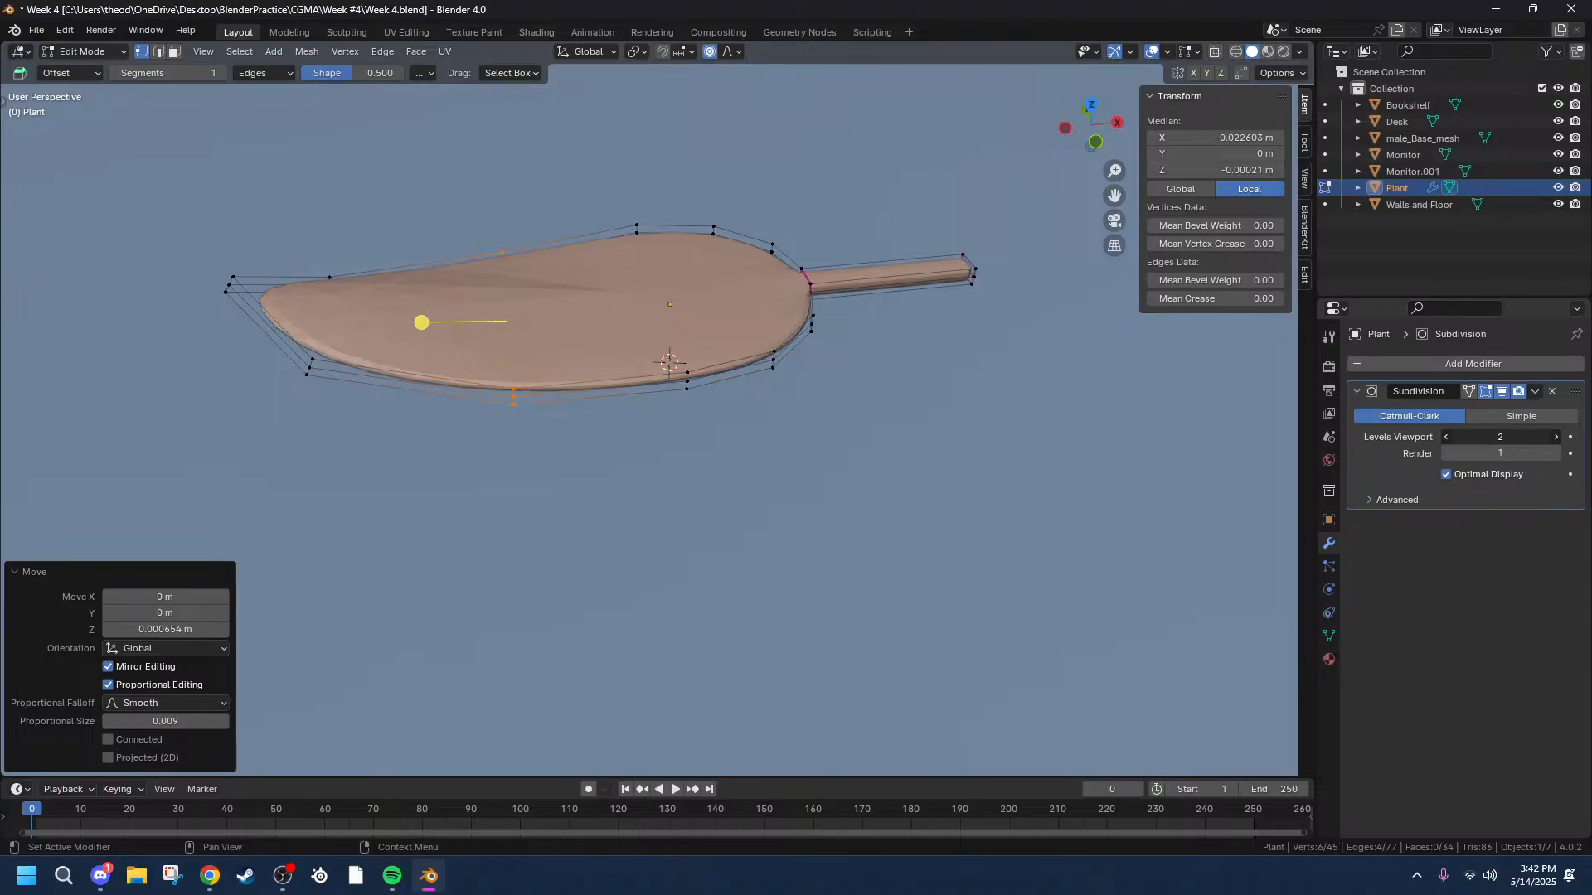
pyautogui.click(1446, 437)
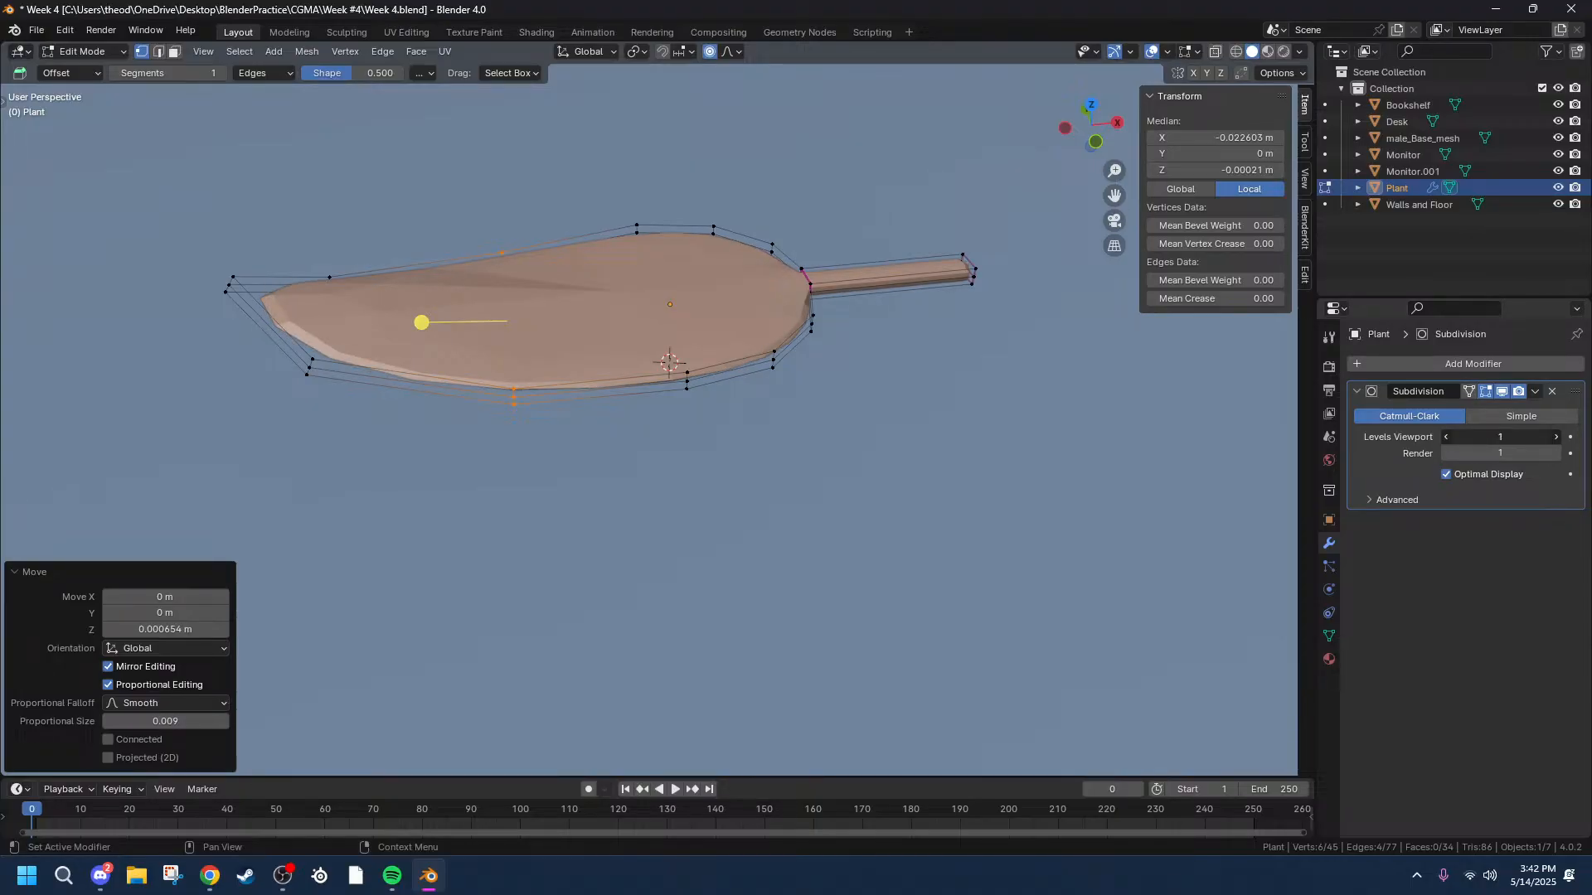
pyautogui.click(1535, 392)
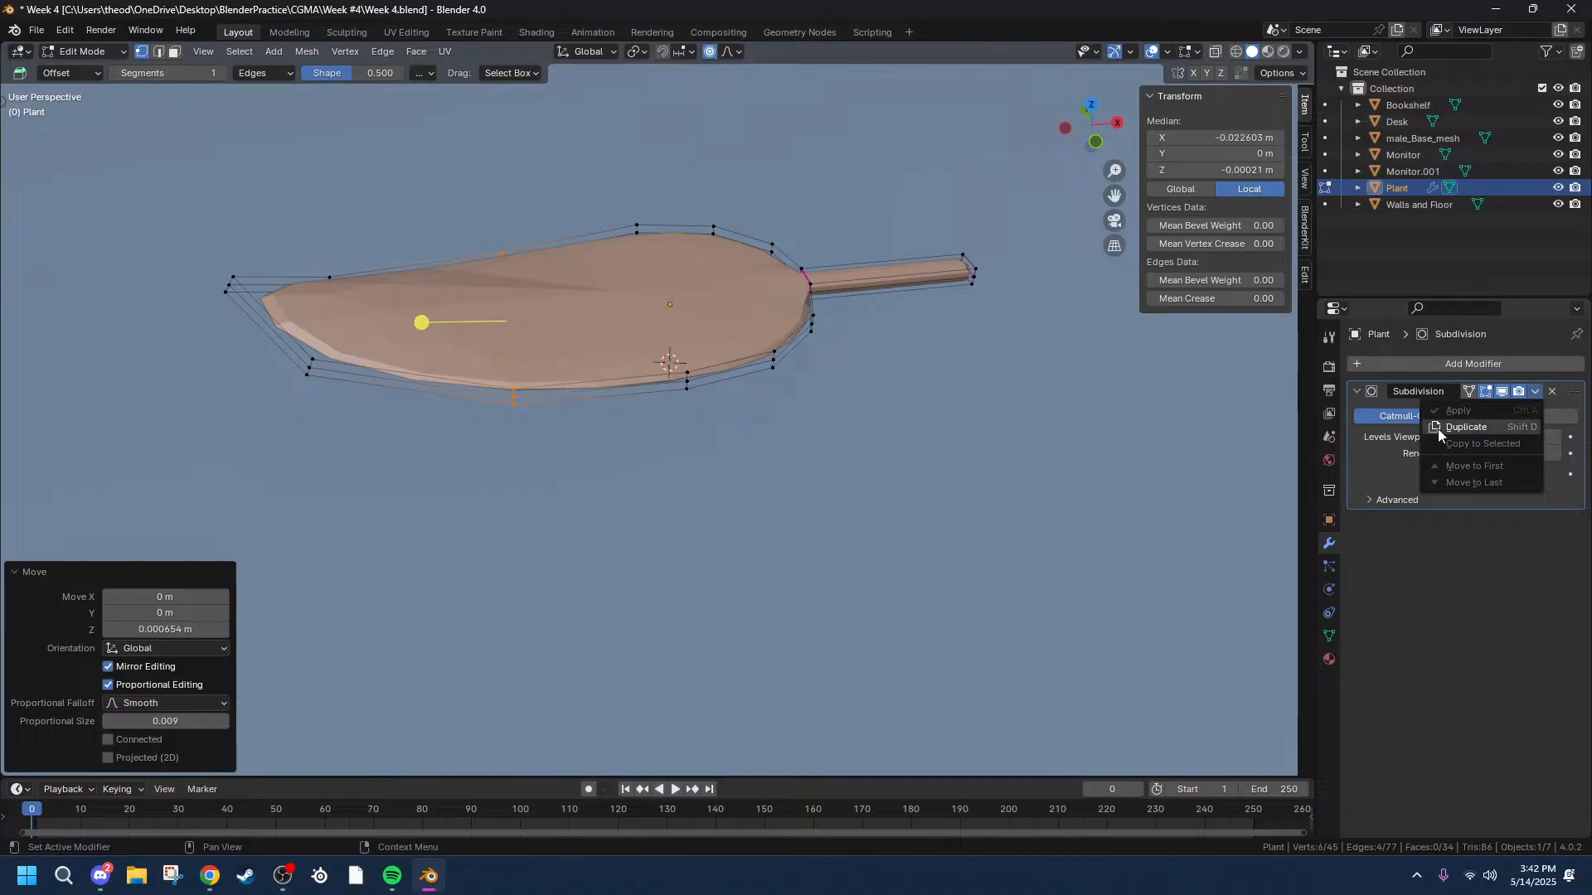
pyautogui.click(1534, 393)
# Turn on the Subdivision modifier's On Cage display and select the upper vertex at the leaf's tip.
pyautogui.click(1469, 392)
pyautogui.click(330, 294)
pyautogui.moveTo(492, 342); pyautogui.dragTo(497, 284, button='middle')
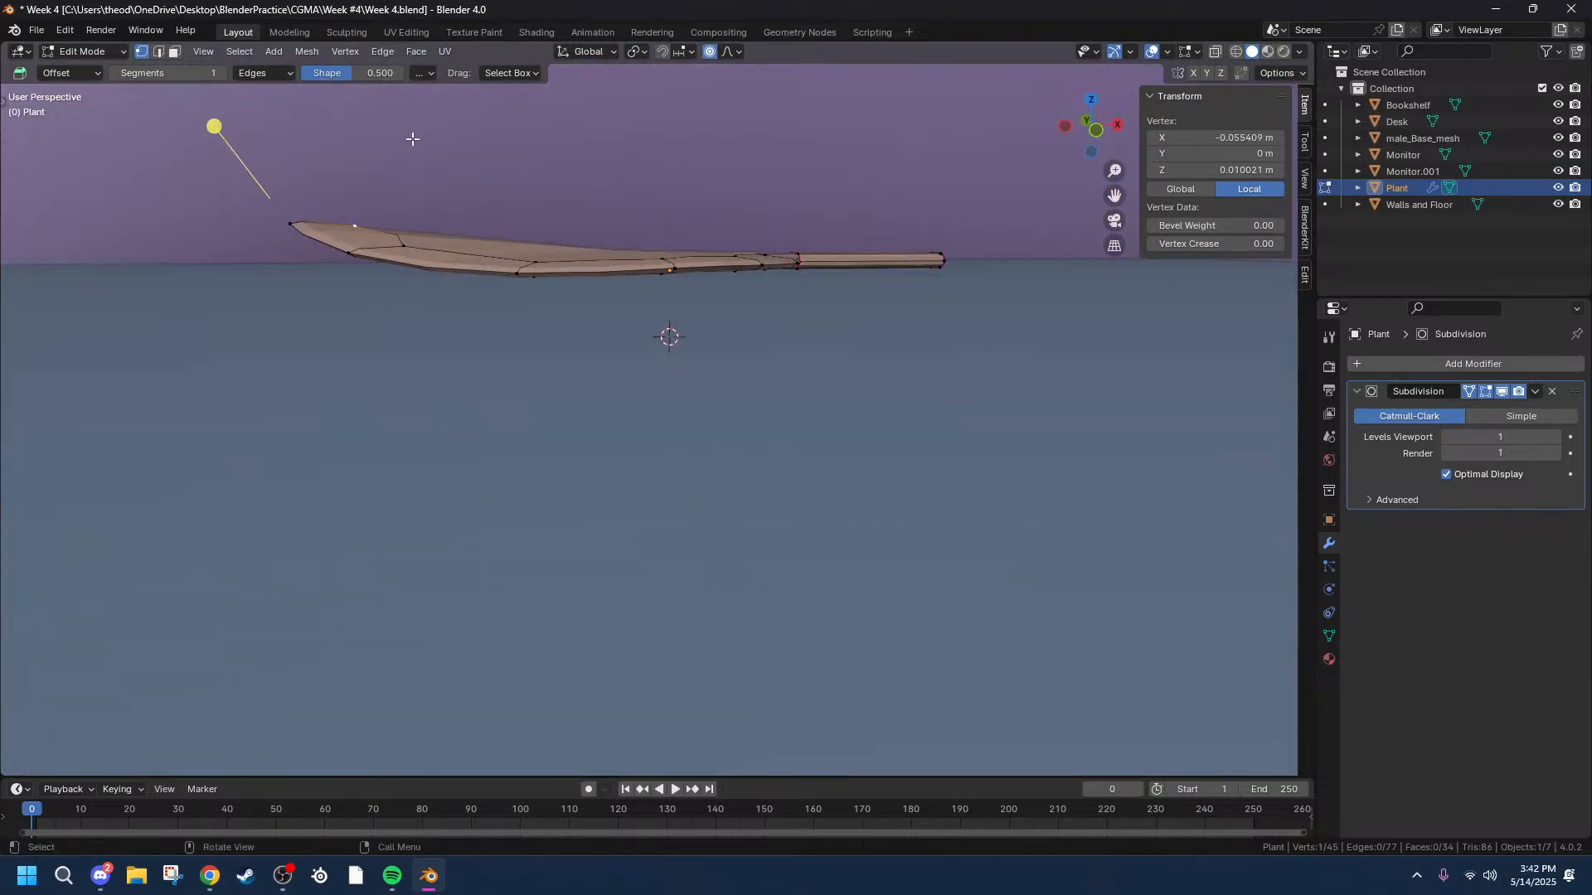
# Turn off proportional editing and switch to the front orthographic view of the leaf.
pyautogui.press('g')
pyautogui.press('z')
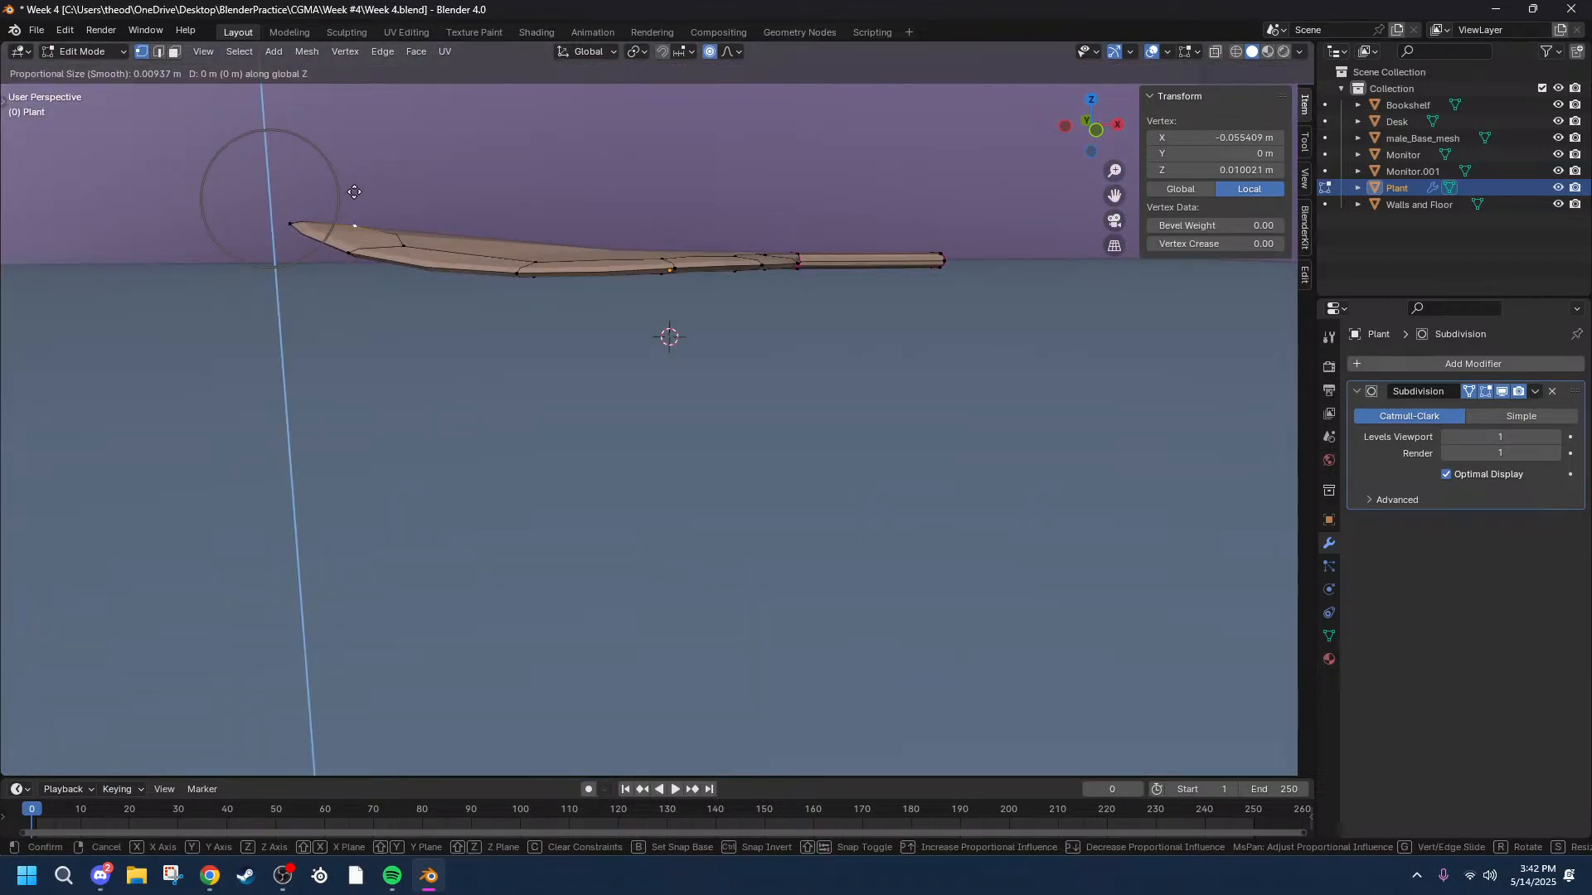
pyautogui.press('Escape')
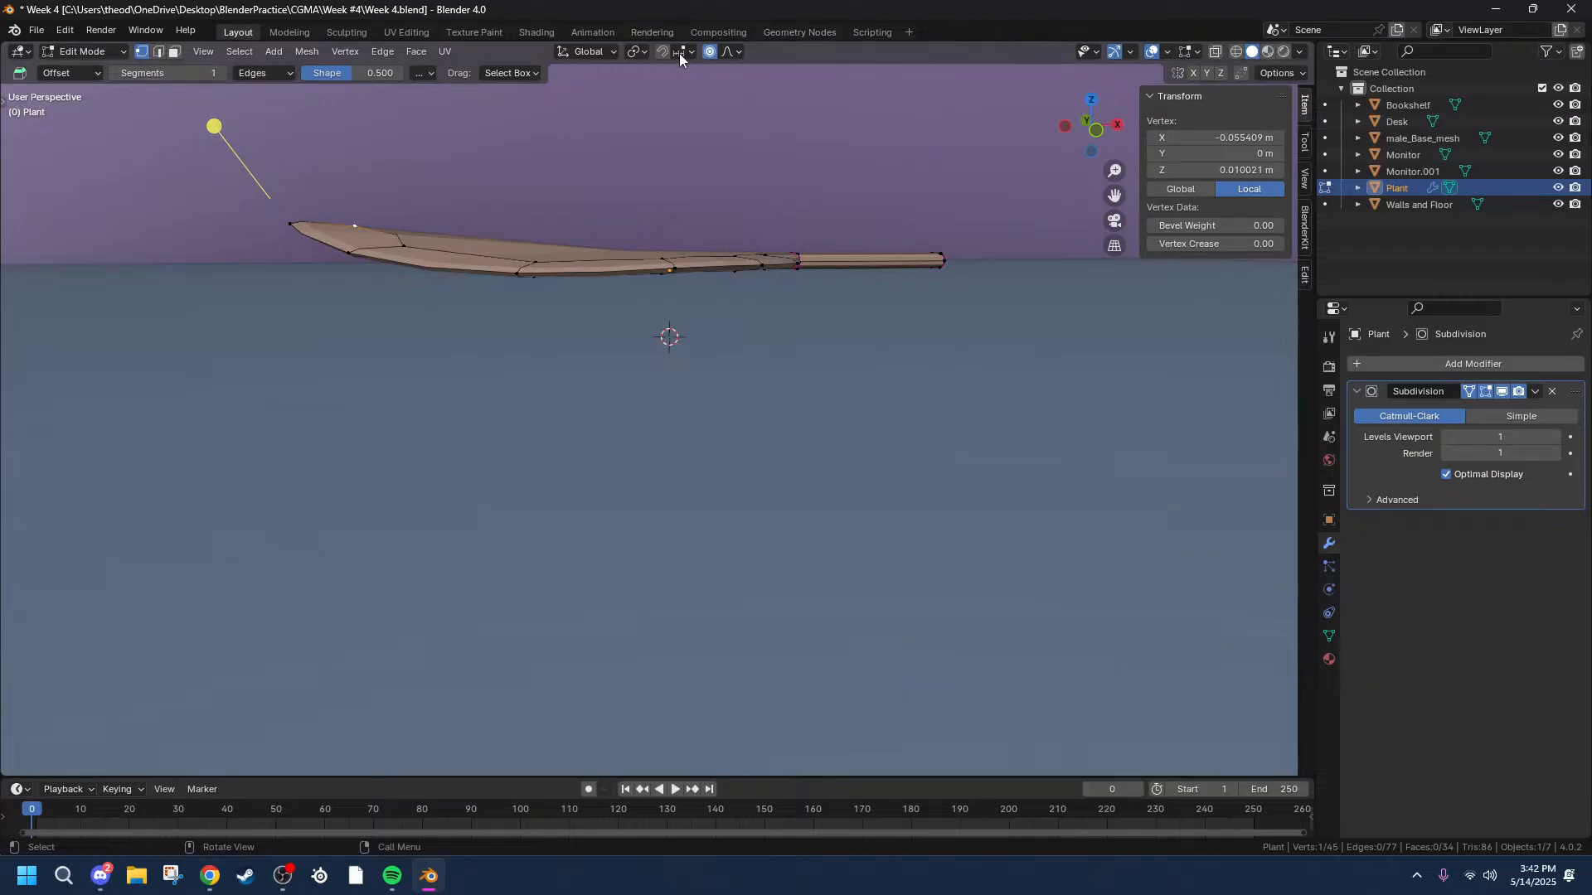
pyautogui.click(1094, 130)
pyautogui.press('o')
# Try lowering the upper tip vertex about 0.004 m along Z without proportional editing.
pyautogui.press('g')
pyautogui.press('z')
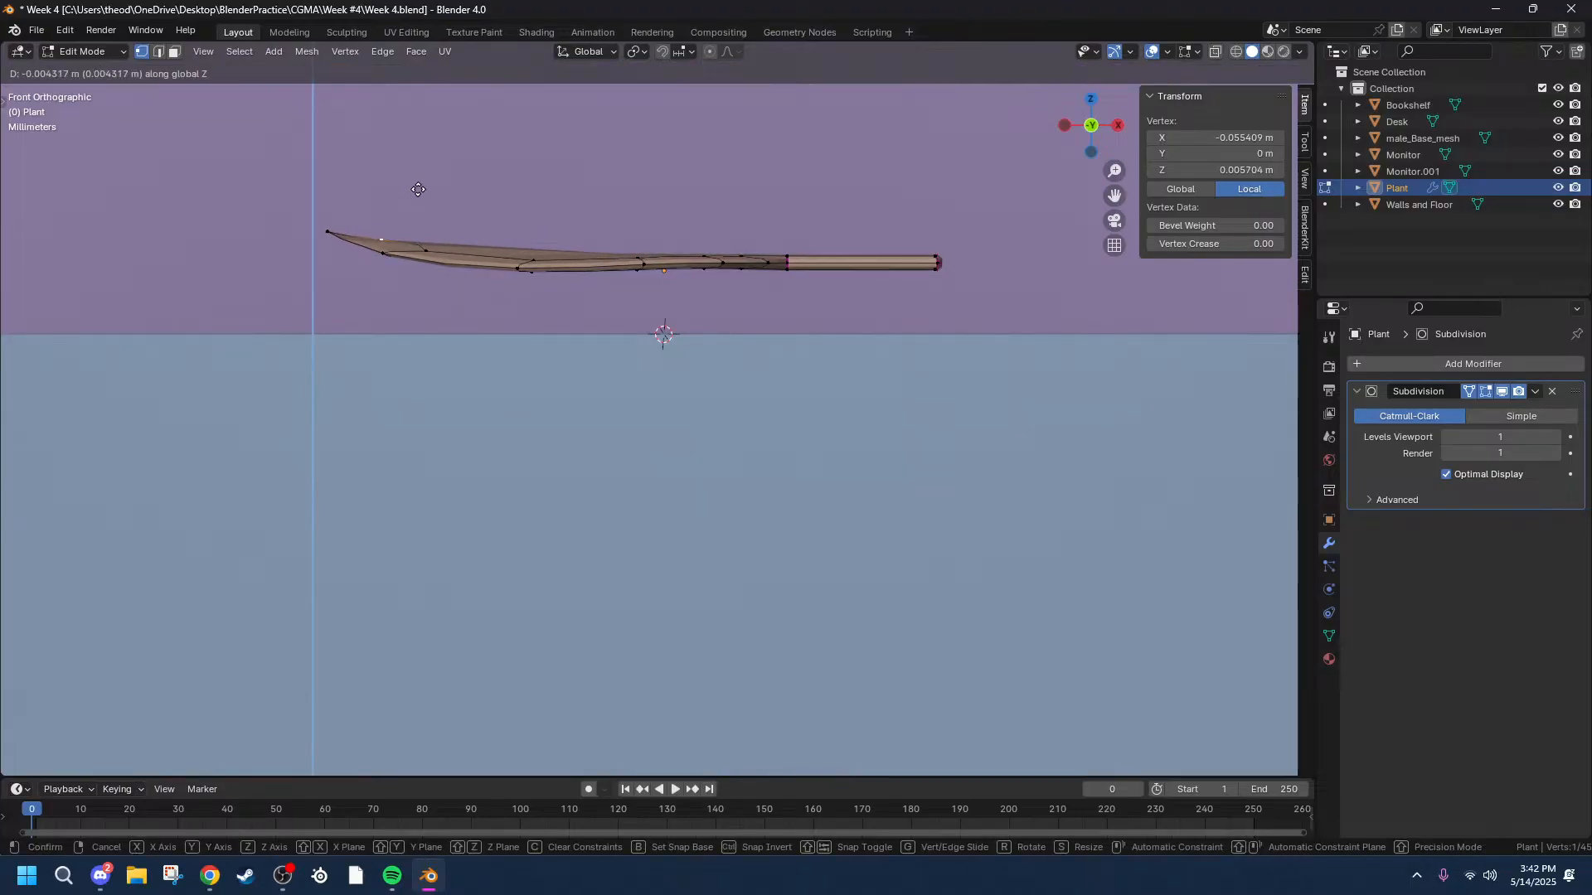
pyautogui.click(406, 192)
pyautogui.moveTo(285, 196); pyautogui.dragTo(711, 335, button='middle')
pyautogui.hotkey('ctrl', 'z')
# Add a second vertex at the leaf's tip to the selection and lower both about 0.007 m along Z.
pyautogui.keyDown('shift'); pyautogui.click(632, 226); pyautogui.keyUp('shift')
pyautogui.moveTo(632, 225)
pyautogui.mouseDown(button='middle')
pyautogui.moveTo(579, 252)
pyautogui.moveTo(607, 241)
pyautogui.mouseUp(button='middle')
pyautogui.press('g')
pyautogui.press('z')
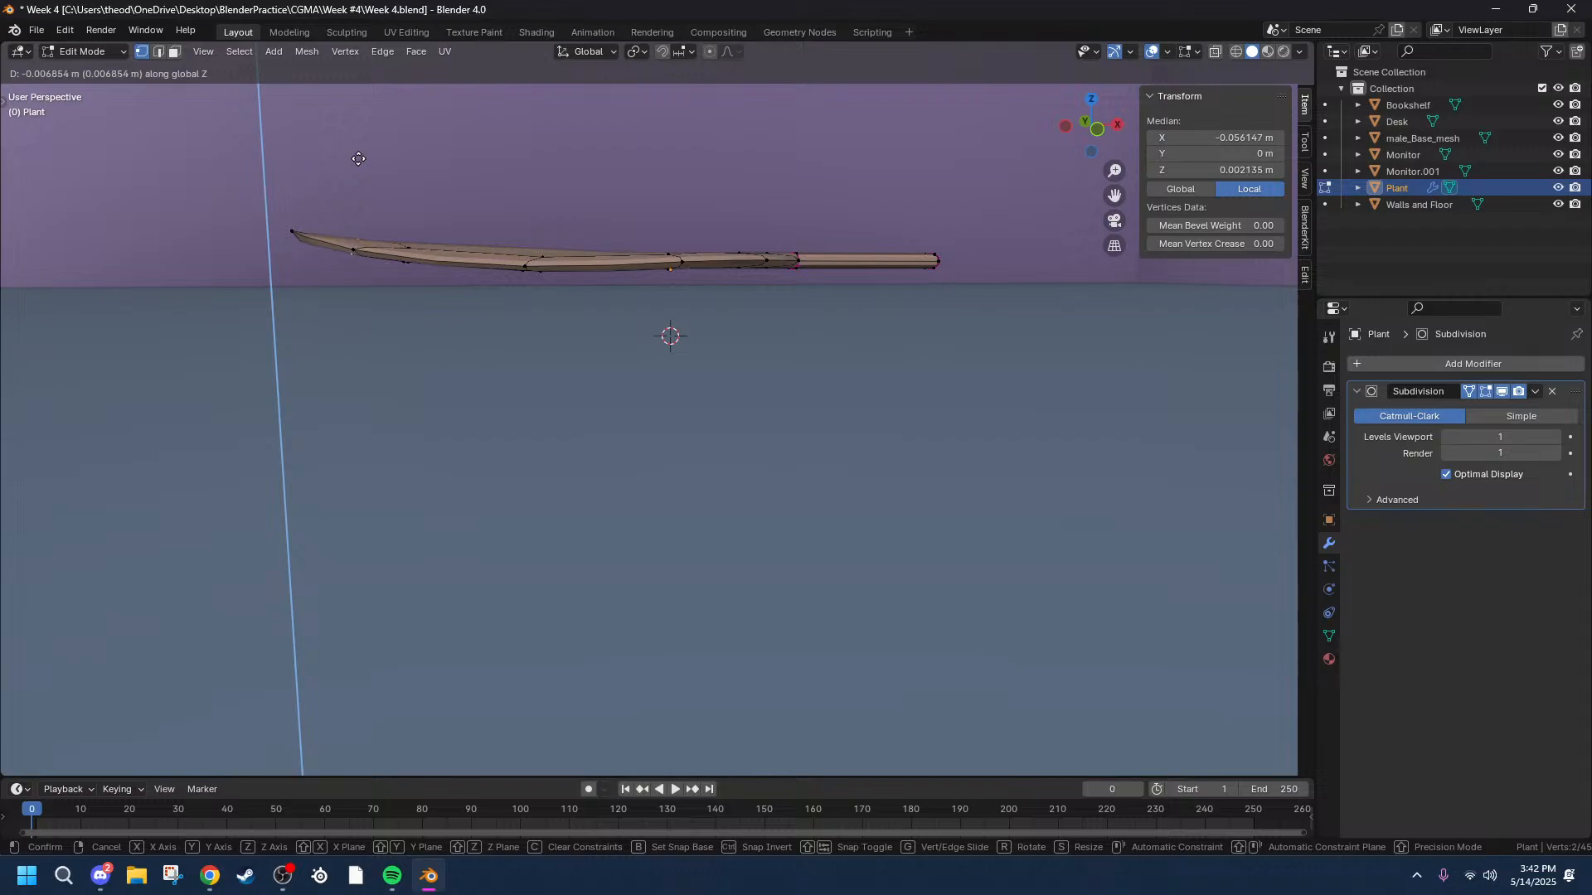
pyautogui.click(359, 158)
# Select only the outermost vertex at the leaf's tip and raise it about 0.0016 m along Z.
pyautogui.moveTo(359, 157); pyautogui.dragTo(337, 239, button='middle')
pyautogui.keyDown('shift'); pyautogui.click(335, 241); pyautogui.keyUp('shift')
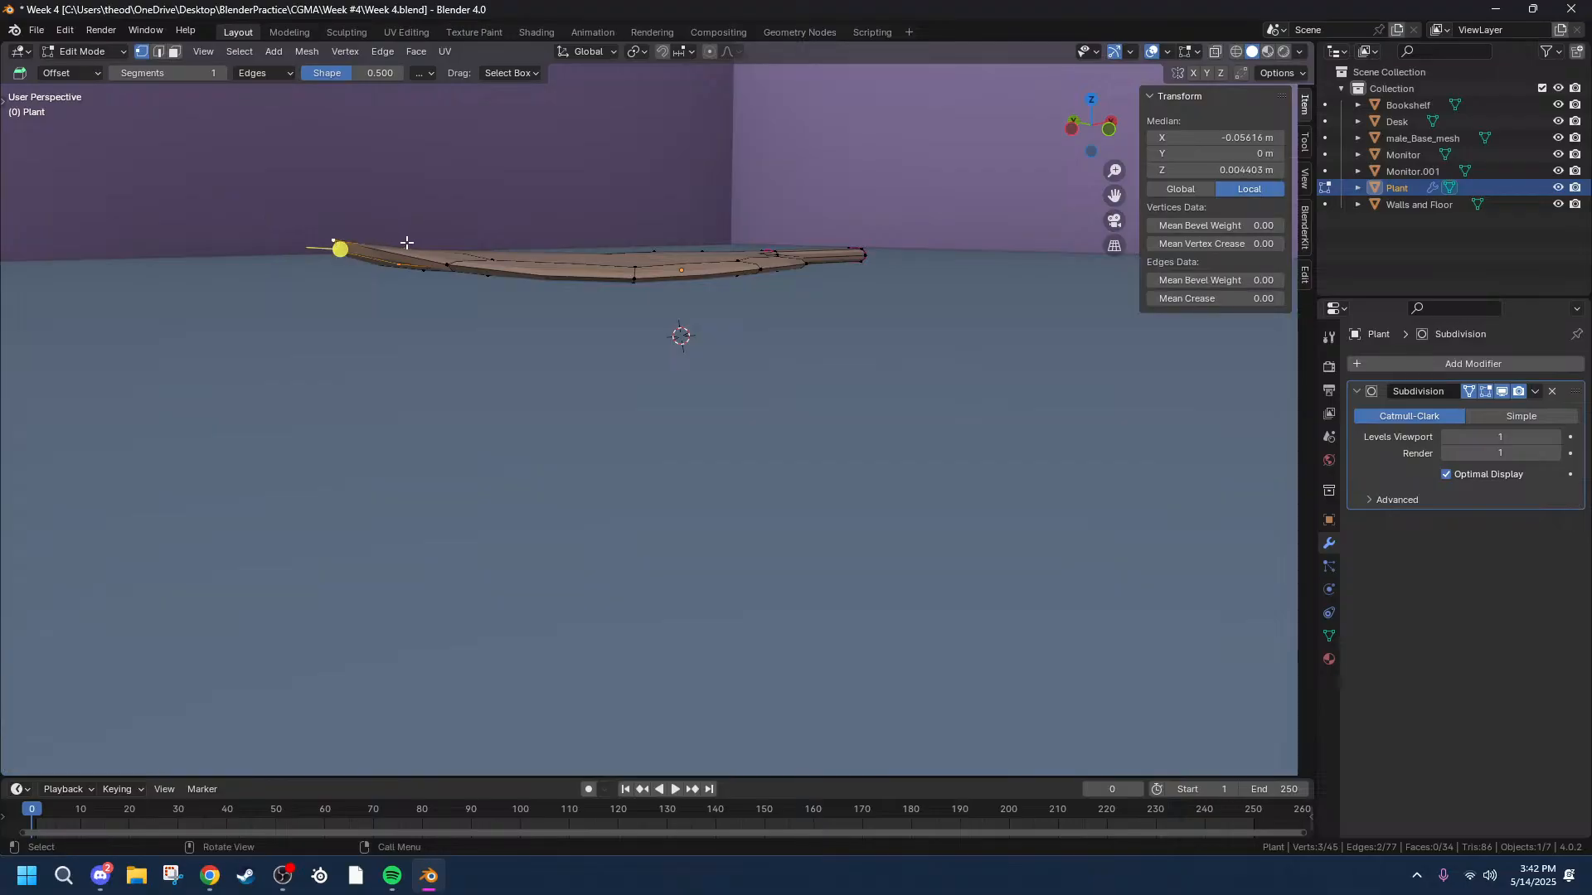
pyautogui.click(330, 241)
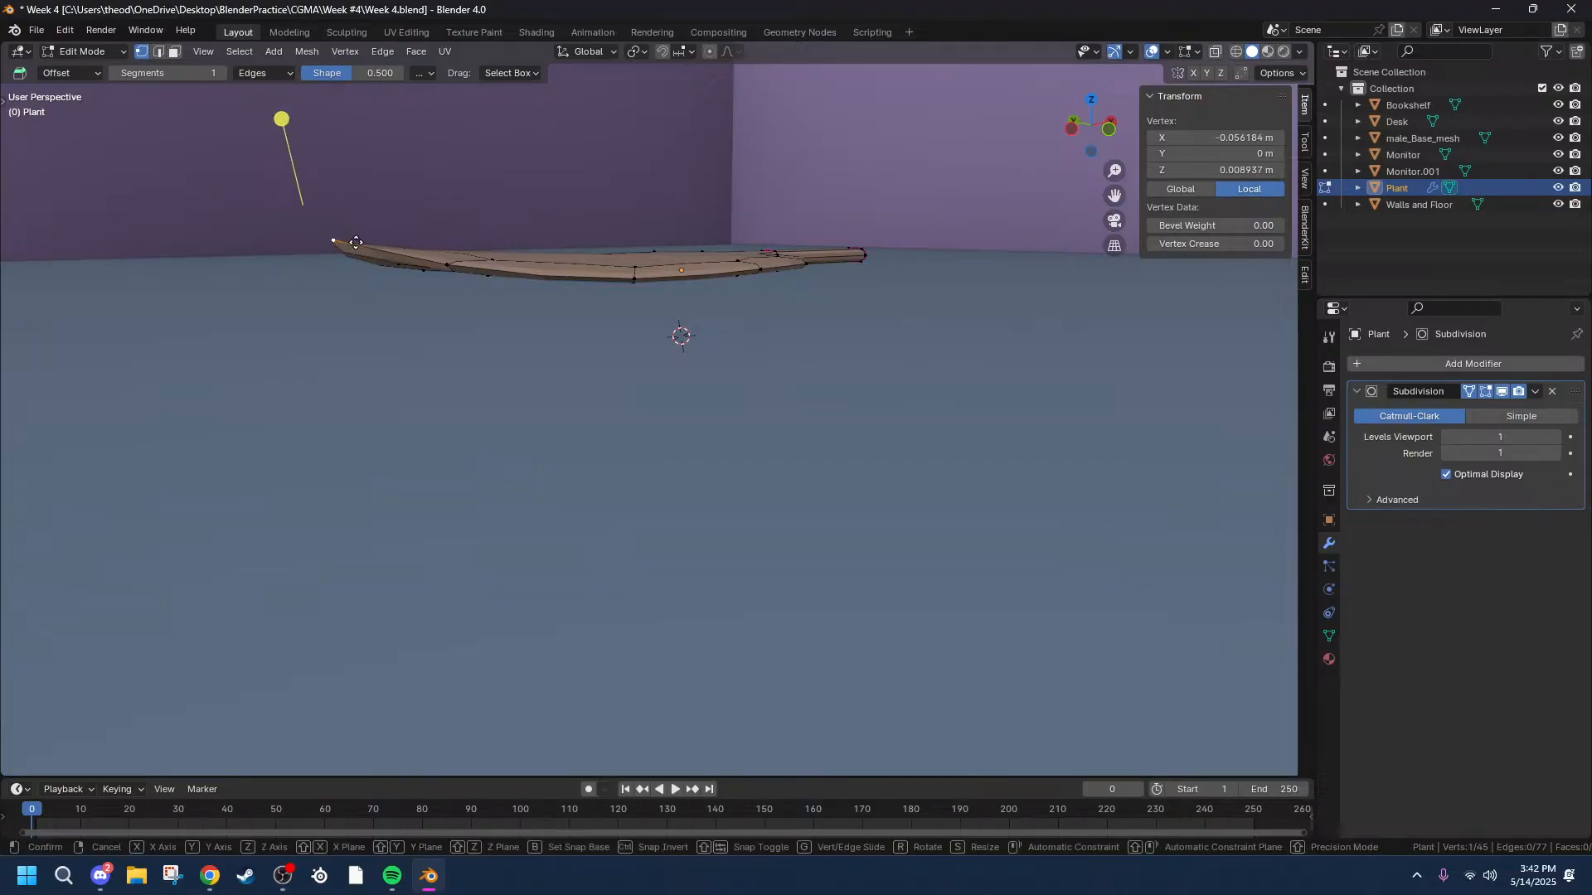
pyautogui.press('g')
pyautogui.press('z')
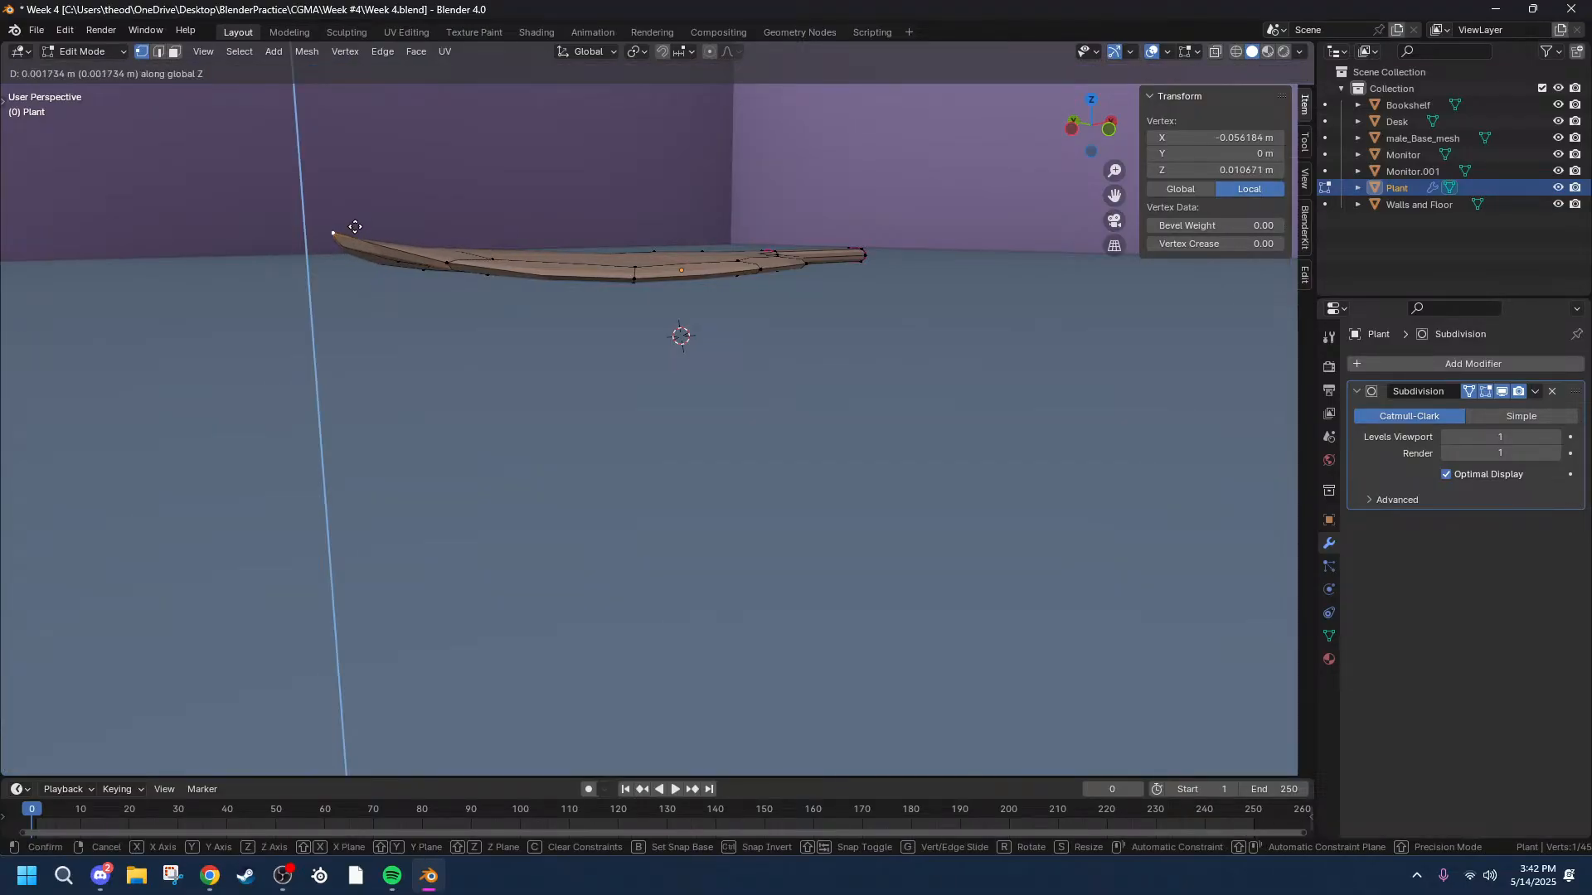
pyautogui.click(355, 225)
pyautogui.moveTo(355, 226); pyautogui.dragTo(305, 281, button='middle')
# Examine the leaf's shape from several angles in object mode and in wireframe shading.
pyautogui.hotkey('alt', 'Tab')
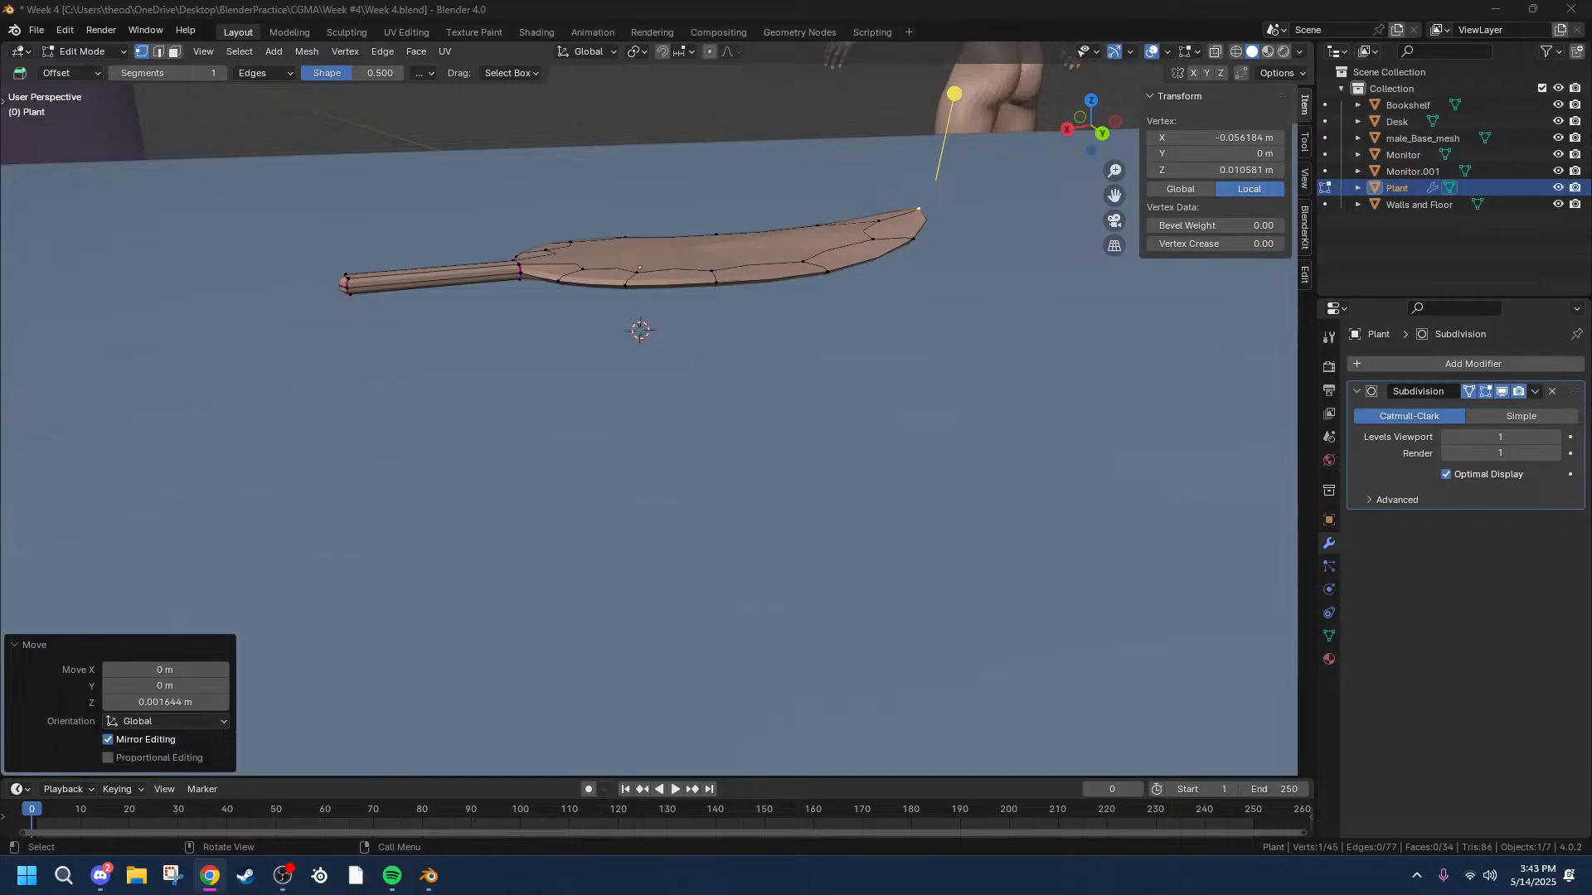
pyautogui.hotkey('alt', 'Tab')
pyautogui.moveTo(689, 222); pyautogui.dragTo(853, 313, button='middle')
pyautogui.press('Tab')
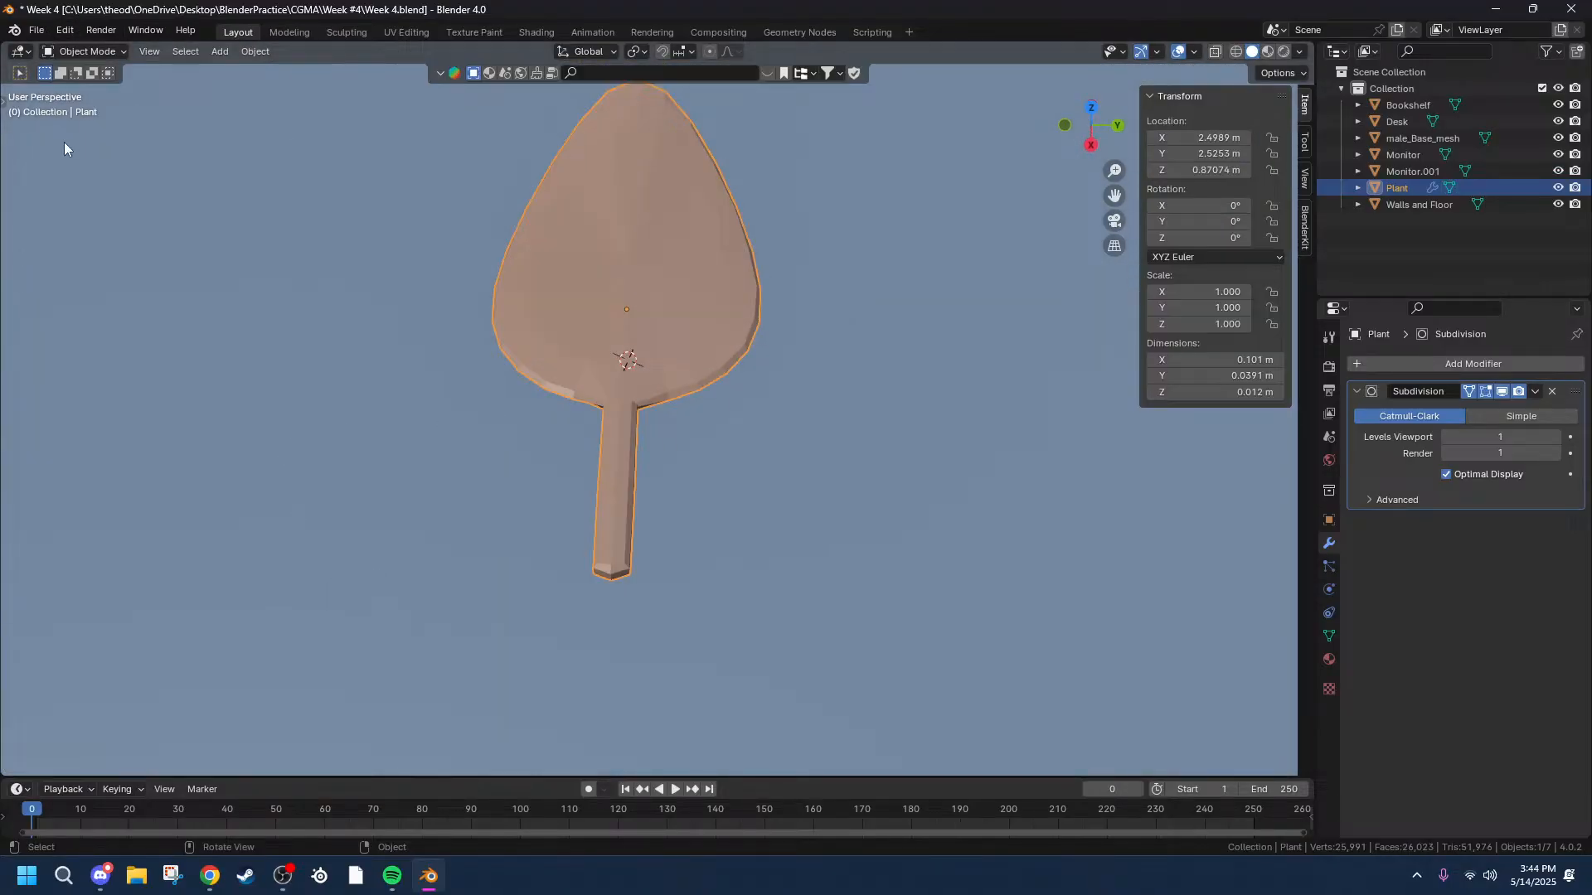
pyautogui.press('Tab')
pyautogui.click(1237, 51)
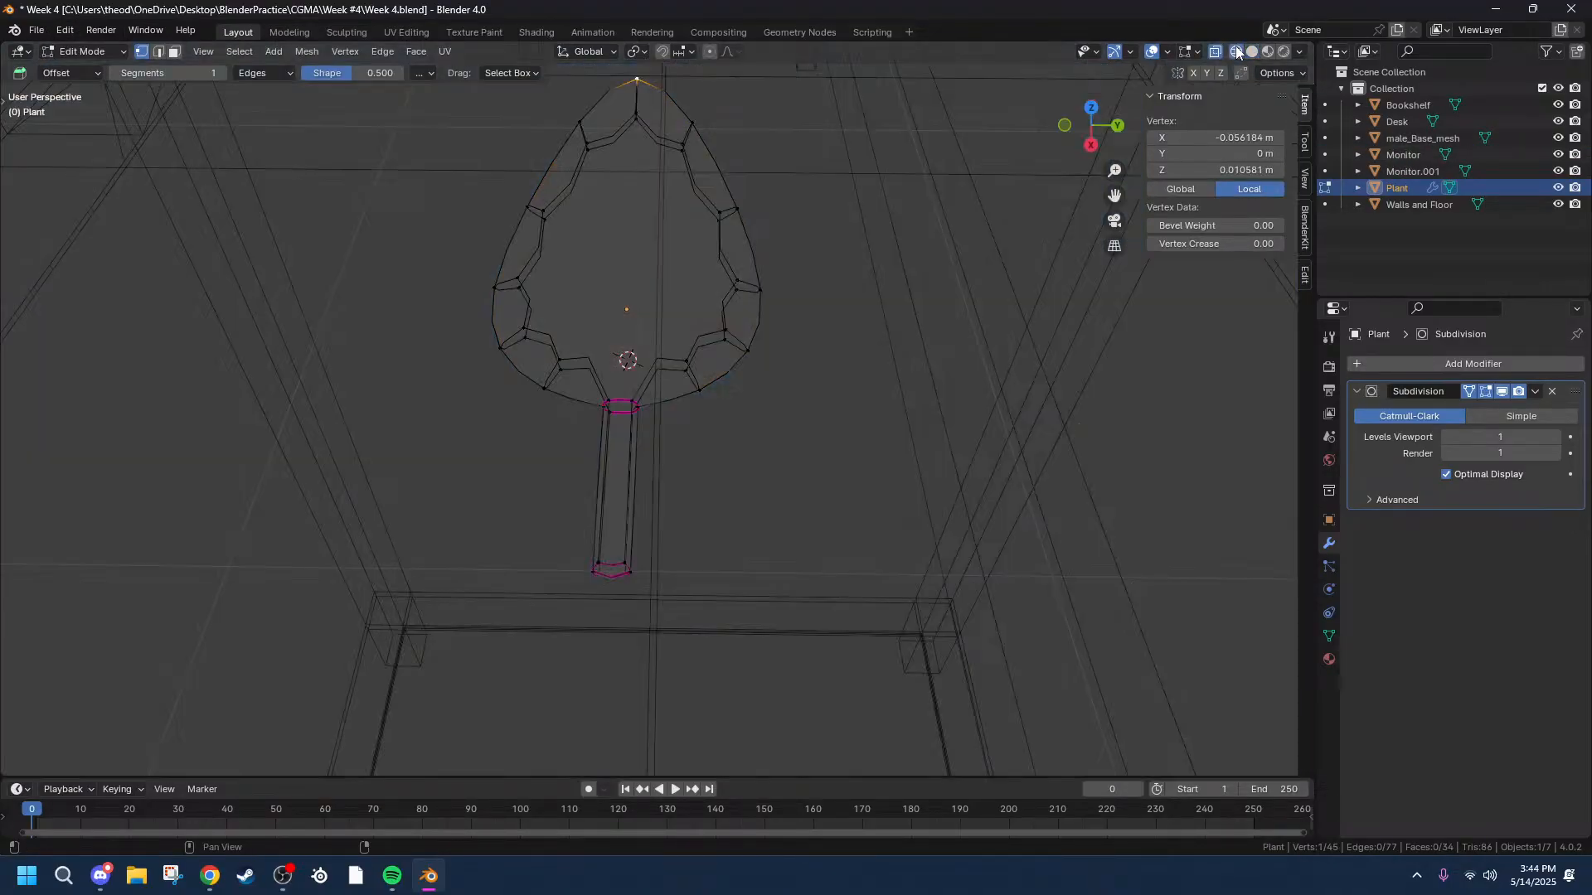
pyautogui.click(1251, 52)
pyautogui.moveTo(568, 465)
pyautogui.mouseDown(button='middle')
pyautogui.moveTo(789, 420)
pyautogui.moveTo(828, 358)
pyautogui.mouseUp(button='middle')
# Show the tool shelf, hide the sidebar, clear the vertex selection and activate the Spin tool.
pyautogui.press('t')
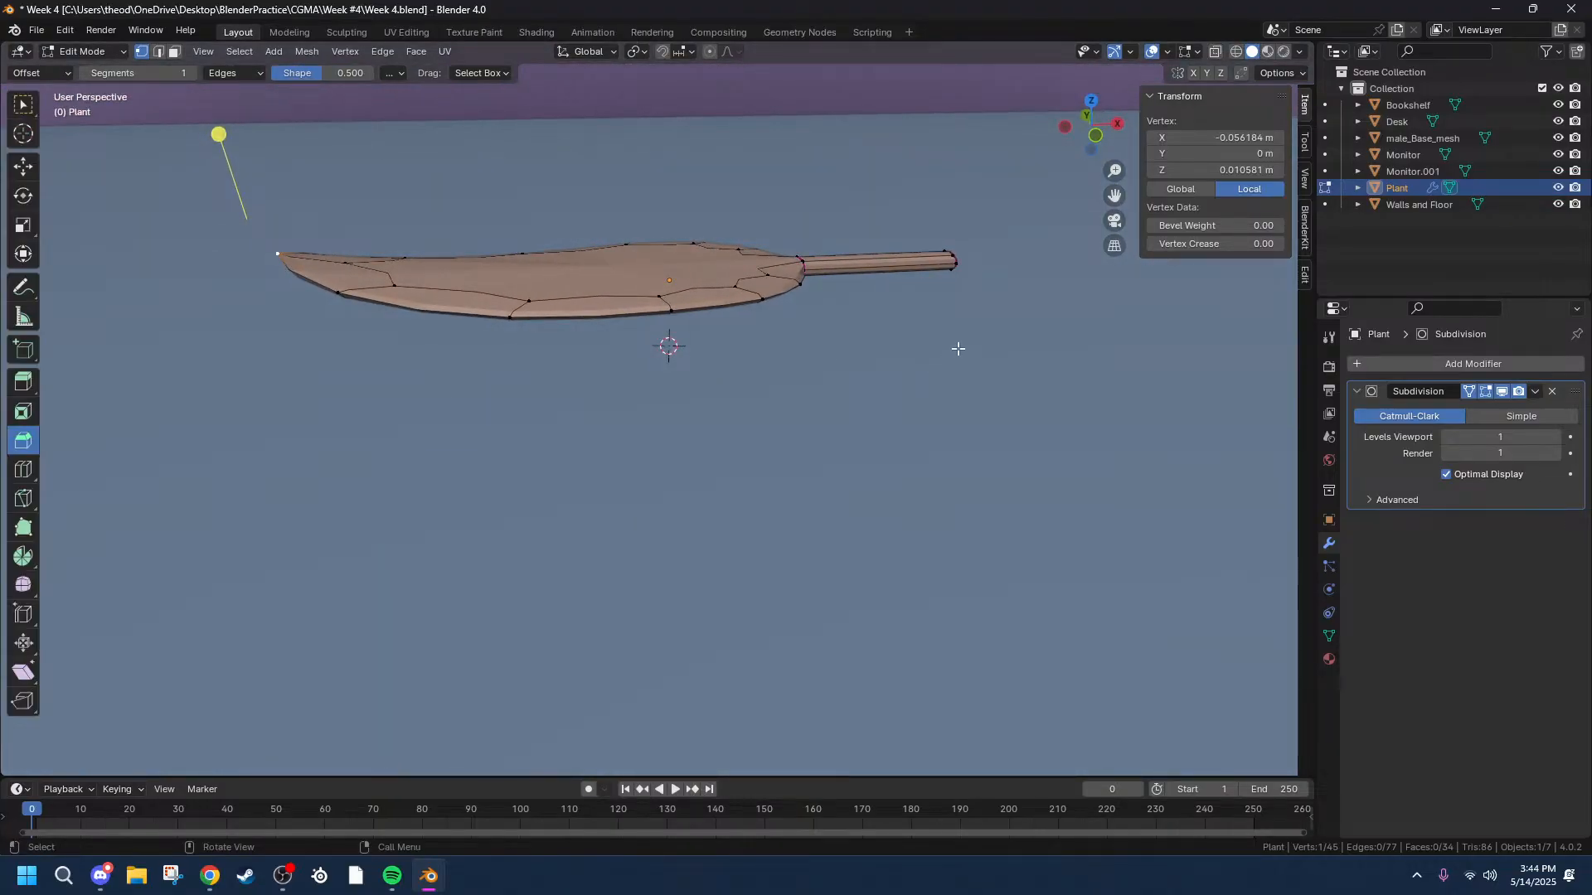
pyautogui.press('n')
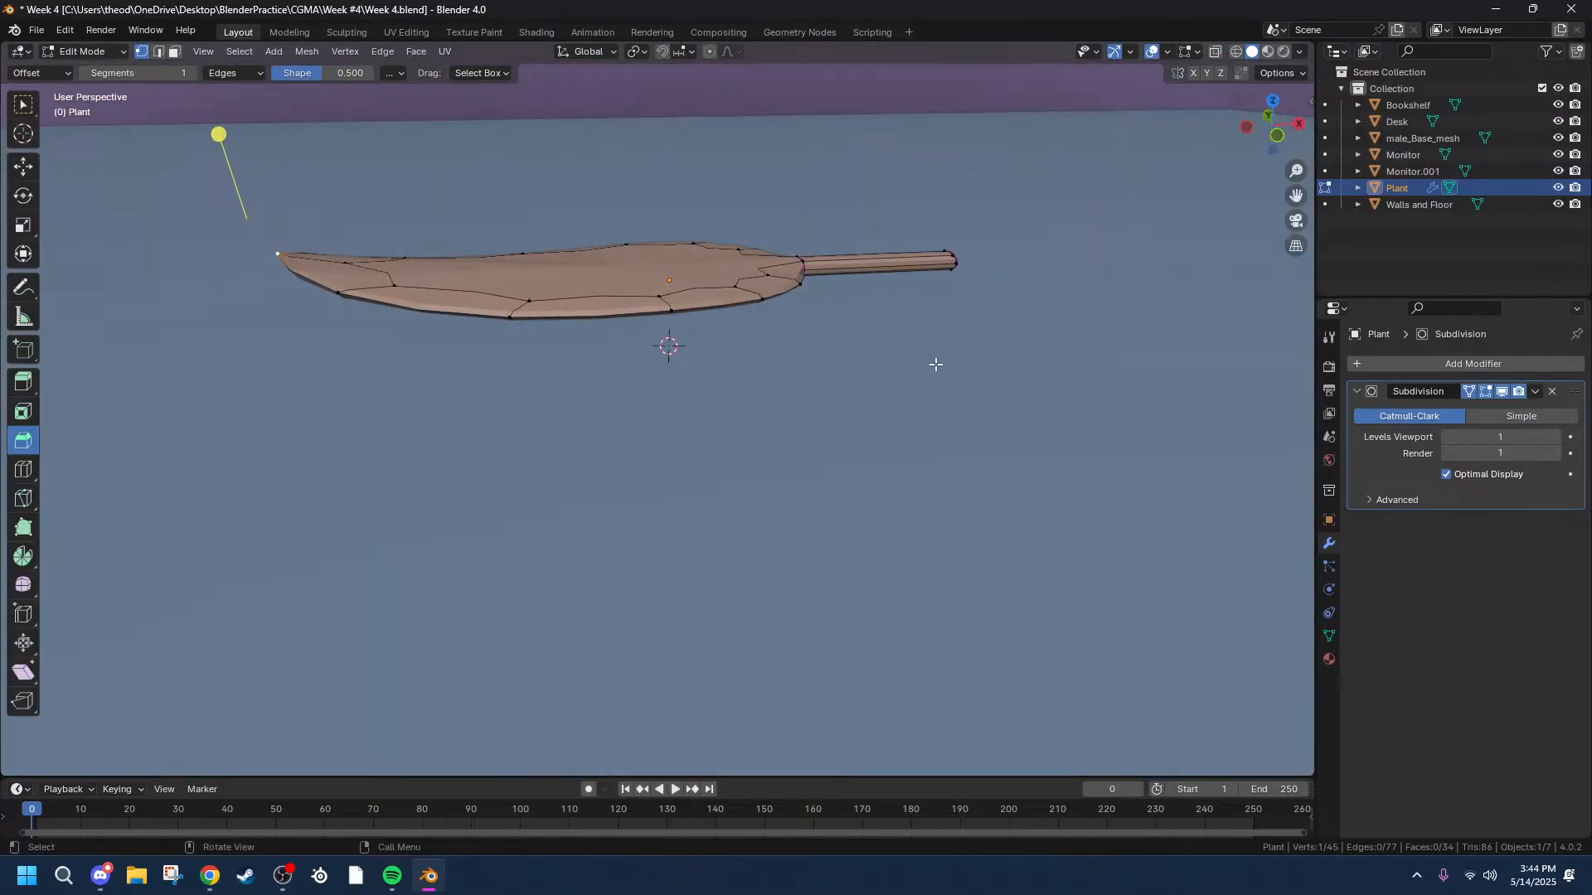
pyautogui.click(24, 587)
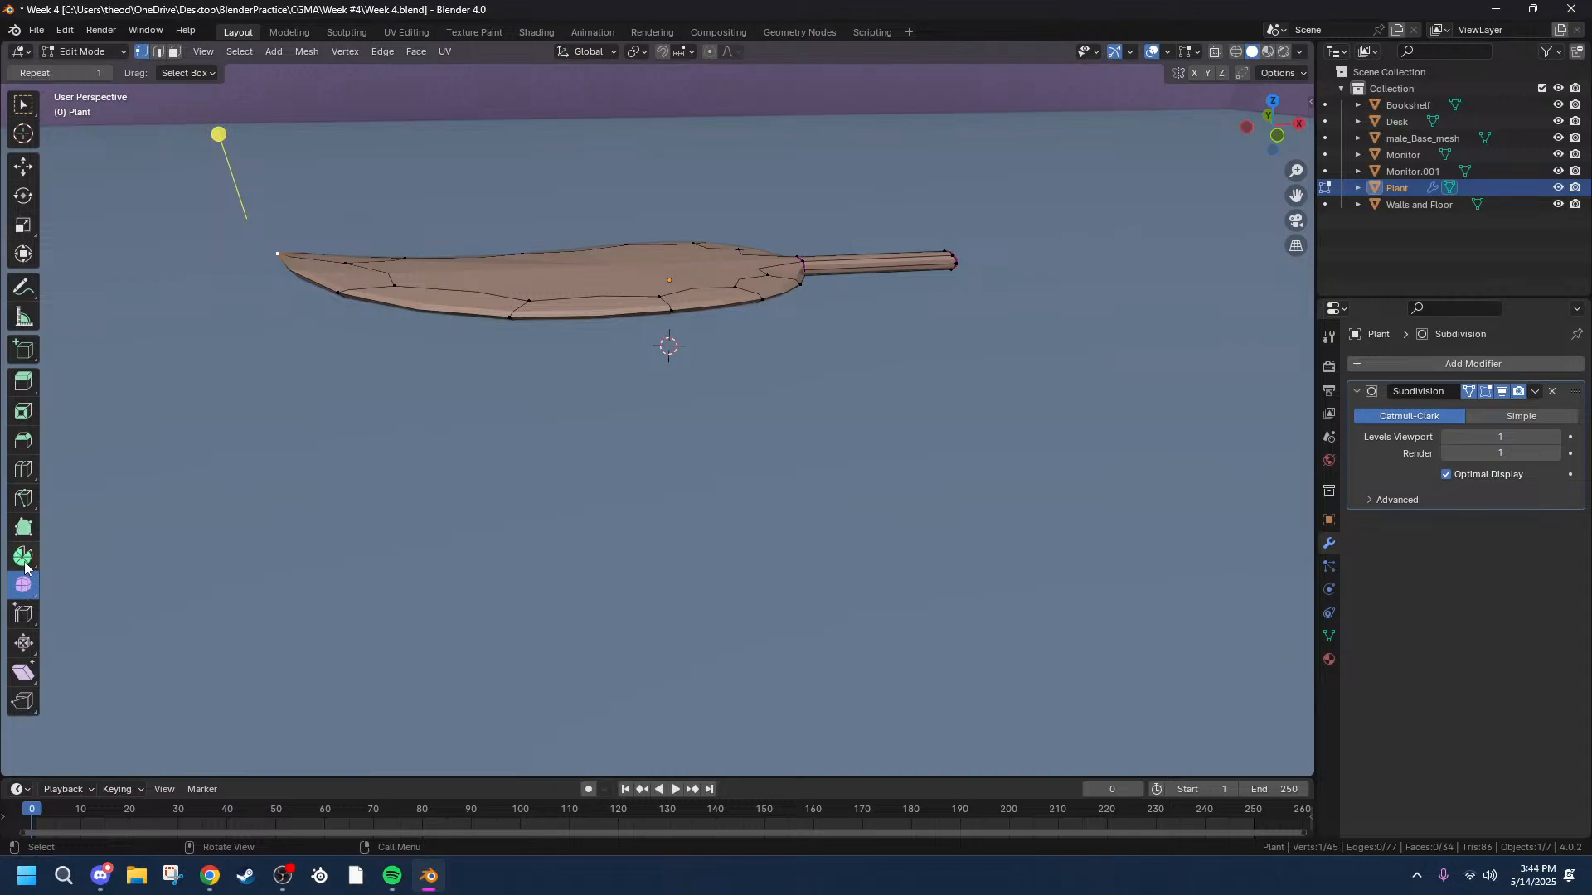
pyautogui.click(336, 475)
pyautogui.click(23, 555)
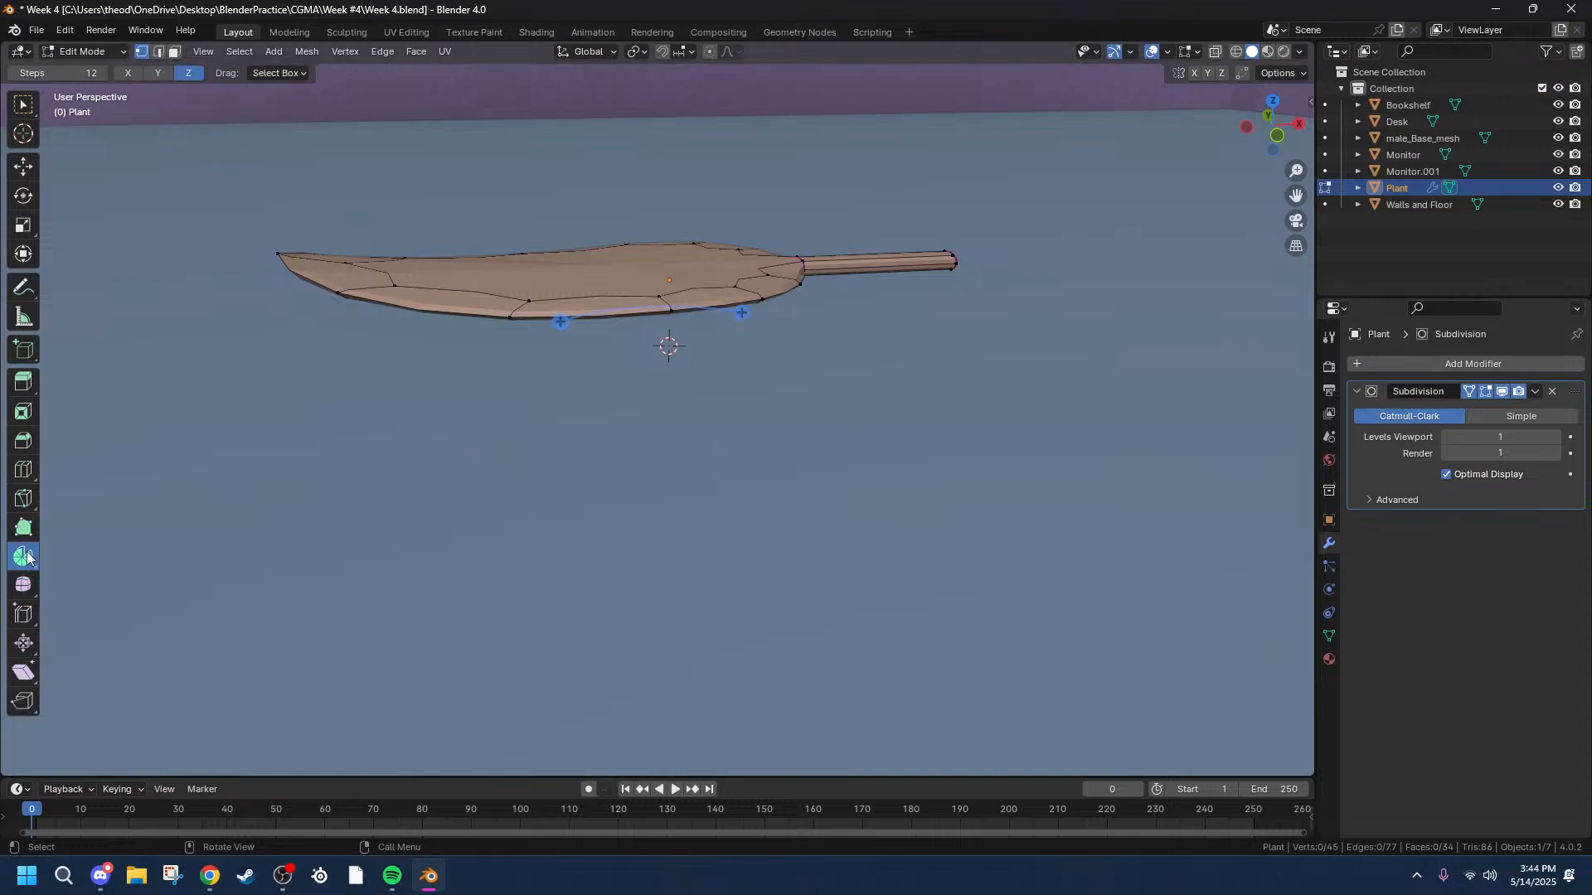
# Try to spin the whole leaf mesh about the Z axis around the 3D cursor.
pyautogui.moveTo(910, 273); pyautogui.dragTo(748, 407, button='middle')
pyautogui.scroll(-8, 768, 395)
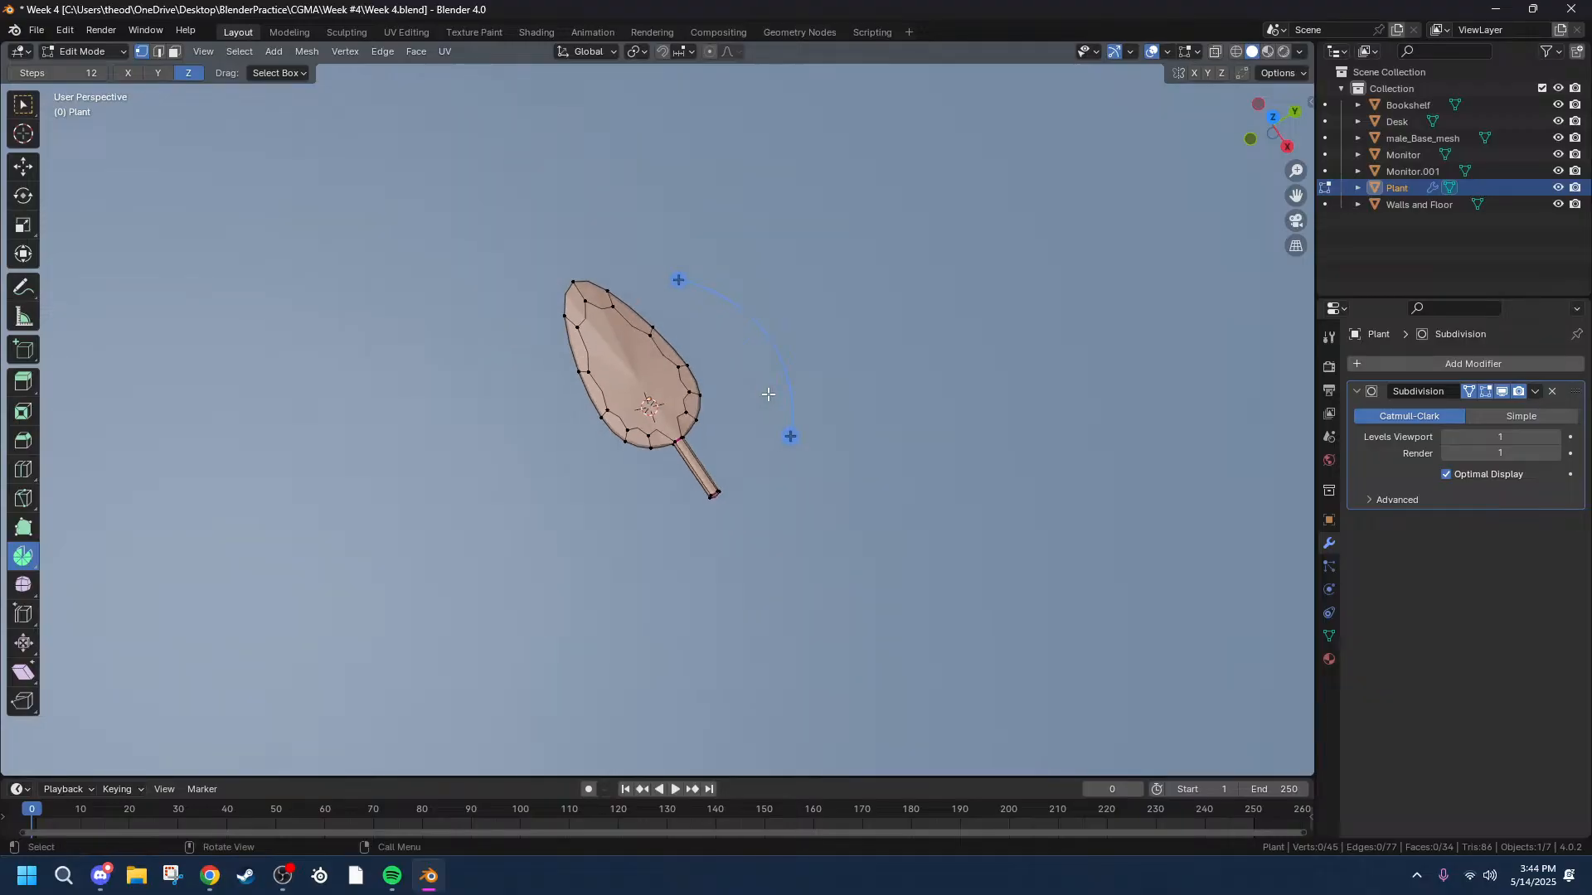
pyautogui.moveTo(792, 437); pyautogui.dragTo(995, 561)
pyautogui.press('Escape')
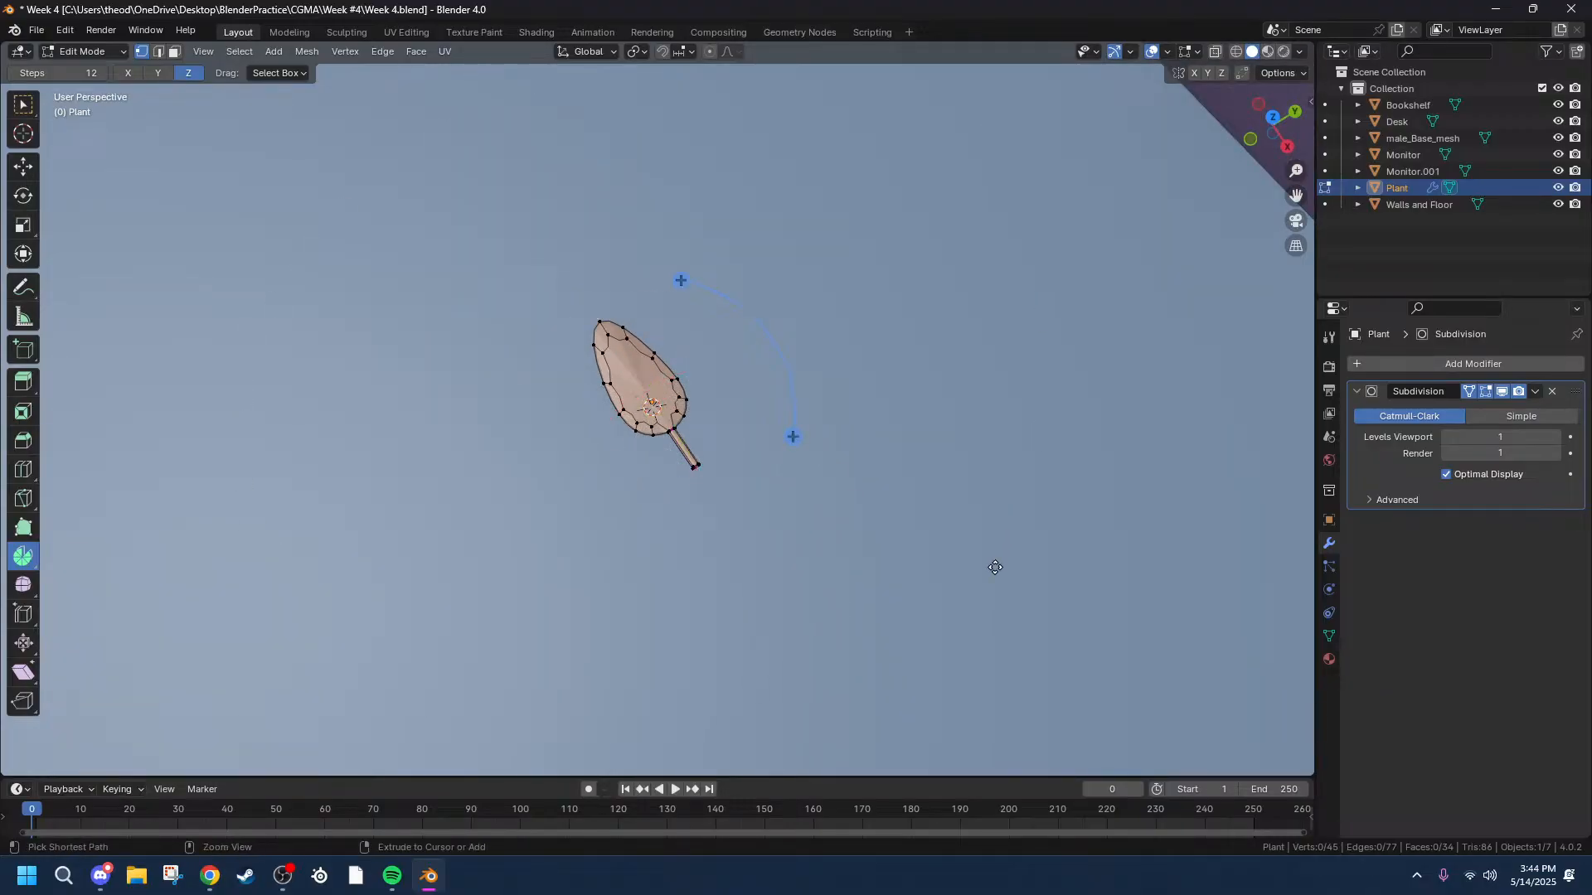
pyautogui.press('Tab')
pyautogui.scroll(7, 858, 506)
pyautogui.scroll(-5, 673, 429)
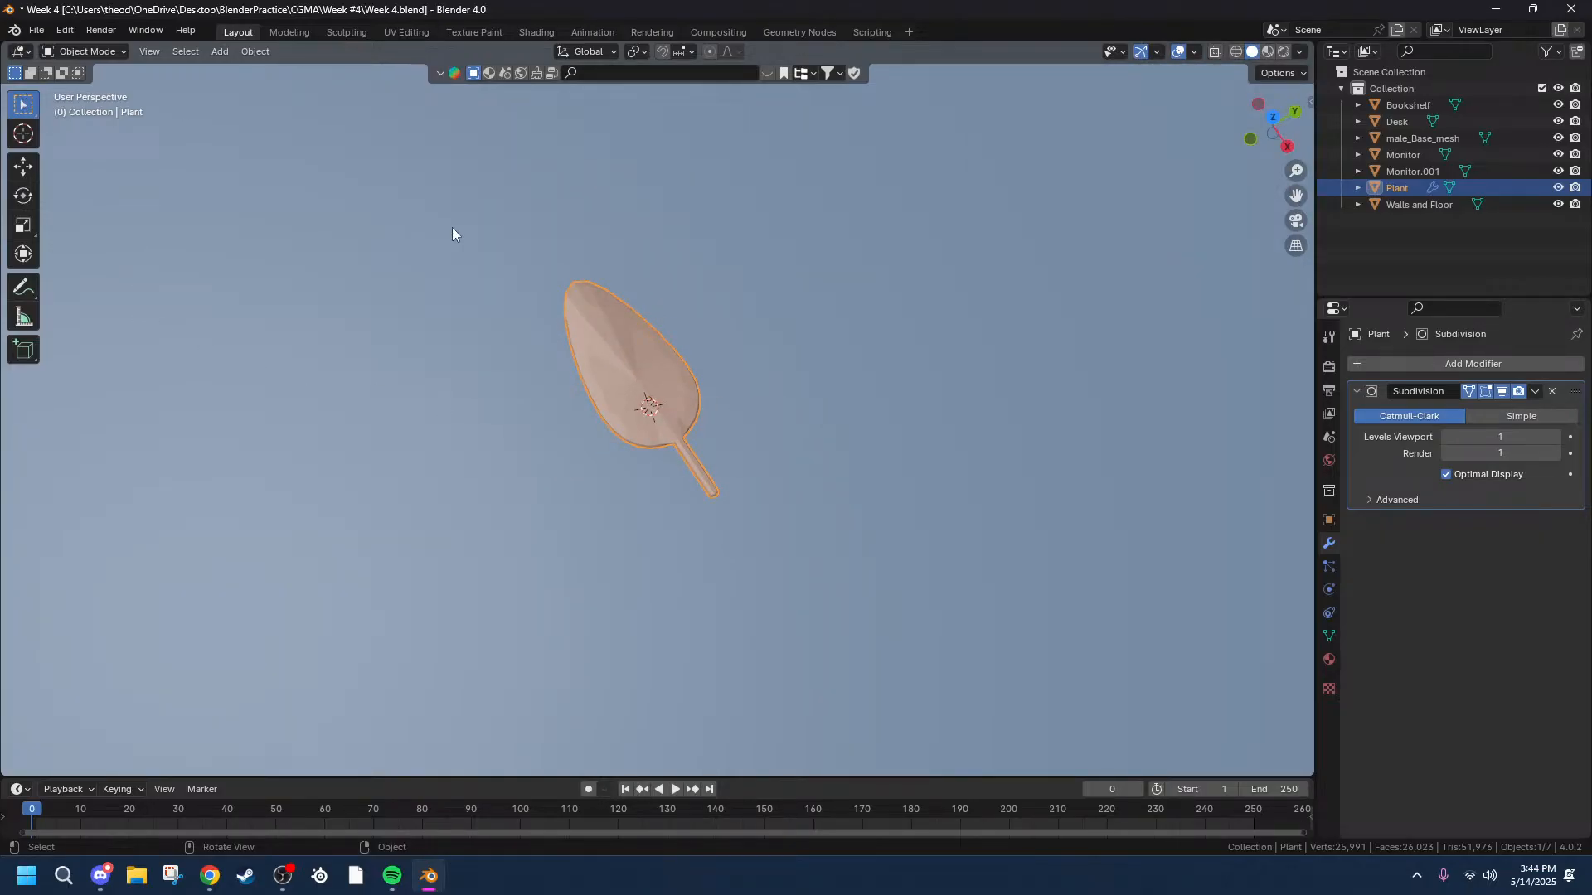
pyautogui.press('Tab')
pyautogui.press('a')
pyautogui.moveTo(678, 280); pyautogui.dragTo(55, 738)
pyautogui.hotkey('ctrl', 'z')
# Show the stem end in front view and, in object mode, make transforms affect only origins.
pyautogui.scroll(3, 895, 551)
pyautogui.moveTo(899, 586); pyautogui.dragTo(997, 481, button='middle')
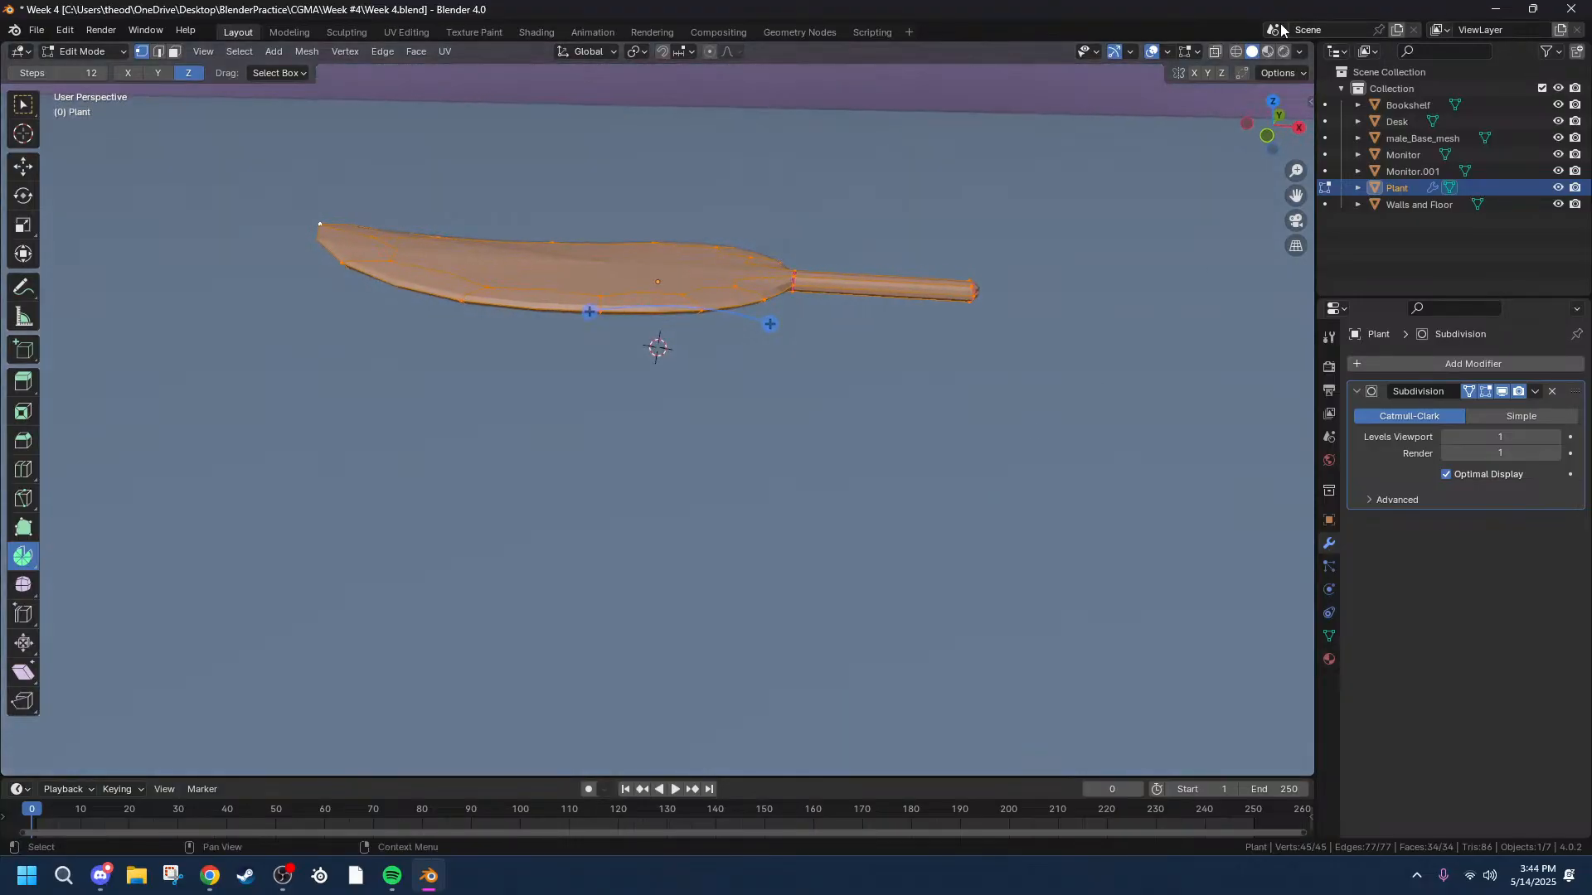
pyautogui.click(1267, 137)
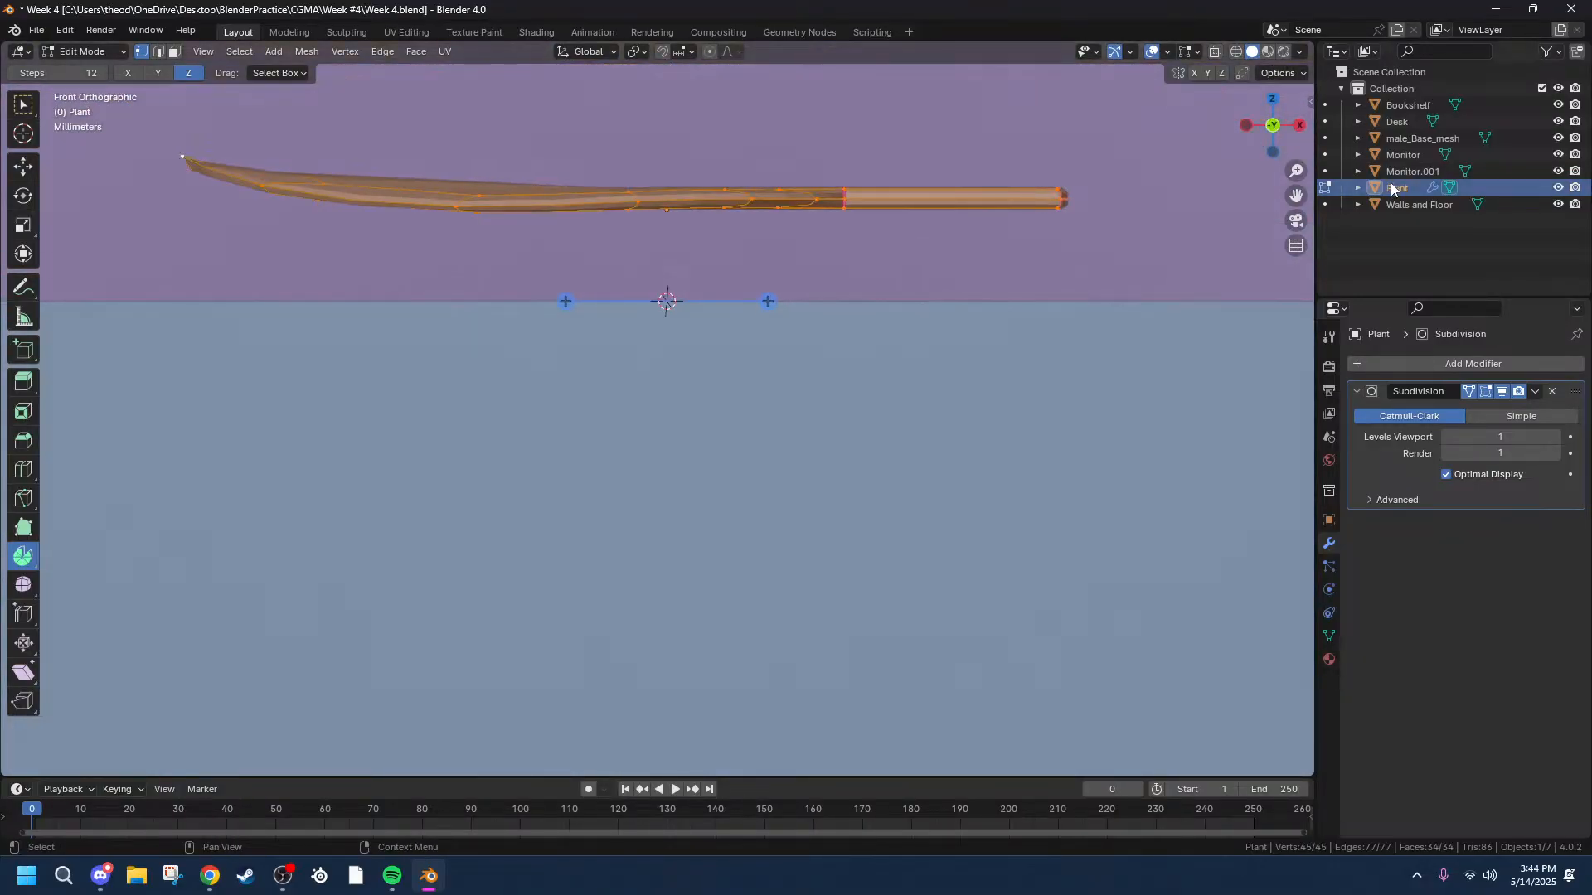
pyautogui.moveTo(1296, 196); pyautogui.dragTo(897, 312)
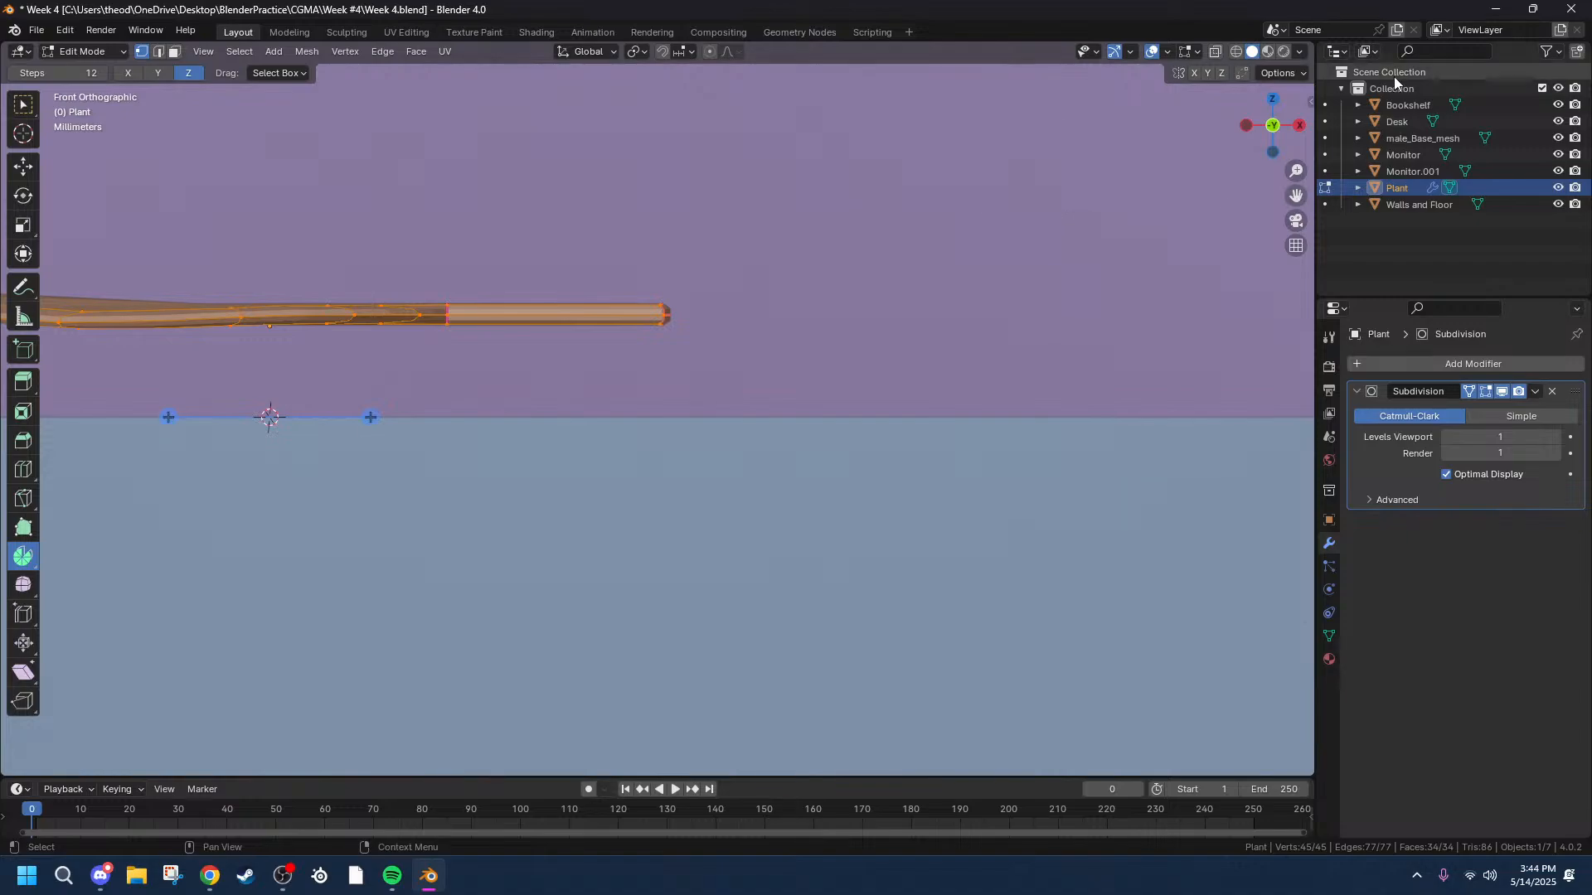
pyautogui.click(1294, 73)
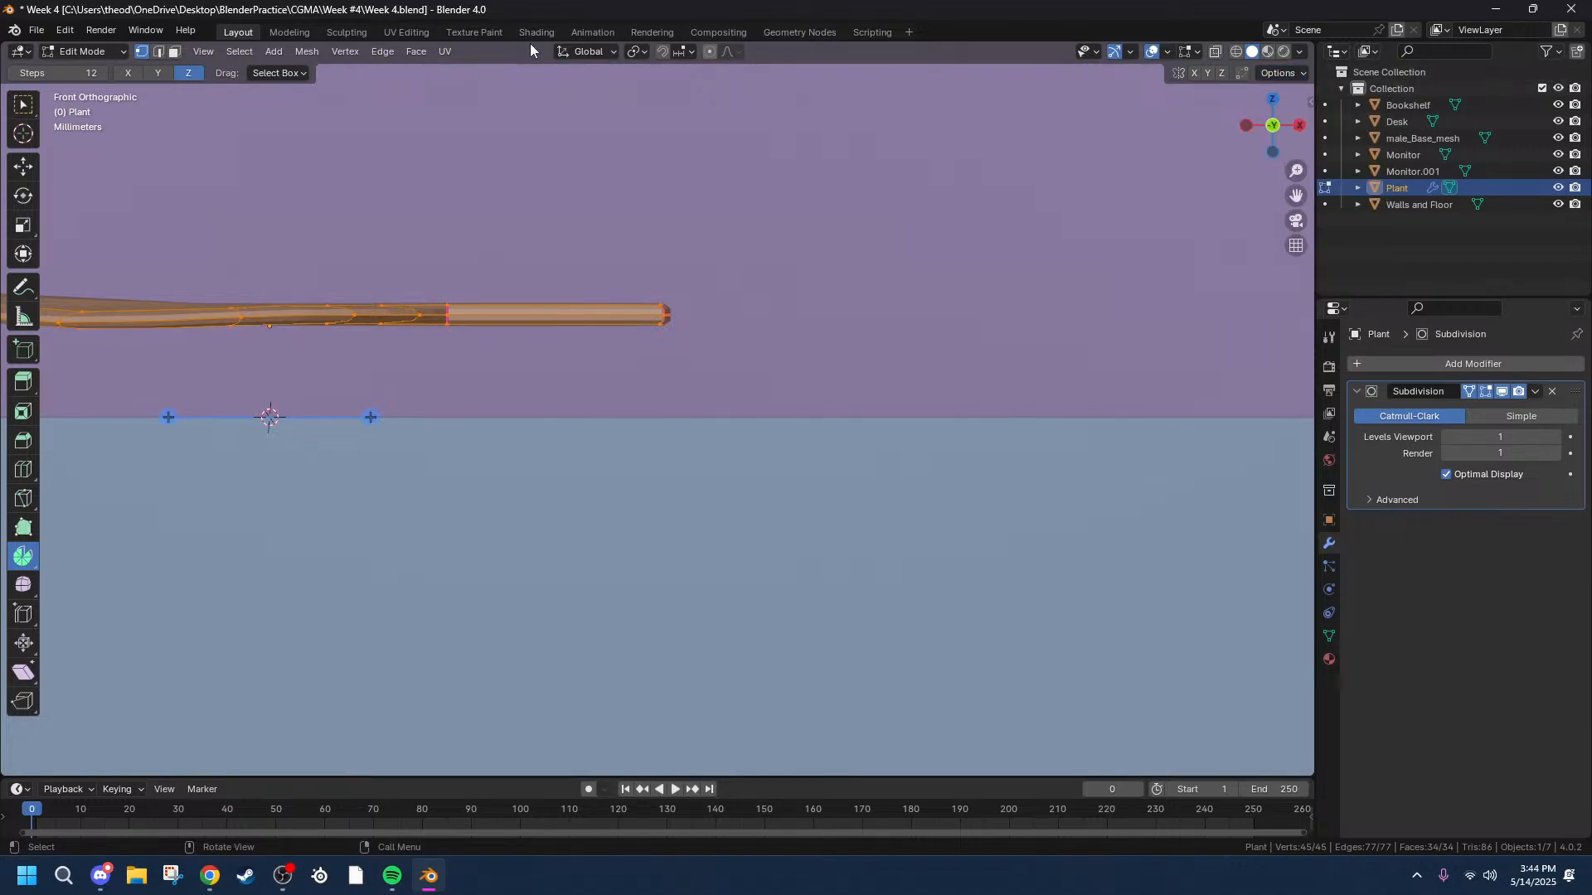
pyautogui.press('Tab')
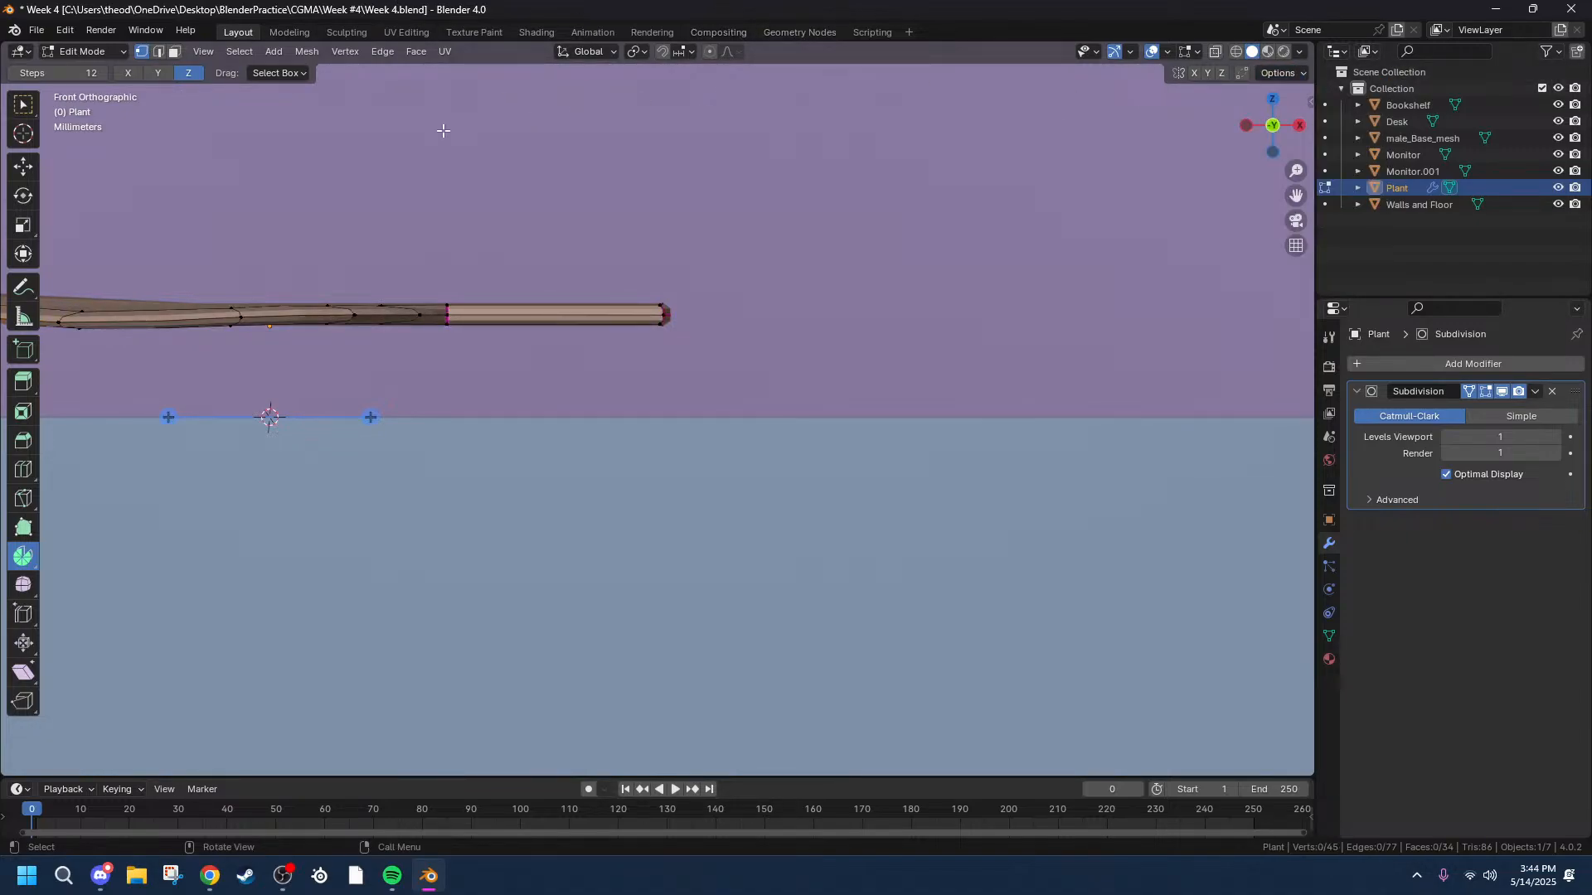
pyautogui.click(1283, 73)
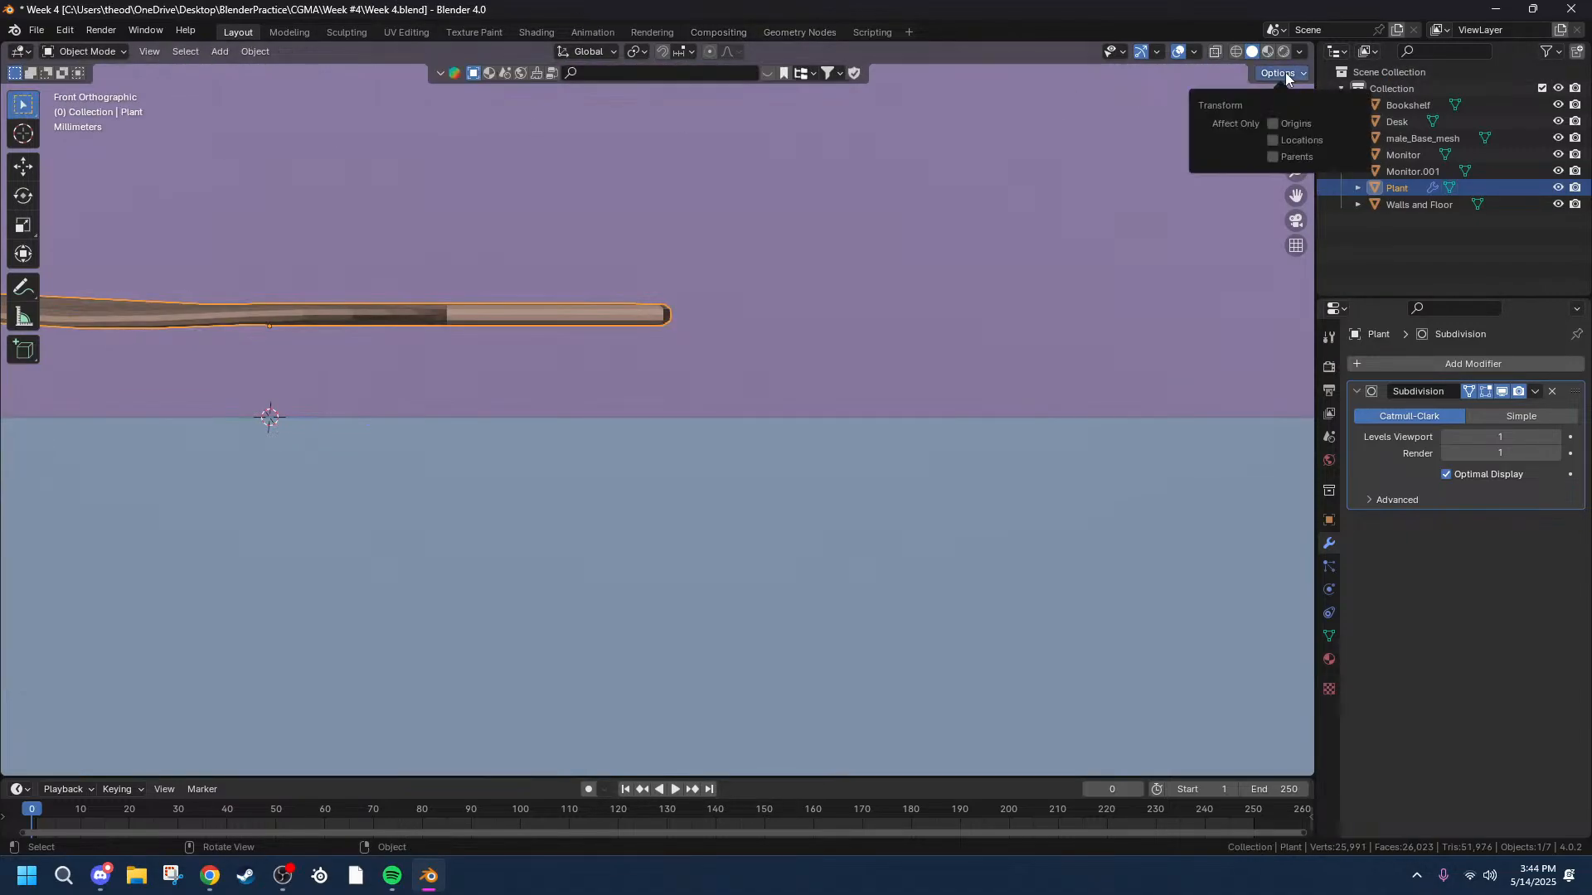
pyautogui.click(1275, 123)
# Move the plant's origin 0.044215 m along X to the free end of the stem.
pyautogui.scroll(-5, 415, 220)
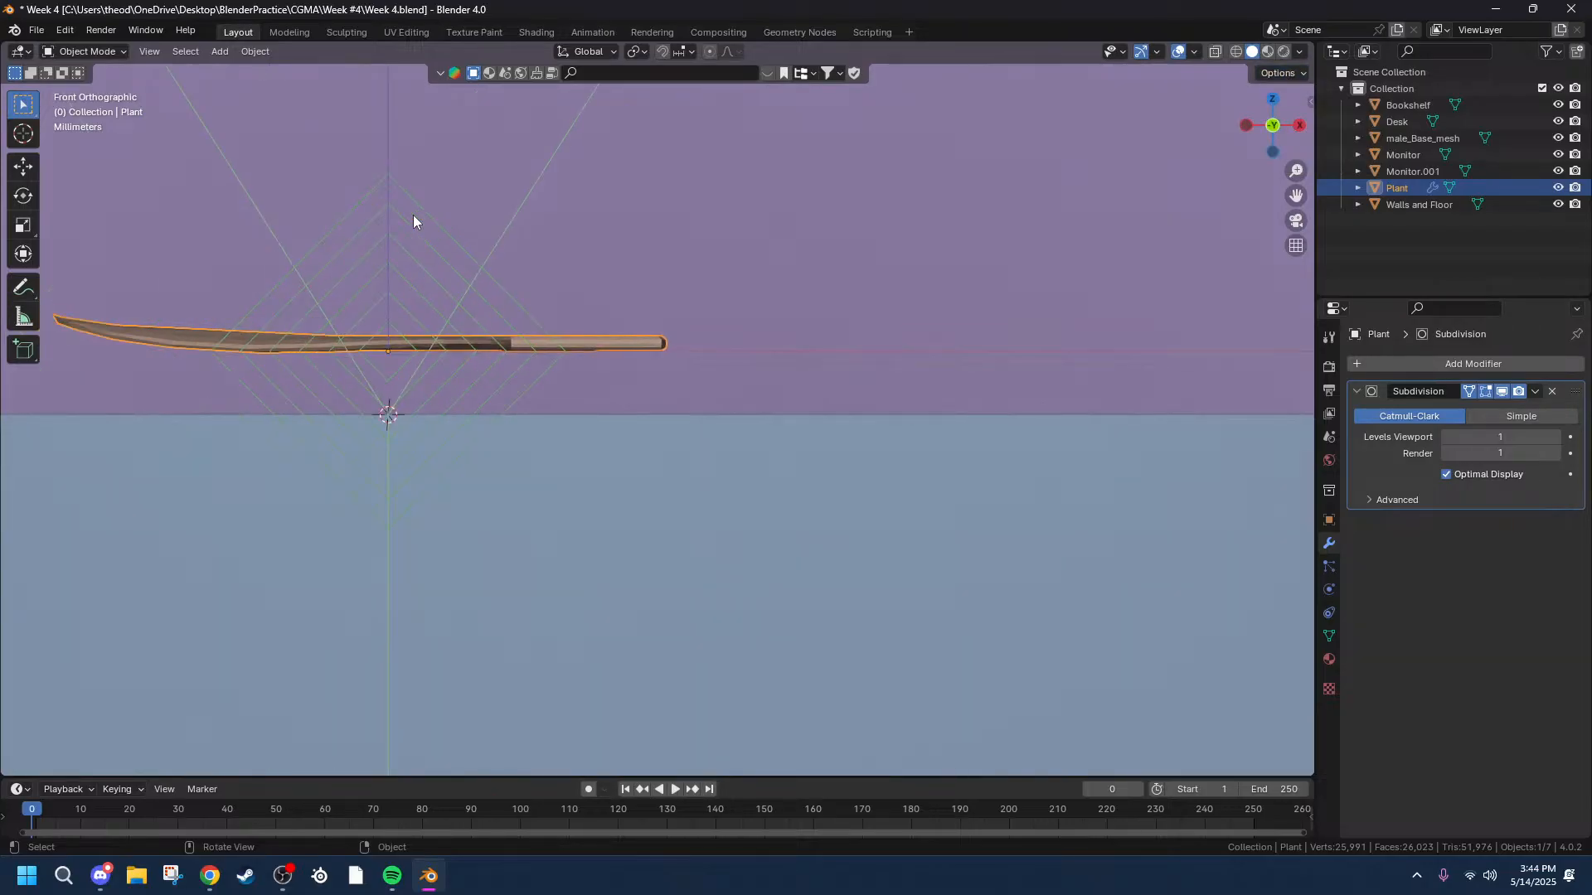
pyautogui.scroll(-4, 713, 249)
pyautogui.scroll(12, 775, 285)
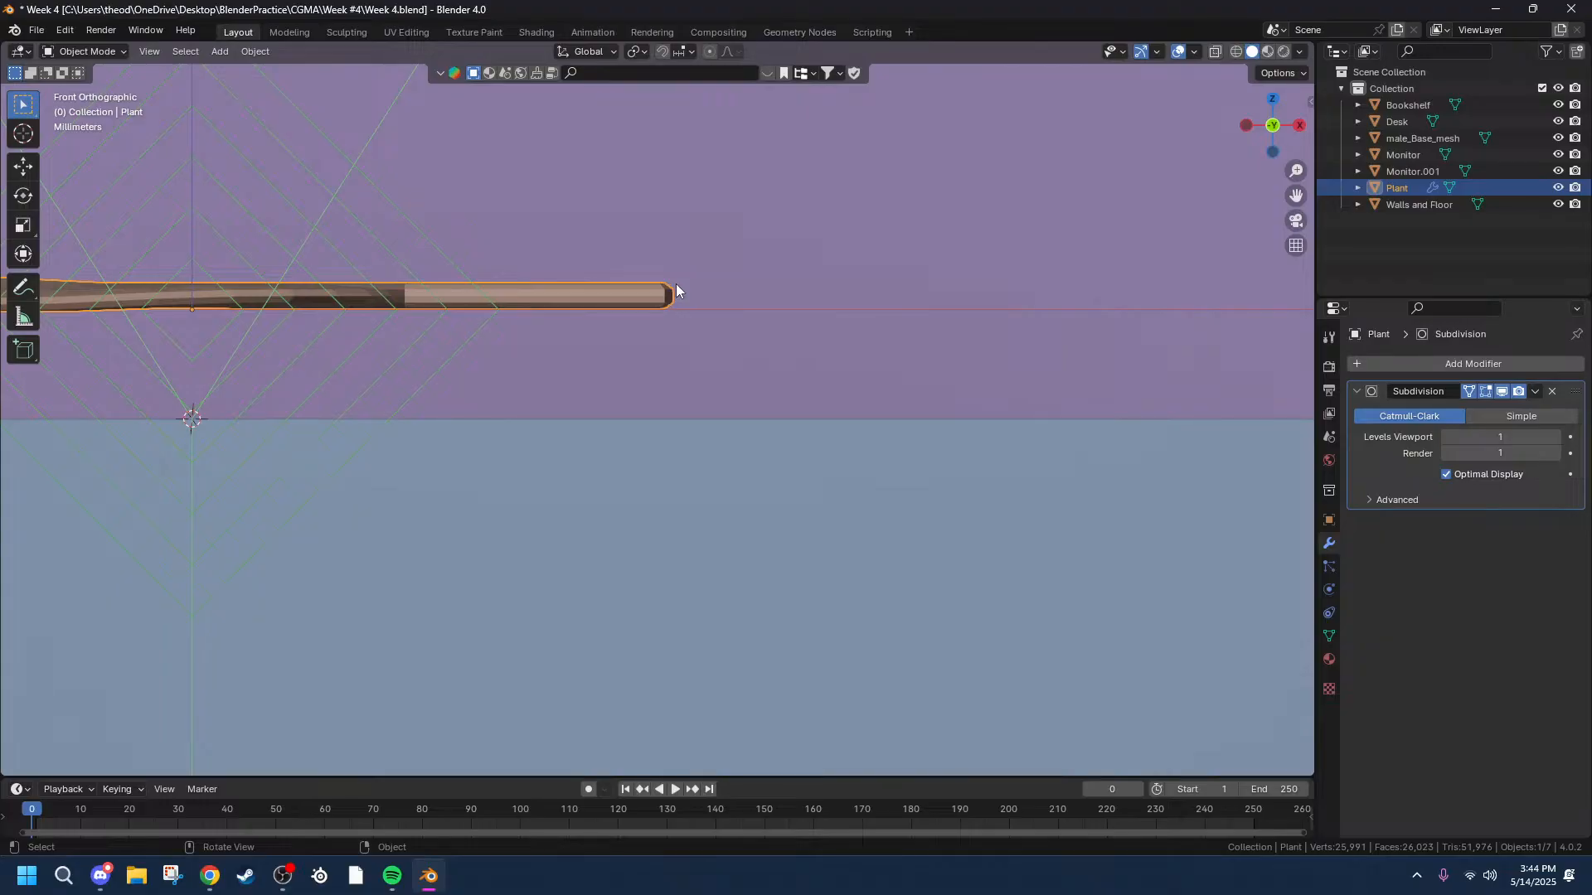
pyautogui.press('g')
pyautogui.press('x')
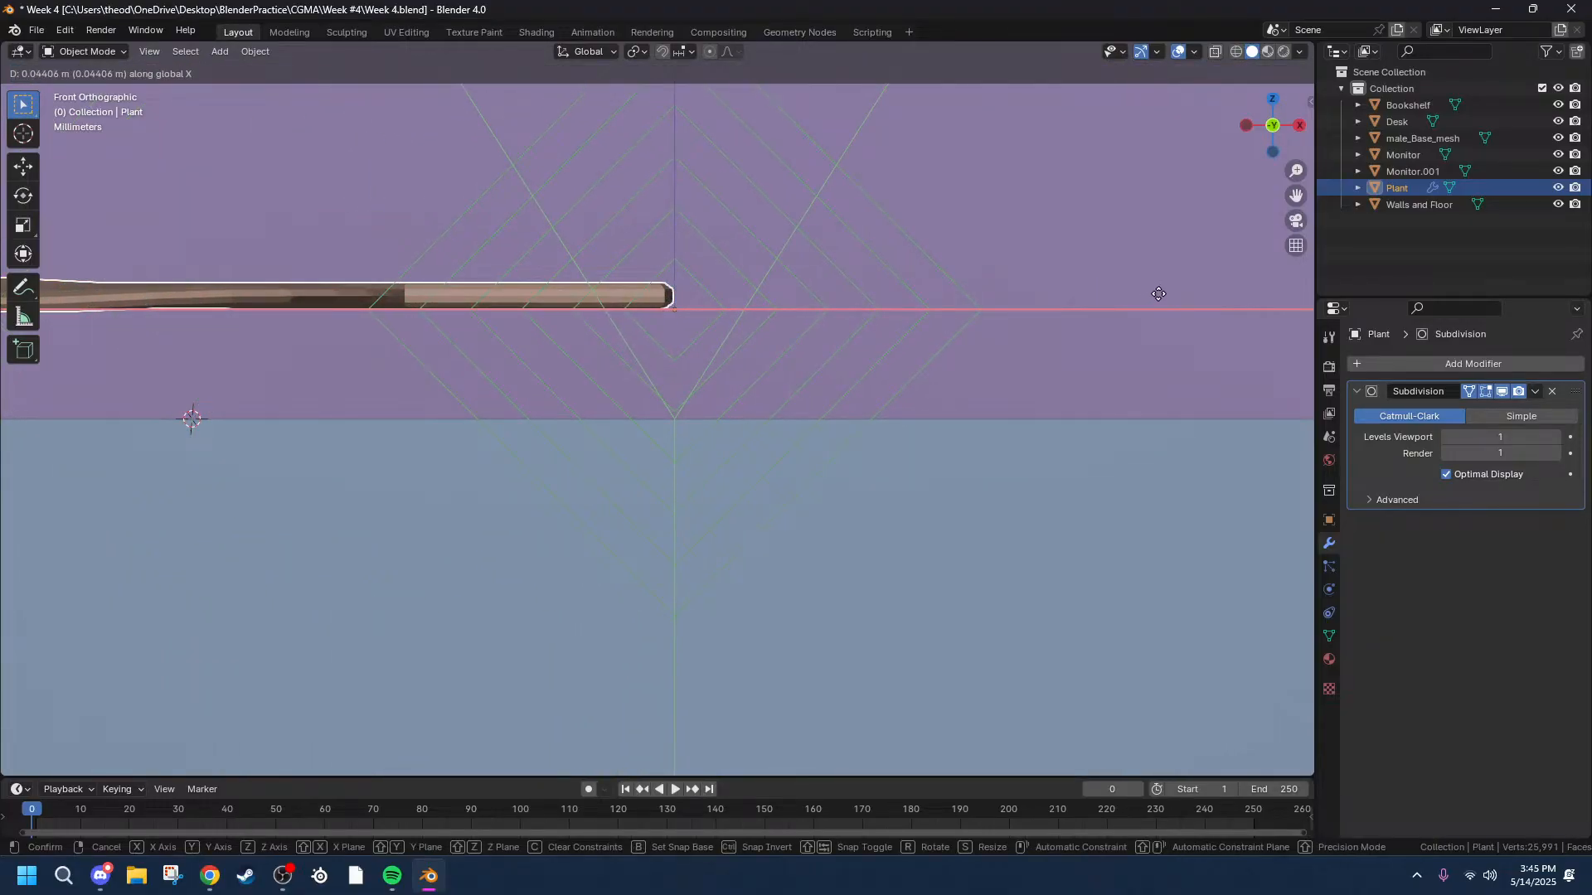
pyautogui.click(1160, 296)
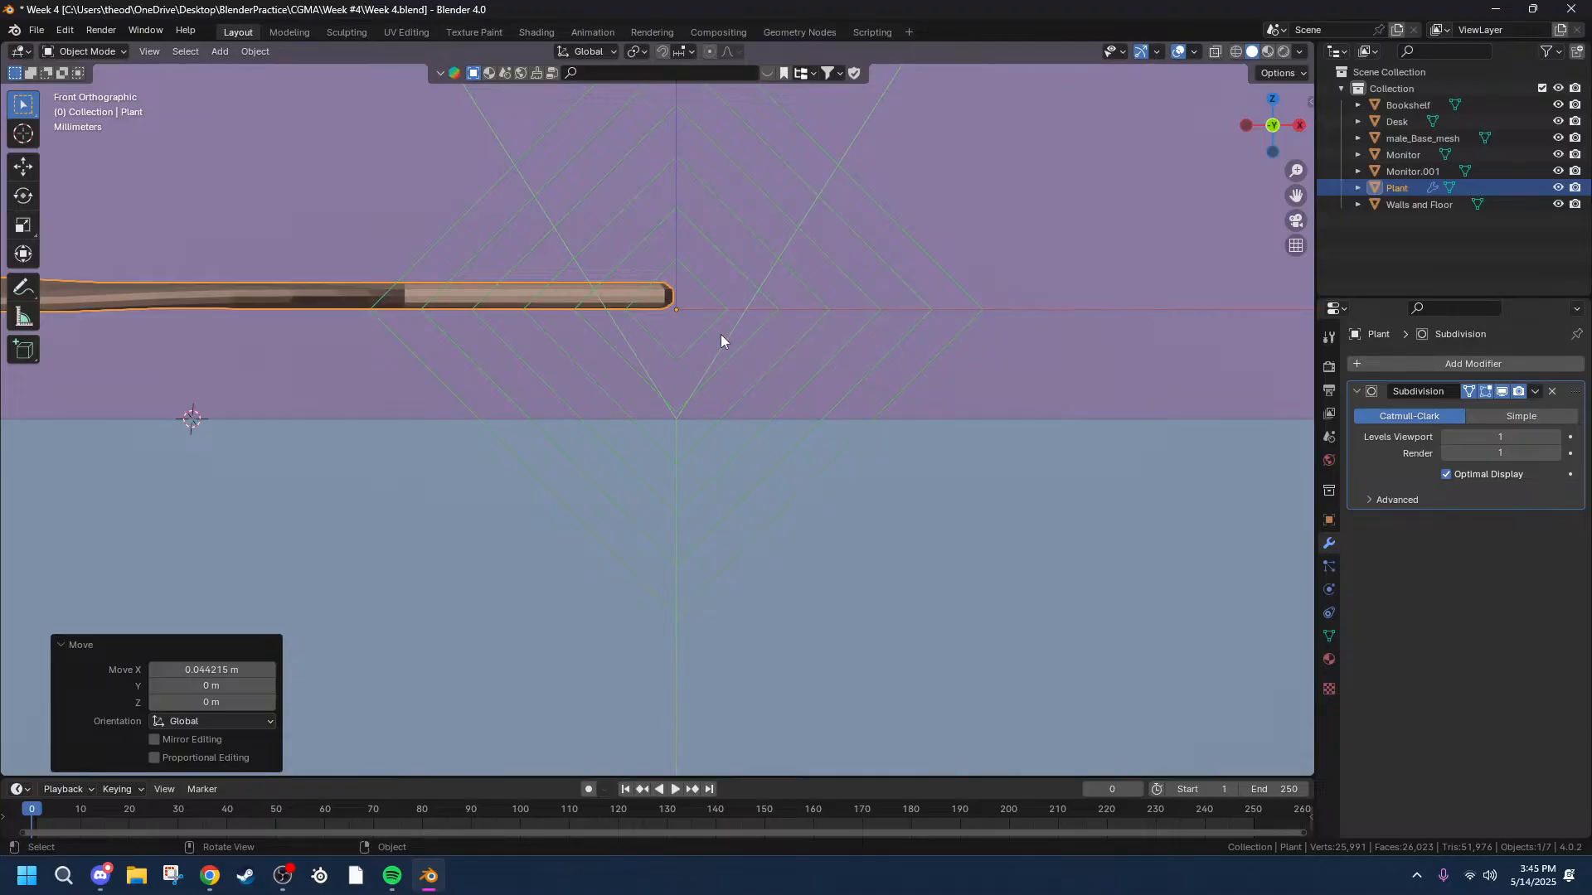
# Raise the origin 0.001287 m along Z to the stem's mid-height and shift it about -0.0002 m along X.
pyautogui.press('g')
pyautogui.press('z')
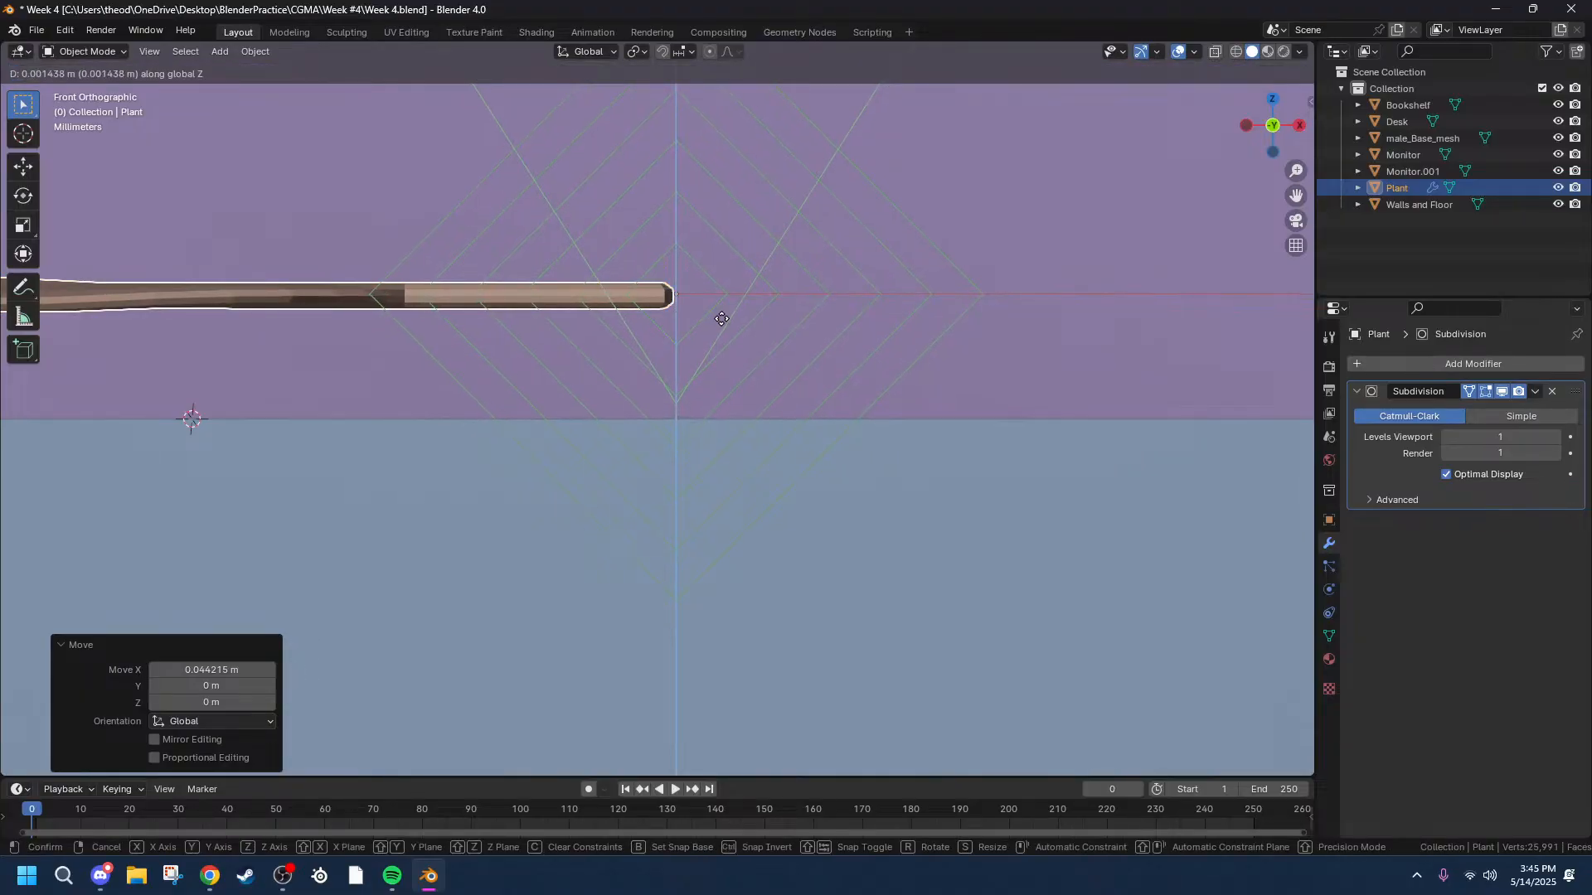
pyautogui.click(722, 325)
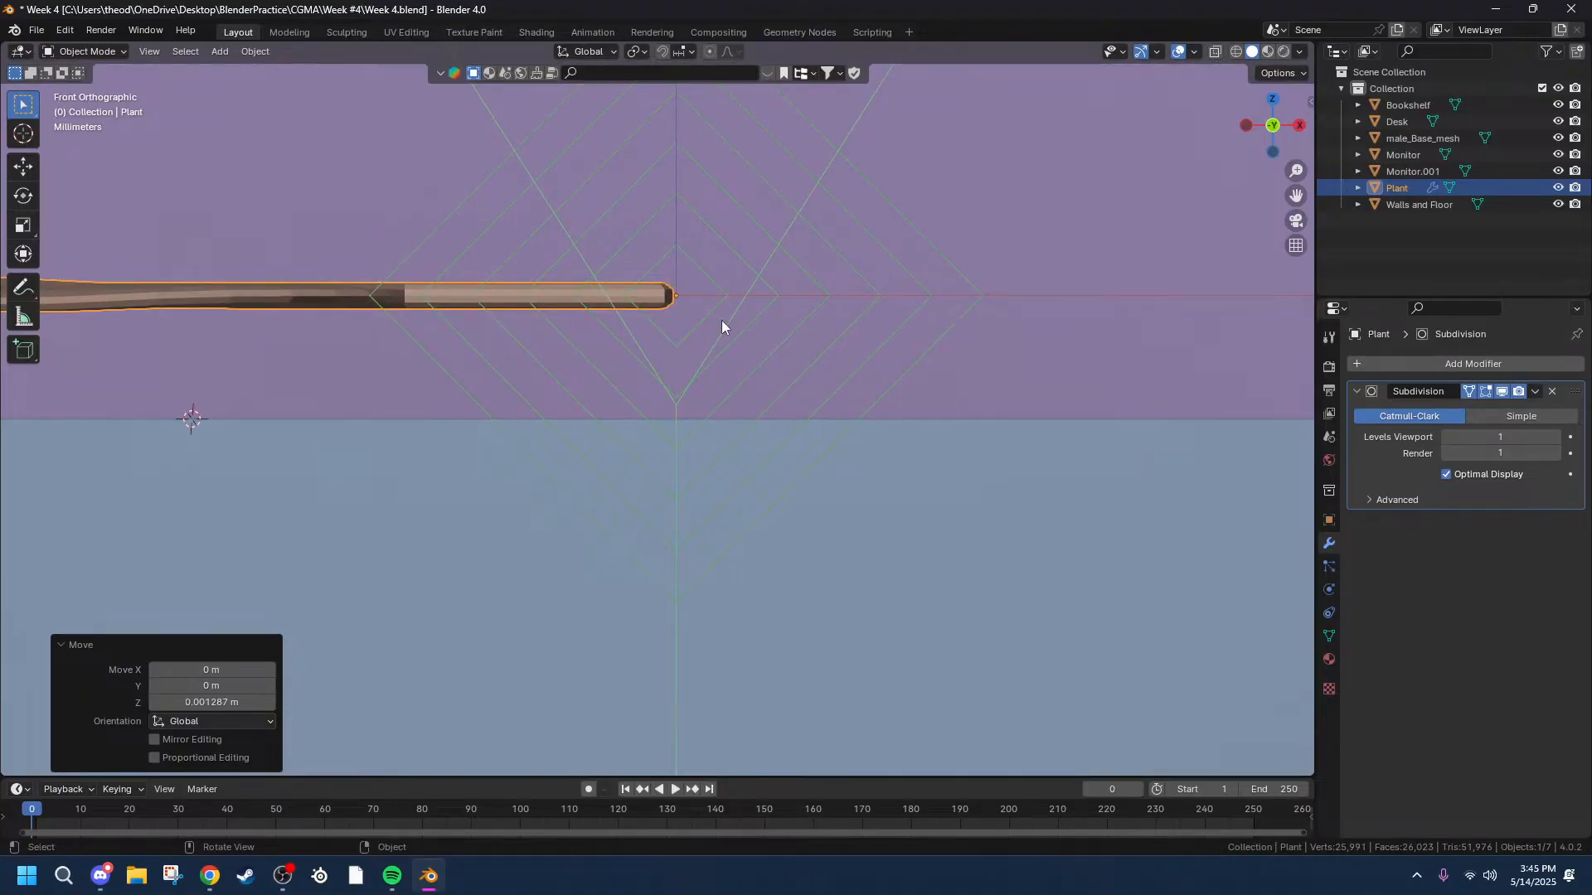
pyautogui.press('g')
pyautogui.press('x')
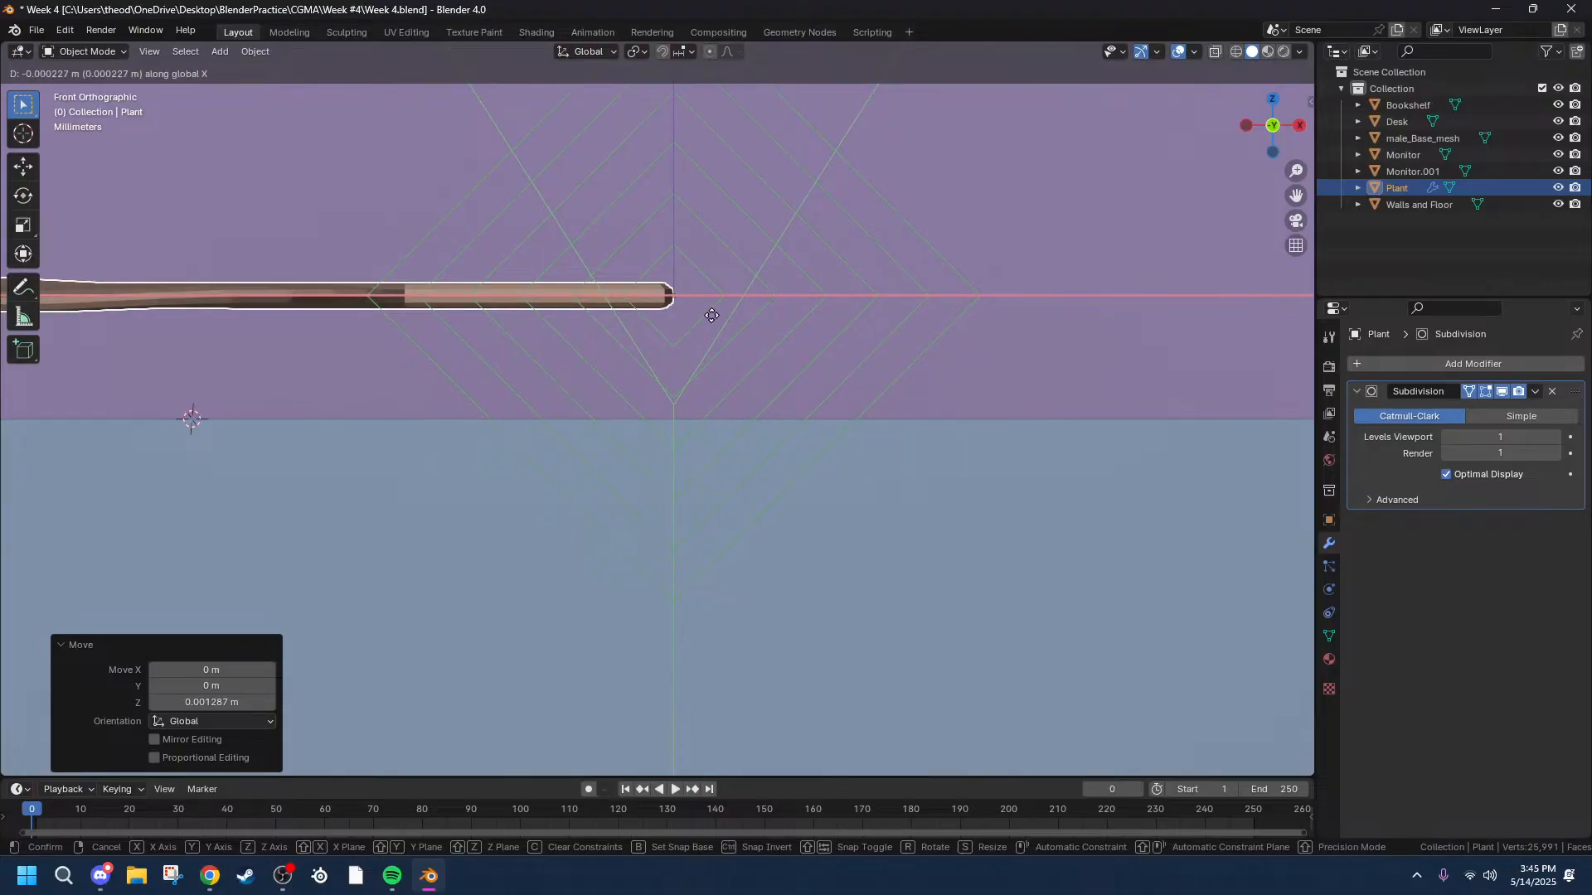
pyautogui.click(712, 315)
# Select the whole leaf mesh and spin it about 332° around Z in 12 steps, shifting the spin centre to X 2.55 m.
pyautogui.moveTo(717, 238); pyautogui.dragTo(728, 339, button='middle')
pyautogui.scroll(-7, 674, 403)
pyautogui.press('Tab')
pyautogui.press('a')
pyautogui.moveTo(622, 355); pyautogui.dragTo(912, 663)
pyautogui.moveTo(412, 485); pyautogui.dragTo(404, 424)
pyautogui.moveTo(442, 377); pyautogui.dragTo(694, 138)
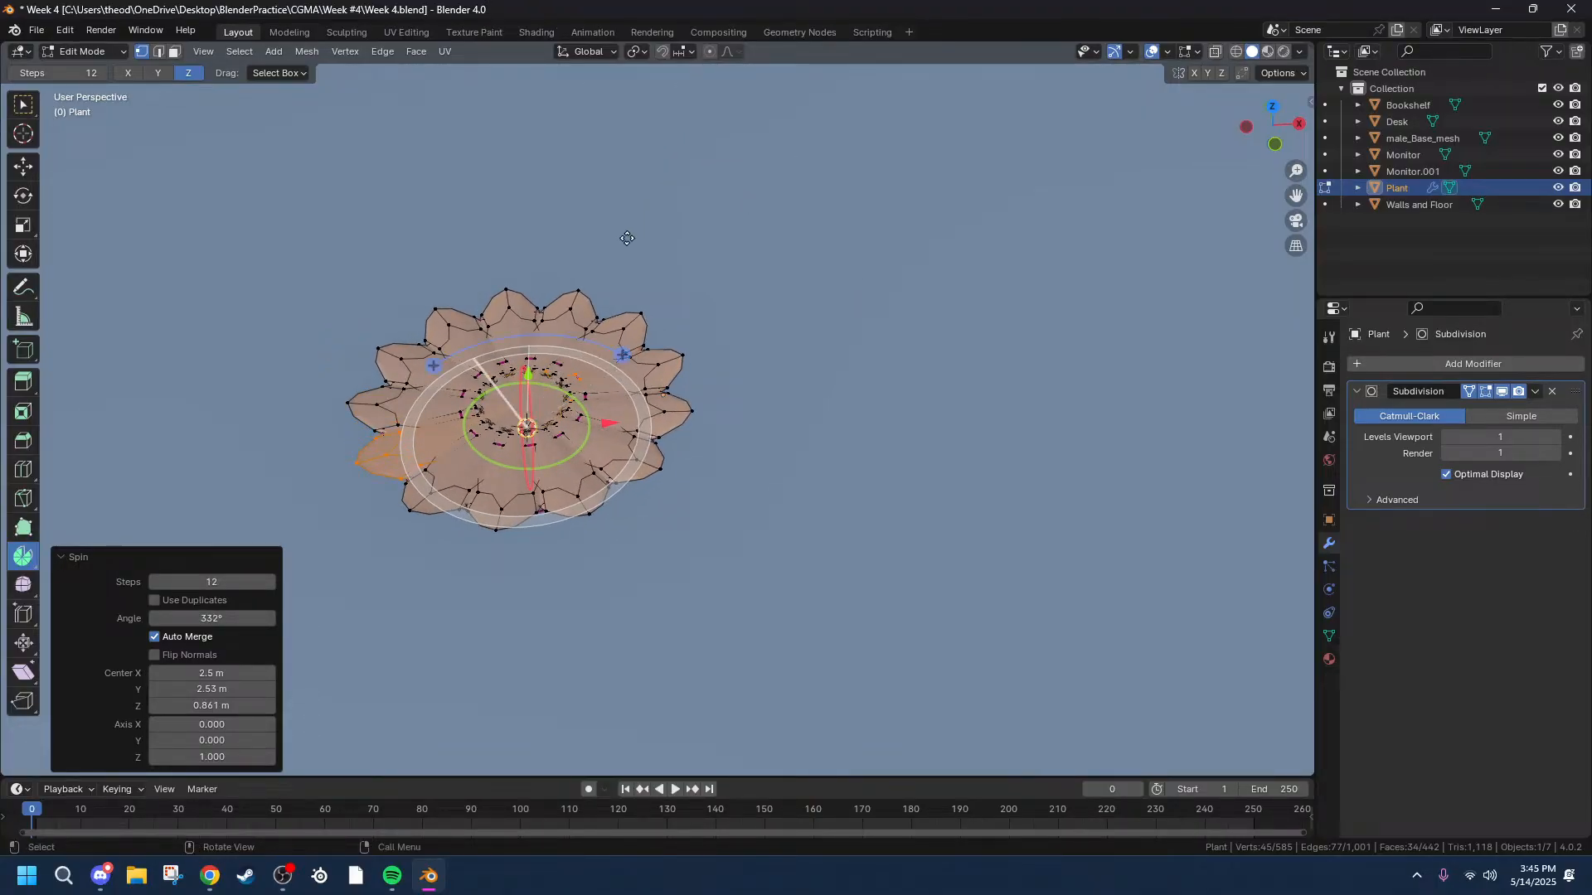
pyautogui.moveTo(610, 427); pyautogui.dragTo(752, 394)
# Set the spin to 6 steps and an angle of 360°.
pyautogui.click(181, 580)
pyautogui.write('6')
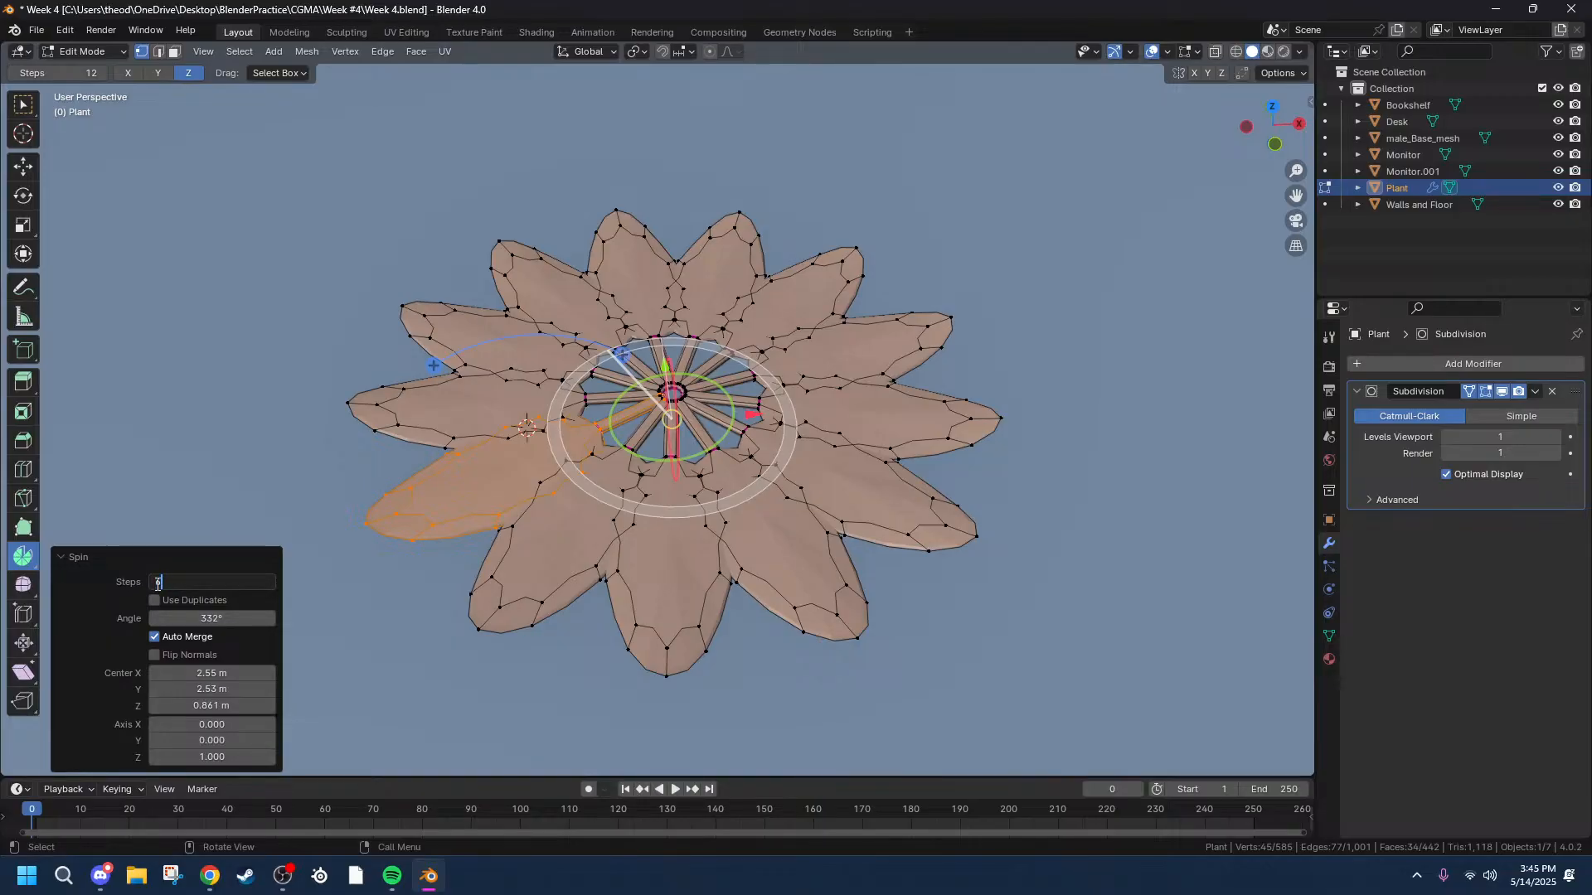
pyautogui.press('Return')
pyautogui.click(198, 584)
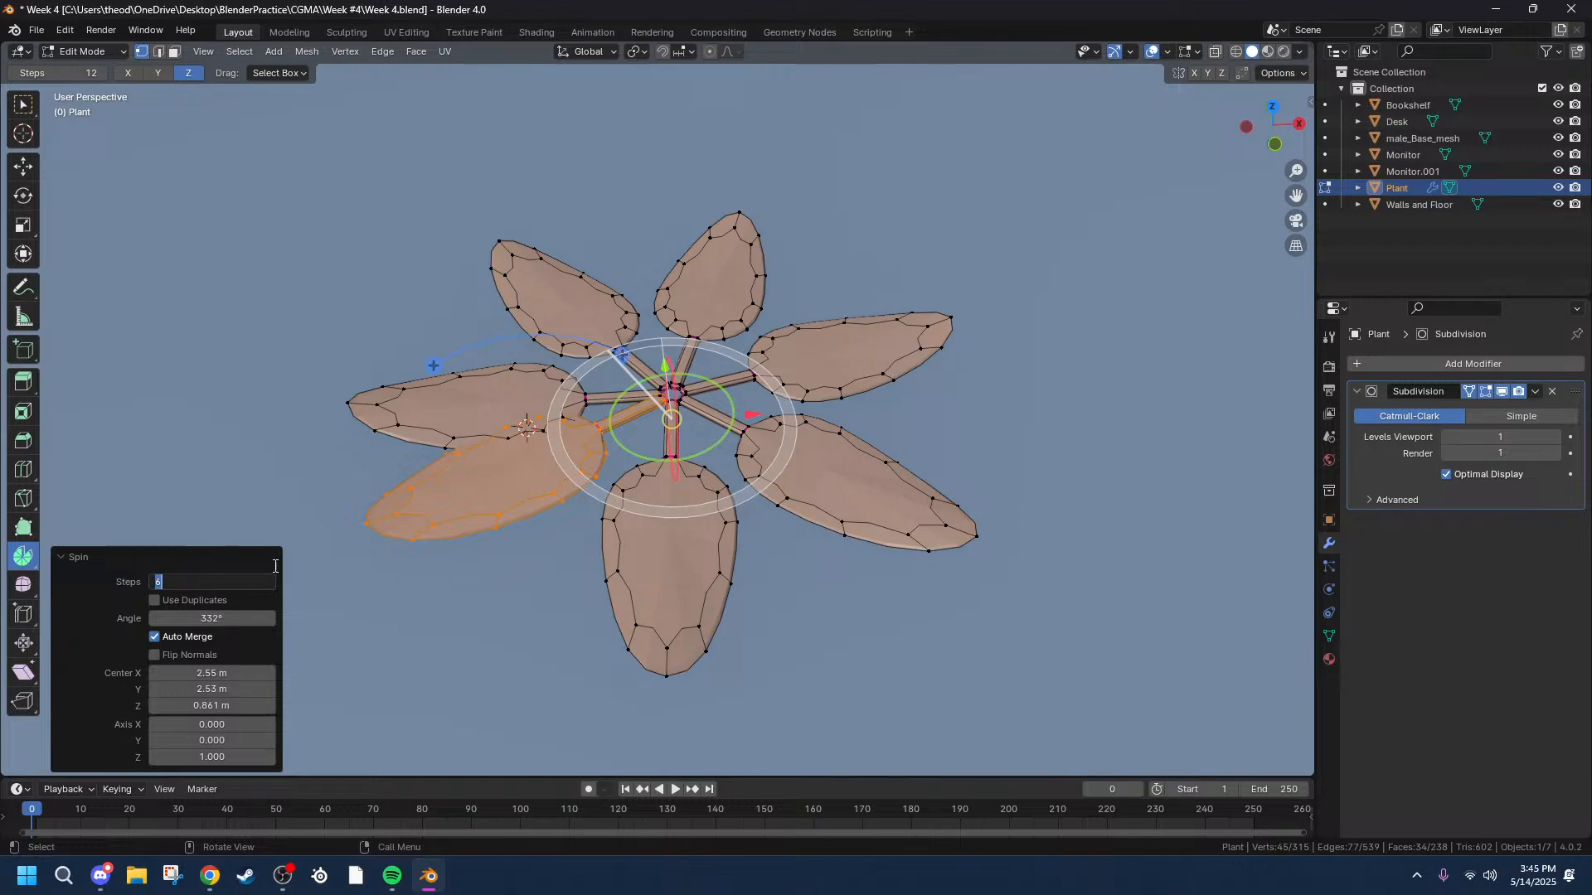
pyautogui.click(228, 619)
pyautogui.click(227, 620)
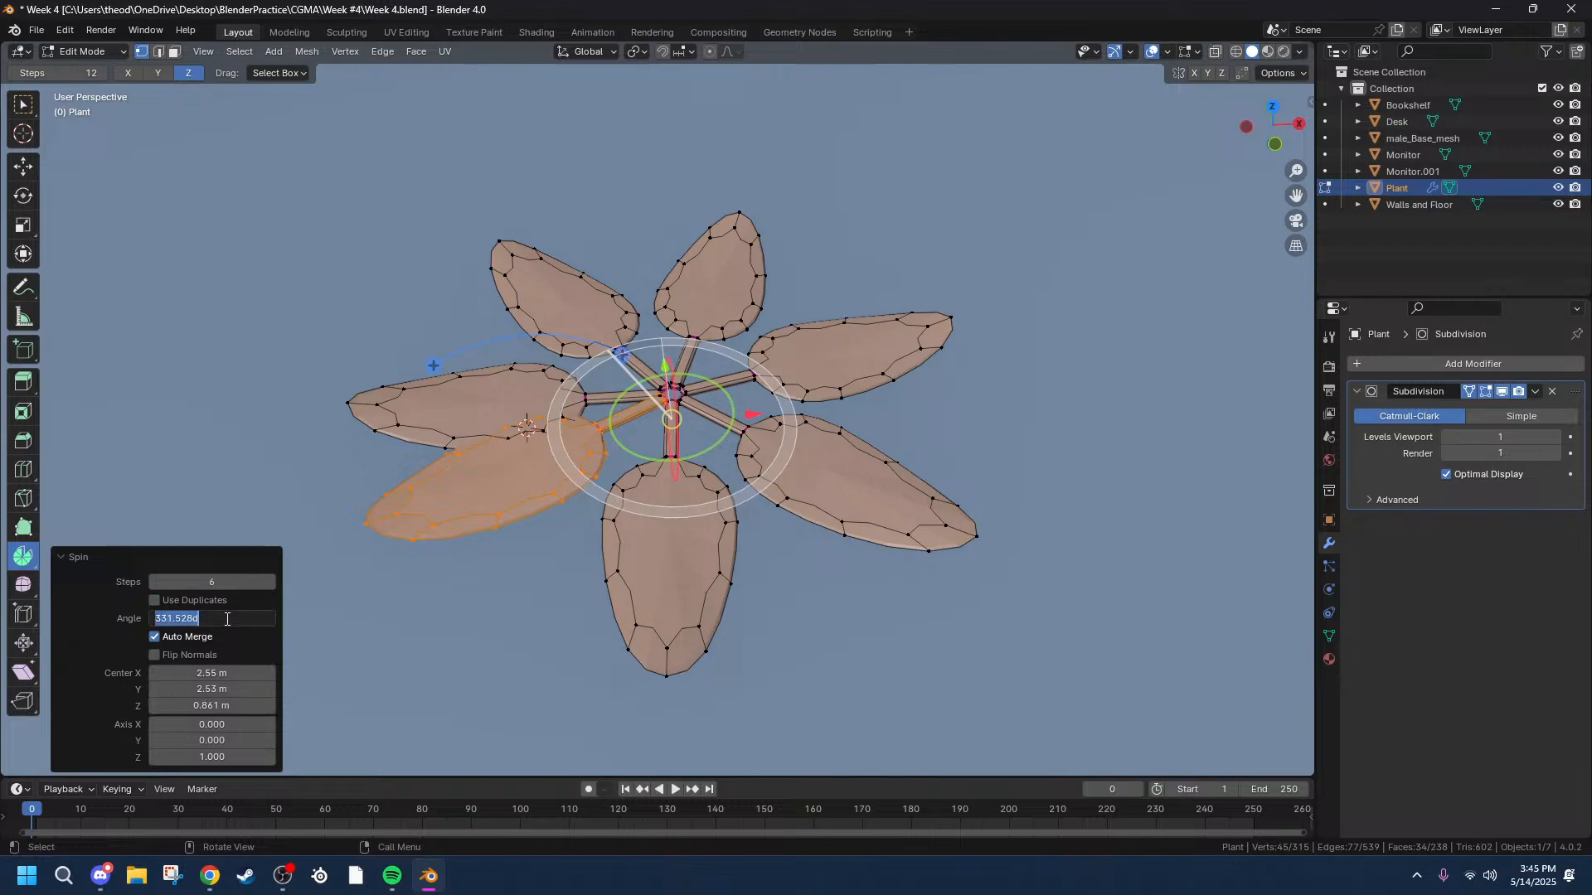
pyautogui.write('360')
pyautogui.press('Return')
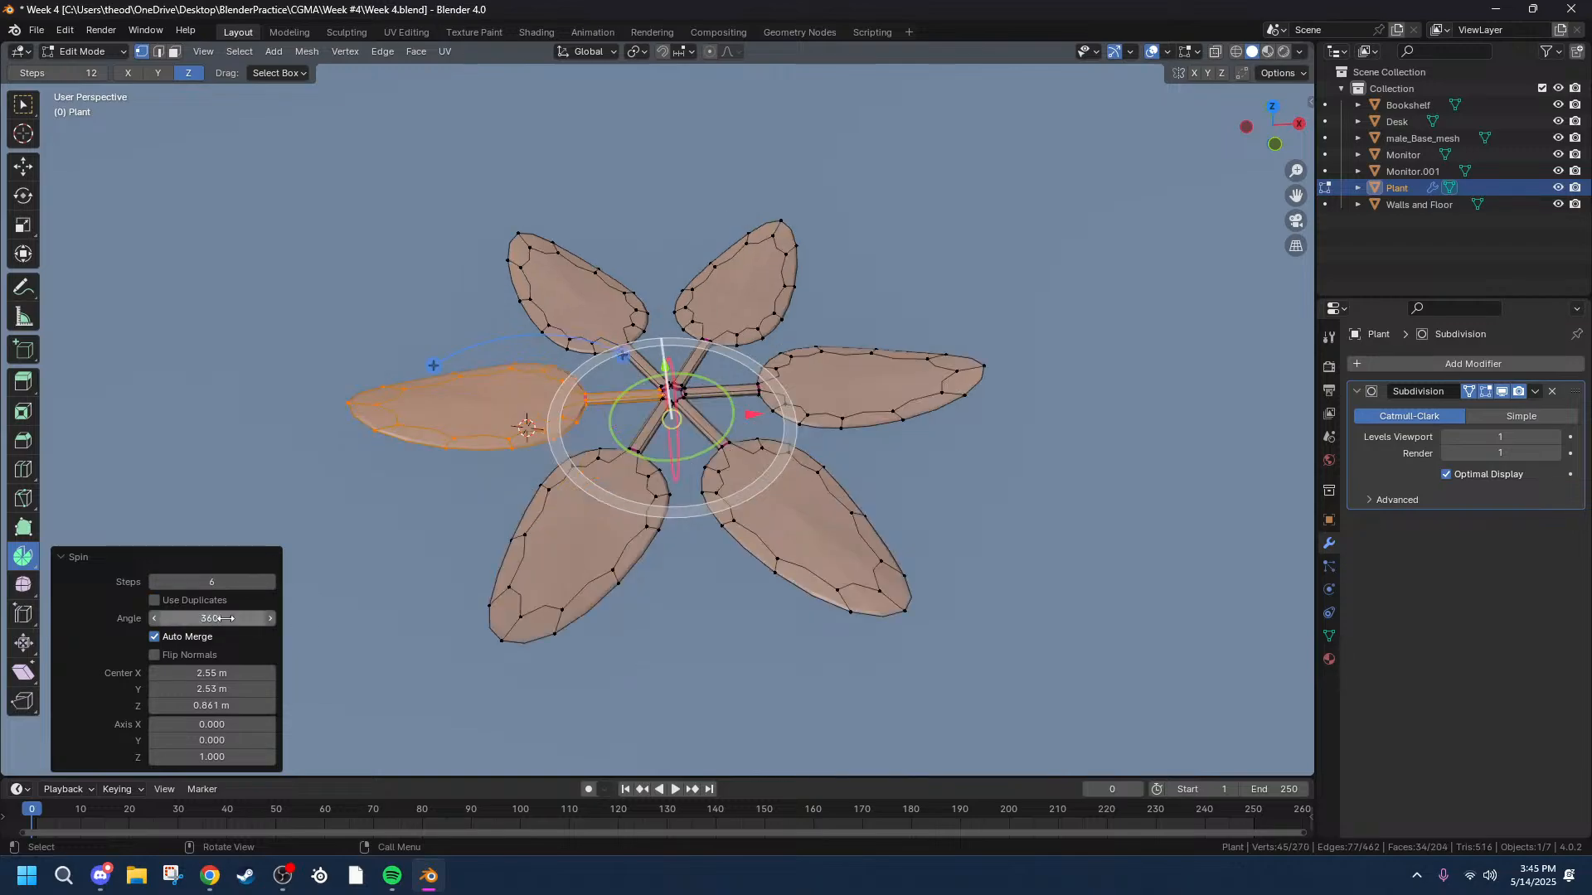
# Inspect the joints at the centre of the spun leaf cluster and try tilting the spin axis and scaling the selected leaf.
pyautogui.scroll(6, 664, 412)
pyautogui.moveTo(848, 389); pyautogui.dragTo(209, 311, button='middle')
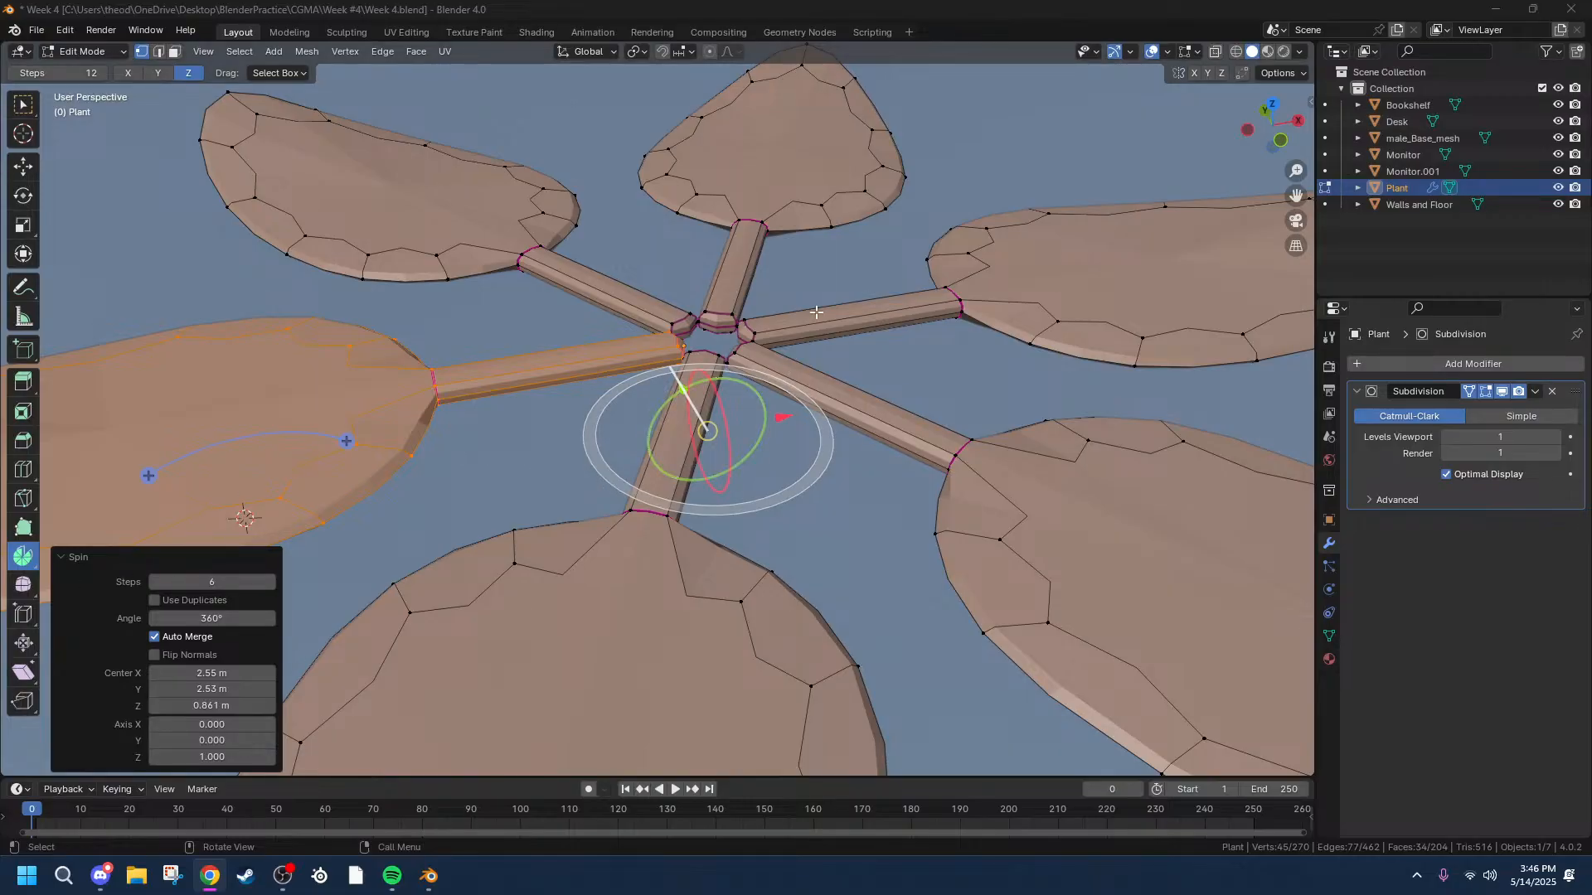
pyautogui.moveTo(888, 298); pyautogui.dragTo(811, 354, button='middle')
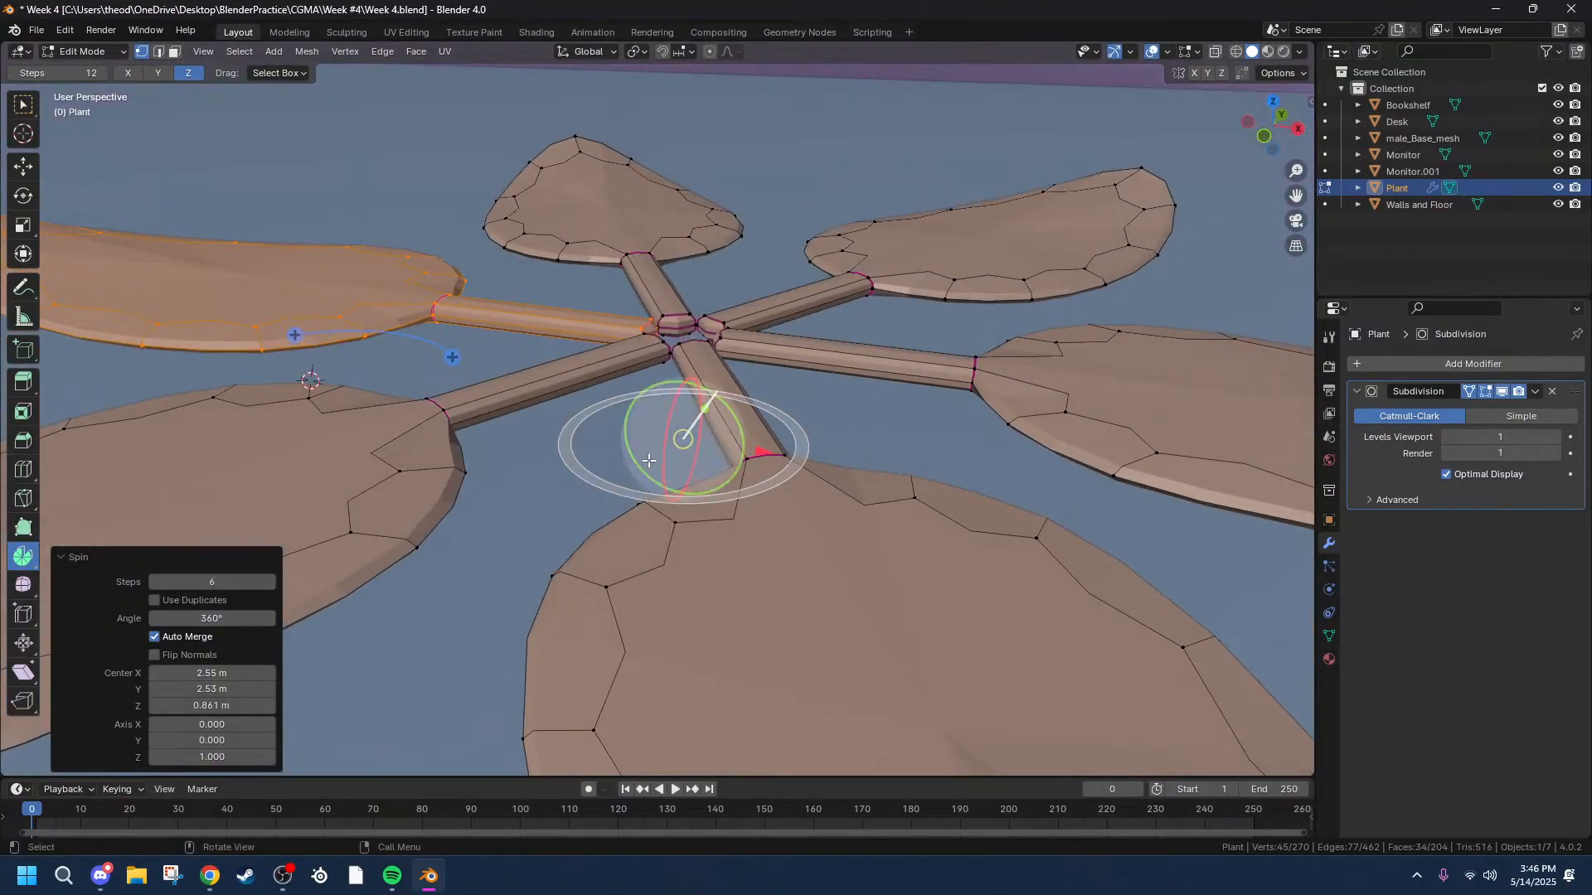
pyautogui.moveTo(660, 386); pyautogui.dragTo(1383, 525)
pyautogui.press('Escape')
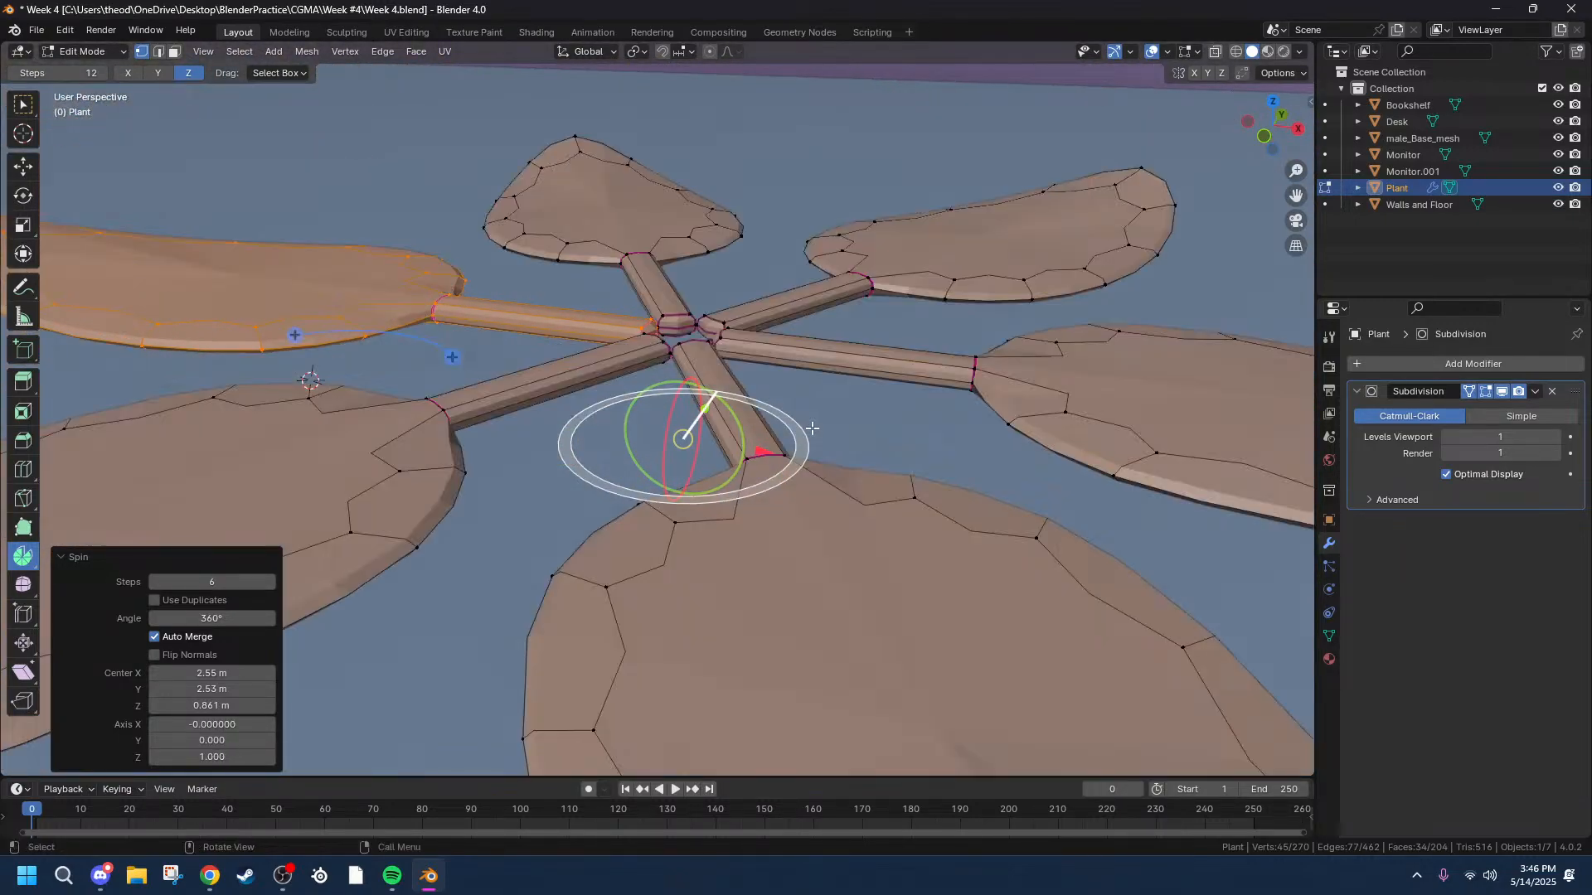
pyautogui.moveTo(694, 428); pyautogui.dragTo(880, 404)
pyautogui.moveTo(880, 404); pyautogui.dragTo(797, 500, button='middle')
pyautogui.press('s')
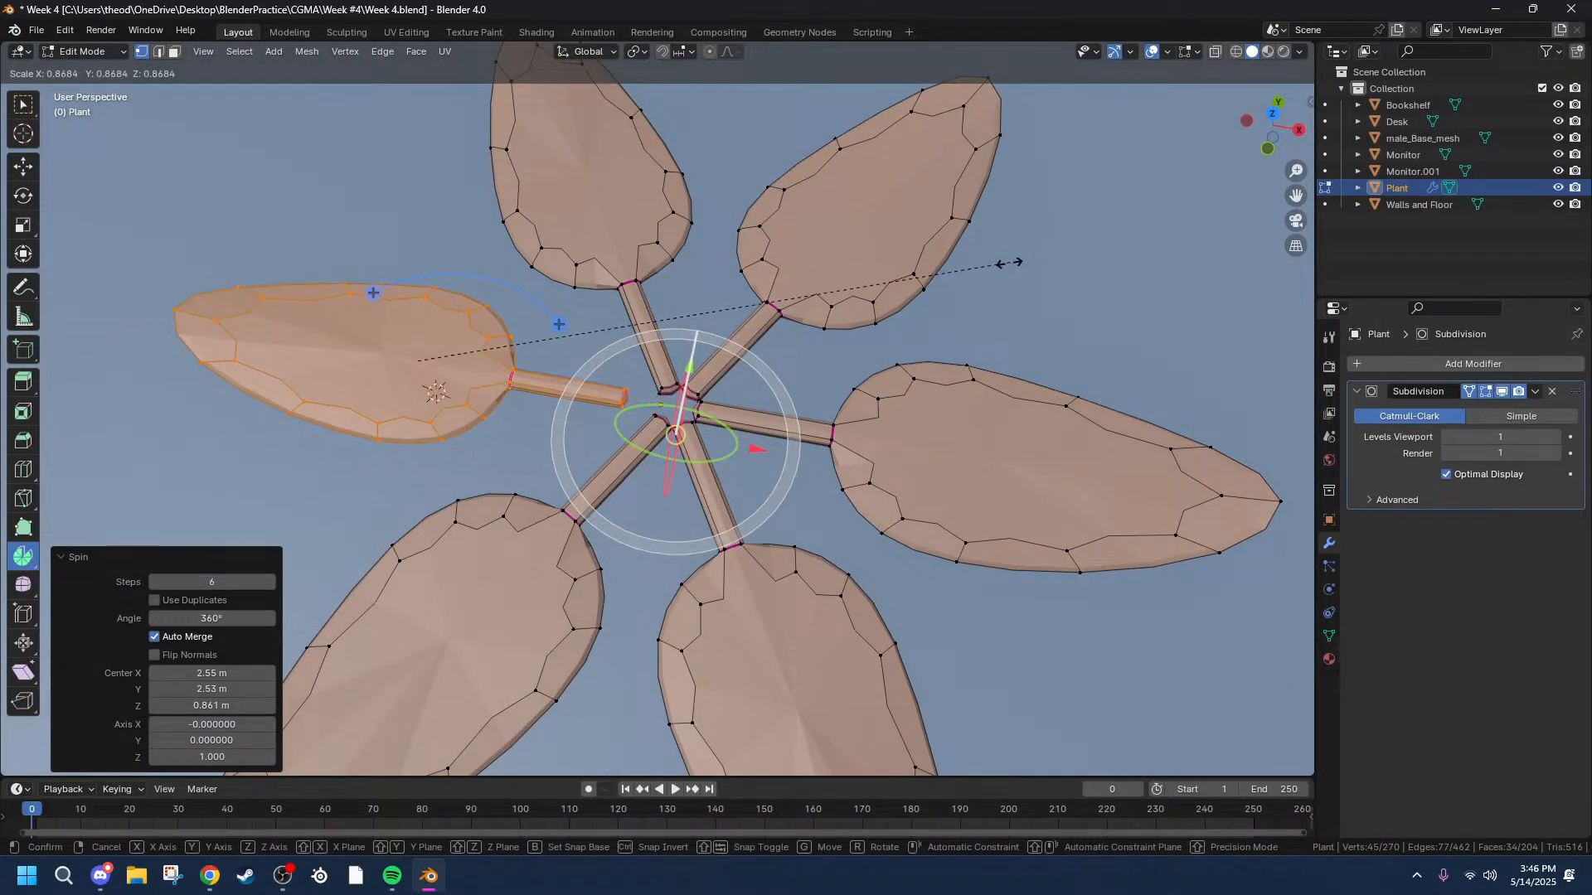
pyautogui.rightClick(802, 300)
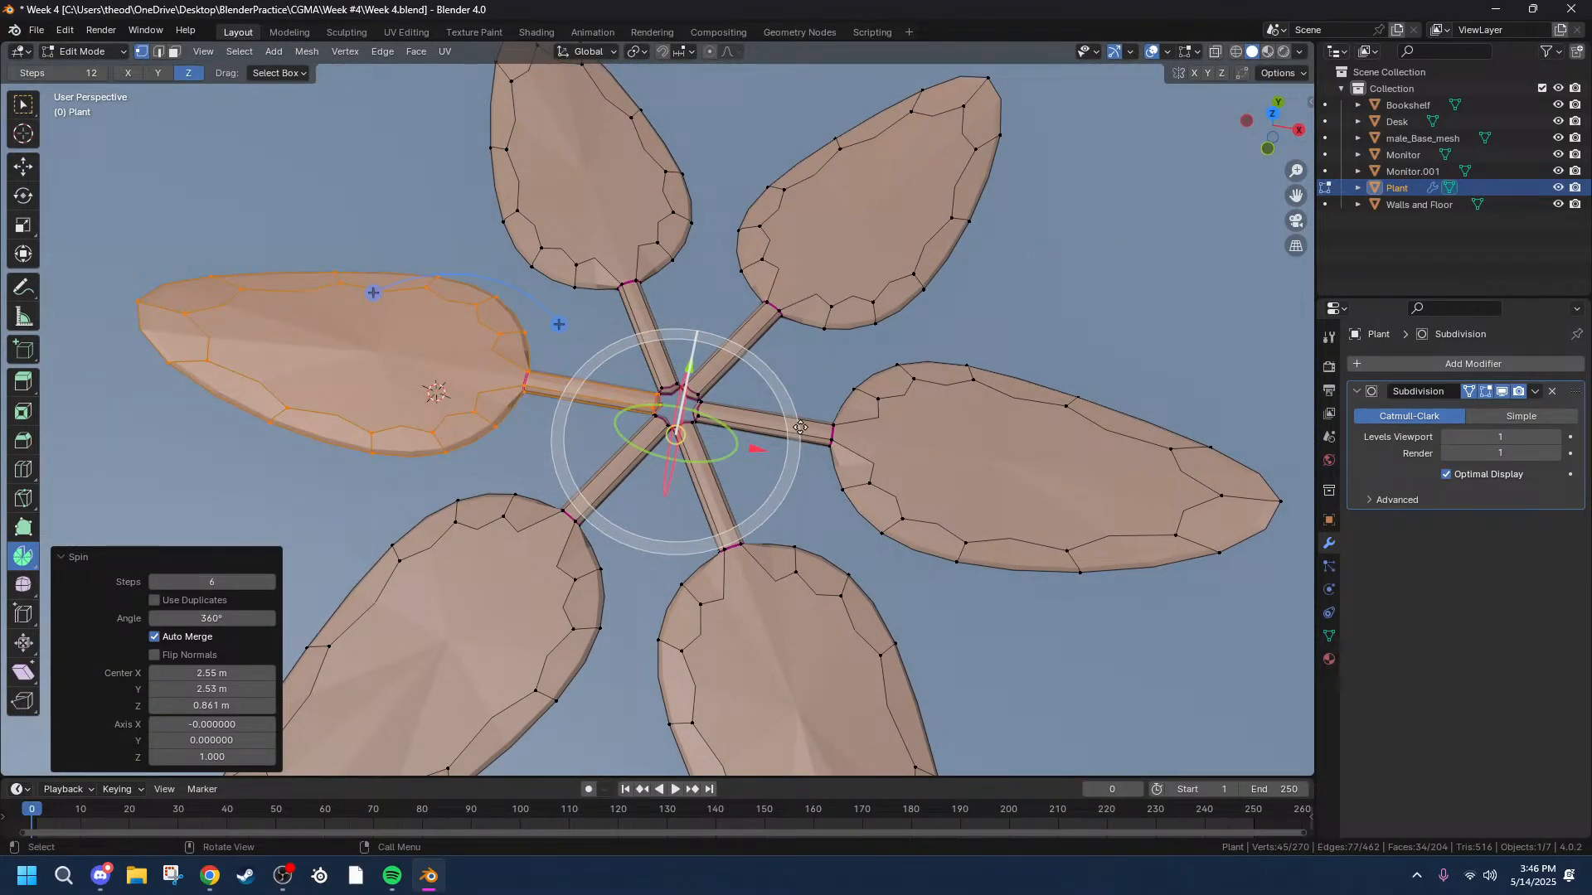
# Scale the whole leaf cluster to 0.428, and enlarge it about 1.2 times in X and Y with Z locked.
pyautogui.scroll(-5, 796, 486)
pyautogui.press('a')
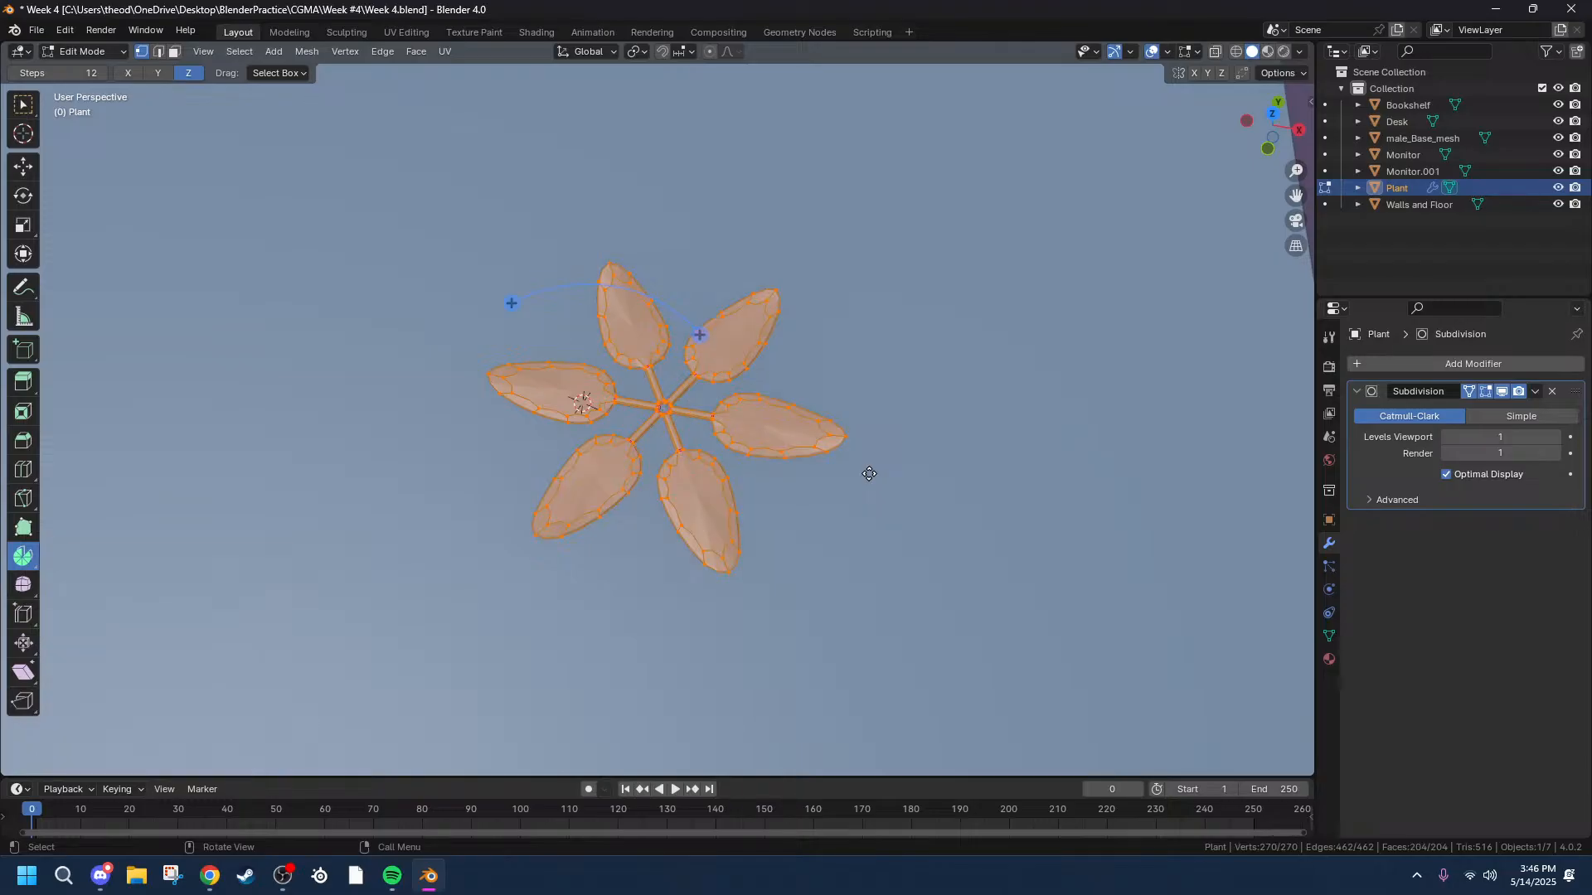
pyautogui.press('s')
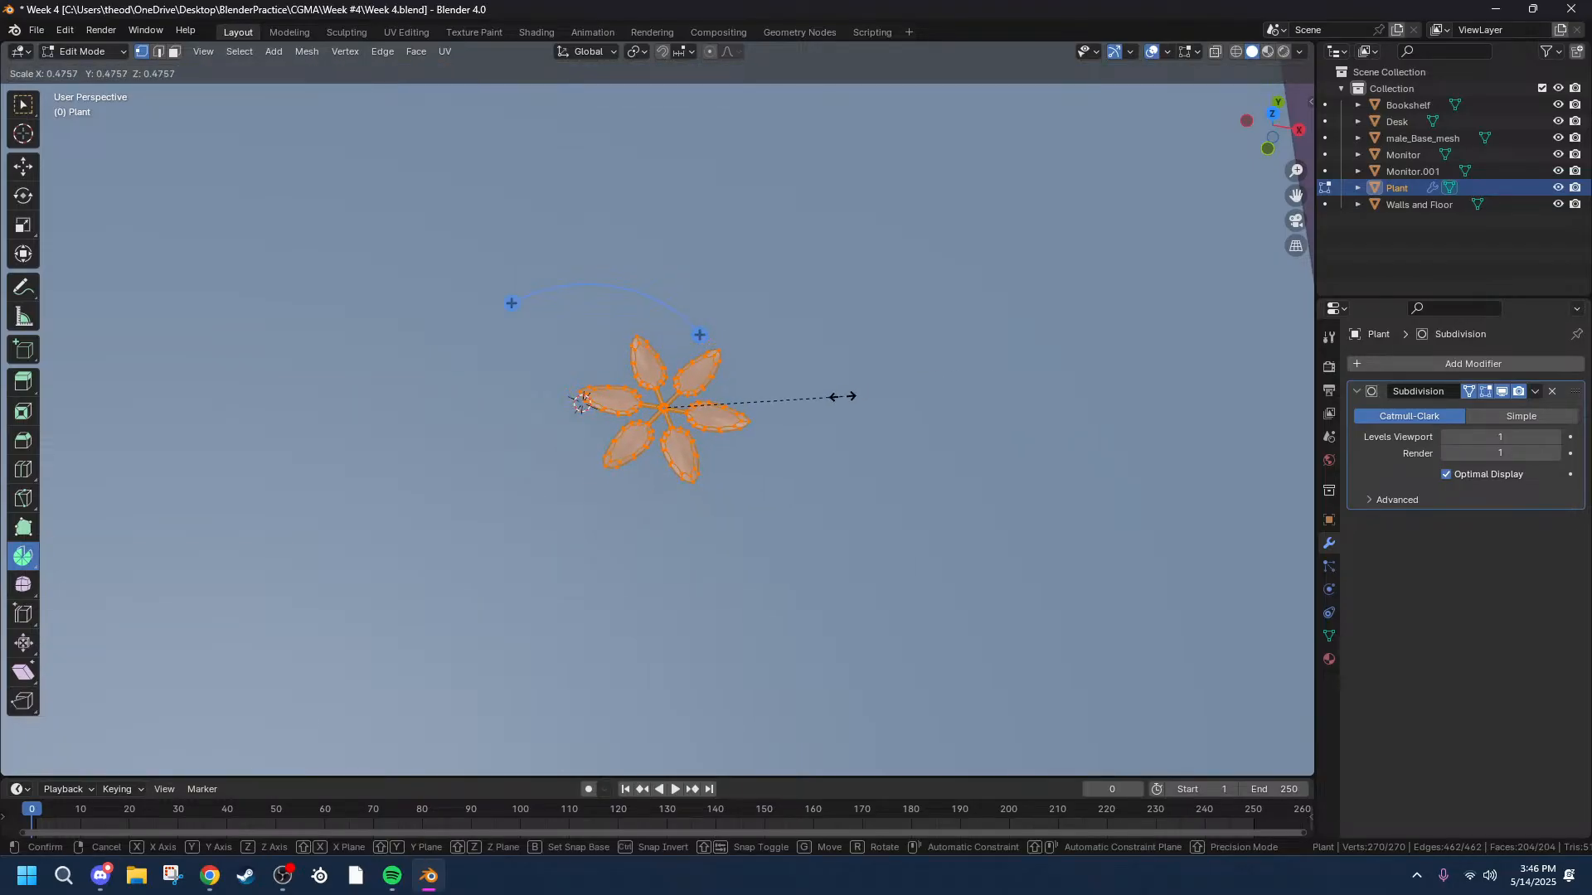
pyautogui.click(582, 403)
pyautogui.moveTo(853, 419); pyautogui.dragTo(873, 329, button='middle')
pyautogui.scroll(3, 873, 329)
pyautogui.press('s')
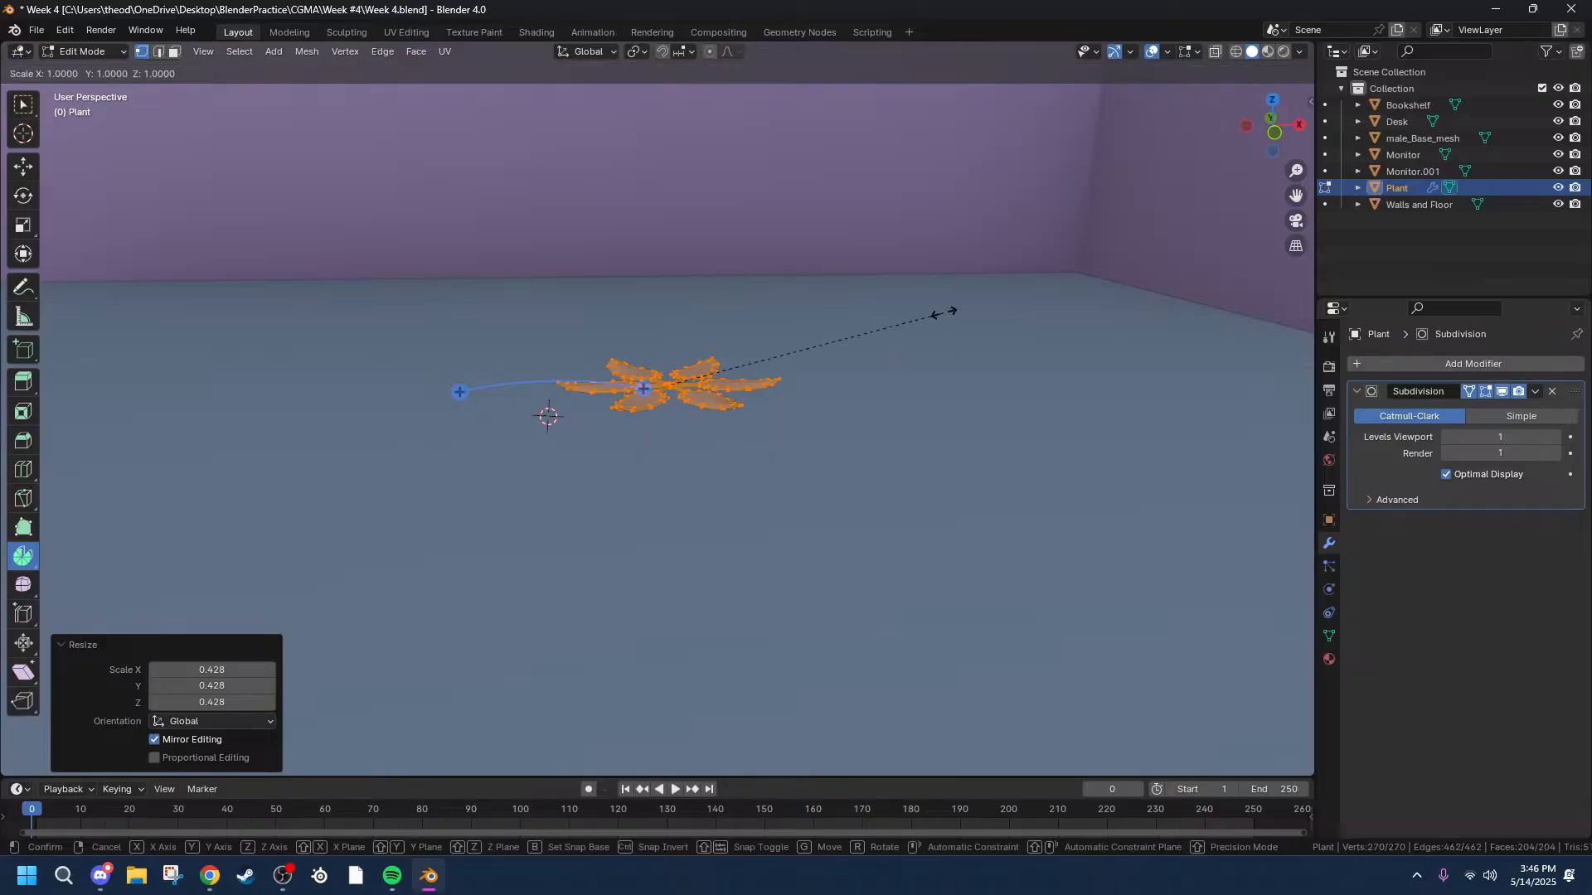
pyautogui.hotkey('shift', 'z')
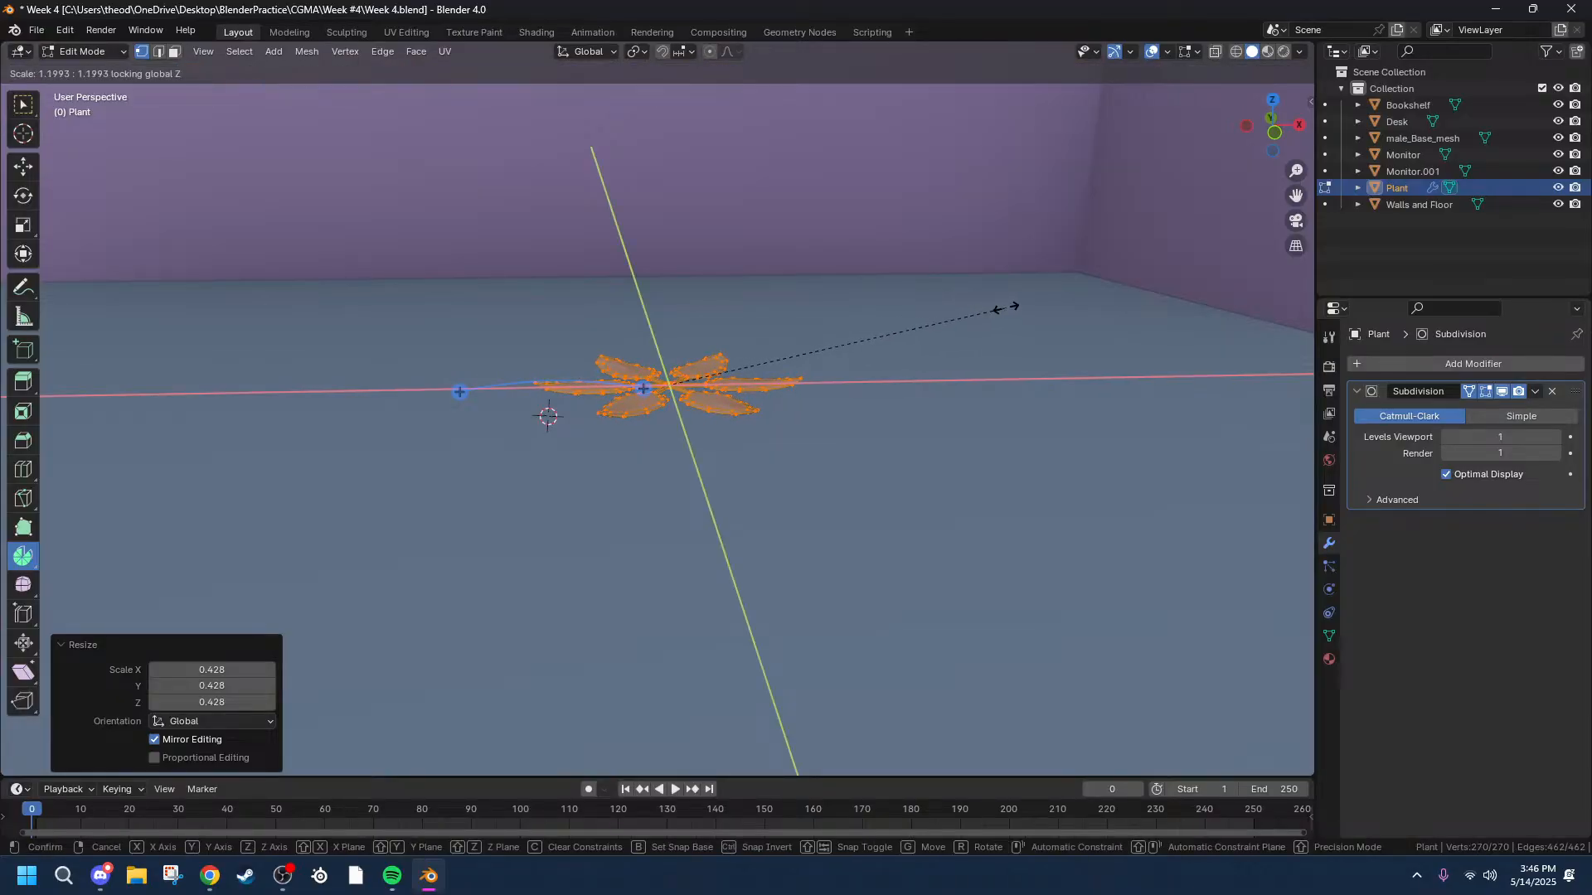
pyautogui.click(1003, 306)
pyautogui.moveTo(1003, 307); pyautogui.dragTo(965, 363, button='middle')
# Undo the cluster scaling and the spin to get back to the single leaf.
pyautogui.hotkey('ctrl', 'z')
pyautogui.hotkey('ctrl', 'z')
pyautogui.hotkey('ctrl', 'z')
pyautogui.hotkey('ctrl', 'z')
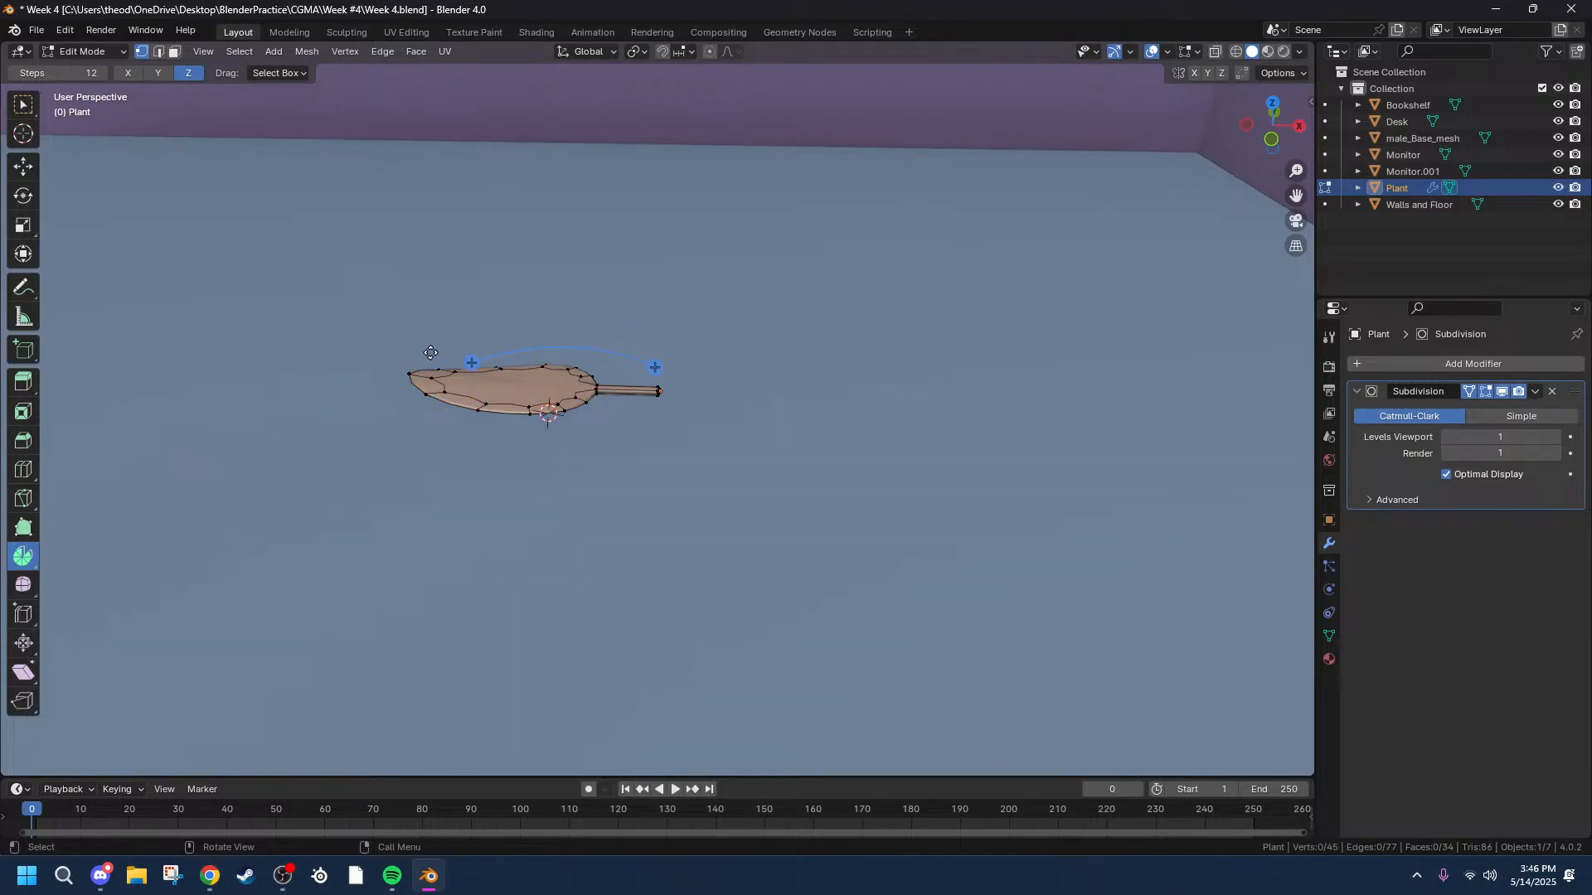
# From the front in wireframe, raise the leaf's tip vertices about 0.00565 m along Z with smooth proportional editing.
pyautogui.scroll(6, 420, 348)
pyautogui.moveTo(501, 384); pyautogui.dragTo(571, 348, button='middle')
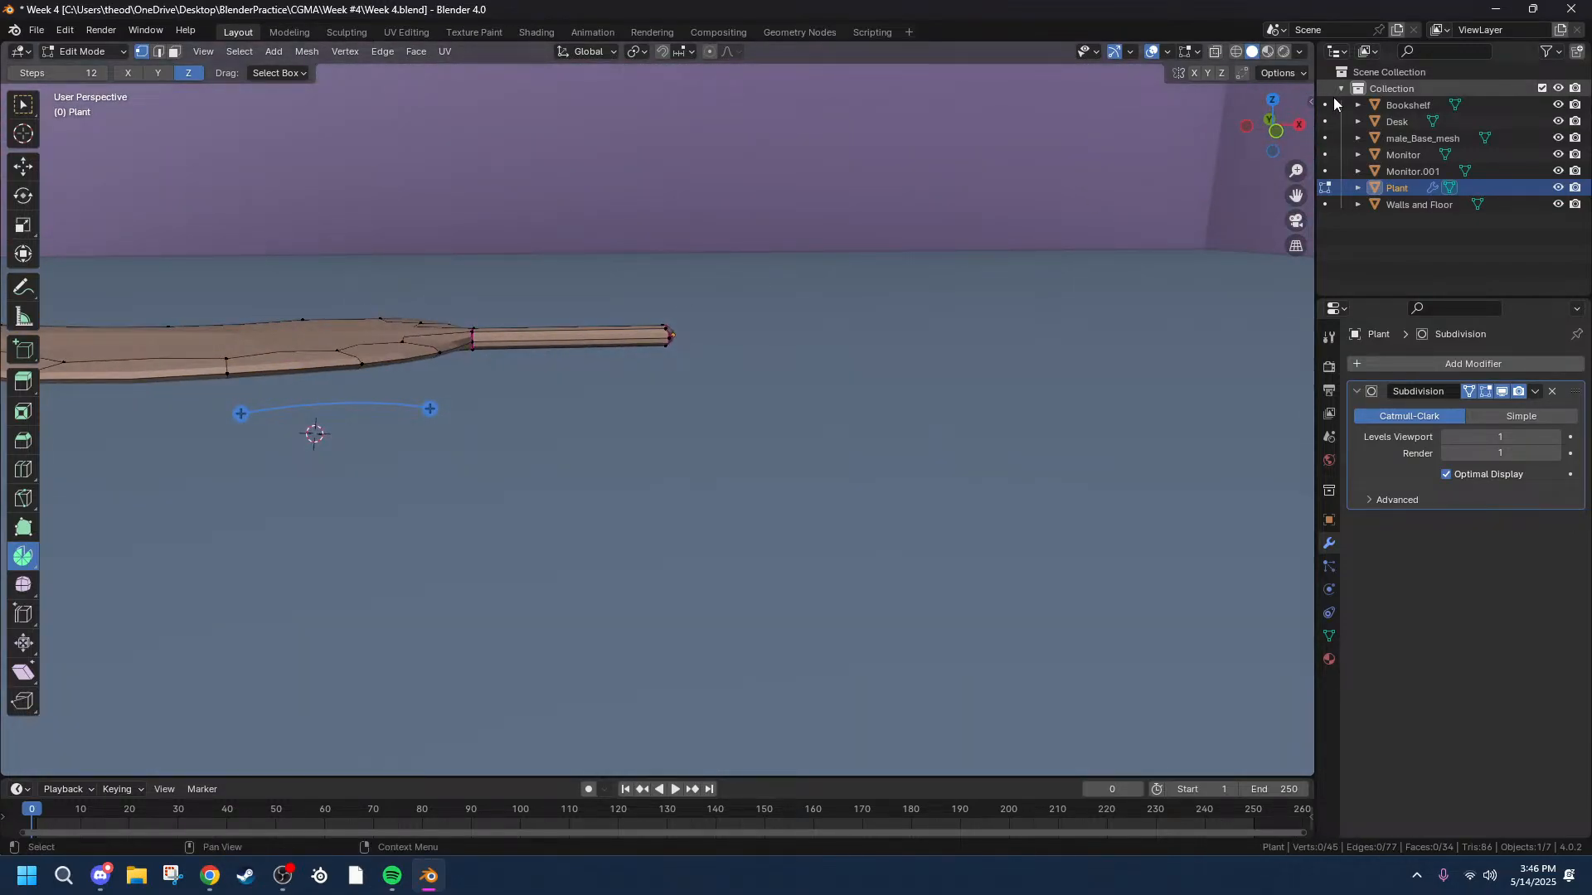
pyautogui.click(1279, 126)
pyautogui.moveTo(177, 296); pyautogui.dragTo(273, 415)
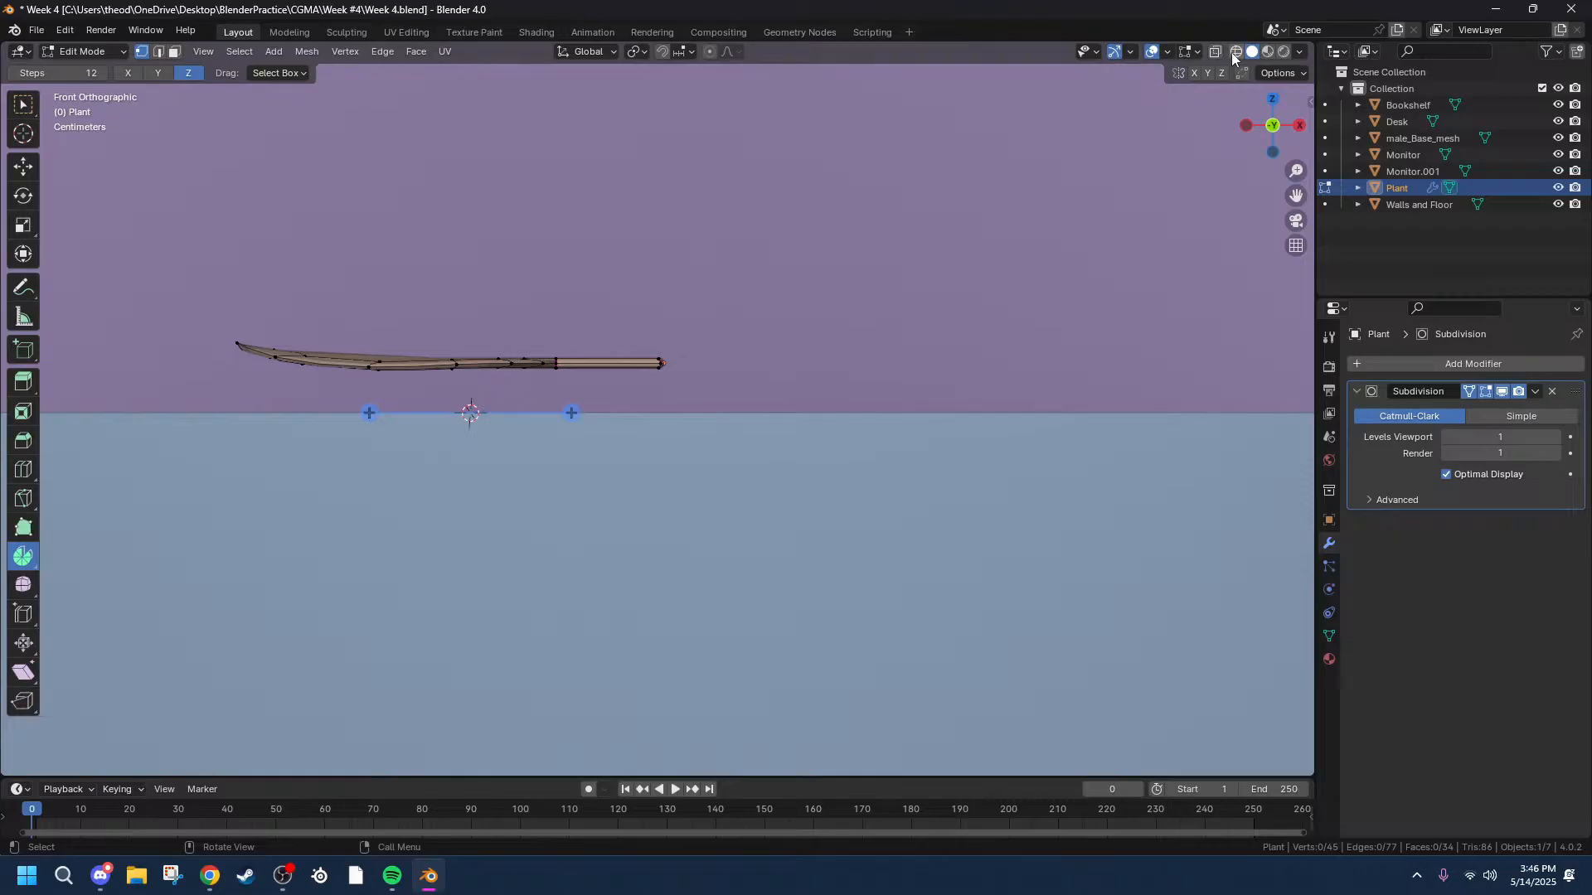
pyautogui.click(1235, 52)
pyautogui.moveTo(190, 266); pyautogui.dragTo(336, 415)
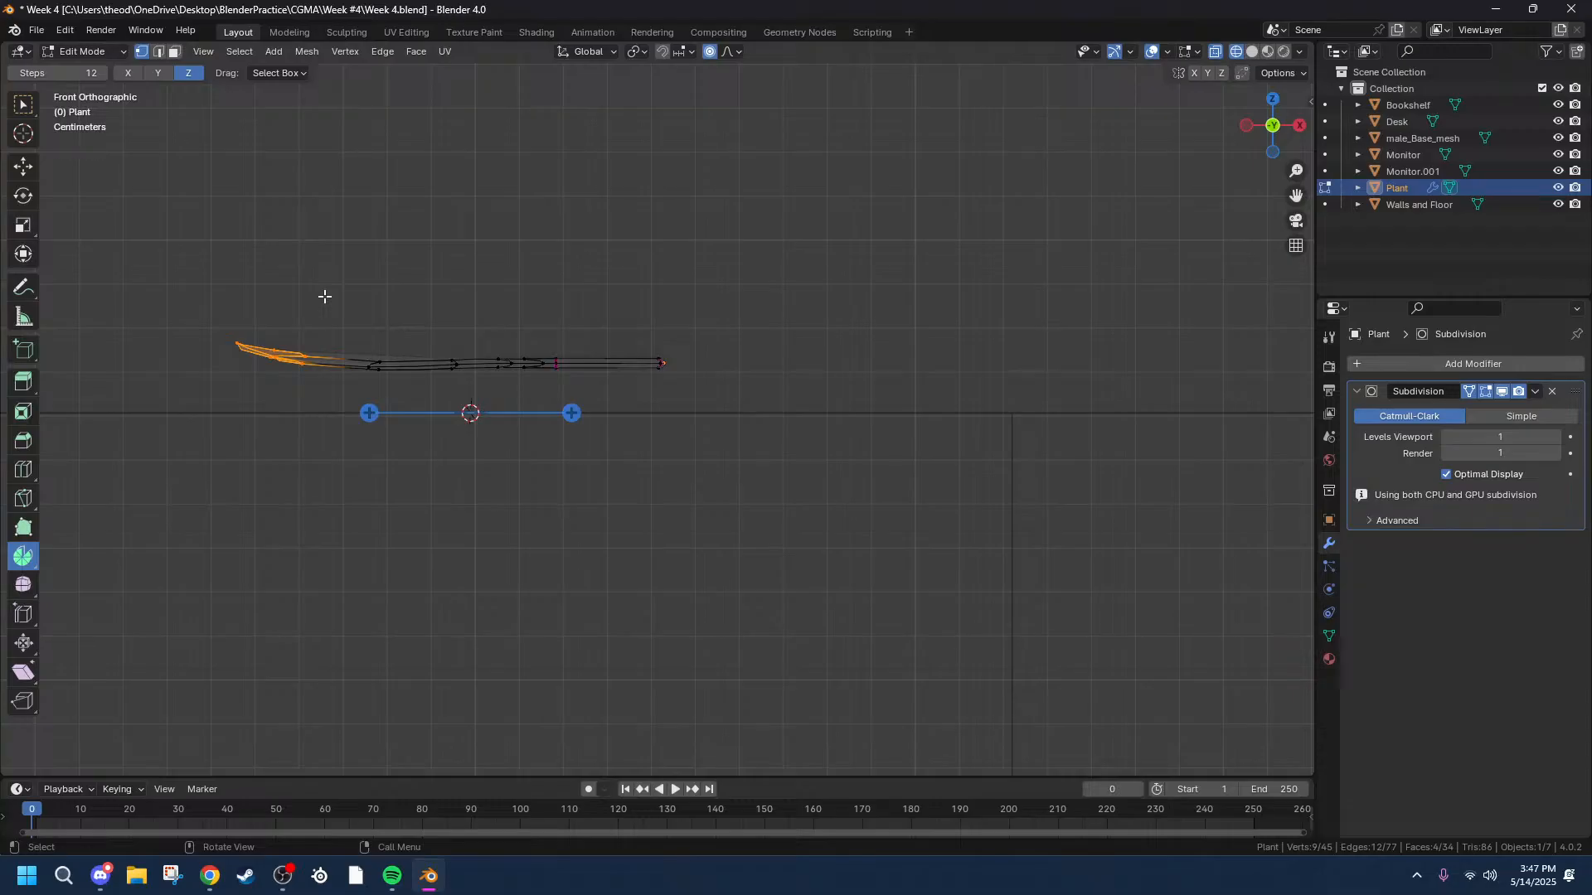
pyautogui.press('g')
pyautogui.press('z')
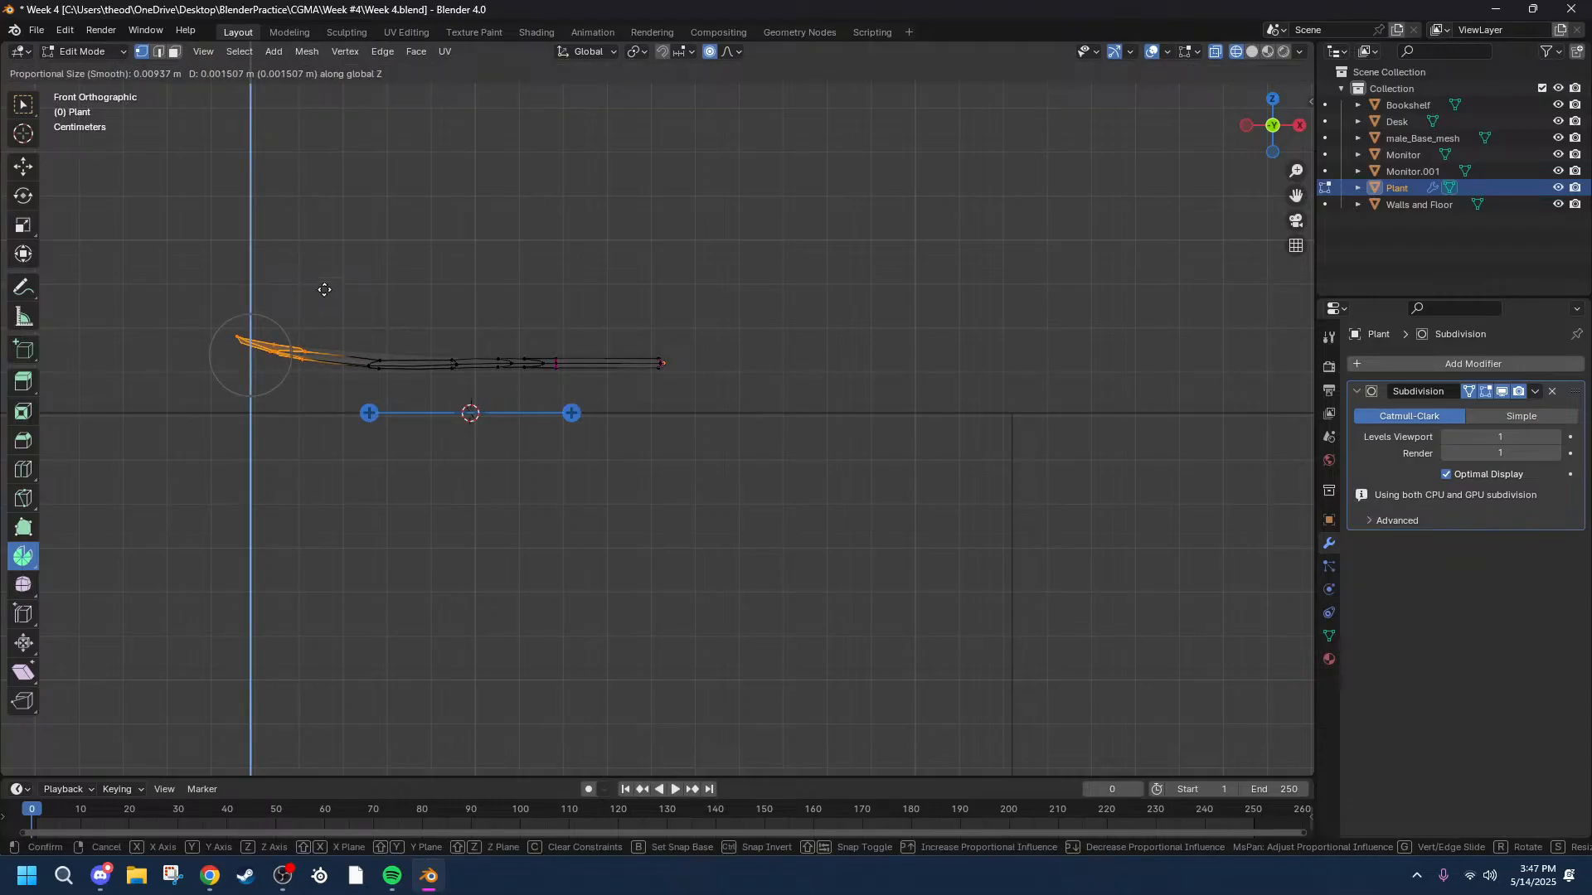
pyautogui.click(327, 273)
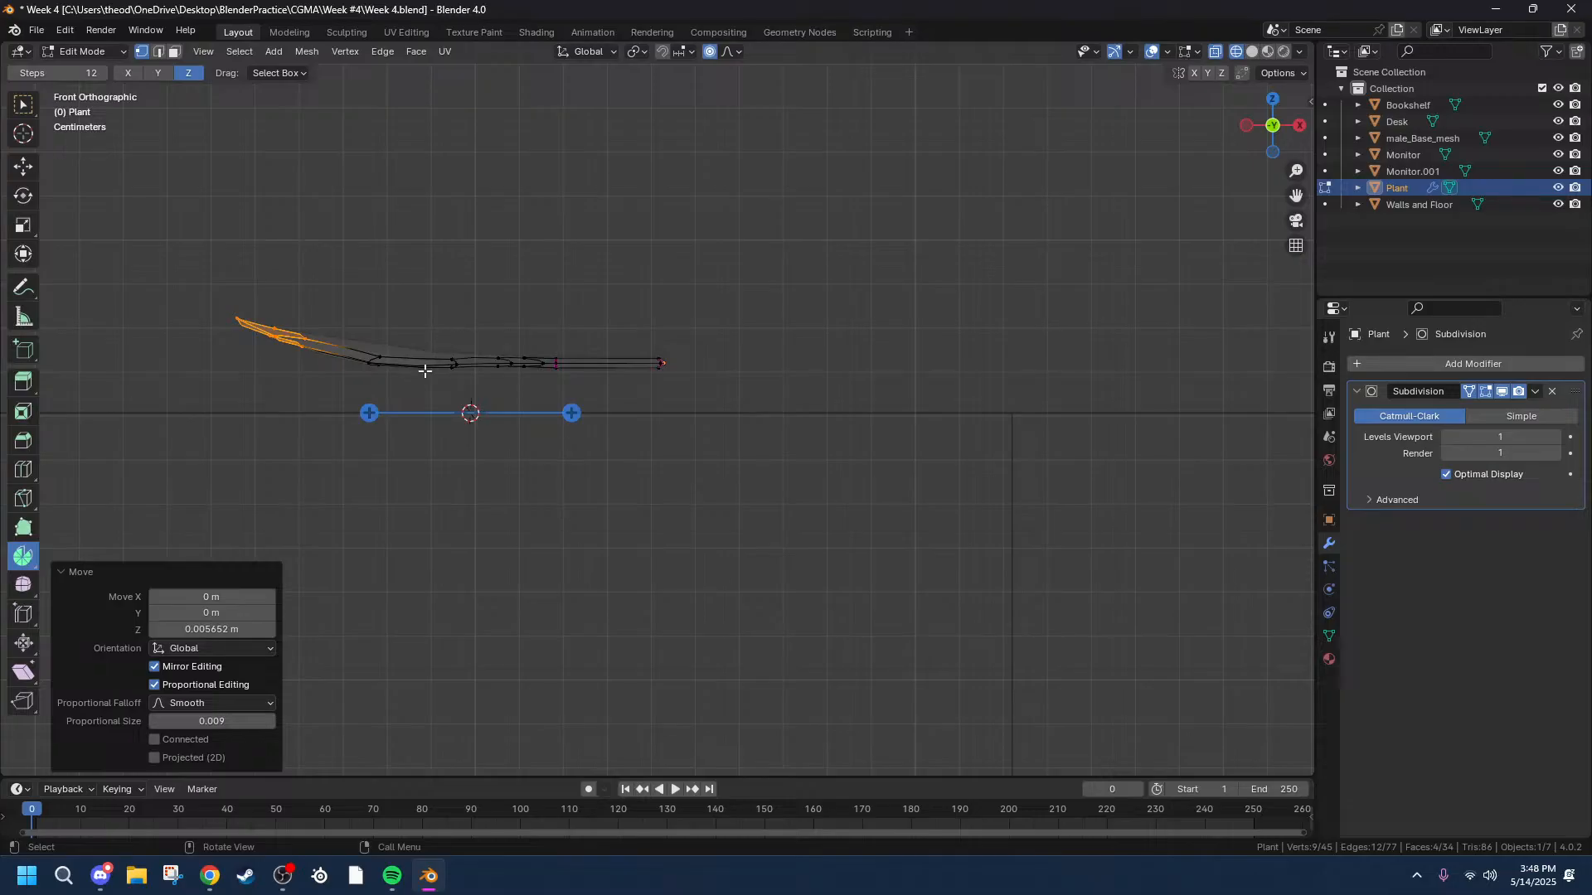
# Try raising the mid-leaf vertices about 0.008 m along Z with proportional editing, and undo the move.
pyautogui.scroll(4, 434, 341)
pyautogui.scroll(-2, 194, 330)
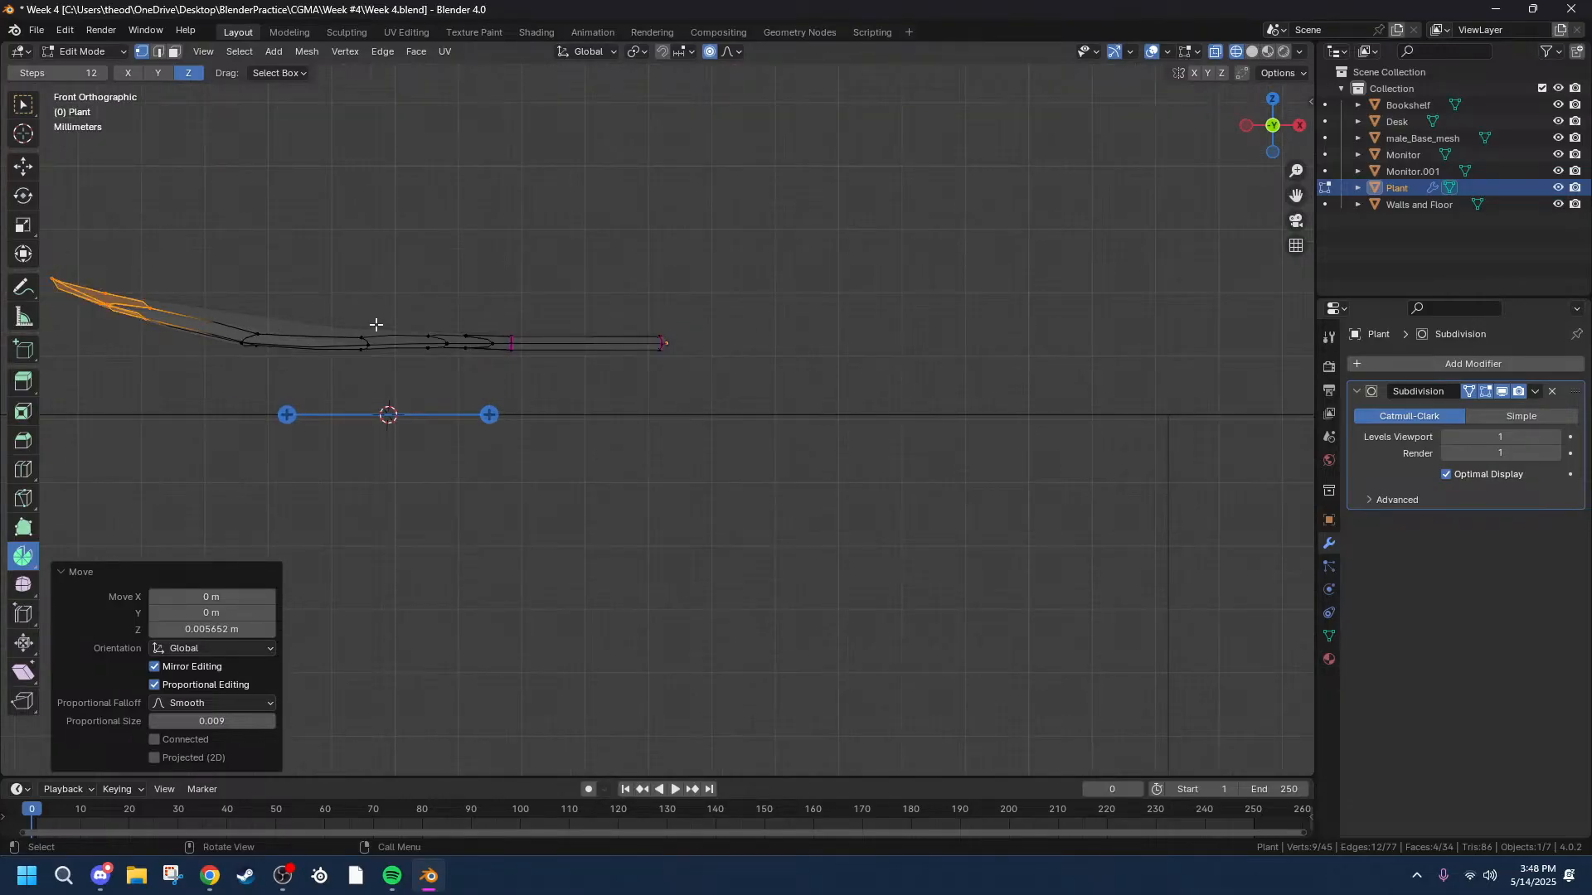
pyautogui.moveTo(316, 270); pyautogui.dragTo(406, 422)
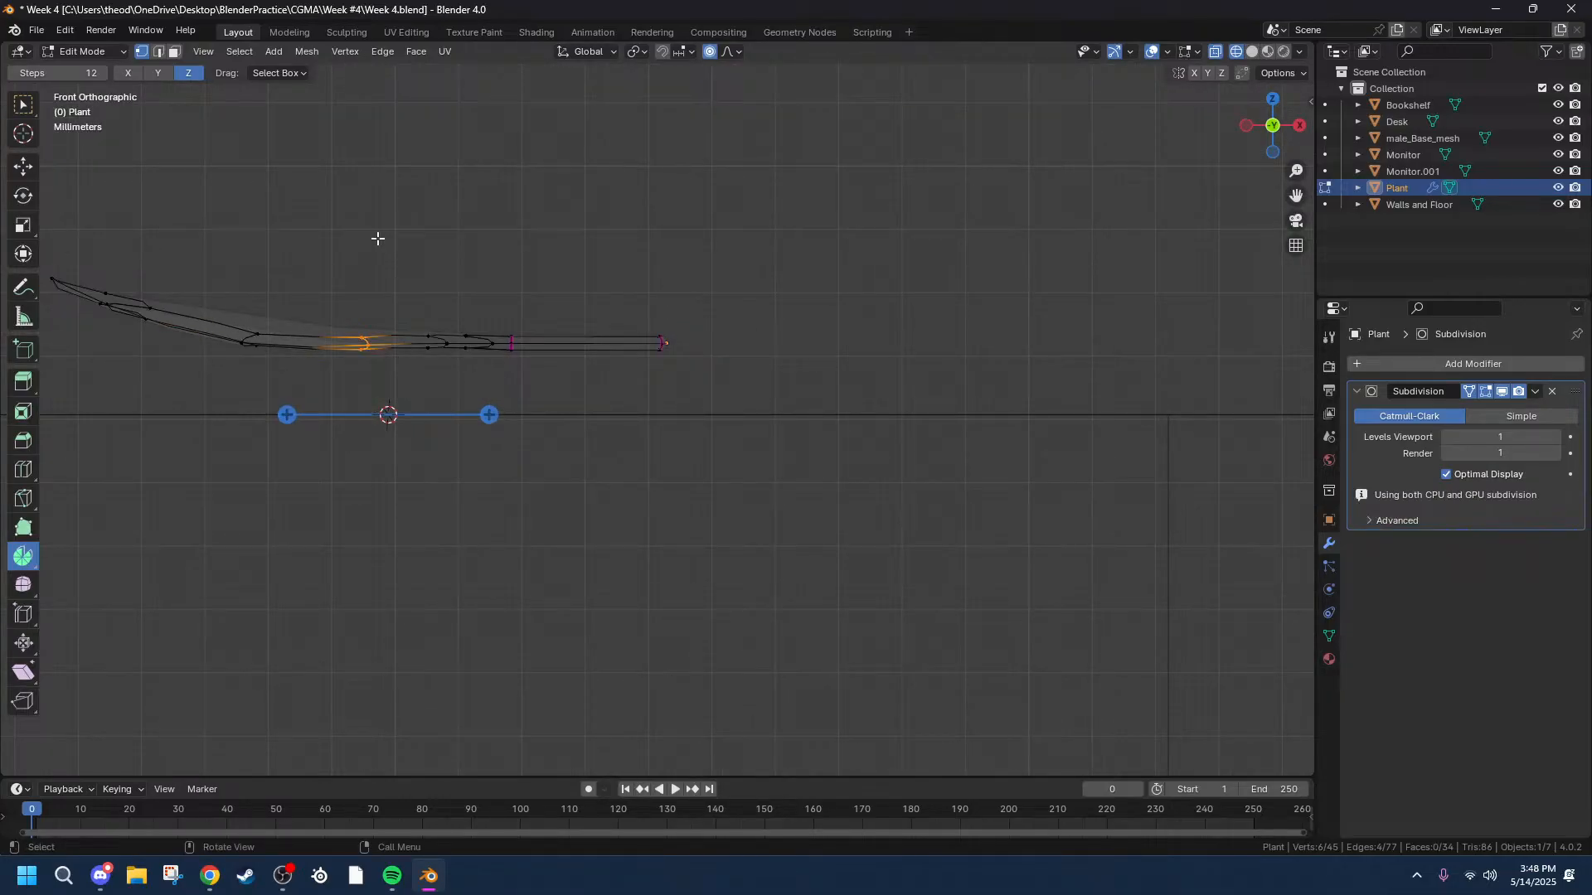
pyautogui.press('g')
pyautogui.press('z')
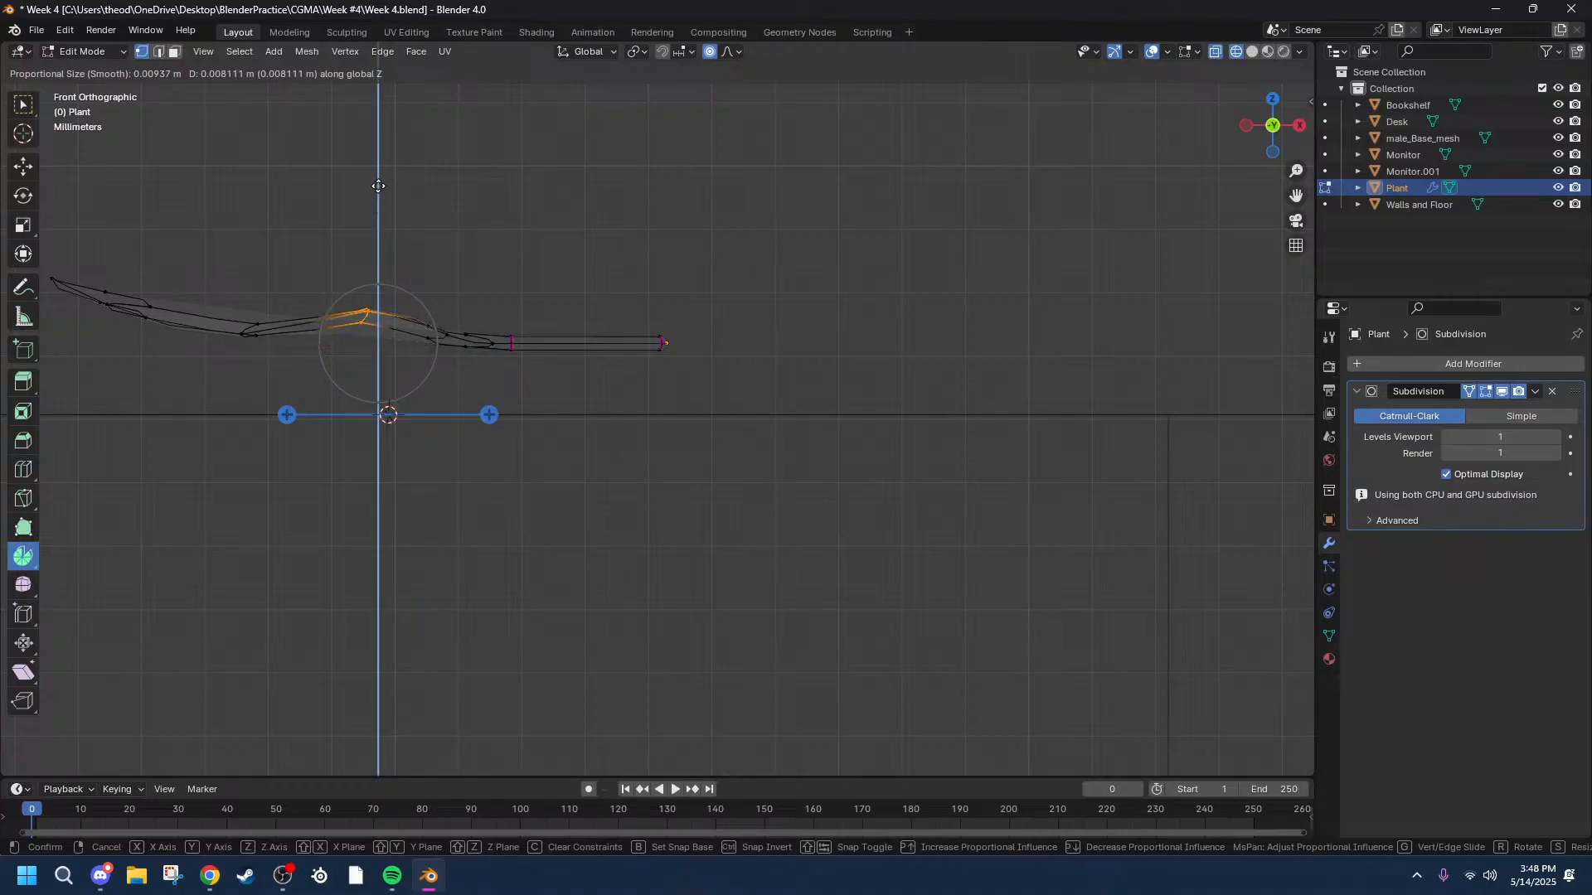
pyautogui.click(379, 185)
pyautogui.hotkey('ctrl', 'z')
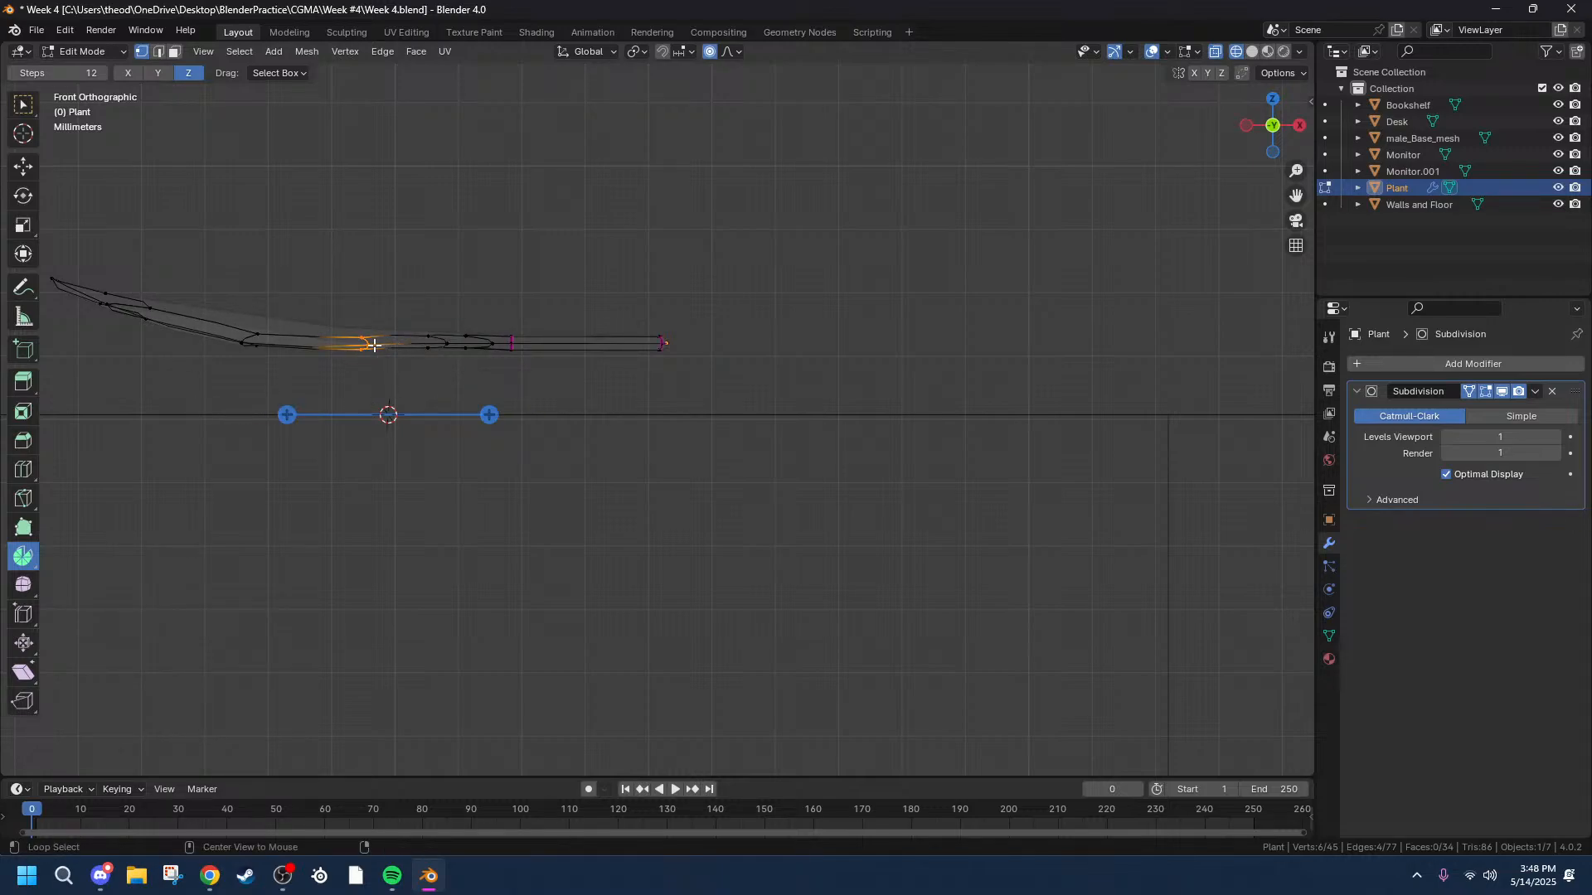
# Select the outer half of the leaf, from the middle to the tip, and try raising it along Z.
pyautogui.keyDown('alt'); pyautogui.click(306, 347); pyautogui.keyUp('alt')
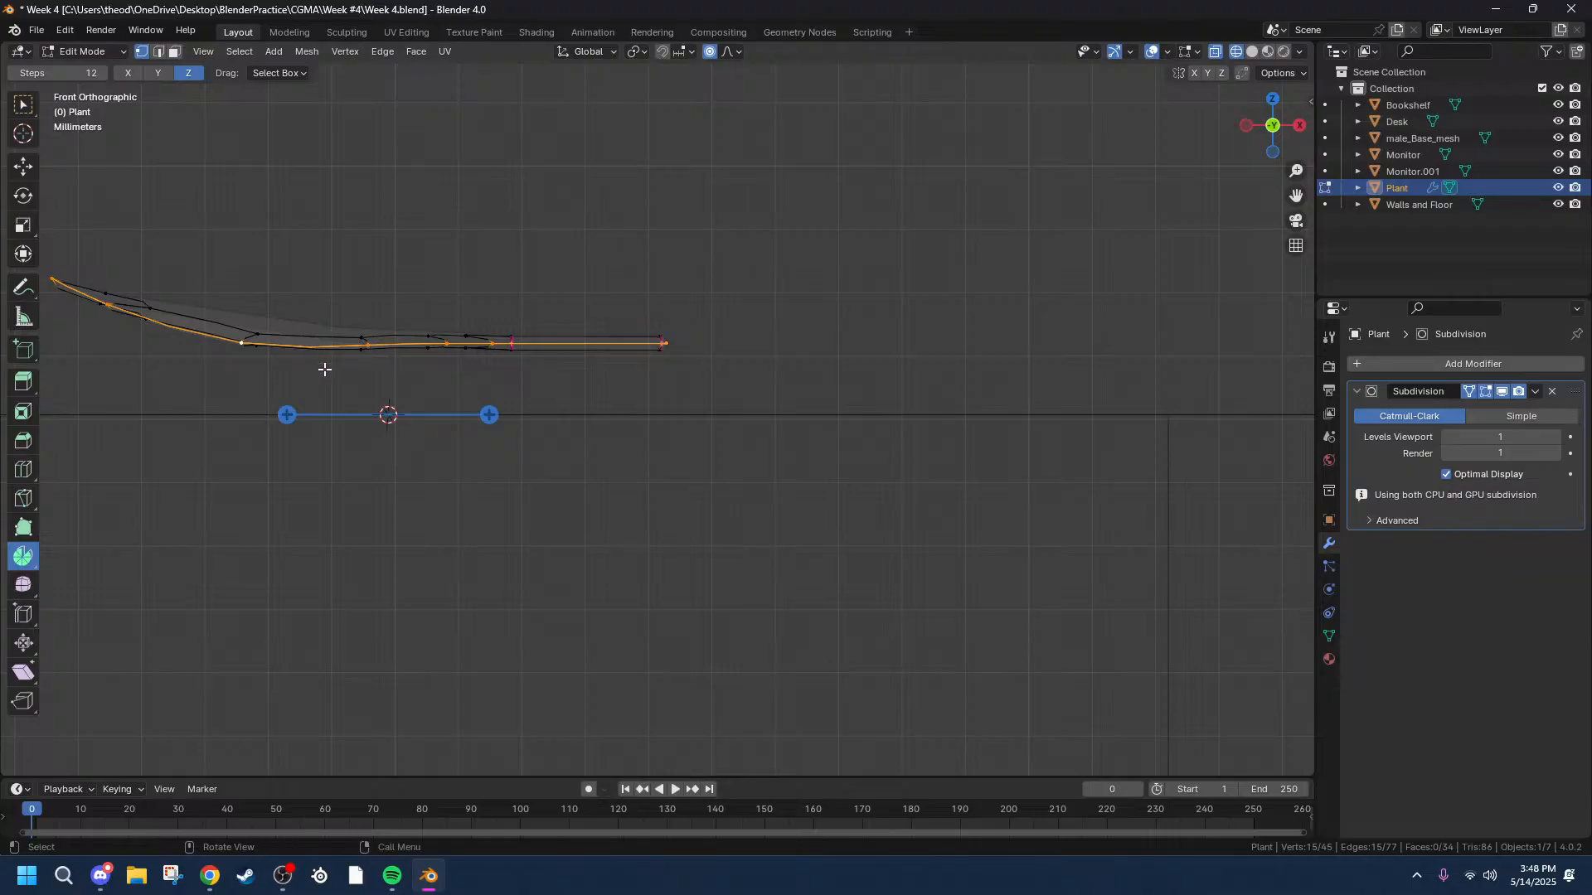
pyautogui.moveTo(396, 373); pyautogui.dragTo(45, 183)
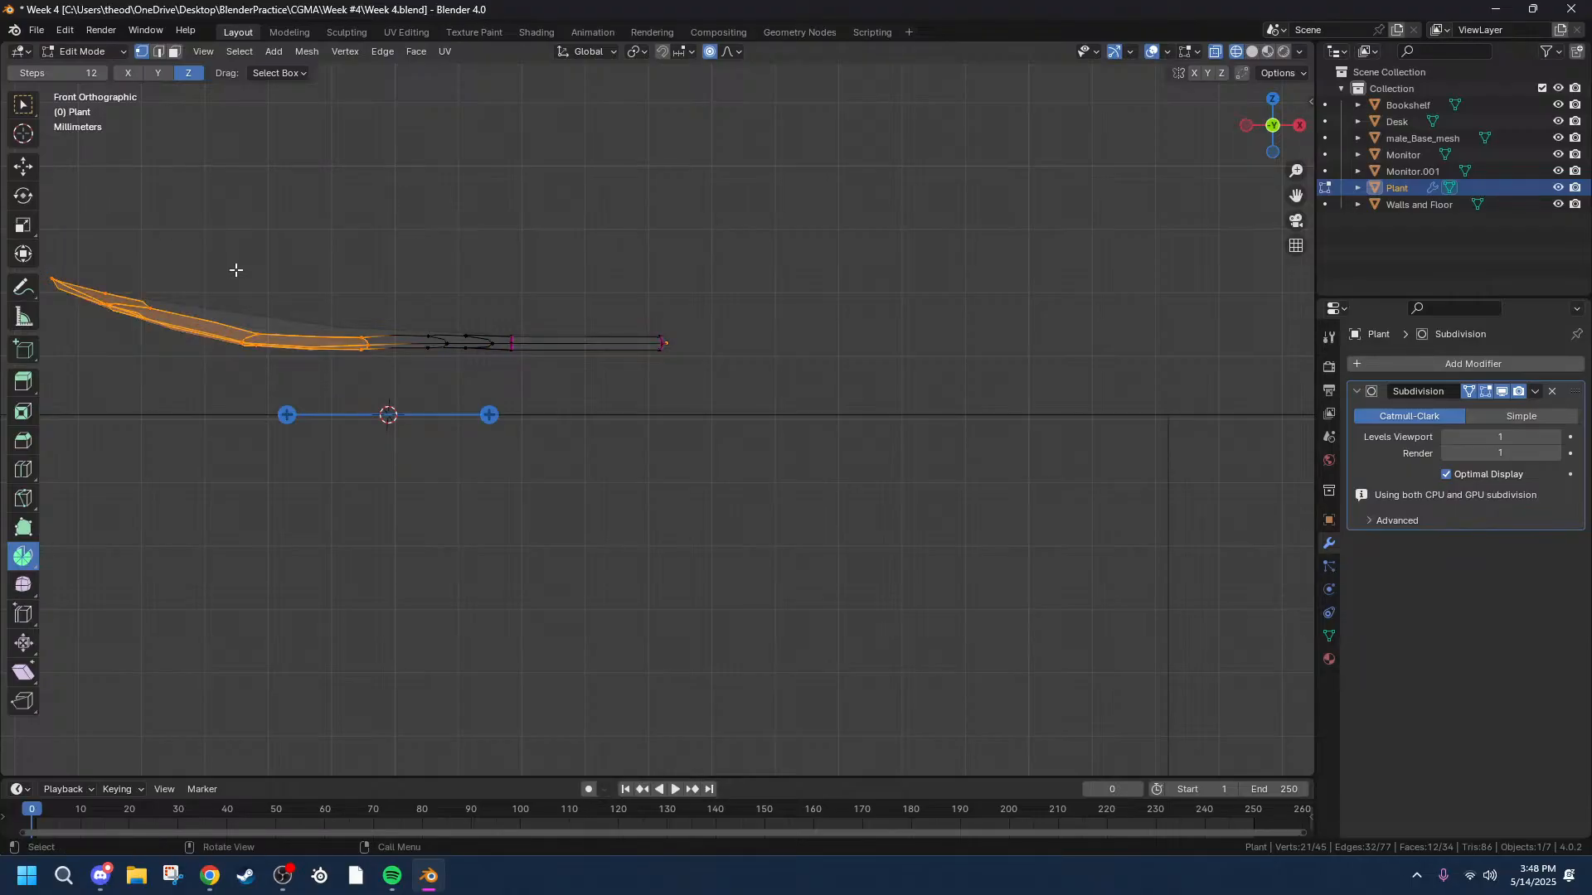
pyautogui.press('g')
pyautogui.press('z')
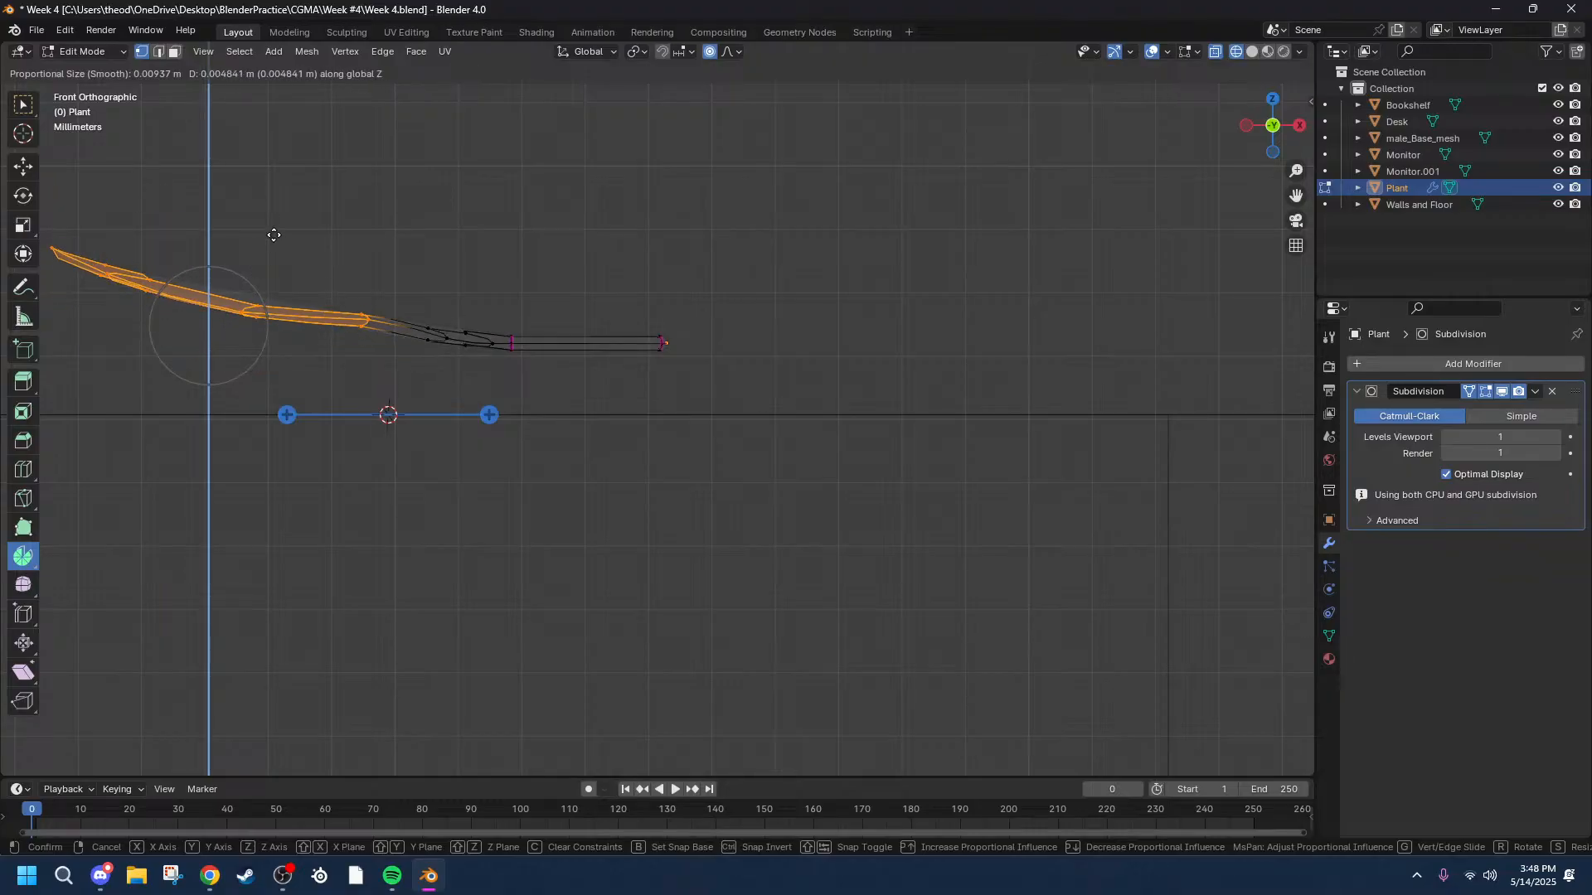
pyautogui.click(266, 286)
# Raise the mid-leaf vertices along Z, and raise the next group towards the tip about 0.0073 m.
pyautogui.moveTo(330, 325); pyautogui.dragTo(382, 403)
pyautogui.press('g')
pyautogui.press('z')
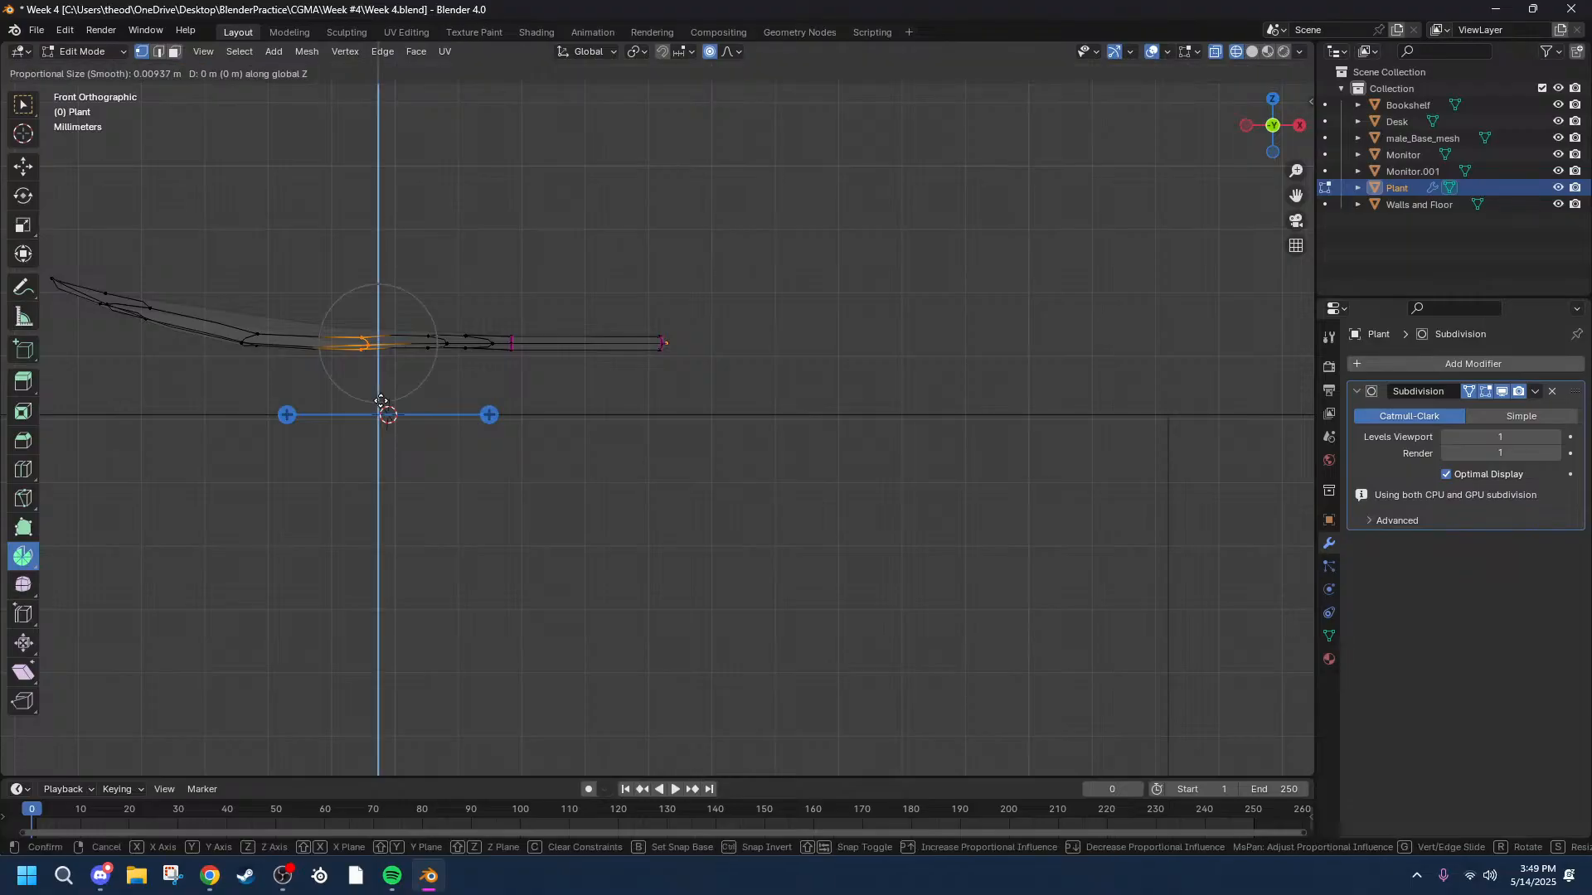
pyautogui.click(381, 373)
pyautogui.moveTo(269, 370); pyautogui.dragTo(230, 263)
pyautogui.press('g')
pyautogui.press('z')
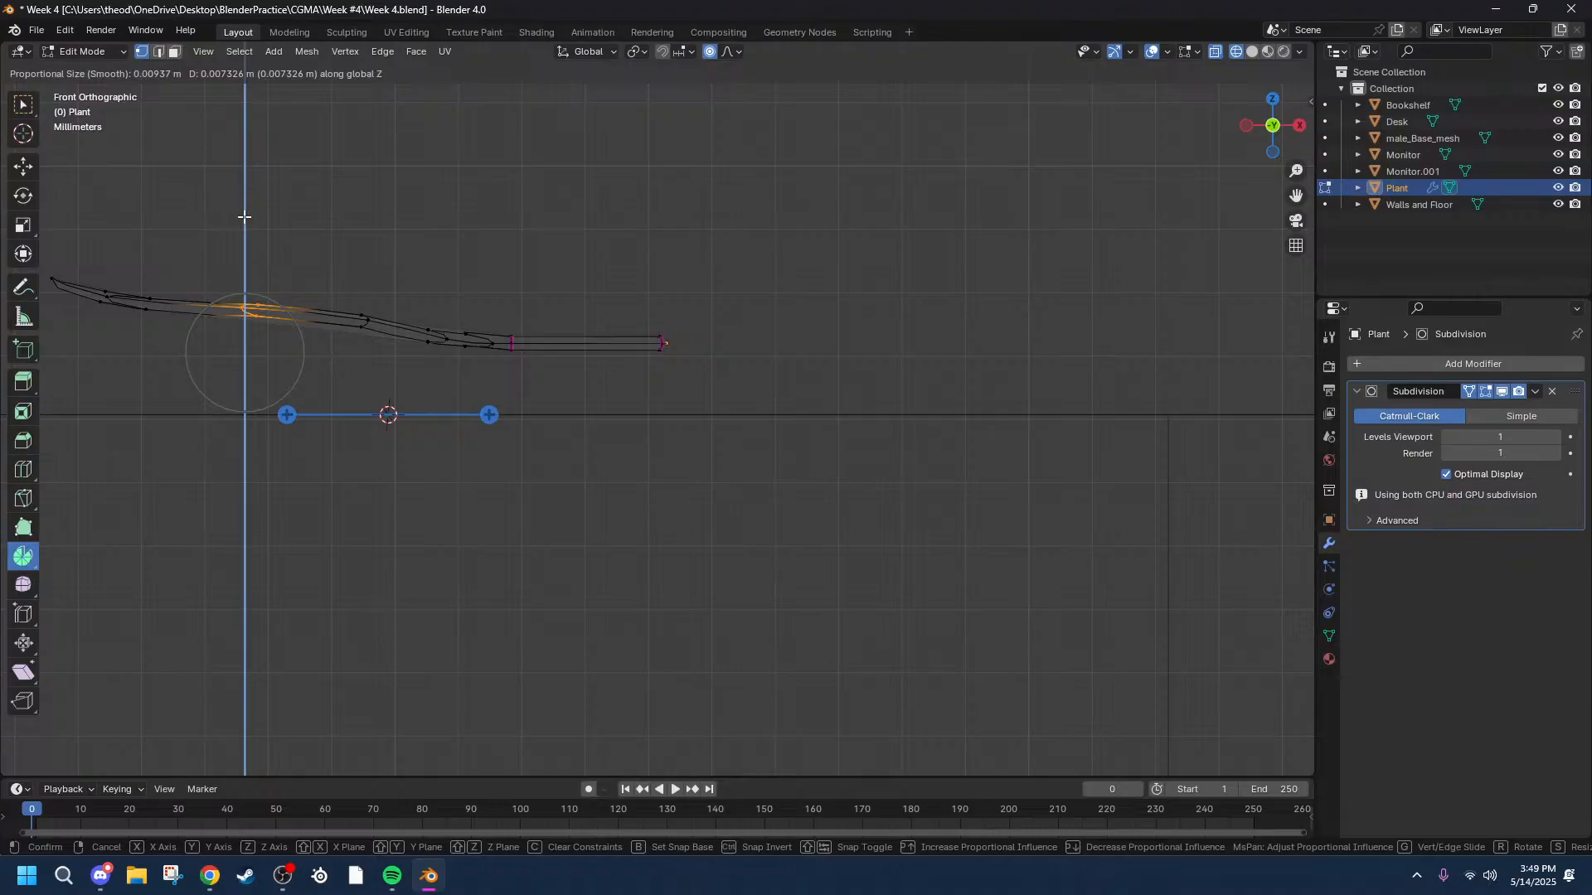
pyautogui.click(244, 217)
# Try raising the vertices just behind the leaf tip about 0.0051 m along Z, and undo the move.
pyautogui.moveTo(166, 363); pyautogui.dragTo(135, 270)
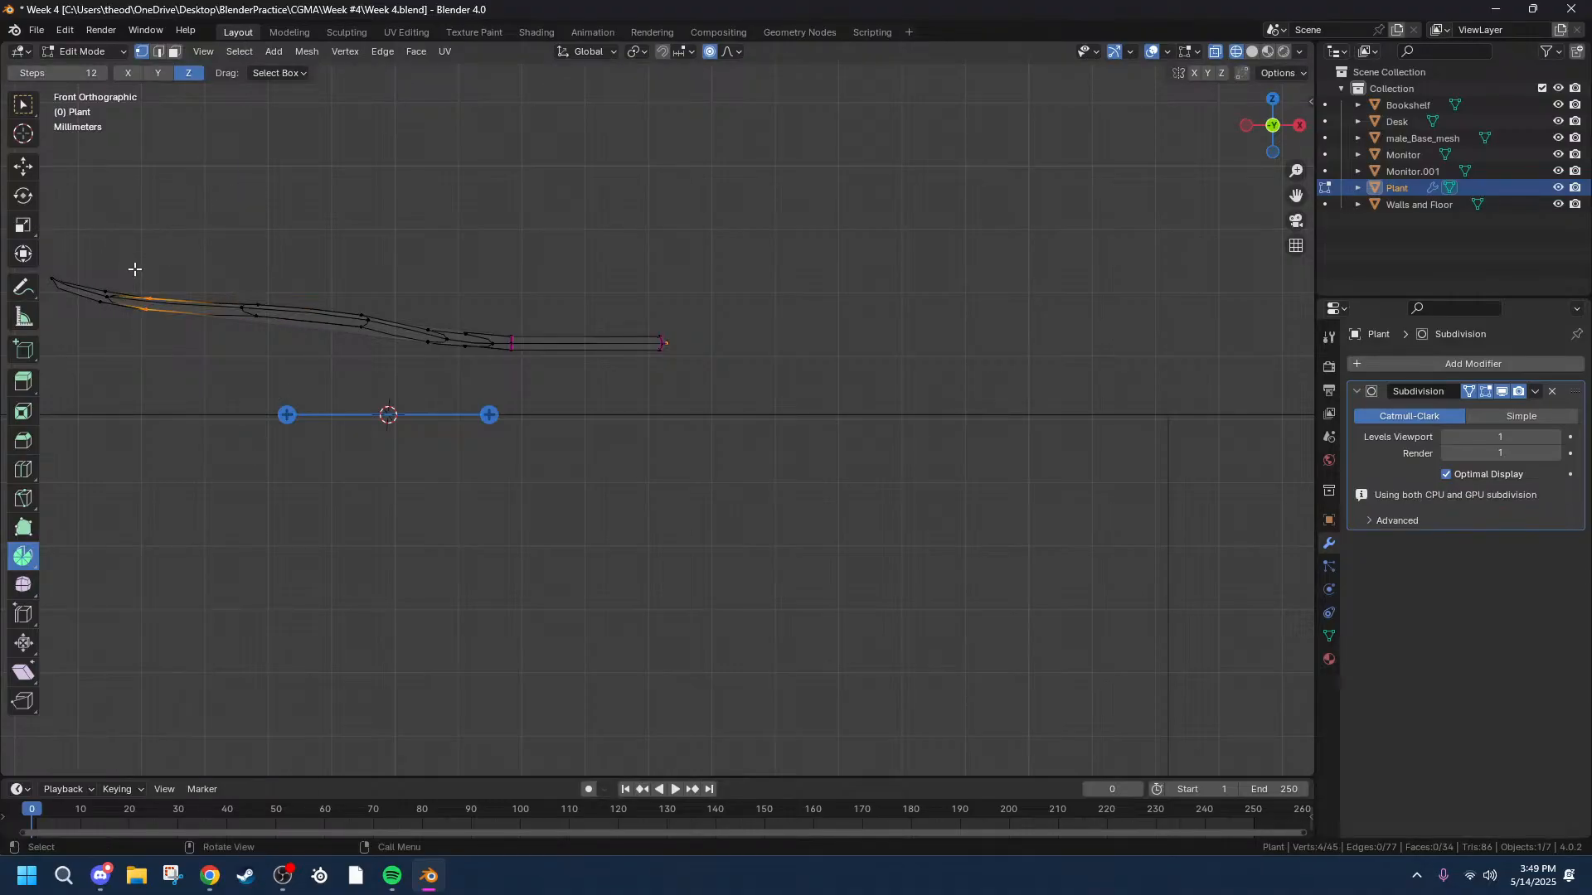
pyautogui.press('g')
pyautogui.press('z')
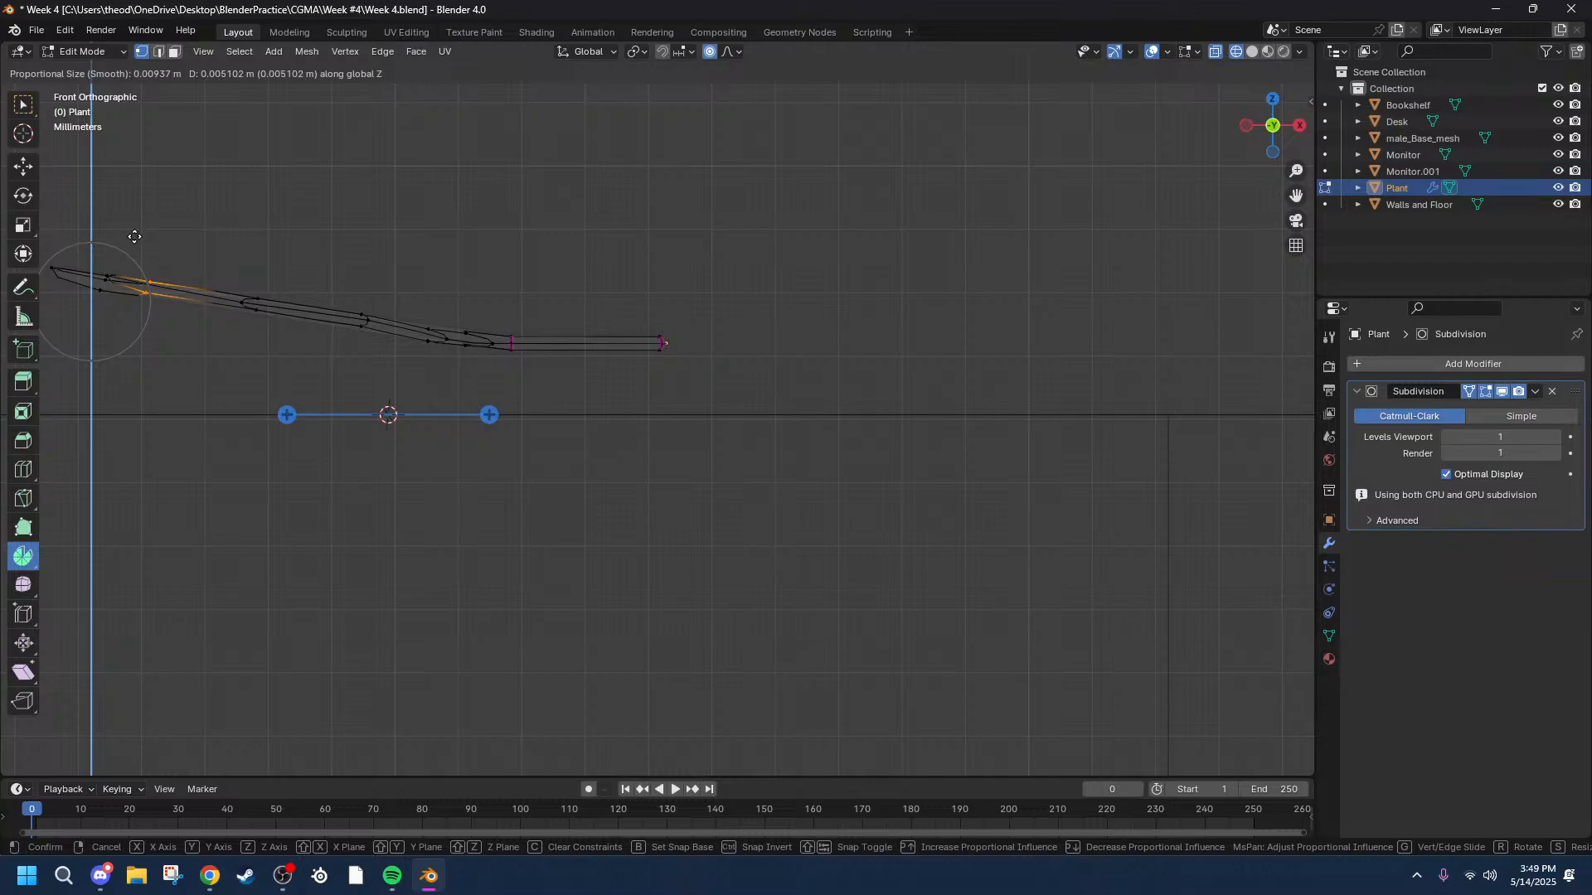
pyautogui.click(136, 237)
pyautogui.moveTo(118, 406); pyautogui.dragTo(80, 309)
pyautogui.hotkey('ctrl', 'z')
pyautogui.hotkey('ctrl', 'z')
# Select all the vertices of the leaf's tip section and raise them about 0.003 m along Z.
pyautogui.moveTo(193, 350); pyautogui.dragTo(43, 217)
pyautogui.press('g')
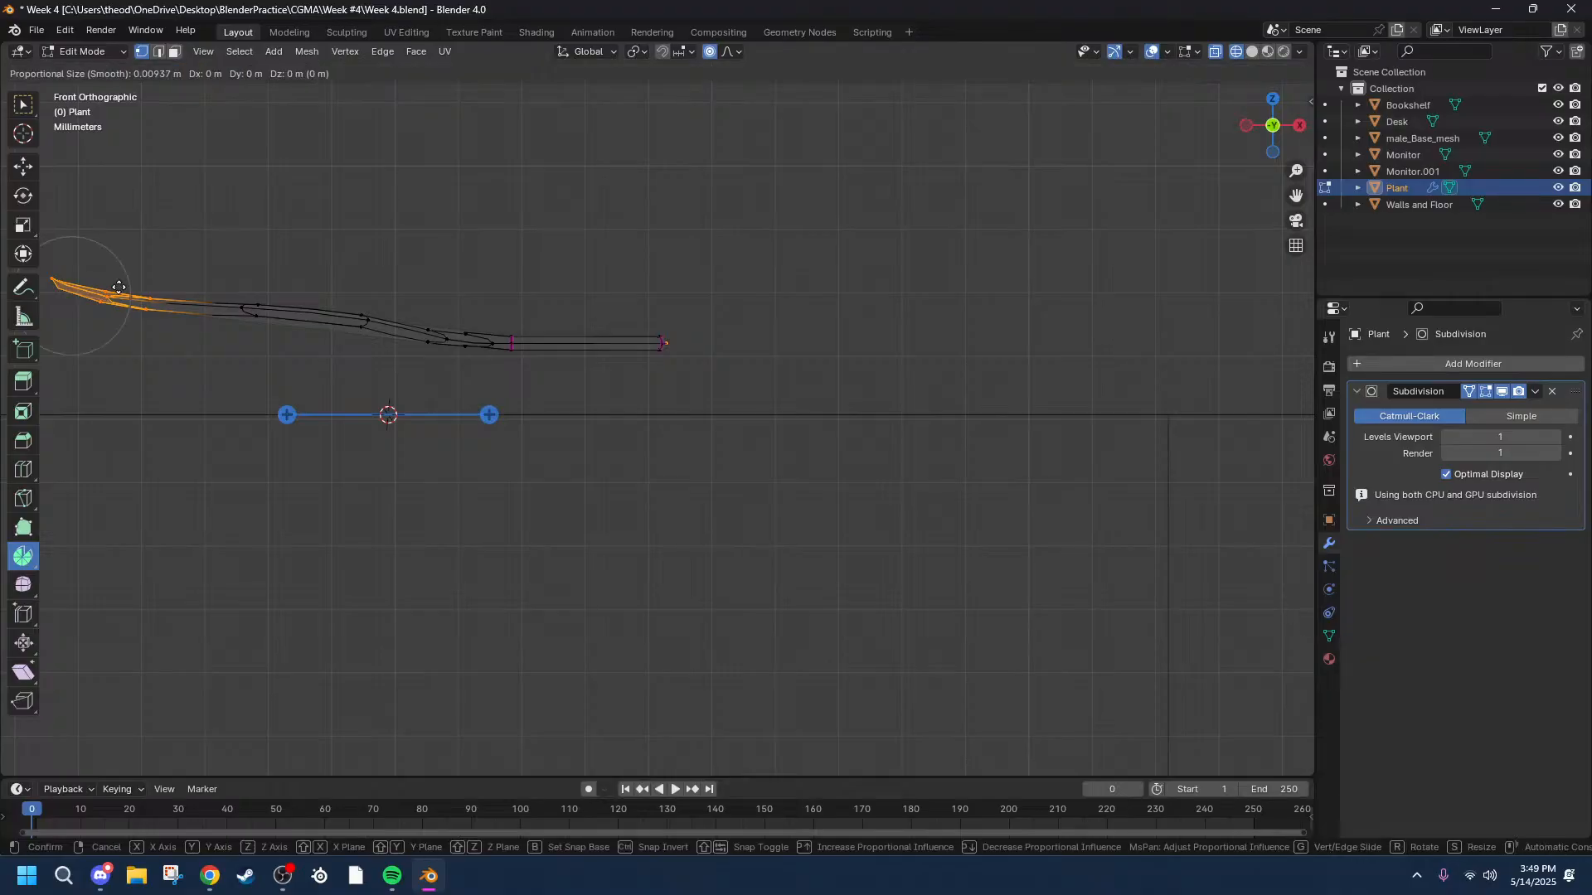
pyautogui.press('z')
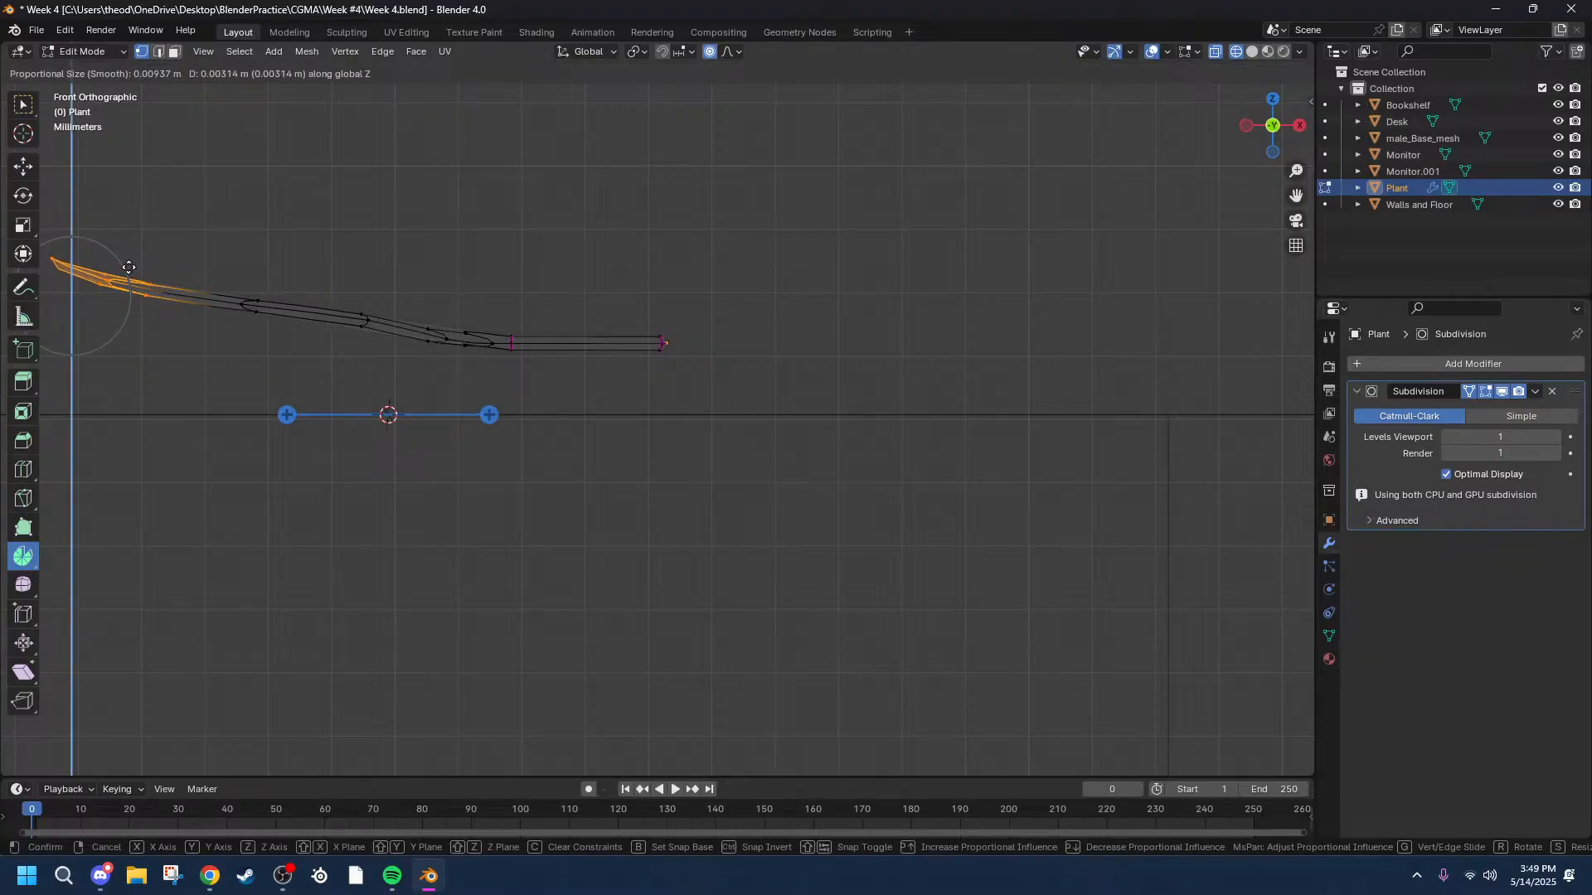
pyautogui.click(130, 265)
# Return the viewport to solid shading and view the reshaped leaf at an angle.
pyautogui.moveTo(131, 270); pyautogui.dragTo(581, 324, button='middle')
pyautogui.click(1252, 51)
pyautogui.moveTo(821, 249)
pyautogui.mouseDown(button='middle')
pyautogui.moveTo(924, 291)
pyautogui.moveTo(1029, 181)
pyautogui.moveTo(1028, 196)
pyautogui.mouseUp(button='middle')
# Undo the leaf reshaping back to the first raise of its tip.
pyautogui.hotkey('ctrl', 'z')
pyautogui.hotkey('ctrl', 'z')
pyautogui.hotkey('ctrl', 'z')
pyautogui.hotkey('ctrl', 'z')
pyautogui.hotkey('ctrl', 'z')
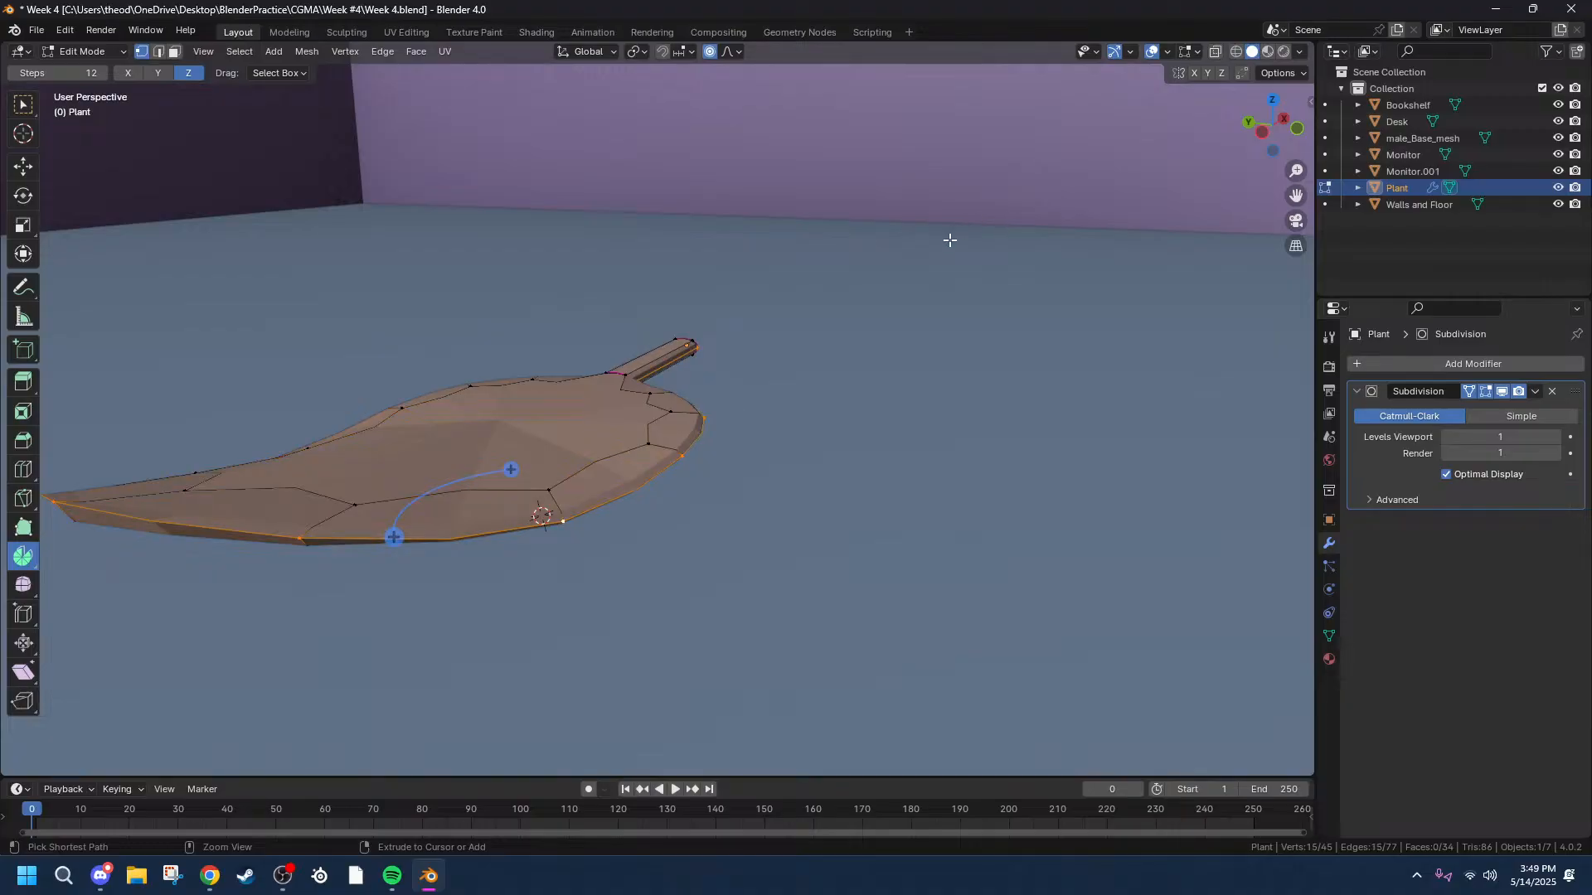
pyautogui.moveTo(920, 334); pyautogui.dragTo(734, 384, button='middle')
pyautogui.hotkey('ctrl', 'z')
pyautogui.hotkey('ctrl', 'shift', 'z')
pyautogui.hotkey('ctrl', 'shift', 'z')
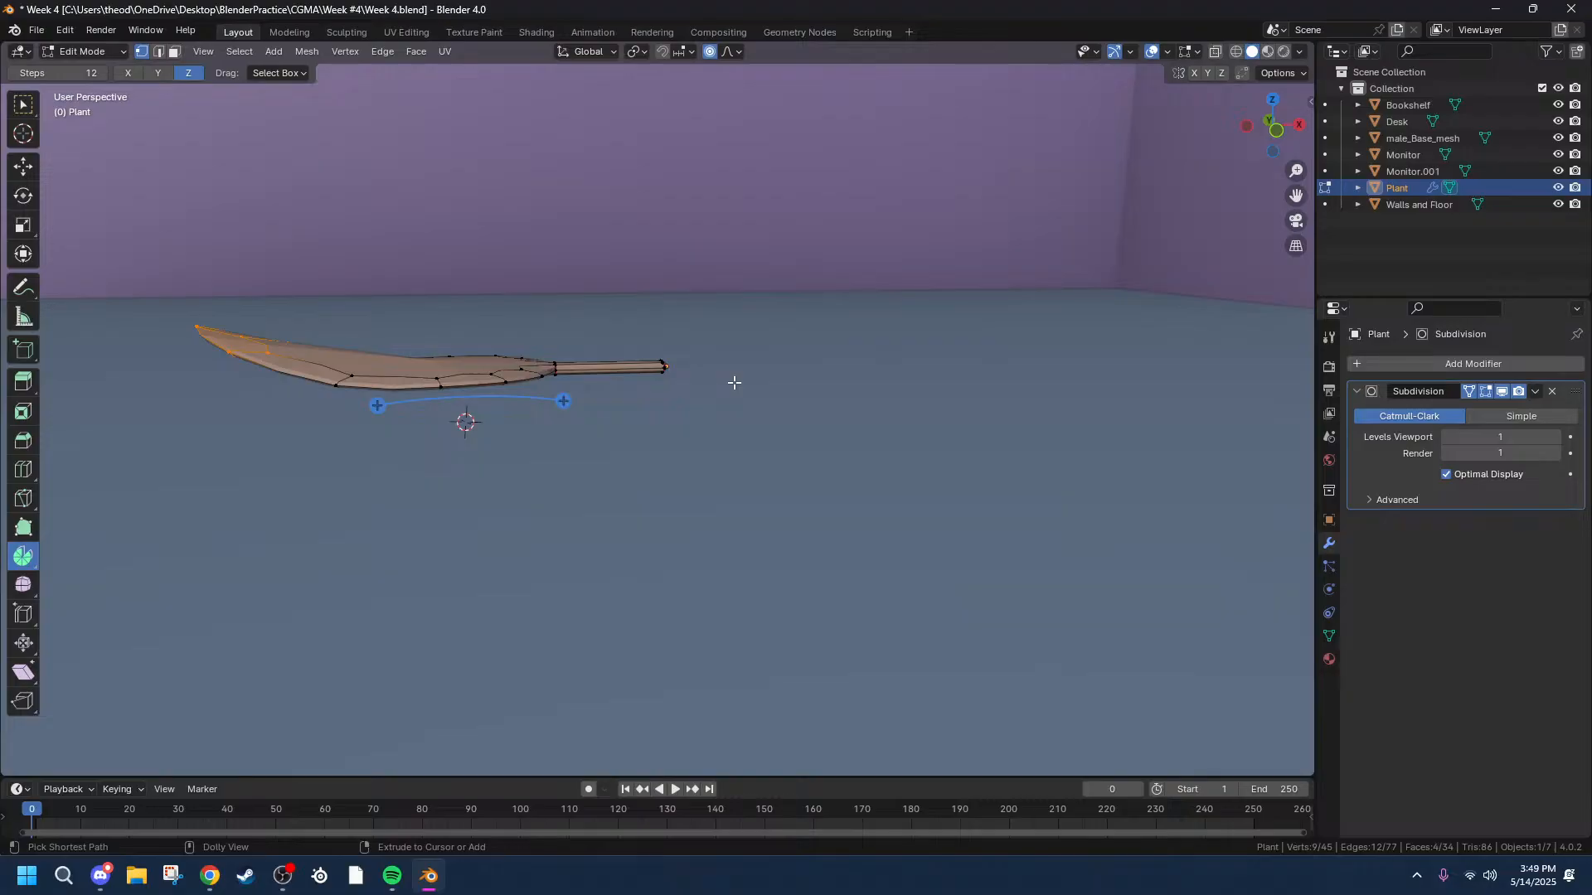
# Select the whole leaf mesh and rotate it about 6.35° around the global Y axis.
pyautogui.press('a')
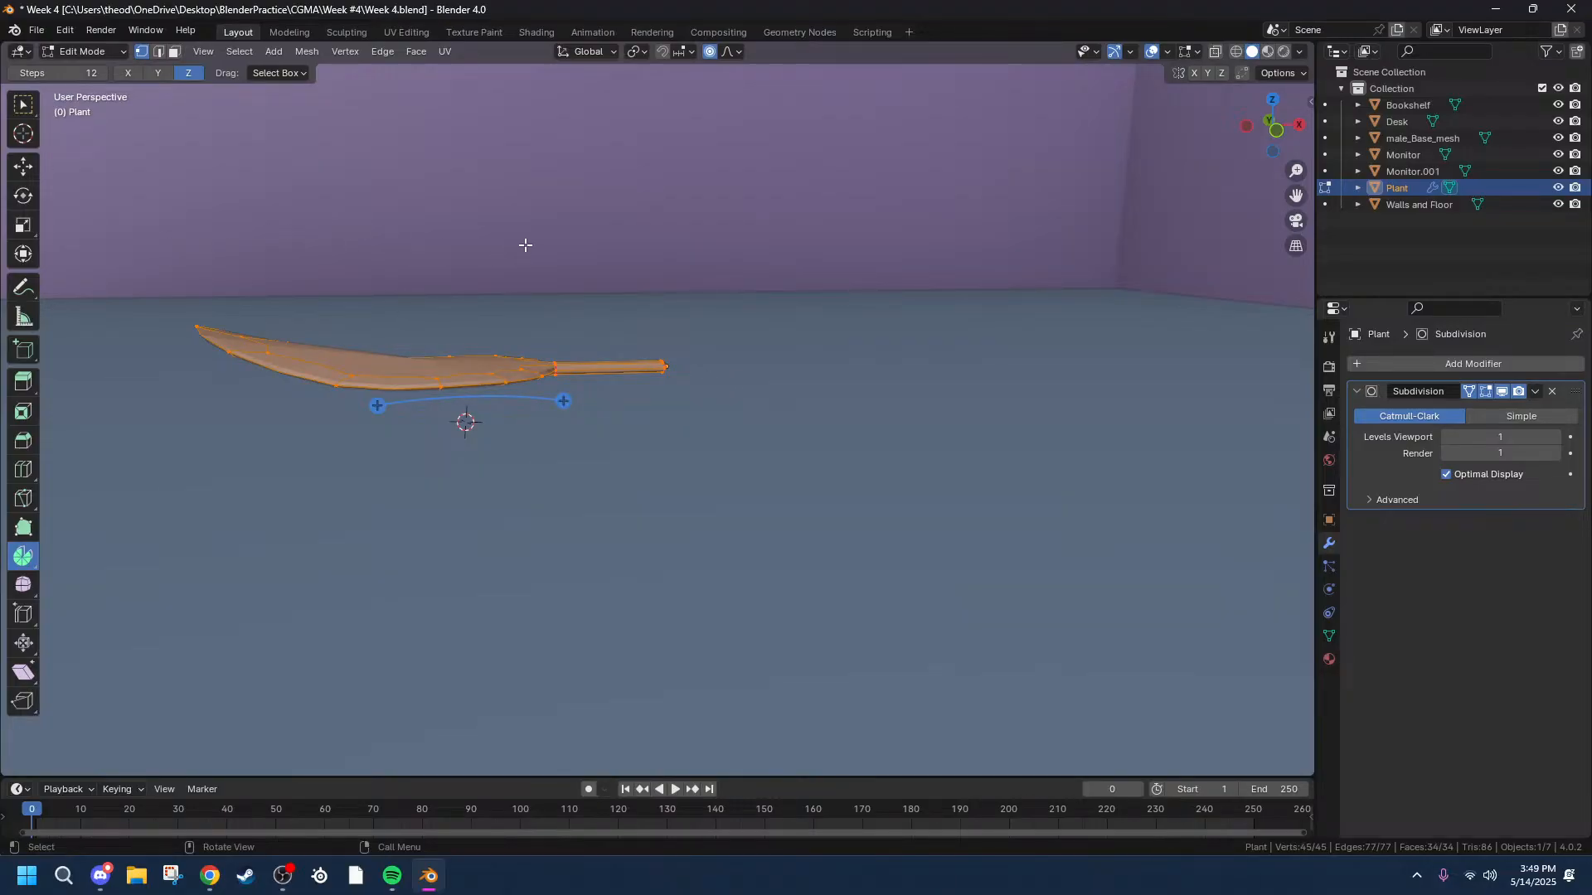
pyautogui.press('r')
pyautogui.press('x')
pyautogui.press('z')
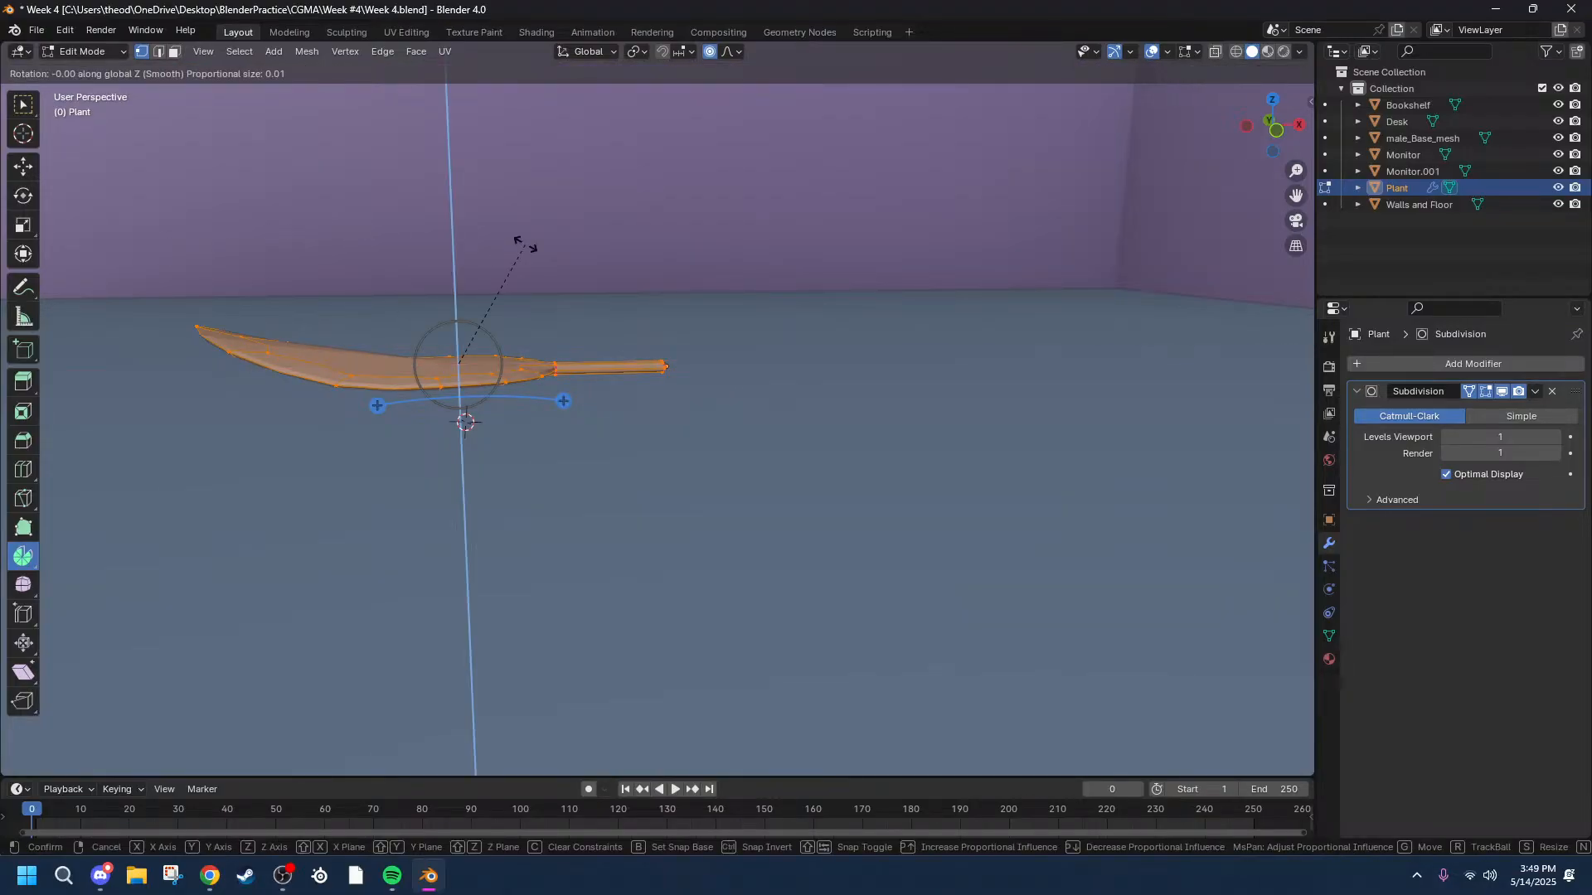
pyautogui.click(532, 247)
pyautogui.press('r')
pyautogui.press('x')
pyautogui.rightClick(577, 270)
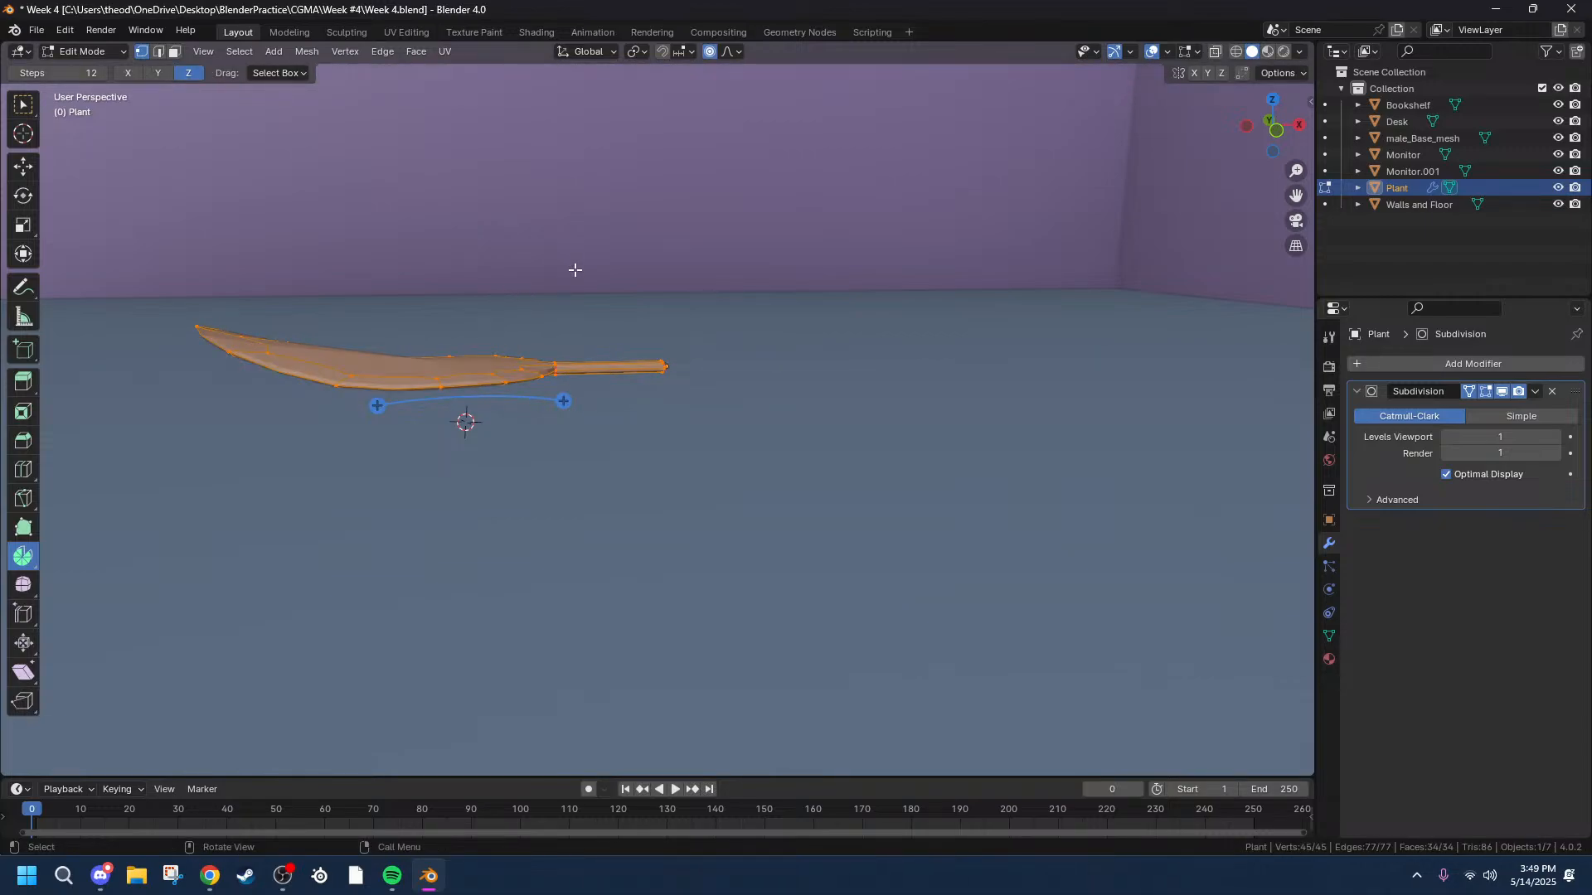
pyautogui.press('r')
pyautogui.press('y')
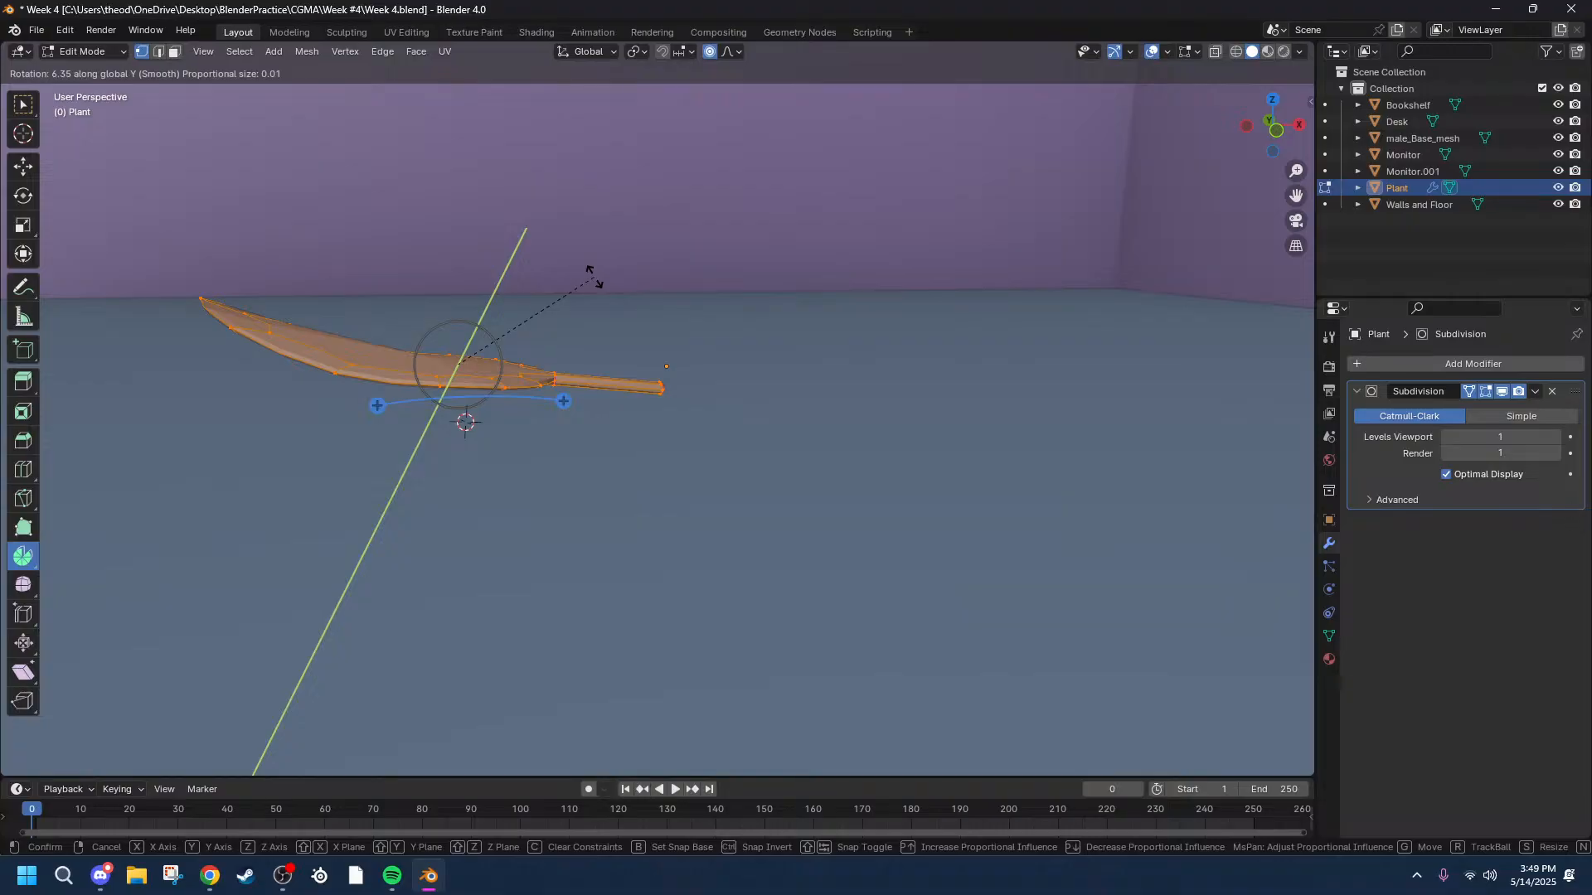
pyautogui.click(594, 277)
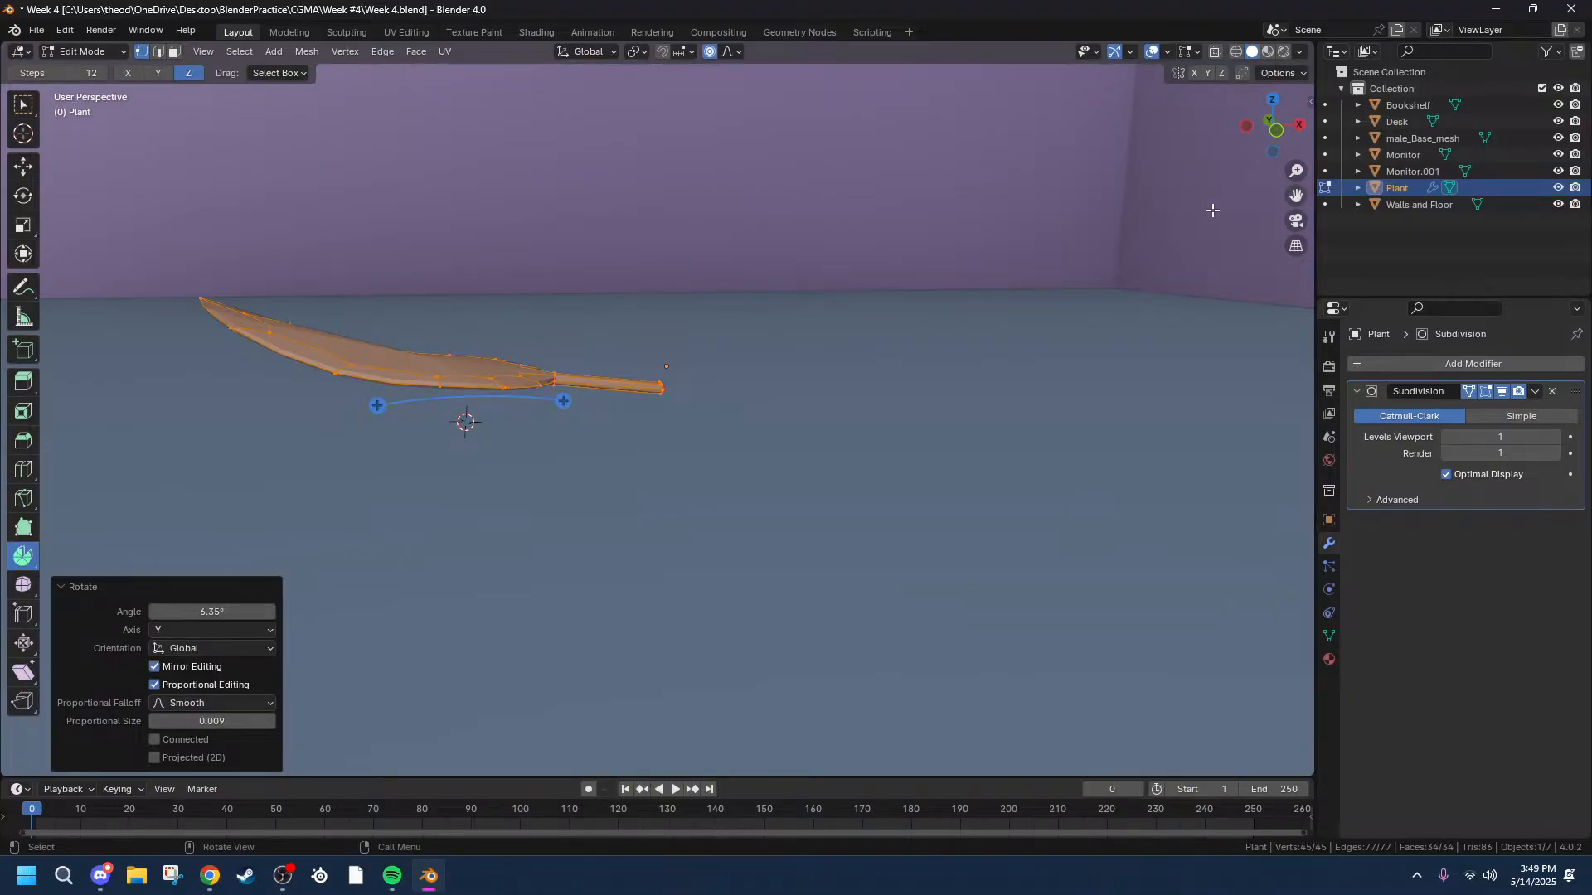
# Scale the whole leaf to about 0.764 along the global X axis in front view.
pyautogui.click(1276, 130)
pyautogui.scroll(3, 621, 322)
pyautogui.scroll(-3, 620, 326)
pyautogui.press('s')
pyautogui.press('x')
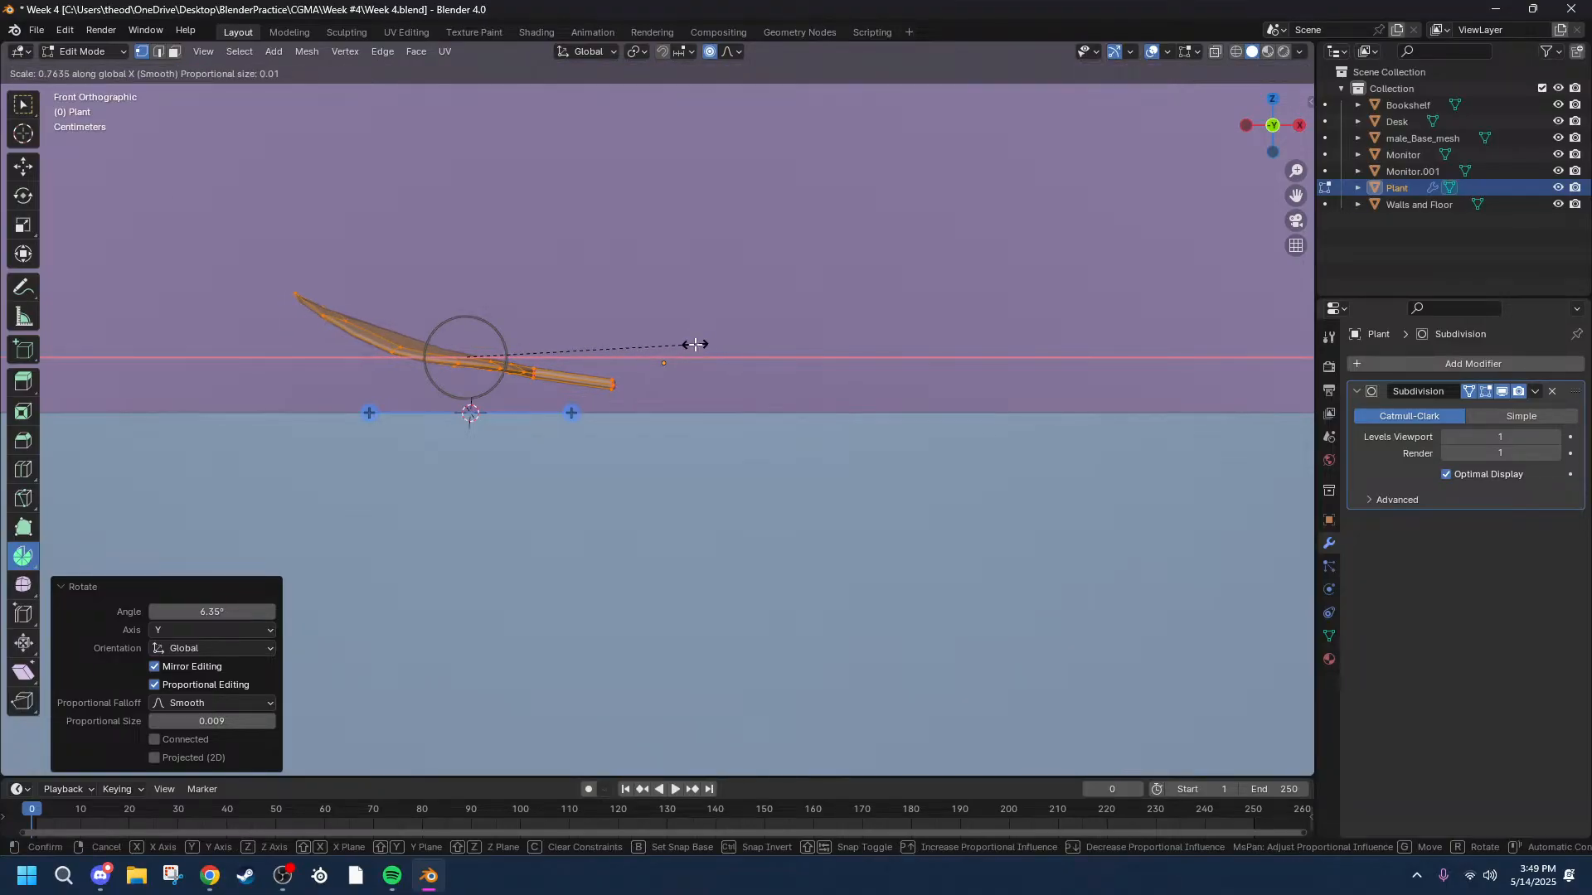
pyautogui.click(695, 344)
# Move the whole leaf about 0.0109 m along the global X axis towards the plant's origin.
pyautogui.moveTo(694, 337)
pyautogui.mouseDown(button='middle')
pyautogui.moveTo(674, 487)
pyautogui.moveTo(713, 357)
pyautogui.mouseUp(button='middle')
pyautogui.scroll(-4, 680, 395)
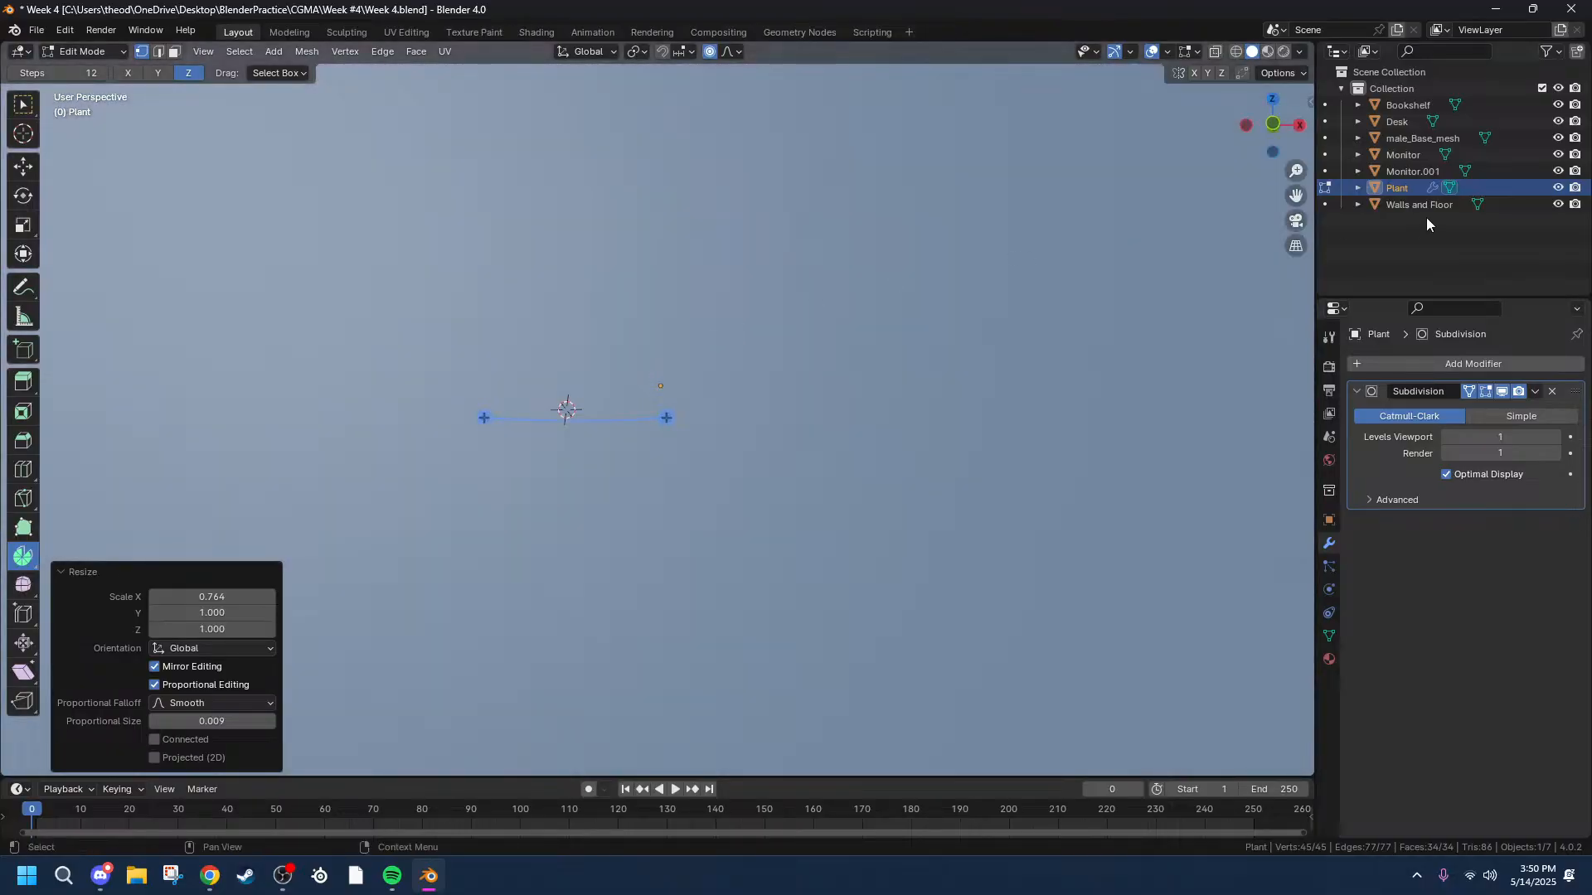
pyautogui.click(1272, 125)
pyautogui.scroll(5, 776, 348)
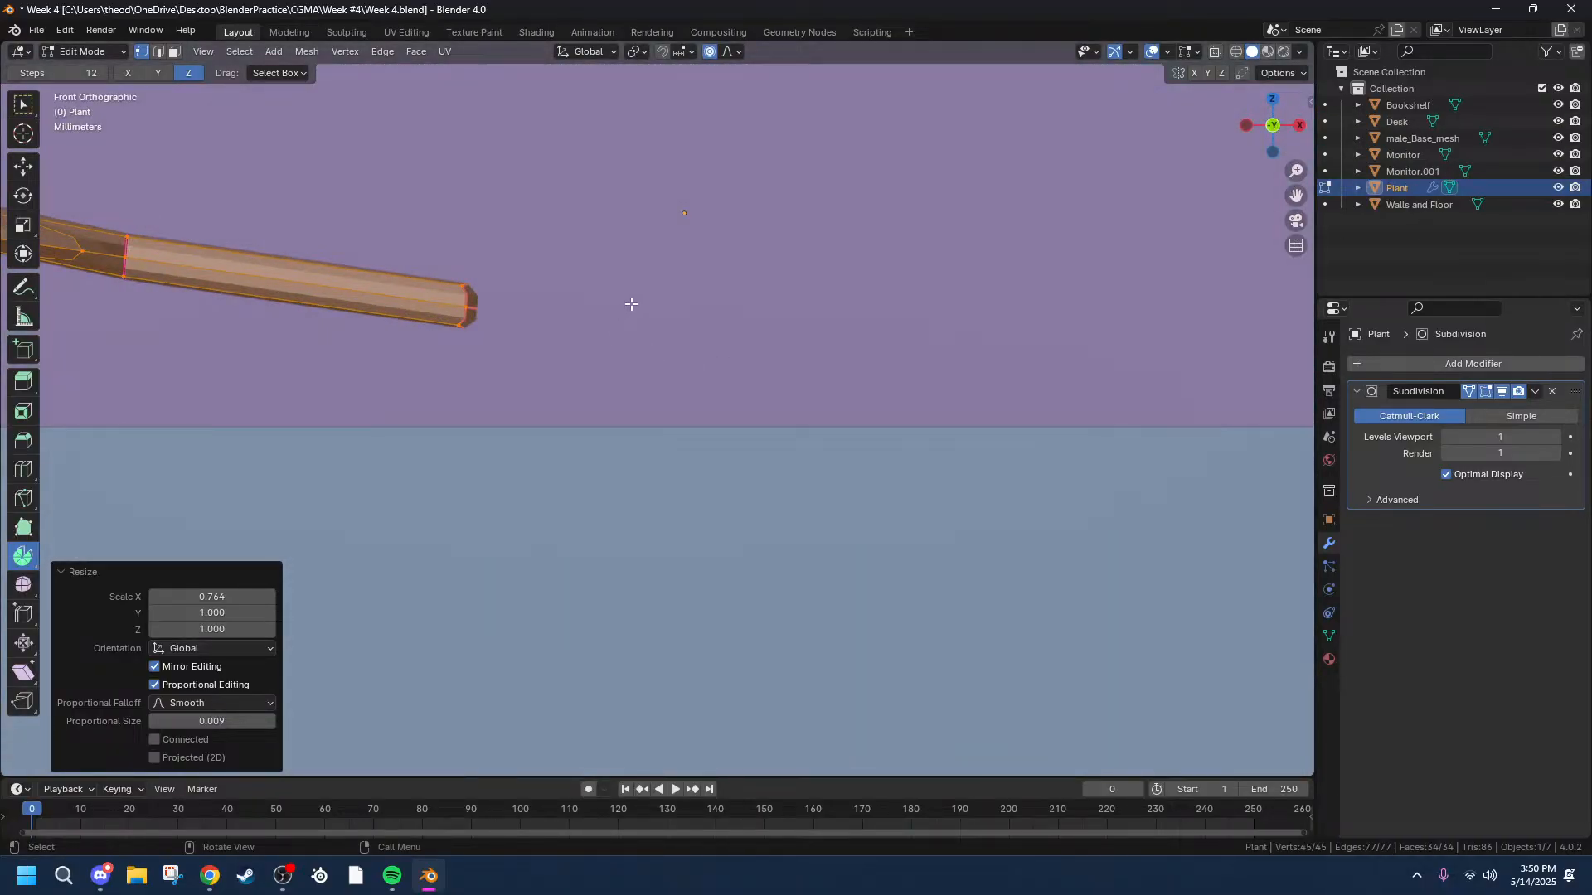
pyautogui.press('g')
pyautogui.press('x')
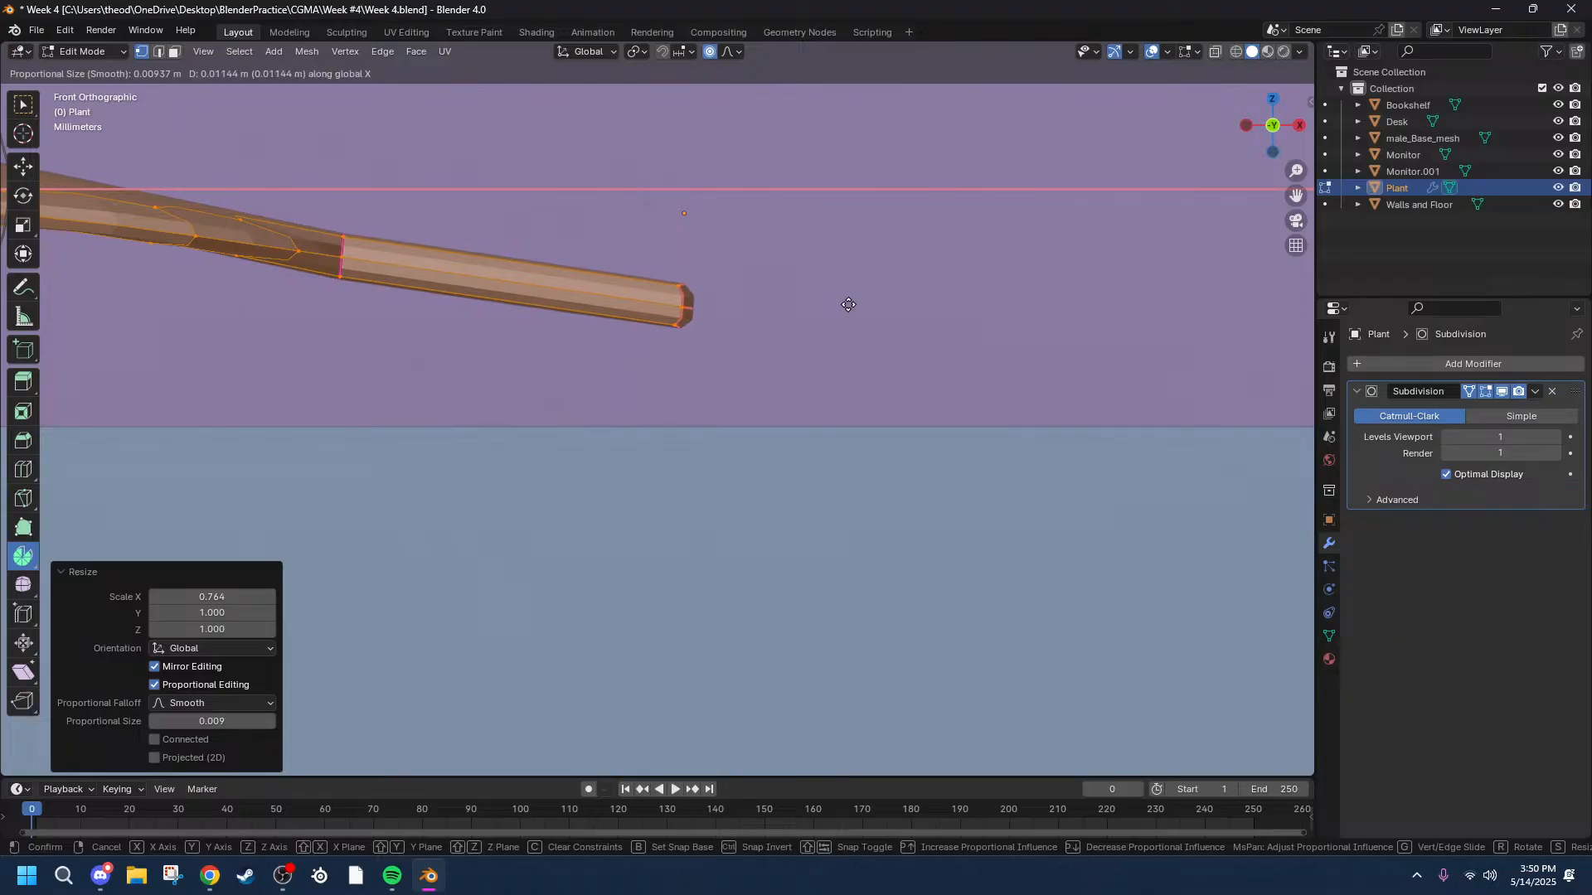
pyautogui.click(840, 304)
# Raise the leaf about 0.0051 m along Z and nudge it very slightly back along X so its stem end meets the origin.
pyautogui.press('g')
pyautogui.press('z')
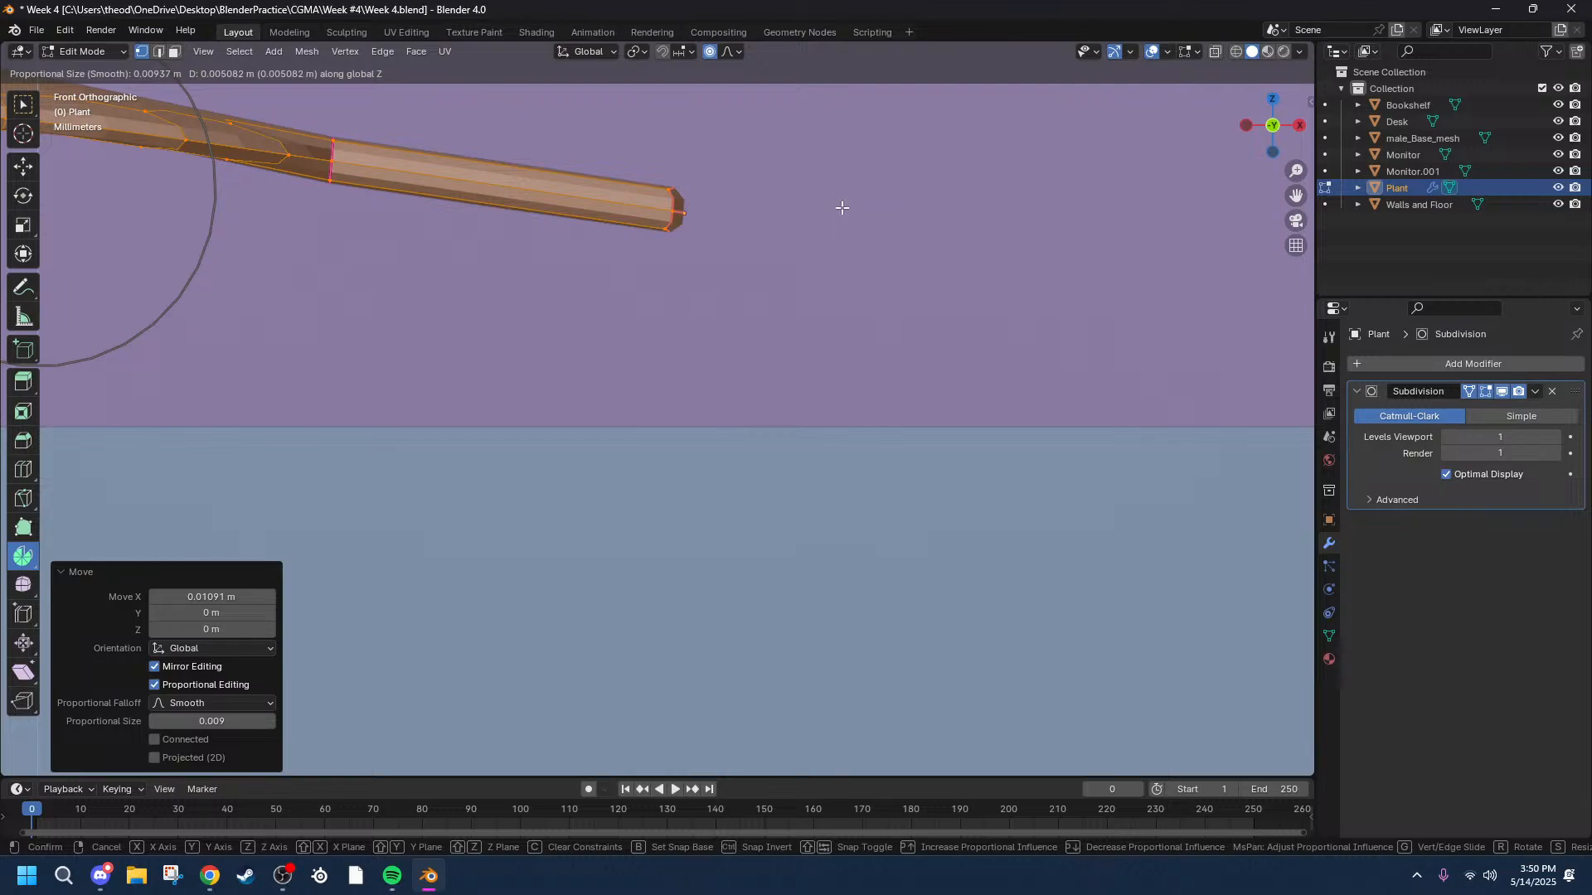
pyautogui.click(841, 208)
pyautogui.press('g')
pyautogui.press('x')
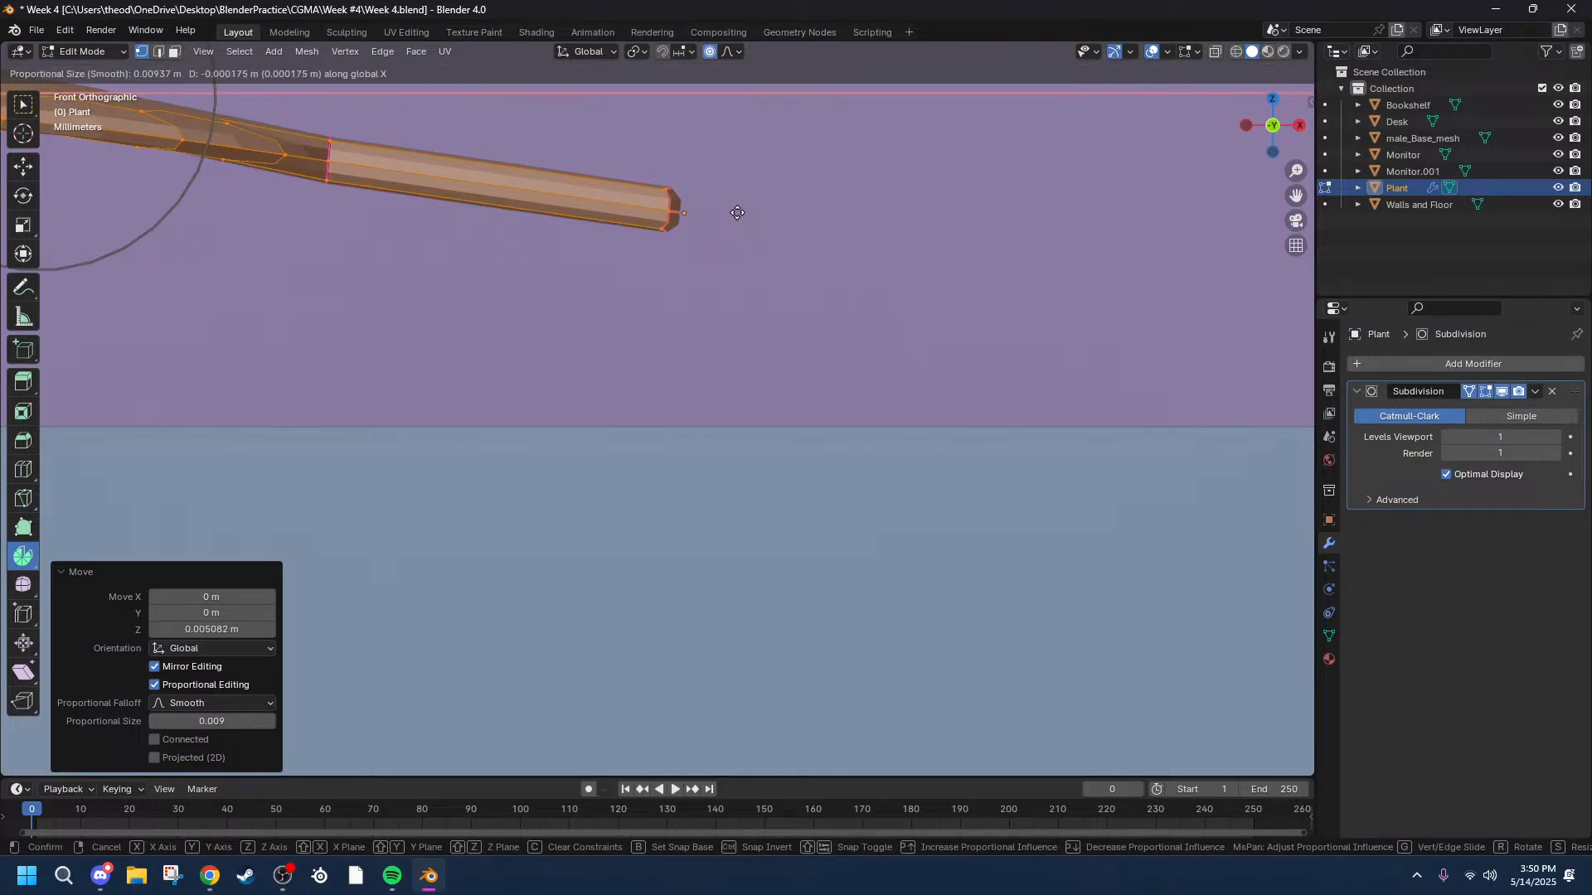
pyautogui.click(740, 214)
# Spin the leaf 360° around the Z axis in 6 steps, with the spin center shifted to X 2.55 m and Y 2.53 m.
pyautogui.moveTo(856, 205); pyautogui.dragTo(775, 320, button='middle')
pyautogui.scroll(-6, 775, 318)
pyautogui.moveTo(821, 408); pyautogui.dragTo(853, 410, button='middle')
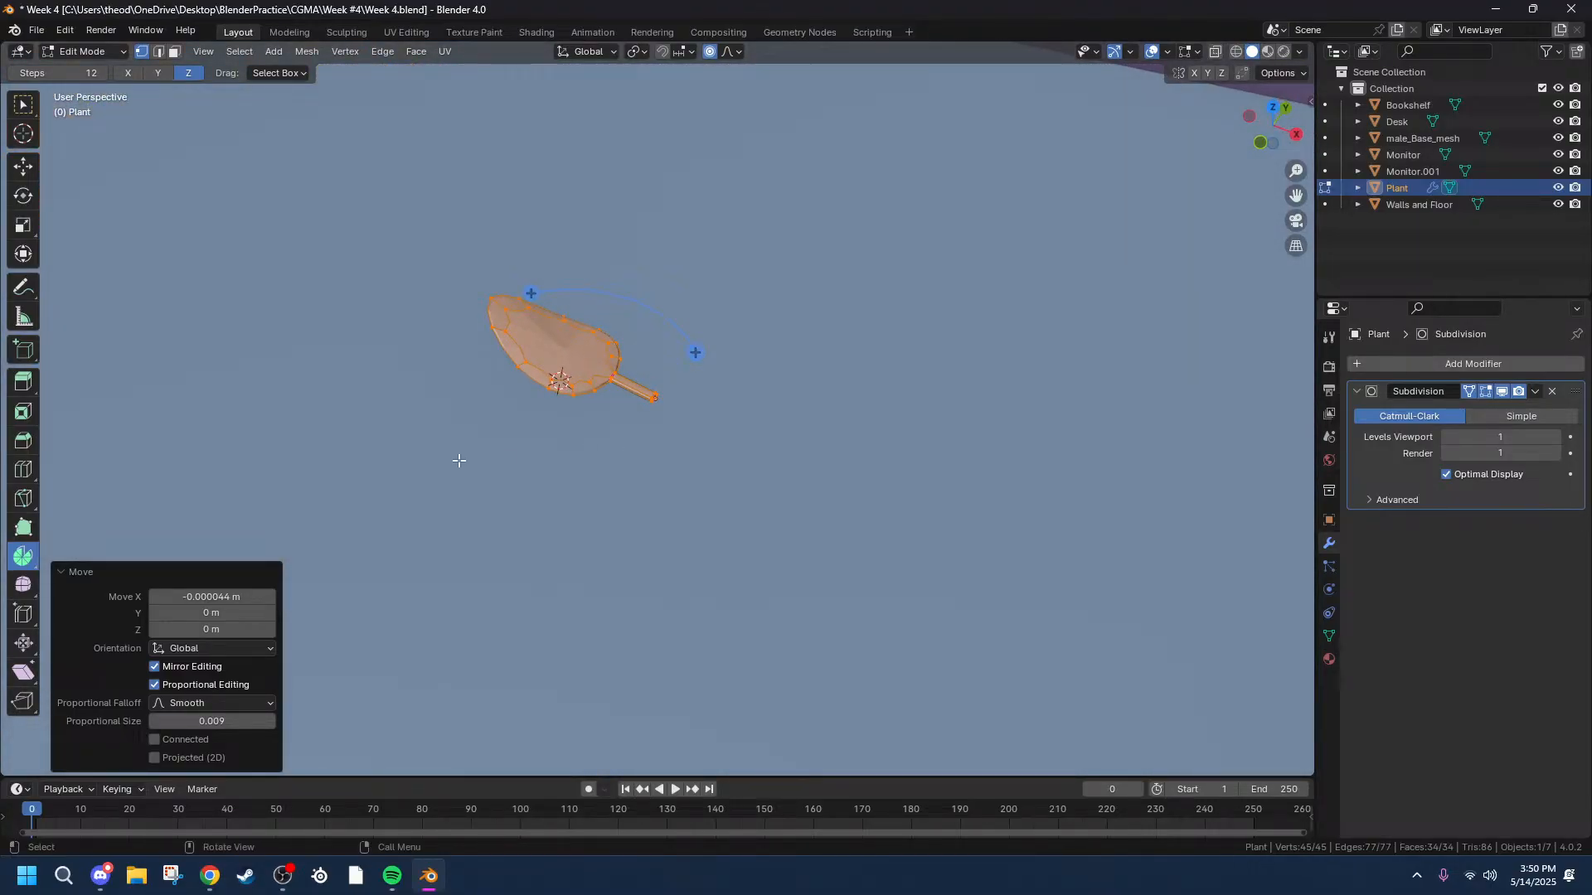
pyautogui.moveTo(806, 326); pyautogui.dragTo(800, 374, button='middle')
pyautogui.moveTo(693, 328); pyautogui.dragTo(519, 244)
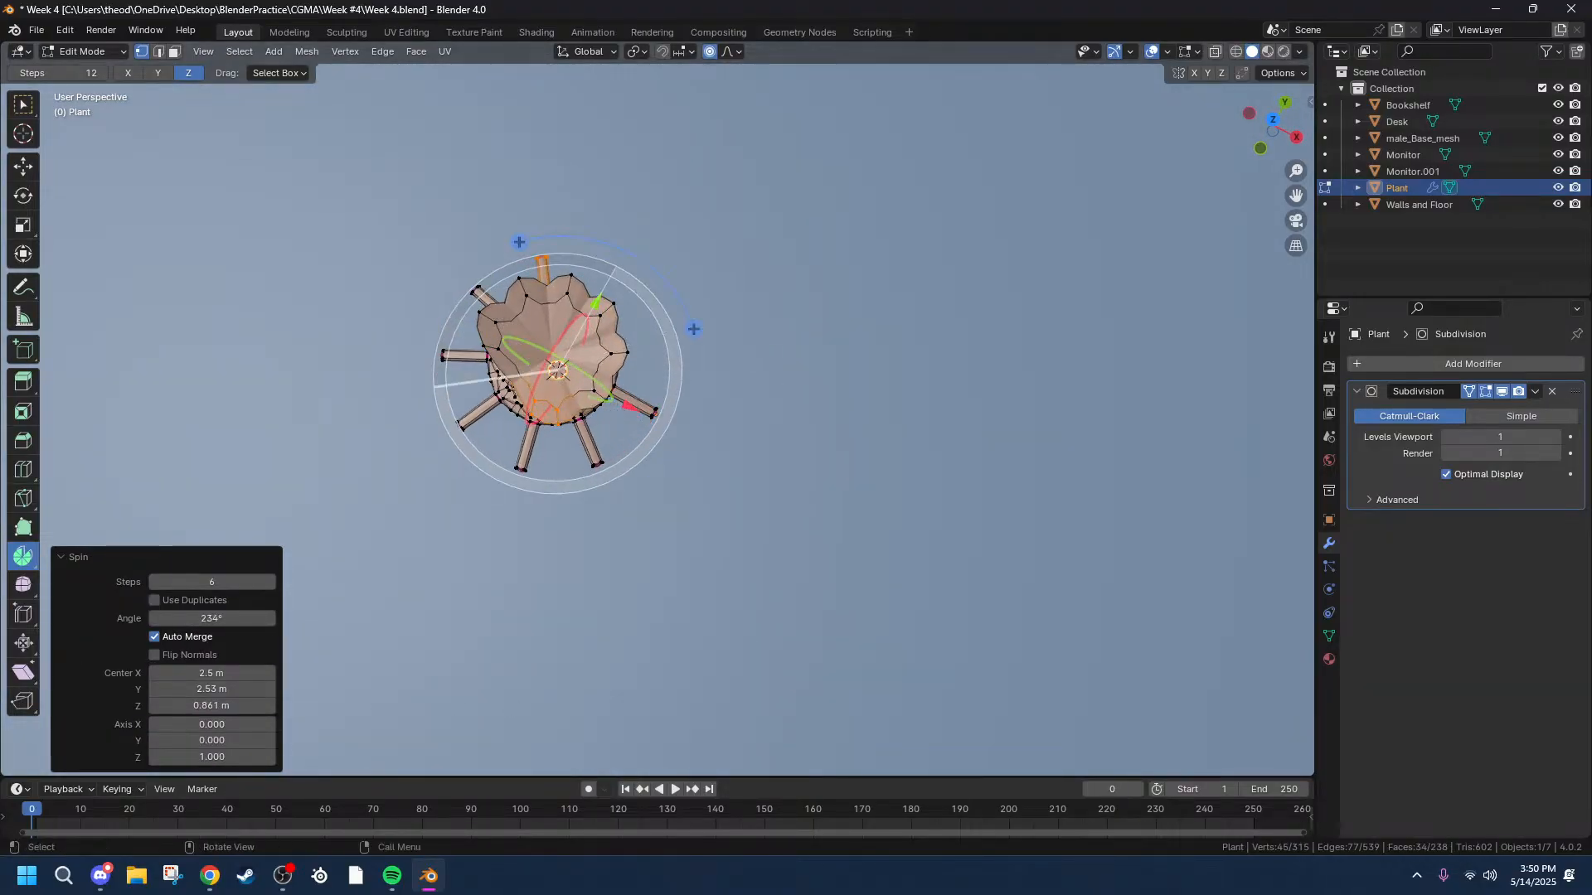
pyautogui.click(195, 618)
pyautogui.write('360')
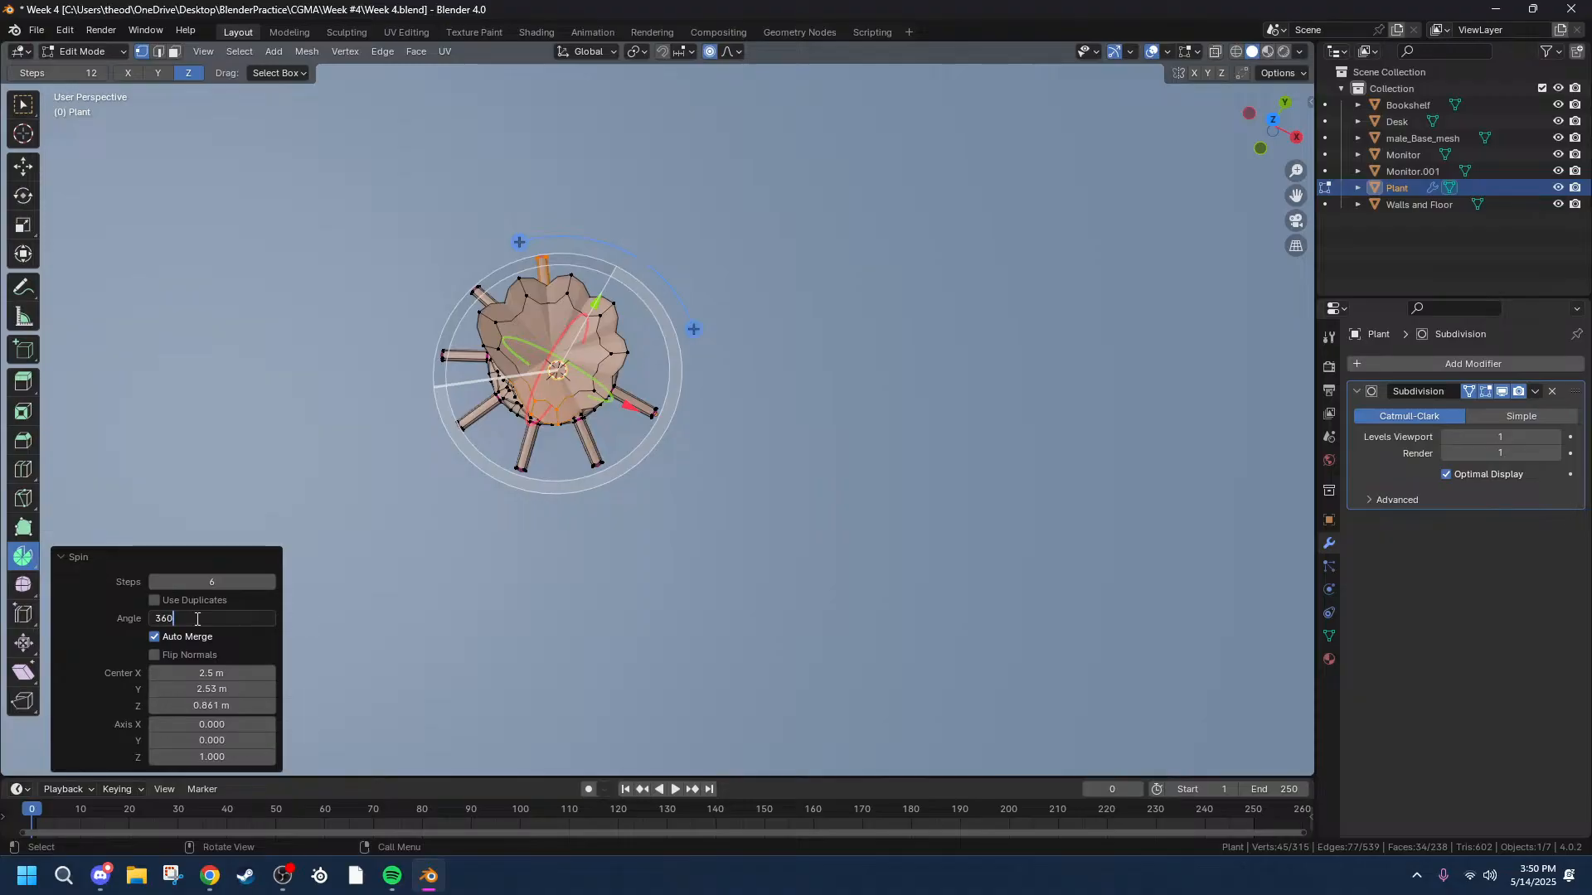
pyautogui.press('Return')
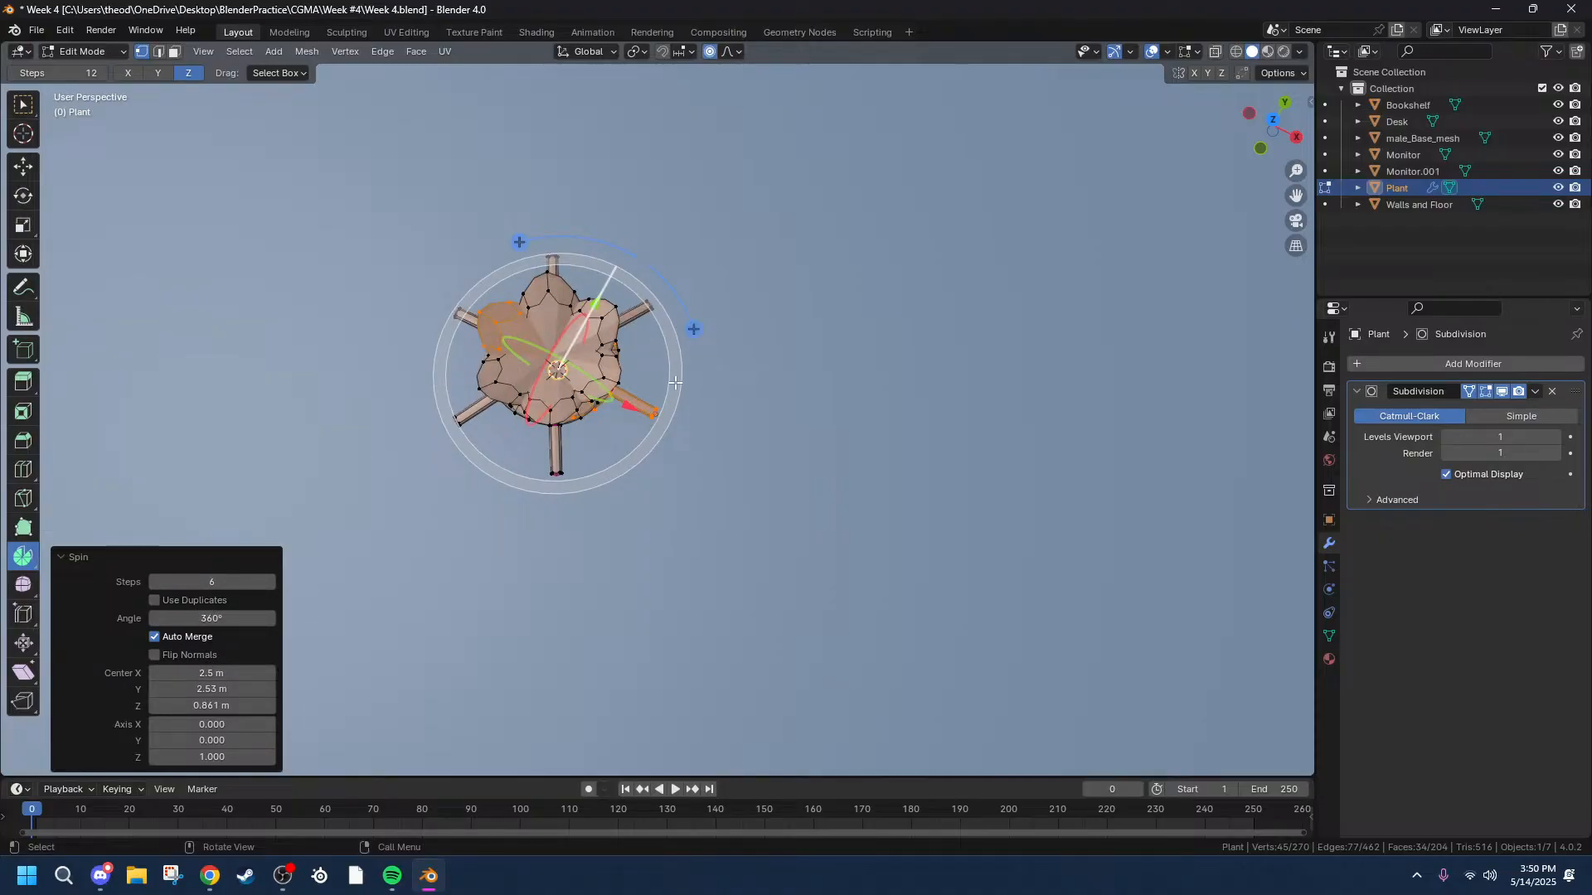
pyautogui.moveTo(629, 406); pyautogui.dragTo(733, 470)
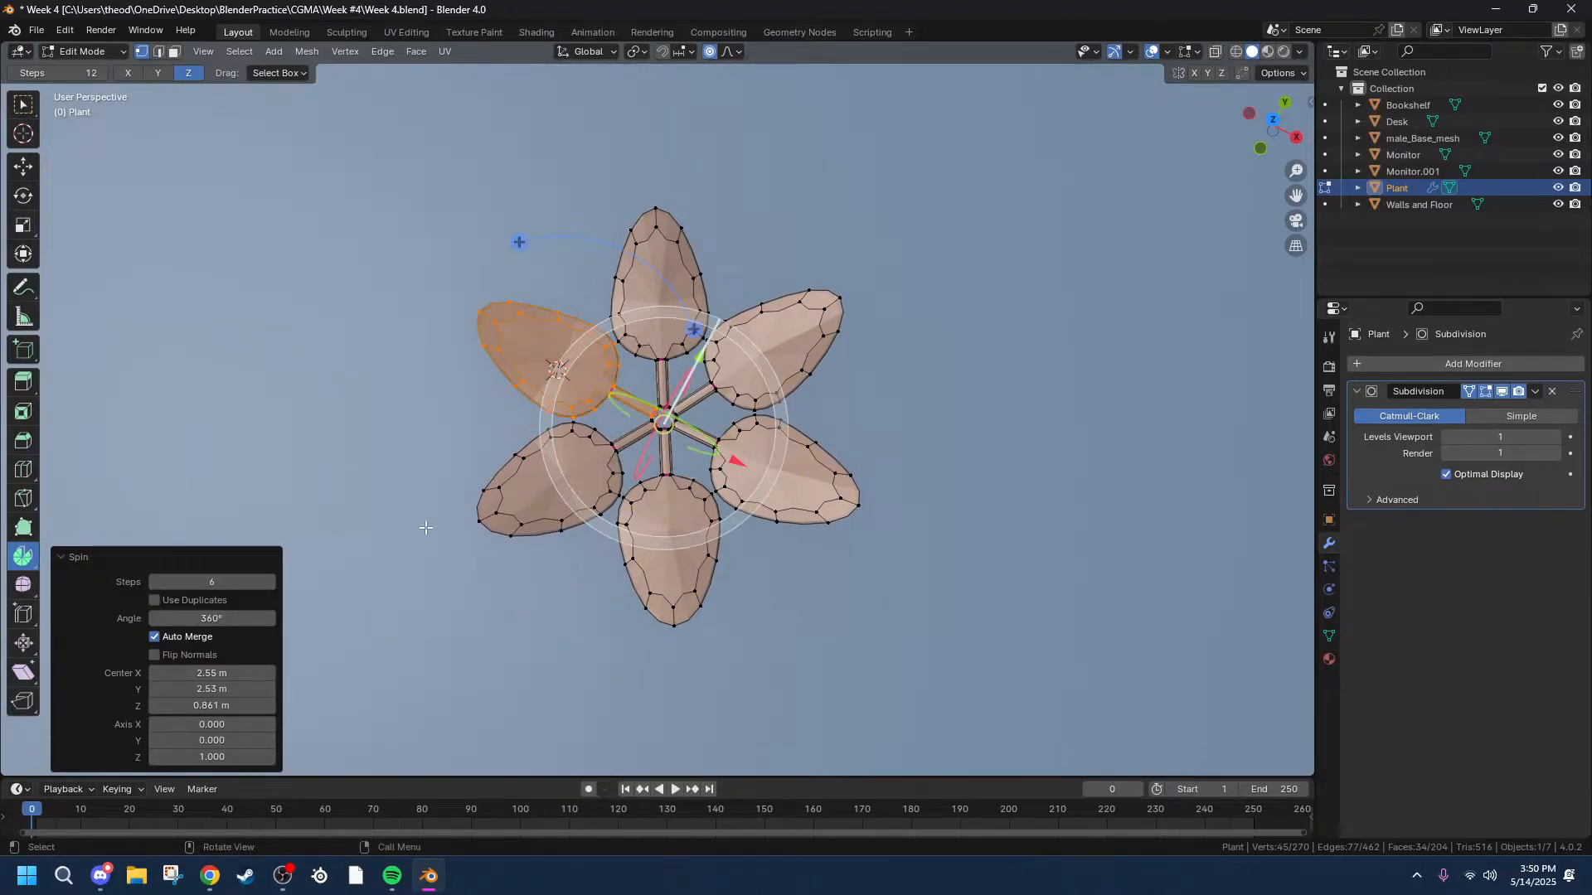
# Set the number of spin steps to 8.
pyautogui.click(206, 585)
pyautogui.press('Return')
pyautogui.click(205, 585)
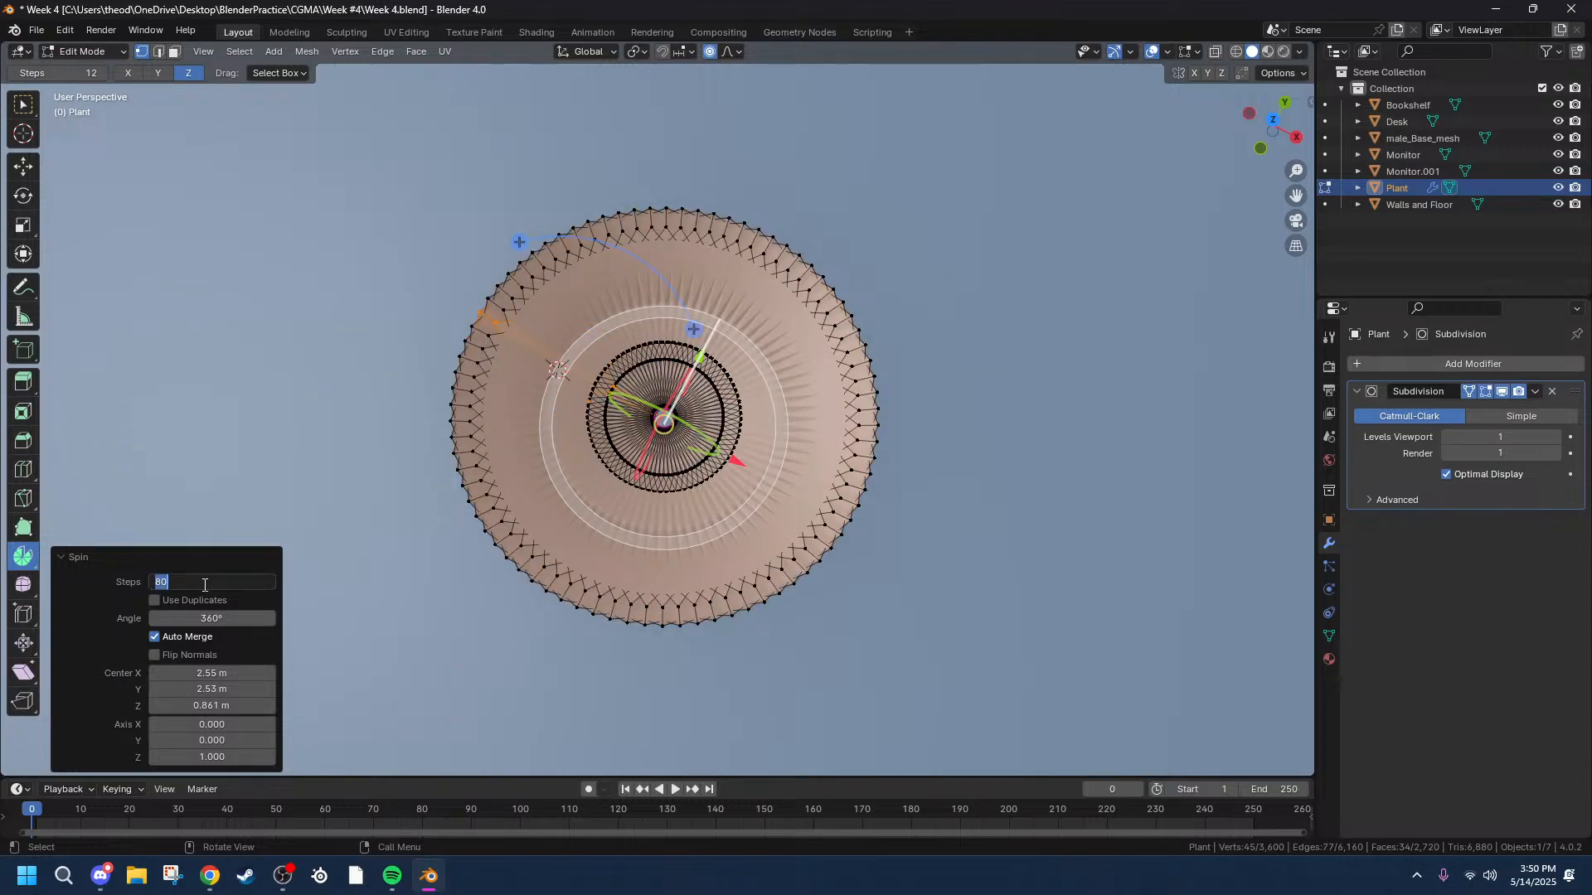
pyautogui.press('BackSpace')
pyautogui.press('Return')
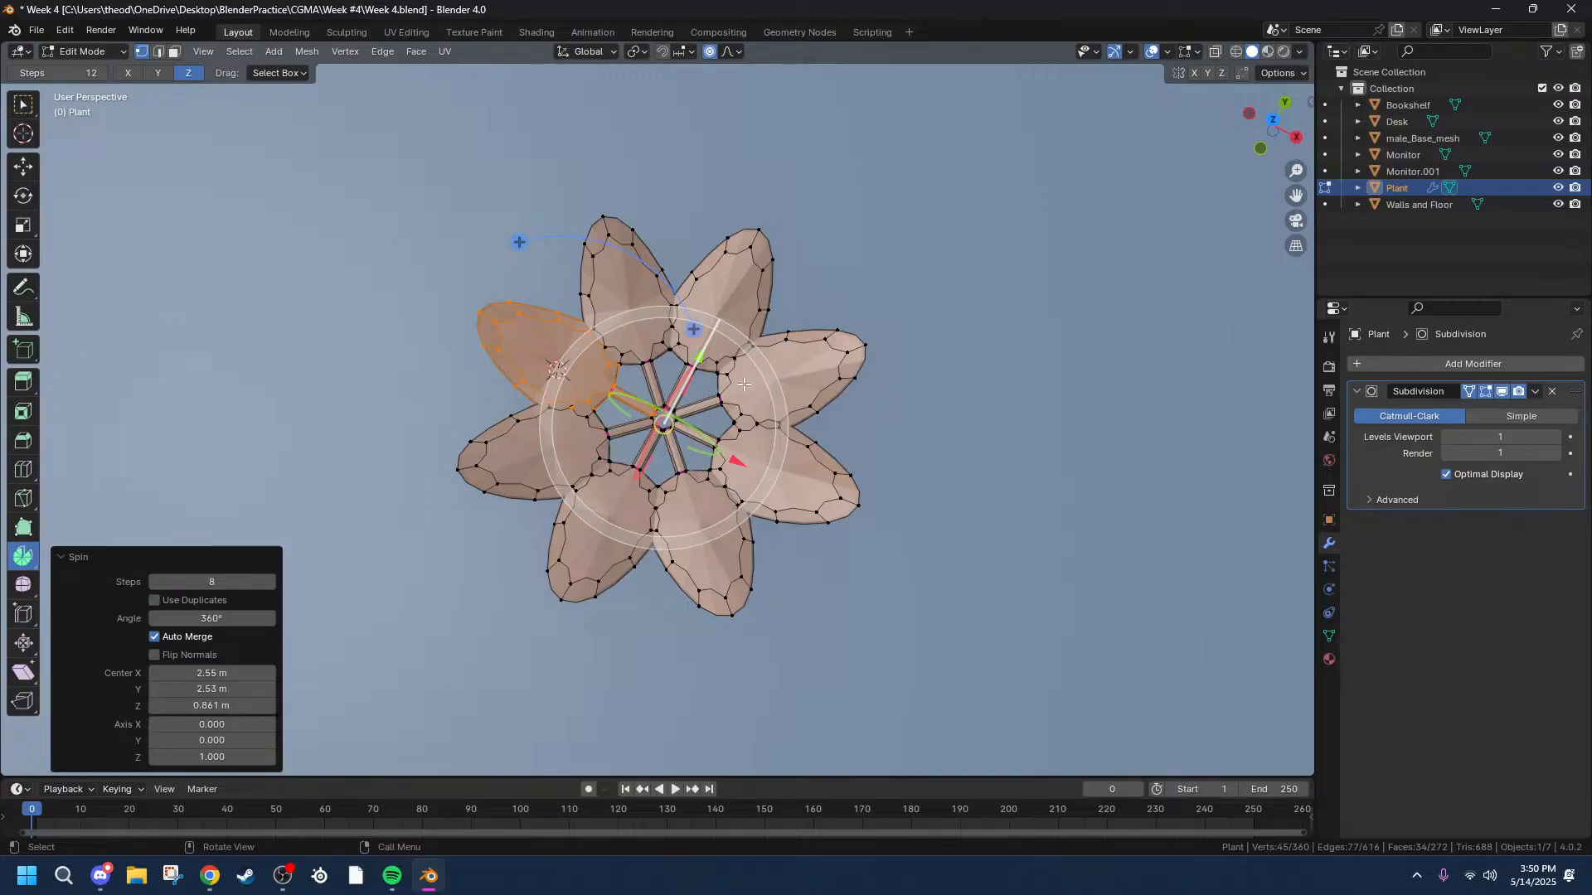
# Try the spin center at X 2.56 m and undo the whole spin.
pyautogui.scroll(7, 744, 384)
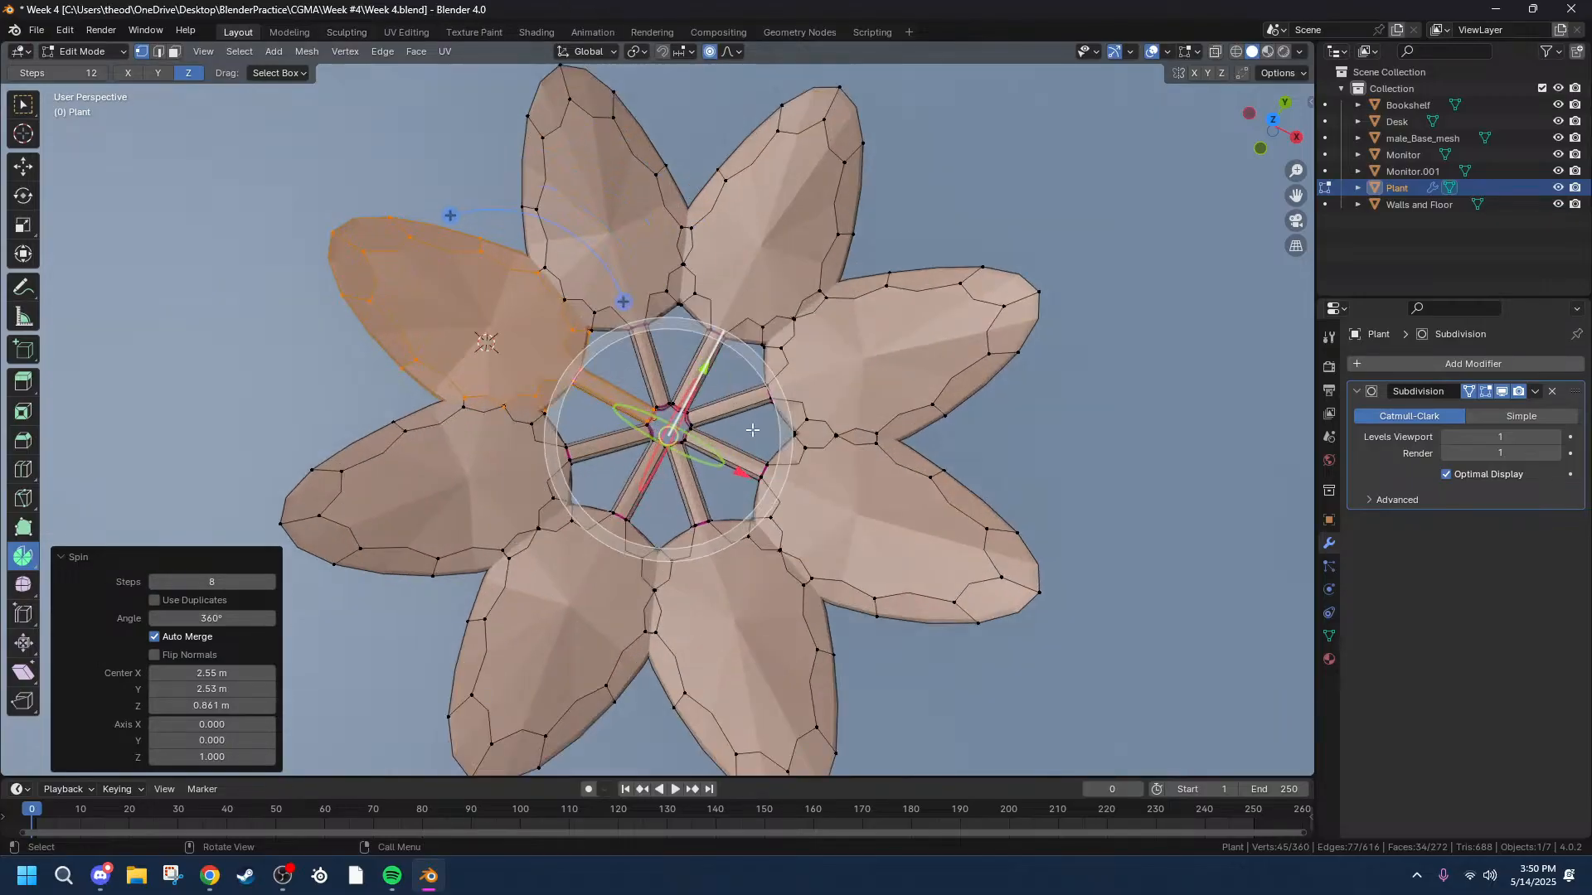
pyautogui.moveTo(738, 498); pyautogui.dragTo(660, 457)
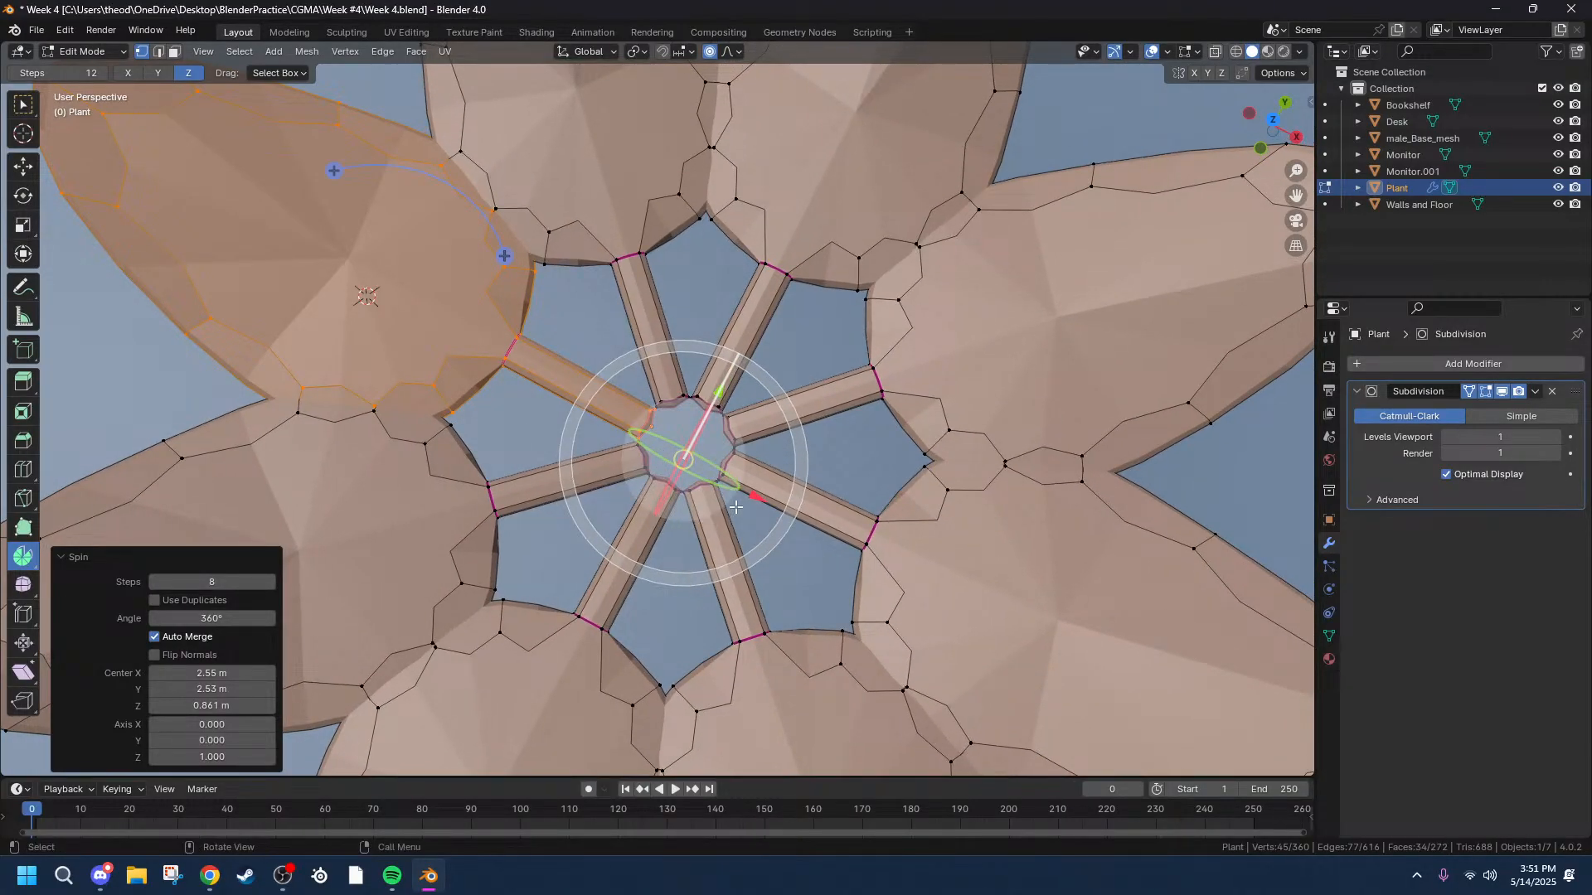
pyautogui.moveTo(756, 502); pyautogui.dragTo(812, 572)
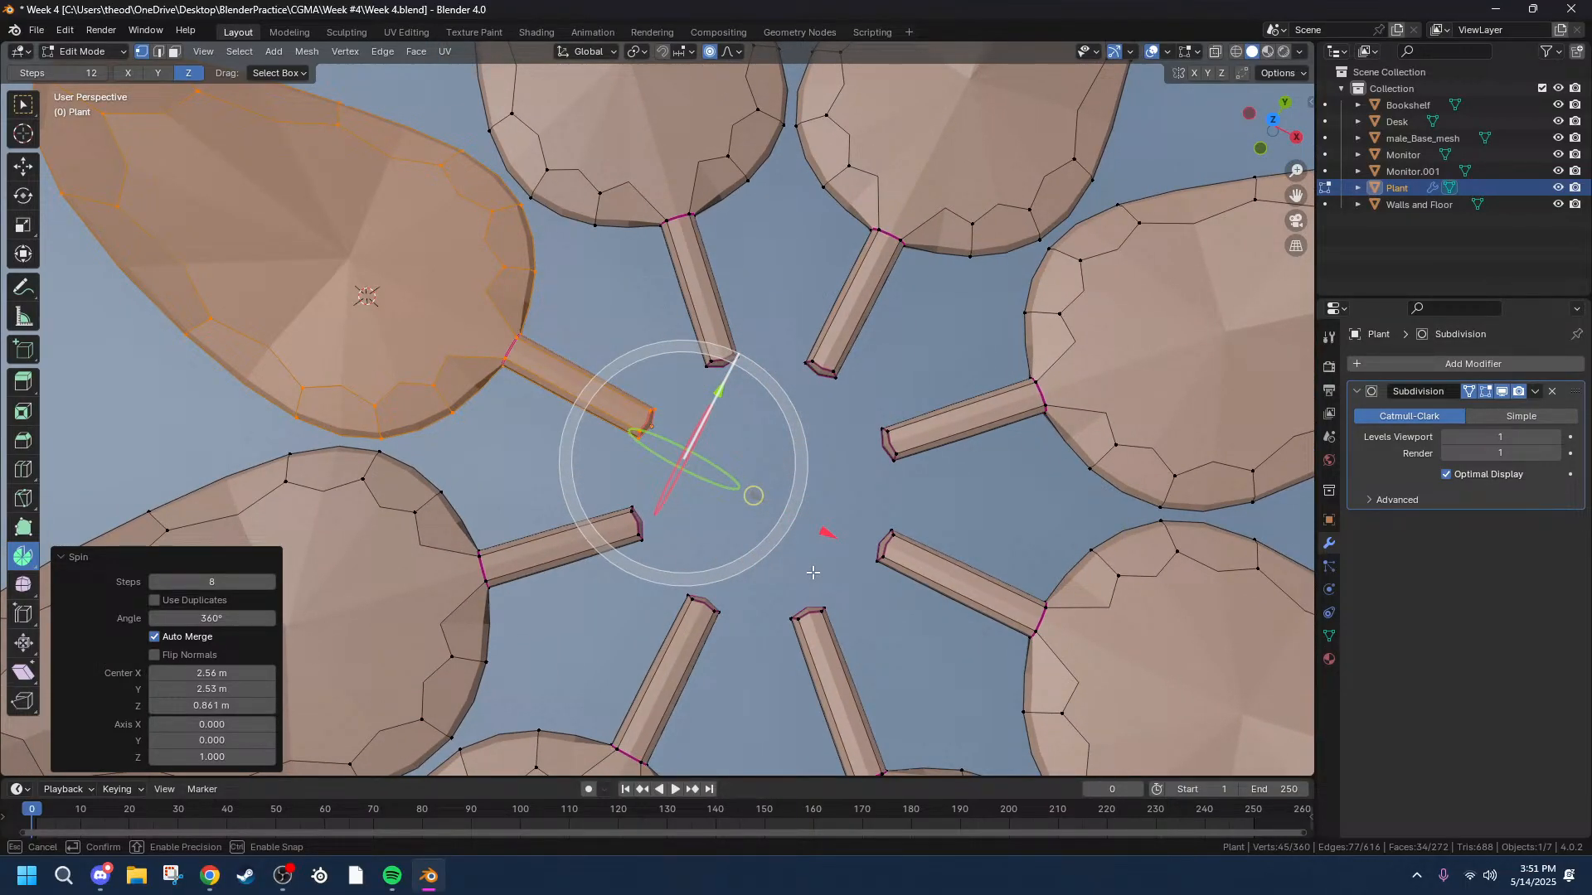
pyautogui.moveTo(813, 572); pyautogui.dragTo(813, 572)
pyautogui.click(238, 582)
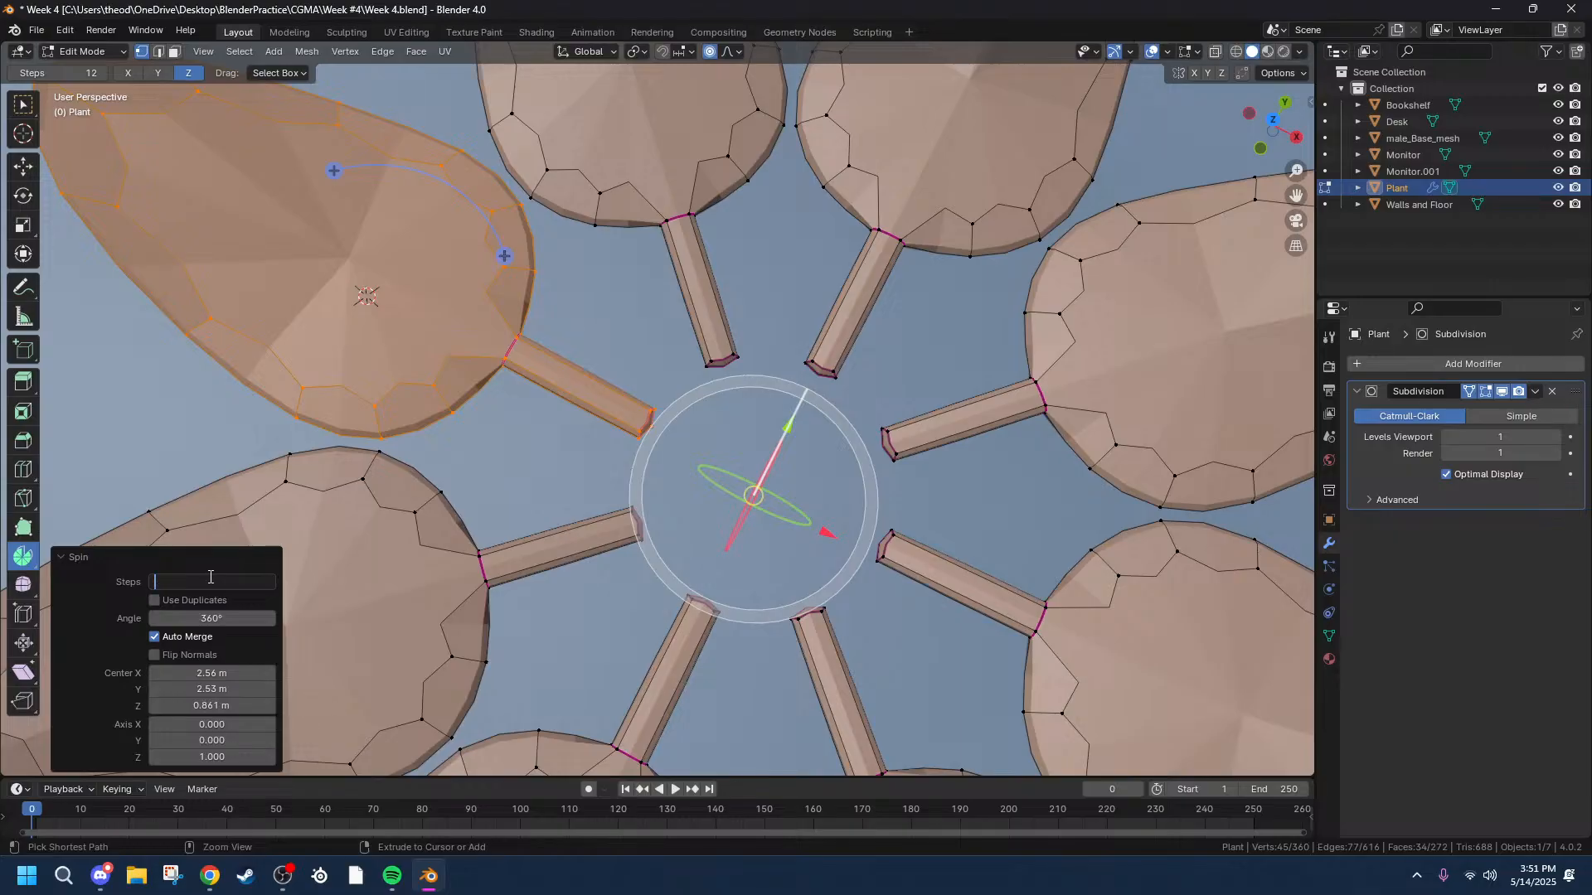
pyautogui.press('Return')
pyautogui.hotkey('ctrl', 'z')
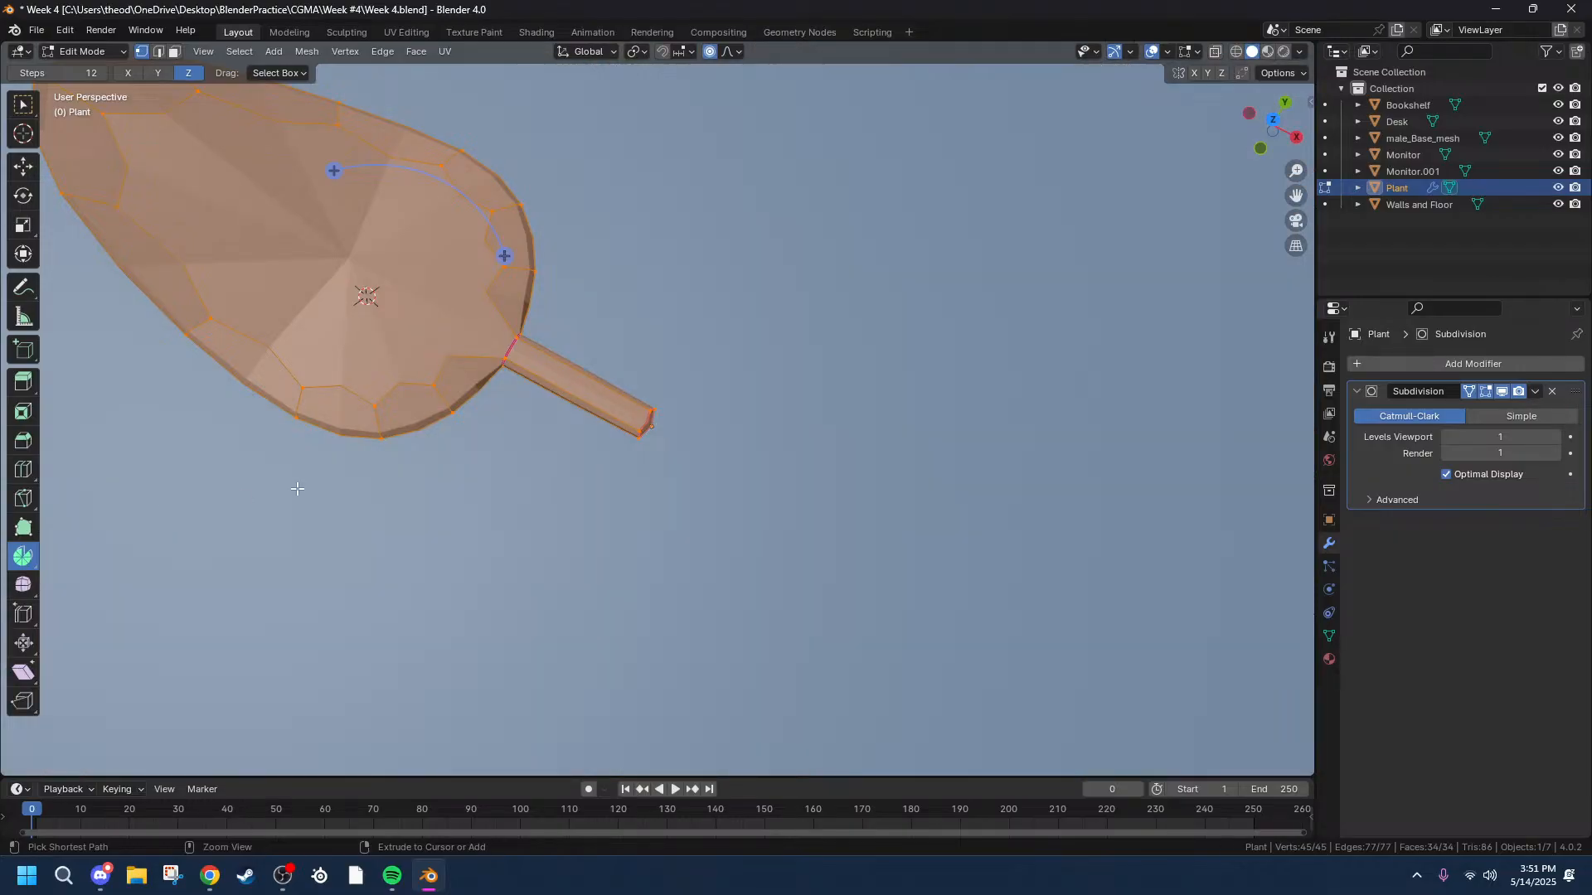
# Spin the single leaf around the Z axis again with 6 steps and an angle of 360°.
pyautogui.moveTo(504, 256); pyautogui.dragTo(264, 274)
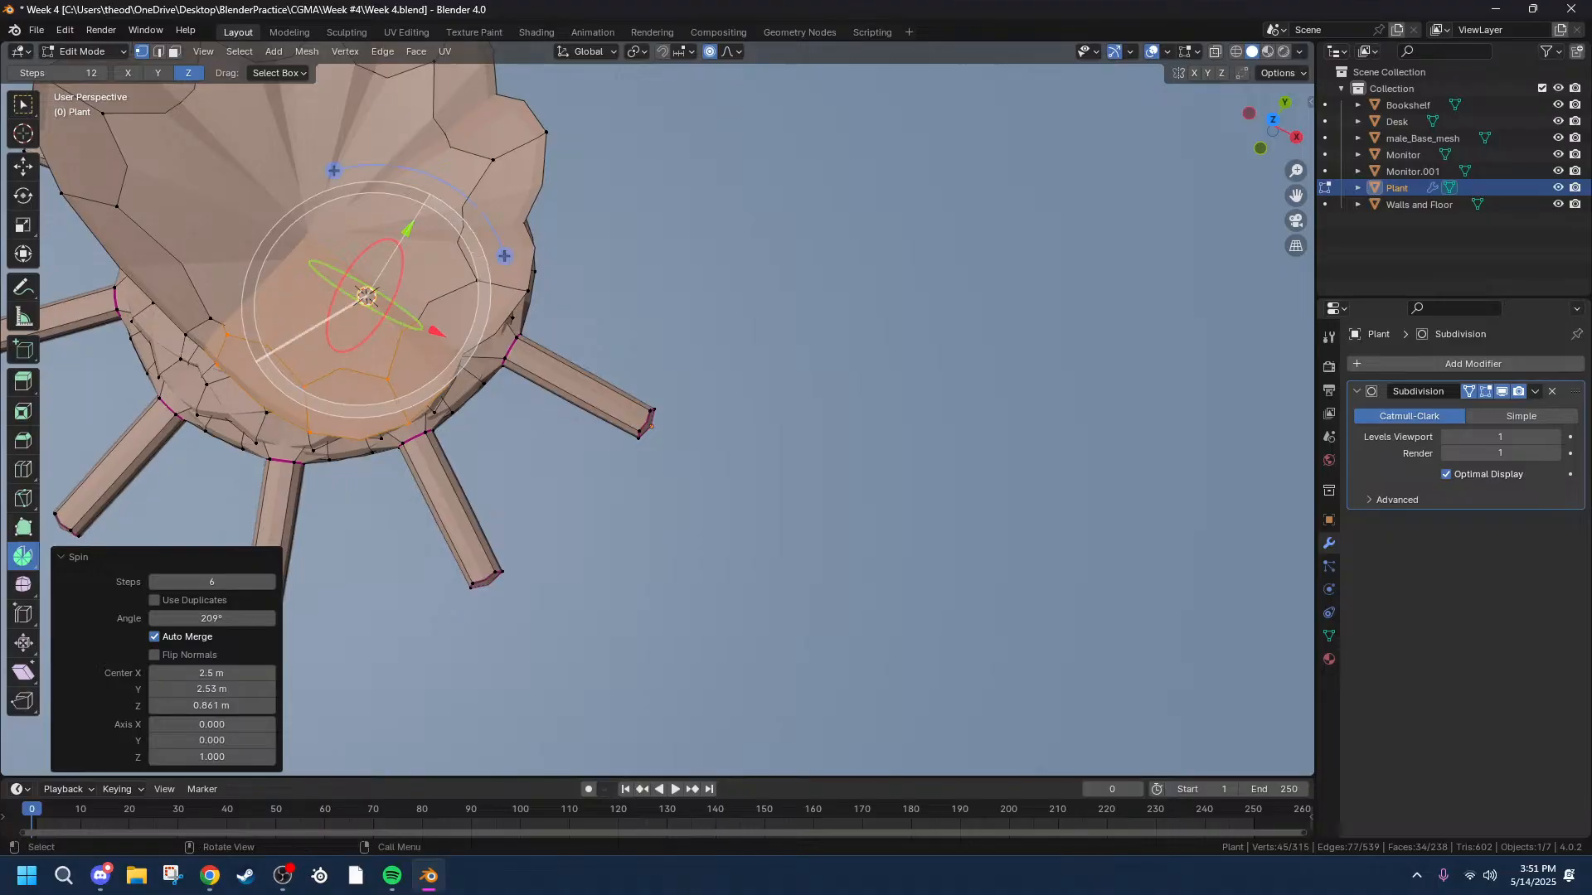
pyautogui.click(252, 625)
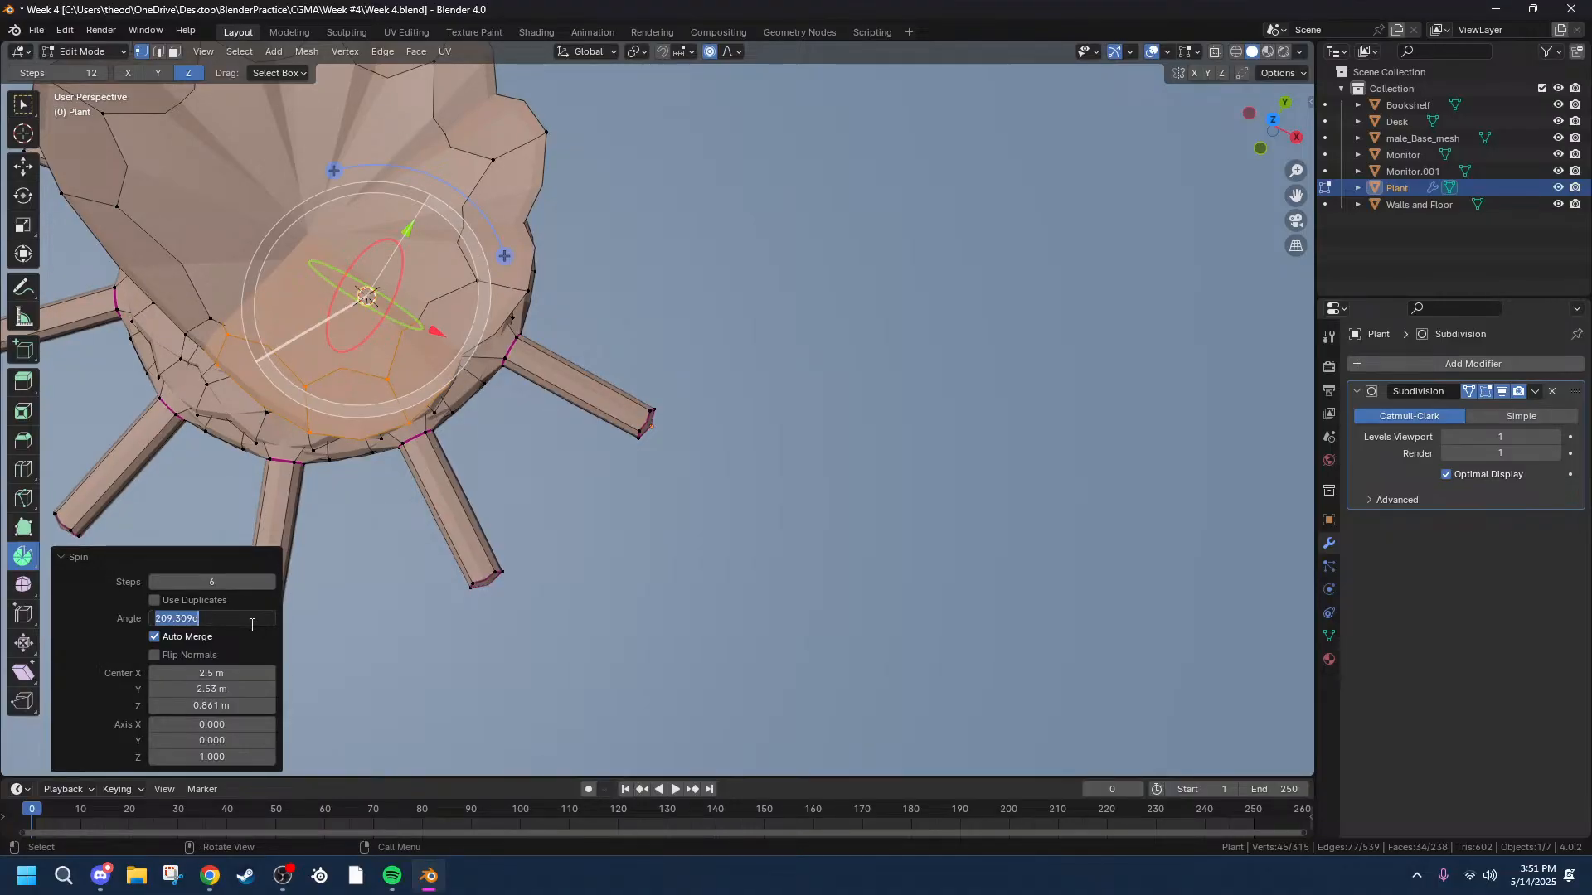
pyautogui.write('360')
pyautogui.press('Return')
# Shift the spin center to X 2.55 m and Y 2.53 m so the six stems almost meet in the middle.
pyautogui.moveTo(433, 331); pyautogui.dragTo(761, 489)
pyautogui.scroll(5, 854, 470)
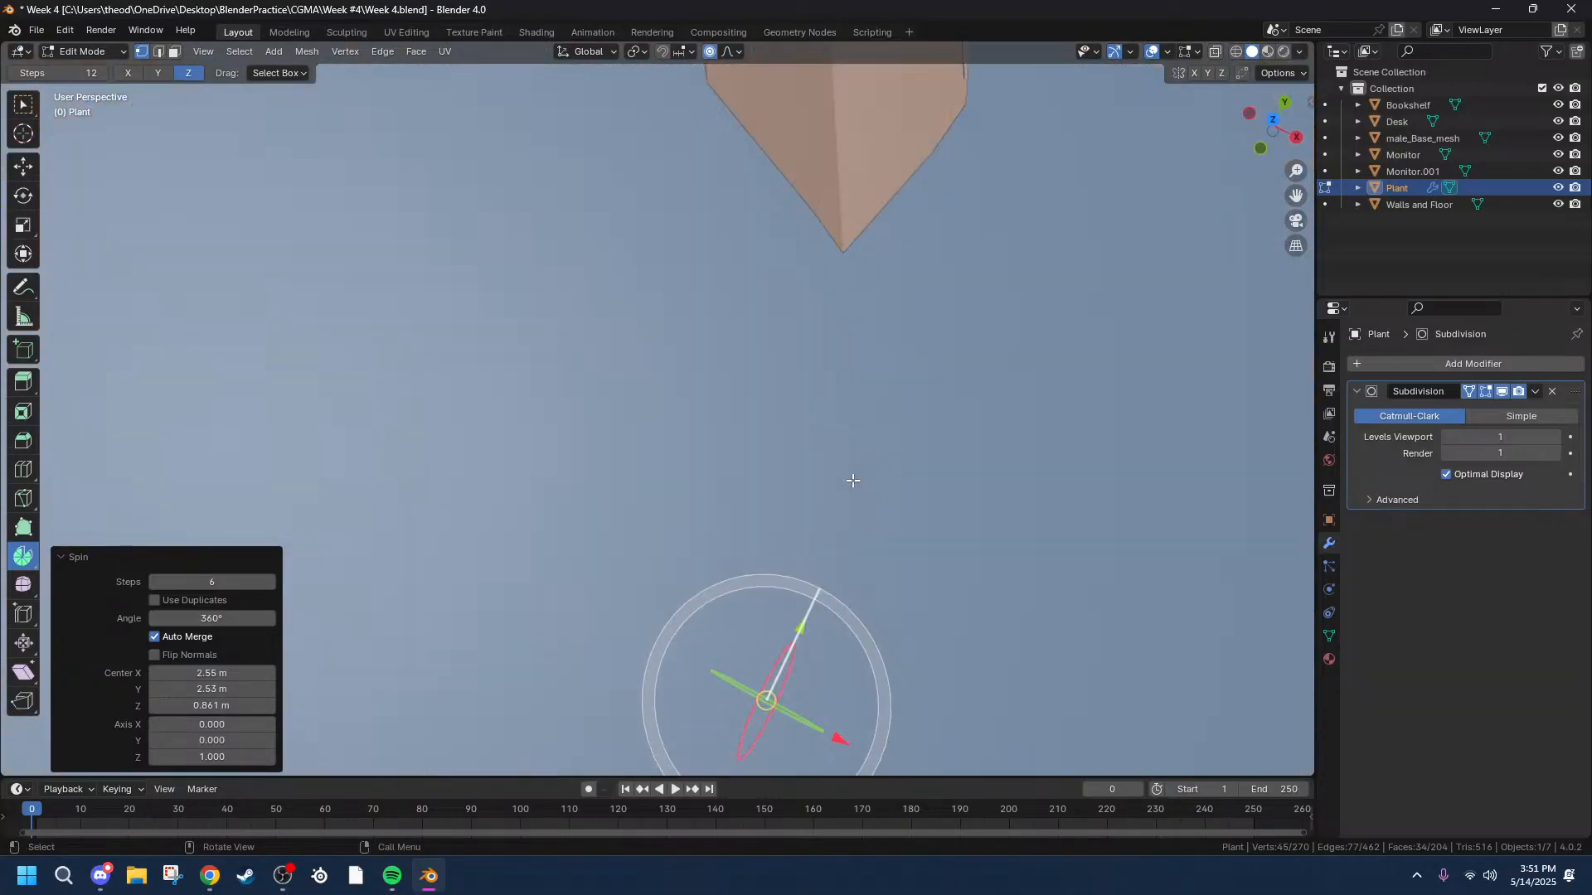
pyautogui.scroll(-2, 852, 480)
pyautogui.moveTo(959, 519); pyautogui.dragTo(924, 472, button='middle')
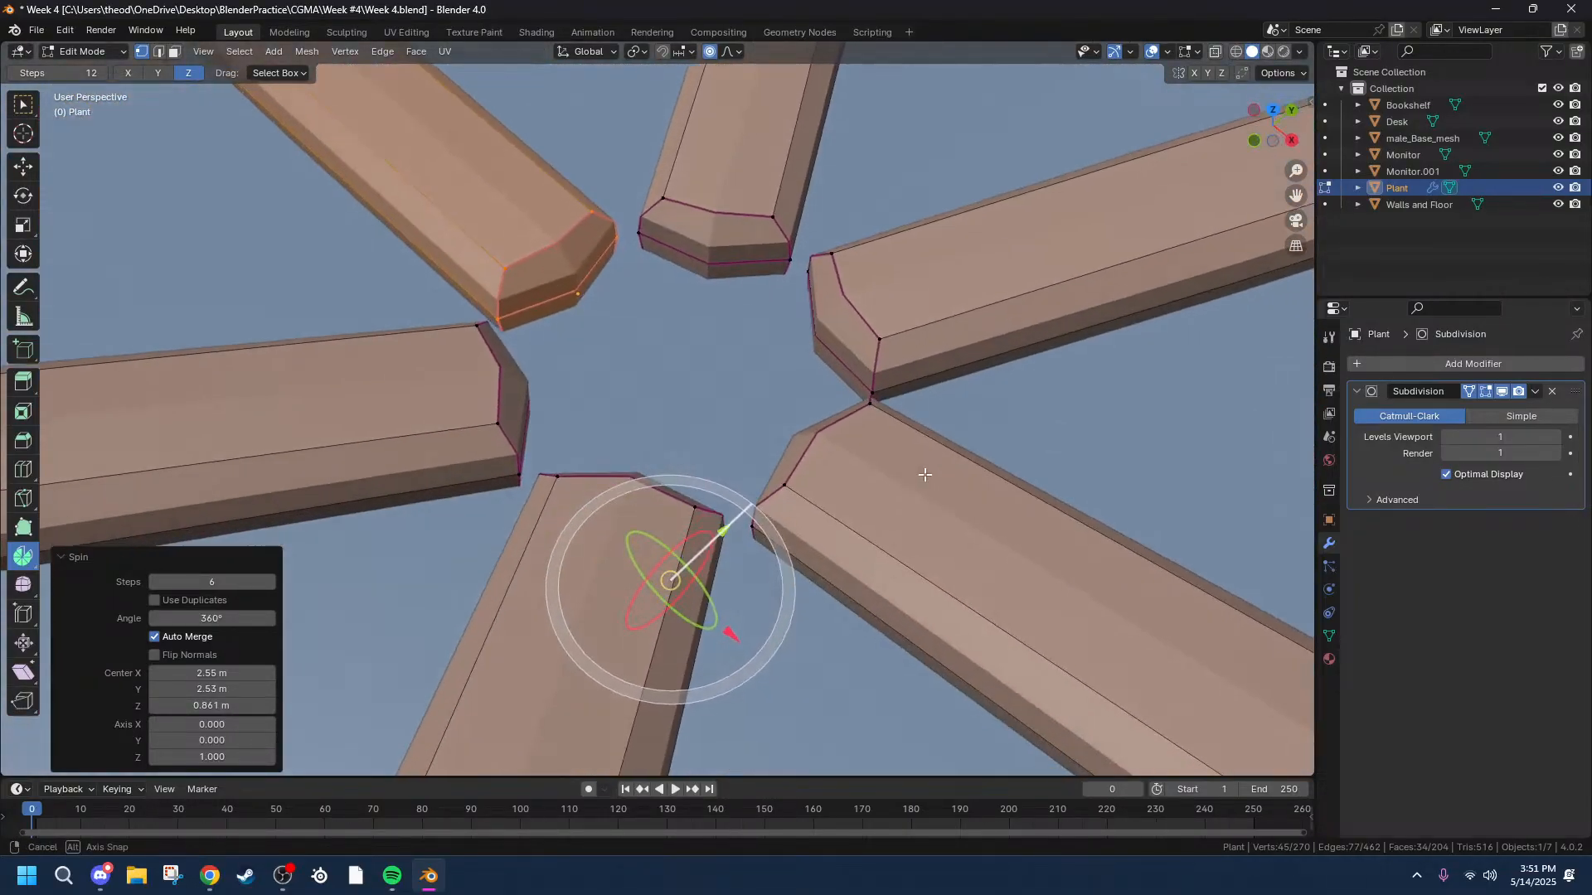
pyautogui.scroll(-10, 909, 495)
pyautogui.moveTo(933, 537); pyautogui.dragTo(861, 630, button='middle')
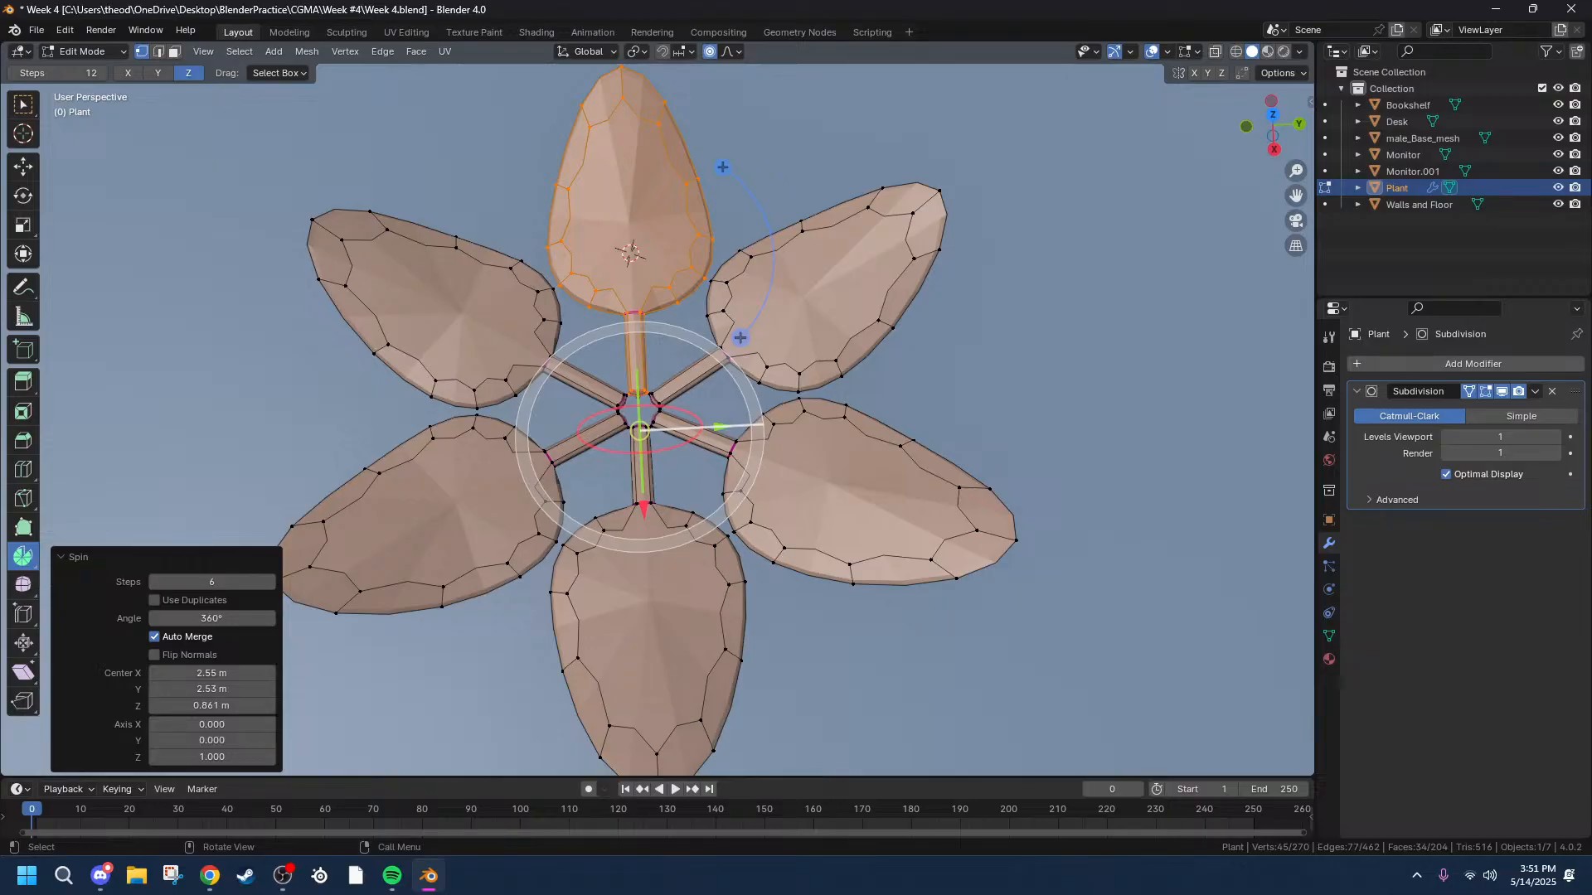
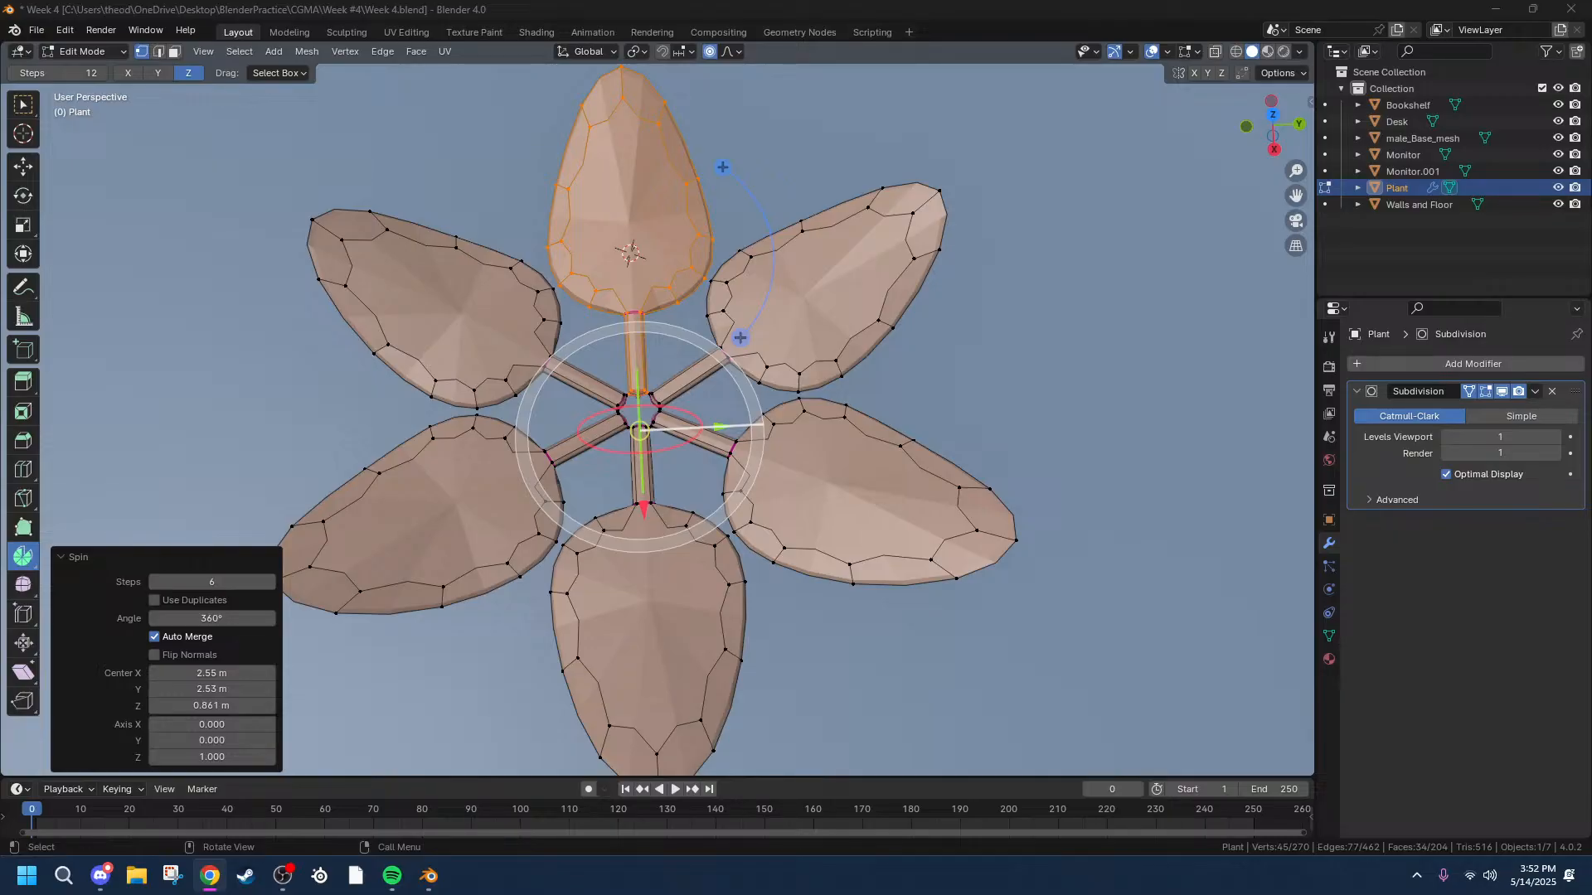
# Add the end edge loop of the stem beside the selected leaf to the selection.
pyautogui.moveTo(307, 450); pyautogui.dragTo(636, 278, button='middle')
pyautogui.keyDown('alt'); pyautogui.keyDown('shift'); pyautogui.click(624, 249); pyautogui.keyUp('shift'); pyautogui.keyUp('alt')
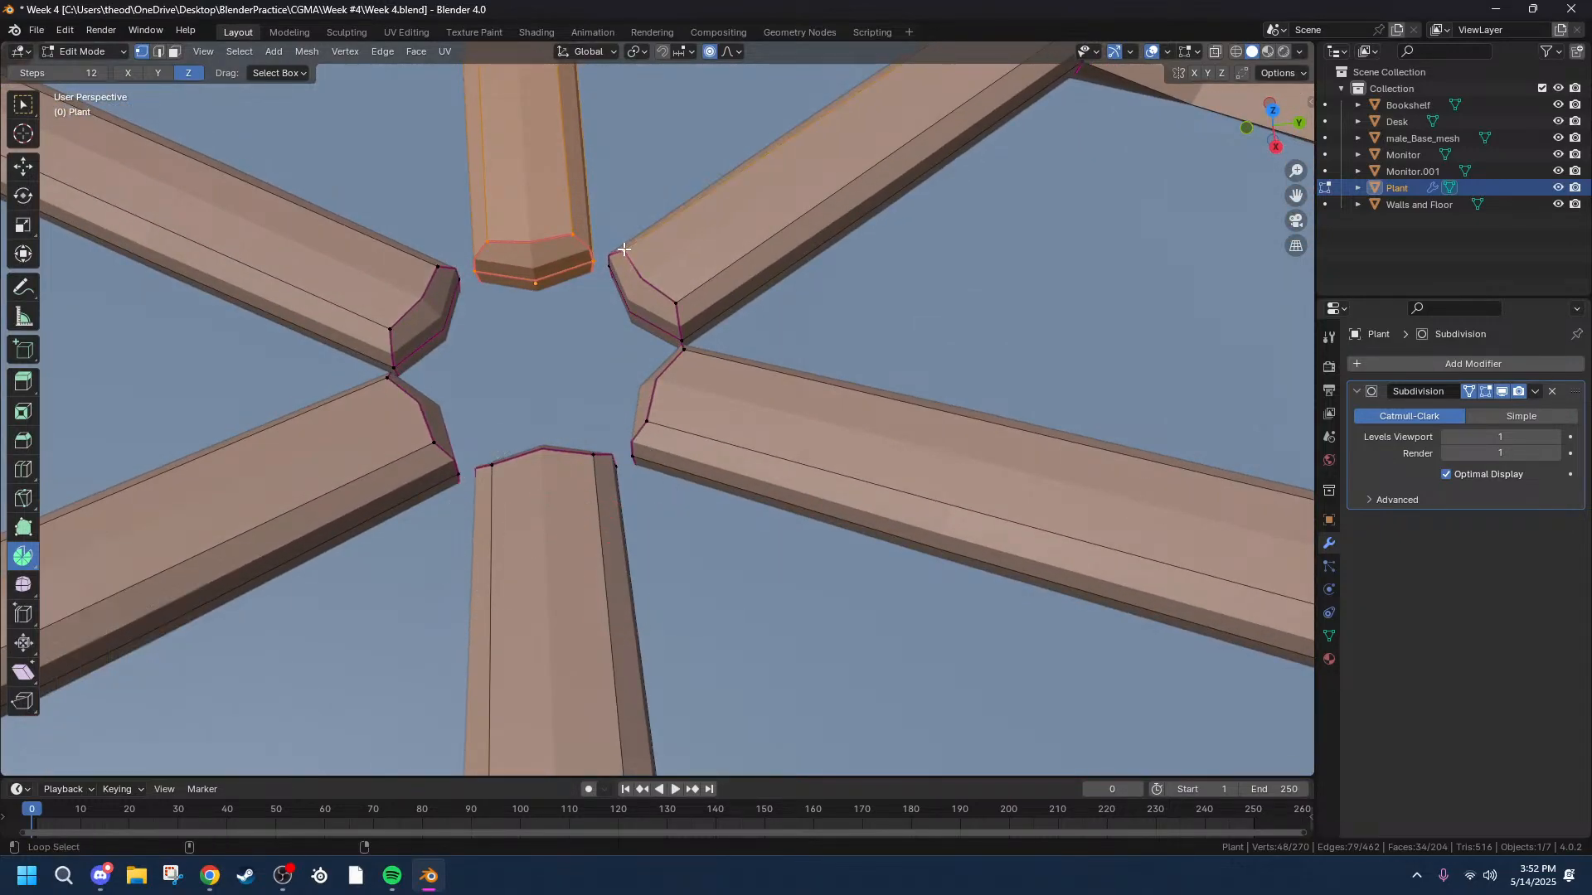
pyautogui.hotkey('ctrl', 'z')
pyautogui.keyDown('alt'); pyautogui.keyDown('shift'); pyautogui.click(668, 300); pyautogui.keyUp('shift'); pyautogui.keyUp('alt')
pyautogui.moveTo(697, 344); pyautogui.dragTo(711, 241, button='middle')
pyautogui.keyDown('alt'); pyautogui.keyDown('shift'); pyautogui.click(699, 244); pyautogui.keyUp('shift'); pyautogui.keyUp('alt')
pyautogui.scroll(-8, 701, 234)
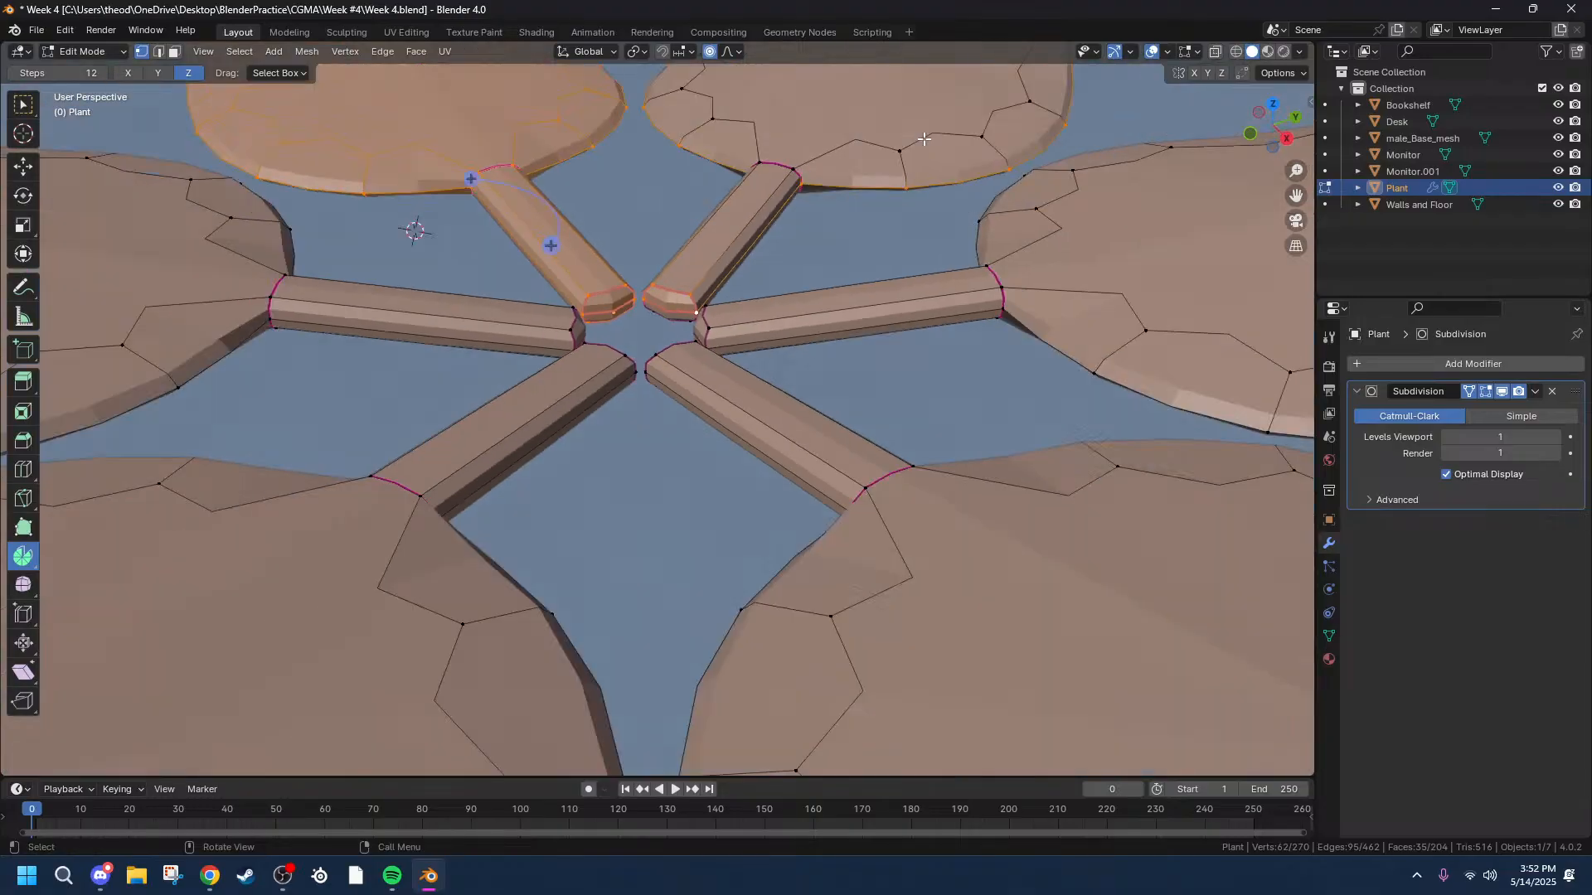
pyautogui.scroll(8, 760, 286)
pyautogui.scroll(-2, 666, 236)
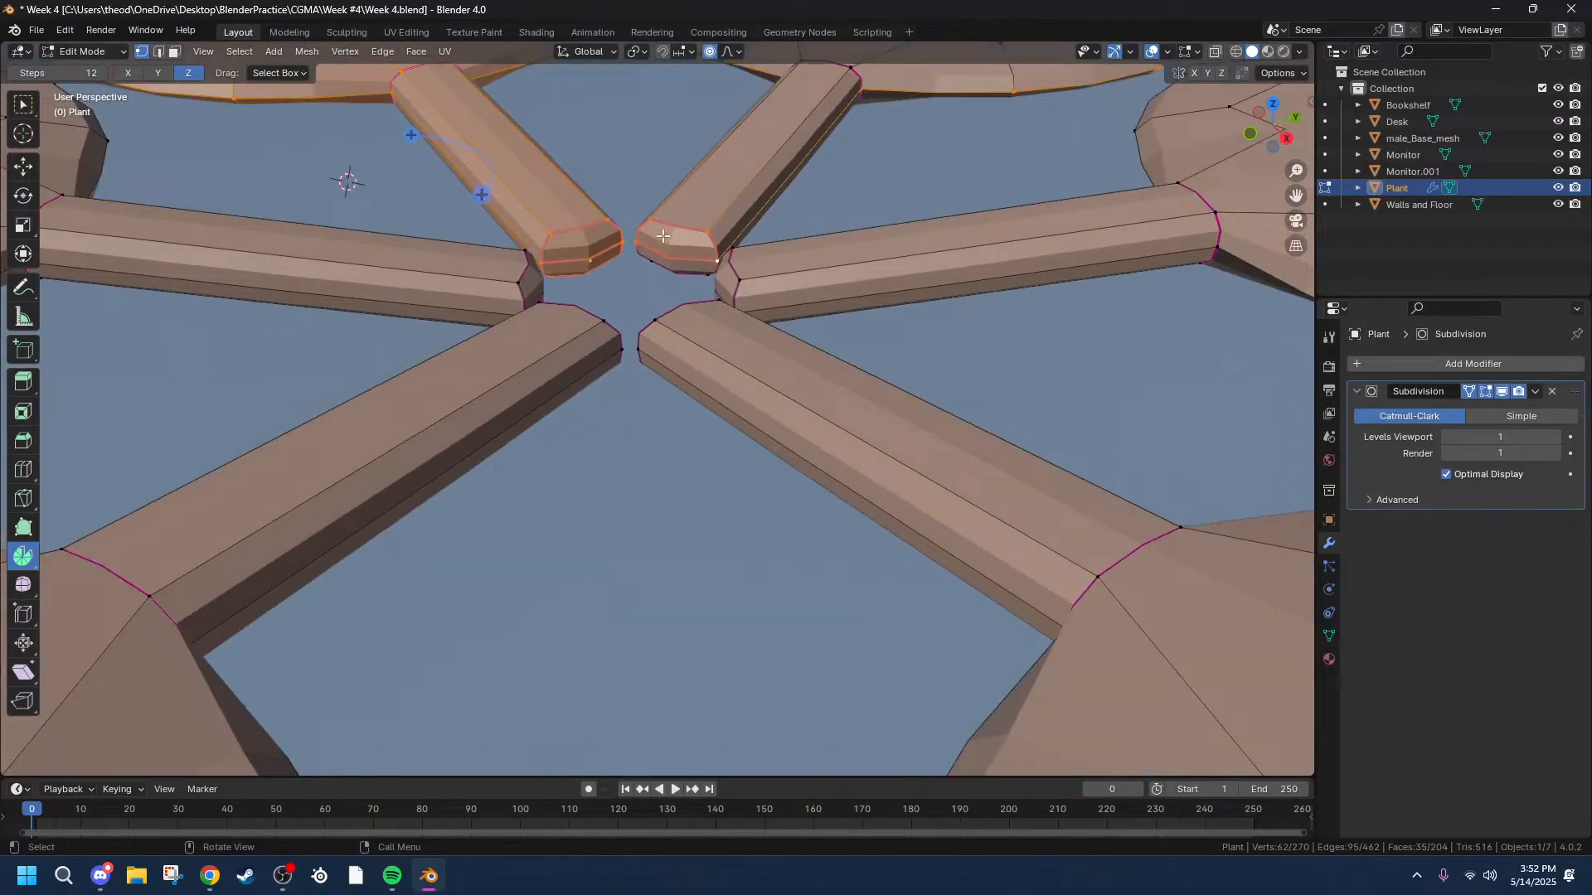
pyautogui.keyDown('alt'); pyautogui.keyDown('shift'); pyautogui.click(718, 267); pyautogui.keyUp('shift'); pyautogui.keyUp('alt')
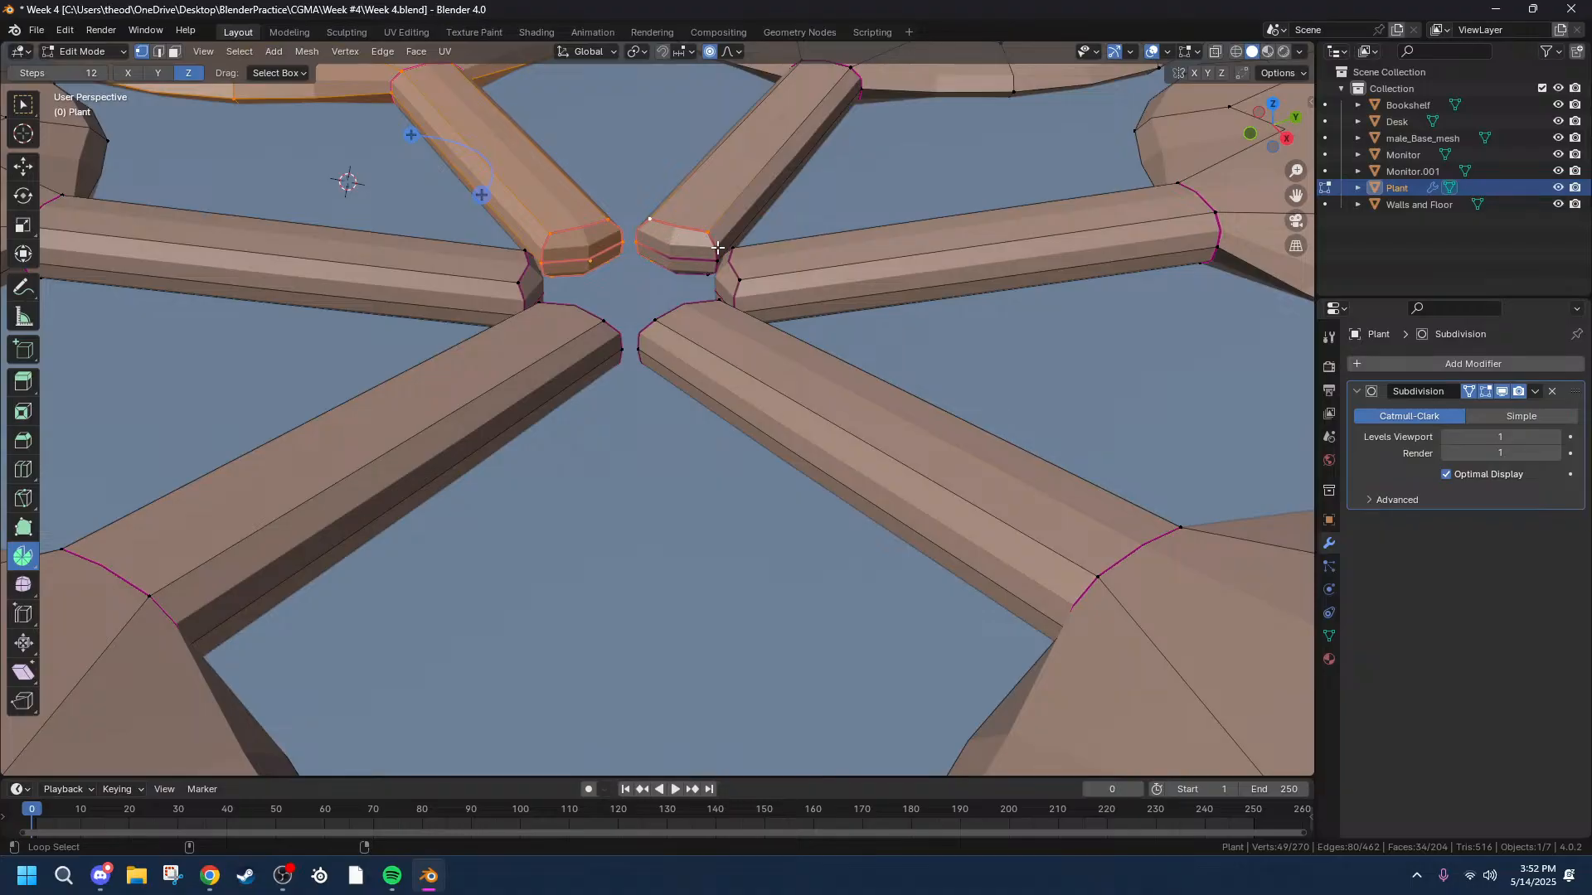
pyautogui.keyDown('alt'); pyautogui.keyDown('shift'); pyautogui.click(698, 267); pyautogui.keyUp('shift'); pyautogui.keyUp('alt')
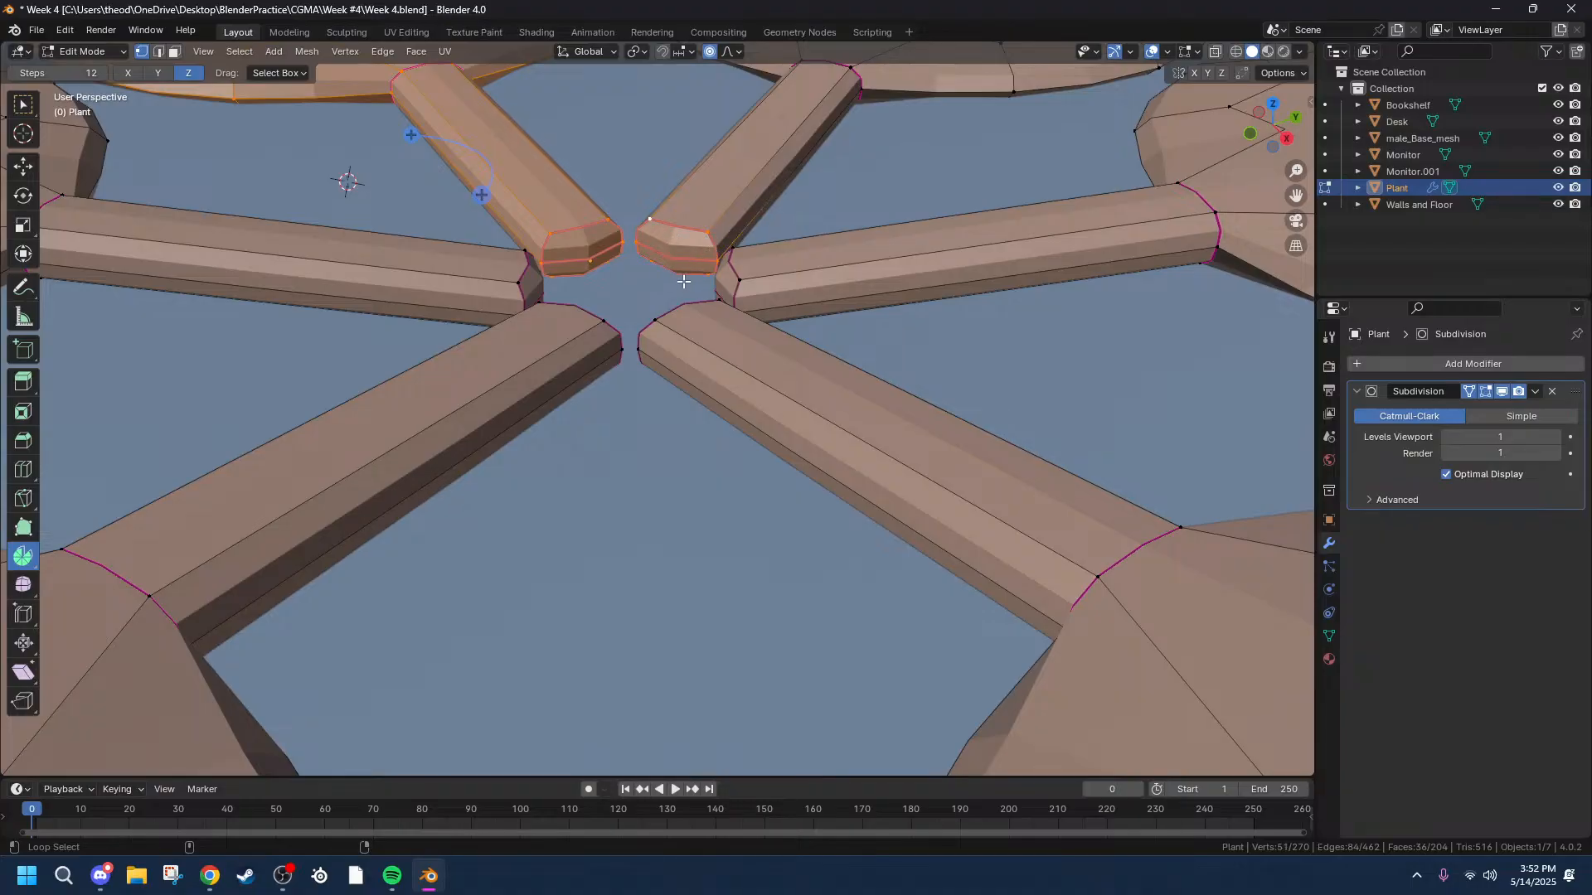
# Add the end edge loops of the remaining four stems around the center to the selection.
pyautogui.keyDown('alt'); pyautogui.keyDown('shift'); pyautogui.click(738, 287); pyautogui.keyUp('shift'); pyautogui.keyUp('alt')
pyautogui.keyDown('alt'); pyautogui.keyDown('shift'); pyautogui.click(676, 320); pyautogui.keyUp('shift'); pyautogui.keyUp('alt')
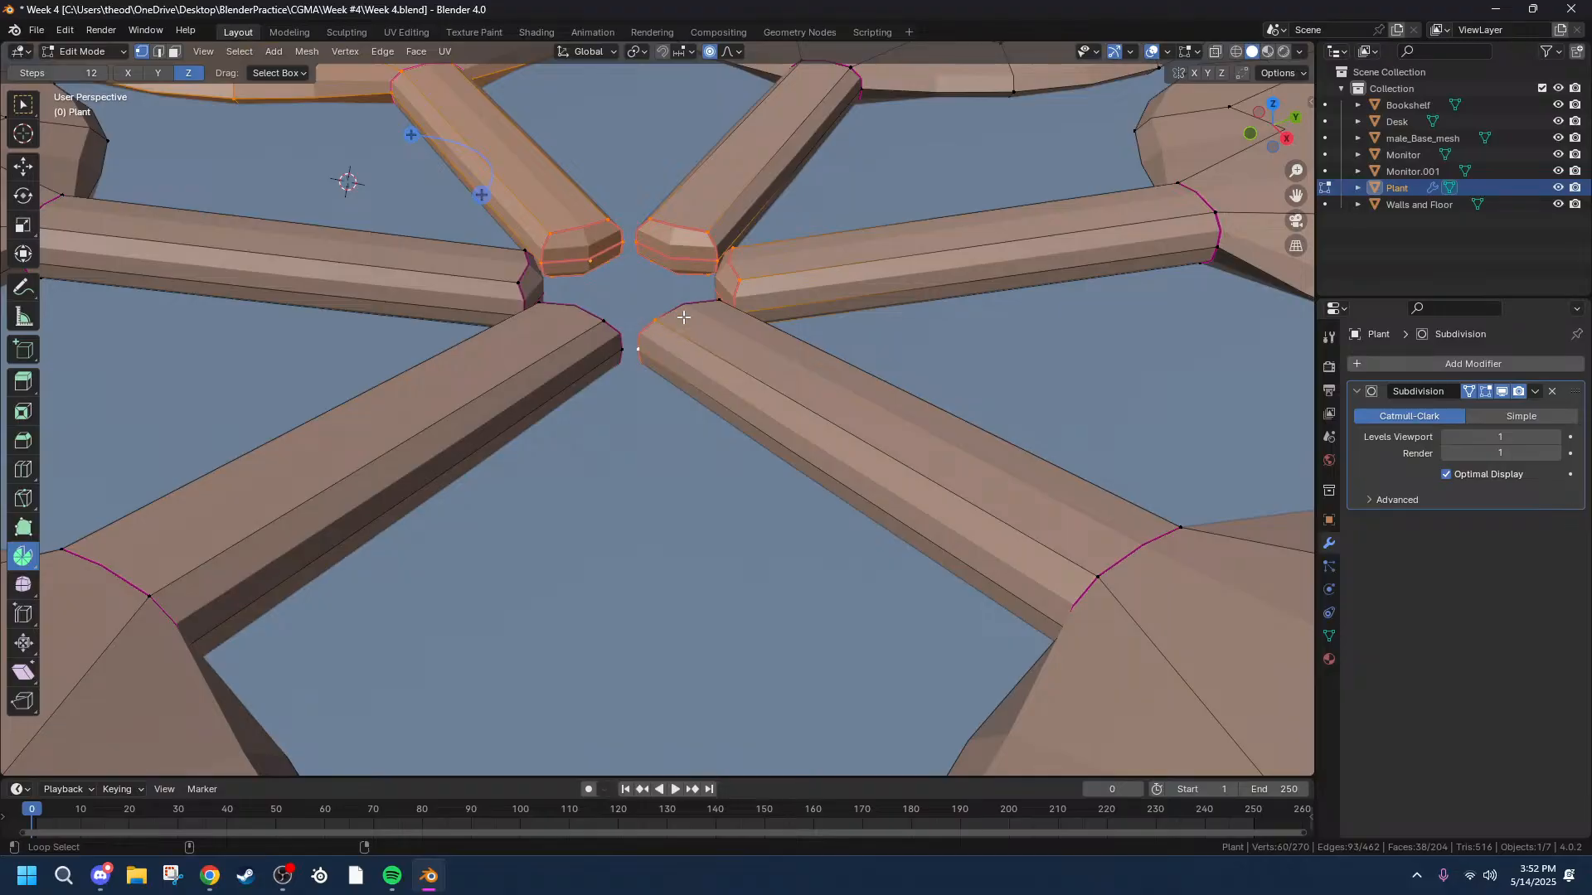
pyautogui.moveTo(770, 316); pyautogui.dragTo(562, 343, button='middle')
pyautogui.keyDown('alt'); pyautogui.keyDown('shift'); pyautogui.click(521, 340); pyautogui.keyUp('shift'); pyautogui.keyUp('alt')
pyautogui.keyDown('alt'); pyautogui.keyDown('shift'); pyautogui.click(450, 326); pyautogui.keyUp('shift'); pyautogui.keyUp('alt')
pyautogui.moveTo(451, 327); pyautogui.dragTo(780, 484, button='middle')
pyautogui.keyDown('alt'); pyautogui.keyDown('shift'); pyautogui.click(738, 442); pyautogui.keyUp('shift'); pyautogui.keyUp('alt')
pyautogui.keyDown('alt'); pyautogui.keyDown('shift'); pyautogui.click(701, 433); pyautogui.keyUp('shift'); pyautogui.keyUp('alt')
pyautogui.moveTo(655, 373); pyautogui.dragTo(648, 471, button='middle')
pyautogui.keyDown('alt'); pyautogui.keyDown('shift'); pyautogui.click(757, 440); pyautogui.keyUp('shift'); pyautogui.keyUp('alt')
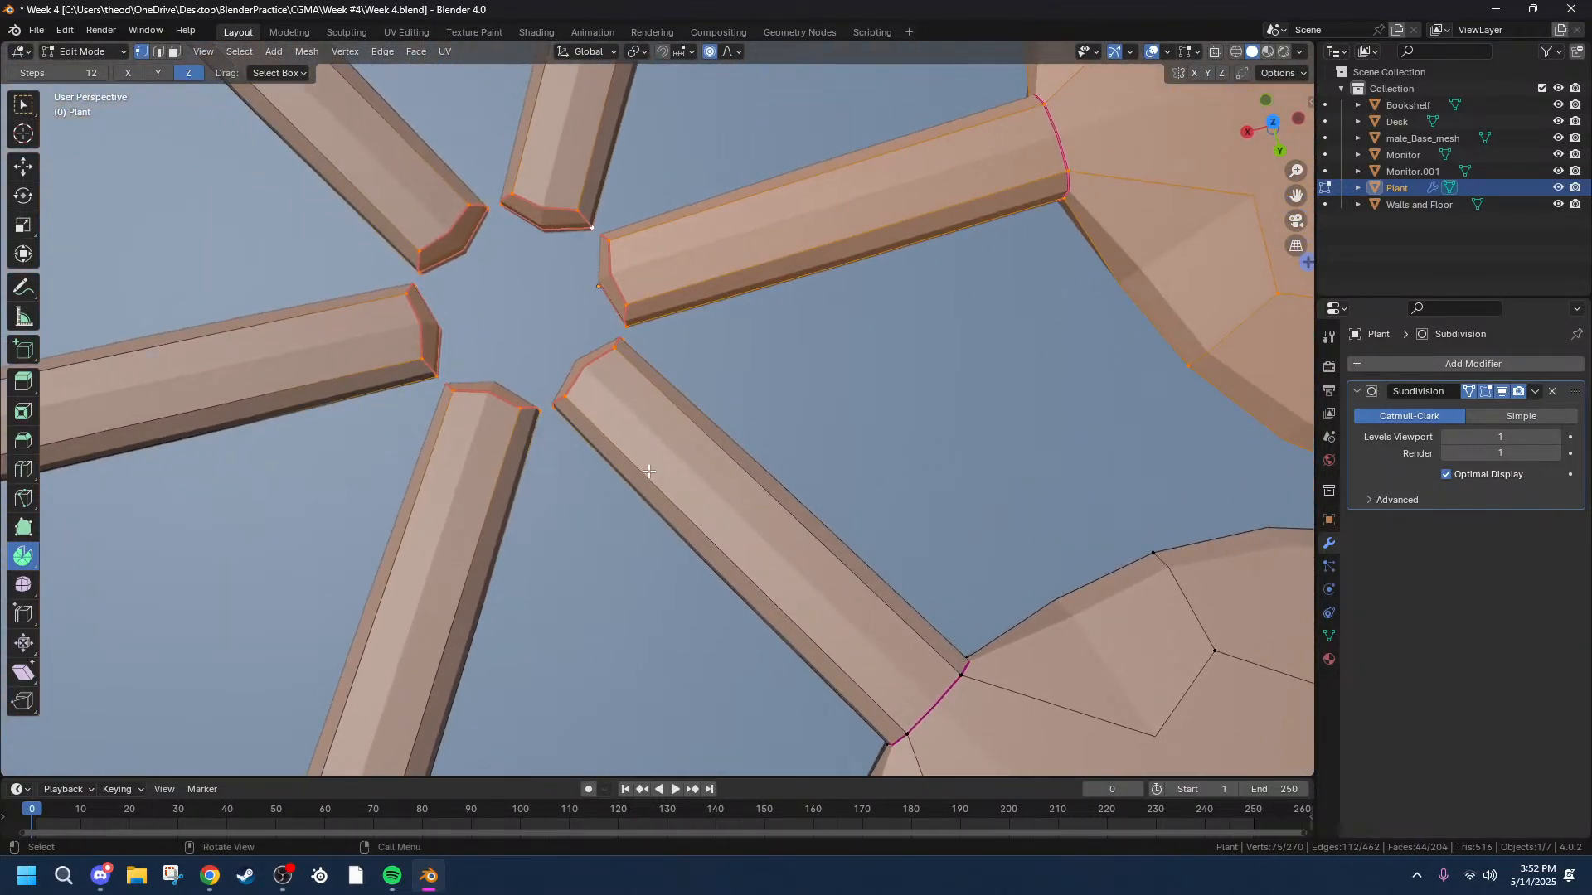
# Try to join the selected stem ends at the plant's center with Bridge Edge Loops.
pyautogui.rightClick(533, 315)
pyautogui.click(382, 51)
pyautogui.moveTo(427, 55)
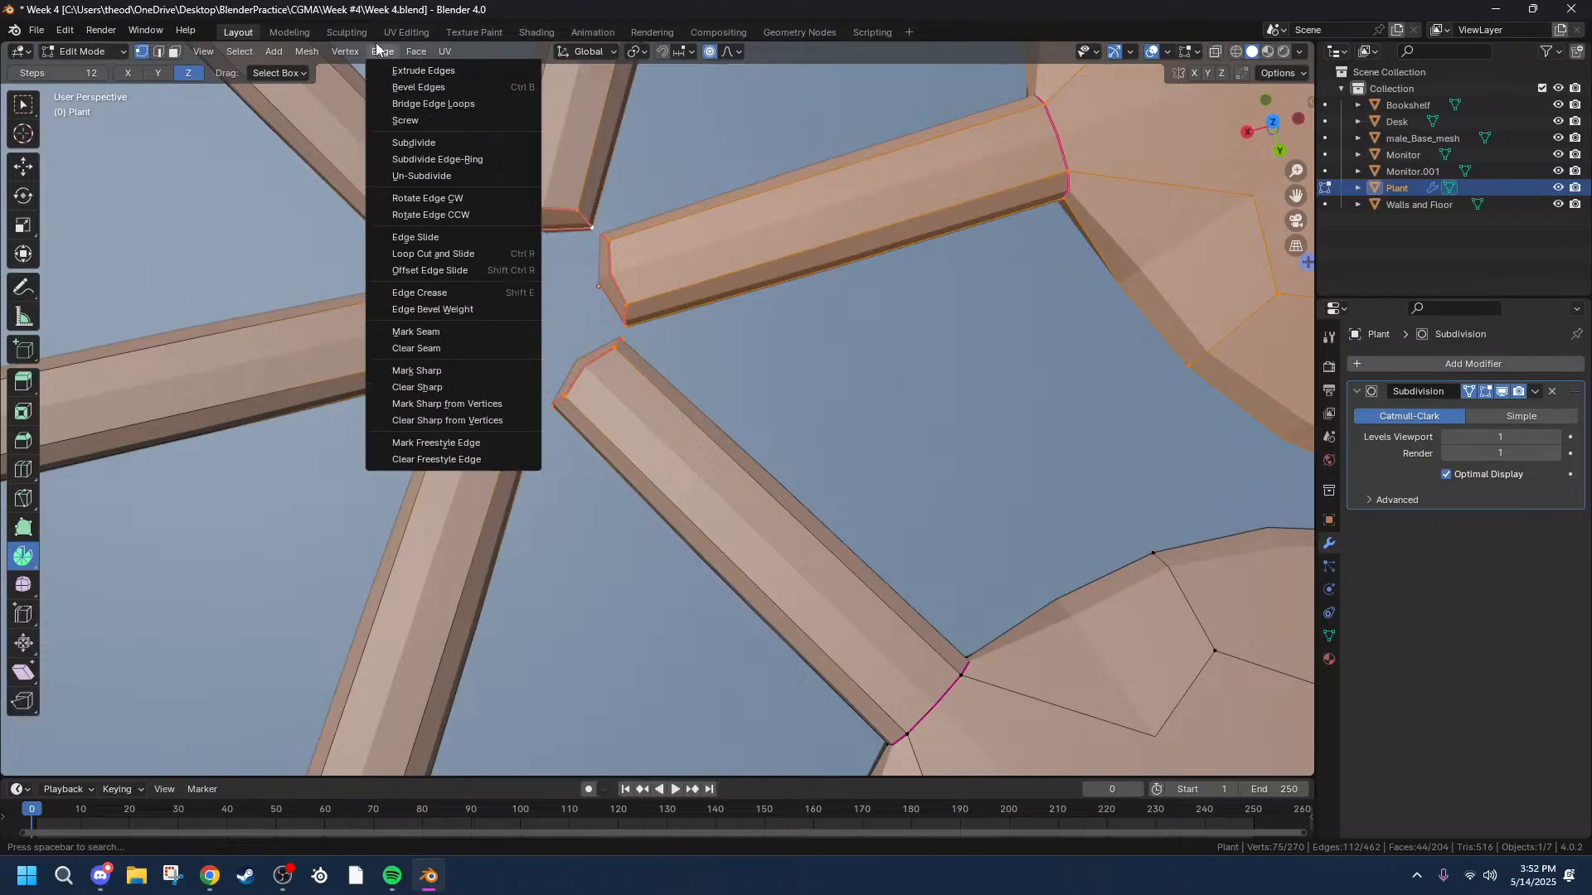
pyautogui.click(426, 104)
pyautogui.scroll(-8, 603, 319)
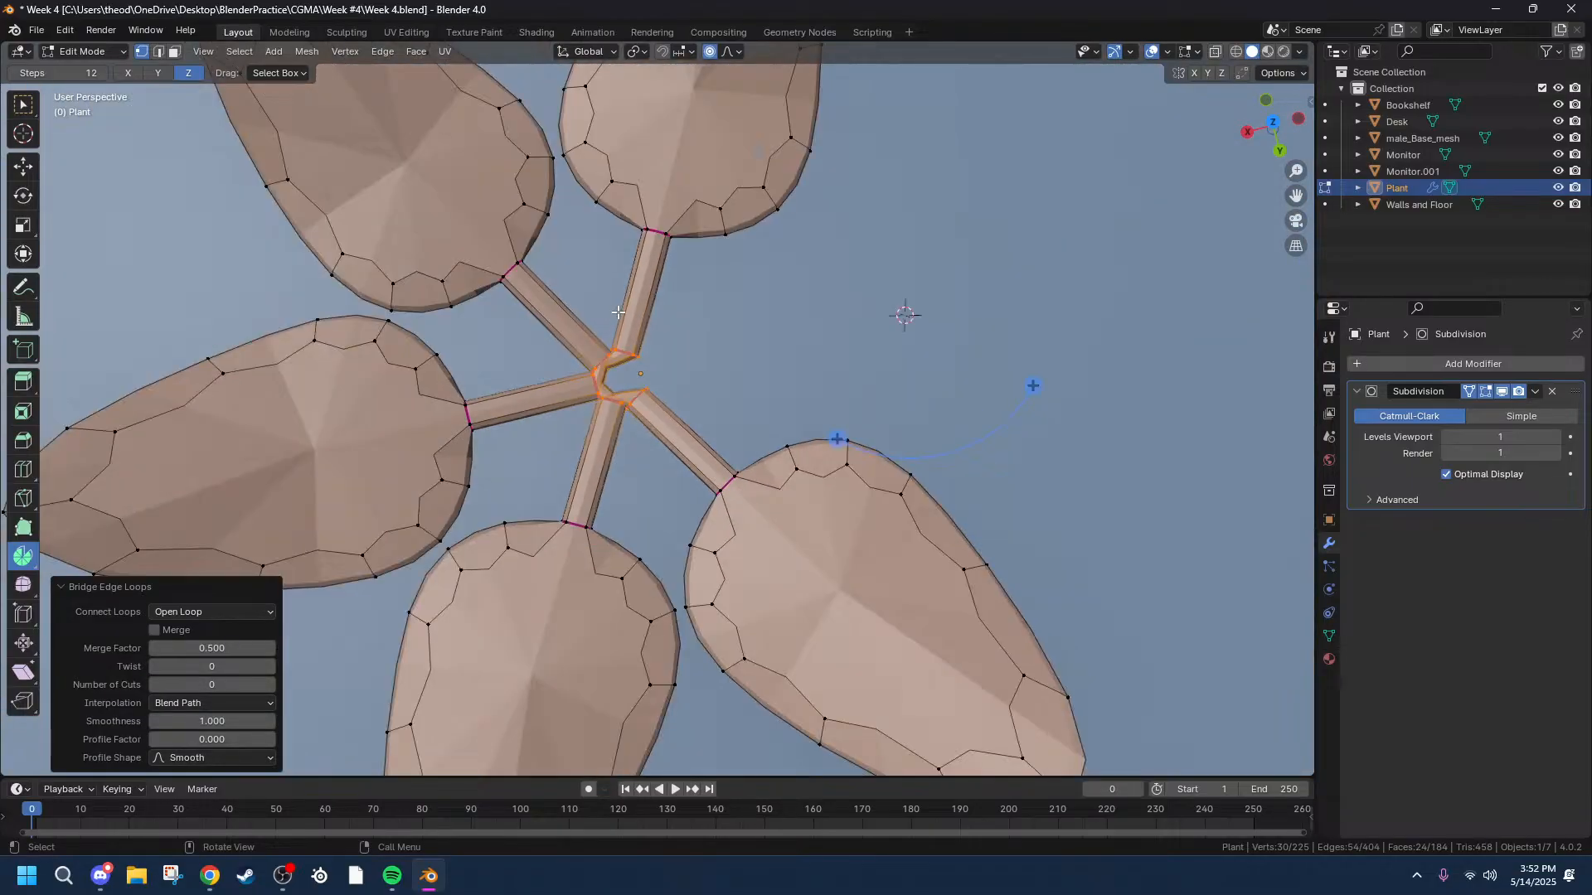
pyautogui.scroll(8, 753, 366)
pyautogui.scroll(-6, 685, 312)
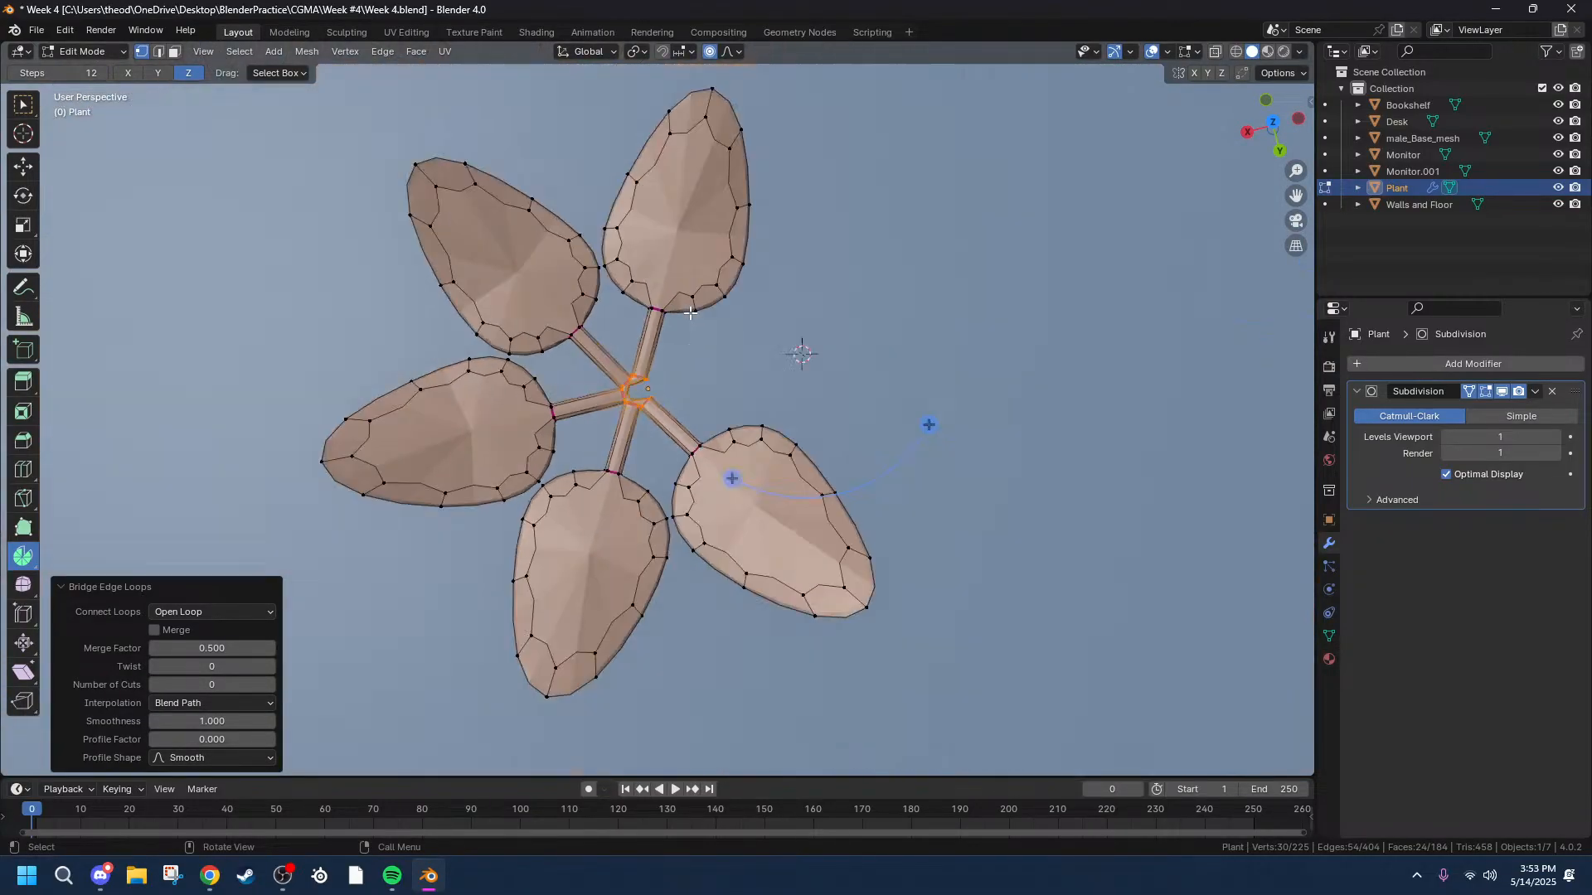
pyautogui.press('l')
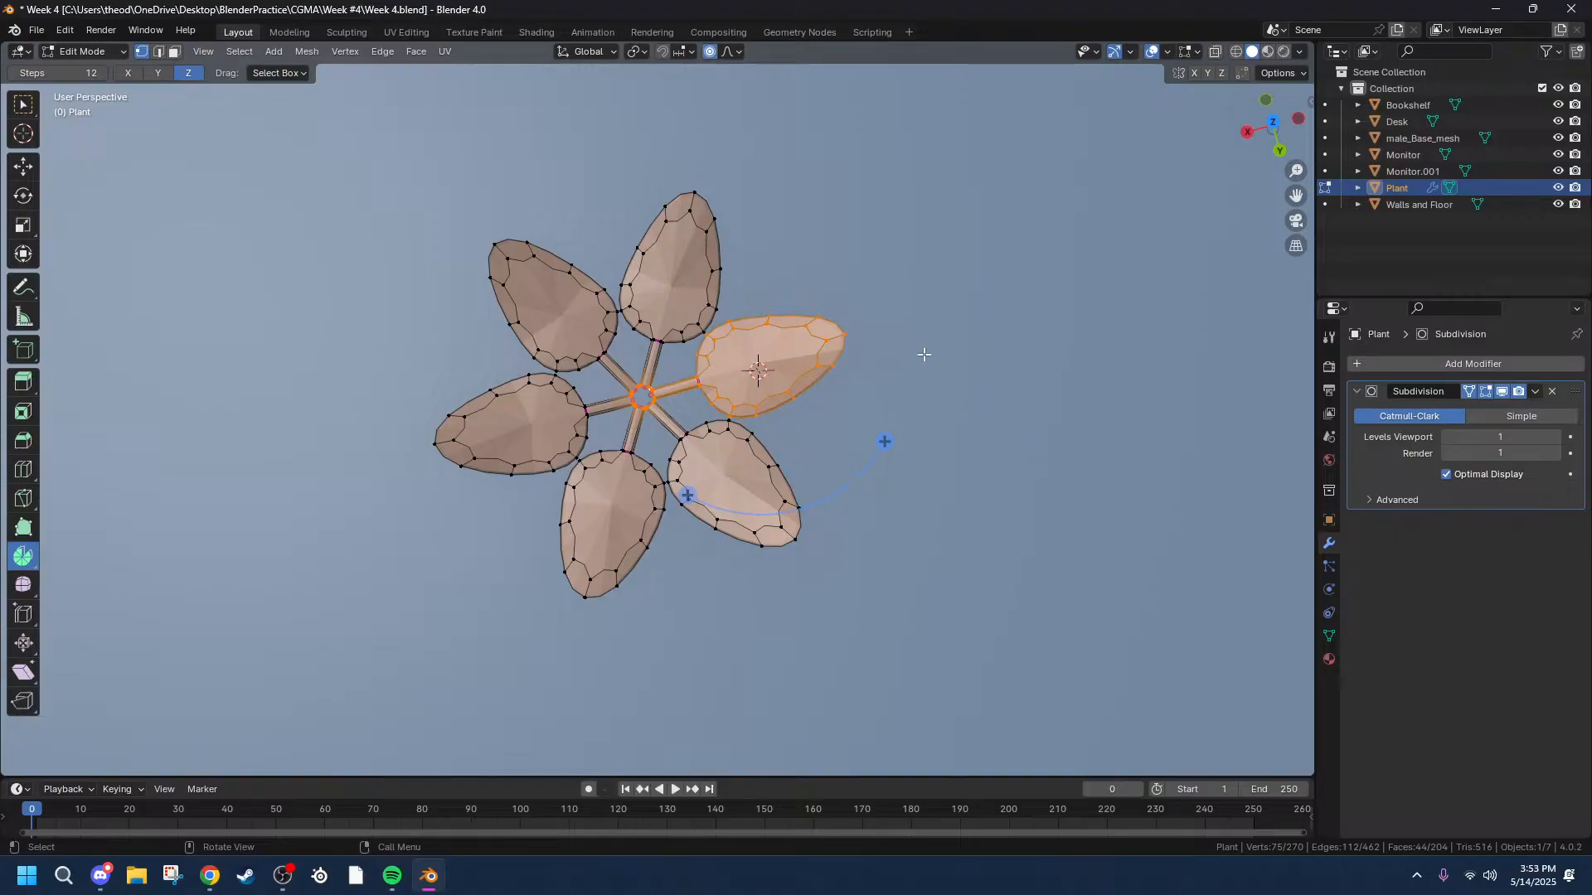
# Undo the last bridge between the stem ends and clear the selection on the plant mesh.
pyautogui.hotkey('ctrl', 'z')
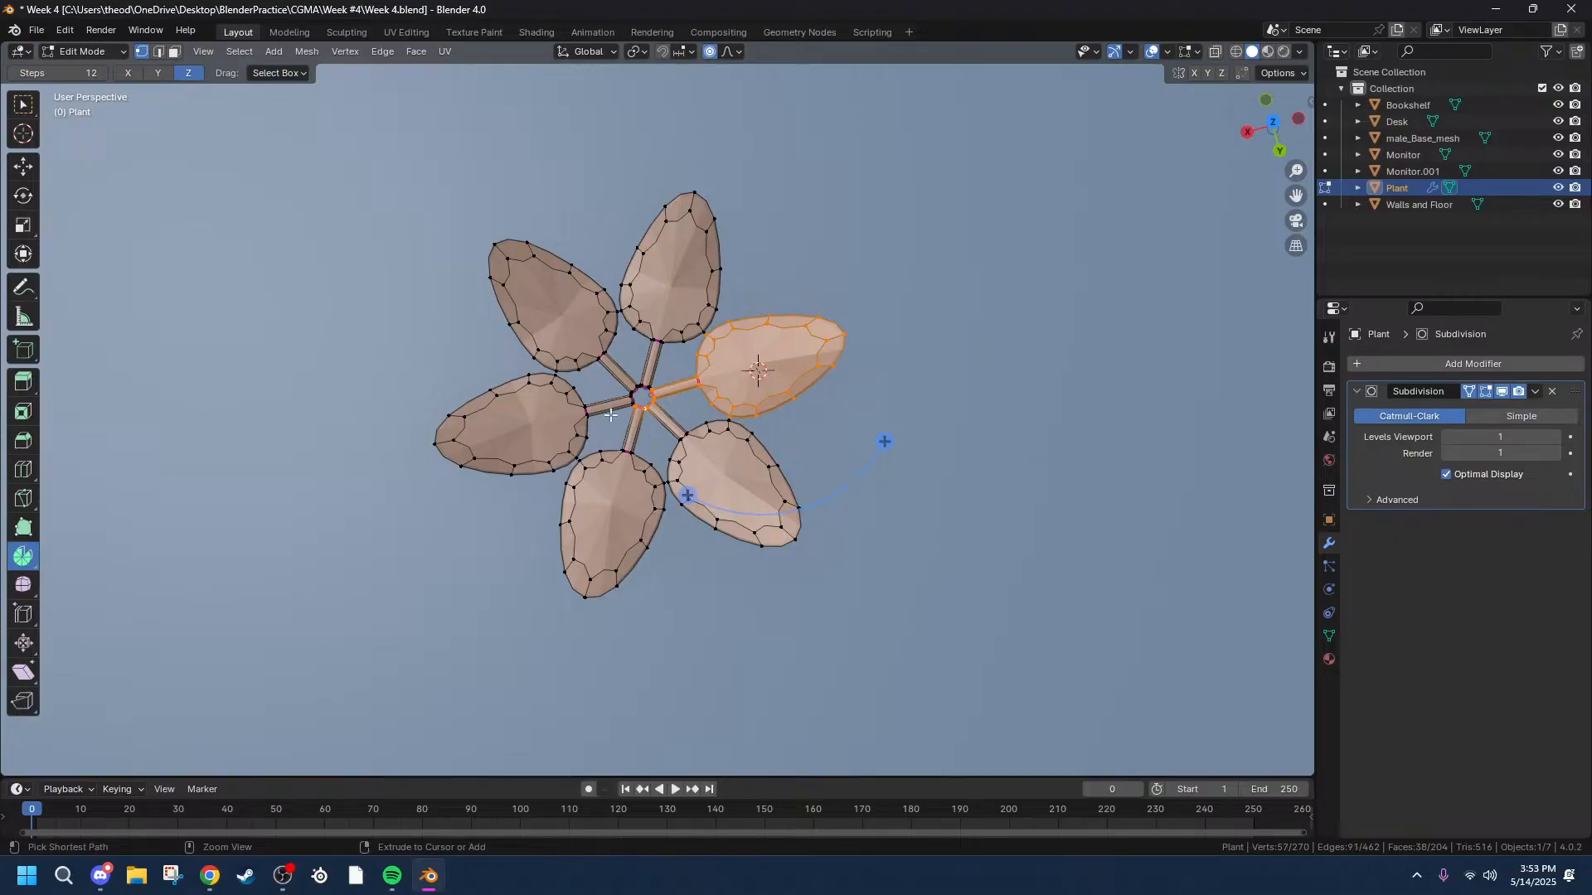
pyautogui.scroll(15, 706, 384)
pyautogui.scroll(-8, 706, 396)
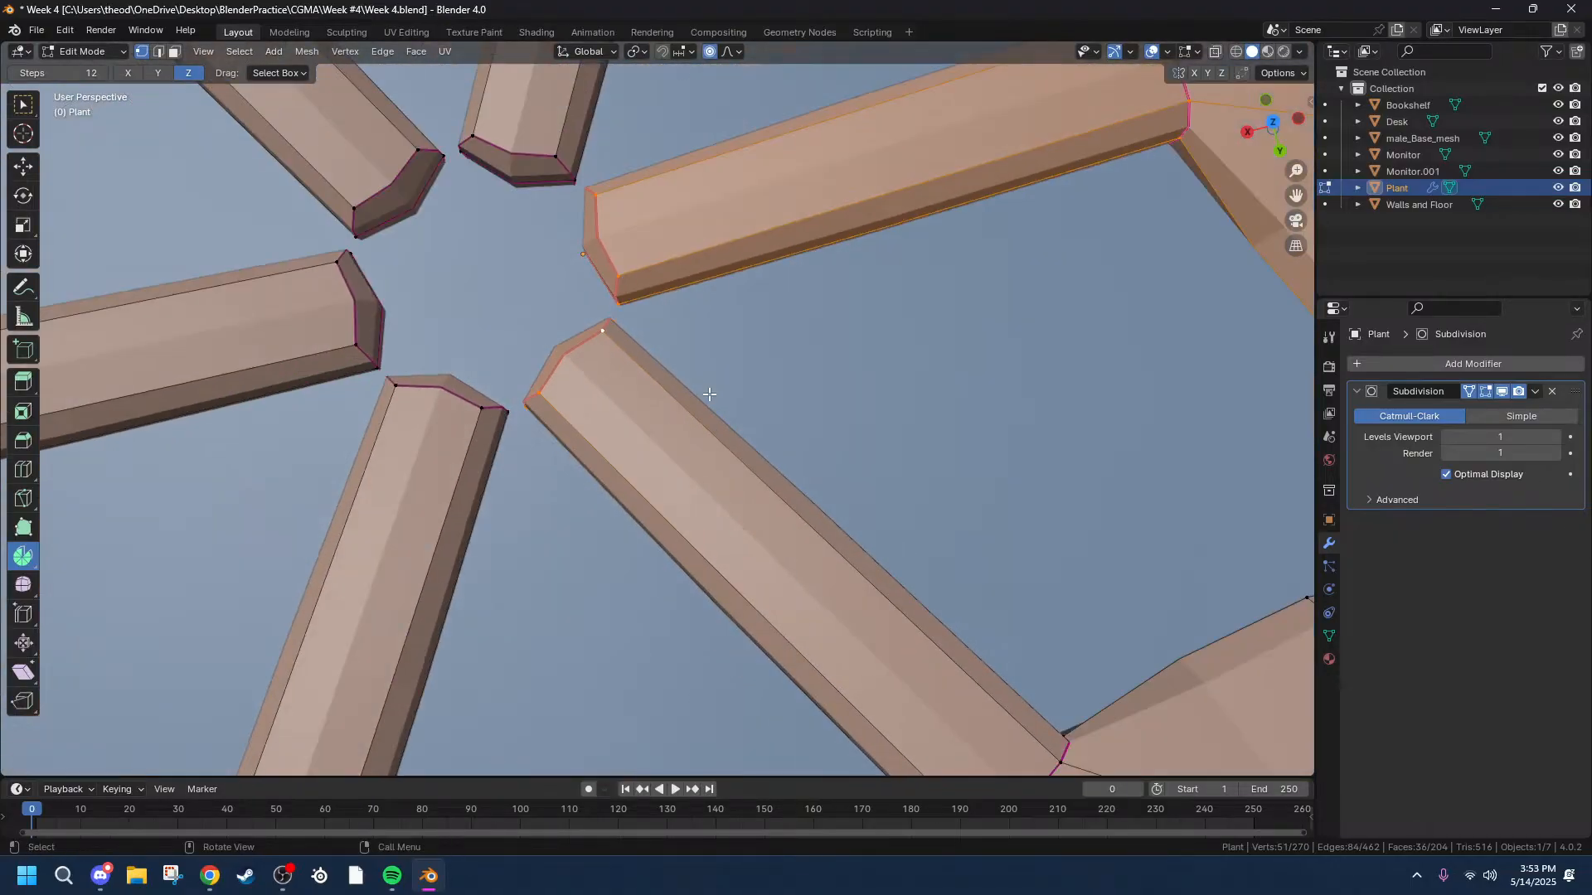
pyautogui.click(795, 386)
# Select the open end edge loops of all six stems around the plant's center.
pyautogui.keyDown('alt'); pyautogui.keyDown('shift'); pyautogui.click(579, 298); pyautogui.keyUp('shift'); pyautogui.keyUp('alt')
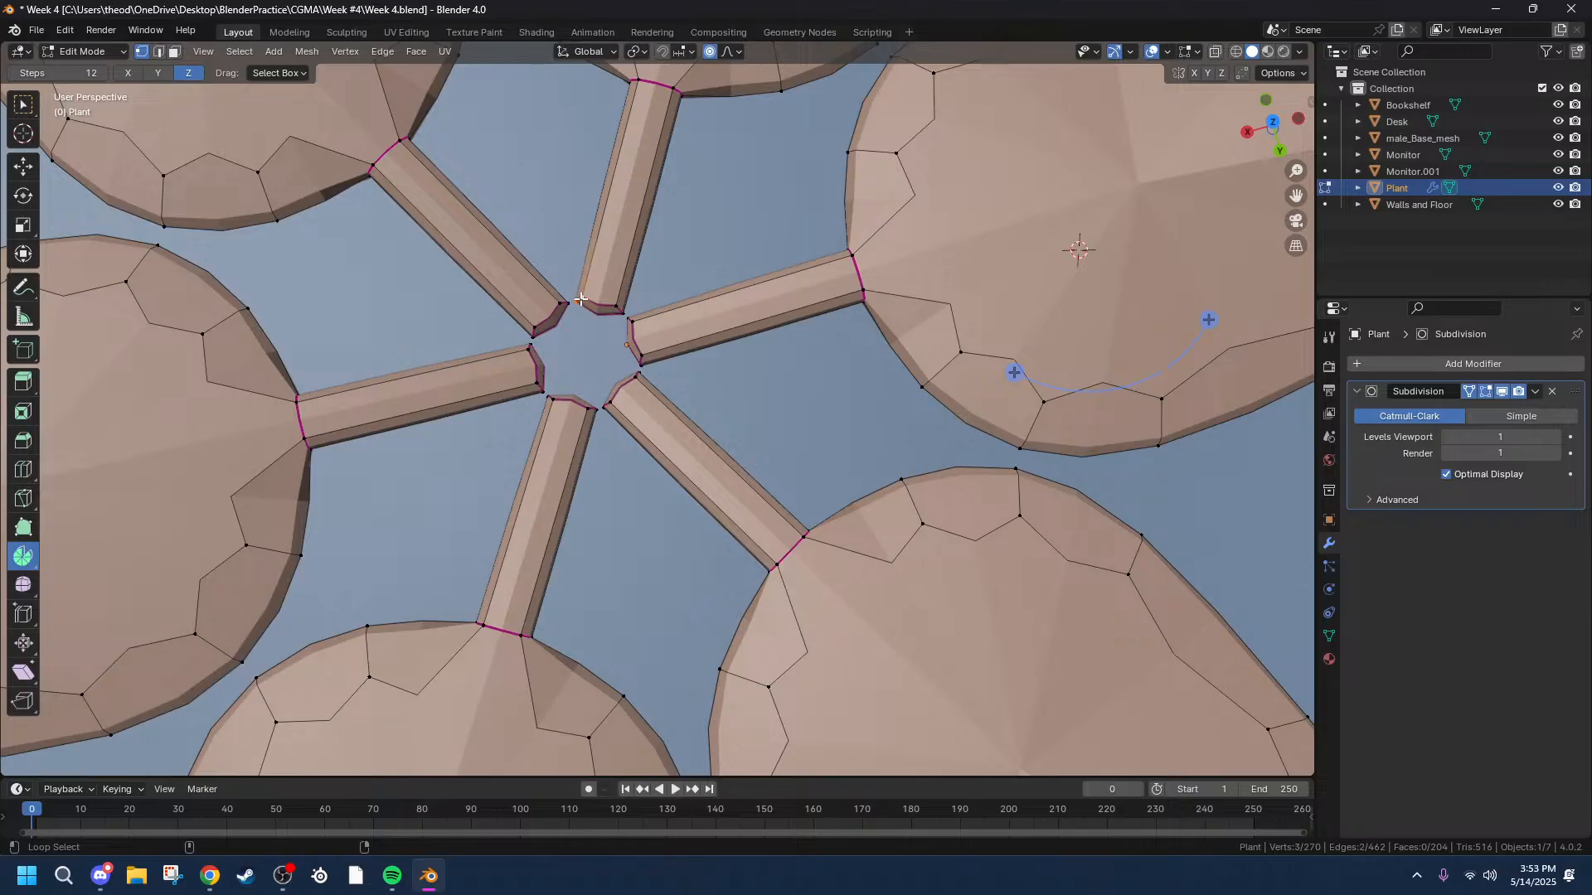
pyautogui.keyDown('alt'); pyautogui.keyDown('shift'); pyautogui.click(620, 310); pyautogui.keyUp('shift'); pyautogui.keyUp('alt')
pyautogui.keyDown('alt'); pyautogui.keyDown('shift'); pyautogui.click(641, 362); pyautogui.keyUp('shift'); pyautogui.keyUp('alt')
pyautogui.keyDown('alt'); pyautogui.keyDown('shift'); pyautogui.click(607, 404); pyautogui.keyUp('shift'); pyautogui.keyUp('alt')
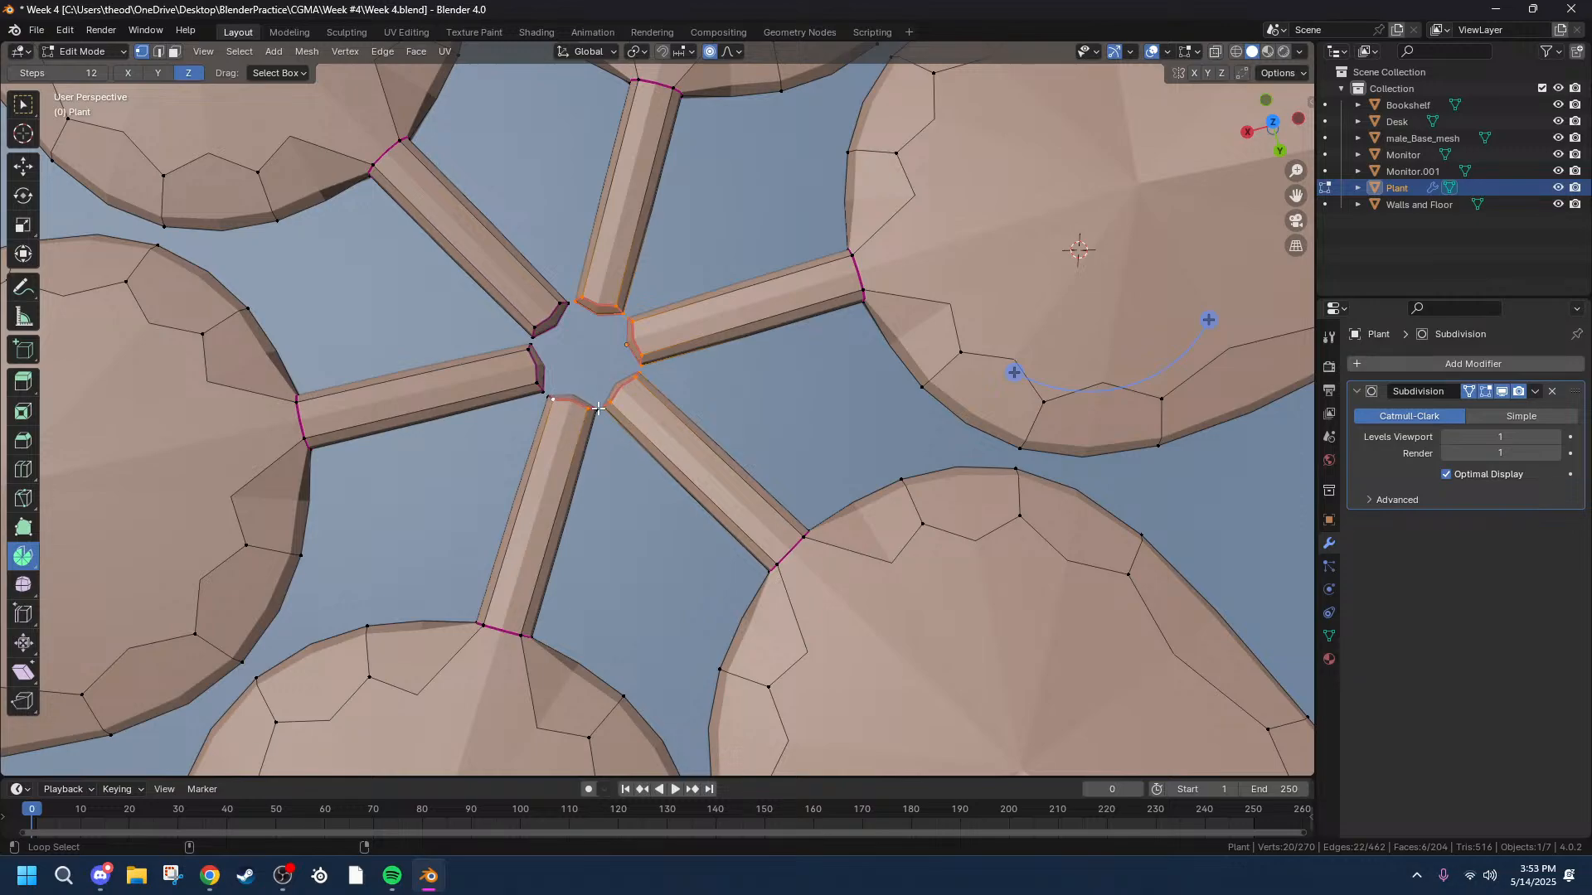
pyautogui.keyDown('alt'); pyautogui.keyDown('shift'); pyautogui.click(592, 409); pyautogui.keyUp('shift'); pyautogui.keyUp('alt')
pyautogui.keyDown('alt'); pyautogui.keyDown('shift'); pyautogui.click(594, 408); pyautogui.keyUp('shift'); pyautogui.keyUp('alt')
pyautogui.keyDown('alt'); pyautogui.keyDown('shift'); pyautogui.click(541, 386); pyautogui.keyUp('shift'); pyautogui.keyUp('alt')
pyautogui.keyDown('alt'); pyautogui.keyDown('shift'); pyautogui.click(528, 343); pyautogui.keyUp('shift'); pyautogui.keyUp('alt')
pyautogui.keyDown('alt'); pyautogui.keyDown('shift'); pyautogui.click(561, 302); pyautogui.keyUp('shift'); pyautogui.keyUp('alt')
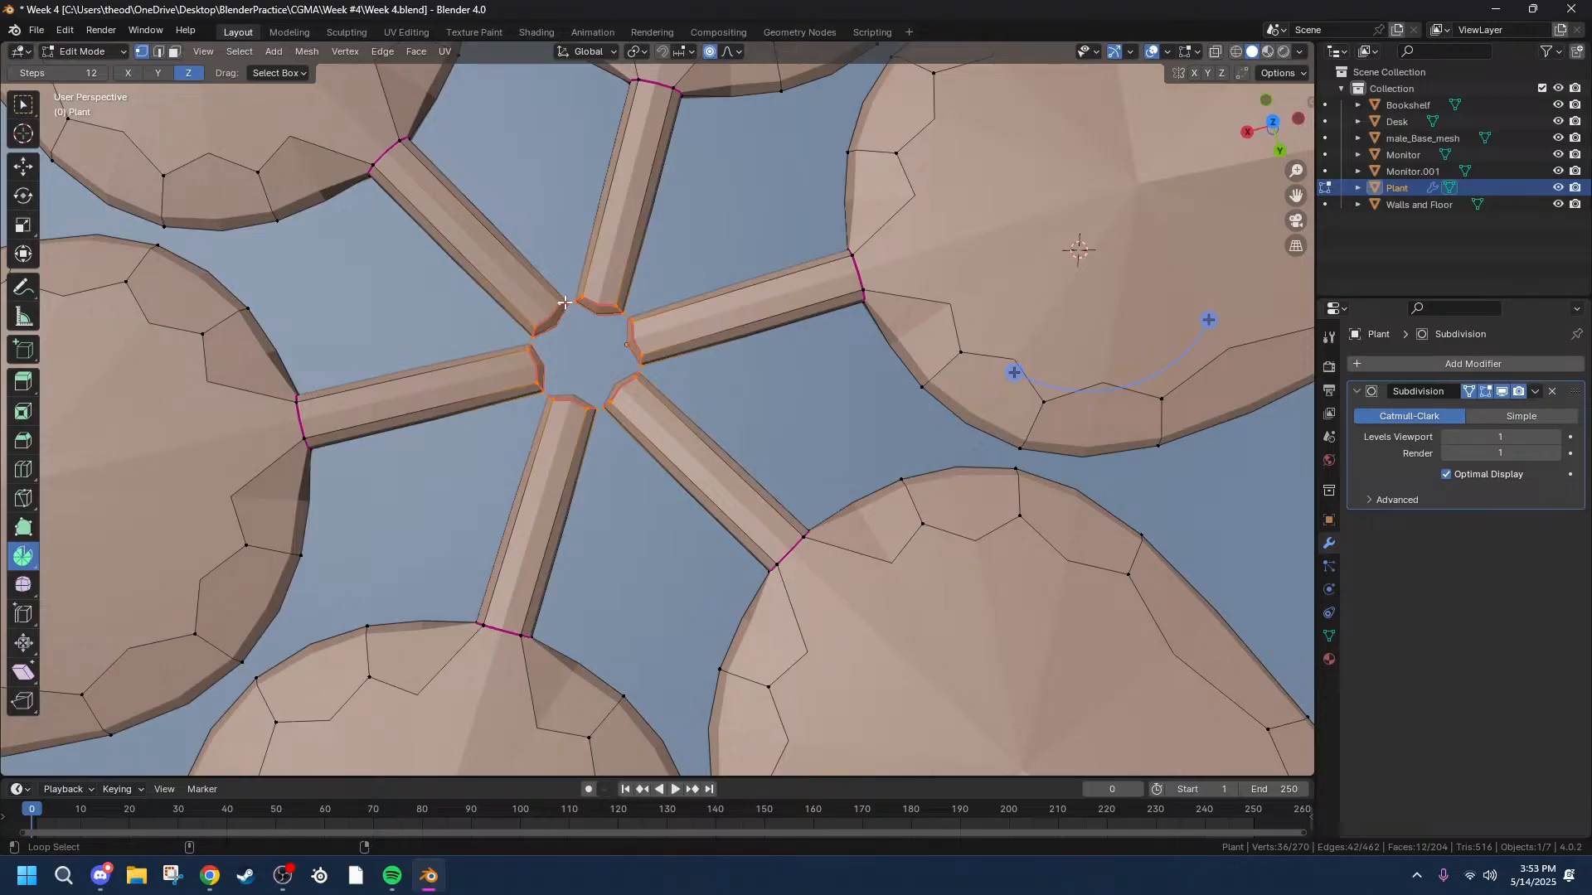
# Try to join the six selected stem ends with Bridge Edge Loops.
pyautogui.scroll(2, 642, 407)
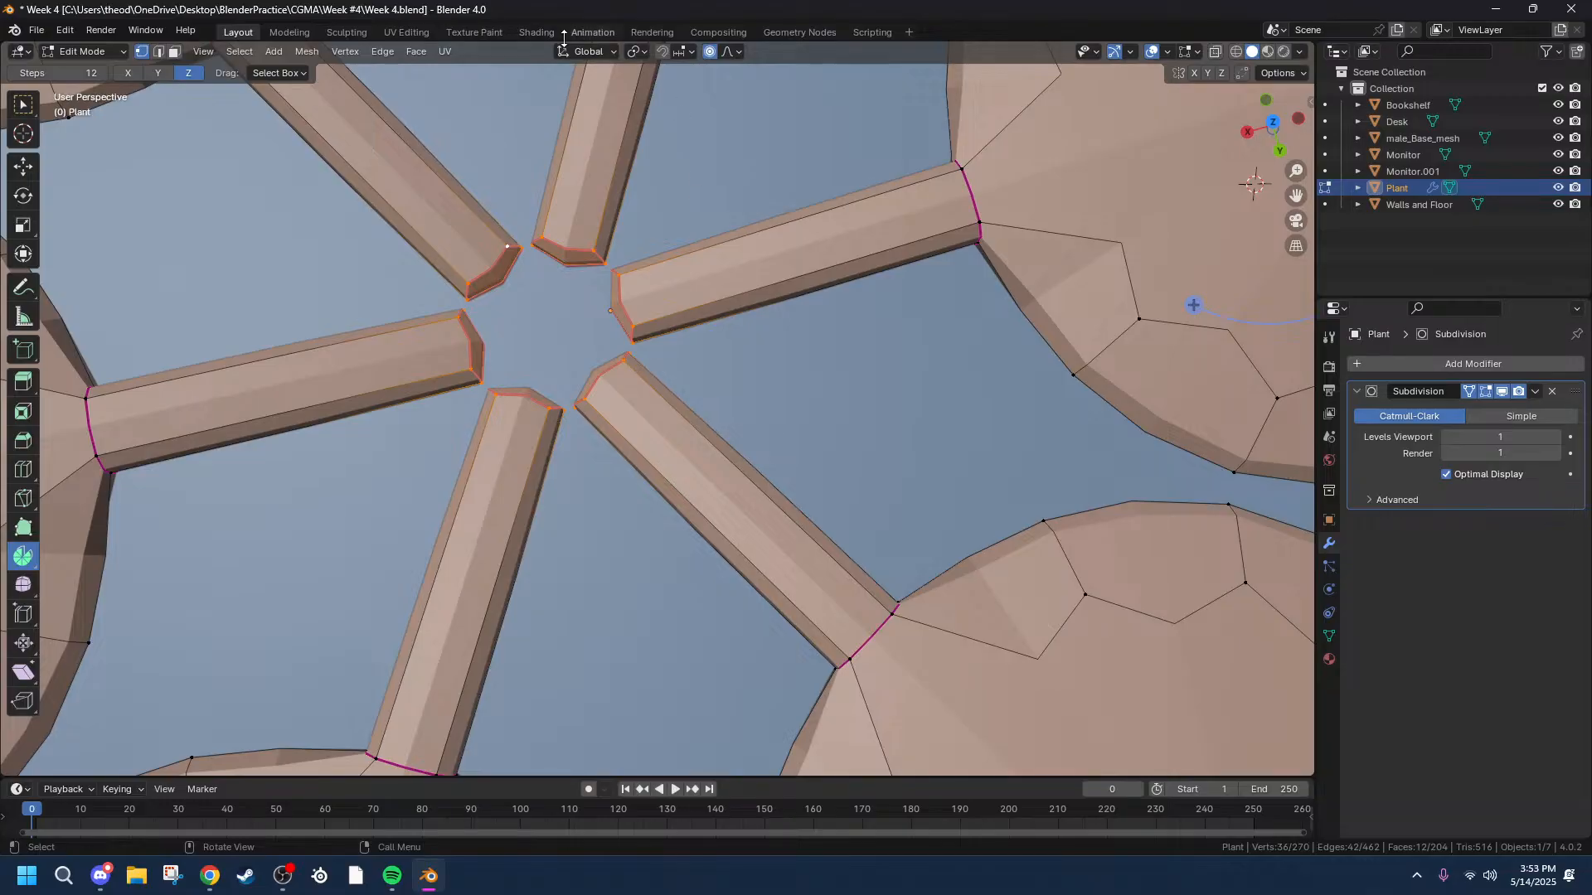
pyautogui.click(345, 52)
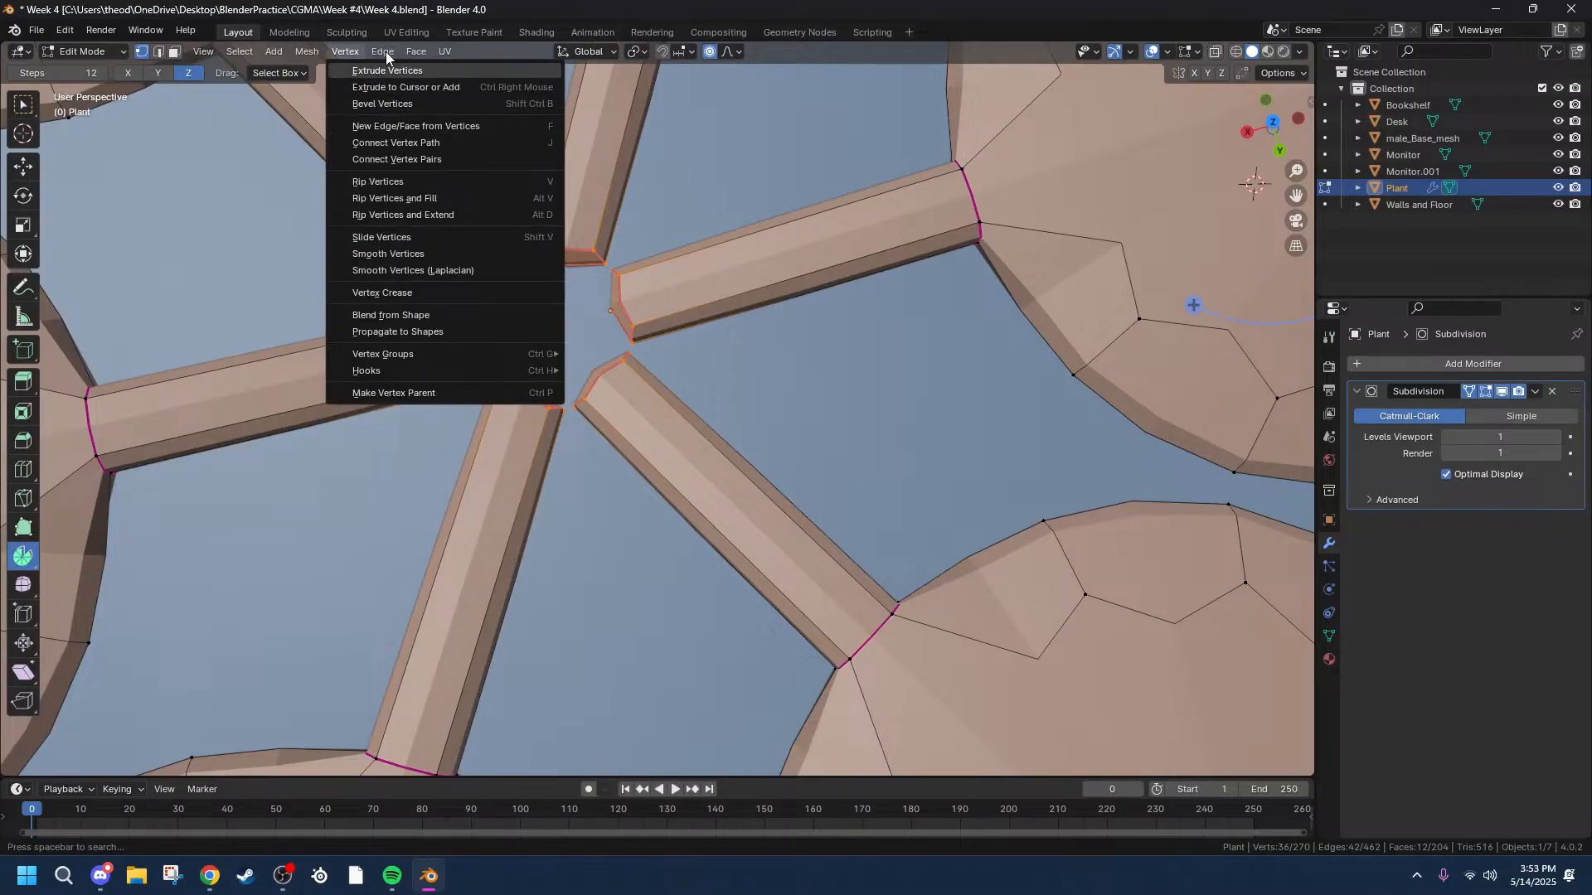
pyautogui.moveTo(382, 52)
pyautogui.click(415, 104)
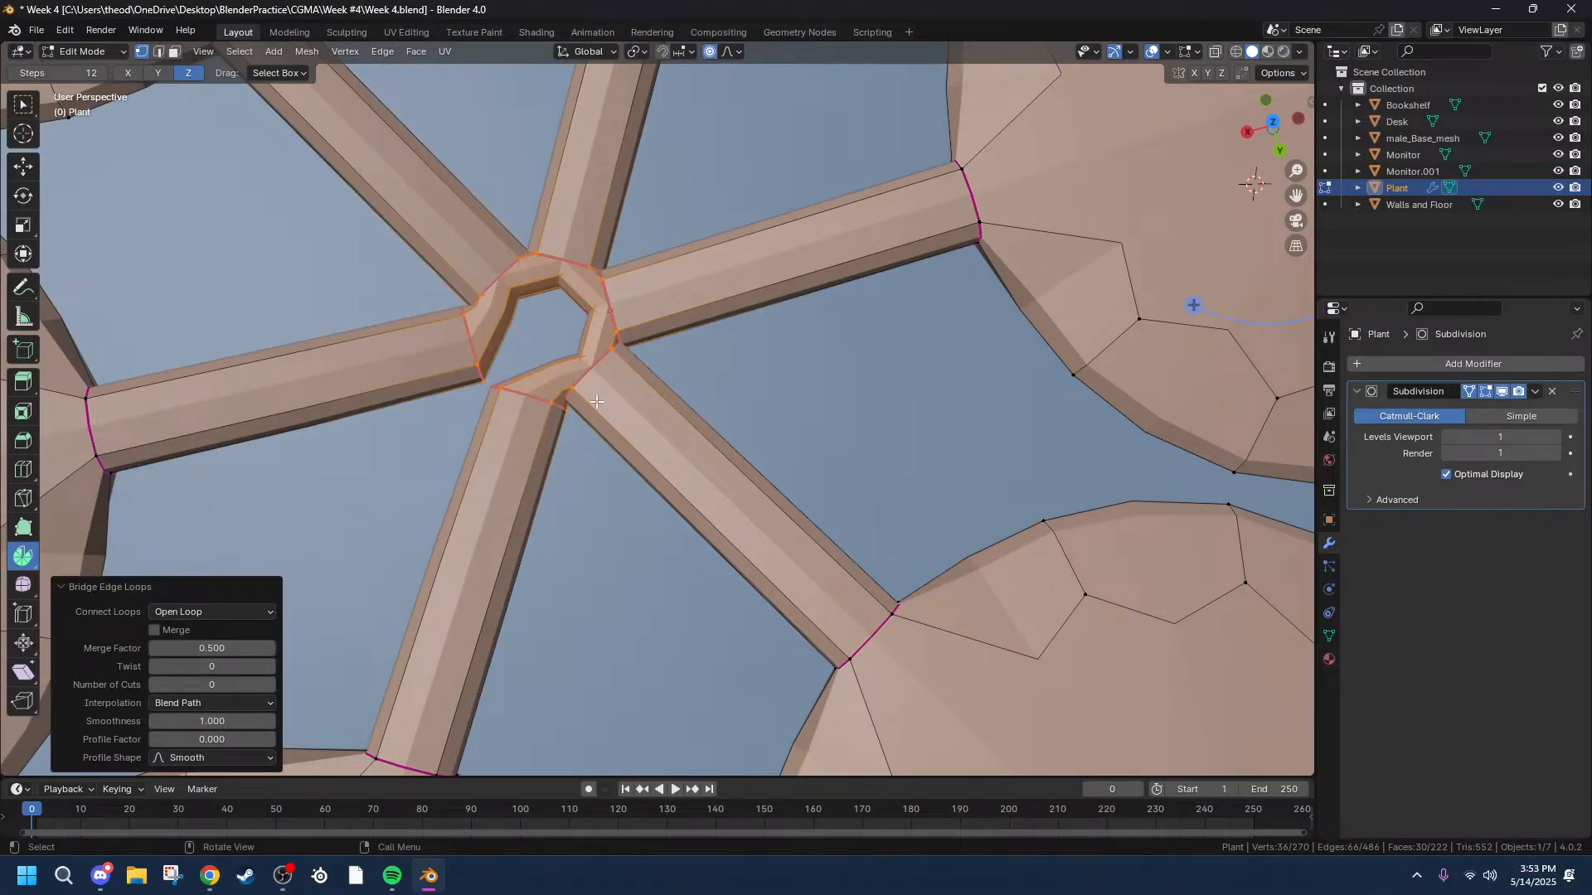
pyautogui.moveTo(504, 432); pyautogui.dragTo(572, 539, button='middle')
# Try the bridge's Merge option with different merge, cut, smoothness and twist adjustments, and turn Merge off again.
pyautogui.click(153, 629)
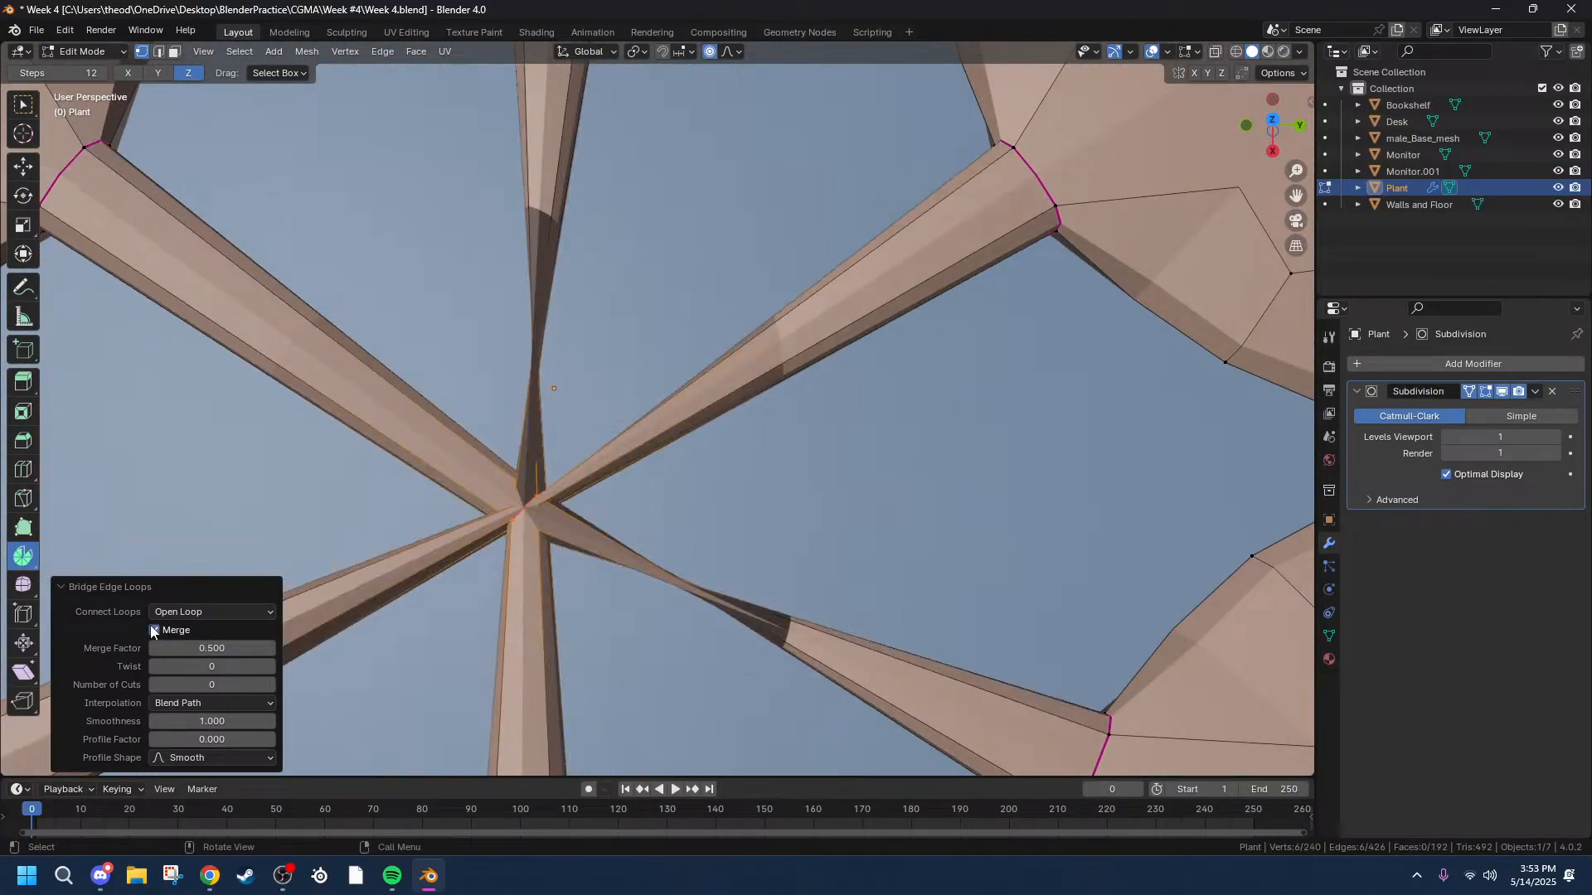
pyautogui.scroll(-3, 532, 481)
pyautogui.scroll(5, 600, 481)
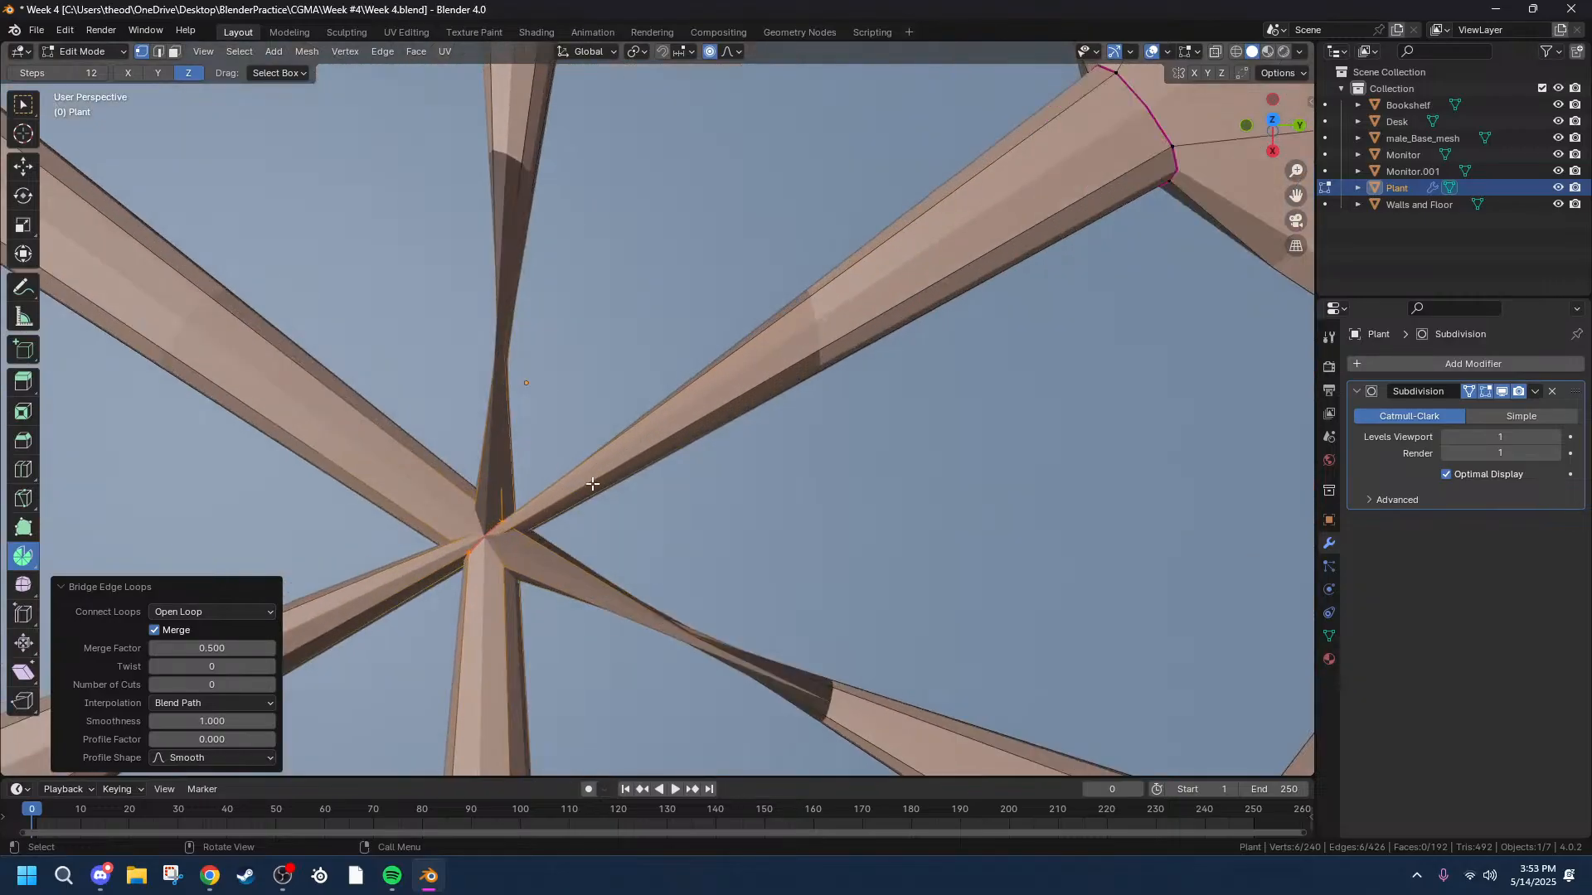
pyautogui.scroll(-3, 553, 498)
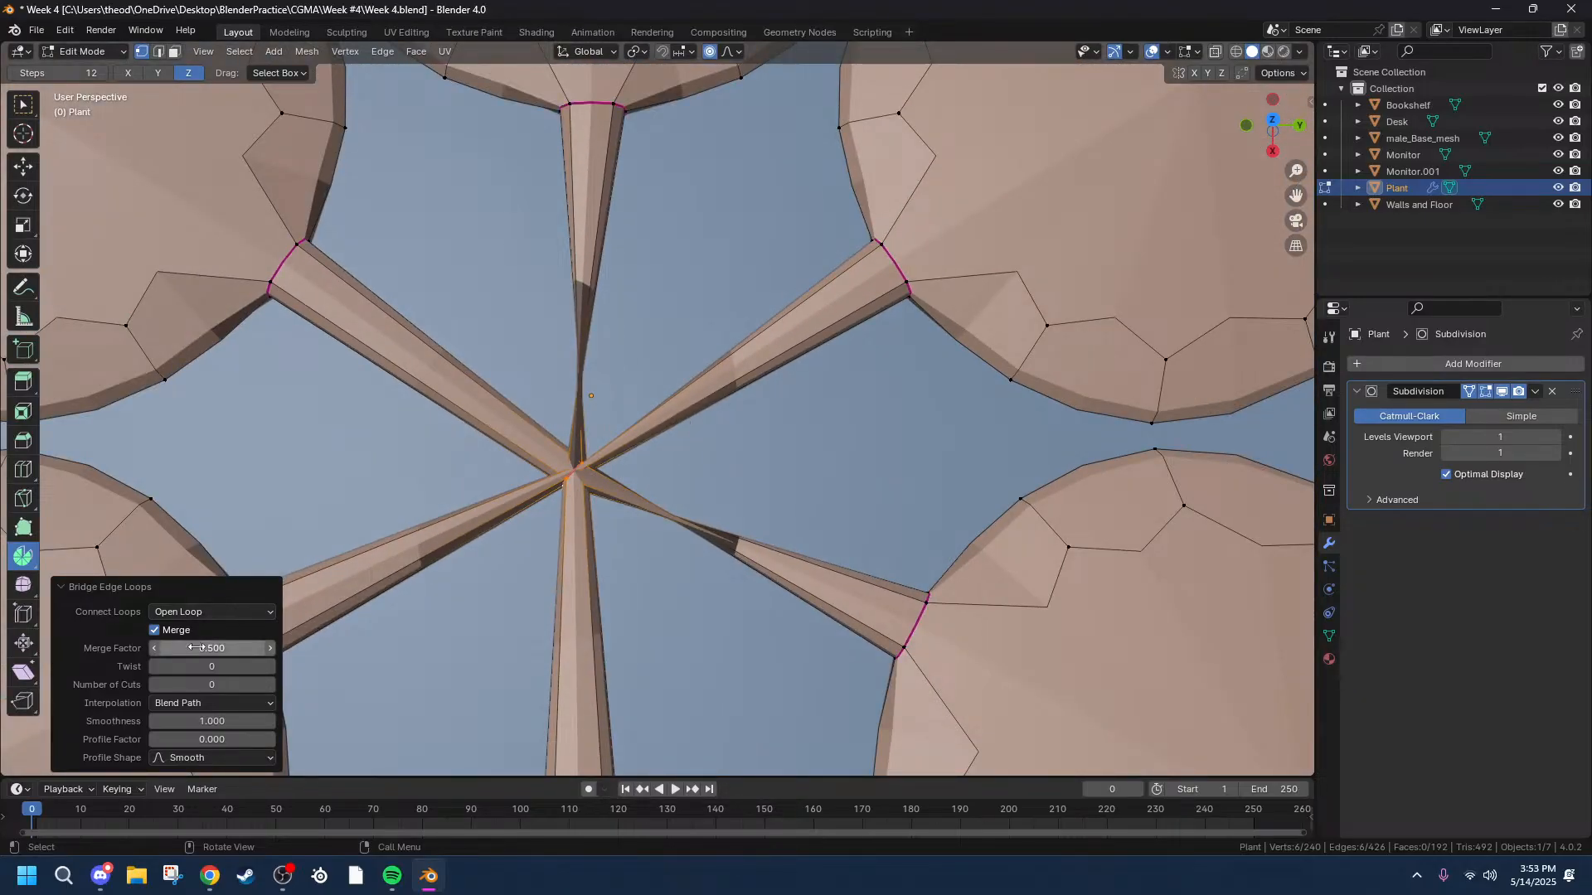
pyautogui.moveTo(212, 648); pyautogui.dragTo(154, 647)
pyautogui.rightClick(154, 647)
pyautogui.moveTo(211, 720); pyautogui.dragTo(249, 685)
pyautogui.rightClick(211, 721)
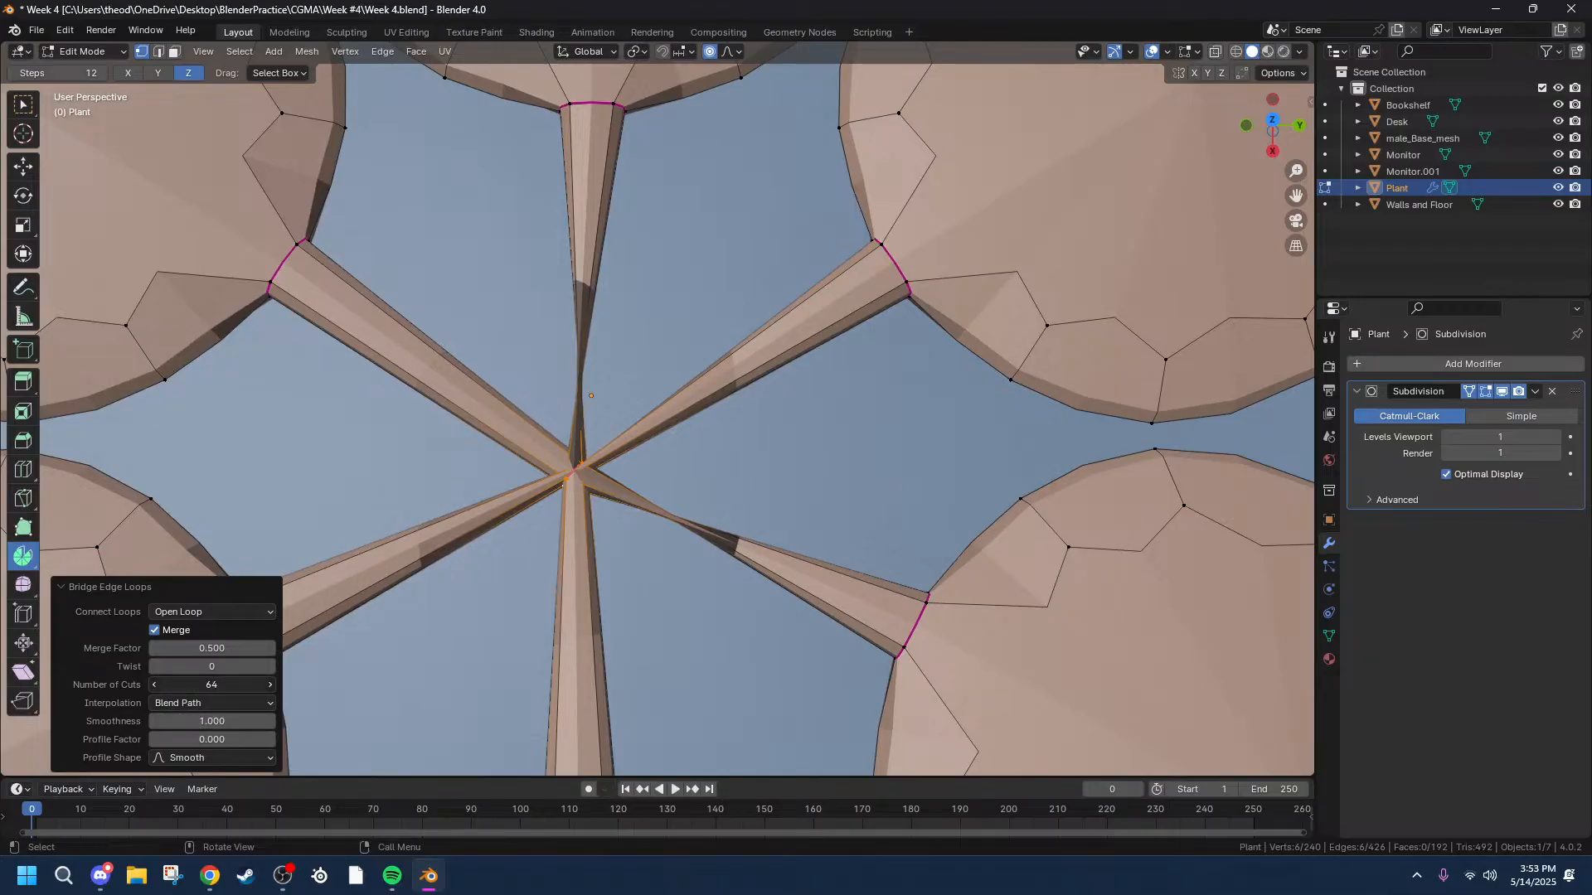
pyautogui.moveTo(212, 666); pyautogui.dragTo(249, 648)
pyautogui.rightClick(249, 667)
pyautogui.click(155, 631)
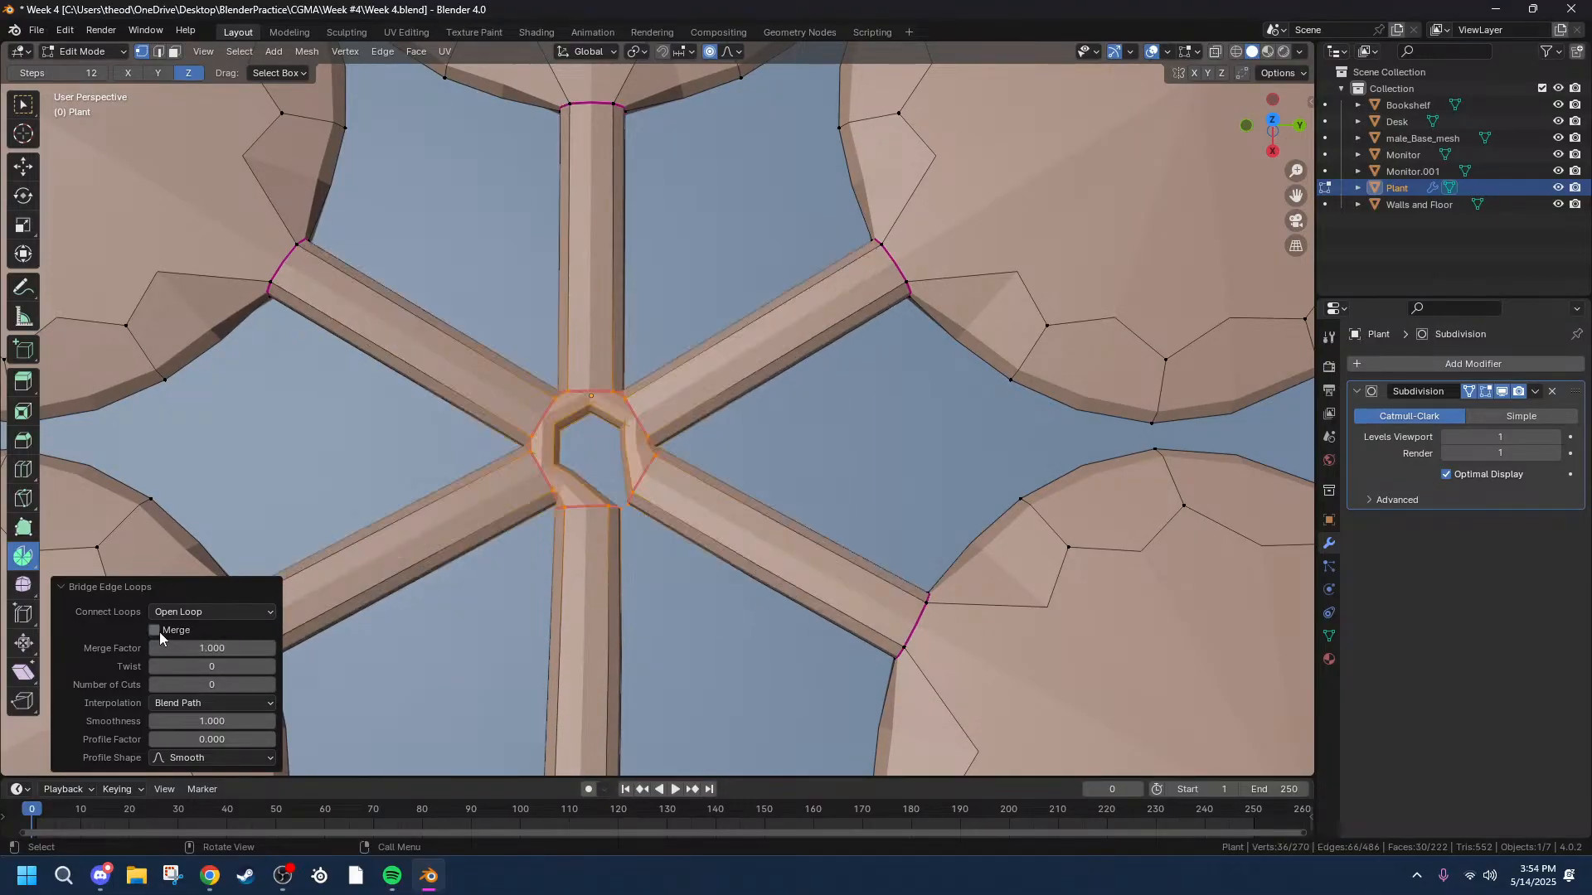
# Try a different merge factor and the Closed Loop connection for the stem-end bridge.
pyautogui.moveTo(212, 649); pyautogui.dragTo(267, 648)
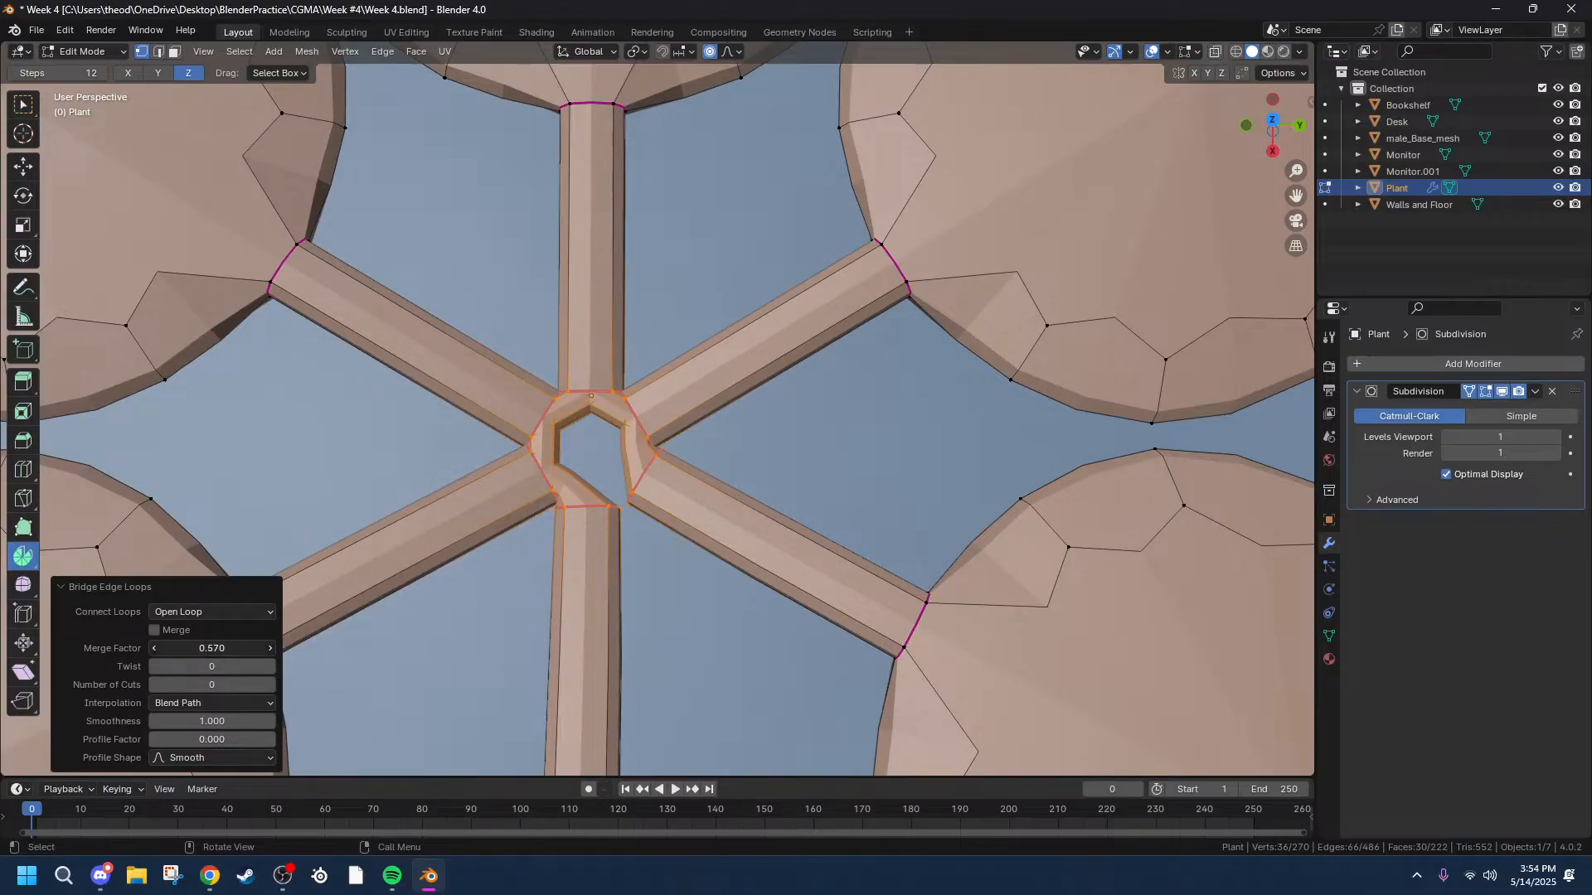
pyautogui.click(244, 612)
pyautogui.click(199, 650)
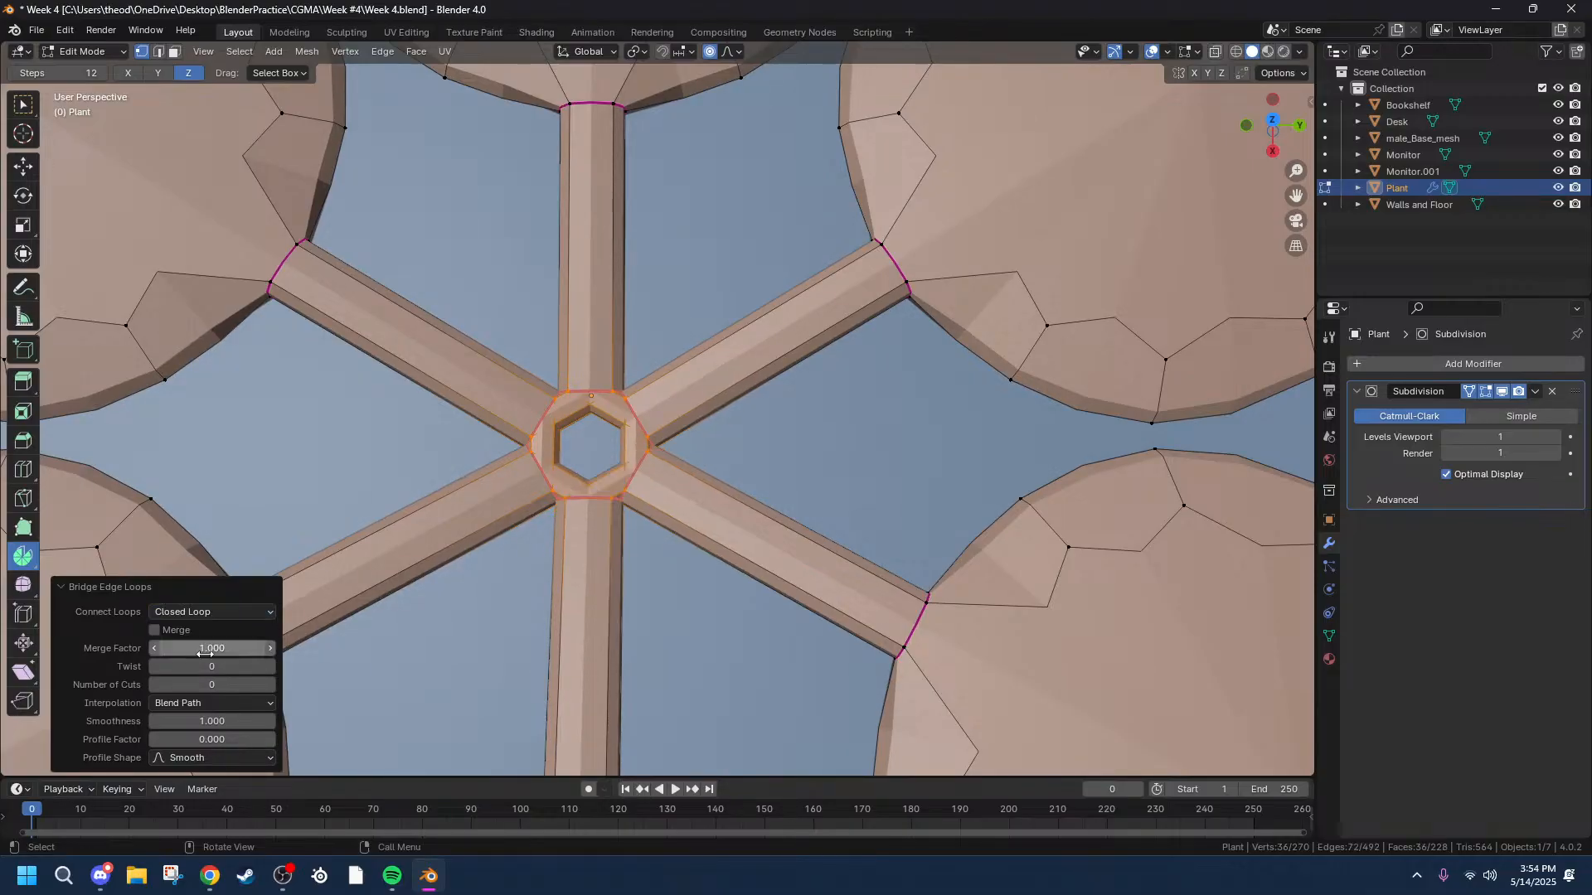
pyautogui.scroll(4, 536, 407)
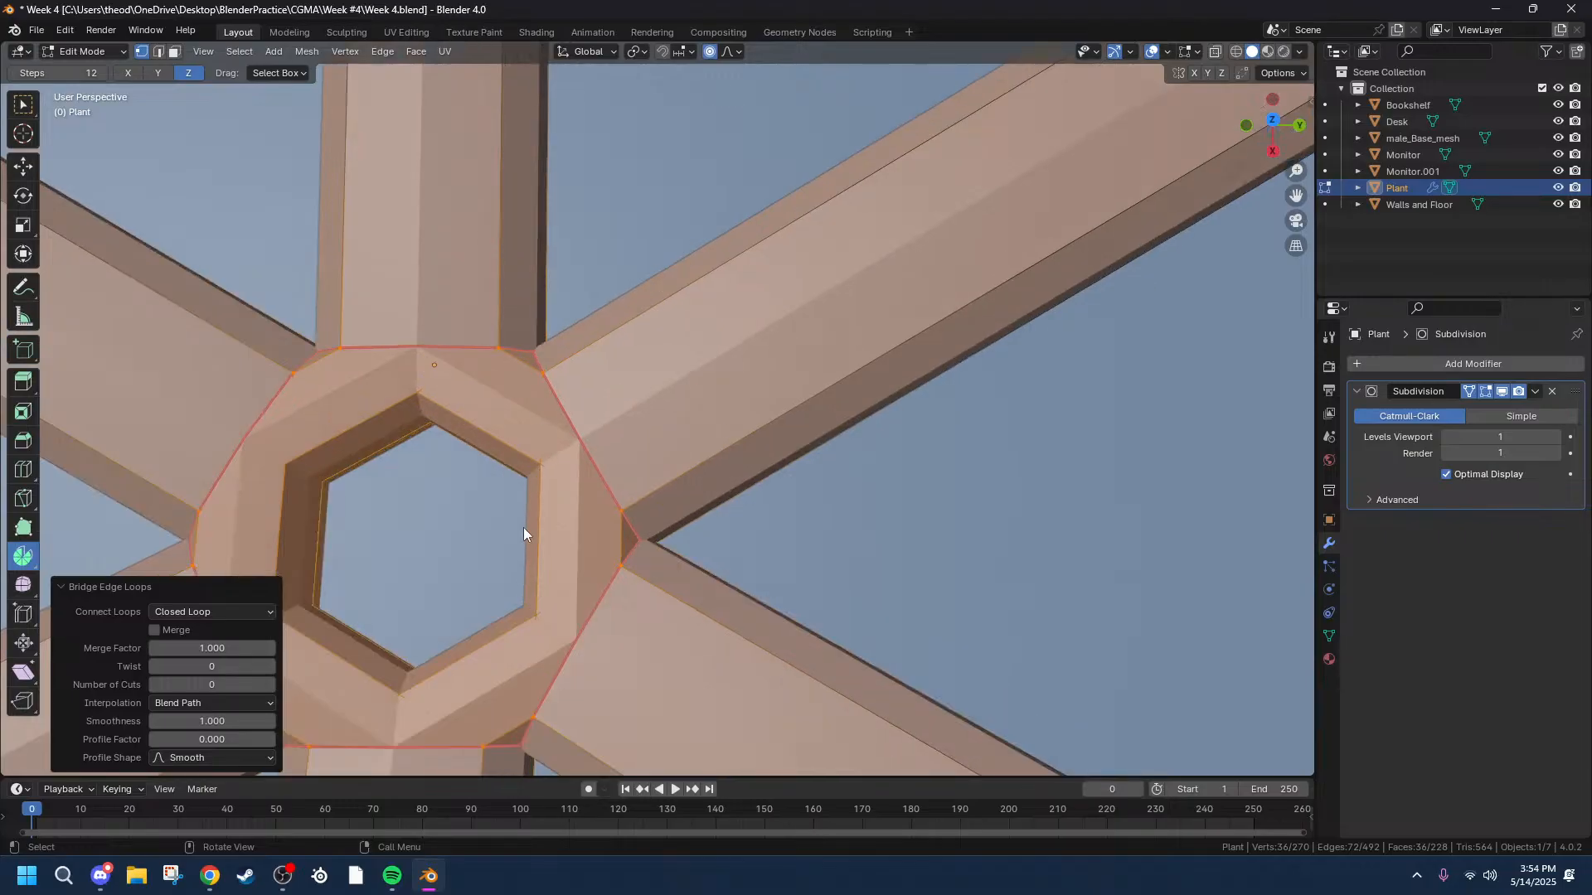
pyautogui.moveTo(592, 522); pyautogui.dragTo(638, 480, button='middle')
# Try the Loop Pairs connection for the bridge and inspect the junction where the stems meet.
pyautogui.click(211, 612)
pyautogui.click(183, 665)
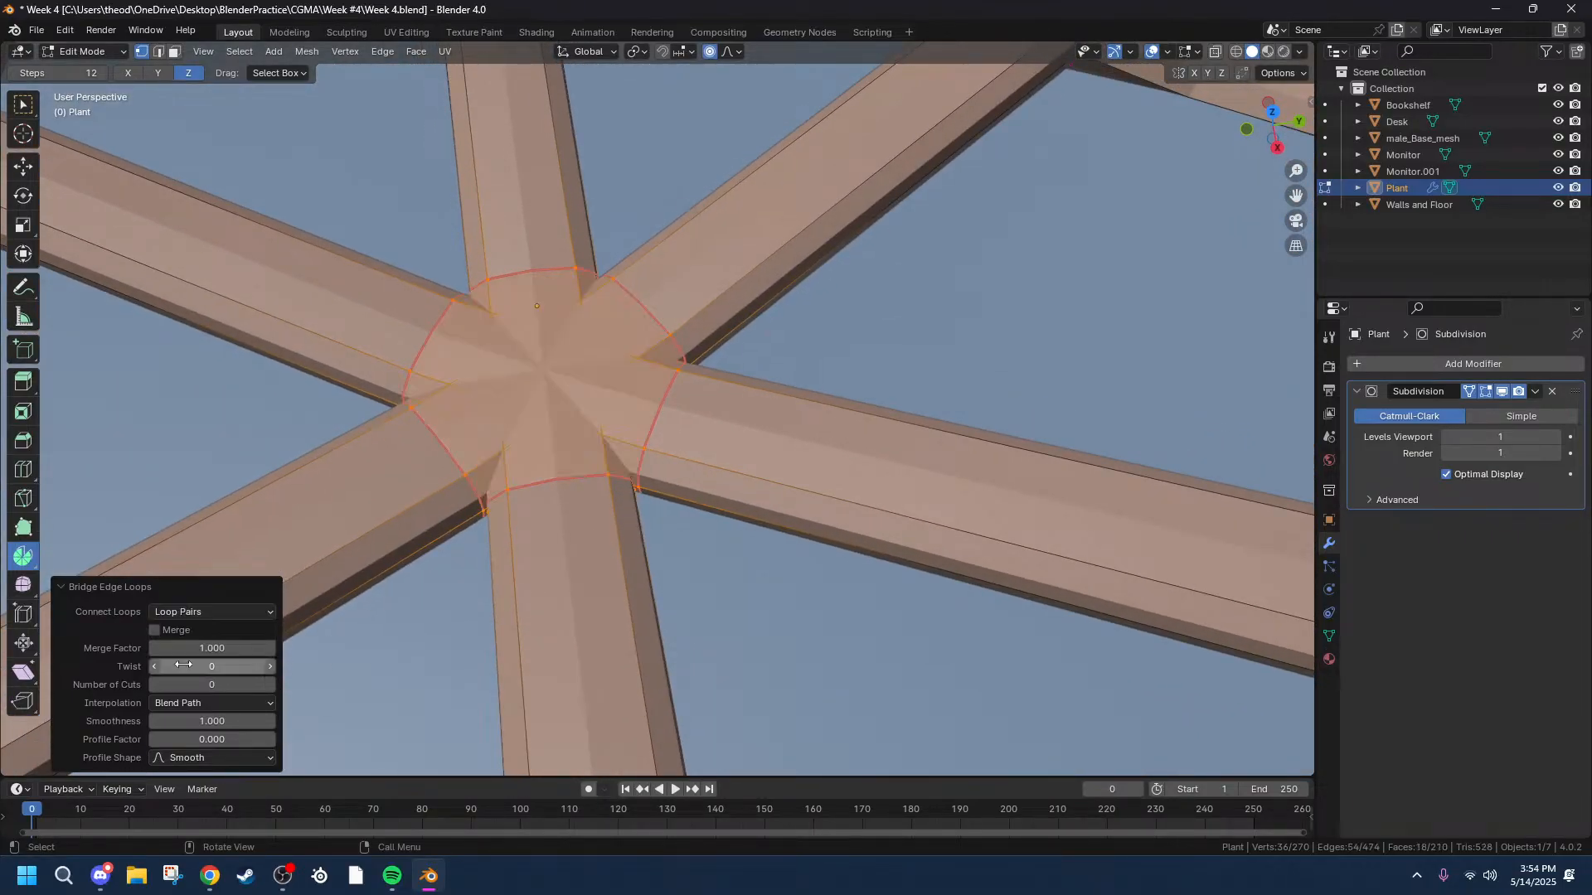
pyautogui.scroll(5, 707, 257)
pyautogui.scroll(-3, 452, 381)
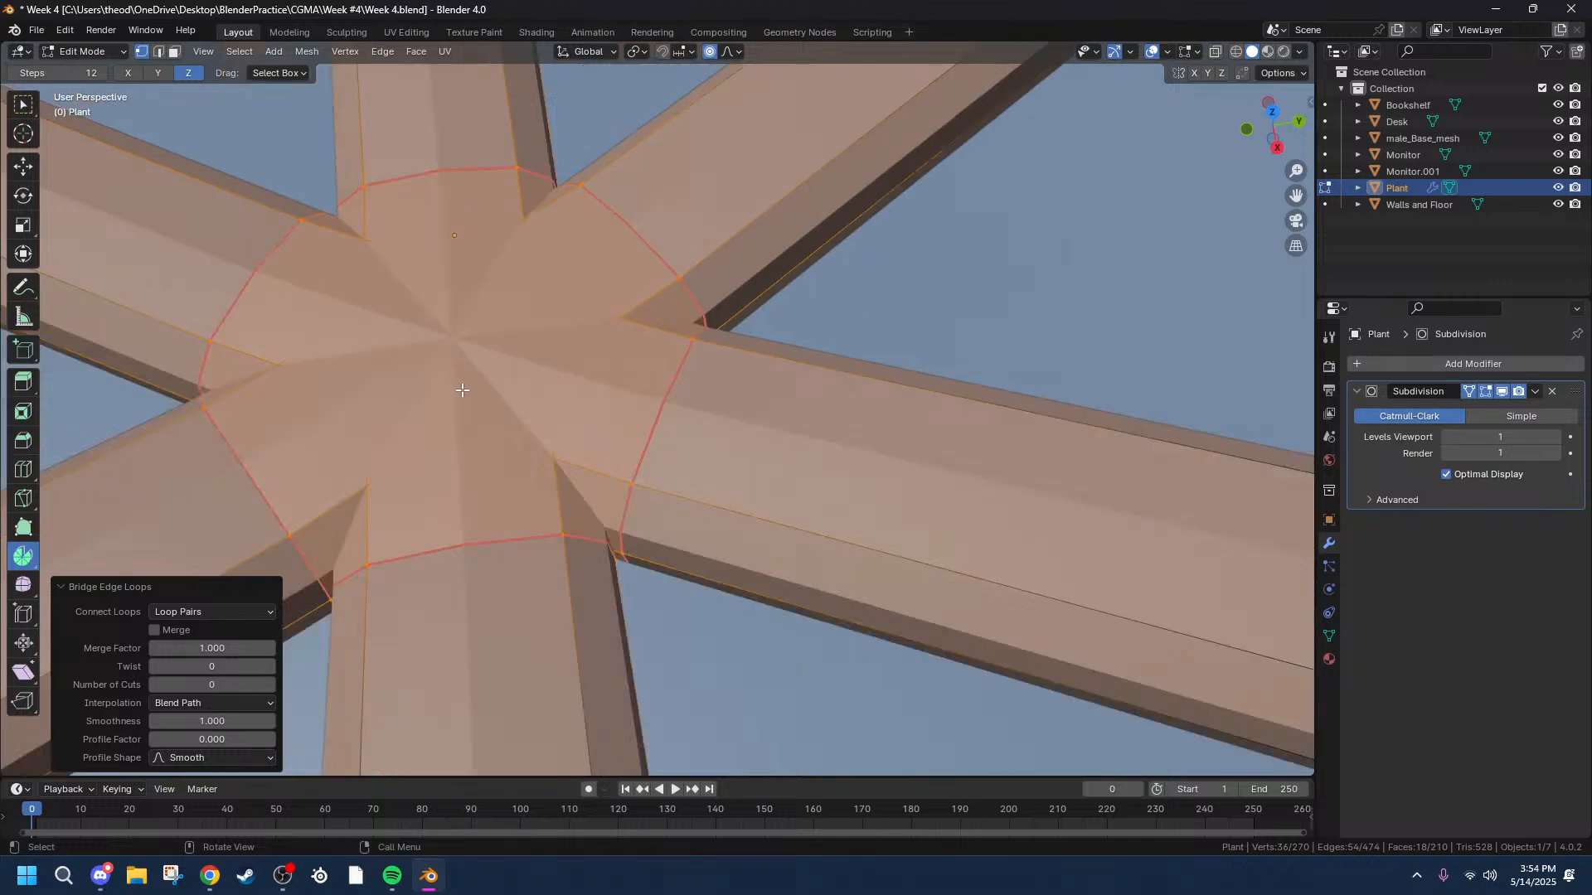
pyautogui.scroll(4, 464, 393)
pyautogui.moveTo(465, 393); pyautogui.dragTo(545, 418, button='middle')
# Compare the Closed Loop and Open Loop connections once more and undo the stem-end bridge.
pyautogui.click(178, 614)
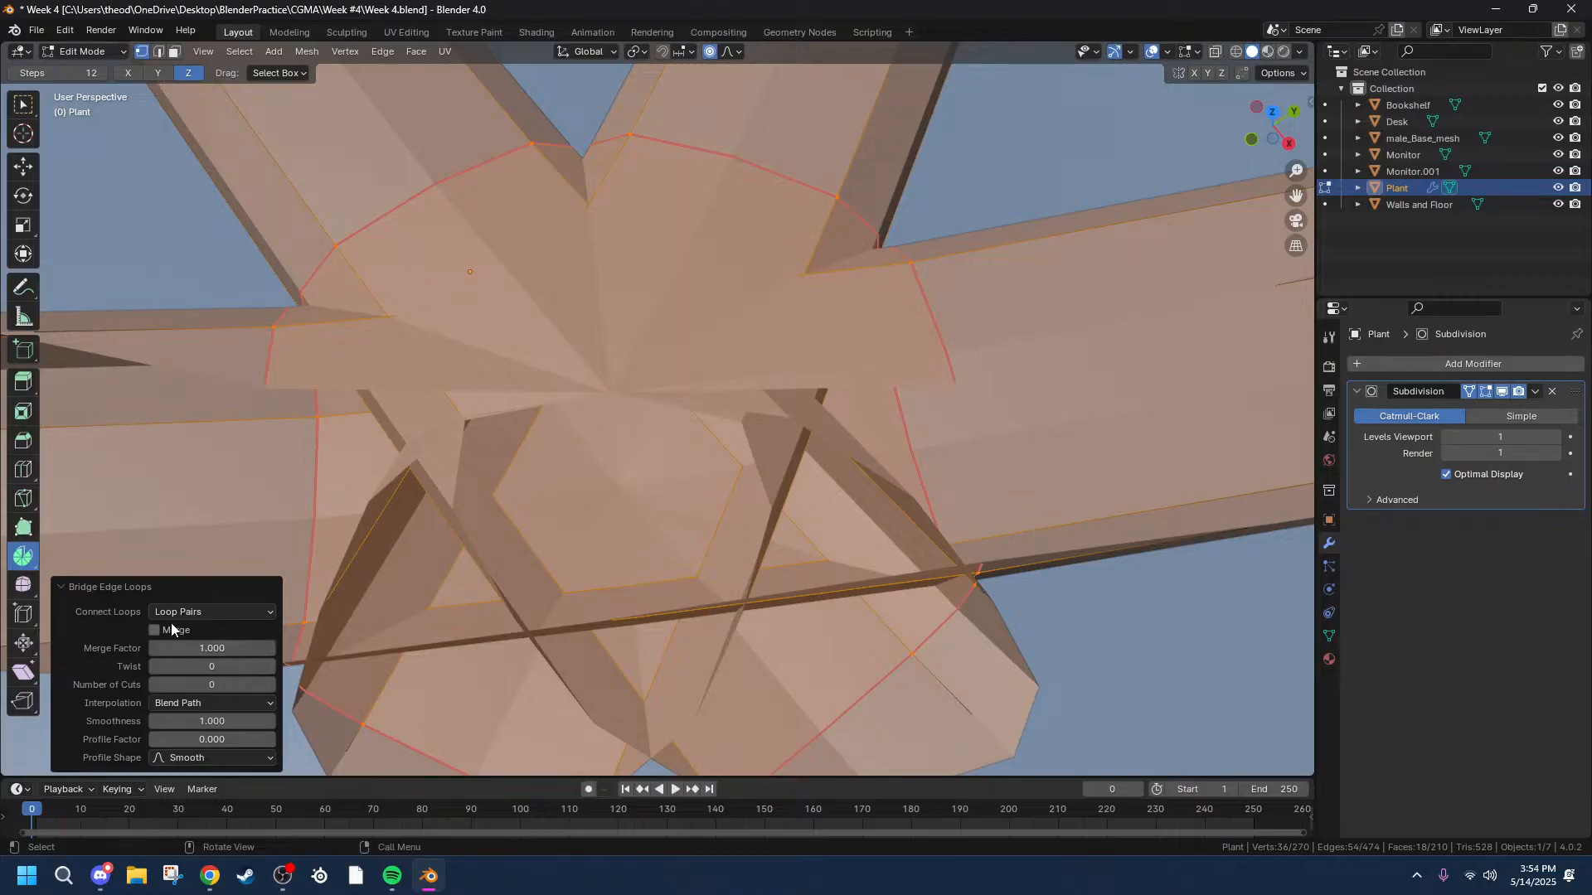
pyautogui.click(178, 650)
pyautogui.moveTo(728, 533); pyautogui.dragTo(771, 515, button='middle')
pyautogui.click(177, 612)
pyautogui.click(170, 630)
pyautogui.moveTo(912, 381); pyautogui.dragTo(850, 374, button='middle')
pyautogui.hotkey('ctrl', 'z')
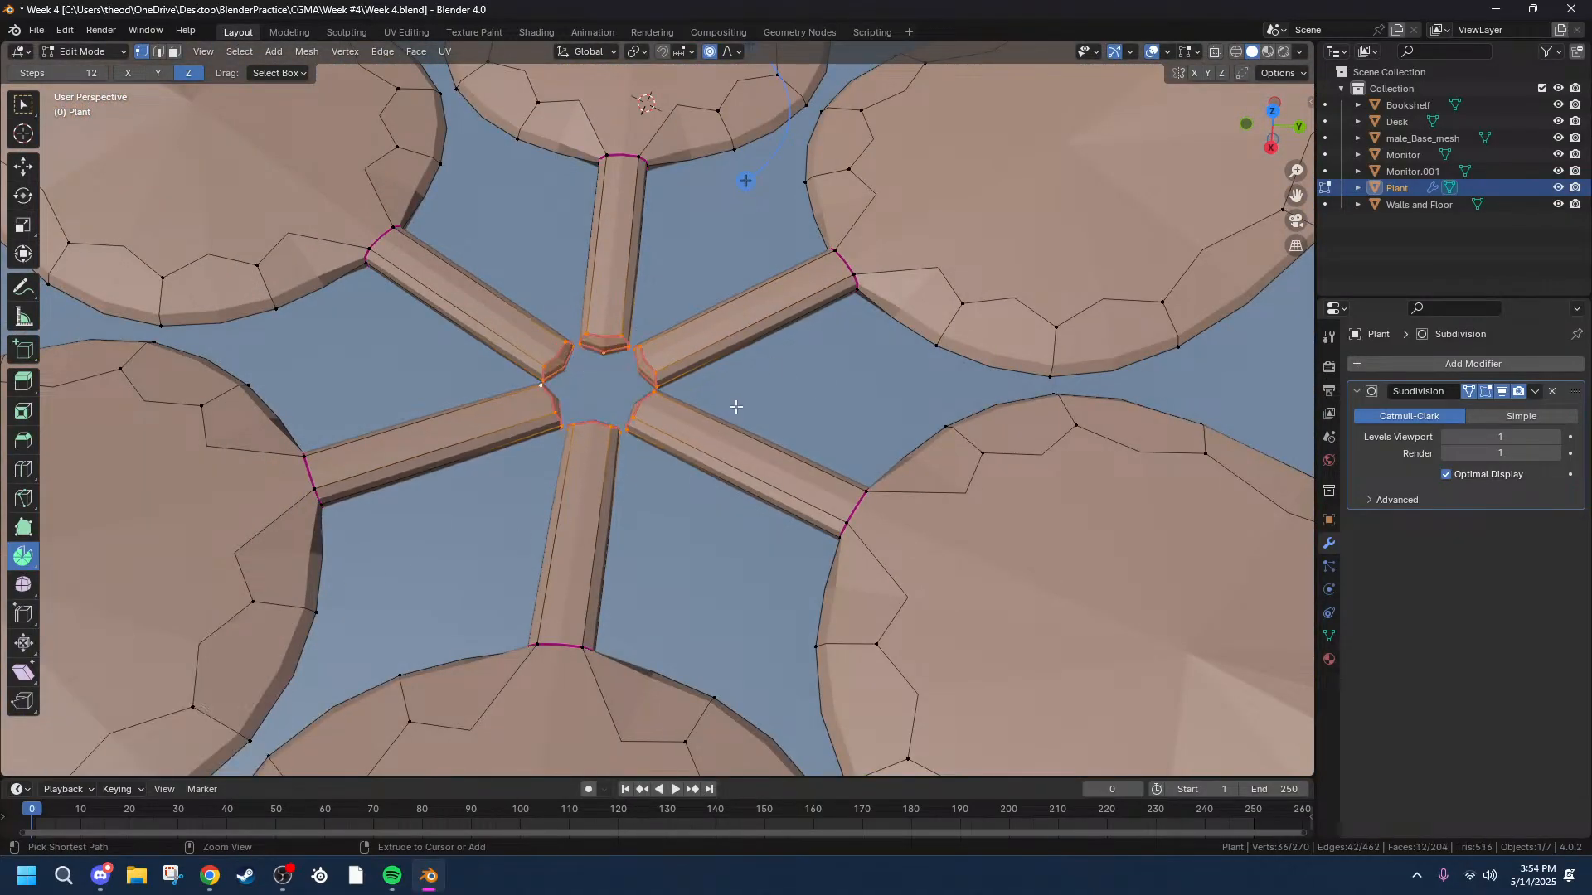
pyautogui.scroll(5, 514, 256)
pyautogui.moveTo(514, 272); pyautogui.dragTo(596, 191, button='middle')
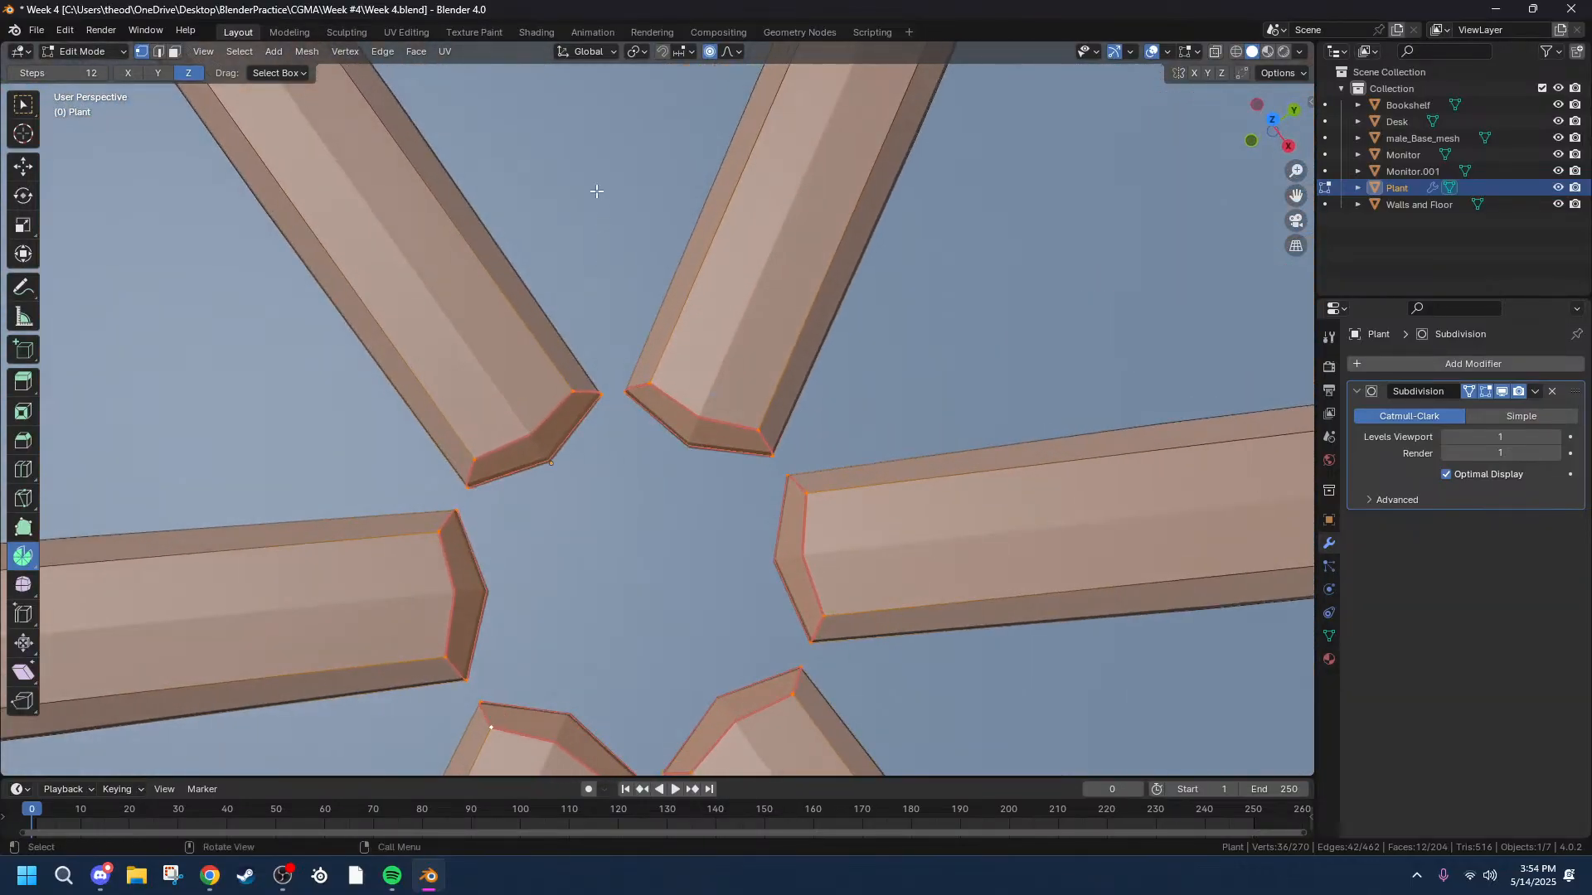
pyautogui.click(636, 51)
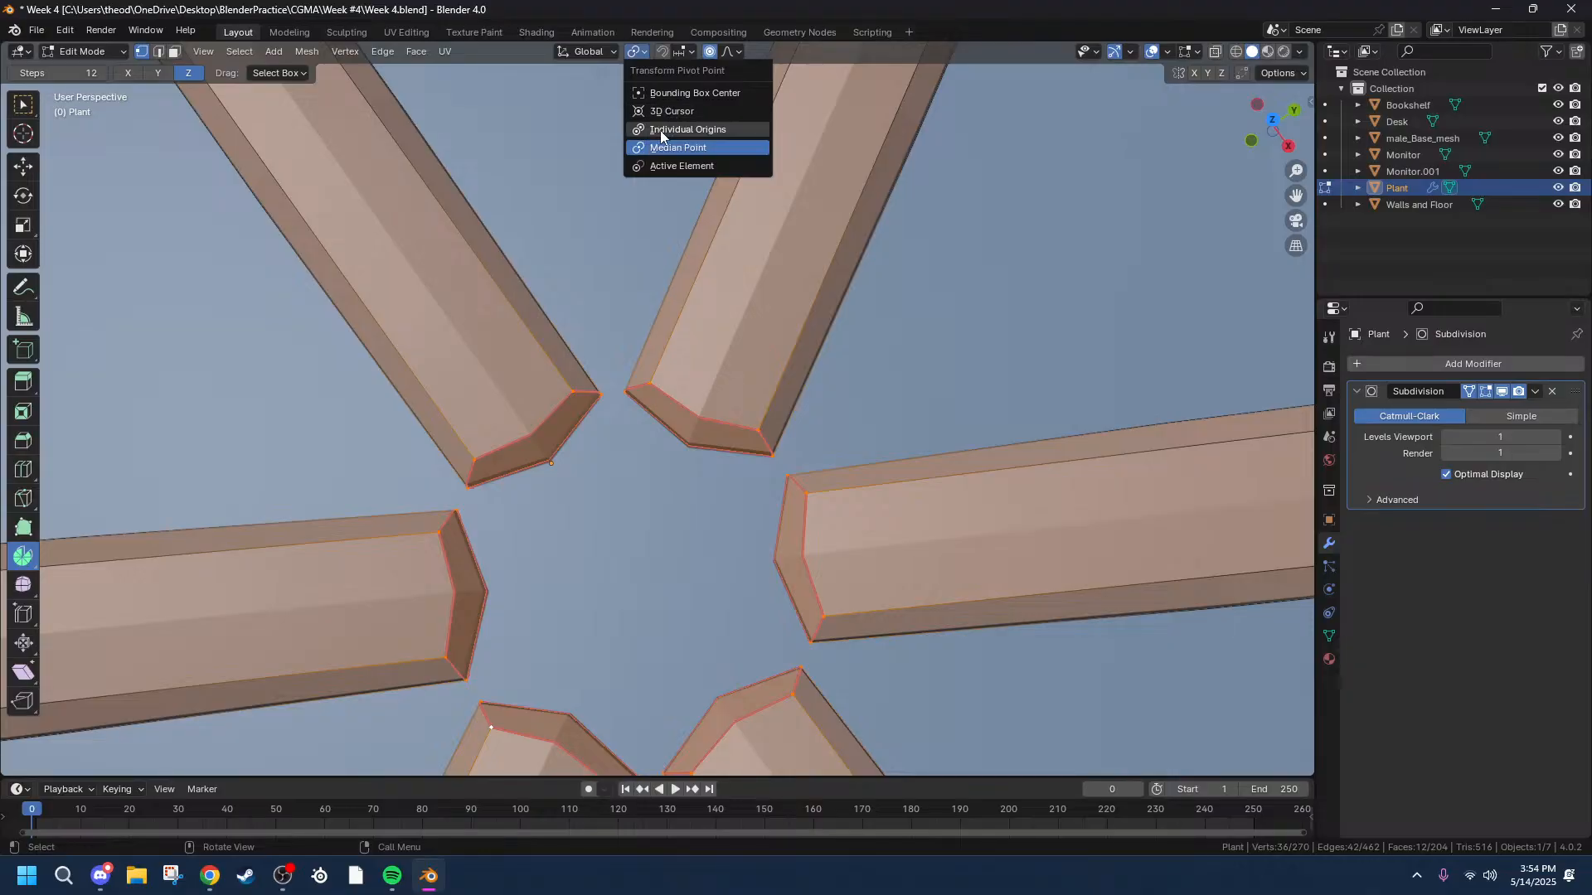
pyautogui.click(602, 53)
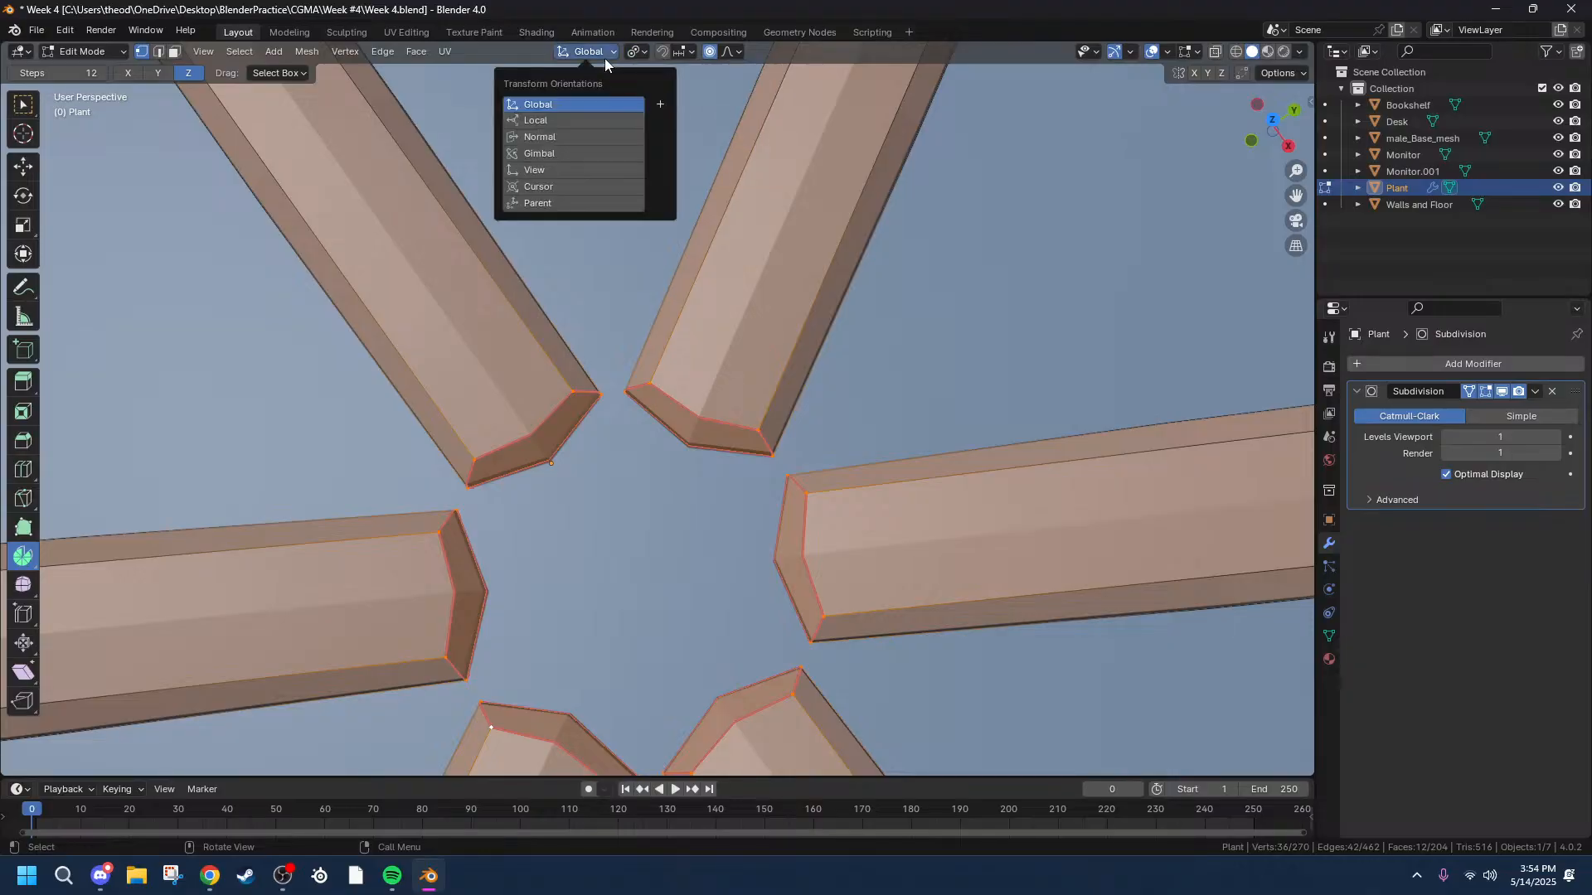
pyautogui.click(540, 123)
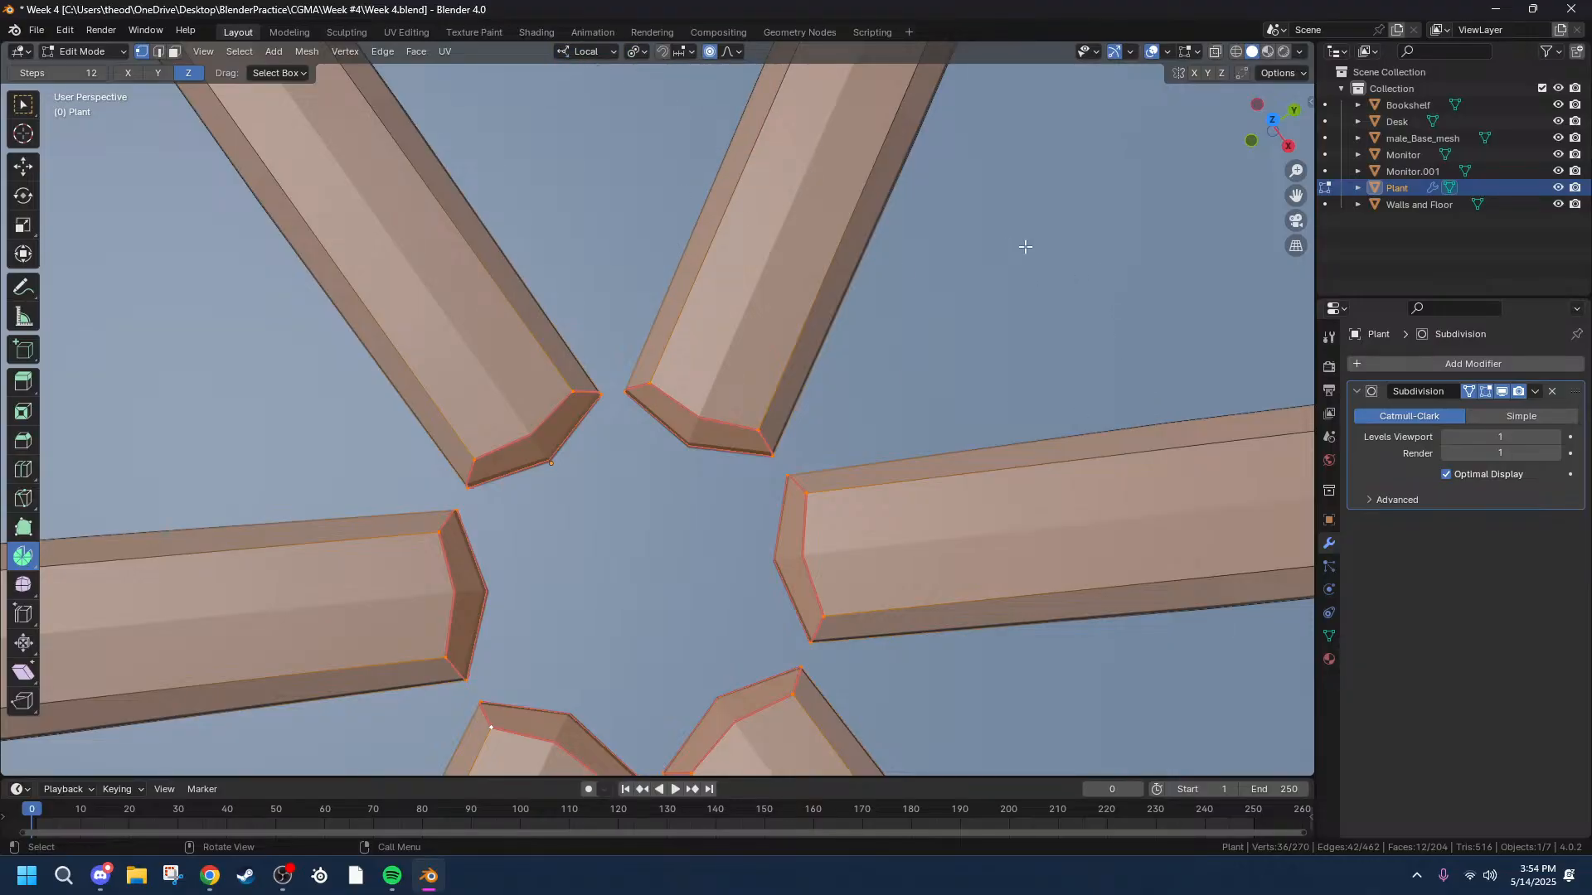
pyautogui.press('s')
pyautogui.press('x')
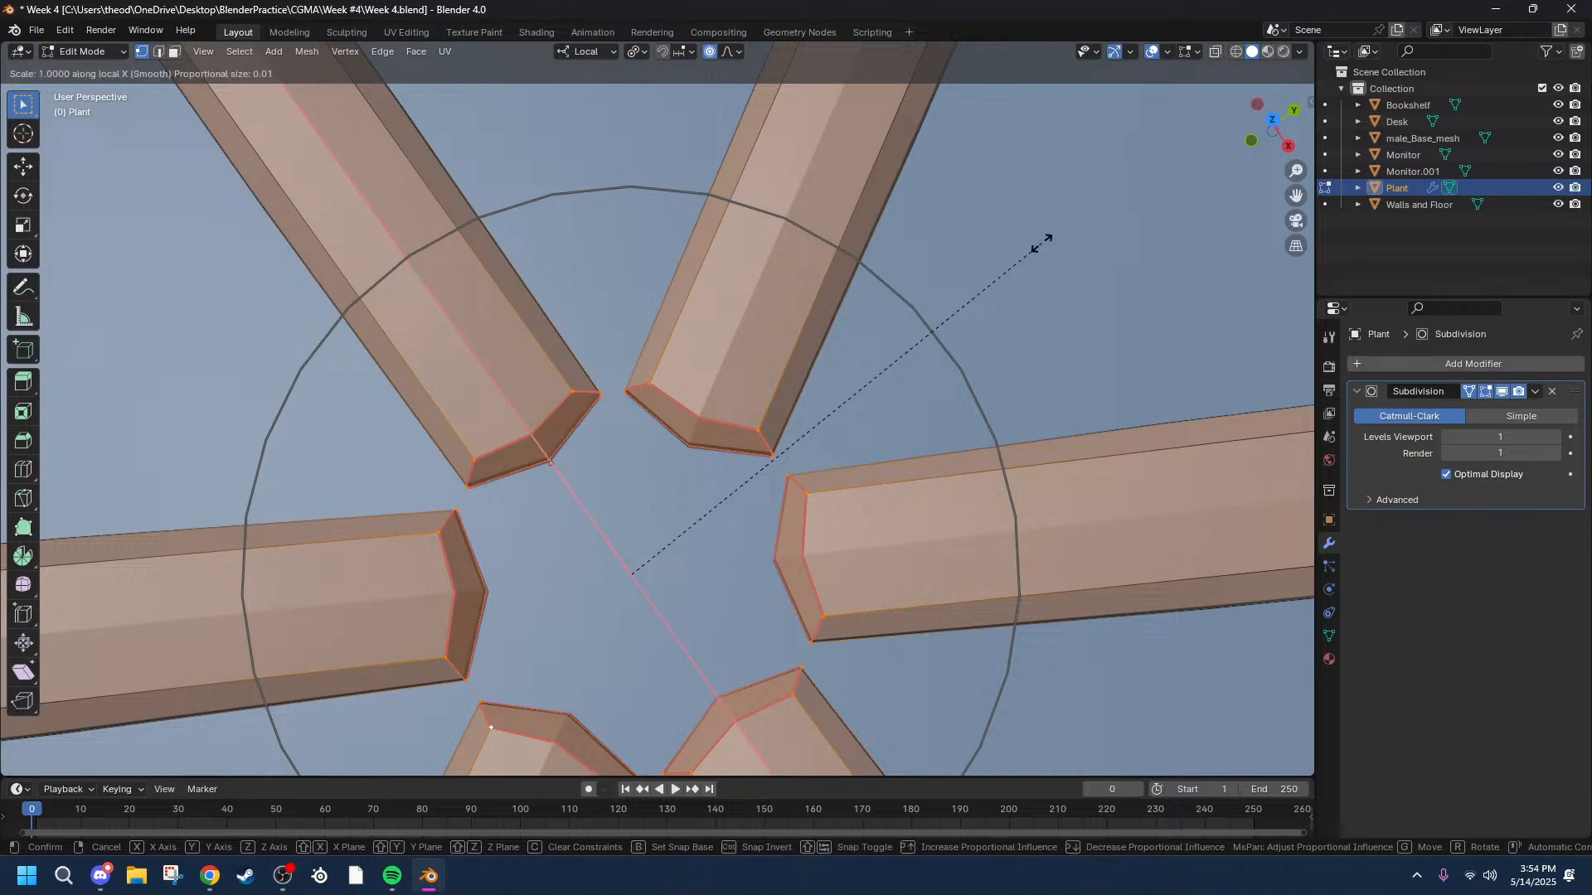
pyautogui.rightClick(880, 342)
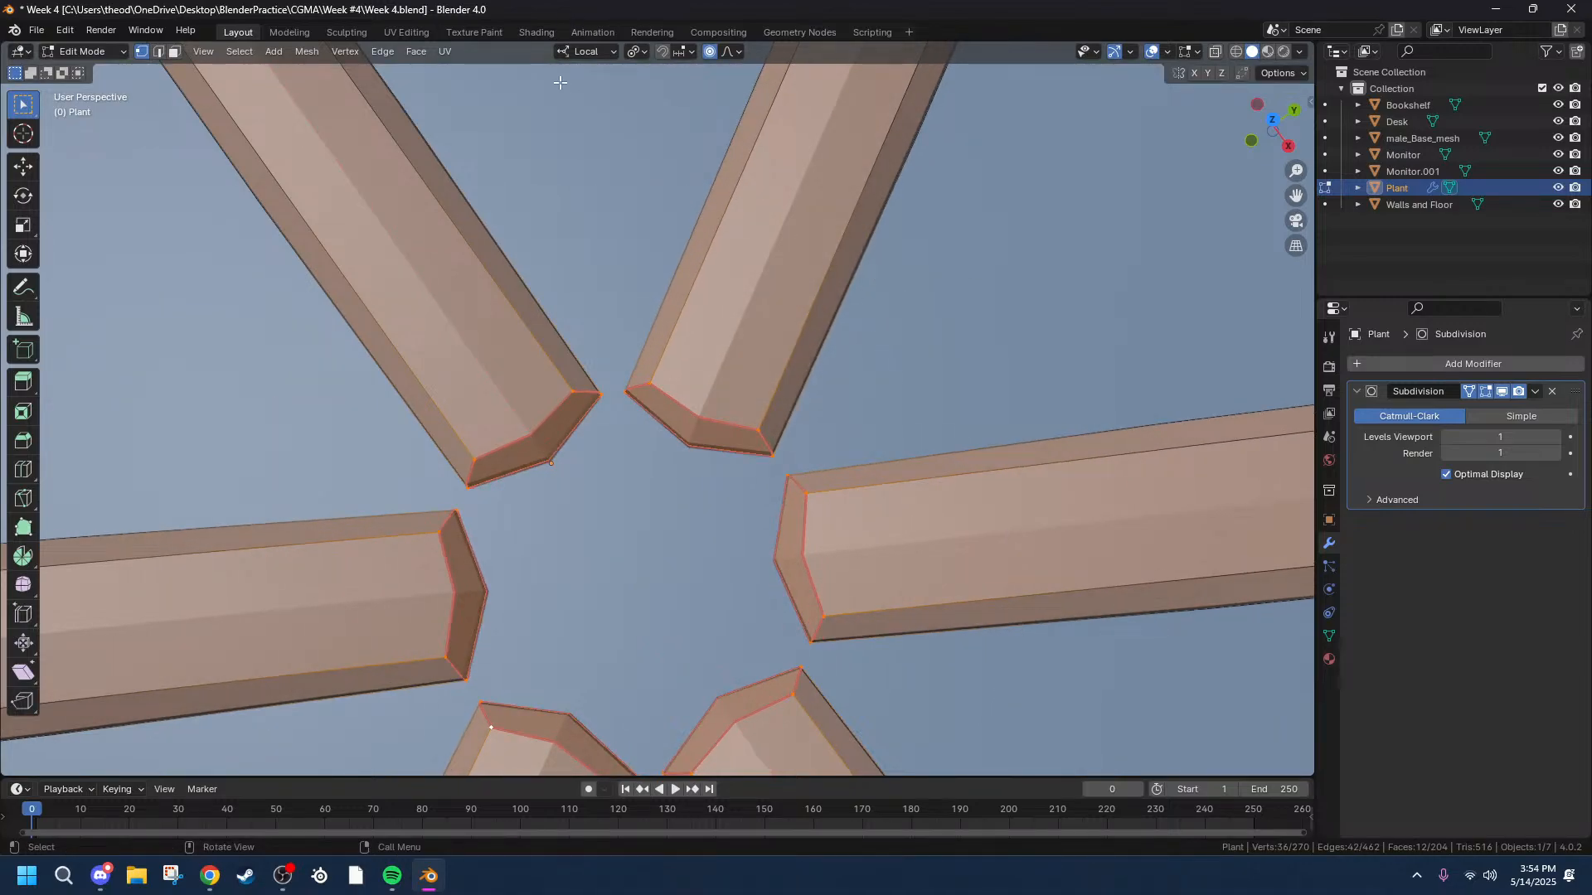
# Set the transform orientation to Normal and try moving the selected stem ends along the X axis.
pyautogui.click(609, 53)
pyautogui.click(554, 136)
pyautogui.press('g')
pyautogui.press('x')
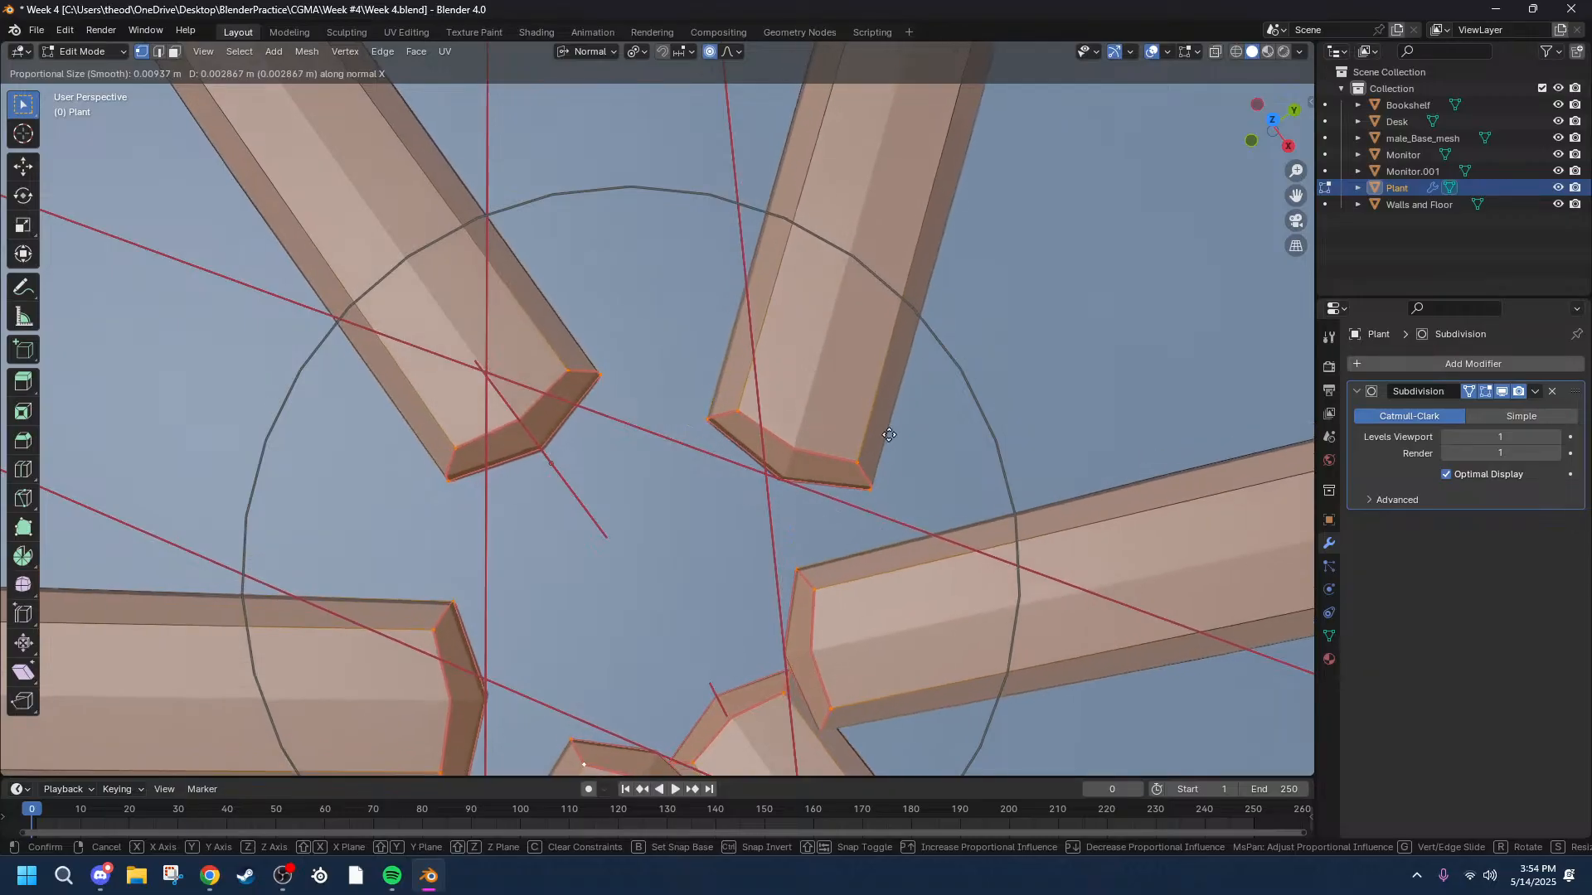
pyautogui.click(950, 401)
pyautogui.scroll(-4, 929, 328)
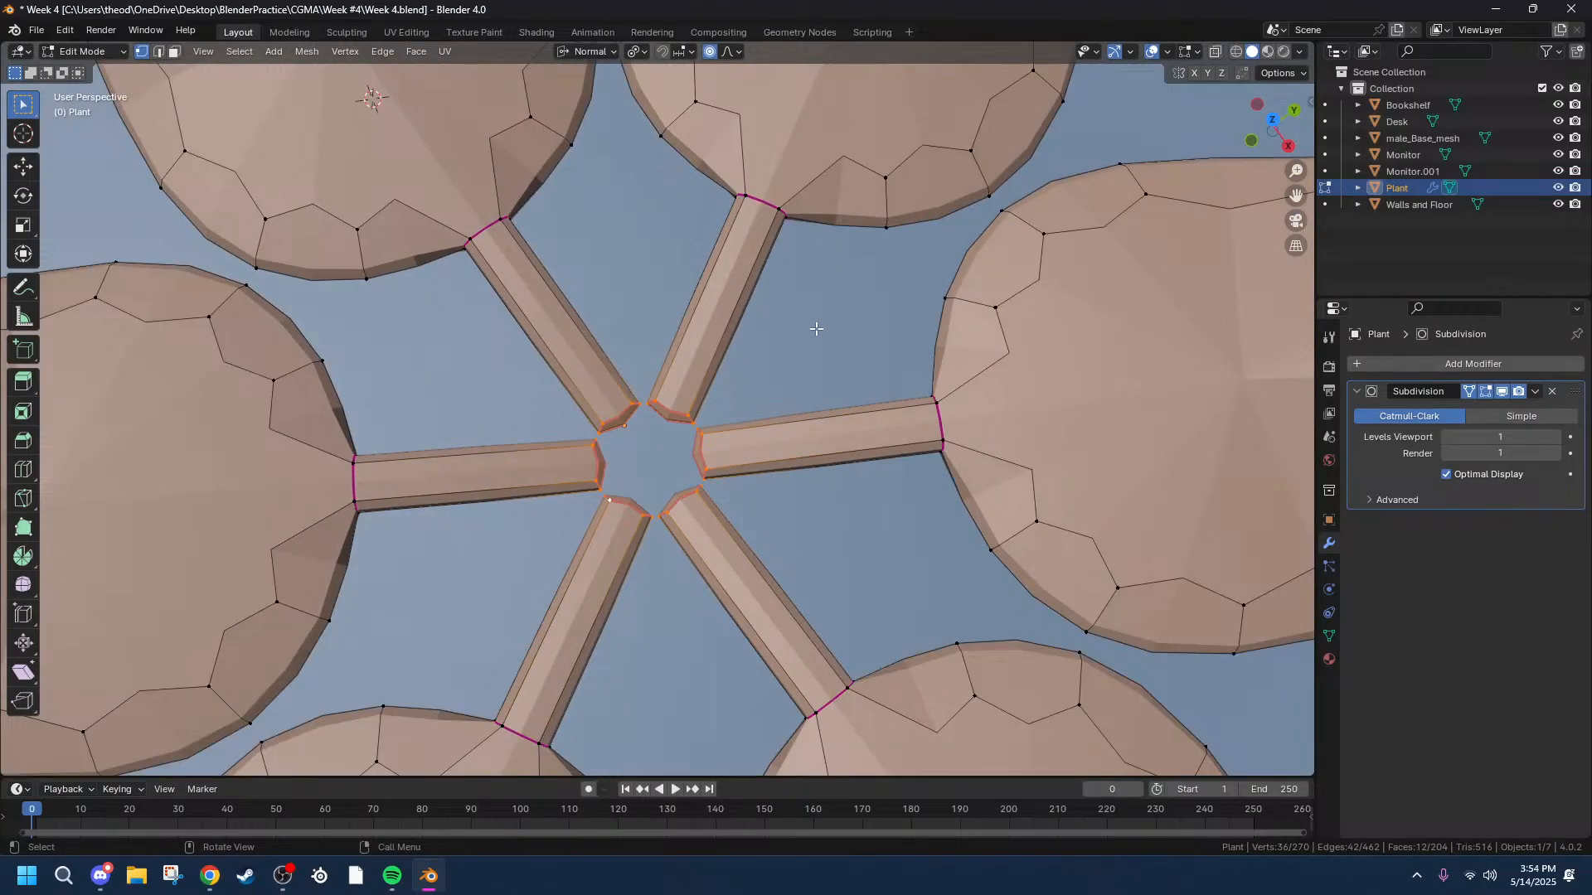
# Try moving the selected stem ends about -0.088 m along their normal Z axis through the plant's center.
pyautogui.press('g')
pyautogui.press('z')
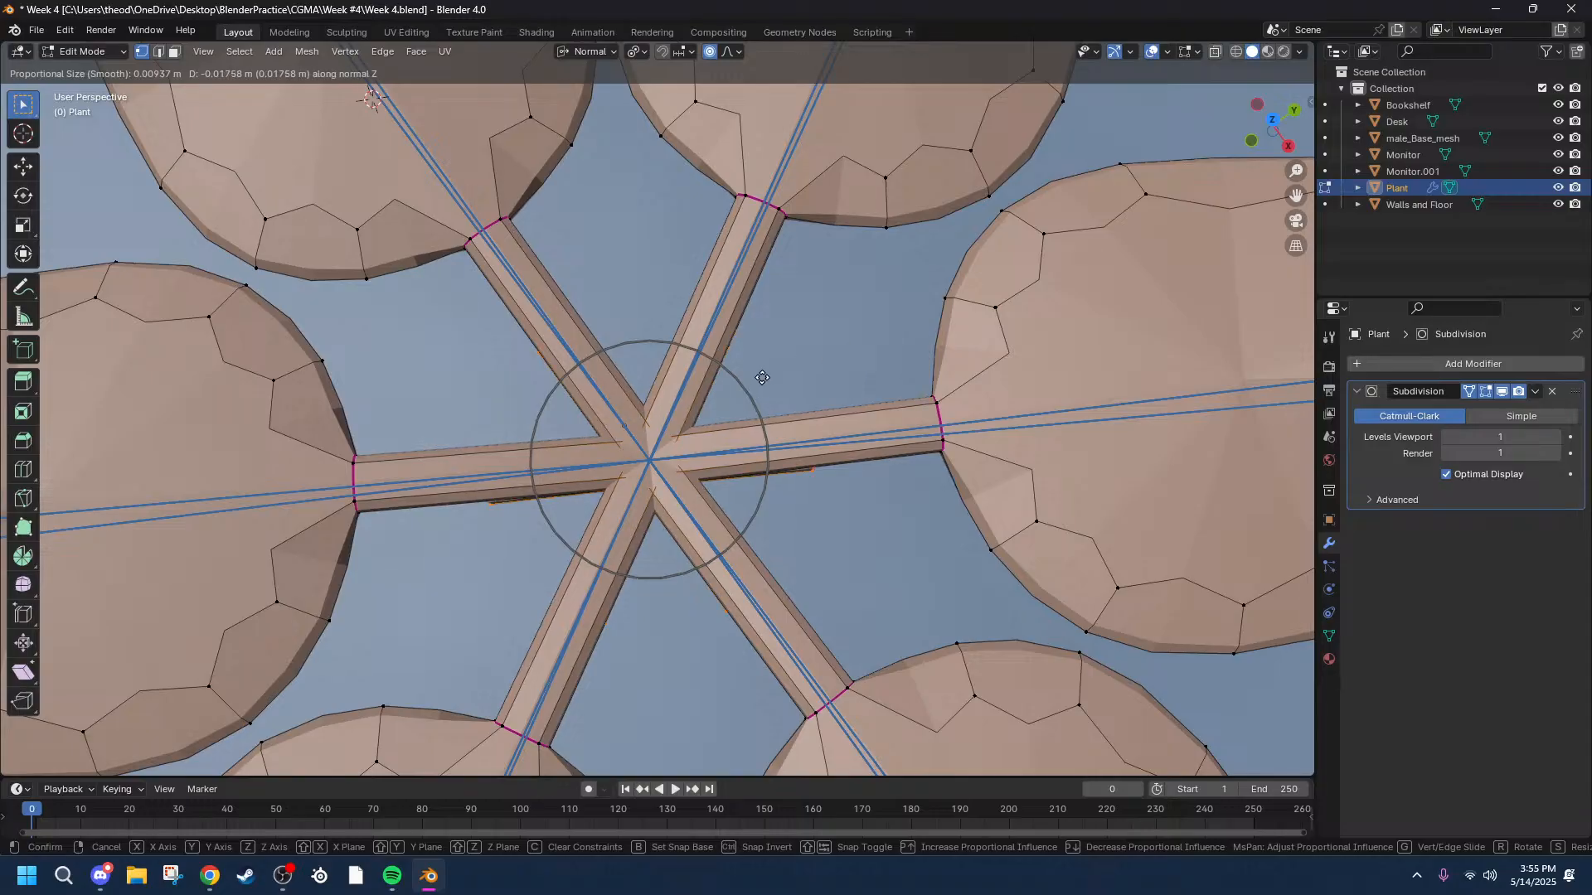
pyautogui.click(1122, 548)
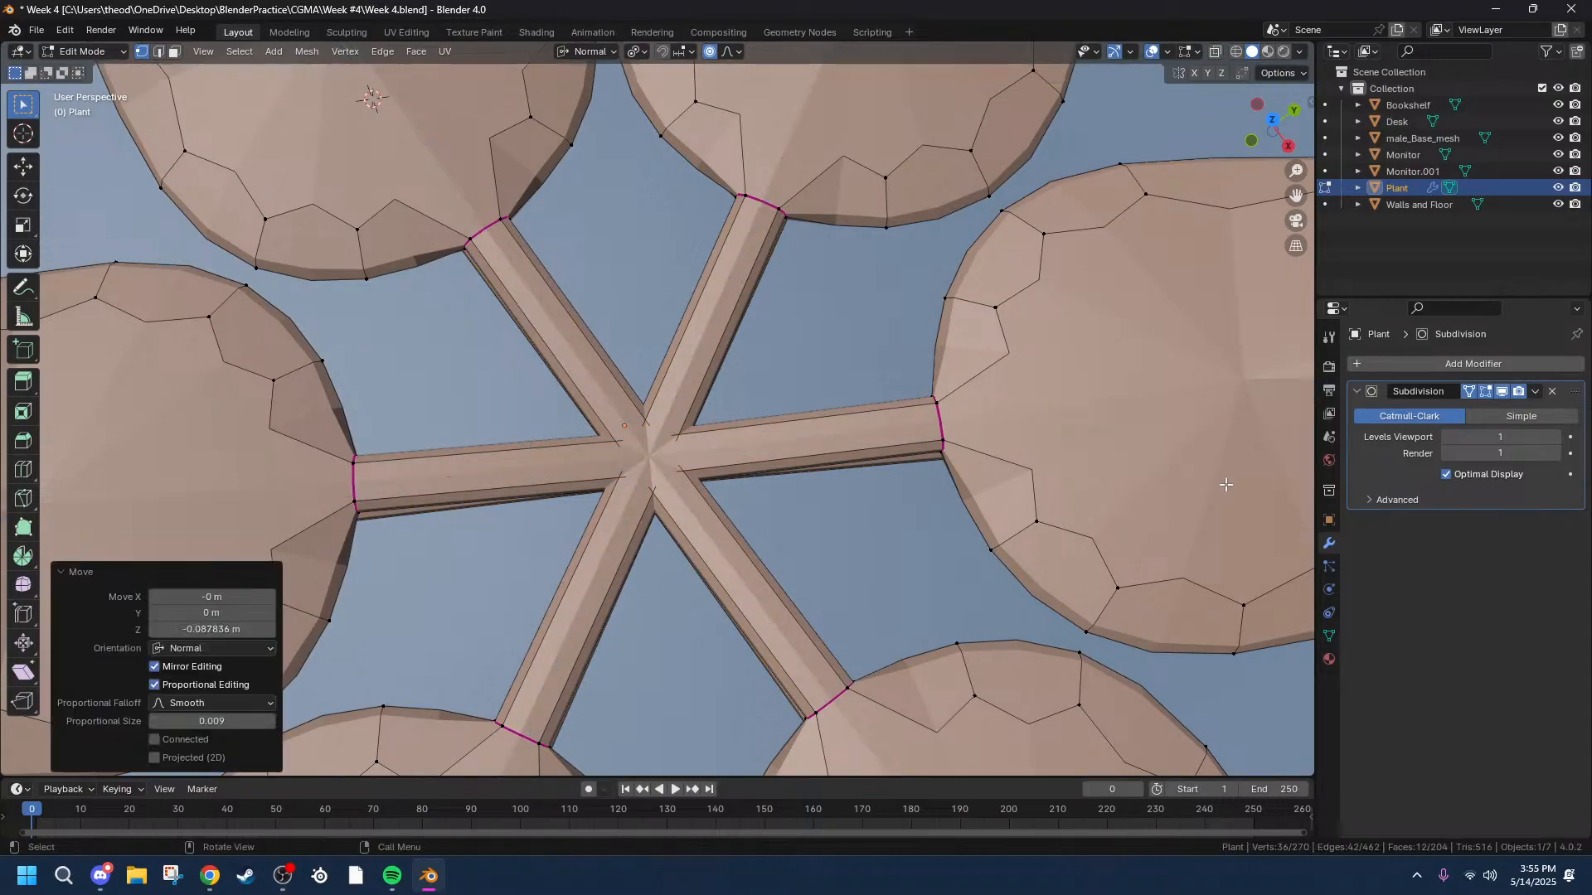
pyautogui.scroll(-8, 731, 417)
pyautogui.moveTo(745, 441); pyautogui.dragTo(995, 351, button='middle')
pyautogui.scroll(8, 749, 437)
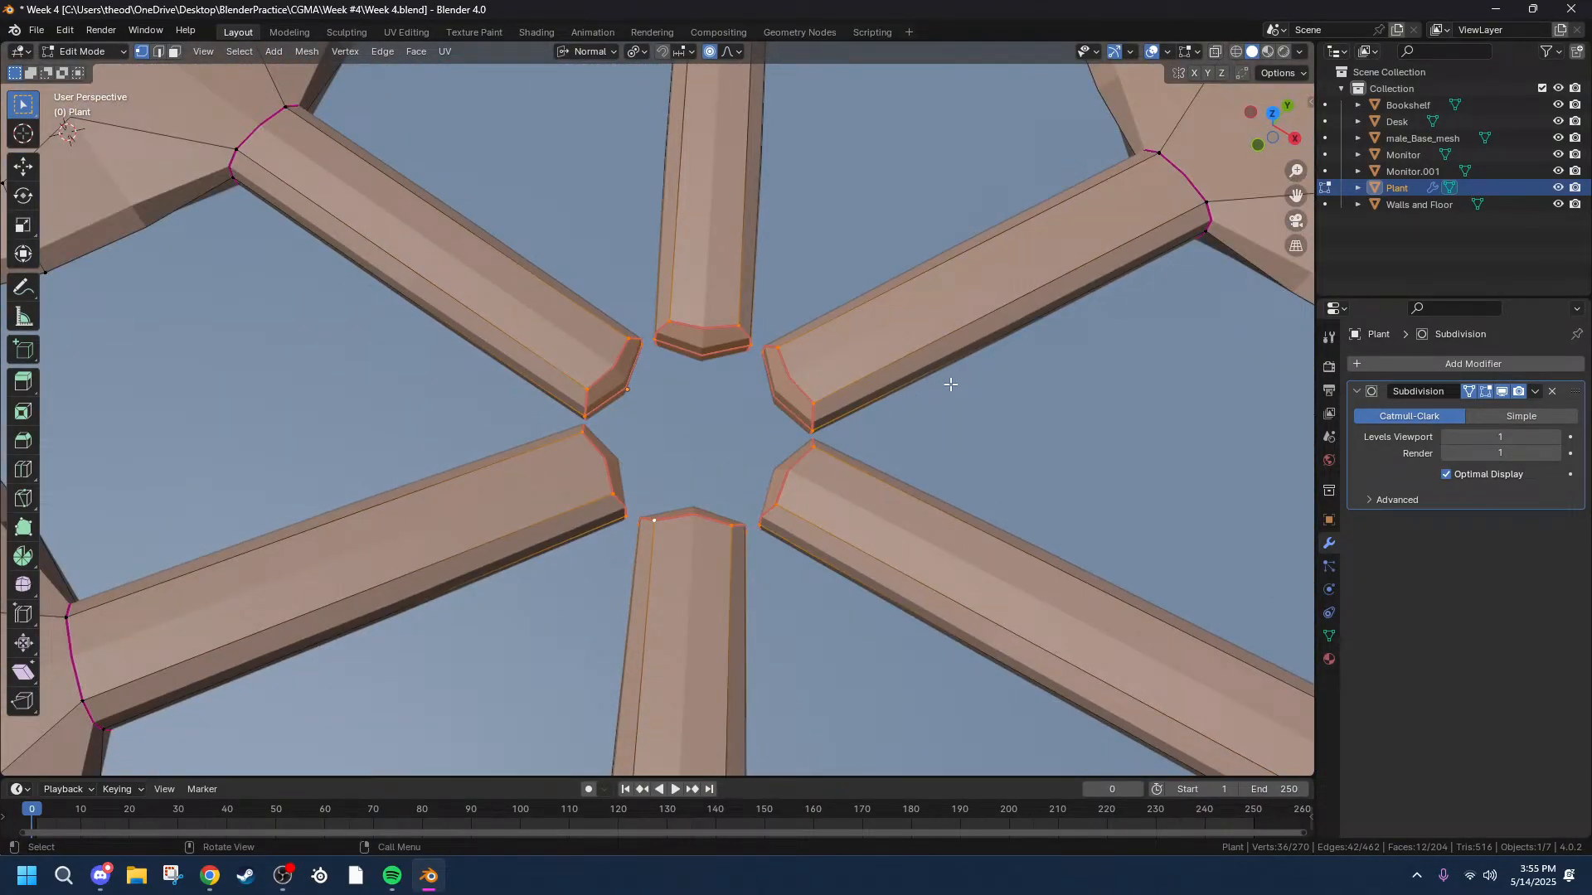
# Move the six selected stem ends about -0.0045 m along their normal Z axis so they overlap at the center.
pyautogui.press('g')
pyautogui.press('z')
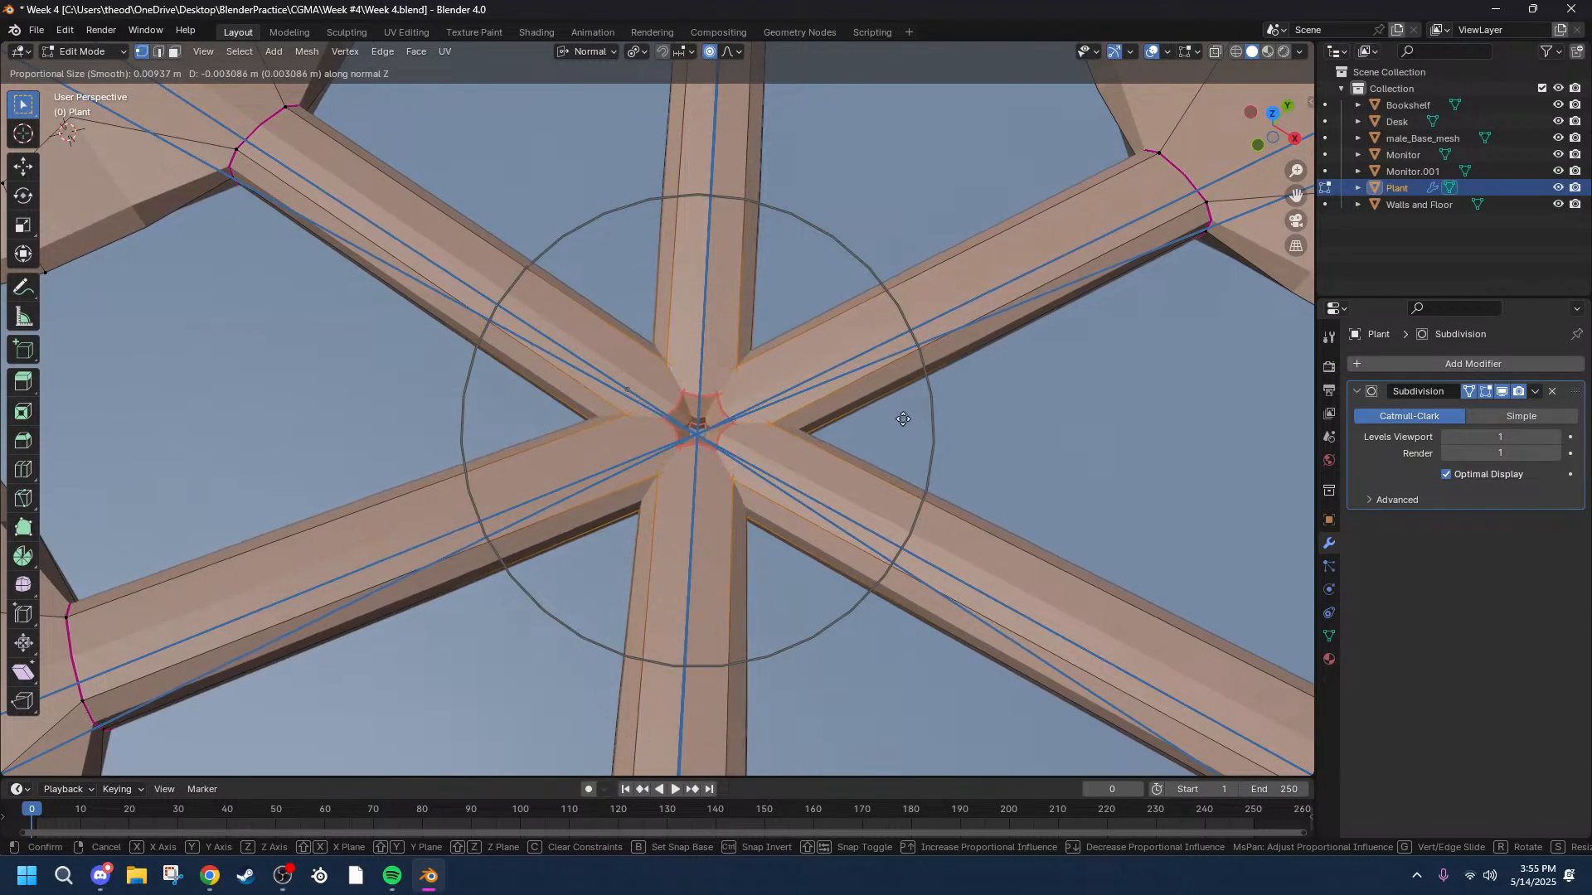
pyautogui.click(871, 435)
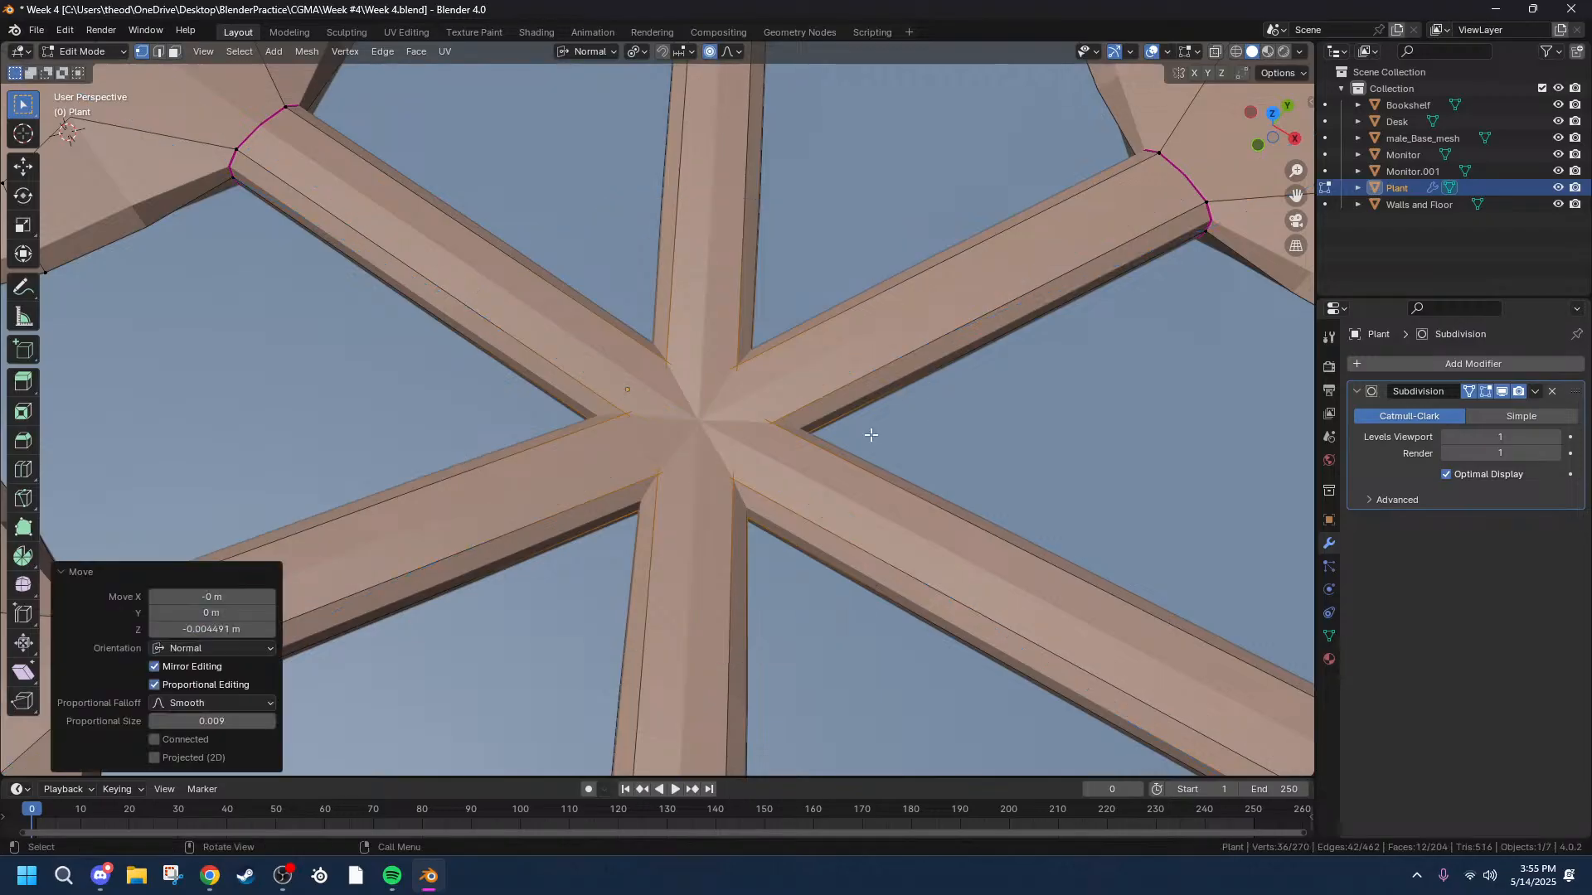
# Merge the selected stem-end vertices at their center.
pyautogui.moveTo(907, 453); pyautogui.dragTo(896, 288, button='middle')
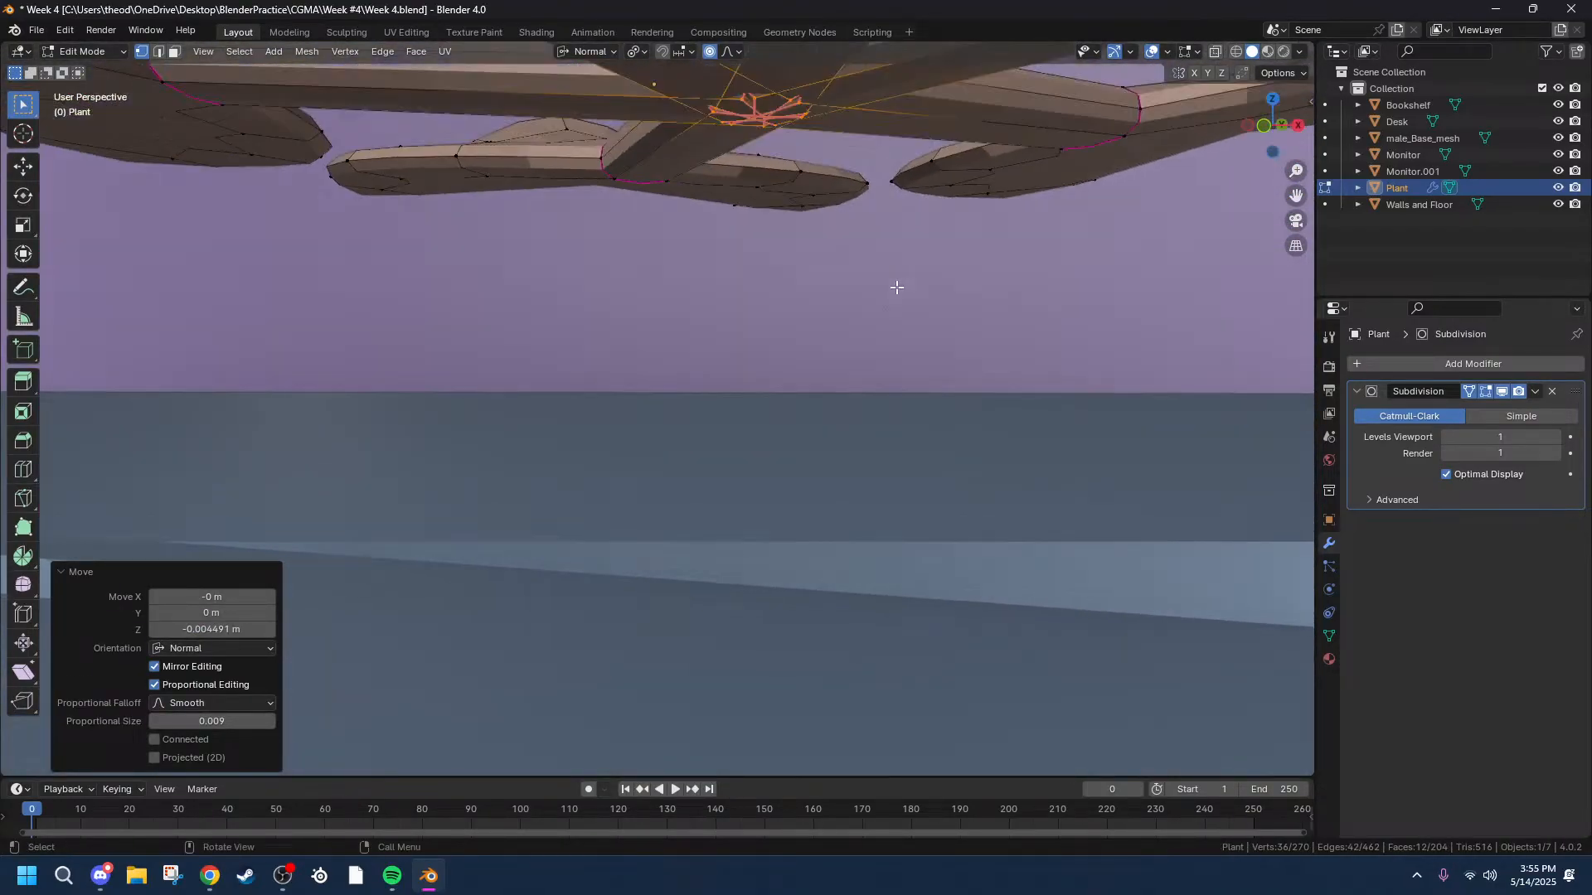
pyautogui.rightClick(749, 115)
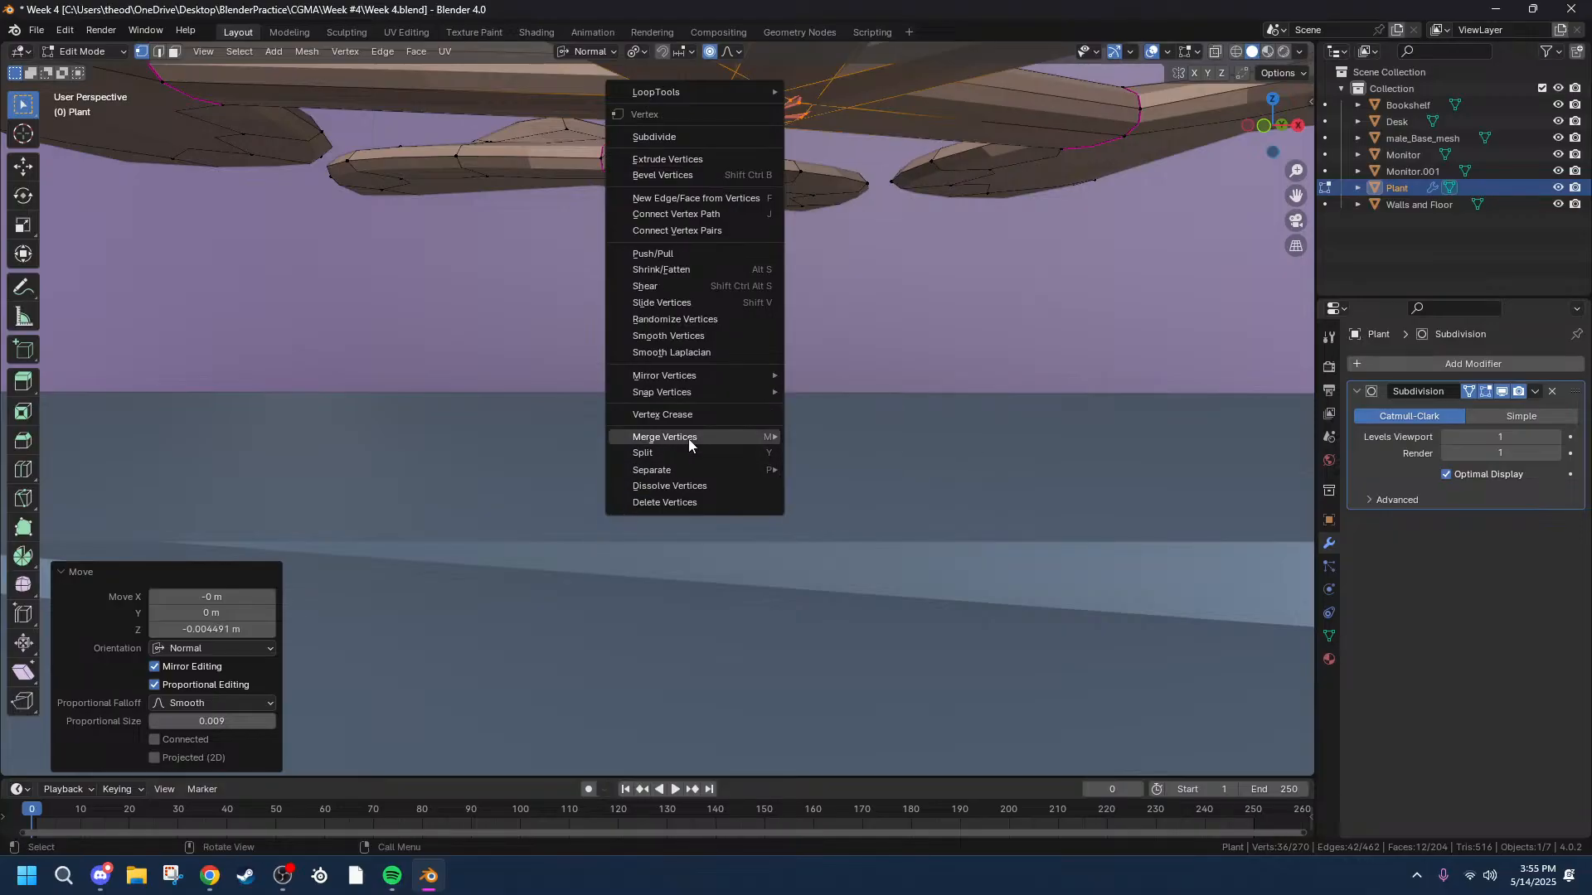
pyautogui.moveTo(690, 438)
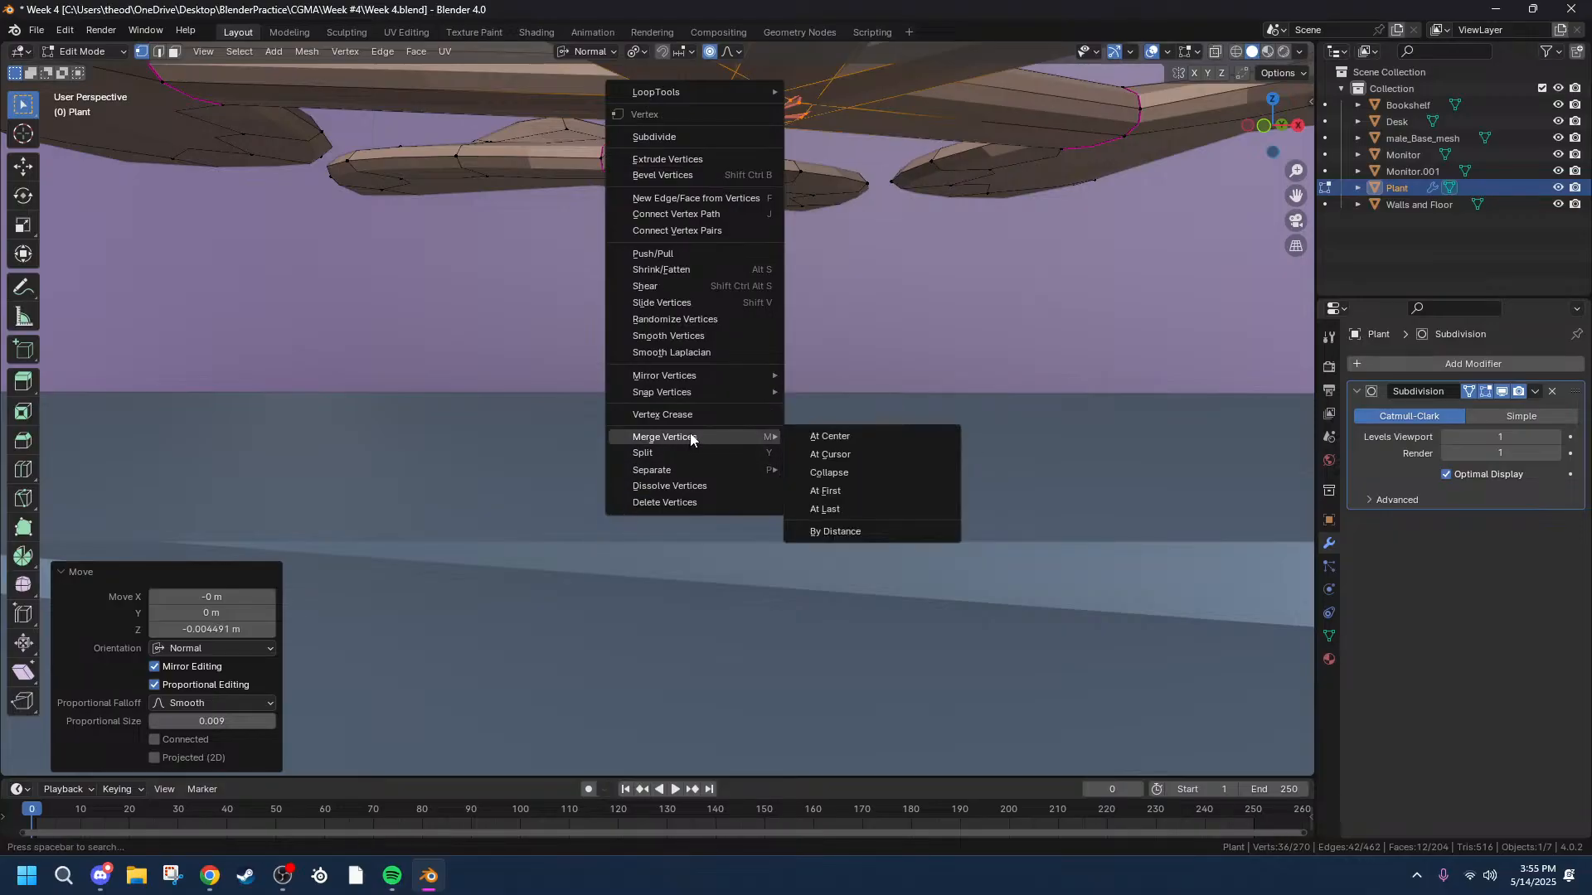
pyautogui.click(845, 437)
pyautogui.moveTo(911, 130); pyautogui.dragTo(830, 264, button='middle')
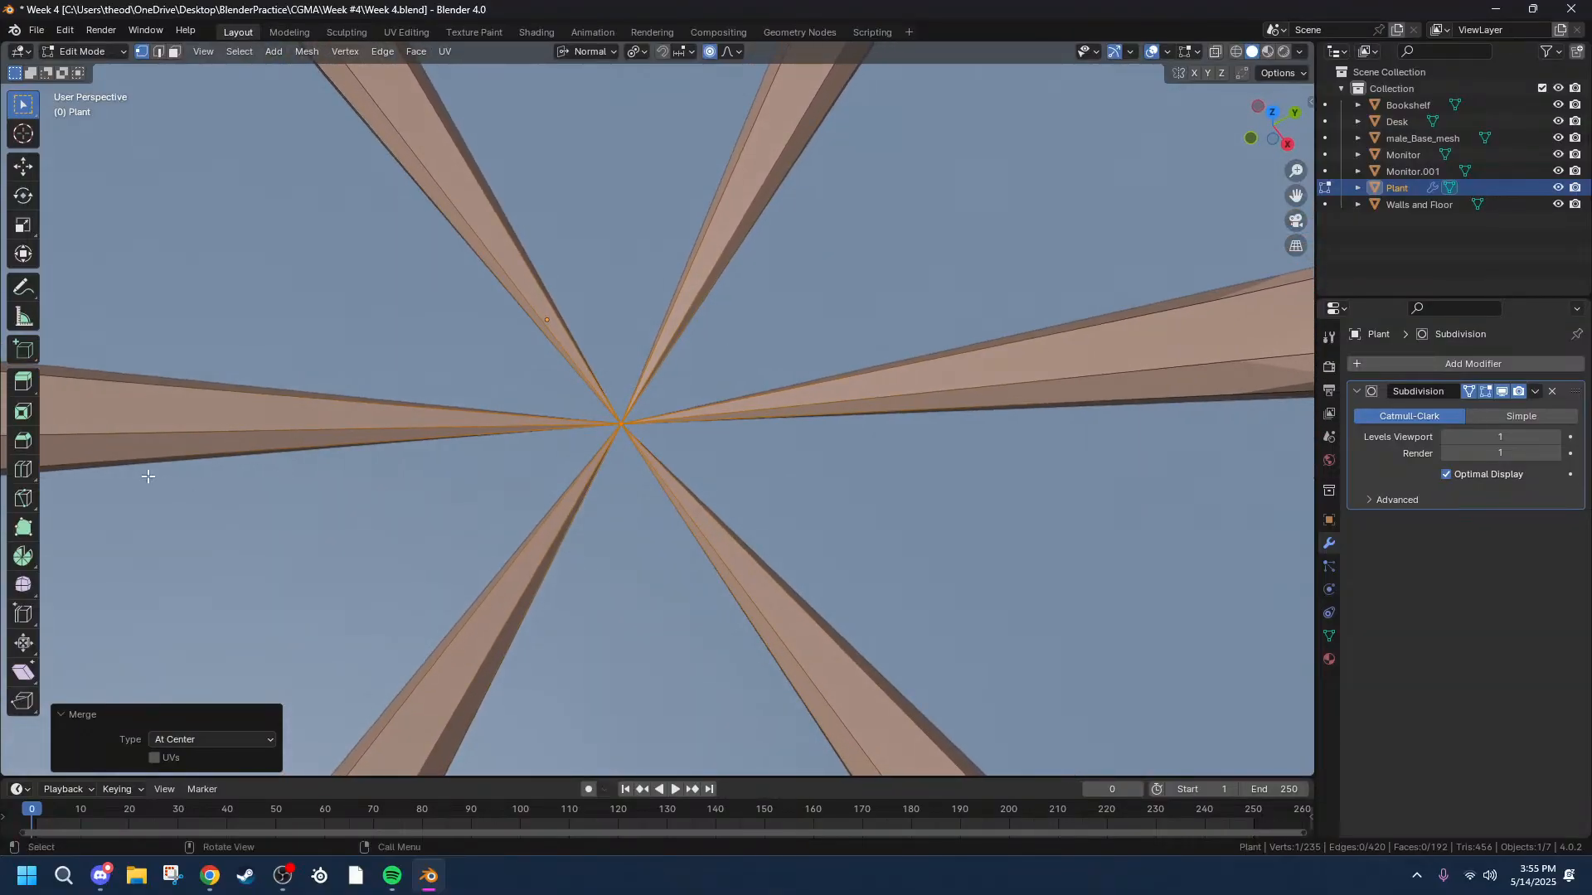
# Try beveling the merged center vertex, first with the Bevel tool and again with Bevel Vertices.
pyautogui.click(24, 440)
pyautogui.moveTo(618, 380); pyautogui.dragTo(974, 774)
pyautogui.hotkey('ctrl', 'z')
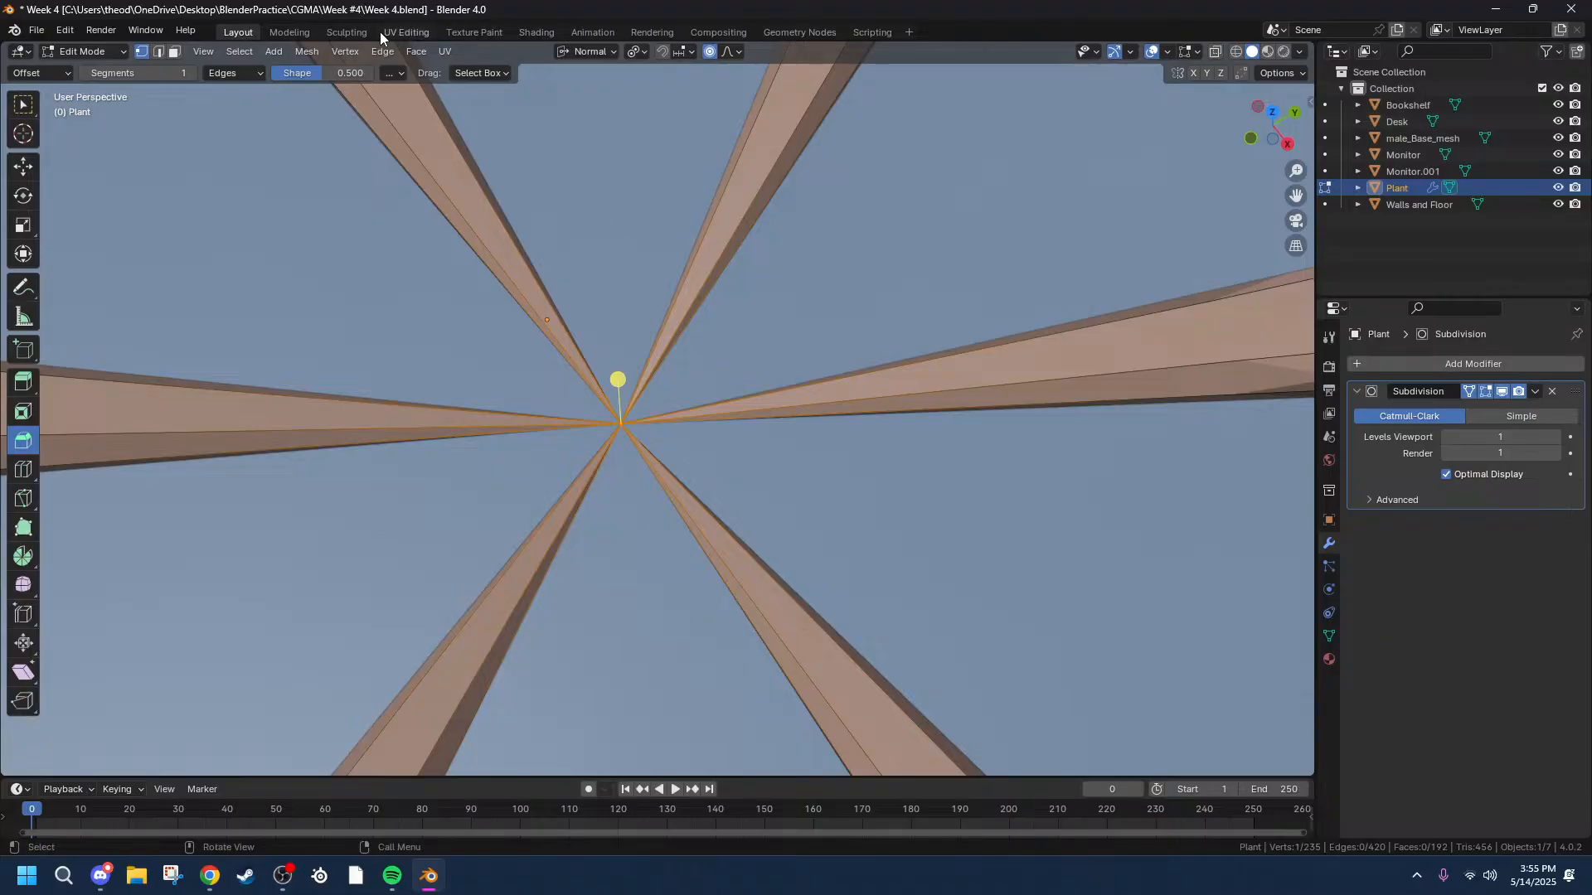
pyautogui.click(345, 51)
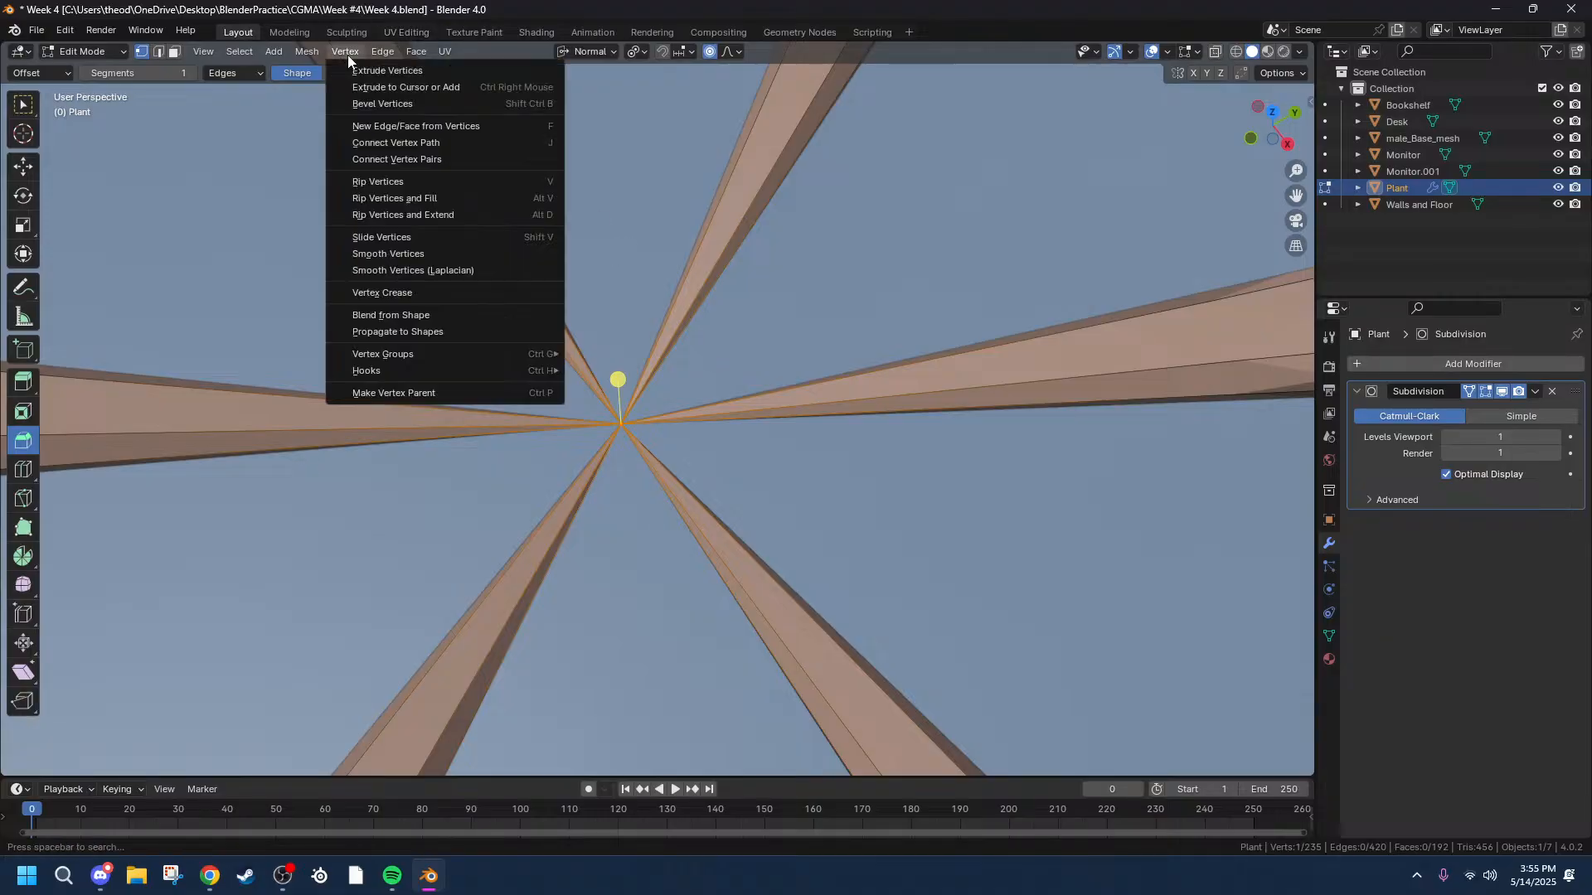
pyautogui.click(417, 101)
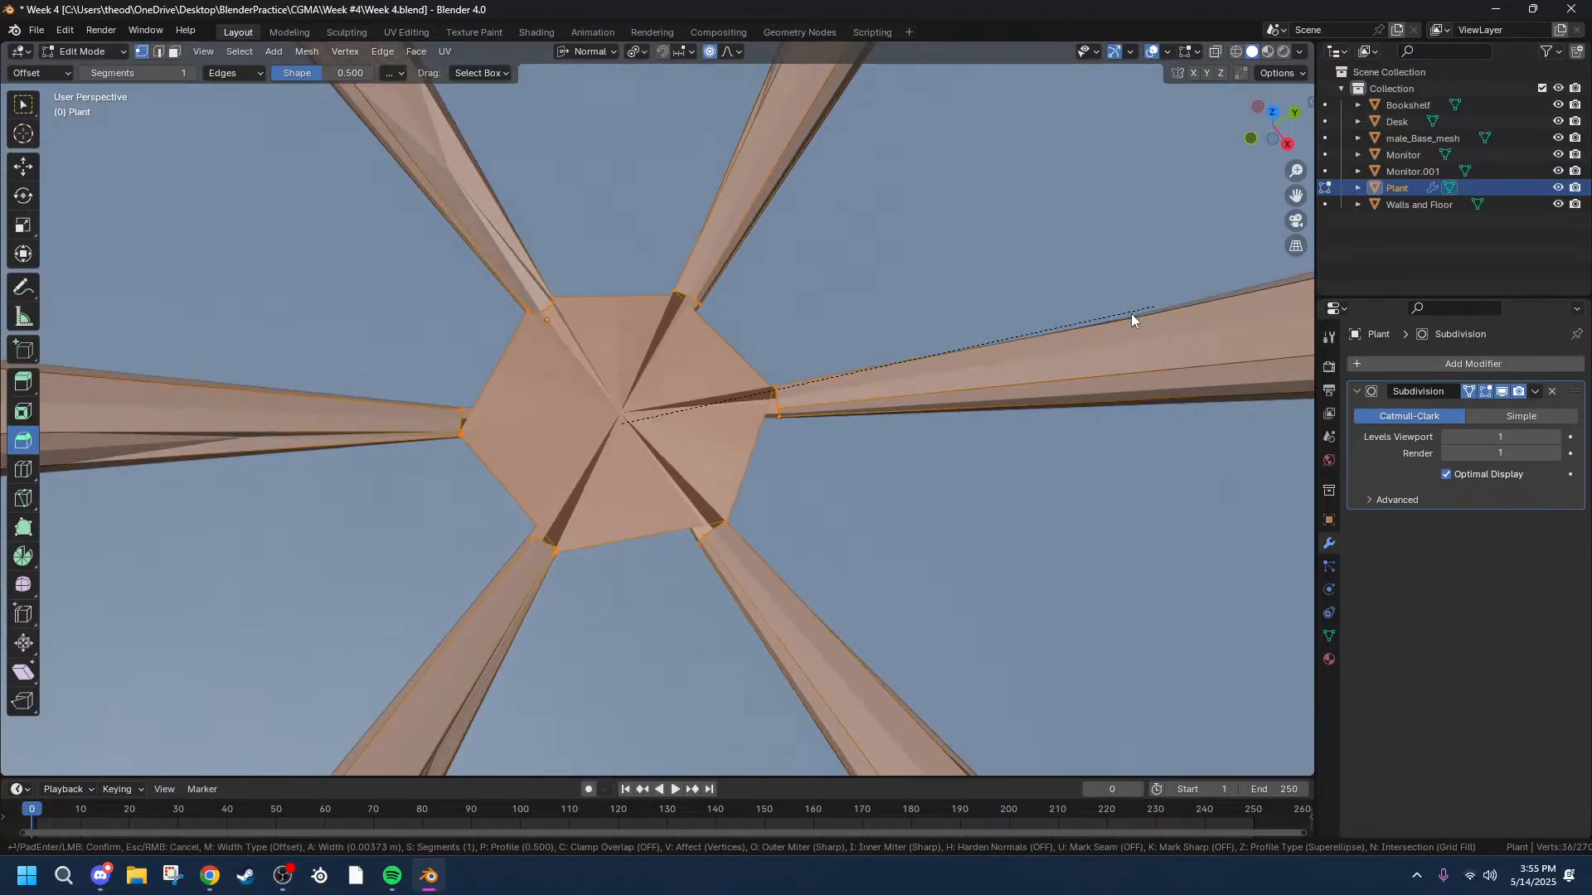
pyautogui.rightClick(1262, 212)
# Examine how the stems meet at the merged center point and undo the merge.
pyautogui.scroll(-10, 835, 403)
pyautogui.moveTo(895, 501); pyautogui.dragTo(954, 431, button='middle')
pyautogui.scroll(8, 885, 384)
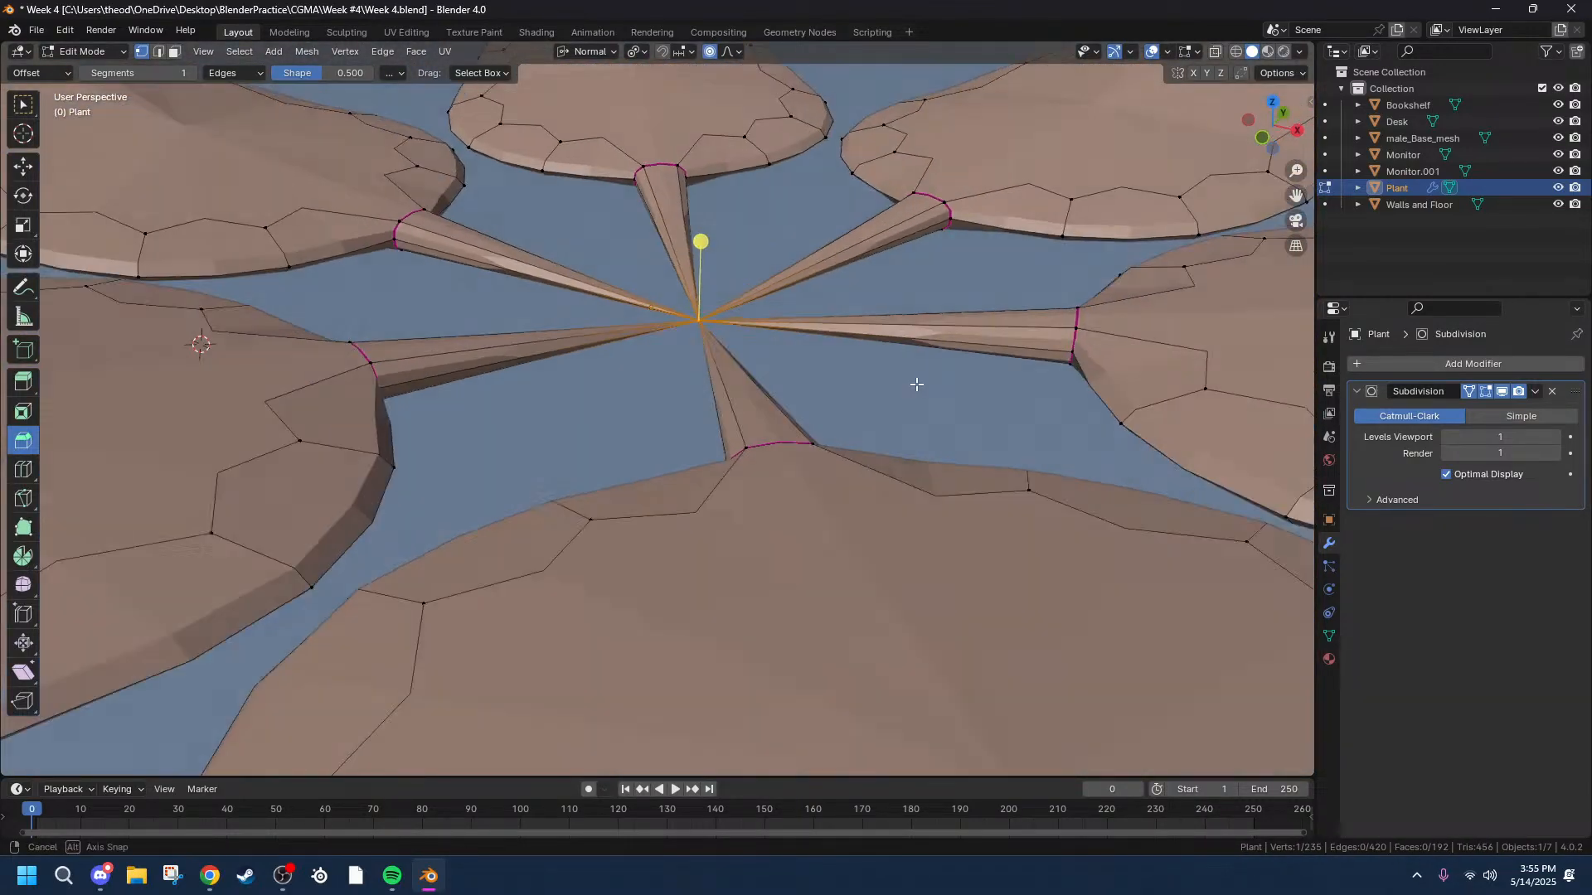
pyautogui.moveTo(916, 381); pyautogui.dragTo(846, 447, button='middle')
pyautogui.hotkey('ctrl', 'z')
pyautogui.scroll(3, 688, 385)
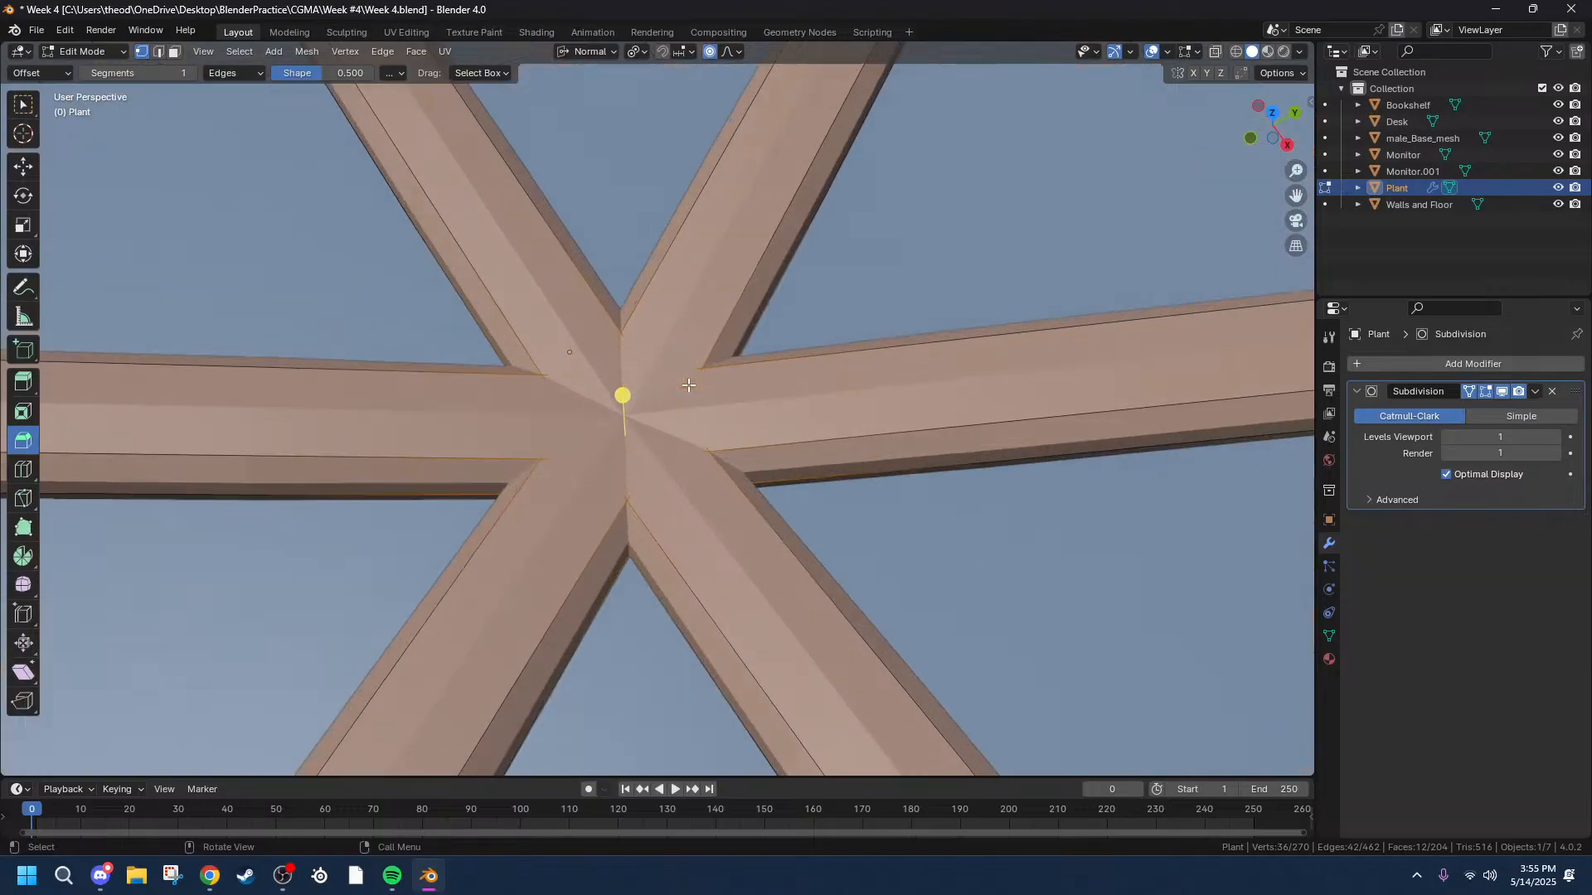
# Select the entire plant mesh and view it in front orthographic view.
pyautogui.click(893, 285)
pyautogui.moveTo(801, 719); pyautogui.dragTo(689, 346, button='middle')
pyautogui.press('a')
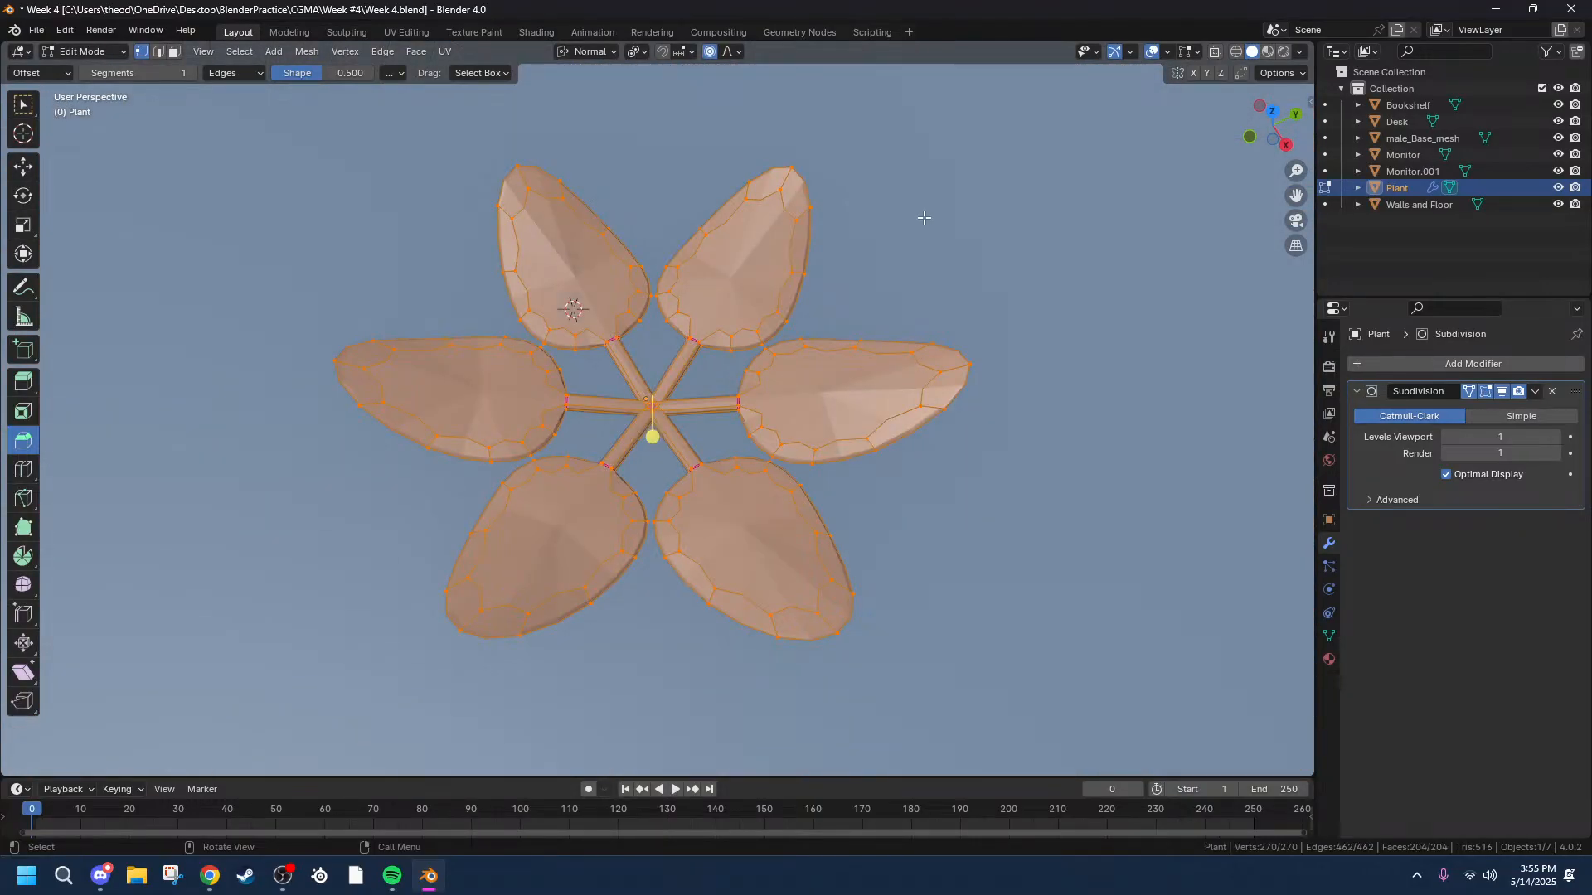
pyautogui.moveTo(730, 427); pyautogui.dragTo(952, 245, button='middle')
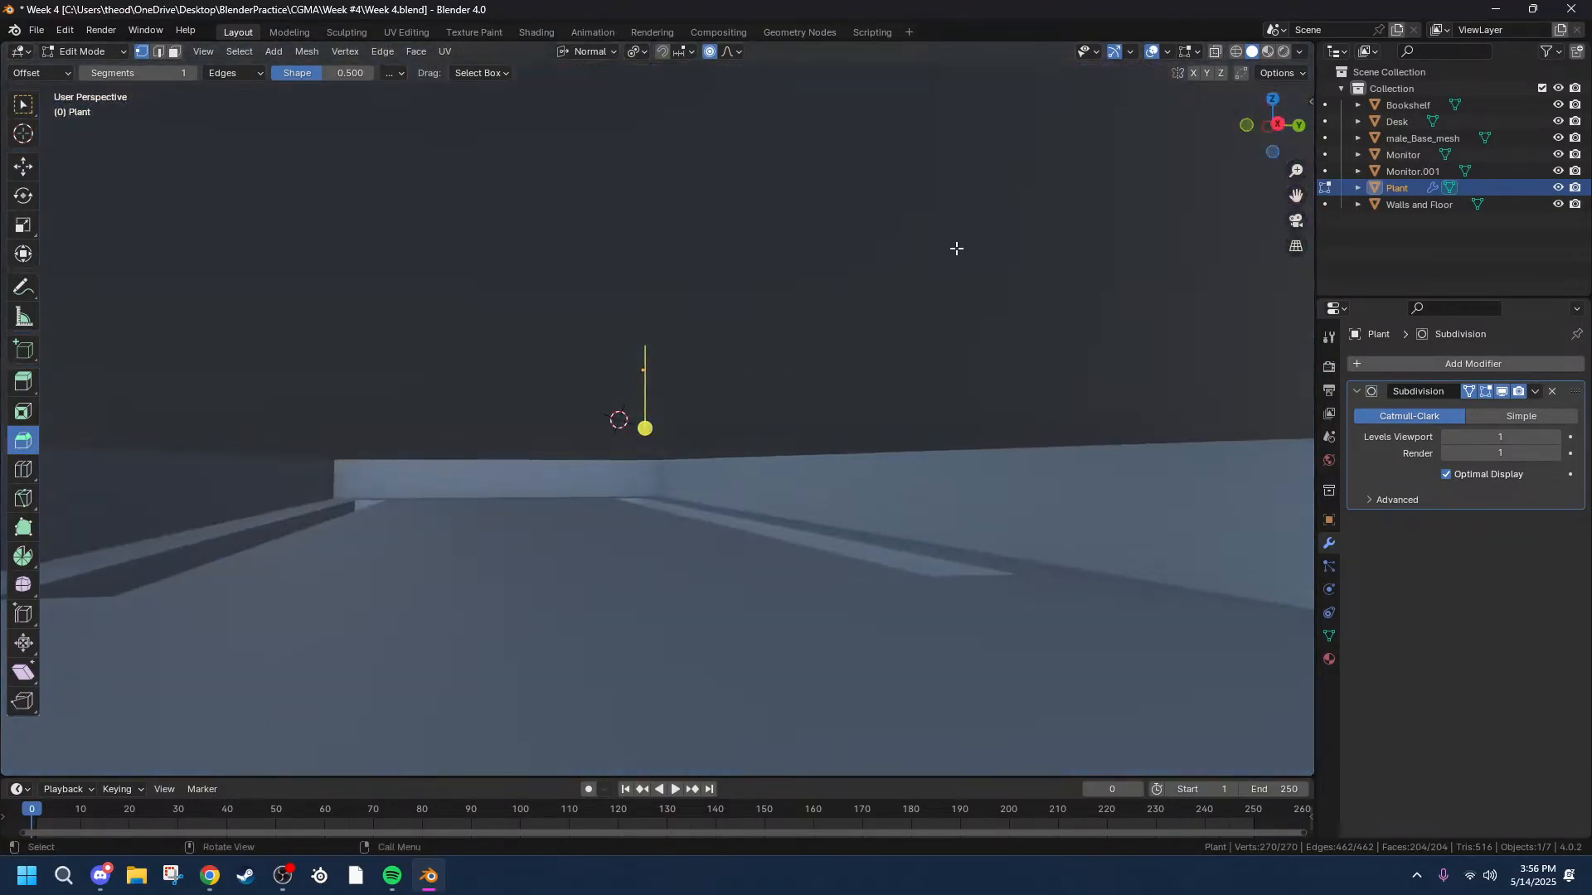
pyautogui.click(1285, 135)
pyautogui.click(1242, 134)
pyautogui.moveTo(1055, 212); pyautogui.dragTo(1060, 225, button='middle')
pyautogui.click(1300, 125)
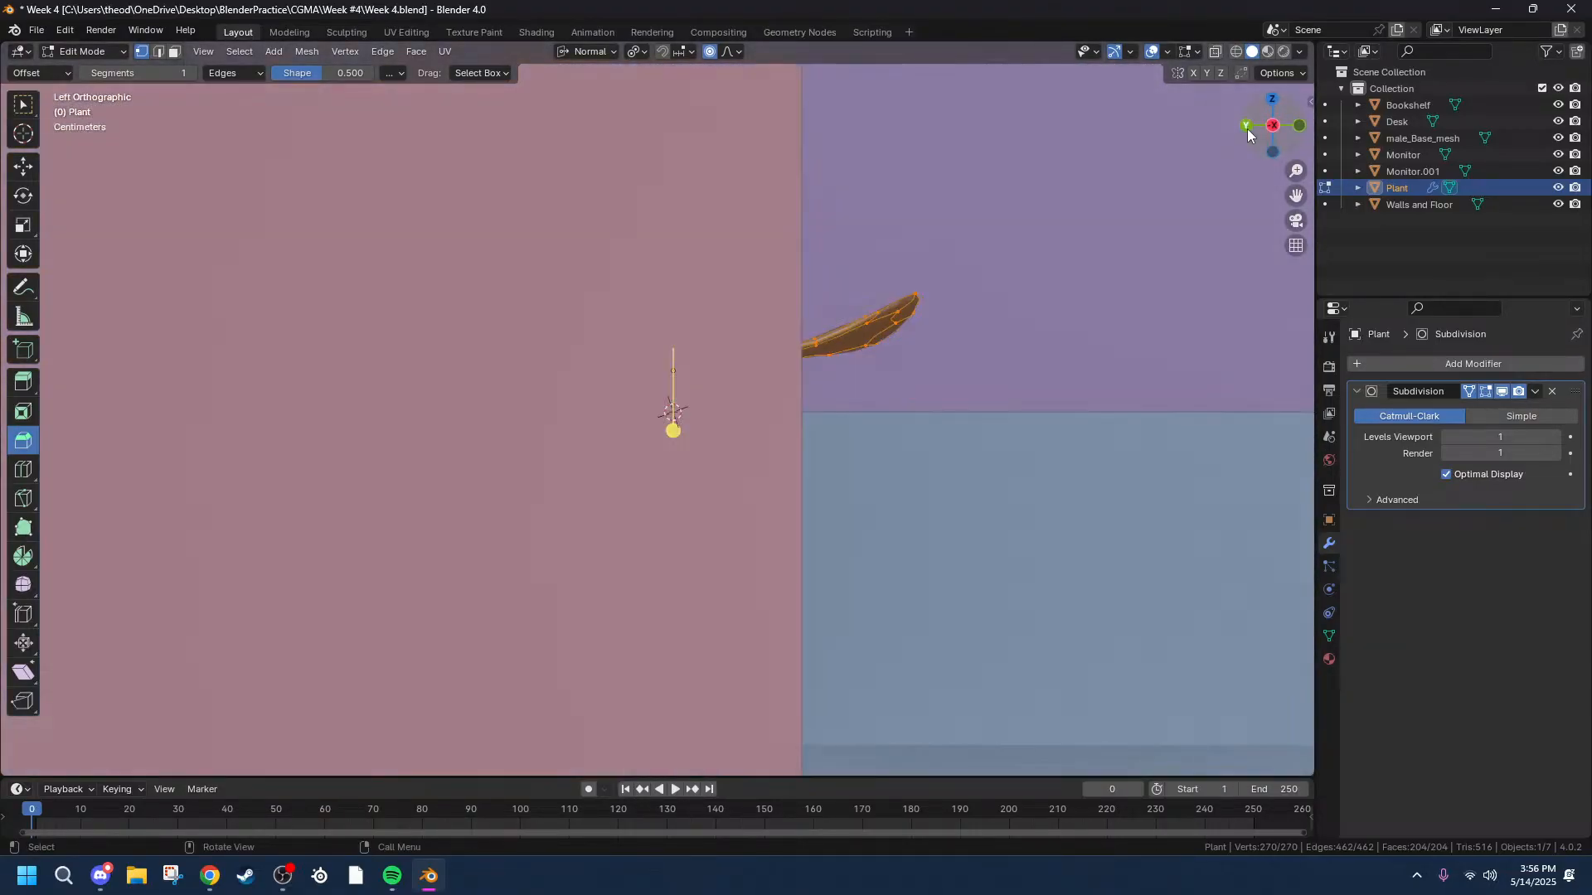
pyautogui.click(1273, 128)
pyautogui.click(1287, 127)
pyautogui.click(1272, 125)
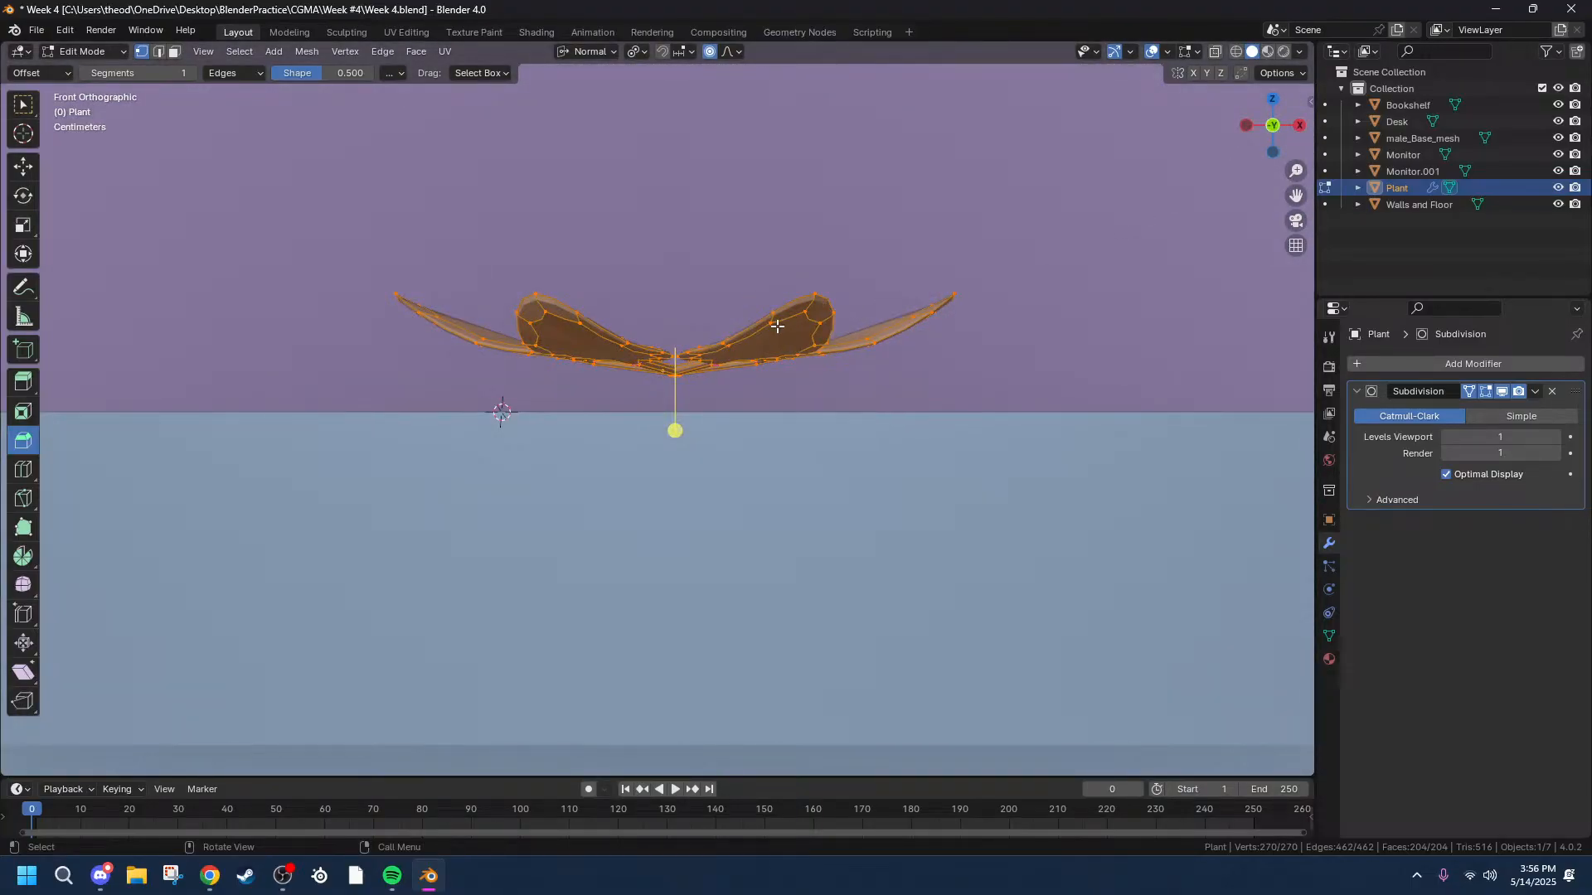
# Try duplicating the selected leaf cluster along the Z axis and undo the copy.
pyautogui.hotkey('shift', 'd')
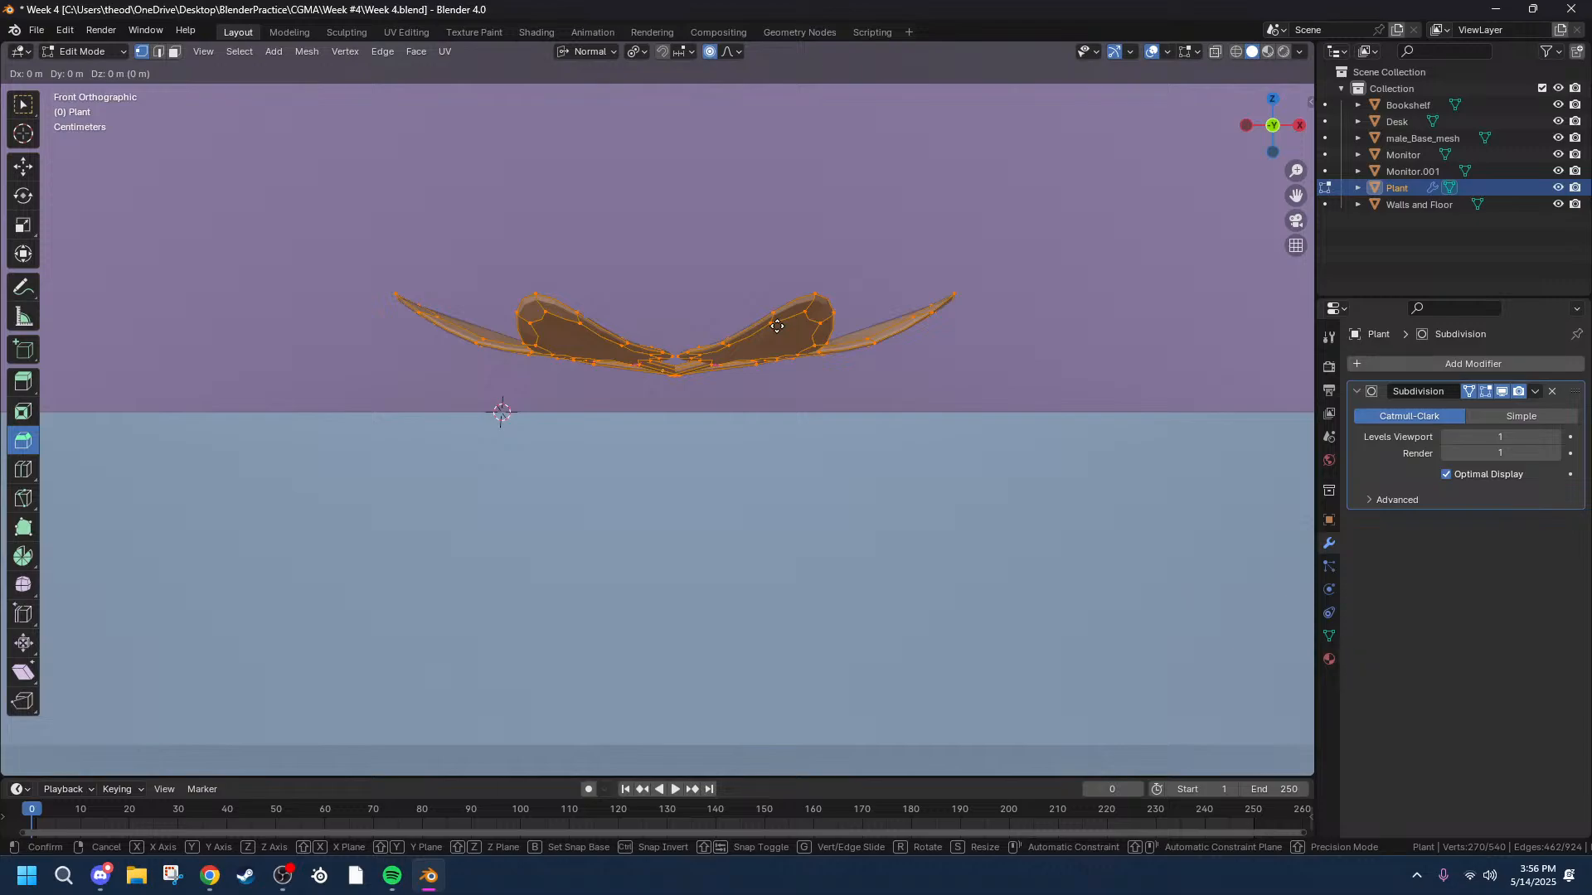
pyautogui.press('z')
pyautogui.rightClick(780, 313)
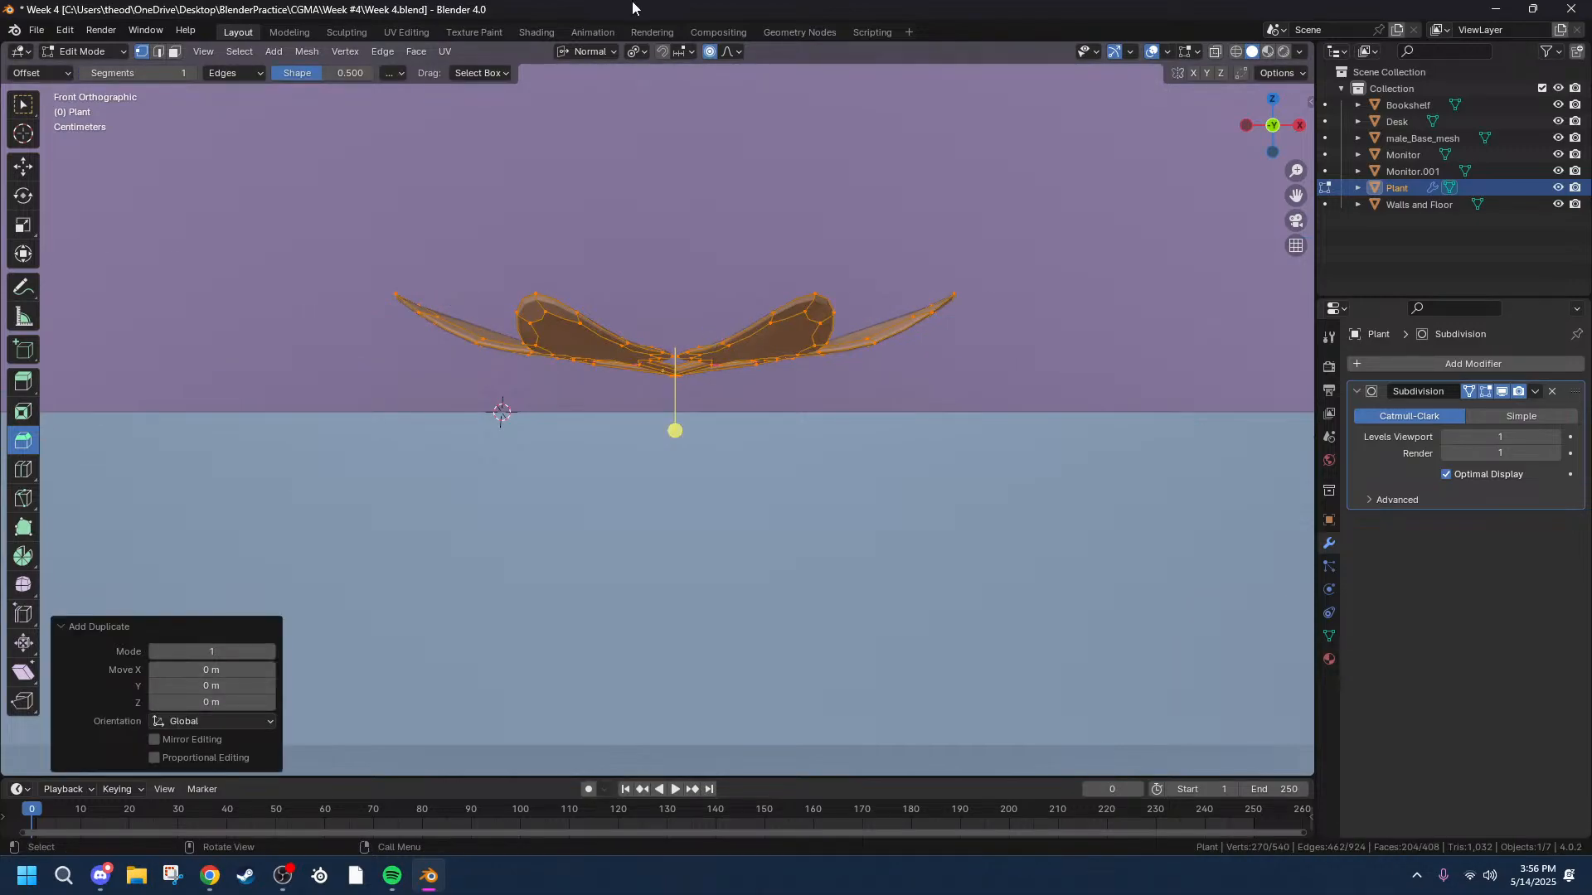
pyautogui.hotkey('ctrl', 'z')
pyautogui.hotkey('ctrl', 'z')
pyautogui.hotkey('ctrl', 'shift', 'z')
# Set the transform orientation to Global and the transform pivot point to Median Point.
pyautogui.click(605, 53)
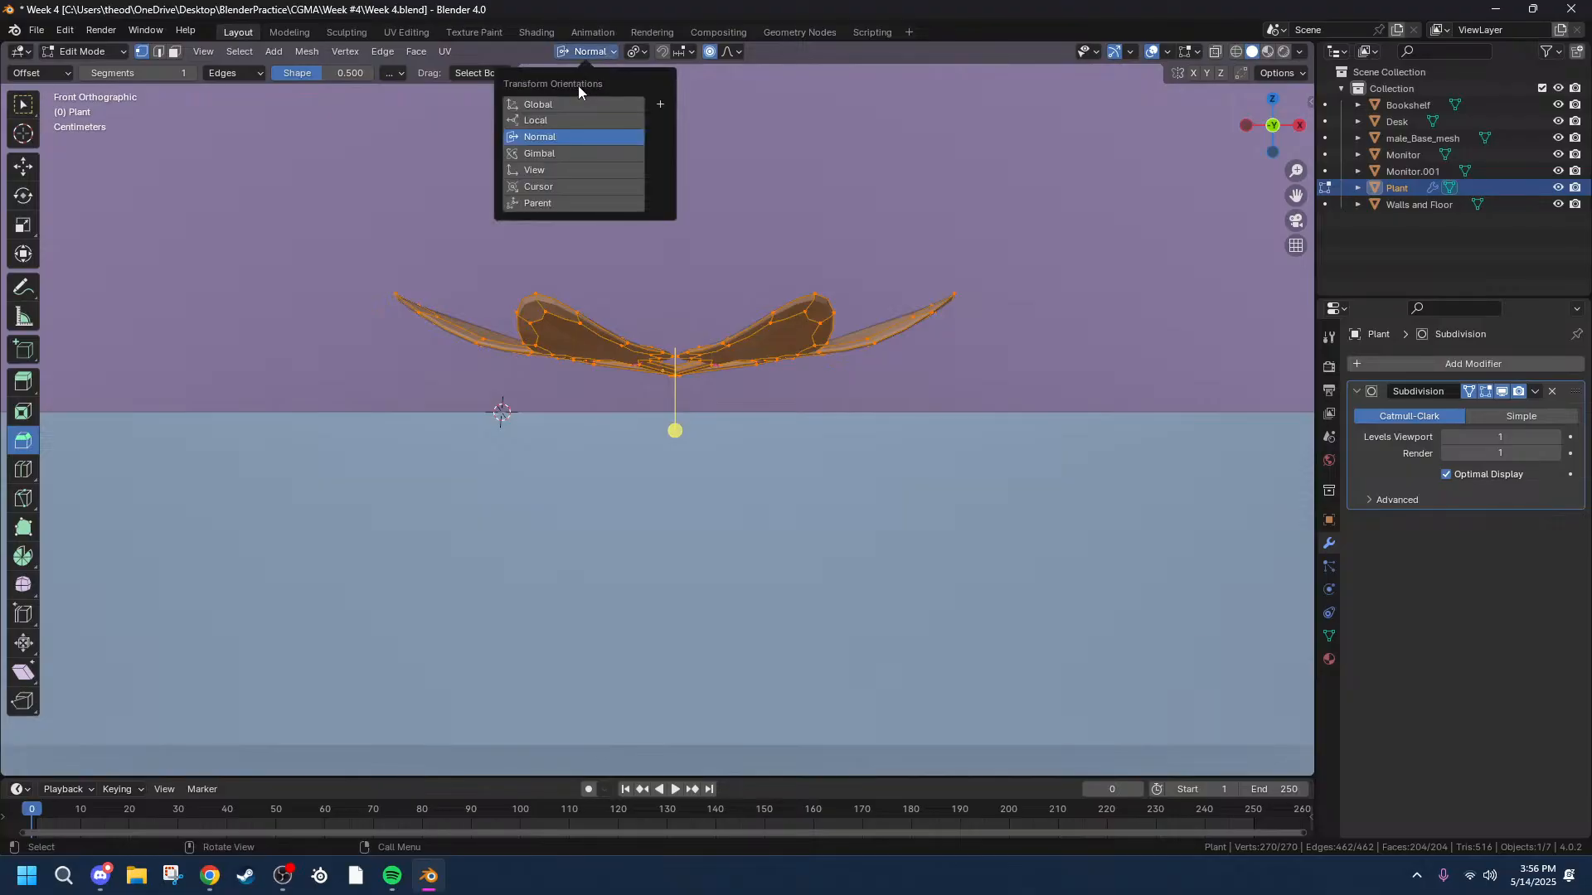
pyautogui.click(592, 94)
pyautogui.hotkey('alt', 'a')
pyautogui.click(637, 51)
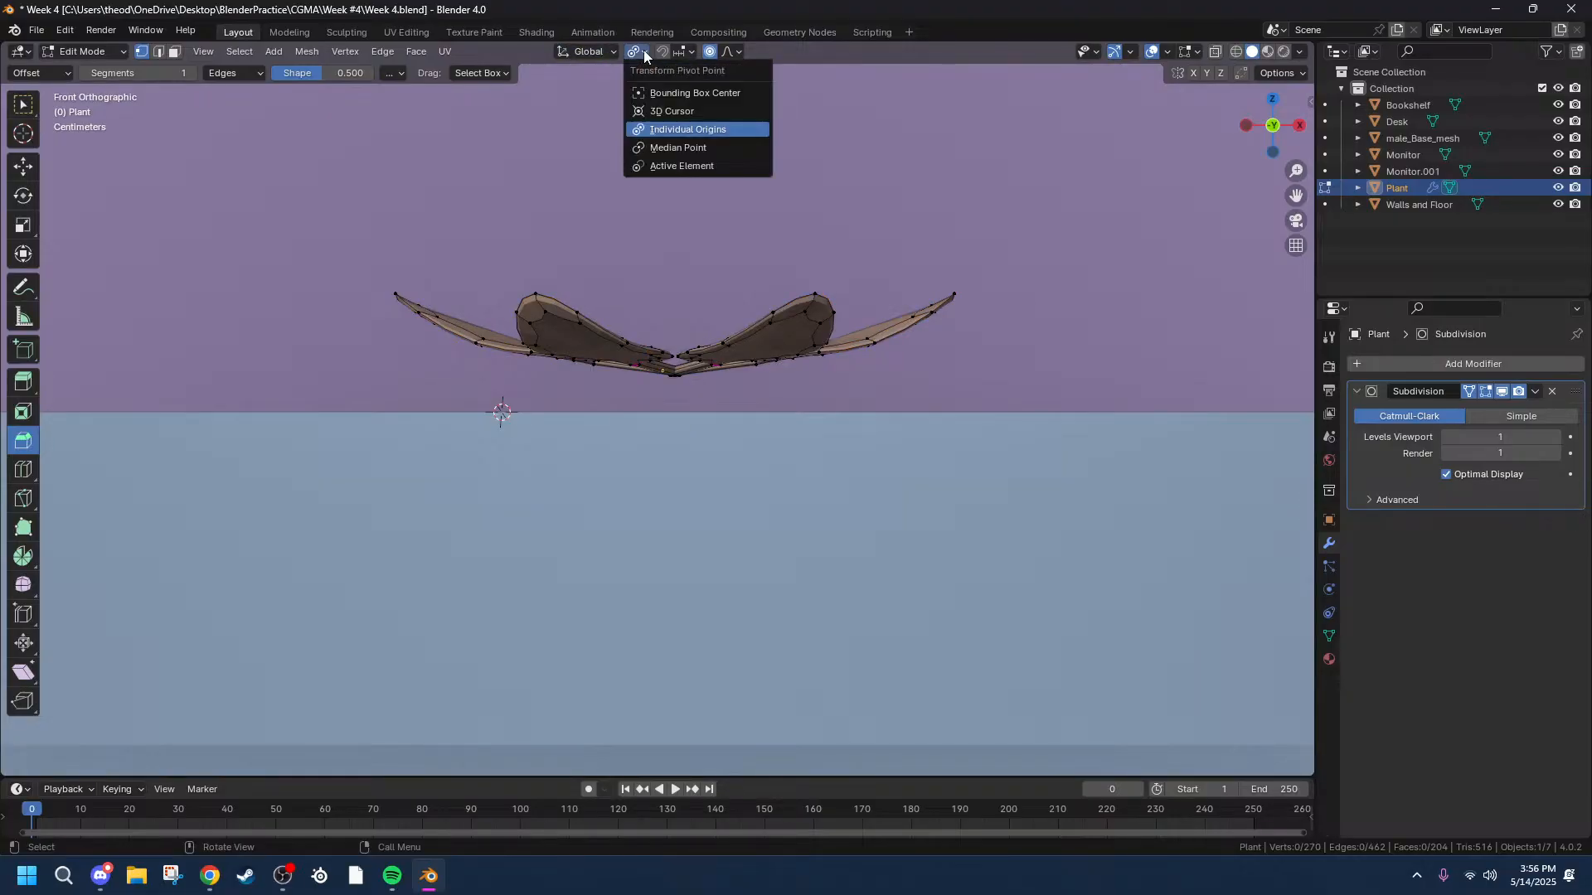
pyautogui.click(676, 149)
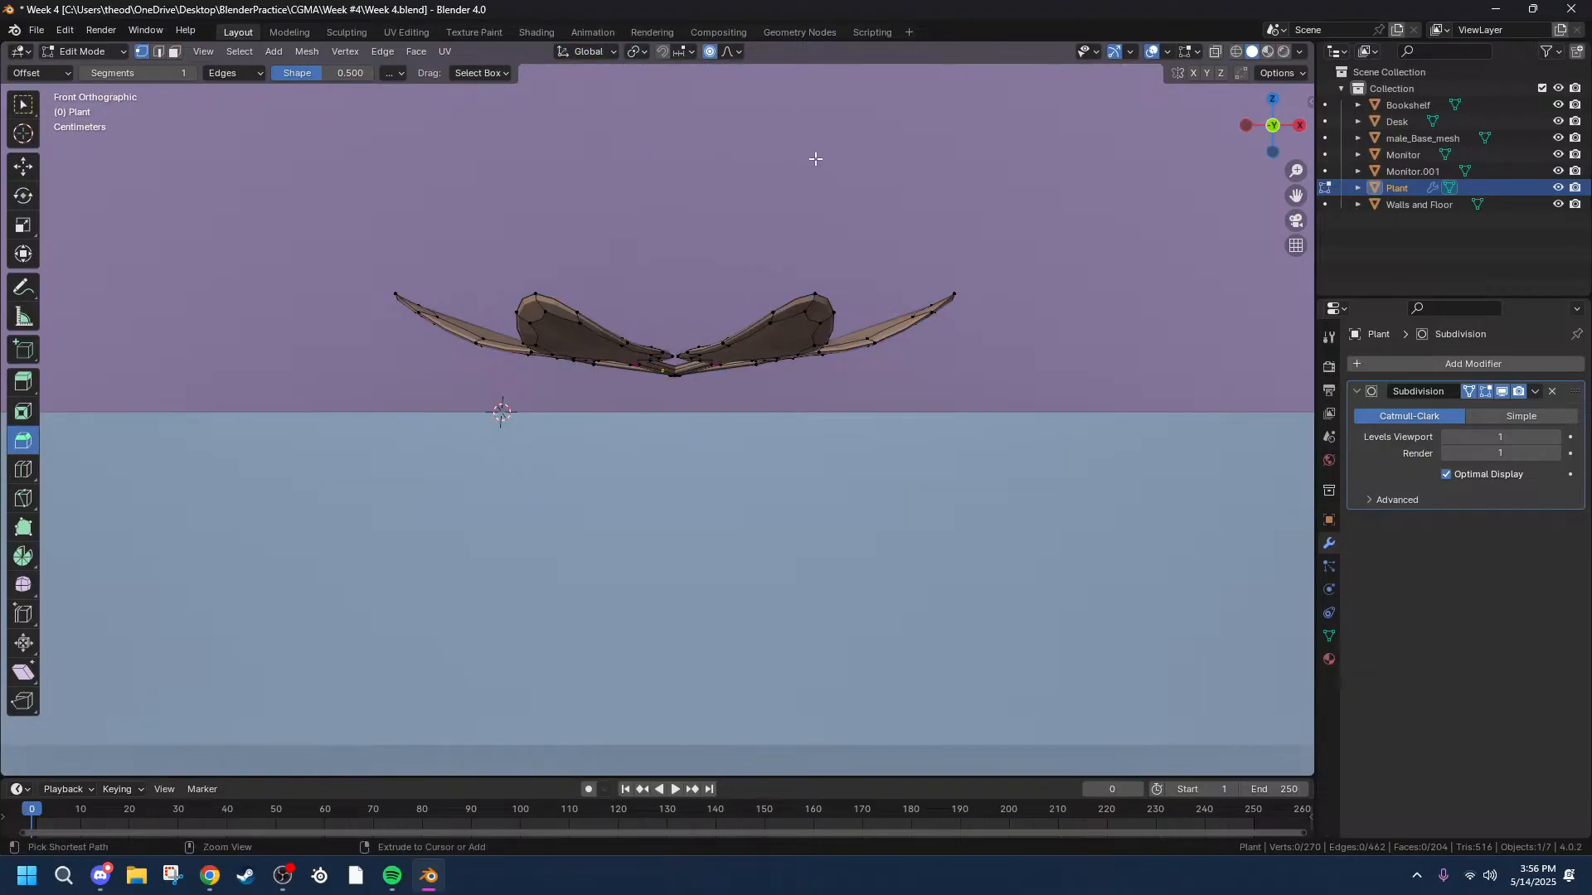
# Duplicate the whole leaf cluster and raise the copy about 0.0052 m along the global Z axis.
pyautogui.press('a')
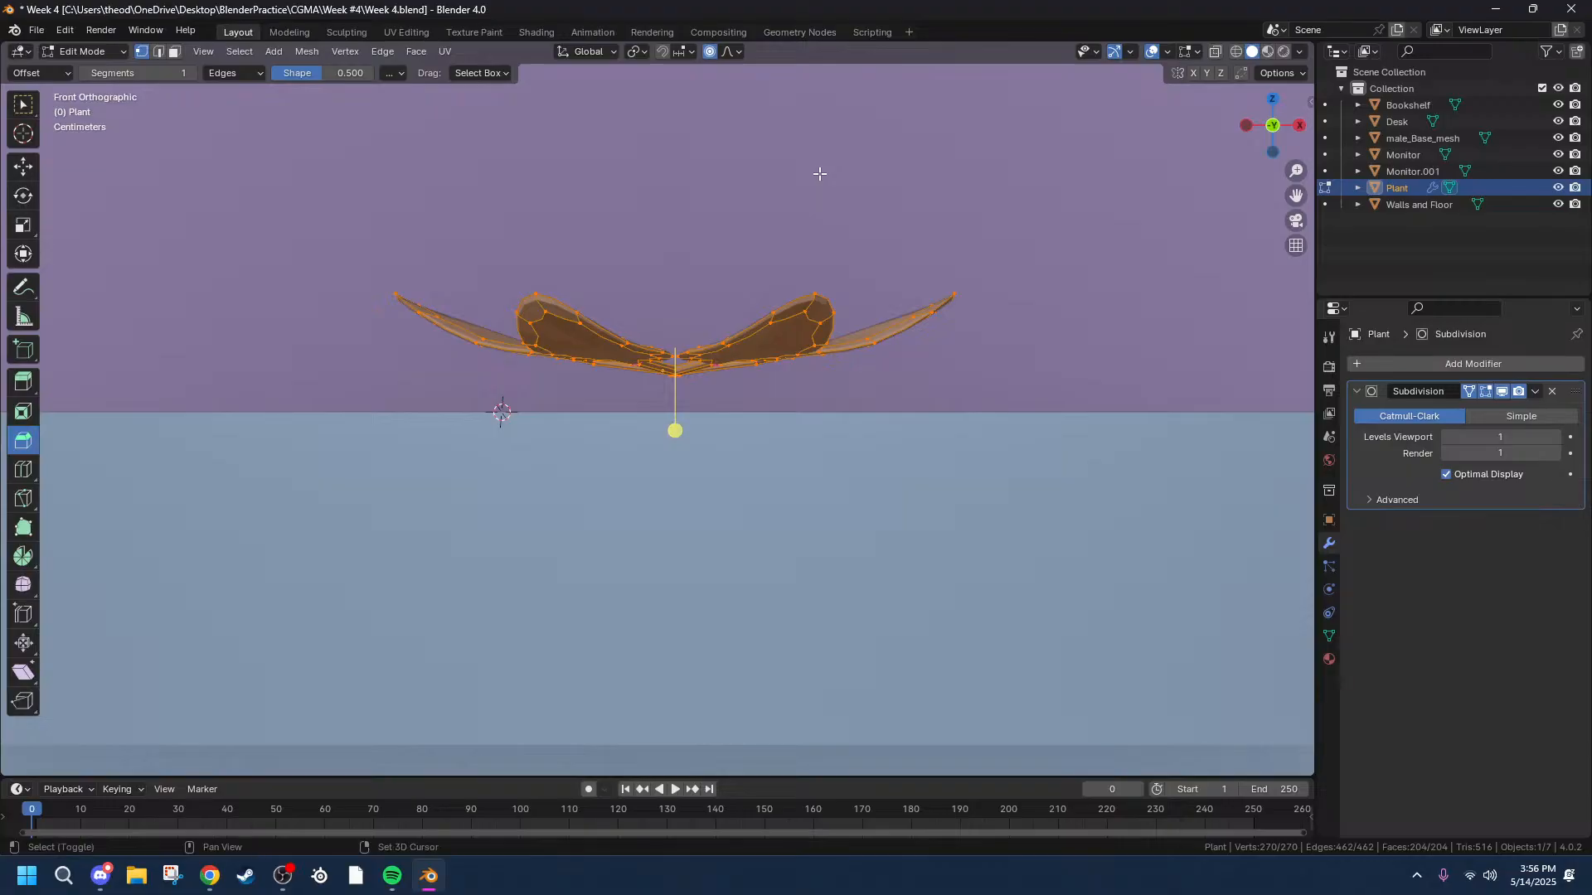
pyautogui.hotkey('shift', 'd')
pyautogui.press('z')
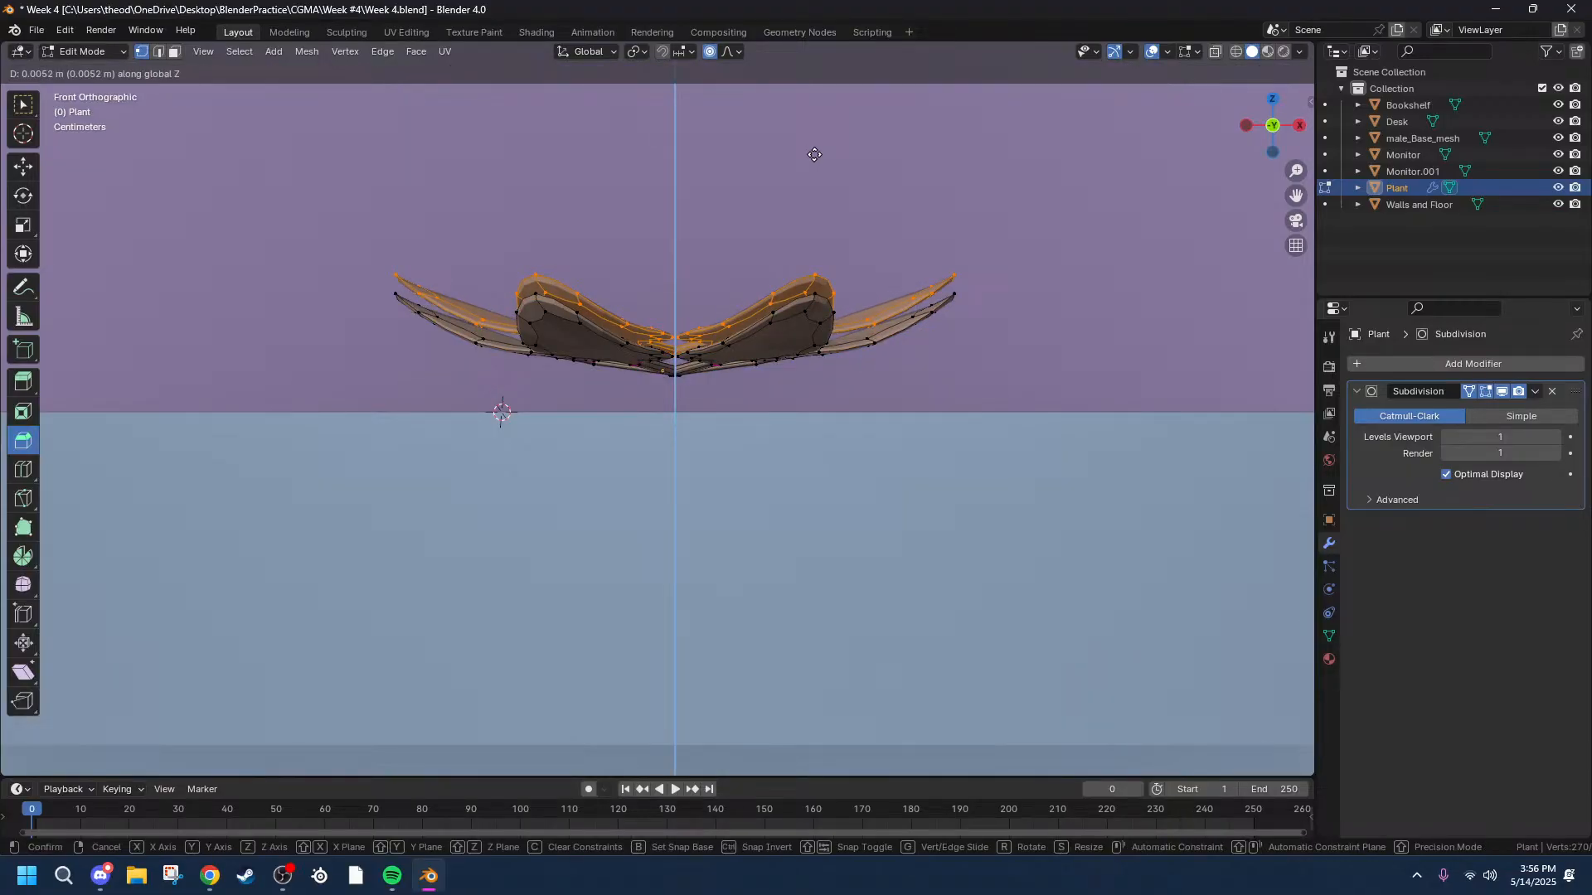
pyautogui.click(814, 154)
pyautogui.moveTo(780, 155); pyautogui.dragTo(980, 326, button='middle')
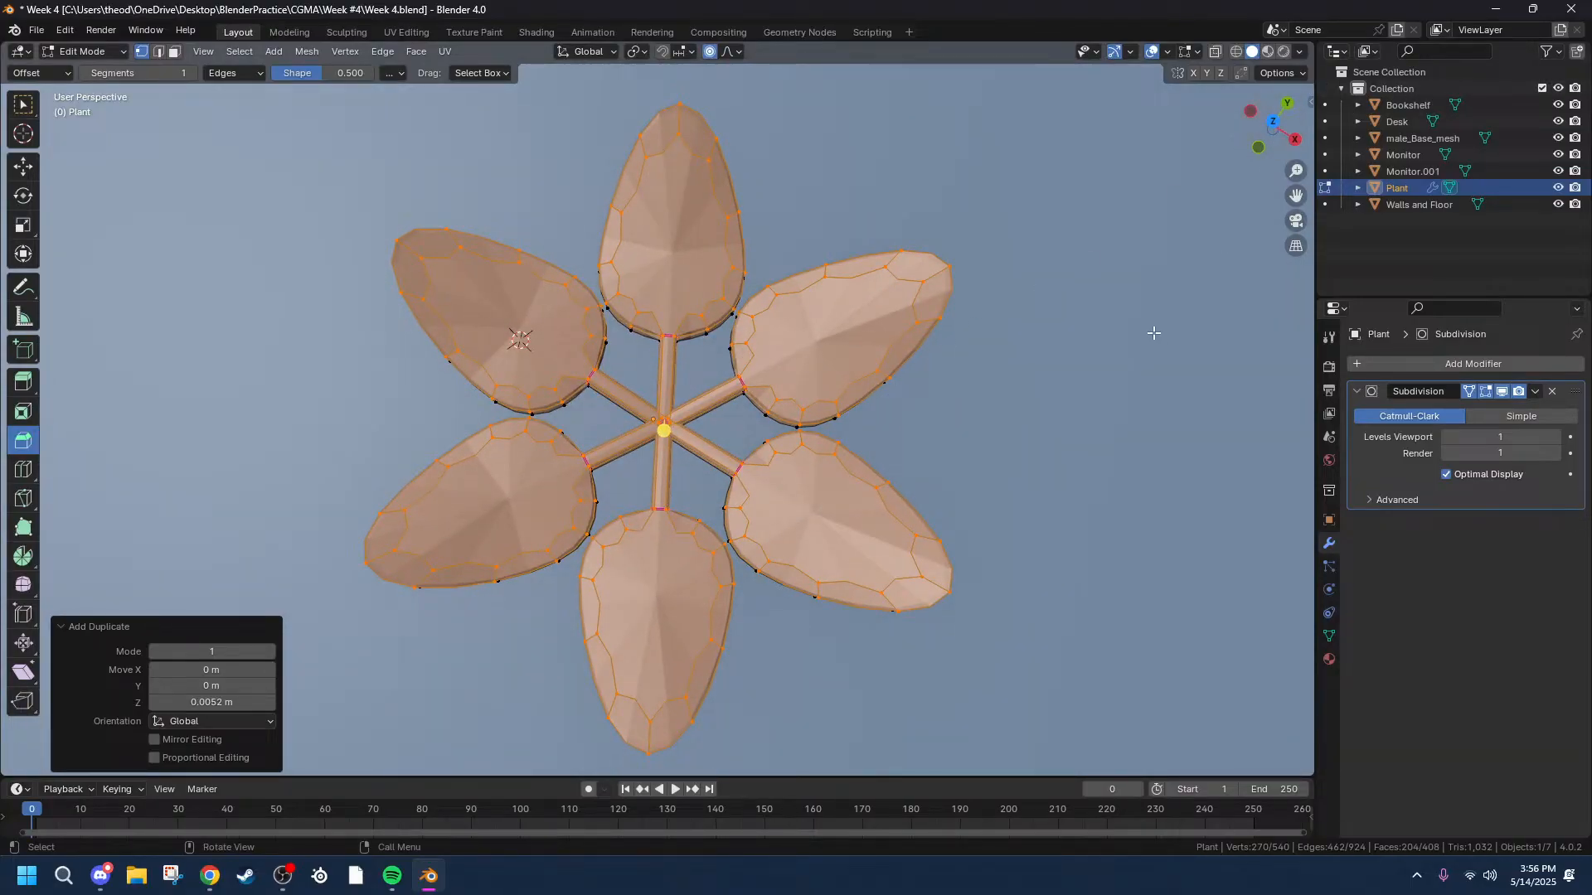
# Undo the raised leaf-cluster copy and the selection of the whole mesh.
pyautogui.hotkey('ctrl', 'z')
pyautogui.hotkey('ctrl', 'z')
pyautogui.moveTo(1006, 571); pyautogui.dragTo(1066, 415, button='middle')
pyautogui.hotkey('ctrl', 'z')
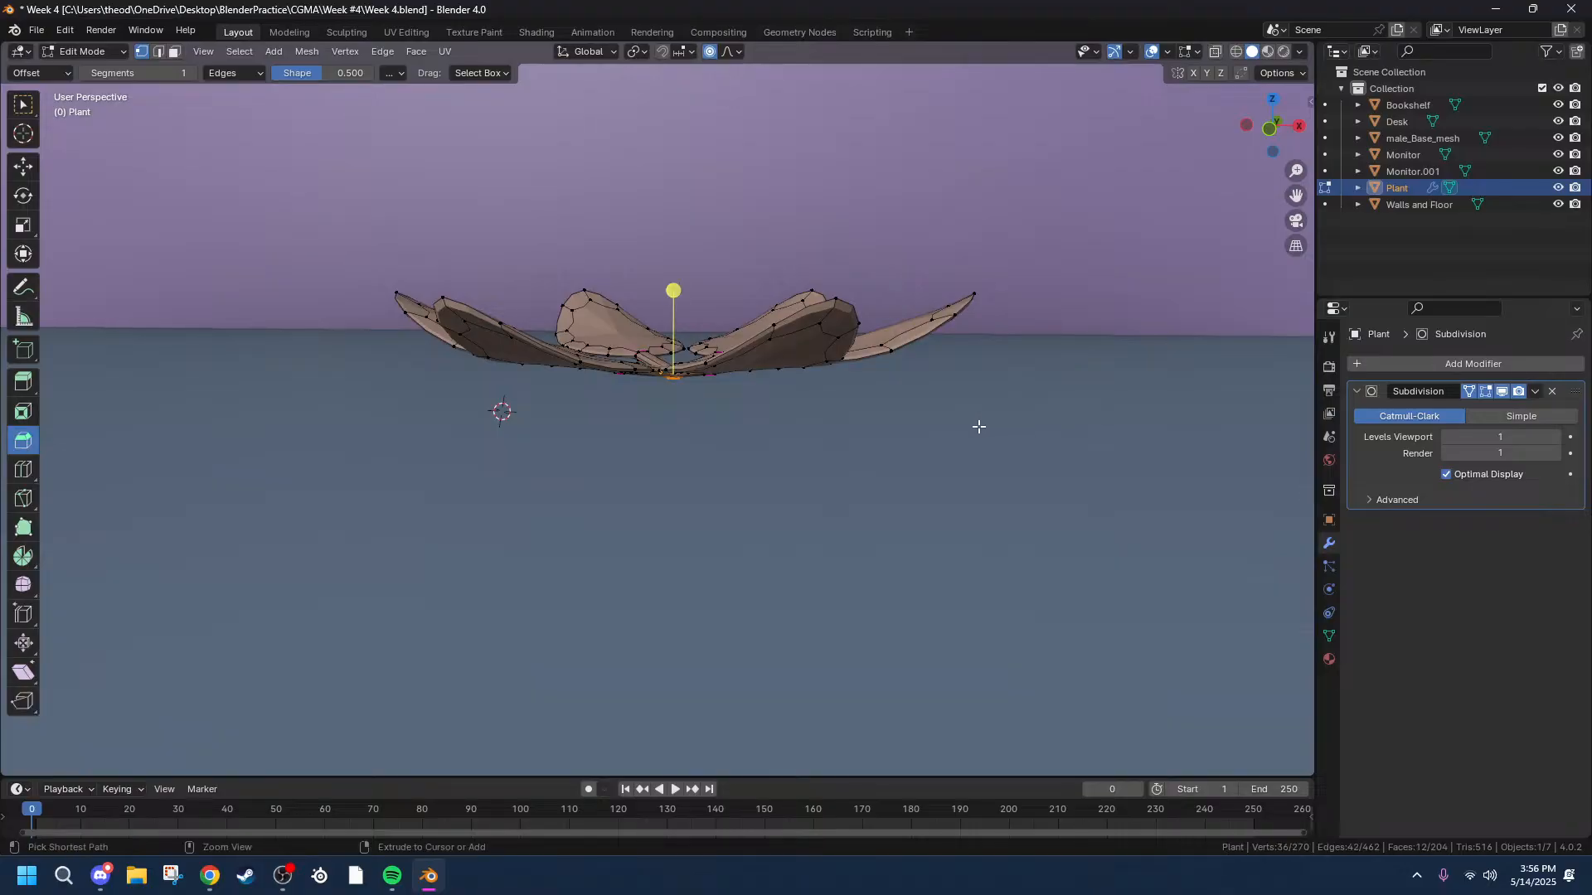
# Add an Array modifier to the plant after its Subdivision modifier.
pyautogui.click(1329, 521)
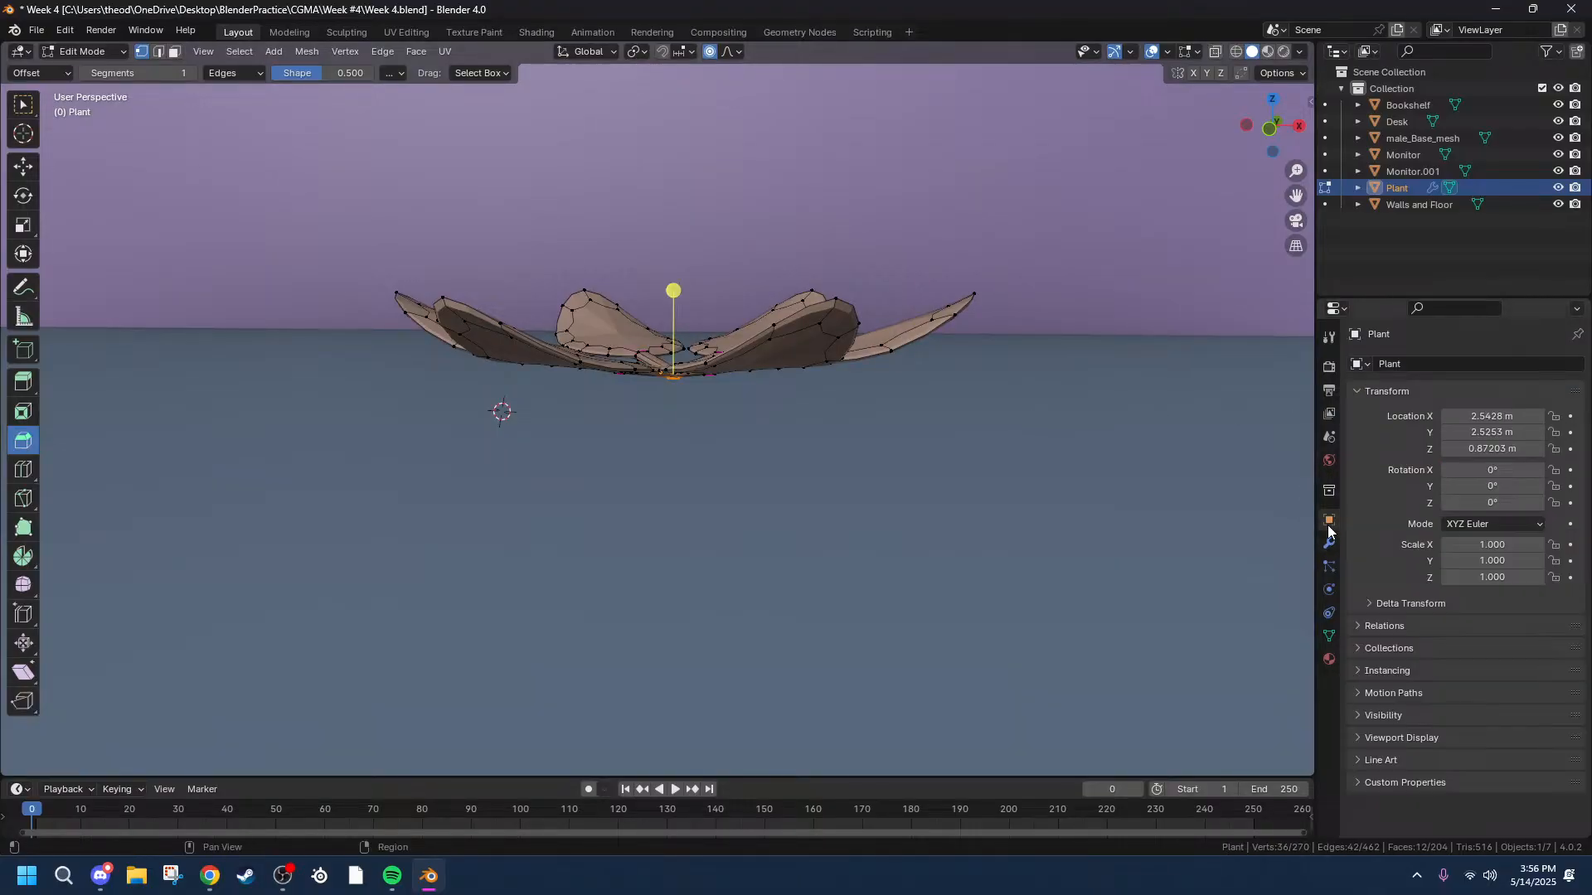
pyautogui.click(1329, 542)
pyautogui.click(1403, 364)
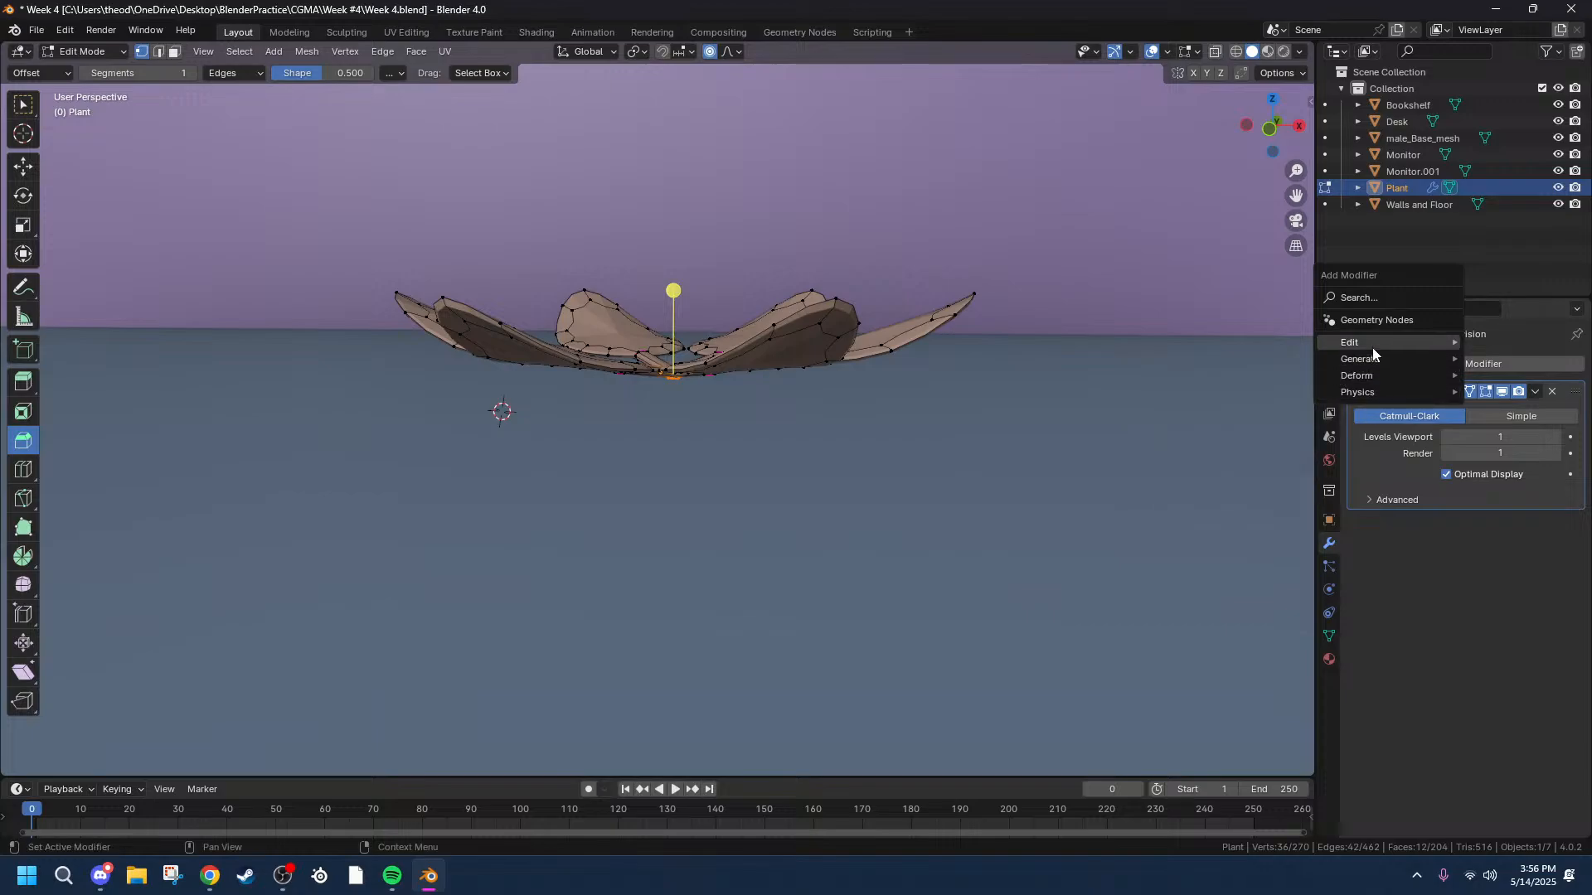
pyautogui.moveTo(1327, 359)
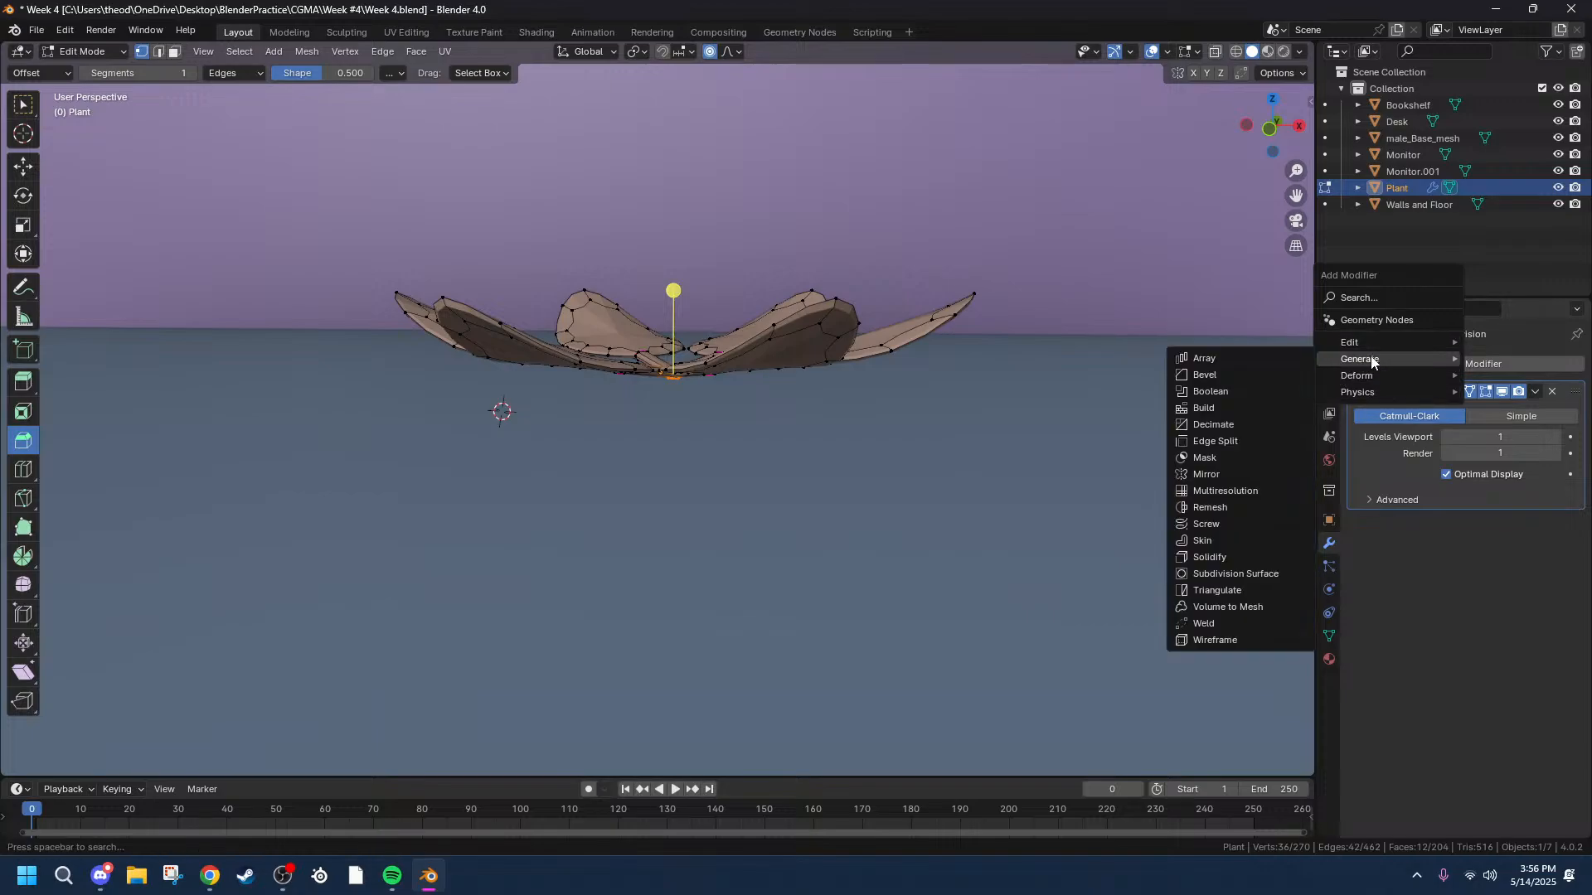
pyautogui.click(1237, 360)
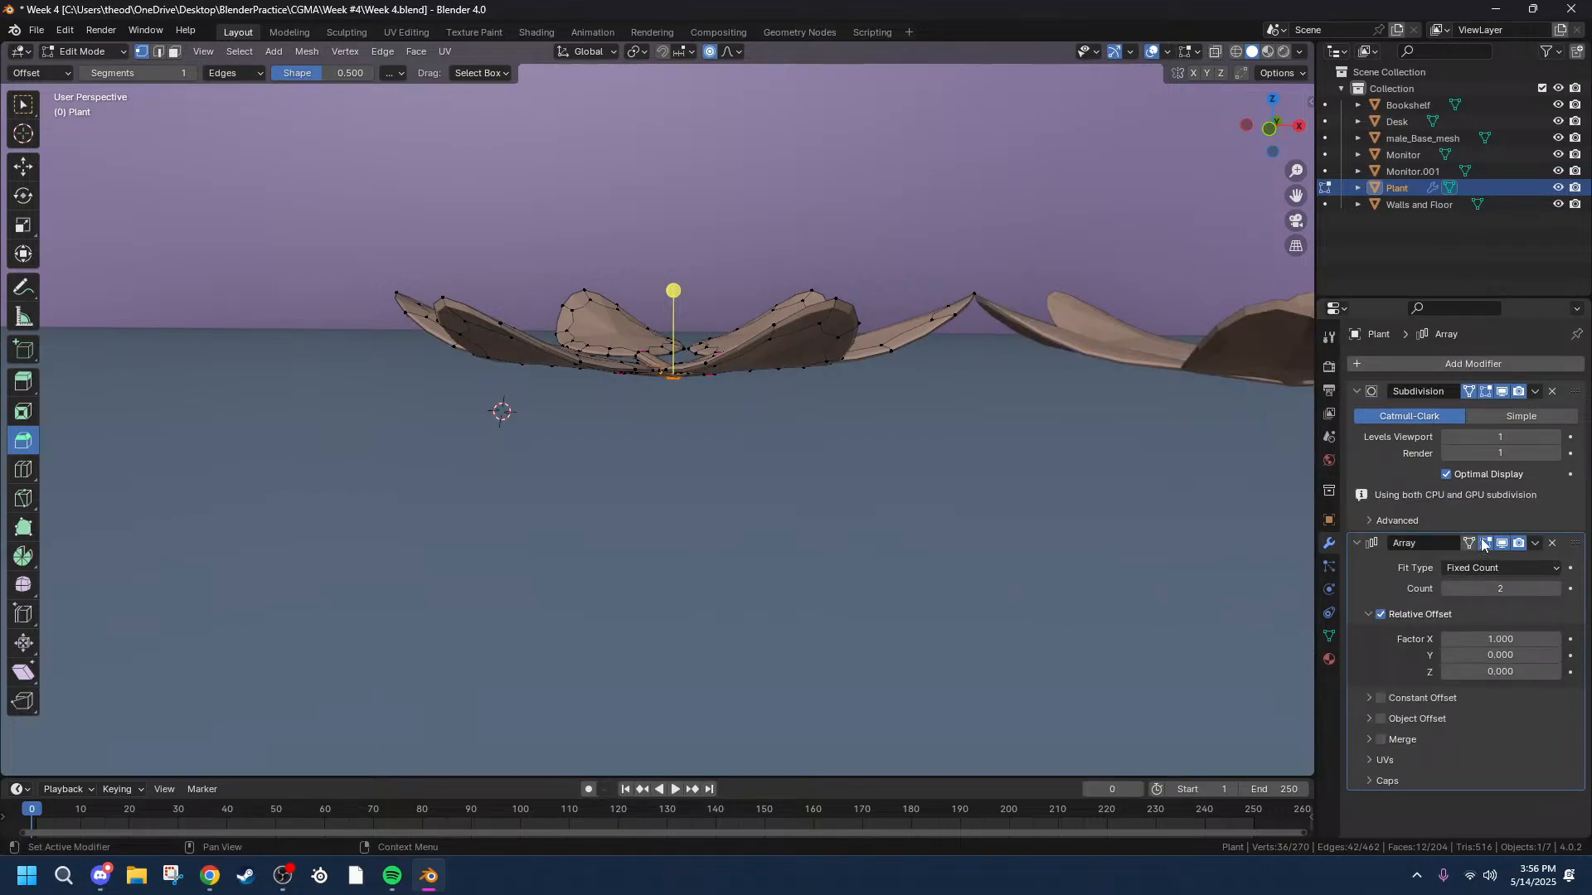
# Set the array's relative offset factors to 0 on X and 0.001 on Z.
pyautogui.click(1493, 640)
pyautogui.write('0')
pyautogui.press('Tab')
pyautogui.press('Tab')
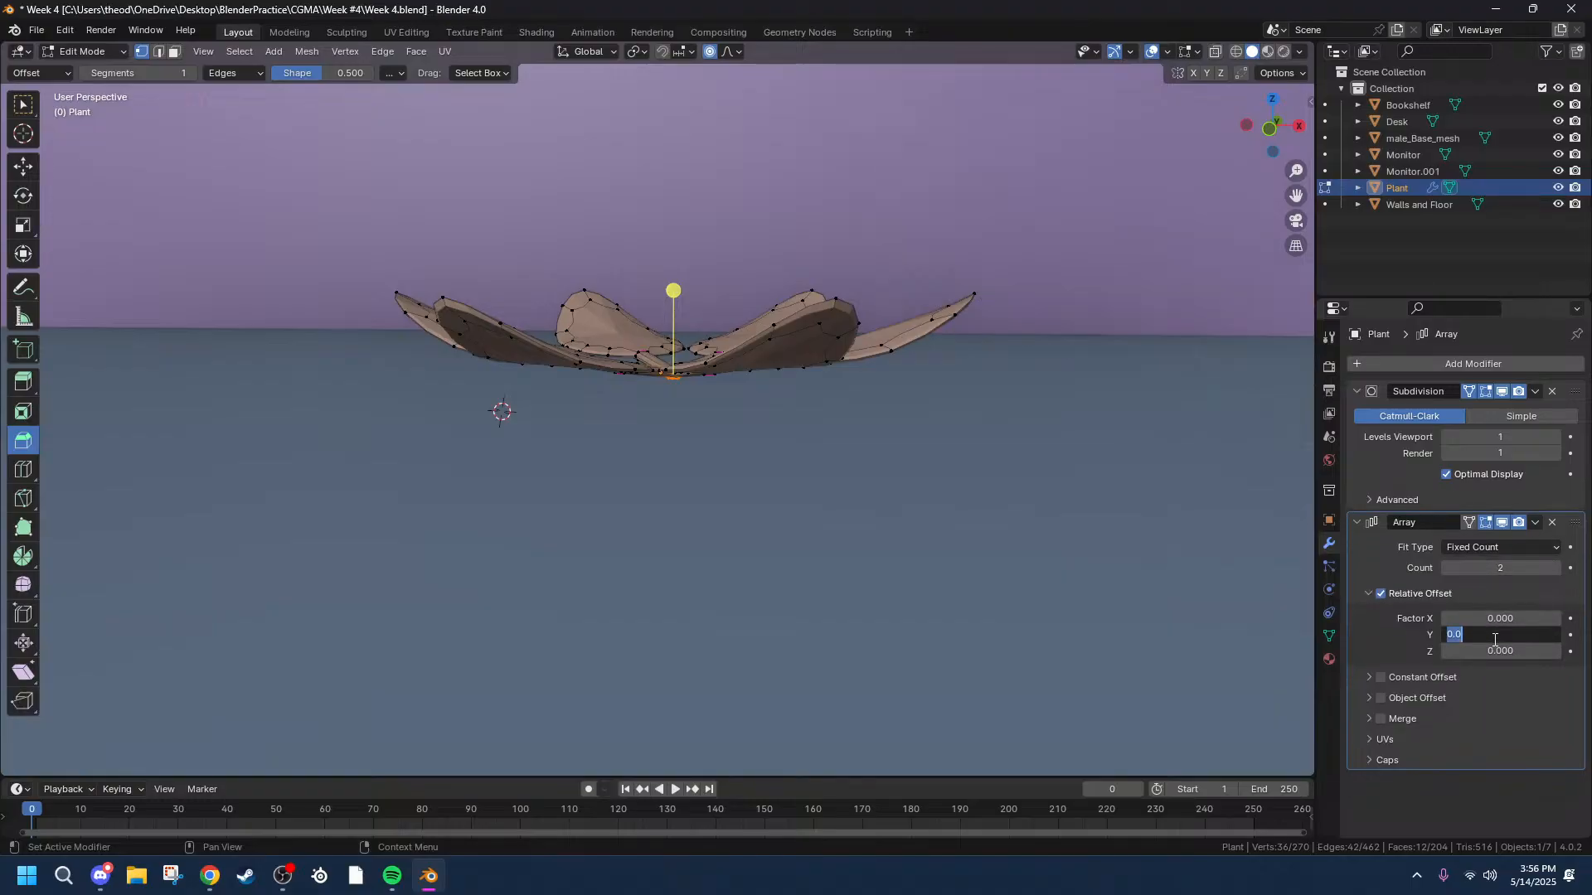
pyautogui.write('-001')
pyautogui.press('Return')
pyautogui.click(1503, 651)
pyautogui.click(1504, 651)
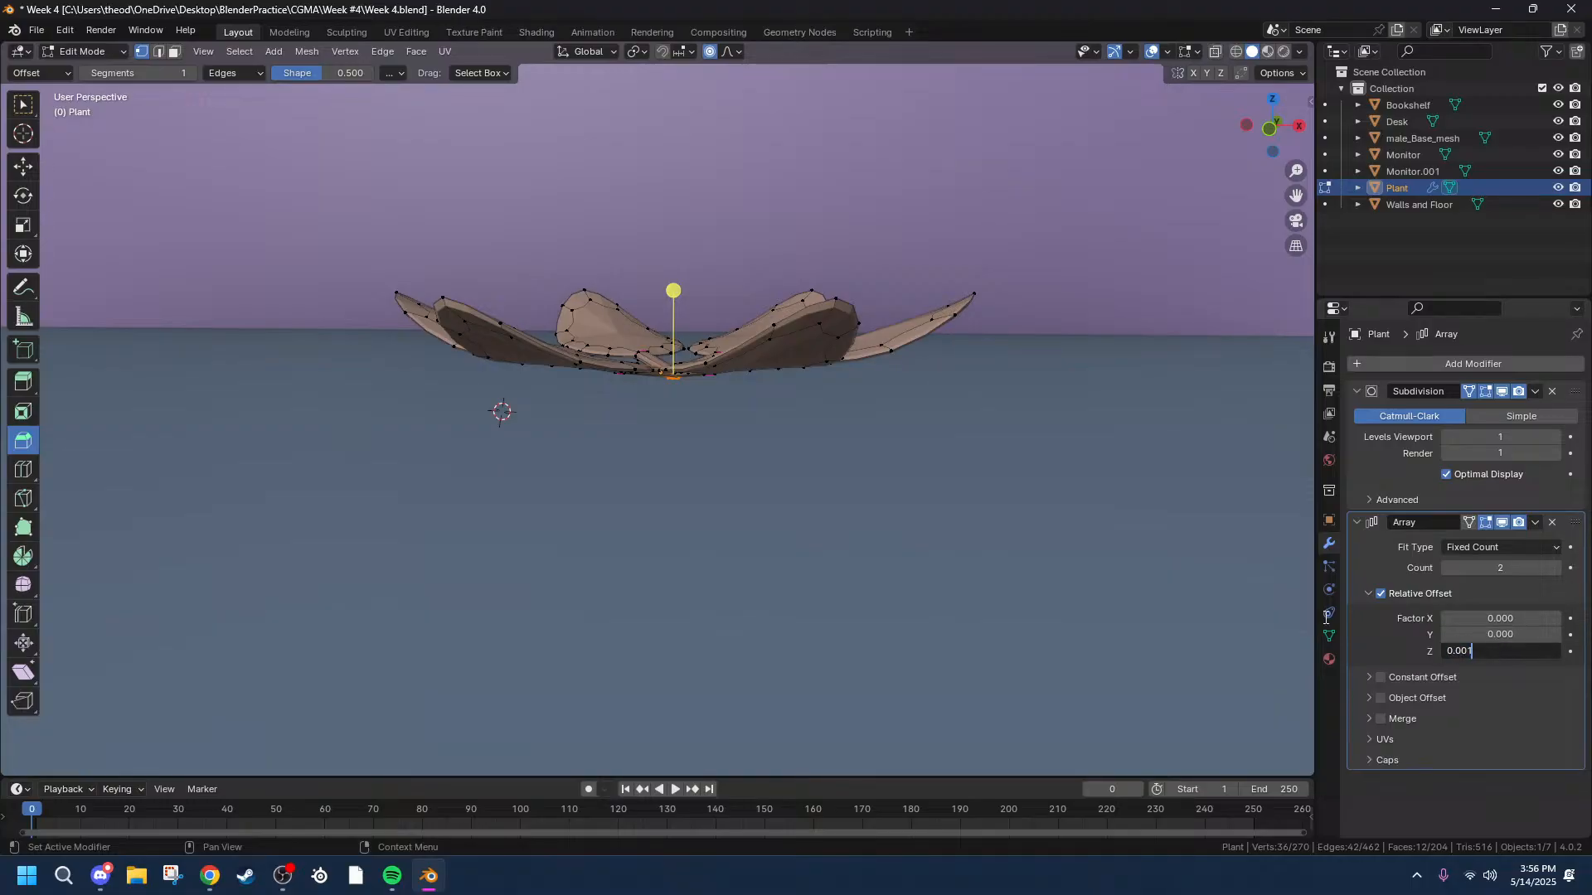
pyautogui.scroll(-6, 1042, 359)
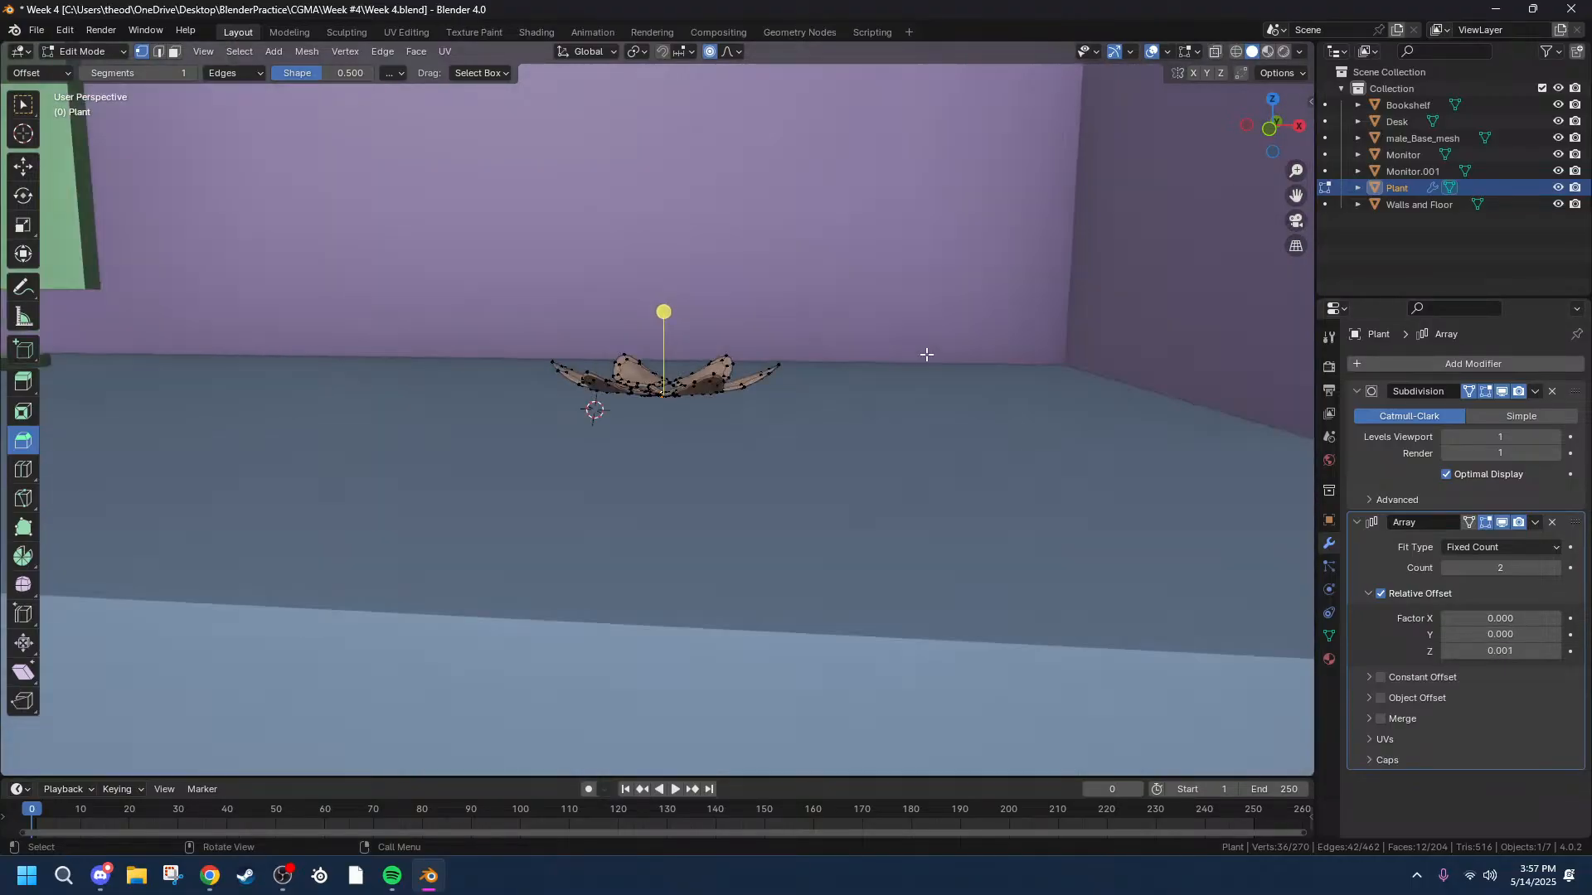
pyautogui.scroll(8, 925, 354)
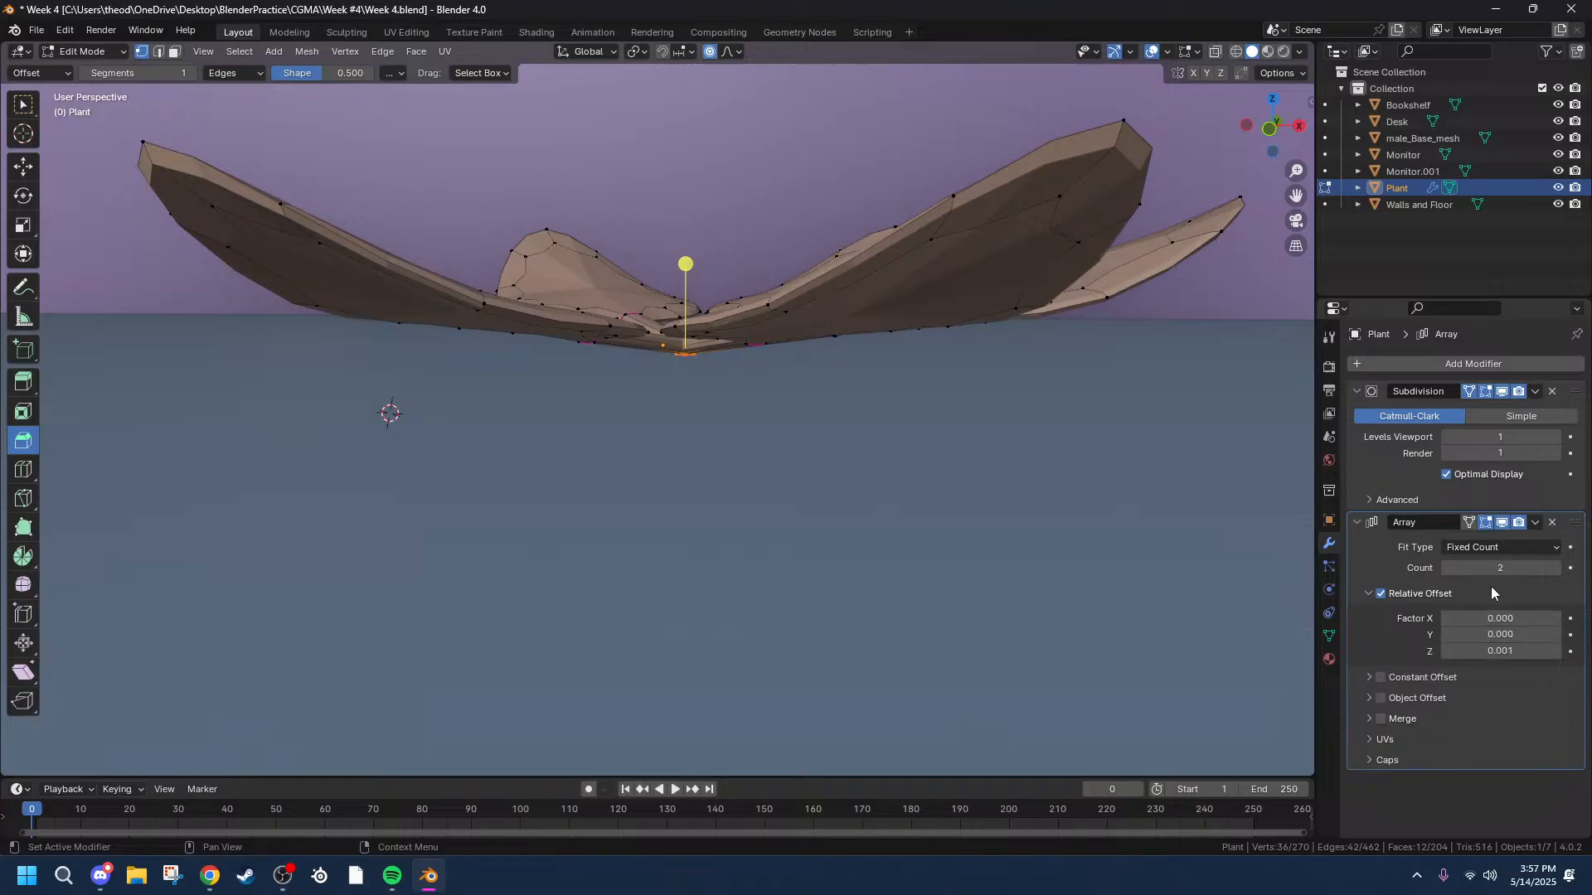
# Try relative Z offset factors of 0.01 and 0.1 for the leaf-cluster array.
pyautogui.click(1515, 651)
pyautogui.moveTo(1515, 651); pyautogui.dragTo(1461, 653)
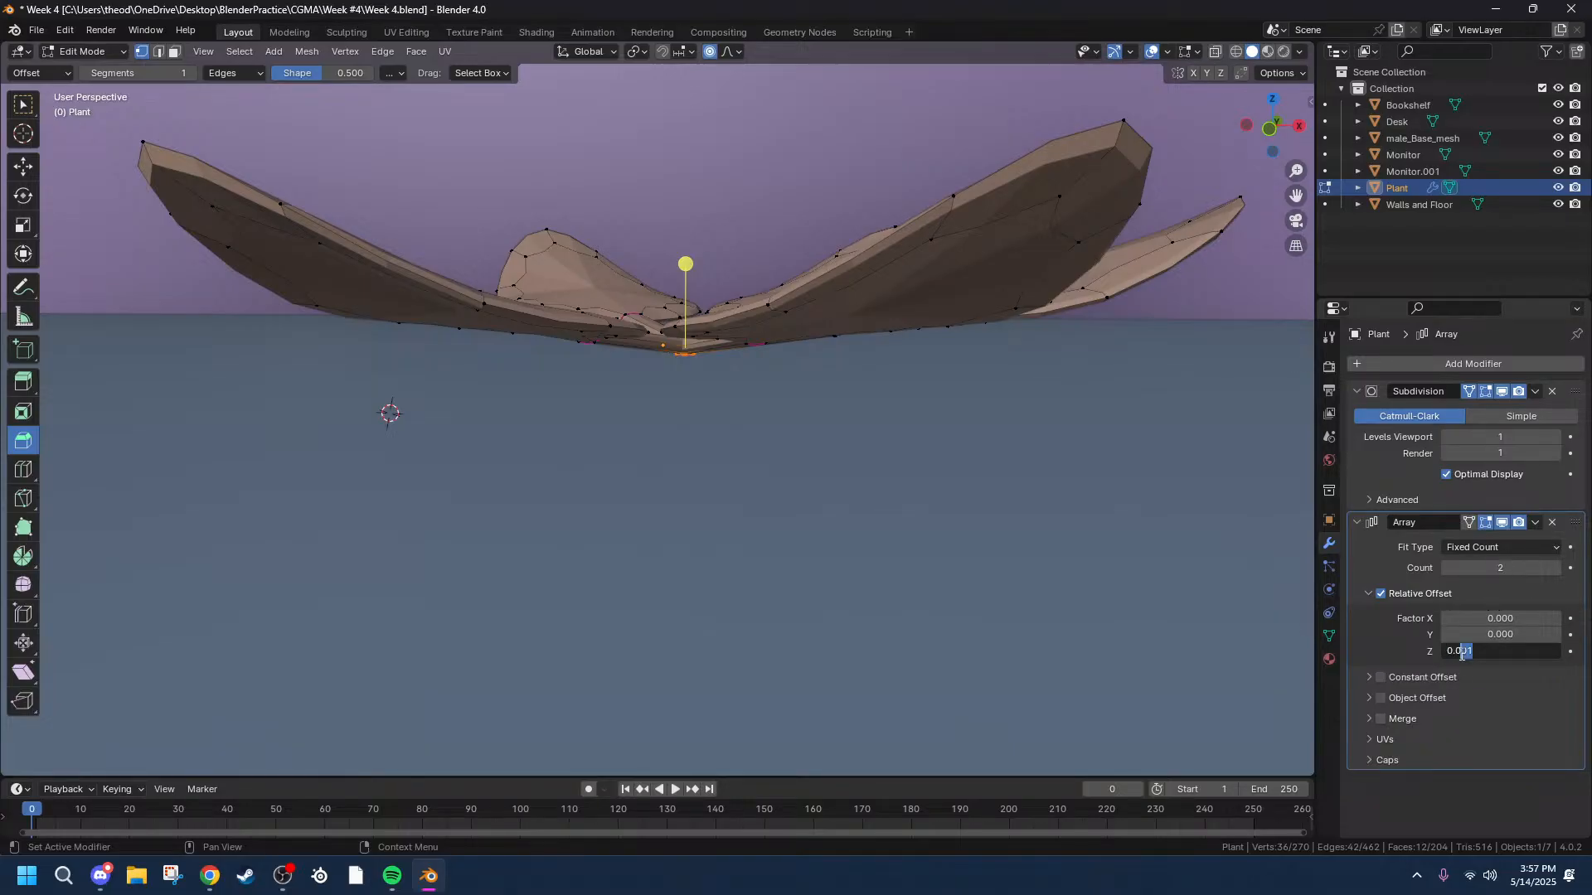
pyautogui.press('Return')
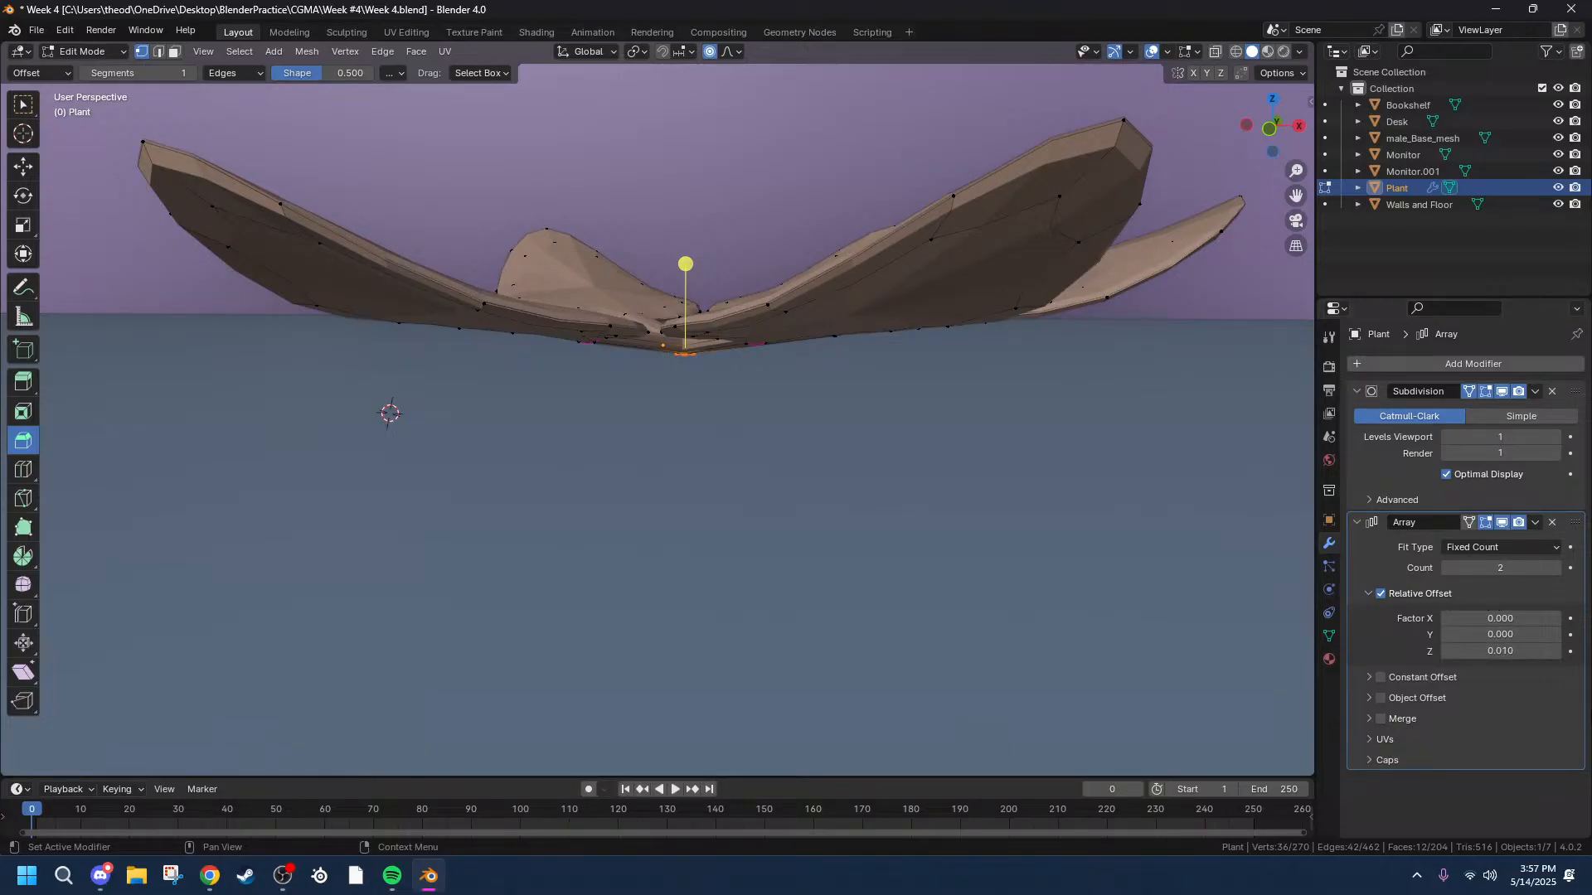
pyautogui.click(1515, 651)
pyautogui.moveTo(1514, 655); pyautogui.dragTo(1455, 655)
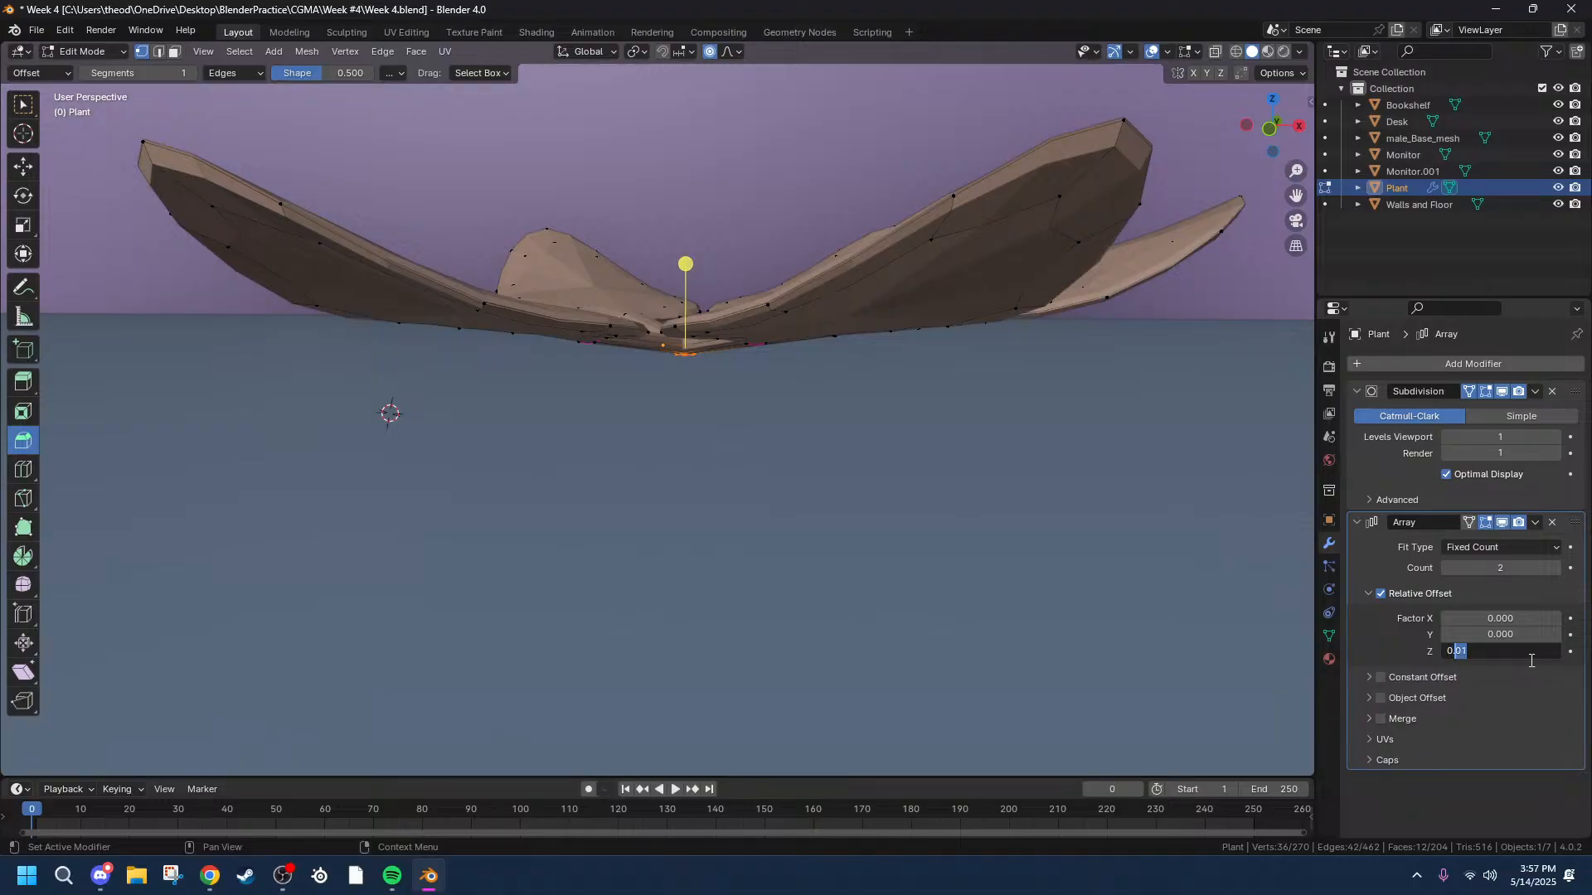
pyautogui.press('Right')
pyautogui.write('1')
pyautogui.press('Return')
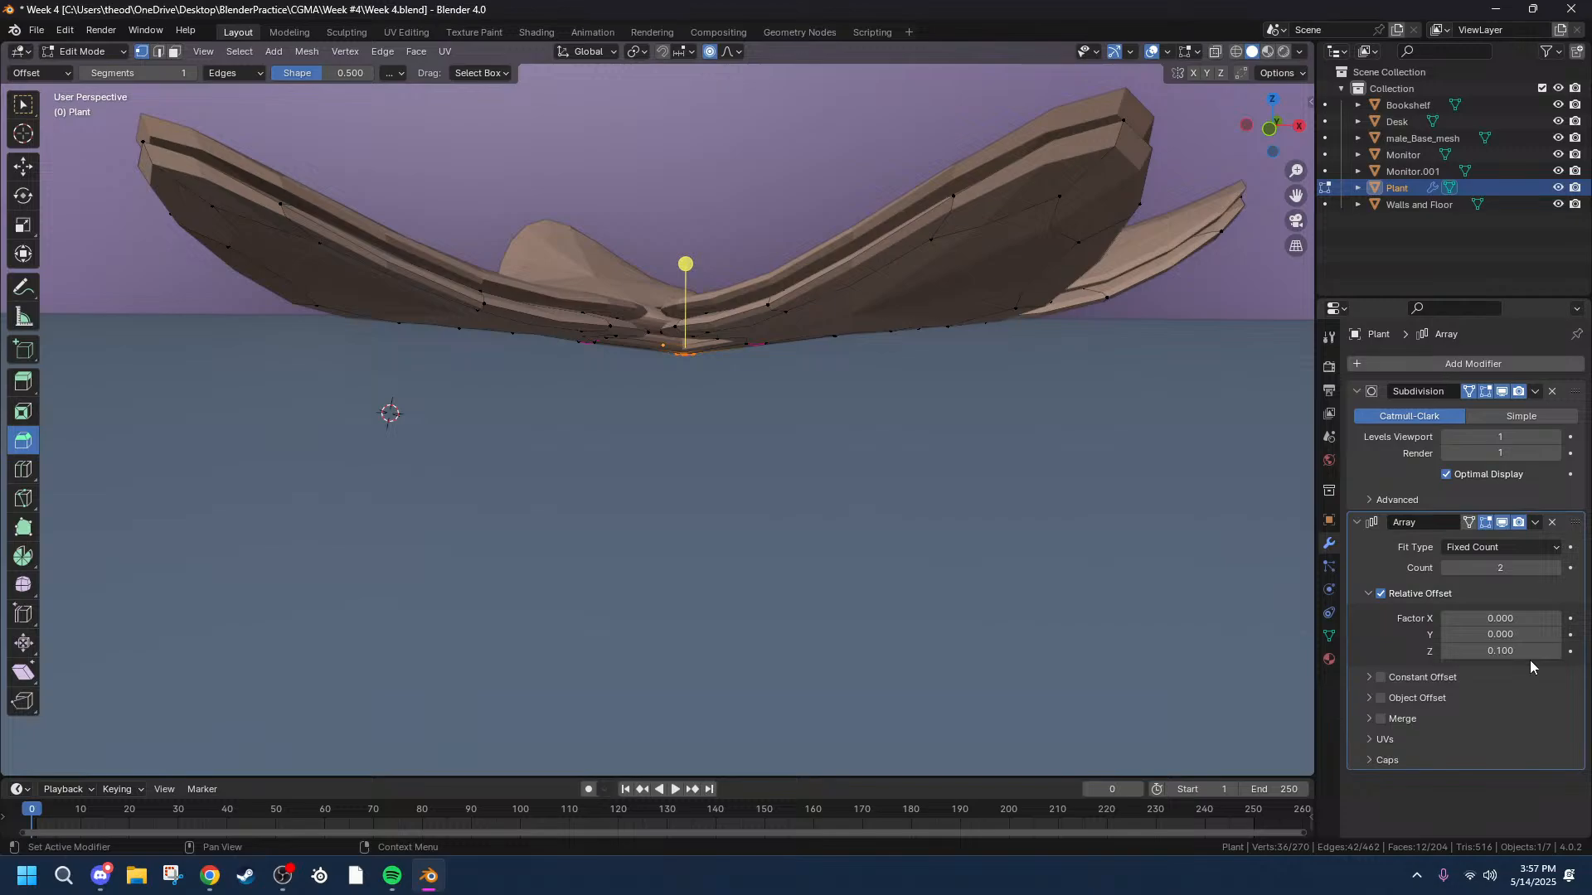
# Try a relative Z offset factor of 1 for the array and reduce it to 0.3.
pyautogui.click(1526, 652)
pyautogui.write('1')
pyautogui.press('Return')
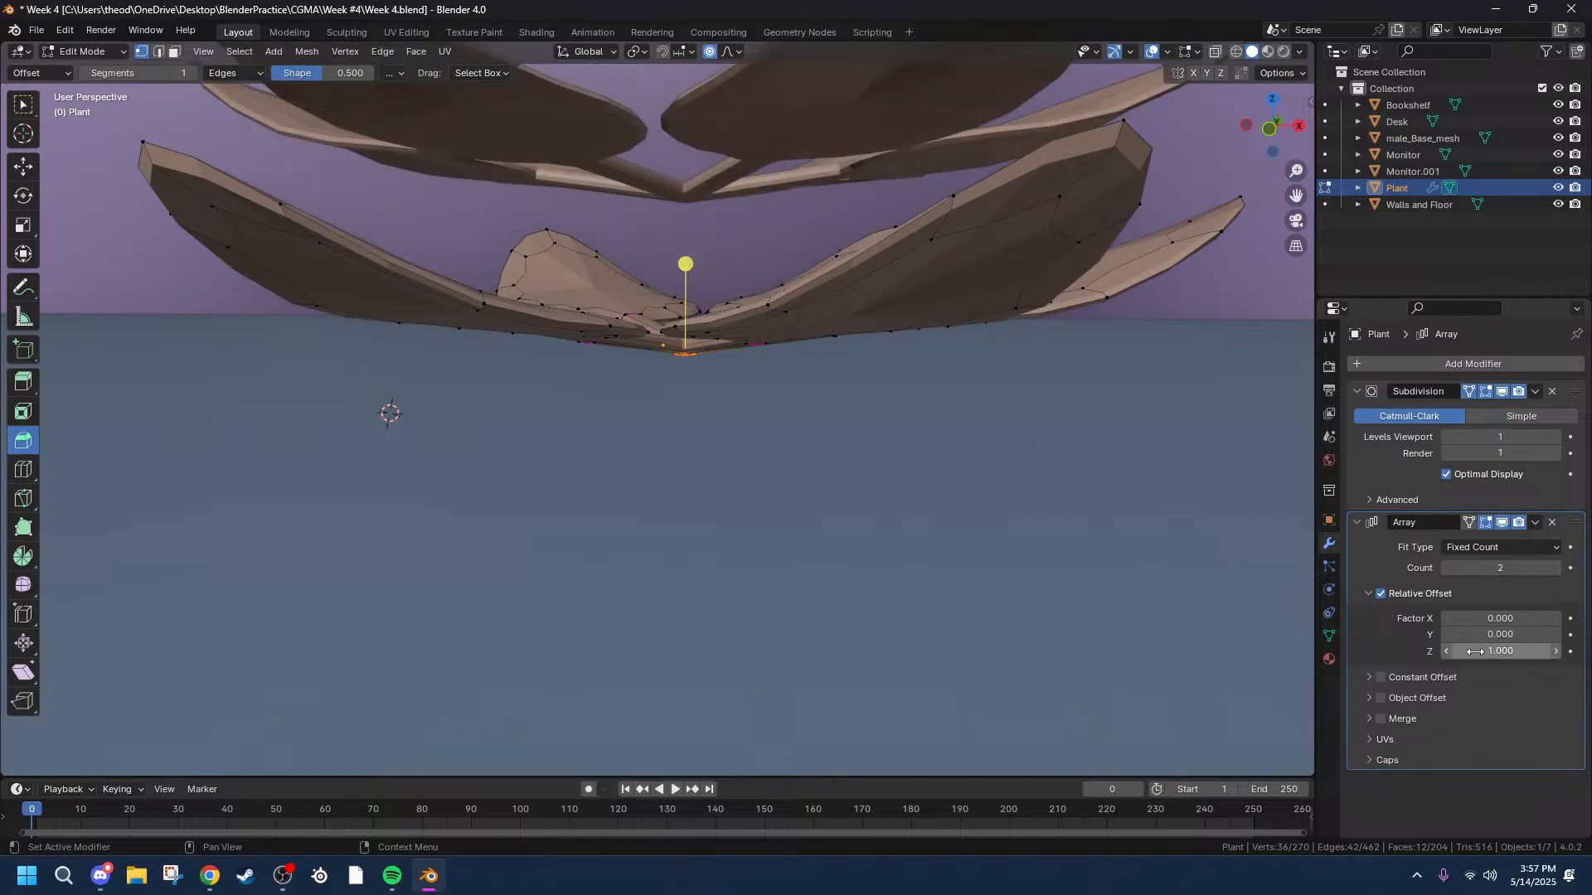
pyautogui.moveTo(1475, 652); pyautogui.dragTo(1359, 652)
# Increase the array count to 6 and inspect the stacked leaf clusters.
pyautogui.moveTo(853, 504); pyautogui.dragTo(838, 473, button='middle')
pyautogui.moveTo(1500, 568); pyautogui.dragTo(1550, 568)
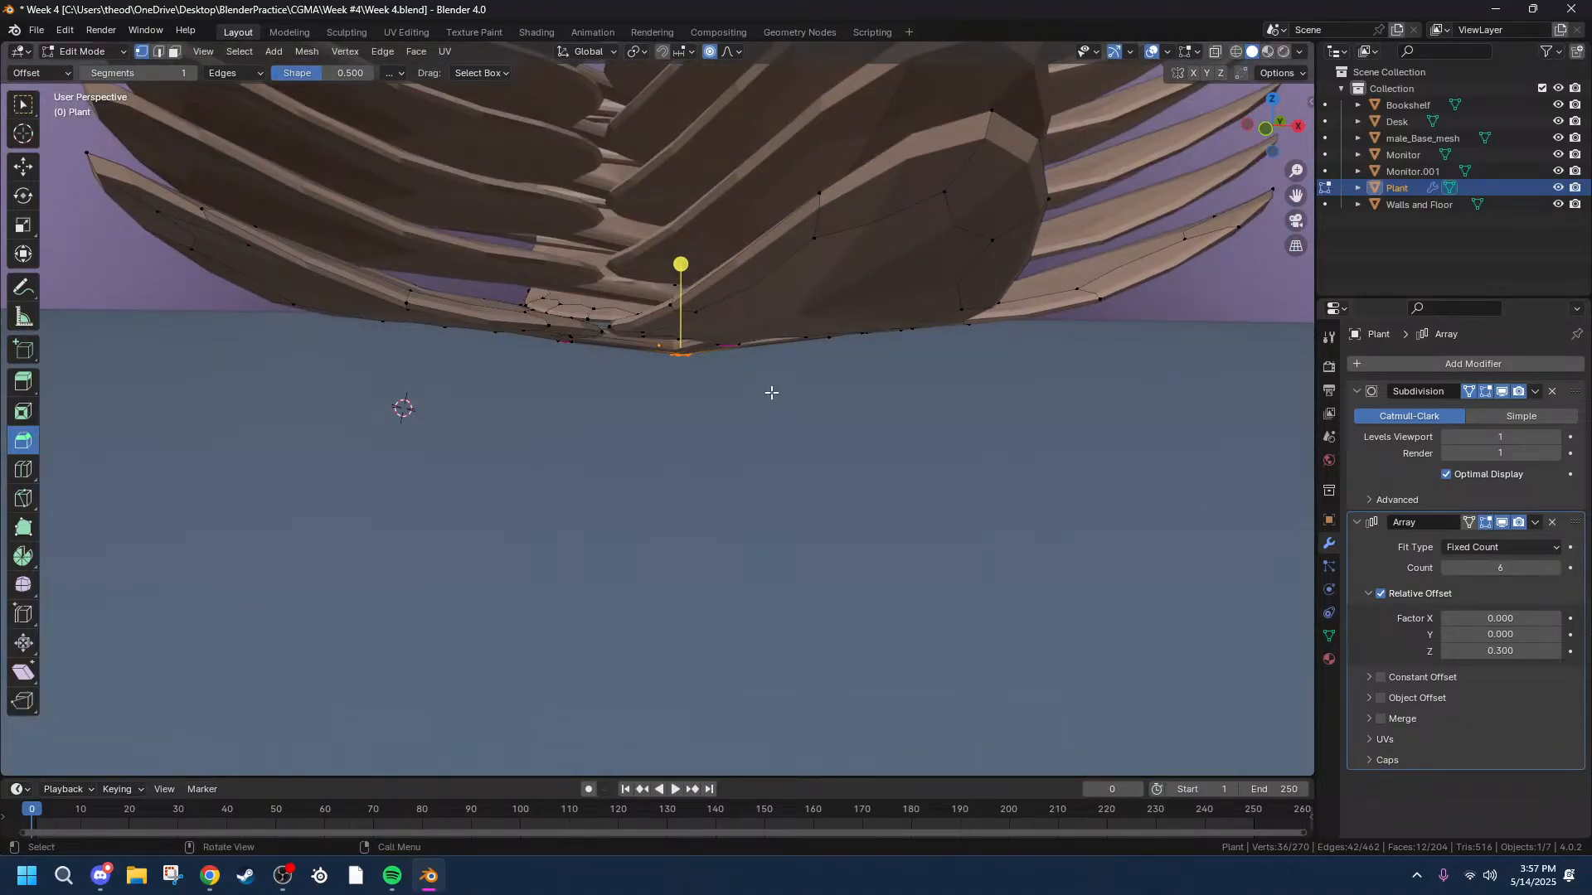
pyautogui.scroll(-8, 779, 395)
pyautogui.moveTo(767, 383)
pyautogui.mouseDown(button='middle')
pyautogui.moveTo(794, 470)
pyautogui.moveTo(796, 373)
pyautogui.mouseUp(button='middle')
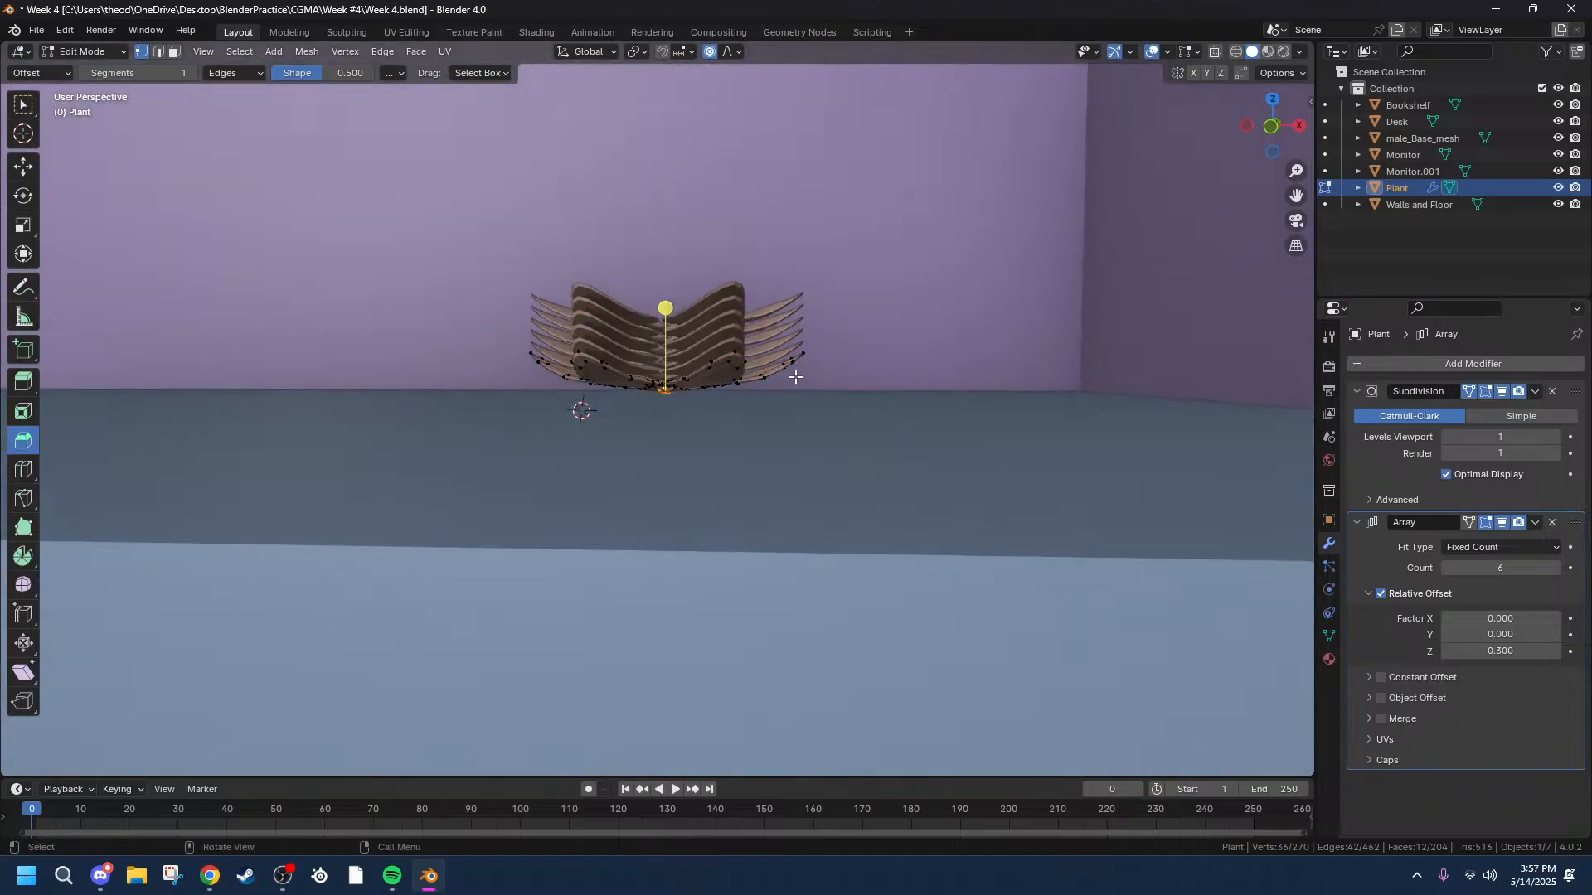
pyautogui.scroll(4, 794, 374)
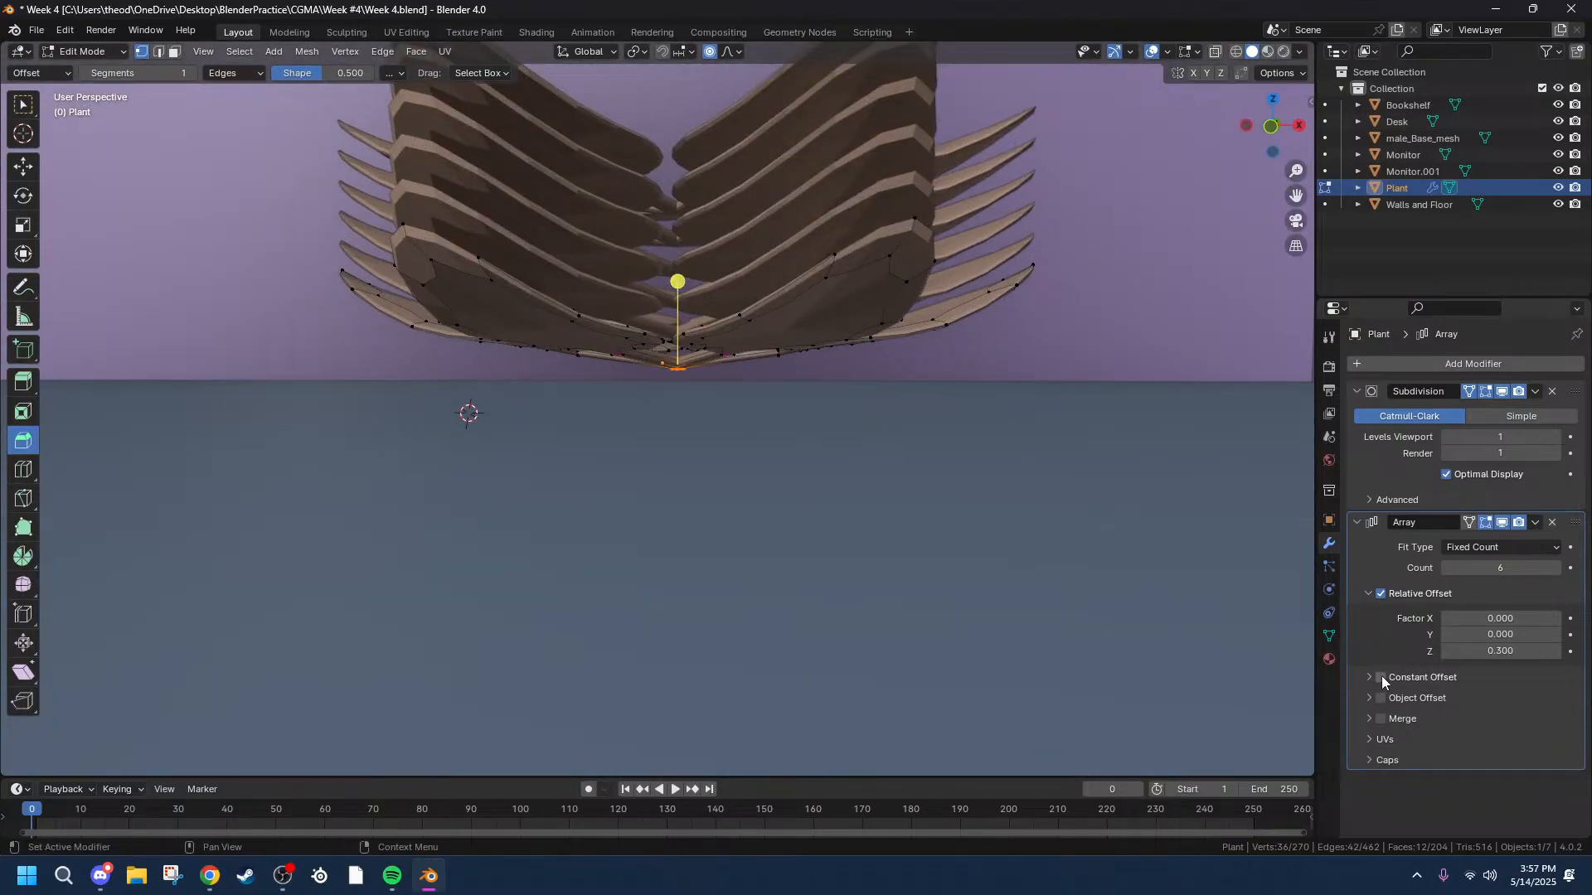
# Toggle the array's Constant Offset on and back off, and enable Object Offset with its settings expanded.
pyautogui.click(1380, 679)
pyautogui.click(1380, 678)
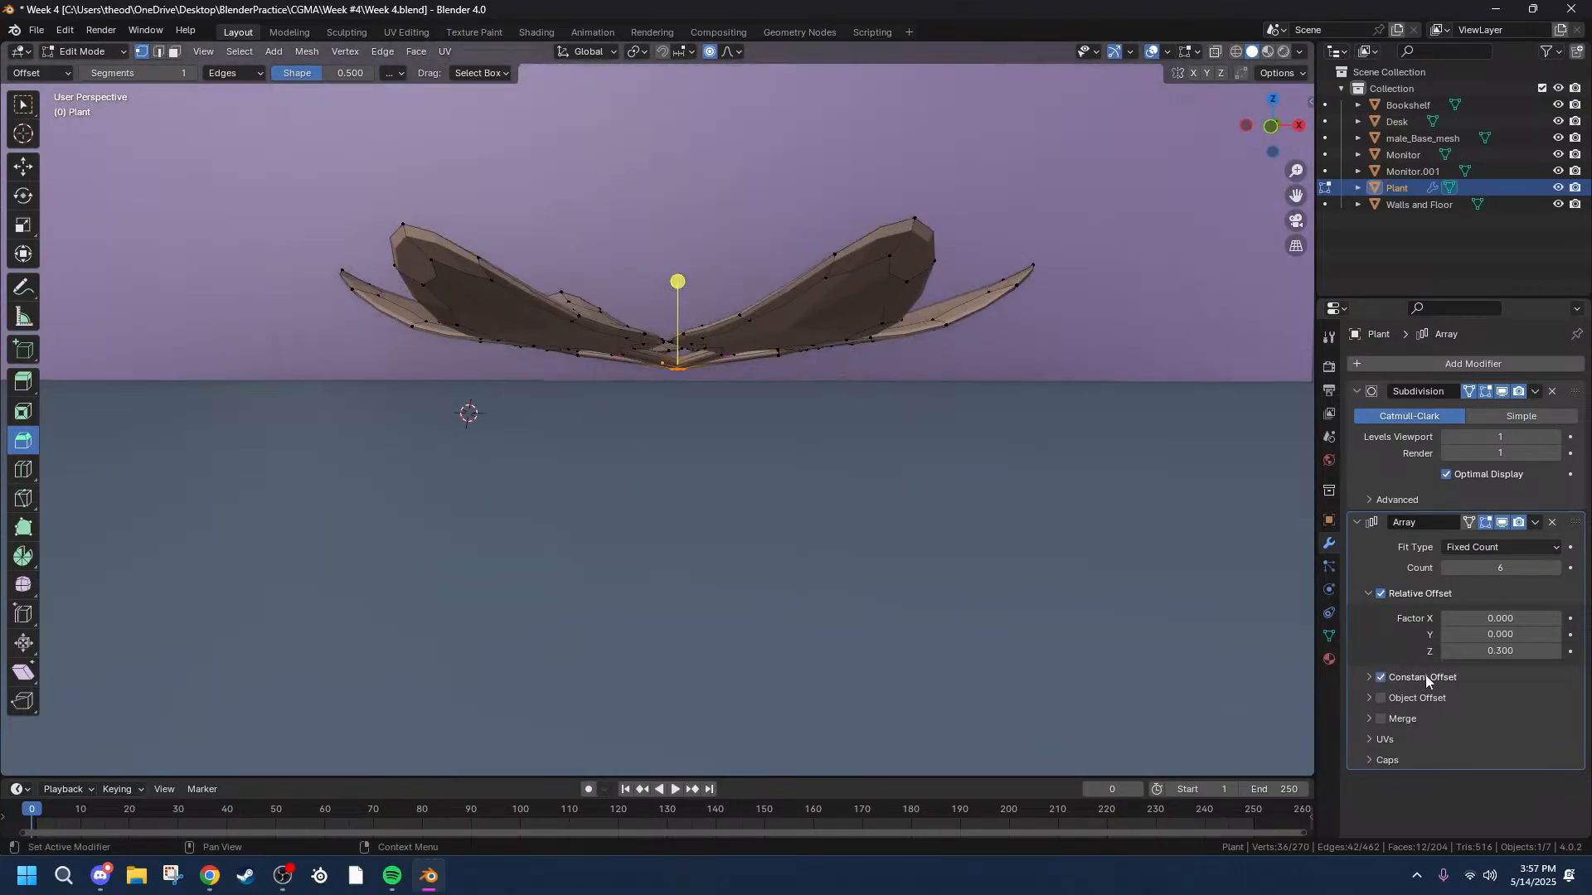
pyautogui.click(1369, 699)
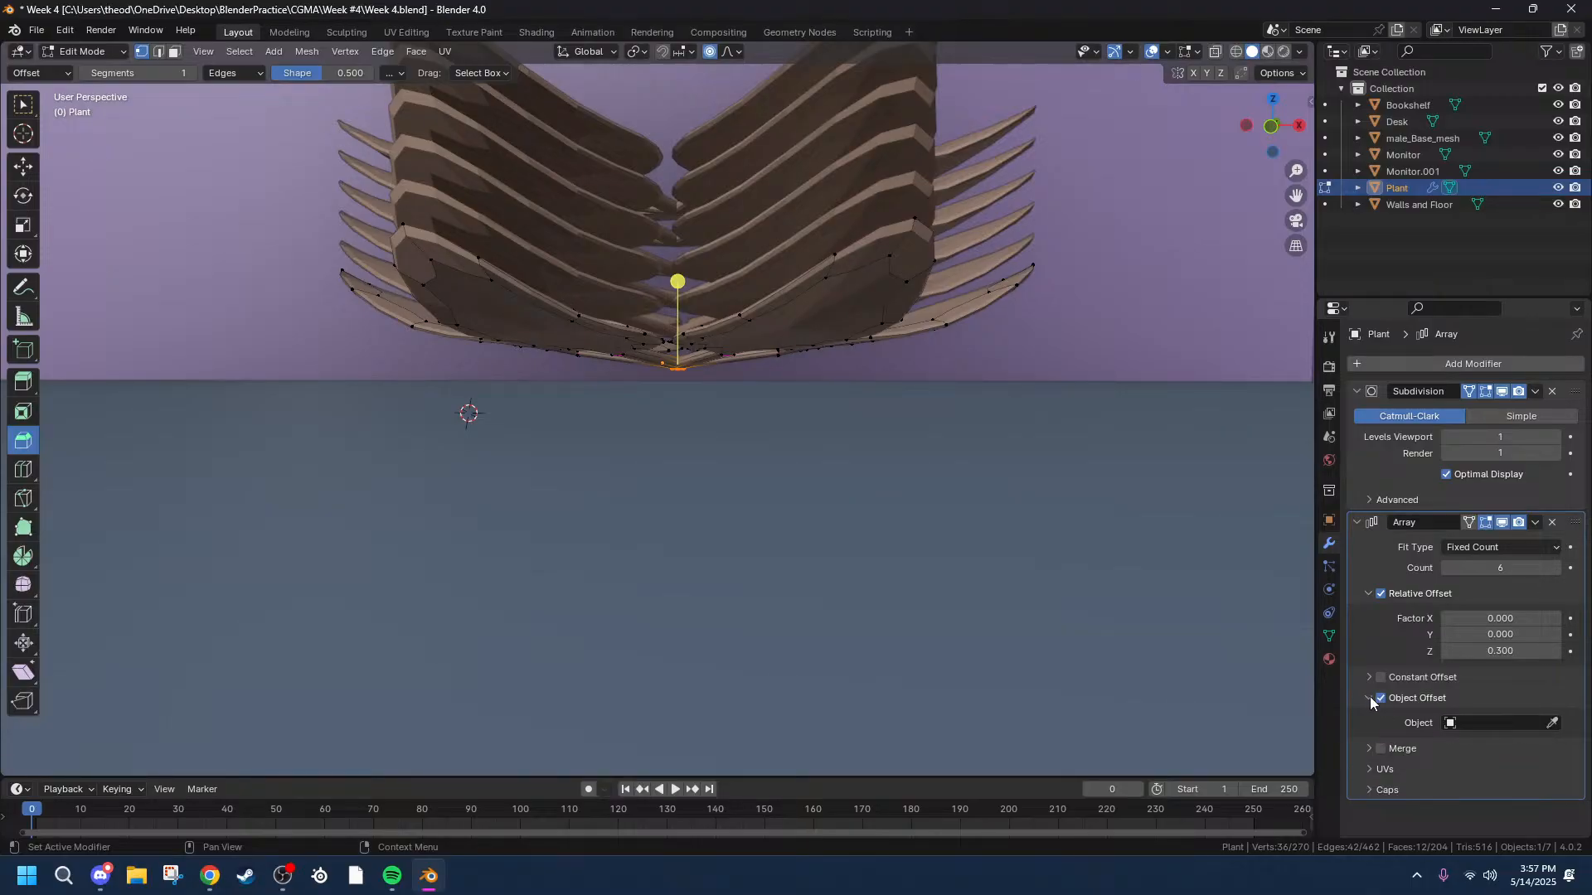
# Turn off the Array modifier's Object Offset and try switching its Merge option on and off.
pyautogui.click(1379, 699)
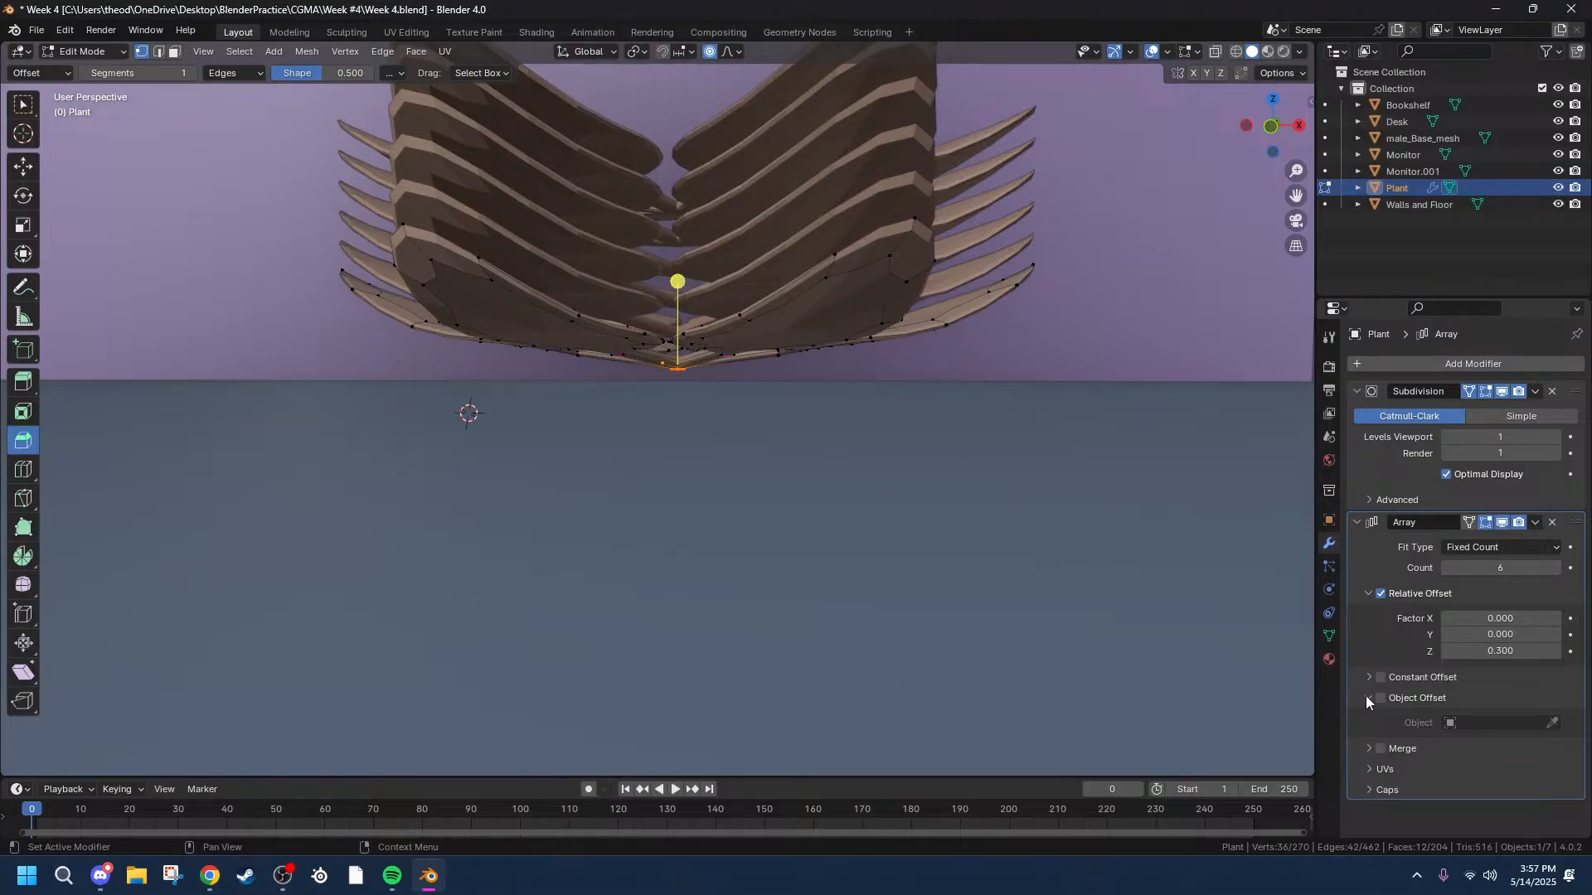
pyautogui.click(1369, 699)
pyautogui.click(1370, 718)
pyautogui.click(1371, 718)
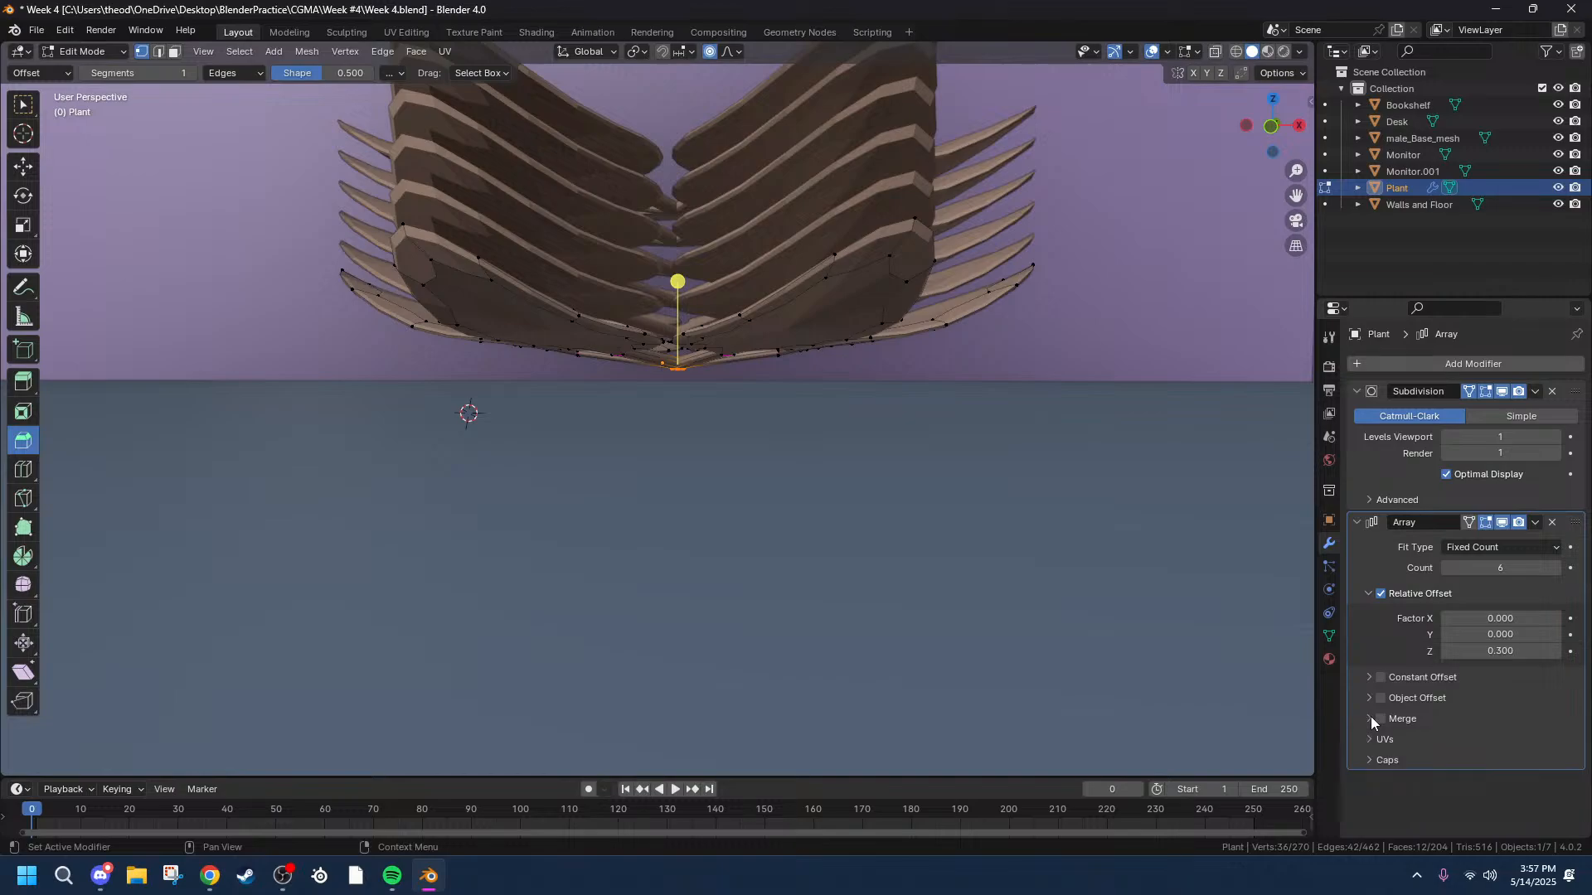
pyautogui.click(1380, 720)
pyautogui.click(1380, 721)
# Try toggling the Array modifier's Relative Offset and check the fit types, keeping Fixed Count.
pyautogui.moveTo(849, 421); pyautogui.dragTo(879, 298, button='middle')
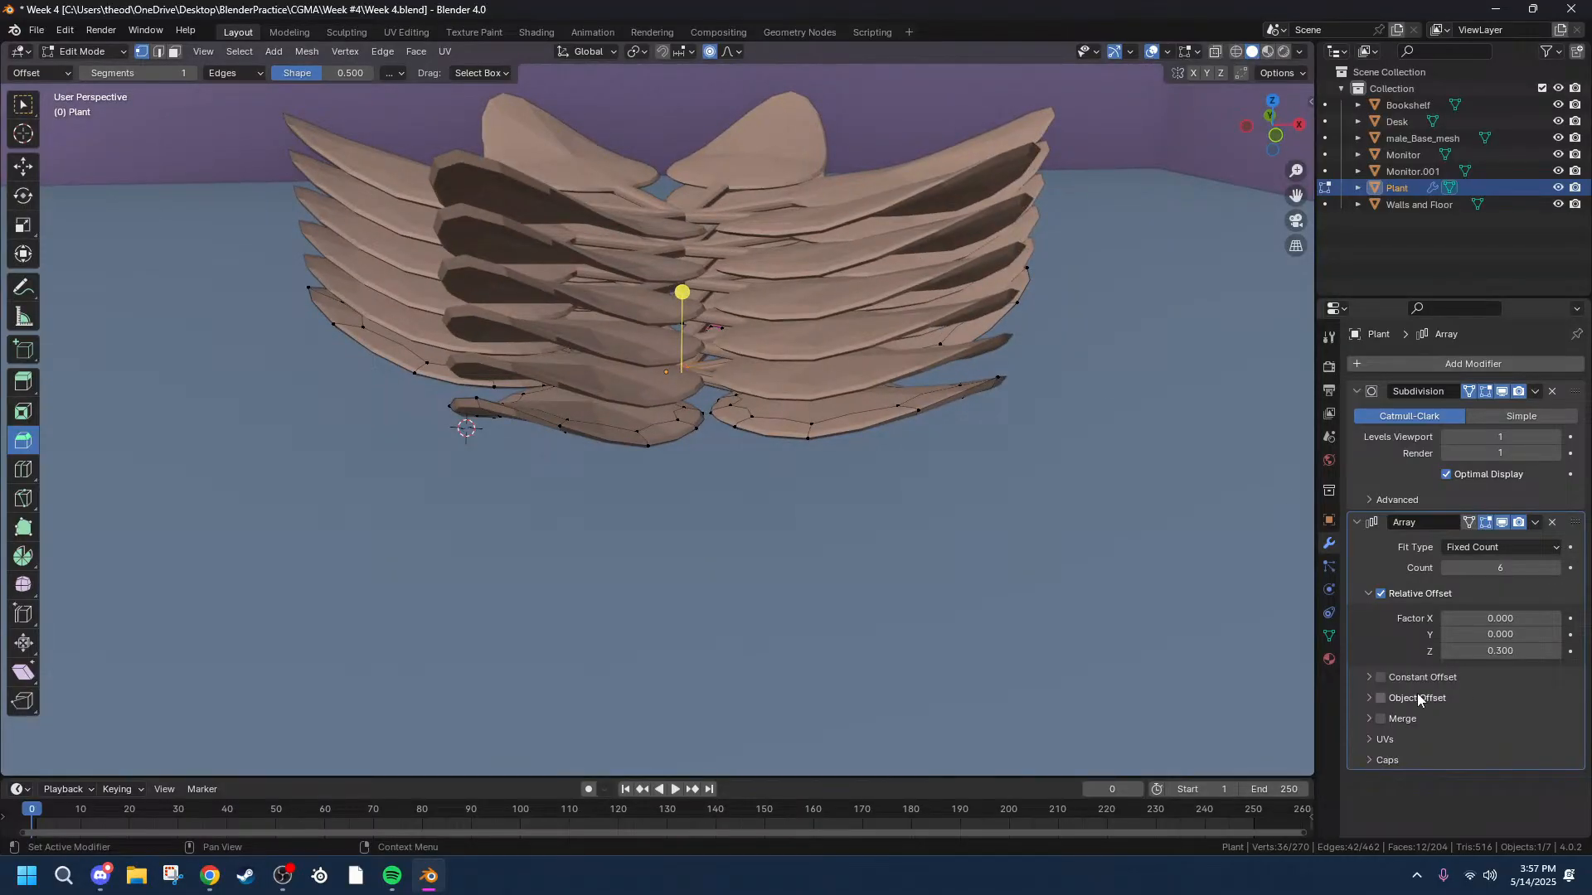
pyautogui.click(1380, 593)
pyautogui.click(1381, 594)
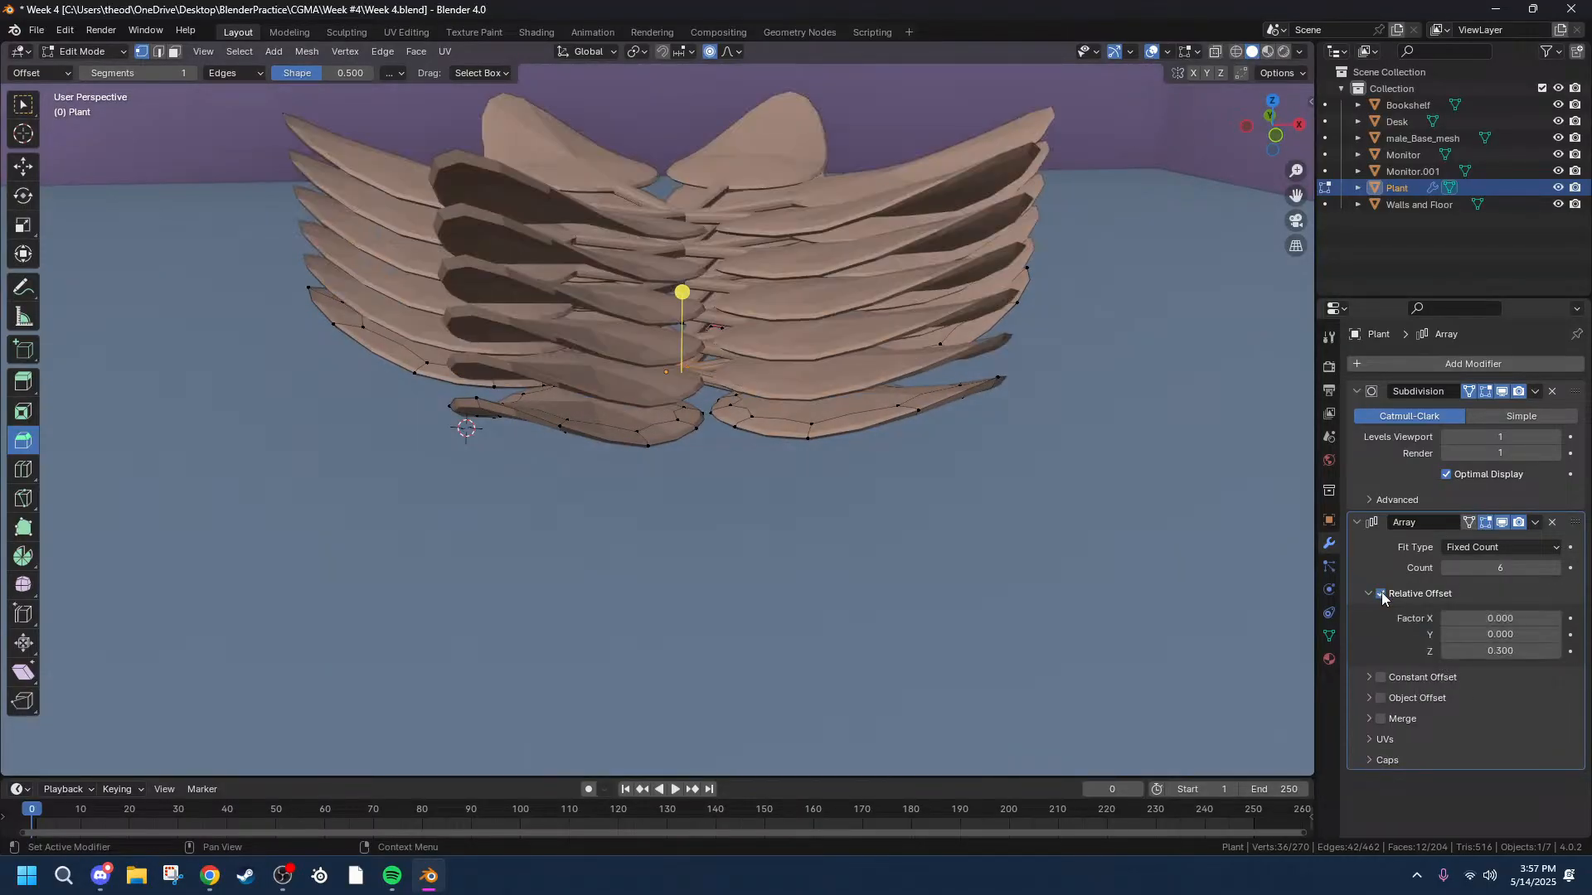
pyautogui.click(1493, 547)
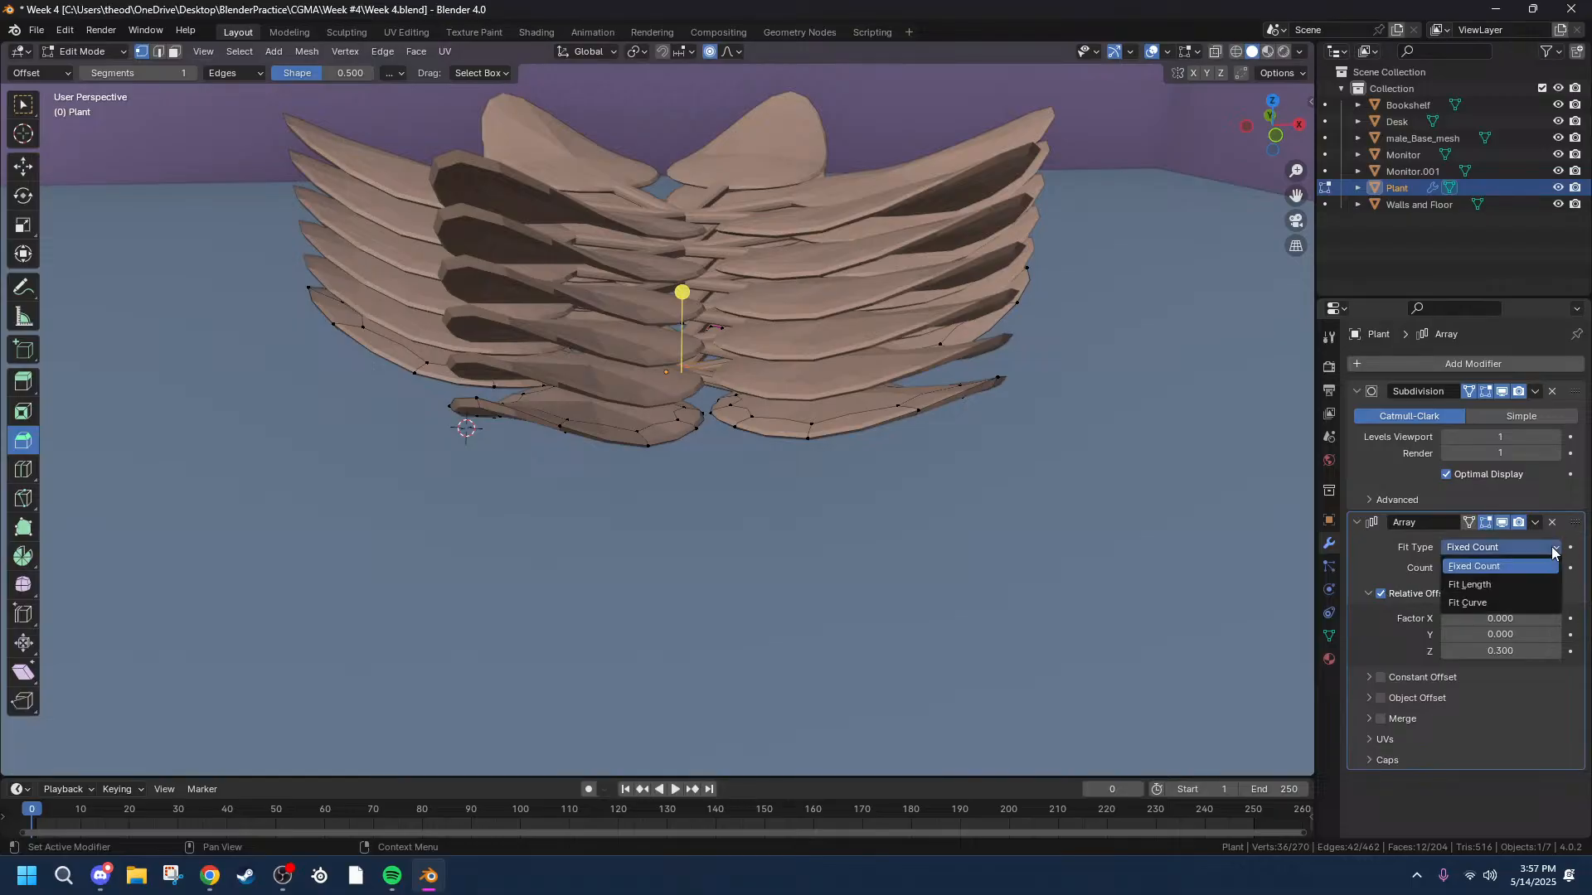
pyautogui.click(1468, 566)
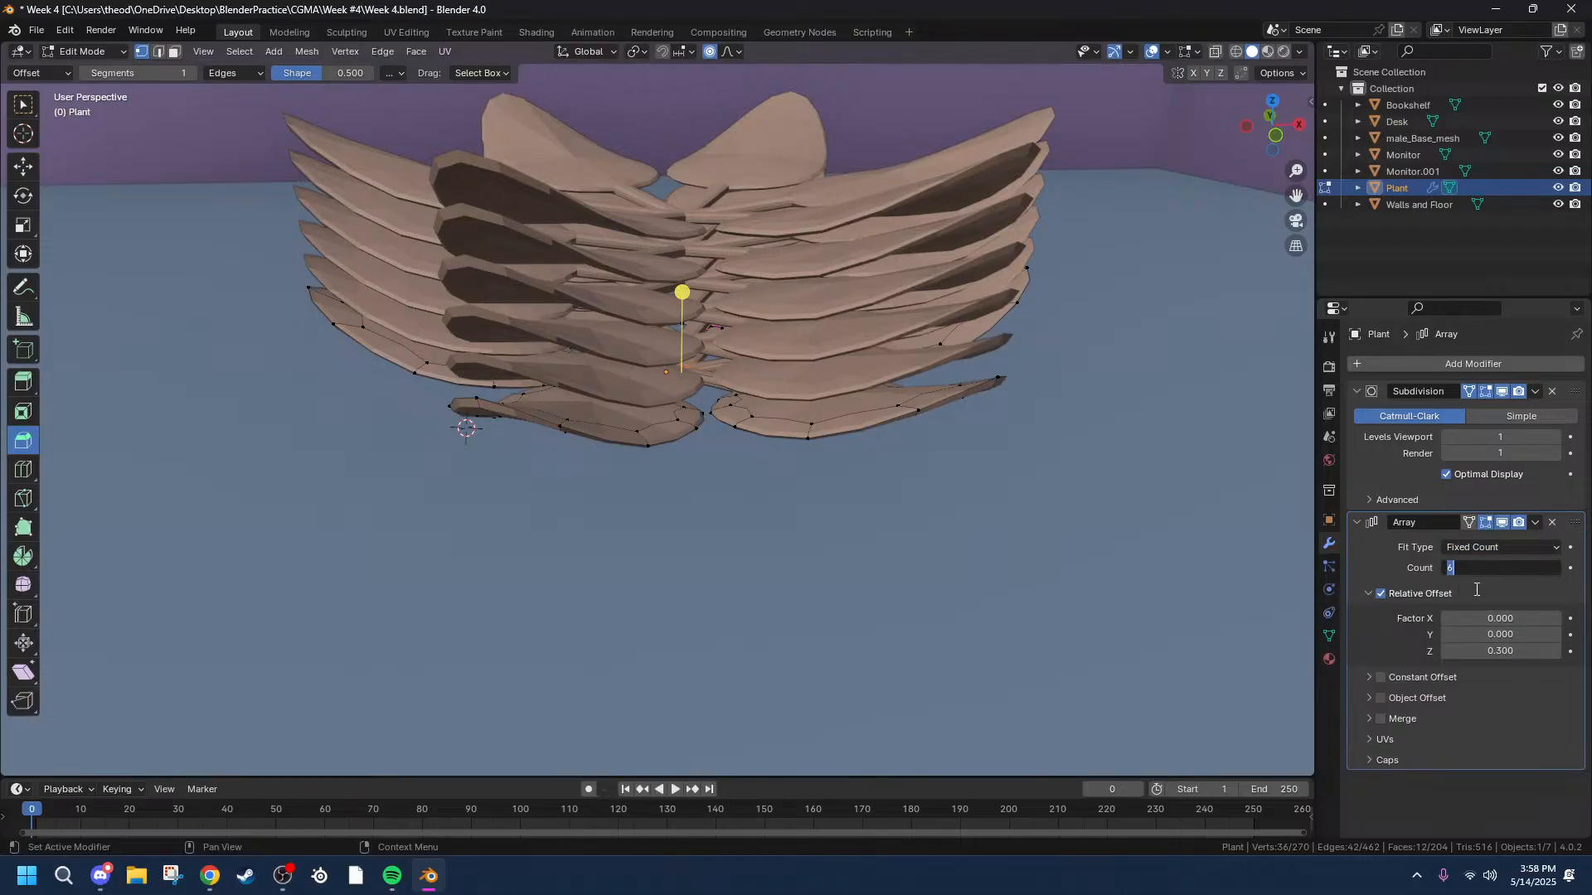
# Remove the Array modifier from the plant, keeping its Subdivision modifier.
pyautogui.click(1553, 523)
pyautogui.scroll(3, 651, 369)
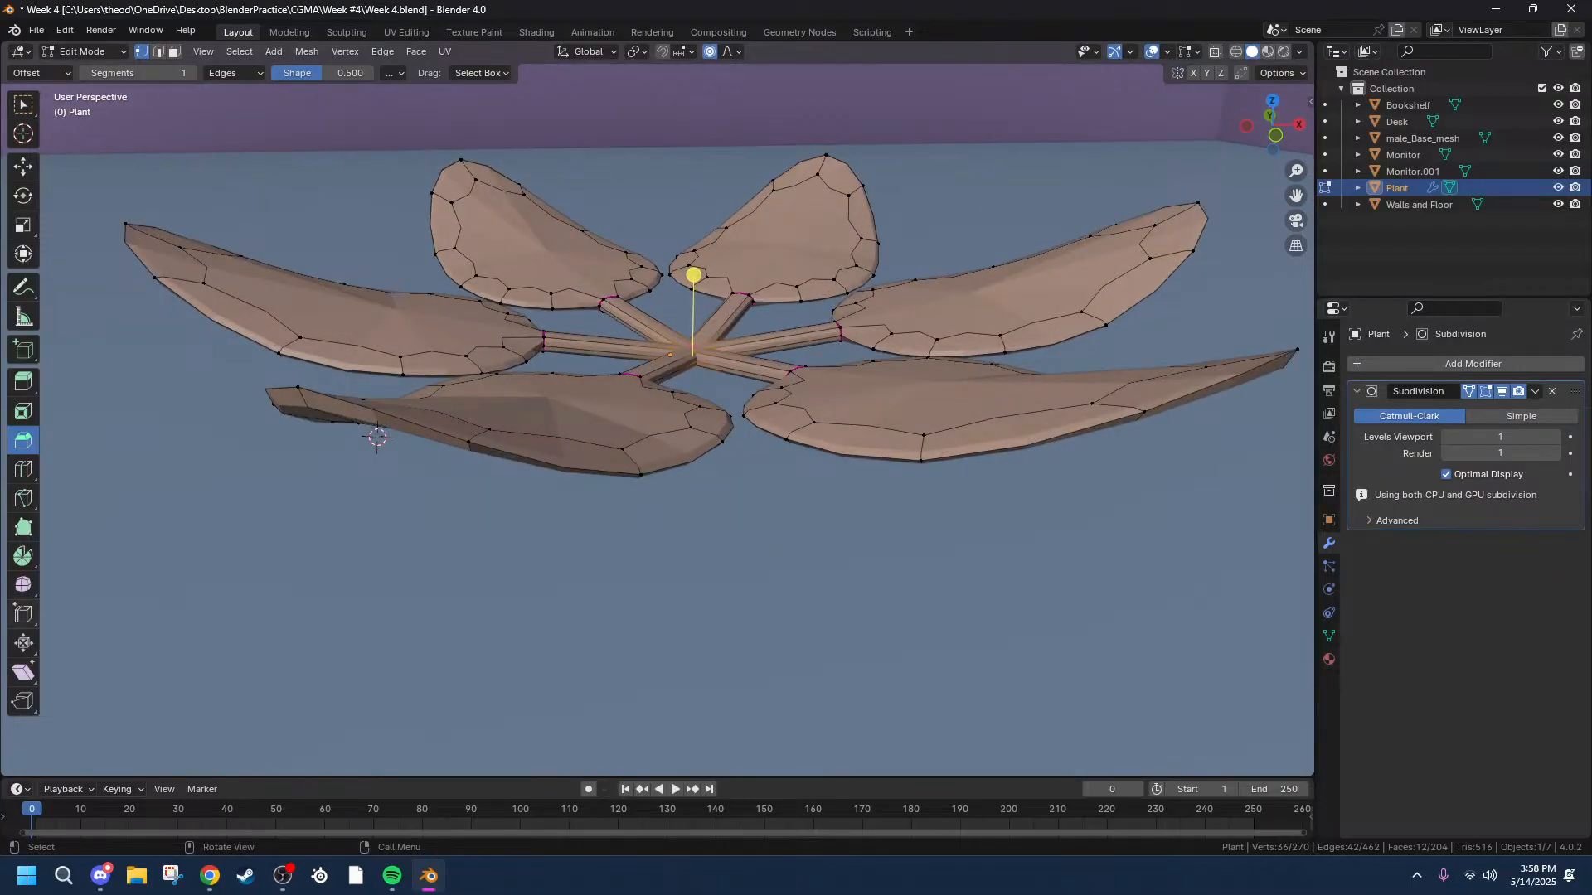
# Examine the single leaf layer up close and its size relative to the desk and the room.
pyautogui.scroll(-8, 377, 437)
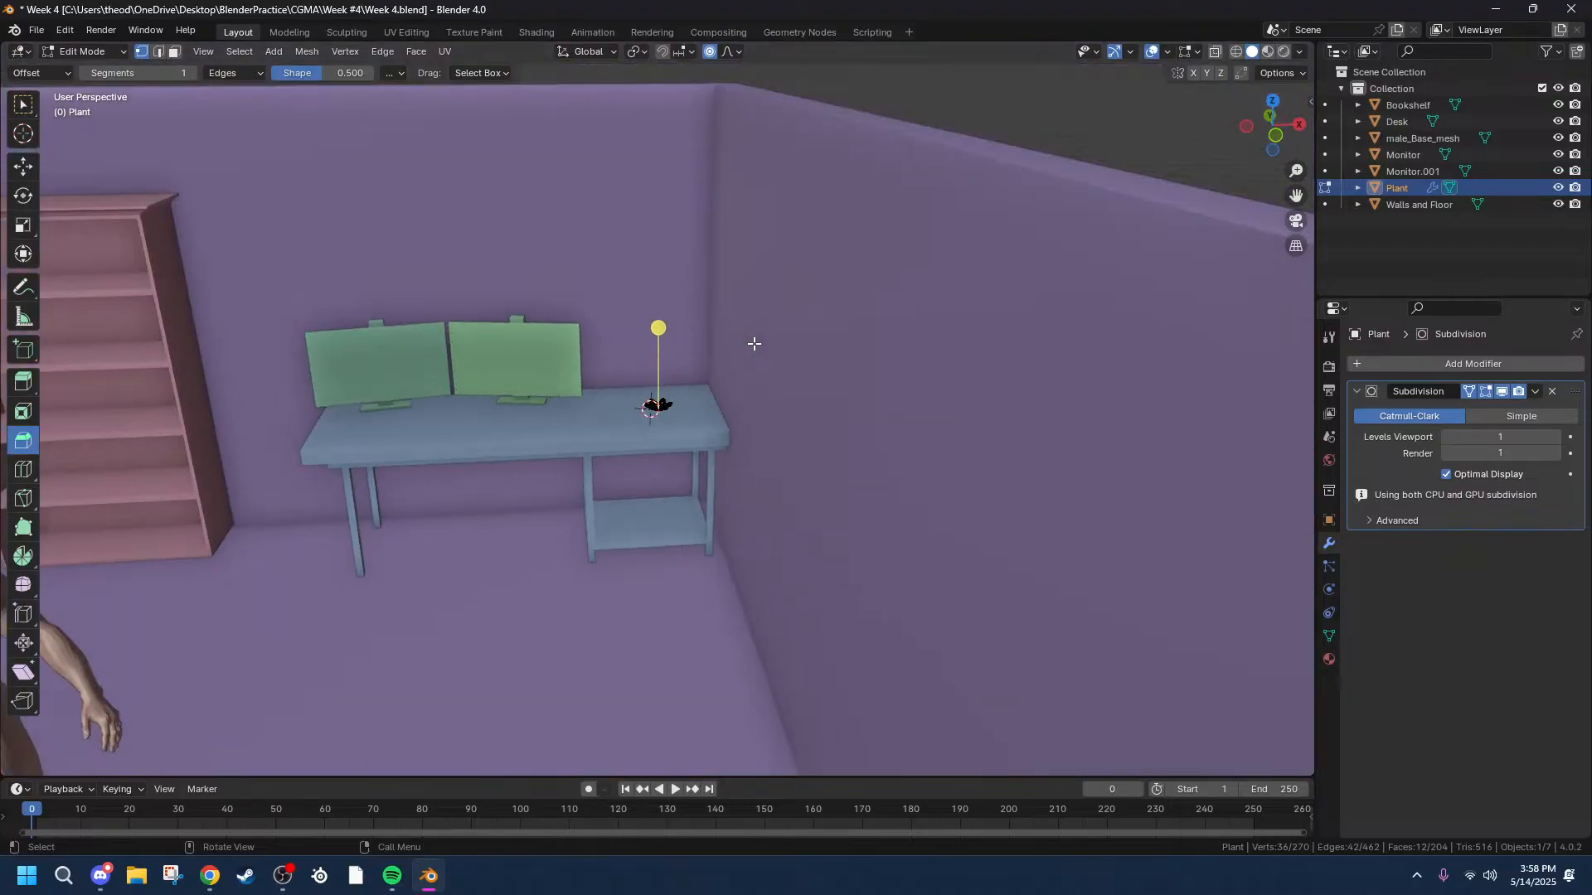
pyautogui.scroll(-5, 657, 513)
pyautogui.moveTo(683, 509); pyautogui.dragTo(733, 494, button='middle')
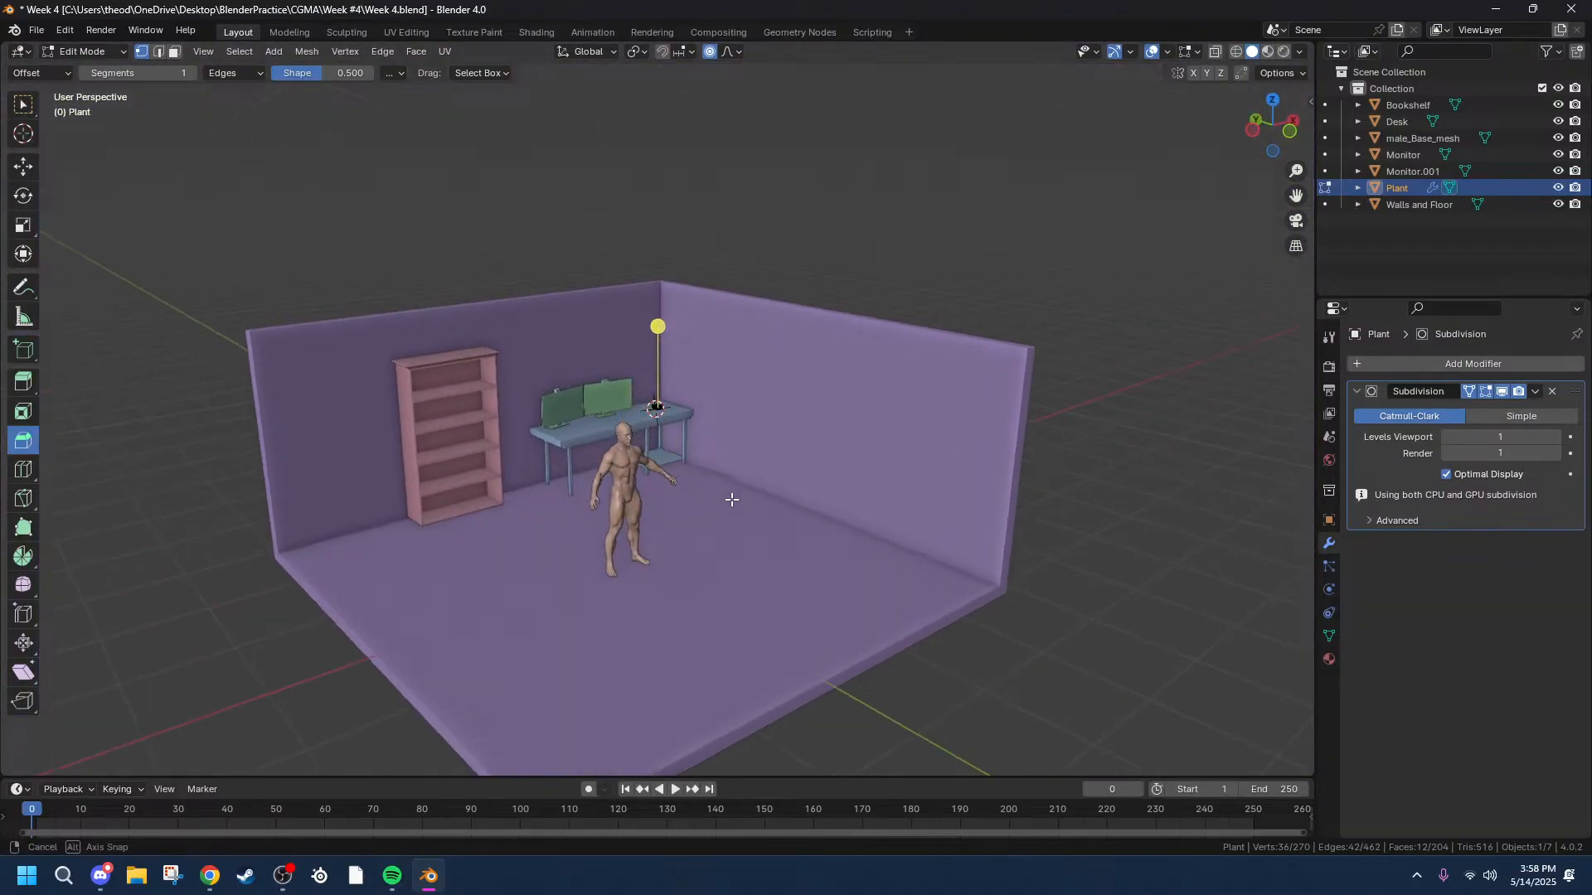
pyautogui.scroll(7, 732, 494)
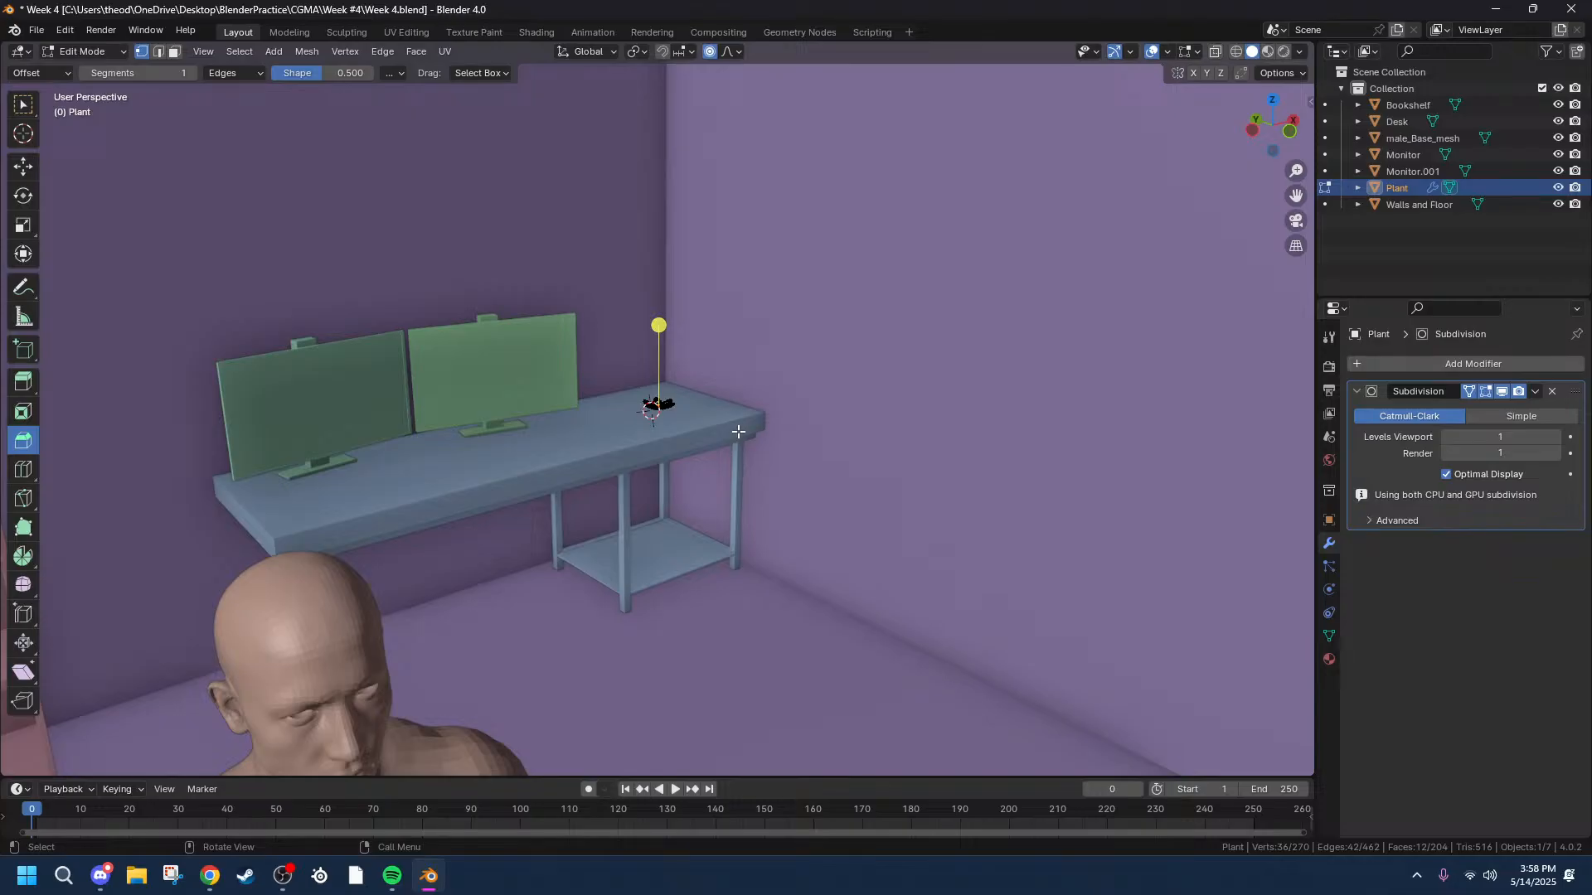
pyautogui.scroll(19, 770, 418)
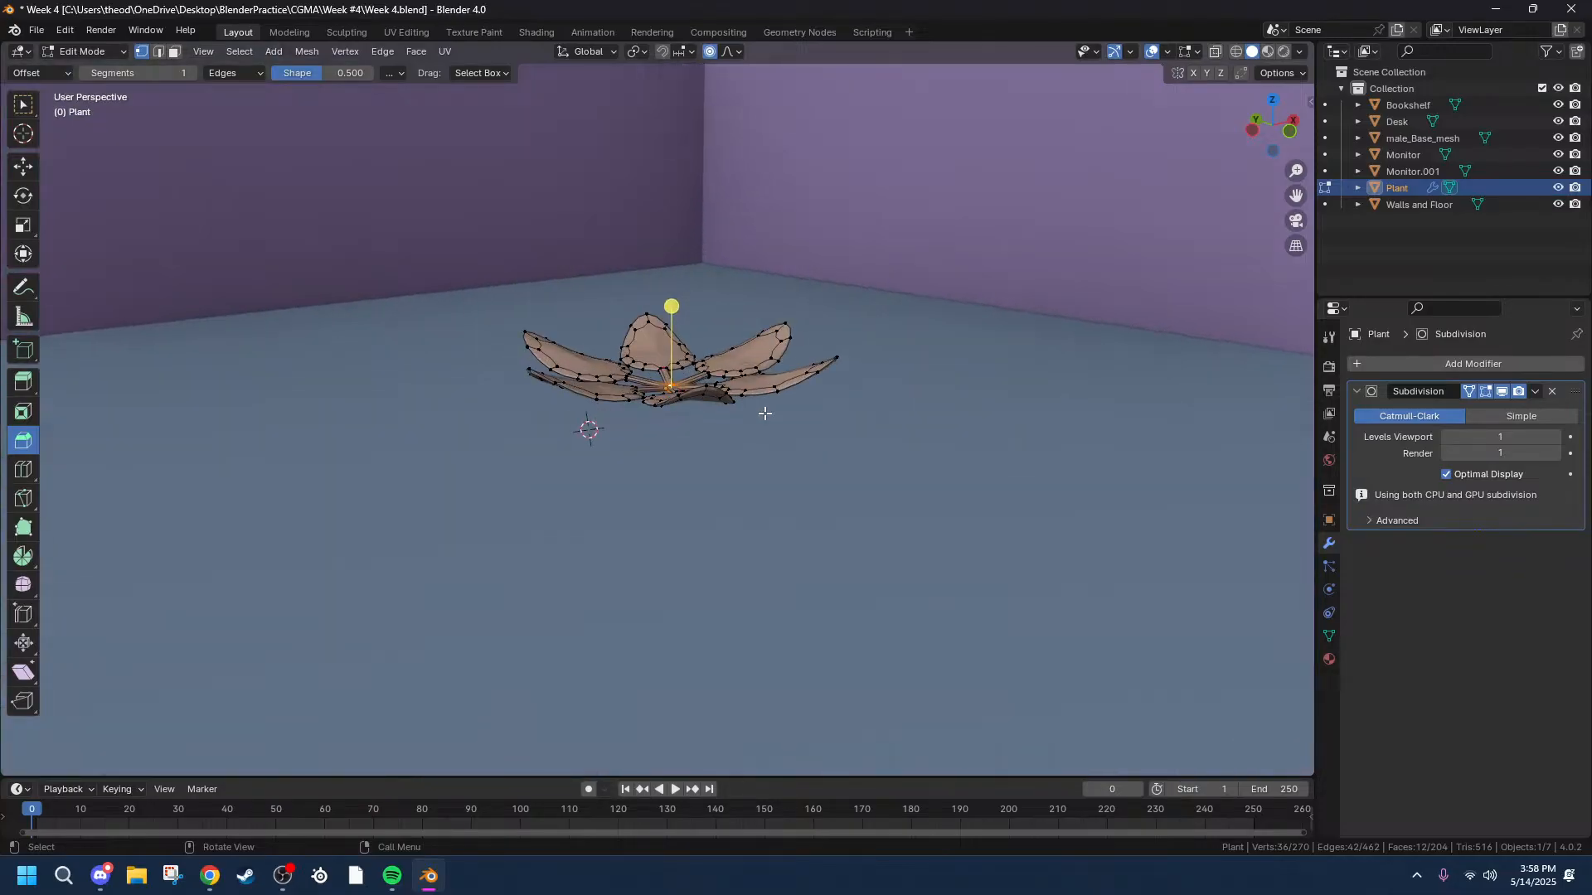
pyautogui.moveTo(854, 380); pyautogui.dragTo(783, 396, button='middle')
pyautogui.scroll(-14, 783, 395)
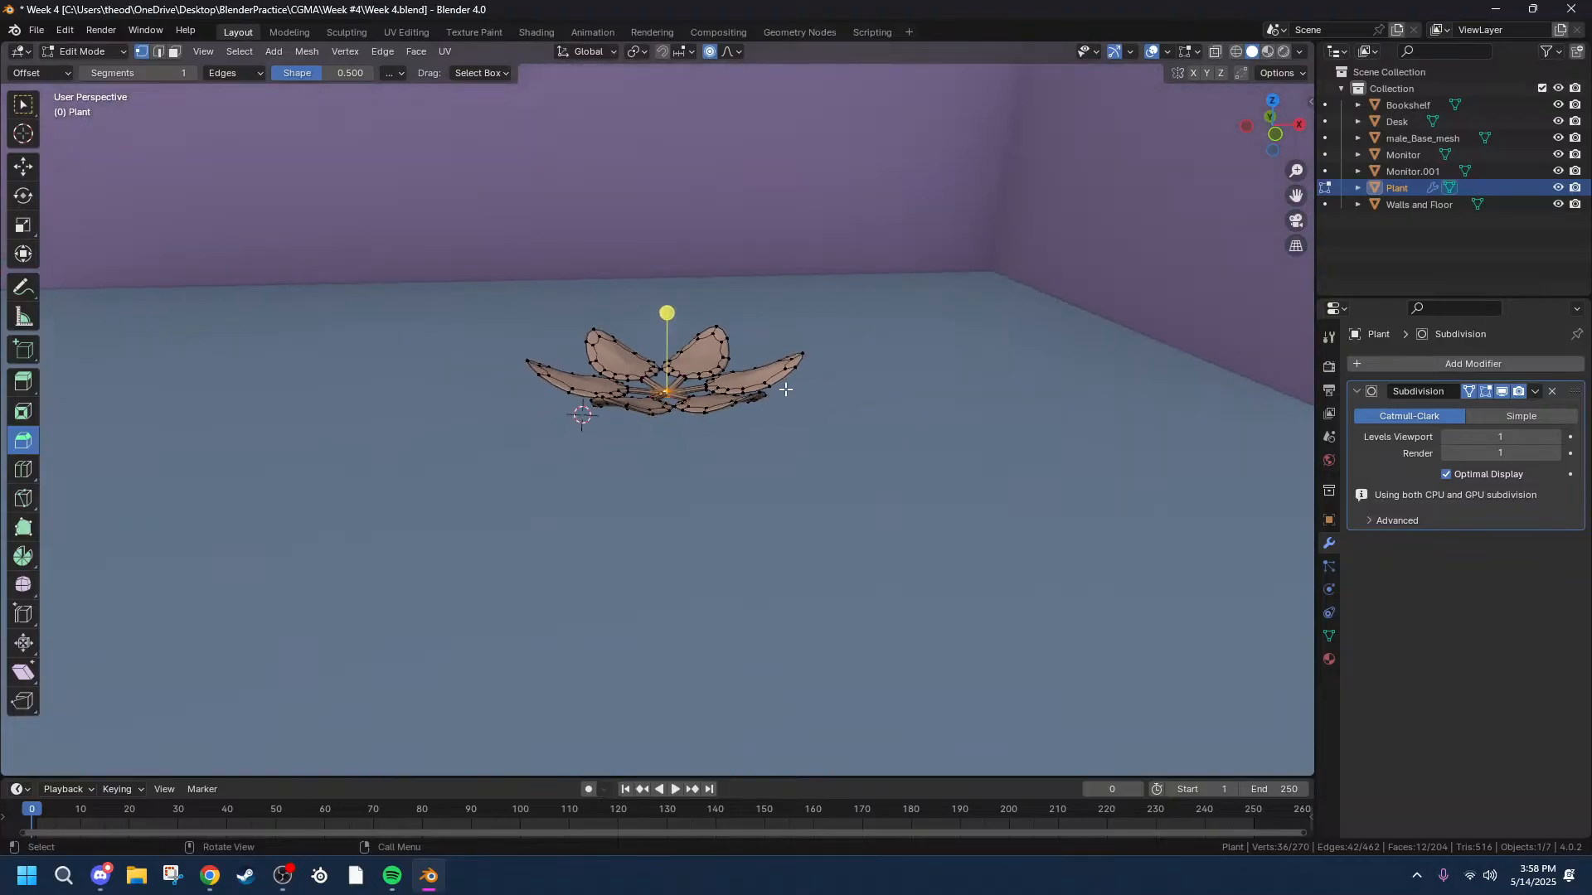
pyautogui.scroll(-5, 380, 389)
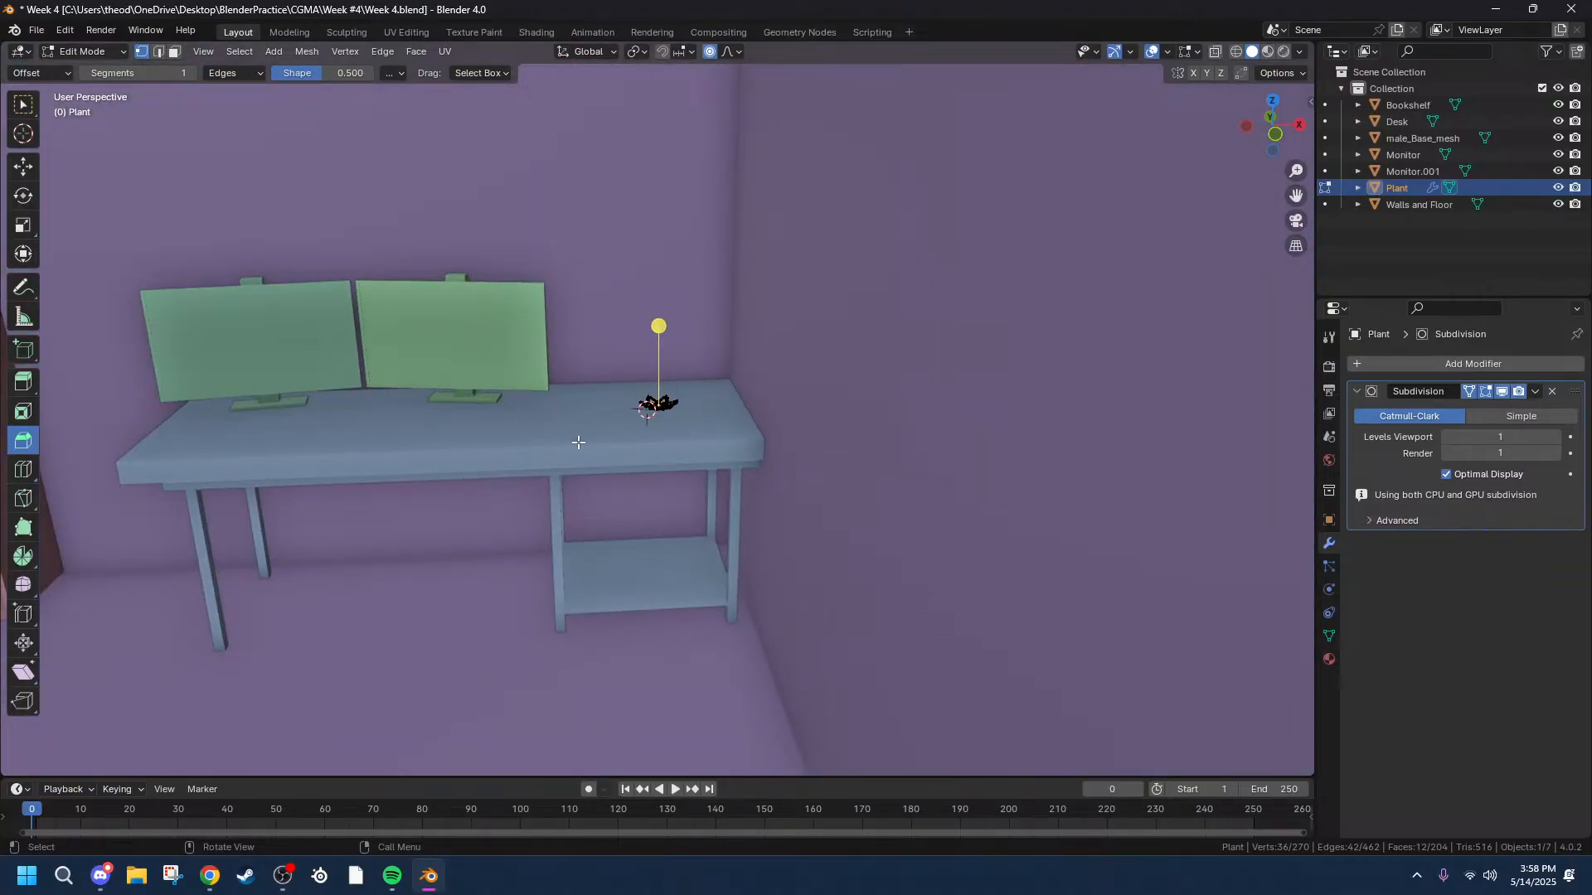
pyautogui.scroll(-3, 116, 404)
pyautogui.moveTo(607, 540); pyautogui.dragTo(729, 550, button='middle')
pyautogui.scroll(-2, 744, 548)
pyautogui.scroll(11, 792, 472)
pyautogui.scroll(-1, 738, 497)
pyautogui.scroll(3, 754, 440)
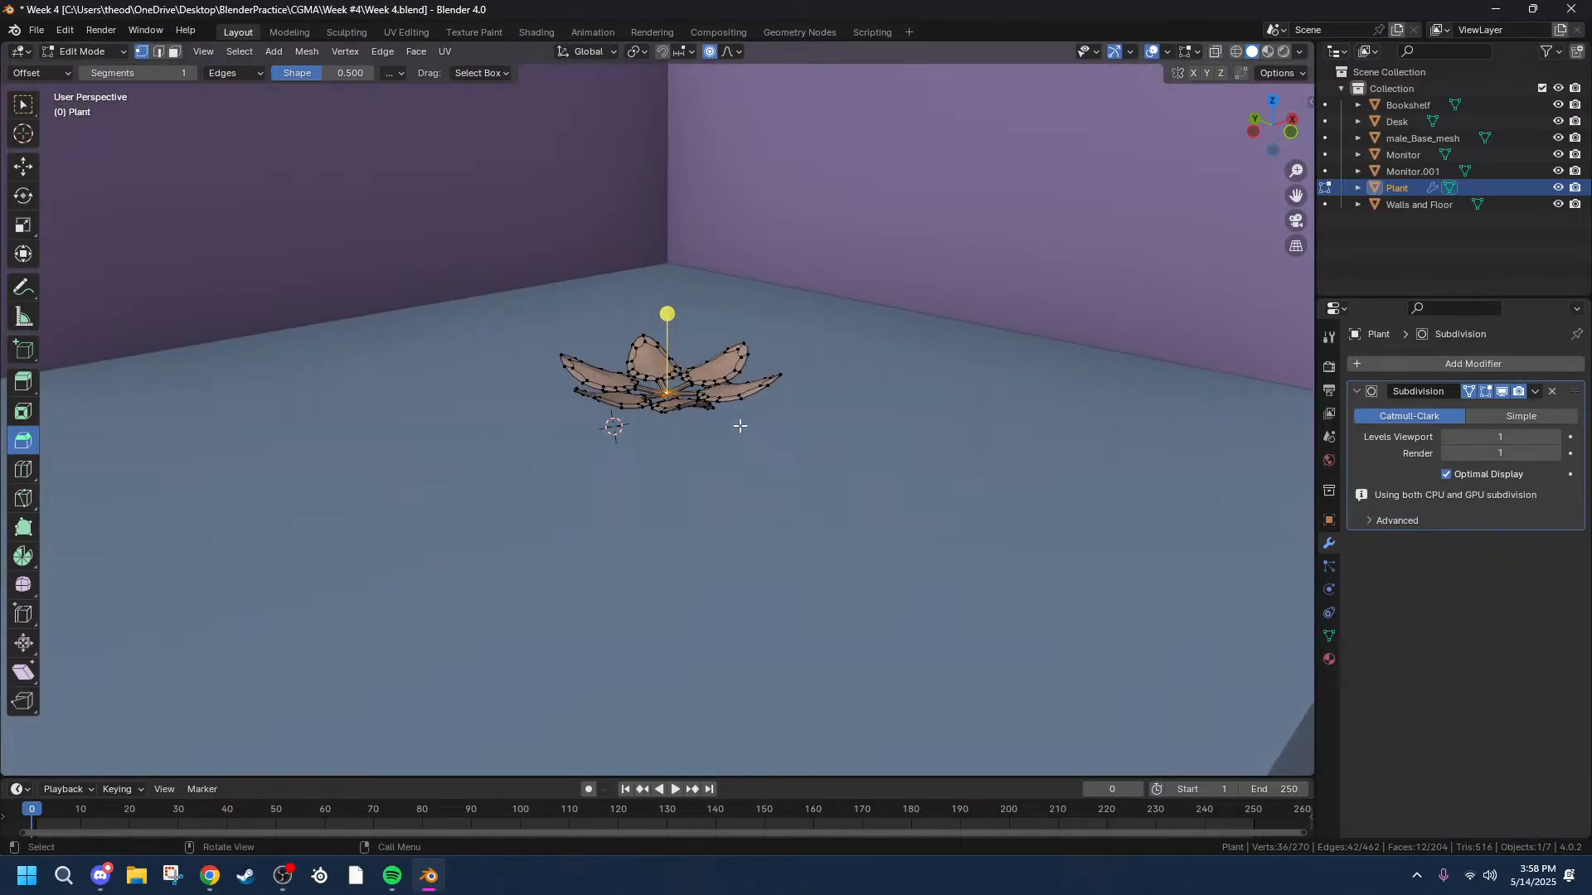
pyautogui.moveTo(794, 422); pyautogui.dragTo(738, 461, button='middle')
# Select the plant's entire leaf layer and, in front view, duplicate it about 0.0055 m upward along the Z axis.
pyautogui.press('a')
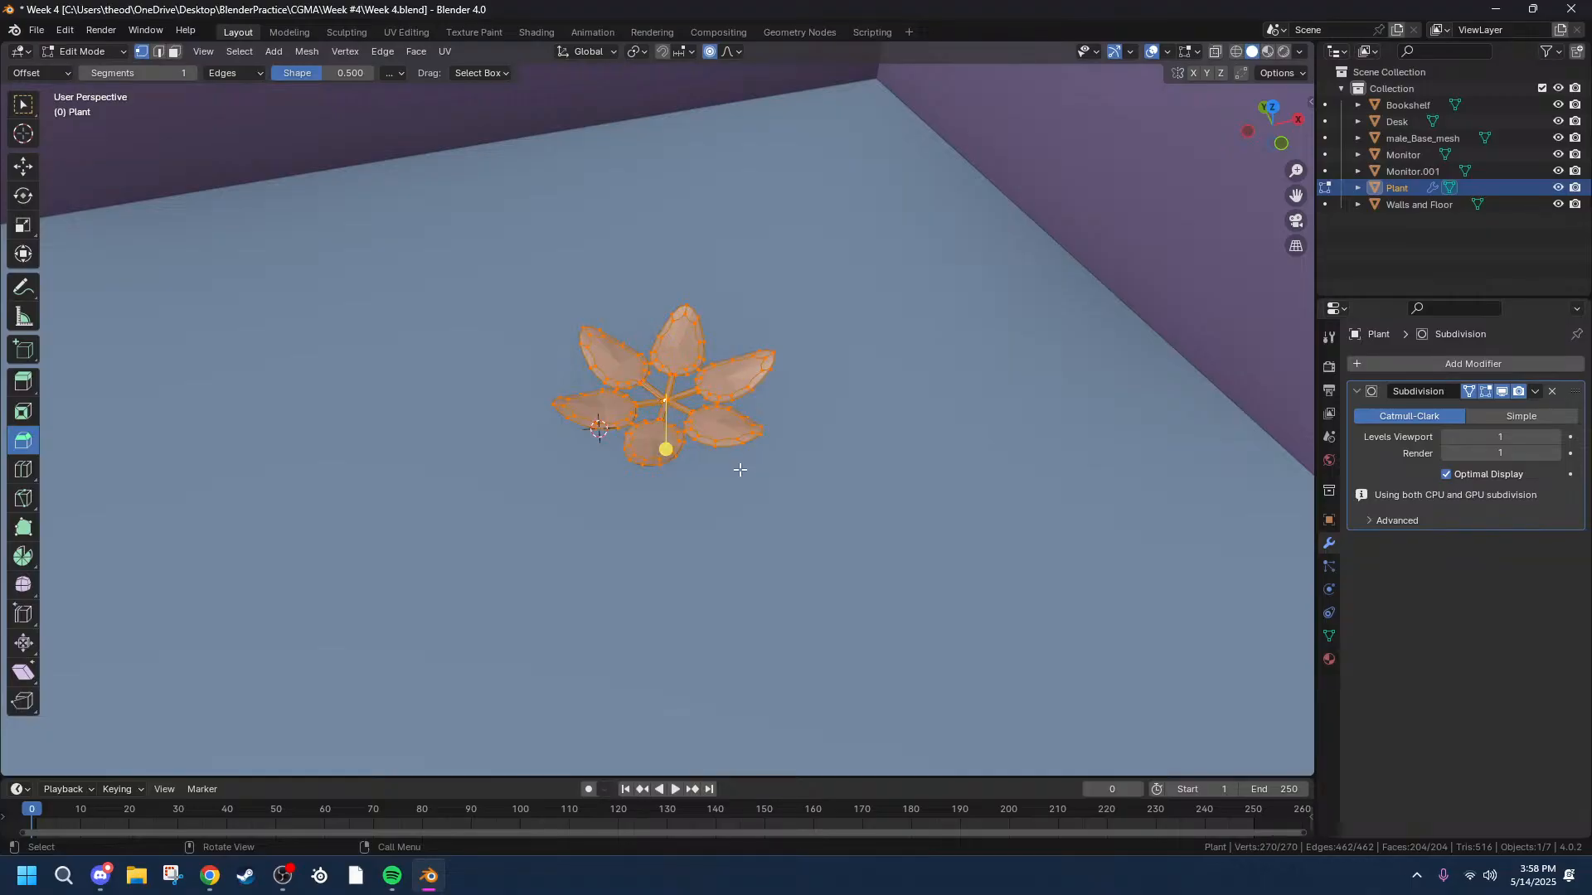
pyautogui.hotkey('shift', 'z')
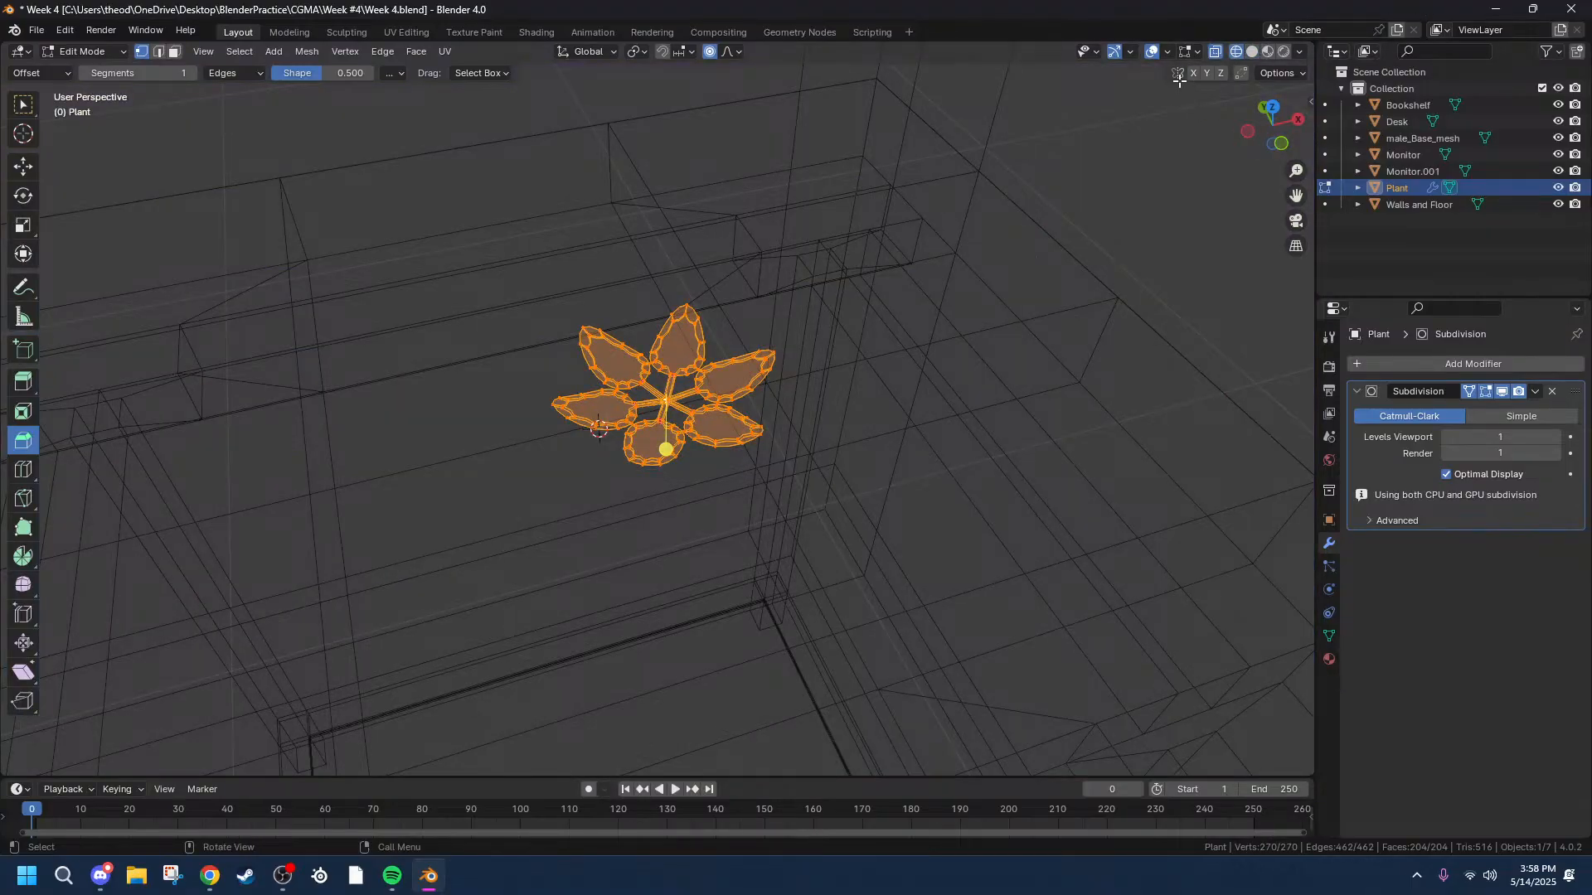
pyautogui.click(1252, 52)
pyautogui.click(1278, 147)
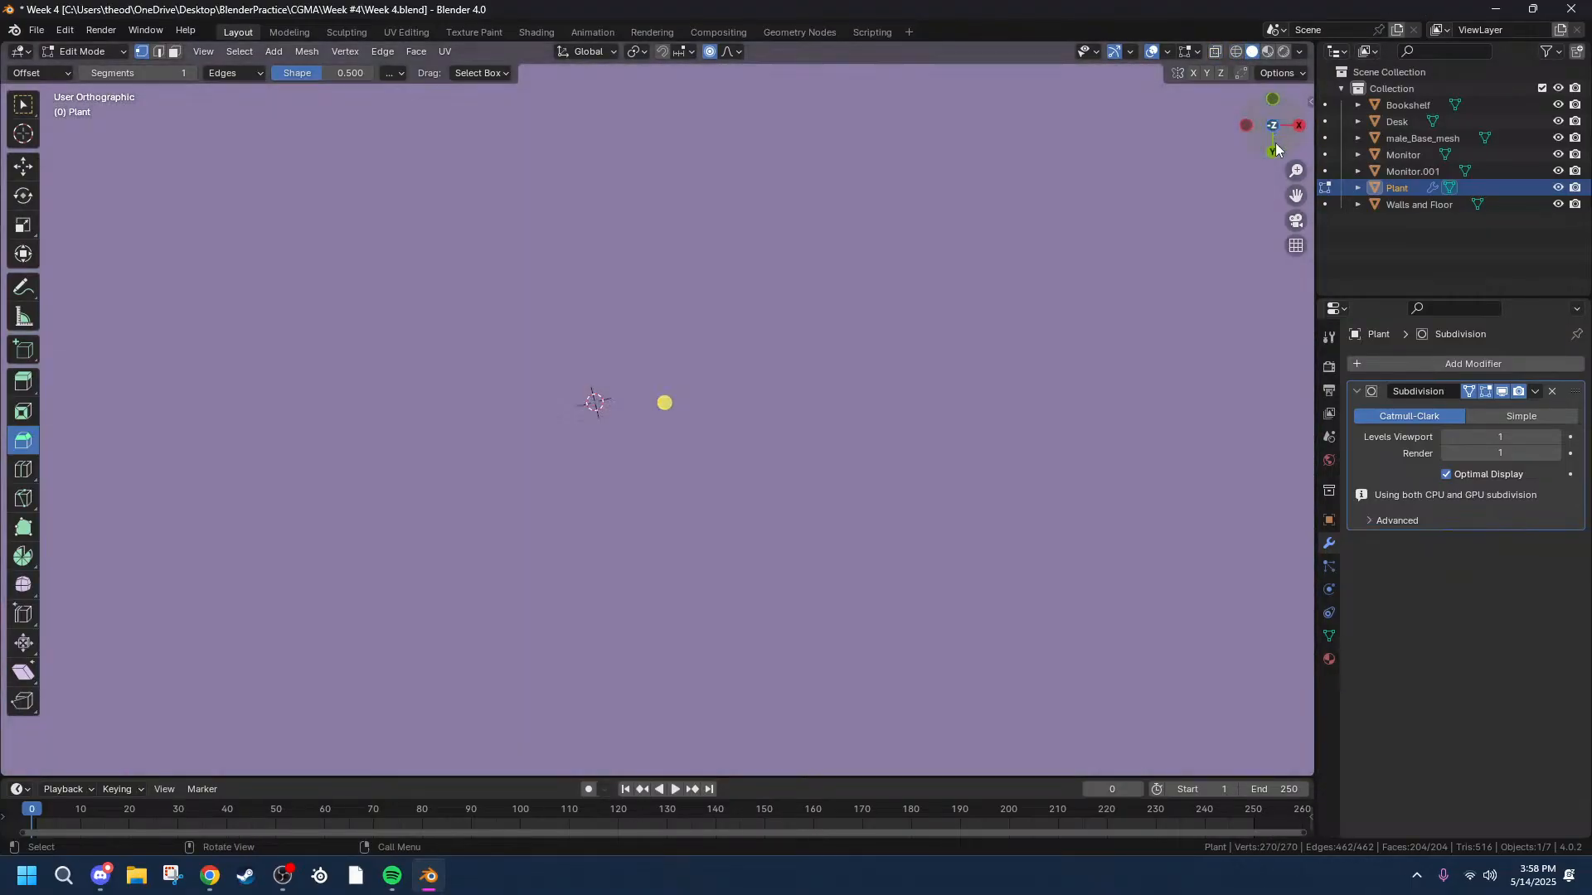
pyautogui.click(1274, 151)
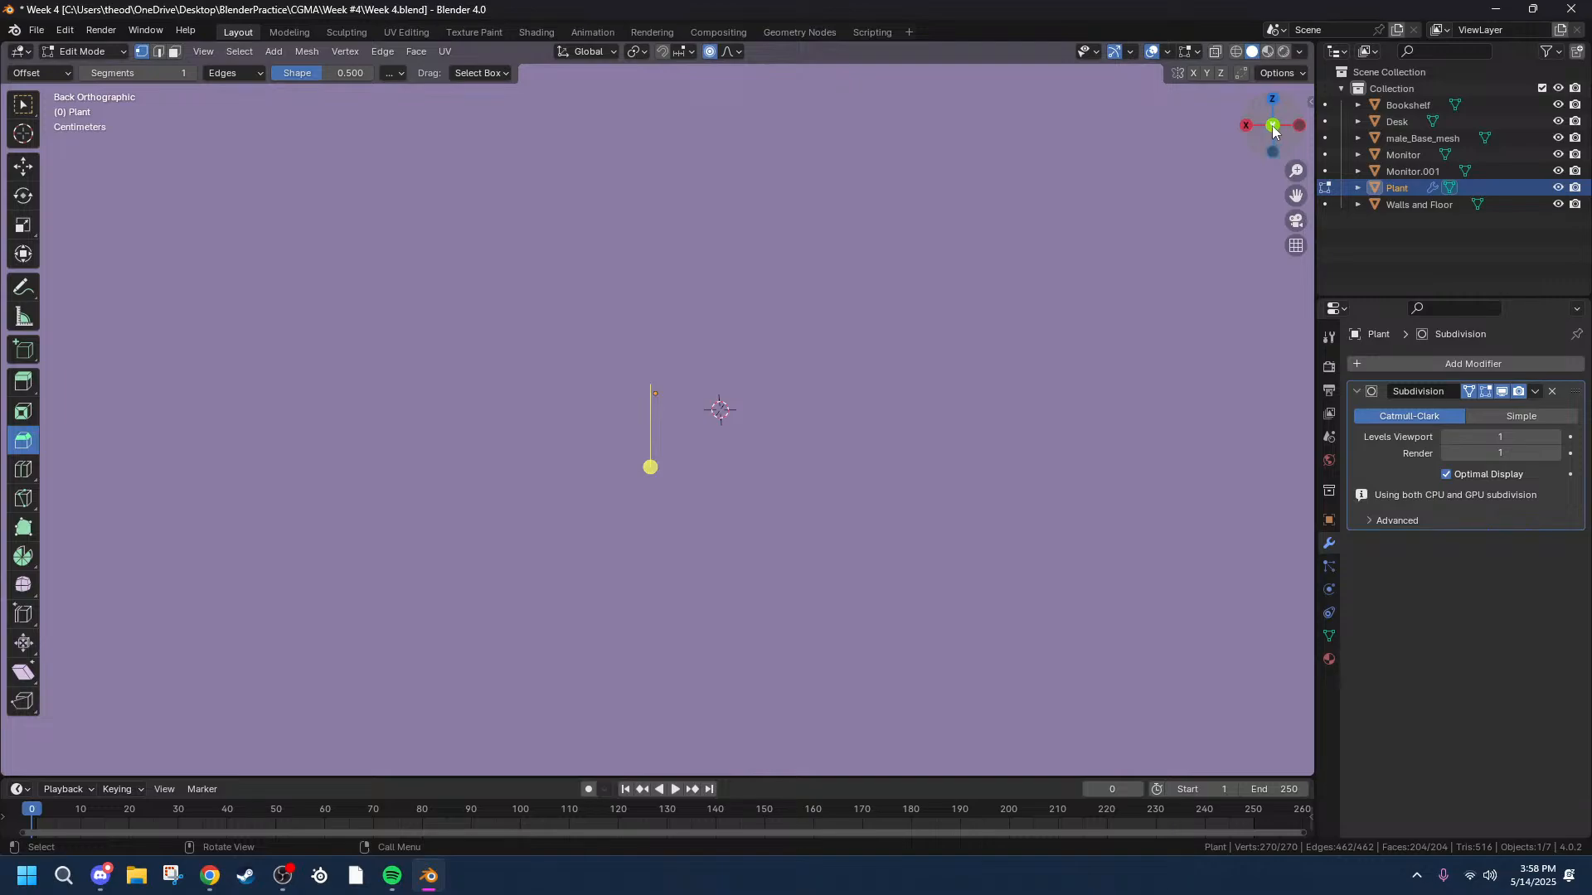
pyautogui.click(1273, 130)
pyautogui.scroll(6, 901, 310)
pyautogui.scroll(2, 900, 310)
pyautogui.press('shift')
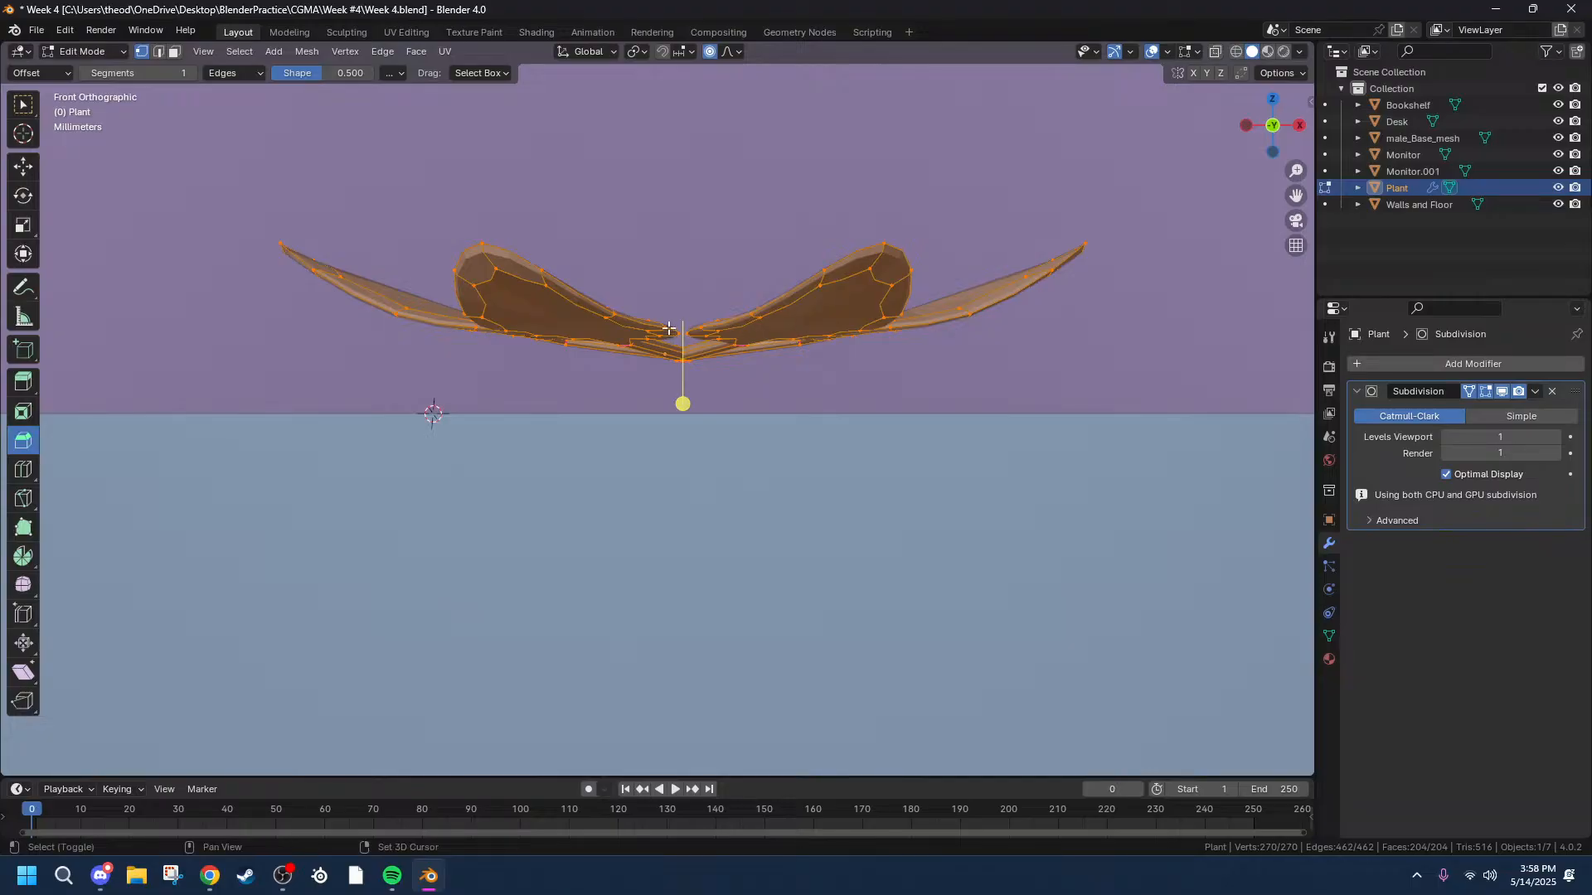
pyautogui.hotkey('shift', 'd')
pyautogui.press('z')
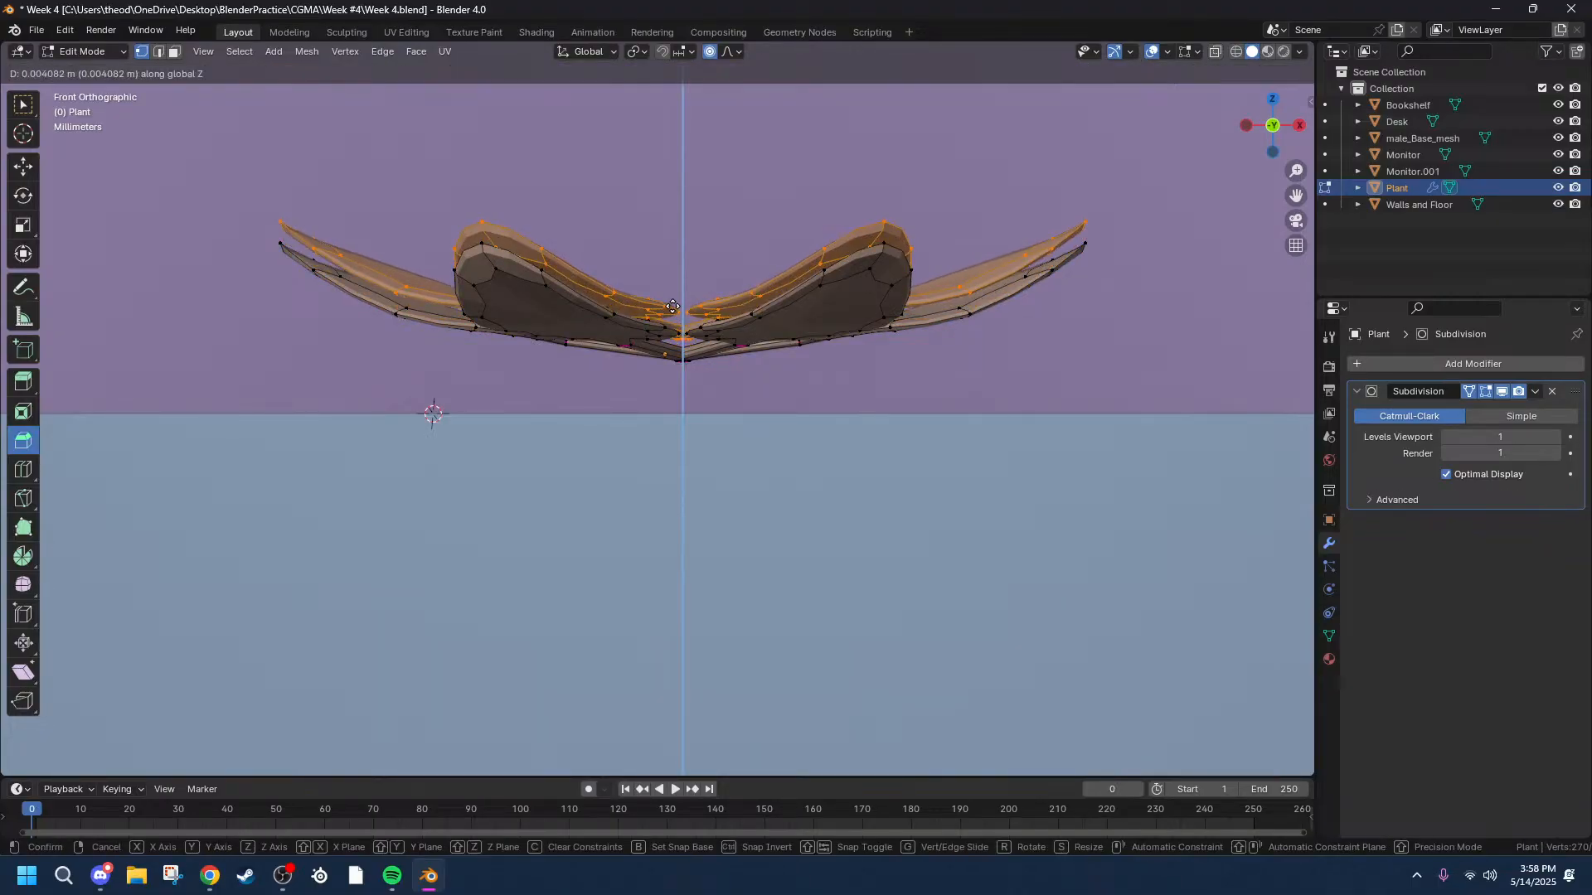
pyautogui.click(673, 298)
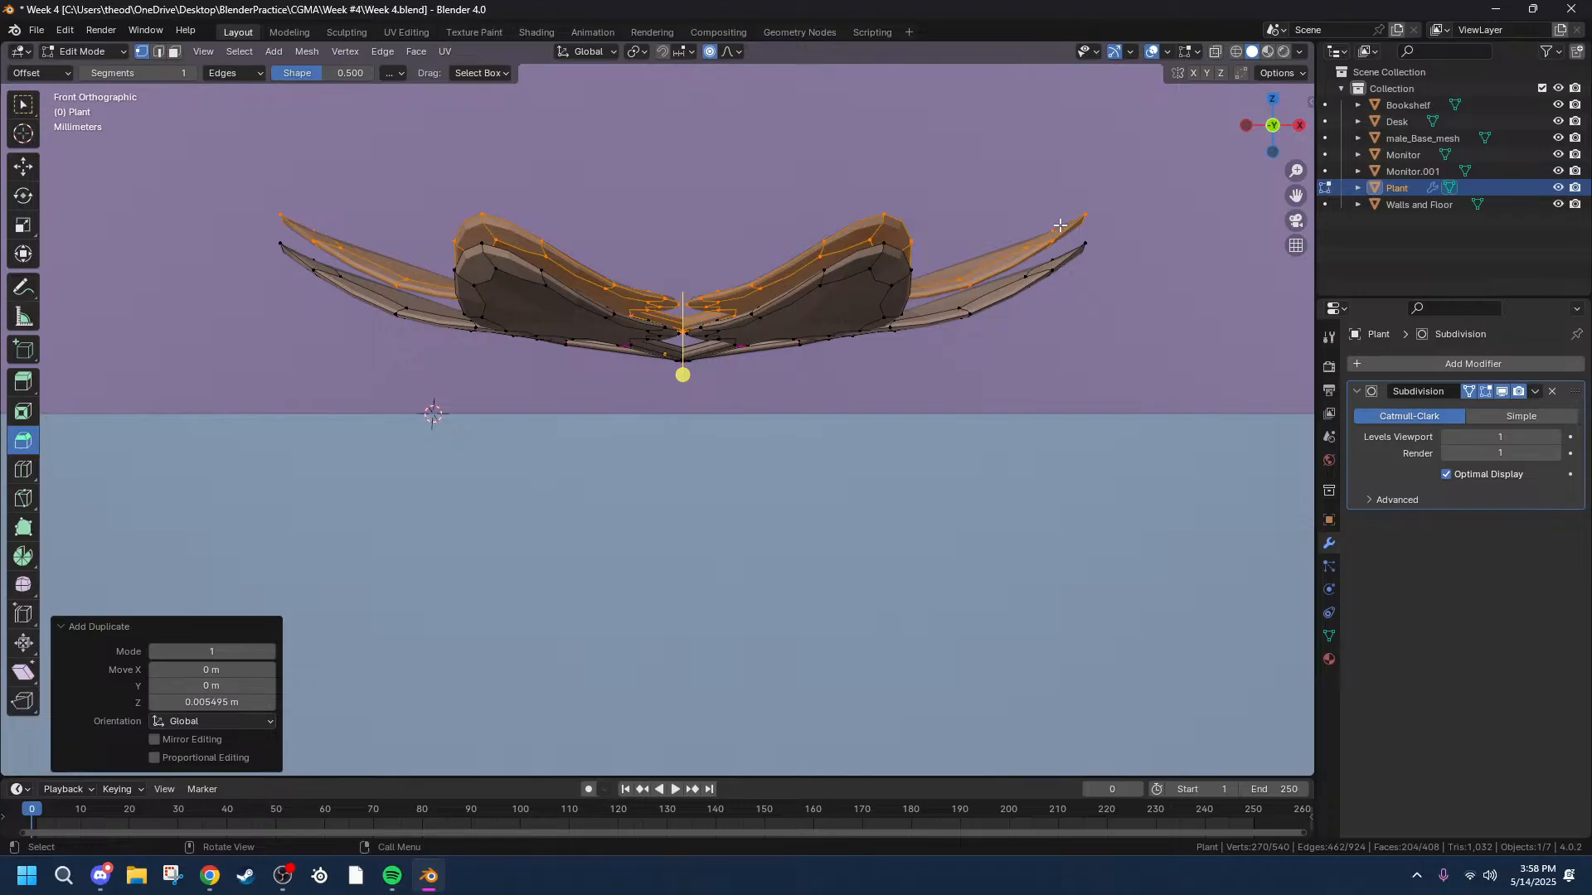
pyautogui.press('r')
pyautogui.press('x')
pyautogui.rightClick(999, 245)
pyautogui.press('r')
pyautogui.press('z')
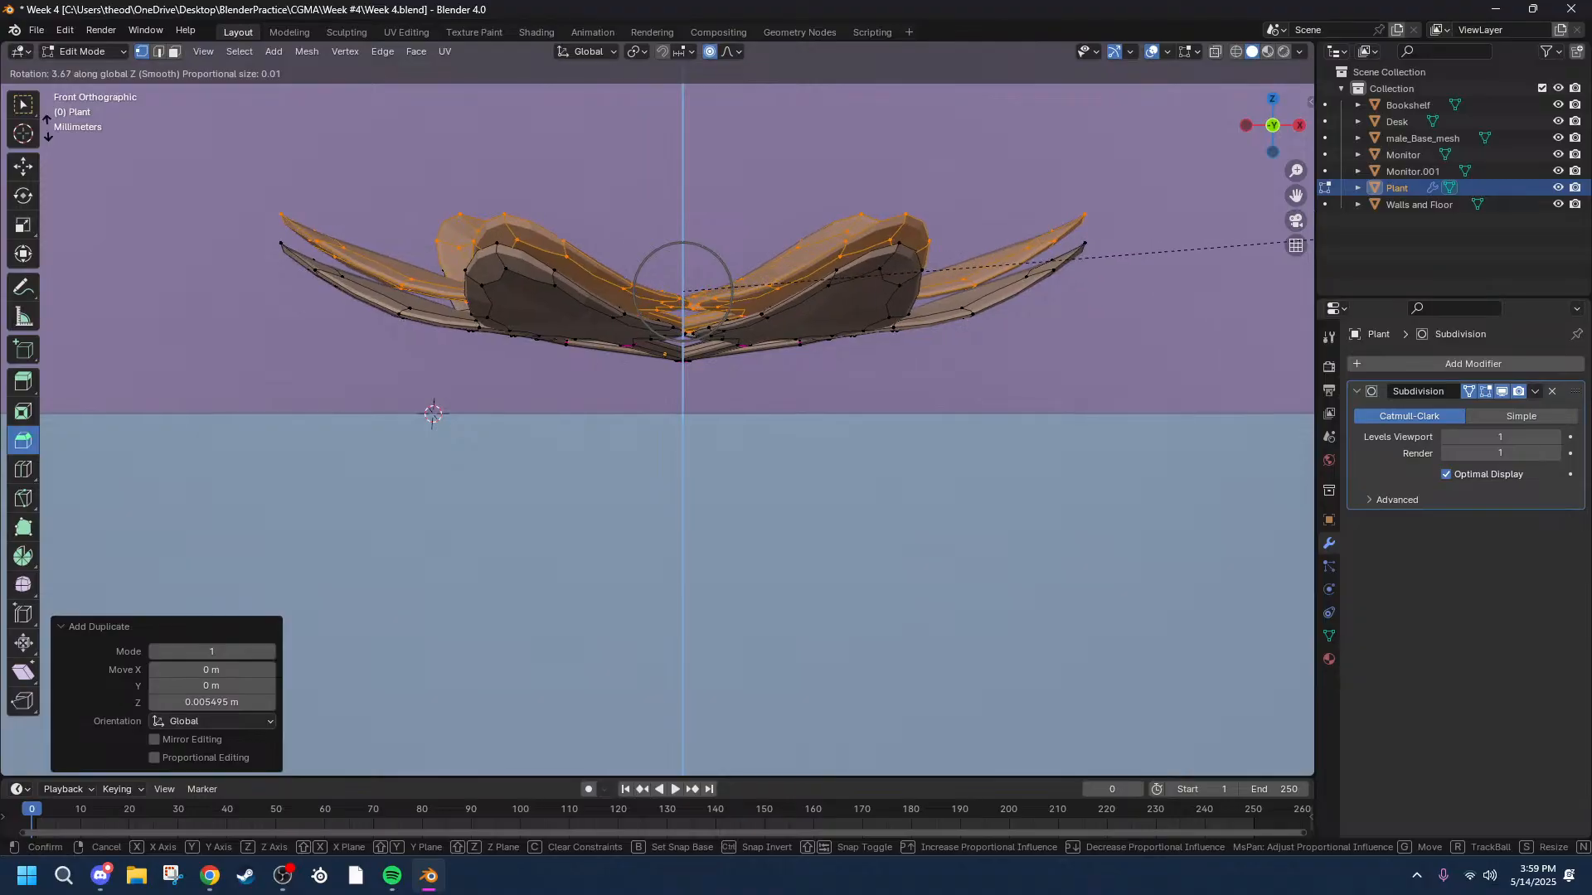
pyautogui.rightClick(1306, 150)
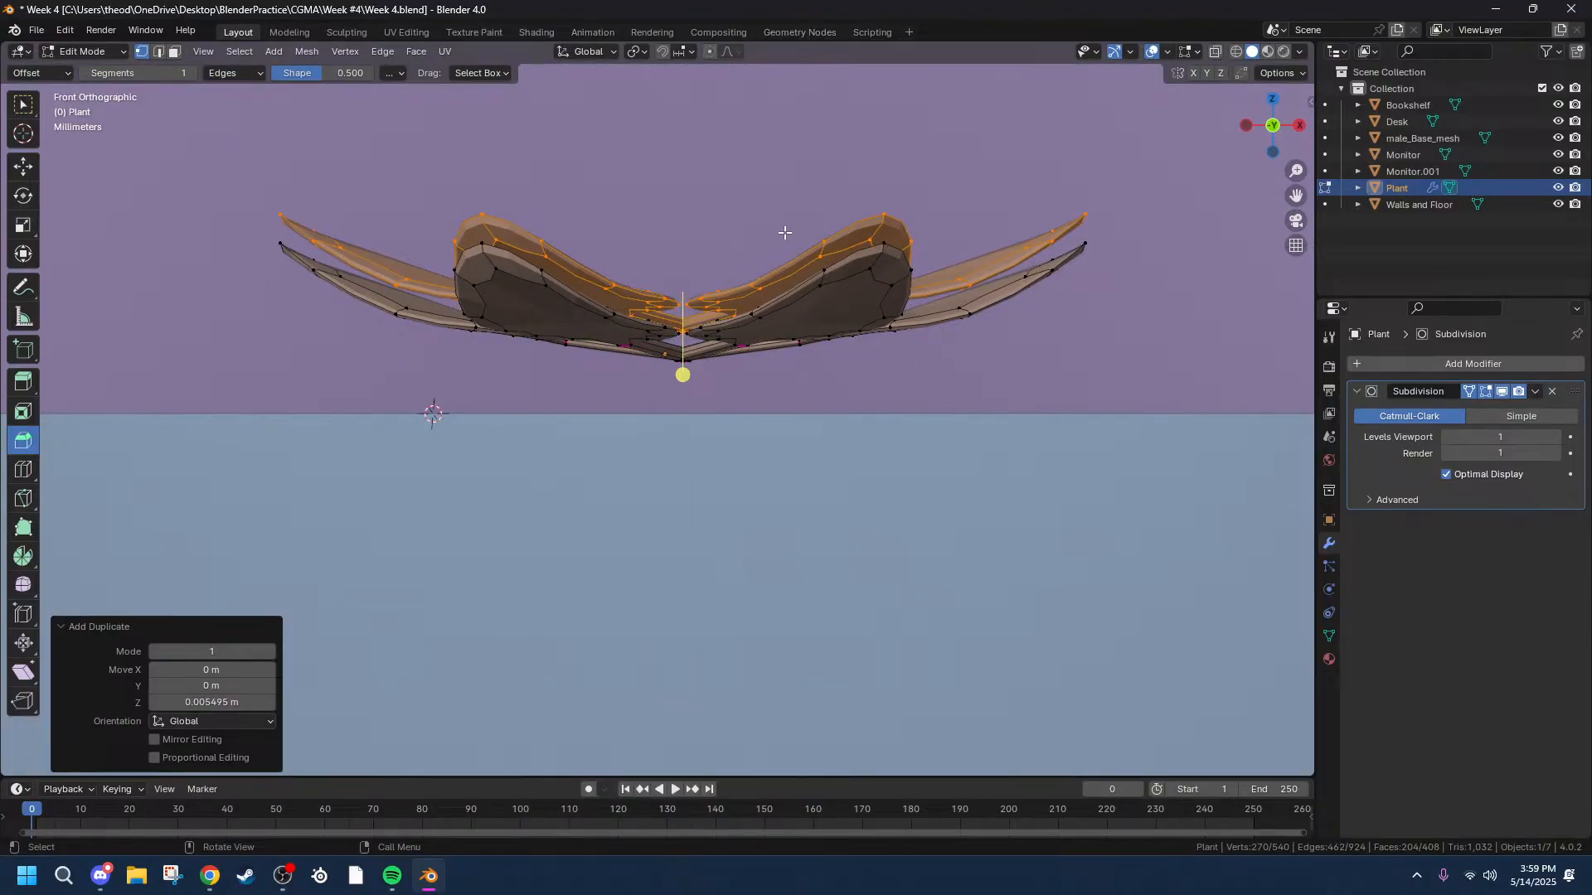
# With proportional editing off, rotate the duplicated leaf layer about -29.5° around the global Z axis so its leaves fill the gaps below.
pyautogui.press('r')
pyautogui.press('z')
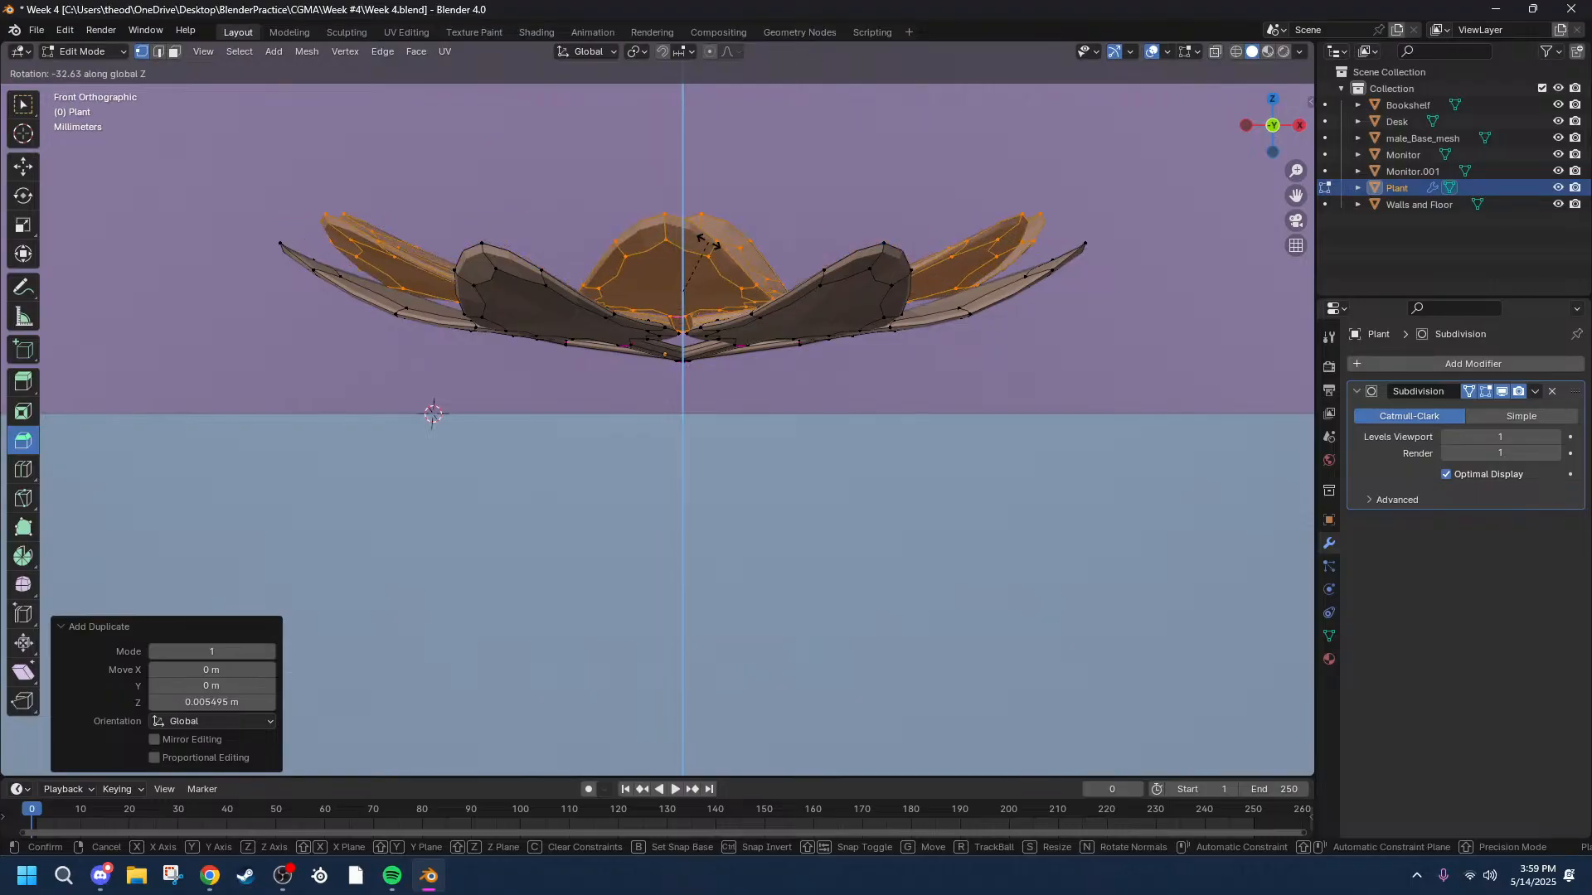
pyautogui.rightClick(923, 250)
pyautogui.press('r')
pyautogui.press('z')
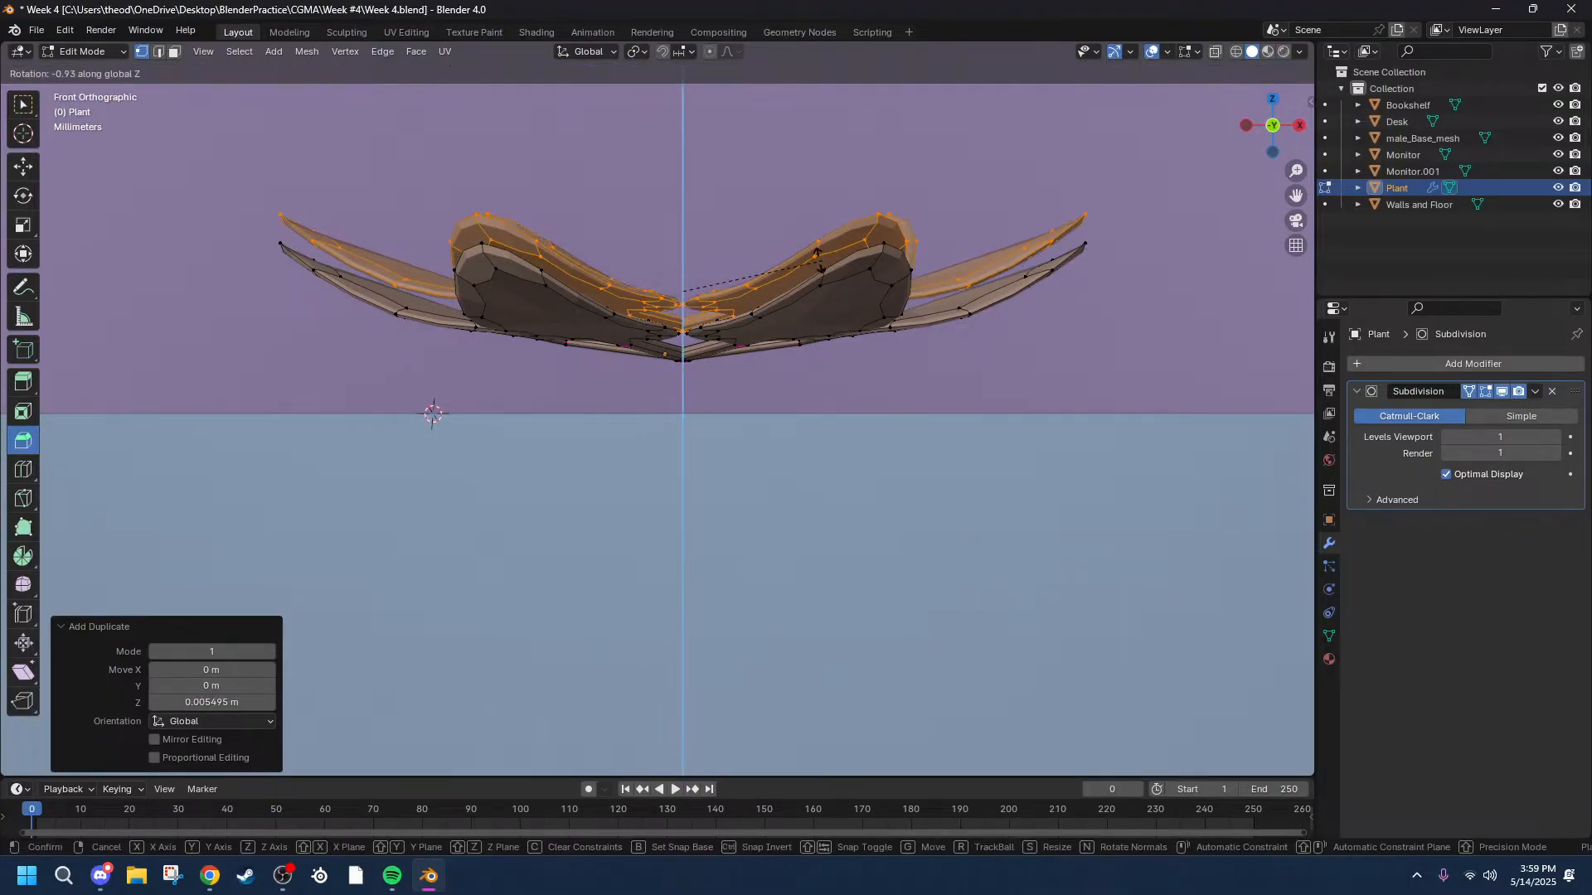
pyautogui.click(716, 262)
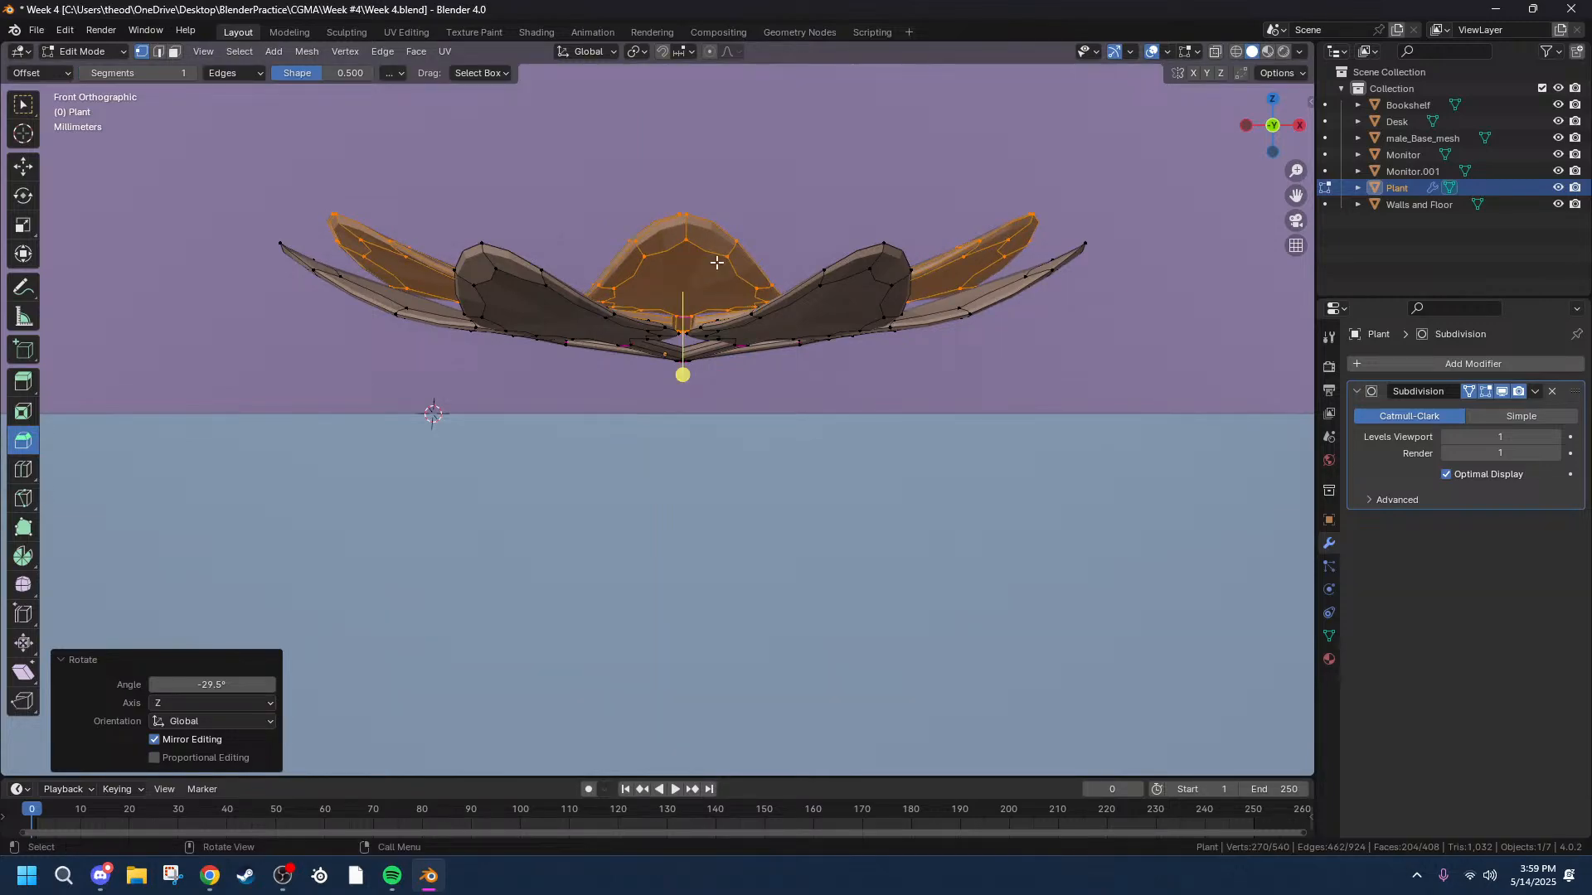
# Scale the upper leaf layer to about 0.92 in X and Y, leaving its height locked.
pyautogui.moveTo(881, 255); pyautogui.dragTo(1252, 139, button='middle')
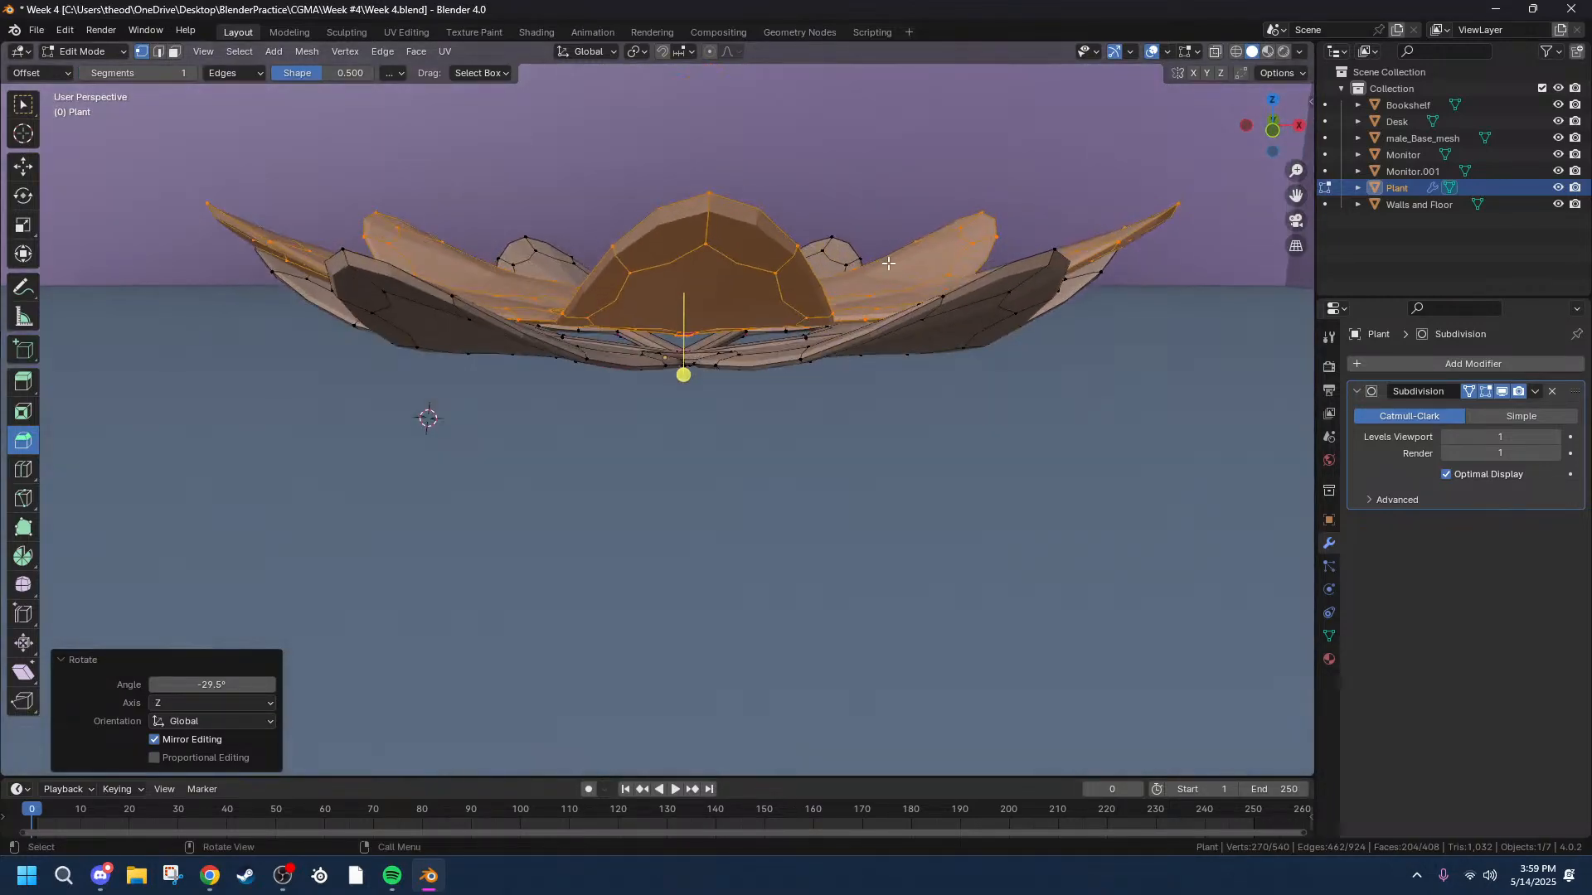
pyautogui.click(1275, 131)
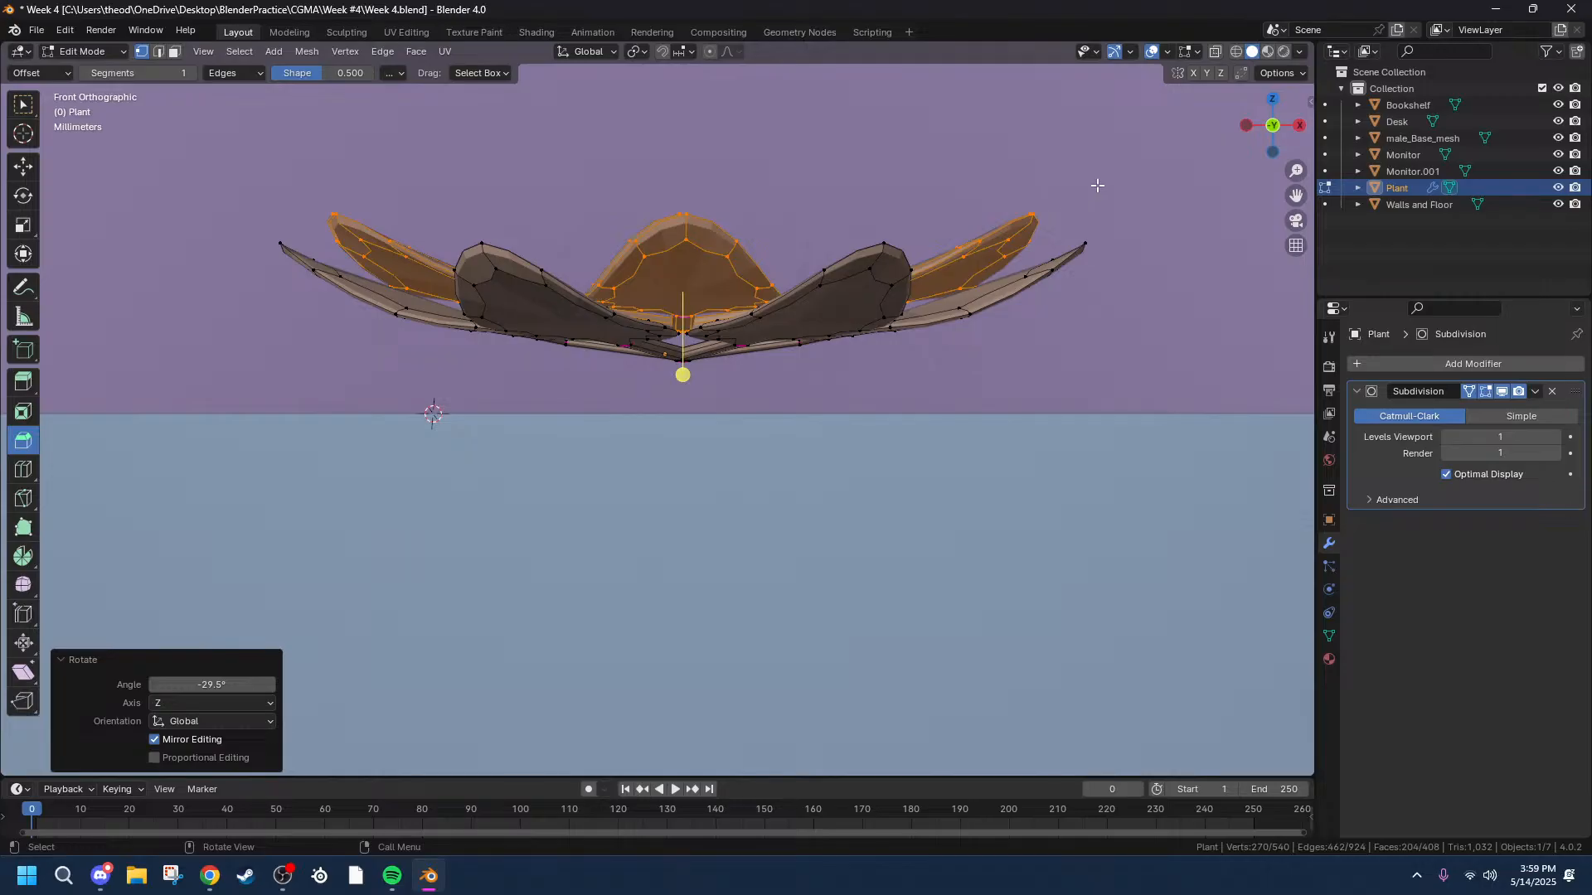
pyautogui.press('z')
pyautogui.press('Escape')
pyautogui.press('s')
pyautogui.hotkey('shift', 'z')
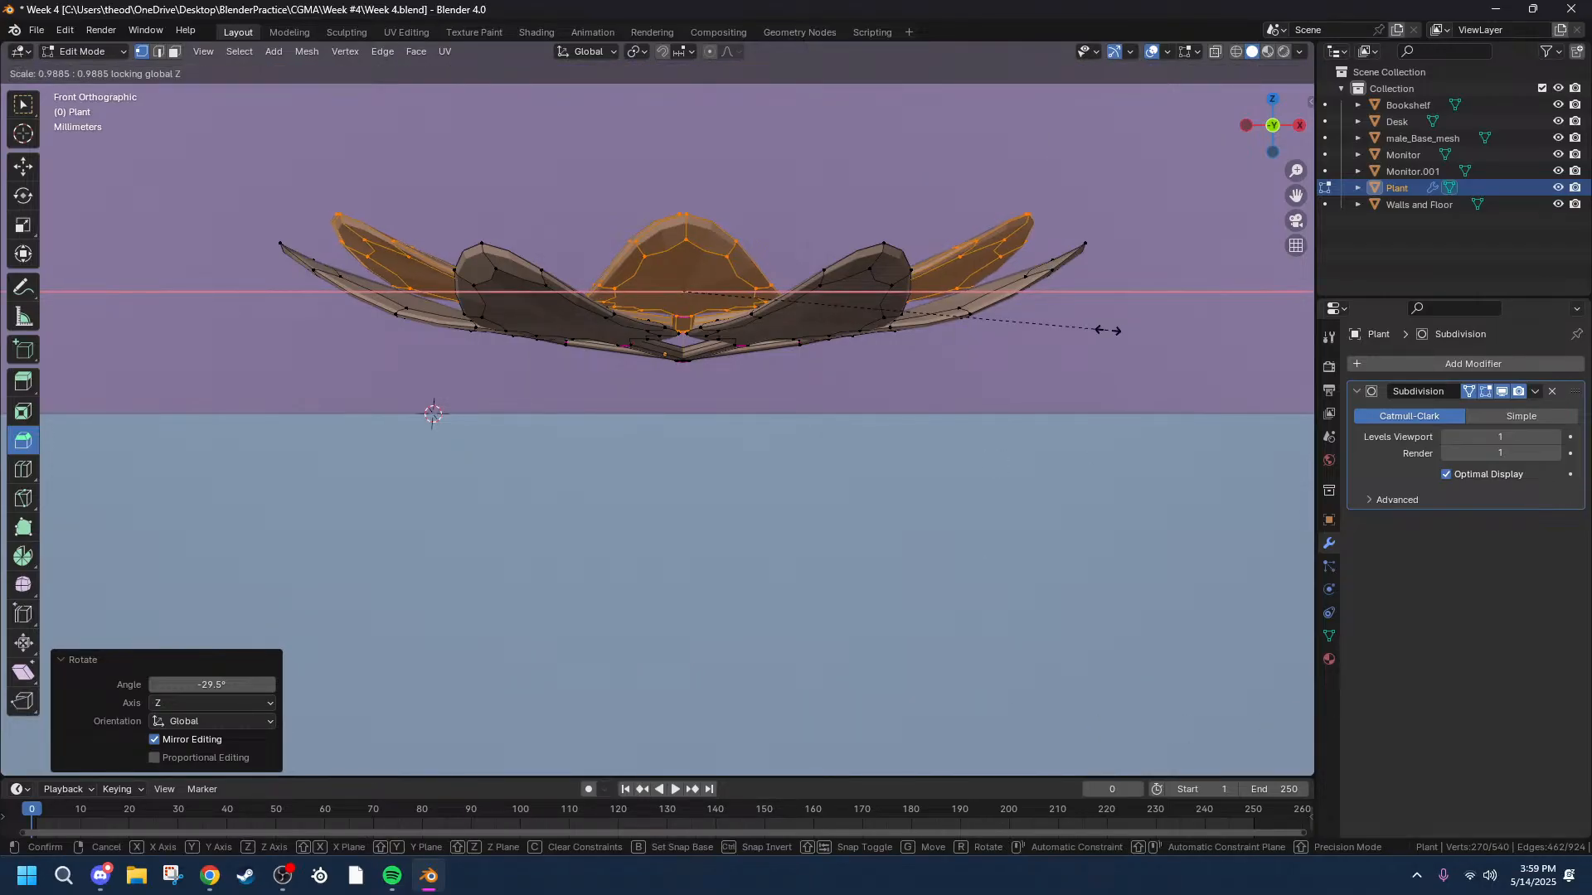
pyautogui.click(1078, 340)
# Enlarge the upper leaf layer by a factor of about 1.168 in X and Y, with Z locked.
pyautogui.moveTo(1077, 340); pyautogui.dragTo(834, 445, button='middle')
pyautogui.scroll(-6, 834, 445)
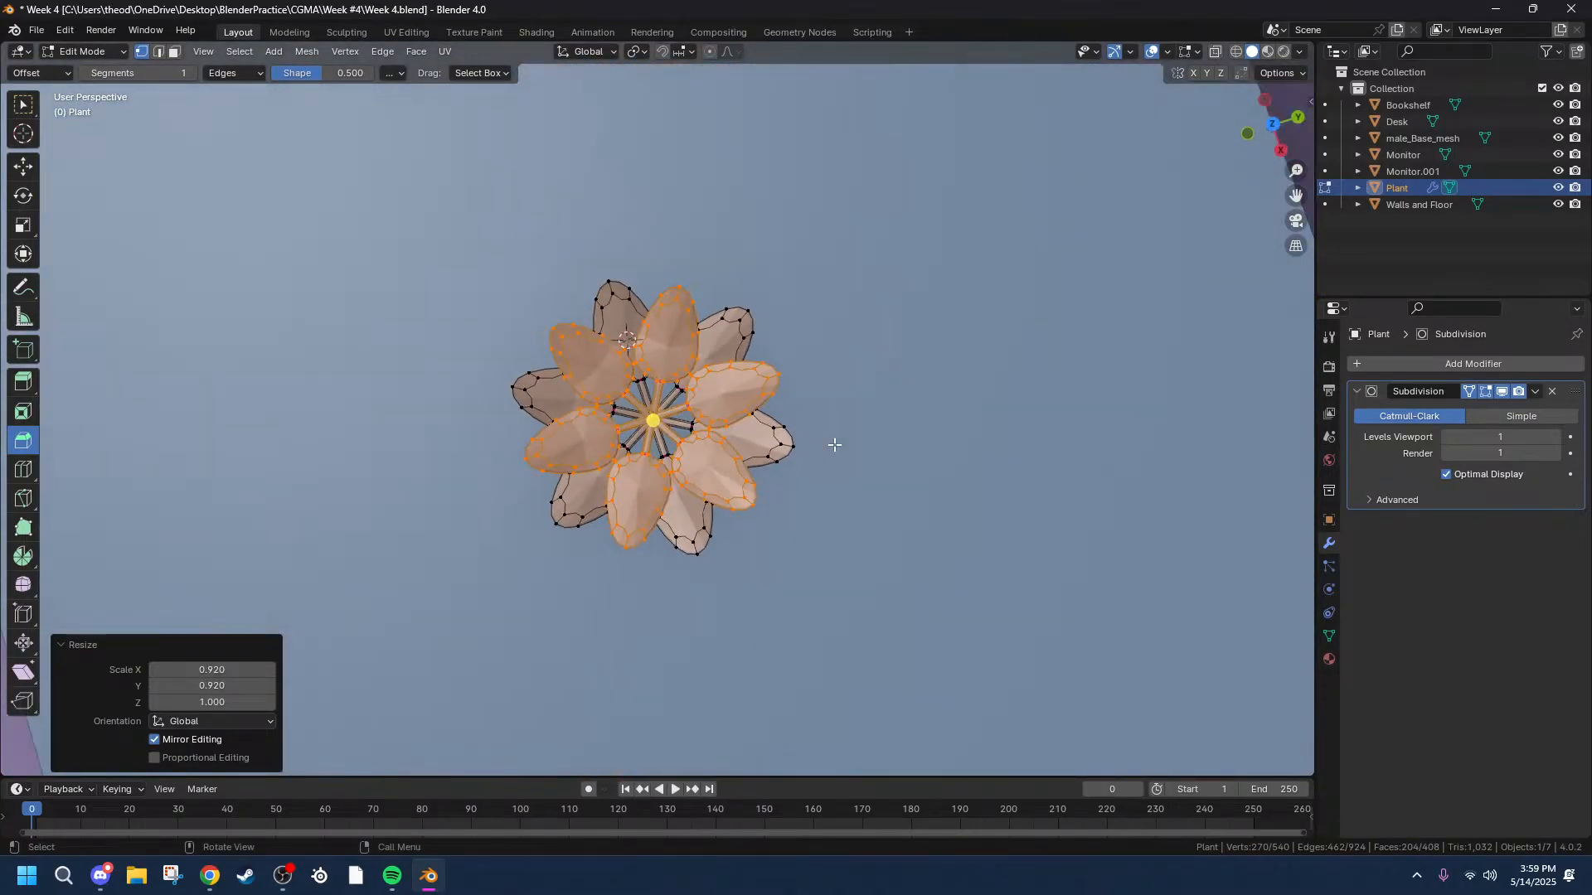
pyautogui.moveTo(953, 440); pyautogui.dragTo(913, 351, button='middle')
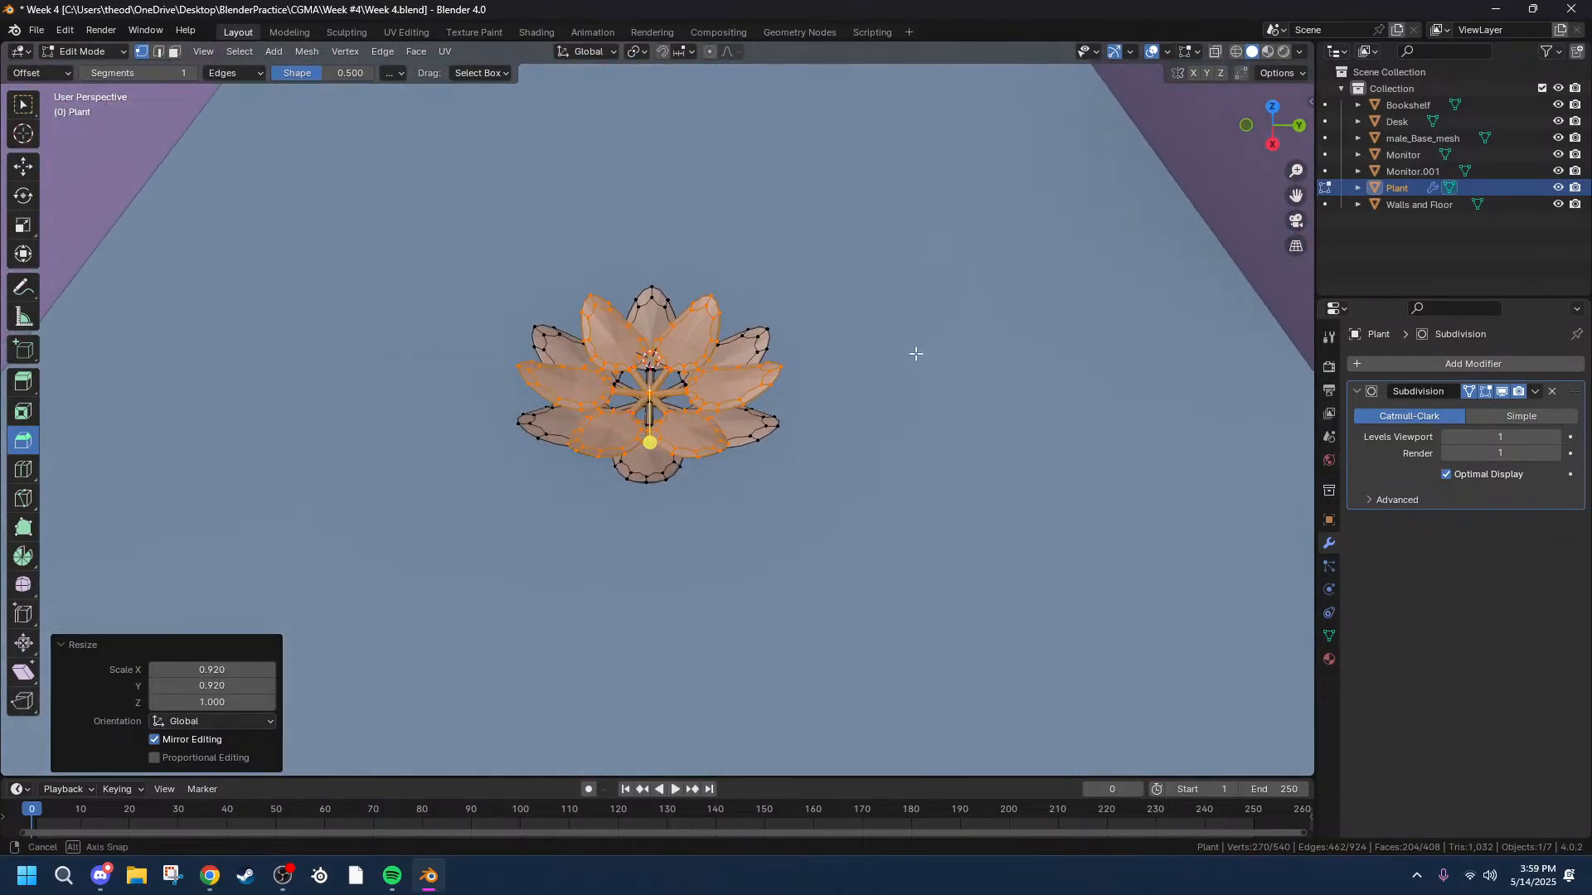
pyautogui.press('s')
pyautogui.hotkey('shift', 'z')
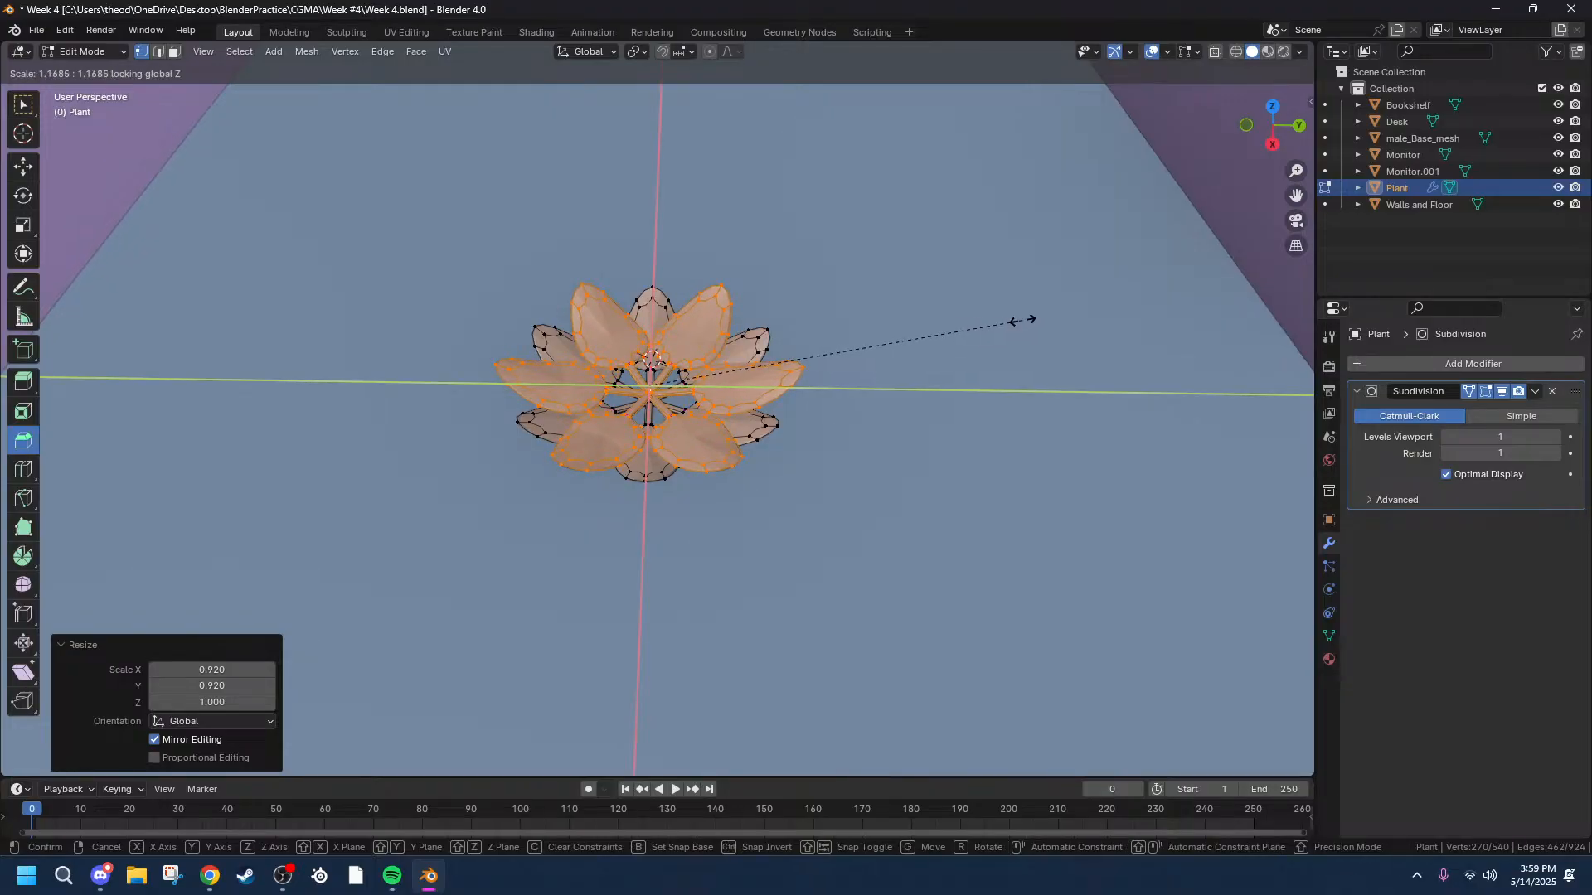
pyautogui.click(1024, 320)
# In front view, try duplicating the upper leaf layer about 0.0058 m upward along the Z axis.
pyautogui.moveTo(885, 401); pyautogui.dragTo(1003, 364, button='middle')
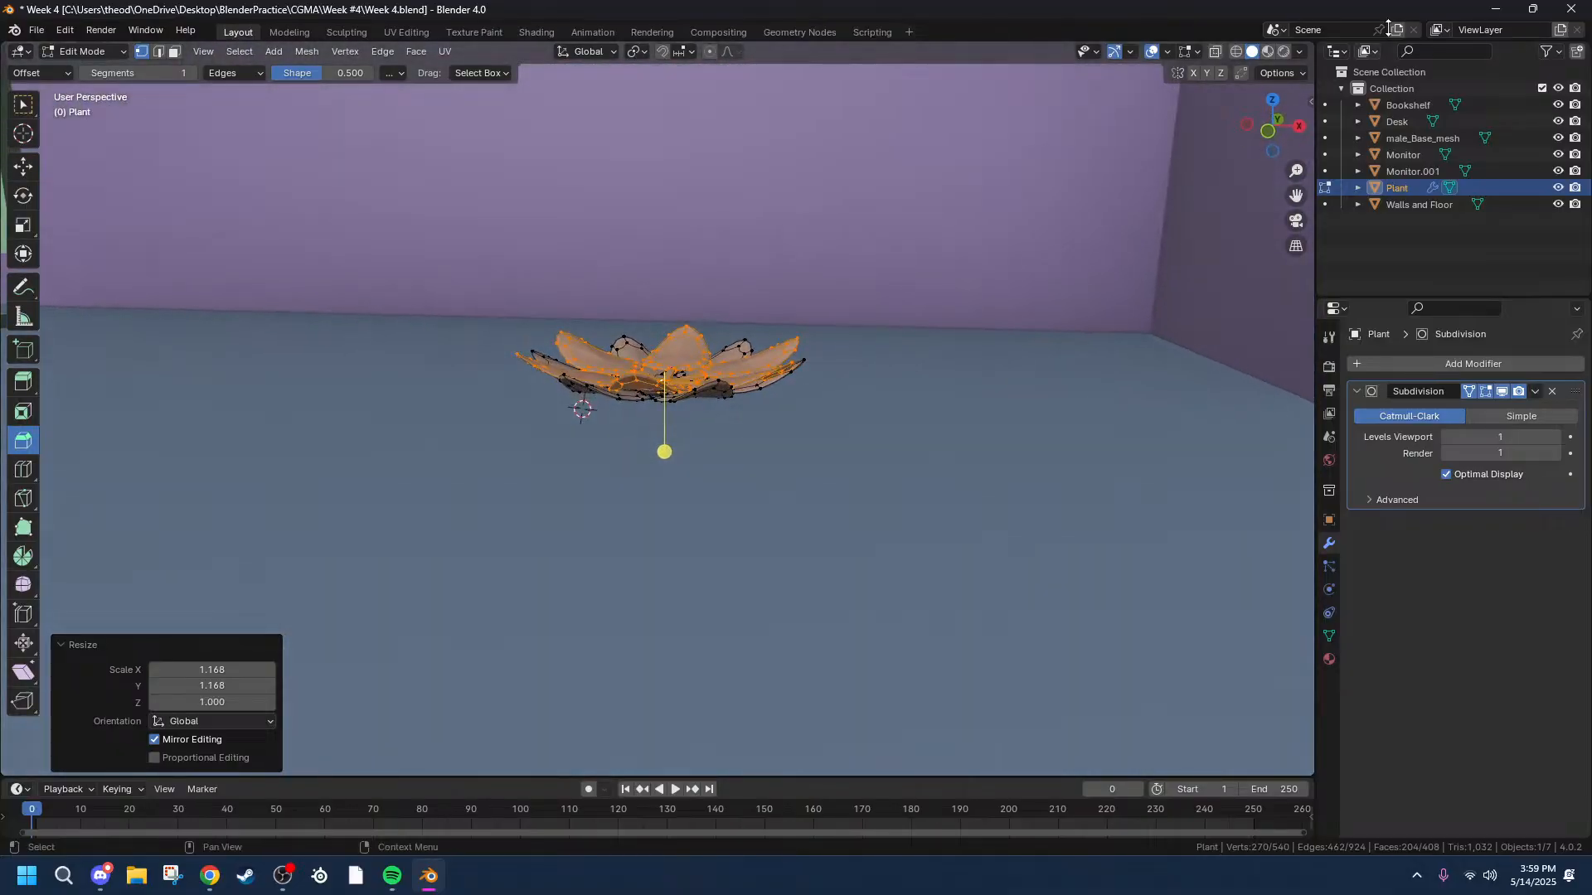
pyautogui.click(1272, 101)
pyautogui.click(1273, 152)
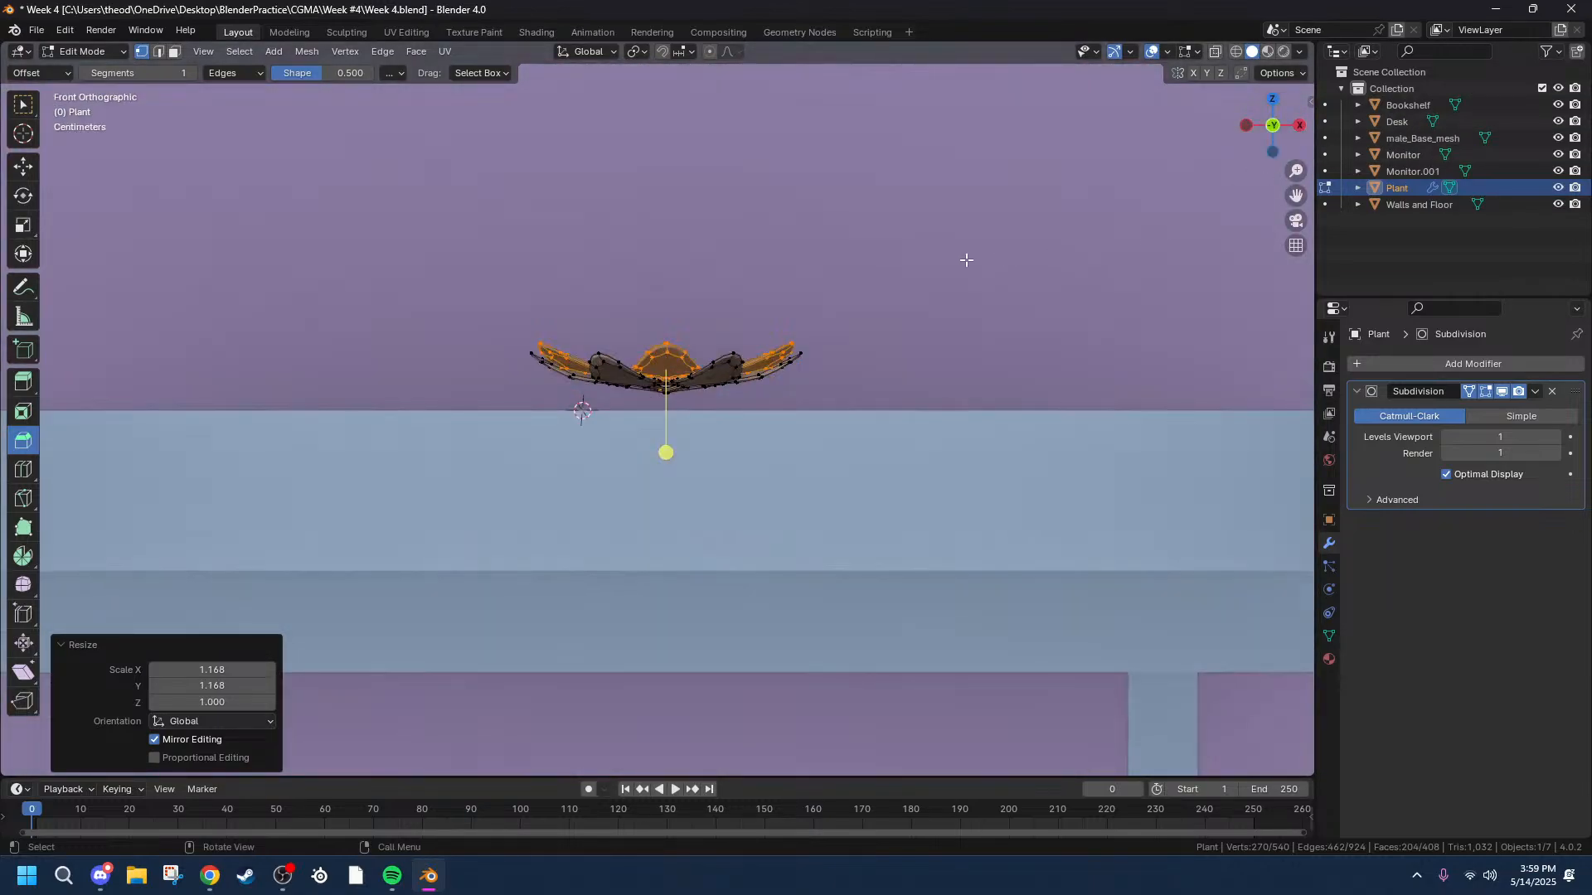
pyautogui.scroll(5, 753, 317)
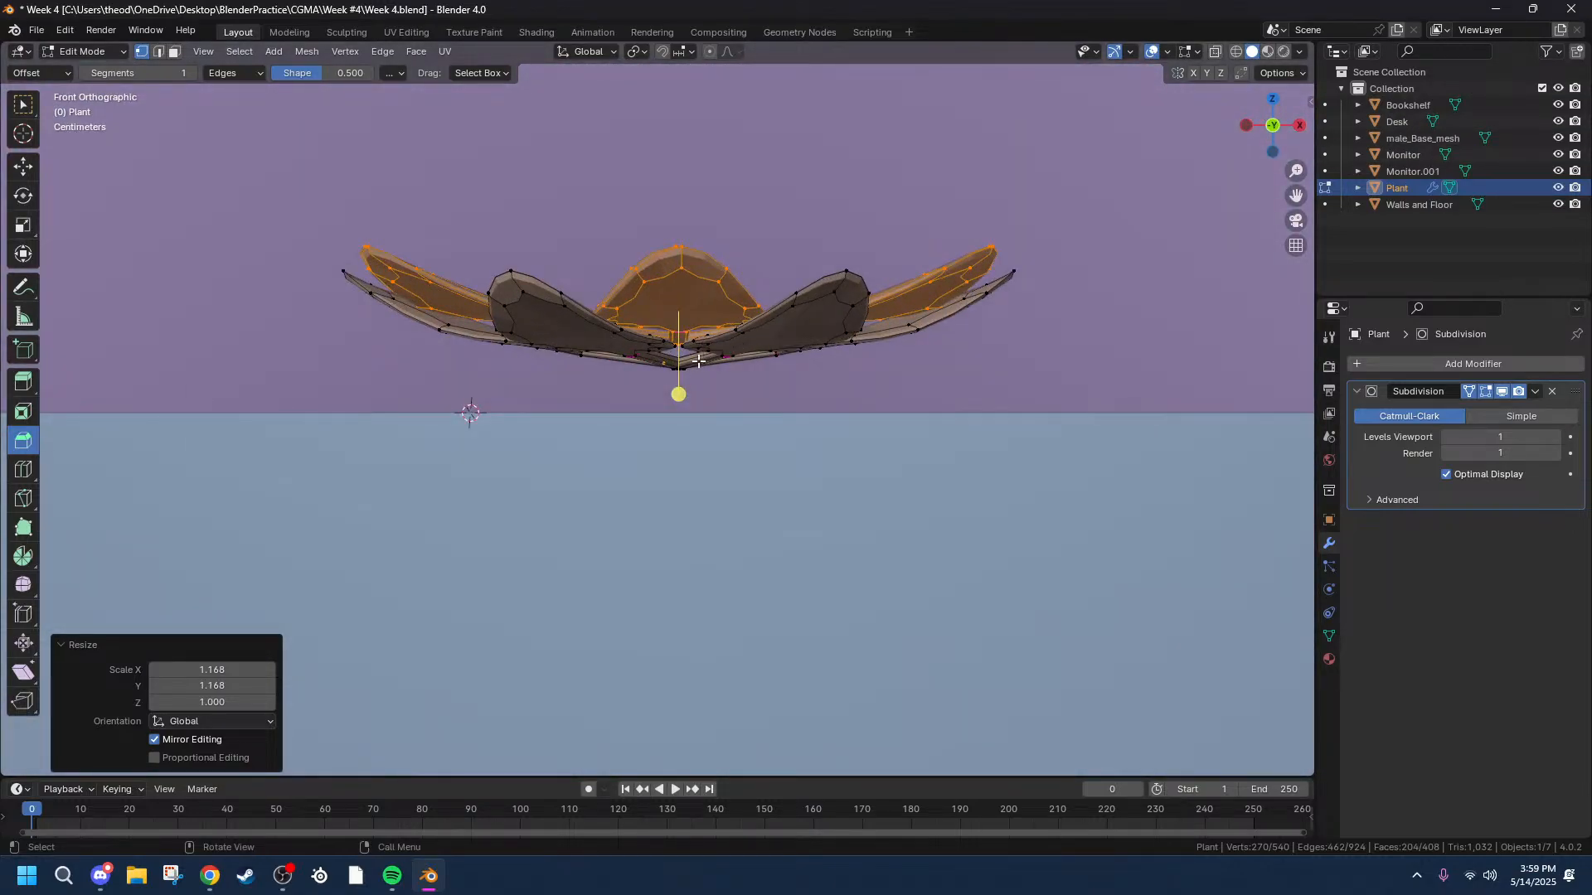
pyautogui.moveTo(800, 355); pyautogui.dragTo(794, 418, button='middle')
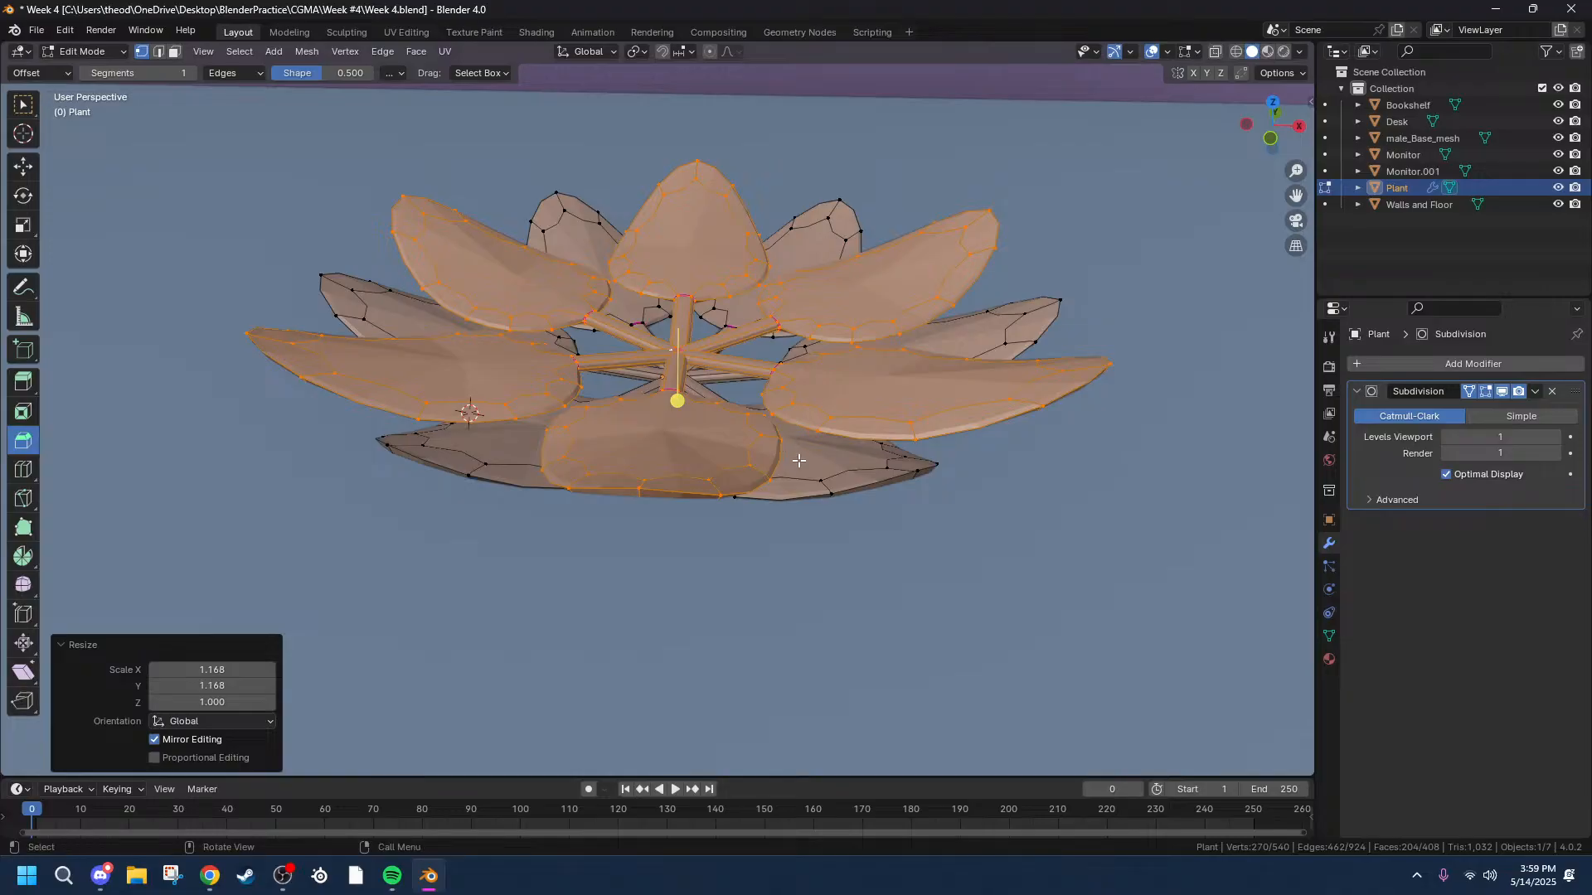
pyautogui.click(1265, 140)
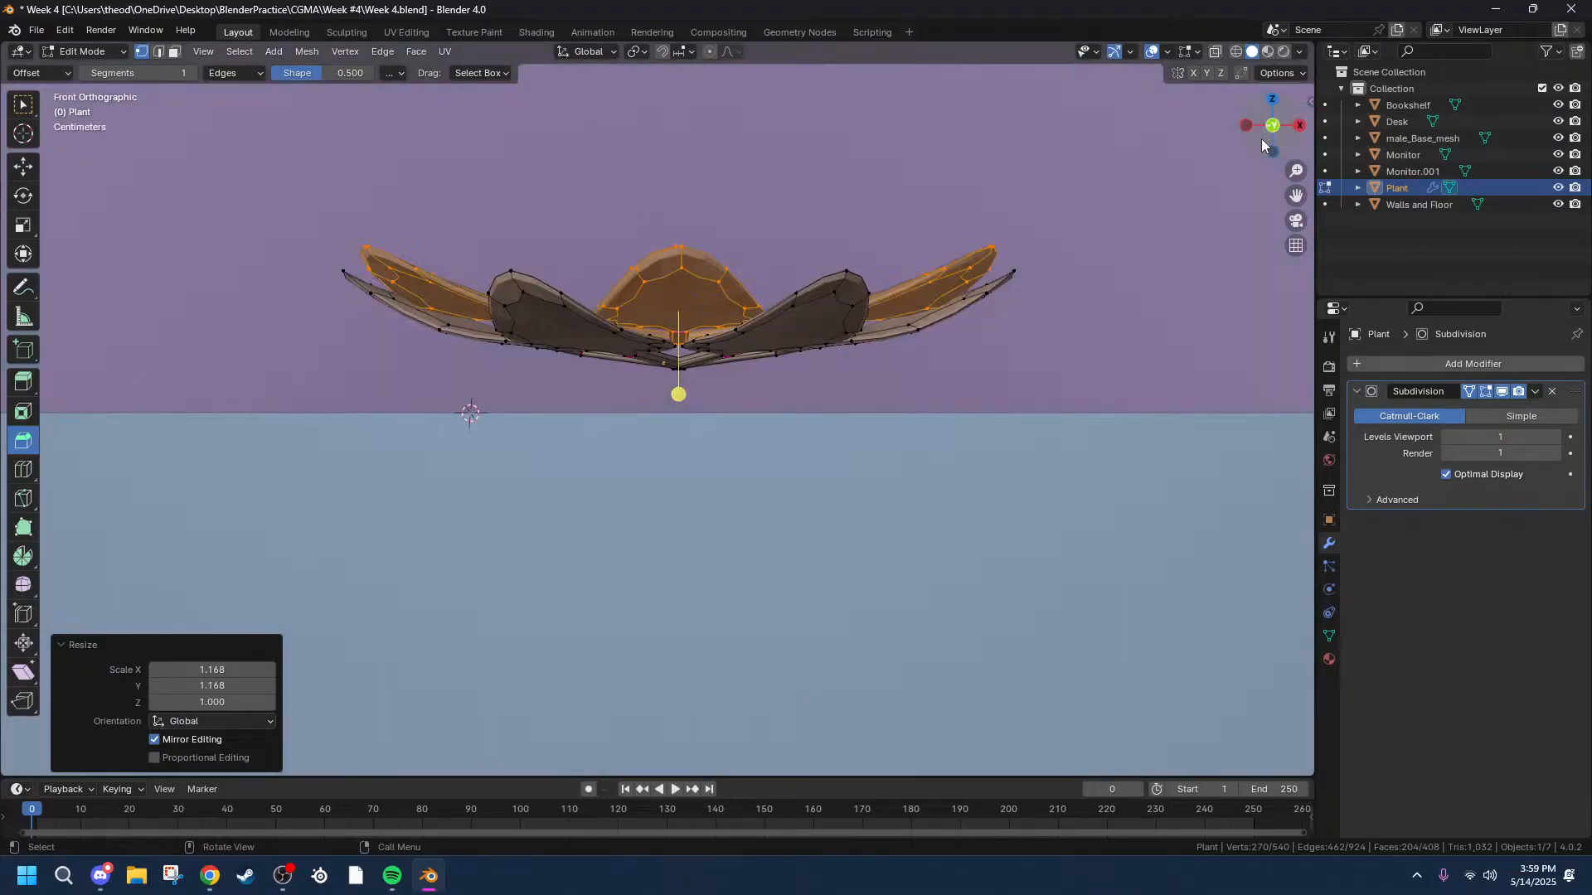
pyautogui.moveTo(243, 174)
pyautogui.mouseDown()
pyautogui.moveTo(703, 355)
pyautogui.moveTo(1350, 455)
pyautogui.moveTo(1343, 355)
pyautogui.moveTo(213, 166)
pyautogui.mouseUp()
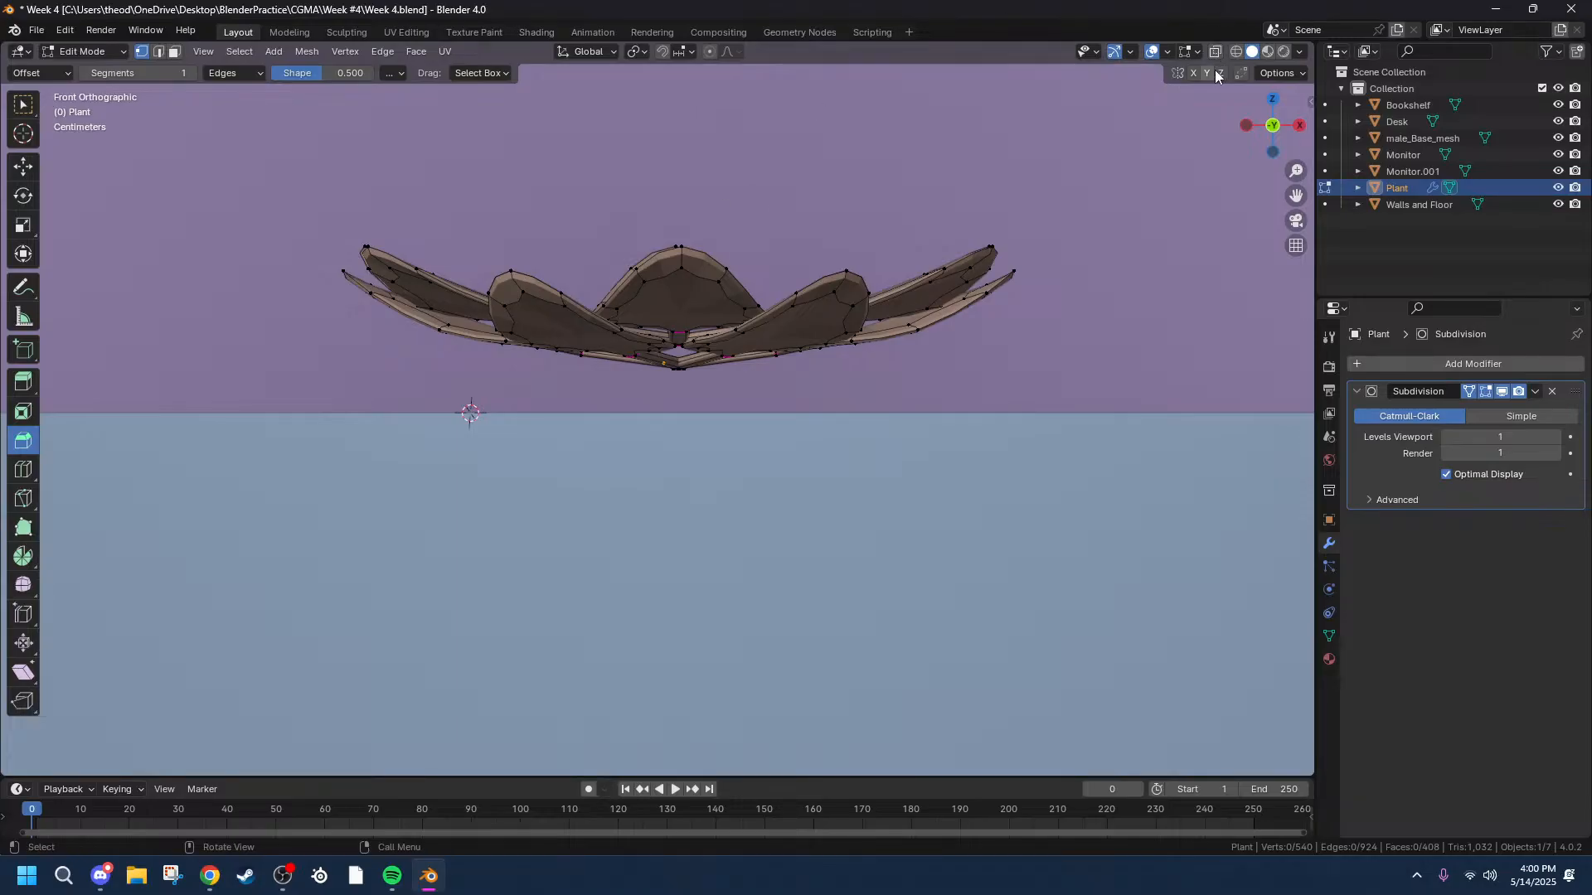
pyautogui.hotkey('ctrl', 'z')
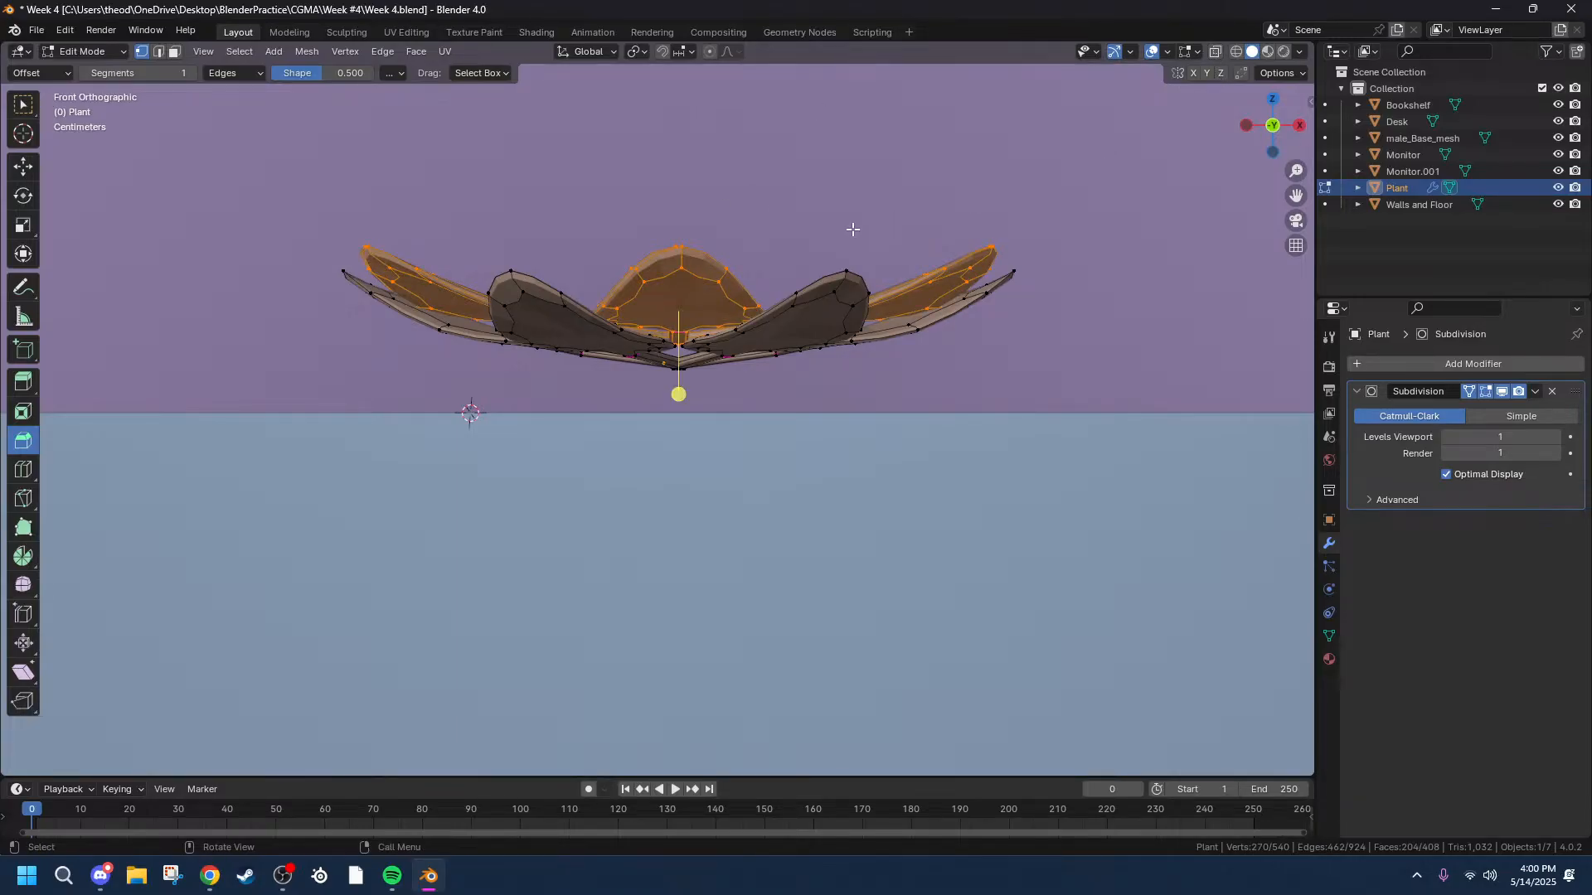
pyautogui.press('a')
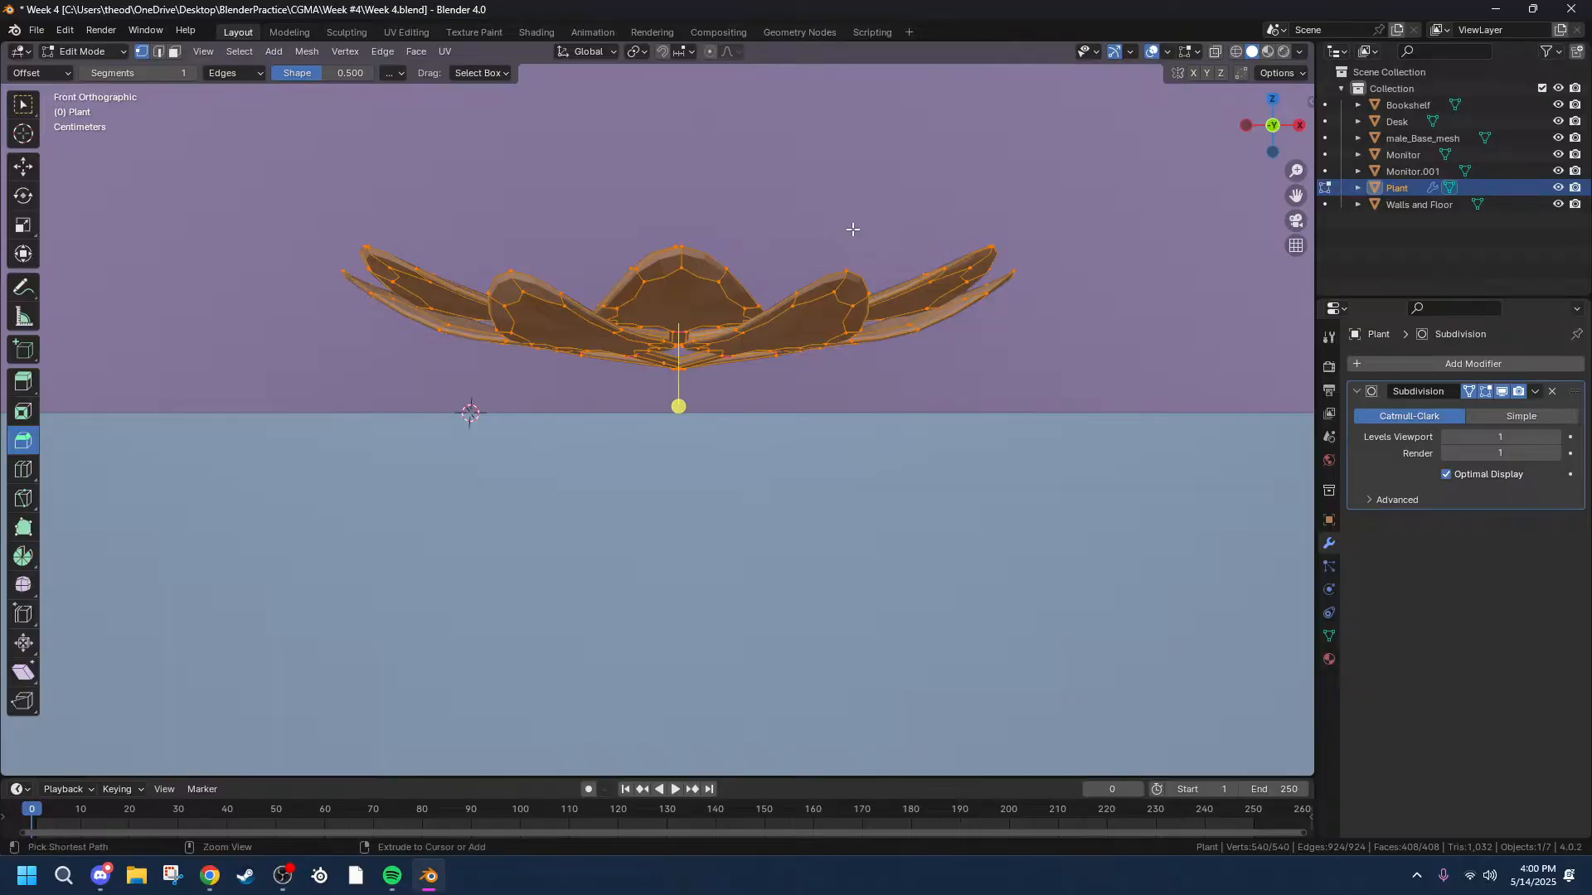
pyautogui.hotkey('ctrl', 'z')
pyautogui.press('g')
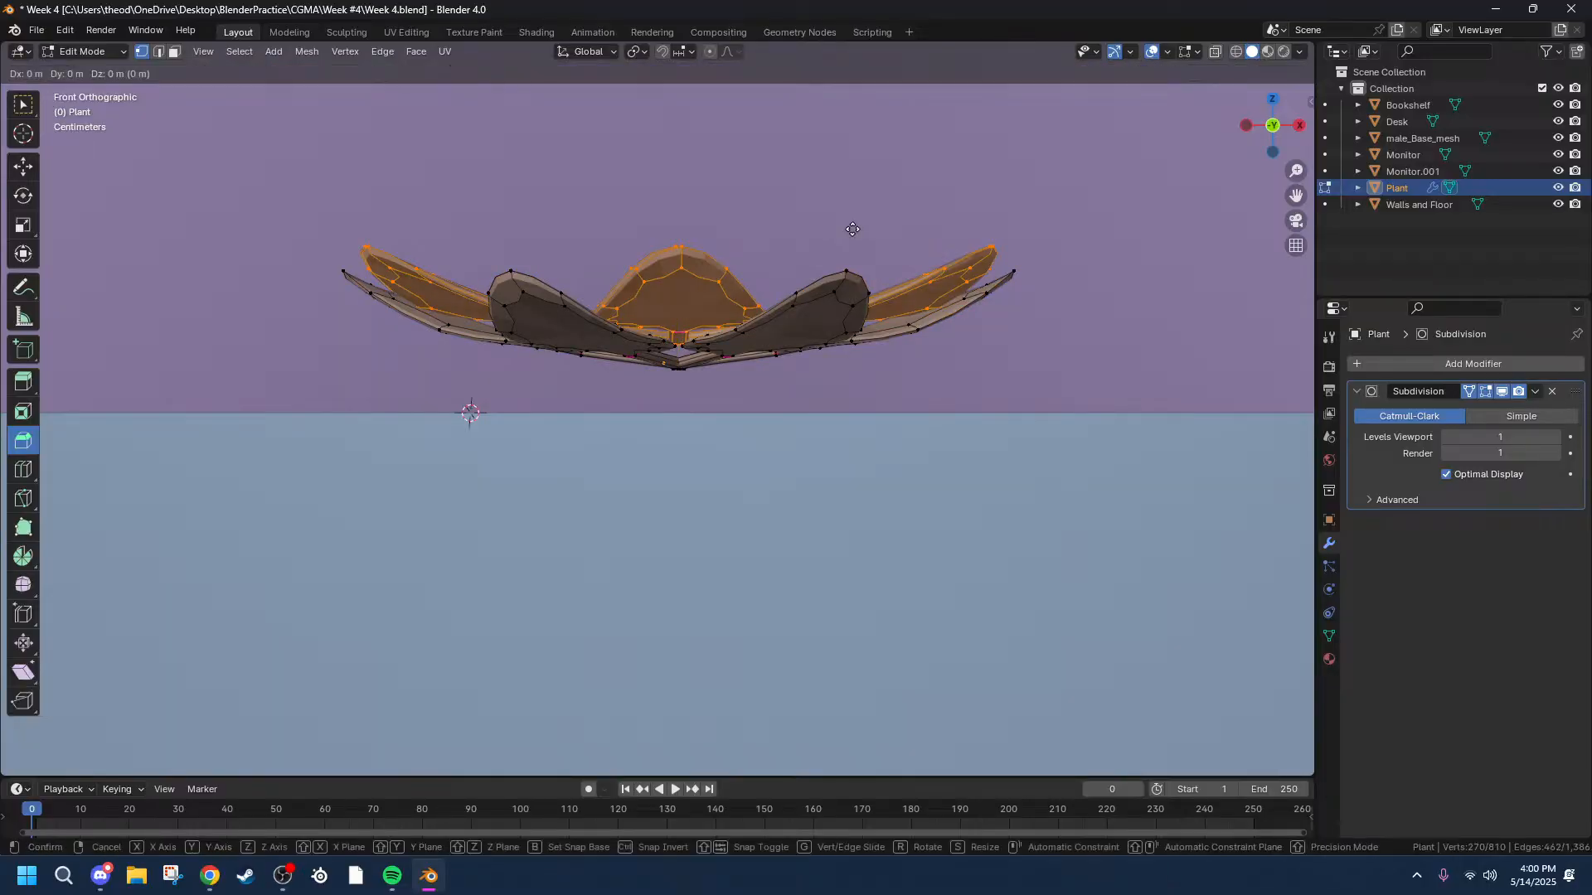
pyautogui.press('z')
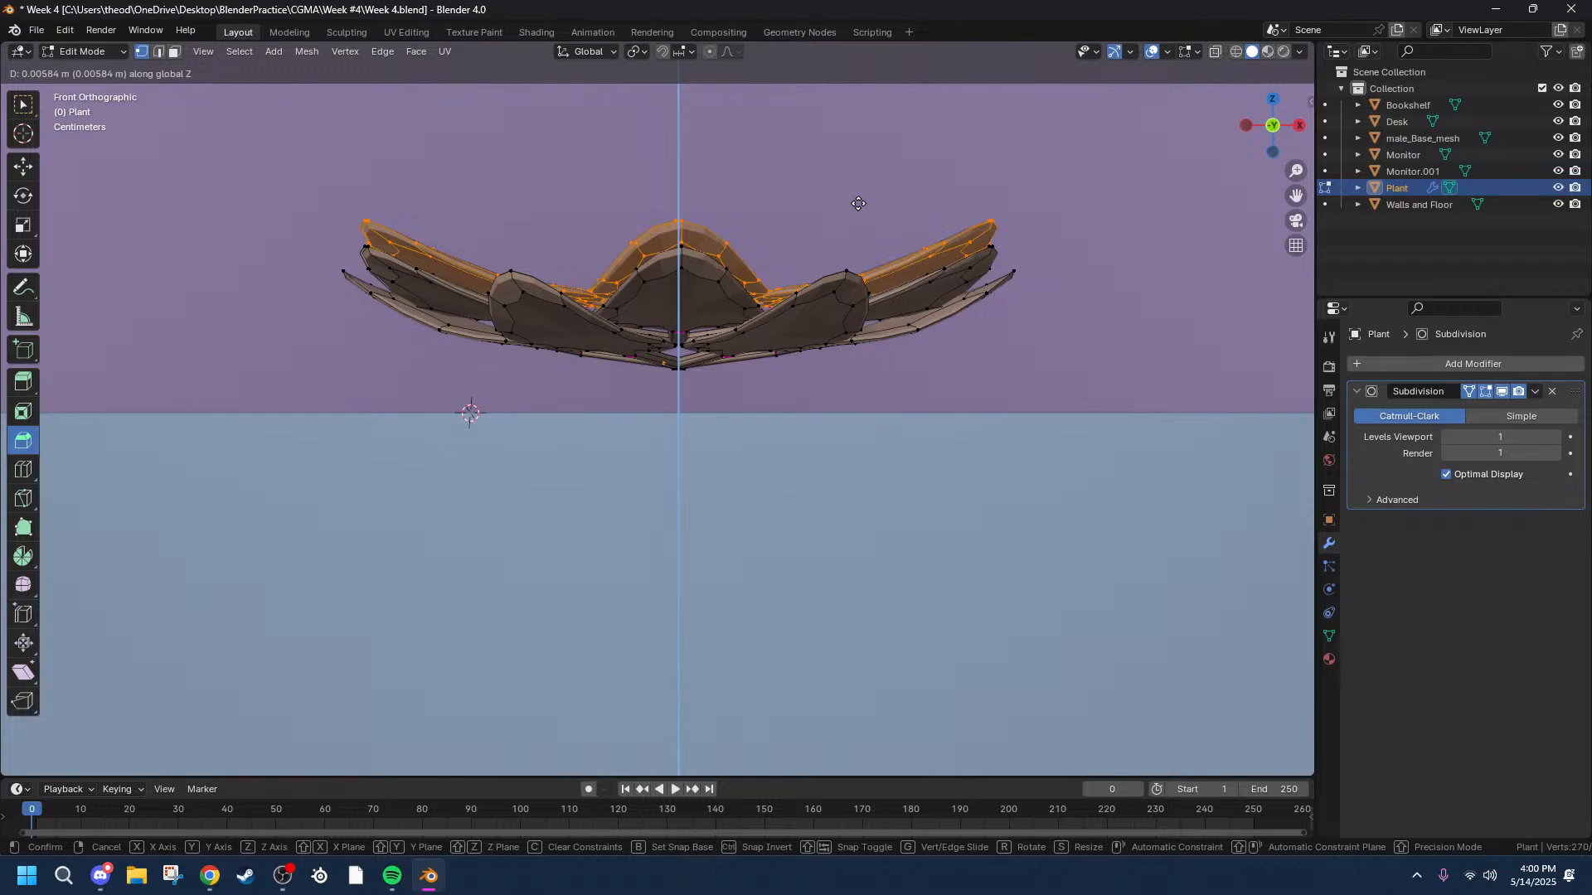
pyautogui.click(858, 203)
pyautogui.moveTo(858, 203)
pyautogui.mouseDown(button='middle')
pyautogui.moveTo(854, 242)
pyautogui.moveTo(878, 221)
pyautogui.moveTo(860, 227)
pyautogui.mouseUp(button='middle')
# Undo the duplicated, rotated and scaled upper layers back to the single original leaf layer, and return to front view.
pyautogui.hotkey('ctrl', 'z')
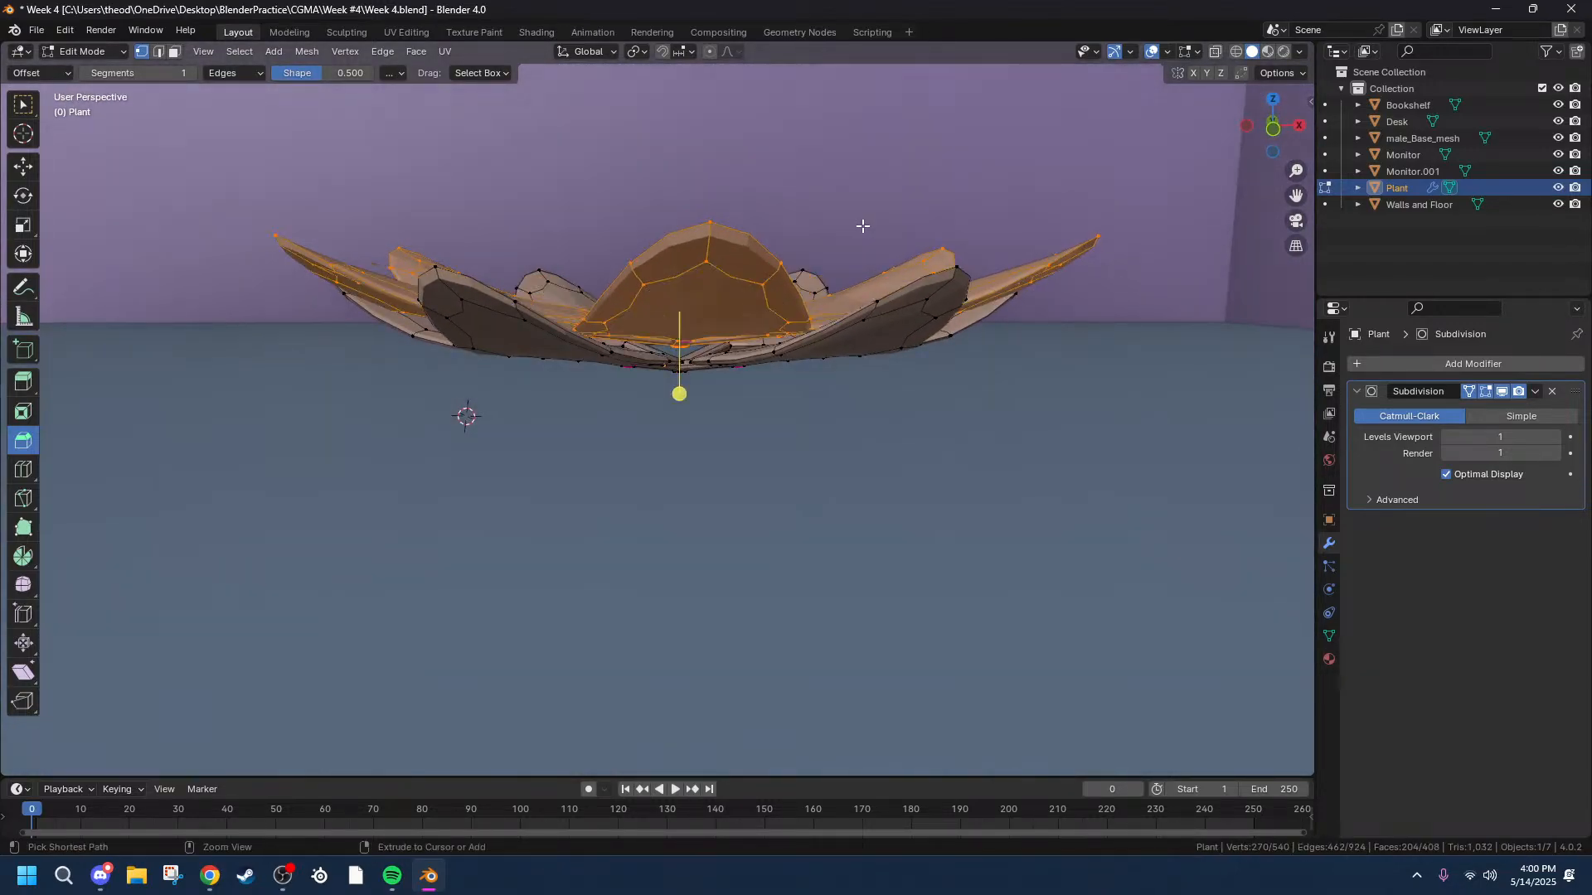
pyautogui.hotkey('ctrl', 'z')
pyautogui.hotkey('ctrl', 'z')
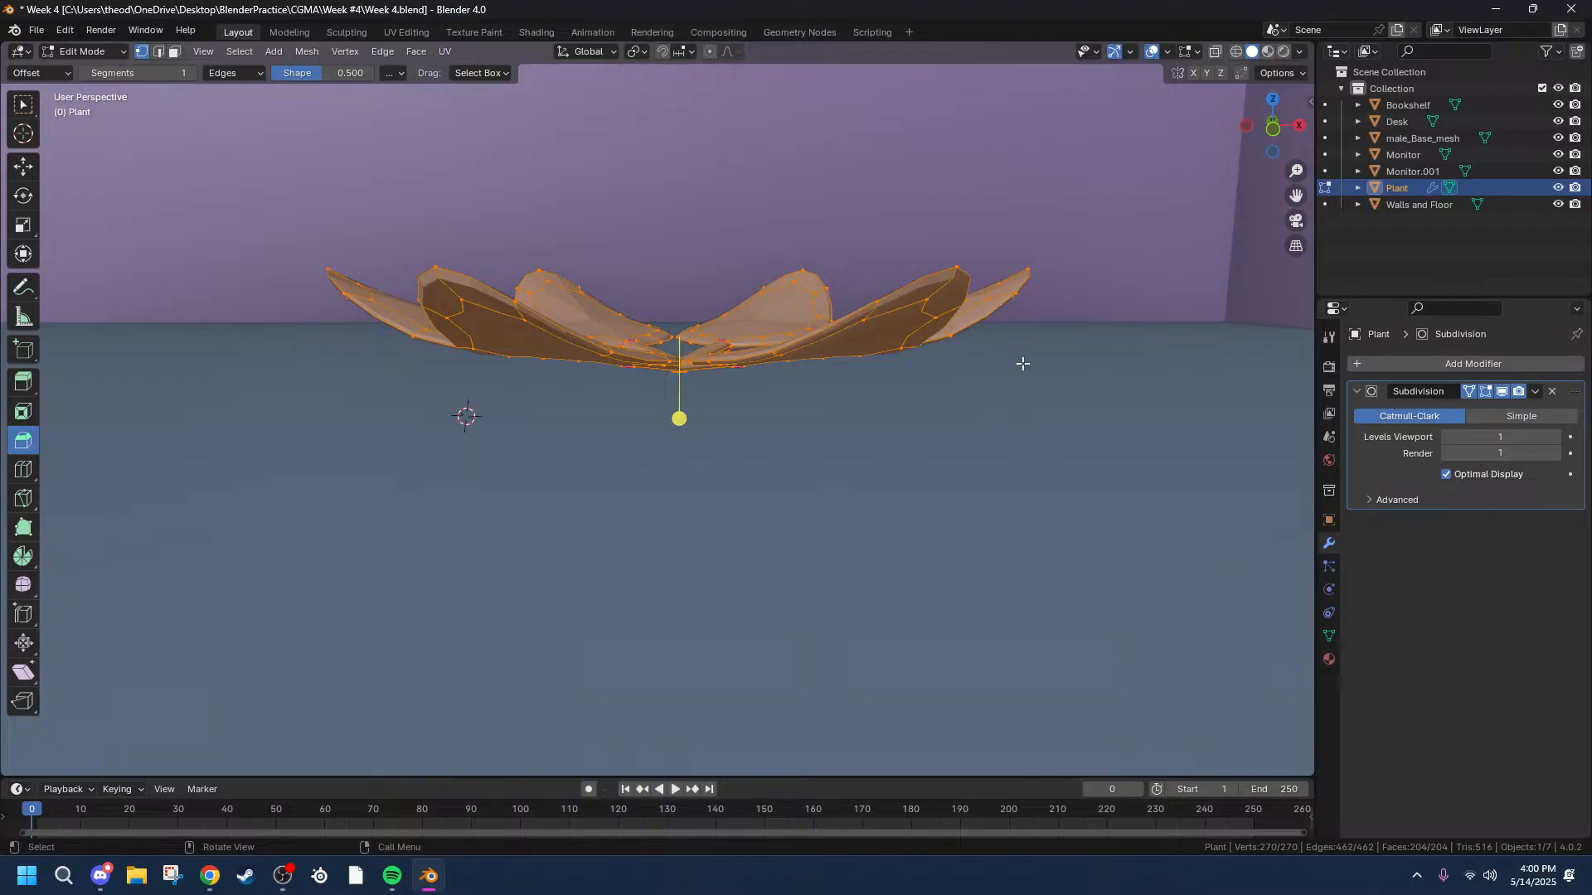
pyautogui.click(1274, 132)
pyautogui.press('s')
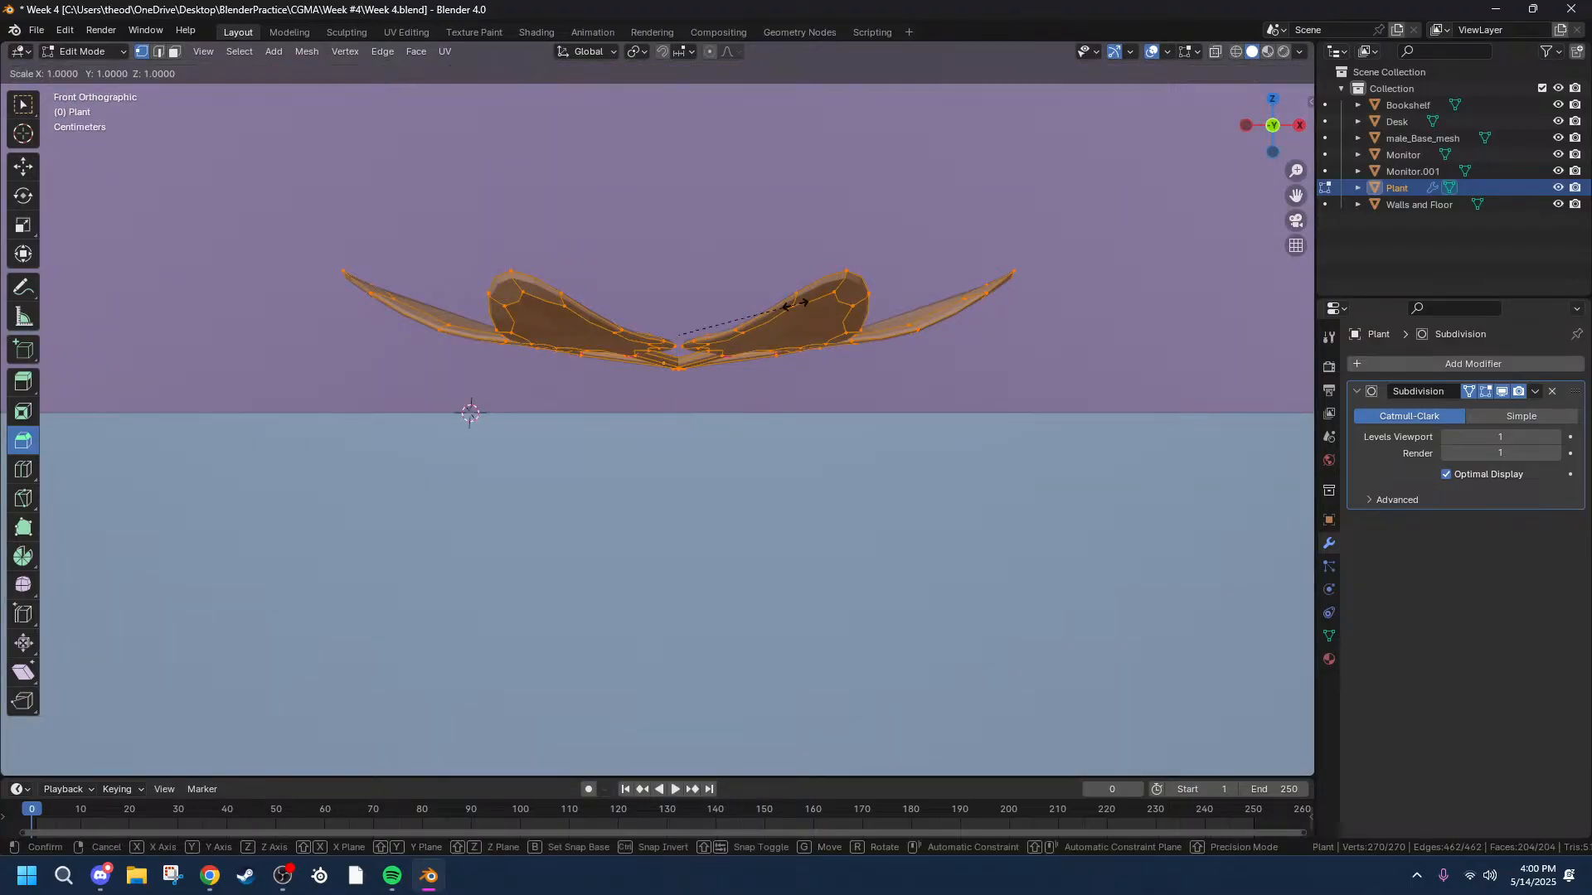
pyautogui.press('Escape')
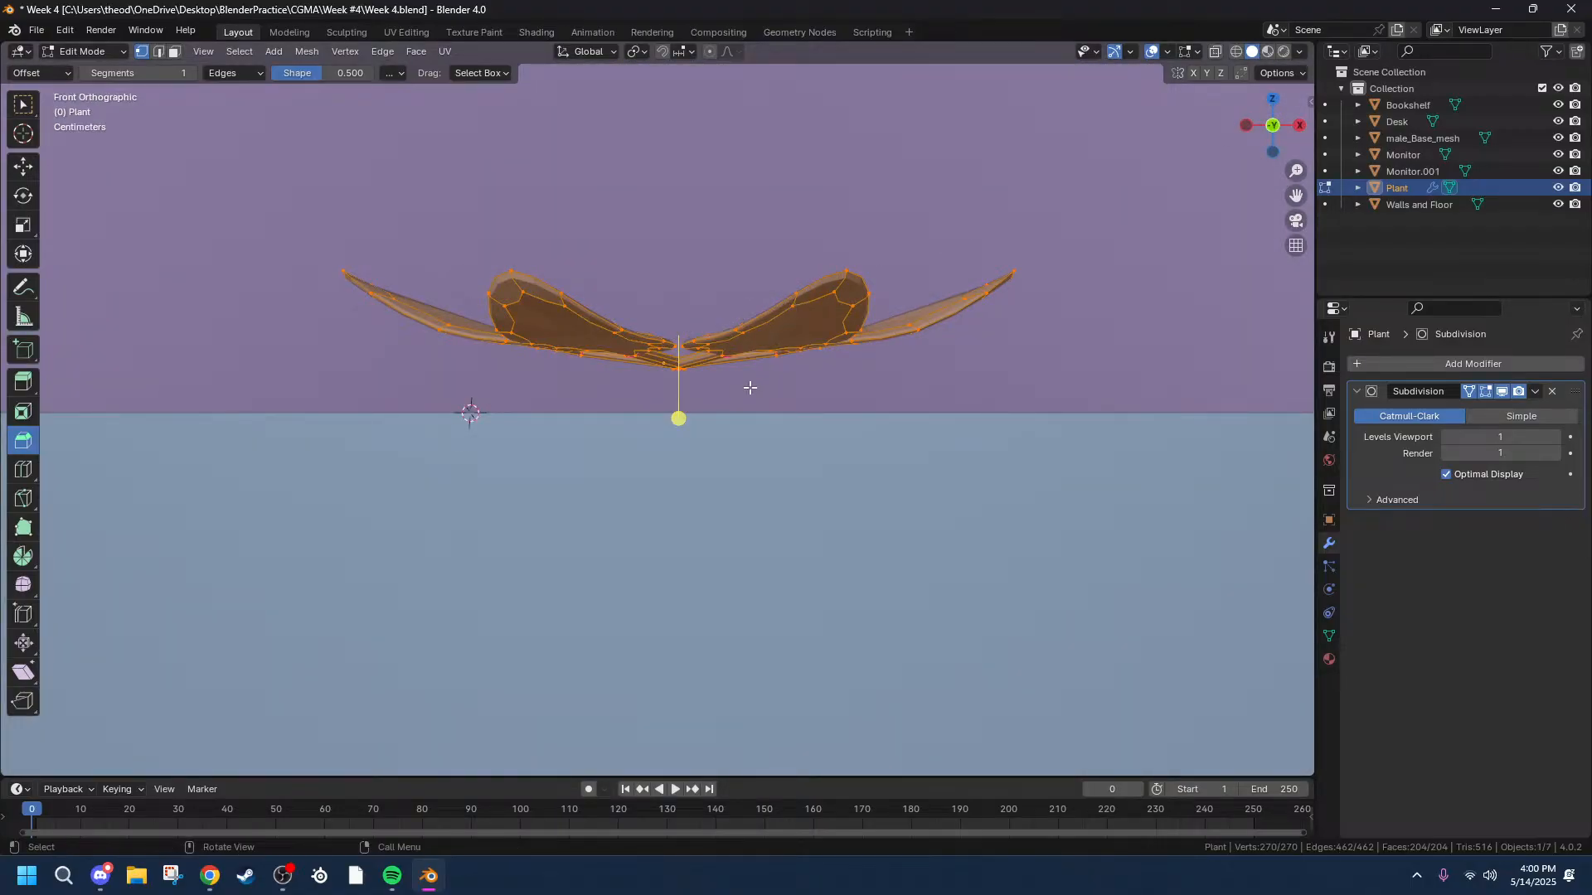
# Duplicate the original leaf layer upward along the Z axis and set the offset to exactly 0.005 m.
pyautogui.hotkey('shift', 'd')
pyautogui.press('z')
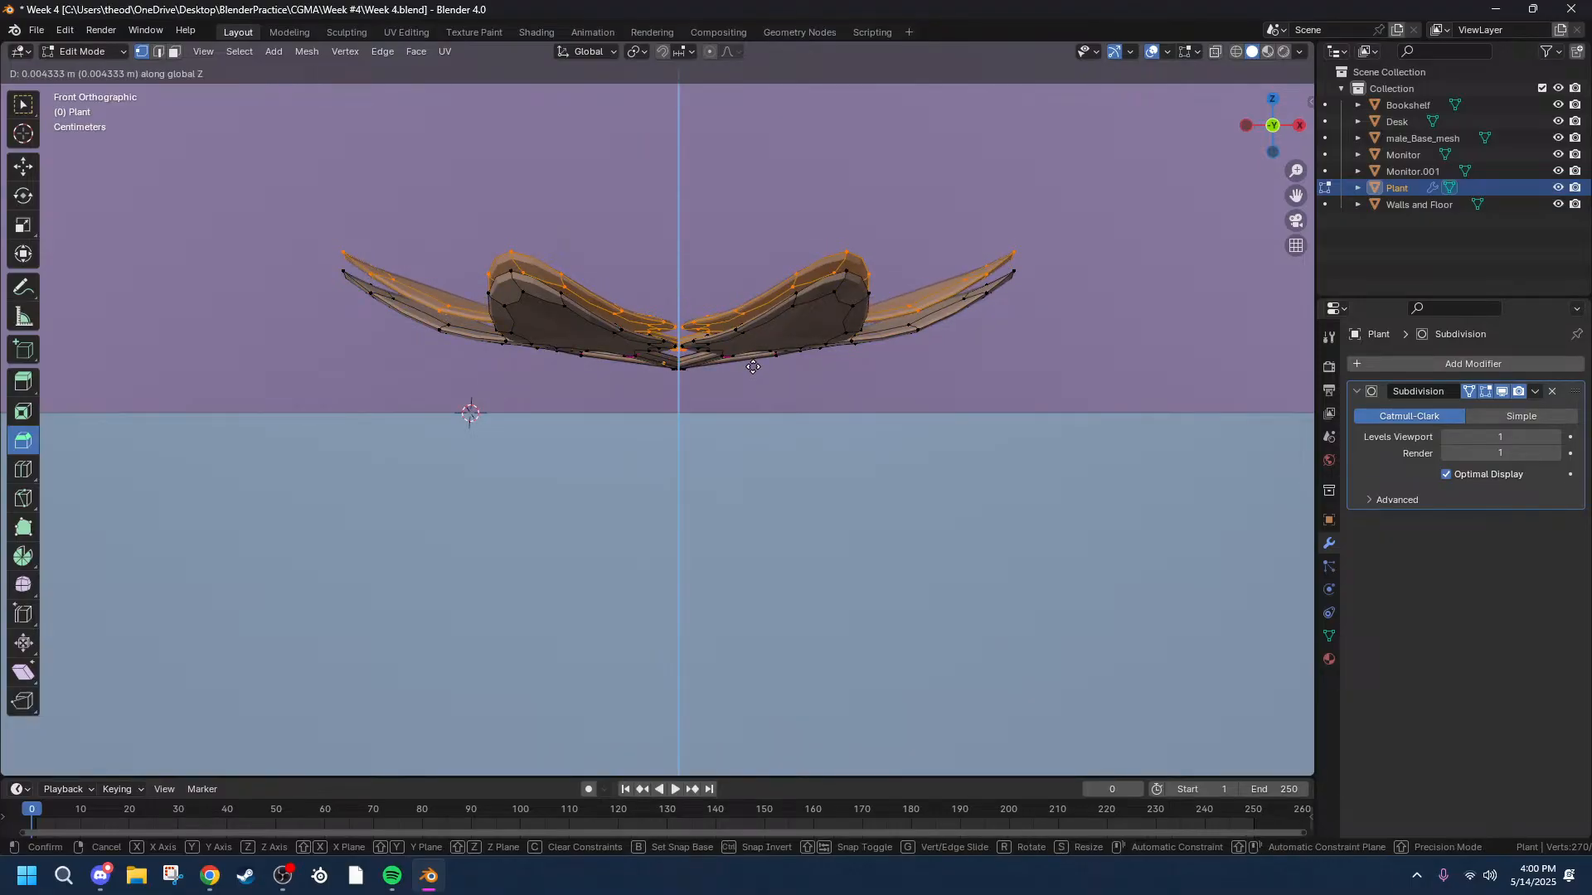
pyautogui.click(754, 365)
pyautogui.moveTo(579, 385)
pyautogui.mouseDown(button='middle')
pyautogui.moveTo(650, 395)
pyautogui.moveTo(589, 395)
pyautogui.moveTo(580, 410)
pyautogui.mouseUp(button='middle')
pyautogui.click(205, 703)
pyautogui.moveTo(198, 703); pyautogui.dragTo(176, 704)
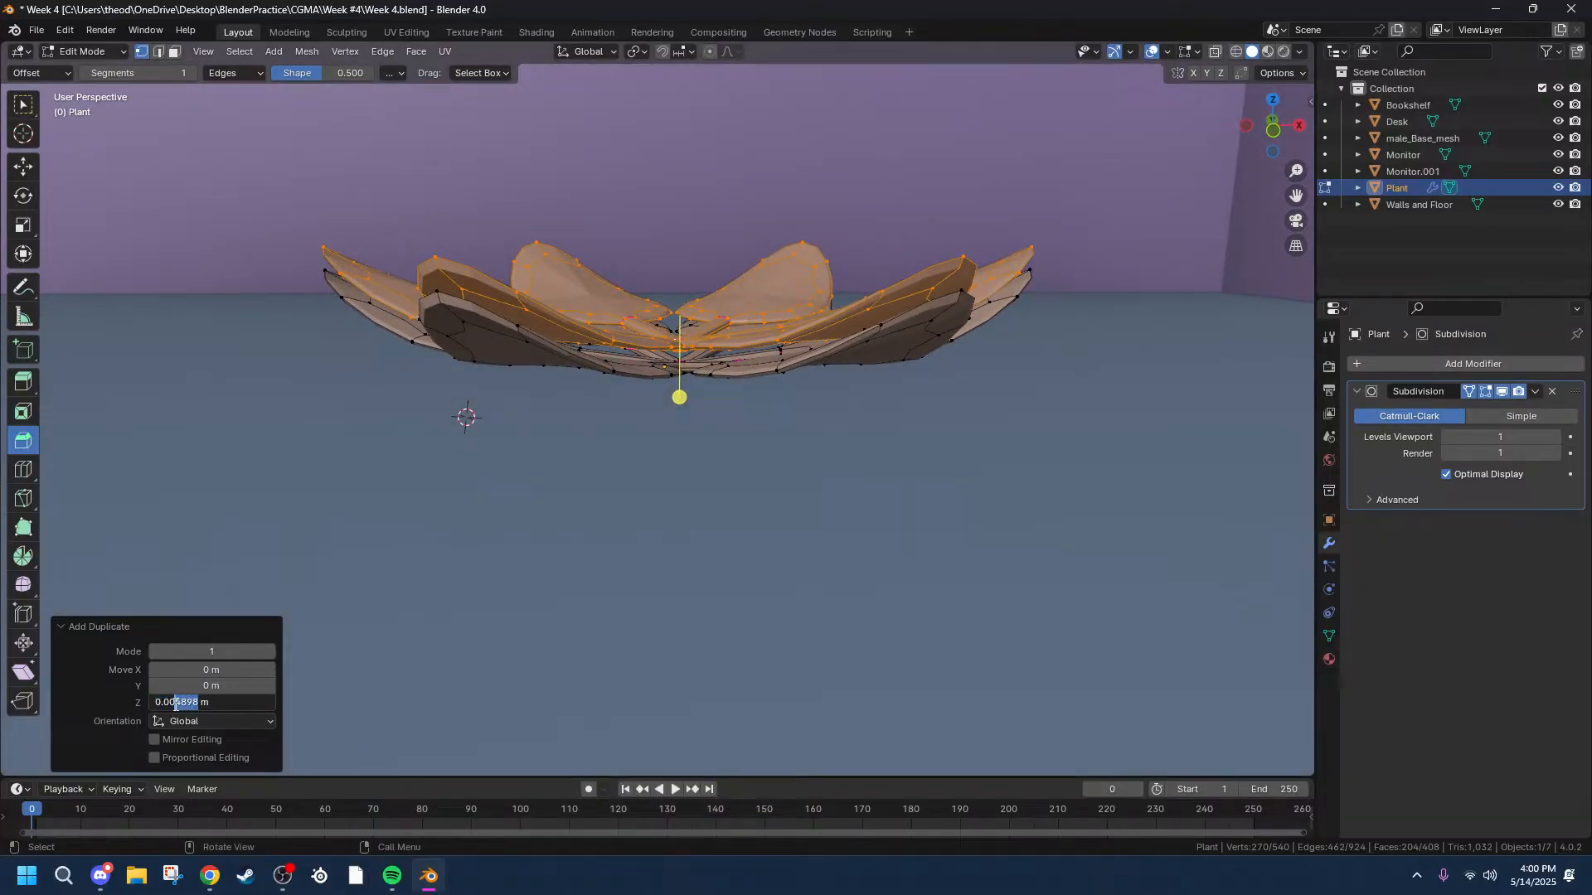
pyautogui.write('5')
pyautogui.press('Return')
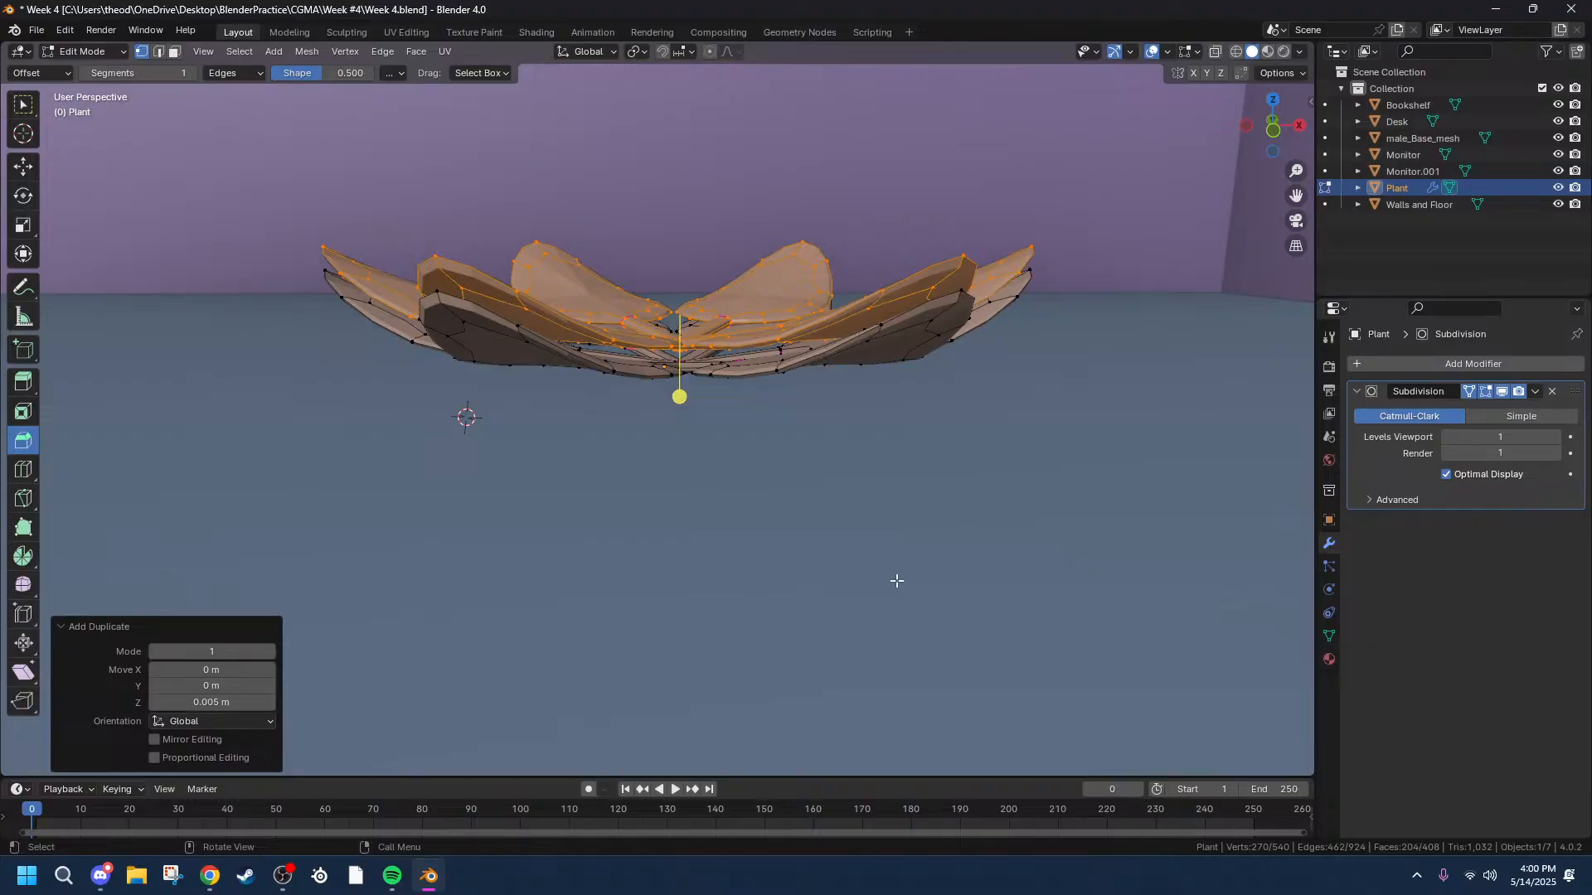
# In front view, duplicate the second leaf layer upward along Z as a third layer with an exact 0.005 m offset.
pyautogui.moveTo(697, 573); pyautogui.dragTo(652, 663, button='middle')
pyautogui.moveTo(1296, 196); pyautogui.dragTo(1298, 113)
pyautogui.scroll(-3, 926, 349)
pyautogui.moveTo(927, 349); pyautogui.dragTo(1027, 249, button='middle')
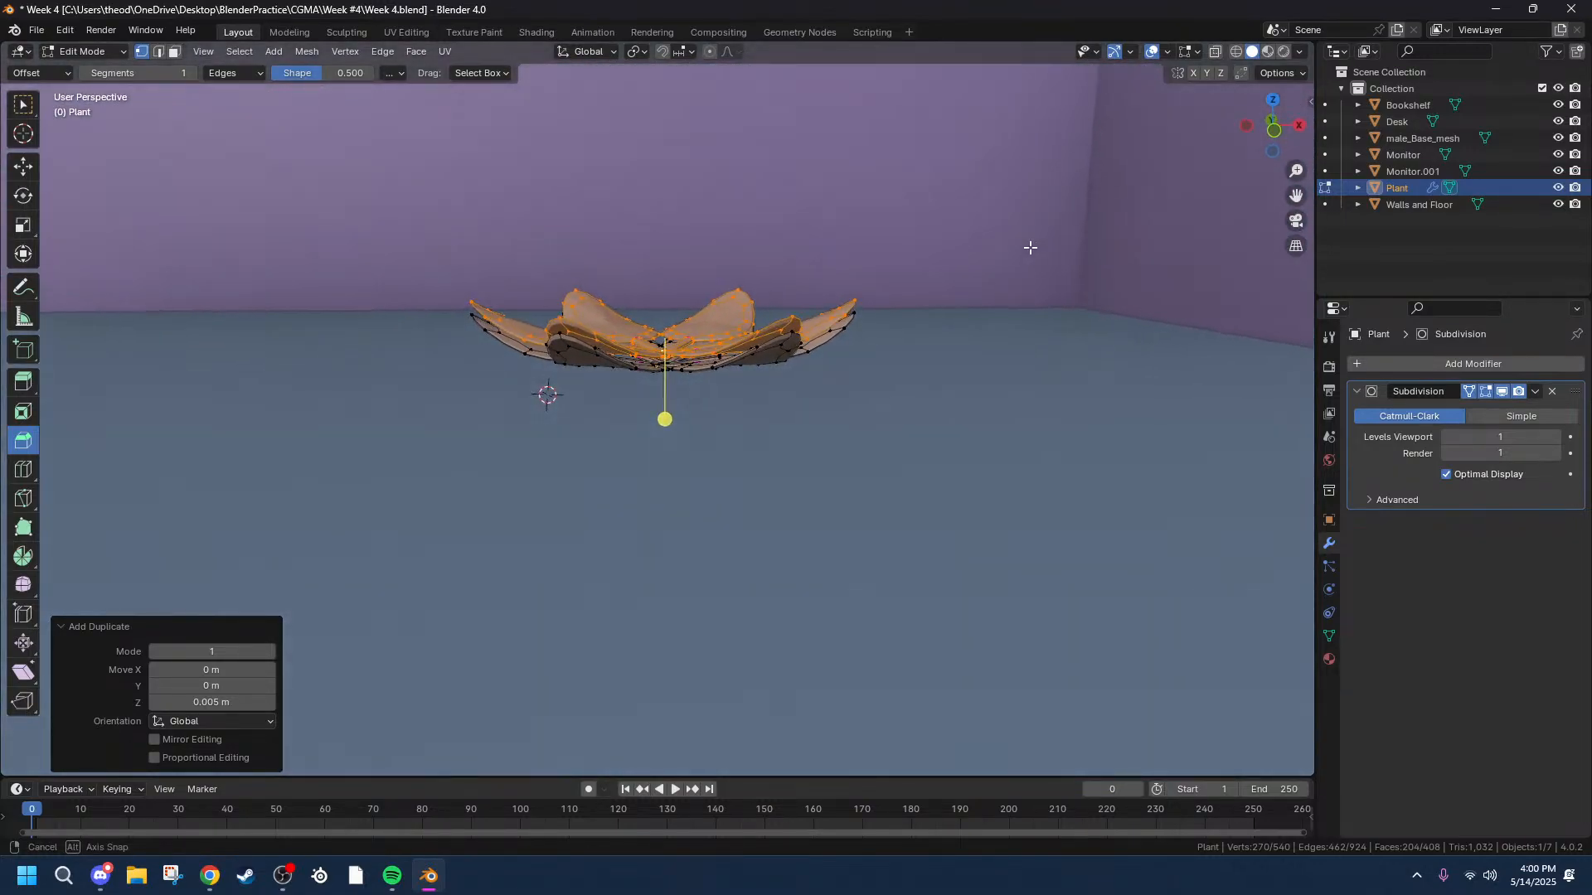
pyautogui.click(1281, 128)
pyautogui.scroll(4, 743, 253)
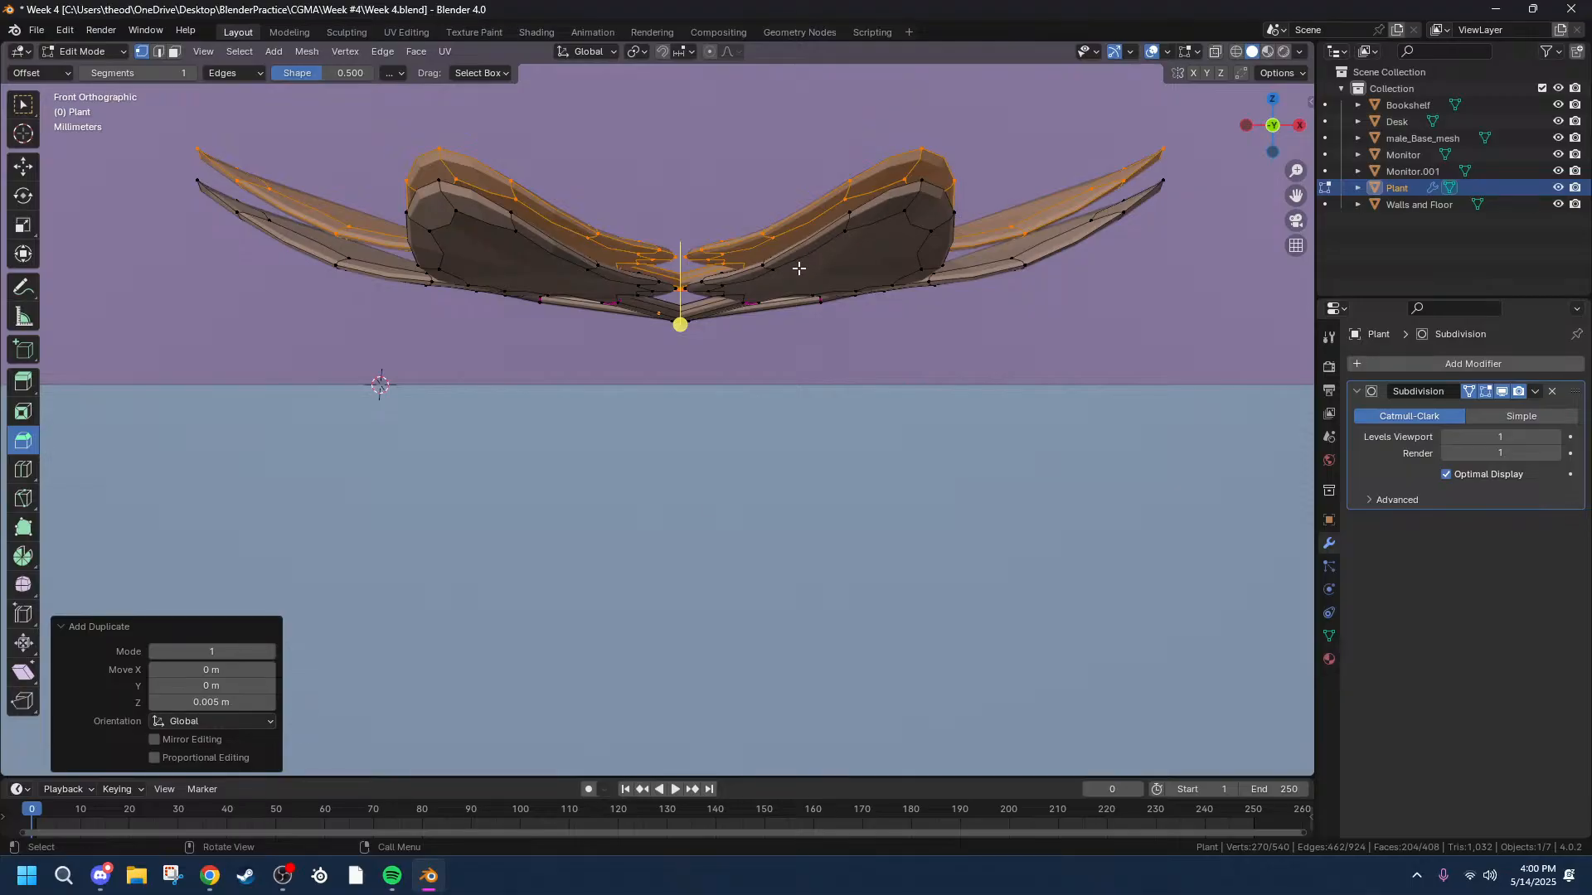
pyautogui.hotkey('shift', 'd')
pyautogui.press('z')
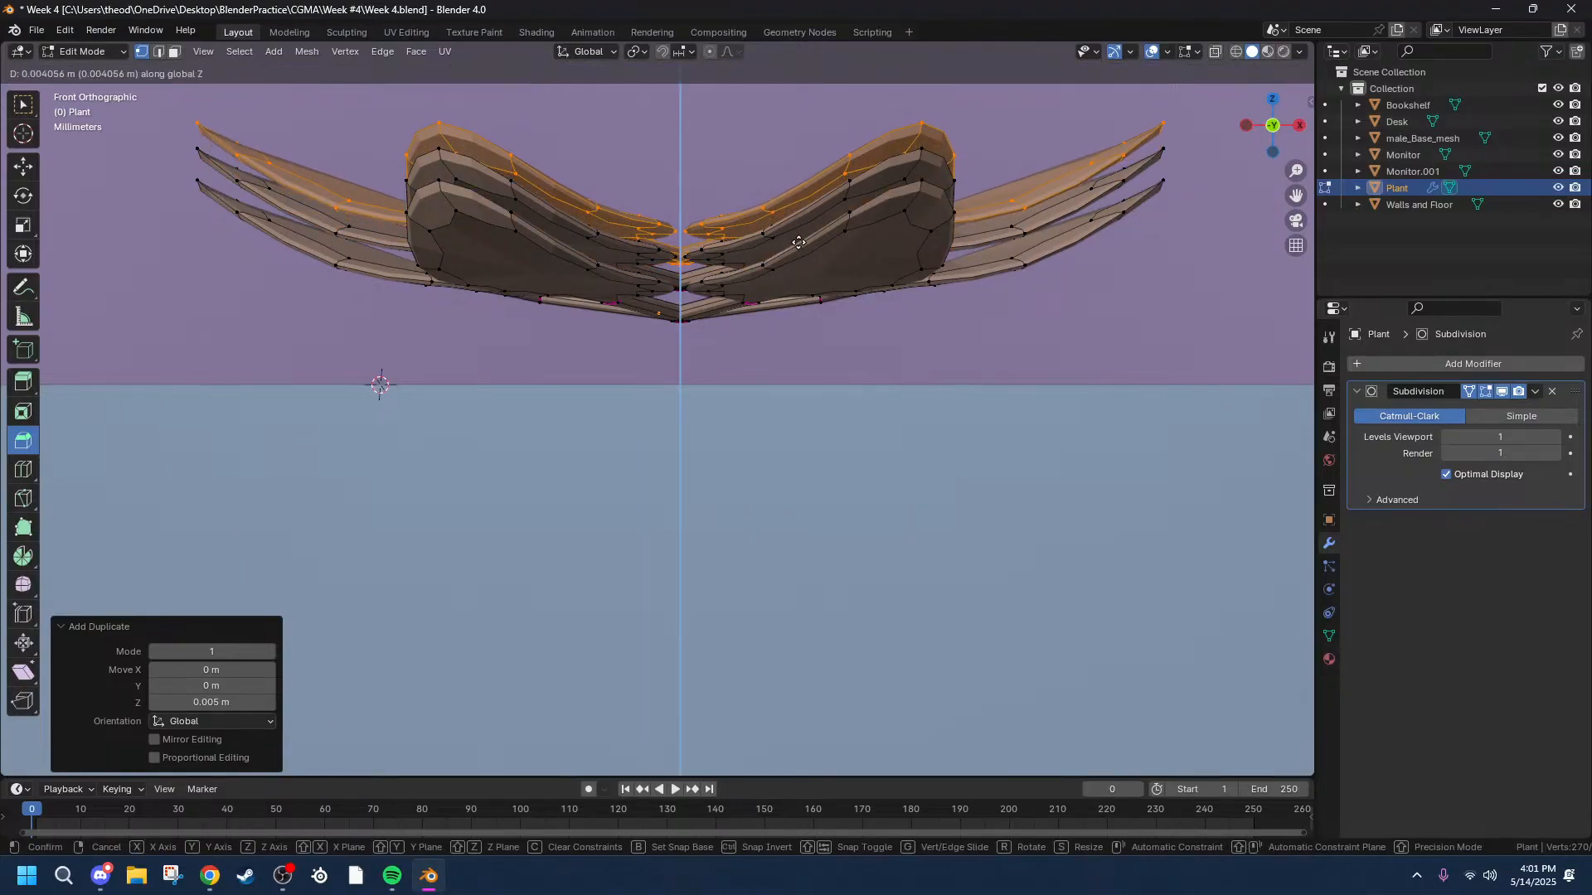
pyautogui.click(799, 239)
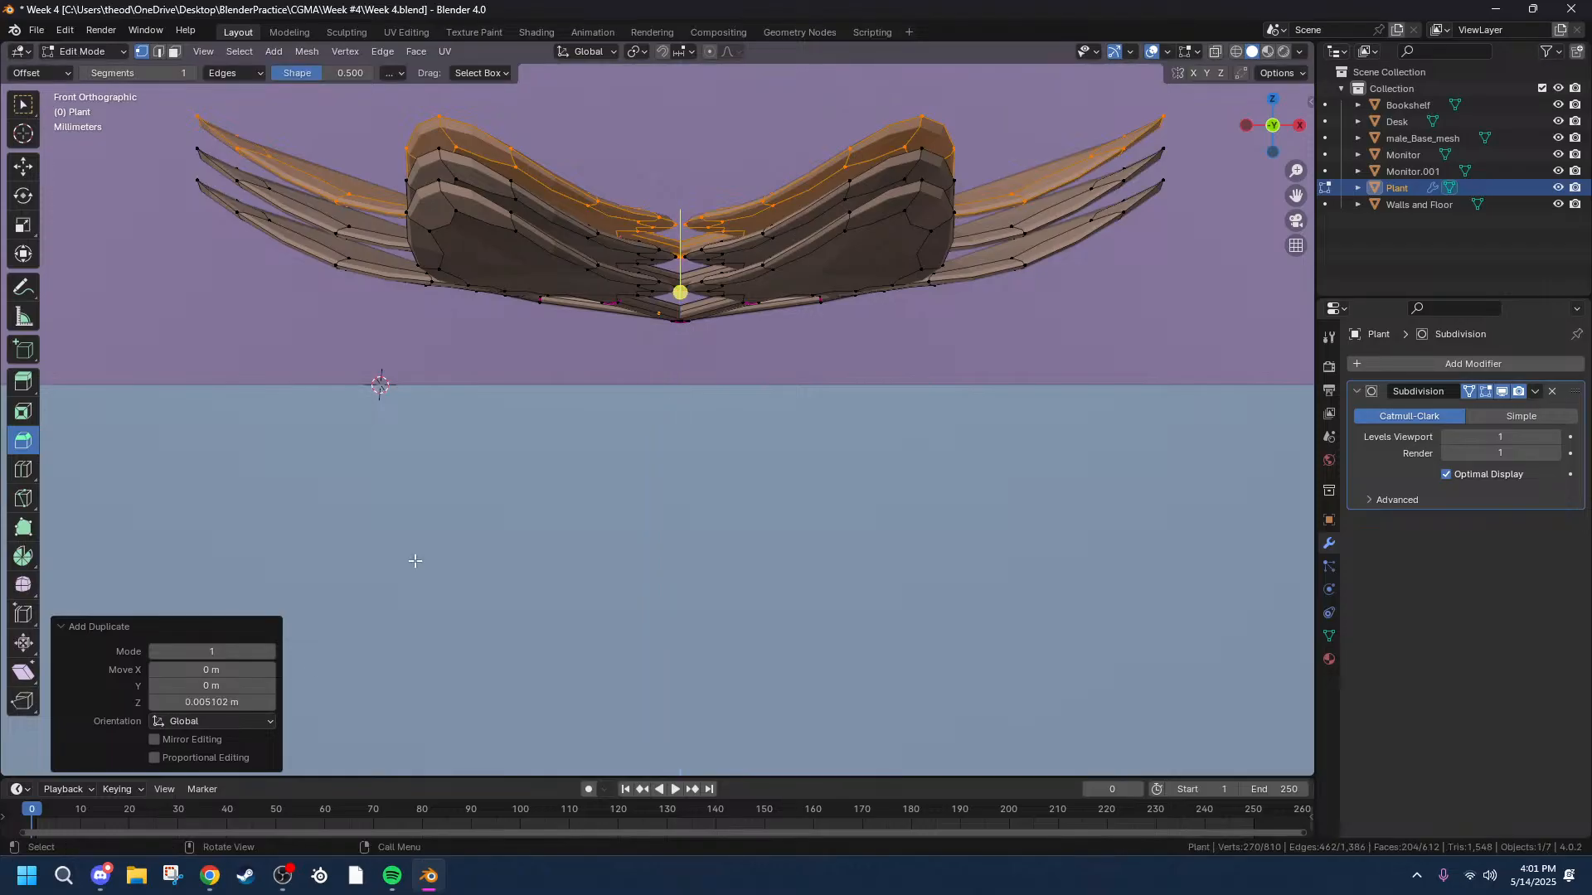
pyautogui.doubleClick(193, 703)
pyautogui.click(193, 704)
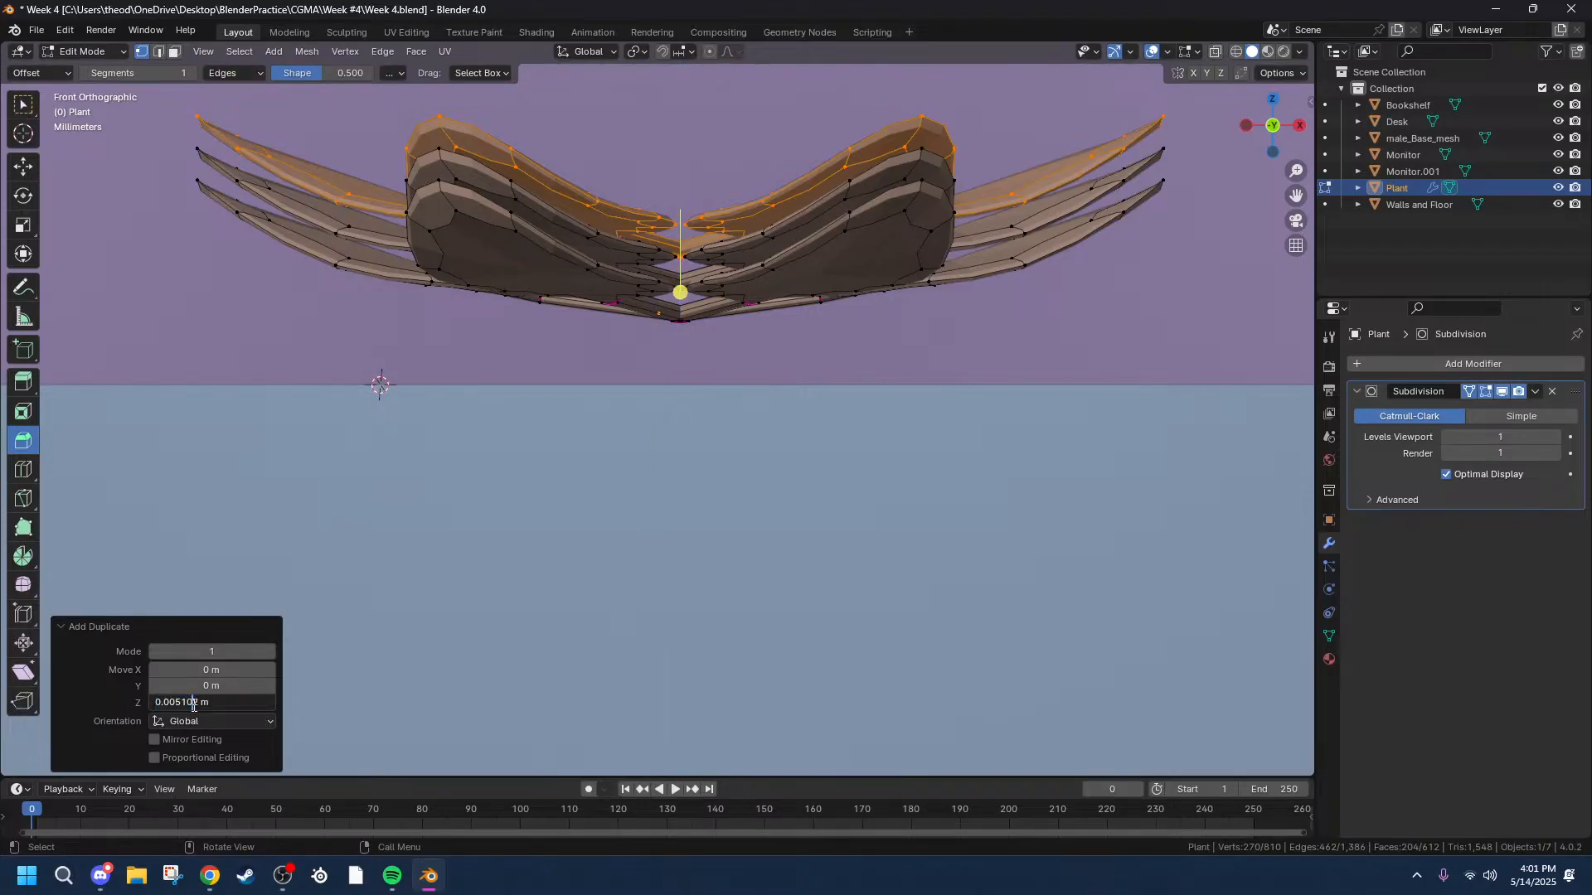
pyautogui.moveTo(198, 704); pyautogui.dragTo(177, 708)
pyautogui.press('BackSpace')
pyautogui.press('Return')
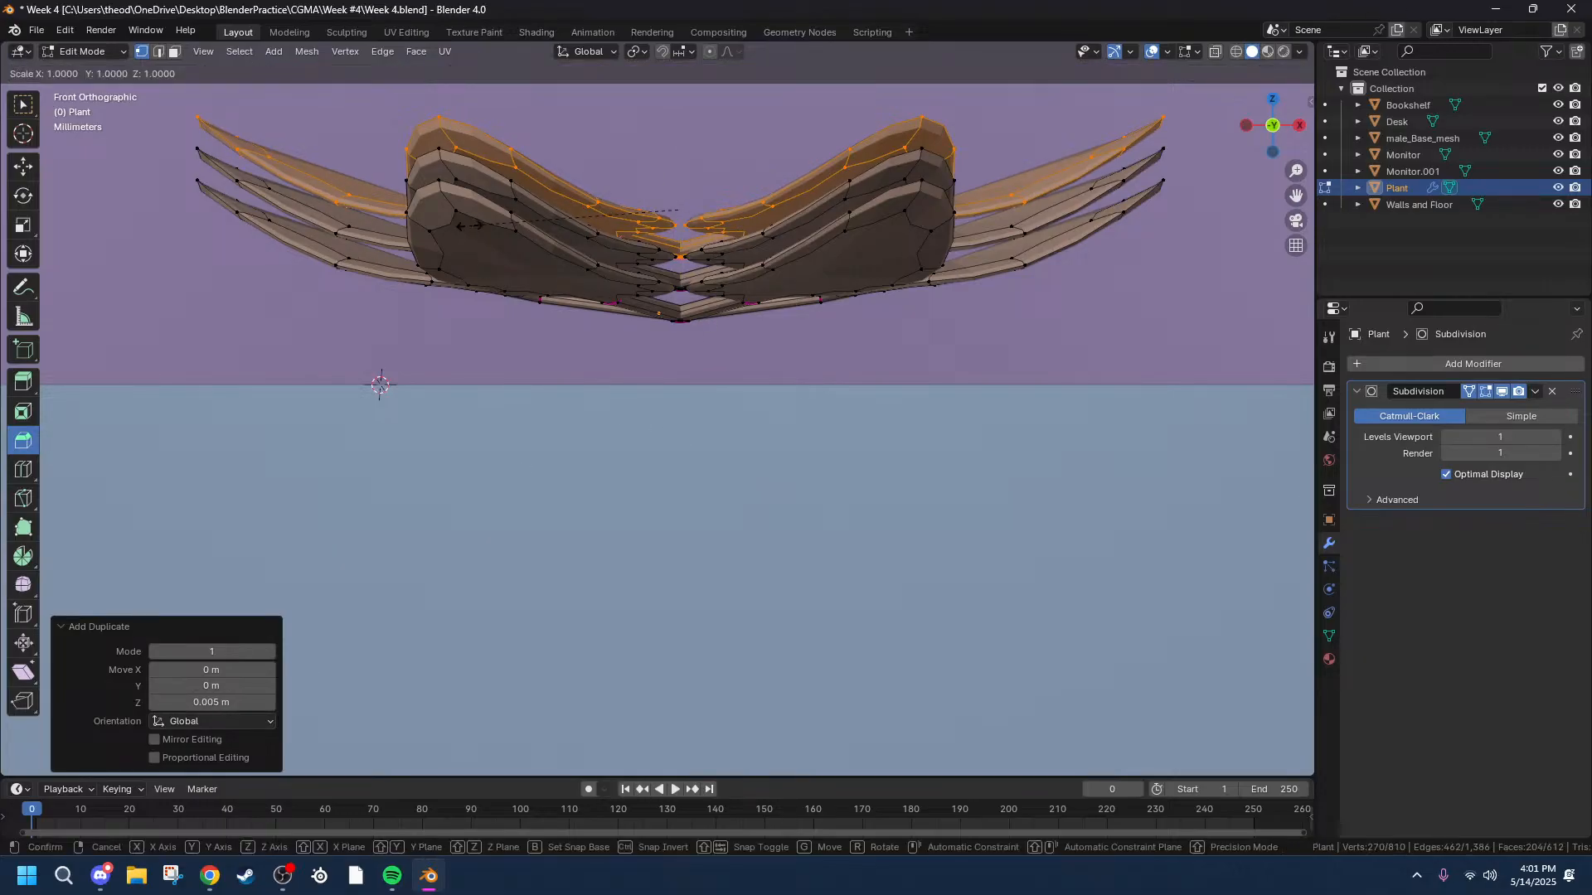
# Select all three stacked leaf layers and duplicate them together 0.015 m upward along the Z axis.
pyautogui.press('a')
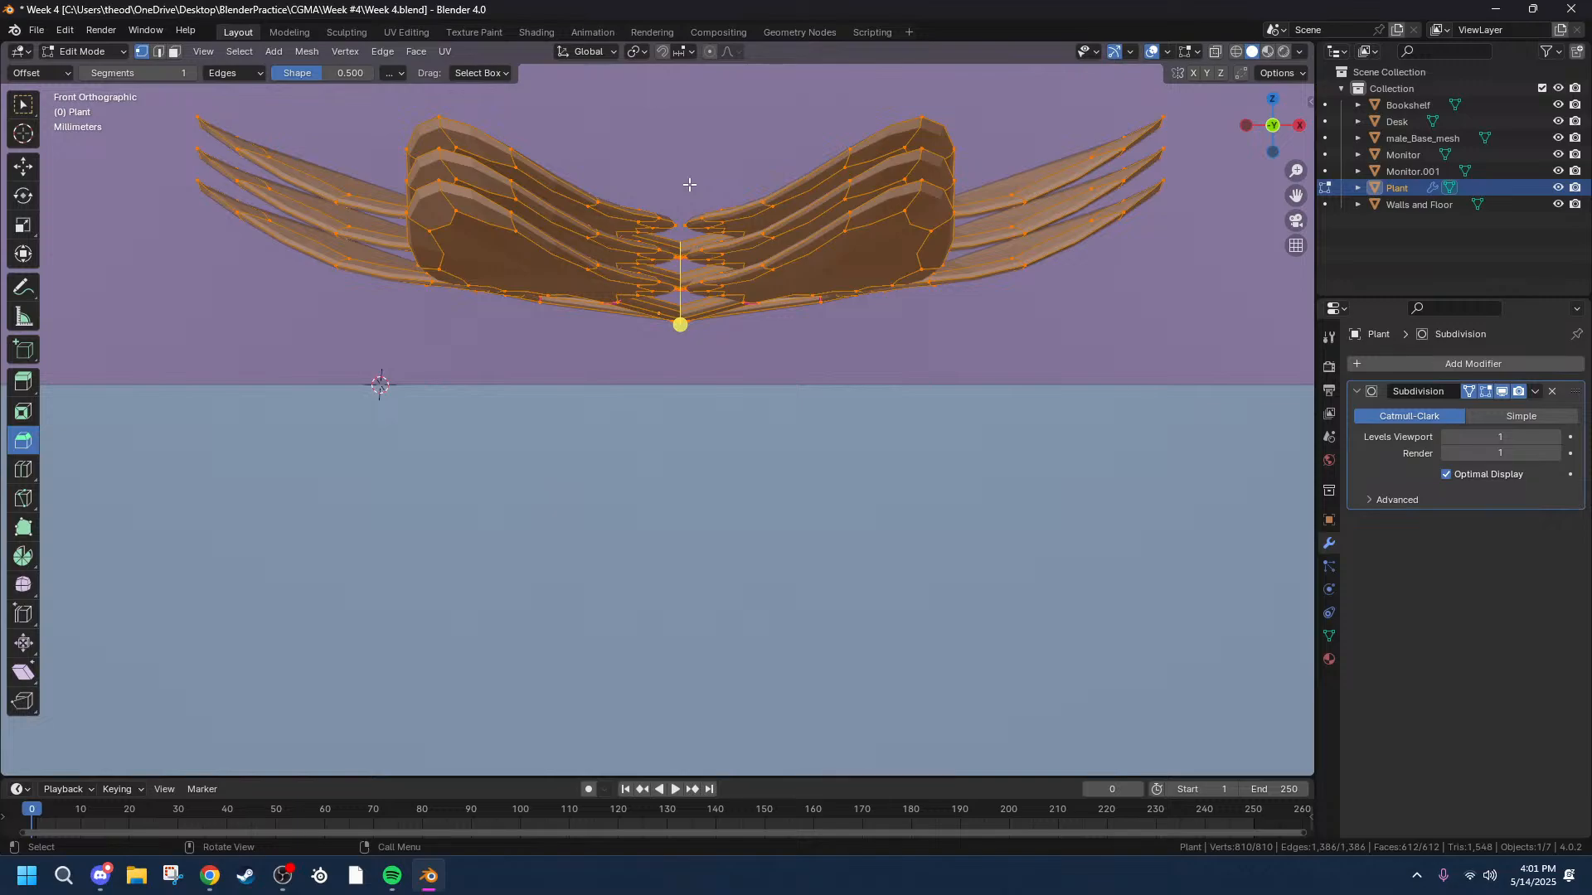
pyautogui.hotkey('shift', 'd')
pyautogui.press('z')
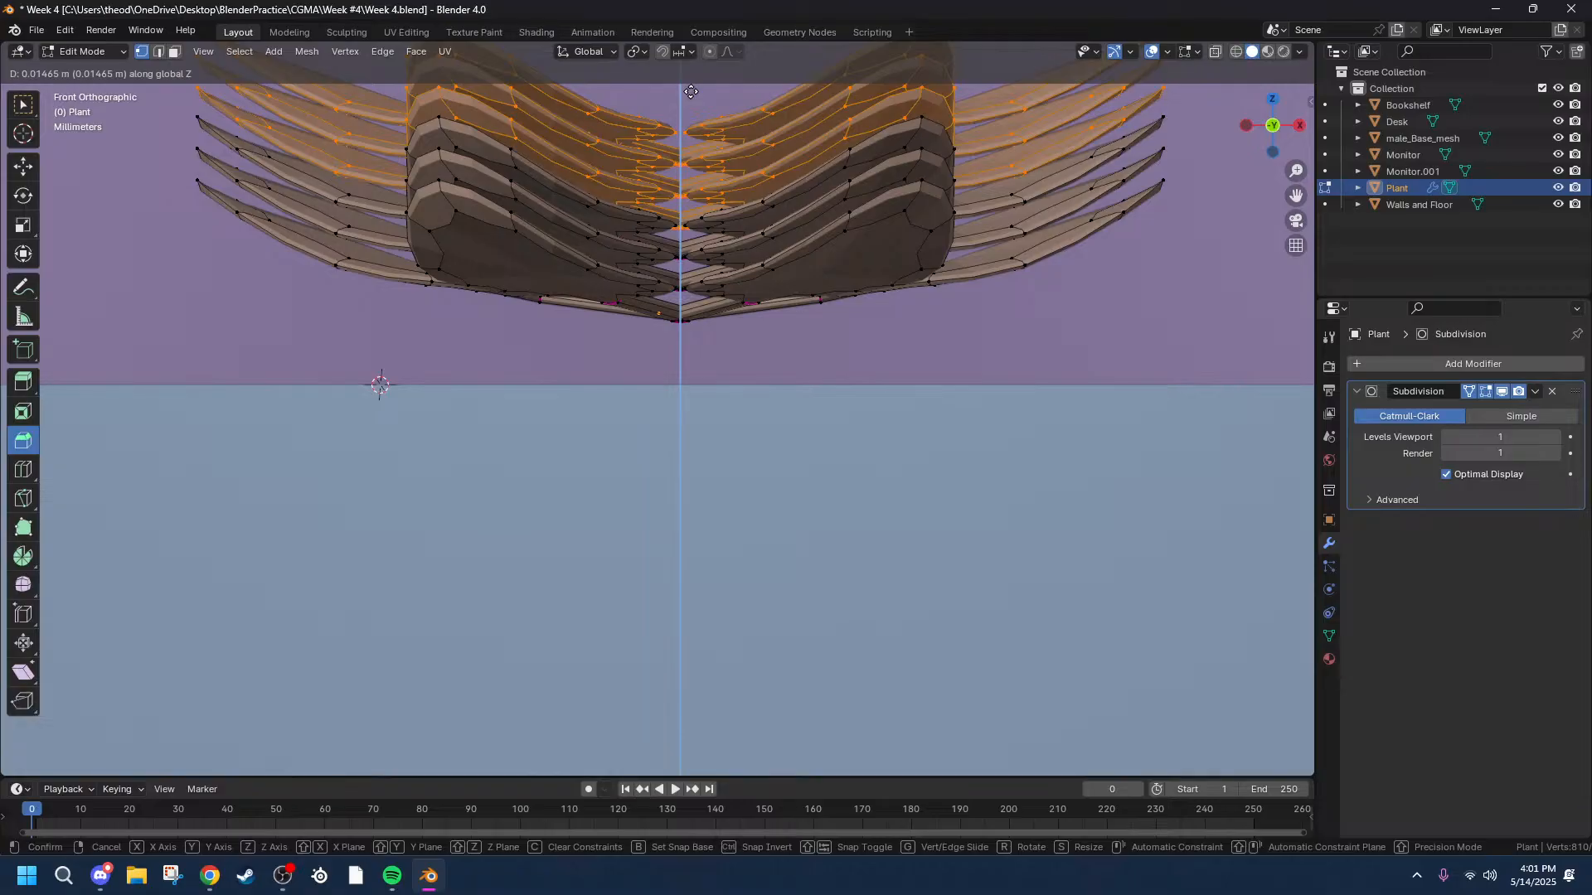
pyautogui.click(690, 91)
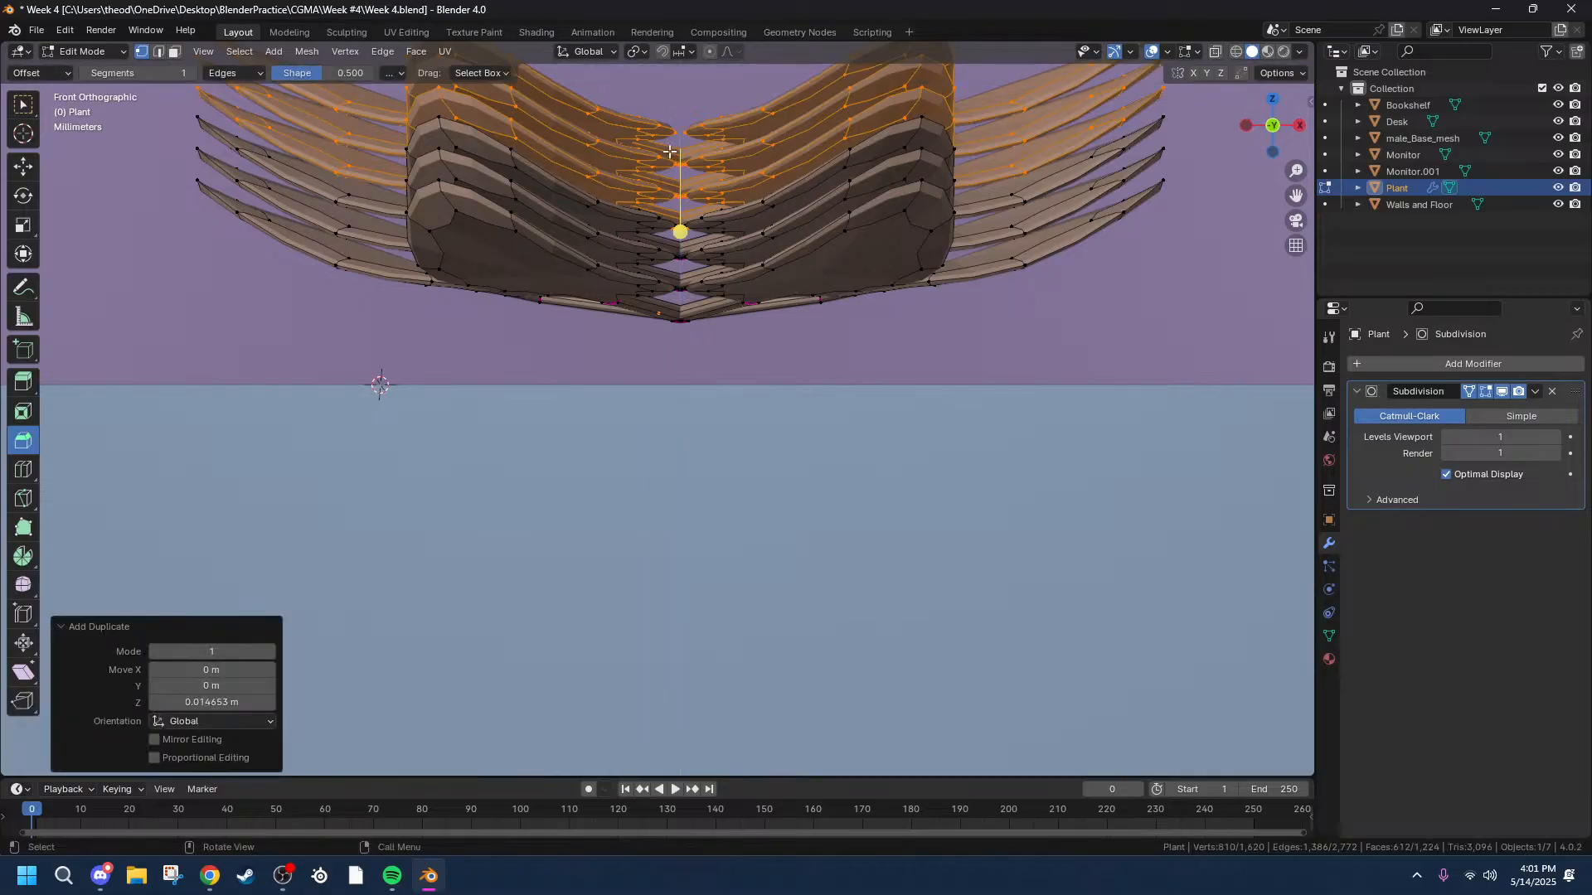
pyautogui.click(218, 703)
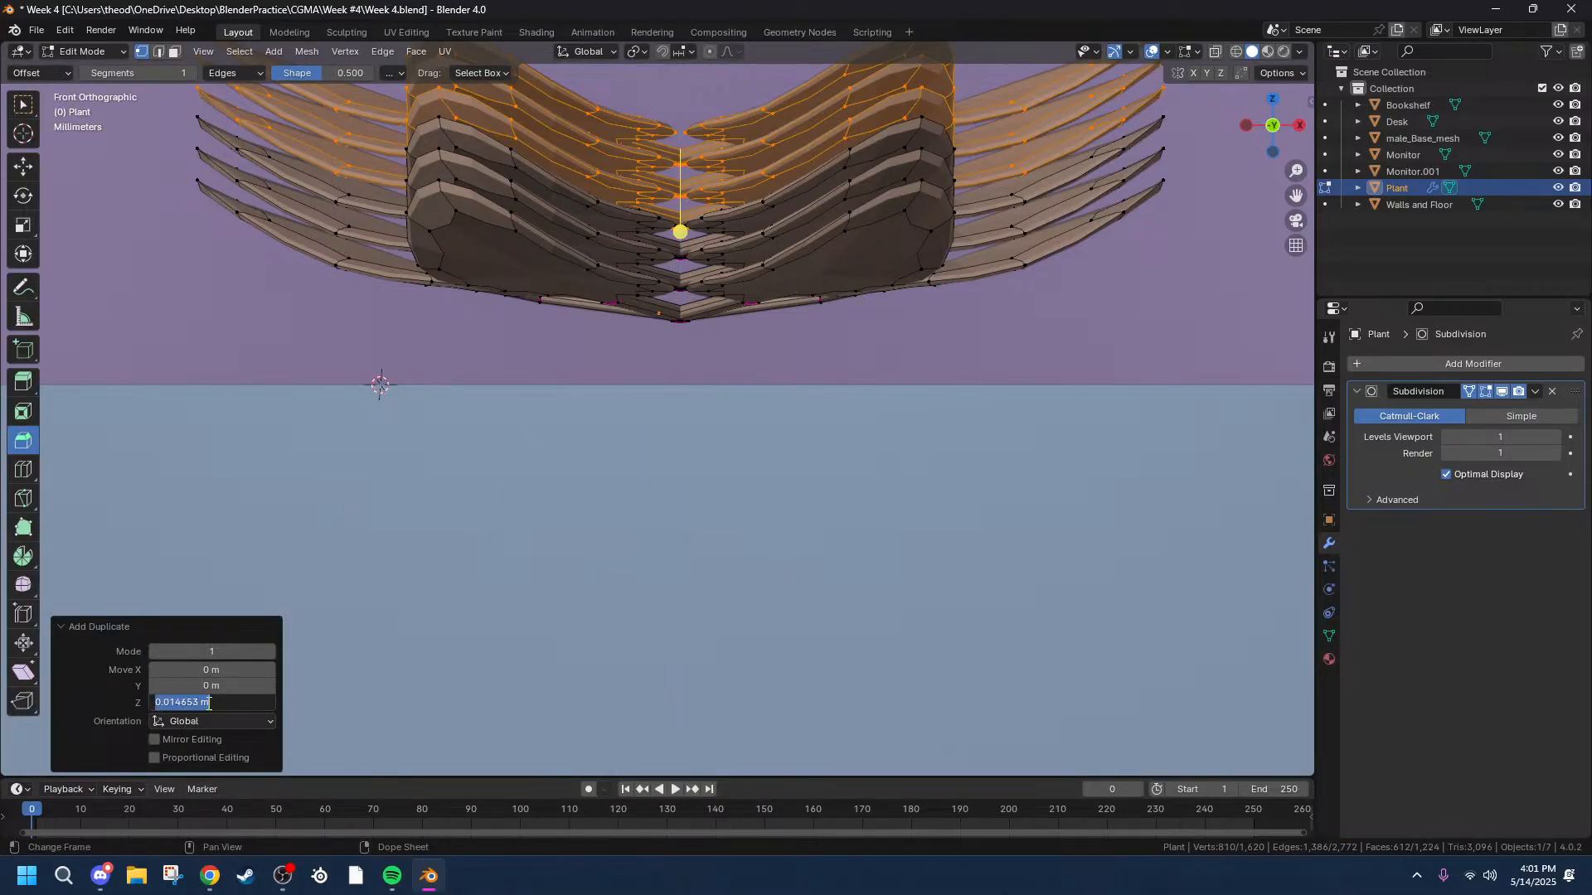
pyautogui.moveTo(203, 703); pyautogui.dragTo(185, 703)
pyautogui.write('15')
pyautogui.press('Return')
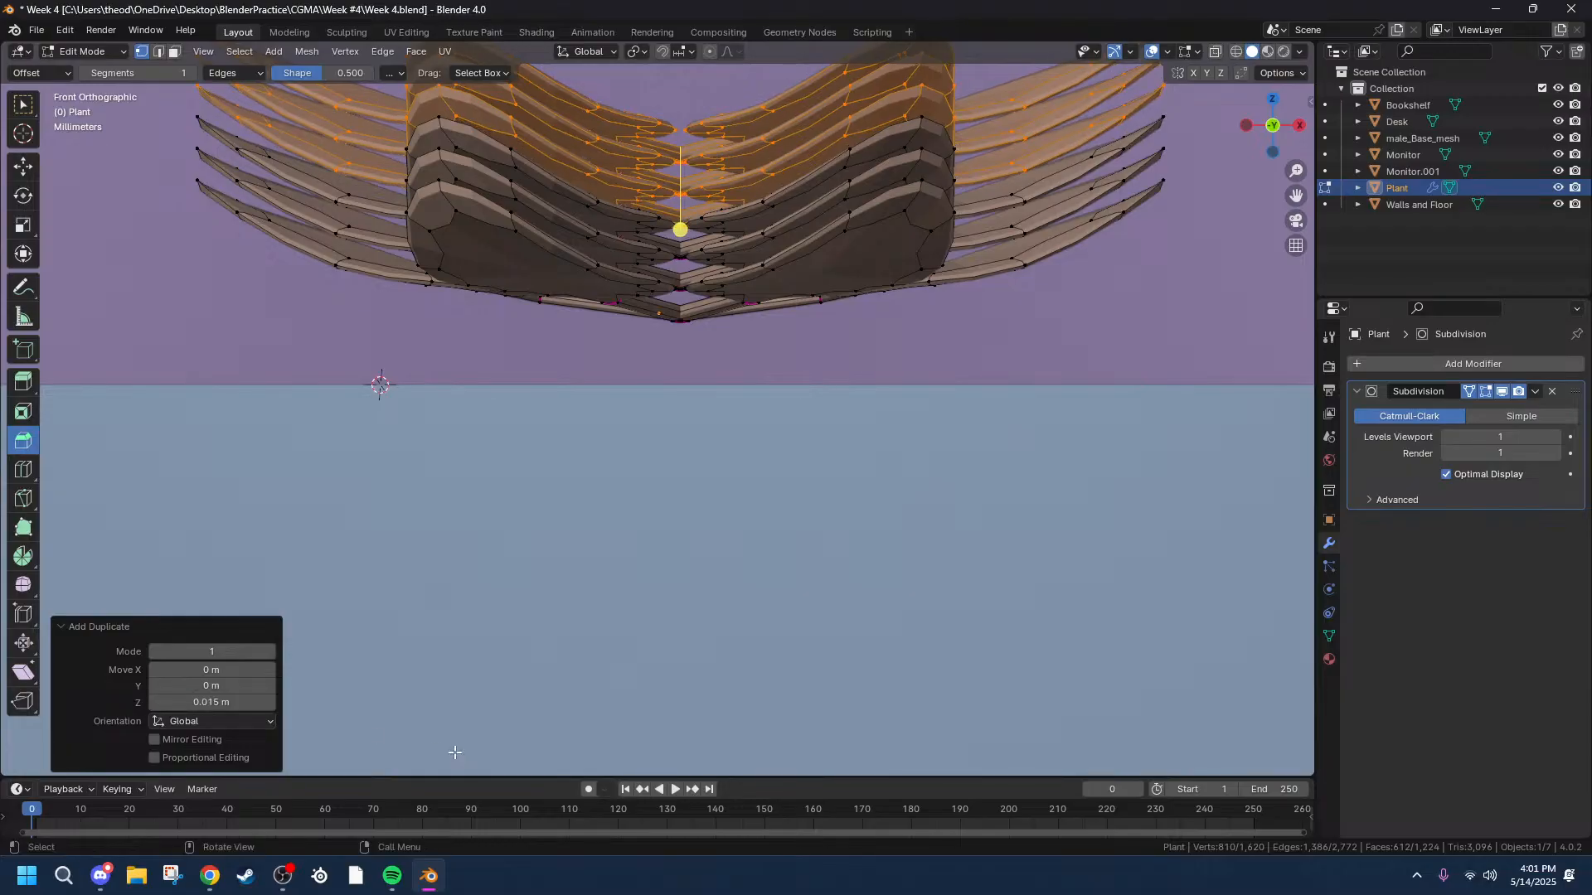
# Select the edge loops outlining every leaf around the third layer from the bottom of the stack.
pyautogui.moveTo(801, 174); pyautogui.dragTo(761, 253, button='middle')
pyautogui.keyDown('alt'); pyautogui.click(691, 245); pyautogui.keyUp('alt')
pyautogui.keyDown('alt'); pyautogui.click(691, 239); pyautogui.keyUp('alt')
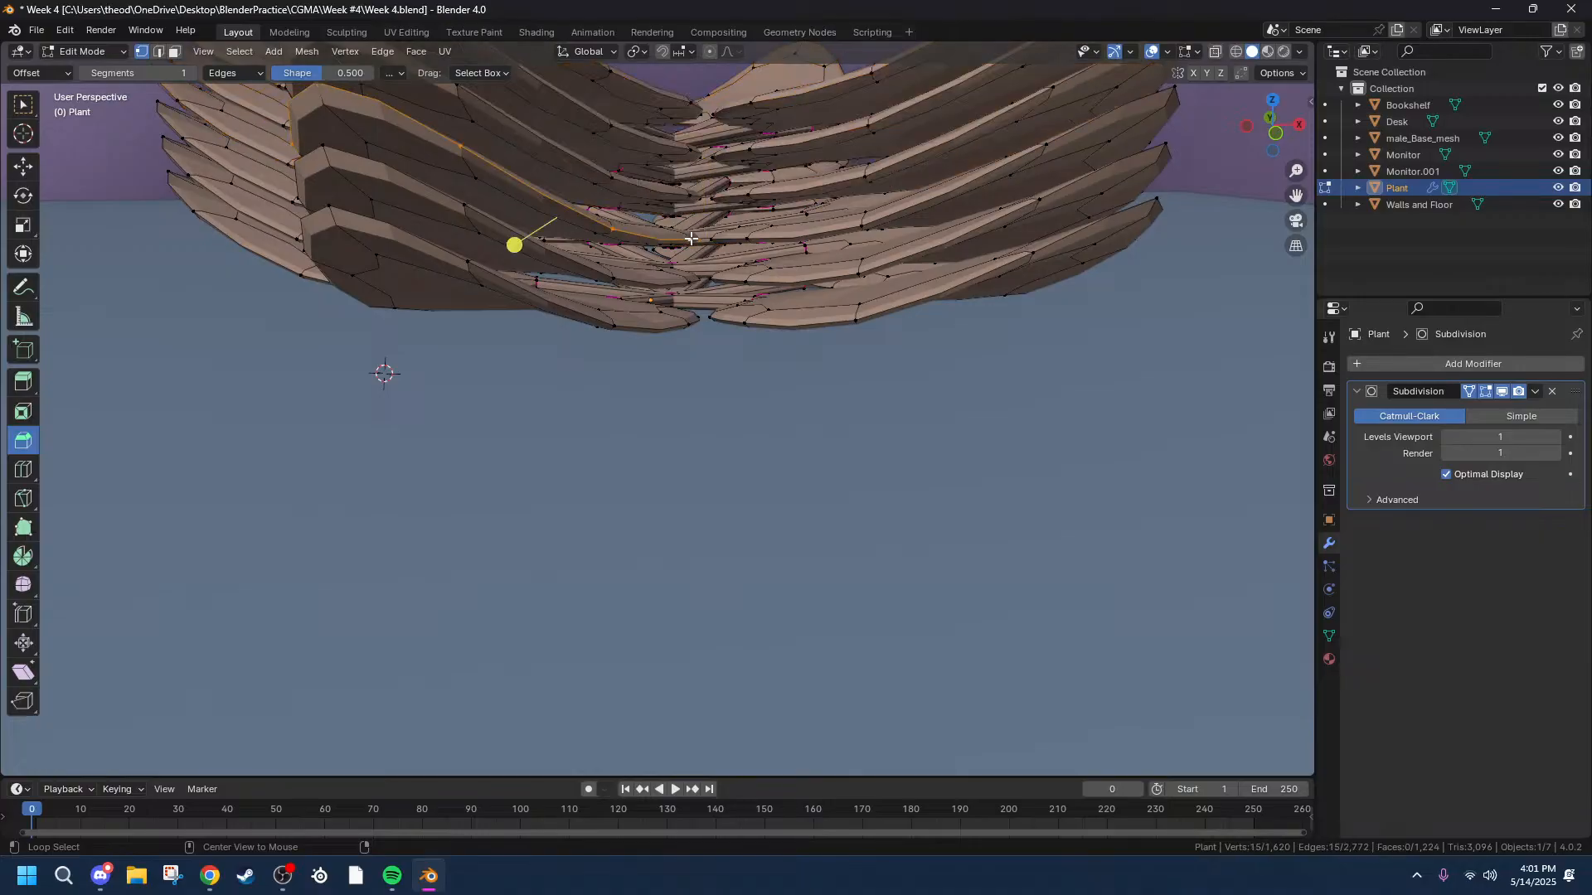
pyautogui.keyDown('alt'); pyautogui.keyDown('shift'); pyautogui.click(863, 222); pyautogui.keyUp('shift'); pyautogui.keyUp('alt')
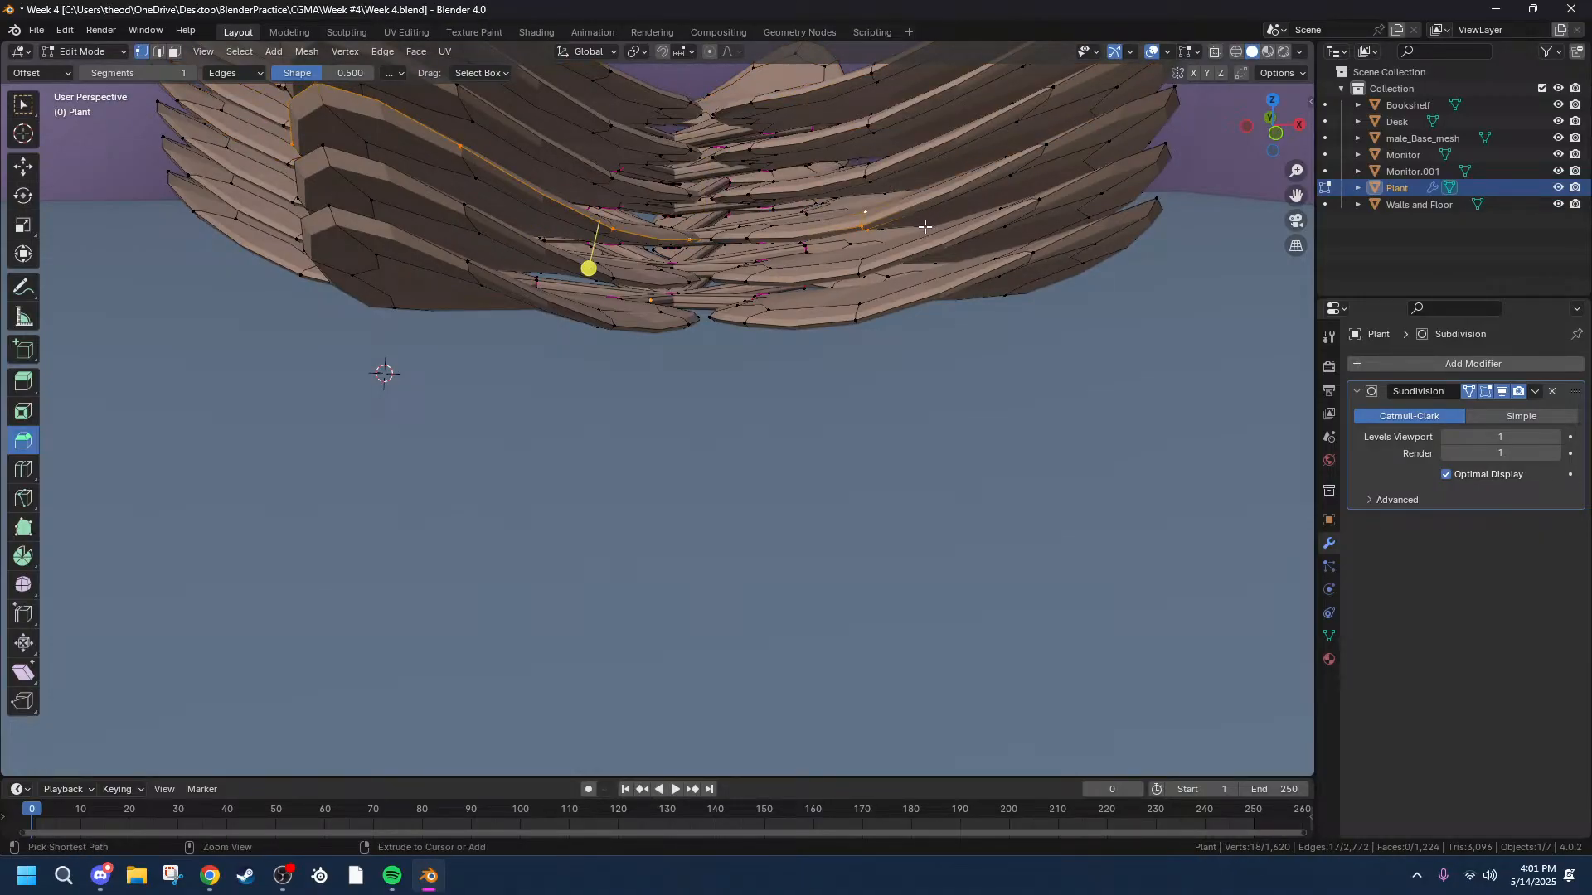
pyautogui.keyDown('alt'); pyautogui.keyDown('shift'); pyautogui.click(770, 236); pyautogui.keyUp('shift'); pyautogui.keyUp('alt')
pyautogui.moveTo(1017, 241); pyautogui.dragTo(912, 270, button='middle')
pyautogui.keyDown('alt'); pyautogui.keyDown('shift'); pyautogui.click(857, 257); pyautogui.keyUp('shift'); pyautogui.keyUp('alt')
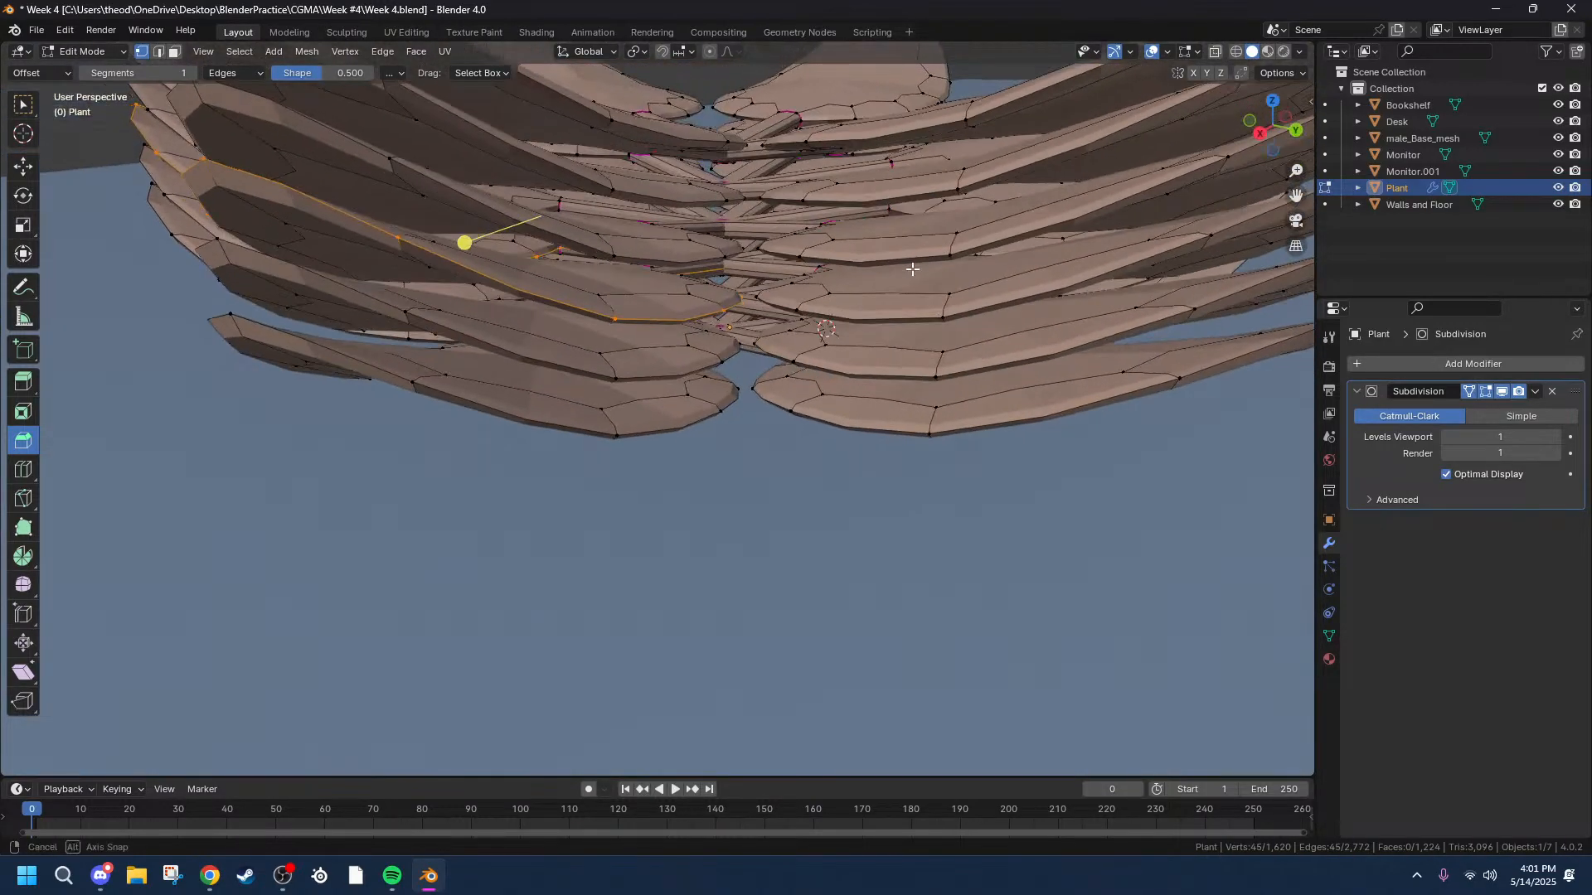
pyautogui.keyDown('alt'); pyautogui.keyDown('shift'); pyautogui.click(845, 312); pyautogui.keyUp('shift'); pyautogui.keyUp('alt')
pyautogui.moveTo(845, 313); pyautogui.dragTo(788, 340, button='middle')
pyautogui.keyDown('alt'); pyautogui.keyDown('shift'); pyautogui.click(765, 345); pyautogui.keyUp('shift'); pyautogui.keyUp('alt')
pyautogui.moveTo(968, 325); pyautogui.dragTo(704, 285, button='middle')
pyautogui.moveTo(1137, 259); pyautogui.dragTo(1002, 283, button='middle')
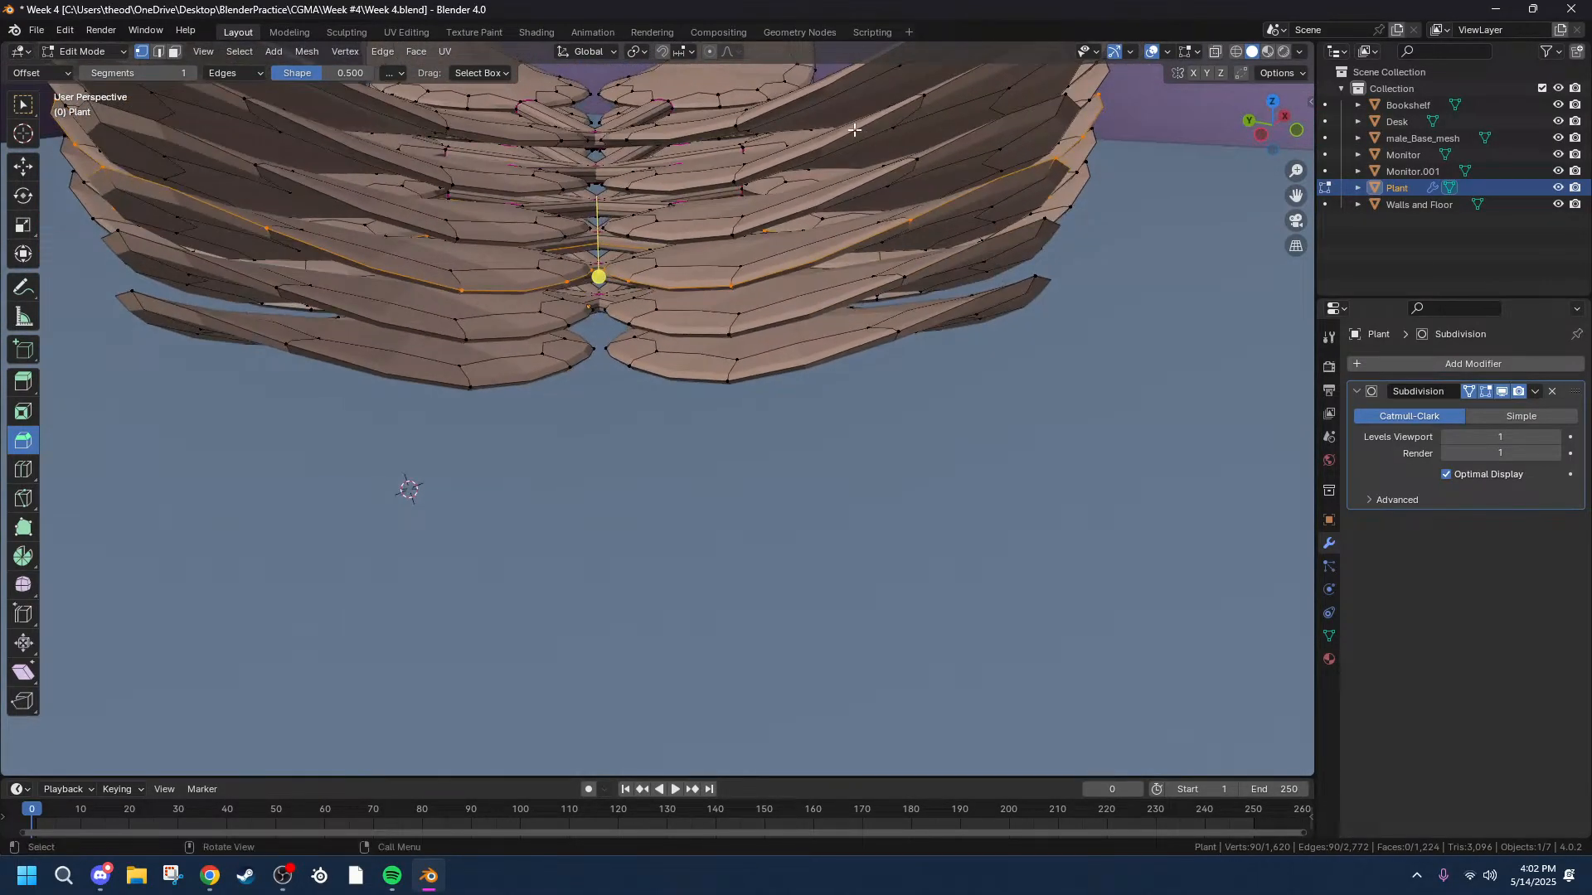
pyautogui.press('o')
pyautogui.press('s')
pyautogui.scroll(-8, 809, 123)
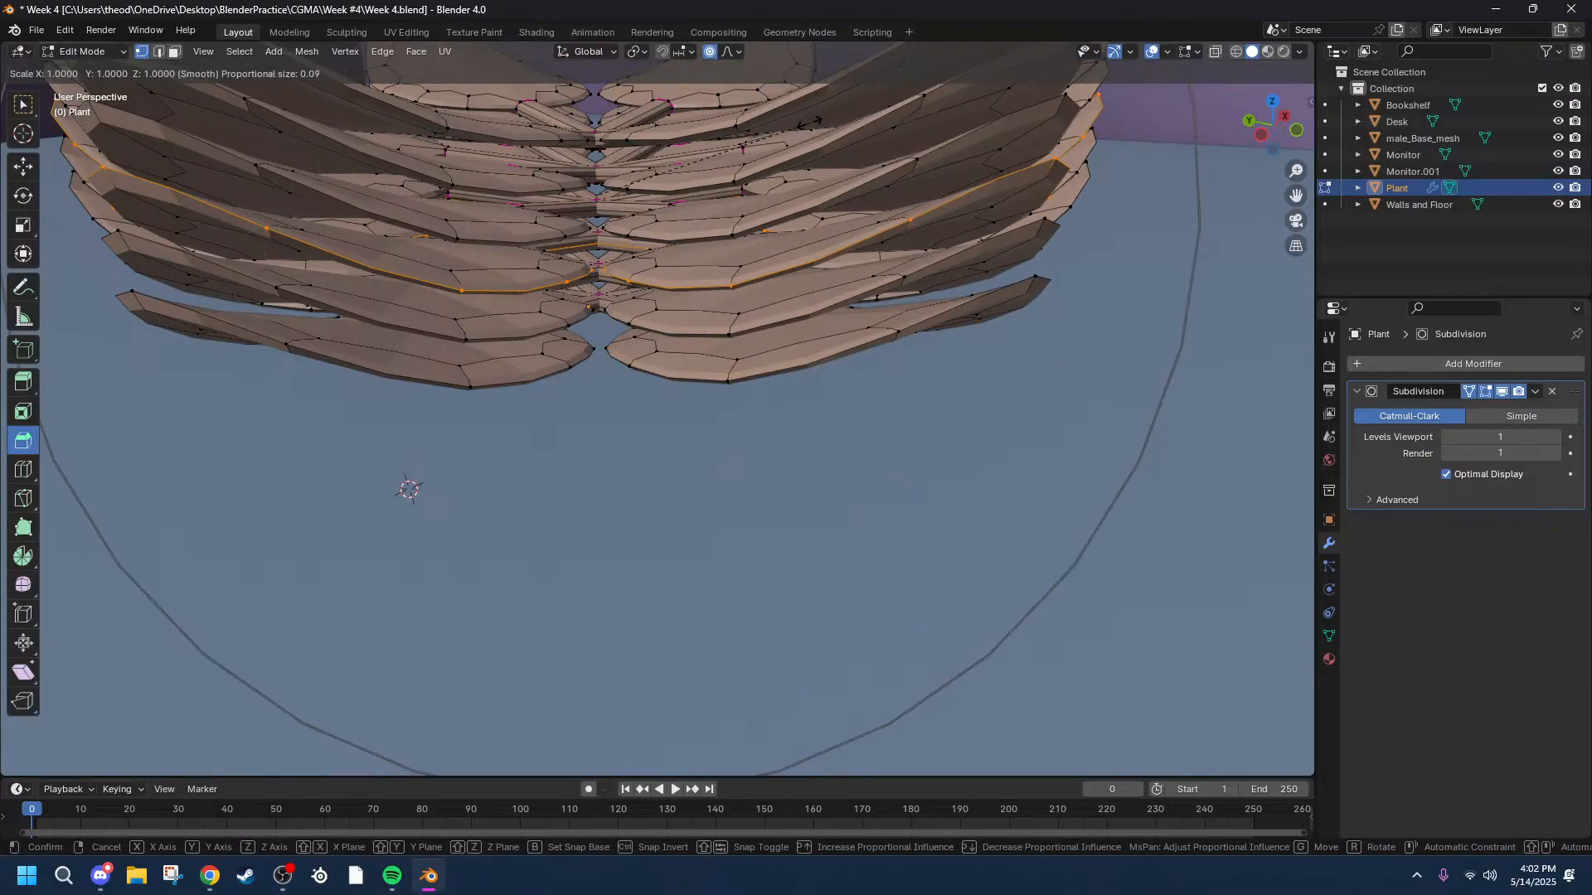
pyautogui.scroll(8, 810, 123)
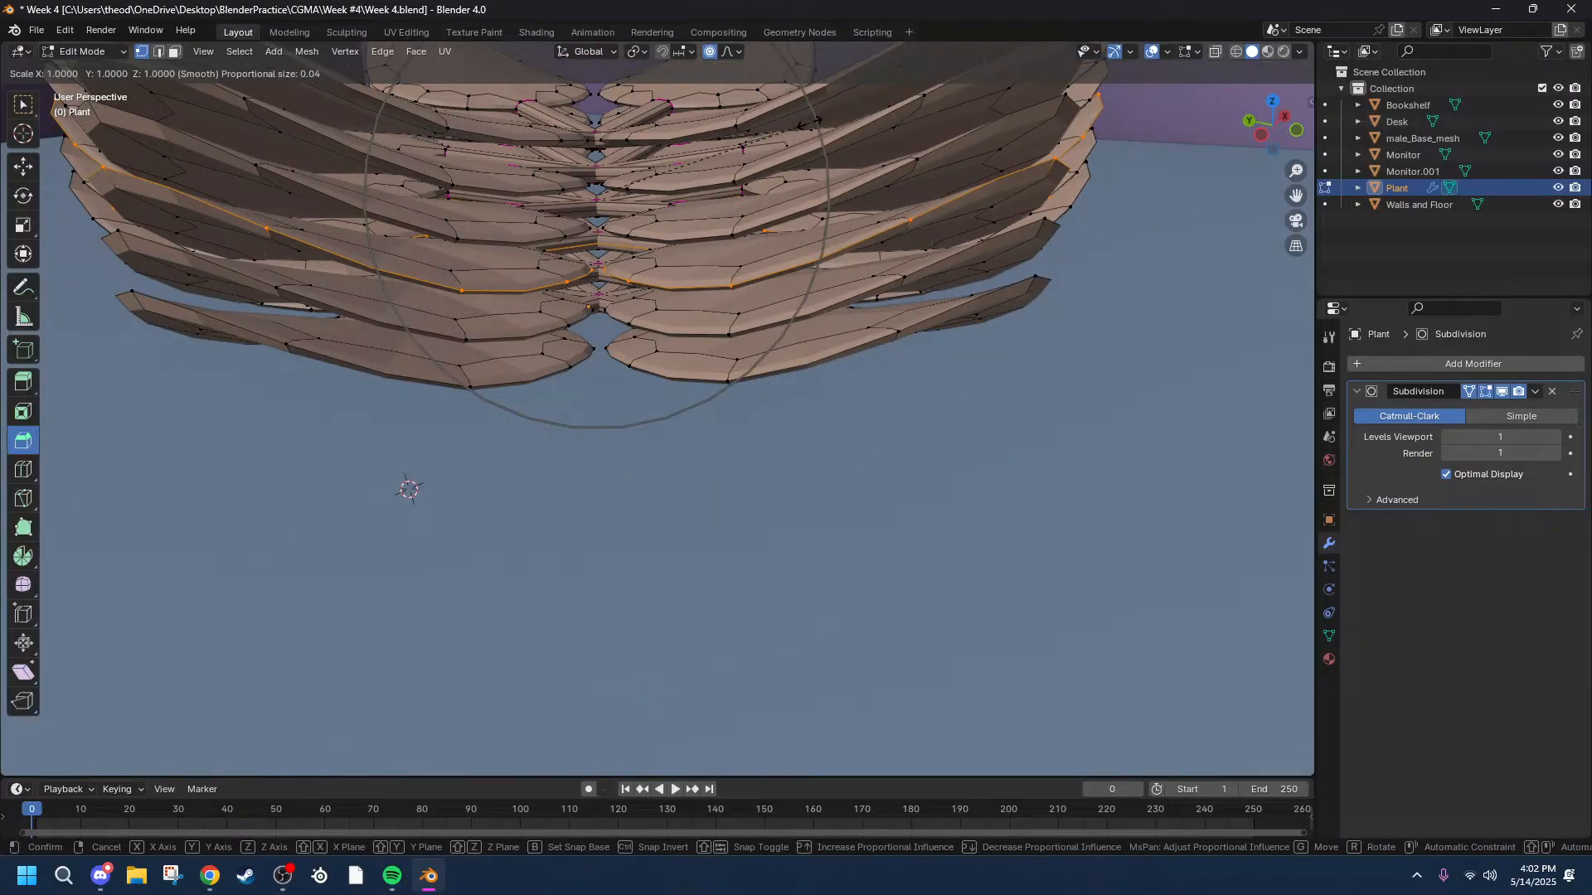
pyautogui.hotkey('shift', 'z')
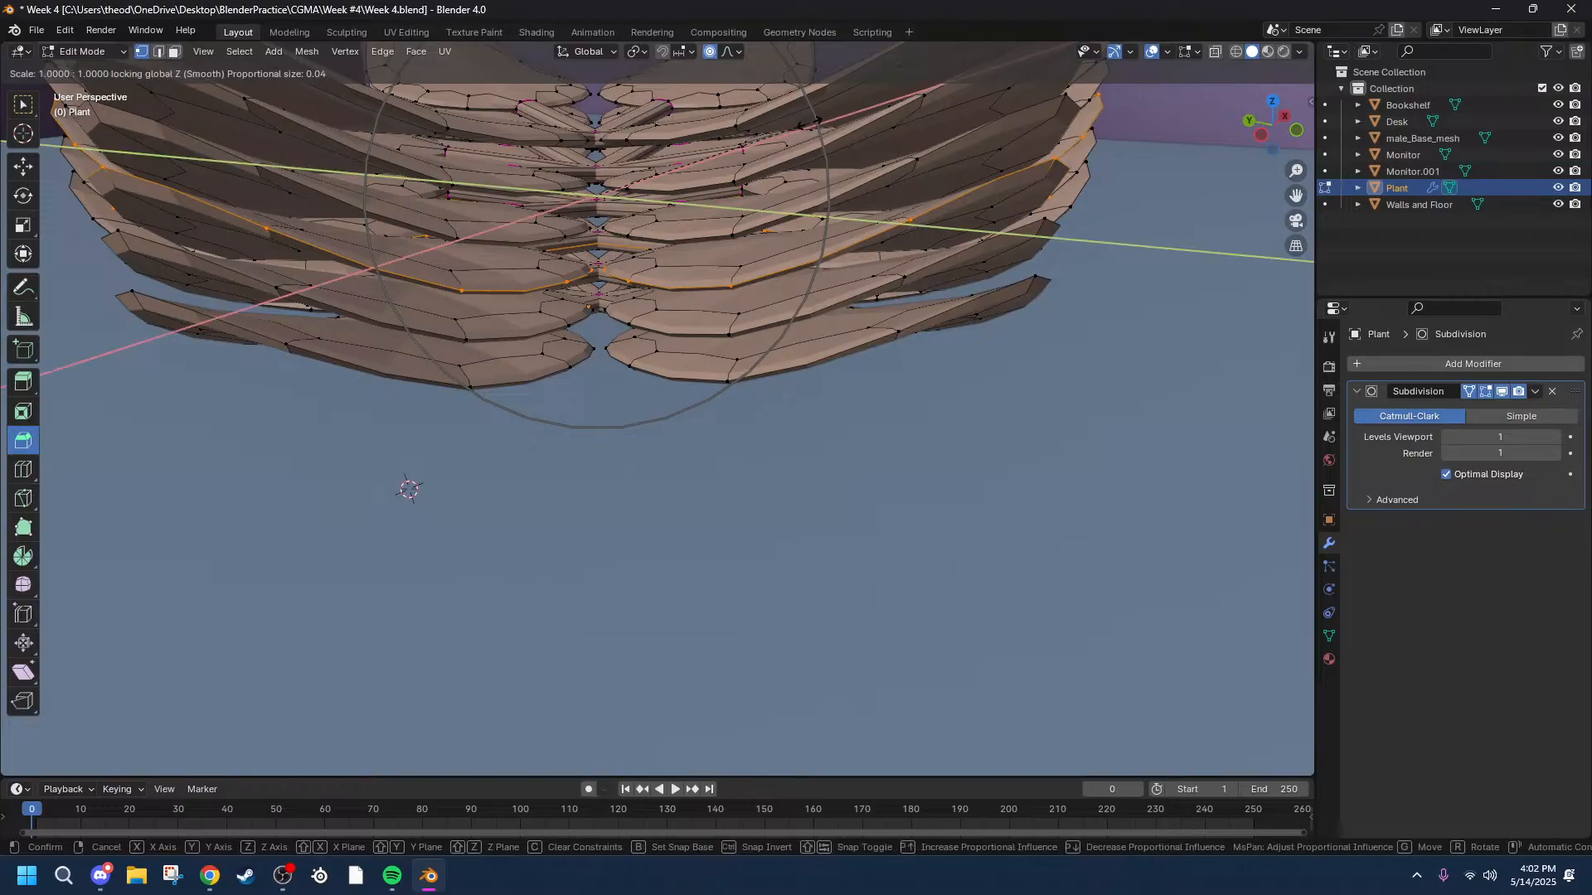
pyautogui.scroll(14, 735, 136)
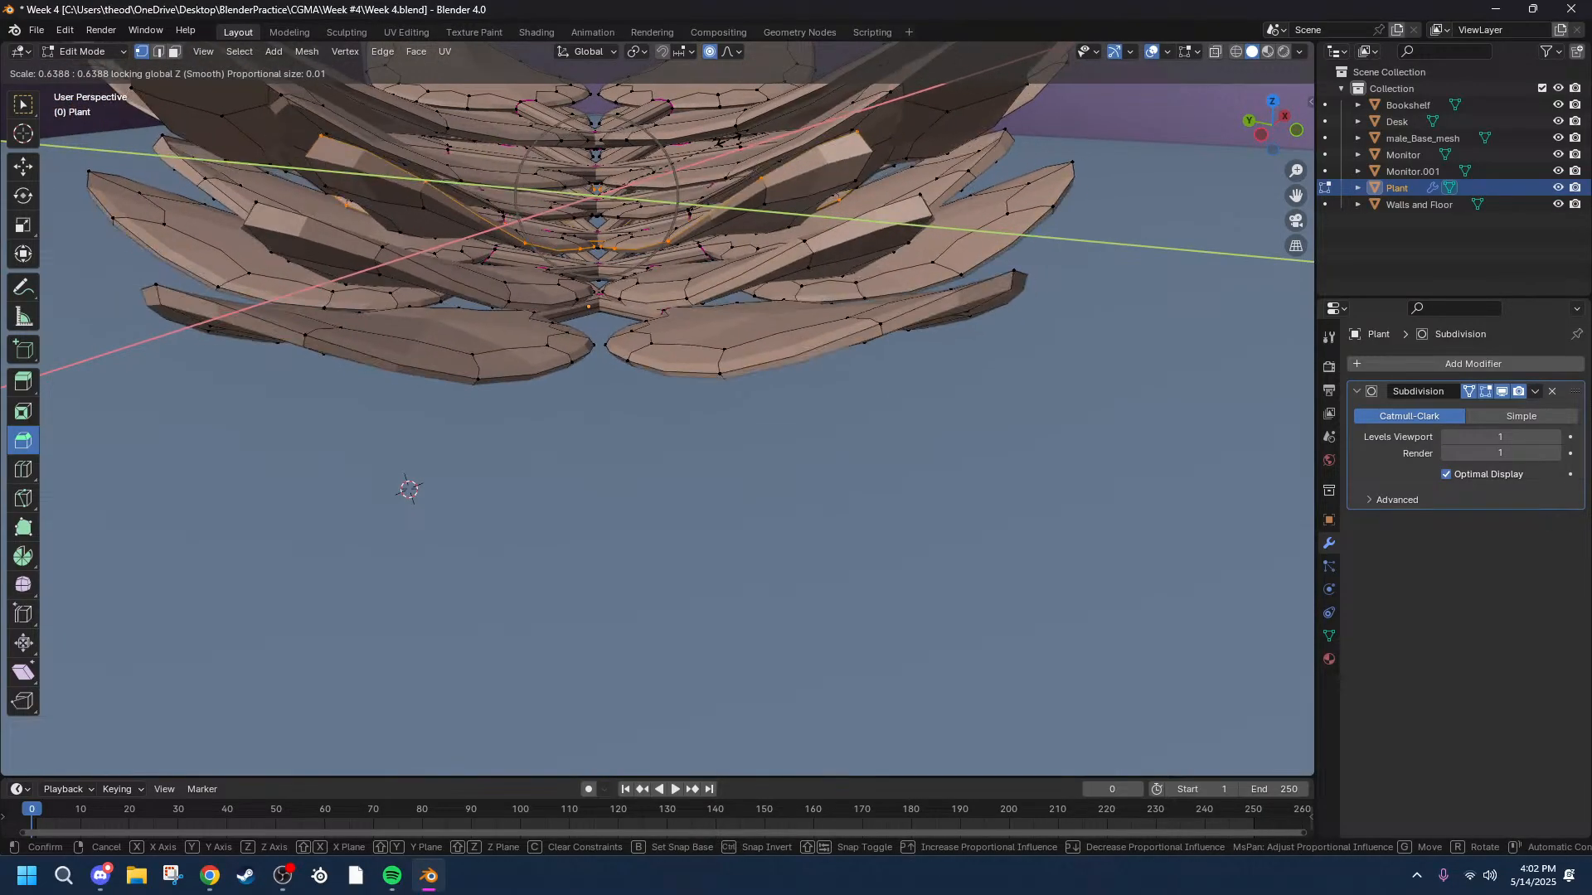
pyautogui.scroll(-11, 409, 489)
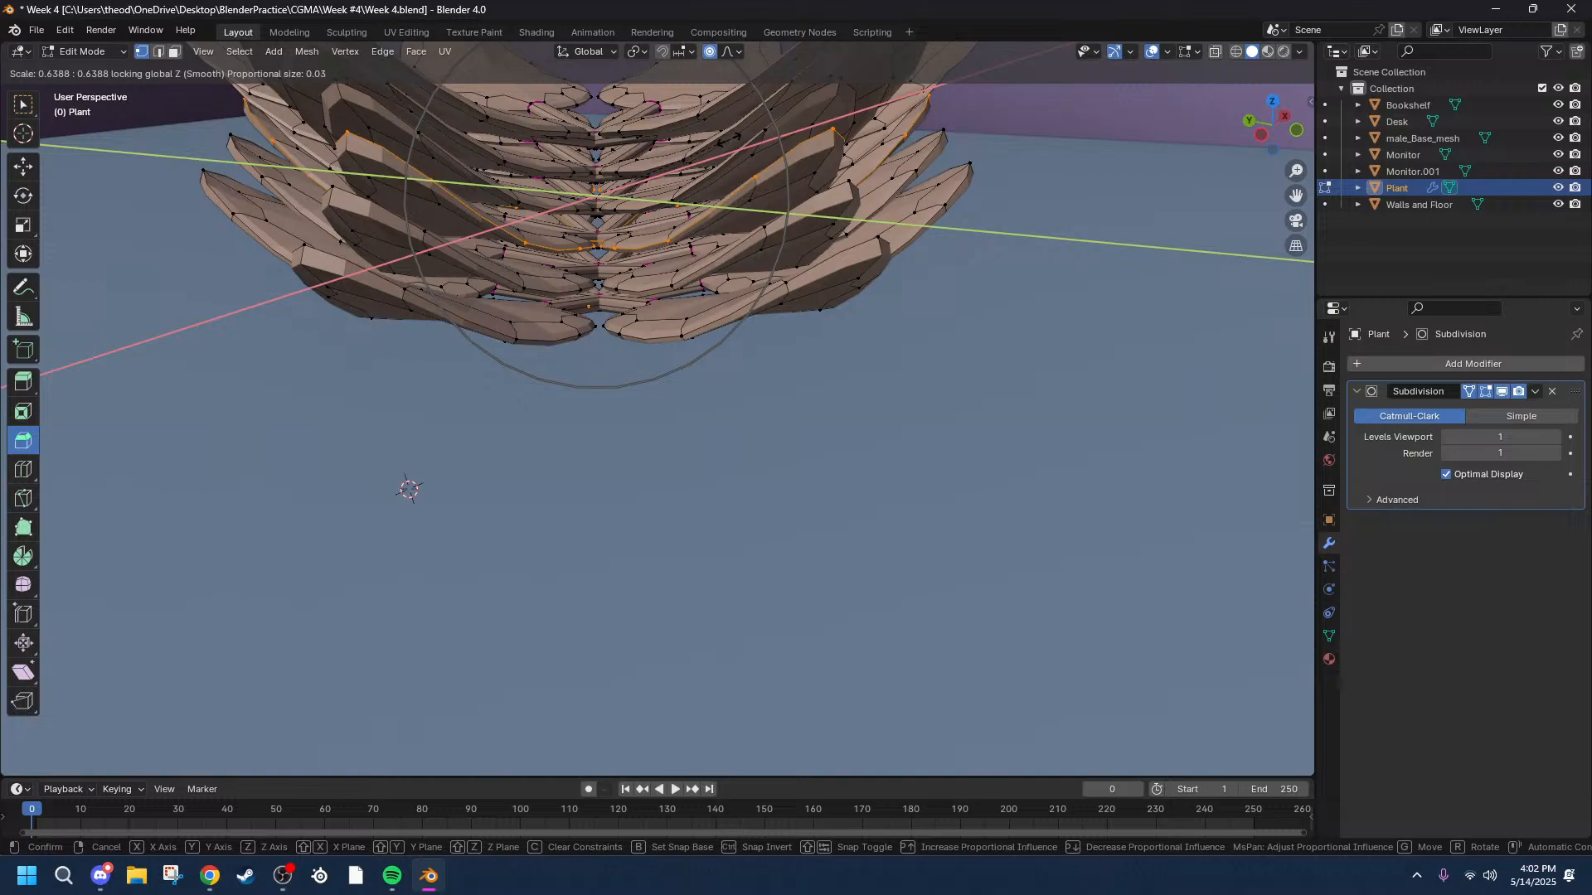
pyautogui.rightClick(729, 140)
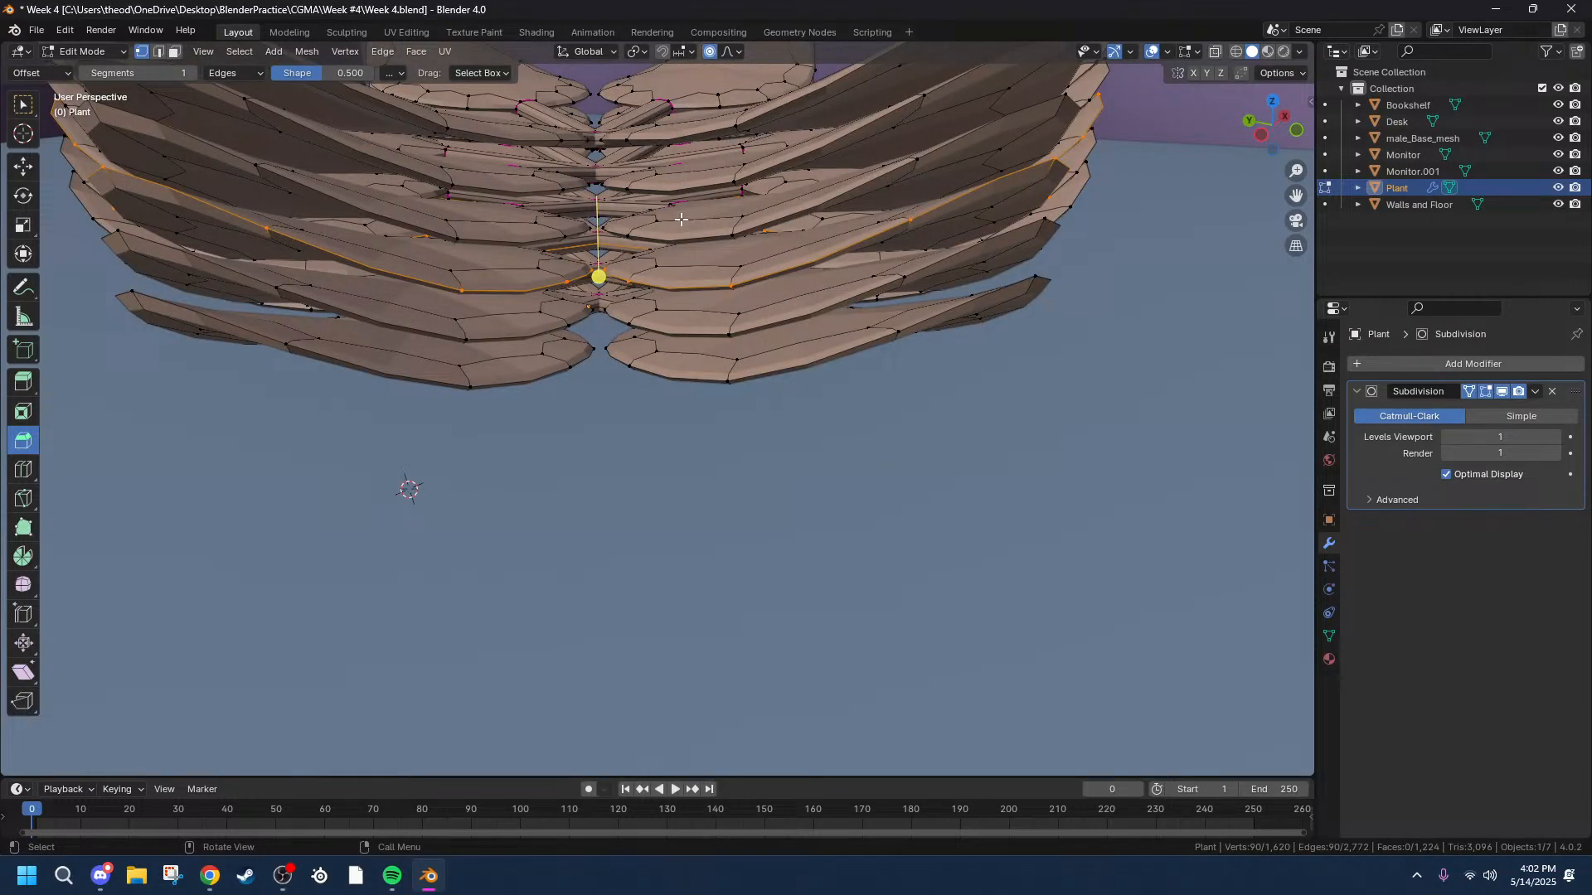
# Grow the selection across the third layer's leaves and try scaling it in X and Y with proportional editing, leaving Z locked.
pyautogui.scroll(-1, 703, 232)
pyautogui.press('ctrl+KP_Add')
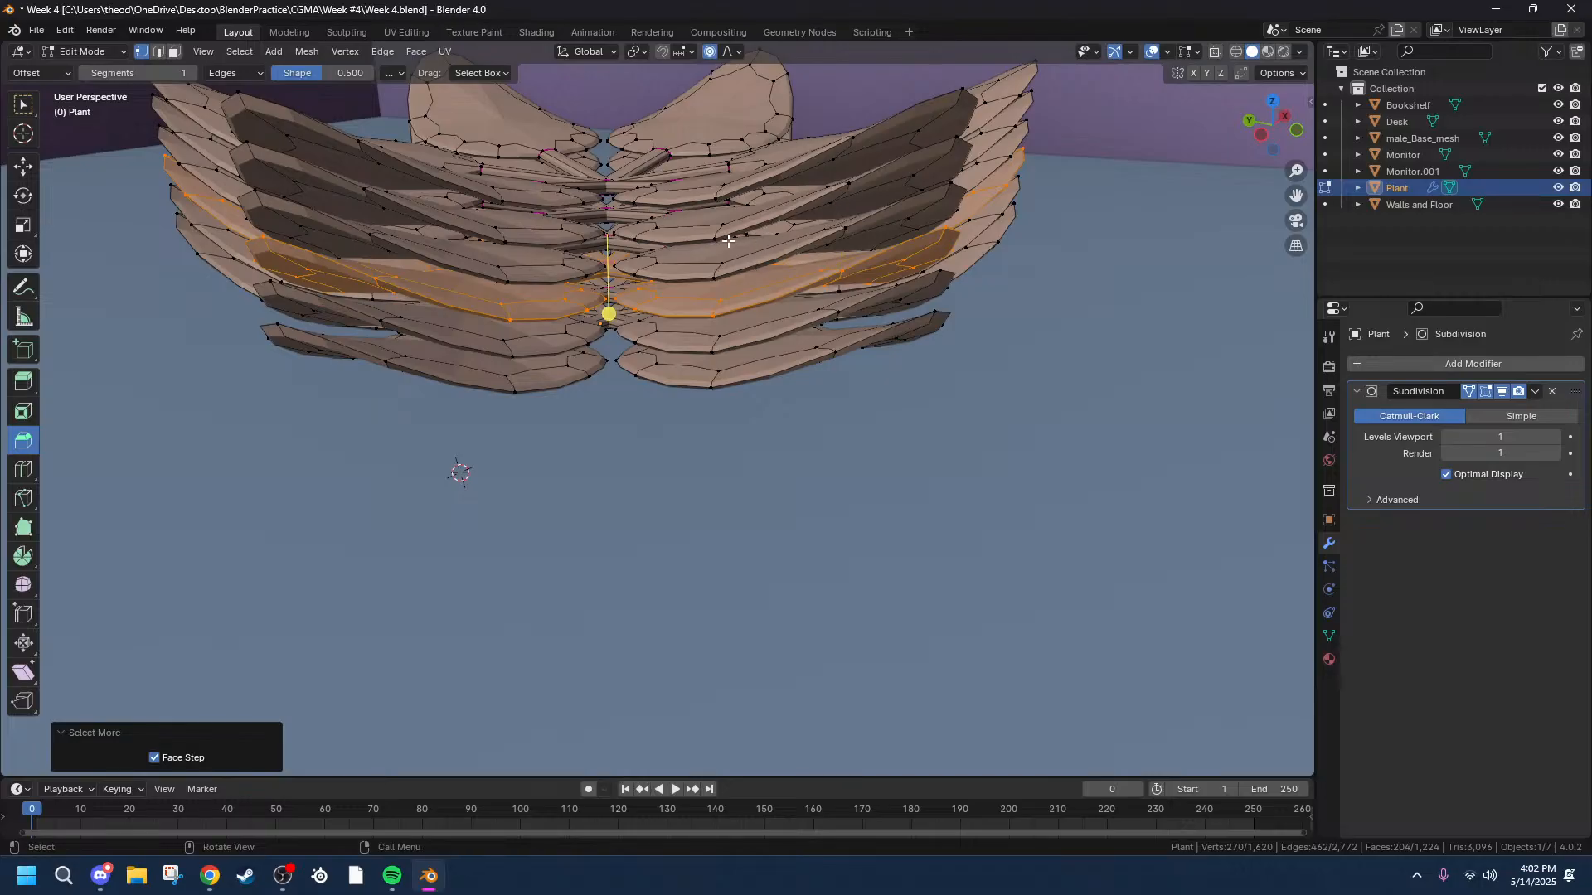
pyautogui.press('s')
pyautogui.hotkey('shift', 'z')
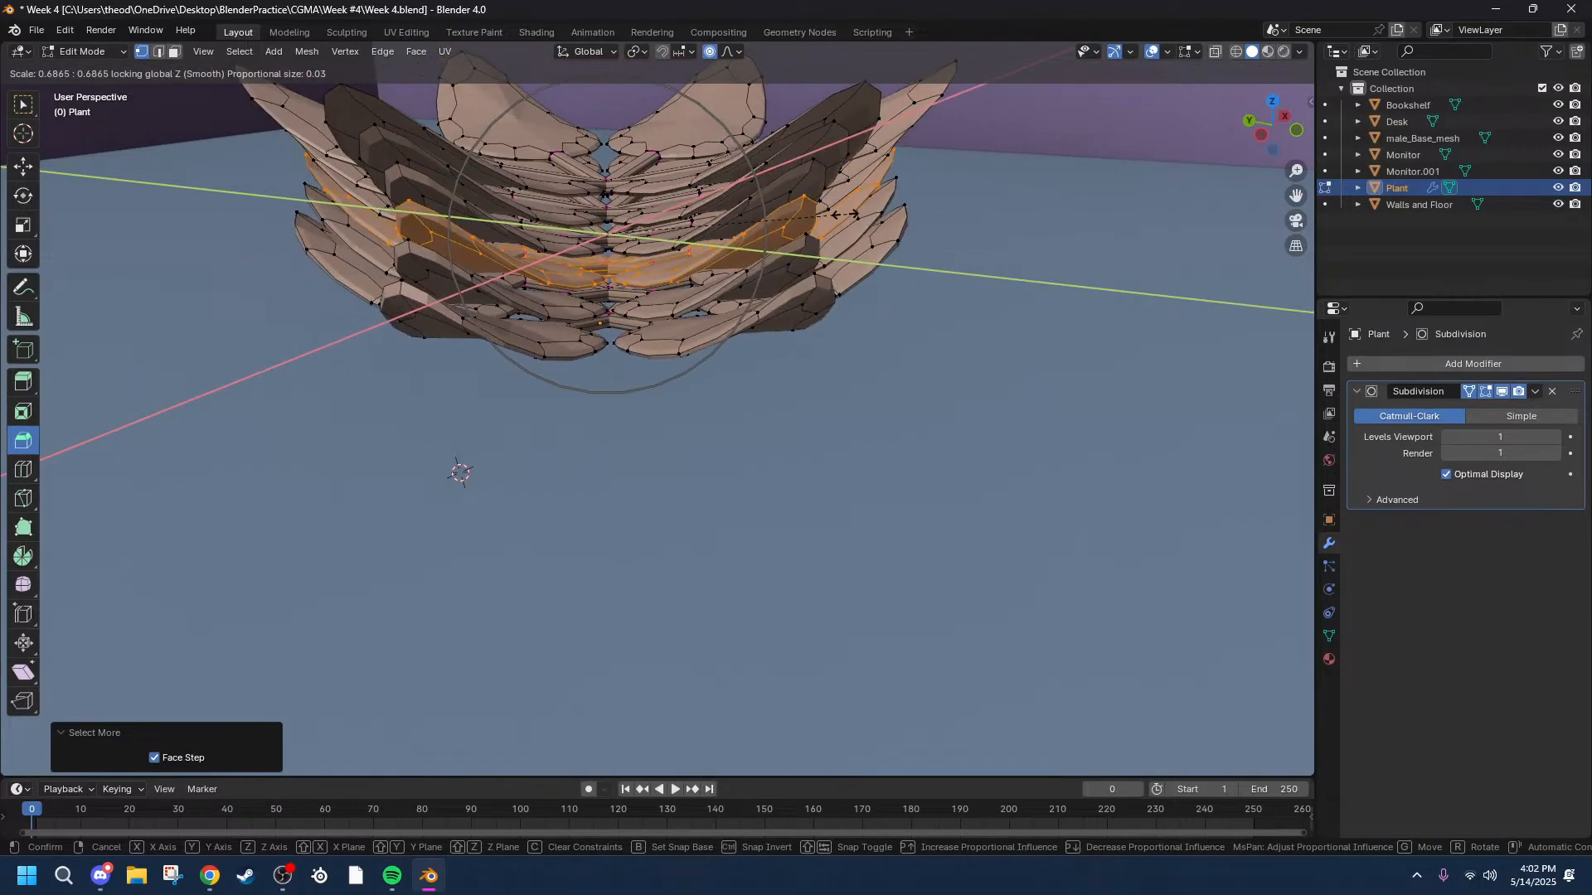
pyautogui.rightClick(980, 219)
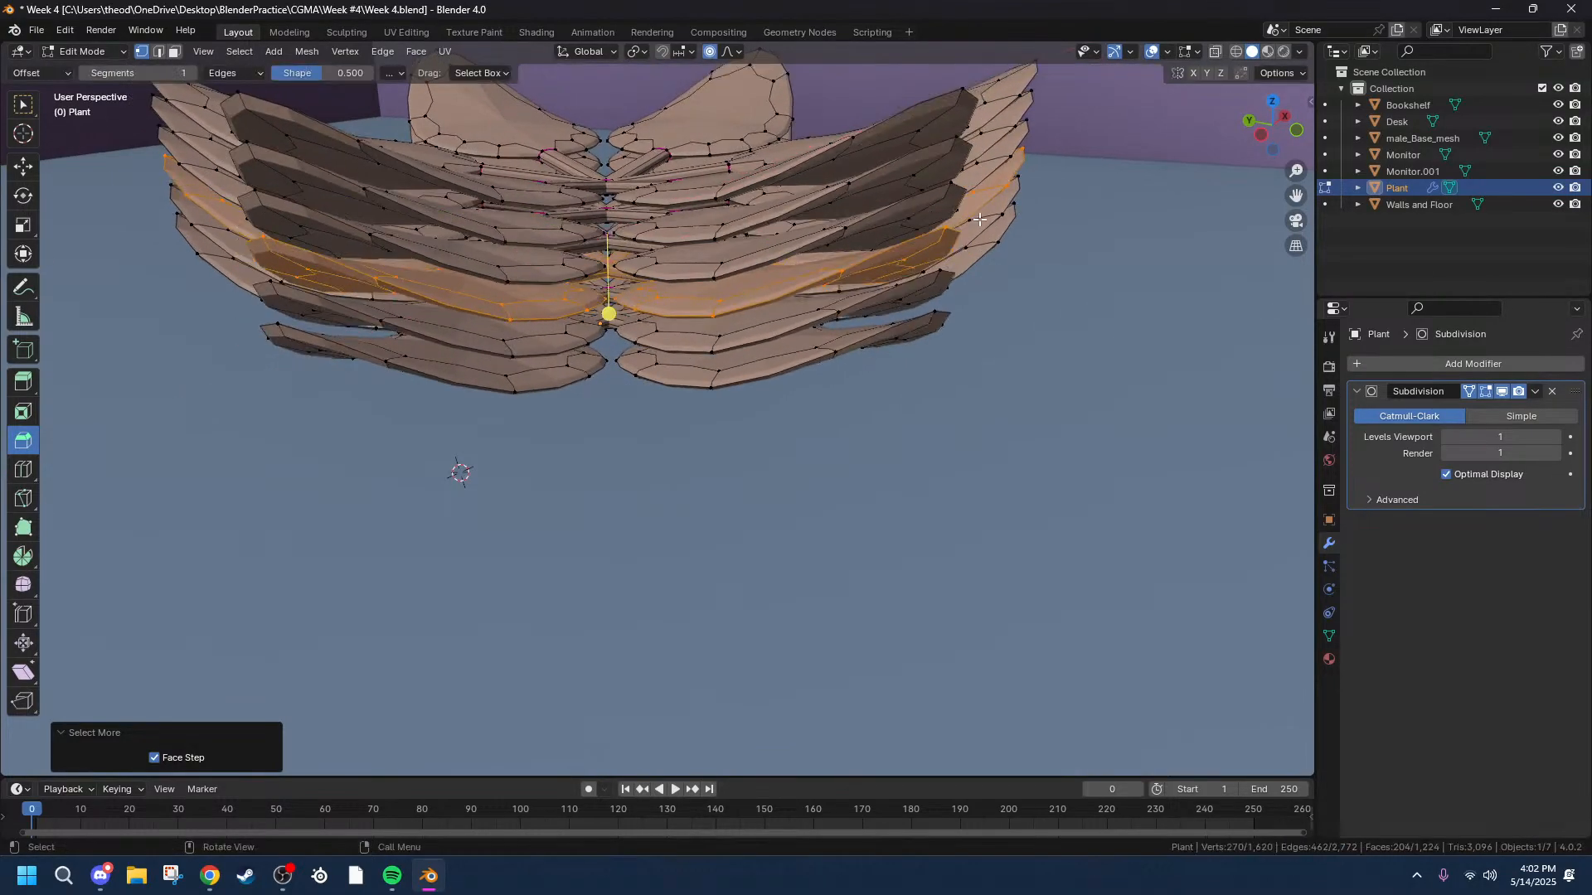
# Try rotating the selected leaf layer about -55° around the global Z axis with proportional editing at a size of 0.02.
pyautogui.press('r')
pyautogui.press('x')
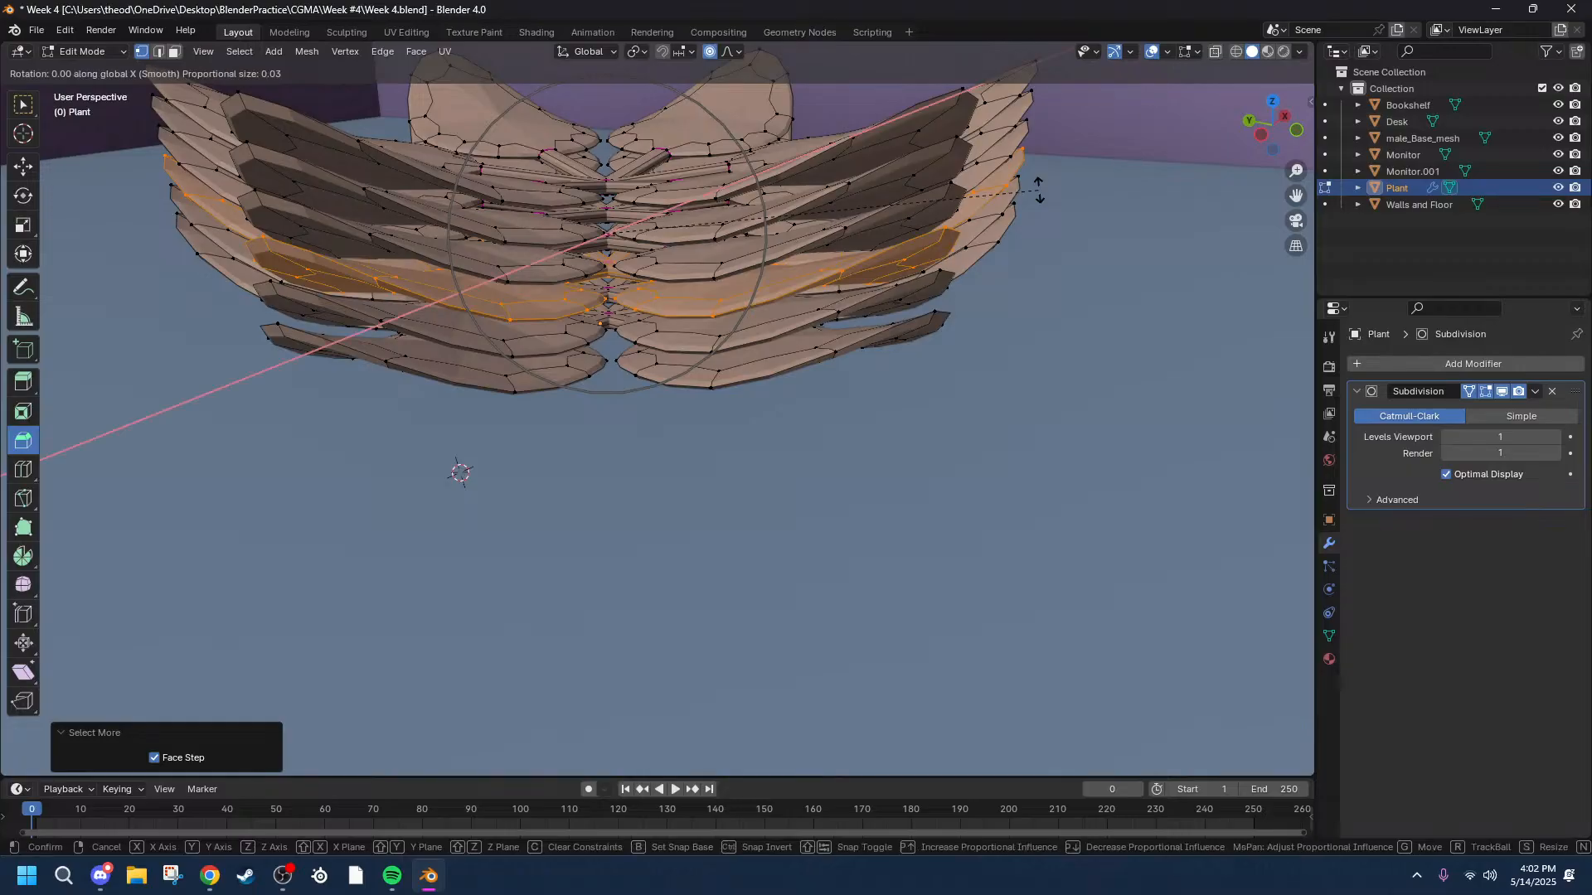
pyautogui.press('z')
pyautogui.scroll(-7, 743, 245)
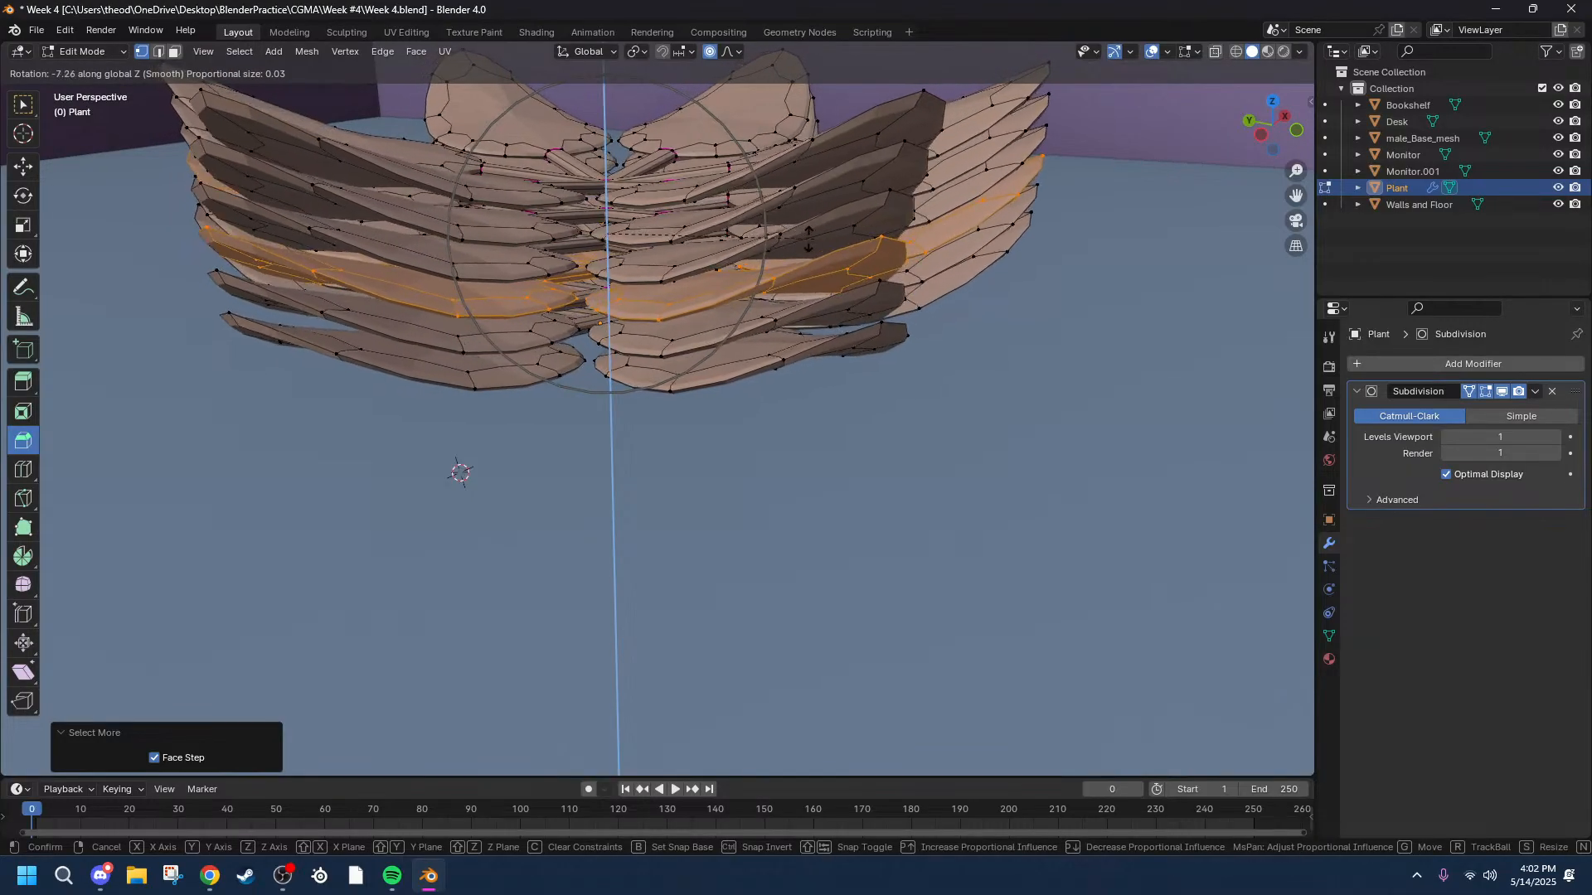
pyautogui.scroll(-6, 743, 246)
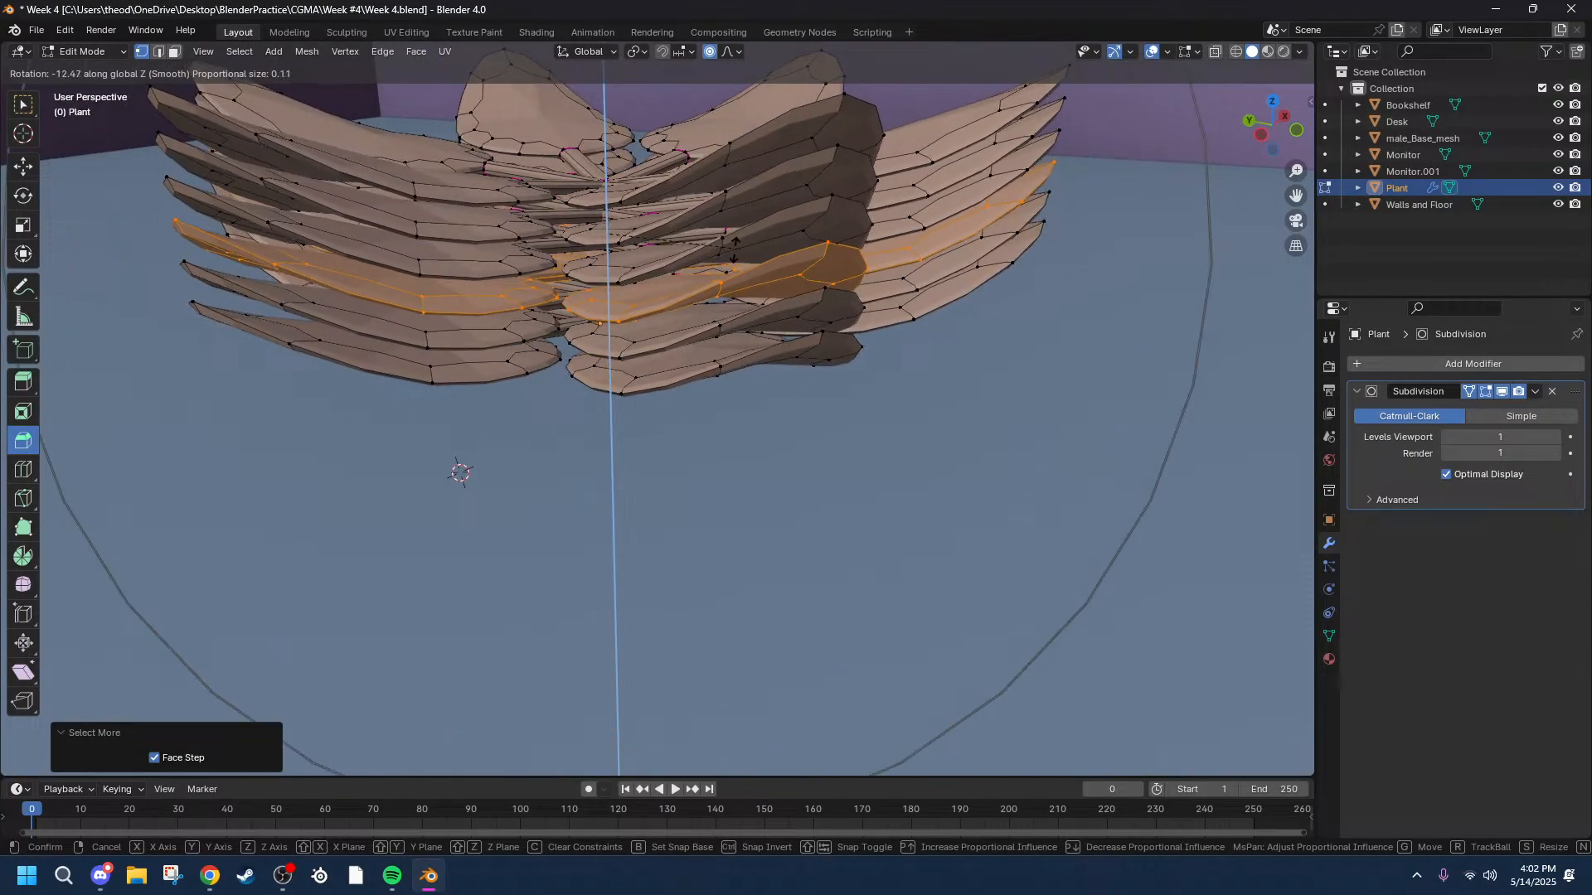
pyautogui.scroll(18, 614, 256)
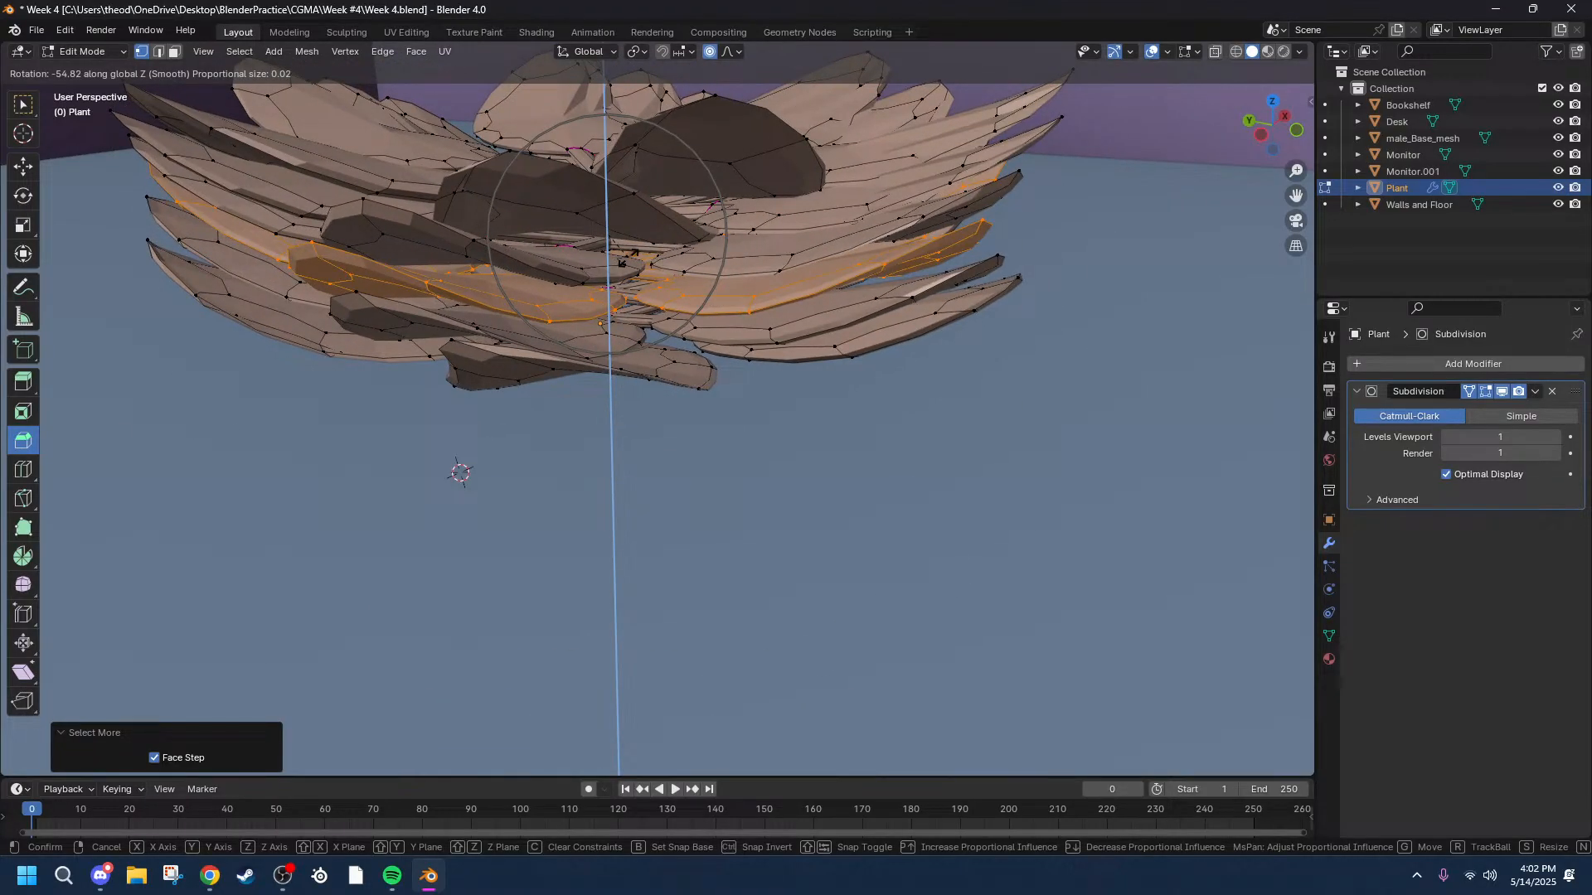
pyautogui.click(628, 258)
pyautogui.moveTo(715, 226); pyautogui.dragTo(623, 240, button='middle')
# Undo the rotation and the extra duplicates until only the bottom two leaf layers remain, with the upper one selected.
pyautogui.hotkey('ctrl', 'z')
pyautogui.hotkey('ctrl', 'z')
pyautogui.hotkey('ctrl', 'z')
pyautogui.hotkey('ctrl', 'z')
pyautogui.hotkey('ctrl', 'z')
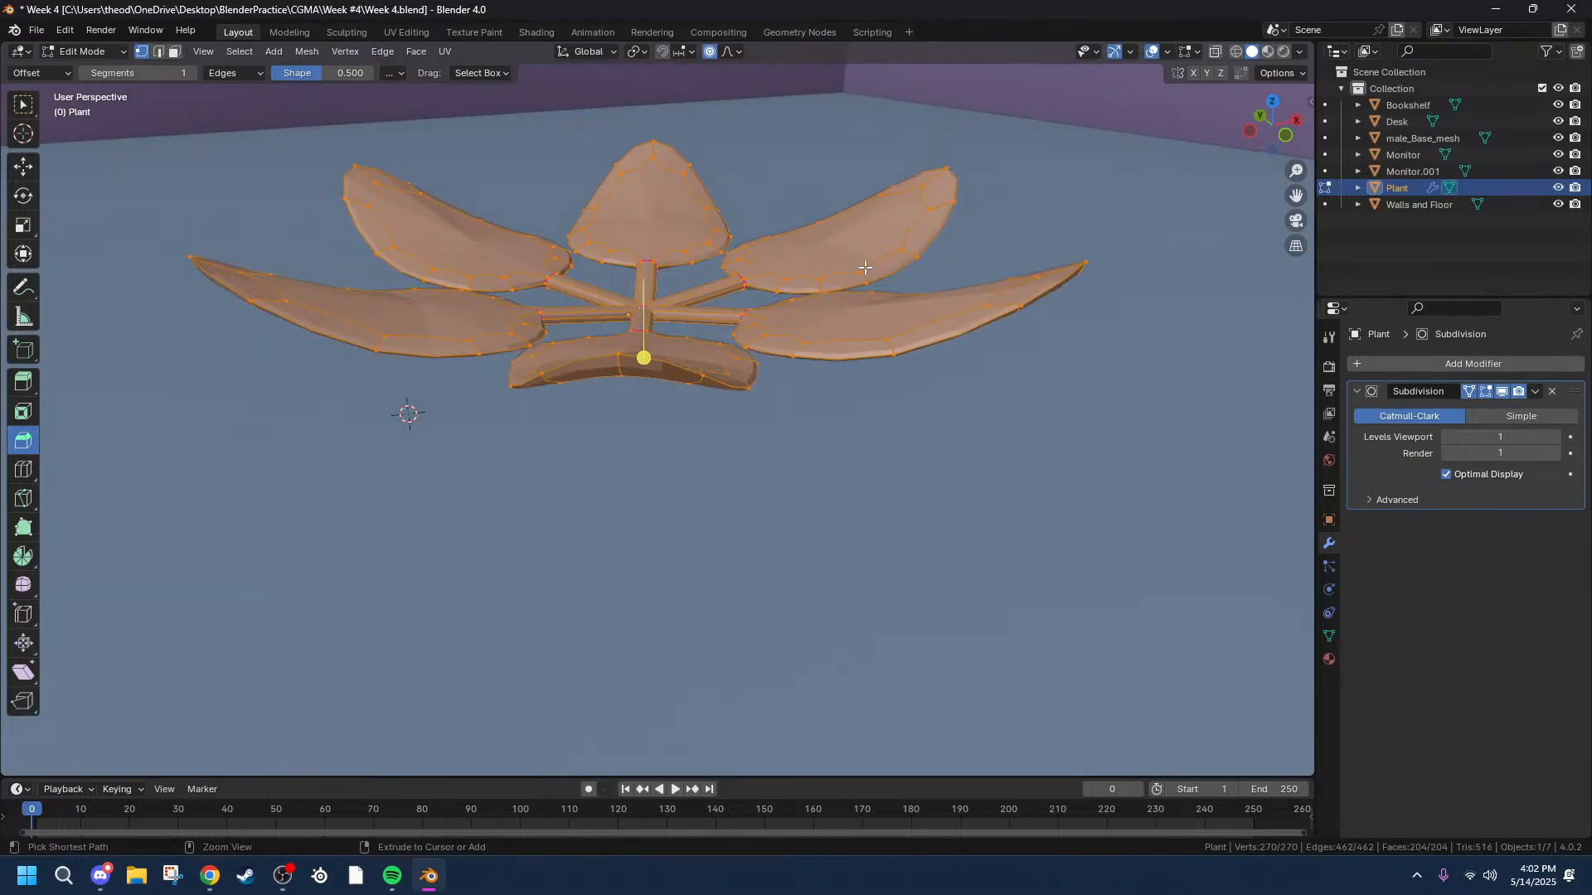
pyautogui.hotkey('ctrl', 'shift', 'z')
pyautogui.hotkey('ctrl', 'shift', 'z')
pyautogui.hotkey('ctrl', 'z')
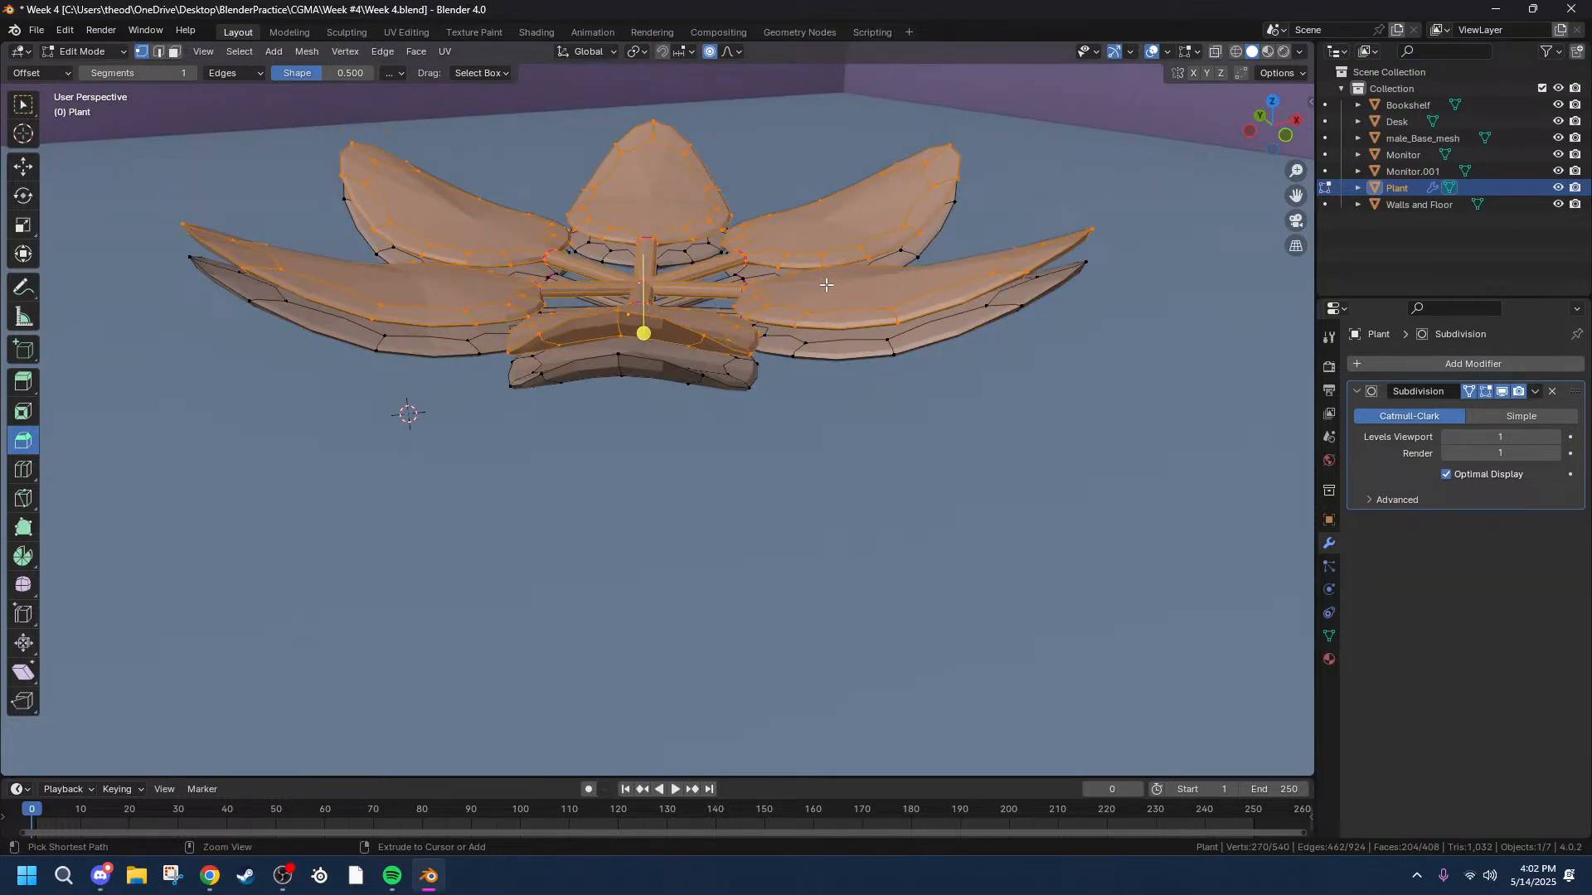
# In top view, turn off proportional editing and rotate the second leaf layer about -28.7° around Z, plus a fine -0.8° adjustment.
pyautogui.moveTo(863, 254); pyautogui.dragTo(869, 398, button='middle')
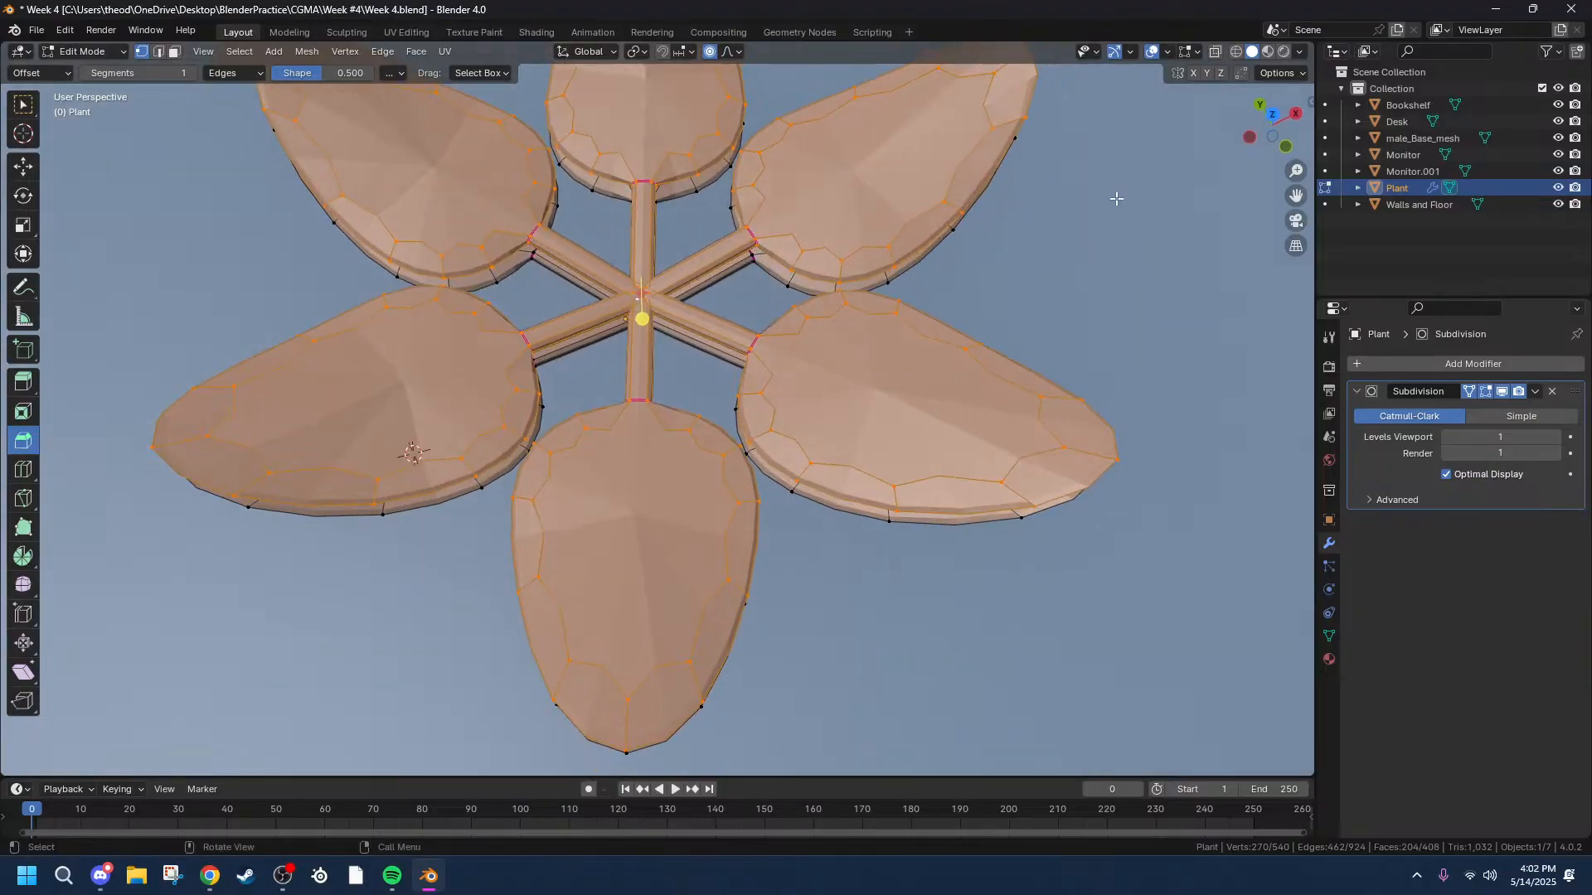
pyautogui.click(1273, 121)
pyautogui.press('r')
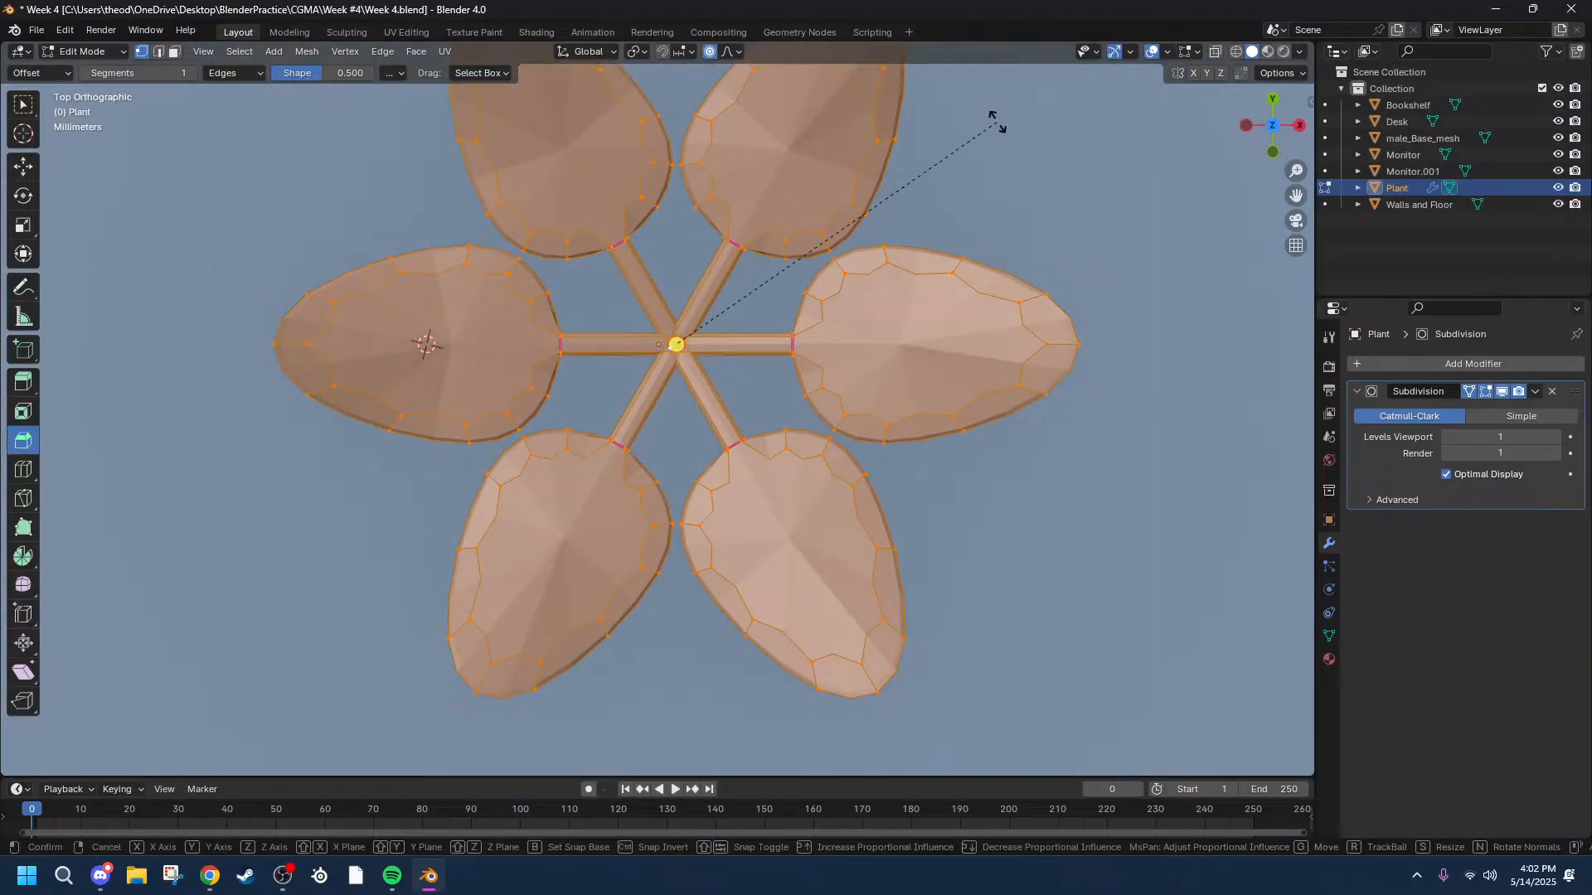
pyautogui.press('Escape')
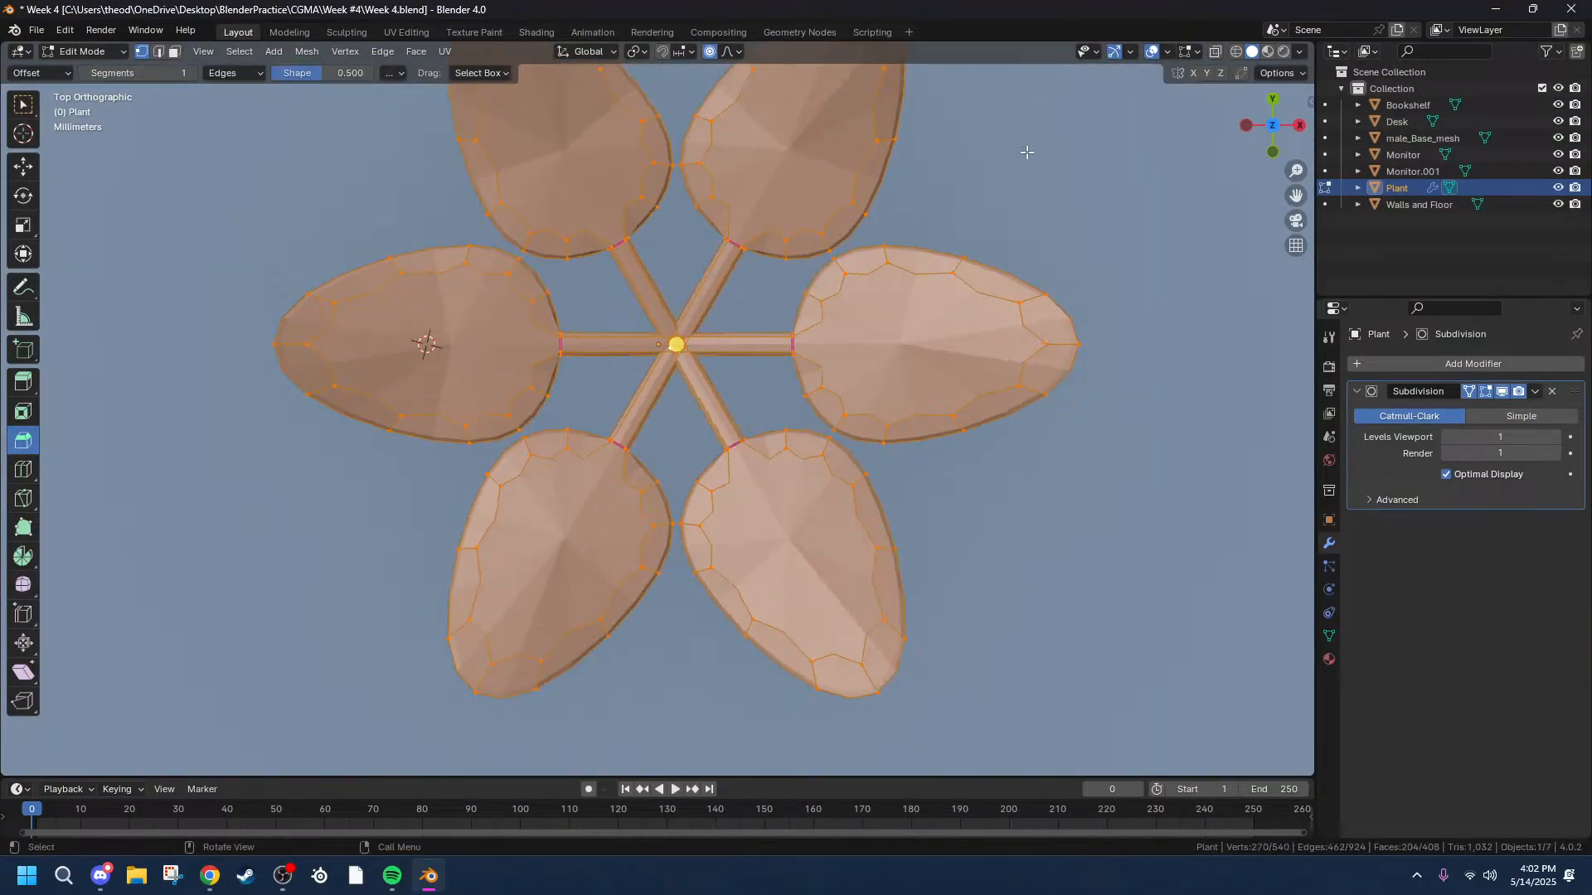
pyautogui.click(710, 52)
pyautogui.press('r')
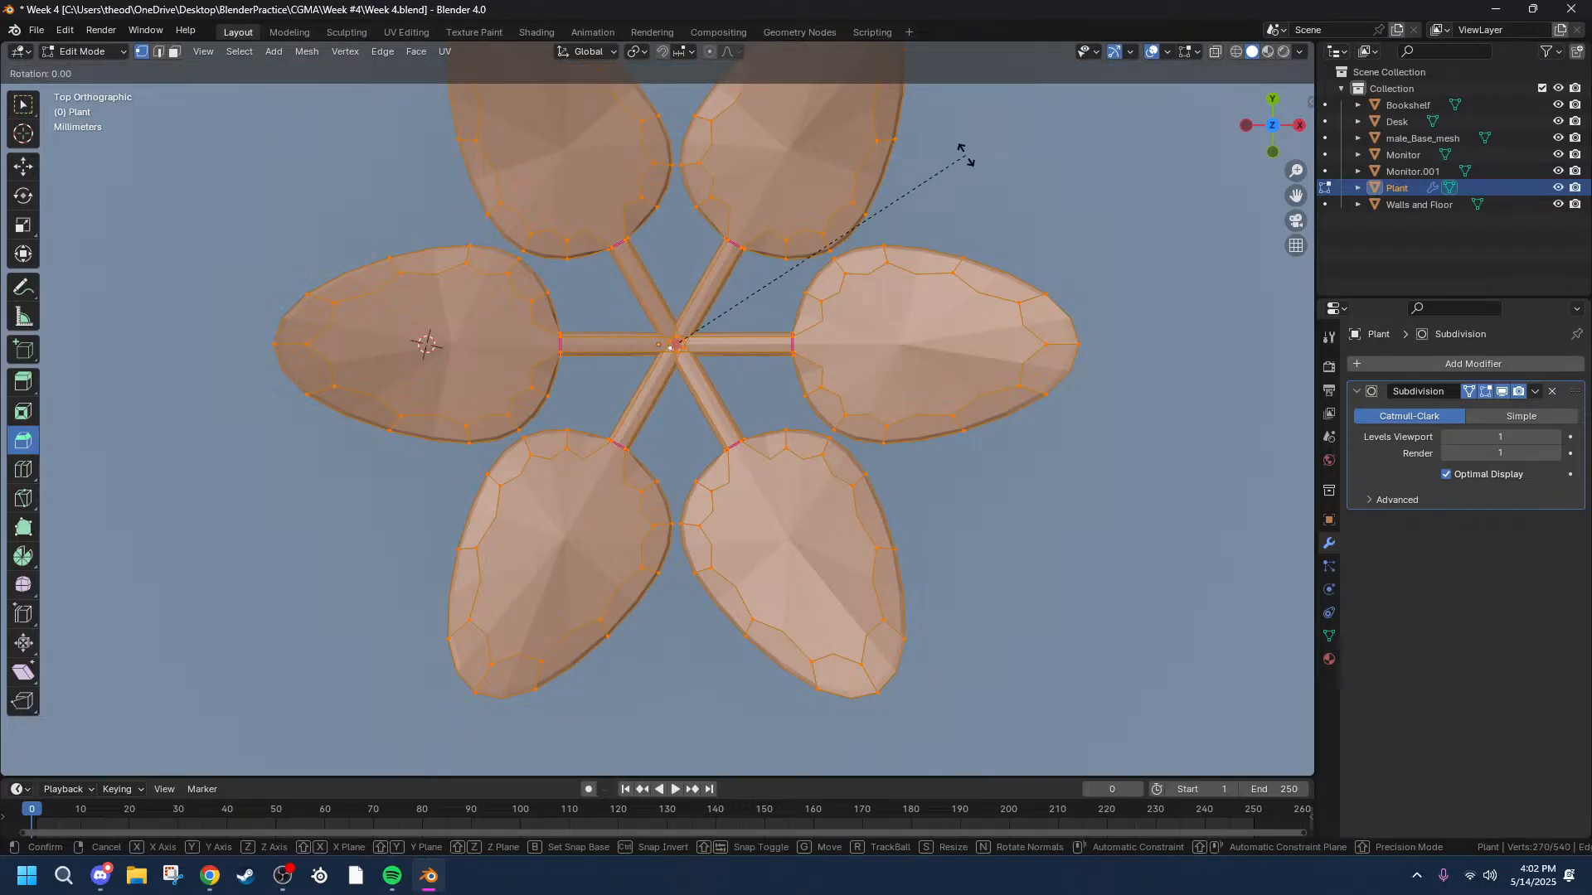
pyautogui.press('z')
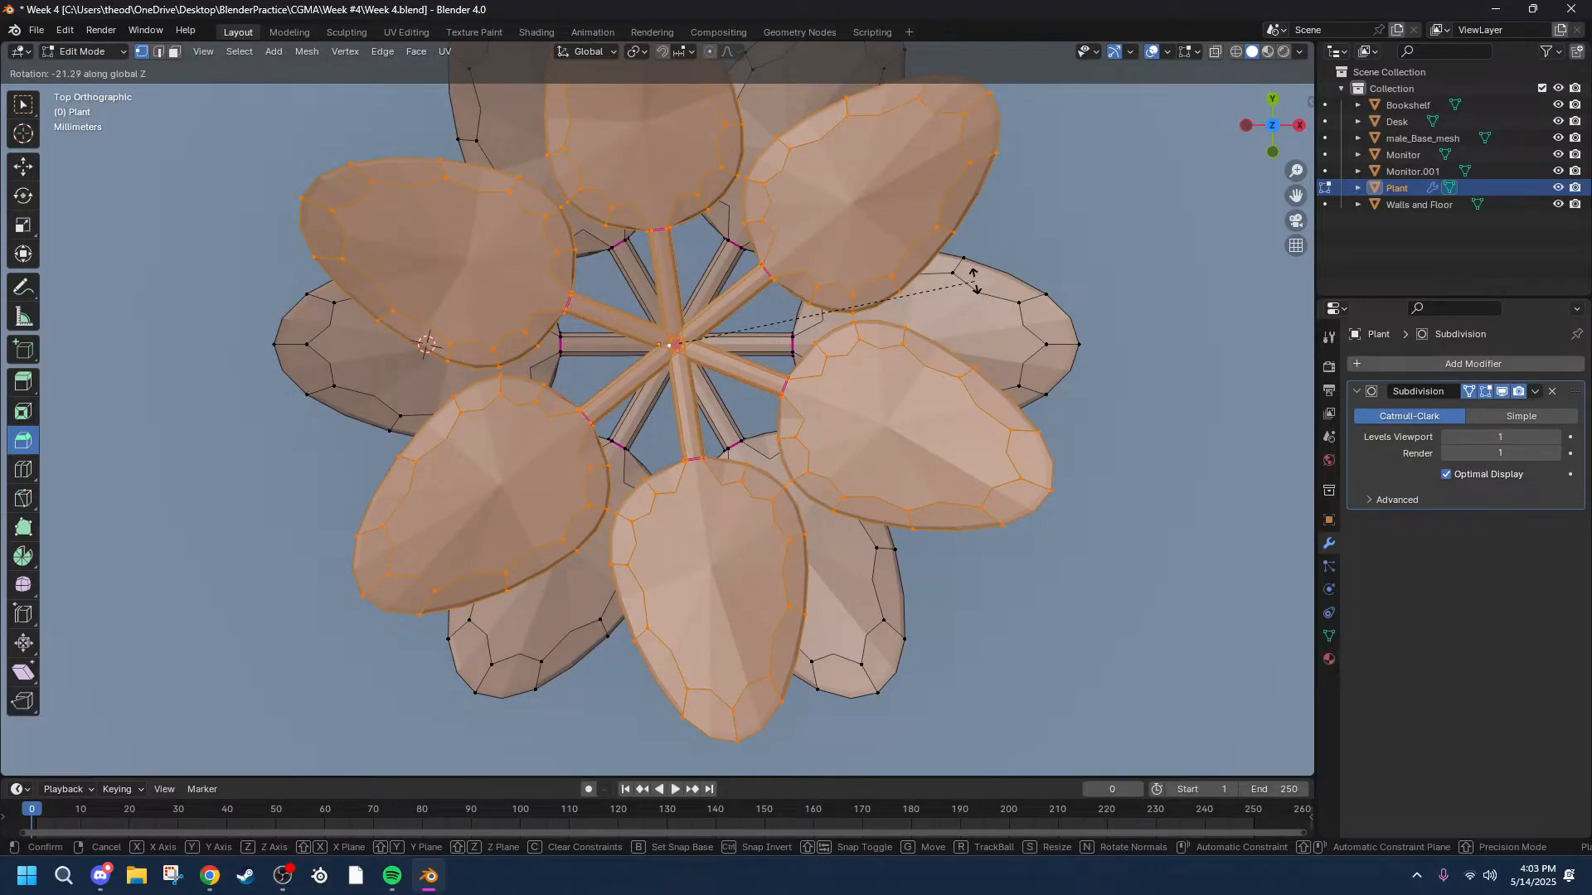
pyautogui.click(1033, 315)
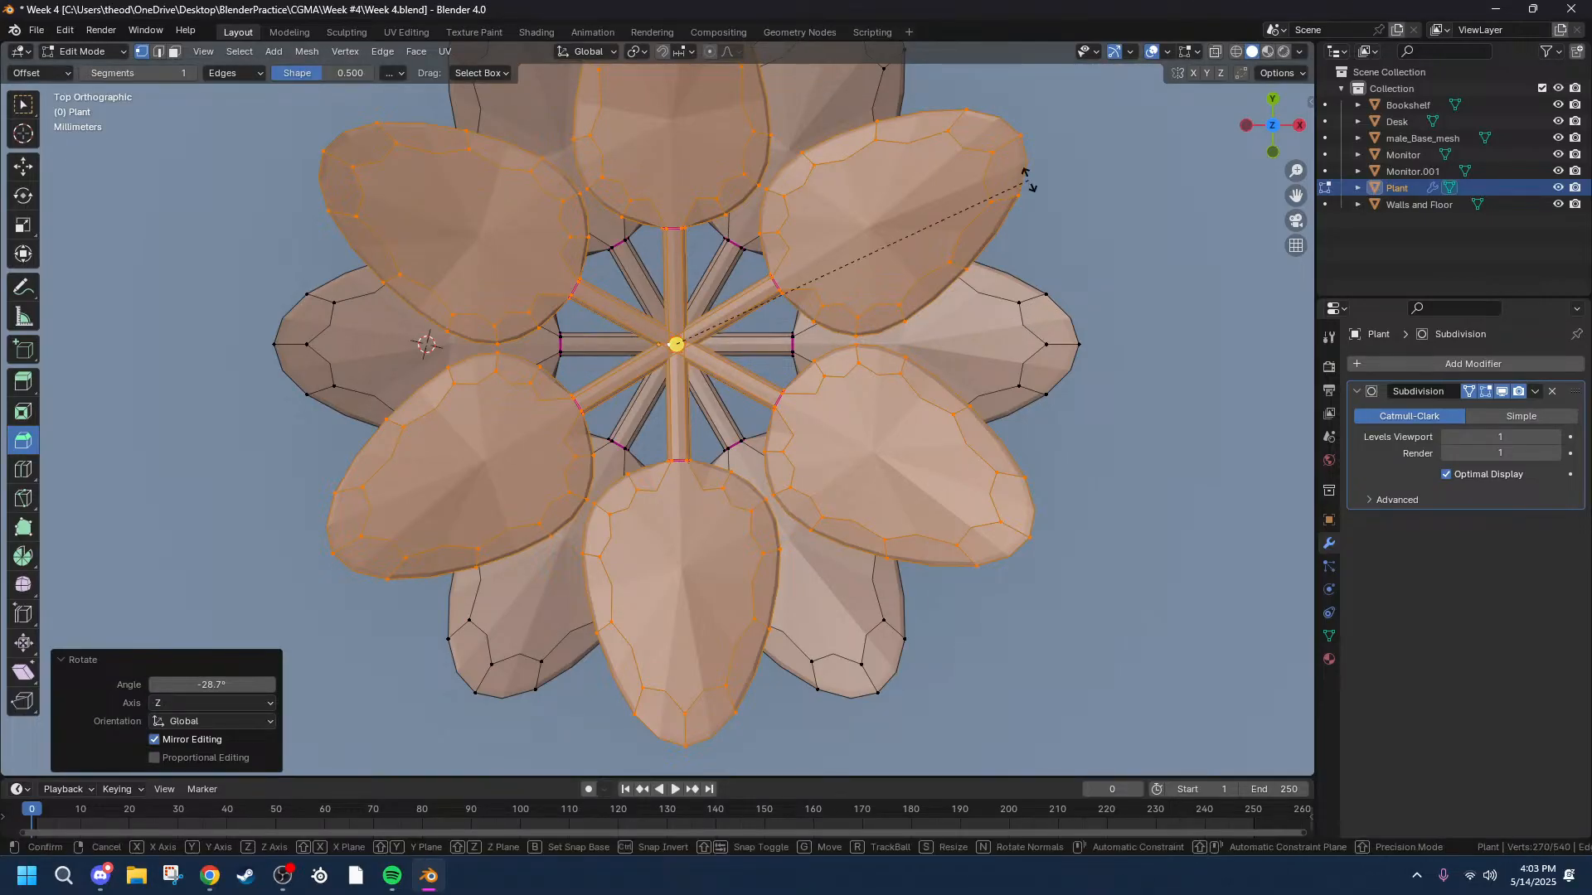
pyautogui.press('r')
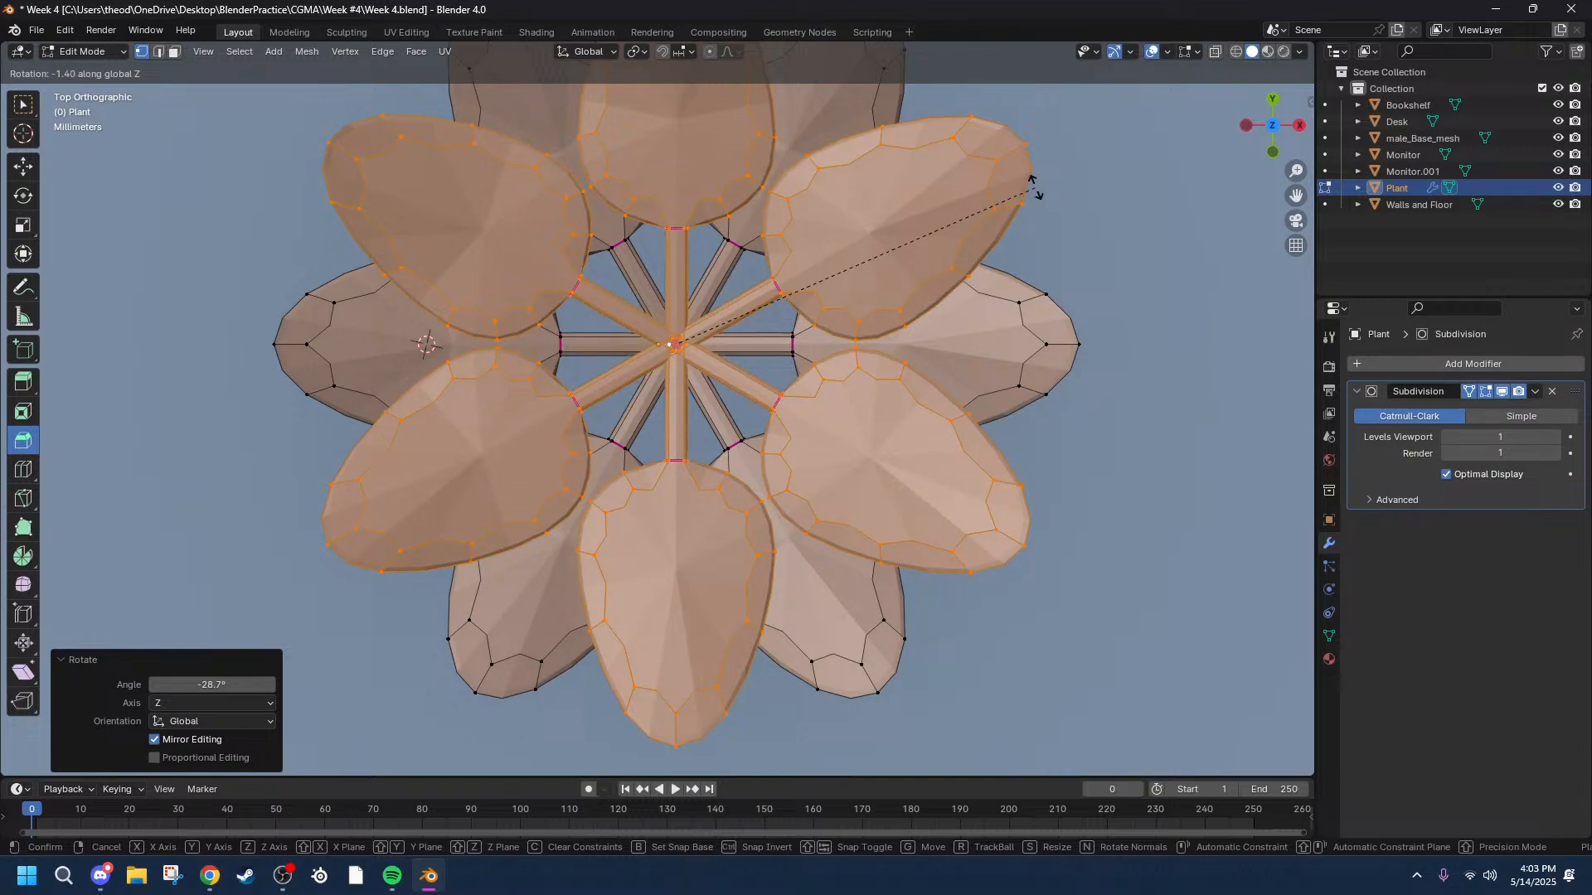
pyautogui.click(1031, 185)
# In front view, duplicate the rotated second leaf layer upward along Z with an exact 0.005 m offset.
pyautogui.moveTo(1112, 434); pyautogui.dragTo(1105, 270, button='middle')
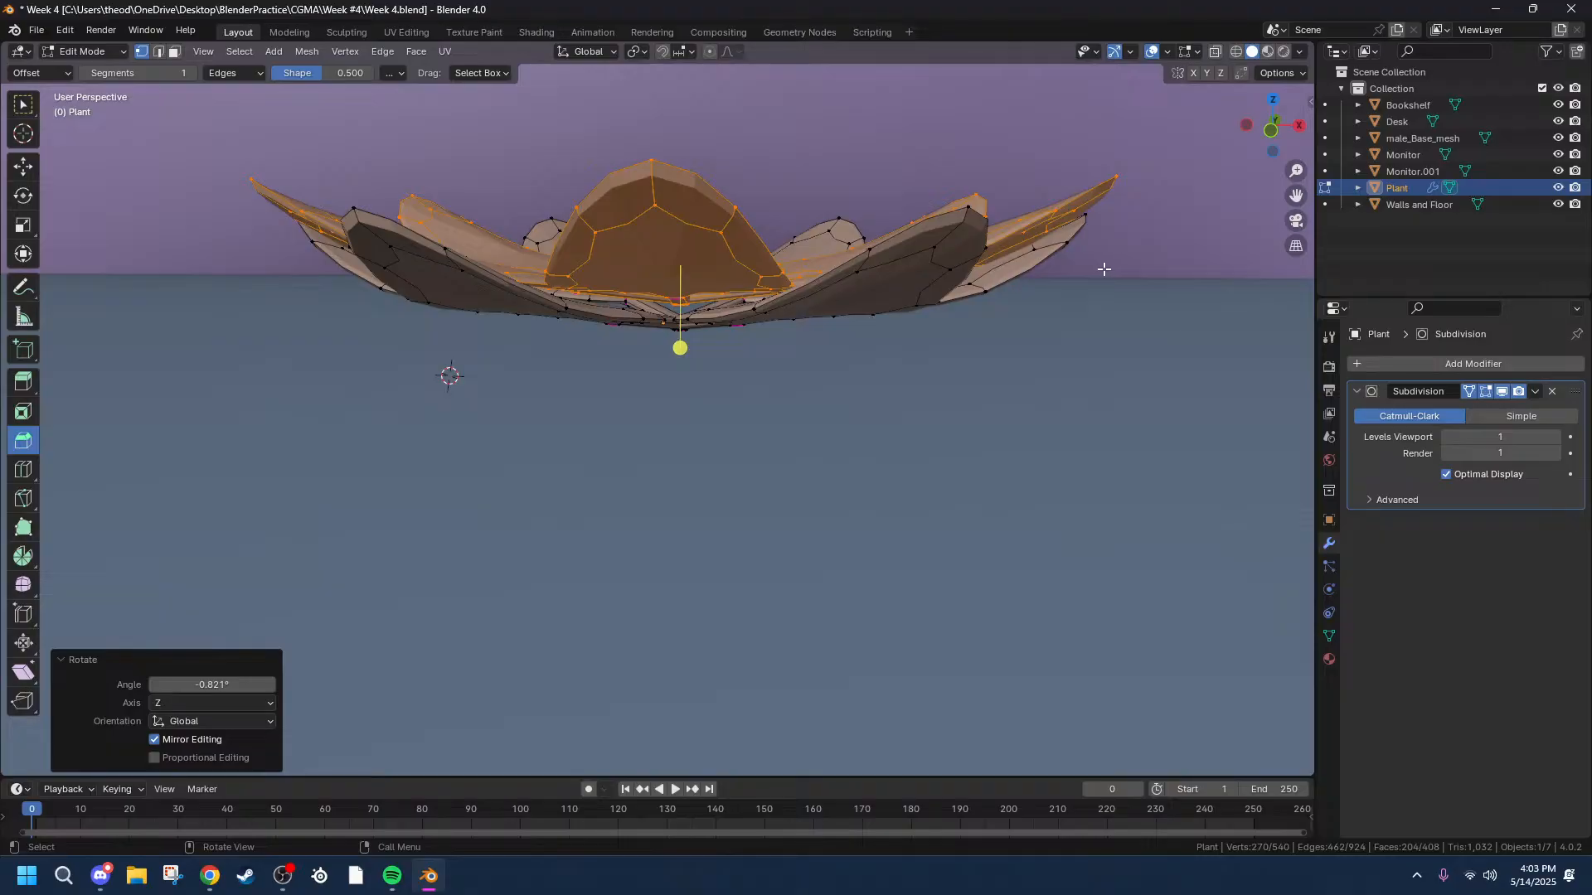
pyautogui.click(1273, 131)
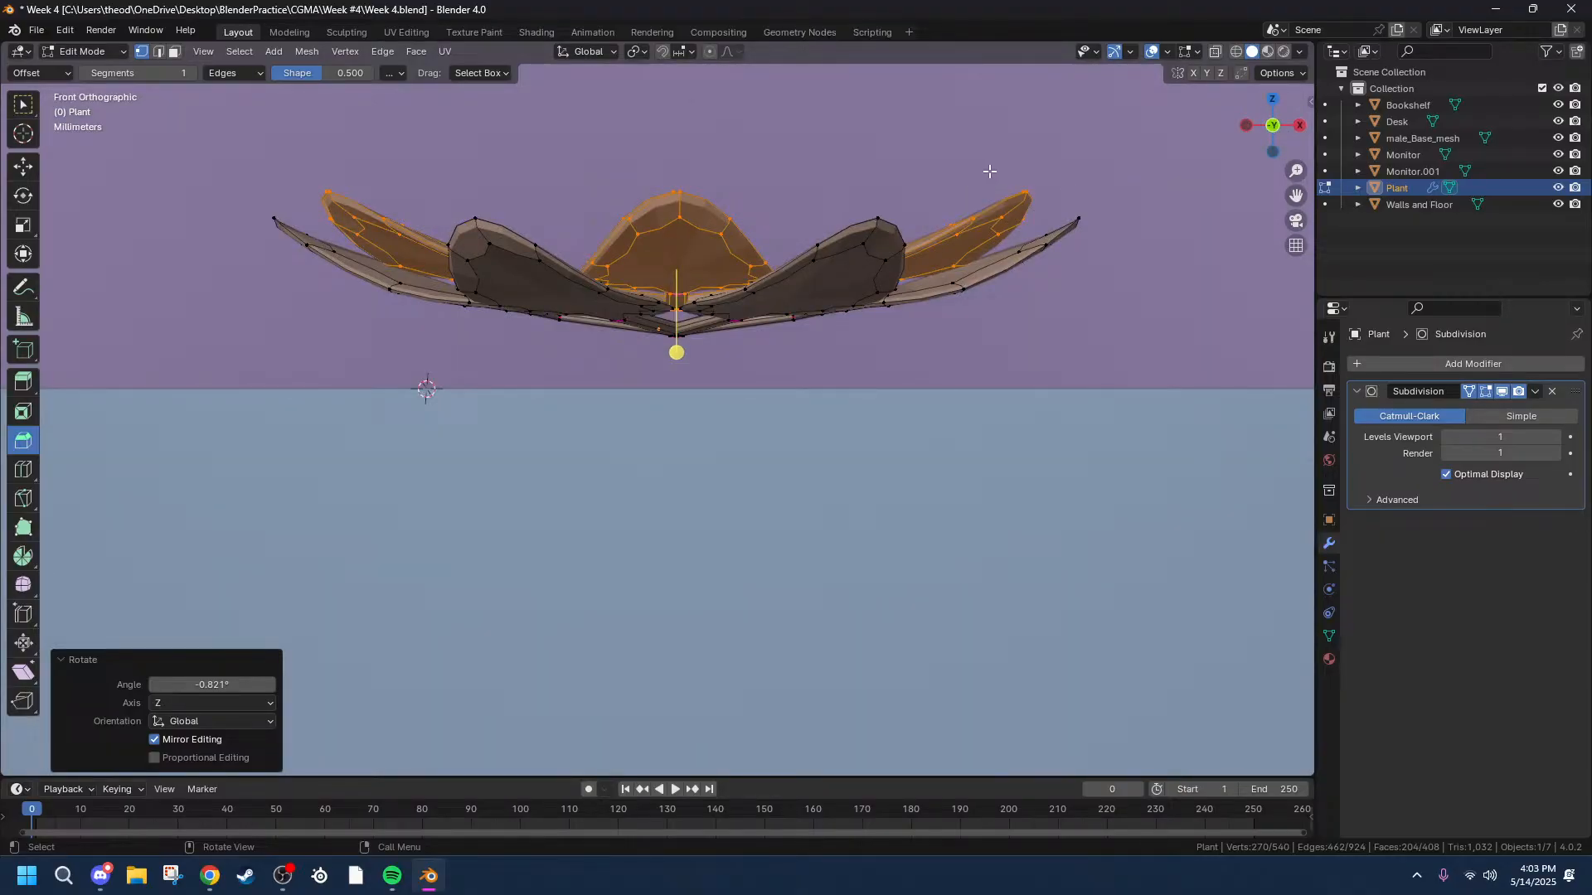
pyautogui.press('a')
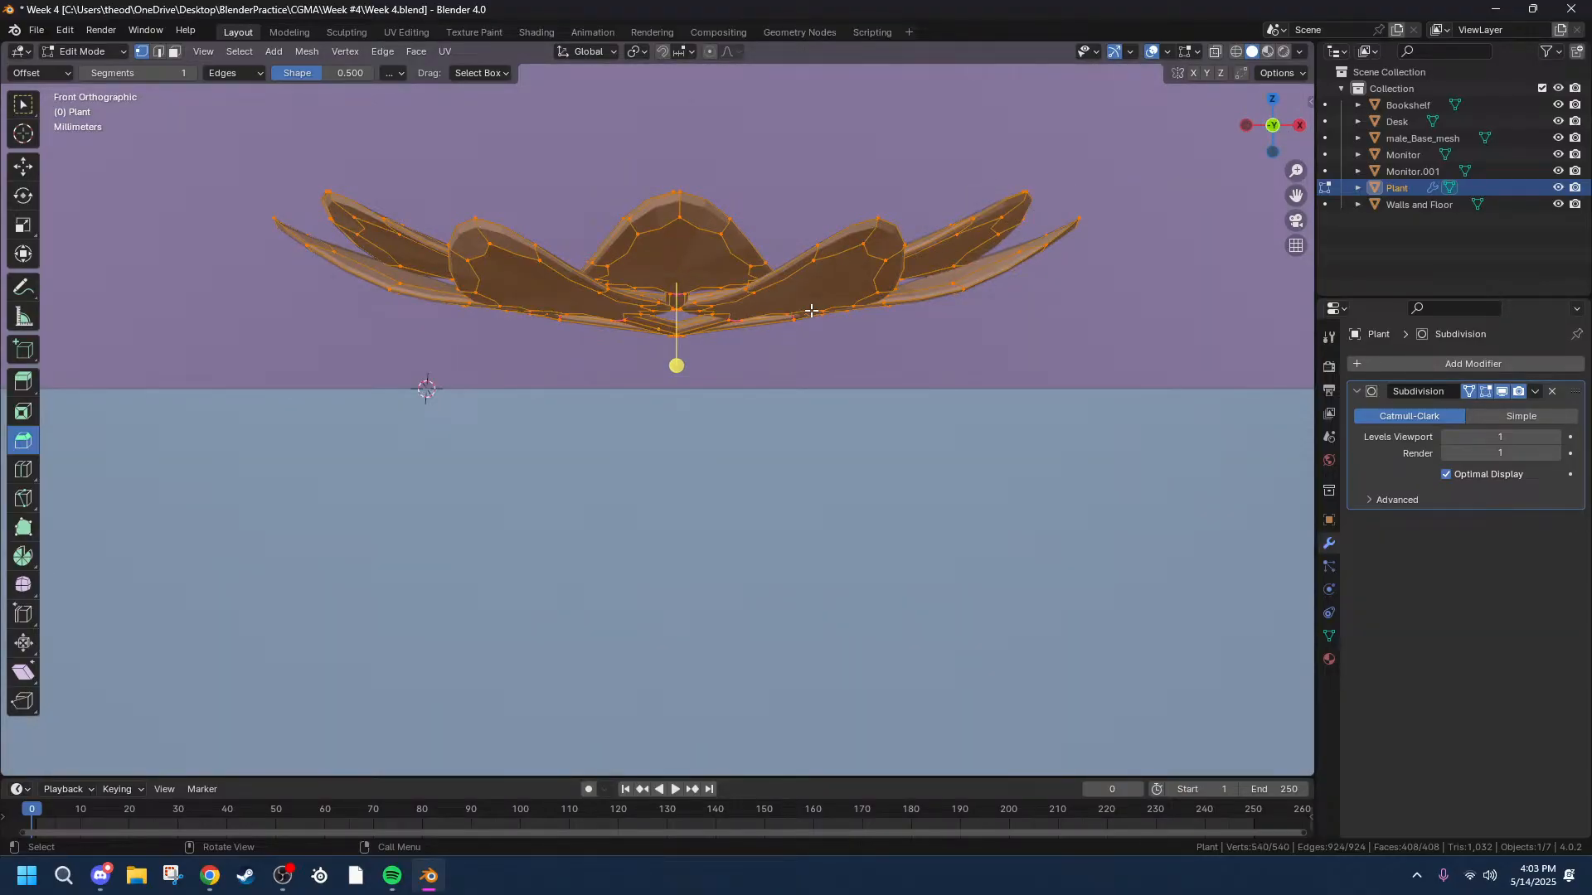
pyautogui.hotkey('ctrl', 'z')
pyautogui.hotkey('shift', 'd')
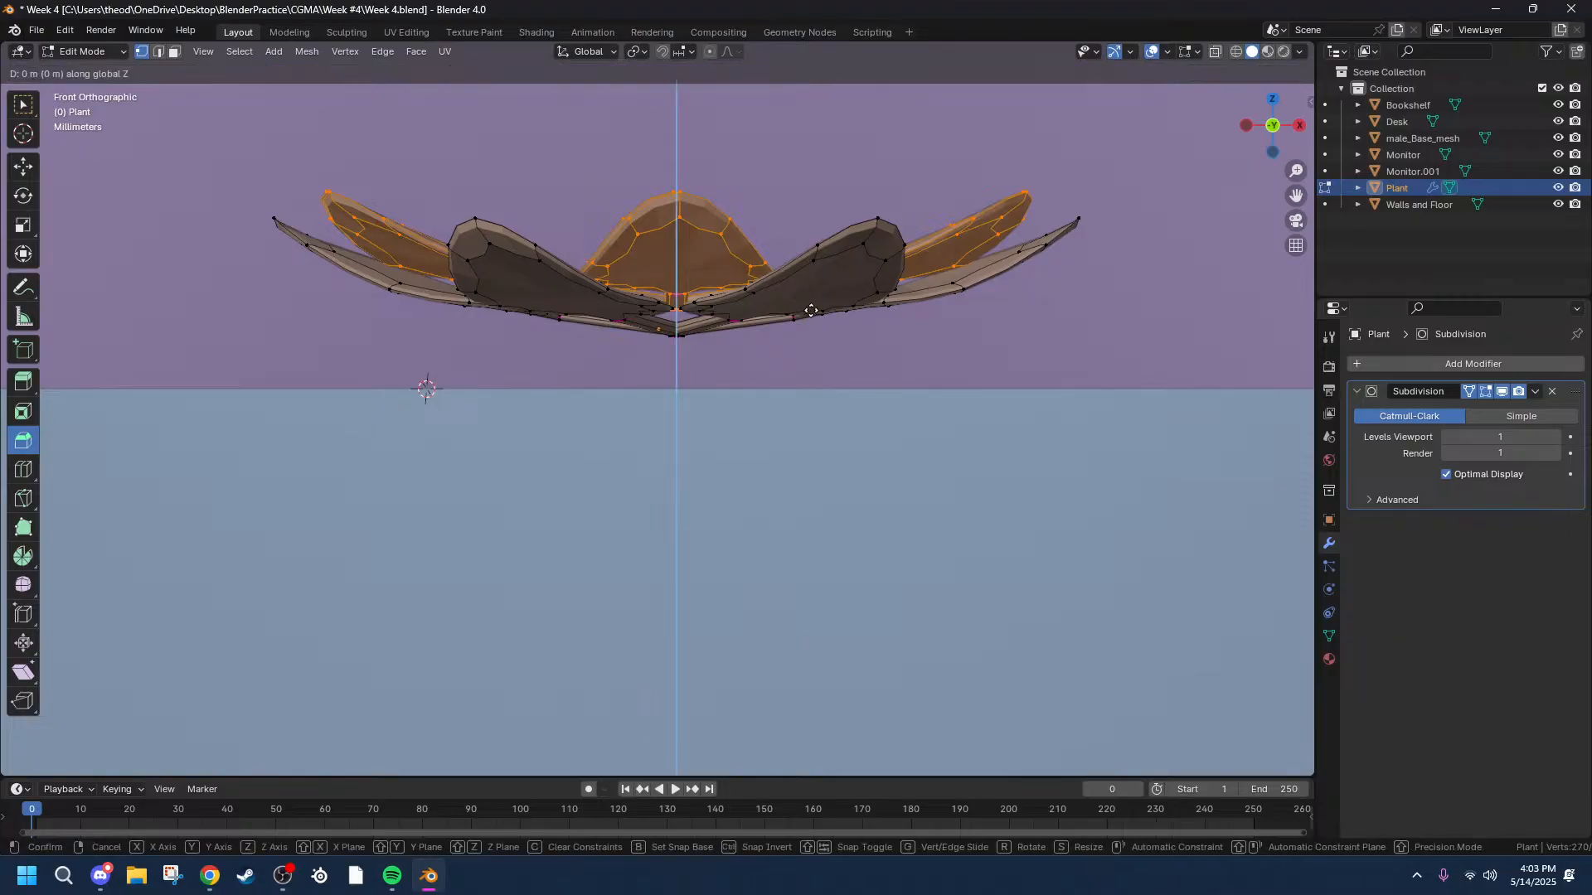
pyautogui.press('z')
pyautogui.click(815, 283)
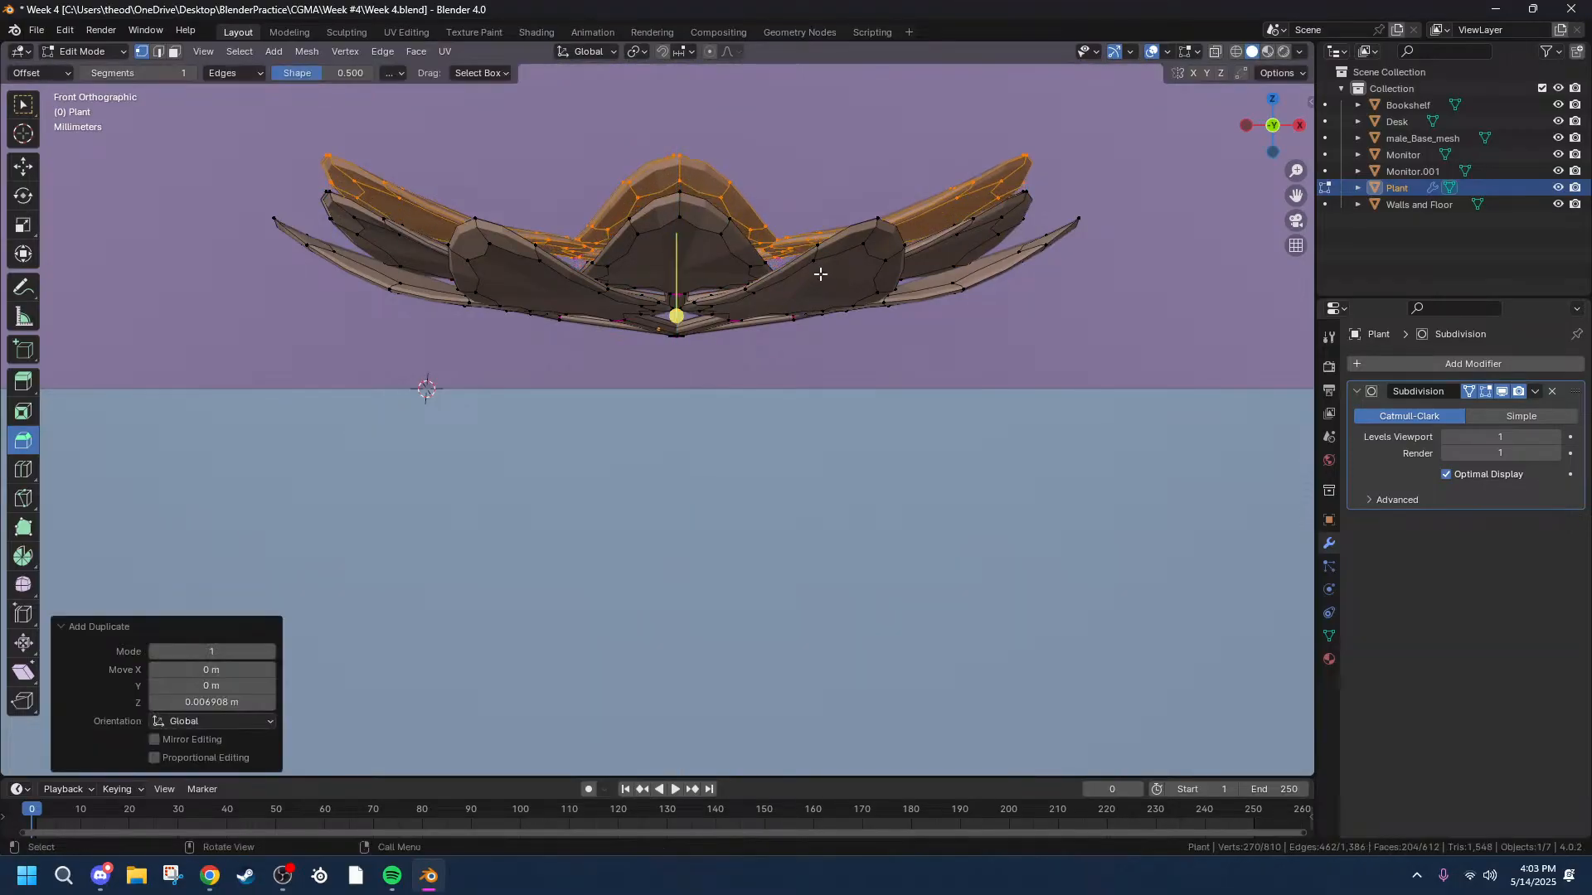
pyautogui.click(199, 702)
pyautogui.moveTo(200, 702); pyautogui.dragTo(174, 696)
pyautogui.write('5')
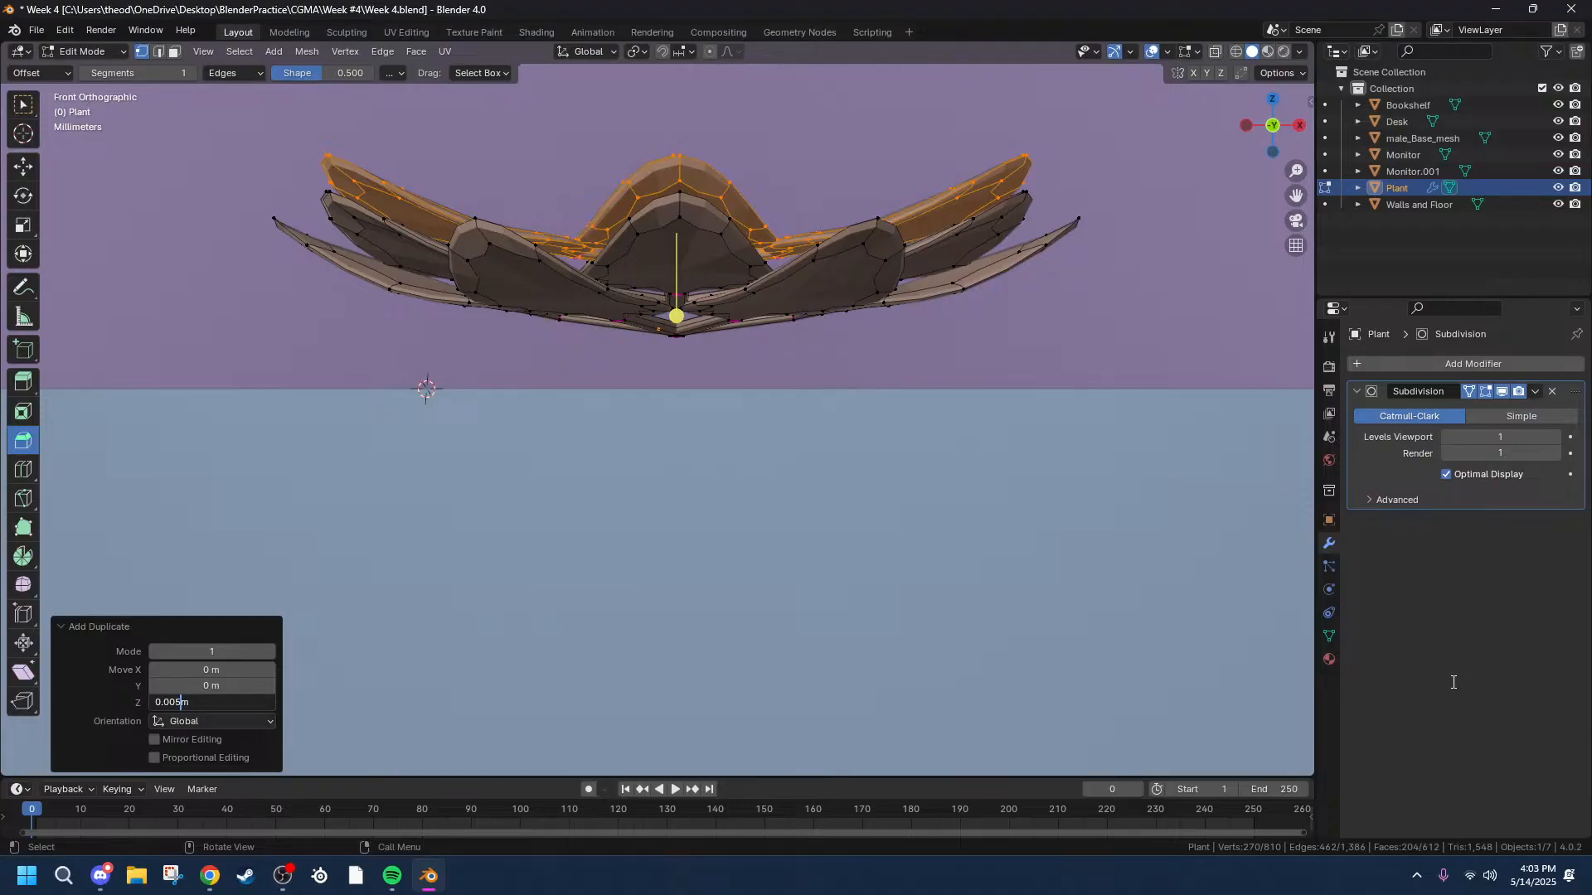
pyautogui.press('Return')
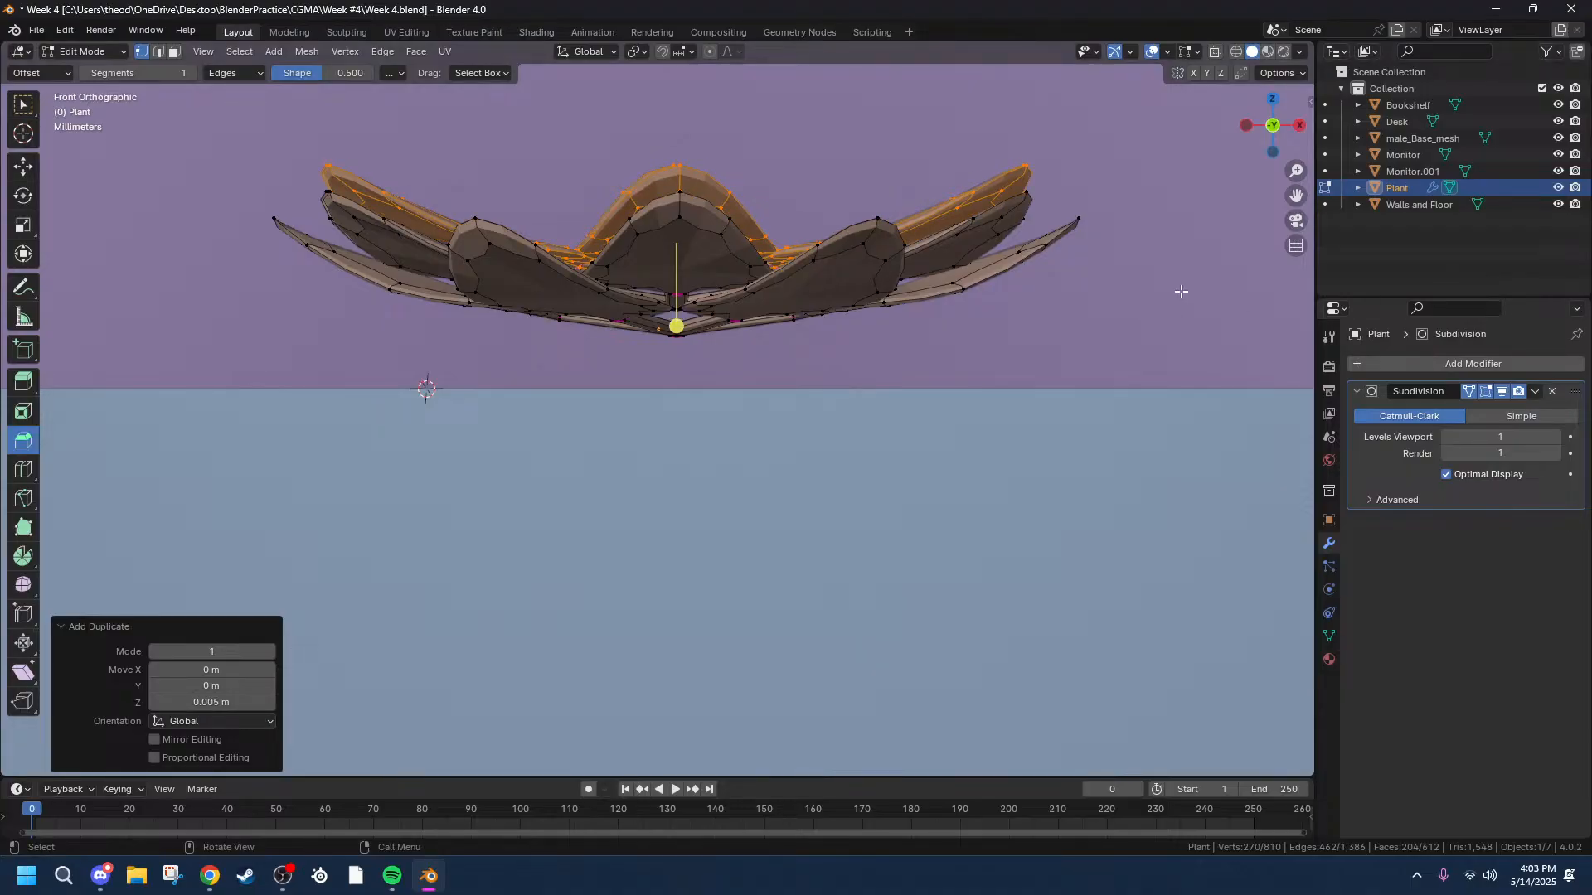
# In top view, scale the new third leaf layer to about 0.905 in X and Y, leaving Z locked.
pyautogui.moveTo(1119, 327); pyautogui.dragTo(1086, 505, button='middle')
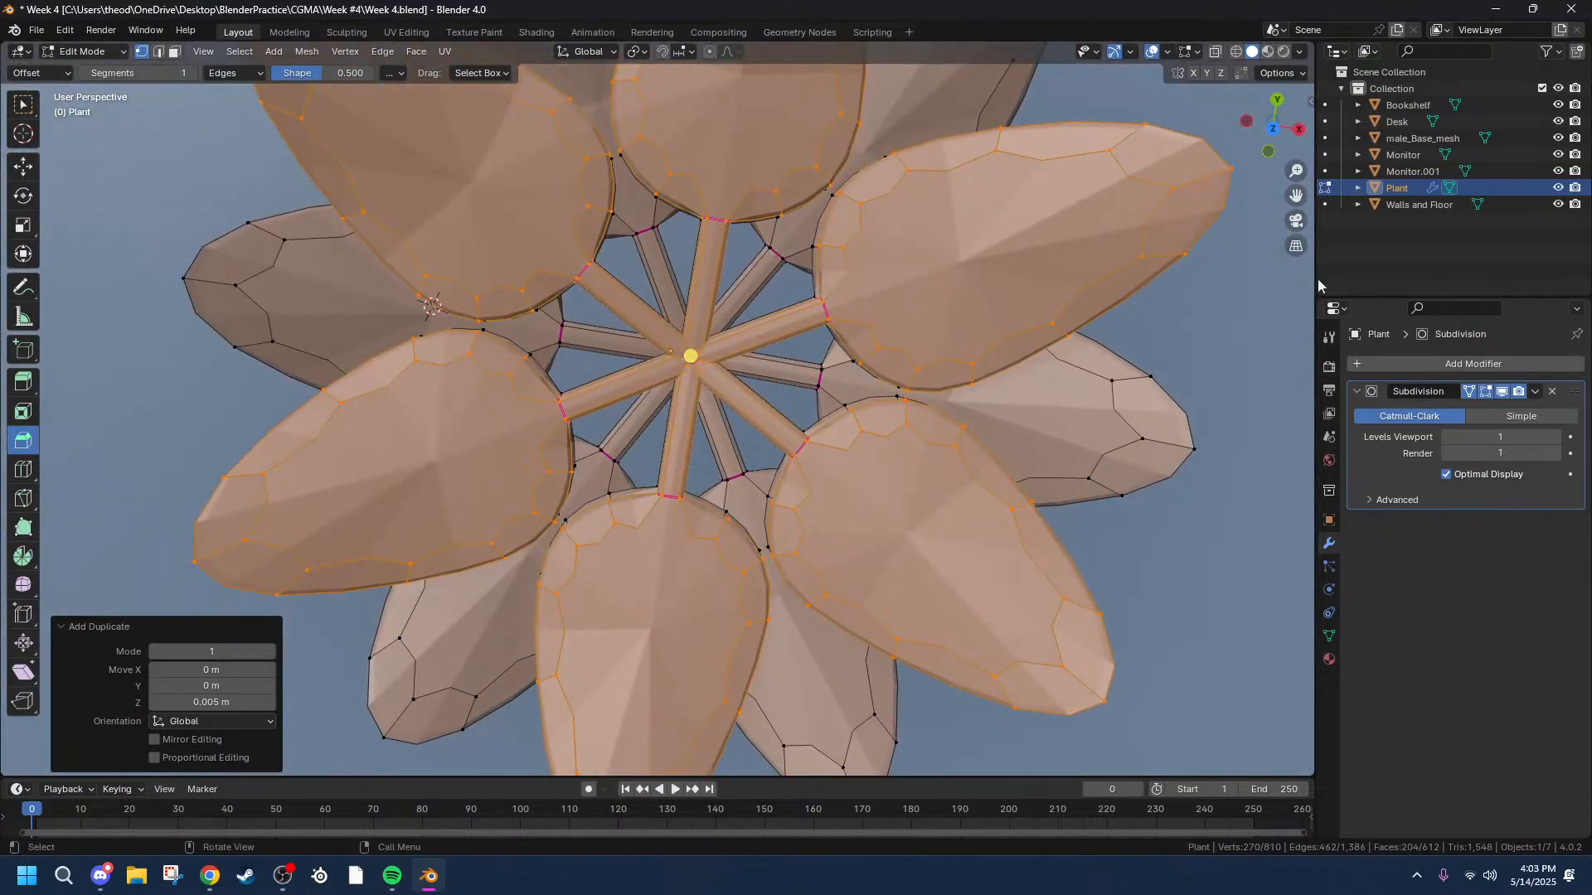
pyautogui.click(1273, 130)
pyautogui.press('s')
pyautogui.hotkey('shift', 'z')
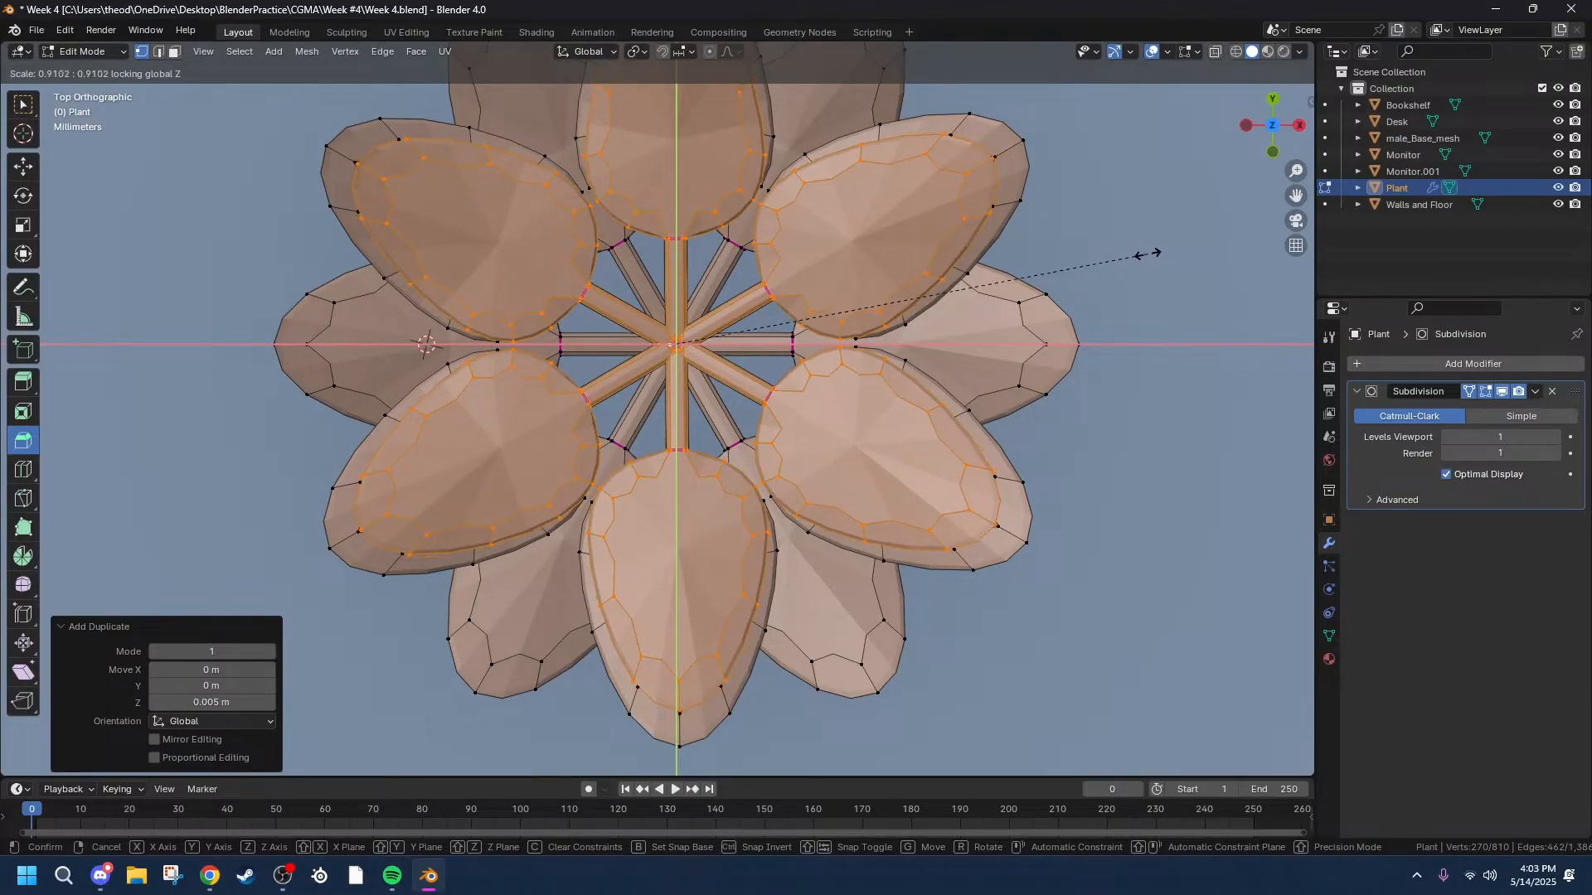
pyautogui.click(1148, 256)
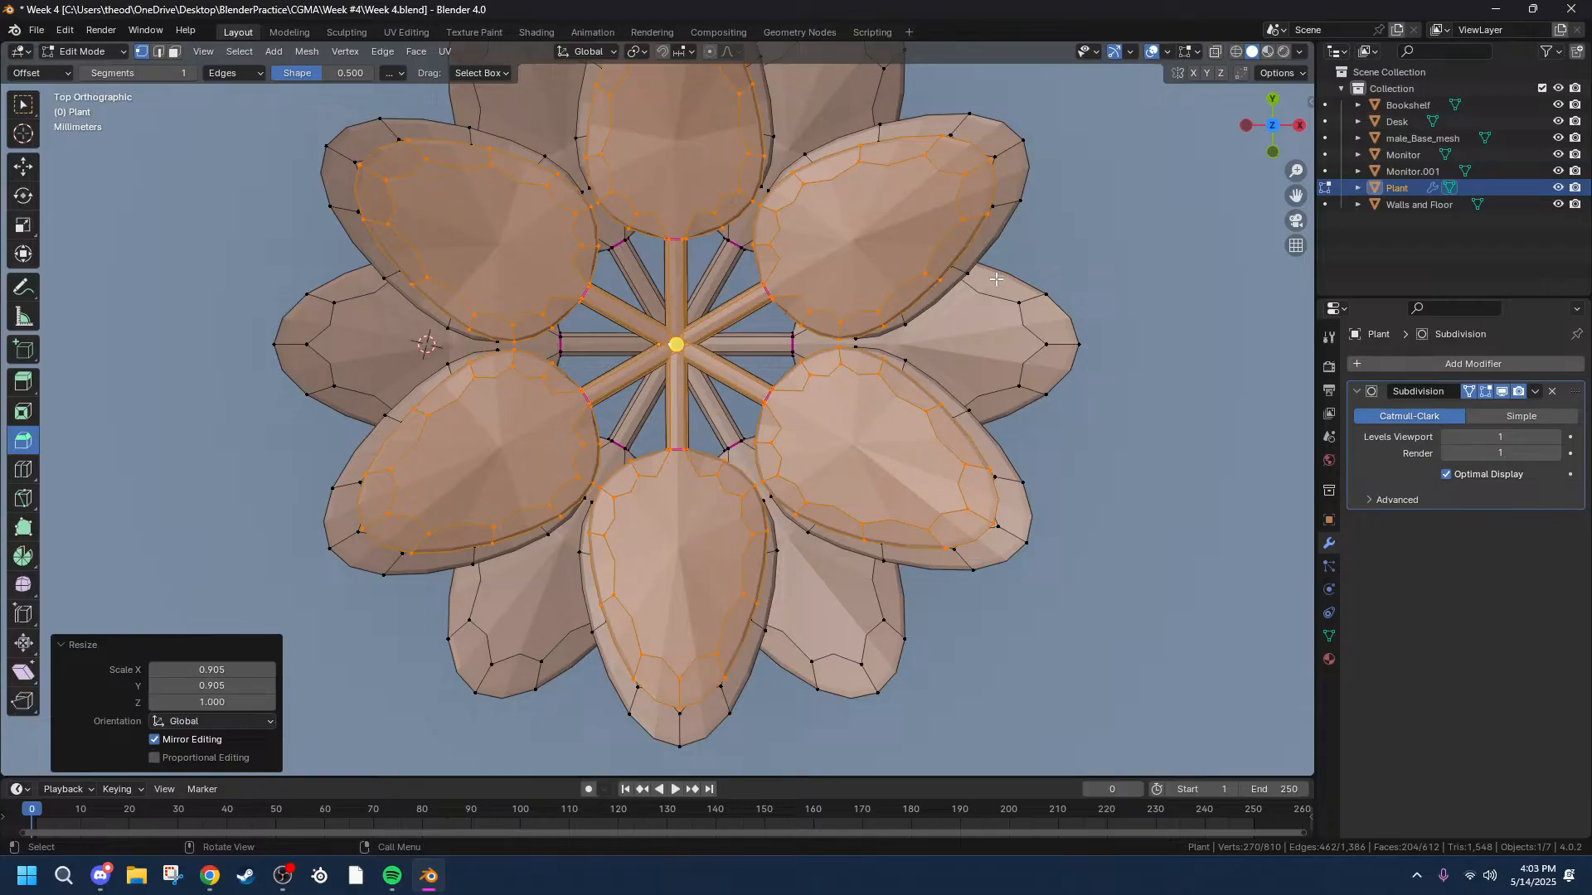
# Rotate the third leaf layer about -15.2° around the global Z axis and return to front view.
pyautogui.press('r')
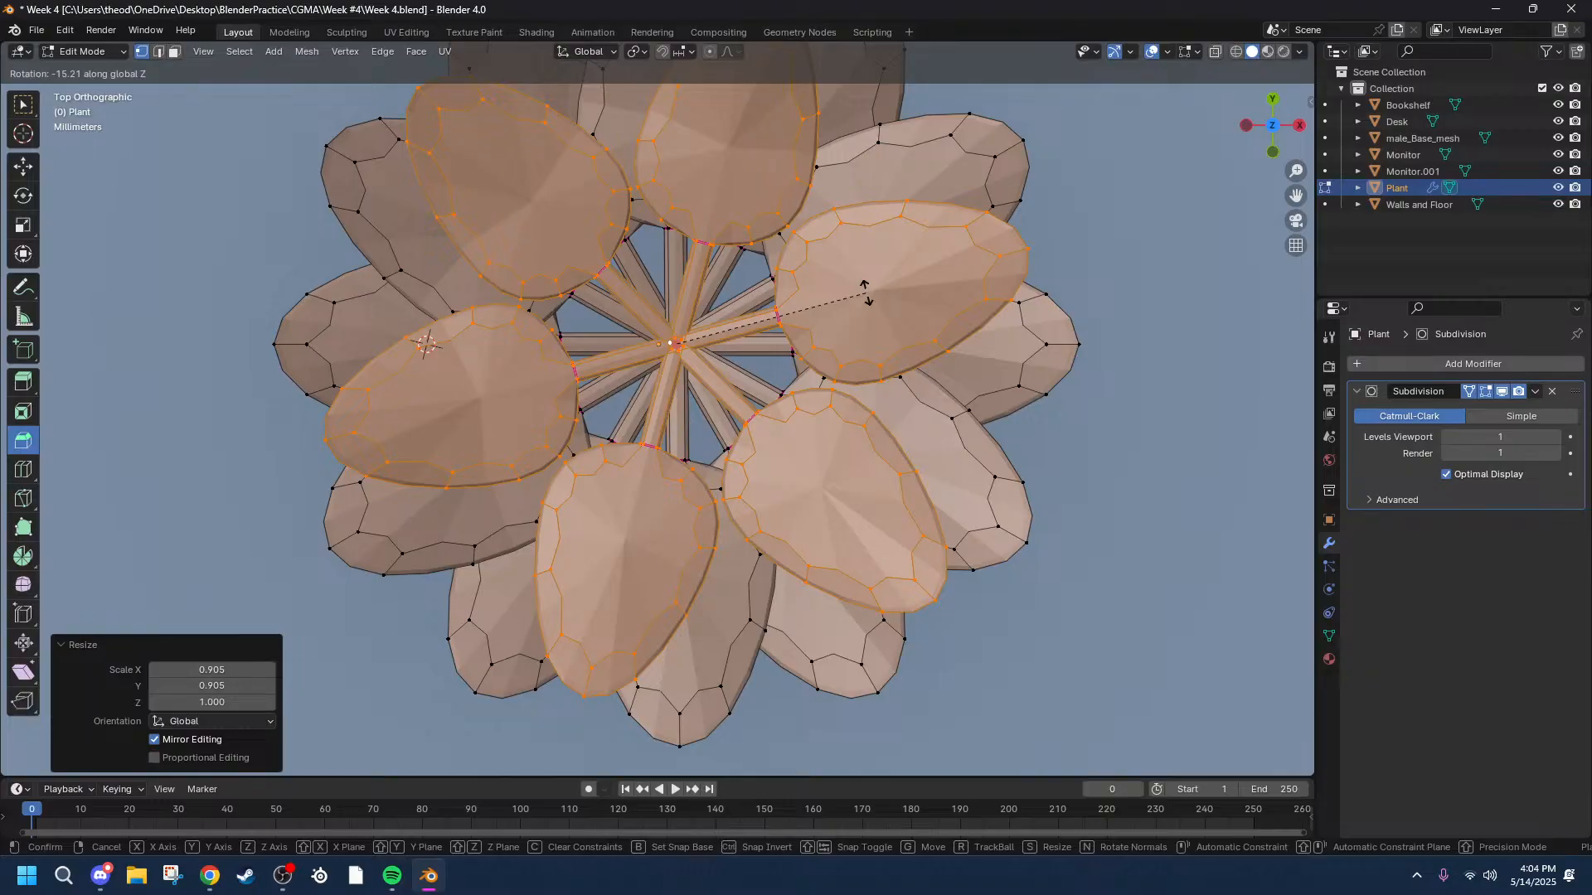
pyautogui.click(866, 292)
pyautogui.moveTo(837, 376); pyautogui.dragTo(858, 199, button='middle')
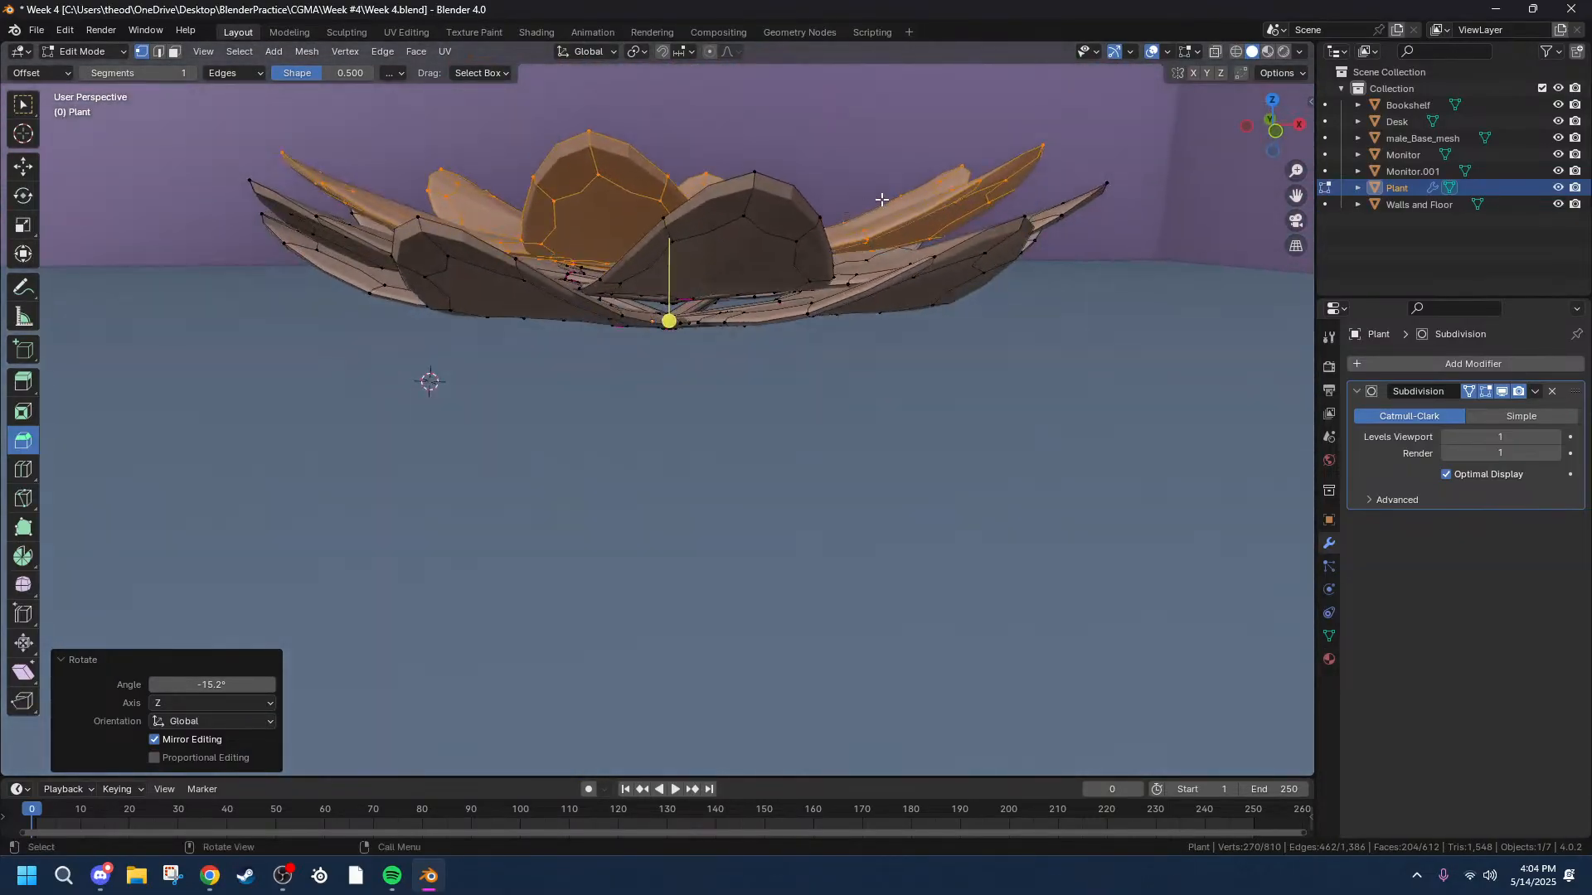
pyautogui.click(1280, 131)
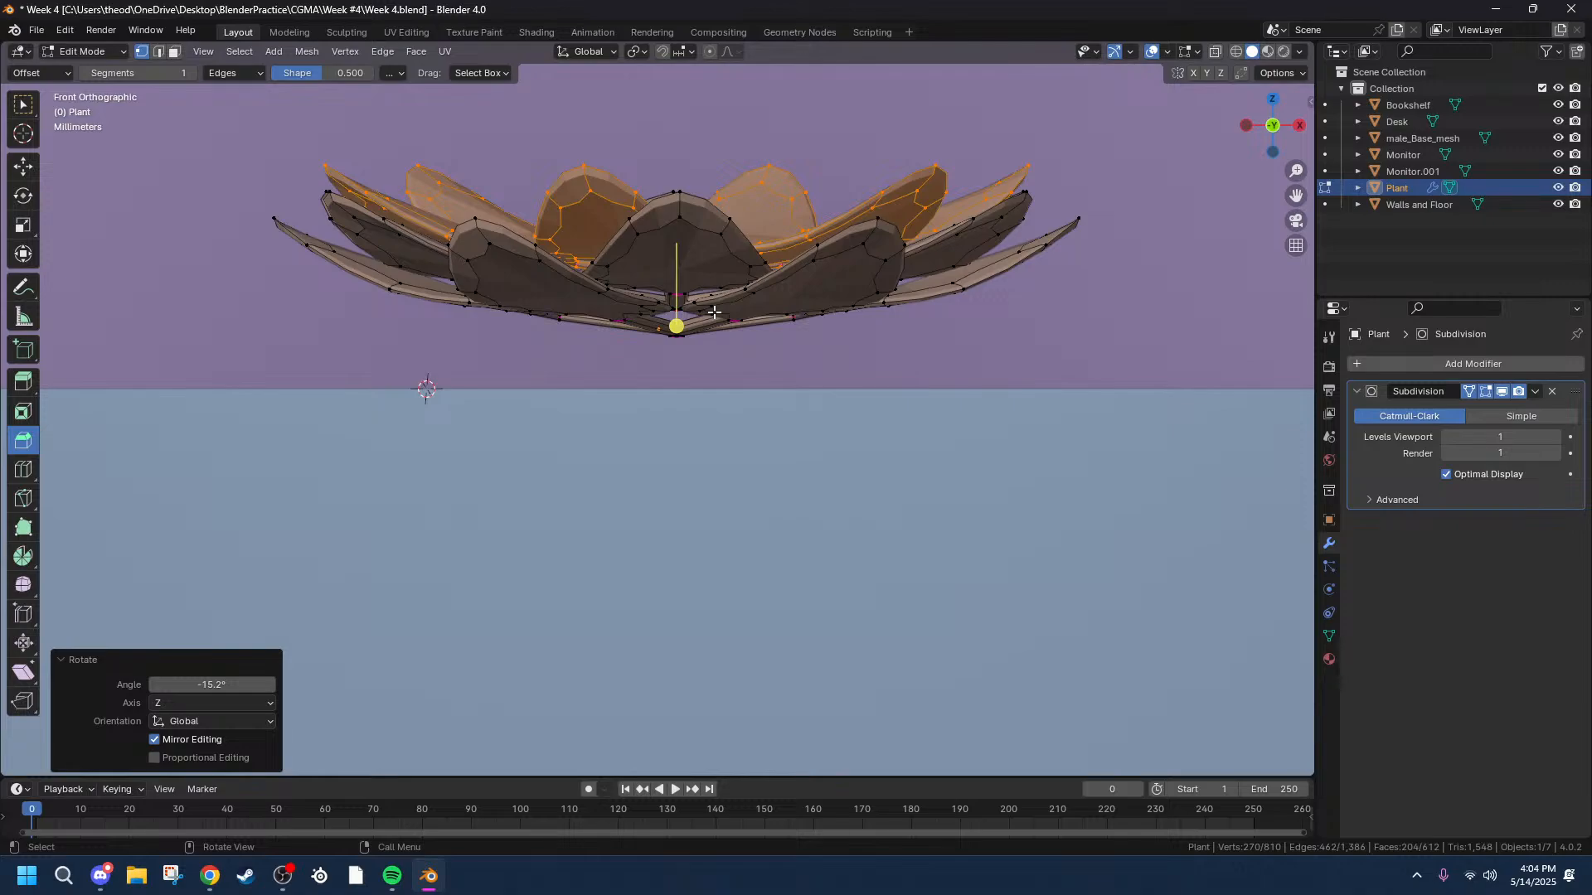
# Duplicate the third leaf layer upward along Z with an exact 0.005 m offset.
pyautogui.press('g')
pyautogui.press('z')
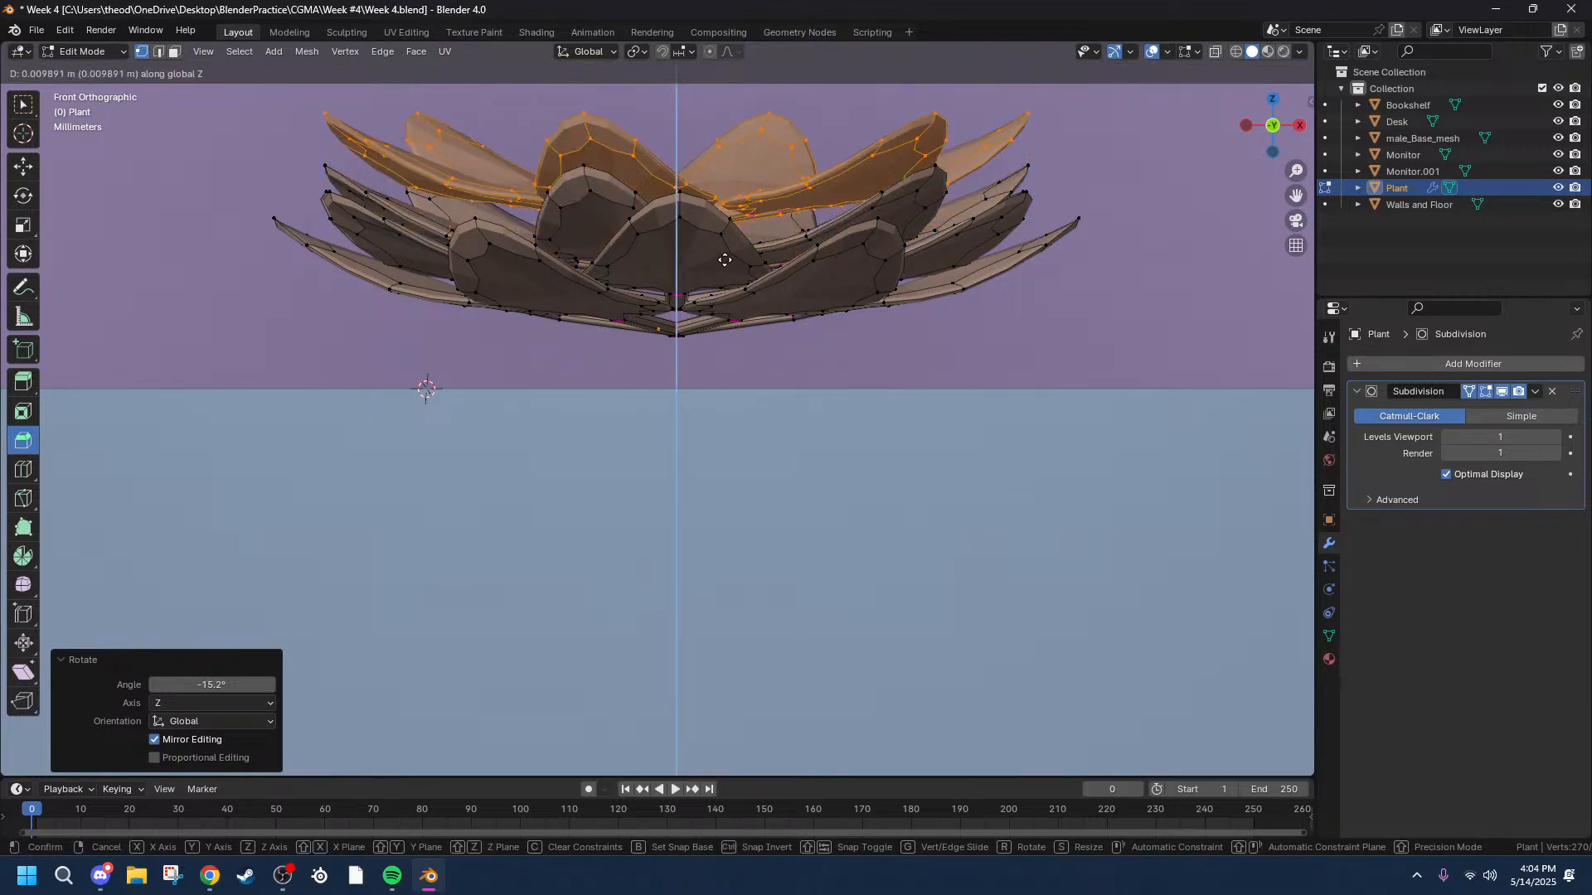
pyautogui.rightClick(725, 264)
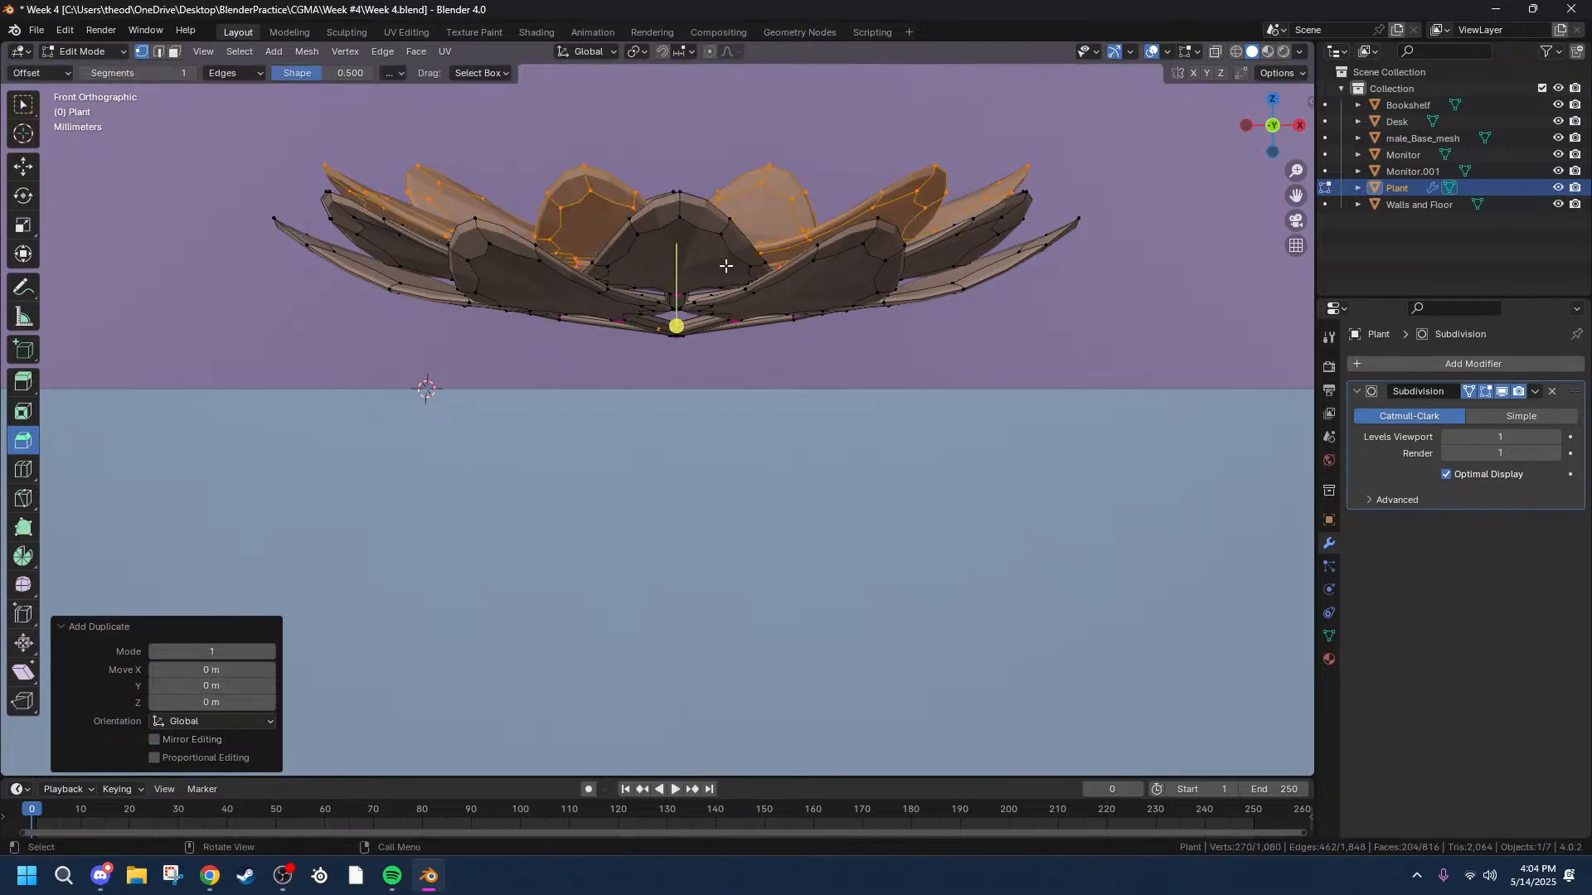
pyautogui.click(211, 704)
pyautogui.write('0')
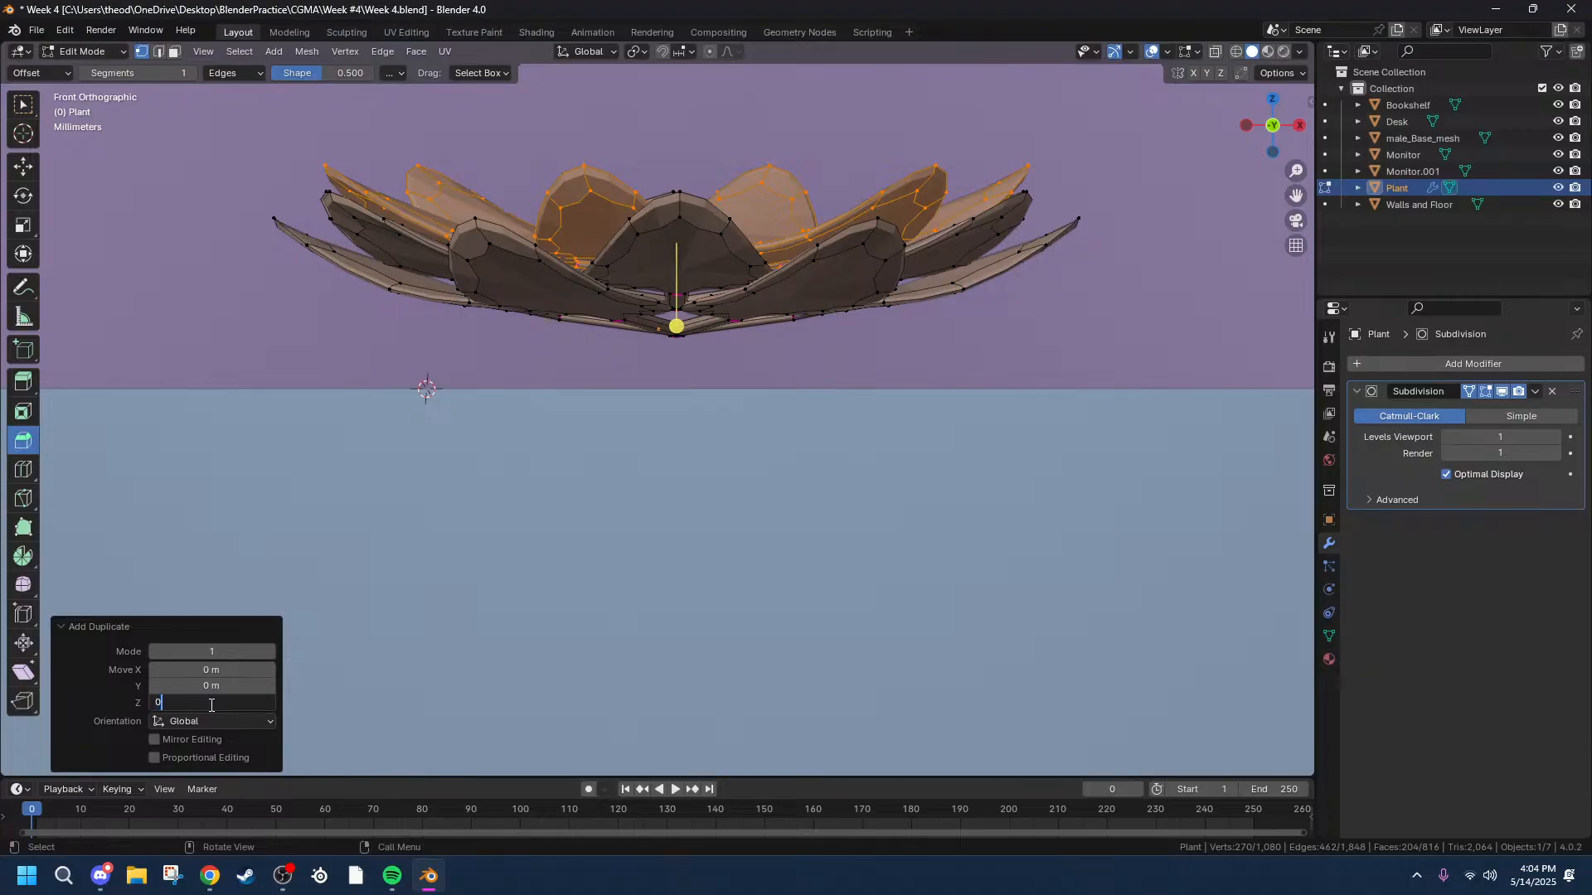
pyautogui.write('.005')
pyautogui.press('Return')
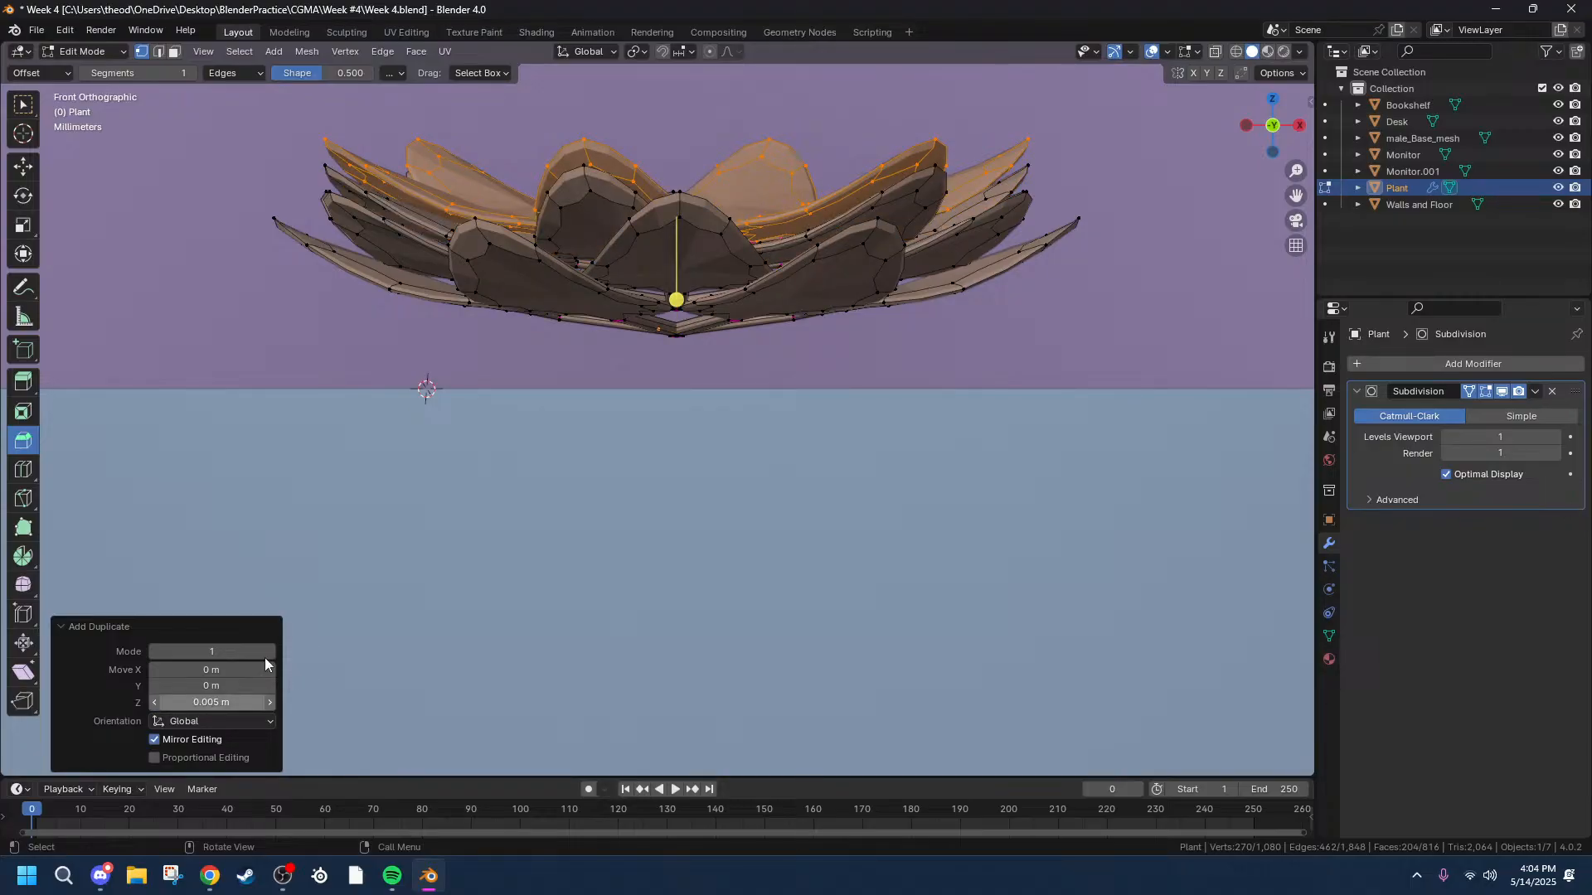
# In top view, scale the new fourth leaf layer to about 0.845 in X and Y, leaving Z locked.
pyautogui.scroll(2, 495, 216)
pyautogui.scroll(-3, 495, 216)
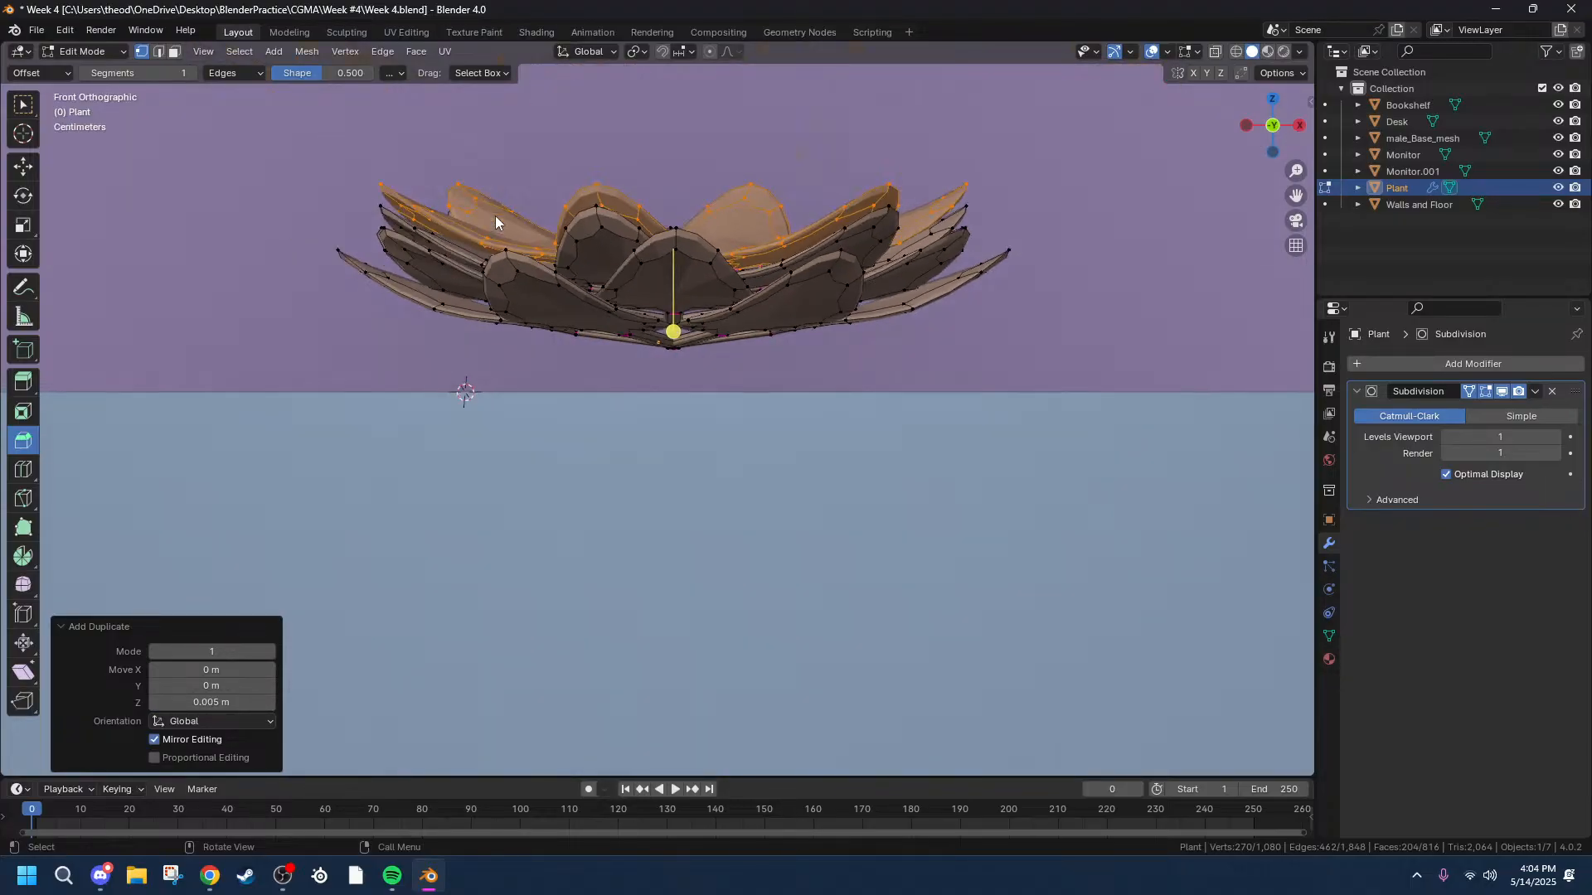
pyautogui.moveTo(429, 280); pyautogui.dragTo(332, 448, button='middle')
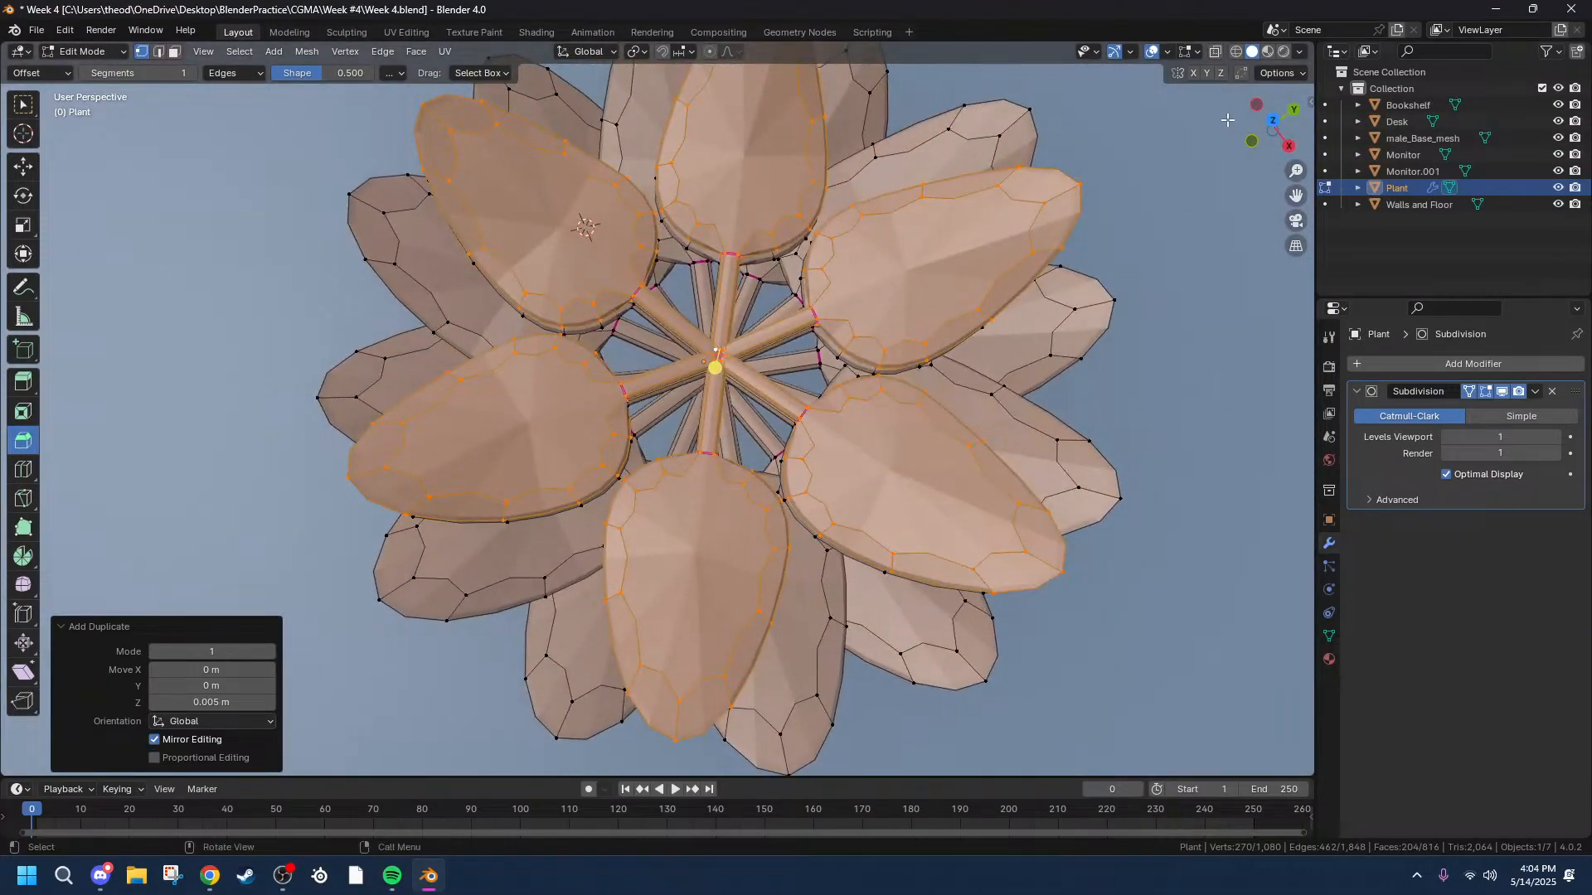
pyautogui.click(1273, 121)
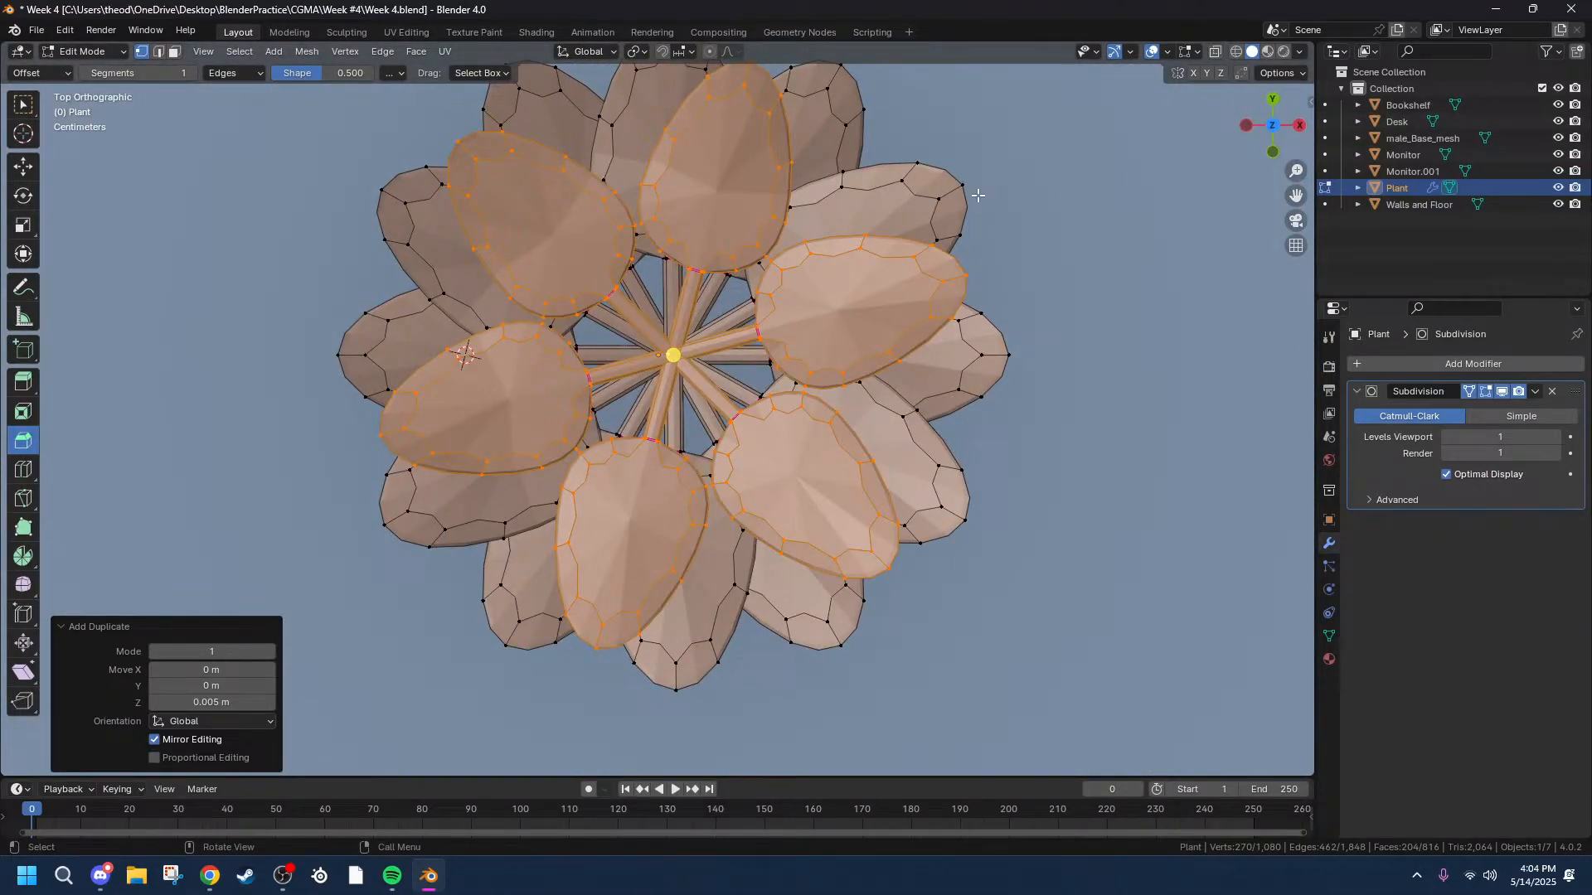
pyautogui.press('s')
pyautogui.hotkey('shift', 'z')
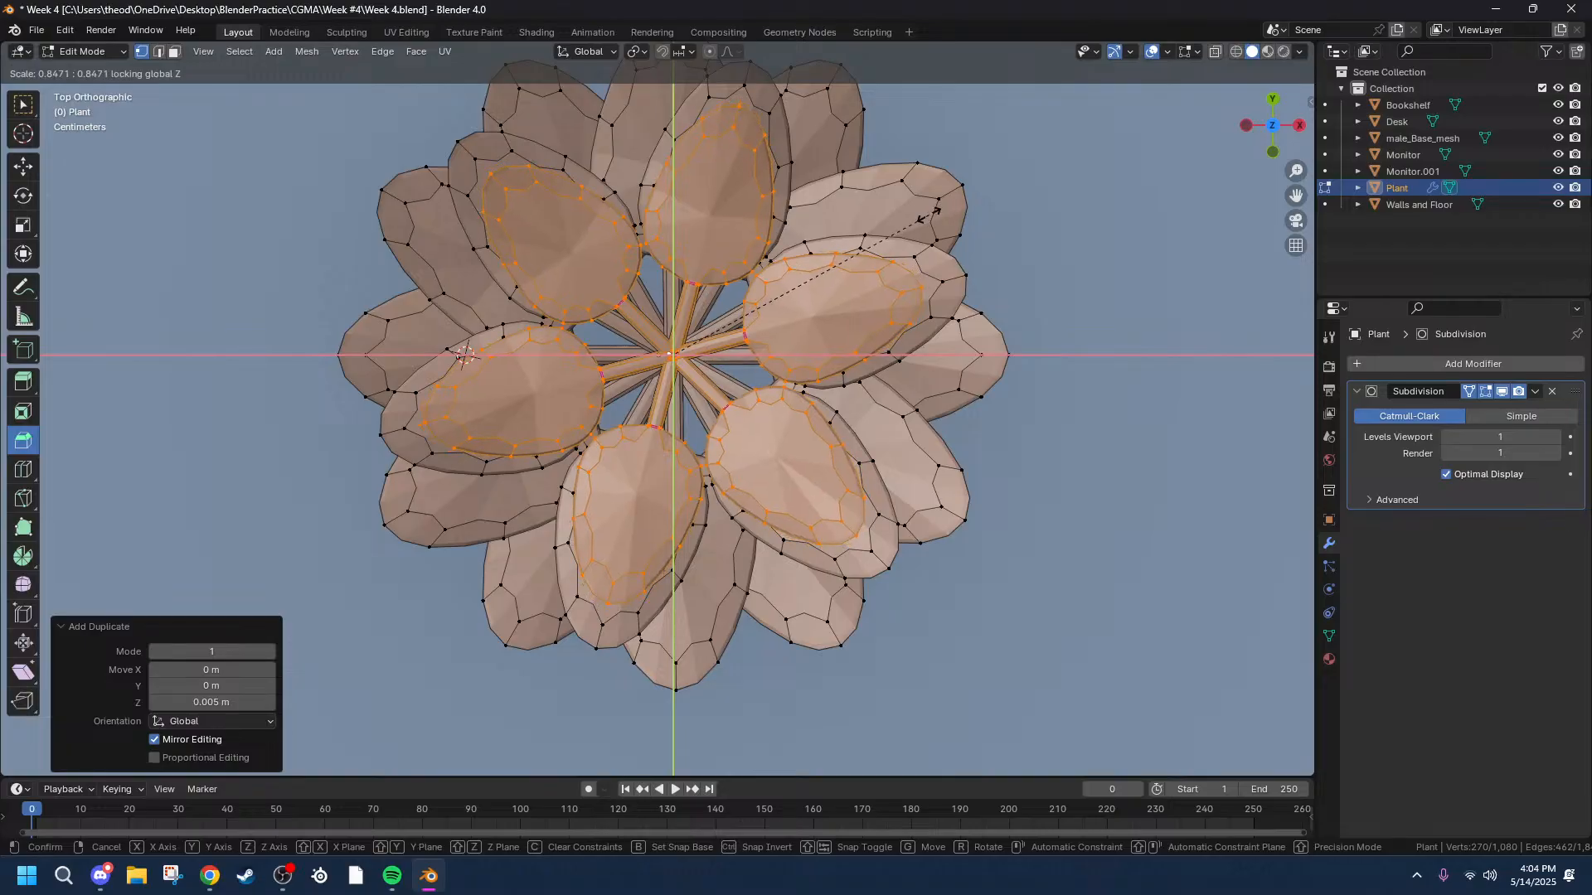
pyautogui.click(928, 215)
# Rotate the fourth leaf layer about -30.1° around the global Z axis and return to front view.
pyautogui.press('r')
pyautogui.press('z')
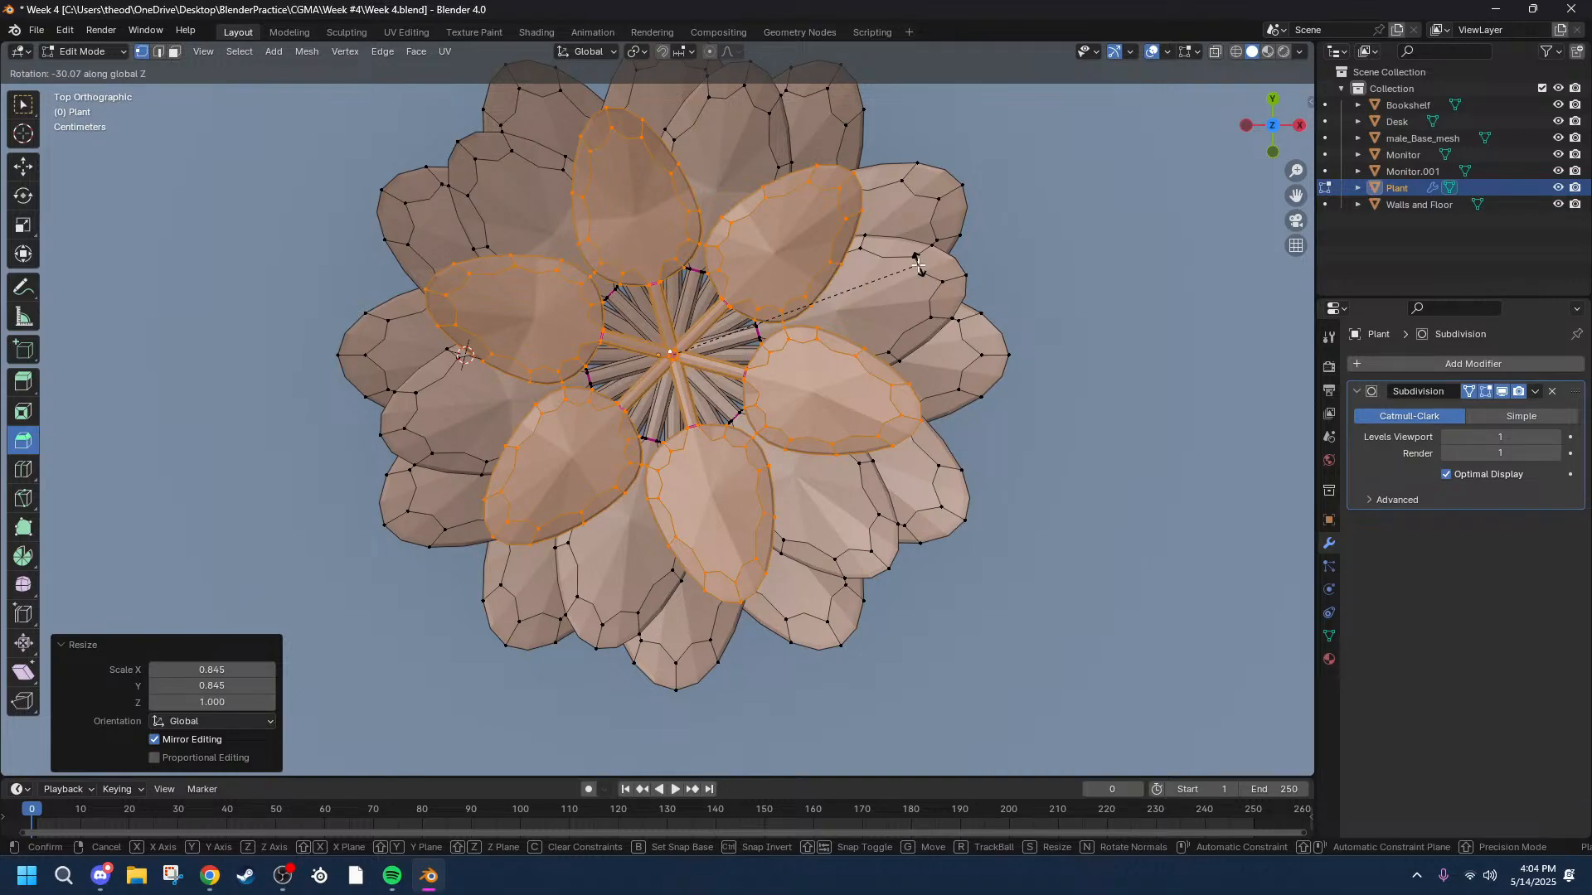
pyautogui.click(918, 264)
pyautogui.moveTo(935, 306); pyautogui.dragTo(949, 135, button='middle')
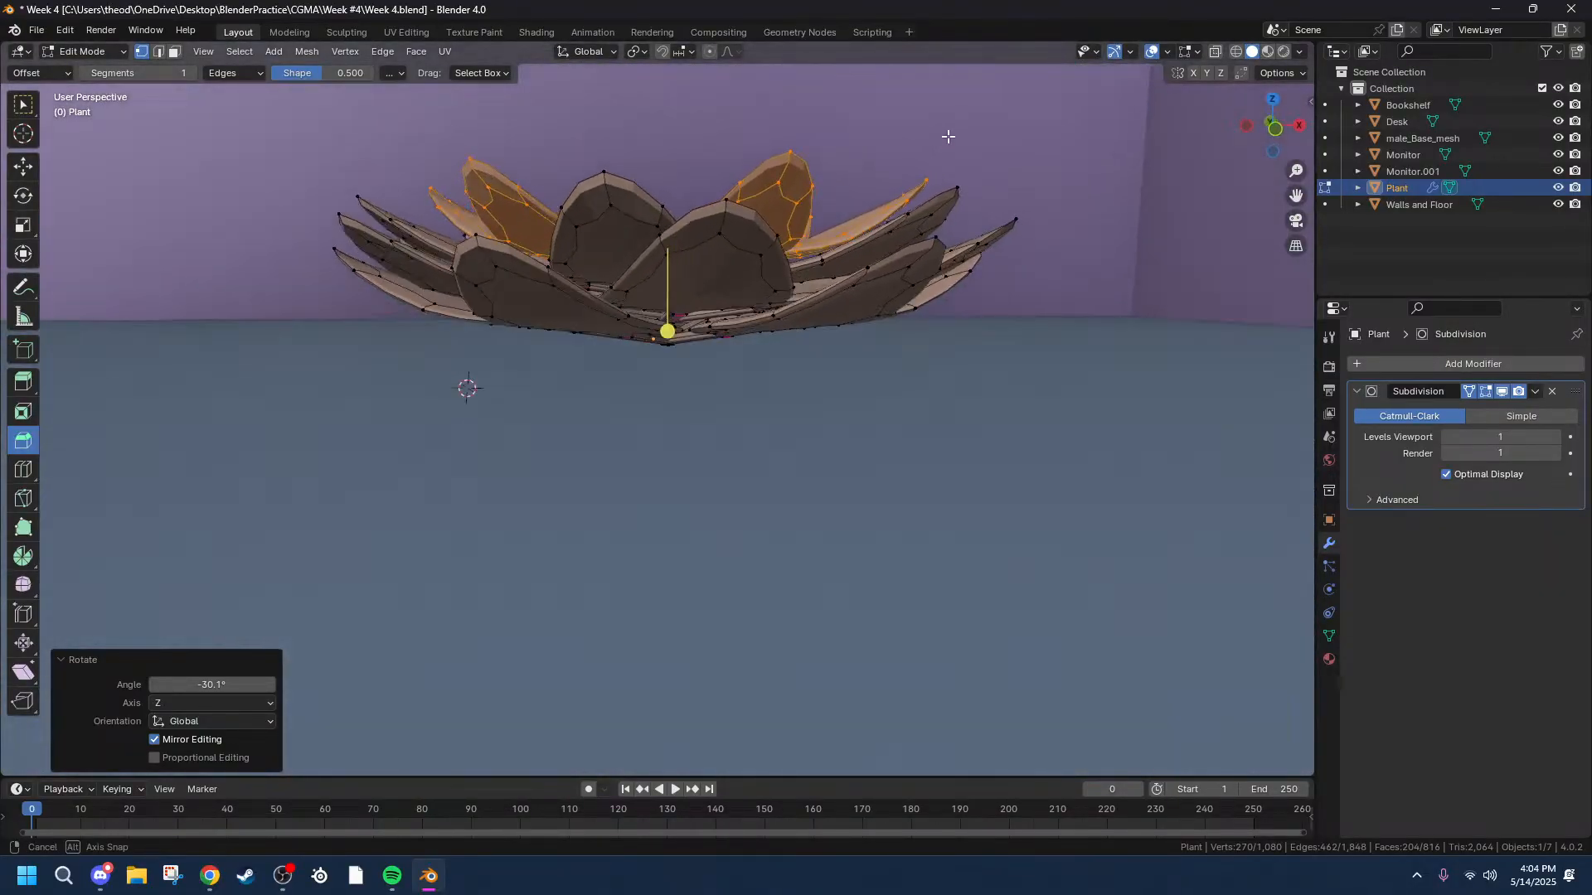
pyautogui.click(1269, 127)
pyautogui.scroll(2, 693, 247)
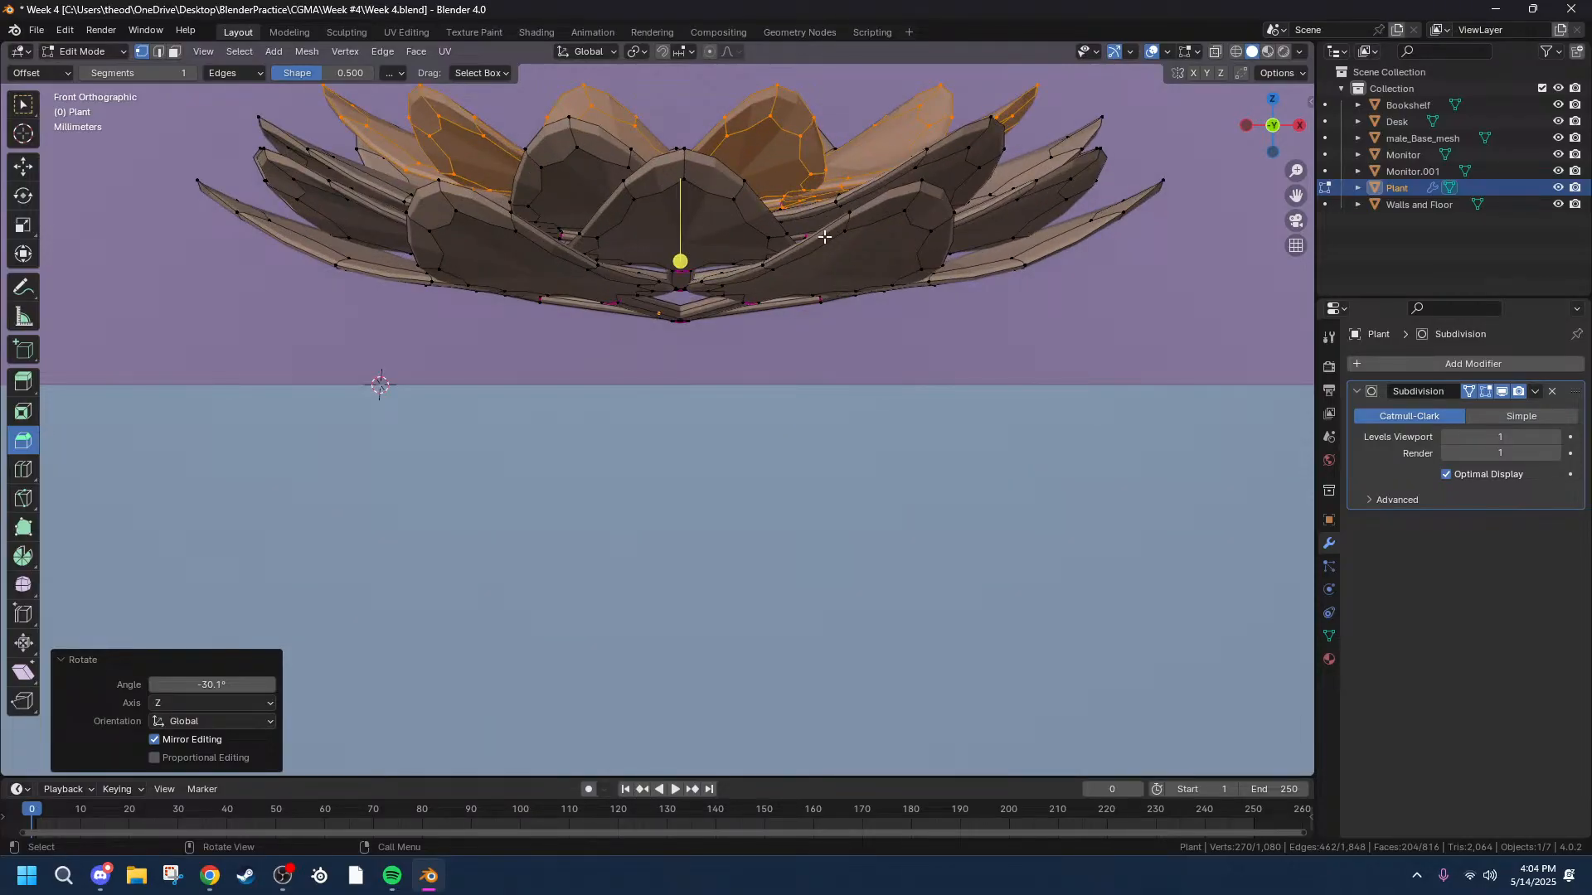
# Duplicate the fourth leaf layer upward along Z and set its offset to exactly 0.005 m.
pyautogui.press('g')
pyautogui.press('z')
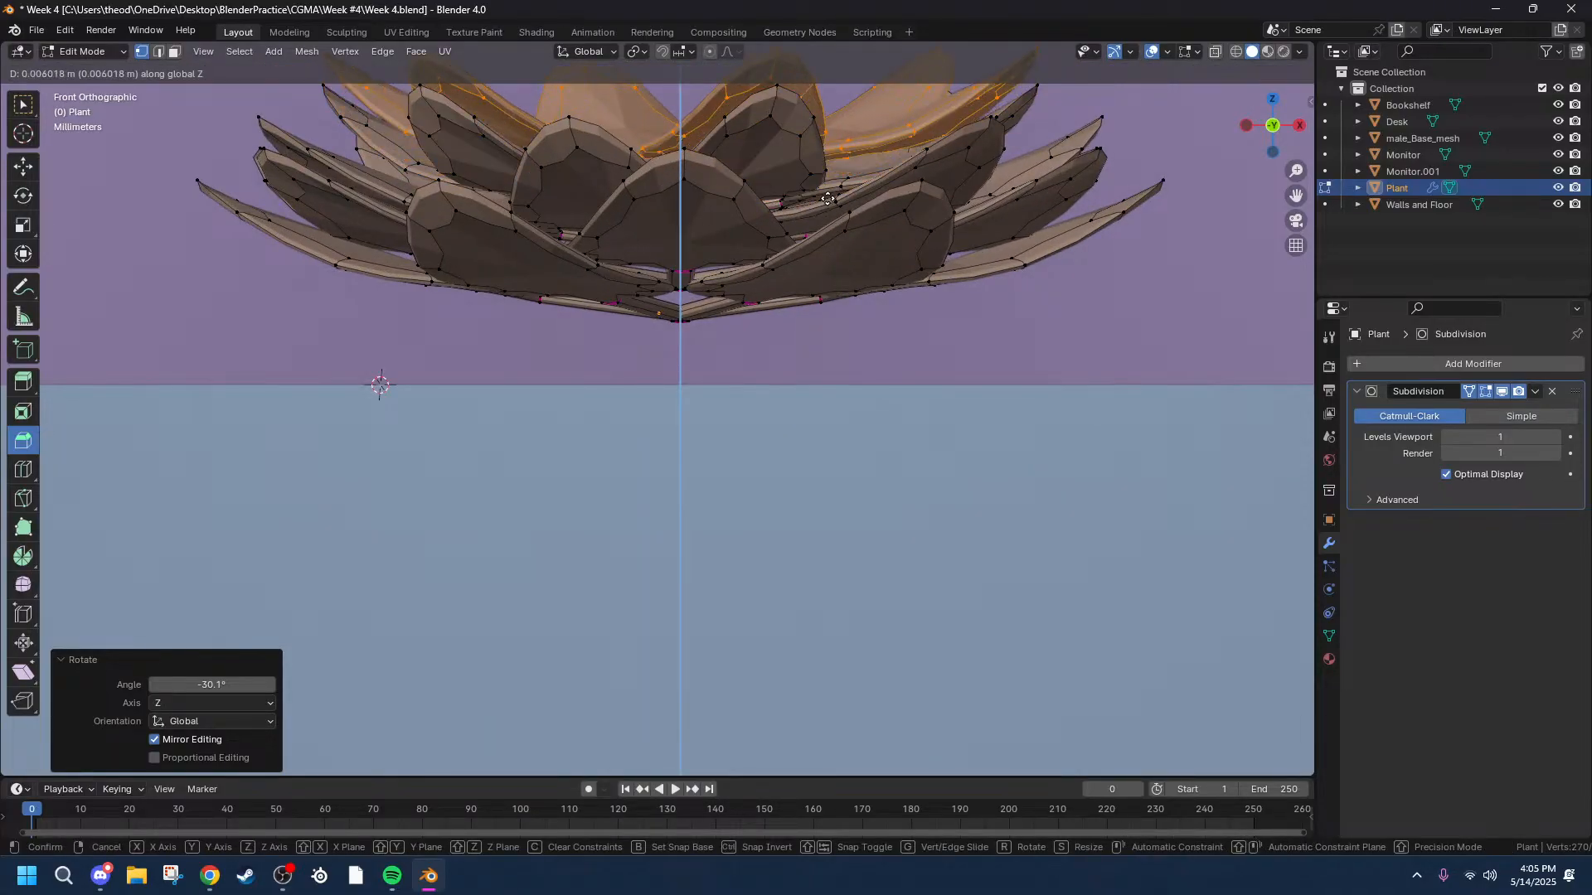
pyautogui.click(828, 199)
pyautogui.click(194, 703)
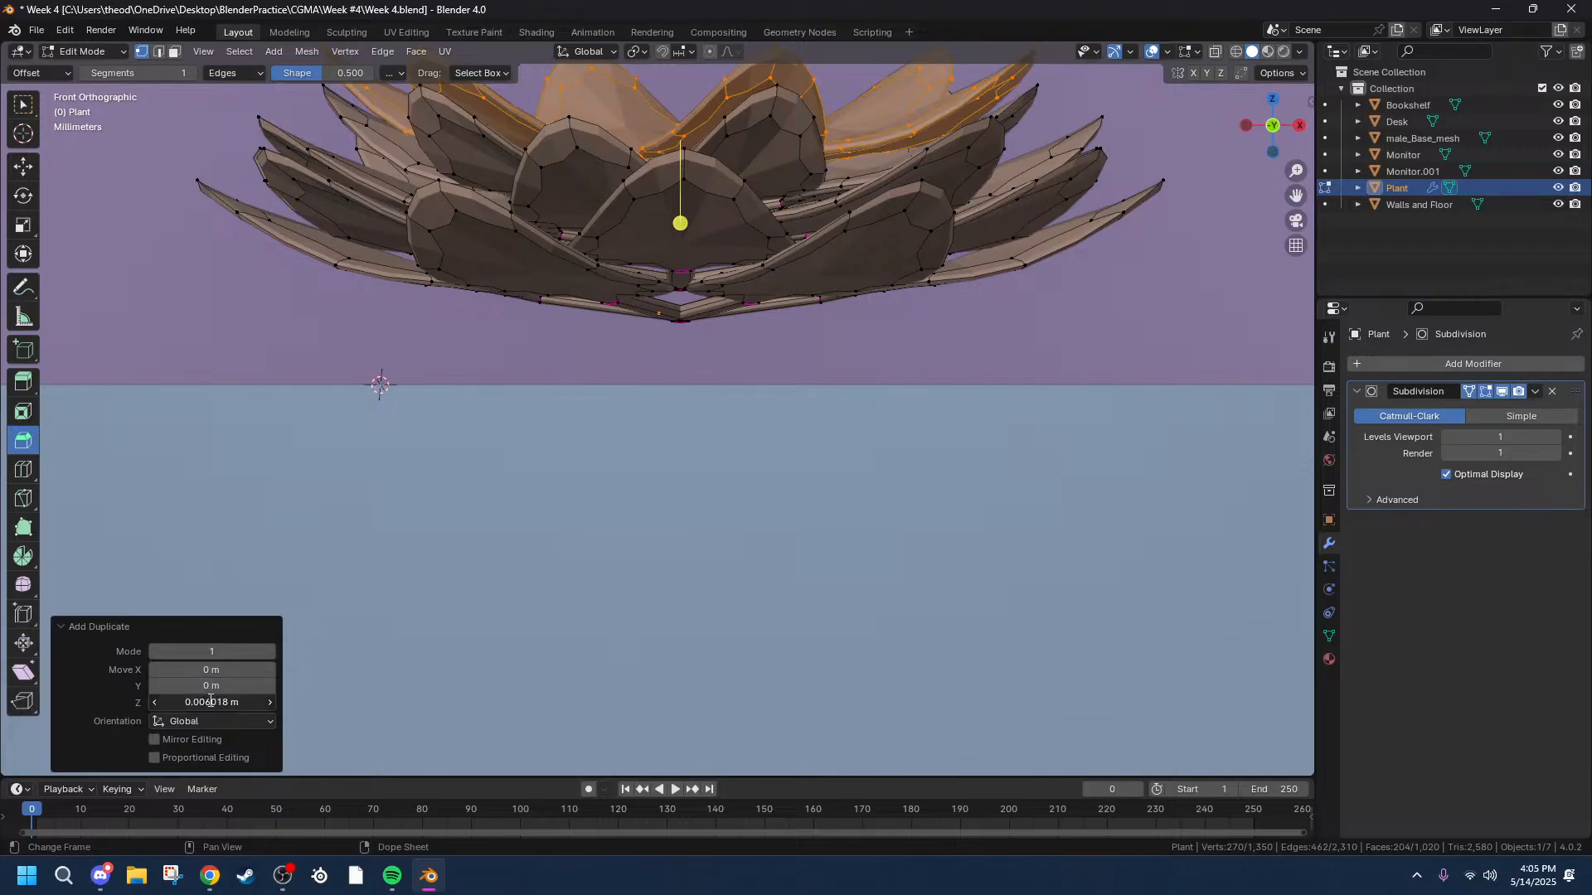
pyautogui.moveTo(197, 706); pyautogui.dragTo(176, 708)
pyautogui.write('54')
pyautogui.press('Return')
pyautogui.click(217, 721)
pyautogui.click(219, 715)
pyautogui.click(217, 703)
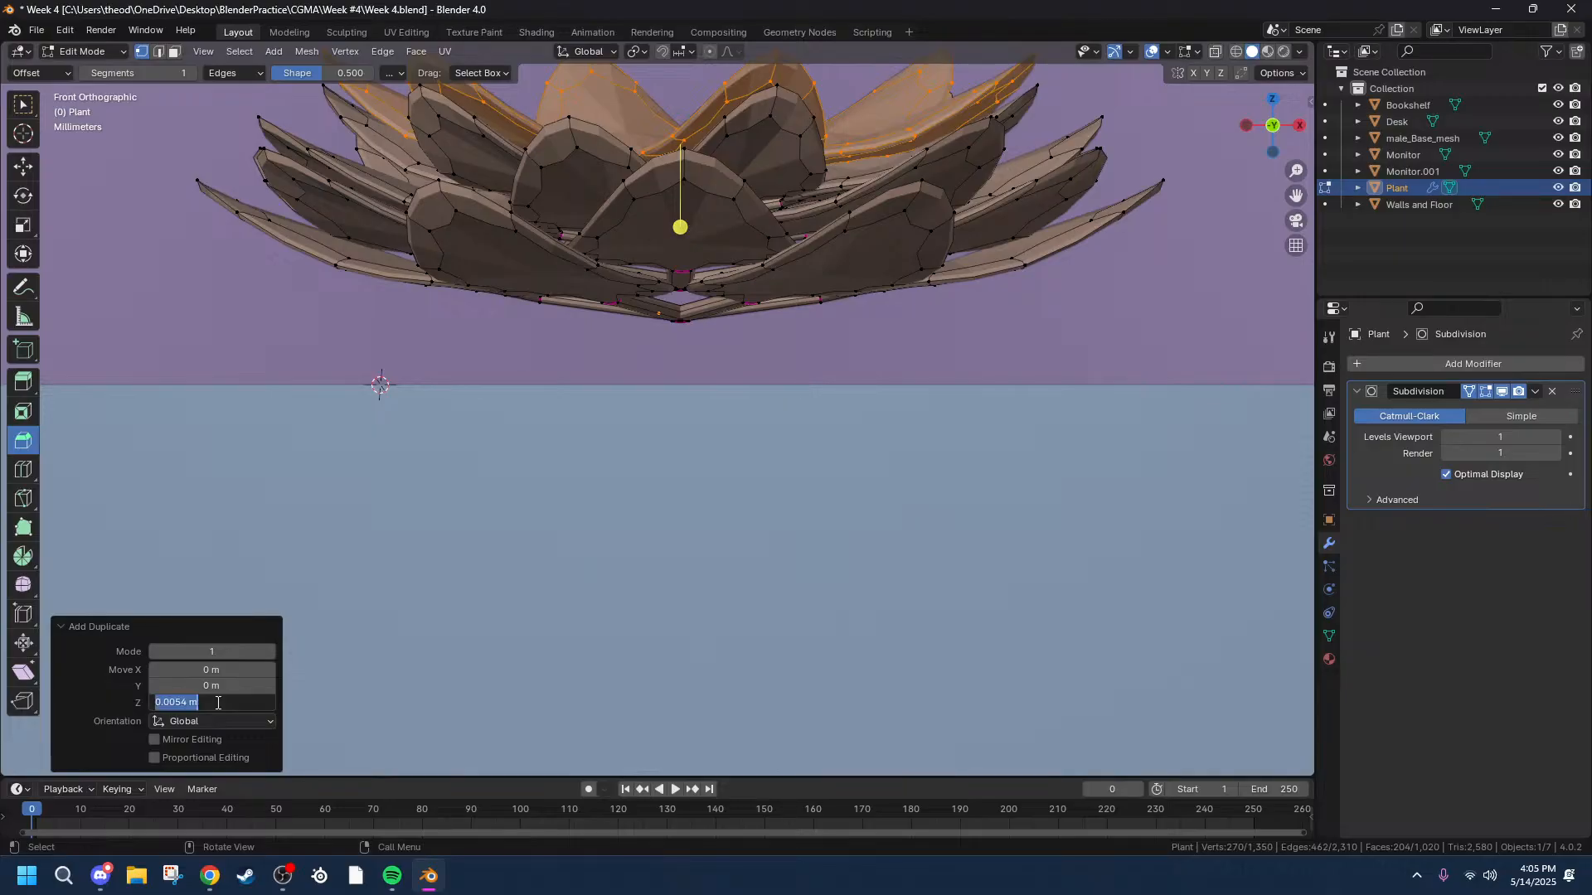
pyautogui.click(188, 703)
pyautogui.press('Return')
# In top view, scale the new fifth leaf layer to about 0.822 in X and Y, leaving Z locked.
pyautogui.moveTo(823, 253); pyautogui.dragTo(985, 470, button='middle')
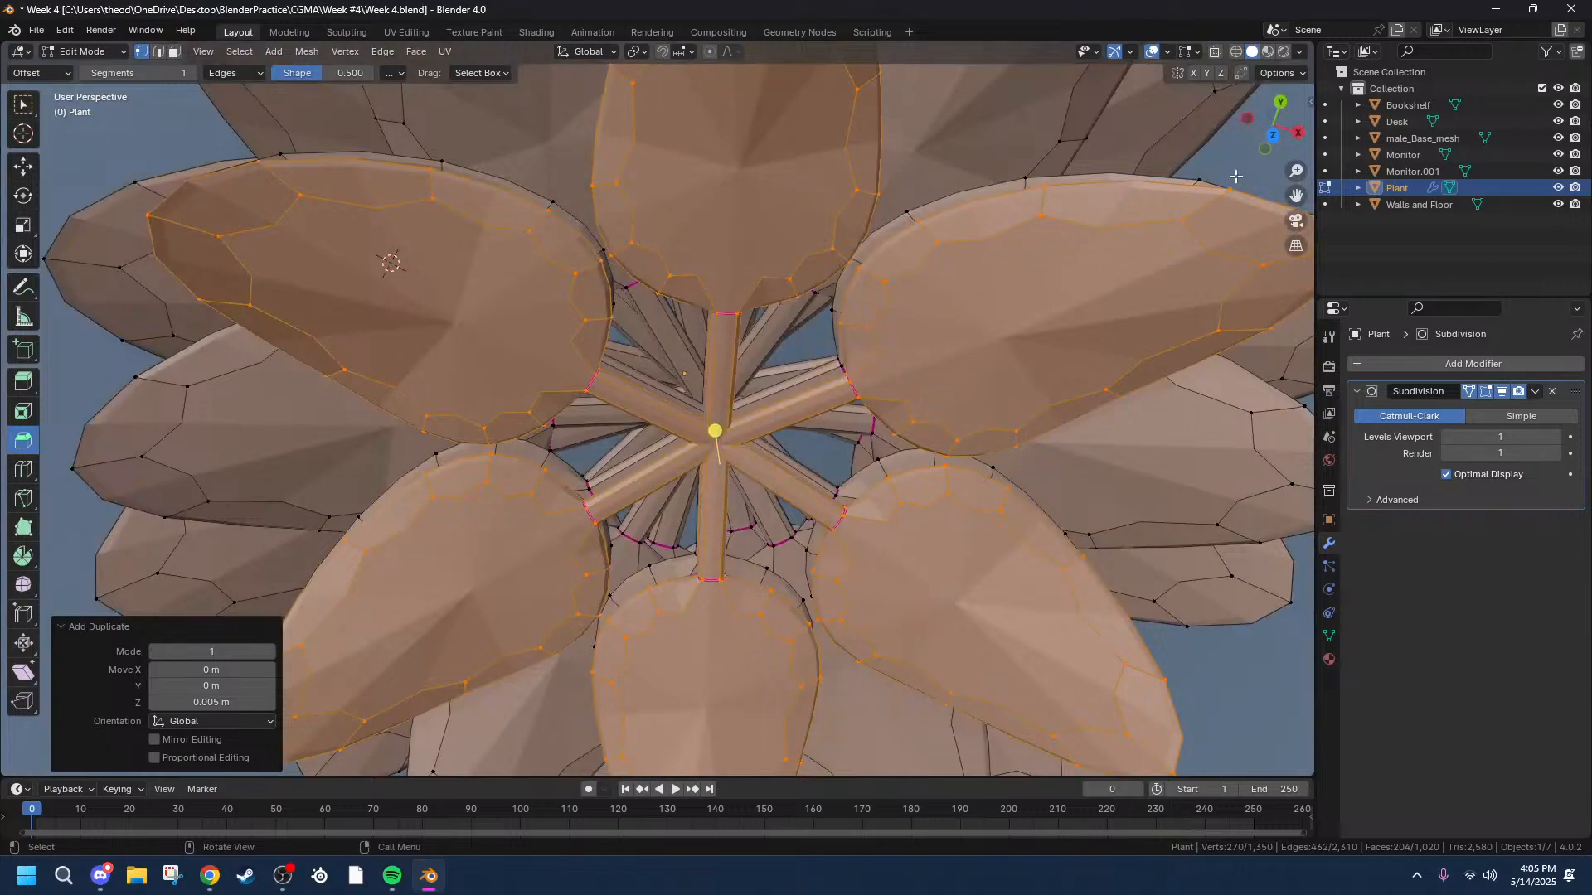
pyautogui.click(1272, 137)
pyautogui.press('s')
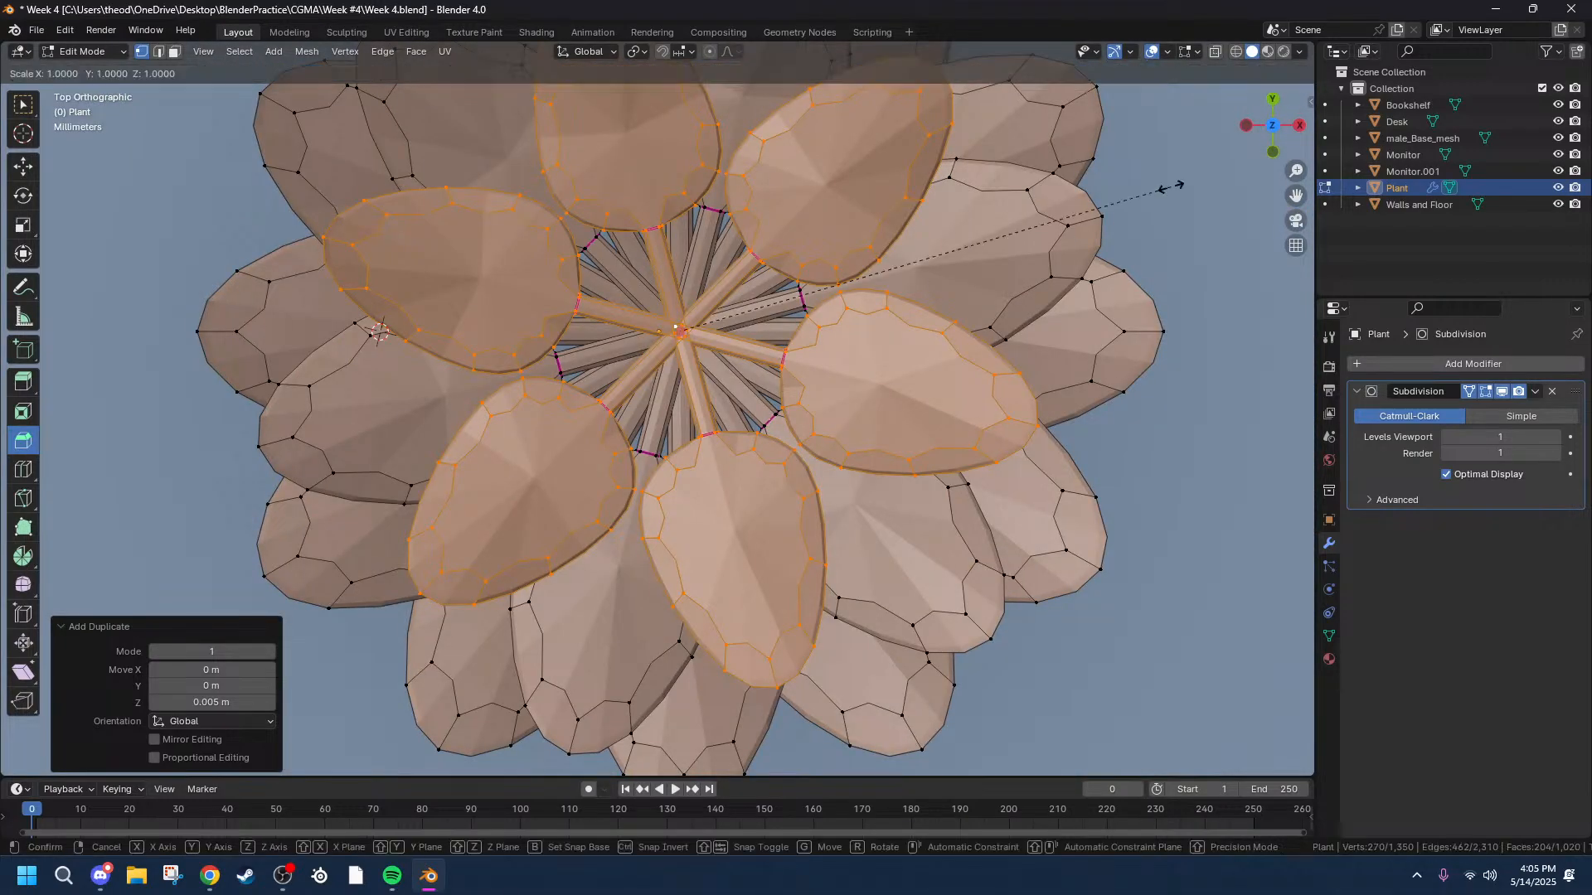
pyautogui.hotkey('shift', 'z')
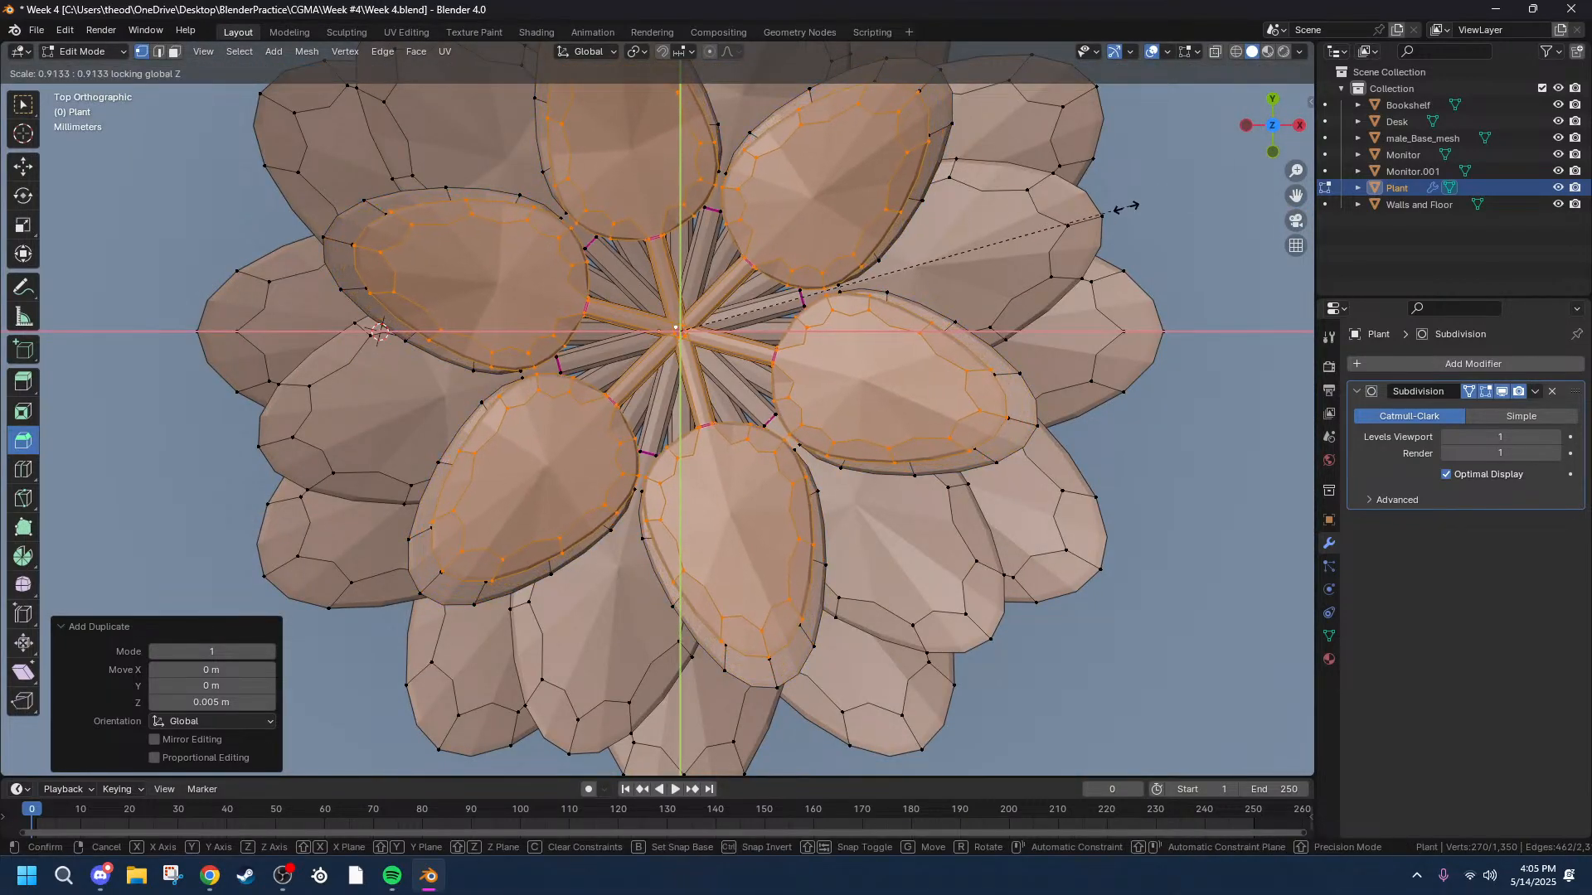
pyautogui.click(1090, 234)
# Rotate the fifth leaf layer about -29.4° around the global Z axis and return to front view.
pyautogui.press('r')
pyautogui.press('z')
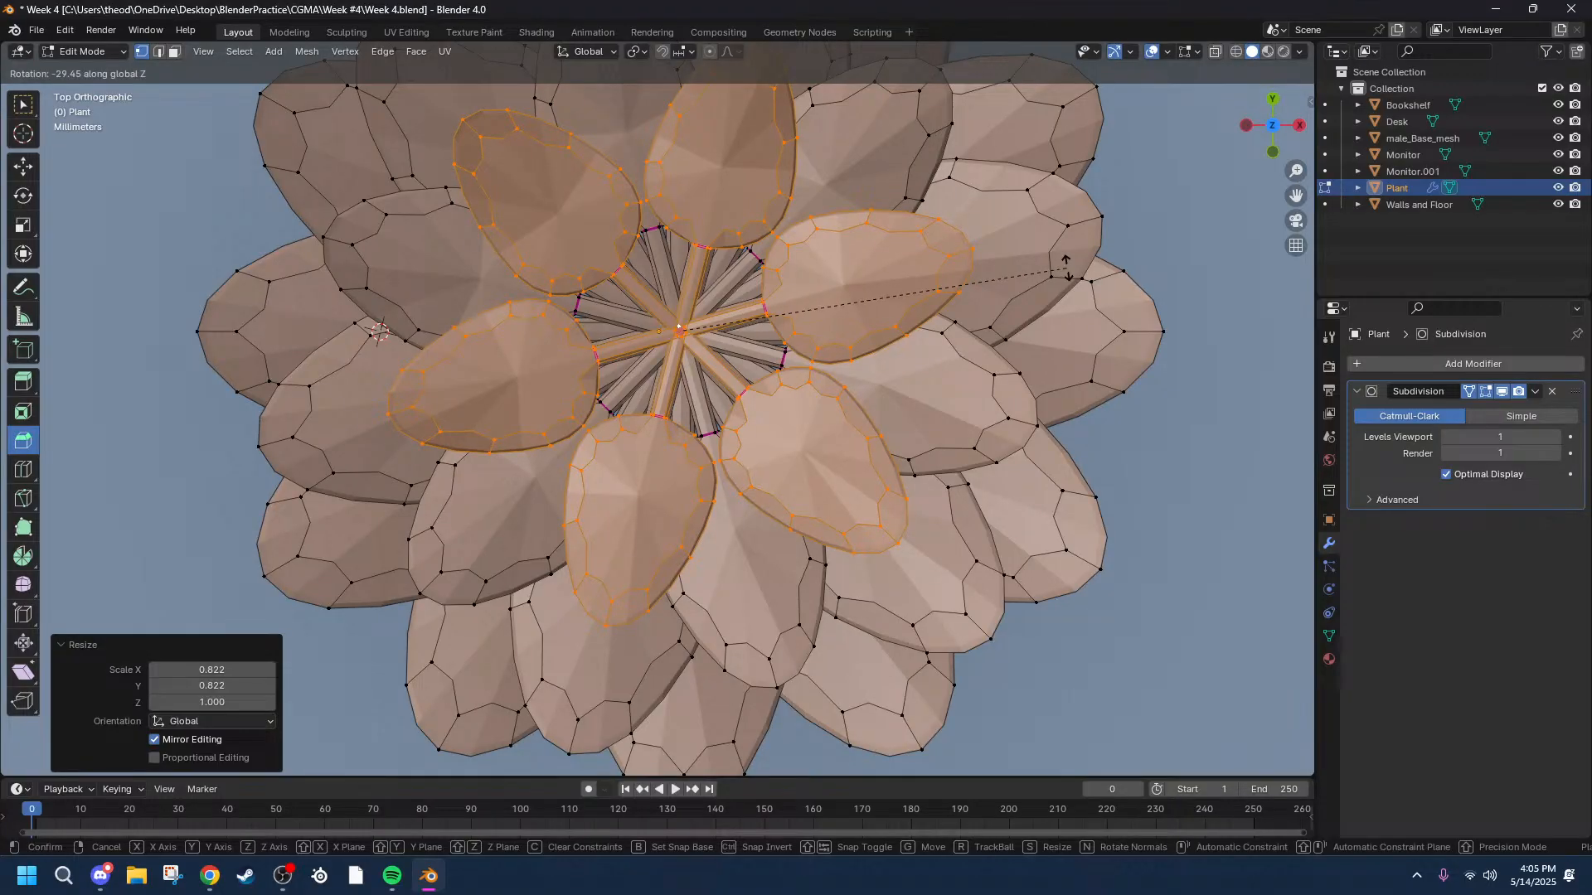
pyautogui.click(1066, 267)
pyautogui.moveTo(1087, 447); pyautogui.dragTo(974, 341, button='middle')
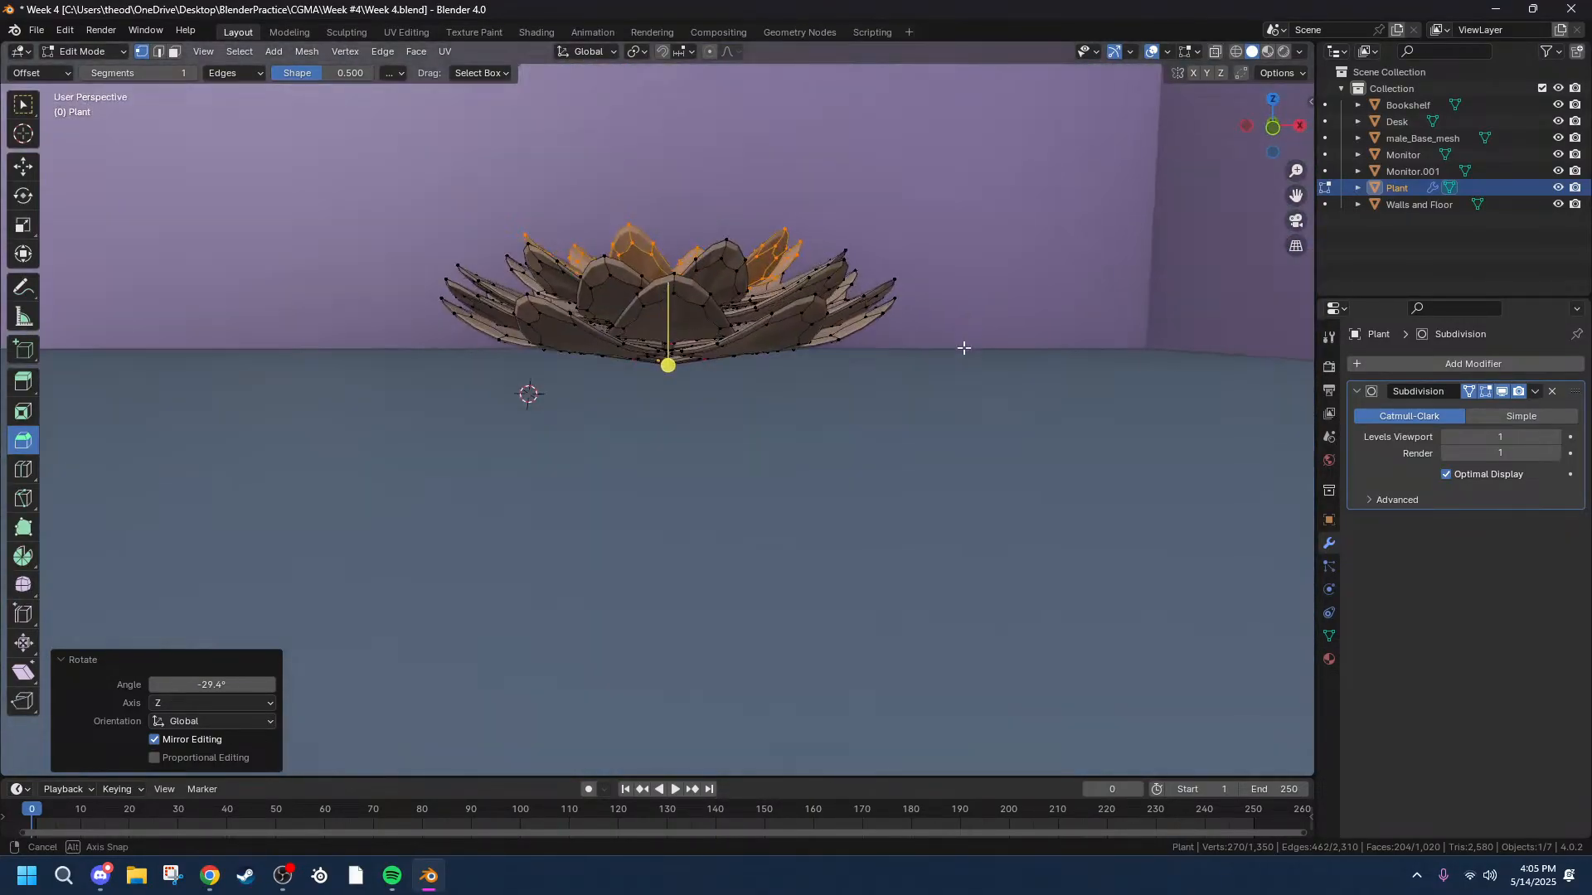
pyautogui.click(1274, 131)
# In top view, deselect the whole mesh and place the 3D cursor at the centre where the leaf stems meet.
pyautogui.scroll(10, 730, 192)
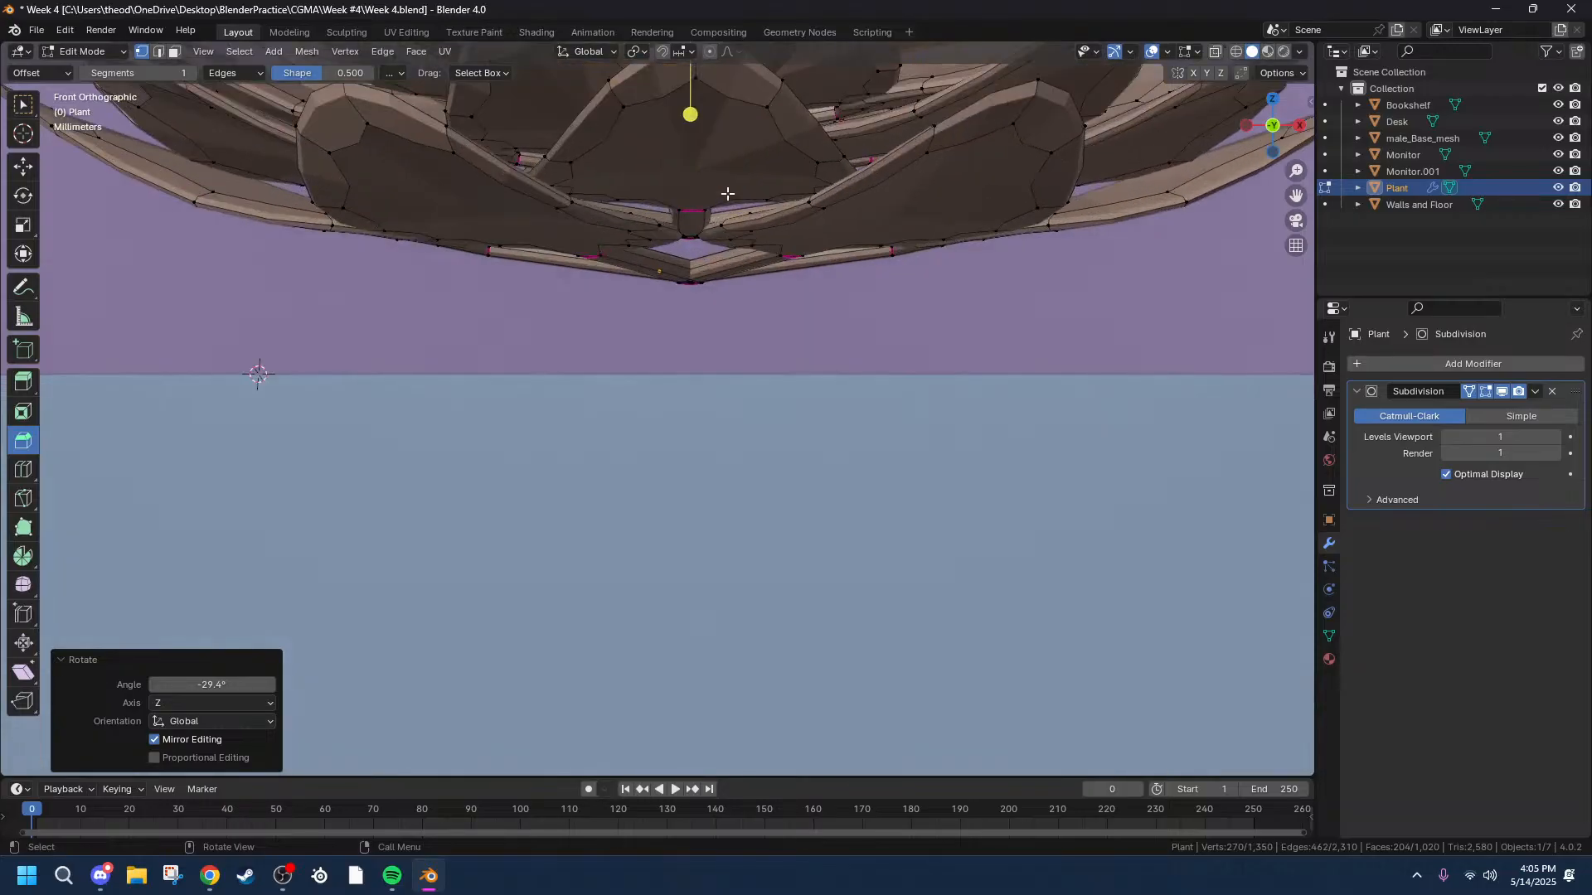
pyautogui.scroll(-5, 760, 183)
pyautogui.moveTo(760, 183); pyautogui.dragTo(829, 356, button='middle')
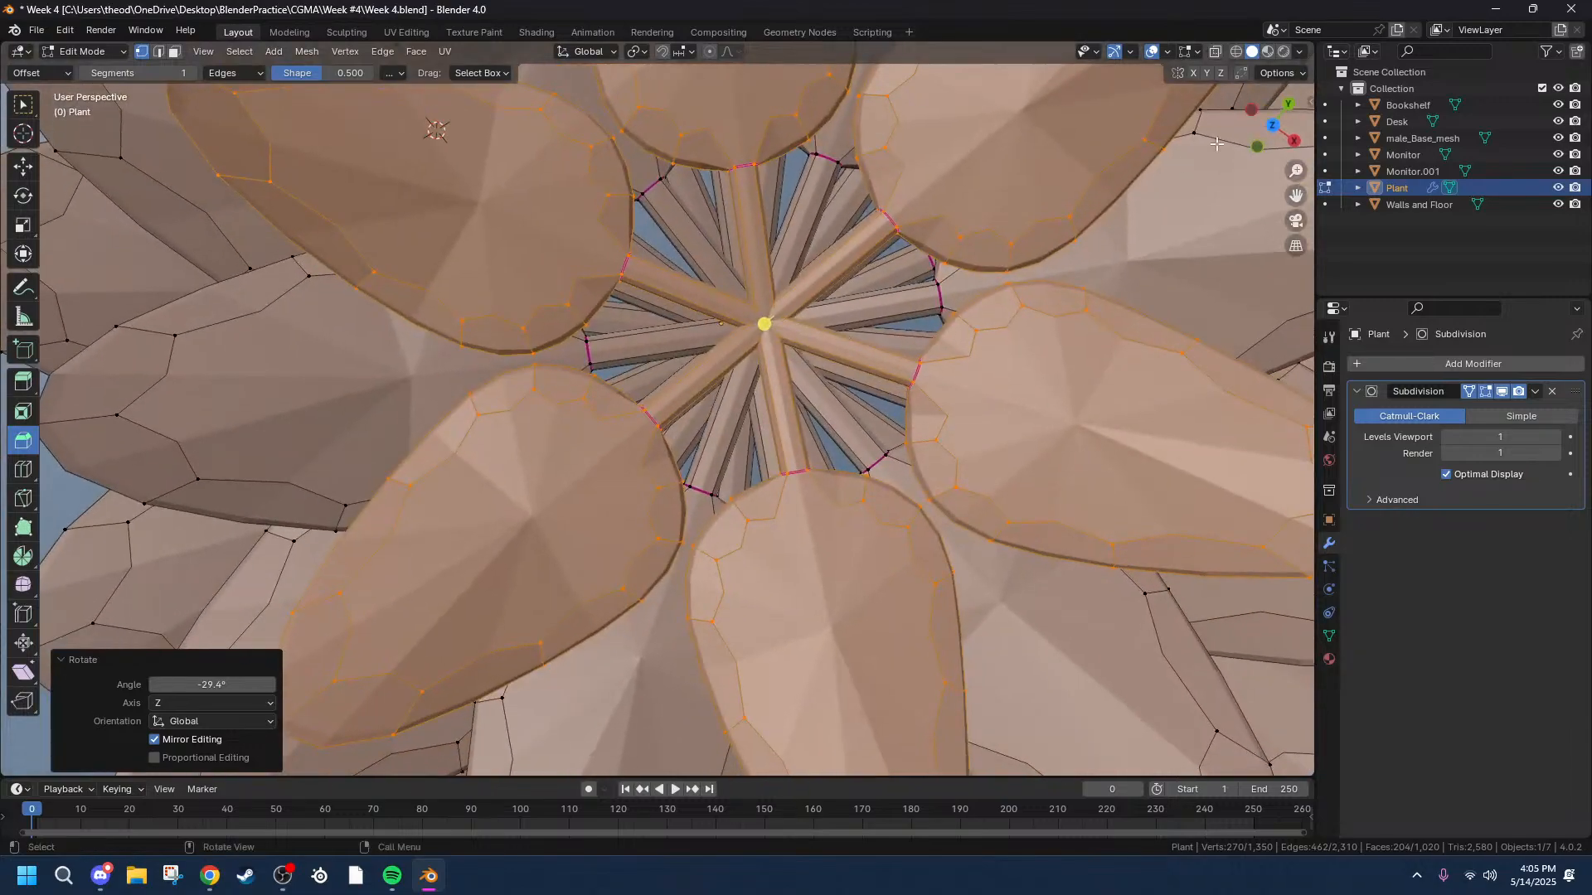
pyautogui.click(1270, 122)
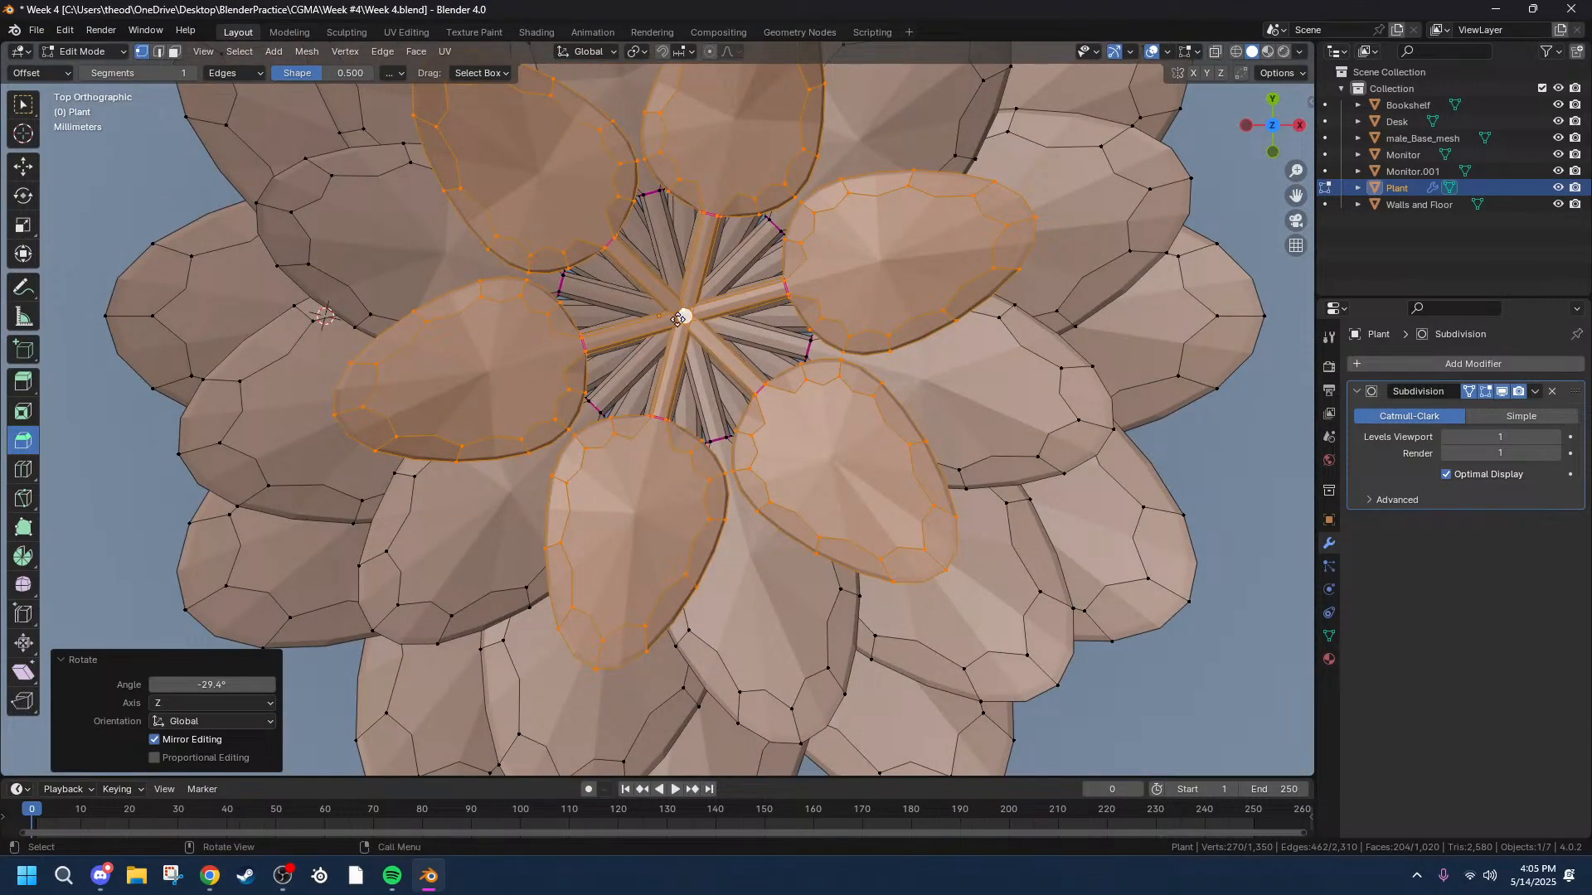
pyautogui.scroll(6, 693, 318)
pyautogui.scroll(-3, 737, 274)
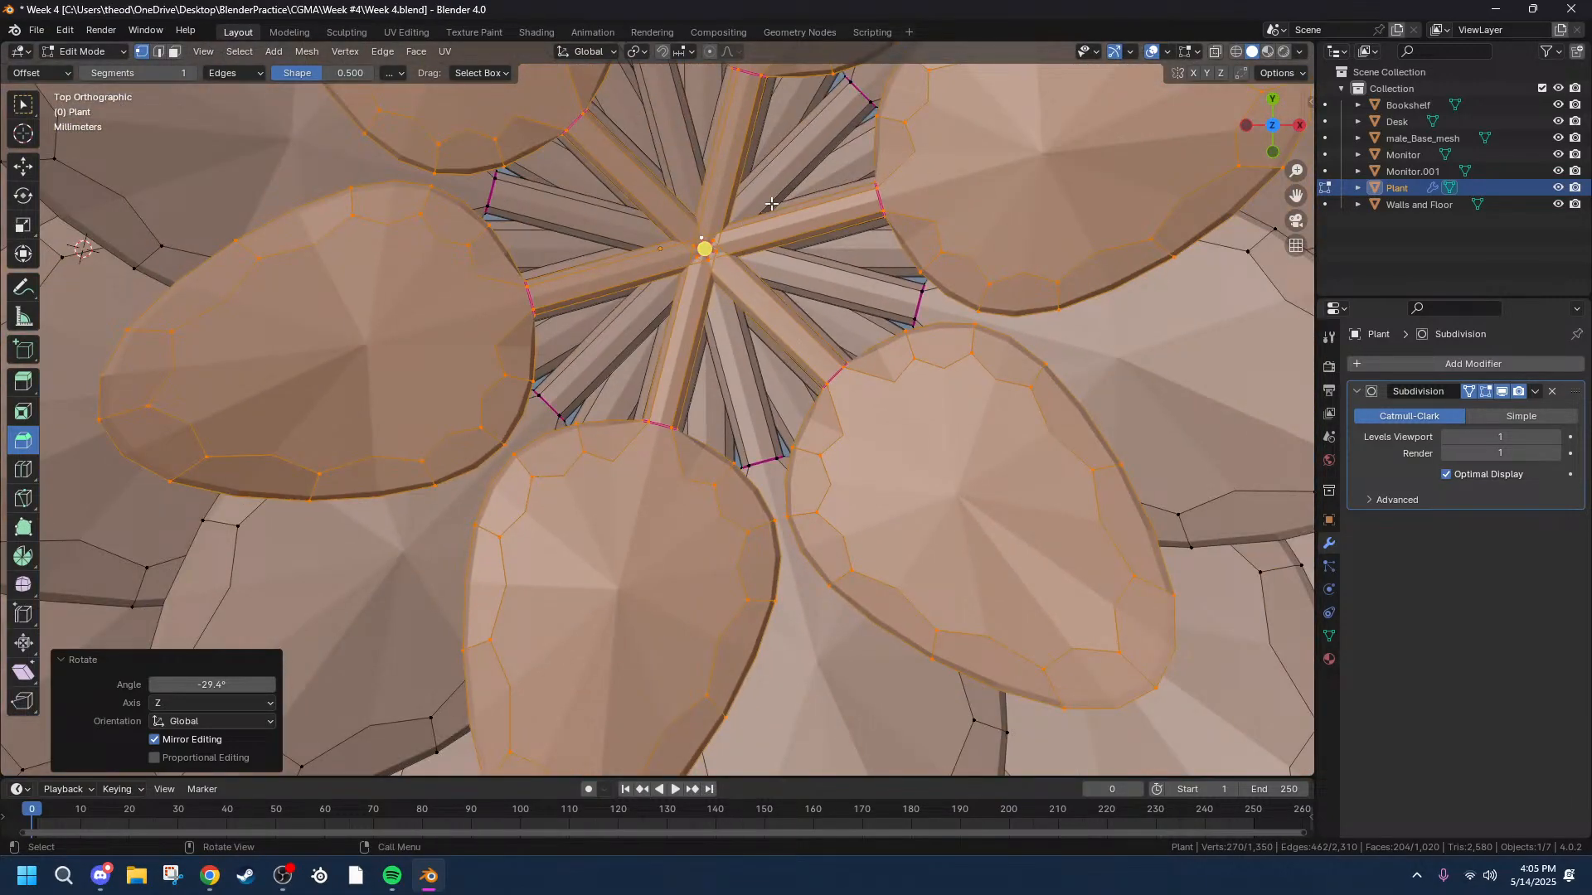
pyautogui.hotkey('alt', 'a')
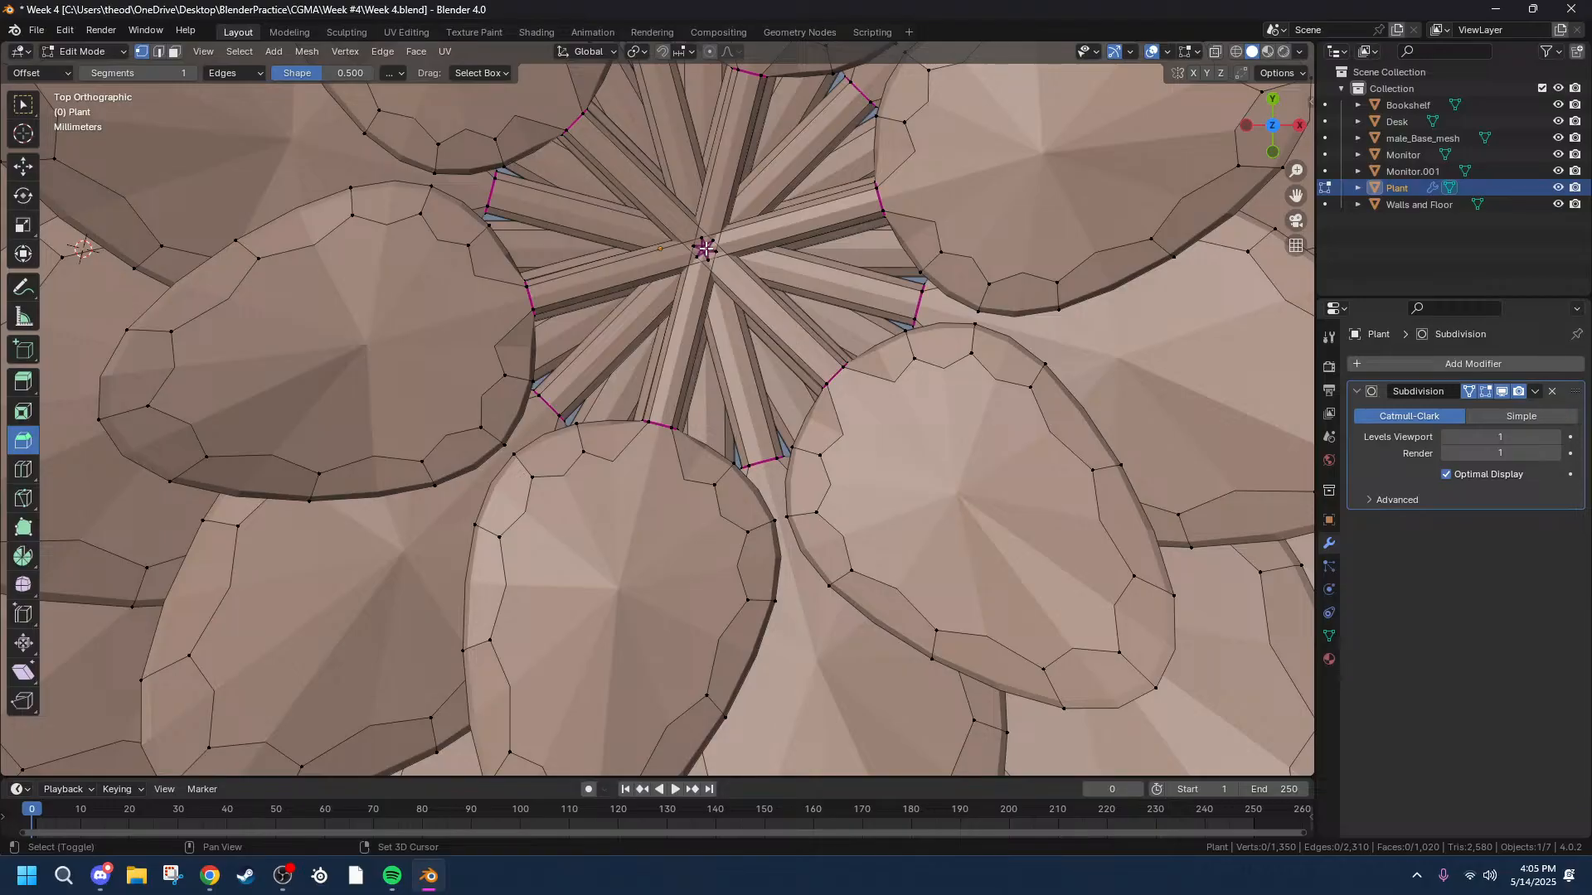
pyautogui.scroll(10, 778, 201)
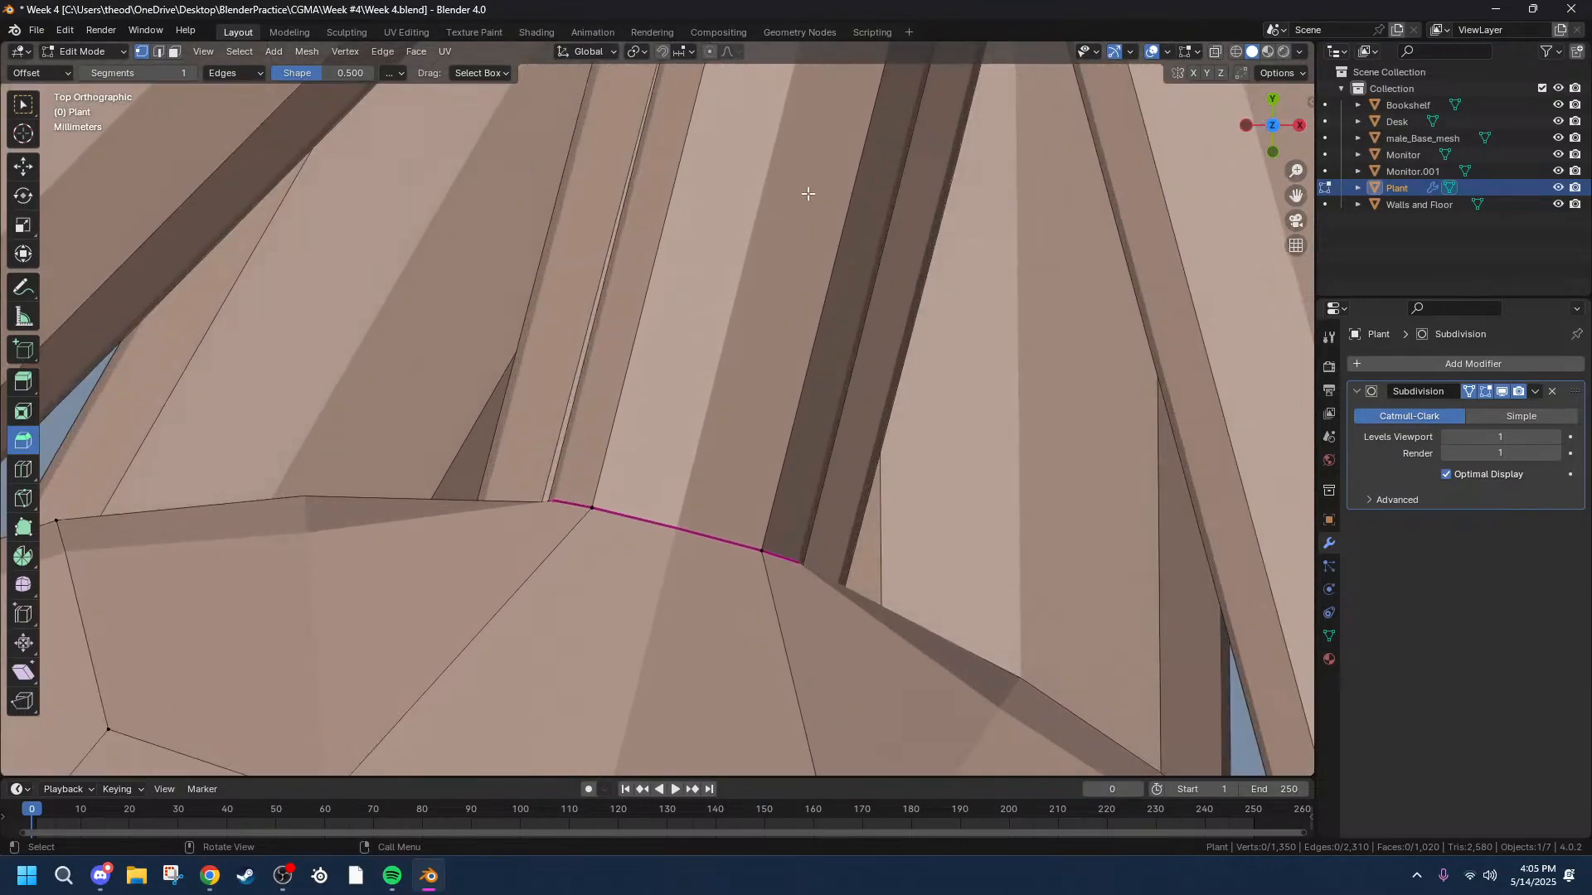
pyautogui.moveTo(1294, 193); pyautogui.dragTo(971, 746)
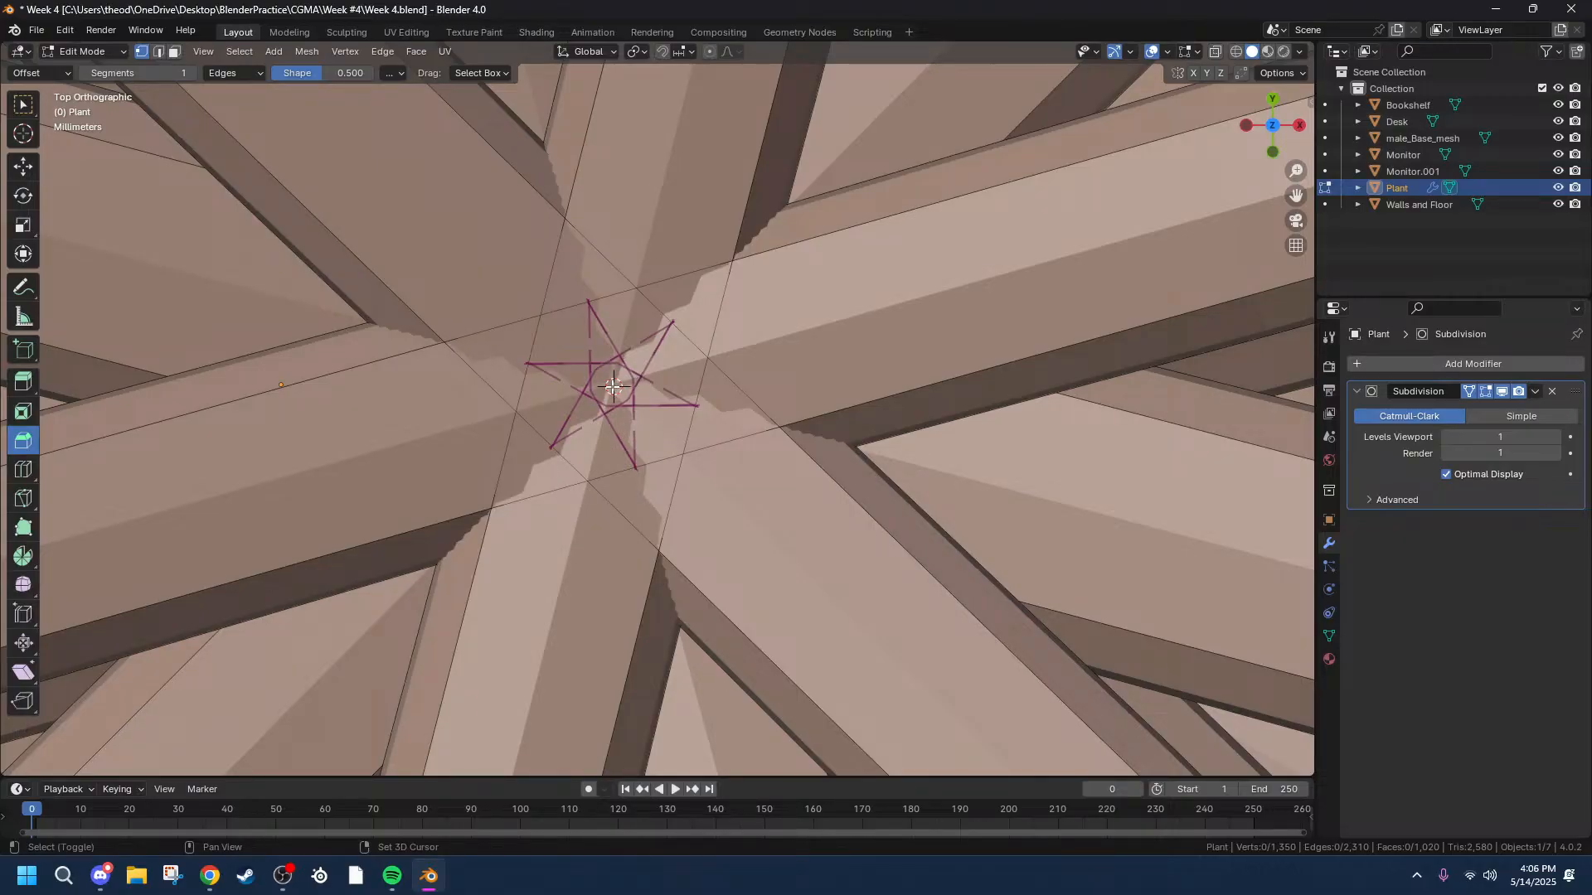
pyautogui.scroll(-8, 611, 384)
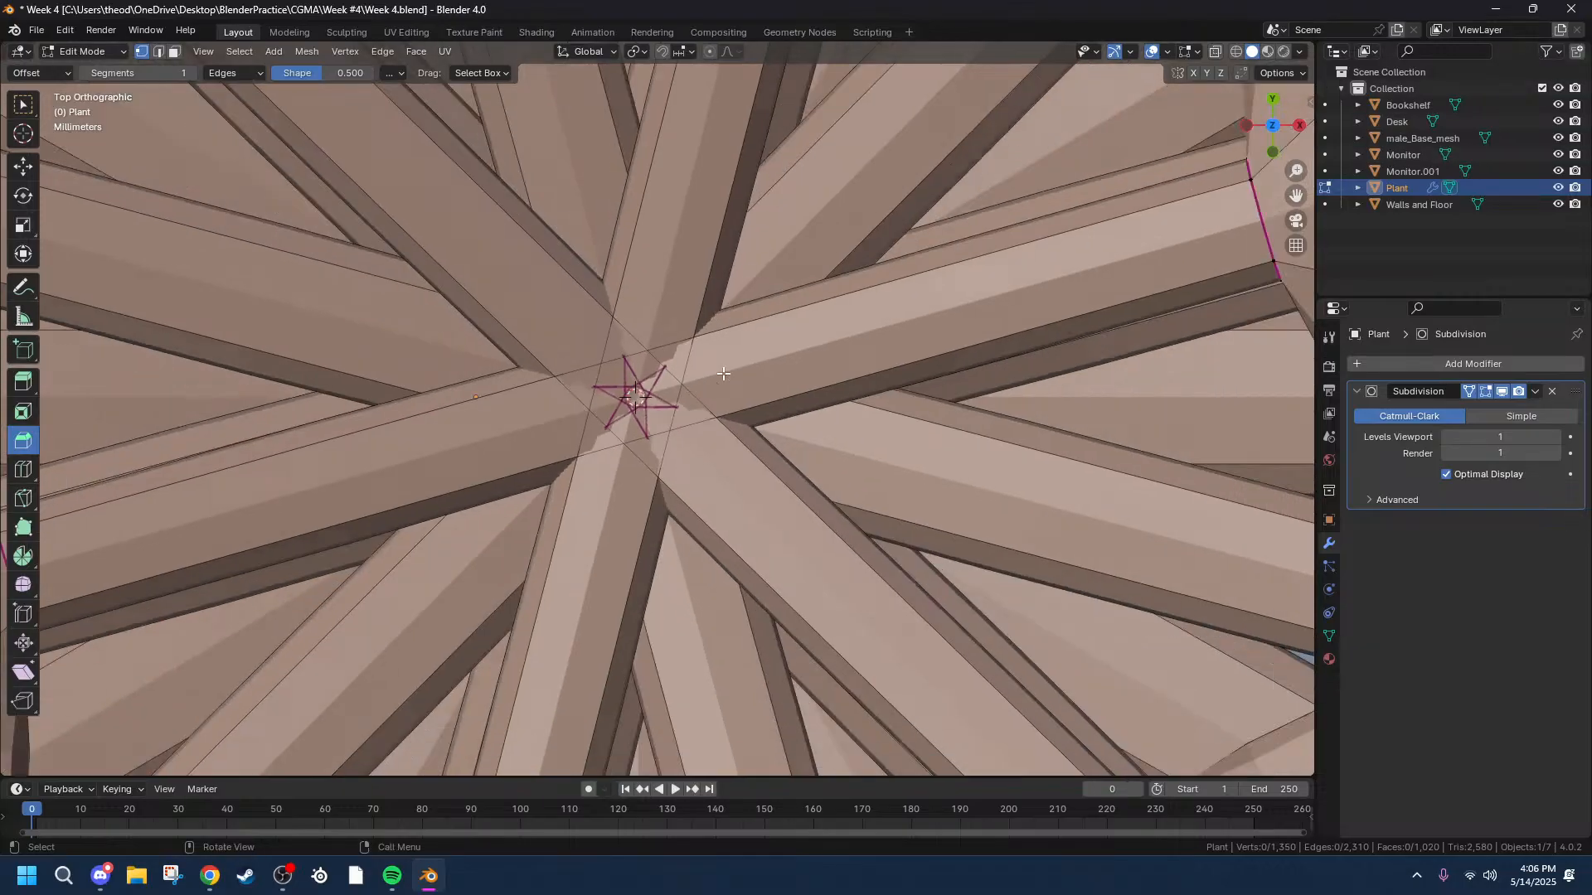
pyautogui.moveTo(706, 520); pyautogui.dragTo(786, 431, button='middle')
pyautogui.hotkey('shift', 'a')
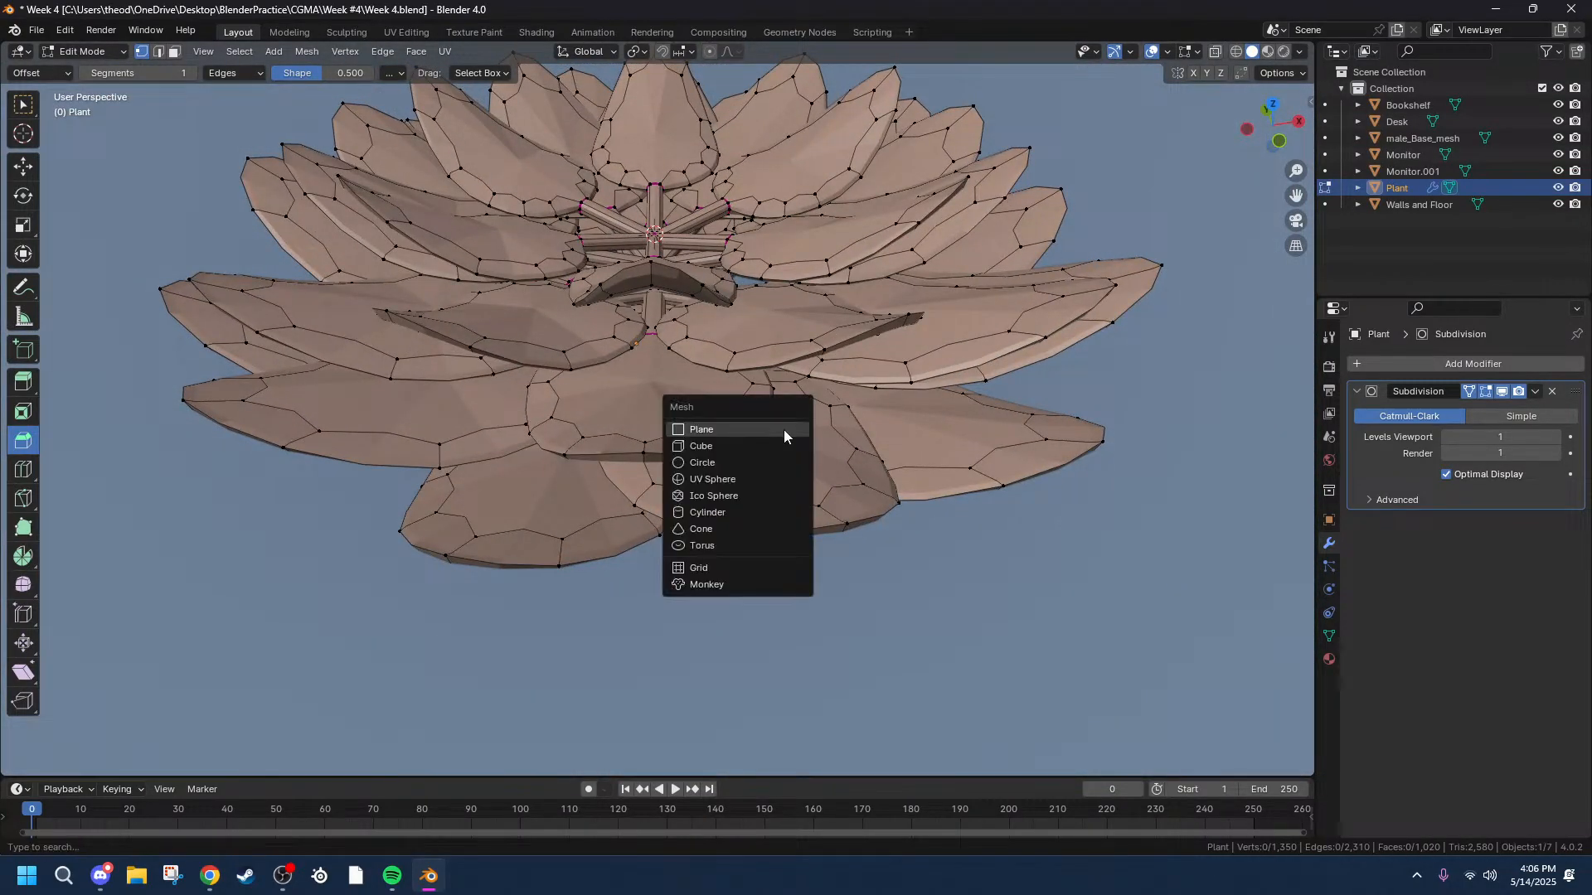
pyautogui.click(692, 513)
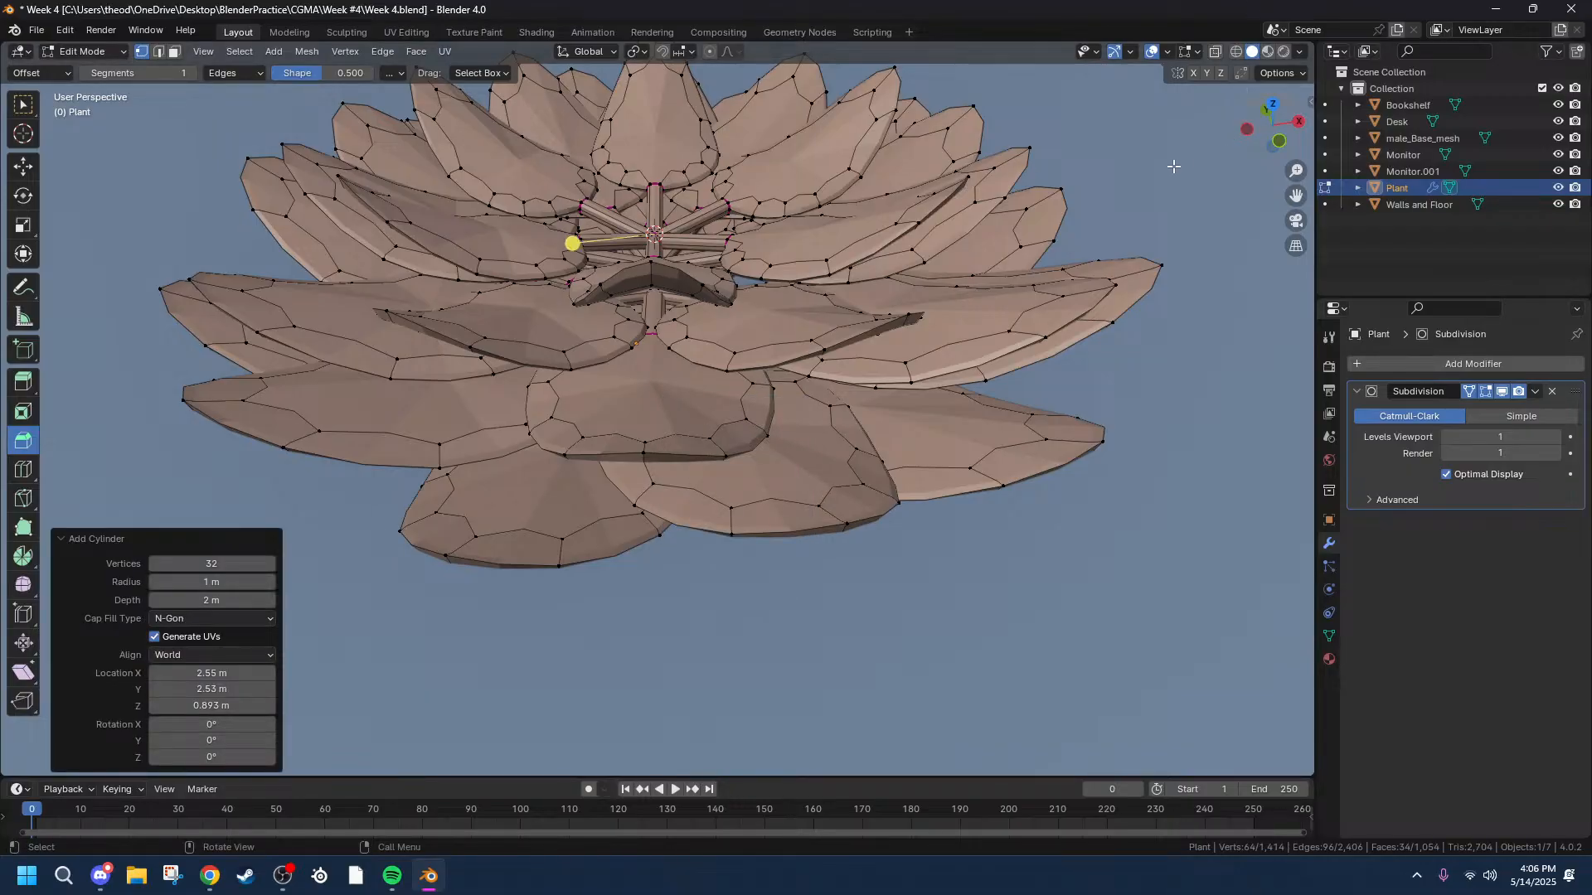
pyautogui.press('s')
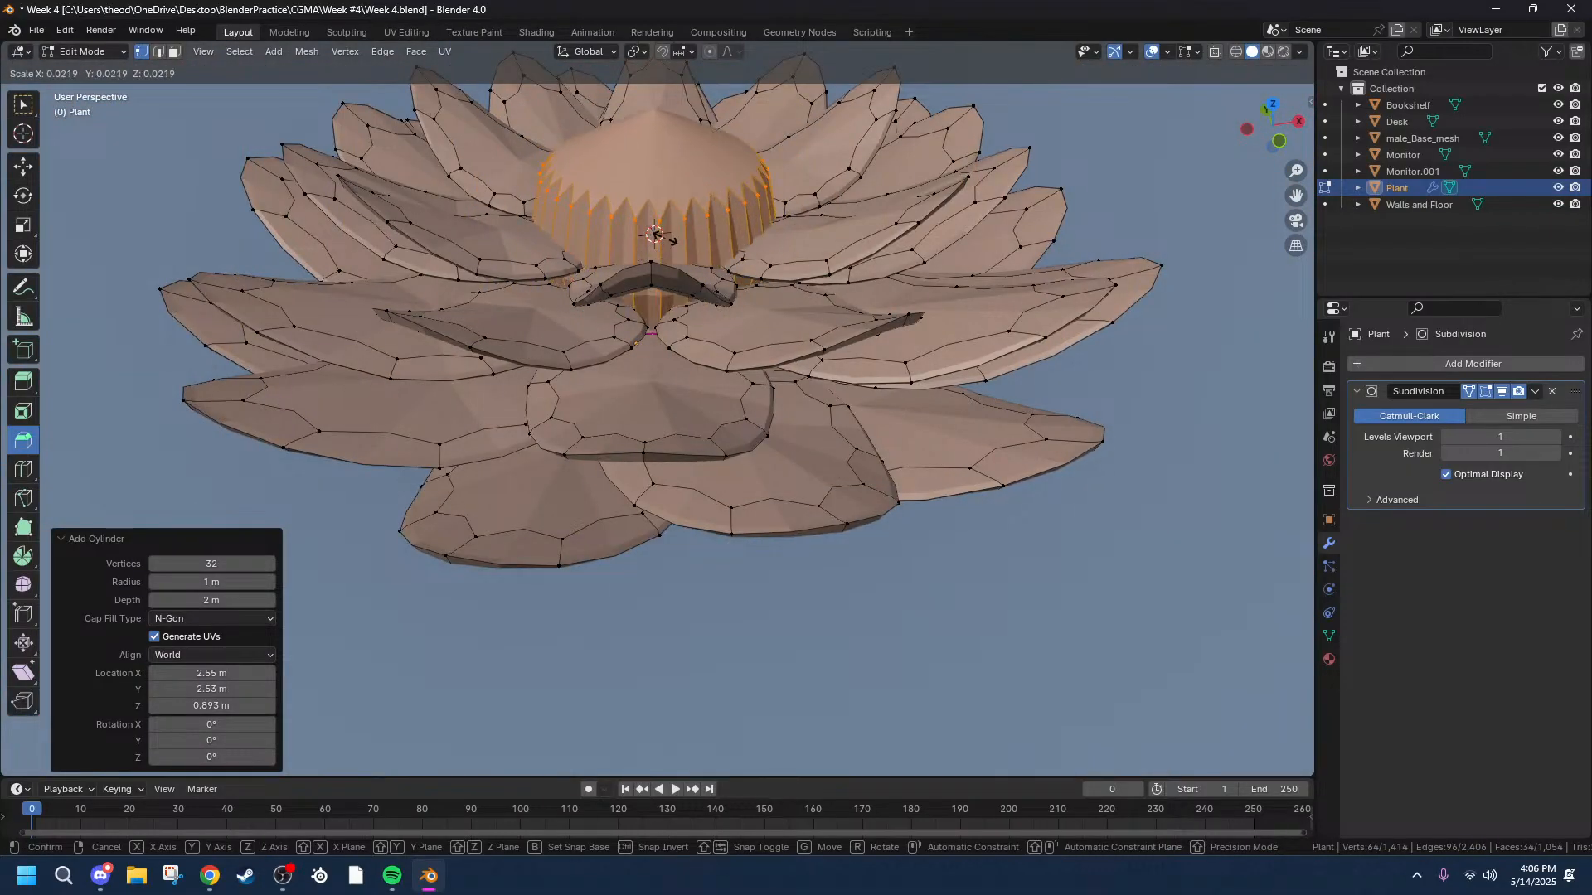
pyautogui.click(663, 237)
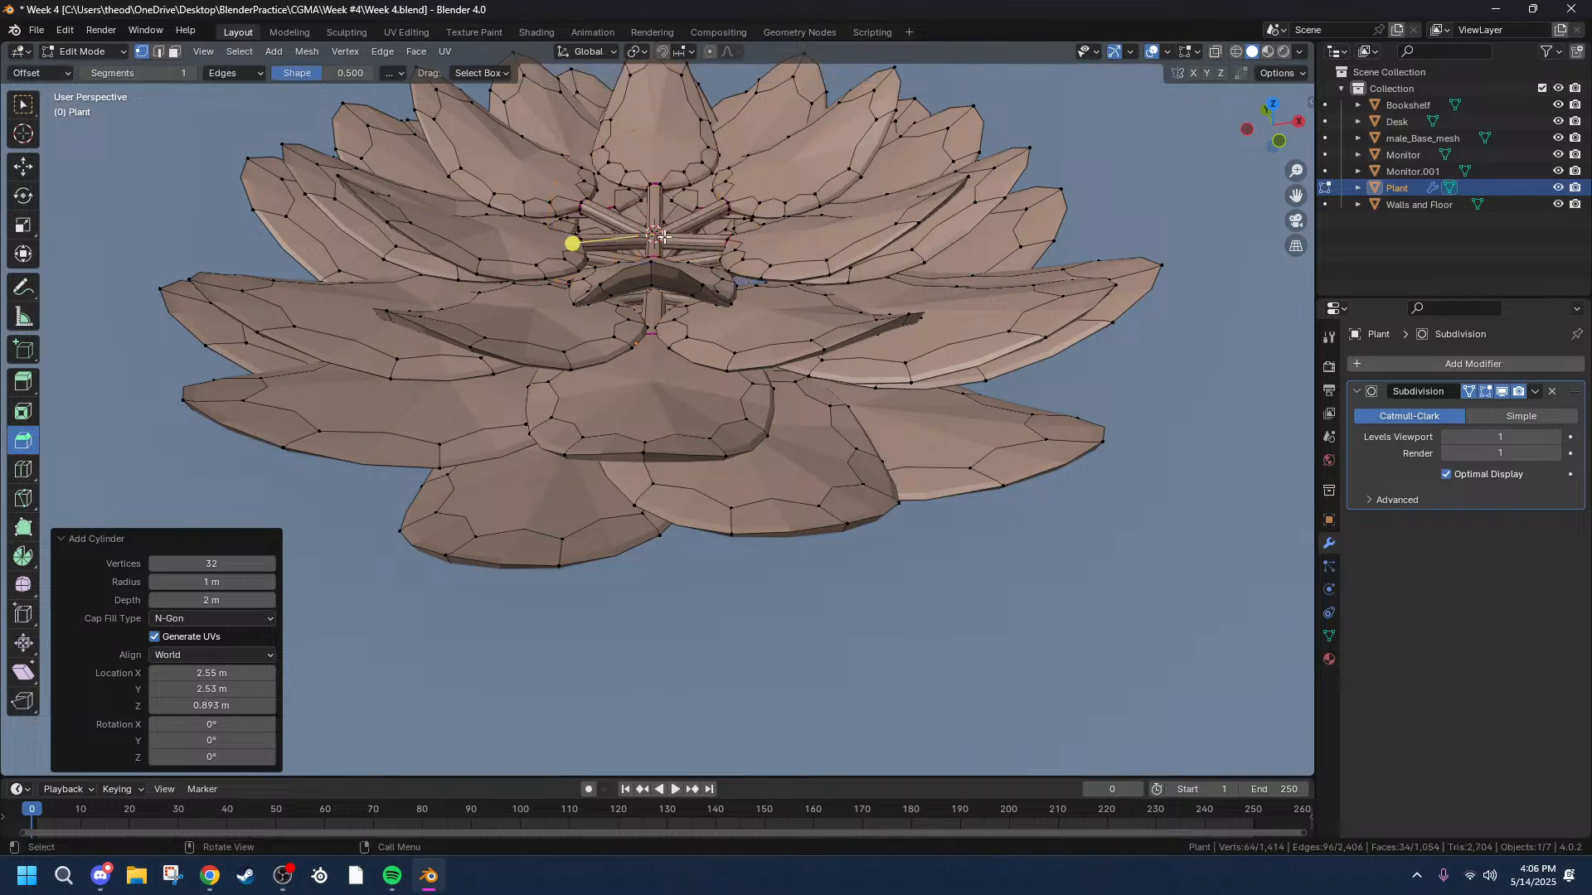
pyautogui.hotkey('ctrl', 'z')
pyautogui.hotkey('ctrl', 'z')
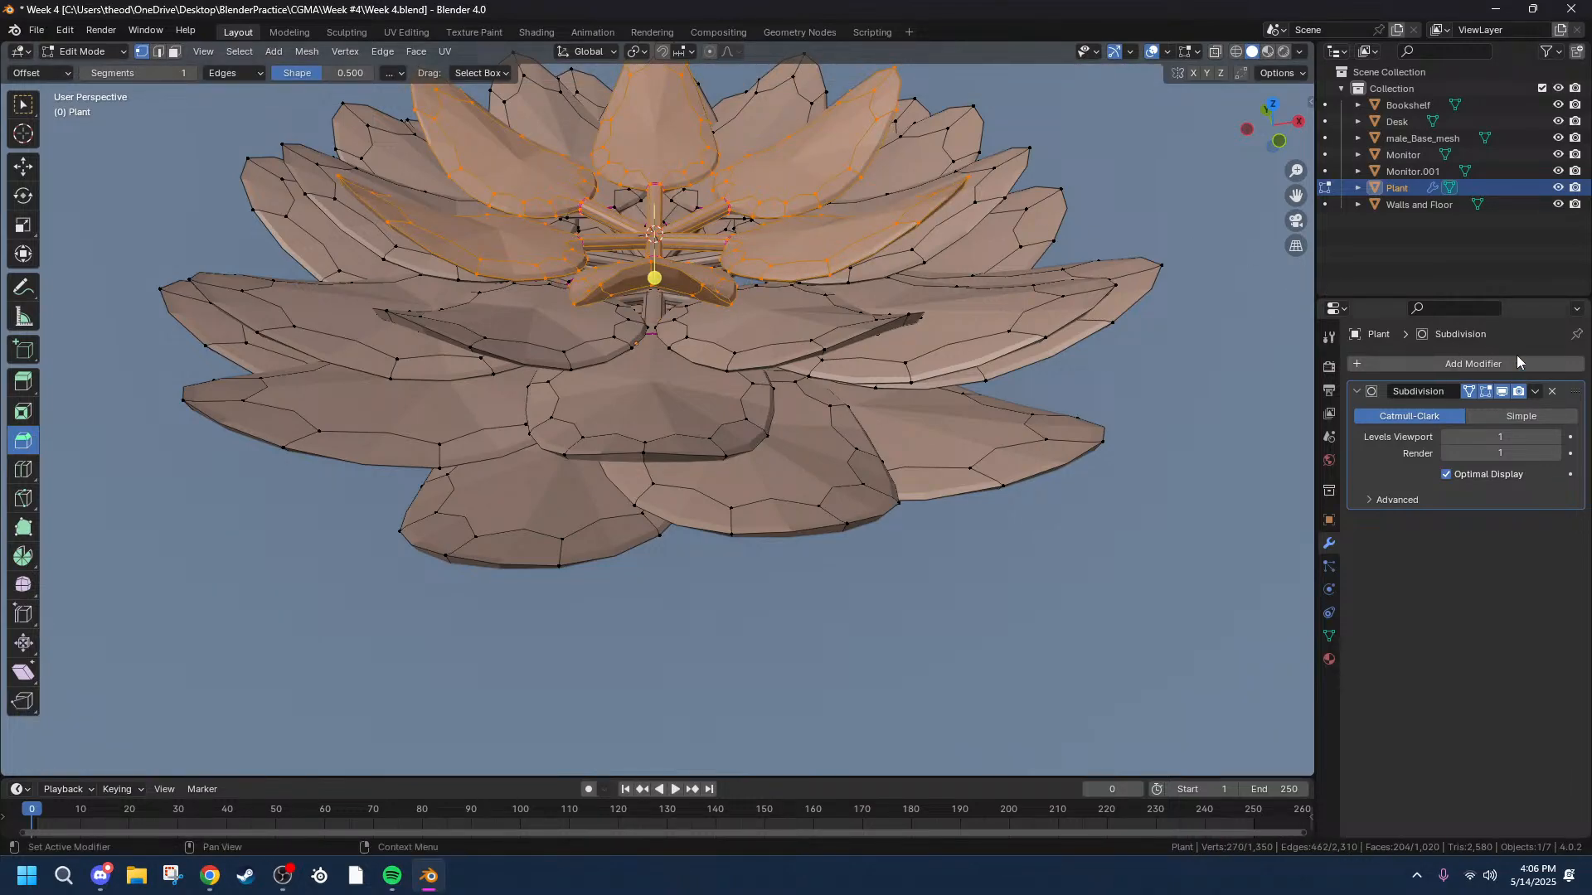
# Apply the plant's Subdivision modifier in Object Mode and return to Edit Mode.
pyautogui.click(1535, 391)
pyautogui.press('Tab')
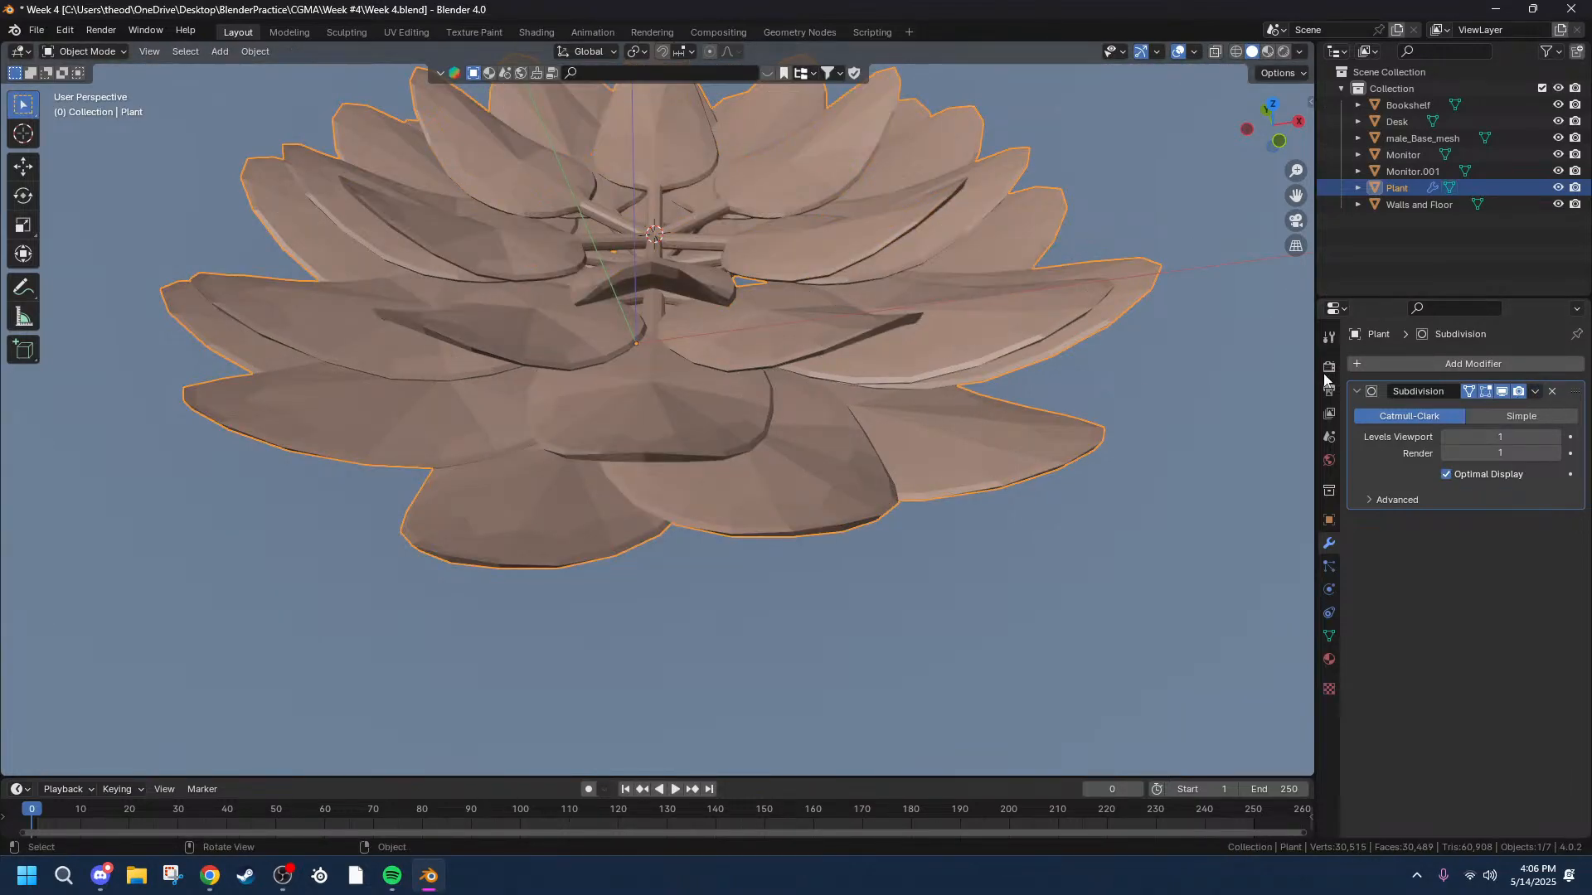
pyautogui.click(1534, 391)
pyautogui.hotkey('ctrl', 'a')
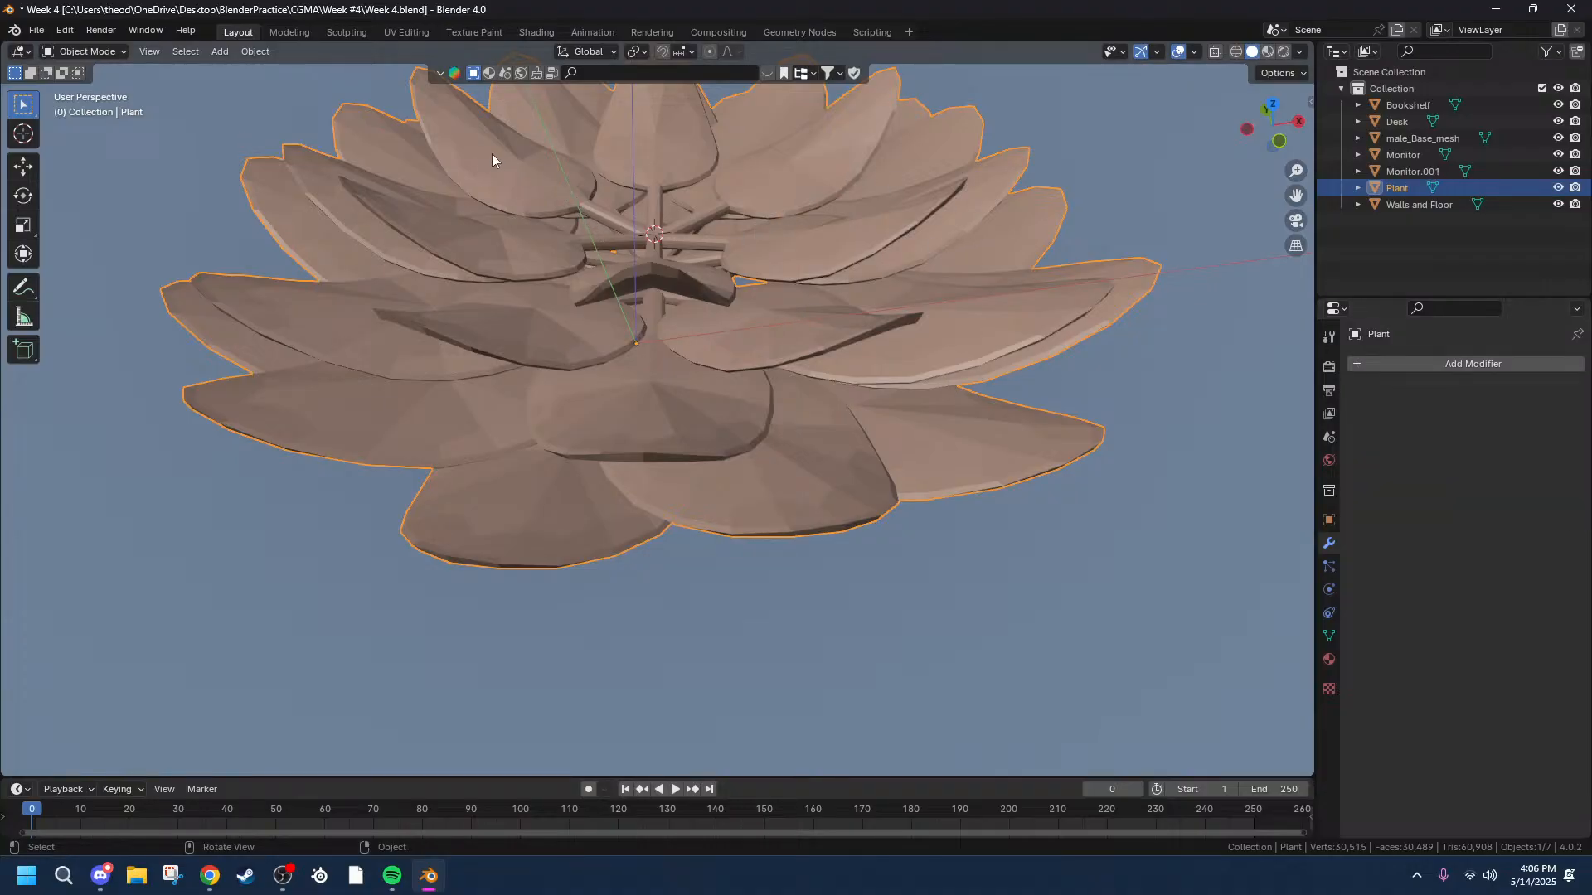
pyautogui.press('Tab')
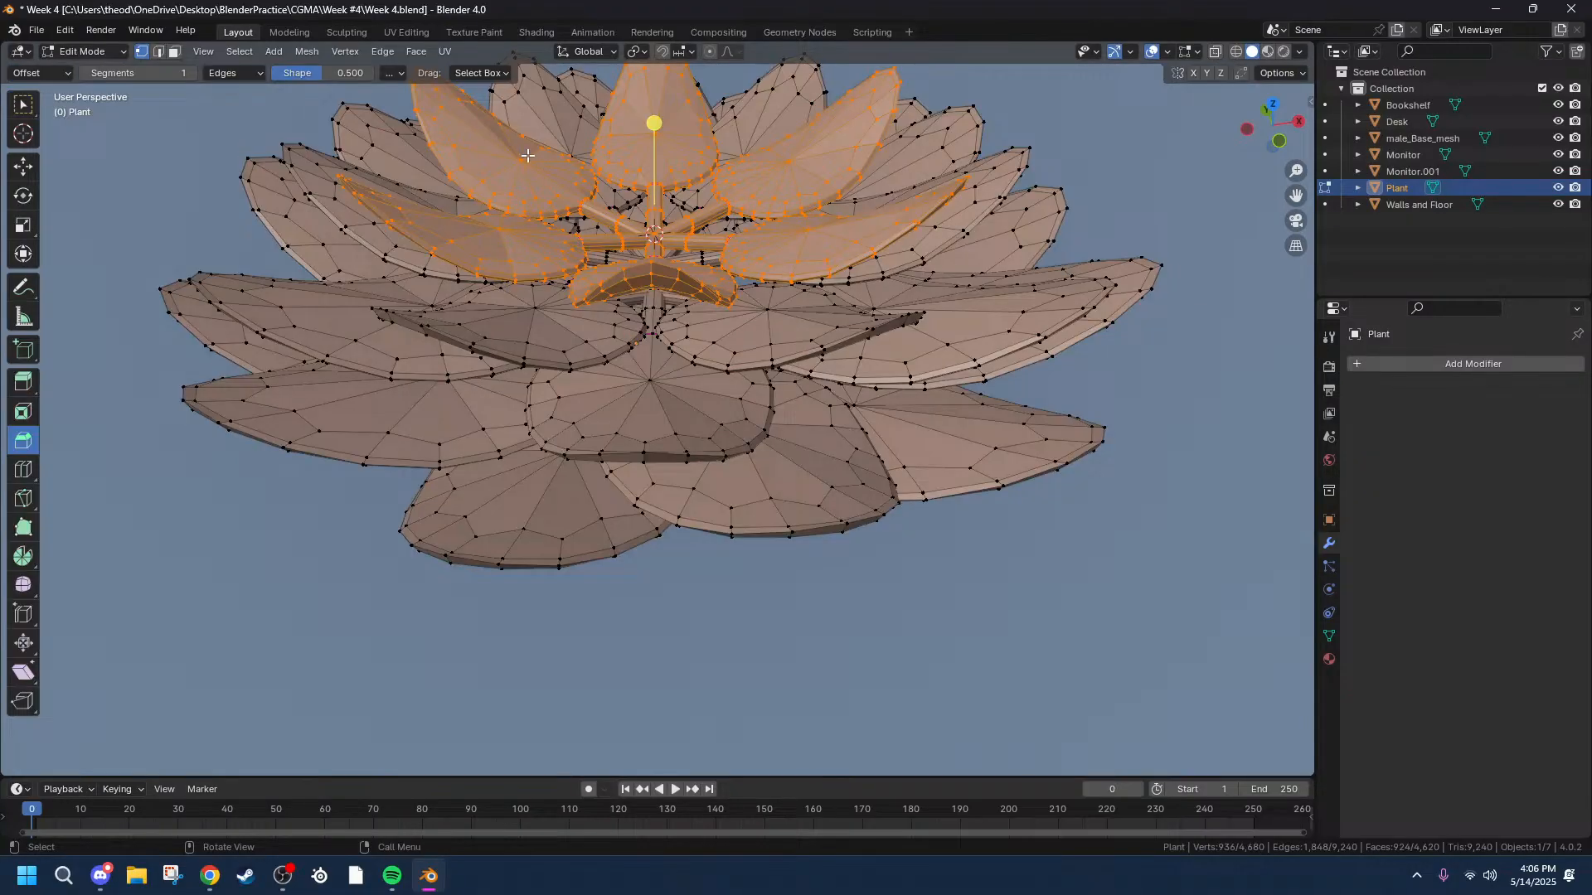
# Lower the centre vertex of one top-layer leaf by about 0.002 m along global Z.
pyautogui.click(522, 156)
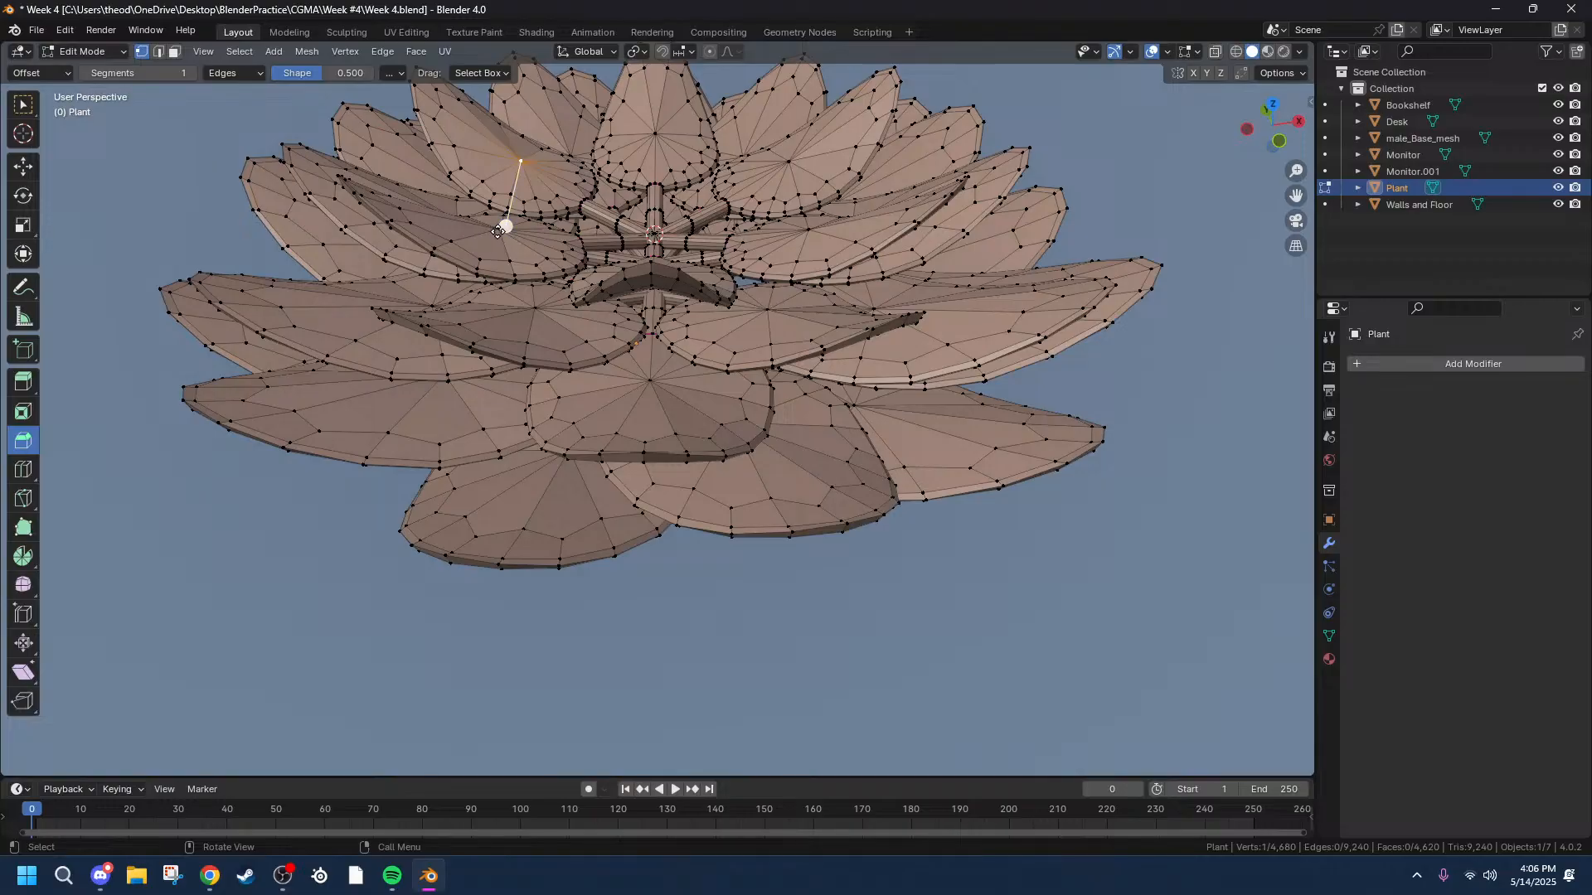
pyautogui.moveTo(646, 143); pyautogui.dragTo(647, 213, button='middle')
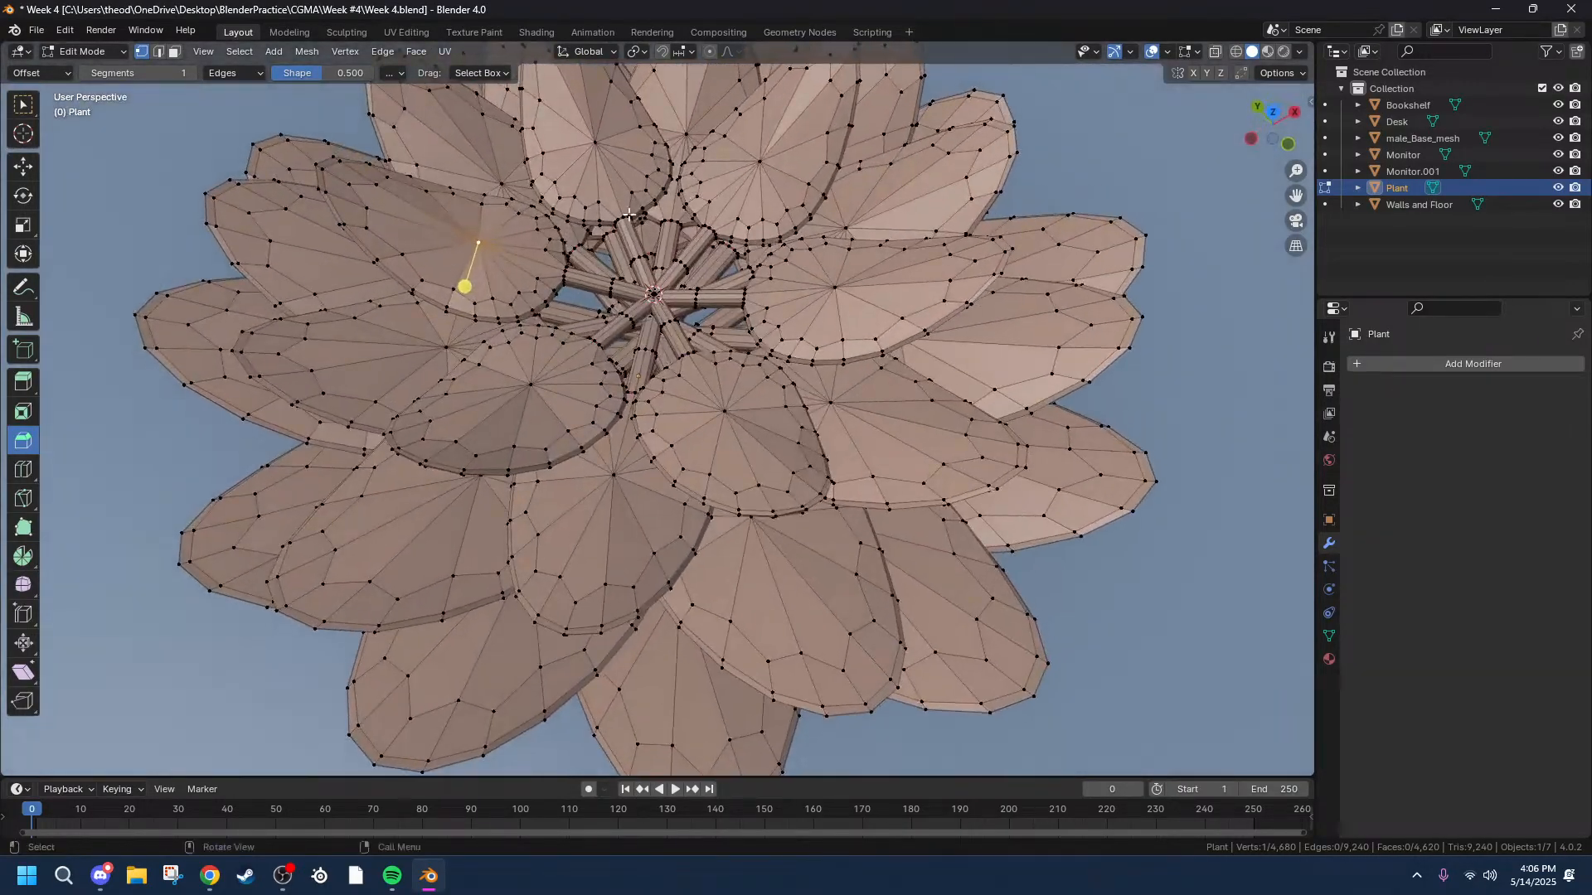
pyautogui.press('g')
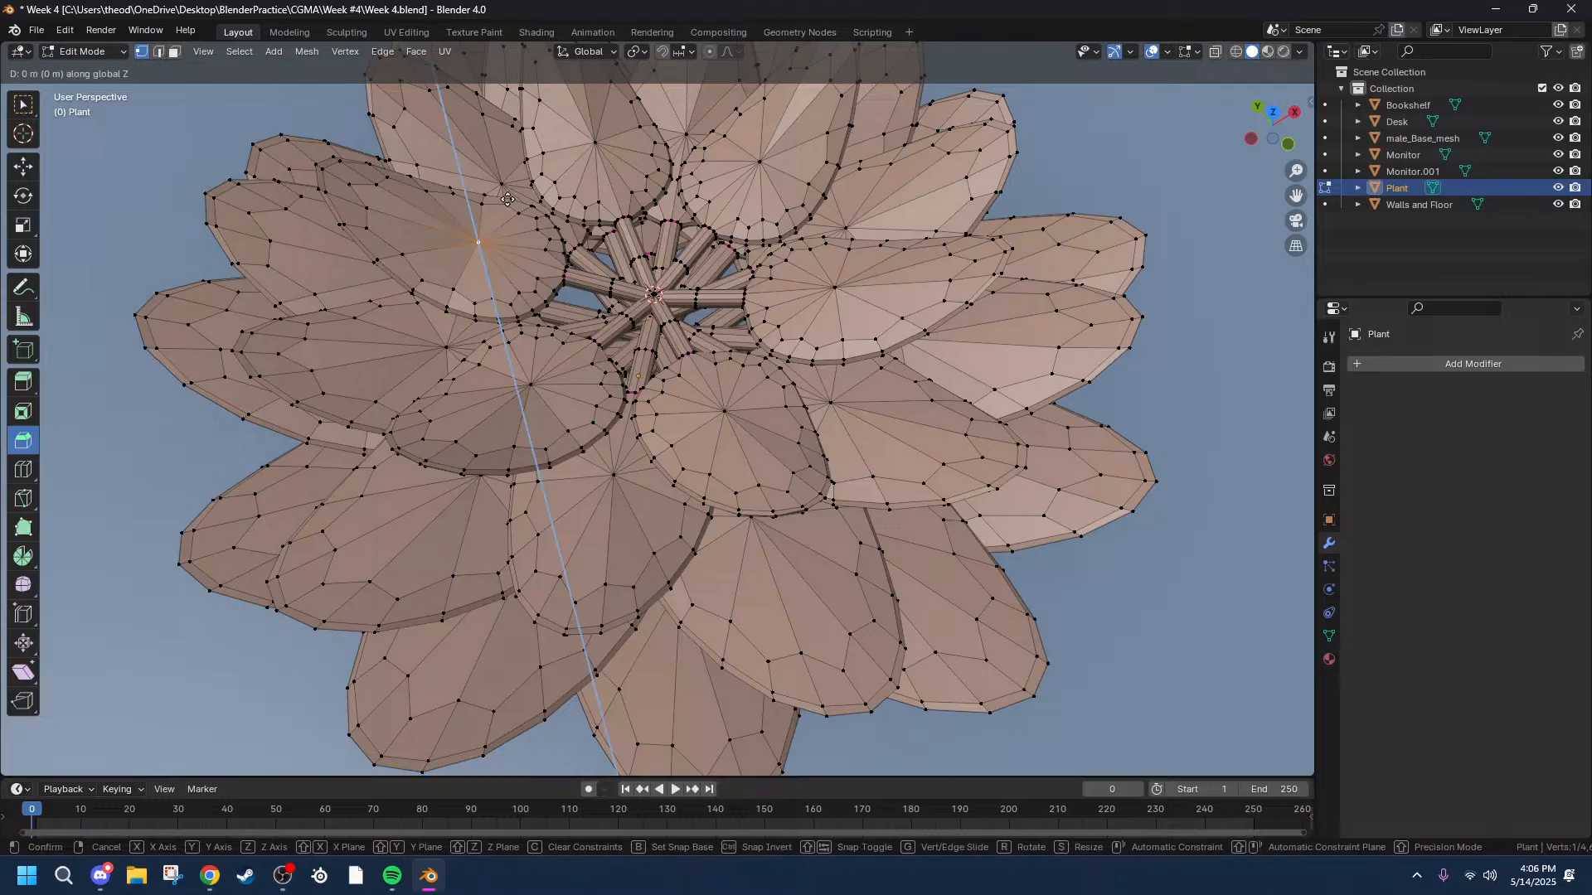
pyautogui.press('z')
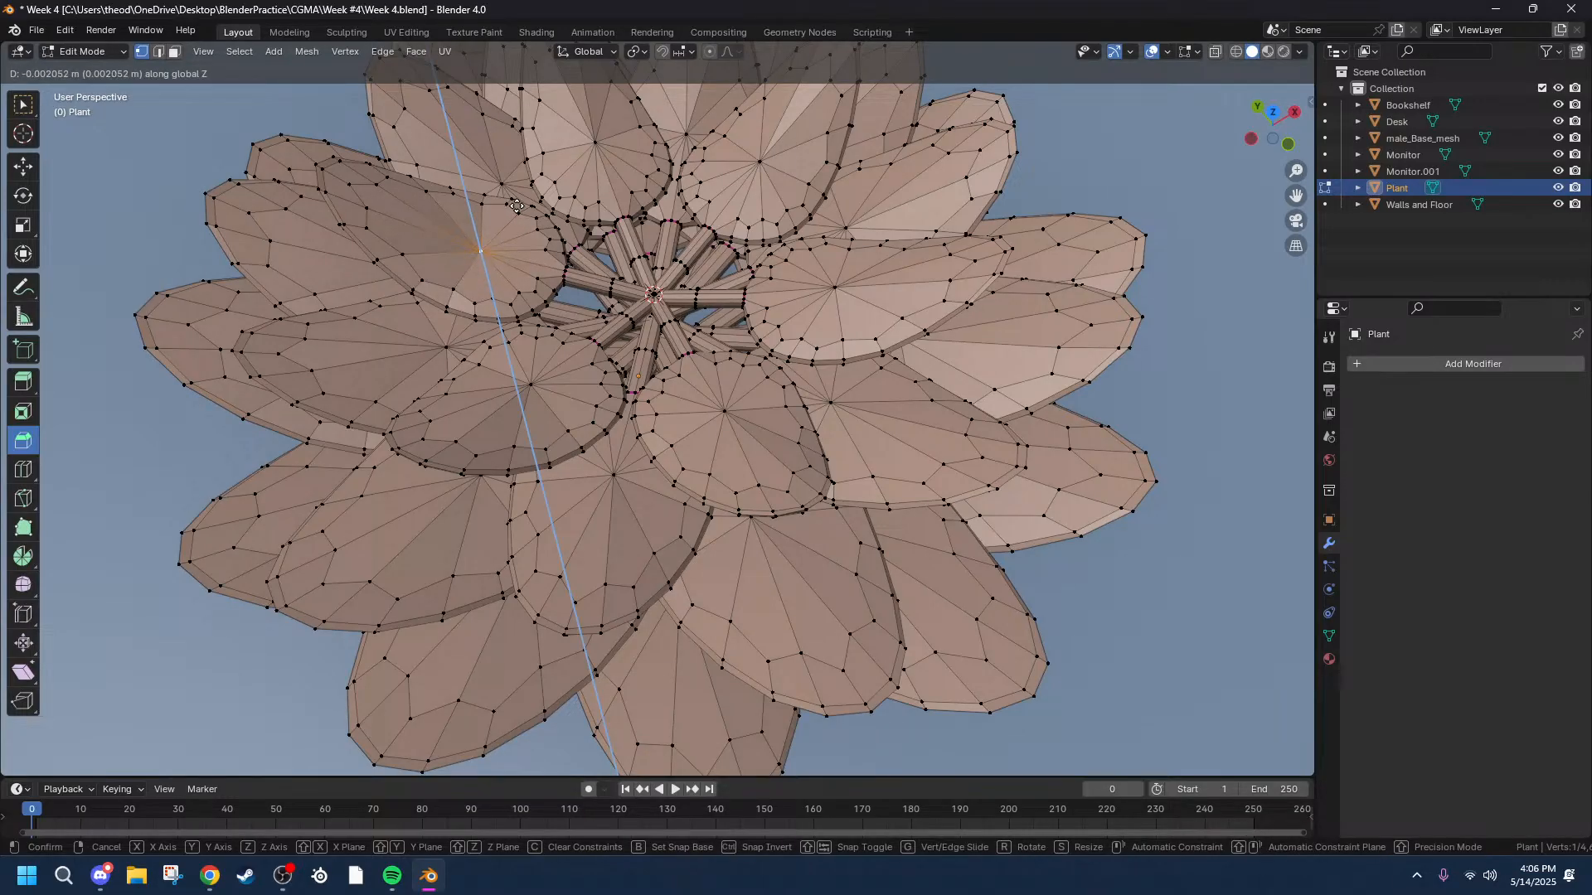
pyautogui.click(515, 206)
# Try lowering a second leaf vertex together with the first along global Z, and undo that move.
pyautogui.moveTo(516, 205); pyautogui.dragTo(693, 187, button='middle')
pyautogui.keyDown('shift'); pyautogui.click(600, 209); pyautogui.keyUp('shift')
pyautogui.moveTo(746, 133); pyautogui.dragTo(702, 148, button='middle')
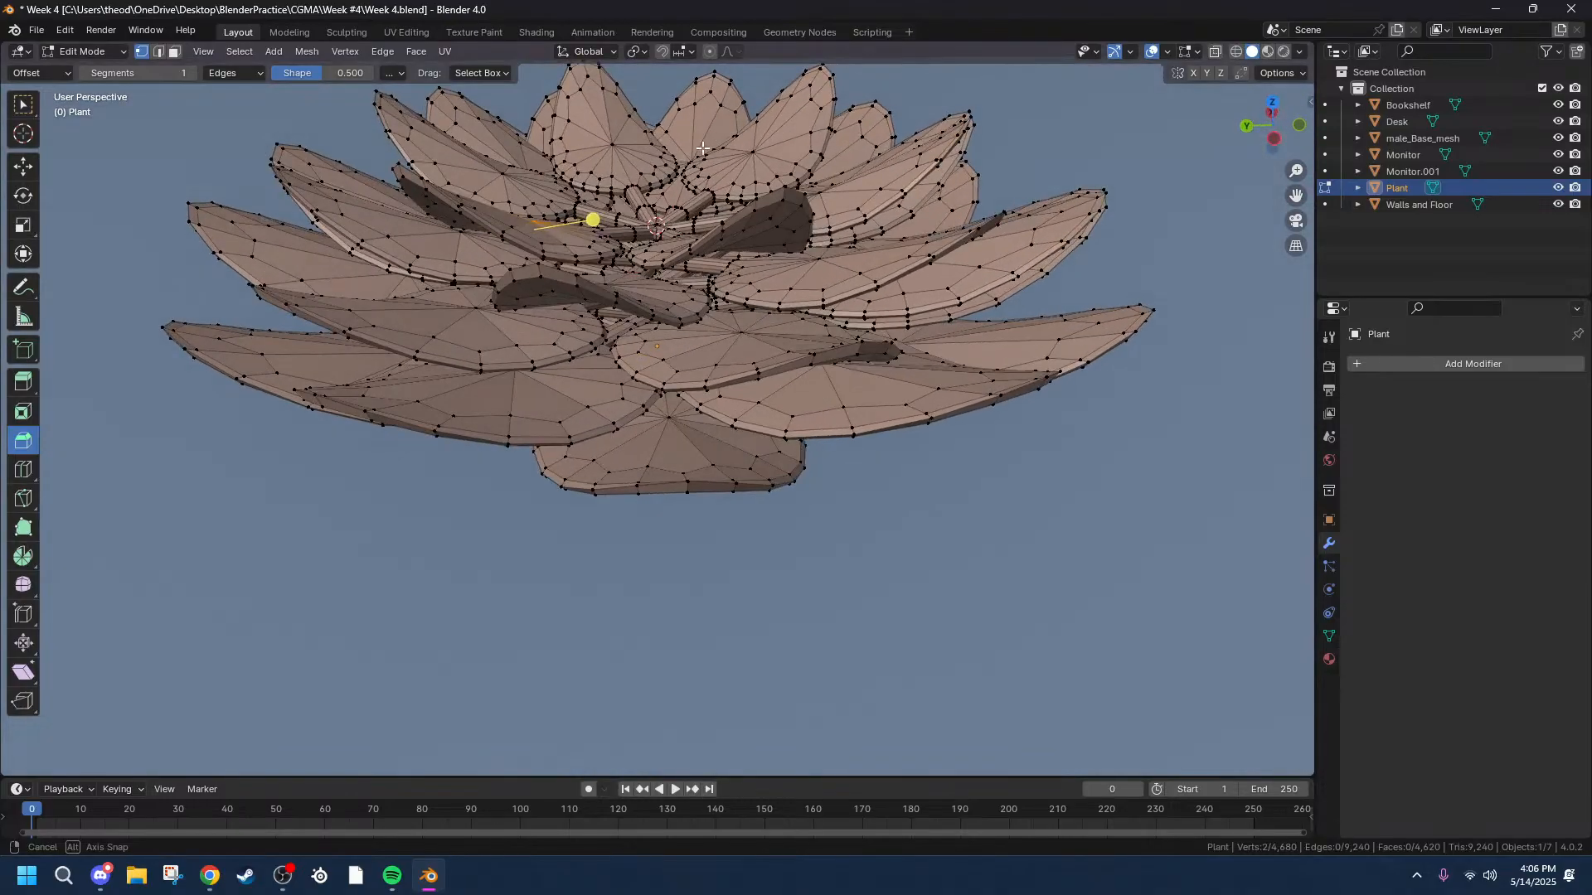
pyautogui.press('g')
pyautogui.press('z')
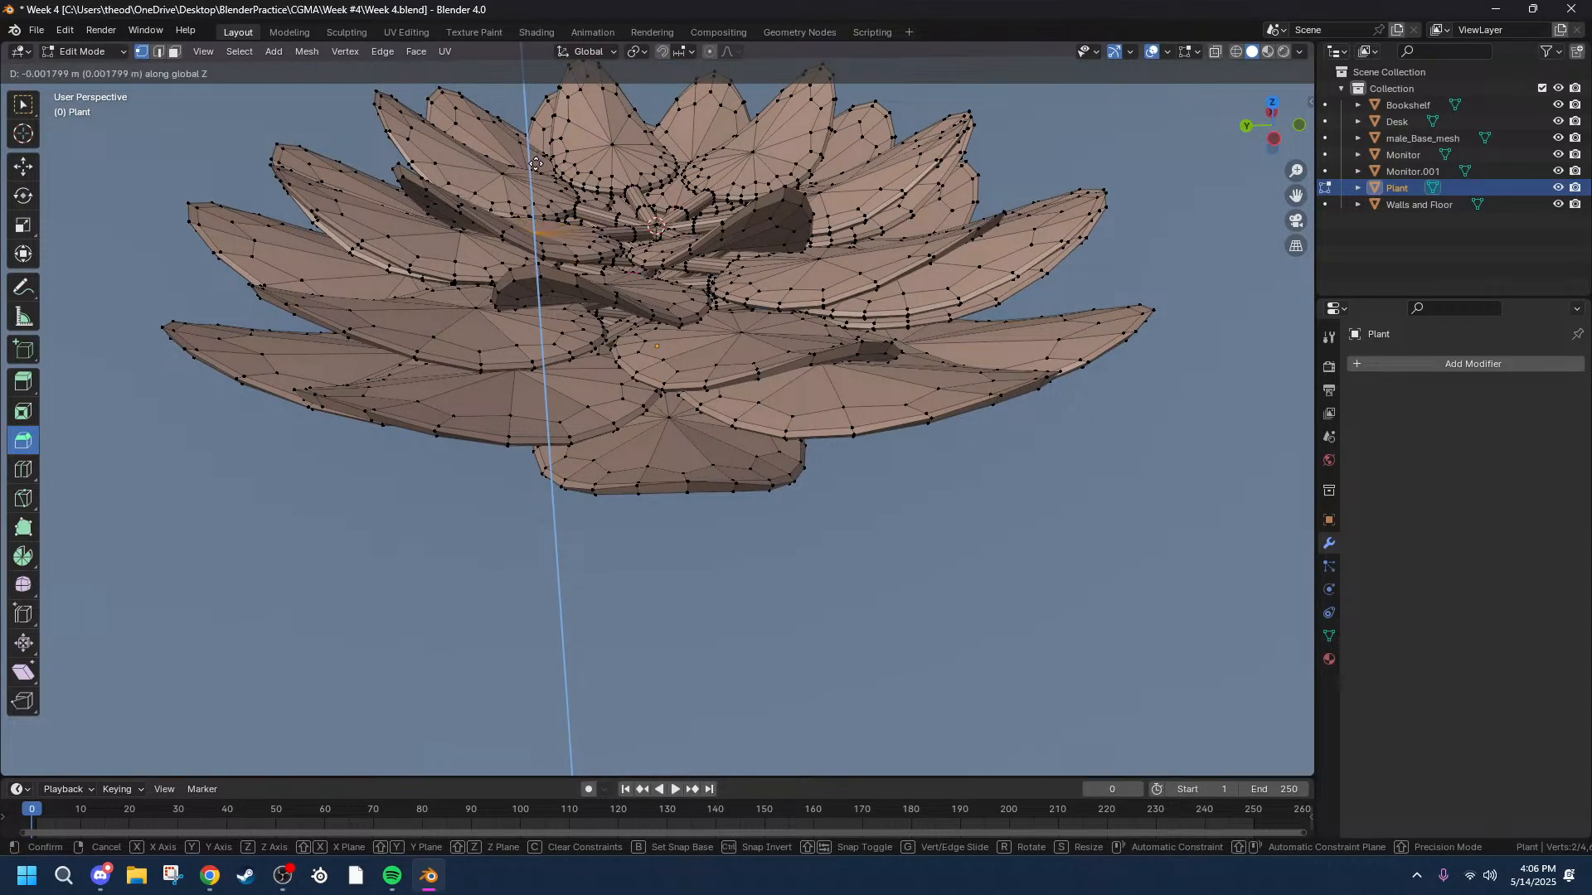
pyautogui.click(536, 168)
pyautogui.moveTo(535, 167); pyautogui.dragTo(648, 113, button='middle')
pyautogui.hotkey('ctrl', 'z')
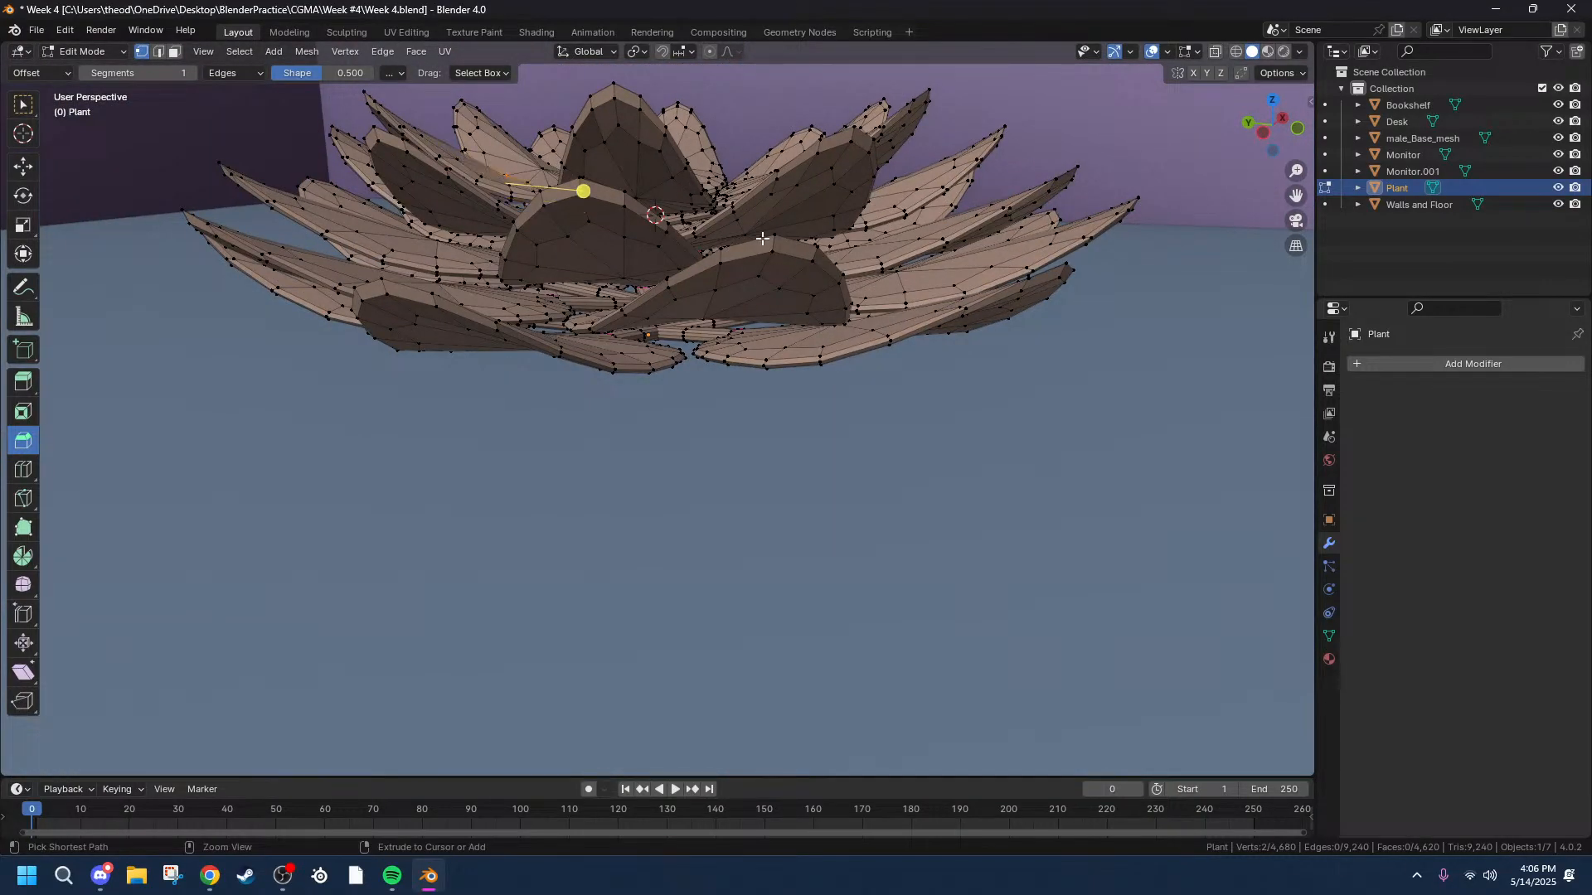
# Return to Object Mode and add a cylinder mesh at the 3D cursor in the centre of the leaves.
pyautogui.moveTo(905, 241); pyautogui.dragTo(1146, 364, button='middle')
pyautogui.press('Tab')
pyautogui.click(1242, 355)
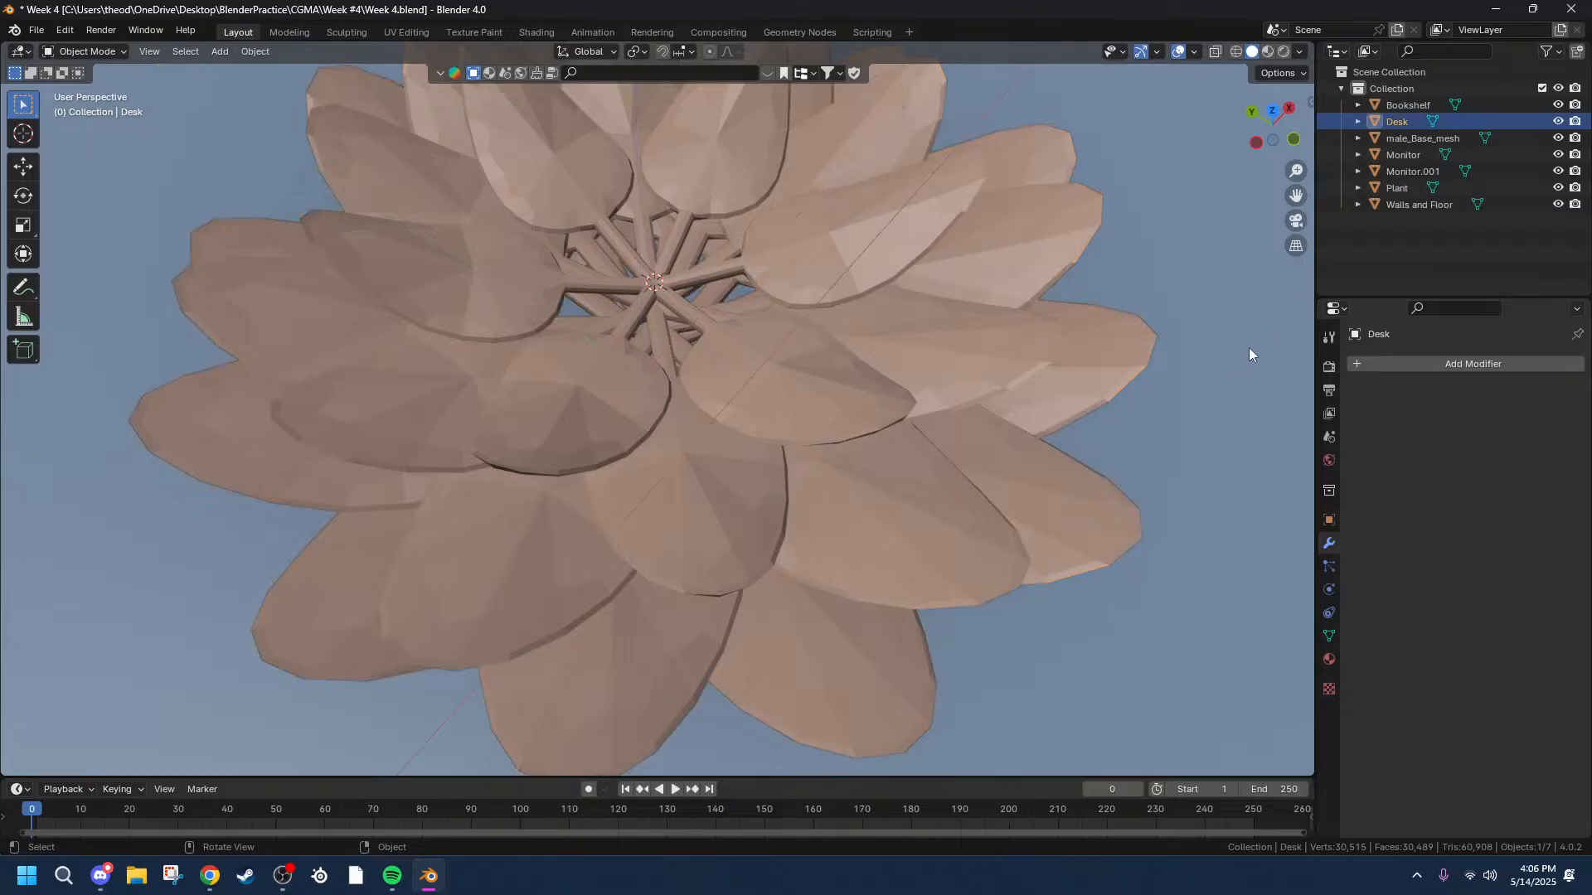
pyautogui.moveTo(1104, 181); pyautogui.dragTo(1163, 151, button='middle')
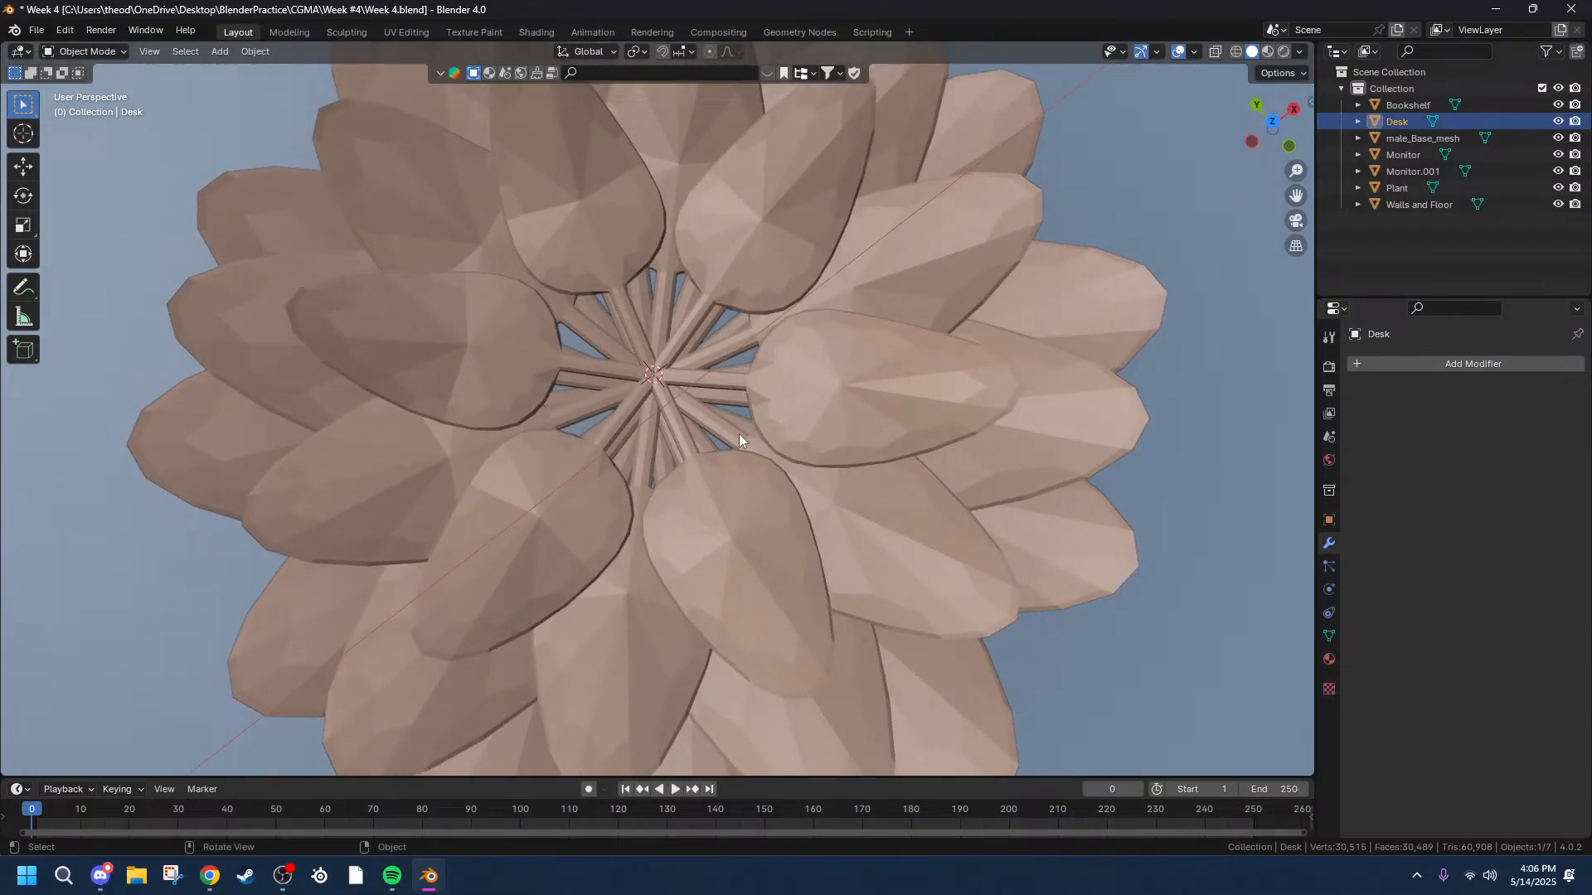
pyautogui.hotkey('shift', 'a')
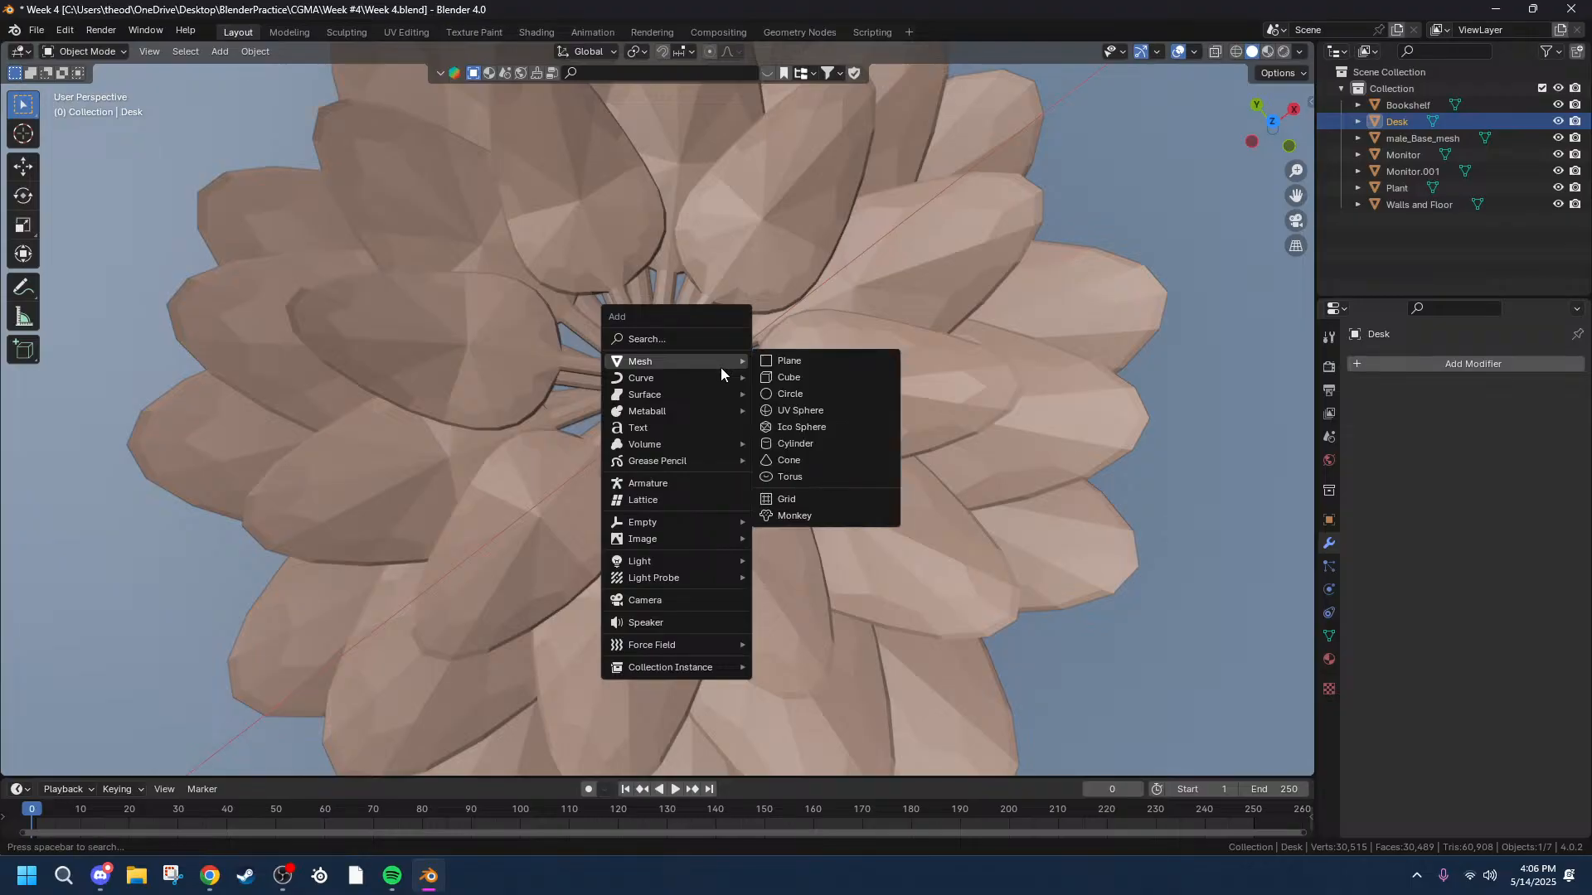
pyautogui.moveTo(673, 375)
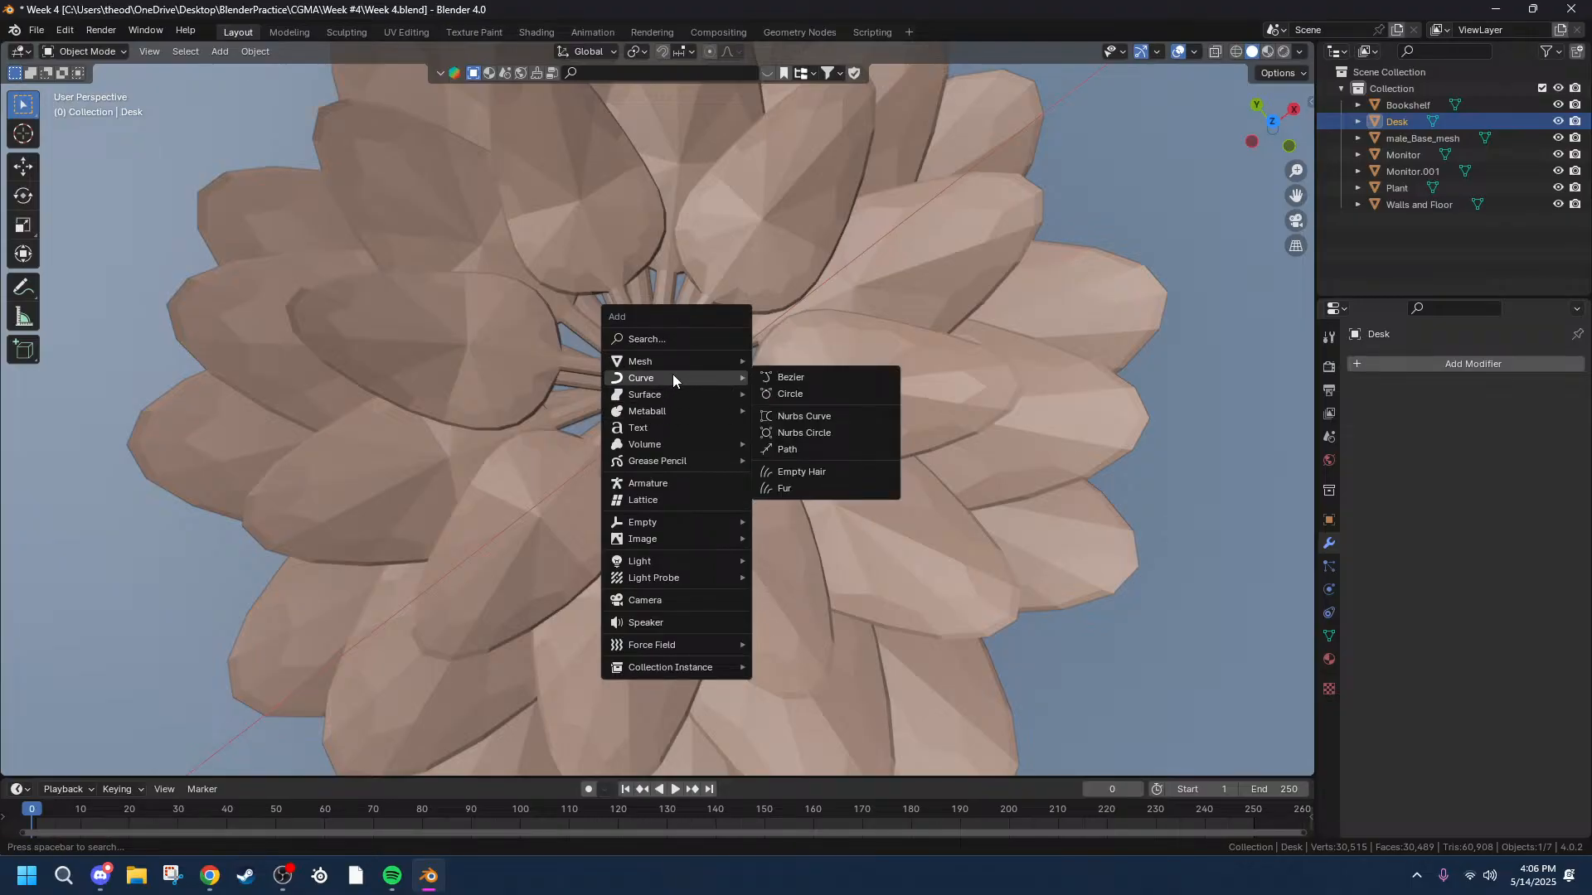
pyautogui.moveTo(738, 362)
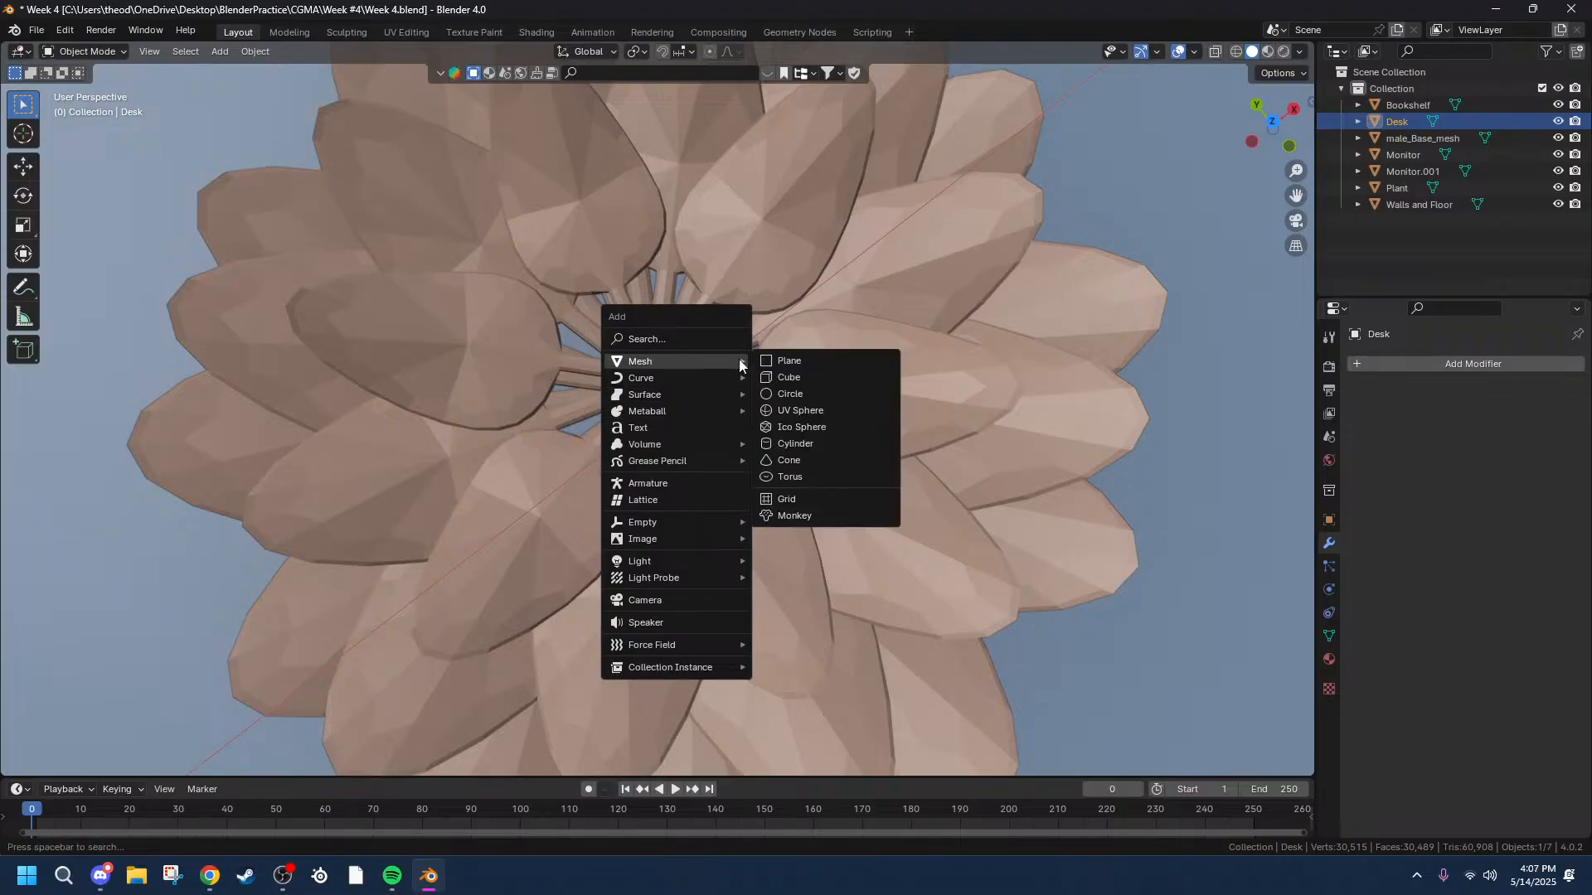
pyautogui.click(784, 445)
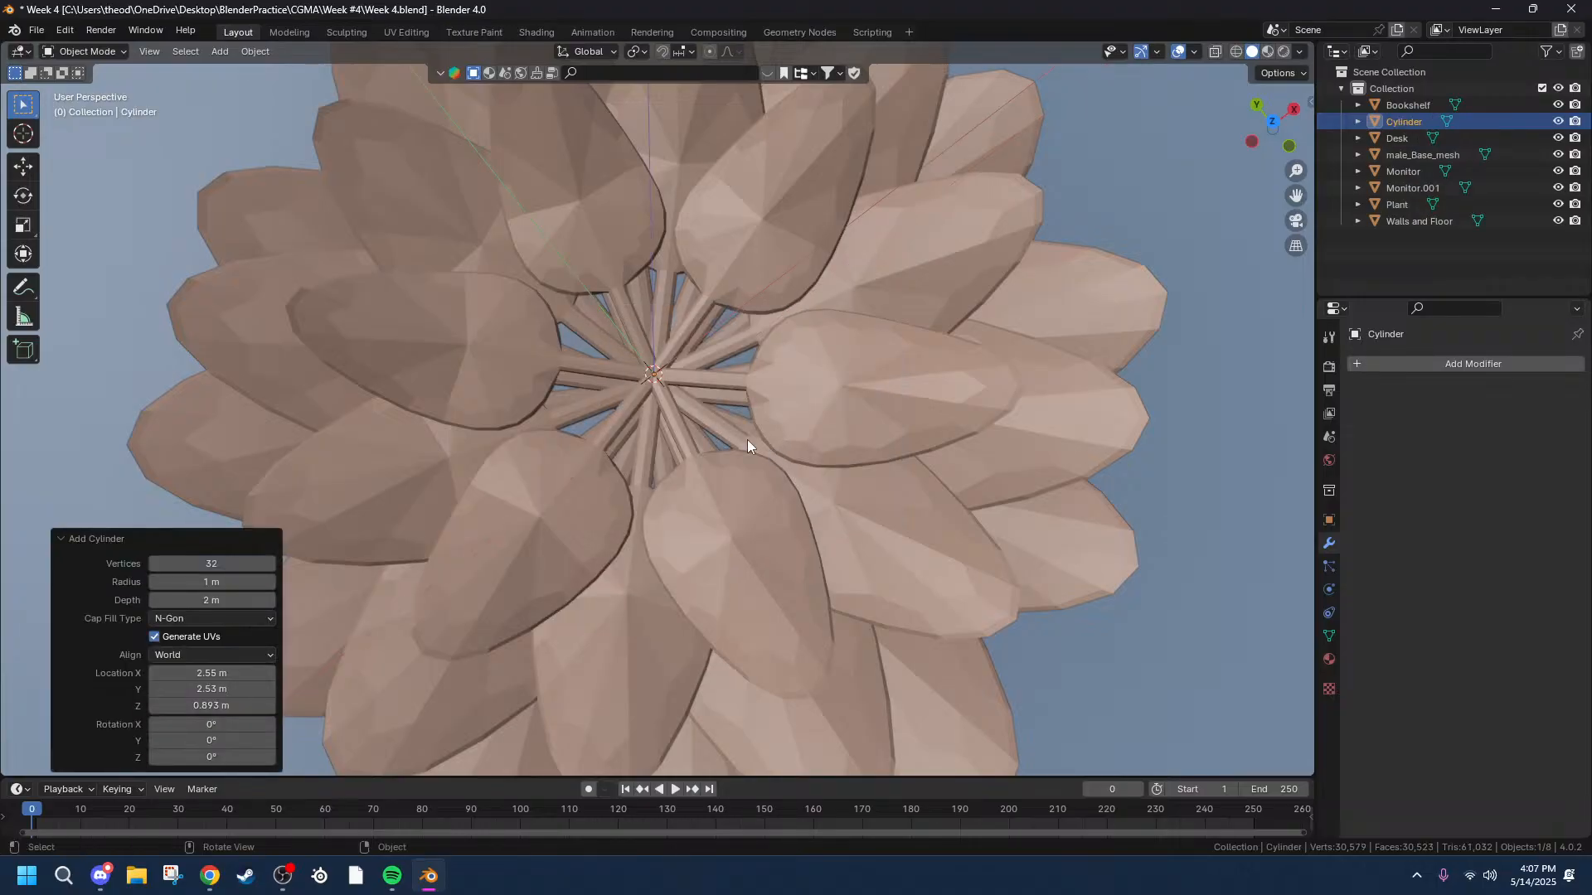
pyautogui.press('s')
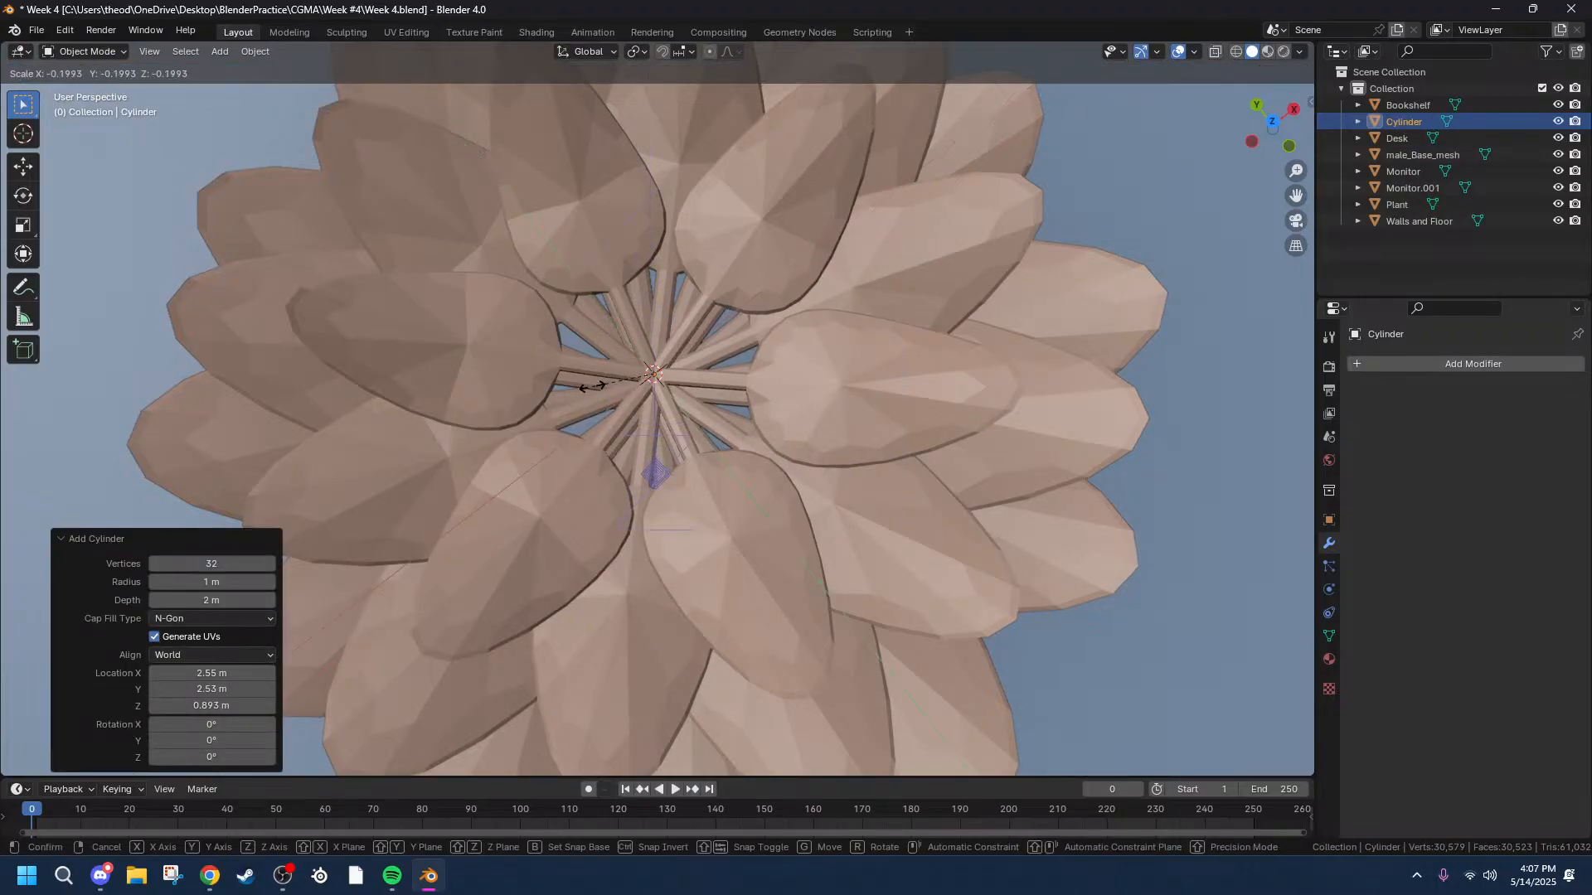
pyautogui.rightClick(1081, 163)
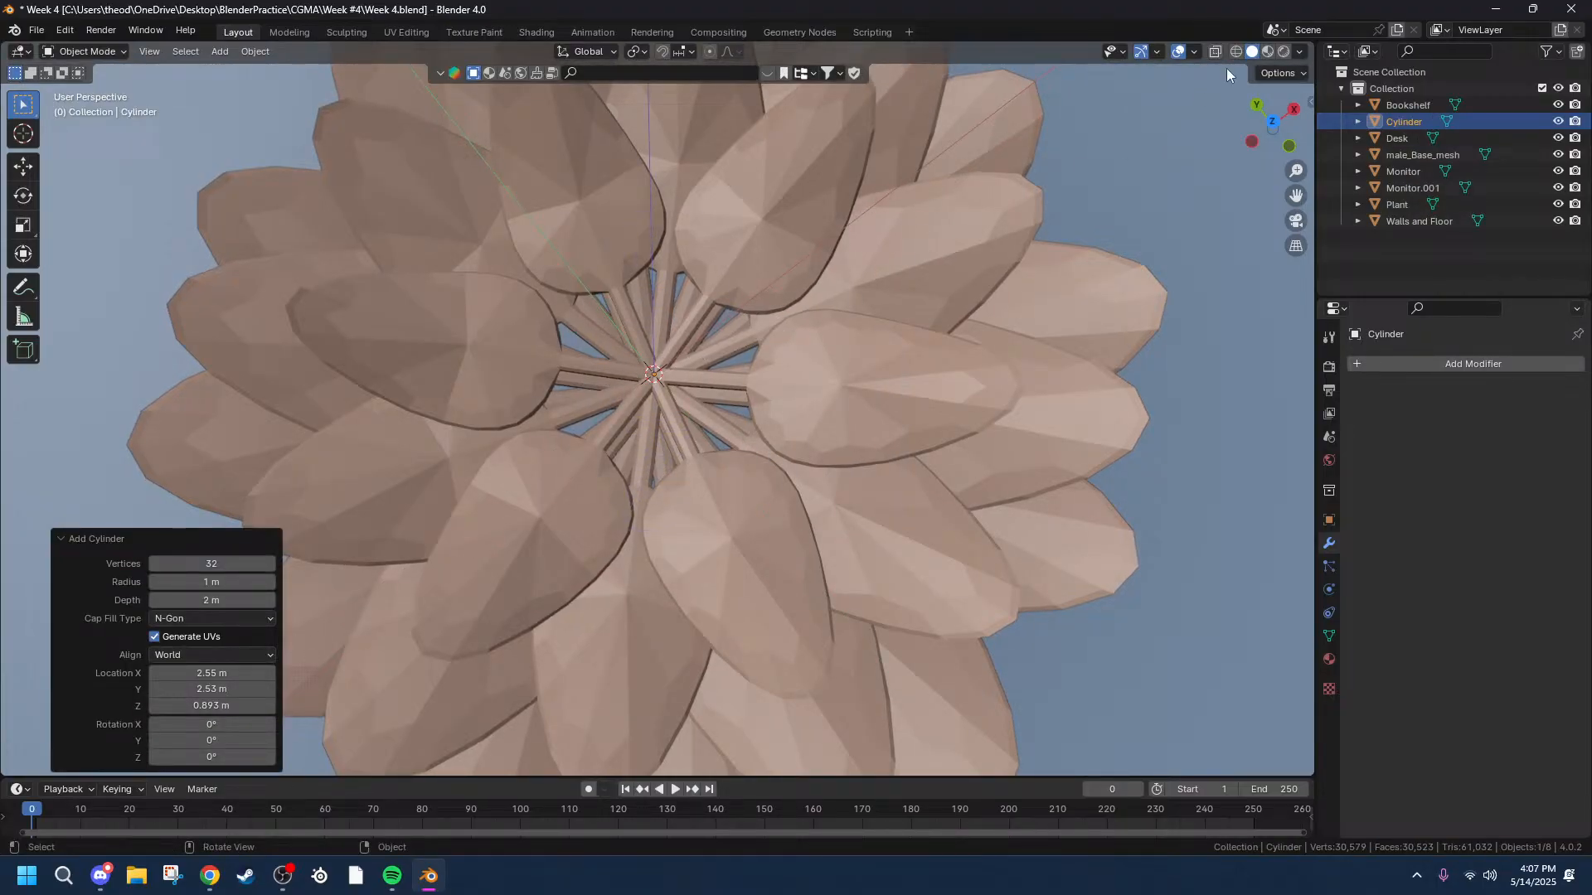
pyautogui.click(1300, 53)
pyautogui.click(1397, 137)
pyautogui.click(1277, 73)
pyautogui.press('s')
pyautogui.hotkey('shift', 'z')
pyautogui.press('z')
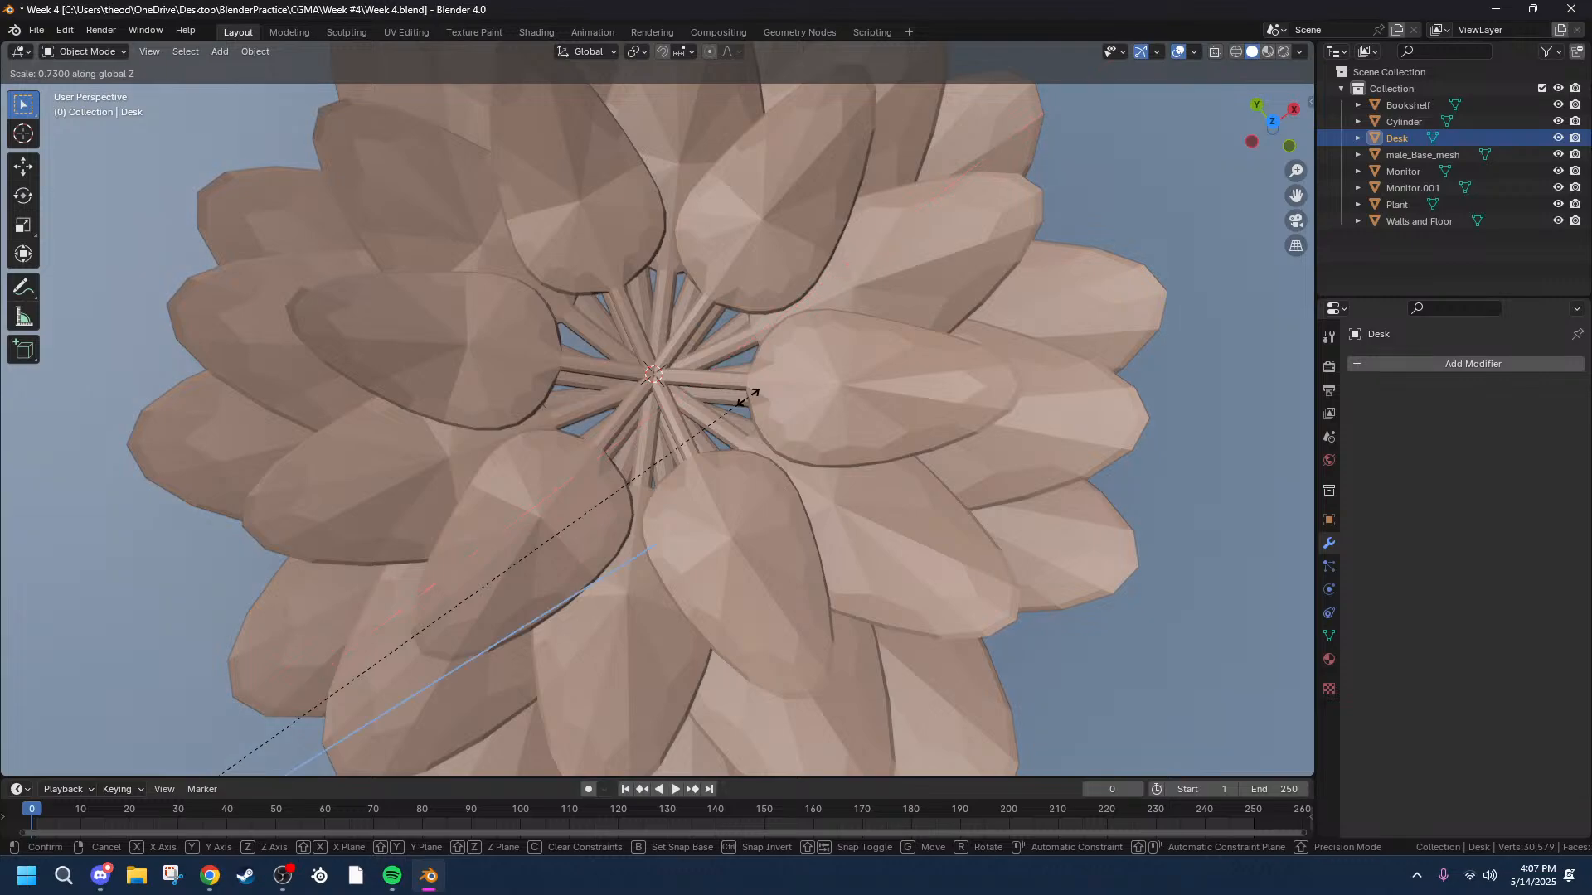
pyautogui.click(748, 398)
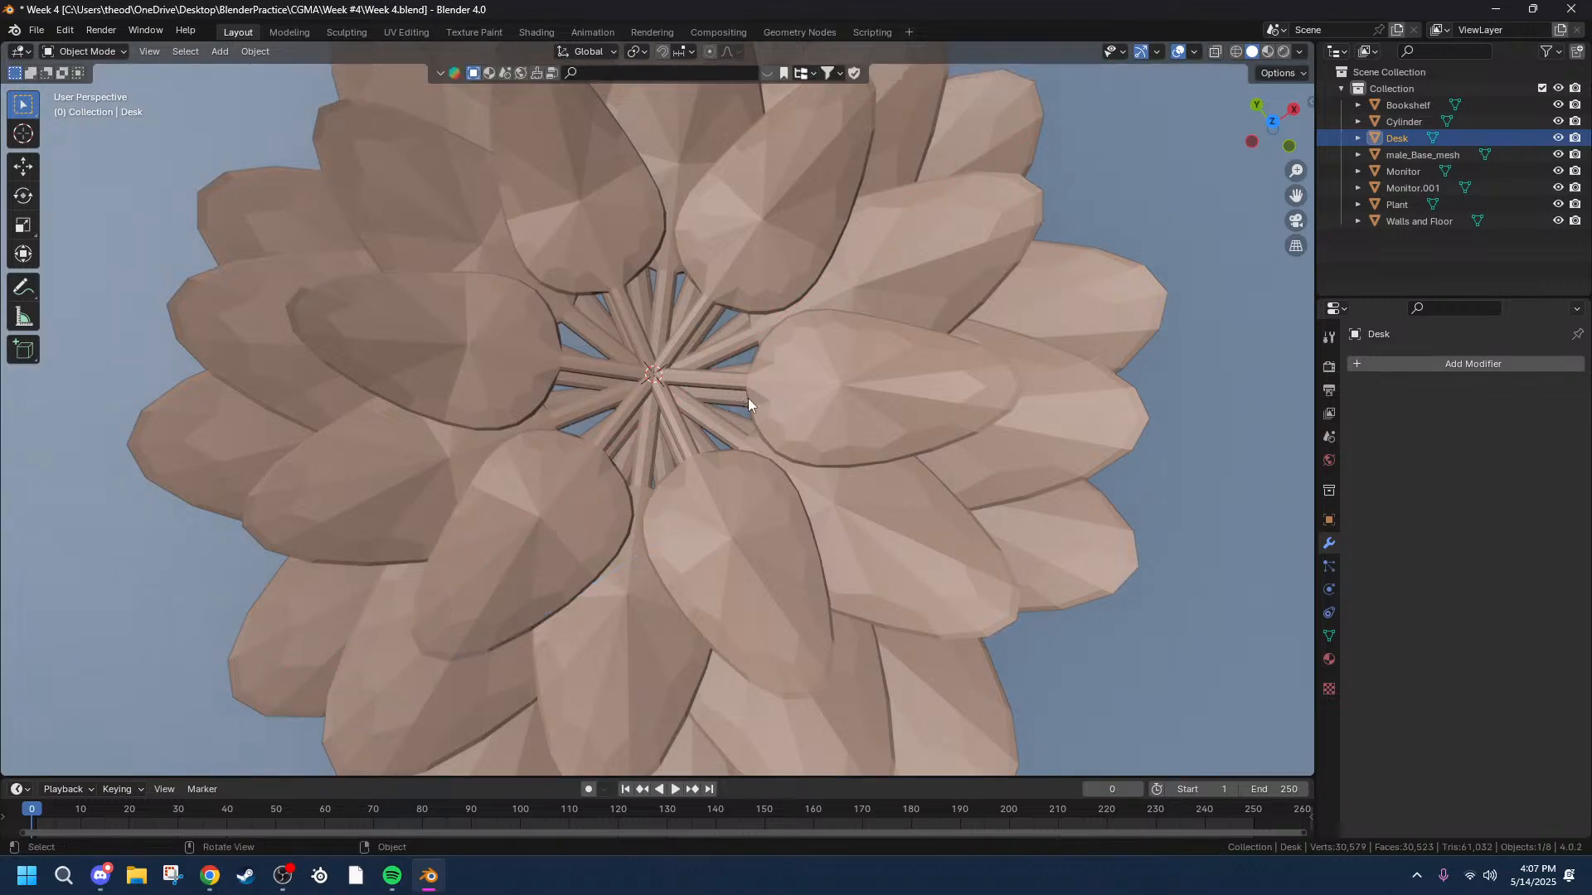
pyautogui.press('s')
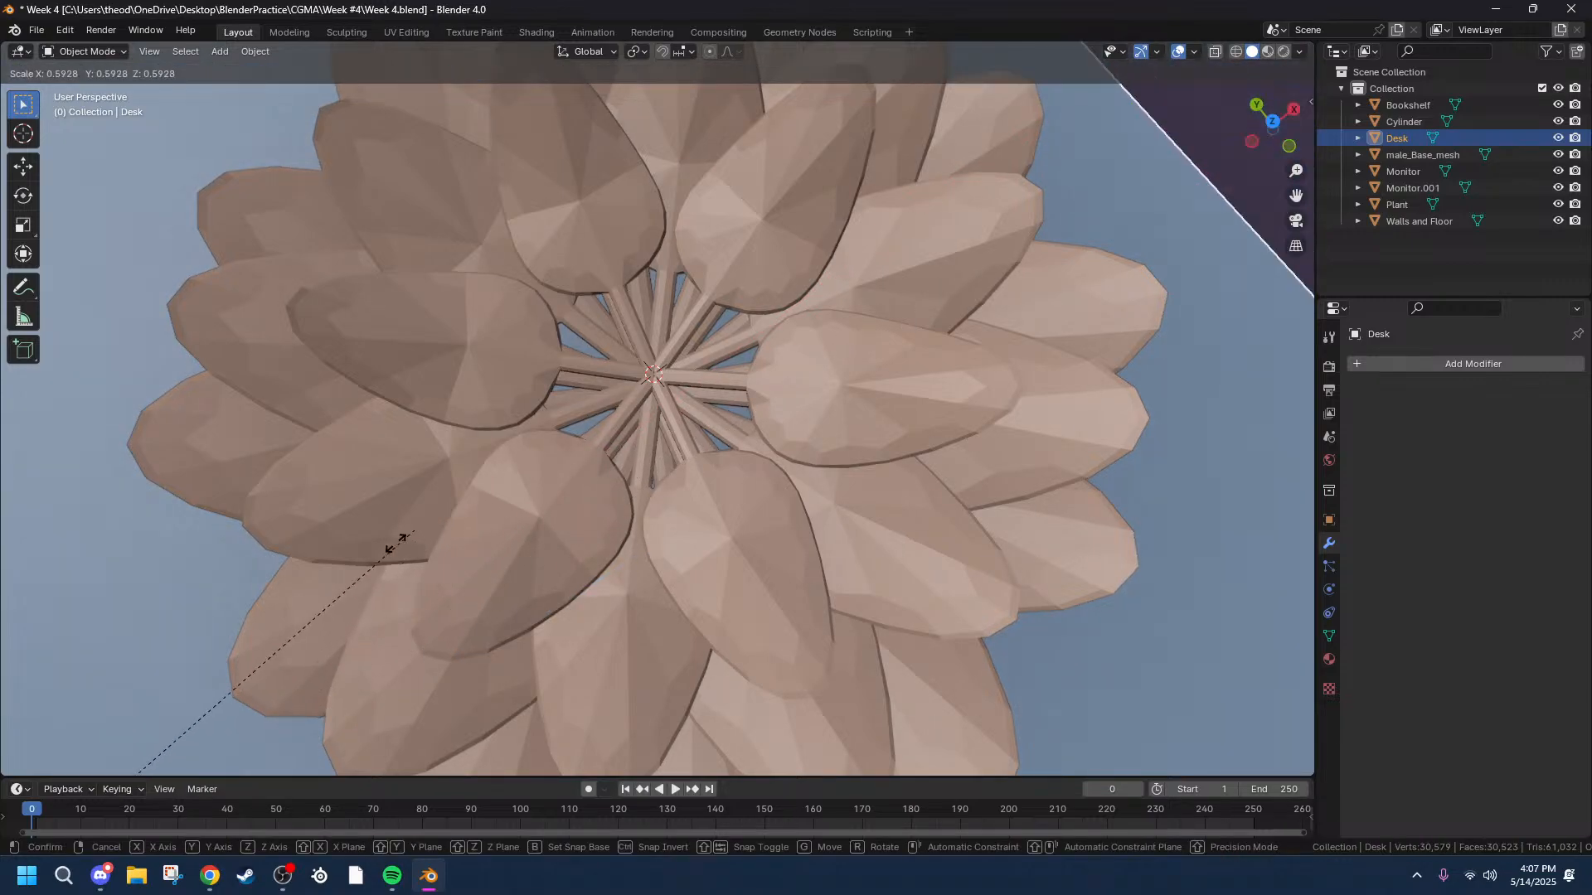
pyautogui.rightClick(116, 735)
# Select the oversized cylinder and scale it down uniformly in two passes, by factors of about 0.028 and 0.059.
pyautogui.scroll(-20, 520, 393)
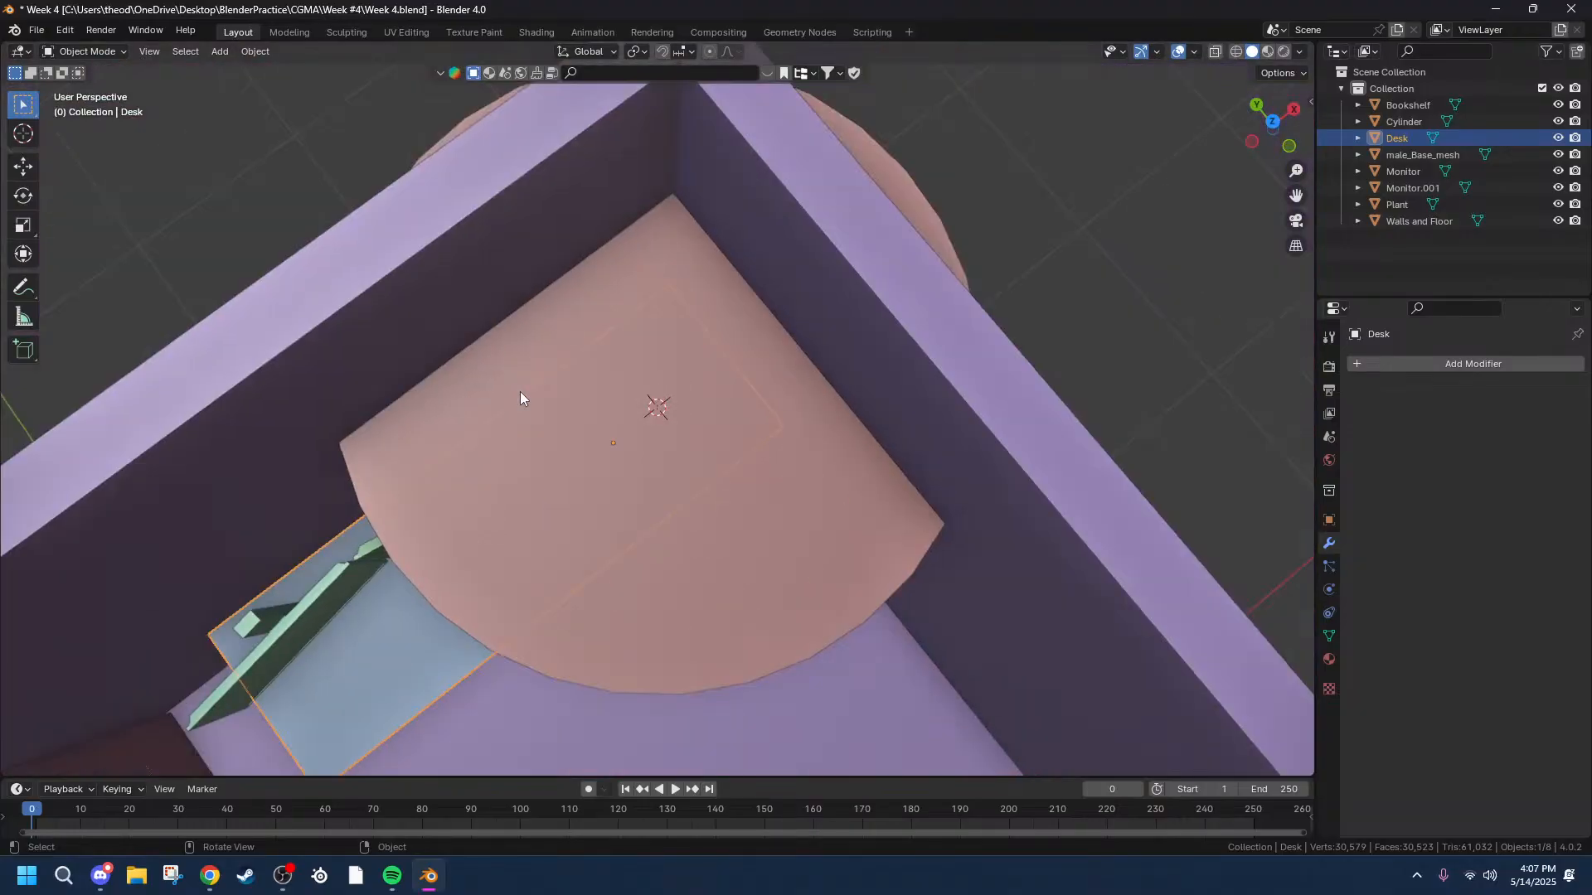
pyautogui.scroll(10, 678, 451)
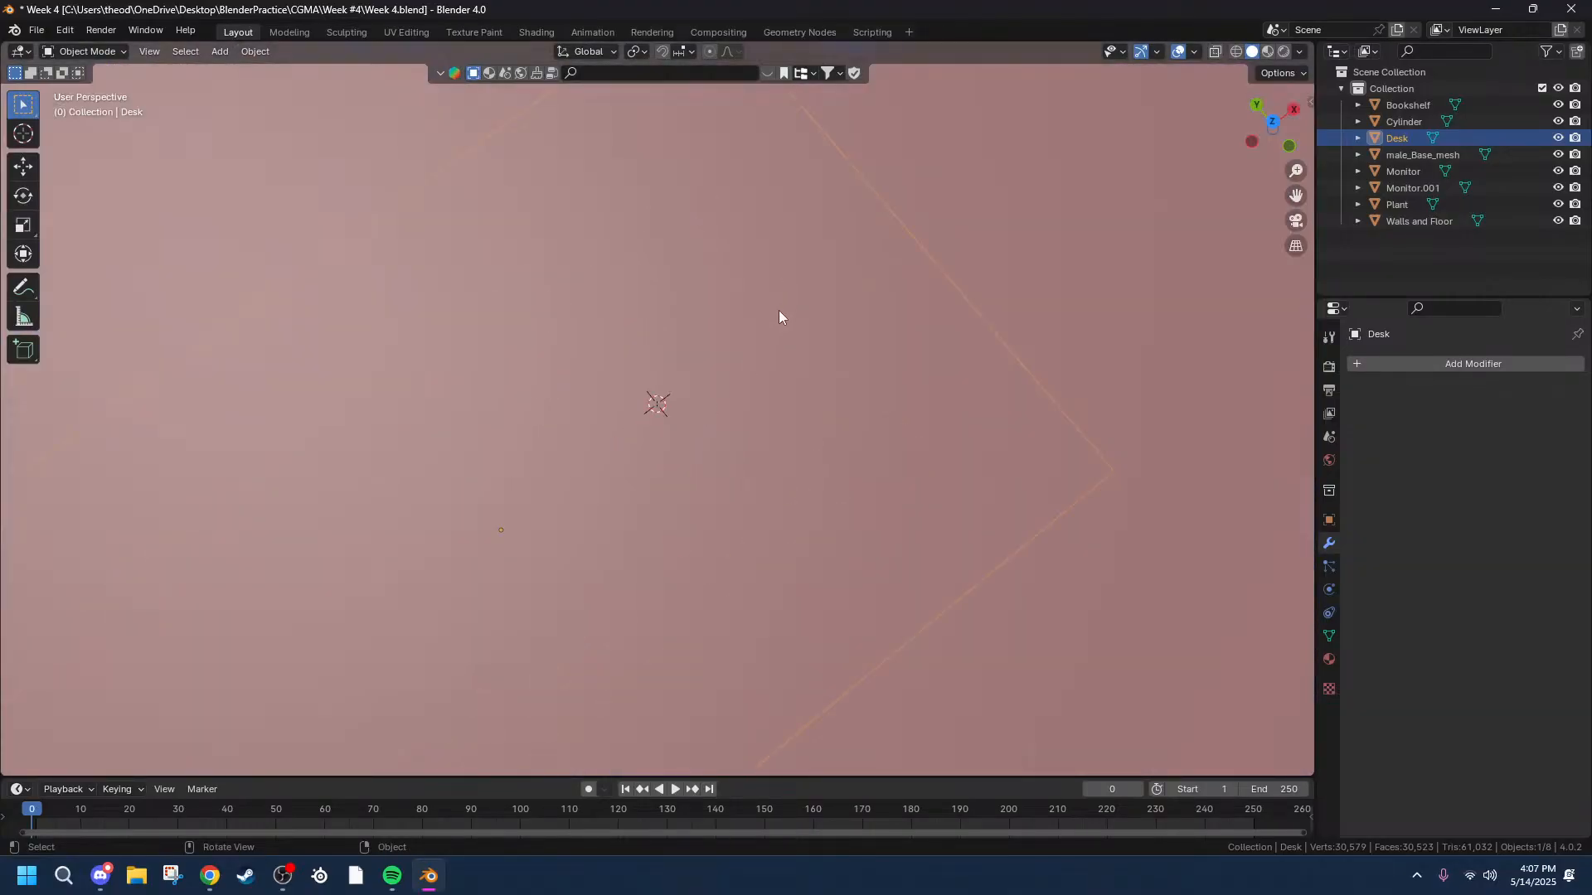
pyautogui.click(957, 216)
pyautogui.scroll(-8, 884, 270)
pyautogui.press('s')
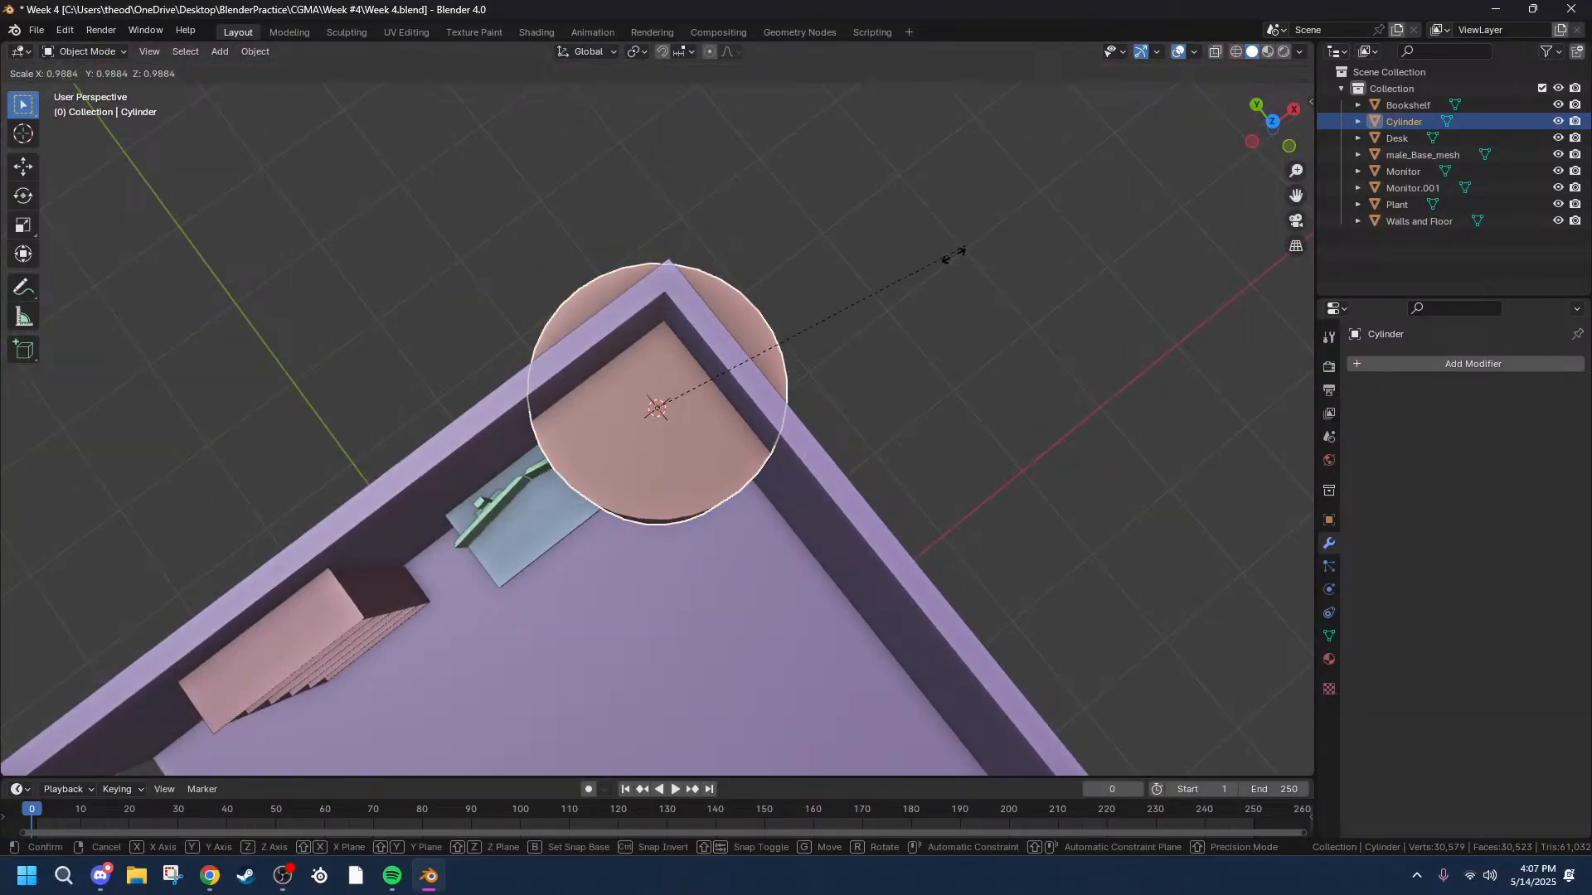
pyautogui.click(664, 414)
pyautogui.scroll(15, 663, 411)
pyautogui.press('s')
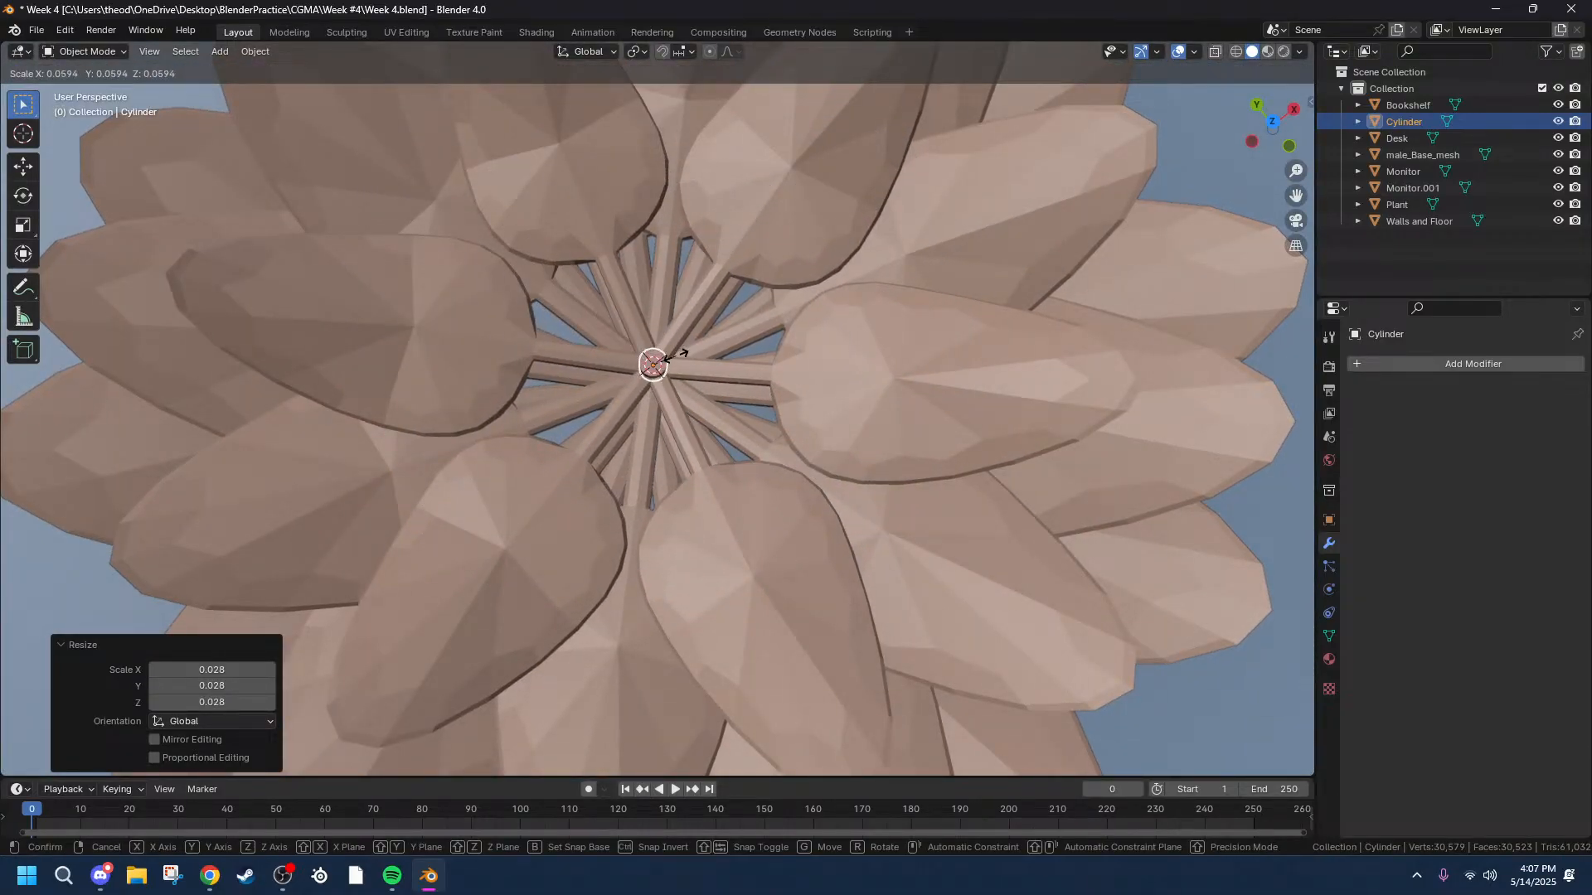
pyautogui.click(672, 357)
# In front view, stretch the small cylinder along global Z by a factor of about 10.04.
pyautogui.moveTo(781, 301); pyautogui.dragTo(804, 222, button='middle')
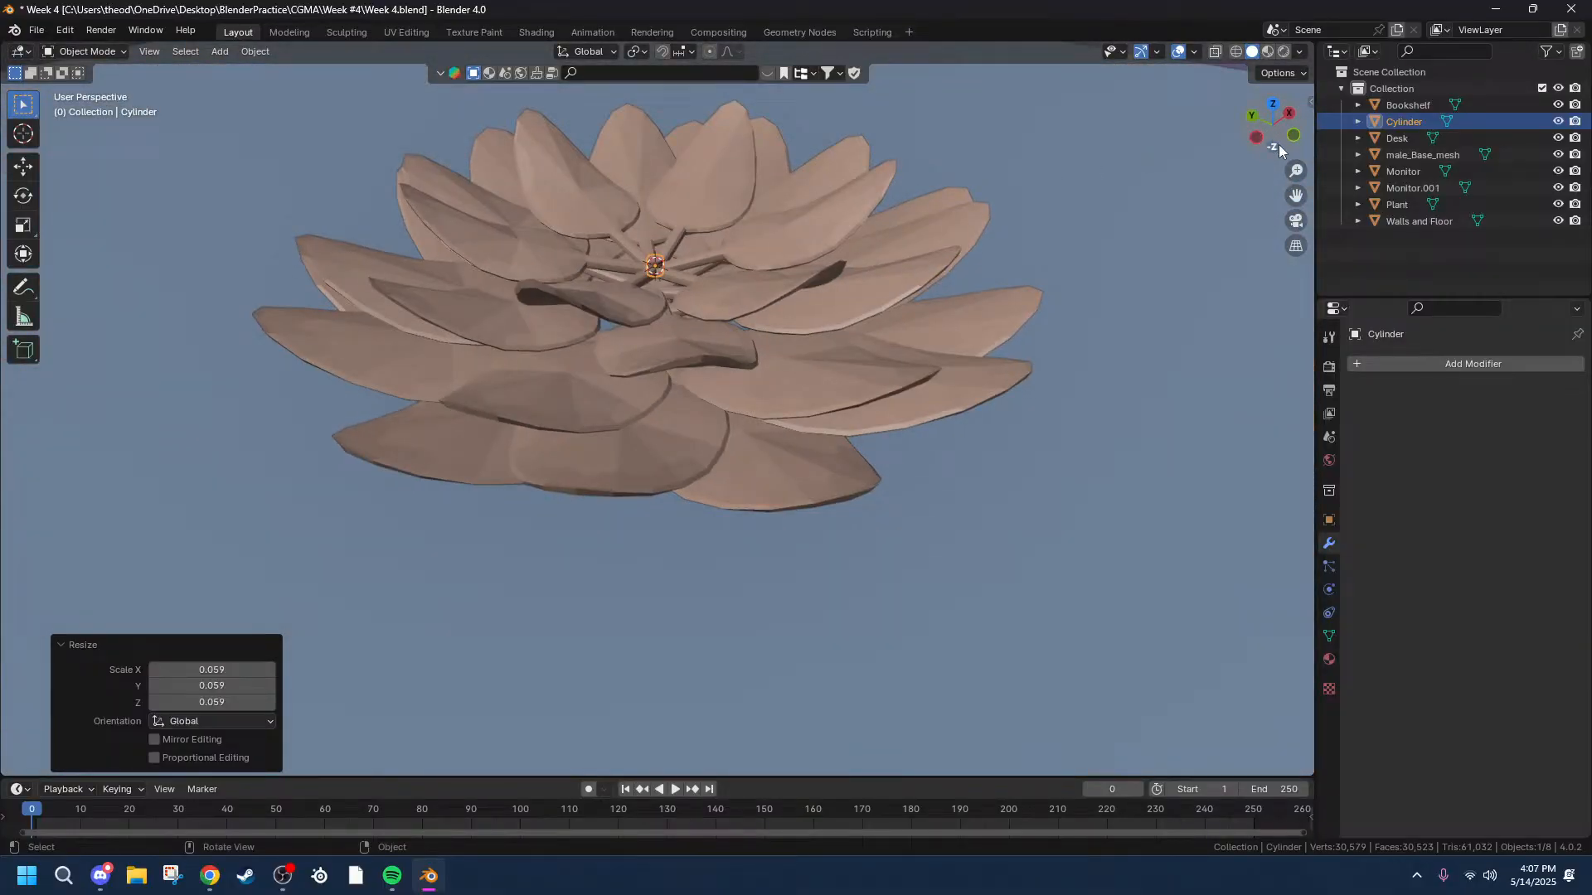
pyautogui.click(1257, 137)
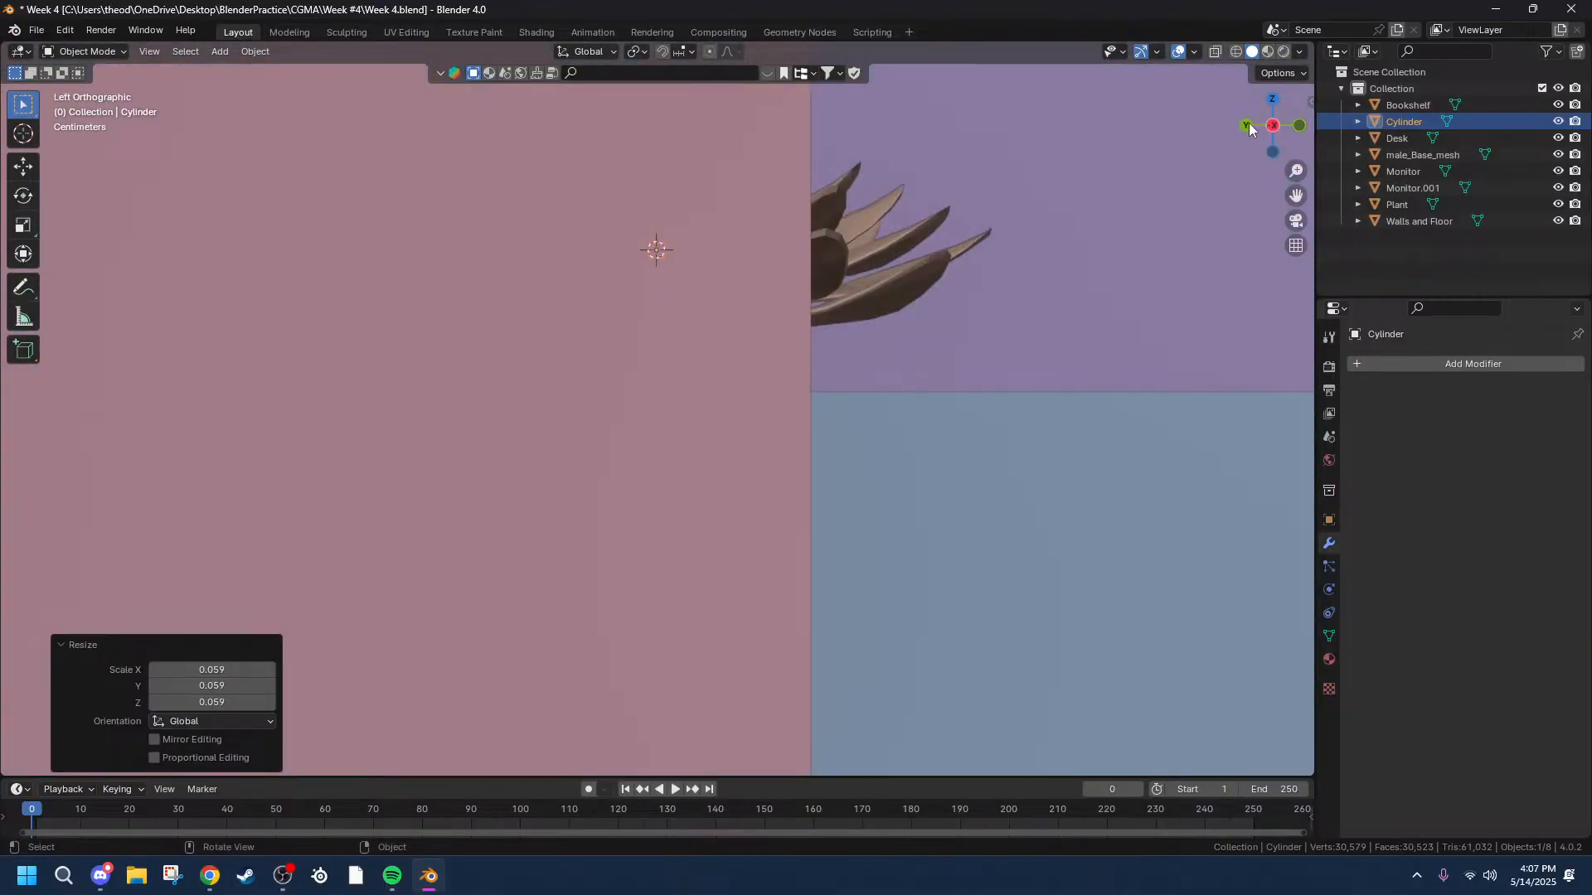
pyautogui.click(1296, 129)
pyautogui.press('s')
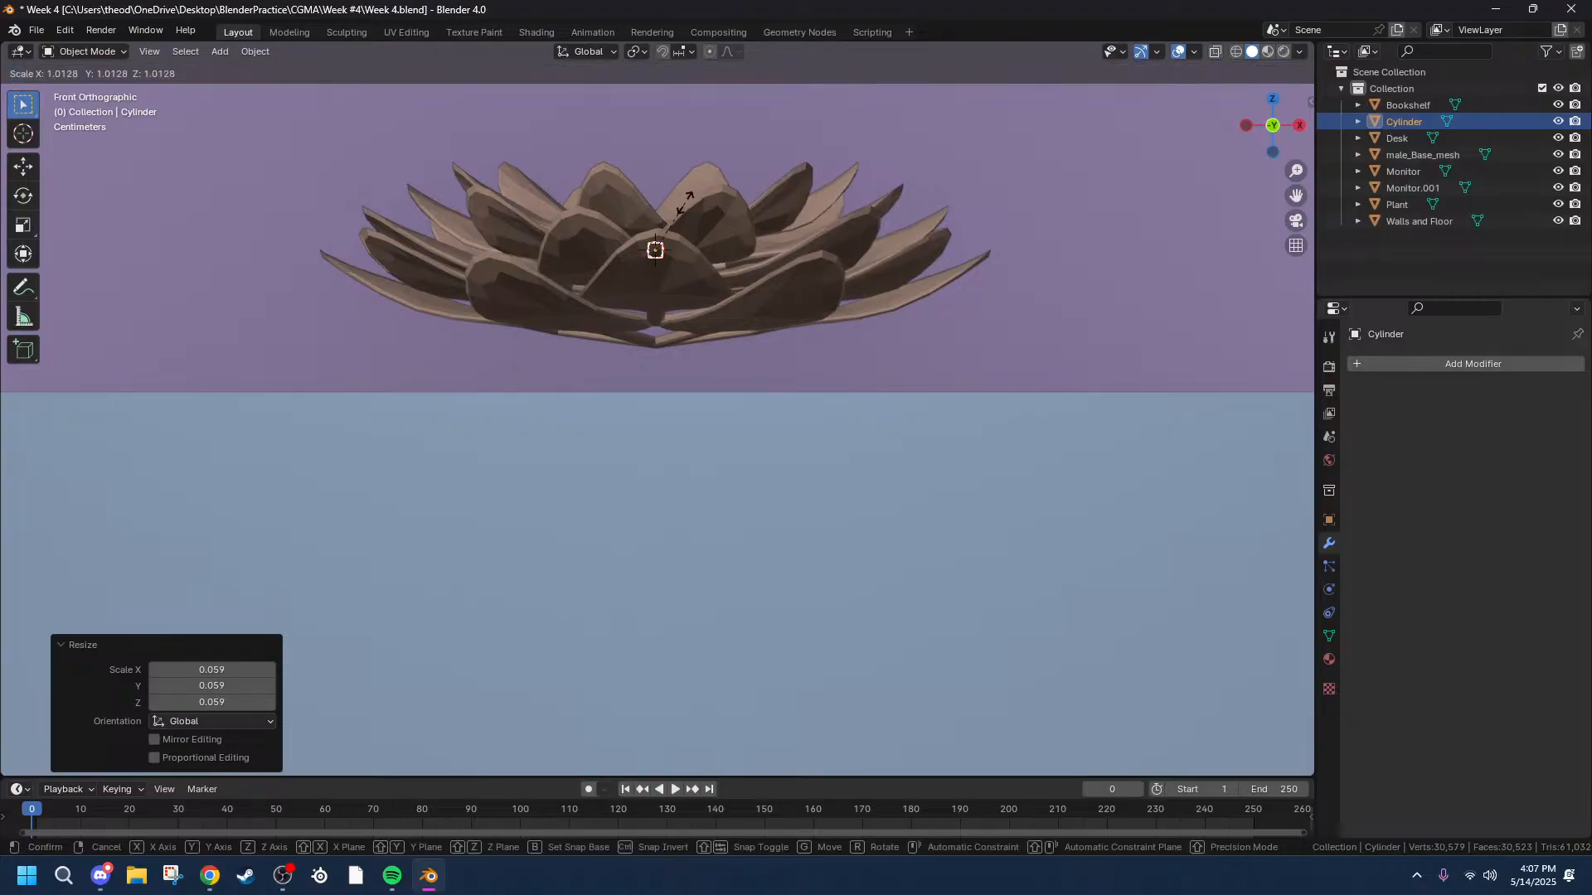
pyautogui.press('z')
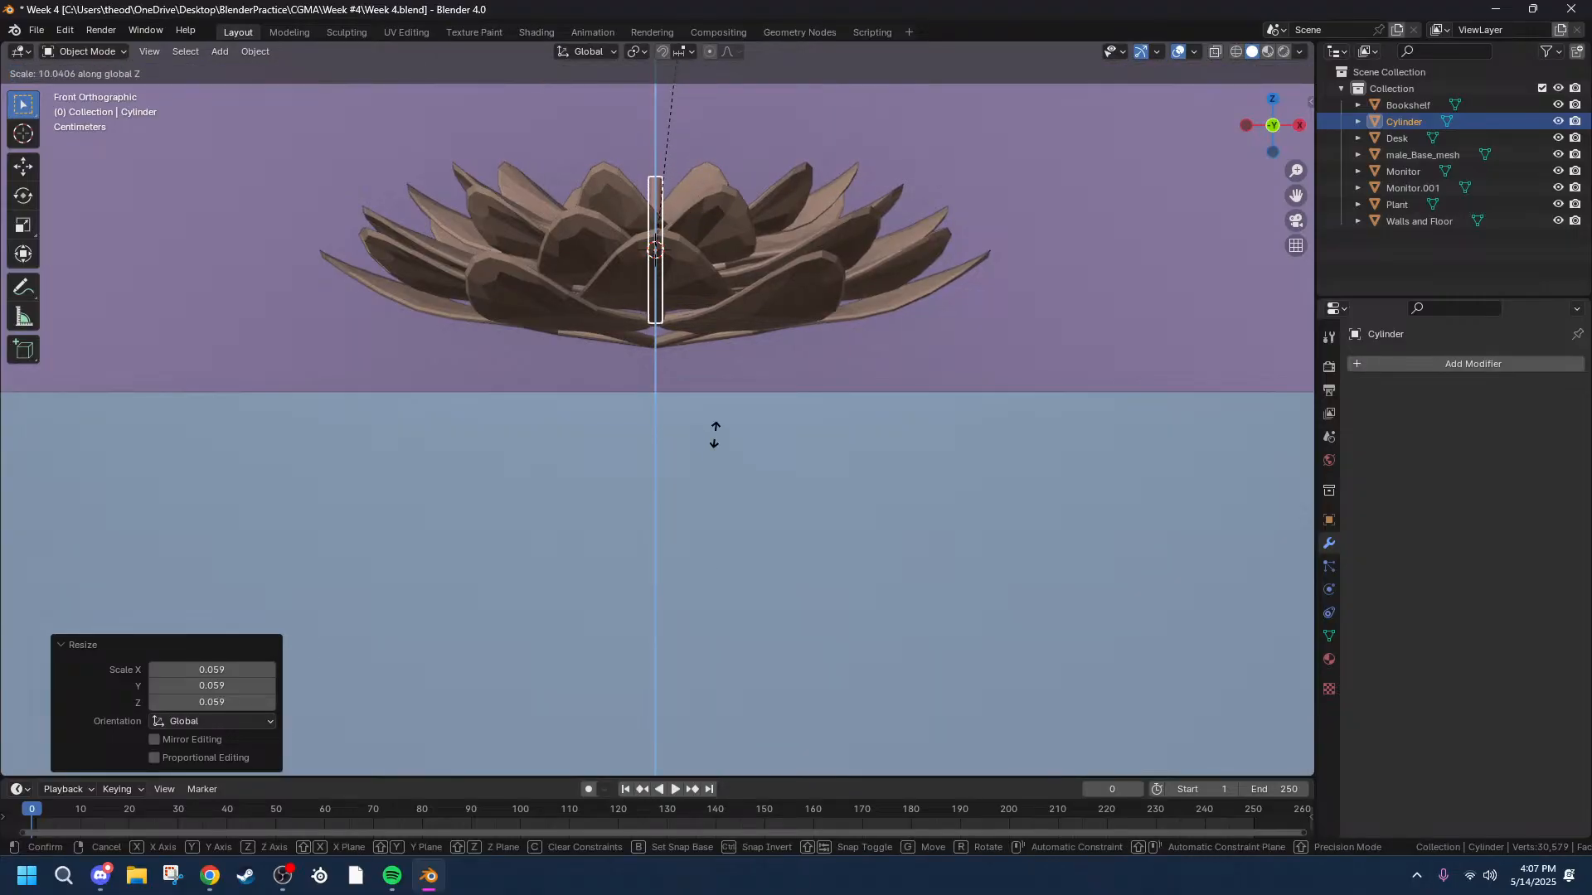
pyautogui.click(707, 439)
# Lower the cylinder along global Z by about 0.0143 m and another 0.002 m so its top meets the leaf stems.
pyautogui.press('g')
pyautogui.press('z')
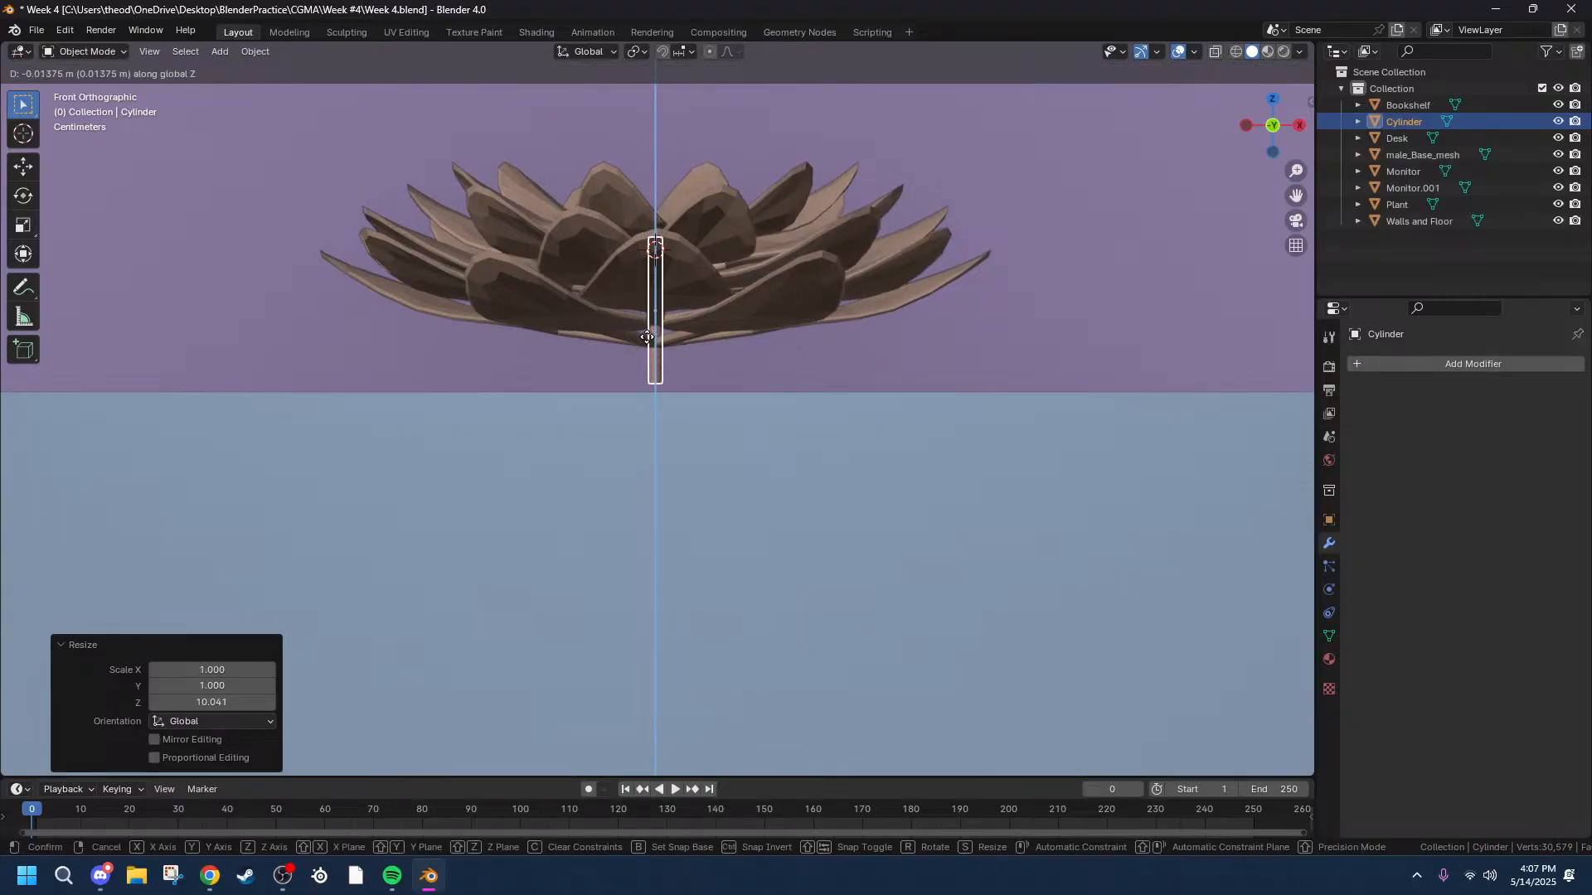
pyautogui.click(651, 337)
pyautogui.moveTo(713, 271); pyautogui.dragTo(688, 368, button='middle')
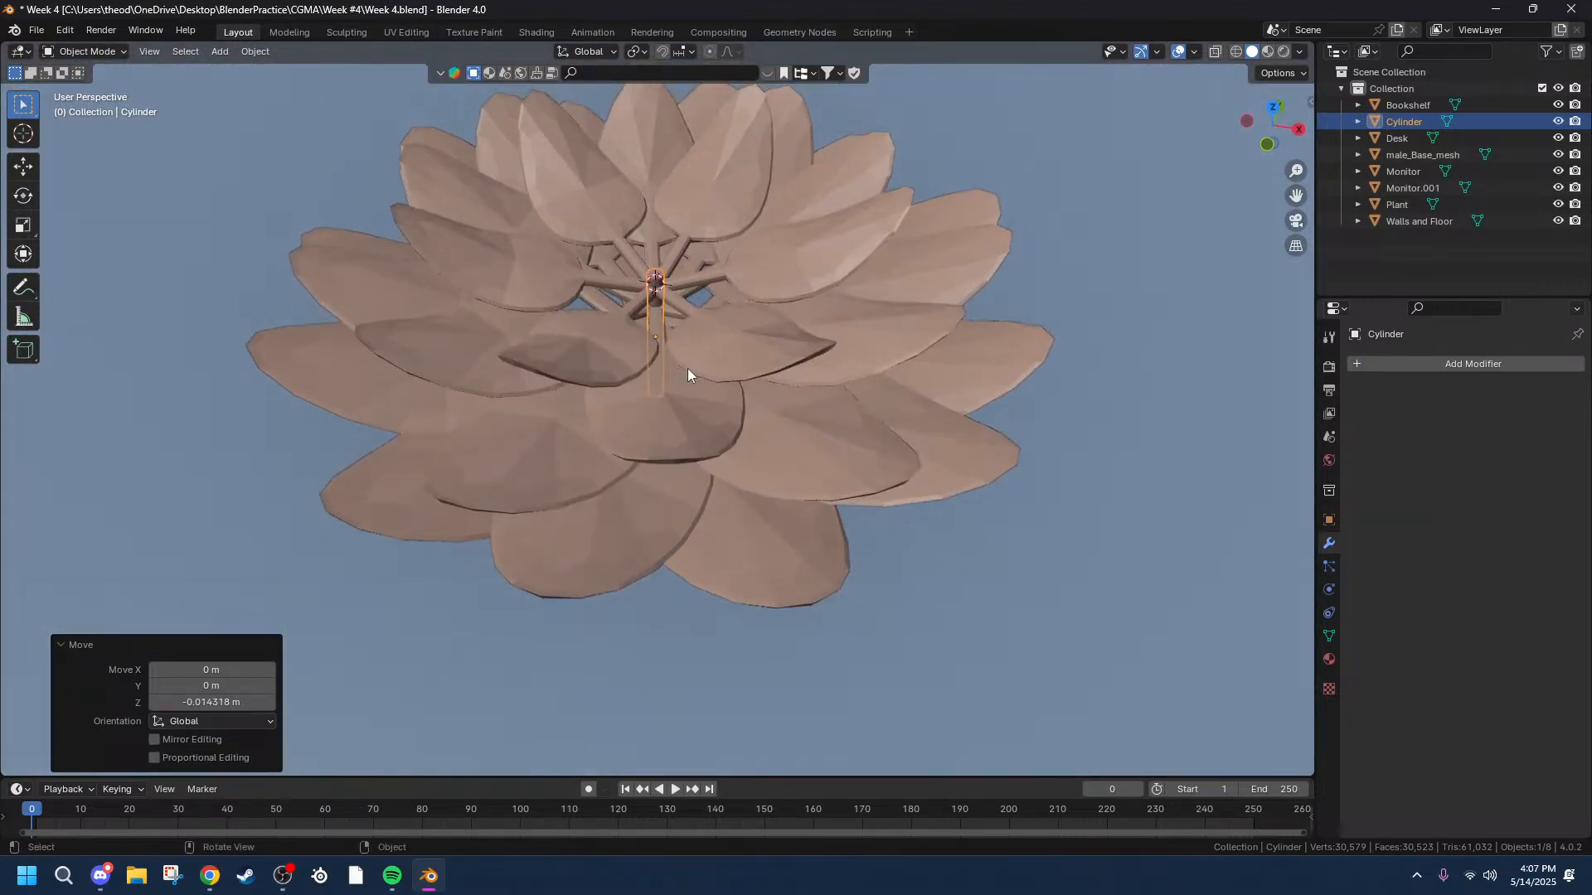
pyautogui.press('g')
pyautogui.press('z')
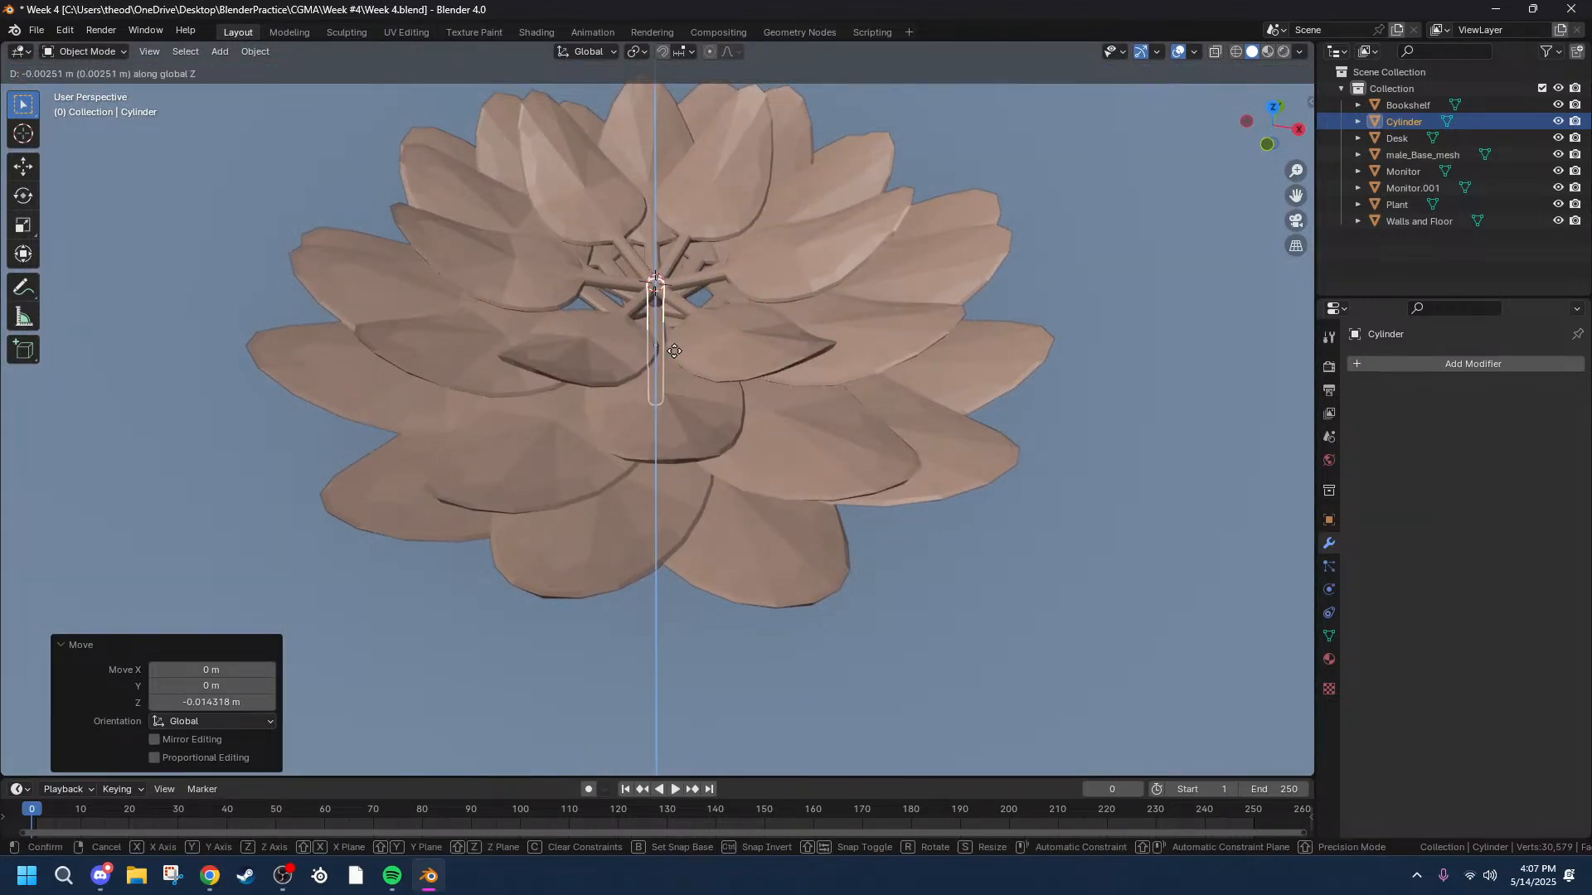
pyautogui.click(675, 350)
# Try joining the cylinder to the leaves with a Boolean modifier set to Union and Plant as its object.
pyautogui.moveTo(675, 349); pyautogui.dragTo(705, 390, button='middle')
pyautogui.click(1347, 370)
pyautogui.moveTo(1284, 379)
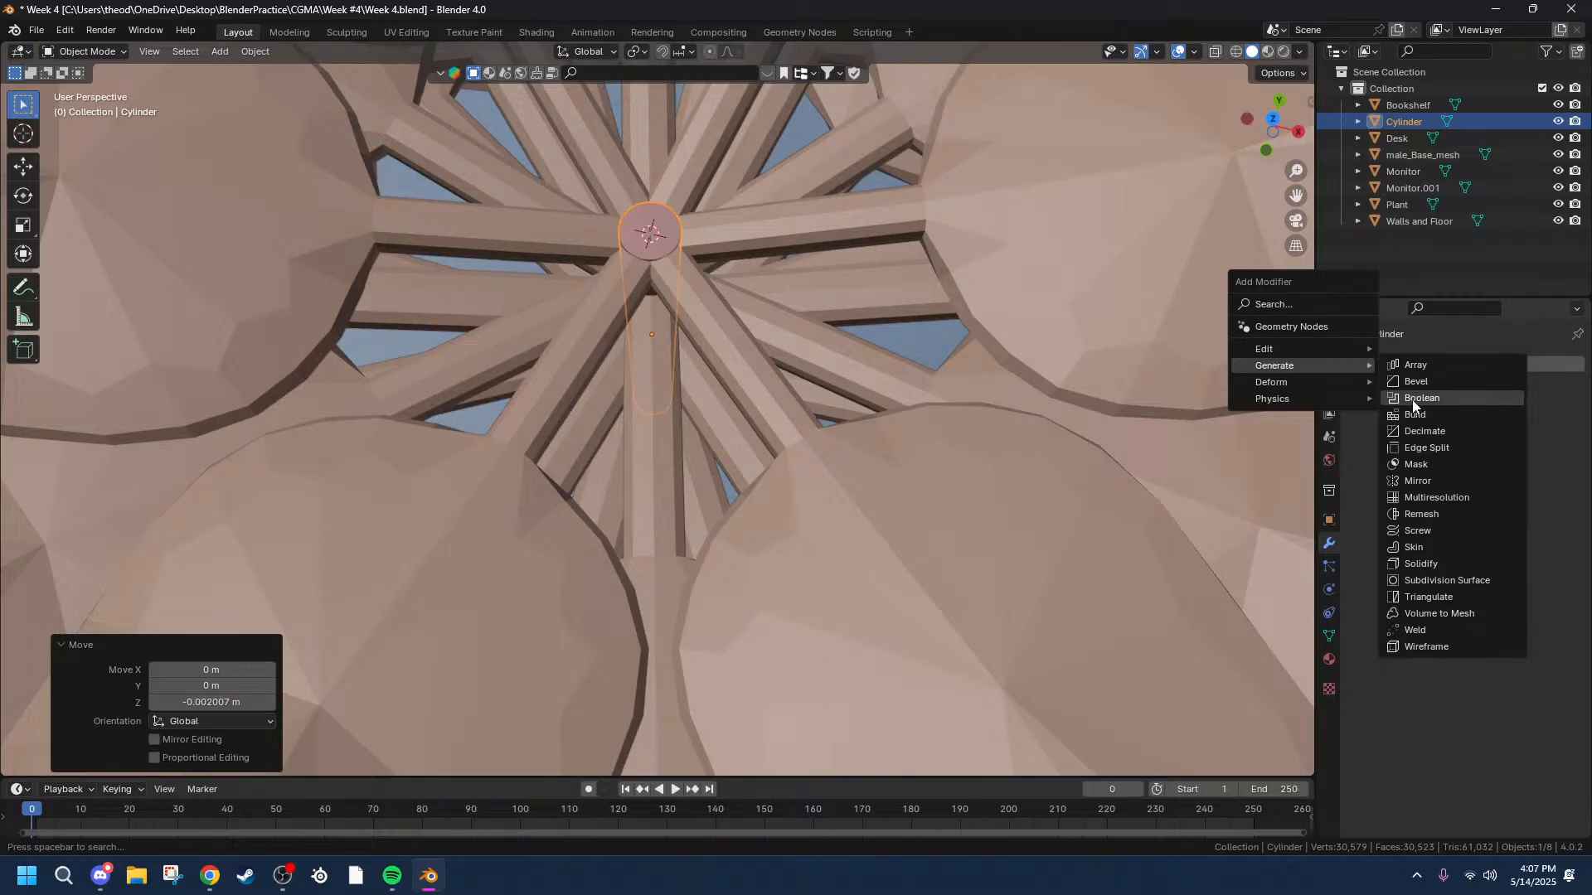
pyautogui.click(1417, 402)
pyautogui.click(1464, 416)
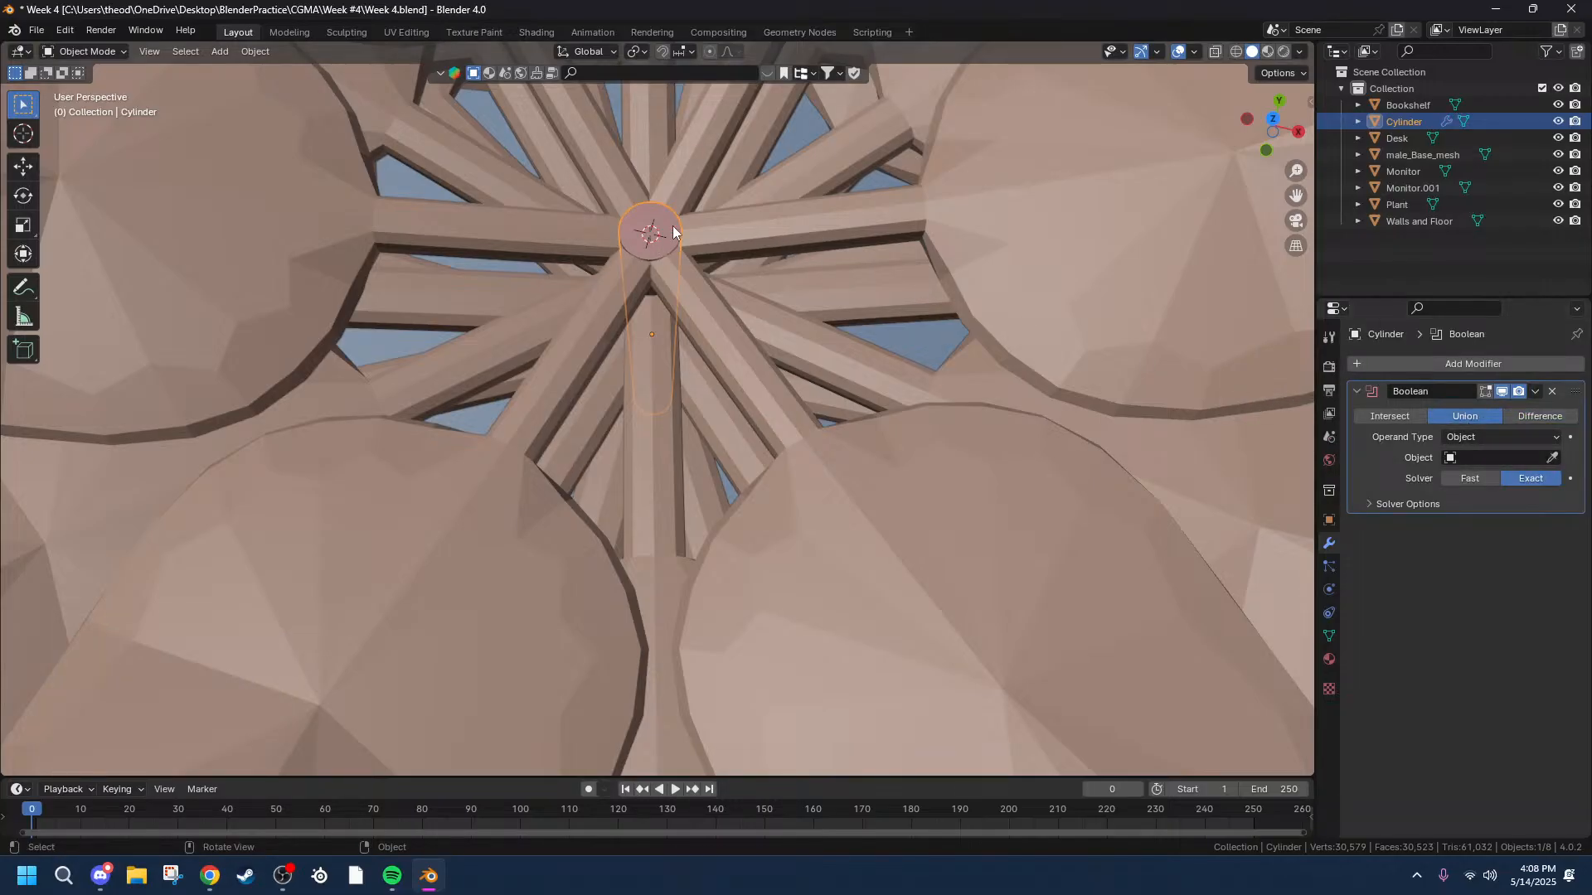
pyautogui.click(1544, 455)
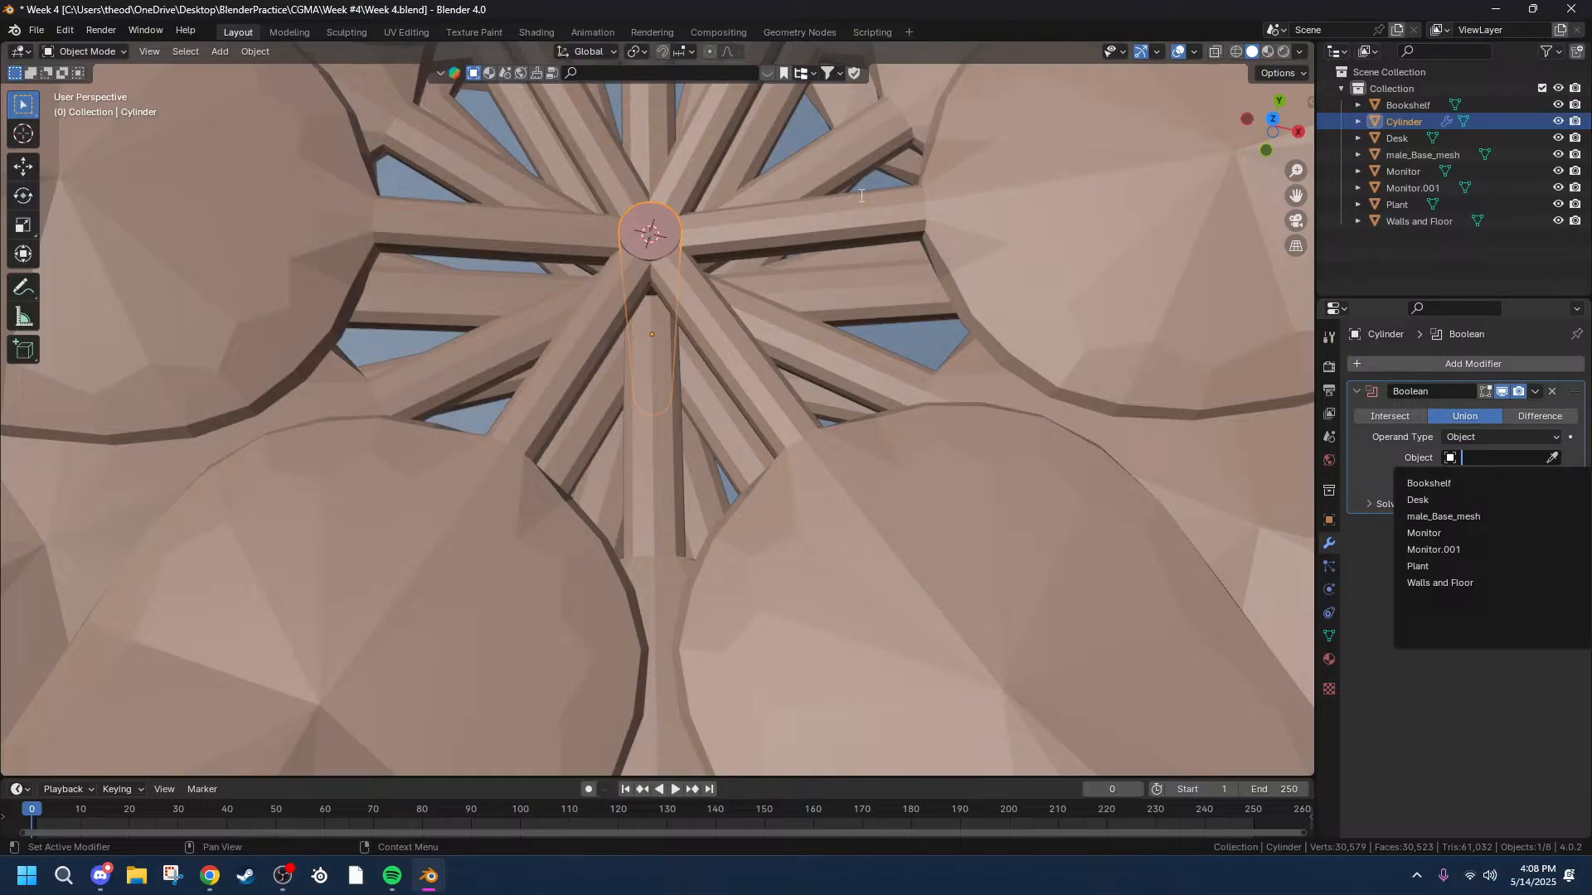
pyautogui.click(1436, 567)
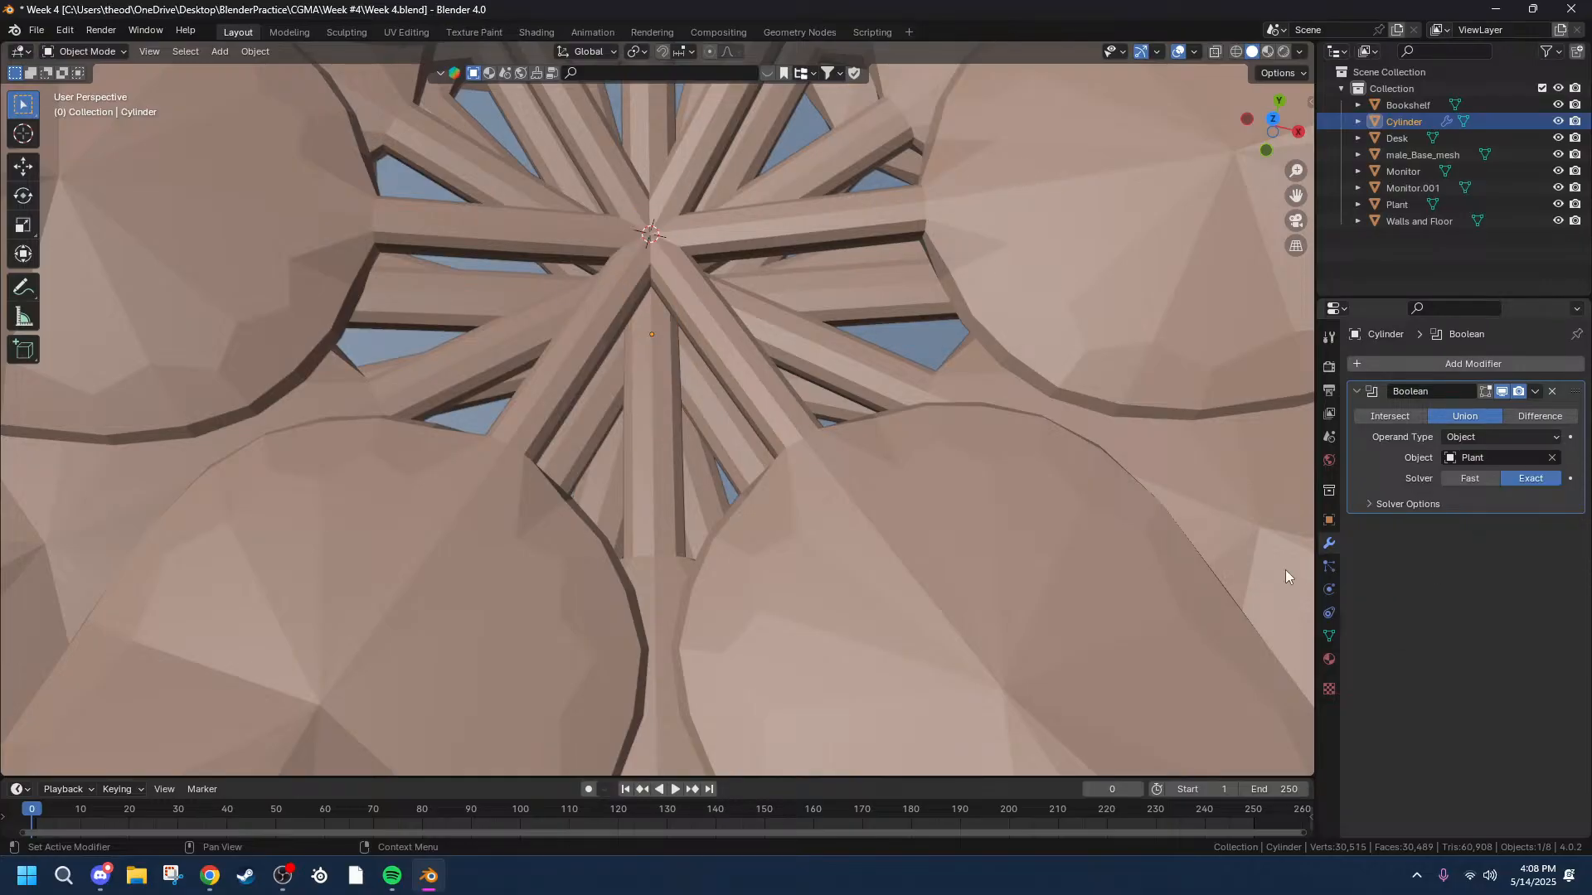
# Undo the Boolean's object choice and remove the Boolean modifier from the cylinder.
pyautogui.moveTo(645, 303); pyautogui.dragTo(748, 429, button='middle')
pyautogui.hotkey('ctrl', 'z')
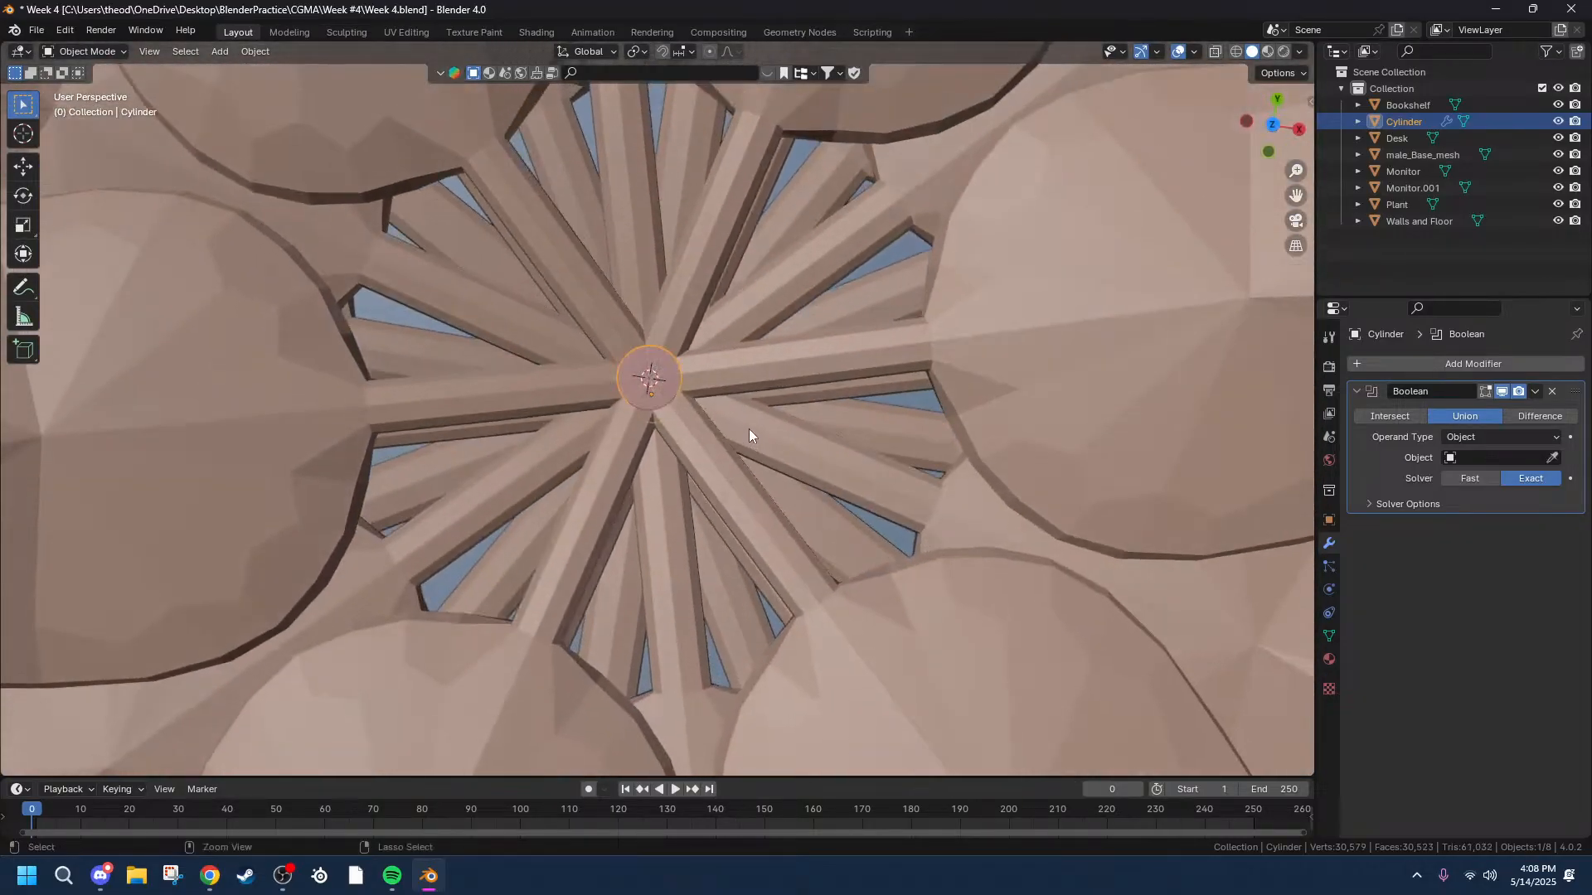
pyautogui.click(1552, 391)
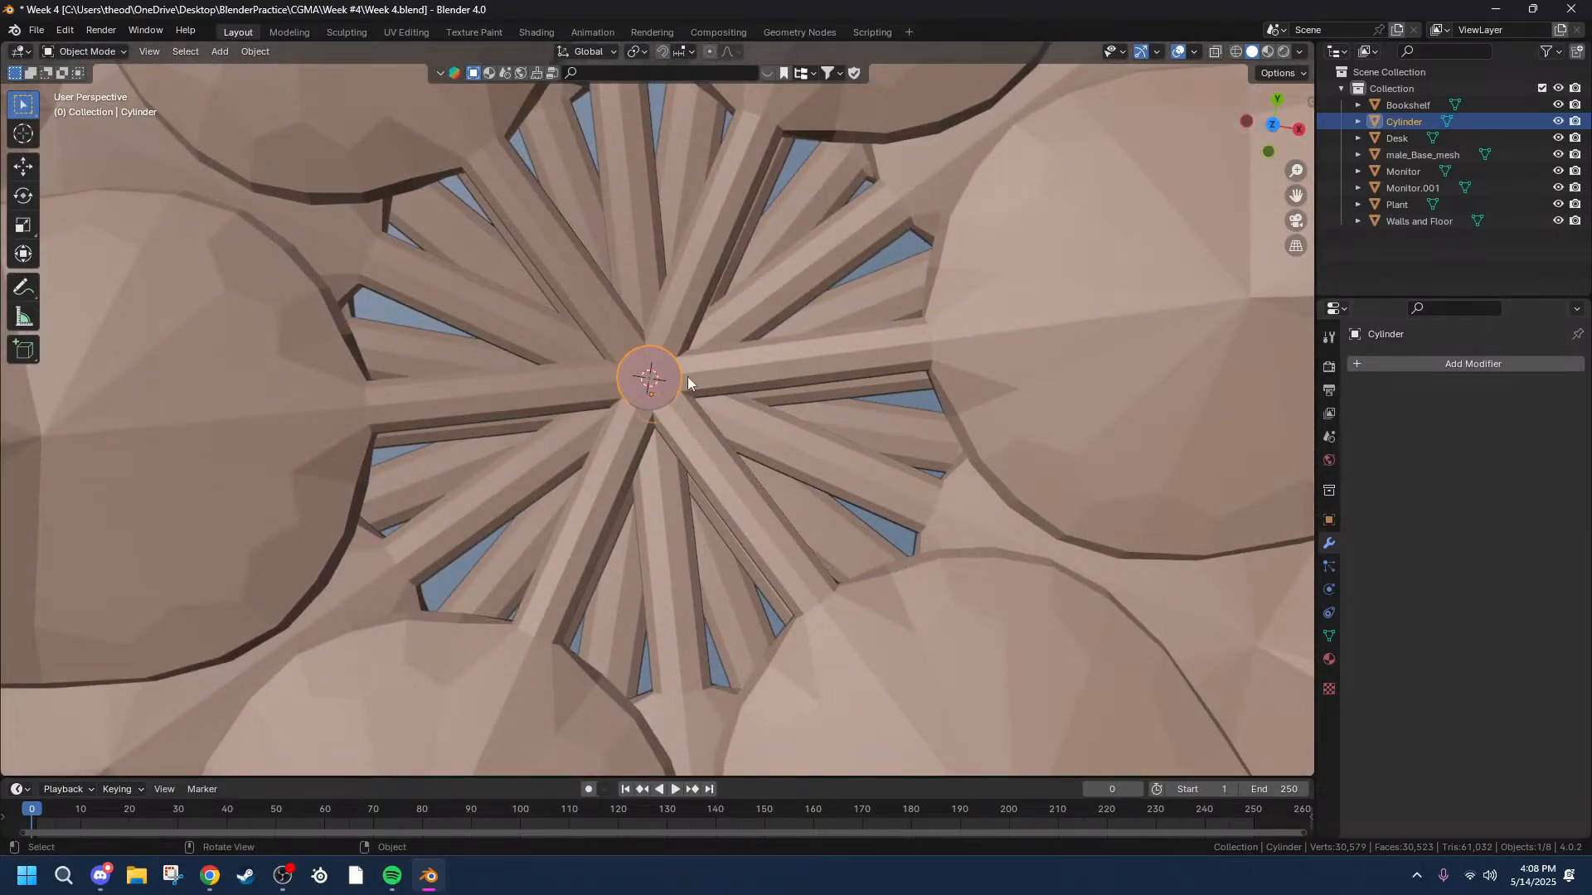
# Try joining the leaves to the stem with a Boolean modifier on Plant, set to Union with Cylinder as its object.
pyautogui.click(897, 343)
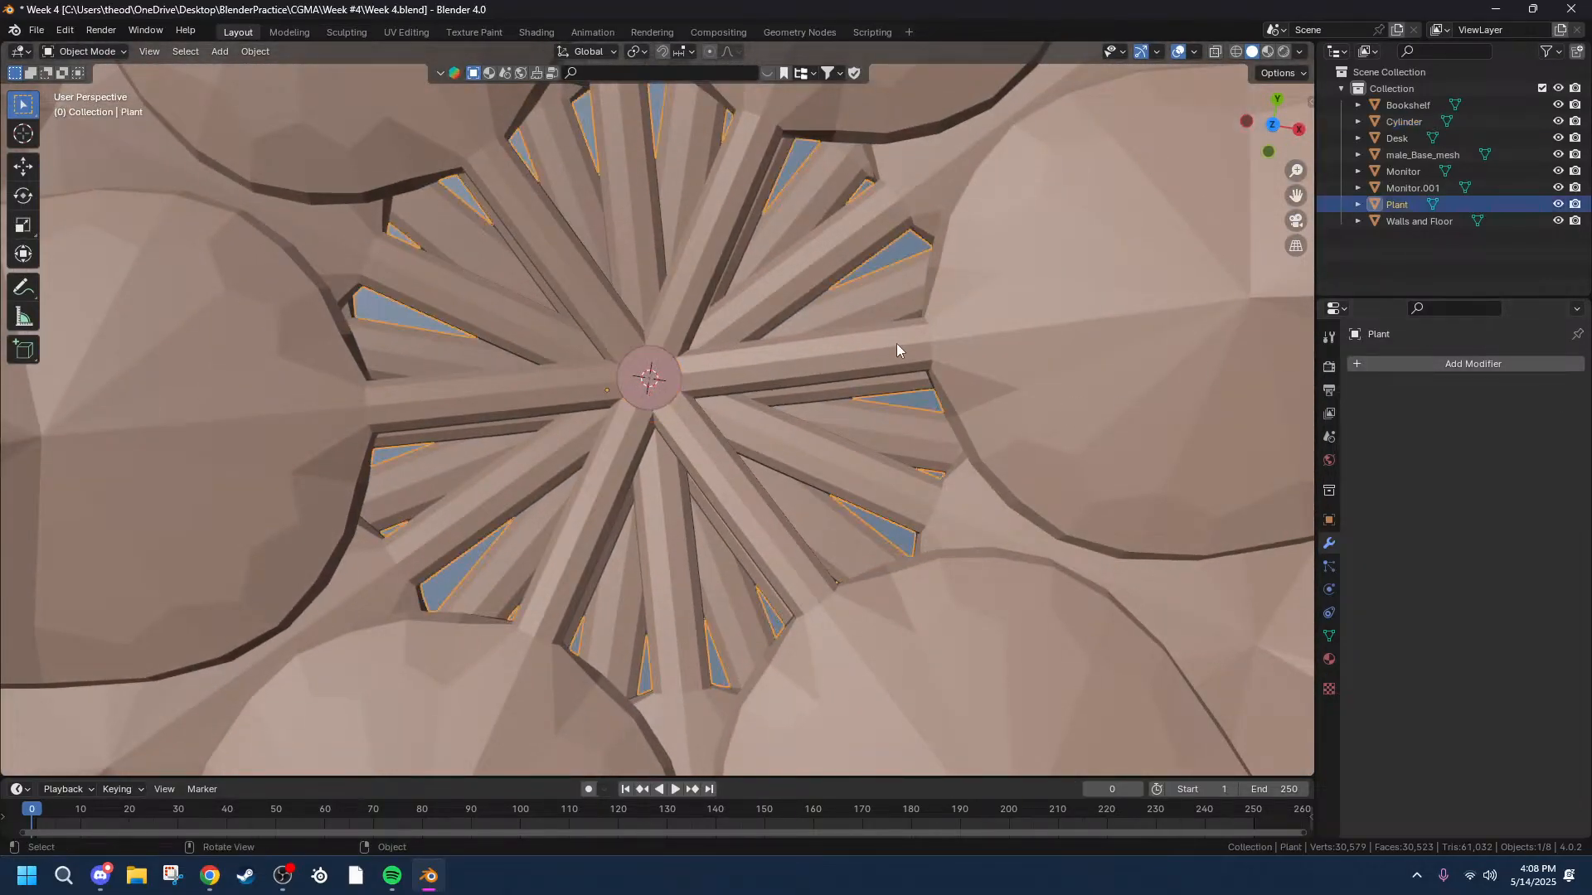
pyautogui.click(1399, 368)
pyautogui.moveTo(1316, 366)
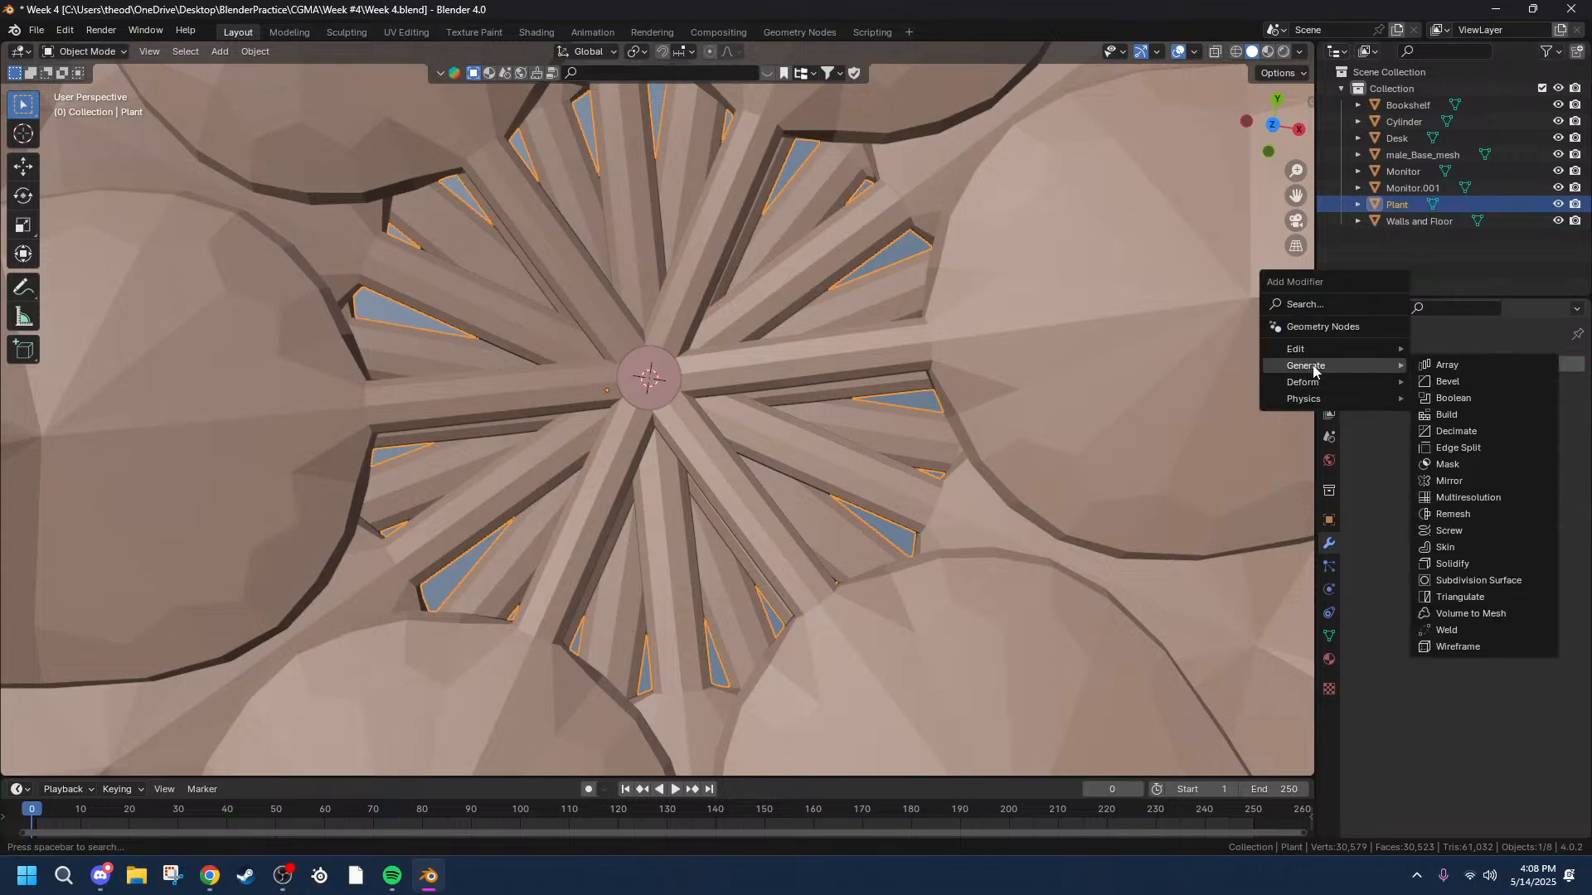
pyautogui.click(1443, 398)
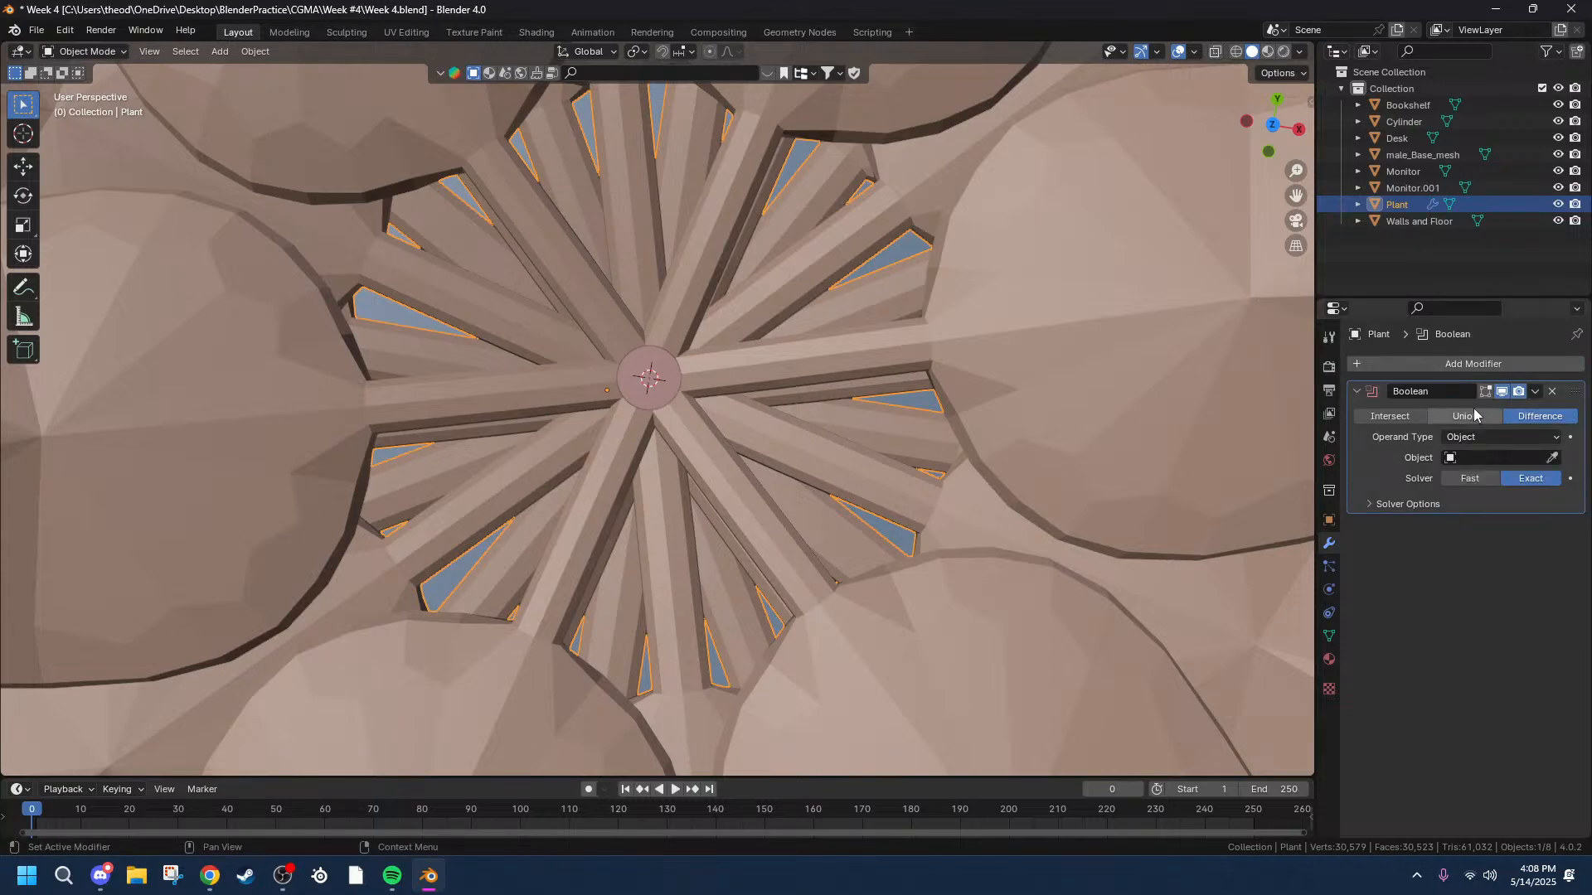
pyautogui.click(1498, 459)
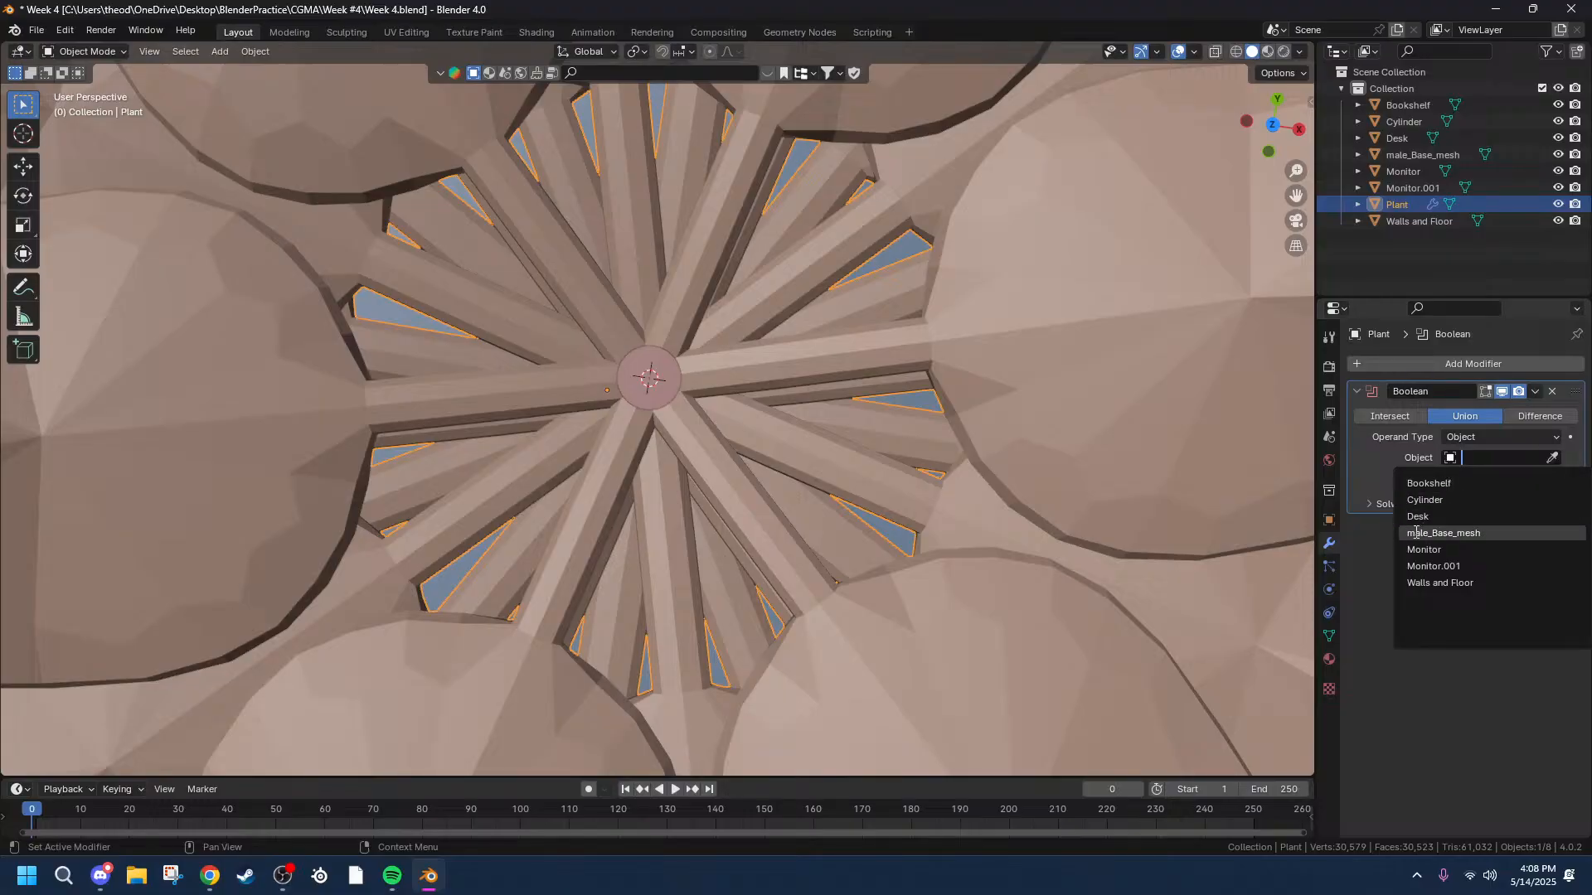
pyautogui.click(1447, 501)
pyautogui.moveTo(645, 497); pyautogui.dragTo(669, 372, button='middle')
pyautogui.scroll(-4, 667, 360)
# Try the Intersect and Union operations on the plant's Boolean, and remove the modifier from the plant.
pyautogui.click(1379, 415)
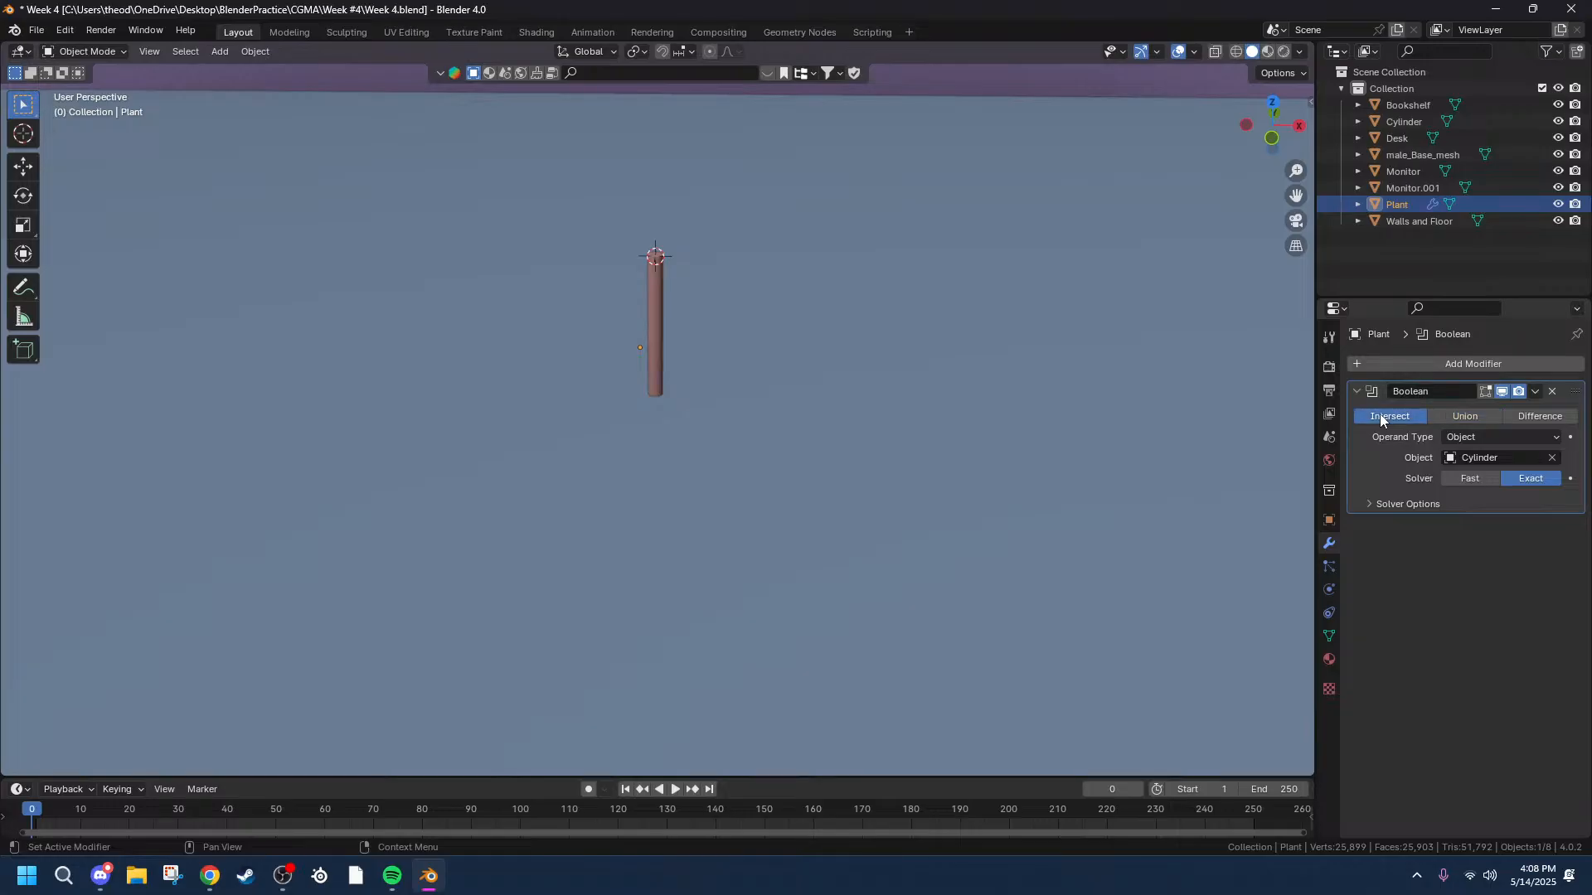
pyautogui.click(1462, 419)
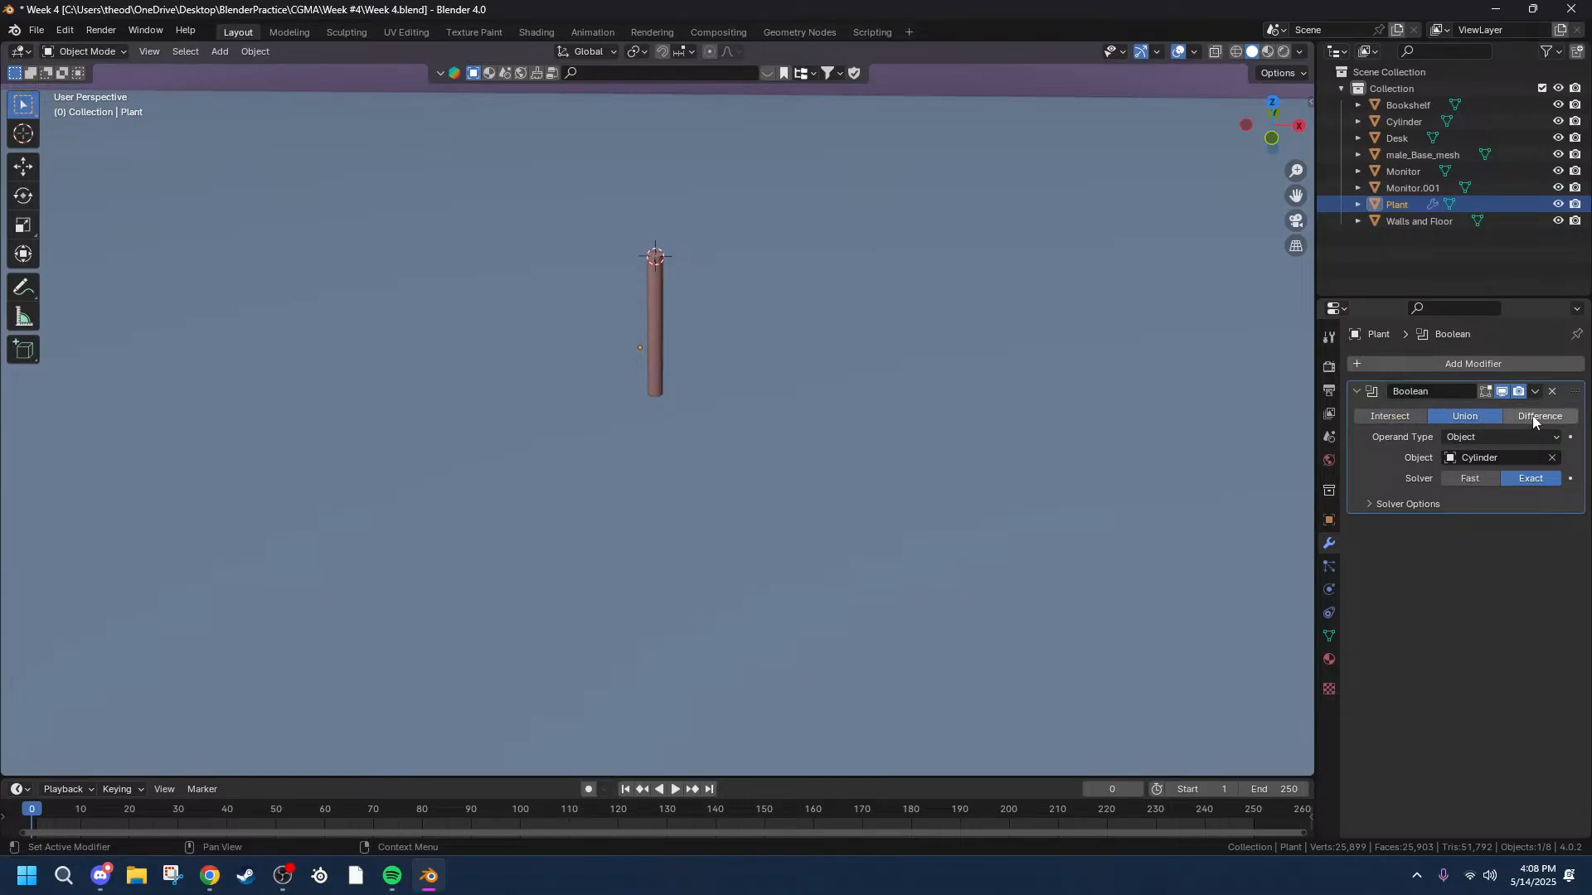
pyautogui.click(1461, 421)
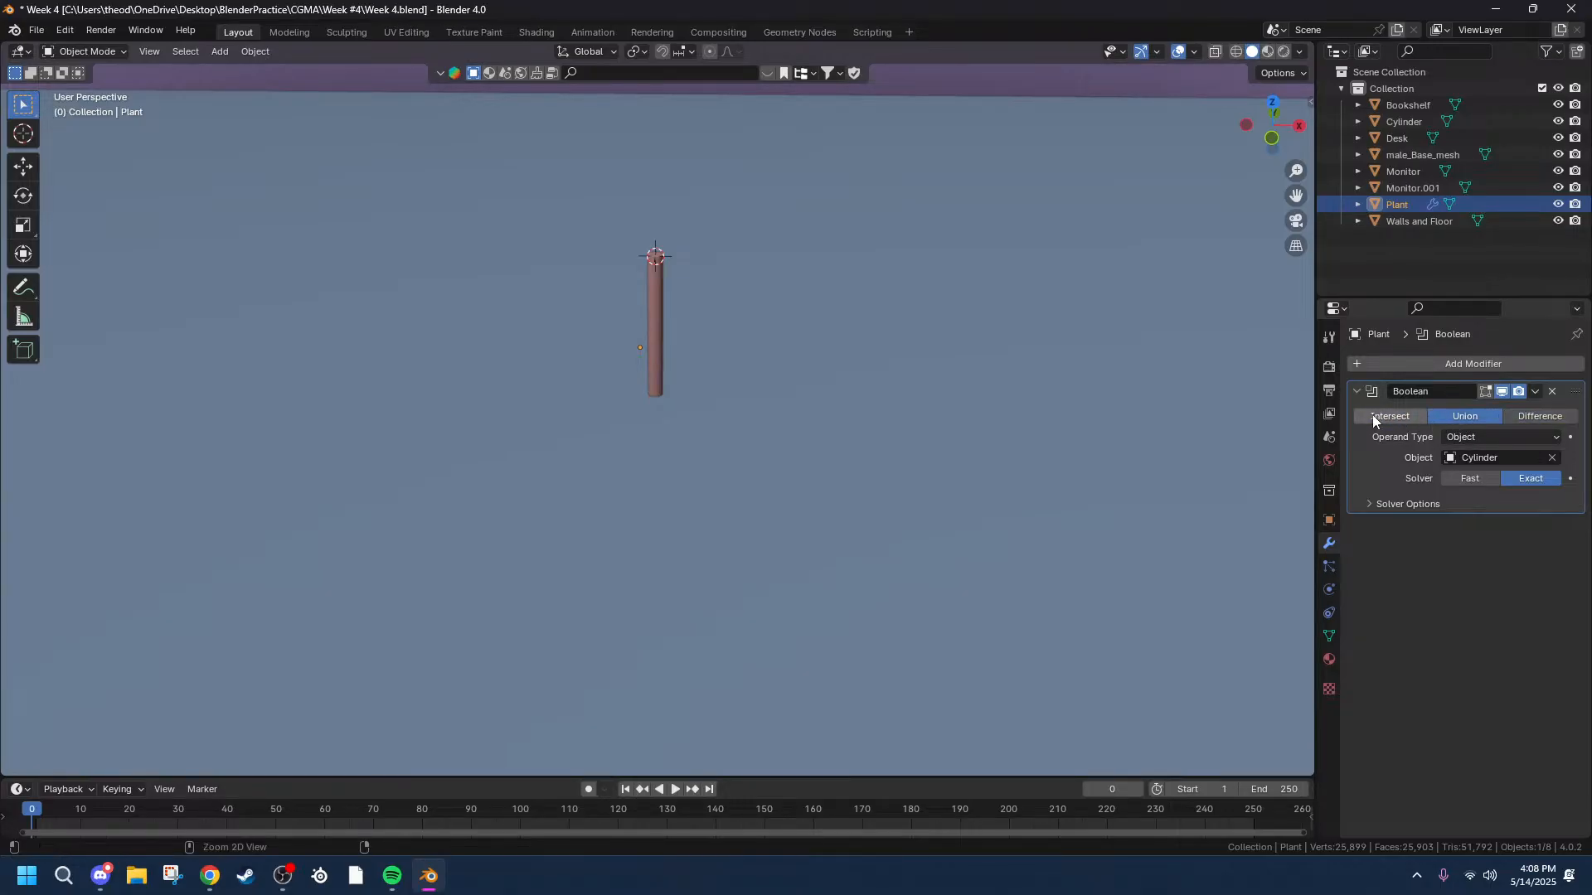
pyautogui.hotkey('ctrl', 'z')
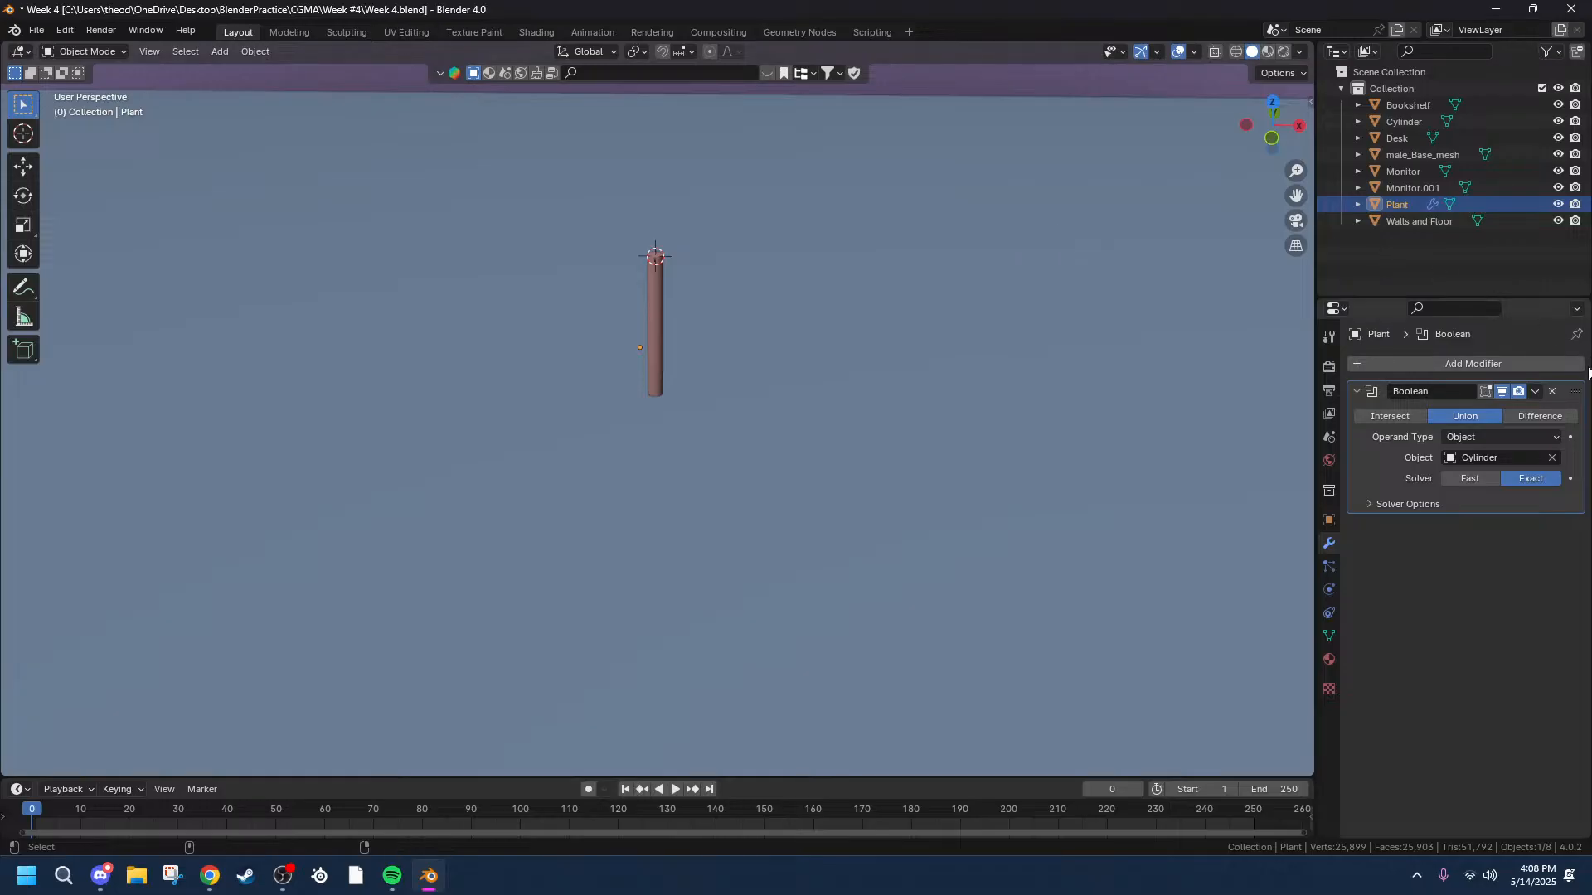
pyautogui.click(1552, 391)
# Add a Boolean modifier to the cylinder stem with Plant as its object and Union as the operation.
pyautogui.moveTo(874, 132); pyautogui.dragTo(760, 236, button='middle')
pyautogui.click(654, 381)
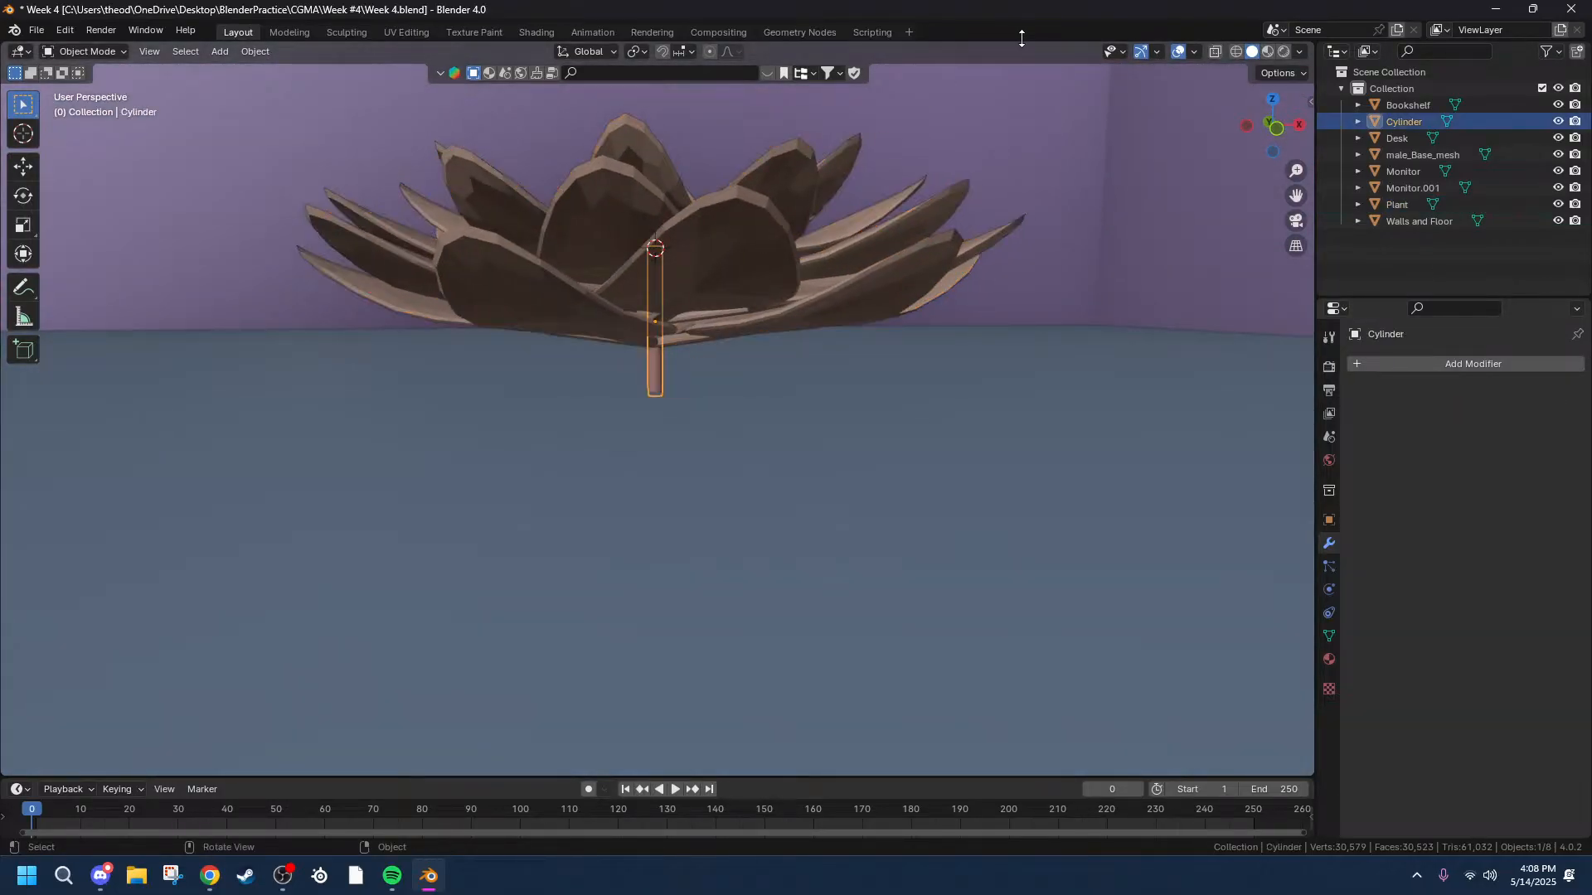
pyautogui.moveTo(1048, 142); pyautogui.dragTo(942, 249, button='middle')
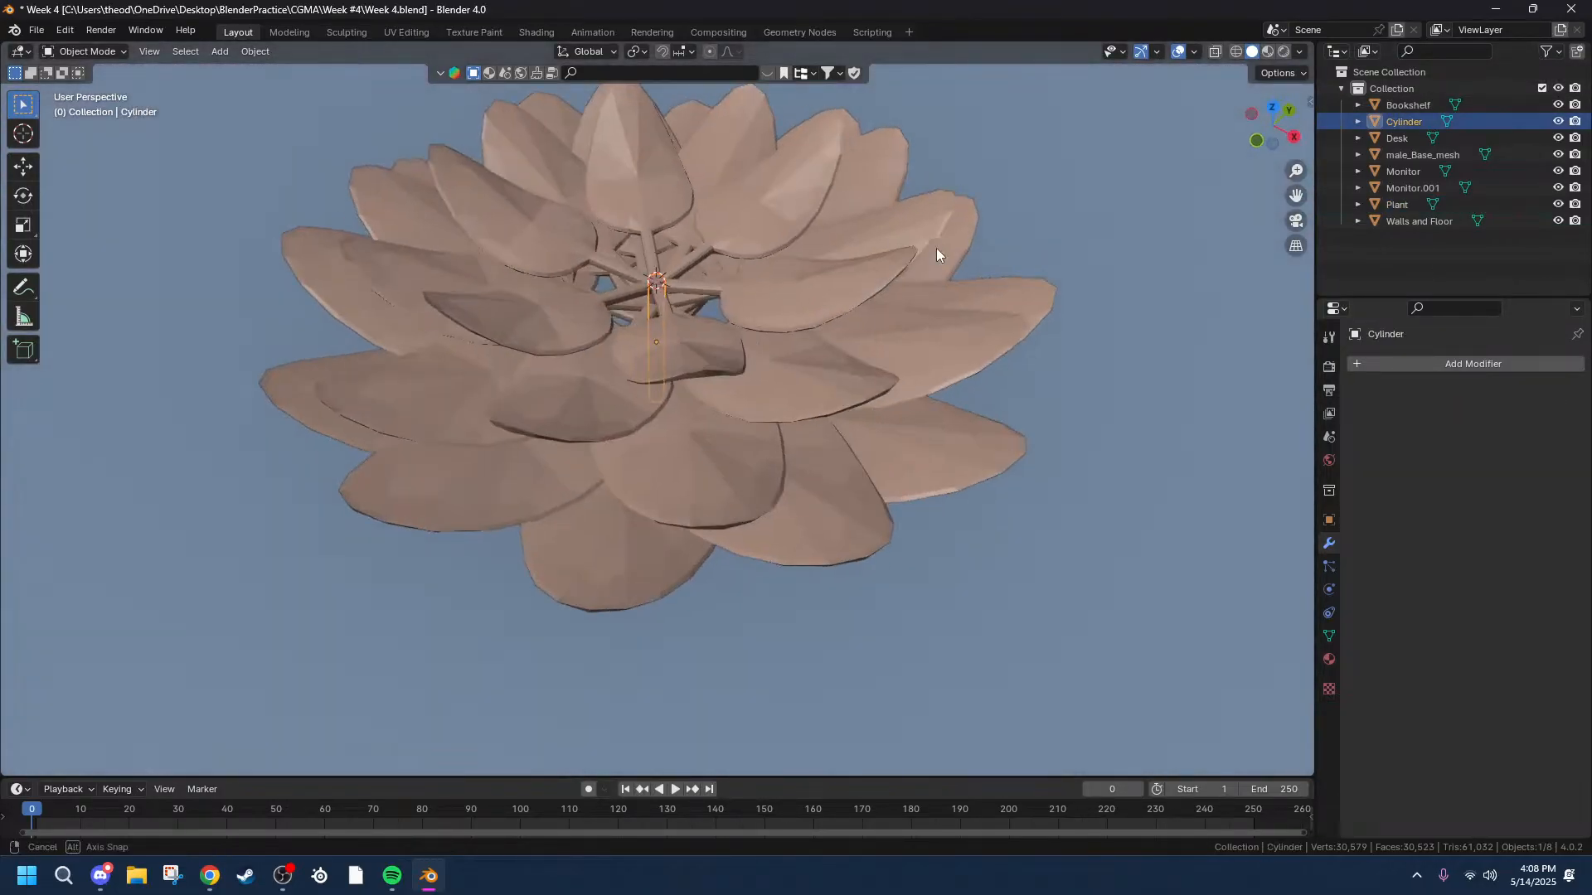
pyautogui.click(1375, 365)
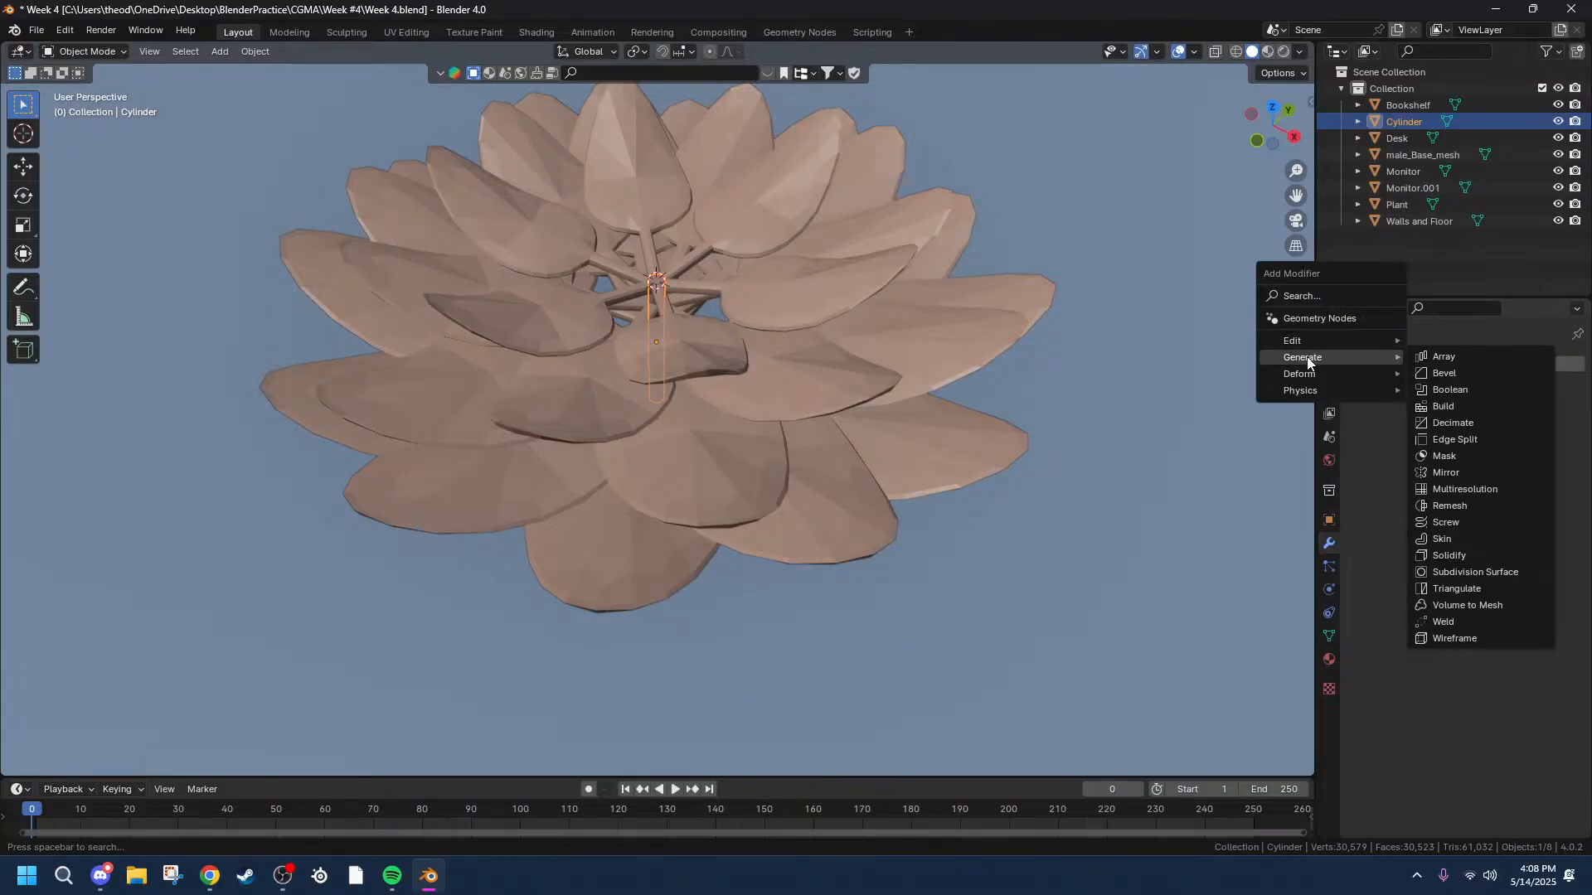
pyautogui.click(1452, 389)
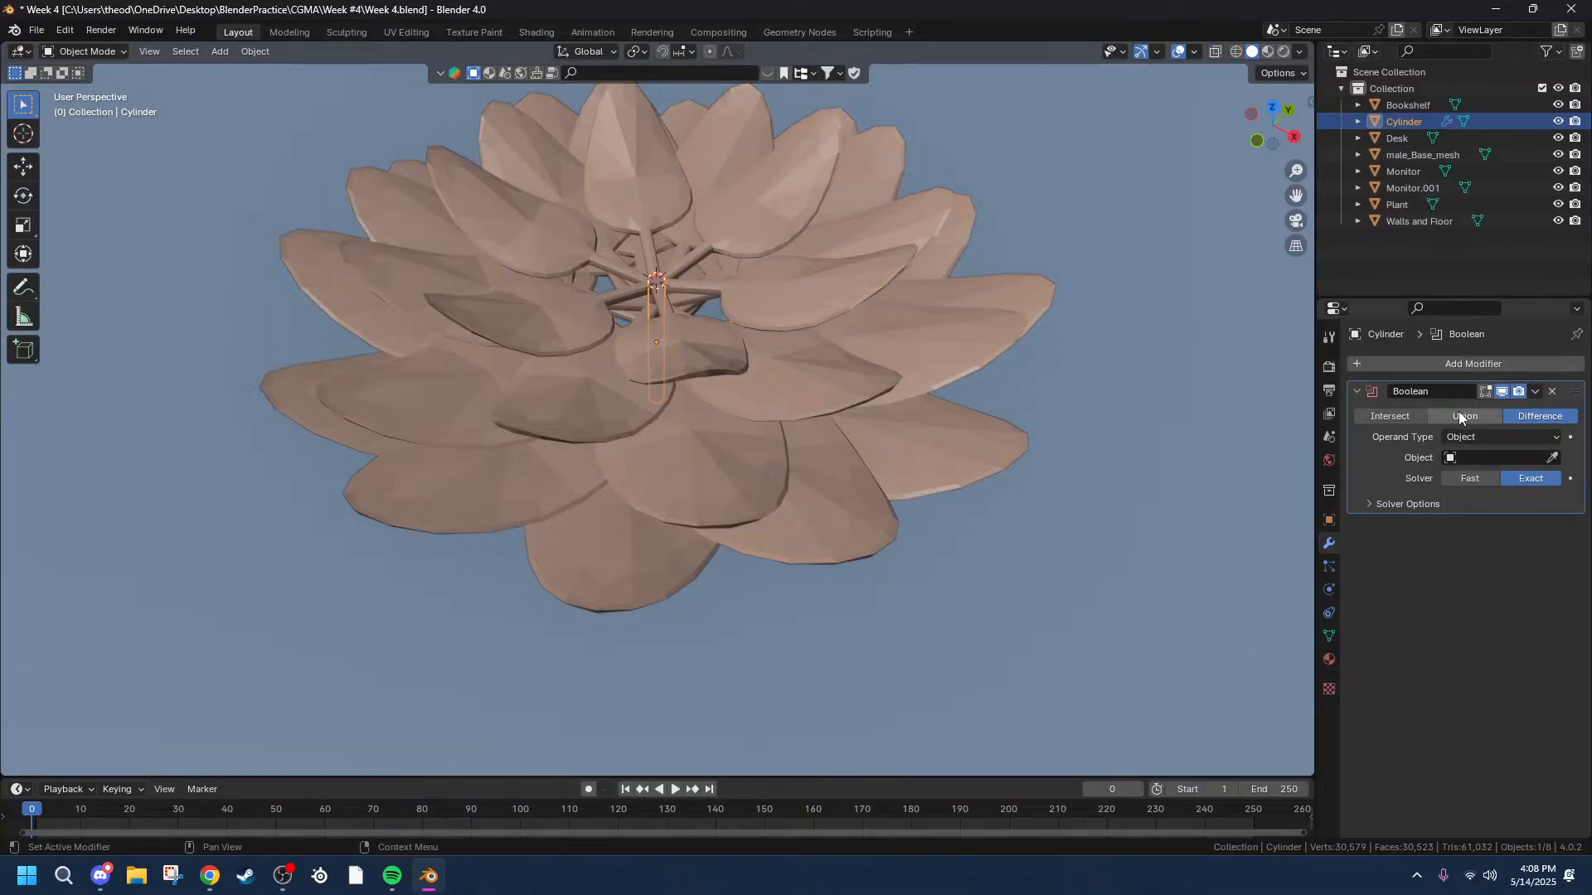
pyautogui.click(1474, 457)
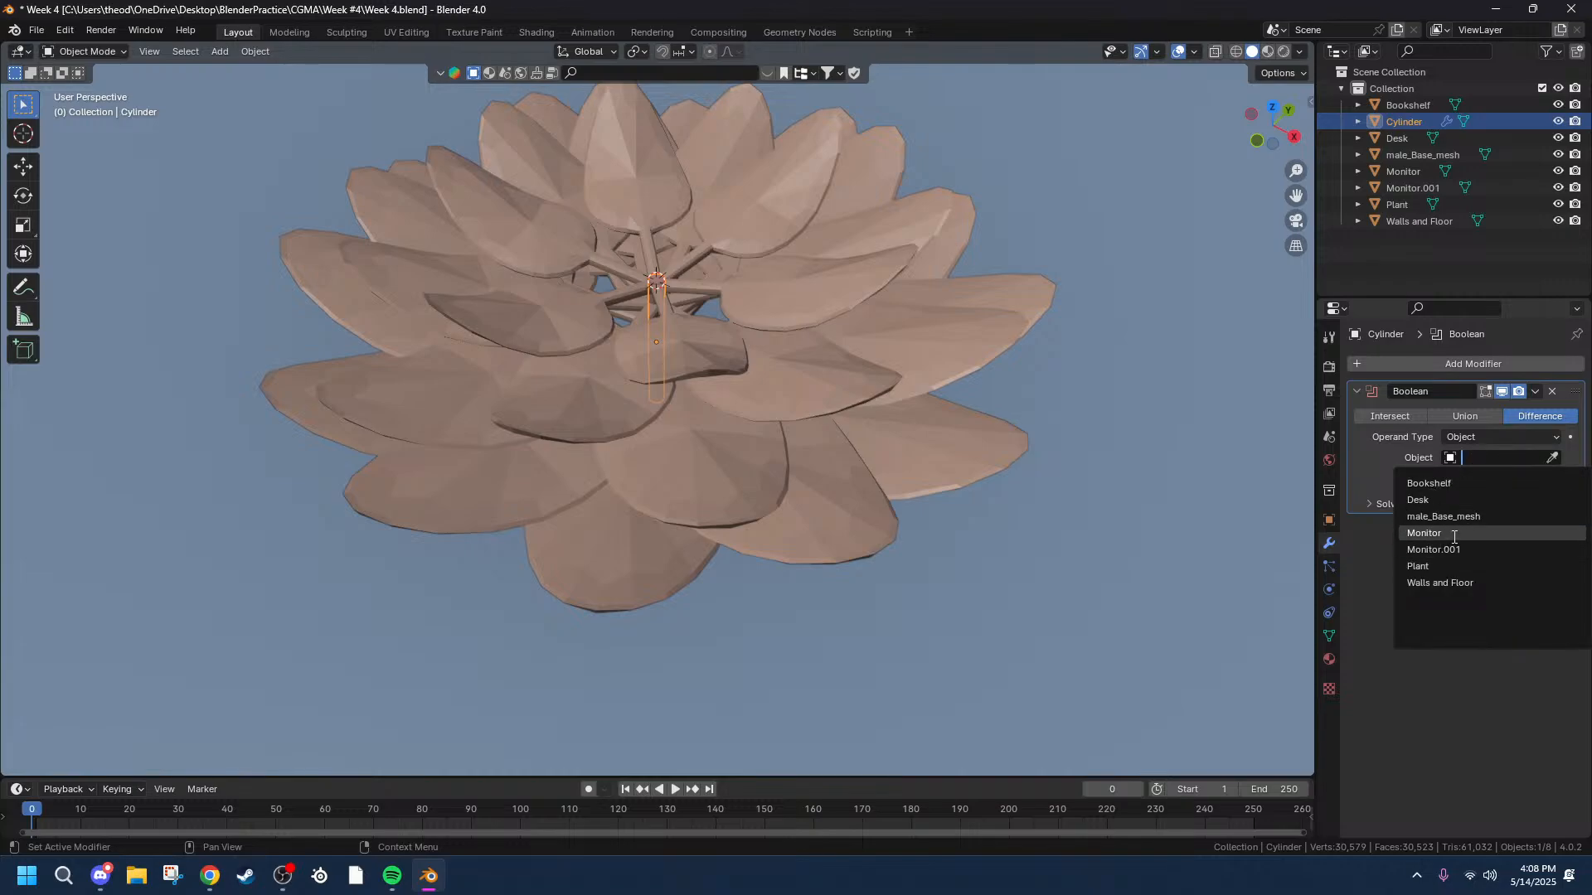
pyautogui.click(1440, 566)
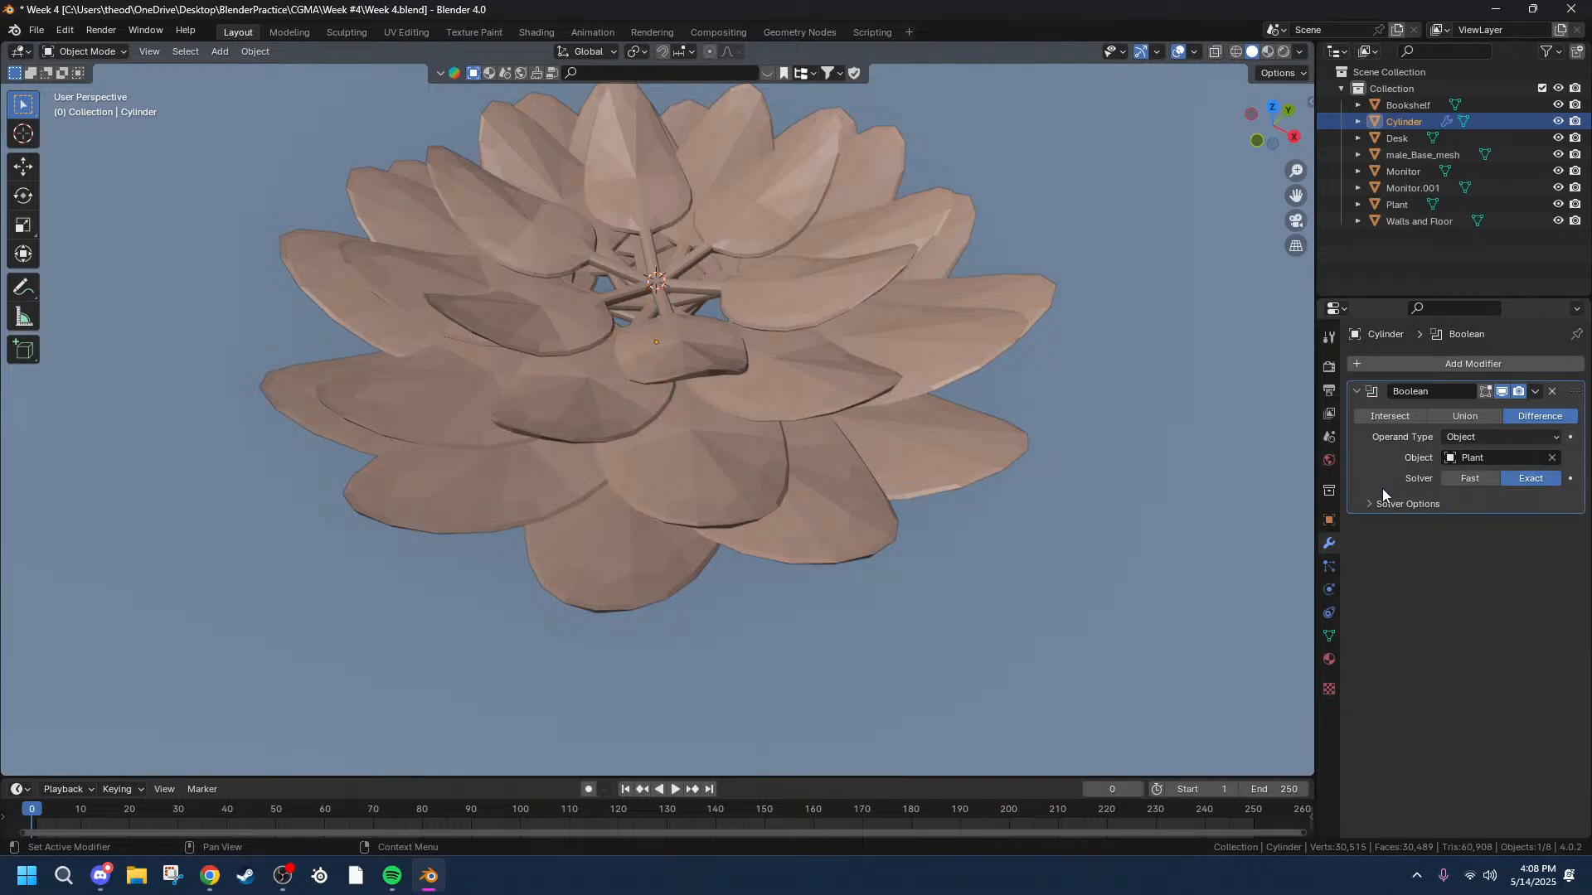
pyautogui.click(1471, 414)
# Switch the cylinder's Union Boolean to the Fast solver and apply the modifier.
pyautogui.moveTo(1181, 504); pyautogui.dragTo(1060, 428, button='middle')
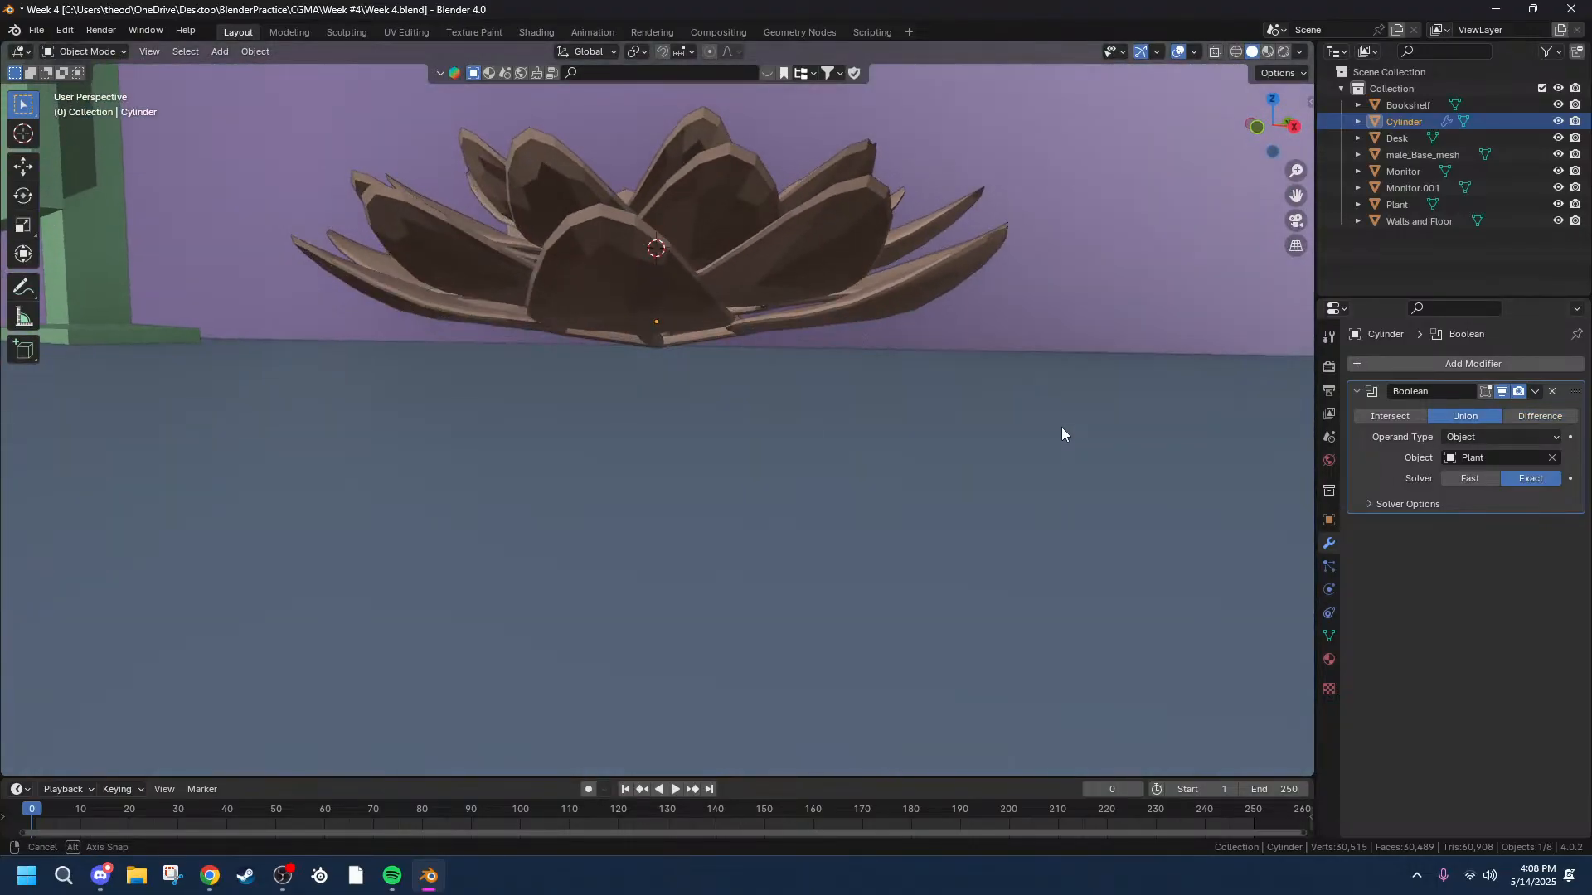
pyautogui.click(1474, 417)
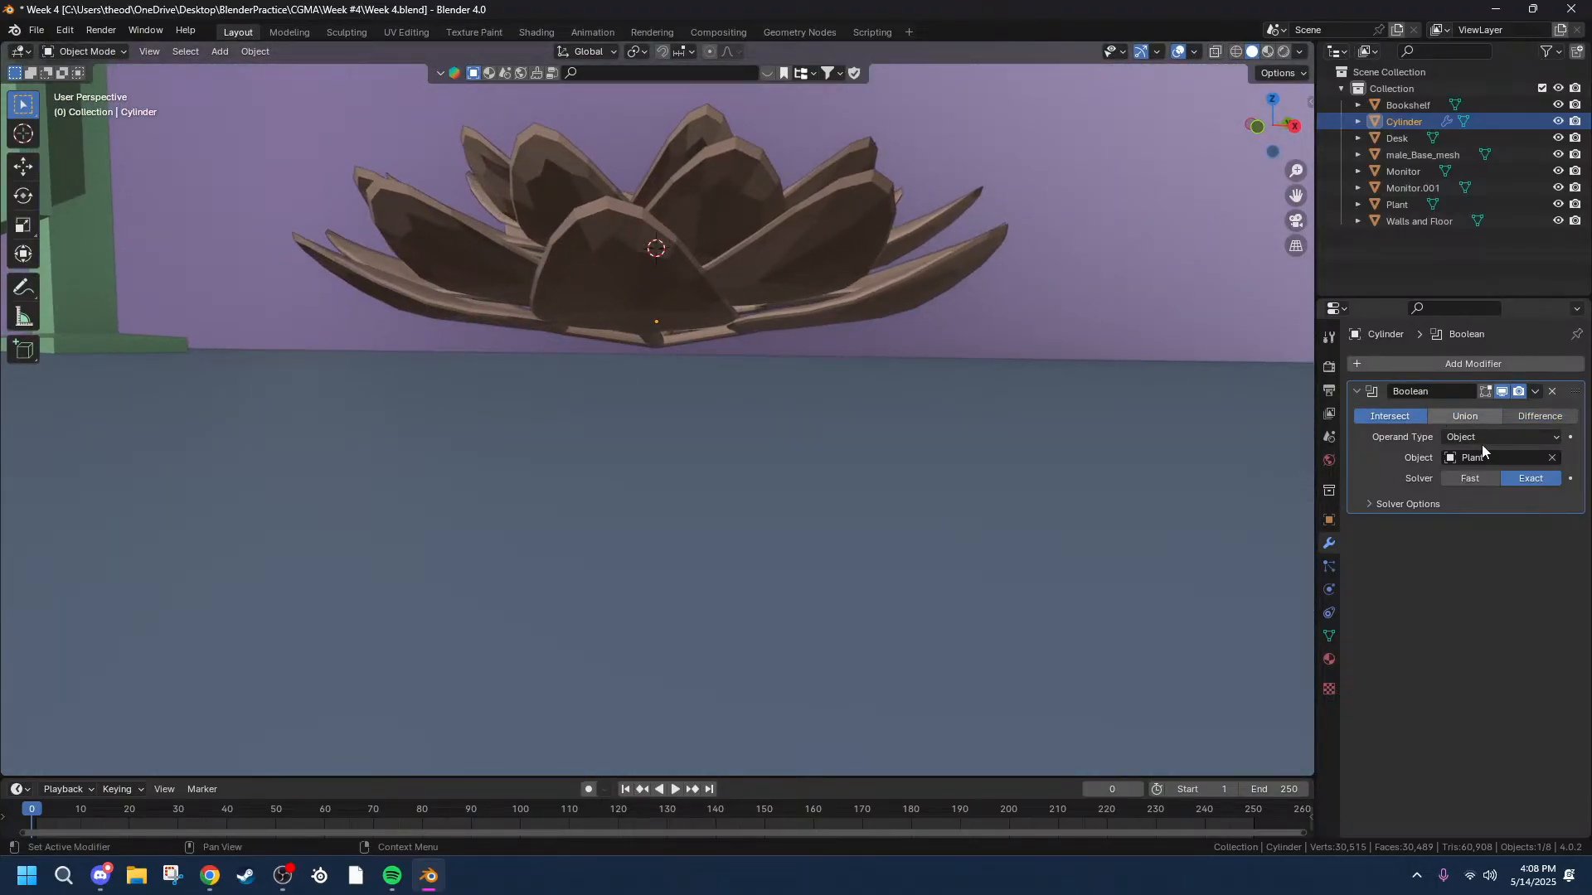
pyautogui.moveTo(846, 300); pyautogui.dragTo(746, 308, button='middle')
pyautogui.click(1474, 480)
pyautogui.moveTo(875, 202); pyautogui.dragTo(844, 427, button='middle')
pyautogui.scroll(-7, 845, 420)
pyautogui.scroll(8, 846, 425)
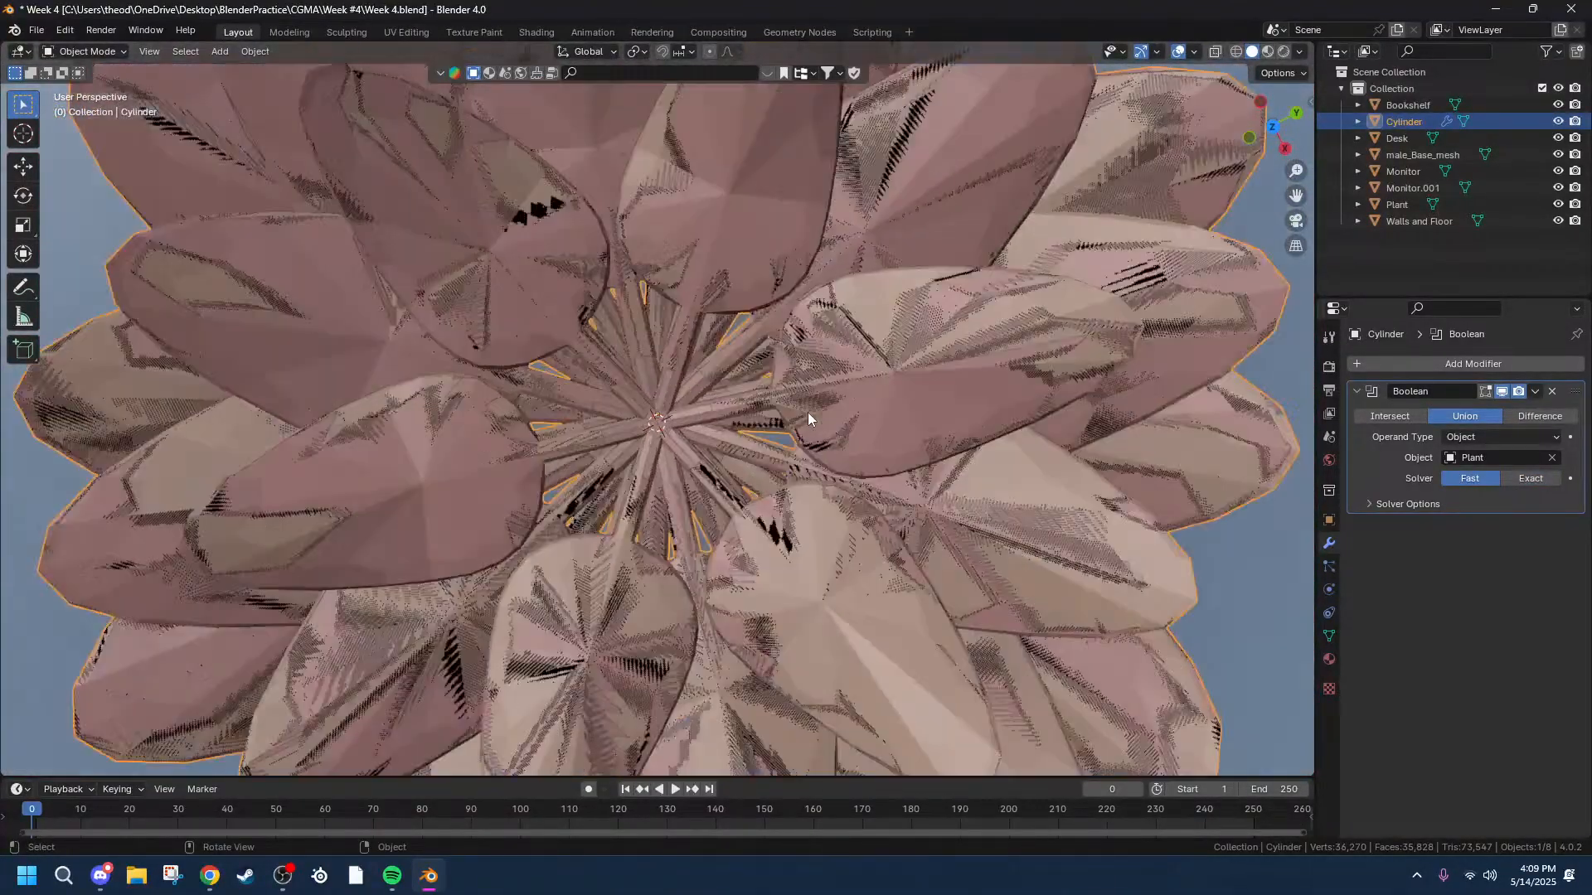
pyautogui.moveTo(829, 493); pyautogui.dragTo(1006, 398, button='middle')
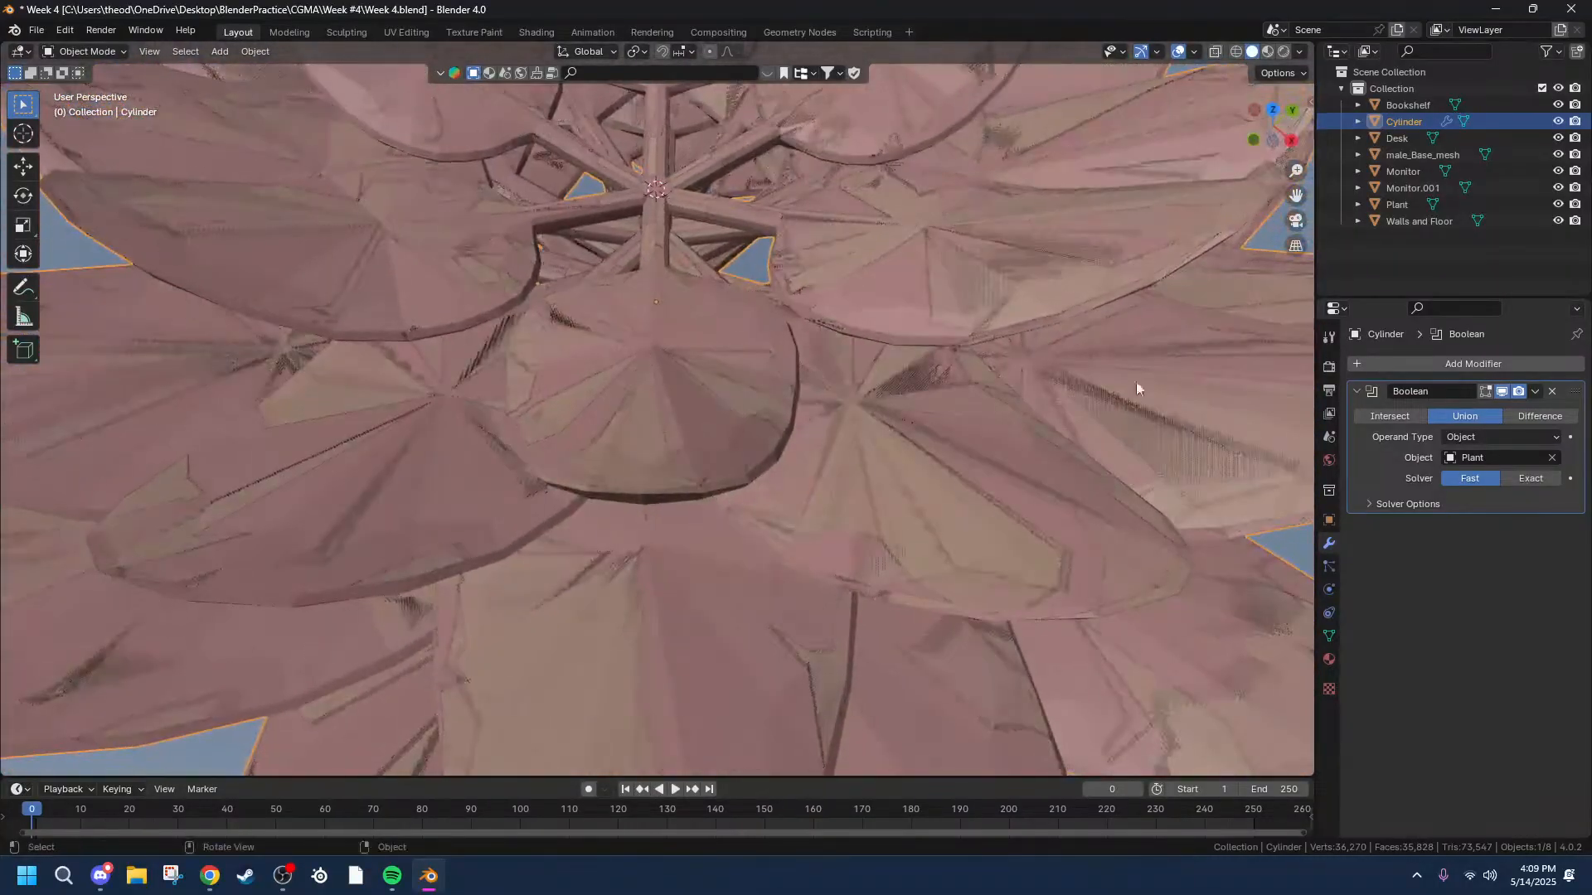
pyautogui.click(1539, 393)
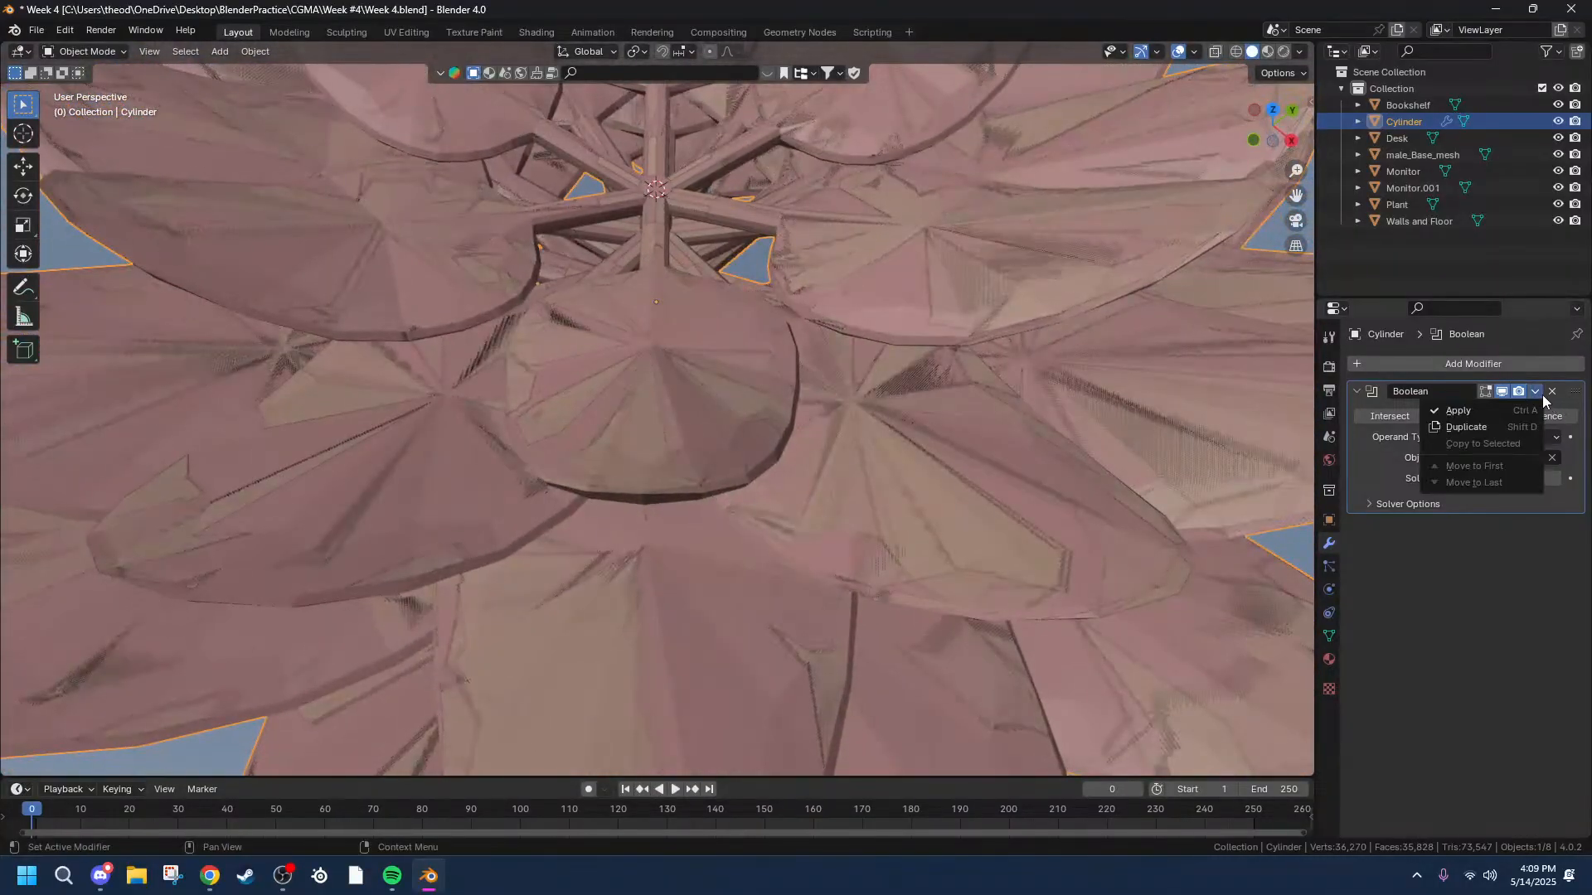
pyautogui.click(1480, 414)
# Move the merged plant about -0.158 m along global X, clear of the original leaves.
pyautogui.scroll(-6, 921, 307)
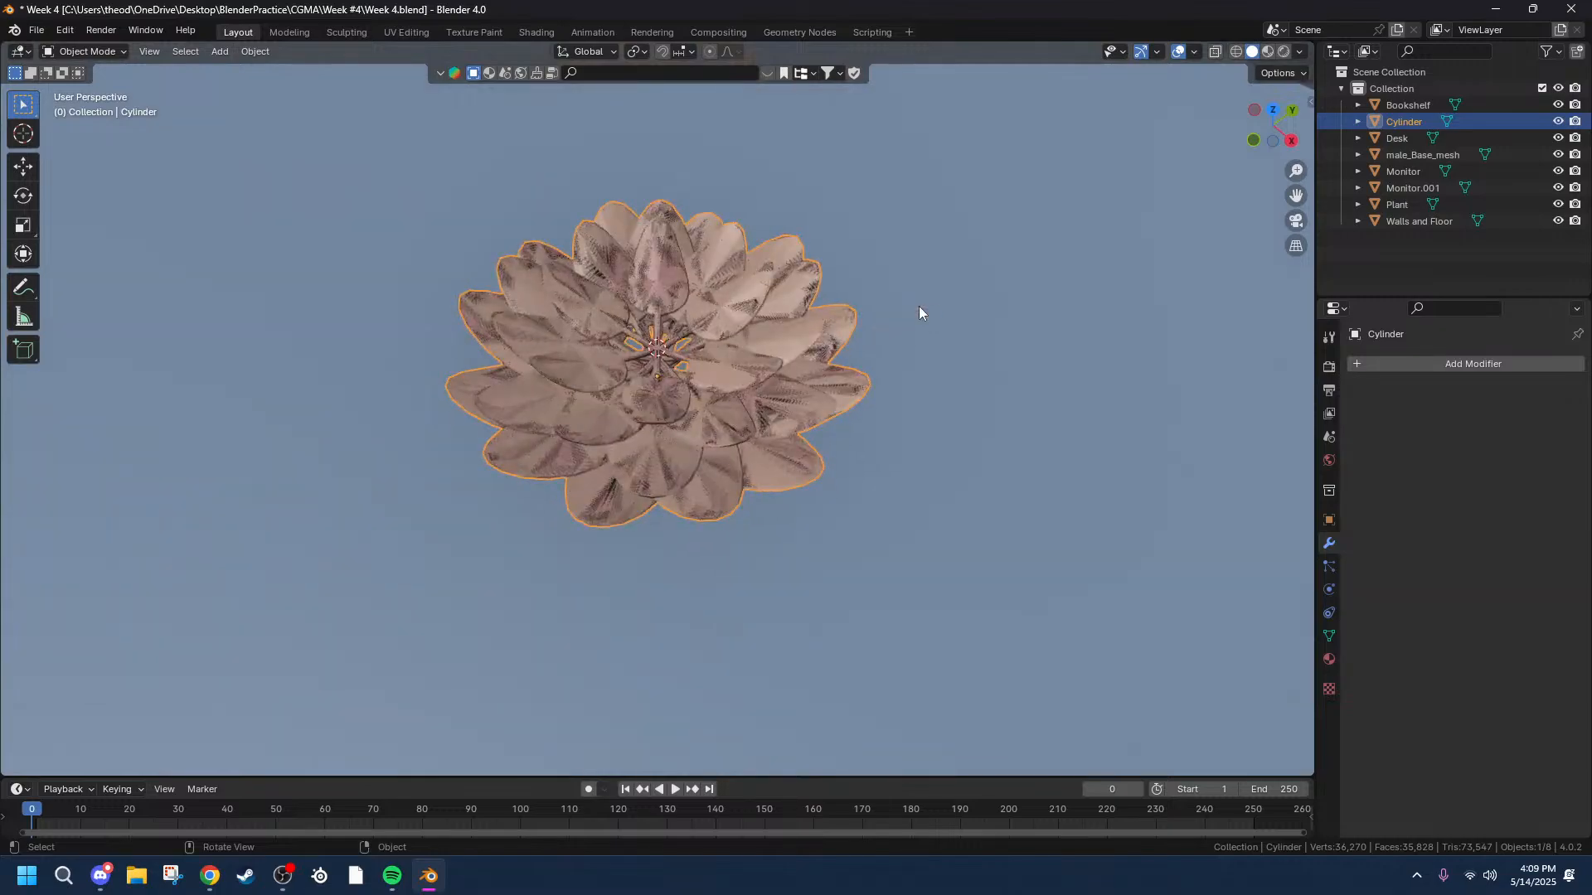
pyautogui.press('g')
pyautogui.press('x')
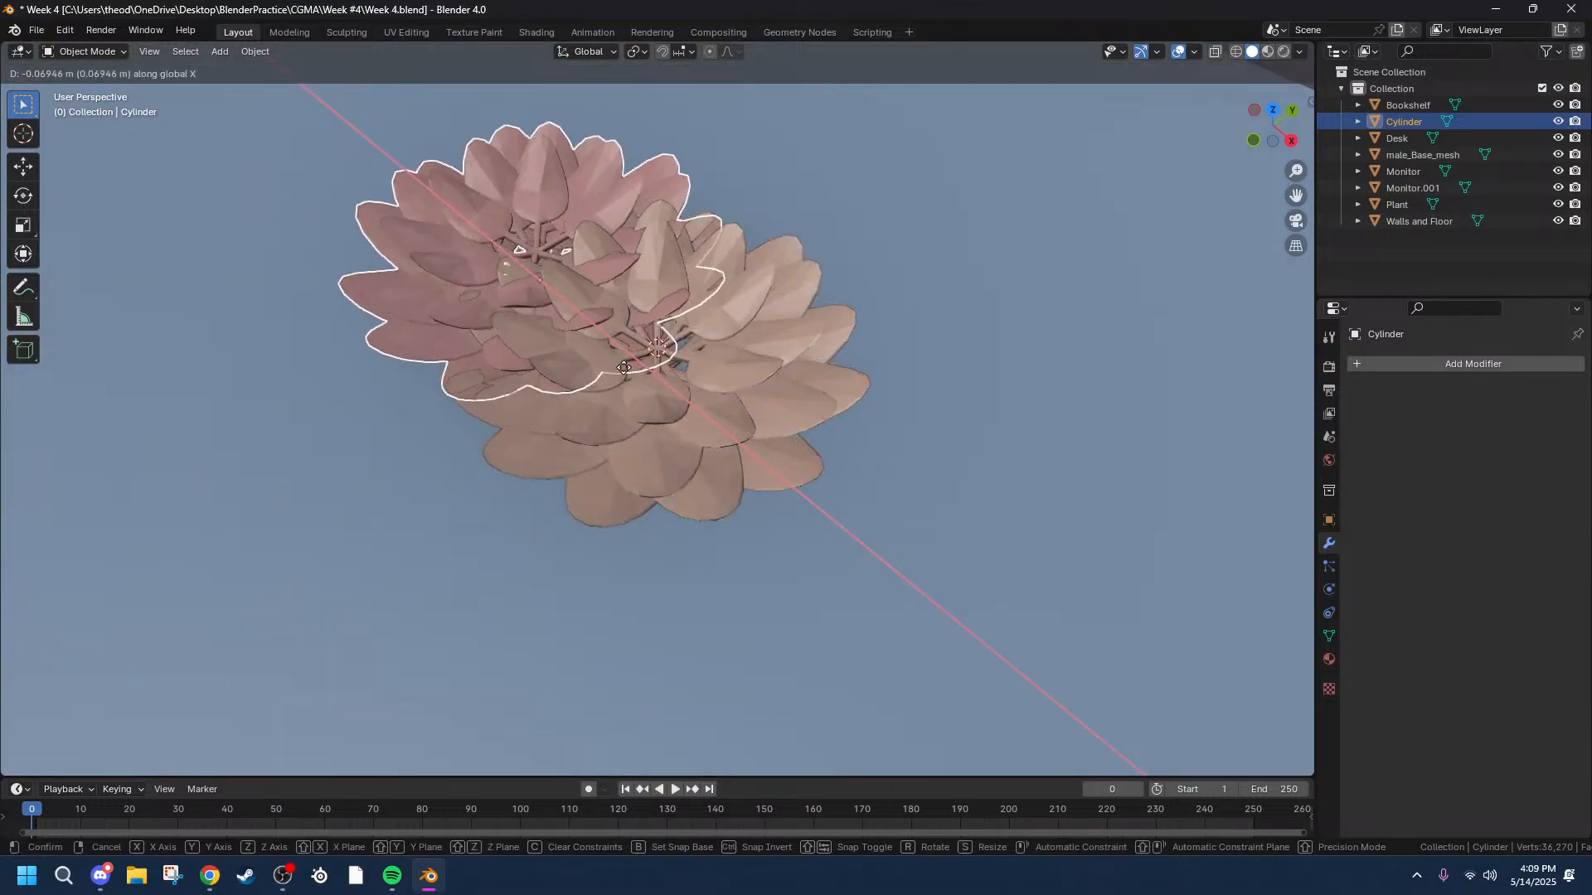
pyautogui.click(475, 287)
pyautogui.moveTo(873, 451); pyautogui.dragTo(908, 472, button='middle')
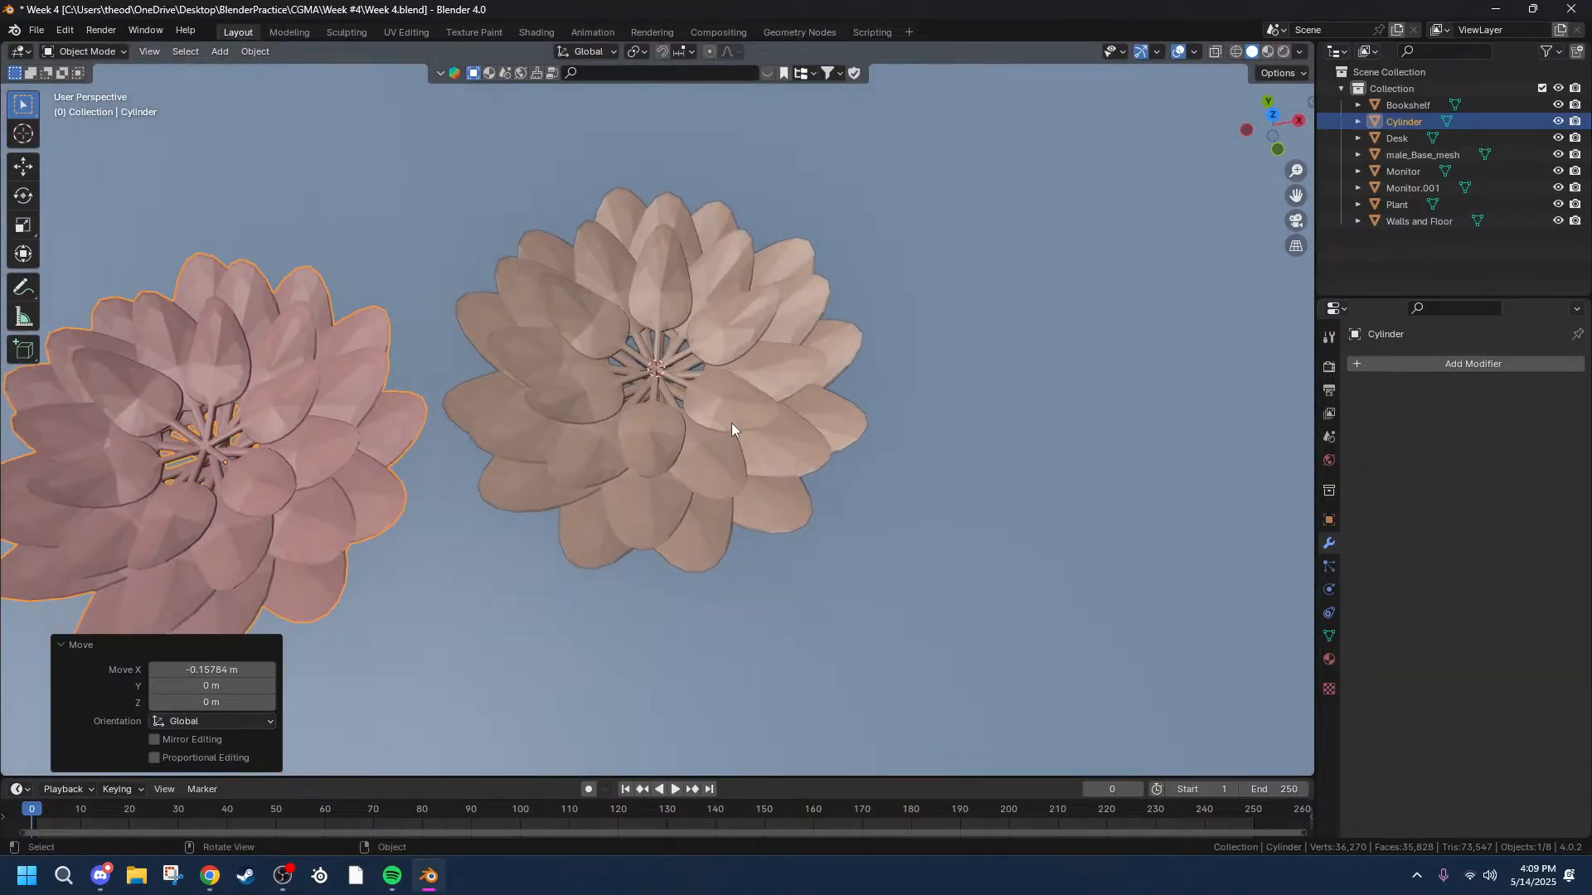
# Compare the original Plant leaves with the merged copy and hide the original Plant object.
pyautogui.click(731, 423)
pyautogui.moveTo(794, 479); pyautogui.dragTo(759, 425, button='middle')
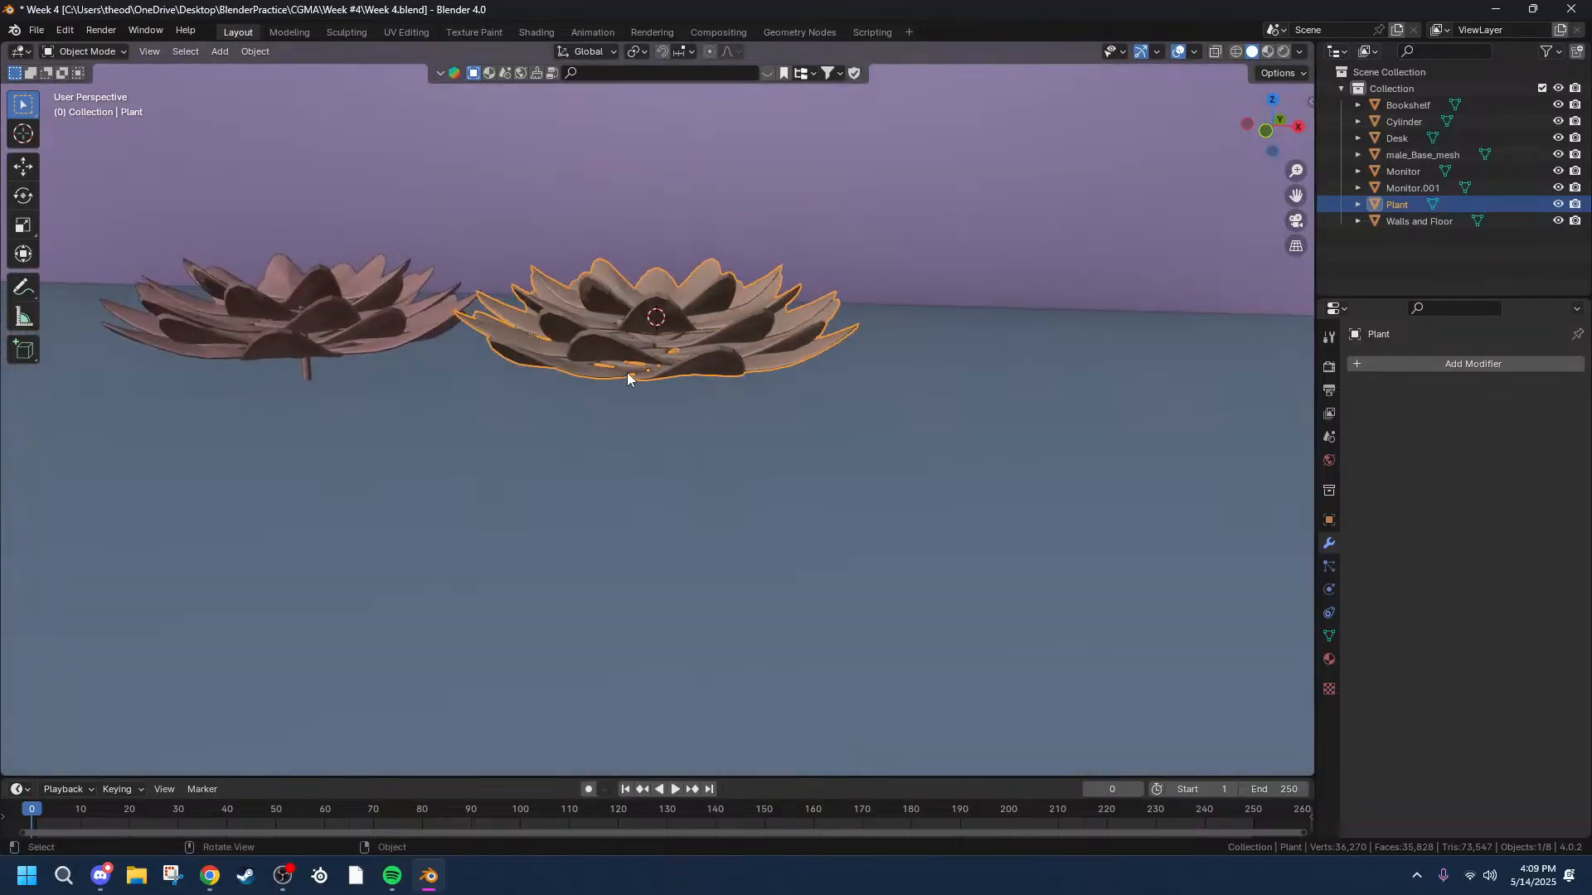
pyautogui.scroll(4, 687, 311)
pyautogui.scroll(-3, 686, 311)
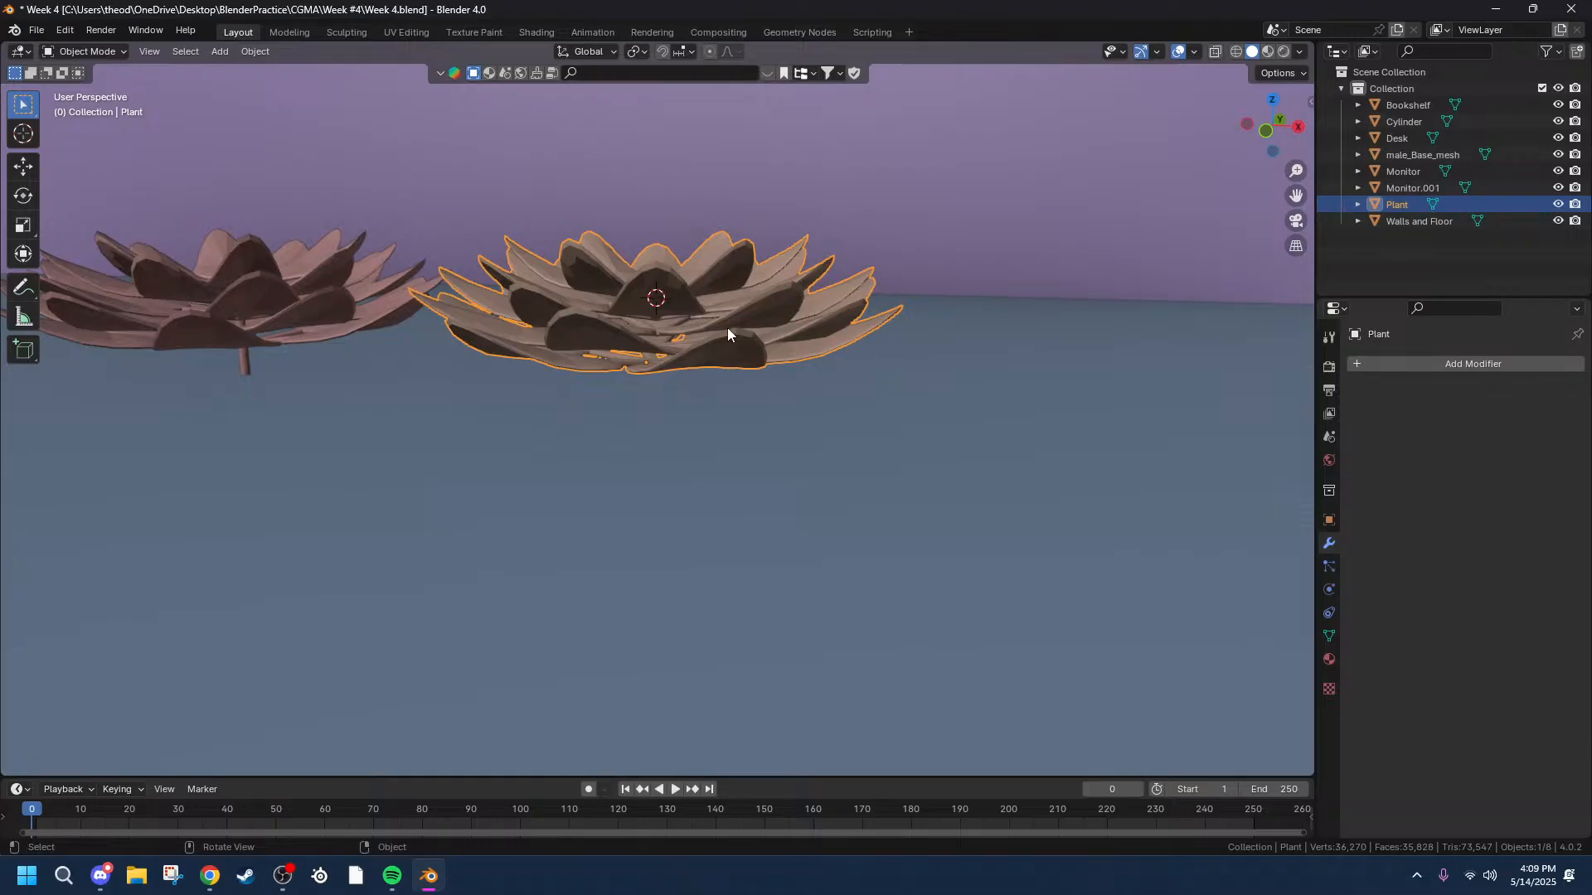
pyautogui.moveTo(786, 310); pyautogui.dragTo(788, 381, button='middle')
pyautogui.scroll(-3, 815, 380)
pyautogui.scroll(-3, 813, 380)
pyautogui.click(1558, 204)
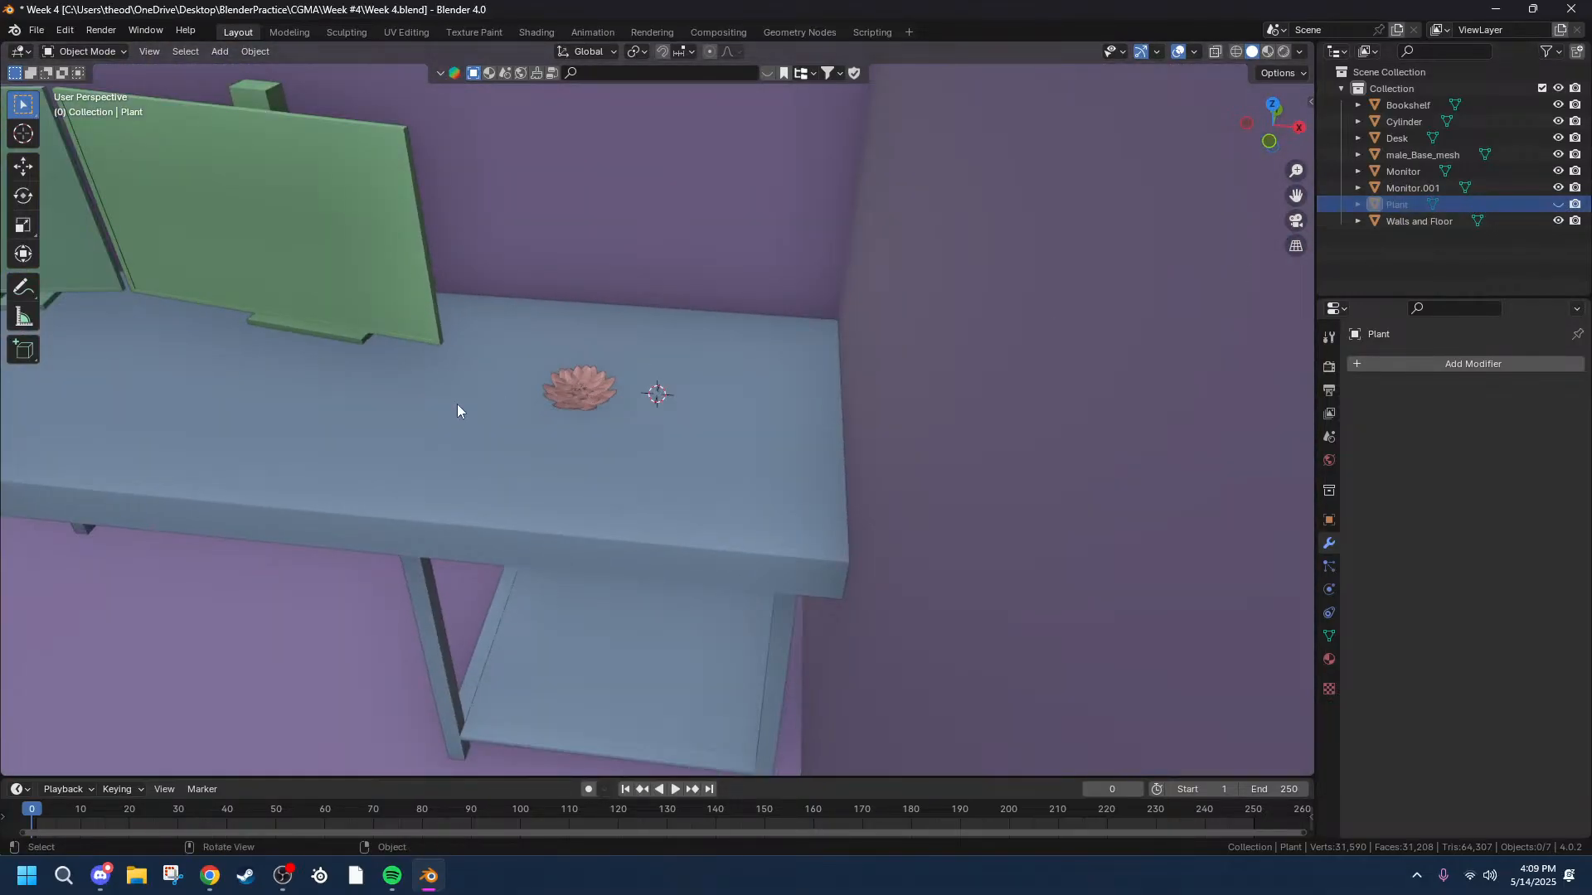
# Raise the merged plant about 0.088 m along global Z above the desk.
pyautogui.scroll(4, 458, 406)
pyautogui.moveTo(487, 415); pyautogui.dragTo(550, 373, button='middle')
pyautogui.click(476, 420)
pyautogui.moveTo(476, 420); pyautogui.dragTo(562, 413, button='middle')
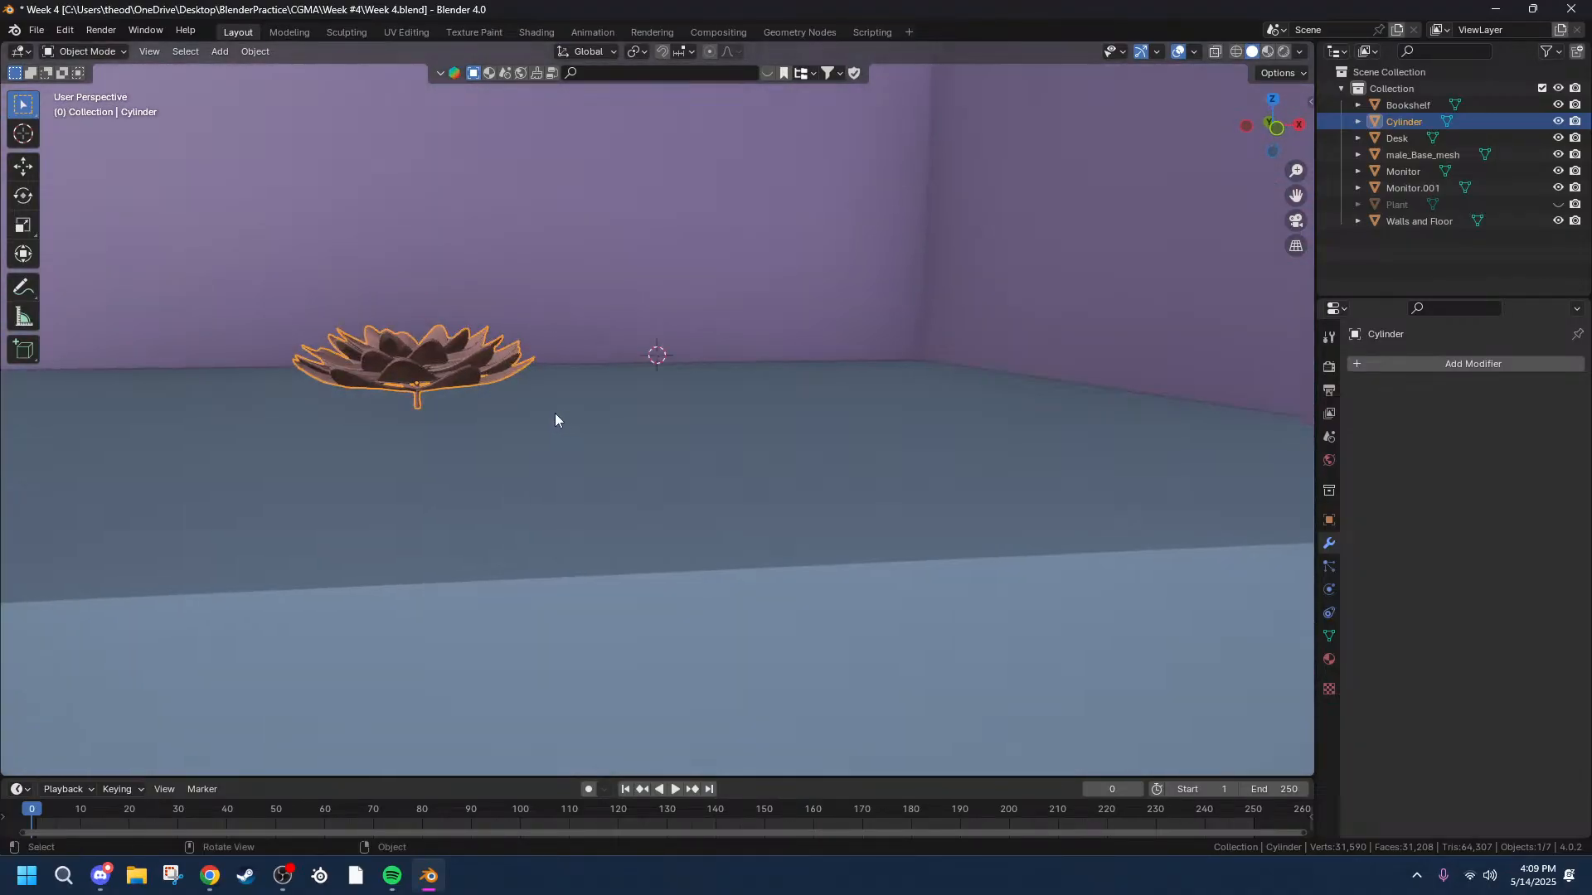
pyautogui.press('g')
pyautogui.press('z')
pyautogui.click(412, 240)
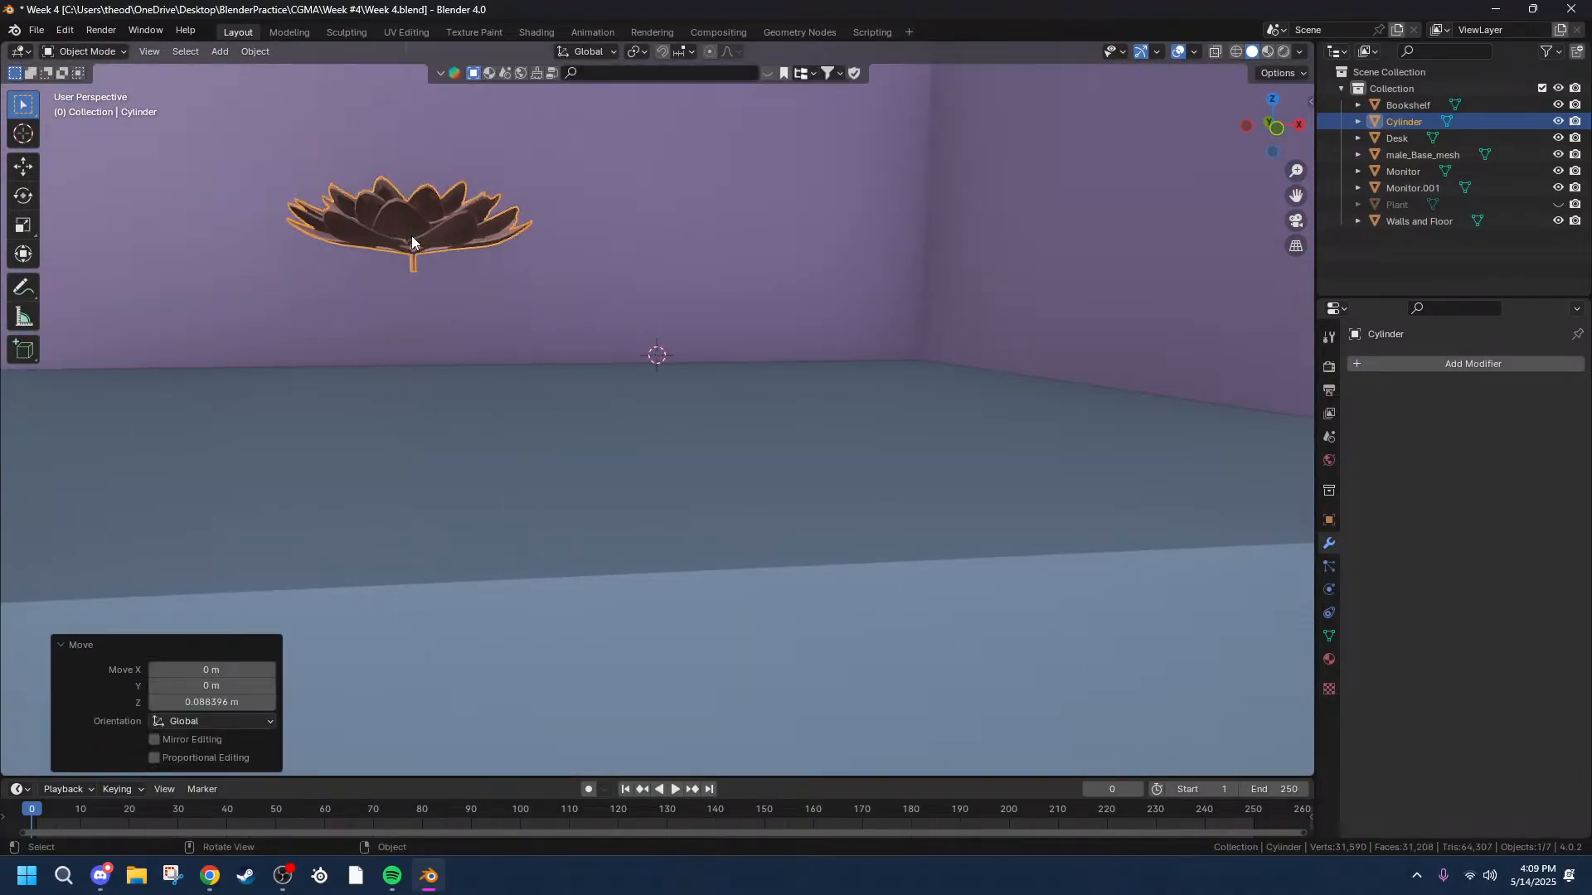
pyautogui.moveTo(400, 461); pyautogui.dragTo(439, 484, button='middle')
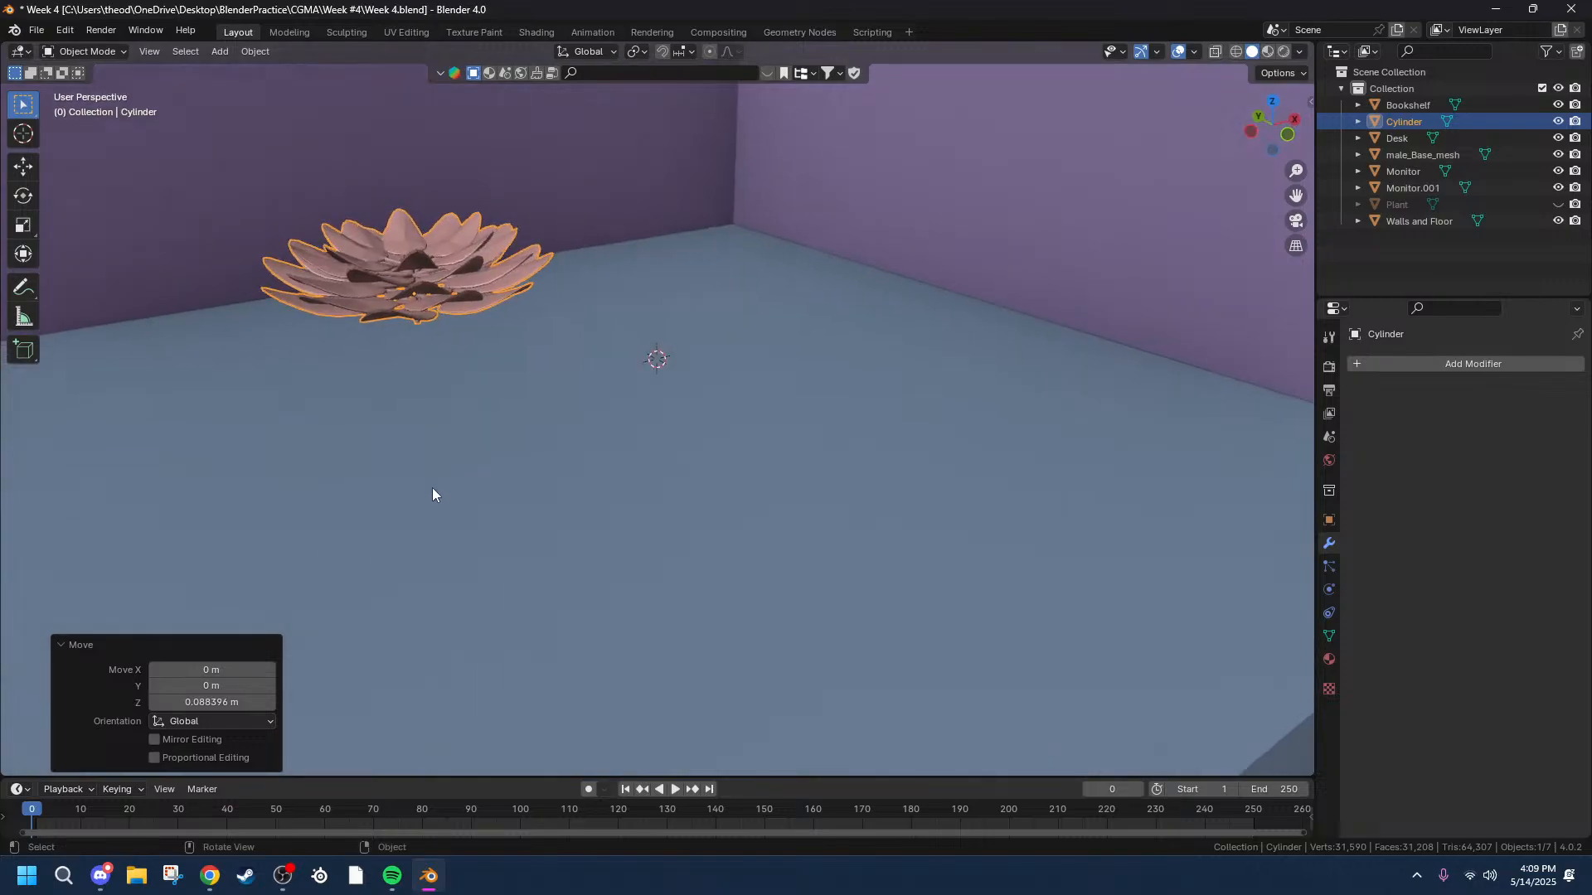
pyautogui.click(439, 484)
pyautogui.scroll(-16, 668, 89)
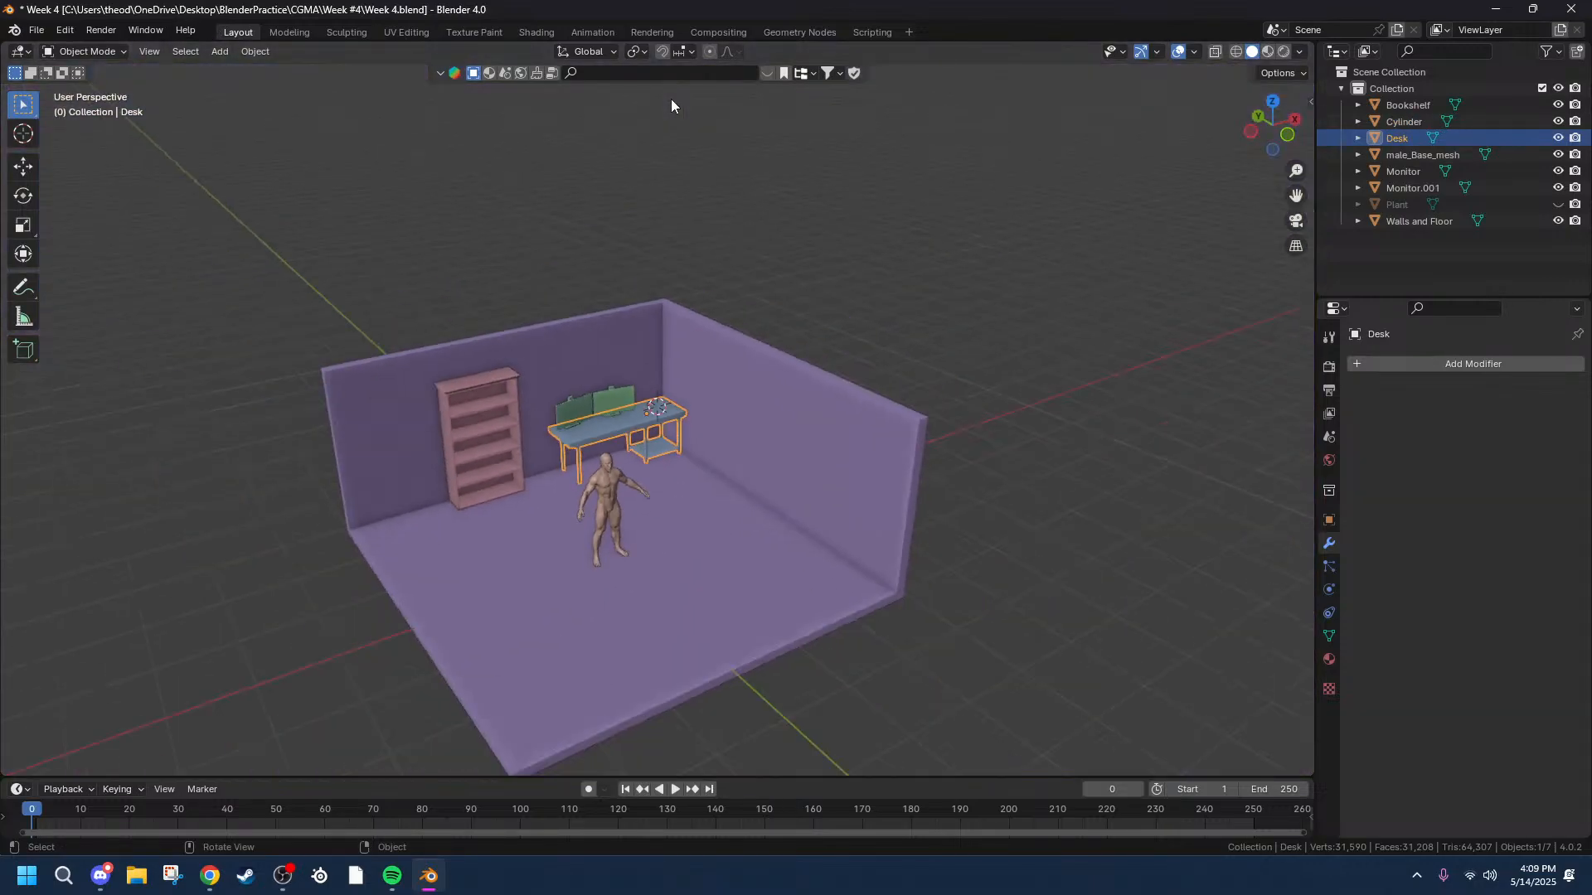
pyautogui.click(670, 98)
pyautogui.scroll(15, 595, 353)
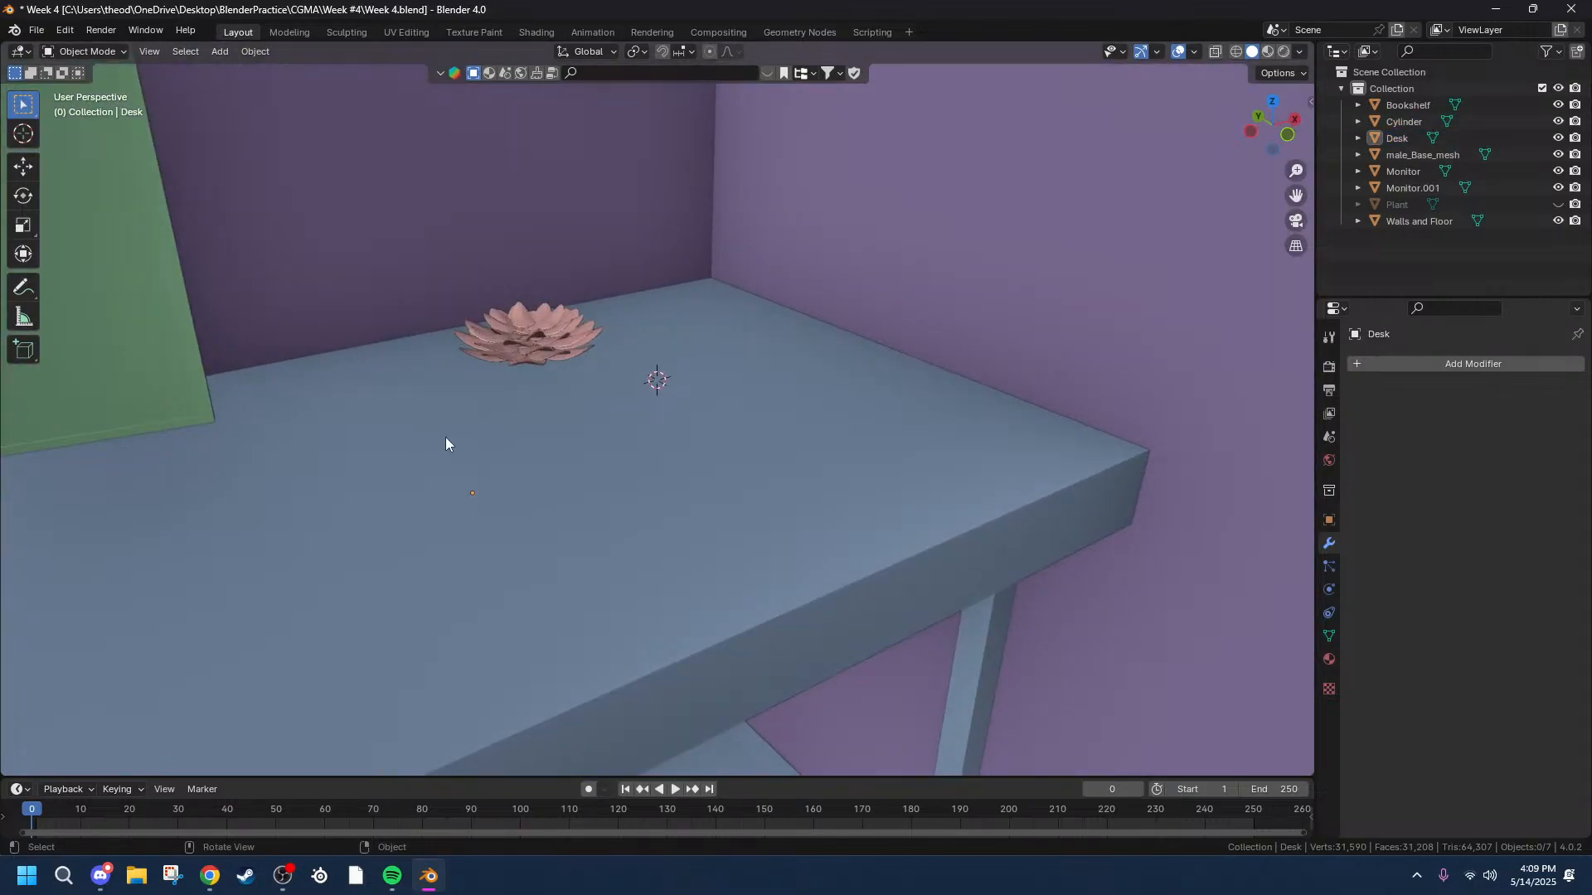
# In bottom orthographic view, hide the Walls and Floor and the Desk to expose the underside of the merged plant.
pyautogui.moveTo(416, 397); pyautogui.dragTo(638, 158, button='middle')
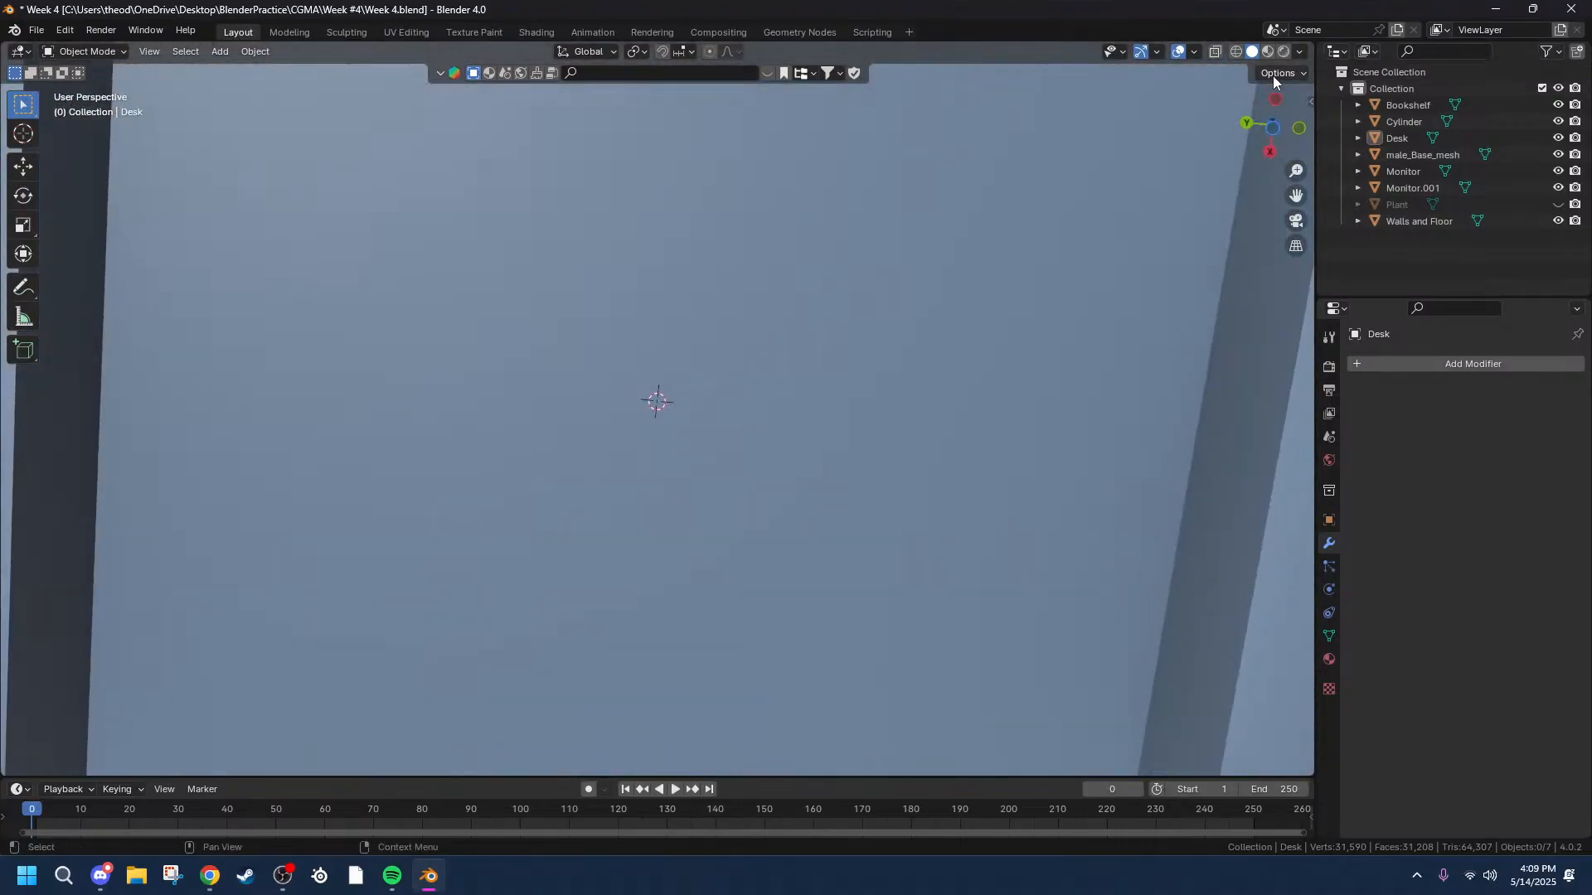
pyautogui.click(1274, 130)
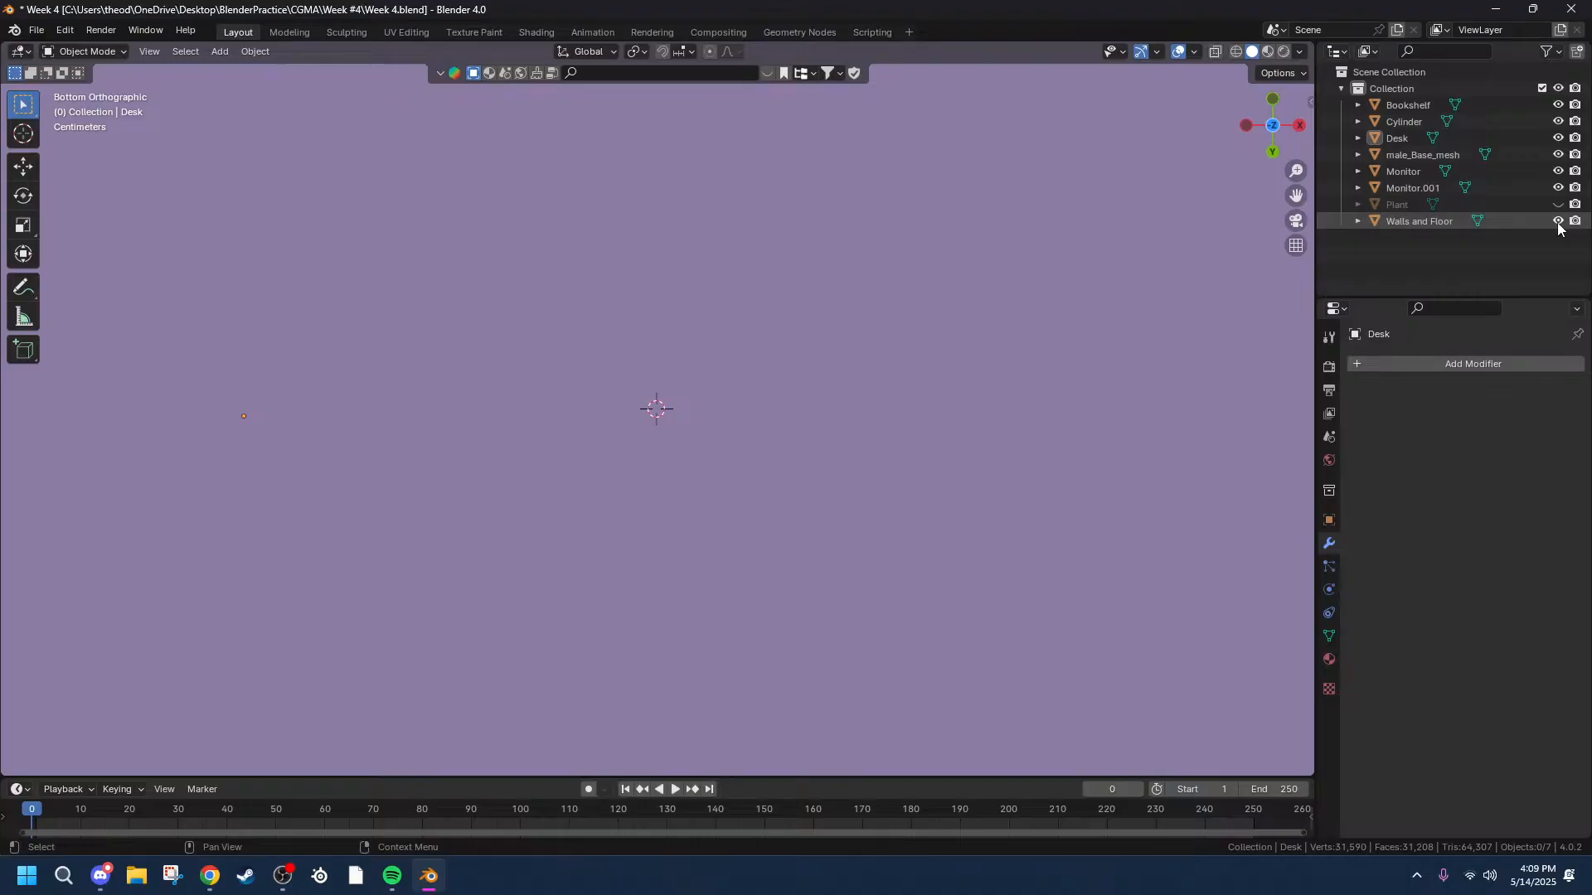
pyautogui.click(1558, 222)
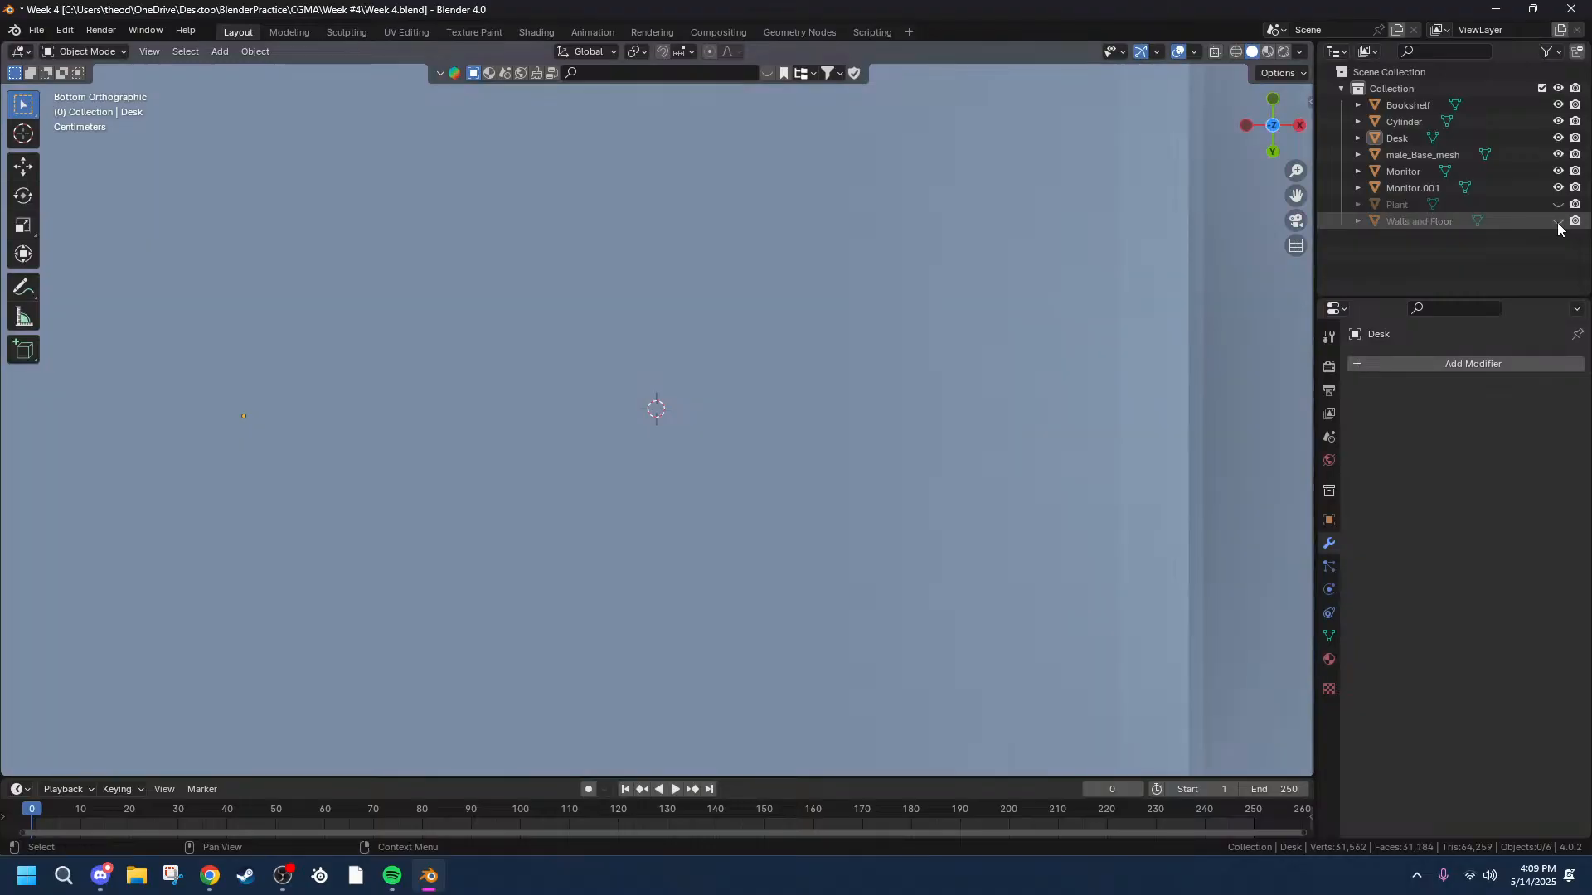
pyautogui.click(1558, 138)
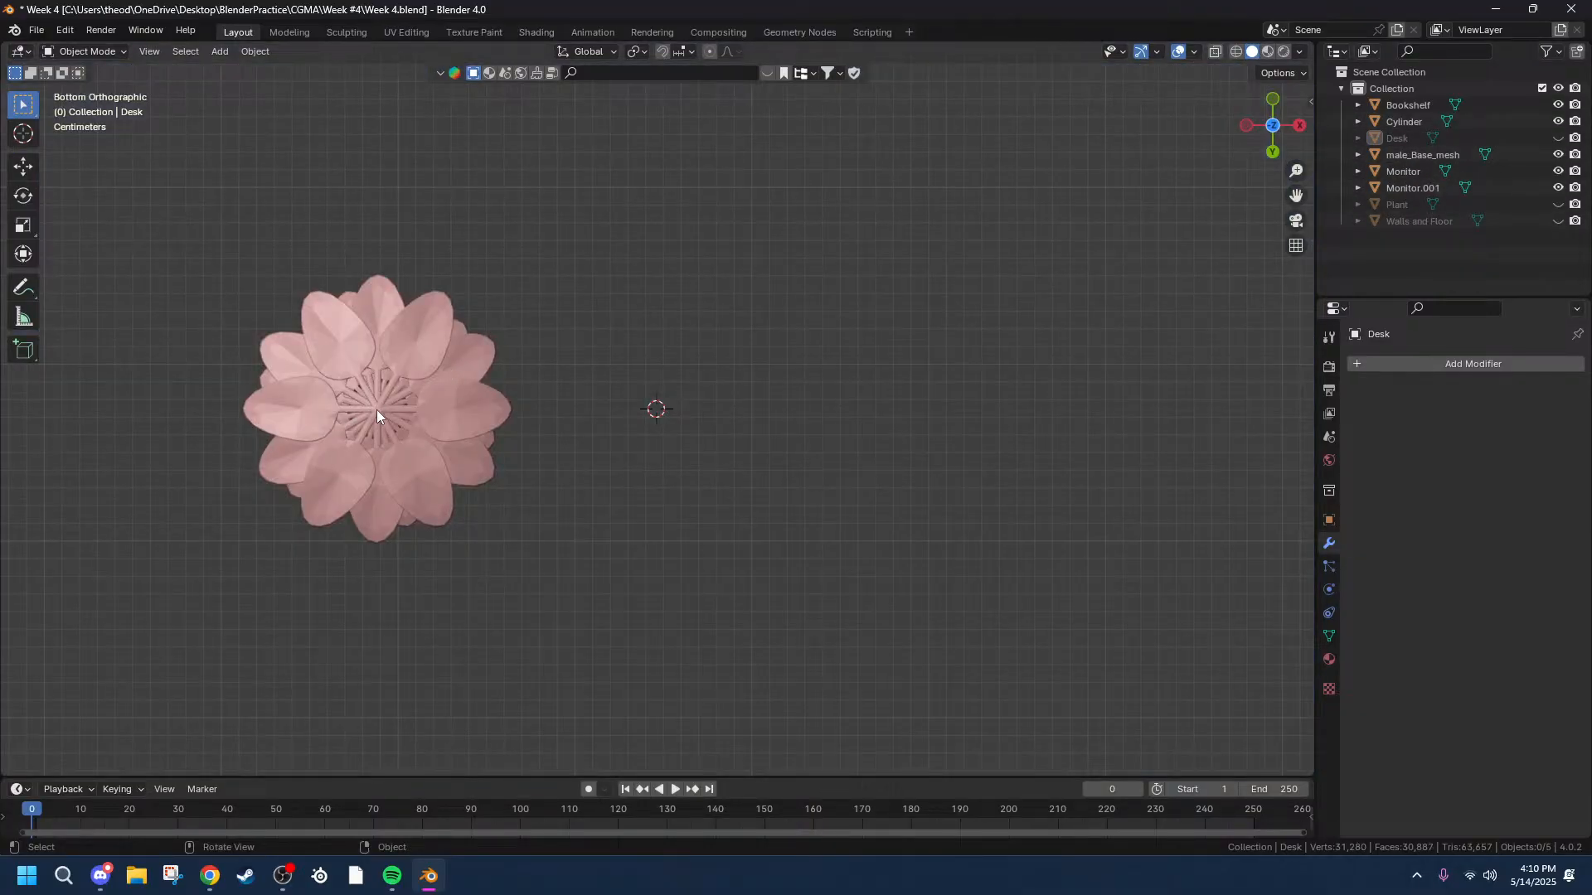
pyautogui.scroll(5, 376, 409)
pyautogui.moveTo(1292, 196); pyautogui.dragTo(1416, 223)
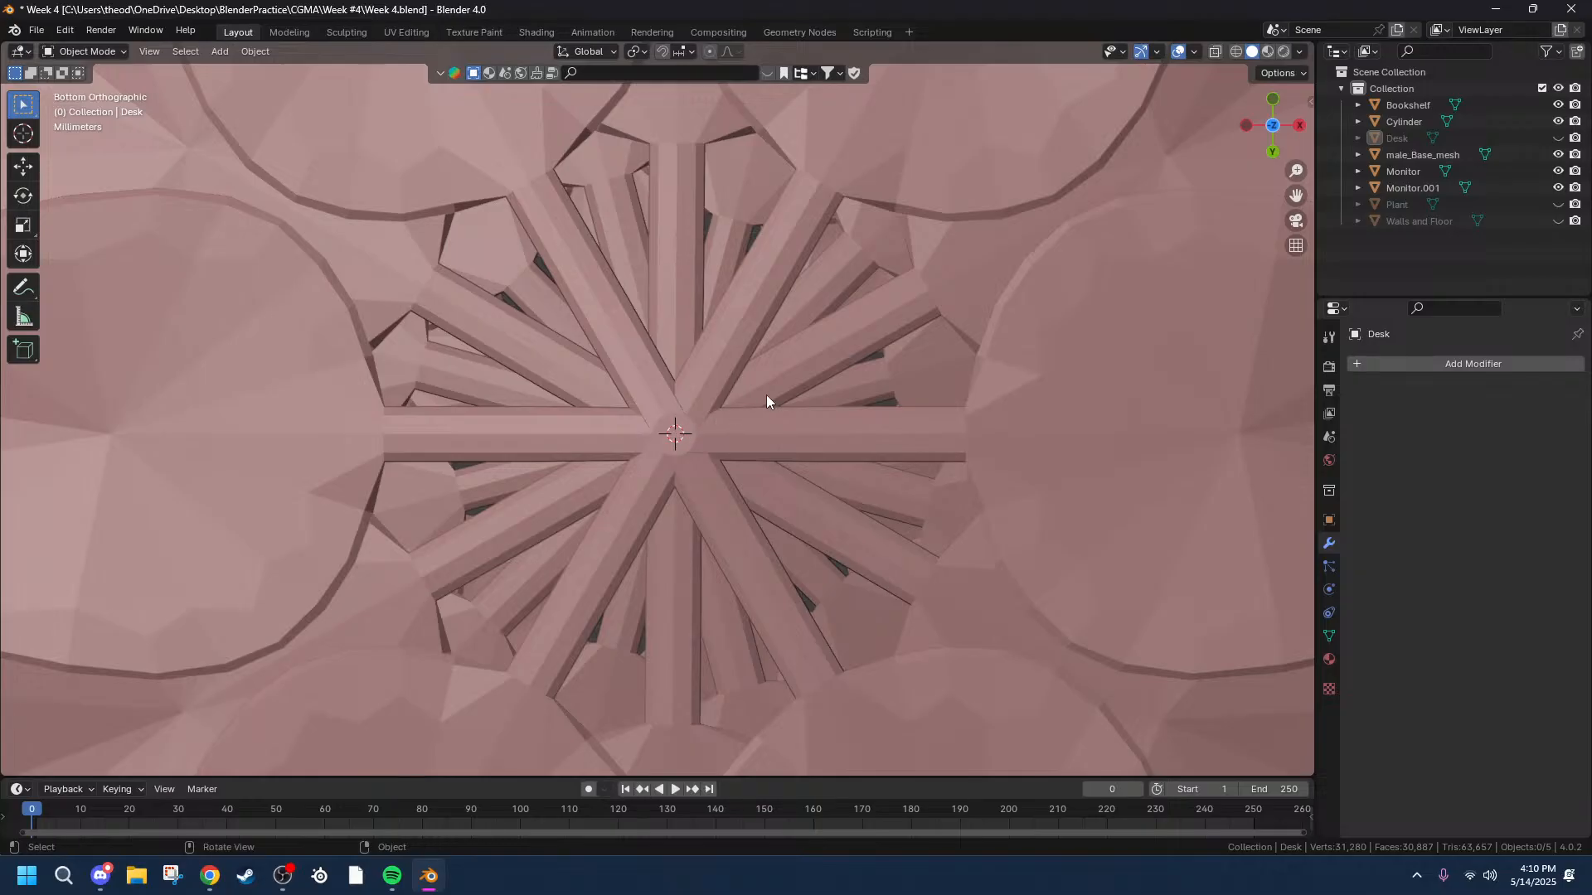
# Select the merged plant, open its mesh for editing, and unhide the Desk and the Walls and Floor.
pyautogui.scroll(-5, 782, 392)
pyautogui.moveTo(780, 384); pyautogui.dragTo(743, 440, button='middle')
pyautogui.click(629, 355)
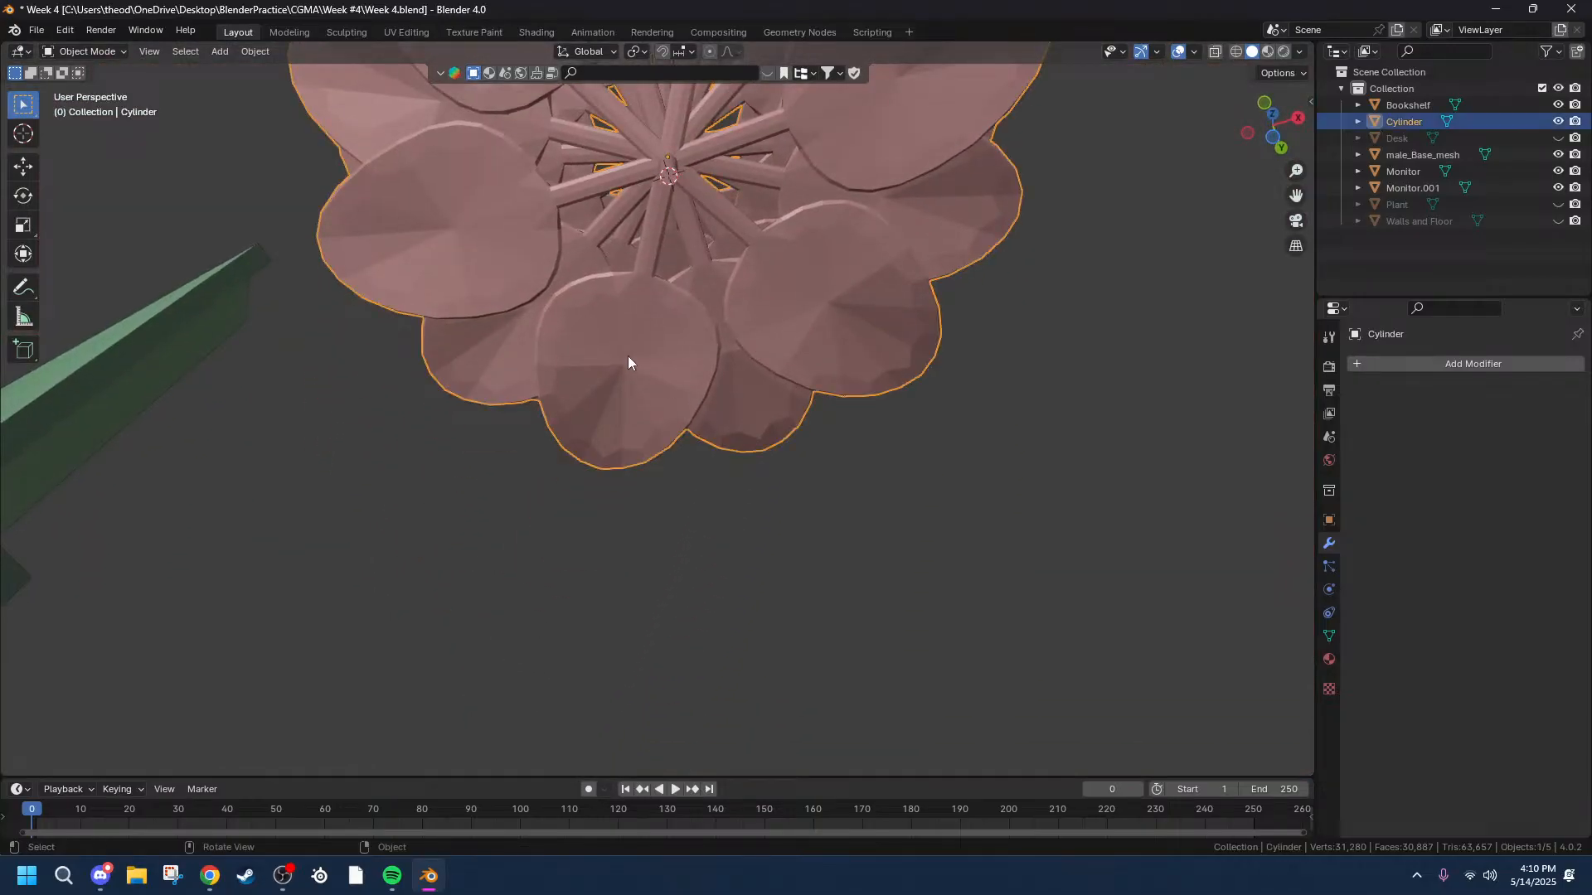
pyautogui.press('Tab')
pyautogui.moveTo(886, 219); pyautogui.dragTo(1167, 142, button='middle')
pyautogui.scroll(-4, 774, 435)
pyautogui.click(1559, 138)
pyautogui.click(1557, 220)
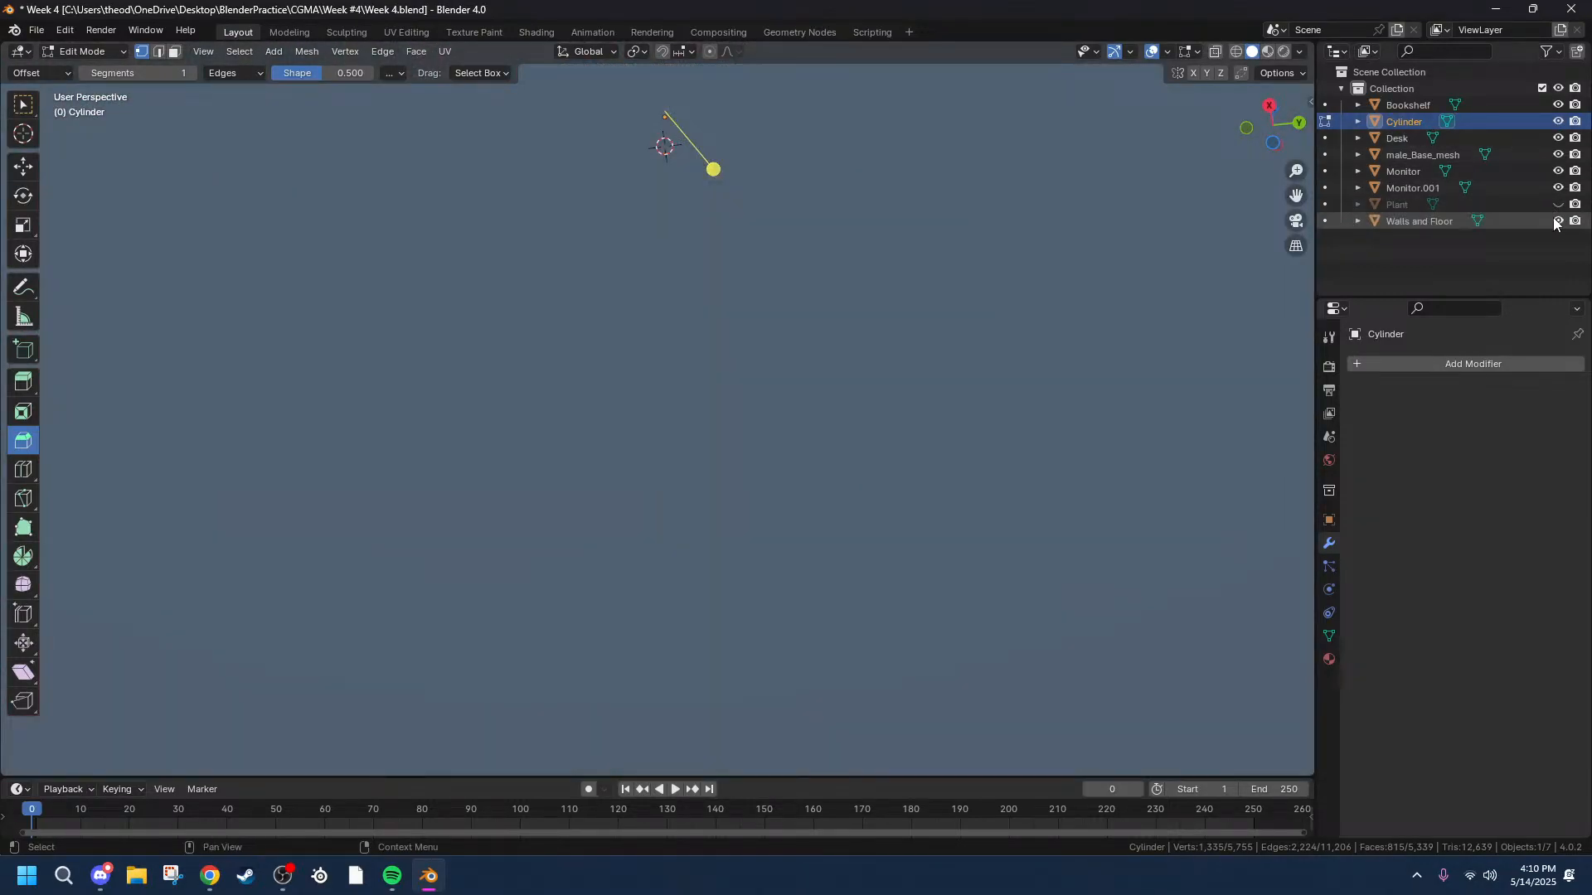
pyautogui.moveTo(1095, 267); pyautogui.dragTo(1006, 423, button='middle')
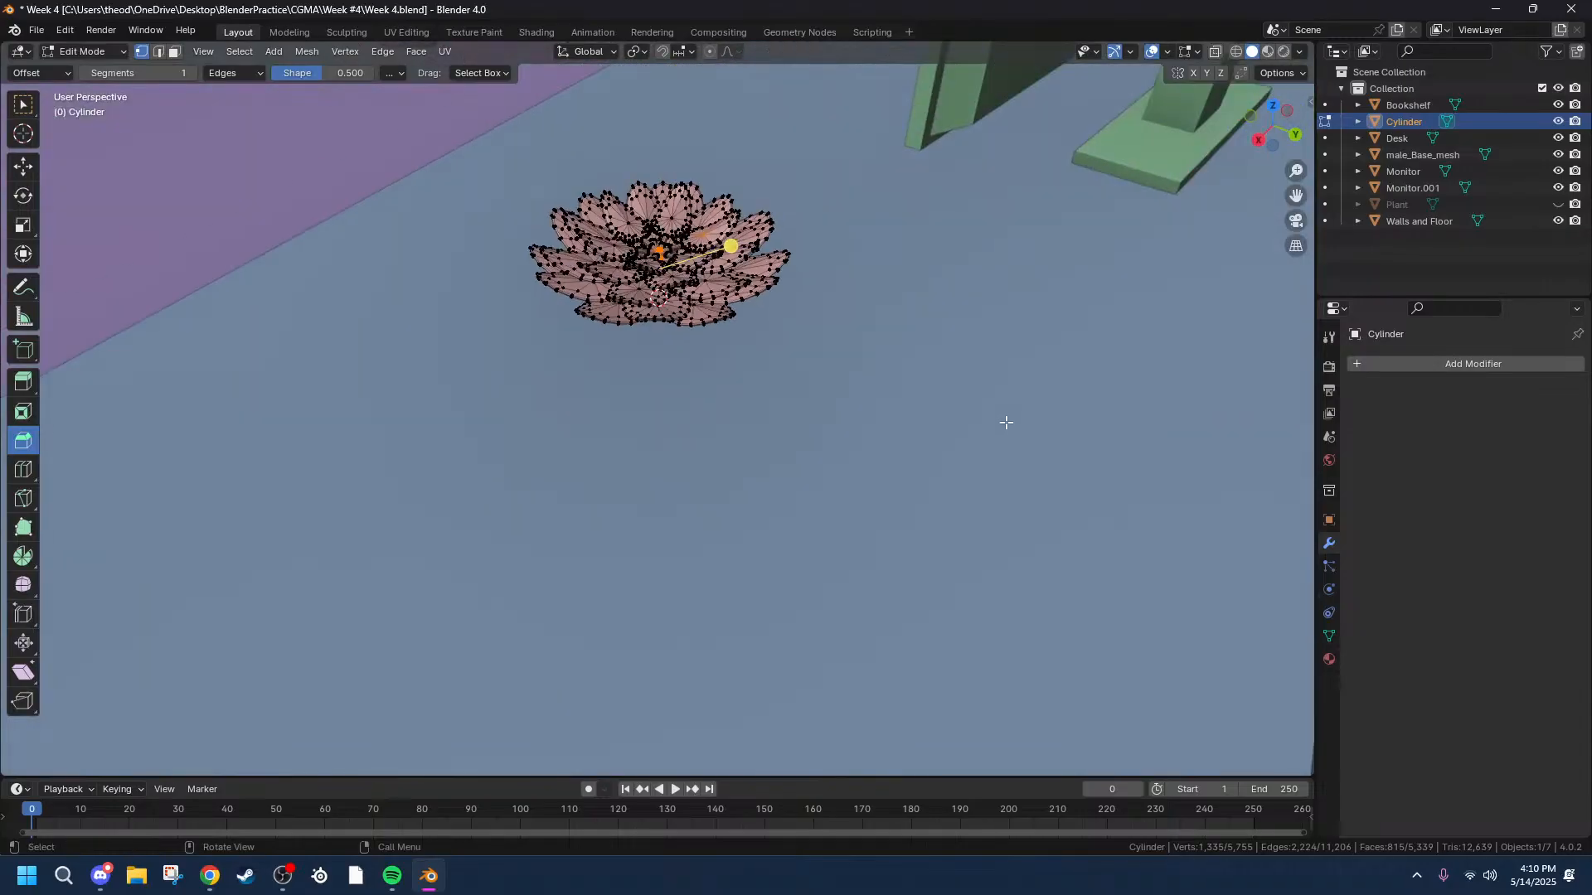
# Try to add a scaled-down cylinder inside the merged plant's own mesh.
pyautogui.moveTo(897, 433); pyautogui.dragTo(753, 410, button='middle')
pyautogui.click(747, 403)
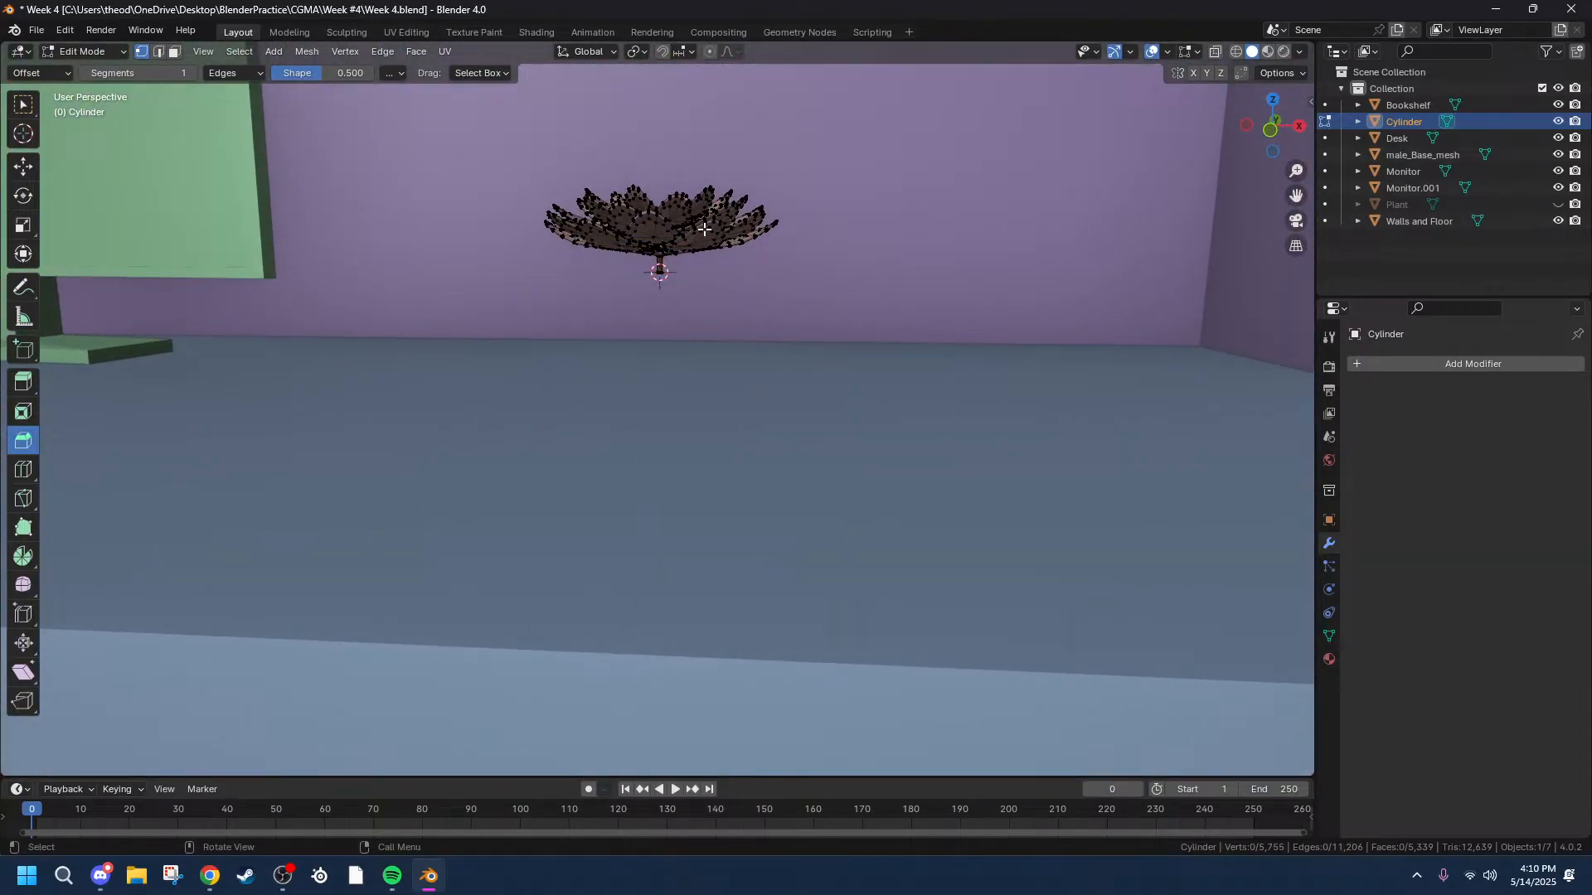
pyautogui.hotkey('shift', 'a')
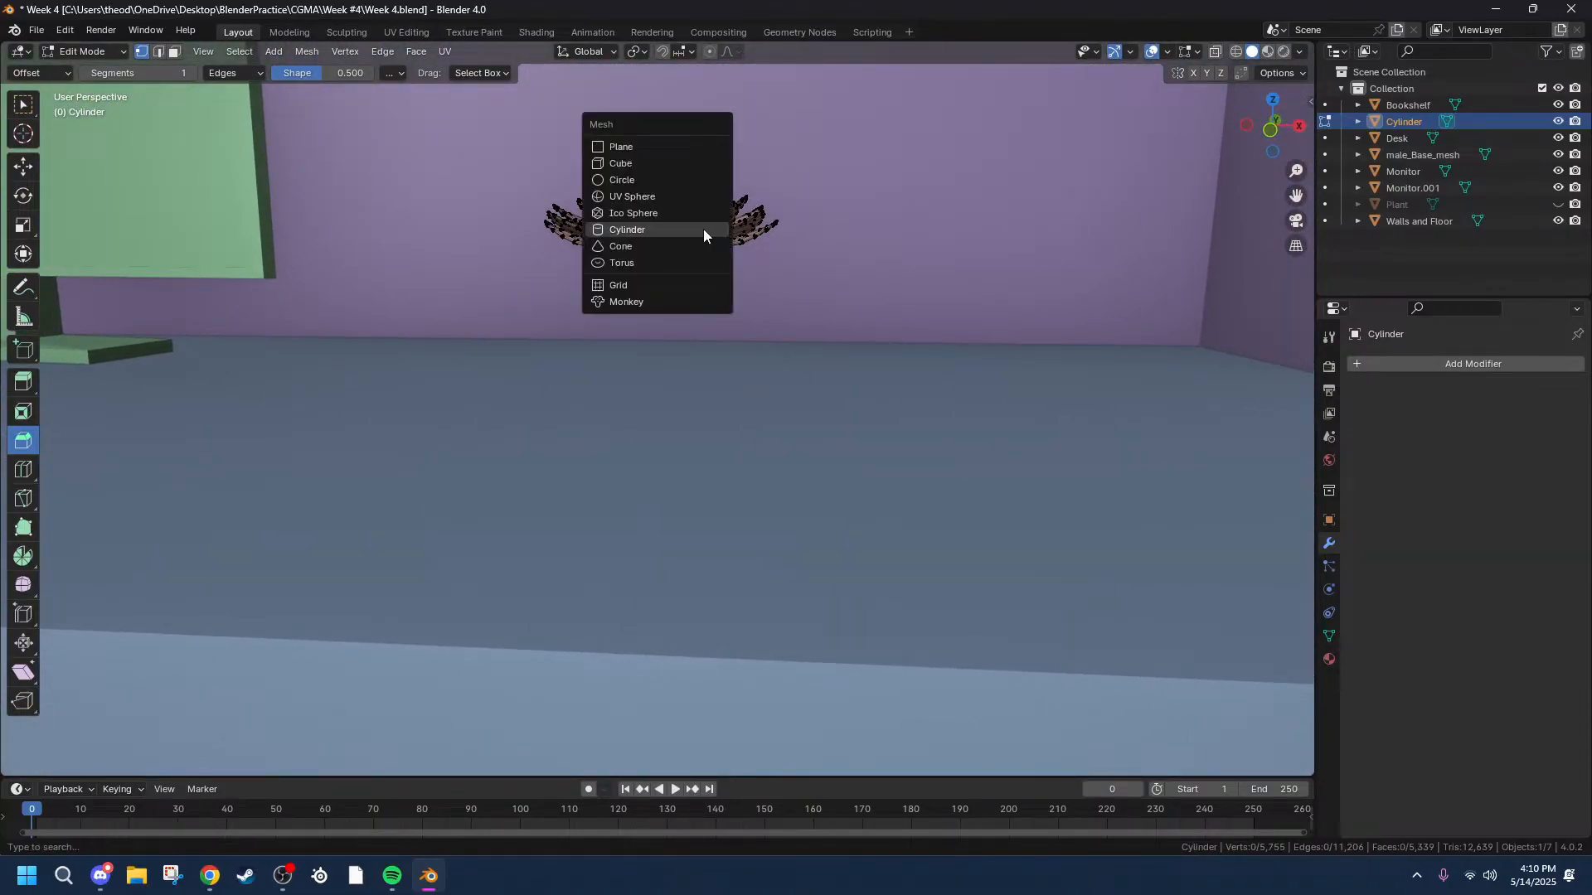
pyautogui.click(623, 231)
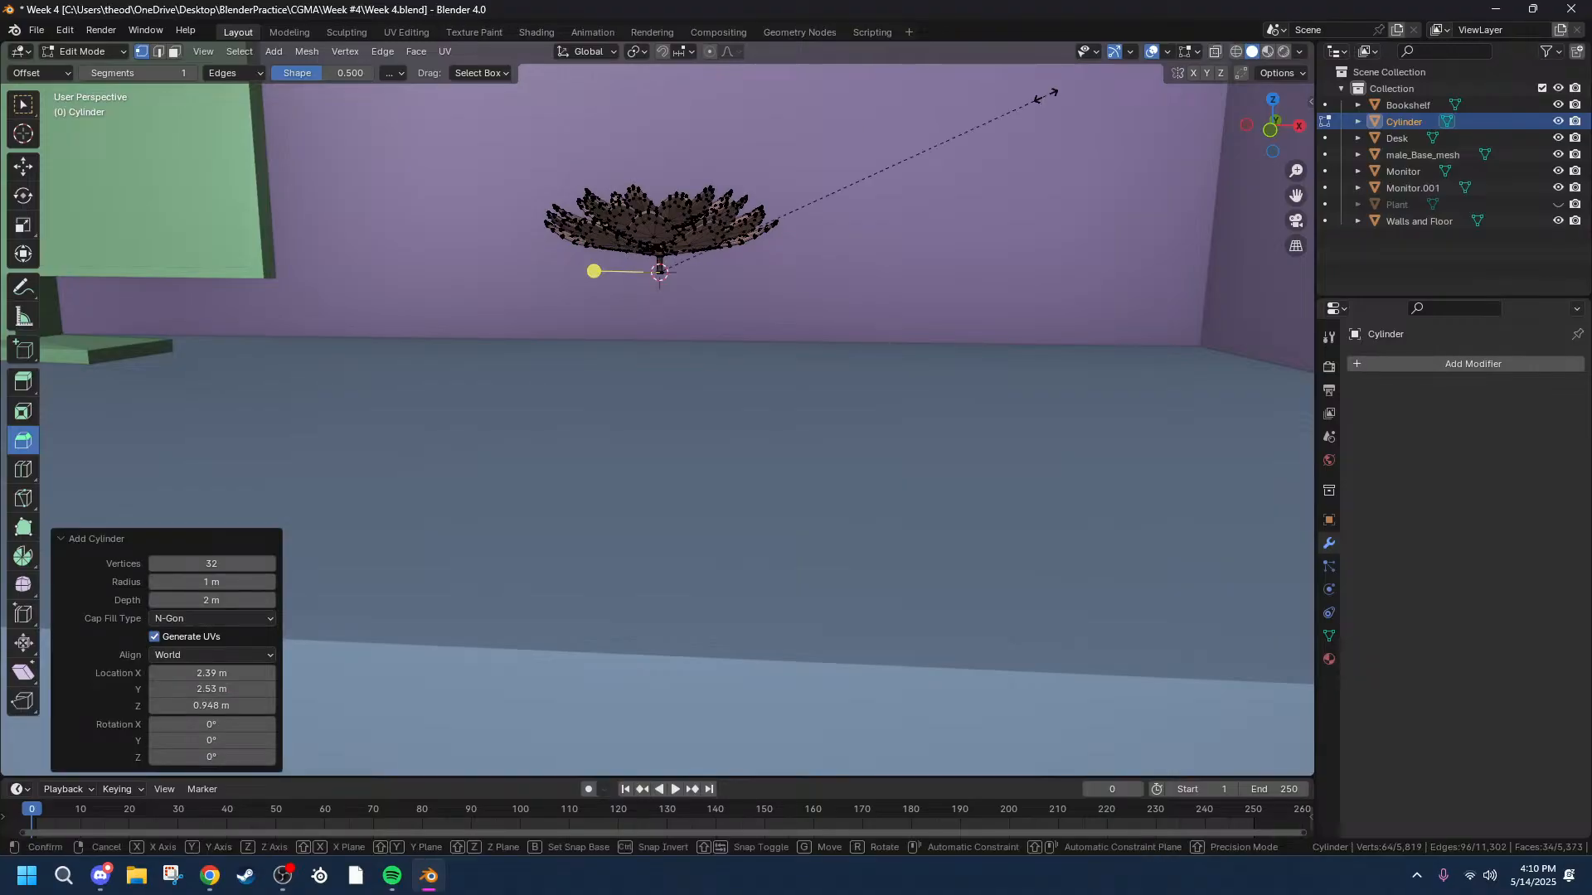
pyautogui.press('s')
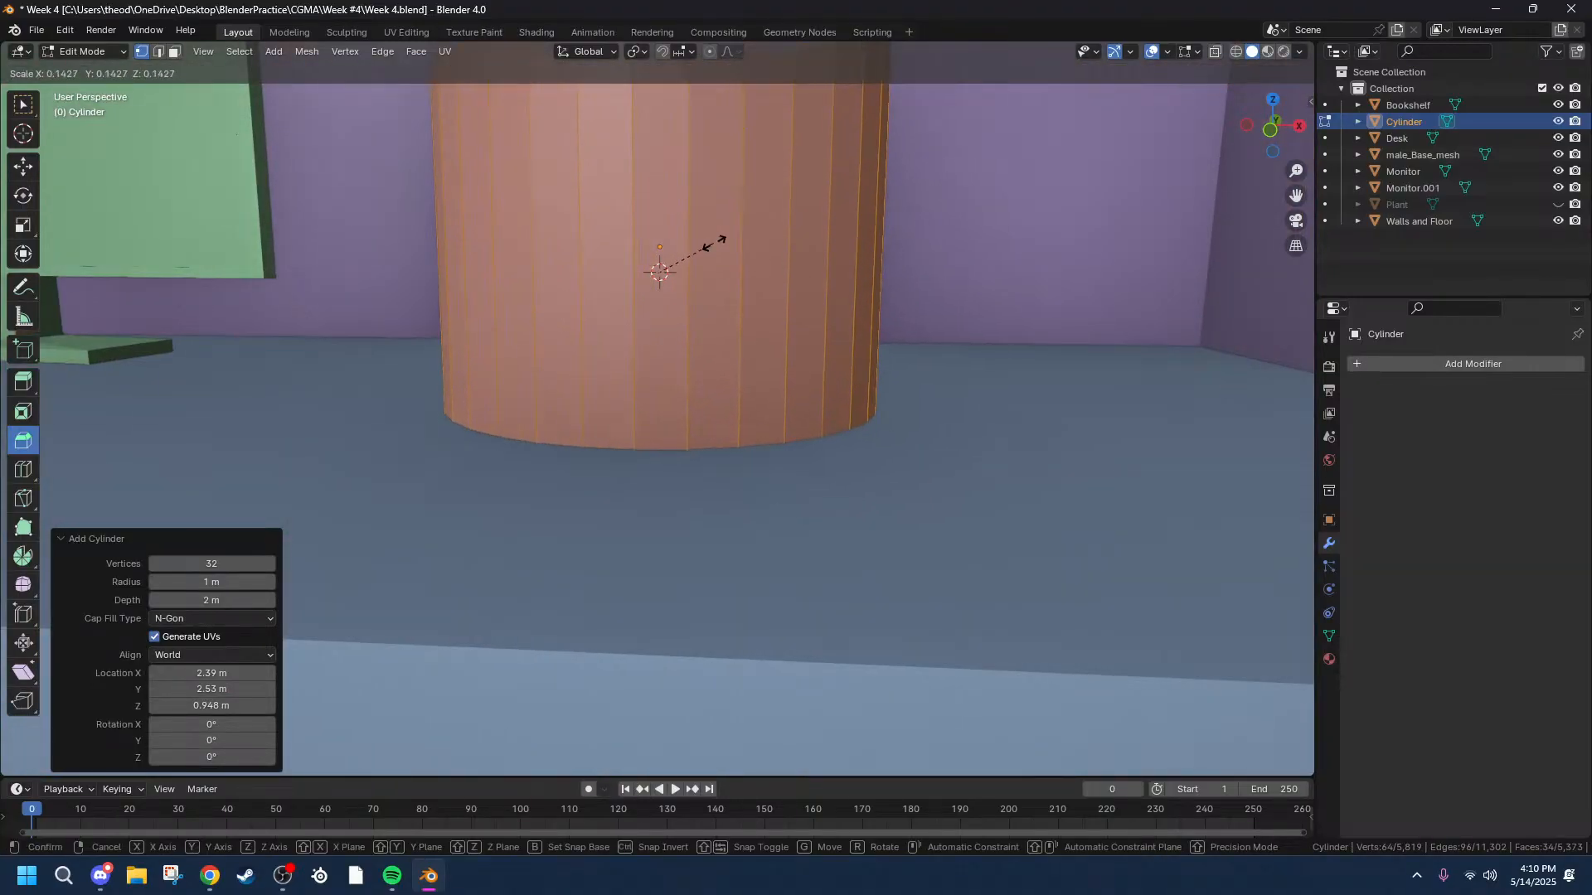
pyautogui.click(663, 263)
pyautogui.press('Tab')
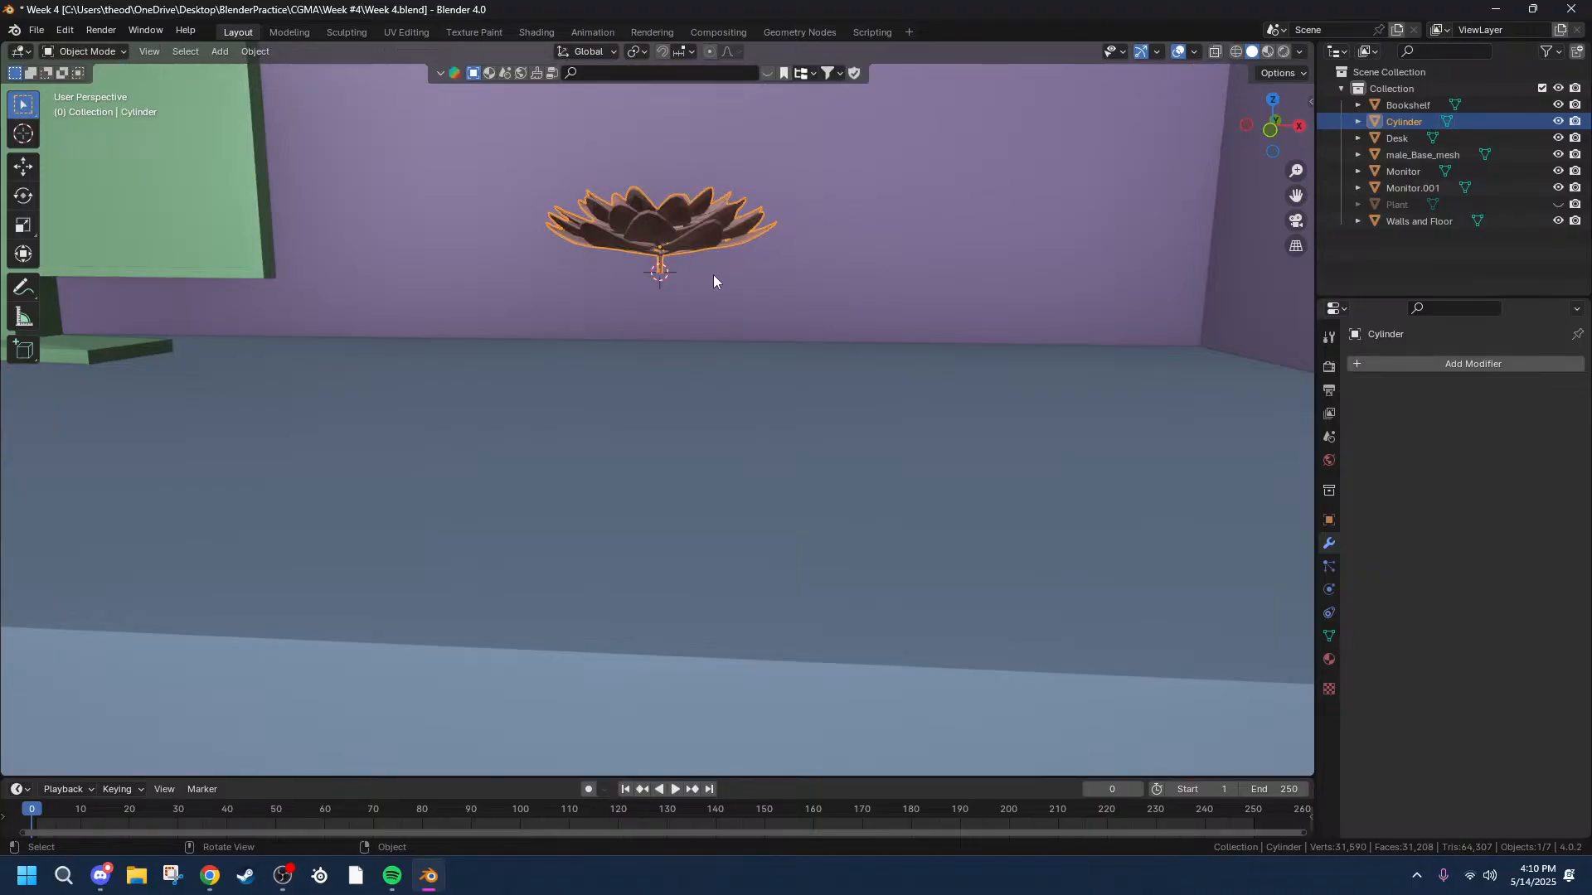
# In Object Mode, add a separate 32-vertex cylinder at the base of the plant's stem and scale it to about 0.085.
pyautogui.scroll(-10, 907, 173)
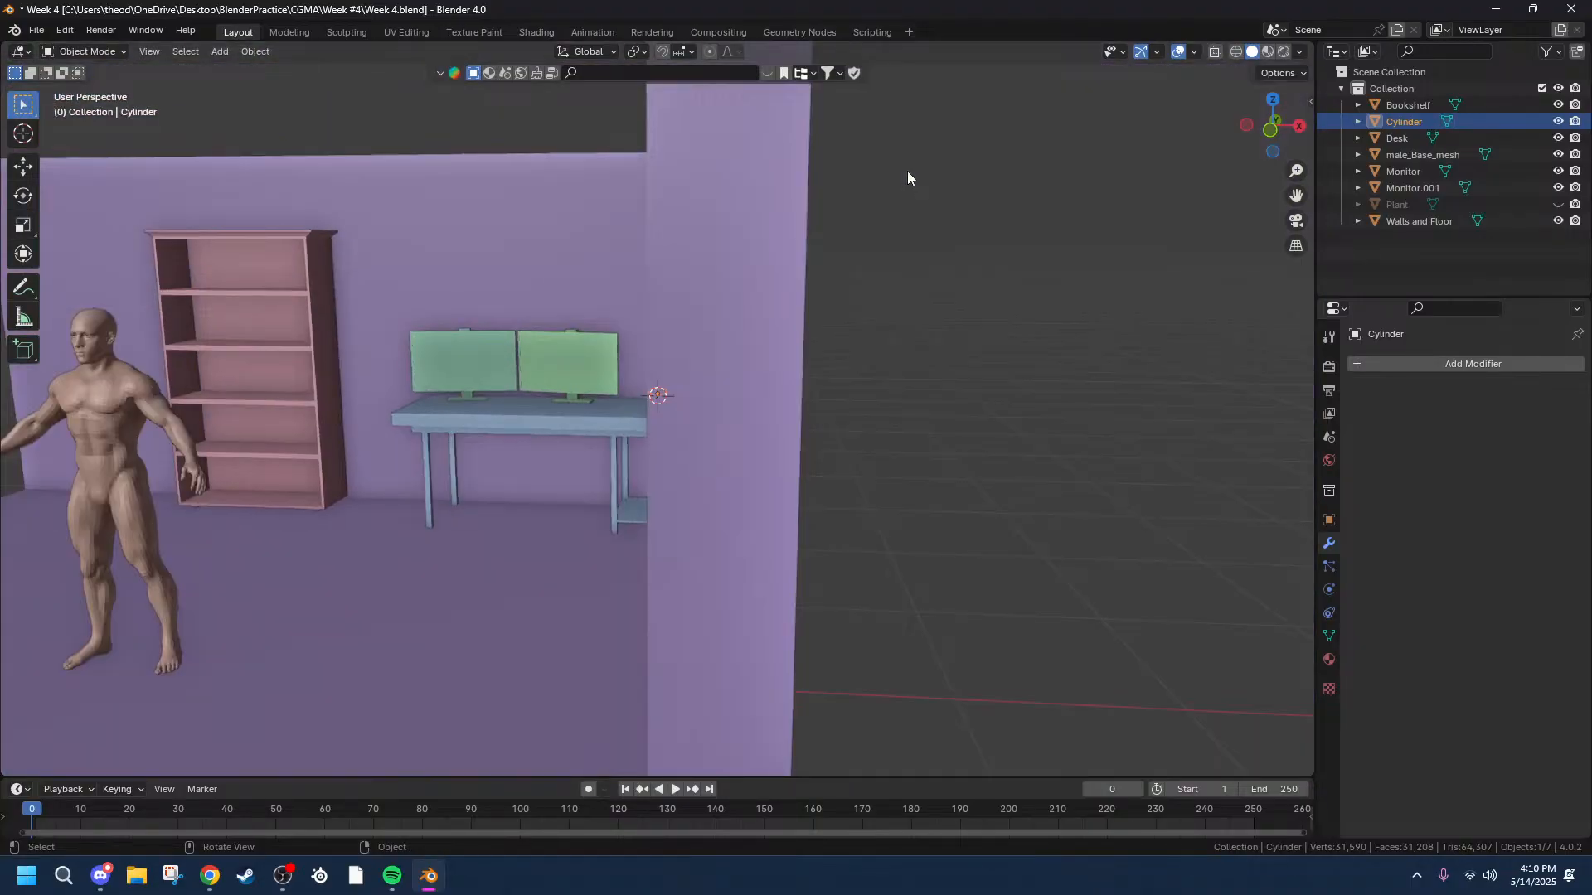
pyautogui.click(907, 173)
pyautogui.scroll(10, 498, 294)
pyautogui.hotkey('shift', 'z')
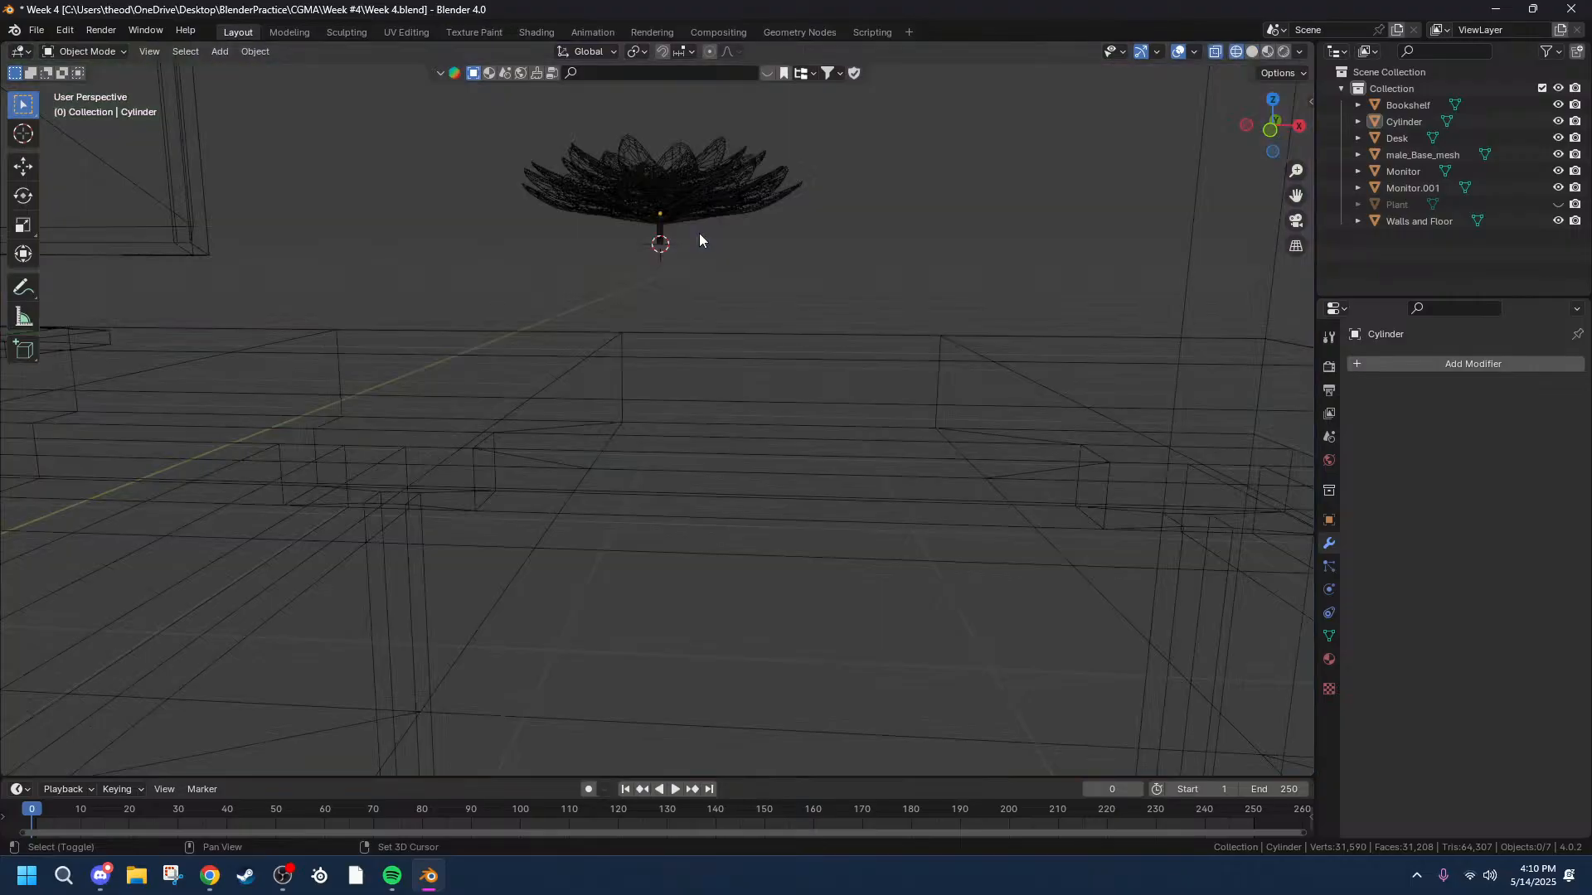
pyautogui.click(1251, 53)
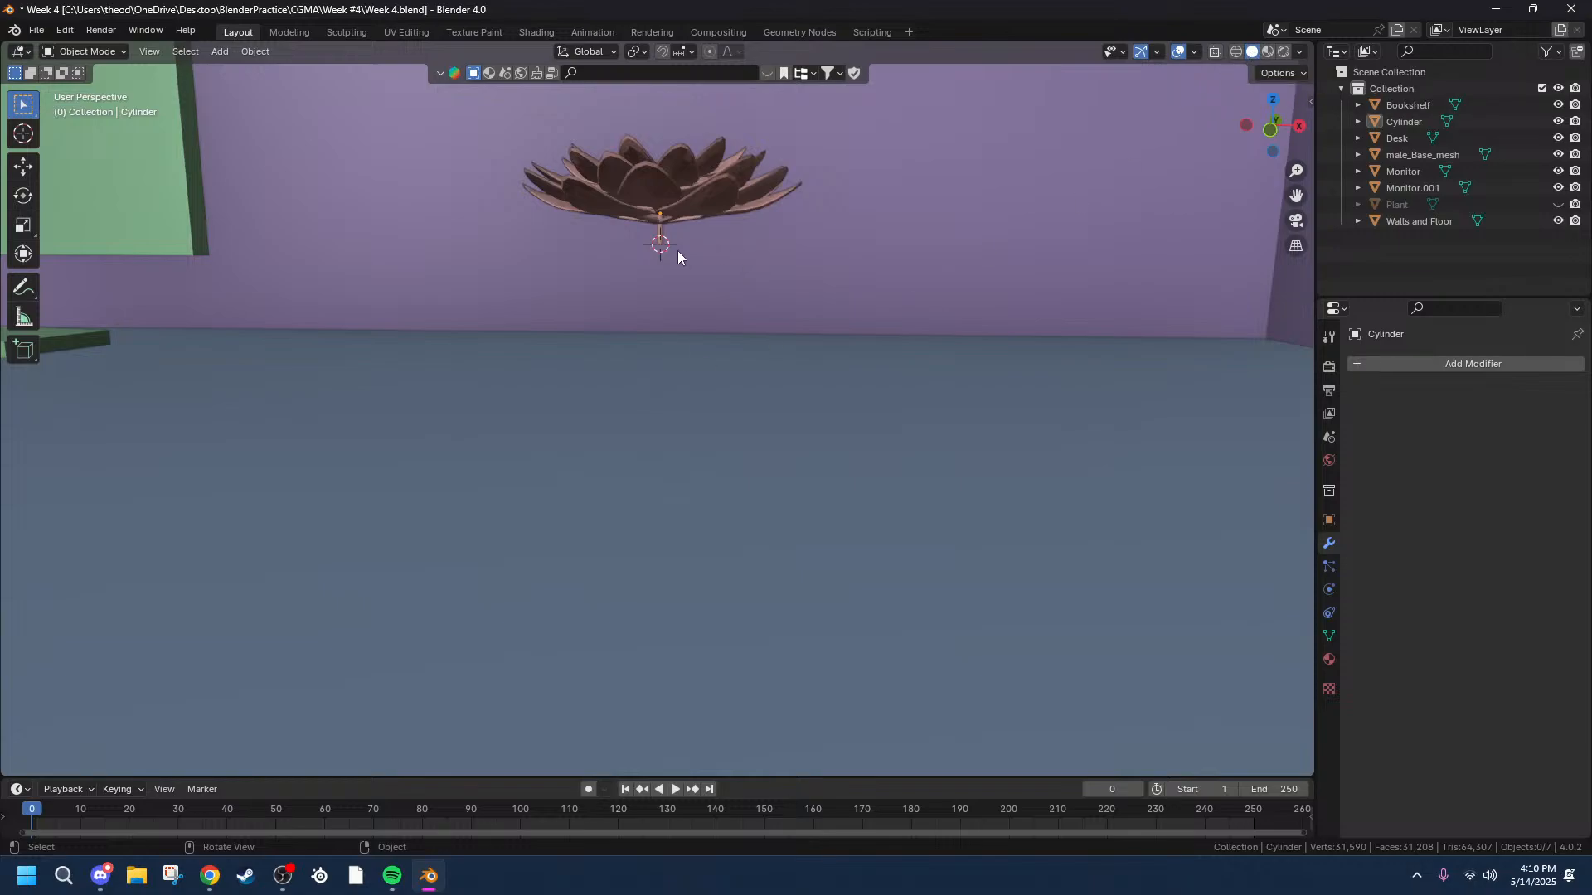
pyautogui.hotkey('shift', 'a')
pyautogui.moveTo(659, 262)
pyautogui.click(736, 343)
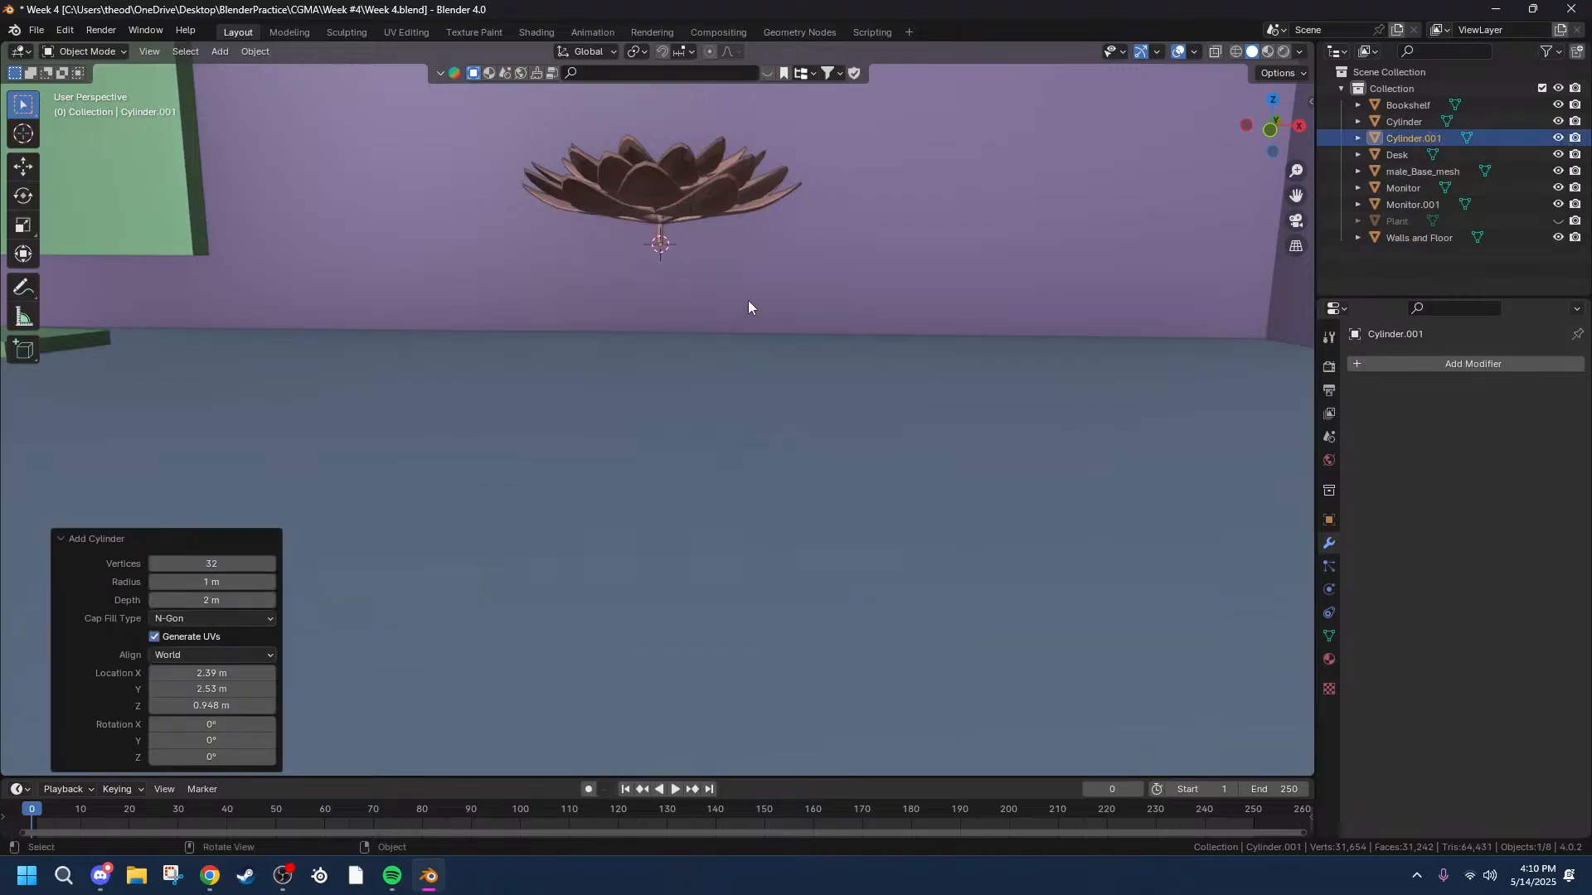
pyautogui.press('s')
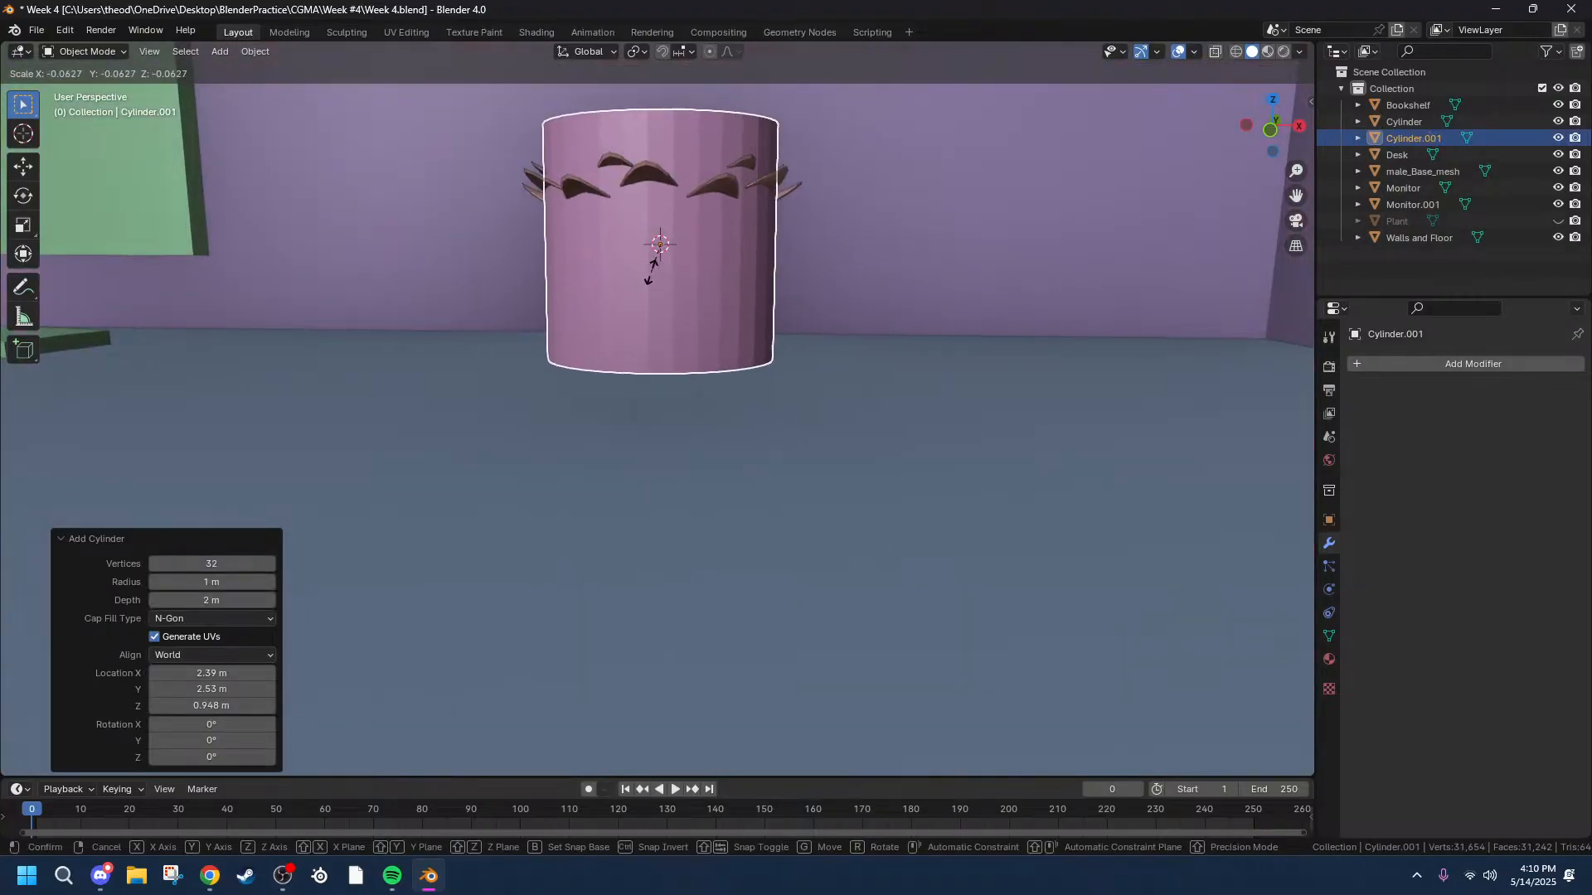
pyautogui.click(695, 262)
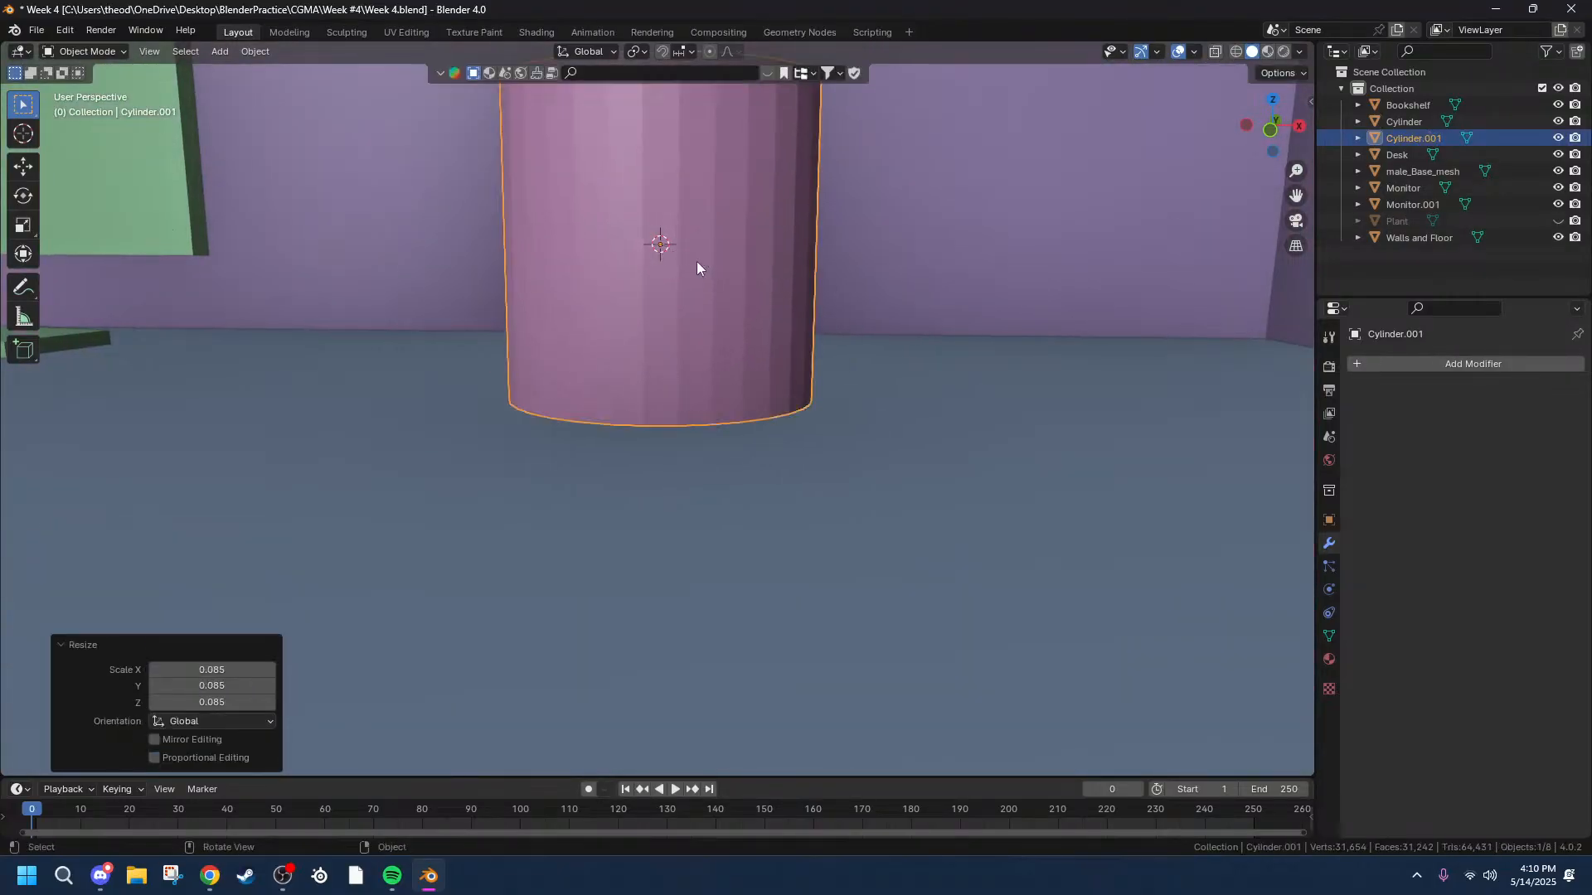
# In front orthographic view, lower the new cylinder about 0.003 m onto the desktop and scale its X and Y to about 0.512.
pyautogui.click(1268, 131)
pyautogui.scroll(4, 740, 237)
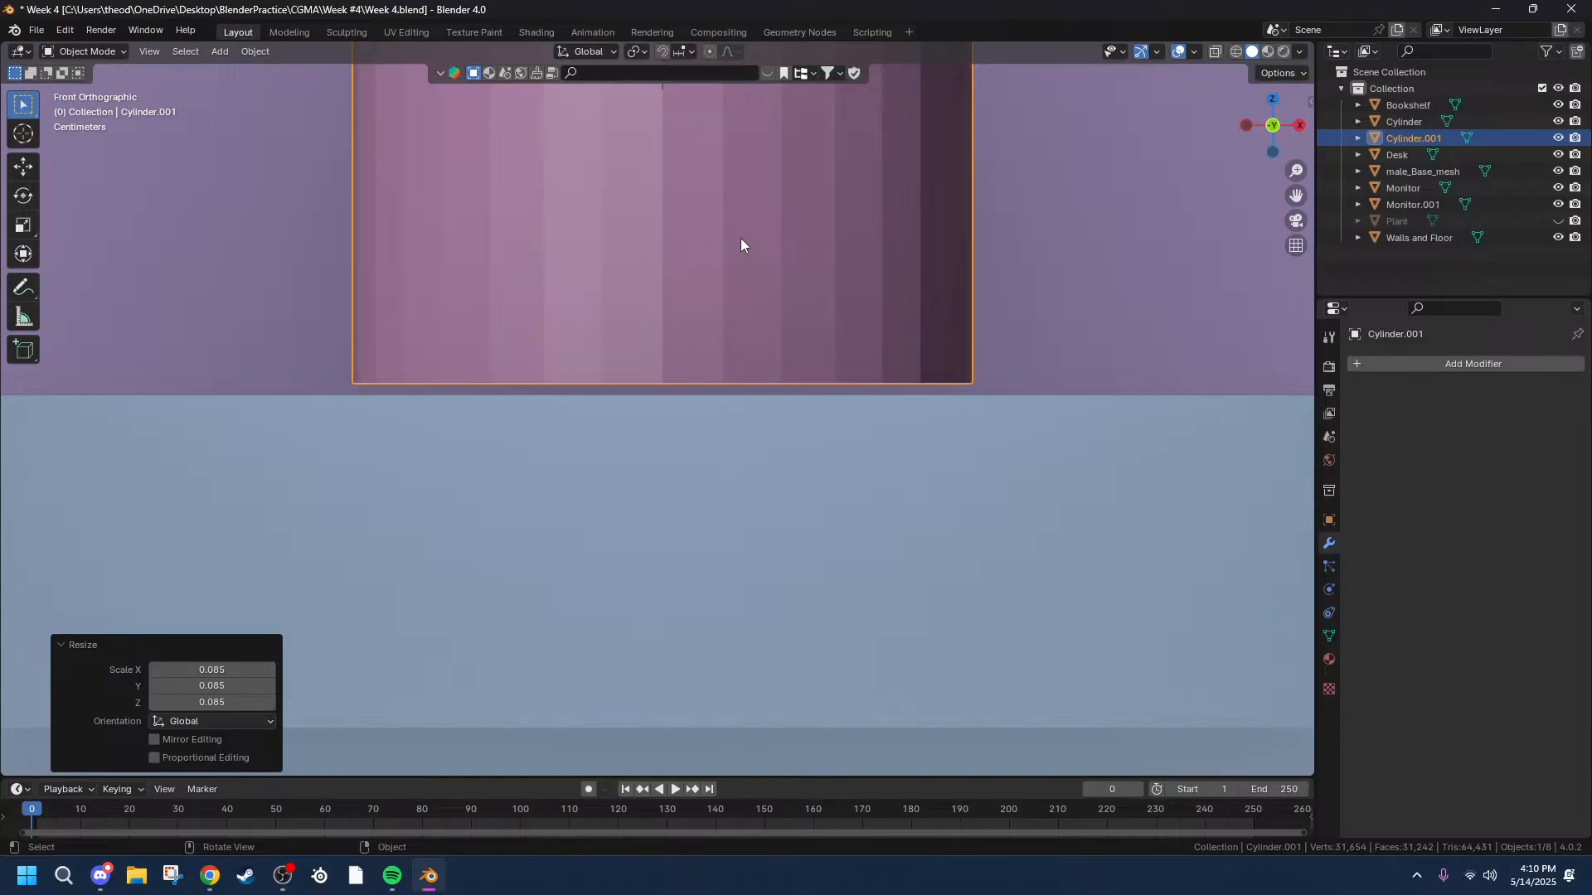
pyautogui.press('g')
pyautogui.press('z')
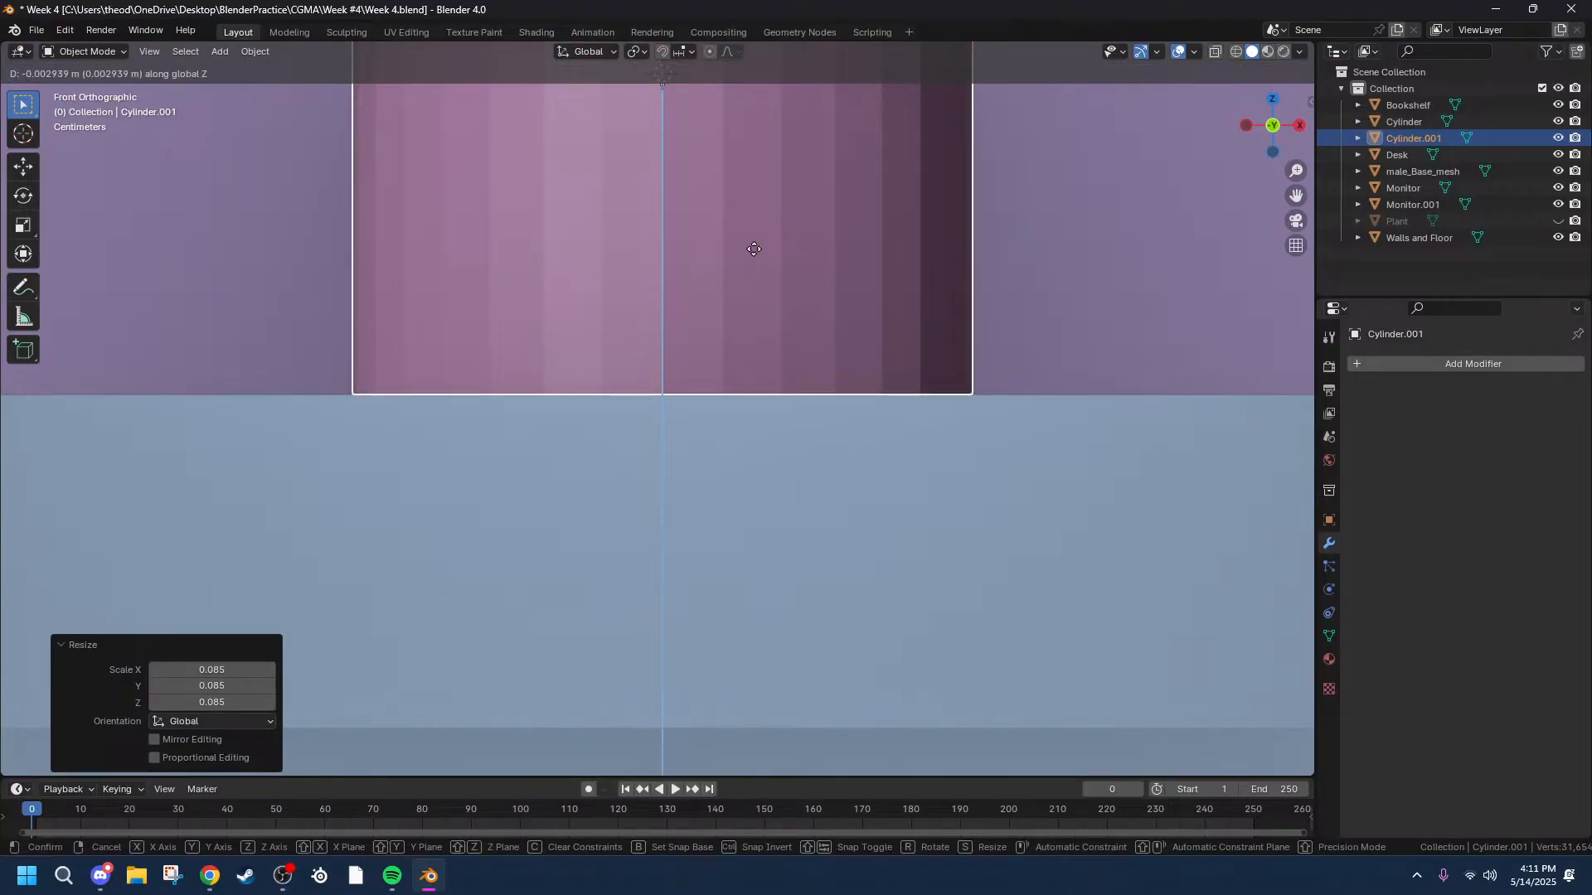
pyautogui.click(753, 249)
pyautogui.press('s')
pyautogui.hotkey('shift', 'z')
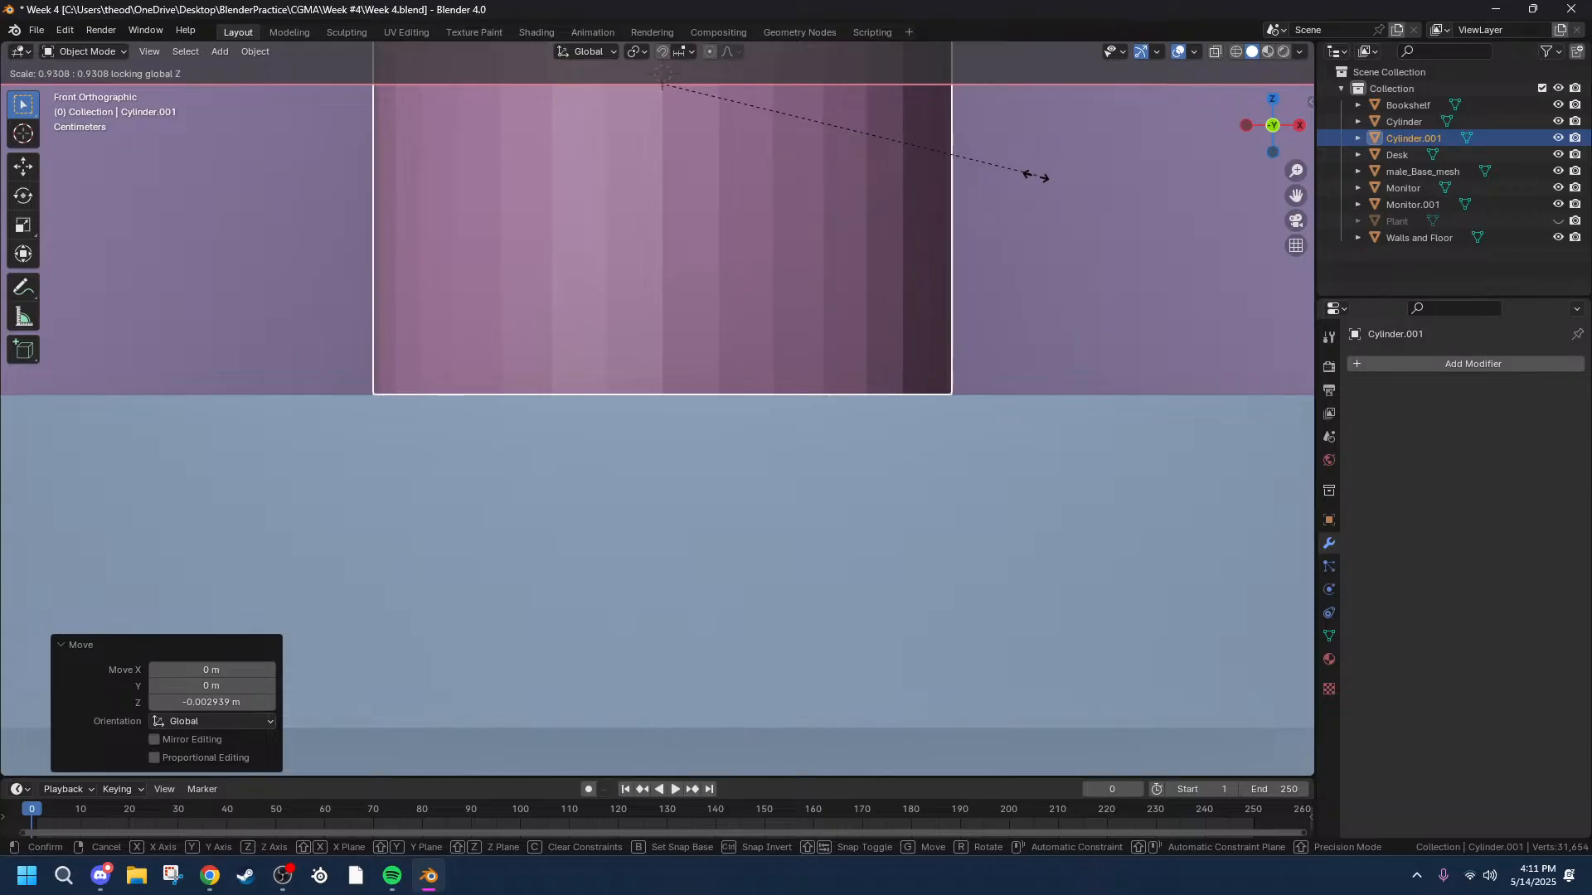
pyautogui.click(837, 204)
pyautogui.scroll(-7, 852, 182)
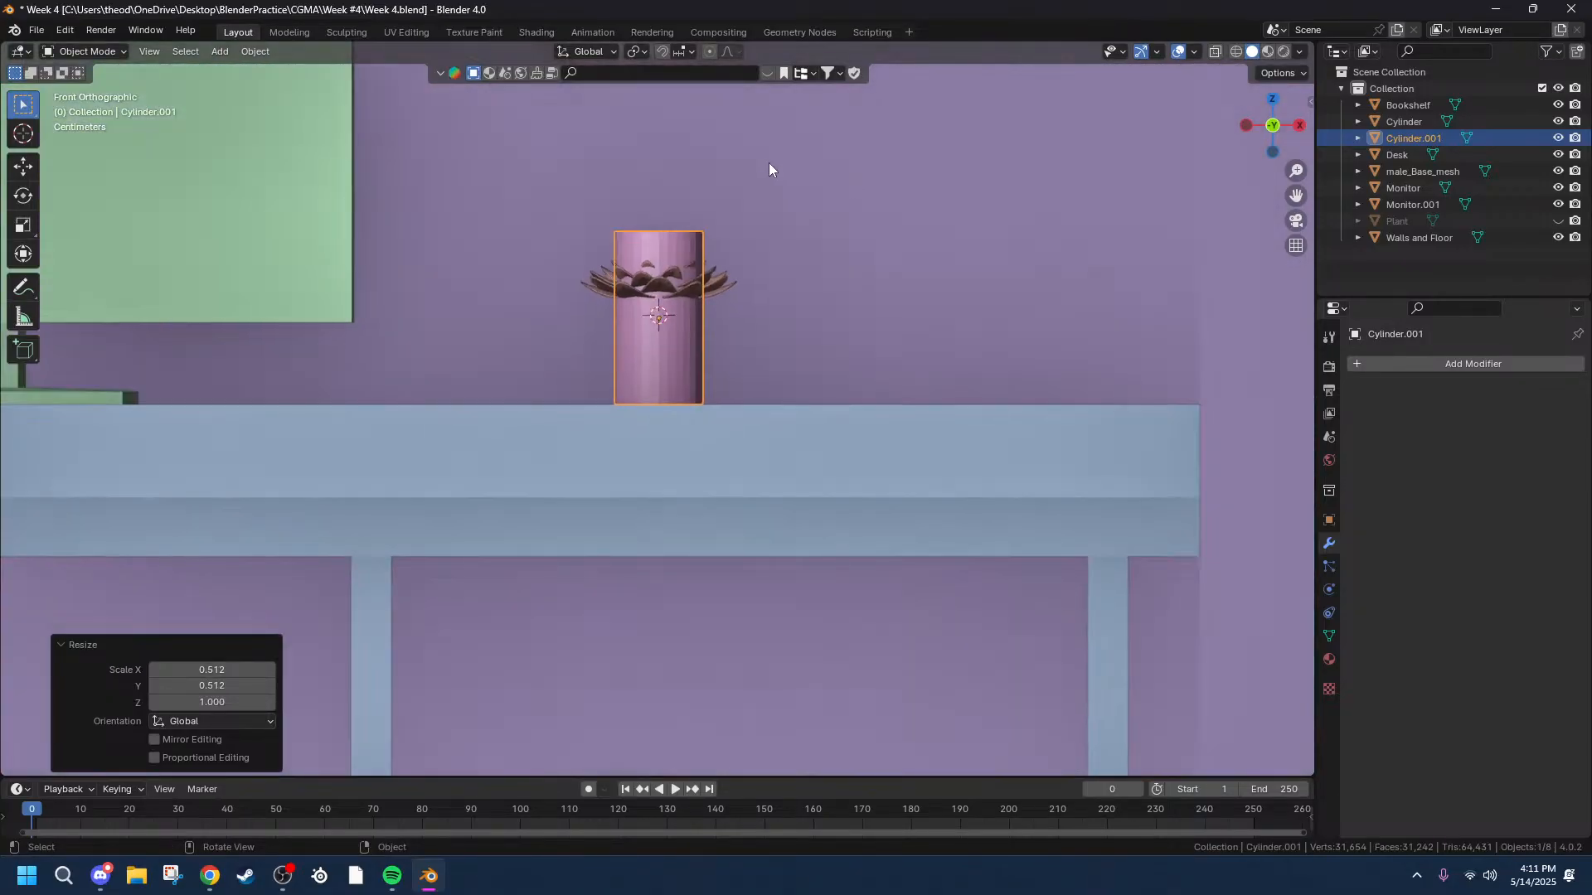
# Restrict transforms to origins only and move the new cylinder's origin down about 0.0846 m in global Z to its base.
pyautogui.scroll(10, 689, 167)
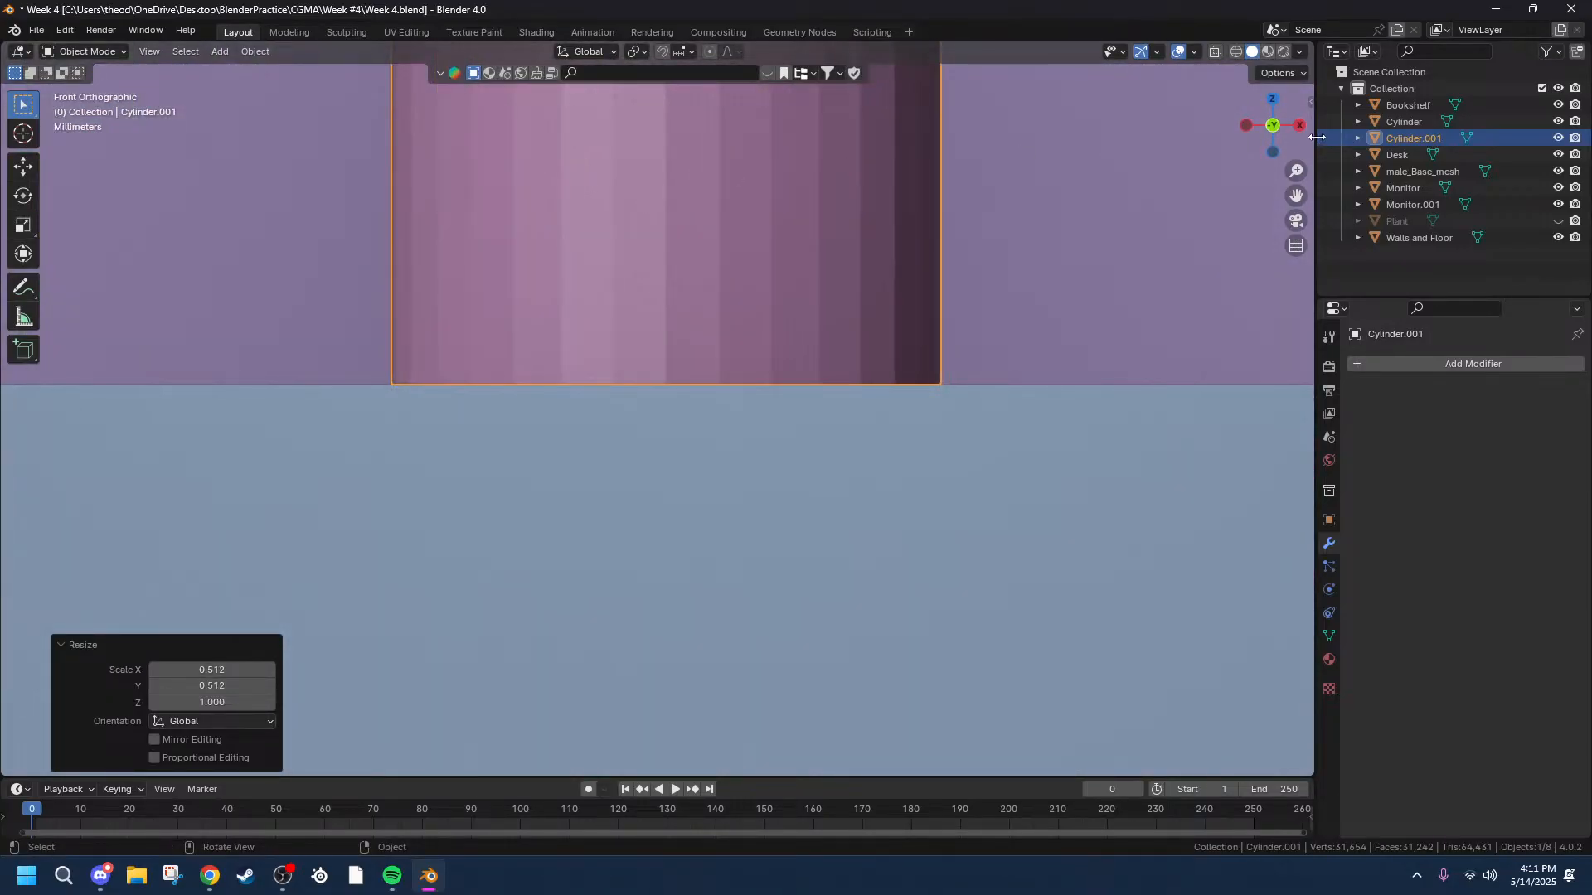
pyautogui.click(1298, 73)
pyautogui.press('g')
pyautogui.press('z')
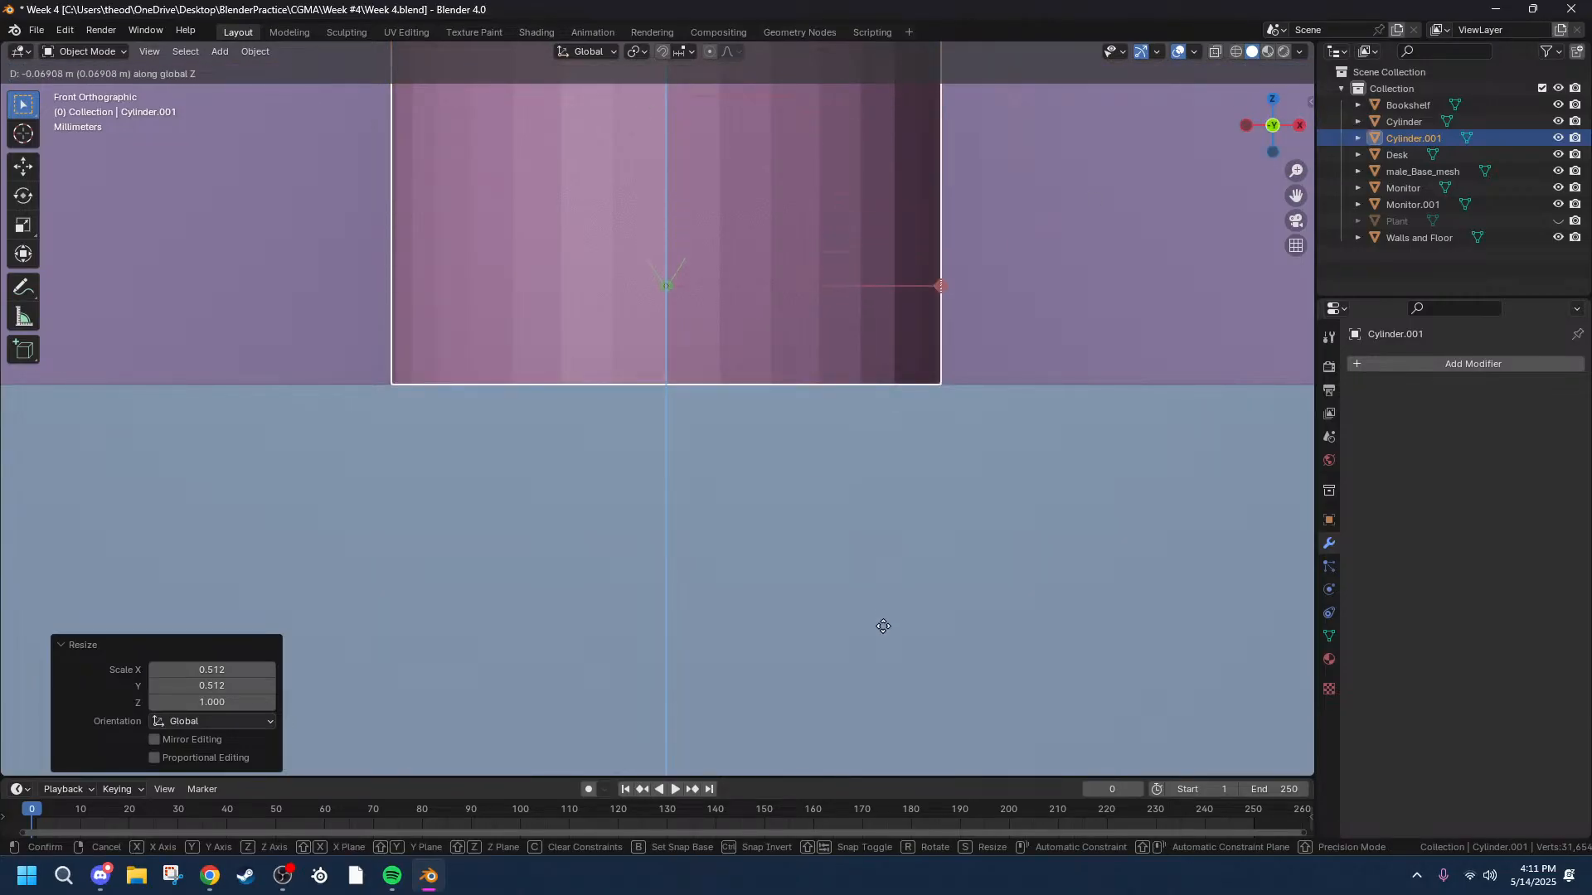
pyautogui.click(890, 714)
pyautogui.scroll(6, 887, 395)
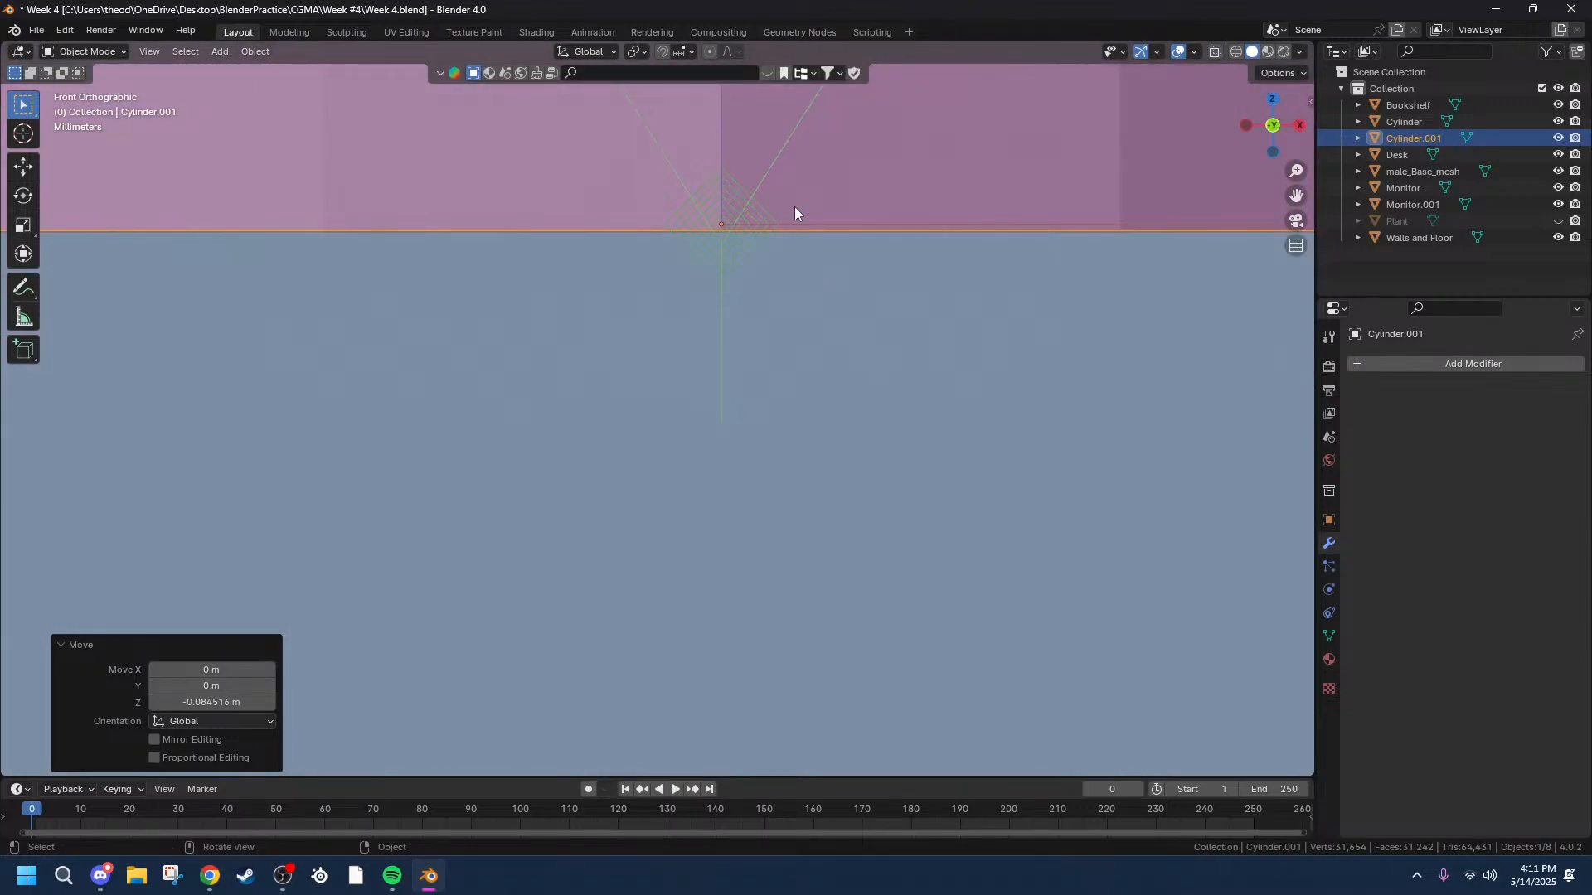
pyautogui.press('g')
pyautogui.press('z')
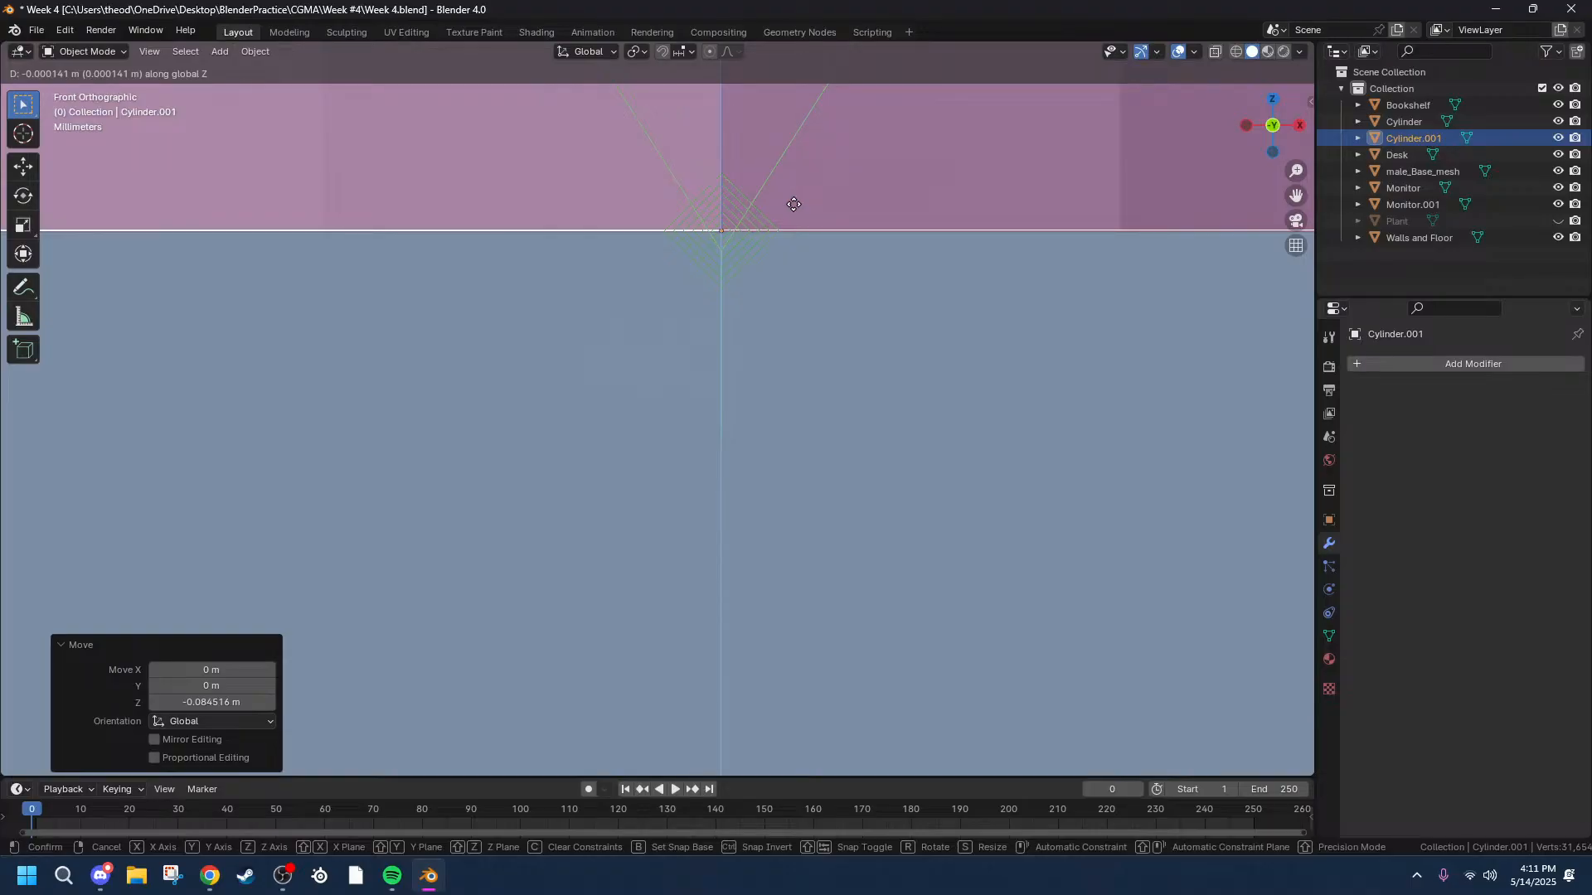
pyautogui.click(794, 203)
pyautogui.scroll(-6, 793, 203)
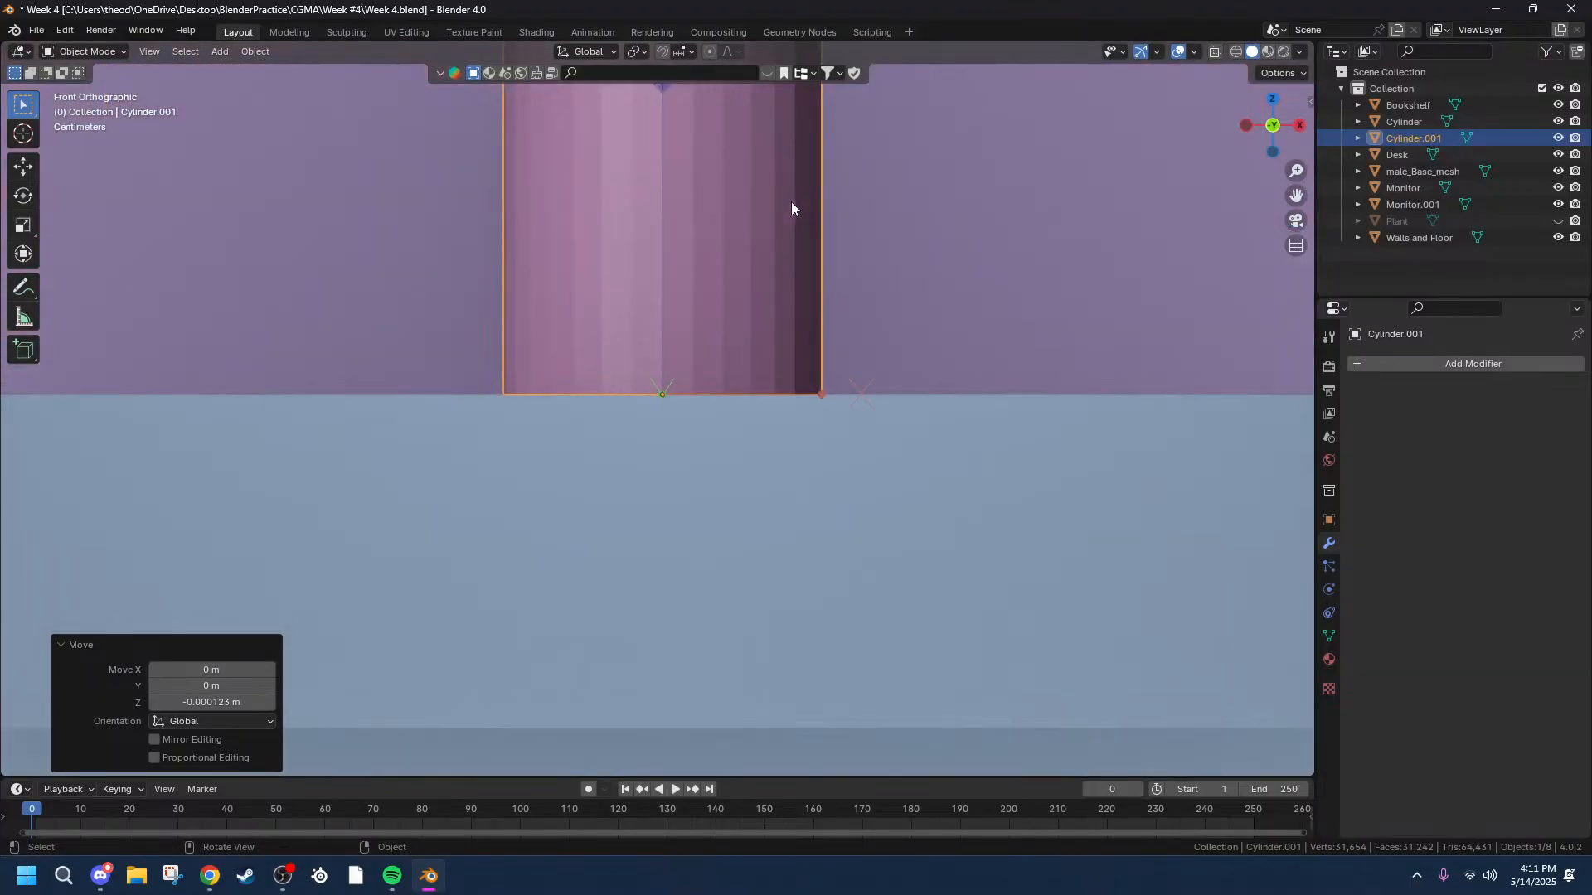
# Turn off origins-only transforms and scale the cylinder to about 0.567 along Z, so its top sits below the leaves.
pyautogui.scroll(4, 835, 199)
pyautogui.click(1296, 183)
pyautogui.moveTo(1296, 195); pyautogui.dragTo(1103, 222)
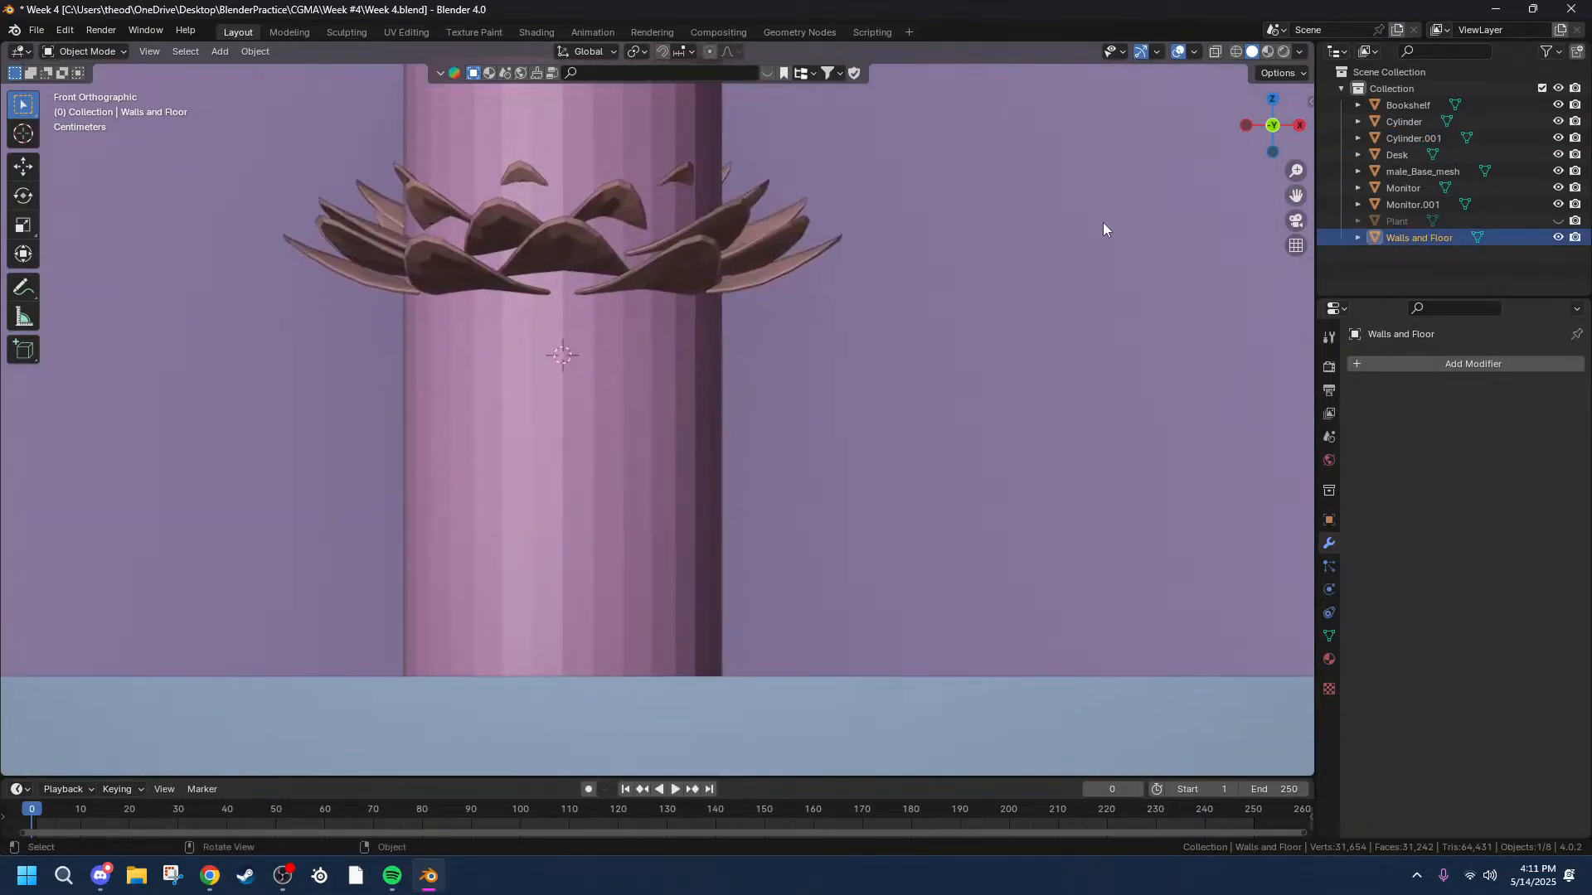
pyautogui.click(580, 356)
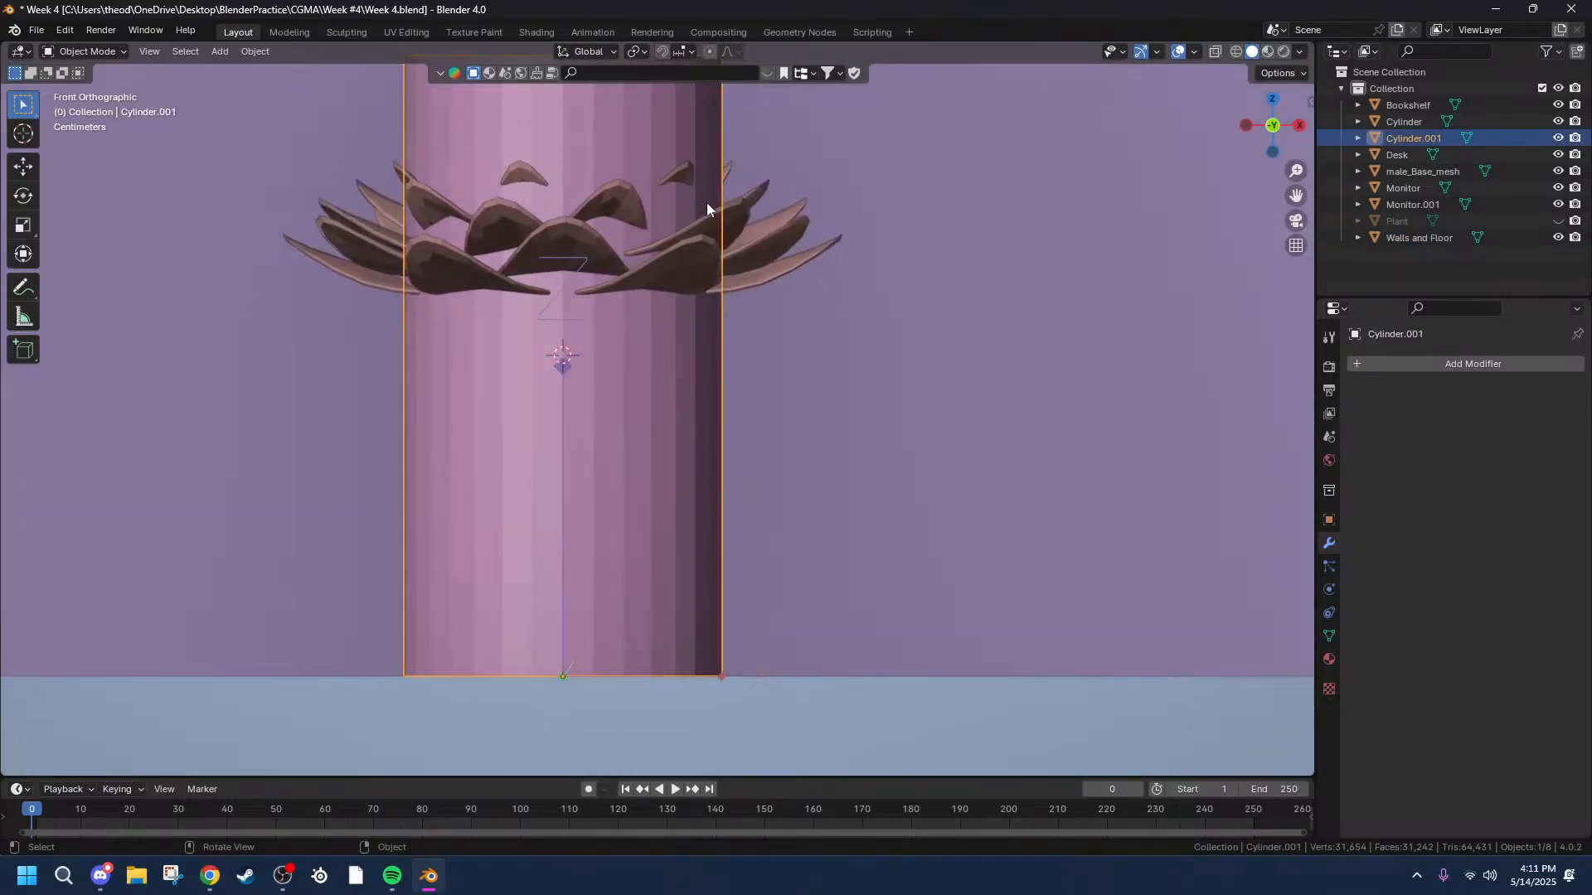
pyautogui.click(1304, 80)
pyautogui.click(1284, 132)
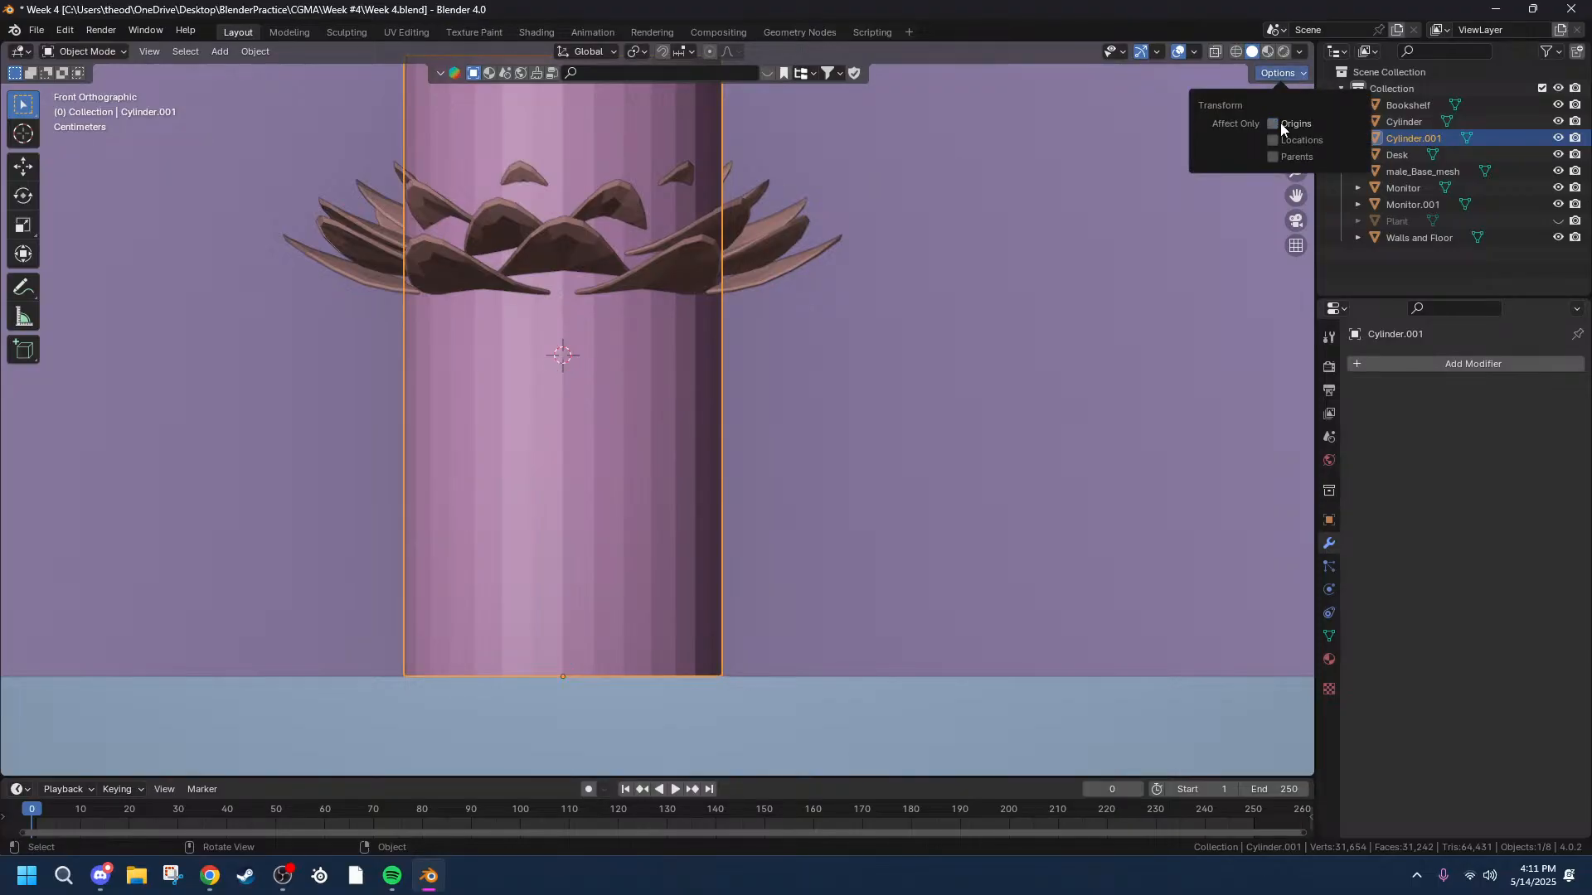
pyautogui.press('s')
pyautogui.press('z')
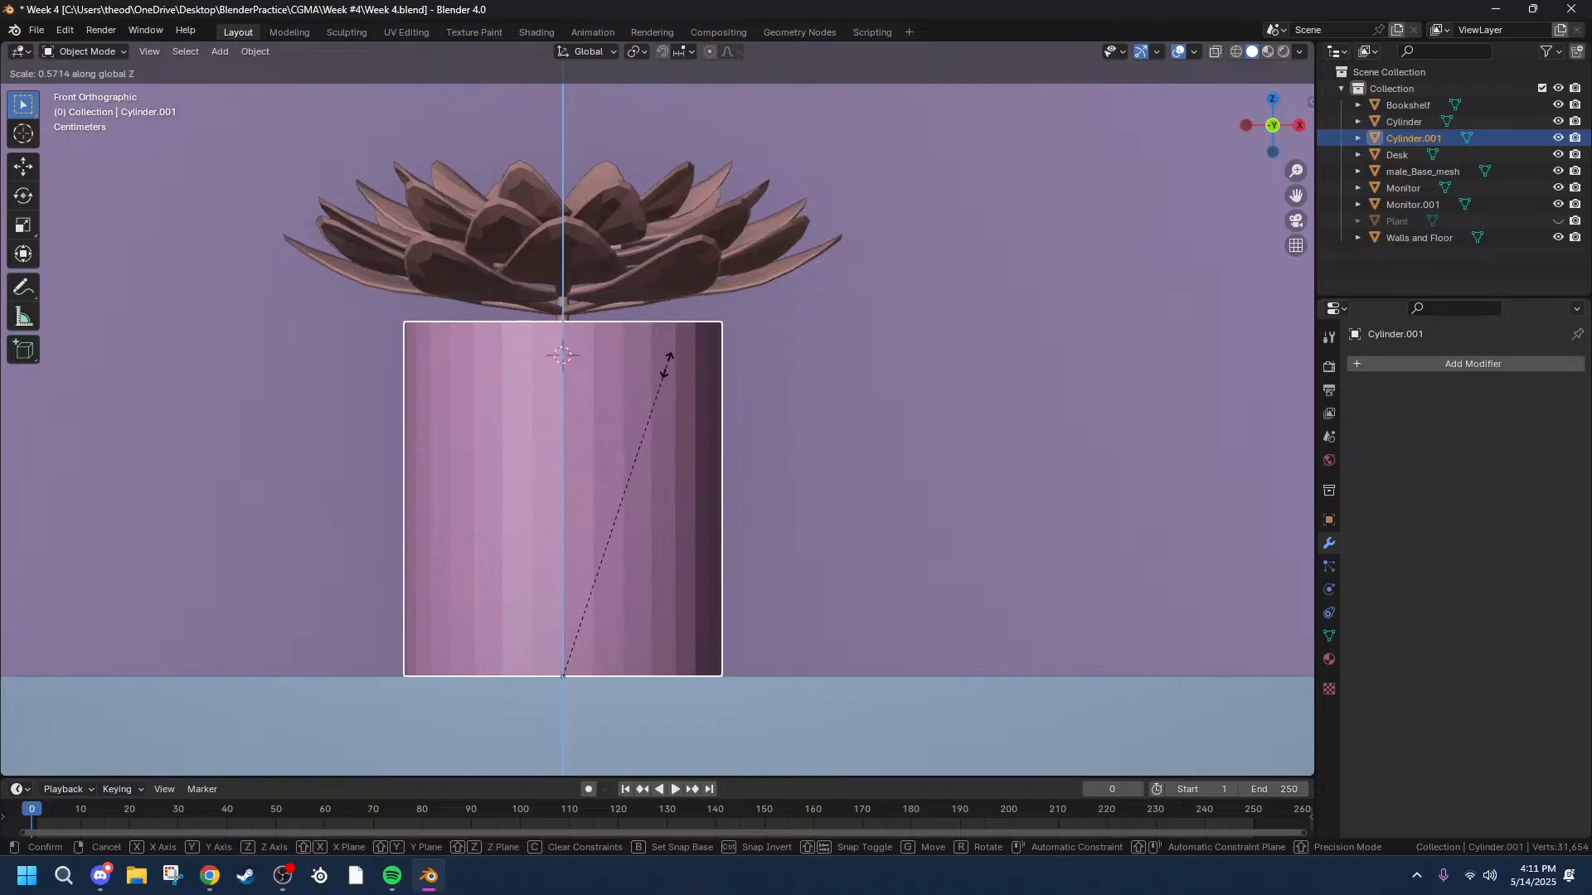
pyautogui.click(674, 370)
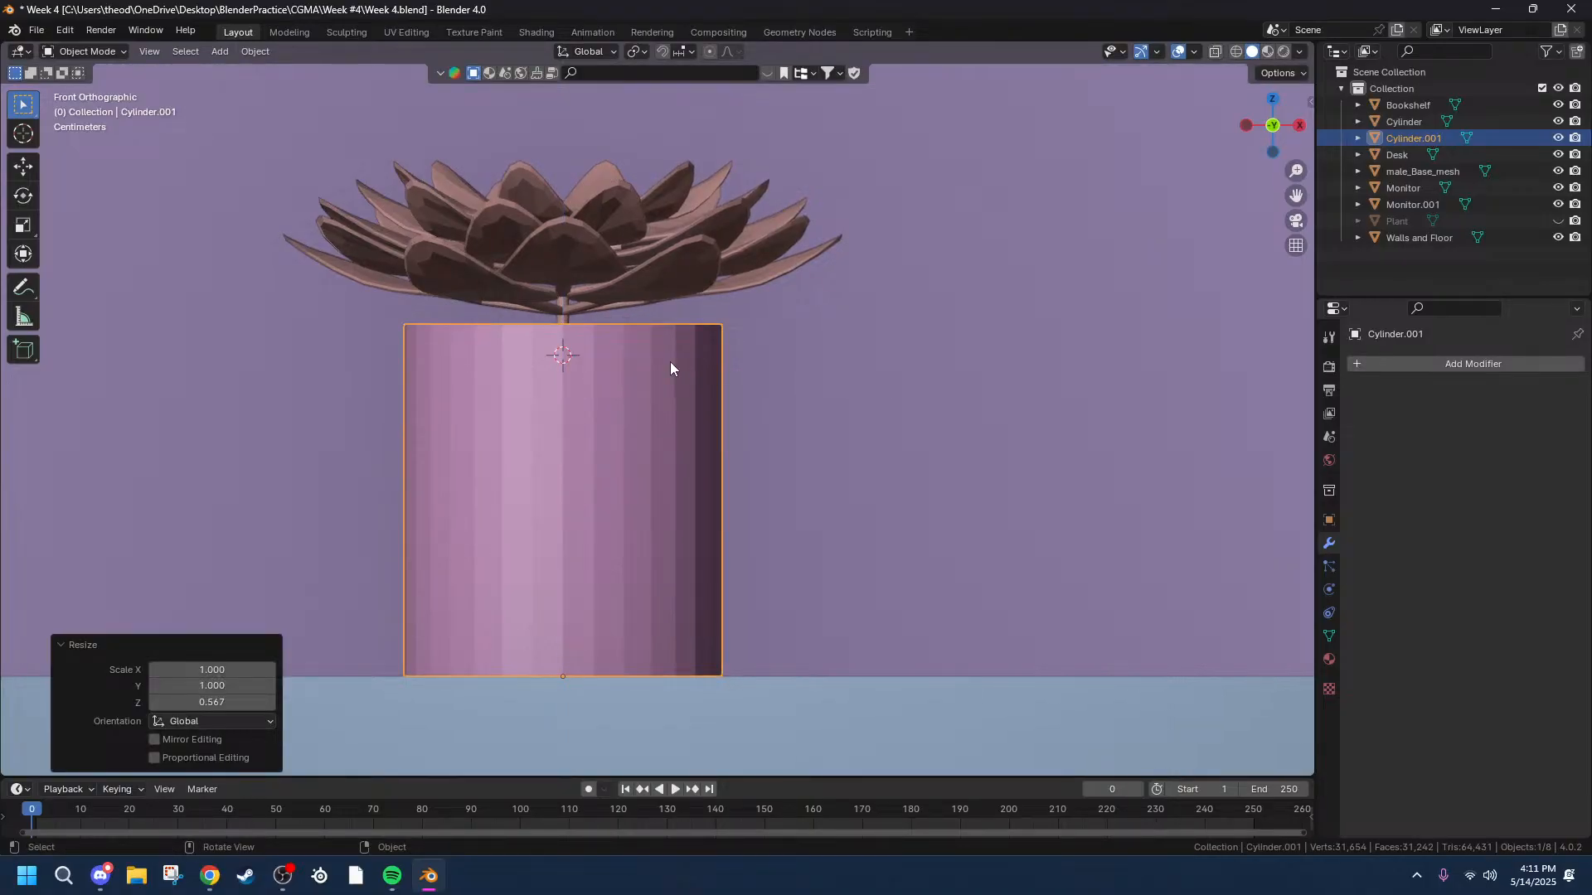
# Select the cylinder's top edge loop and widen it to about 1.579 in X and Y, tapering the body into a pot.
pyautogui.press('Tab')
pyautogui.moveTo(719, 331); pyautogui.dragTo(717, 358, button='middle')
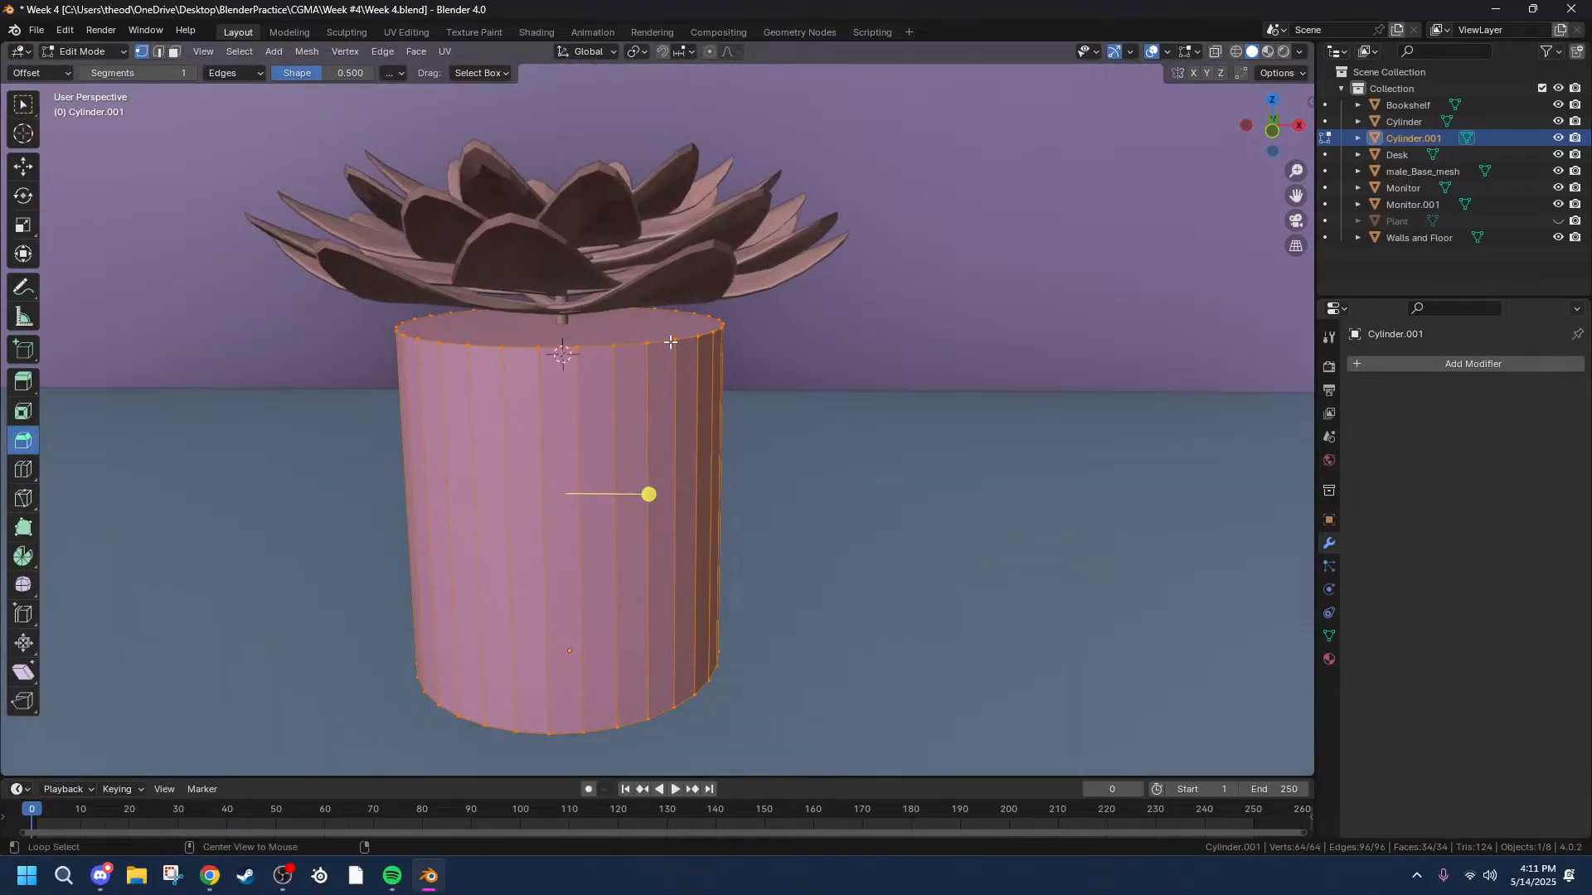
pyautogui.keyDown('alt'); pyautogui.click(668, 342); pyautogui.keyUp('alt')
pyautogui.press('s')
pyautogui.hotkey('shift', 'z')
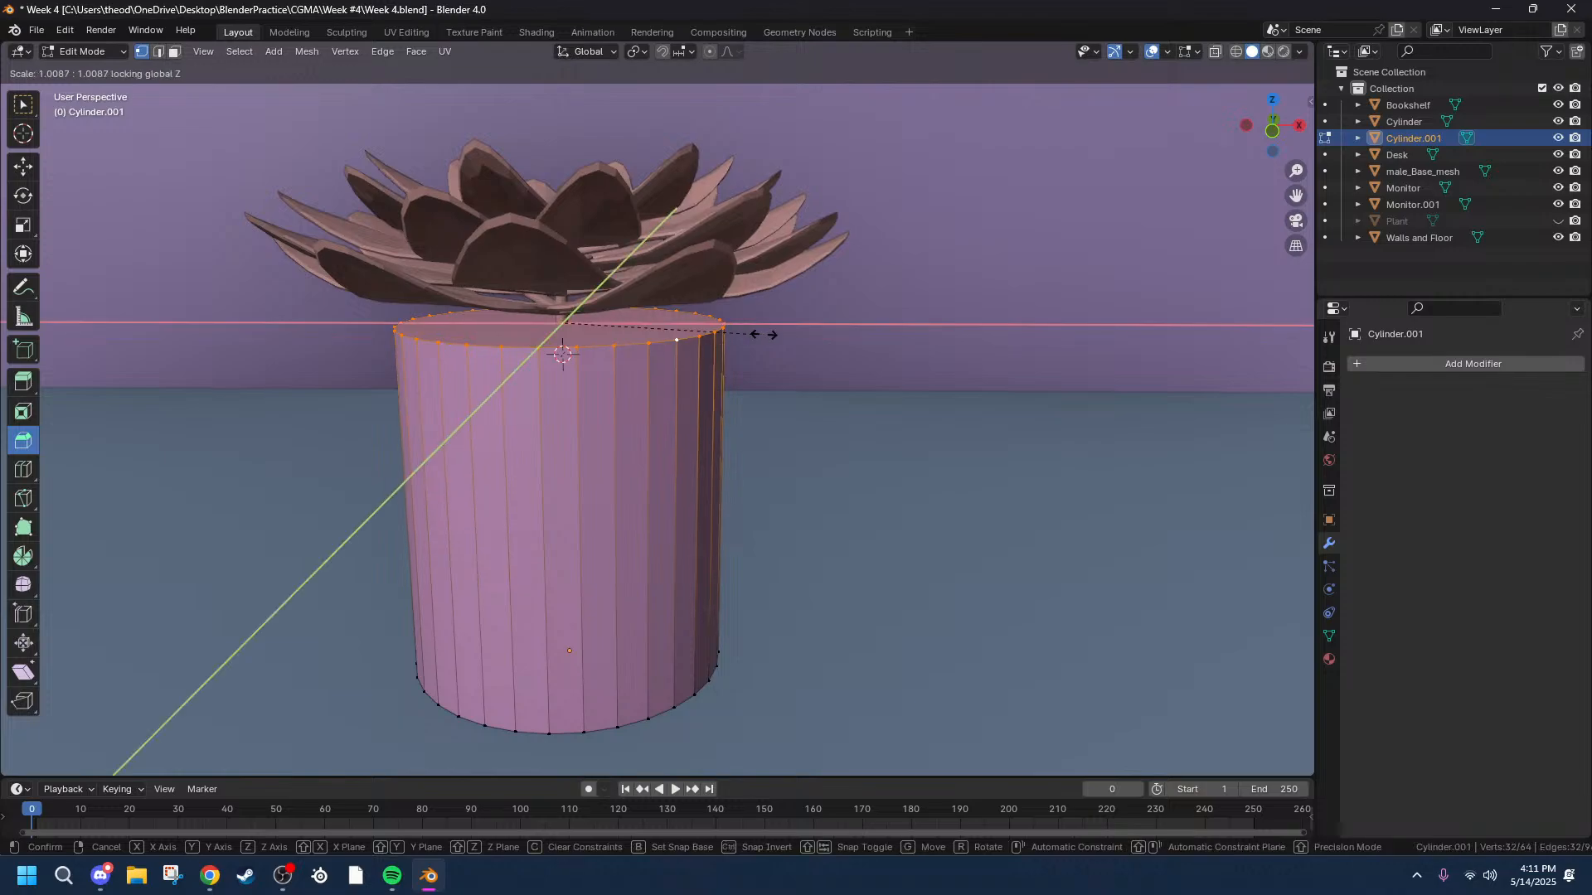
pyautogui.click(860, 339)
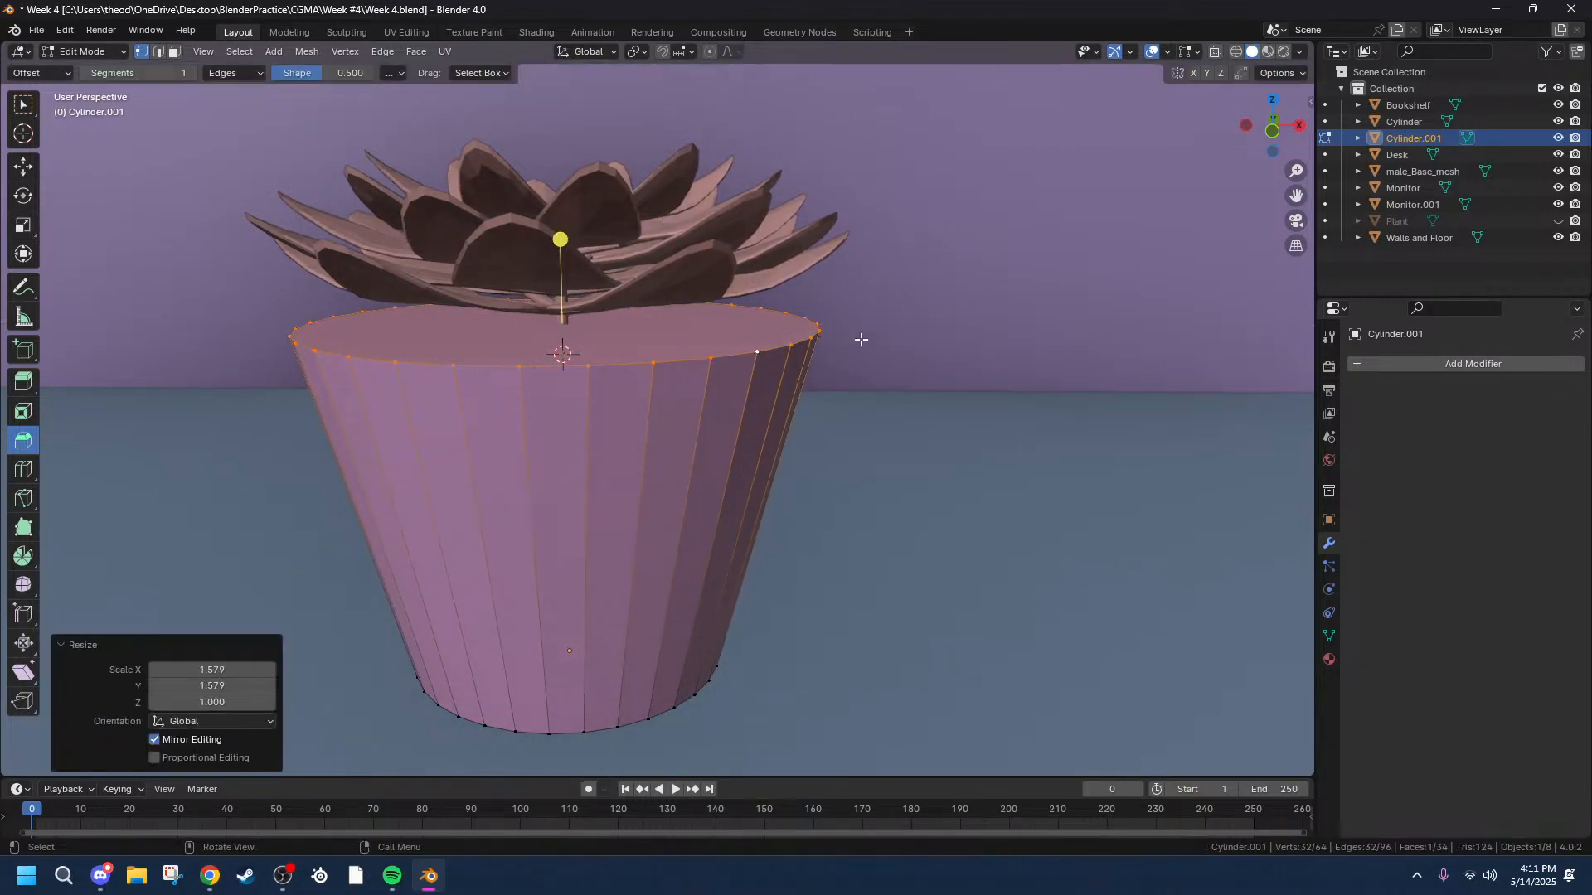
# Lower the pot's top edge loop about 0.025 m along global Z.
pyautogui.moveTo(864, 417)
pyautogui.mouseDown(button='middle')
pyautogui.moveTo(874, 365)
pyautogui.moveTo(870, 390)
pyautogui.moveTo(890, 386)
pyautogui.moveTo(869, 401)
pyautogui.mouseUp(button='middle')
pyautogui.scroll(-6, 869, 400)
pyautogui.scroll(8, 782, 436)
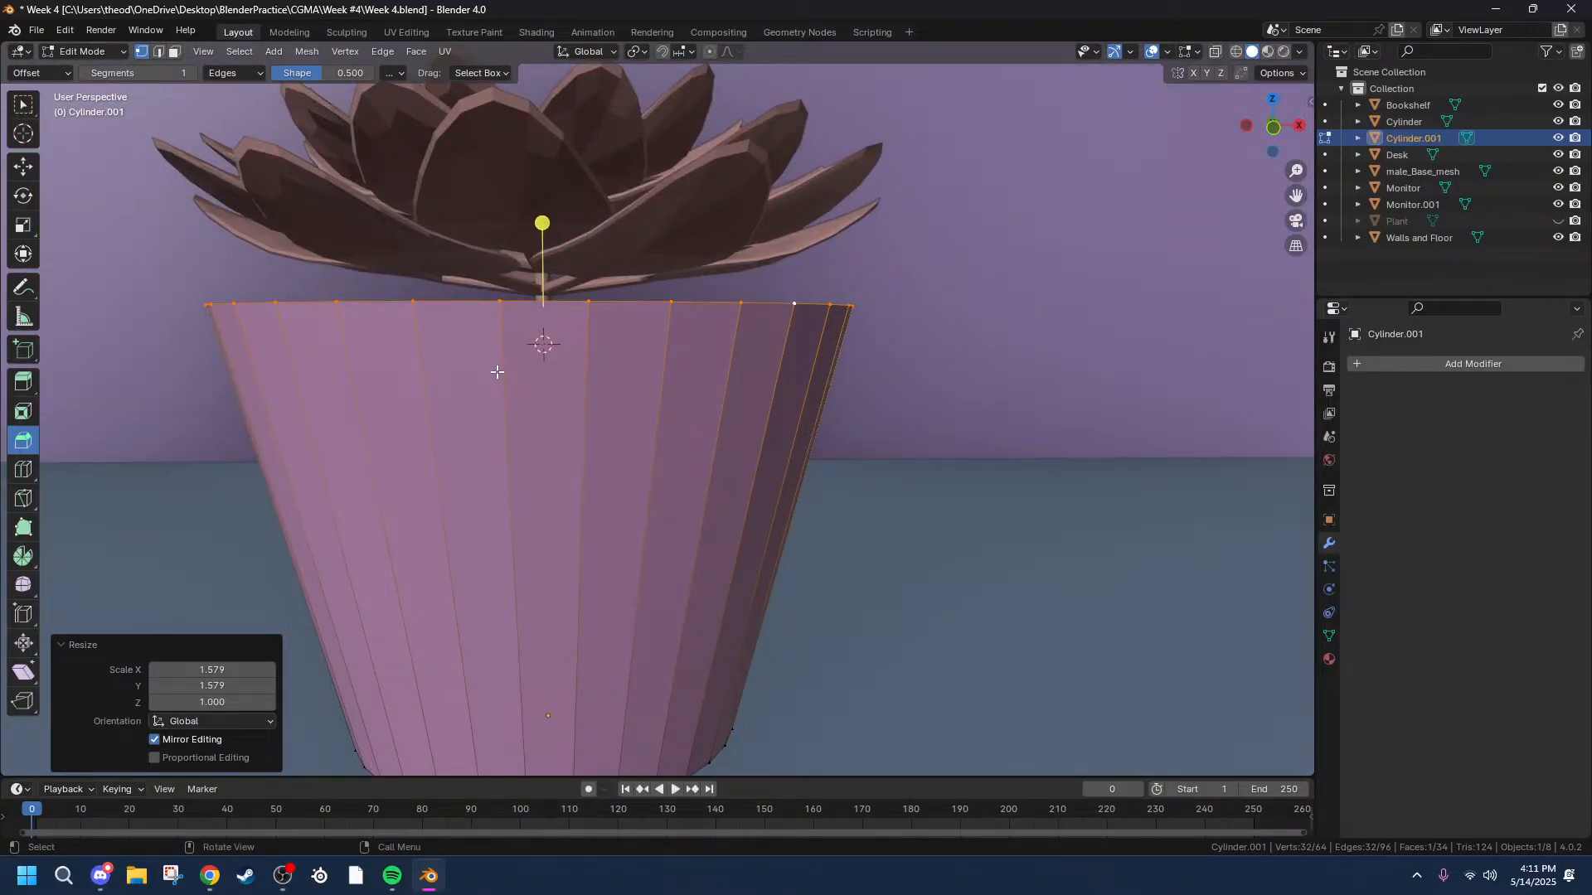
pyautogui.press('g')
pyautogui.press('z')
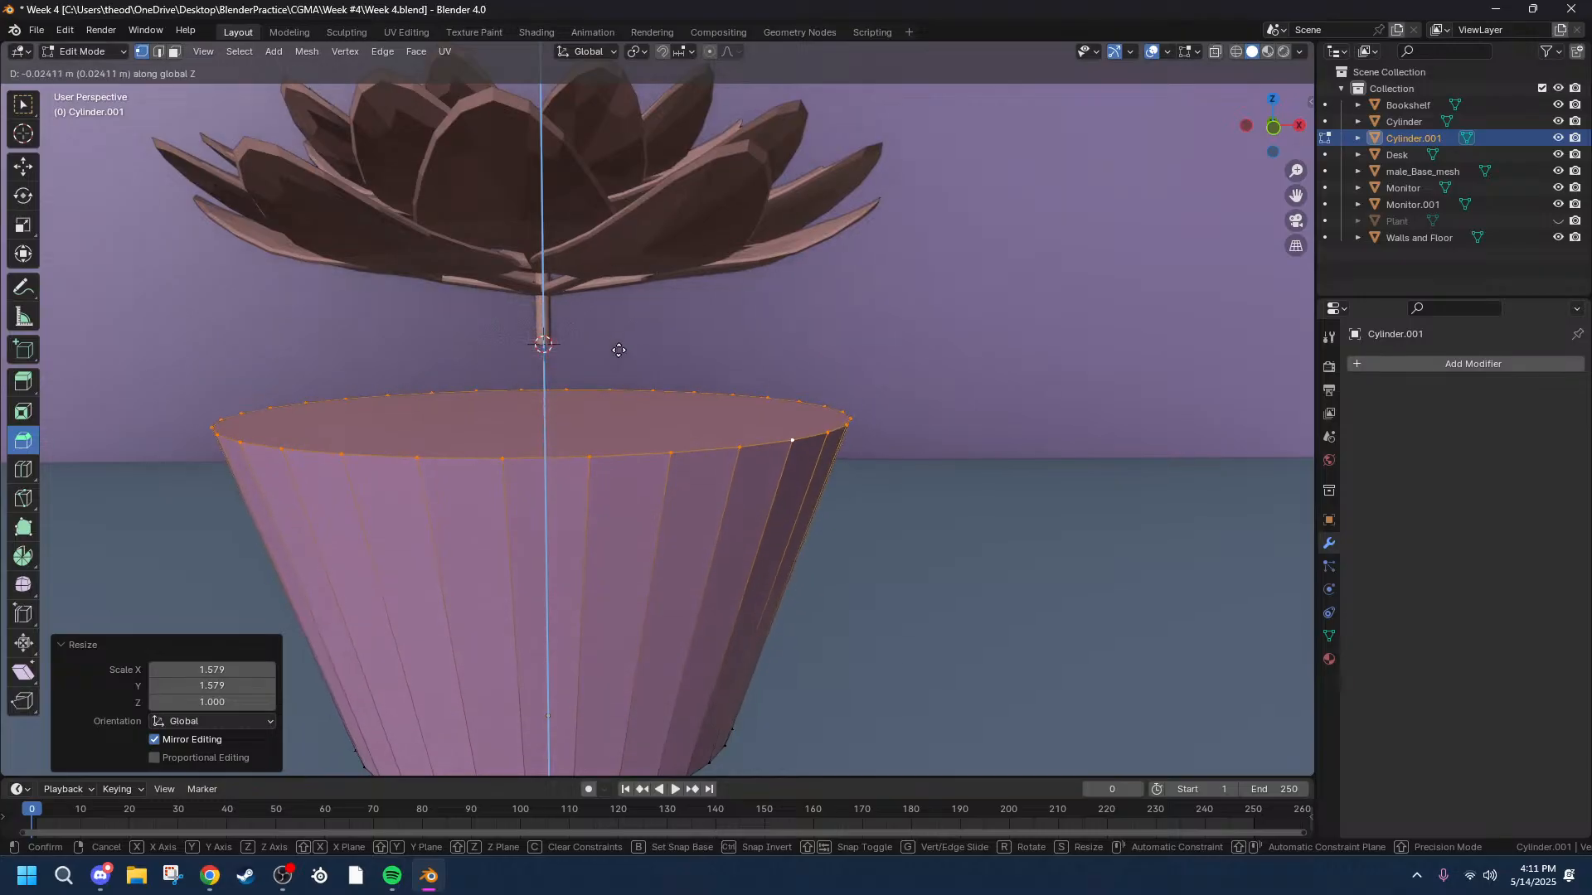
pyautogui.click(622, 350)
# Inset the pot's top face with a thickness of about 0.18 m to form a rim.
pyautogui.moveTo(843, 388)
pyautogui.mouseDown(button='middle')
pyautogui.moveTo(861, 380)
pyautogui.moveTo(824, 490)
pyautogui.moveTo(851, 390)
pyautogui.mouseUp(button='middle')
pyautogui.scroll(-5, 859, 379)
pyautogui.moveTo(838, 420); pyautogui.dragTo(838, 419, button='middle')
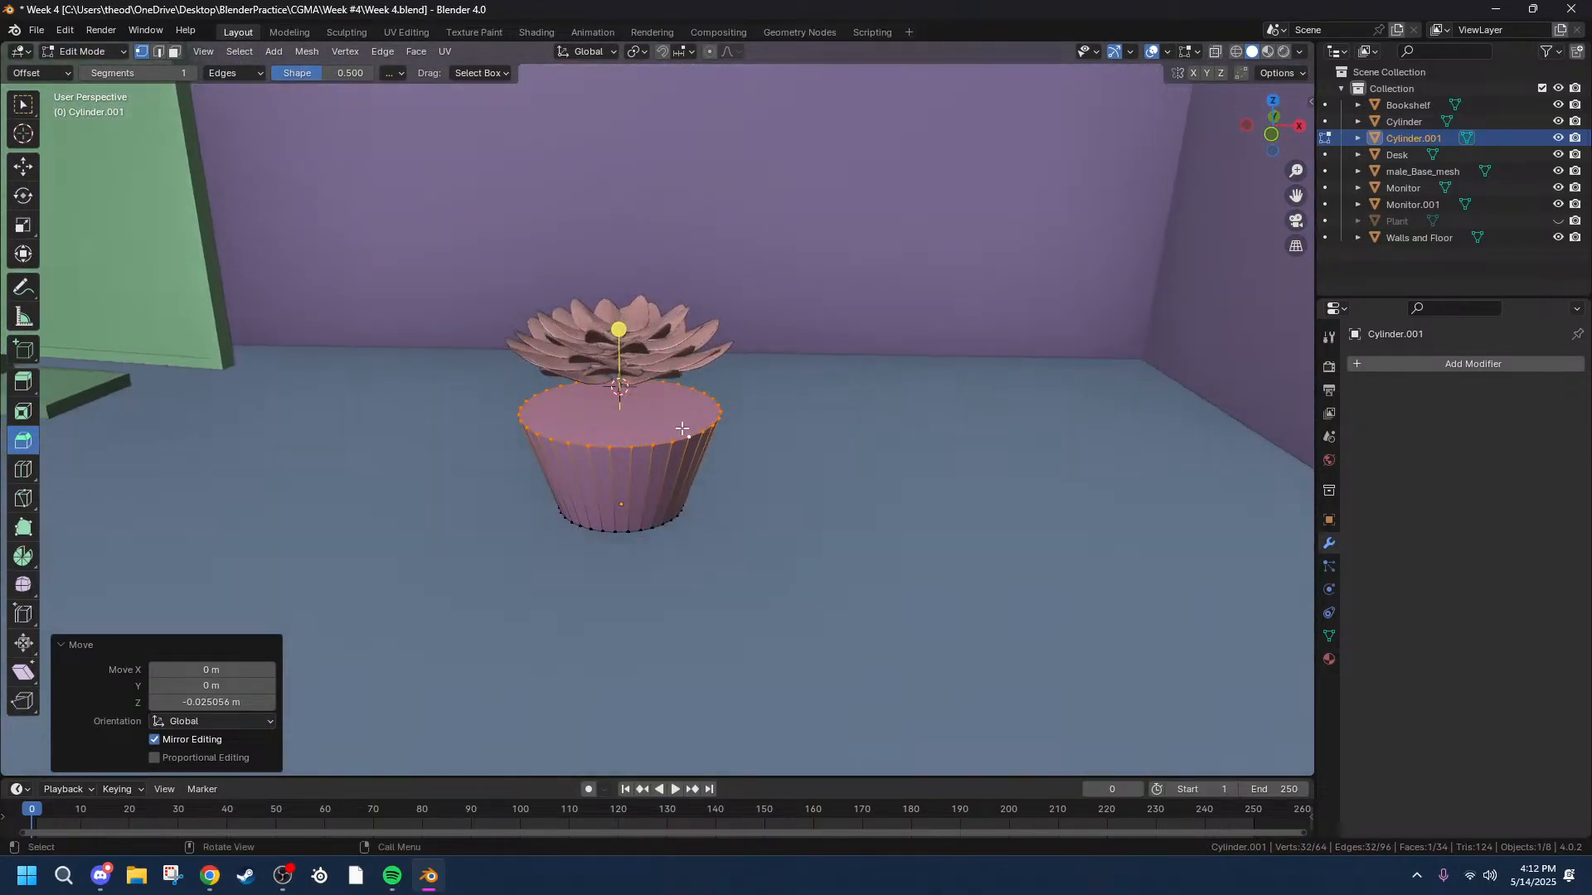
pyautogui.press('i')
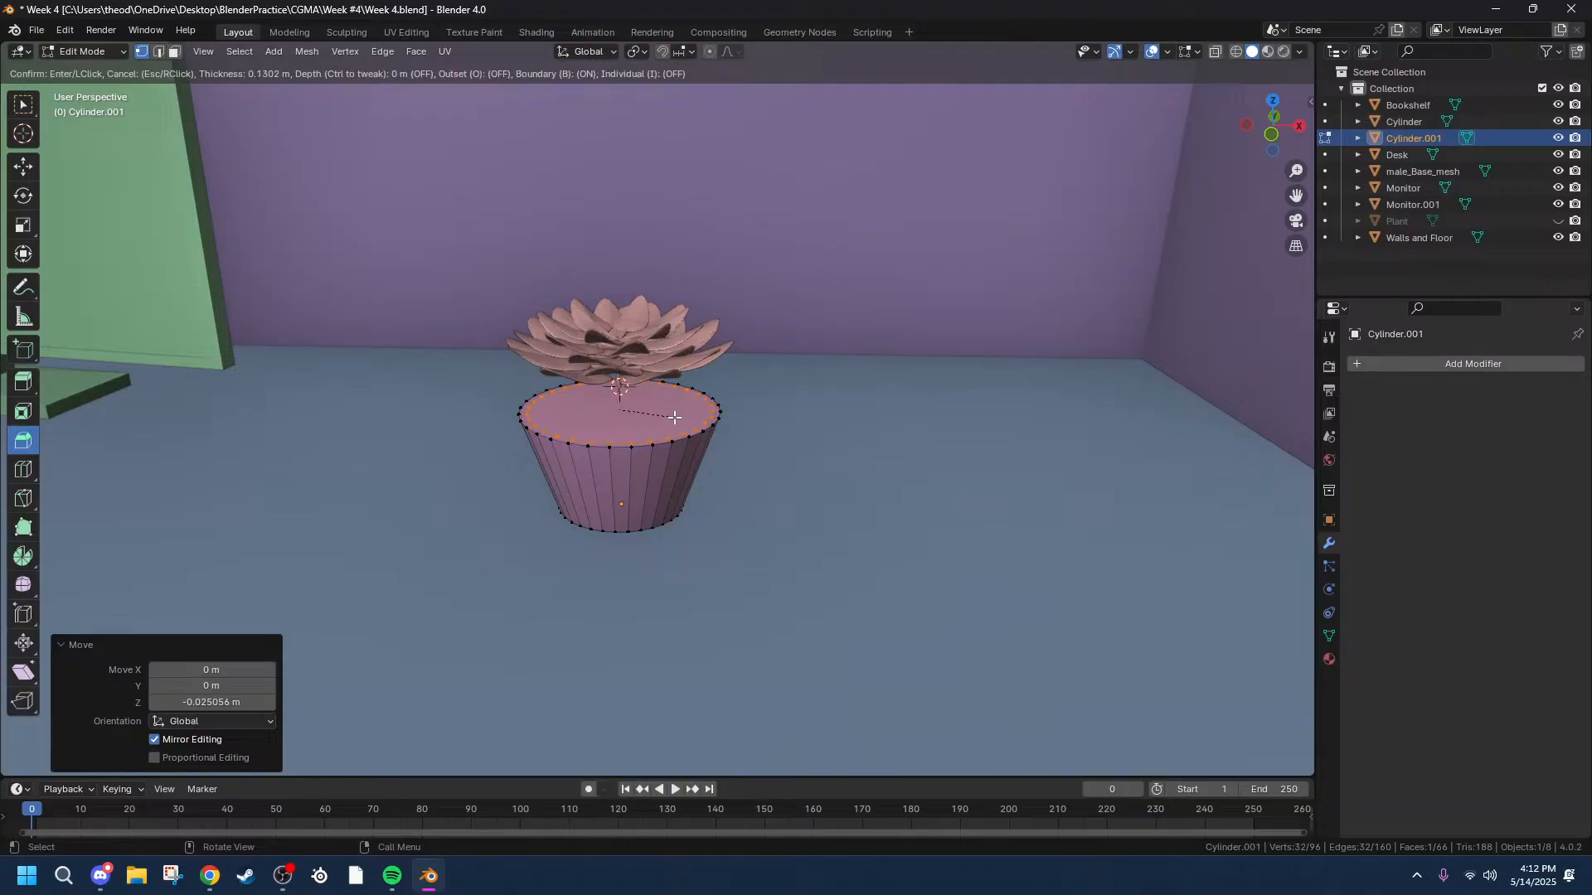
pyautogui.click(672, 417)
# Extrude the inset face about 0.0104 m down into the pot, leaving a raised rim around it.
pyautogui.scroll(6, 672, 417)
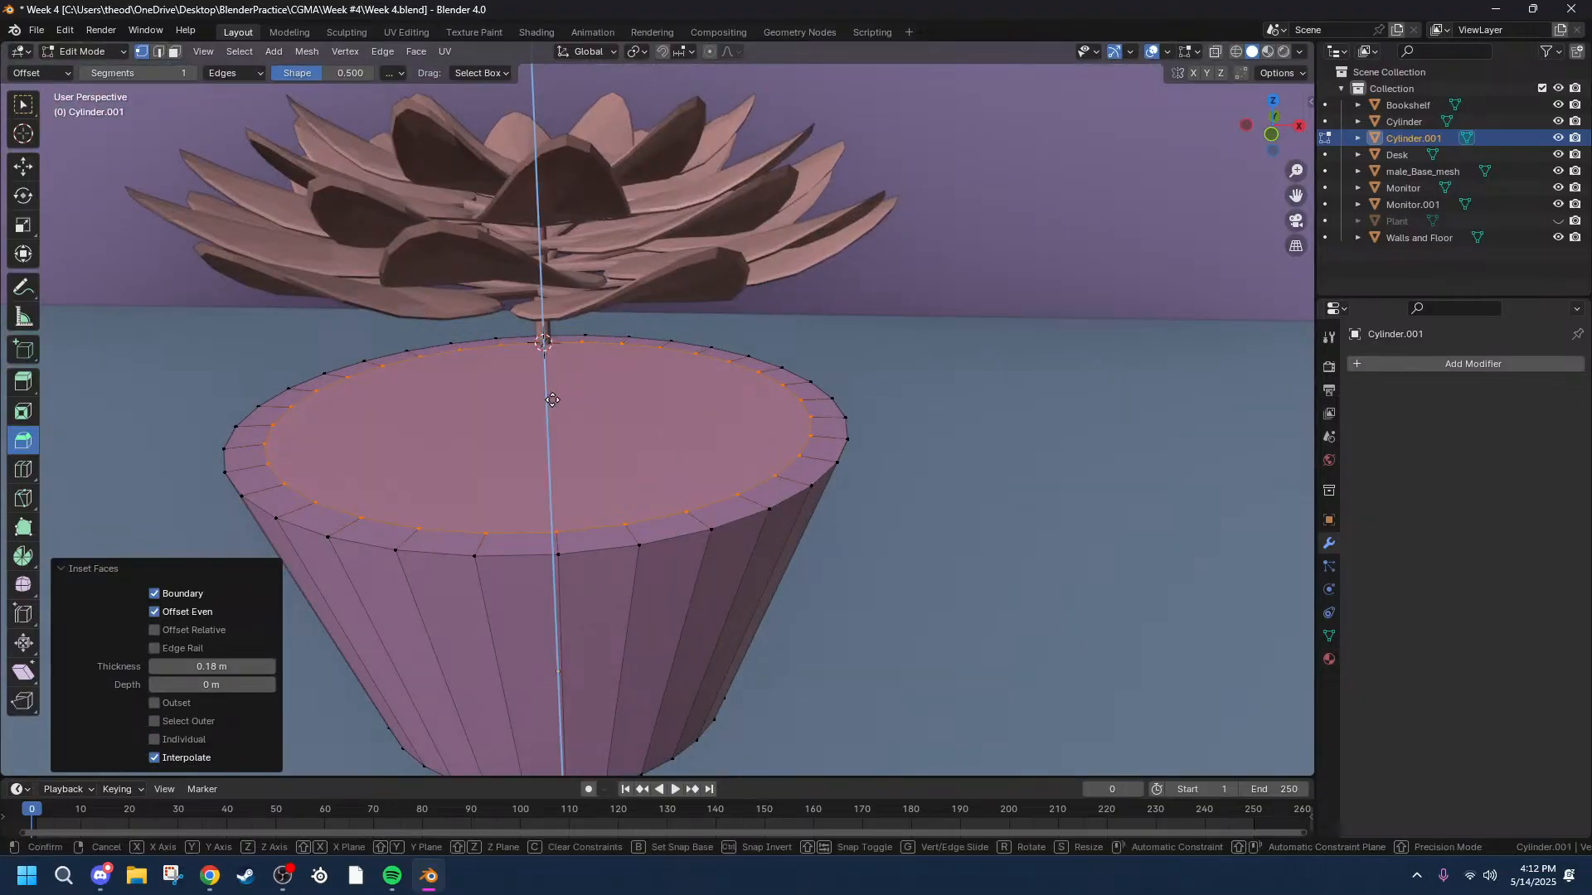
pyautogui.press('e')
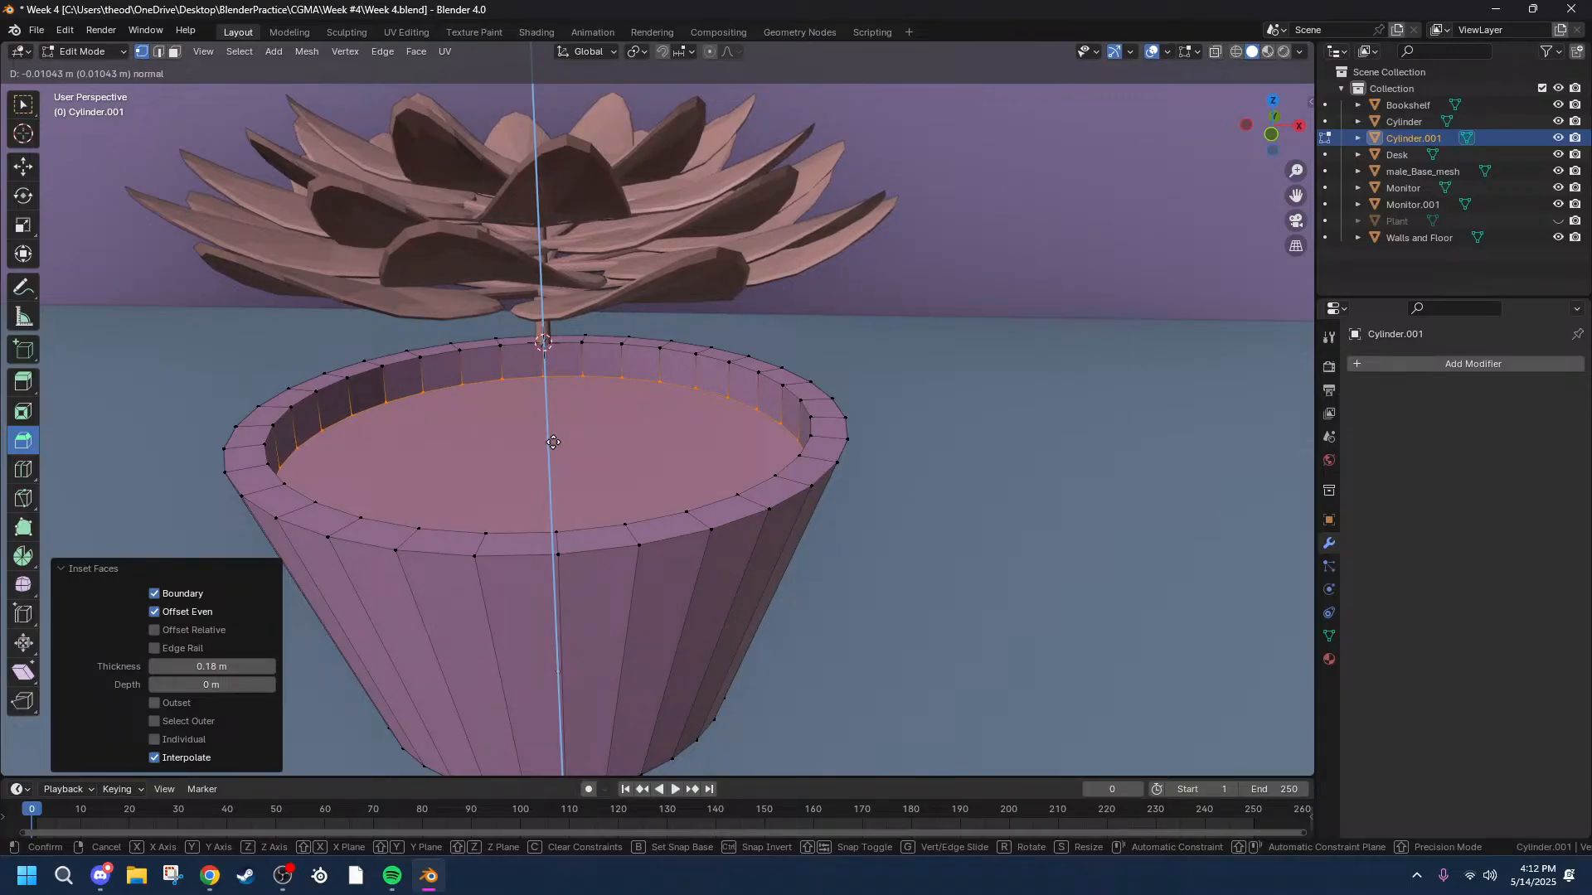
pyautogui.click(553, 442)
pyautogui.scroll(3, 550, 440)
pyautogui.scroll(-2, 550, 440)
pyautogui.moveTo(565, 462); pyautogui.dragTo(613, 464, button='middle')
pyautogui.scroll(-6, 614, 465)
pyautogui.moveTo(671, 525); pyautogui.dragTo(662, 468, button='middle')
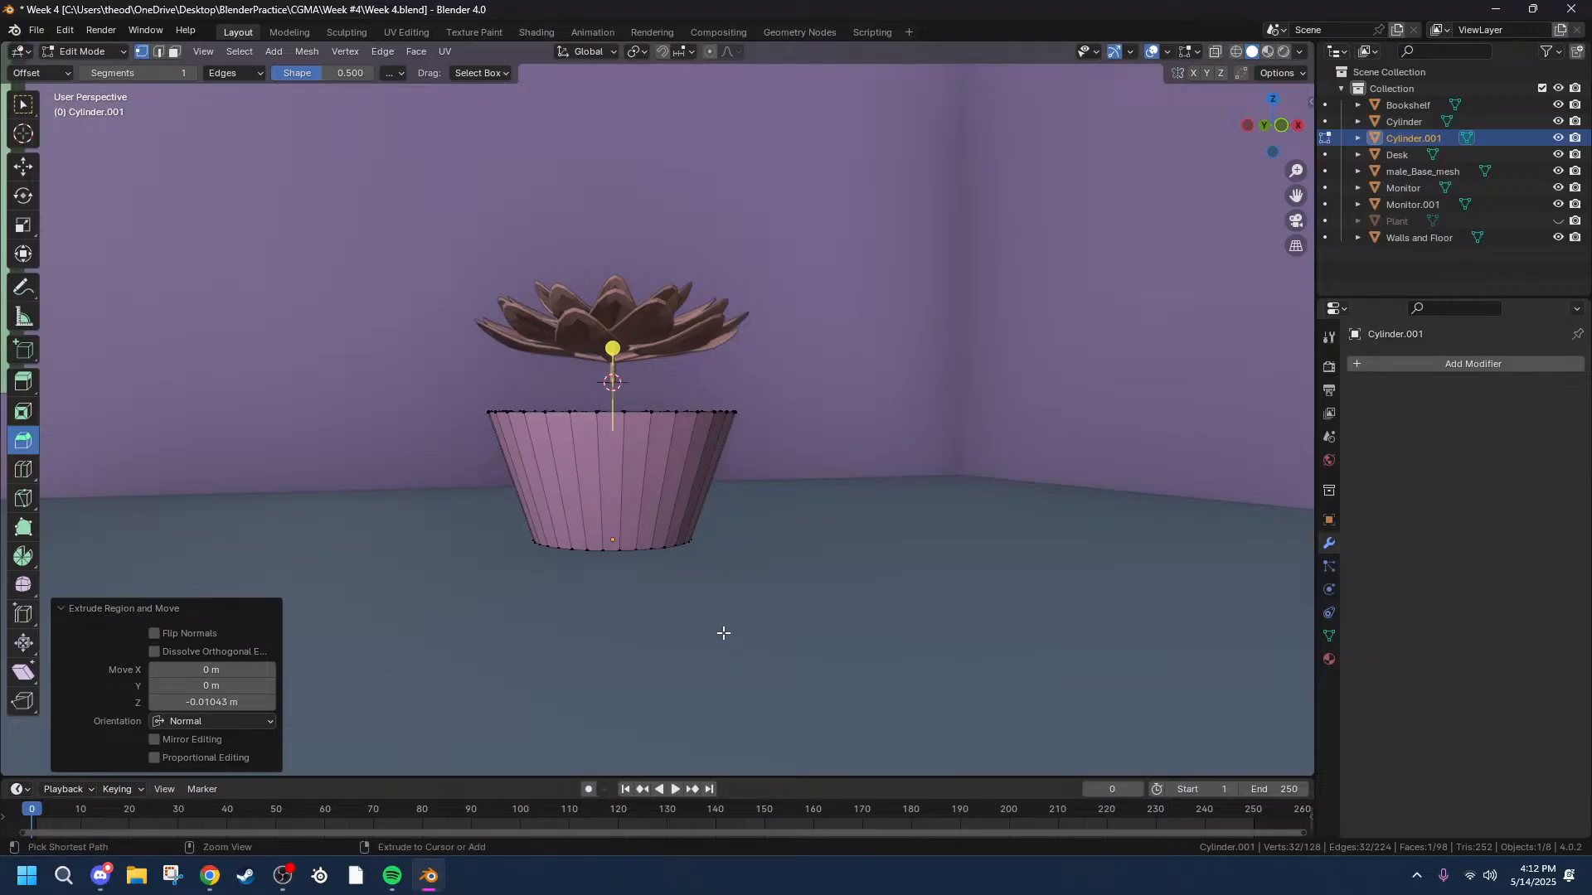
# Try triangulating the recessed face inside the pot, and undo the triangulation.
pyautogui.moveTo(701, 490)
pyautogui.mouseDown(button='middle')
pyautogui.moveTo(741, 527)
pyautogui.moveTo(722, 501)
pyautogui.mouseUp(button='middle')
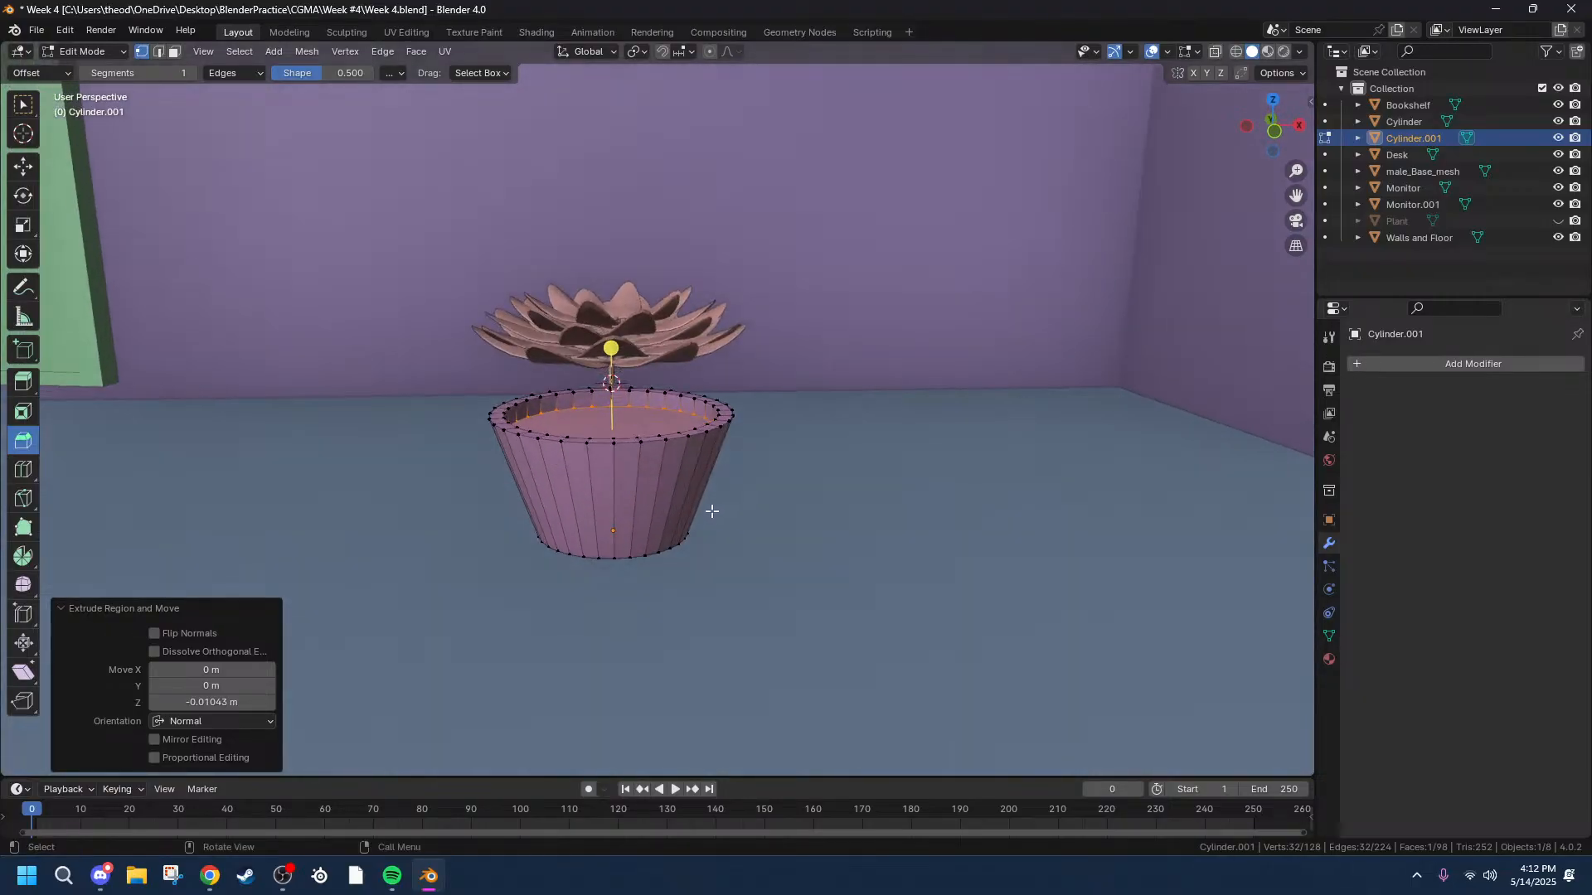
pyautogui.hotkey('ctrl', 't')
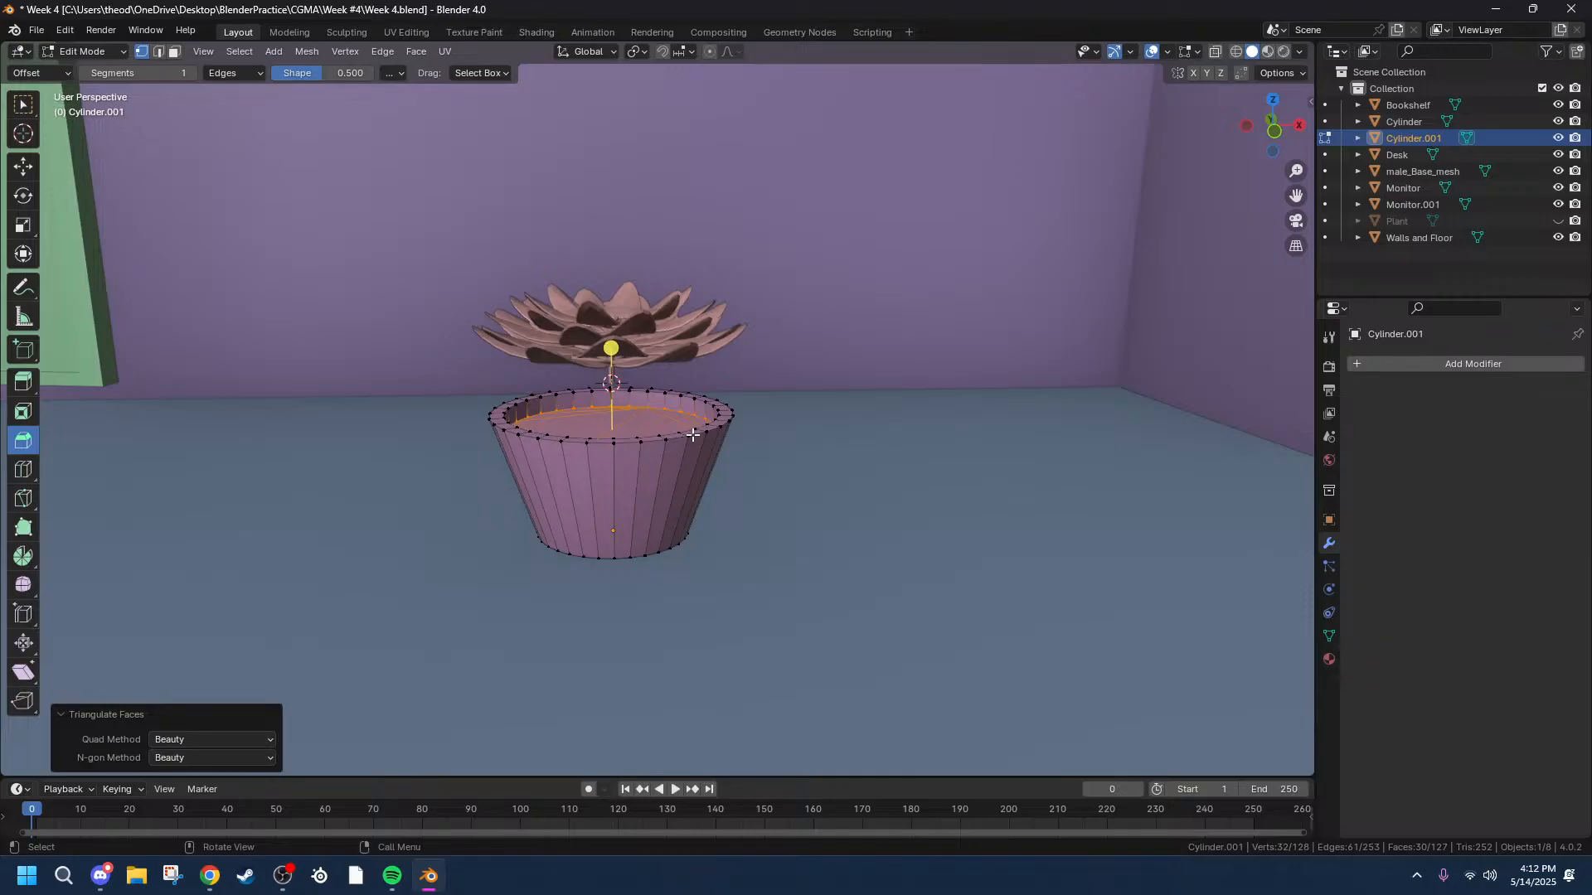
pyautogui.hotkey('ctrl', 'z')
# Add one horizontal loop cut around the pot's outer wall and slide it up to just below the rim, factor about -0.864.
pyautogui.click(801, 493)
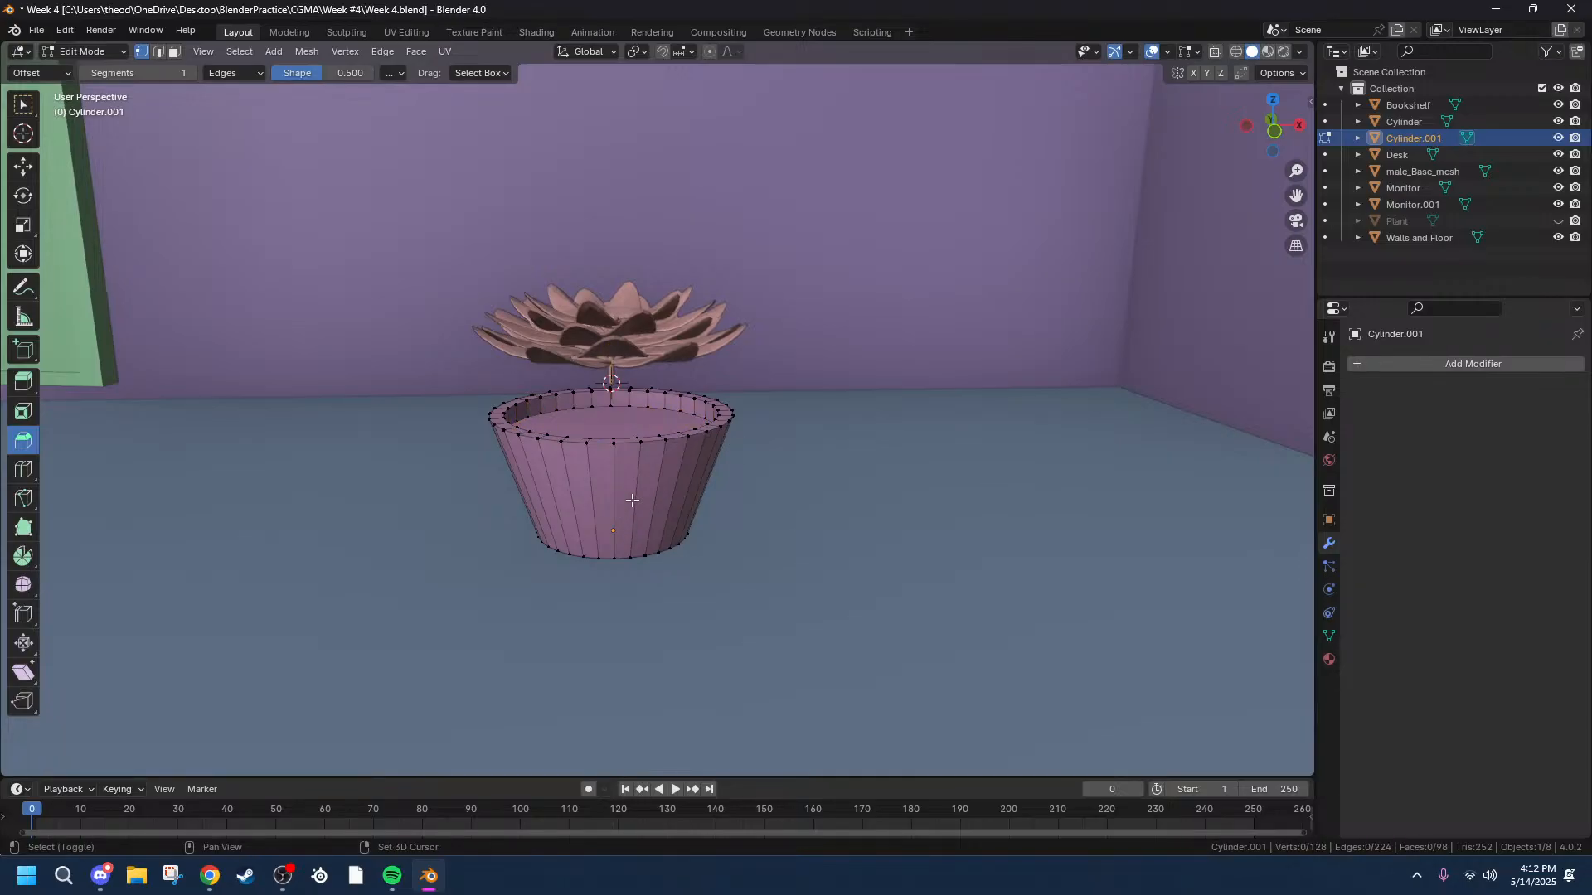
pyautogui.scroll(6, 633, 501)
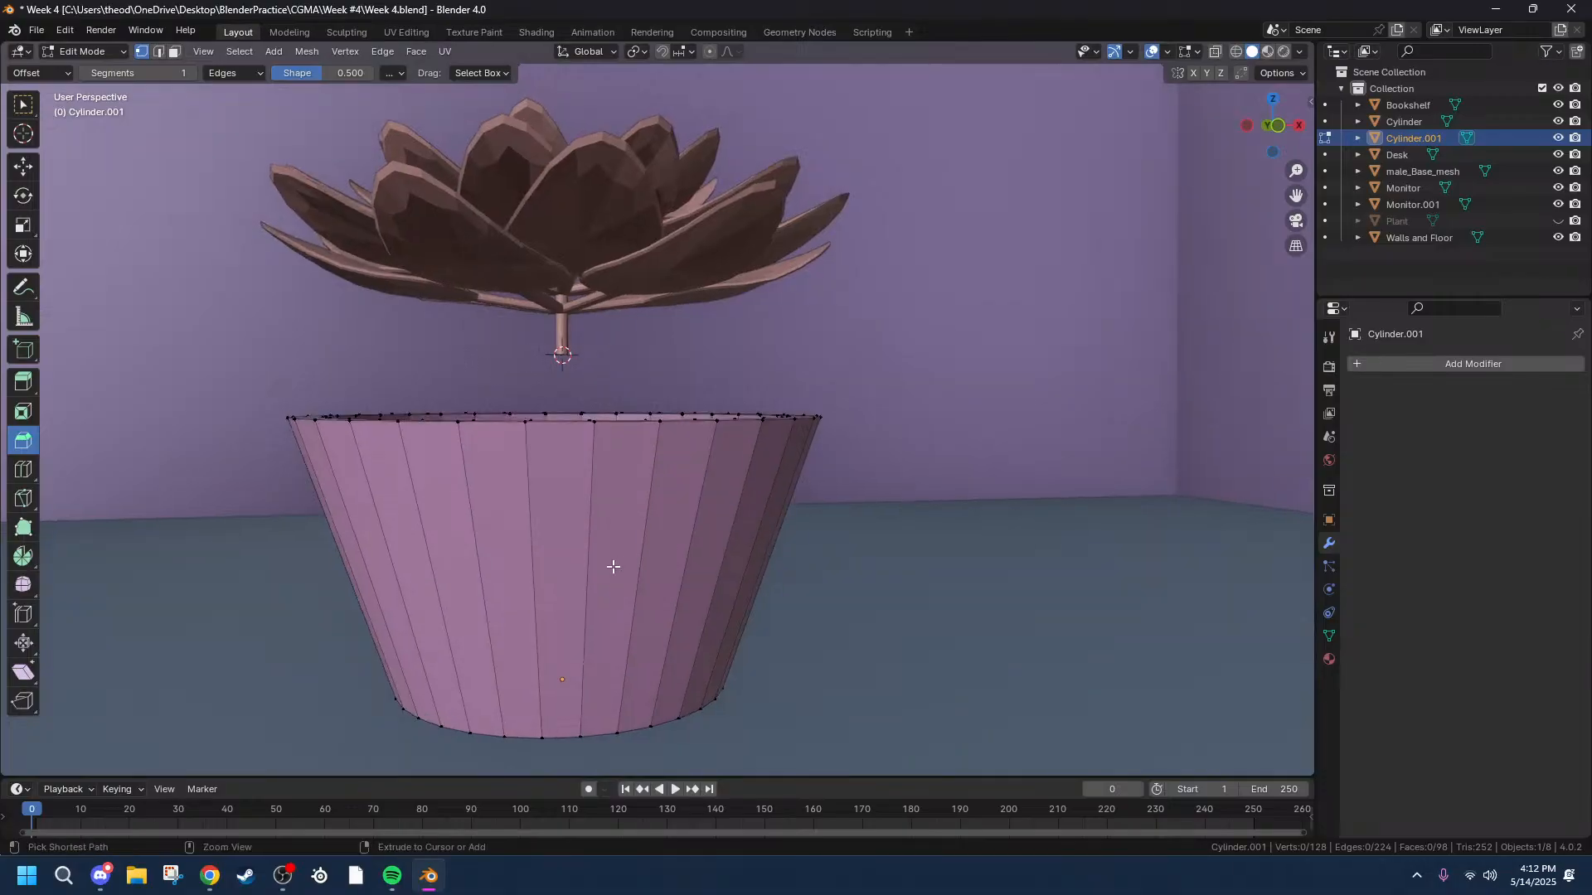
pyautogui.hotkey('ctrl', 'r')
pyautogui.click(583, 590)
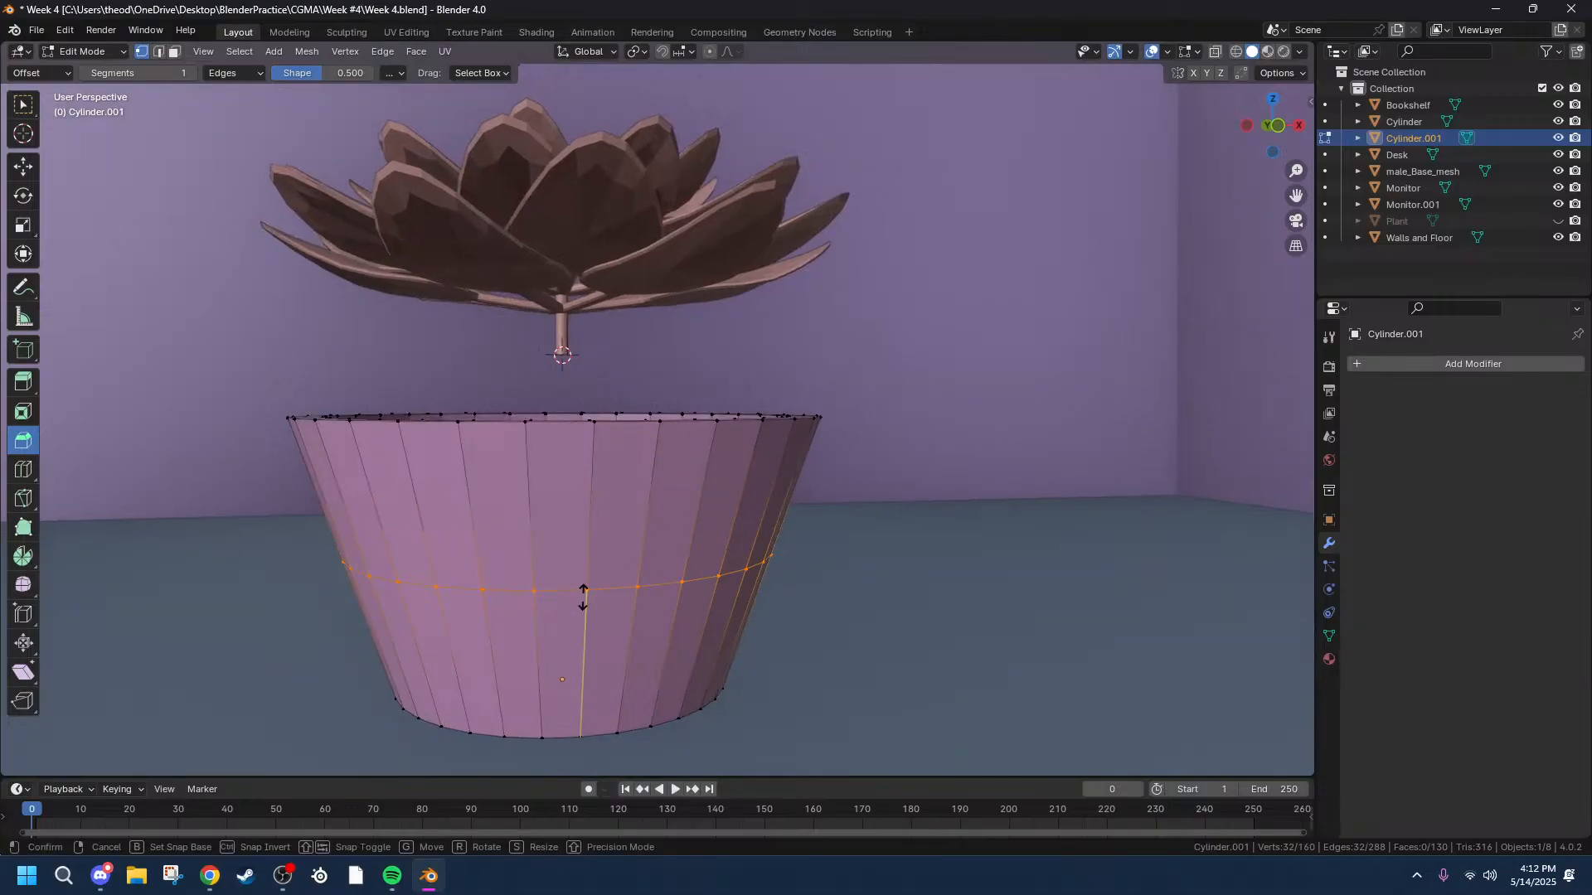
pyautogui.click(590, 462)
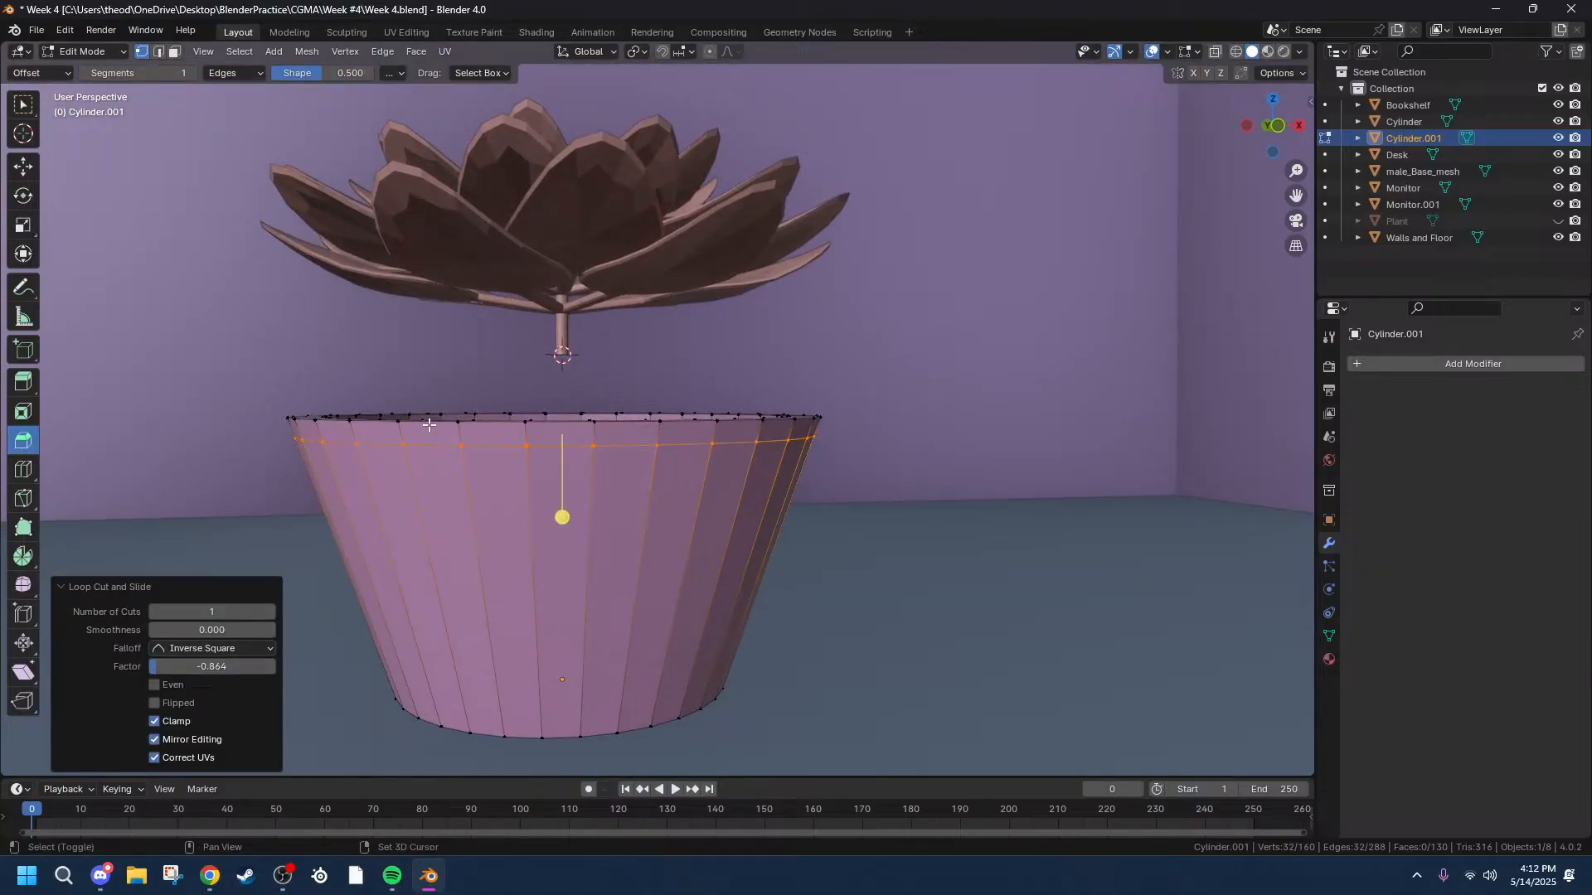
# Extrude the narrow band of faces below the pot's rim and scale it outward to about 1.028 in X and Y.
pyautogui.keyDown('alt'); pyautogui.keyDown('shift'); pyautogui.click(404, 418); pyautogui.keyUp('shift'); pyautogui.keyUp('alt')
pyautogui.moveTo(404, 418); pyautogui.dragTo(697, 493, button='middle')
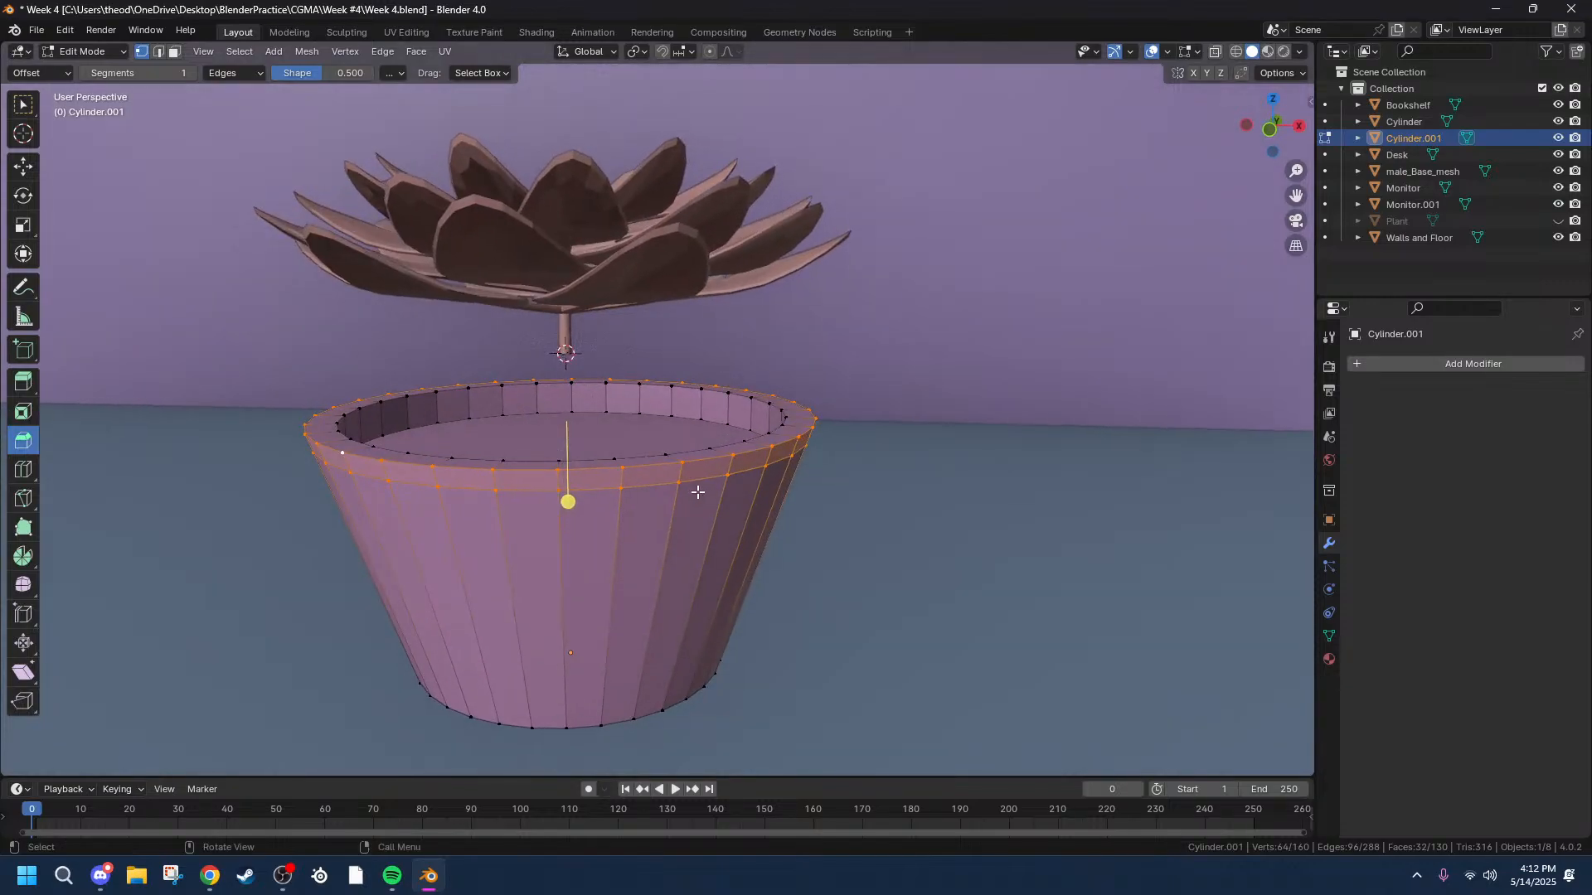
pyautogui.press('e')
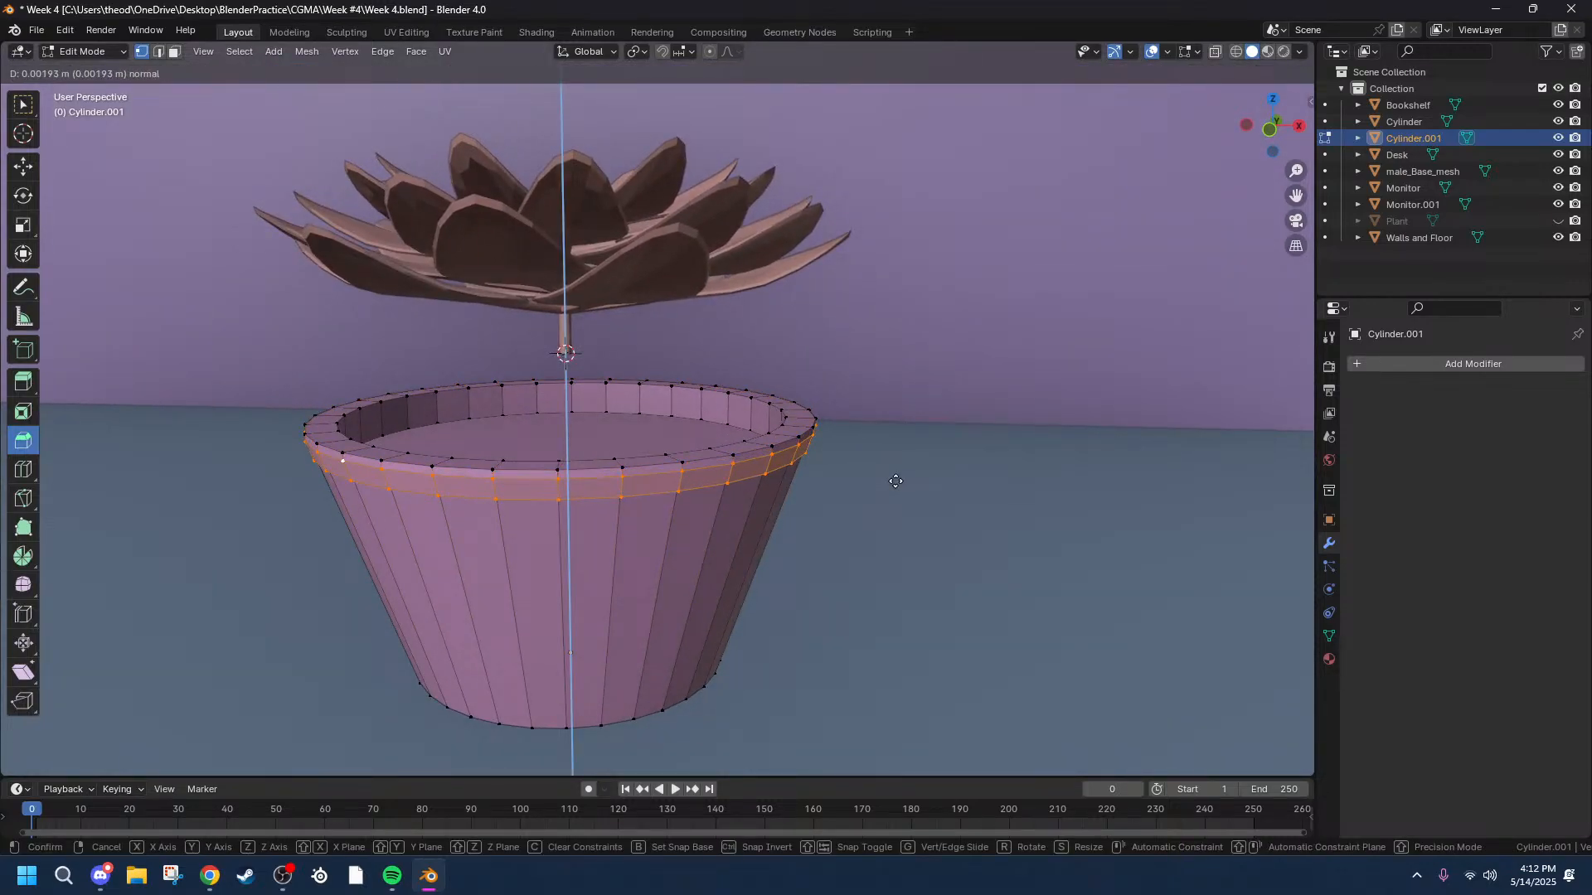
pyautogui.press('c')
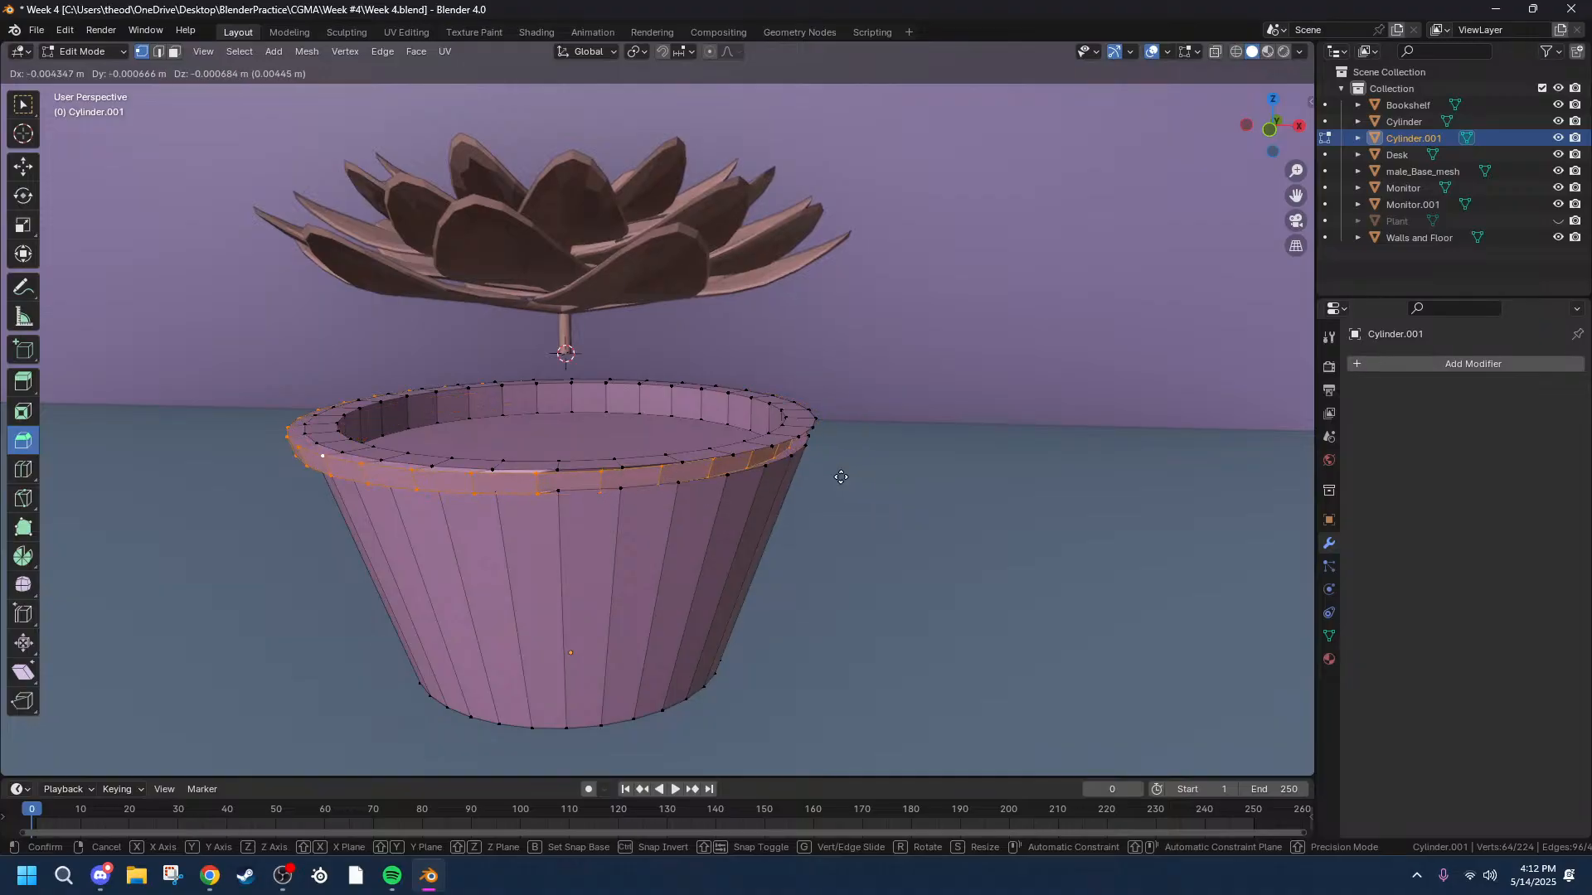
pyautogui.rightClick(855, 475)
pyautogui.press('s')
pyautogui.hotkey('shift', 'z')
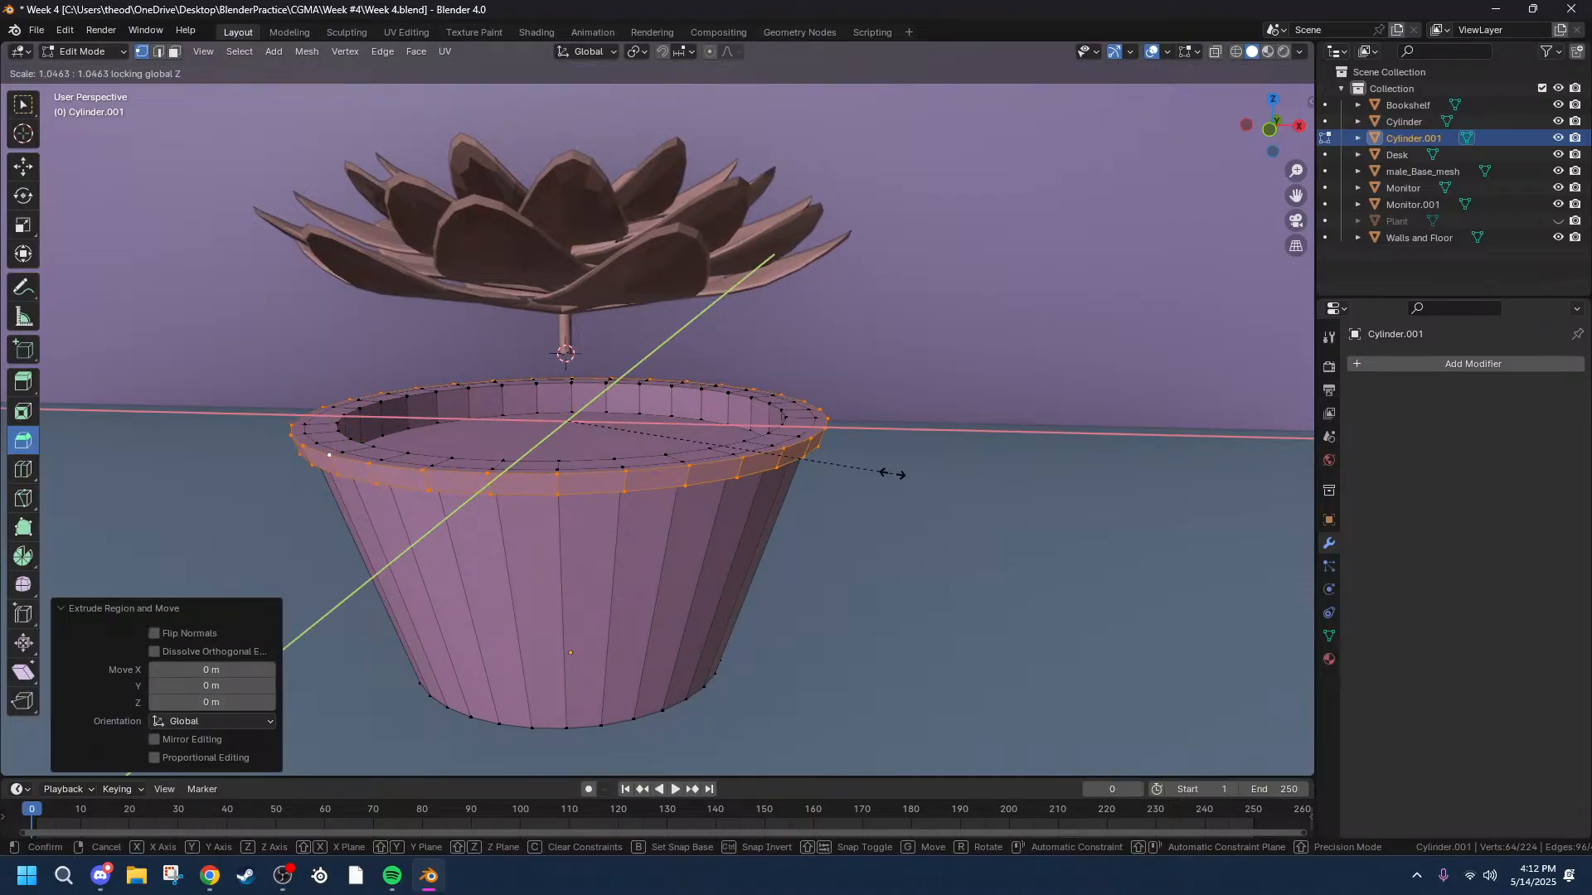
pyautogui.click(887, 474)
pyautogui.moveTo(747, 638); pyautogui.dragTo(544, 676, button='middle')
pyautogui.scroll(3, 522, 676)
pyautogui.moveTo(382, 674); pyautogui.dragTo(211, 562, button='middle')
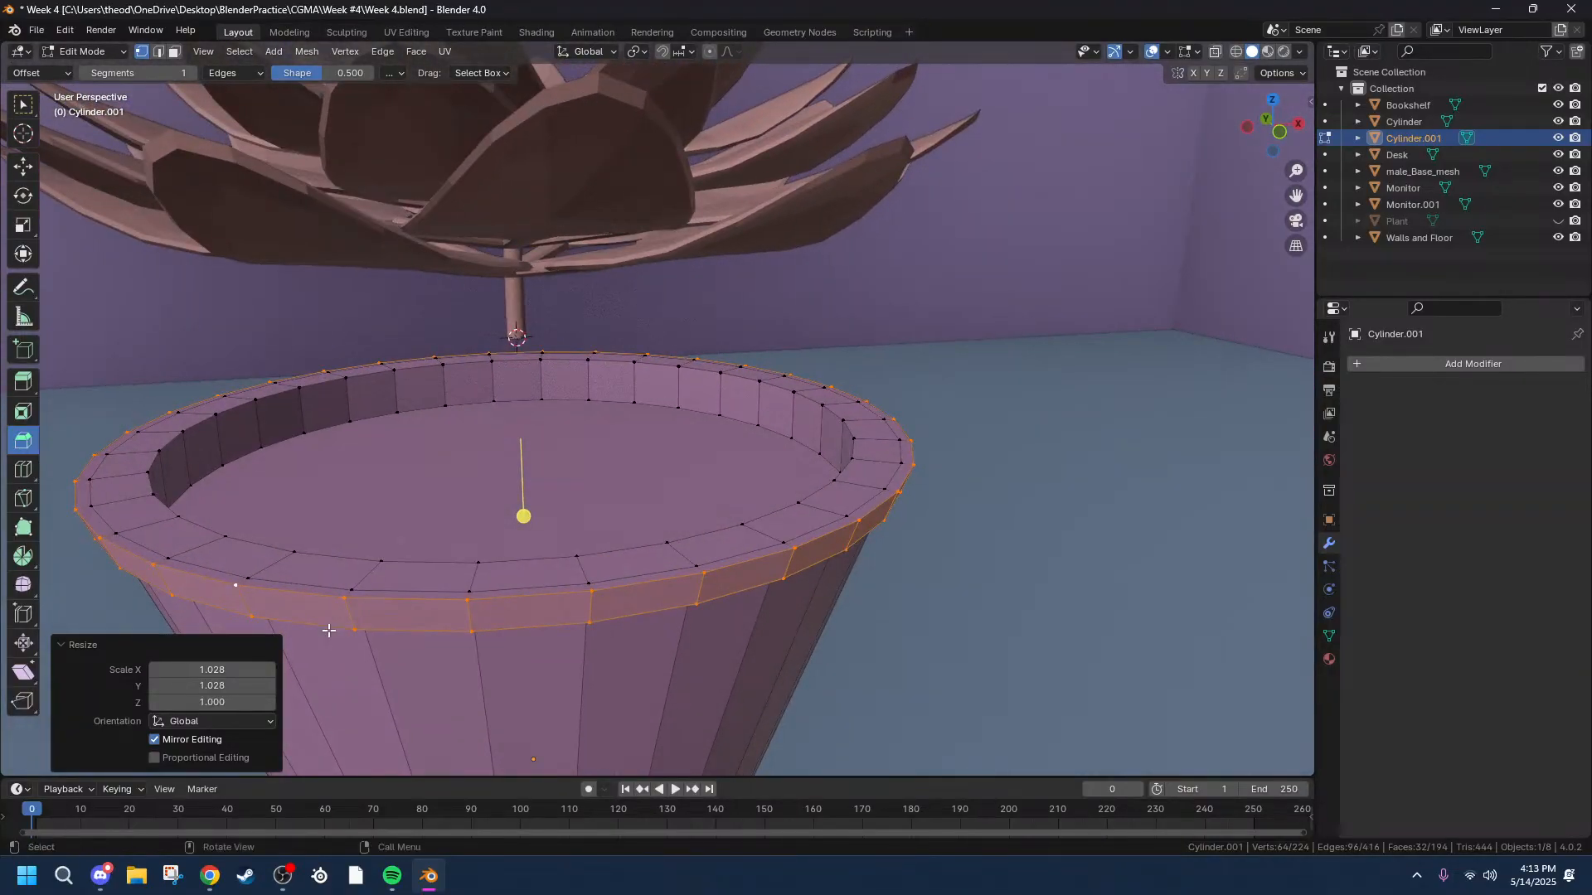
pyautogui.keyDown('alt'); pyautogui.click(229, 572); pyautogui.keyUp('alt')
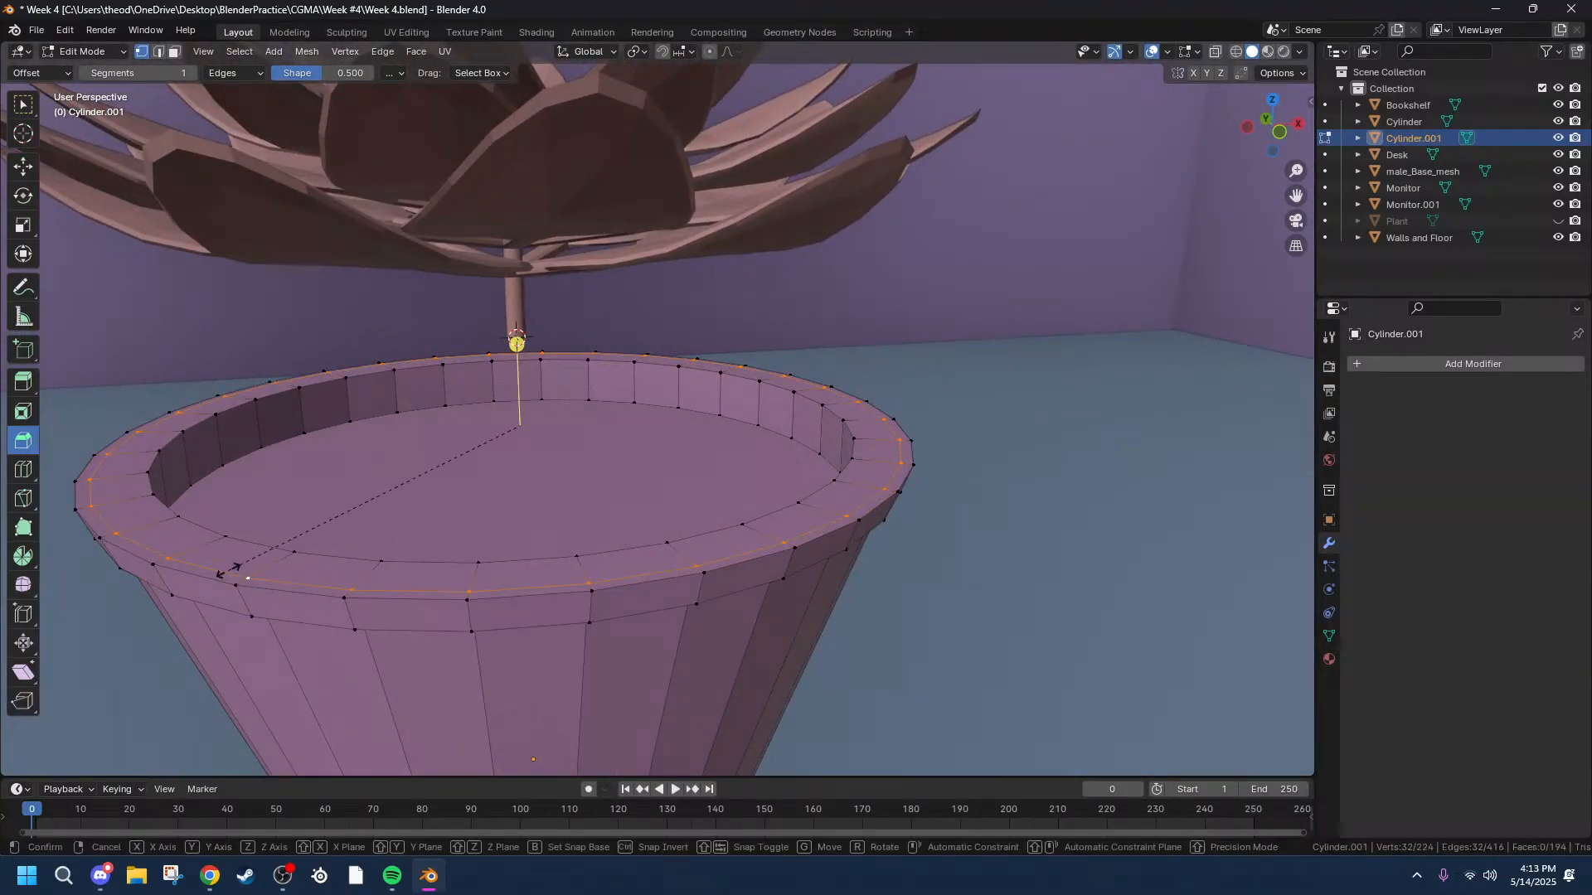
pyautogui.press('e')
pyautogui.press('s')
pyautogui.hotkey('shift', 'z')
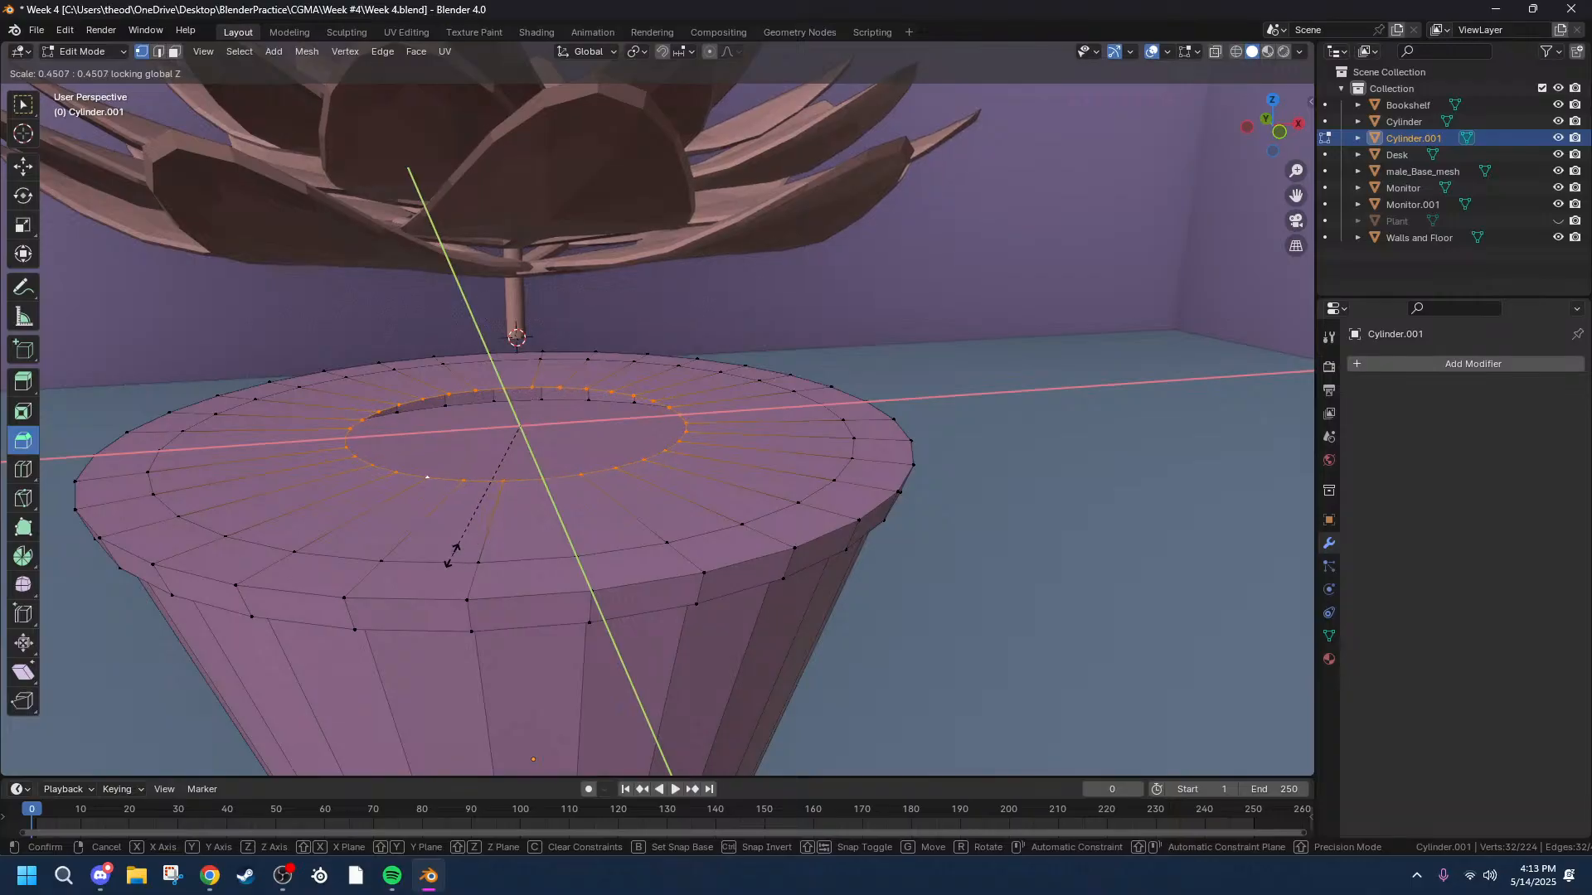
pyautogui.rightClick(478, 563)
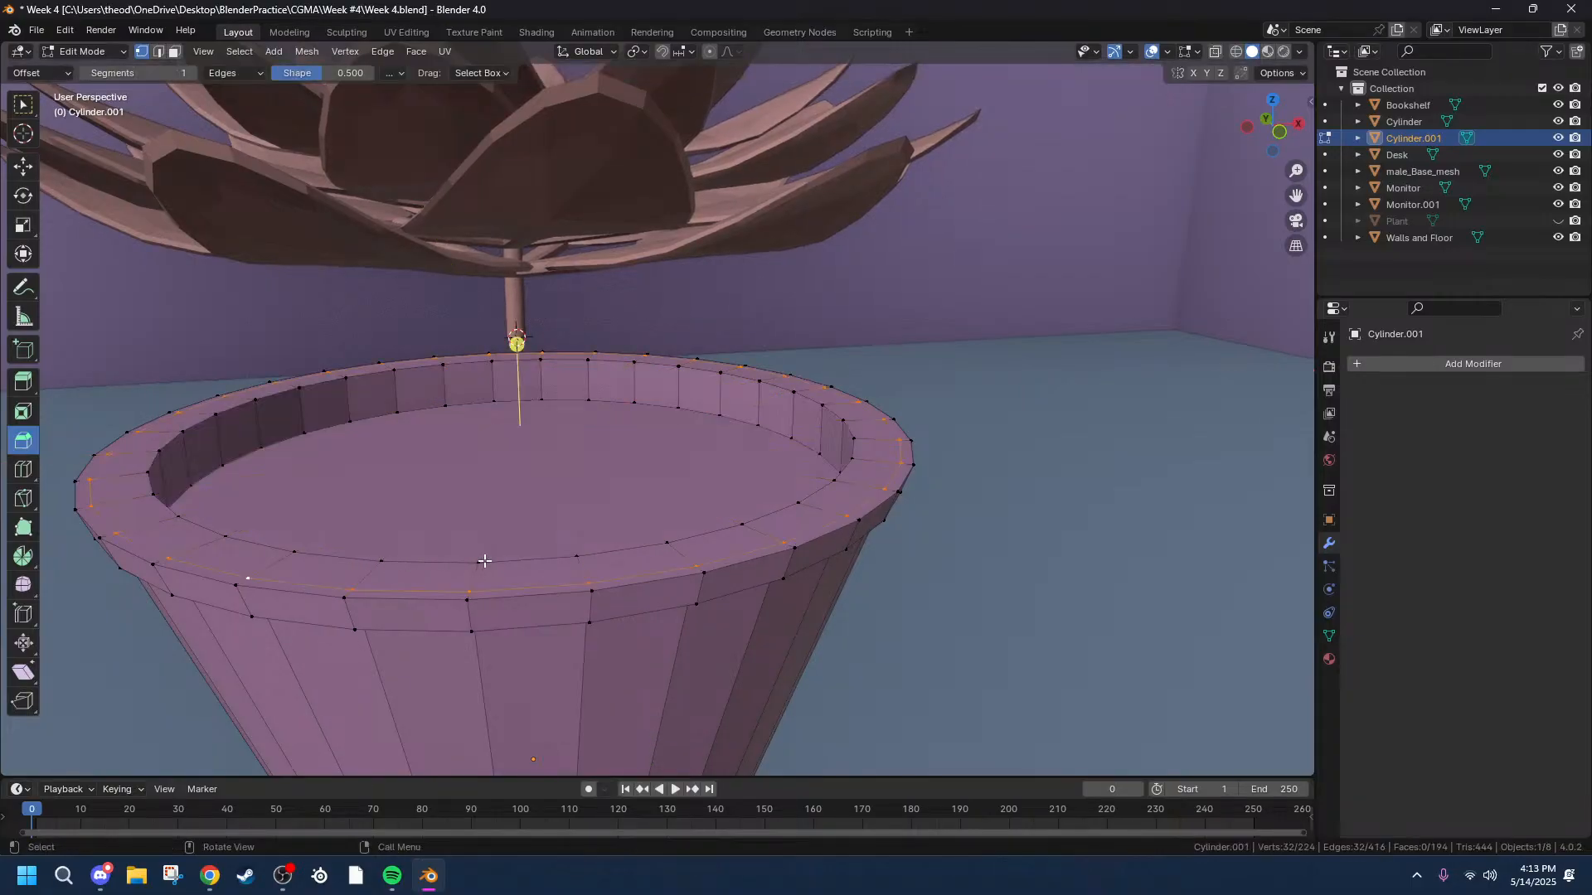
pyautogui.moveTo(841, 567); pyautogui.dragTo(773, 577, button='middle')
pyautogui.click(918, 597)
# Return to Object Mode and lower the leaves and stem about 0.026 m along global Z toward the pot.
pyautogui.scroll(-3, 839, 633)
pyautogui.press('Tab')
pyautogui.moveTo(718, 495); pyautogui.dragTo(677, 385, button='middle')
pyautogui.click(560, 290)
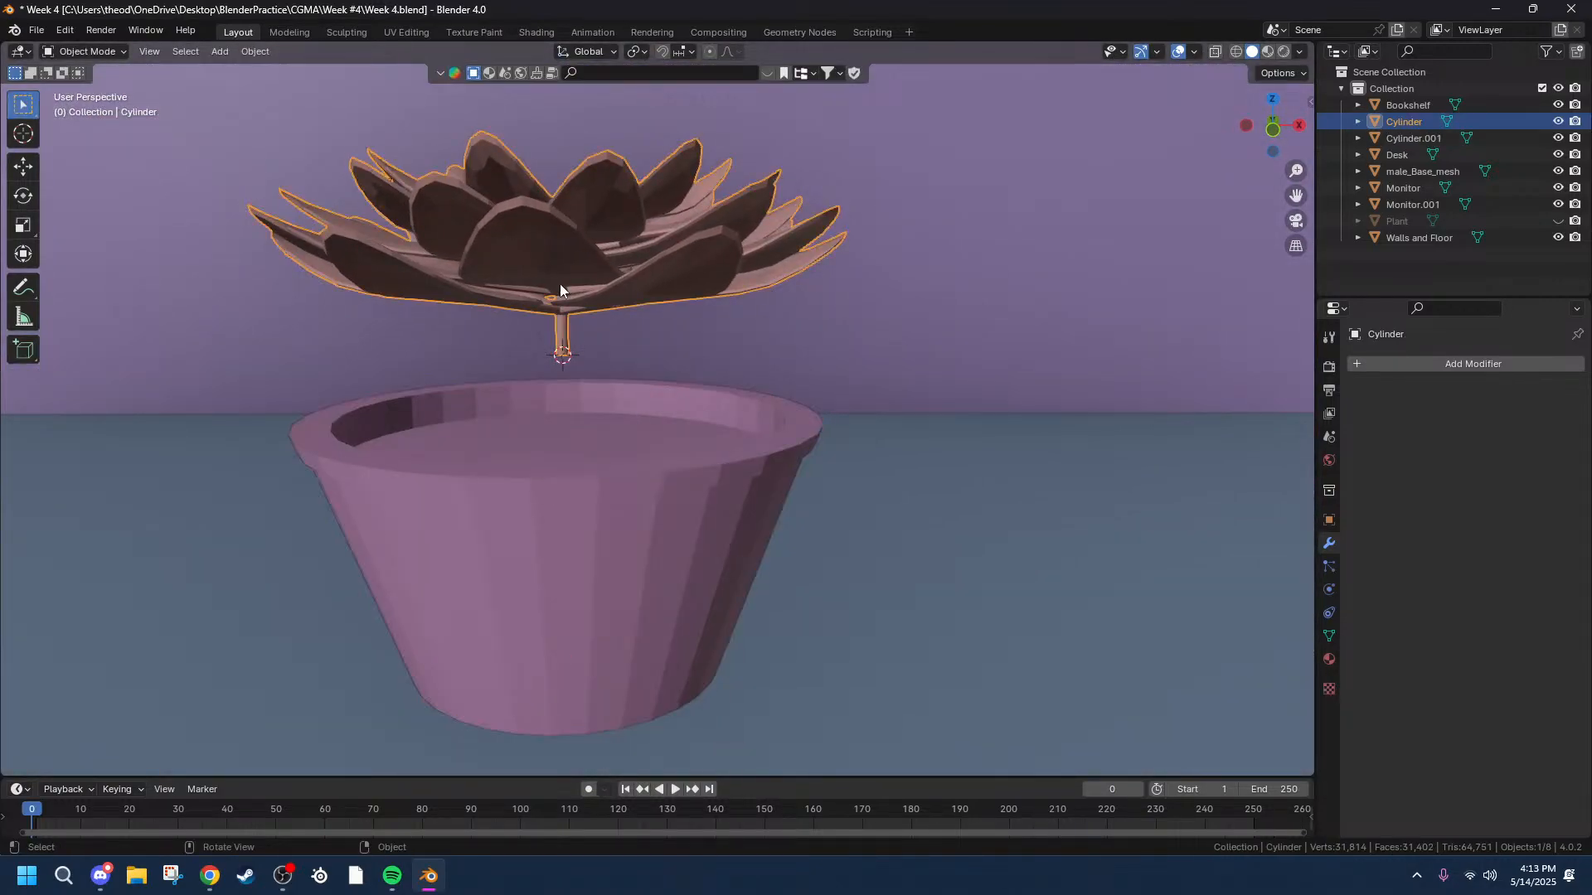
pyautogui.click(1274, 130)
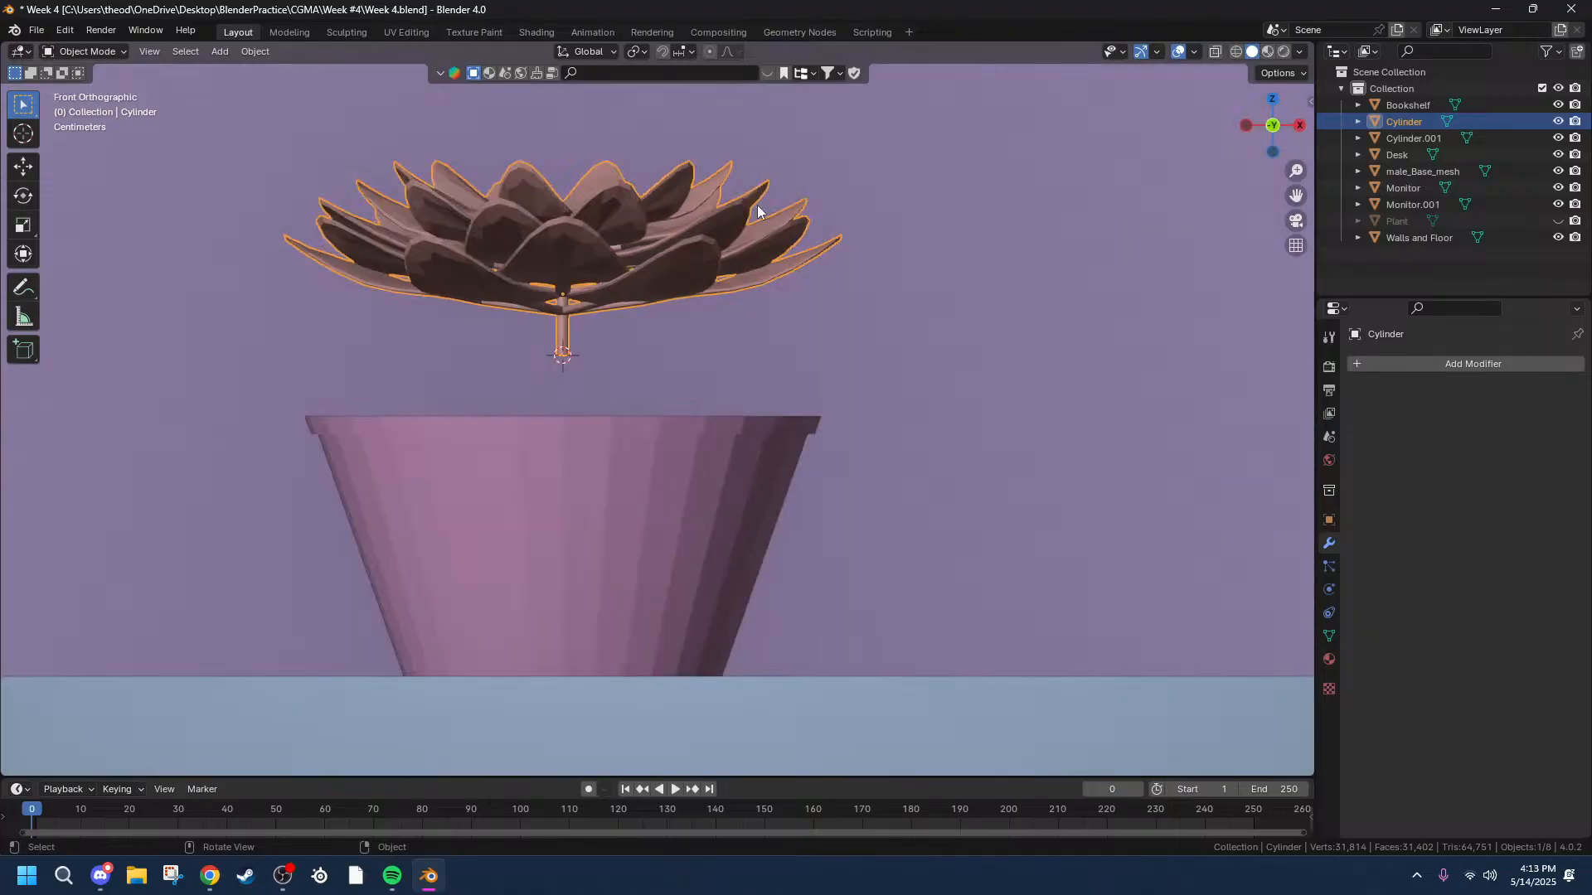
pyautogui.press('g')
pyautogui.press('z')
pyautogui.click(682, 299)
# Lower the plant another 0.0016 m or so along Z to seat its stem in the pot.
pyautogui.moveTo(681, 299)
pyautogui.mouseDown(button='middle')
pyautogui.moveTo(675, 368)
pyautogui.moveTo(689, 322)
pyautogui.mouseUp(button='middle')
pyautogui.press('g')
pyautogui.press('z')
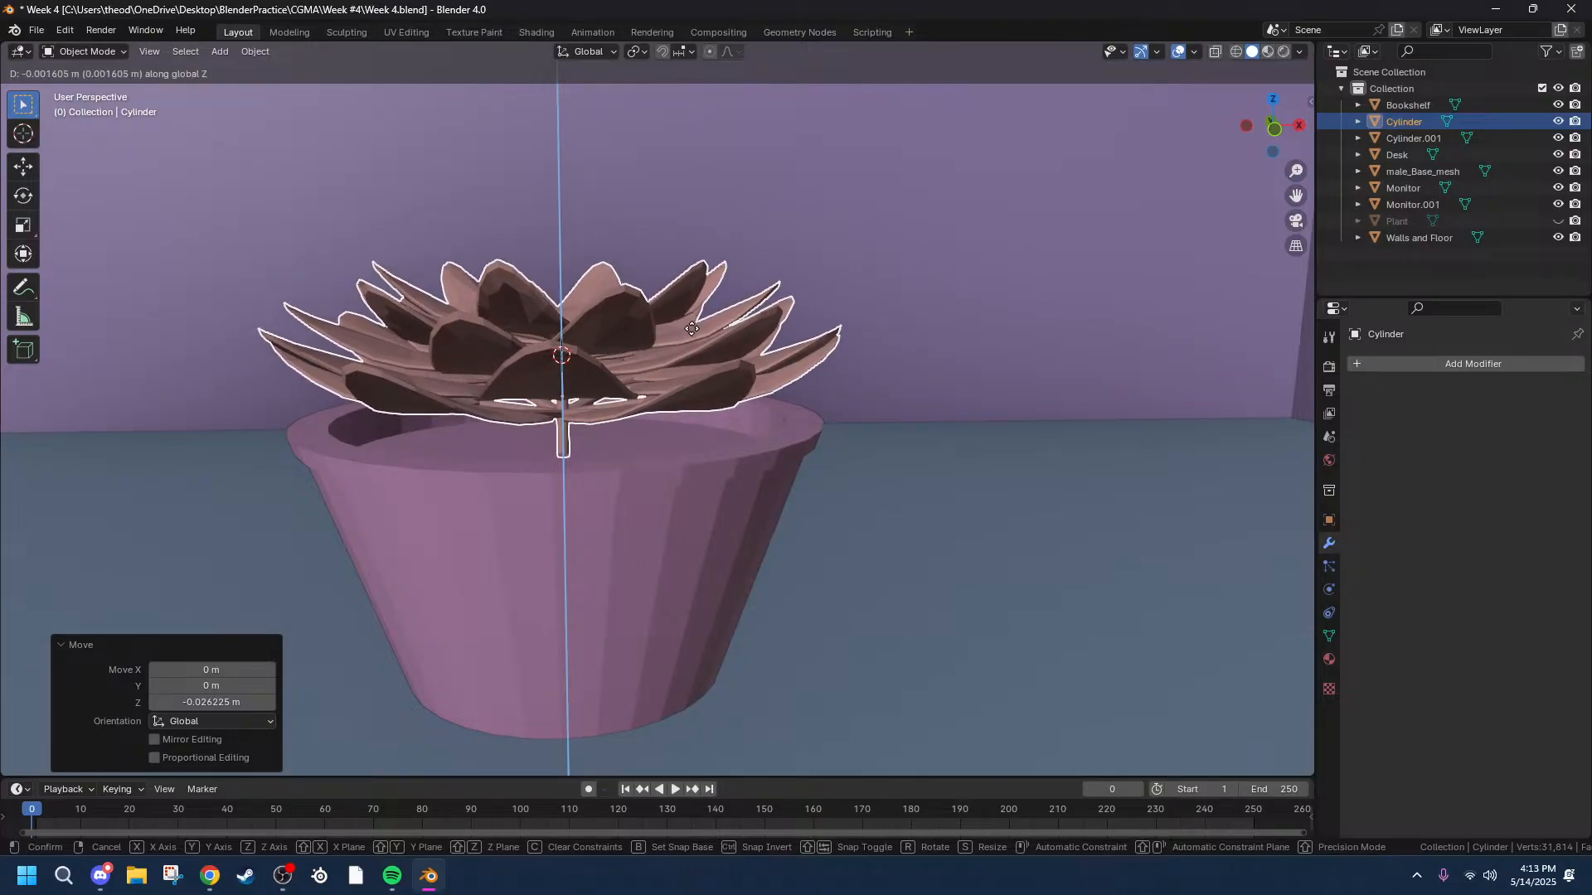
pyautogui.click(692, 329)
pyautogui.moveTo(693, 427); pyautogui.dragTo(1016, 412, button='middle')
pyautogui.scroll(-5, 1015, 411)
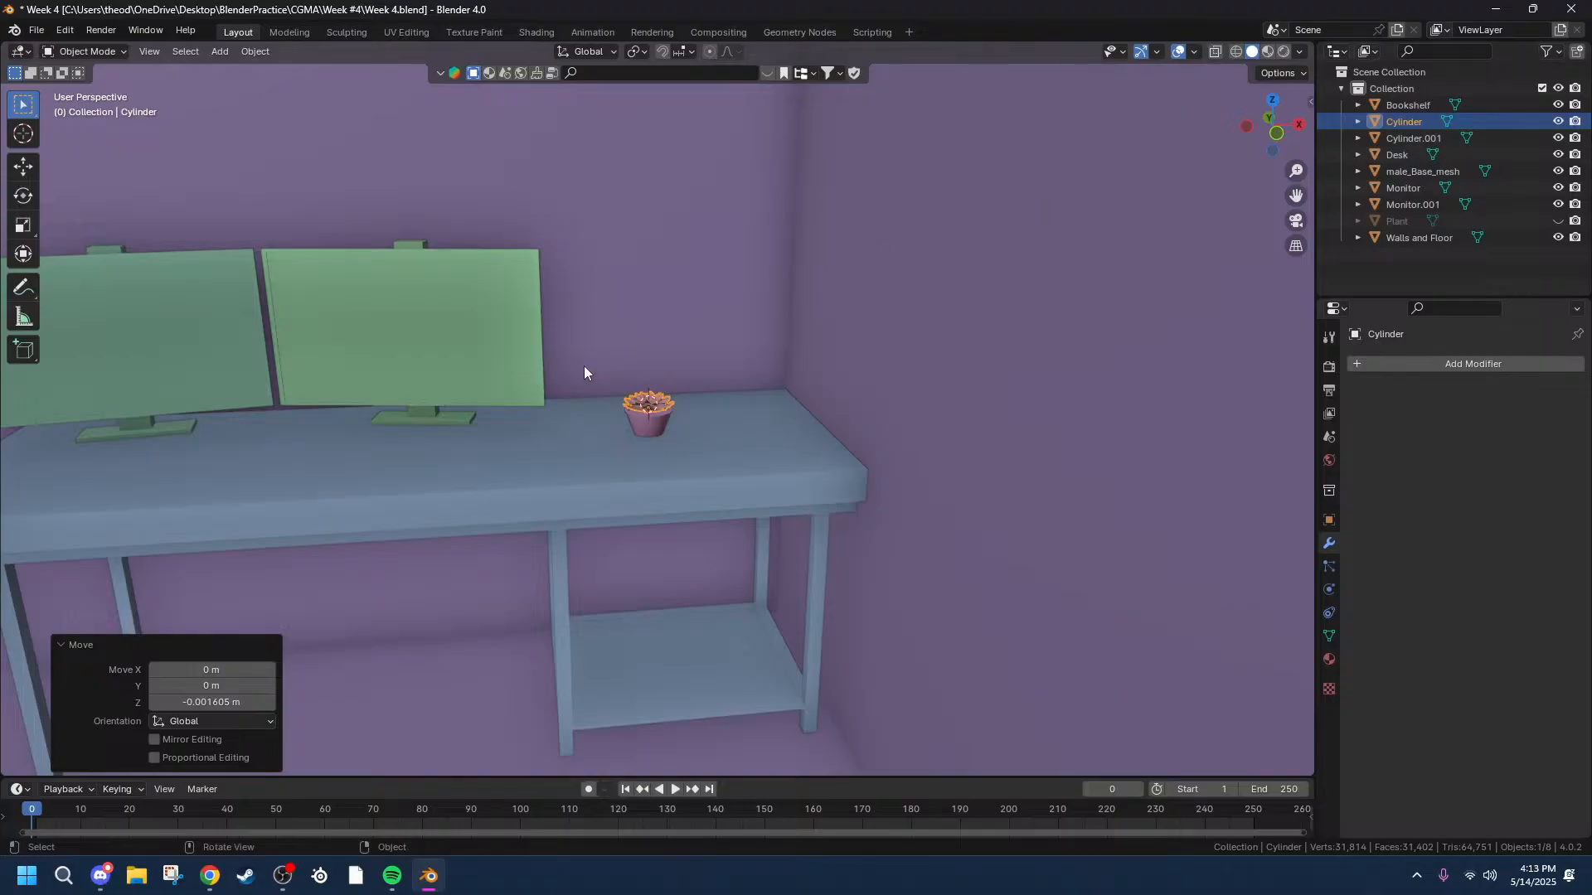
pyautogui.keyDown('shift'); pyautogui.click(658, 425); pyautogui.keyUp('shift')
pyautogui.rightClick(658, 425)
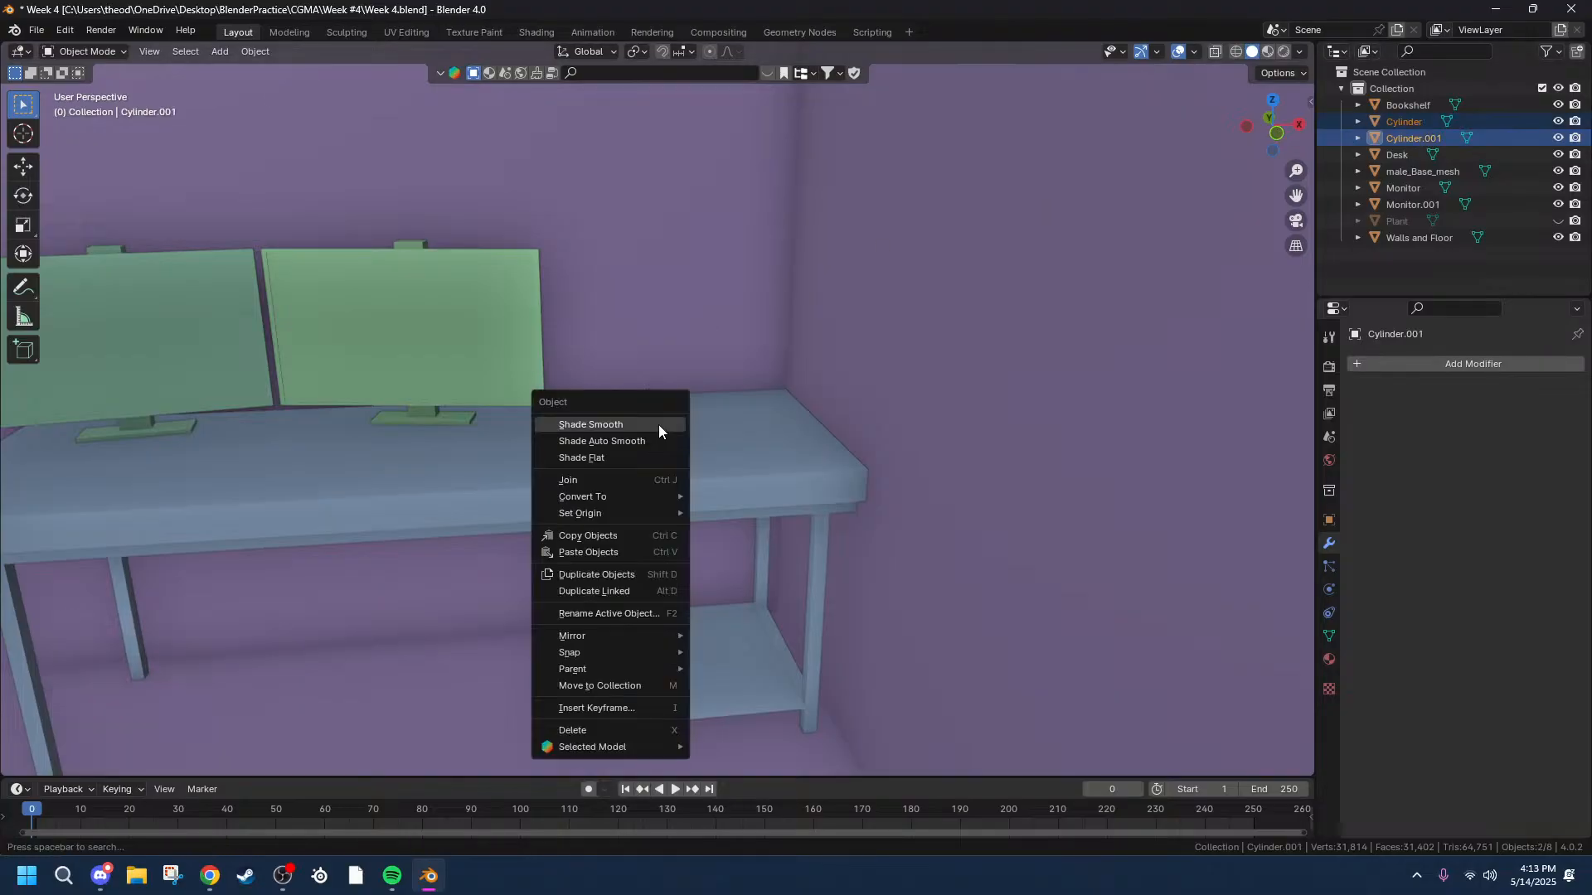
pyautogui.moveTo(619, 513)
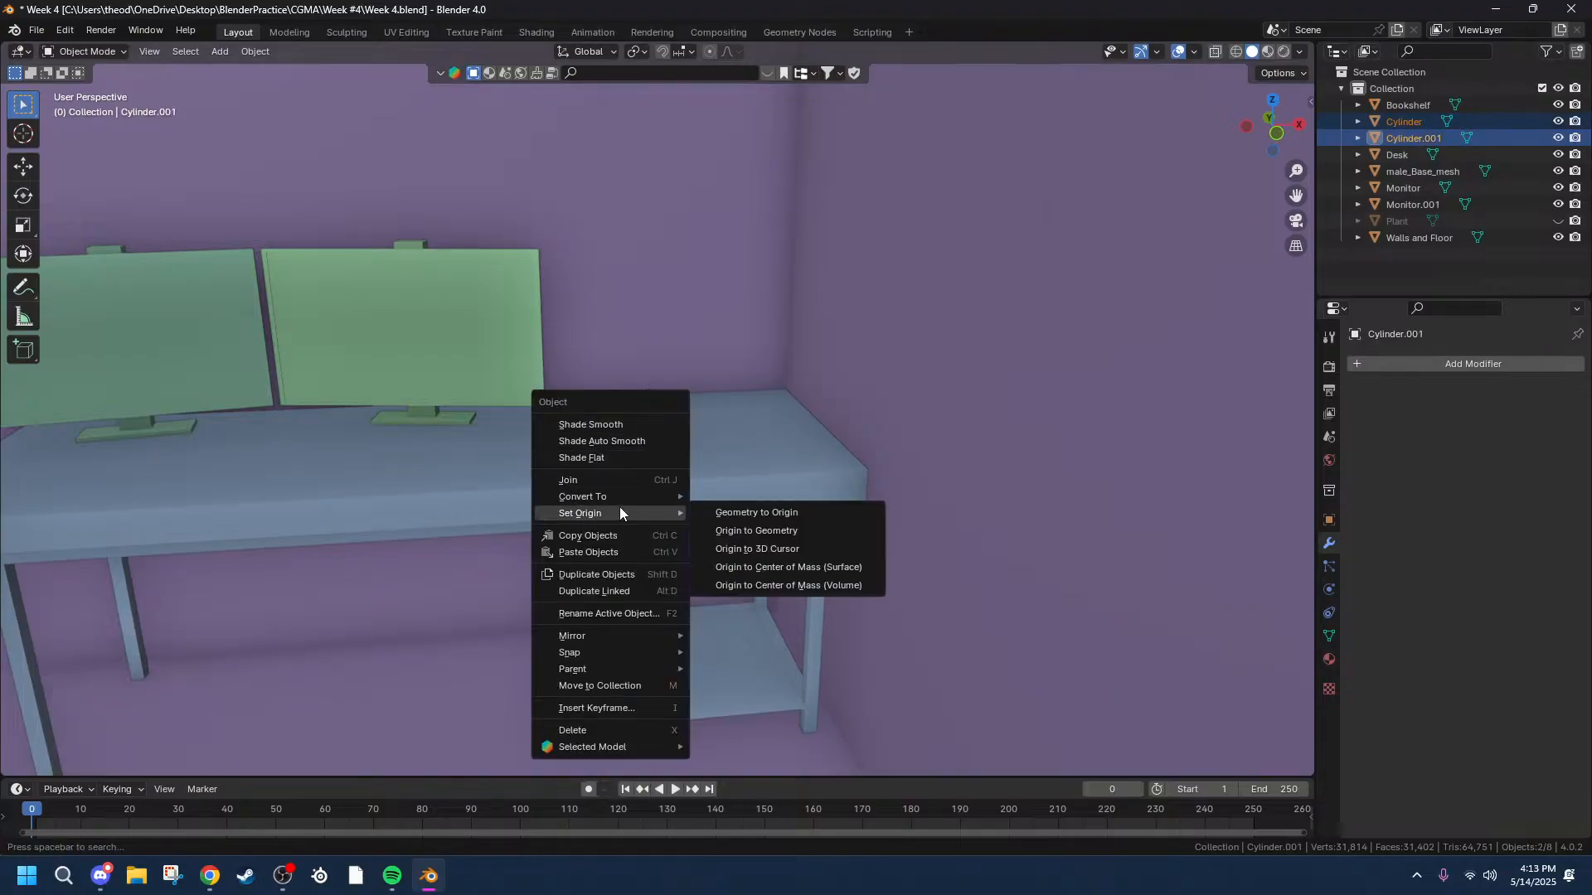
pyautogui.click(740, 406)
pyautogui.scroll(-6, 424, 479)
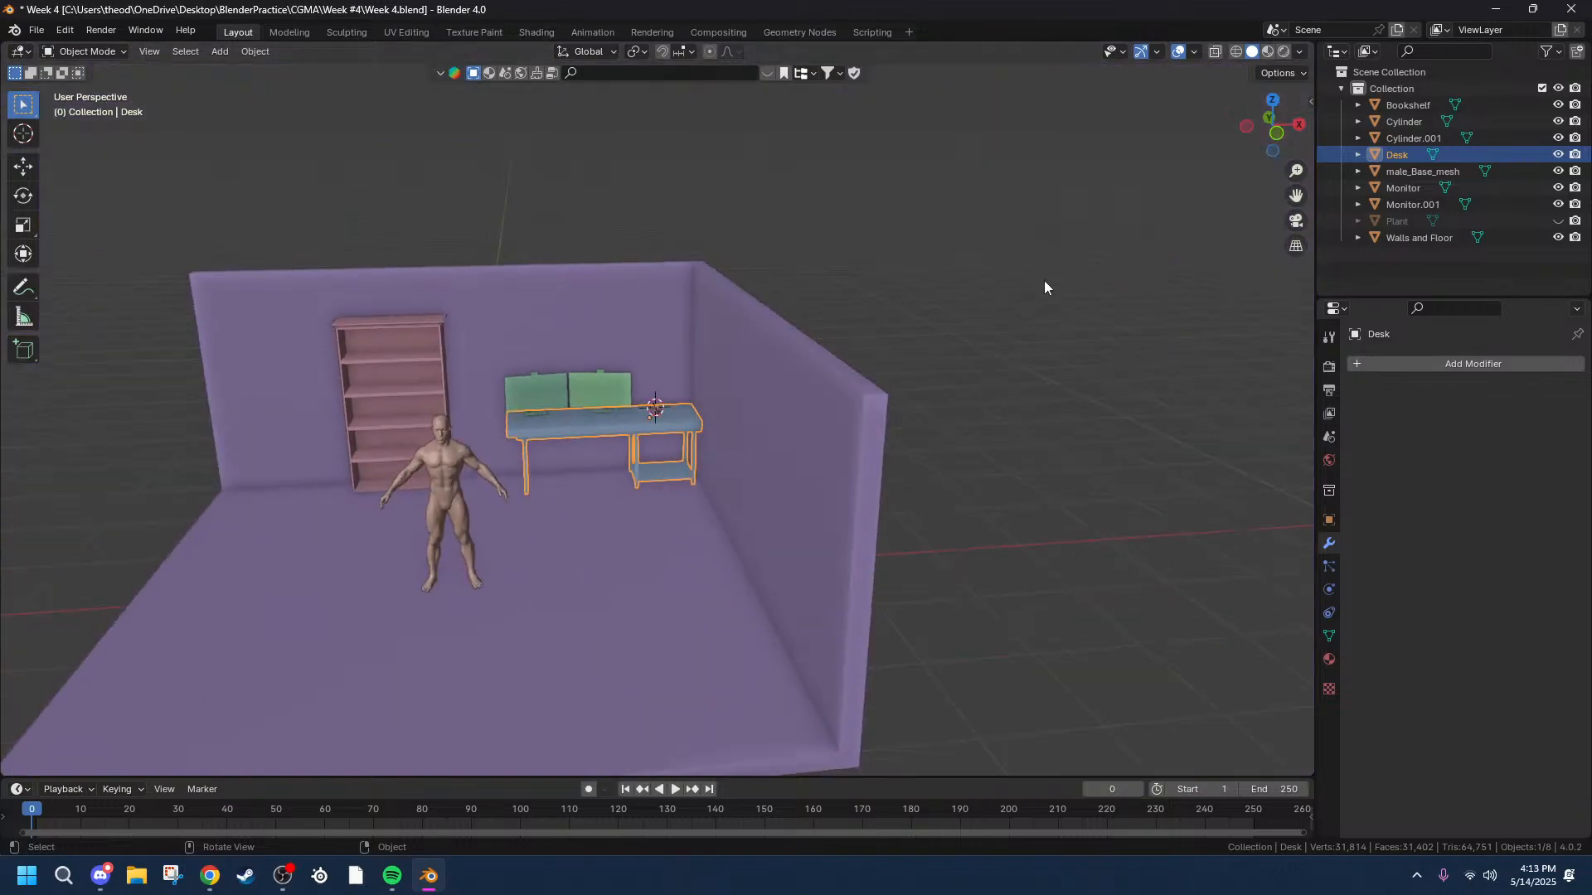
pyautogui.click(1043, 281)
pyautogui.scroll(5, 270, 403)
pyautogui.moveTo(1295, 196); pyautogui.dragTo(1434, 274)
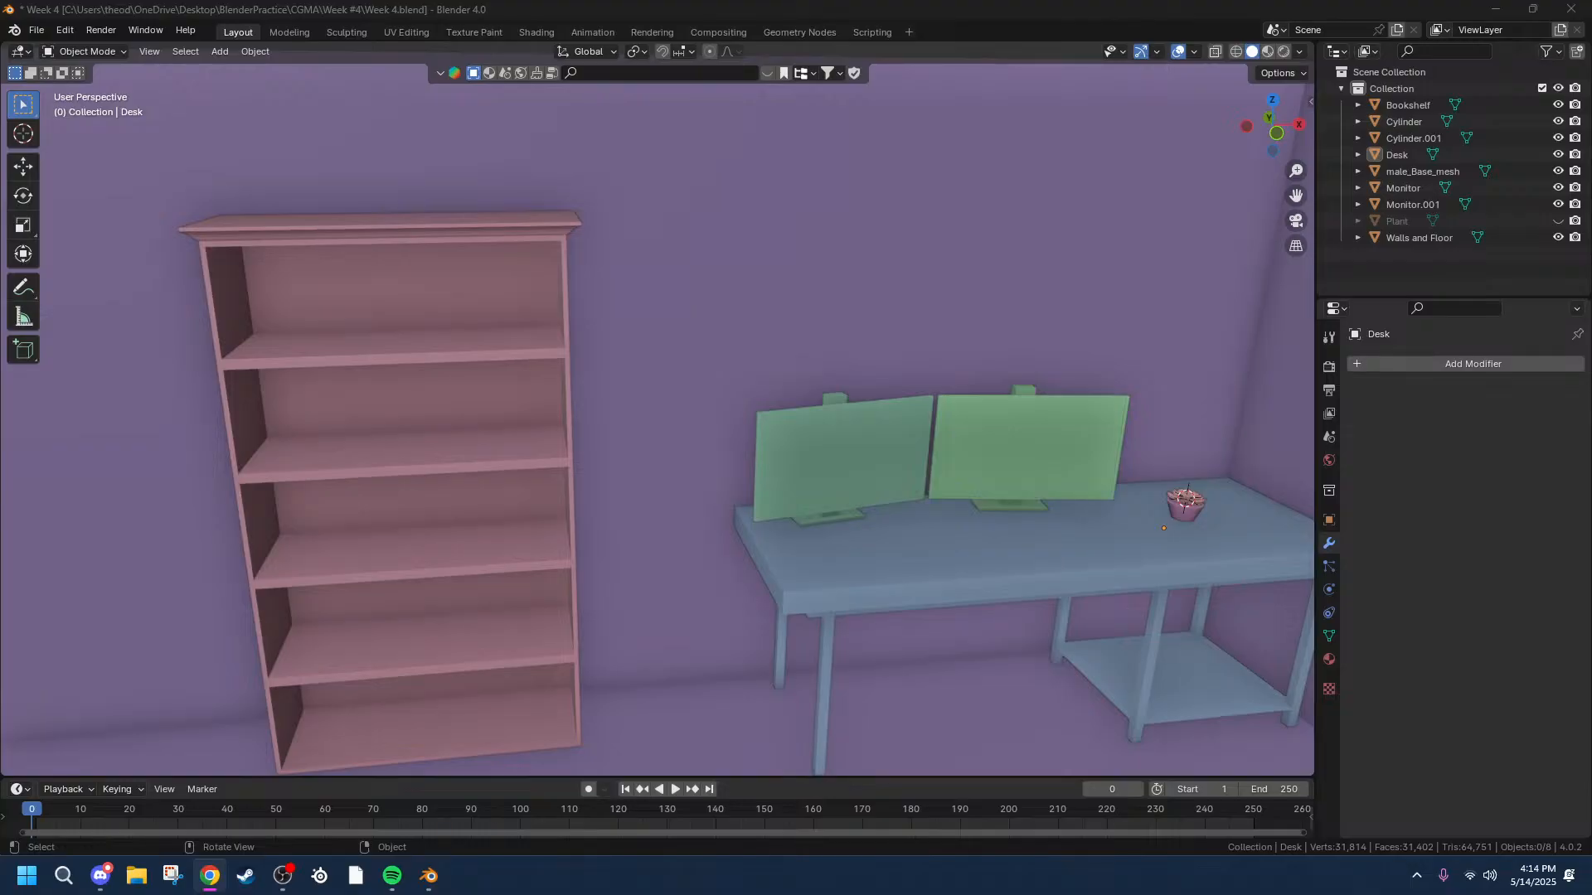
pyautogui.click(104, 877)
pyautogui.scroll(5, 634, 510)
pyautogui.moveTo(634, 510); pyautogui.dragTo(688, 476, button='middle')
pyautogui.scroll(-5, 812, 376)
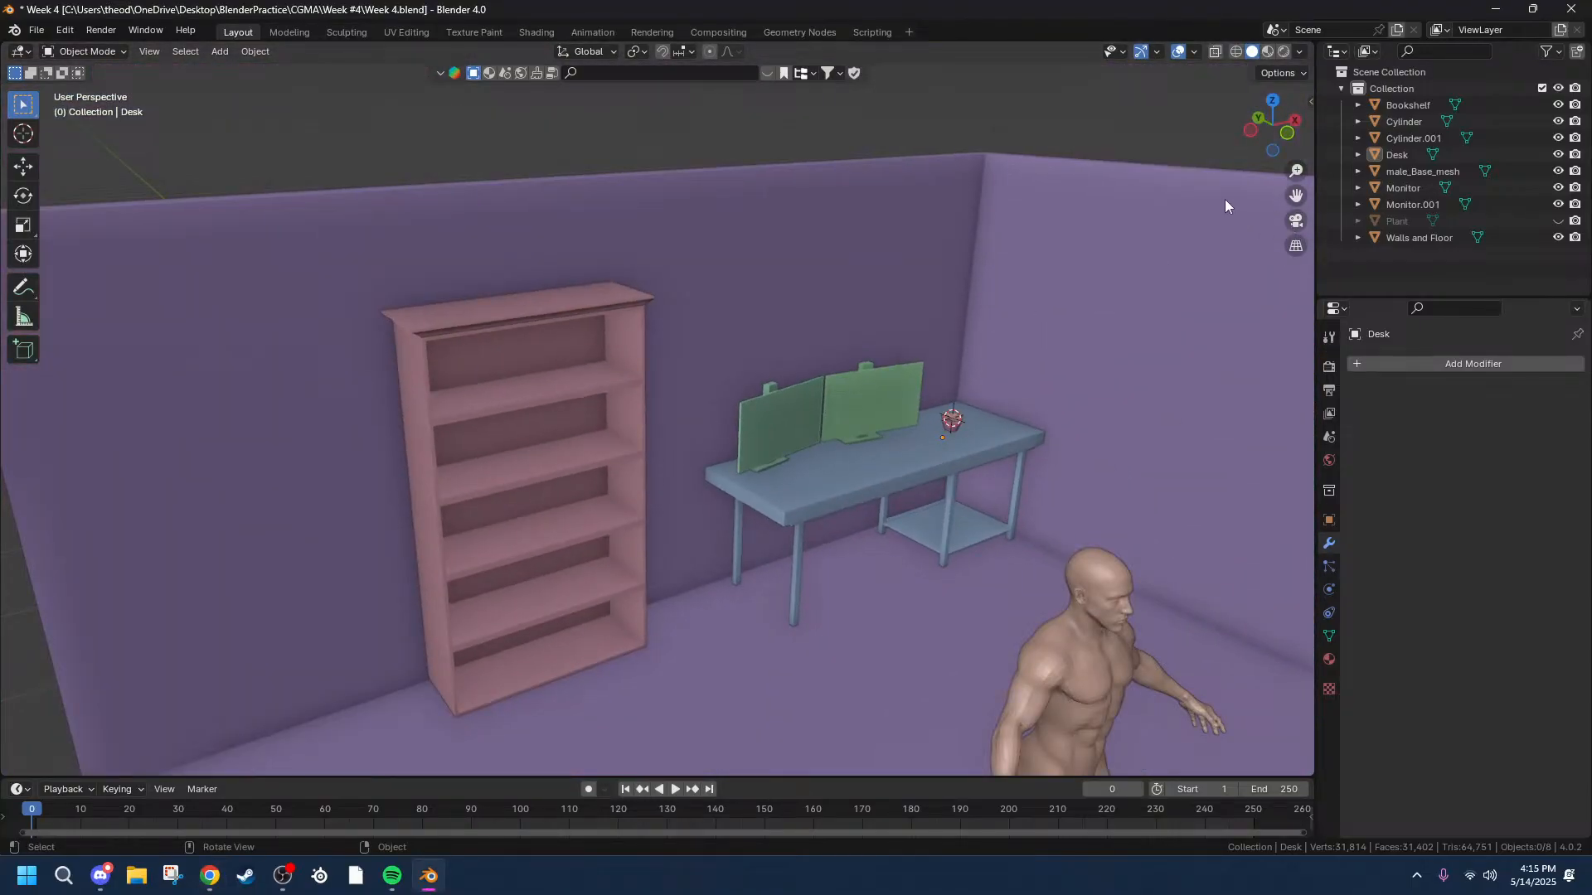
# Place the 3D cursor on the bookshelf's uppermost inner shelf, at the end nearest the desk, and switch to the front view.
pyautogui.moveTo(1296, 196); pyautogui.dragTo(1370, 200)
pyautogui.scroll(7, 594, 291)
pyautogui.moveTo(680, 240); pyautogui.dragTo(747, 282, button='middle')
pyautogui.click(1277, 127)
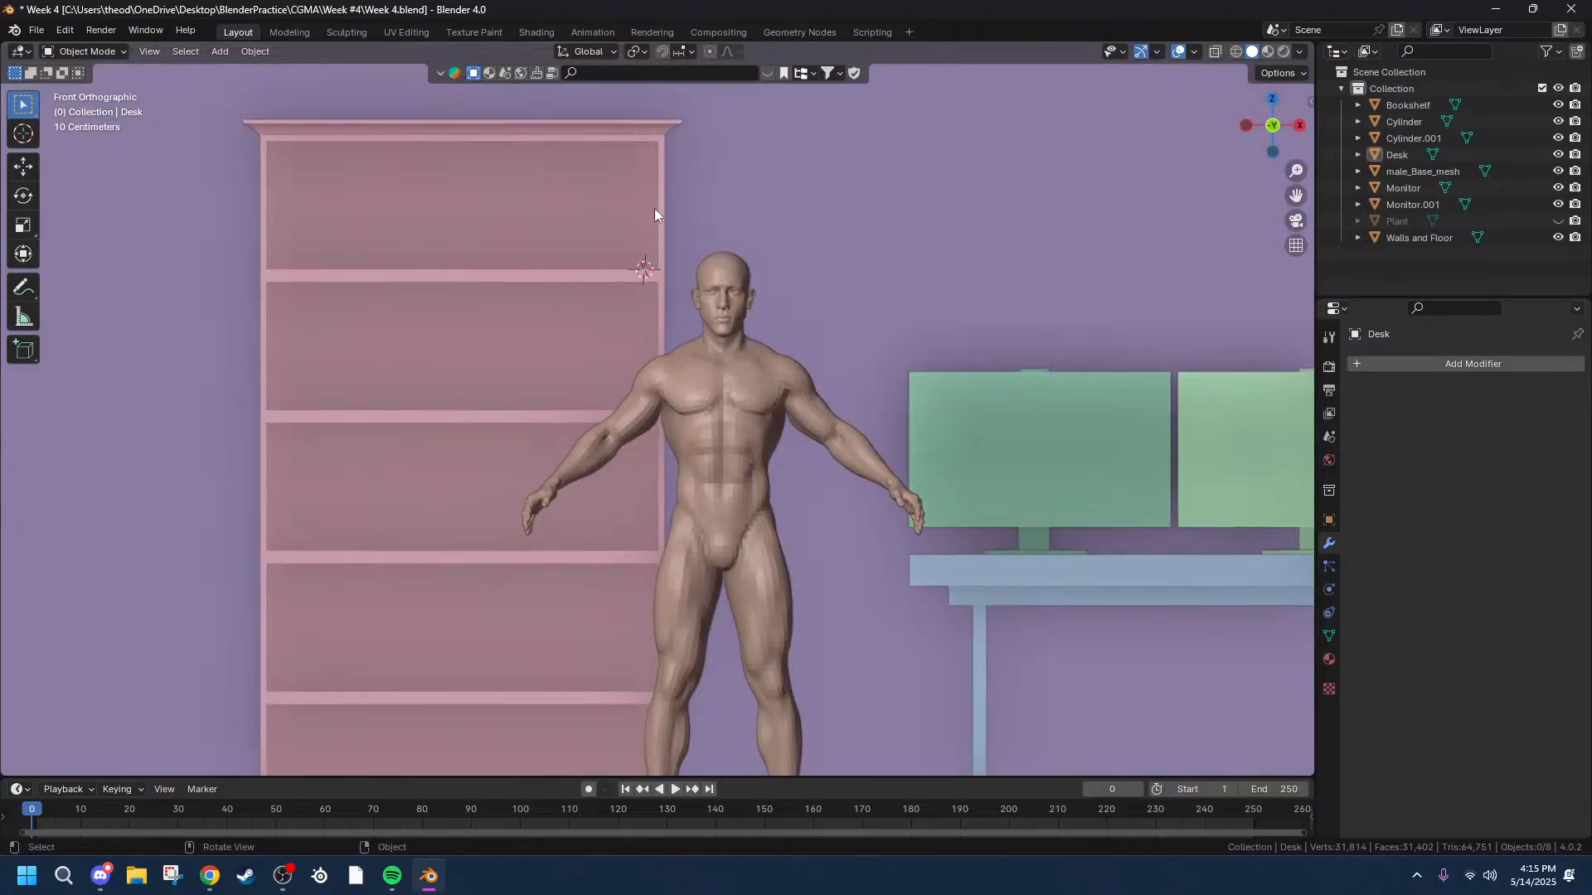
# Add a cube at the 3D cursor on the bookshelf and scale it uniformly to about 0.038.
pyautogui.scroll(3, 570, 252)
pyautogui.moveTo(1296, 195); pyautogui.dragTo(1412, 699)
pyautogui.scroll(5, 779, 489)
pyautogui.scroll(-3, 779, 489)
pyautogui.moveTo(827, 531); pyautogui.dragTo(817, 576, button='middle')
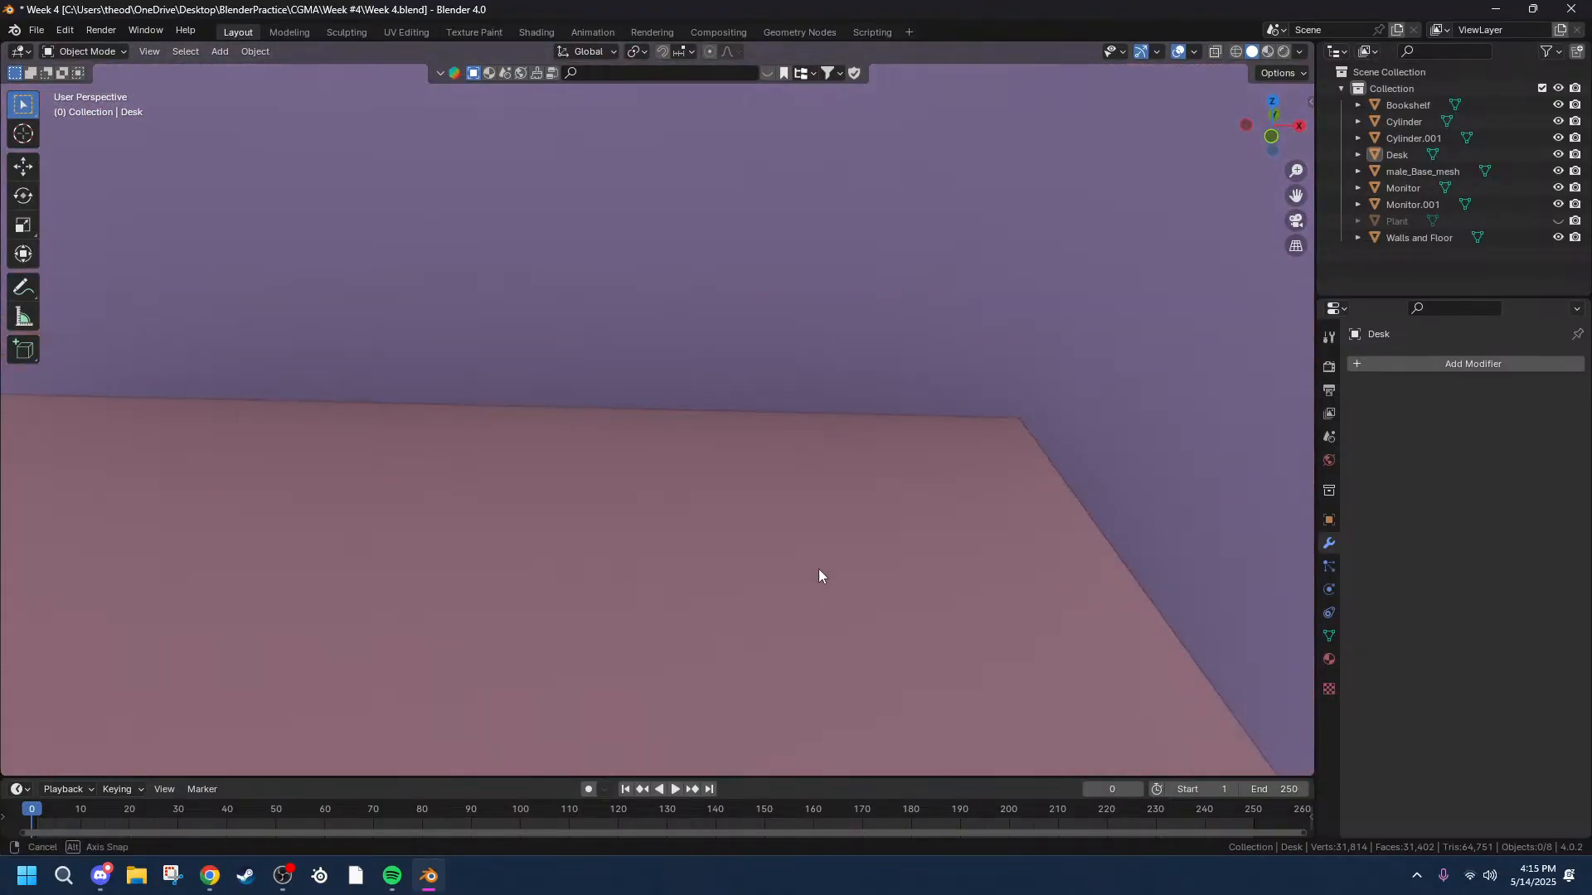
pyautogui.scroll(-4, 818, 576)
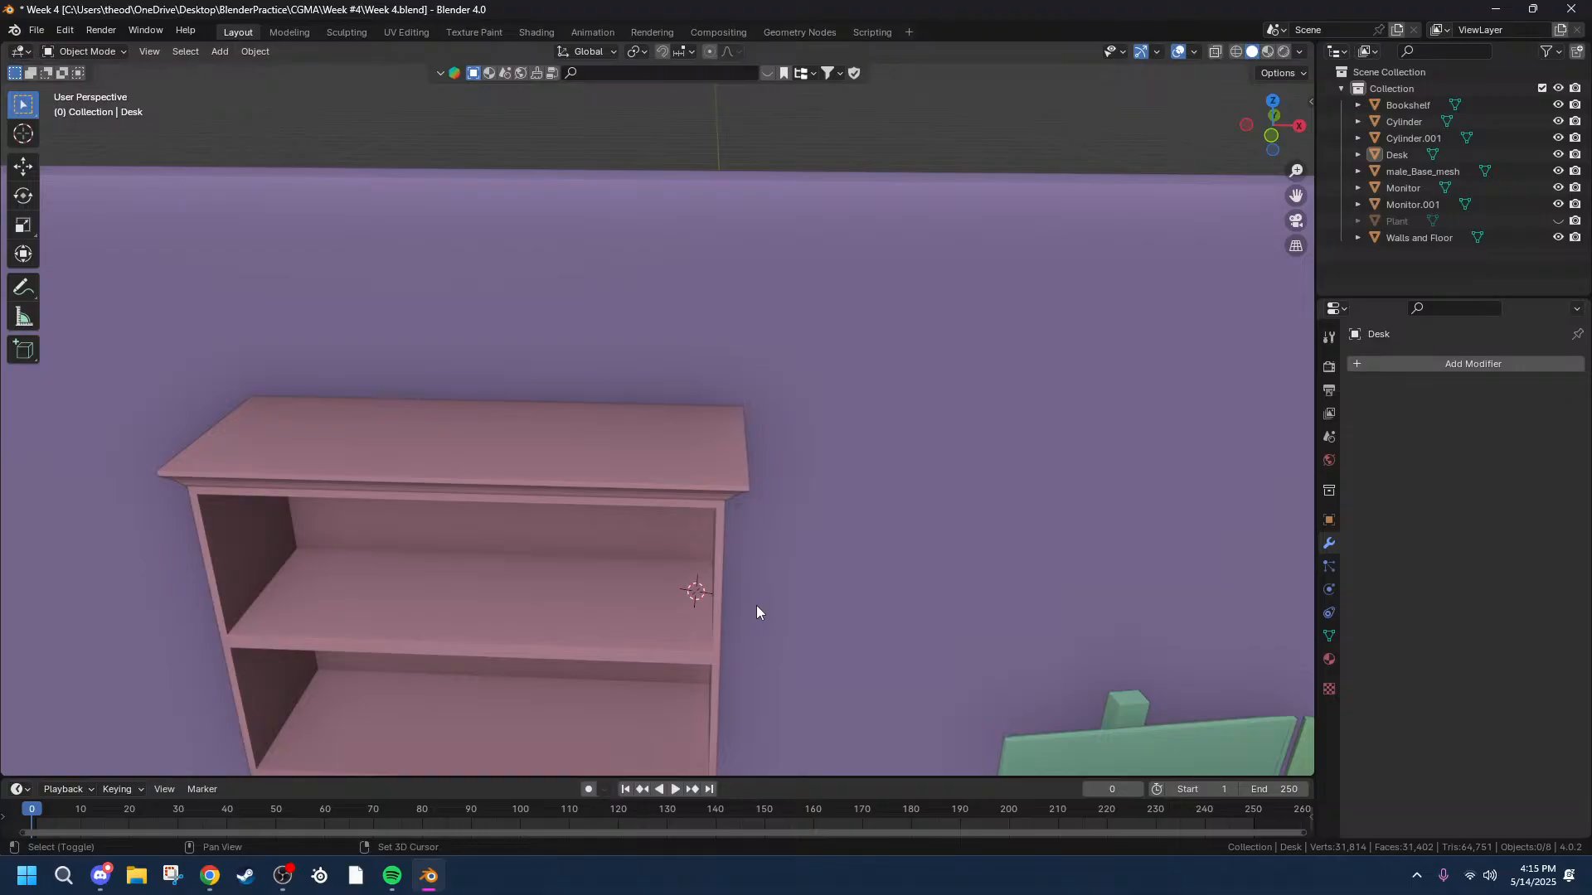
pyautogui.hotkey('shift', 'a')
pyautogui.moveTo(705, 528)
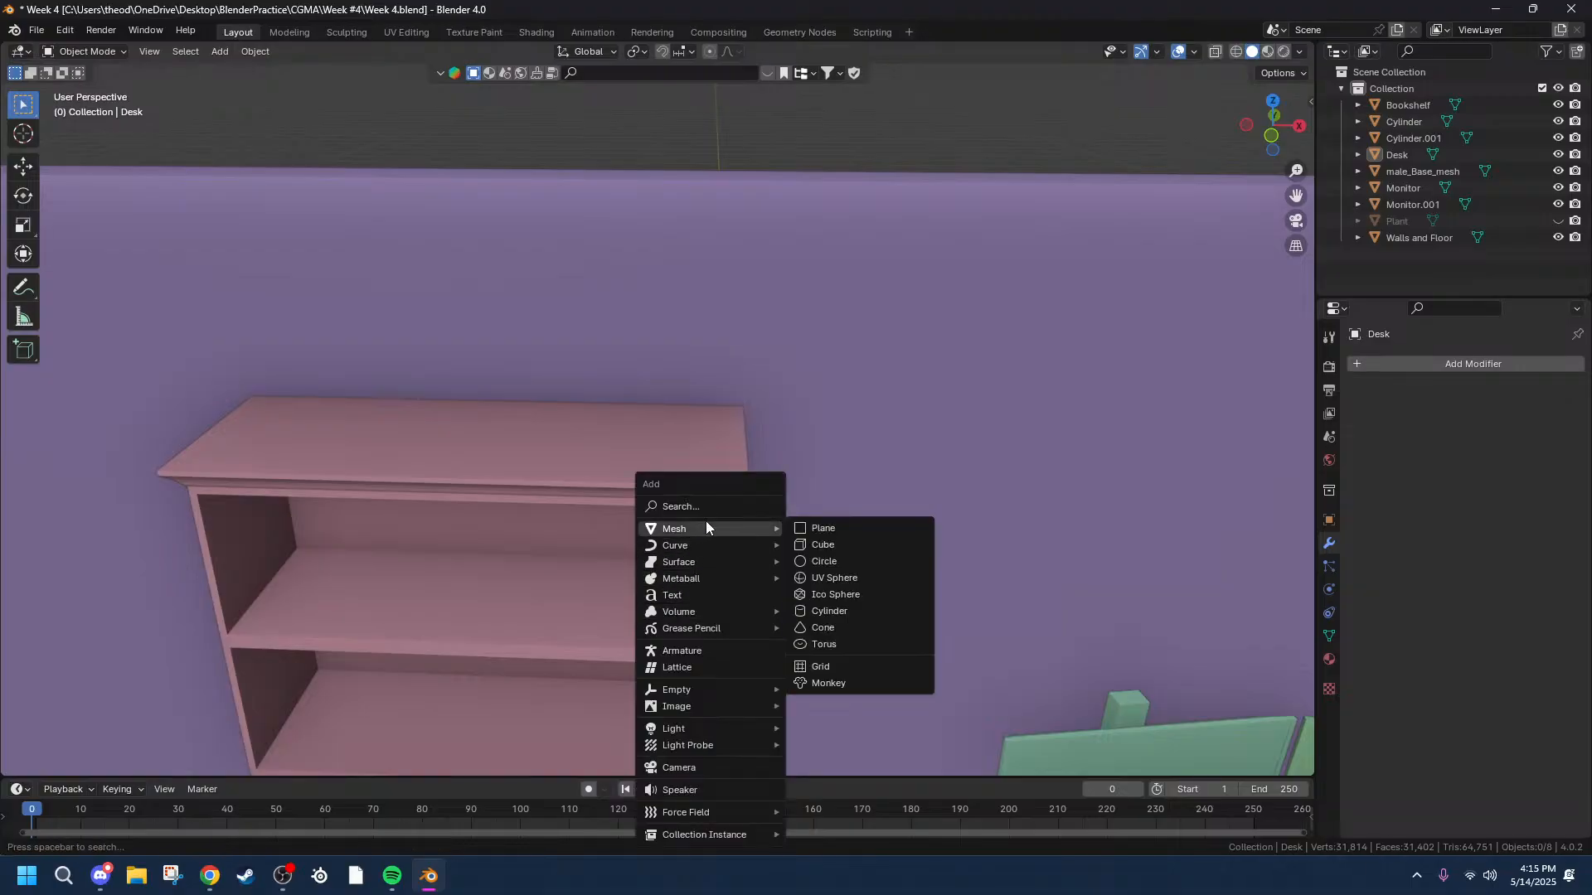
pyautogui.click(817, 541)
pyautogui.press('s')
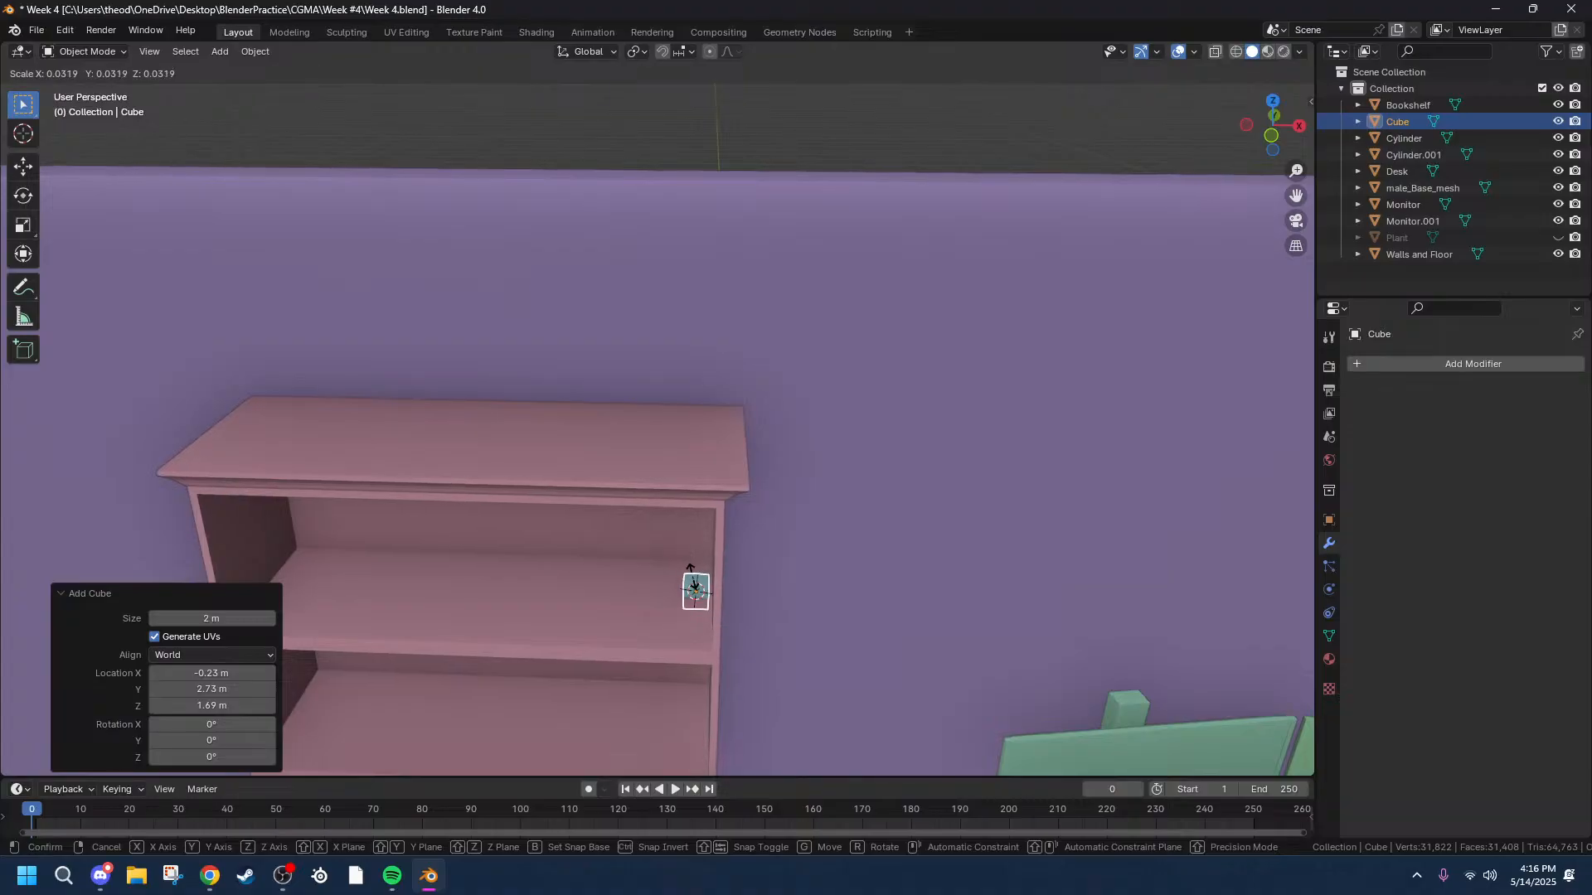
pyautogui.click(706, 582)
# In the front view, narrow the small cube on the shelf along X to about 0.65 of its width.
pyautogui.keyDown('shift'); pyautogui.moveTo(893, 495); pyautogui.dragTo(915, 283, button='middle'); pyautogui.keyUp('shift')
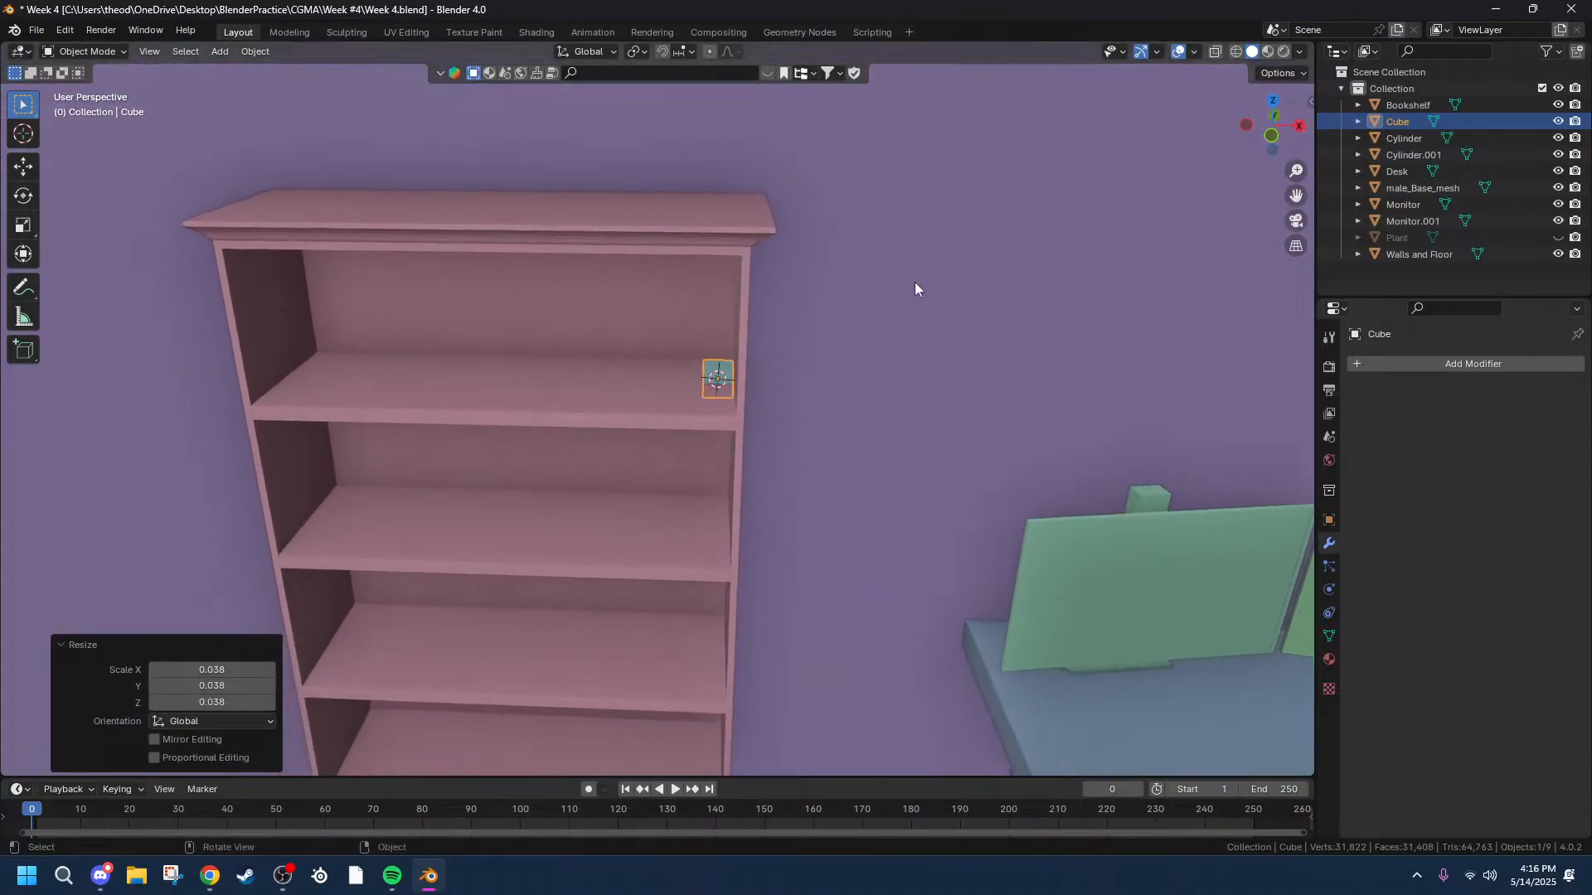
pyautogui.click(1271, 137)
pyautogui.scroll(5, 773, 197)
pyautogui.moveTo(1284, 190); pyautogui.dragTo(1147, 588)
pyautogui.press('s')
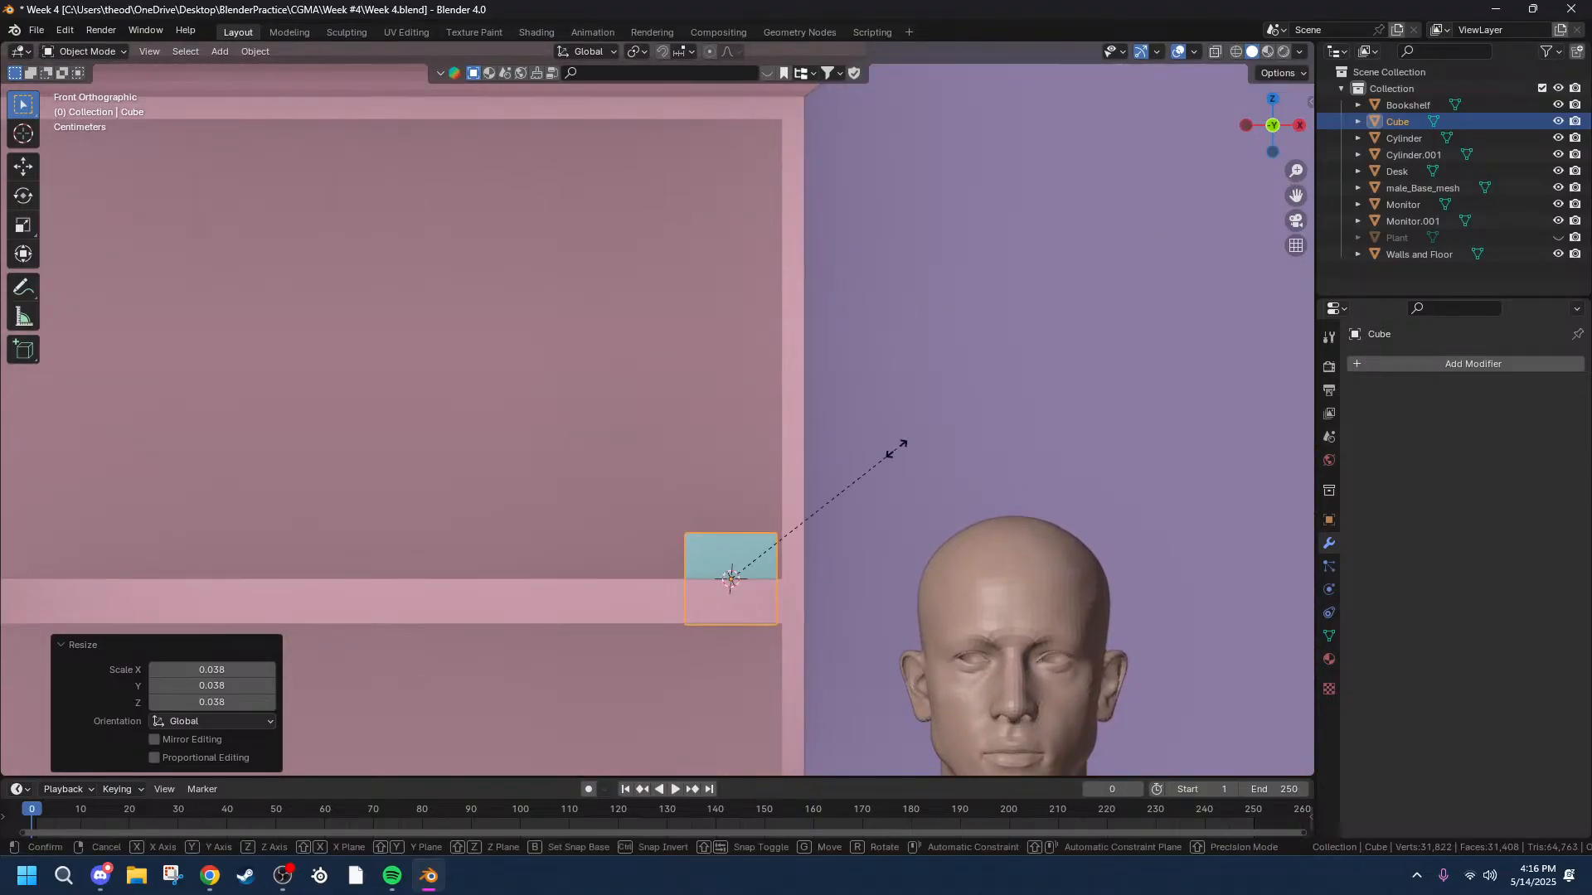
pyautogui.press('x')
pyautogui.click(813, 469)
# Raise the narrowed cube about 0.112 m along global Z above the shelf.
pyautogui.press('g')
pyautogui.press('z')
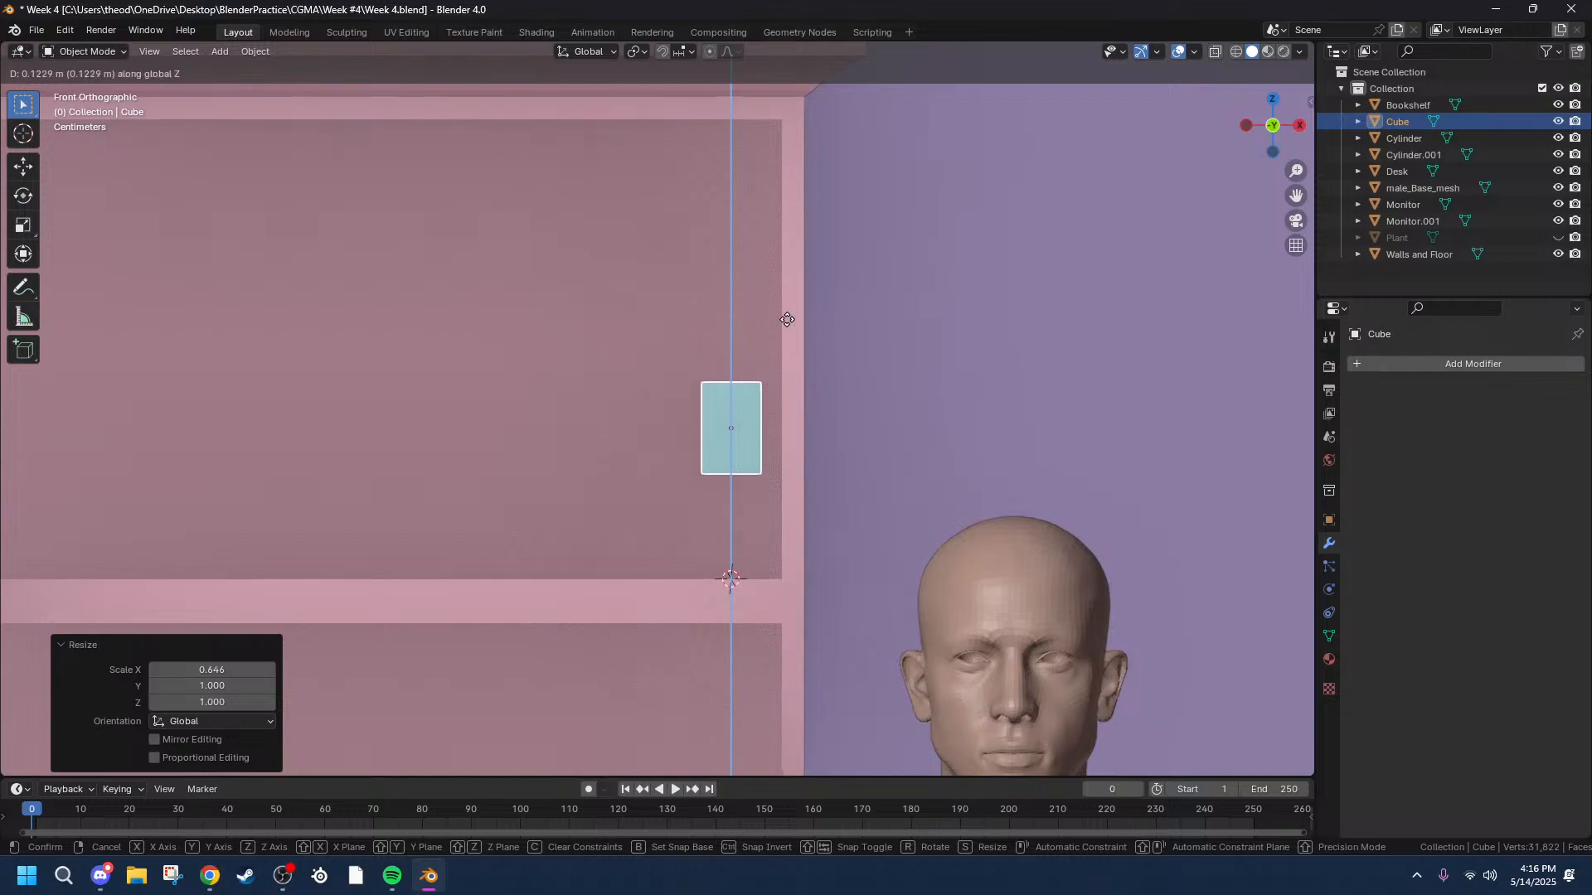
pyautogui.click(782, 330)
# Scale the cube by about 2.99 along Y and Z, keeping its X thickness, to form a book-sized block.
pyautogui.moveTo(782, 332); pyautogui.dragTo(837, 422, button='middle')
pyautogui.scroll(-3, 837, 420)
pyautogui.press('s')
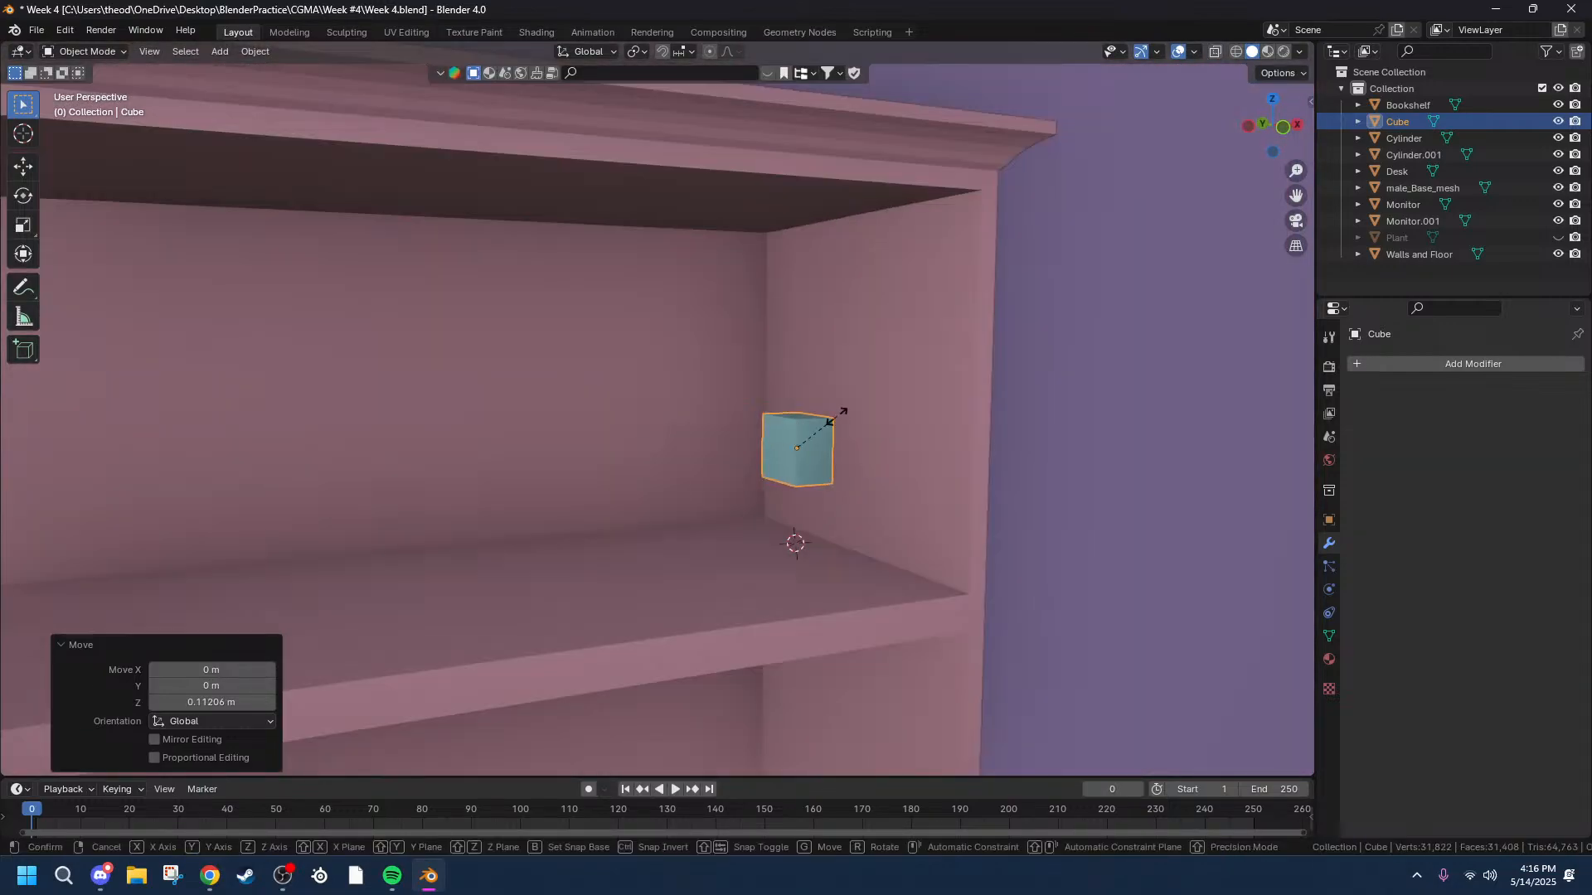
pyautogui.hotkey('shift', 'z')
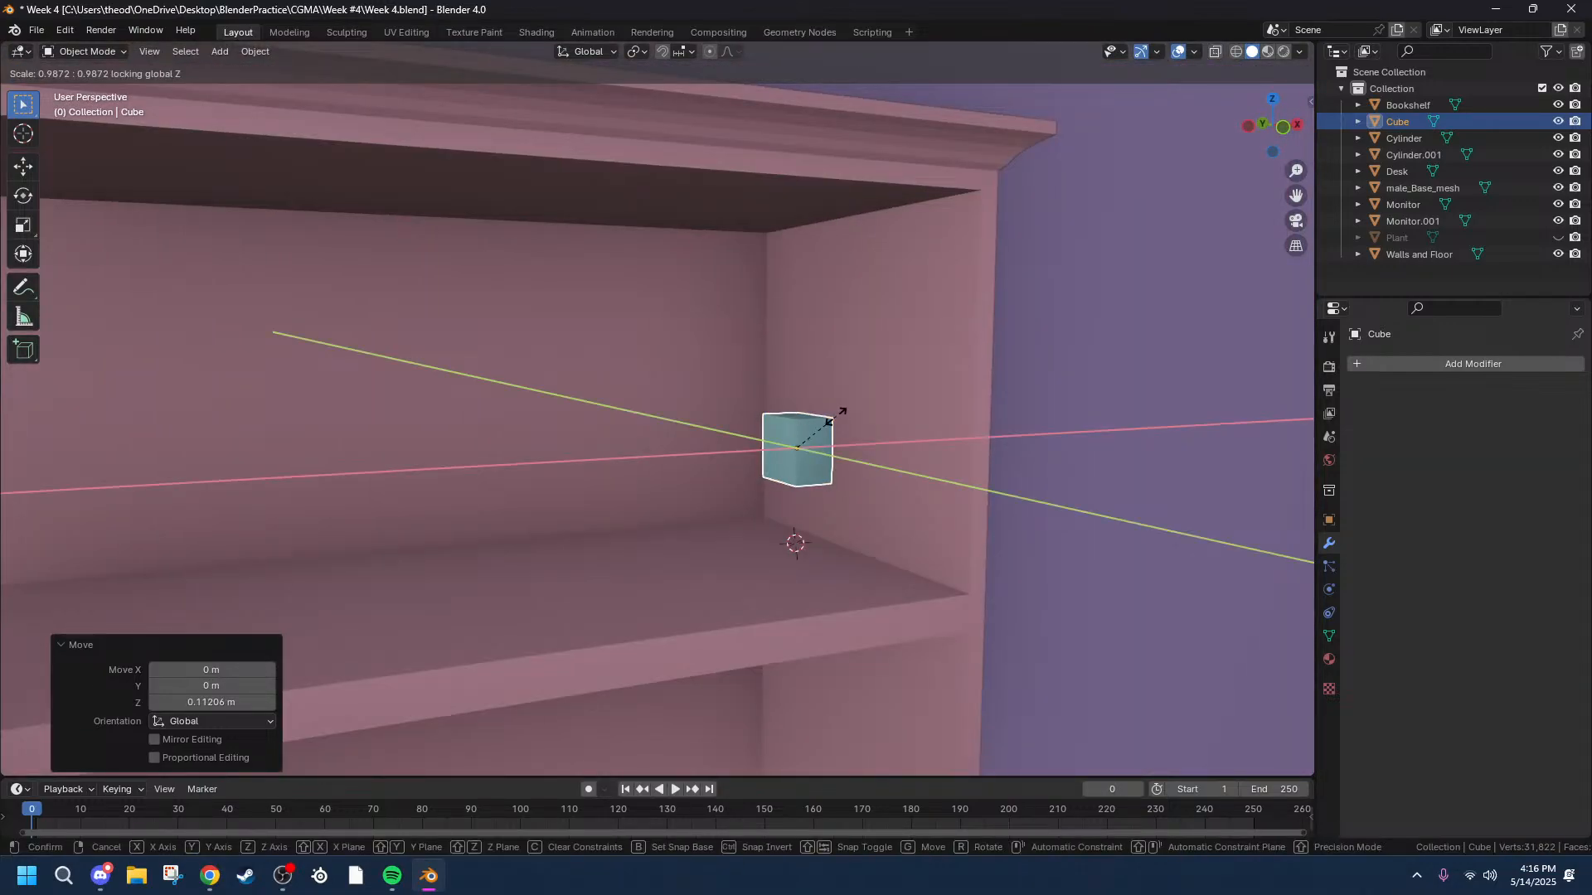
pyautogui.hotkey('shift', 'x')
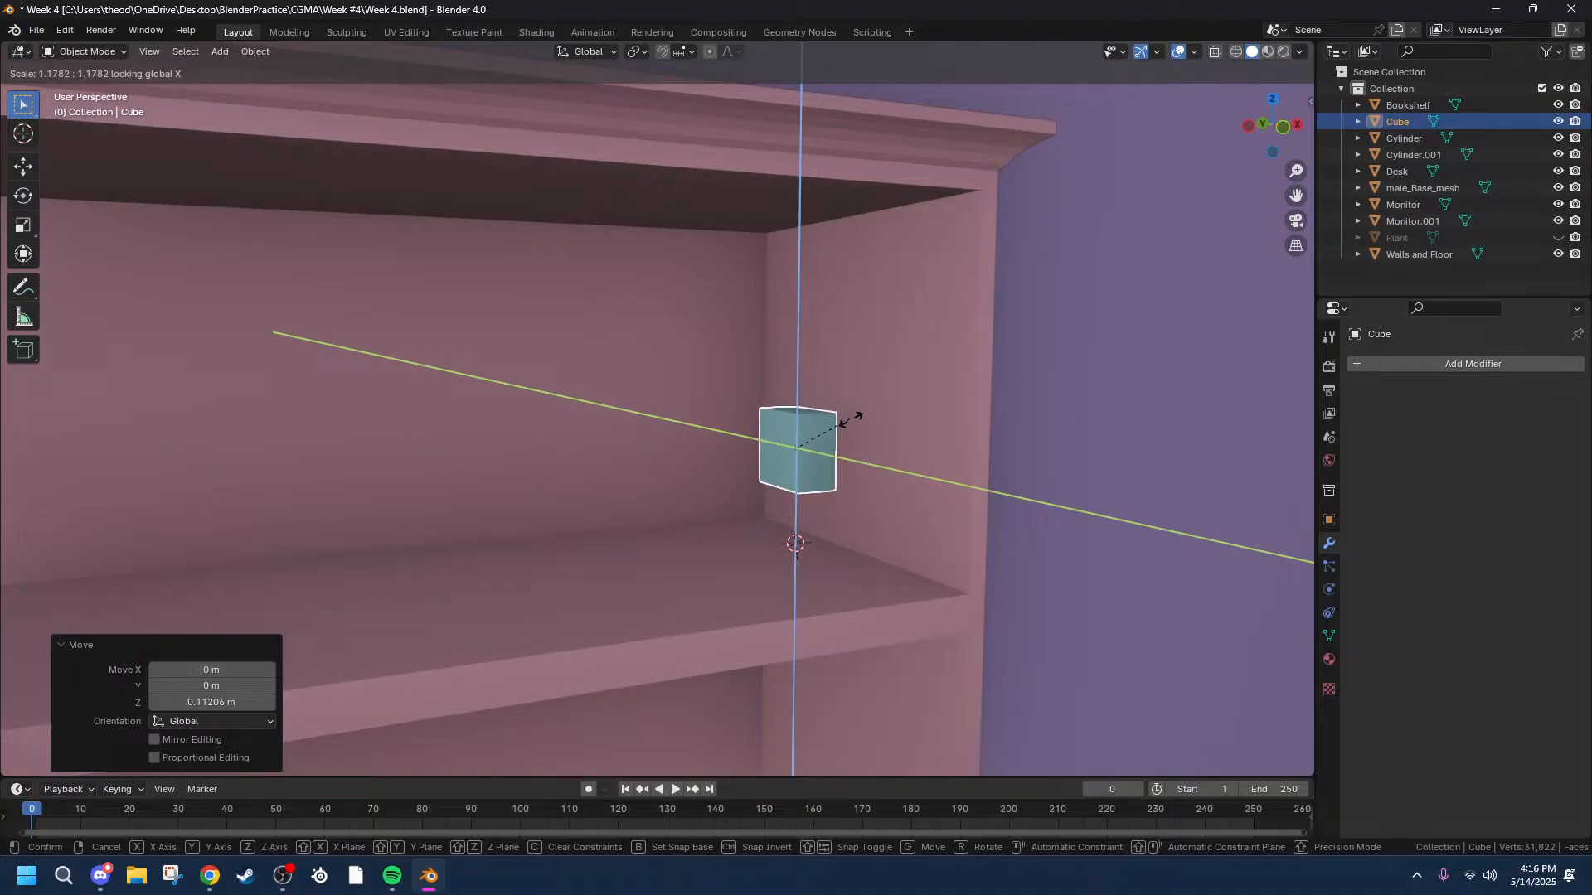
pyautogui.click(941, 419)
pyautogui.click(1283, 128)
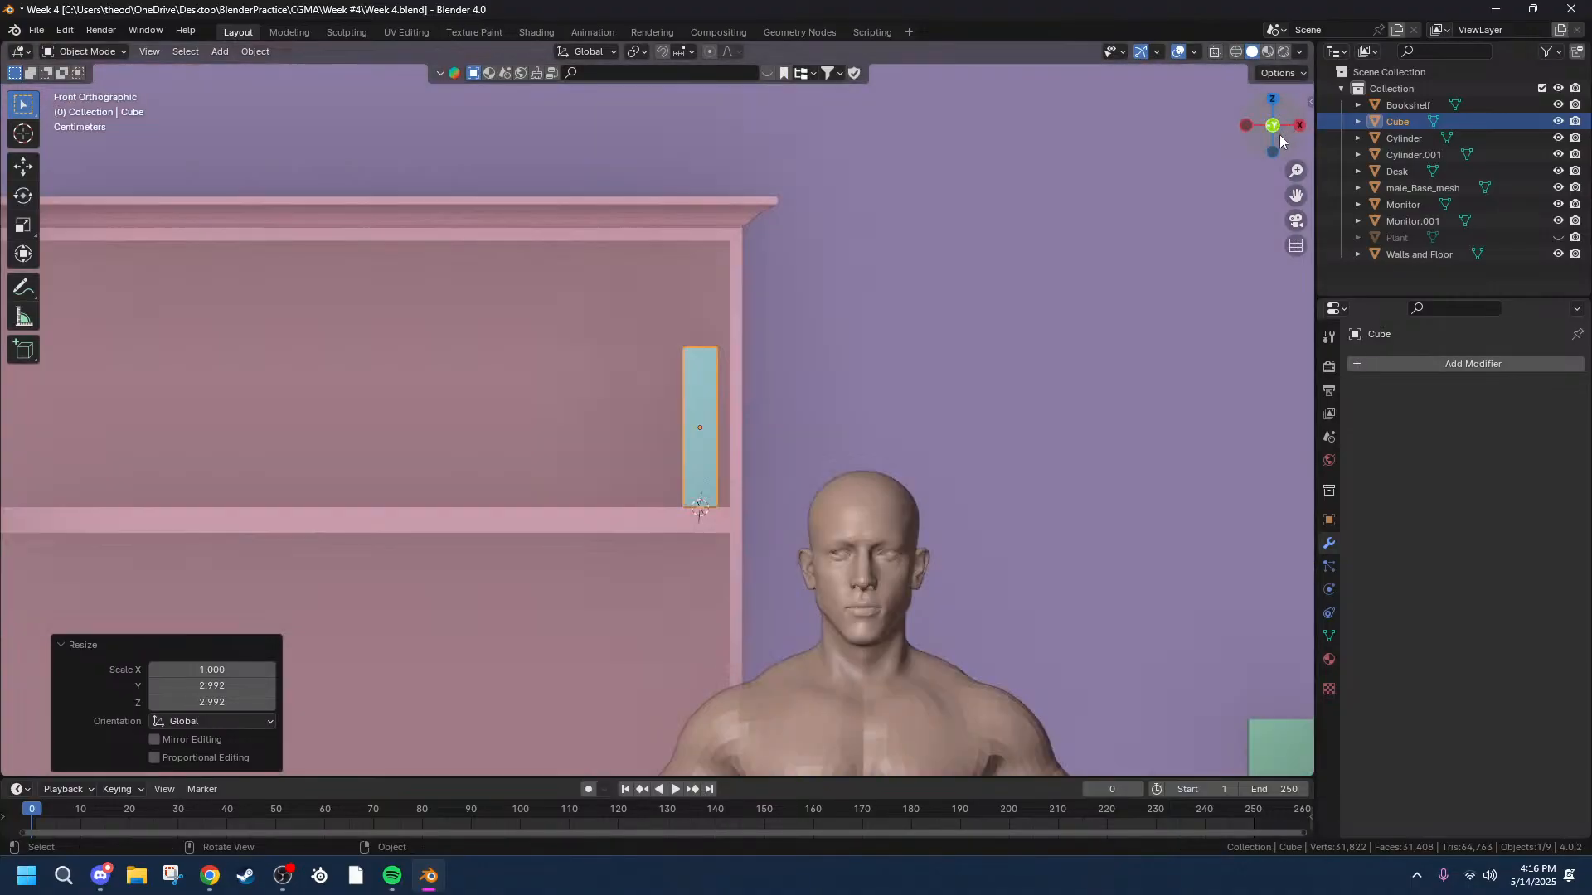
pyautogui.scroll(5, 692, 440)
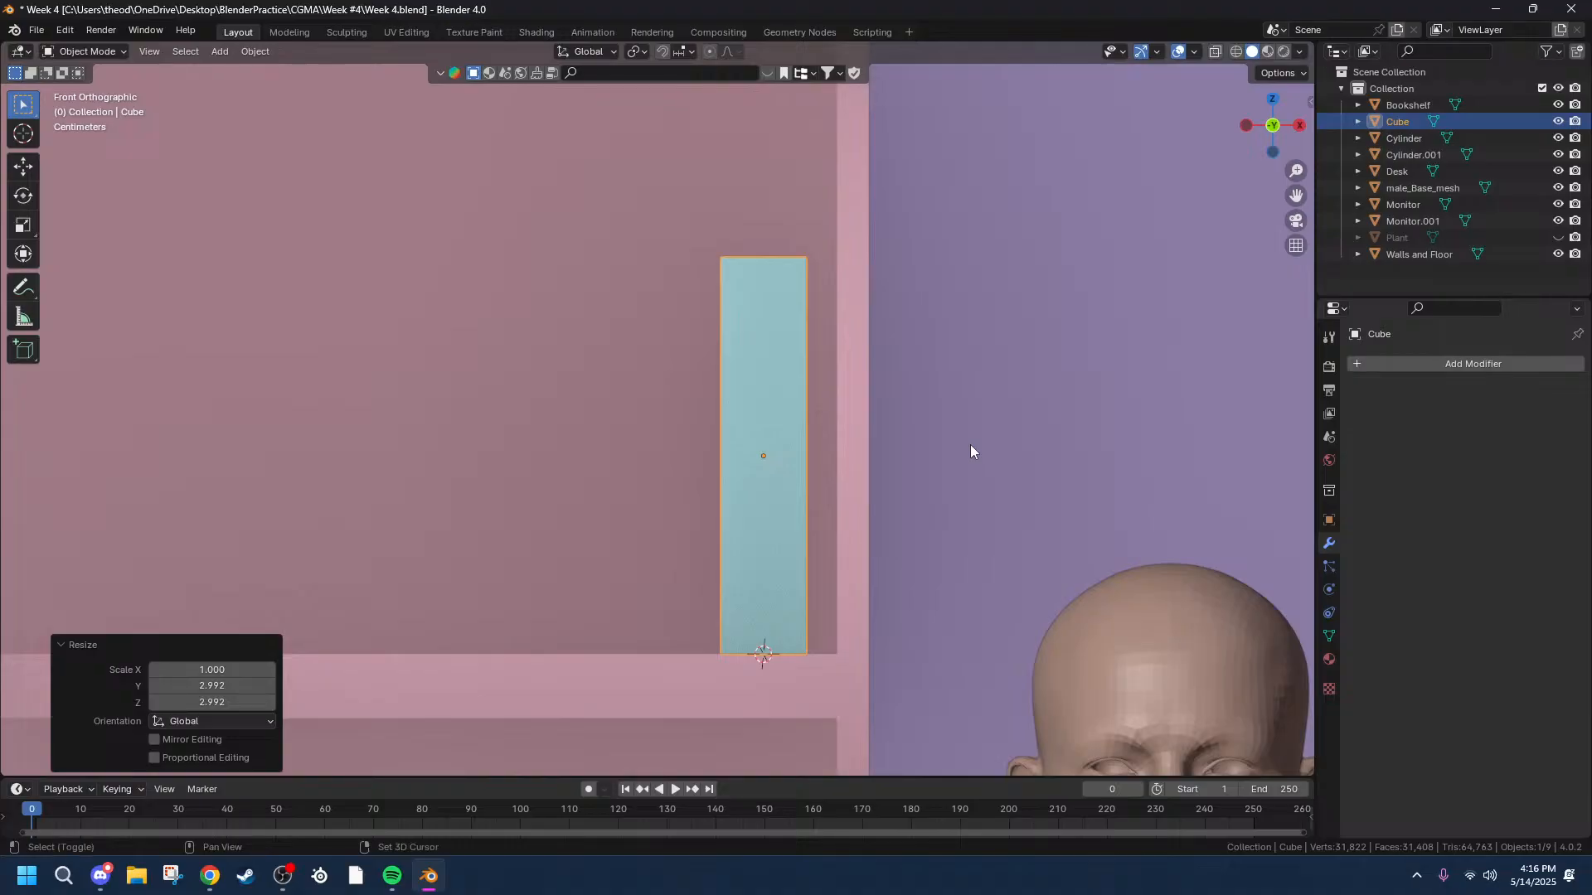
pyautogui.press('s')
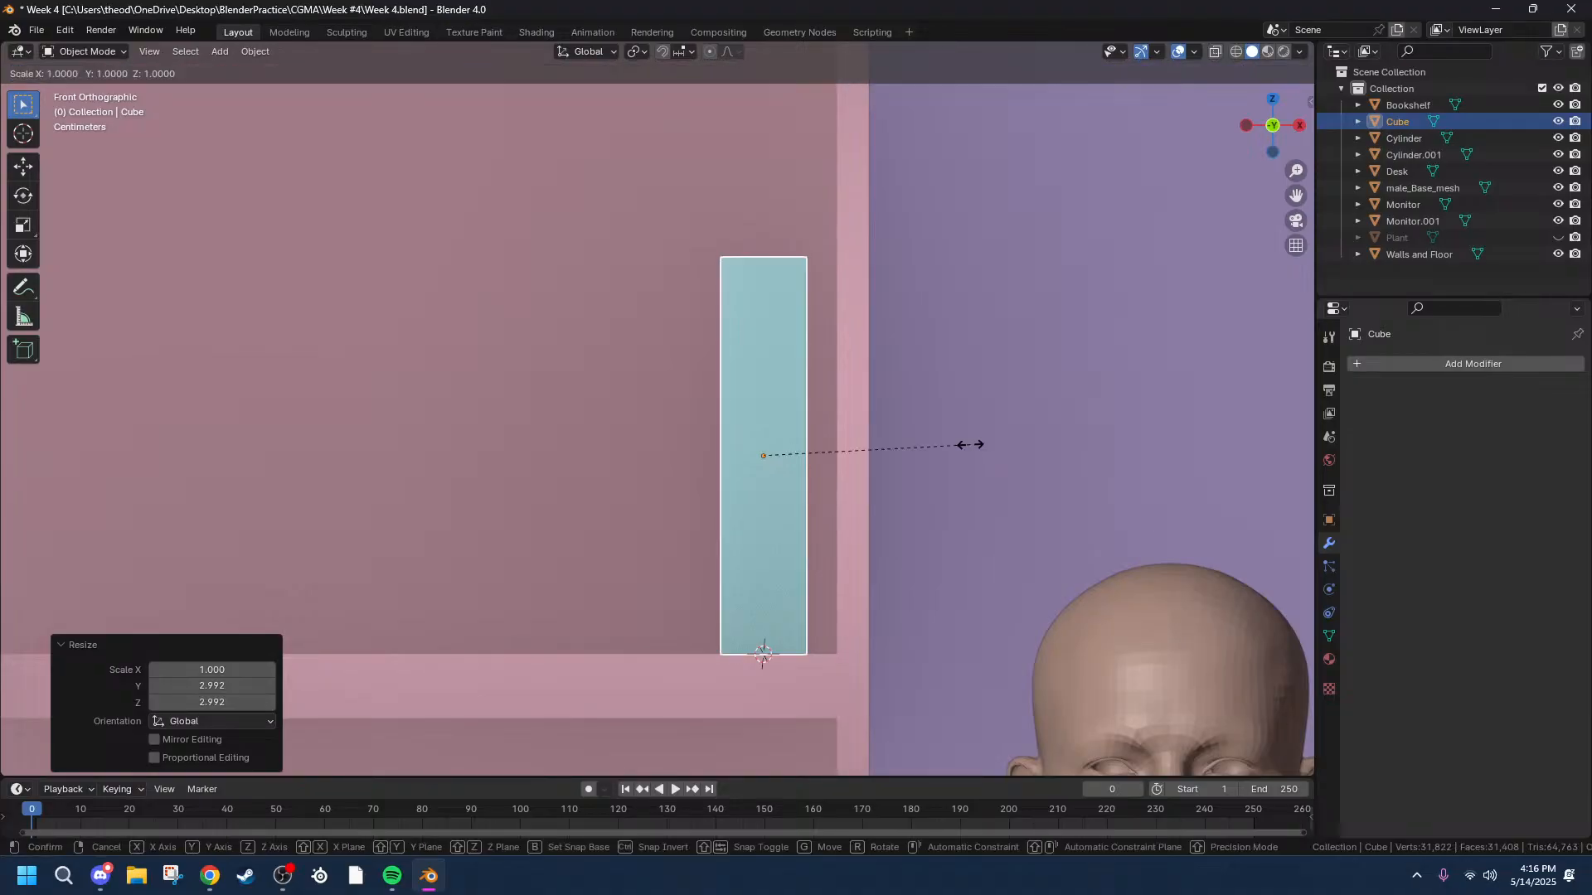
pyautogui.hotkey('shift', 'x')
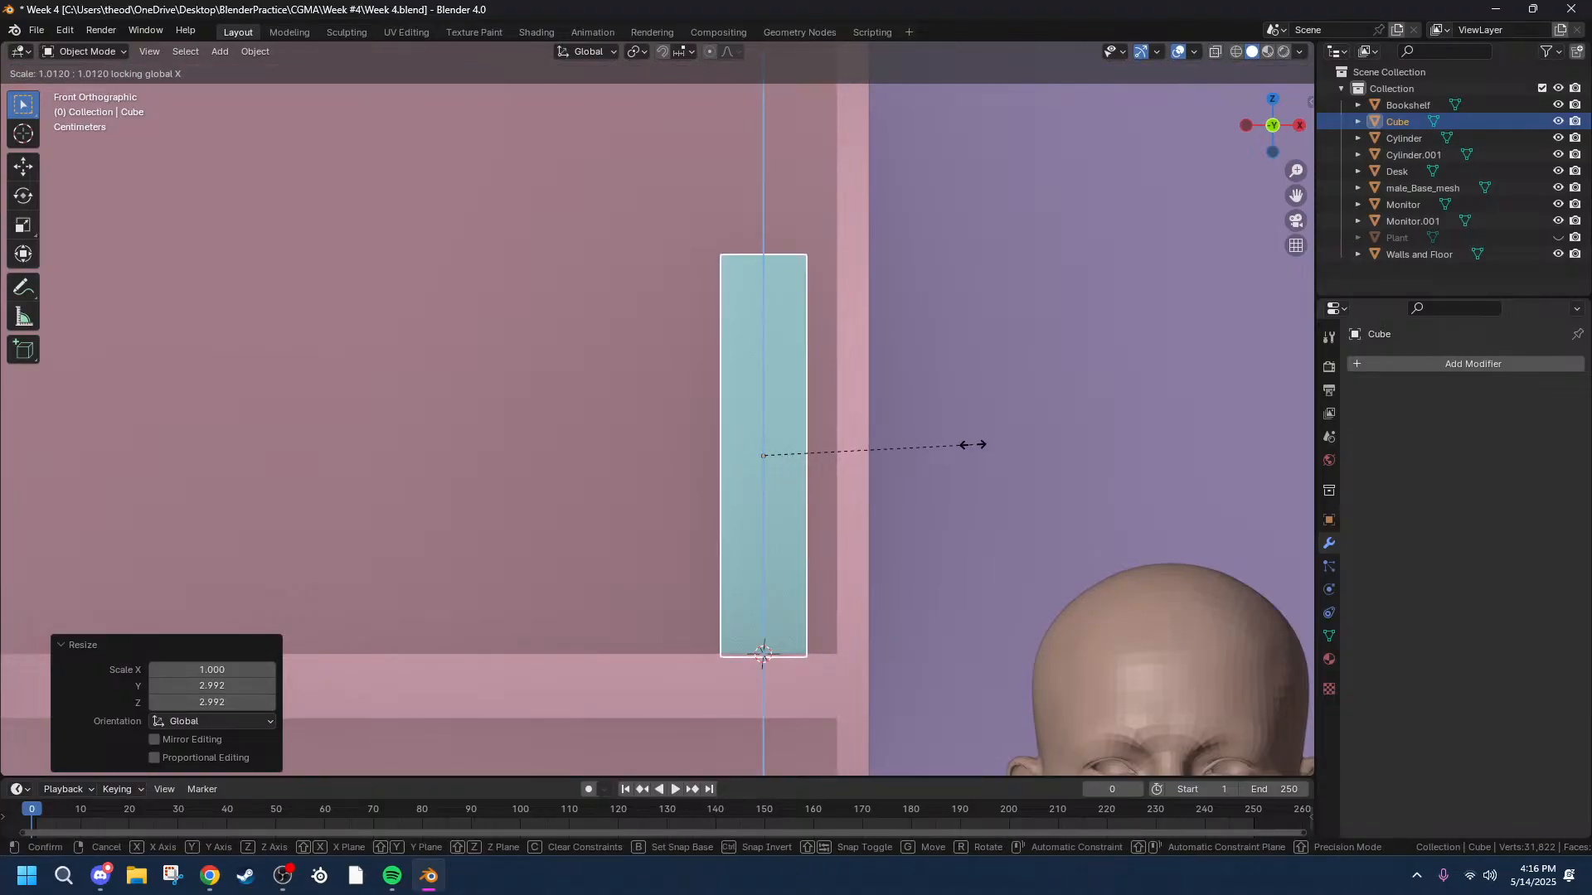
pyautogui.click(968, 445)
# Raise the block about 0.033 m along Z and stretch its height by a factor of about 1.3.
pyautogui.moveTo(968, 444); pyautogui.dragTo(851, 499, button='middle')
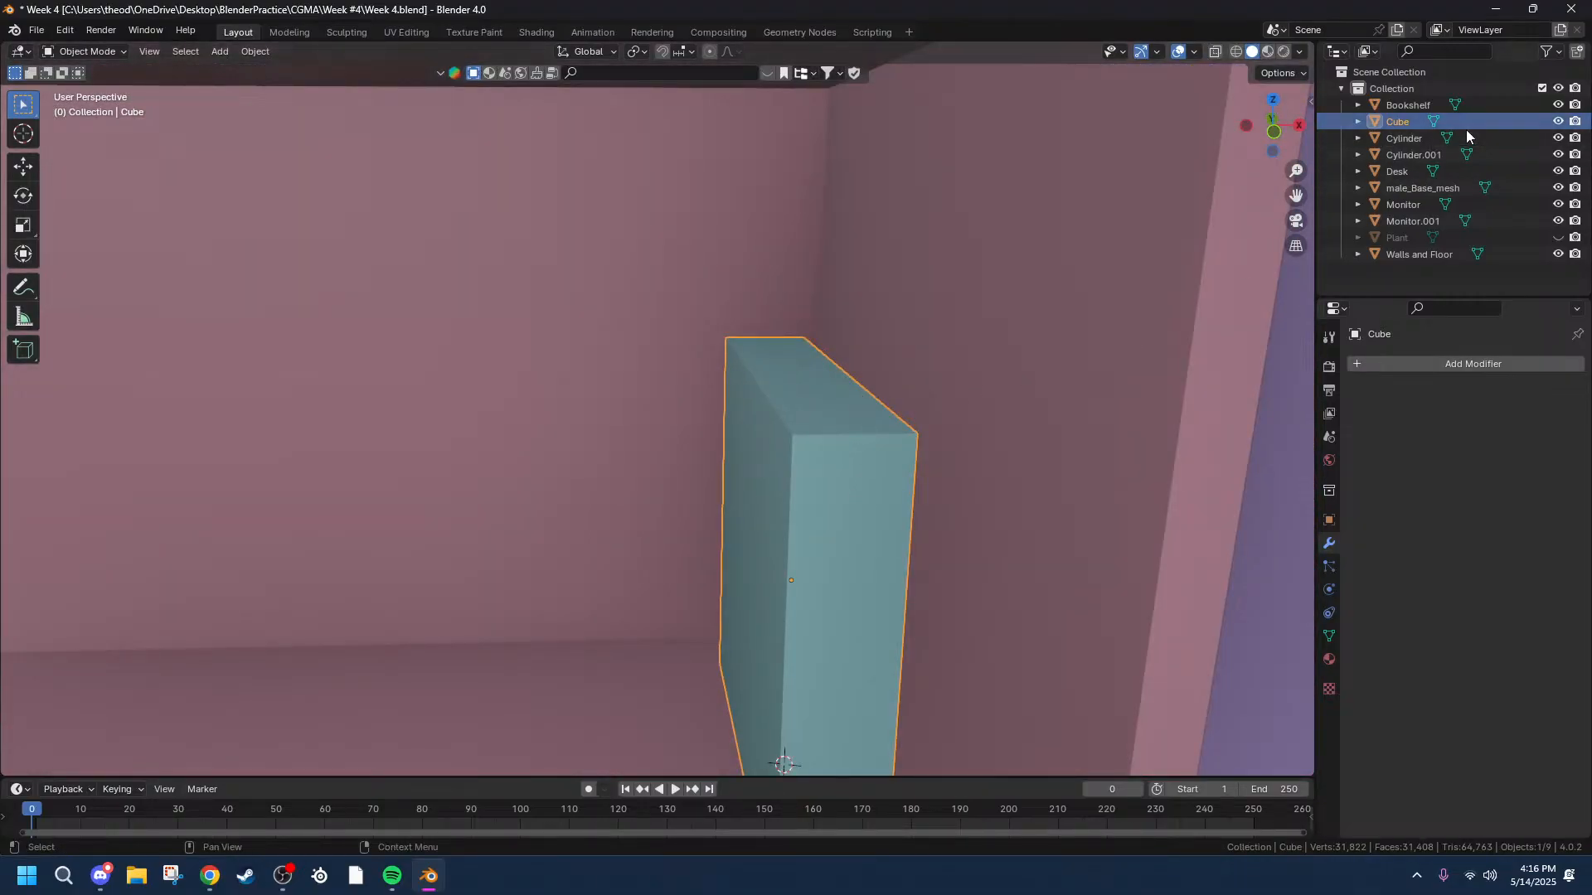
pyautogui.moveTo(1236, 362); pyautogui.dragTo(1063, 470, button='middle')
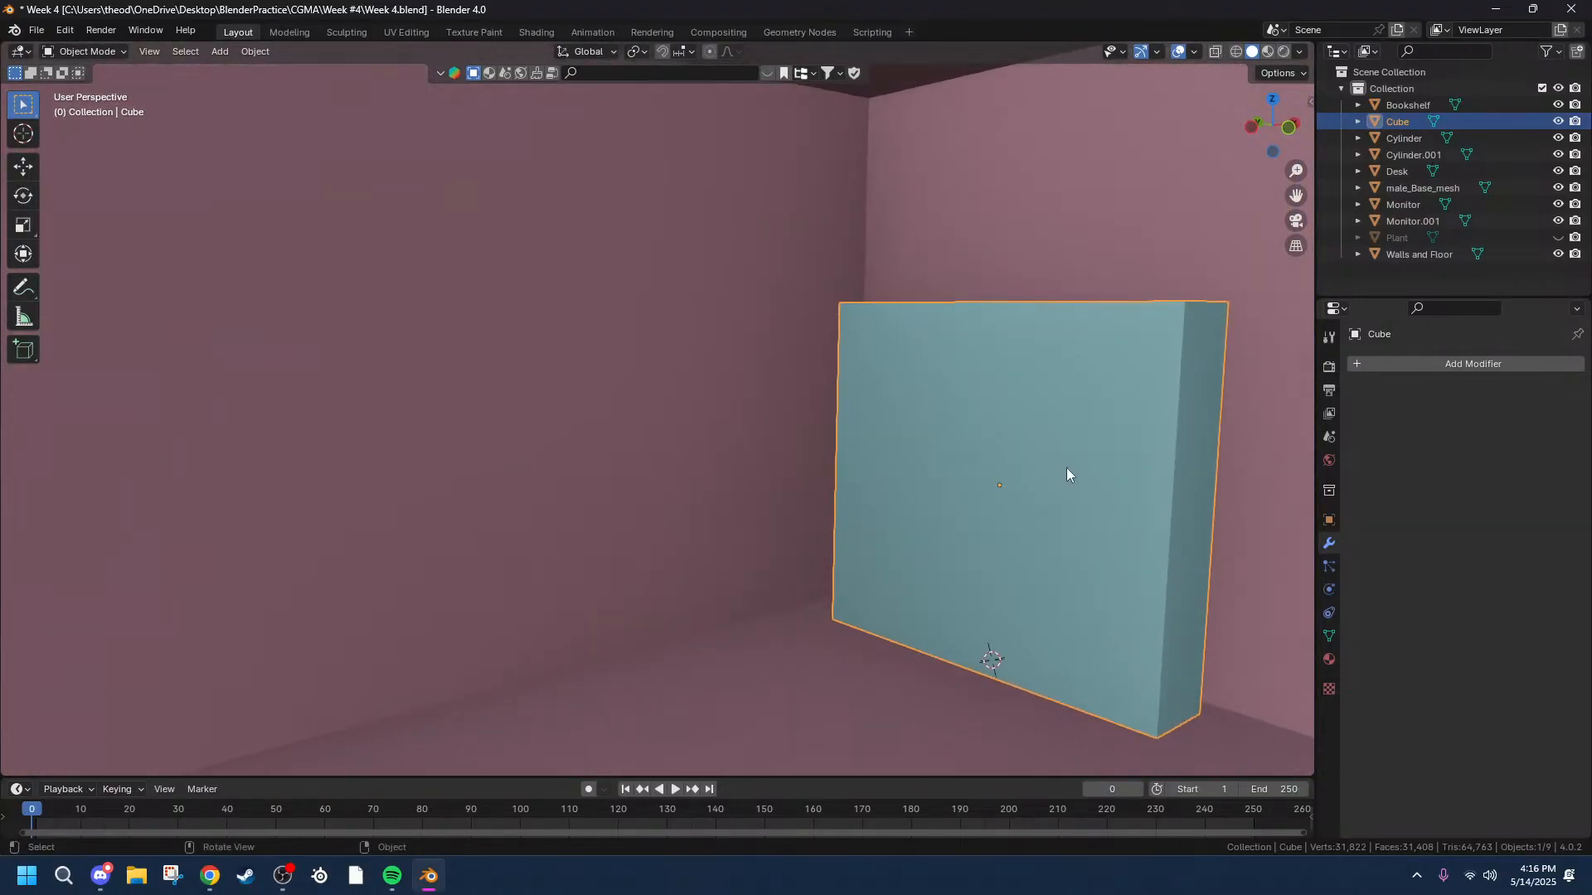
pyautogui.press('g')
pyautogui.press('z')
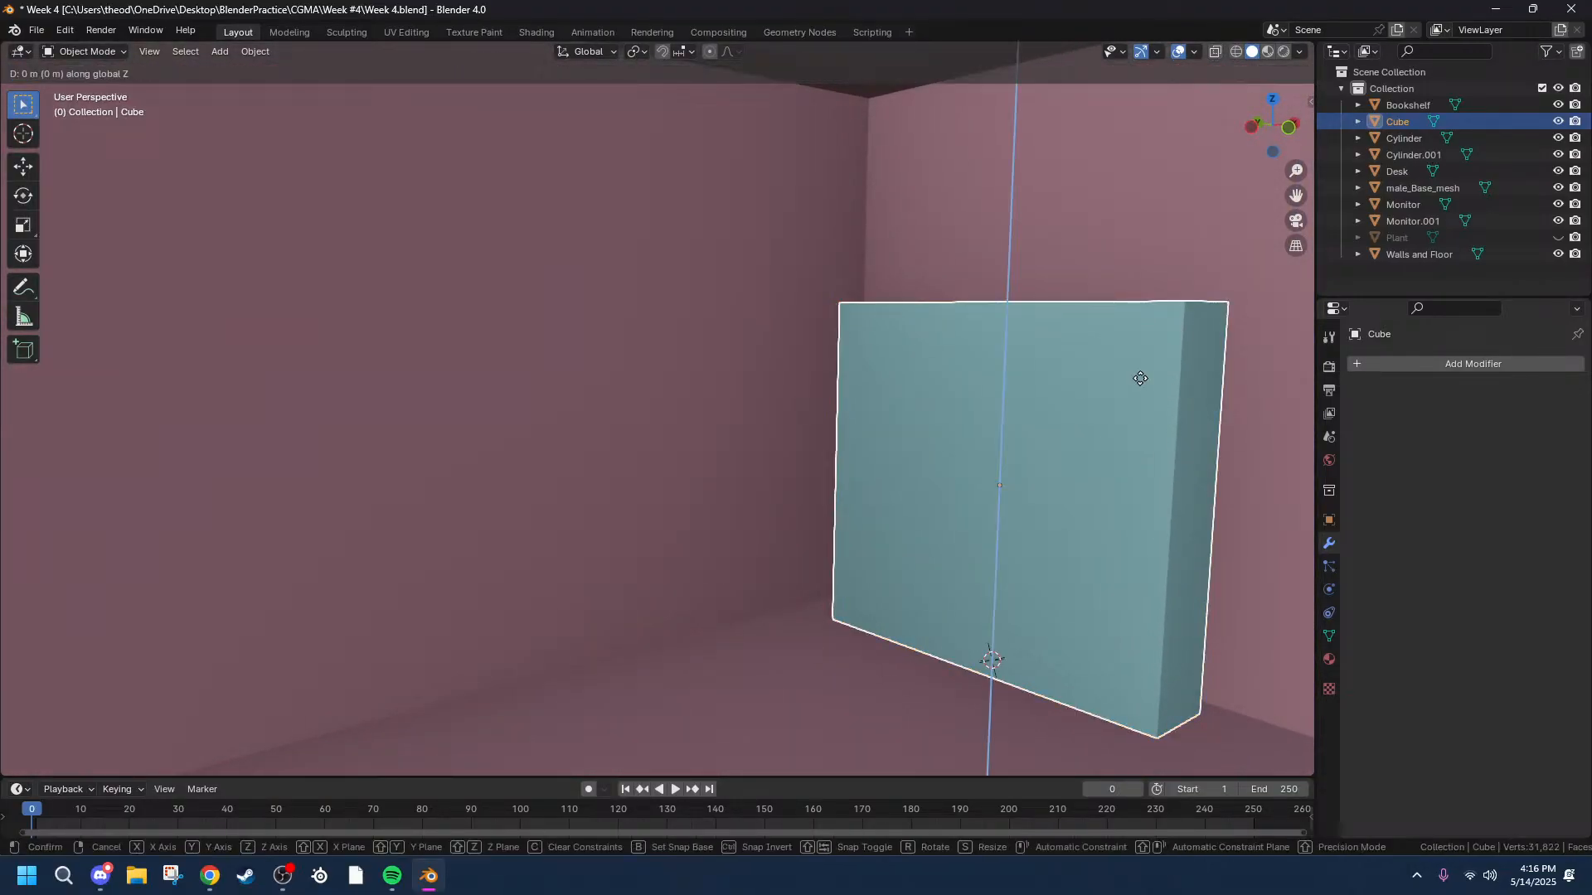
pyautogui.click(1150, 332)
pyautogui.press('s')
pyautogui.hotkey('shift', 'z')
pyautogui.press('z')
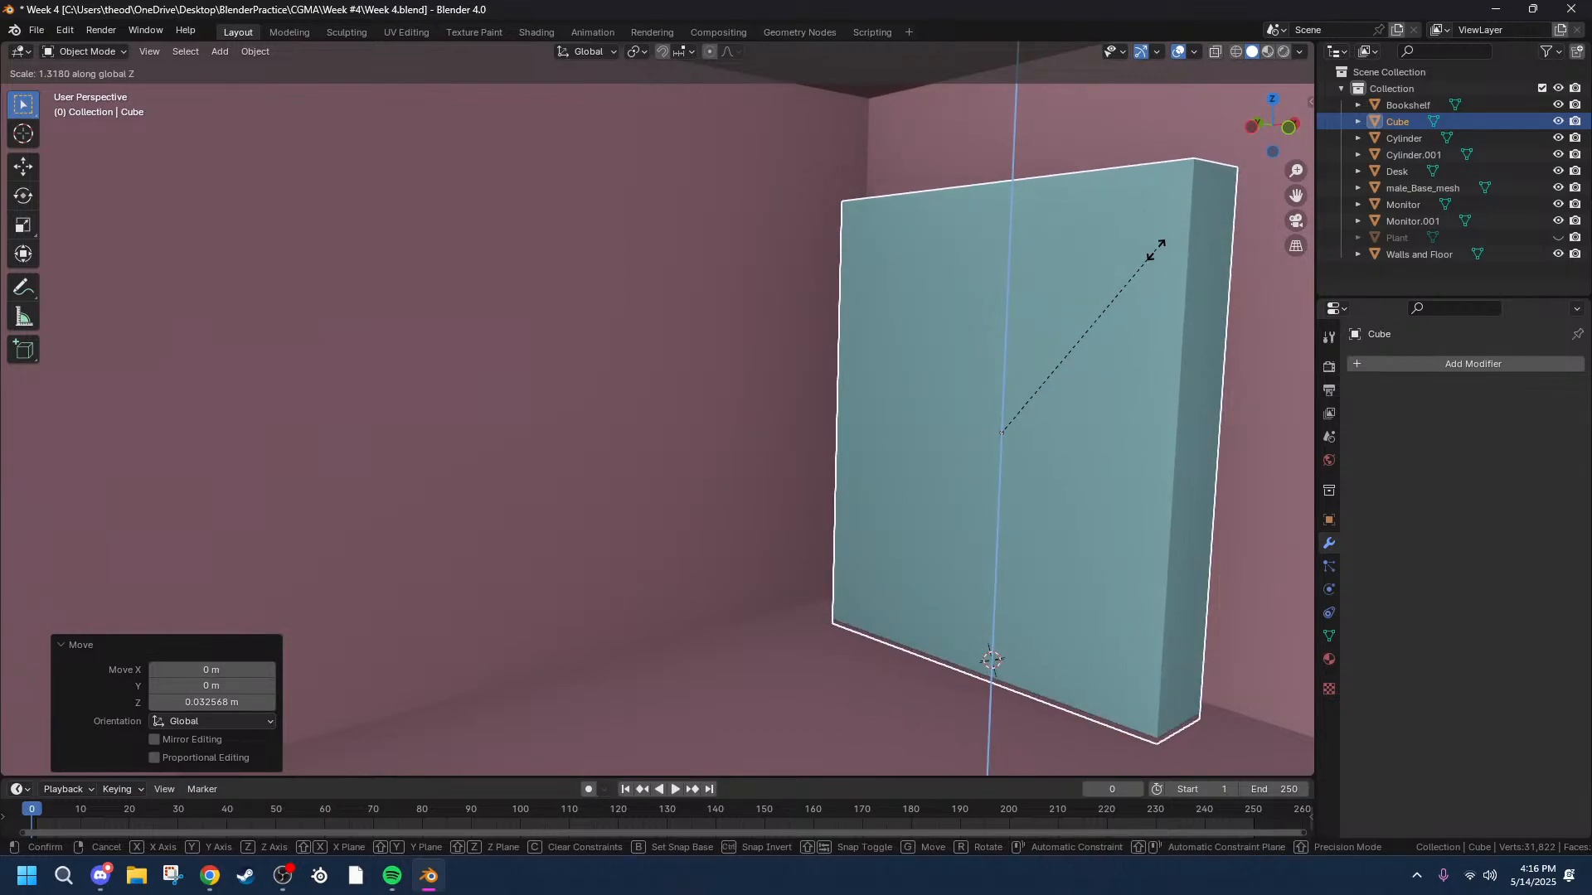
pyautogui.click(1156, 259)
# Enter Edit Mode on the block and select its top face in face selection mode.
pyautogui.moveTo(1156, 259); pyautogui.dragTo(1111, 349, button='middle')
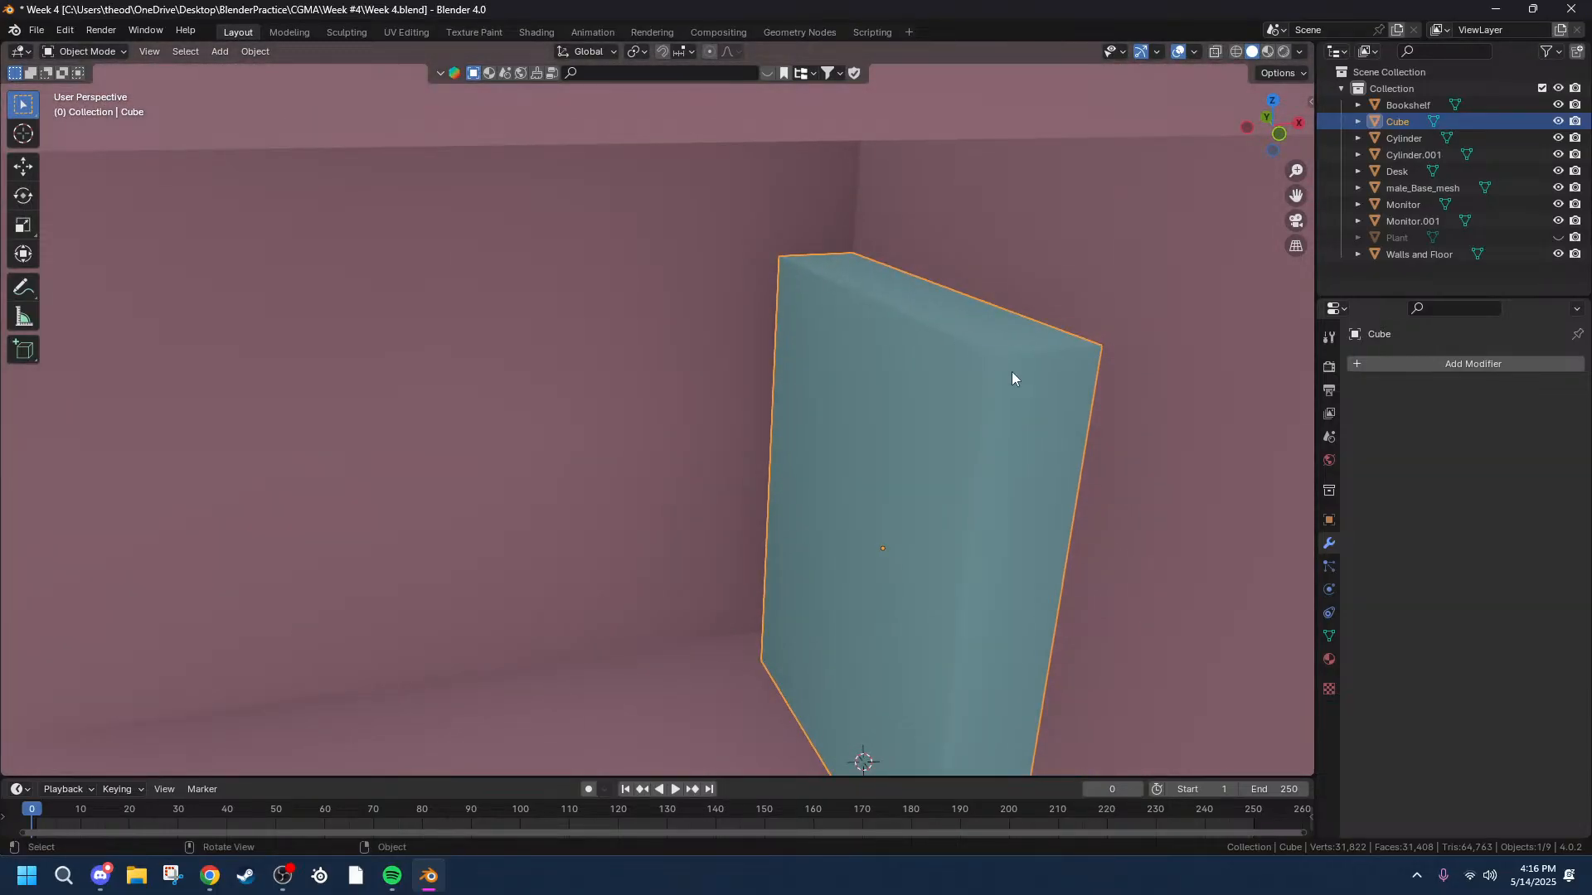
pyautogui.press('Tab')
pyautogui.click(999, 340)
pyautogui.press('3')
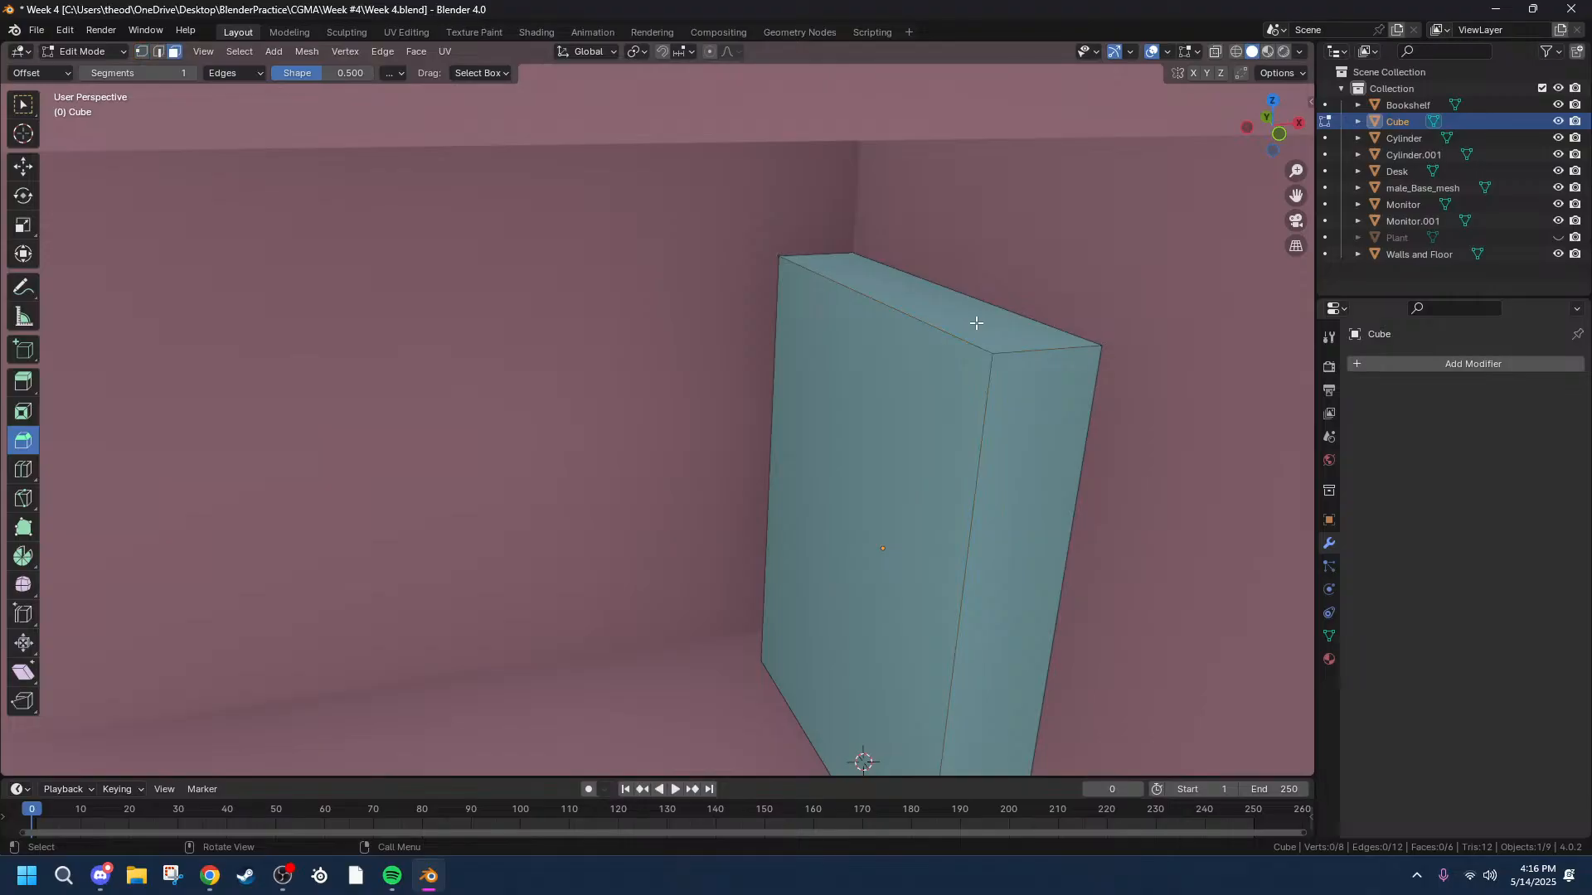
pyautogui.click(969, 316)
# Hide the Bookshelf and the Walls and Floor objects to get a clear view of the block.
pyautogui.moveTo(940, 368); pyautogui.dragTo(1077, 345, button='middle')
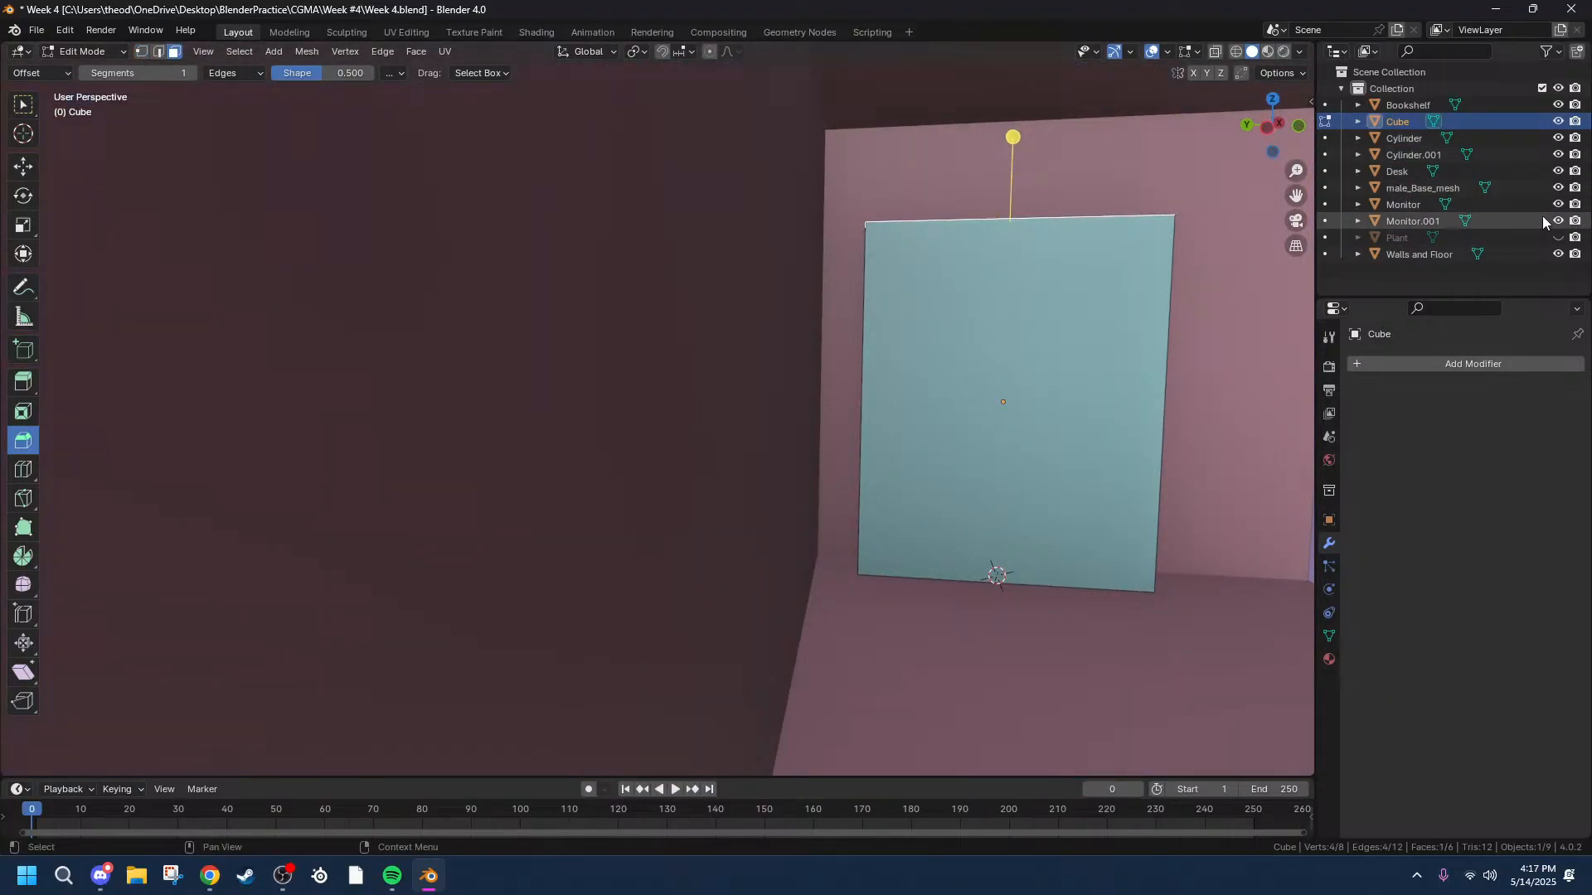
pyautogui.click(1558, 104)
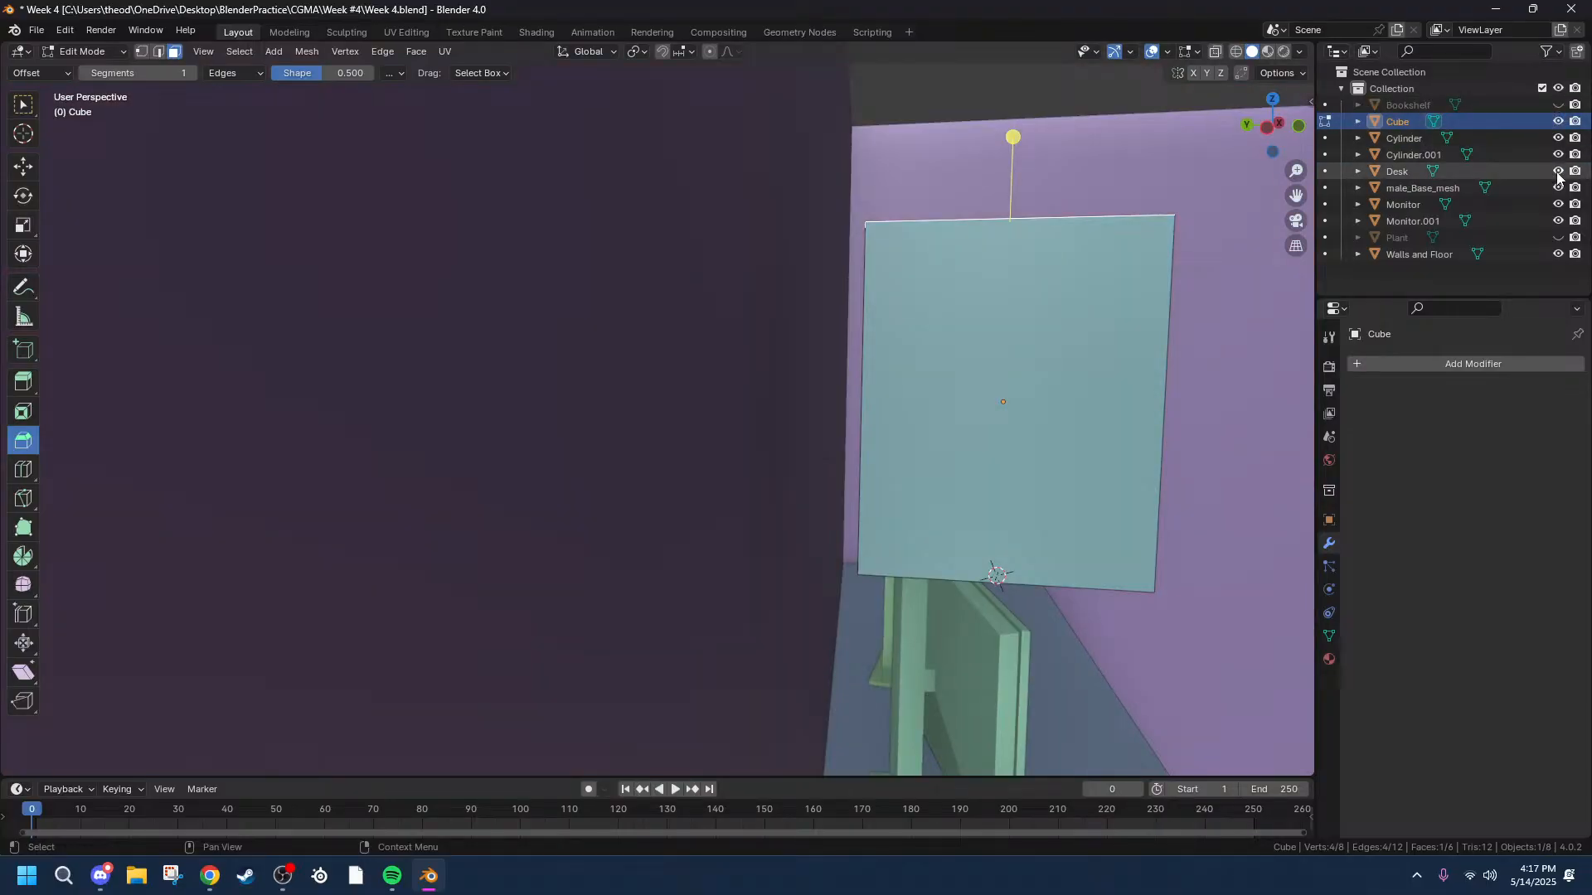
pyautogui.click(1558, 253)
# Add the block's rear and bottom faces to the selection and separate the three faces into their own object.
pyautogui.moveTo(1096, 462); pyautogui.dragTo(388, 542, button='middle')
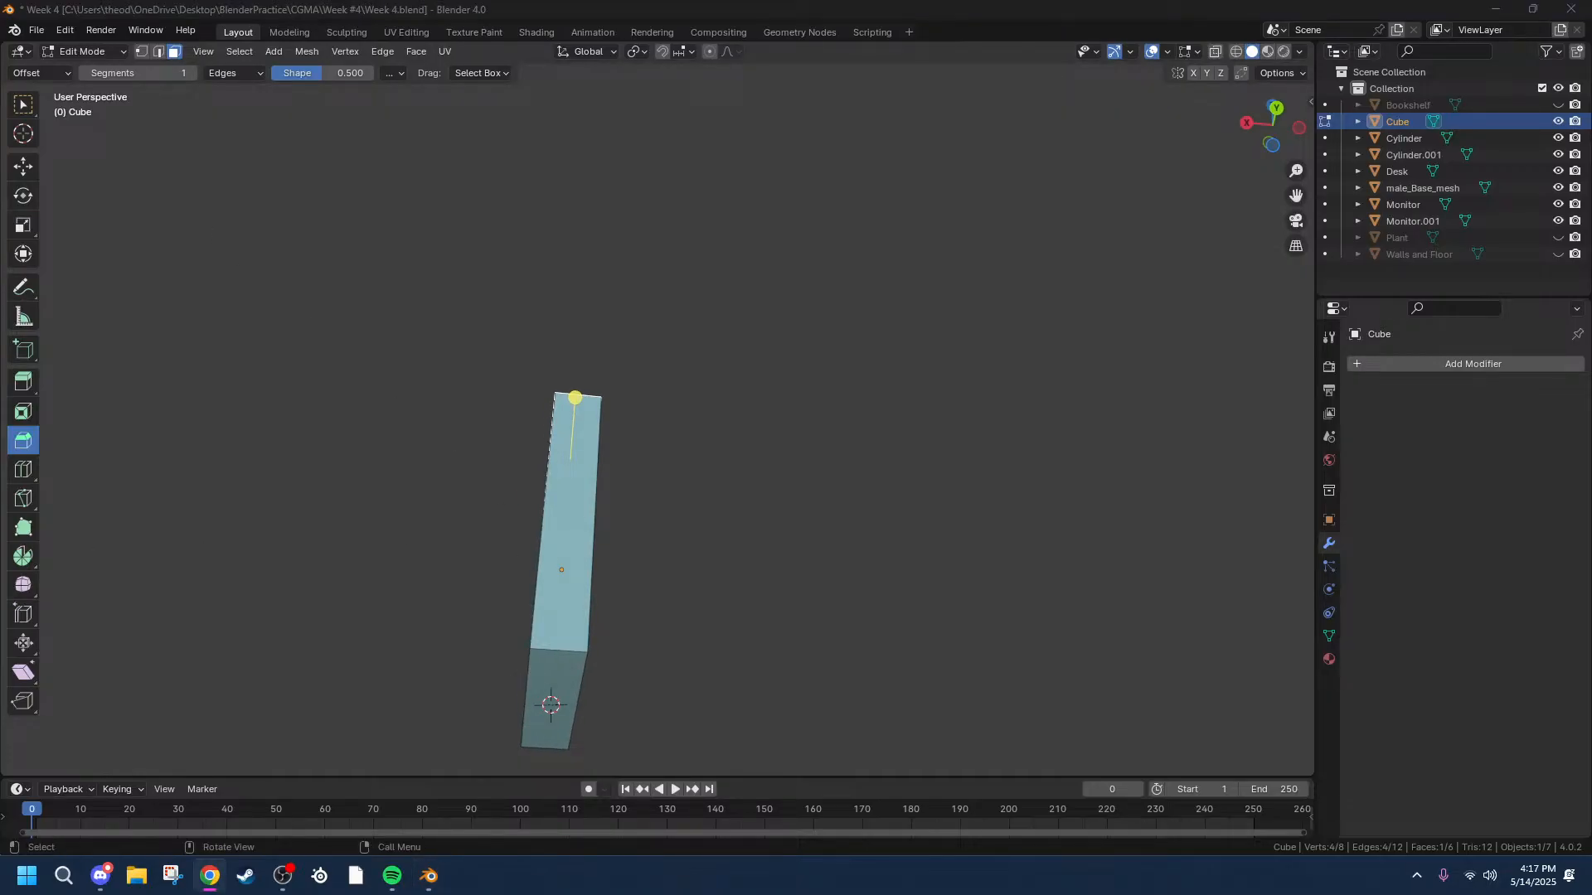
pyautogui.keyDown('shift'); pyautogui.click(561, 525); pyautogui.keyUp('shift')
pyautogui.moveTo(560, 525); pyautogui.dragTo(523, 575, button='middle')
pyautogui.rightClick(455, 455)
pyautogui.rightClick(421, 651)
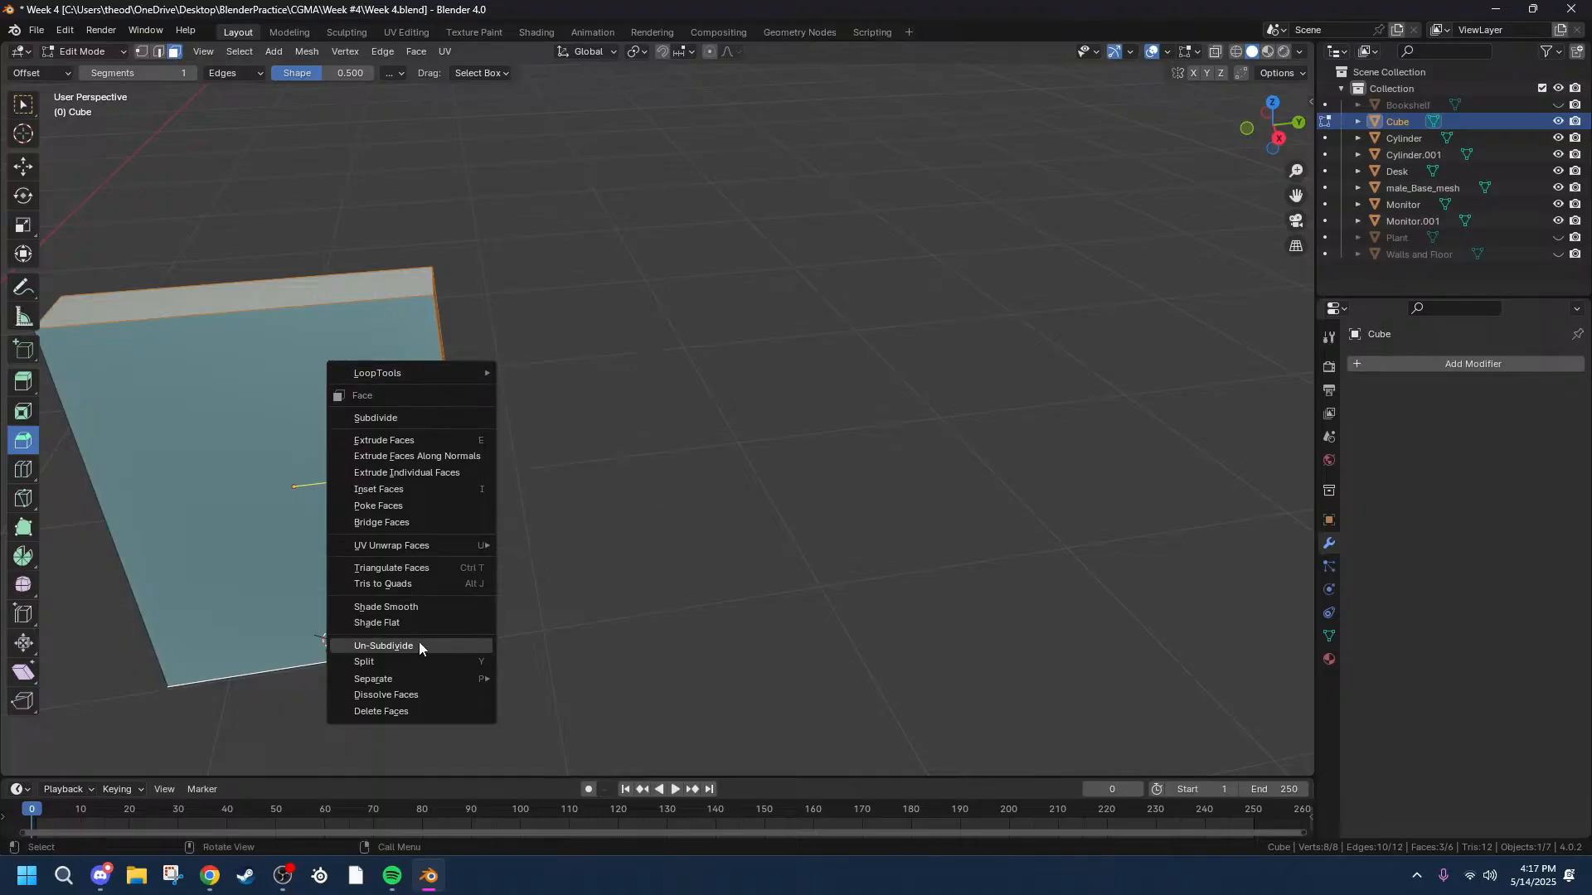
pyautogui.moveTo(439, 687)
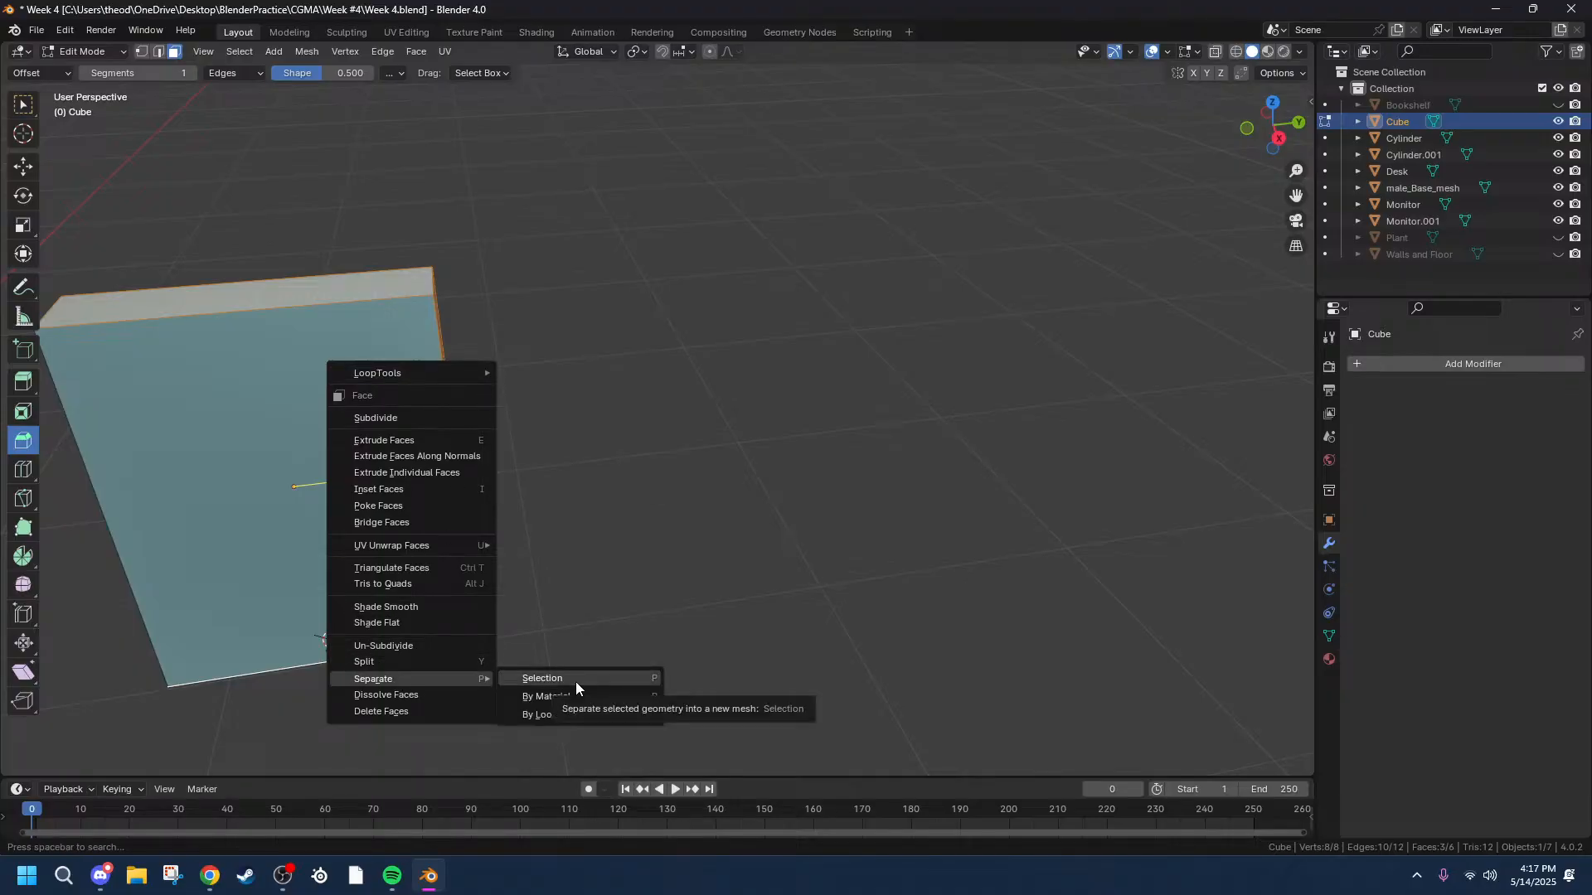
pyautogui.click(575, 680)
# Return to Object Mode and select only the object made from the separated page faces.
pyautogui.moveTo(558, 686); pyautogui.dragTo(503, 527, button='middle')
pyautogui.click(502, 527)
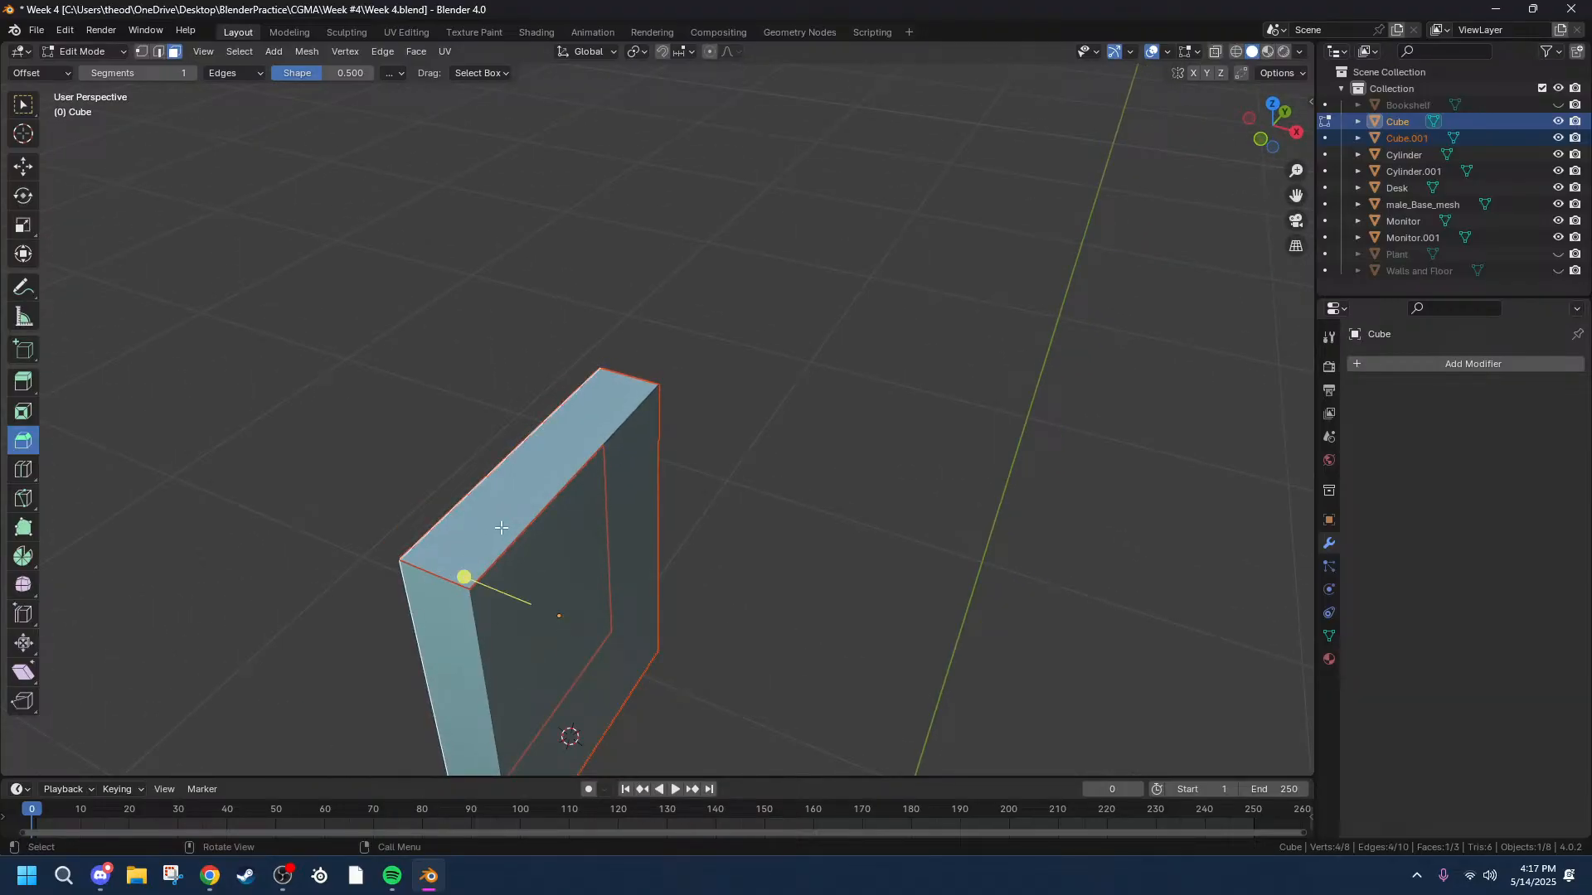
pyautogui.press('Tab')
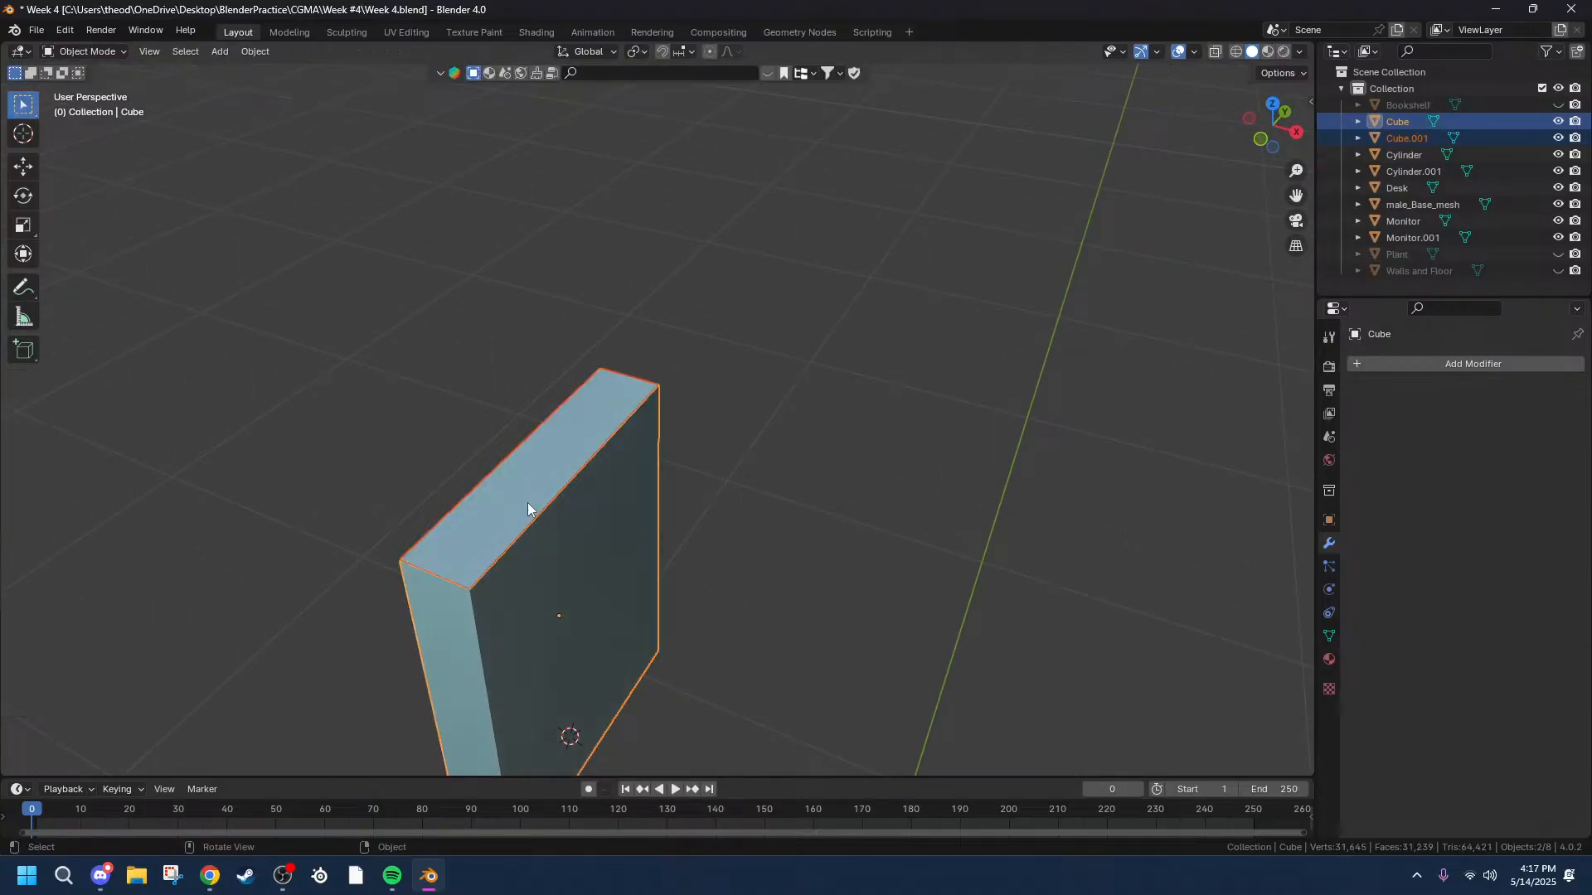
pyautogui.click(528, 509)
pyautogui.moveTo(640, 600); pyautogui.dragTo(739, 476, button='middle')
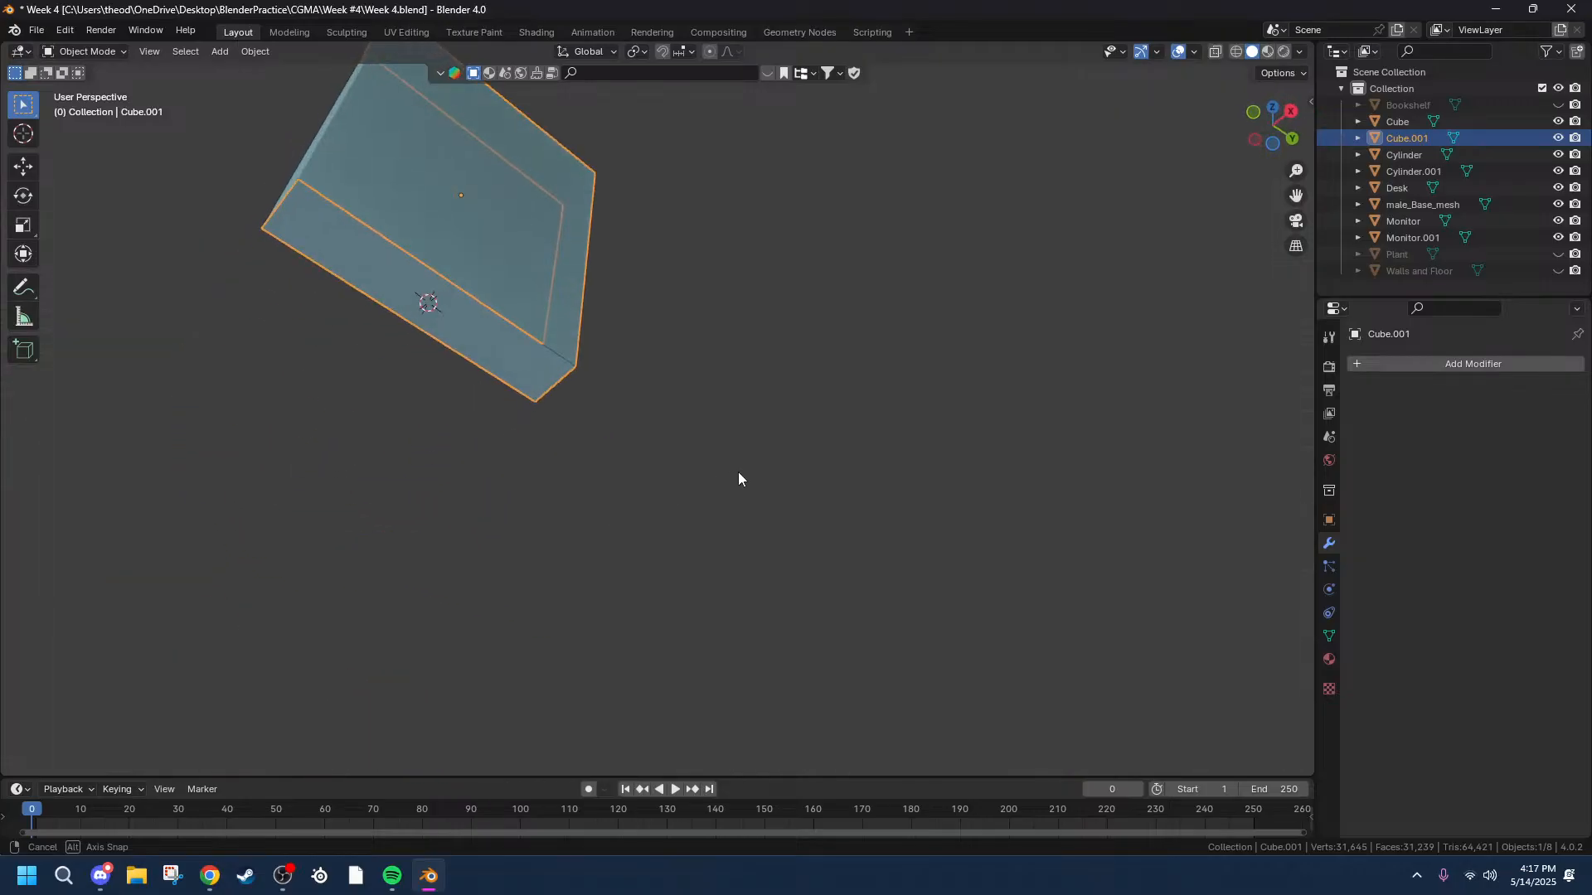
# Enter Edit Mode on the separated piece and select its bottom and top faces.
pyautogui.press('Tab')
pyautogui.click(535, 304)
pyautogui.moveTo(535, 303); pyautogui.dragTo(541, 488, button='middle')
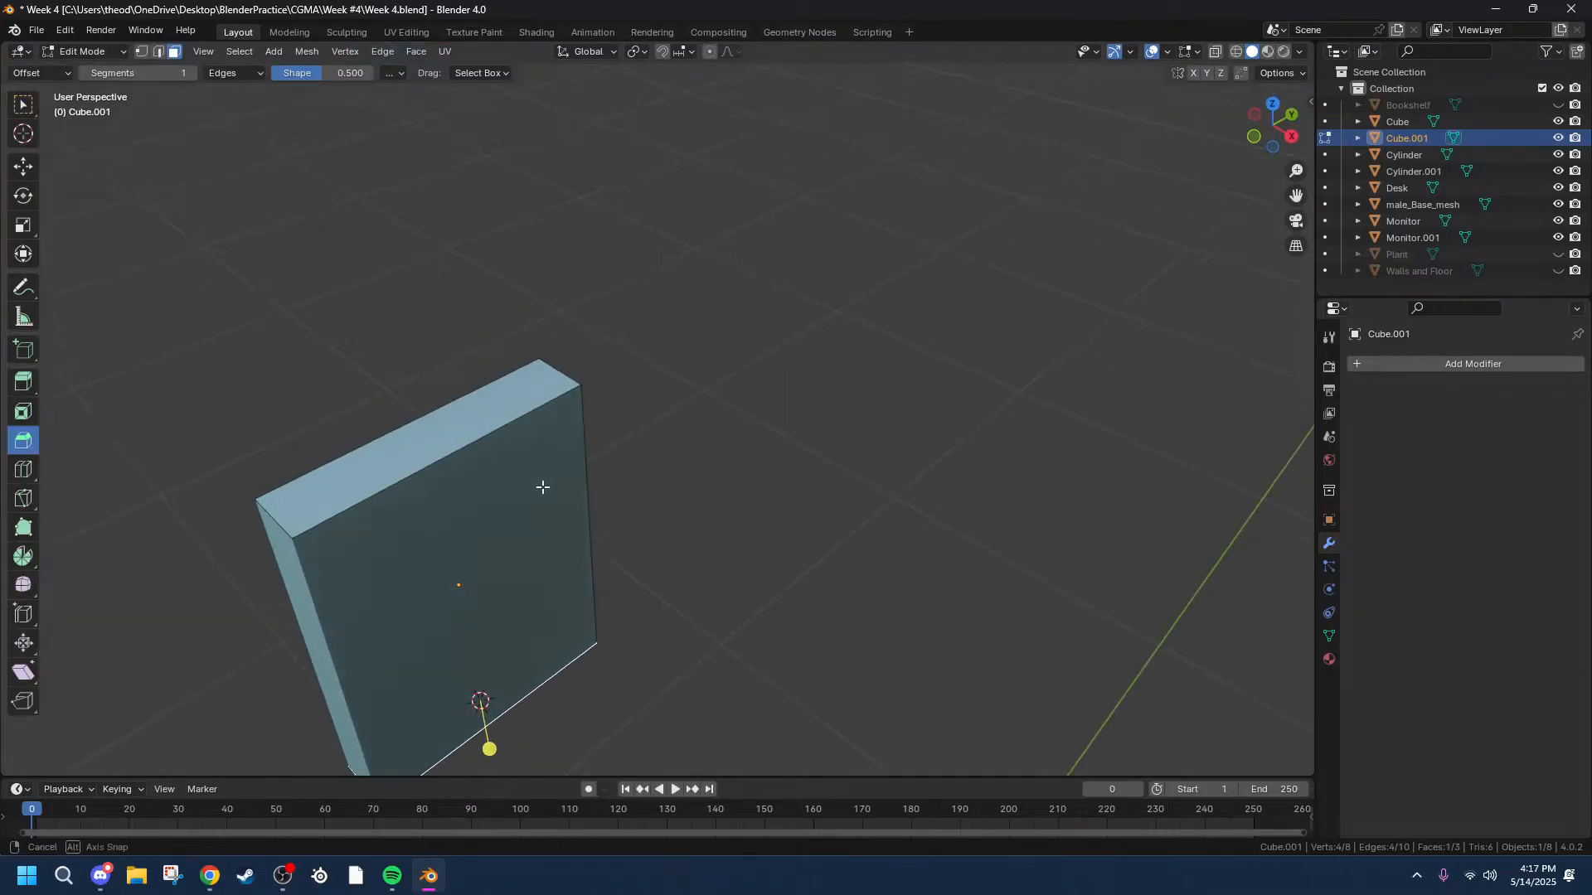
pyautogui.keyDown('shift'); pyautogui.click(462, 445); pyautogui.keyUp('shift')
pyautogui.moveTo(461, 445); pyautogui.dragTo(552, 373, button='middle')
pyautogui.press('s')
pyautogui.press('x')
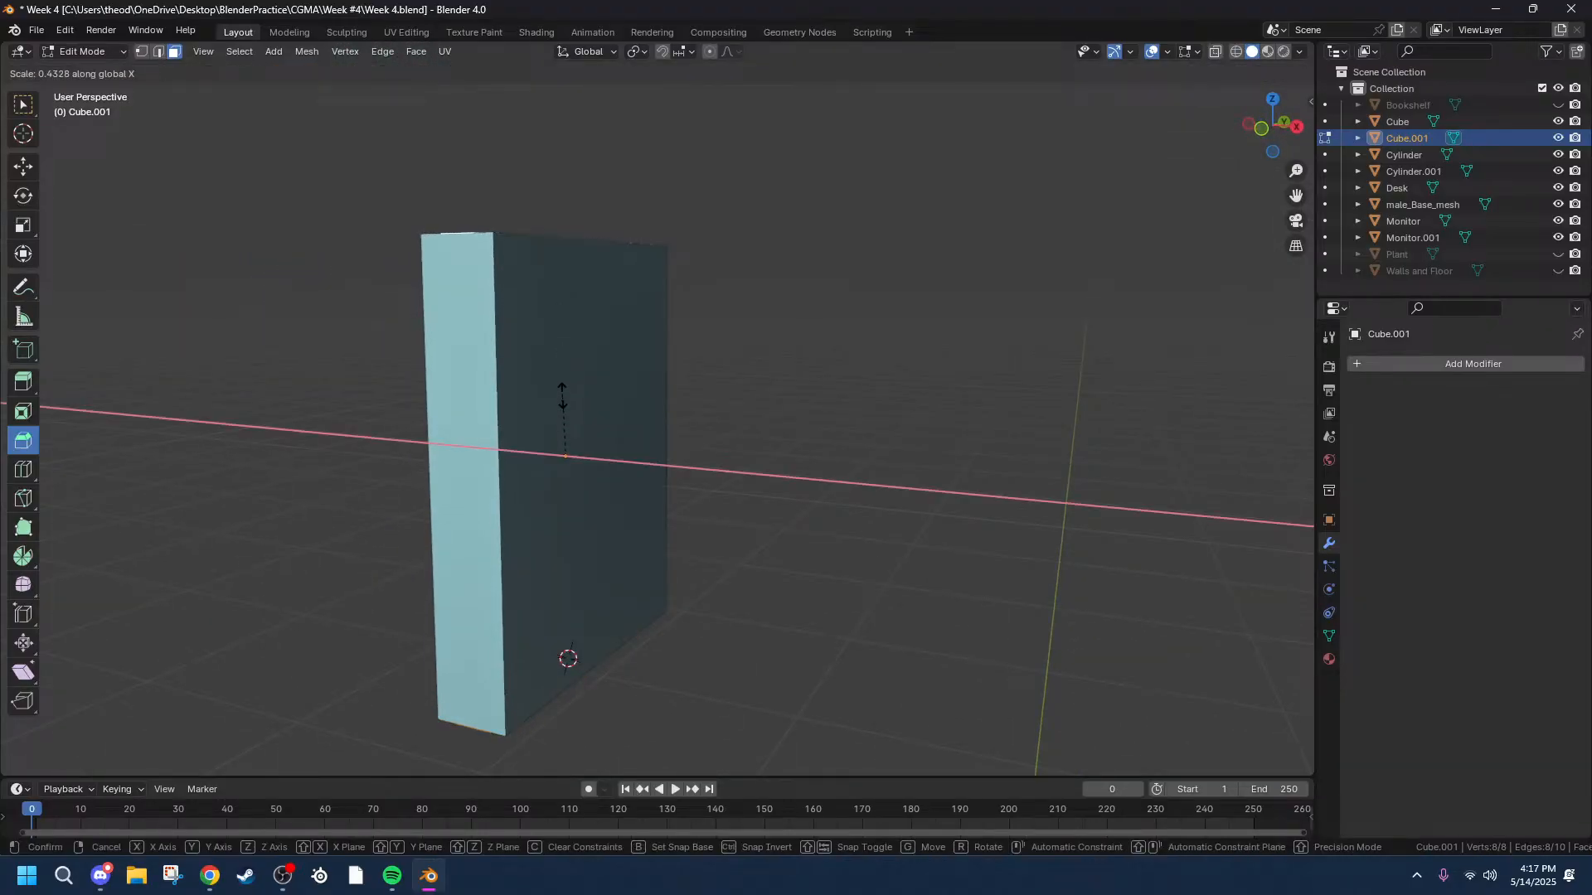
pyautogui.click(562, 445)
# Scale the selected top and bottom page faces to about 0.94 along Z to recess them between the covers.
pyautogui.moveTo(576, 320)
pyautogui.mouseDown(button='middle')
pyautogui.moveTo(577, 390)
pyautogui.moveTo(552, 309)
pyautogui.mouseUp(button='middle')
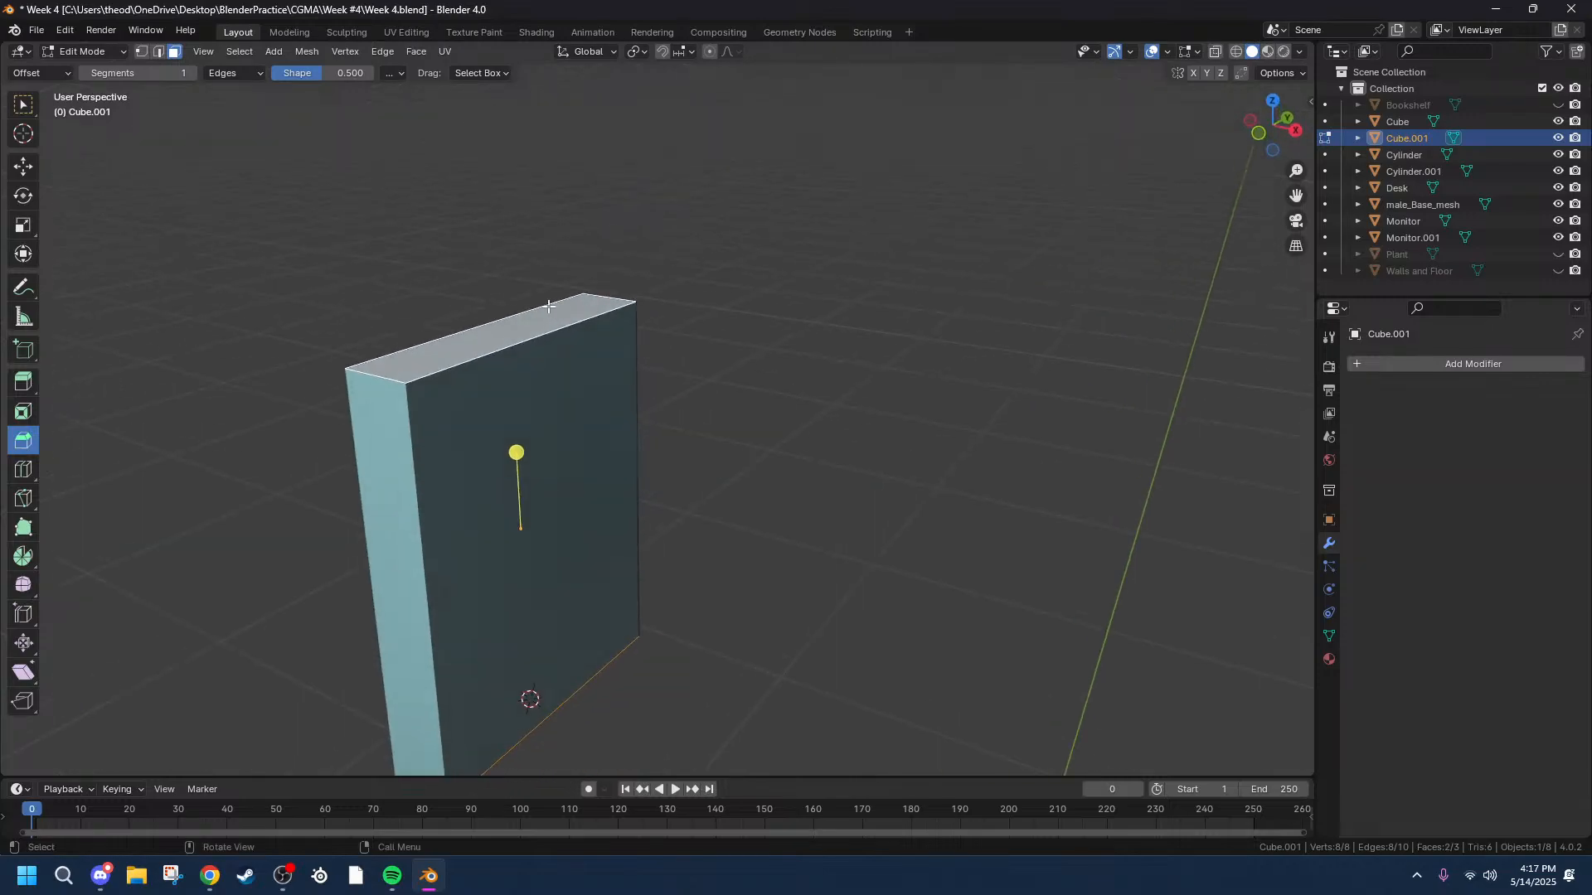
pyautogui.press('s')
pyautogui.press('z')
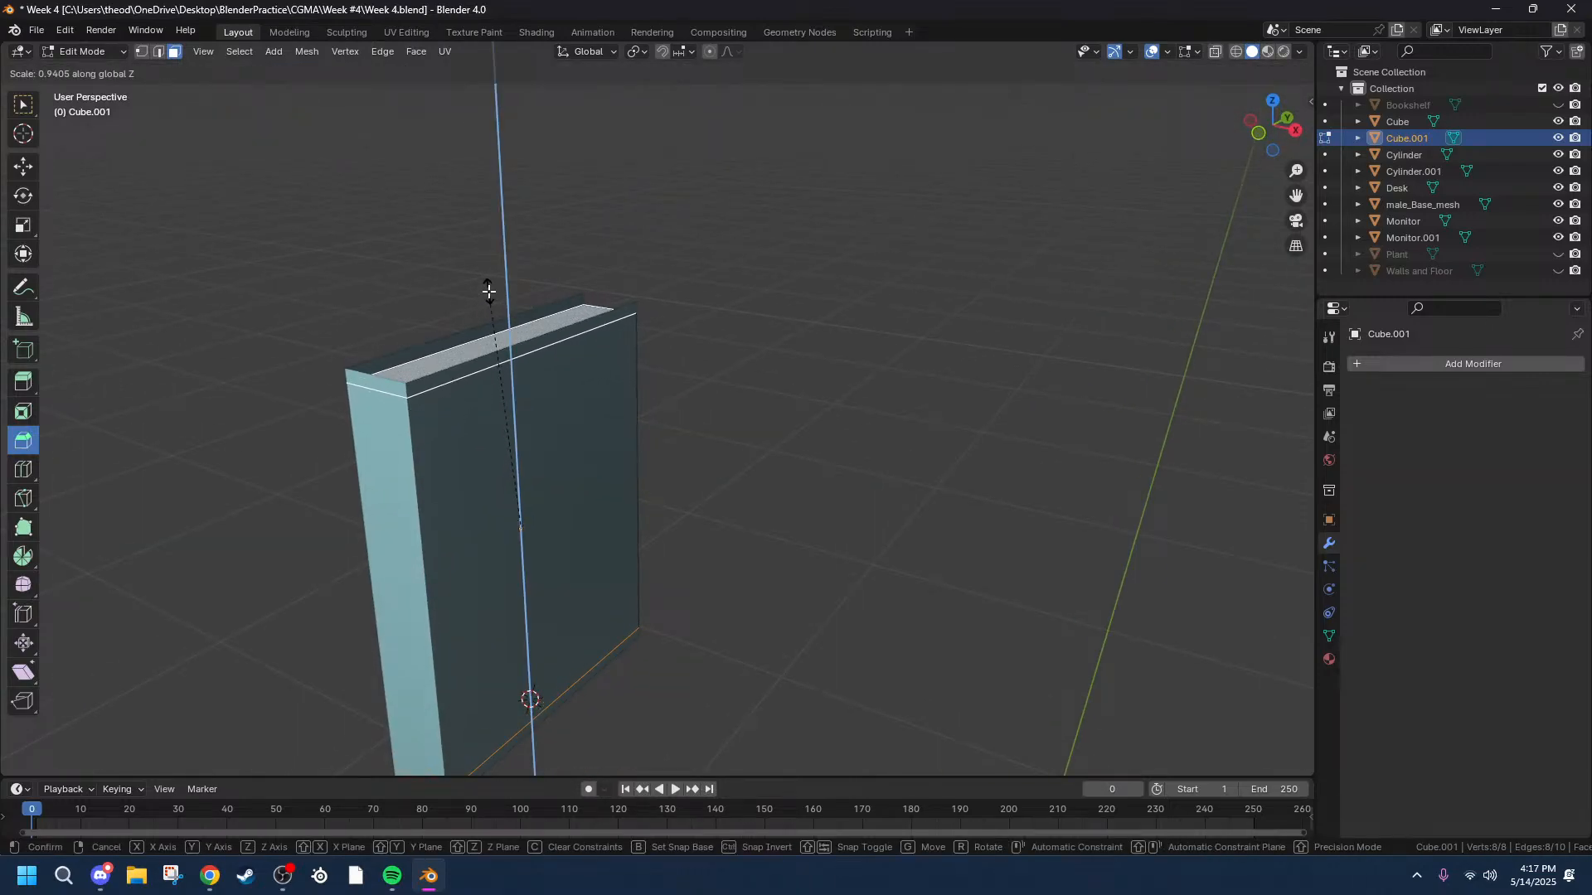
pyautogui.click(489, 292)
# Select the rear page face and move it about 0.012 m inward along negative Y.
pyautogui.moveTo(860, 398); pyautogui.dragTo(721, 391, button='middle')
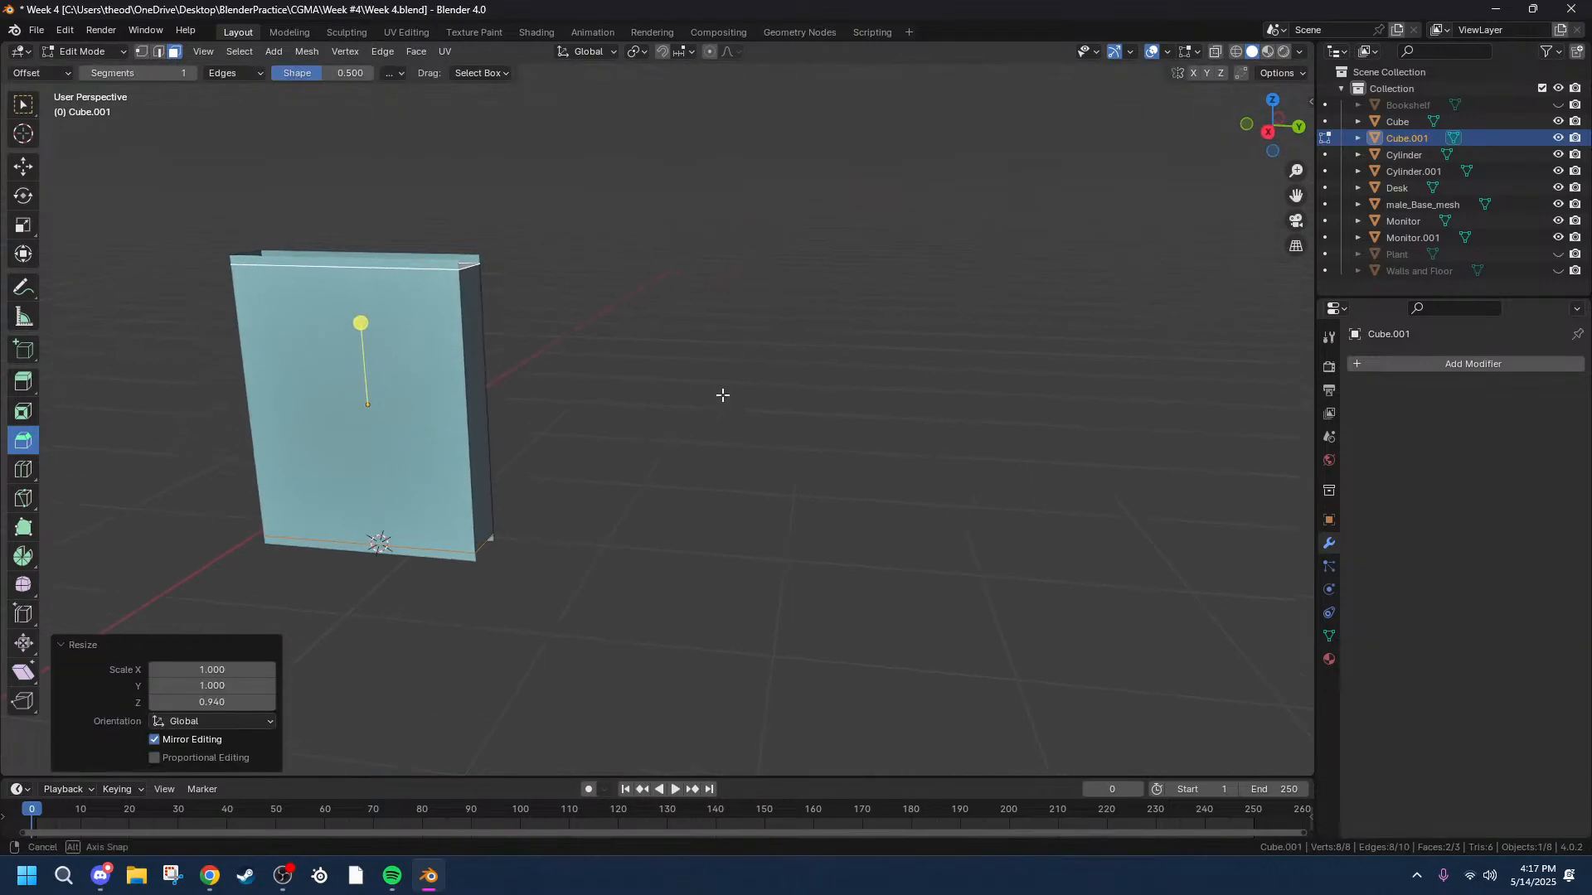
pyautogui.click(456, 396)
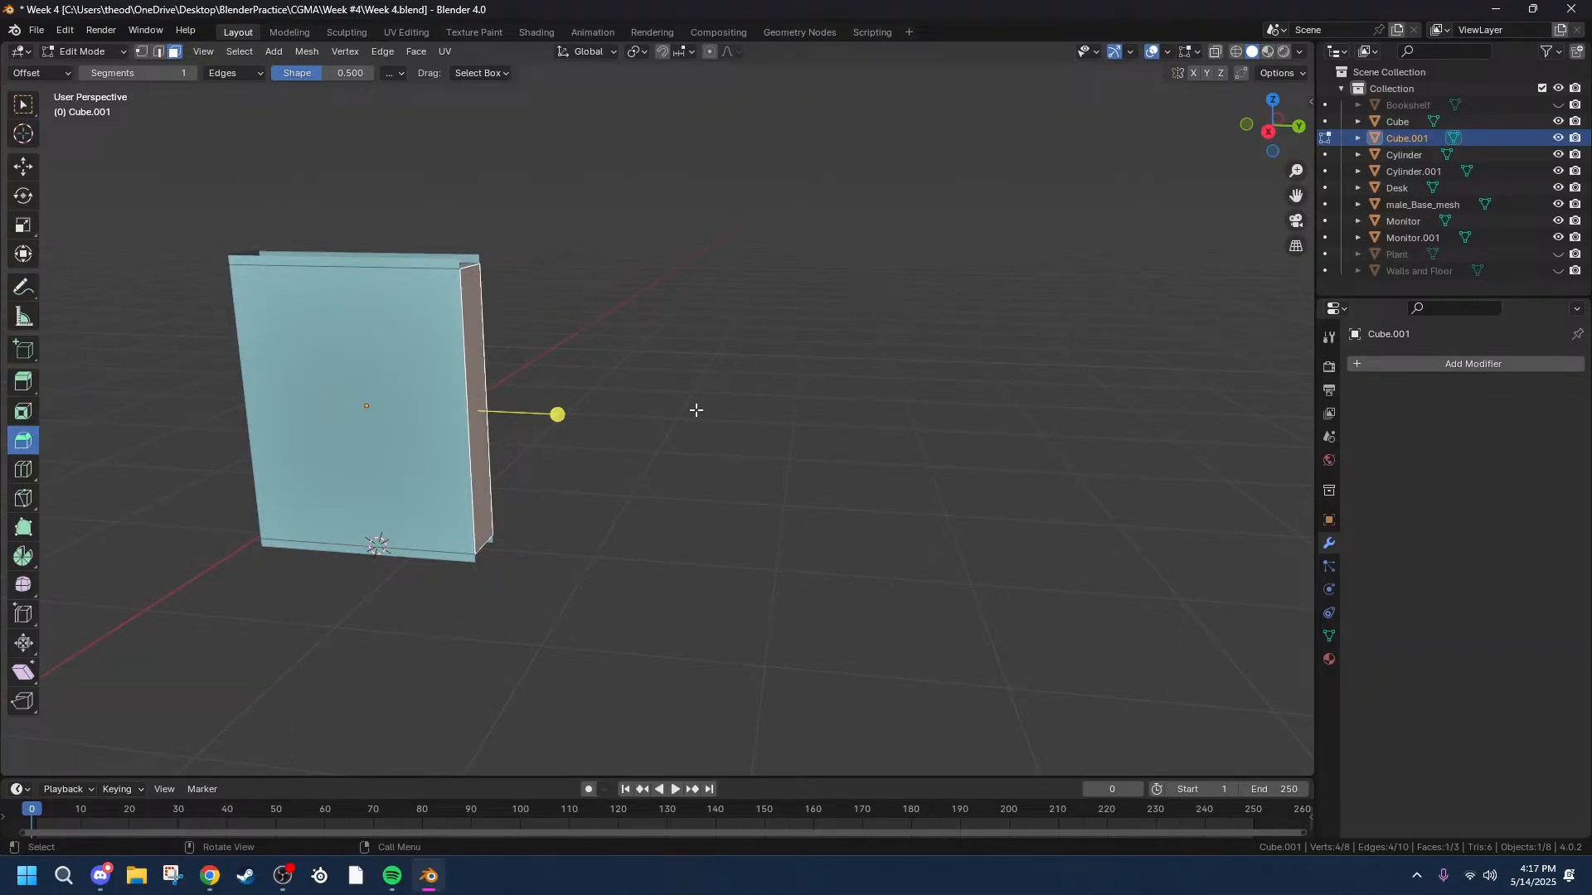
pyautogui.press('g')
pyautogui.press('x')
pyautogui.press('y')
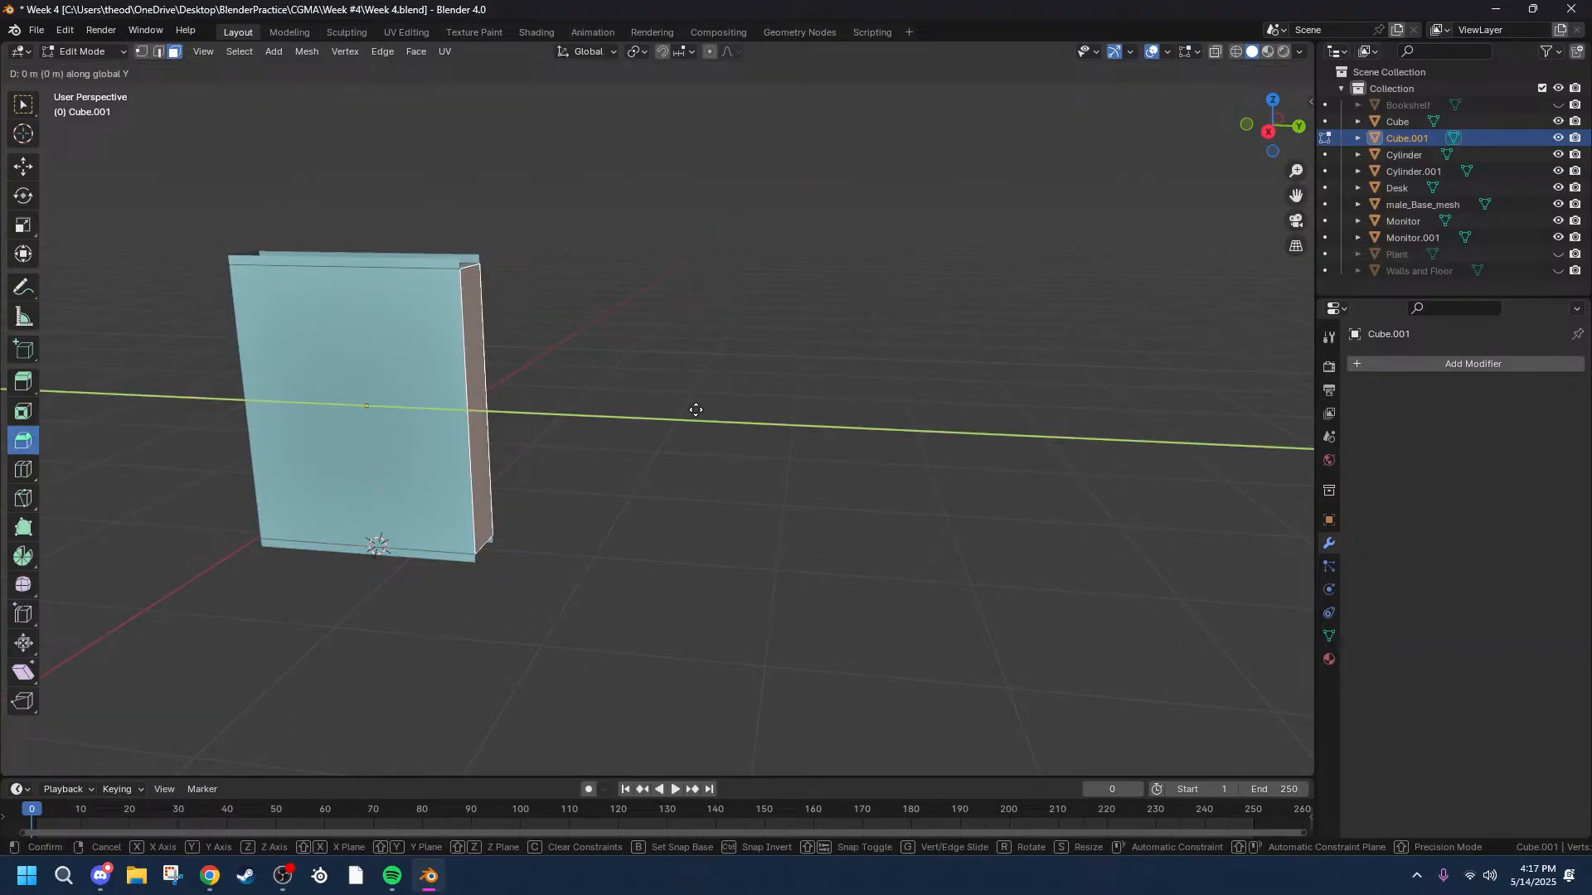
pyautogui.click(683, 410)
# Undo the rear face's inward move and the Z scaling, with the top and bottom page faces selected again.
pyautogui.moveTo(644, 412); pyautogui.dragTo(689, 452, button='middle')
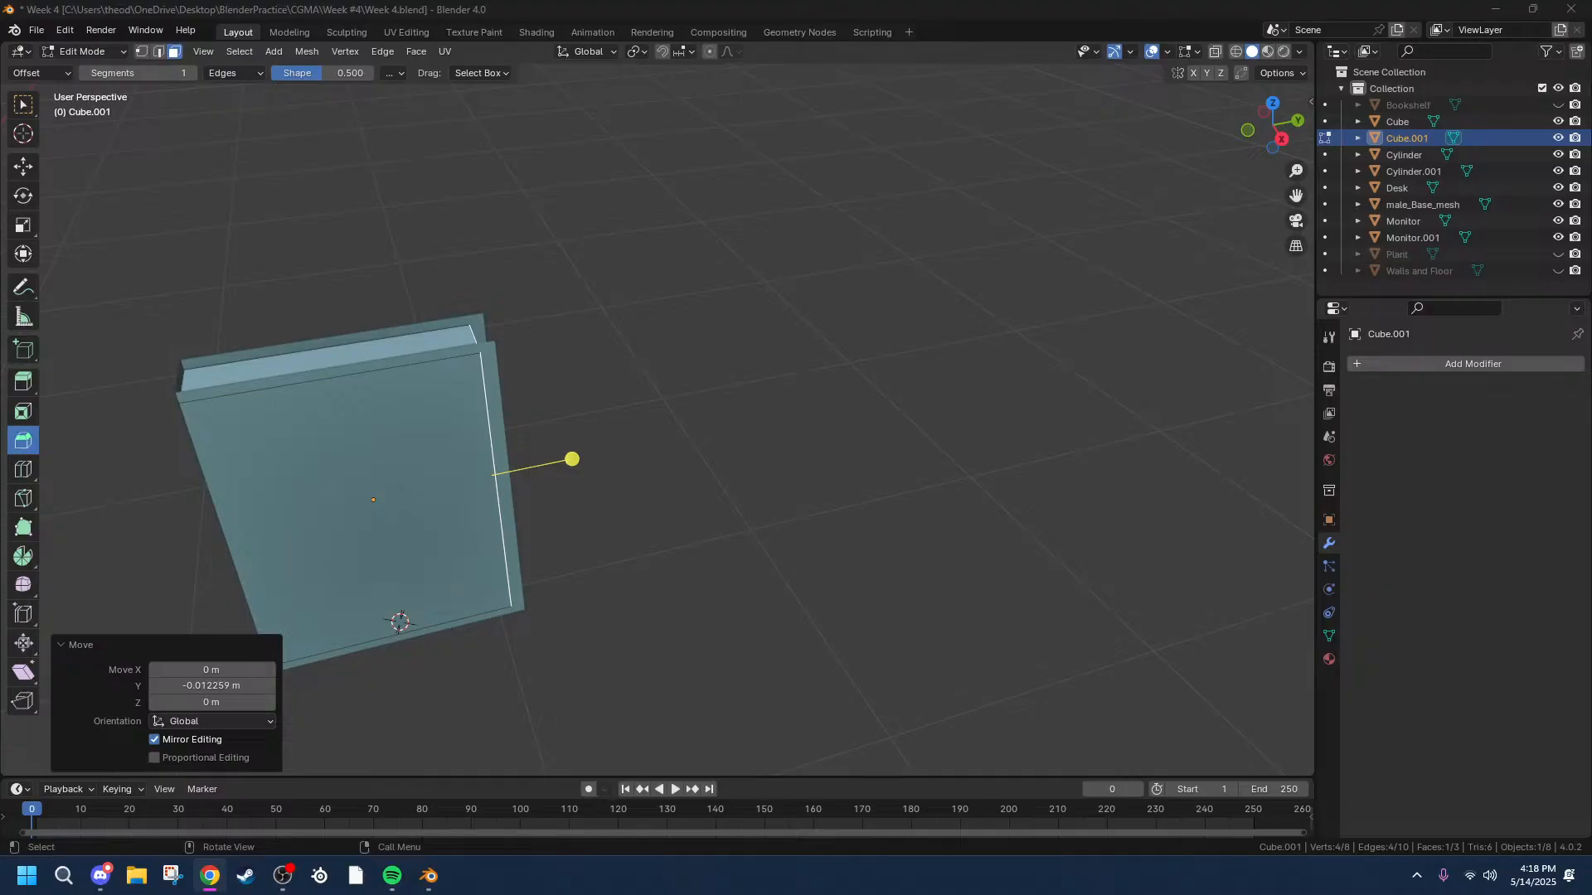
pyautogui.click(712, 562)
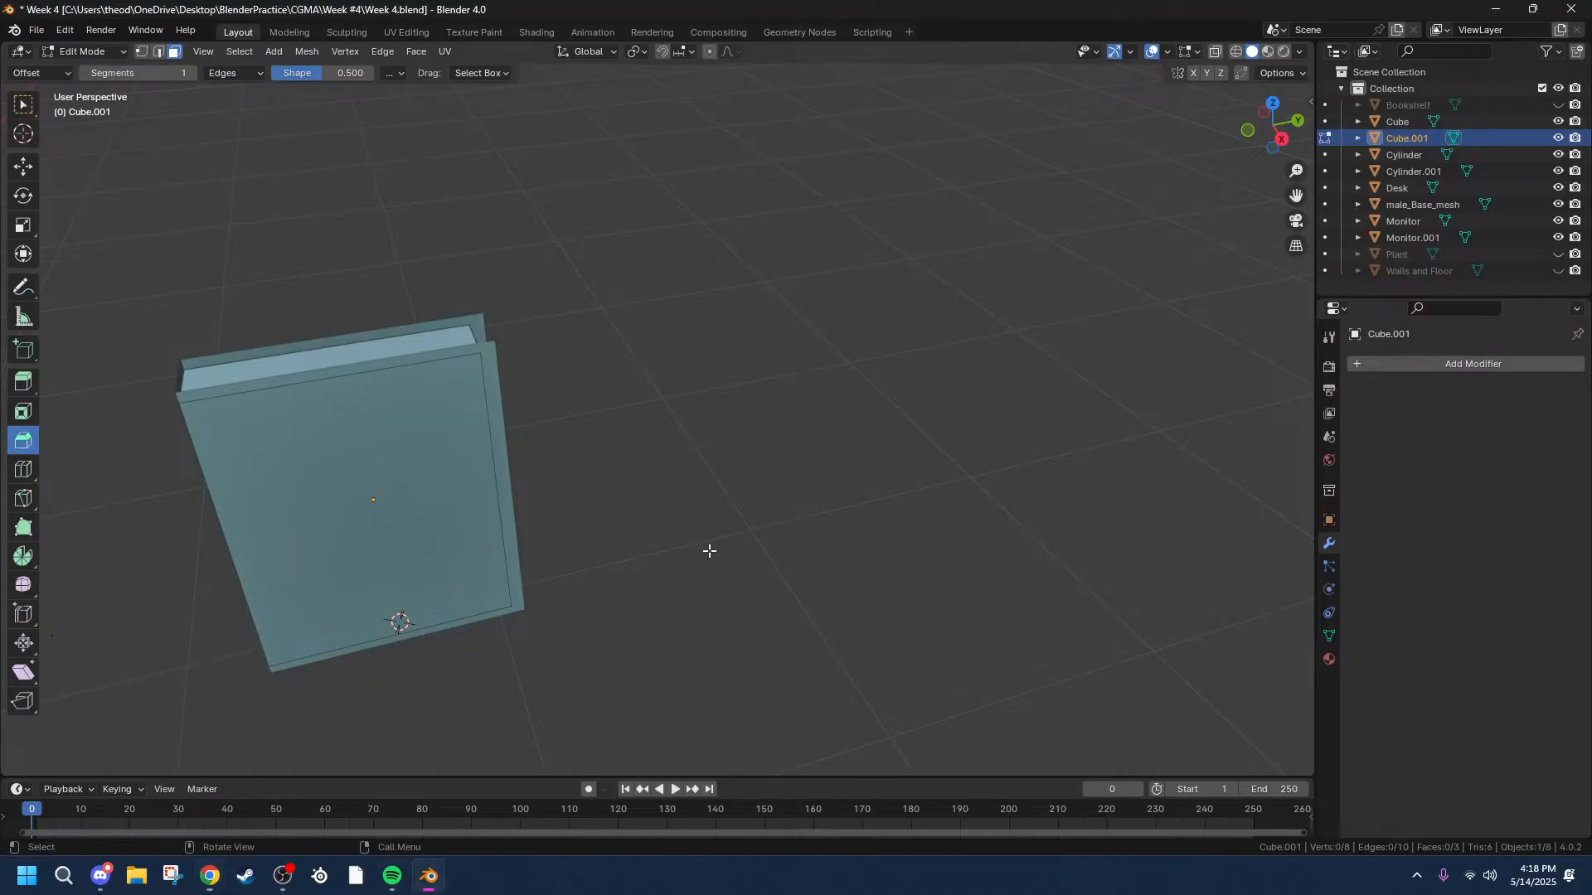
pyautogui.scroll(3, 423, 369)
pyautogui.moveTo(415, 365); pyautogui.dragTo(543, 411, button='middle')
pyautogui.moveTo(550, 406); pyautogui.dragTo(441, 356, button='middle')
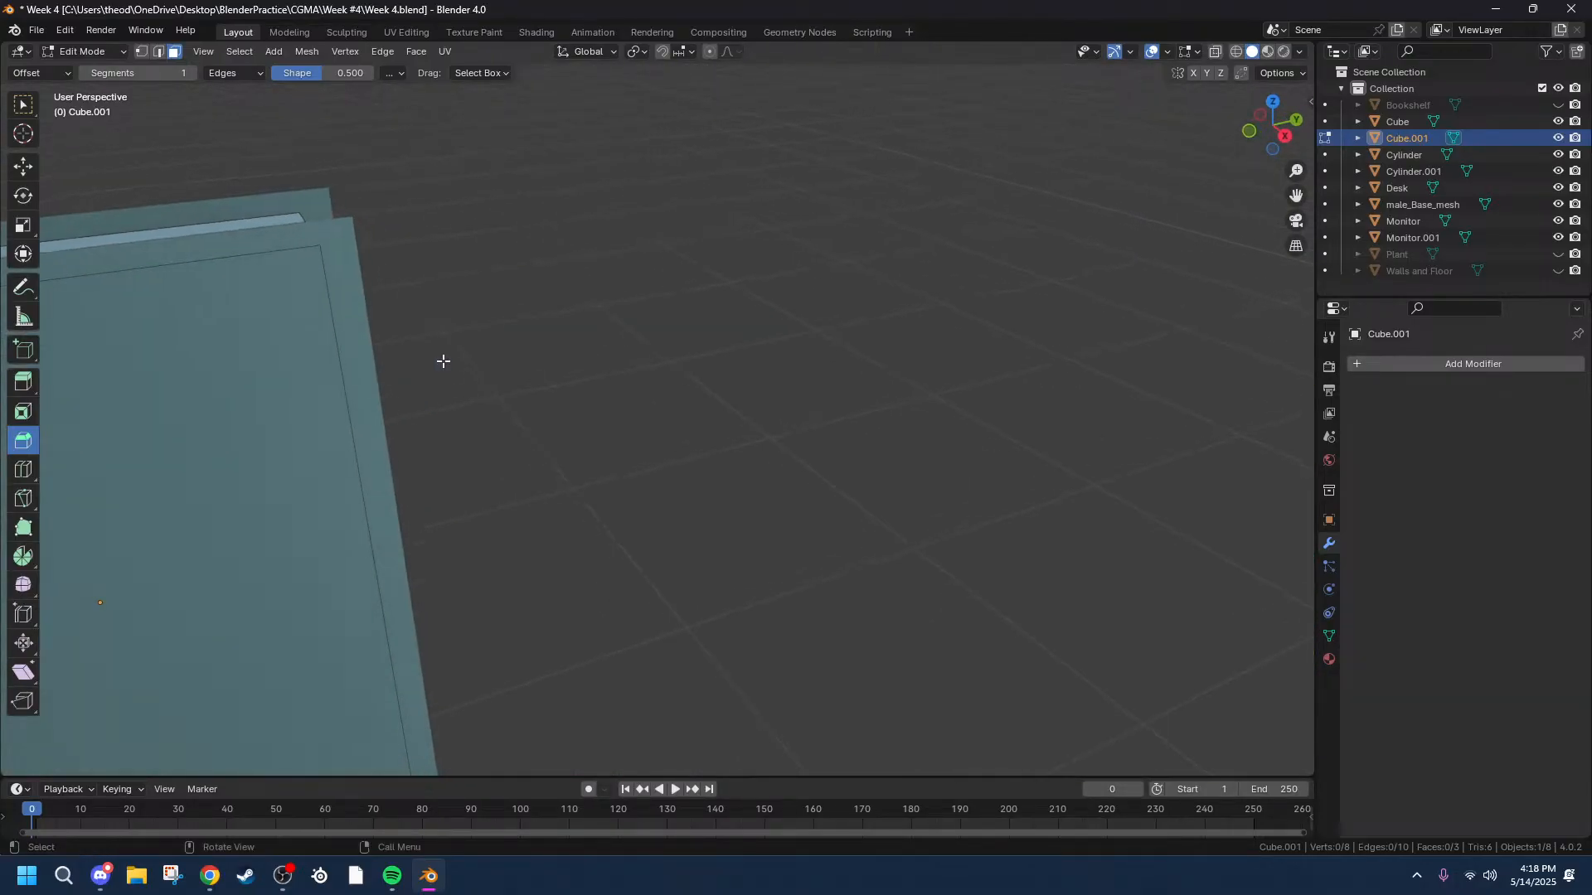
pyautogui.scroll(-4, 438, 350)
pyautogui.click(414, 347)
pyautogui.keyDown('shift'); pyautogui.click(489, 319); pyautogui.keyUp('shift')
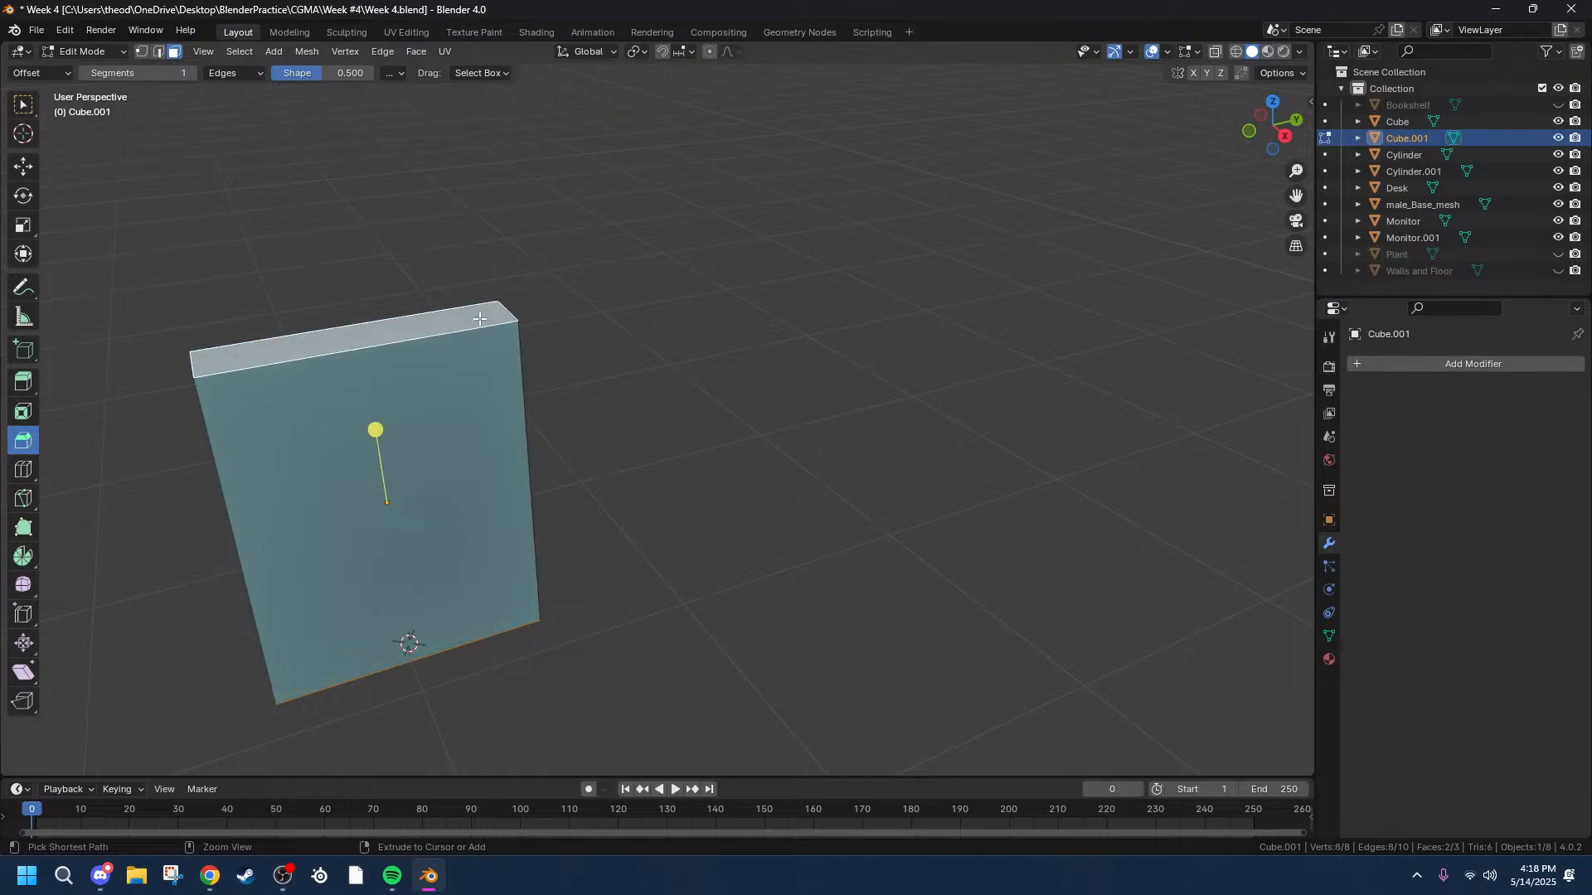
# Undo the separation and inset of the page faces, back to the original cube in Edit Mode with its three page faces selected.
pyautogui.hotkey('ctrl', 'z')
pyautogui.hotkey('ctrl', 'z')
pyautogui.hotkey('ctrl', 'z')
pyautogui.hotkey('ctrl', 'z')
pyautogui.hotkey('ctrl', 'z')
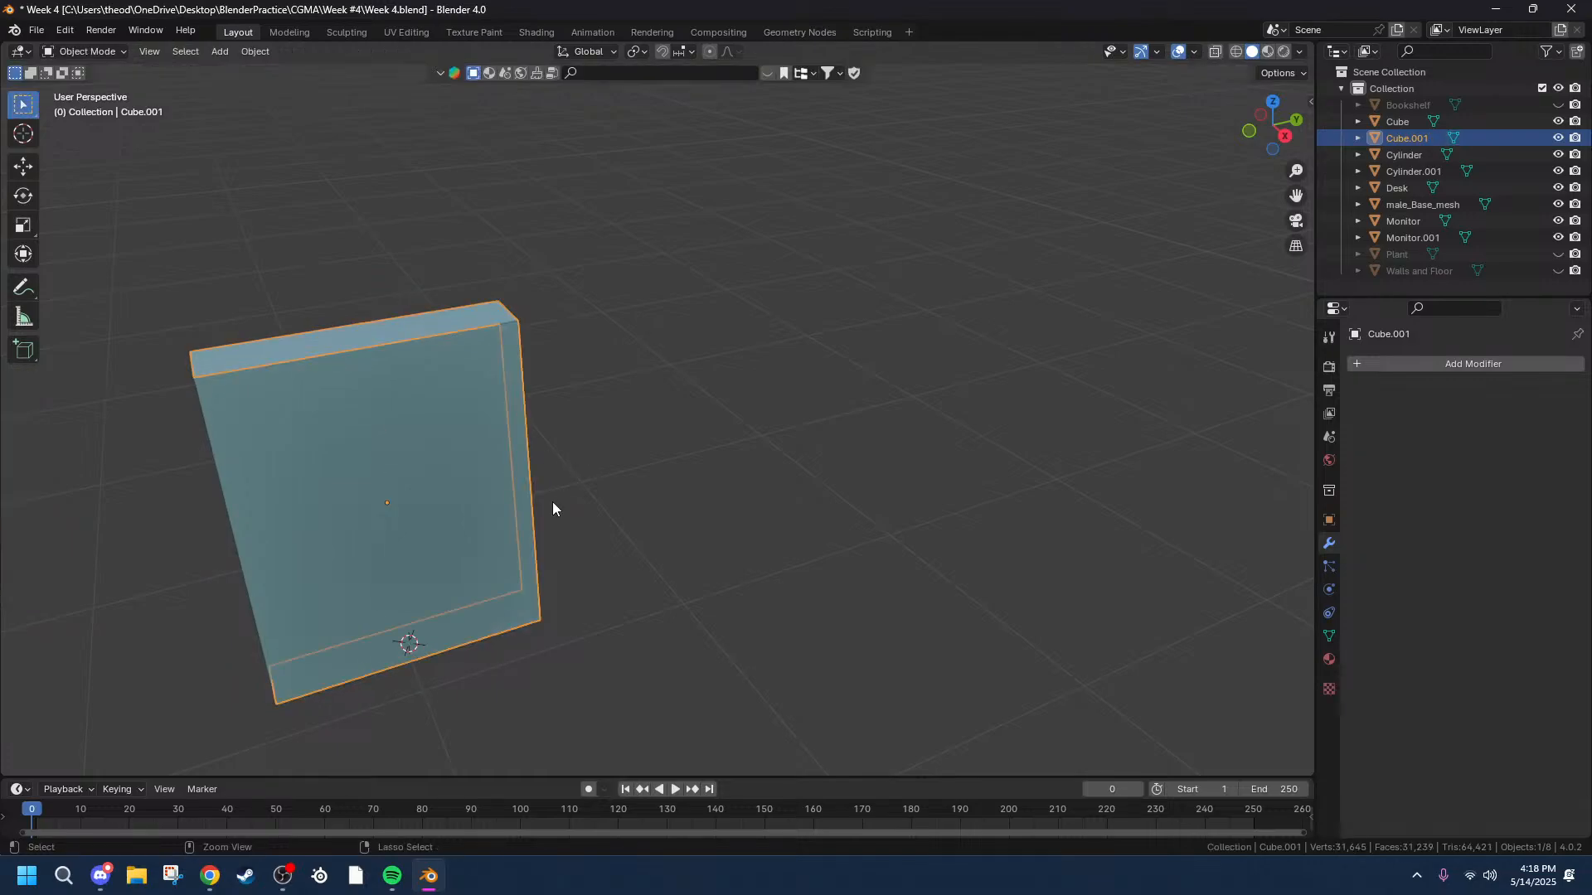
pyautogui.hotkey('ctrl', 'z')
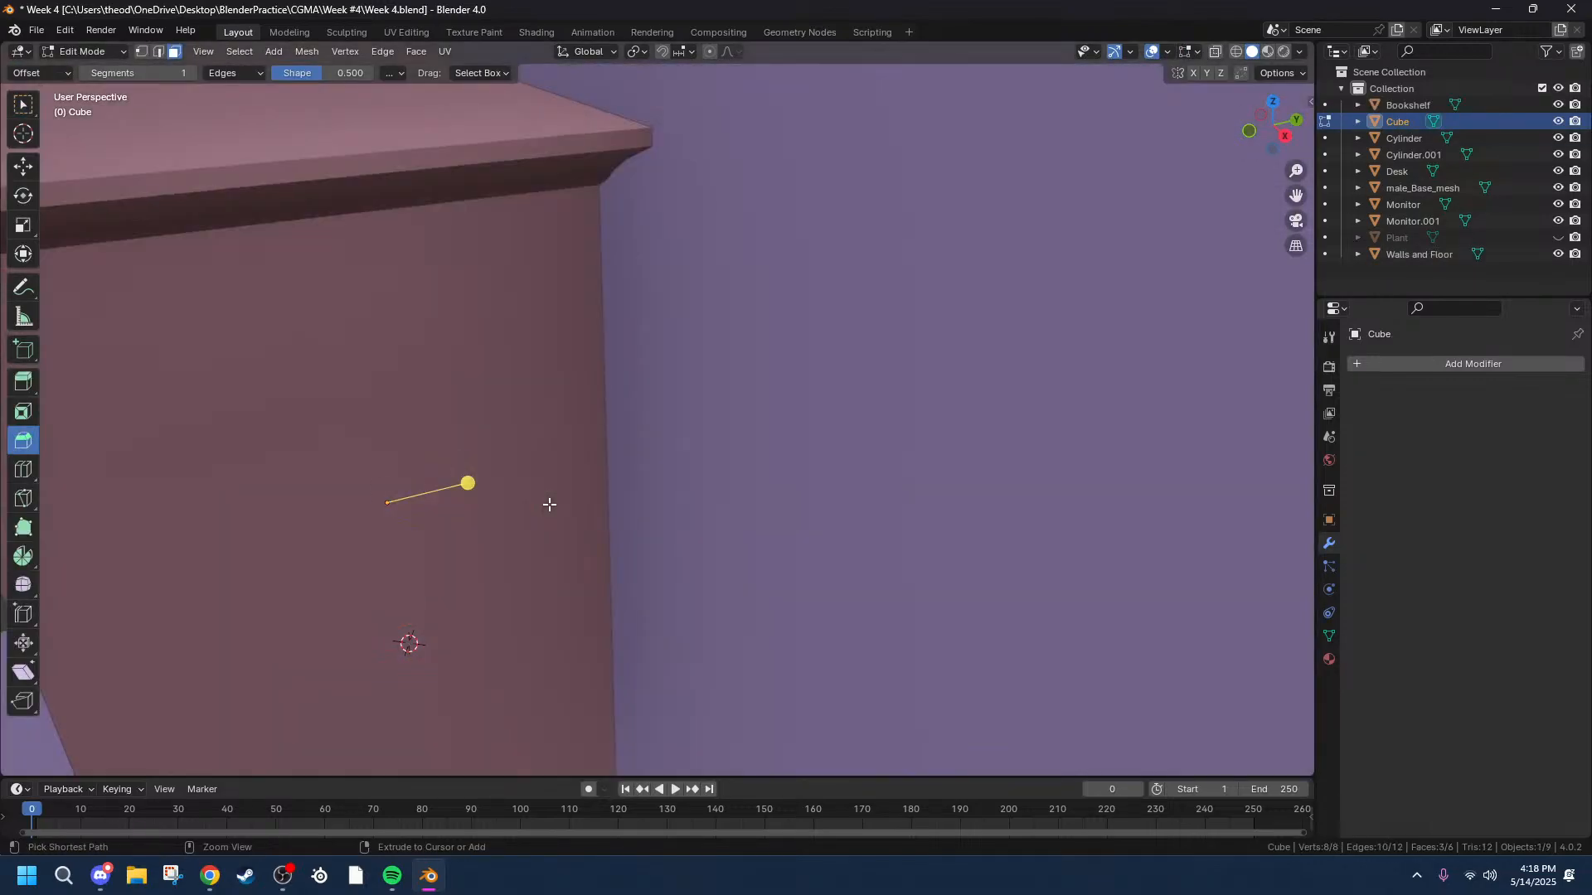
# Hide the Walls and Floor and Bookshelf objects to isolate the book.
pyautogui.moveTo(570, 478); pyautogui.dragTo(1069, 440, button='middle')
pyautogui.scroll(5, 848, 457)
pyautogui.click(905, 432)
pyautogui.click(834, 408)
pyautogui.click(851, 306)
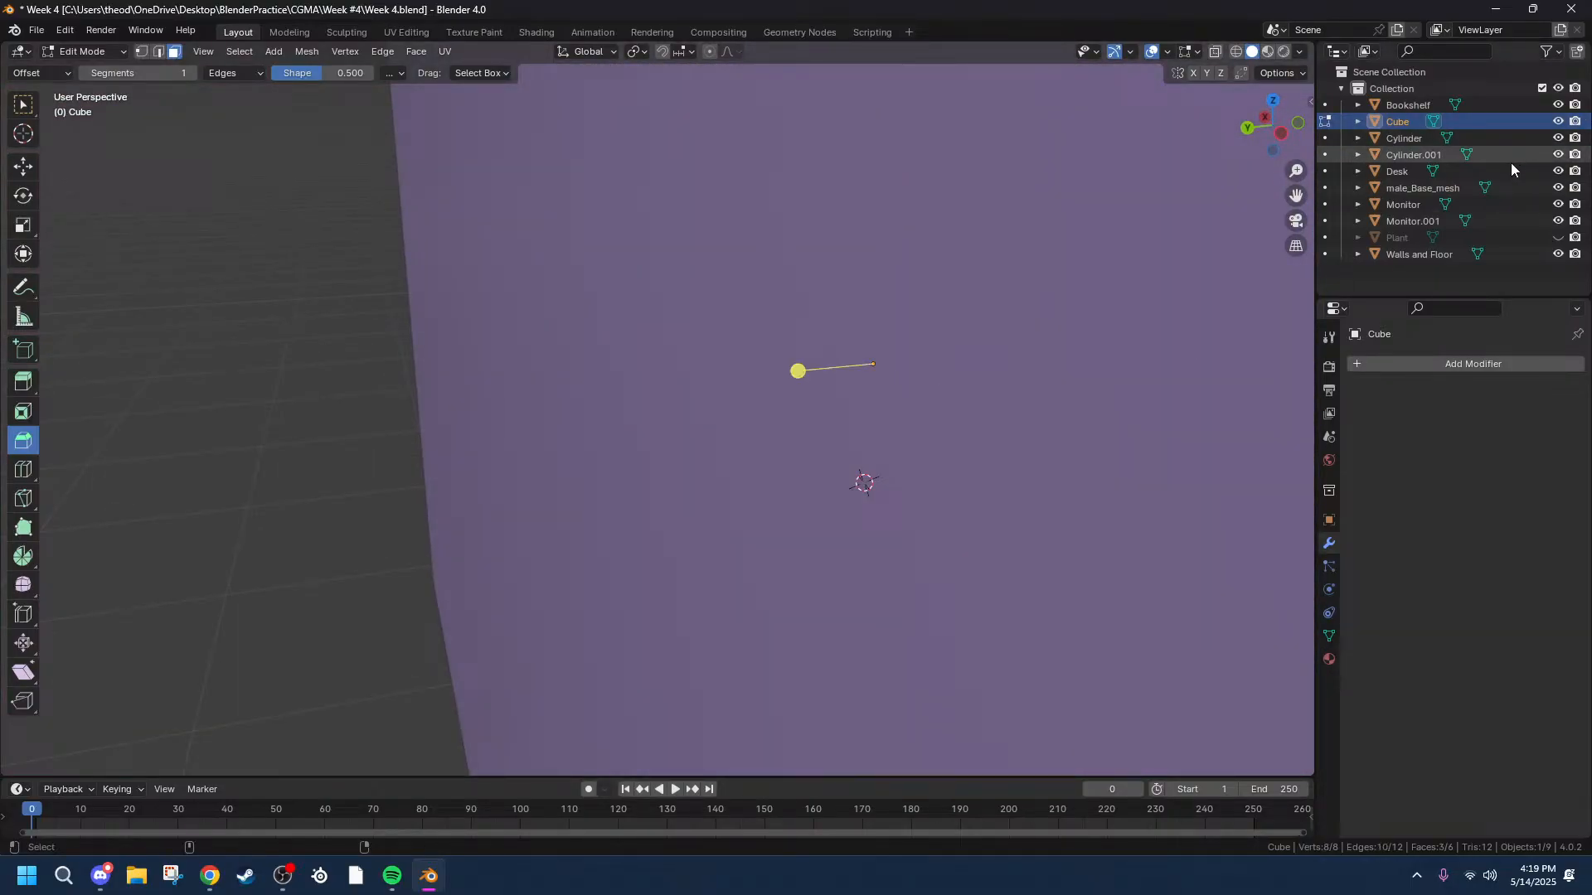
pyautogui.moveTo(937, 390); pyautogui.dragTo(924, 429, button='middle')
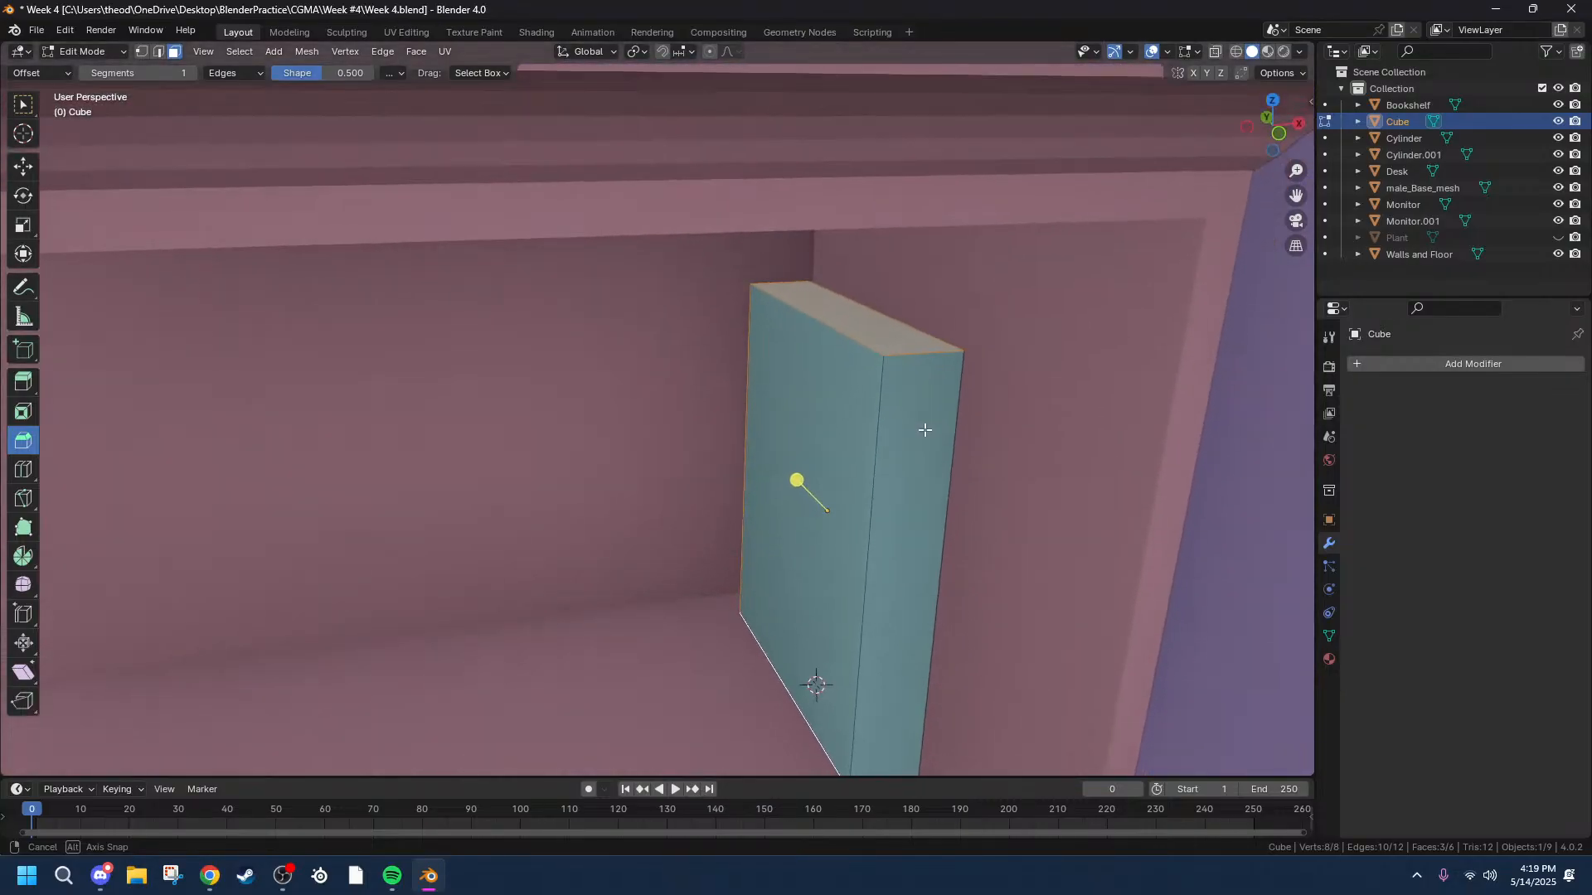
pyautogui.click(1558, 254)
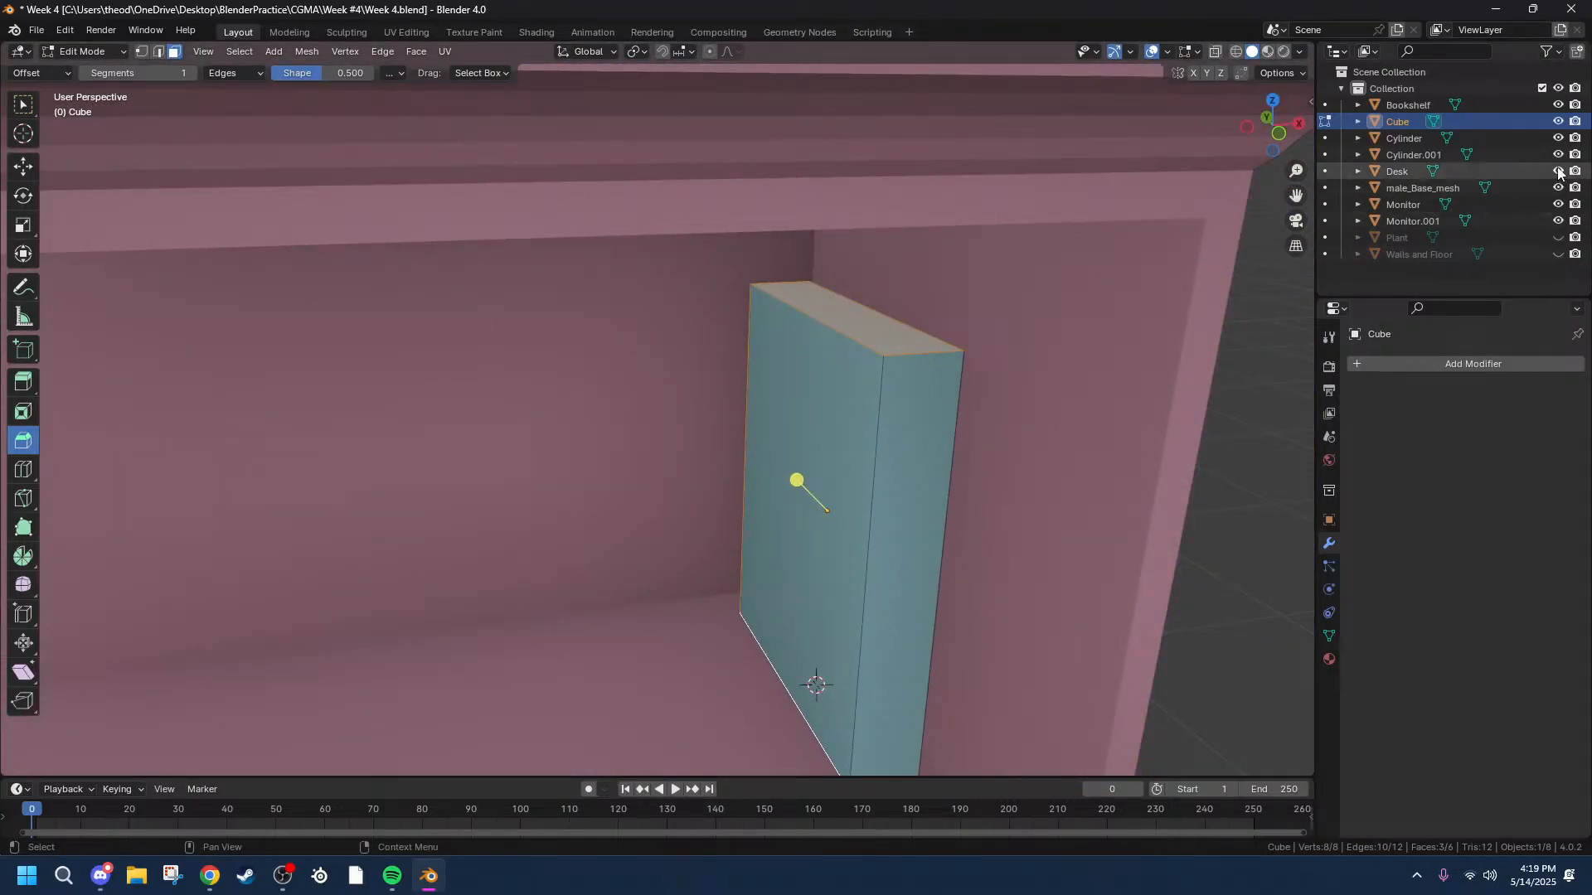
pyautogui.click(1558, 104)
# Try to inset the book's three selected page faces, and undo the attempt.
pyautogui.moveTo(580, 456); pyautogui.dragTo(186, 456, button='middle')
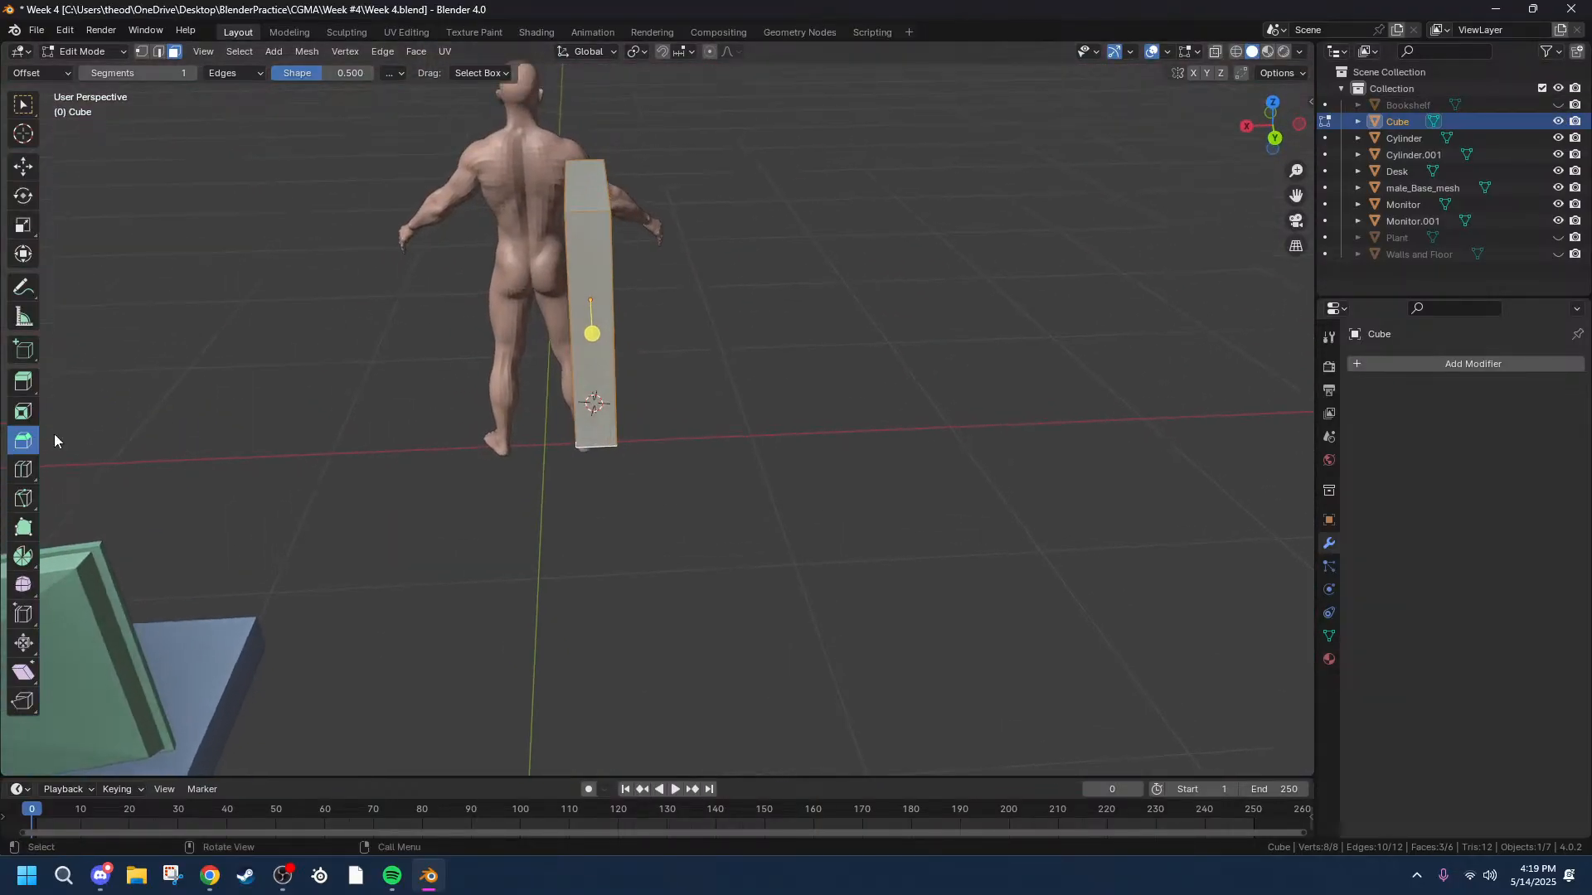
pyautogui.press('i')
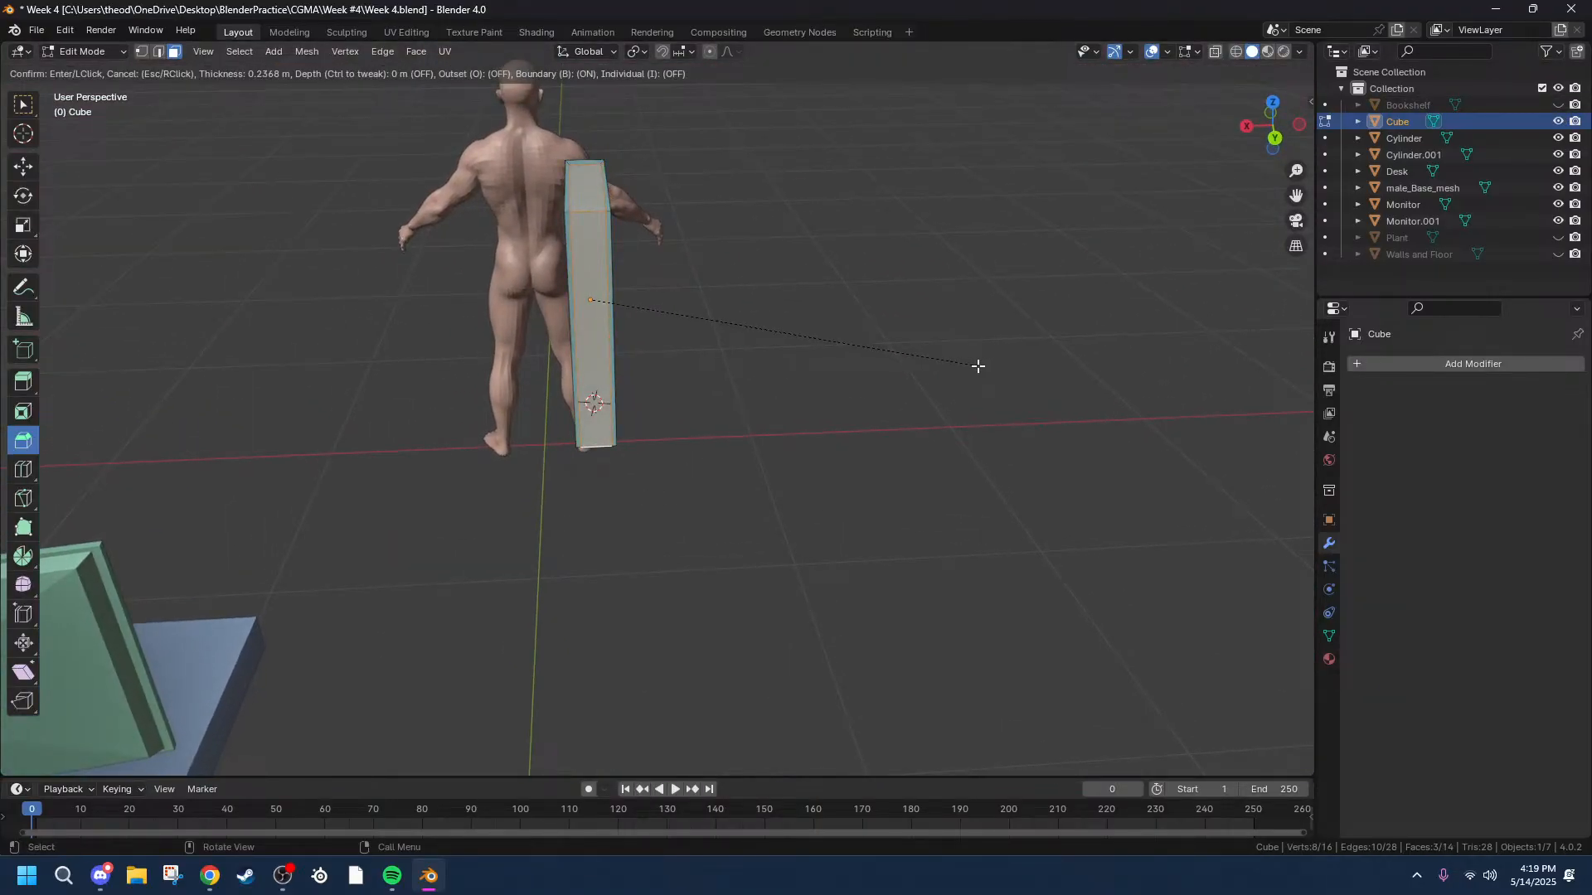
pyautogui.click(982, 365)
pyautogui.moveTo(981, 366); pyautogui.dragTo(909, 270, button='middle')
pyautogui.hotkey('ctrl', 'z')
pyautogui.moveTo(770, 471); pyautogui.dragTo(832, 444, button='middle')
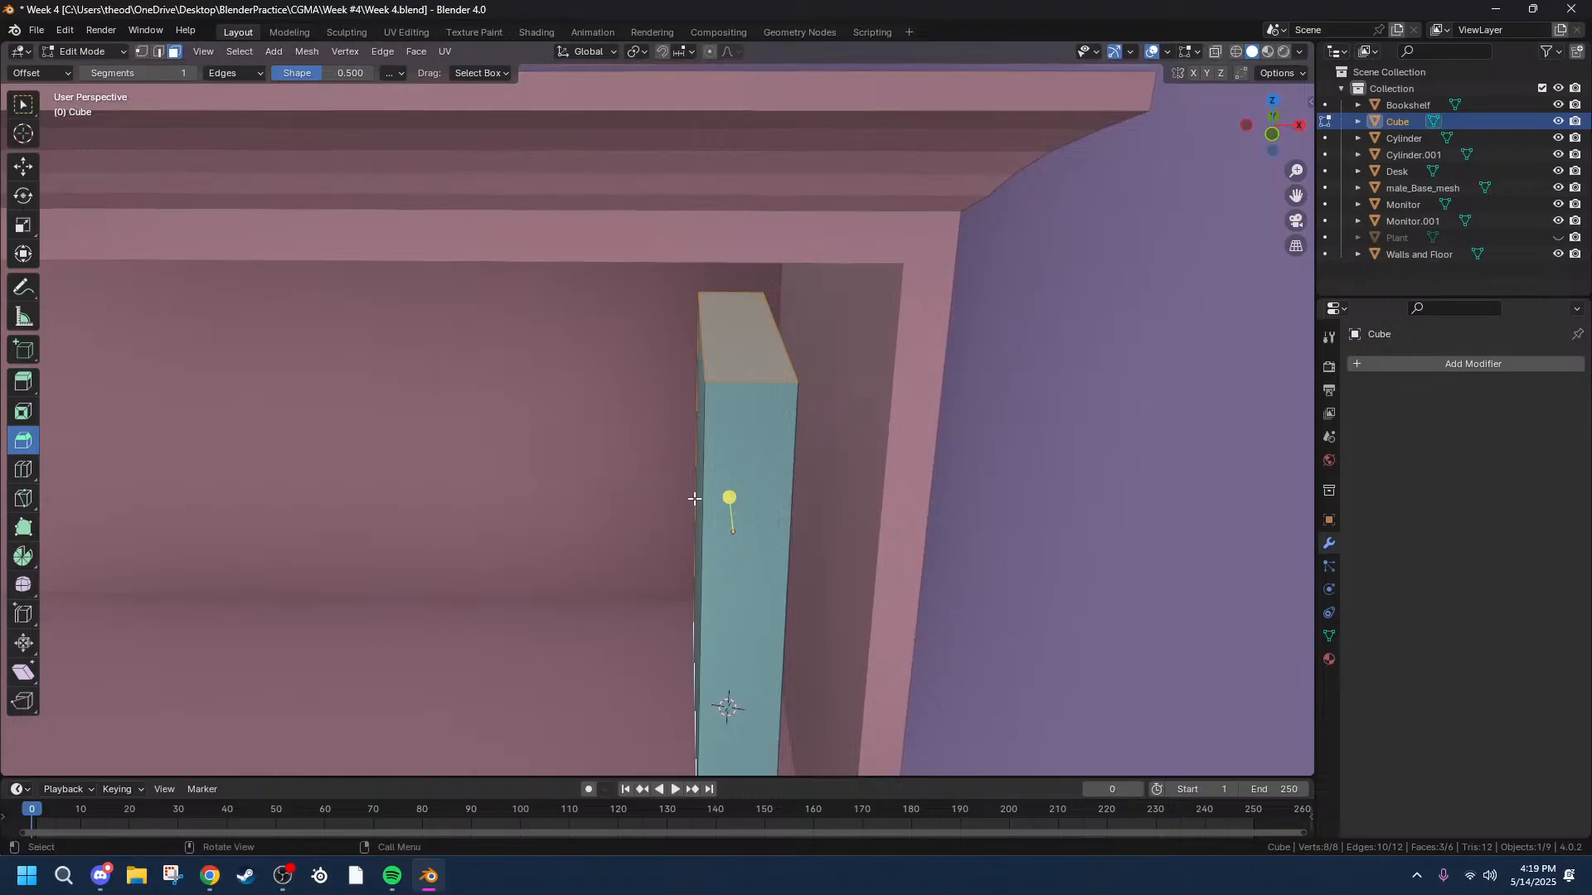
# Deselect the faces, return to Object Mode, save the file and apply the cube's scale.
pyautogui.rightClick(736, 461)
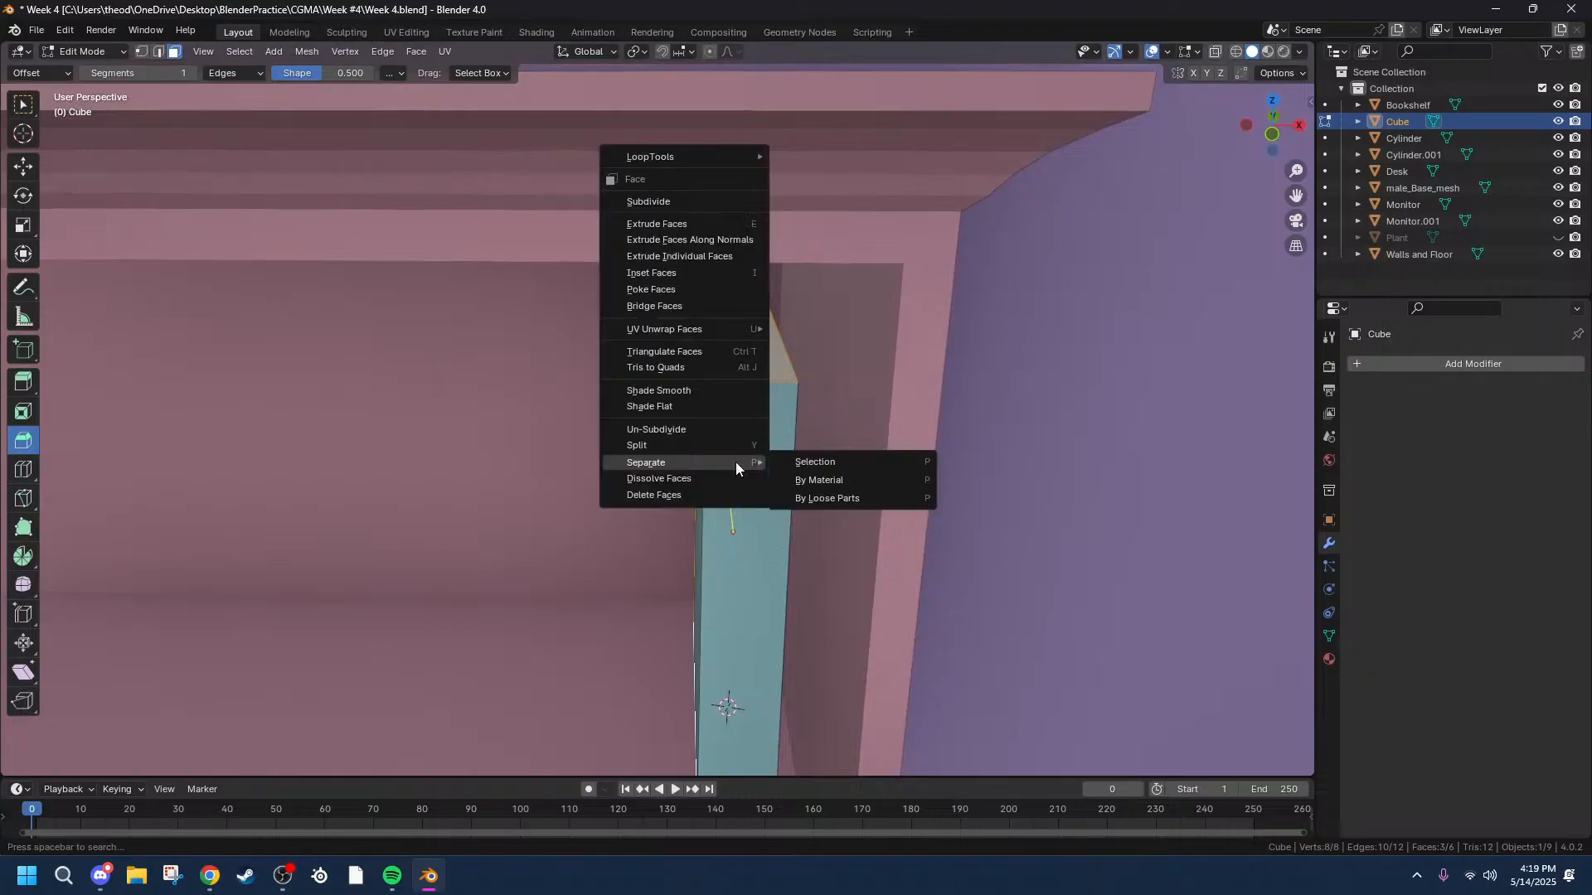
pyautogui.rightClick(788, 630)
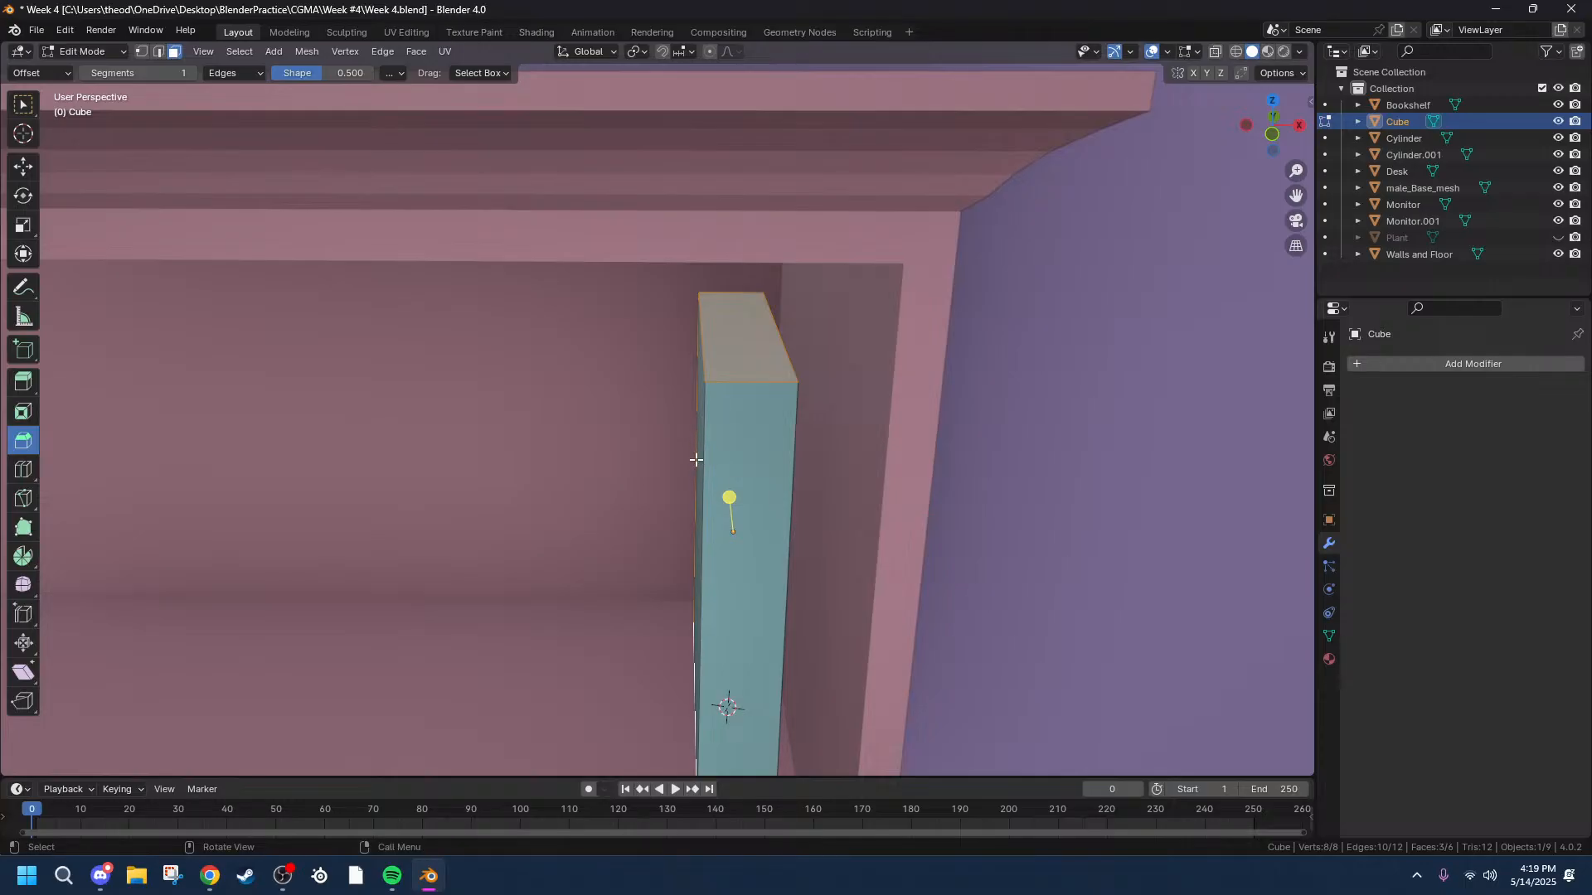
pyautogui.click(1102, 348)
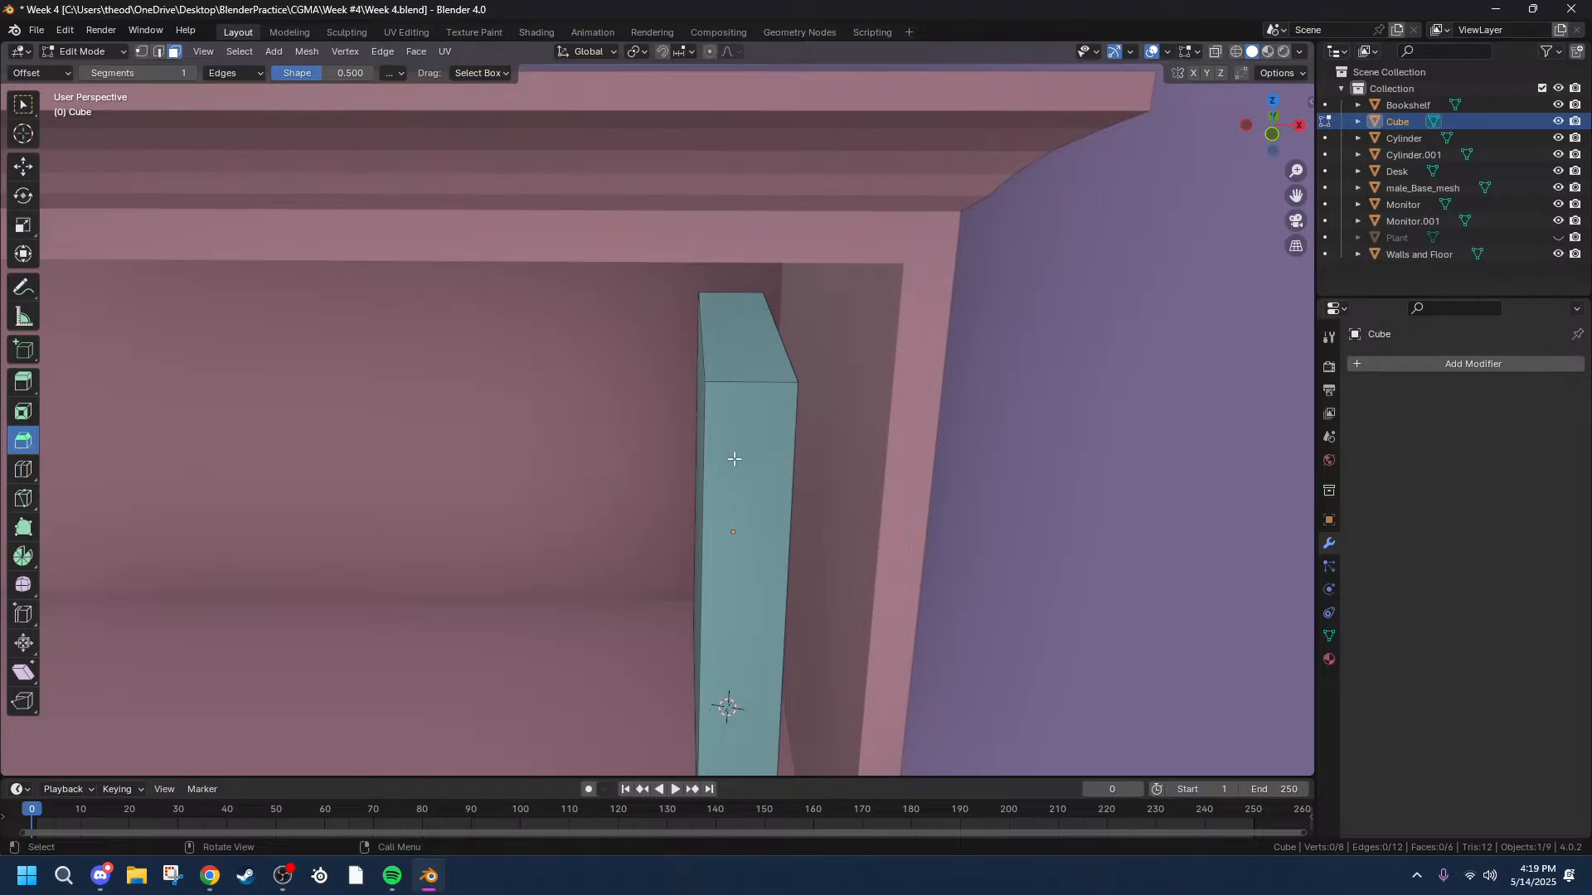
pyautogui.press('Tab')
pyautogui.hotkey('ctrl', 's')
pyautogui.hotkey('ctrl', 'a')
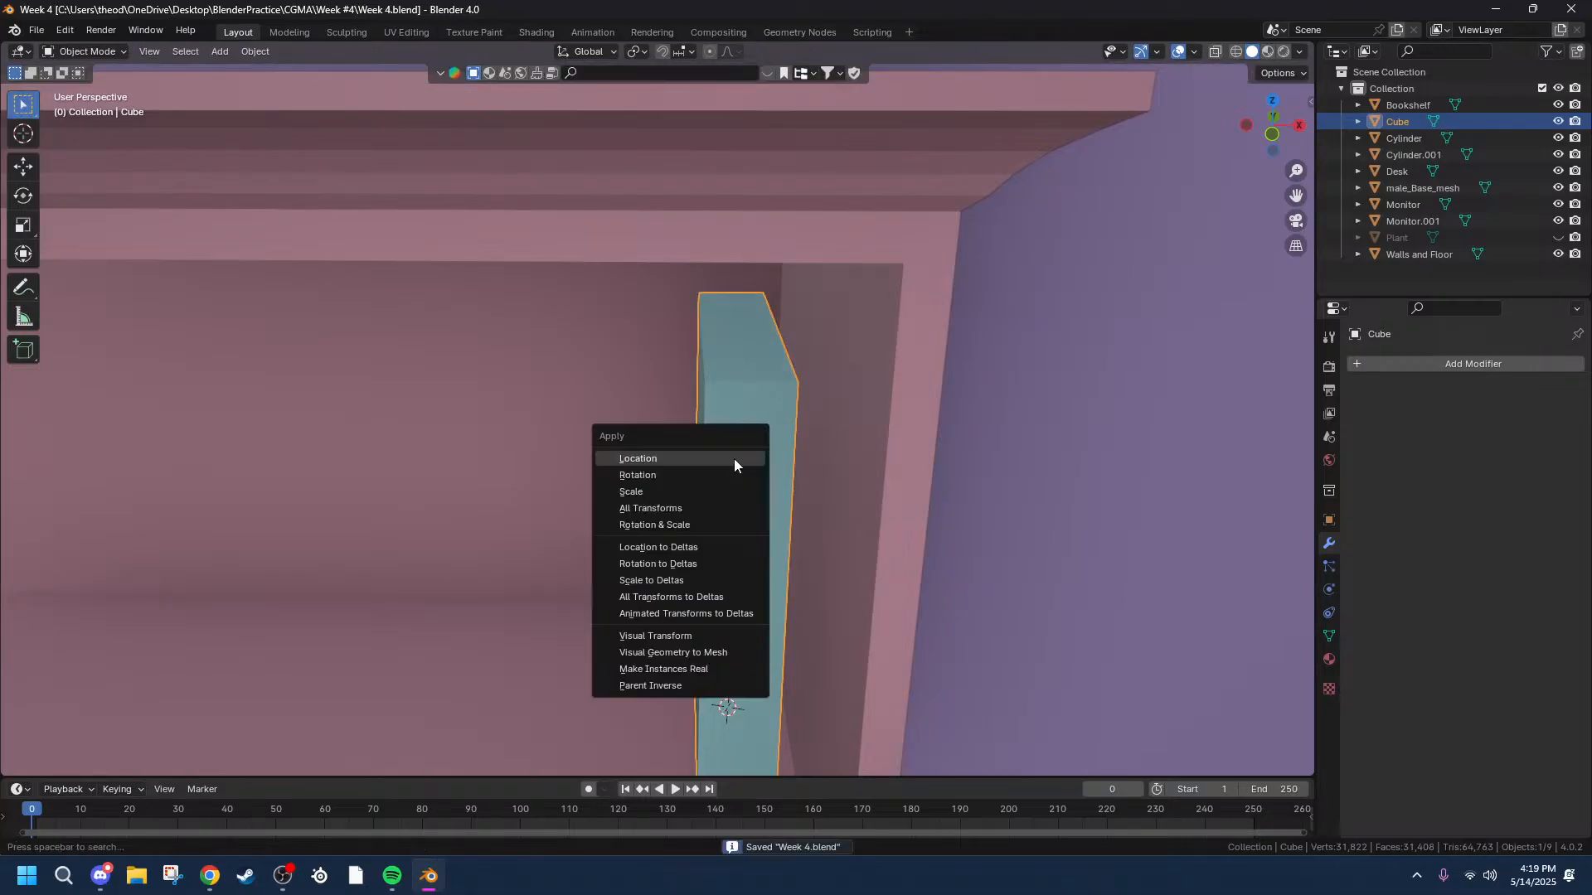
pyautogui.click(655, 491)
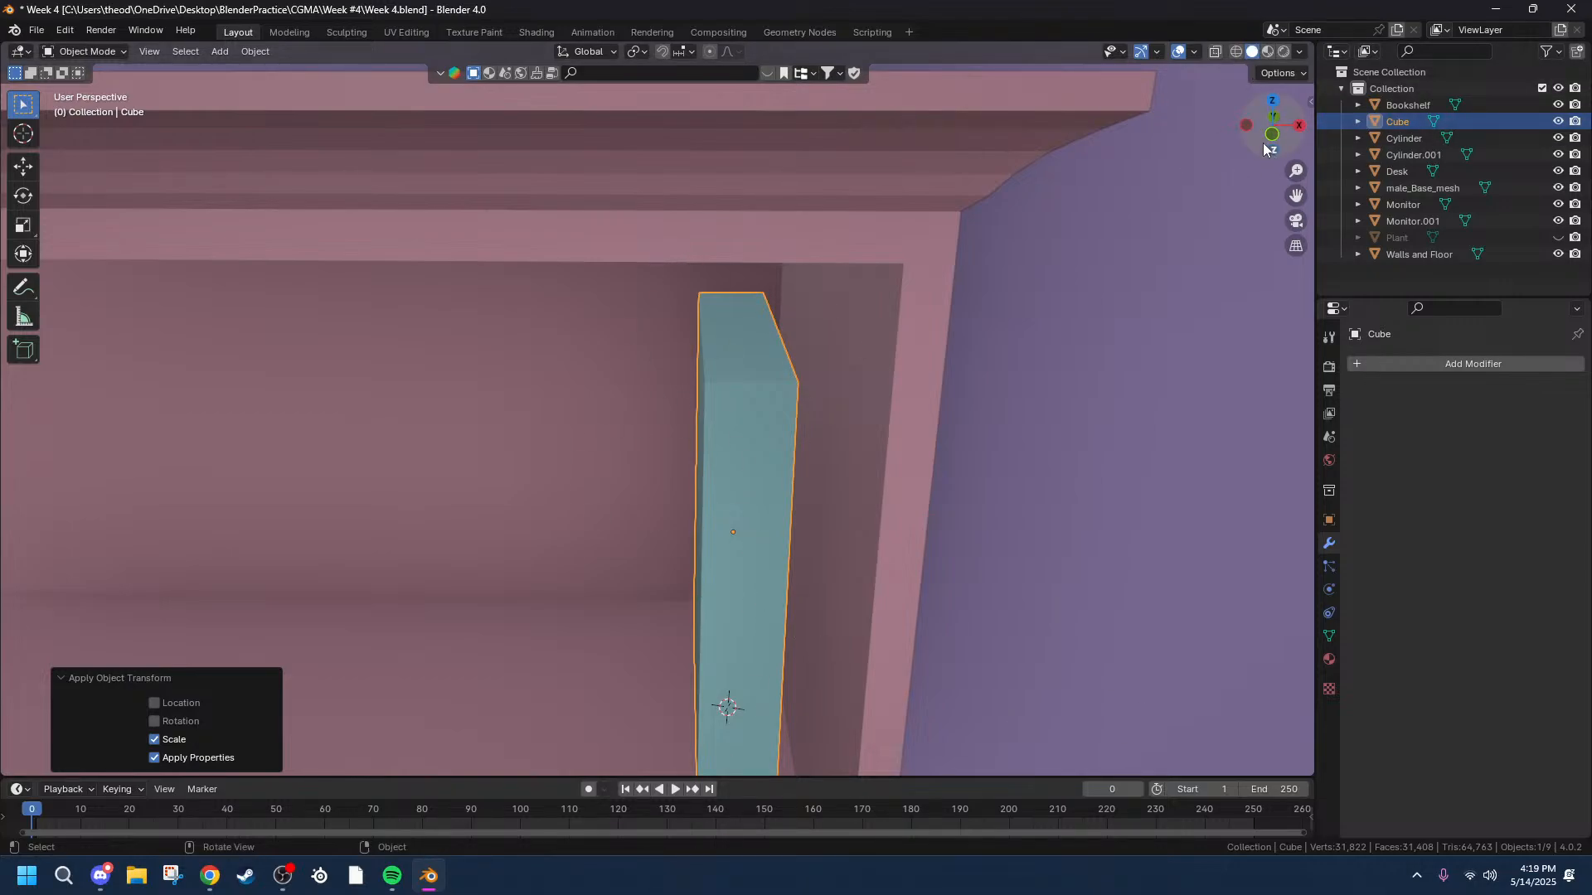
# Hide the Bookshelf and the Walls and Floor so that the book cube stands alone.
pyautogui.click(954, 239)
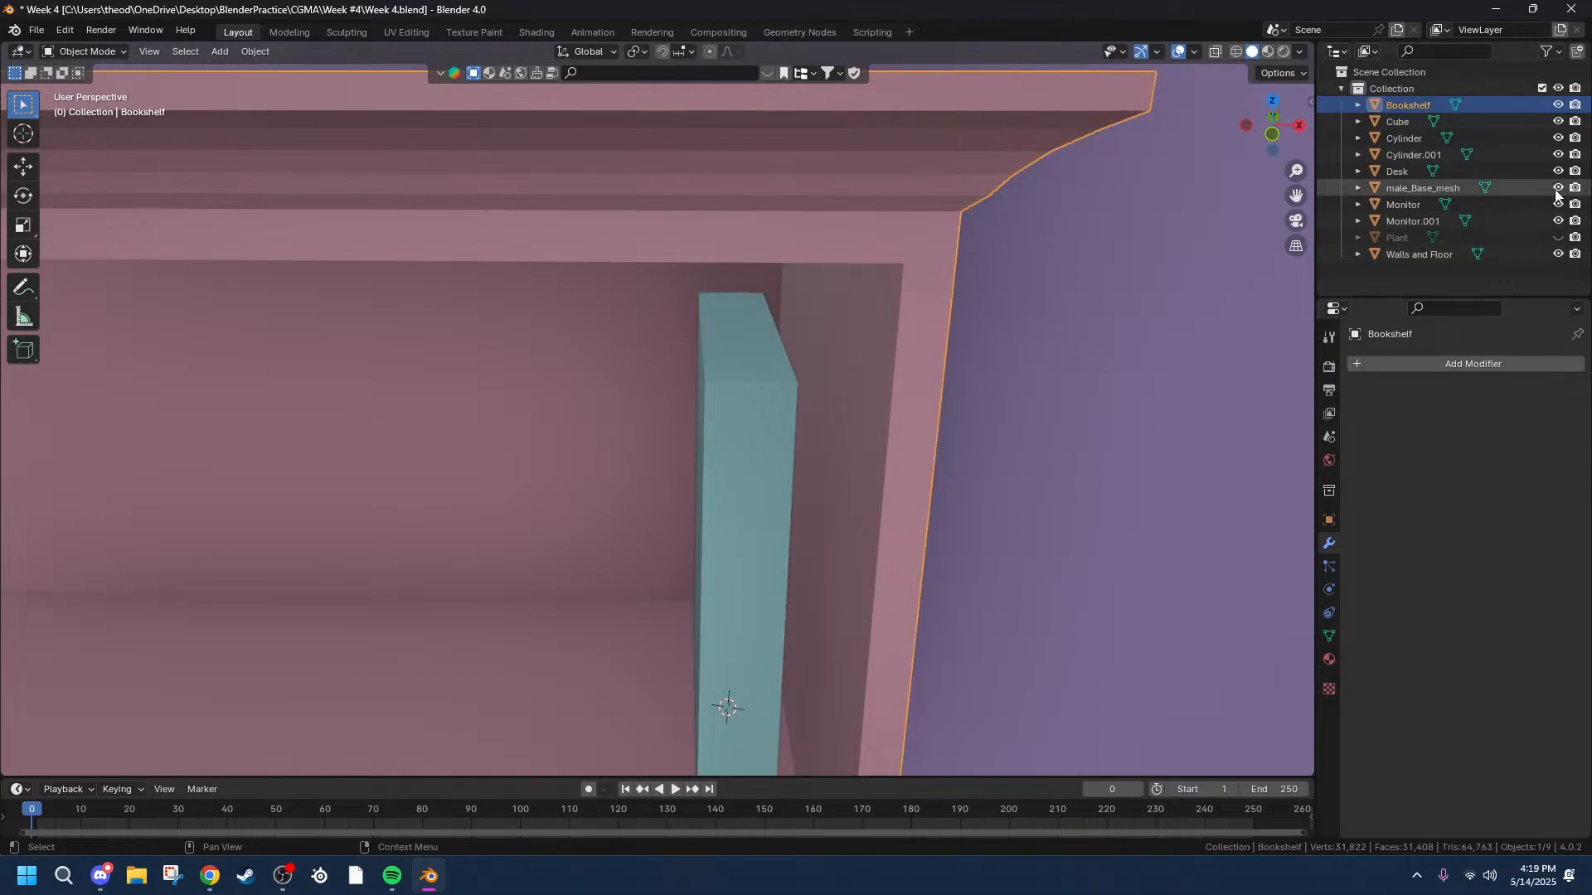
pyautogui.click(1558, 104)
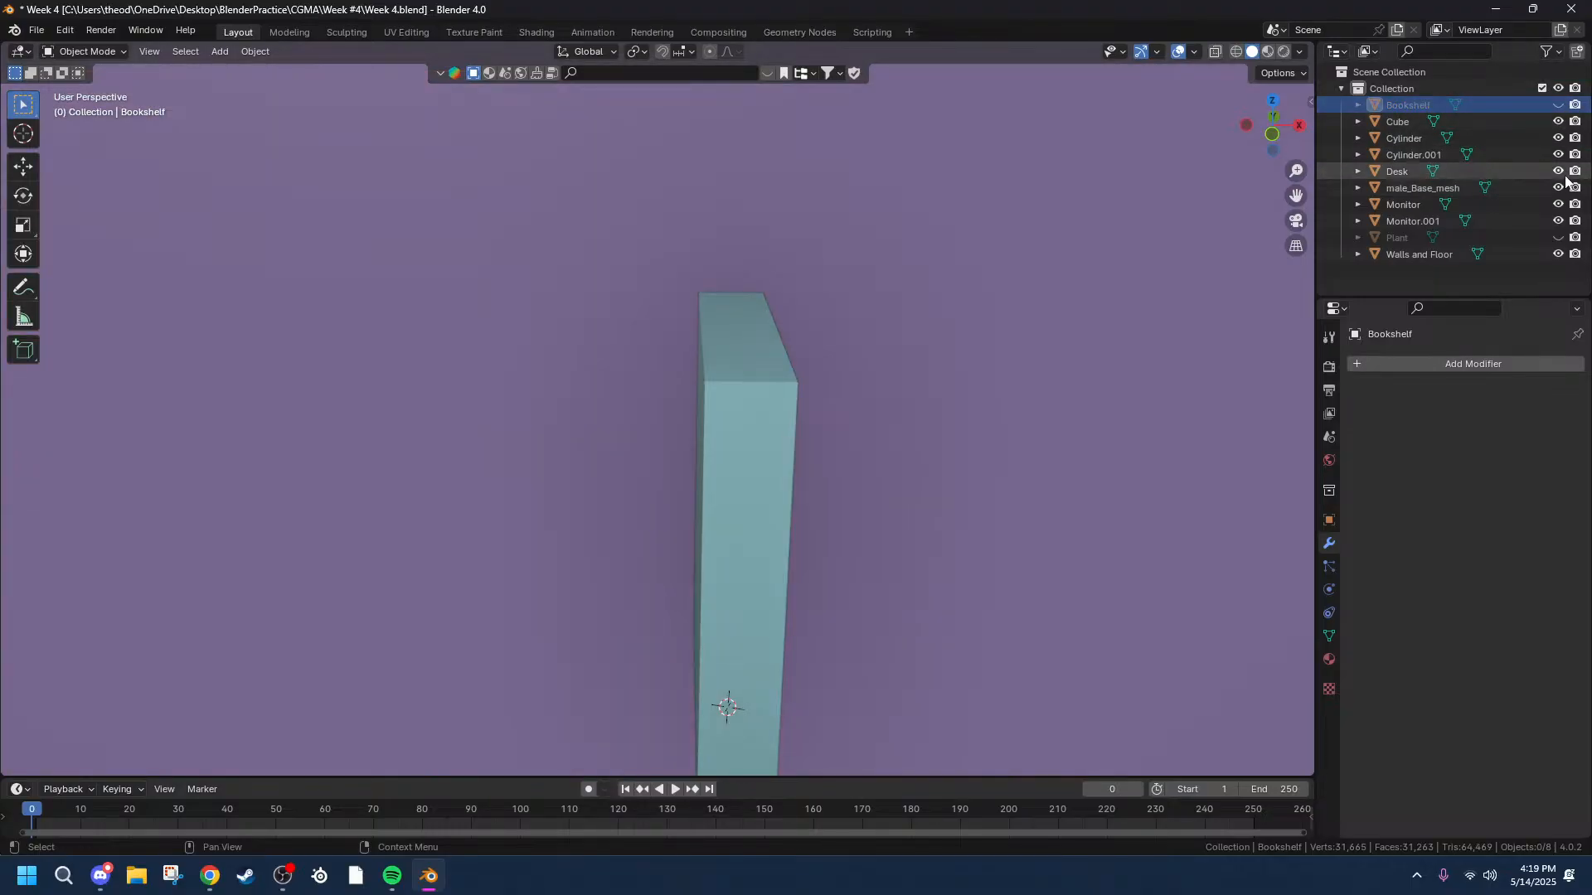
pyautogui.click(1559, 254)
pyautogui.moveTo(1277, 299); pyautogui.dragTo(1132, 305, button='middle')
# Enter Edit Mode on the book cube and select its top, rear and bottom faces.
pyautogui.click(595, 423)
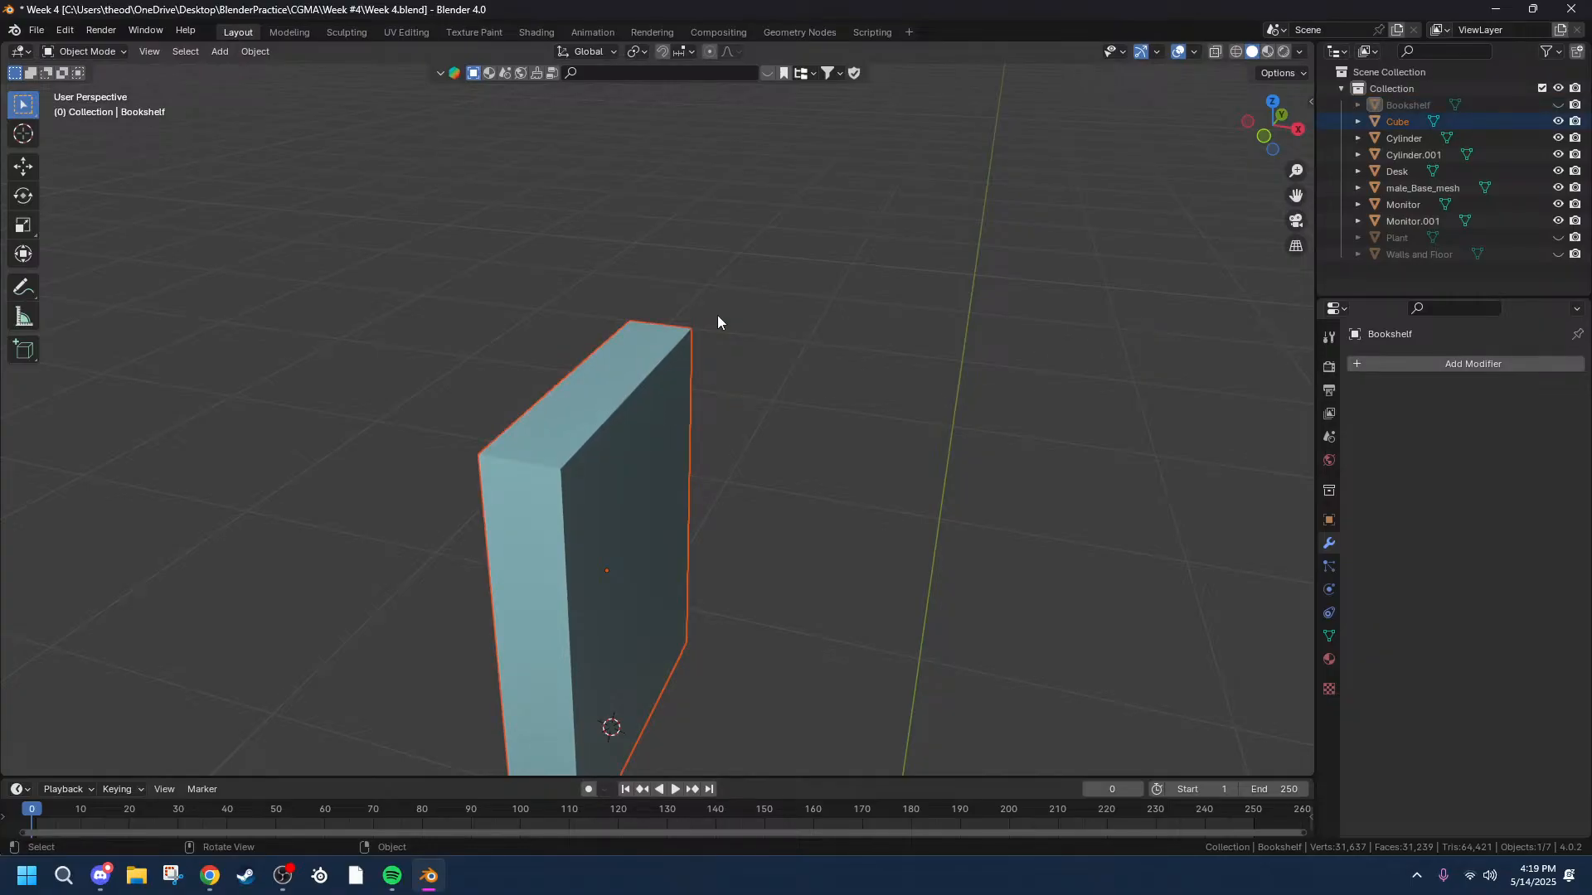
pyautogui.click(594, 465)
pyautogui.press('Tab')
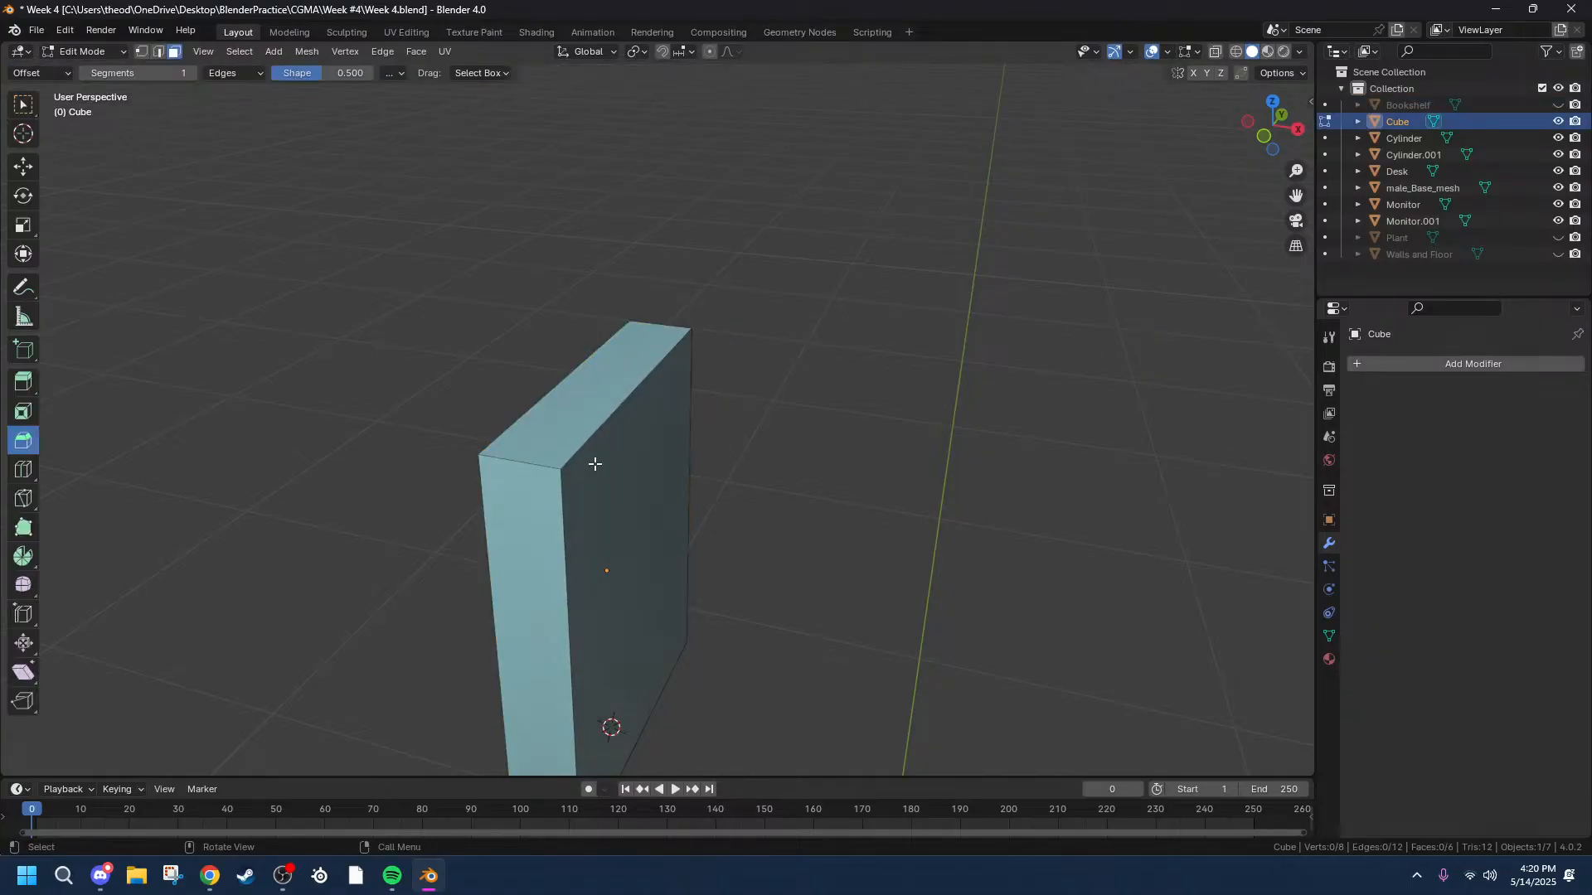
pyautogui.click(594, 464)
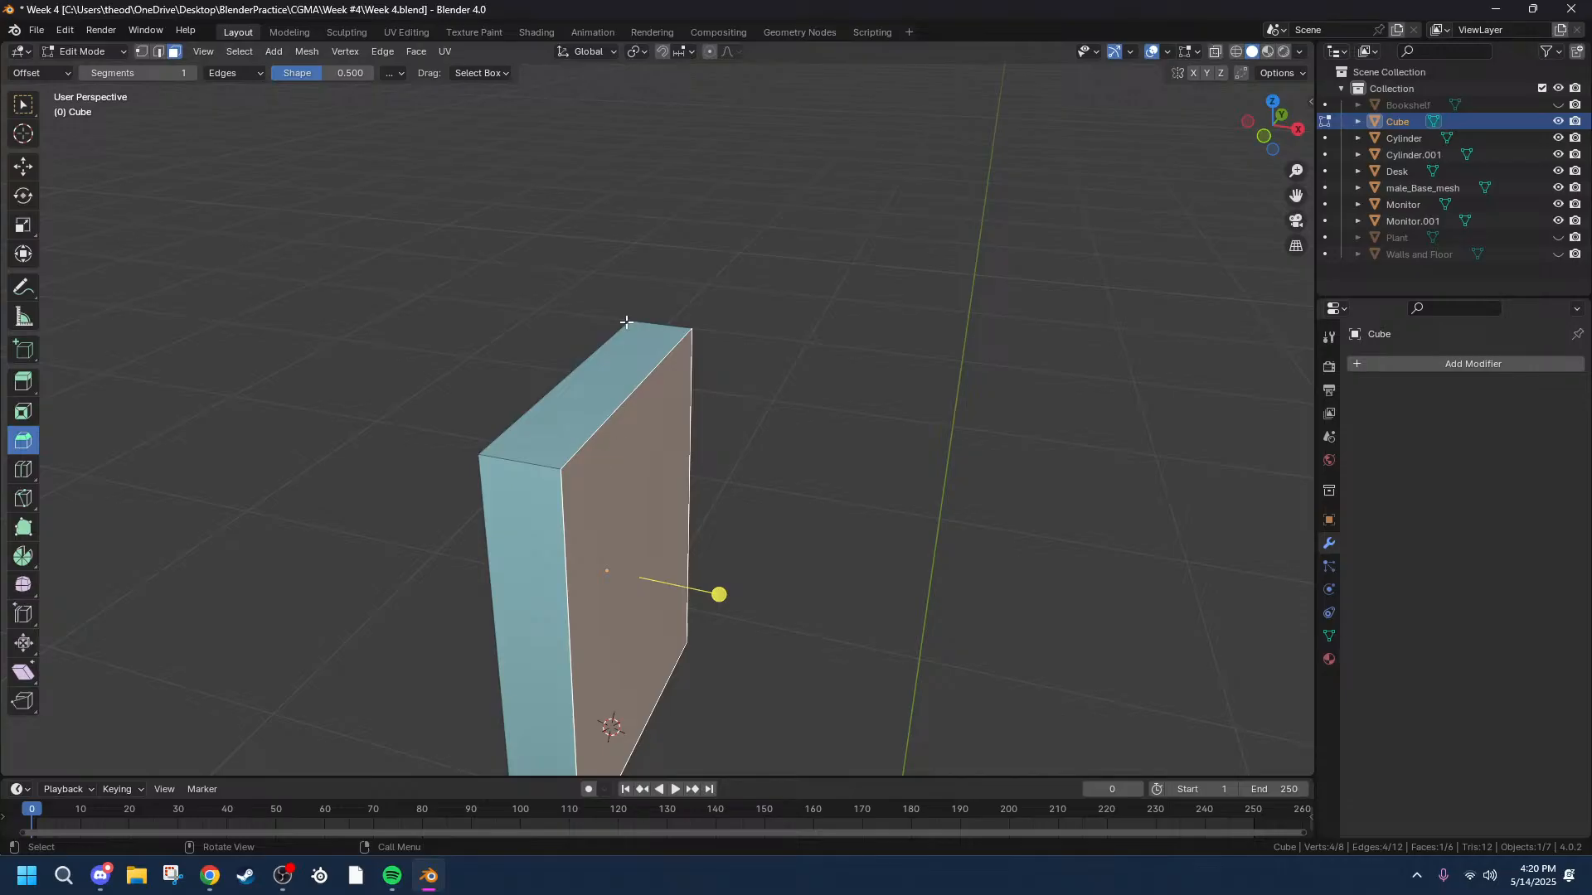
pyautogui.click(743, 336)
pyautogui.moveTo(848, 368); pyautogui.dragTo(466, 207, button='middle')
pyautogui.click(466, 206)
pyautogui.keyDown('shift'); pyautogui.click(540, 393); pyautogui.keyUp('shift')
pyautogui.moveTo(540, 393); pyautogui.dragTo(711, 494, button='middle')
pyautogui.keyDown('shift'); pyautogui.click(445, 571); pyautogui.keyUp('shift')
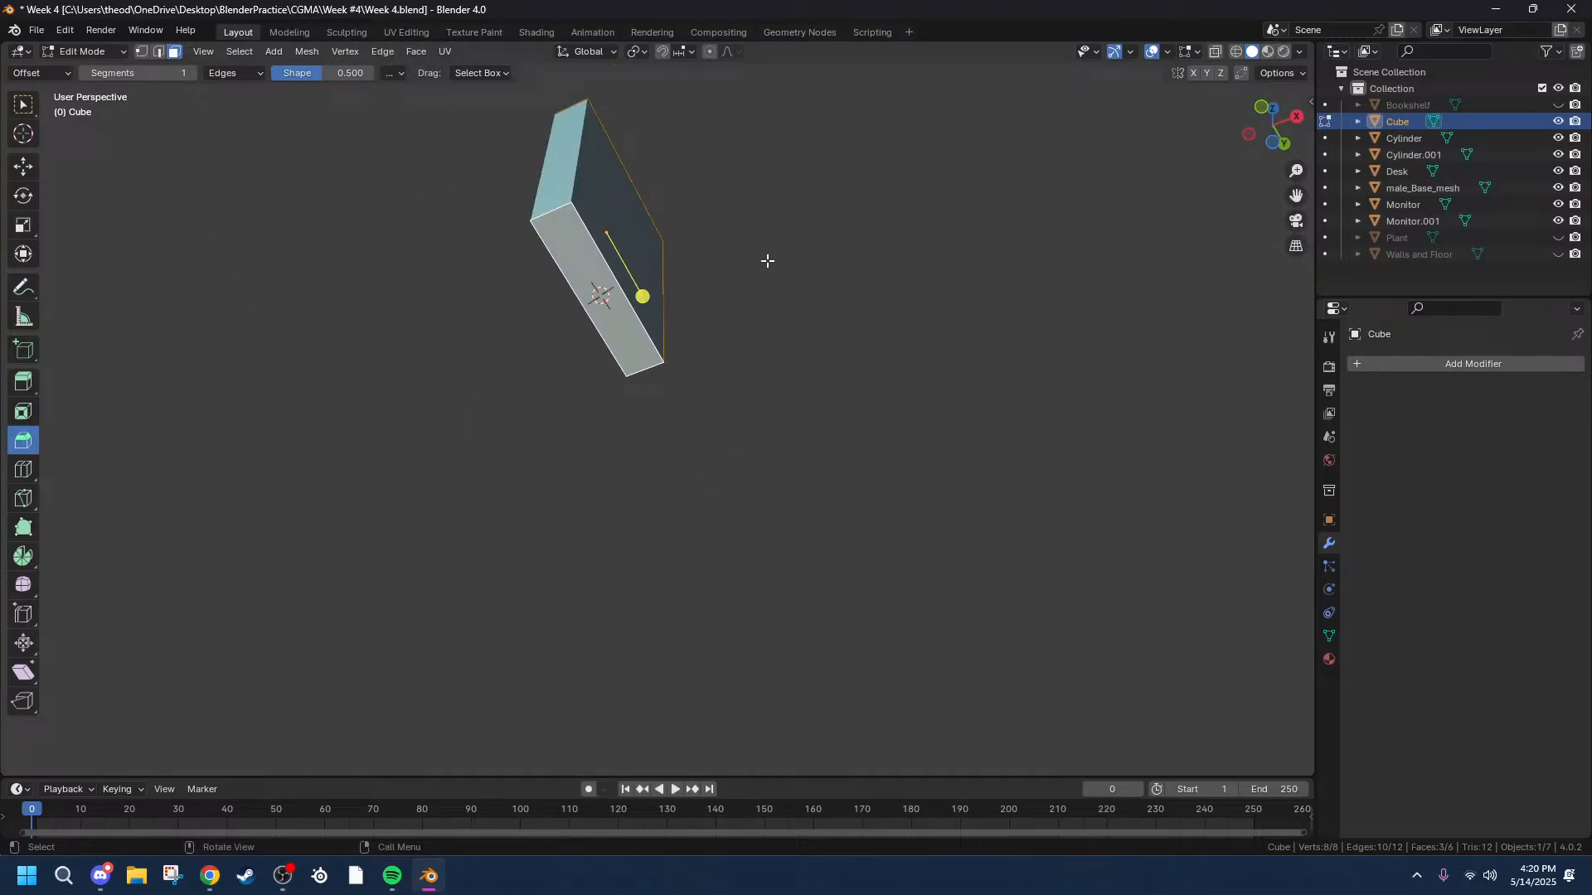
# Inset the three selected page faces by about 0.0046 m and separate the inner faces into their own object.
pyautogui.press('i')
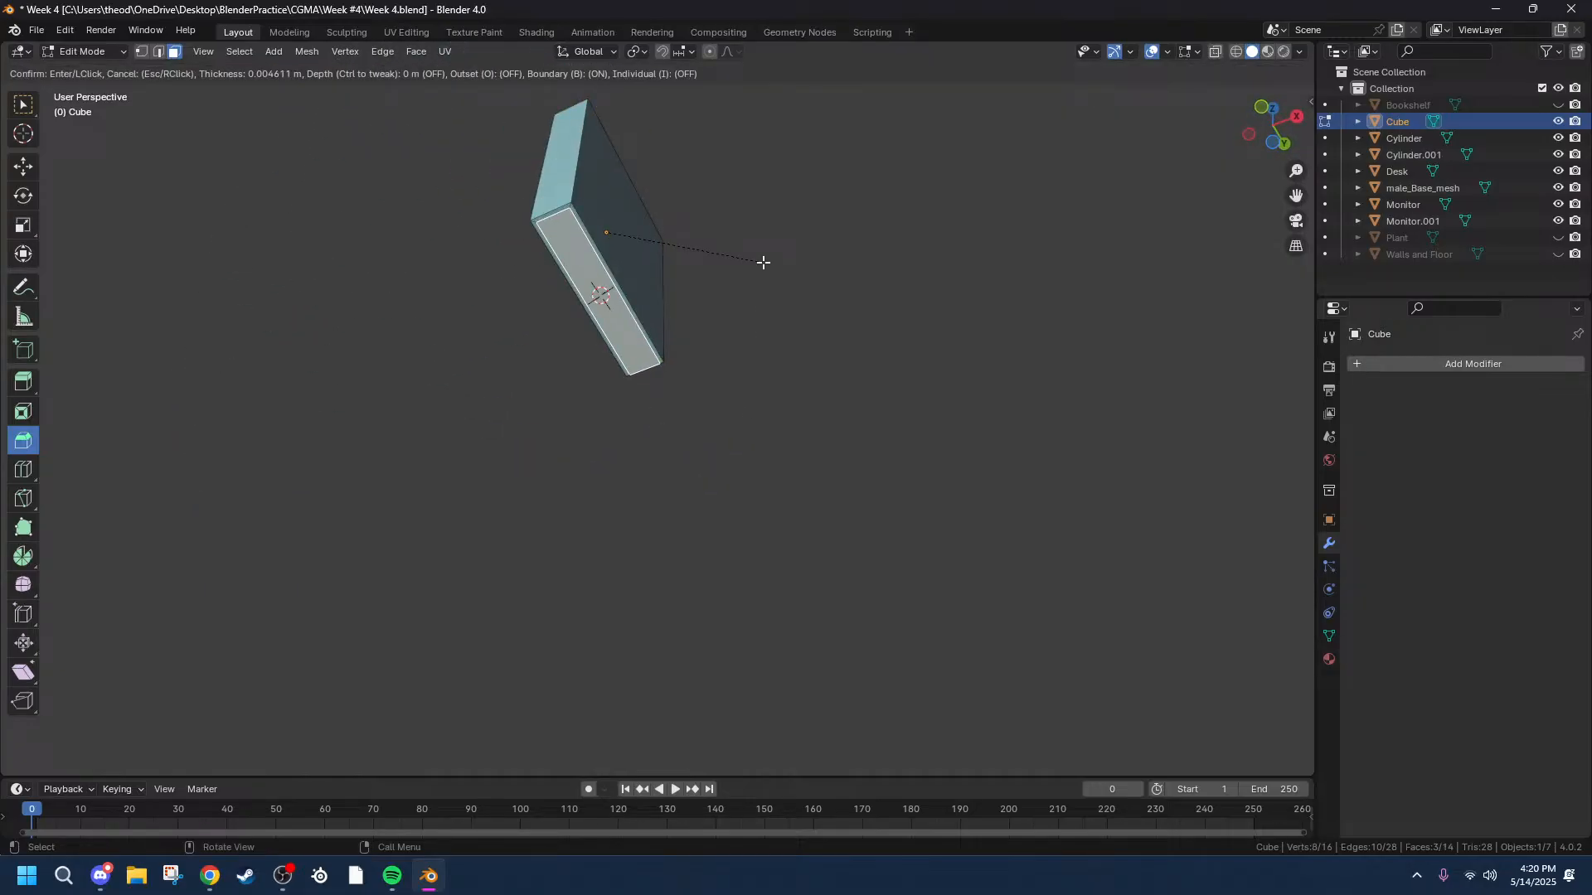
pyautogui.click(763, 262)
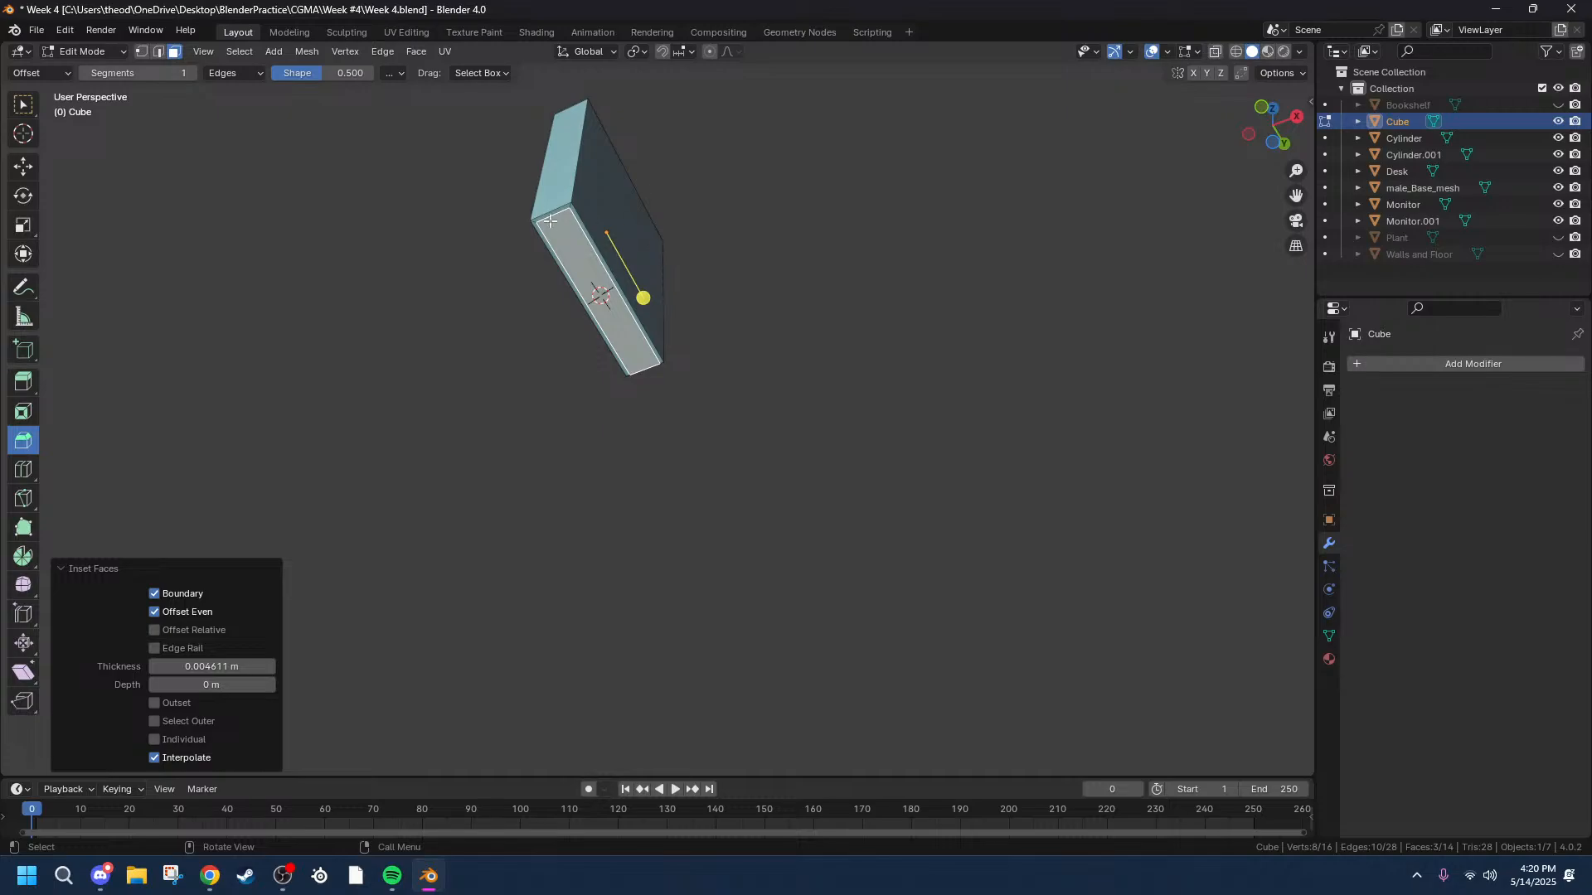
pyautogui.moveTo(623, 275); pyautogui.dragTo(666, 511, button='middle')
pyautogui.scroll(4, 666, 510)
pyautogui.moveTo(692, 608); pyautogui.dragTo(440, 344, button='middle')
pyautogui.hotkey('ctrl', 'f')
pyautogui.moveTo(441, 345)
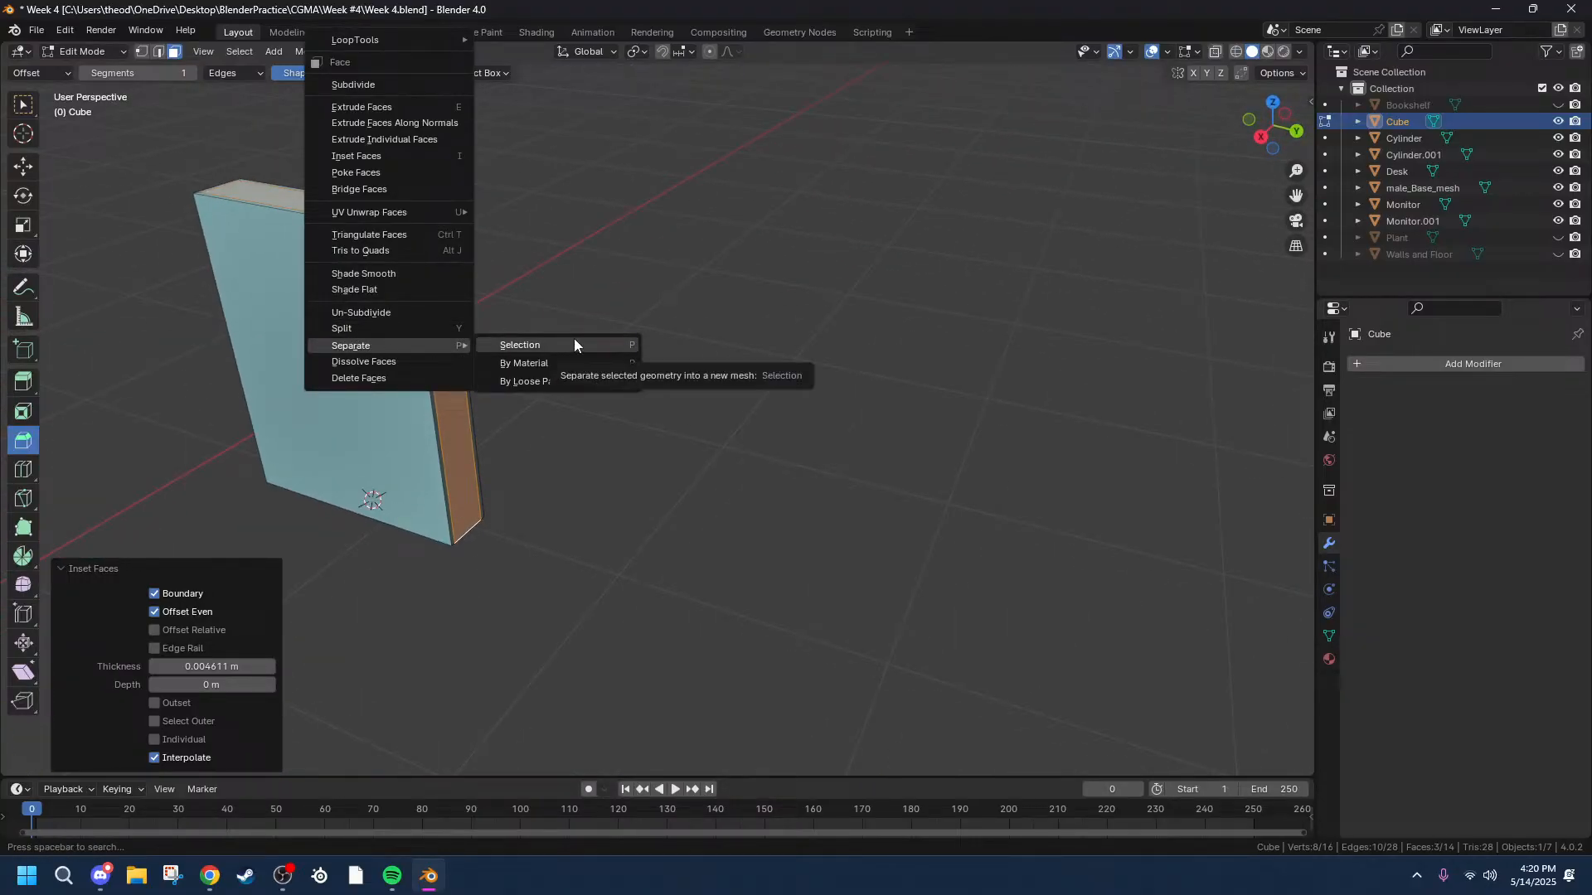
pyautogui.click(574, 340)
# Select the separated page piece, enter Edit Mode on it and select its top and bottom faces.
pyautogui.press('Tab')
pyautogui.click(448, 337)
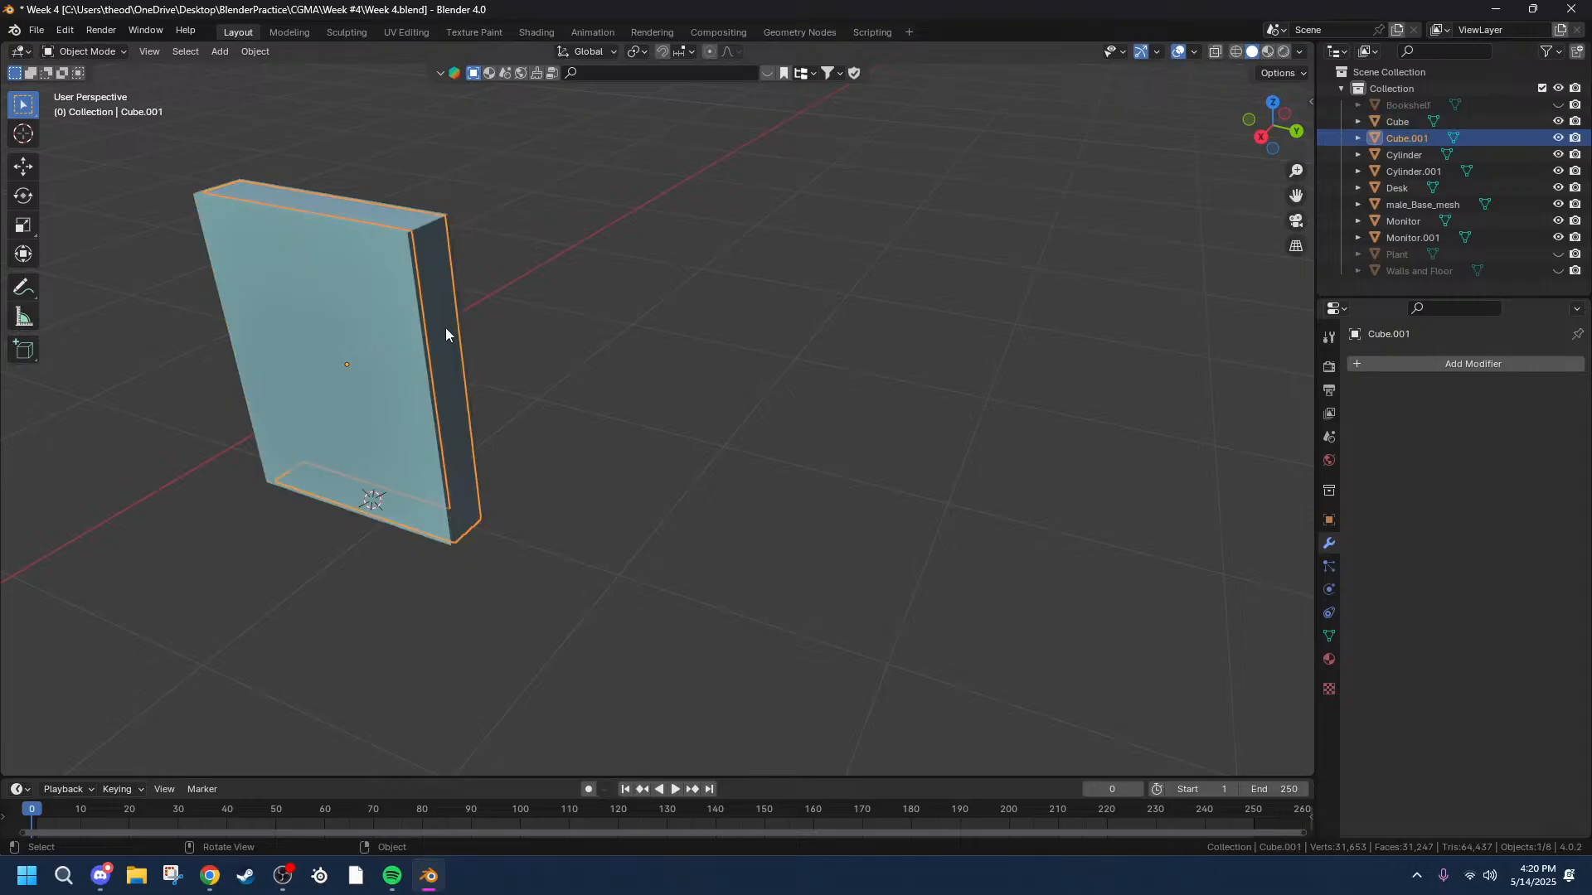
pyautogui.moveTo(433, 225); pyautogui.dragTo(487, 275, button='middle')
pyautogui.press('Tab')
pyautogui.click(336, 349)
pyautogui.moveTo(548, 552); pyautogui.dragTo(572, 312, button='middle')
pyautogui.keyDown('shift'); pyautogui.click(415, 212); pyautogui.keyUp('shift')
# Try scaling the top and bottom page faces to 0.95 along Z, and undo the scaling.
pyautogui.moveTo(543, 248); pyautogui.dragTo(635, 397, button='middle')
pyautogui.press('s')
pyautogui.press('z')
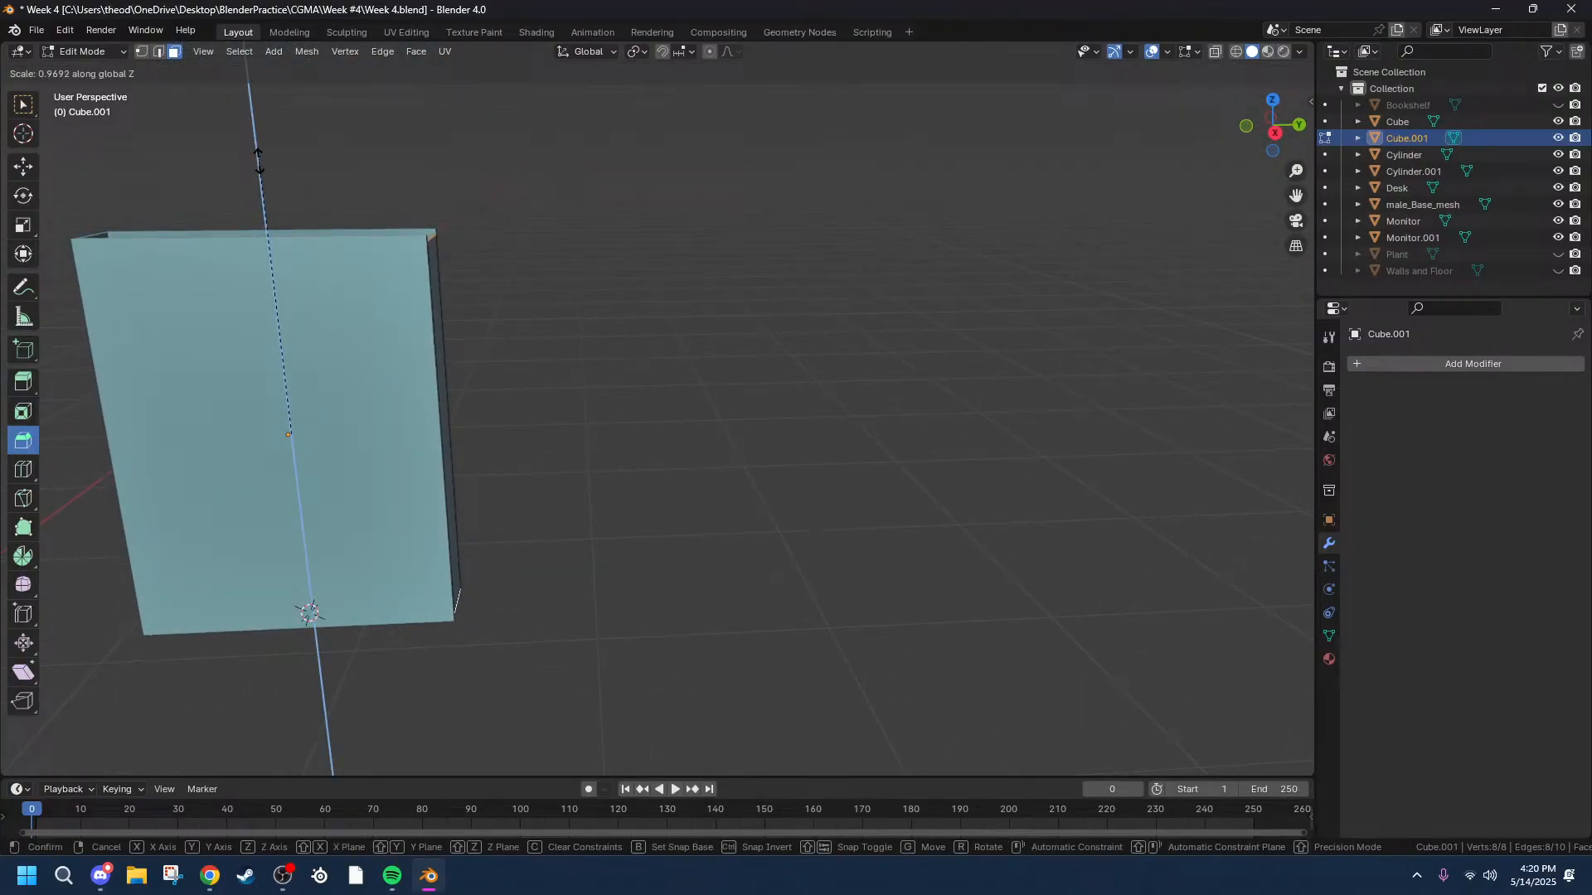
pyautogui.click(259, 160)
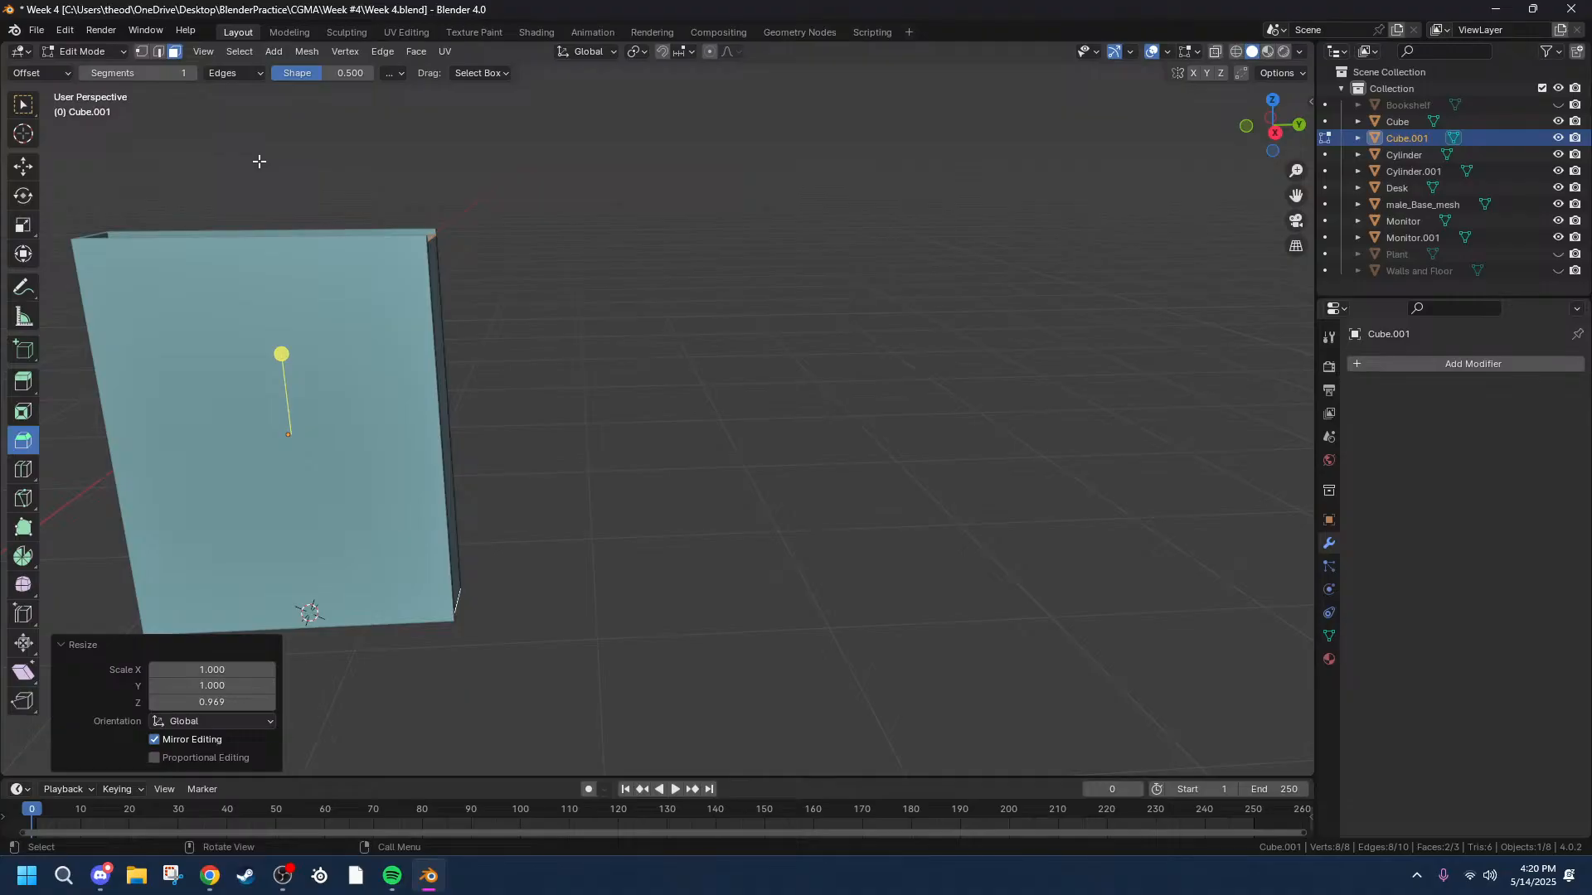
pyautogui.click(235, 704)
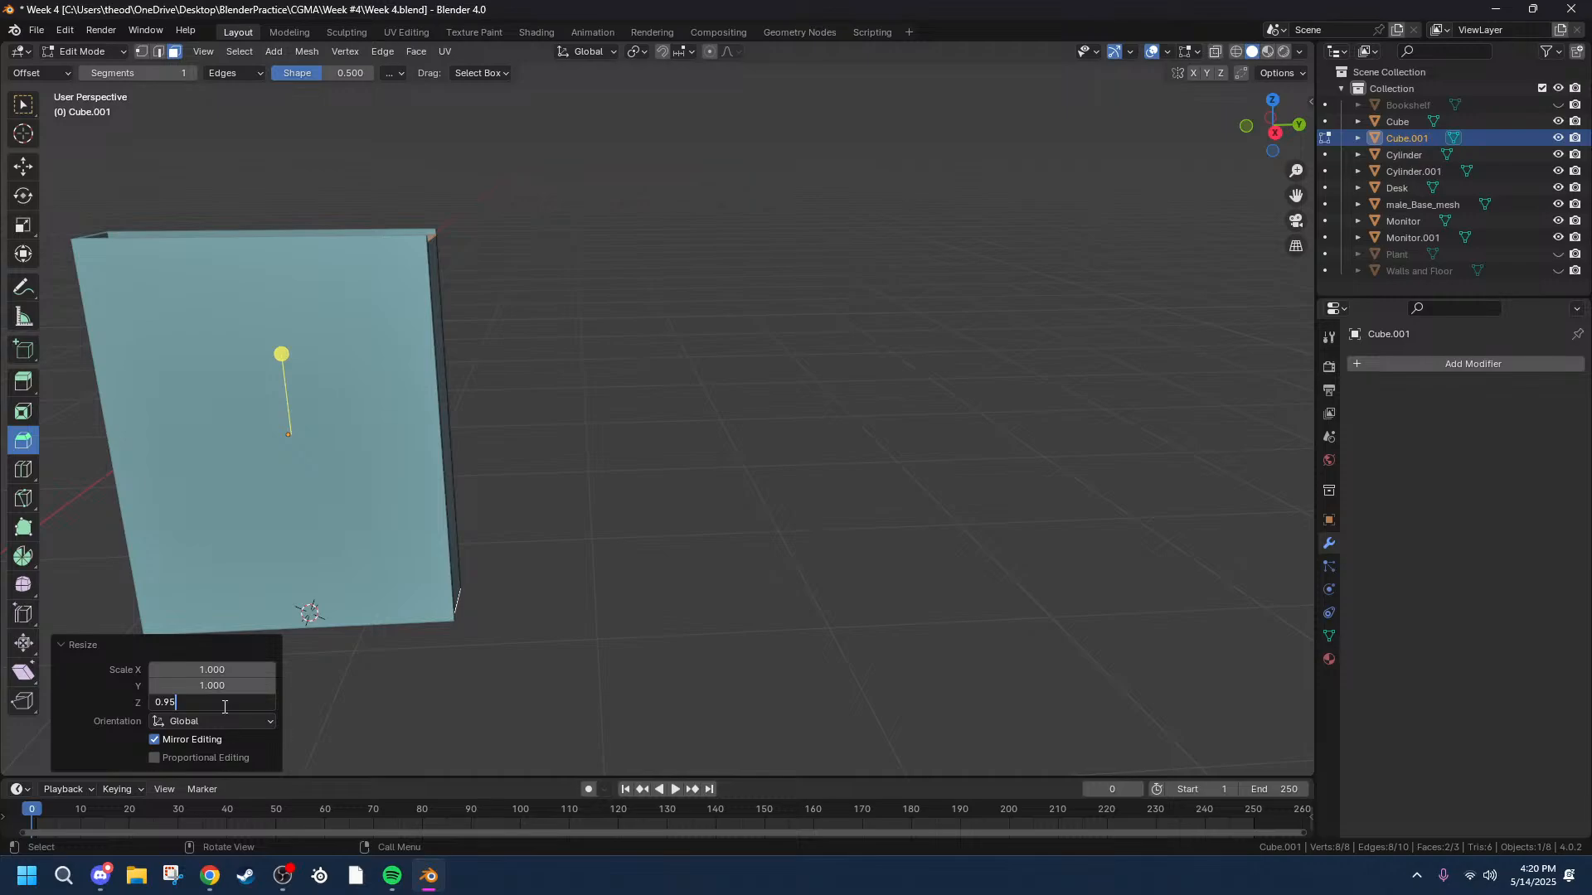
pyautogui.press('Return')
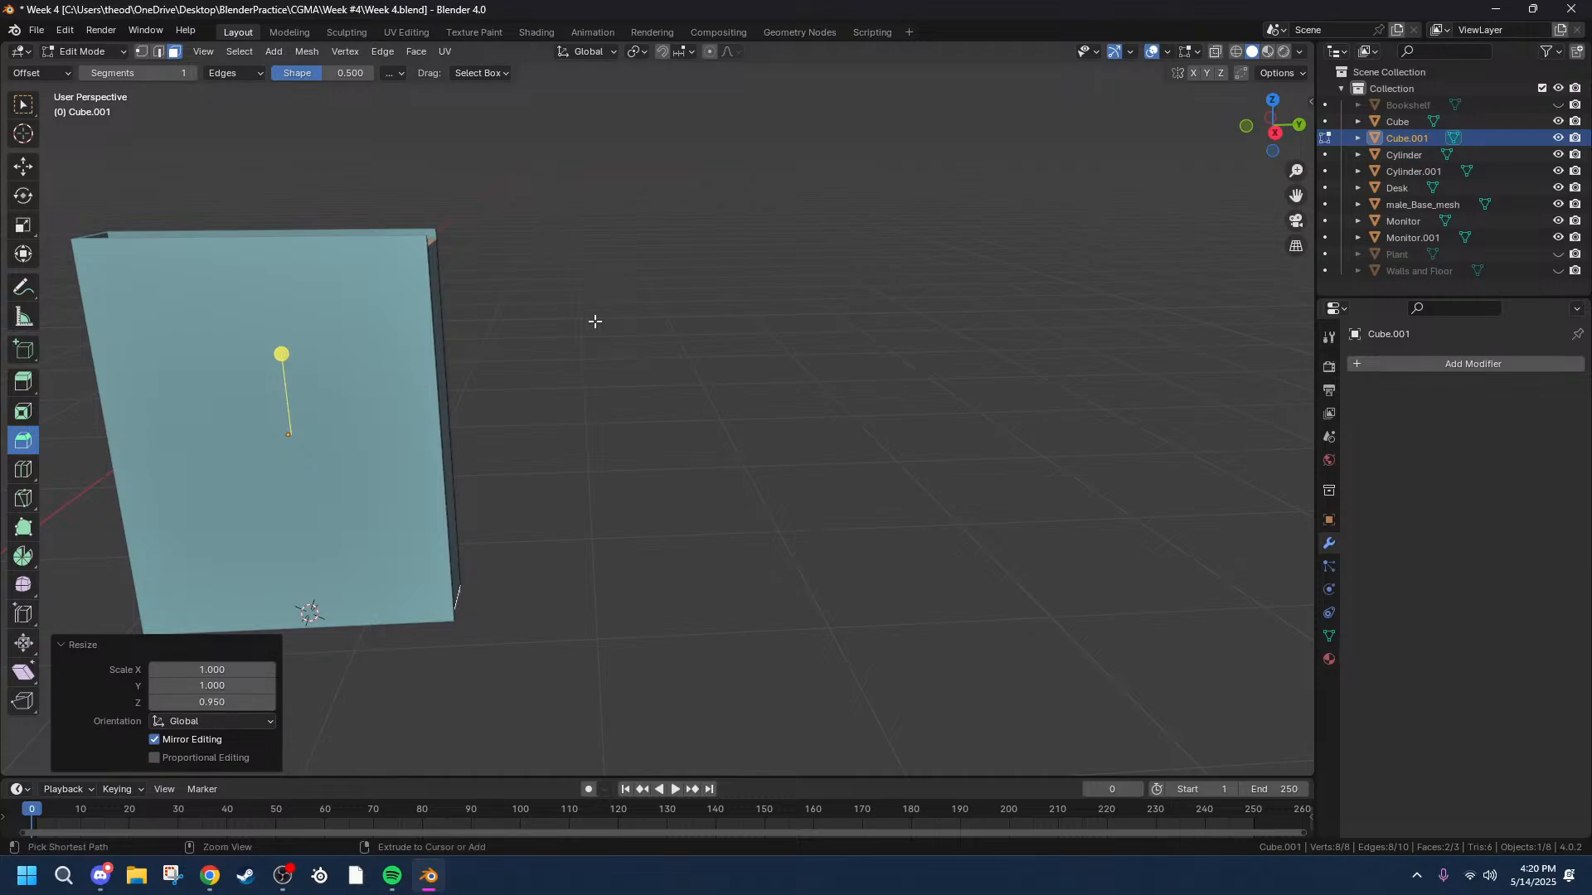
pyautogui.hotkey('ctrl', 'z')
# Scale the top and bottom page faces to 0.97 along global Z to recess them between the covers.
pyautogui.press('s')
pyautogui.press('x')
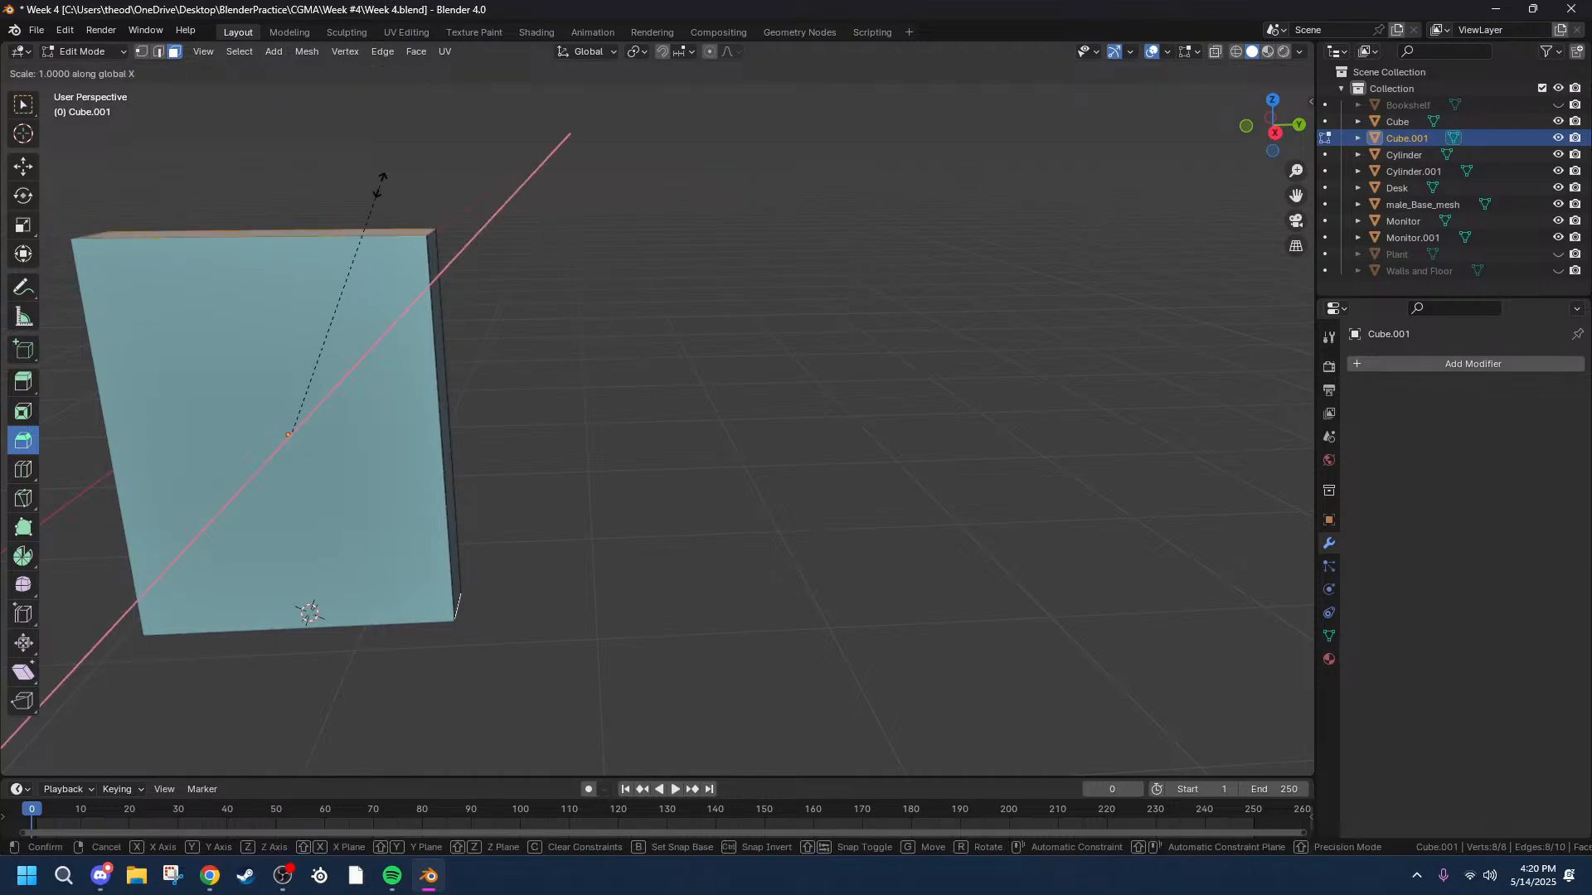
pyautogui.press('z')
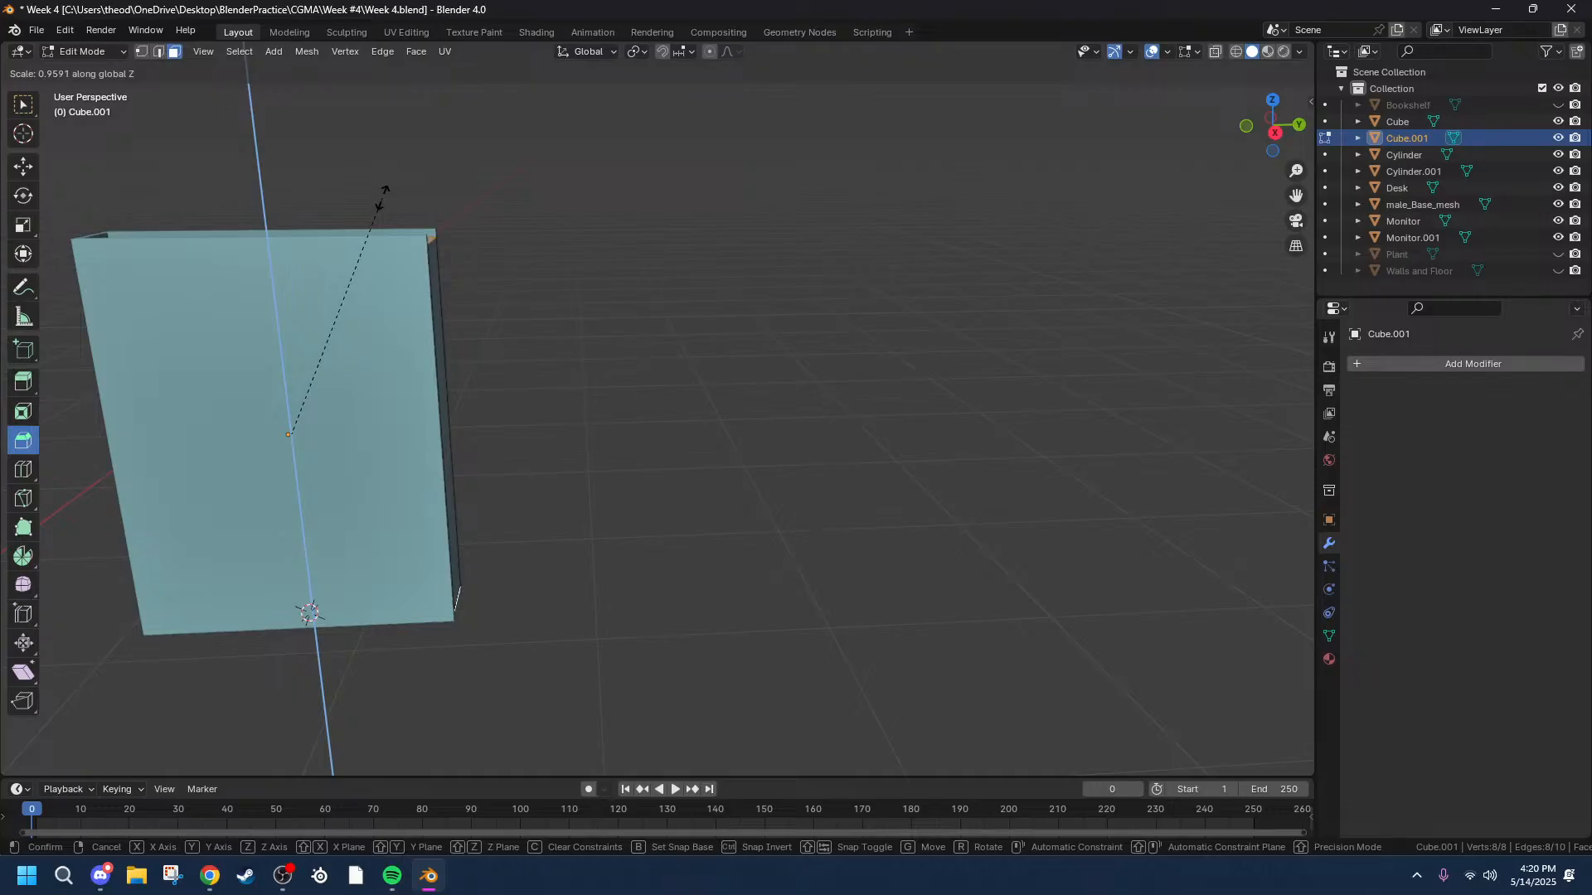
pyautogui.click(383, 196)
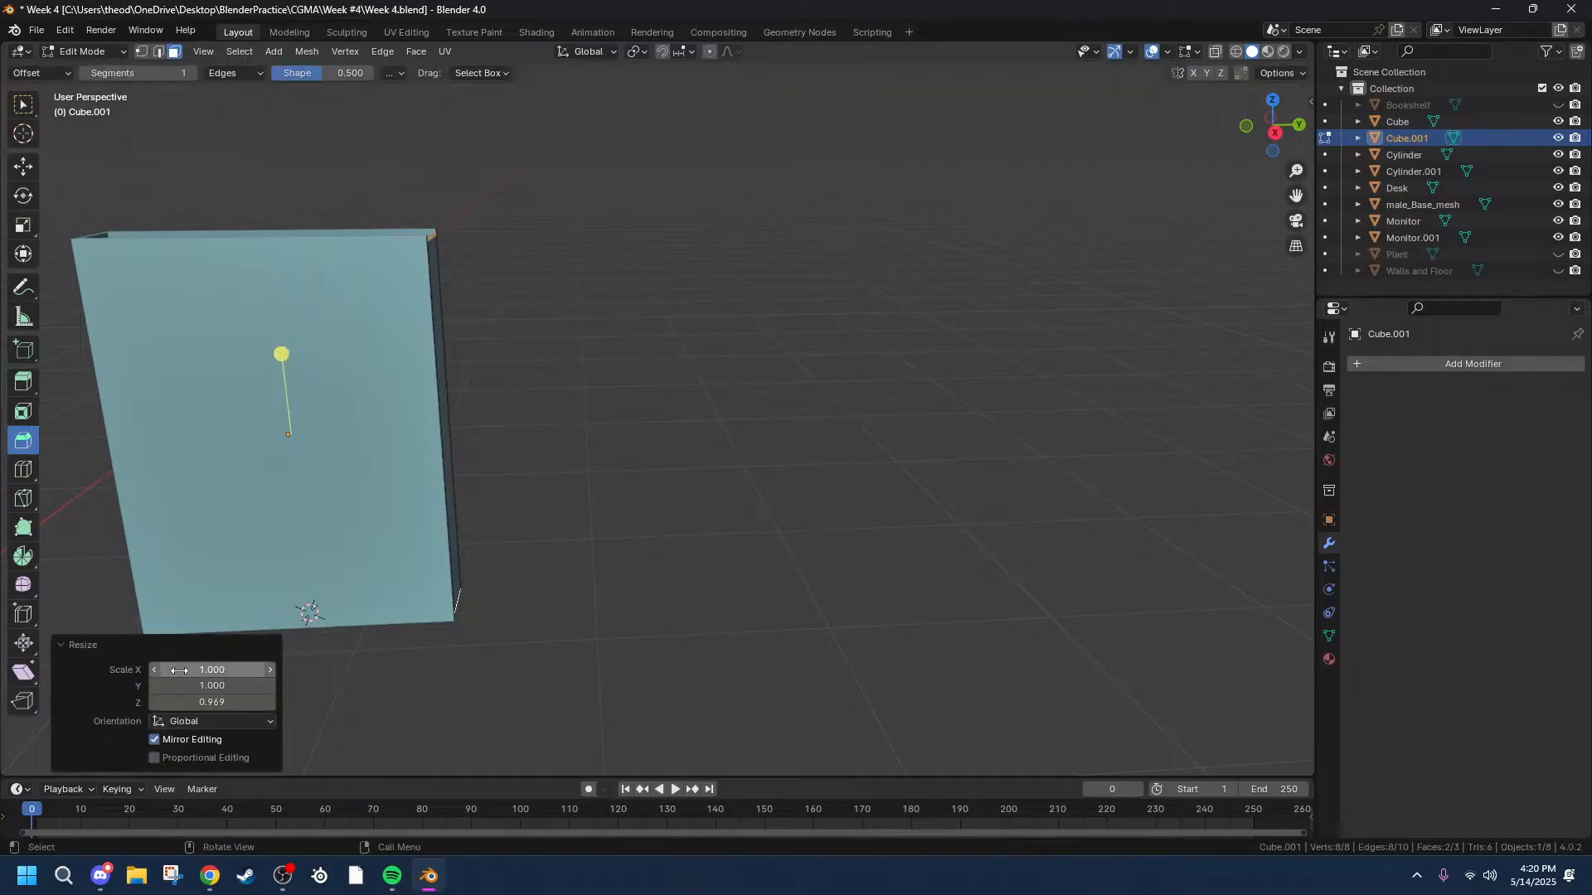
pyautogui.click(216, 702)
pyautogui.moveTo(201, 703); pyautogui.dragTo(181, 701)
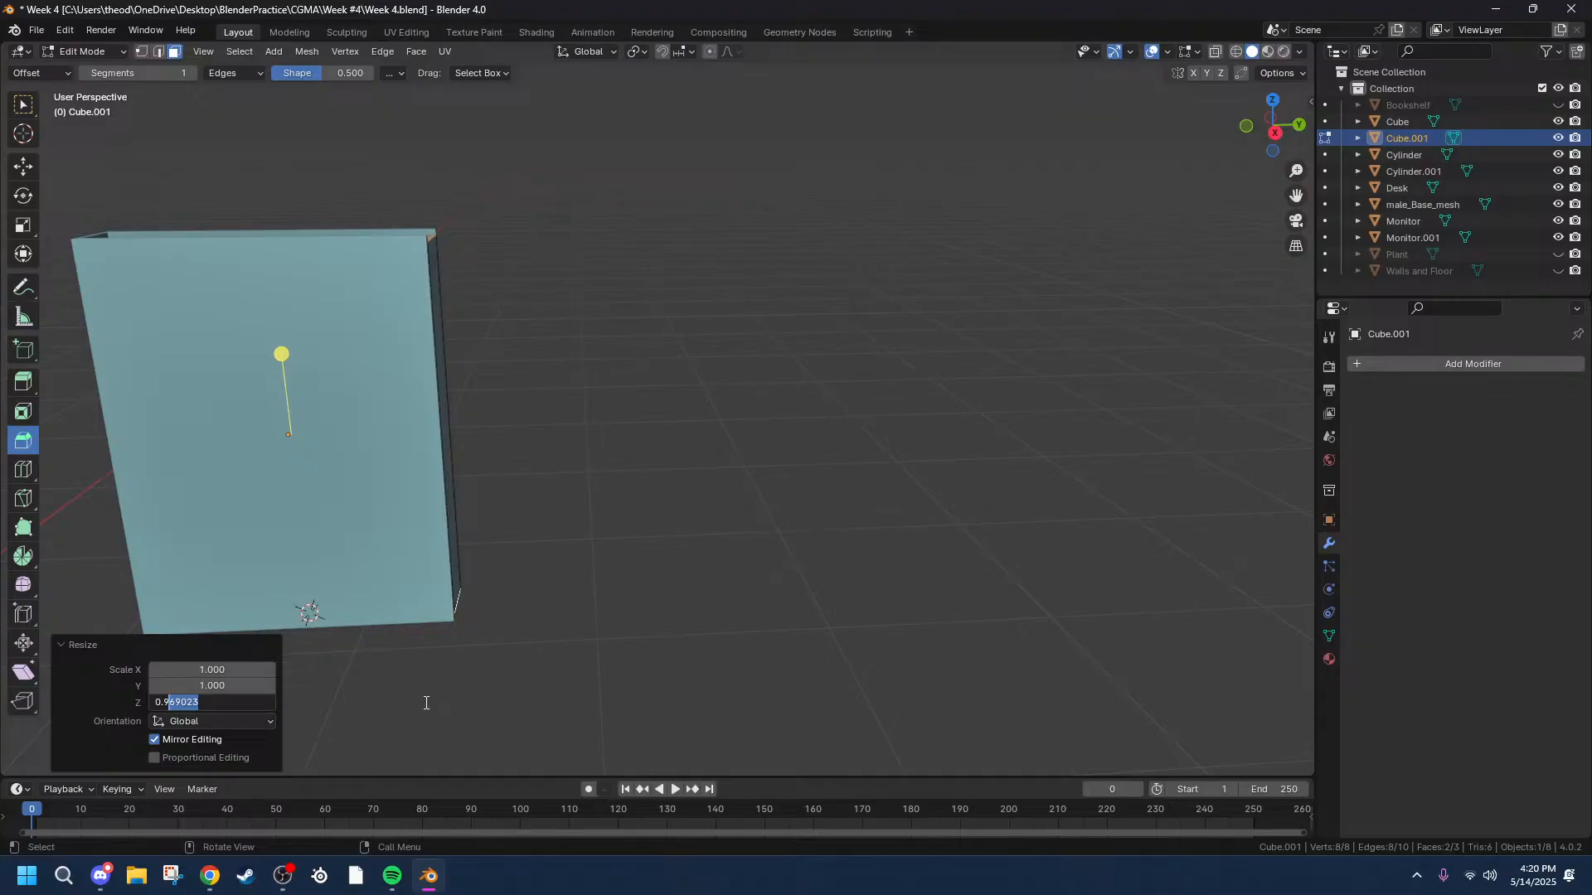
pyautogui.press('Return')
pyautogui.moveTo(467, 328)
pyautogui.mouseDown(button='middle')
pyautogui.moveTo(462, 362)
pyautogui.moveTo(473, 345)
pyautogui.mouseUp(button='middle')
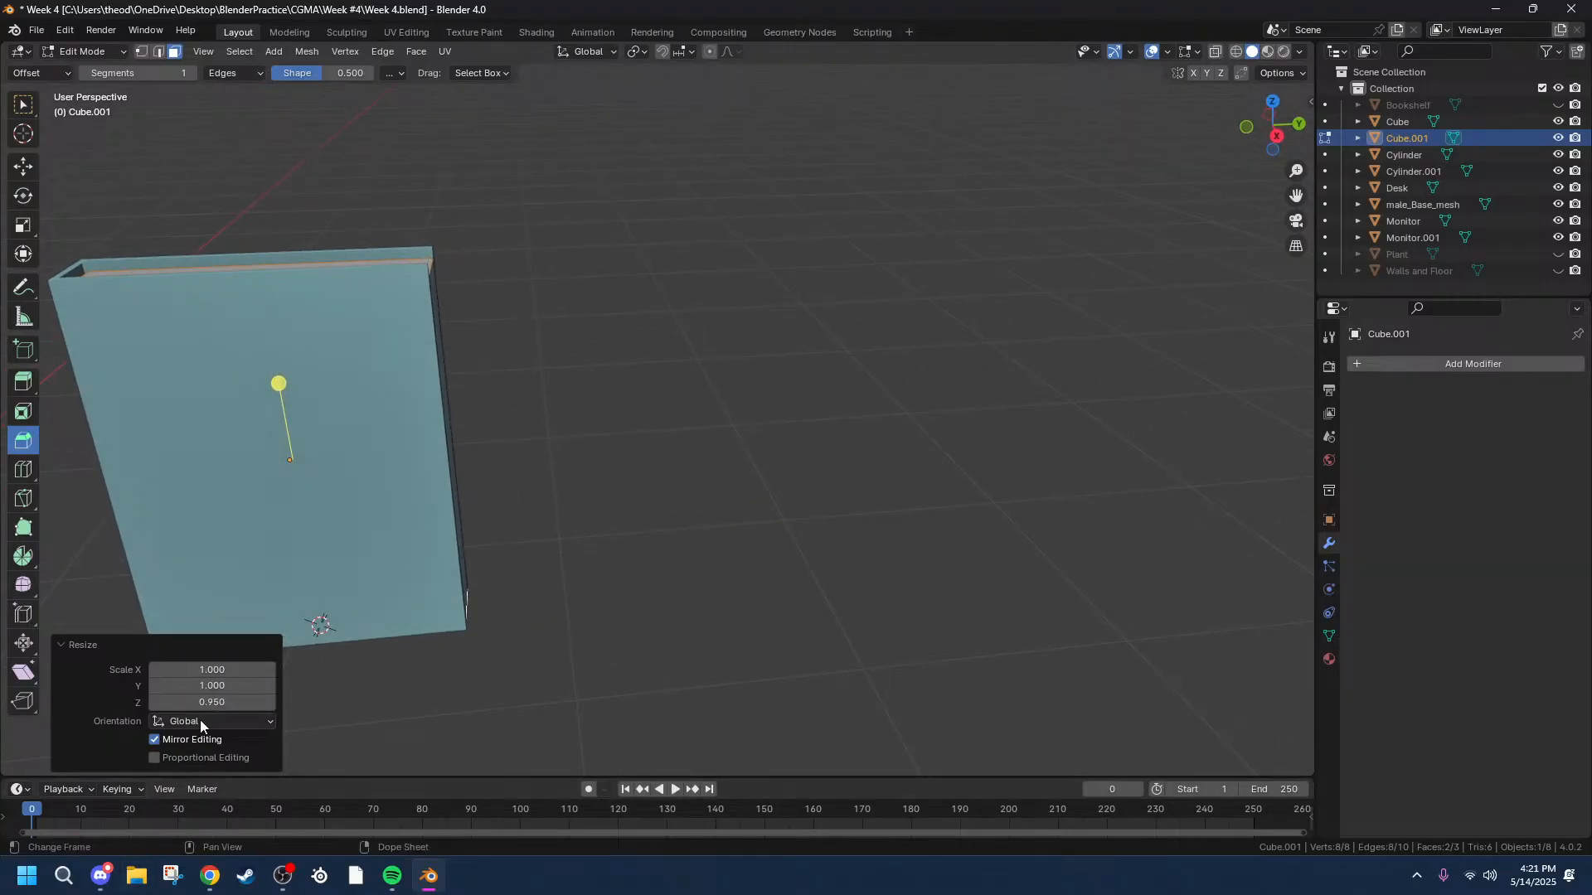
pyautogui.click(220, 704)
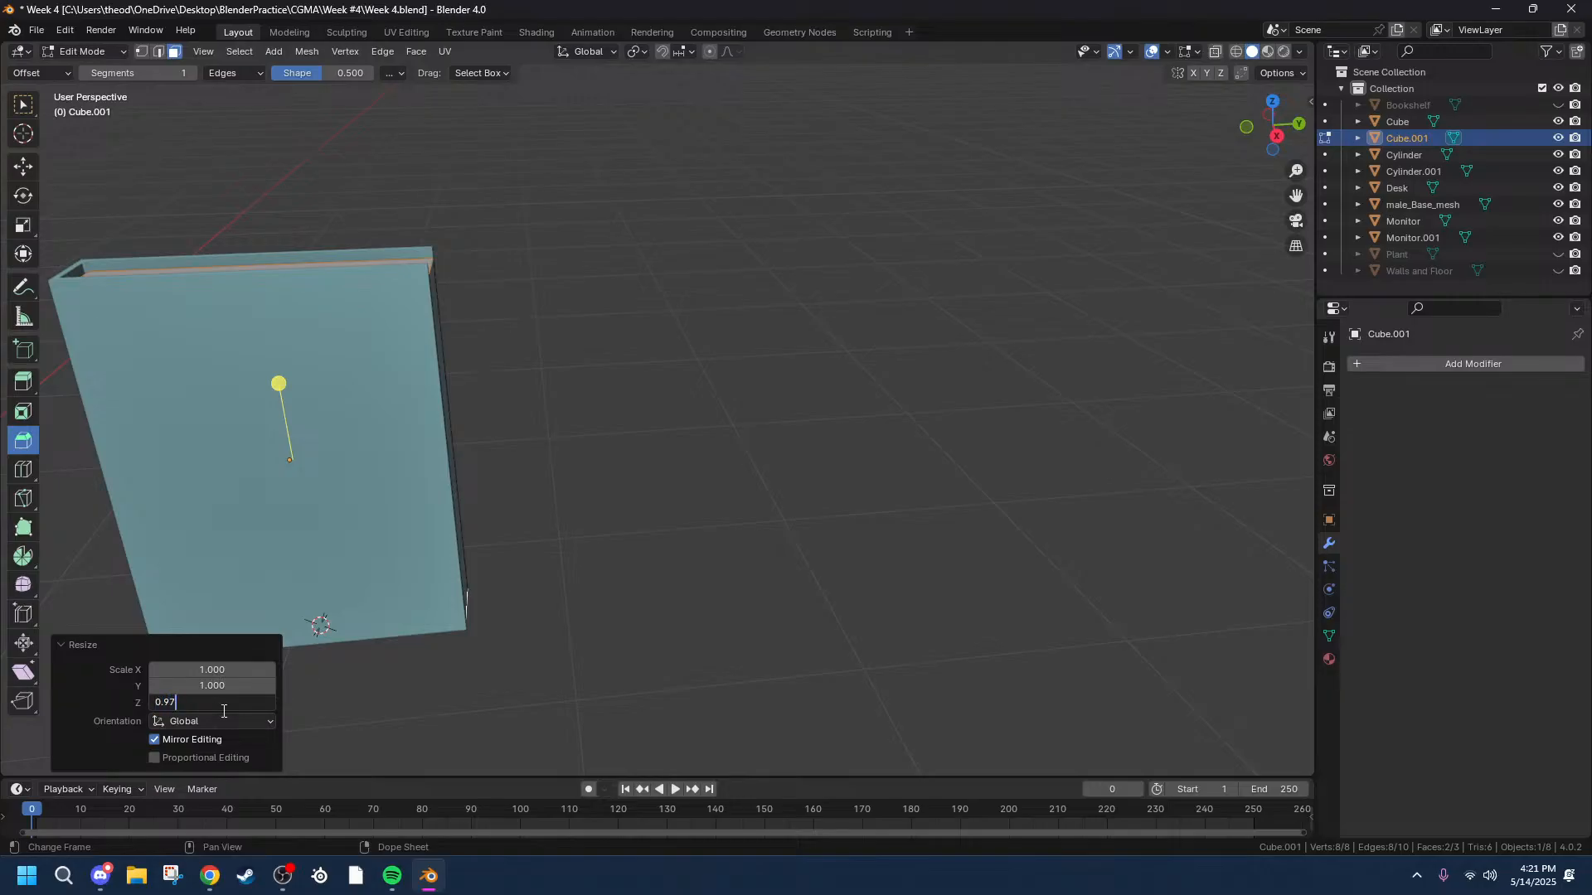
pyautogui.write('0.97')
pyautogui.press('Return')
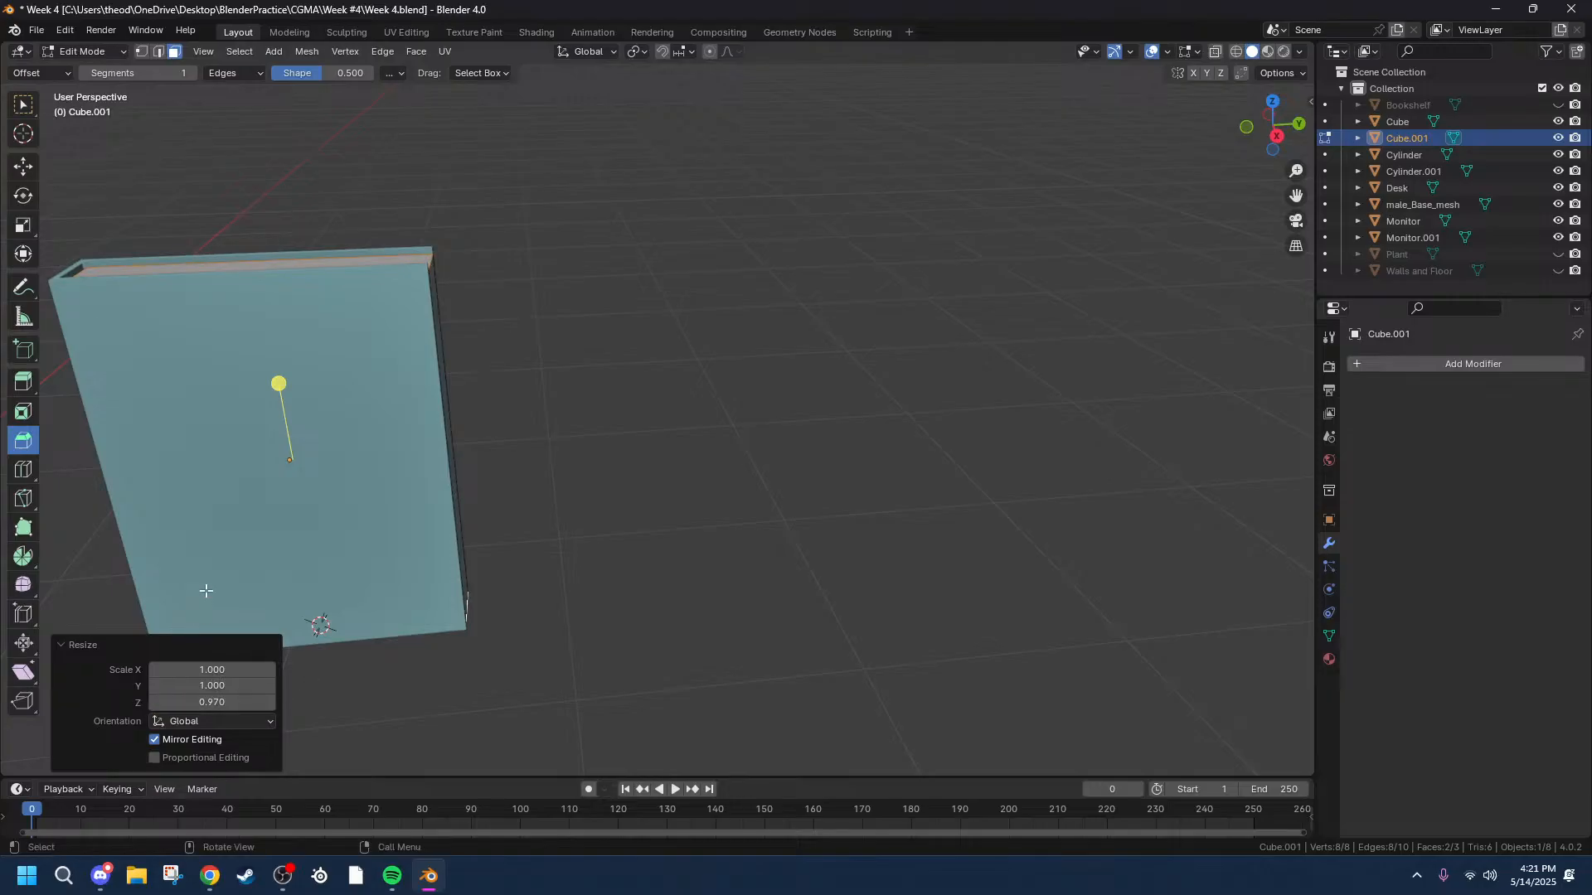
pyautogui.moveTo(569, 377); pyautogui.dragTo(540, 363, button='middle')
pyautogui.click(450, 314)
pyautogui.press('s')
pyautogui.press('x')
pyautogui.press('y')
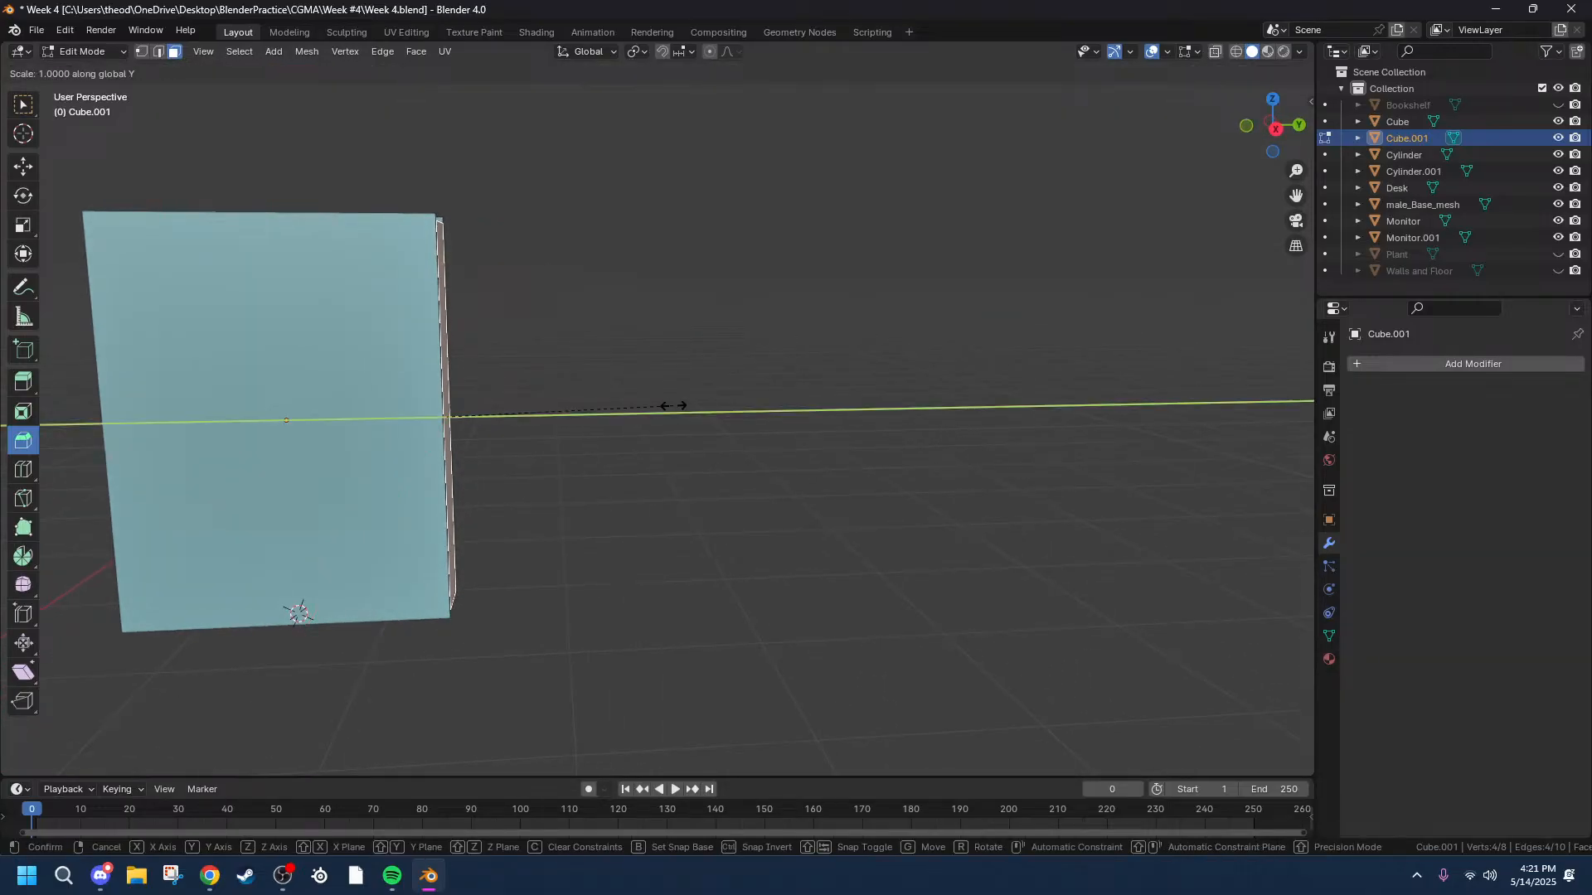
pyautogui.click(581, 406)
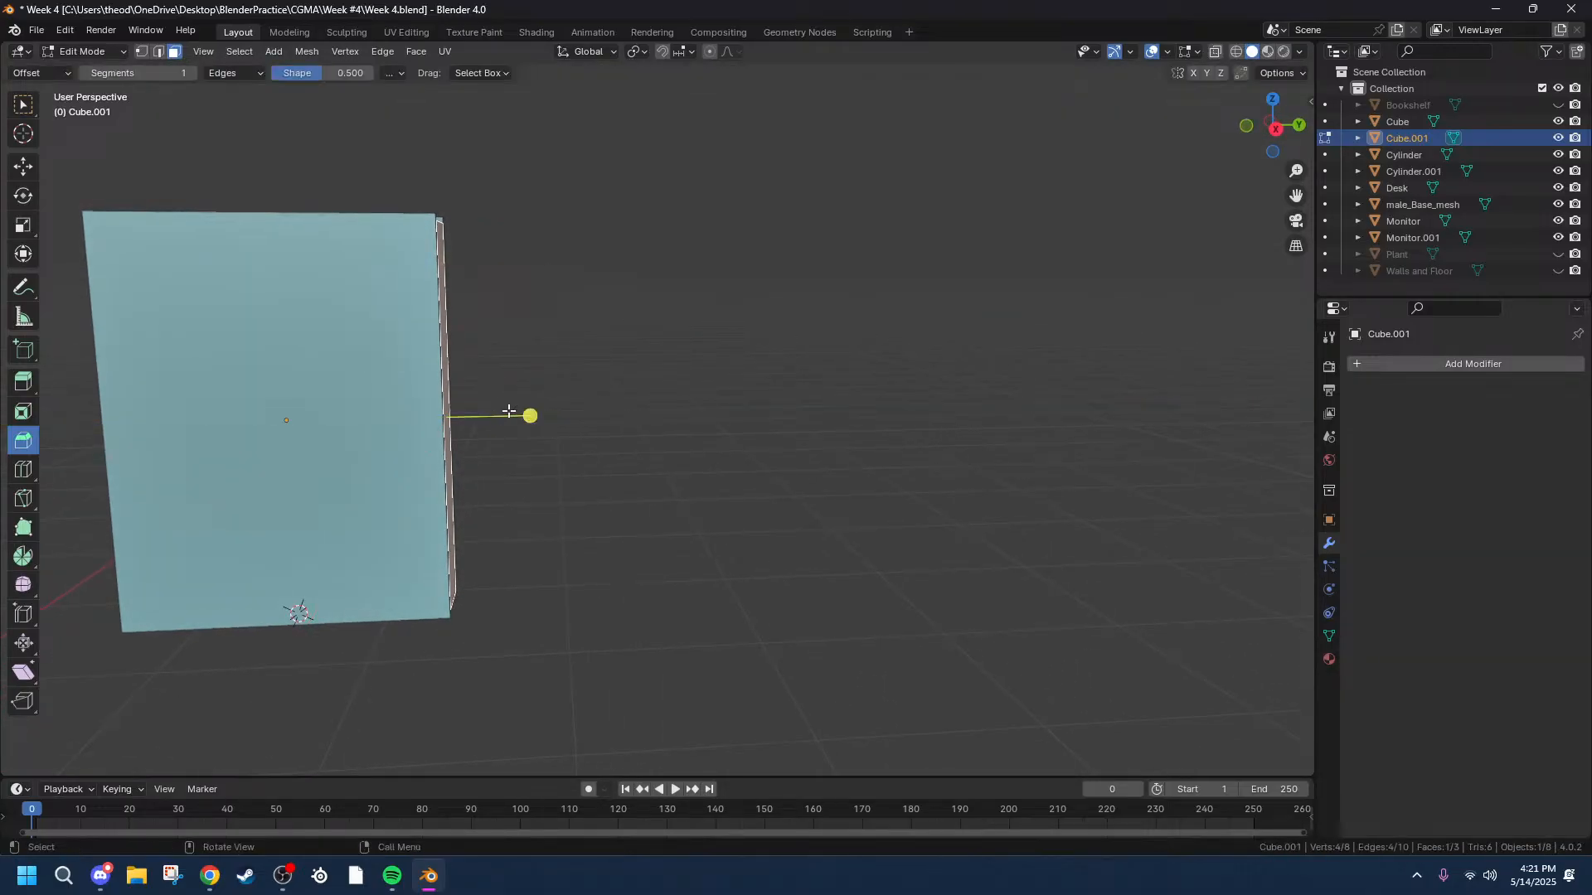
# Move the front page face about -0.0036 m along global Y to recess it between the covers.
pyautogui.click(446, 373)
pyautogui.press('g')
pyautogui.press('y')
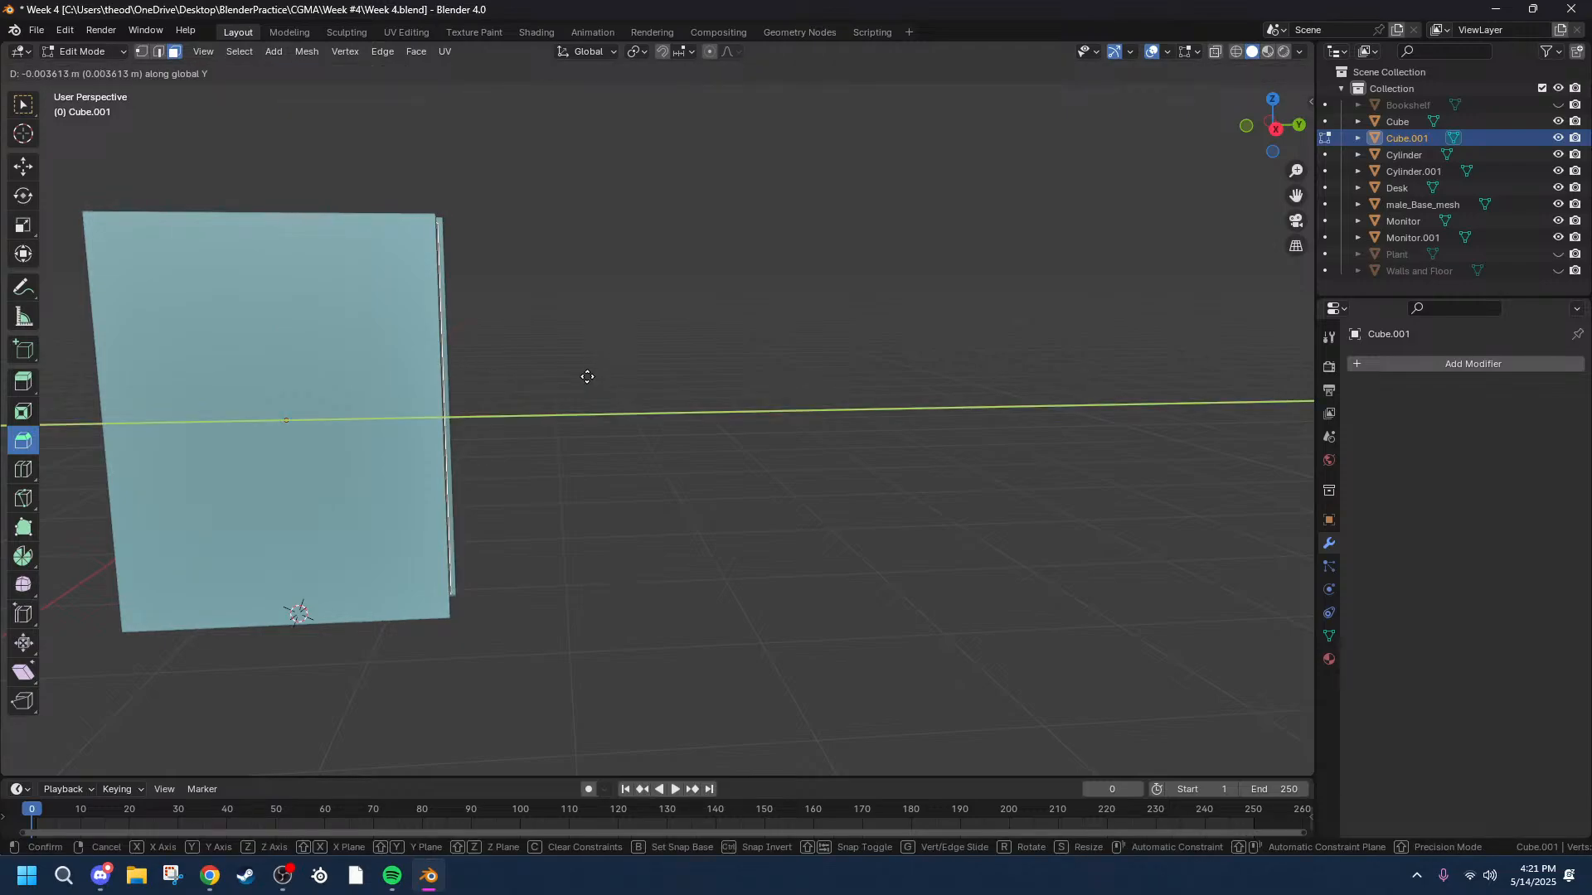
pyautogui.click(587, 377)
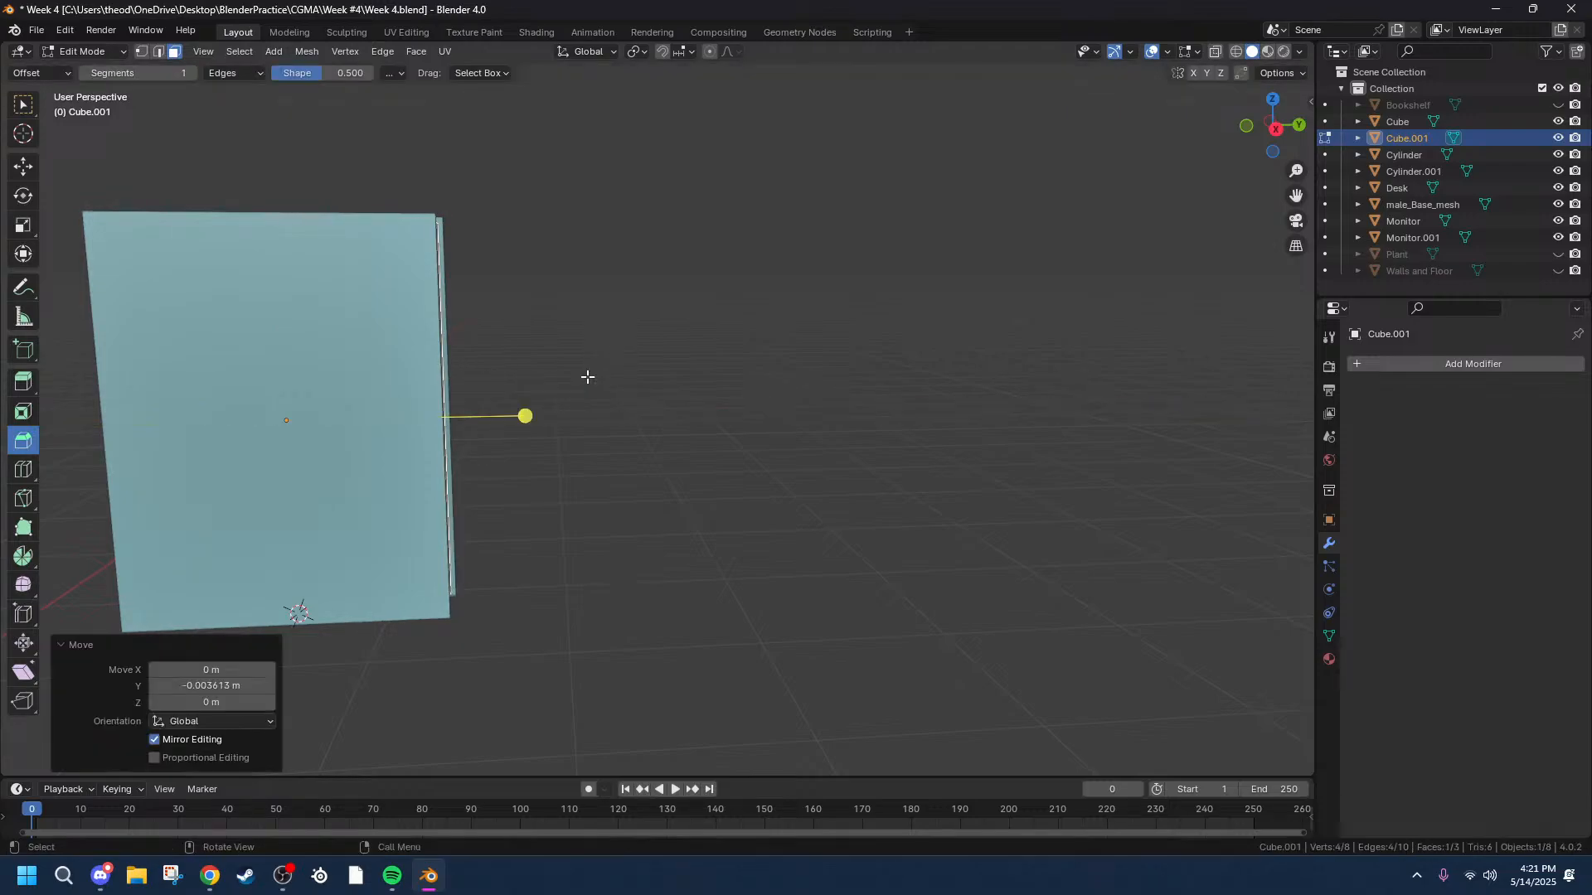
pyautogui.click(212, 685)
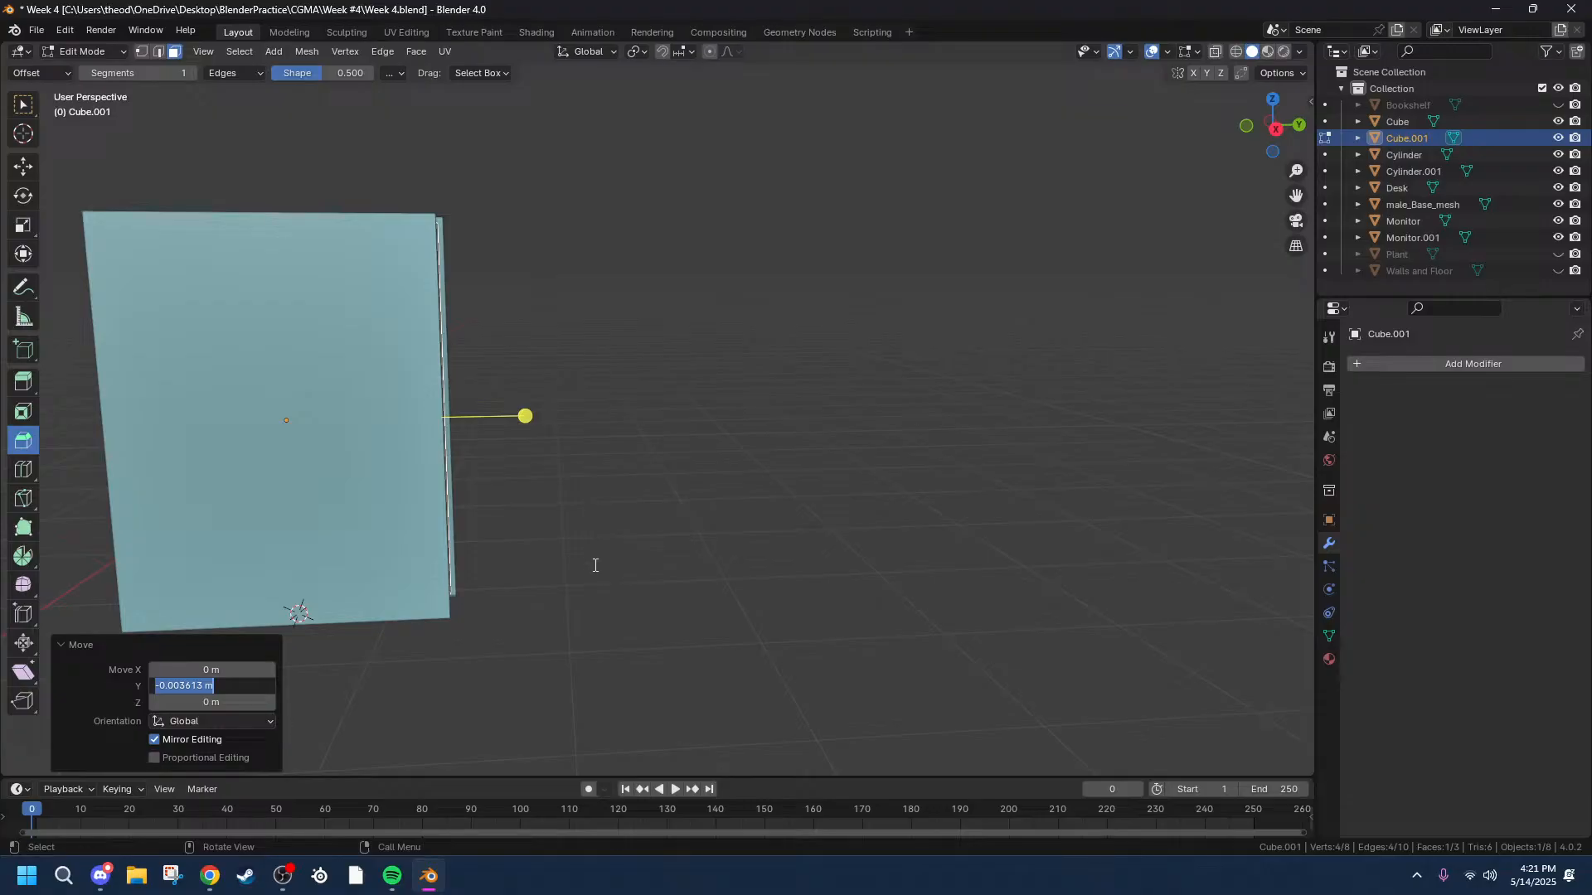
pyautogui.press('Return')
# Set up a loop cut with 10 cuts running lengthwise across the top, front and bottom page faces.
pyautogui.moveTo(583, 494); pyautogui.dragTo(421, 215, button='middle')
pyautogui.hotkey('ctrl', 'r')
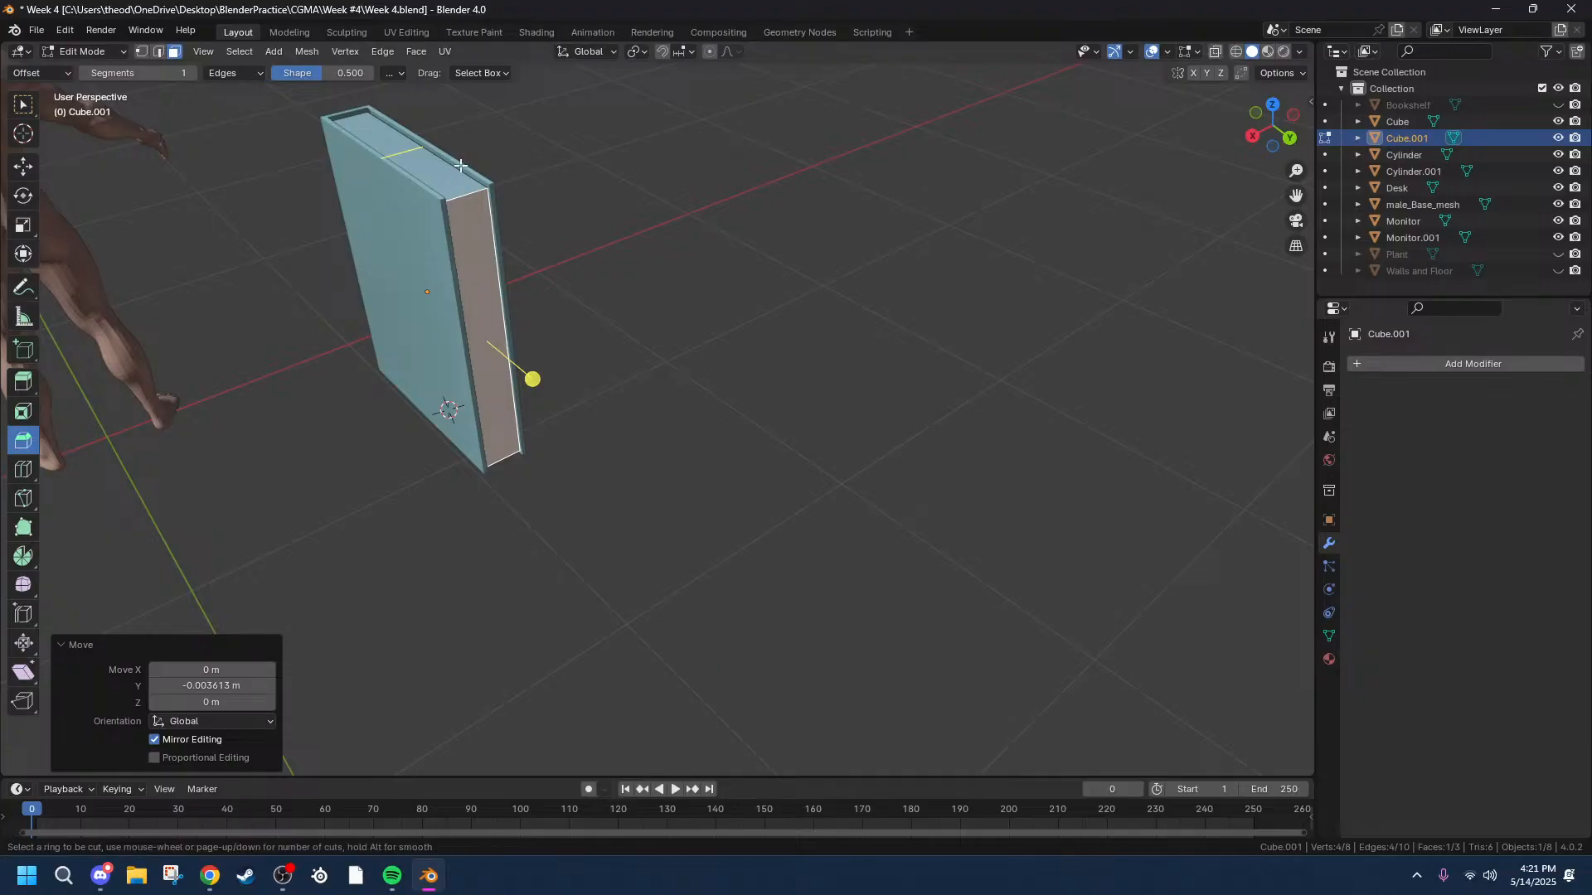
pyautogui.scroll(1, 447, 193)
pyautogui.scroll(9, 448, 194)
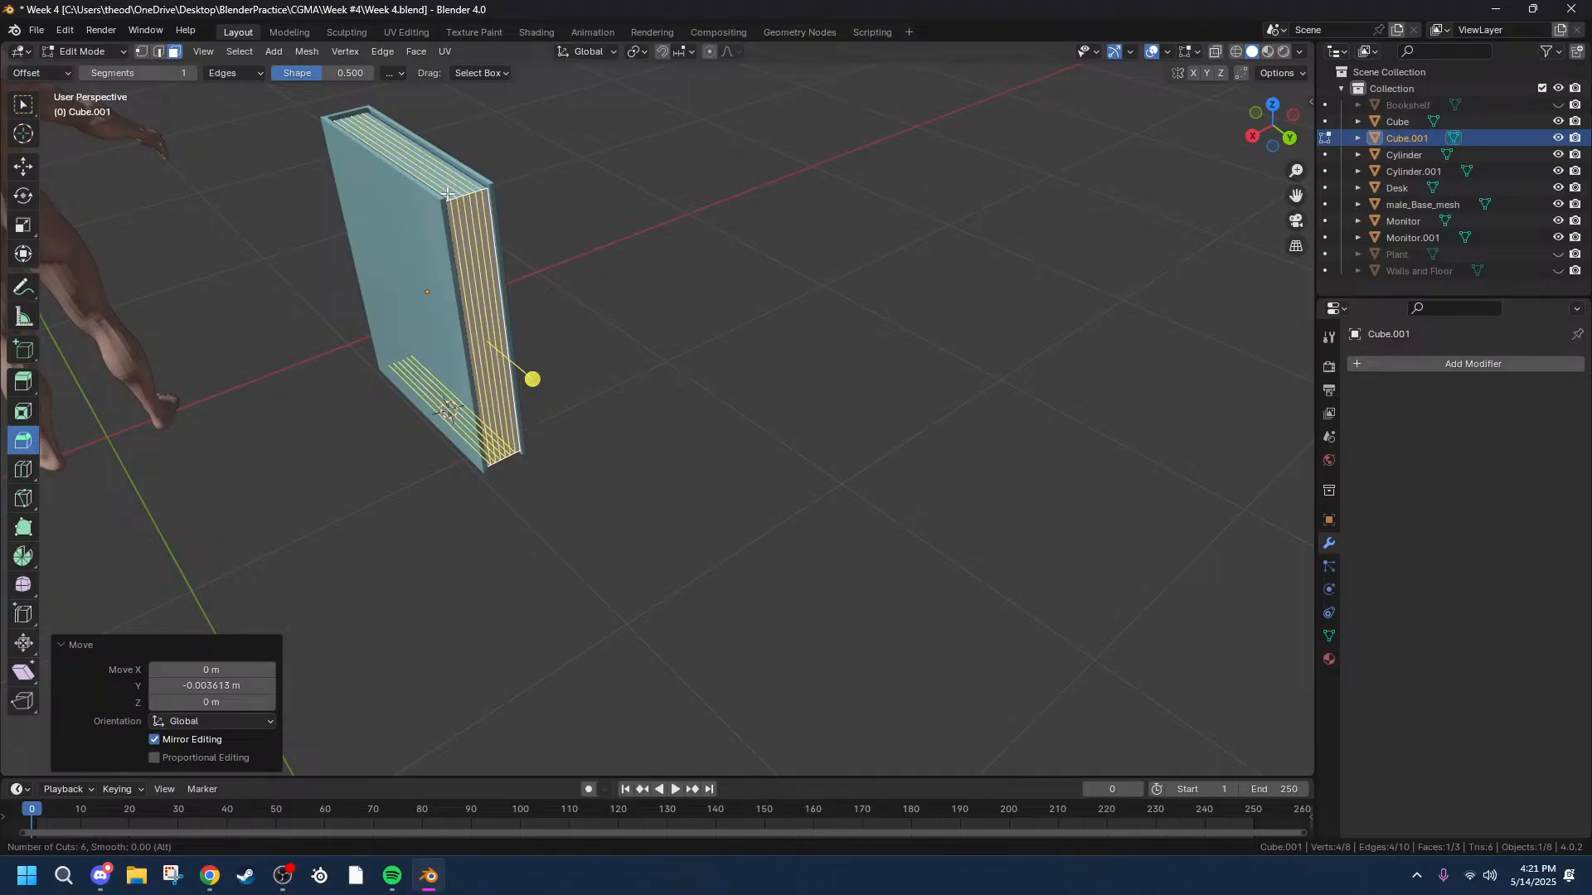
pyautogui.scroll(-3, 448, 194)
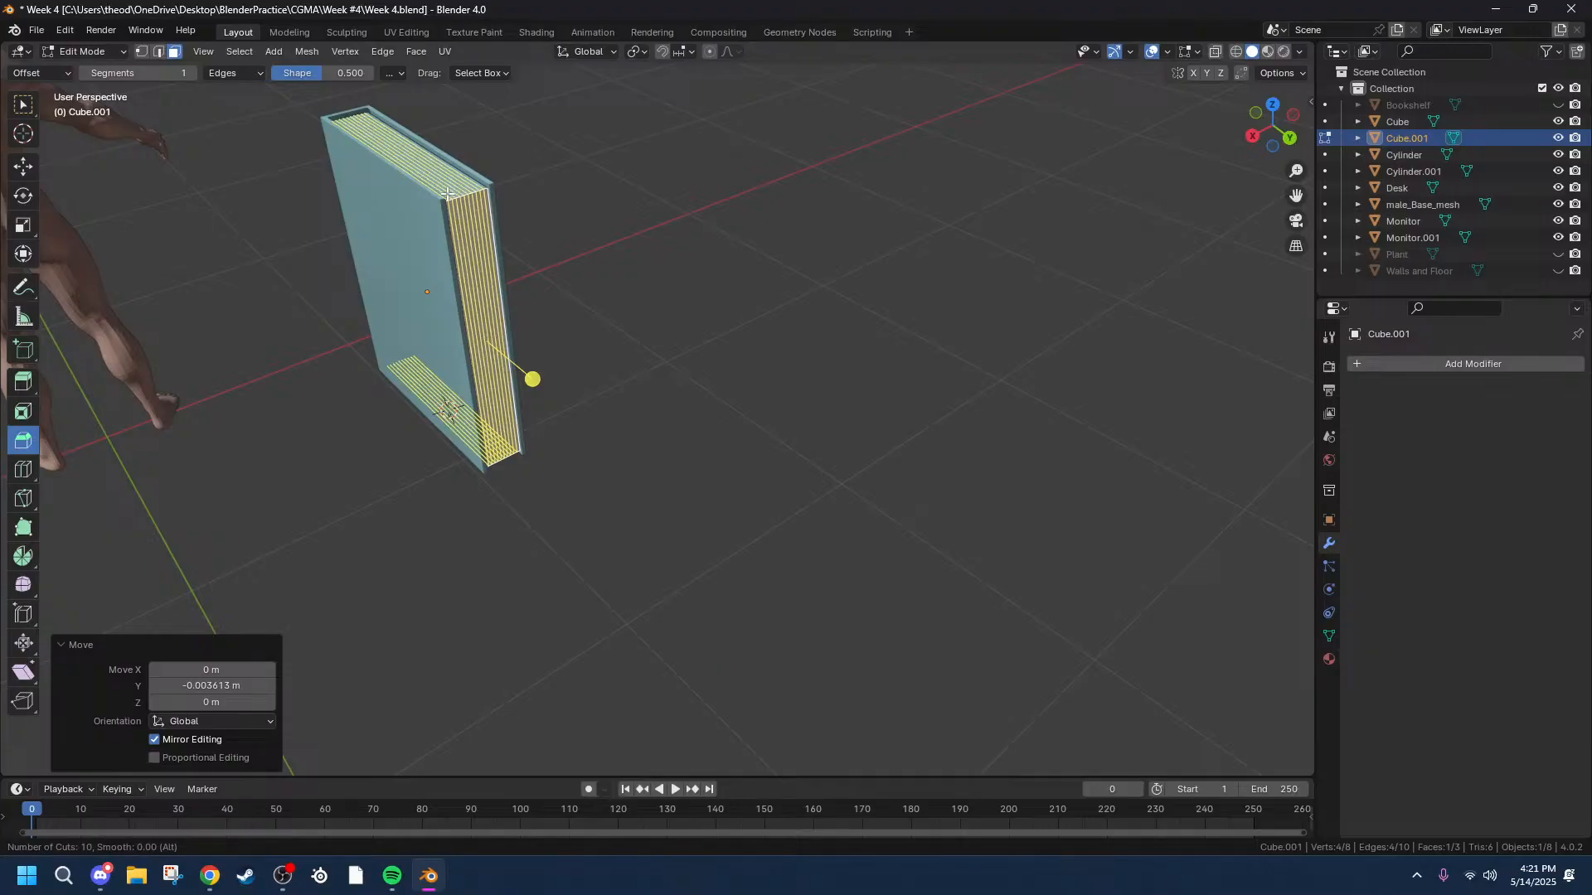
# Add eight unslid loop cuts around the page block of the book to suggest individual pages, and clear the edge selection.
pyautogui.click(448, 194)
pyautogui.rightClick(452, 199)
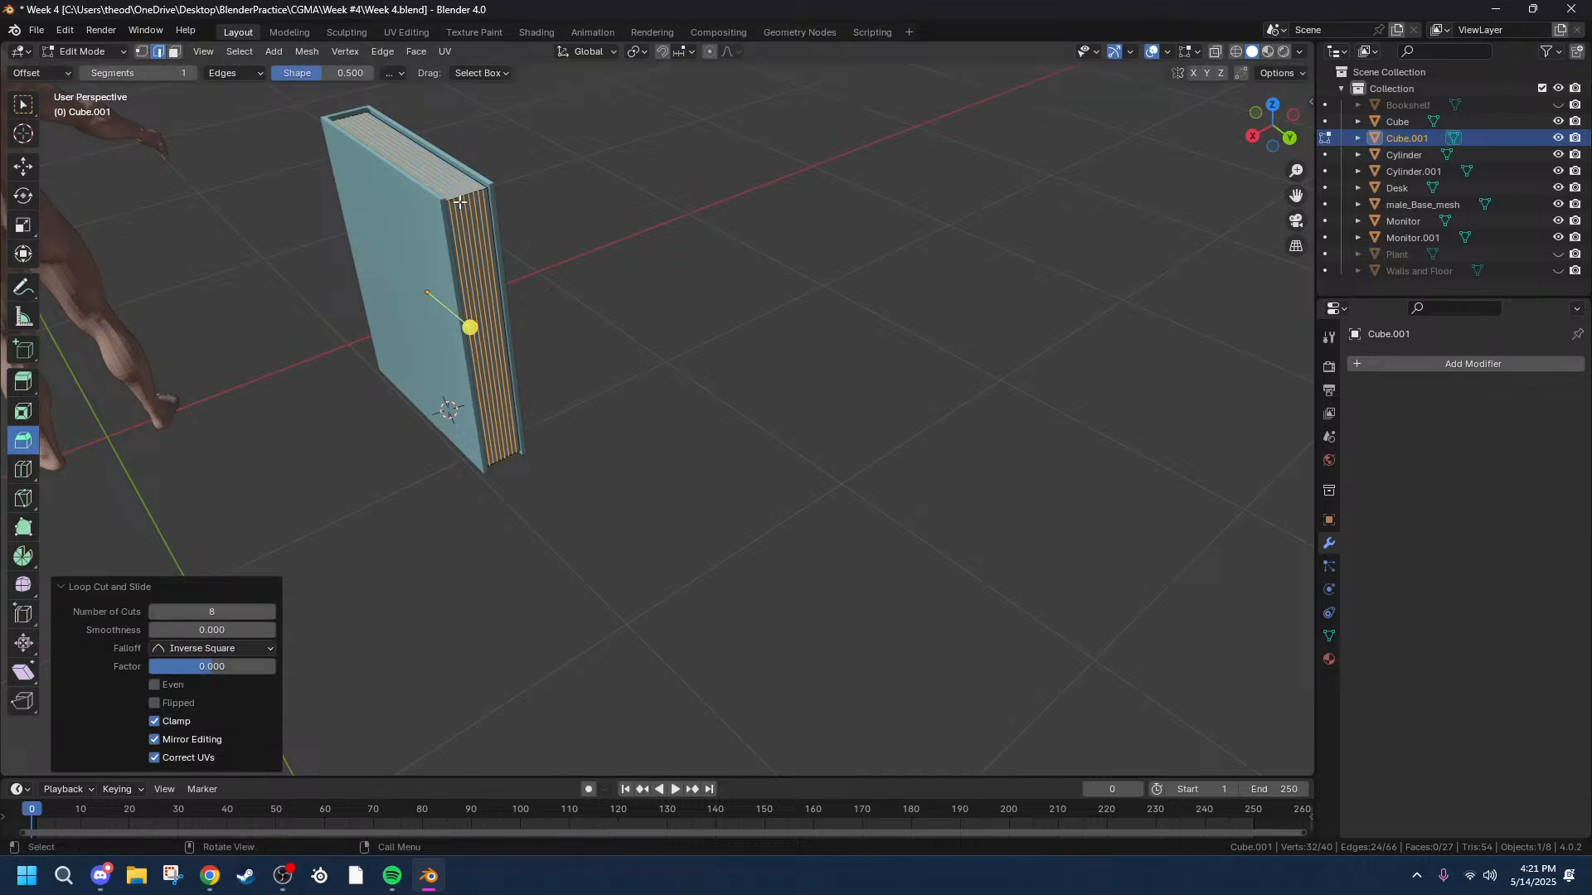
pyautogui.scroll(3, 594, 227)
pyautogui.moveTo(393, 306); pyautogui.dragTo(590, 327, button='middle')
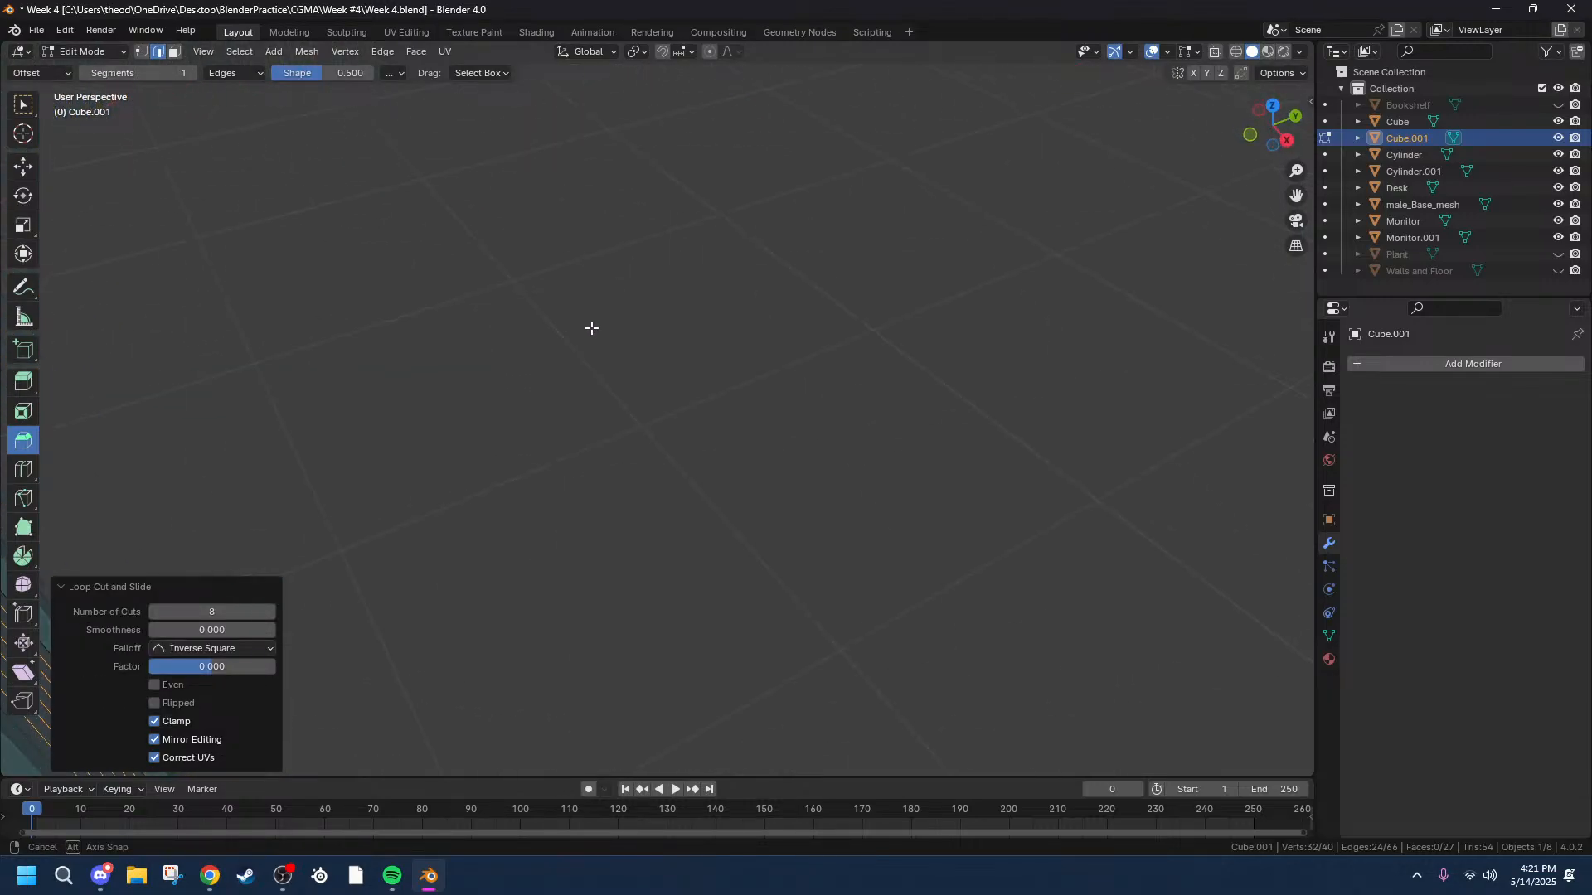
pyautogui.scroll(-3, 543, 338)
pyautogui.moveTo(485, 364); pyautogui.dragTo(459, 383, button='middle')
pyautogui.click(459, 385)
# Examine the book's spine, covers and page edges from several sides.
pyautogui.moveTo(552, 442); pyautogui.dragTo(426, 412, button='middle')
pyautogui.scroll(-3, 387, 428)
pyautogui.scroll(3, 420, 440)
pyautogui.scroll(-5, 426, 412)
pyautogui.scroll(5, 725, 377)
pyautogui.moveTo(644, 421); pyautogui.dragTo(912, 332, button='middle')
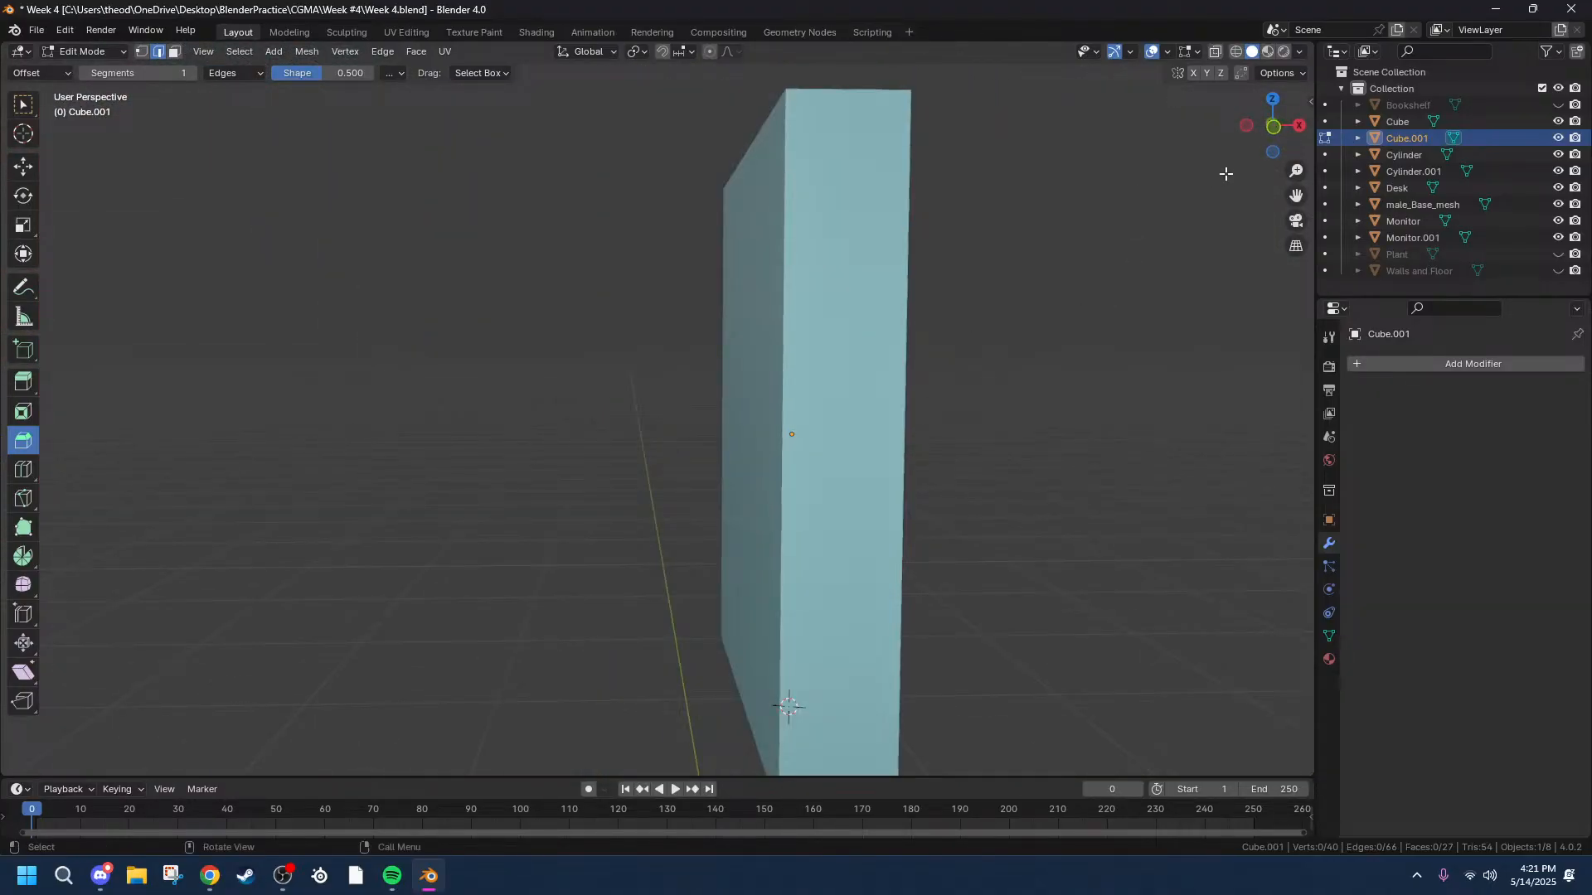
pyautogui.moveTo(1133, 291); pyautogui.dragTo(763, 330, button='middle')
# Join the Cube and Cube.001 objects into a single book object and deselect it.
pyautogui.click(1424, 124)
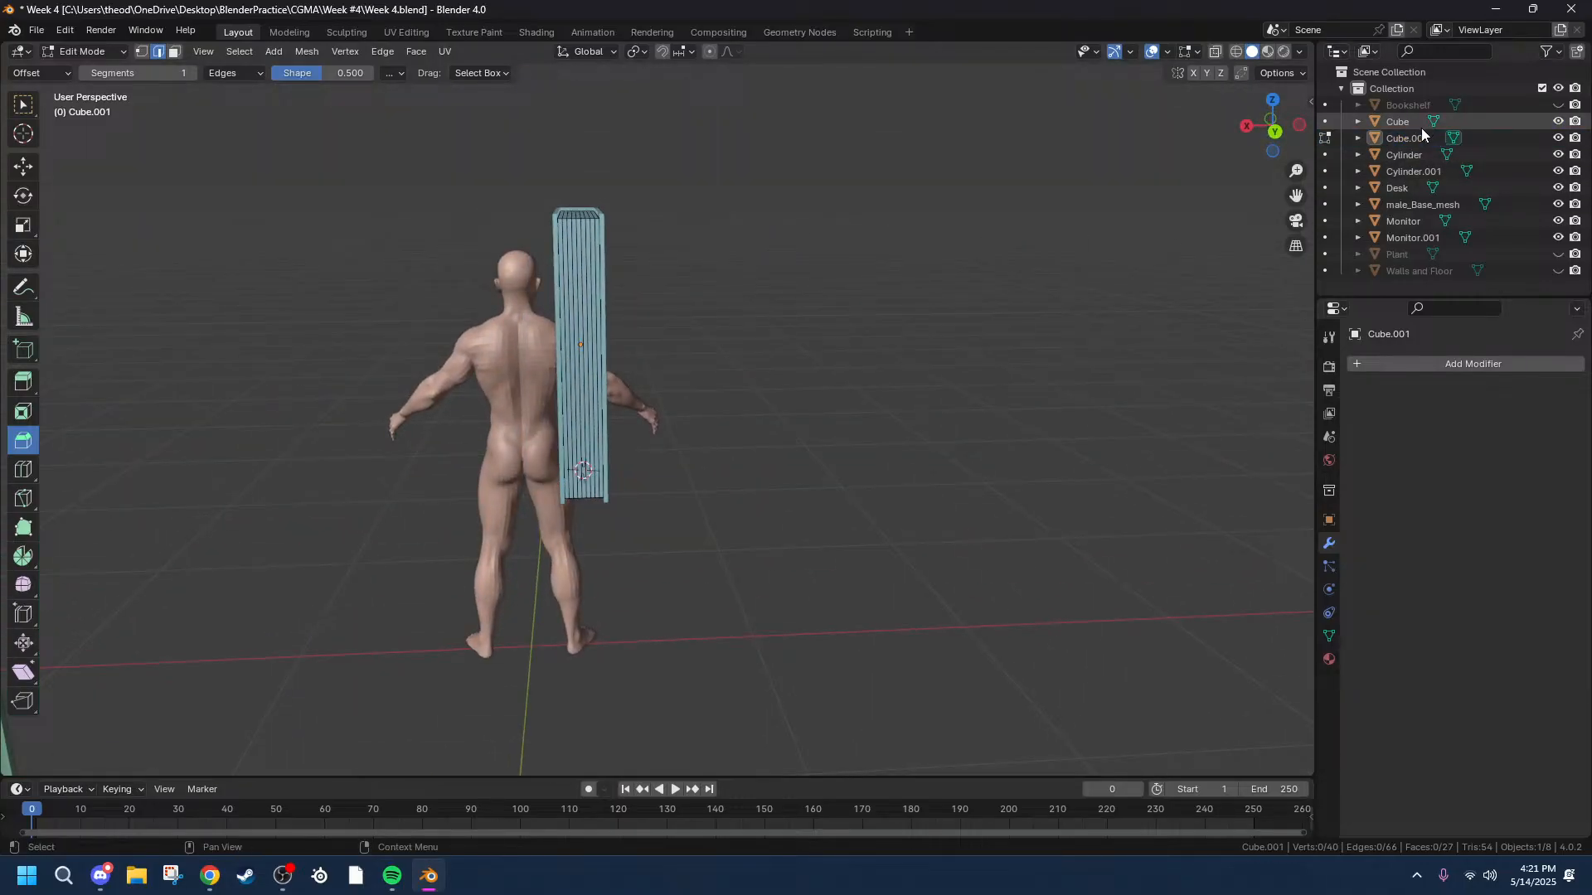
pyautogui.click(1406, 119)
pyautogui.press('Tab')
pyautogui.keyDown('ctrl'); pyautogui.click(1407, 137); pyautogui.keyUp('ctrl')
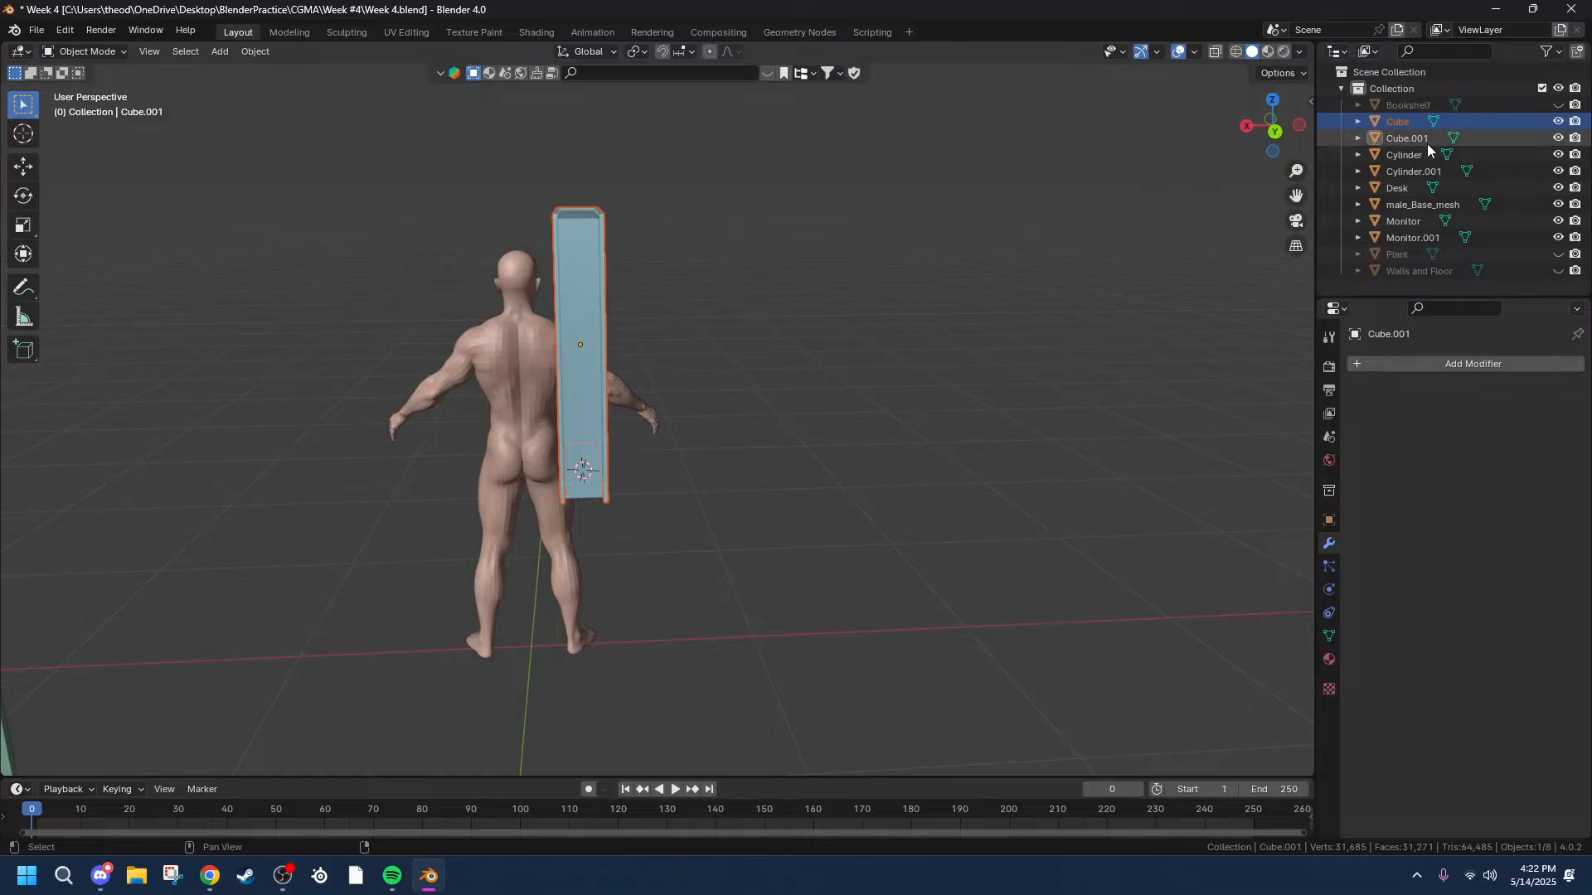
pyautogui.rightClick(591, 354)
pyautogui.moveTo(527, 437)
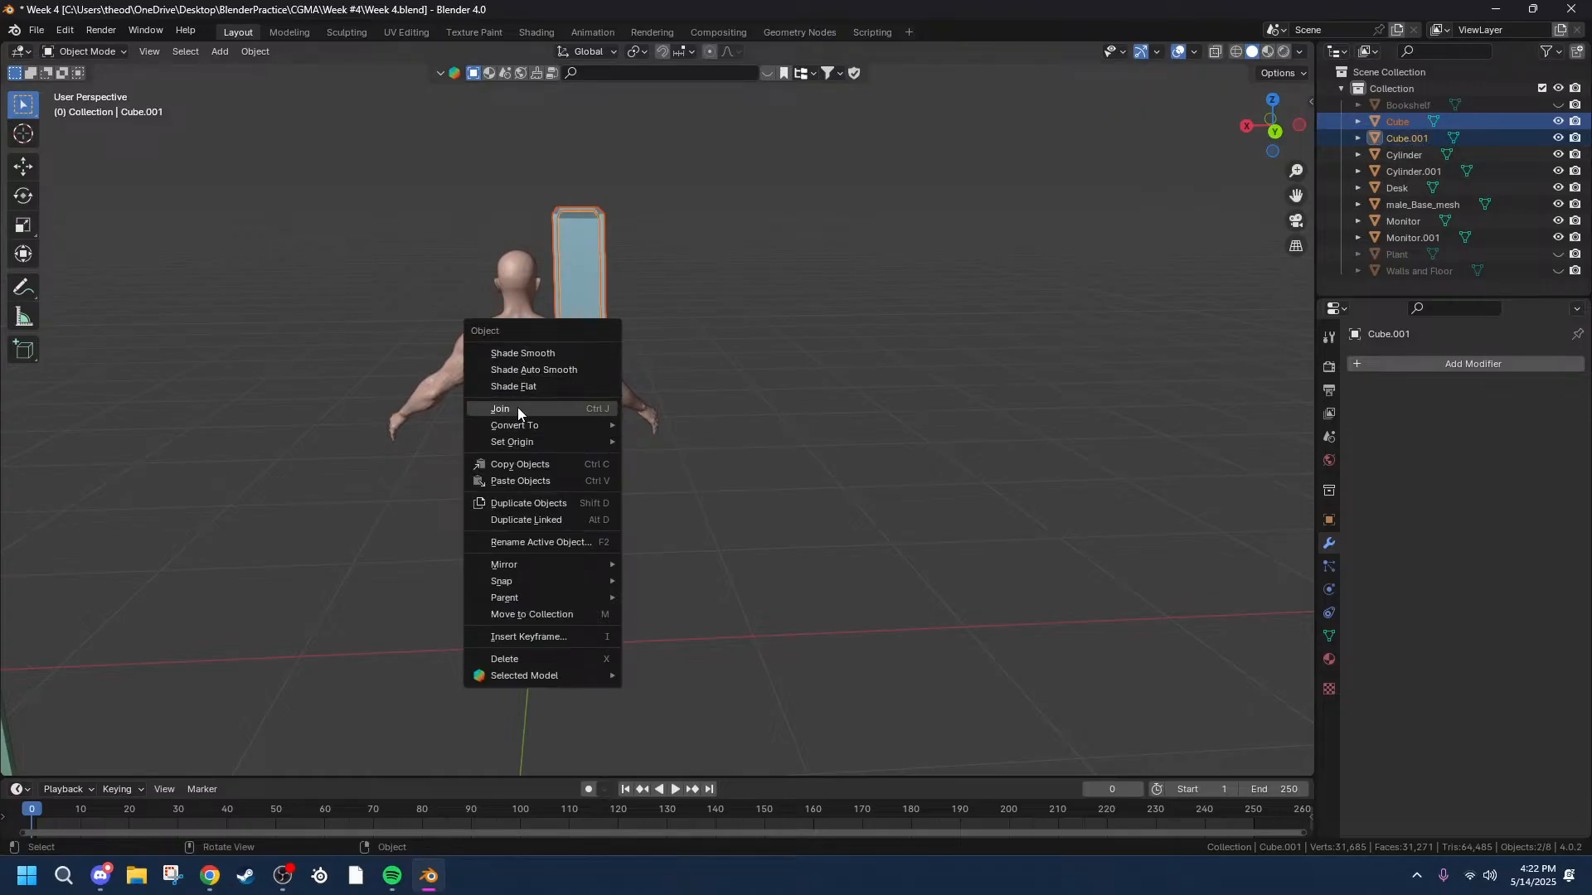
pyautogui.click(517, 408)
pyautogui.moveTo(517, 407); pyautogui.dragTo(704, 395, button='middle')
pyautogui.click(703, 394)
# Switch to the front orthographic view and unhide the Bookshelf and Walls and Floor objects.
pyautogui.scroll(-4, 599, 514)
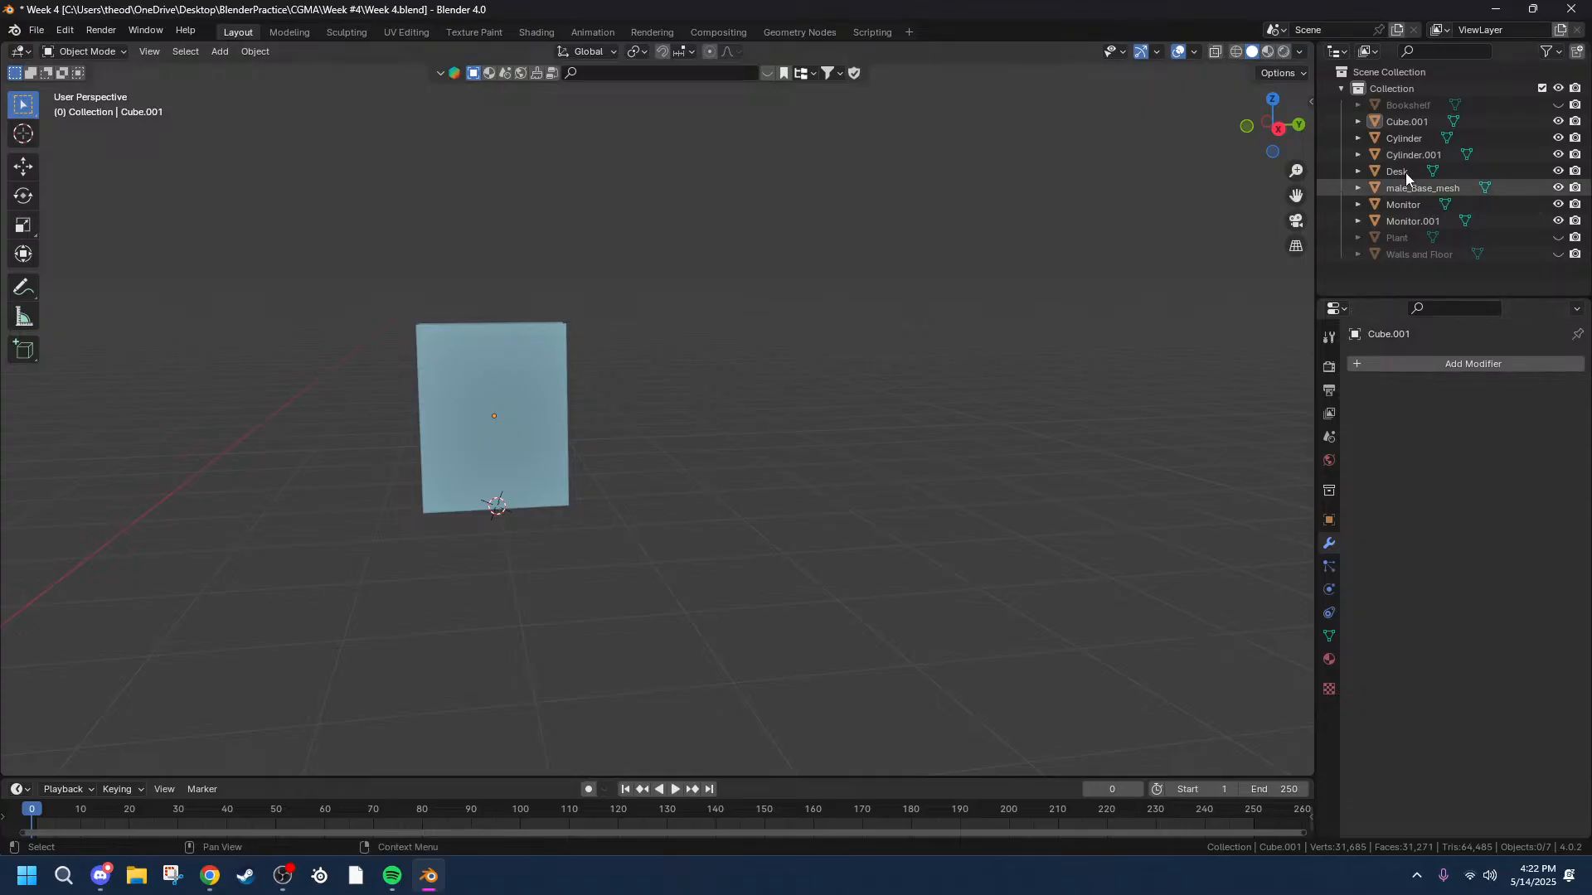
pyautogui.moveTo(1062, 351); pyautogui.dragTo(1020, 357, button='middle')
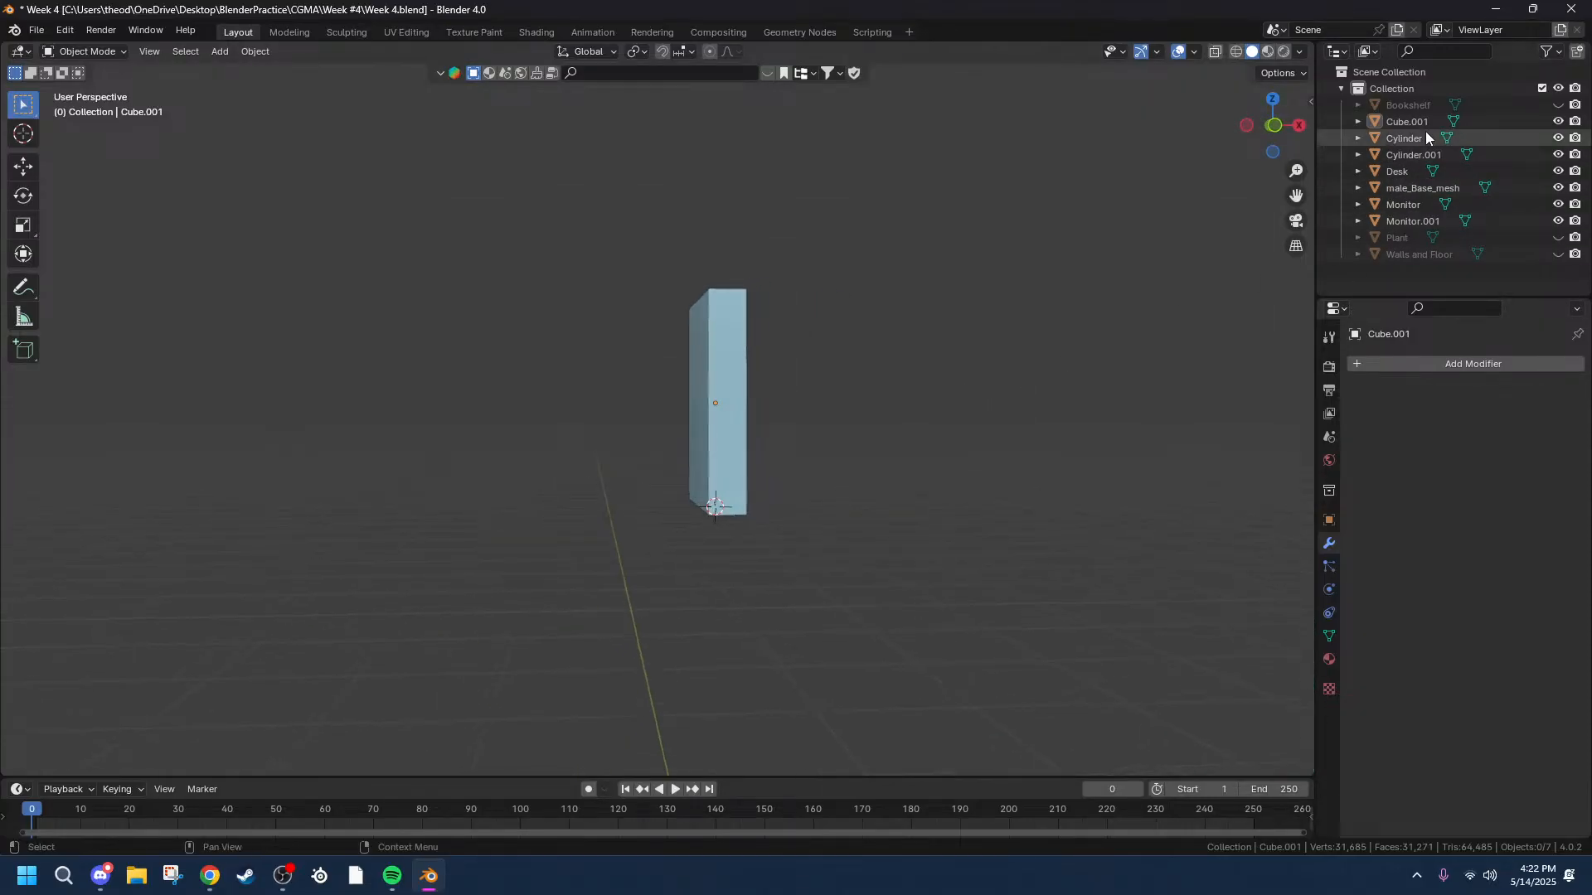
pyautogui.scroll(-3, 959, 470)
pyautogui.moveTo(741, 459)
pyautogui.mouseDown(button='middle')
pyautogui.moveTo(704, 494)
pyautogui.moveTo(700, 466)
pyautogui.moveTo(721, 452)
pyautogui.mouseUp(button='middle')
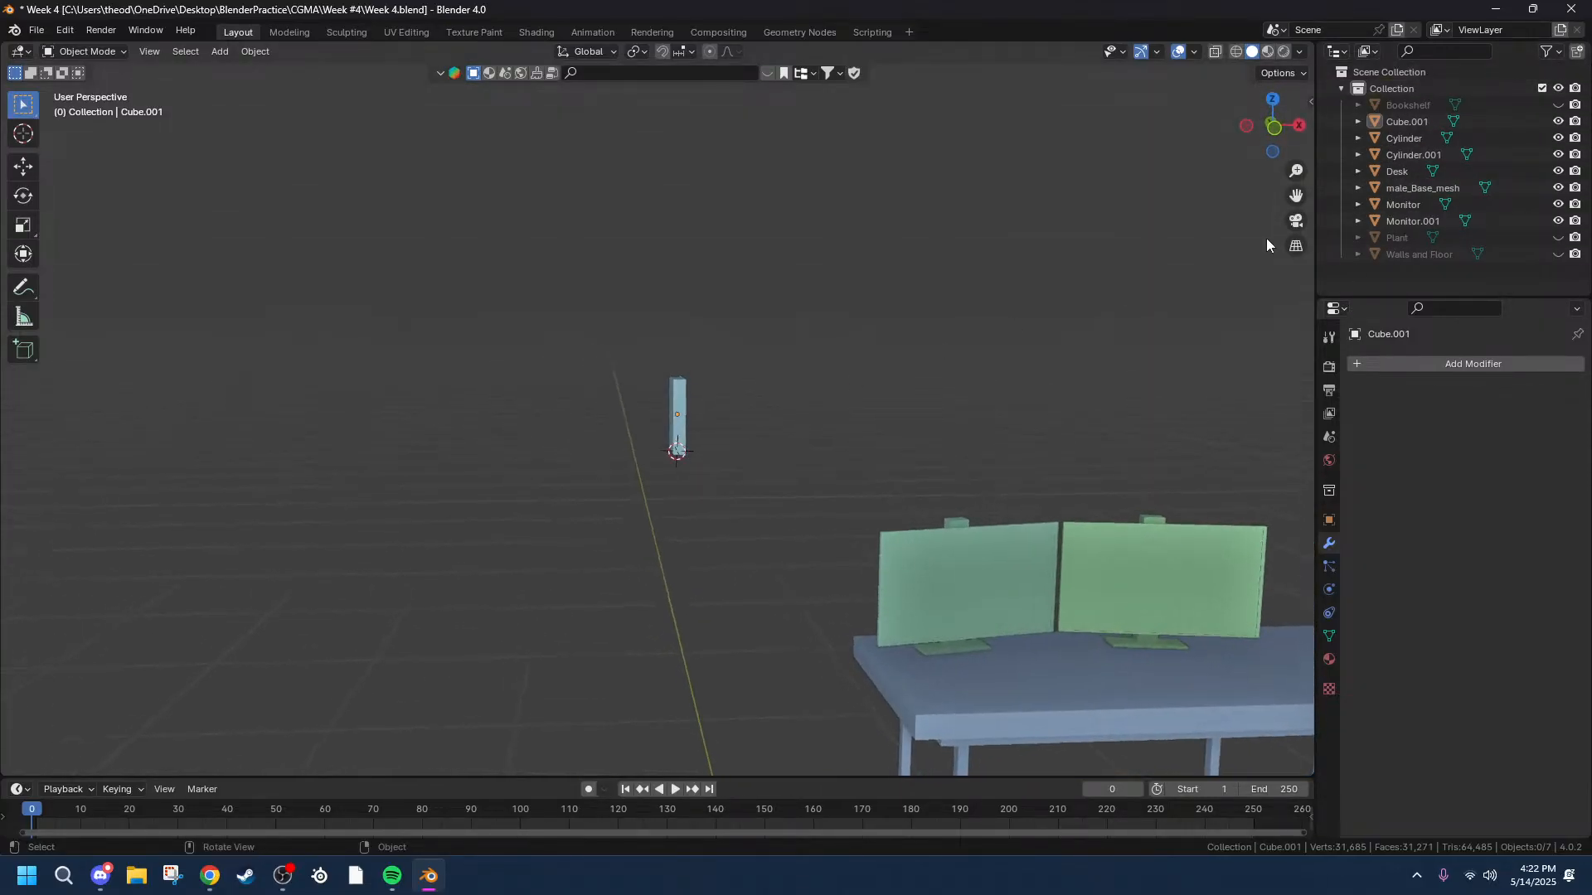
pyautogui.click(1276, 130)
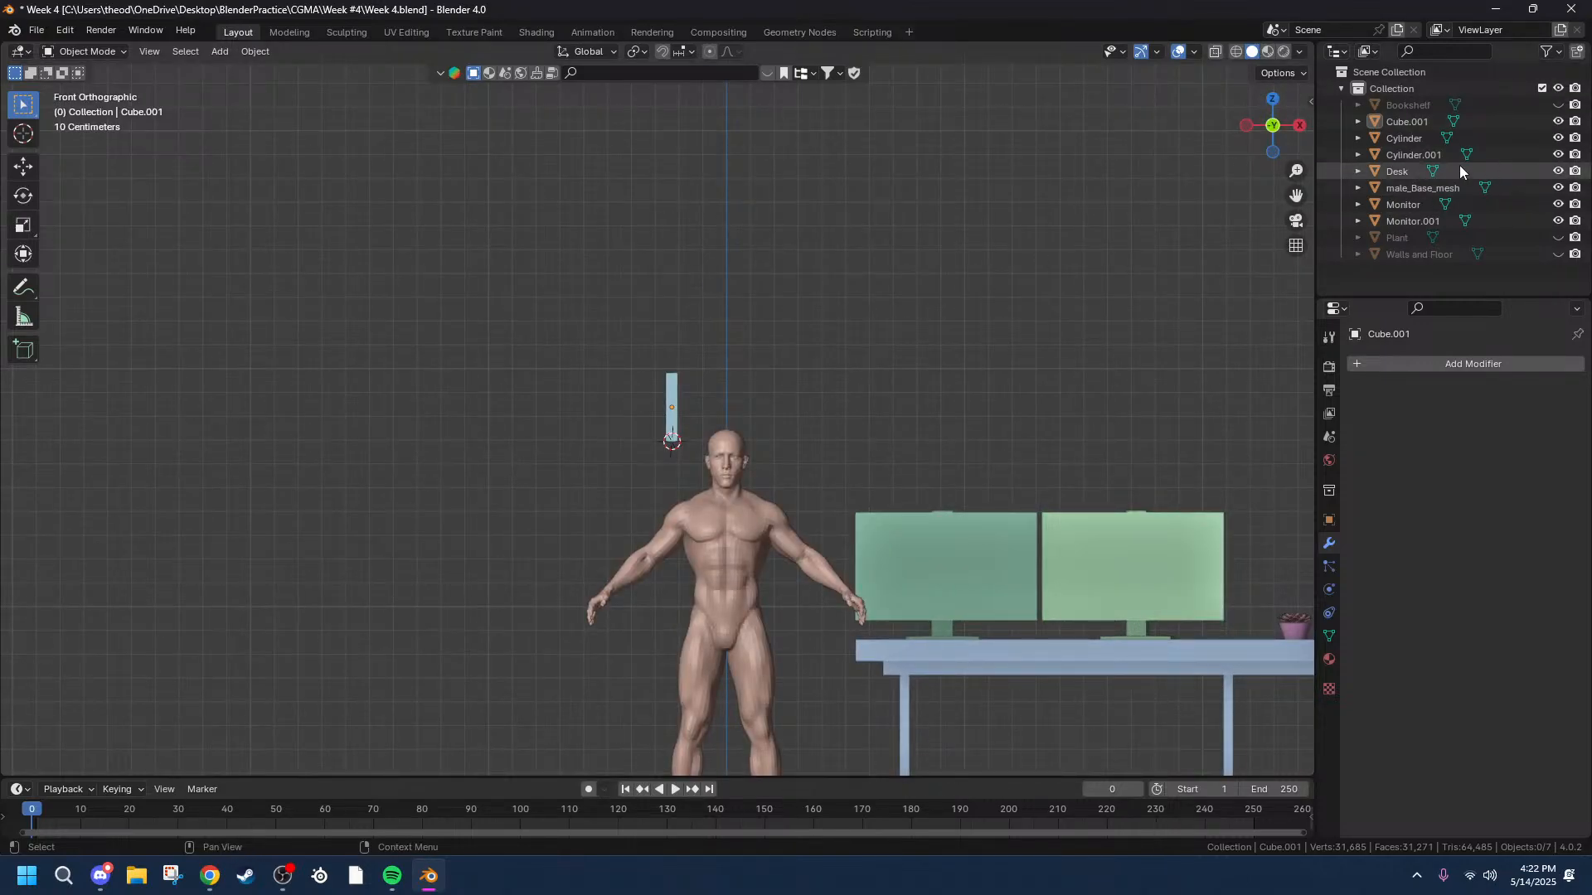
pyautogui.click(1557, 105)
pyautogui.click(1559, 255)
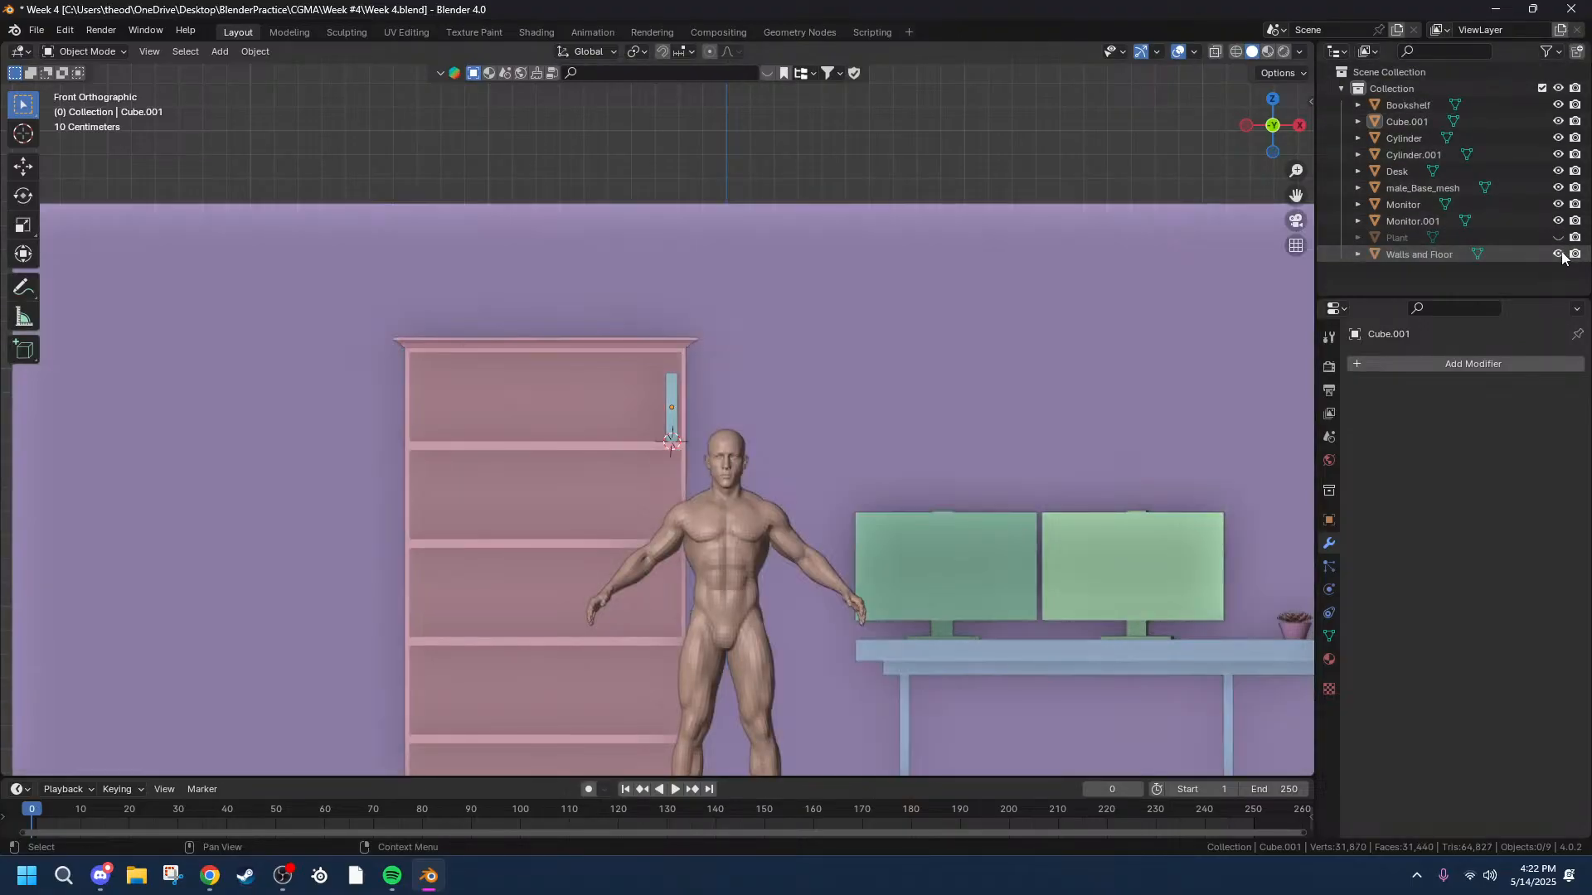
# Add an Array modifier to the book on the top shelf.
pyautogui.scroll(12, 387, 429)
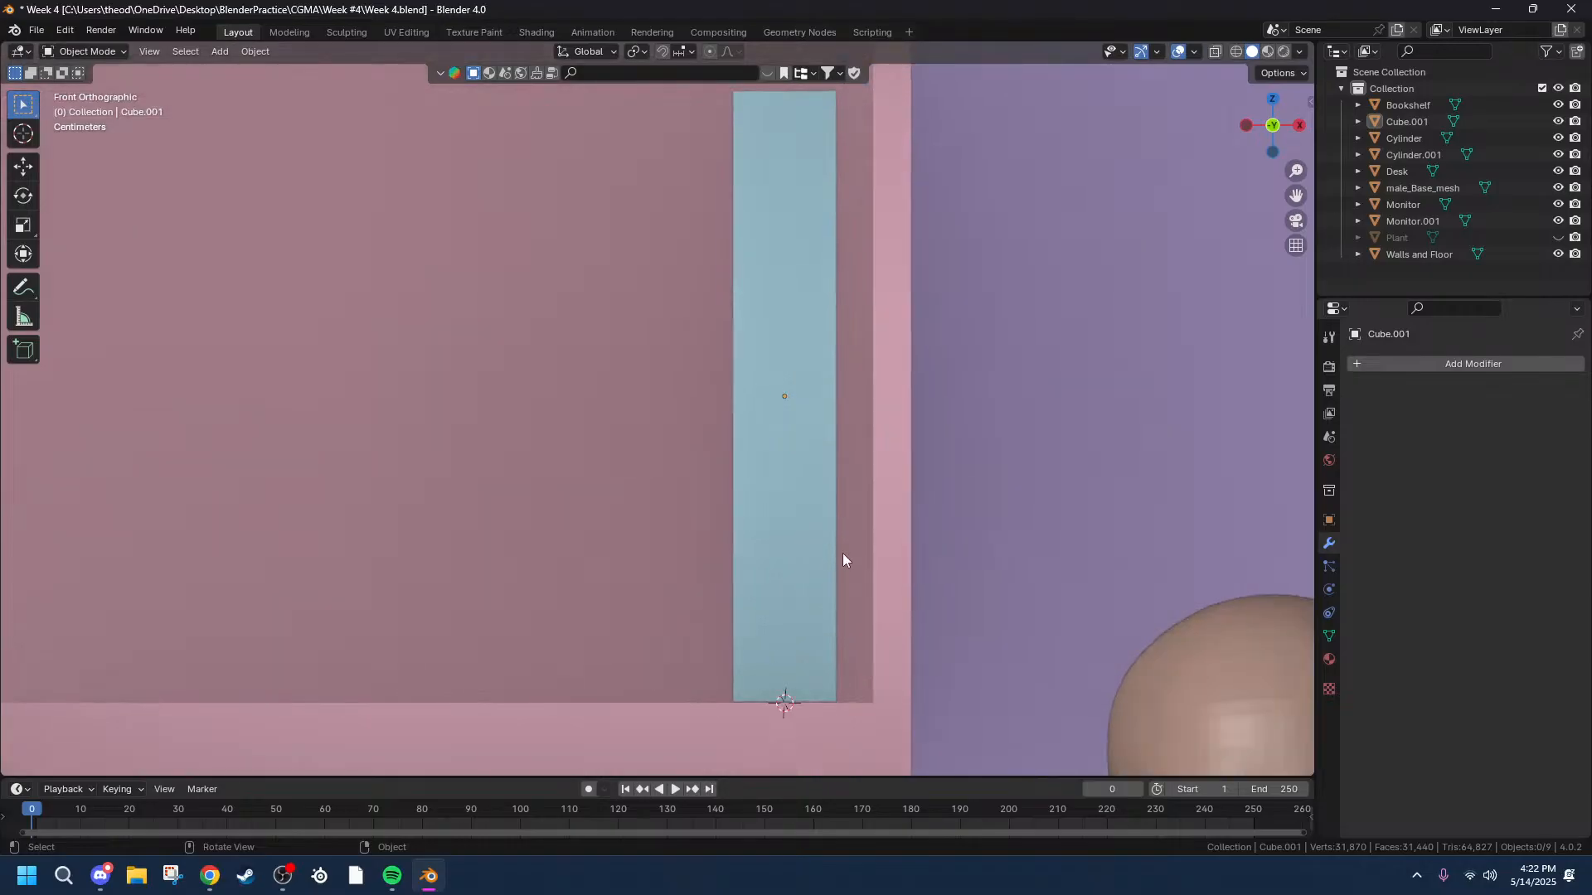
pyautogui.scroll(-7, 844, 580)
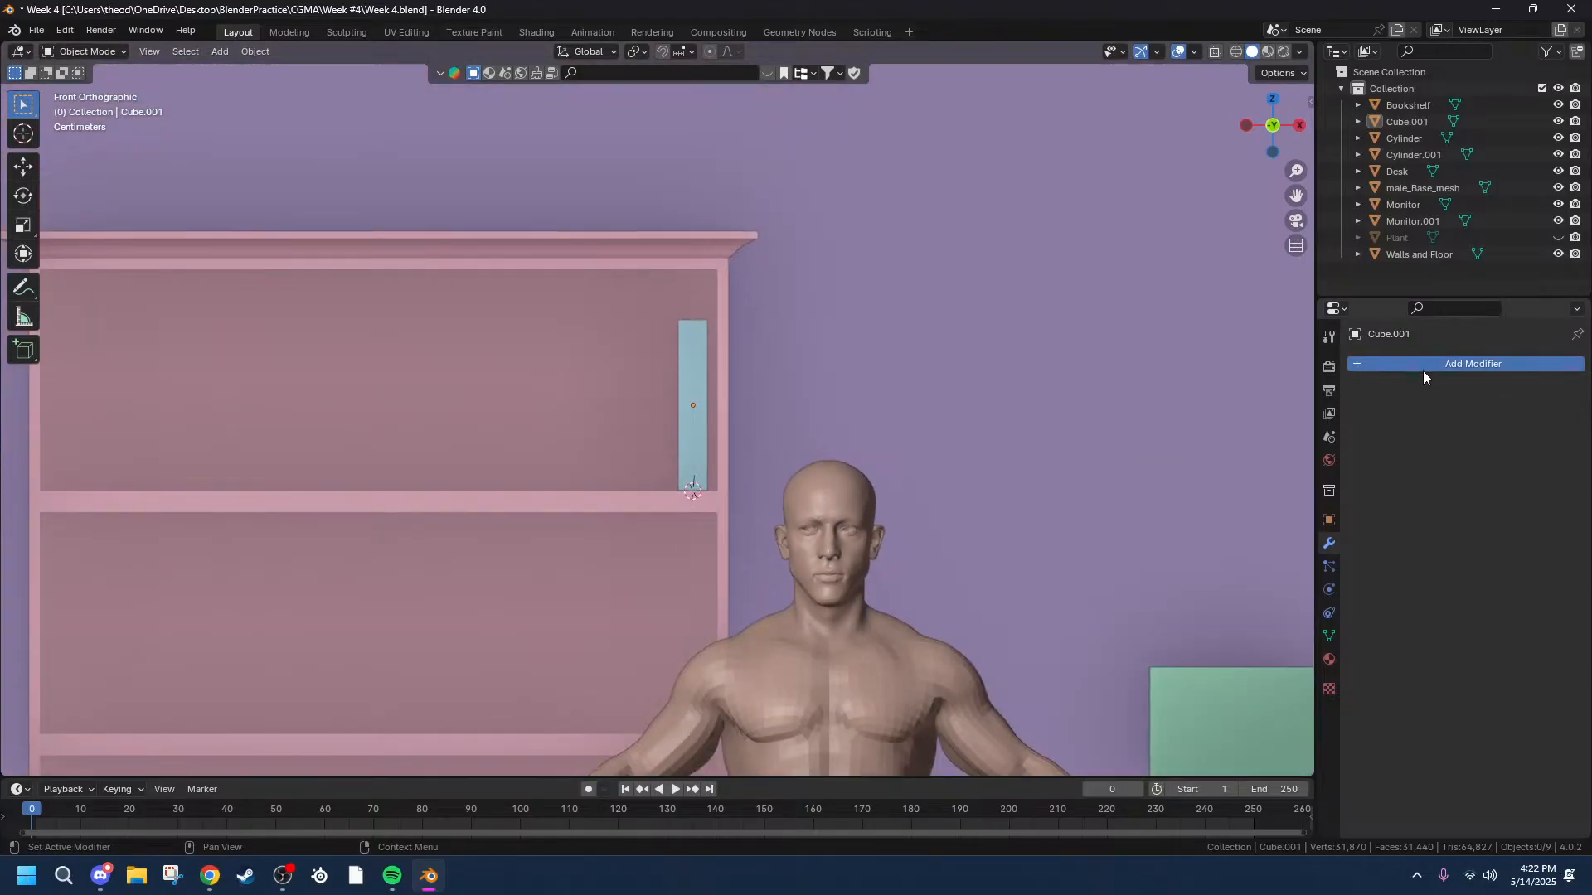
pyautogui.click(1423, 371)
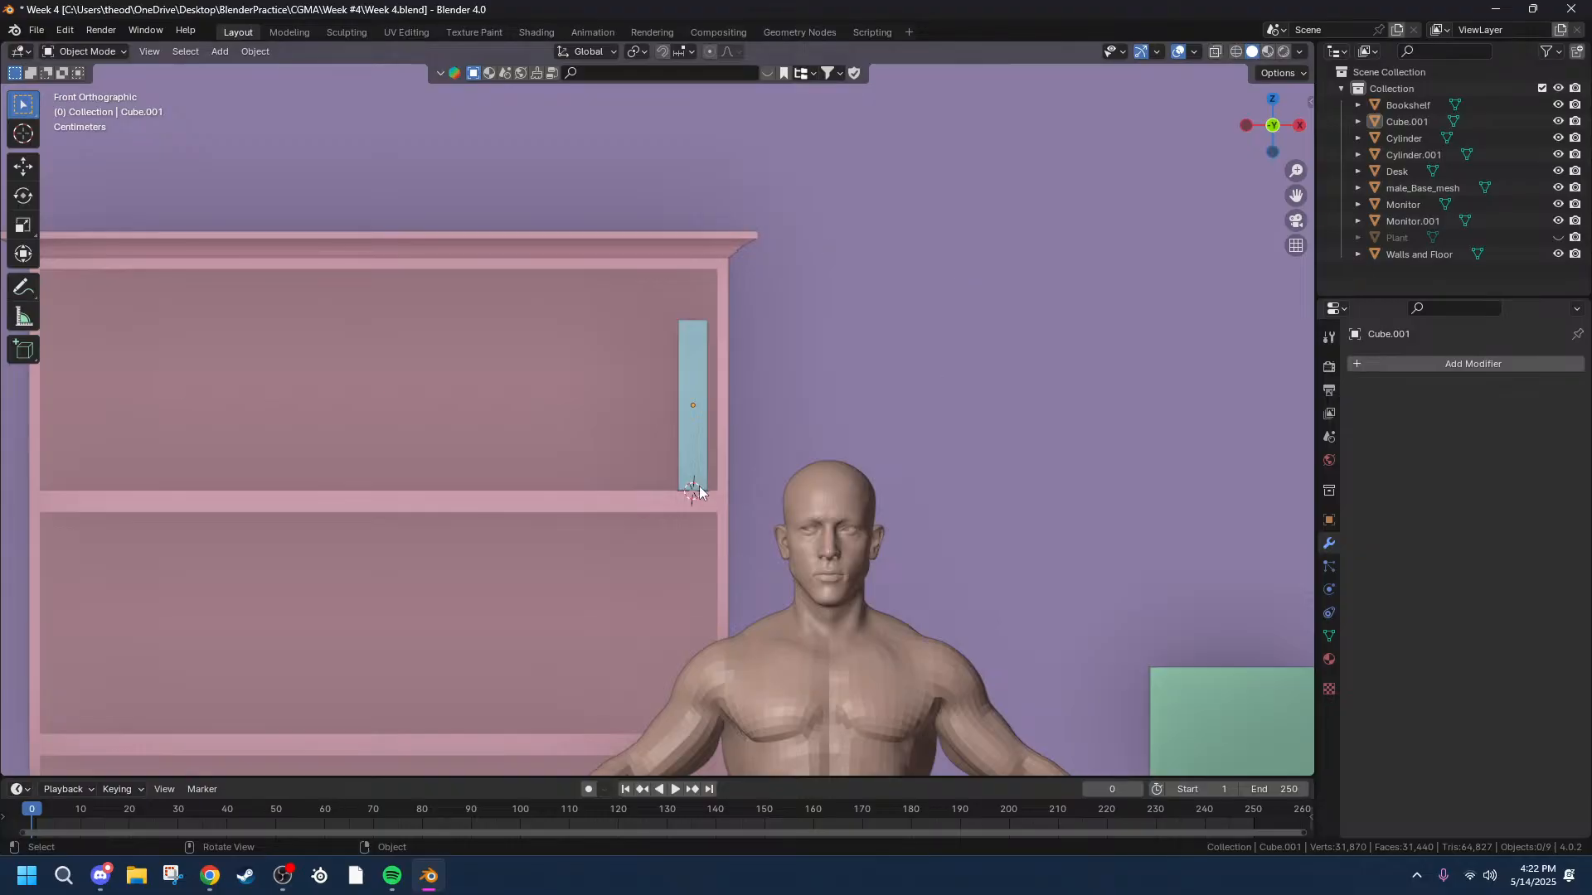
pyautogui.click(1371, 365)
pyautogui.moveTo(1292, 375)
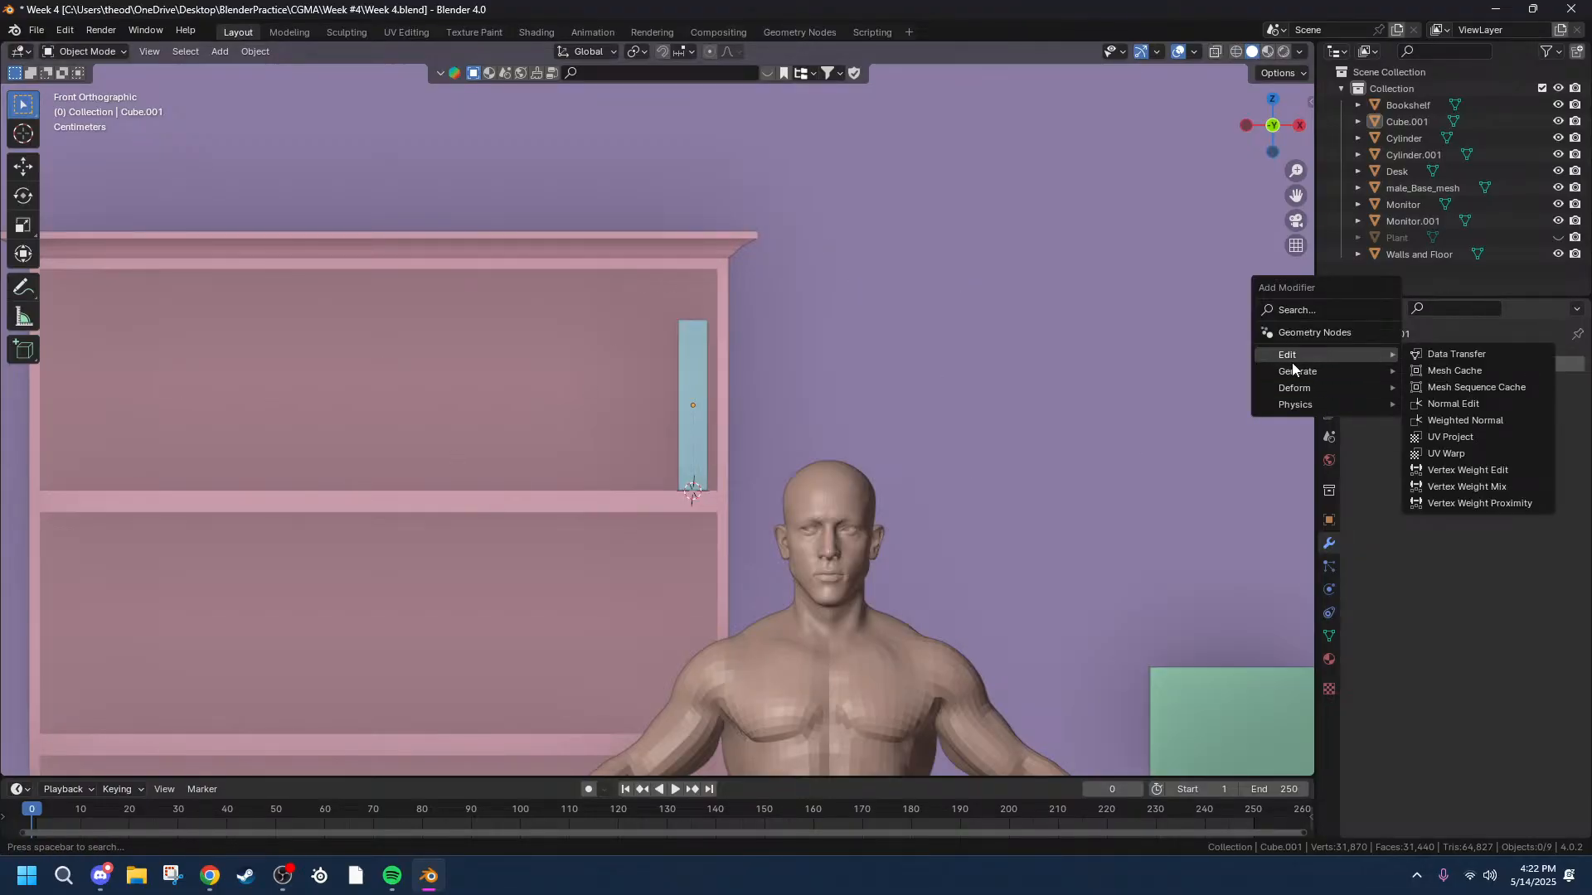
pyautogui.click(1457, 371)
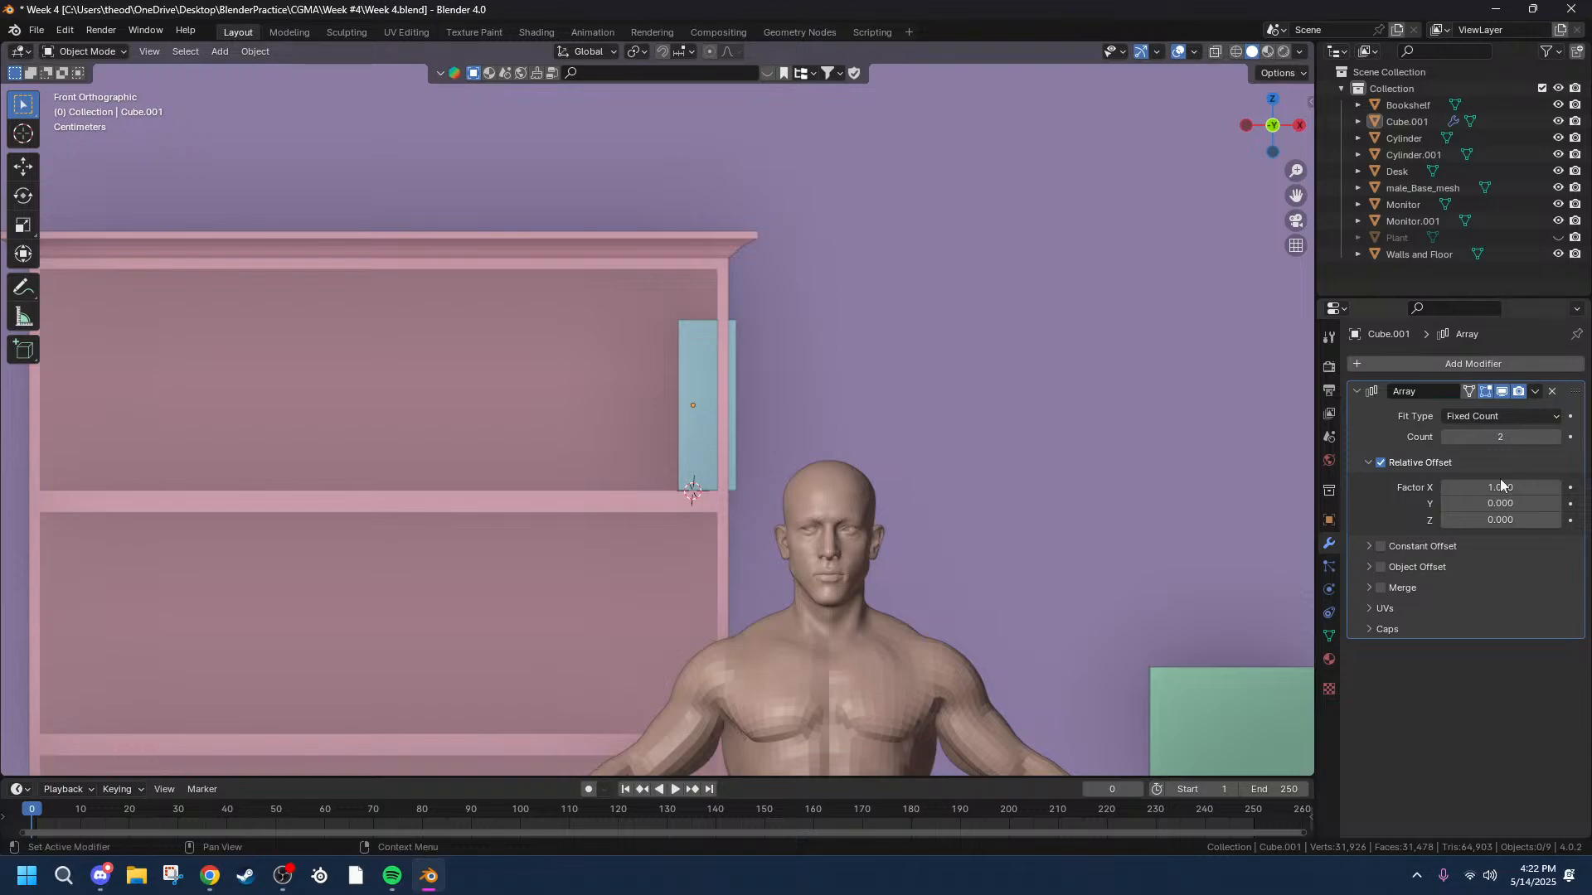
# Set the book array's relative offset X factor to -0.9.
pyautogui.click(1447, 490)
pyautogui.click(1474, 489)
pyautogui.click(1448, 489)
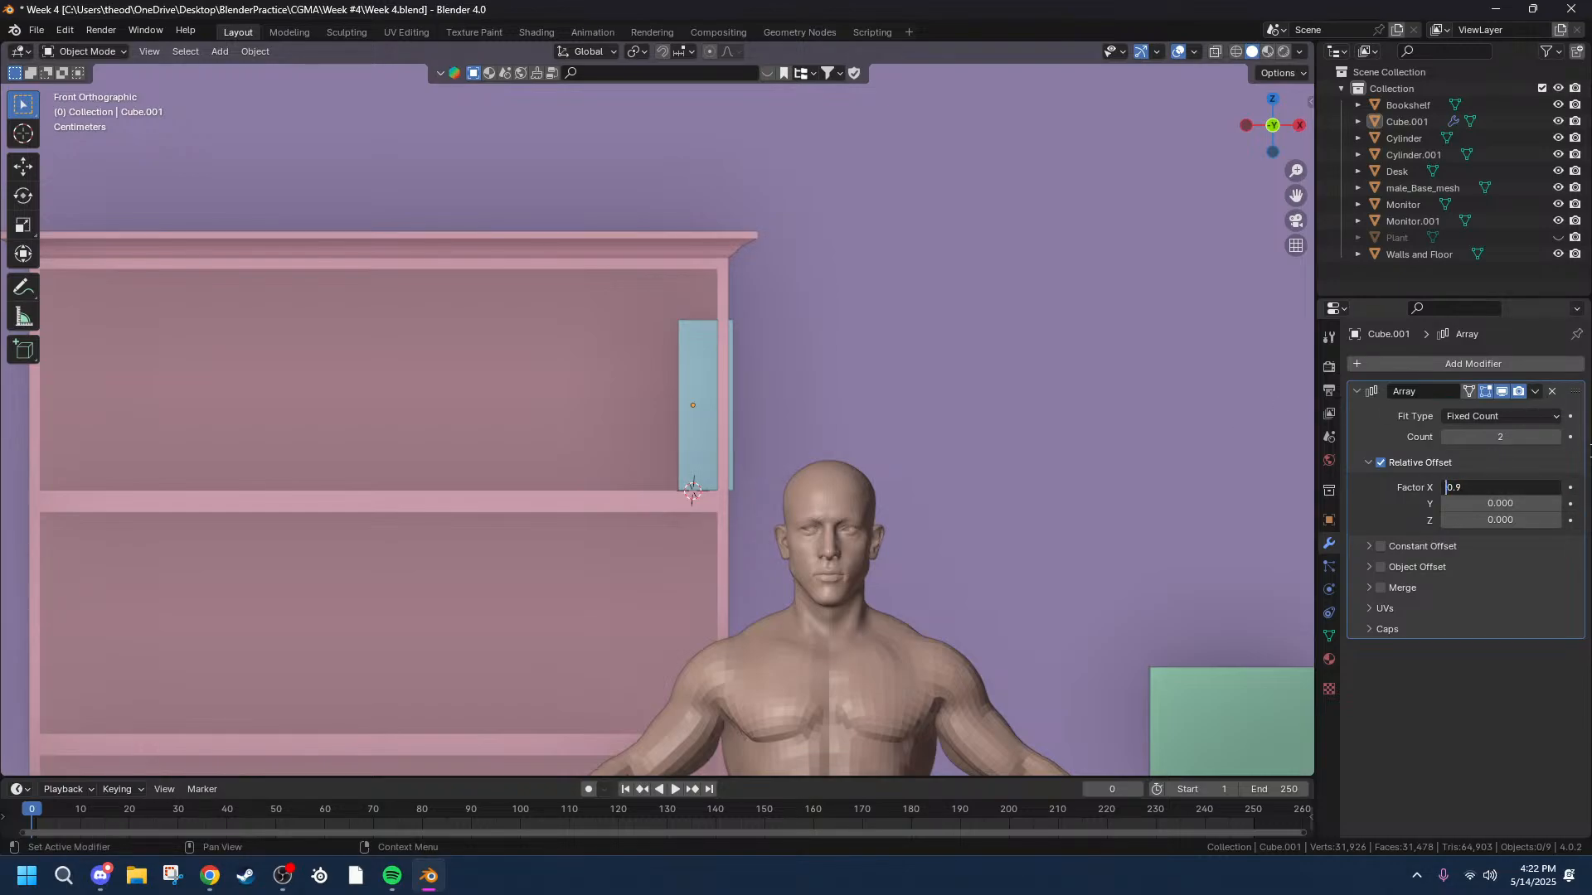
pyautogui.write('-')
pyautogui.press('Return')
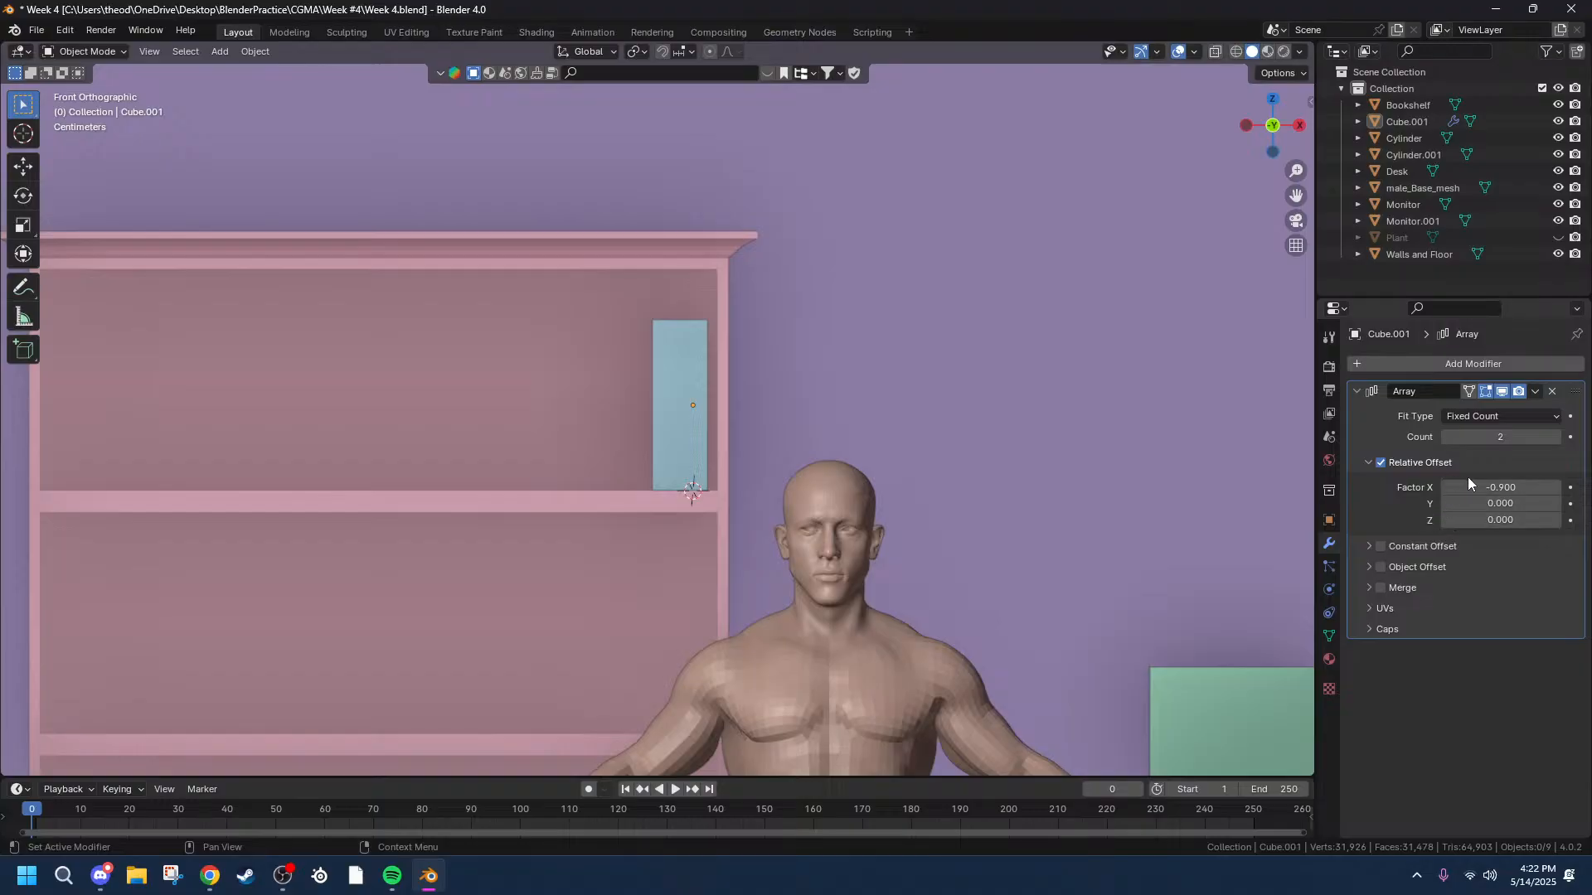
# Set the book array's relative offset X factor to -1.1 and its count to 21.
pyautogui.click(1505, 489)
pyautogui.doubleClick(1456, 489)
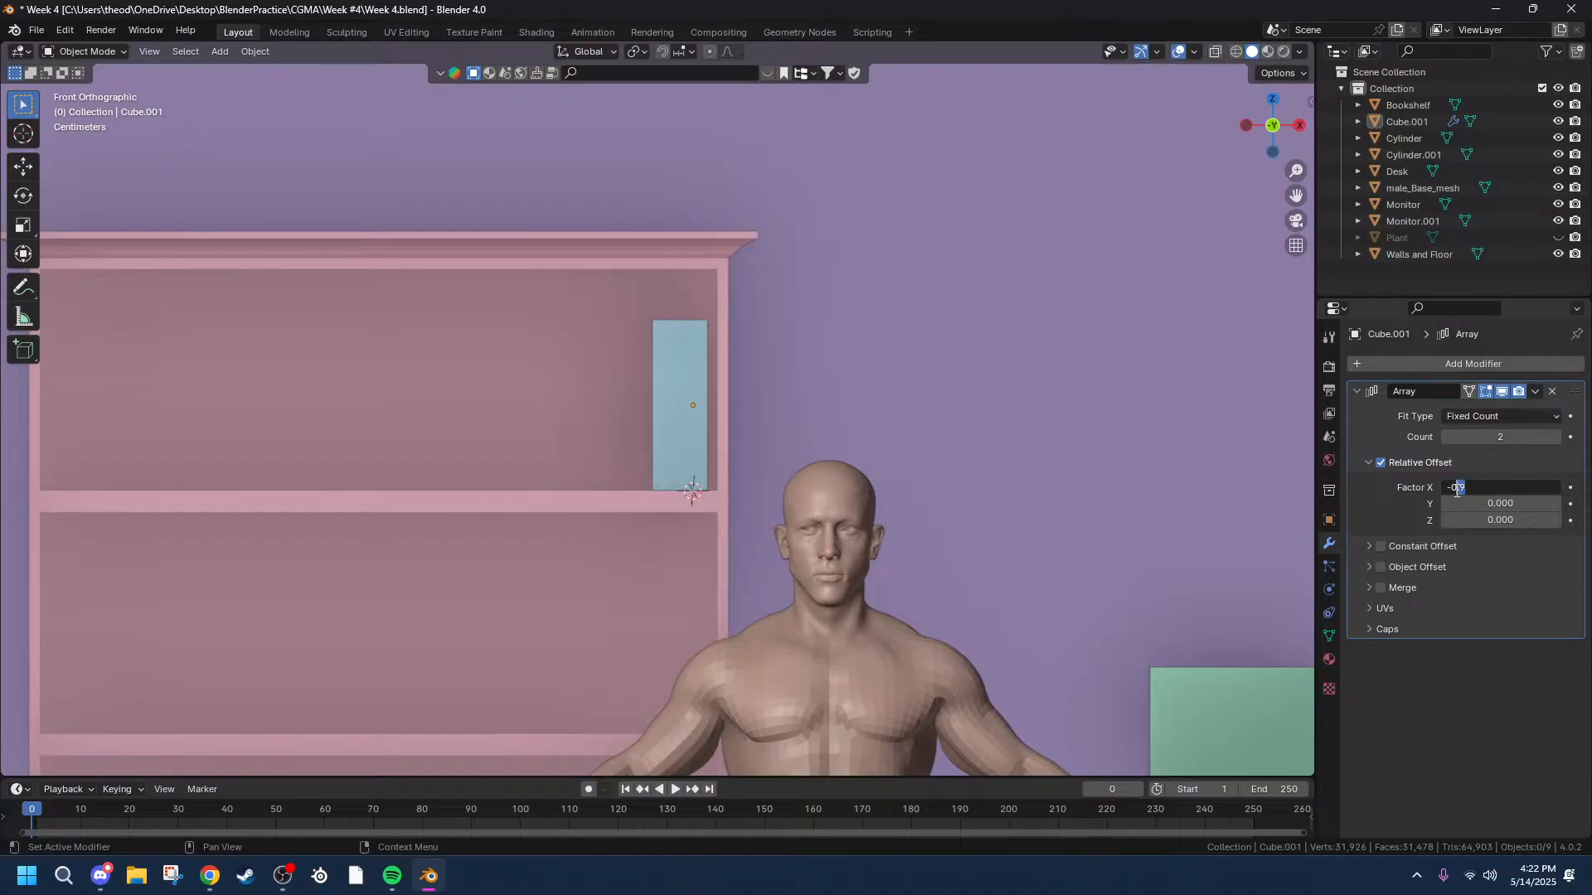
pyautogui.moveTo(1457, 492); pyautogui.dragTo(1451, 490)
pyautogui.write('-1.1')
pyautogui.press('Return')
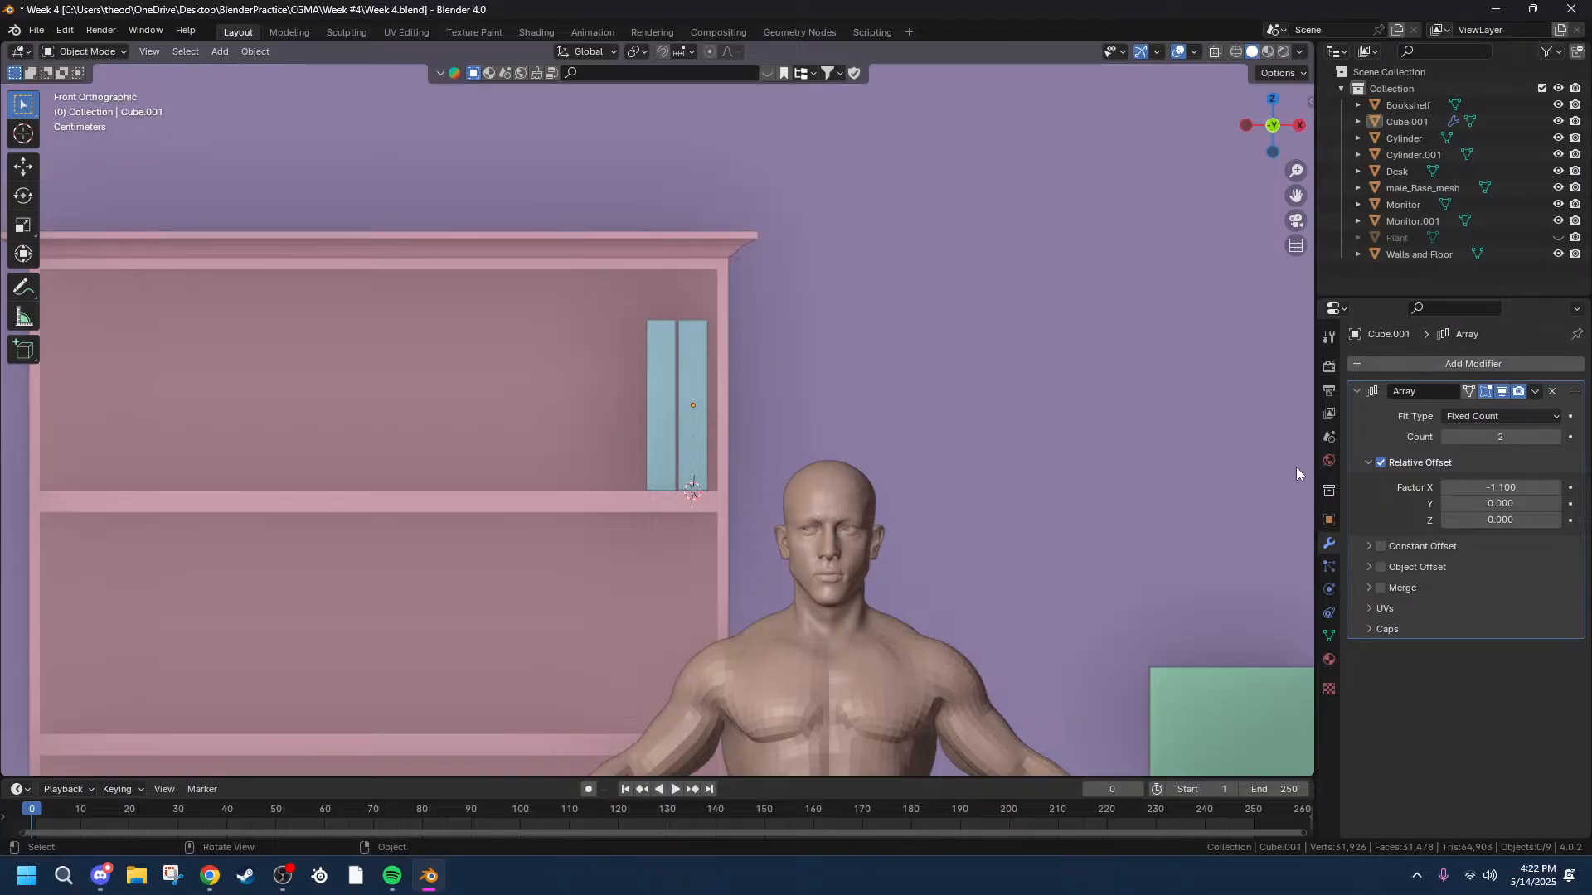
pyautogui.moveTo(1505, 435); pyautogui.dragTo(1568, 435)
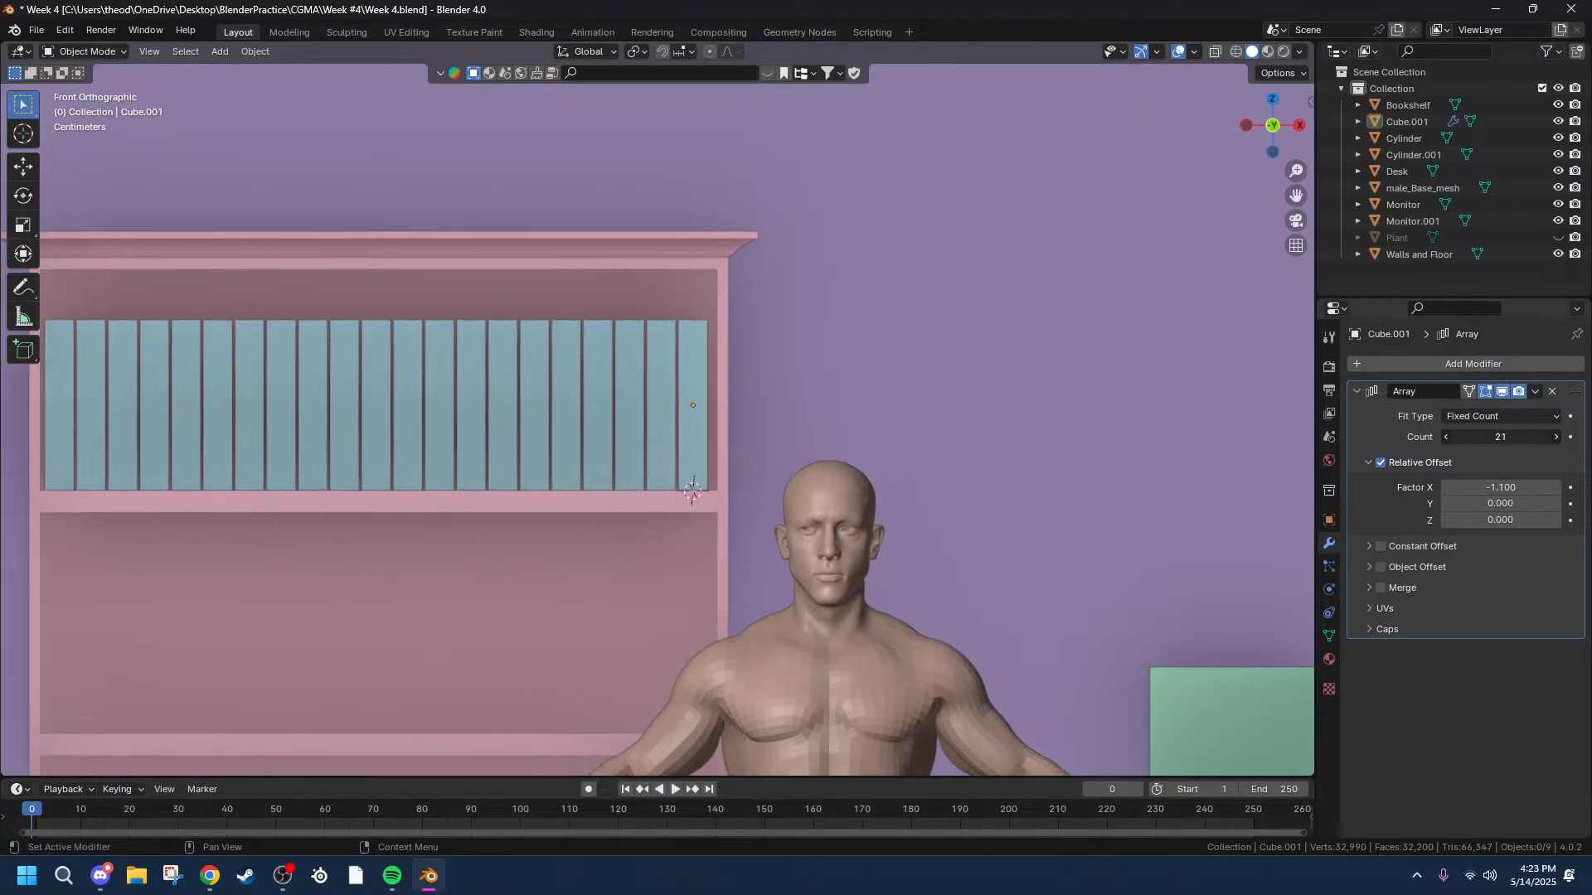
# Try to vary the arrayed books' heights with Randomize Transform by changing its Z scale.
pyautogui.moveTo(351, 238); pyautogui.dragTo(428, 237, button='middle')
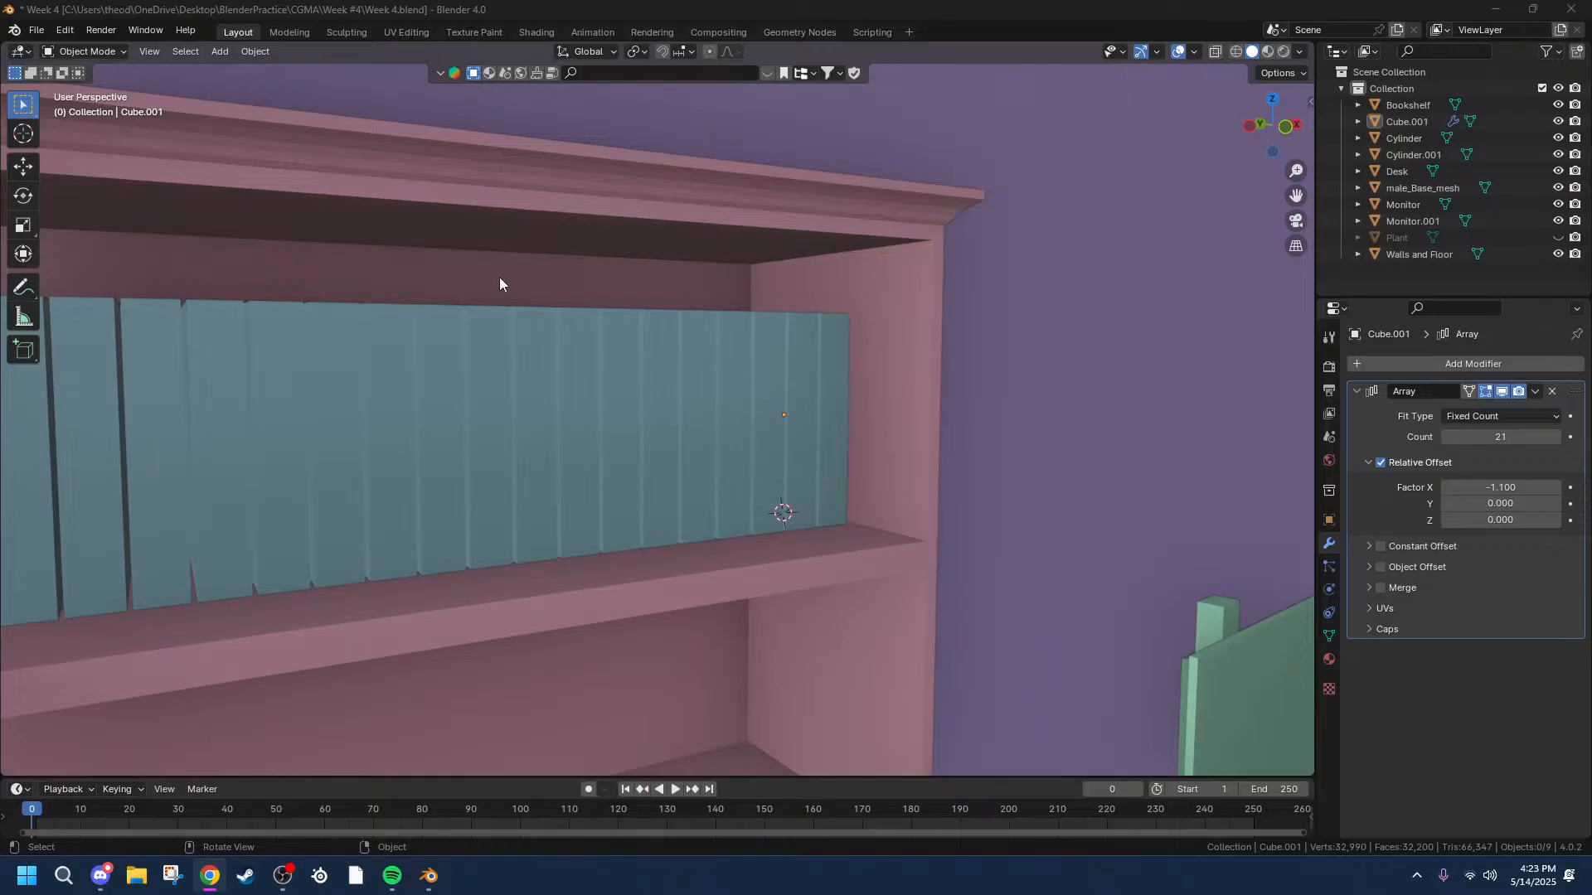
pyautogui.moveTo(657, 294); pyautogui.dragTo(770, 280, button='middle')
pyautogui.click(257, 52)
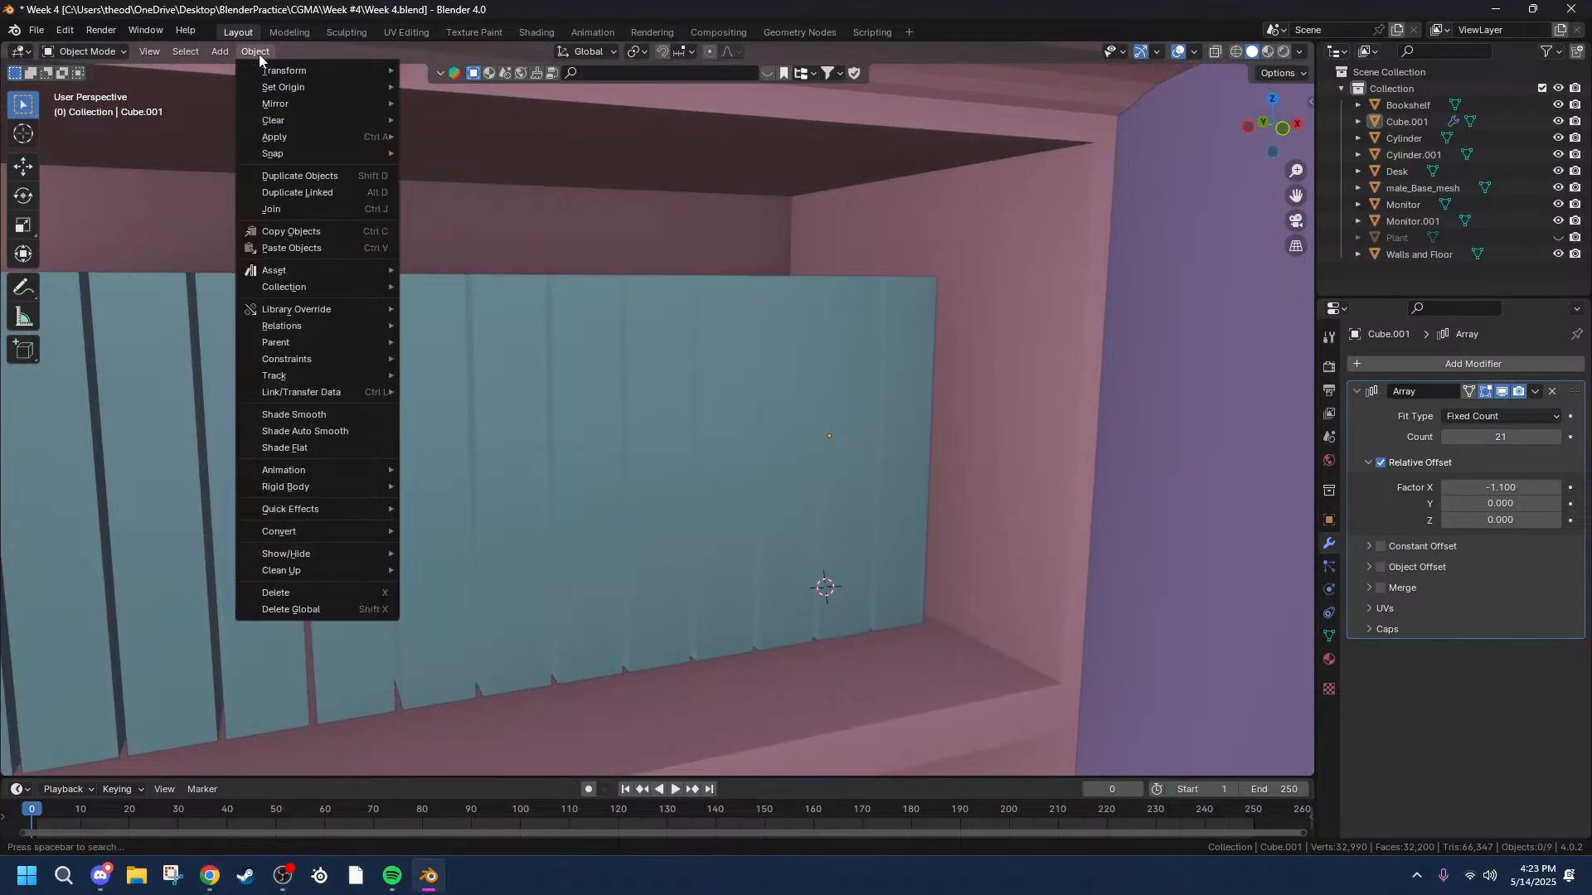
pyautogui.moveTo(282, 70)
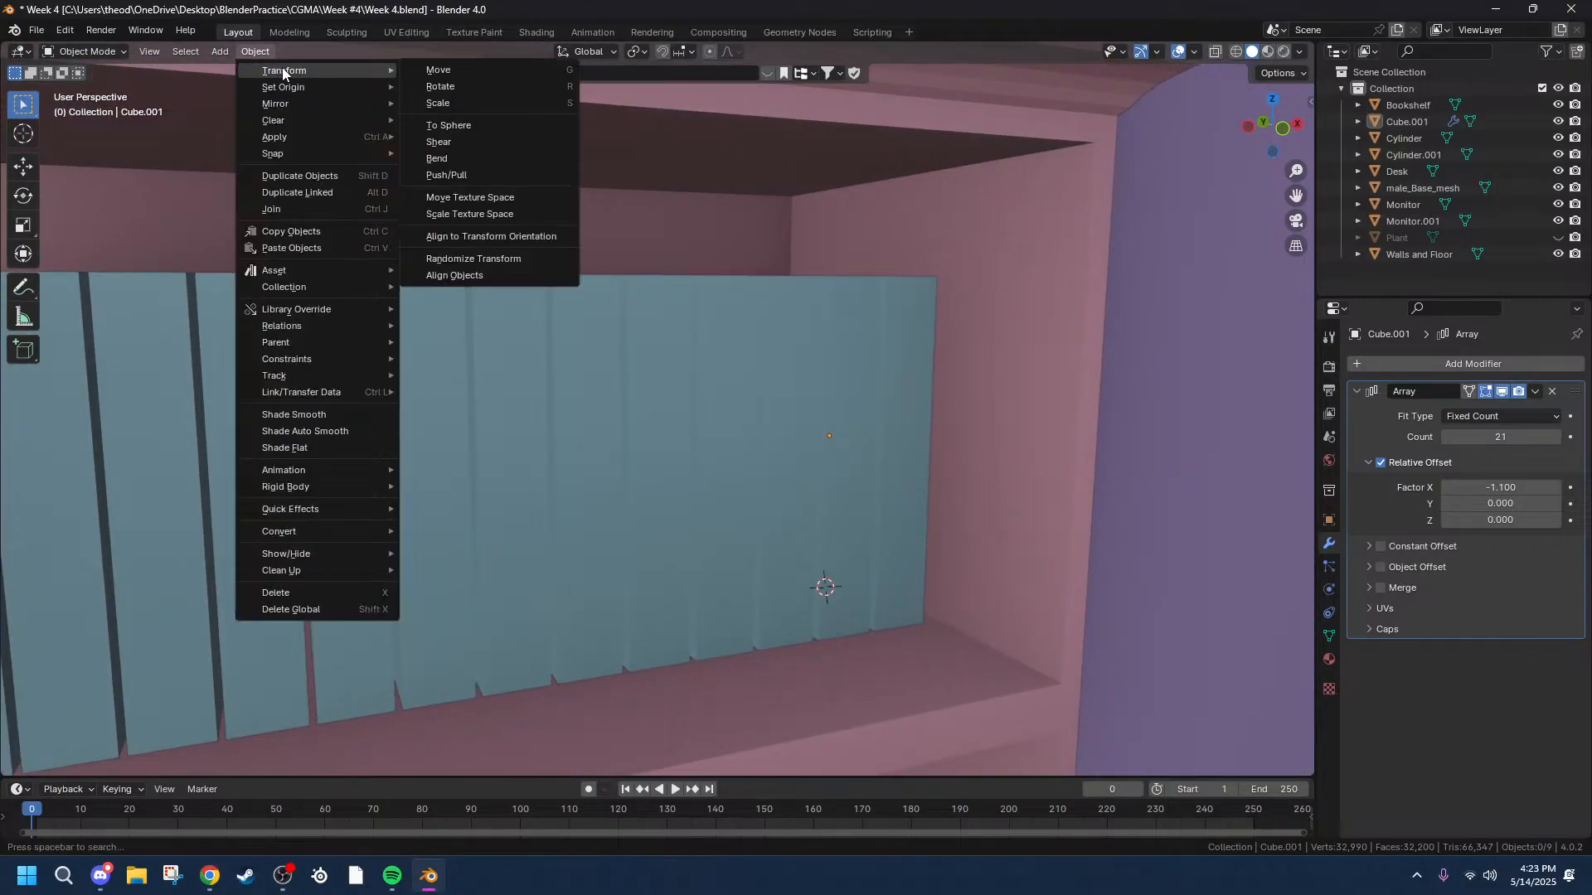
pyautogui.click(512, 254)
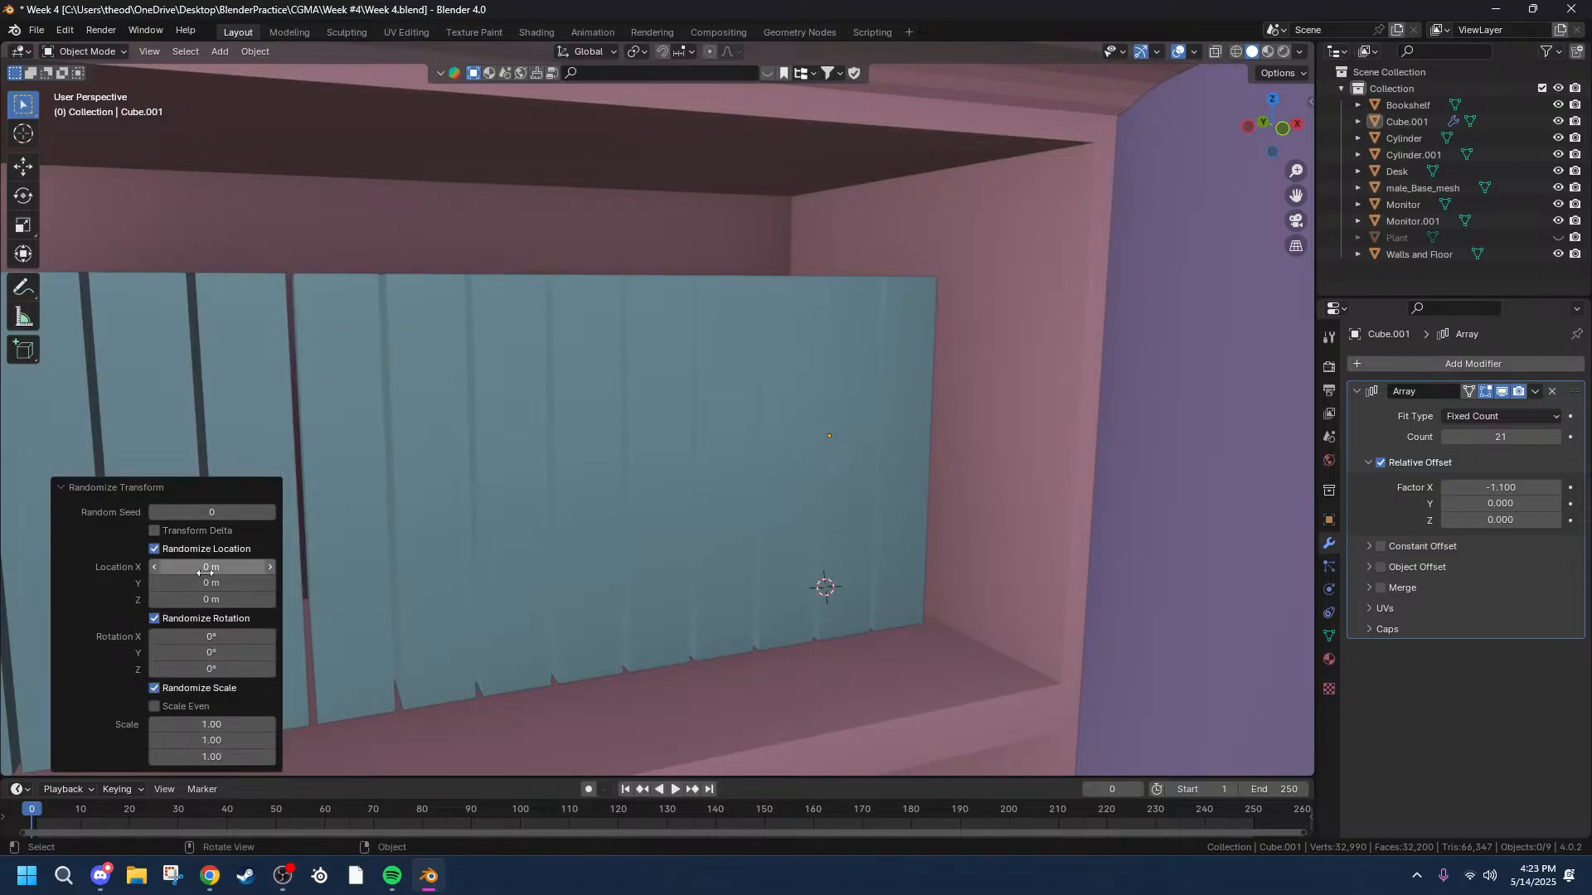
pyautogui.scroll(-3, 713, 401)
pyautogui.scroll(-2, 713, 395)
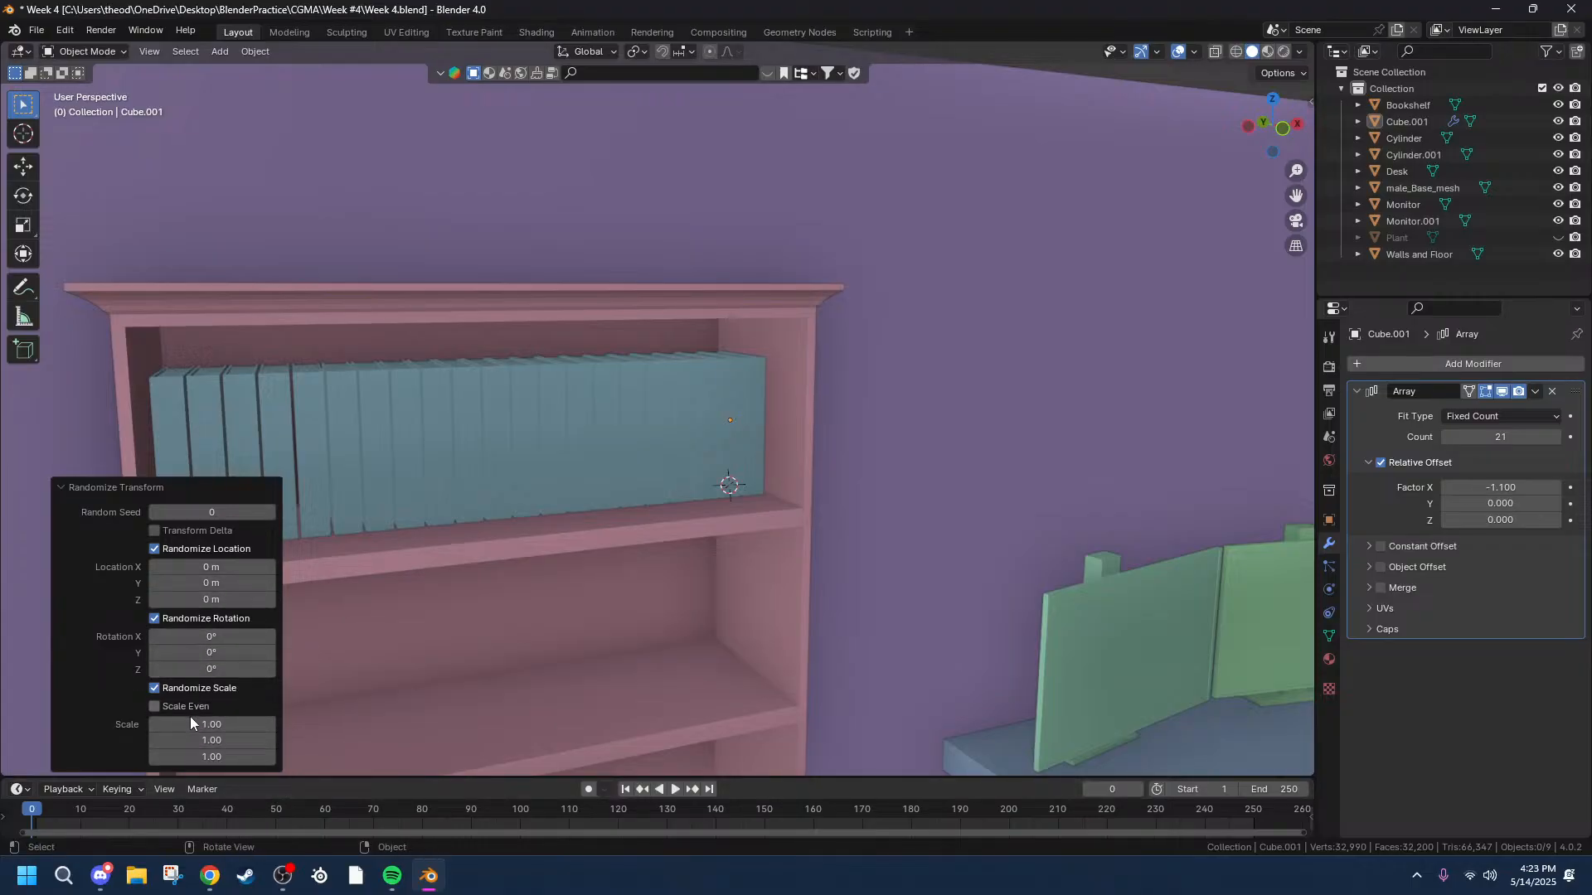
pyautogui.moveTo(207, 757); pyautogui.dragTo(275, 757)
pyautogui.rightClick(211, 757)
# Apply the Array modifier to Cube.001 and select the row of books in Object Mode.
pyautogui.click(1534, 392)
pyautogui.click(1457, 414)
pyautogui.click(554, 438)
pyautogui.press('Tab')
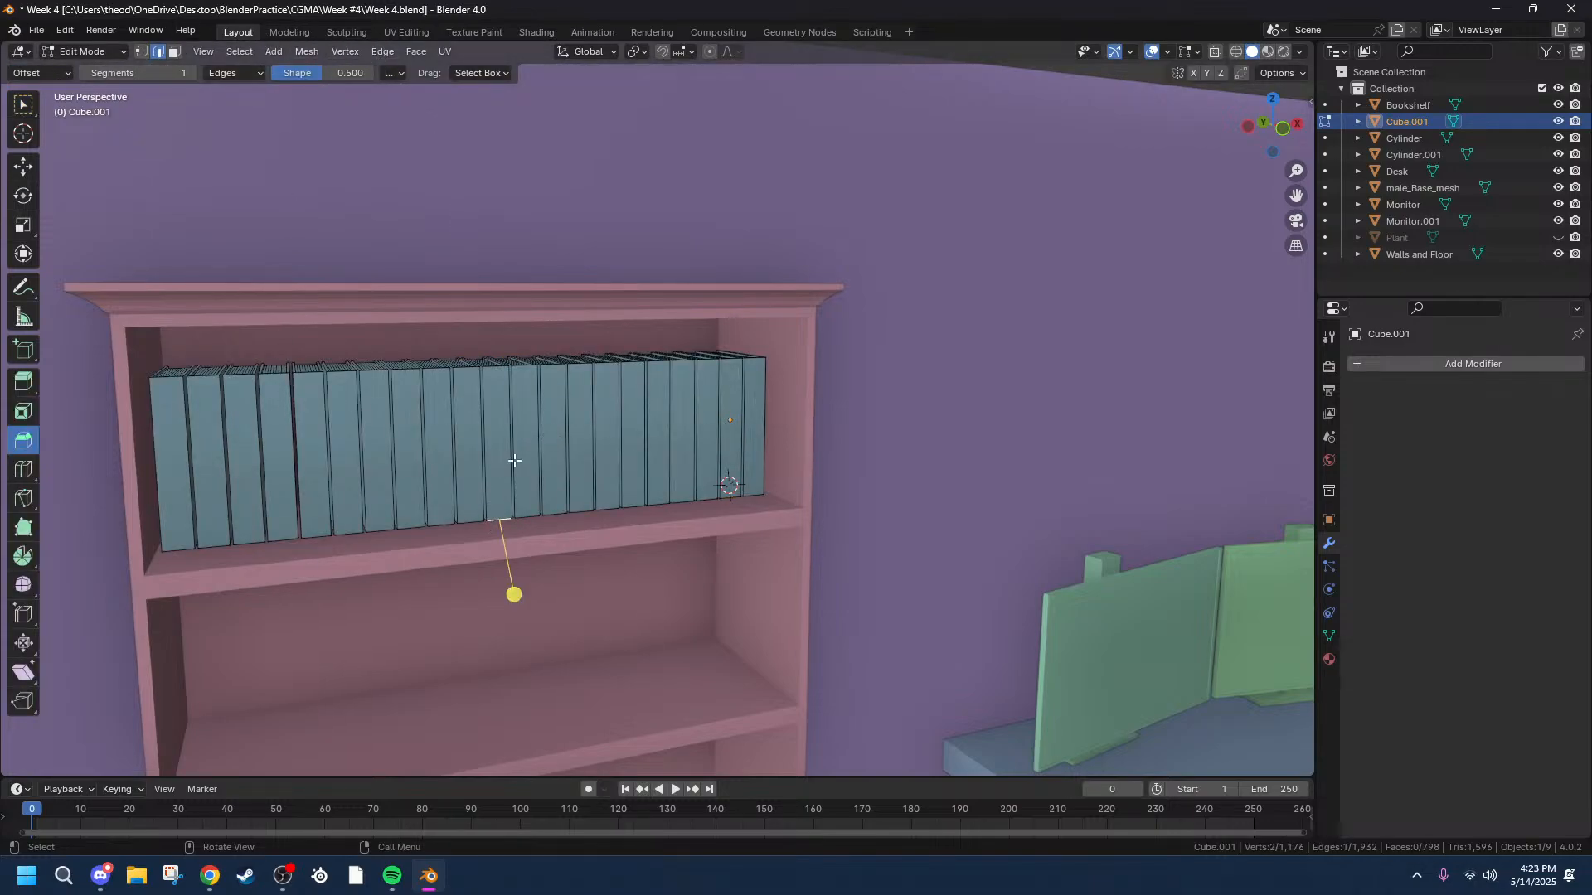
pyautogui.press('Tab')
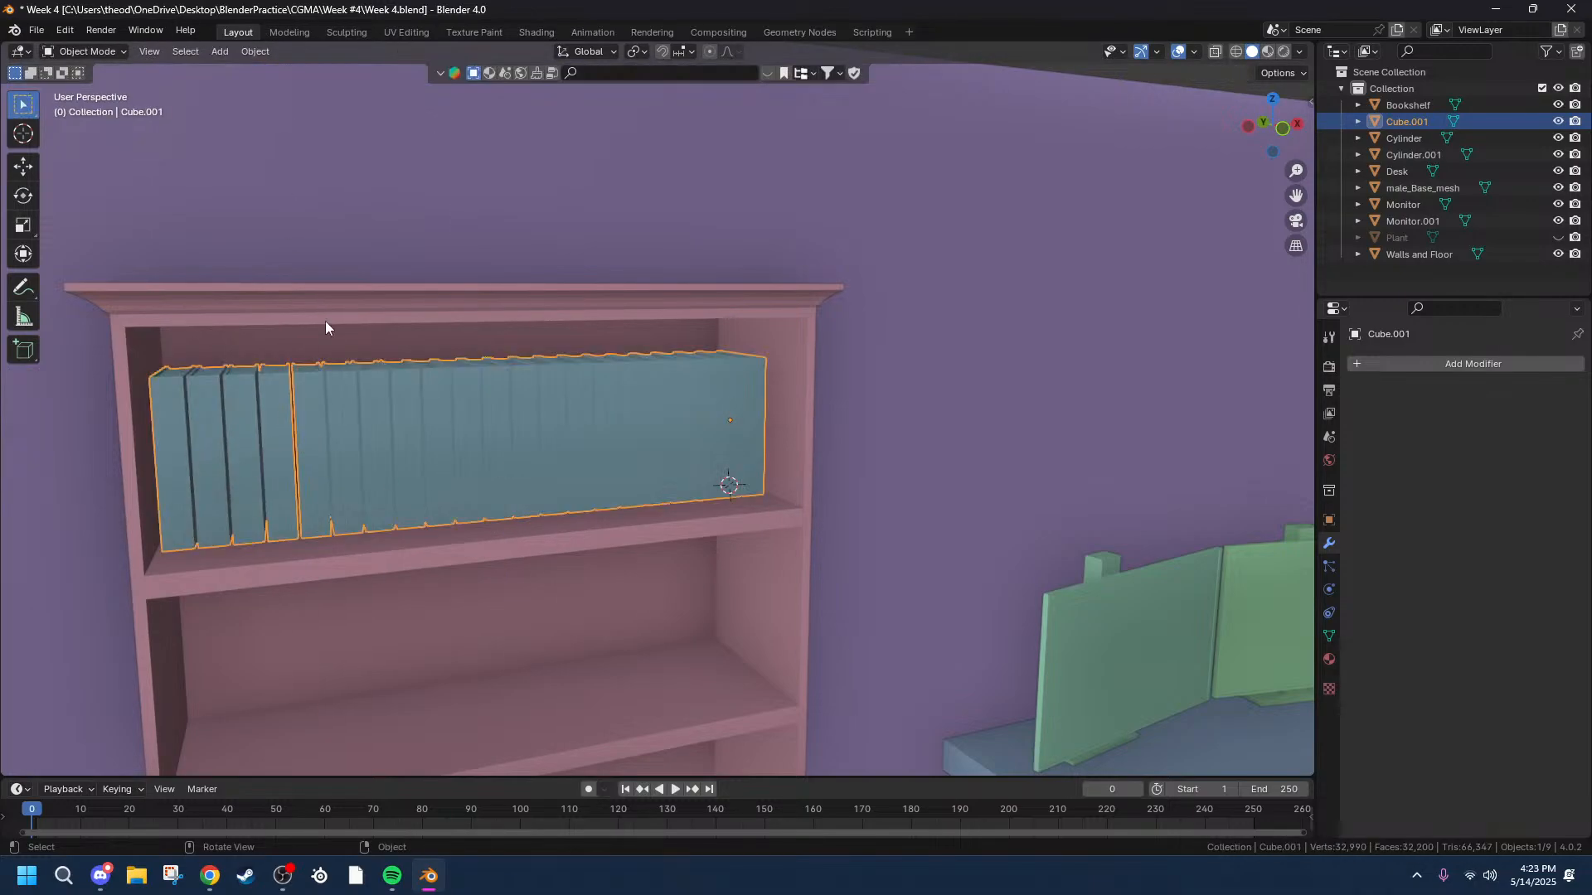
# Run Randomize Transform on the row of books with random seed 65 and Scale Even enabled, trying different Z scales.
pyautogui.click(242, 54)
pyautogui.moveTo(331, 71)
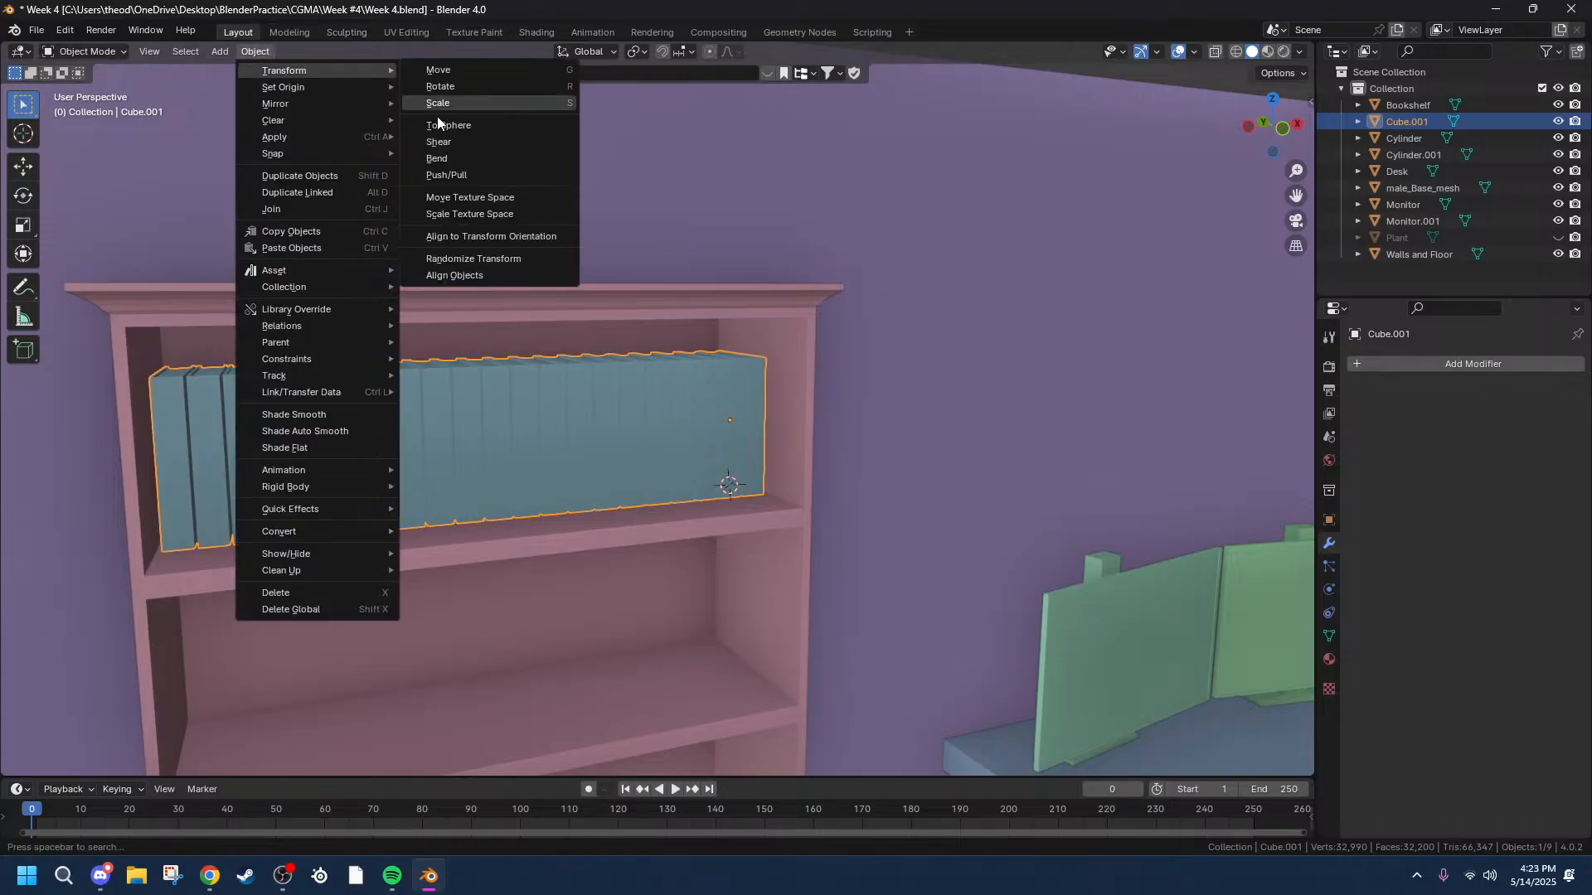
pyautogui.click(512, 259)
pyautogui.moveTo(211, 757)
pyautogui.mouseDown()
pyautogui.moveTo(290, 757)
pyautogui.moveTo(230, 758)
pyautogui.mouseUp()
pyautogui.moveTo(202, 512); pyautogui.dragTo(257, 511)
pyautogui.moveTo(253, 757); pyautogui.dragTo(199, 755)
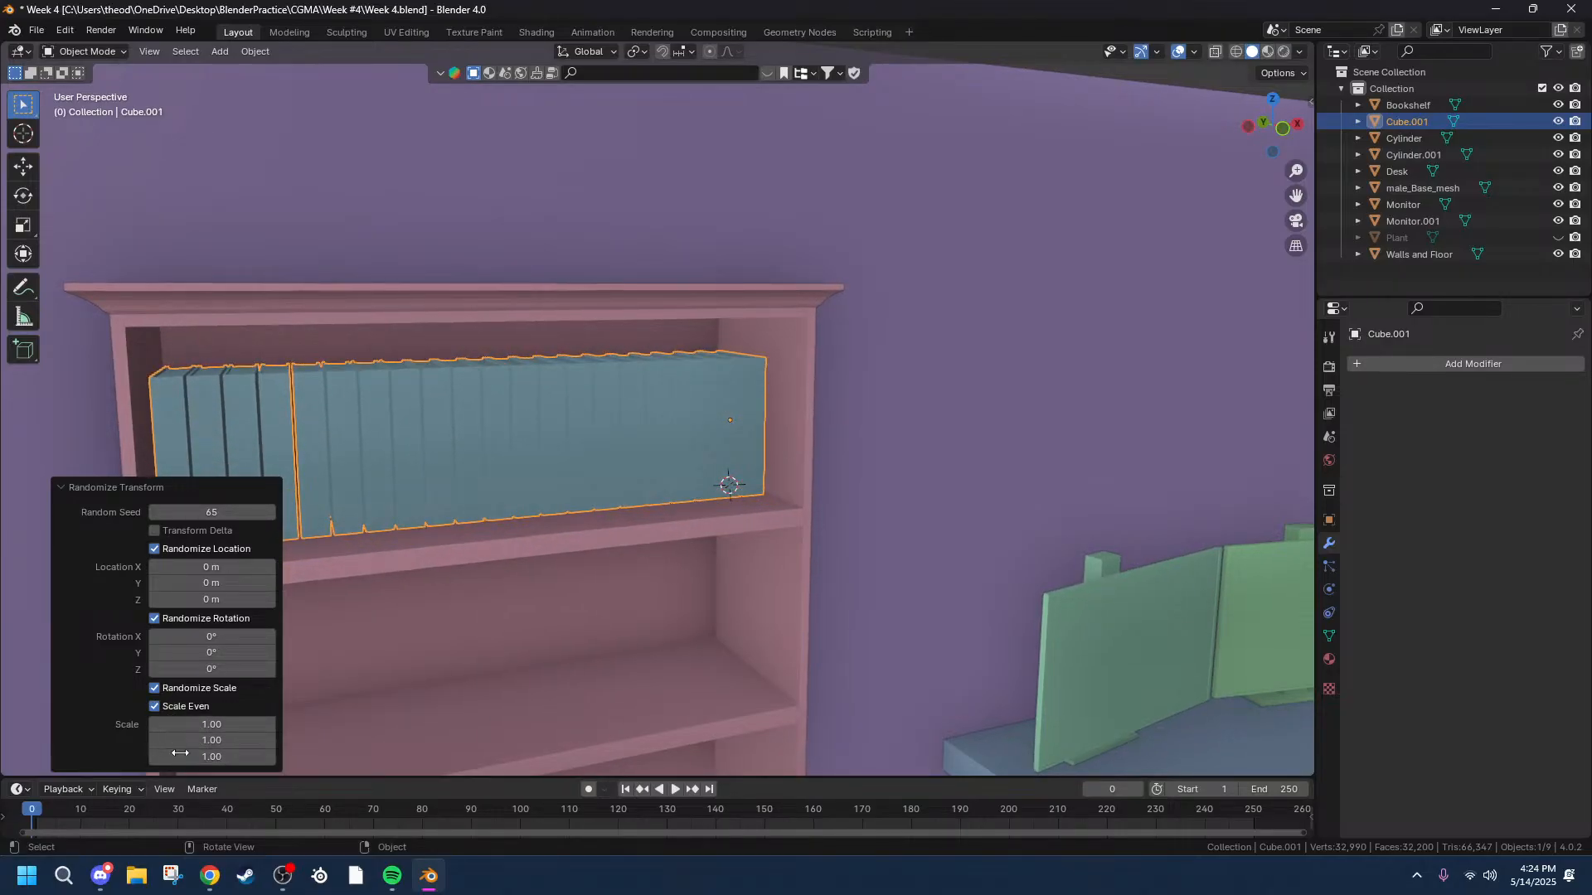
# Turn off Scale Even for the randomization and try varying the X scale of the books.
pyautogui.click(153, 709)
pyautogui.moveTo(211, 724); pyautogui.dragTo(166, 724)
pyautogui.rightClick(211, 725)
pyautogui.scroll(2, 357, 417)
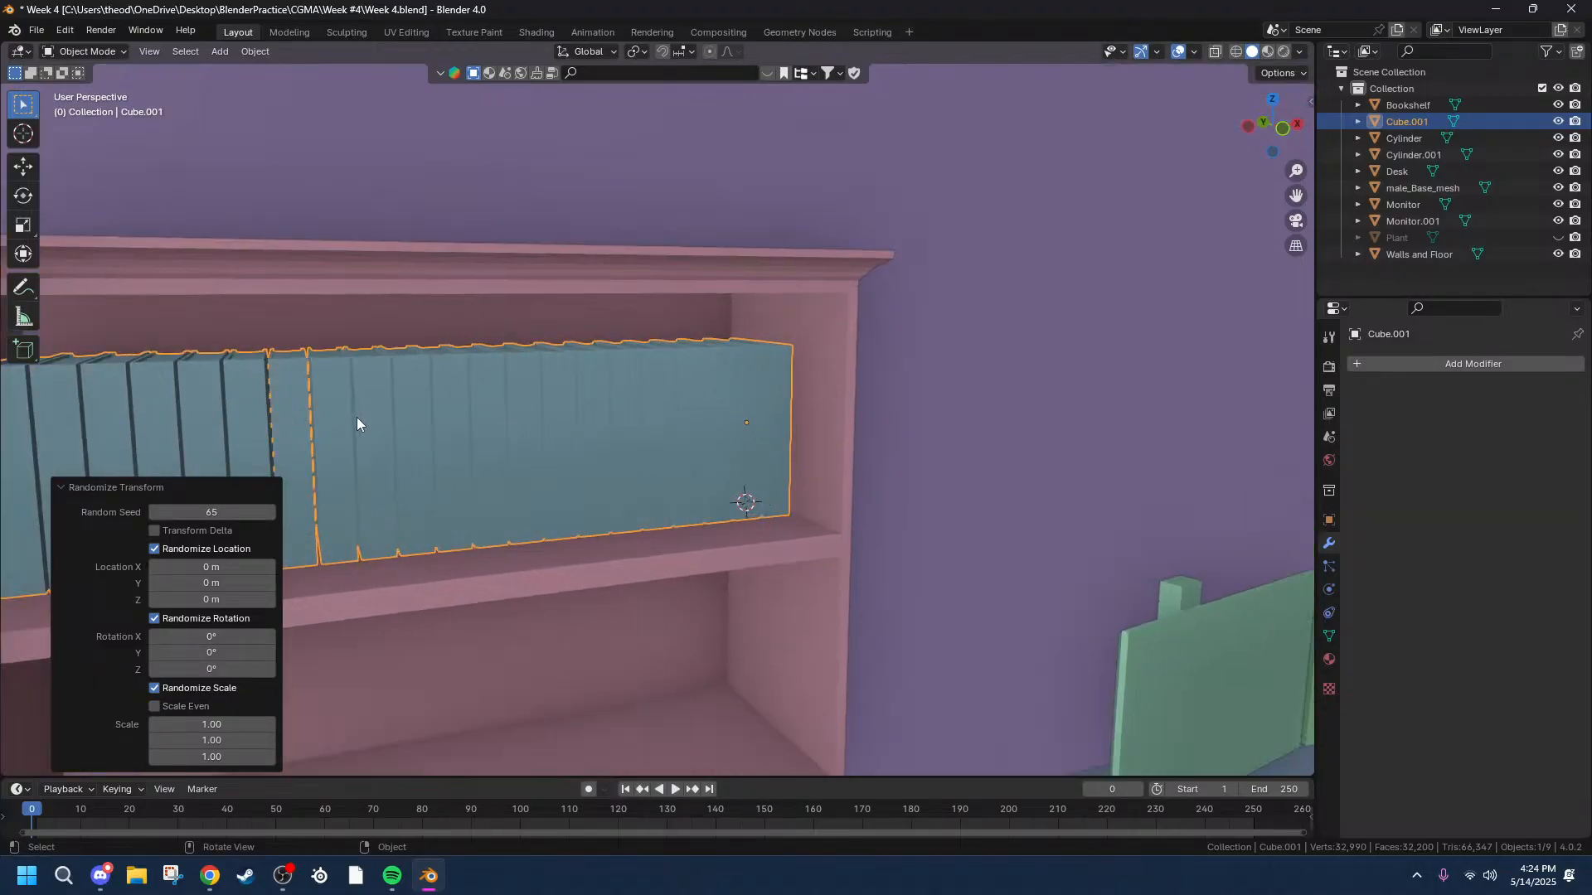
pyautogui.scroll(-4, 356, 416)
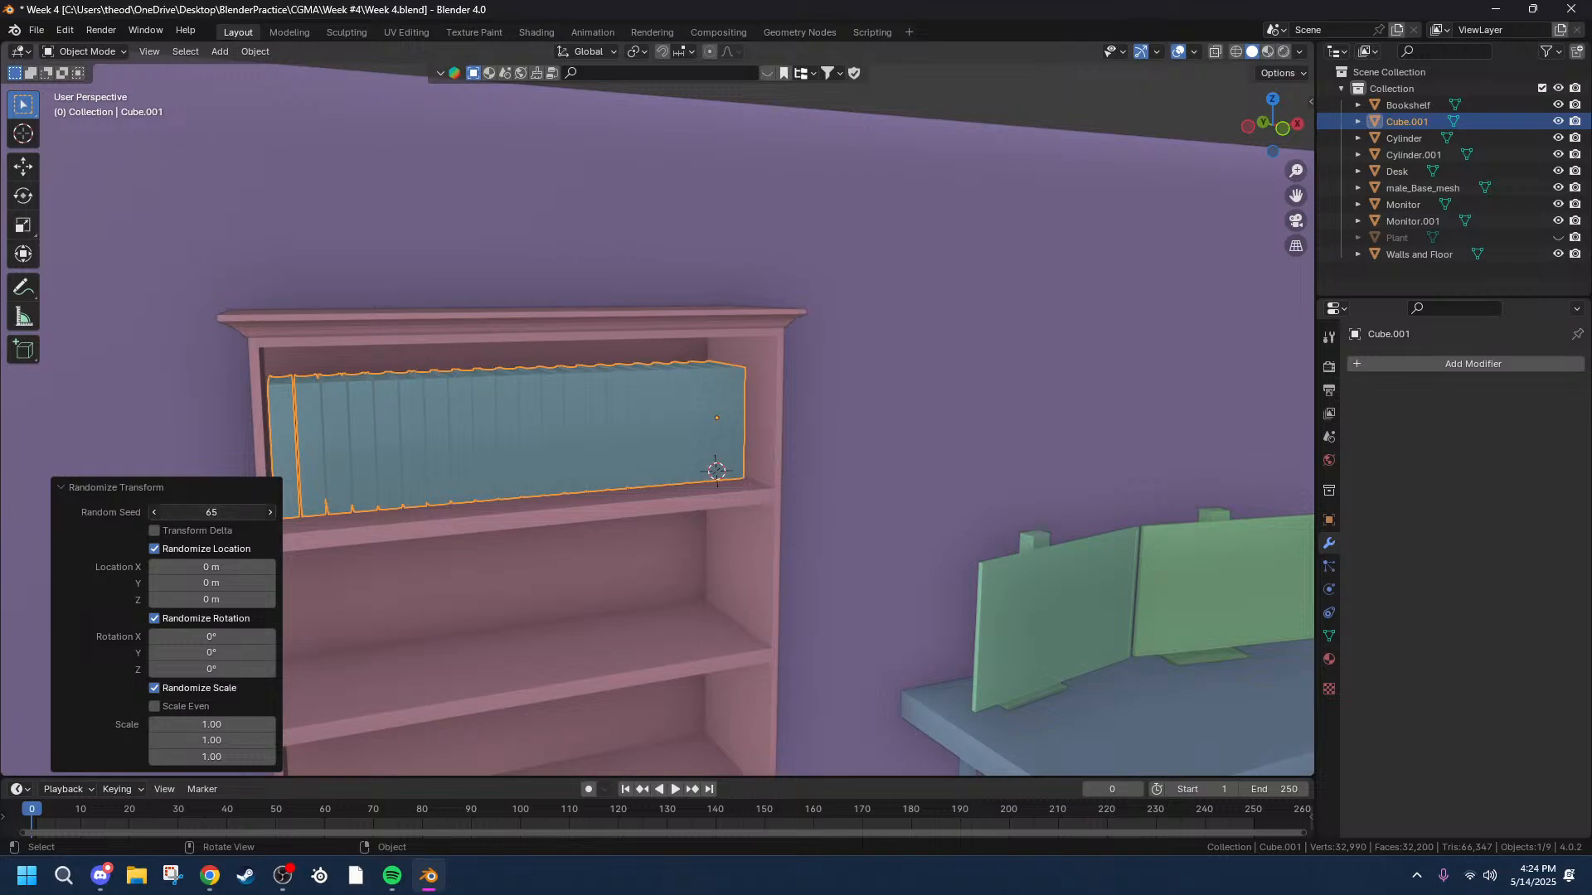
# Set the random seed to 0 and try varying the Z scale of the books again.
pyautogui.click(212, 512)
pyautogui.write('0')
pyautogui.press('Return')
pyautogui.moveTo(212, 757); pyautogui.dragTo(514, 757)
pyautogui.rightClick(212, 757)
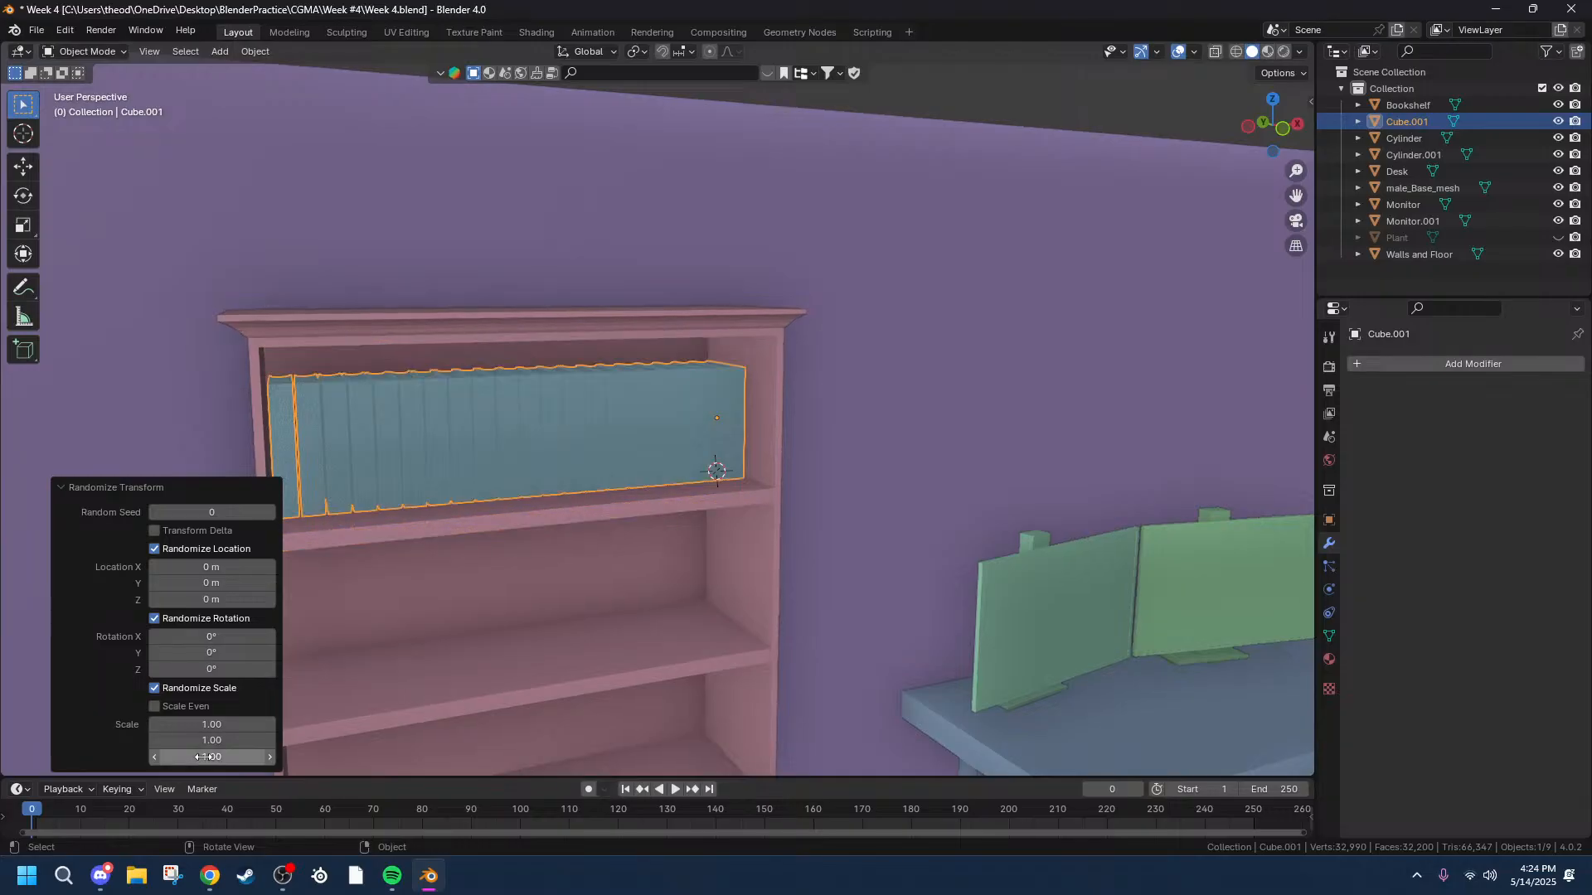
# Try randomizing the books' X location and enable Transform Delta for the randomization.
pyautogui.moveTo(214, 569)
pyautogui.mouseDown()
pyautogui.moveTo(166, 569)
pyautogui.moveTo(240, 569)
pyautogui.mouseUp()
pyautogui.rightClick(213, 569)
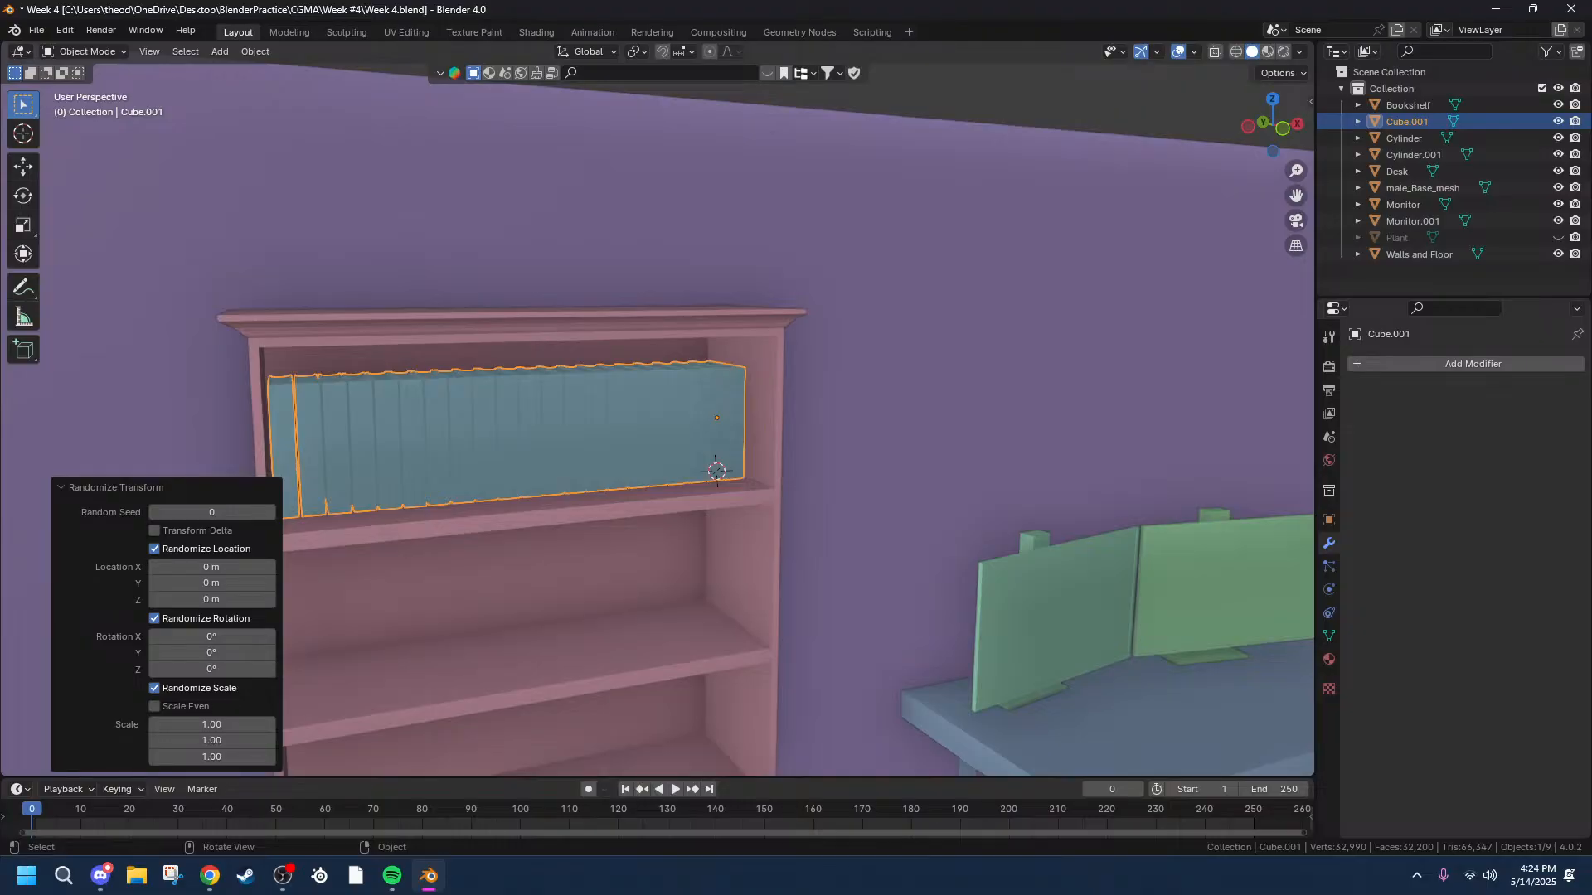
pyautogui.click(154, 531)
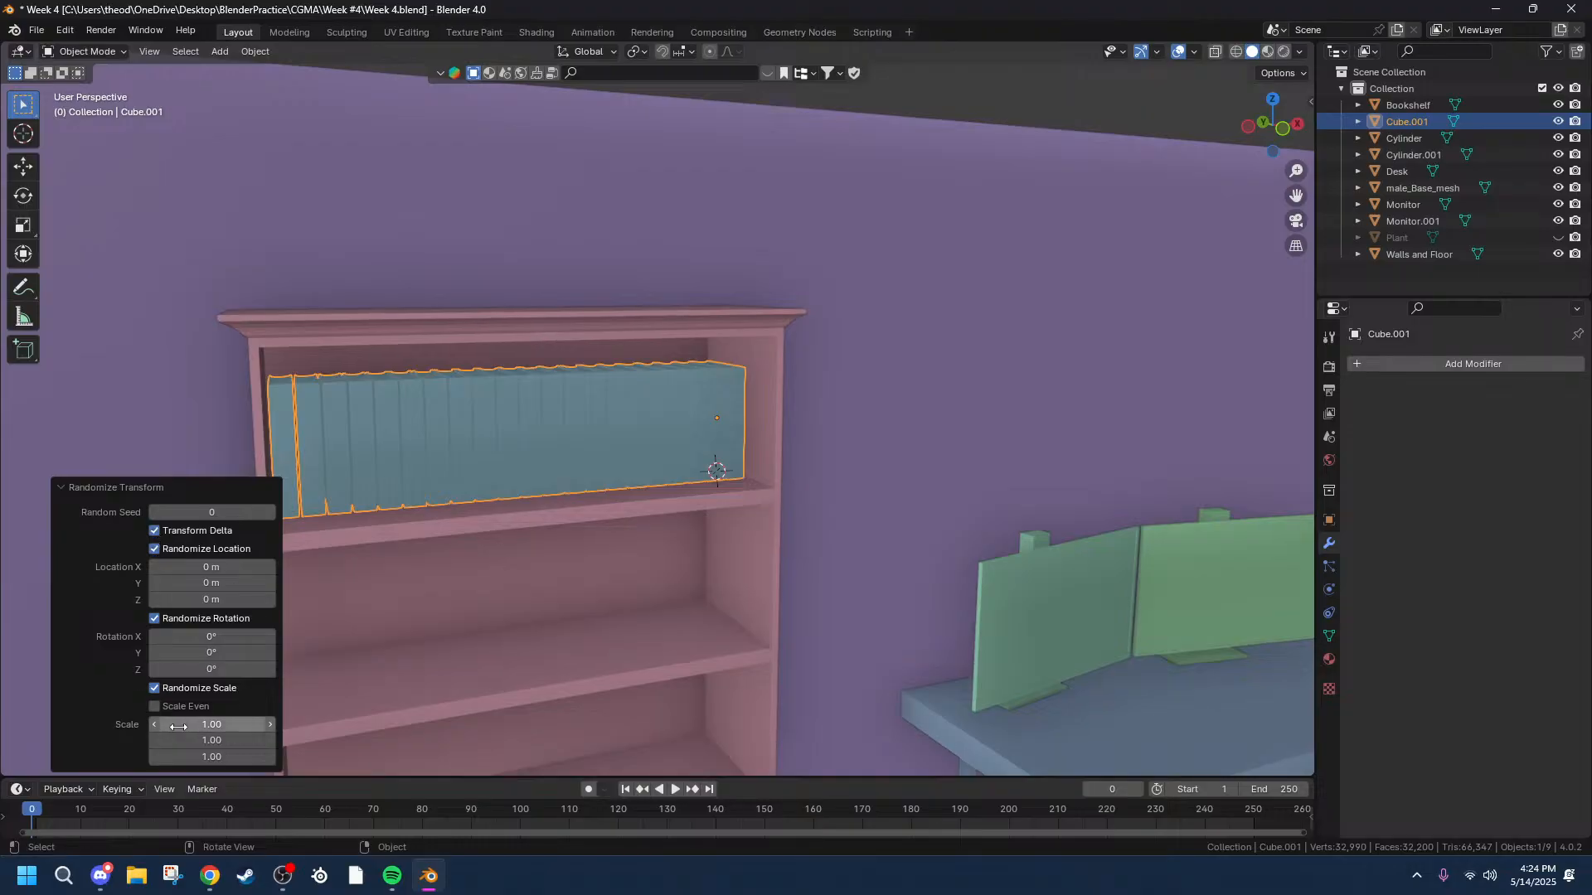
# Try randomizing the books' Z scale, first with Transform Delta on and again with Transform Delta and Randomize Scale turned off.
pyautogui.moveTo(197, 757); pyautogui.dragTo(315, 757)
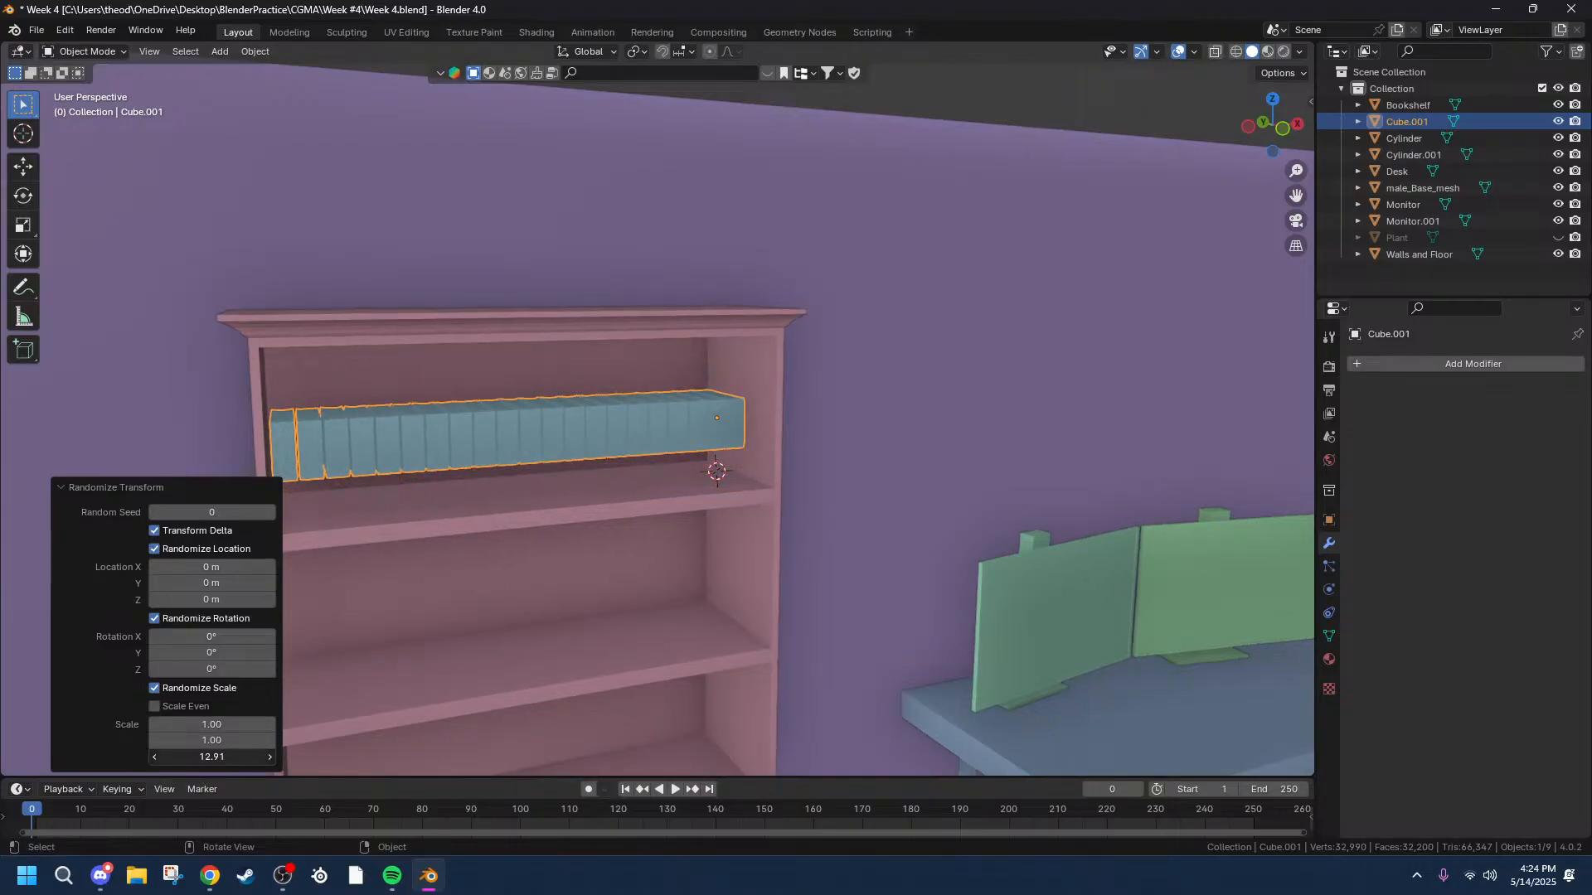
pyautogui.rightClick(315, 757)
pyautogui.click(160, 531)
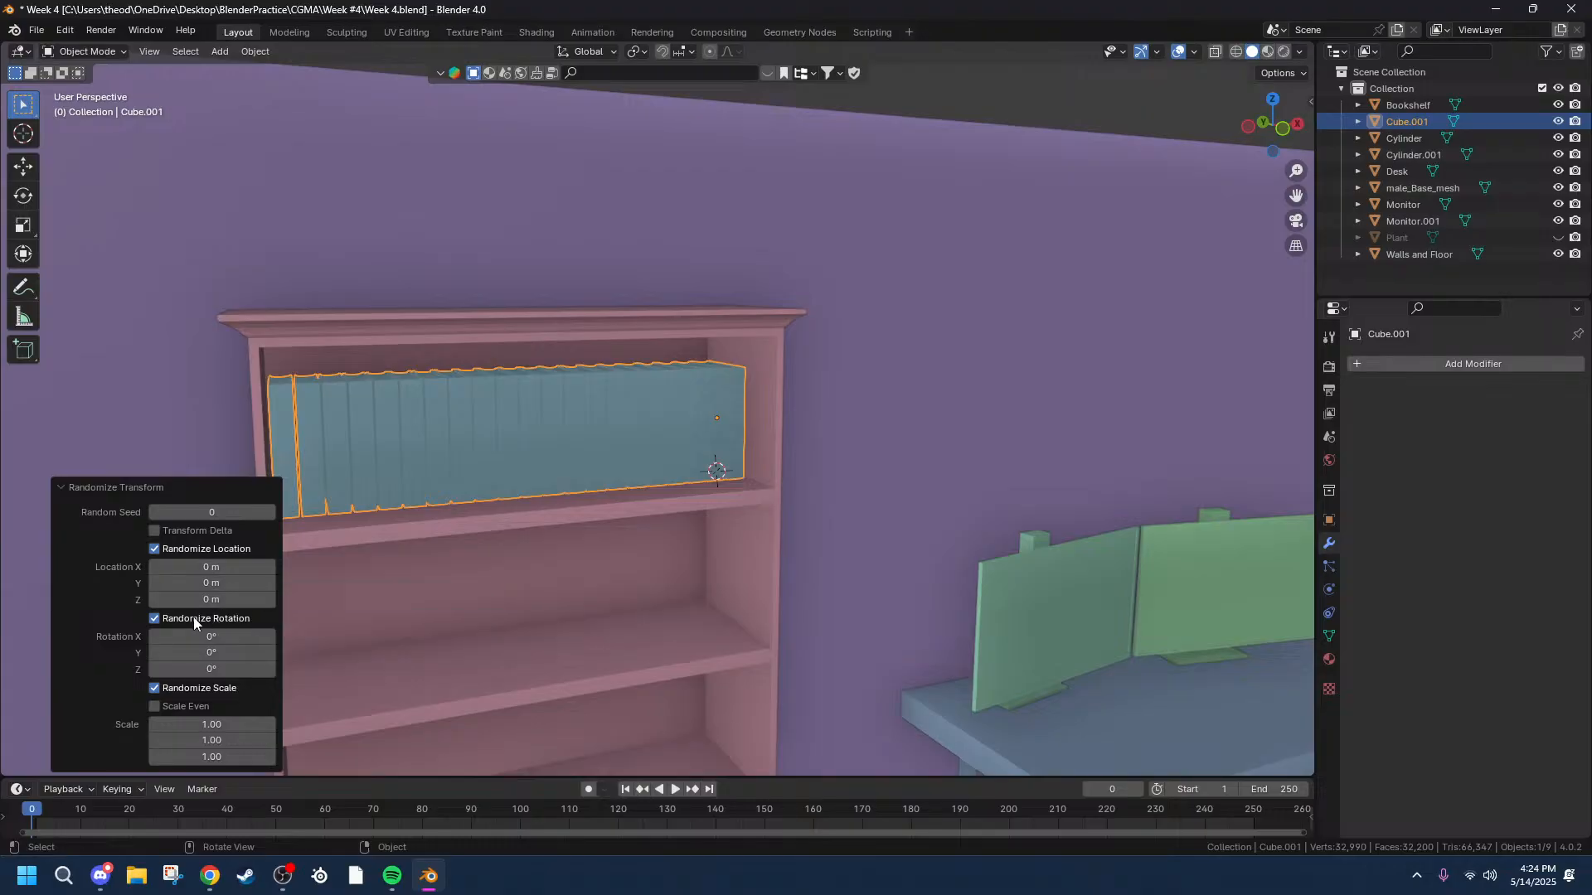
pyautogui.click(153, 691)
pyautogui.moveTo(197, 757); pyautogui.dragTo(345, 757)
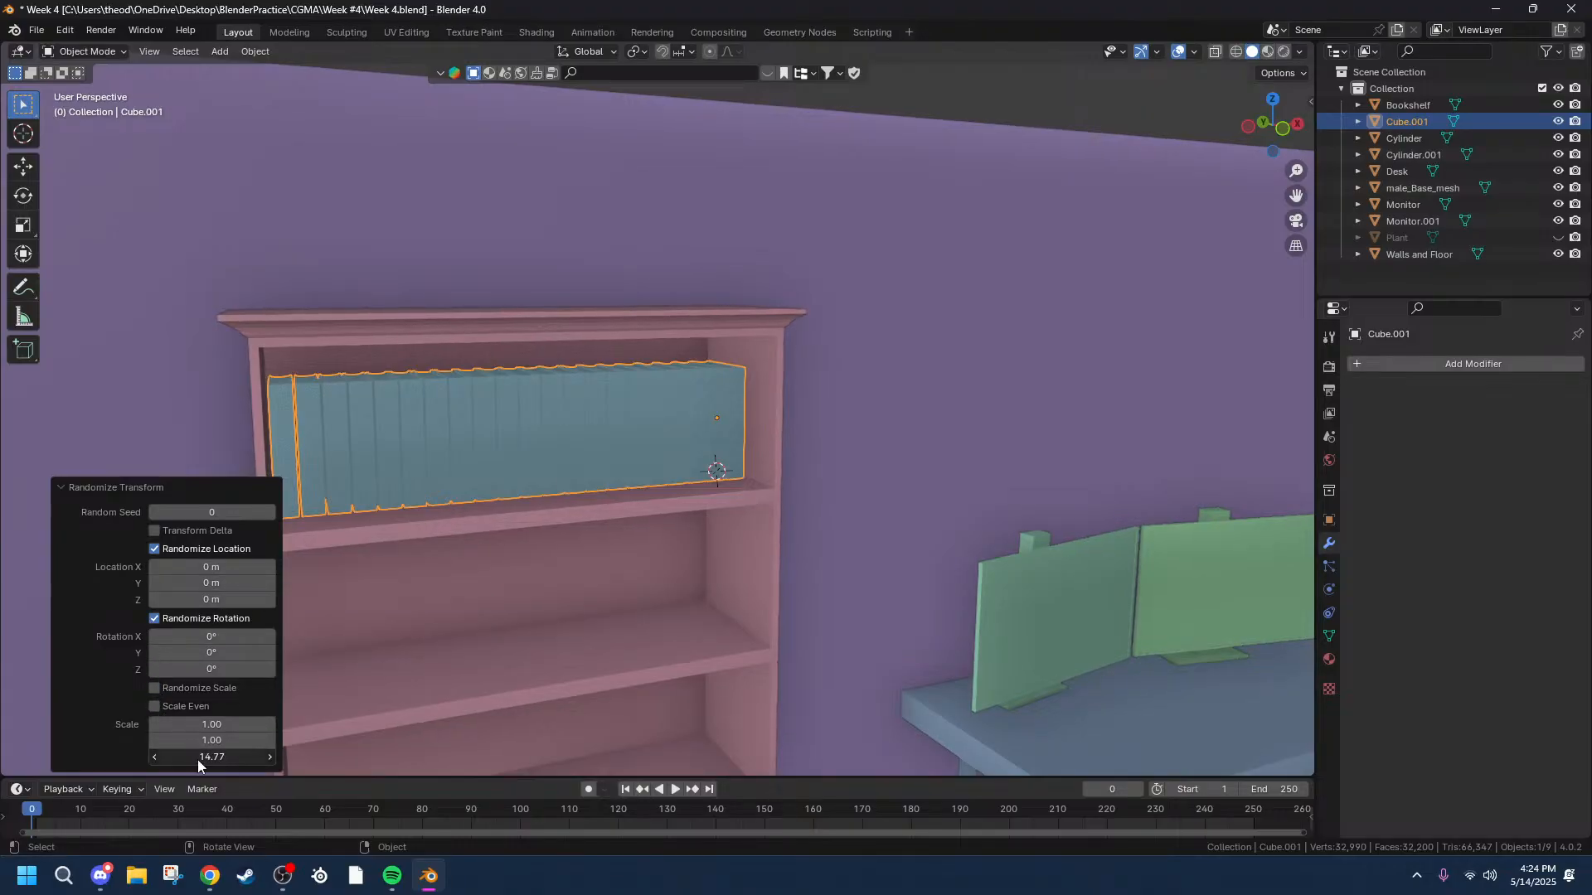
pyautogui.rightClick(211, 757)
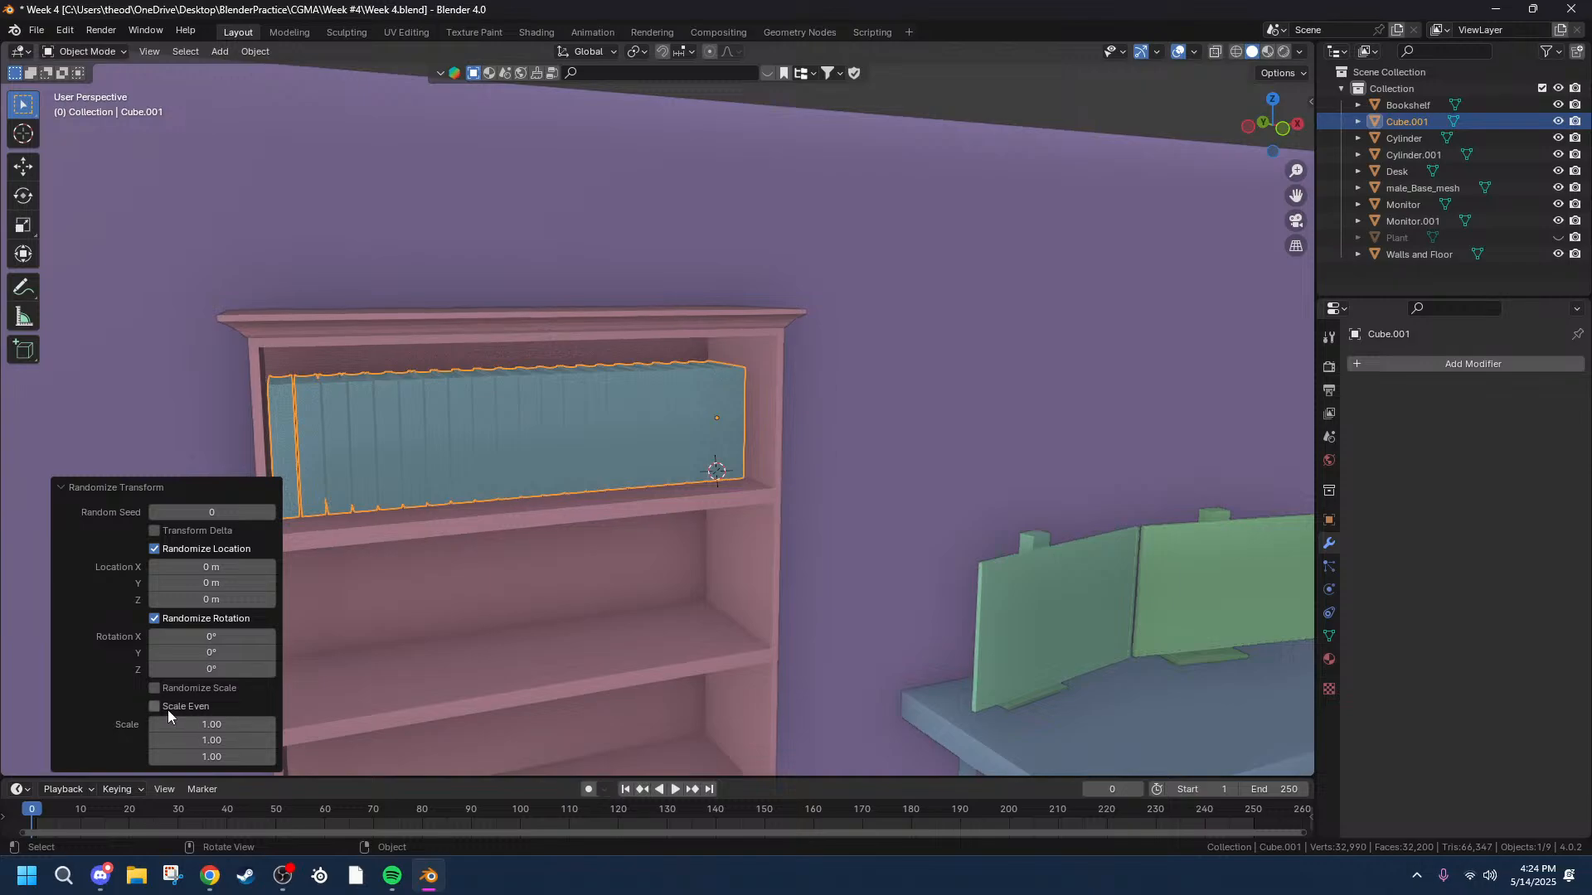
# Re-enable Randomize Scale for the books, try varying the Y and Z scales with Scale Even on, and turn Scale Even off.
pyautogui.click(155, 689)
pyautogui.click(154, 706)
pyautogui.moveTo(191, 740); pyautogui.dragTo(349, 762)
pyautogui.rightClick(208, 740)
pyautogui.rightClick(208, 762)
pyautogui.click(153, 708)
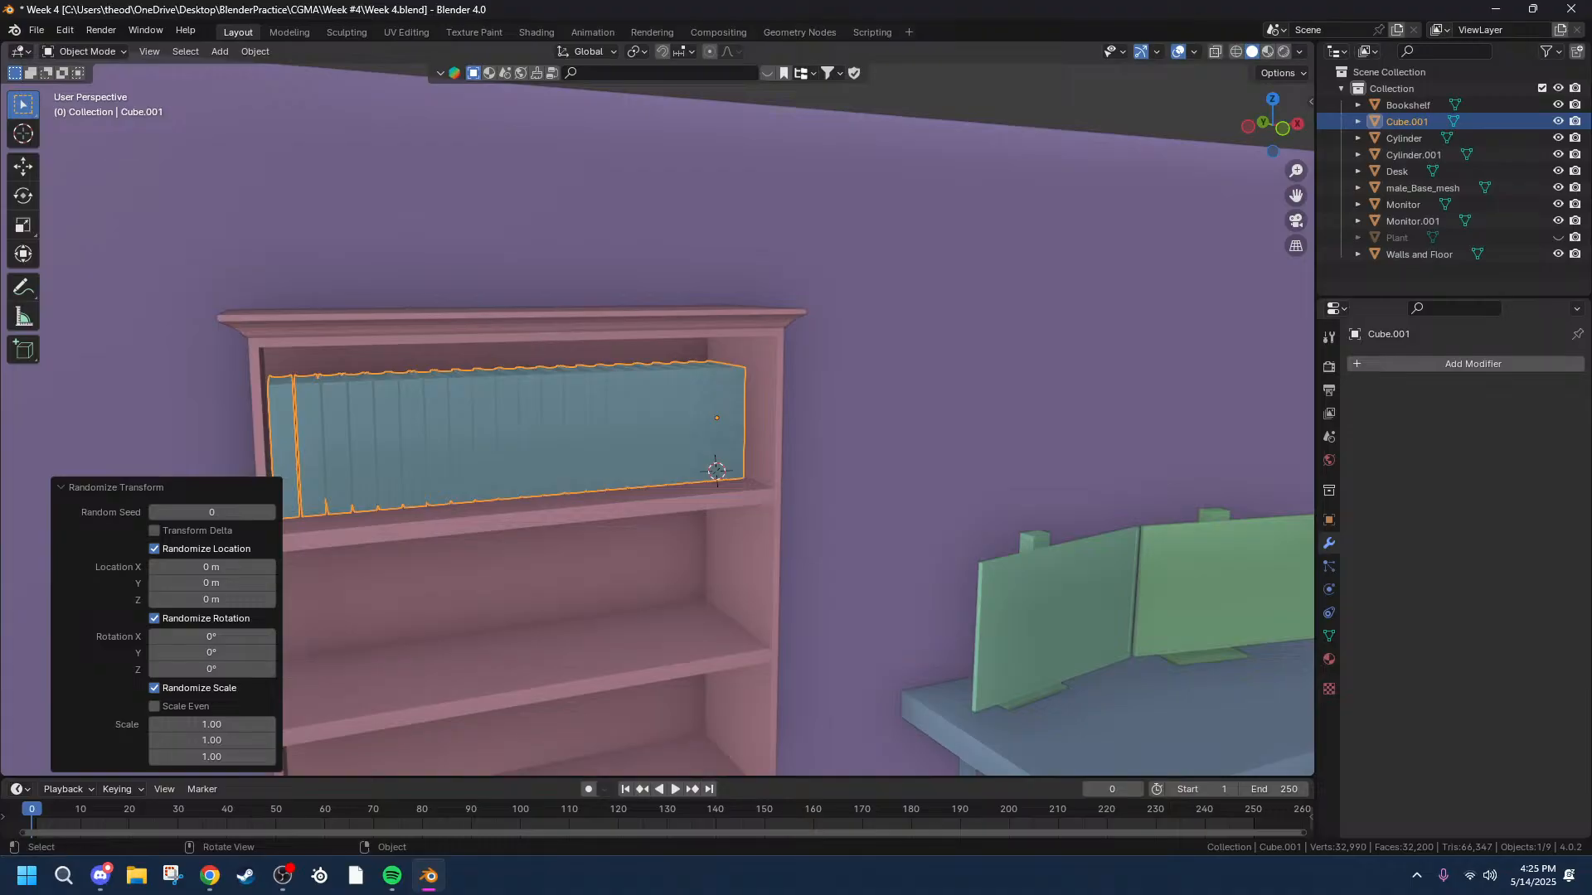
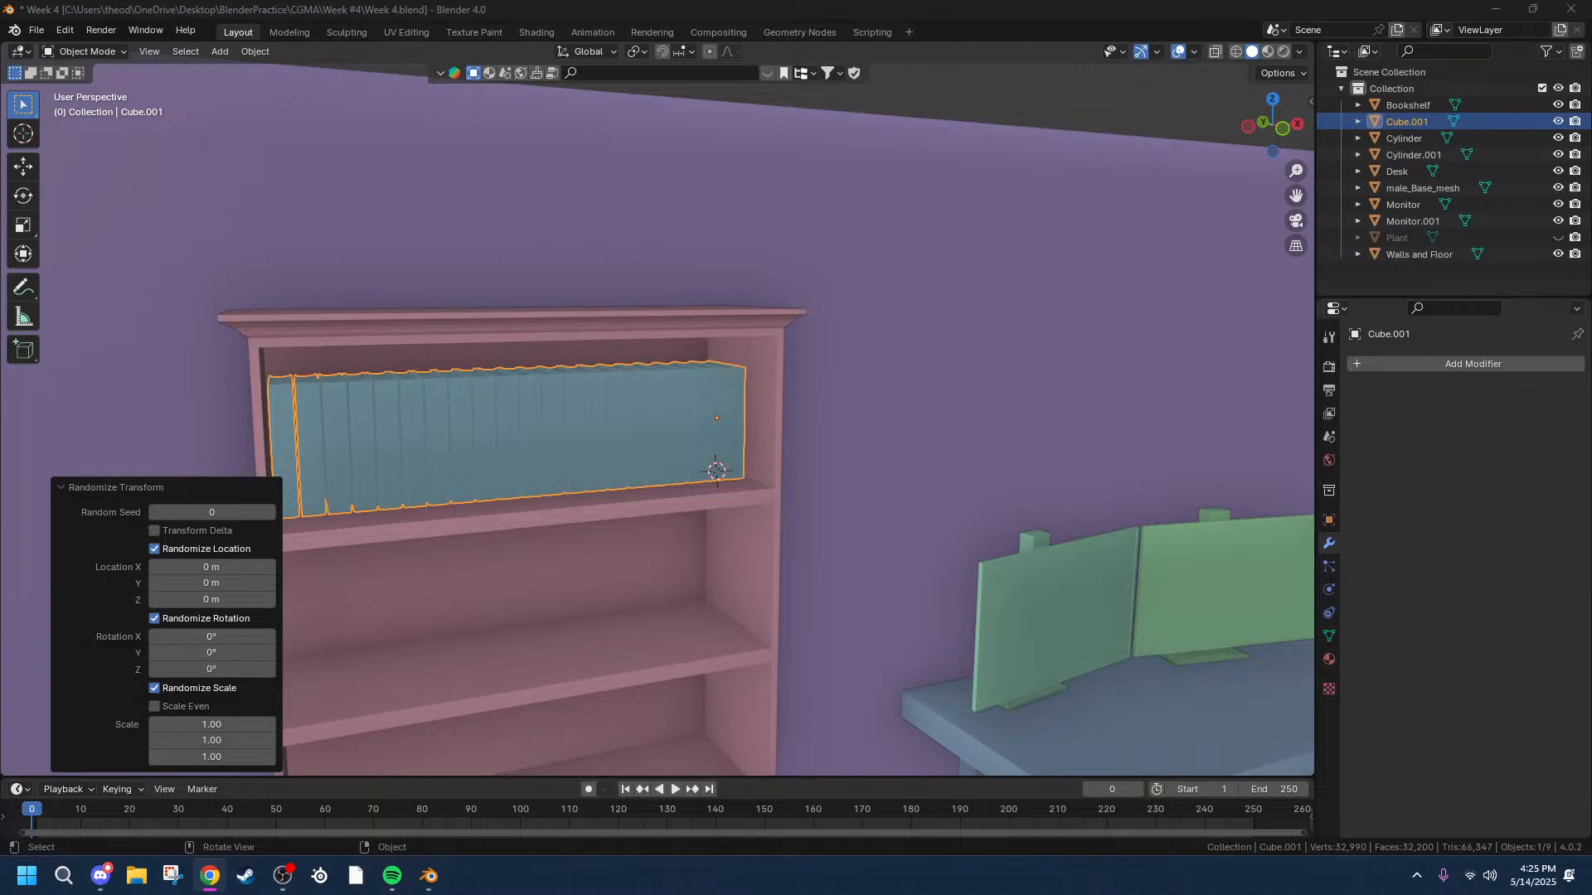
# In front view, undo the randomization and the book array back to the single original book, and select that book.
pyautogui.moveTo(584, 415); pyautogui.dragTo(644, 376, button='middle')
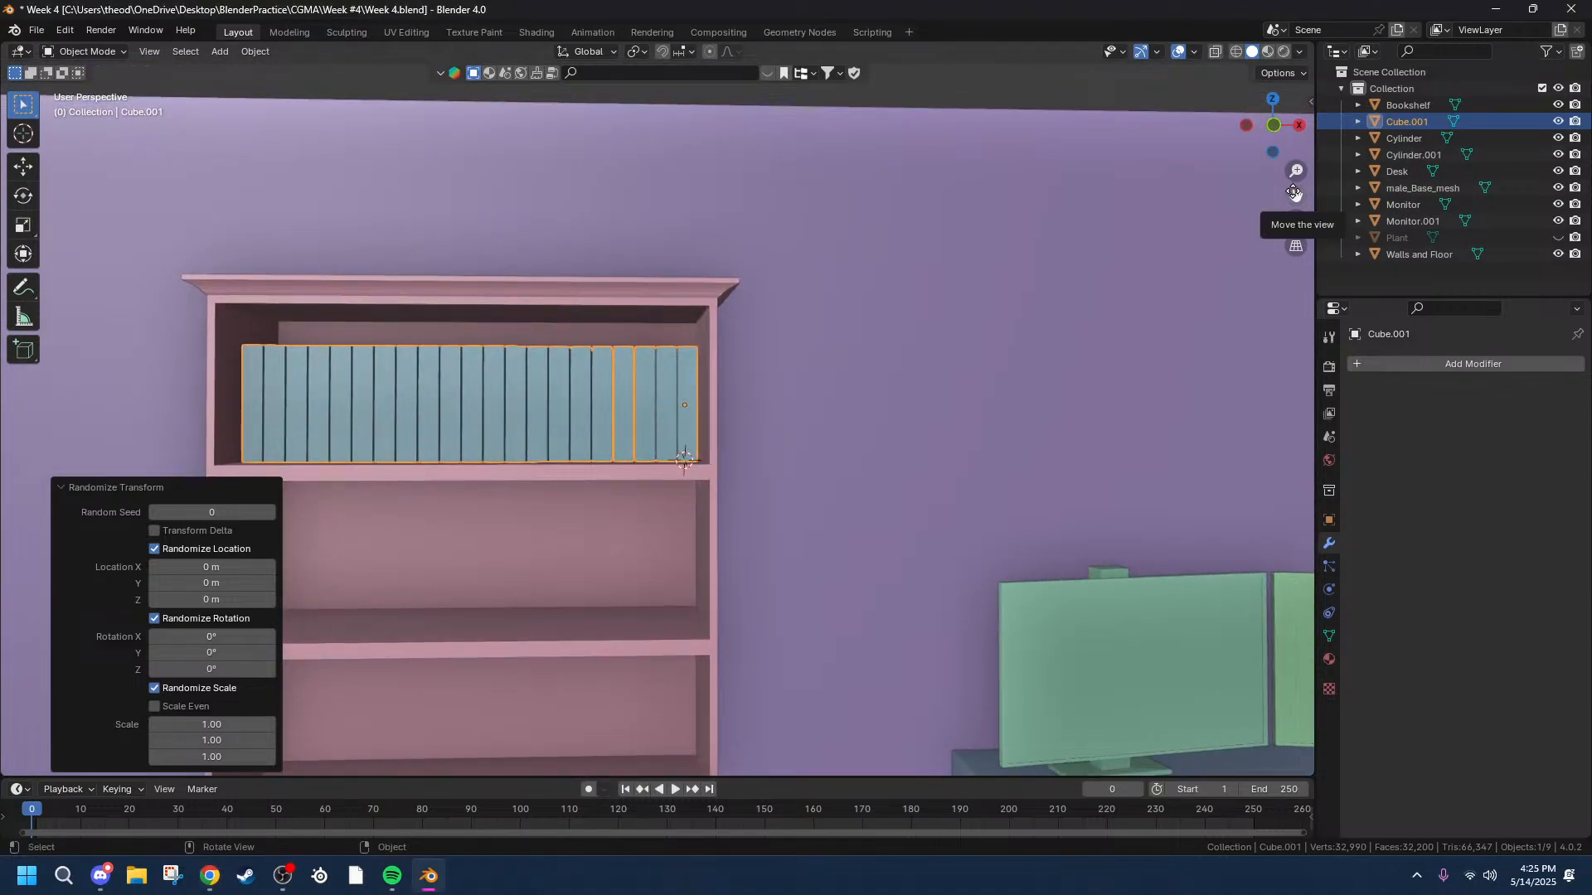
pyautogui.click(1271, 126)
pyautogui.click(1271, 126)
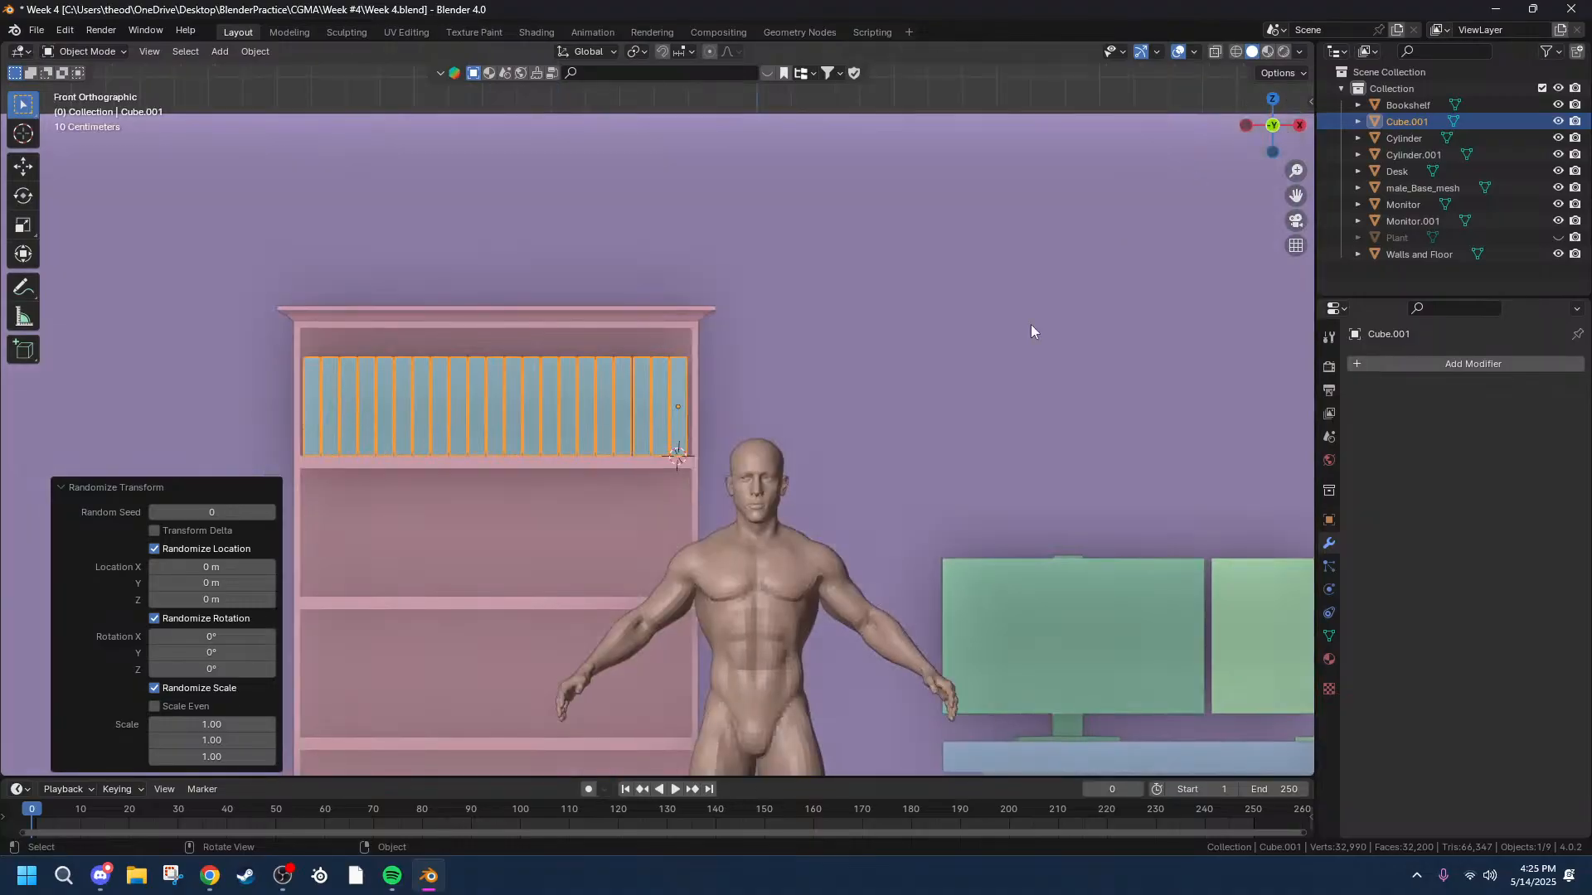
pyautogui.scroll(7, 447, 417)
pyautogui.scroll(3, 451, 419)
pyautogui.scroll(-1, 572, 407)
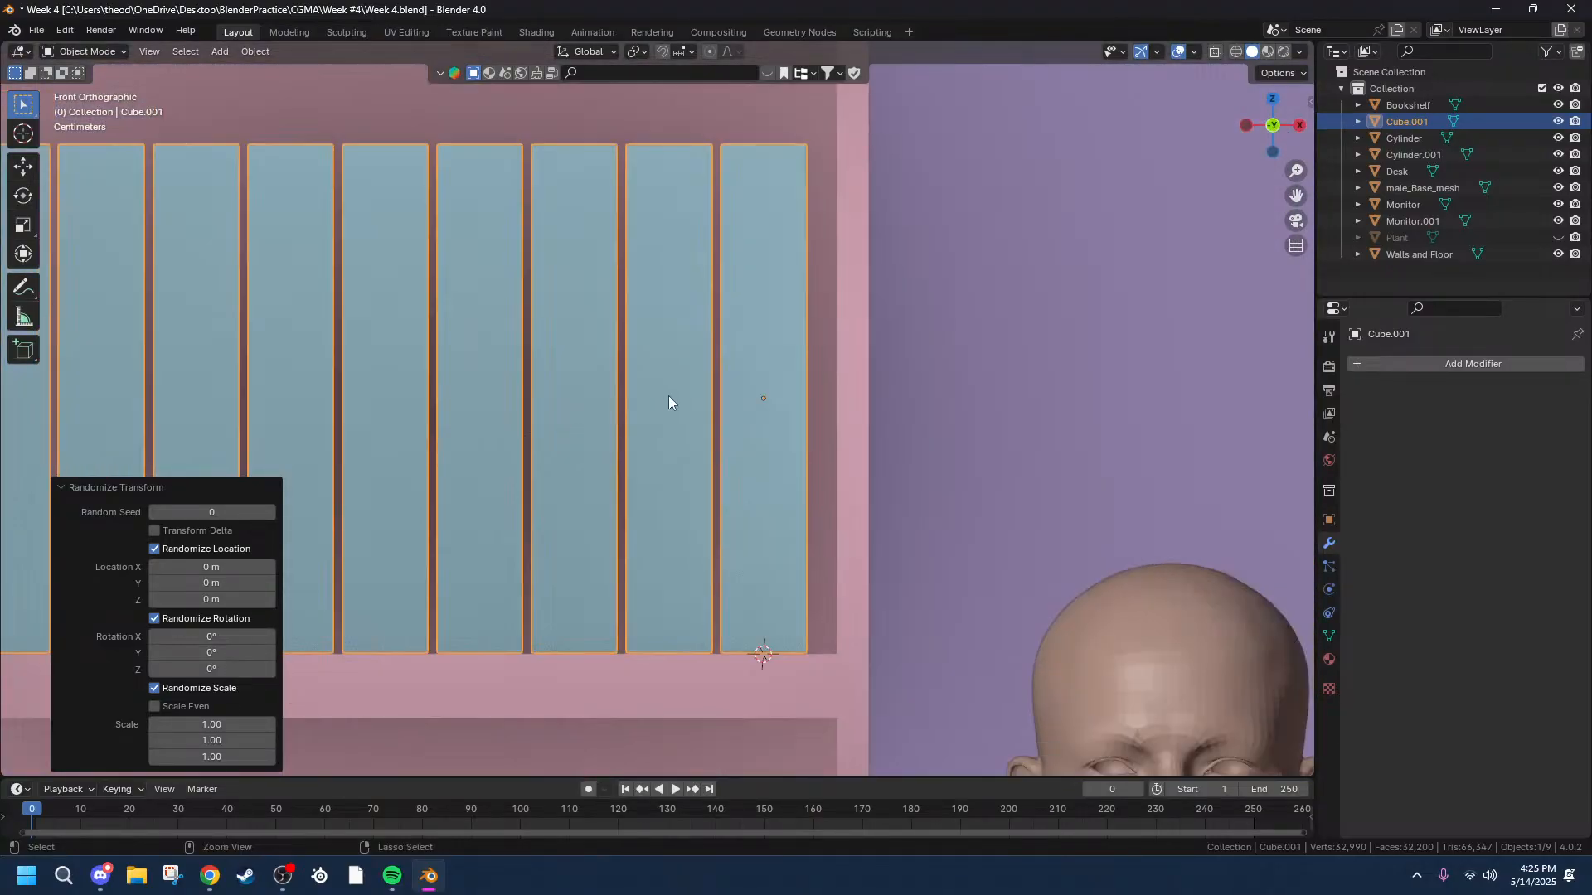
pyautogui.hotkey('ctrl', 'z')
pyautogui.hotkey('ctrl', 'z')
pyautogui.hotkey('ctrl', 'z')
pyautogui.hotkey('ctrl', 'z')
pyautogui.hotkey('ctrl', 'z')
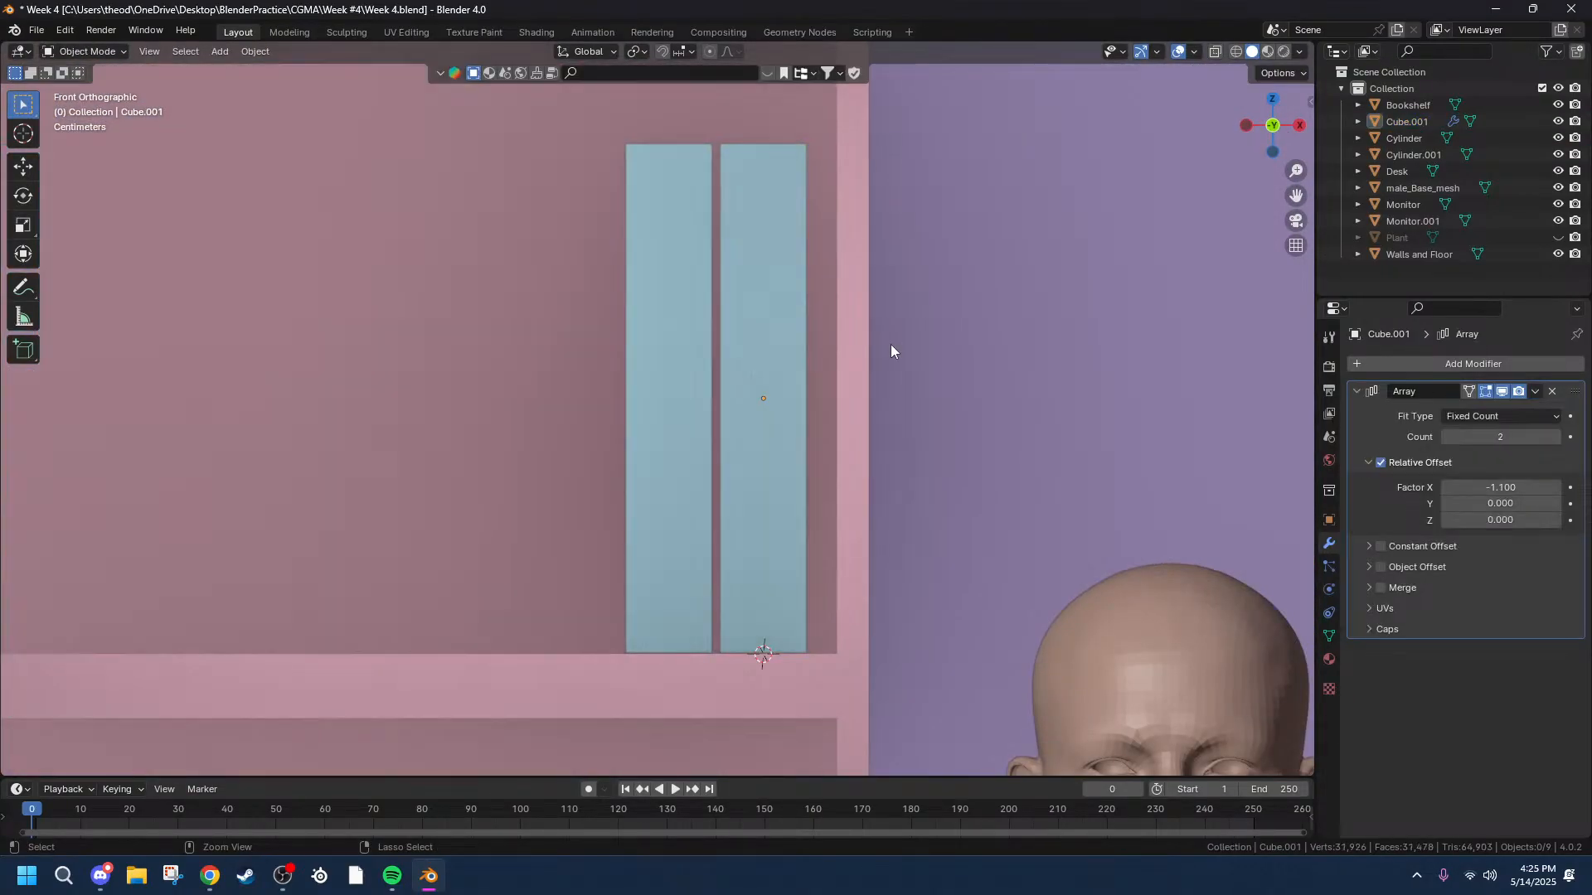
pyautogui.hotkey('ctrl', 'z')
pyautogui.hotkey('ctrl', 'z')
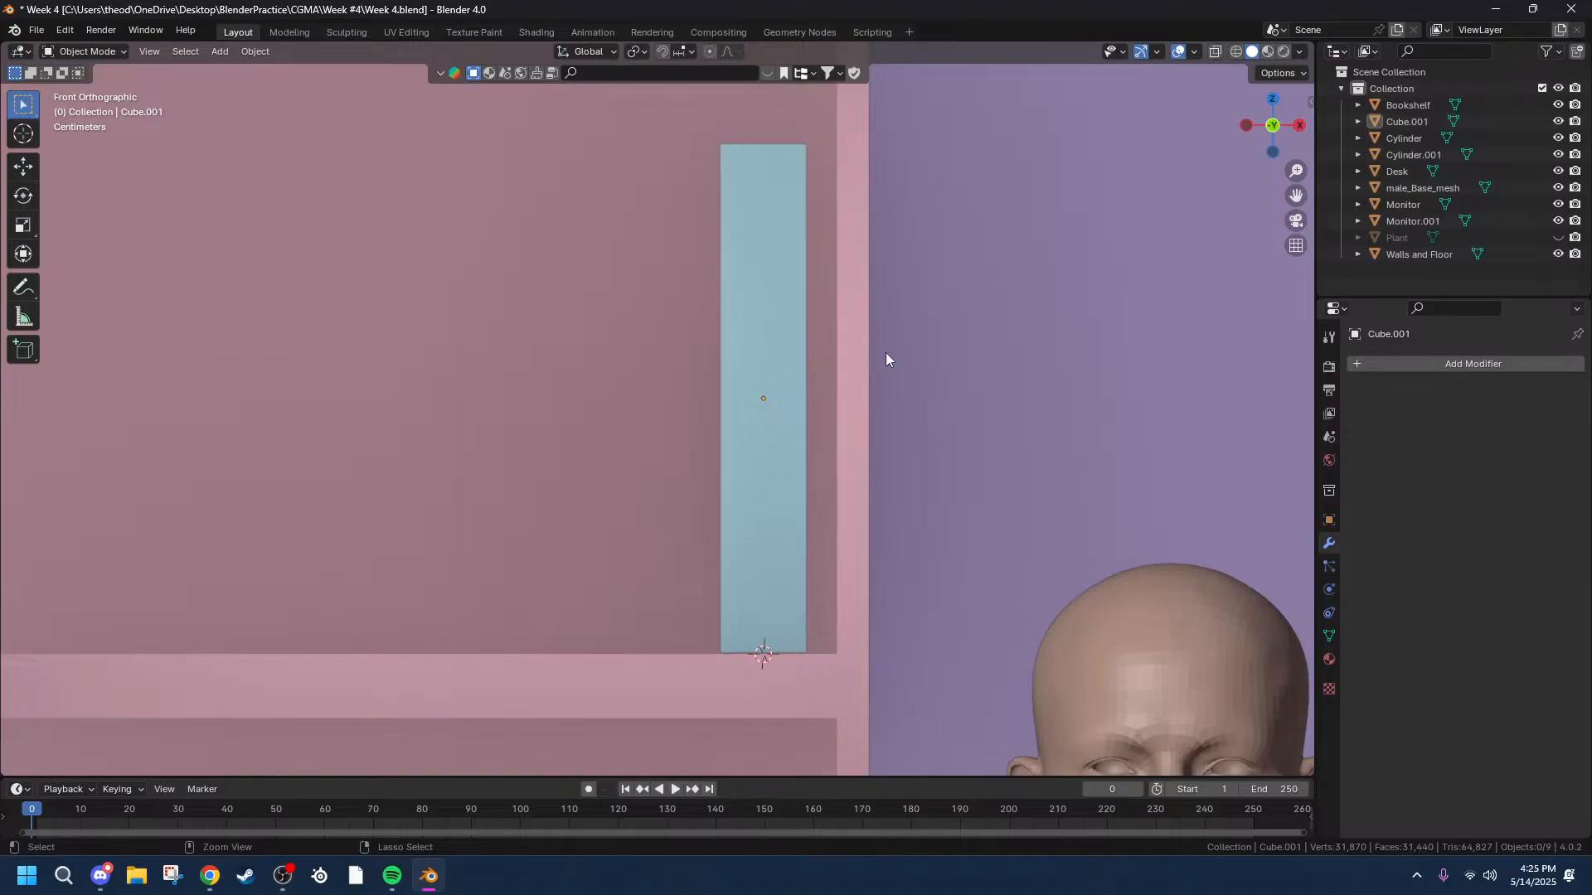
pyautogui.click(778, 335)
pyautogui.scroll(-4, 778, 335)
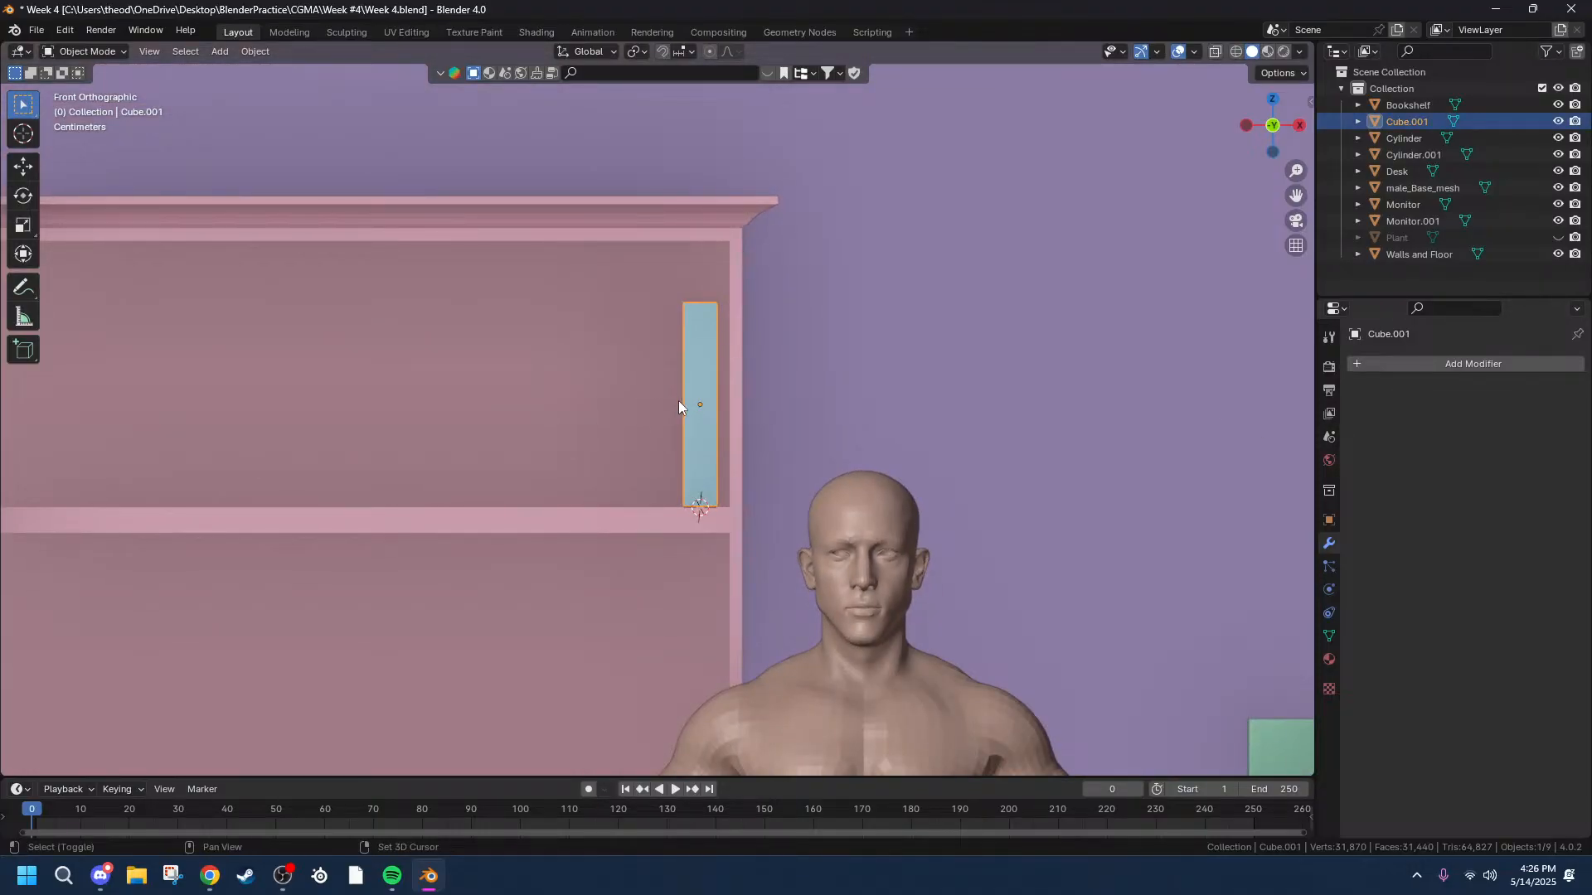
pyautogui.hotkey('ctrl', 'z')
pyautogui.hotkey('ctrl', 'z')
pyautogui.hotkey('ctrl', 'z')
pyautogui.hotkey('ctrl', 'z')
pyautogui.hotkey('ctrl', 'shift', 'z')
pyautogui.hotkey('ctrl', 'shift', 'z')
pyautogui.hotkey('ctrl', 'shift', 'z')
pyautogui.hotkey('ctrl', 'shift', 'z')
# Add an Array modifier to the book with a relative X offset factor of -1.1.
pyautogui.click(1424, 370)
pyautogui.moveTo(1425, 373)
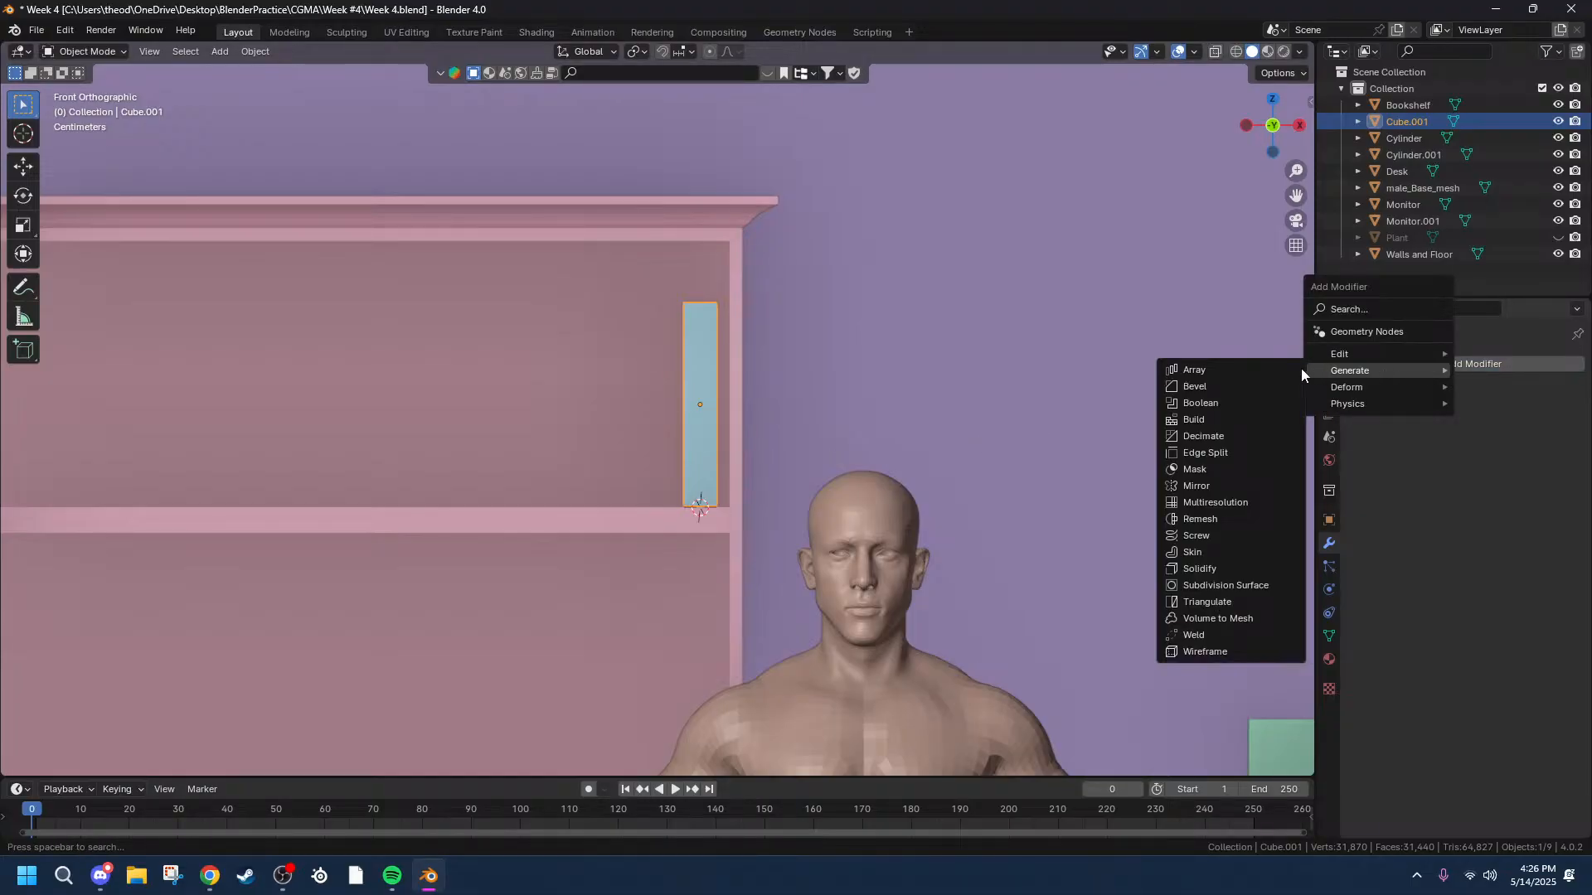
pyautogui.click(1241, 370)
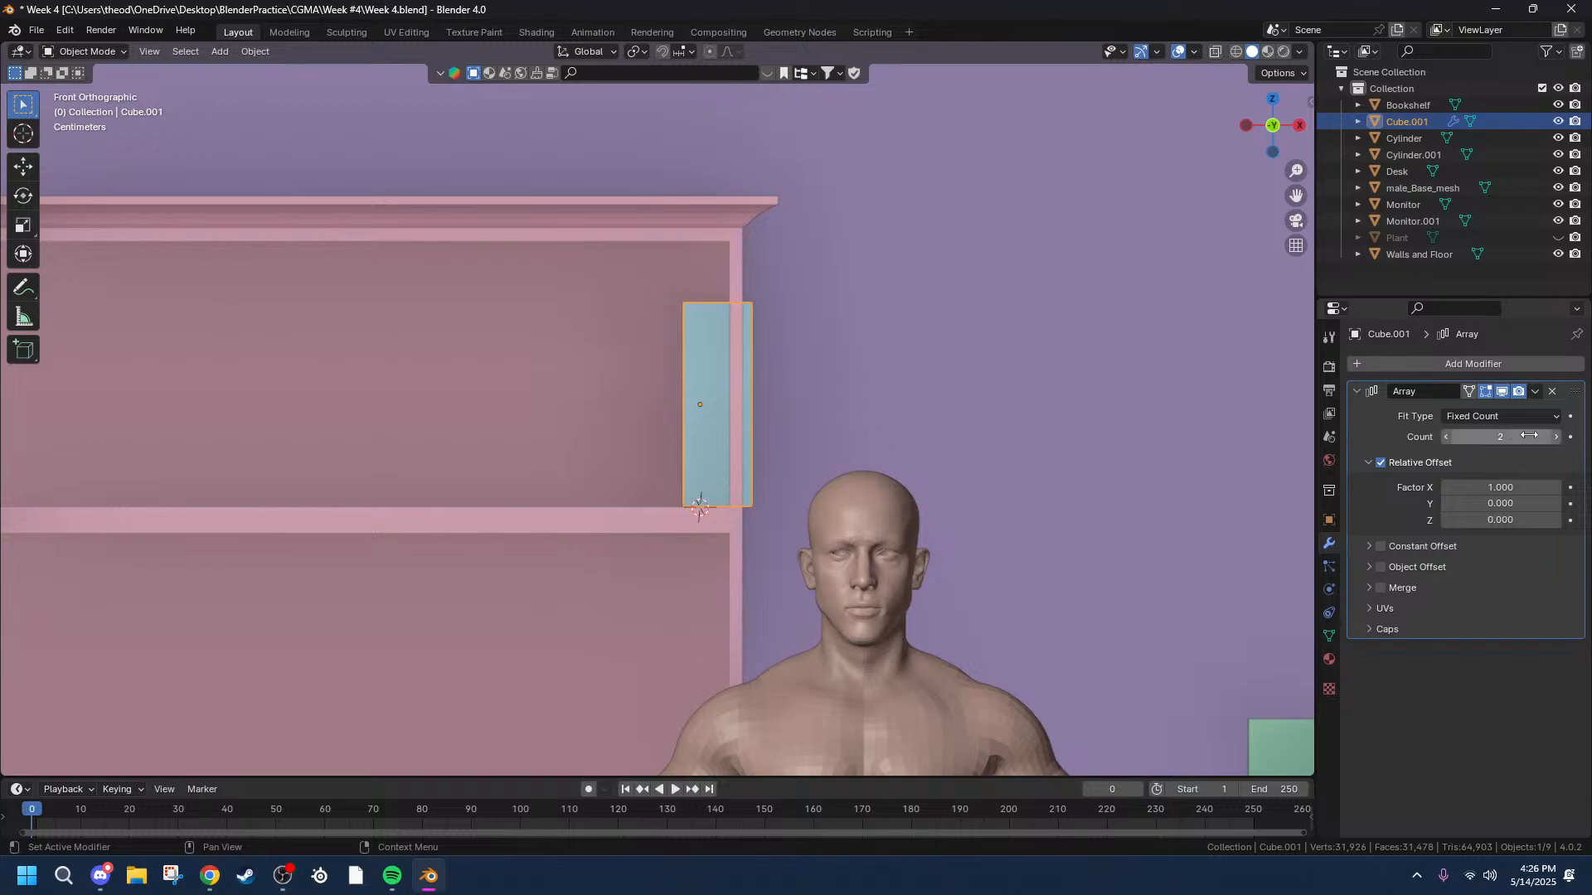
pyautogui.click(1468, 487)
pyautogui.click(1449, 487)
pyautogui.write('-1.1')
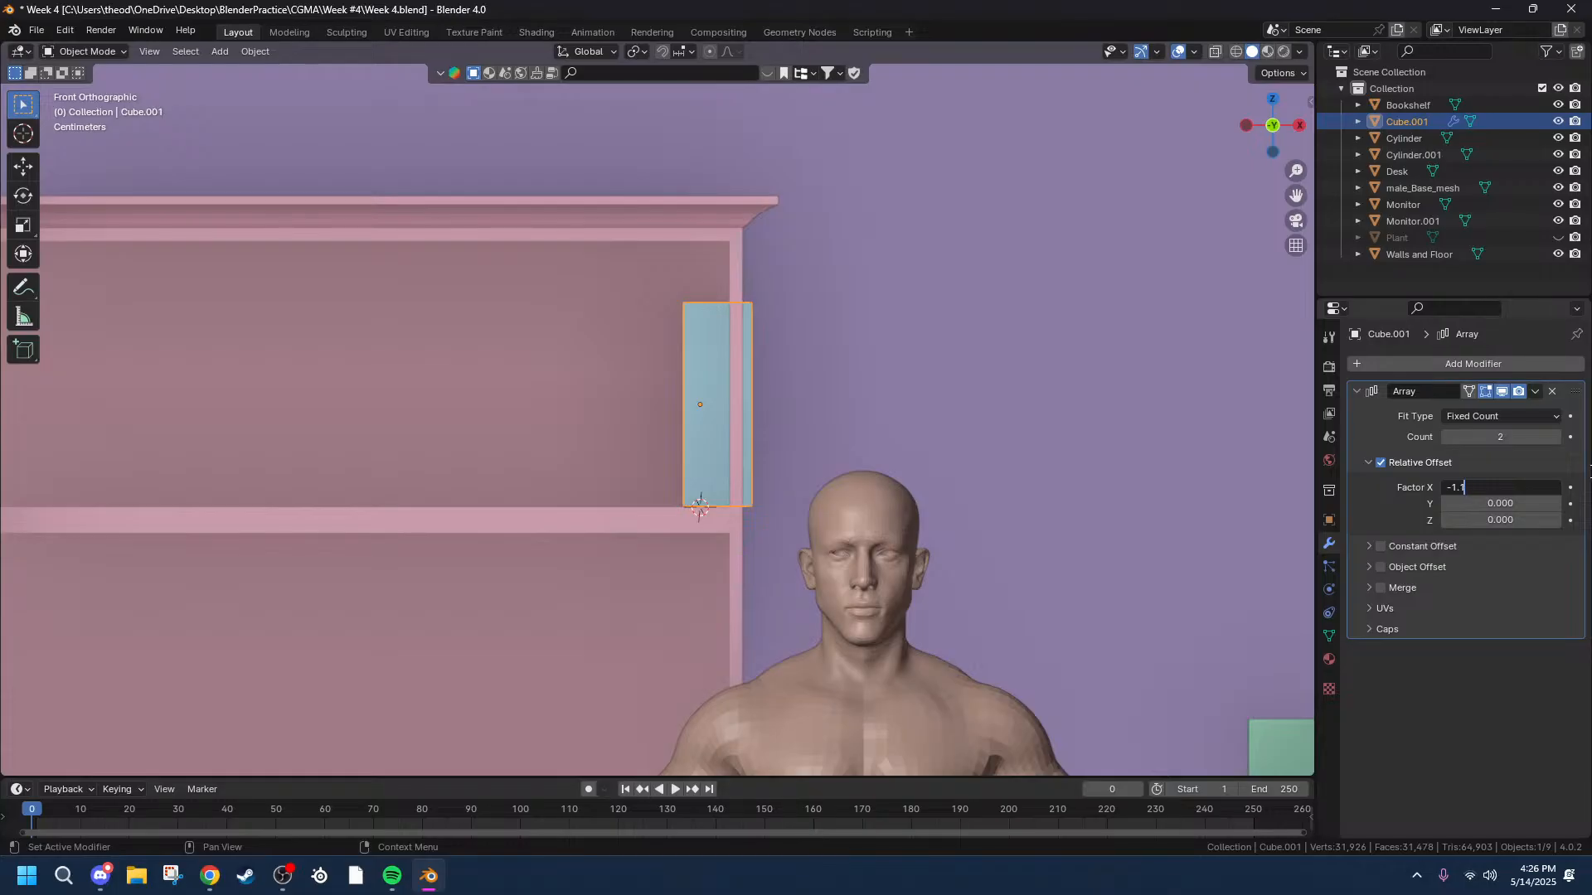
pyautogui.press('Return')
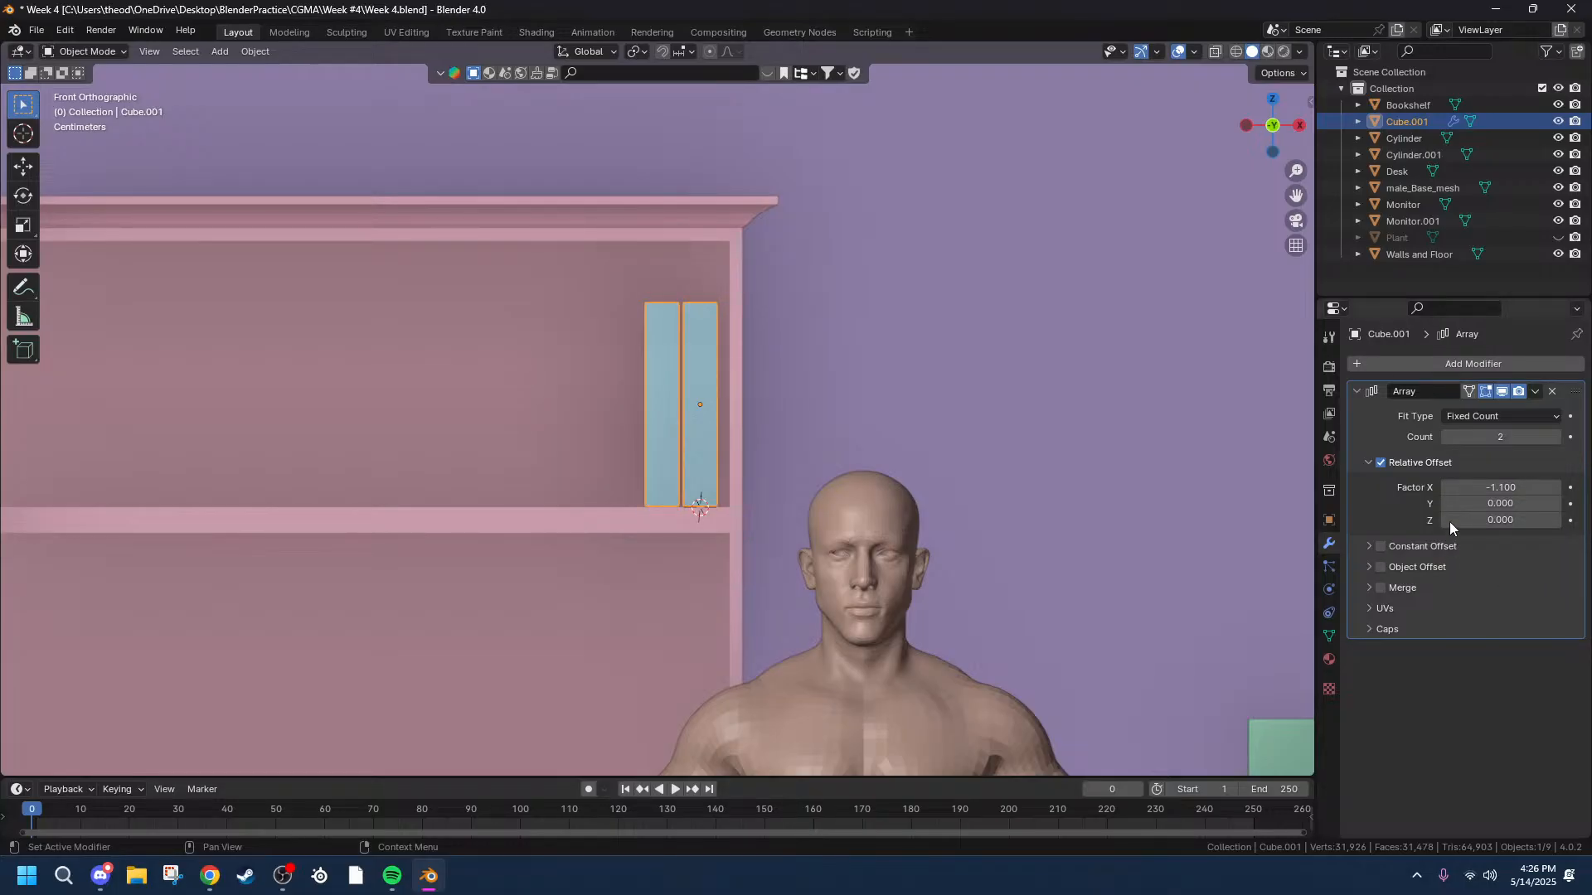
# Set the array count to 21 so the books fill the top shelf, and apply the Array modifier.
pyautogui.doubleClick(1501, 437)
pyautogui.write('12')
pyautogui.press('Return')
pyautogui.moveTo(1500, 437); pyautogui.dragTo(1557, 437)
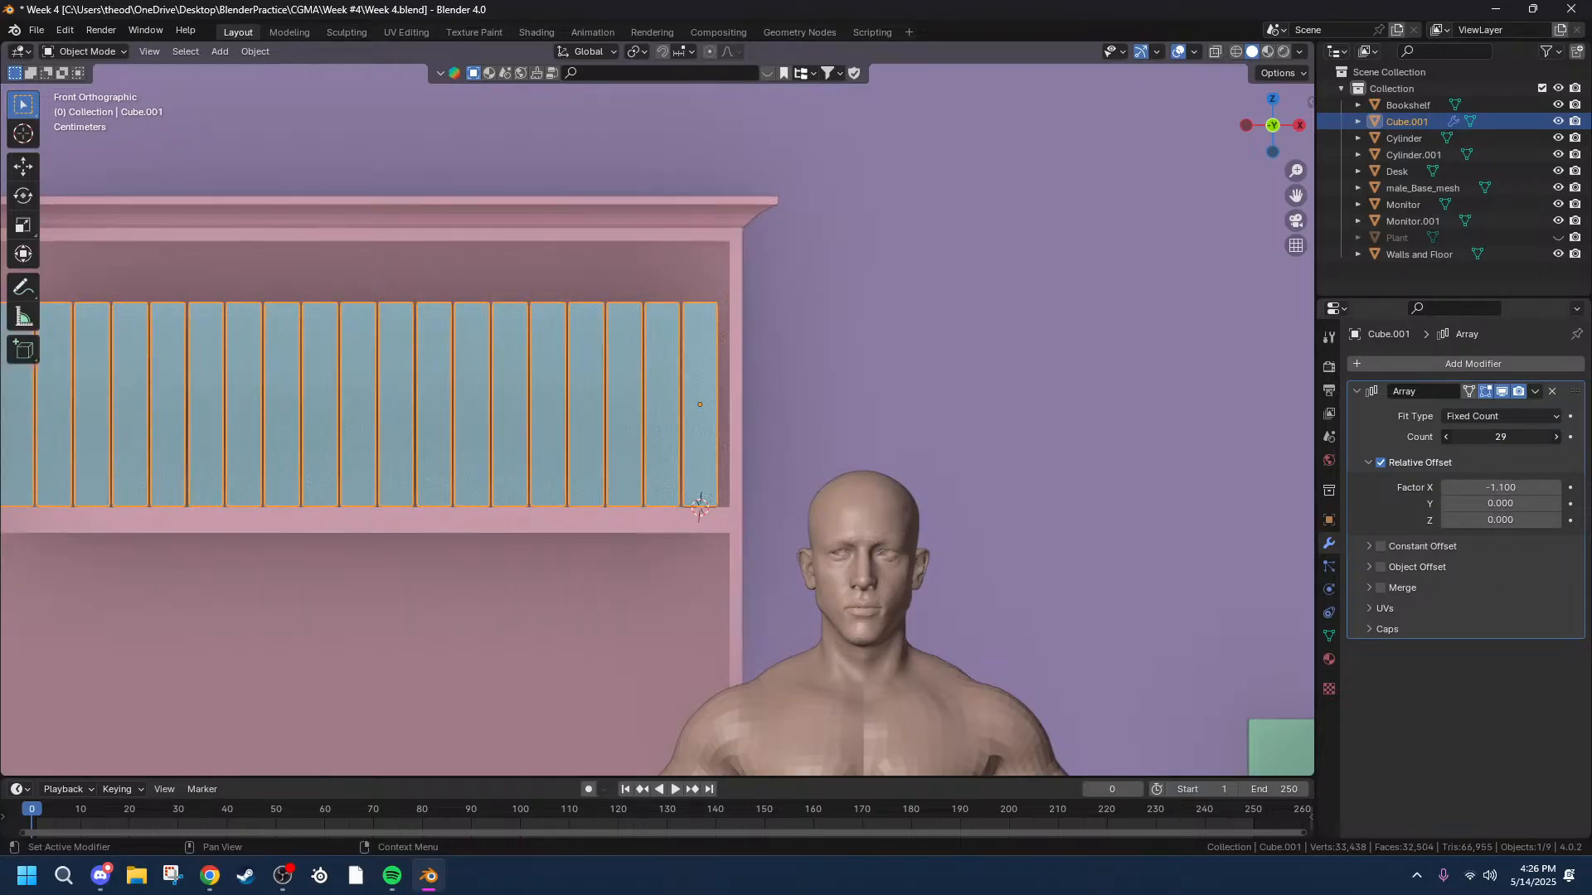
pyautogui.scroll(-3, 624, 494)
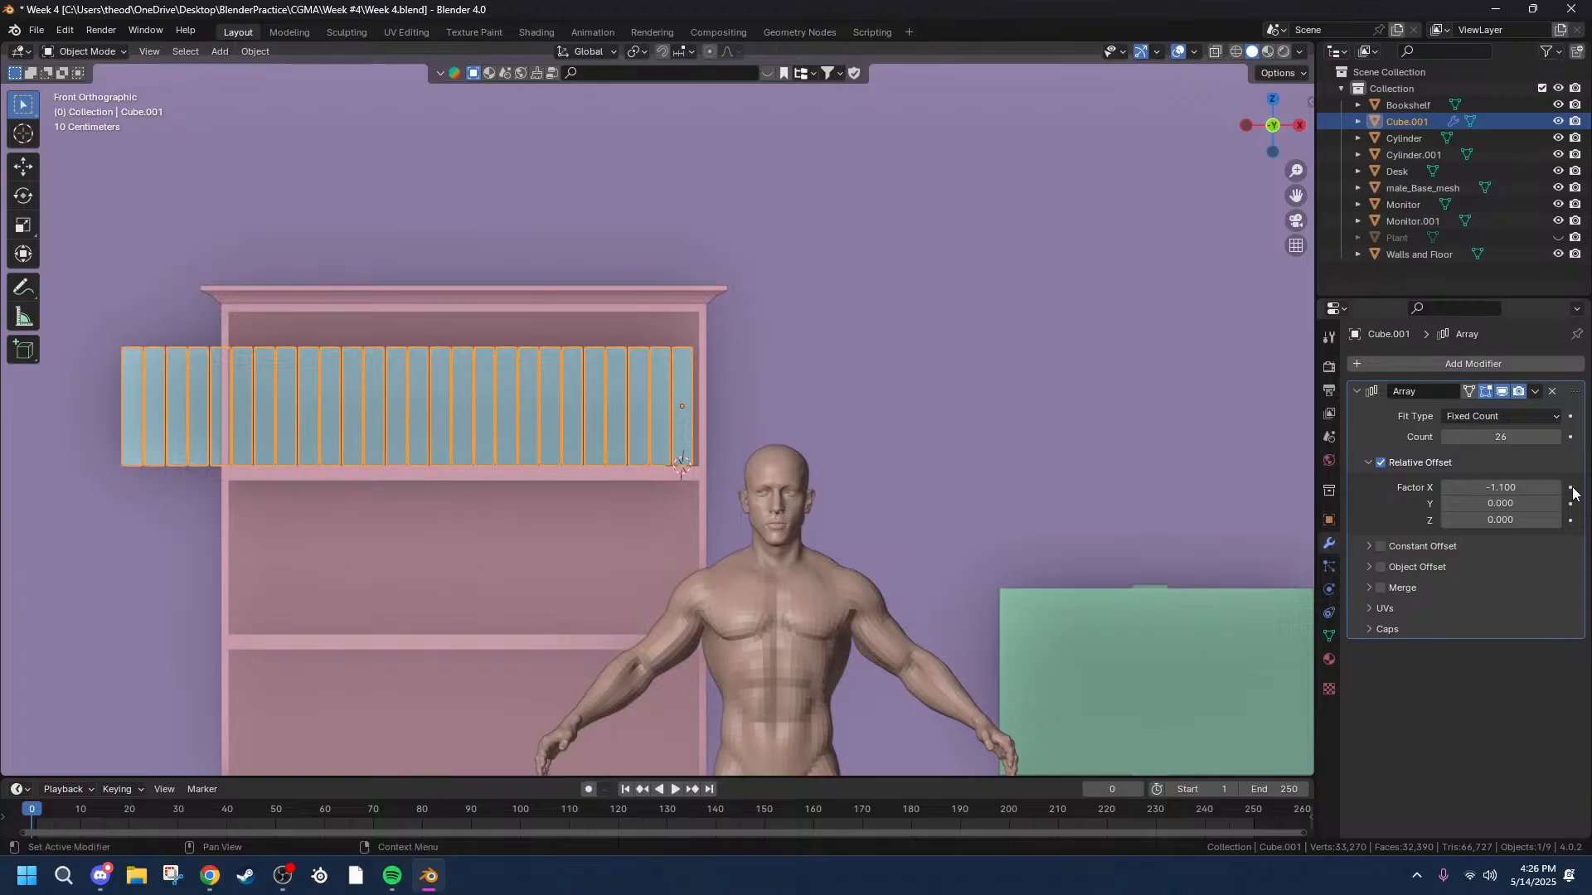
pyautogui.moveTo(1526, 436)
pyautogui.mouseDown()
pyautogui.moveTo(1489, 436)
pyautogui.moveTo(1506, 436)
pyautogui.mouseUp()
pyautogui.scroll(8, 415, 464)
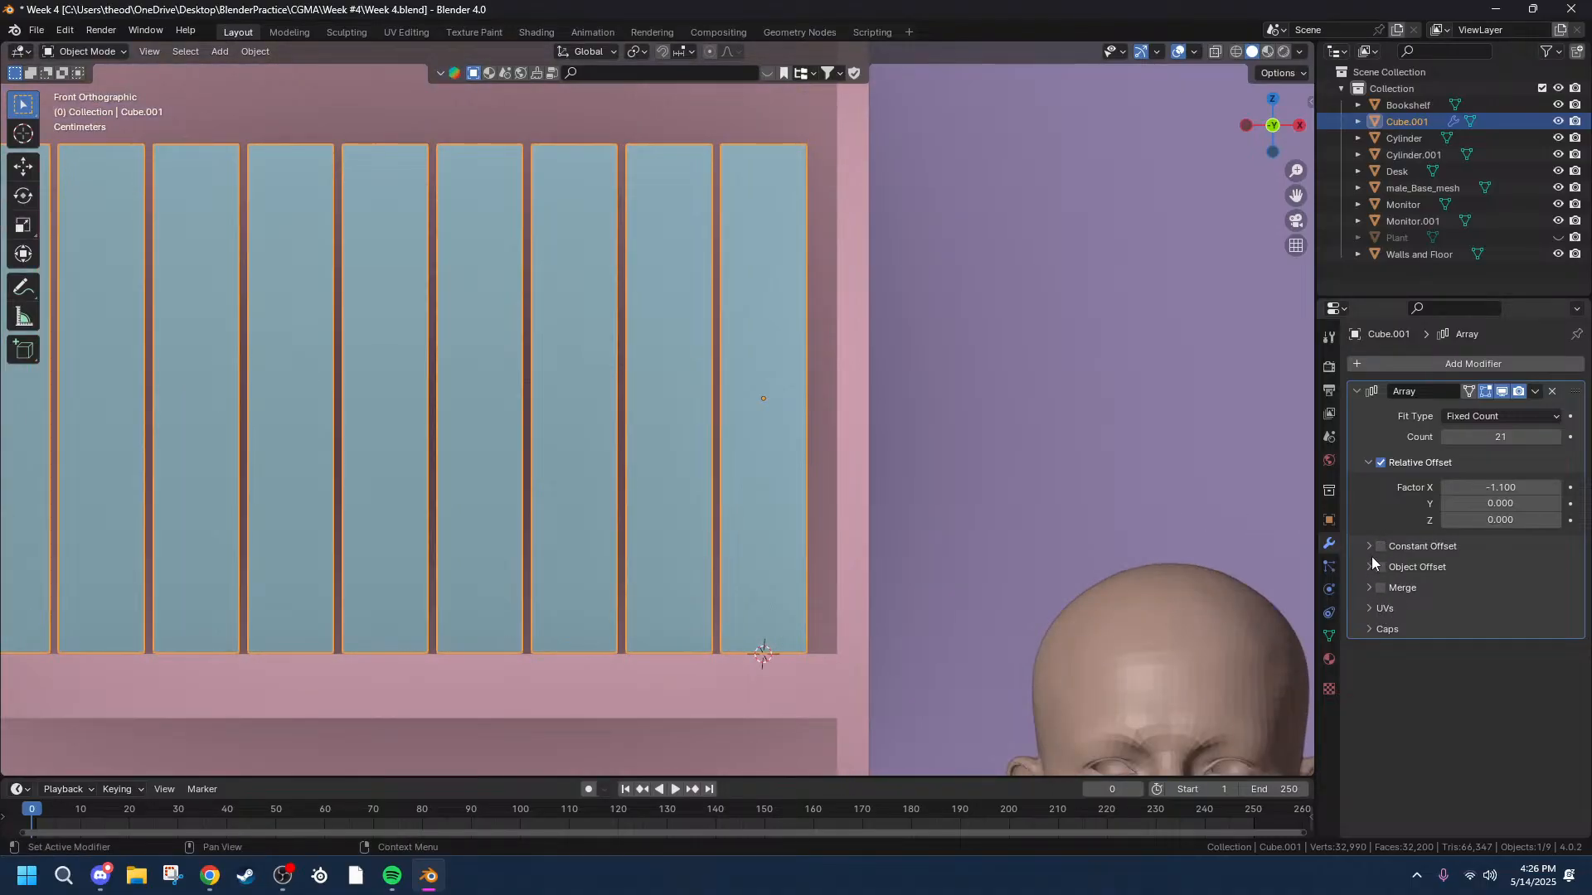
pyautogui.scroll(-6, 713, 316)
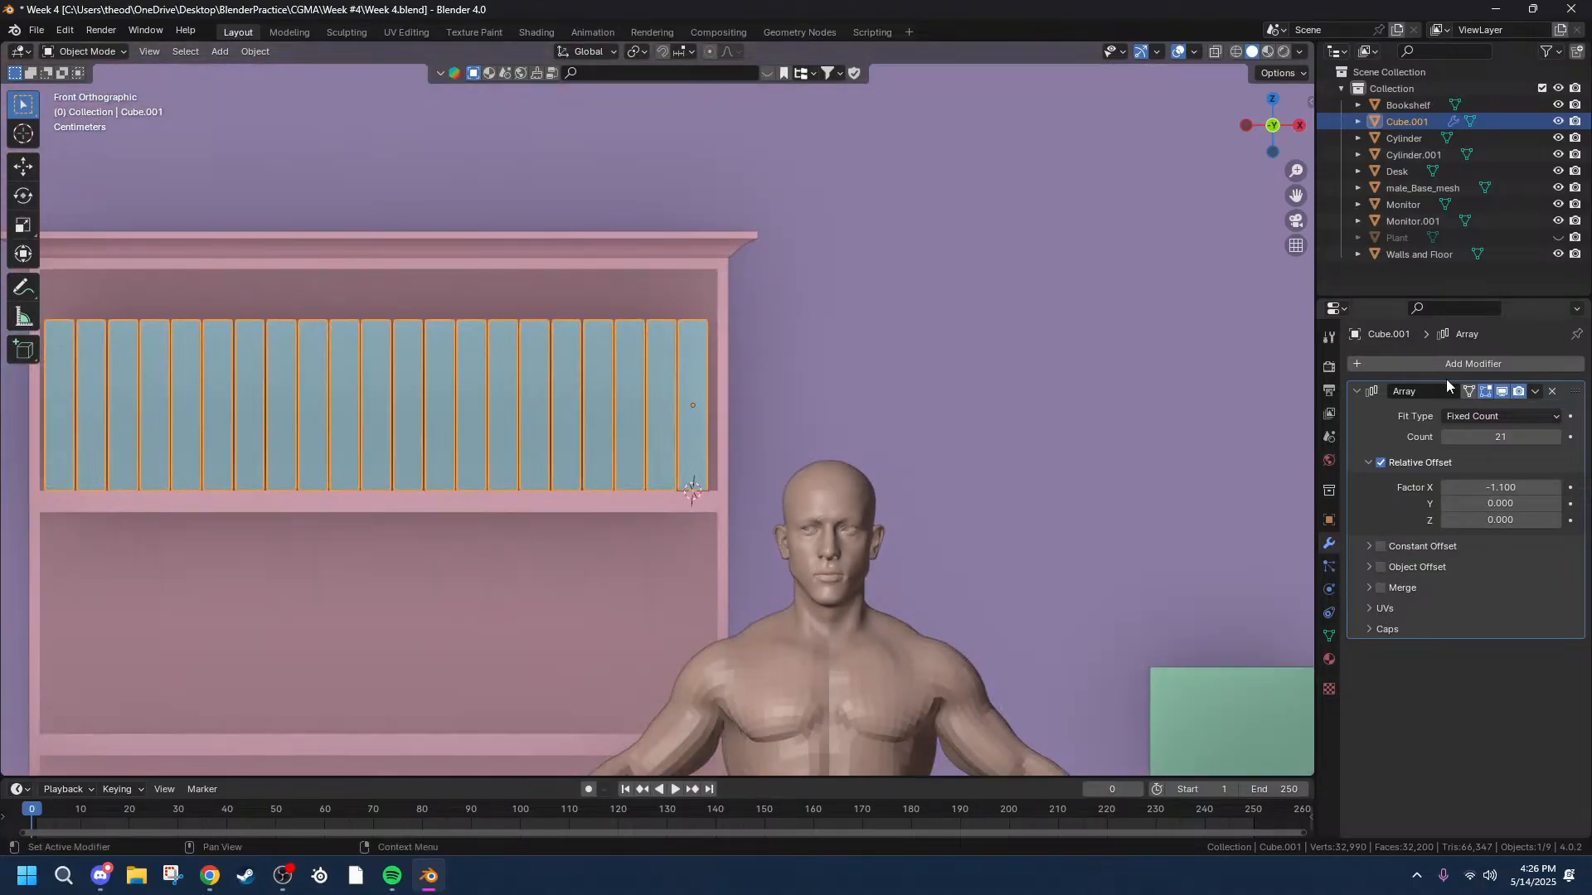
pyautogui.click(1534, 391)
pyautogui.click(1451, 415)
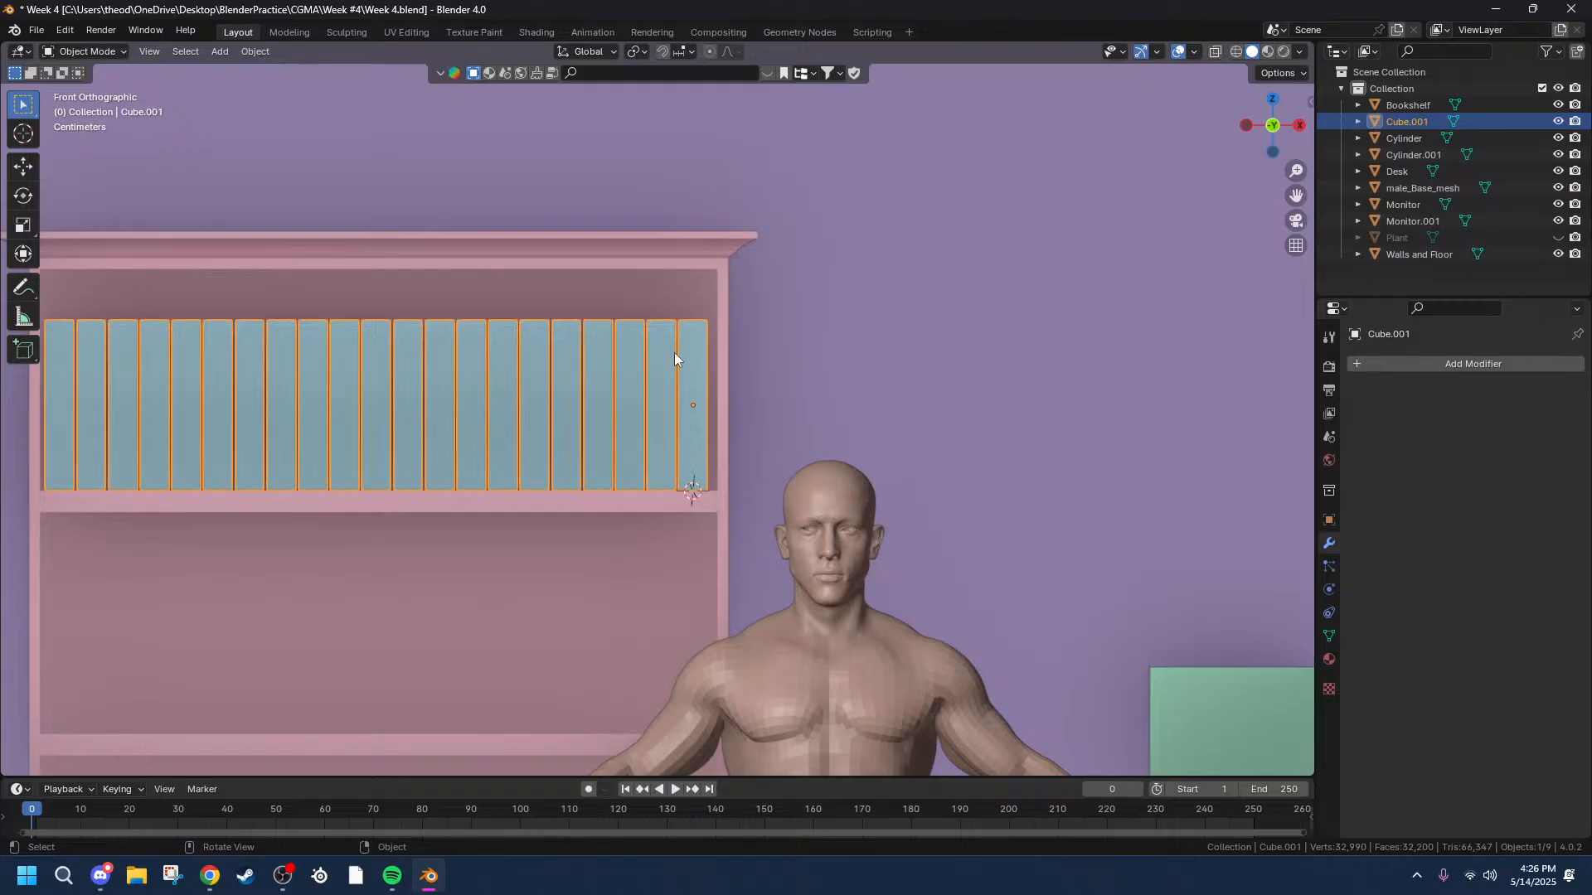
# In Edit Mode with wireframe shading, select all geometry of the second book from the shelf's right end and separate it by selection.
pyautogui.press('Tab')
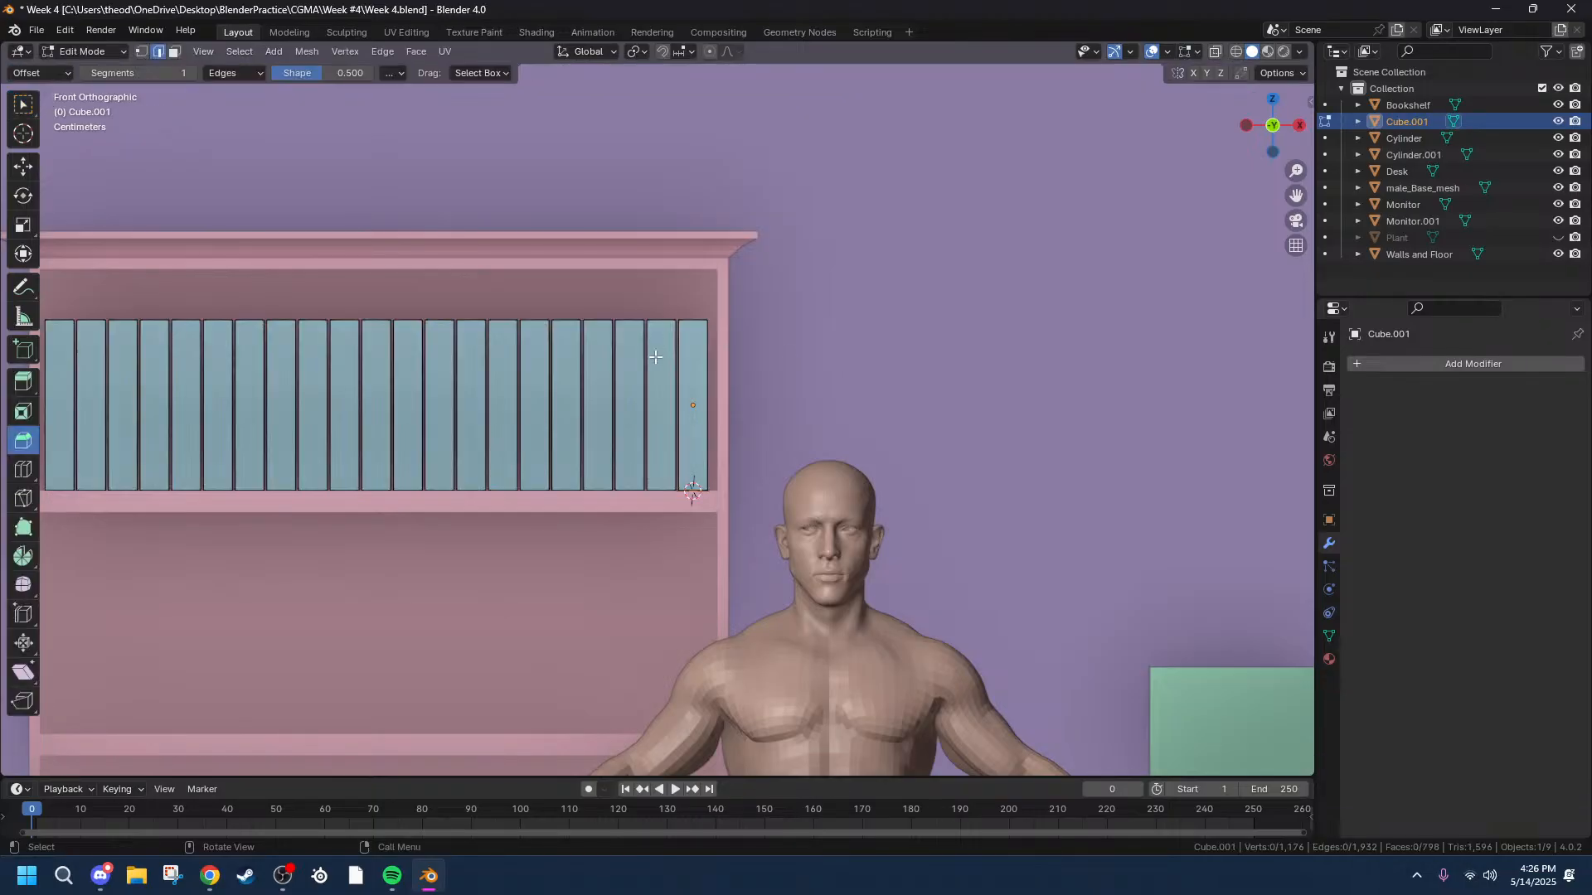
pyautogui.click(1237, 51)
pyautogui.scroll(4, 548, 281)
pyautogui.scroll(-2, 549, 279)
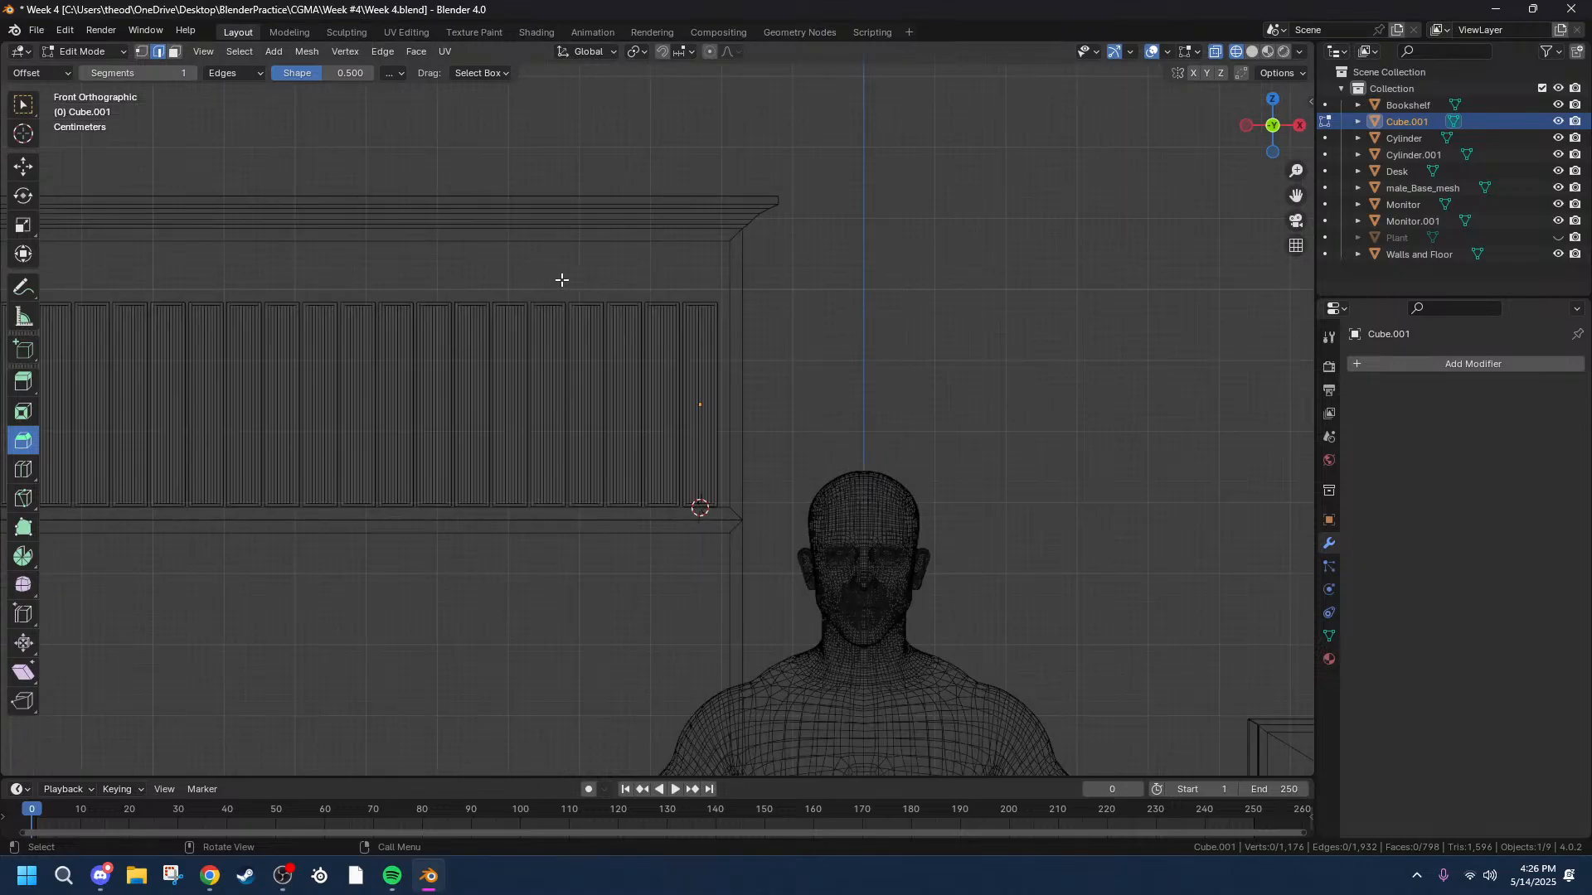
pyautogui.moveTo(638, 287); pyautogui.dragTo(683, 525)
pyautogui.scroll(5, 682, 368)
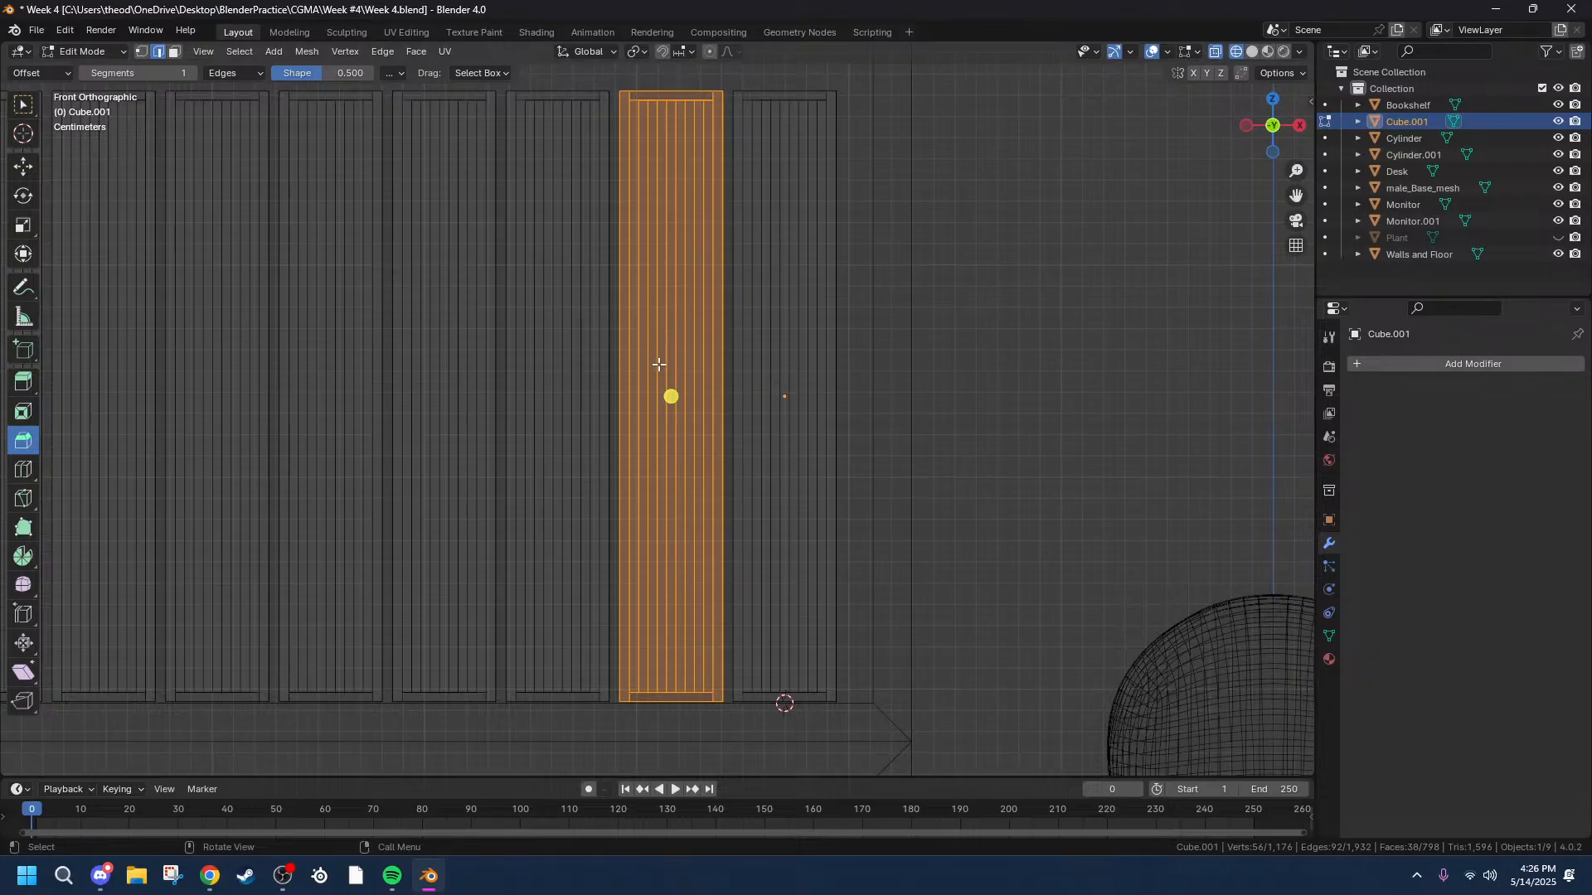
pyautogui.rightClick(658, 381)
pyautogui.rightClick(668, 393)
pyautogui.moveTo(601, 787)
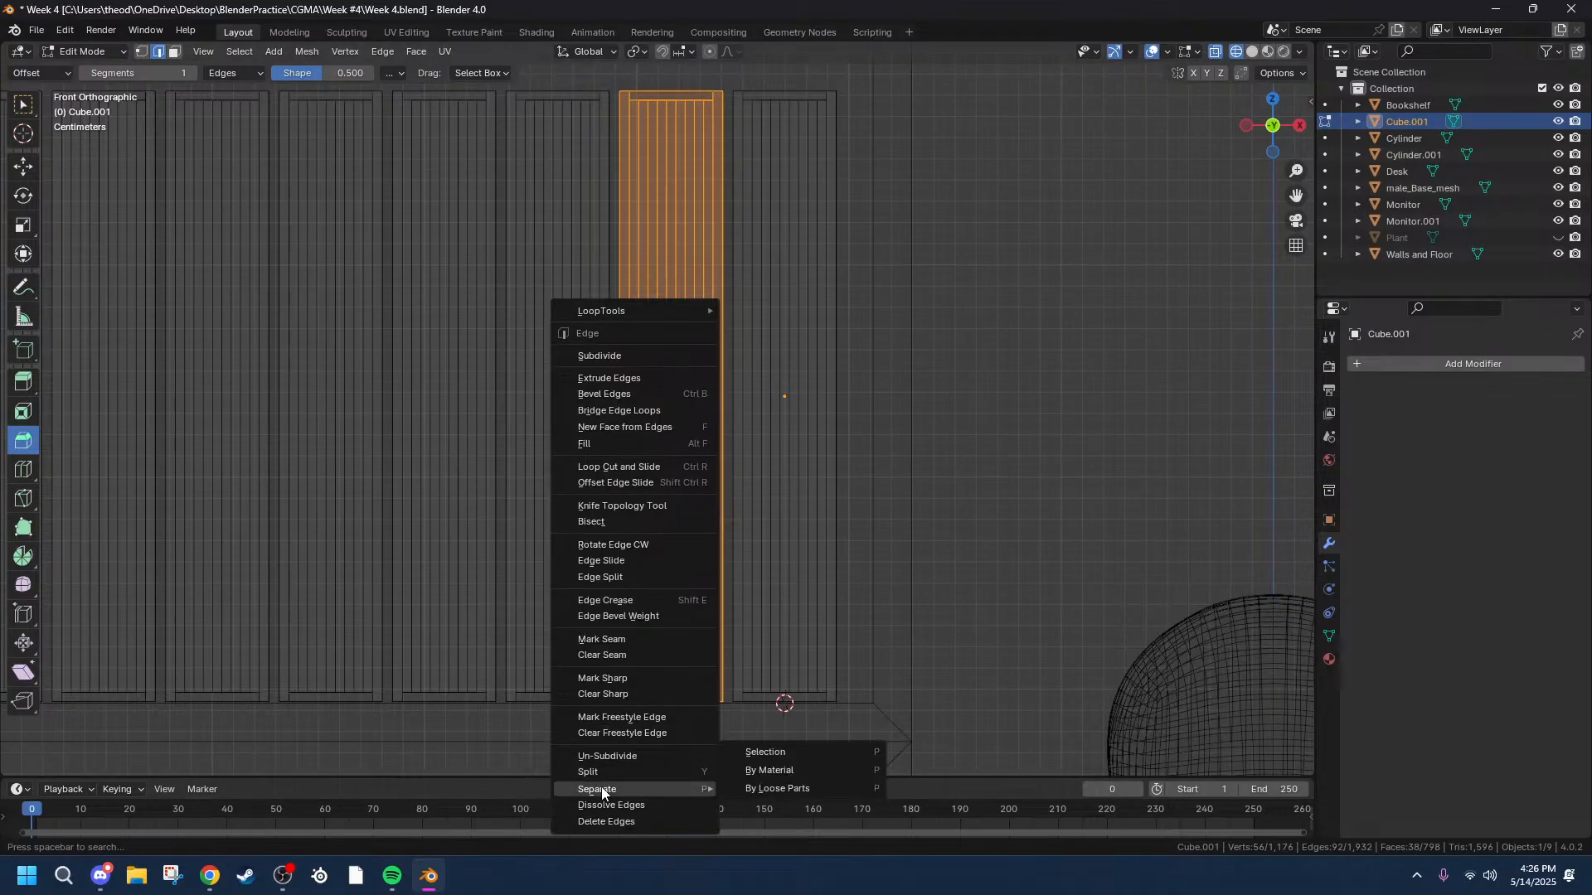
pyautogui.click(758, 751)
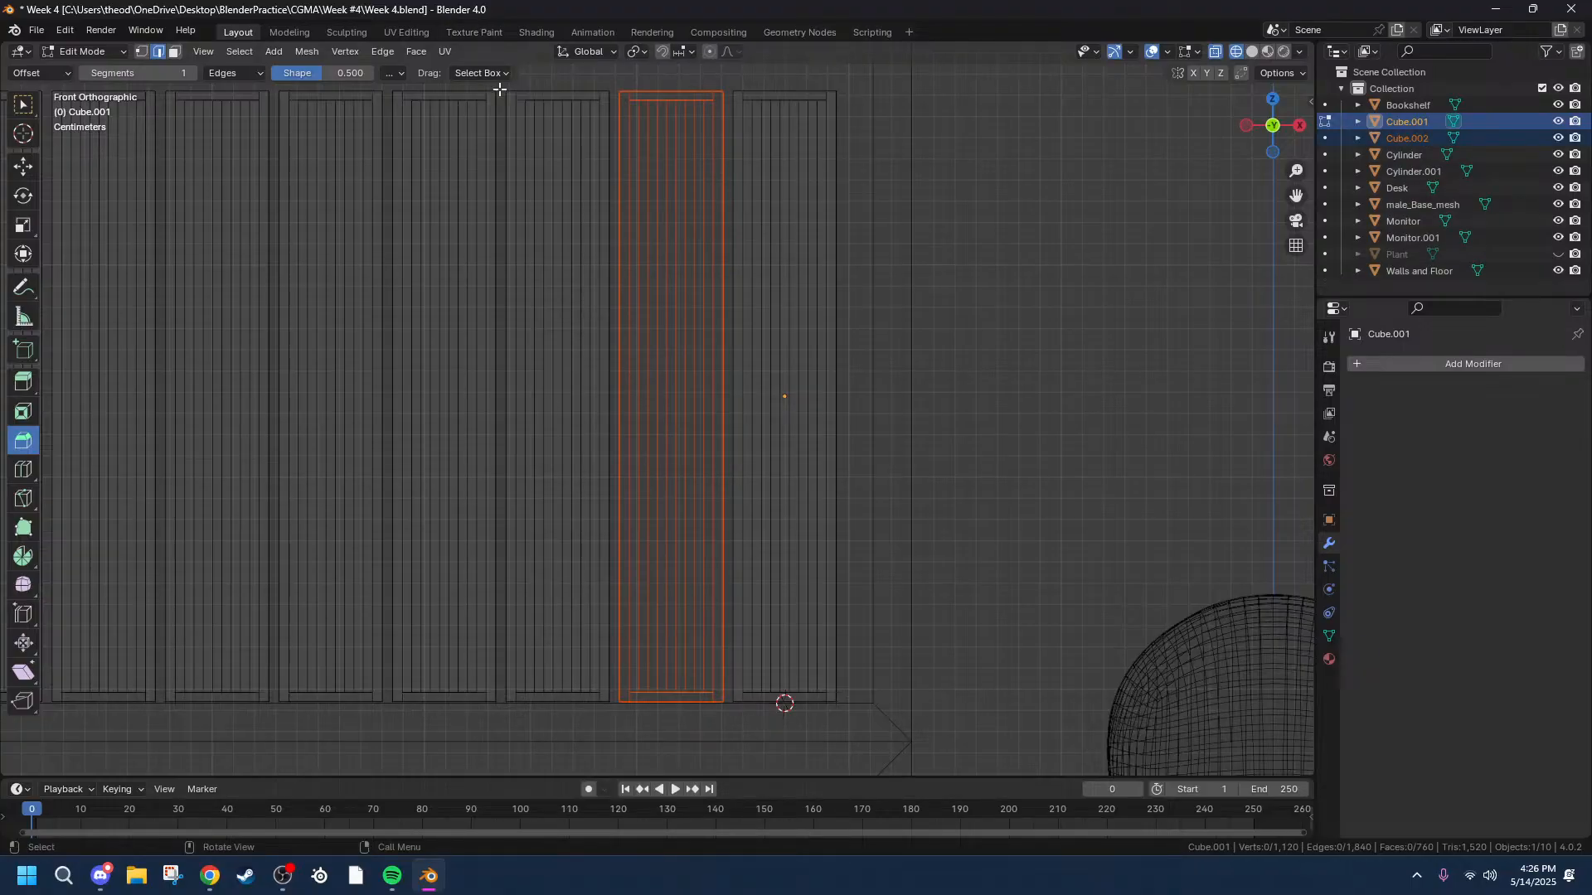
# Select the third book from the shelf's right end and separate it into its own object.
pyautogui.moveTo(610, 84); pyautogui.dragTo(503, 744)
pyautogui.rightClick(585, 564)
pyautogui.moveTo(969, 334); pyautogui.dragTo(1019, 331, button='middle')
pyautogui.click(1279, 133)
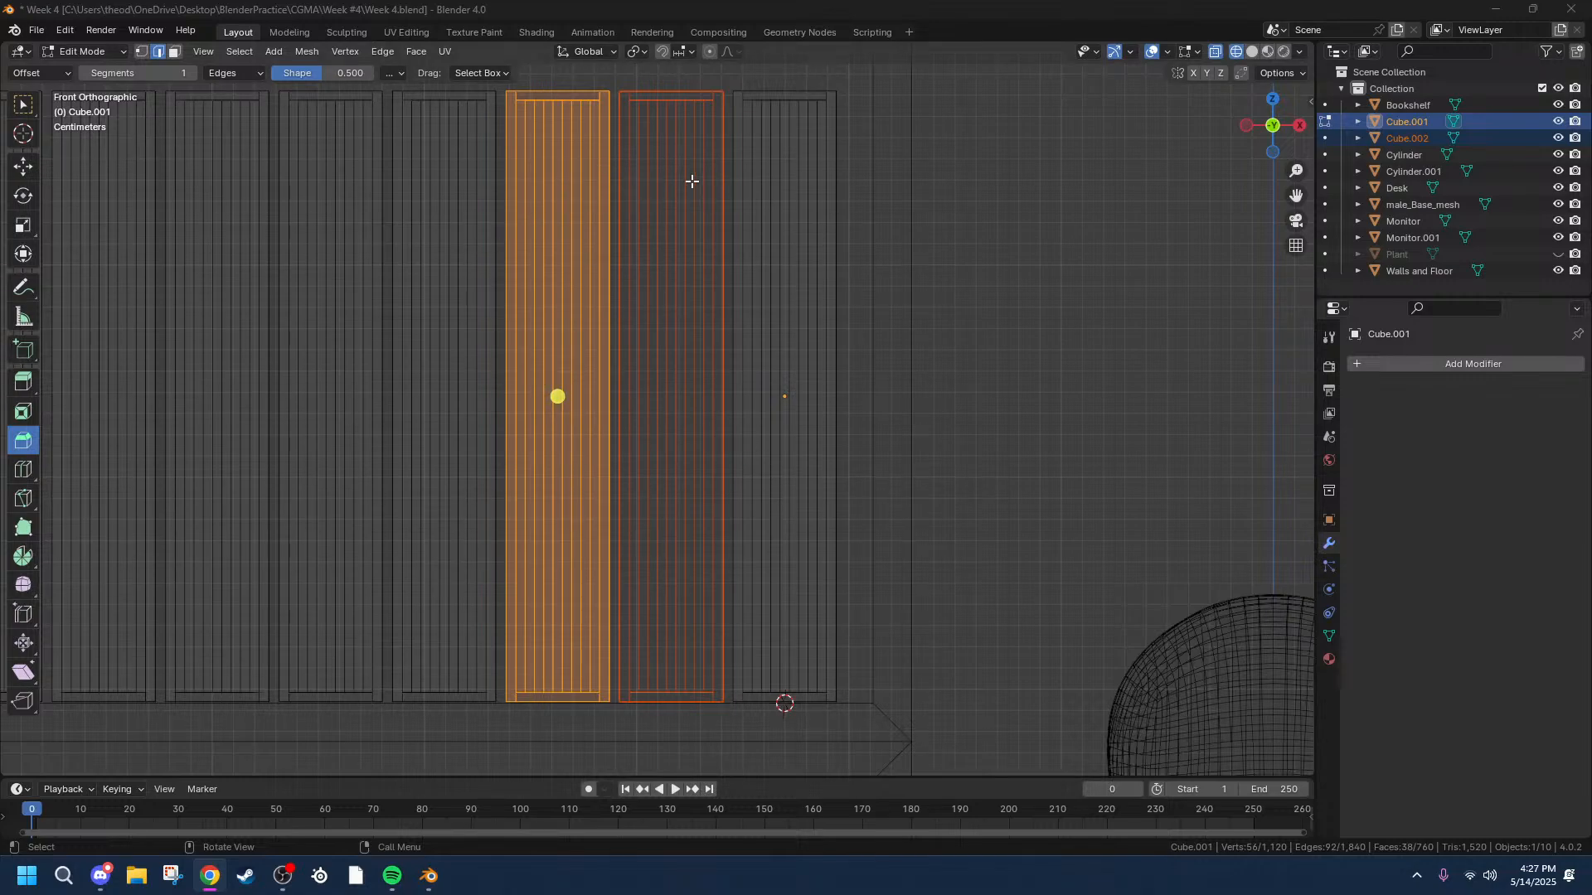
pyautogui.hotkey('ctrl', 'e')
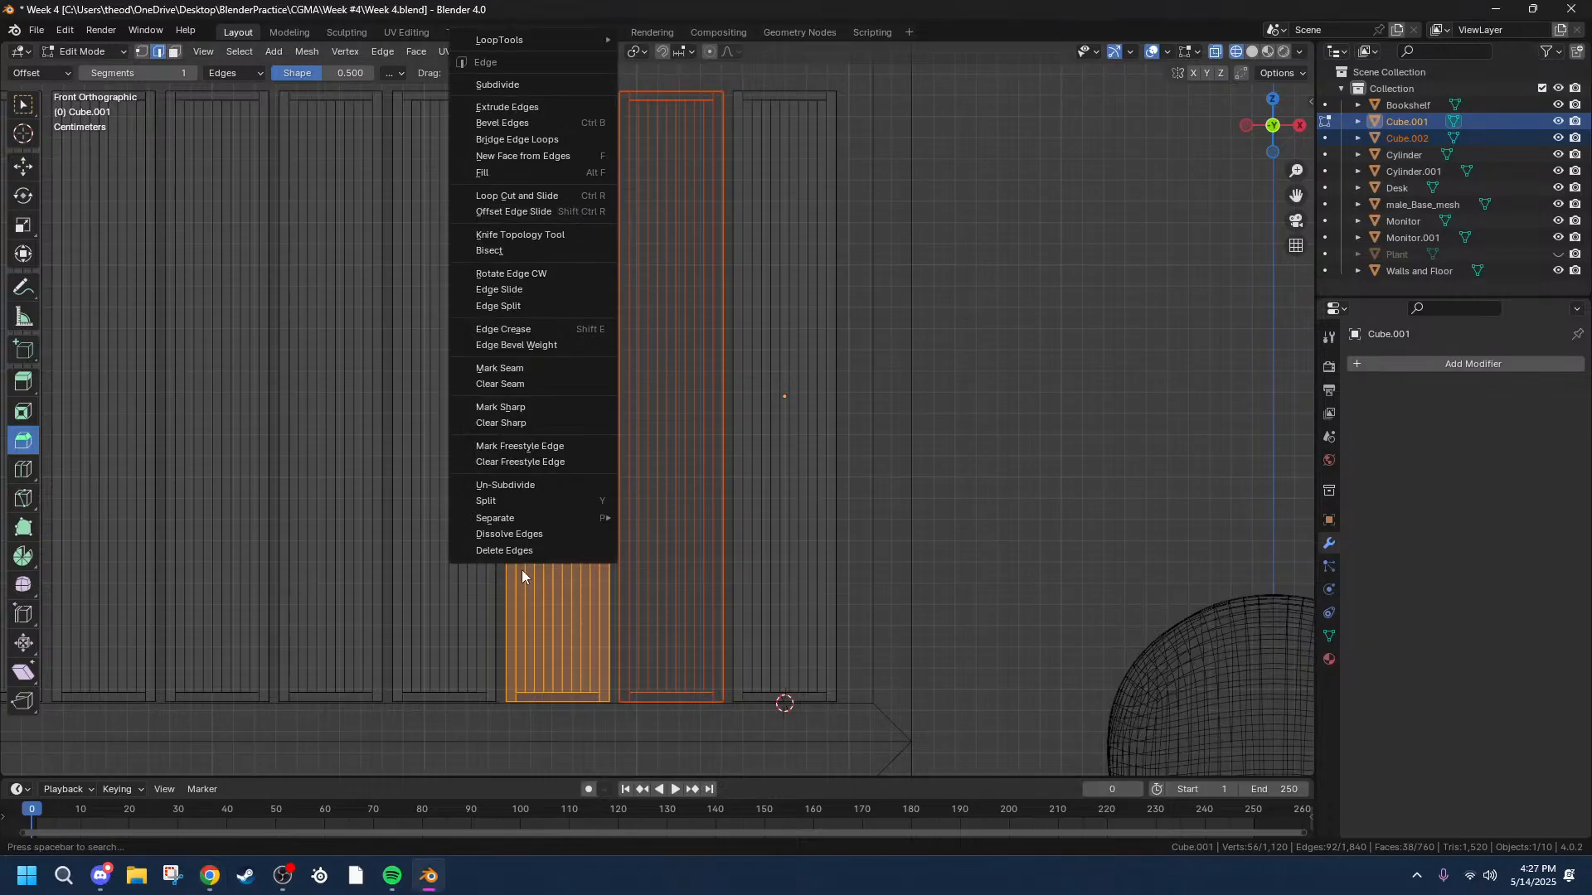
pyautogui.moveTo(524, 519)
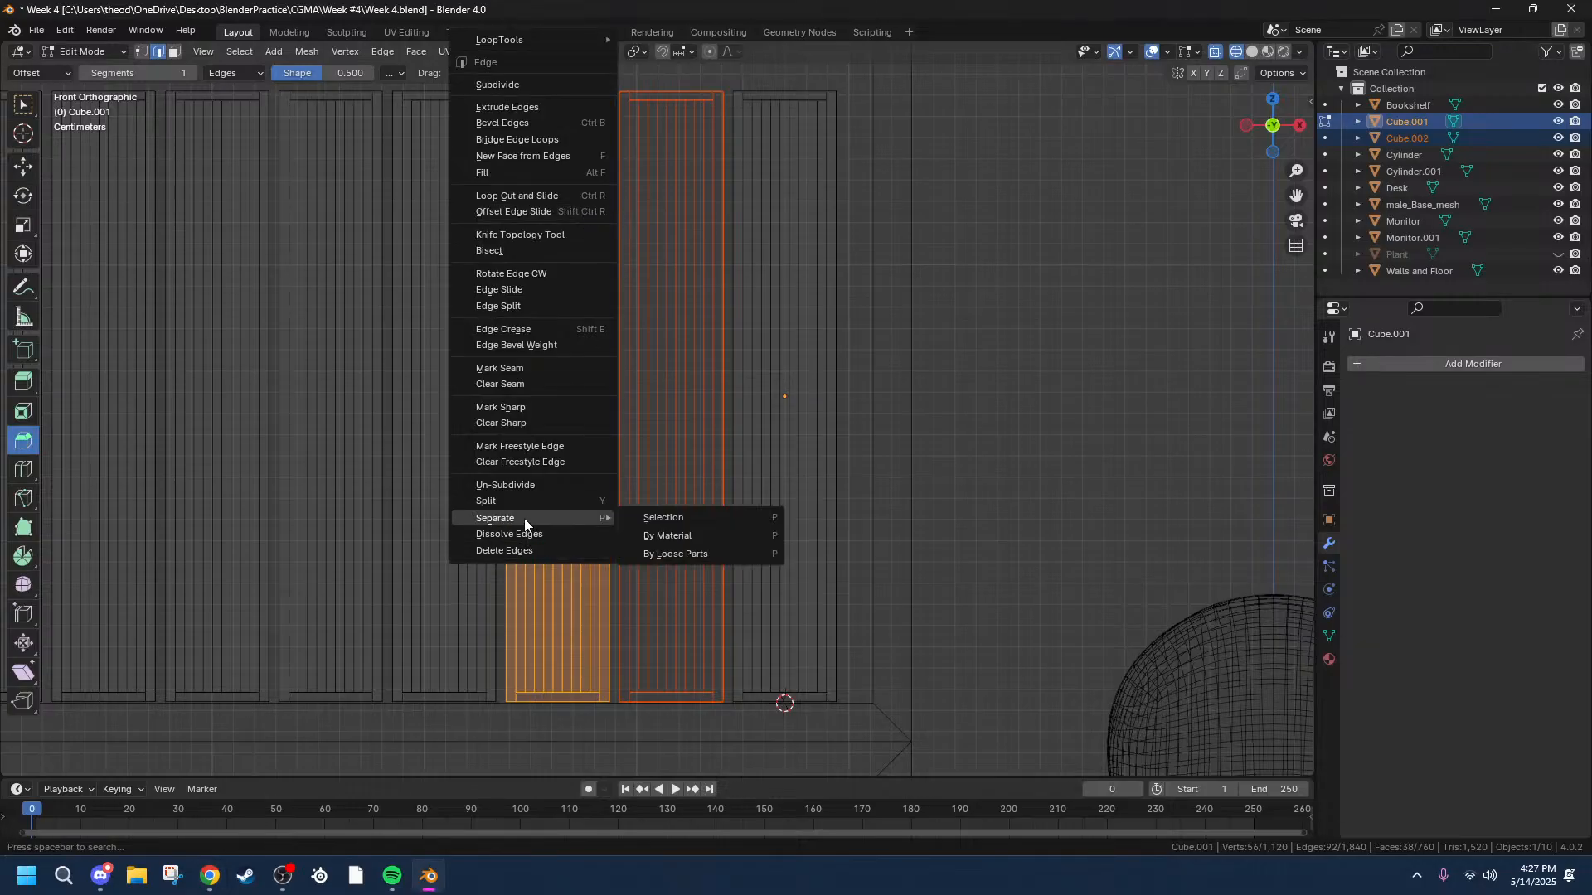
pyautogui.click(660, 517)
# Select the fourth book from the shelf's right end and separate it into its own object.
pyautogui.moveTo(501, 91); pyautogui.dragTo(375, 643)
pyautogui.moveTo(500, 83); pyautogui.dragTo(390, 710)
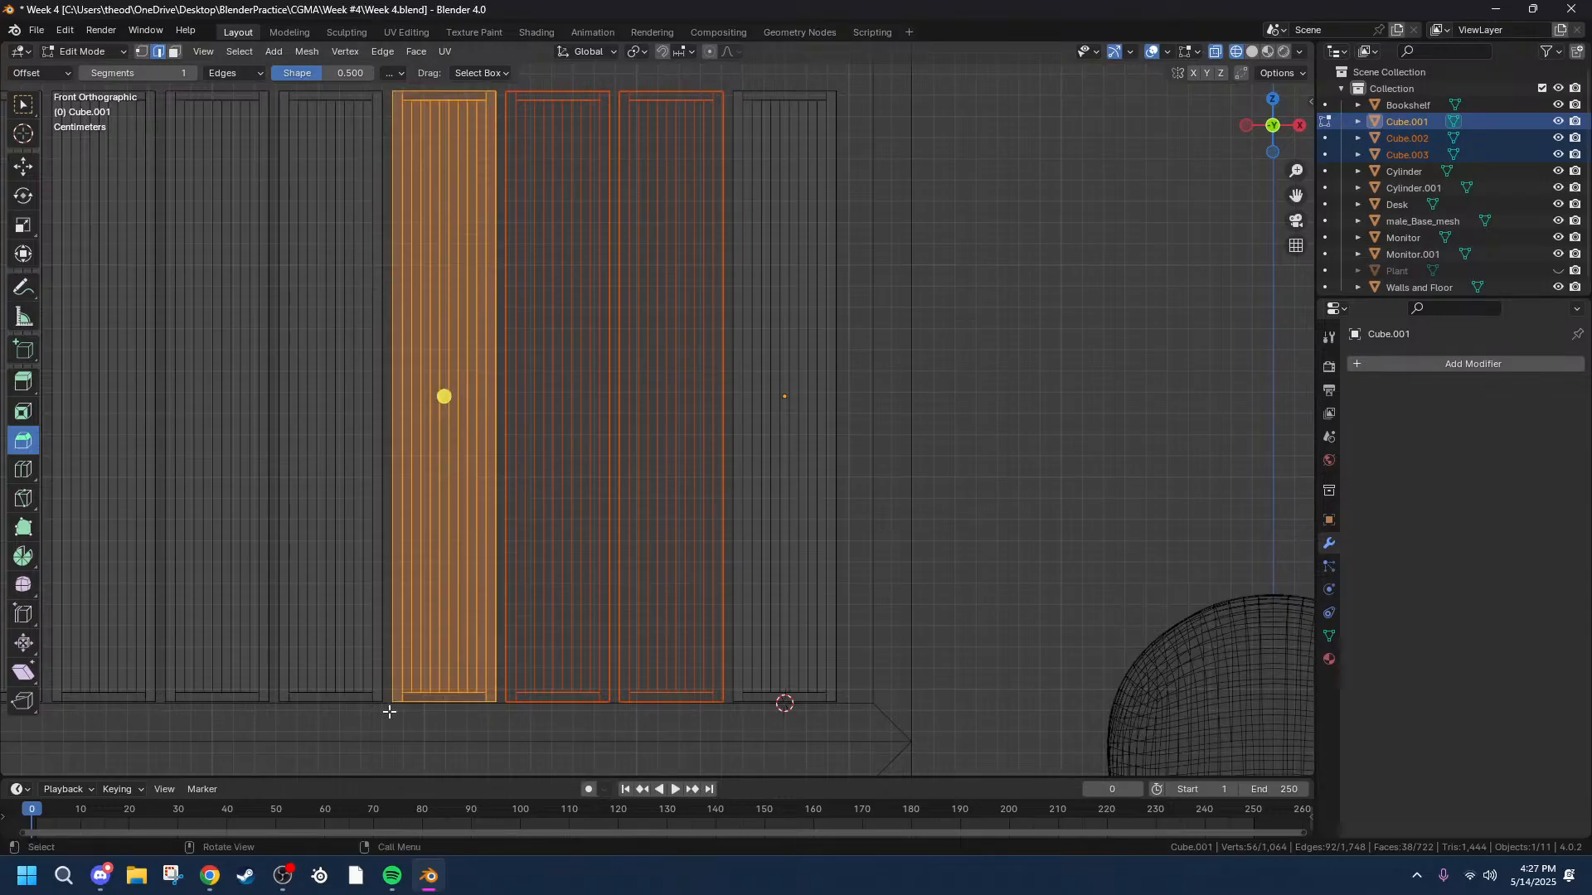
pyautogui.rightClick(435, 597)
pyautogui.moveTo(359, 599)
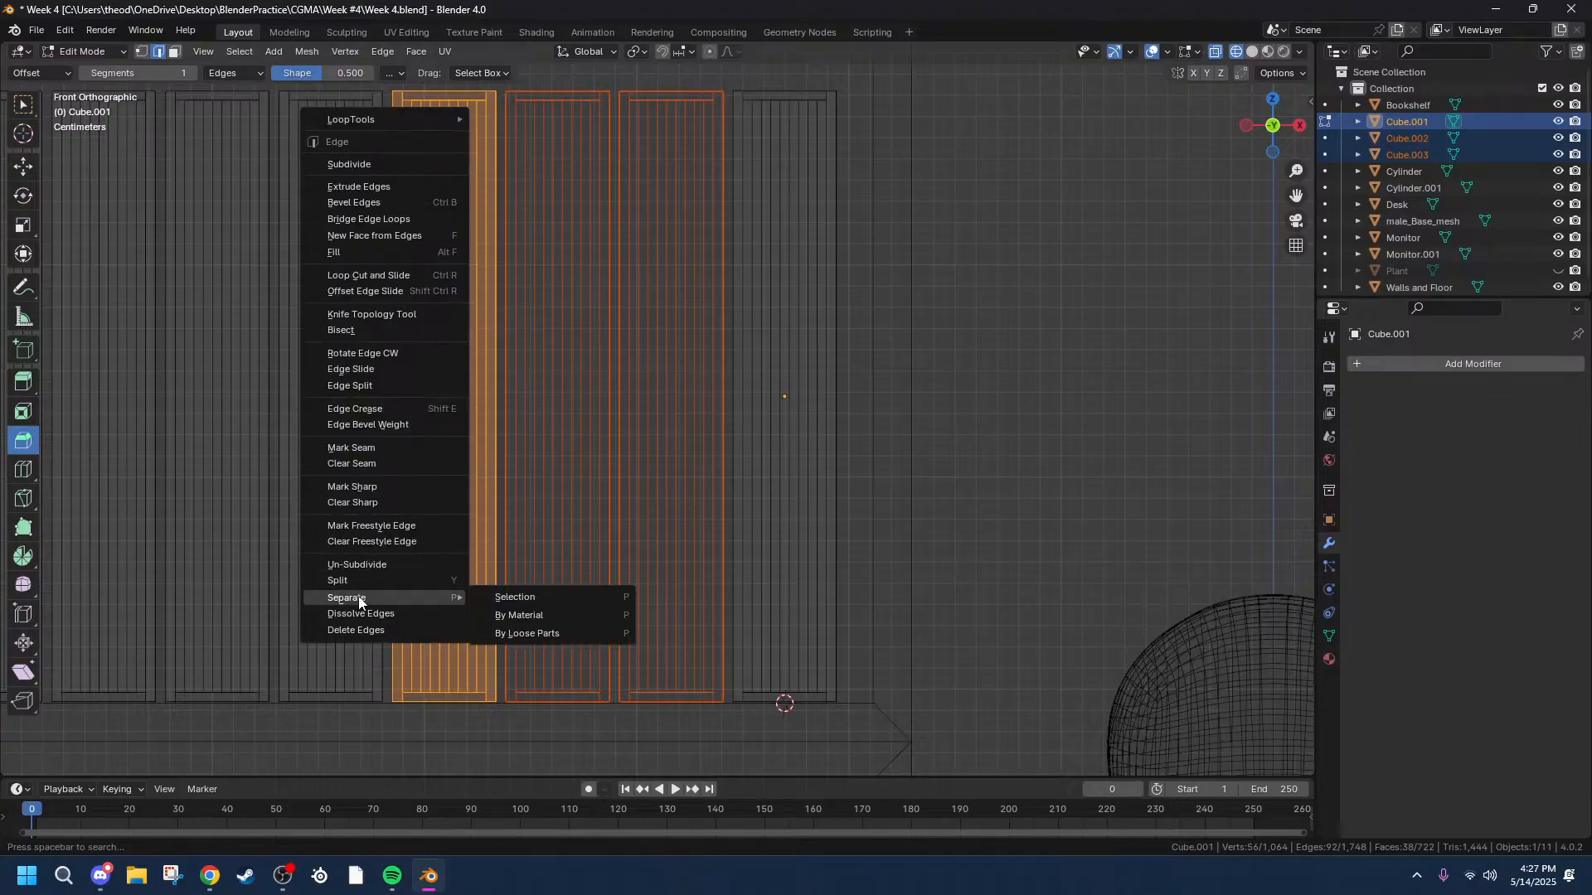
pyautogui.click(557, 599)
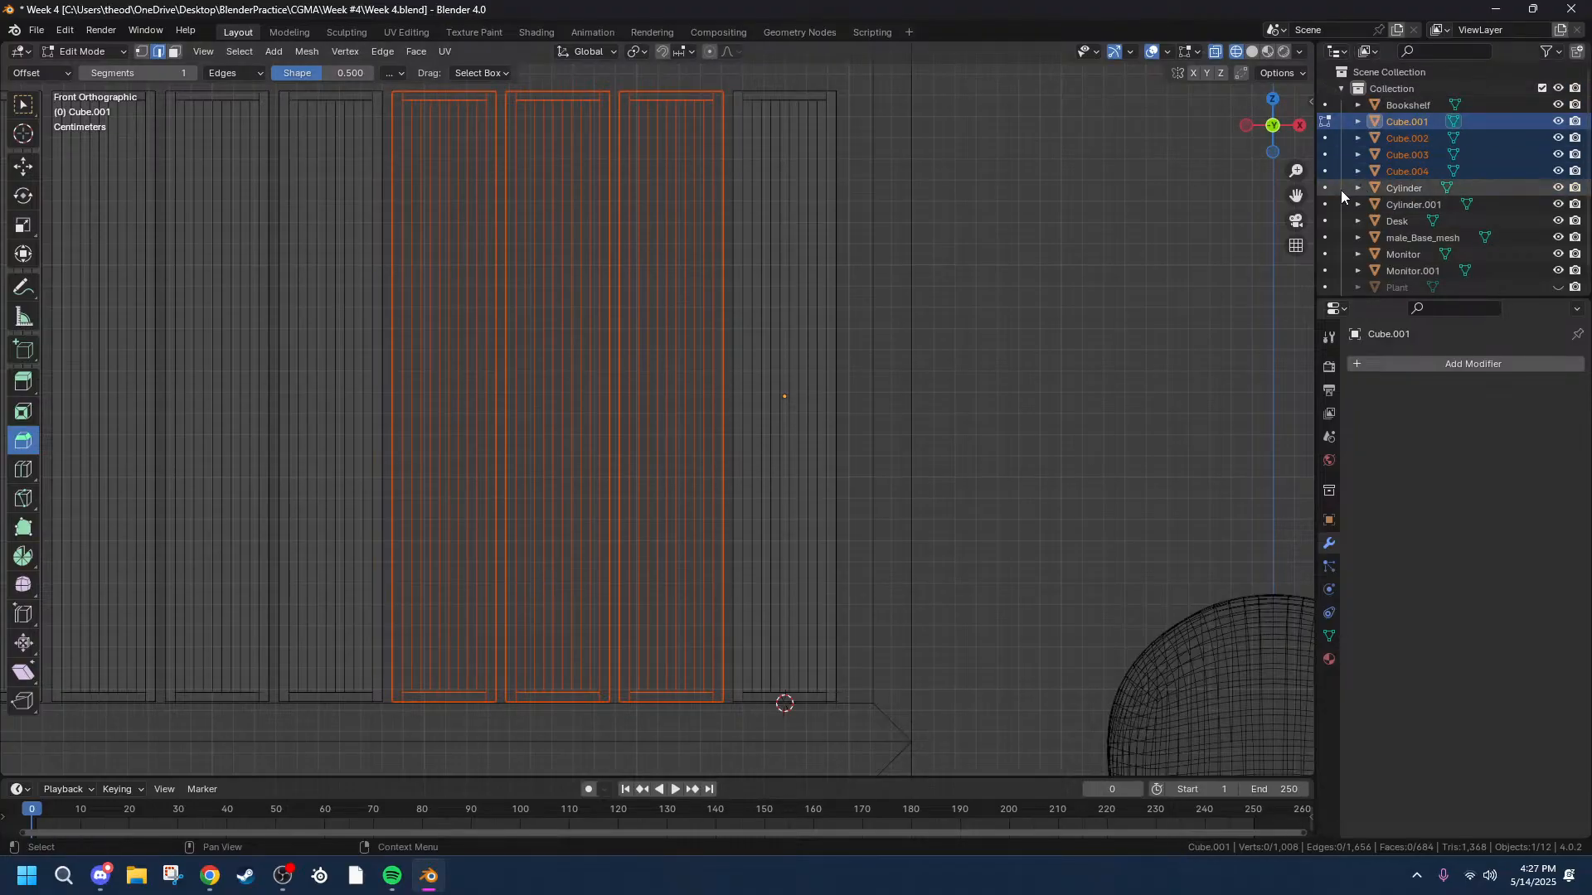
# Select the fifth book from the shelf's right end and separate it into its own object.
pyautogui.moveTo(1296, 194); pyautogui.dragTo(1216, 195)
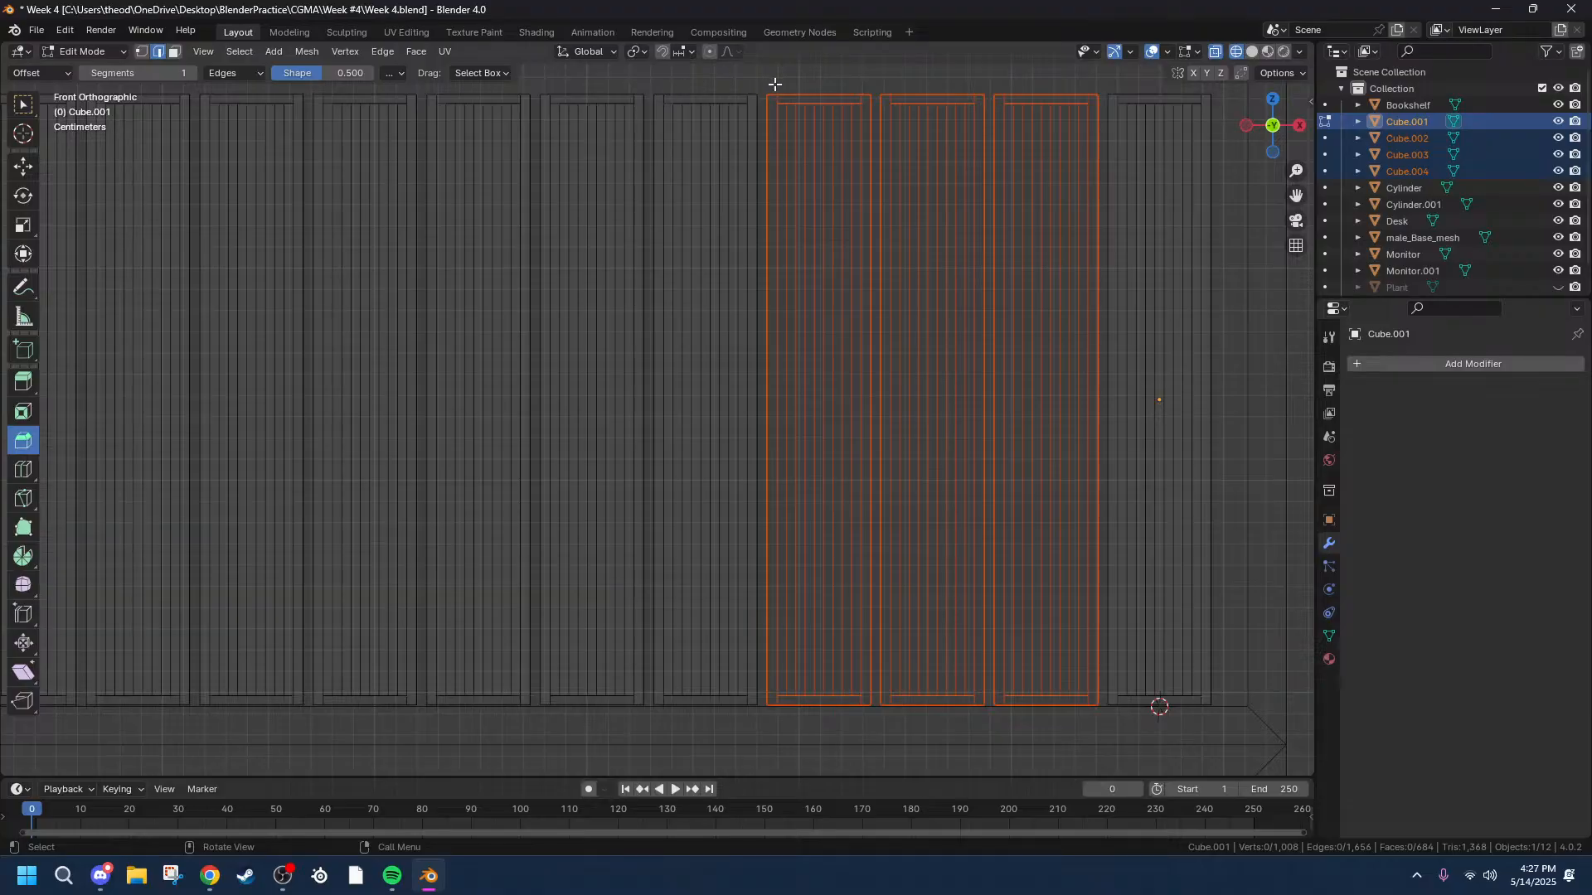
pyautogui.moveTo(761, 84); pyautogui.dragTo(649, 789)
pyautogui.rightClick(687, 597)
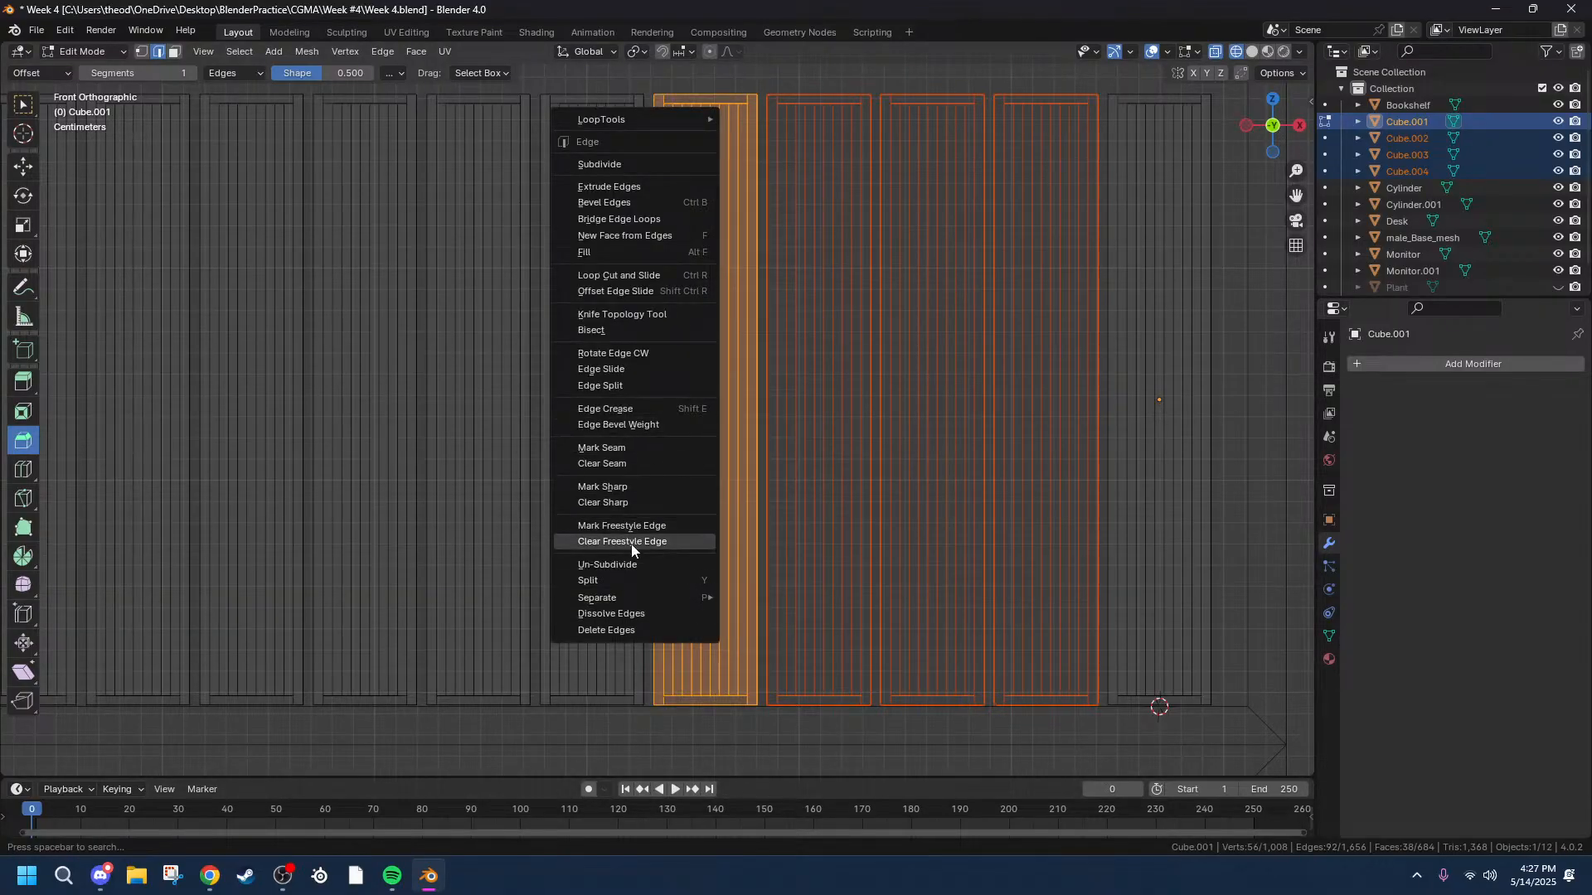
pyautogui.moveTo(614, 598)
pyautogui.click(757, 597)
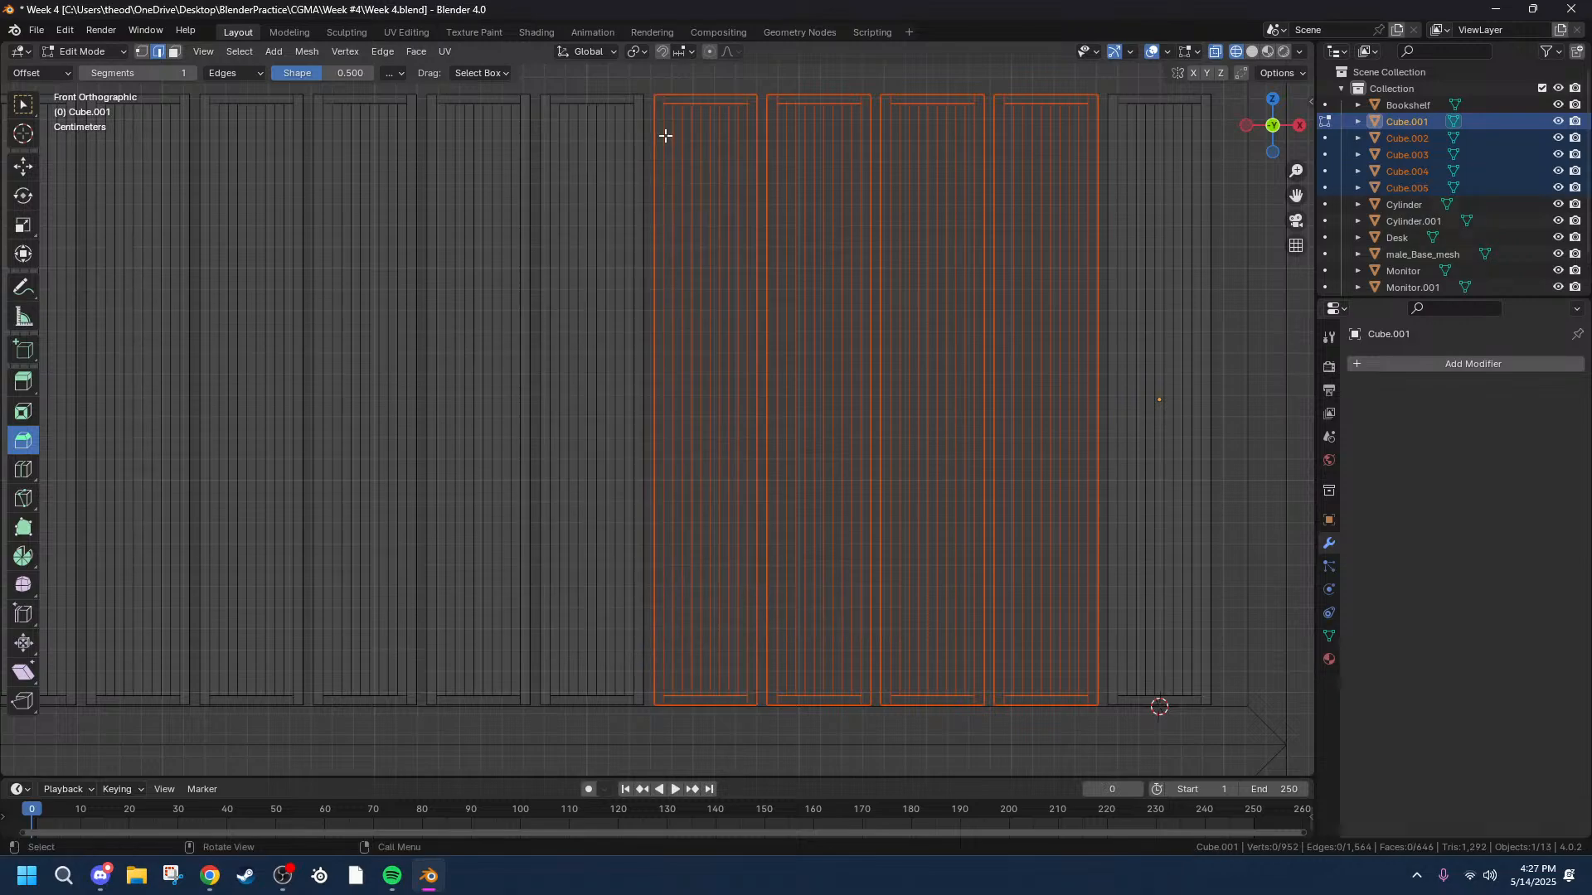
# Select all geometry of the sixth book from the shelf's right end and separate it into its own object.
pyautogui.click(640, 86)
pyautogui.click(673, 74)
pyautogui.moveTo(646, 75); pyautogui.dragTo(538, 754)
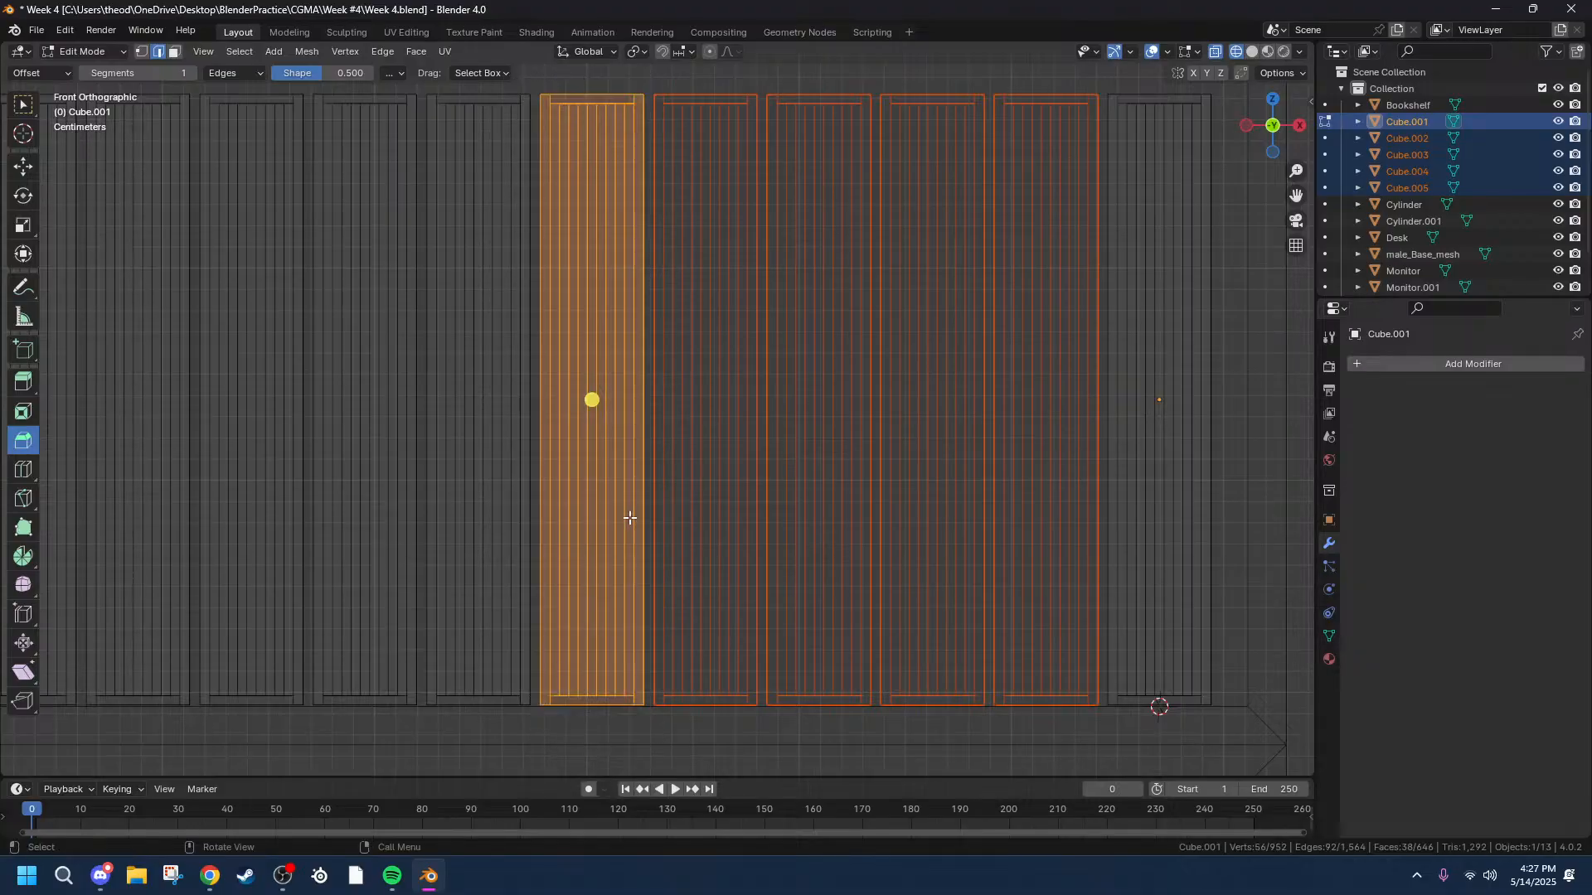
pyautogui.rightClick(590, 398)
pyautogui.moveTo(551, 517)
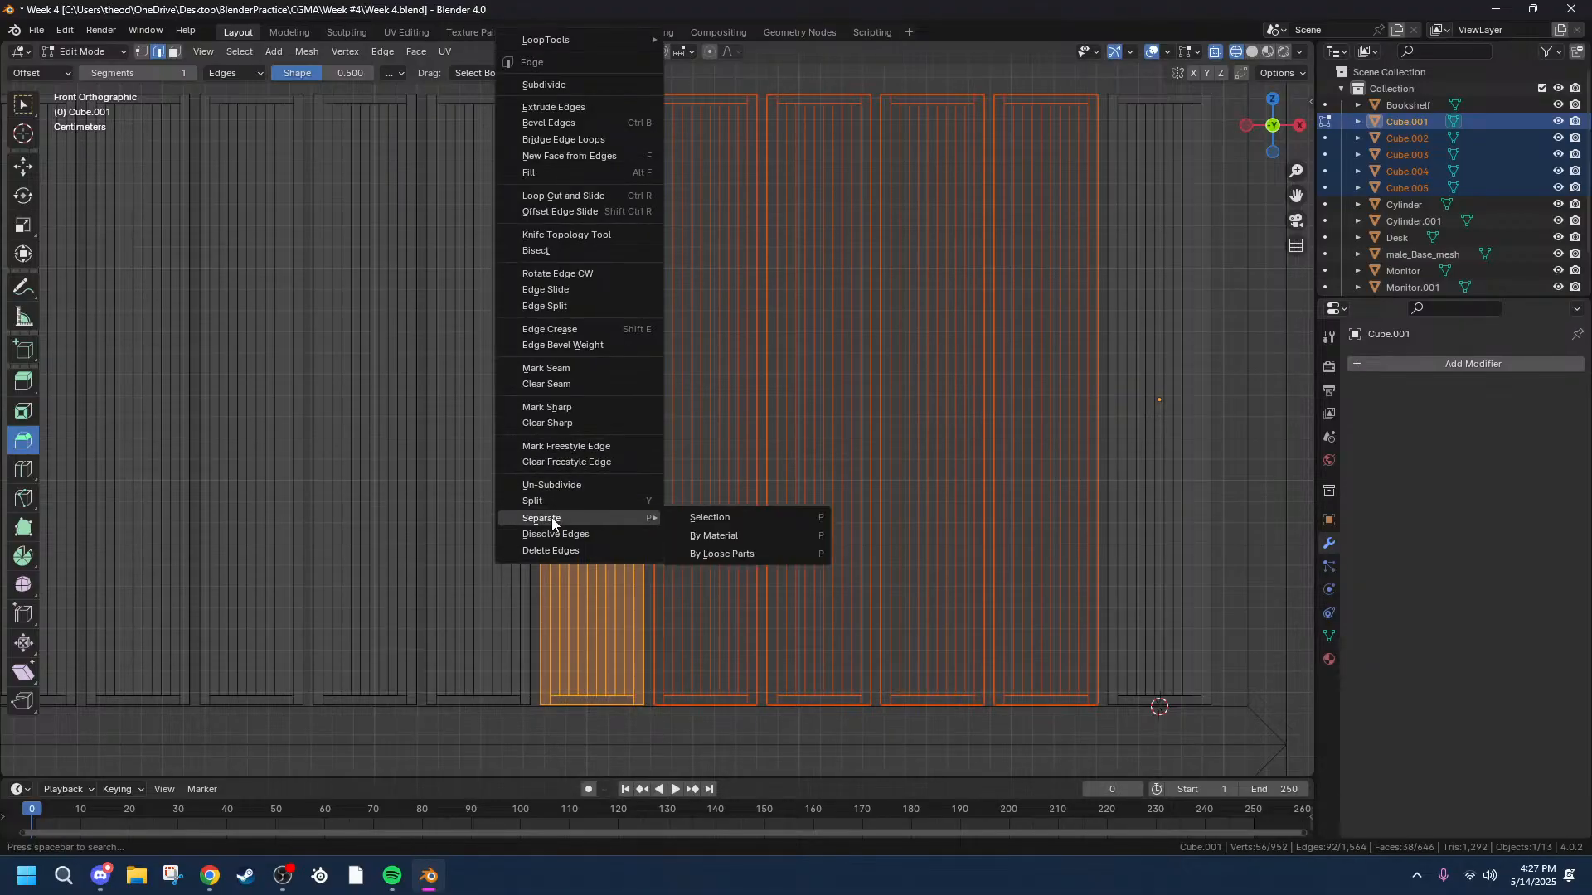
pyautogui.click(685, 514)
# Select the seventh book from the shelf's right end and separate it by selection.
pyautogui.moveTo(536, 730); pyautogui.dragTo(421, 50)
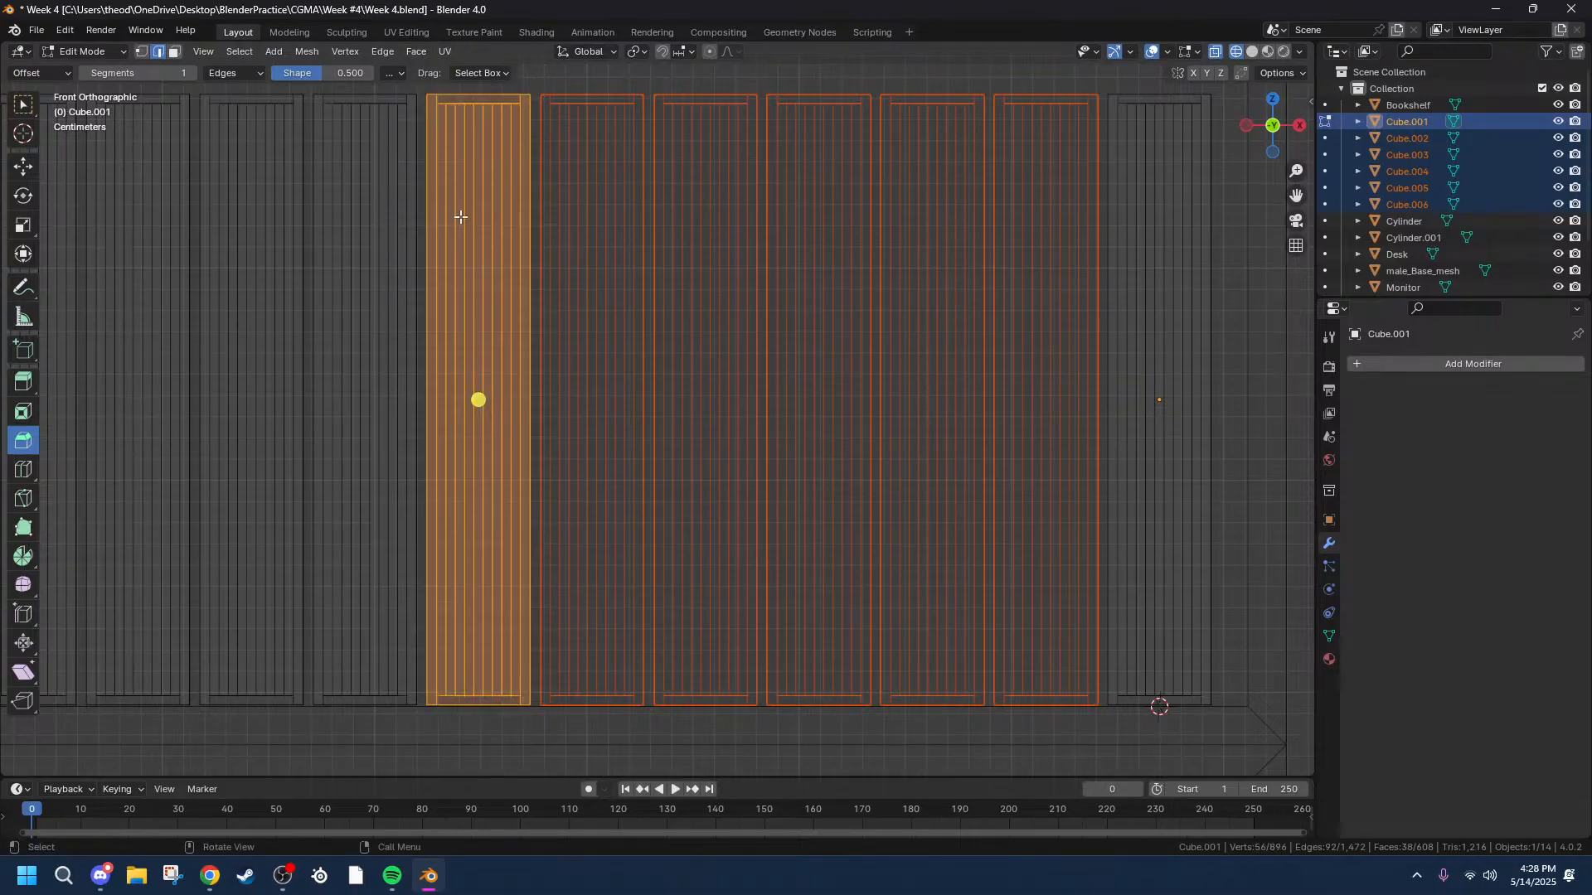
pyautogui.rightClick(473, 389)
pyautogui.moveTo(431, 515)
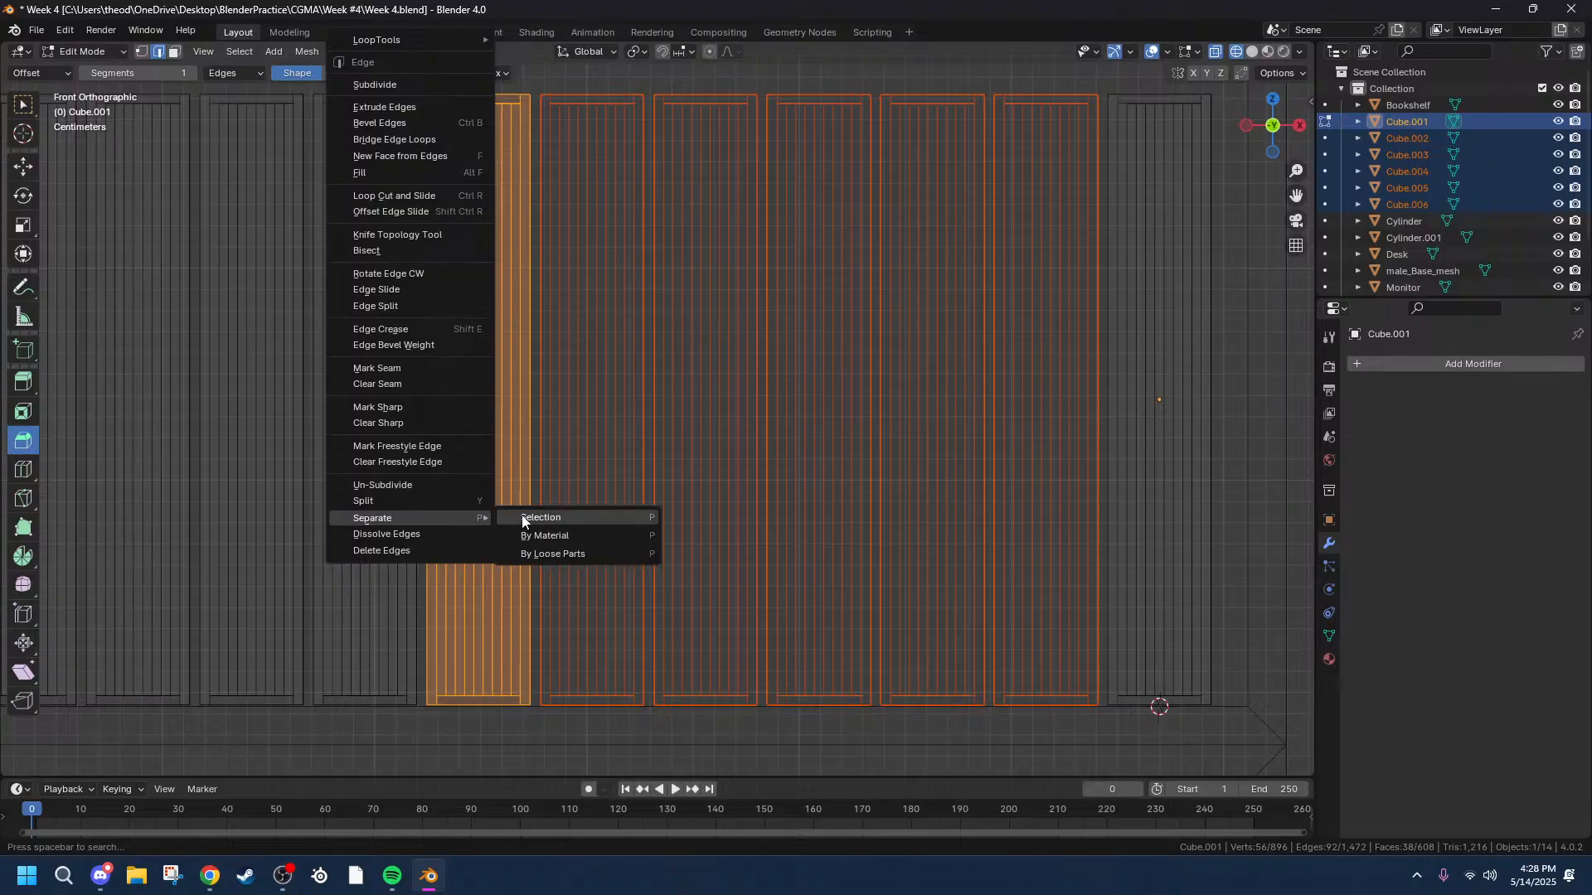
pyautogui.click(565, 517)
# Select the eighth book from the shelf's right end and separate it into its own object.
pyautogui.moveTo(1296, 195); pyautogui.dragTo(1498, 233)
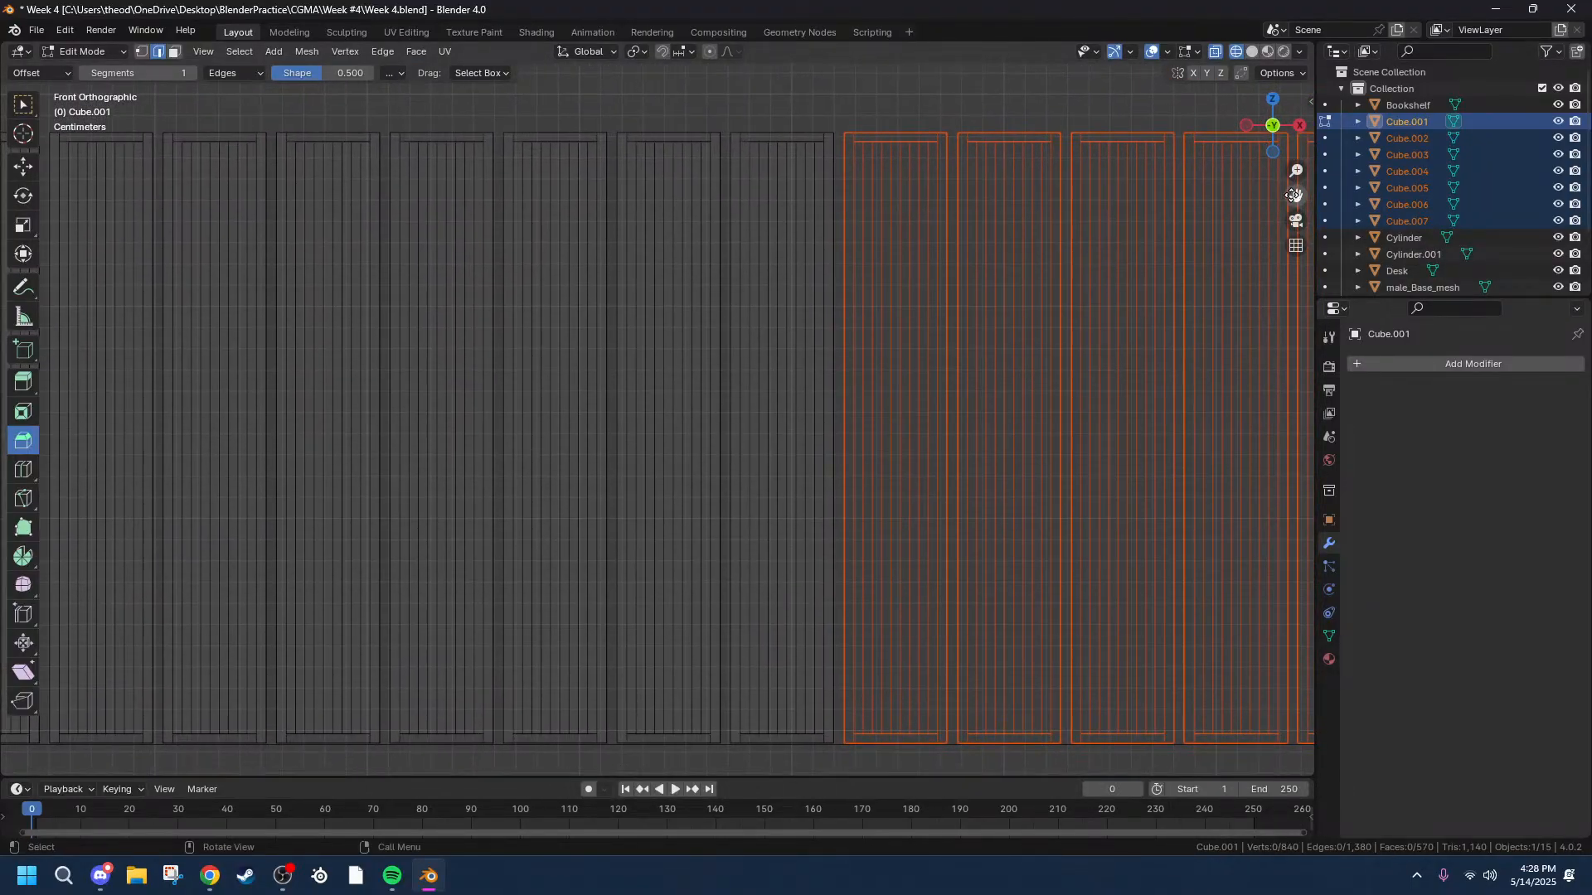
pyautogui.moveTo(839, 764); pyautogui.dragTo(726, 89)
pyautogui.hotkey('ctrl', 'e')
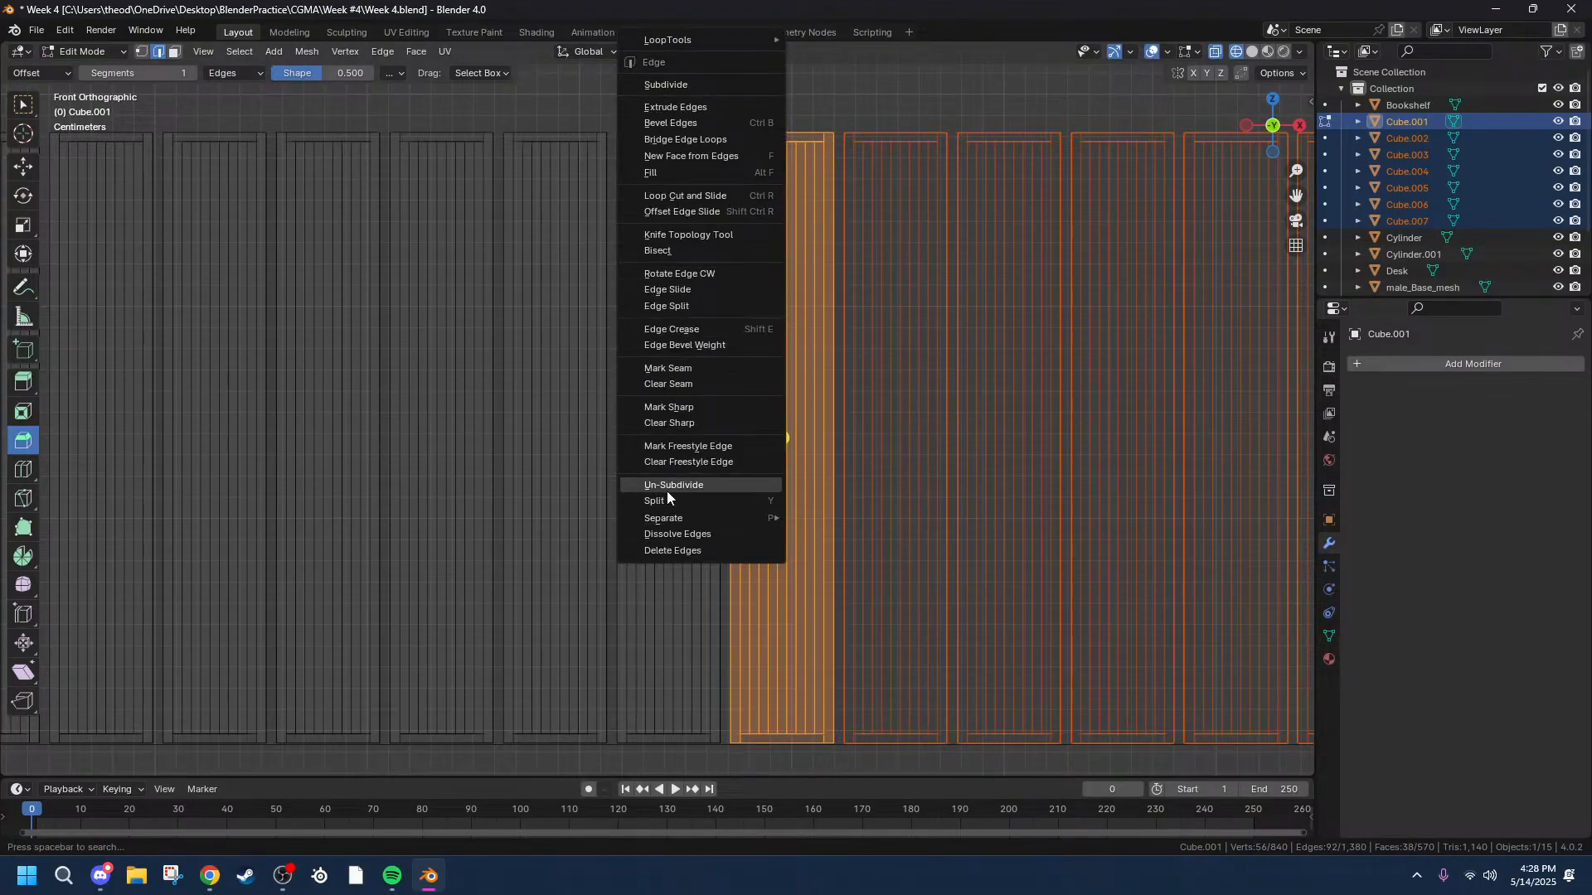
pyautogui.moveTo(673, 518)
pyautogui.click(806, 515)
# Select the ninth book from the shelf's right end and separate it into its own object.
pyautogui.moveTo(727, 756); pyautogui.dragTo(612, 70)
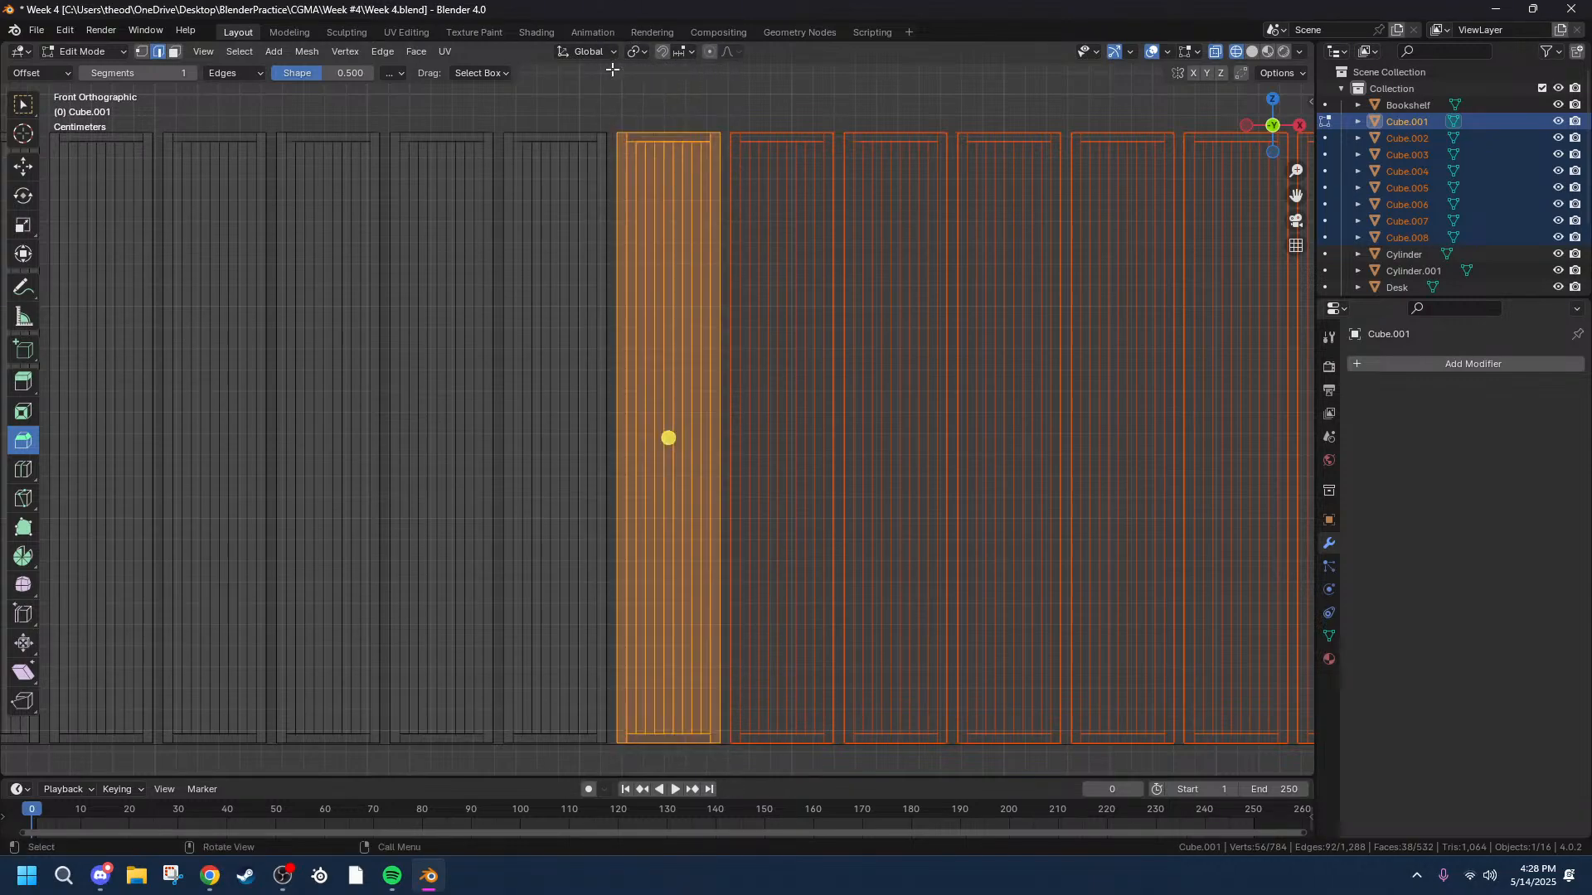
pyautogui.hotkey('ctrl', 'e')
pyautogui.moveTo(630, 518)
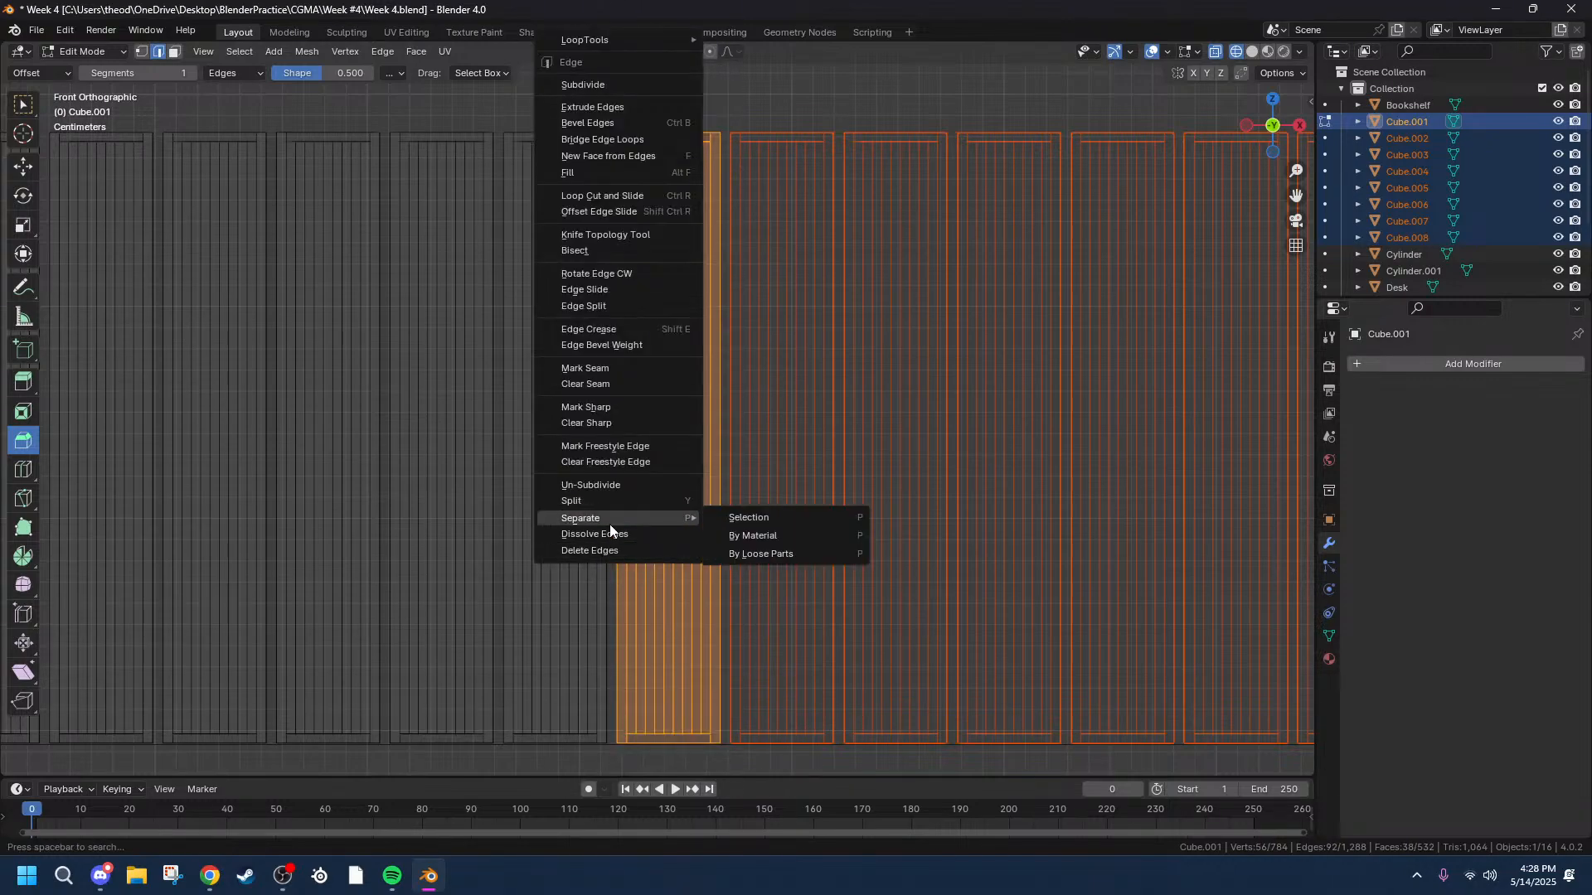
pyautogui.click(795, 517)
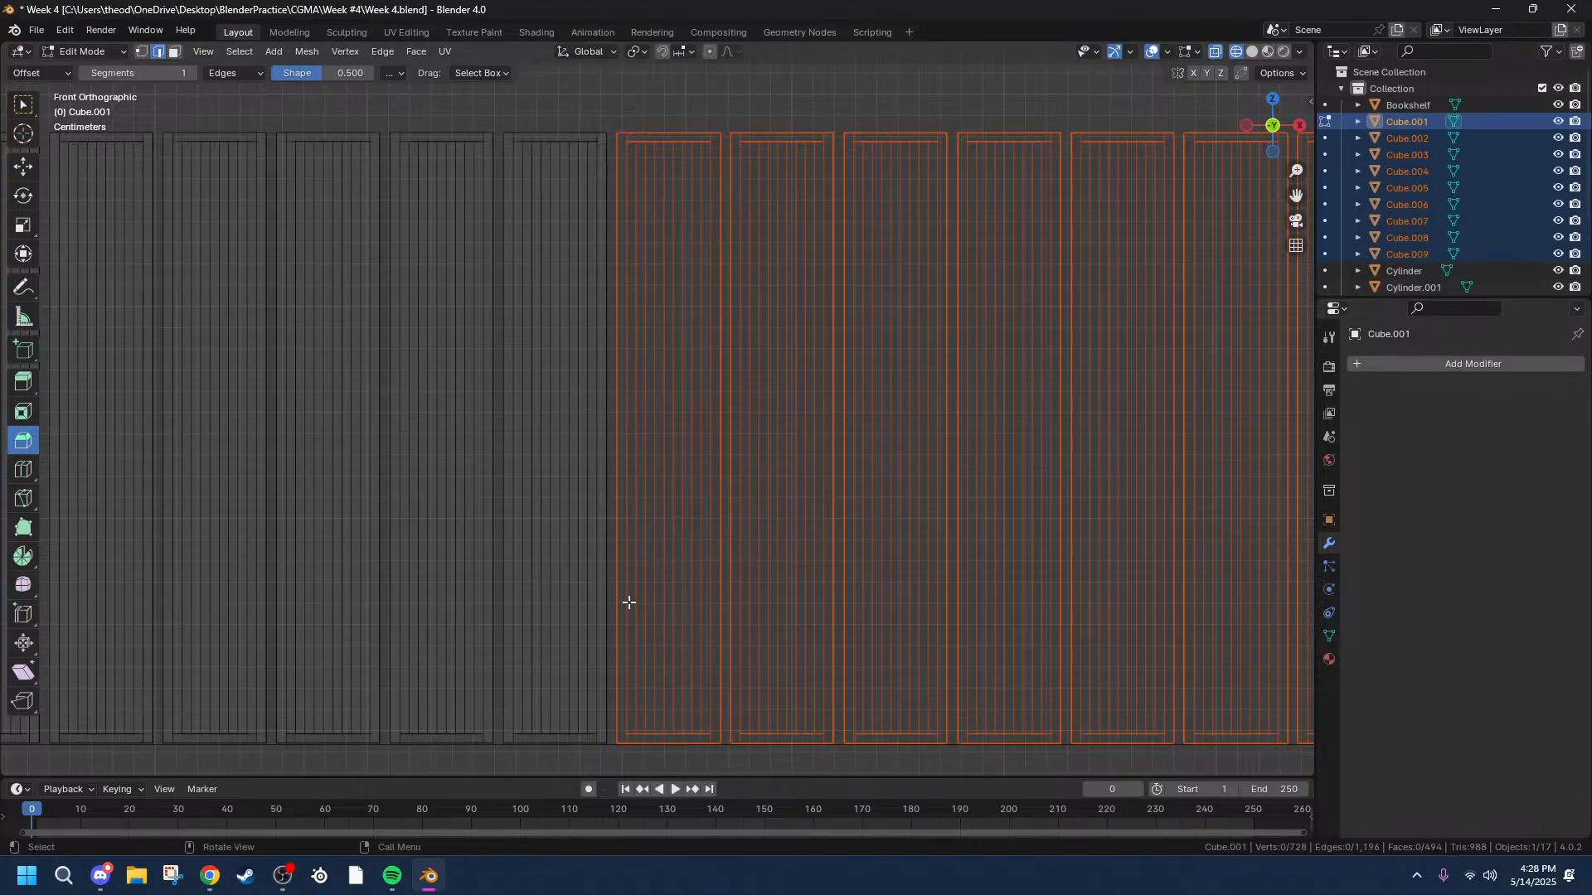
# Separate the tenth and eleventh books from the shelf's right end into individual objects, one at a time.
pyautogui.moveTo(609, 756); pyautogui.dragTo(500, 82)
pyautogui.press('p')
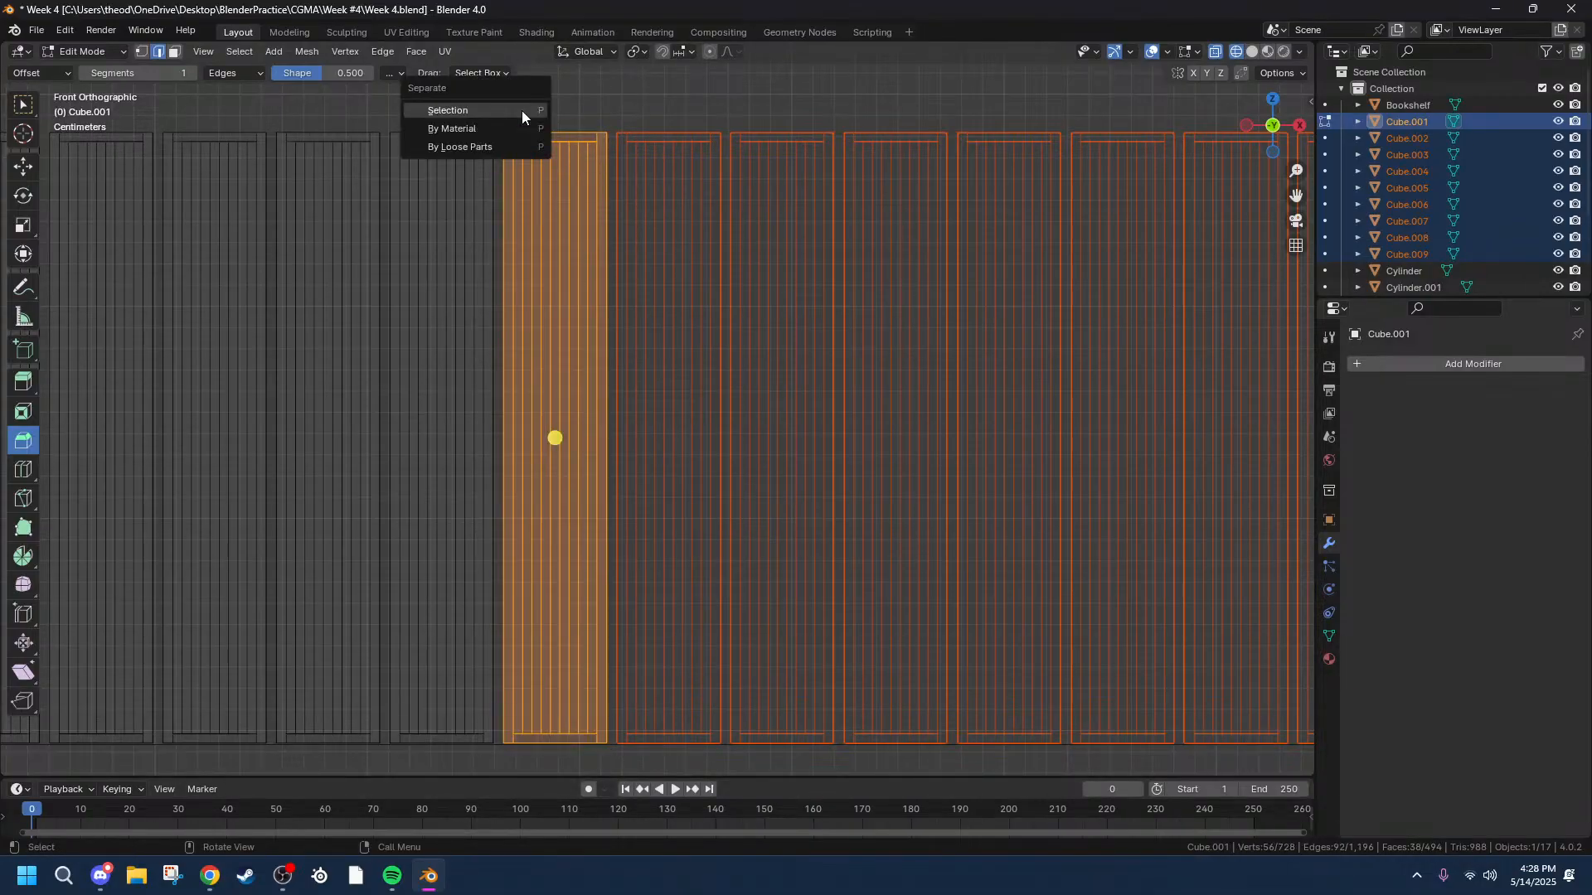
pyautogui.click(509, 112)
pyautogui.moveTo(502, 767); pyautogui.dragTo(386, 63)
pyautogui.press('p')
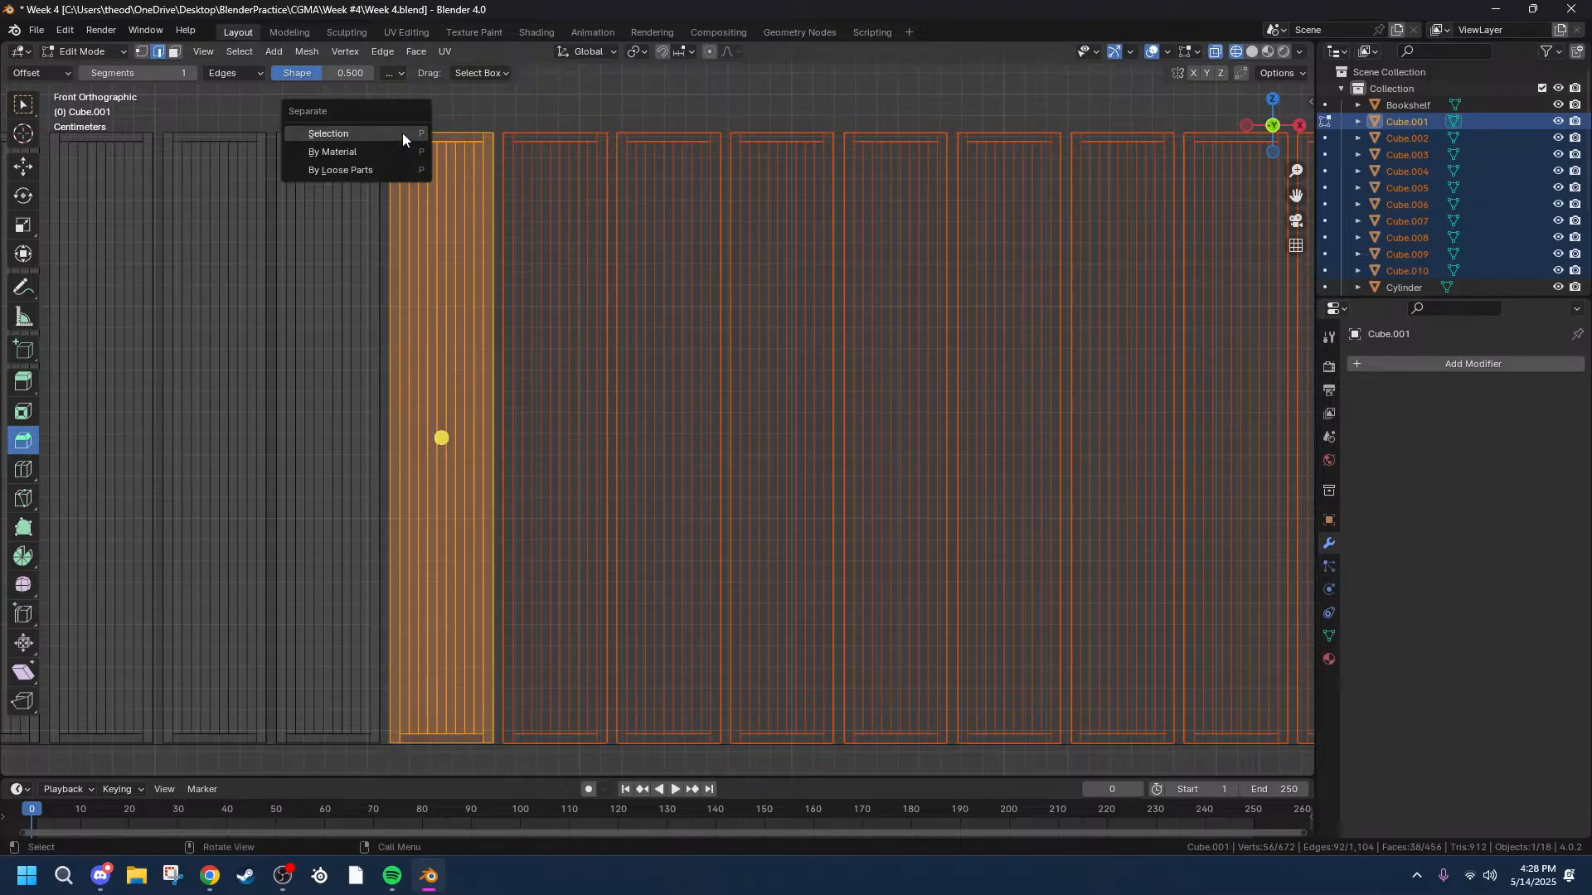
pyautogui.click(397, 137)
# Separate the twelfth and thirteenth books from the shelf's right end into individual objects, one at a time.
pyautogui.moveTo(381, 771); pyautogui.dragTo(272, 111)
pyautogui.press('p')
pyautogui.click(272, 111)
pyautogui.moveTo(1293, 199); pyautogui.dragTo(465, 189)
pyautogui.moveTo(707, 92); pyautogui.dragTo(594, 840)
pyautogui.press('p')
# Separate the fourteenth and fifteenth books from the shelf's right end, selecting each one's complete geometry before splitting it off.
pyautogui.moveTo(587, 761); pyautogui.dragTo(483, 54)
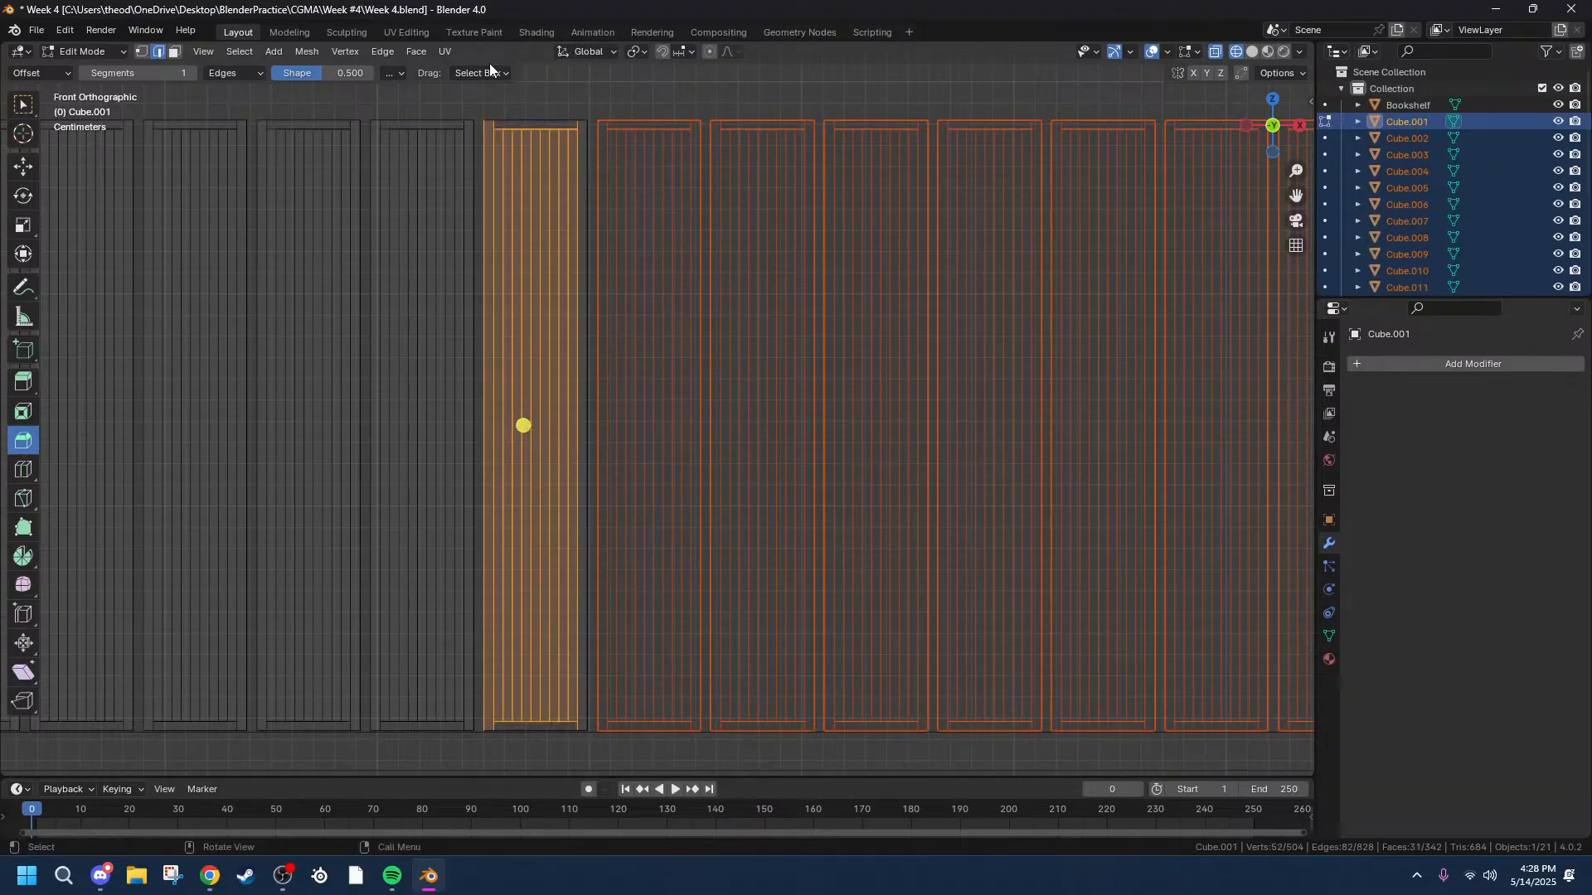
pyautogui.moveTo(604, 755); pyautogui.dragTo(480, 42)
pyautogui.press('p')
pyautogui.click(519, 215)
pyautogui.moveTo(474, 749); pyautogui.dragTo(367, 98)
pyautogui.press('p')
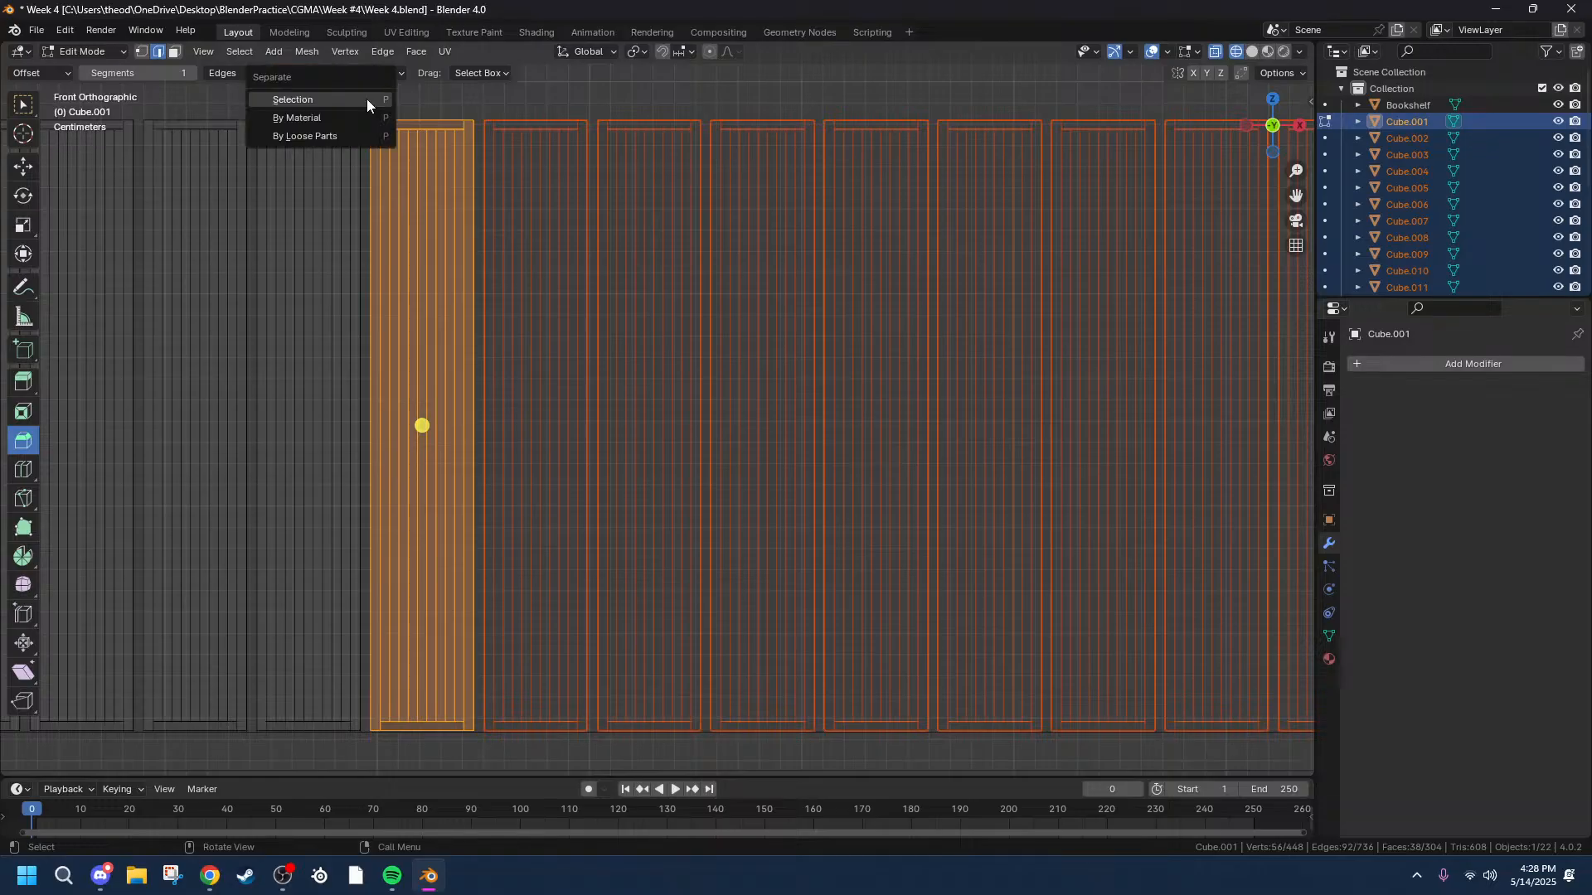
pyautogui.click(366, 98)
# Separate the sixteenth and seventeenth books from the shelf's right end into individual objects, one at a time.
pyautogui.moveTo(366, 756); pyautogui.dragTo(252, 108)
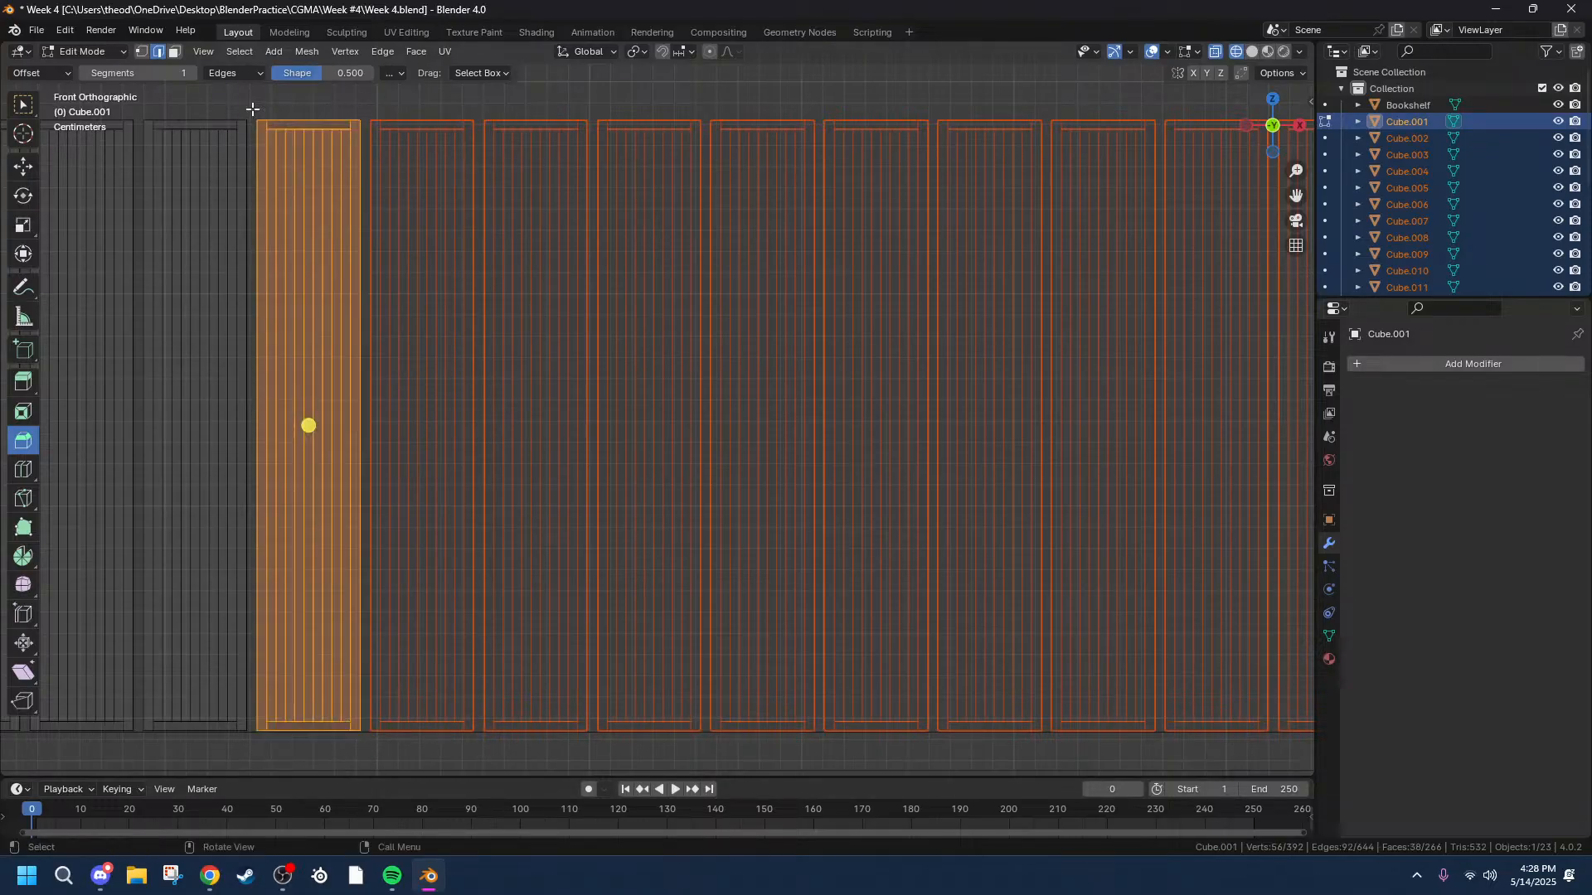
pyautogui.press('p')
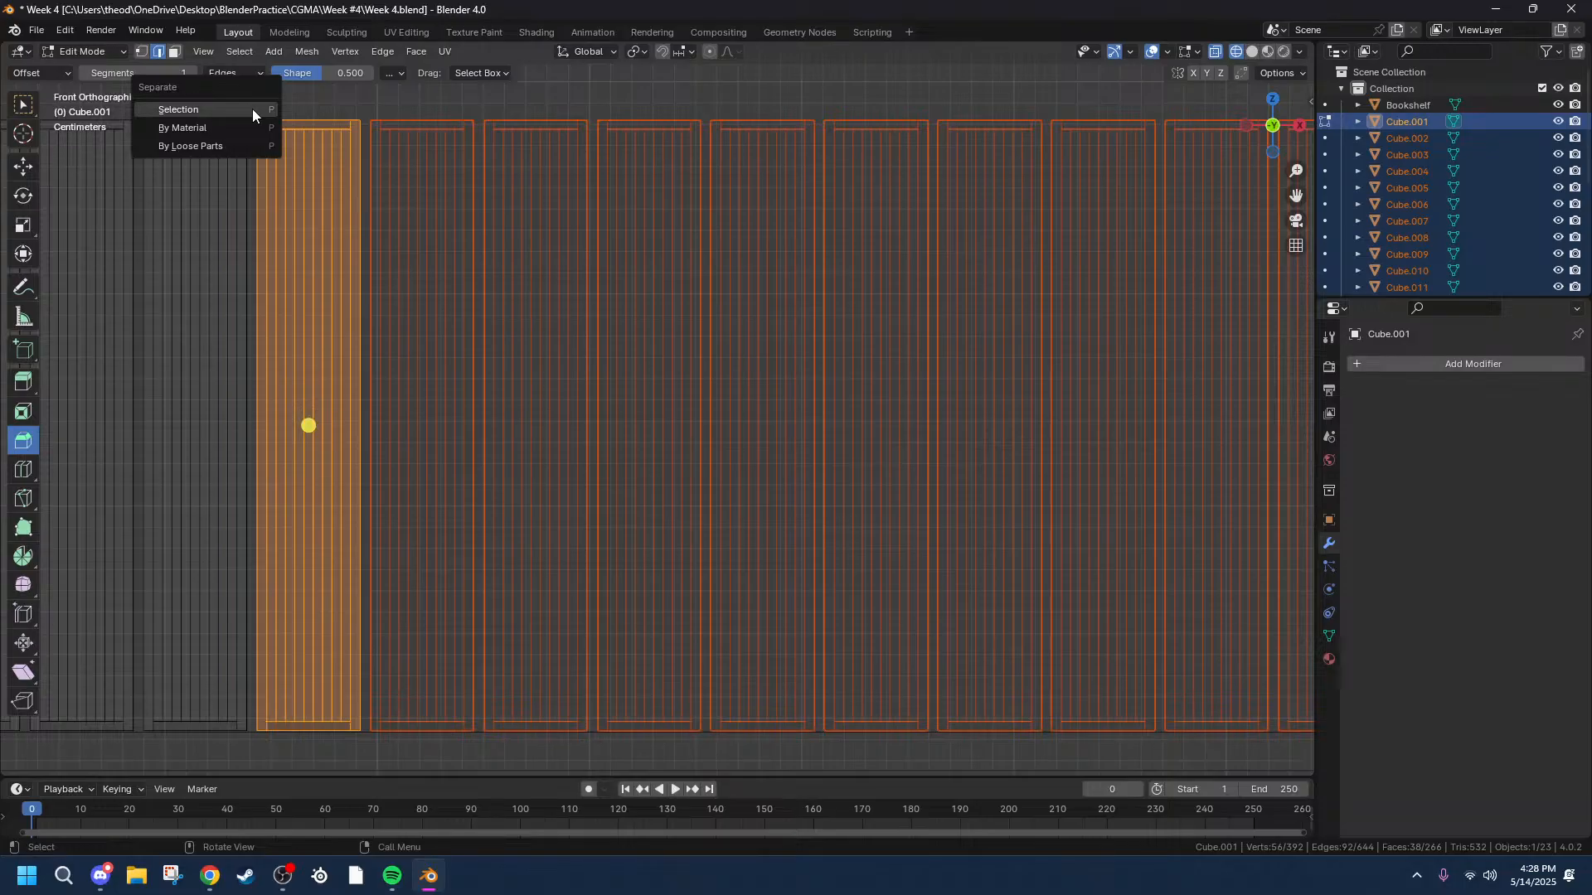
pyautogui.click(253, 108)
pyautogui.moveTo(254, 753); pyautogui.dragTo(142, 112)
pyautogui.press('p')
pyautogui.click(201, 154)
# Separate the fourth and third books from the shelf's left end into individual objects, one at a time.
pyautogui.moveTo(1293, 197); pyautogui.dragTo(1167, 392)
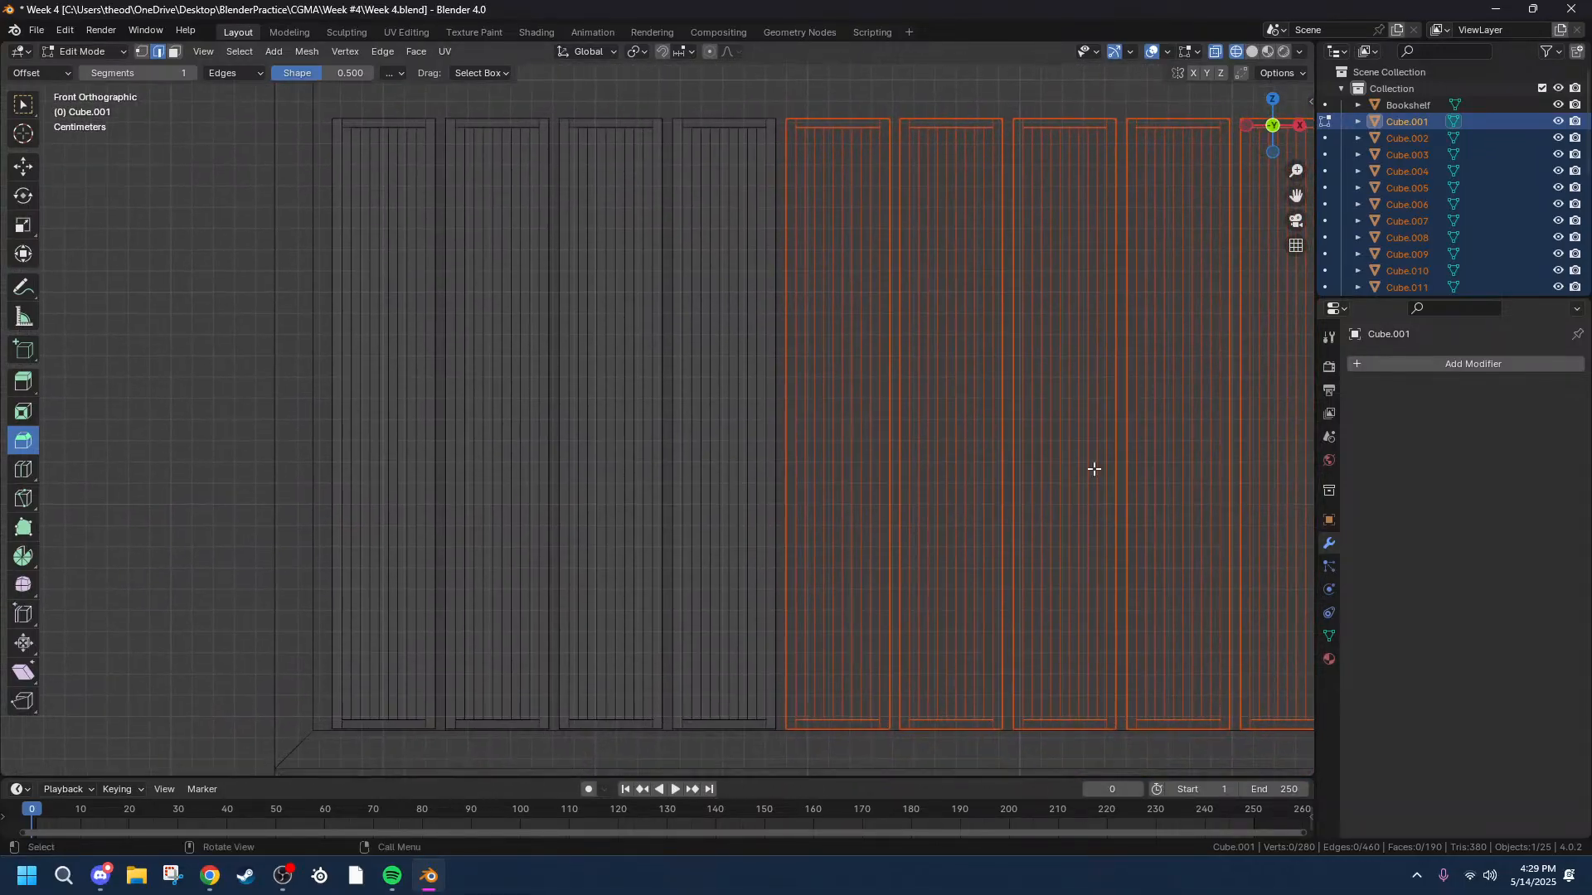
pyautogui.moveTo(784, 751); pyautogui.dragTo(670, 108)
pyautogui.press('p')
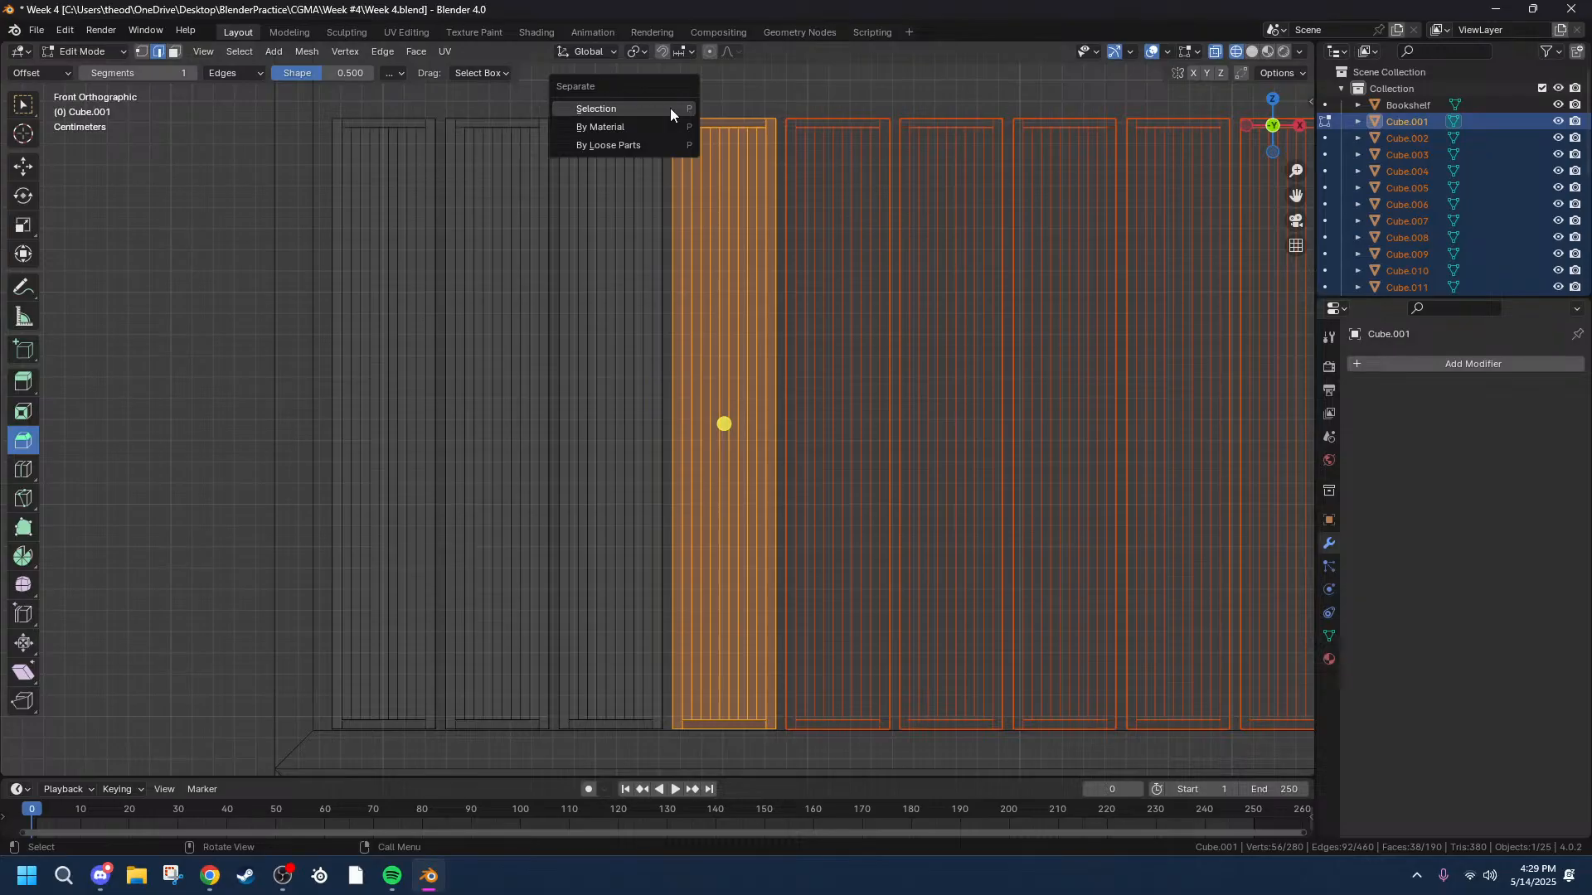
pyautogui.press('p')
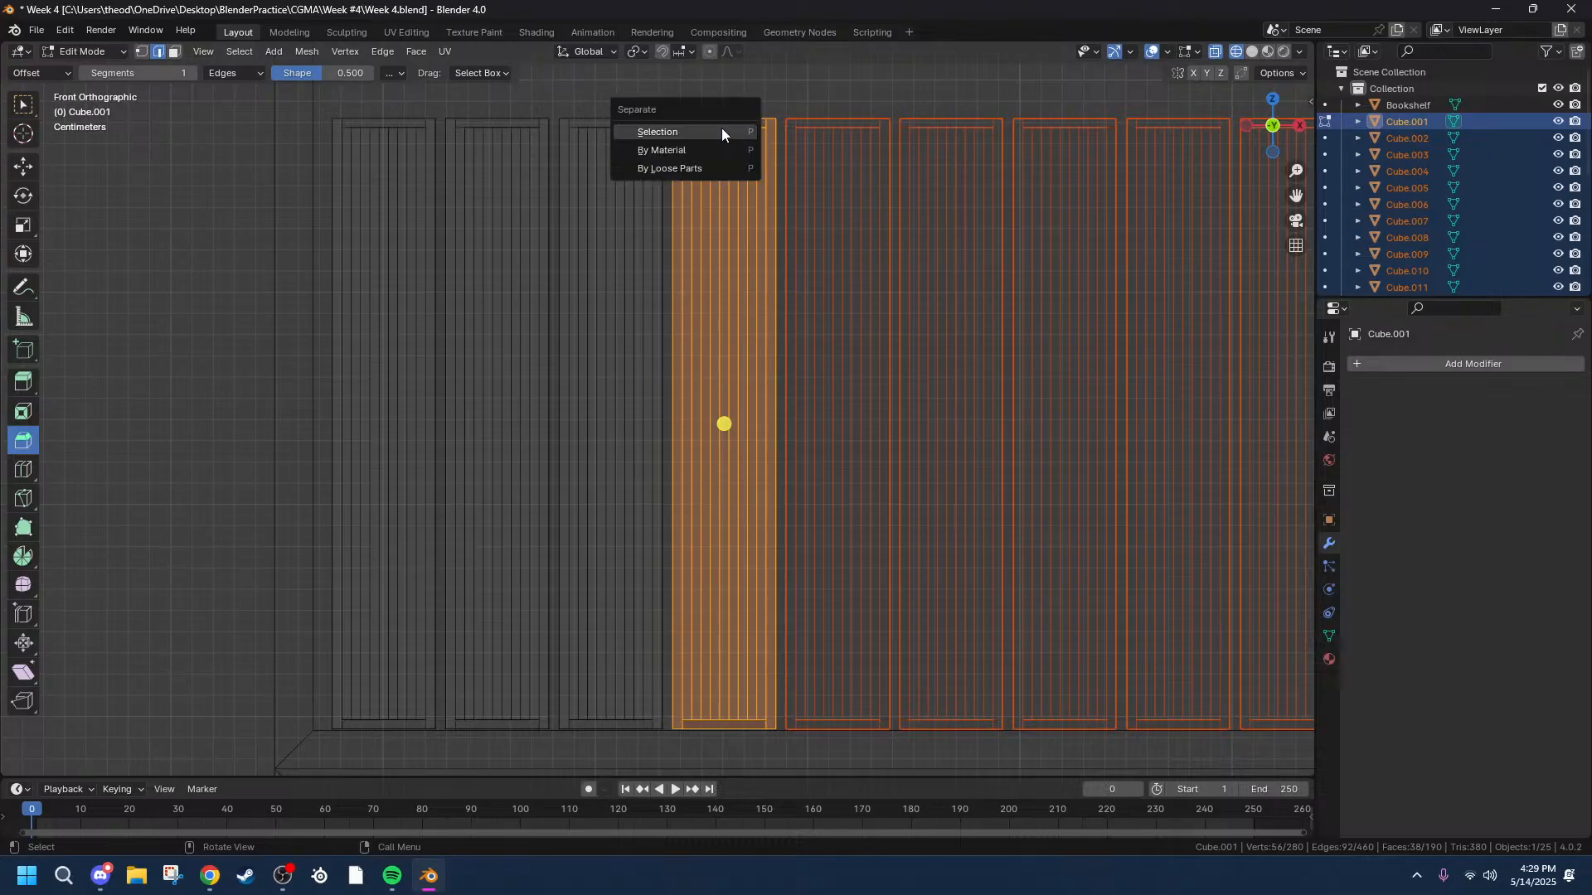
pyautogui.click(673, 128)
pyautogui.moveTo(669, 752); pyautogui.dragTo(555, 96)
pyautogui.press('p')
pyautogui.click(554, 97)
# Separate the last two books at the shelf's left end into individual objects, one at a time.
pyautogui.moveTo(556, 763); pyautogui.dragTo(441, 91)
pyautogui.press('p')
pyautogui.click(441, 91)
pyautogui.moveTo(437, 746); pyautogui.dragTo(326, 98)
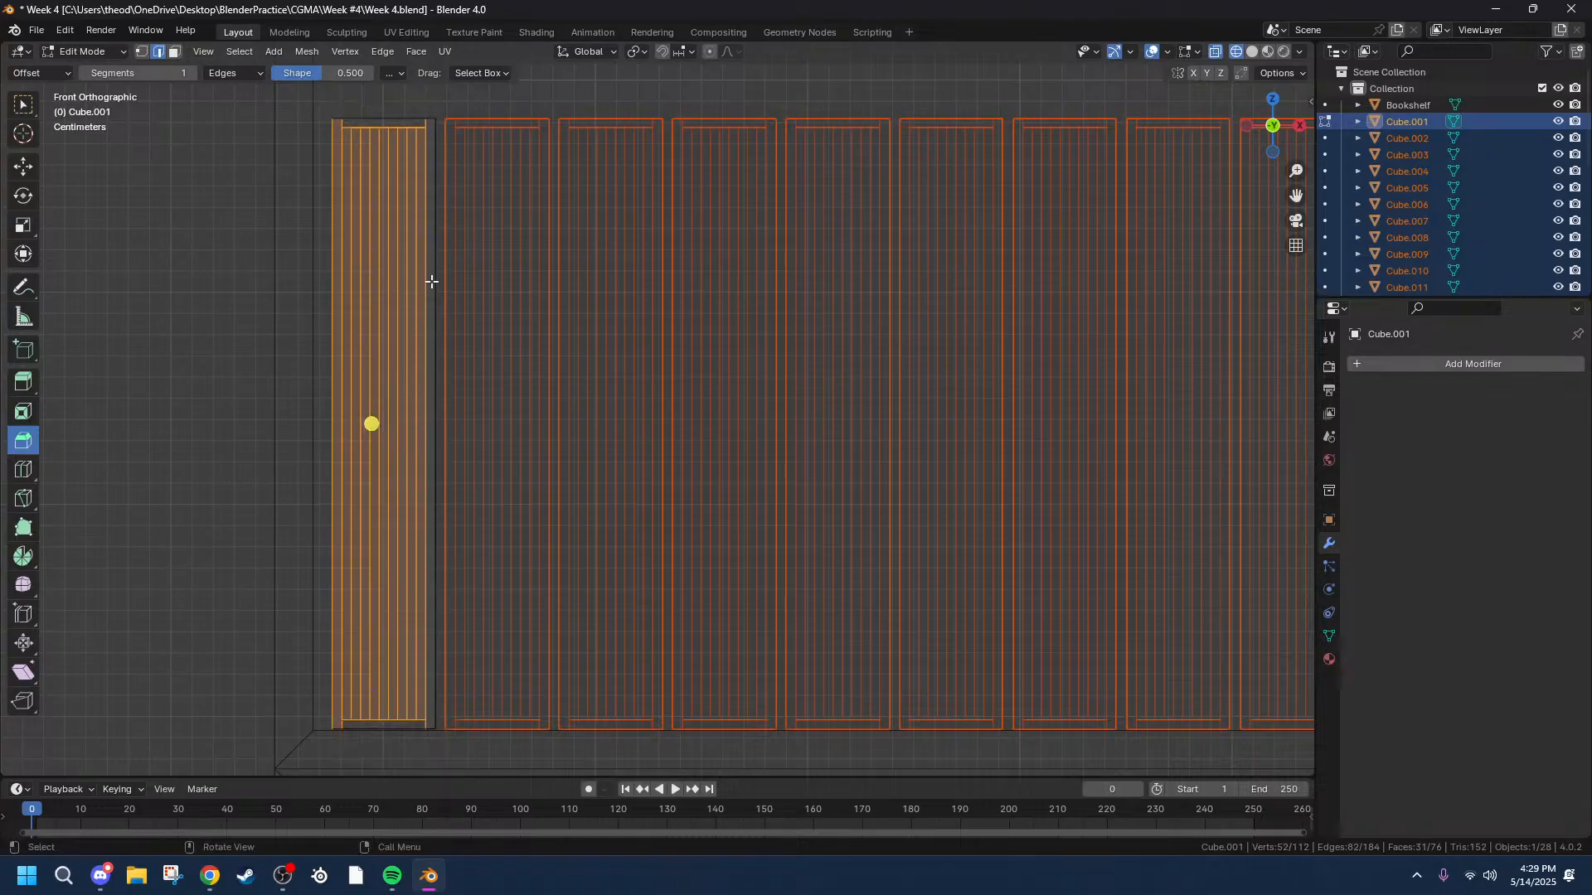
pyautogui.moveTo(445, 99); pyautogui.dragTo(241, 817)
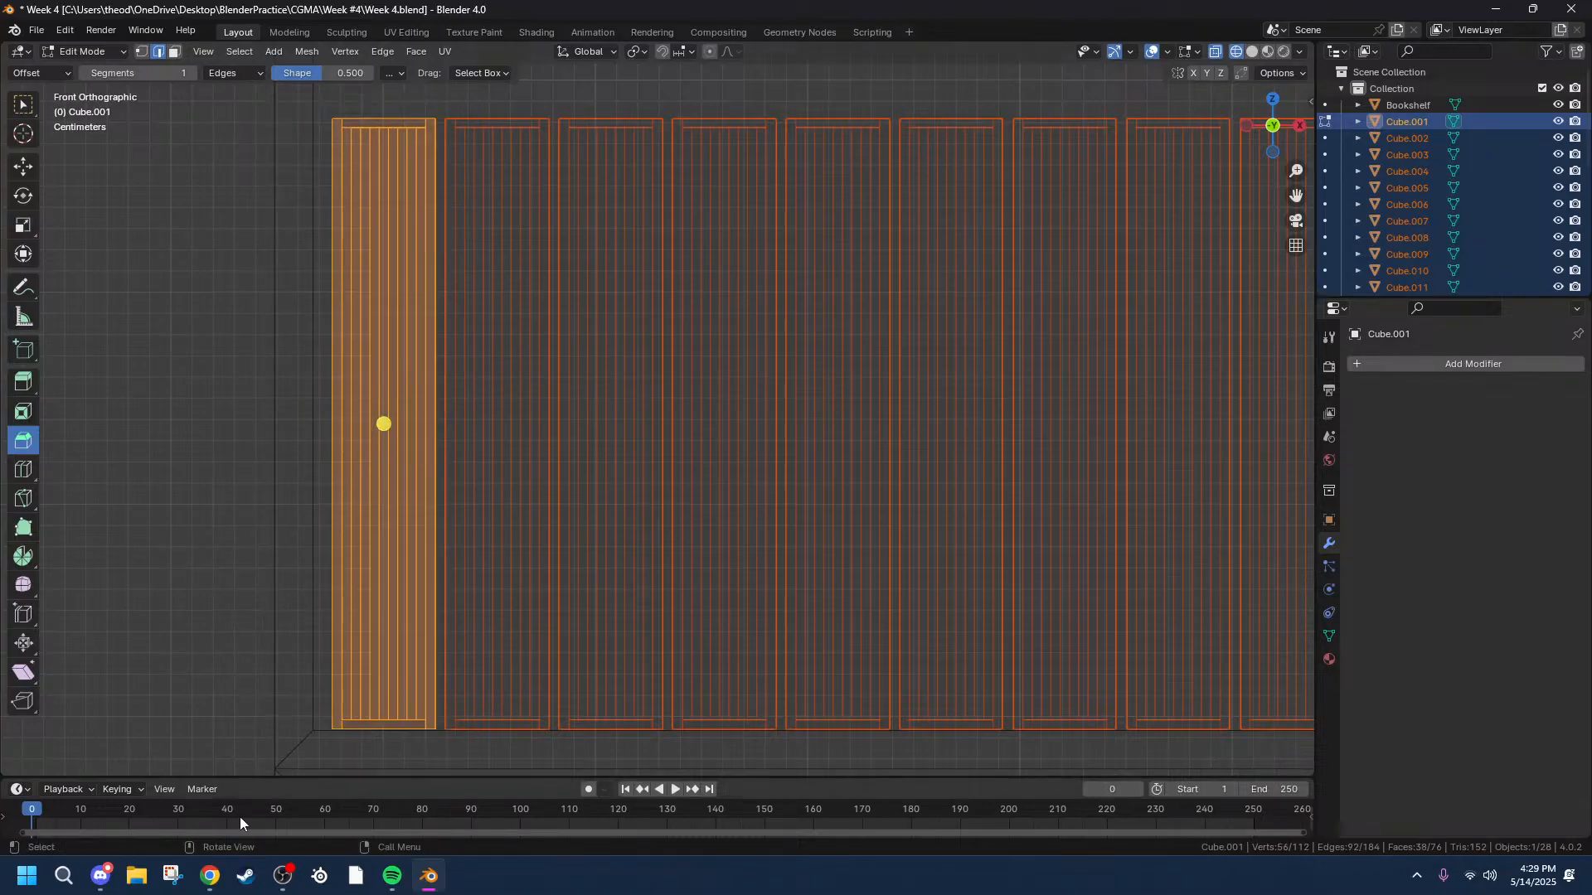
pyautogui.press('p')
pyautogui.click(437, 590)
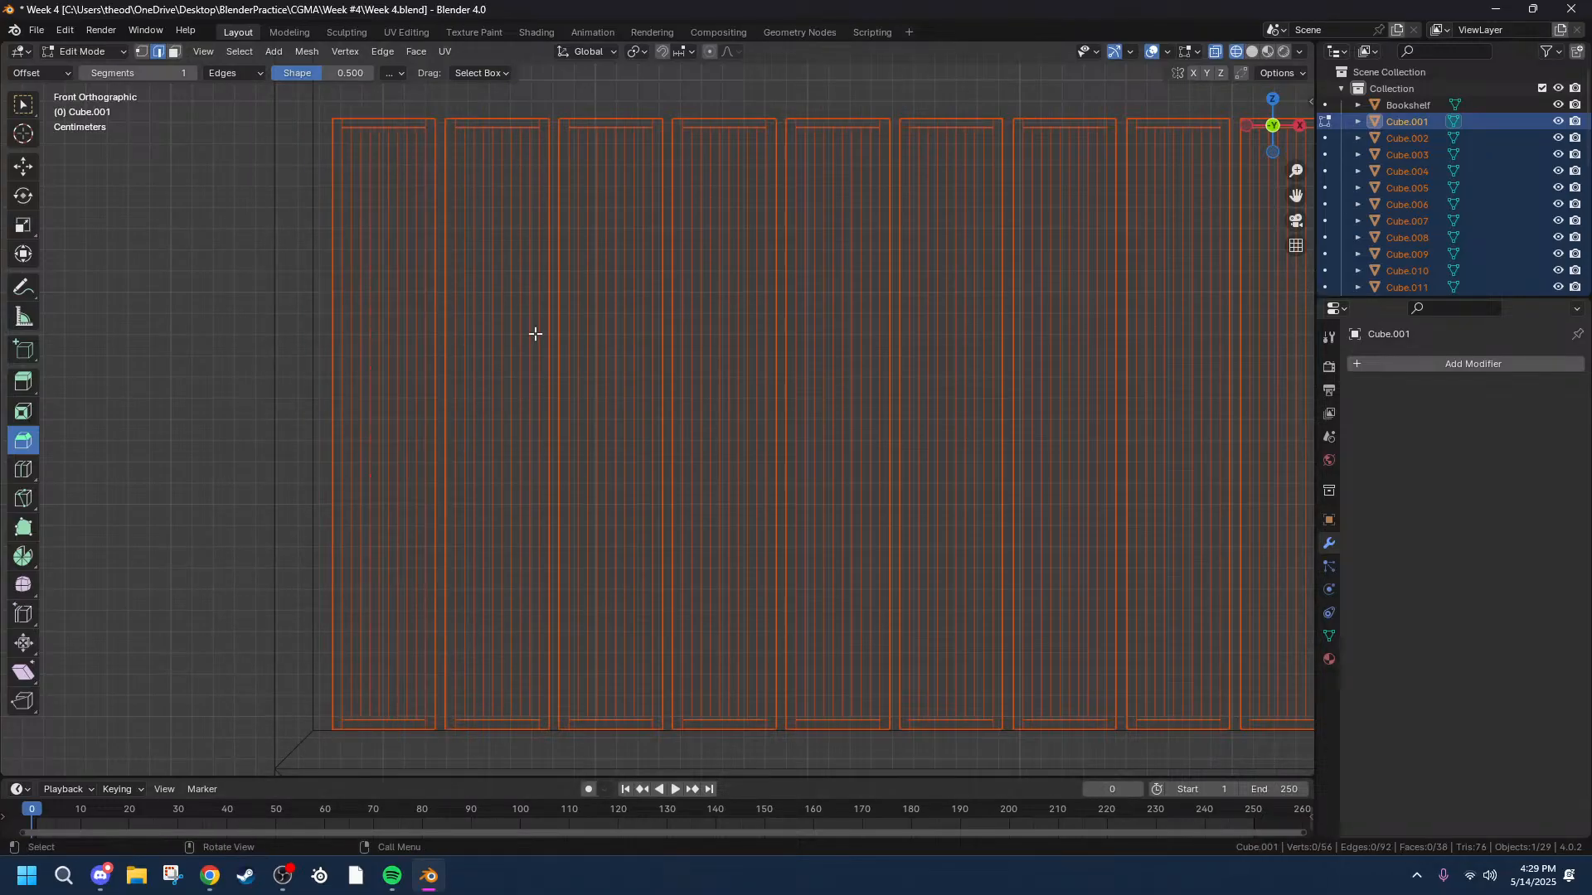
# Return to Object Mode and deselect all the books.
pyautogui.scroll(-5, 683, 121)
pyautogui.scroll(5, 1070, 320)
pyautogui.scroll(-4, 1080, 291)
pyautogui.press('Tab')
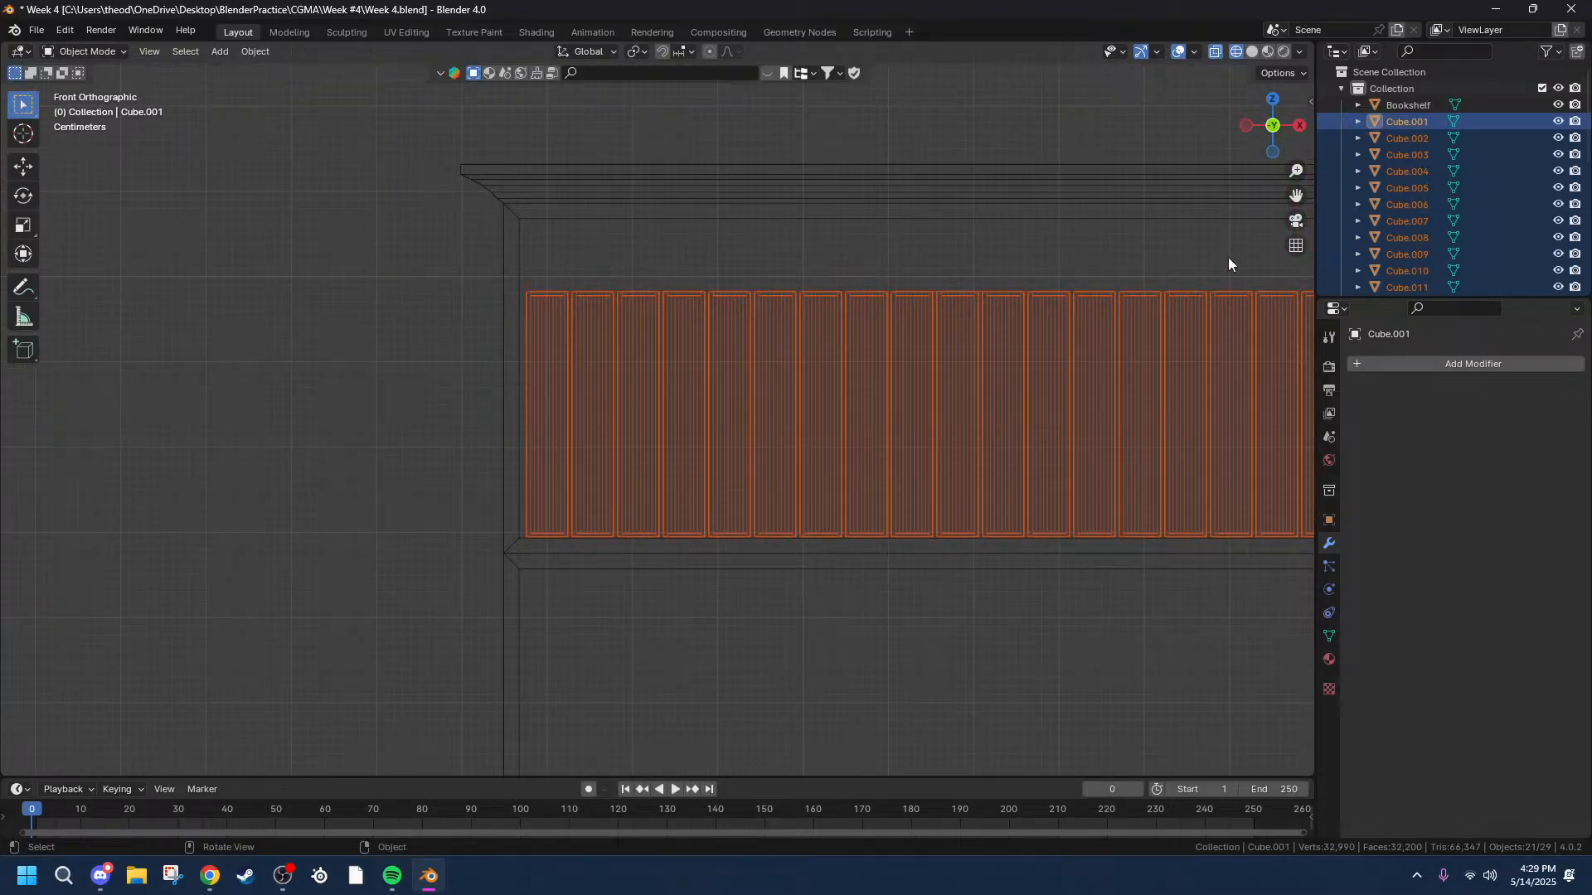
pyautogui.click(417, 328)
# Check the row of books on the top shelf by selecting individual books in Object Mode.
pyautogui.scroll(-3, 945, 253)
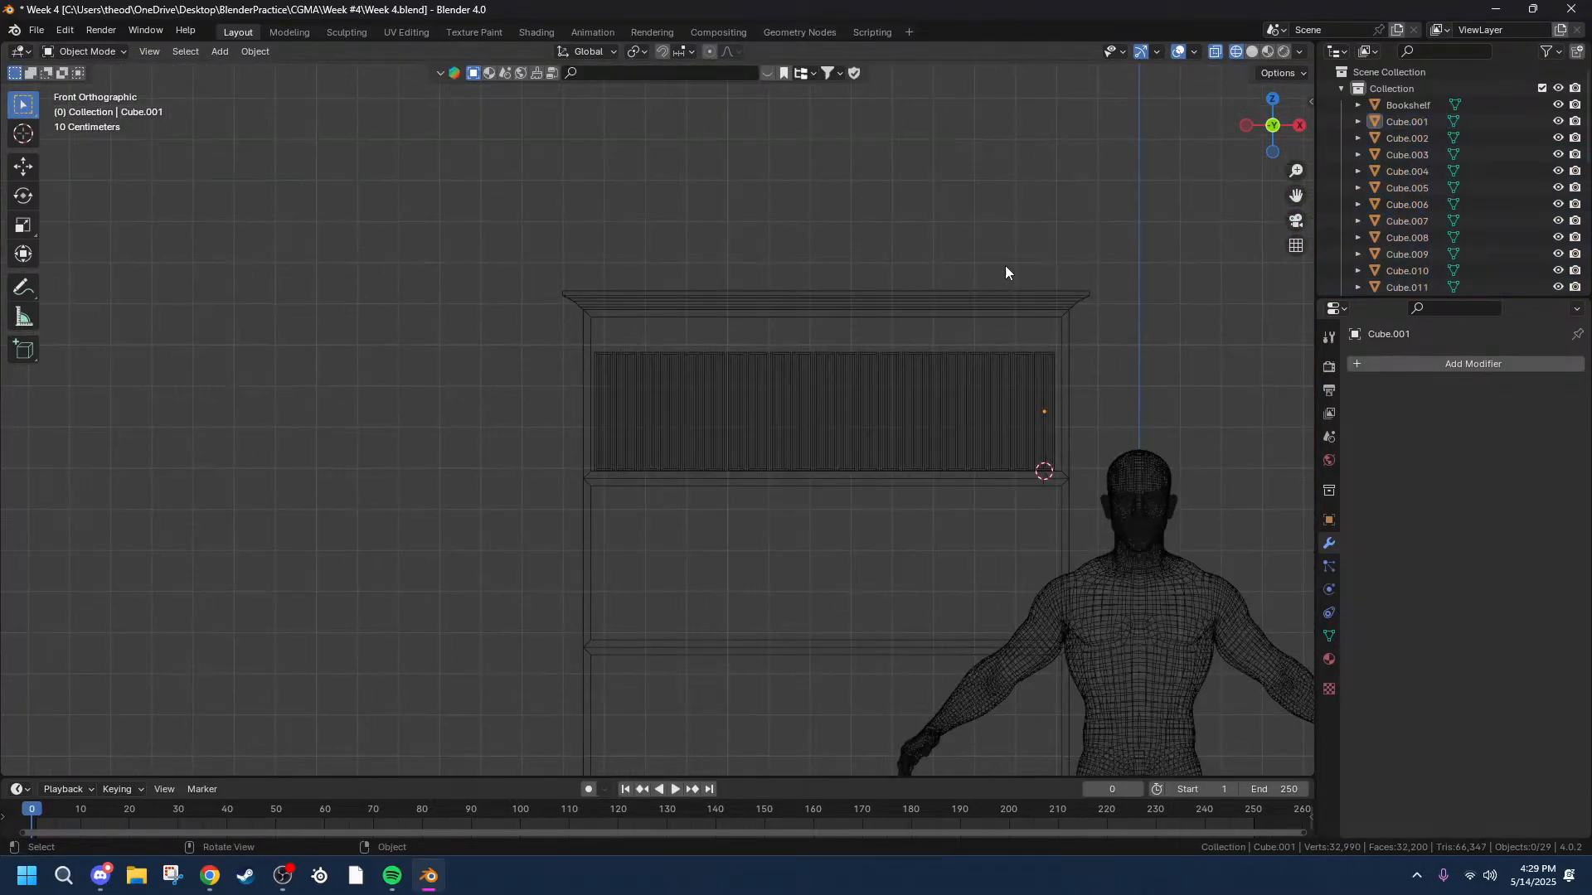
pyautogui.scroll(2, 1078, 302)
pyautogui.scroll(2, 1173, 342)
pyautogui.scroll(3, 1171, 252)
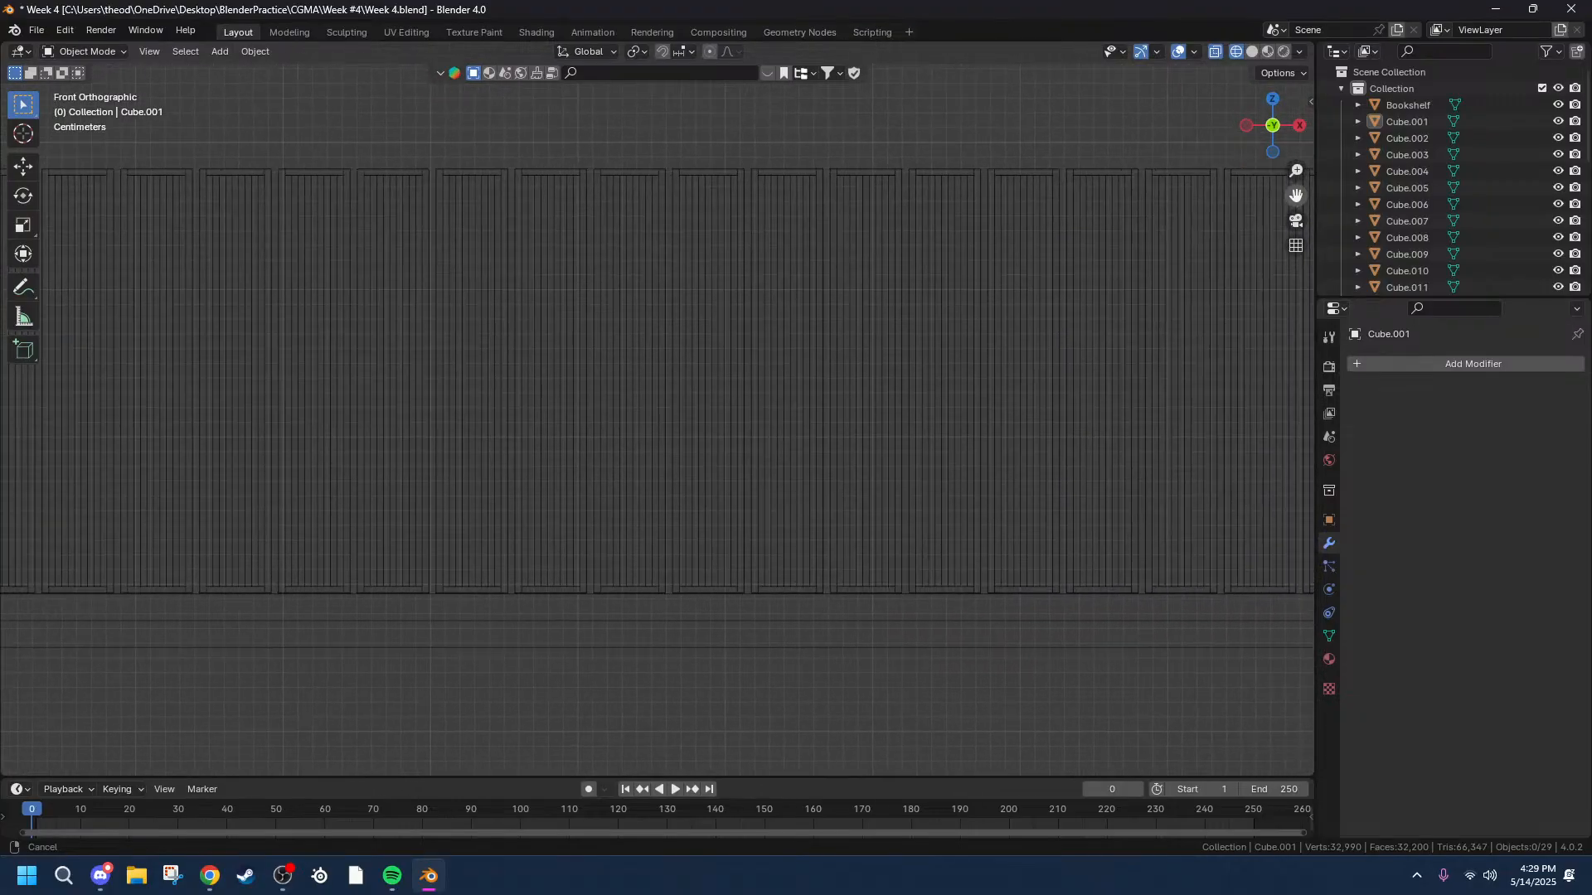
pyautogui.press('Tab')
pyautogui.scroll(-5, 956, 277)
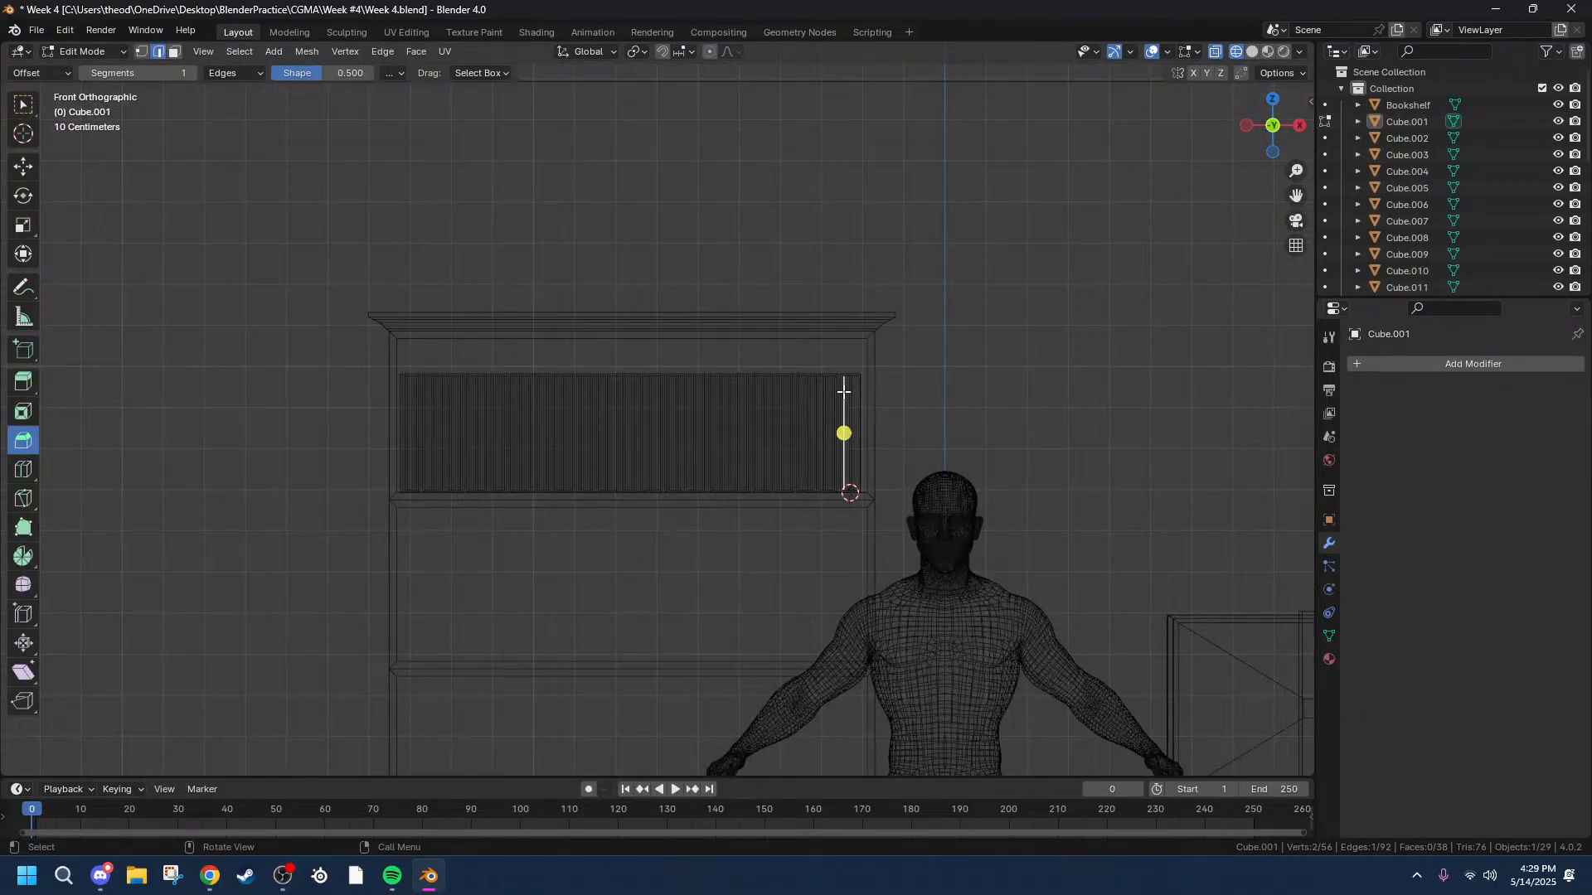
pyautogui.press('Tab')
pyautogui.scroll(2, 950, 368)
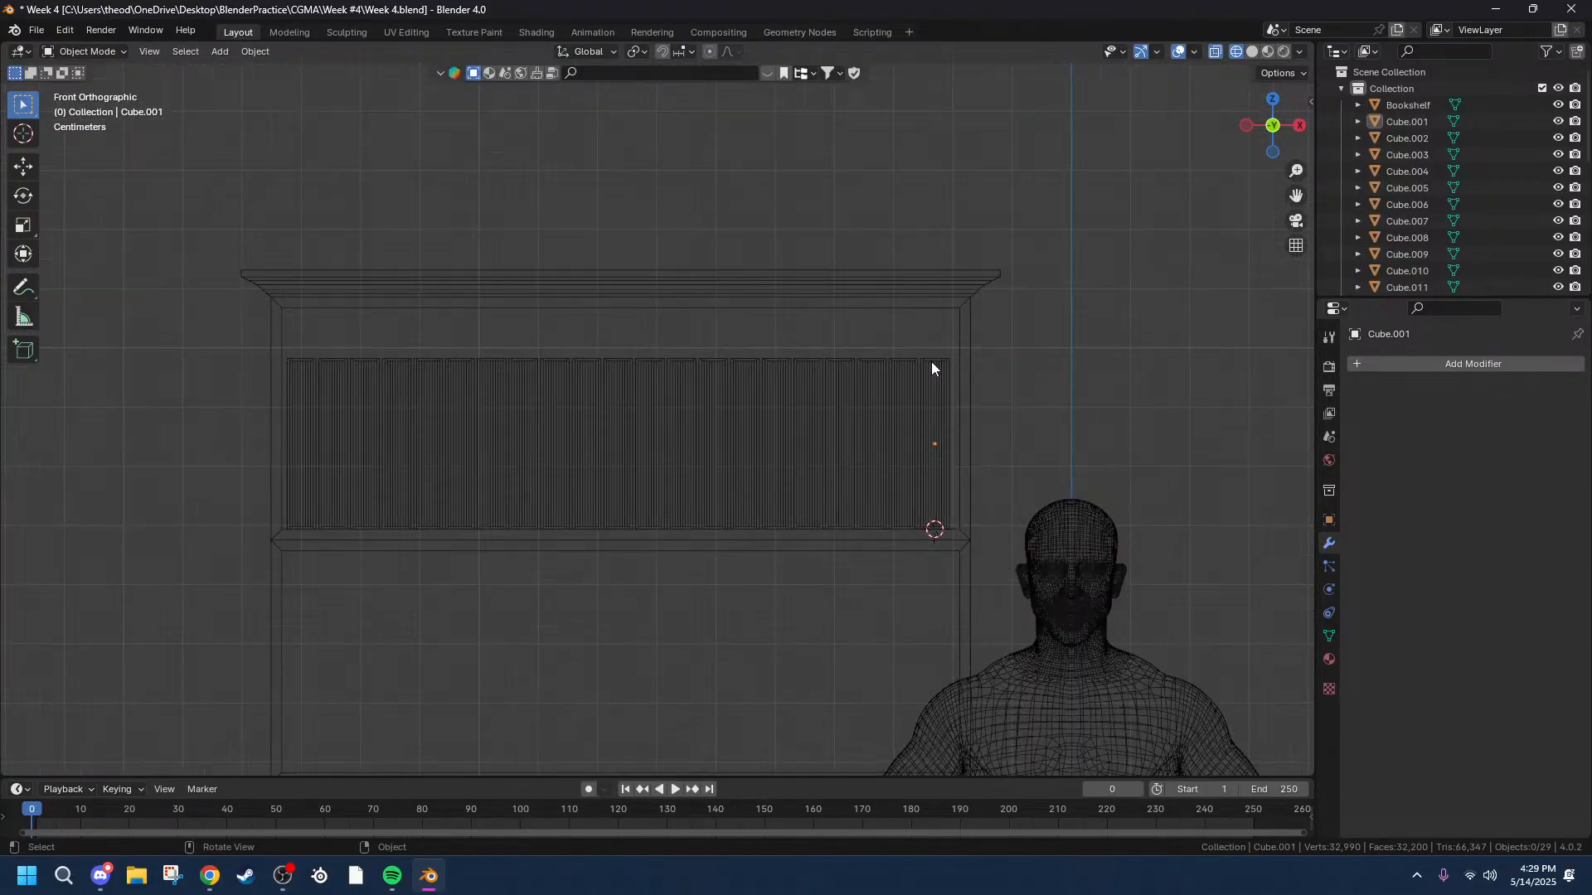
pyautogui.click(931, 382)
pyautogui.click(899, 383)
pyautogui.click(799, 386)
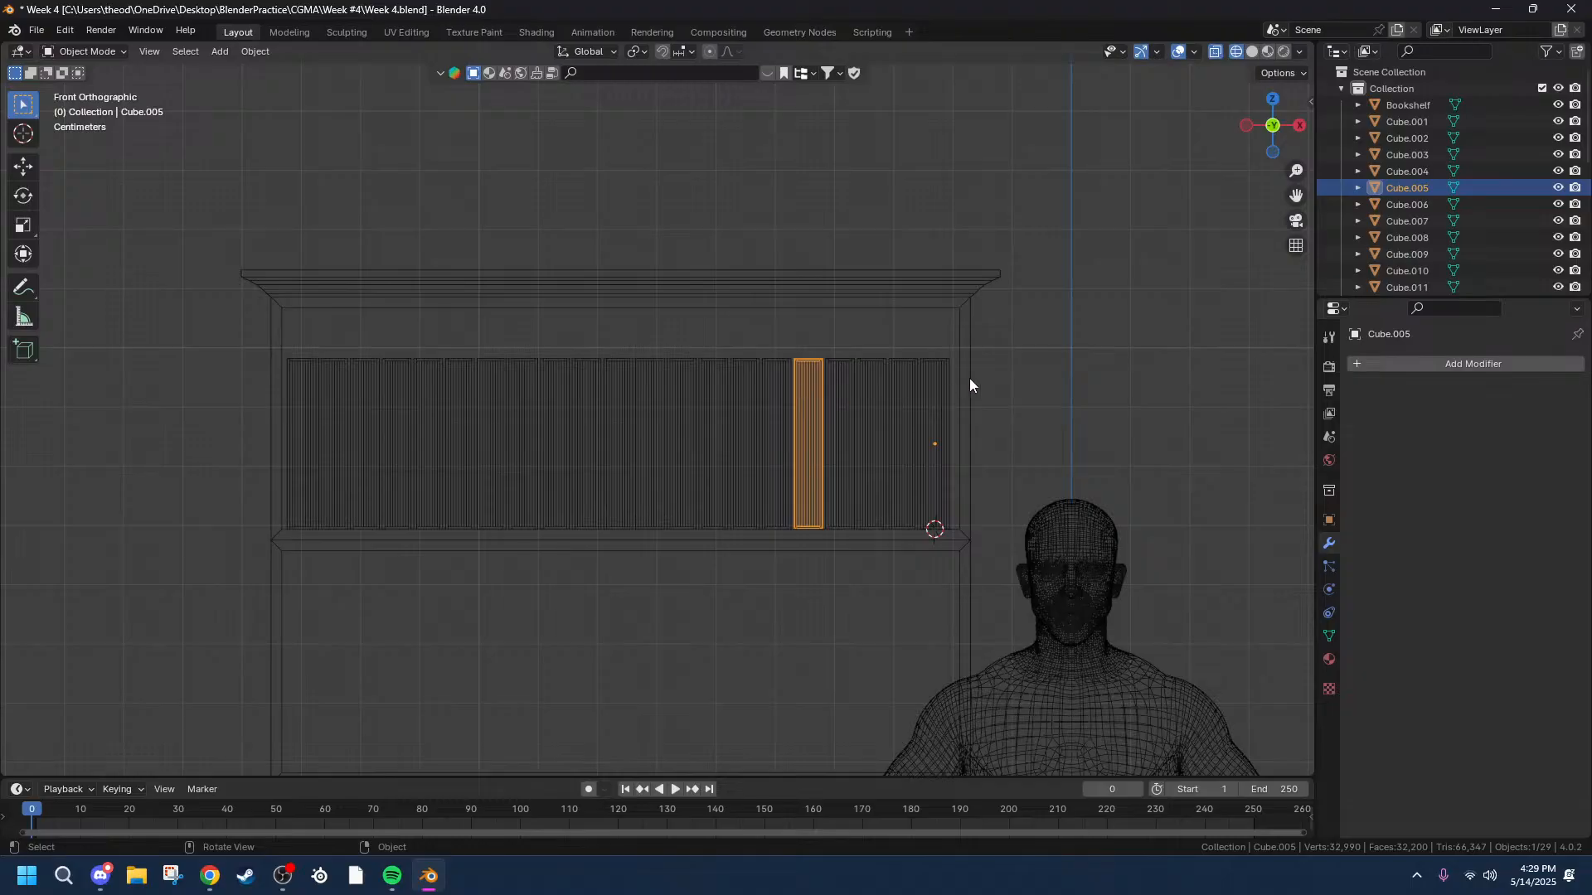
# Box-select every book on the top shelf and remove the bookshelf from the selection.
pyautogui.moveTo(1114, 325); pyautogui.dragTo(192, 585)
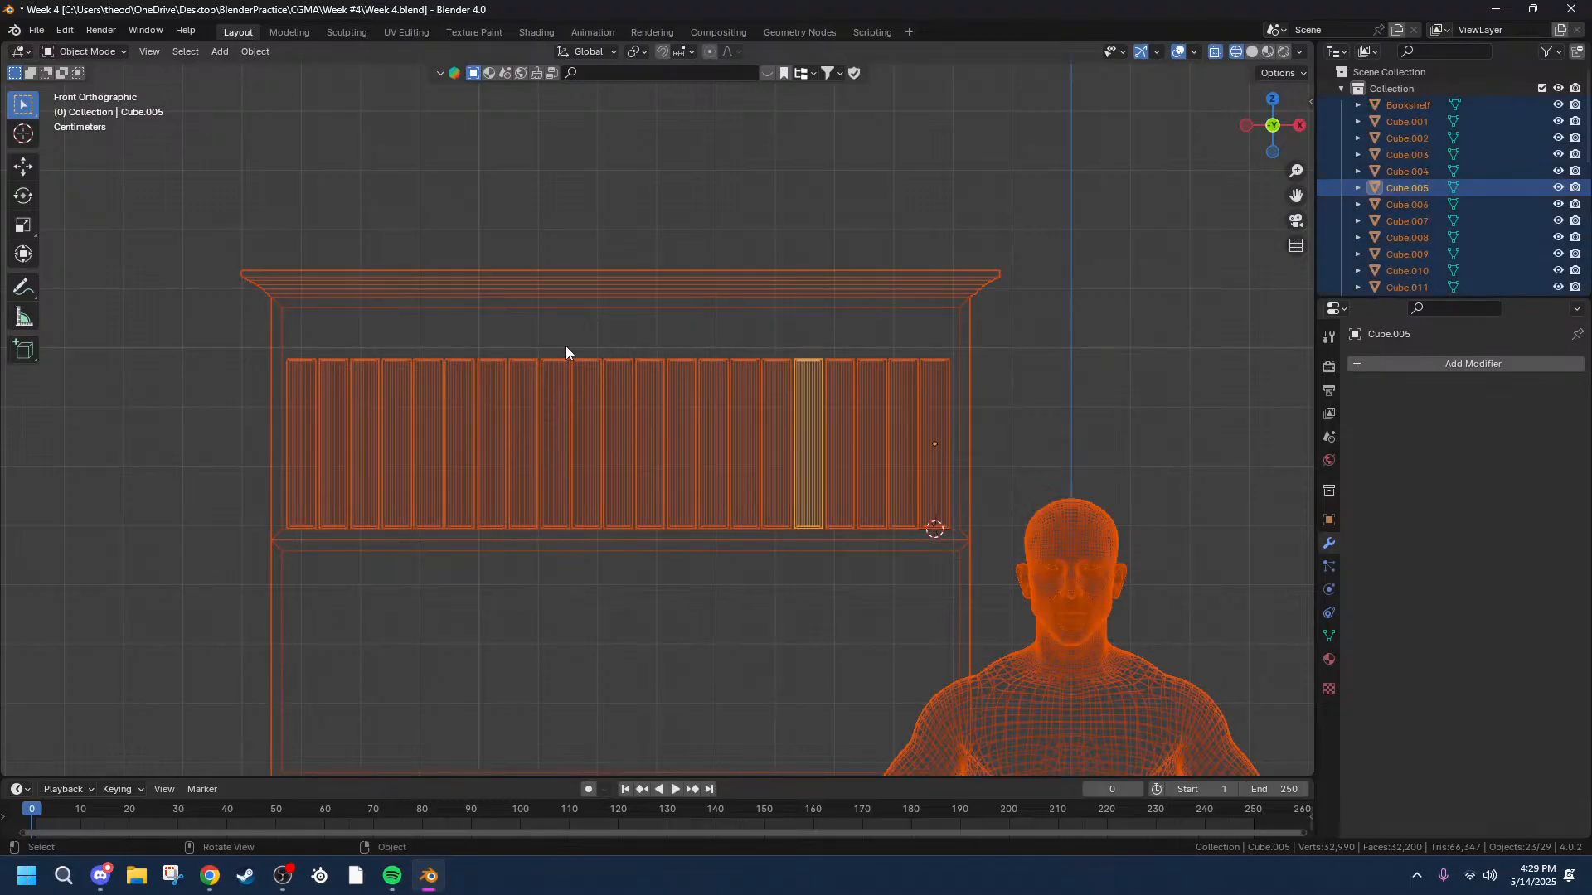
pyautogui.click(1099, 432)
pyautogui.moveTo(953, 351); pyautogui.dragTo(287, 536)
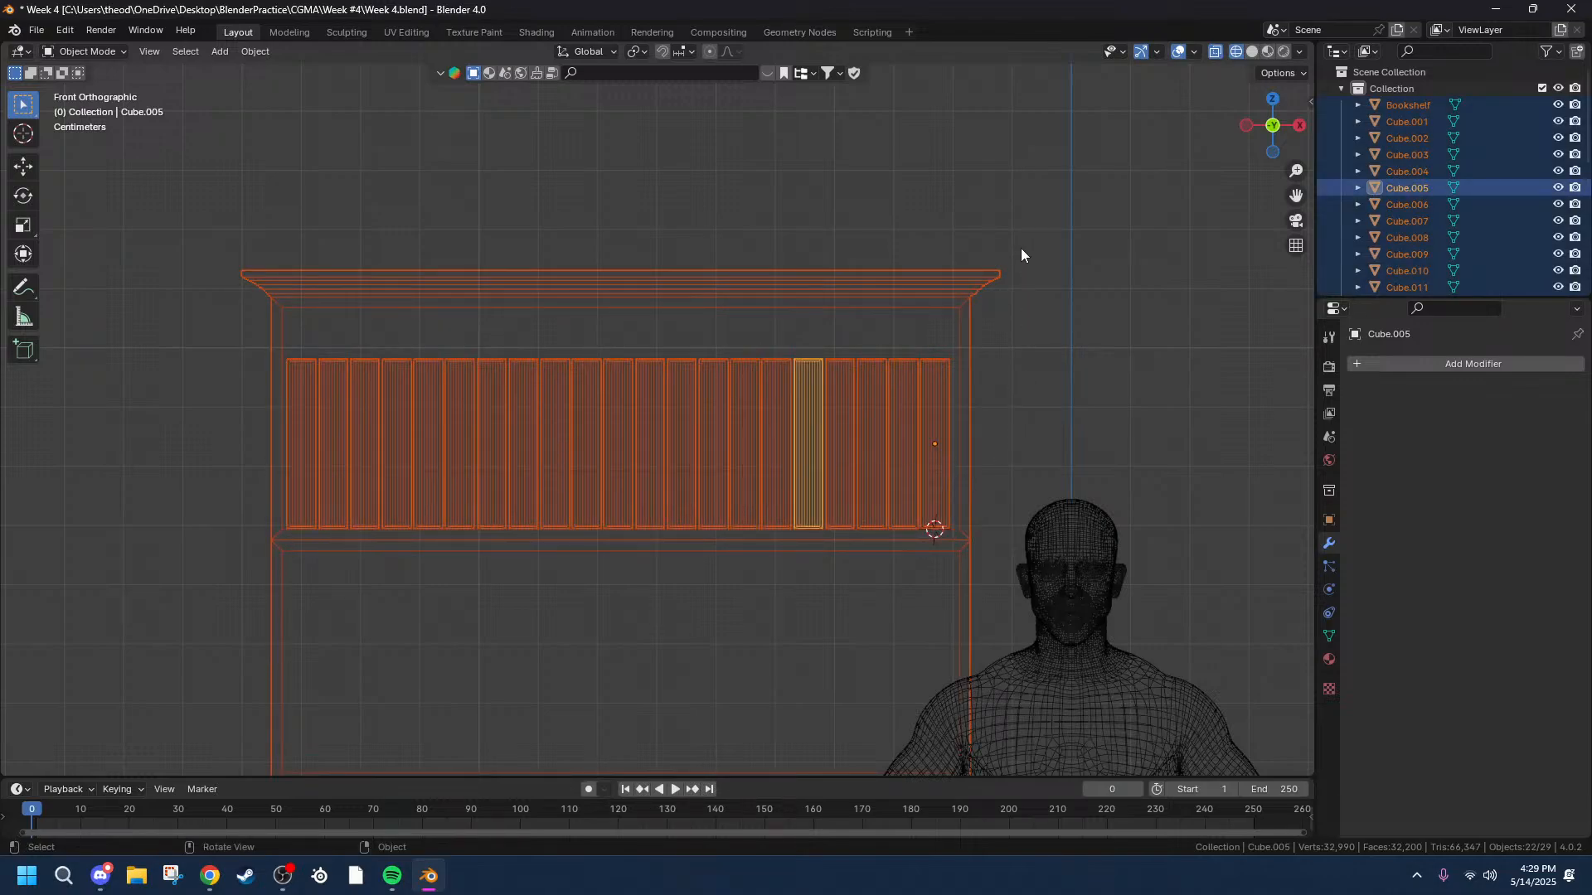
pyautogui.keyDown('shift'); pyautogui.click(956, 287); pyautogui.keyUp('shift')
pyautogui.keyDown('shift'); pyautogui.click(955, 282); pyautogui.keyUp('shift')
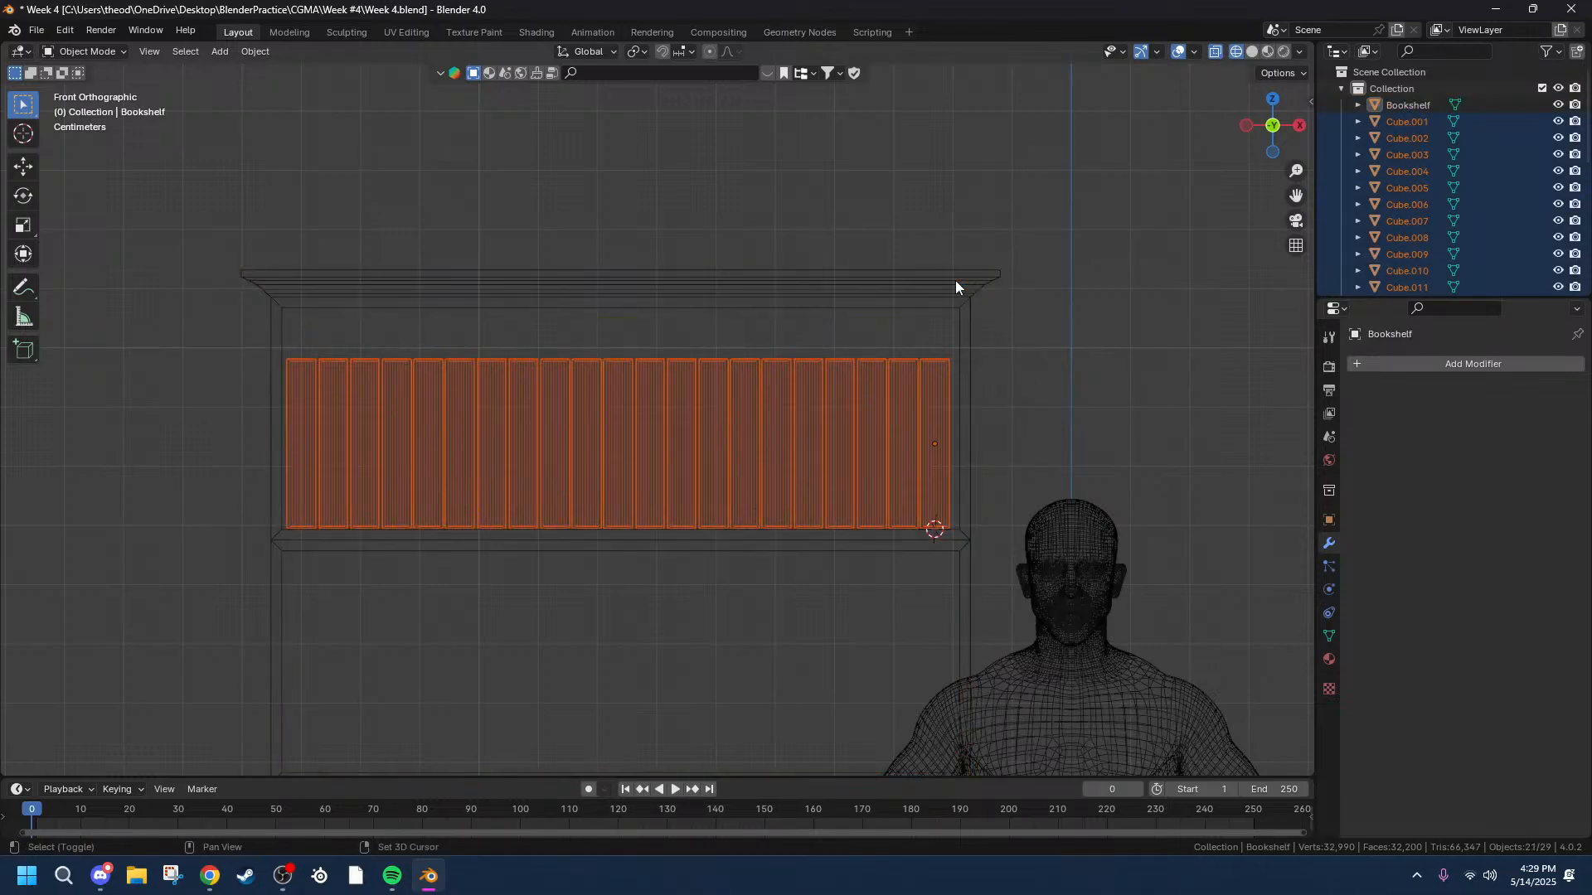
pyautogui.scroll(5, 915, 426)
pyautogui.scroll(-6, 909, 428)
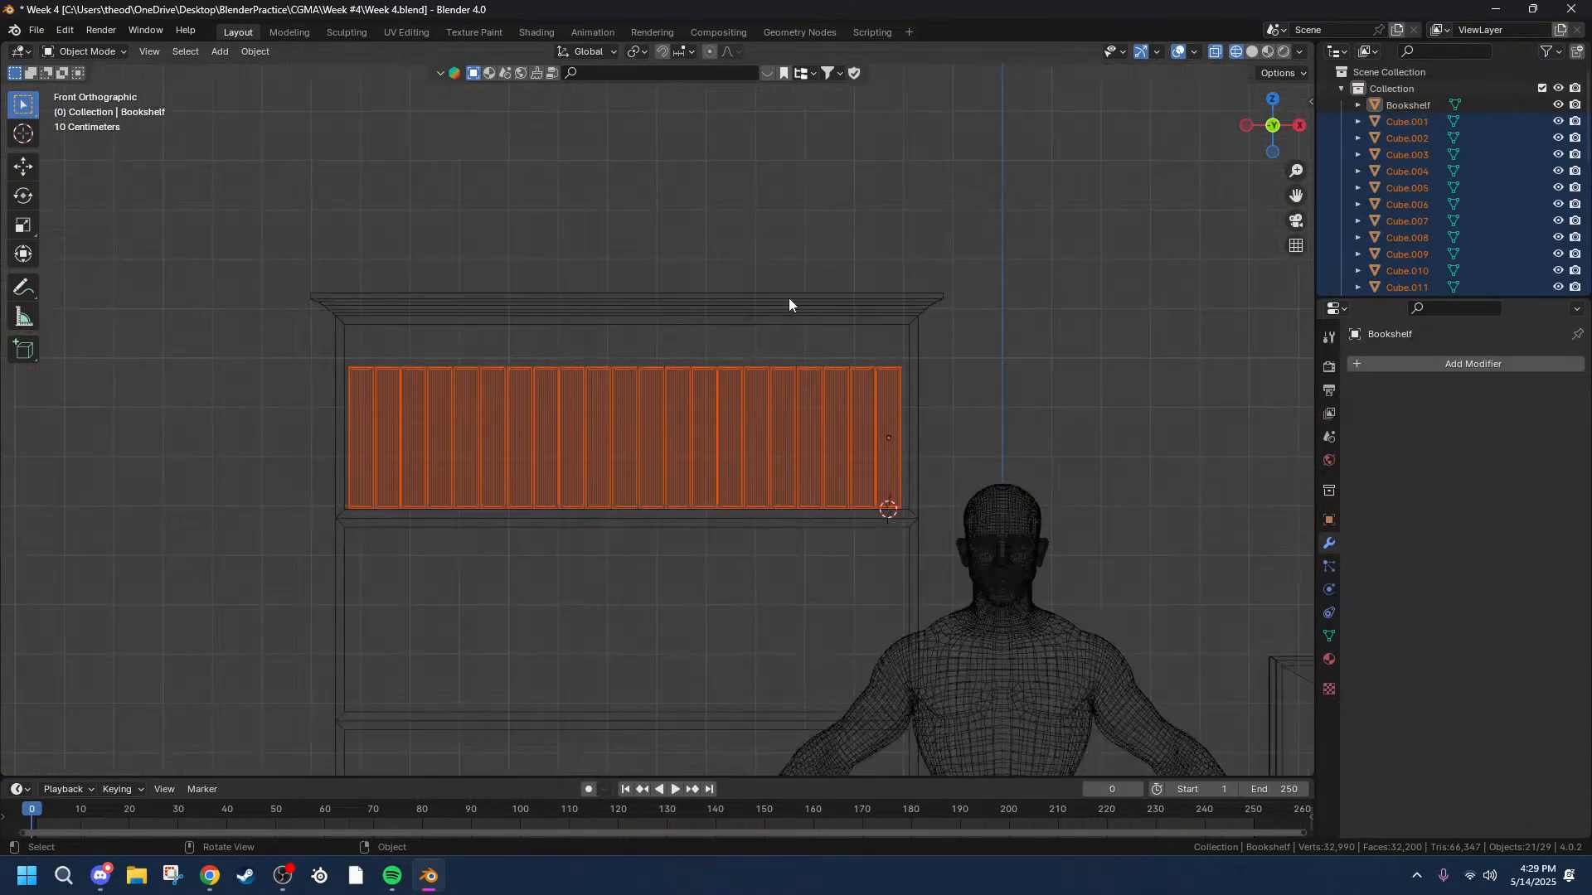
# Try Randomize Transform on the selected books with the Z scale setting, and undo it.
pyautogui.click(254, 51)
pyautogui.moveTo(301, 71)
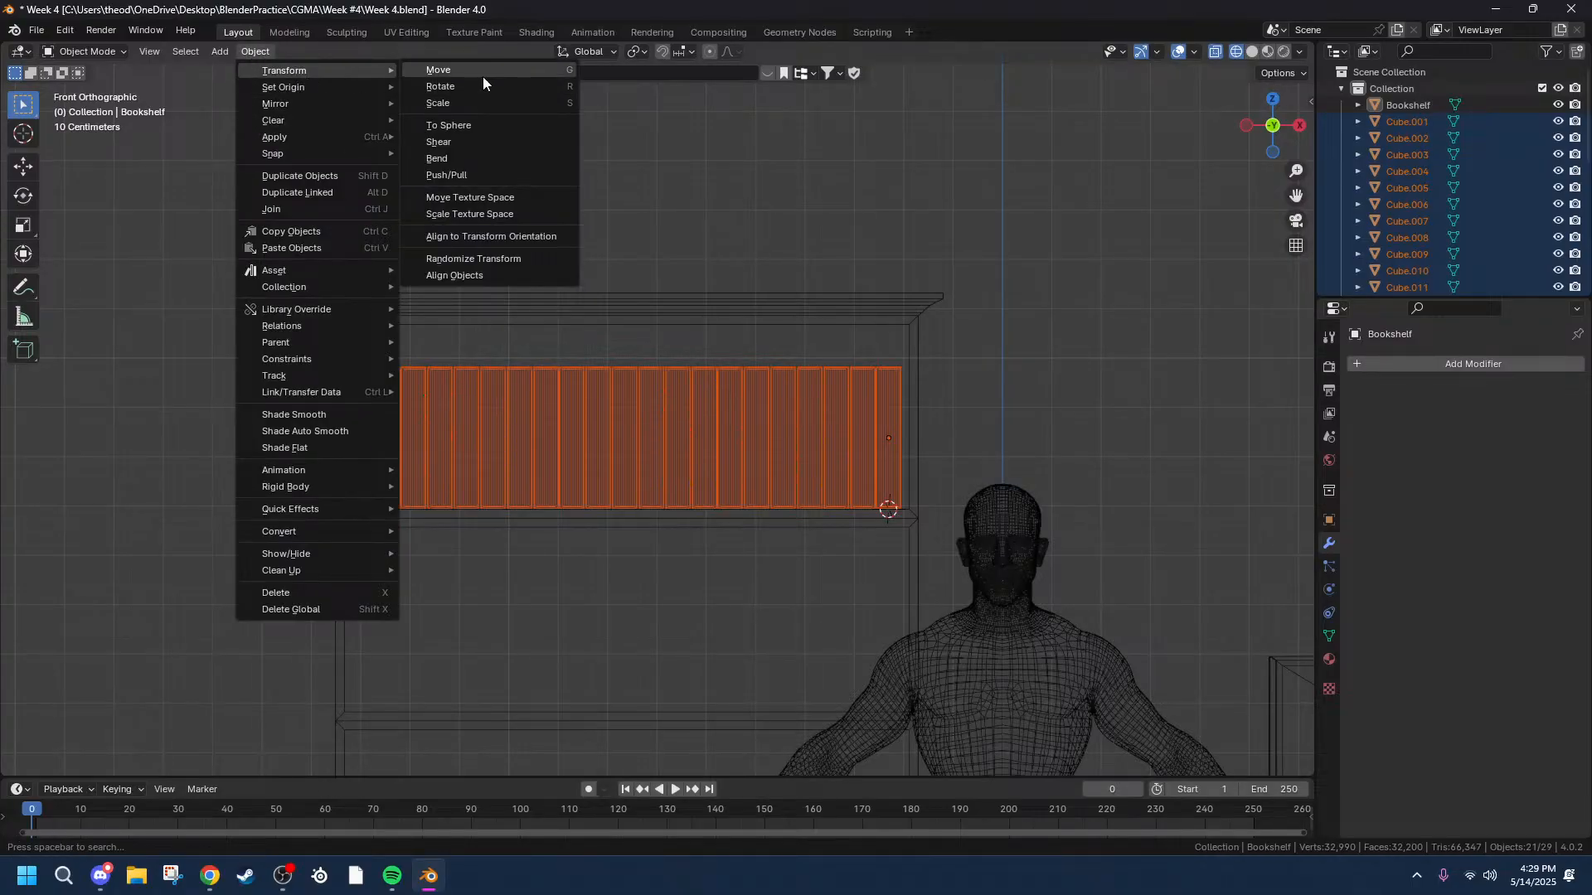
pyautogui.click(475, 259)
pyautogui.moveTo(212, 757)
pyautogui.mouseDown()
pyautogui.moveTo(242, 757)
pyautogui.moveTo(212, 757)
pyautogui.mouseUp()
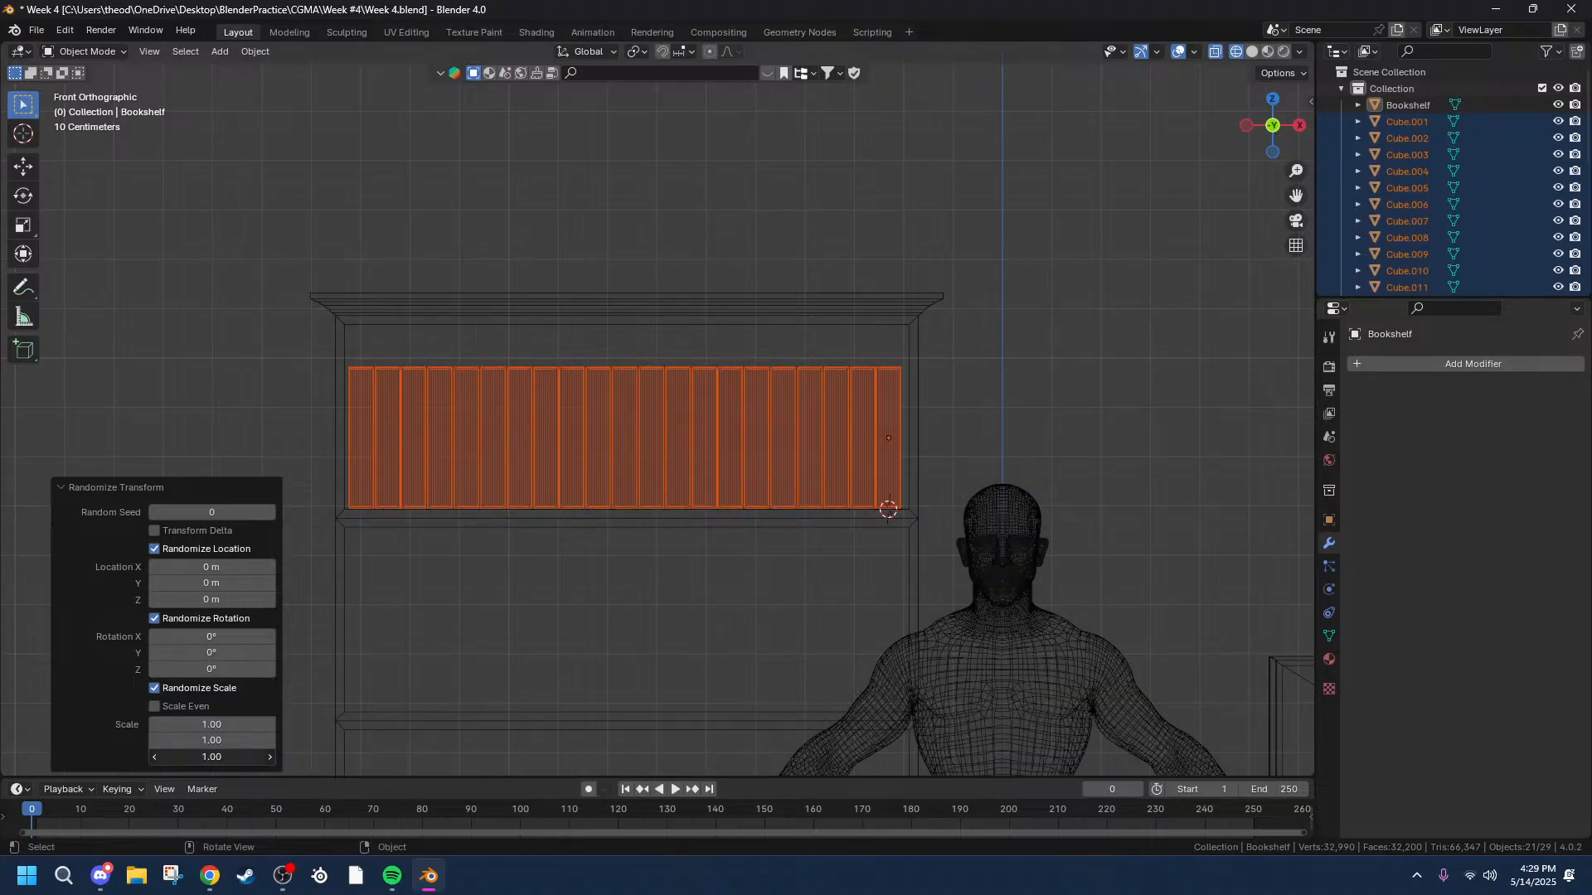
pyautogui.hotkey('ctrl', 'z')
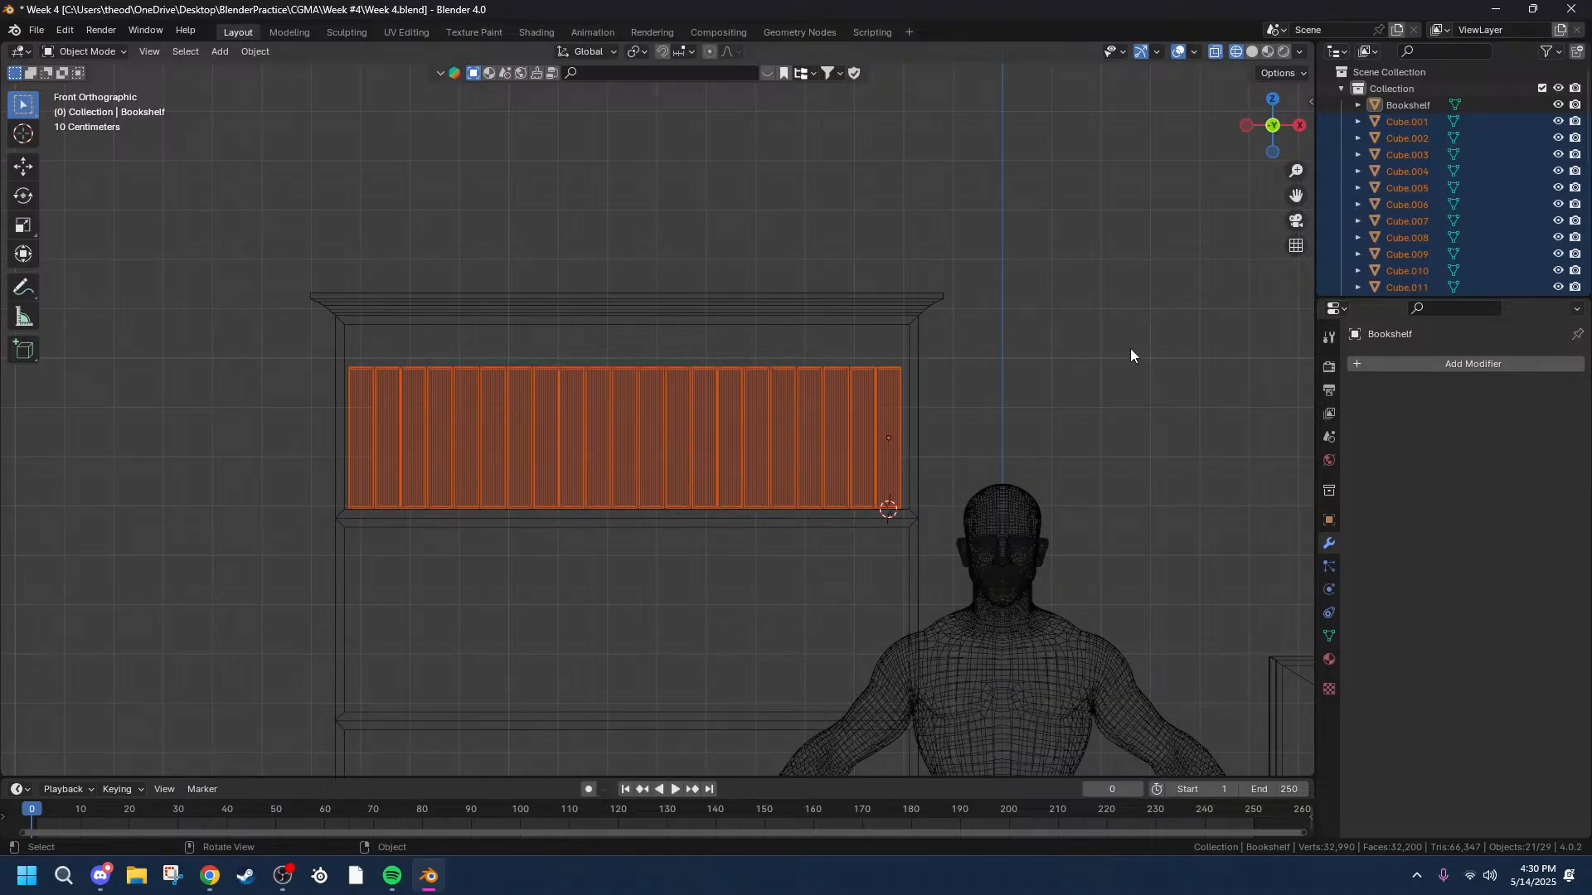
pyautogui.scroll(7, 1126, 346)
pyautogui.scroll(-7, 1206, 218)
pyautogui.scroll(4, 823, 522)
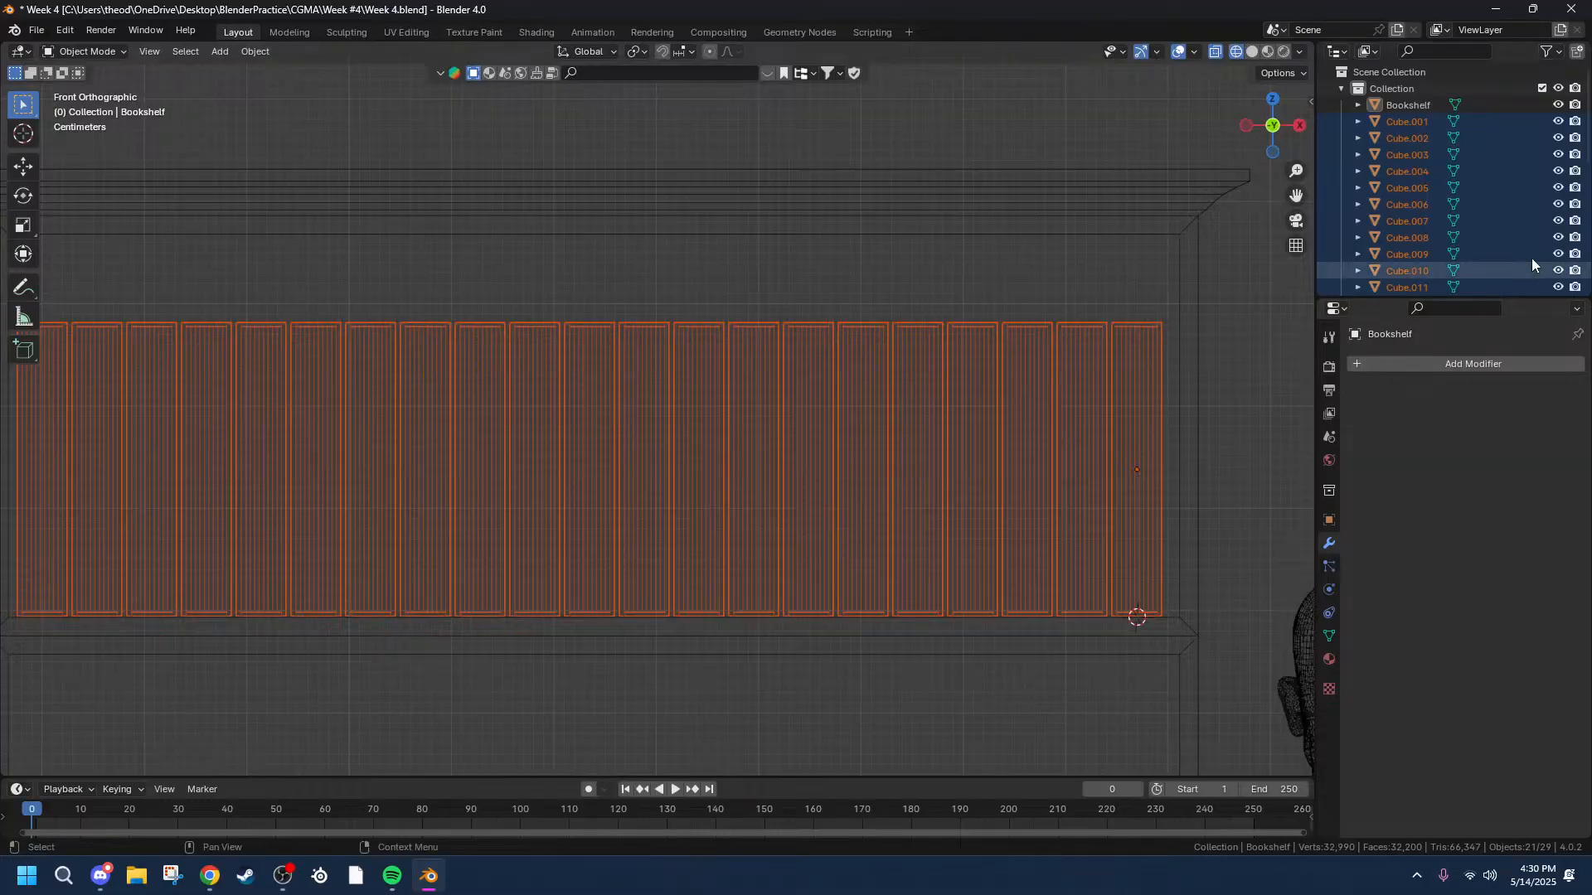
# Limit transforms to origins only and move the selected books' origins down about 0.145 m along Z to their bases.
pyautogui.click(1297, 74)
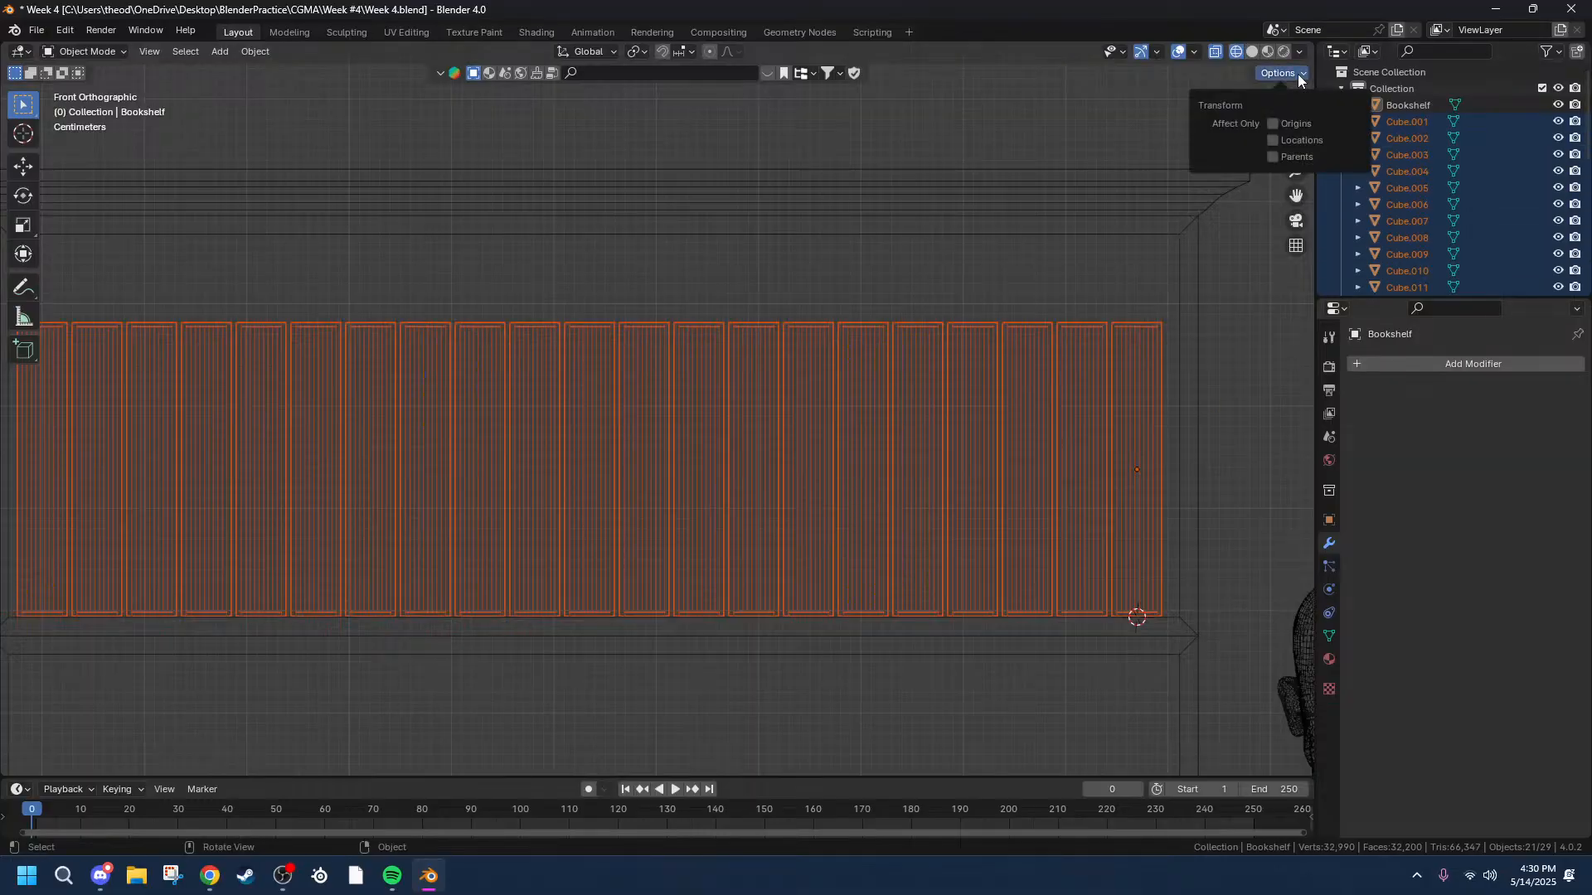
pyautogui.click(1286, 124)
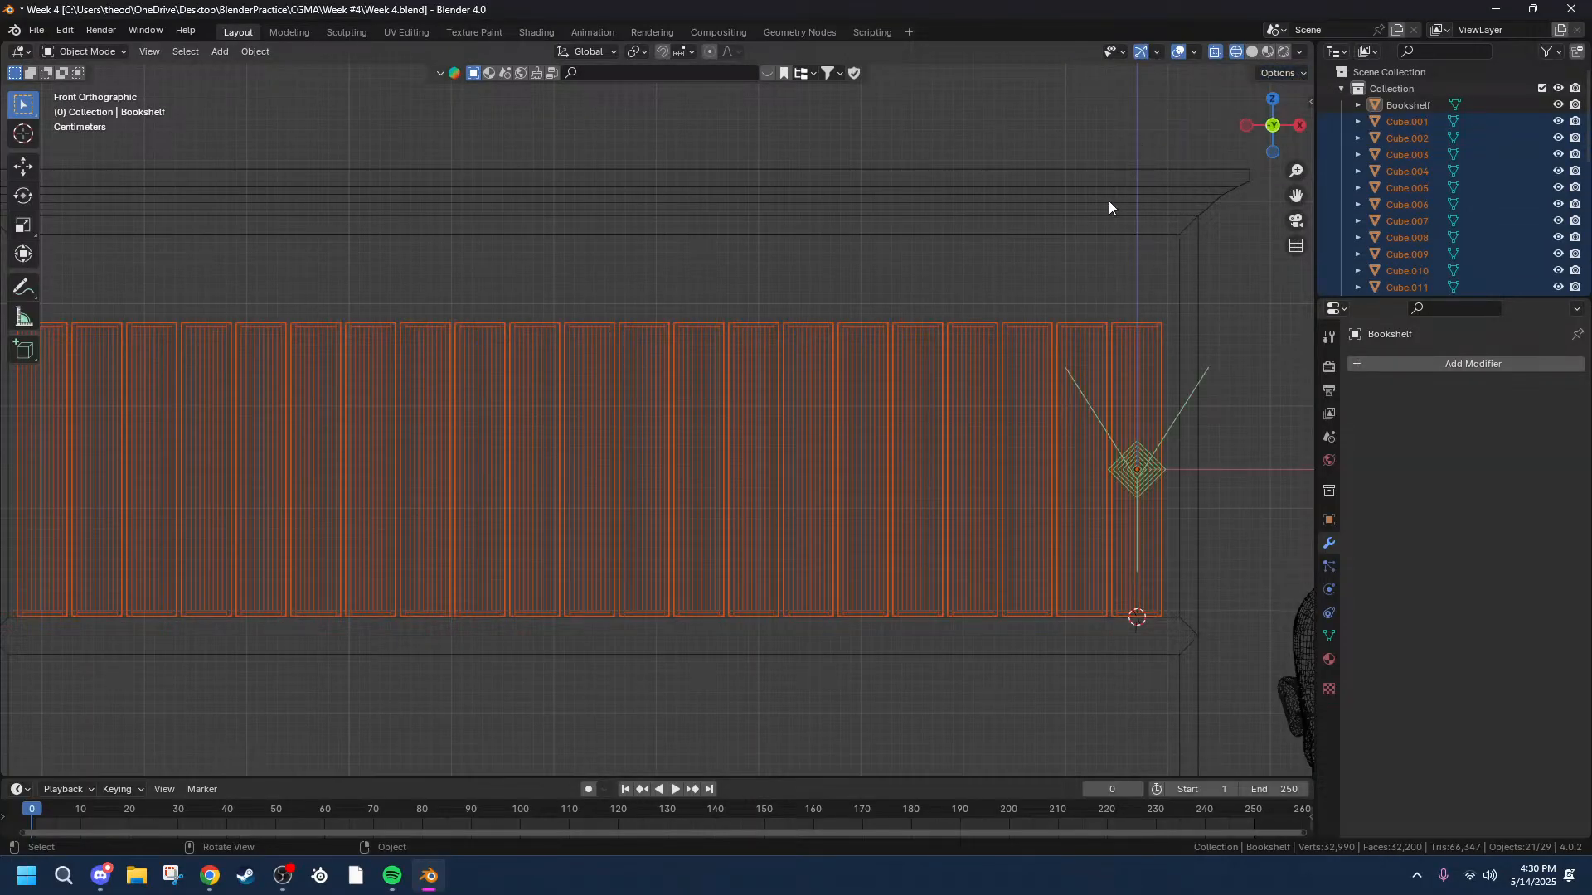
pyautogui.press('g')
pyautogui.press('z')
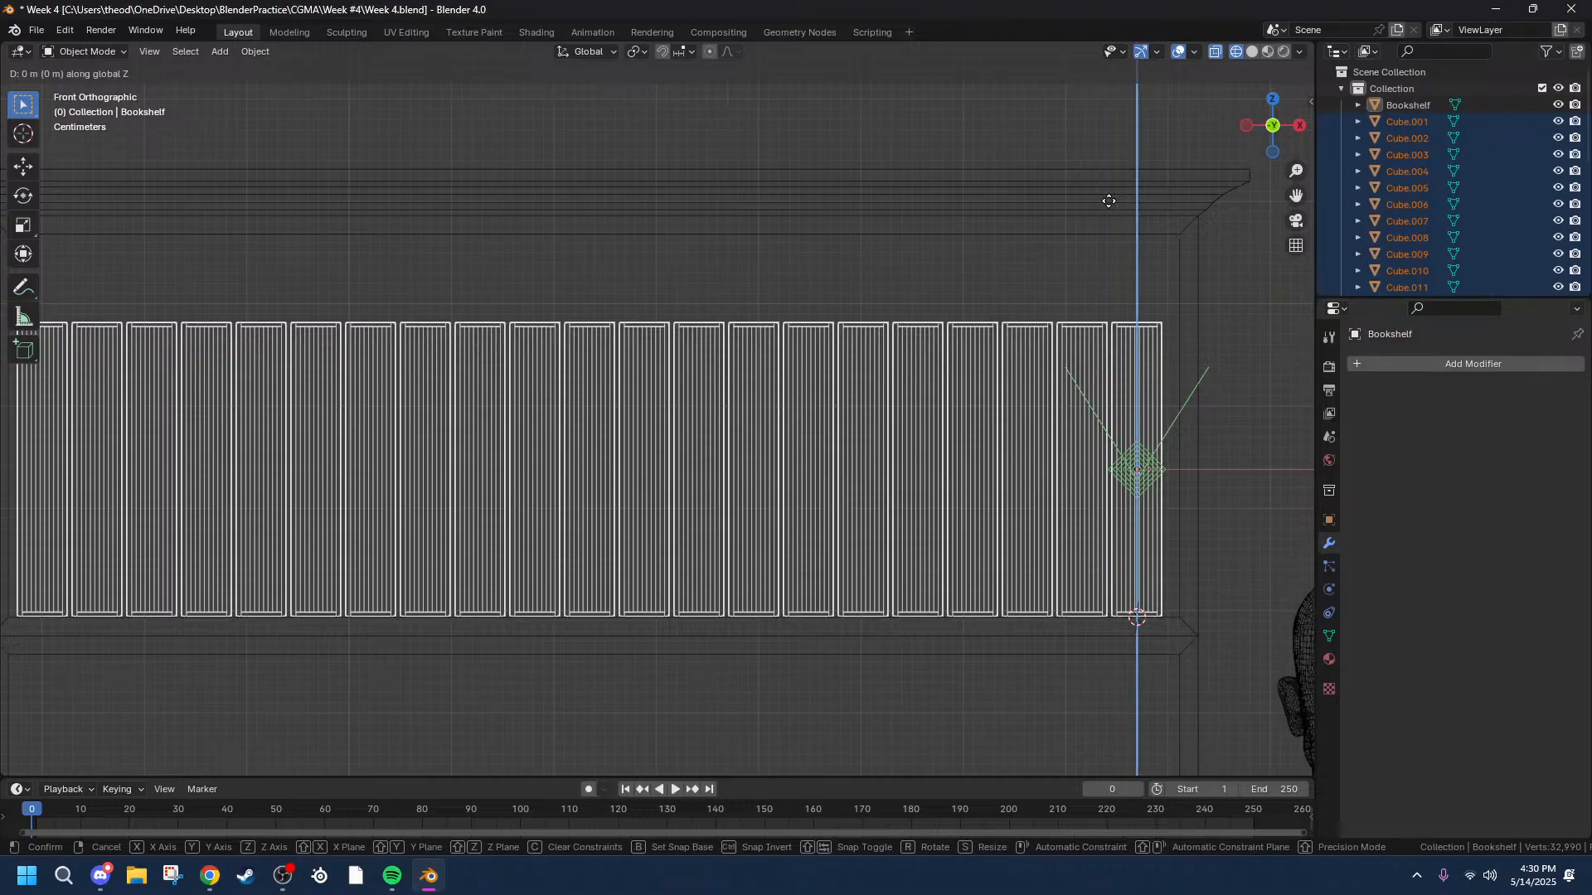
pyautogui.click(1103, 350)
# Raise the books' origins about 0.001 m along Z onto their bottom edges, and turn off origins-only transforms.
pyautogui.scroll(6, 1132, 511)
pyautogui.moveTo(1293, 193); pyautogui.dragTo(788, 50)
pyautogui.scroll(6, 1146, 350)
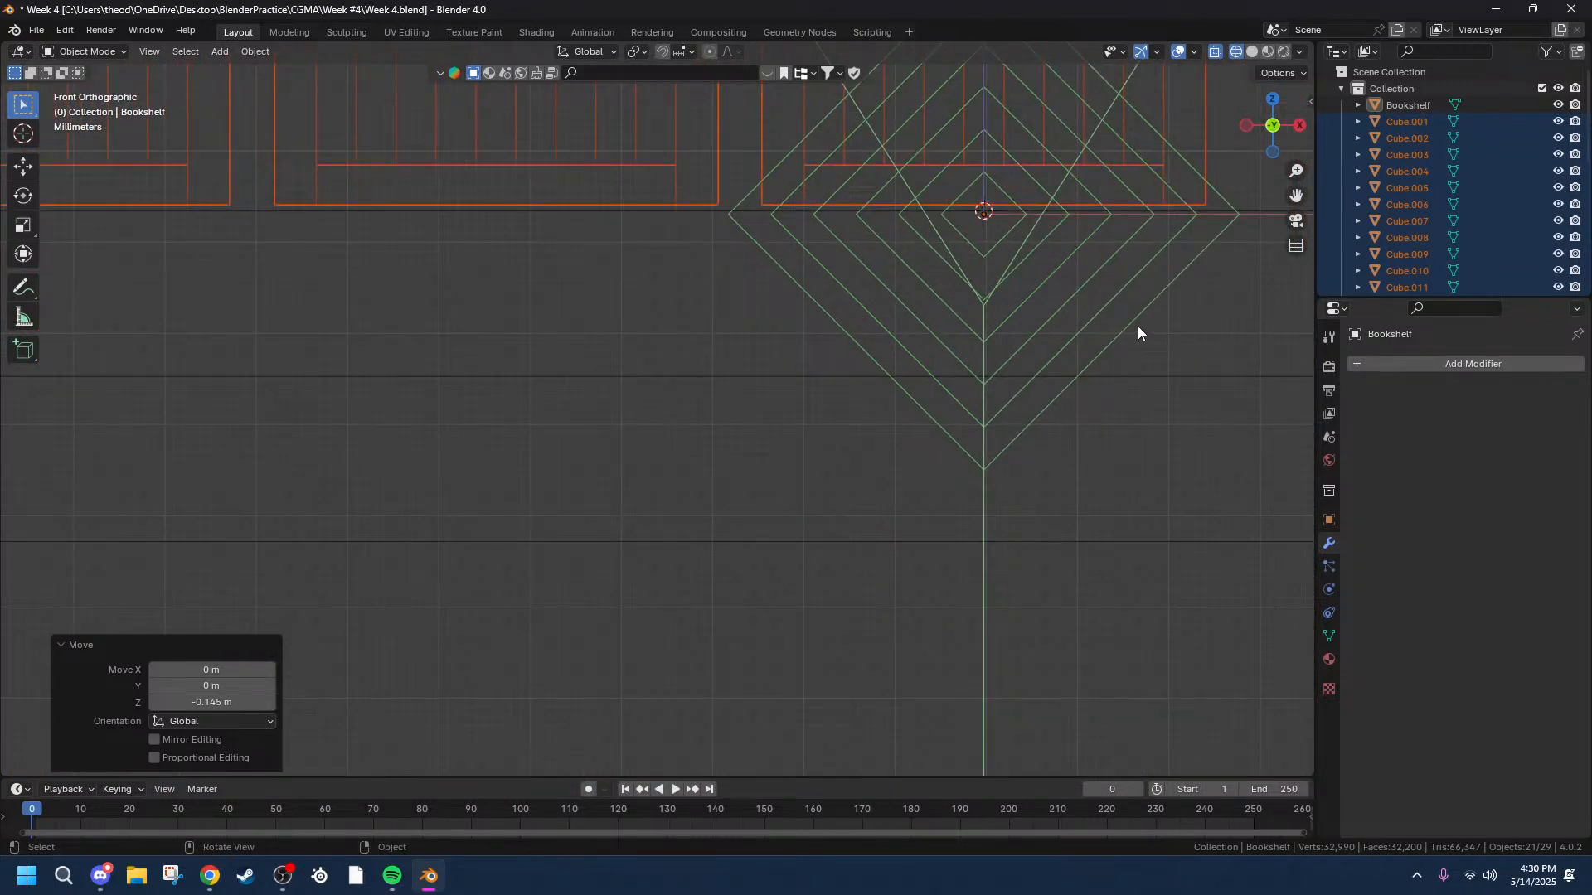
pyautogui.press('g')
pyautogui.press('z')
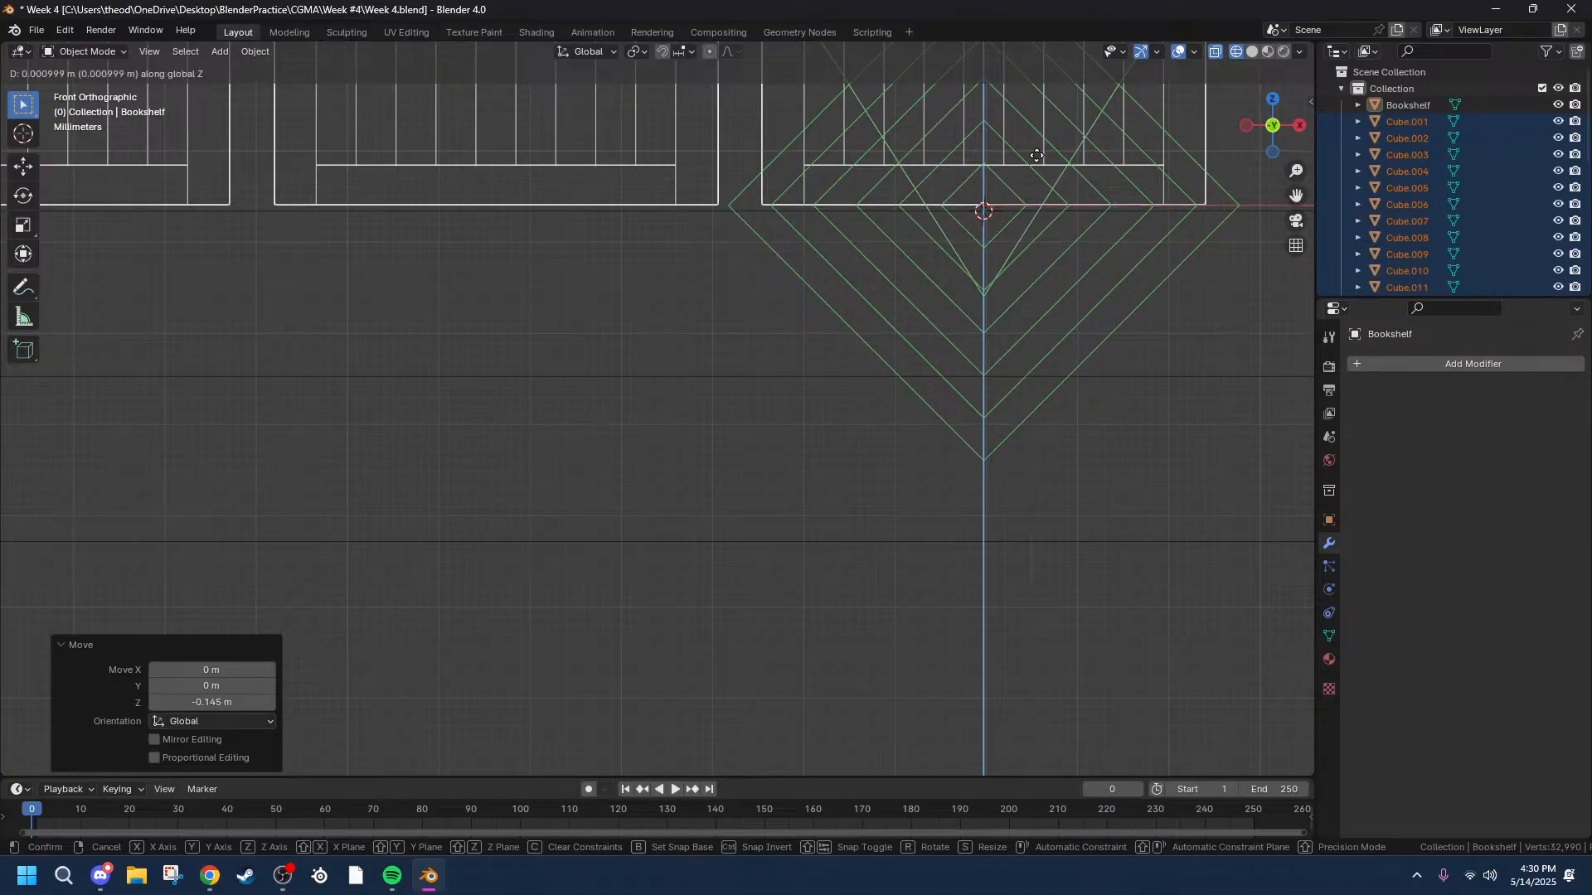
pyautogui.click(1037, 162)
pyautogui.click(1296, 75)
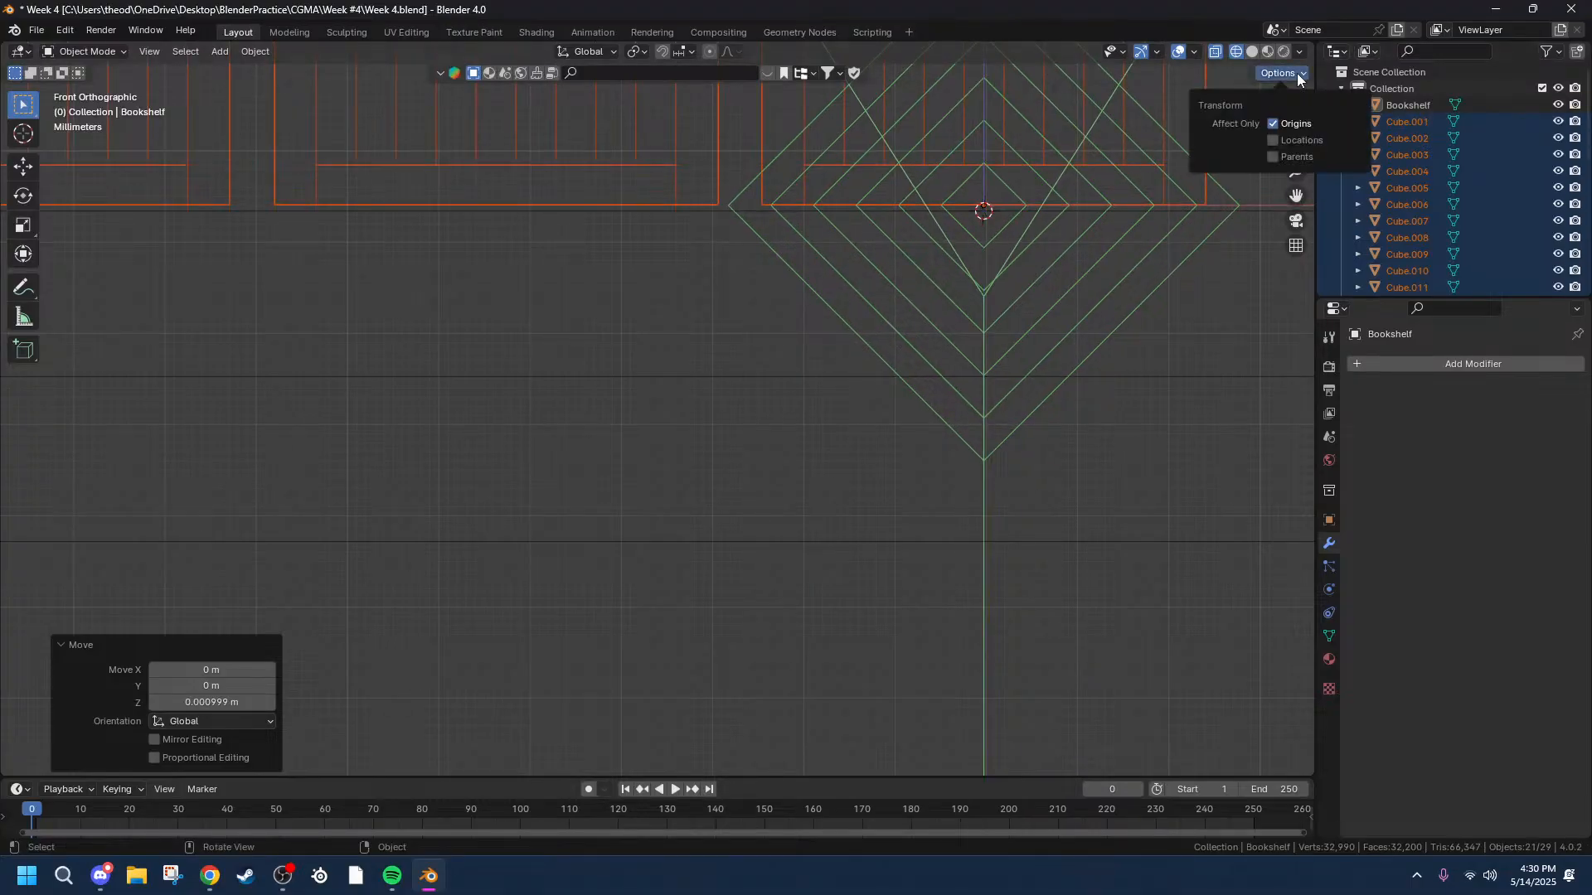
pyautogui.click(1272, 124)
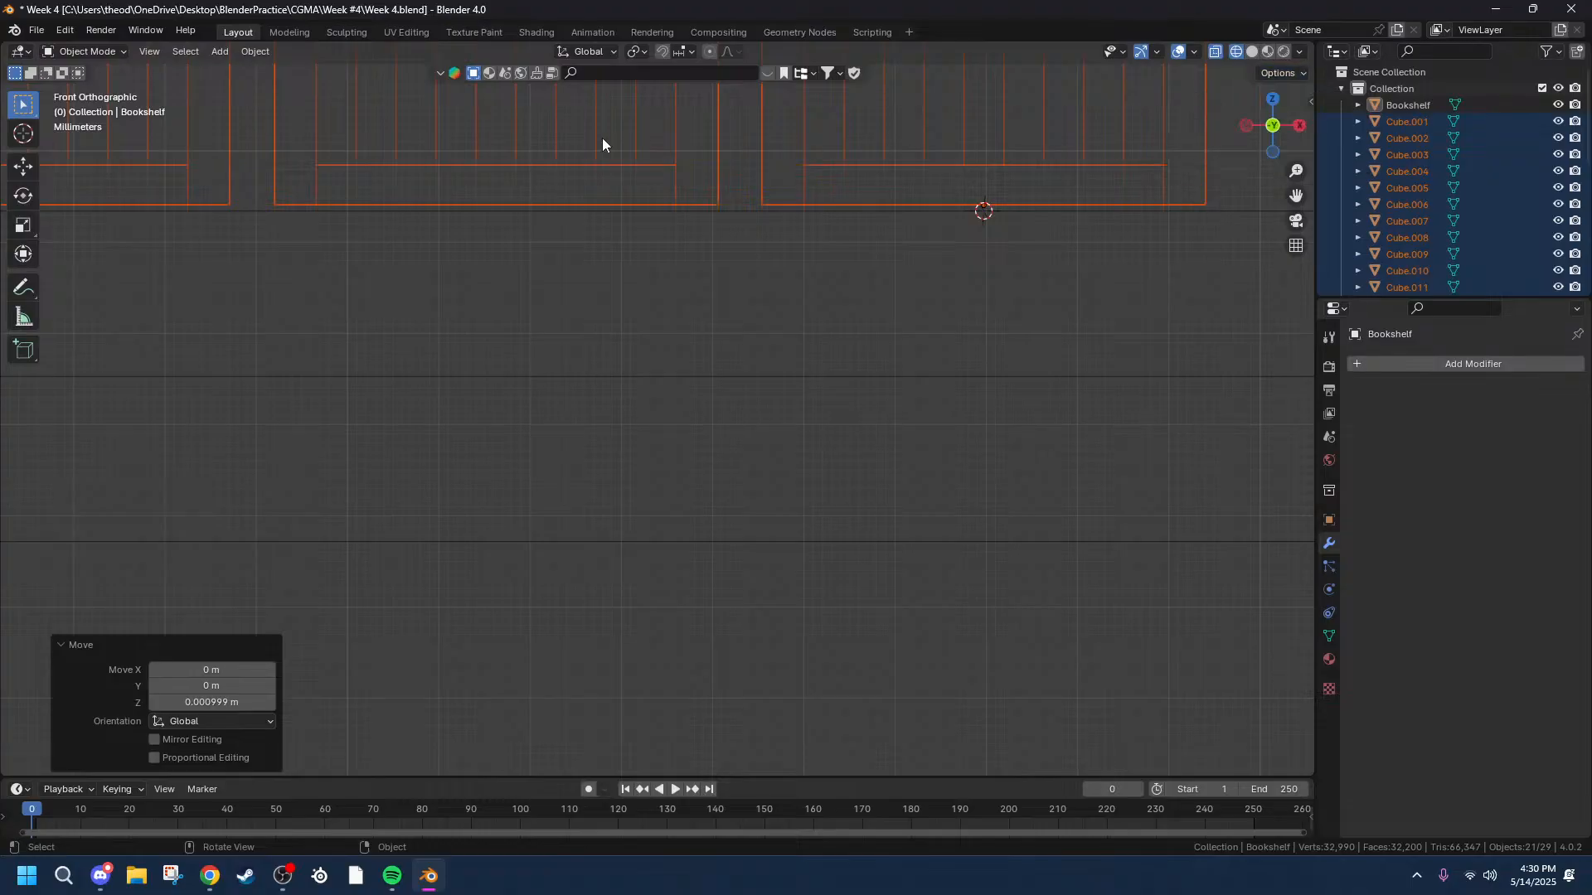
# Check a single book, Cube.002, and how its base sits against the top shelf.
pyautogui.click(534, 151)
pyautogui.click(589, 170)
pyautogui.scroll(-1, 670, 157)
pyautogui.scroll(-4, 671, 157)
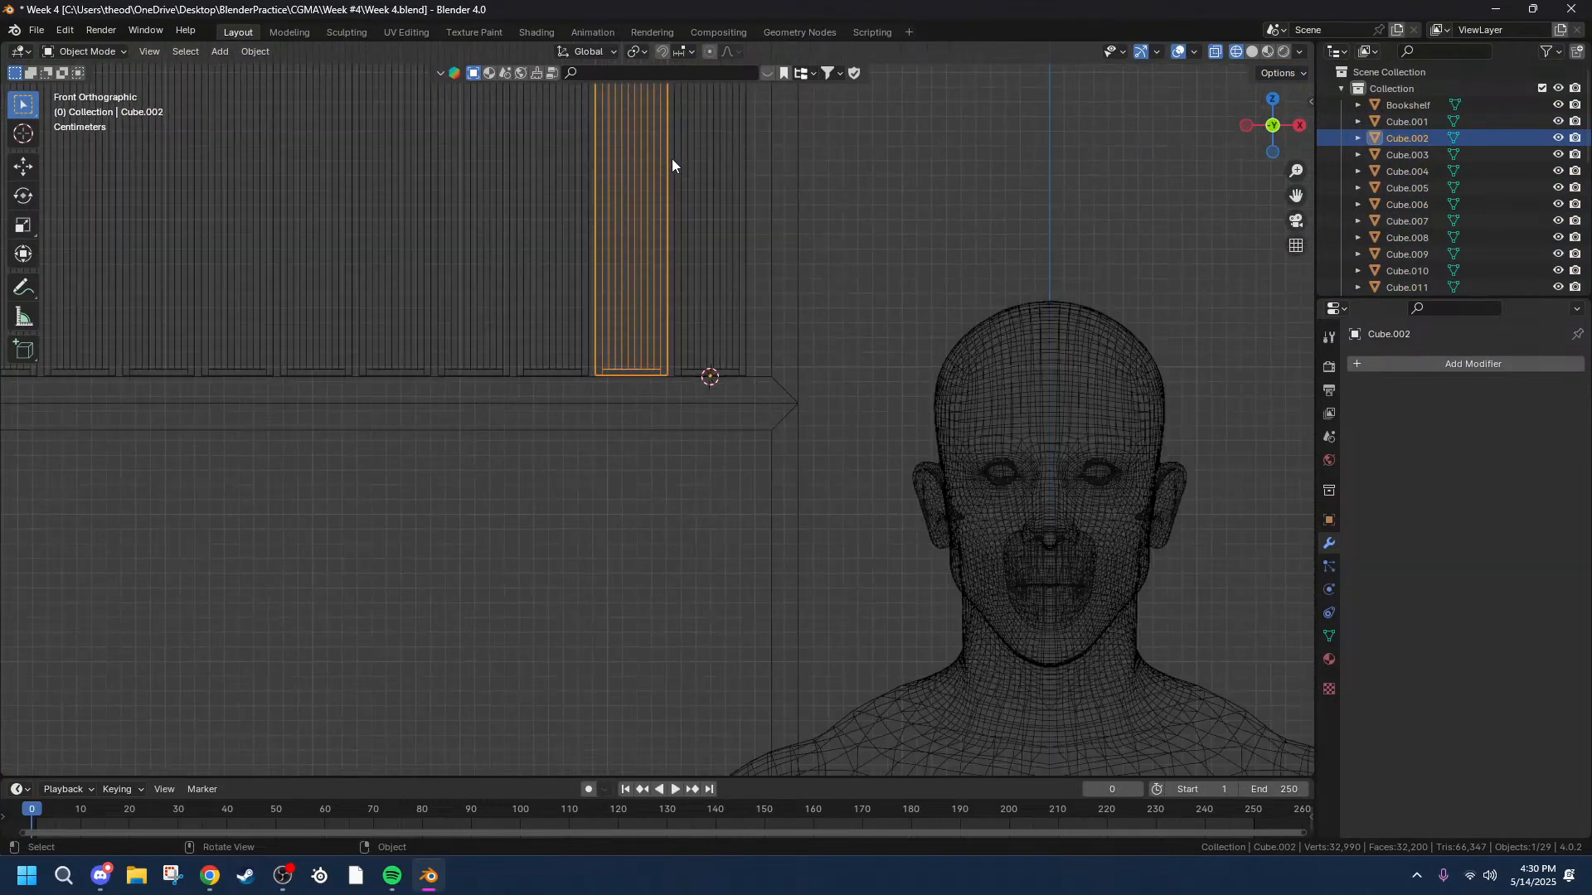
pyautogui.press('Tab')
pyautogui.press('Tab')
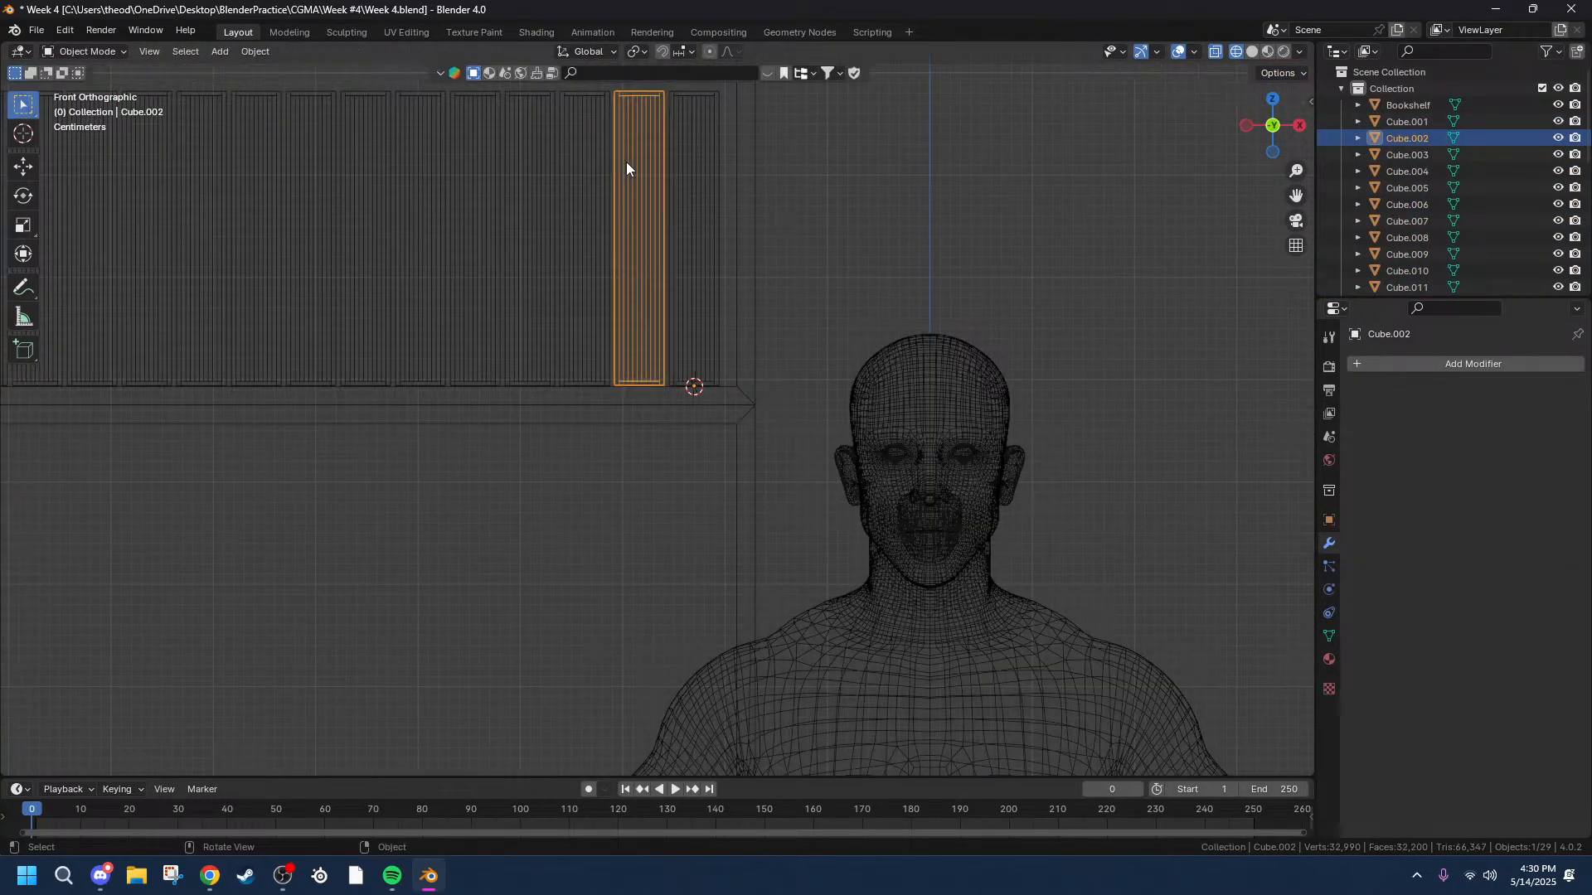
pyautogui.scroll(8, 626, 162)
pyautogui.scroll(-1, 853, 227)
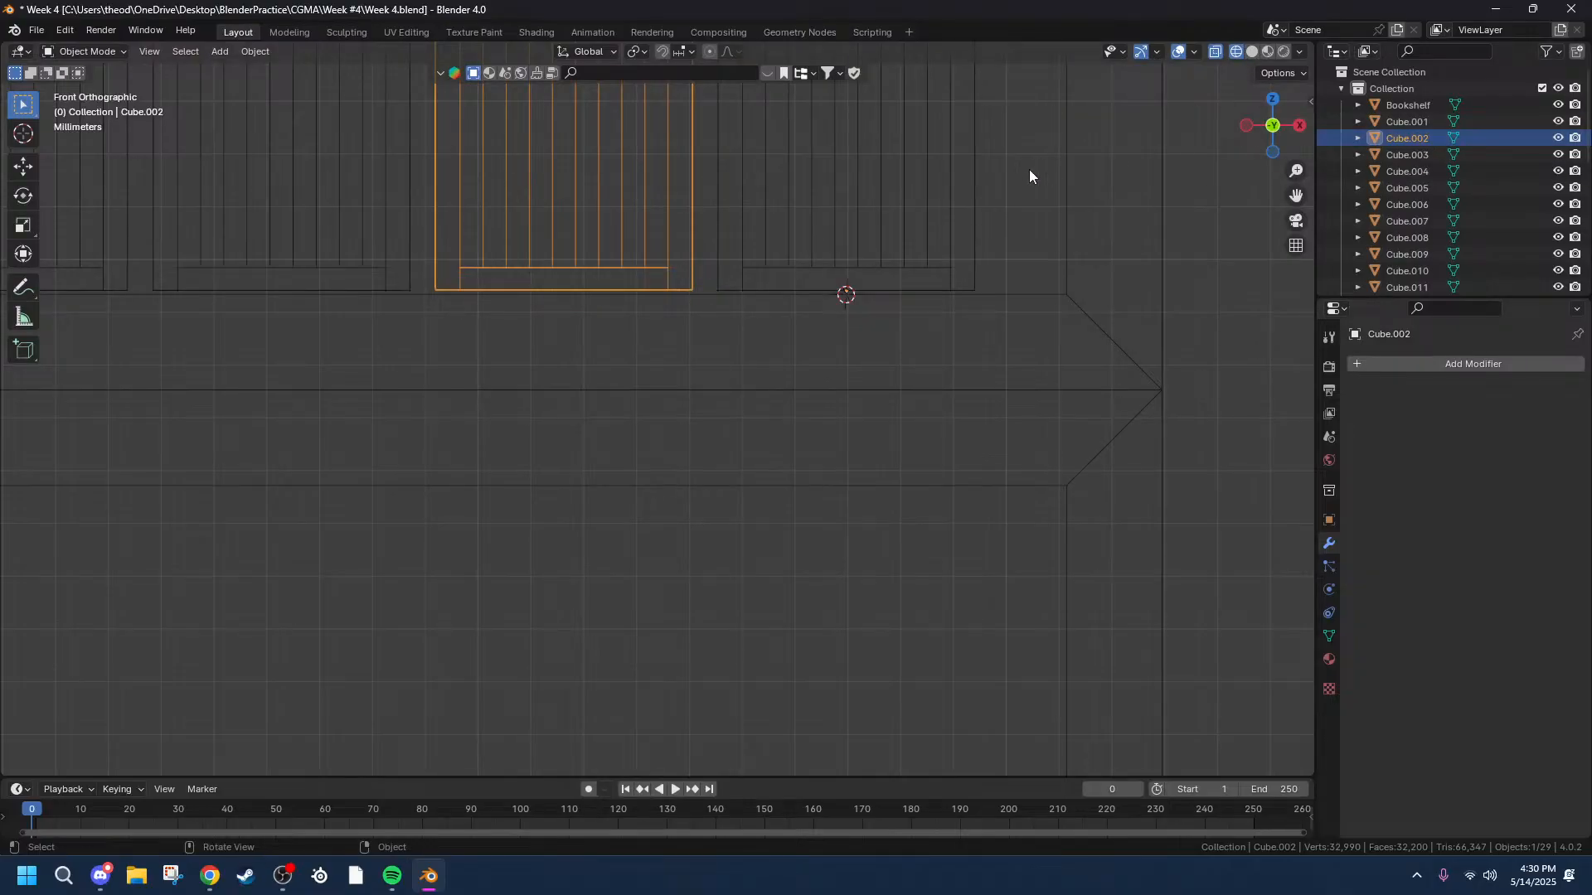
pyautogui.scroll(-12, 1050, 173)
pyautogui.moveTo(1295, 196); pyautogui.dragTo(1119, 281)
# Try box-selecting the row of books and a single edge of Cube.002 in Edit Mode, and return to Object Mode.
pyautogui.press('Tab')
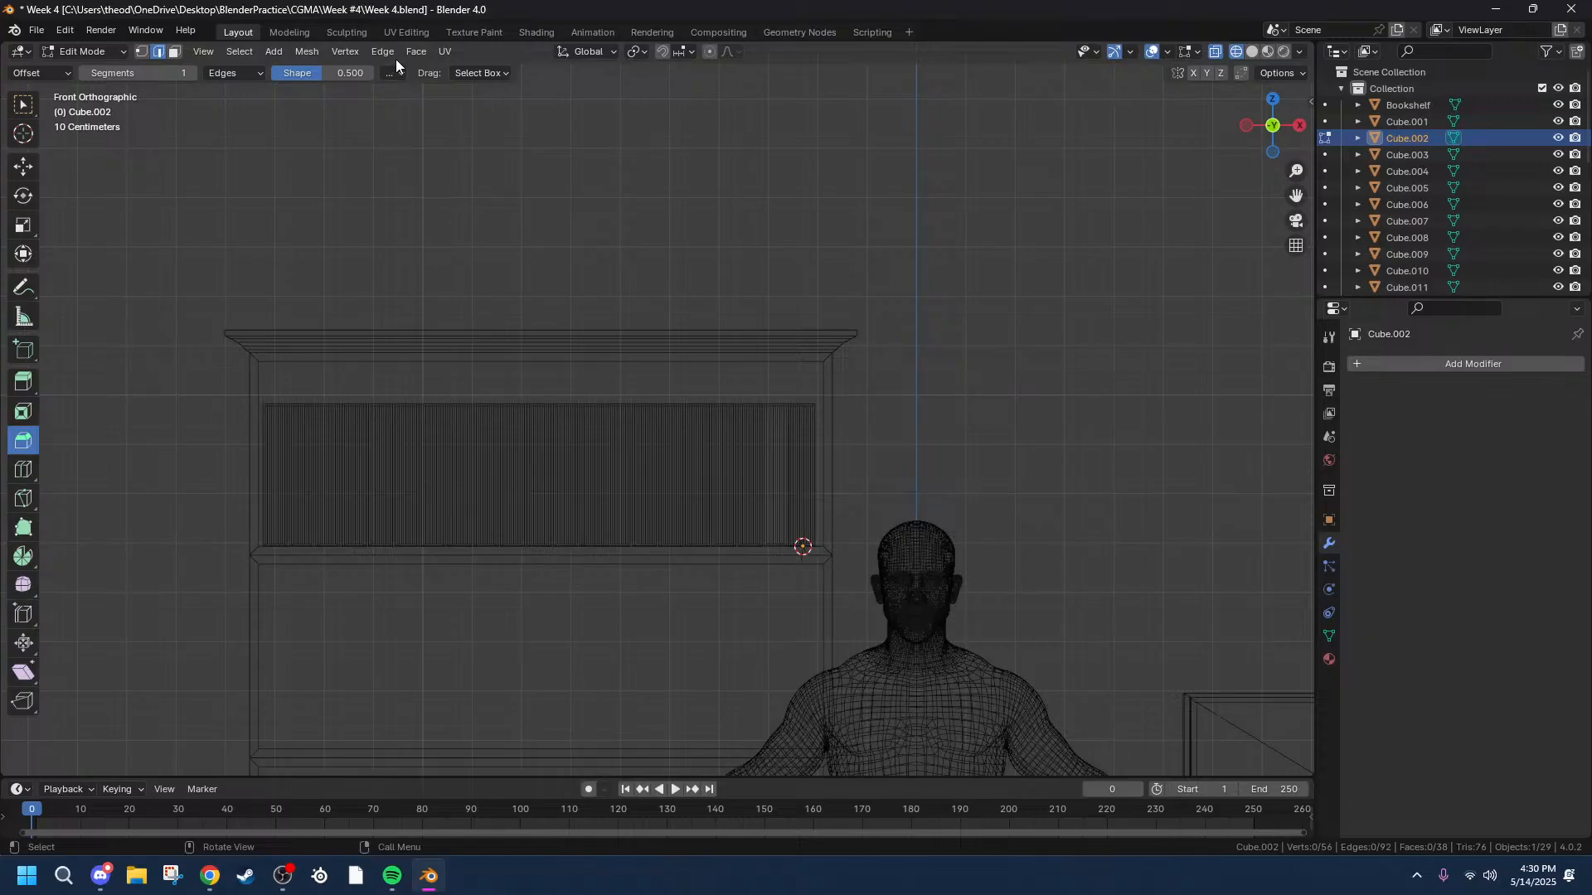
pyautogui.moveTo(261, 401); pyautogui.dragTo(808, 549)
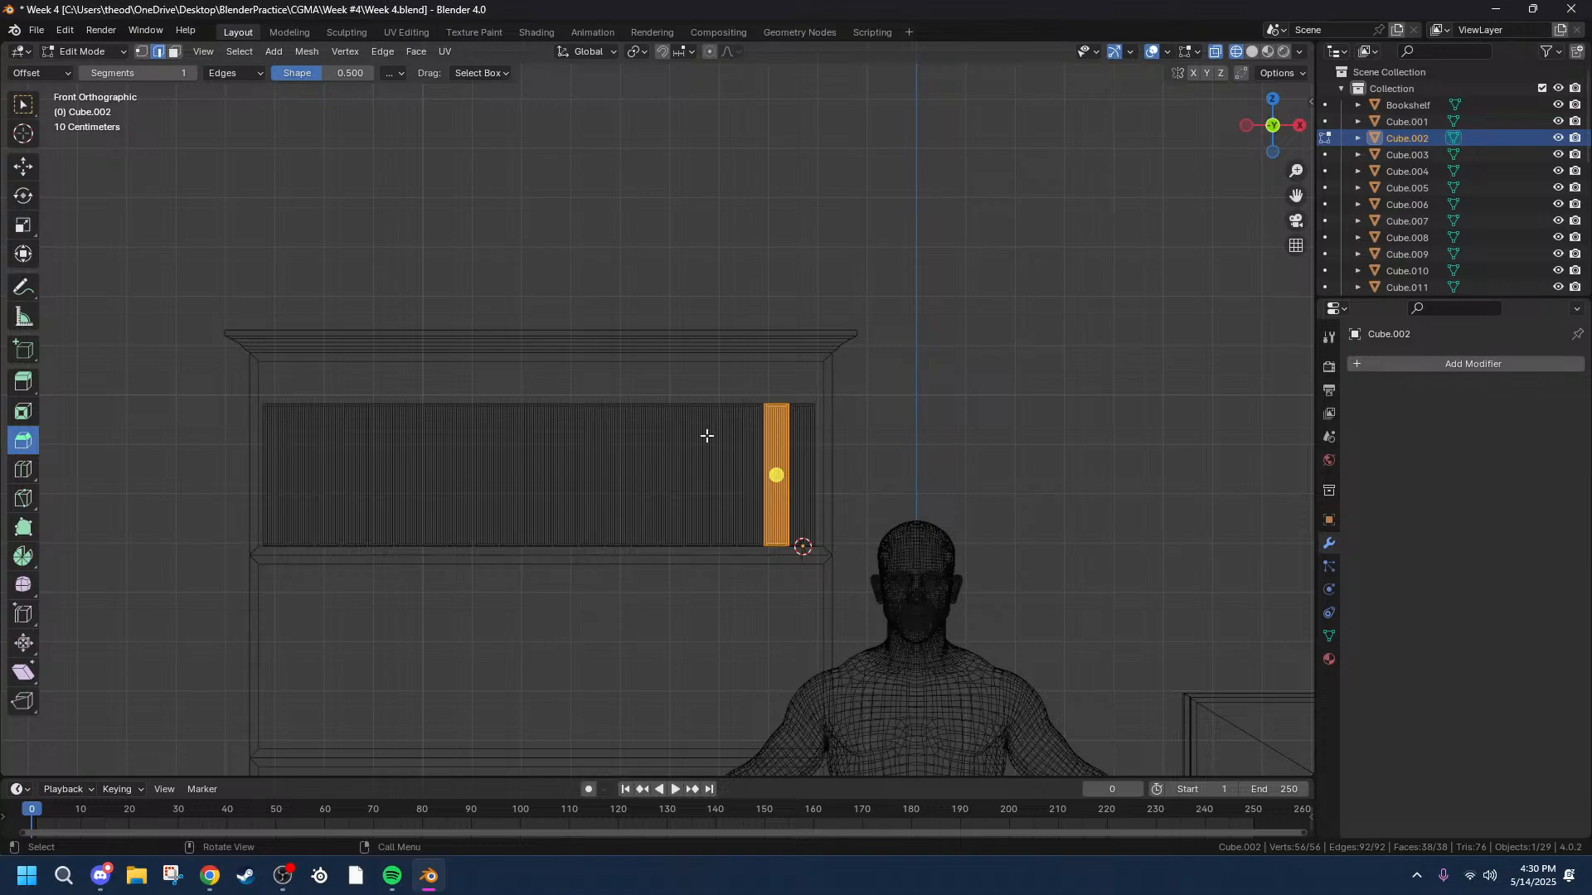
pyautogui.scroll(3, 725, 433)
pyautogui.click(882, 416)
pyautogui.click(929, 429)
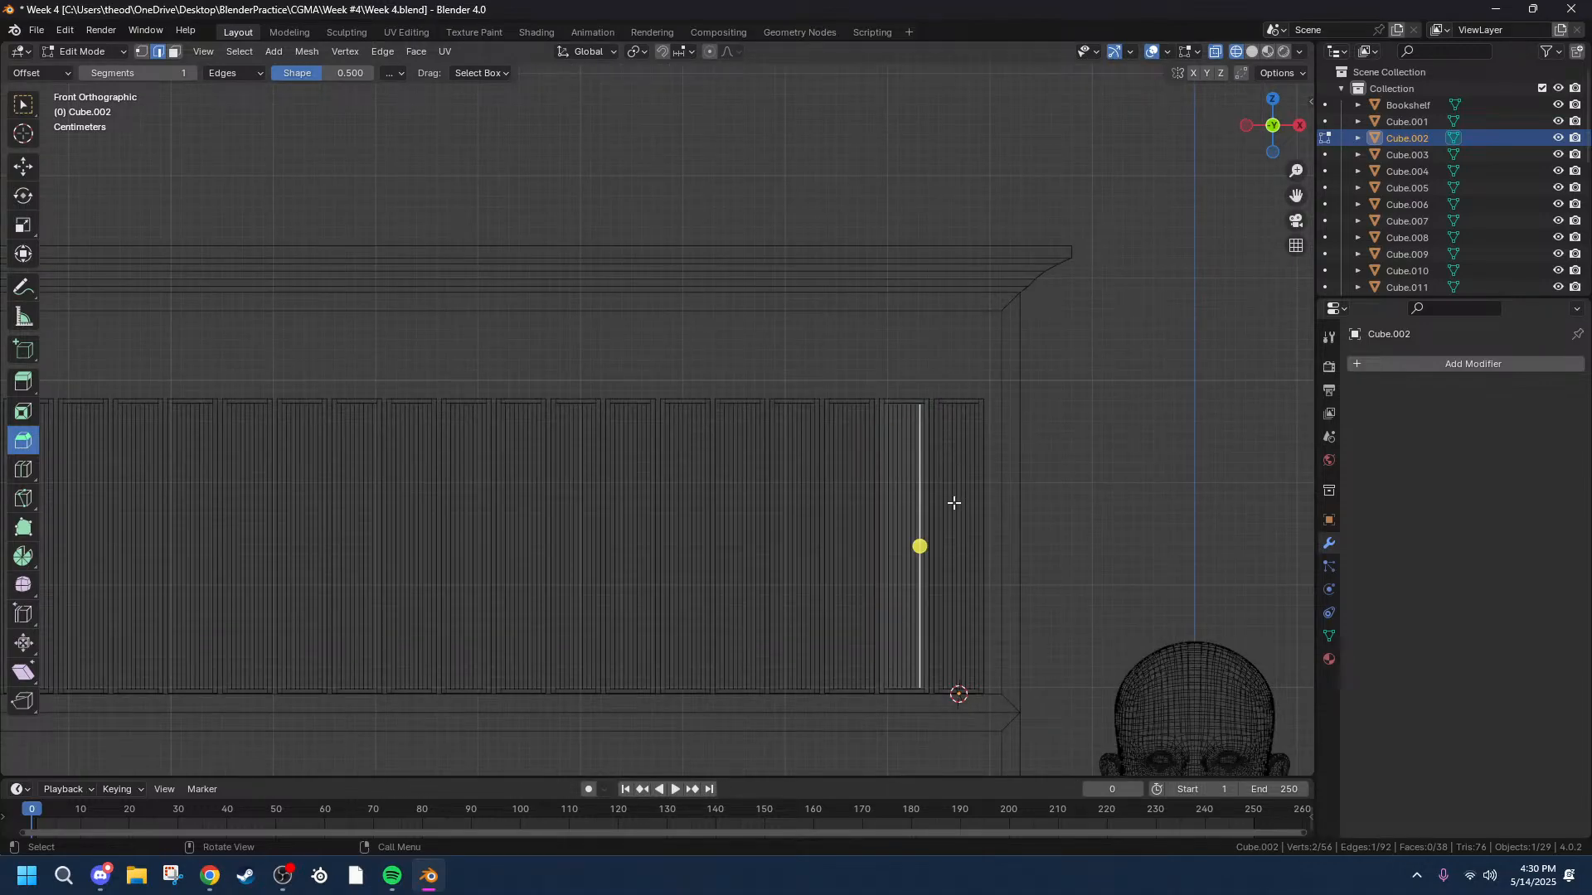
pyautogui.press('Tab')
# Box-select all the top-shelf books in Object Mode and take the bookshelf out of the selection.
pyautogui.hotkey('alt', 'a')
pyautogui.moveTo(988, 376); pyautogui.dragTo(3, 711)
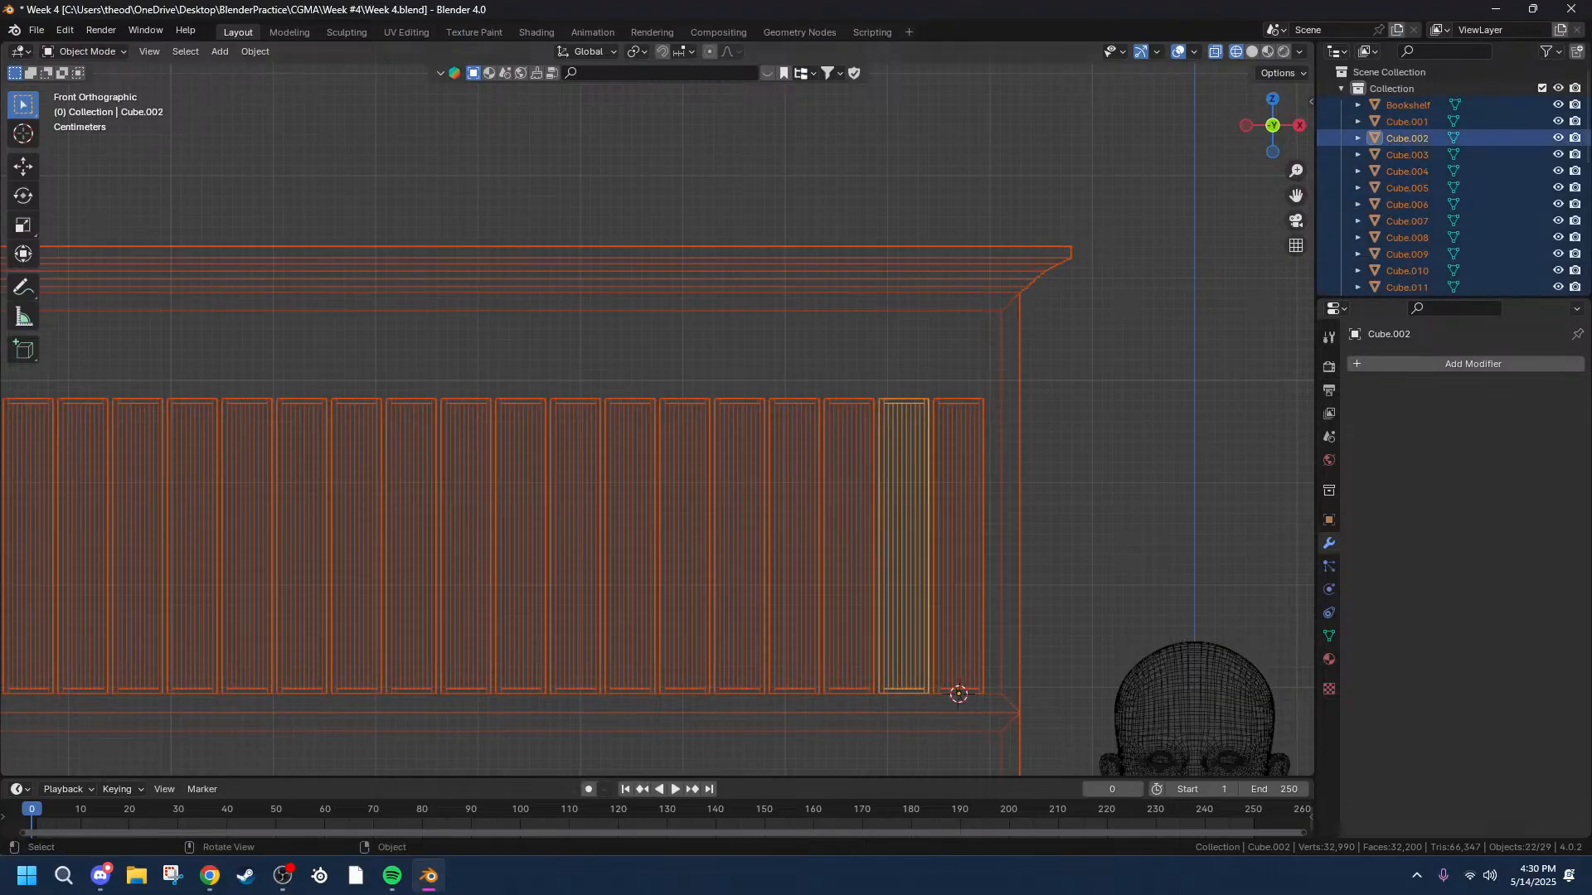
pyautogui.scroll(-4, 254, 667)
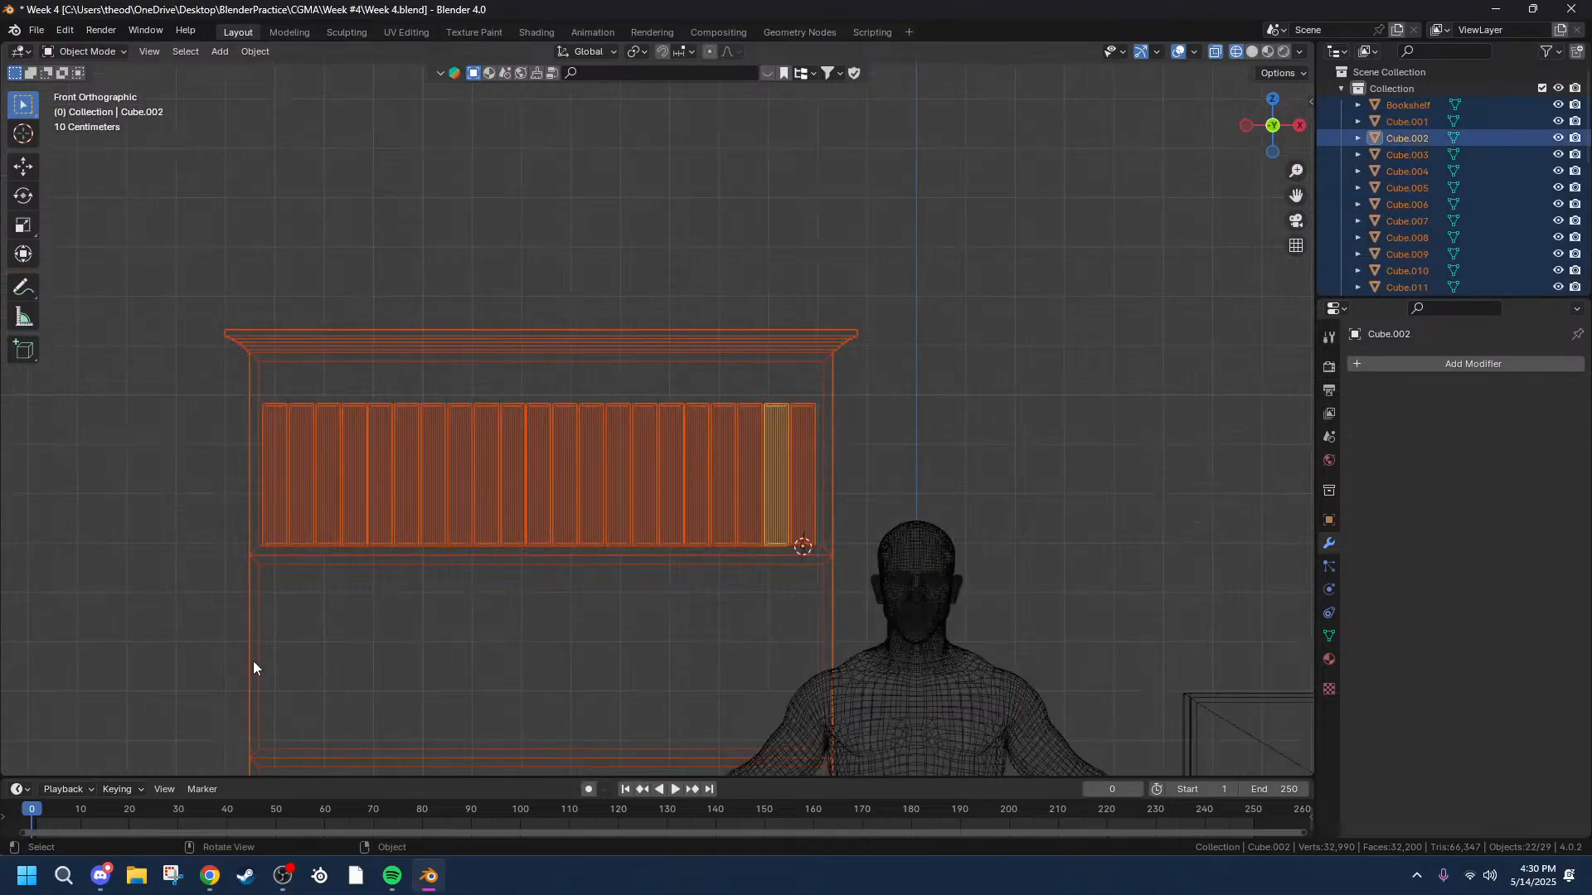
pyautogui.keyDown('shift'); pyautogui.click(248, 527); pyautogui.keyUp('shift')
pyautogui.keyDown('shift'); pyautogui.click(248, 527); pyautogui.keyUp('shift')
pyautogui.scroll(3, 696, 440)
pyautogui.scroll(-2, 618, 365)
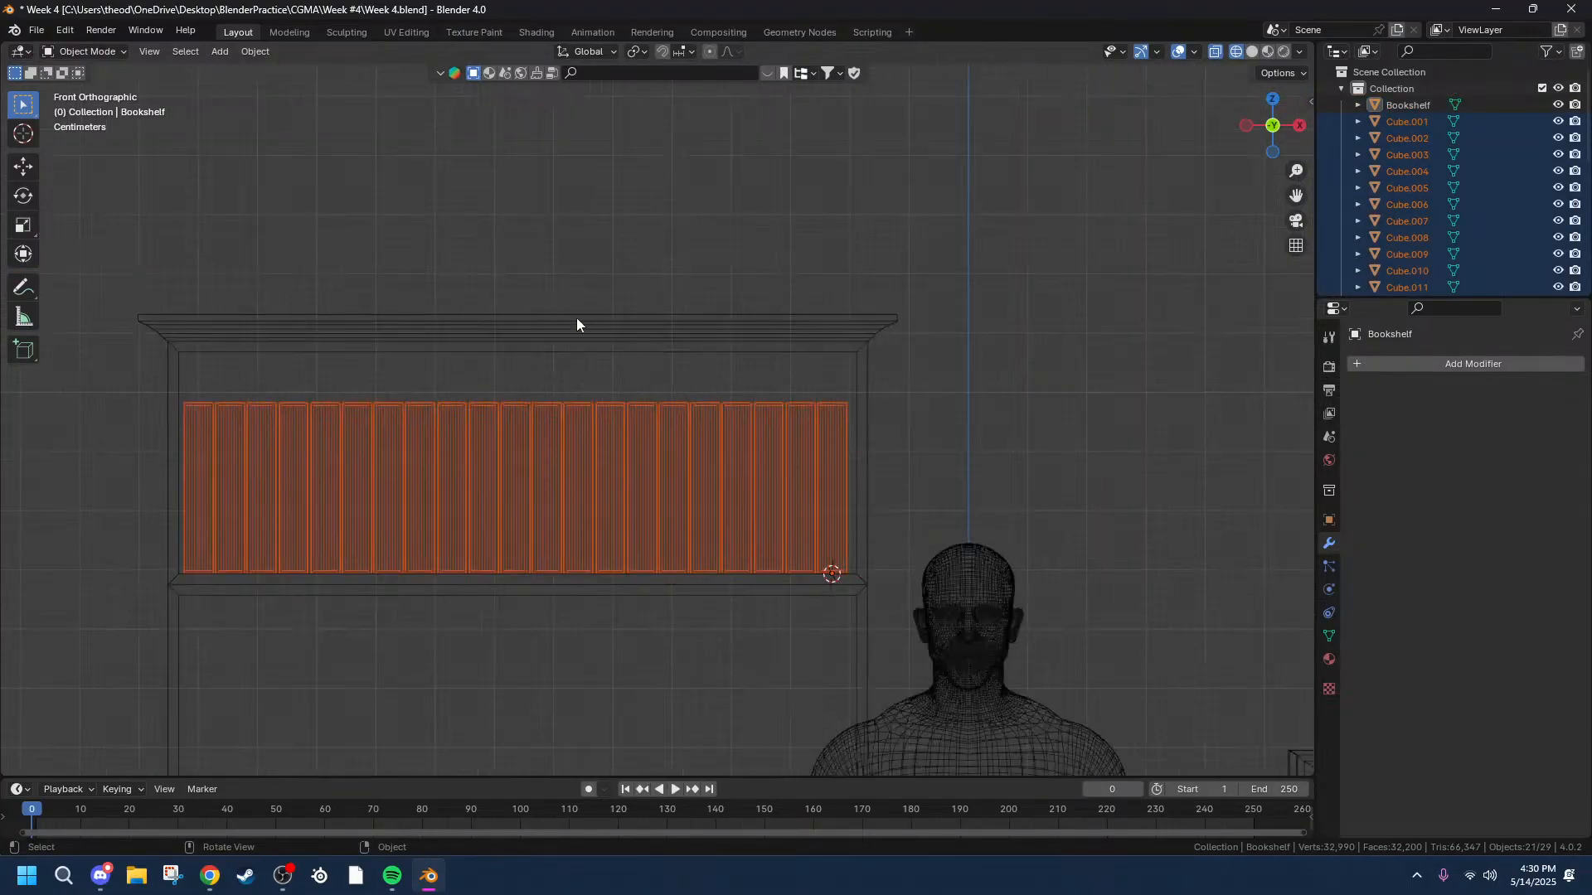
# Apply Randomize Transform to the selected books with a Z scale of 0.88 and a random seed of 2.
pyautogui.click(249, 52)
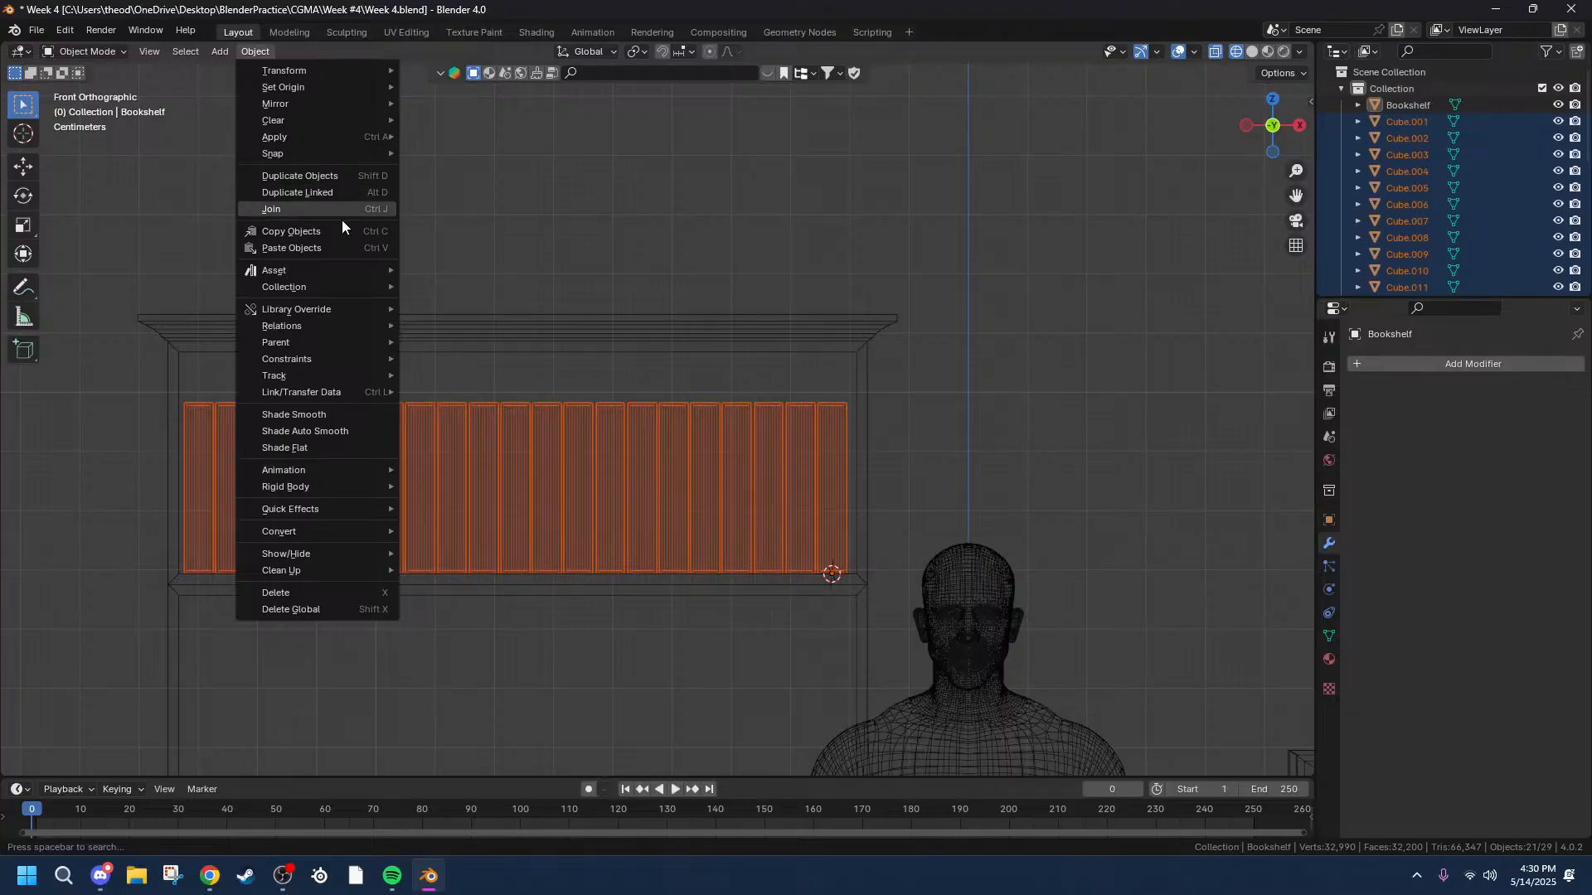
pyautogui.moveTo(329, 70)
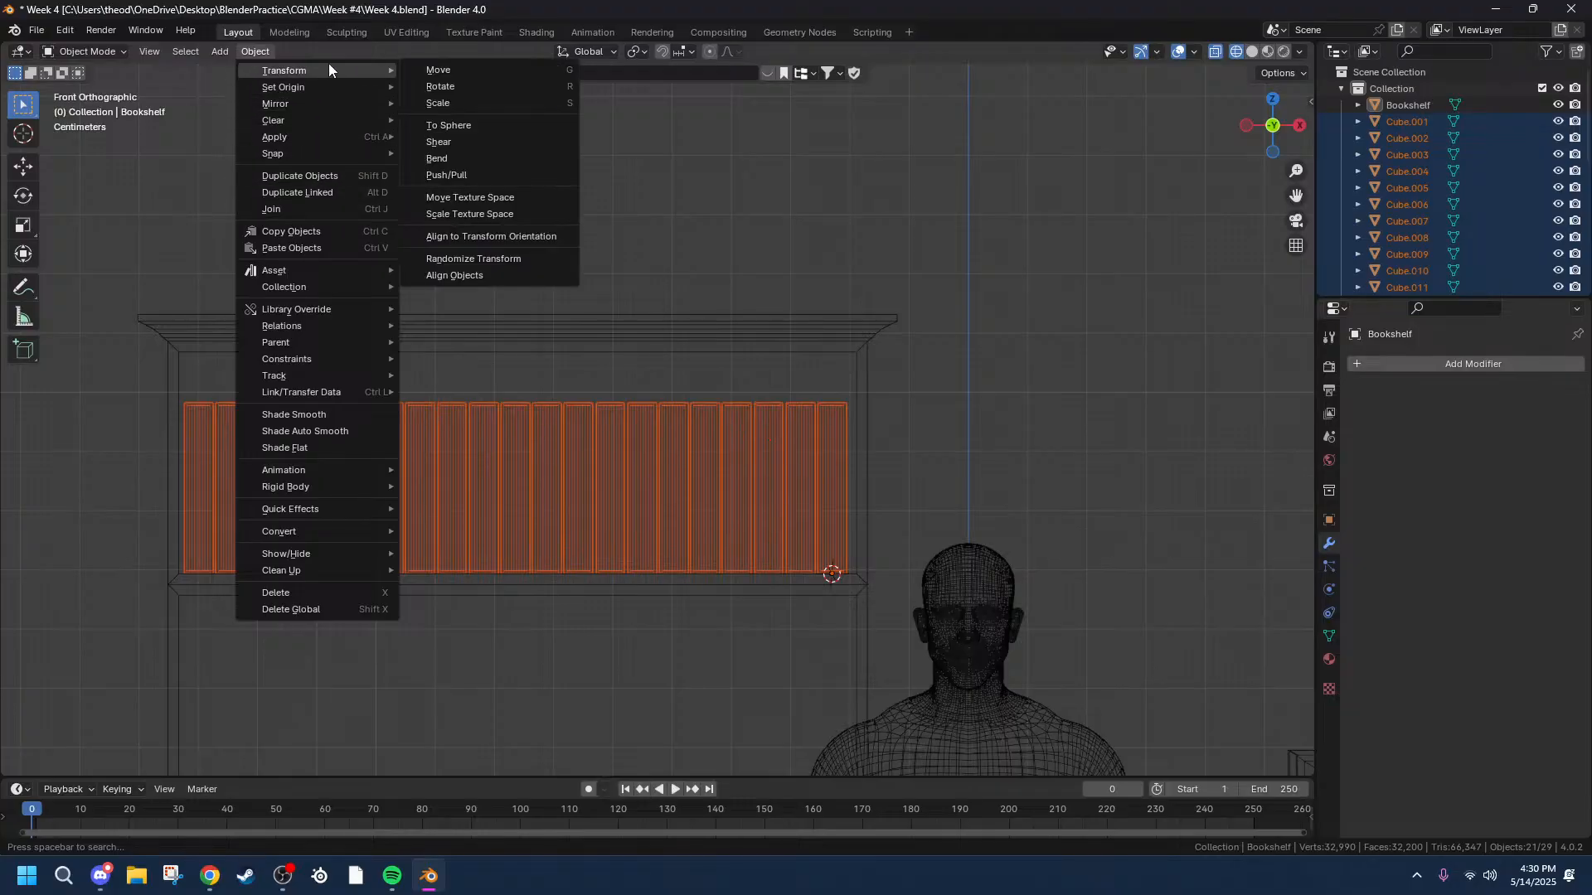
pyautogui.click(464, 259)
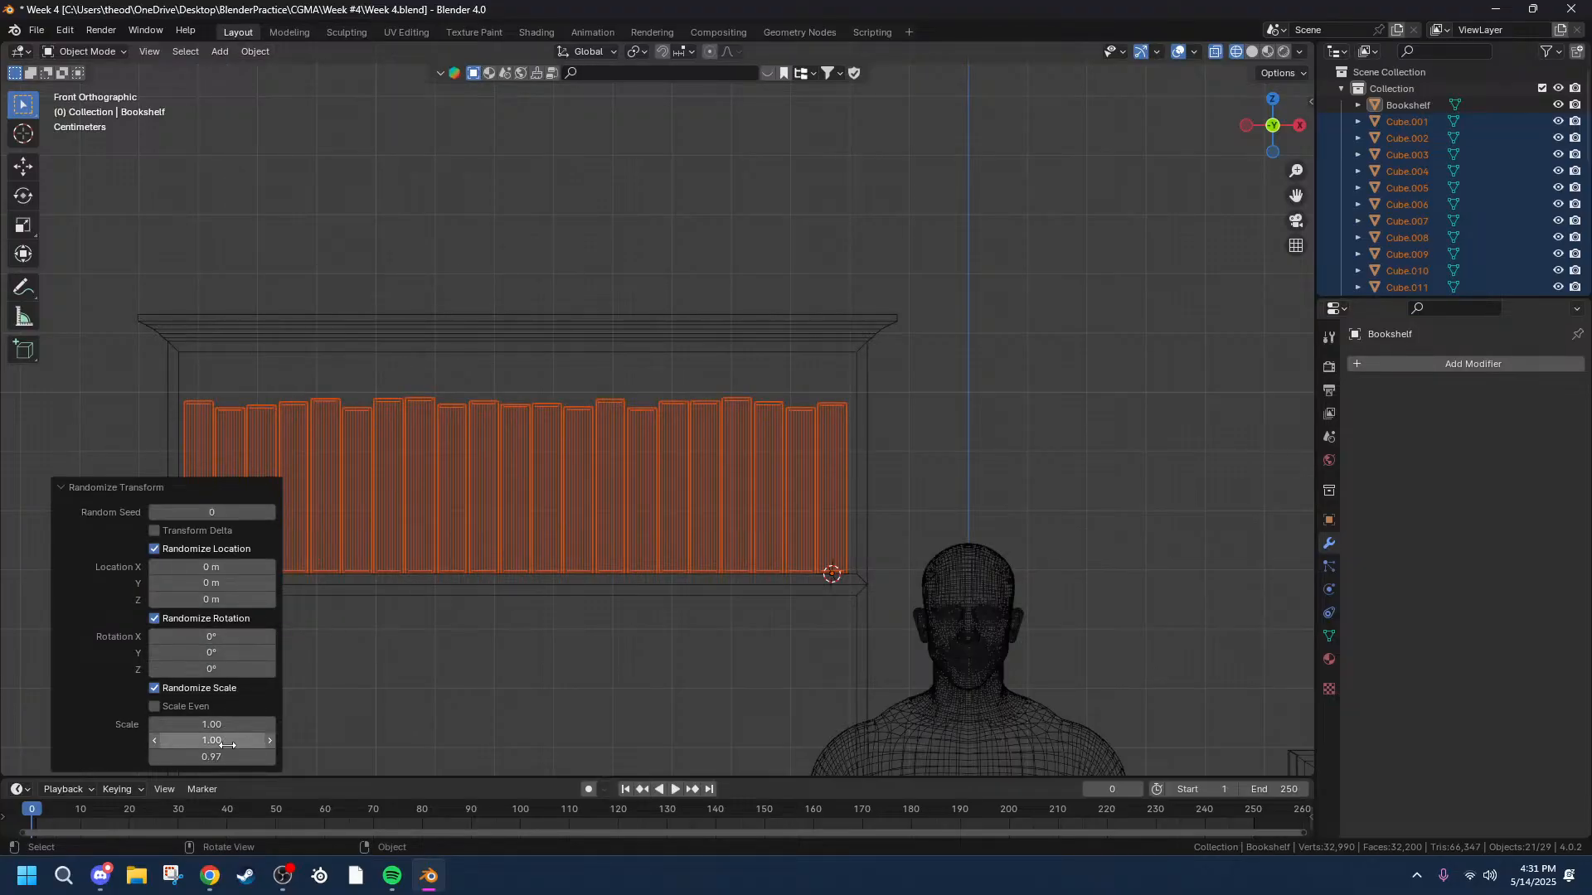
pyautogui.moveTo(211, 757); pyautogui.dragTo(202, 757)
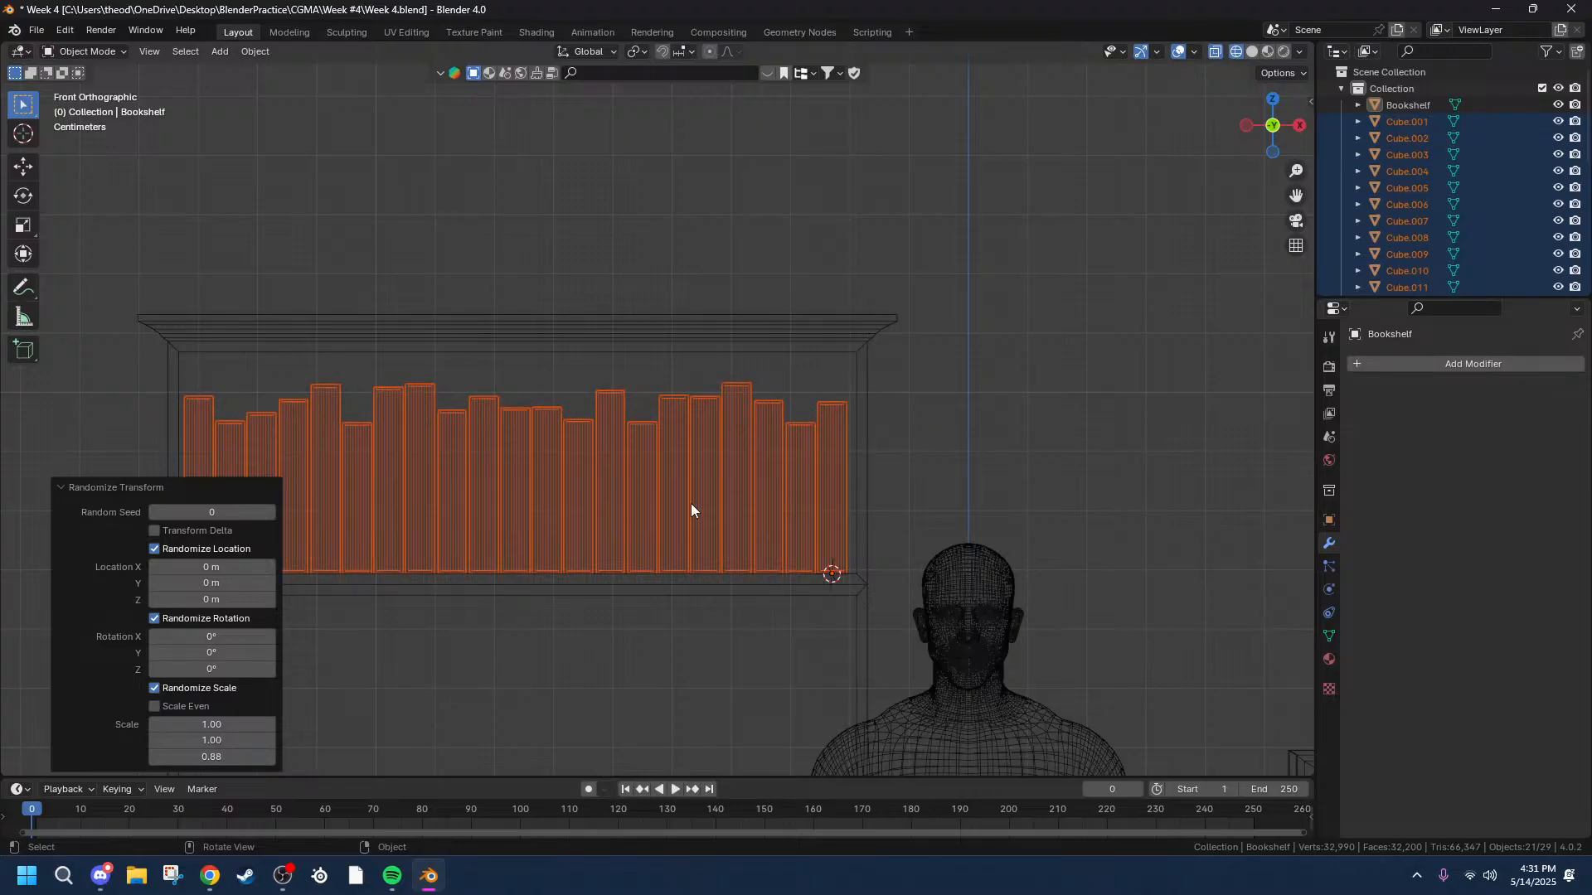
pyautogui.moveTo(230, 512); pyautogui.dragTo(253, 512)
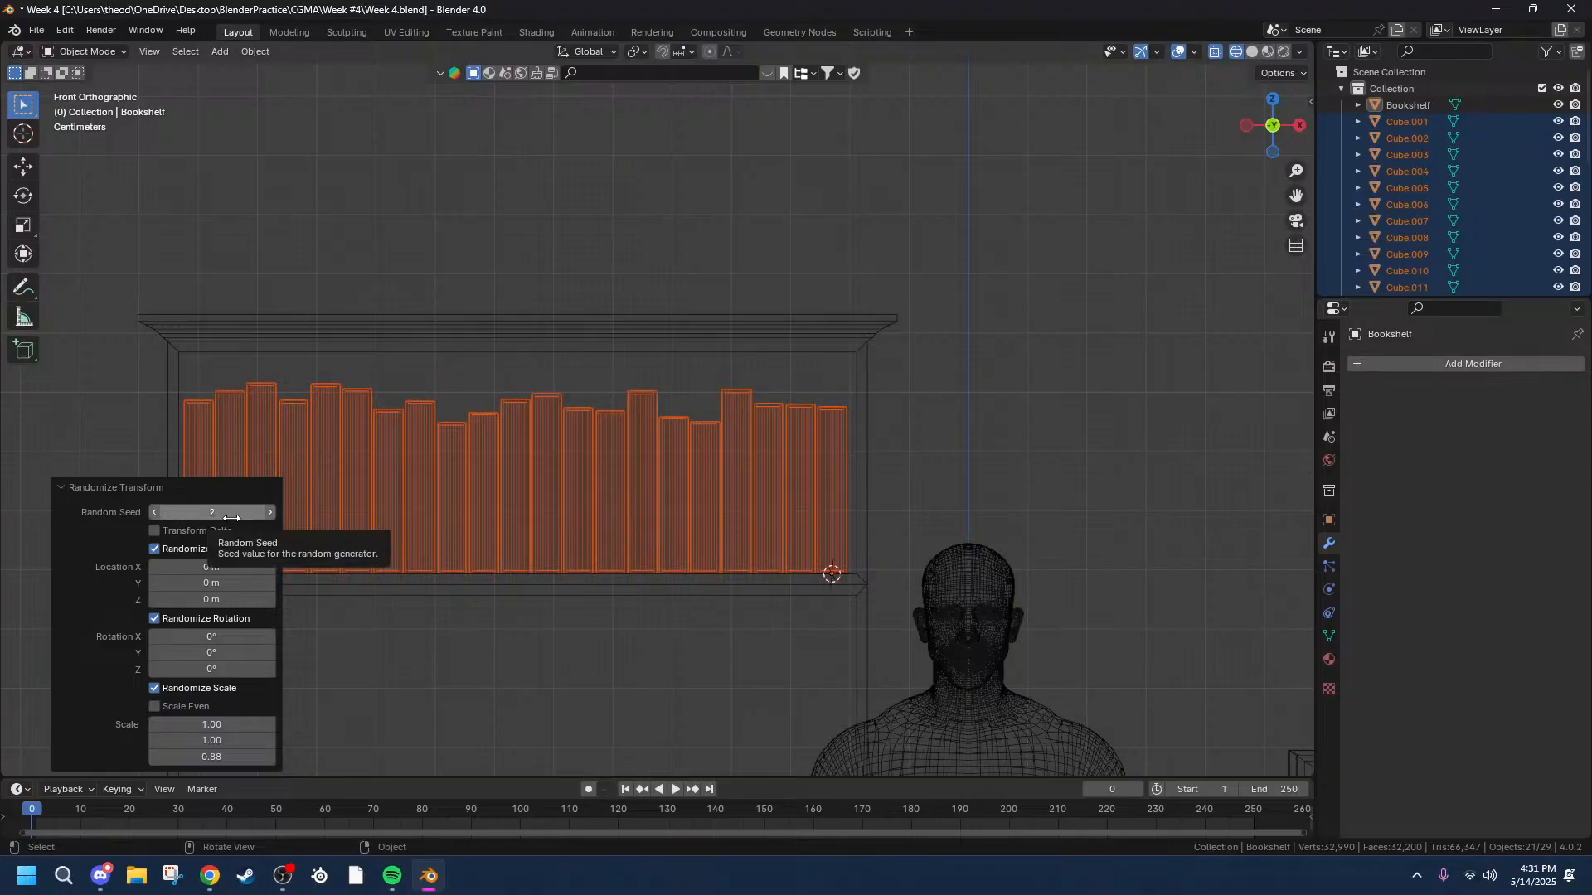
# Examine the varied book heights inside the bookcase from several angles and deselect the books.
pyautogui.scroll(-3, 977, 531)
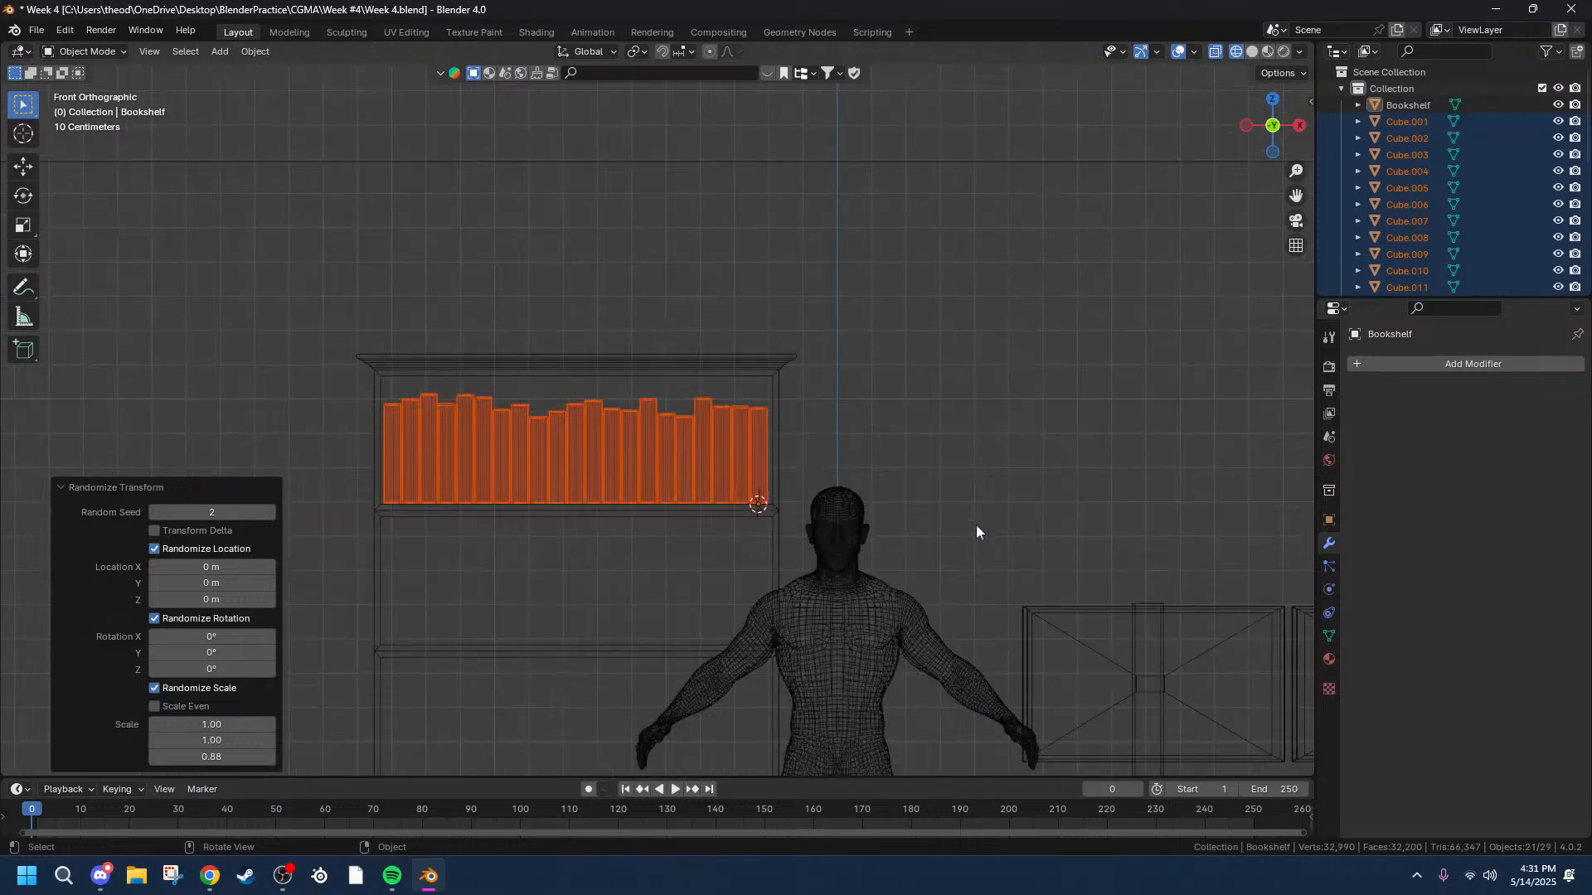
pyautogui.scroll(6, 832, 495)
pyautogui.moveTo(832, 495); pyautogui.dragTo(890, 491, button='middle')
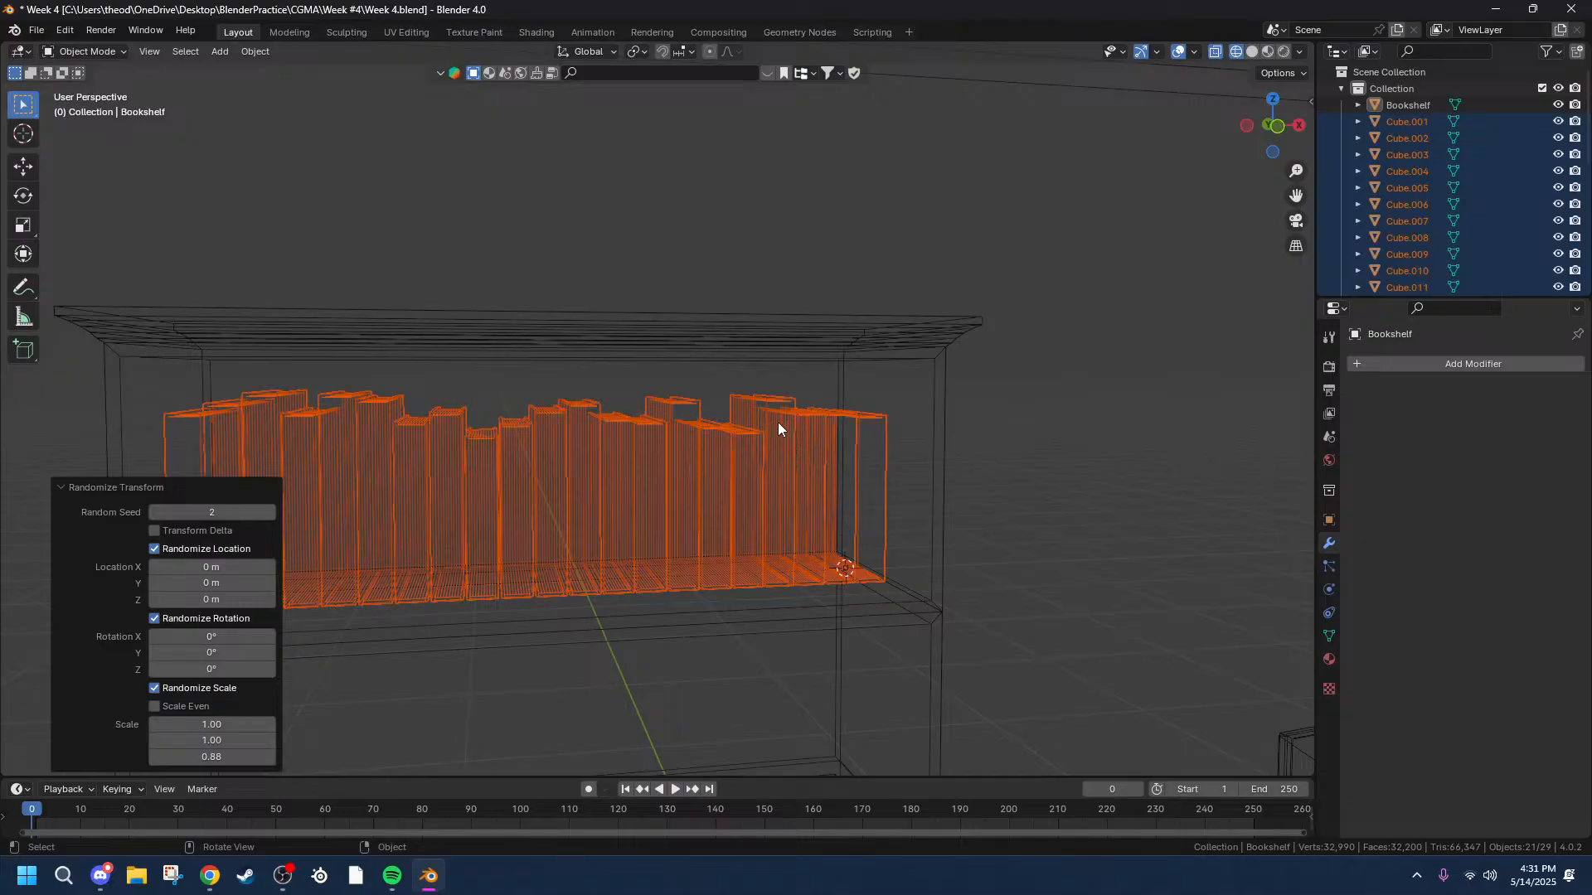
pyautogui.moveTo(779, 490)
pyautogui.mouseDown(button='middle')
pyautogui.moveTo(863, 482)
pyautogui.moveTo(872, 511)
pyautogui.moveTo(847, 531)
pyautogui.moveTo(774, 464)
pyautogui.moveTo(785, 473)
pyautogui.mouseUp(button='middle')
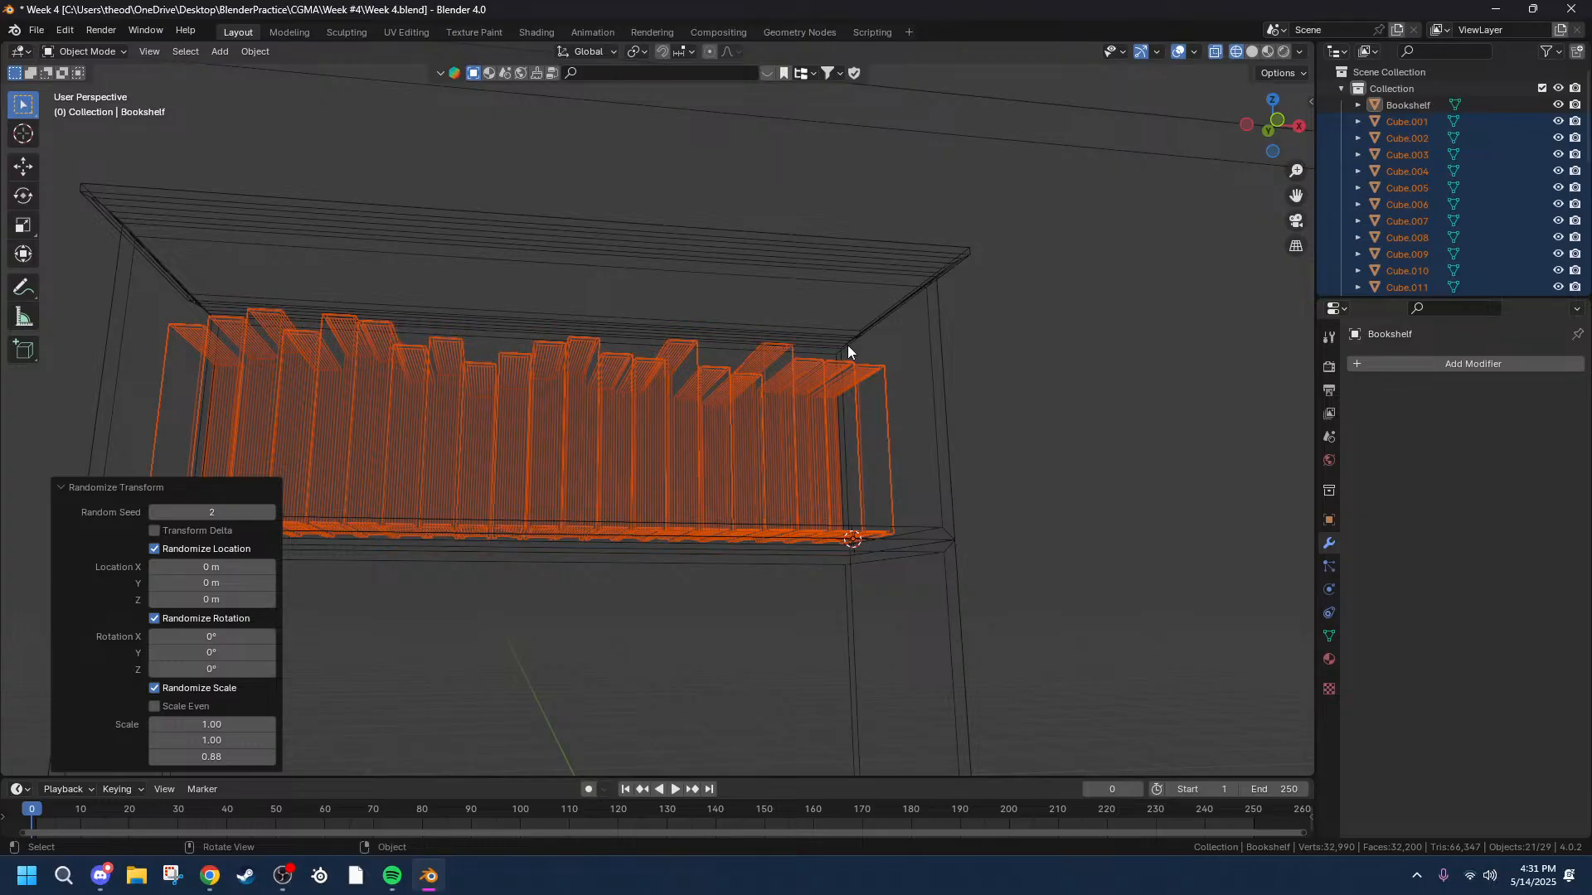
pyautogui.moveTo(985, 359); pyautogui.dragTo(871, 385, button='middle')
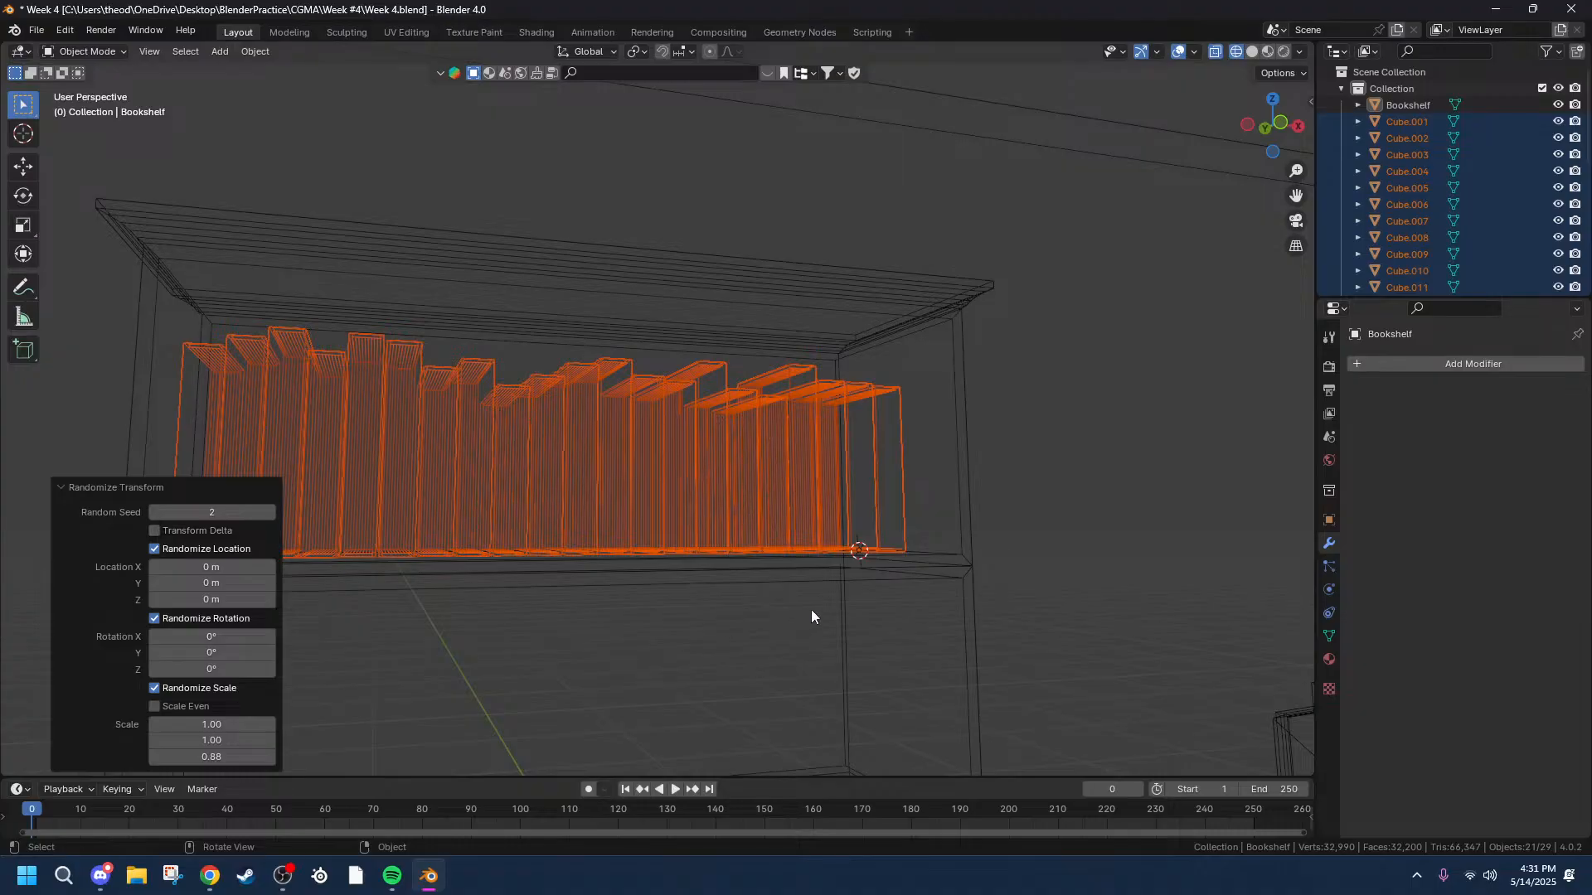
pyautogui.click(1082, 559)
pyautogui.moveTo(1082, 559); pyautogui.dragTo(1047, 572, button='middle')
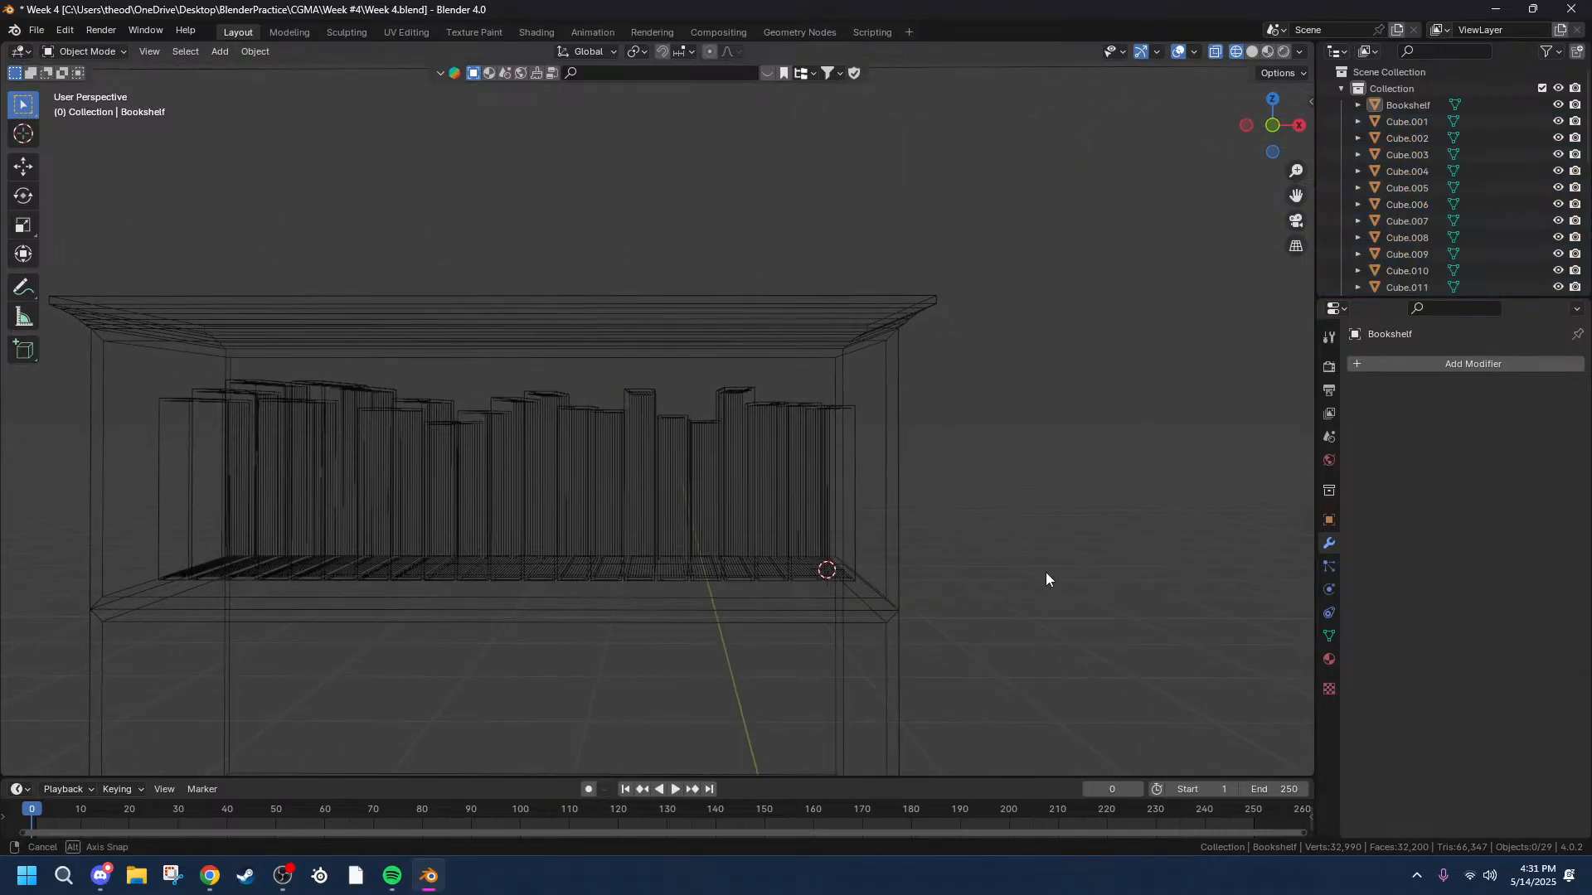
# Try selecting the books Cube.001 to Cube.021 in the Outliner and viewing their object options, and clear the selection.
pyautogui.click(1428, 123)
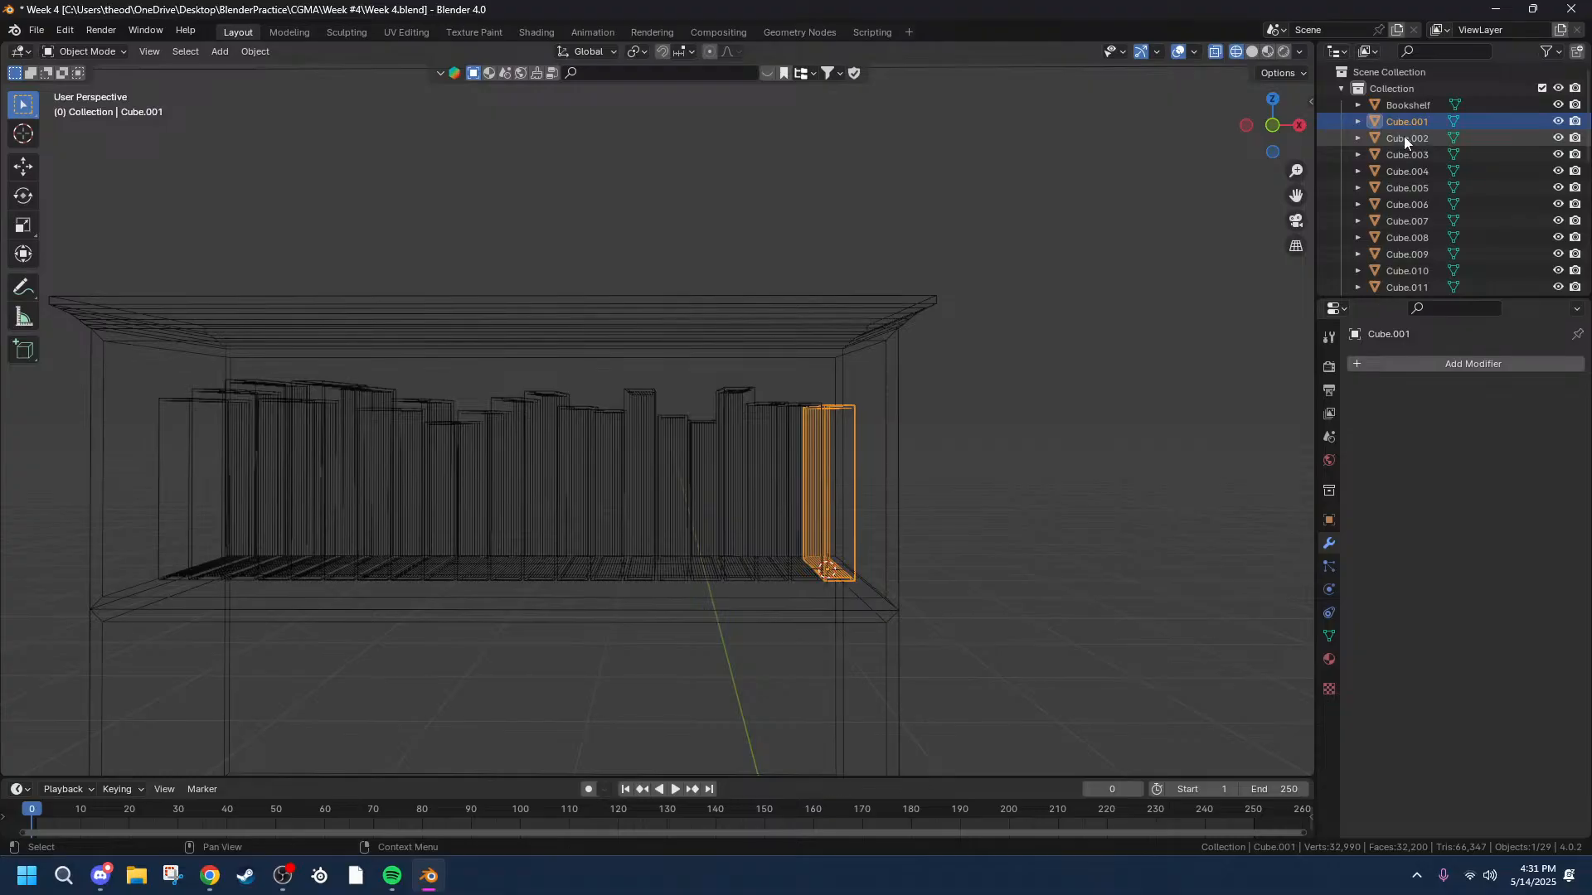
pyautogui.scroll(-7, 1403, 138)
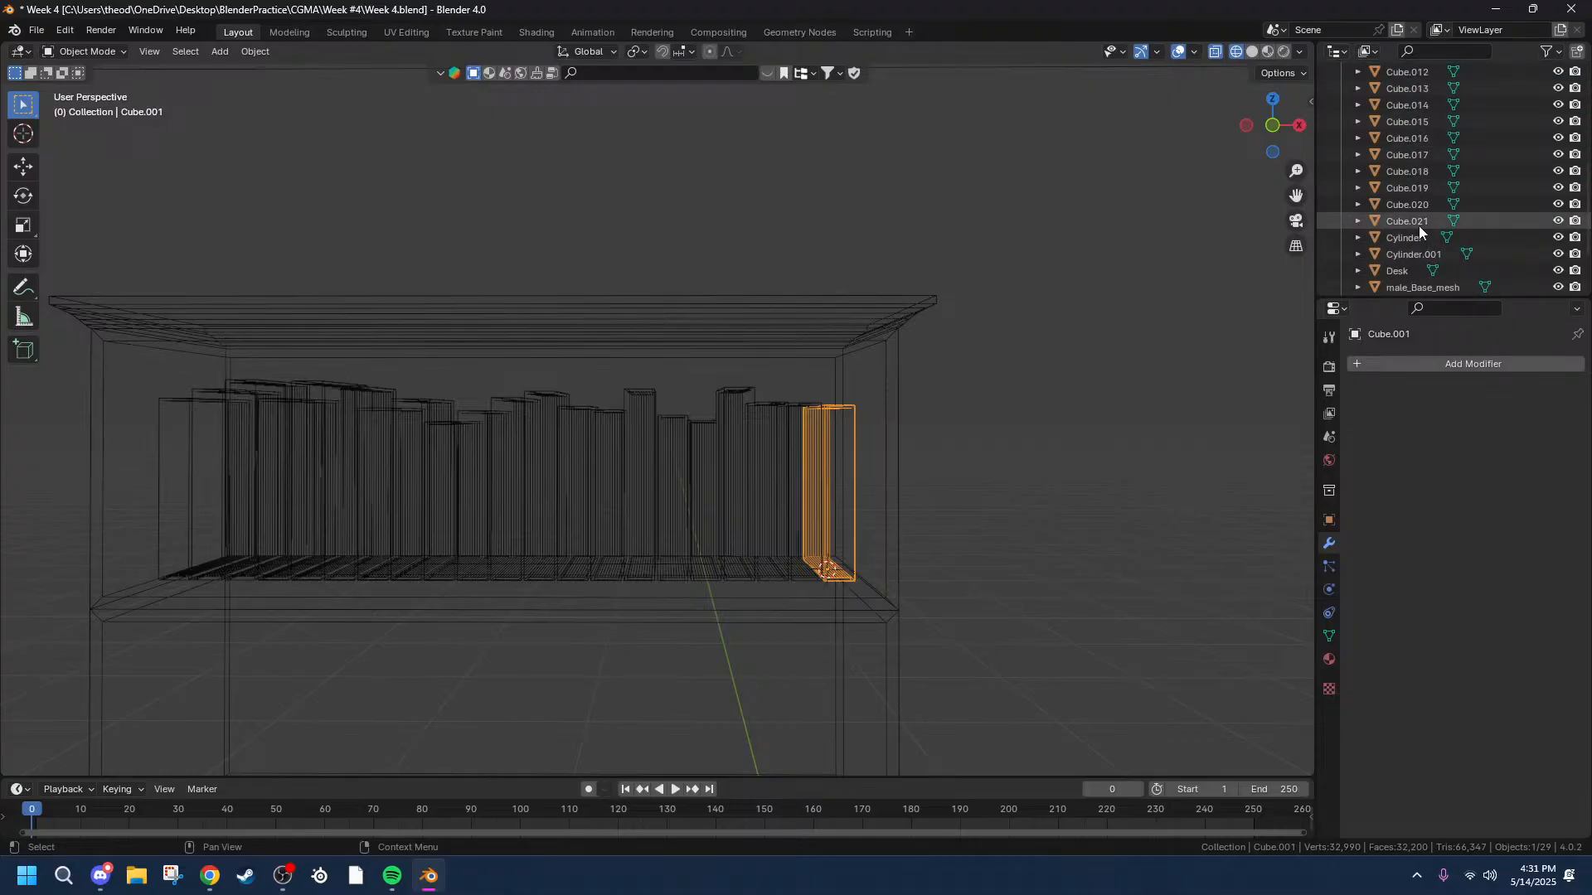
pyautogui.click(1415, 226)
pyautogui.scroll(7, 1411, 216)
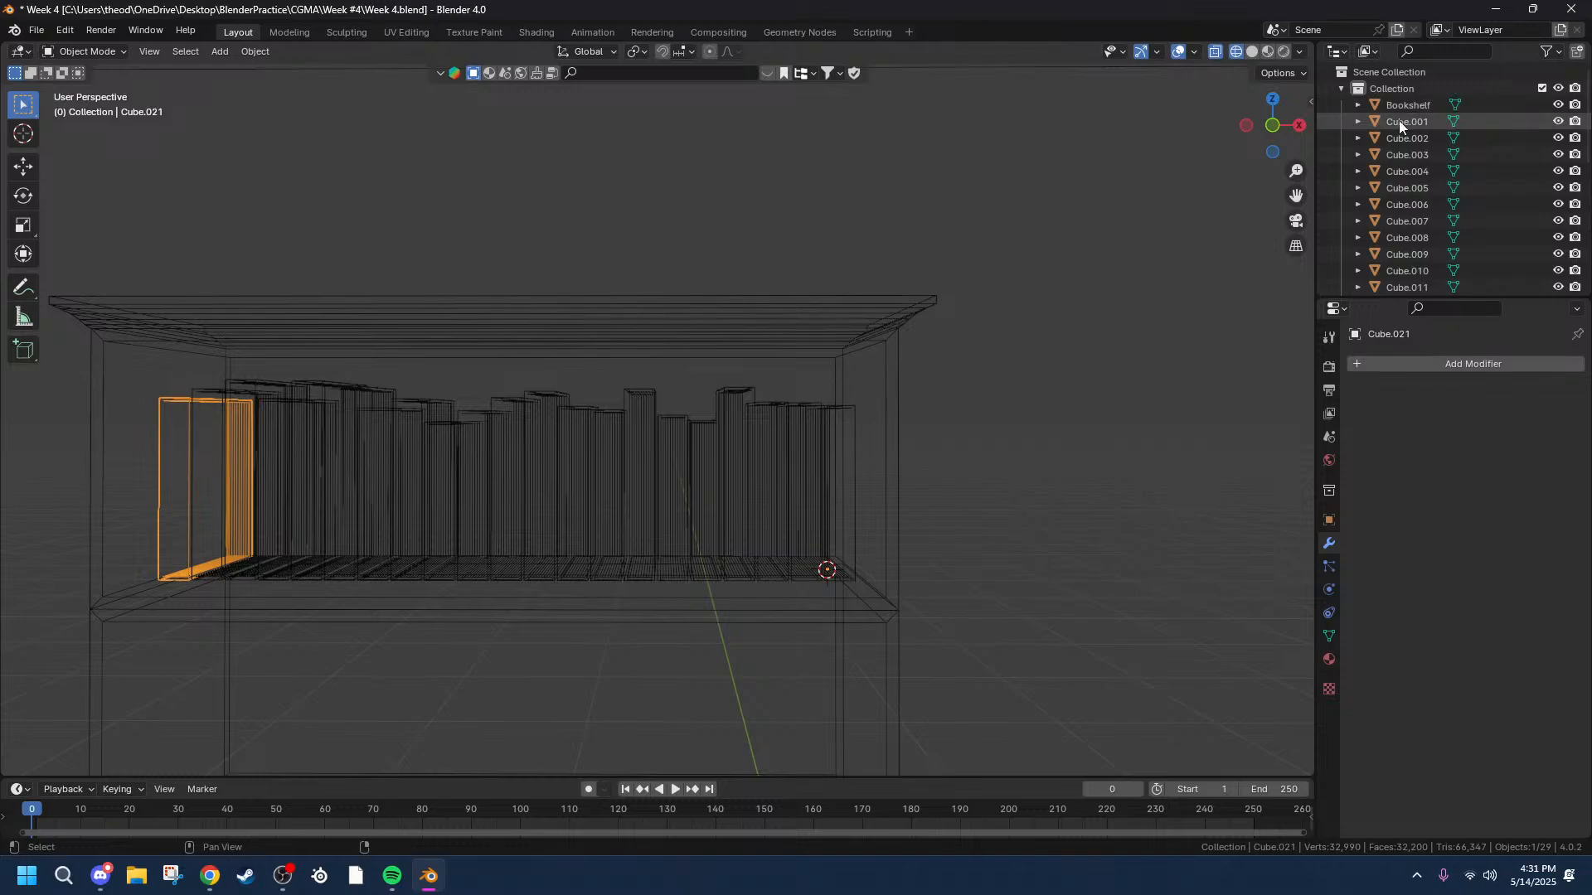
pyautogui.keyDown('shift'); pyautogui.click(1400, 121); pyautogui.keyUp('shift')
pyautogui.rightClick(1395, 134)
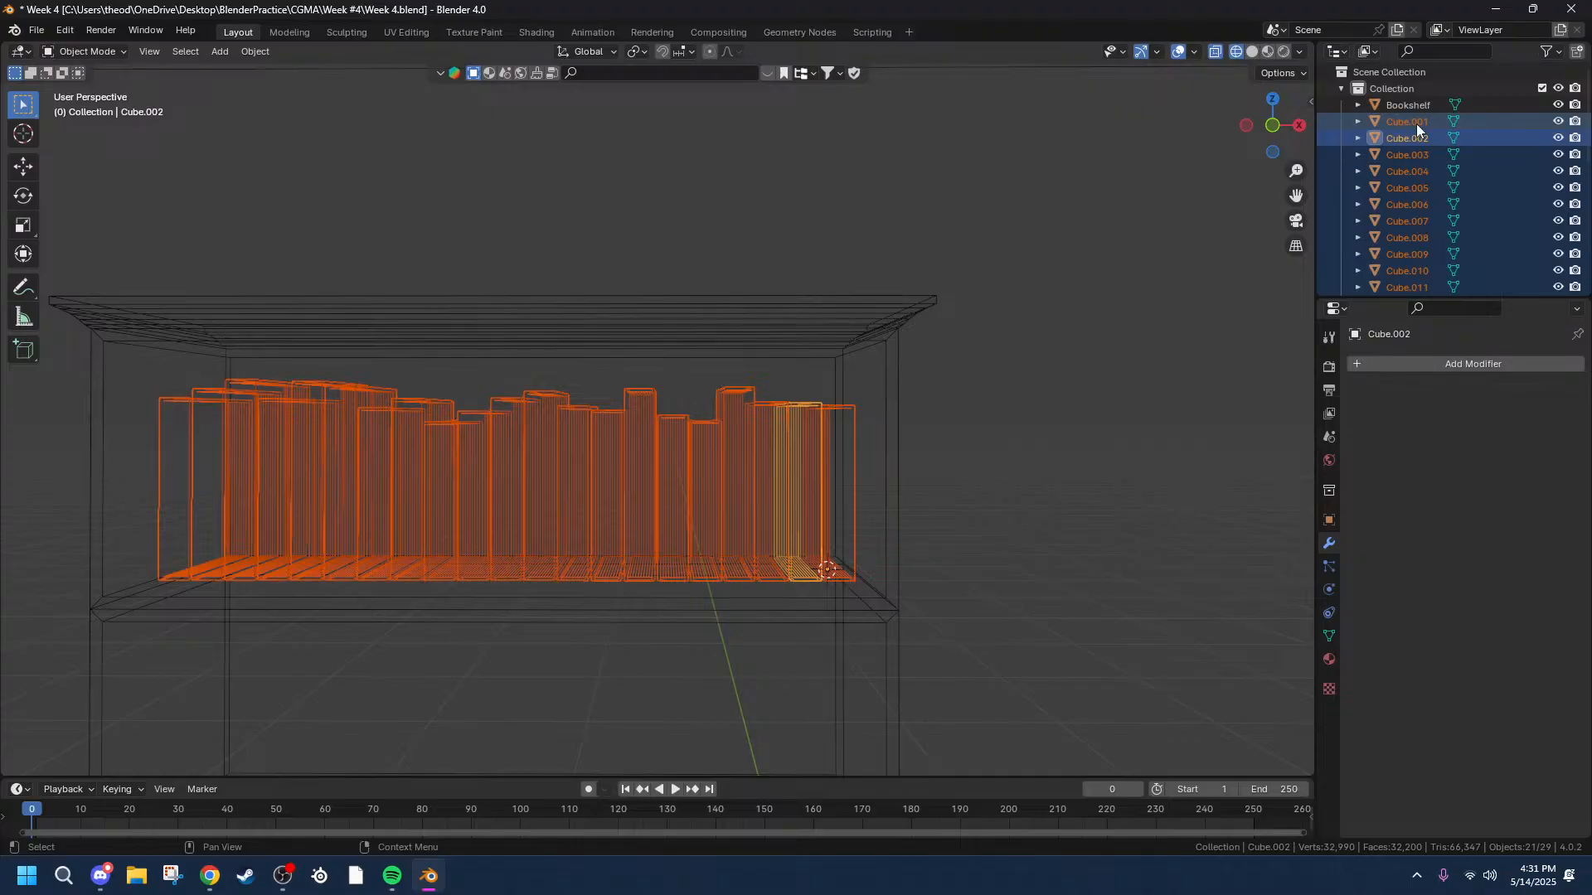
pyautogui.rightClick(1404, 131)
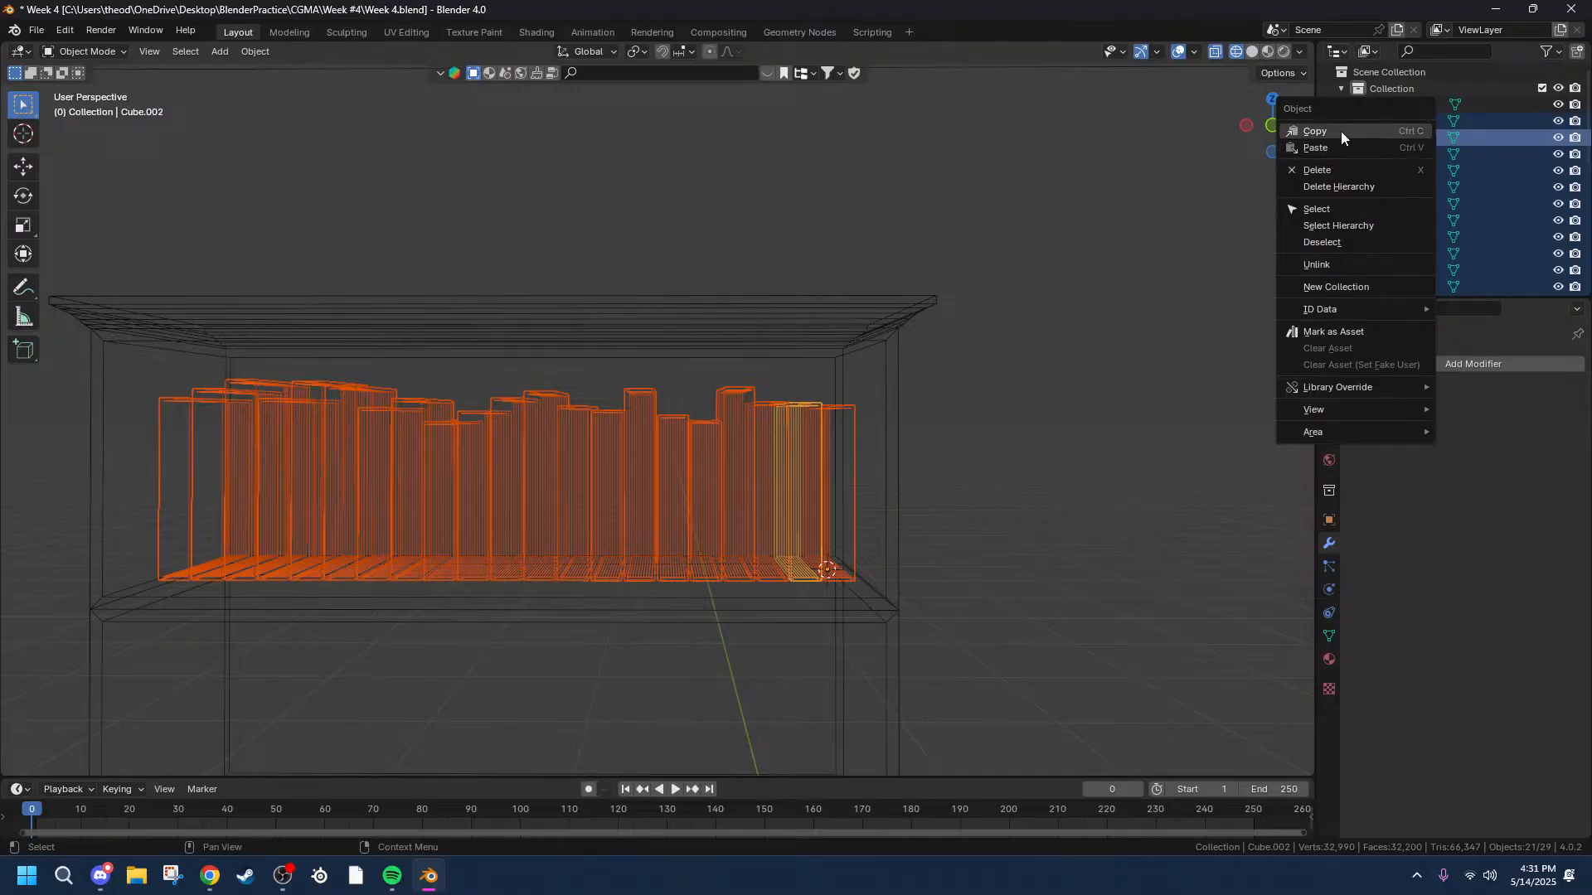
pyautogui.click(342, 262)
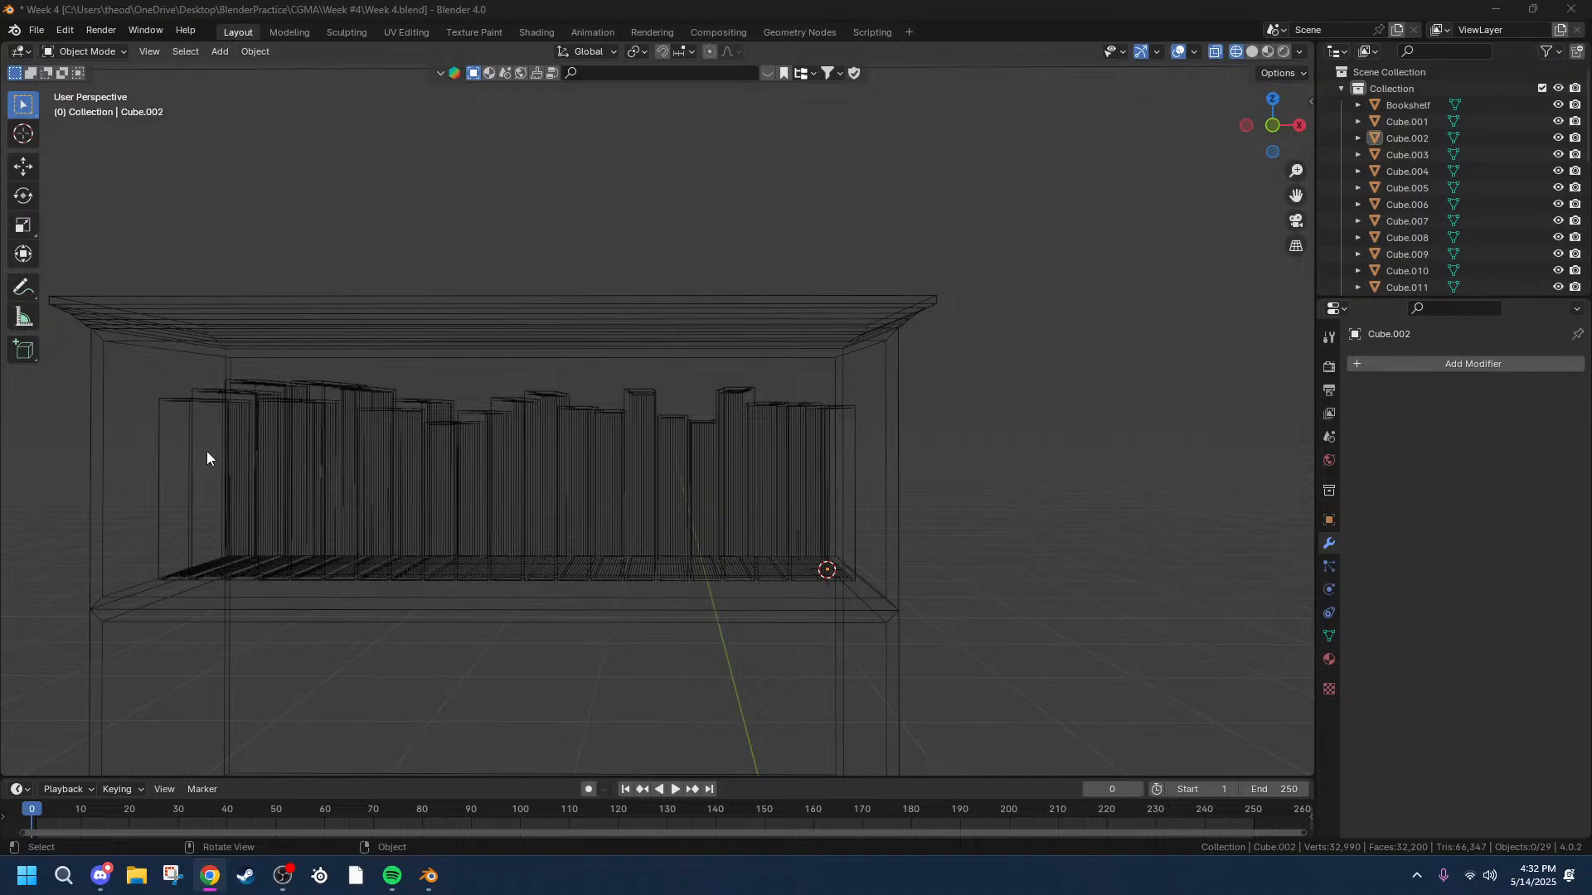
# Select the whole range of books from Cube.001 to Cube.021 in the Outliner.
pyautogui.click(179, 466)
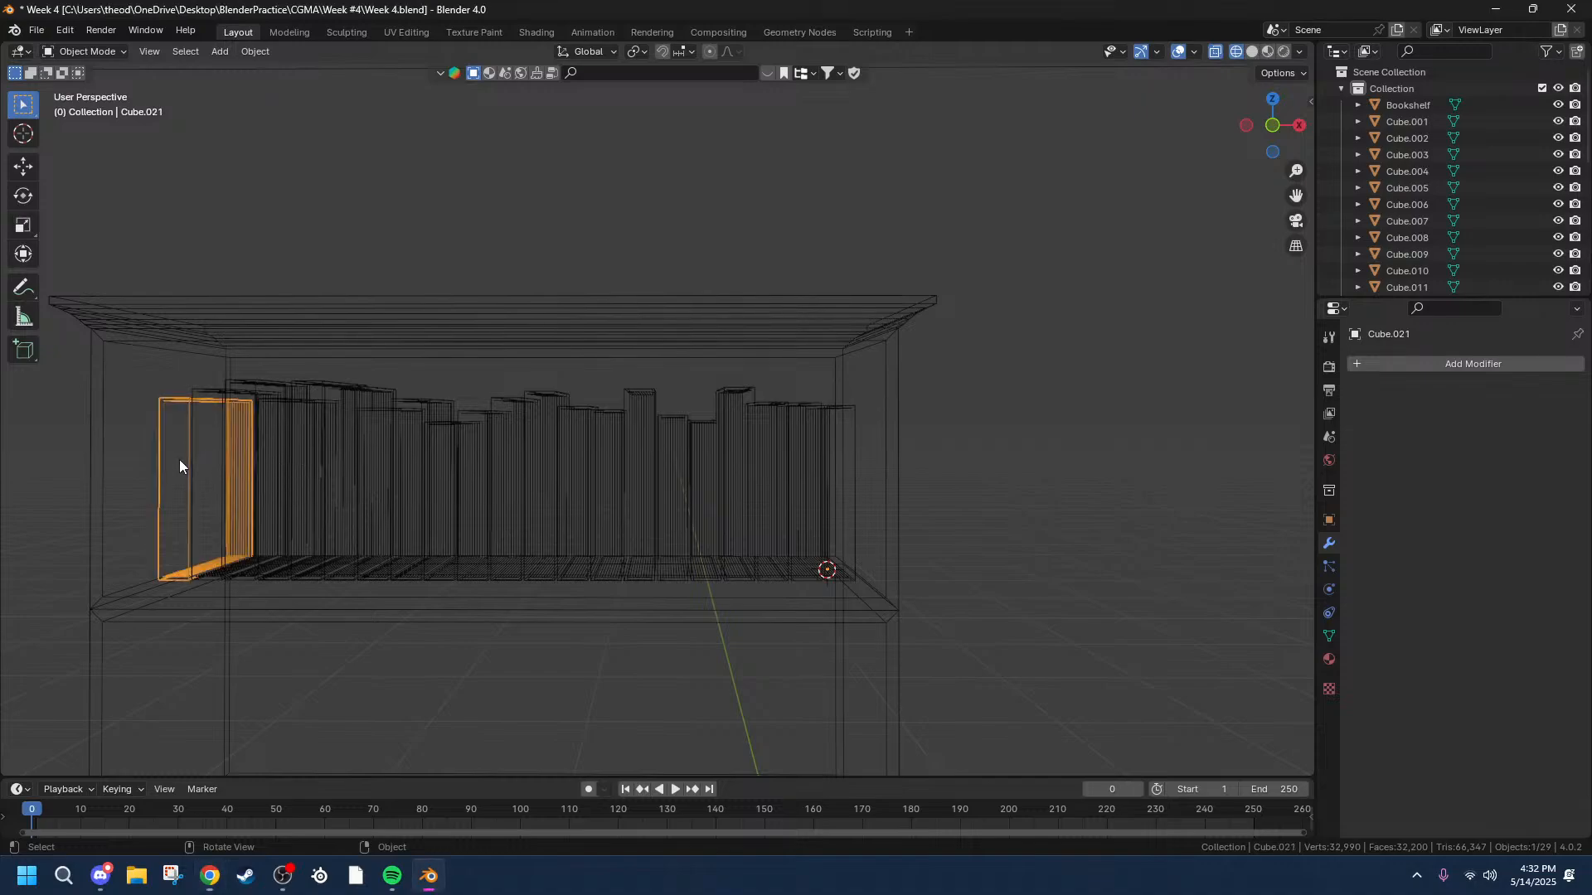
pyautogui.click(1430, 121)
pyautogui.scroll(-4, 1430, 166)
pyautogui.scroll(-3, 1426, 199)
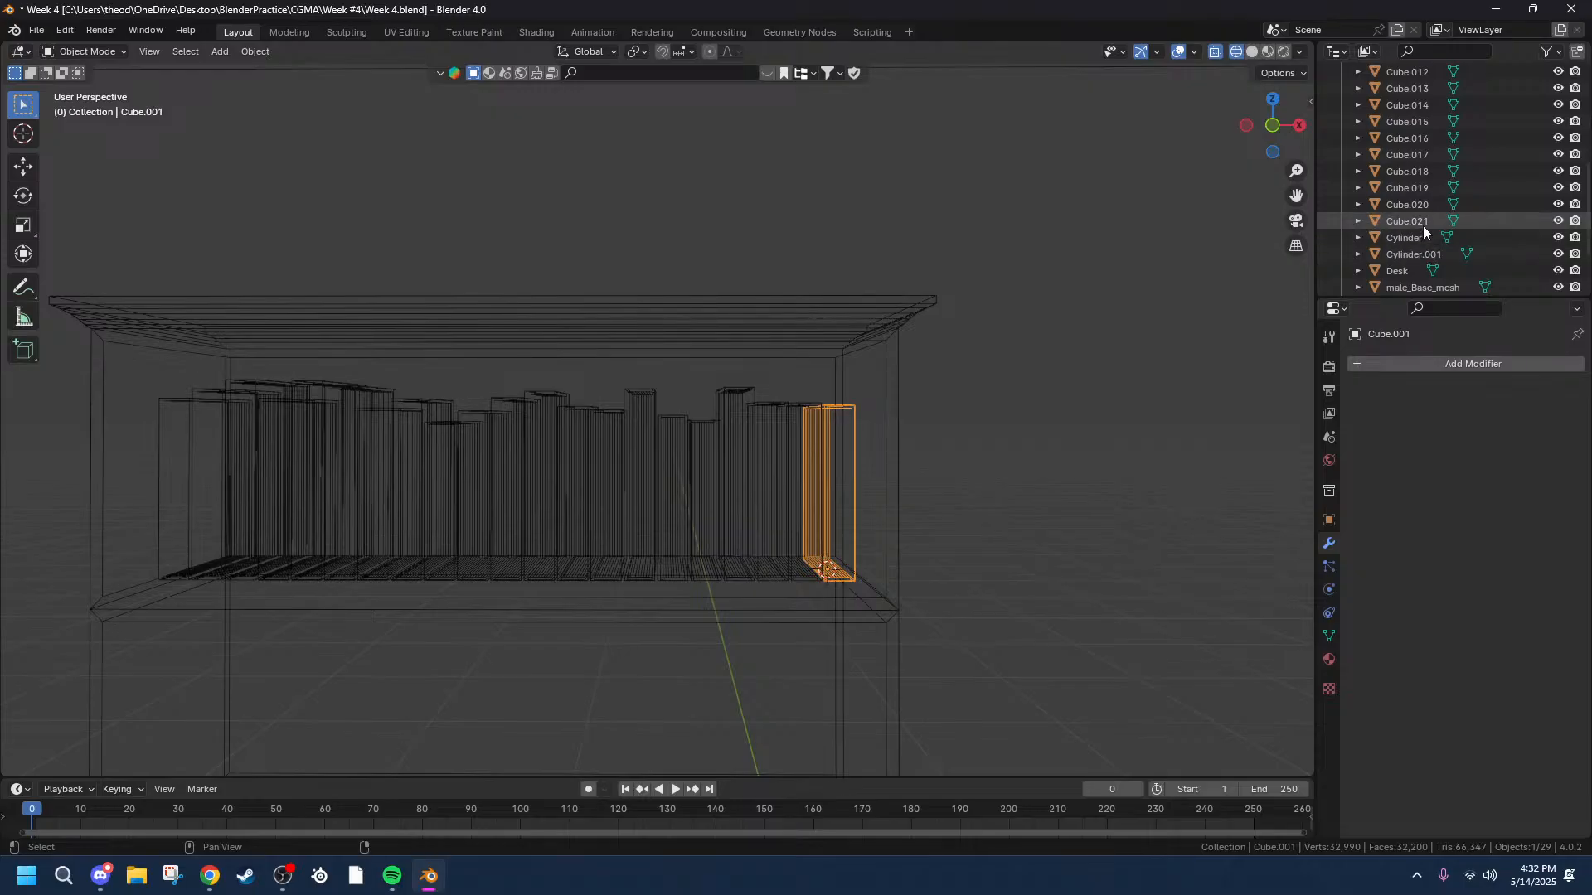
pyautogui.keyDown('shift'); pyautogui.click(1422, 222); pyautogui.keyUp('shift')
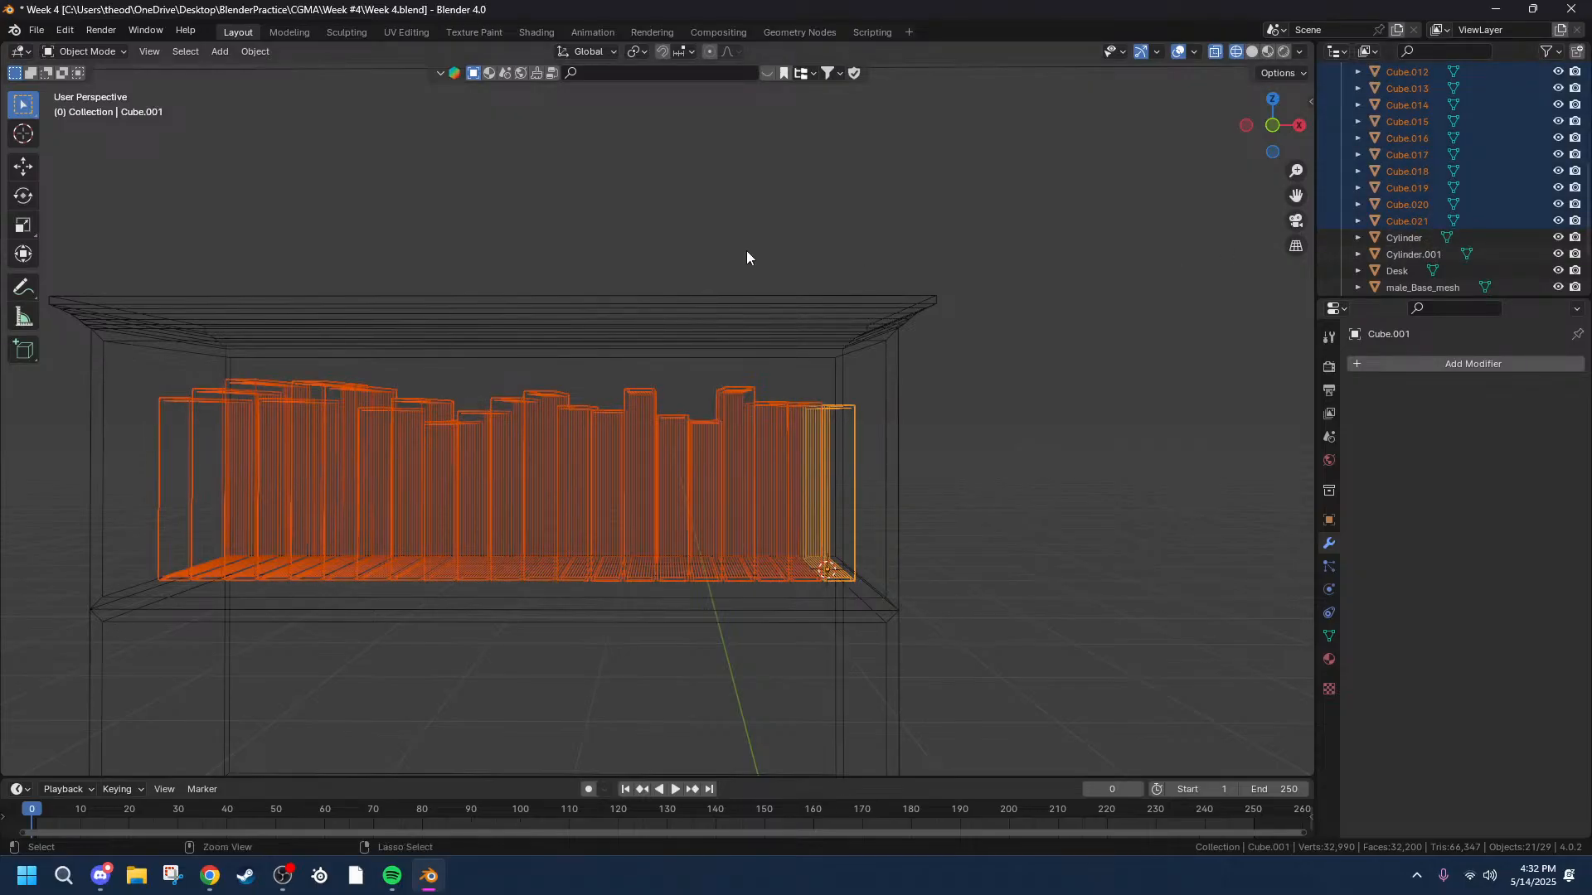
# Batch rename the selected objects, setting the new name Book for all the books.
pyautogui.hotkey('ctrl', 'F2')
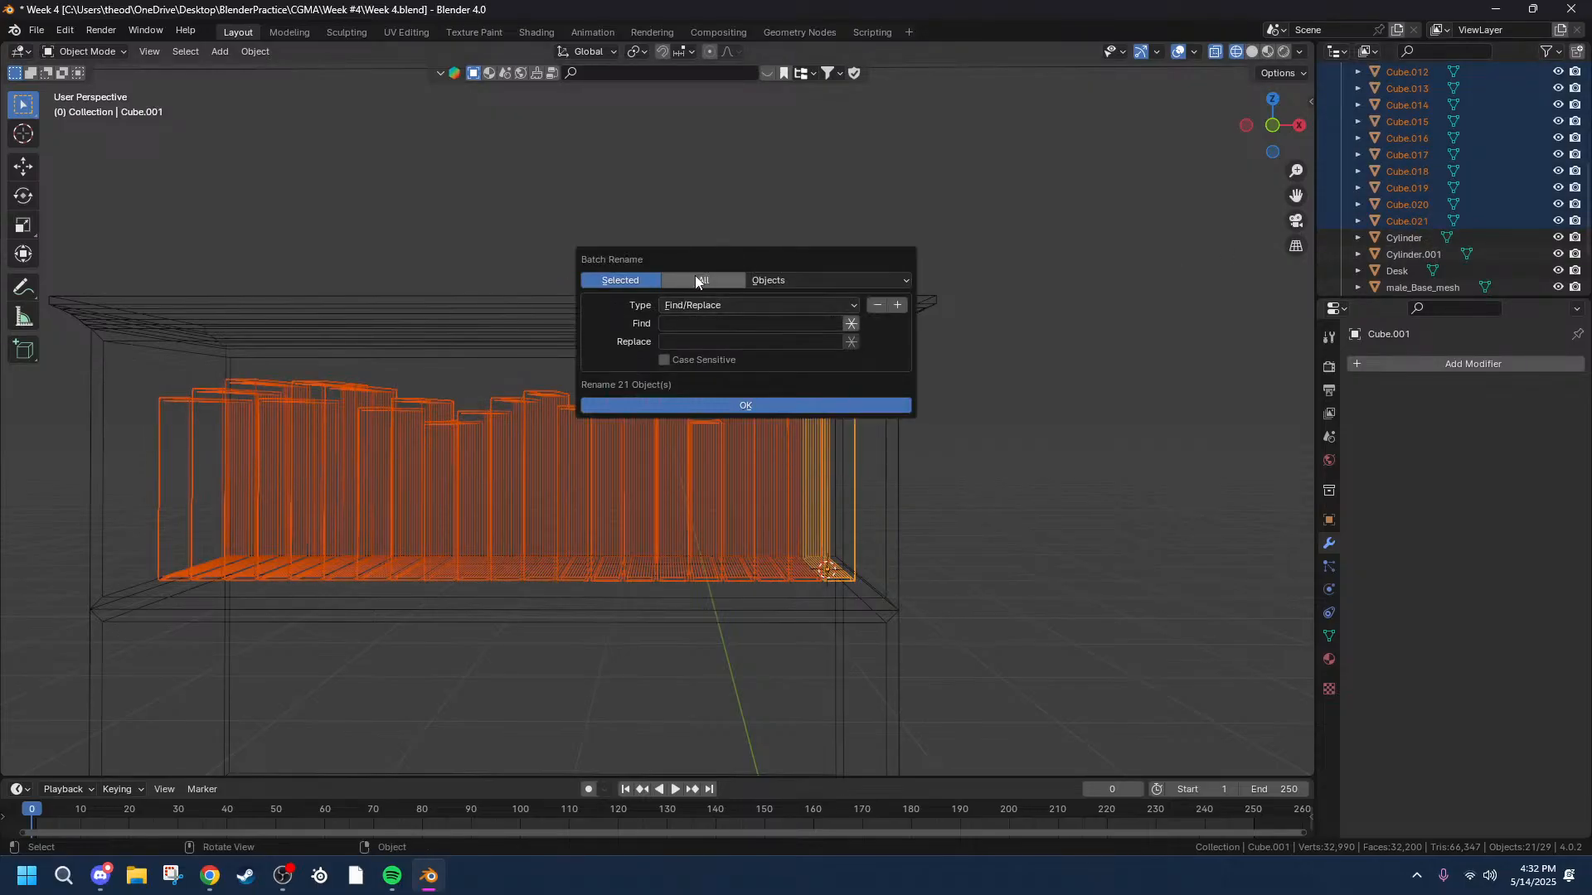
pyautogui.click(738, 305)
pyautogui.click(745, 346)
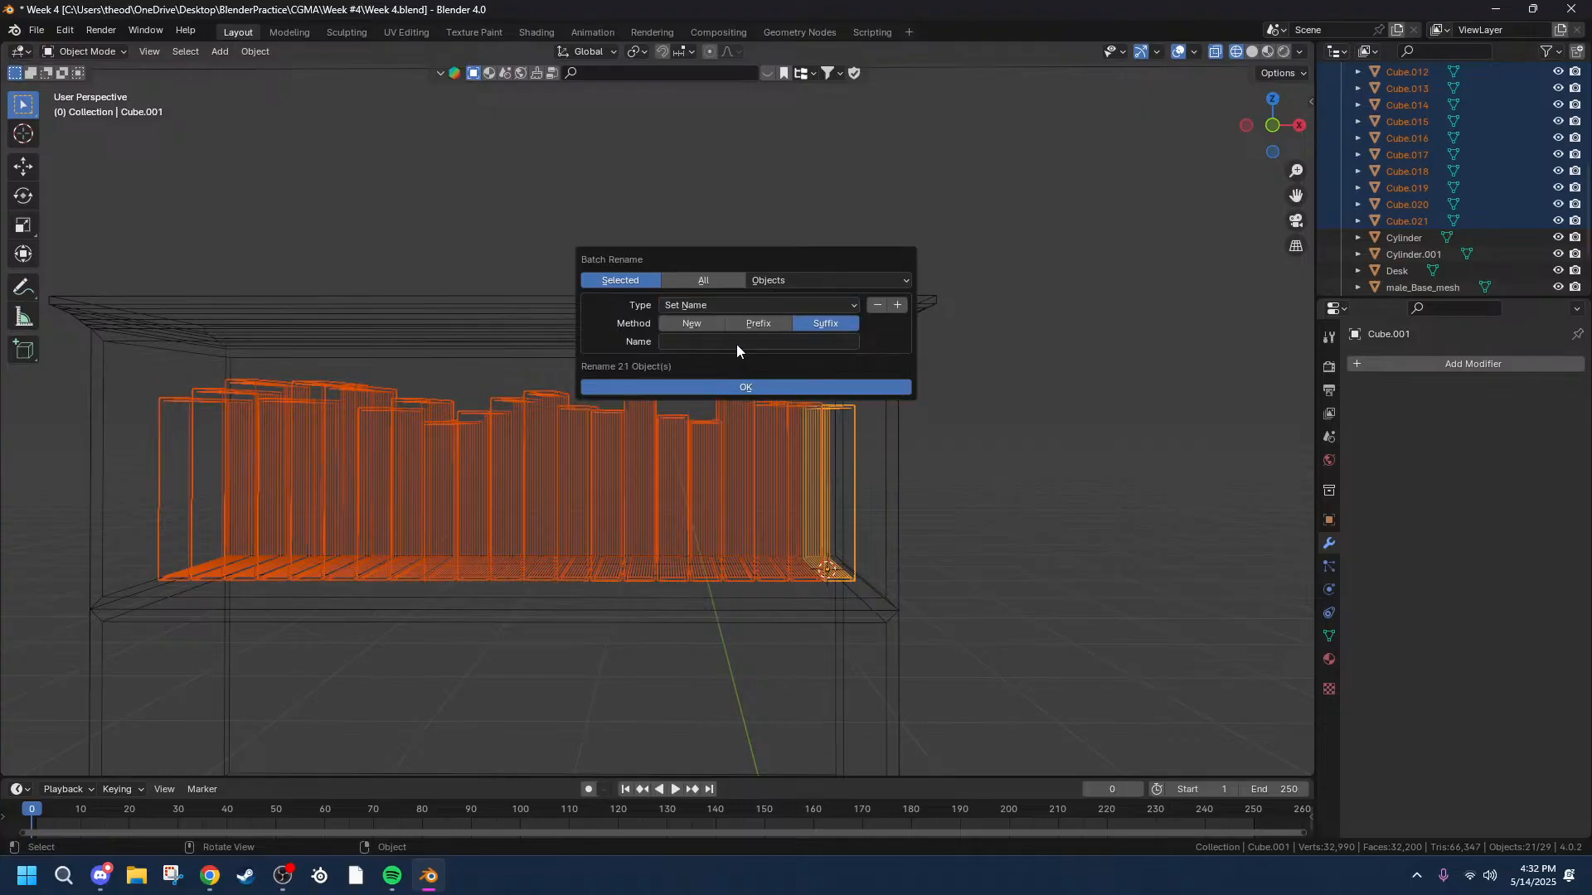
pyautogui.click(705, 324)
pyautogui.click(695, 338)
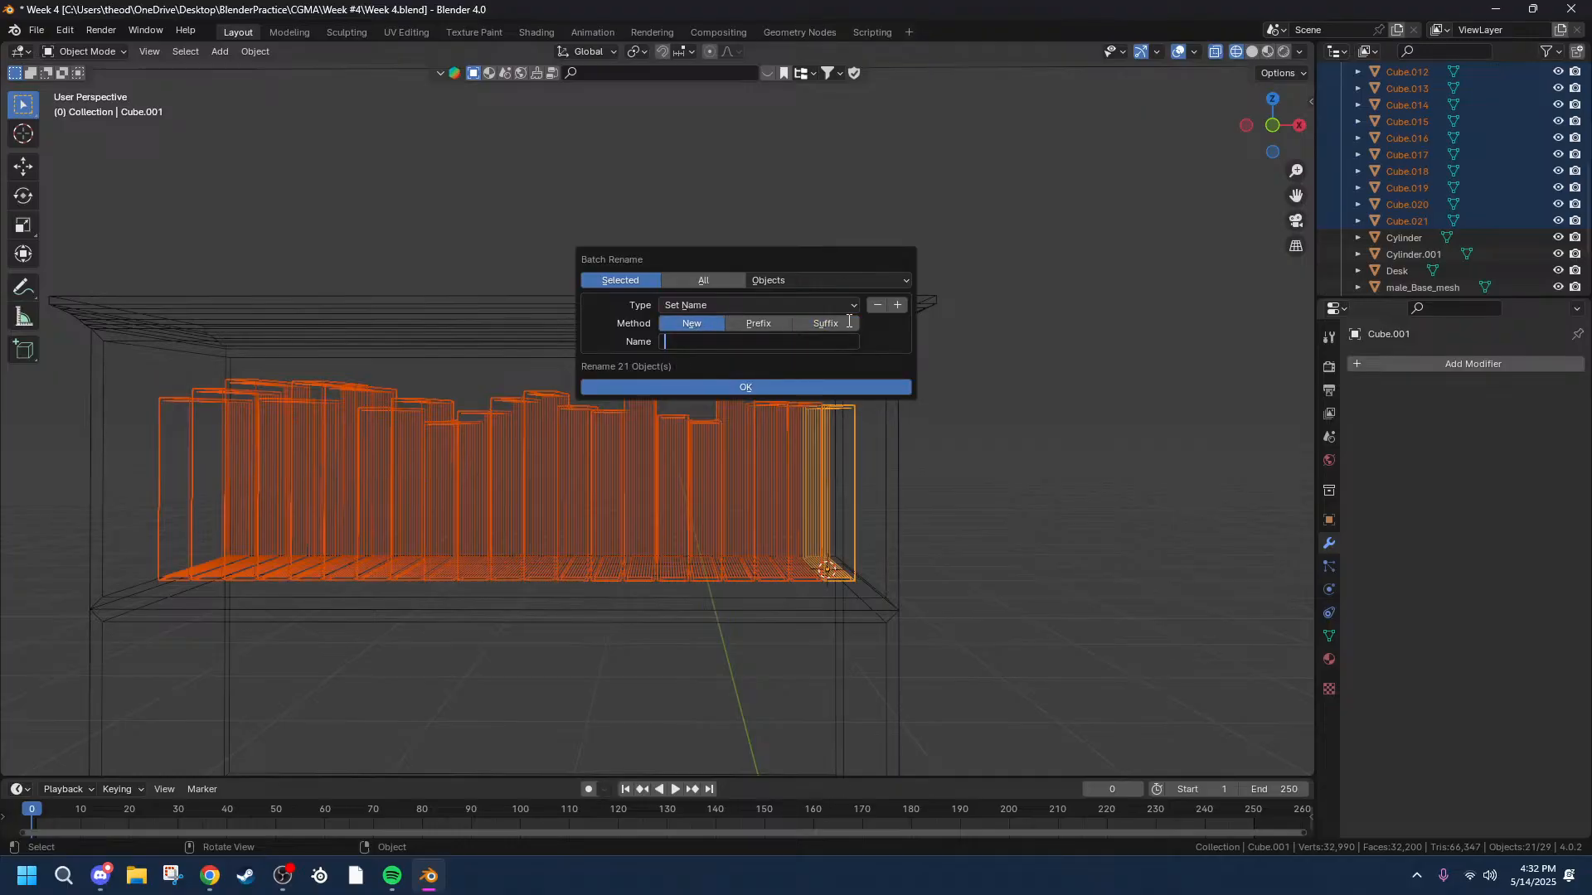
pyautogui.write('Book')
pyautogui.click(769, 386)
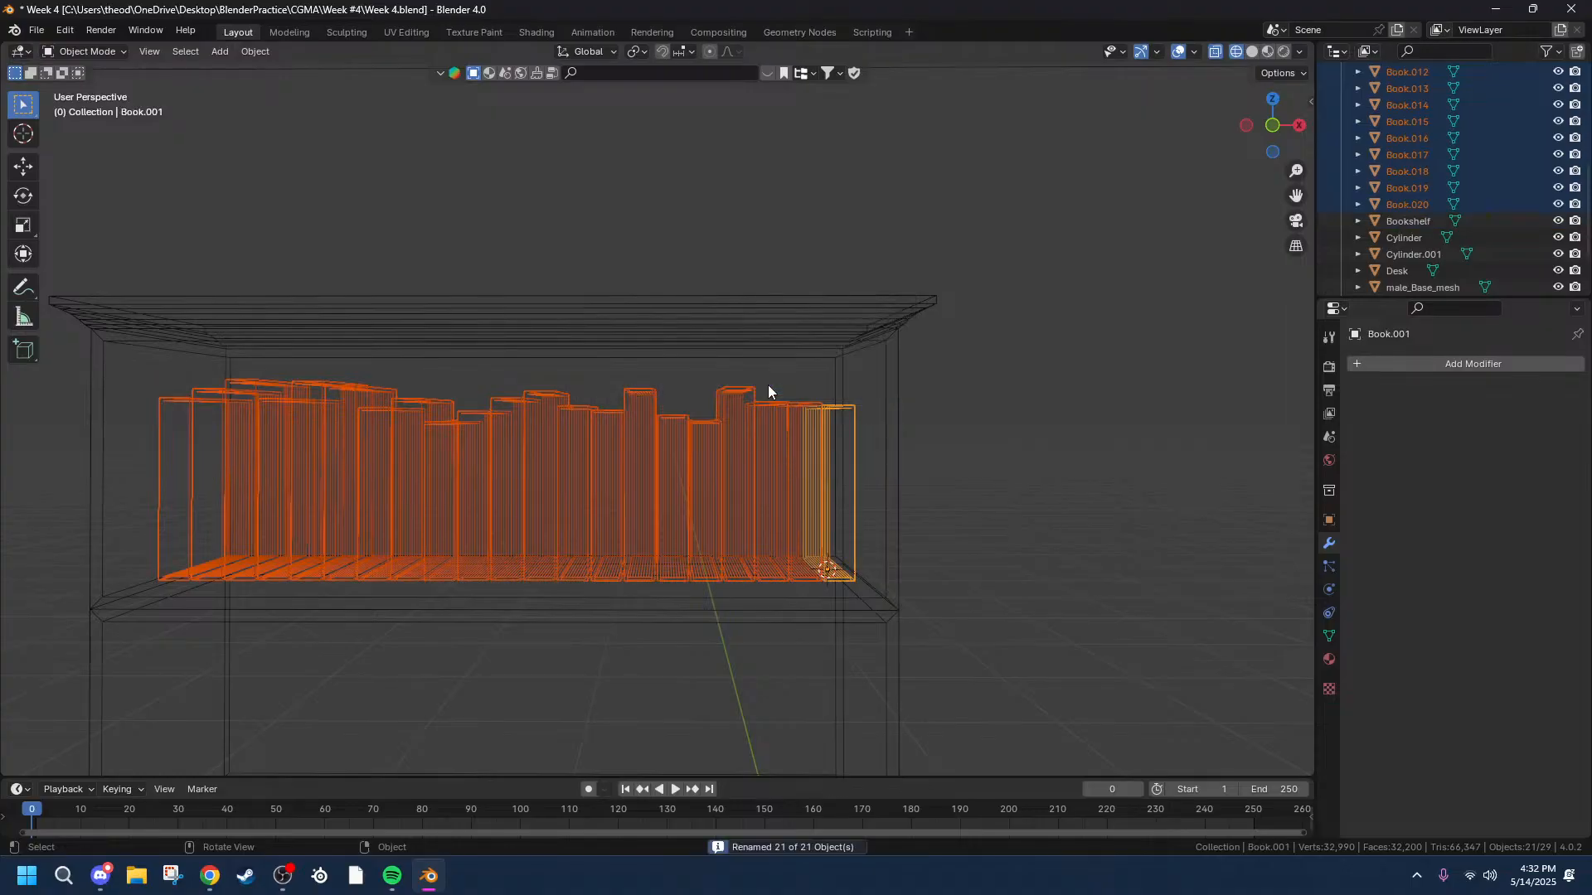
pyautogui.moveTo(804, 390); pyautogui.dragTo(907, 482, button='middle')
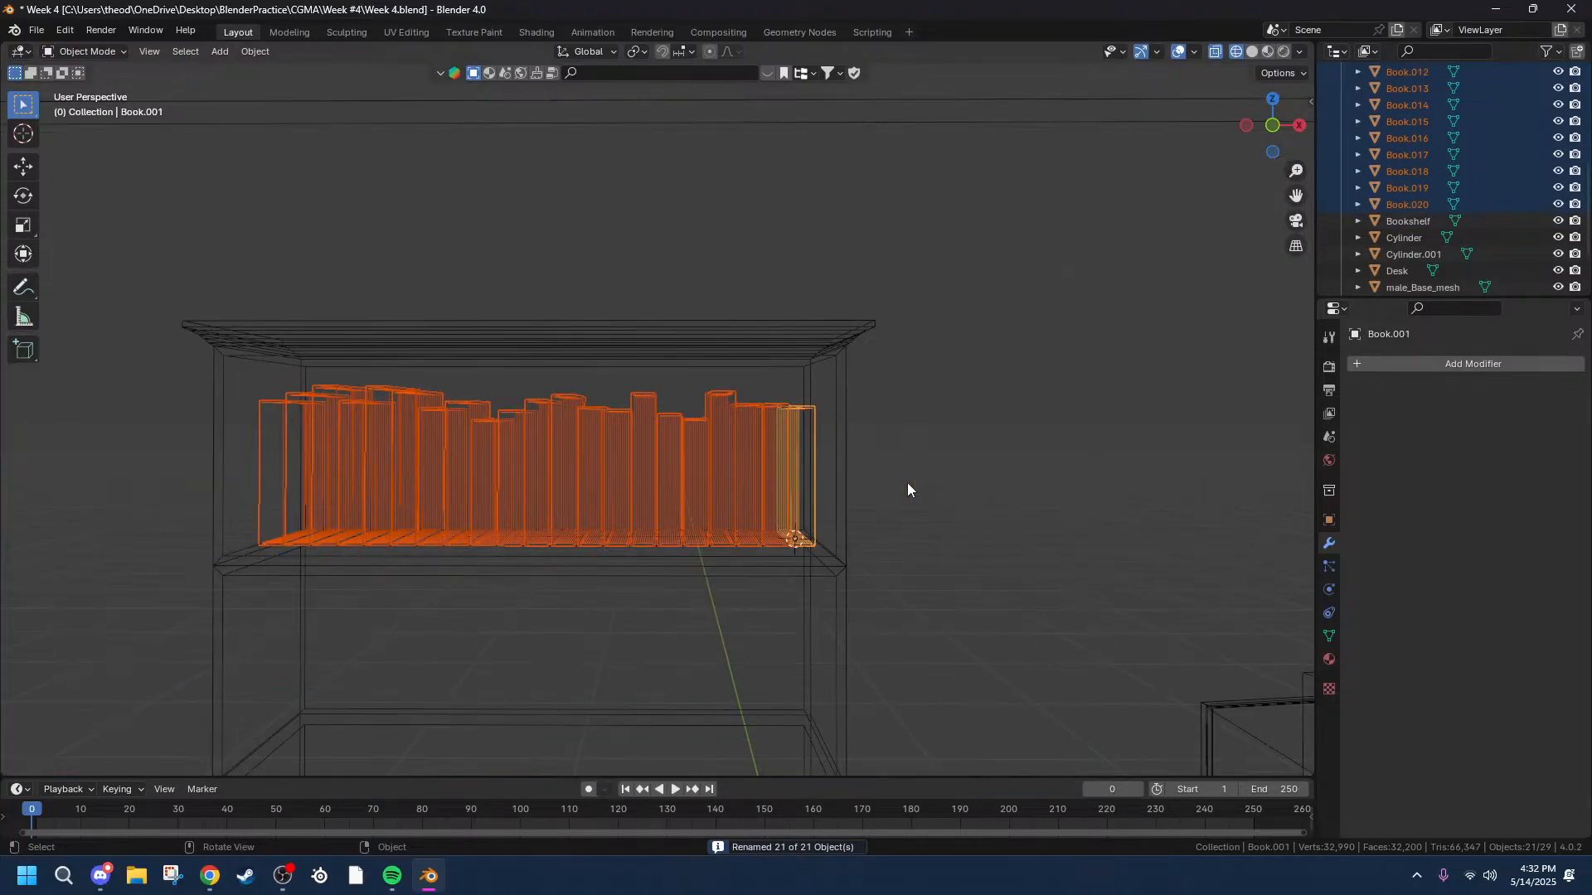
# Deselect the books, switch the viewport to solid shading and inspect the row of books inside the top shelf.
pyautogui.click(907, 483)
pyautogui.moveTo(551, 522); pyautogui.dragTo(585, 524, button='middle')
pyautogui.click(1274, 126)
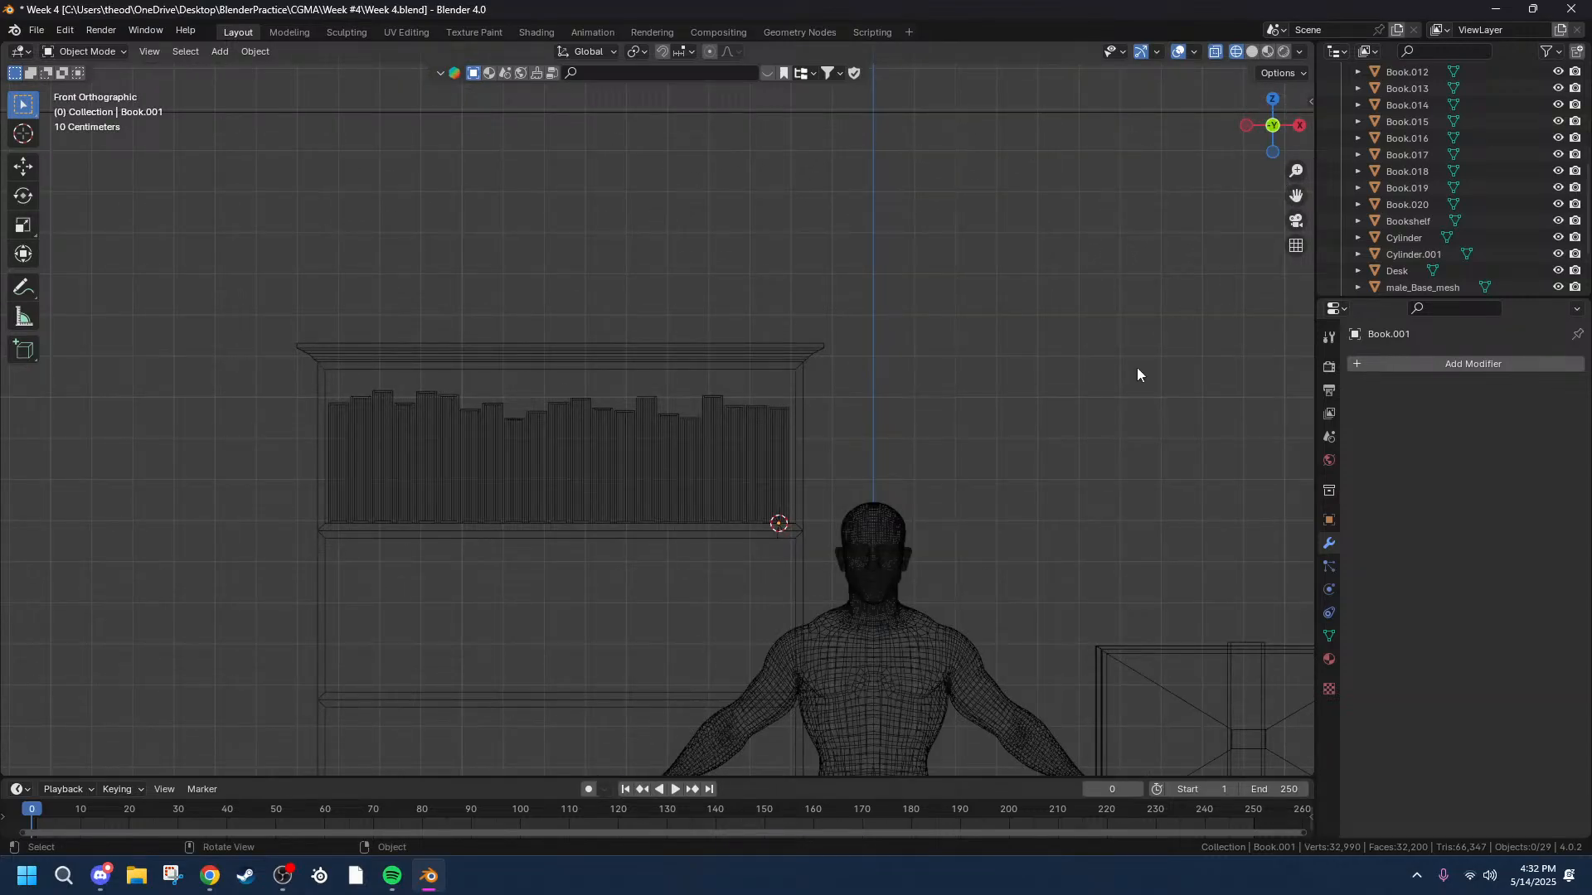
pyautogui.click(1251, 51)
pyautogui.scroll(4, 634, 531)
pyautogui.moveTo(633, 524); pyautogui.dragTo(723, 550, button='middle')
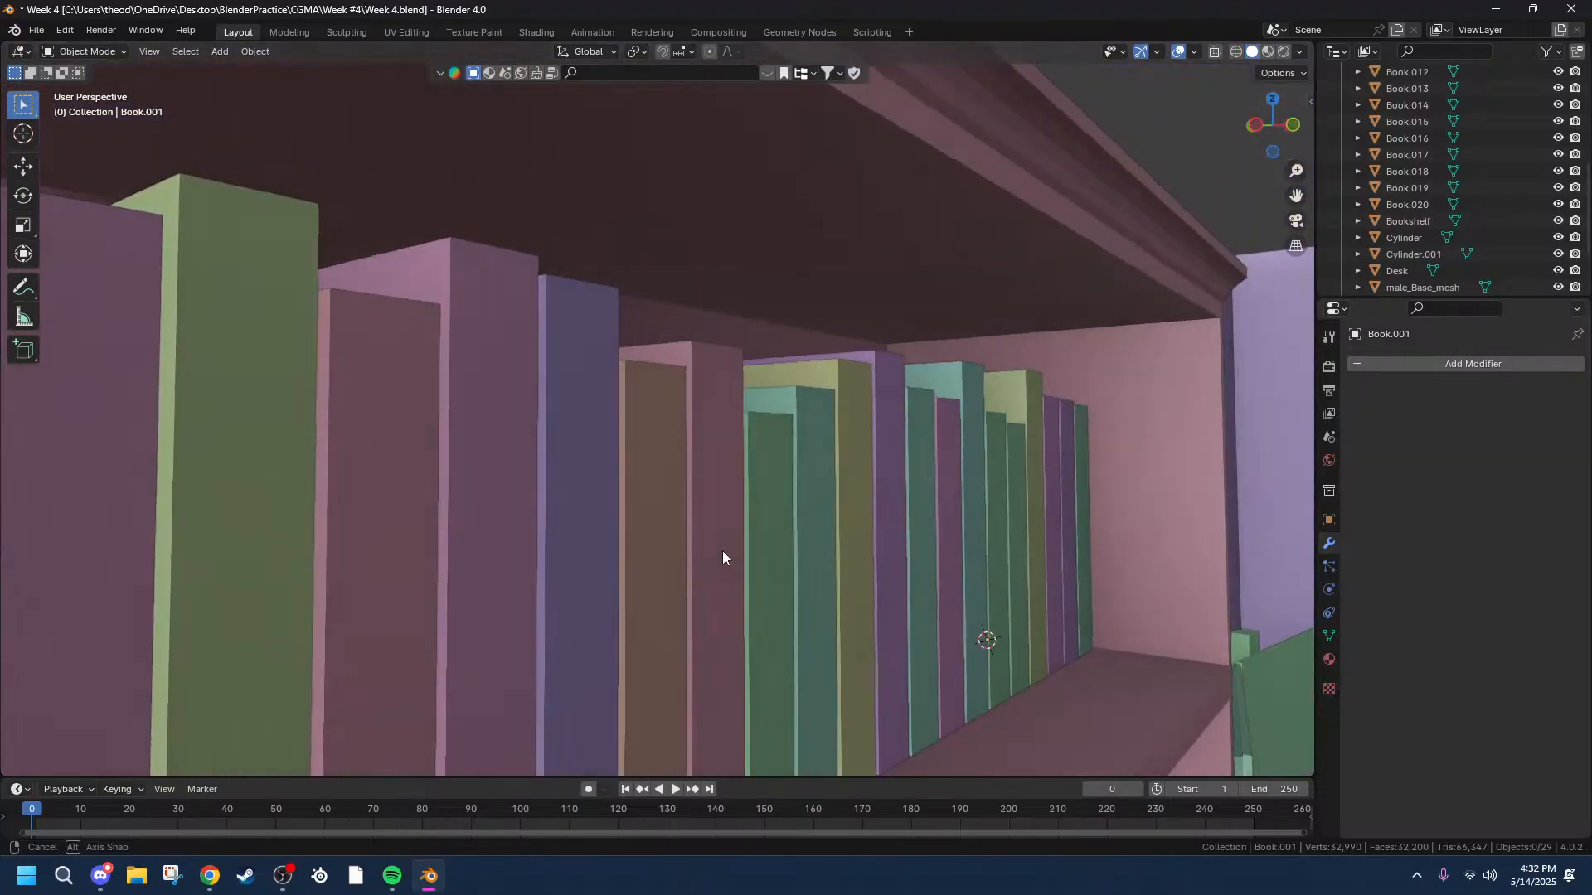
pyautogui.scroll(-4, 722, 550)
pyautogui.moveTo(915, 623); pyautogui.dragTo(554, 355, button='middle')
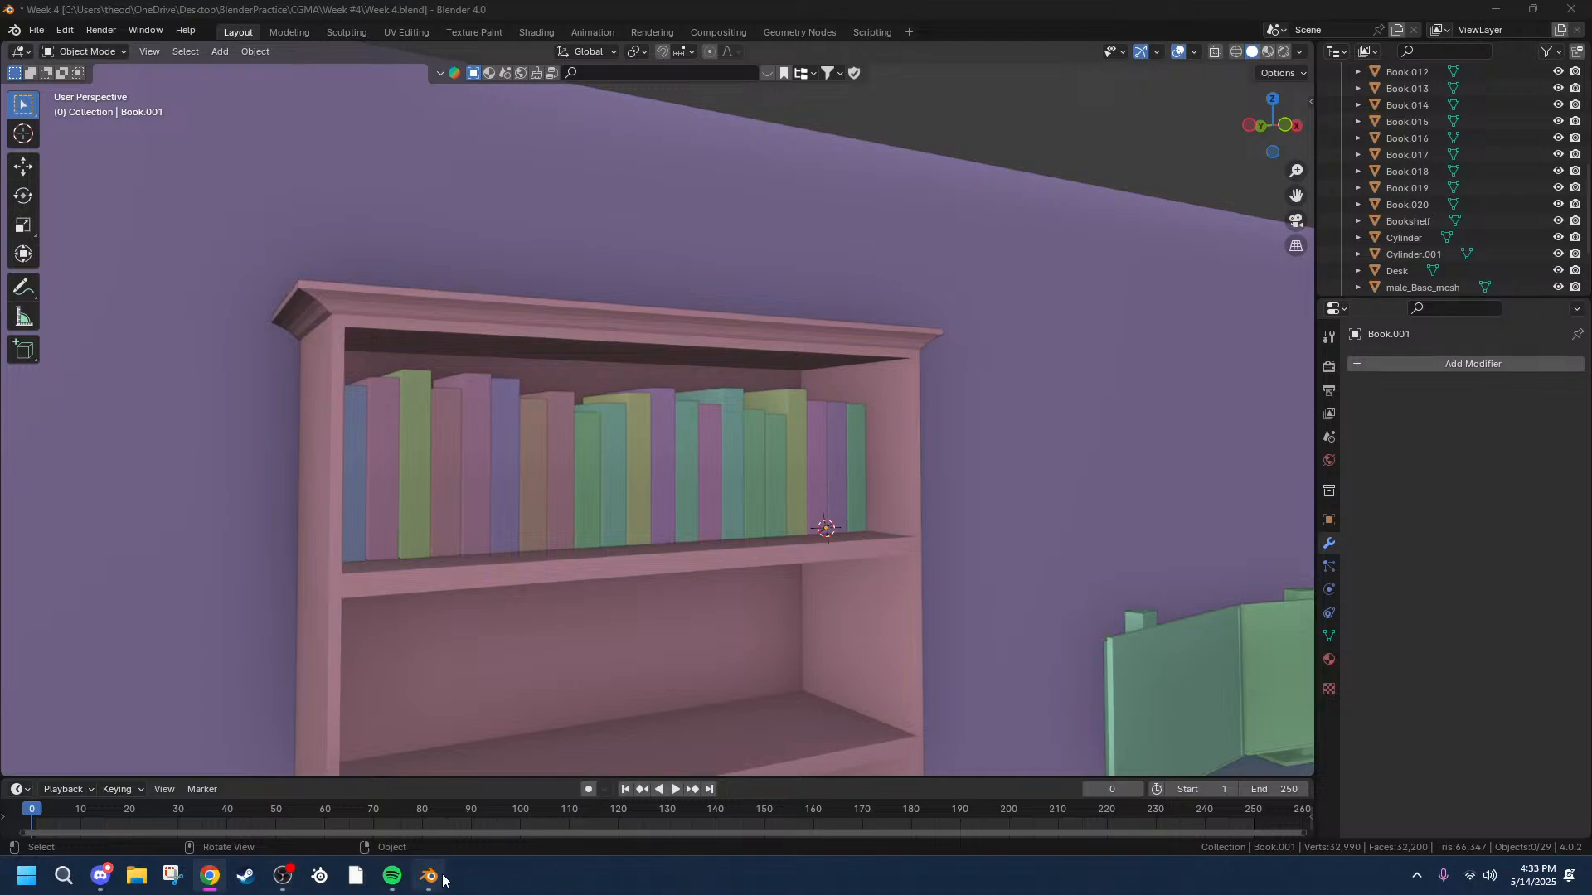
# Close the Spotify window.
pyautogui.moveTo(443, 881)
pyautogui.moveTo(392, 876)
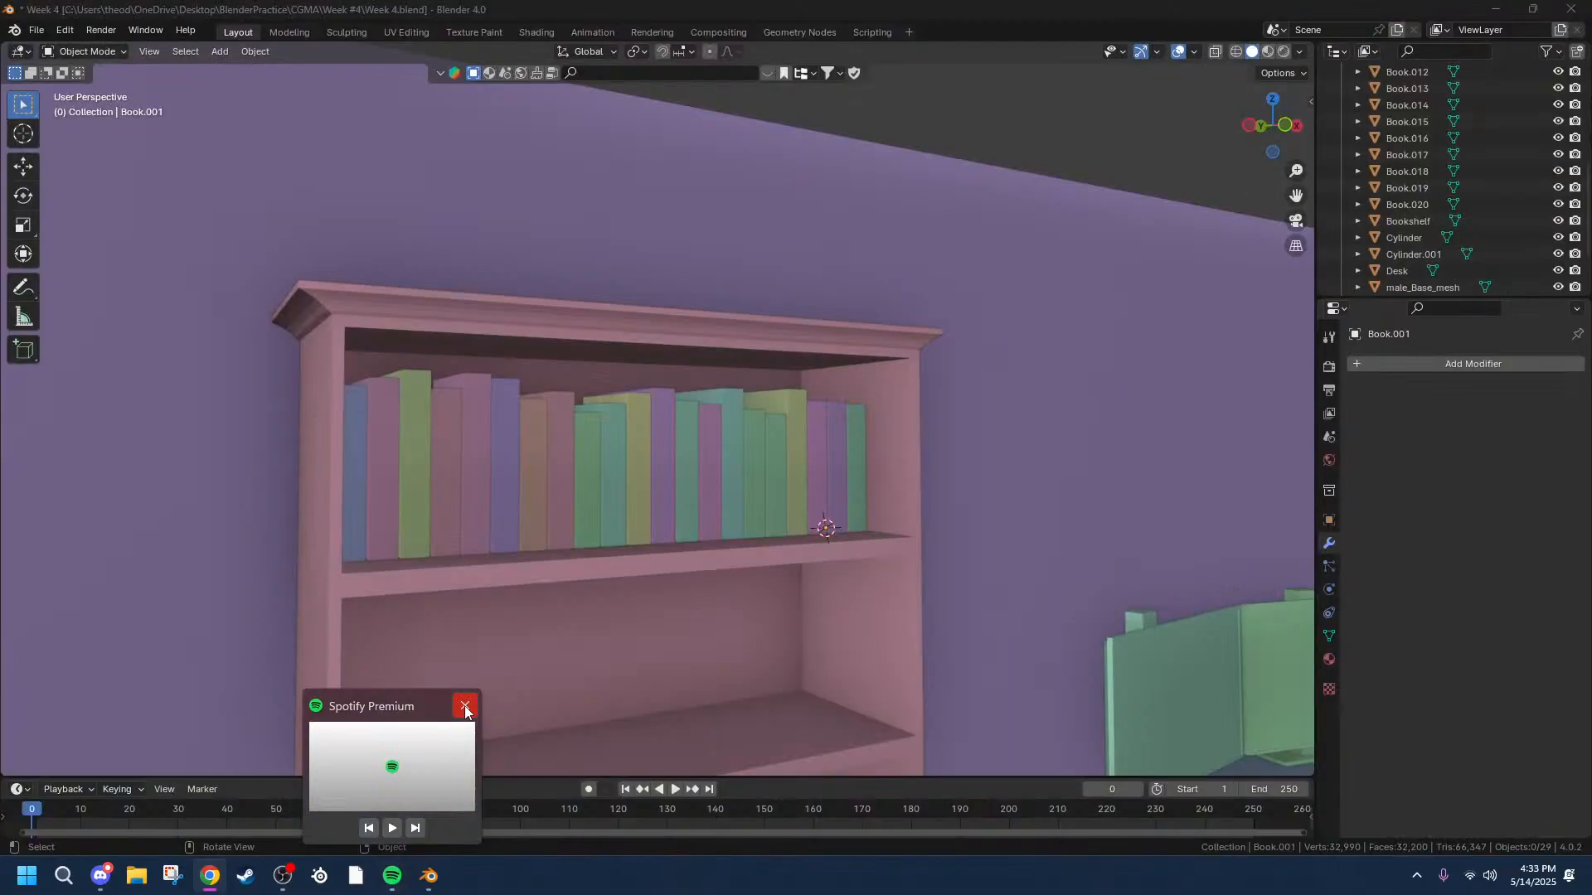
pyautogui.click(465, 708)
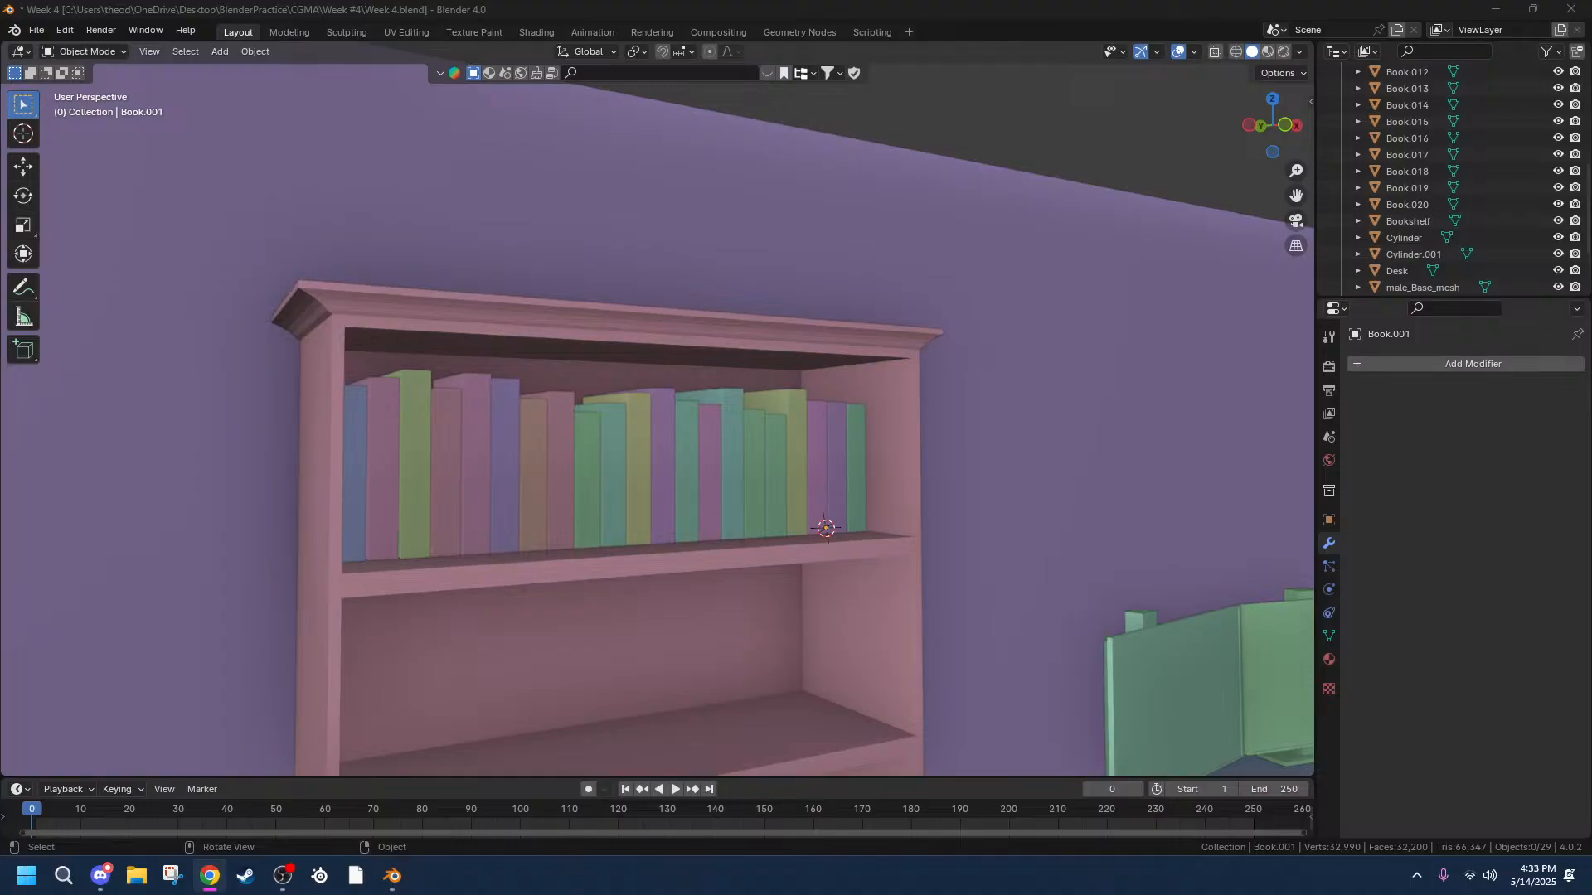
# Examine the book row on the top shelf and the whole bookcase within the room.
pyautogui.scroll(-8, 766, 435)
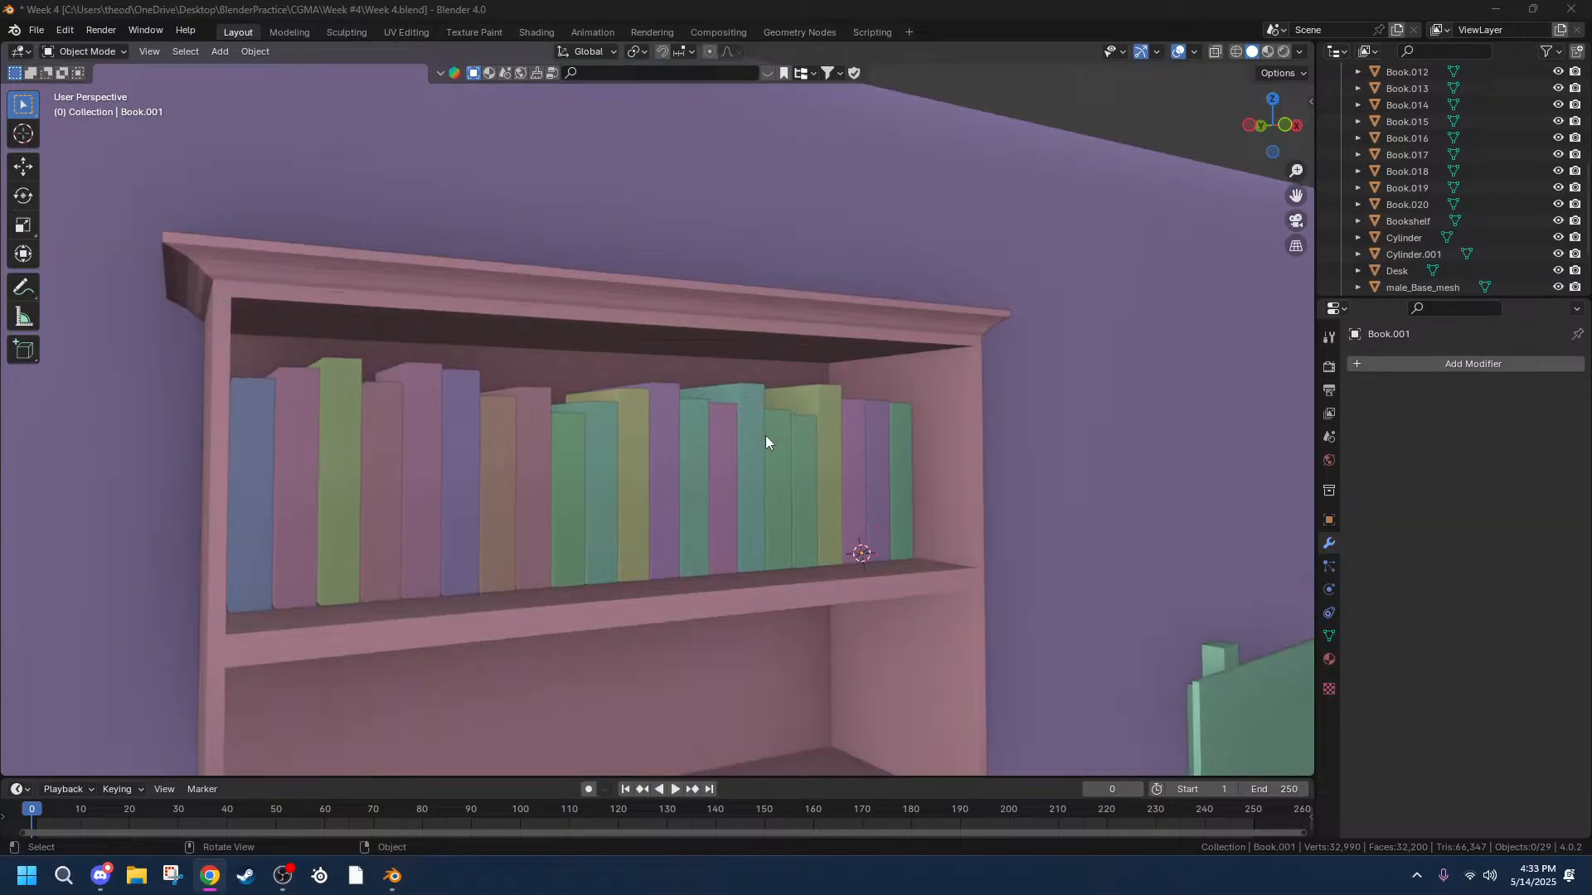
pyautogui.moveTo(784, 513); pyautogui.dragTo(755, 597, button='middle')
pyautogui.scroll(5, 645, 603)
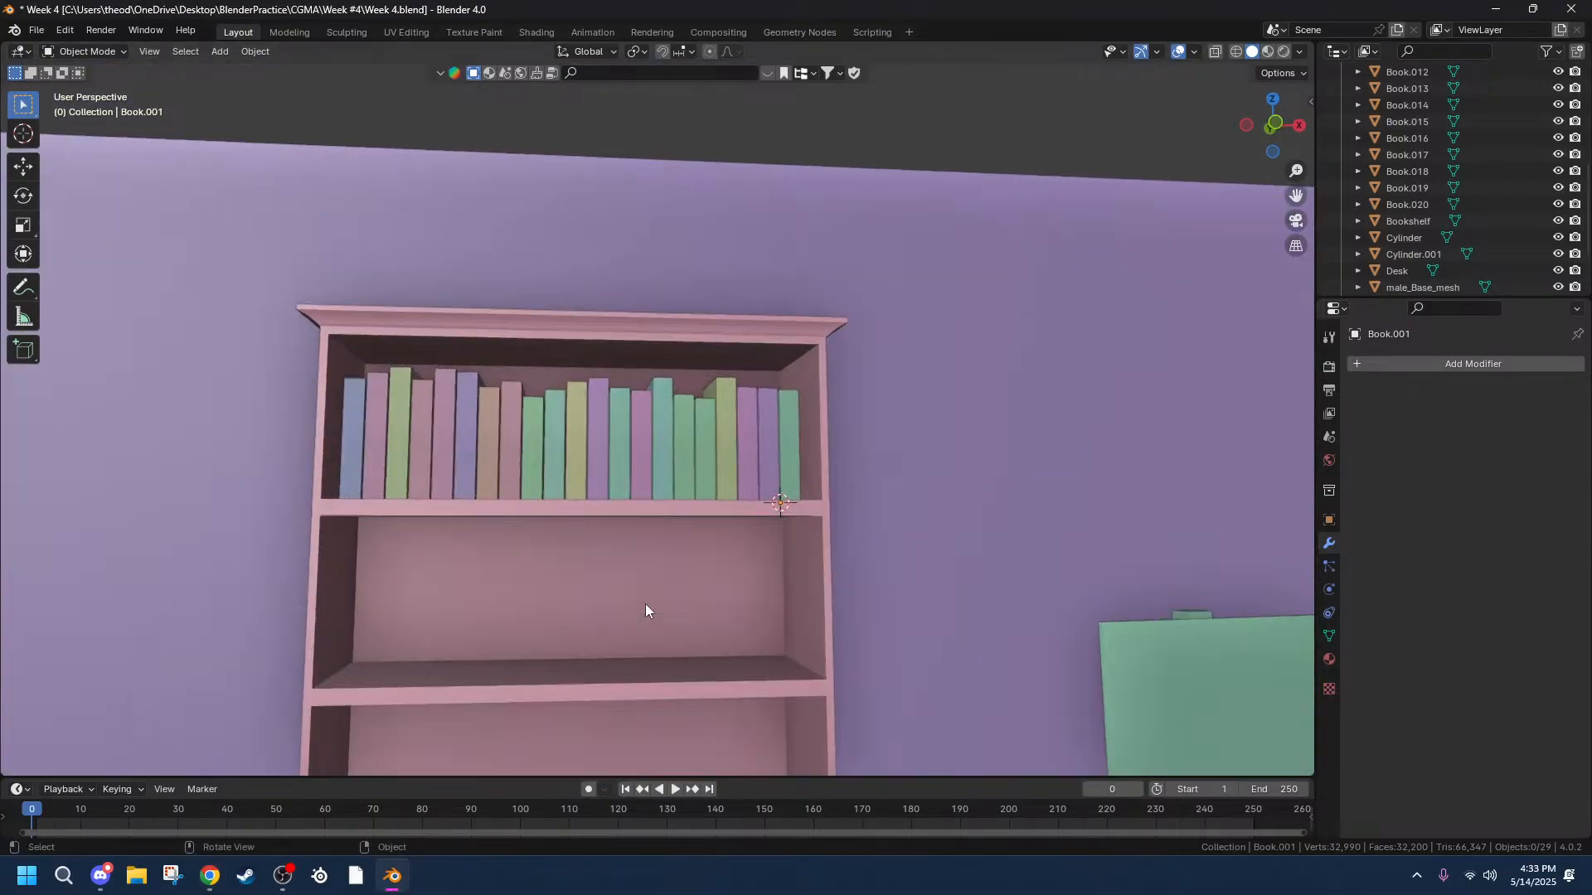
pyautogui.scroll(-5, 645, 603)
pyautogui.moveTo(1298, 203); pyautogui.dragTo(1390, 157)
pyautogui.scroll(7, 779, 461)
pyautogui.moveTo(823, 549); pyautogui.dragTo(787, 581, button='middle')
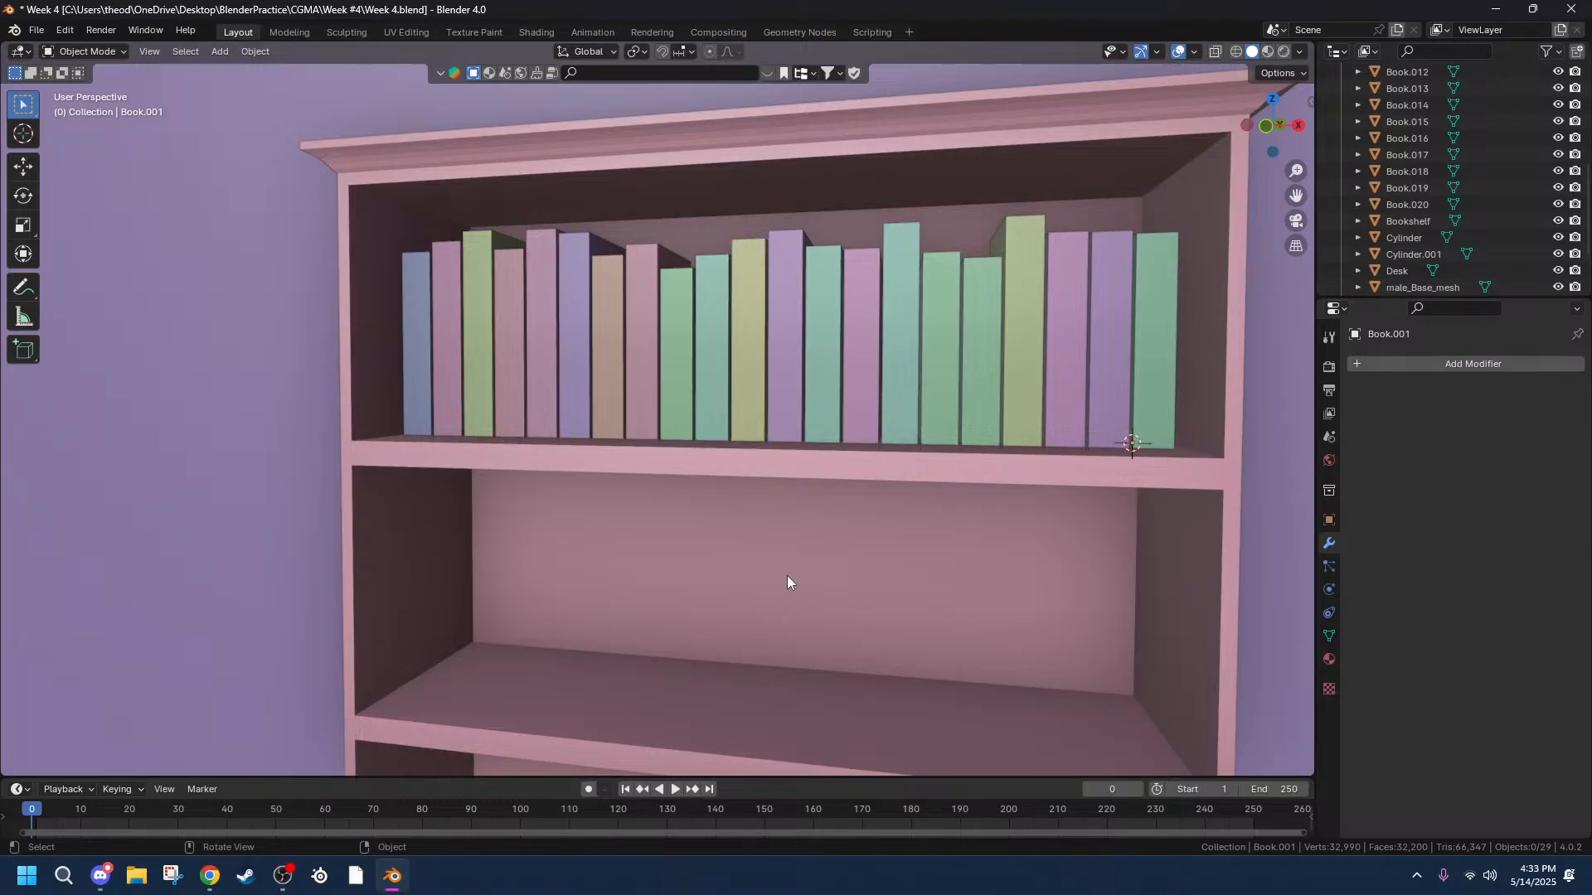
pyautogui.scroll(-6, 532, 706)
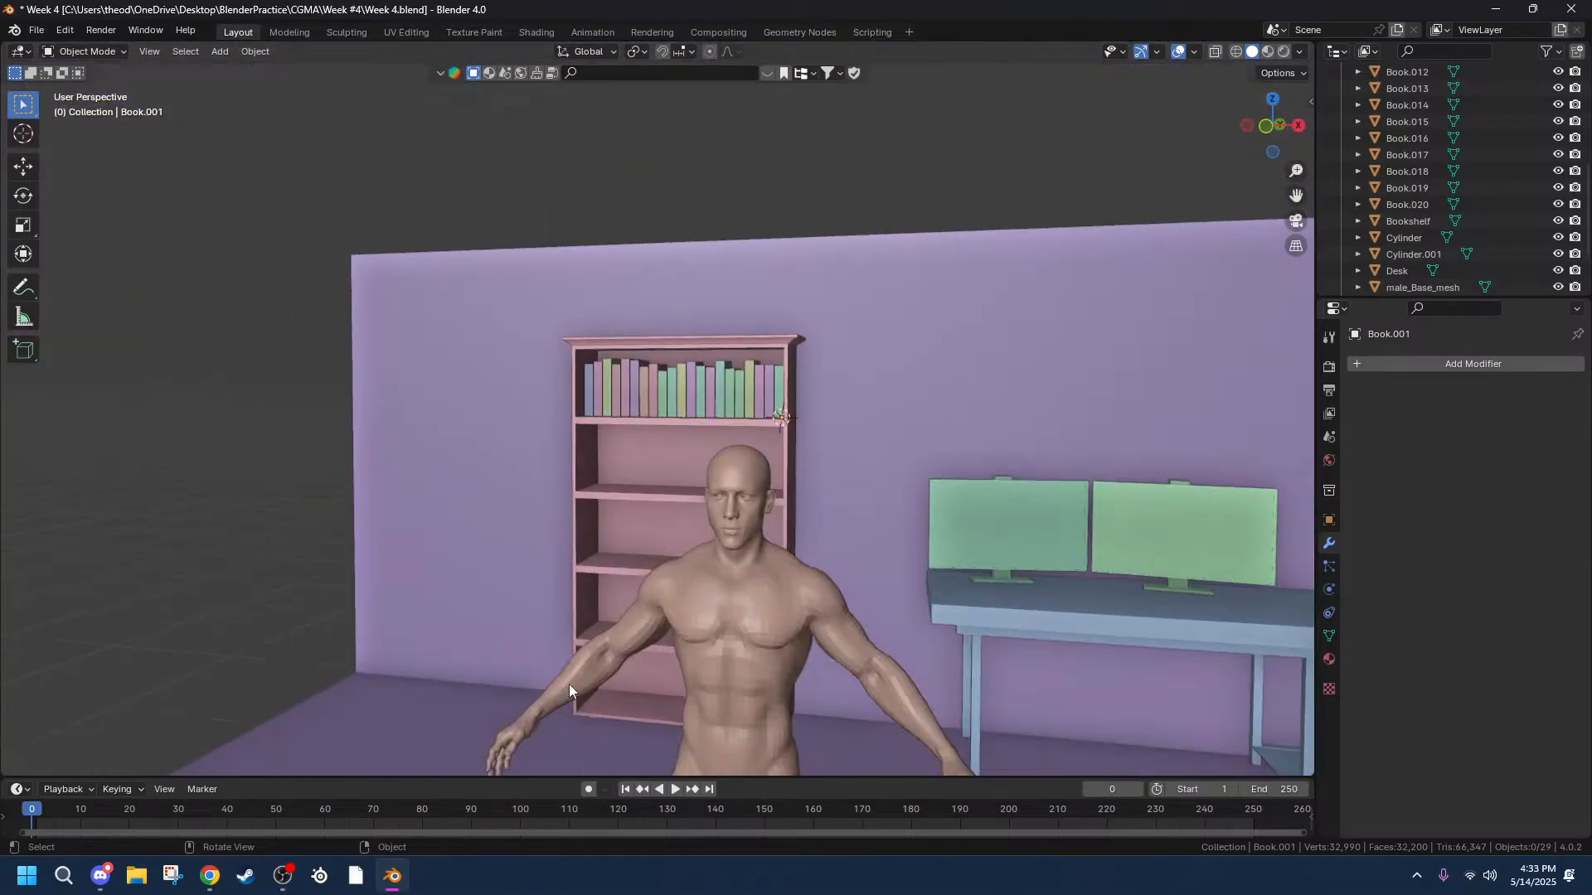
pyautogui.scroll(3, 668, 630)
pyautogui.scroll(5, 669, 630)
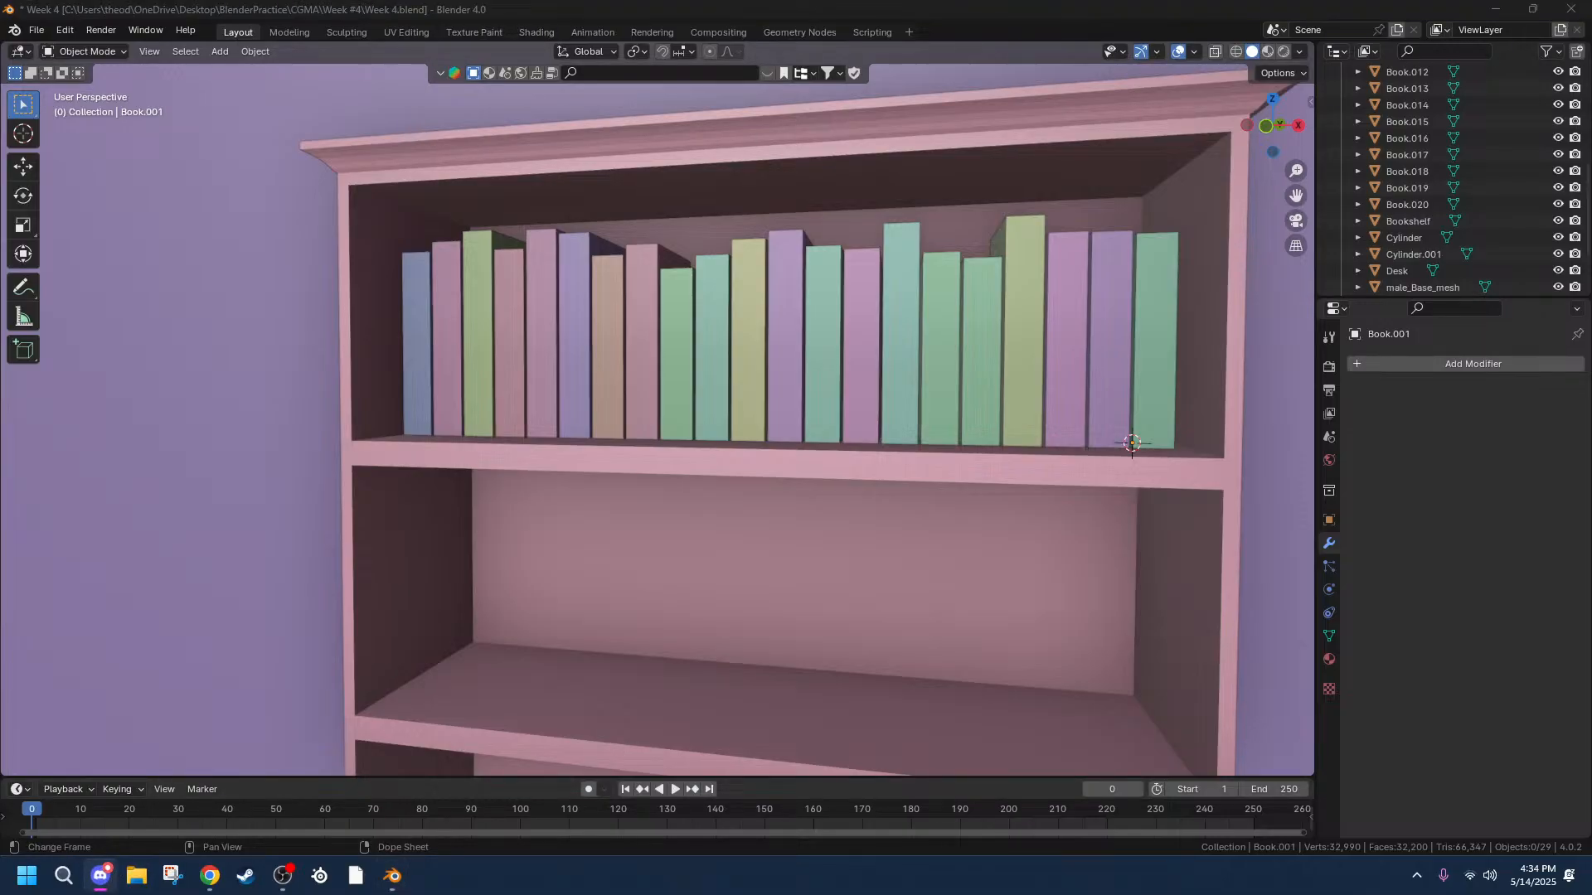
pyautogui.hotkey('alt', 'Tab')
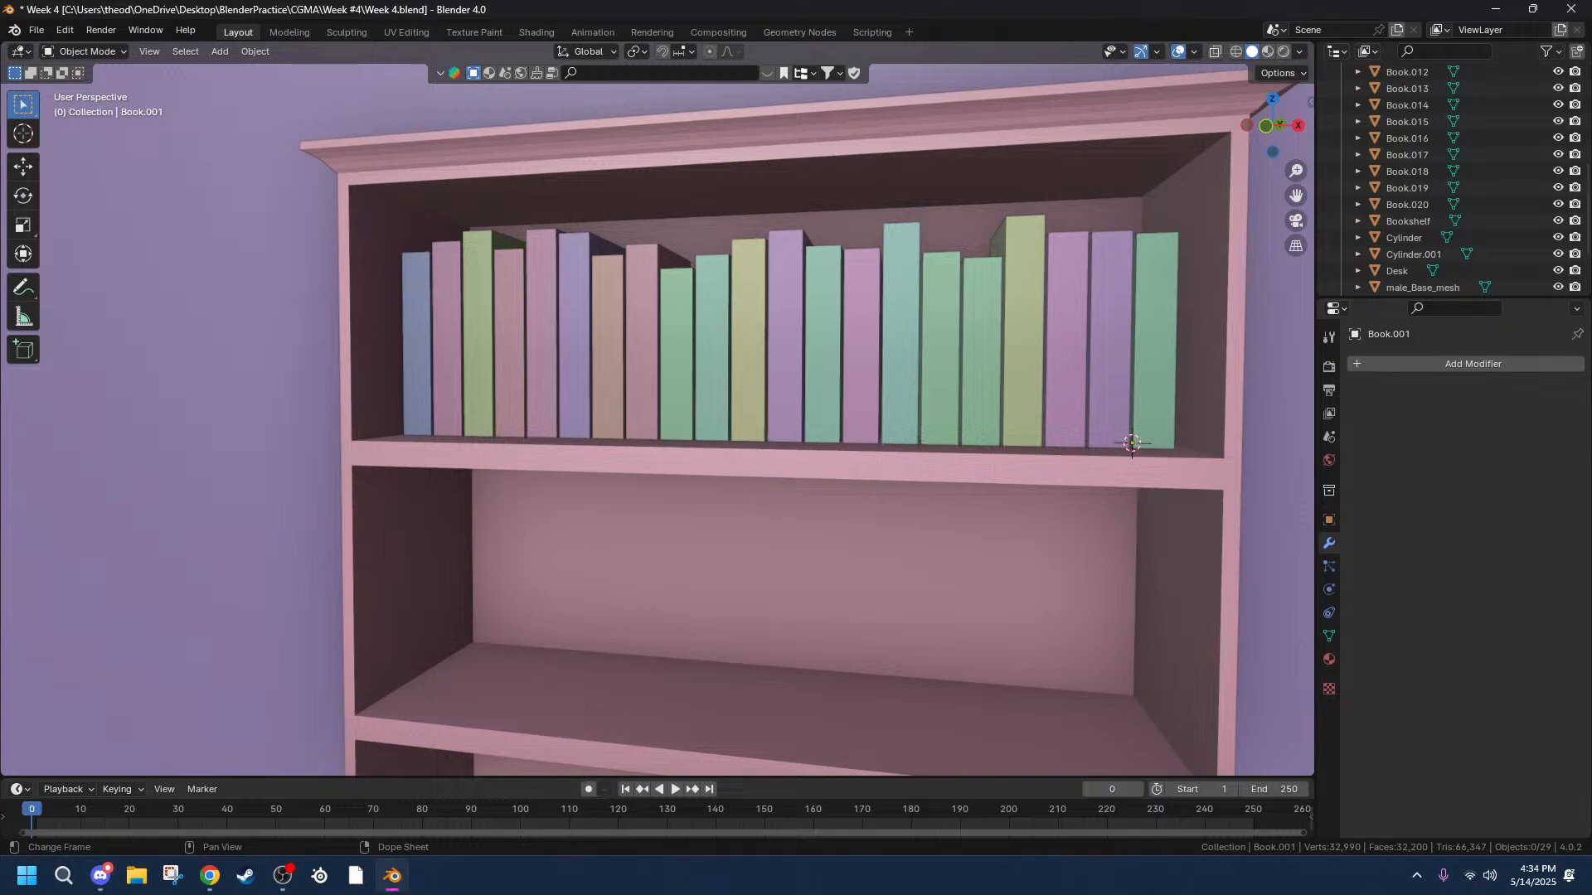
# Select several books on the top shelf one after another to check them as separate objects.
pyautogui.moveTo(544, 310); pyautogui.dragTo(555, 341, button='middle')
pyautogui.click(514, 363)
pyautogui.click(498, 369)
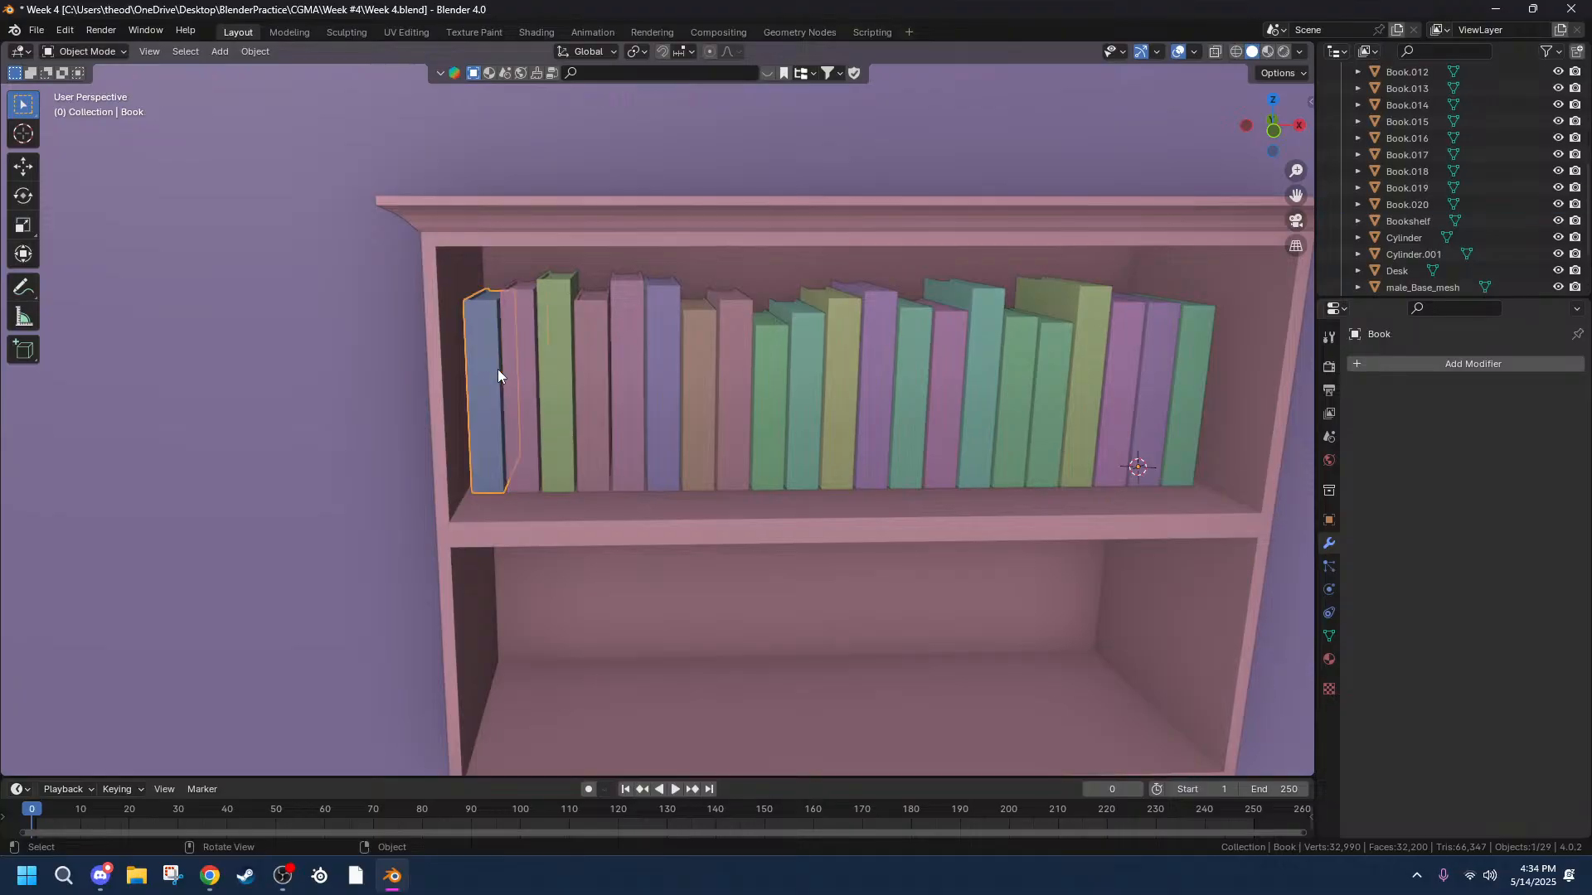
pyautogui.click(561, 347)
pyautogui.click(594, 356)
pyautogui.click(723, 354)
pyautogui.click(594, 356)
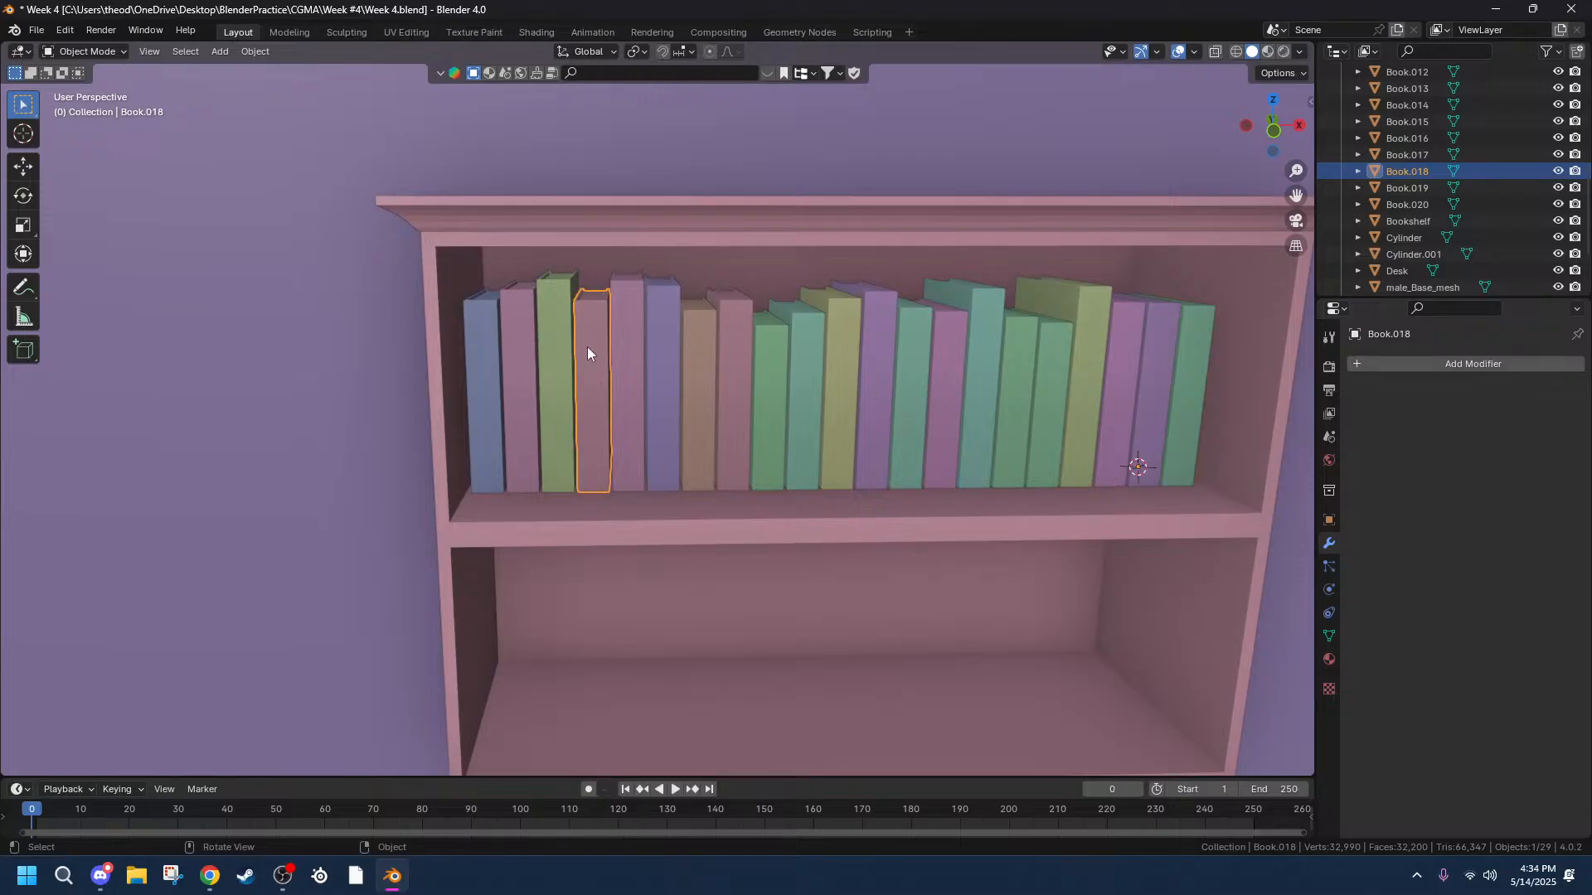
# Undo the recent book edits back to before the height randomization.
pyautogui.hotkey('ctrl', 'z')
pyautogui.hotkey('ctrl', 'z')
pyautogui.hotkey('ctrl', 'z')
pyautogui.hotkey('ctrl', 'z')
pyautogui.hotkey('ctrl', 'z')
pyautogui.hotkey('ctrl', 'z')
pyautogui.hotkey('ctrl', 'z')
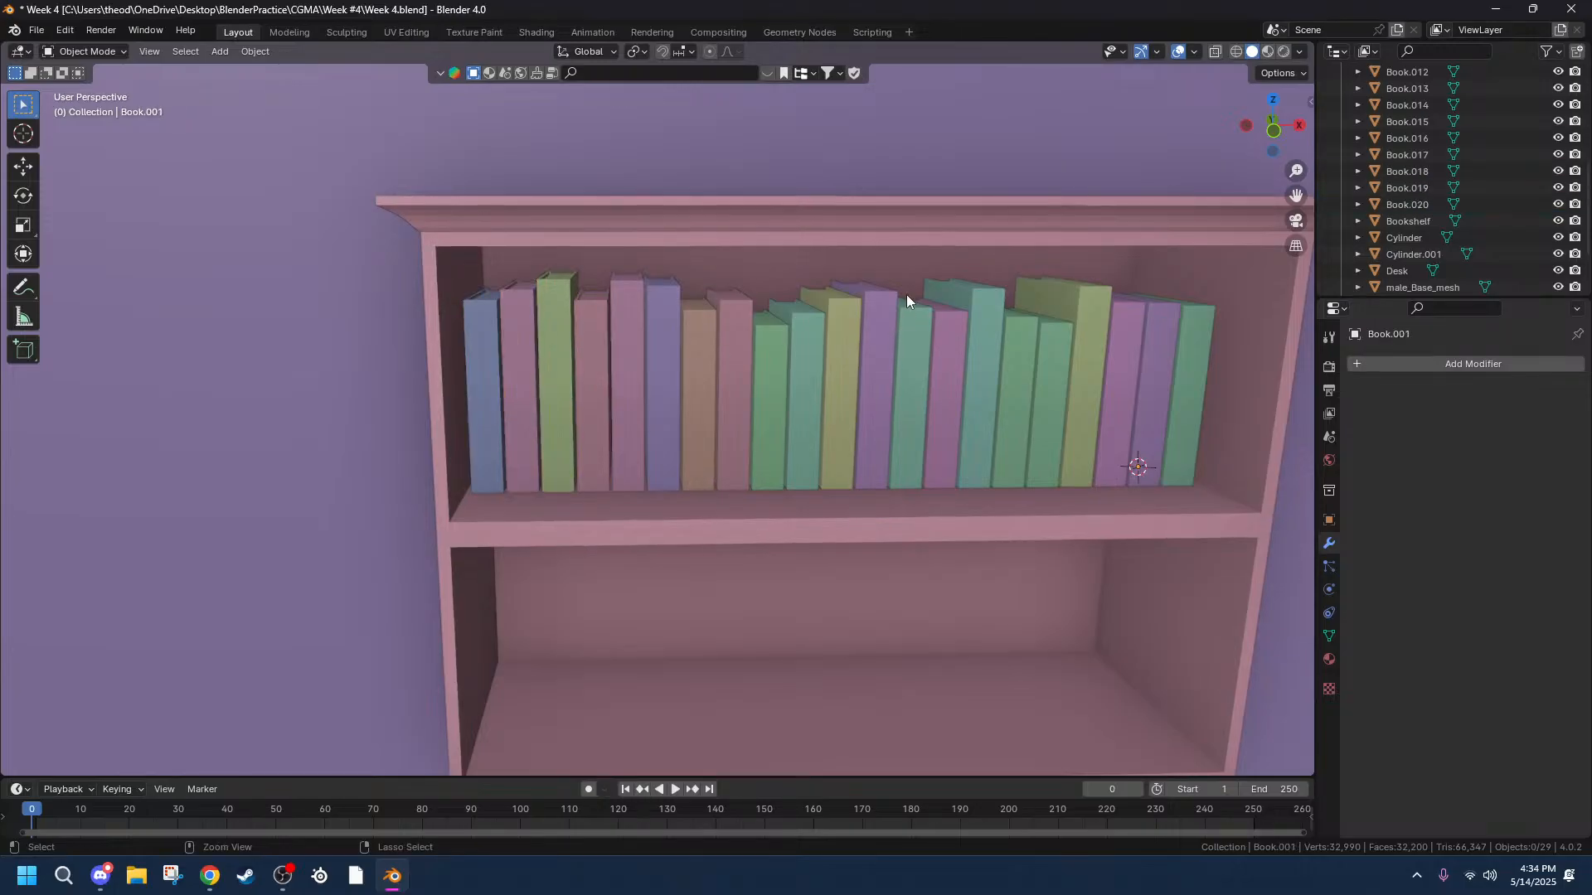
pyautogui.hotkey('ctrl', 'z')
pyautogui.hotkey('ctrl', 'z')
pyautogui.hotkey('ctrl', 'z')
pyautogui.hotkey('ctrl', 'z')
pyautogui.hotkey('ctrl', 'z')
pyautogui.hotkey('ctrl', 'z')
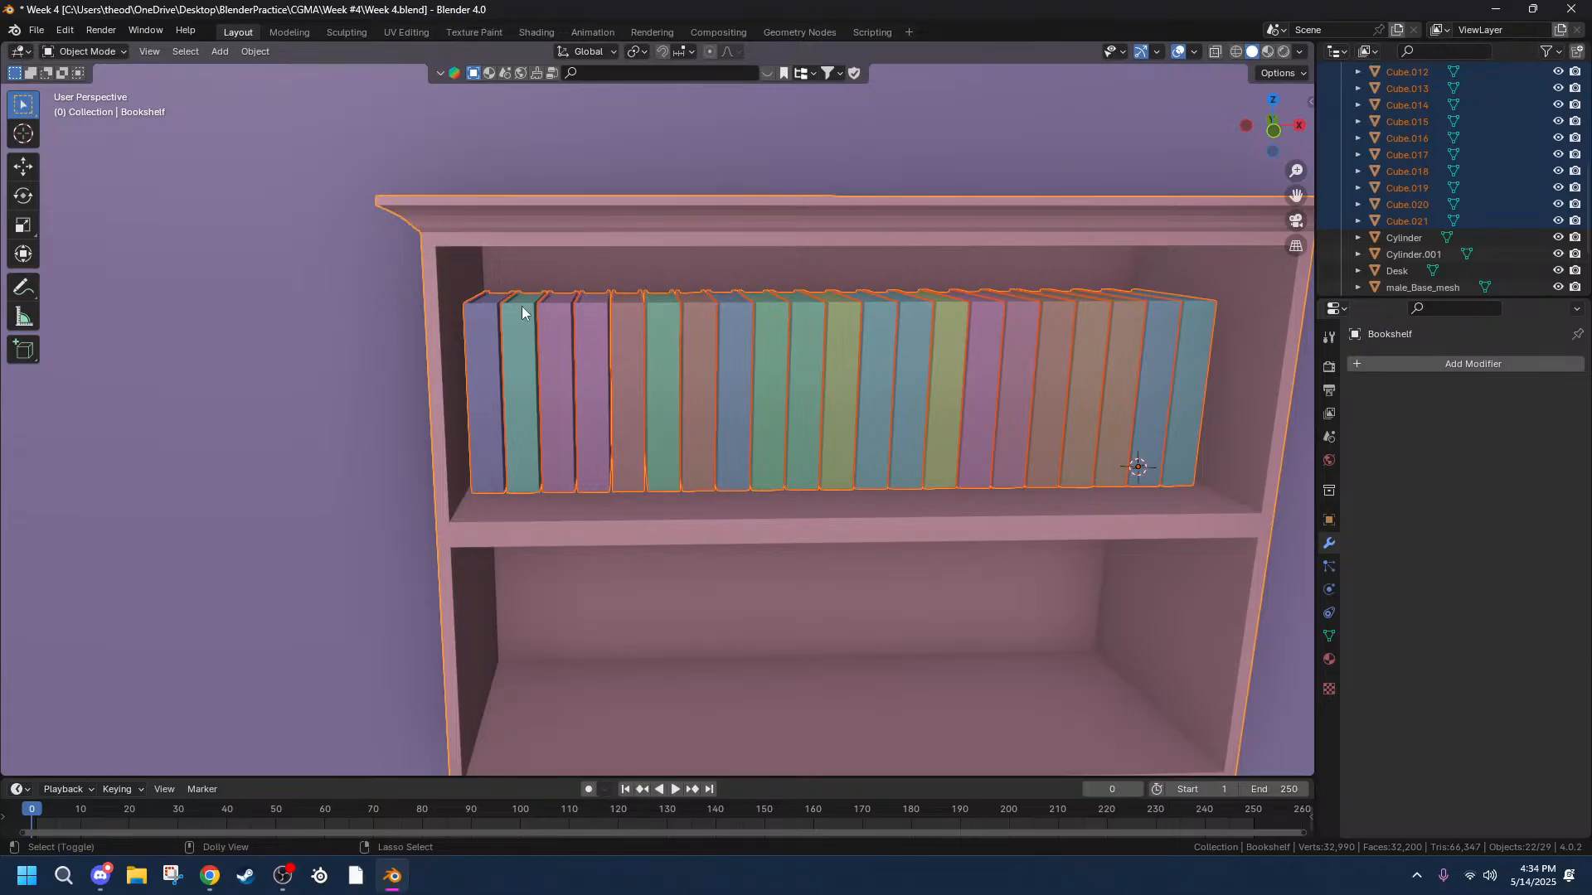
# Redo the undone edits through the book renaming, up to the selection of Book.019.
pyautogui.hotkey('ctrl', 'shift', 'z')
pyautogui.hotkey('ctrl', 'shift', 'z')
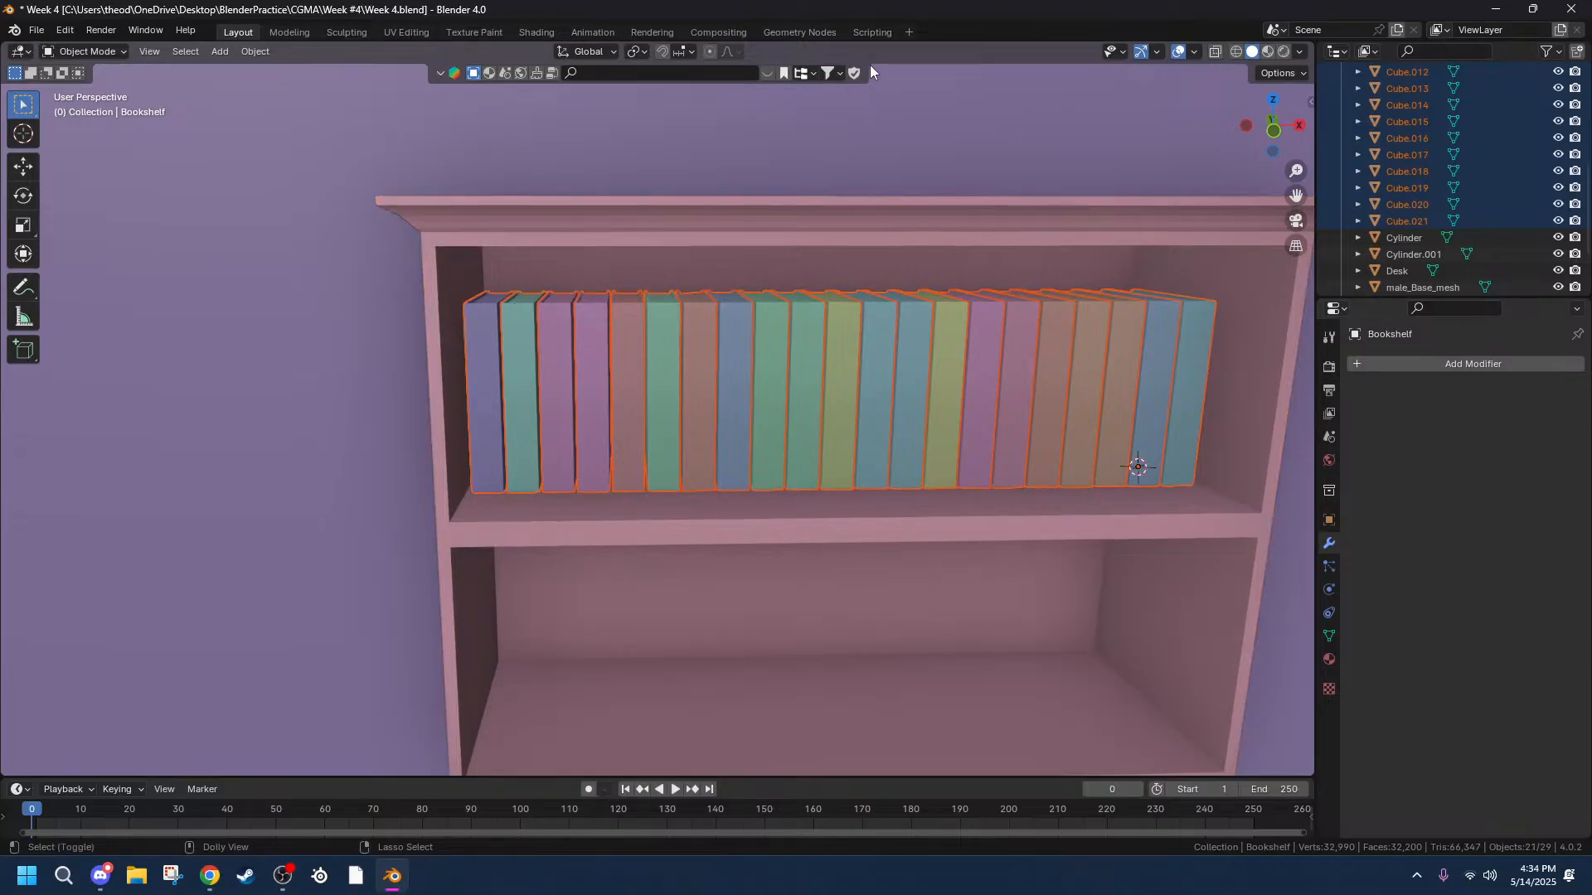
pyautogui.hotkey('ctrl', 'shift', 'z')
pyautogui.hotkey('ctrl', 'shift', 'z')
pyautogui.hotkey('ctrl', 'shift', 'z')
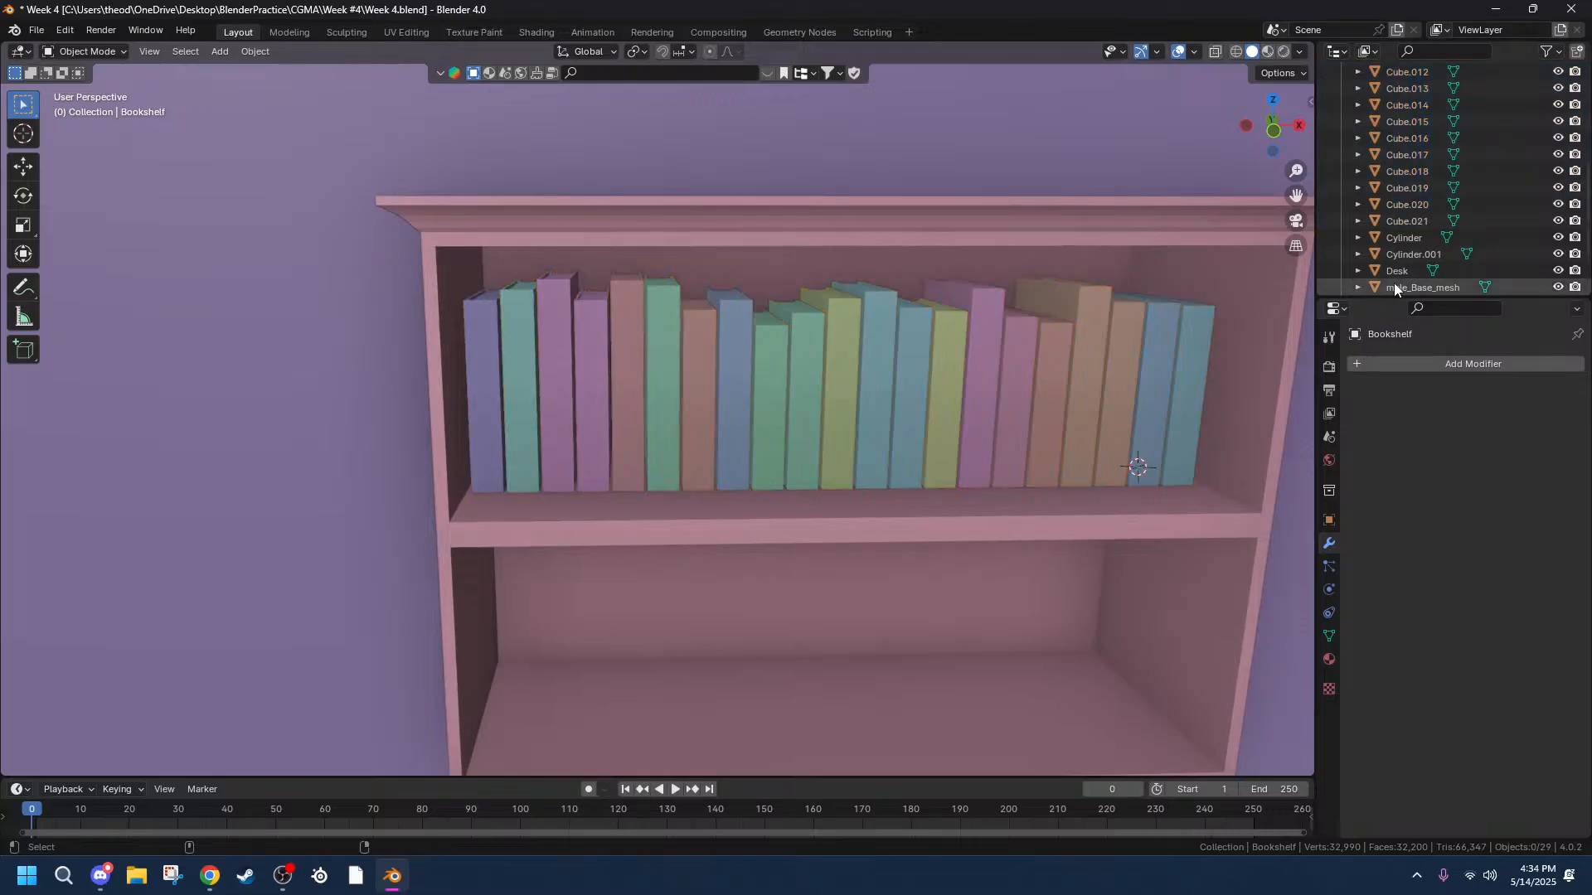
pyautogui.hotkey('ctrl', 'shift', 'z')
pyautogui.hotkey('ctrl', 'shift', 'z')
pyautogui.hotkey('ctrl', 'shift', 'z')
pyautogui.hotkey('ctrl', 'shift', 'z')
pyautogui.hotkey('ctrl', 'shift', 'z')
pyautogui.hotkey('ctrl', 'shift', 'z')
pyautogui.hotkey('ctrl', 'shift', 'z')
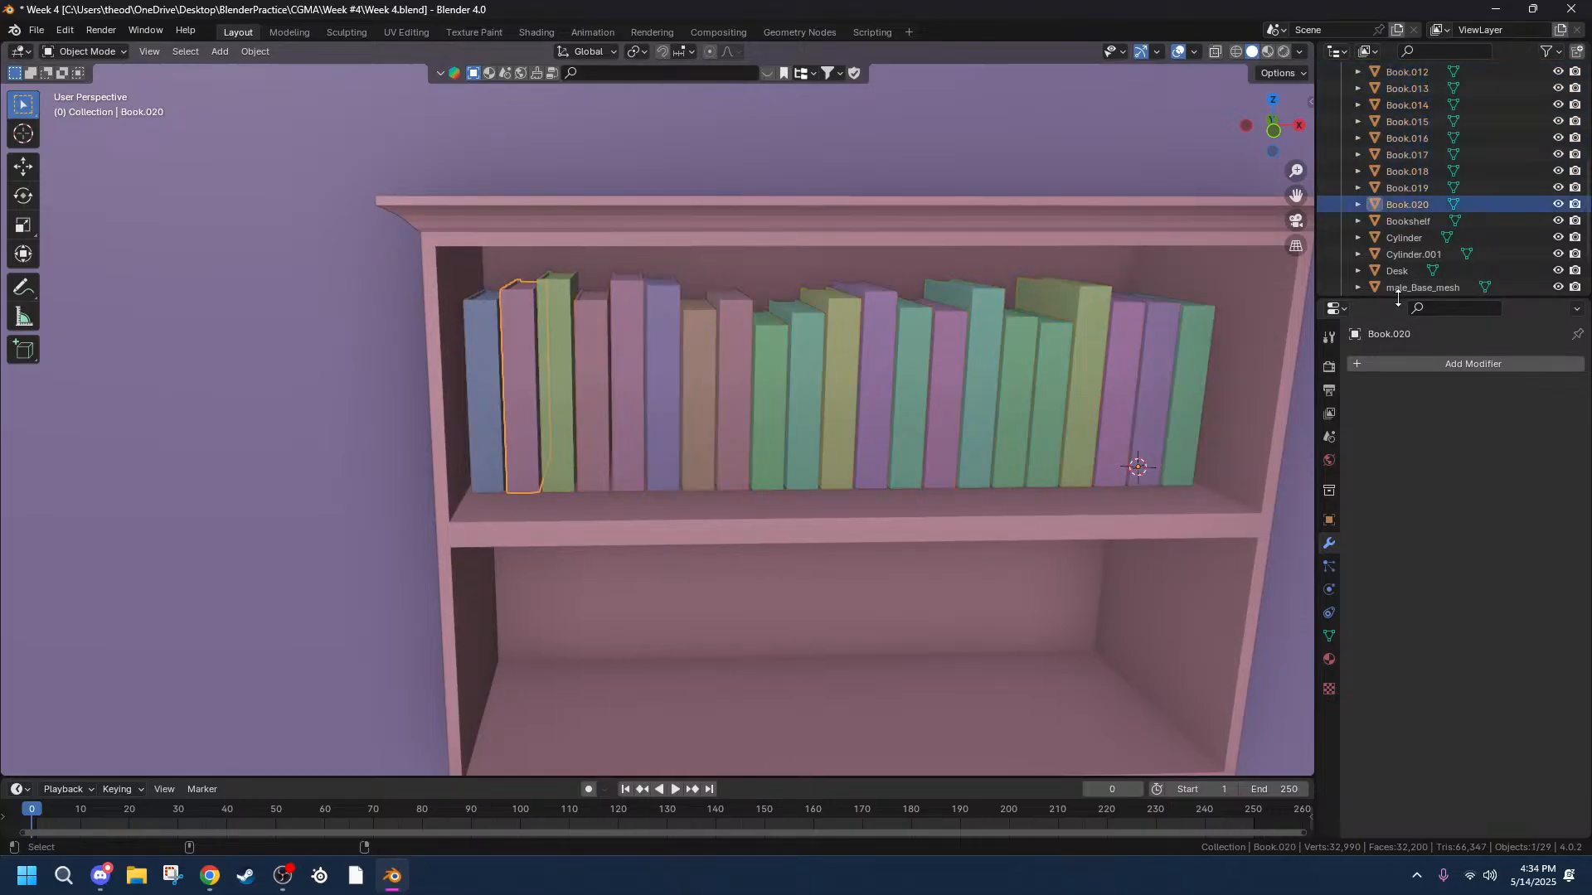
pyautogui.hotkey('ctrl', 'shift', 'z')
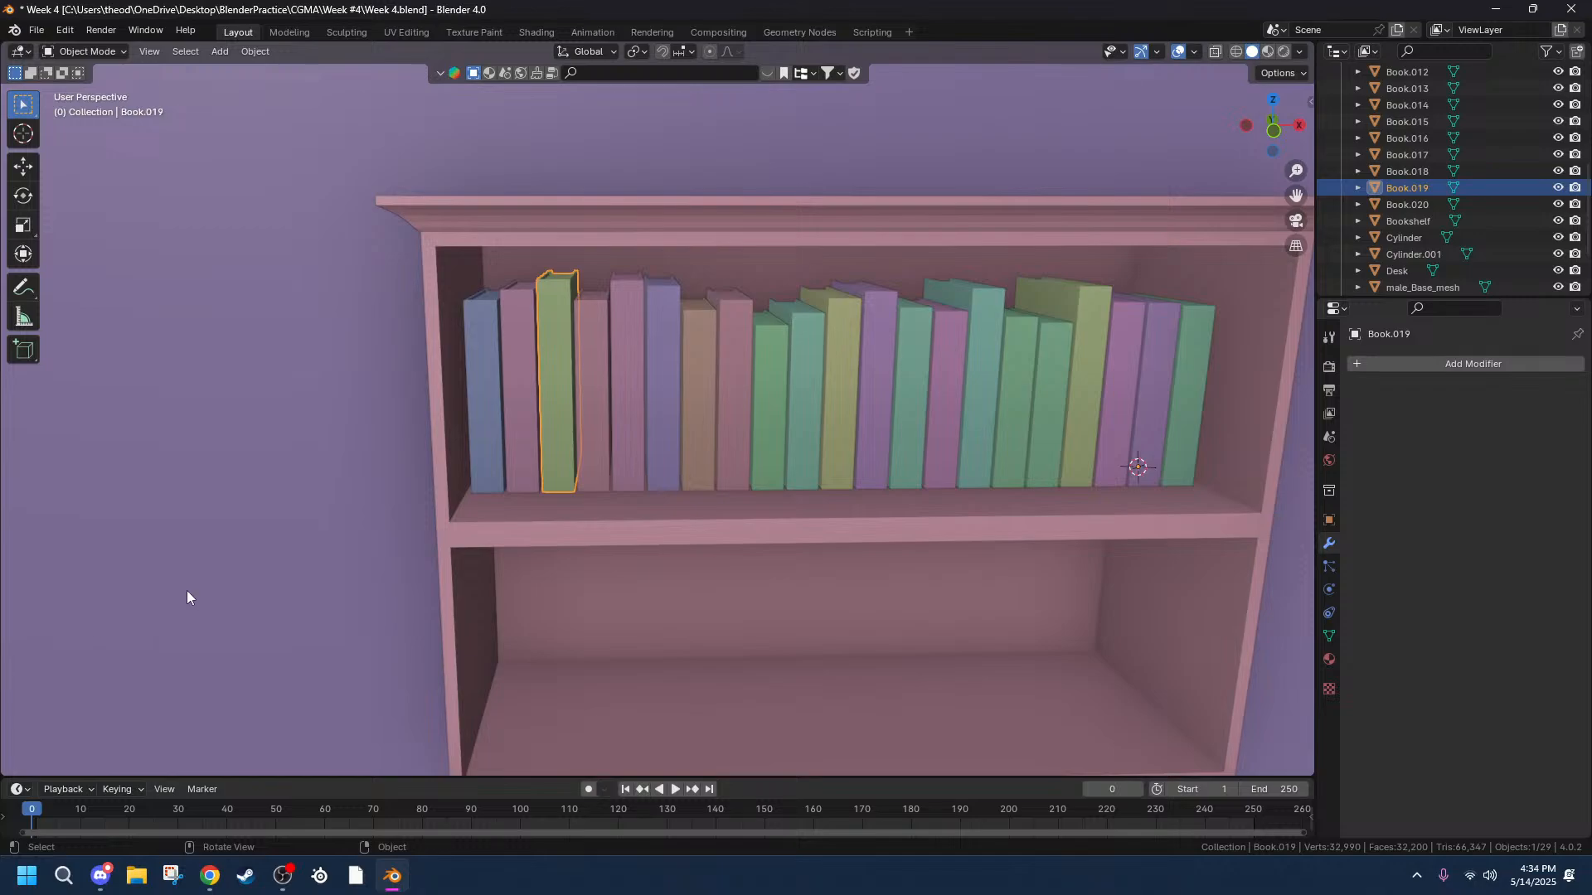
# Examine the bookcase up close and from across the room, comparing the filled top shelf with the empty shelves.
pyautogui.scroll(-3, 828, 709)
pyautogui.moveTo(827, 709); pyautogui.dragTo(973, 567, button='middle')
pyautogui.scroll(6, 925, 589)
pyautogui.scroll(-6, 973, 568)
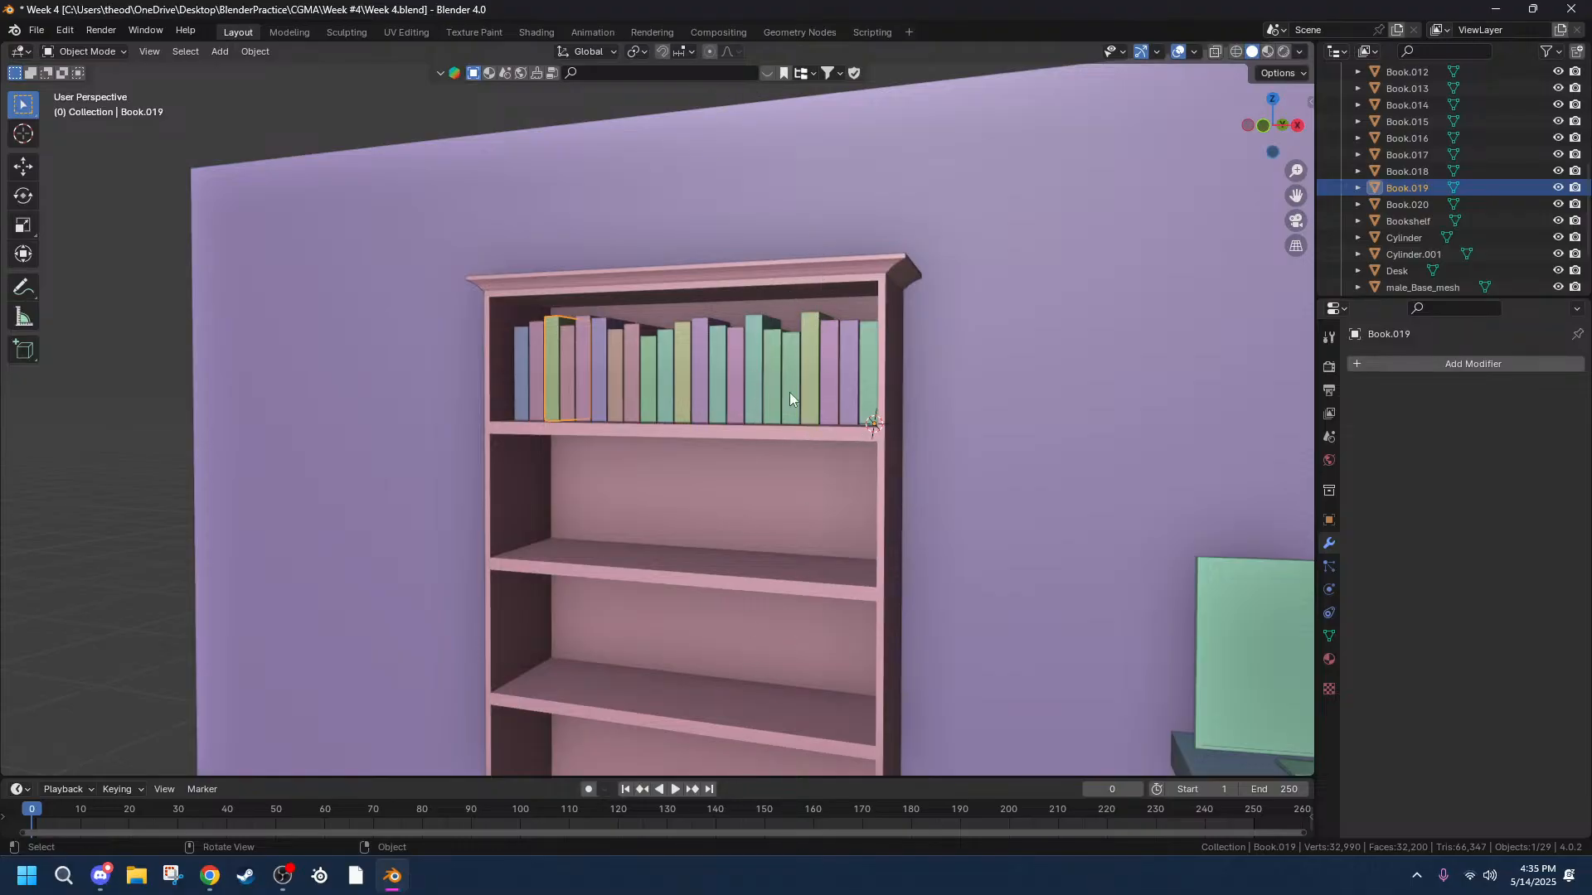
pyautogui.scroll(7, 667, 476)
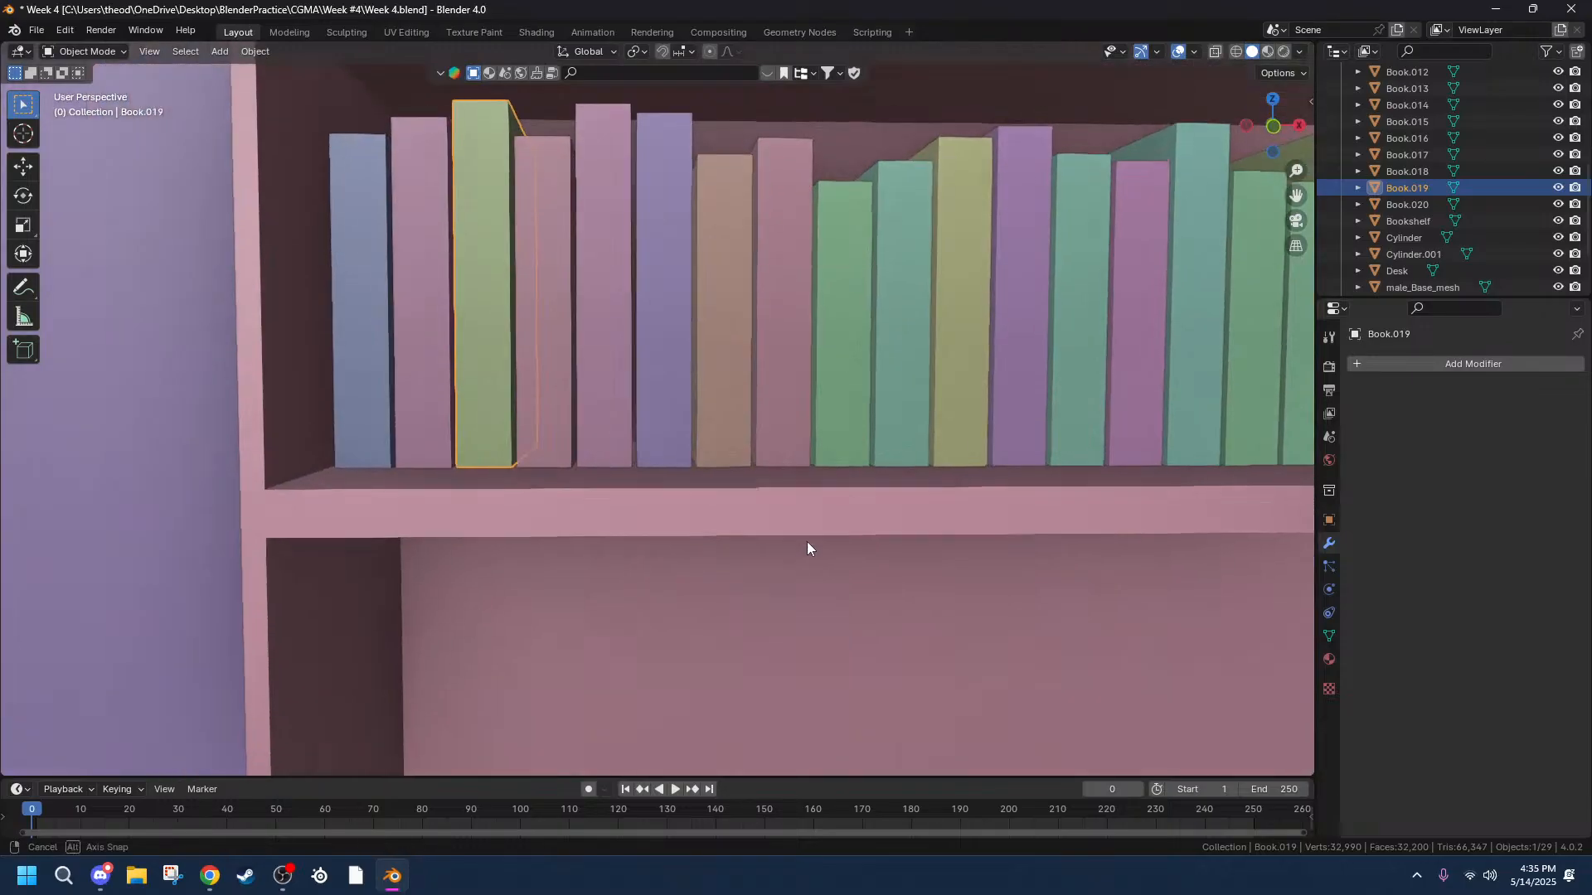
pyautogui.scroll(-10, 789, 542)
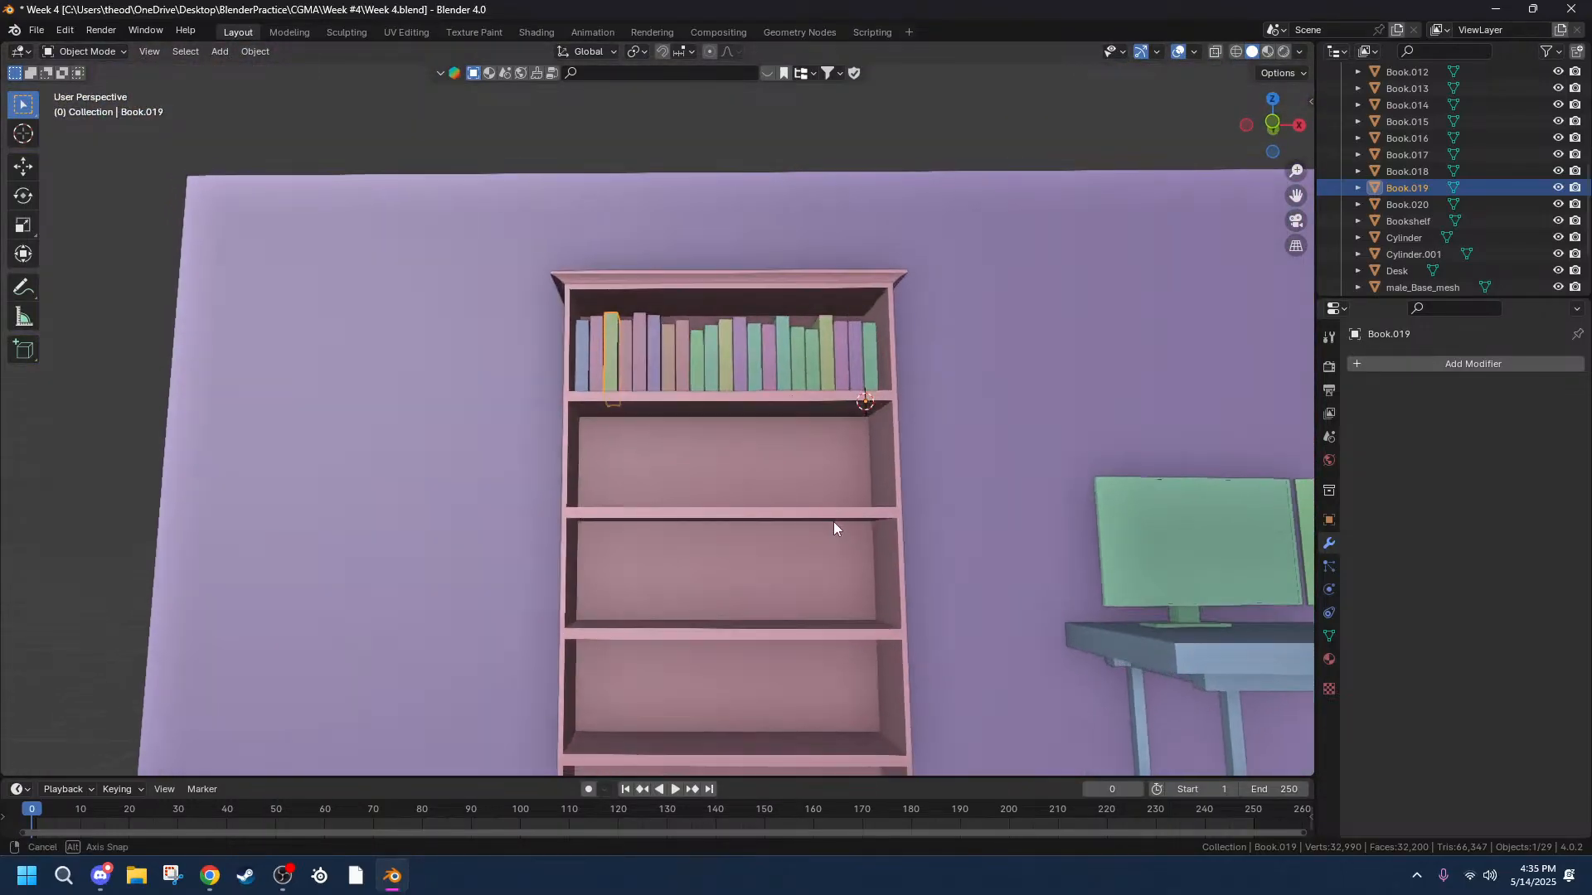
pyautogui.scroll(3, 821, 554)
pyautogui.scroll(-5, 824, 582)
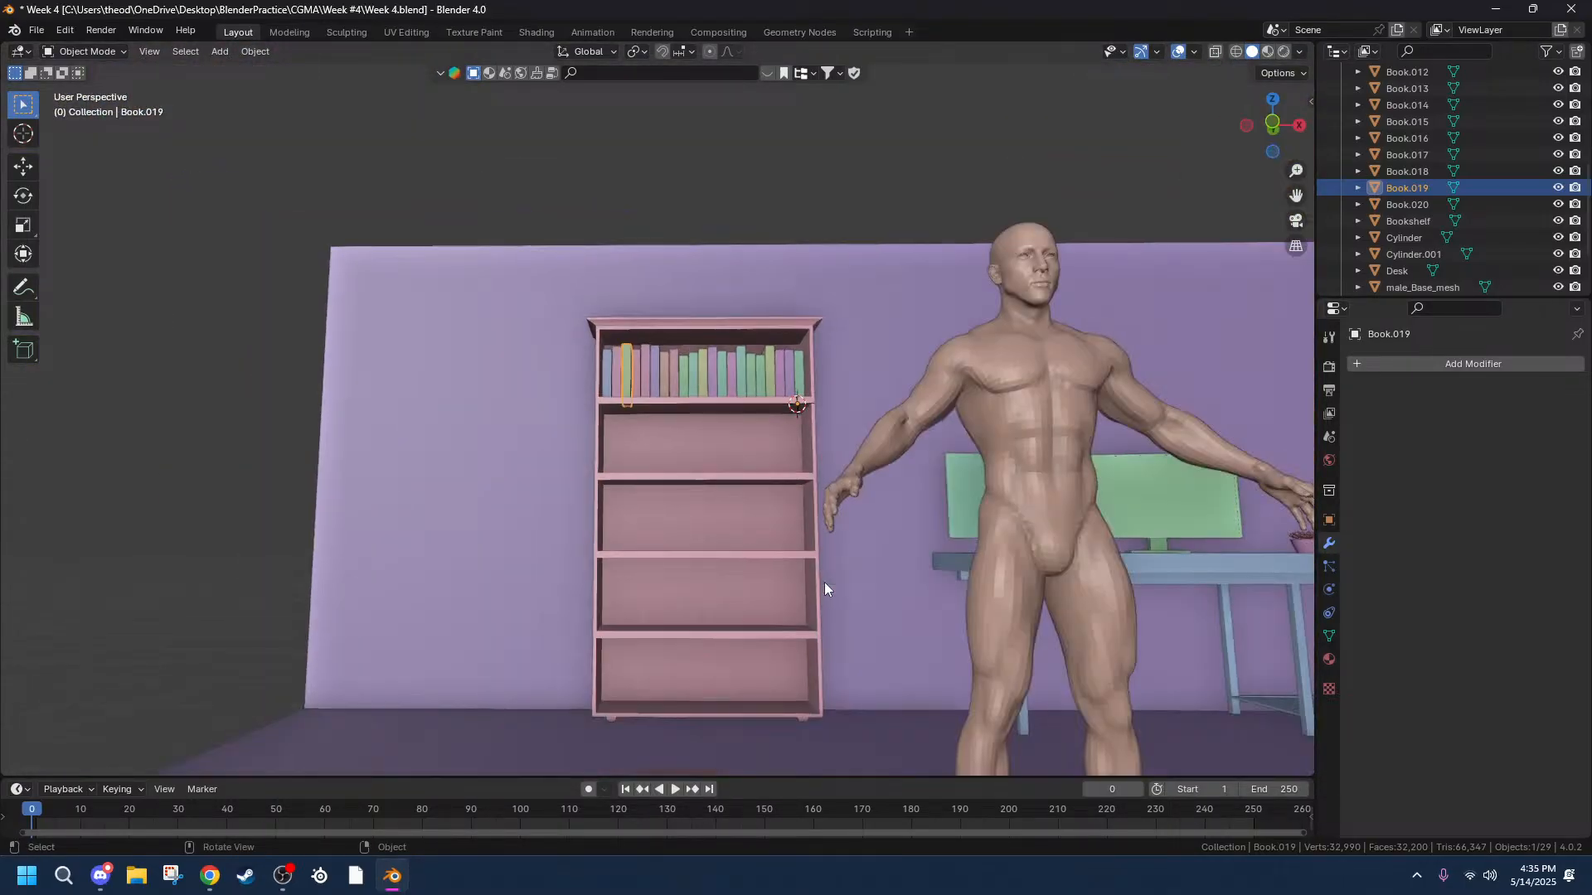
pyautogui.moveTo(824, 582); pyautogui.dragTo(826, 637, button='middle')
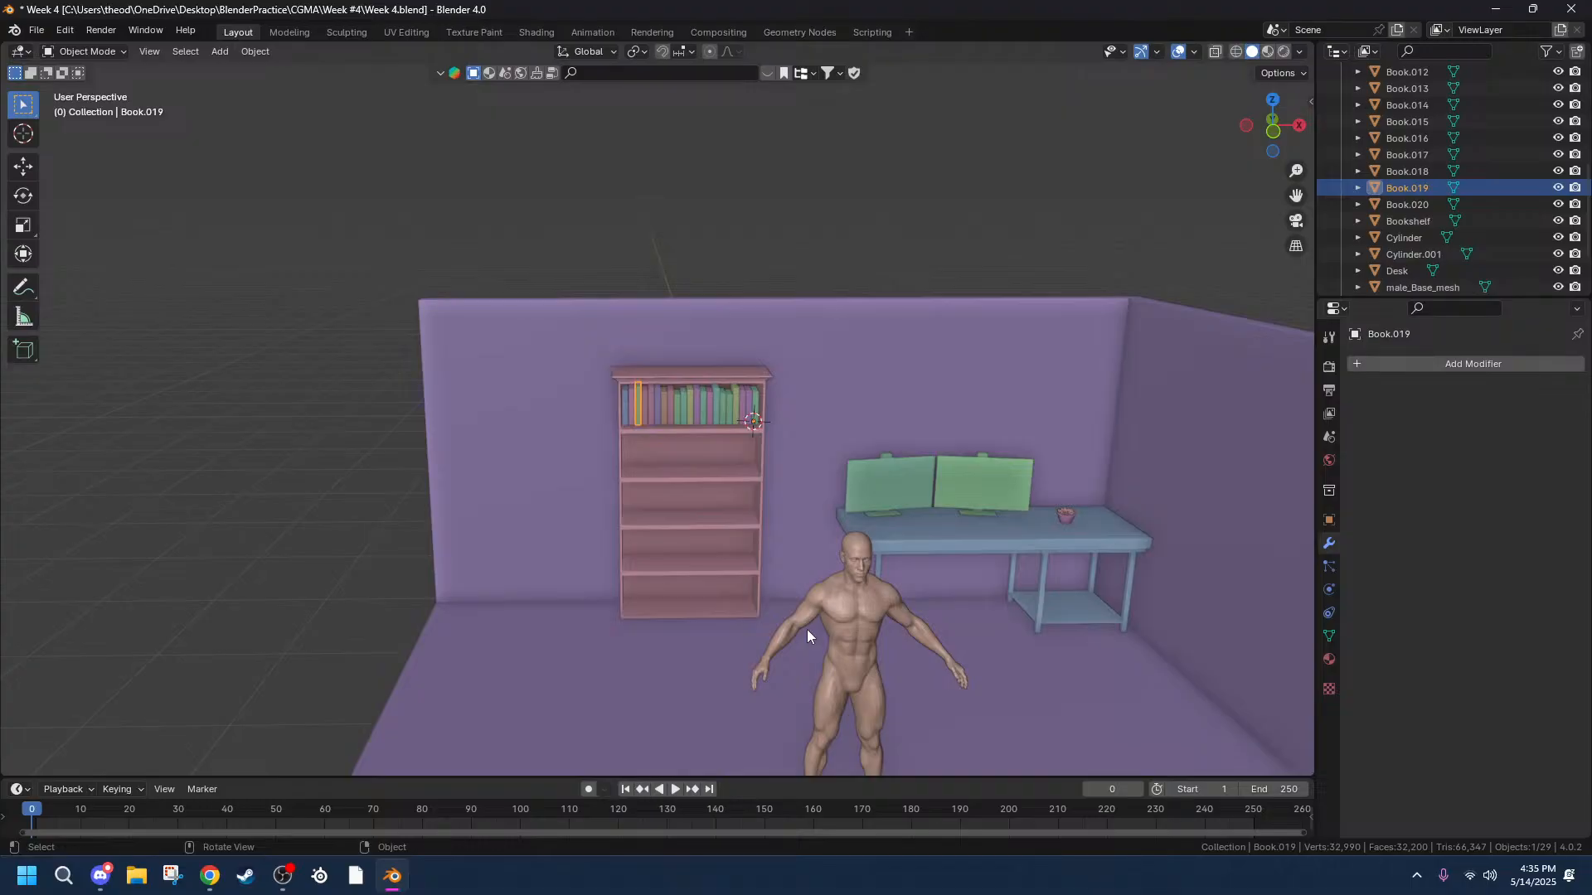
pyautogui.scroll(5, 852, 374)
pyautogui.moveTo(912, 605); pyautogui.dragTo(860, 594, button='middle')
pyautogui.scroll(5, 821, 622)
pyautogui.scroll(-5, 816, 627)
pyautogui.scroll(-3, 815, 635)
pyautogui.moveTo(713, 590); pyautogui.dragTo(564, 618, button='middle')
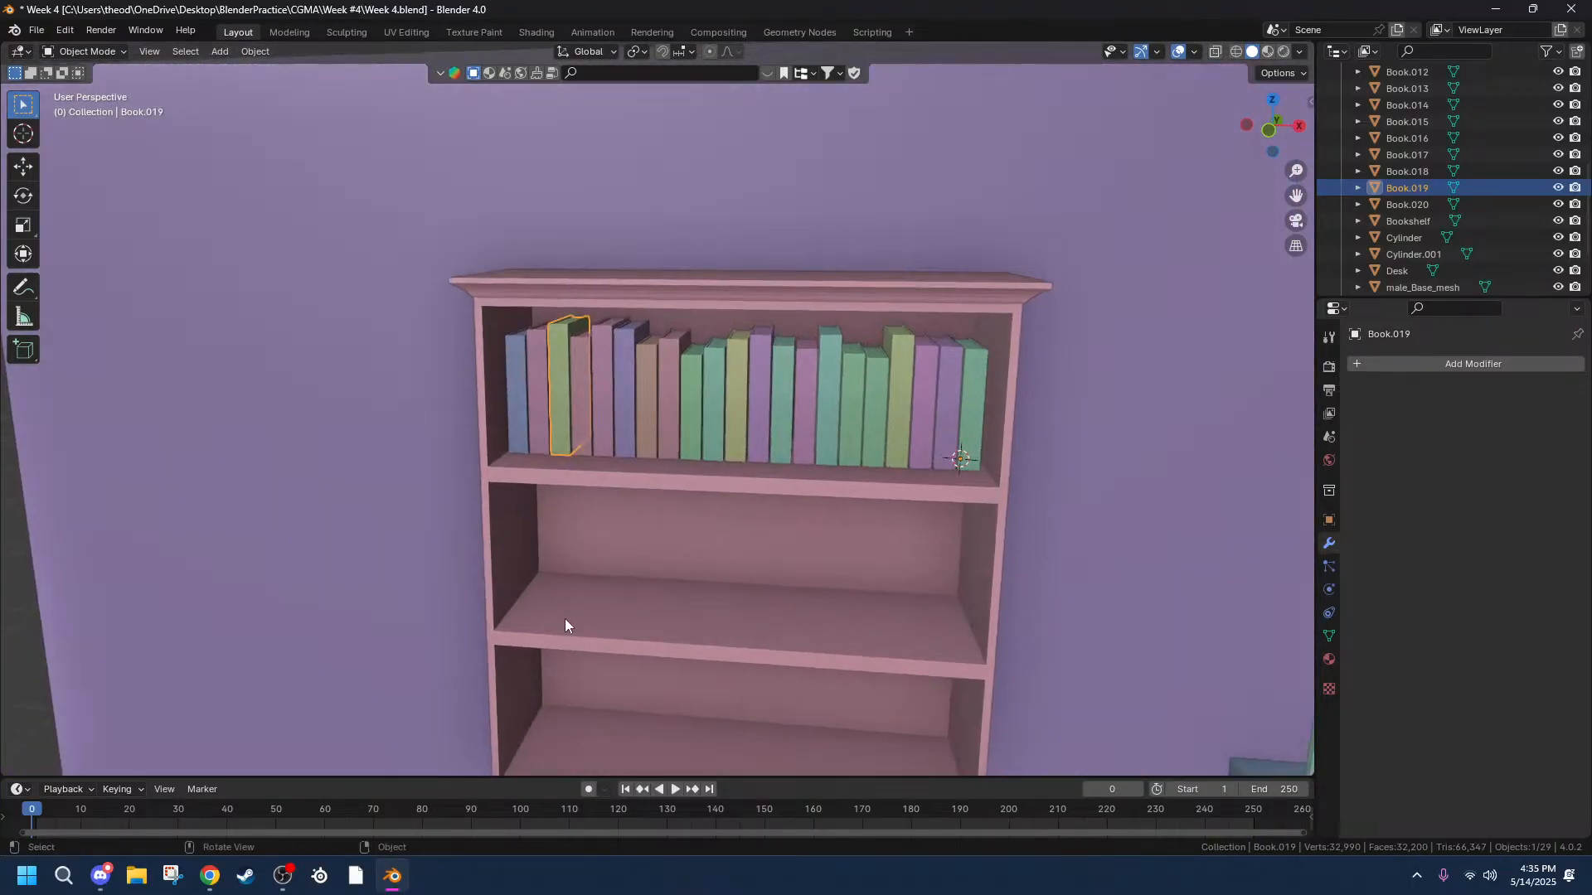
# Place the 3D cursor near the left end of the bookcase's second shelf from the top.
pyautogui.keyDown('shift'); pyautogui.rightClick(571, 601); pyautogui.keyUp('shift')
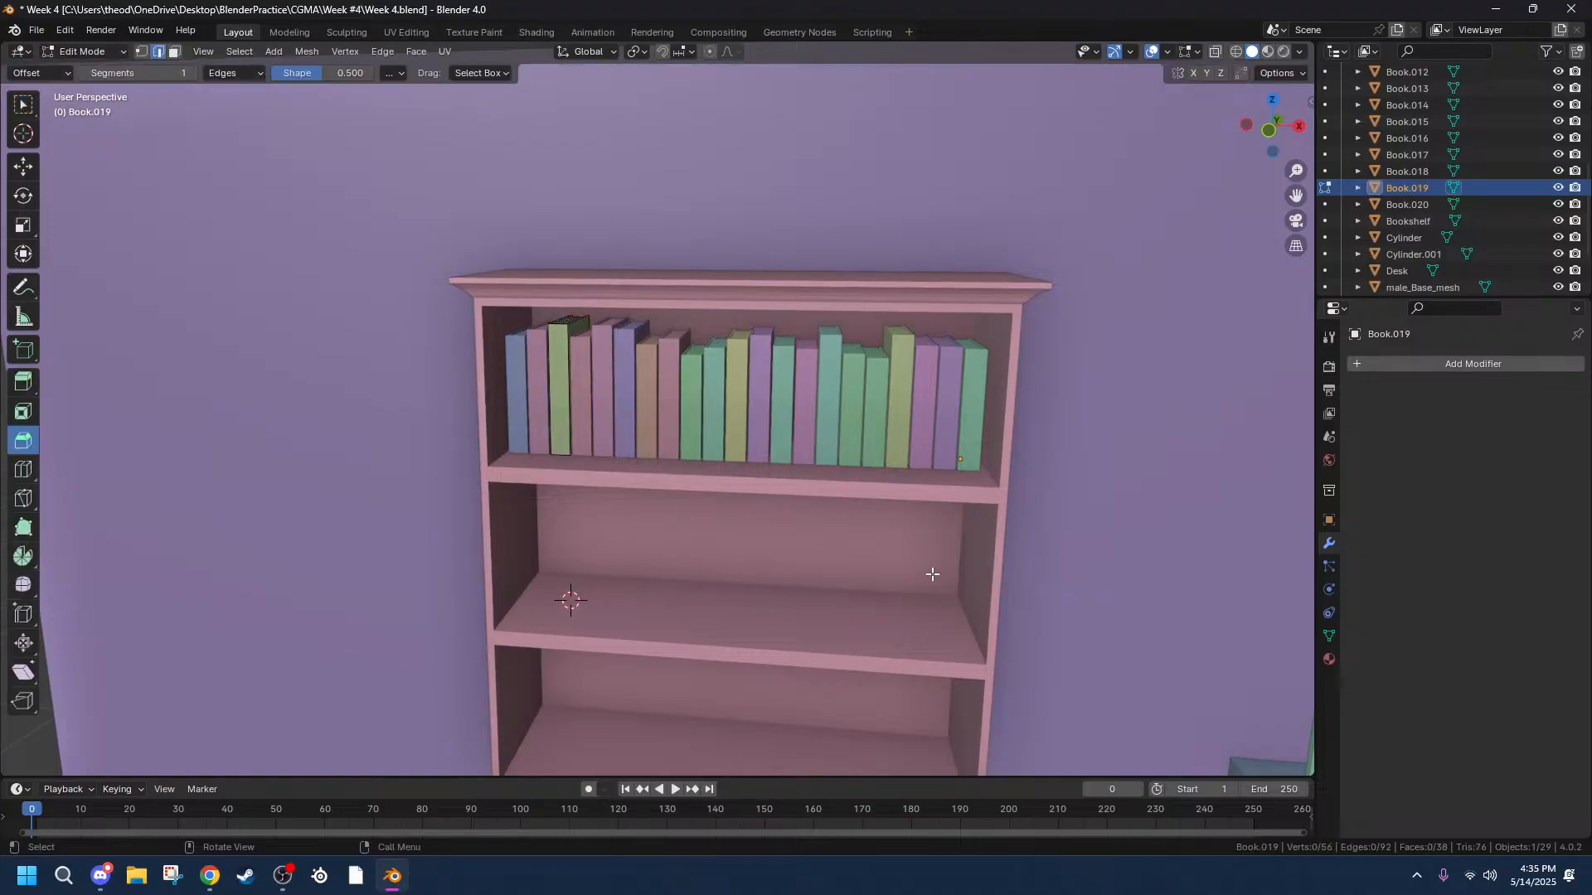
pyautogui.click(1260, 609)
pyautogui.click(23, 580)
# Select both the plant and its pot on the desk in Object Mode and frame the view on them.
pyautogui.moveTo(738, 587); pyautogui.dragTo(1023, 558, button='middle')
pyautogui.scroll(-5, 634, 584)
pyautogui.moveTo(1296, 196); pyautogui.dragTo(1028, 214)
pyautogui.click(804, 541)
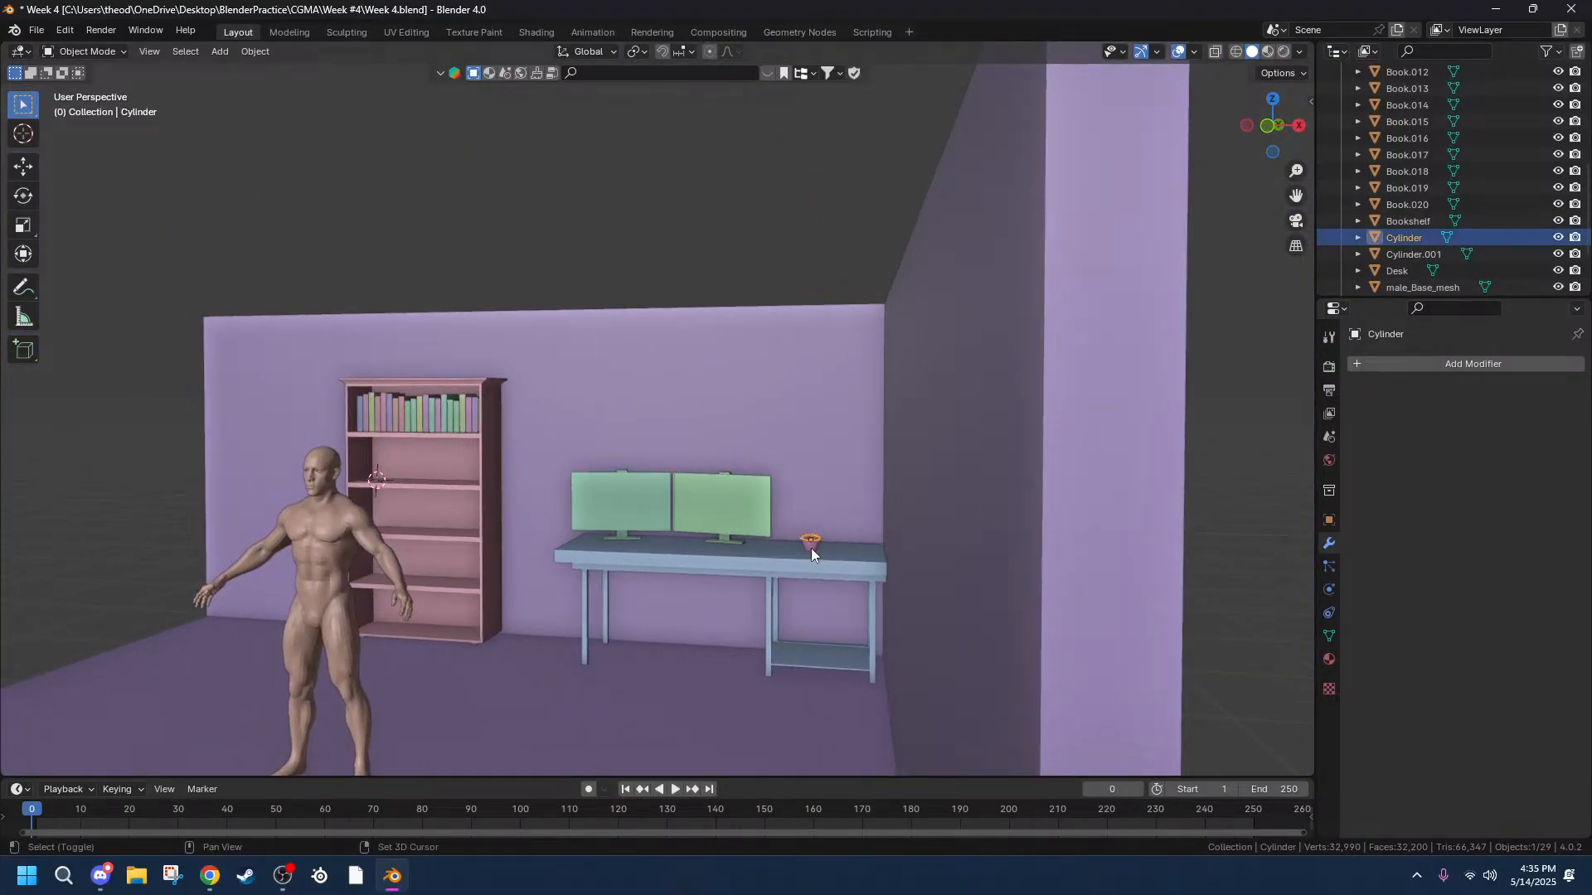
pyautogui.keyDown('shift'); pyautogui.click(811, 547); pyautogui.keyUp('shift')
pyautogui.rightClick(811, 546)
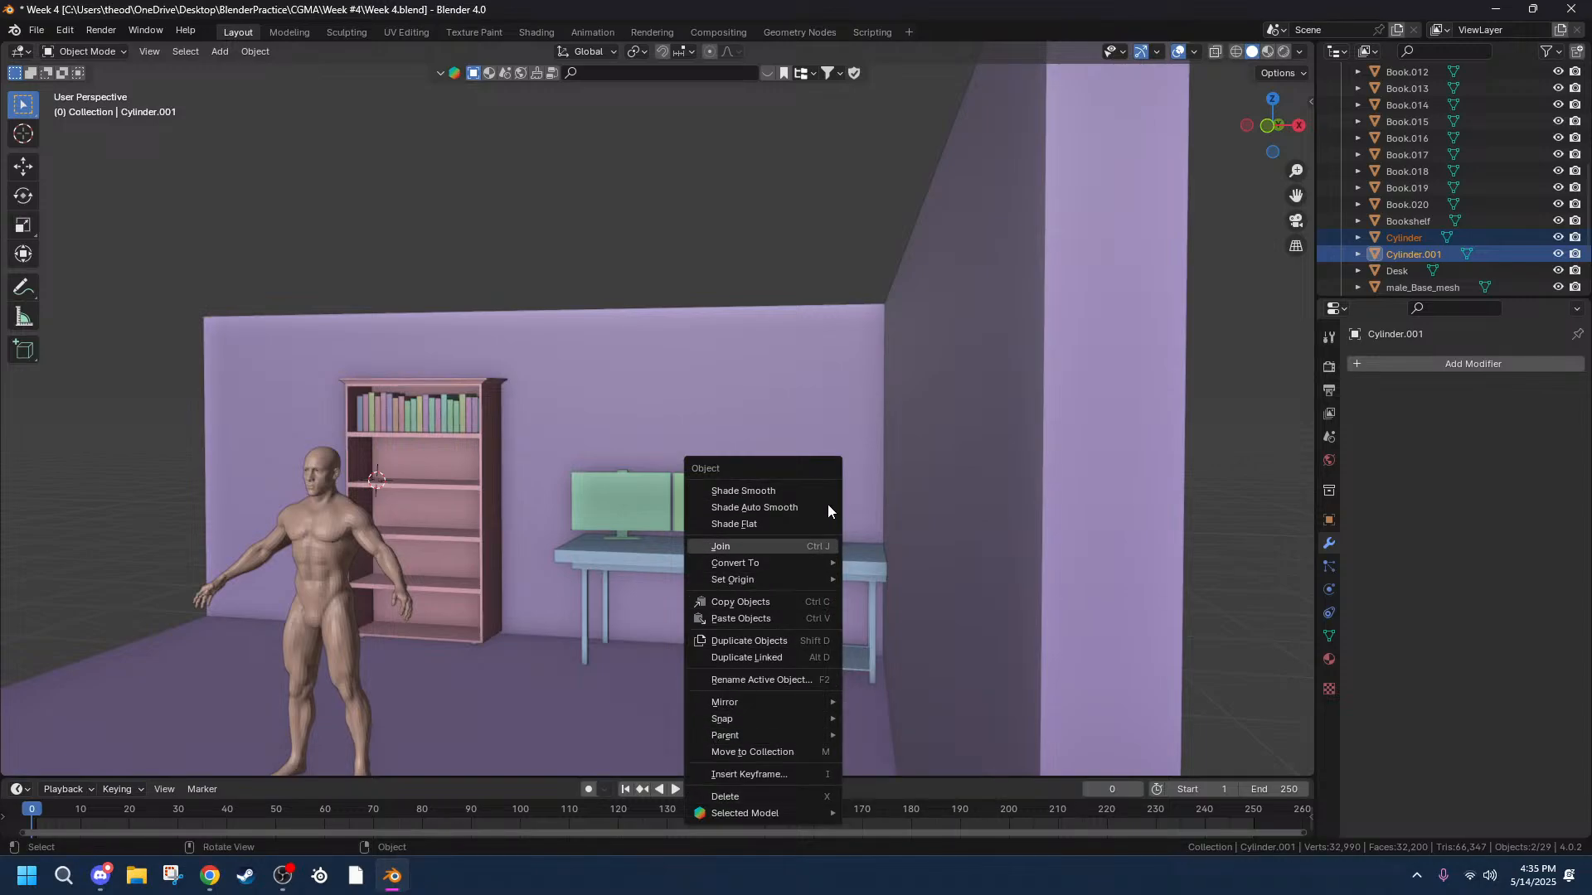
pyautogui.press('`')
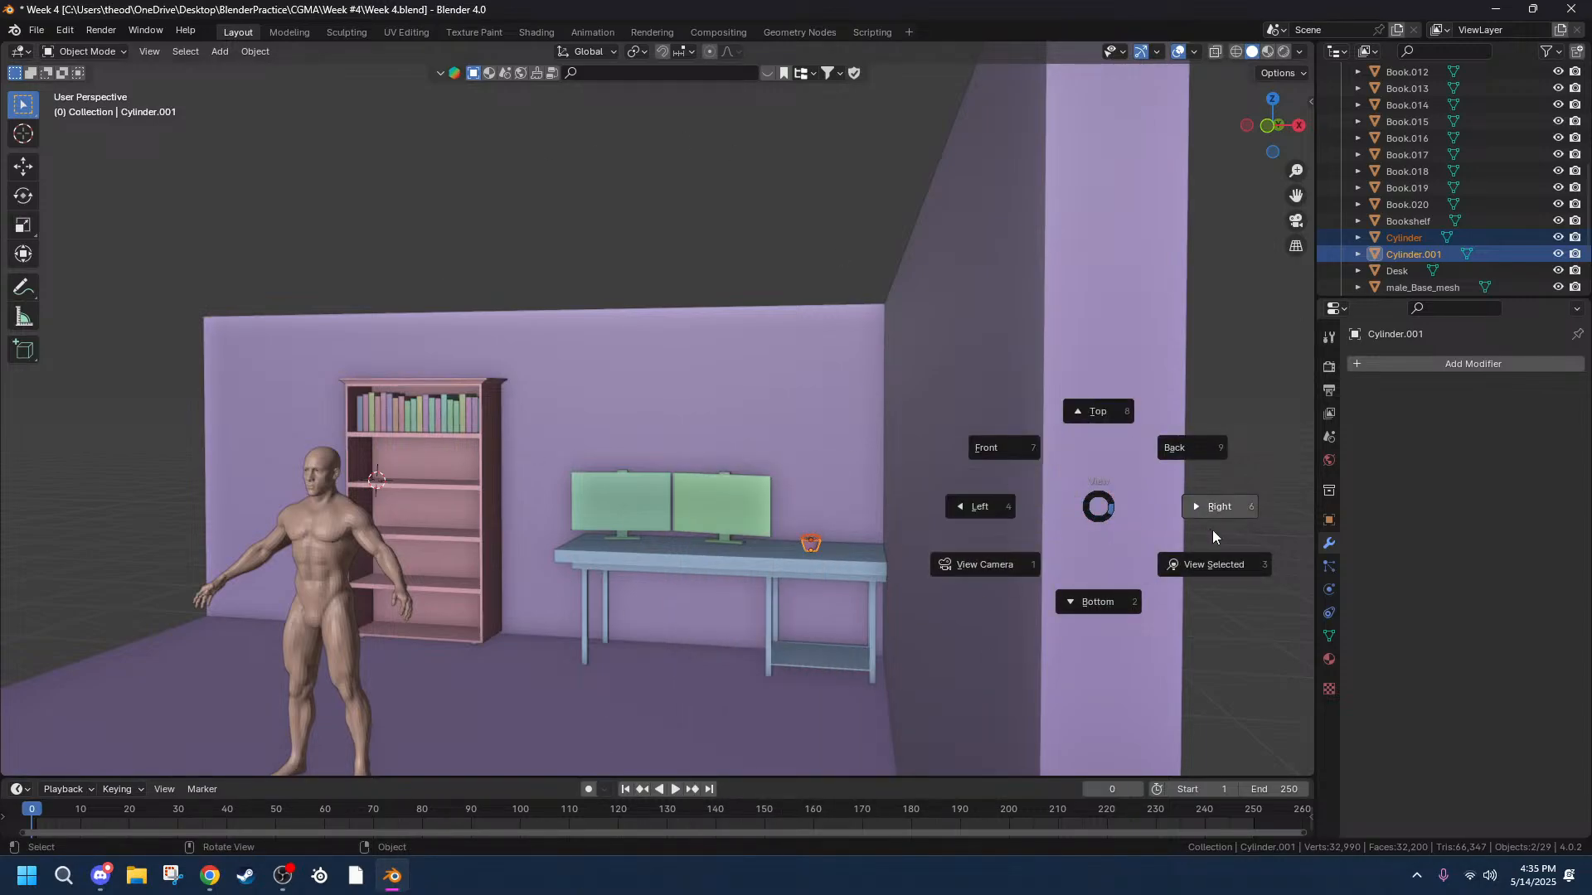
pyautogui.click(1207, 581)
pyautogui.moveTo(1057, 588); pyautogui.dragTo(547, 428, button='middle')
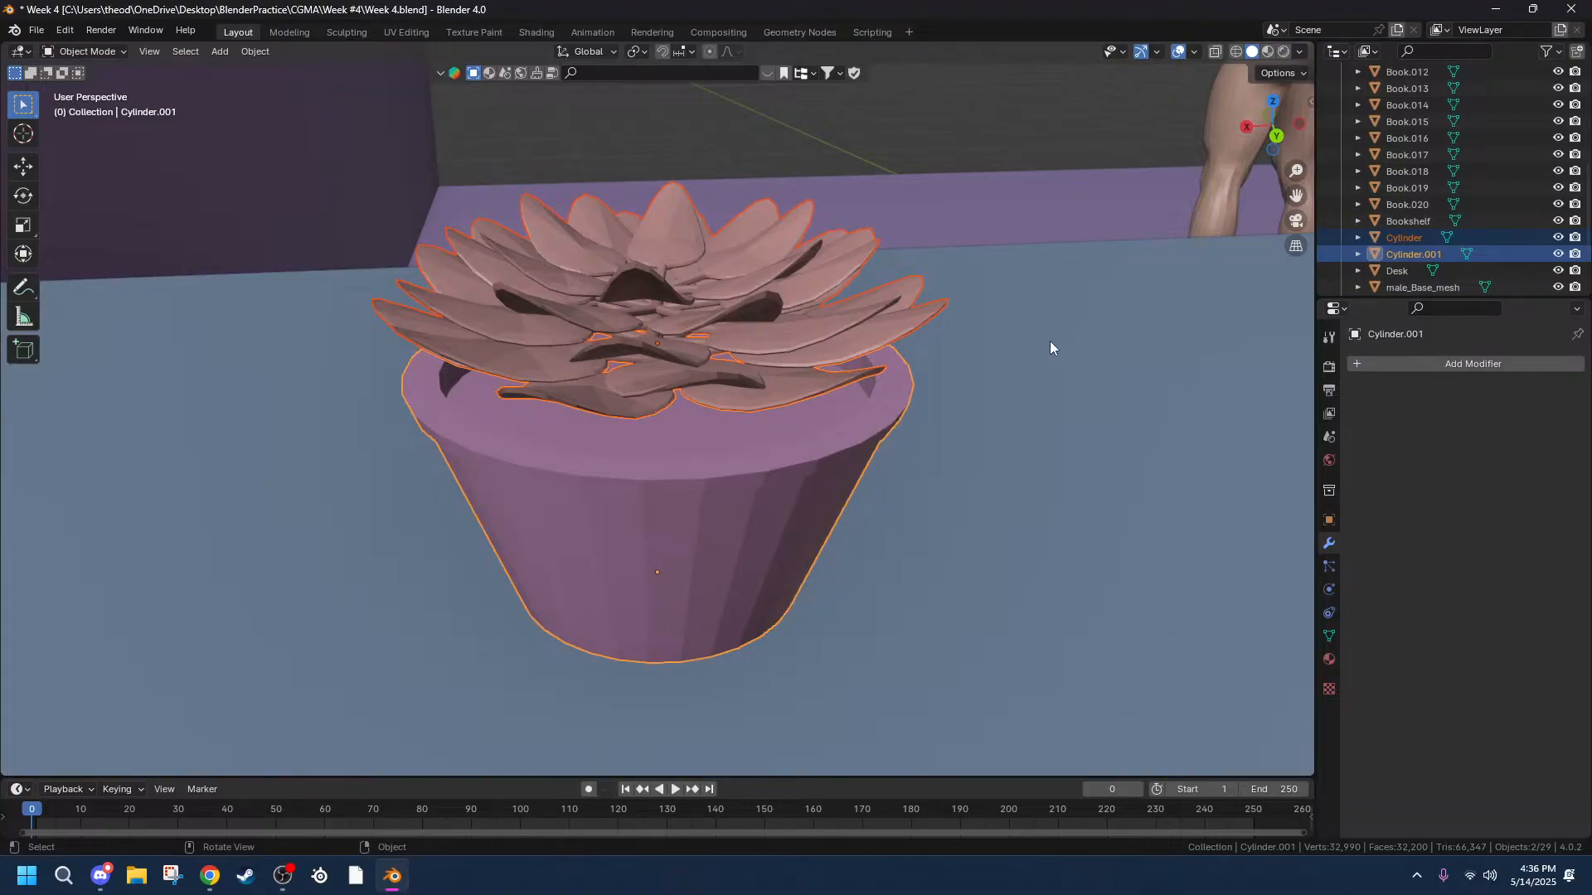
# Examine the potted plant on the desk and the bookcase's empty second shelf from across the room and up close.
pyautogui.moveTo(1180, 312); pyautogui.dragTo(798, 464, button='middle')
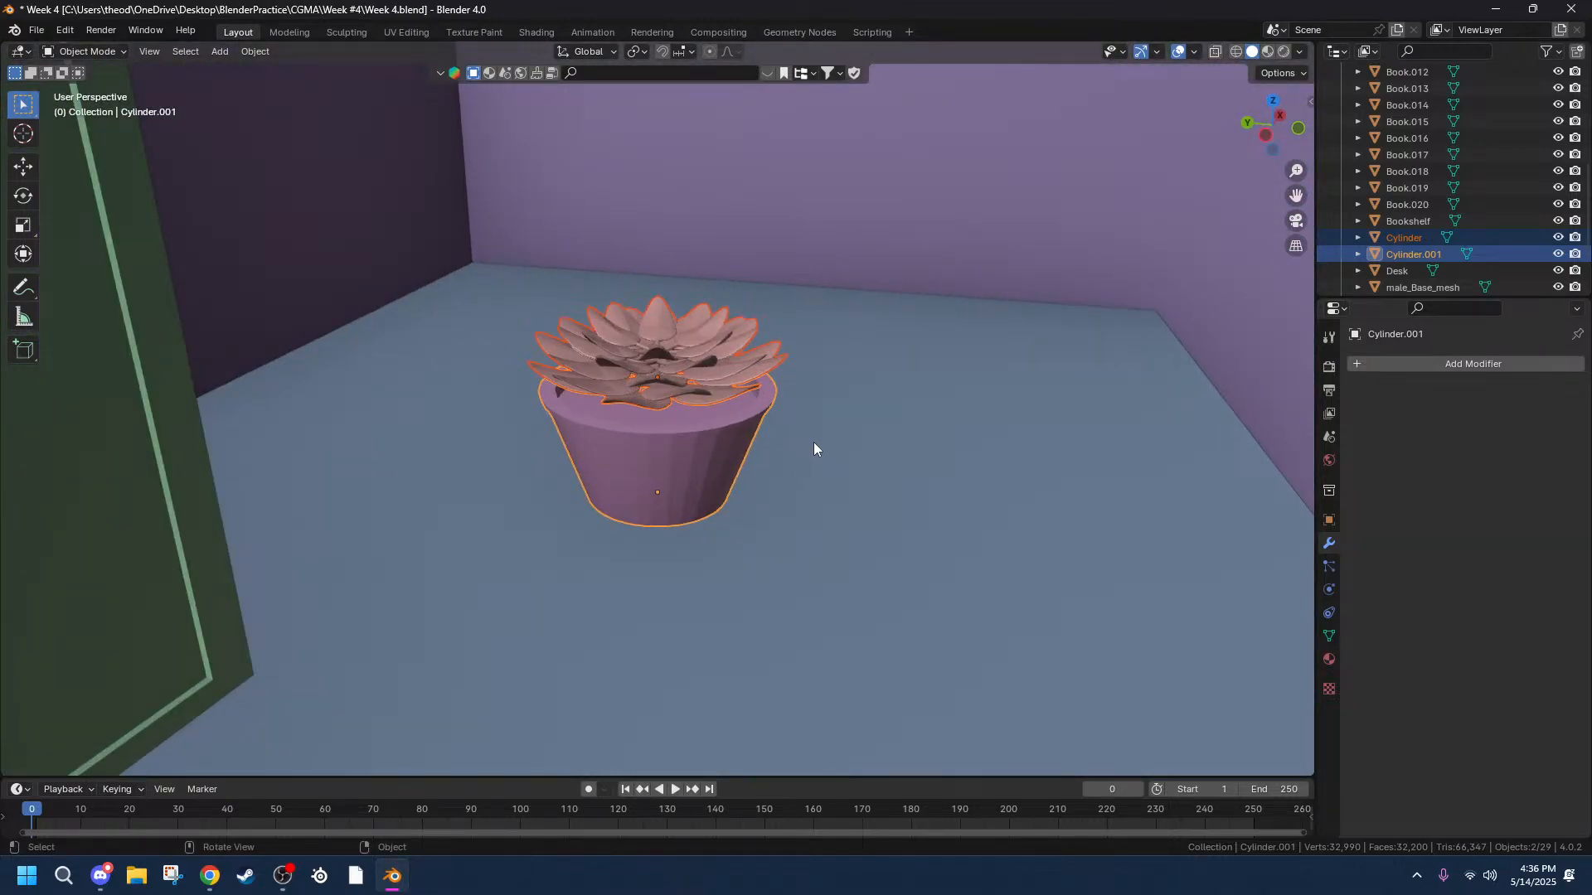
pyautogui.moveTo(902, 487); pyautogui.dragTo(460, 560, button='middle')
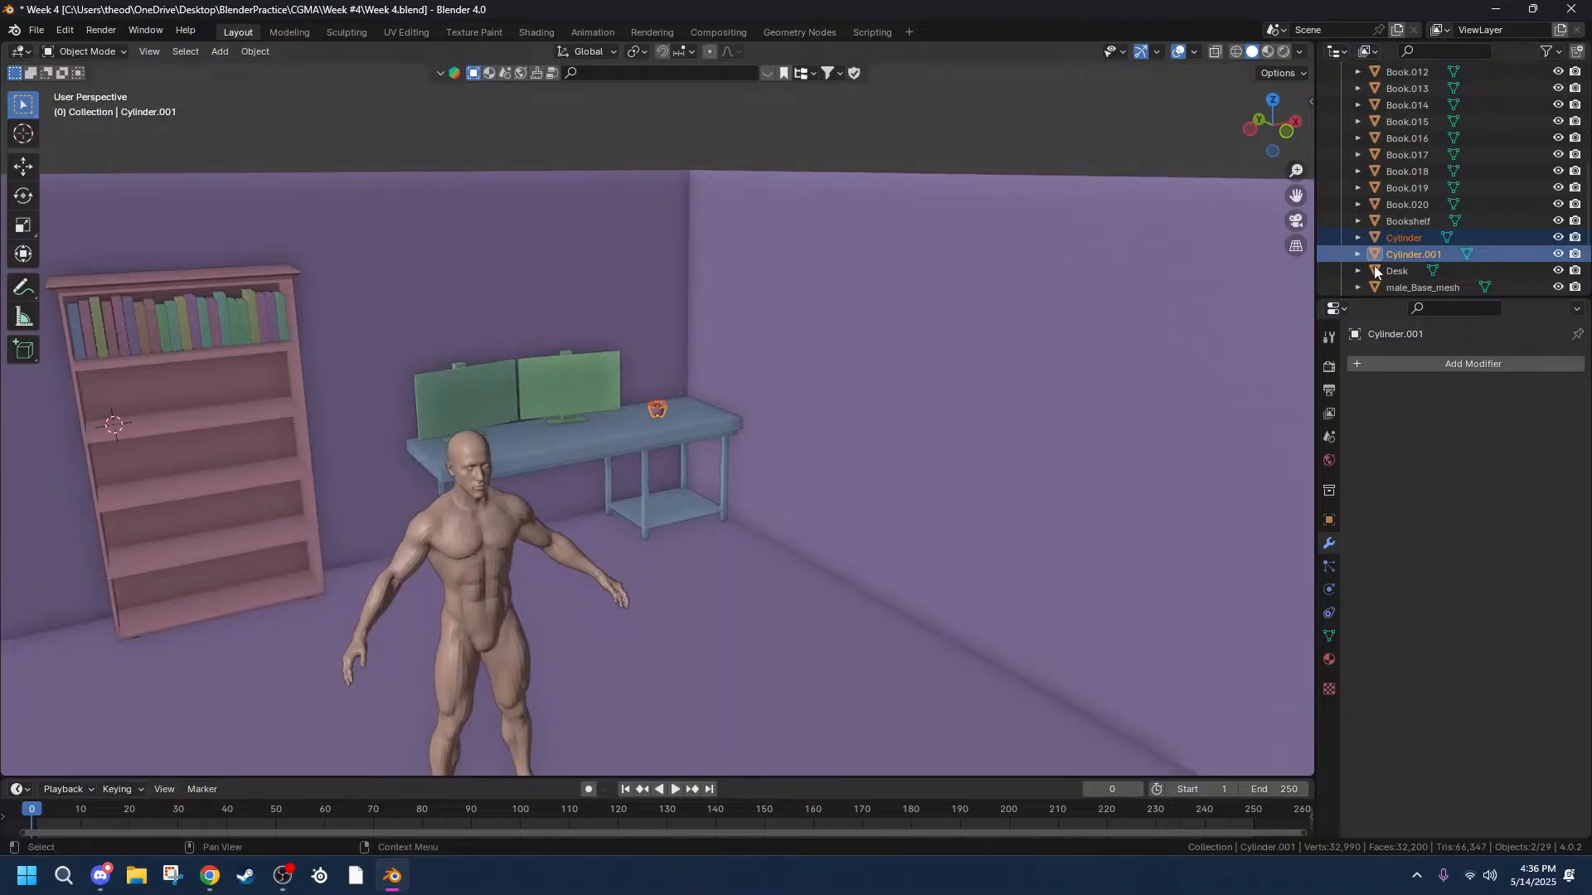
pyautogui.moveTo(1299, 196); pyautogui.dragTo(1398, 178)
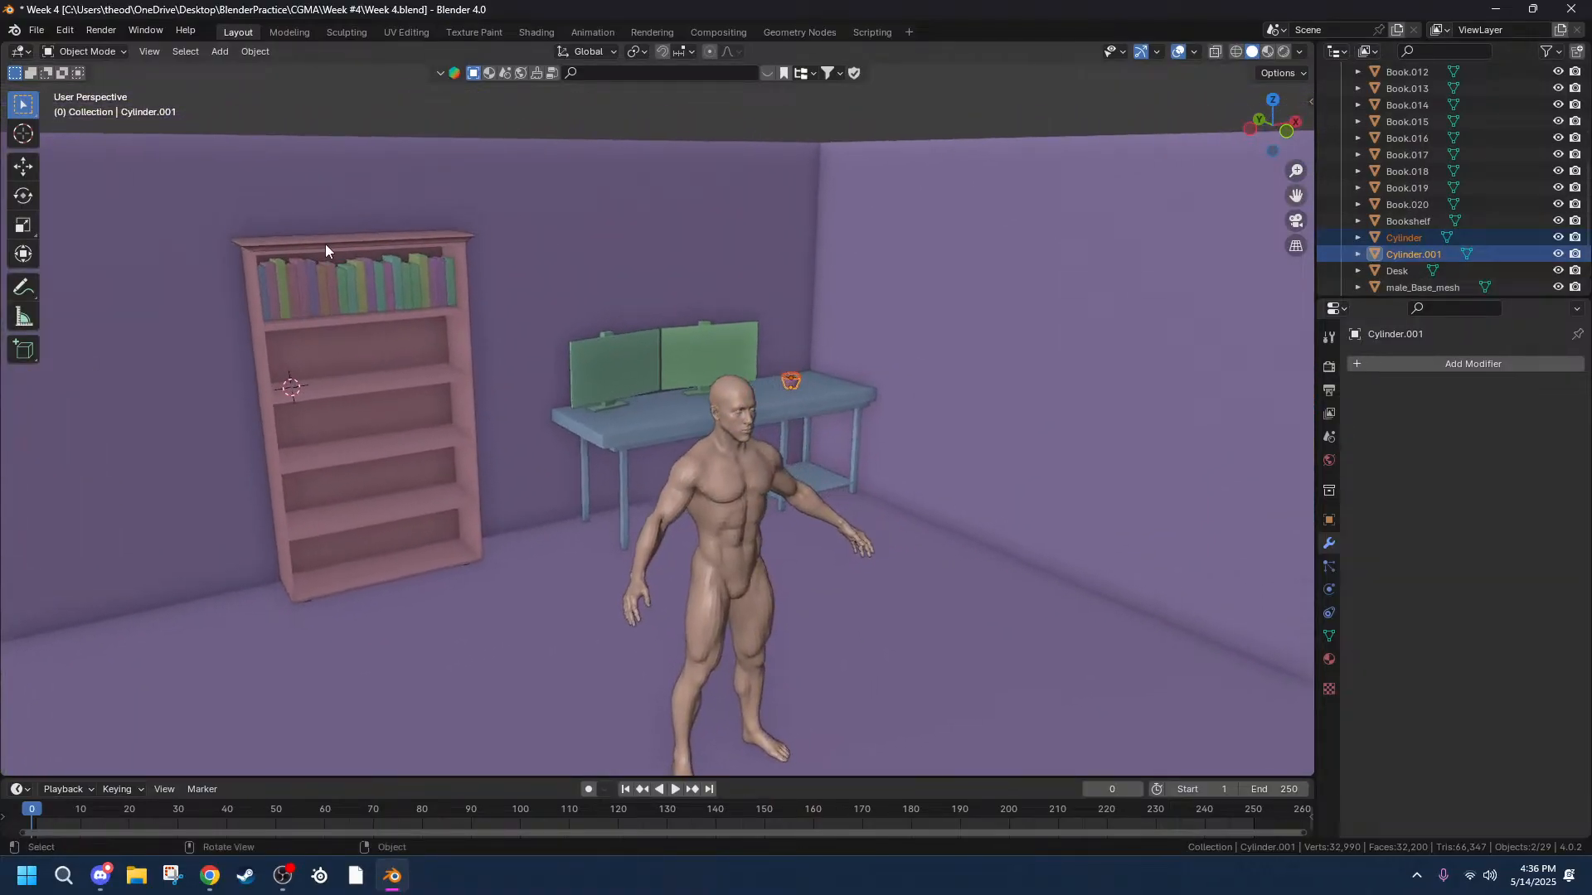
pyautogui.scroll(6, 369, 237)
pyautogui.moveTo(1296, 196); pyautogui.dragTo(1451, 265)
pyautogui.scroll(-4, 706, 333)
pyautogui.moveTo(451, 584); pyautogui.dragTo(415, 599, button='middle')
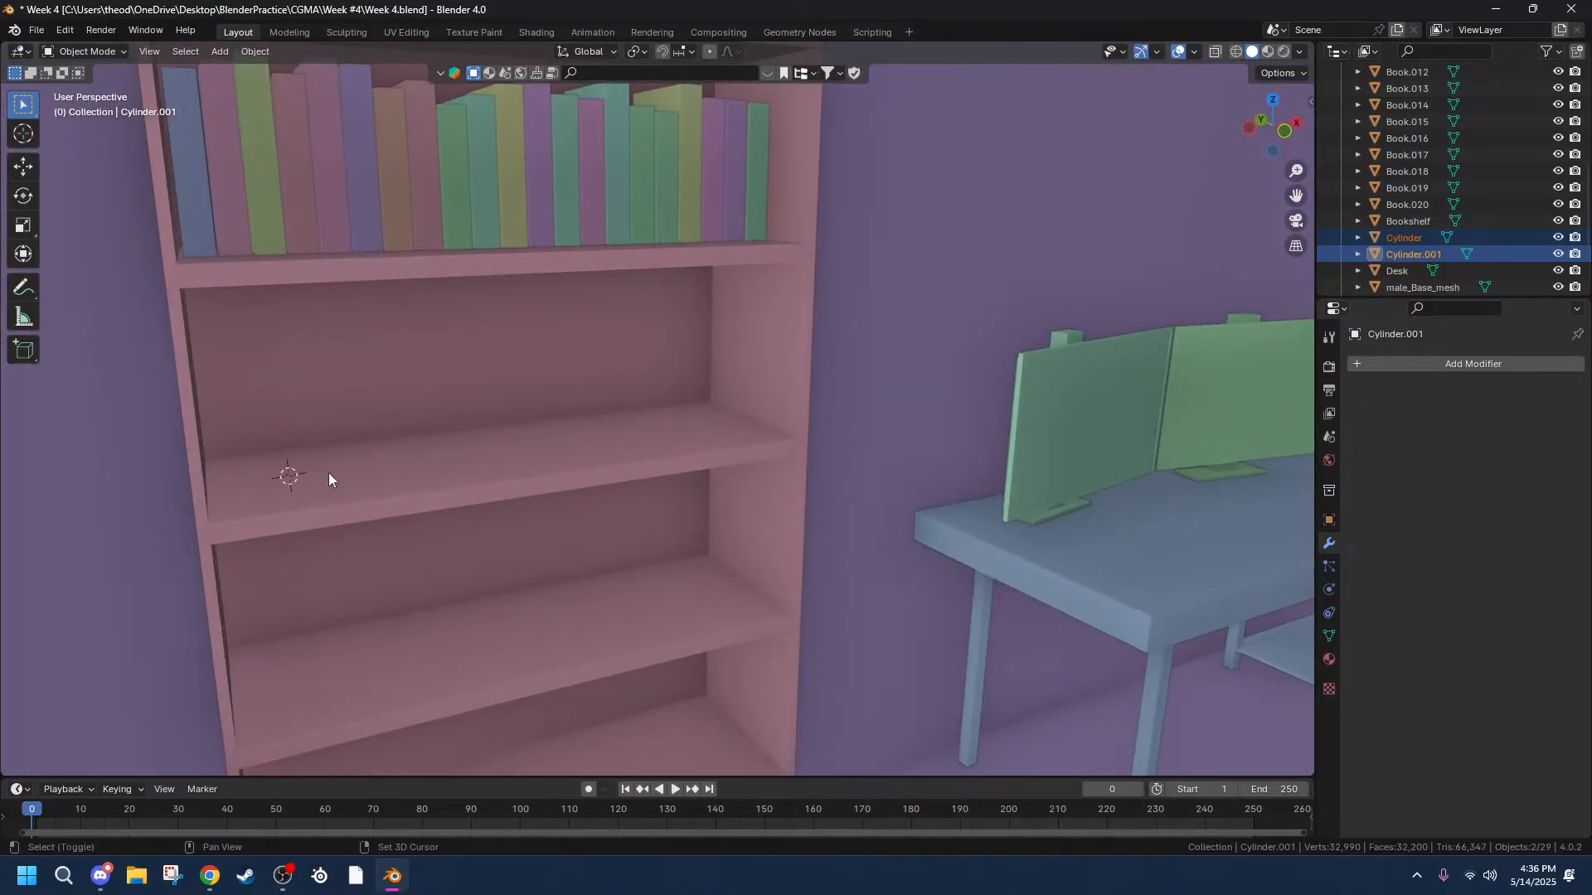
pyautogui.moveTo(329, 473)
pyautogui.mouseDown(button='middle')
pyautogui.moveTo(331, 495)
pyautogui.moveTo(331, 472)
pyautogui.mouseUp(button='middle')
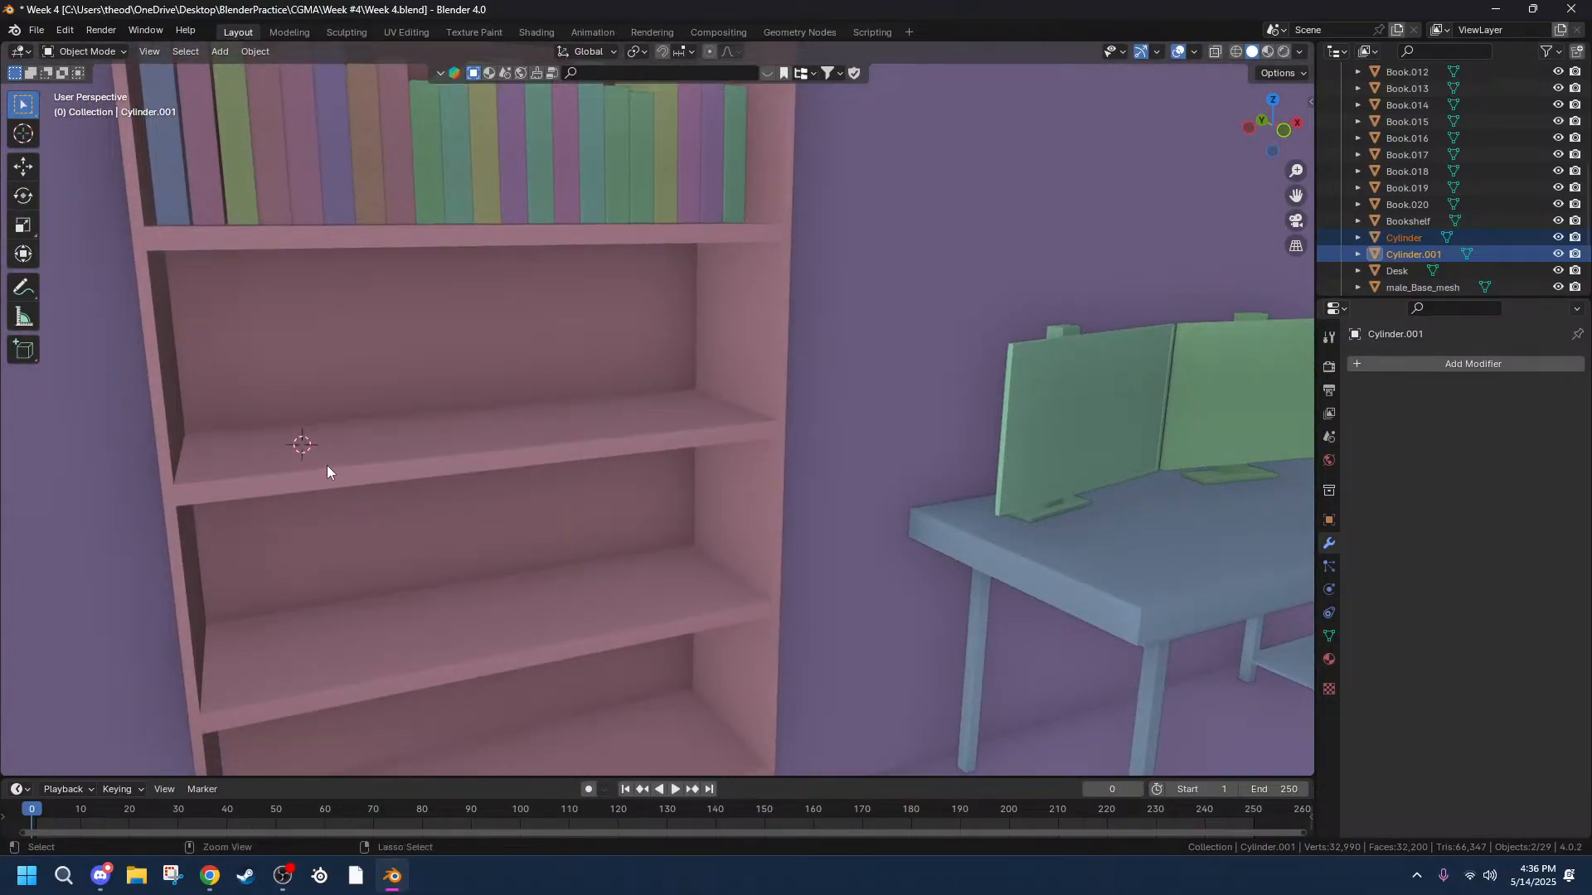
# Undo the selection of the desk plant and its pot, leaving nothing selected in the scene.
pyautogui.hotkey('ctrl', 'z')
pyautogui.scroll(-13, 1015, 675)
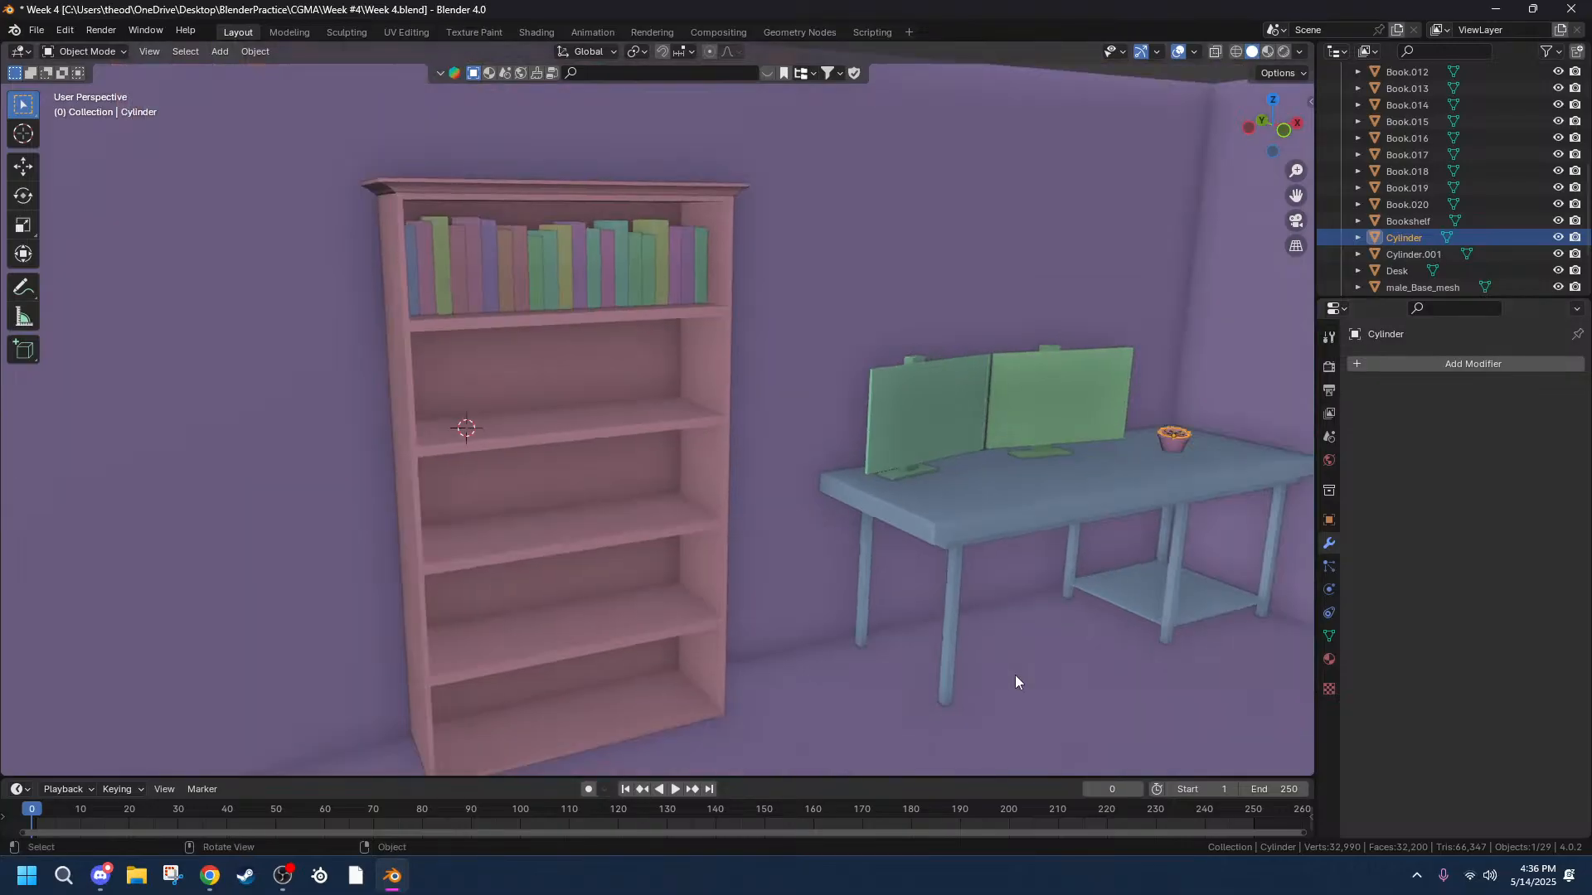
pyautogui.scroll(13, 1013, 624)
pyautogui.moveTo(1081, 538); pyautogui.dragTo(976, 601, button='middle')
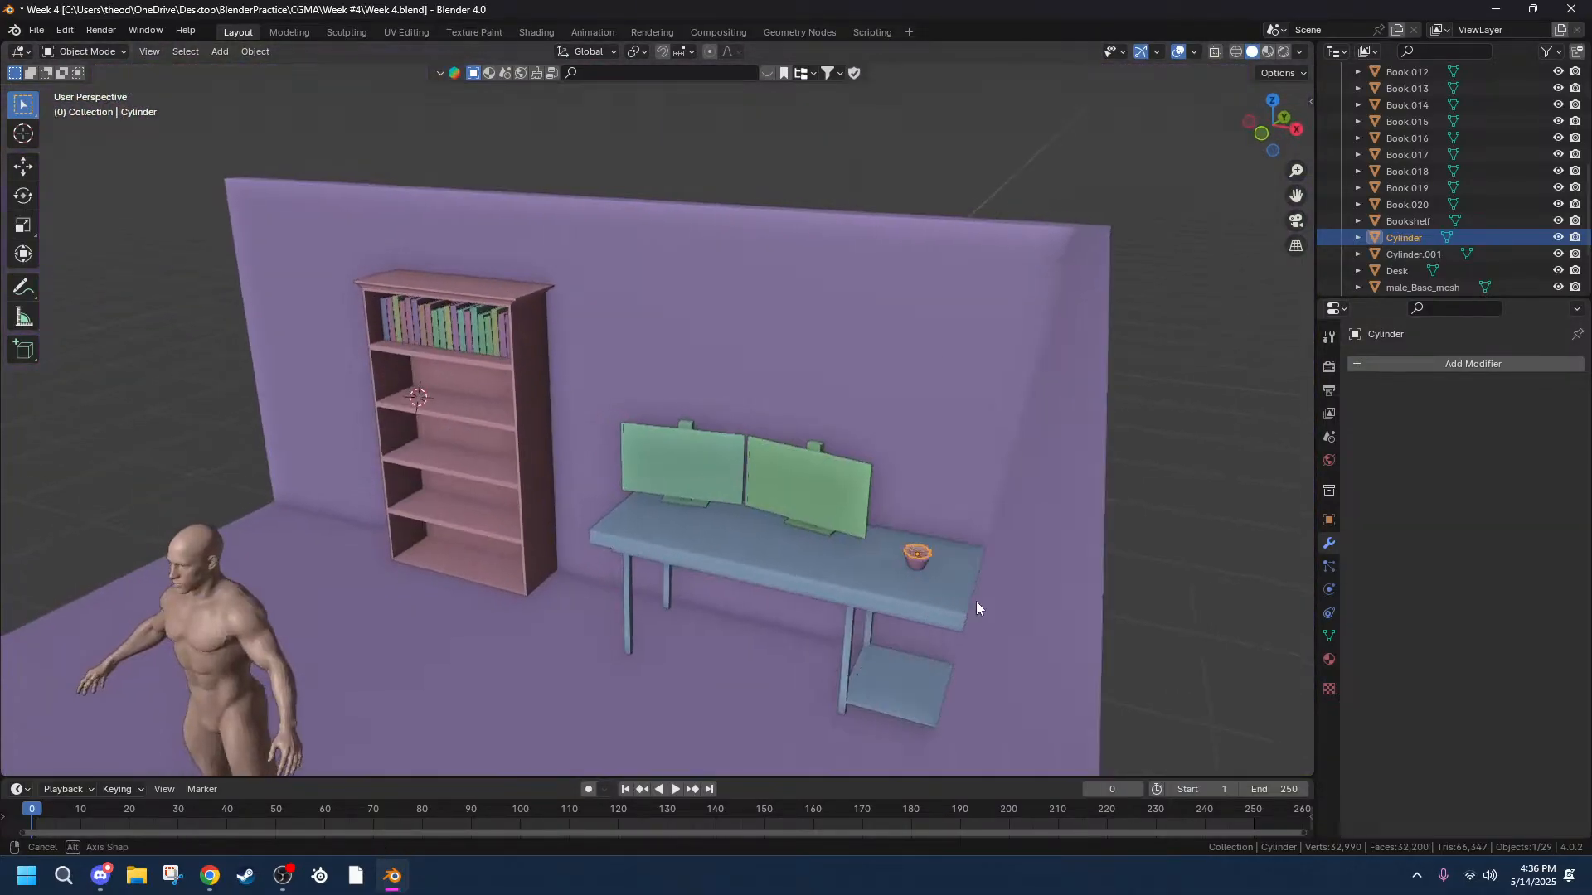
pyautogui.click(1161, 530)
pyautogui.hotkey('ctrl', 'z')
pyautogui.hotkey('ctrl', 'z')
pyautogui.hotkey('ctrl', 'z')
pyautogui.moveTo(1237, 555); pyautogui.dragTo(77, 569, button='middle')
pyautogui.click(76, 569)
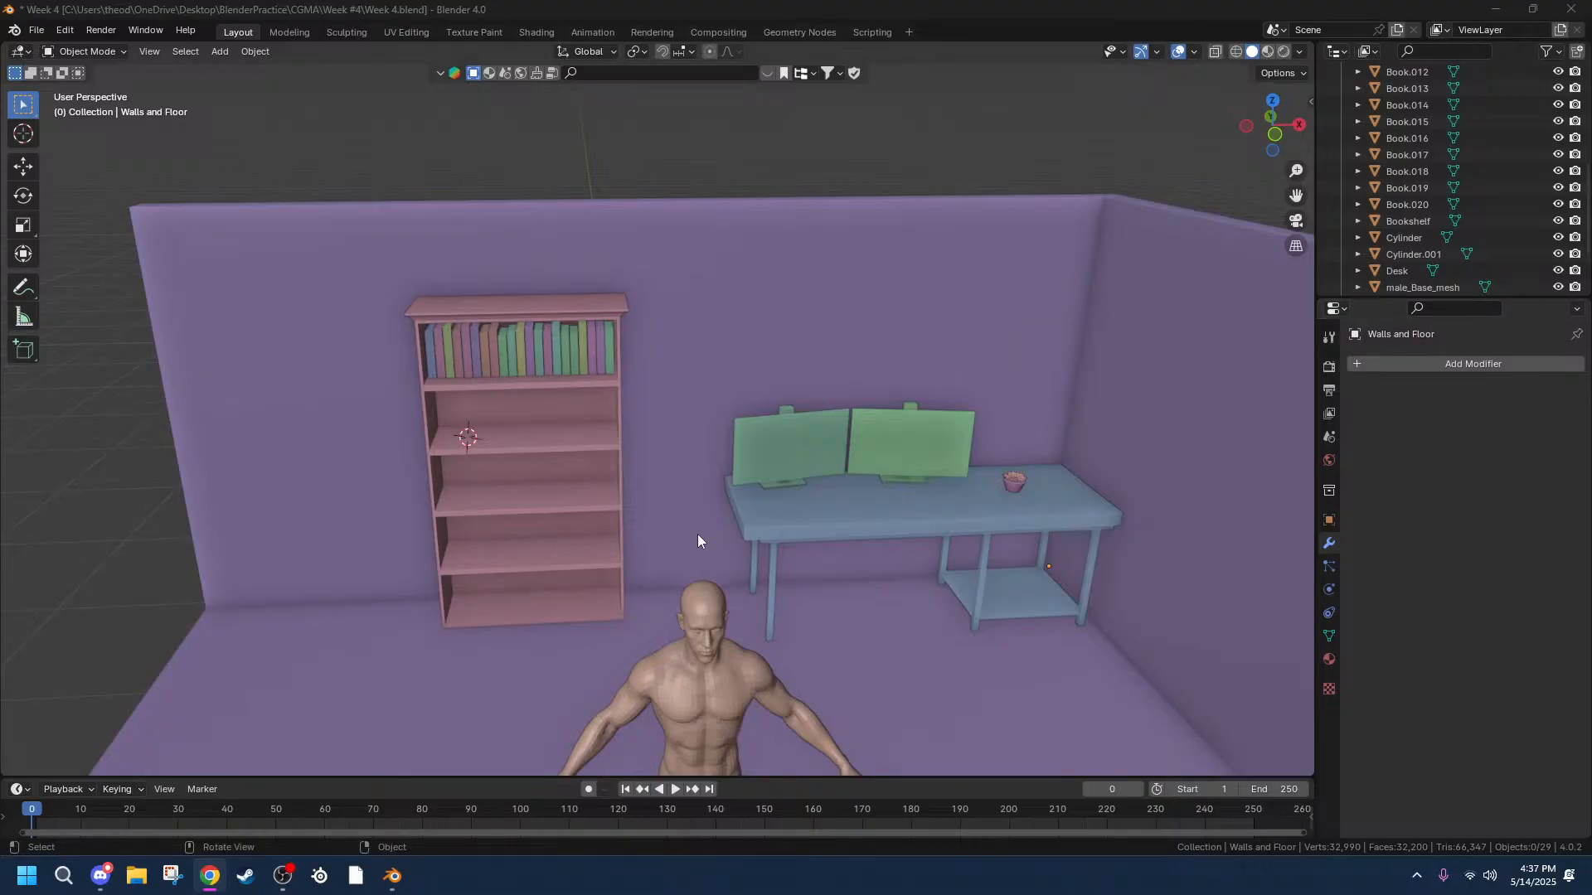
# Examine the bookcase's empty shelves beside the desk, both up close and from across the room.
pyautogui.scroll(5, 698, 536)
pyautogui.moveTo(684, 560); pyautogui.dragTo(734, 545, button='middle')
pyautogui.scroll(-4, 734, 553)
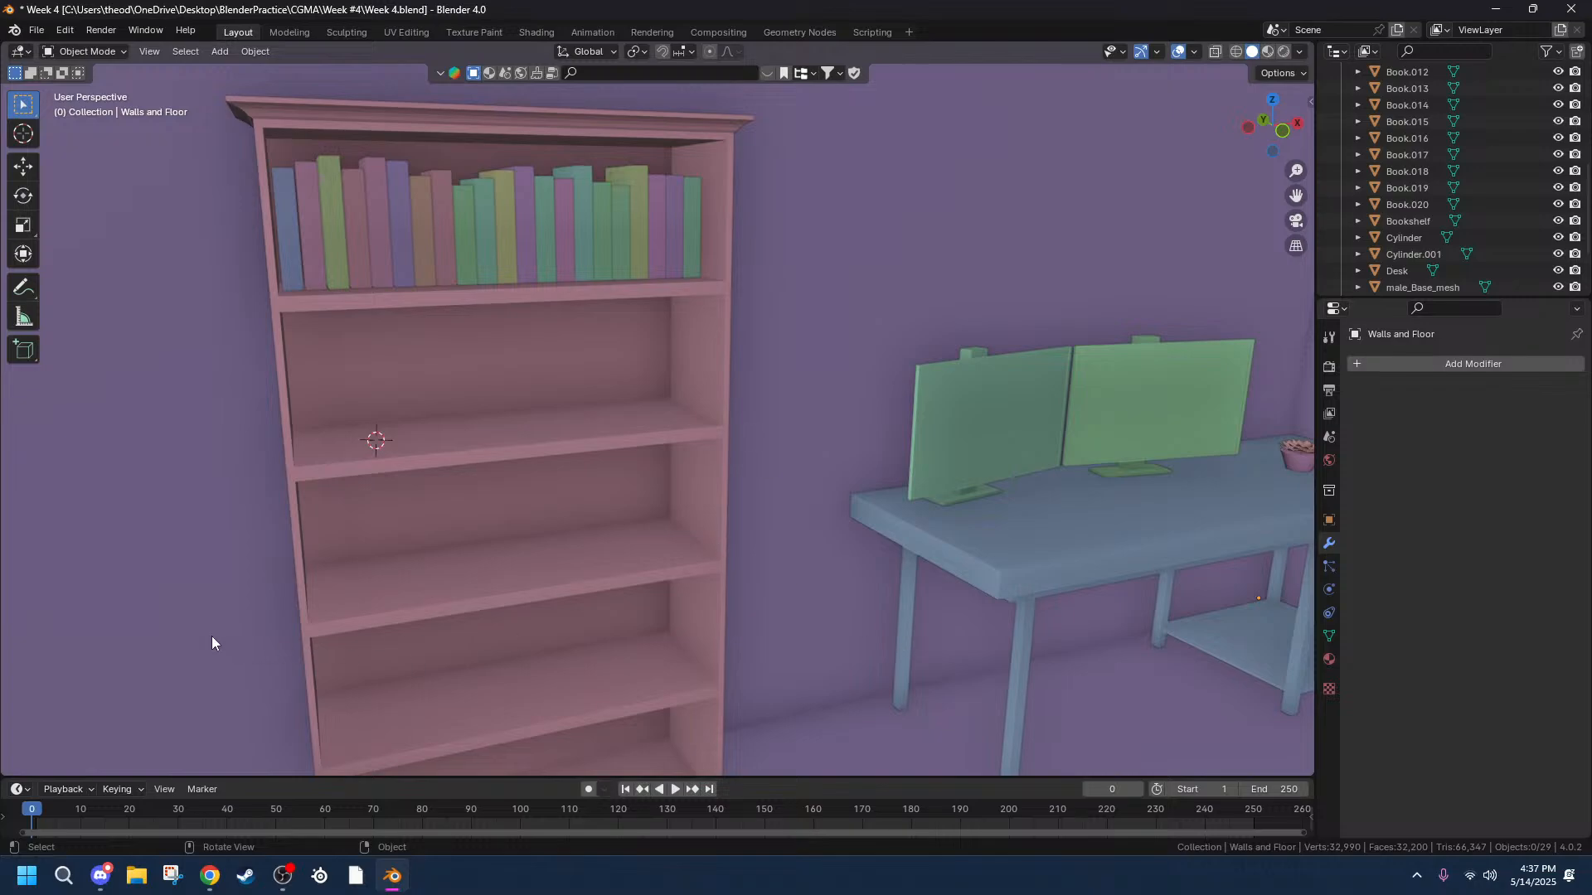
pyautogui.scroll(2, 362, 420)
pyautogui.scroll(-5, 426, 451)
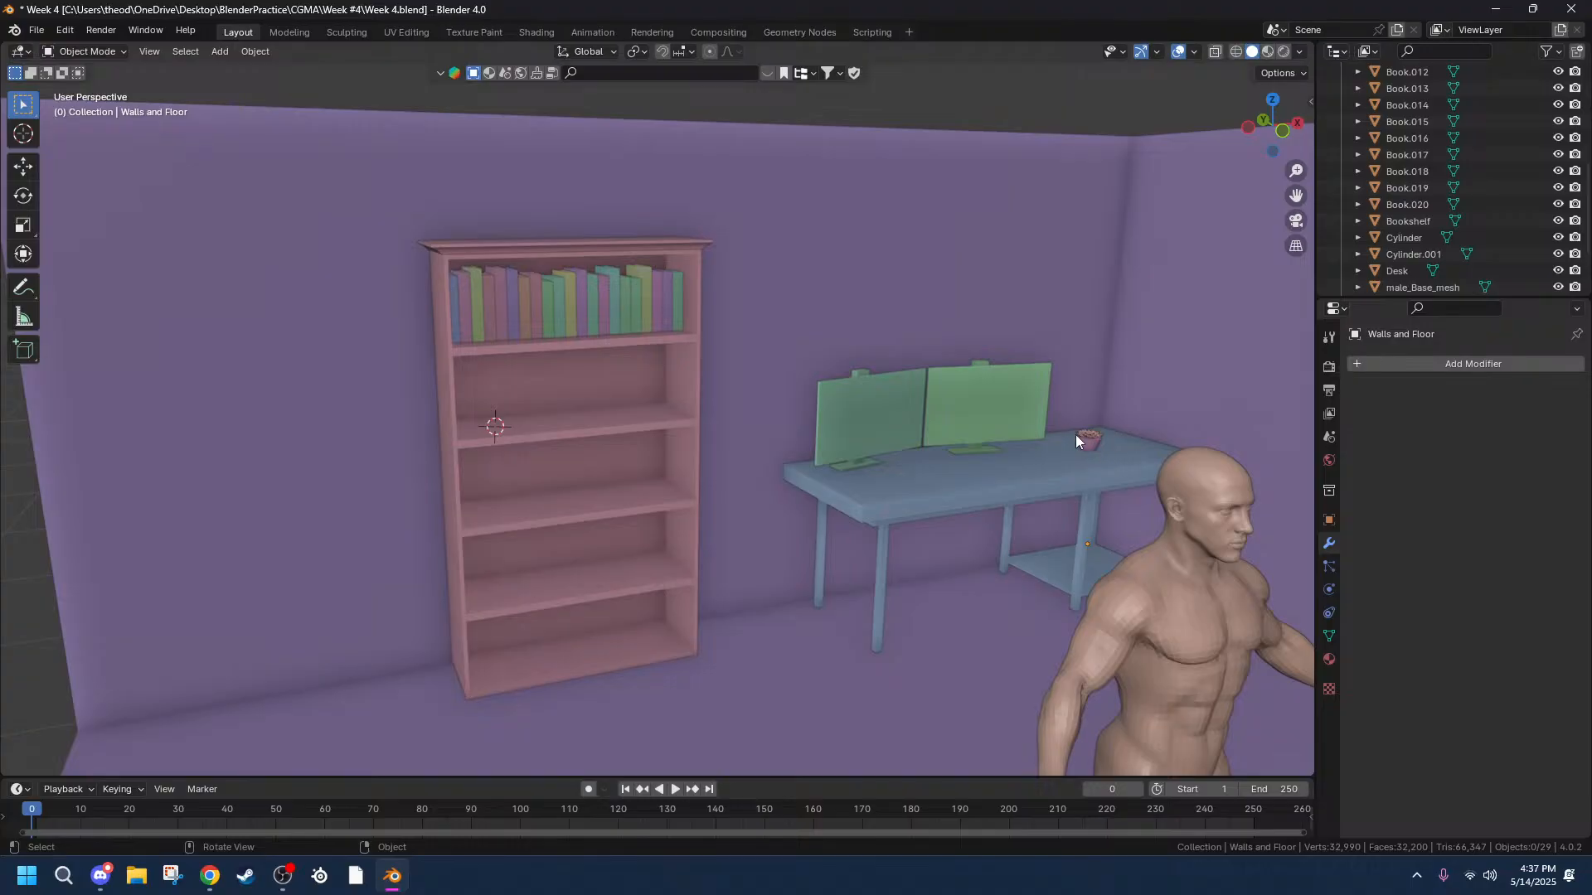
pyautogui.scroll(4, 584, 331)
pyautogui.moveTo(586, 313); pyautogui.dragTo(597, 317, button='middle')
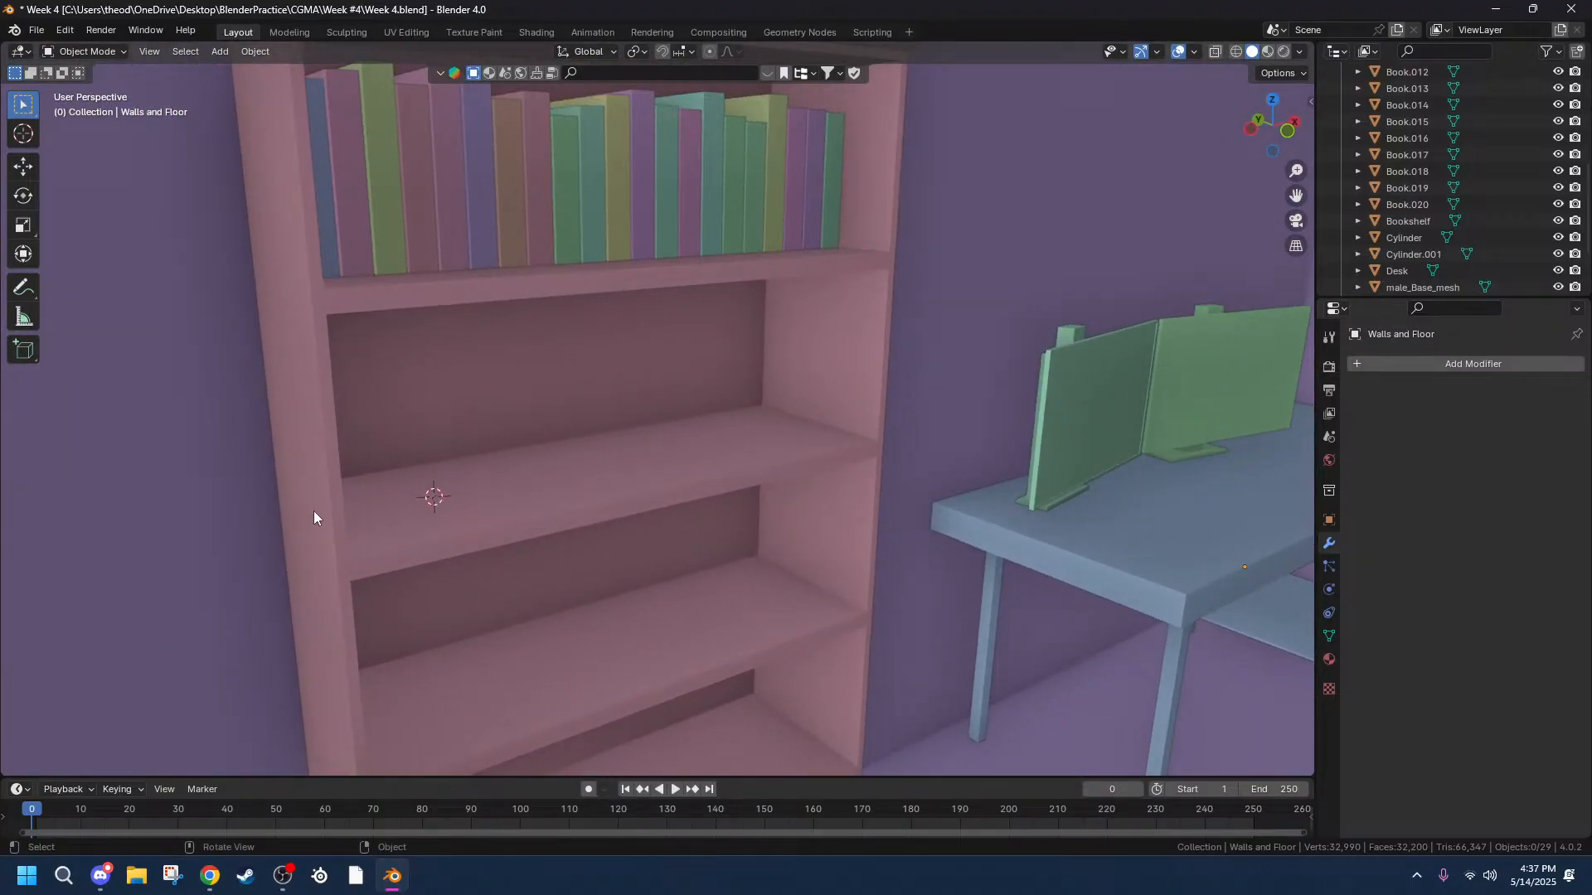
pyautogui.moveTo(674, 517); pyautogui.dragTo(656, 523, button='middle')
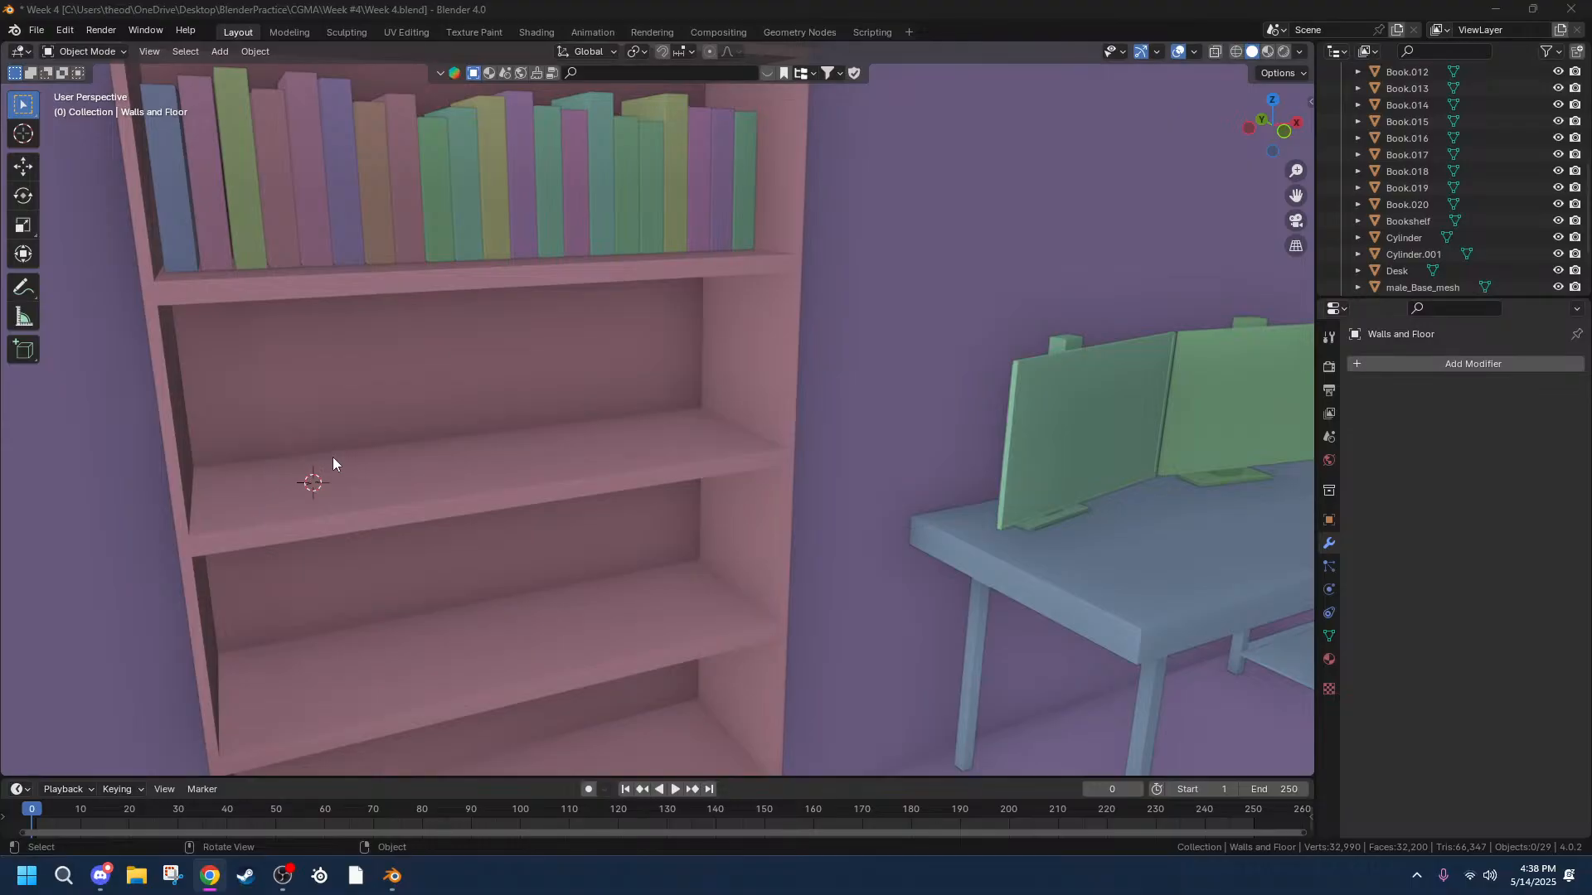
pyautogui.scroll(-7, 318, 480)
pyautogui.scroll(7, 319, 479)
pyautogui.scroll(-7, 229, 140)
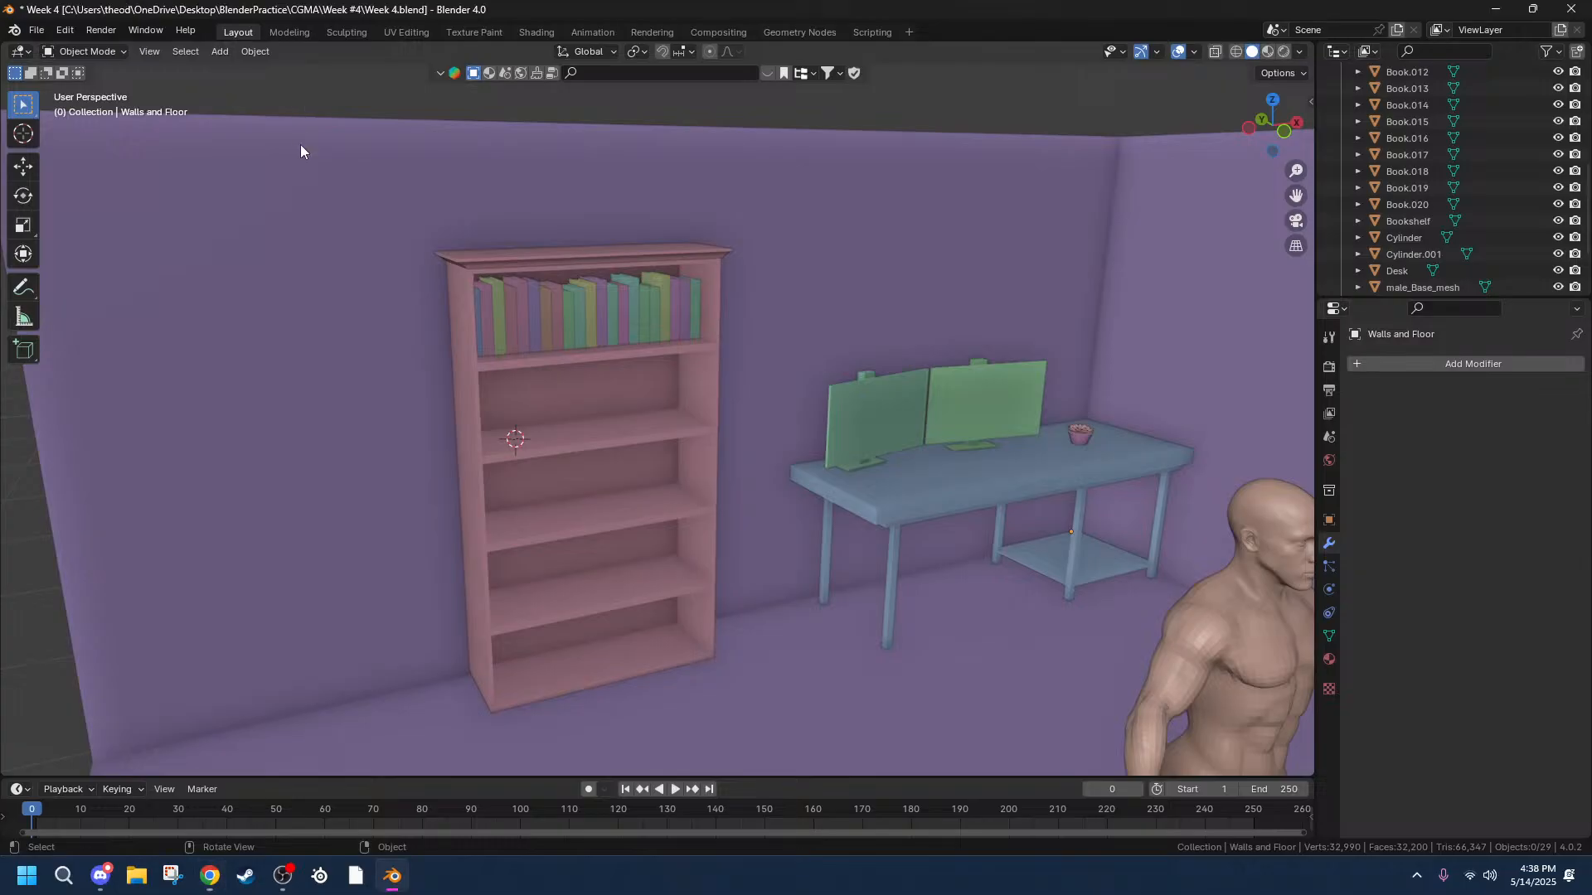
pyautogui.scroll(7, 381, 353)
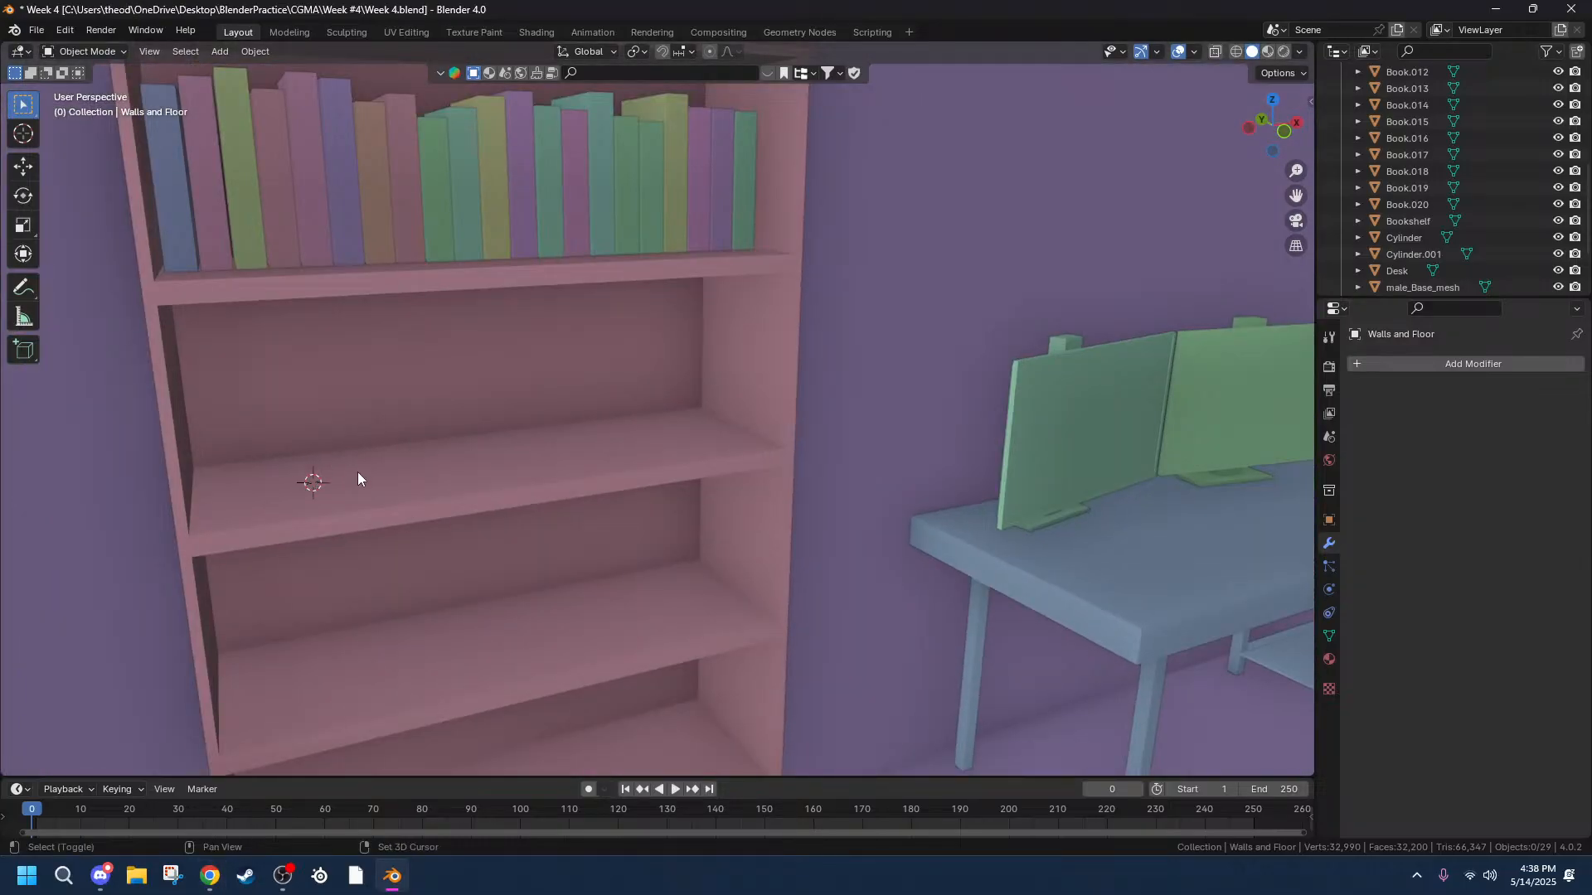
# Add a UV sphere at the 3D cursor on the bookcase's second shelf and scale it to about 0.09.
pyautogui.hotkey('shift', 'a')
pyautogui.moveTo(358, 474)
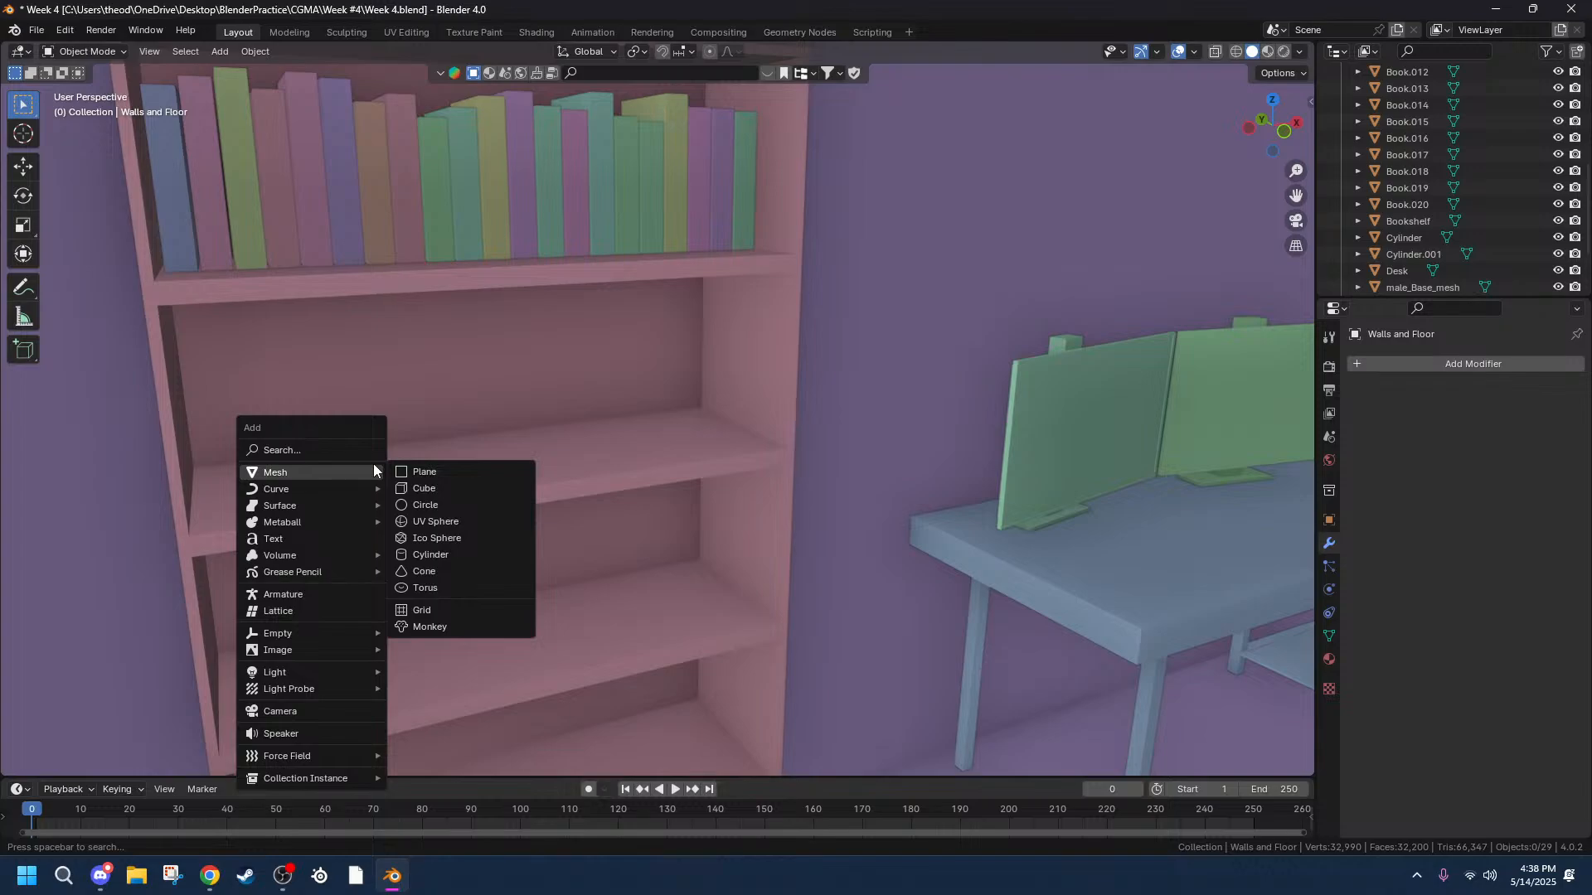
pyautogui.click(439, 524)
pyautogui.press('s')
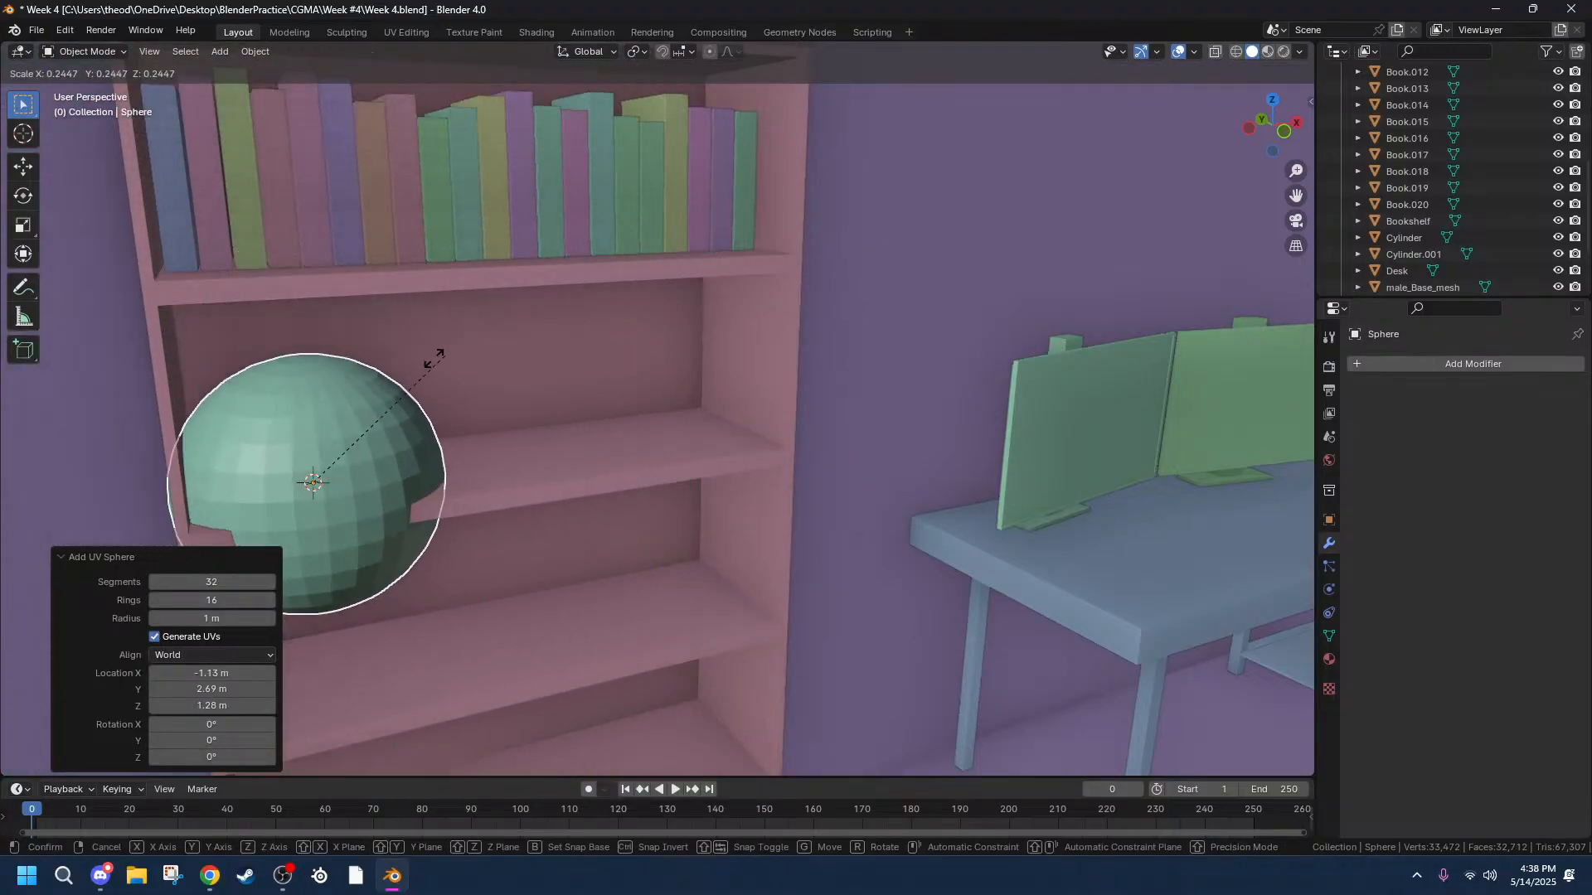
pyautogui.click(365, 440)
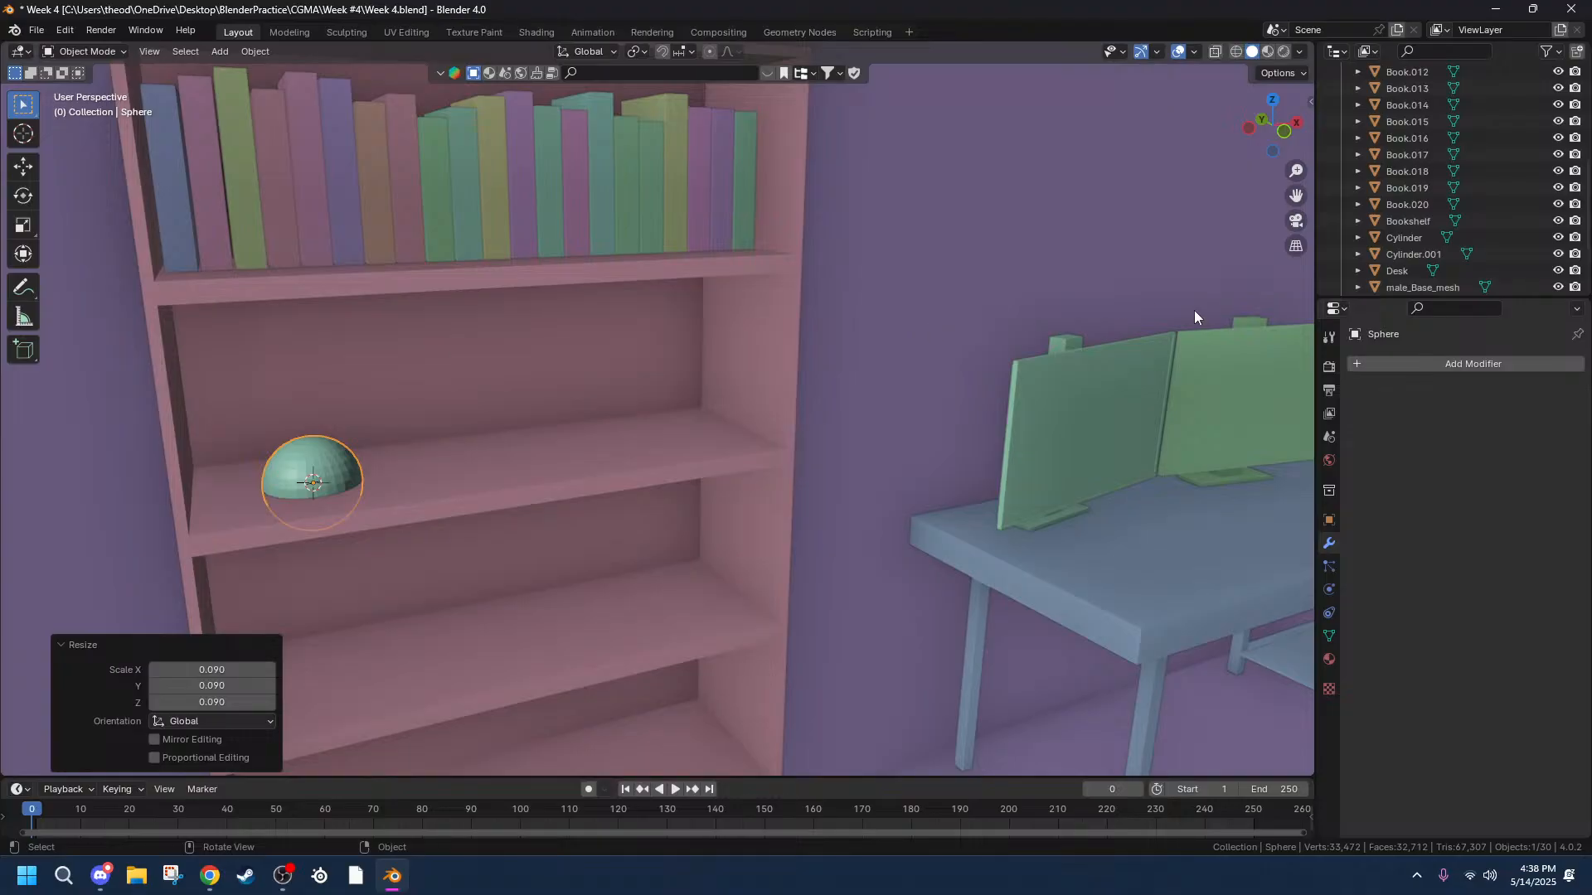
# Try raising the sphere about 0.157 m along the Z axis above the second shelf, and undo the move.
pyautogui.moveTo(1288, 190); pyautogui.dragTo(1445, 176)
pyautogui.scroll(8, 562, 437)
pyautogui.scroll(-3, 562, 436)
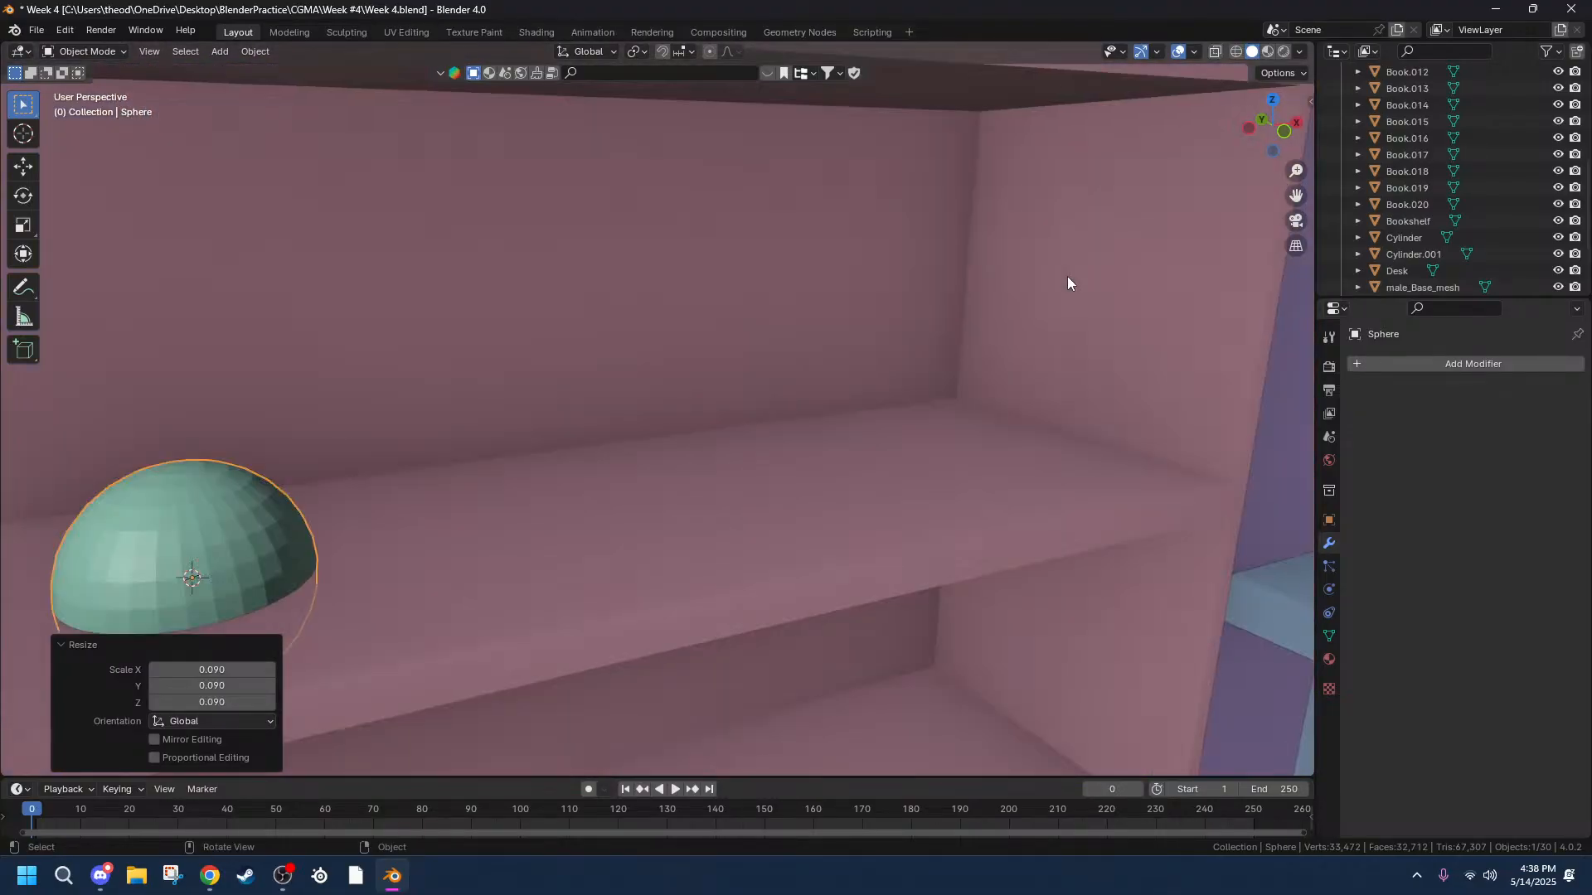
pyautogui.moveTo(1295, 195); pyautogui.dragTo(1591, 108)
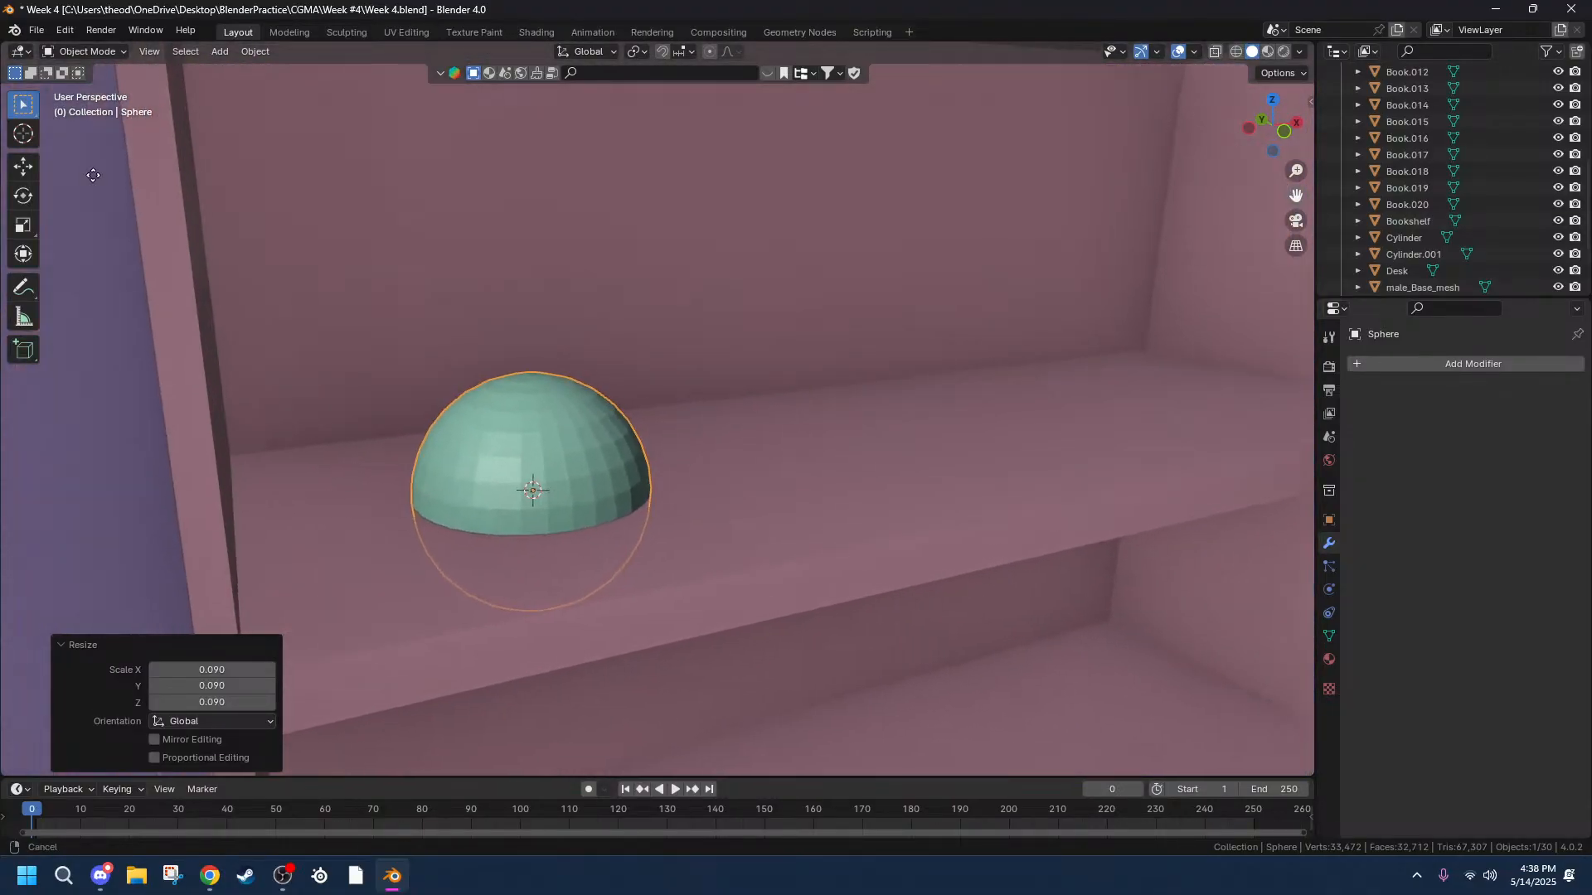
pyautogui.press('g')
pyautogui.press('z')
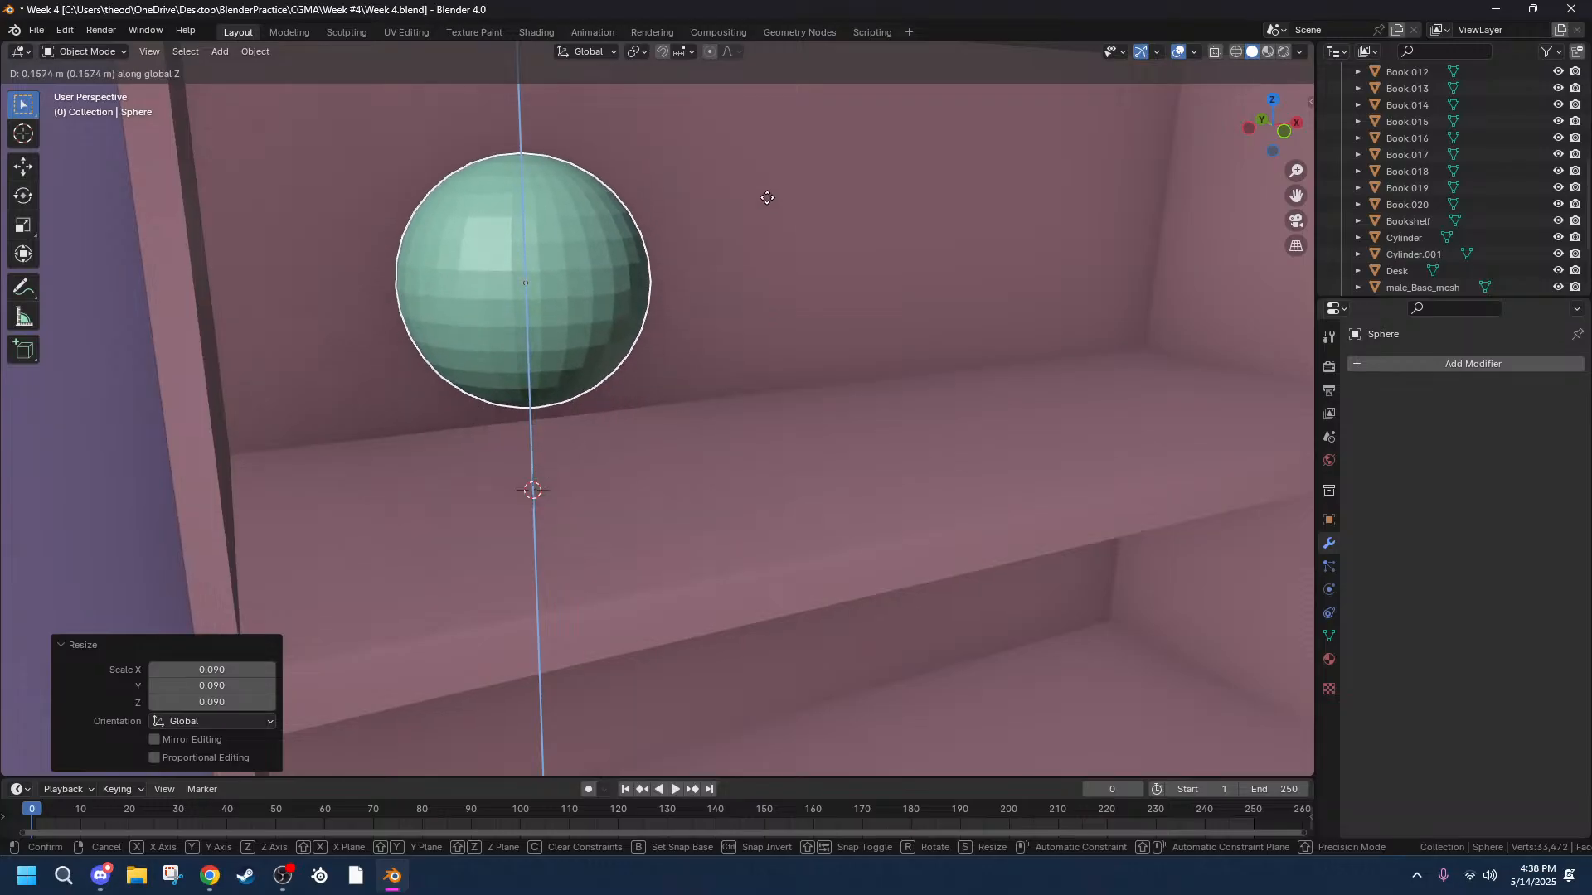
pyautogui.click(909, 311)
pyautogui.scroll(-3, 909, 305)
pyautogui.scroll(3, 909, 305)
pyautogui.scroll(-5, 908, 306)
pyautogui.moveTo(904, 313); pyautogui.dragTo(815, 316, button='middle')
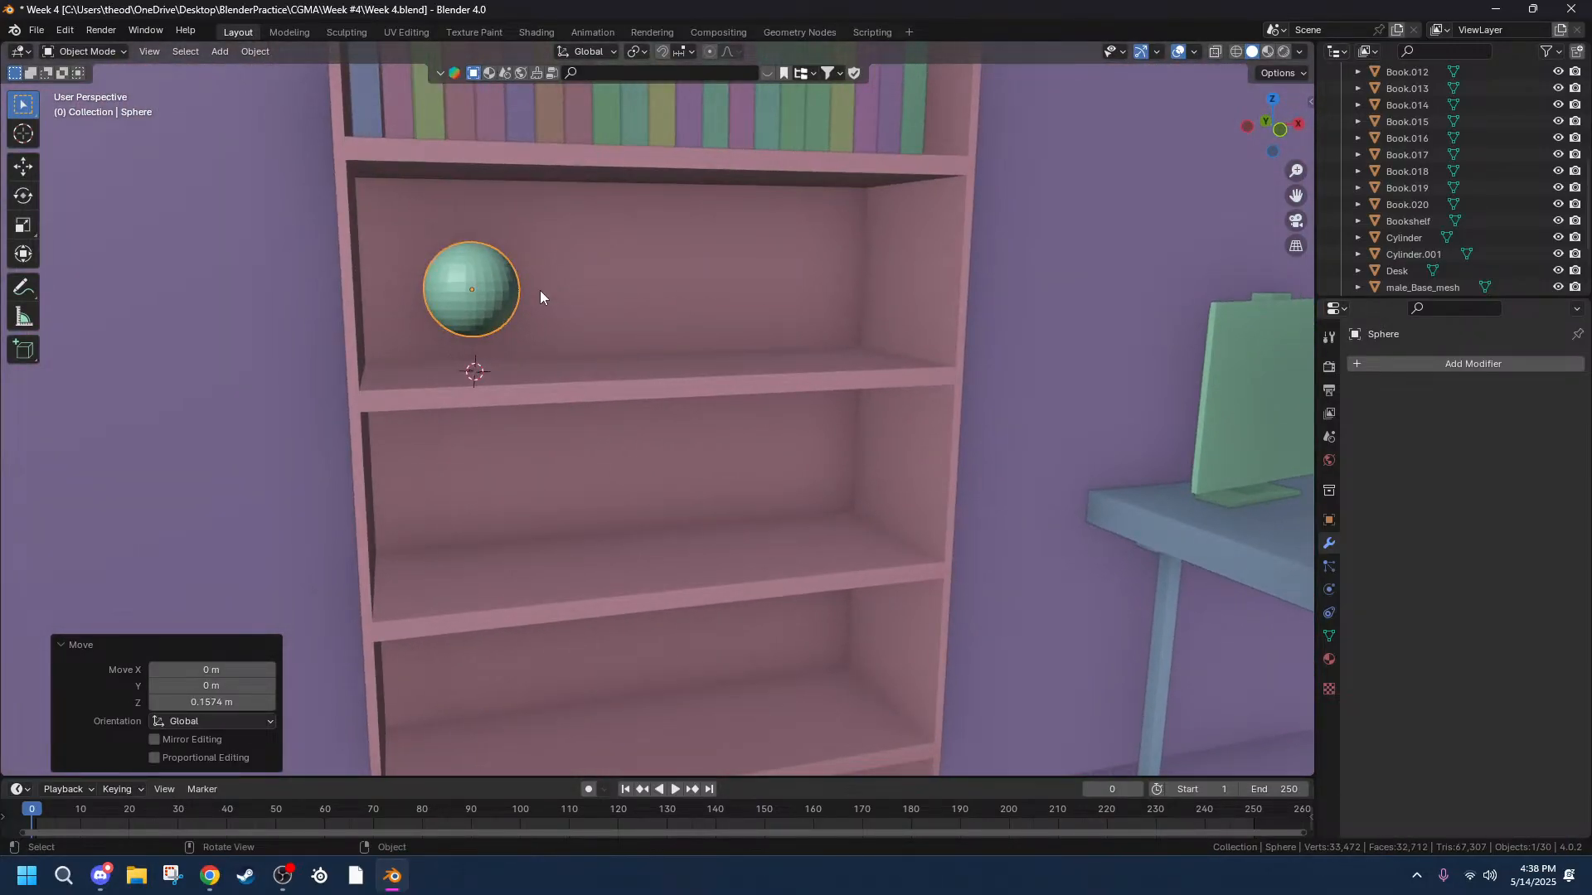
pyautogui.hotkey('ctrl', 'z')
# Raise the sphere about 0.206 m along the Z axis so it floats above the second shelf.
pyautogui.press('g')
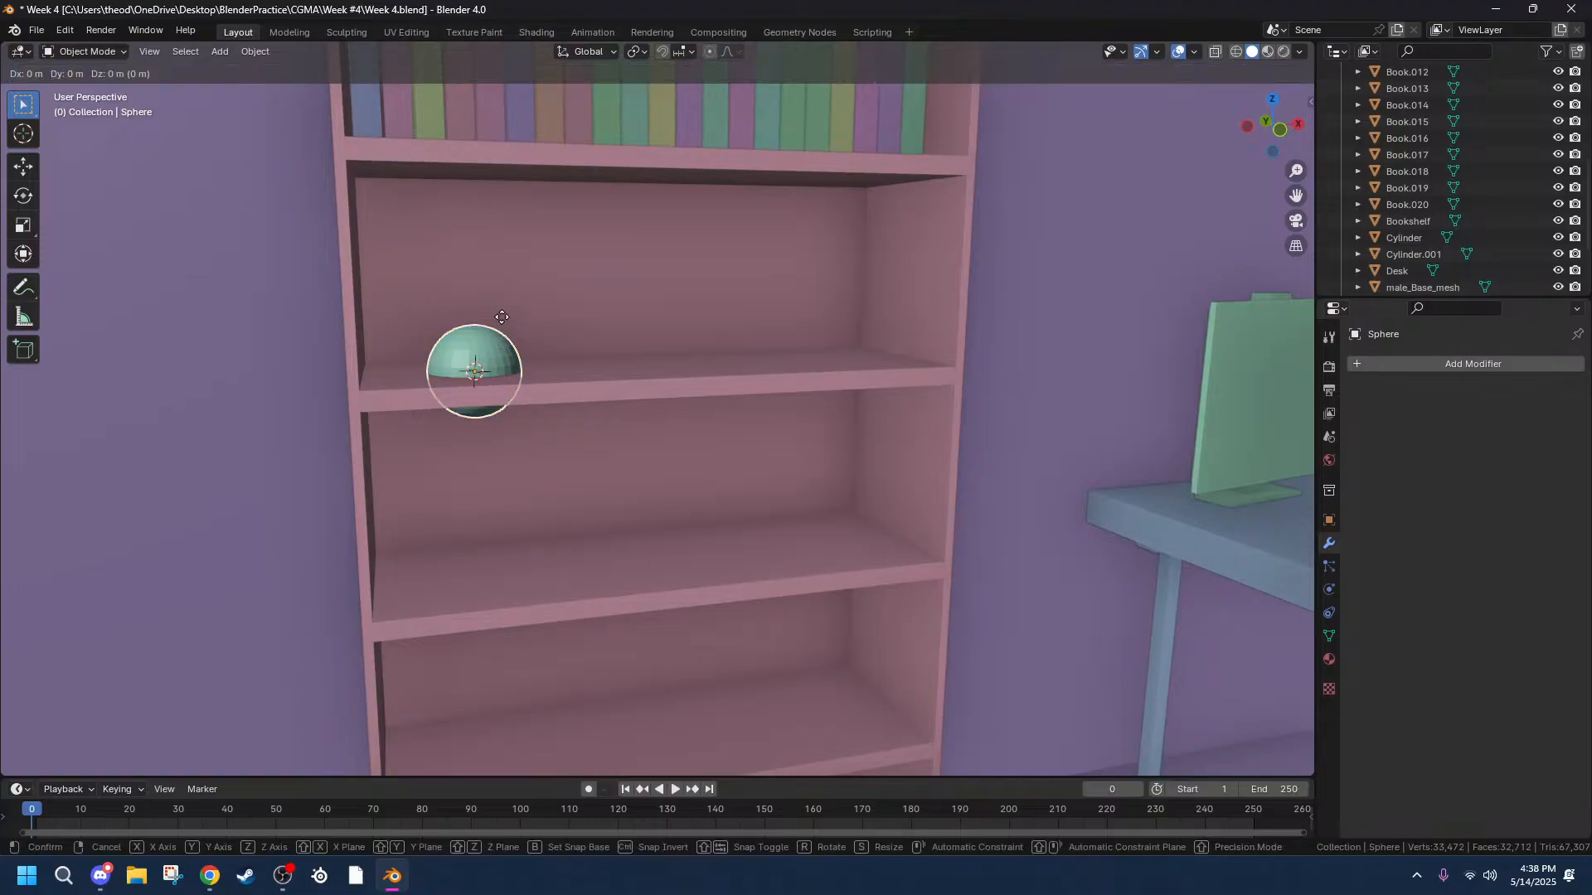
pyautogui.press('z')
pyautogui.scroll(4, 424, 235)
pyautogui.scroll(-4, 418, 241)
pyautogui.rightClick(493, 294)
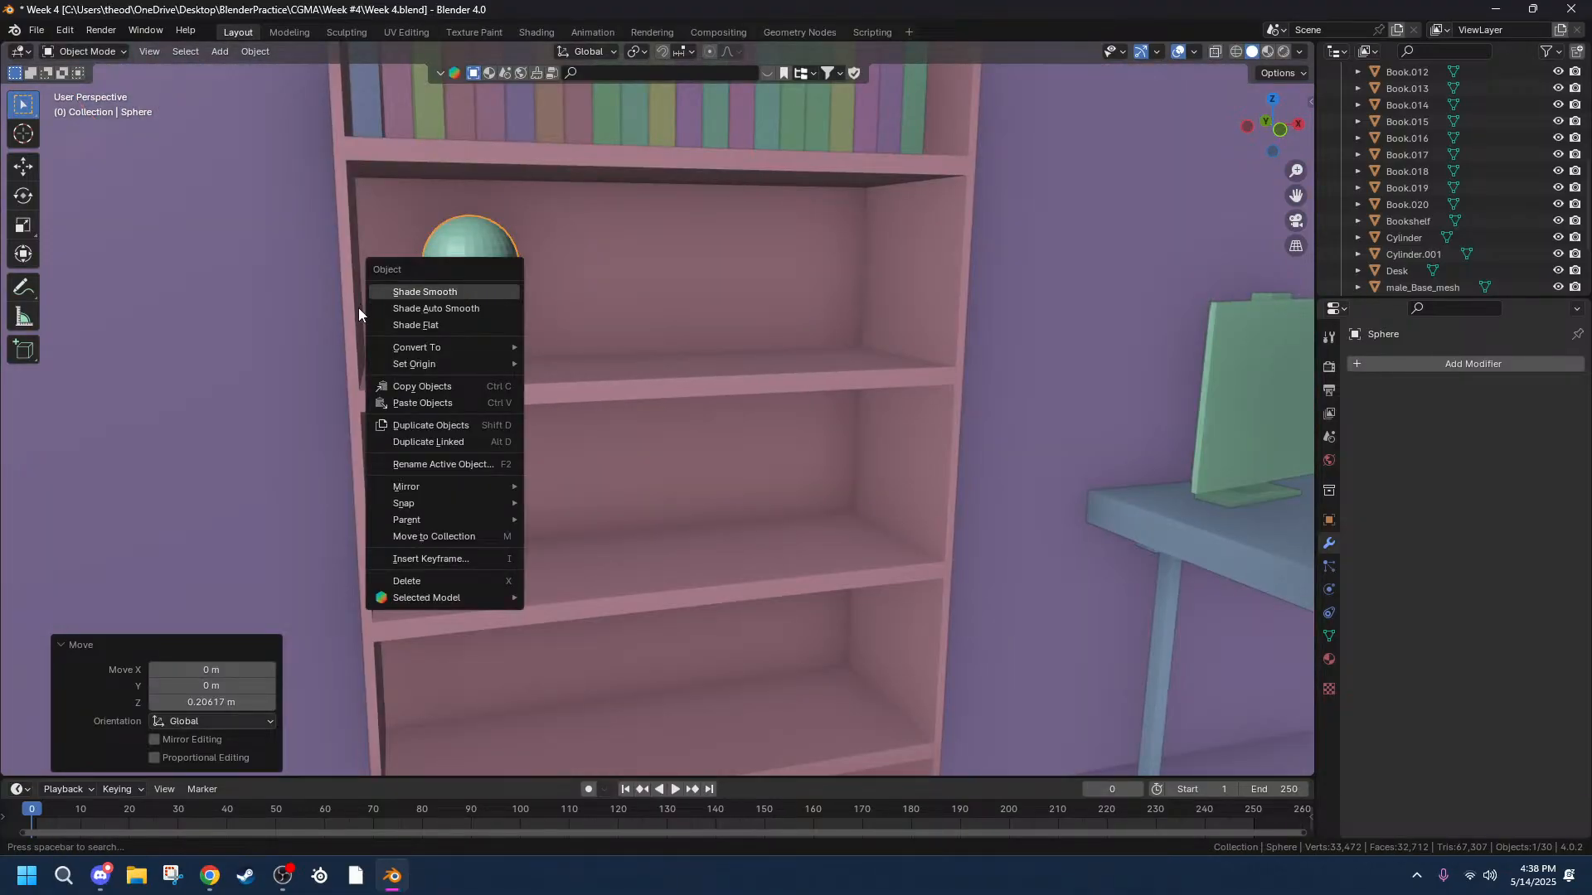
pyautogui.moveTo(404, 345)
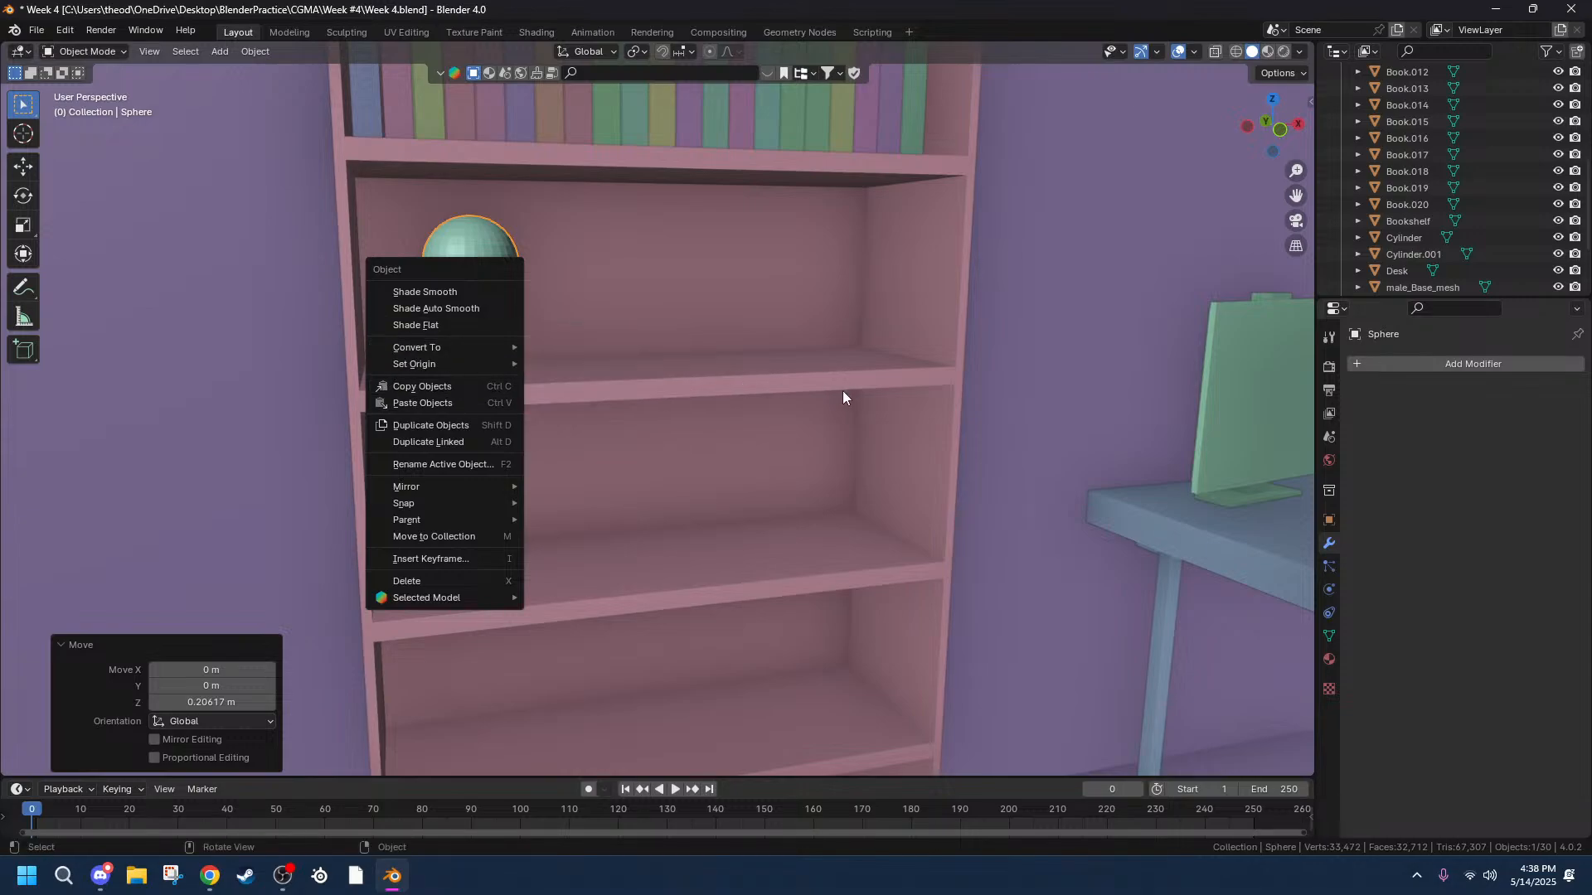
pyautogui.scroll(-1, 952, 375)
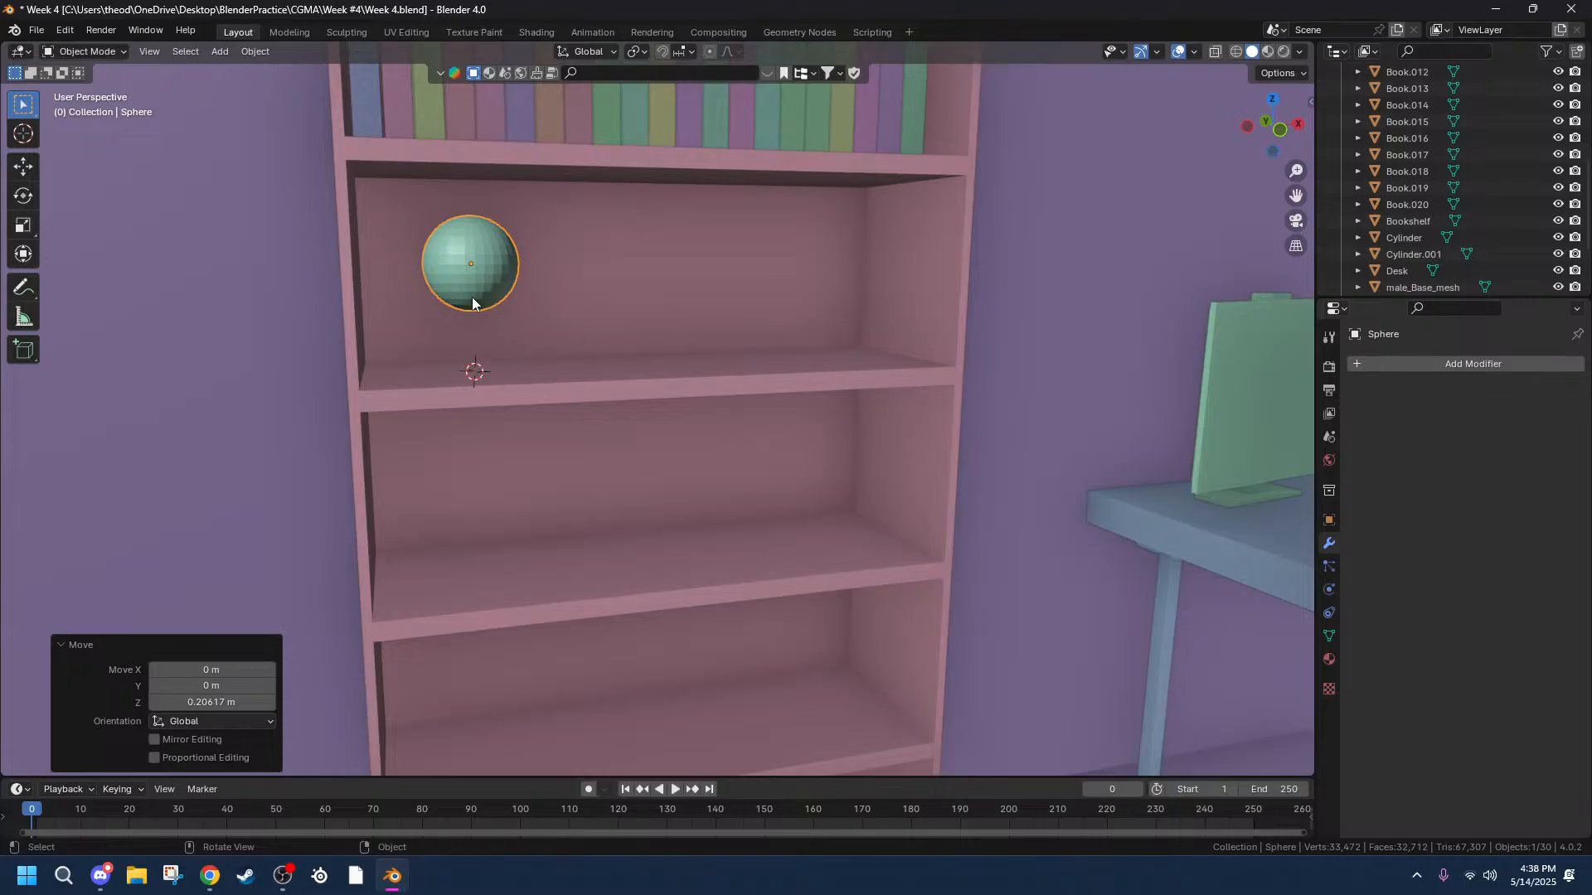
pyautogui.scroll(-5, 608, 332)
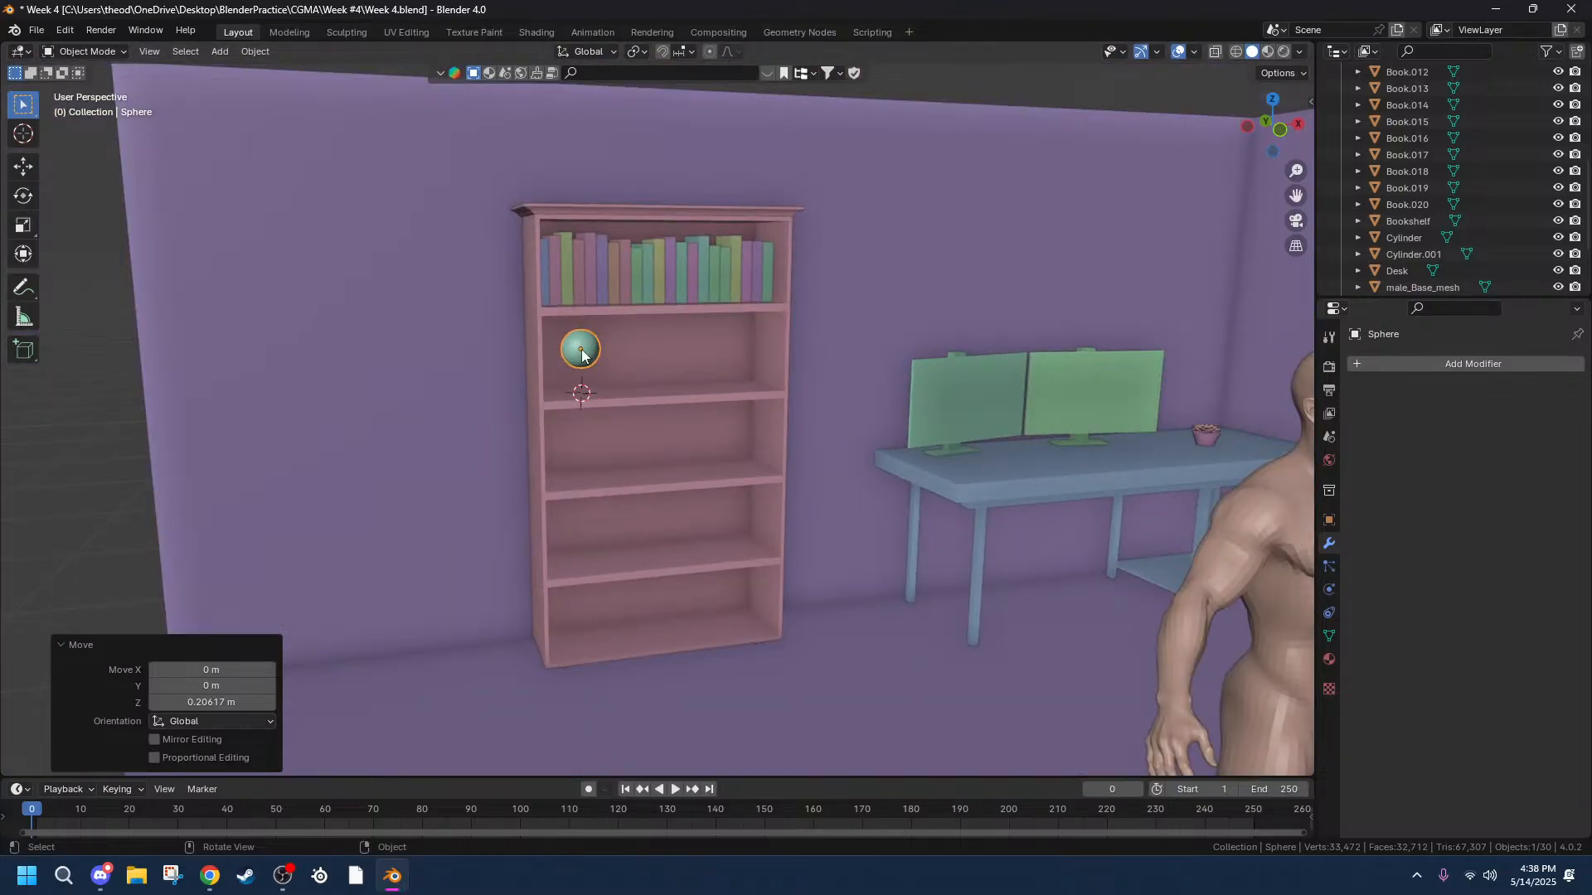
pyautogui.rightClick(582, 355)
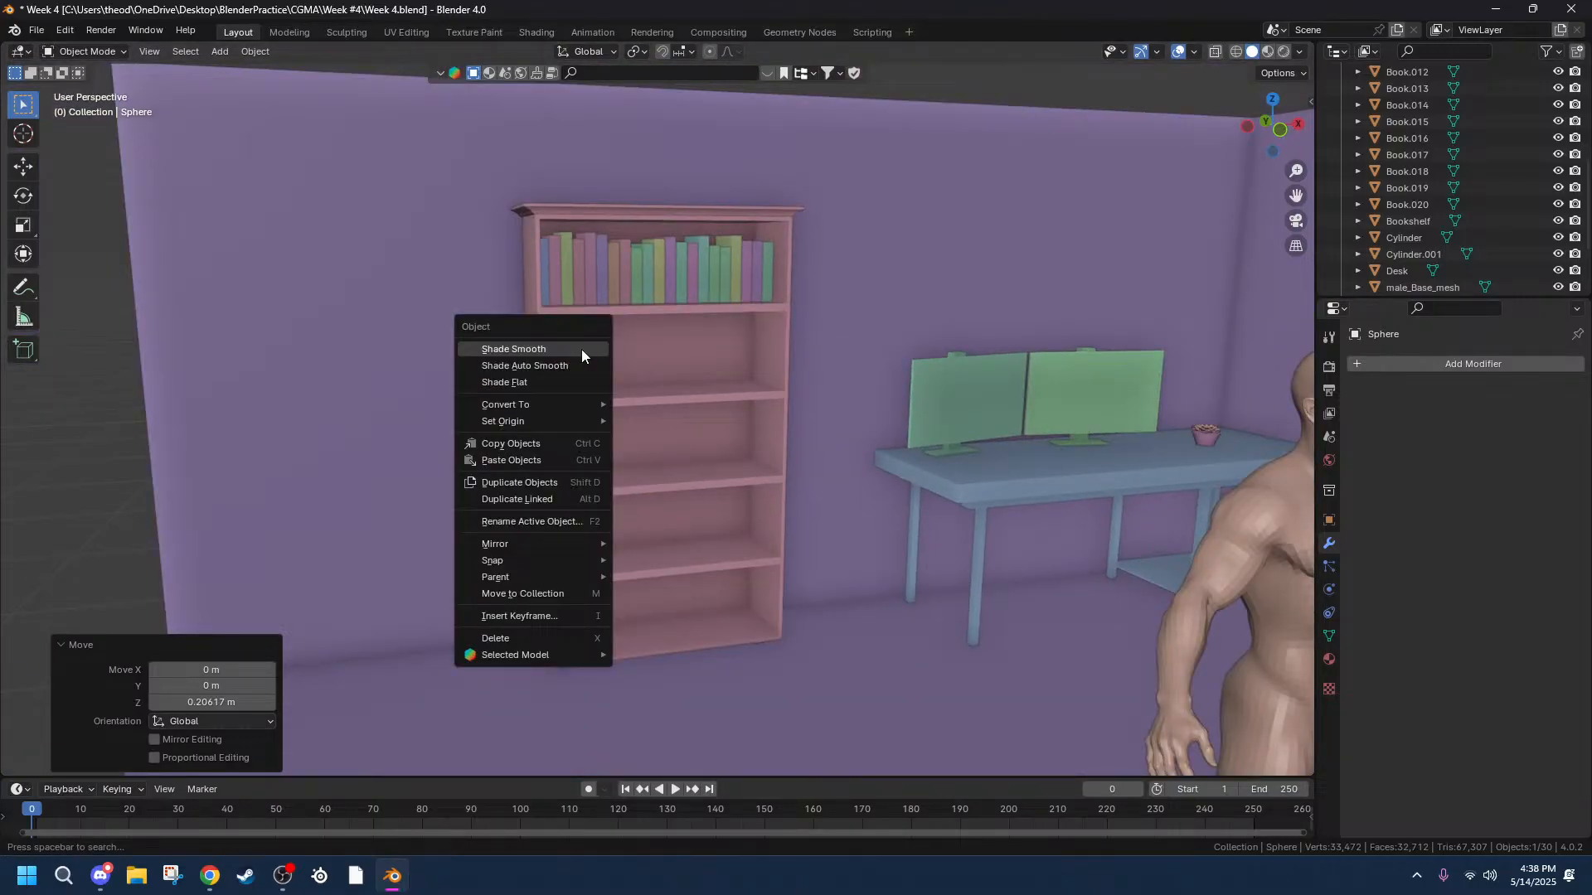
pyautogui.click(580, 350)
pyautogui.scroll(4, 596, 340)
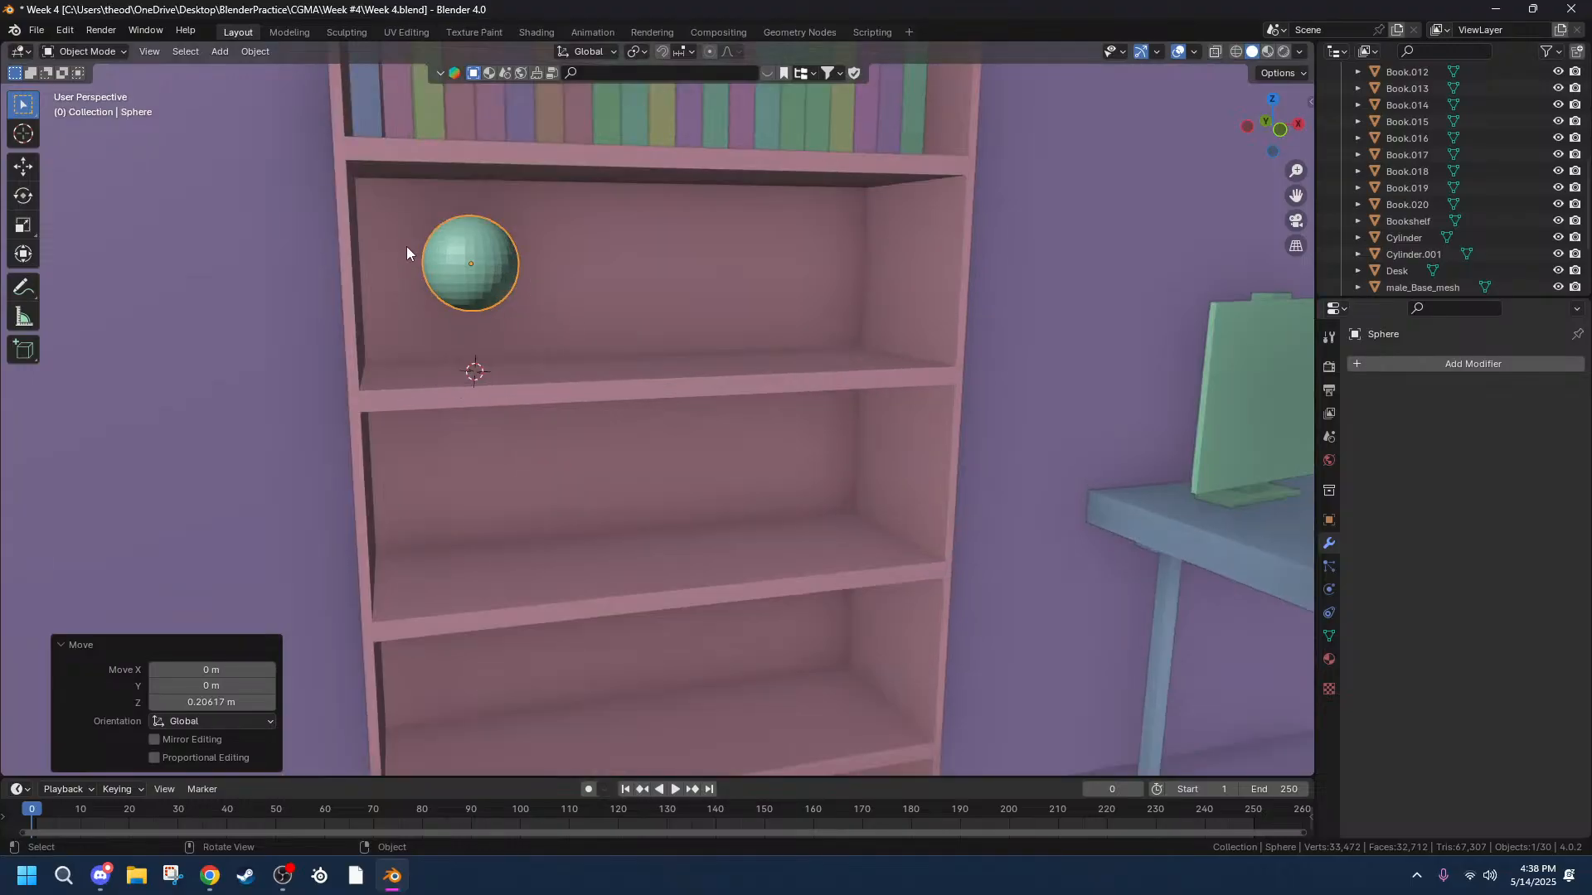
# Subdivide the sphere's whole mesh in Edit Mode with the number of cuts set to 10.
pyautogui.press('a')
pyautogui.click(483, 261)
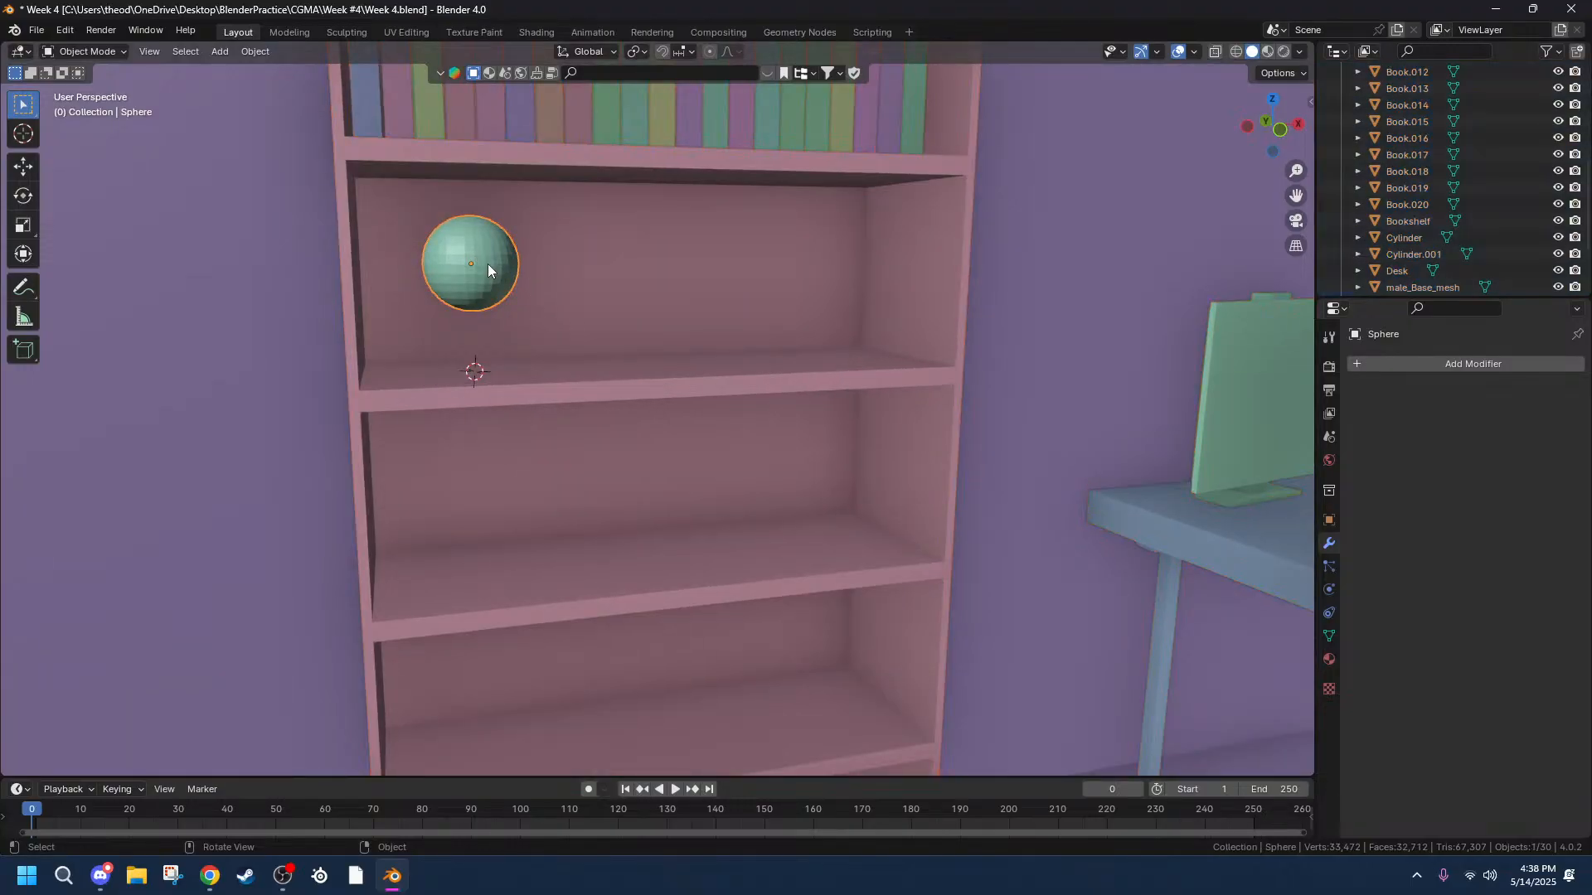
pyautogui.press('Tab')
pyautogui.rightClick(487, 263)
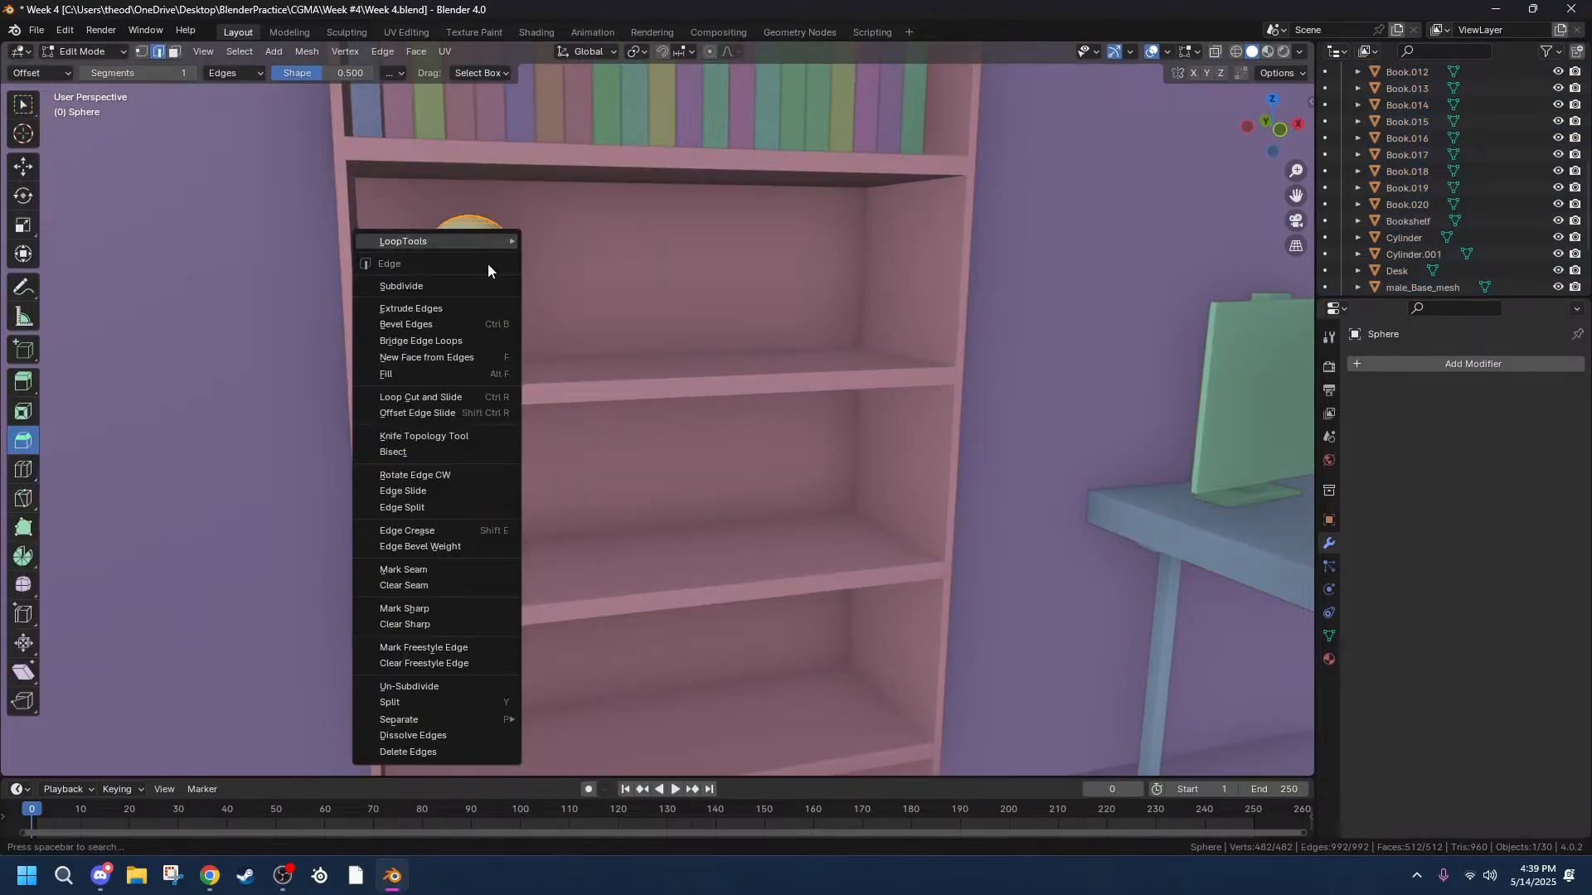
pyautogui.click(422, 277)
pyautogui.moveTo(184, 647); pyautogui.dragTo(273, 648)
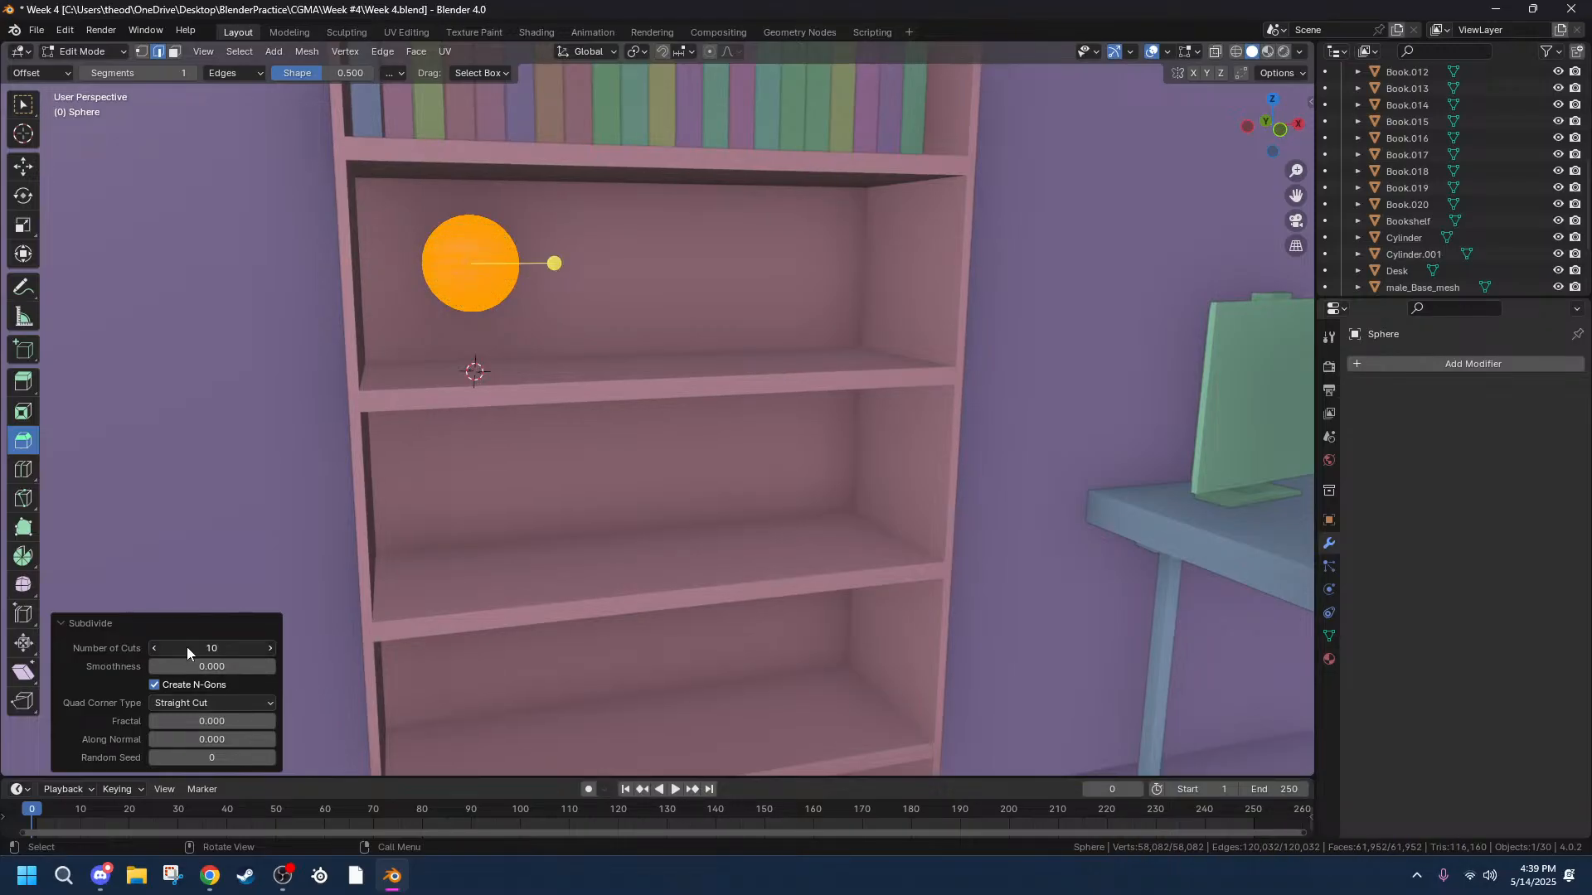
# Move the sphere's whole subdivided mesh up about 0.006 m along the Z axis.
pyautogui.press('g')
pyautogui.press('z')
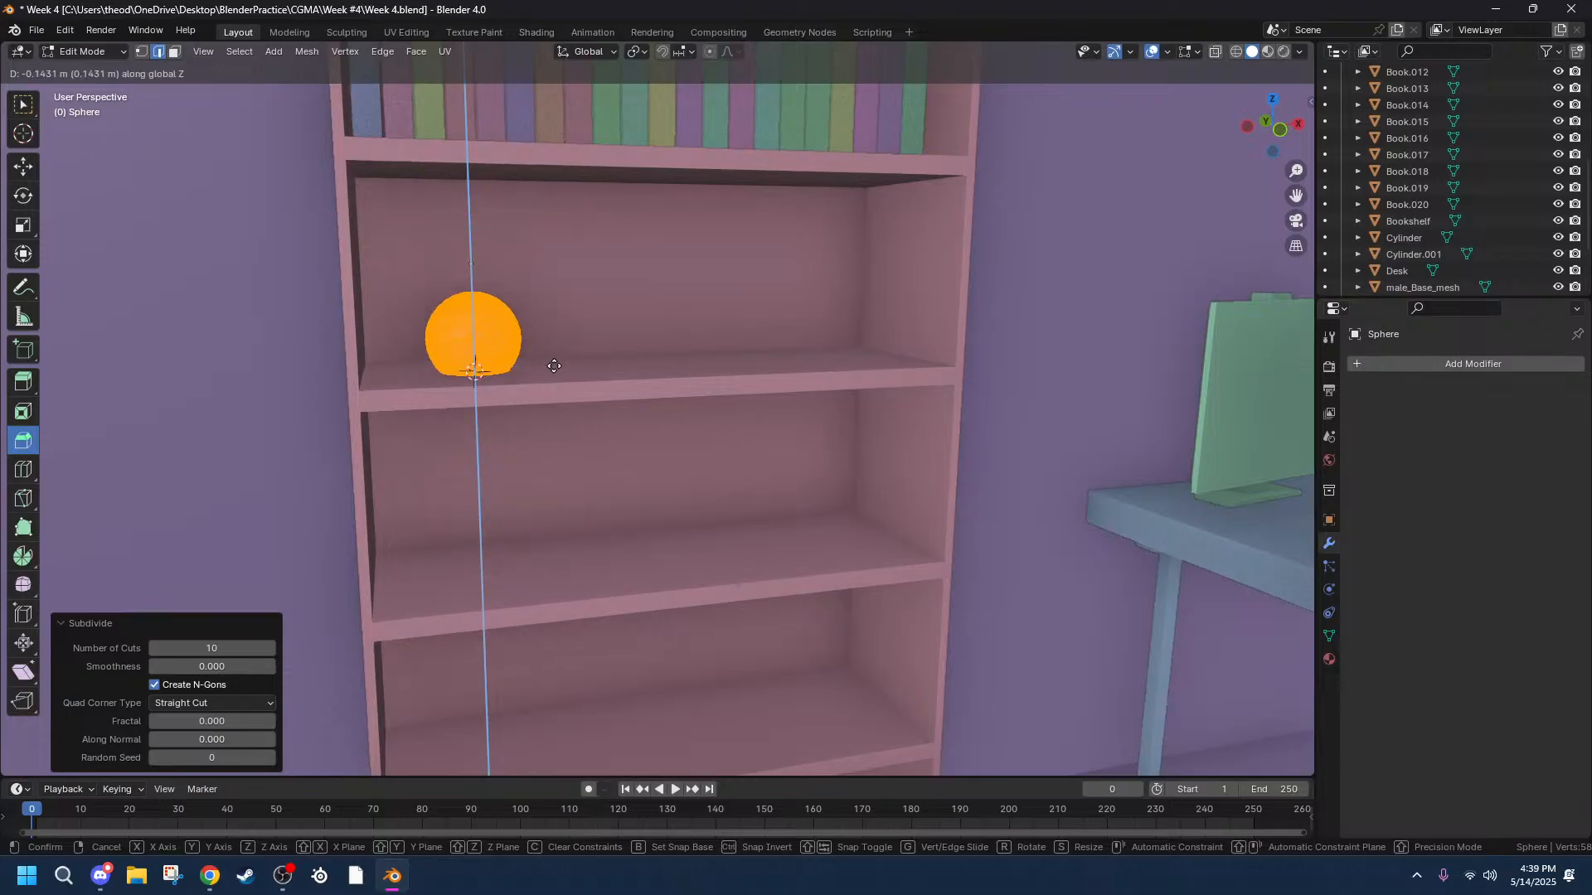
pyautogui.click(390, 163)
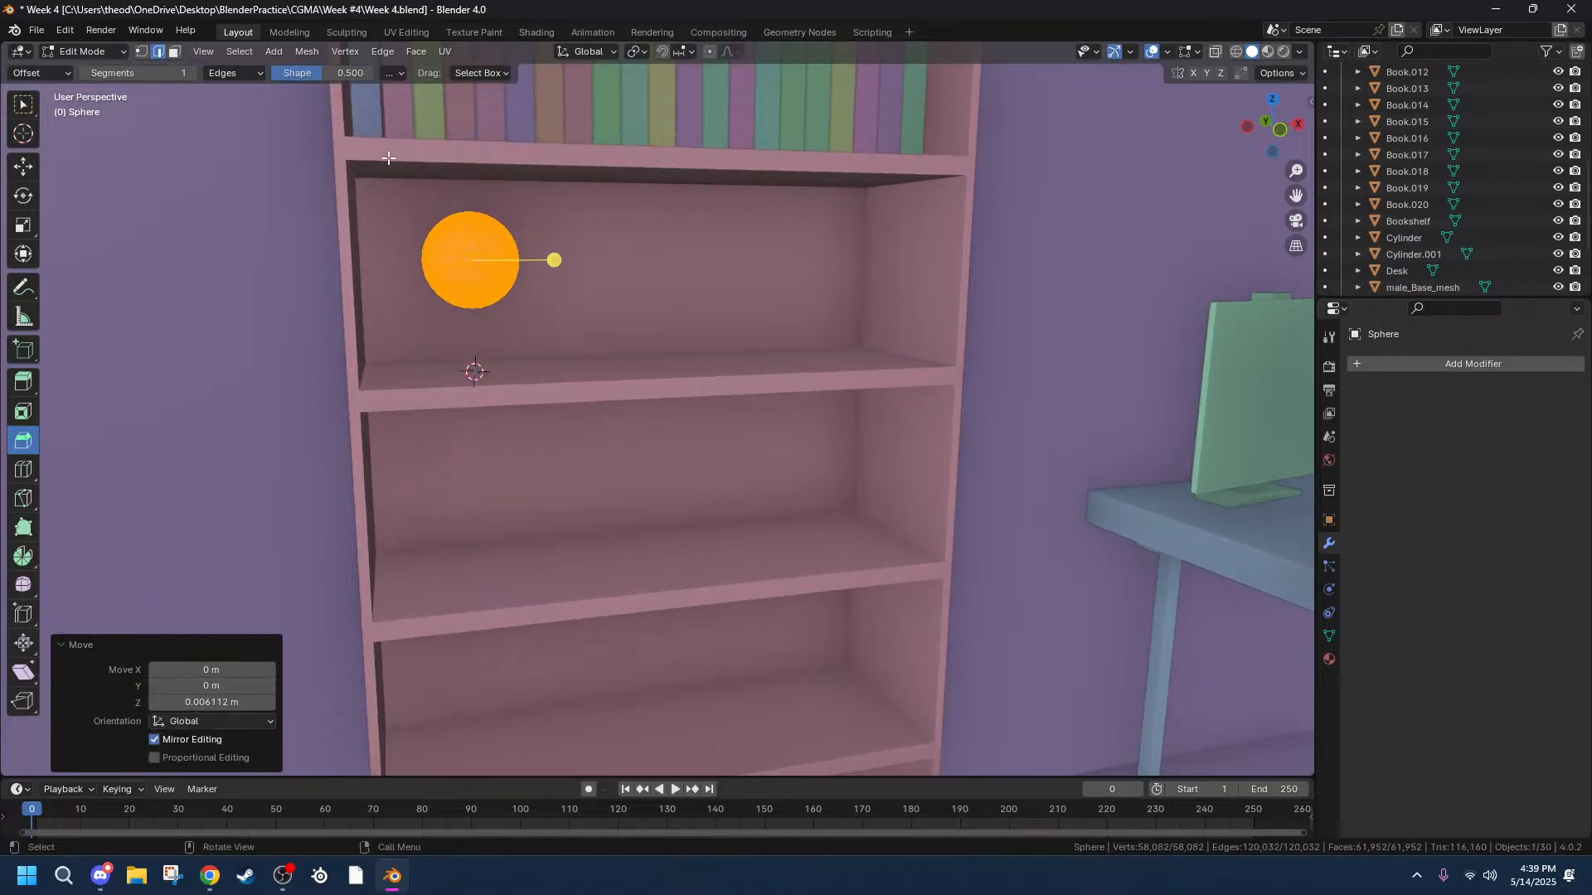
pyautogui.scroll(5, 390, 162)
pyautogui.moveTo(1296, 196)
pyautogui.mouseDown()
pyautogui.moveTo(1296, 531)
pyautogui.moveTo(1296, 195)
pyautogui.mouseUp()
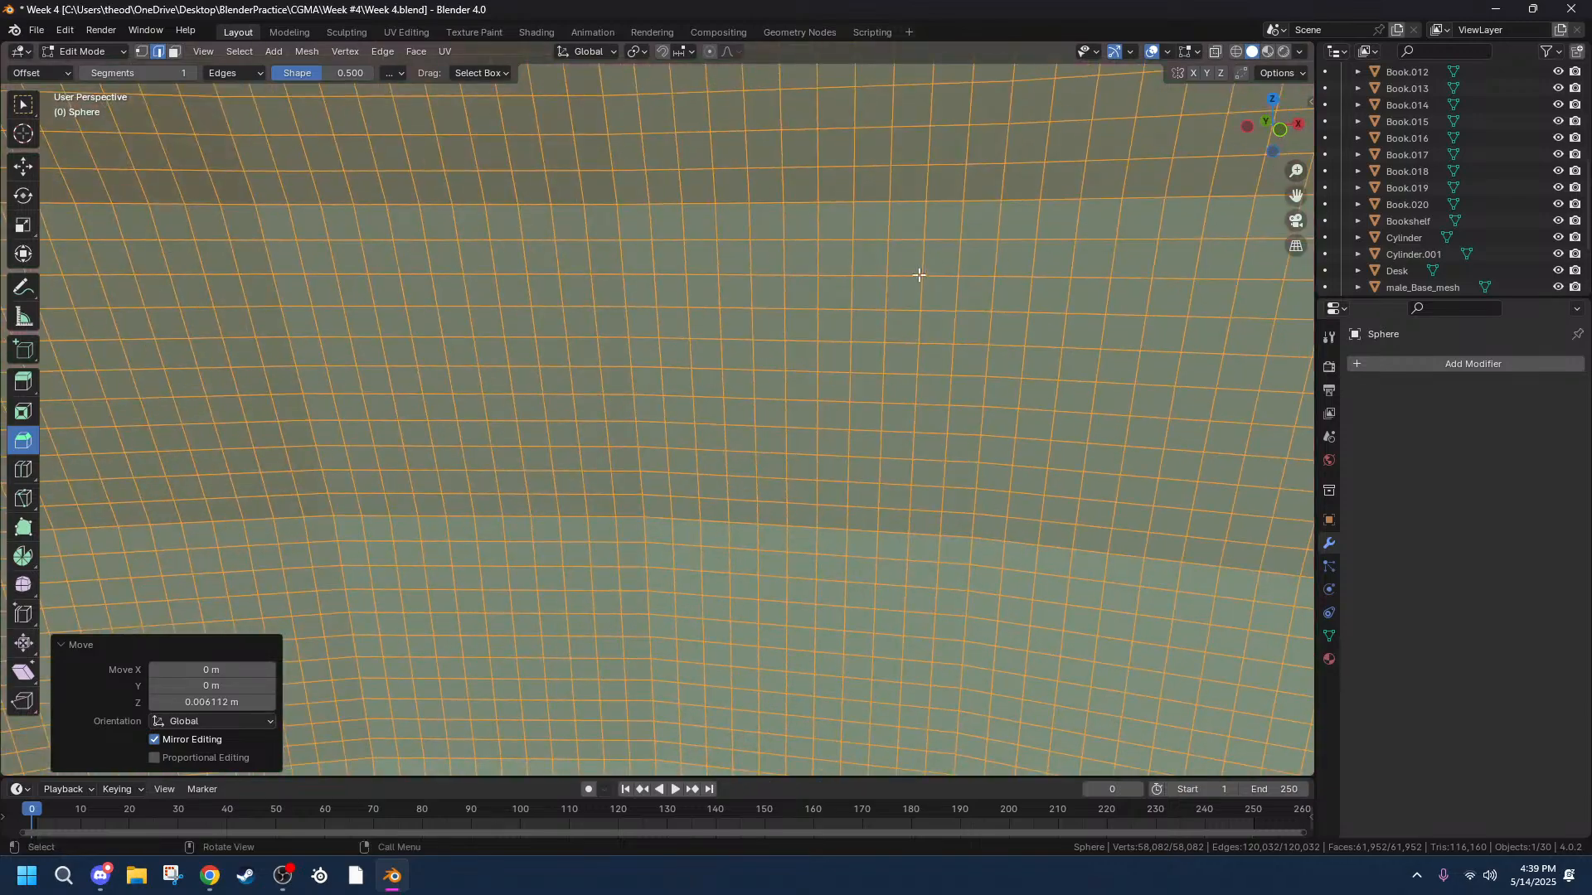
pyautogui.scroll(-6, 922, 273)
pyautogui.moveTo(888, 381); pyautogui.dragTo(870, 499, button='middle')
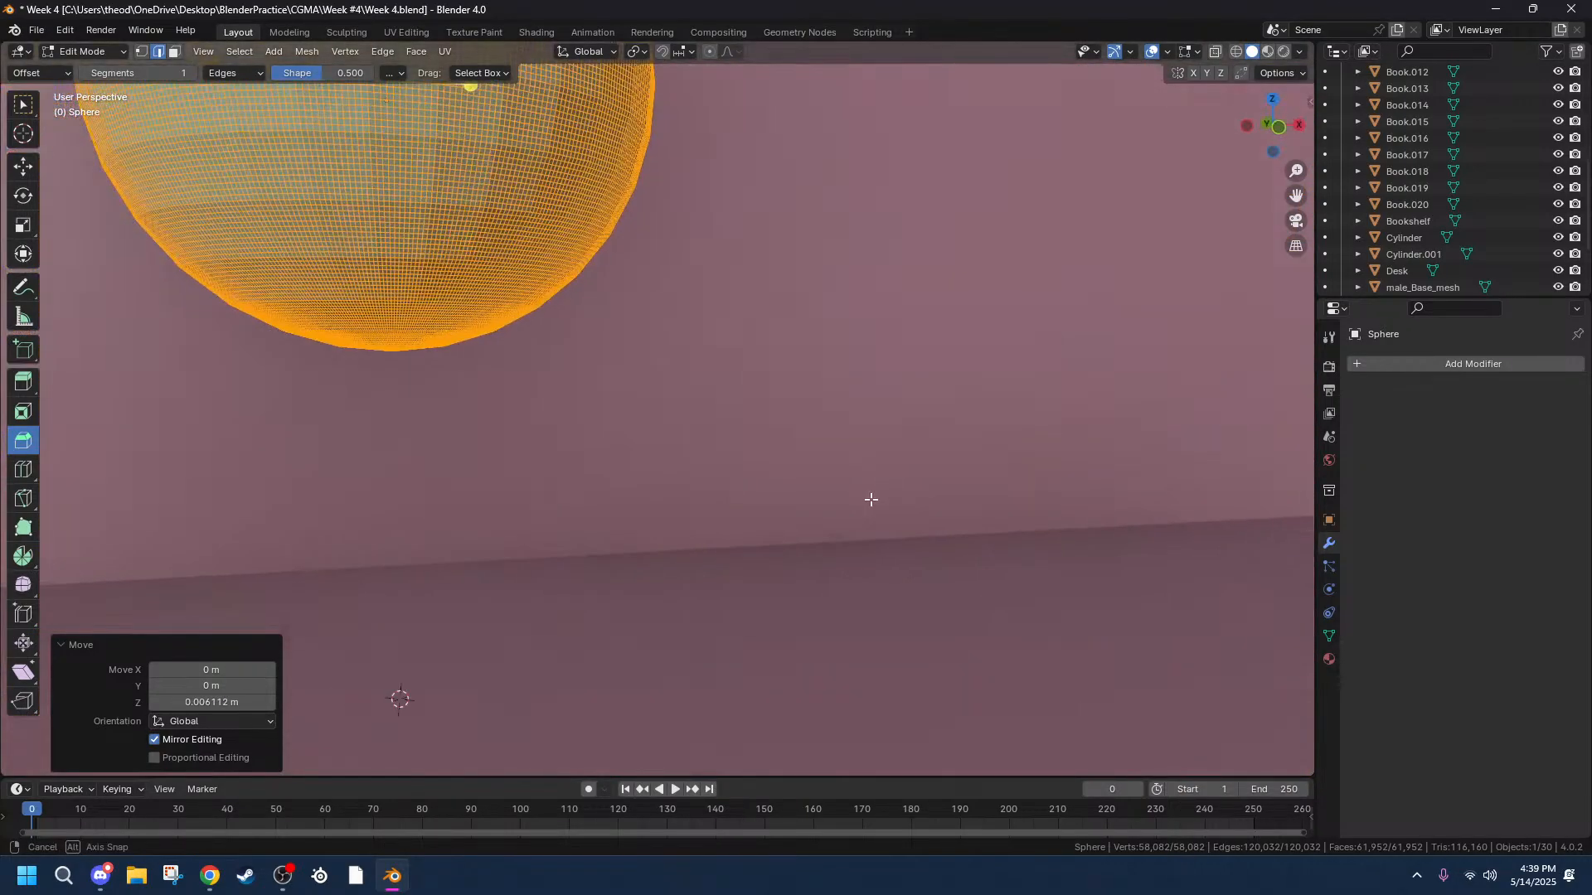
# Undo the sphere mesh's last upward move and its 10-cut subdivision.
pyautogui.scroll(-6, 871, 499)
pyautogui.scroll(5, 759, 332)
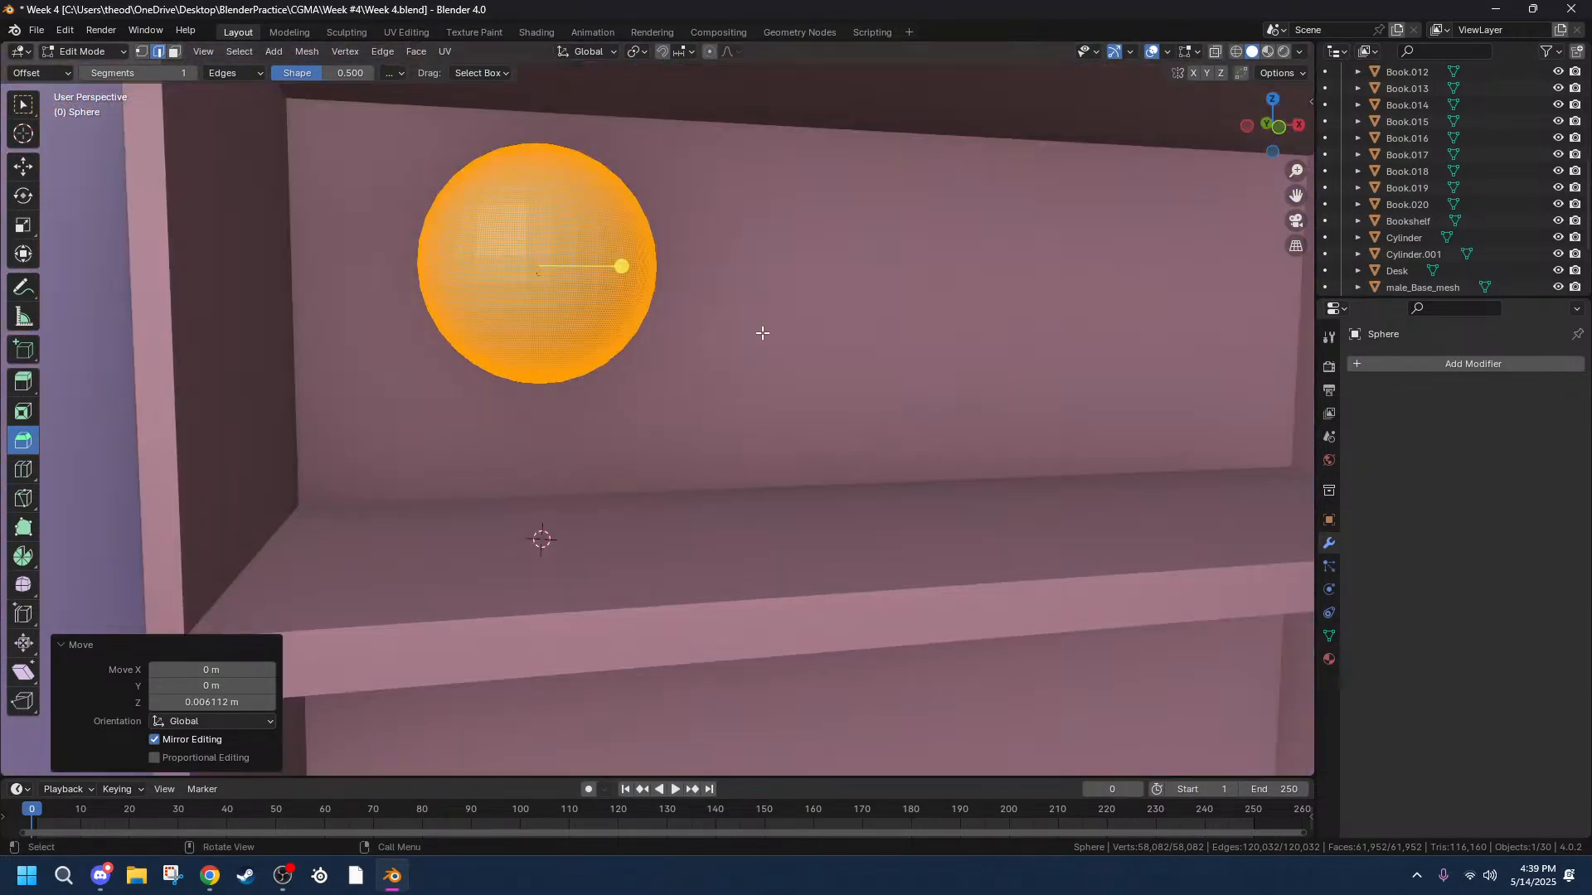
pyautogui.press('g')
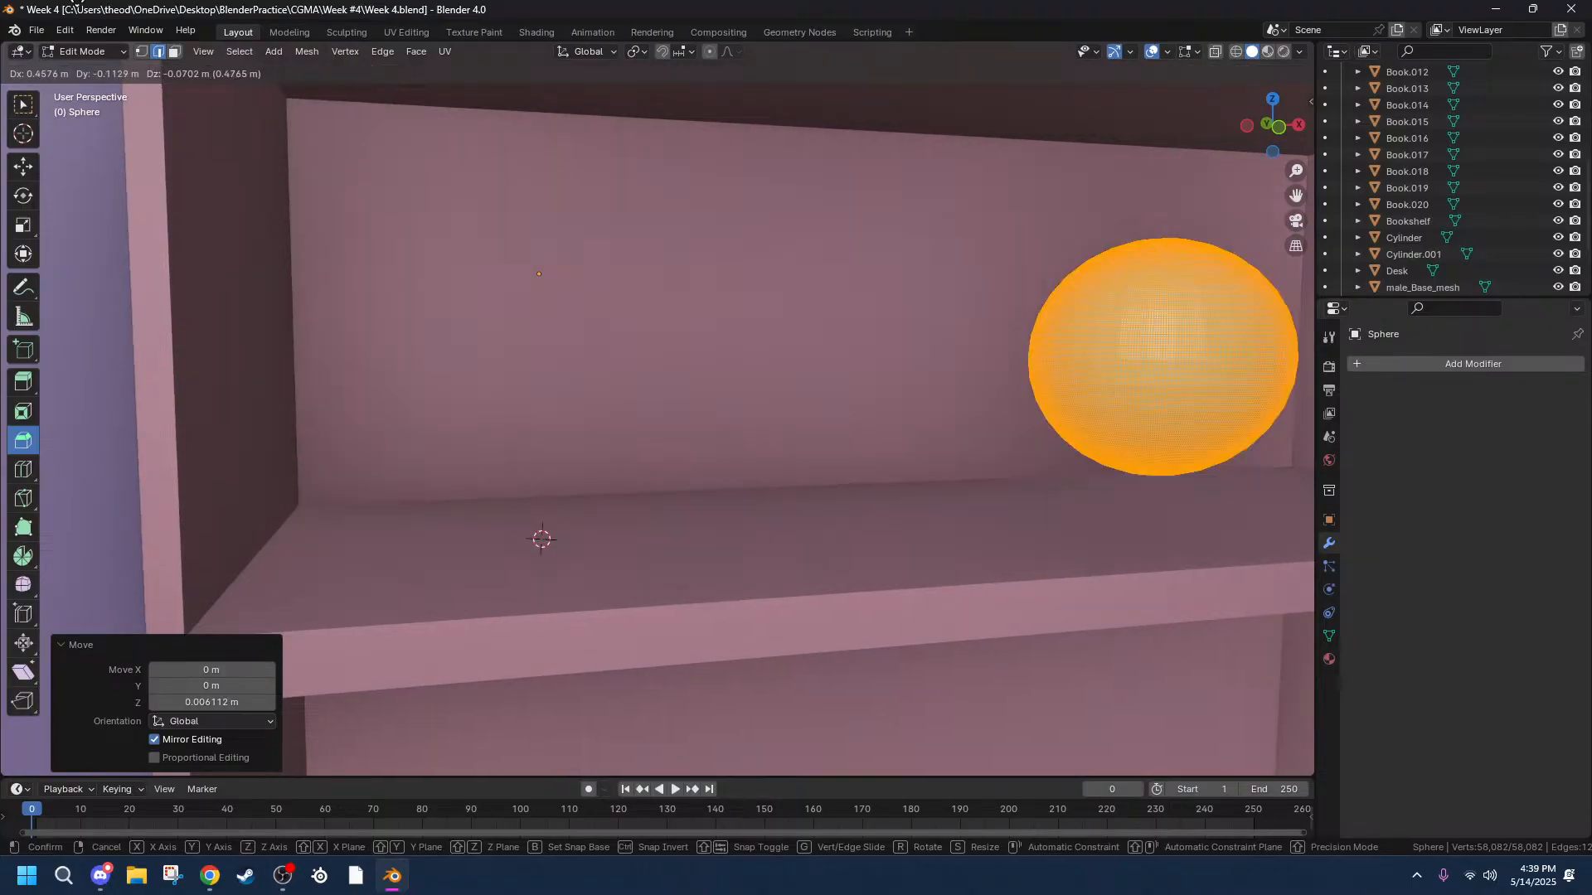
pyautogui.press('Escape')
pyautogui.hotkey('ctrl', 'z')
pyautogui.hotkey('ctrl', 'z')
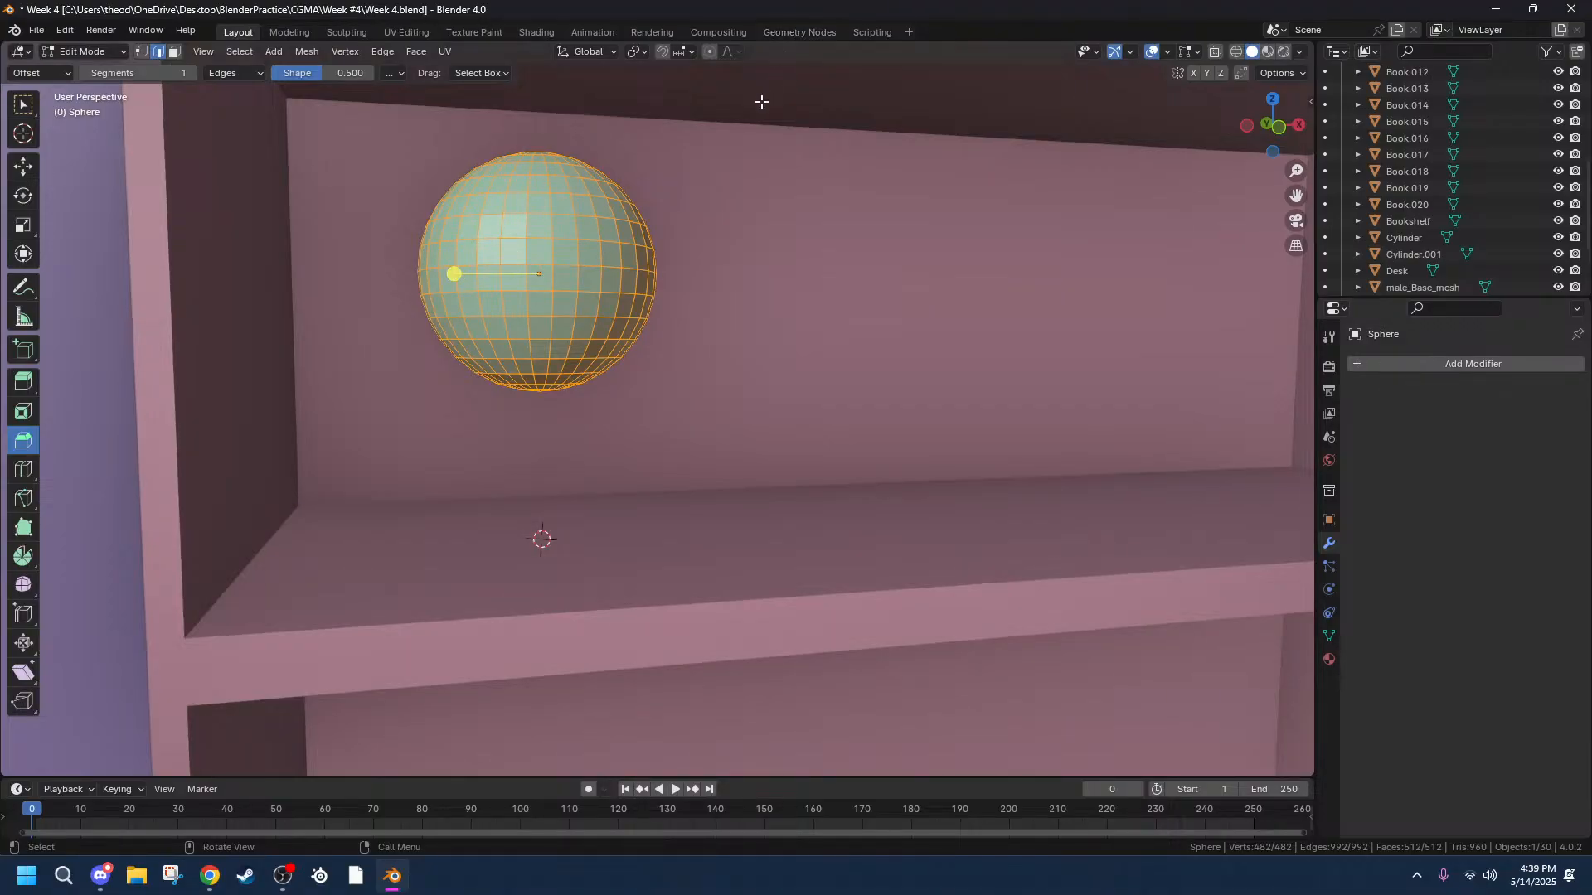
# Scale the sphere's whole mesh up uniformly by a factor of about 1.17 in front view.
pyautogui.scroll(-3, 582, 272)
pyautogui.scroll(8, 586, 278)
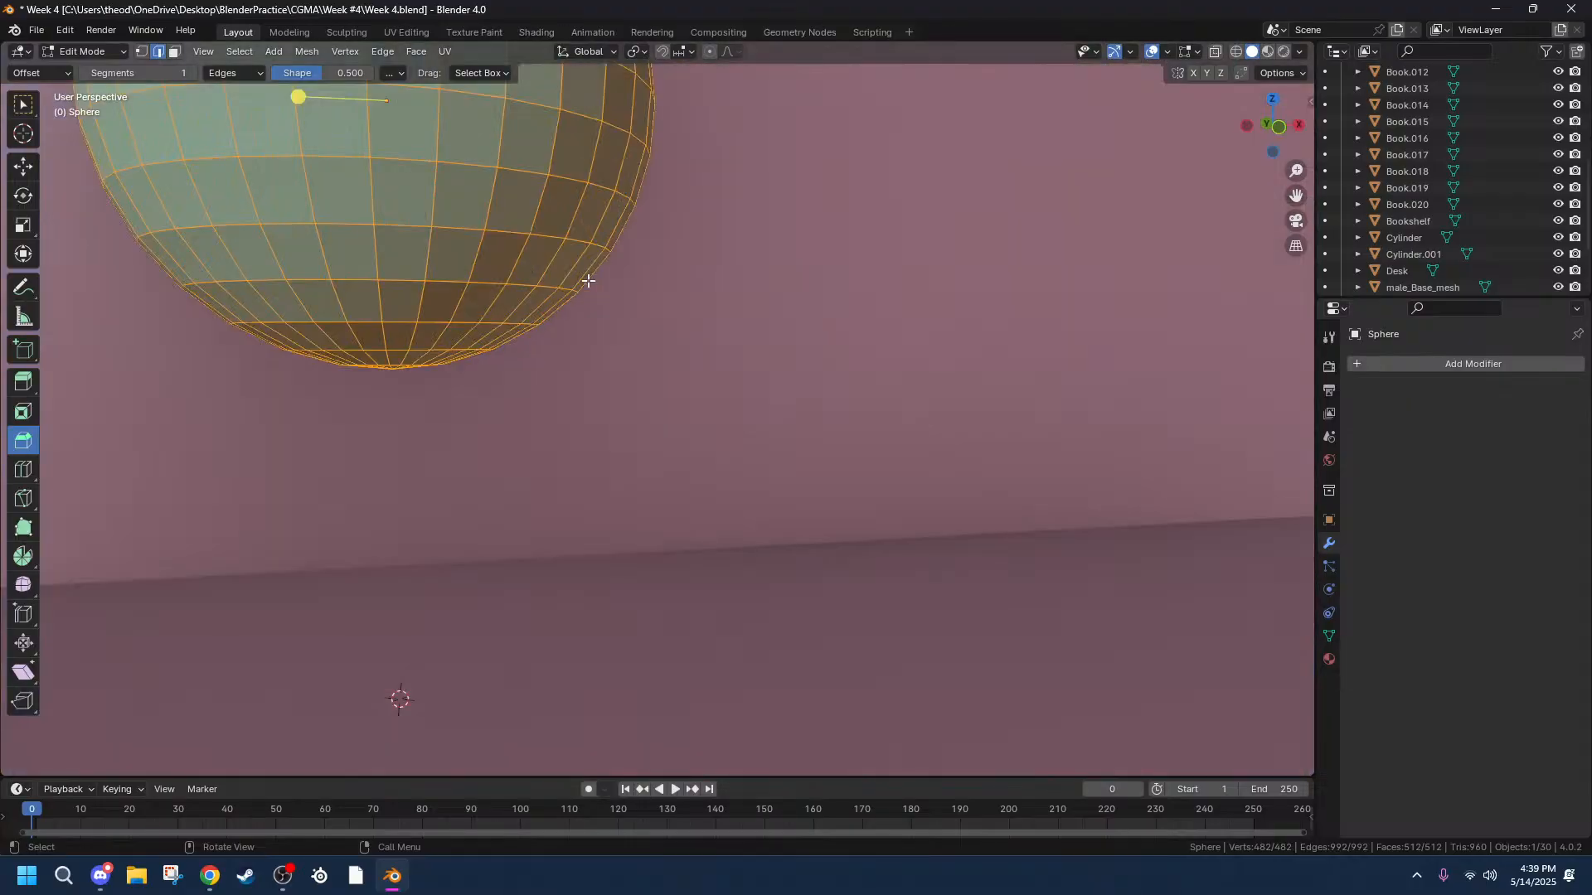
pyautogui.scroll(-5, 592, 285)
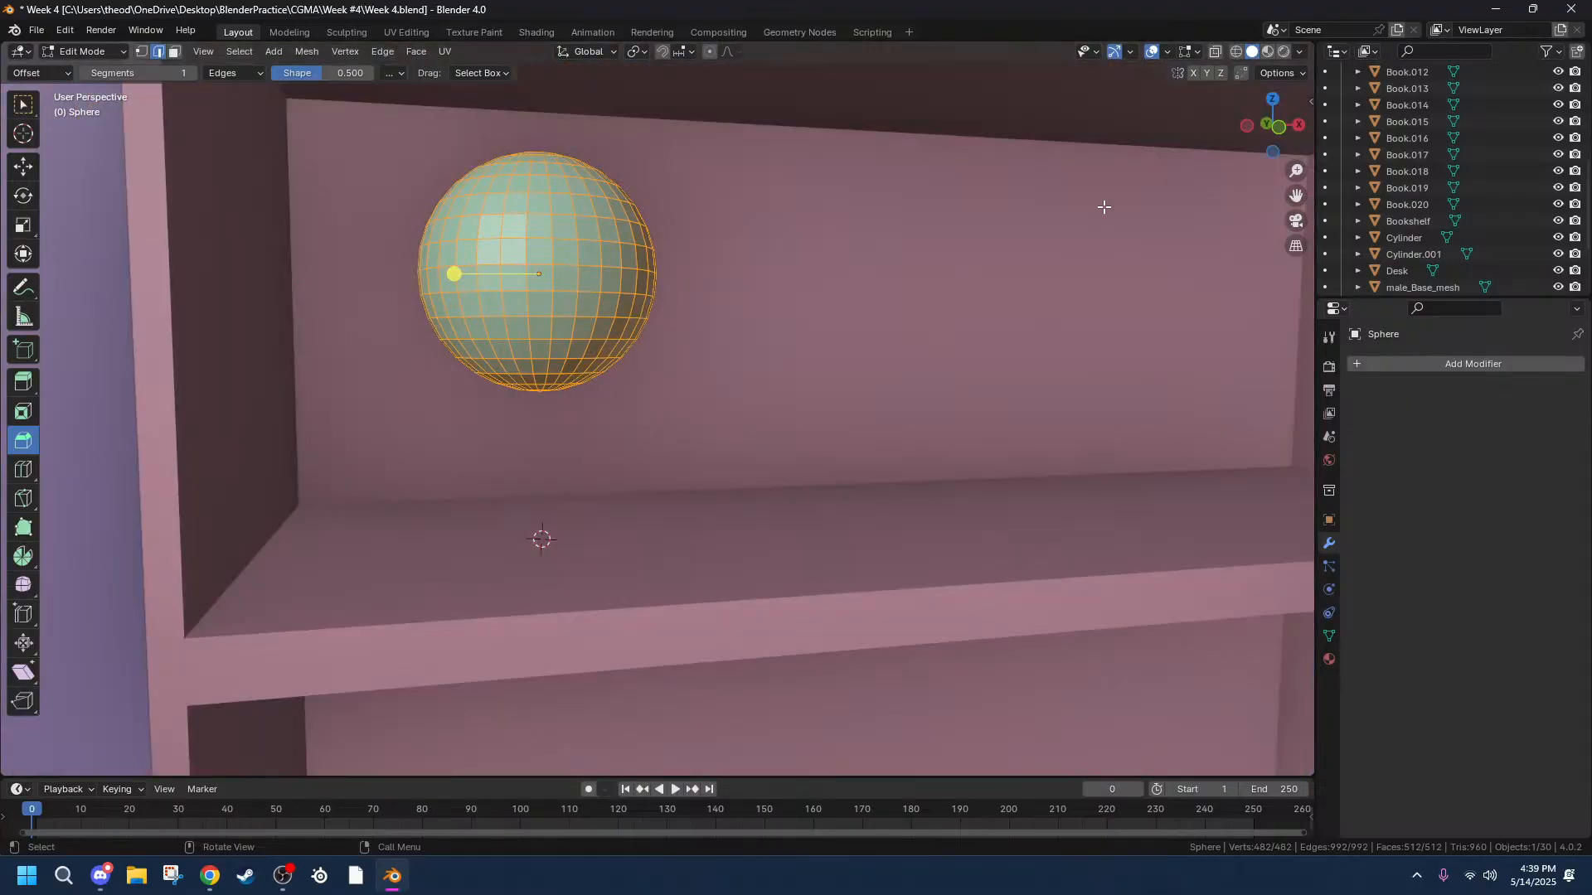
pyautogui.click(1277, 127)
pyautogui.scroll(4, 1219, 266)
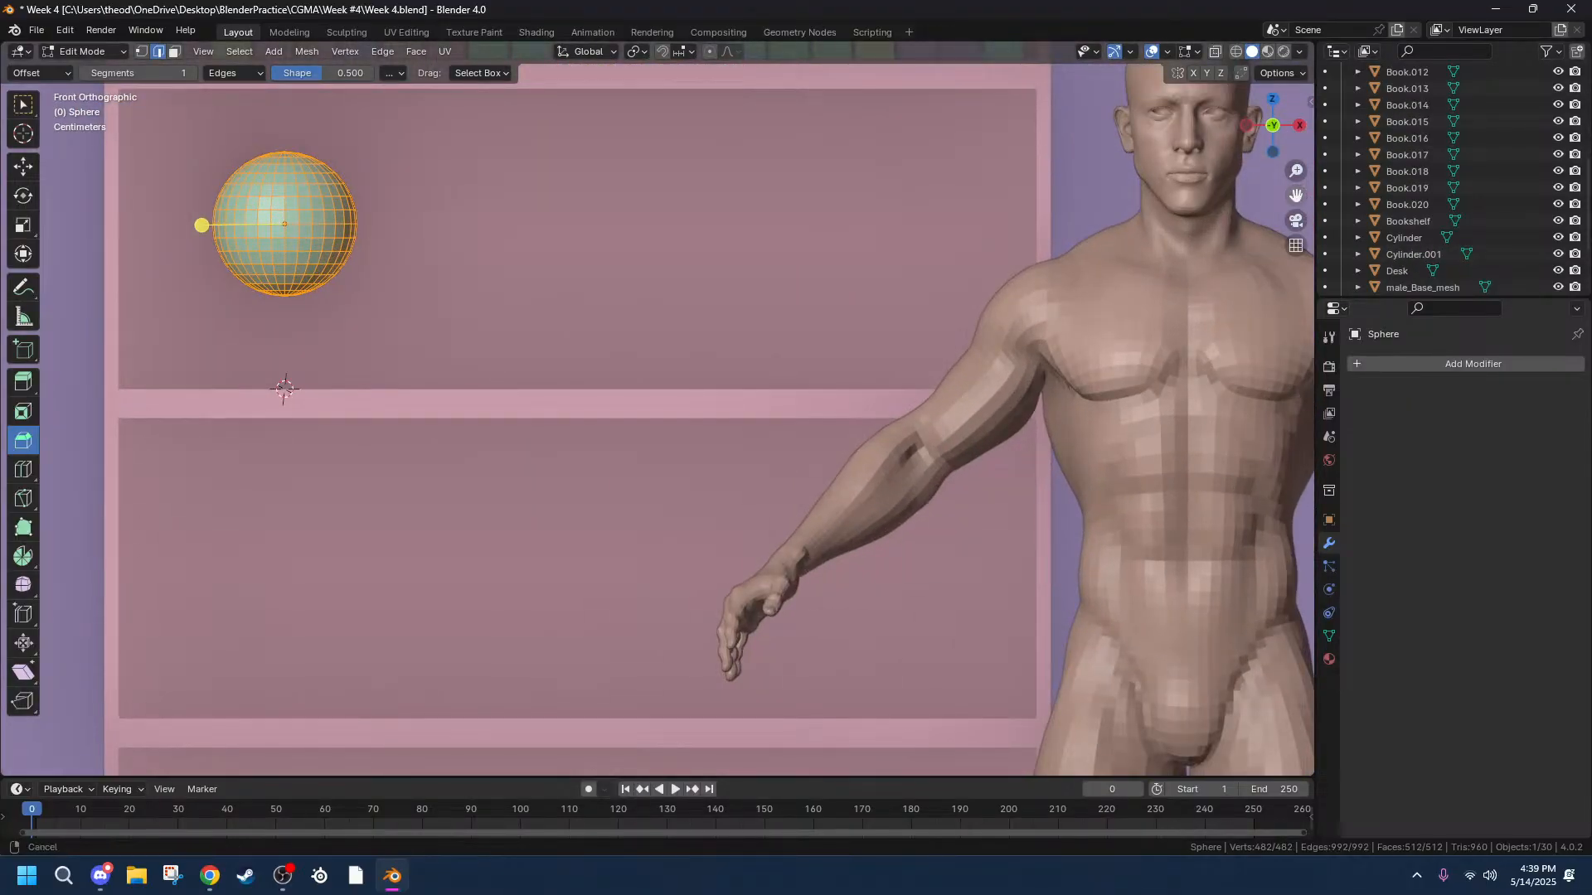
pyautogui.moveTo(1297, 198); pyautogui.dragTo(1501, 293)
pyautogui.scroll(2, 565, 284)
pyautogui.scroll(2, 572, 282)
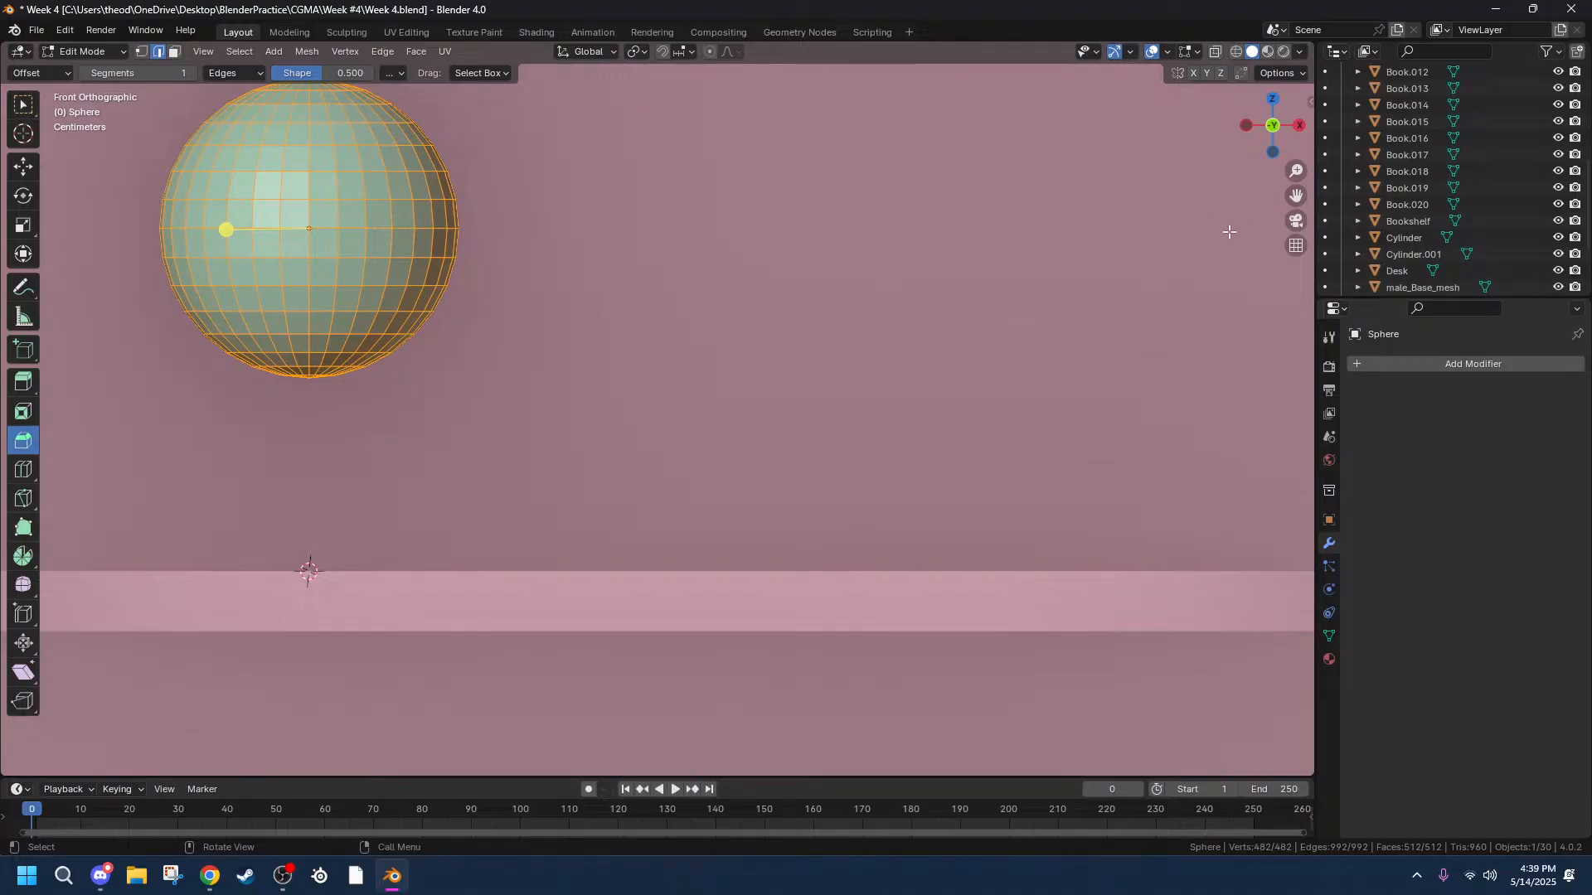
pyautogui.moveTo(1296, 196); pyautogui.dragTo(1546, 315)
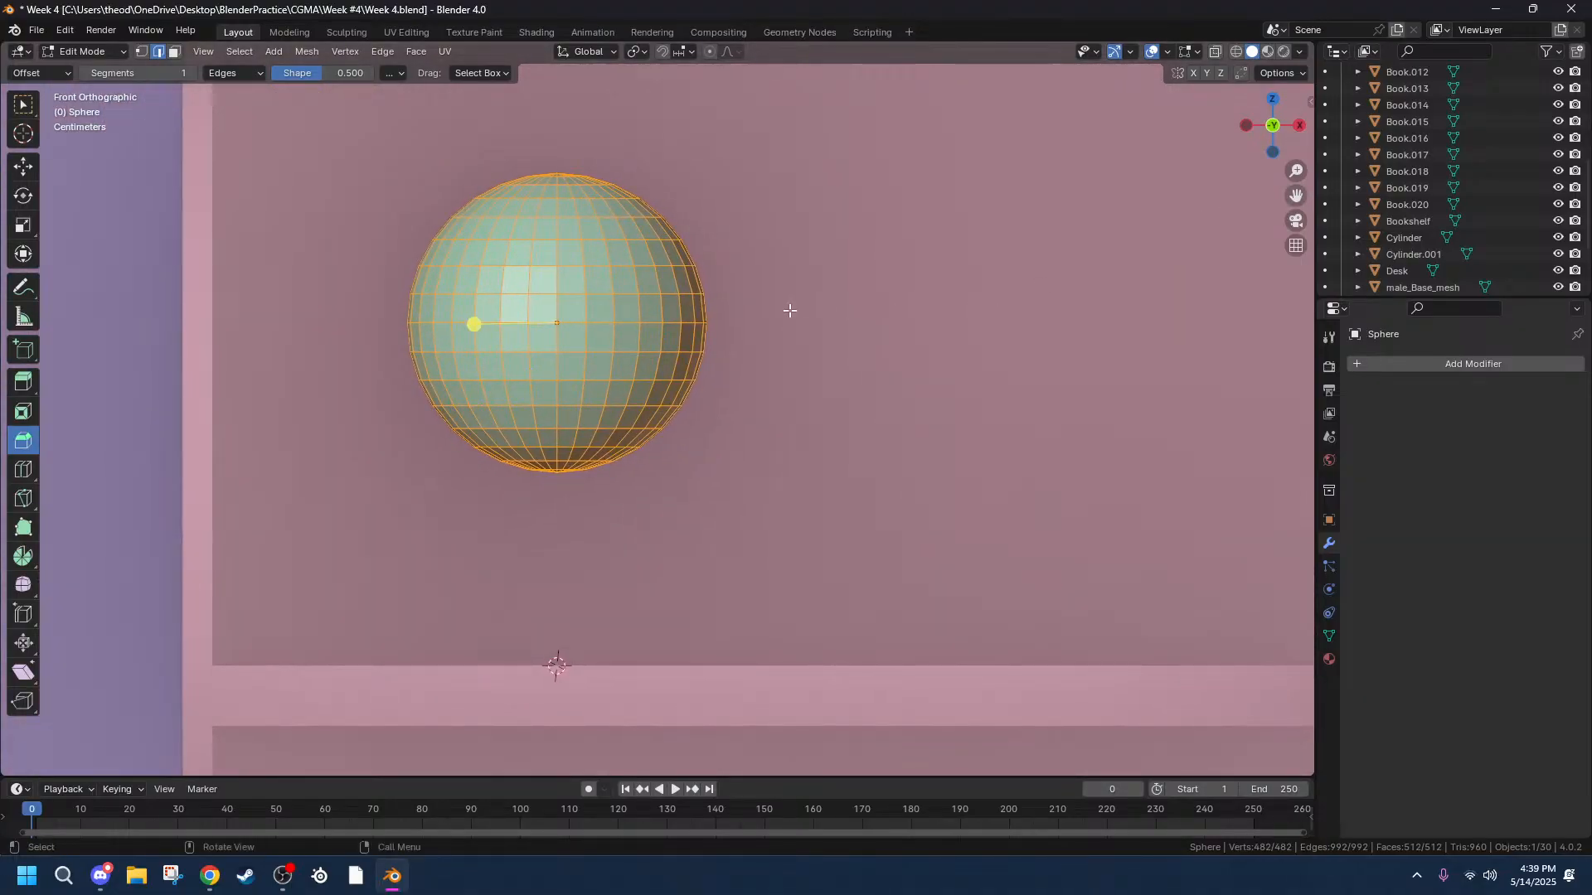
pyautogui.press('s')
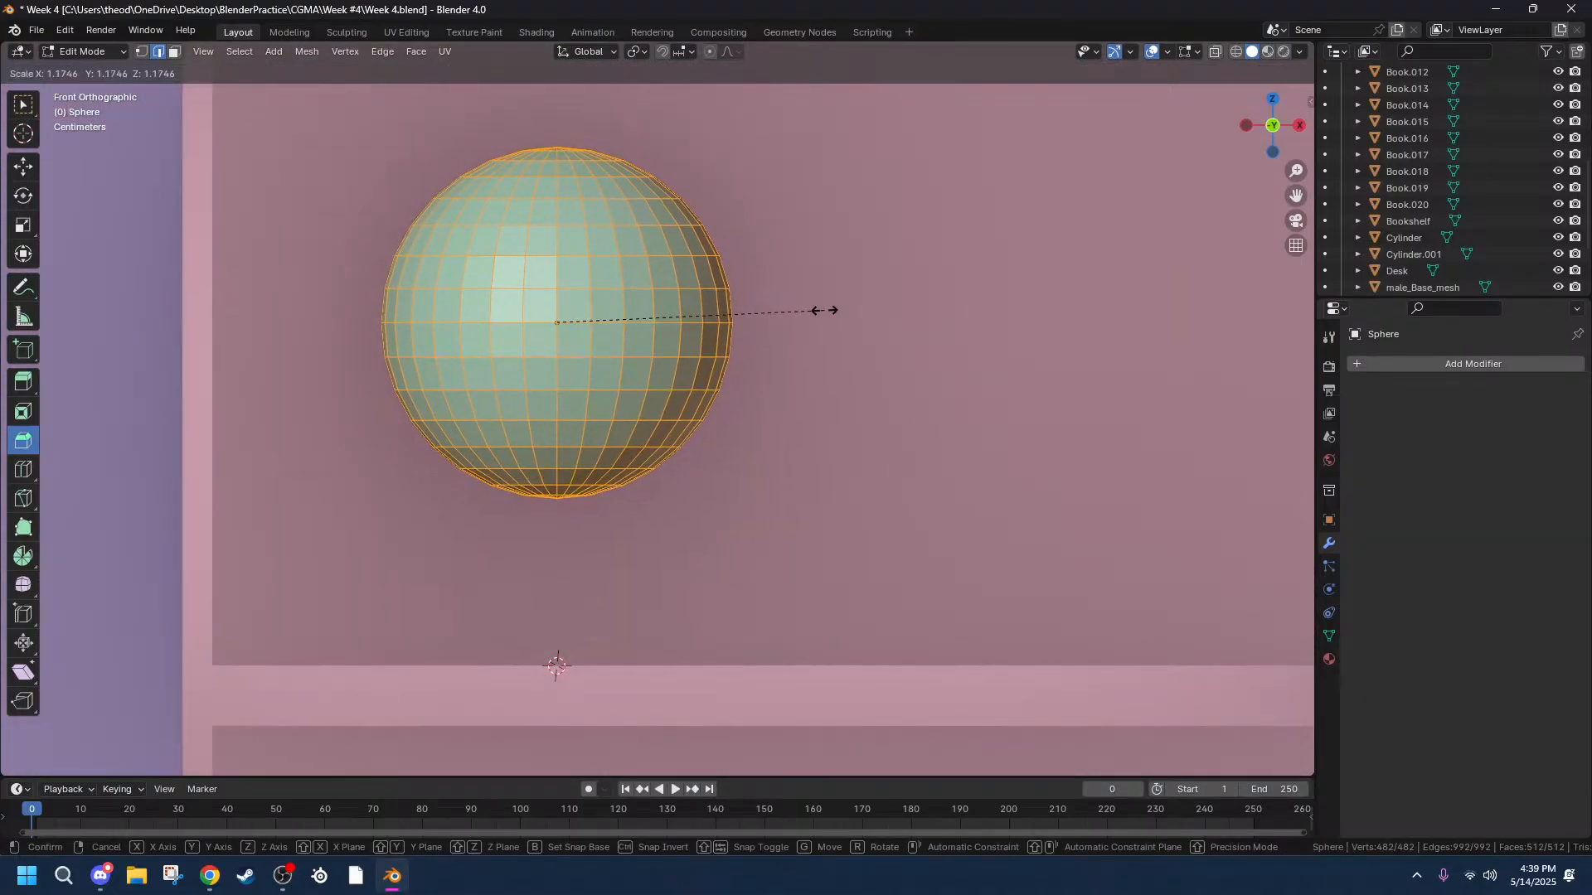
pyautogui.click(828, 310)
# Select the horizontal edge loop around the sphere's equator and enable proportional editing.
pyautogui.keyDown('alt'); pyautogui.click(439, 322); pyautogui.keyUp('alt')
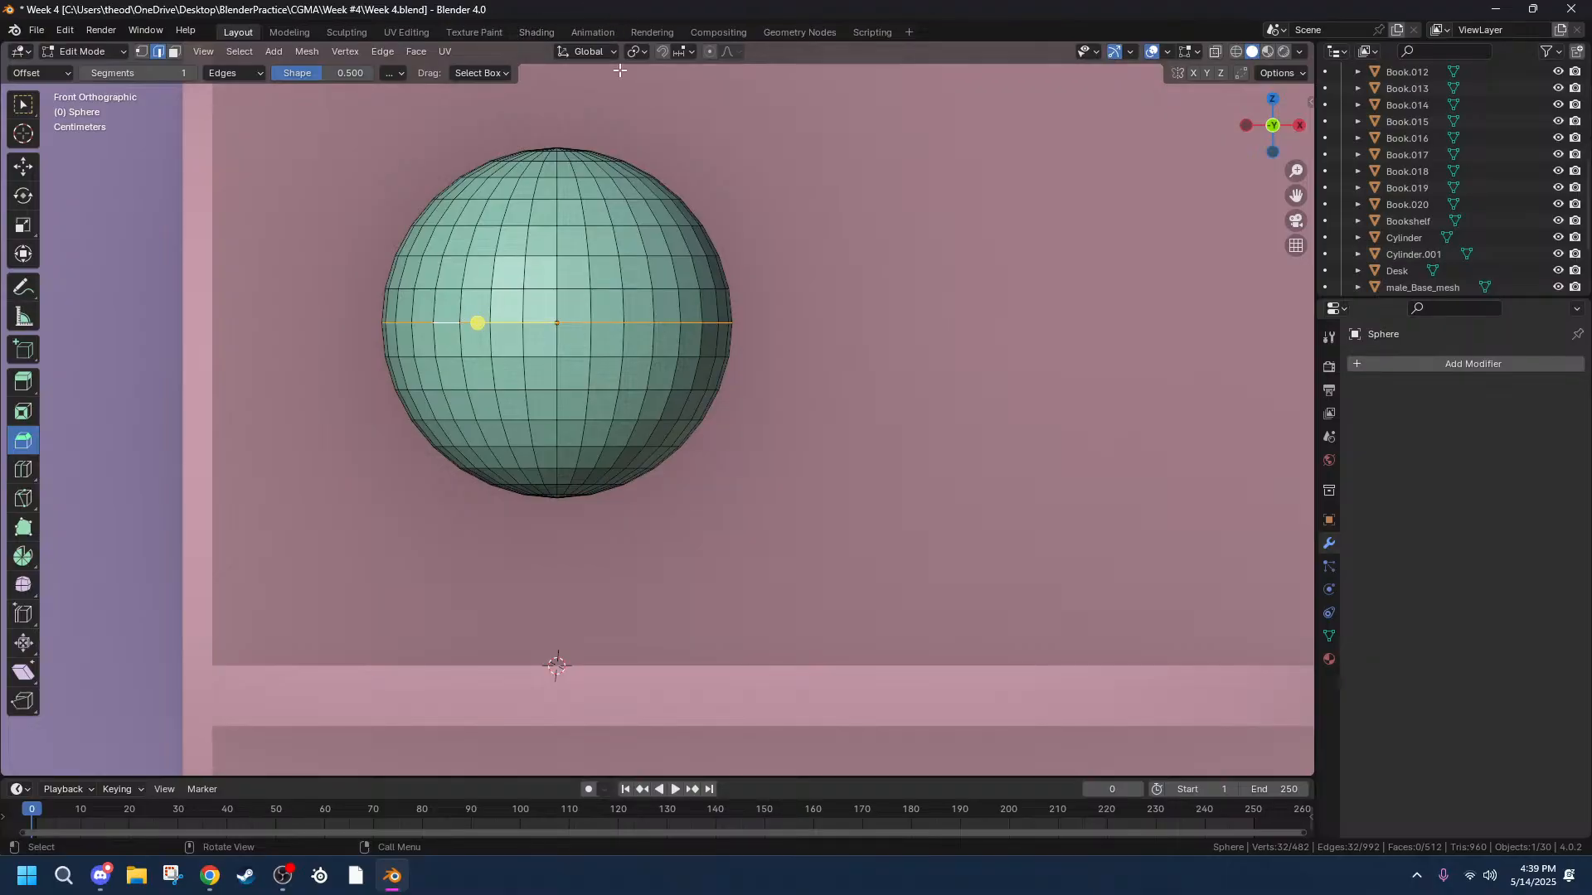
pyautogui.click(710, 53)
pyautogui.press('s')
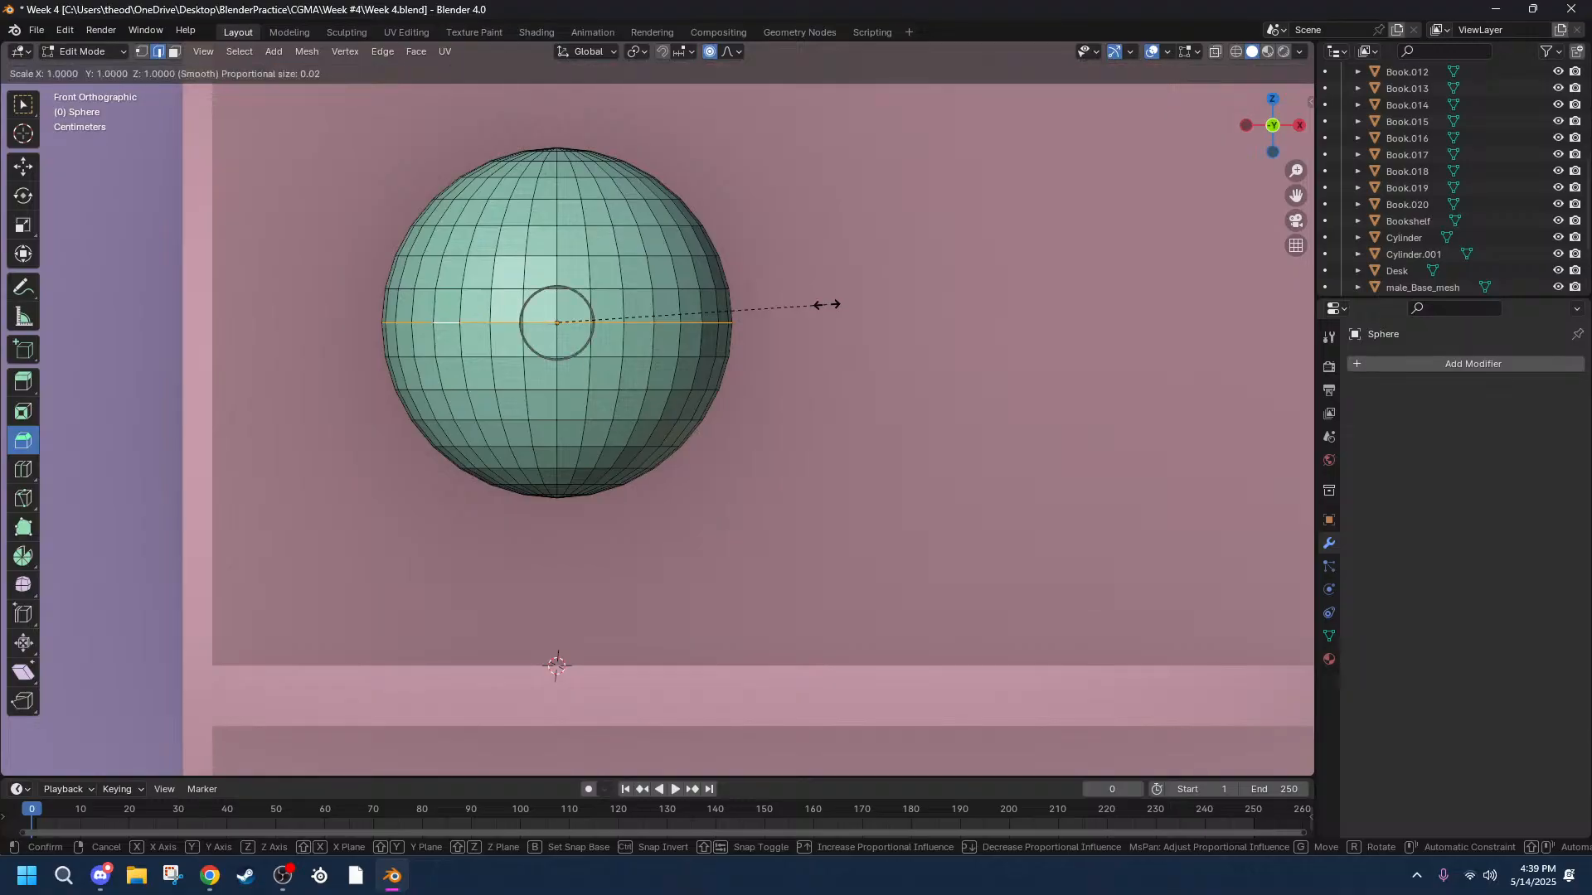
pyautogui.press('x')
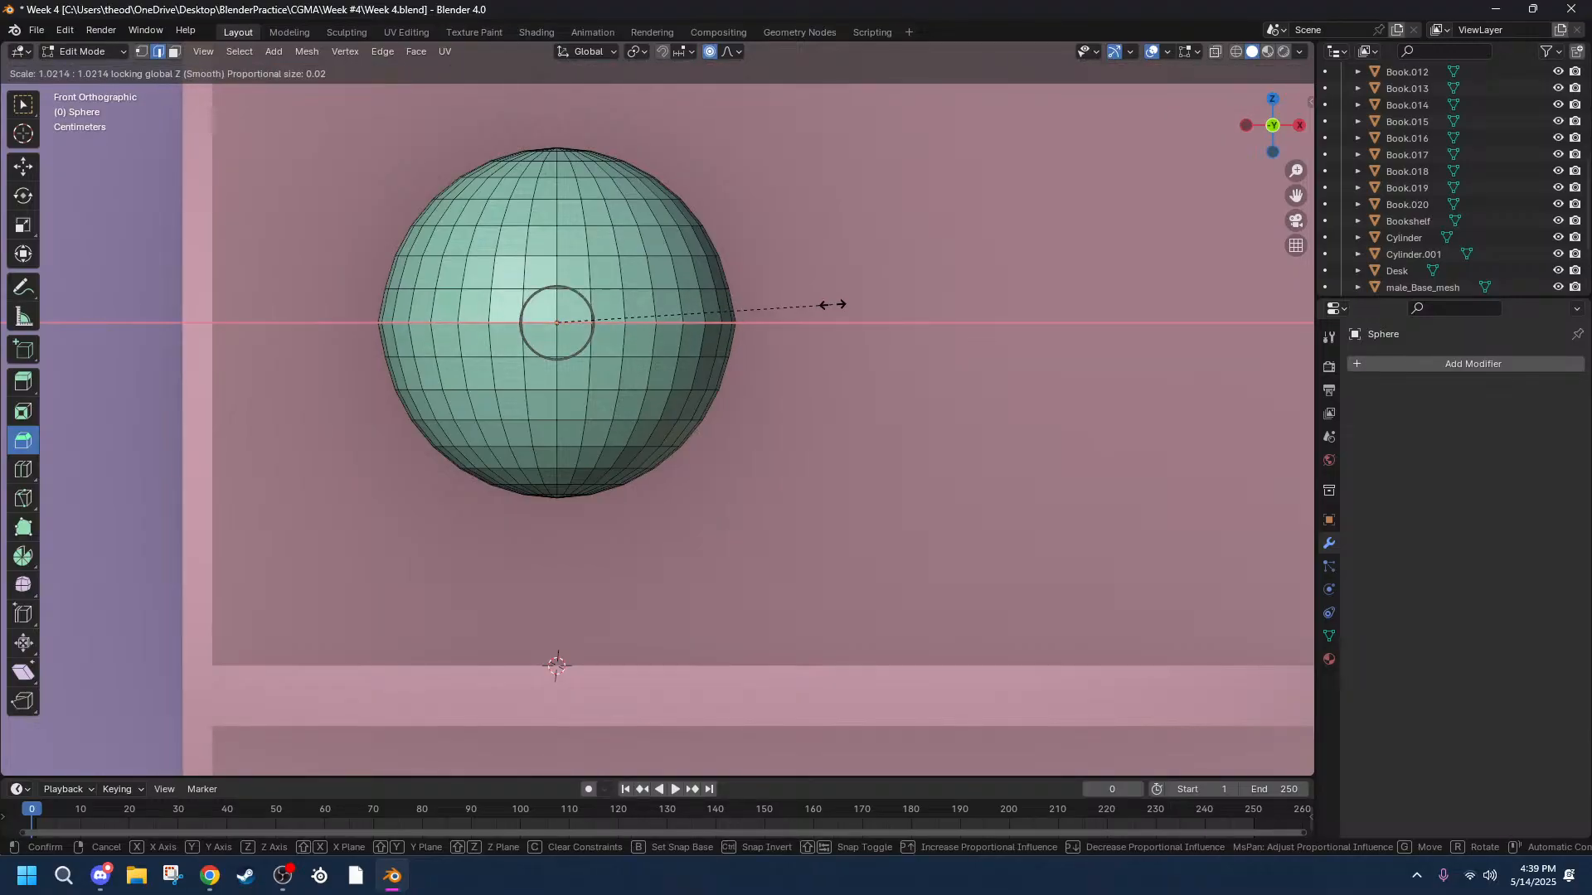
pyautogui.rightClick(836, 305)
pyautogui.press('s')
pyautogui.hotkey('shift', 'z')
pyautogui.scroll(-18, 773, 312)
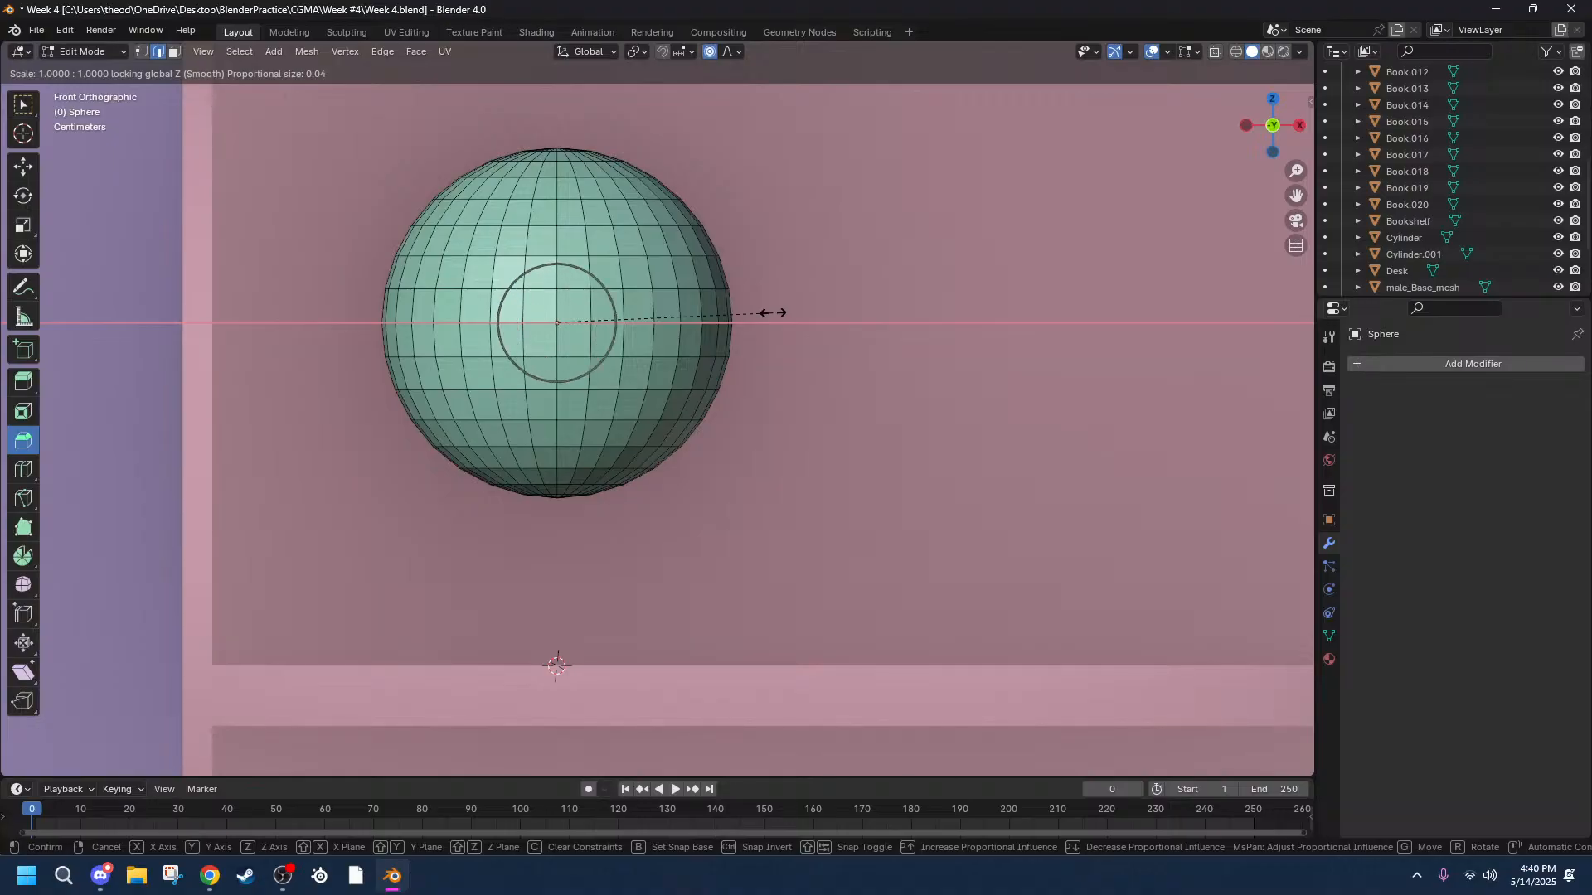
pyautogui.scroll(5, 773, 312)
pyautogui.hotkey('shift', 'z')
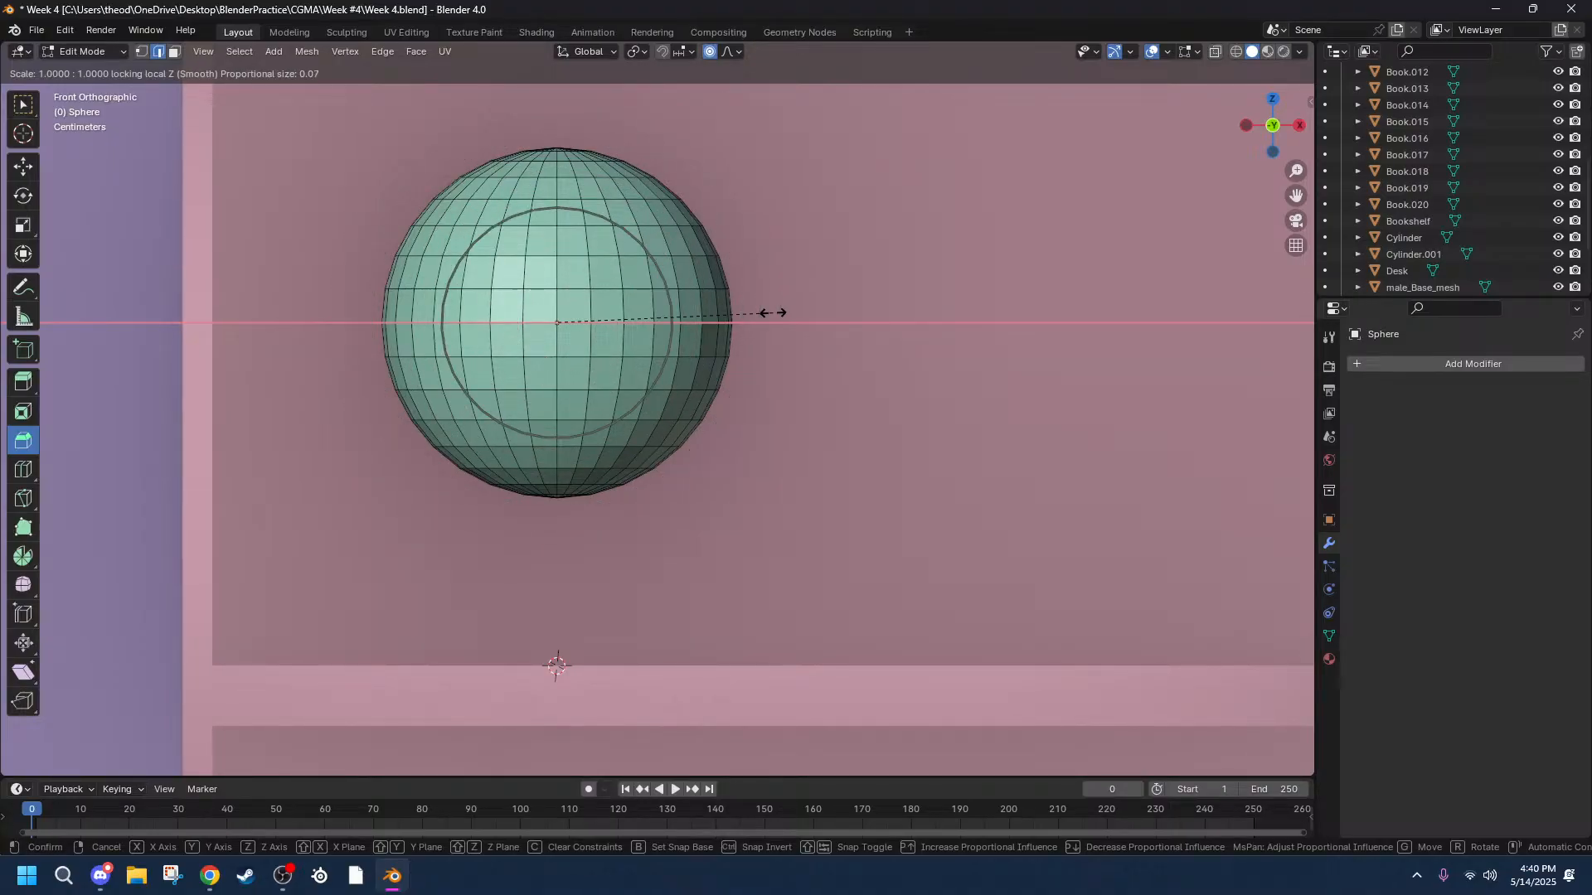
pyautogui.scroll(-2, 790, 315)
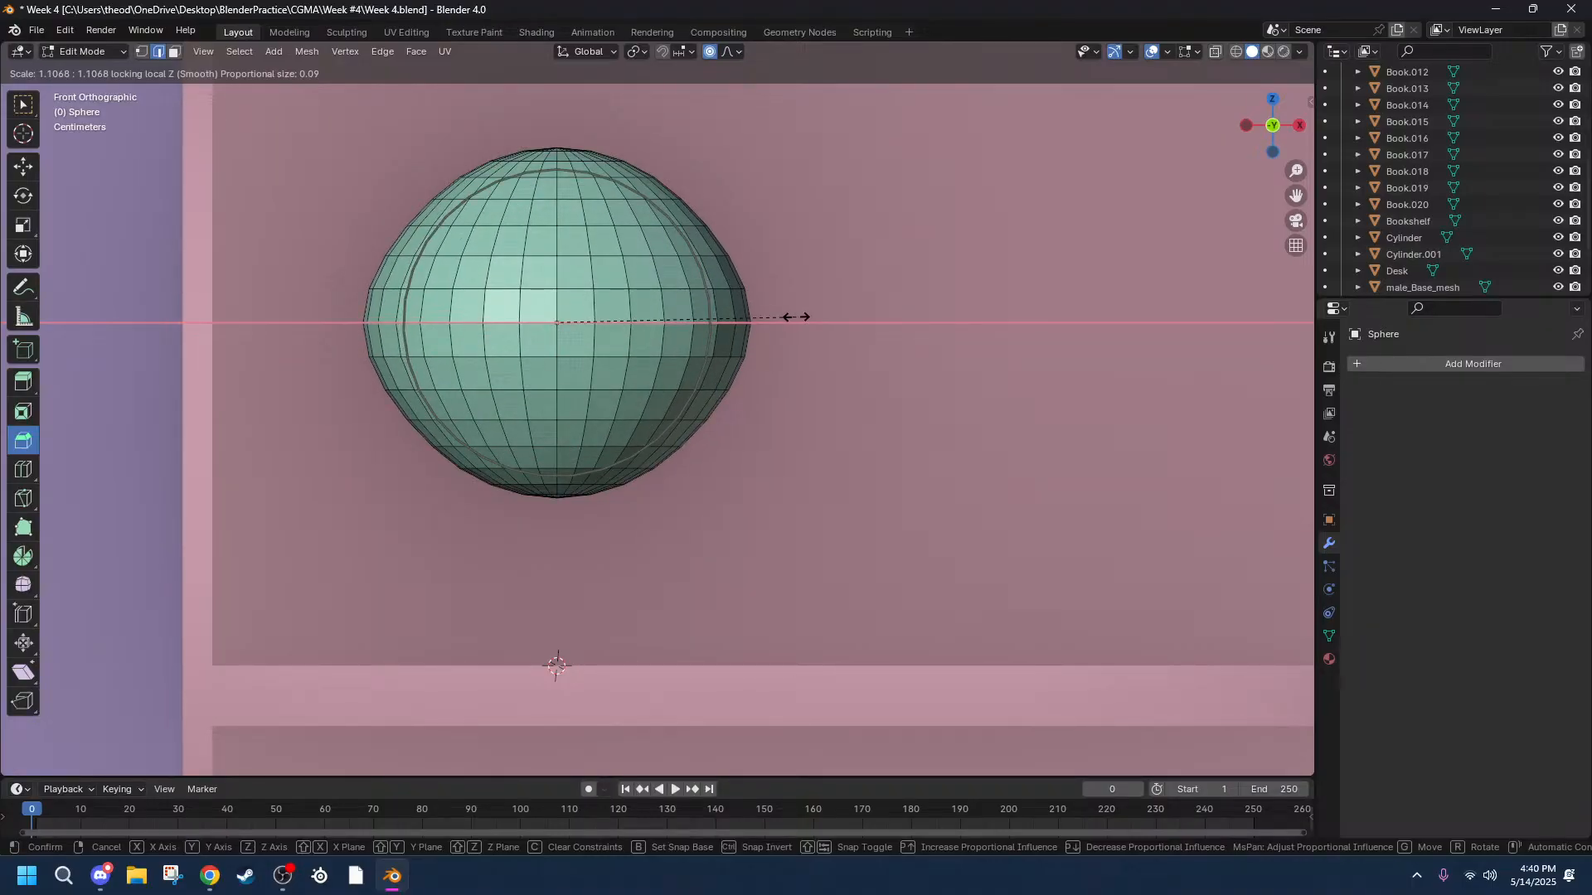
pyautogui.rightClick(796, 317)
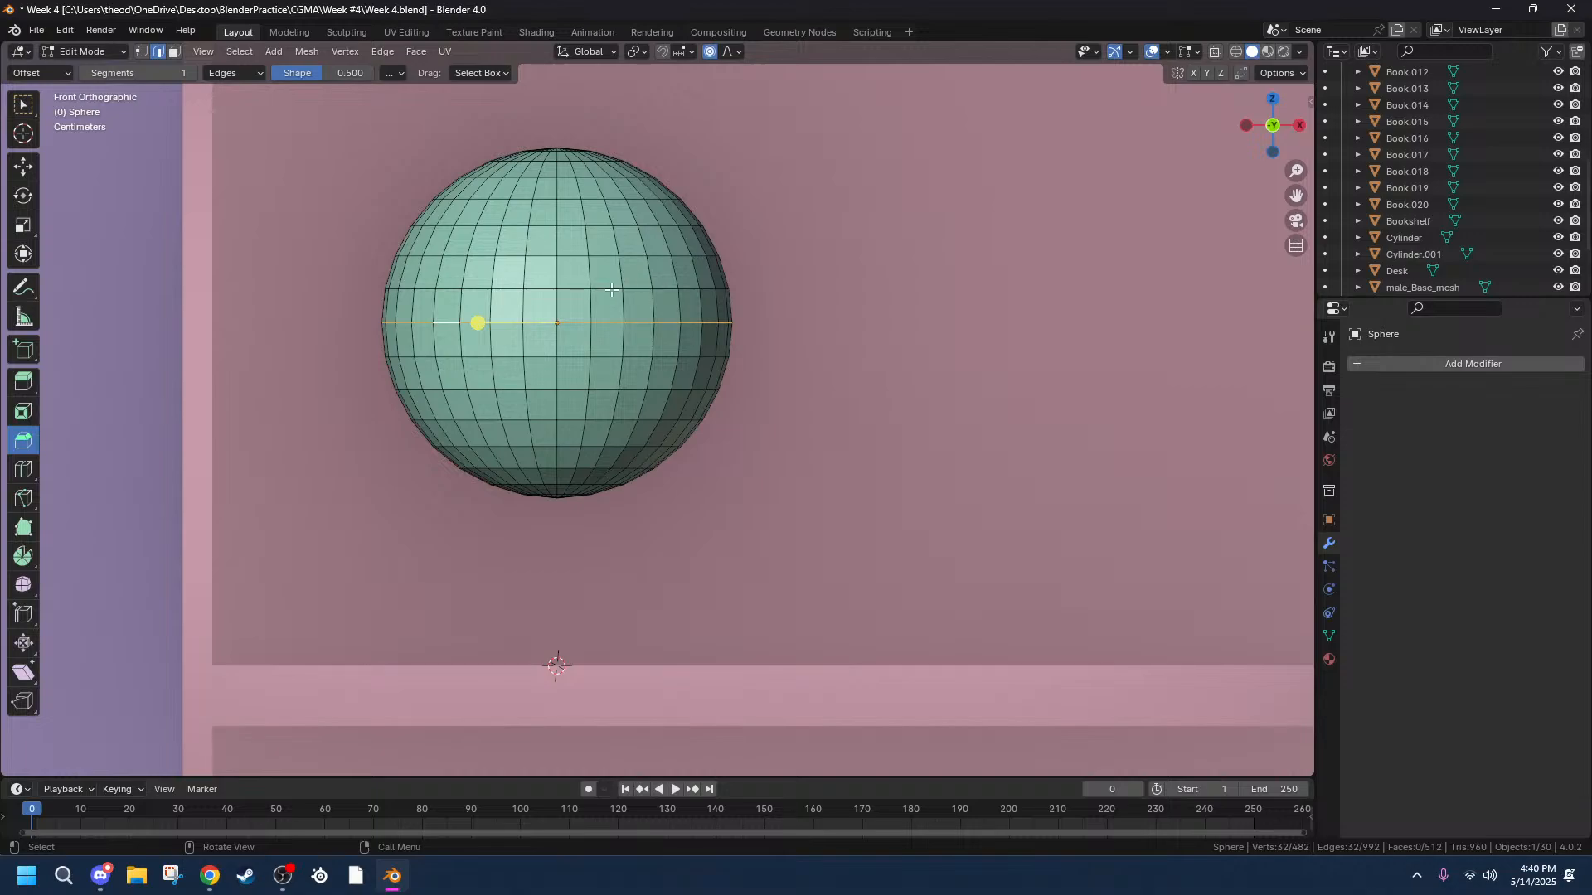
# Try widening the face band around the sphere's equator by 1.141 in X and Y, with proportional size about 0.386.
pyautogui.press('ctrl+KP_Add')
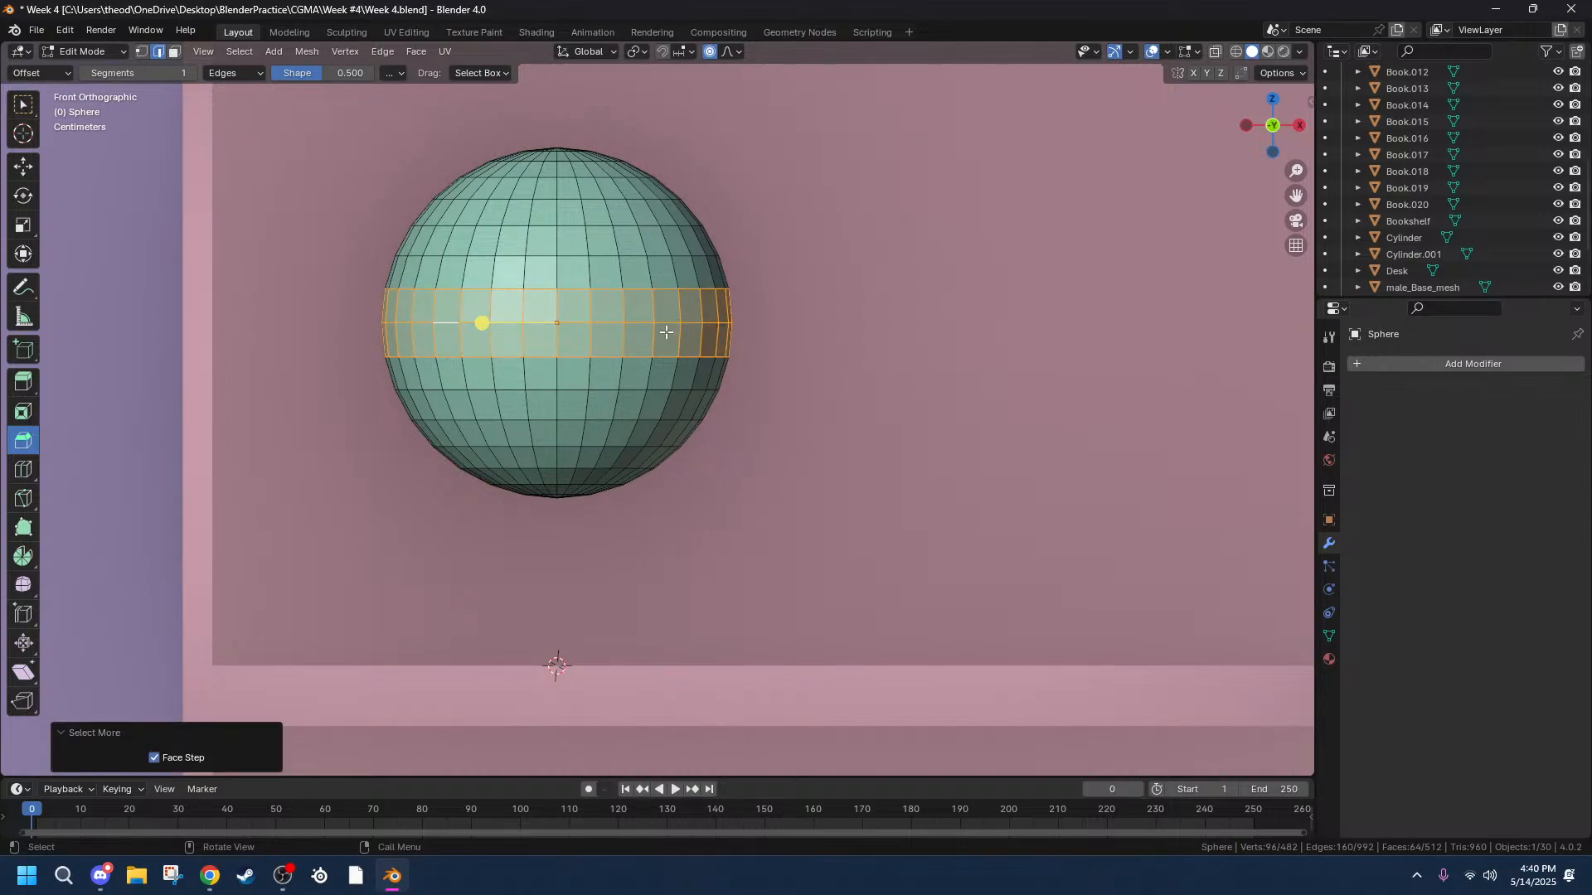
pyautogui.press('s')
pyautogui.hotkey('shift', 'z')
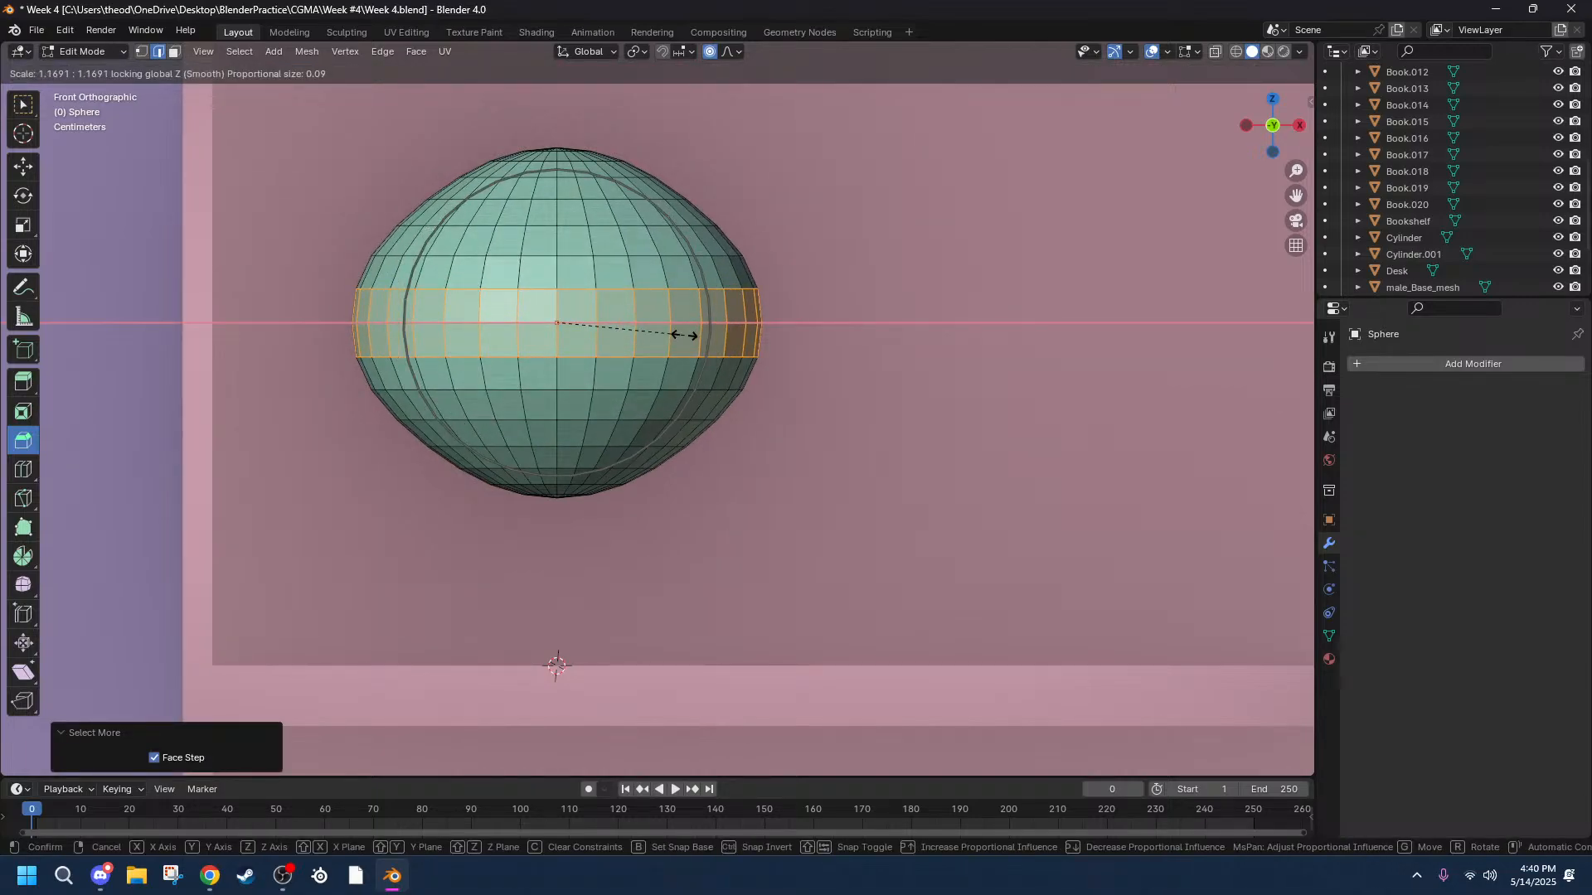
pyautogui.scroll(-6, 684, 335)
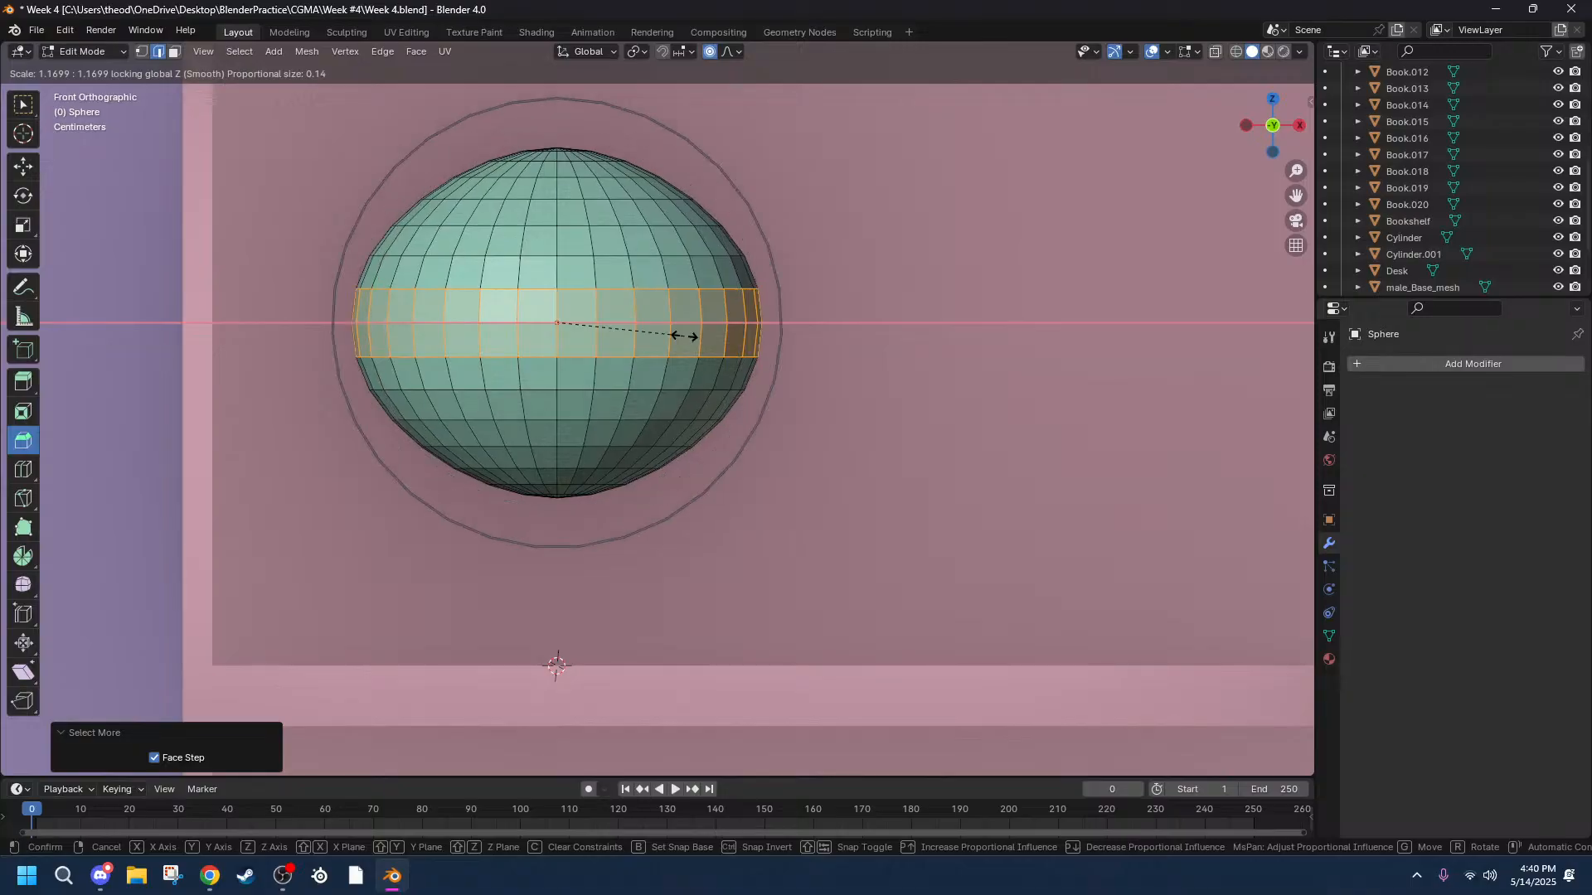
pyautogui.scroll(-7, 684, 335)
pyautogui.scroll(-2, 684, 335)
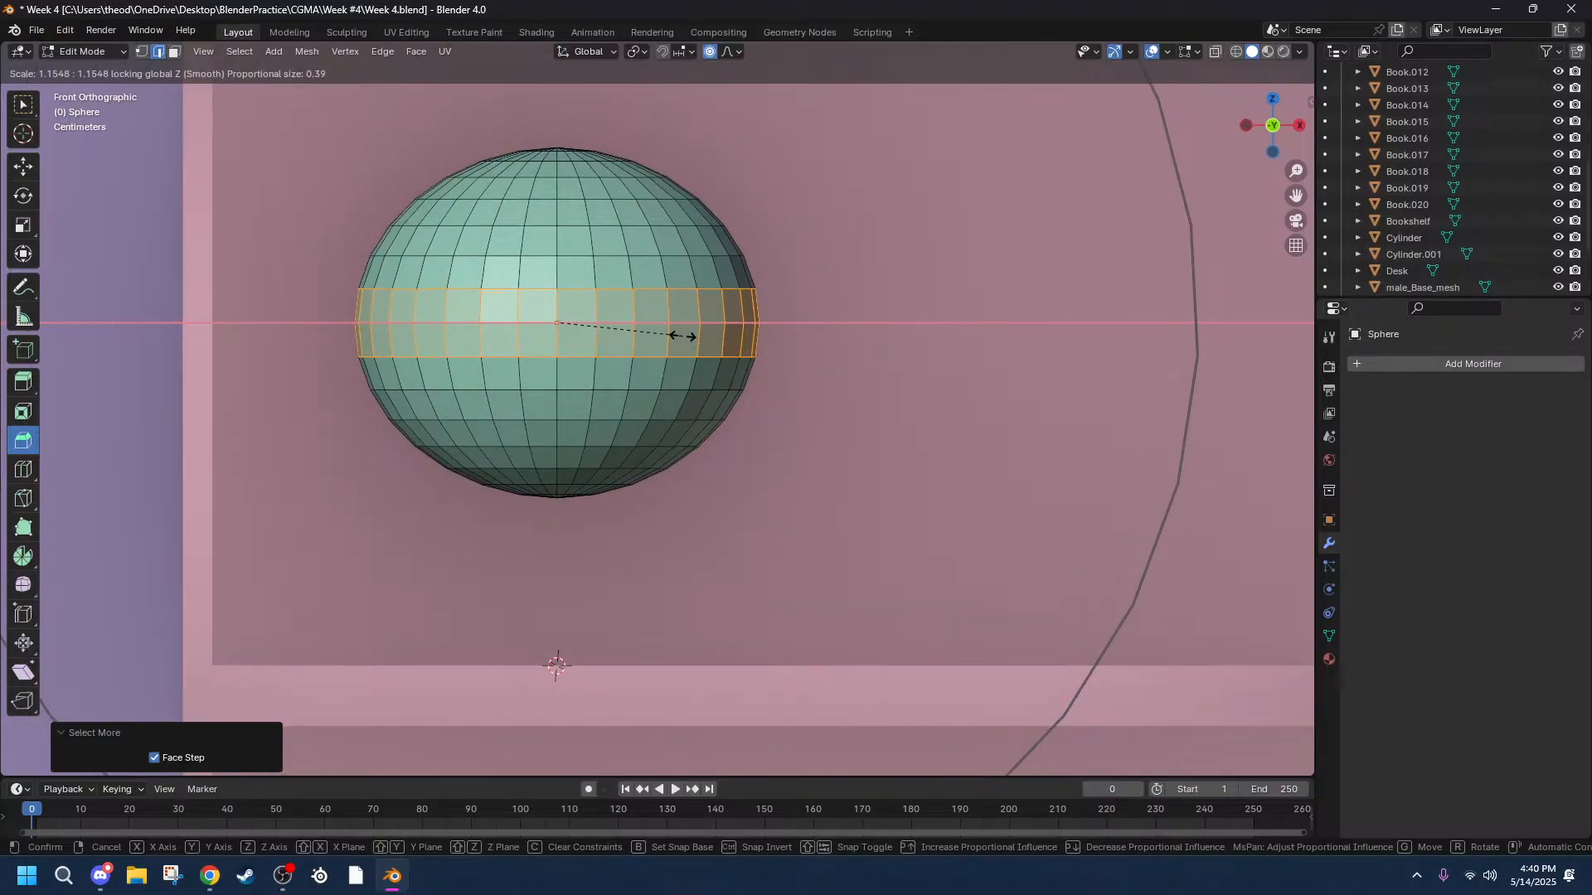
pyautogui.click(682, 338)
# Inspect the widened sphere from above and front, and undo the scaling and the expanded band selection.
pyautogui.moveTo(724, 303); pyautogui.dragTo(730, 412, button='middle')
pyautogui.scroll(-3, 718, 312)
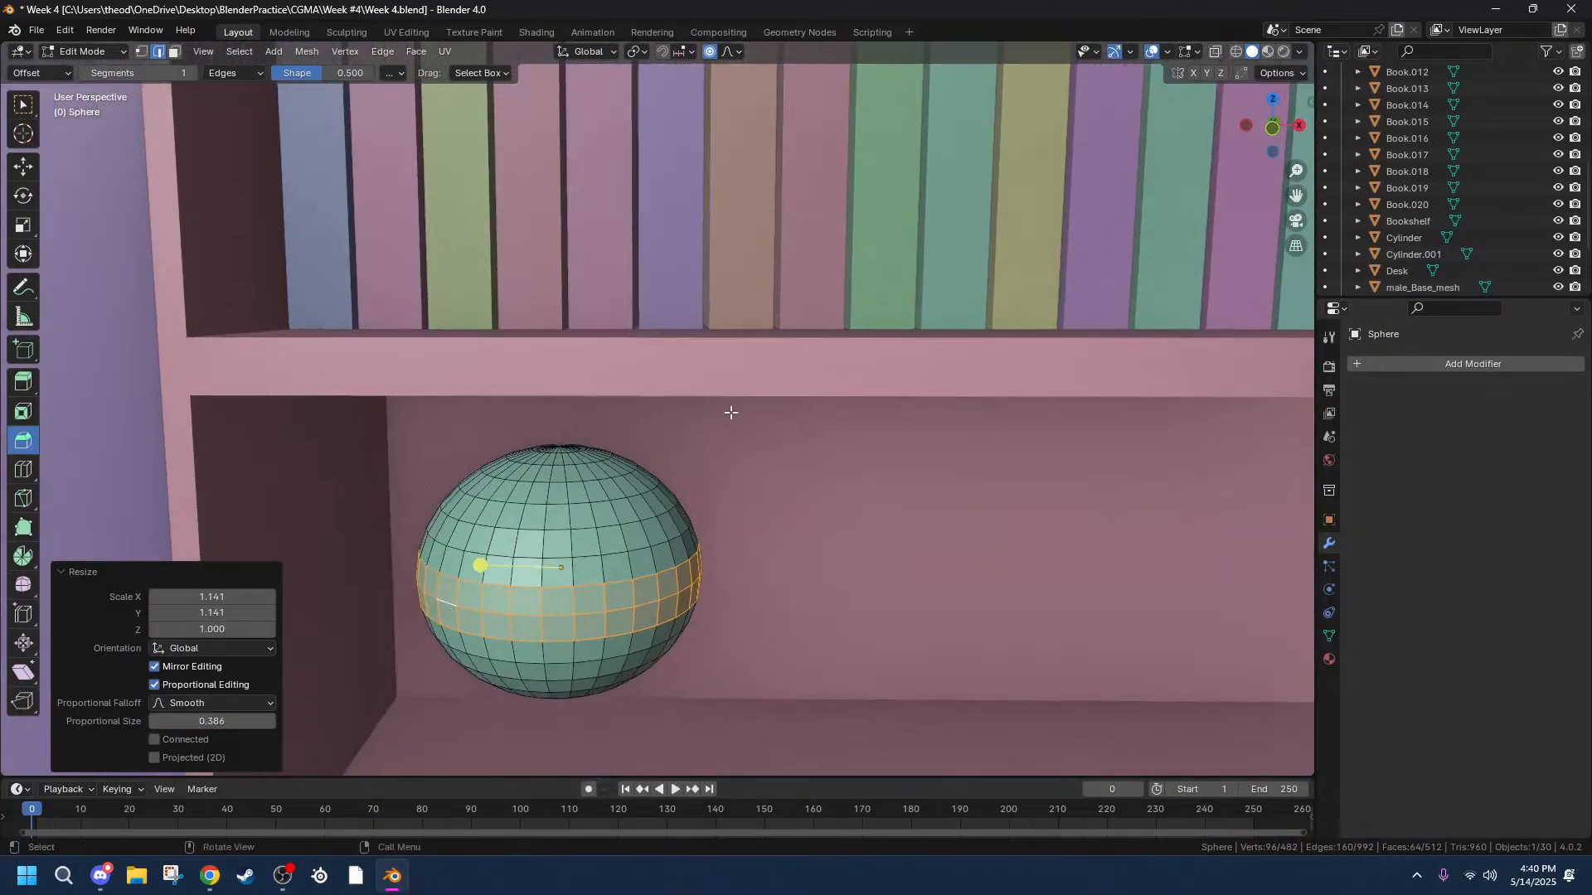
pyautogui.click(1266, 131)
pyautogui.scroll(5, 754, 281)
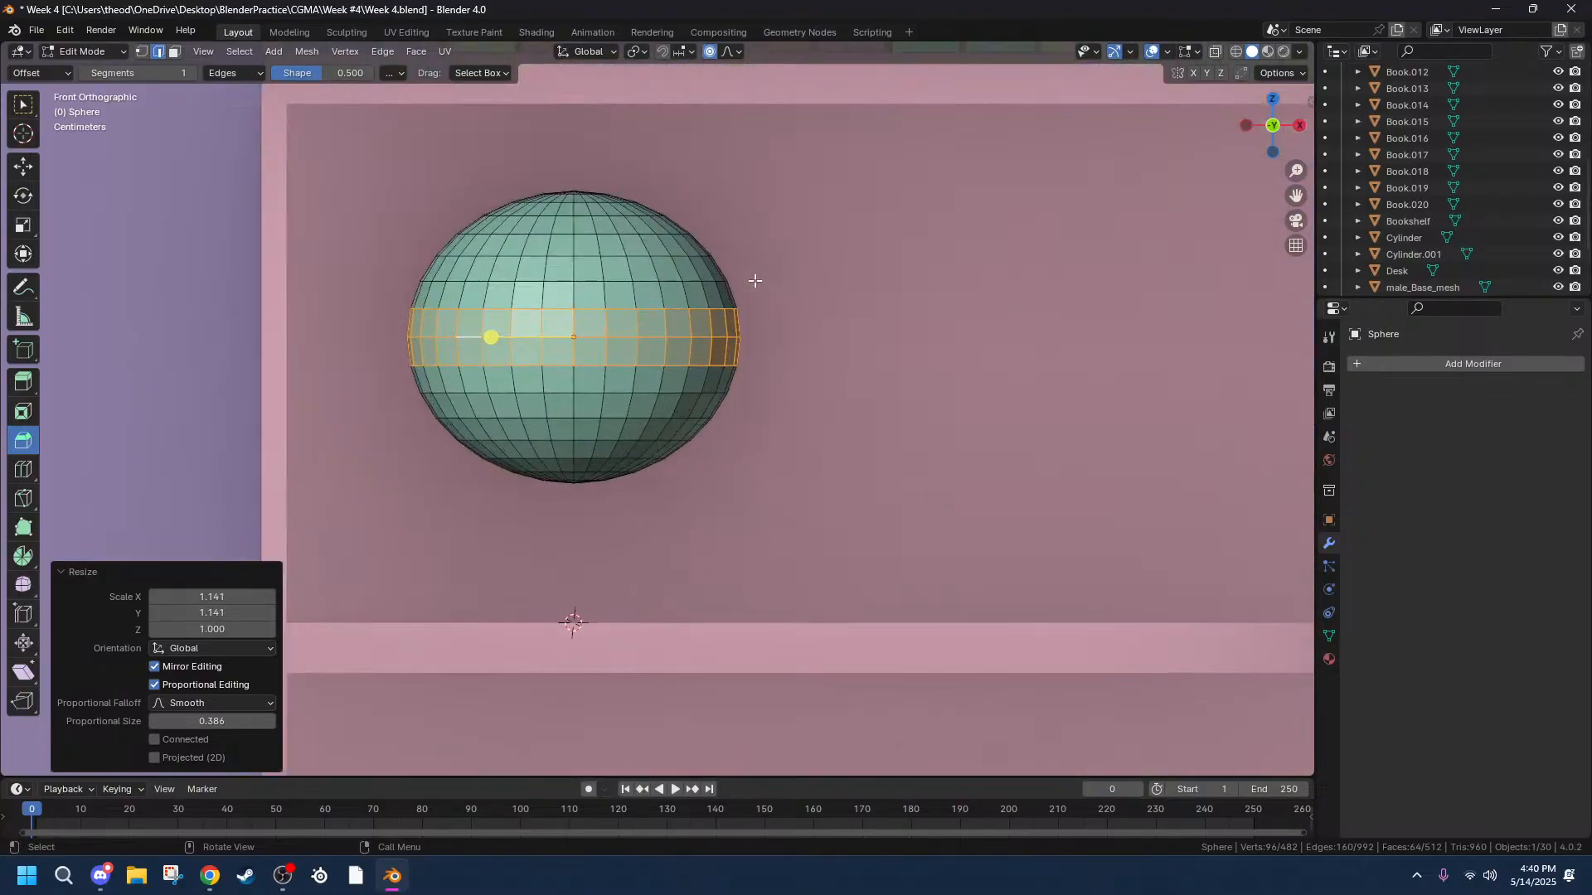
pyautogui.hotkey('shift', 'z')
pyautogui.hotkey('shift', 'z')
pyautogui.hotkey('shift', 'z')
pyautogui.hotkey('shift', 'z')
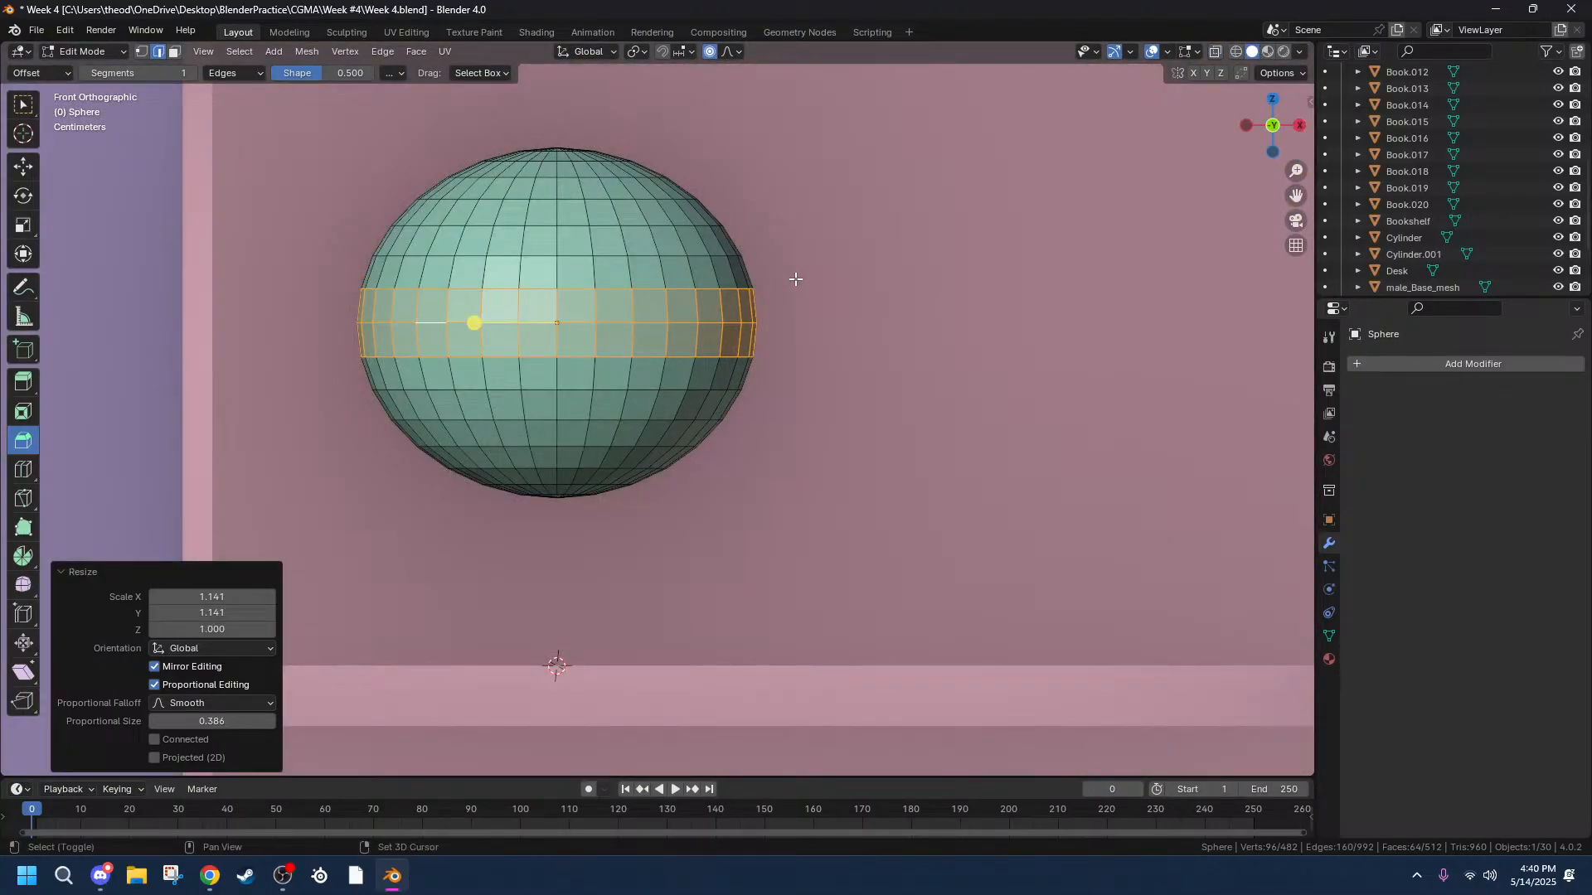
pyautogui.hotkey('ctrl', 'z')
pyautogui.hotkey('ctrl', 'z')
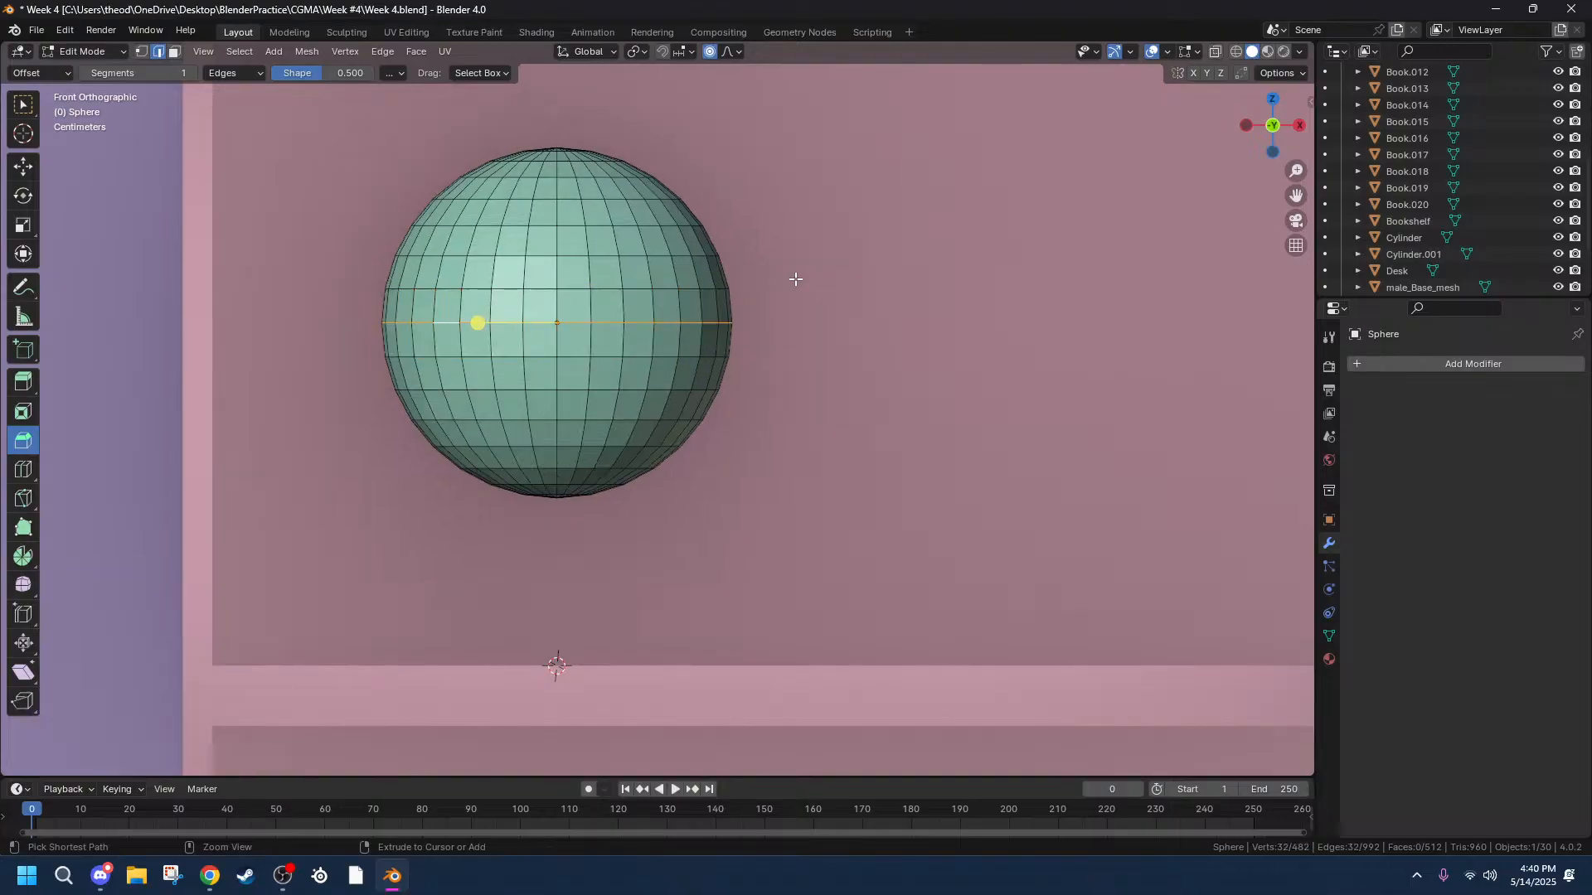
# Expand the equator selection by one face ring on each side and scale it by 1.062 in X and Y with smooth proportional falloff.
pyautogui.press('KP_5')
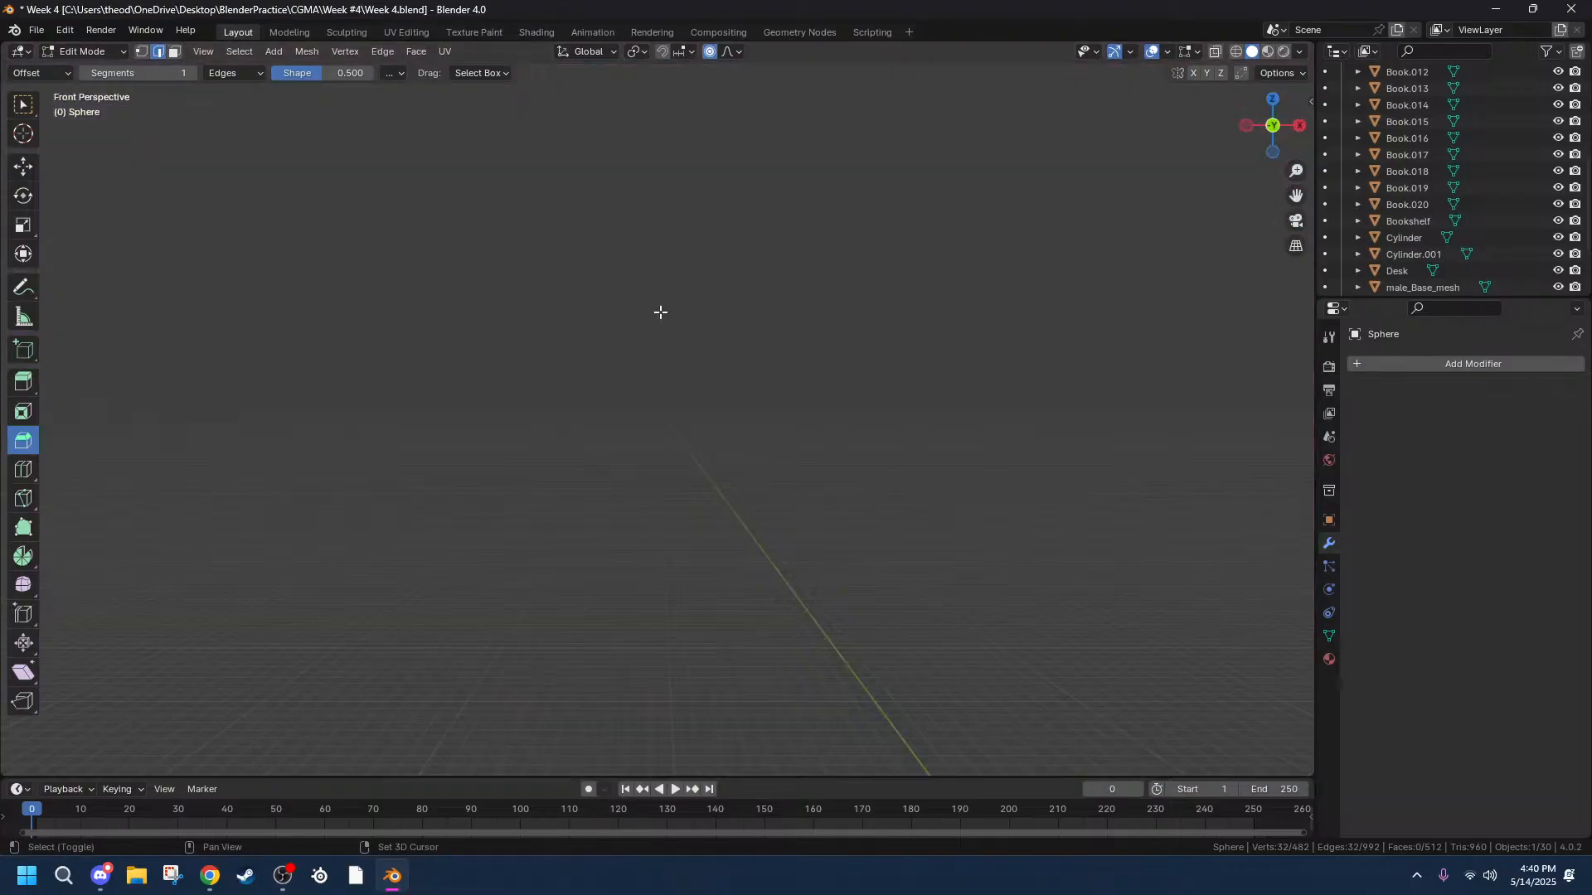
pyautogui.scroll(-8, 743, 302)
pyautogui.scroll(5, 744, 301)
pyautogui.scroll(-4, 743, 302)
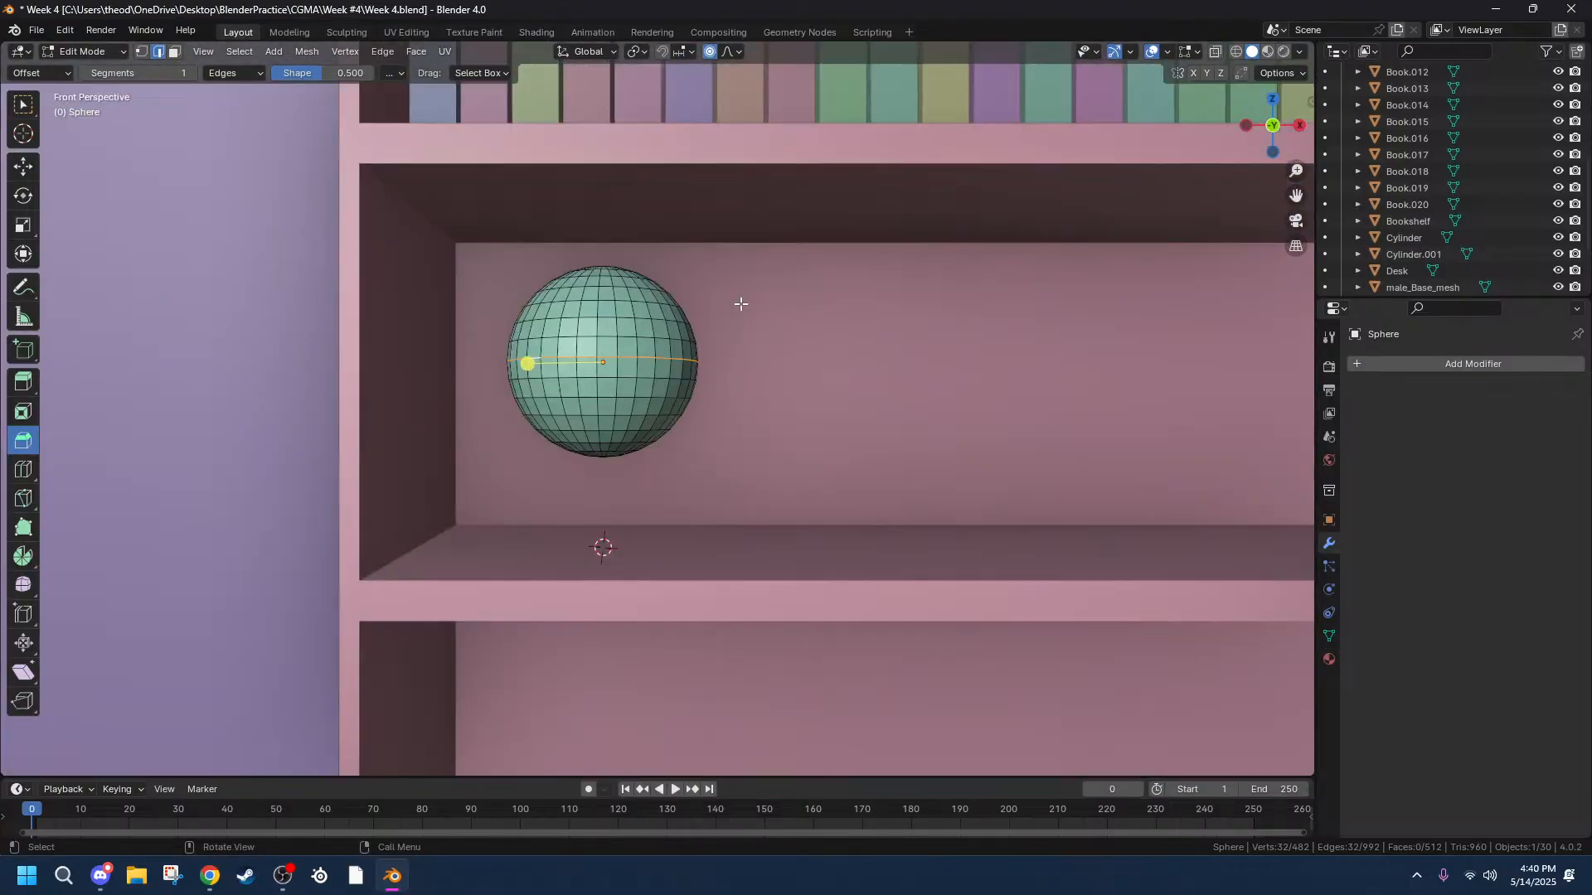
pyautogui.moveTo(792, 282); pyautogui.dragTo(794, 284, button='middle')
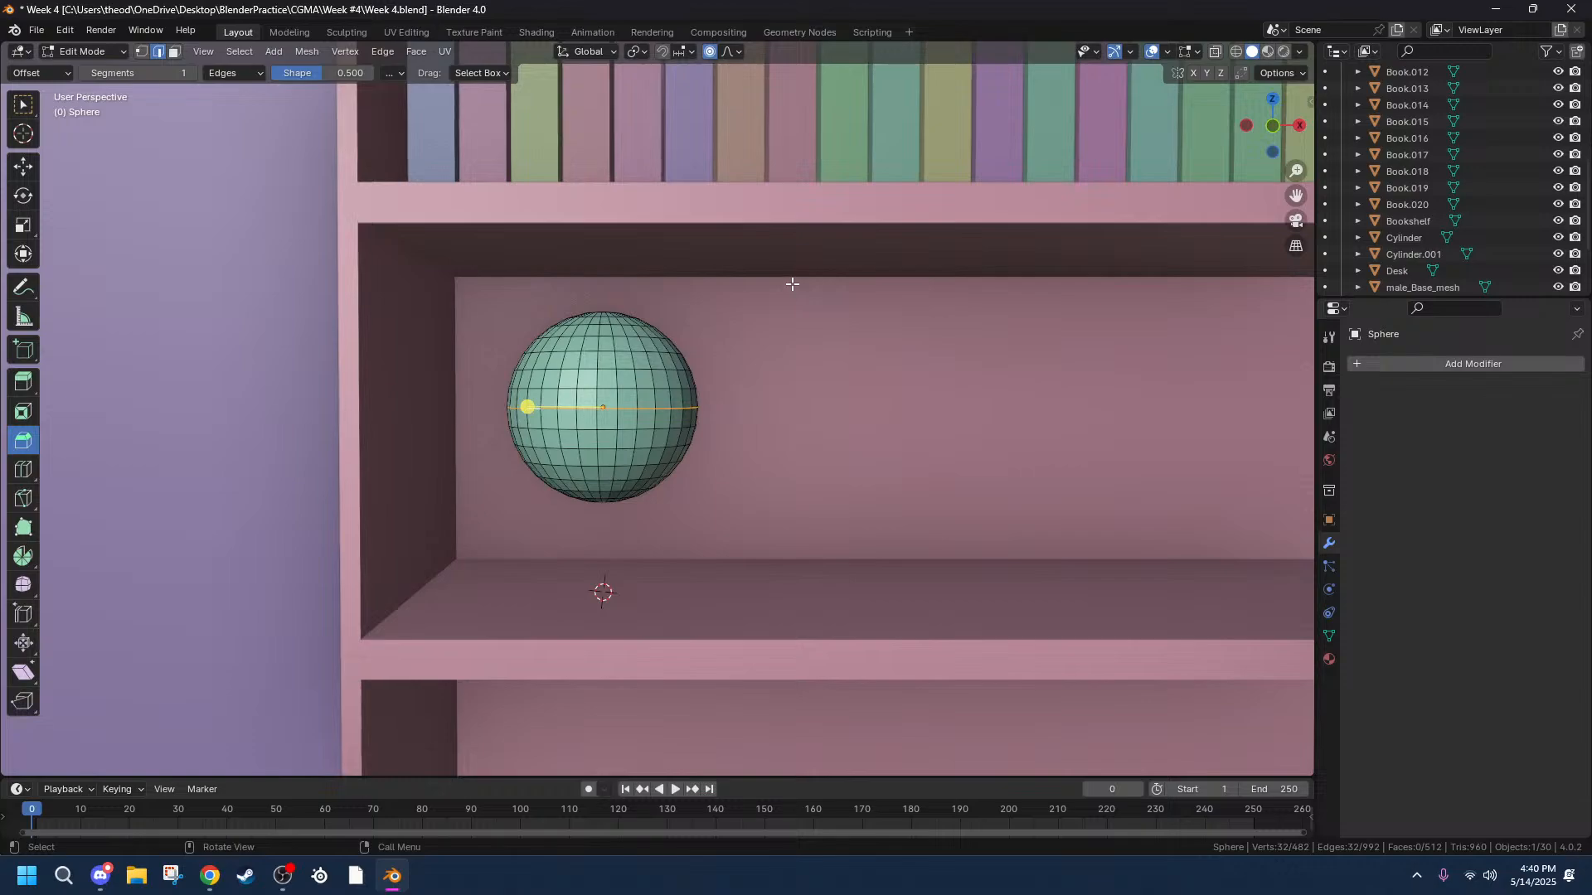
pyautogui.press('ctrl+KP_Add')
pyautogui.scroll(5, 747, 486)
pyautogui.scroll(-5, 714, 455)
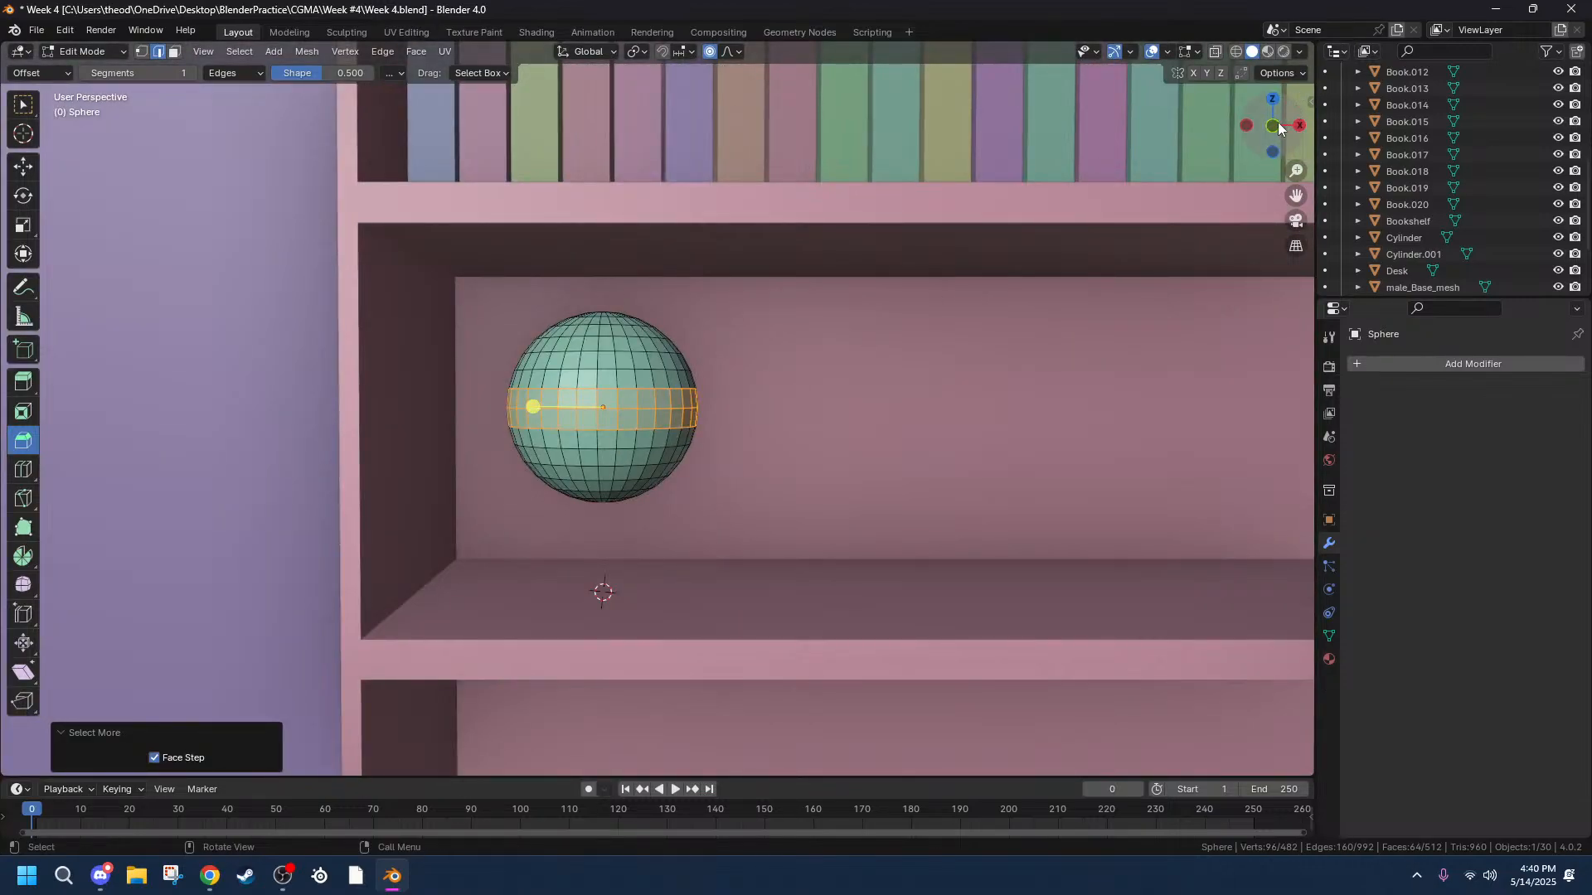
pyautogui.click(1275, 126)
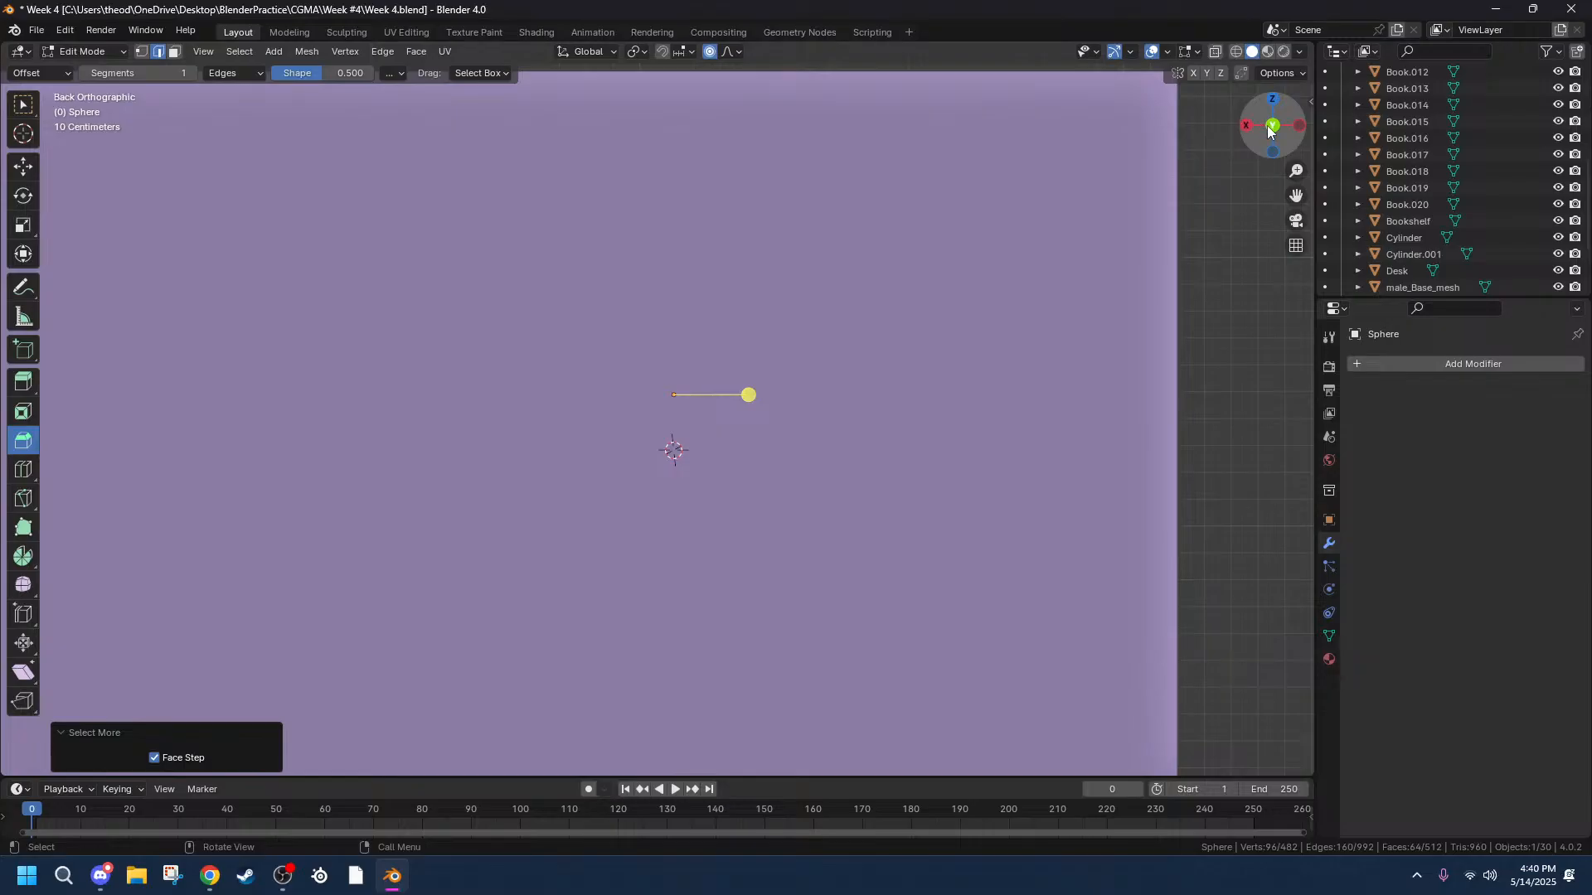
pyautogui.click(1268, 131)
pyautogui.scroll(8, 520, 339)
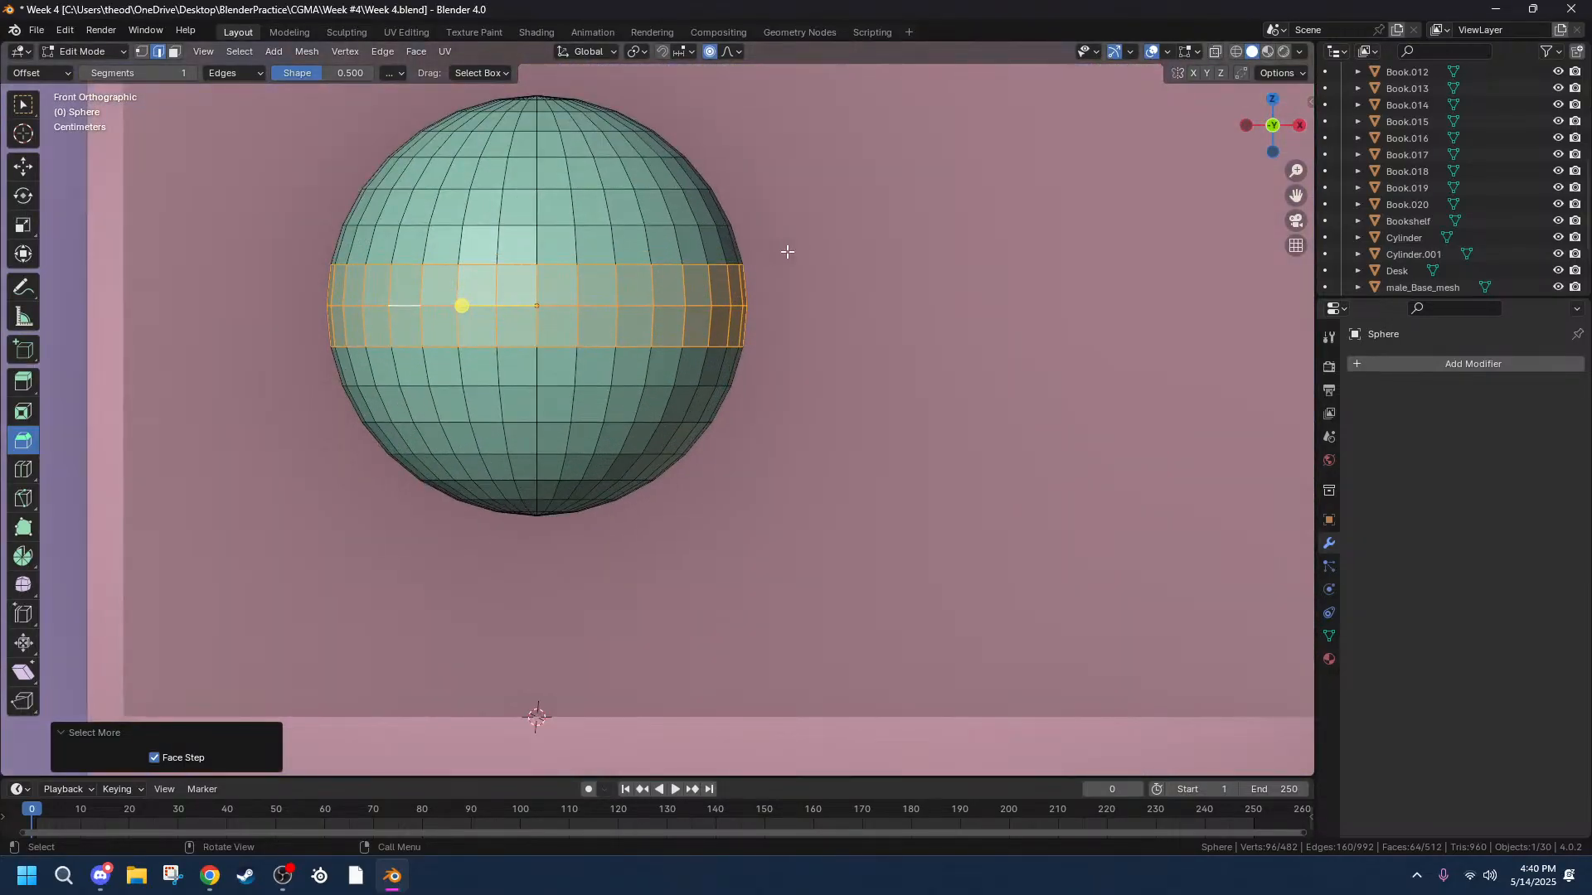
pyautogui.press('s')
pyautogui.hotkey('shift', 'z')
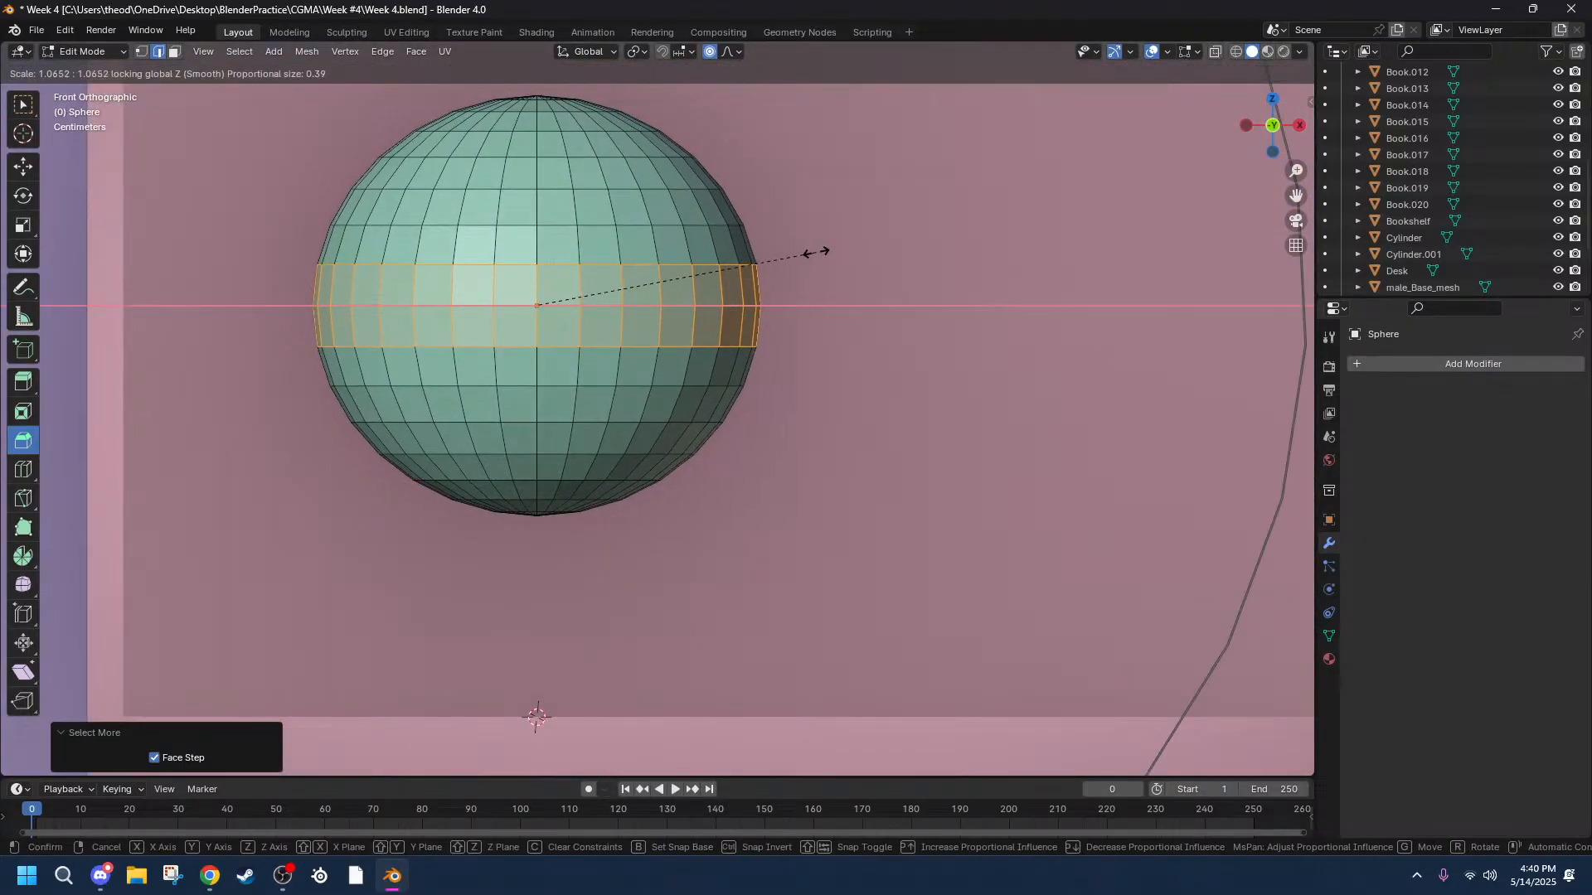
pyautogui.click(816, 253)
# Compare the widened sphere with the whole bookcase, return to front view close to the sphere, and deselect its mesh.
pyautogui.moveTo(769, 296); pyautogui.dragTo(787, 323, button='middle')
pyautogui.scroll(-10, 788, 324)
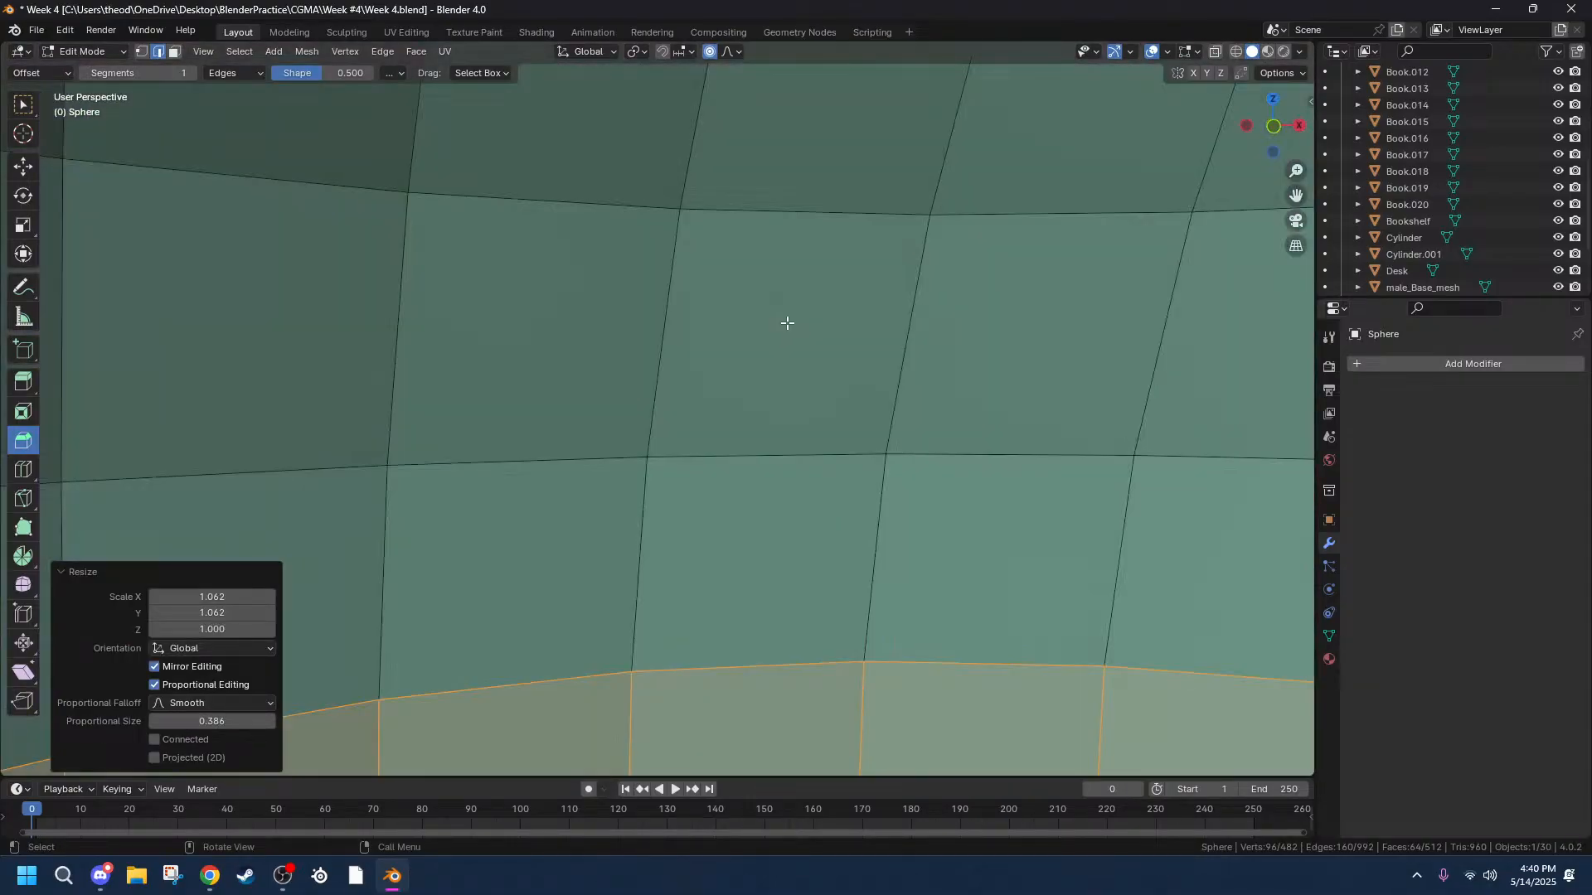
pyautogui.keyDown('shift'); pyautogui.moveTo(830, 440); pyautogui.dragTo(829, 429, button='middle'); pyautogui.keyUp('shift')
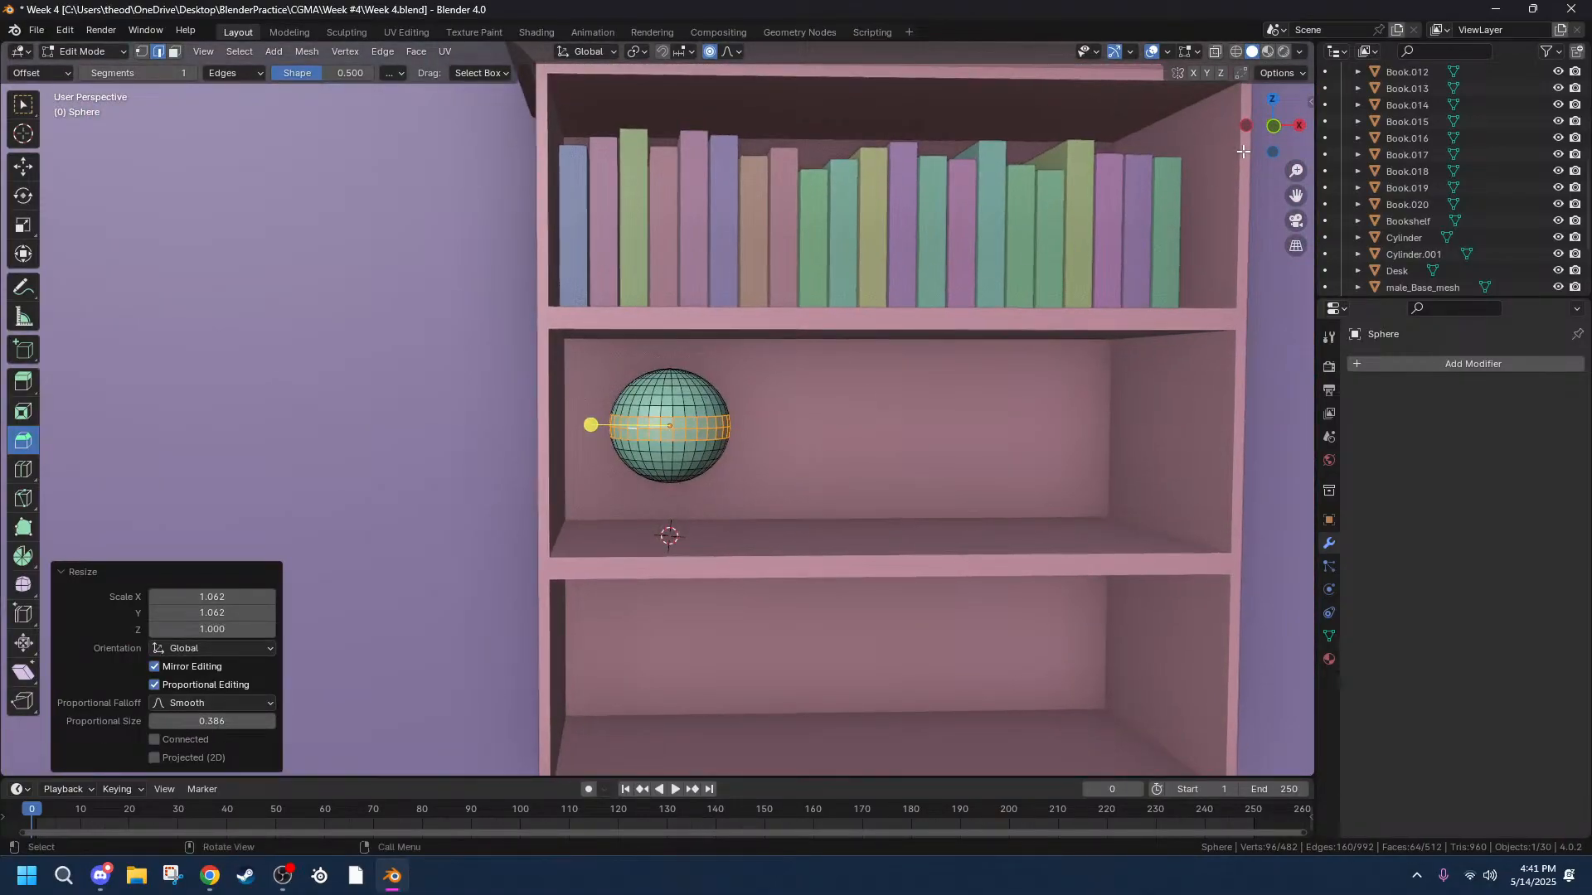
pyautogui.click(1271, 128)
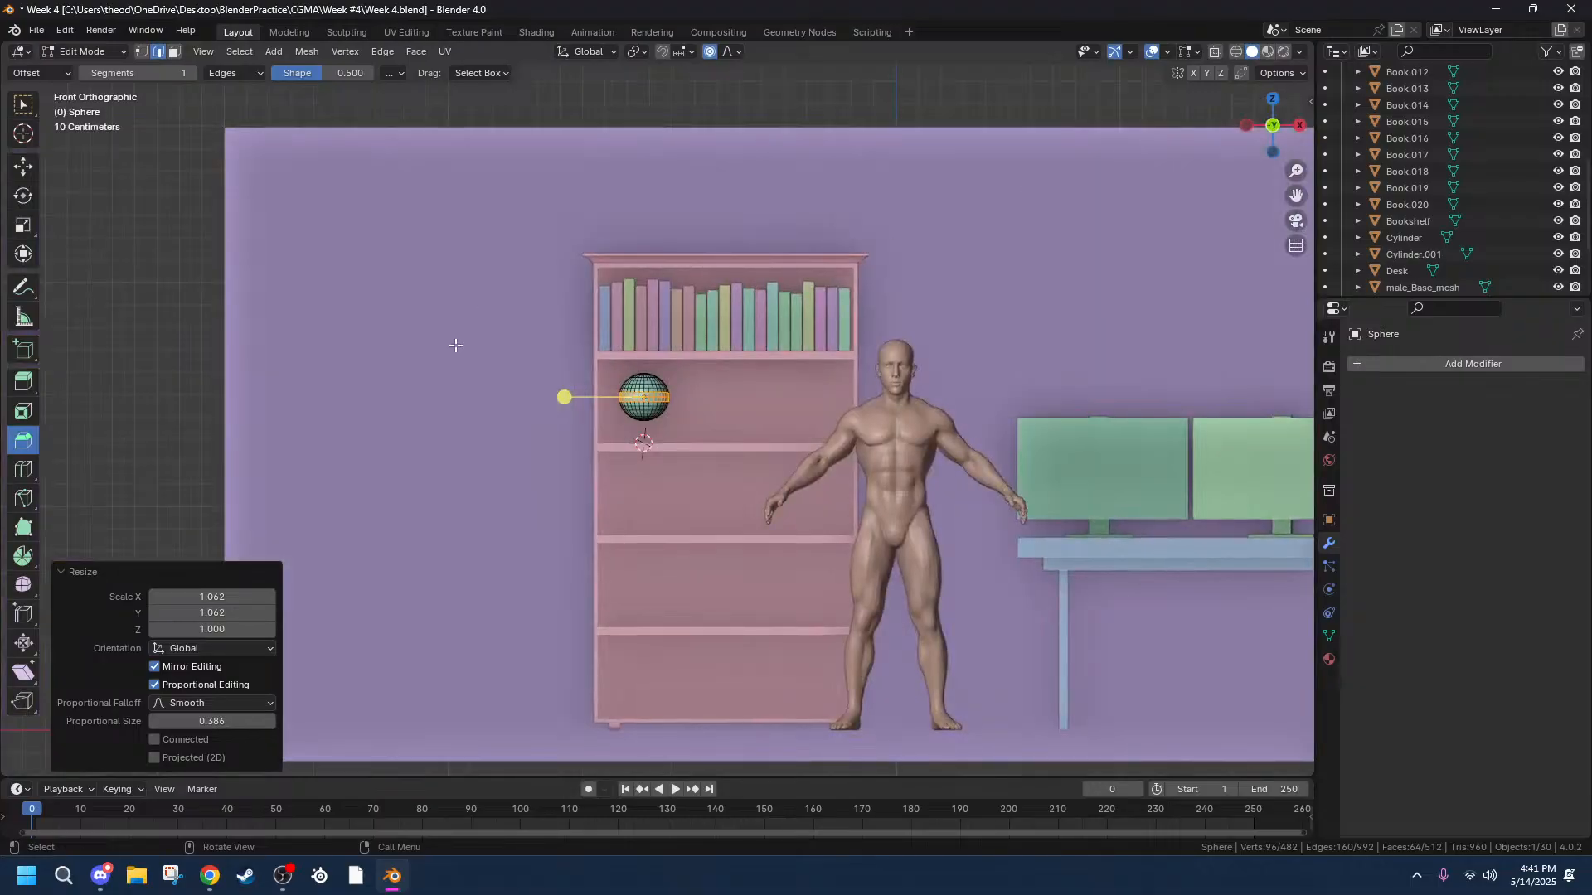
pyautogui.scroll(5, 465, 349)
pyautogui.scroll(4, 469, 352)
pyautogui.click(920, 321)
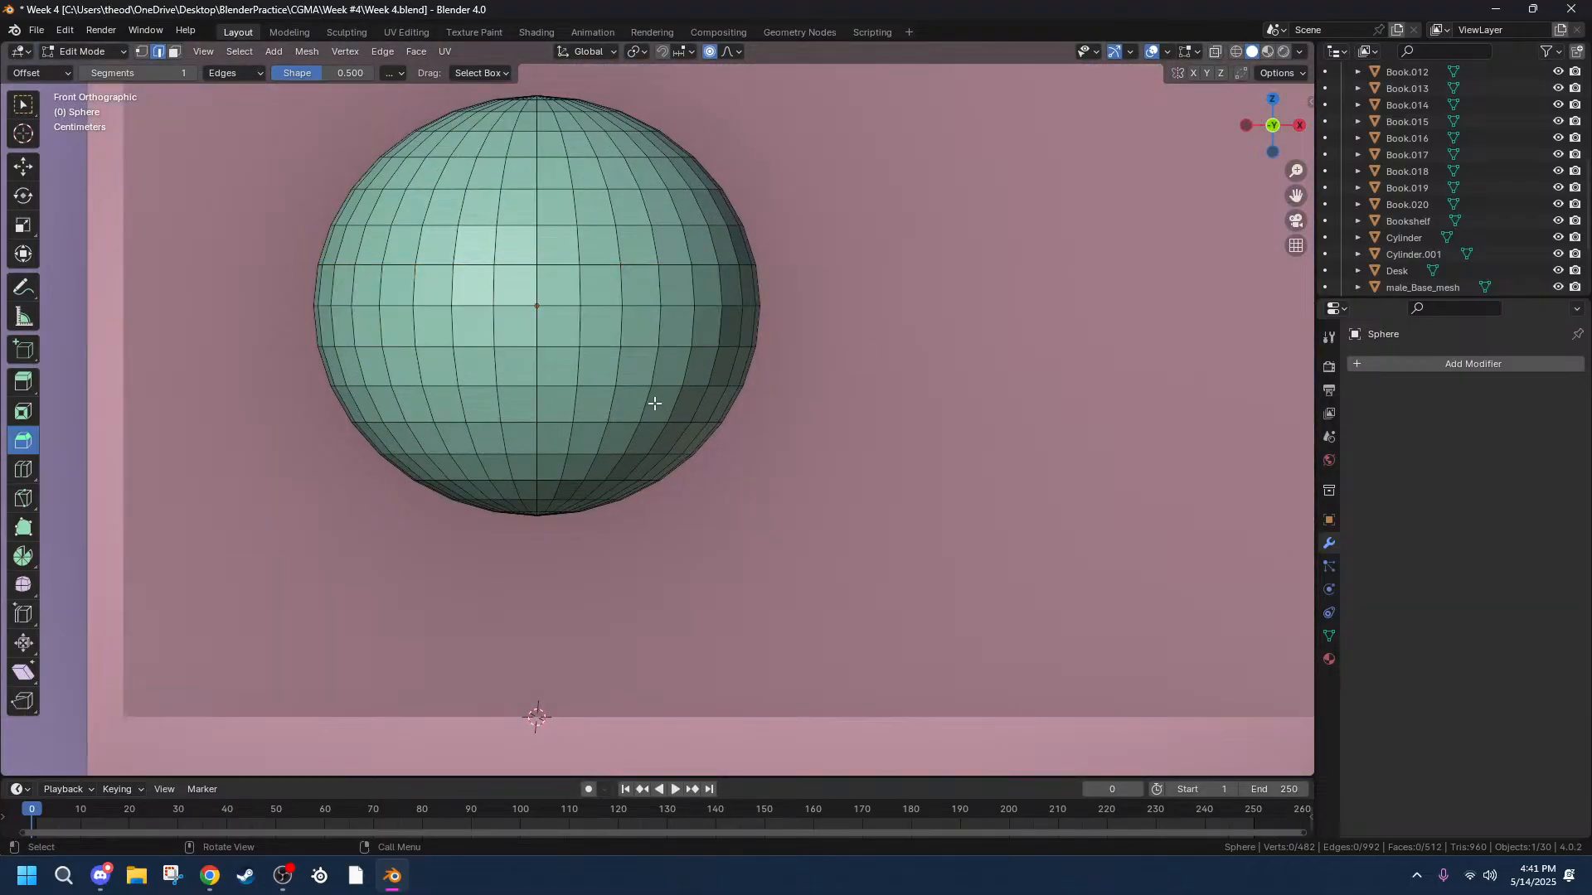
# Select the sphere's whole mesh, leave mesh editing and apply the sphere's scale.
pyautogui.scroll(-2, 386, 473)
pyautogui.moveTo(402, 147); pyautogui.dragTo(809, 519)
pyautogui.press('a')
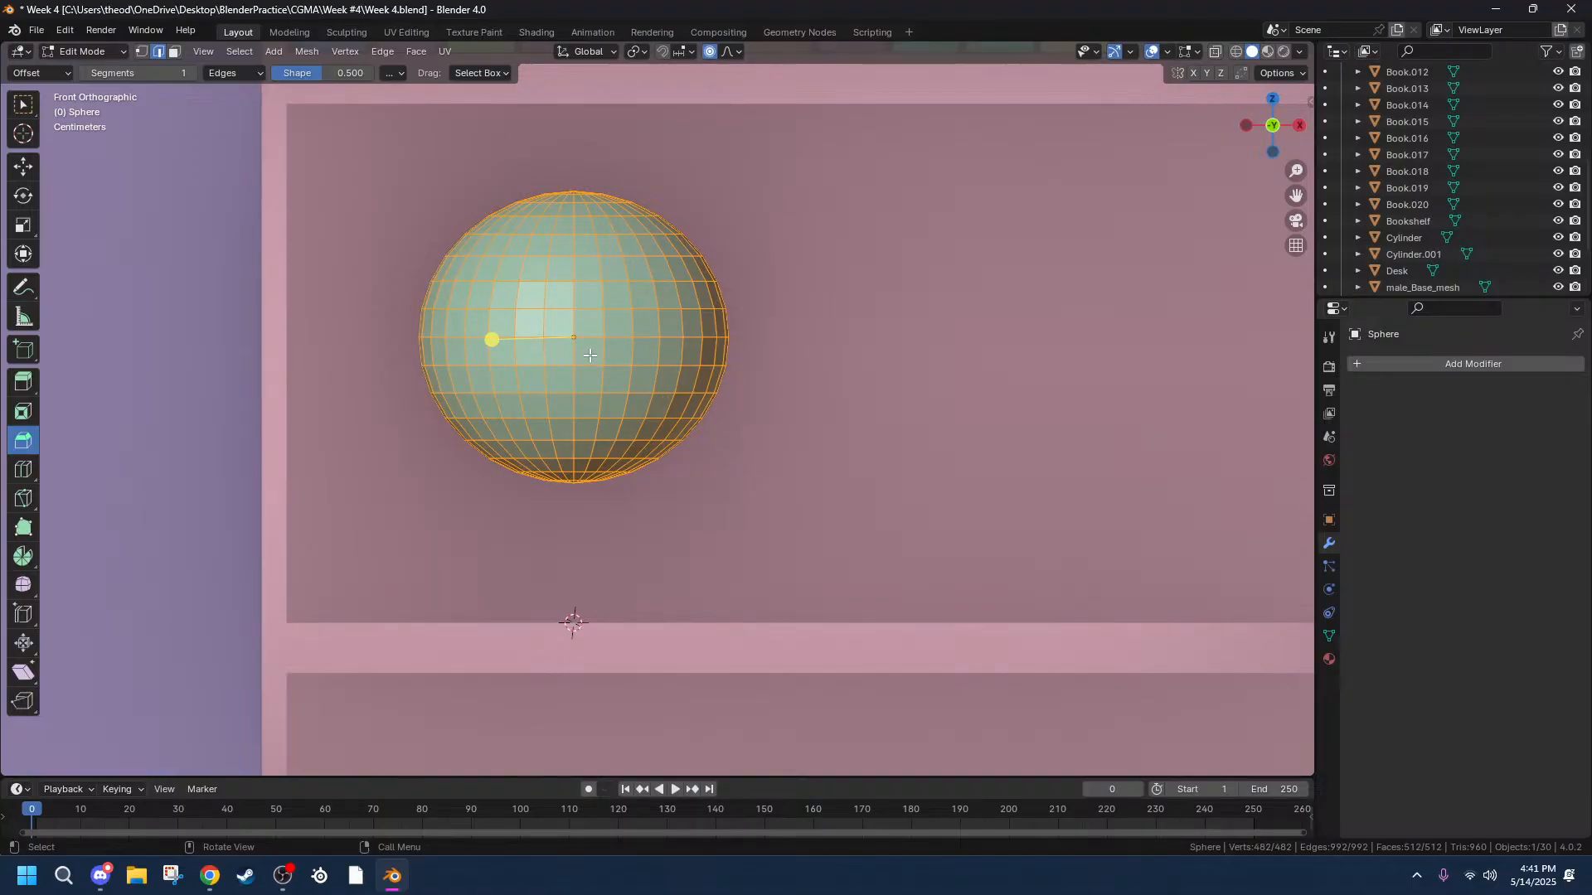
pyautogui.press('Tab')
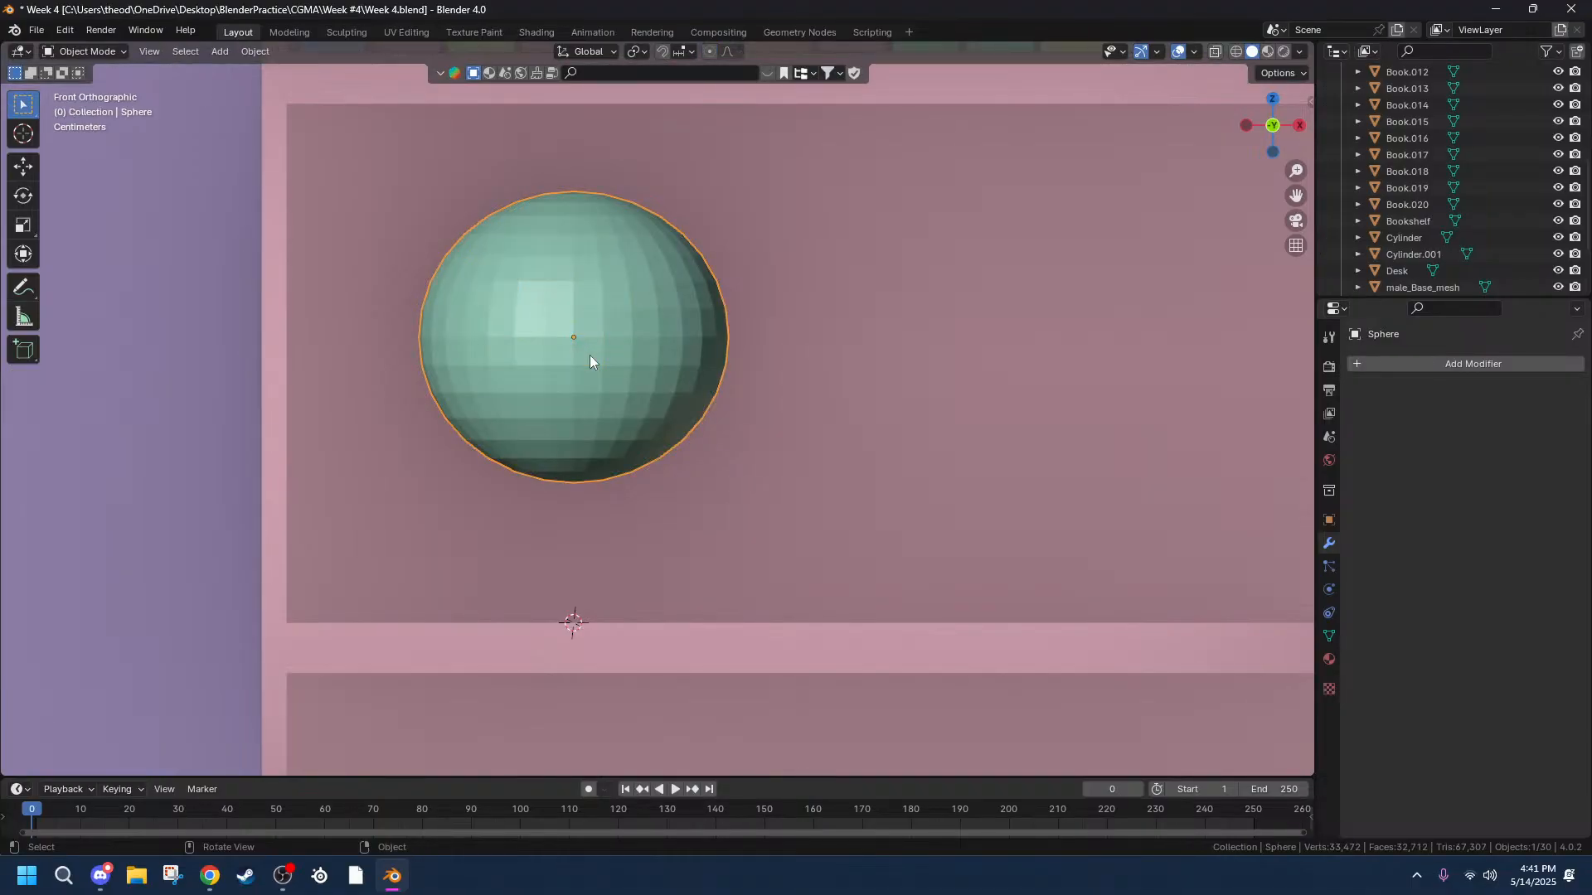
pyautogui.hotkey('ctrl', 'a')
pyautogui.click(590, 355)
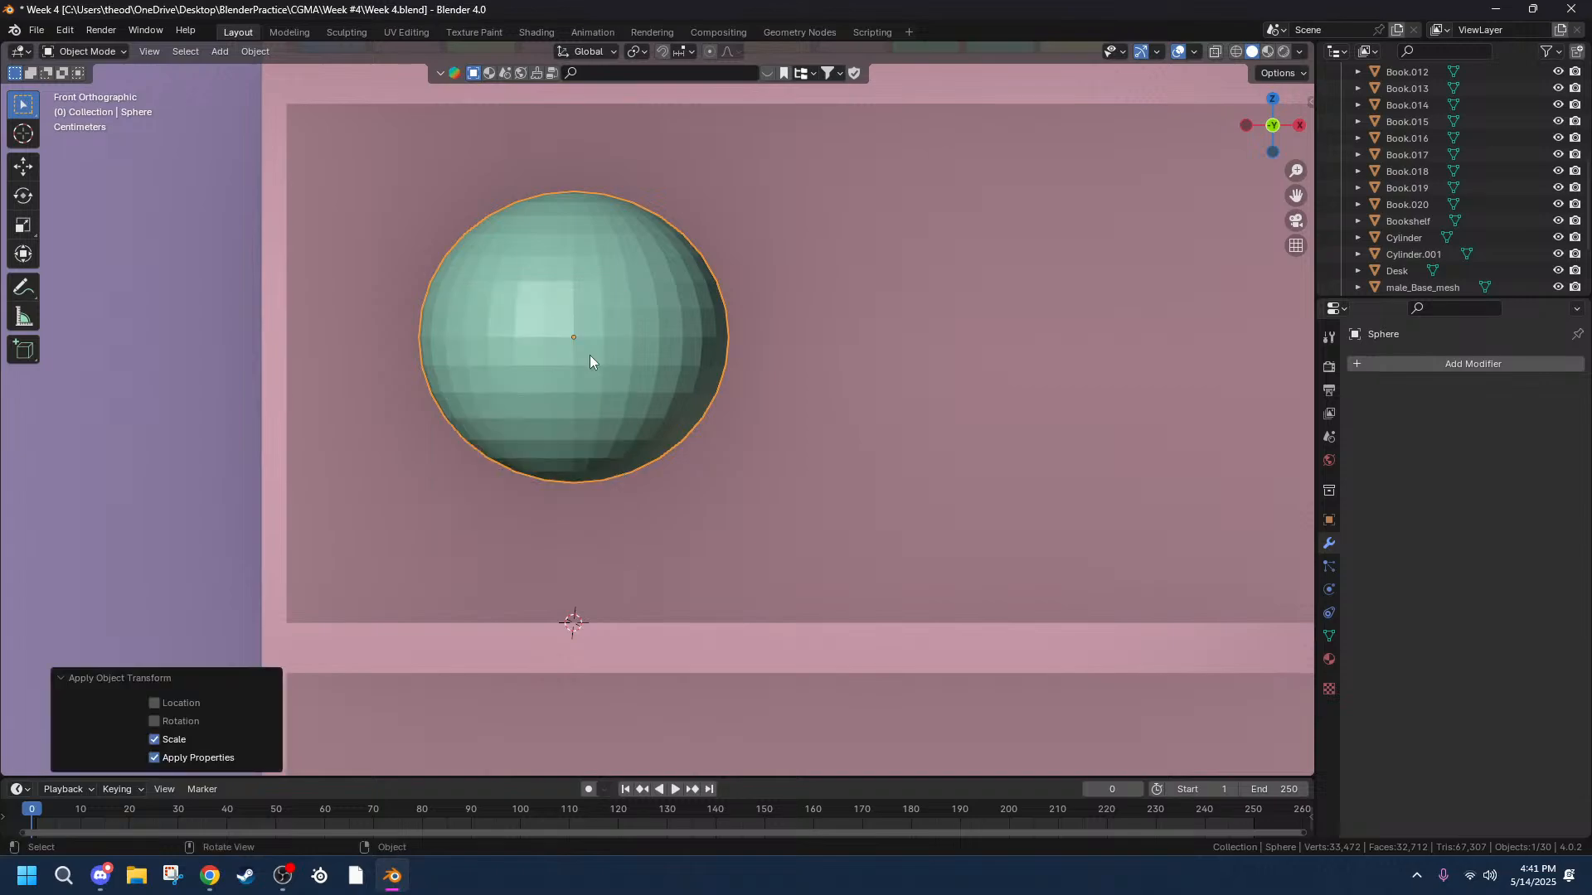
pyautogui.click(758, 376)
pyautogui.click(573, 365)
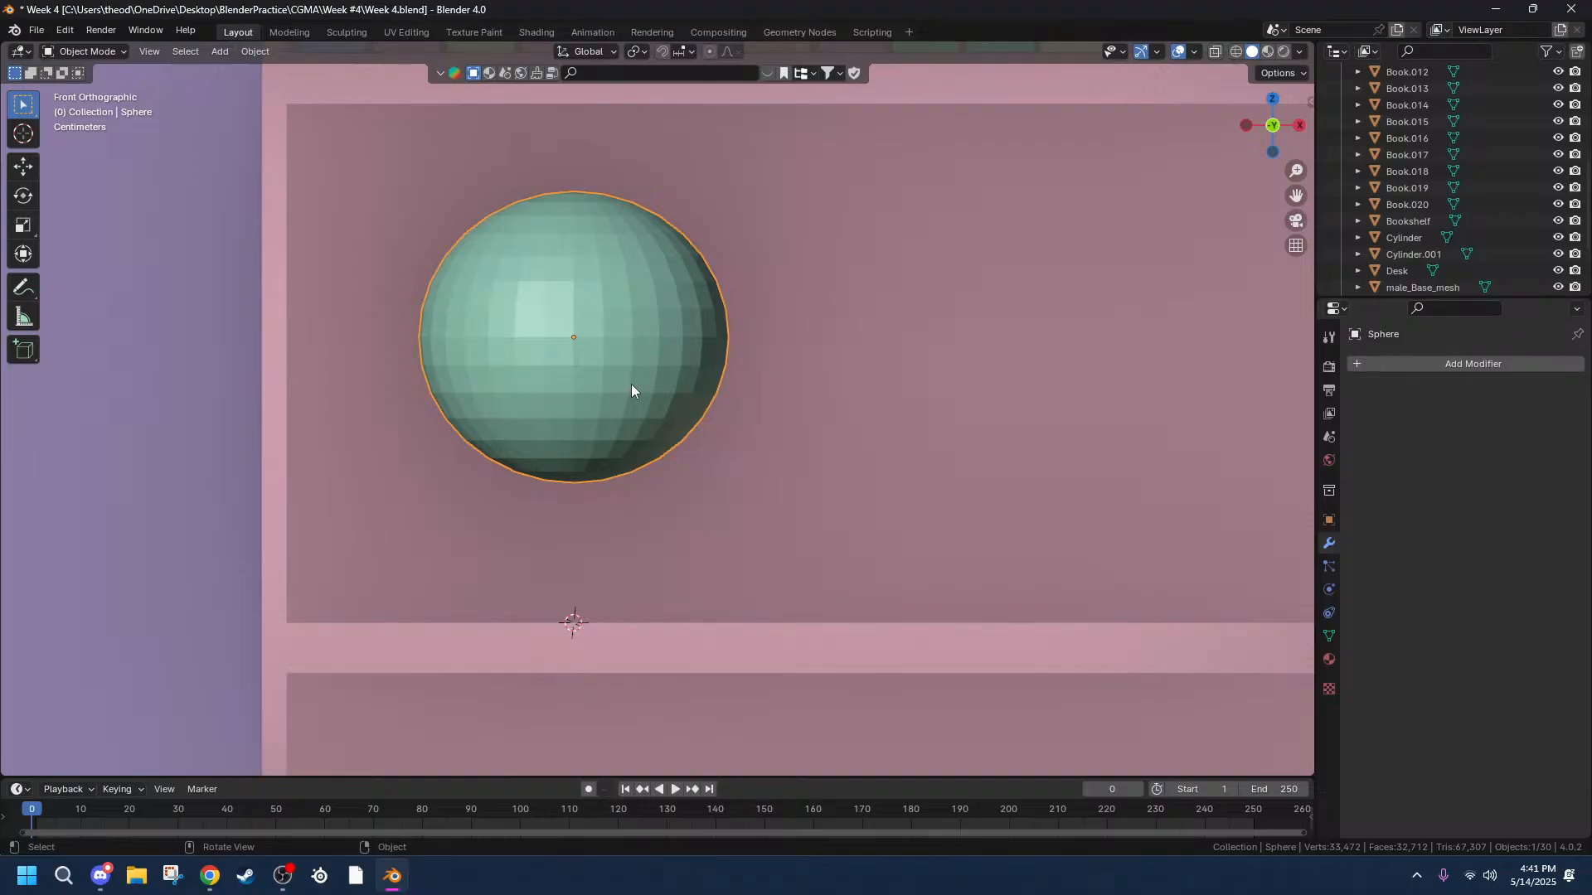
# Lower the sphere by about 0.045 m along Z toward the second shelf.
pyautogui.hotkey('ctrl', 'z')
pyautogui.hotkey('ctrl', 'shift', 'z')
pyautogui.press('g')
pyautogui.press('z')
pyautogui.click(622, 468)
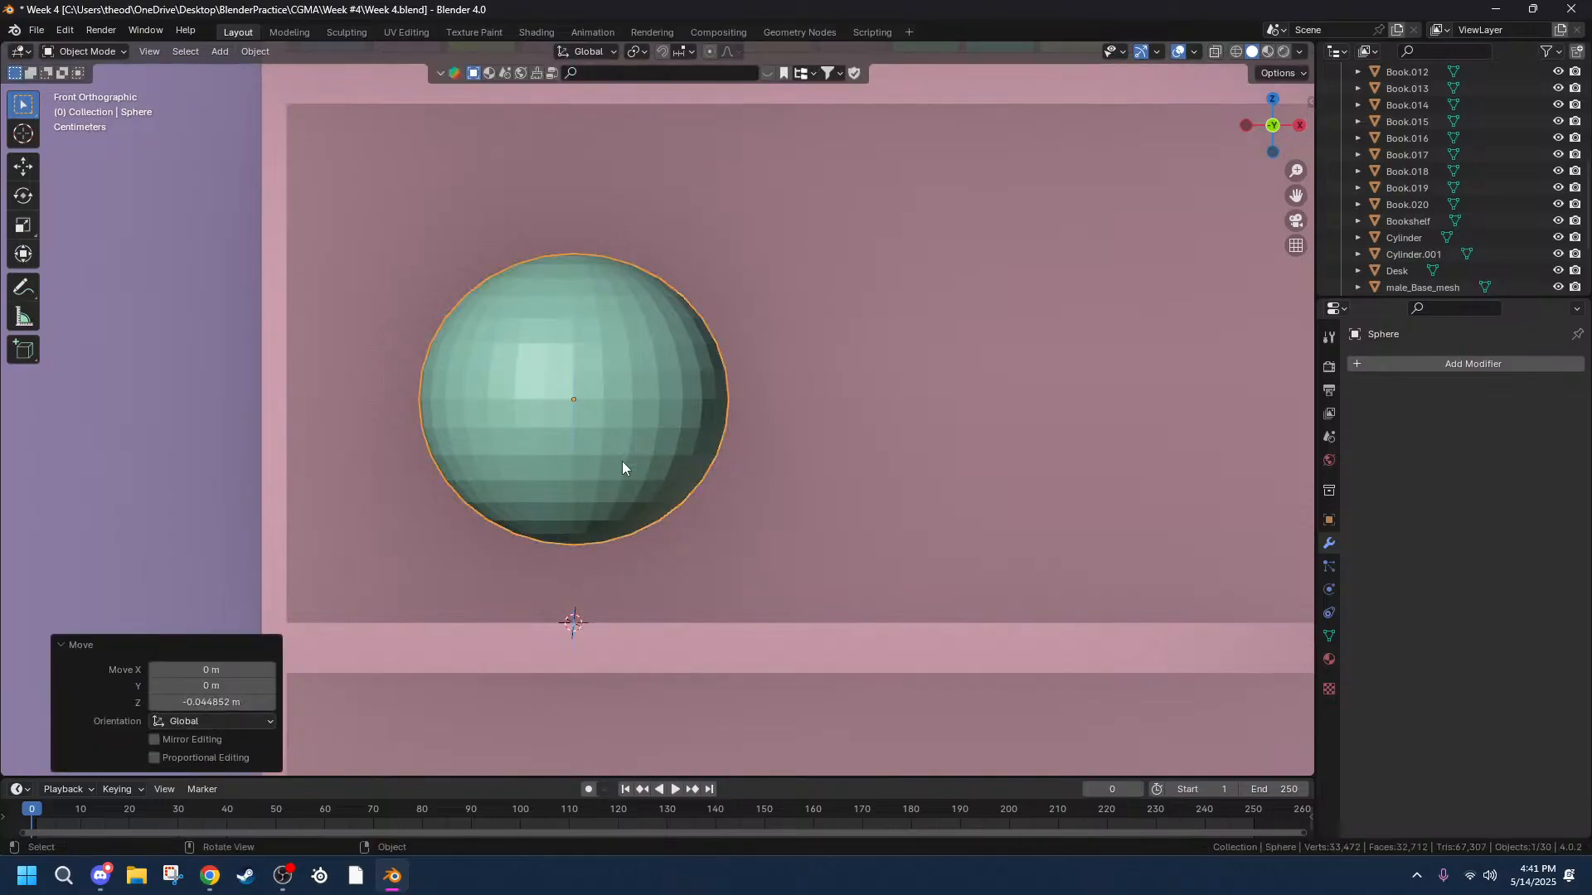
# Apply the sphere's scale again and leave the sphere selected.
pyautogui.rightClick(618, 461)
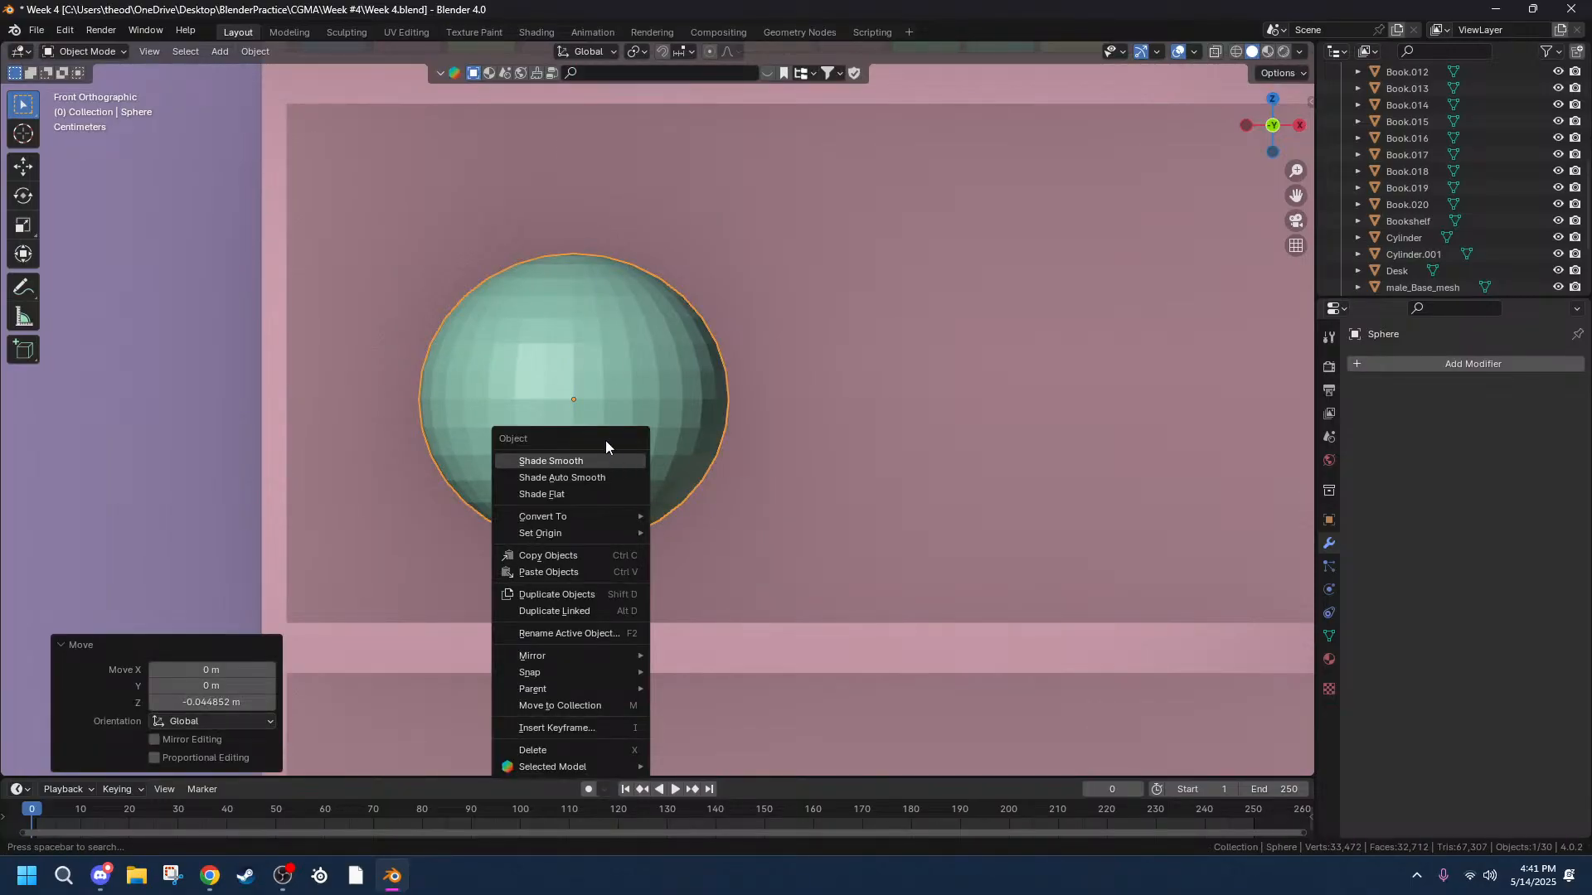
pyautogui.hotkey('ctrl', 'a')
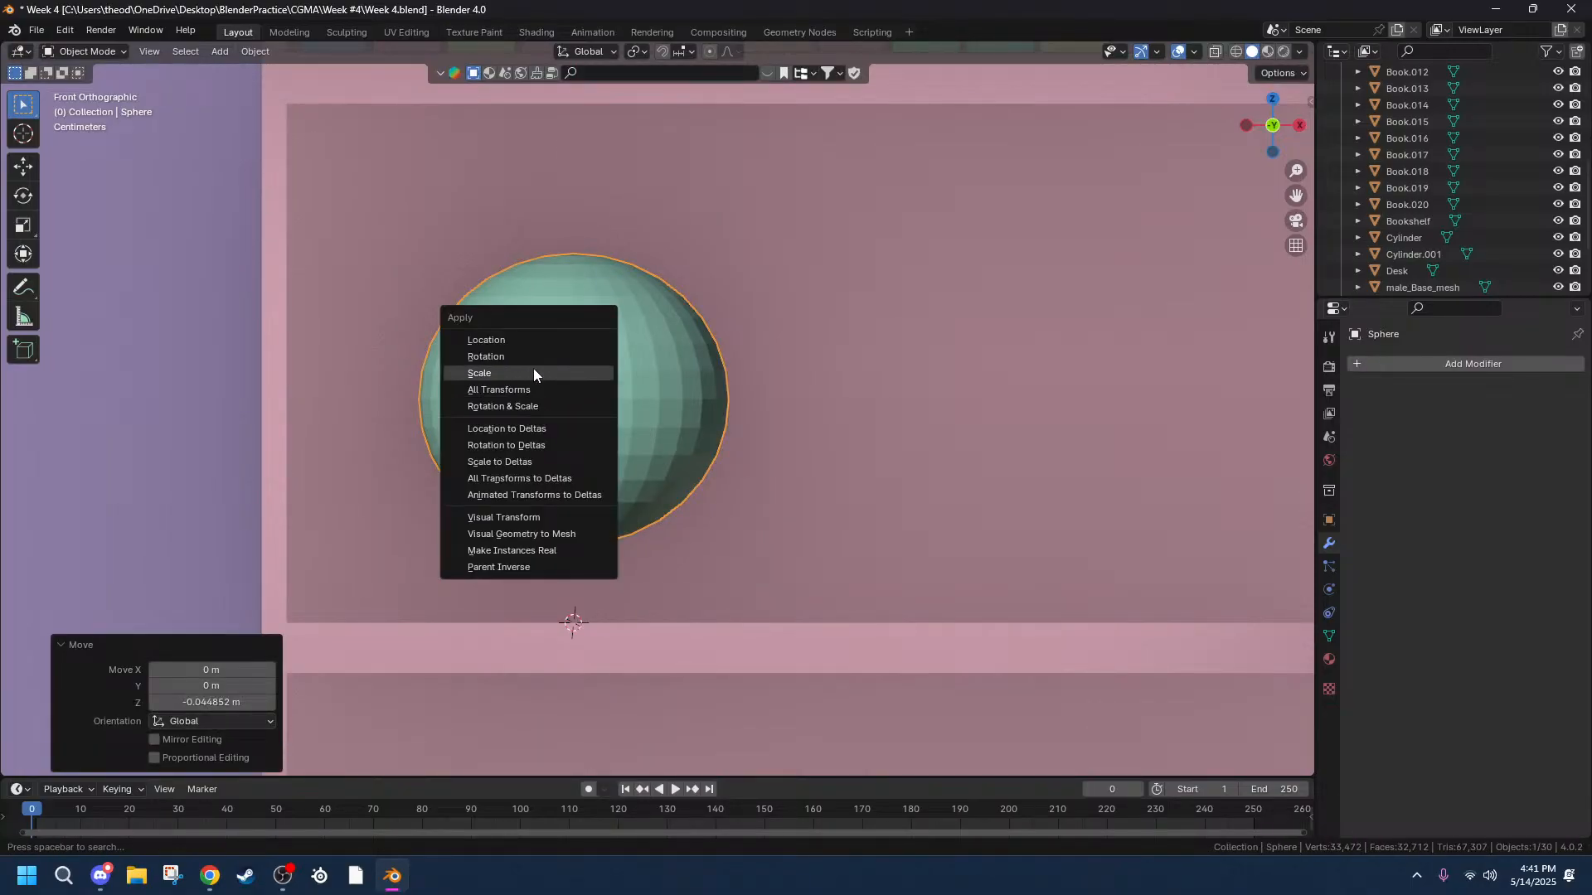
pyautogui.click(534, 368)
pyautogui.click(760, 358)
pyautogui.click(552, 450)
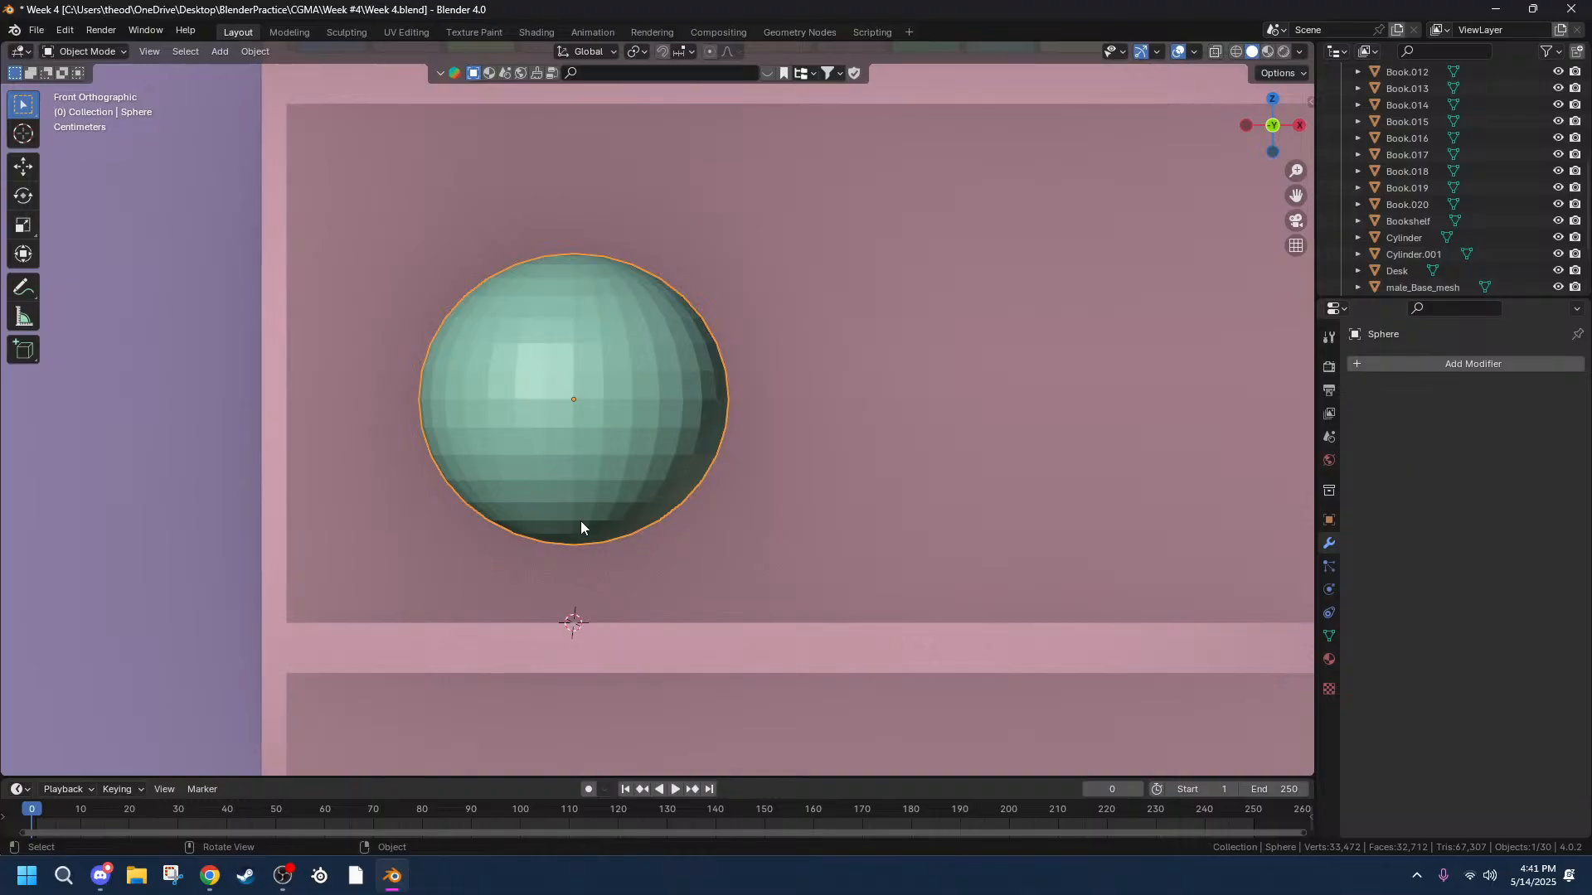
pyautogui.click(594, 590)
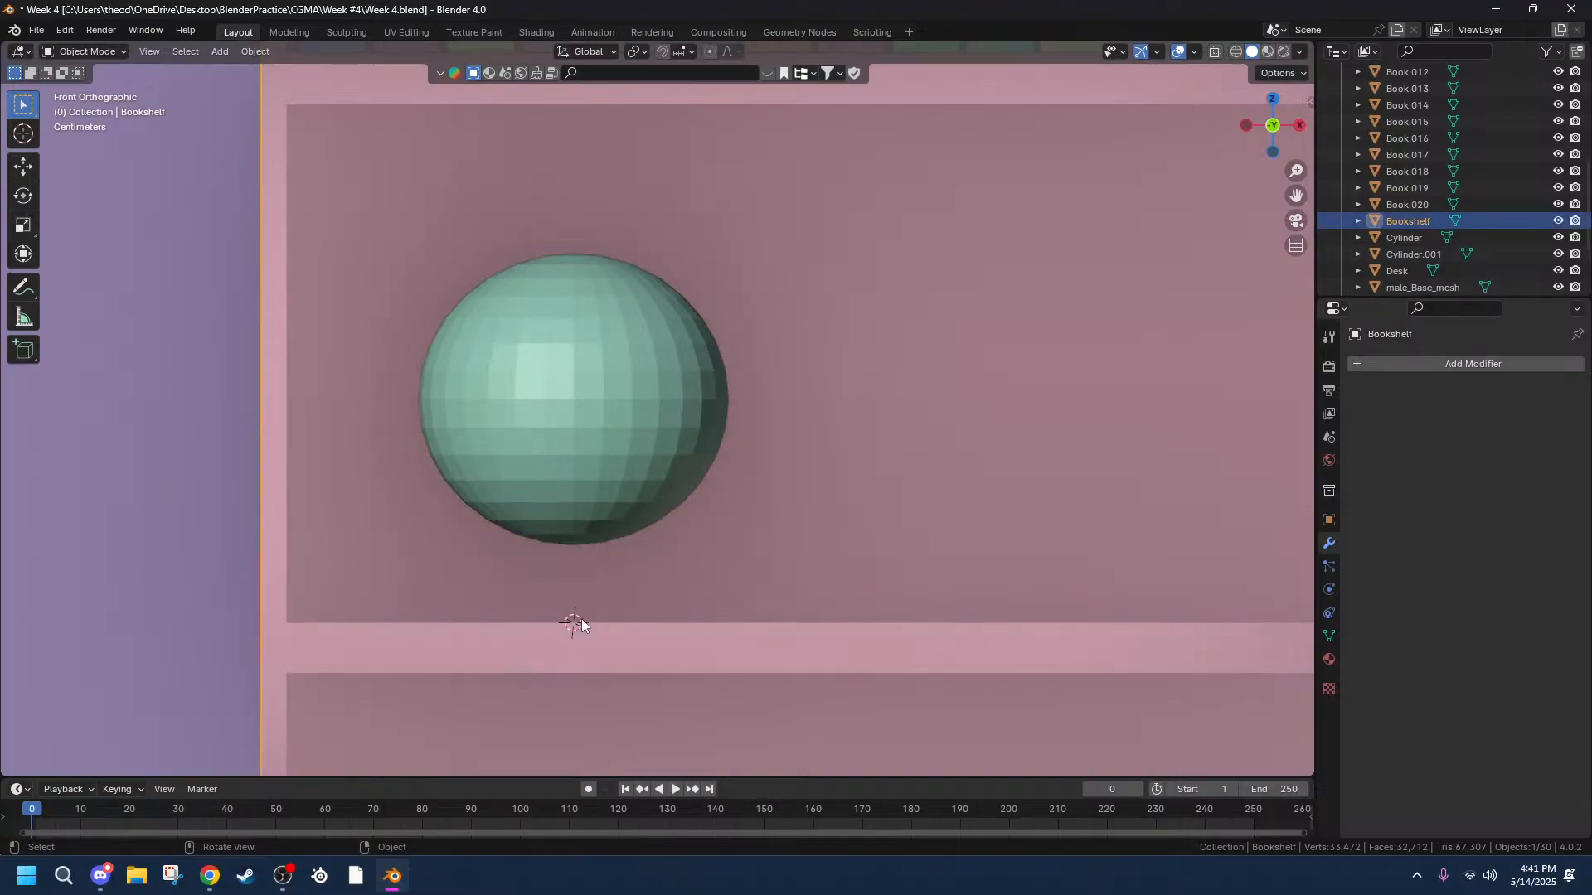
pyautogui.click(541, 391)
# Examine the sphere's placement within the whole bookcase, and frame it closely from an angle.
pyautogui.moveTo(540, 391); pyautogui.dragTo(554, 393, button='middle')
pyautogui.scroll(-2, 554, 393)
pyautogui.scroll(-4, 553, 393)
pyautogui.moveTo(610, 454)
pyautogui.mouseDown(button='middle')
pyautogui.moveTo(643, 415)
pyautogui.moveTo(619, 484)
pyautogui.mouseUp(button='middle')
pyautogui.scroll(1, 630, 479)
pyautogui.moveTo(639, 470); pyautogui.dragTo(630, 519, button='middle')
pyautogui.press('`')
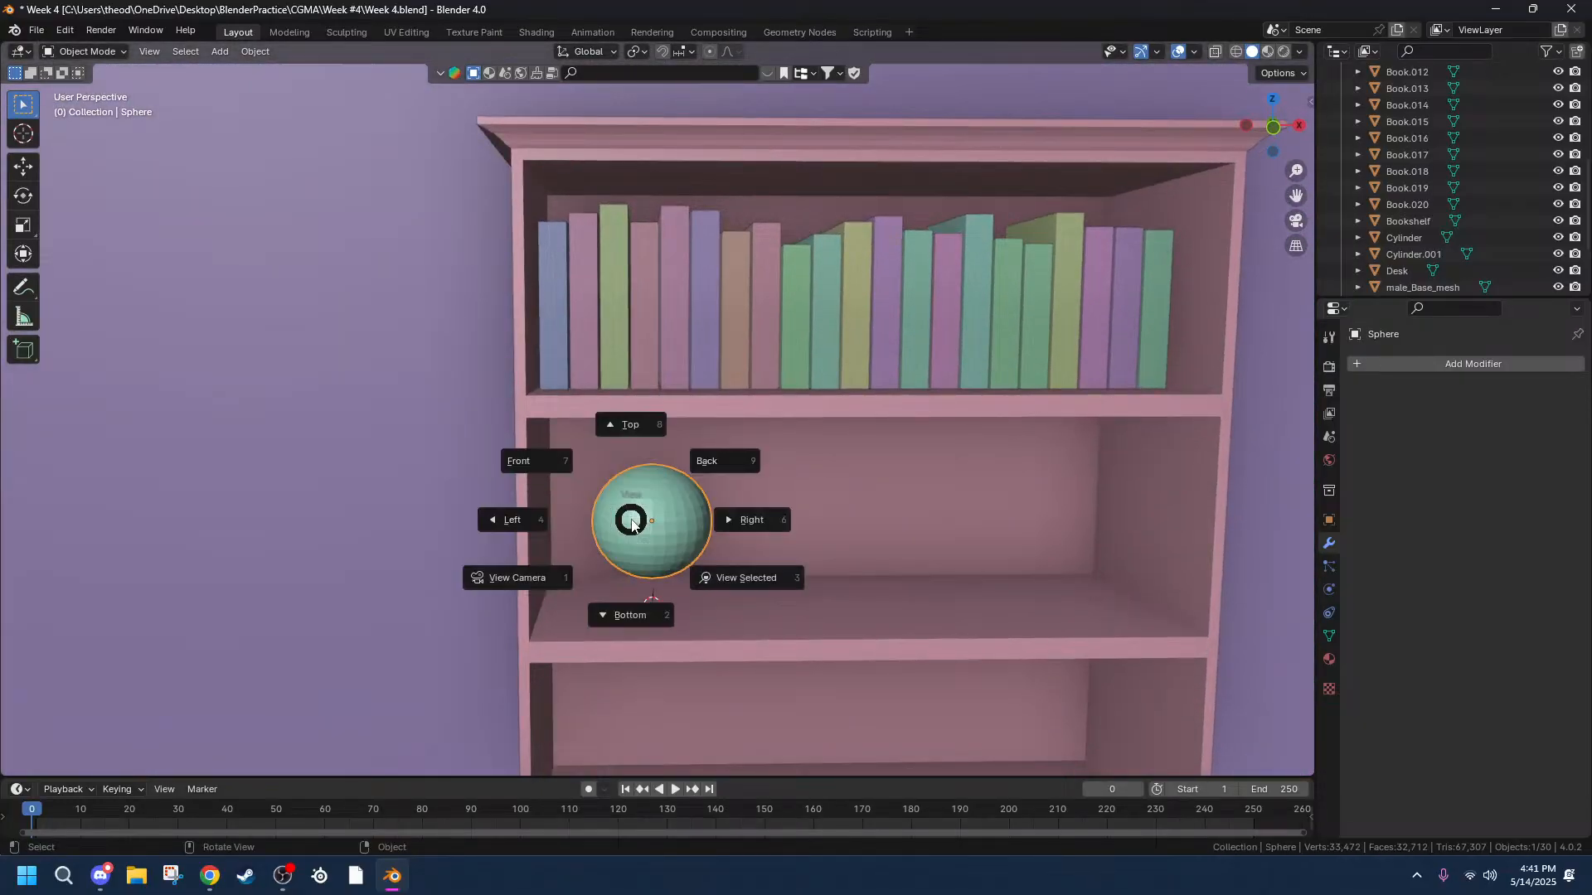
pyautogui.click(754, 580)
pyautogui.moveTo(763, 564); pyautogui.dragTo(814, 605, button='middle')
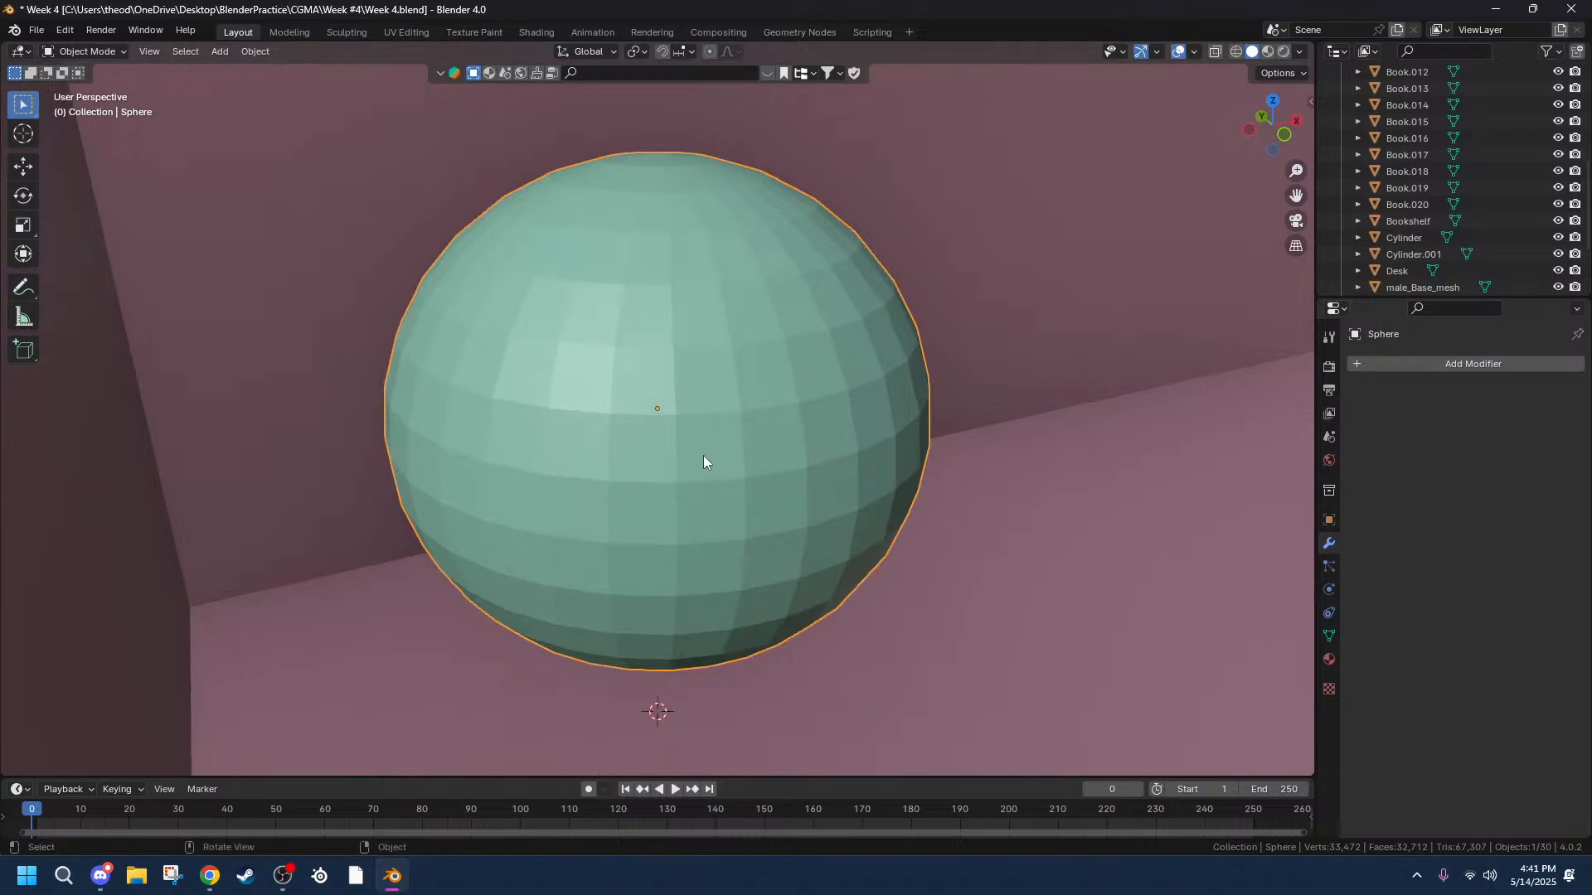
# Enter mesh editing on the sphere and hide the Bookshelf so its side is accessible.
pyautogui.press('Tab')
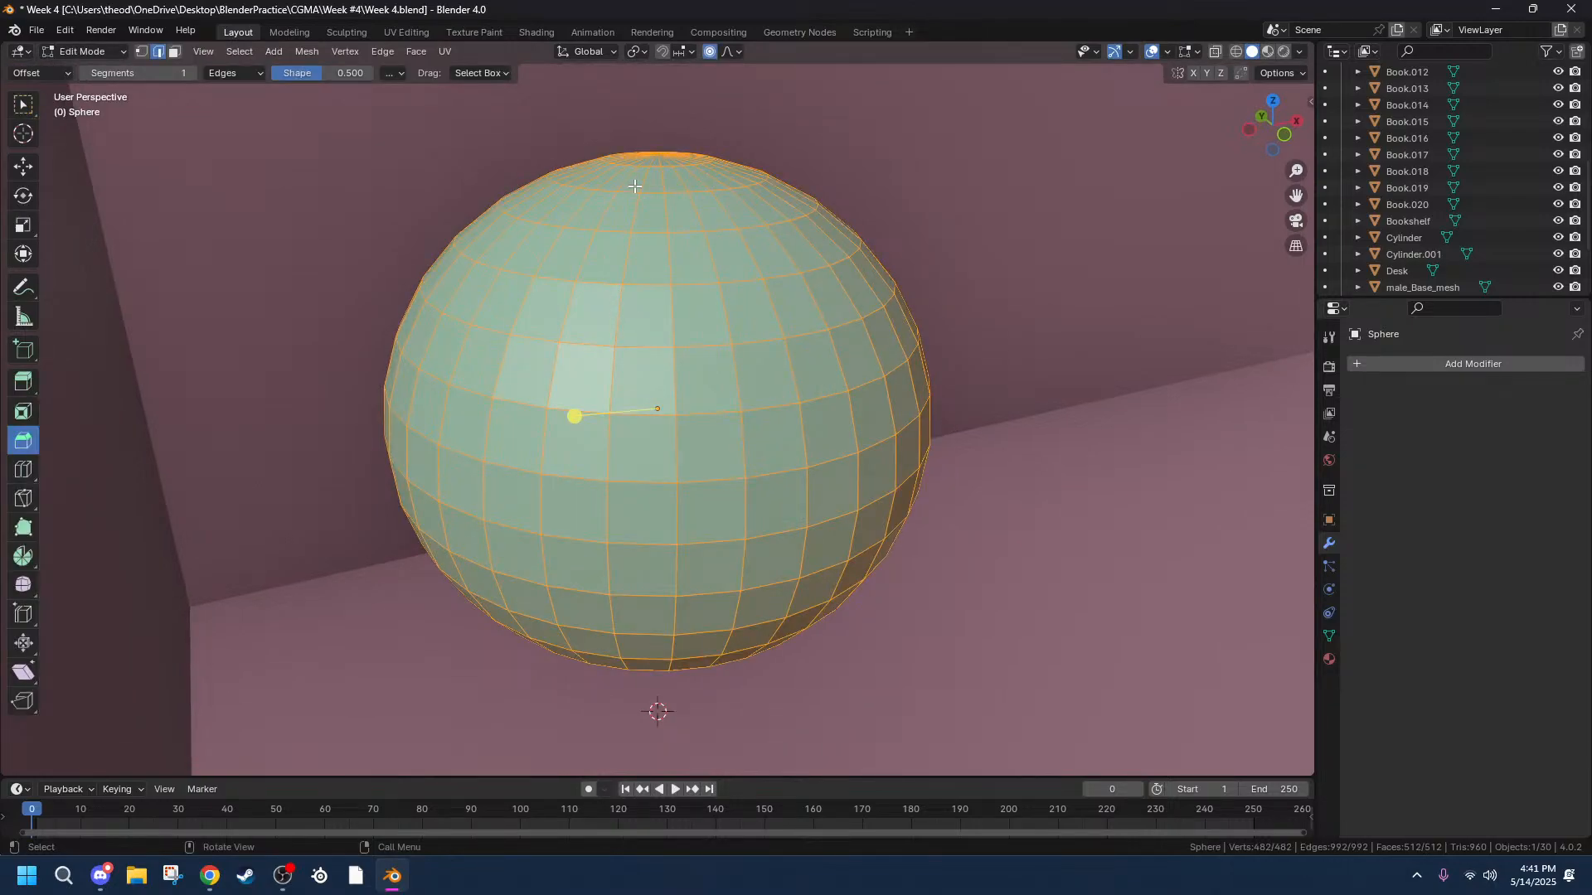
pyautogui.keyDown('alt'); pyautogui.click(590, 217); pyautogui.keyUp('alt')
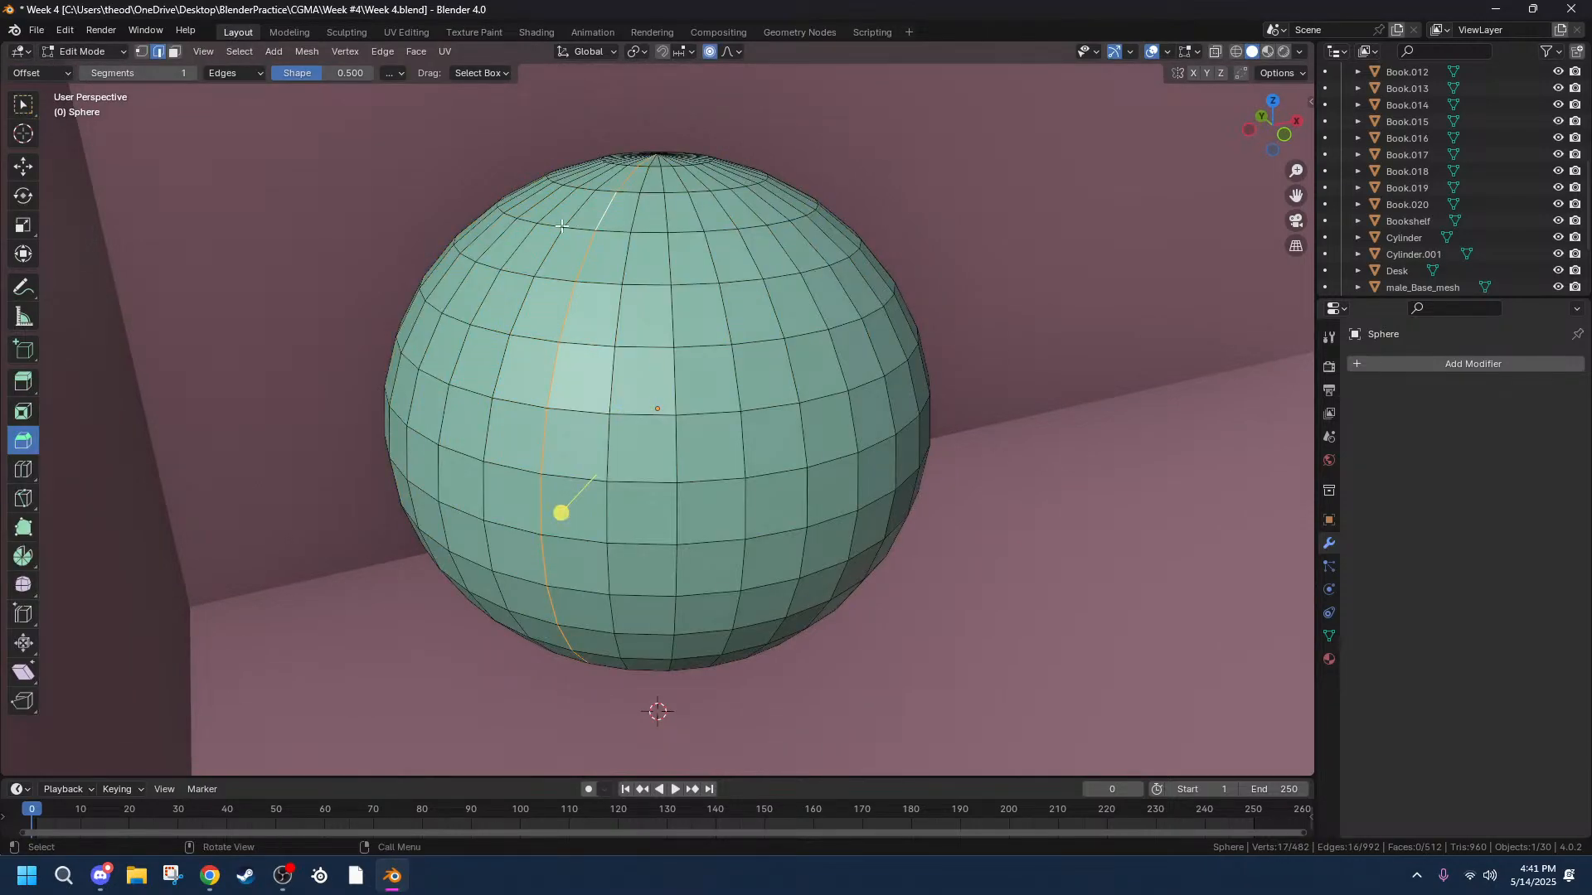
pyautogui.moveTo(538, 241); pyautogui.dragTo(711, 255, button='middle')
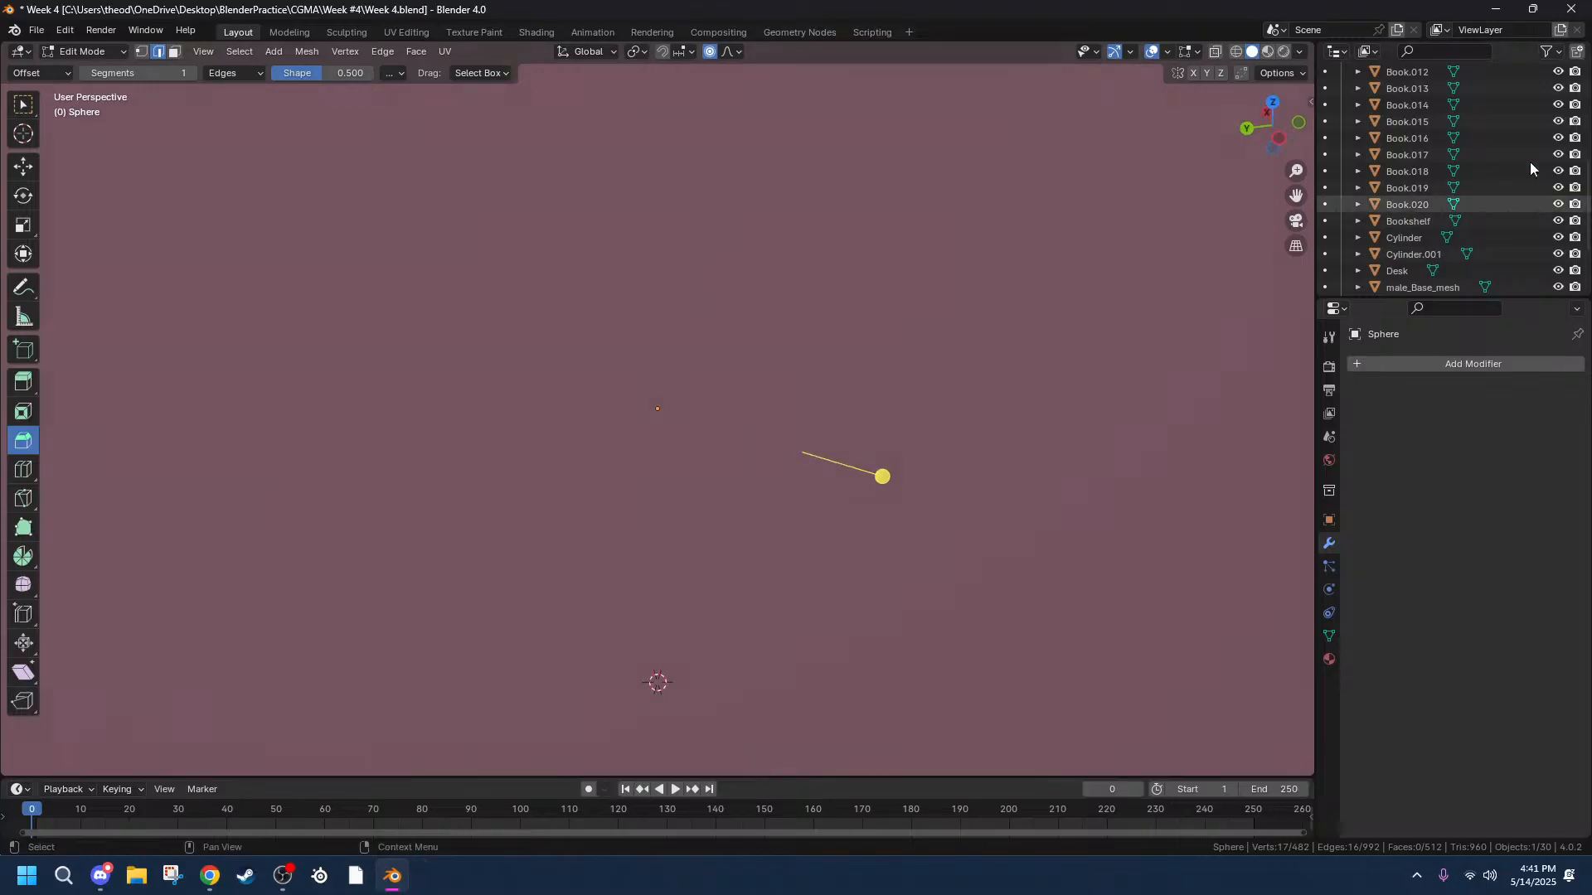
pyautogui.scroll(6, 1557, 140)
pyautogui.scroll(-6, 1557, 140)
pyautogui.click(1558, 220)
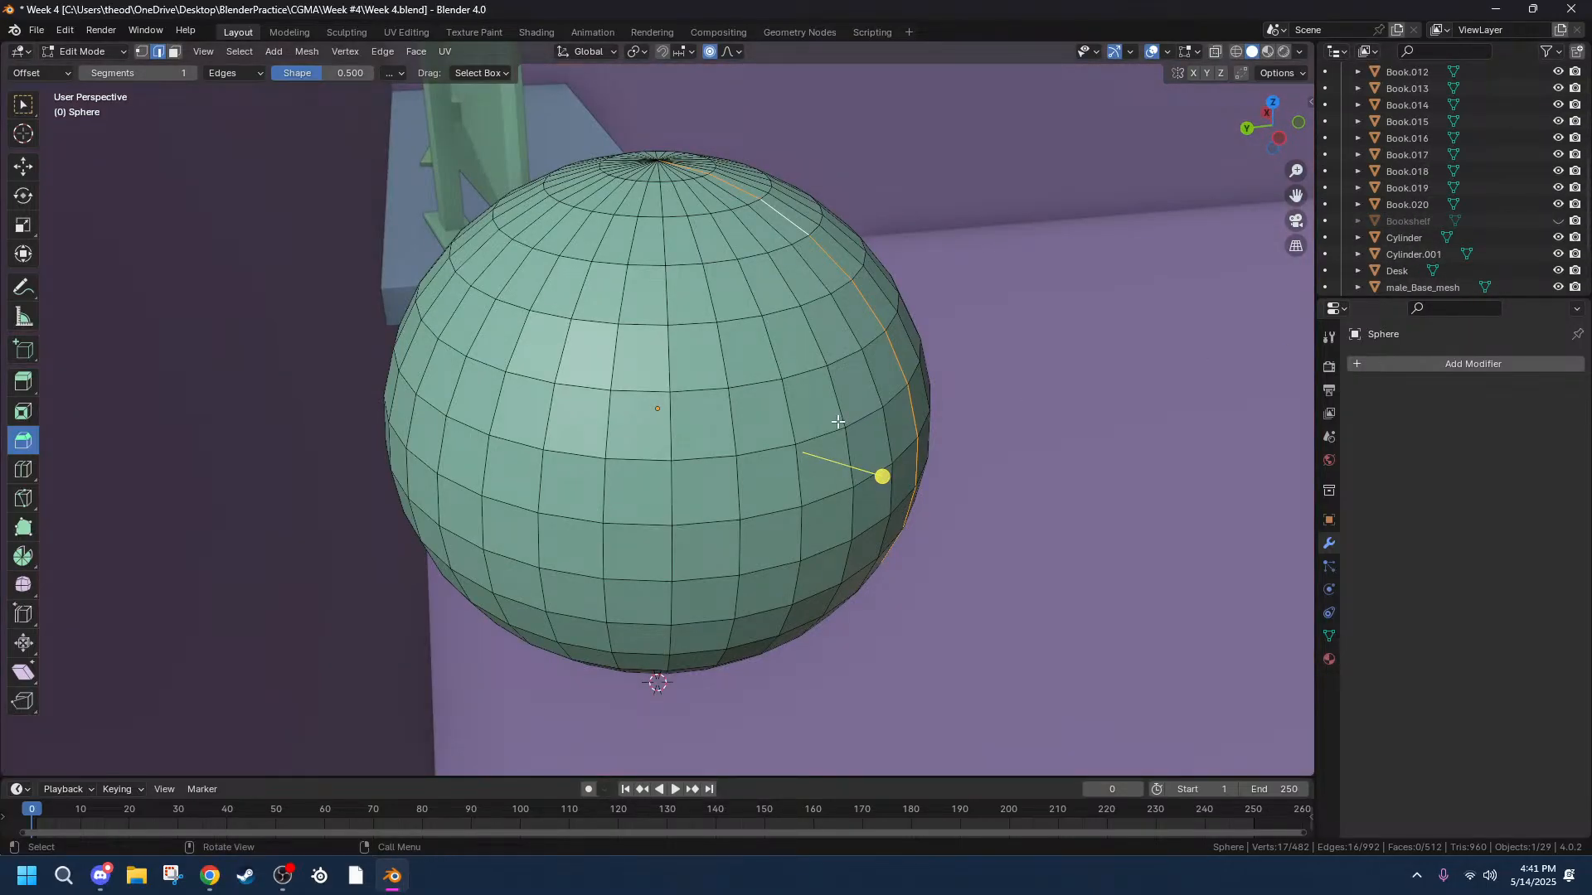
# Select the pole-to-pole edge line along the middle of the sphere's left side, using the left view.
pyautogui.click(1276, 138)
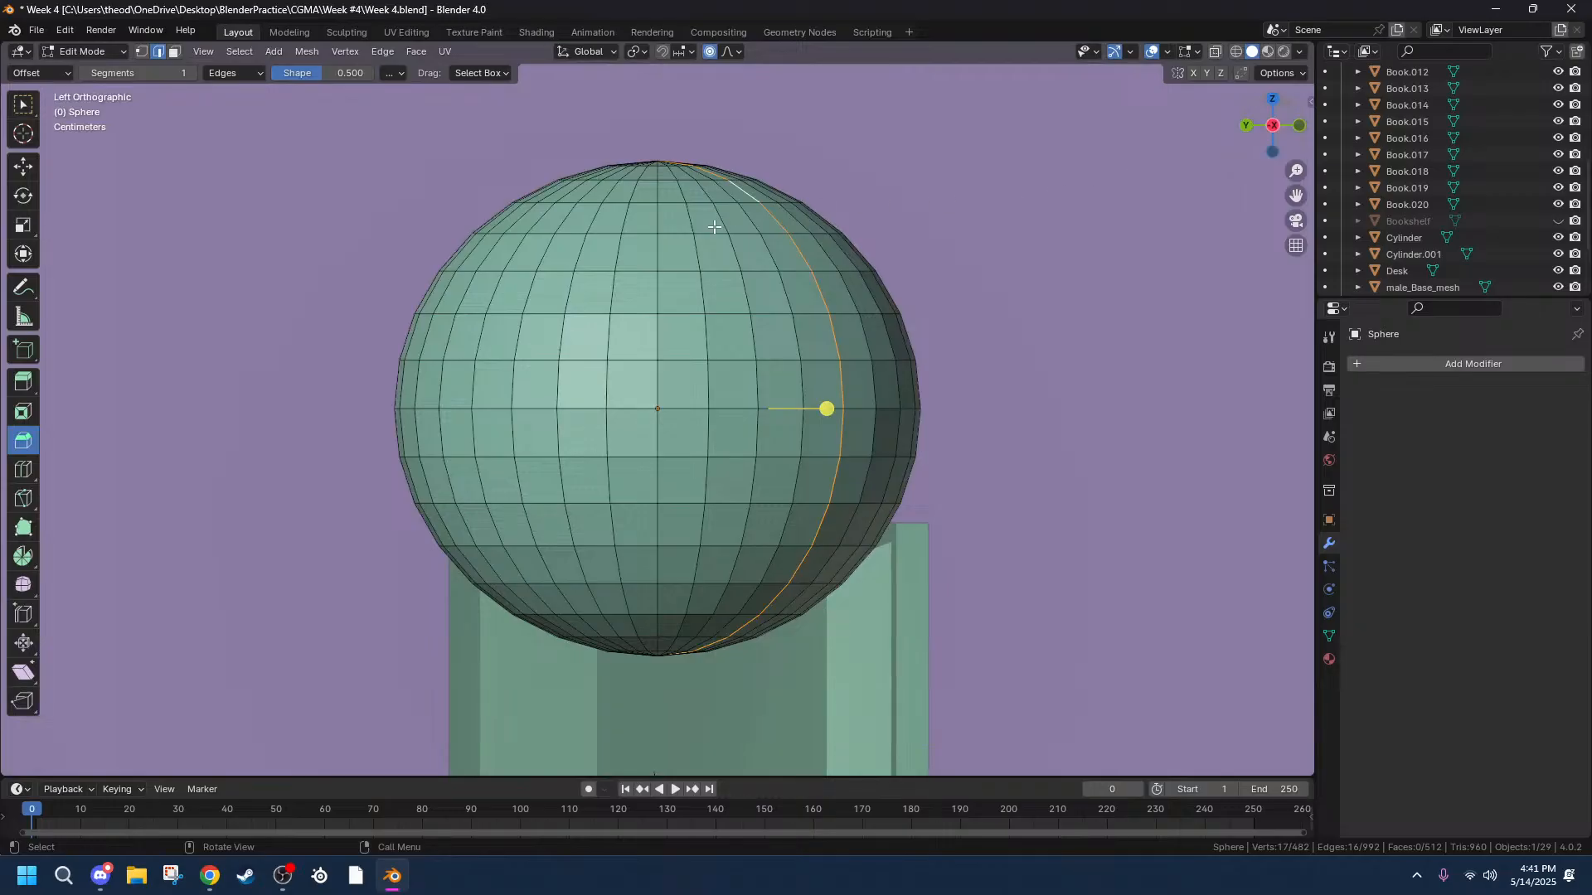
pyautogui.keyDown('alt'); pyautogui.click(658, 191); pyautogui.keyUp('alt')
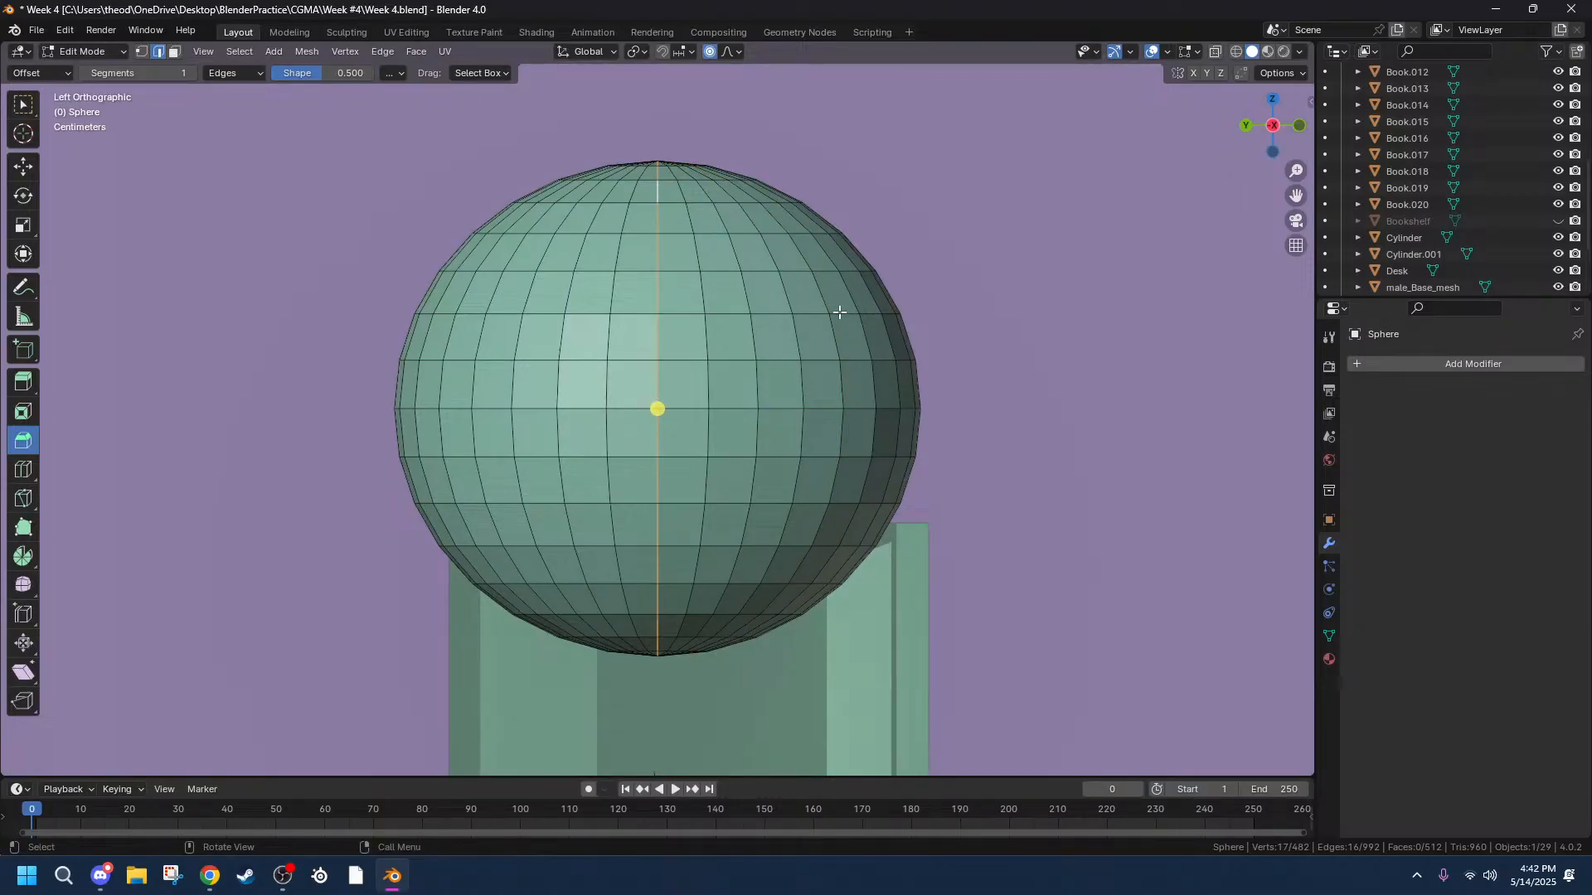
pyautogui.moveTo(938, 285); pyautogui.dragTo(881, 368, button='middle')
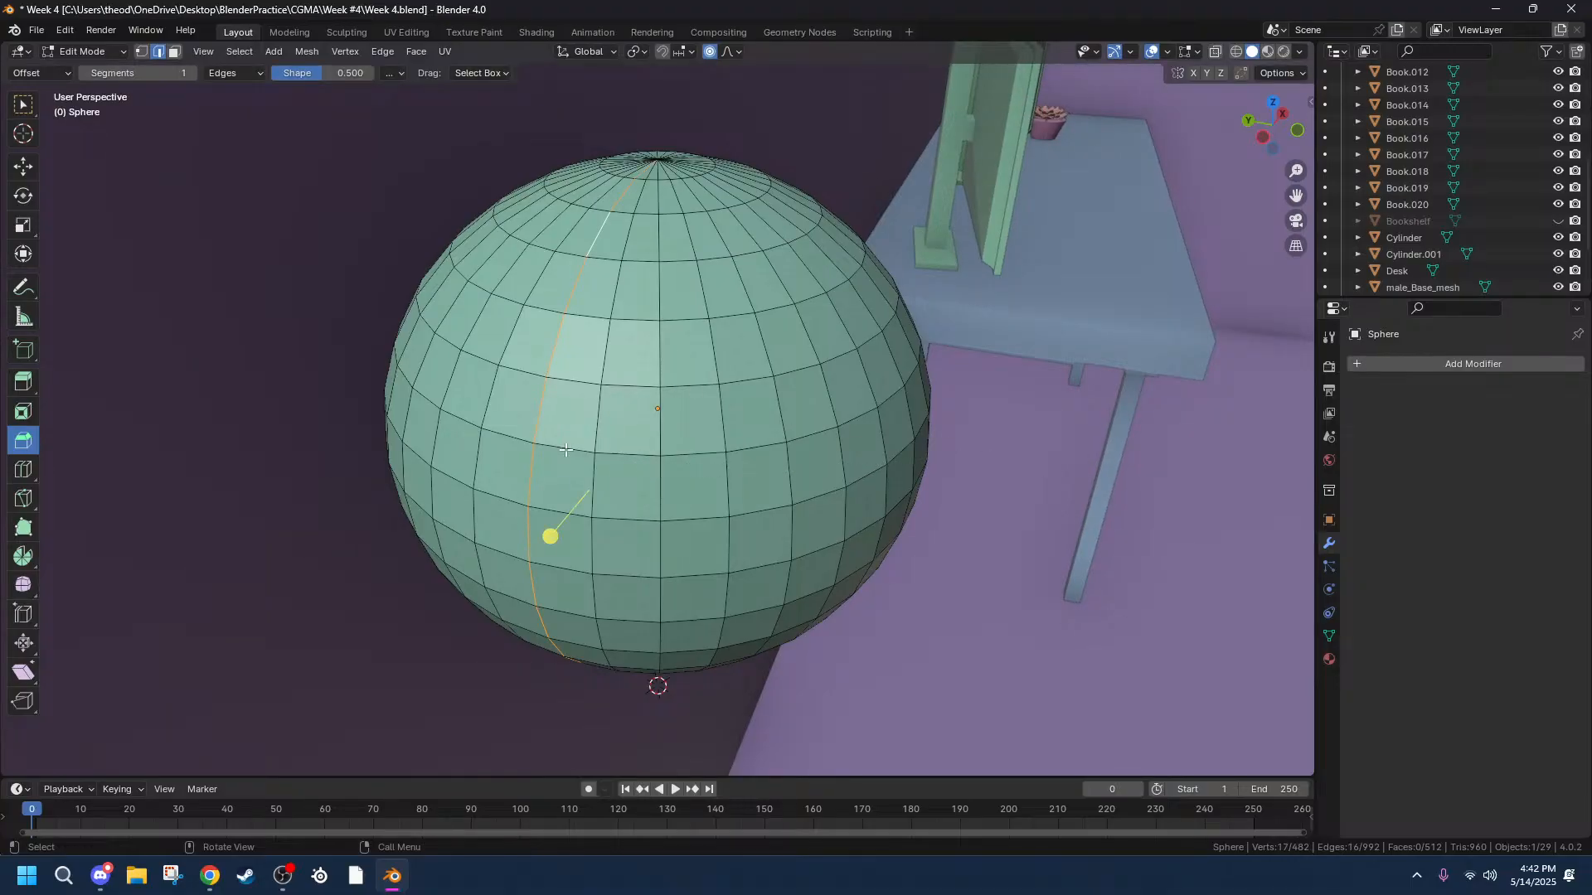
# Extrude the selected edge line in place and try scaling it in X and Z with proportional falloff.
pyautogui.press('e')
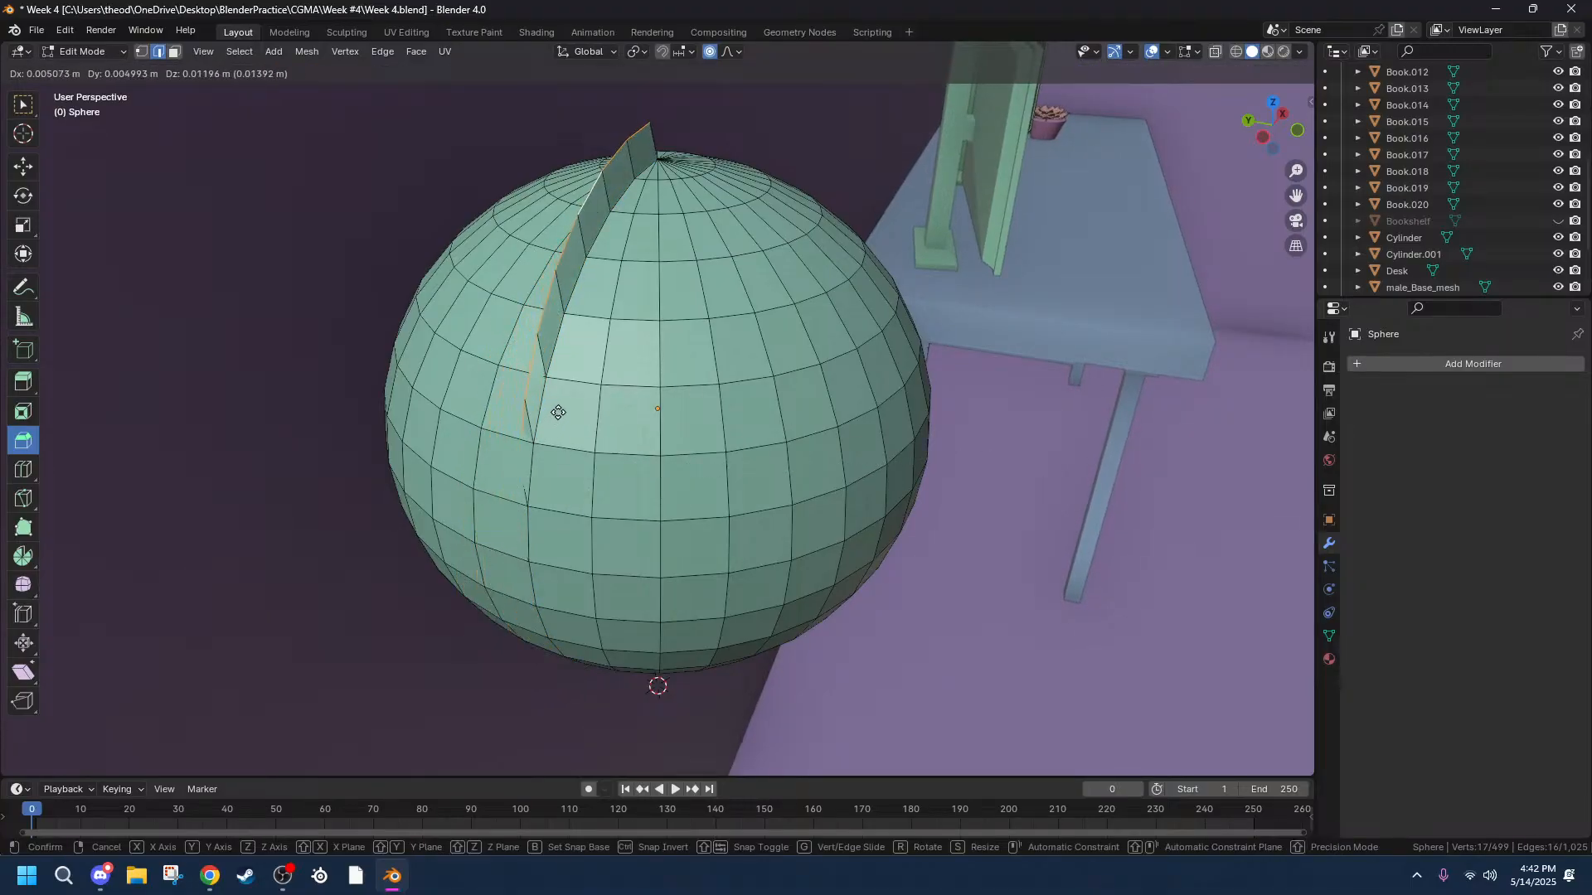
pyautogui.rightClick(557, 416)
pyautogui.press('s')
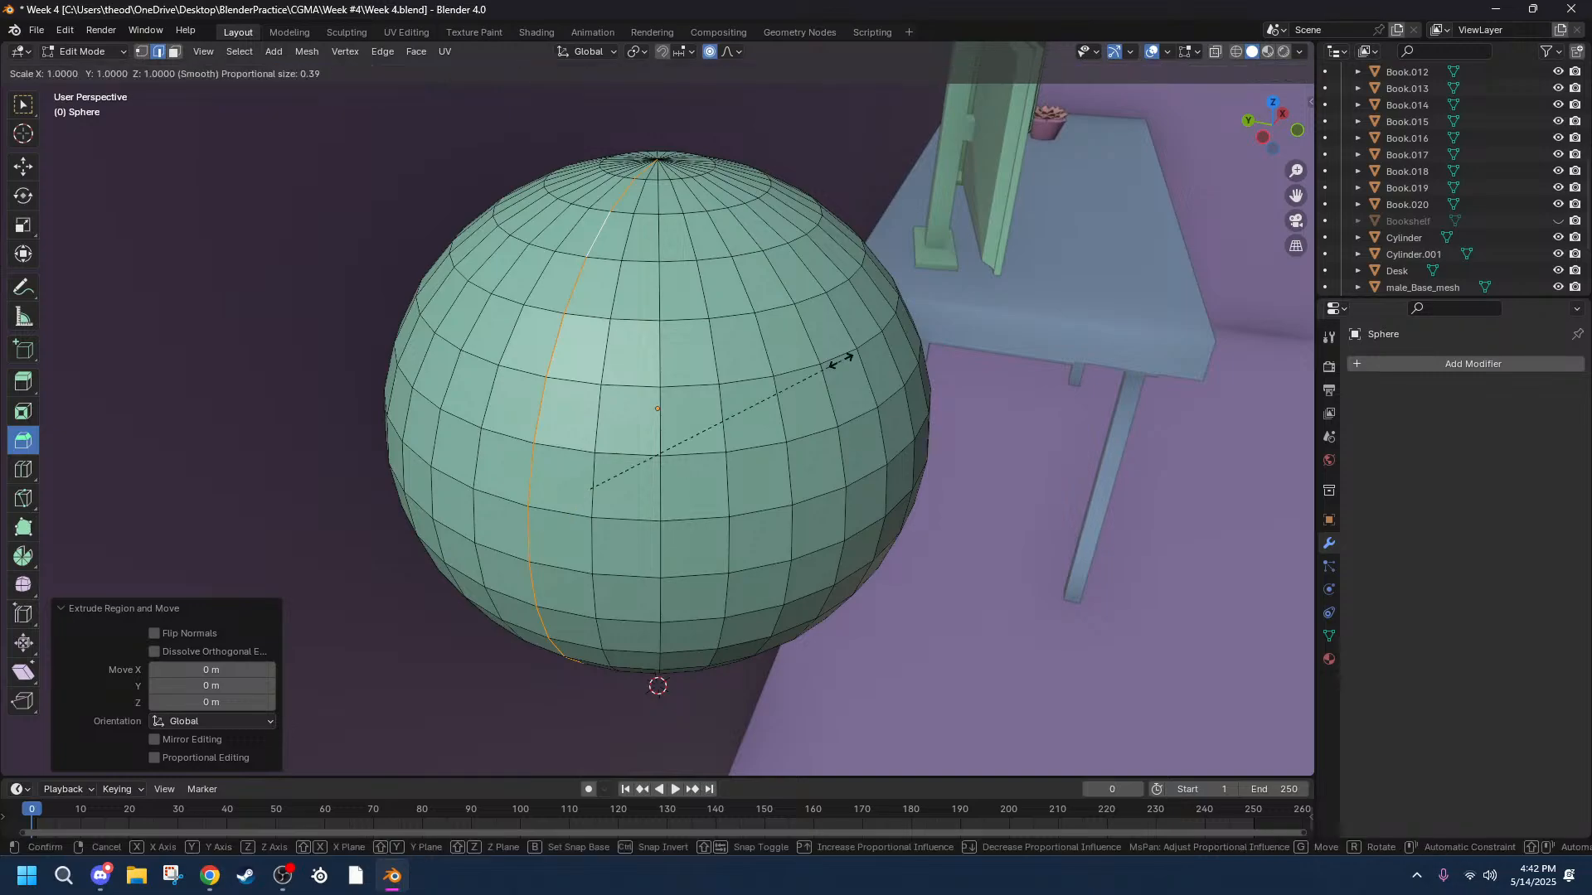
pyautogui.hotkey('shift', 'x')
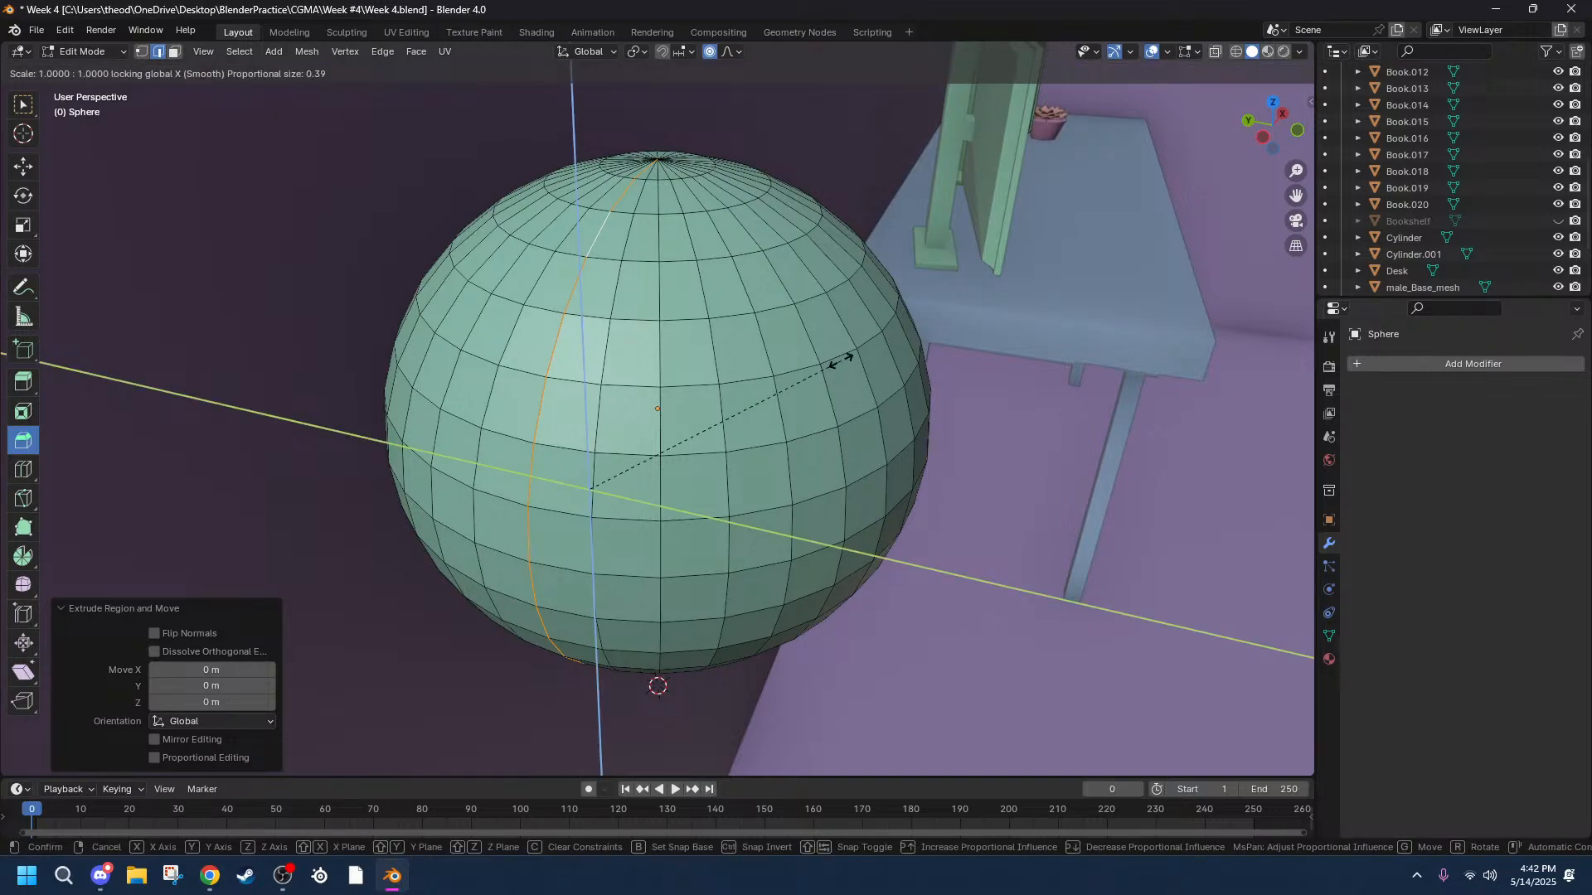
pyautogui.hotkey('shift', 'y')
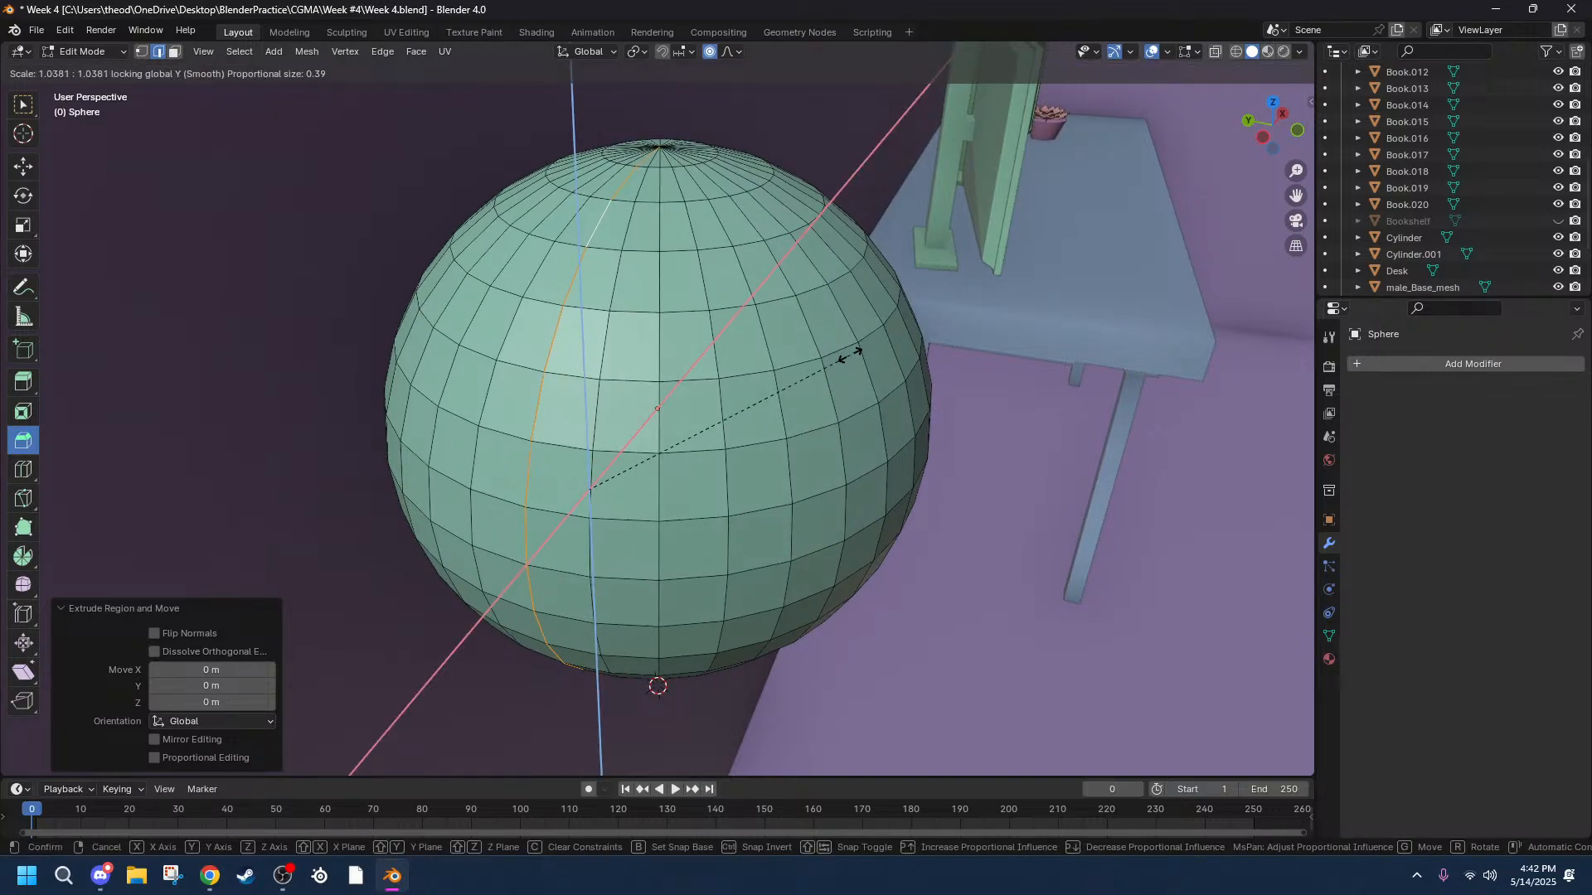
pyautogui.rightClick(862, 350)
# Turn off proportional editing and try scaling the extruded edge line in Y and Z only.
pyautogui.click(709, 52)
pyautogui.press('s')
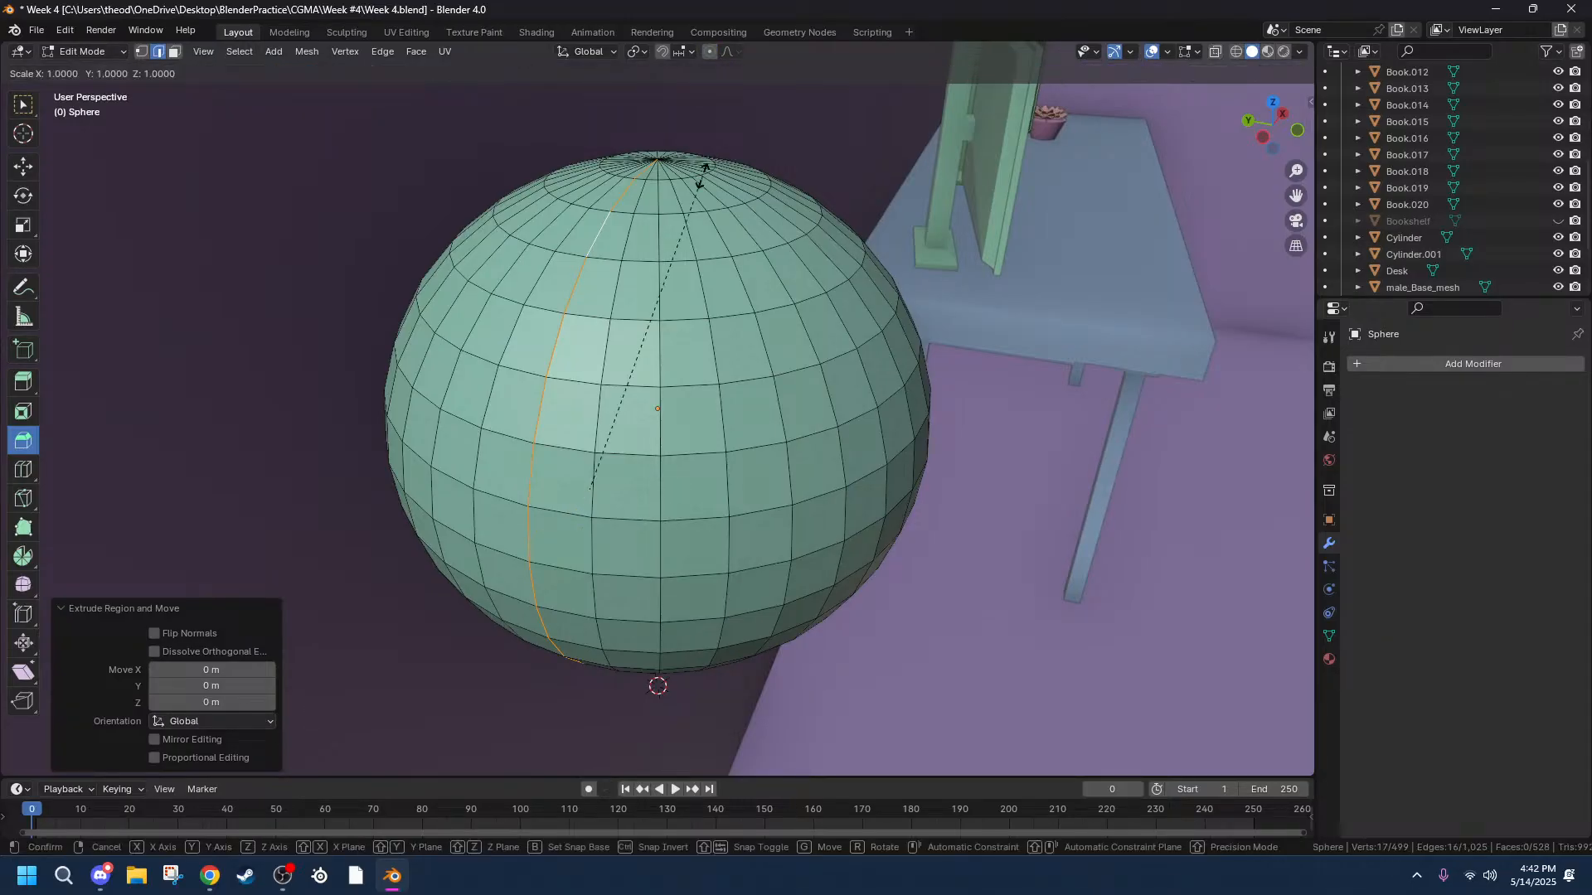
pyautogui.hotkey('shift', 'z')
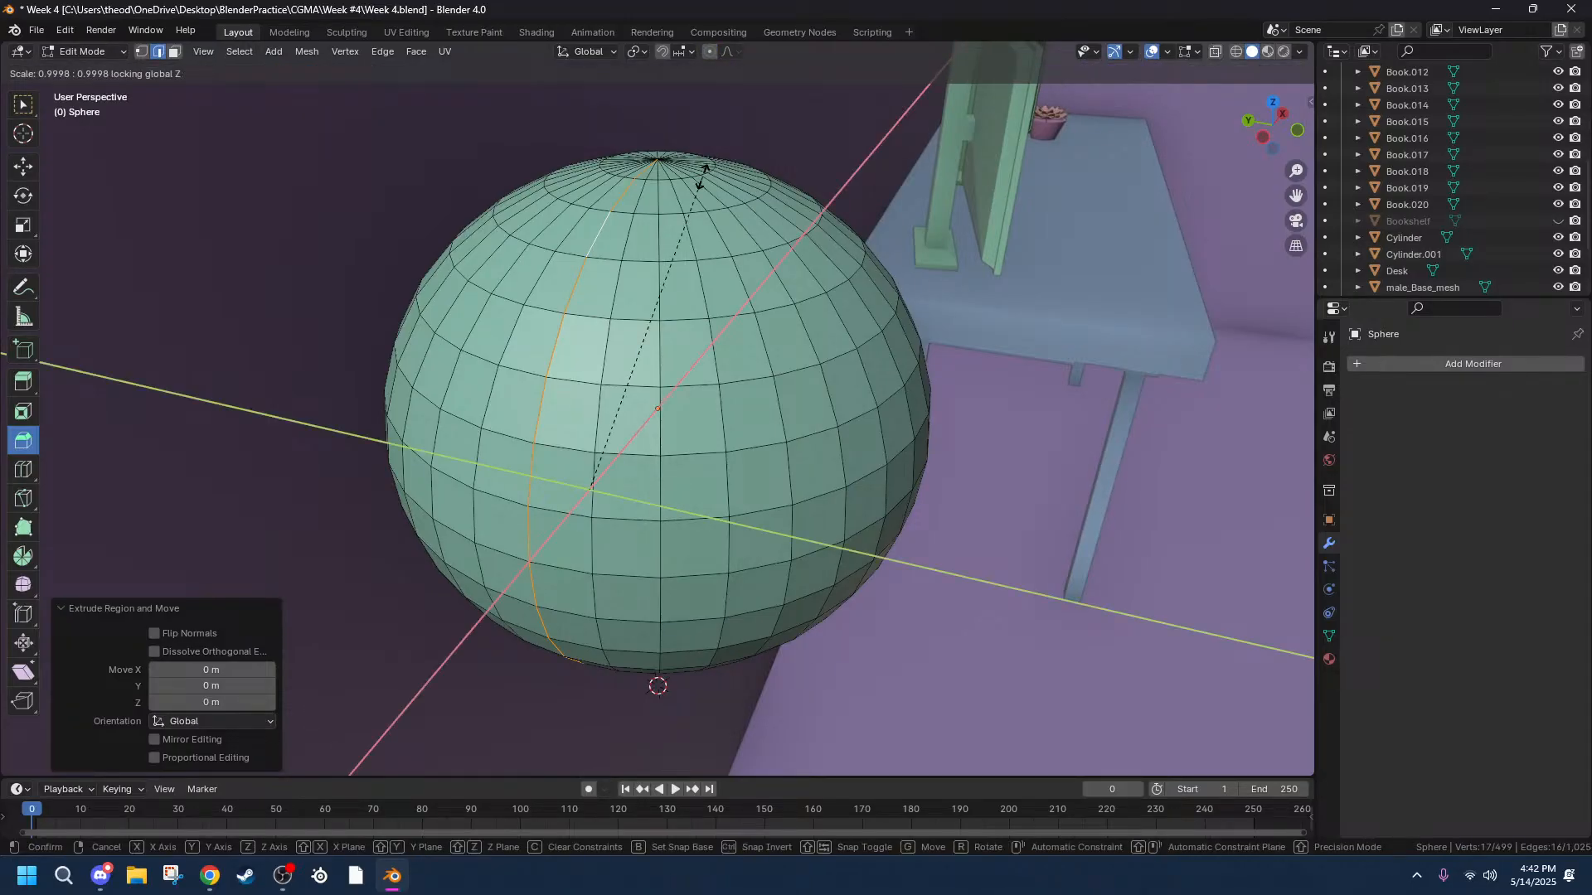
pyautogui.hotkey('shift', 'x')
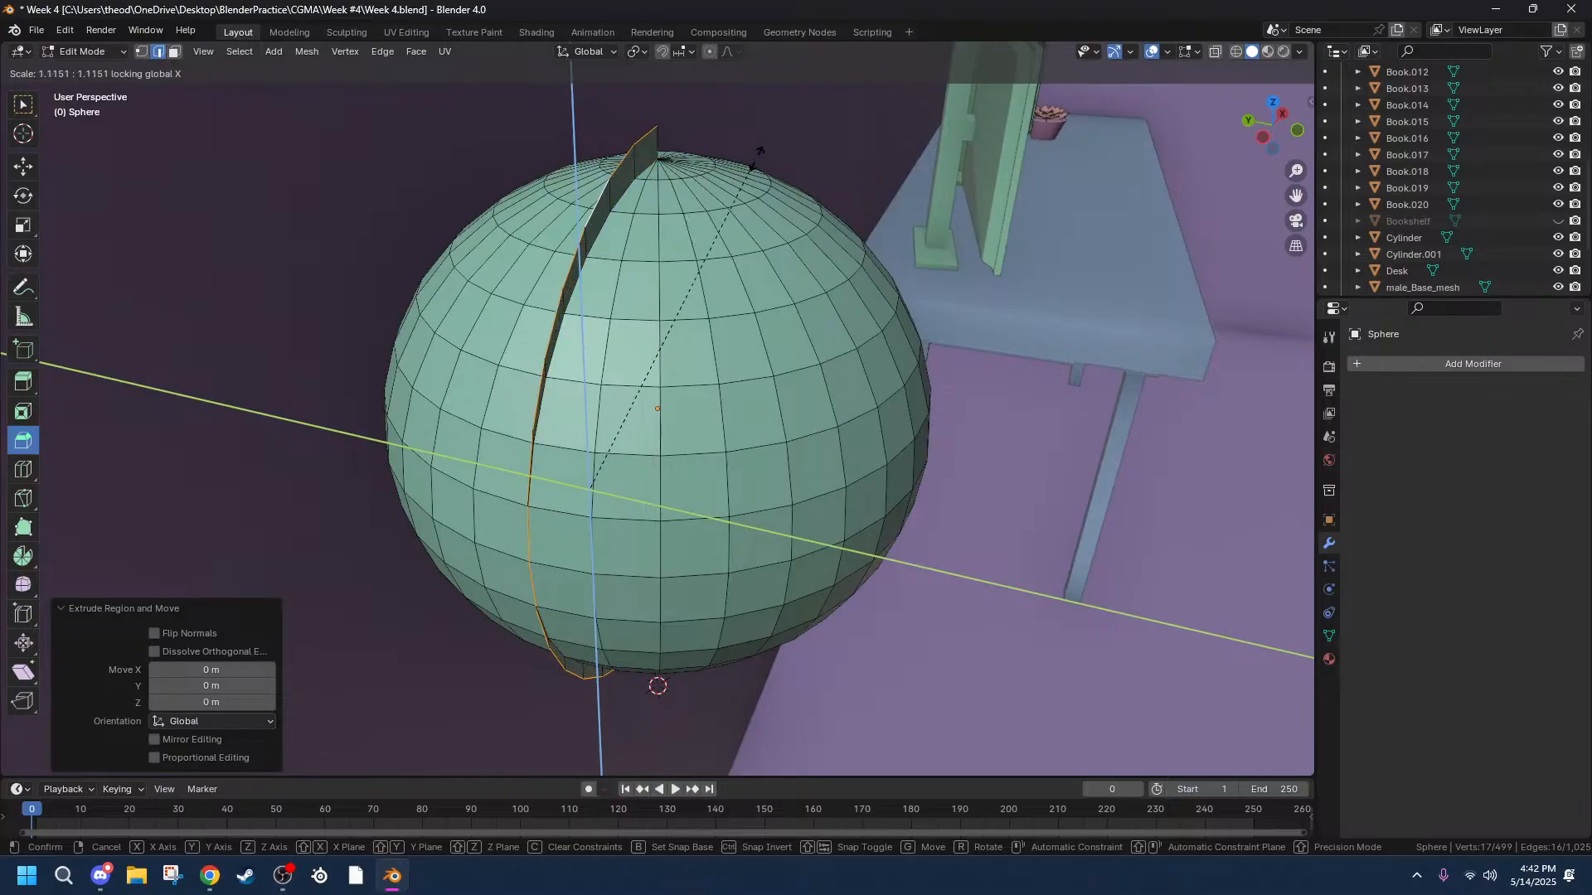
pyautogui.press('Escape')
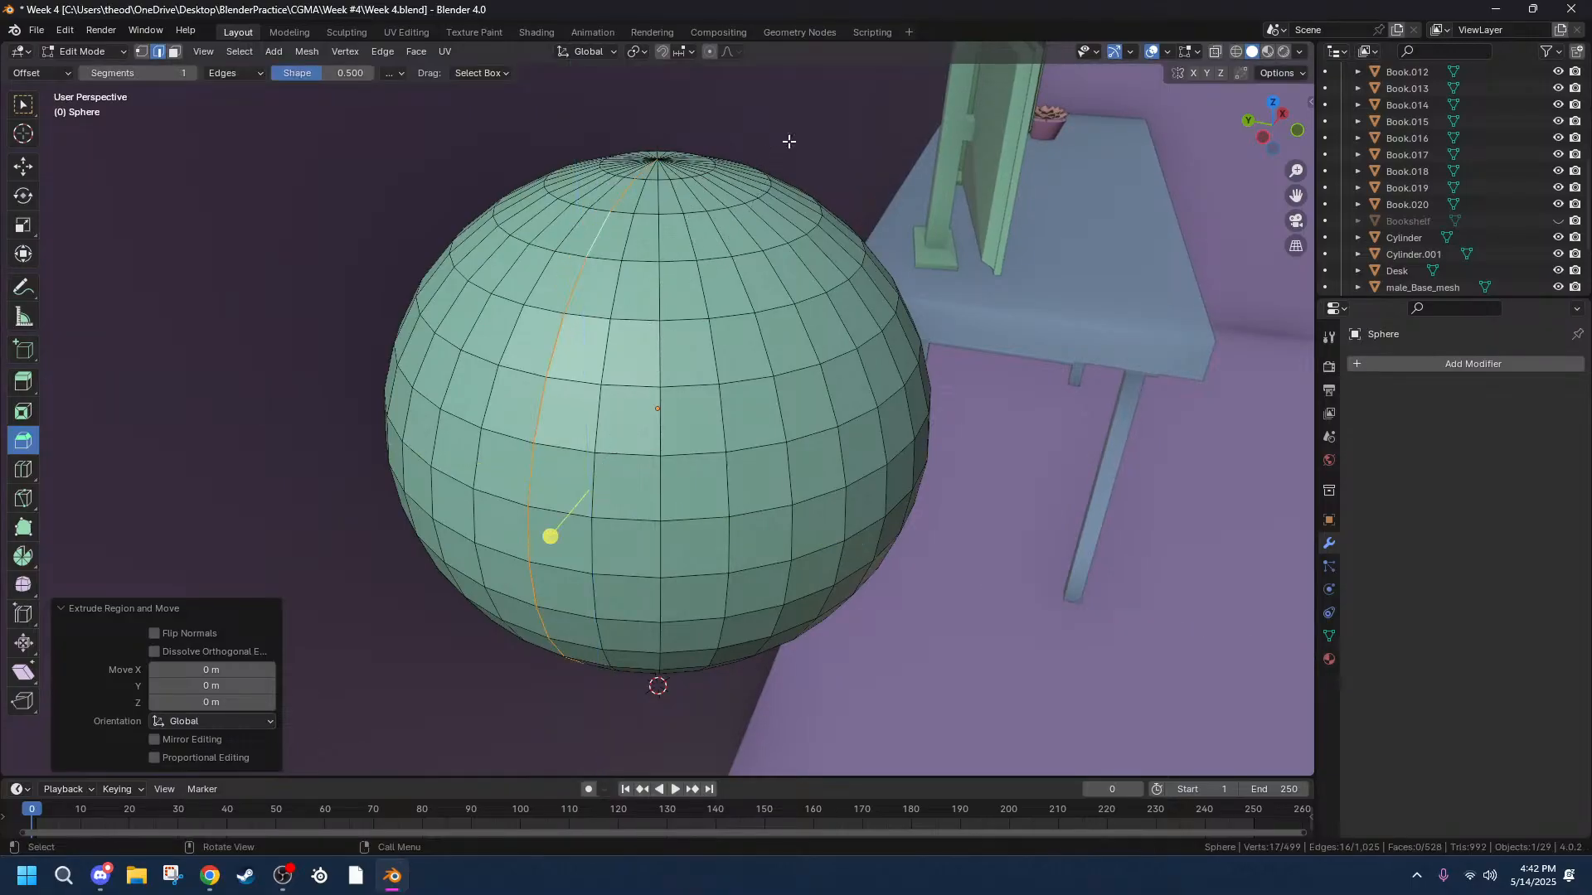
# Scale the extruded edge line by 1.199 in X and Z to form a curved strip around the sphere.
pyautogui.press('s')
pyautogui.hotkey('shift', 'y')
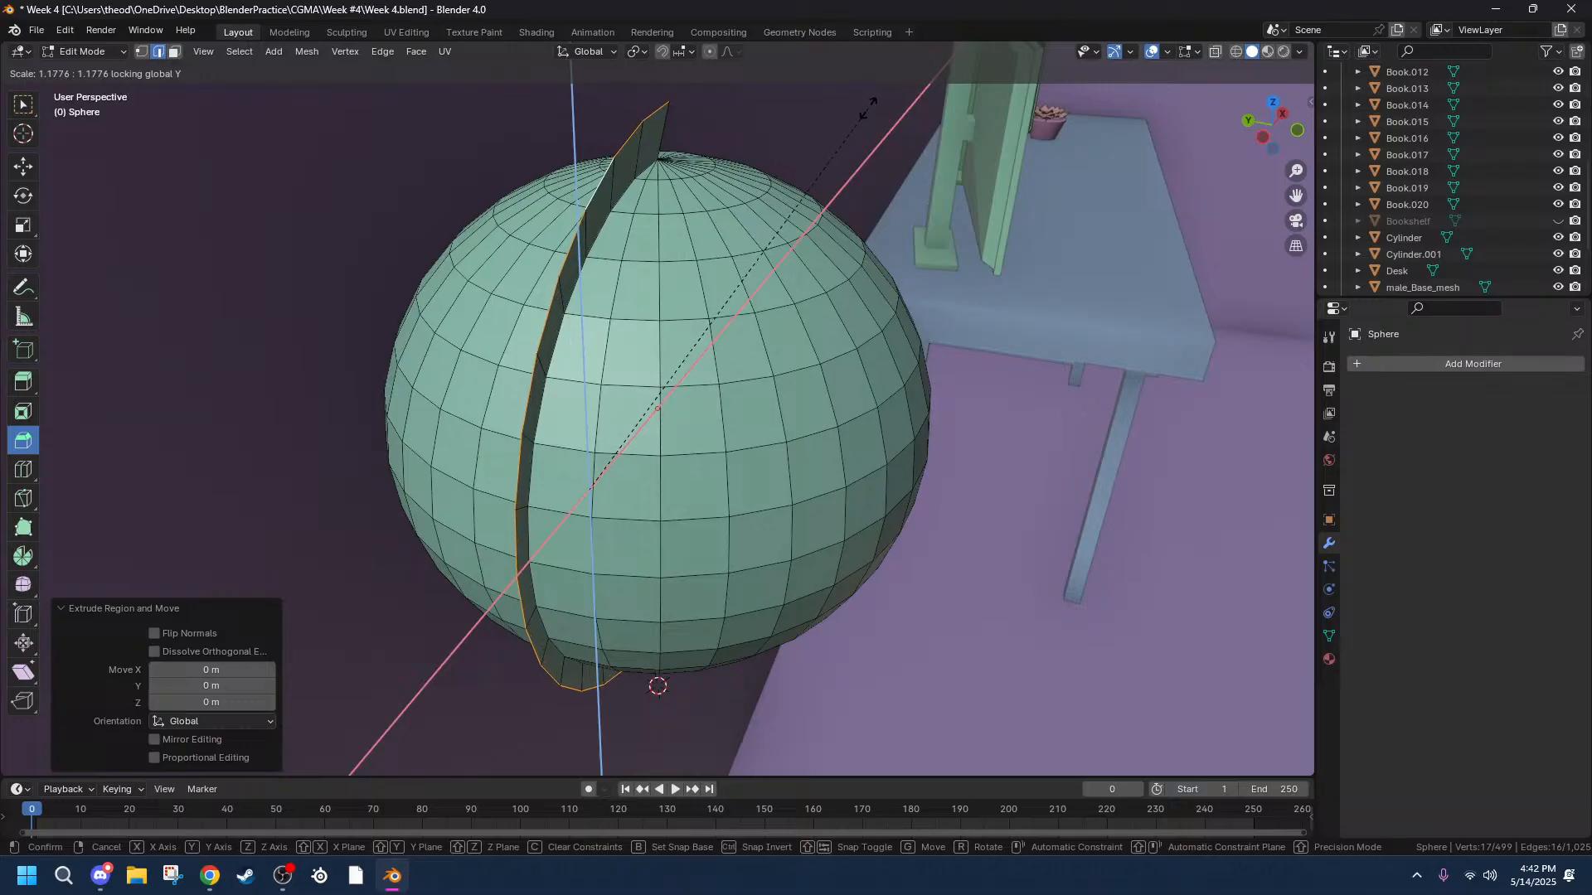
pyautogui.click(875, 102)
pyautogui.moveTo(922, 249); pyautogui.dragTo(798, 197, button='middle')
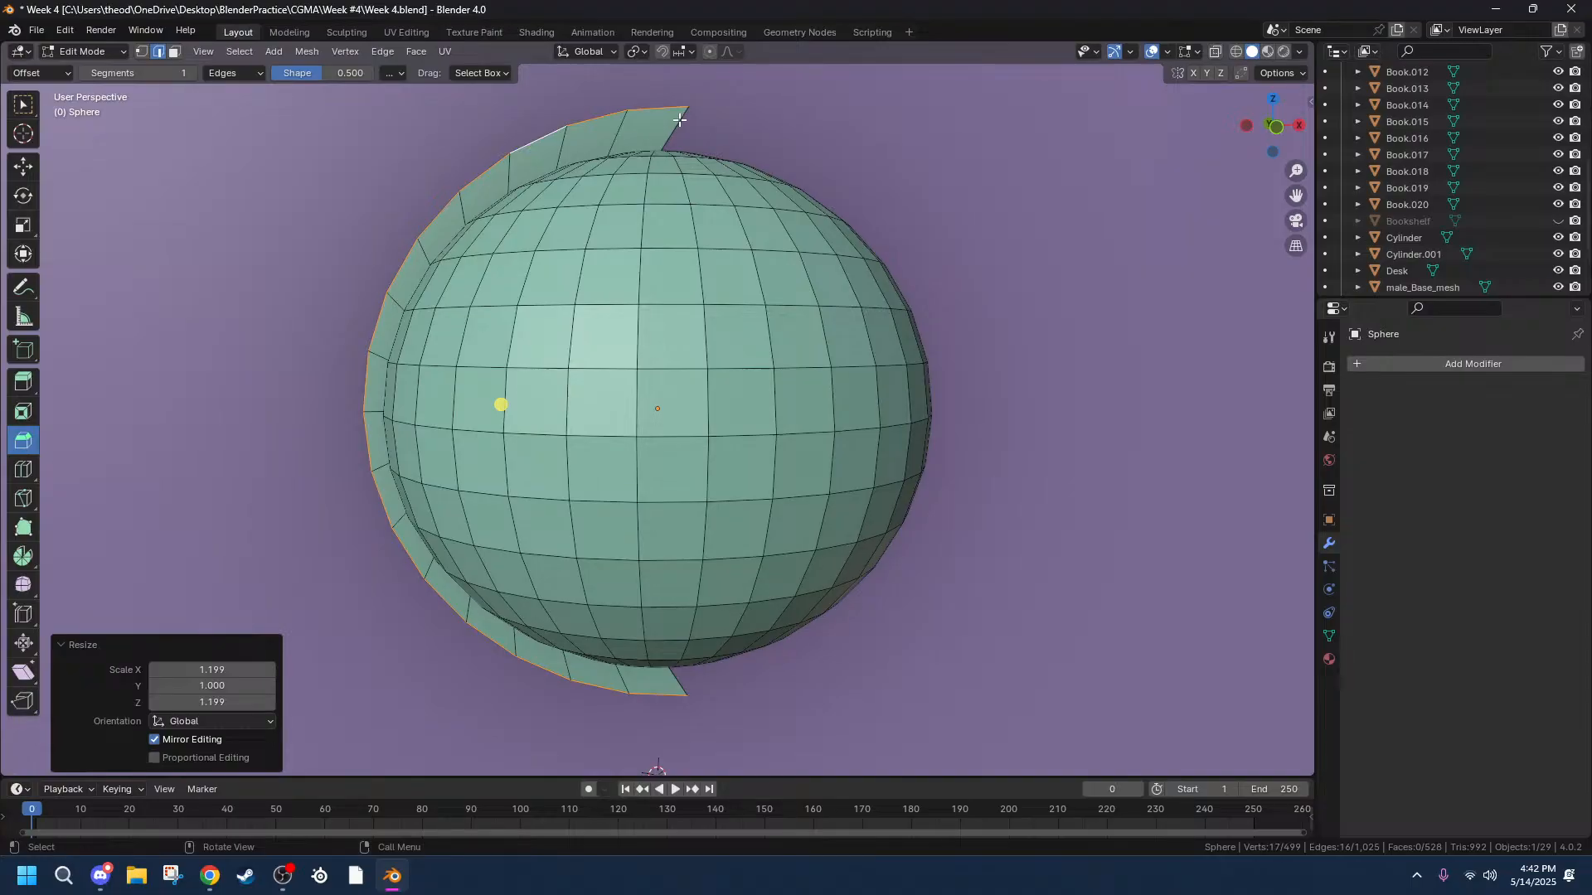
pyautogui.press('s')
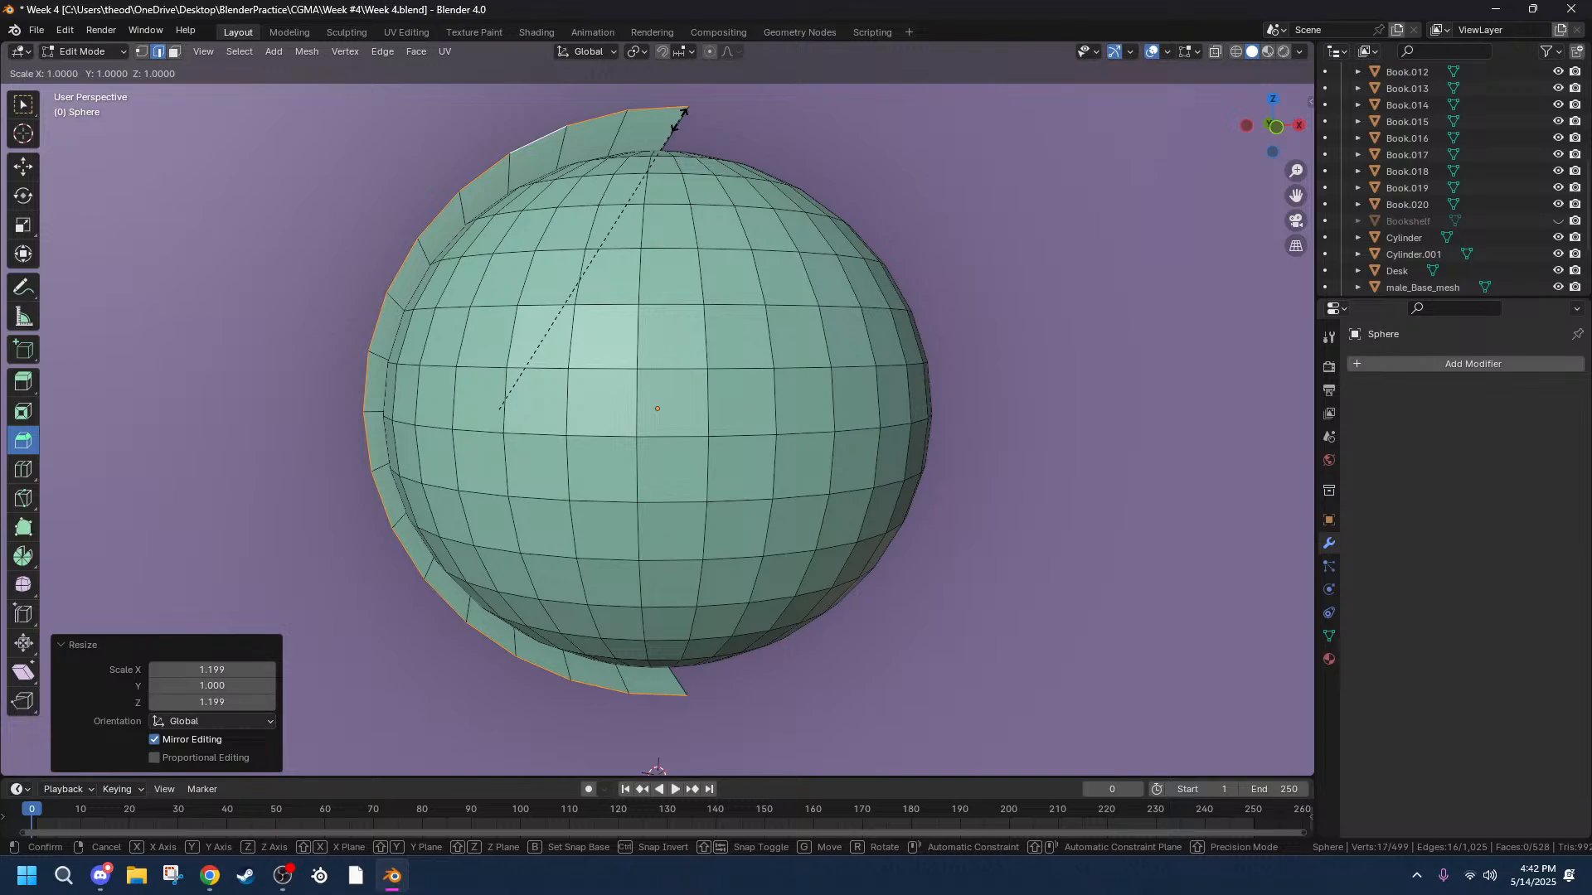
pyautogui.press('z')
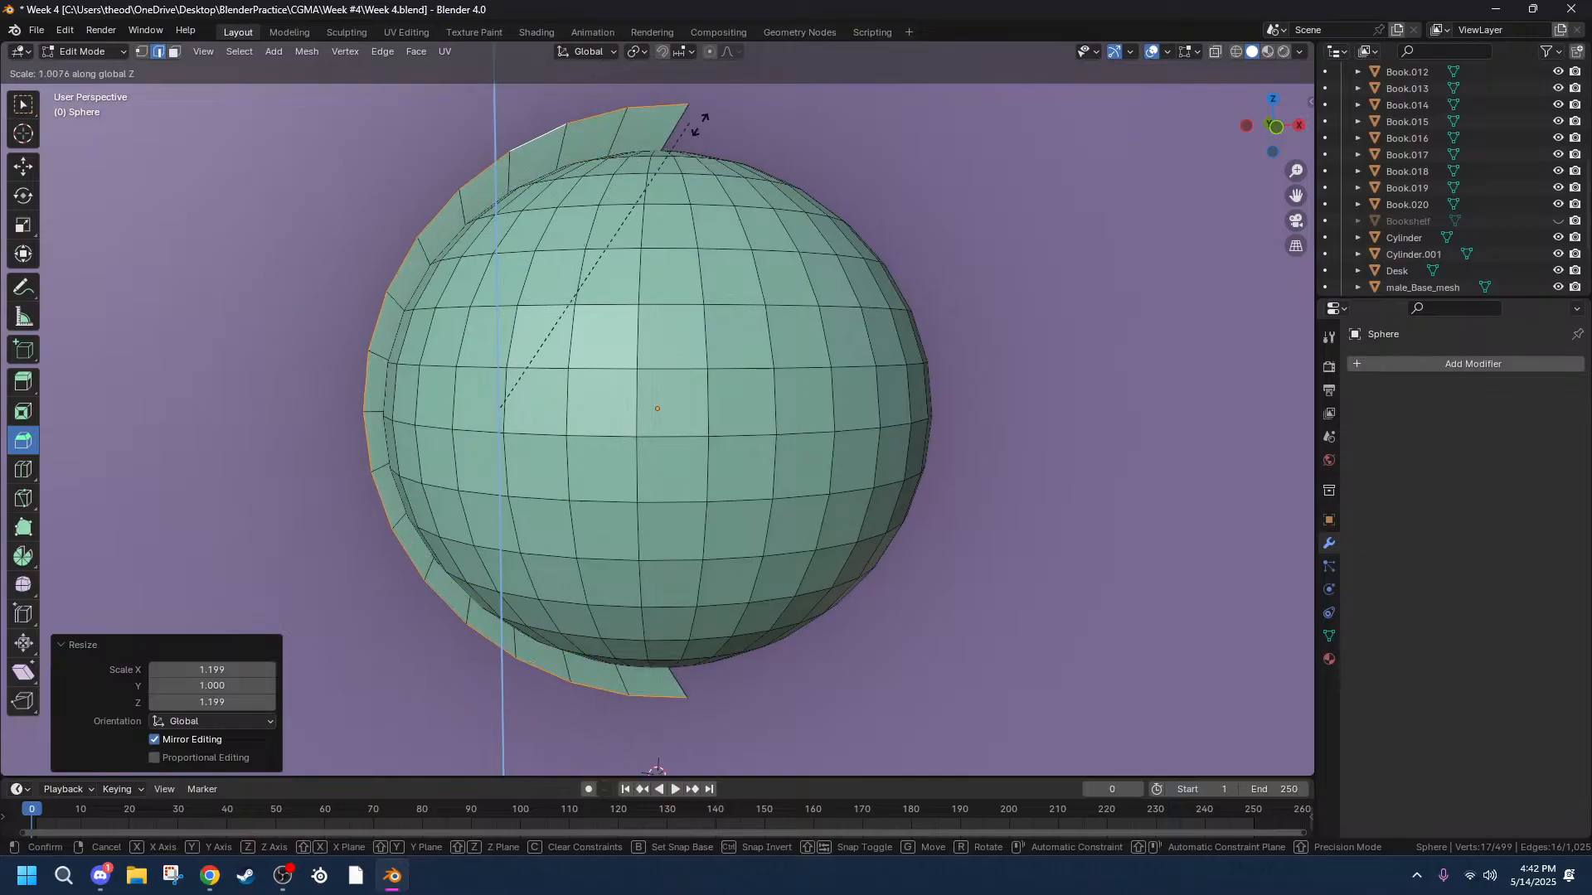
pyautogui.rightClick(753, 131)
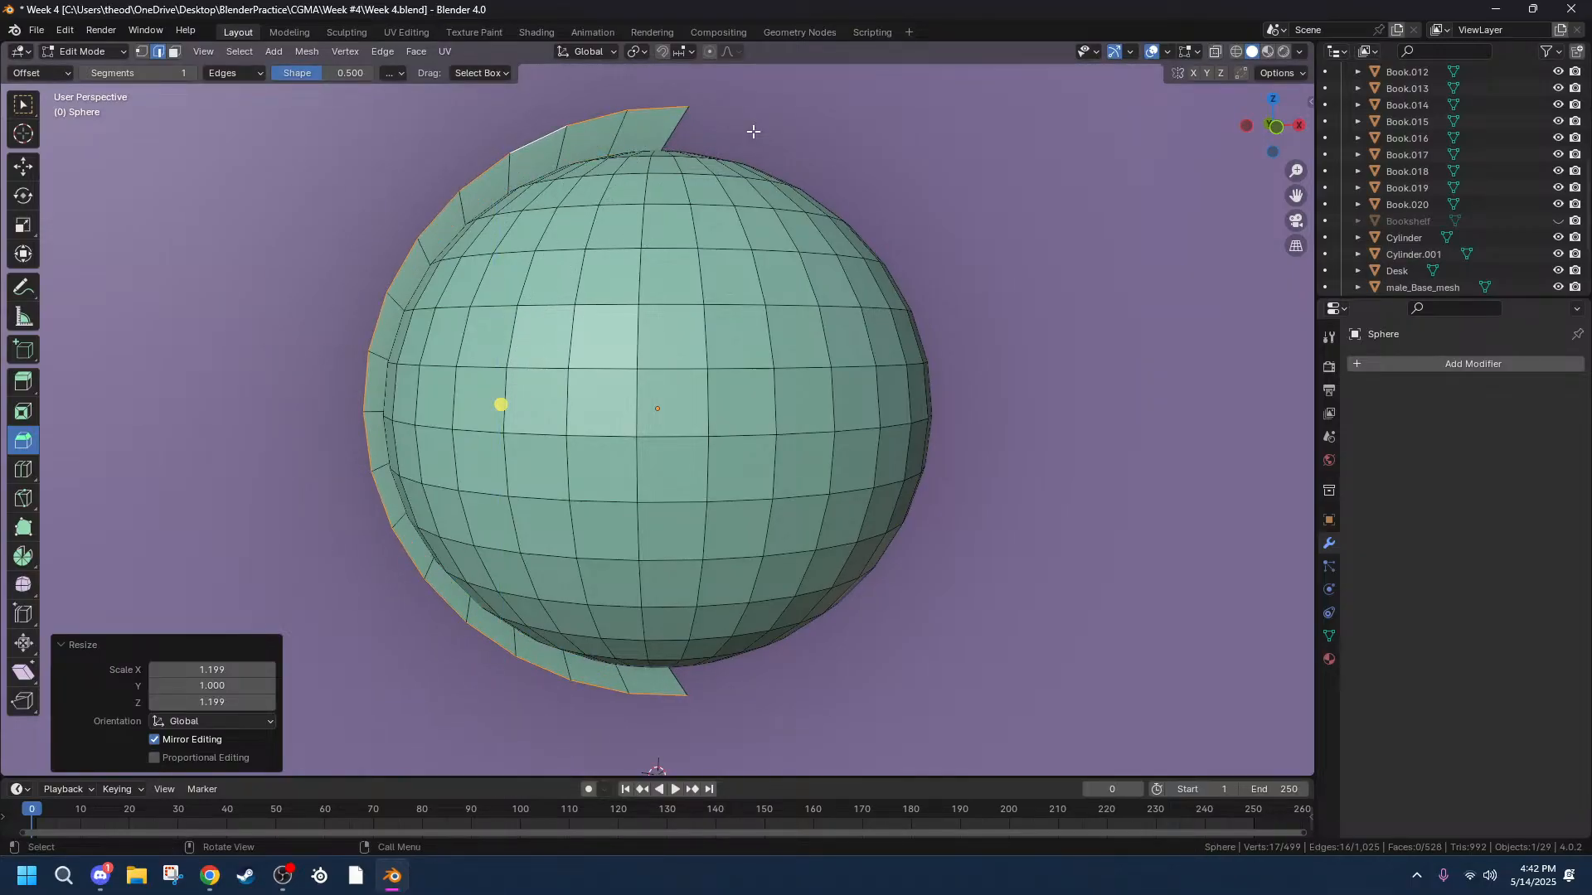
pyautogui.press('s')
pyautogui.press('z')
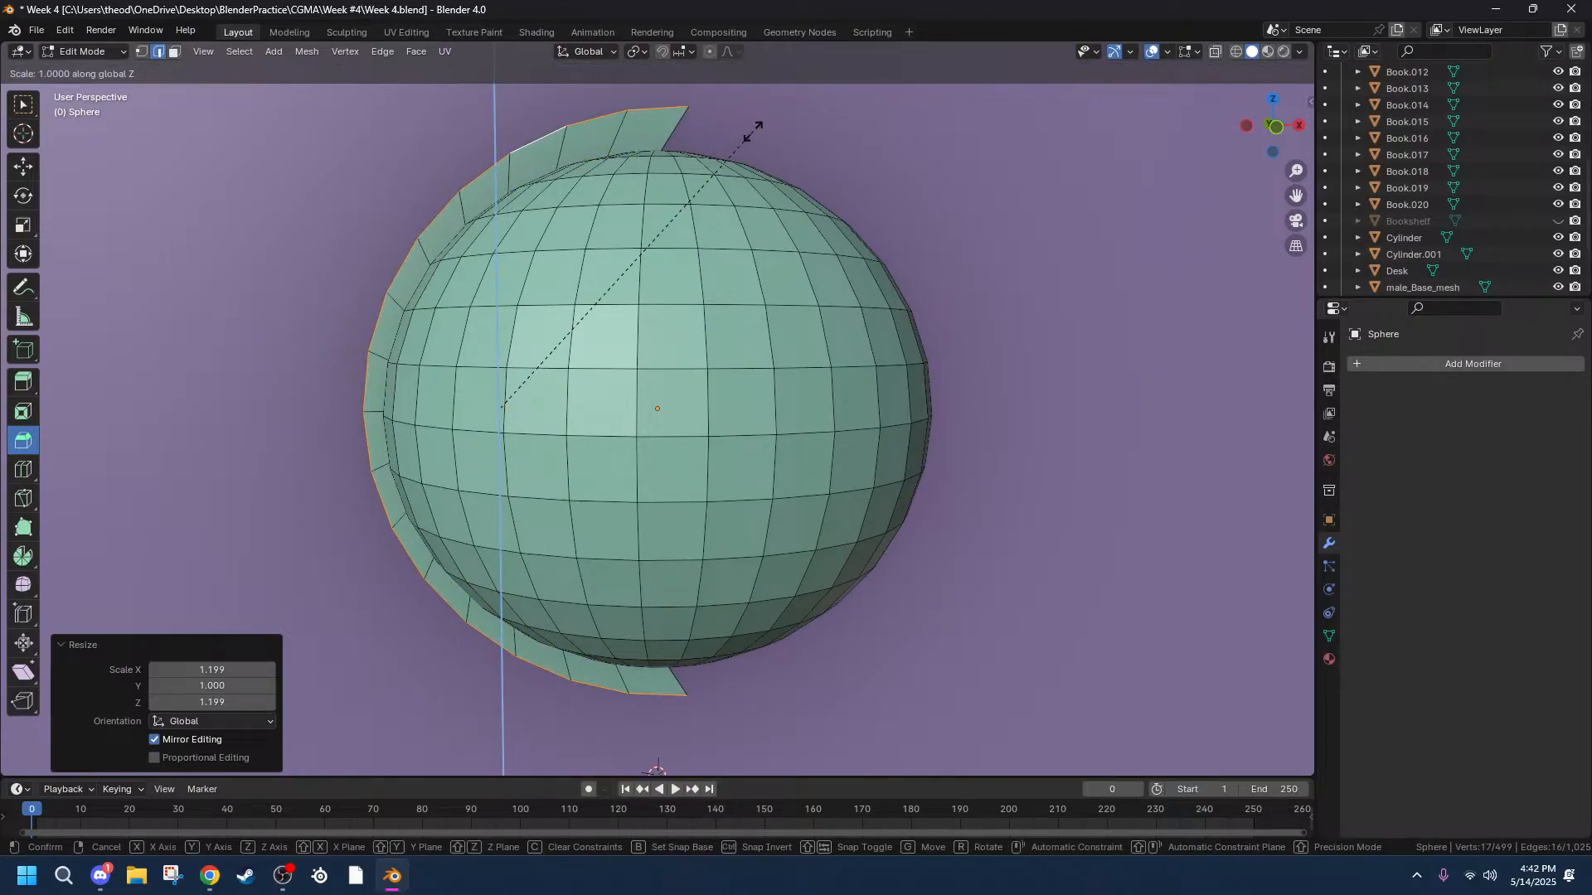
pyautogui.press('x')
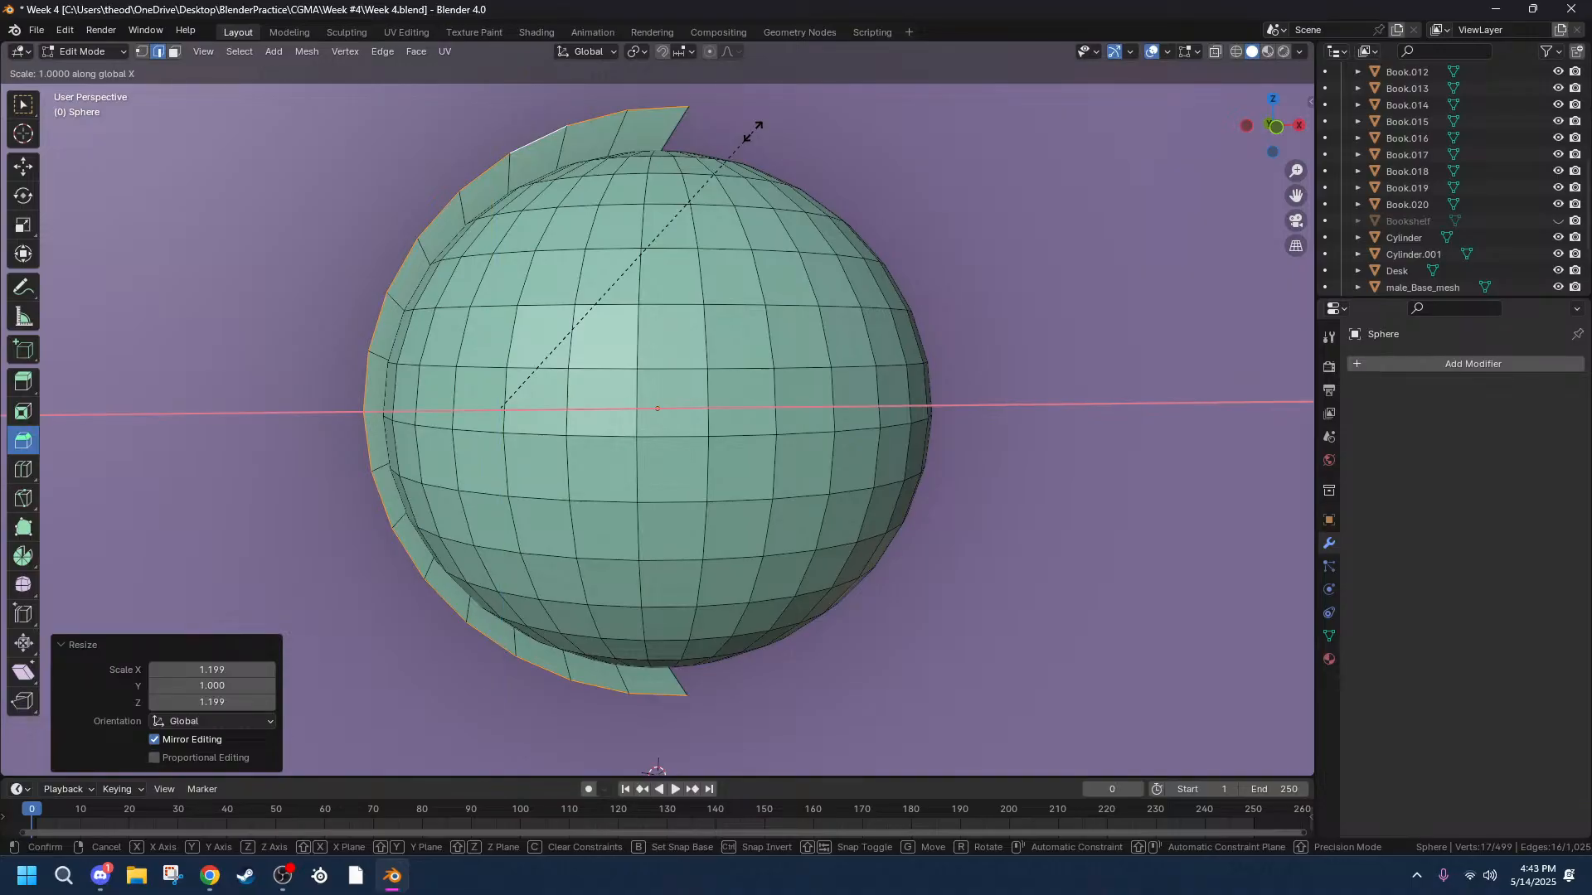
pyautogui.press('0')
pyautogui.press('Escape')
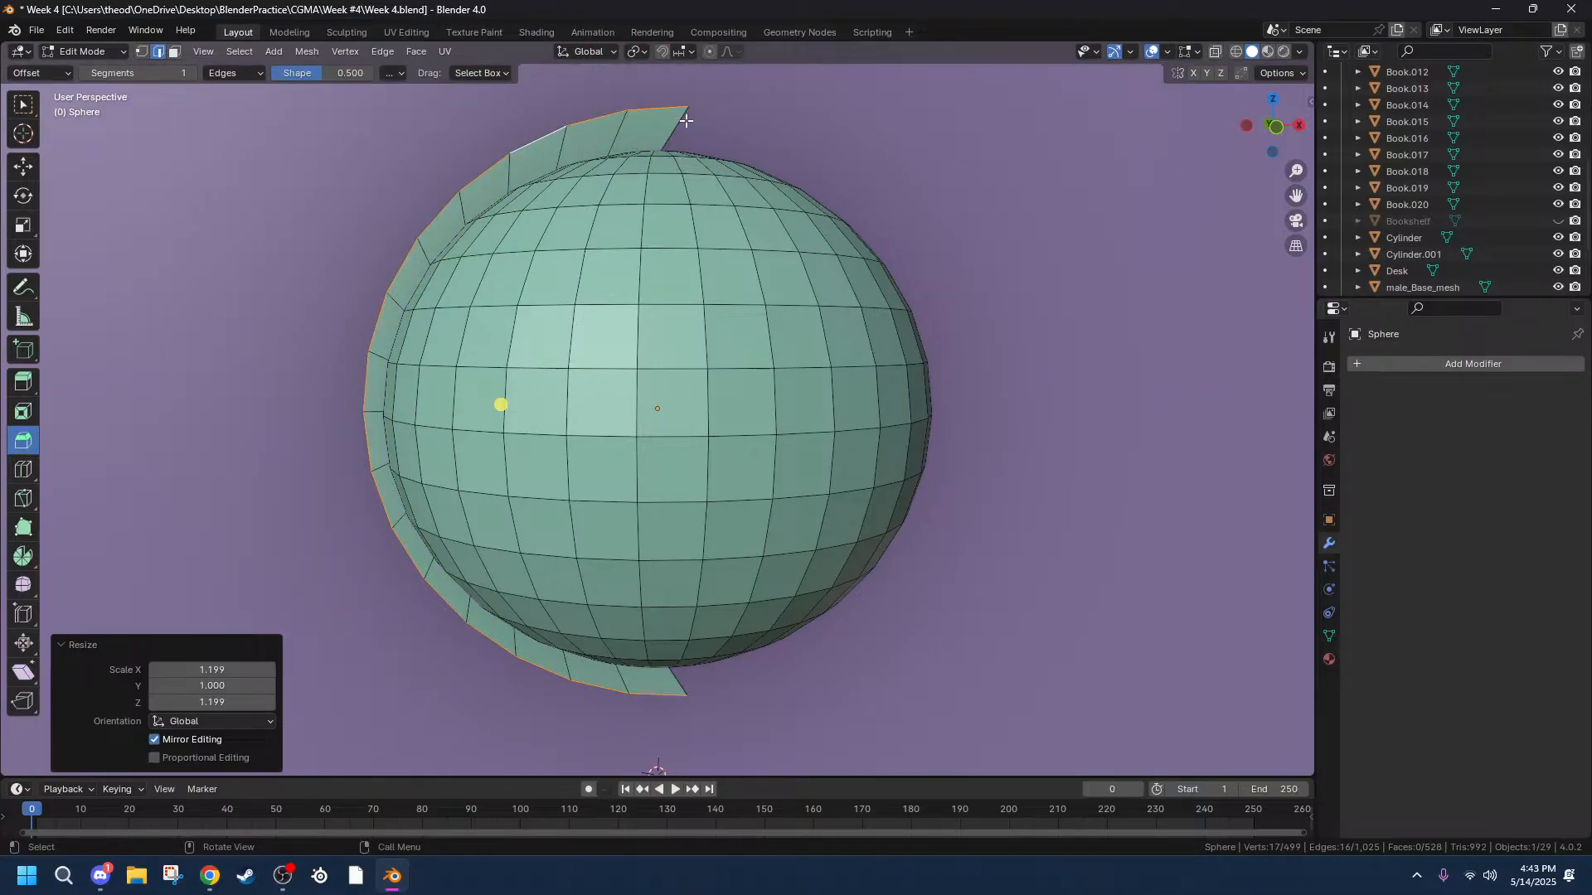
pyautogui.press('s')
pyautogui.press('z')
pyautogui.press('0')
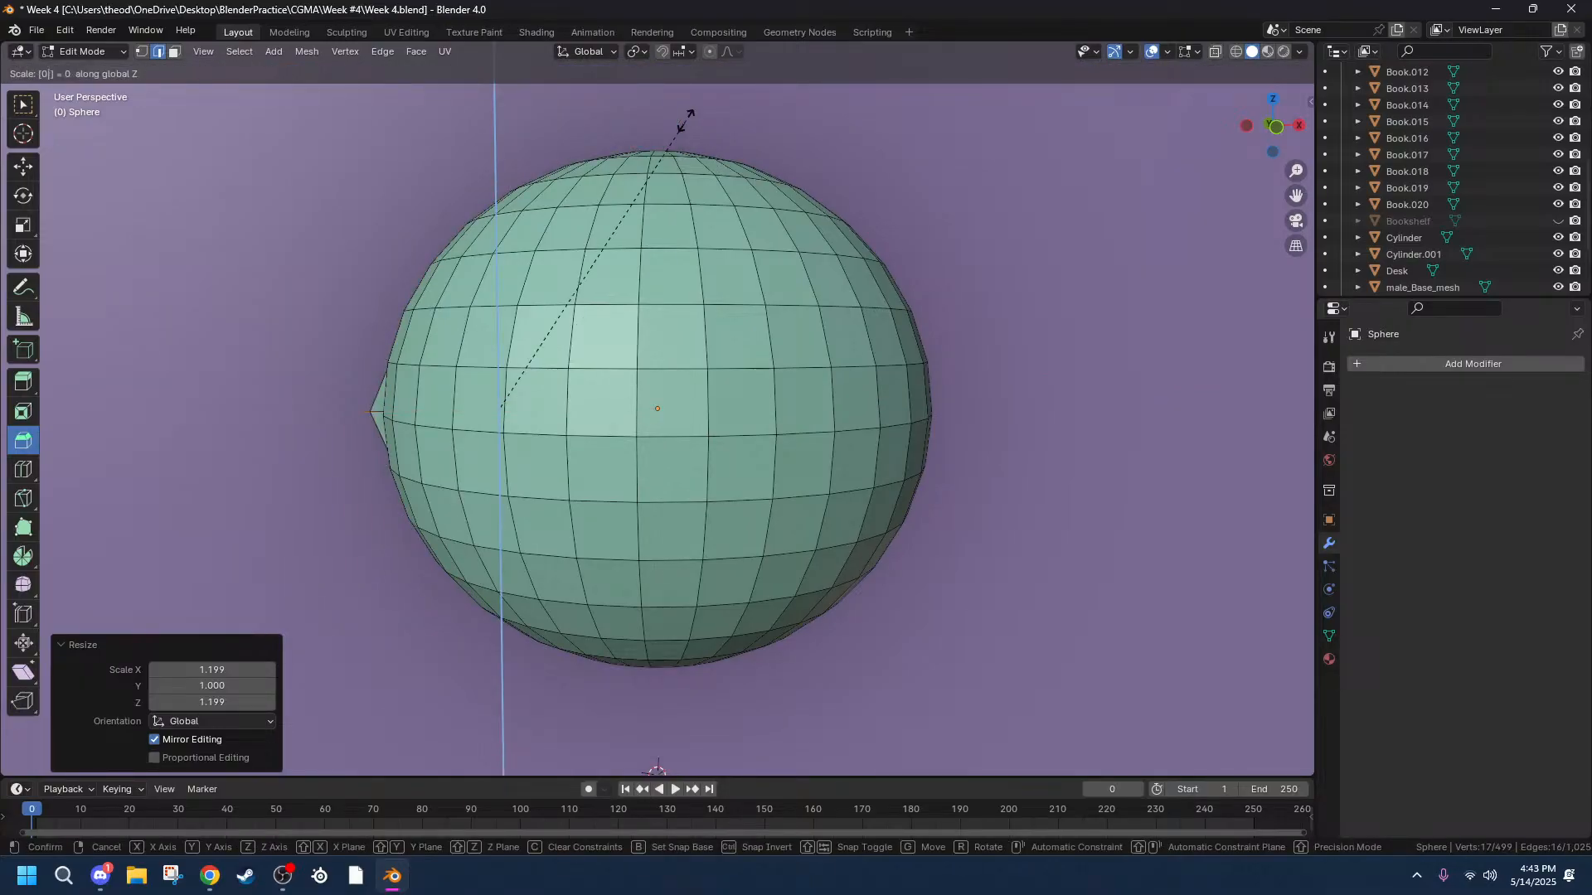
pyautogui.hotkey('shift', 'z')
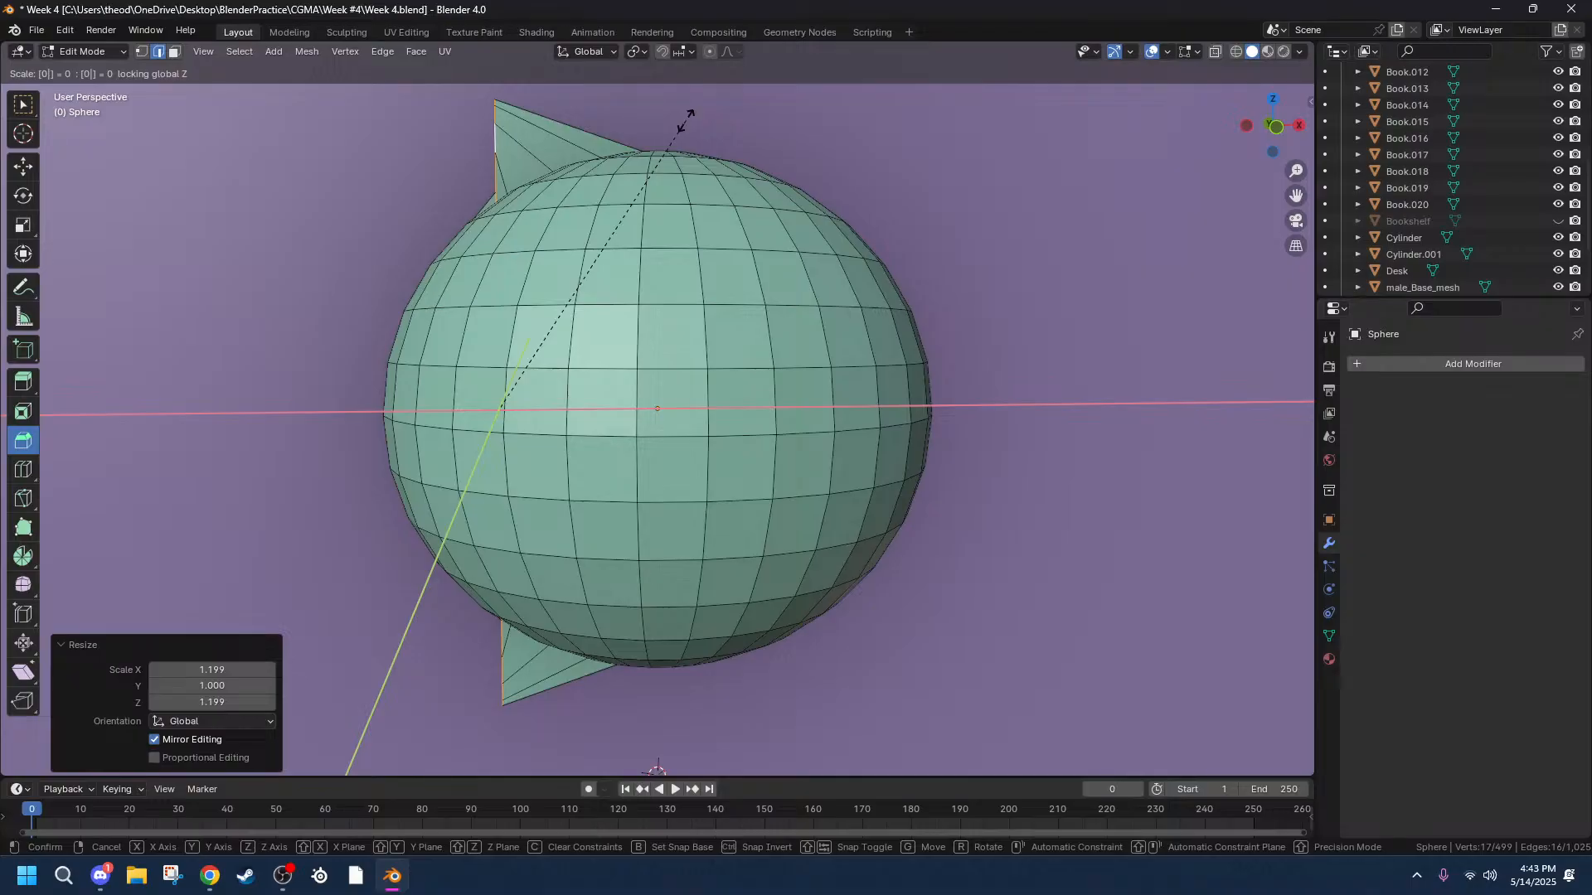
pyautogui.press('Escape')
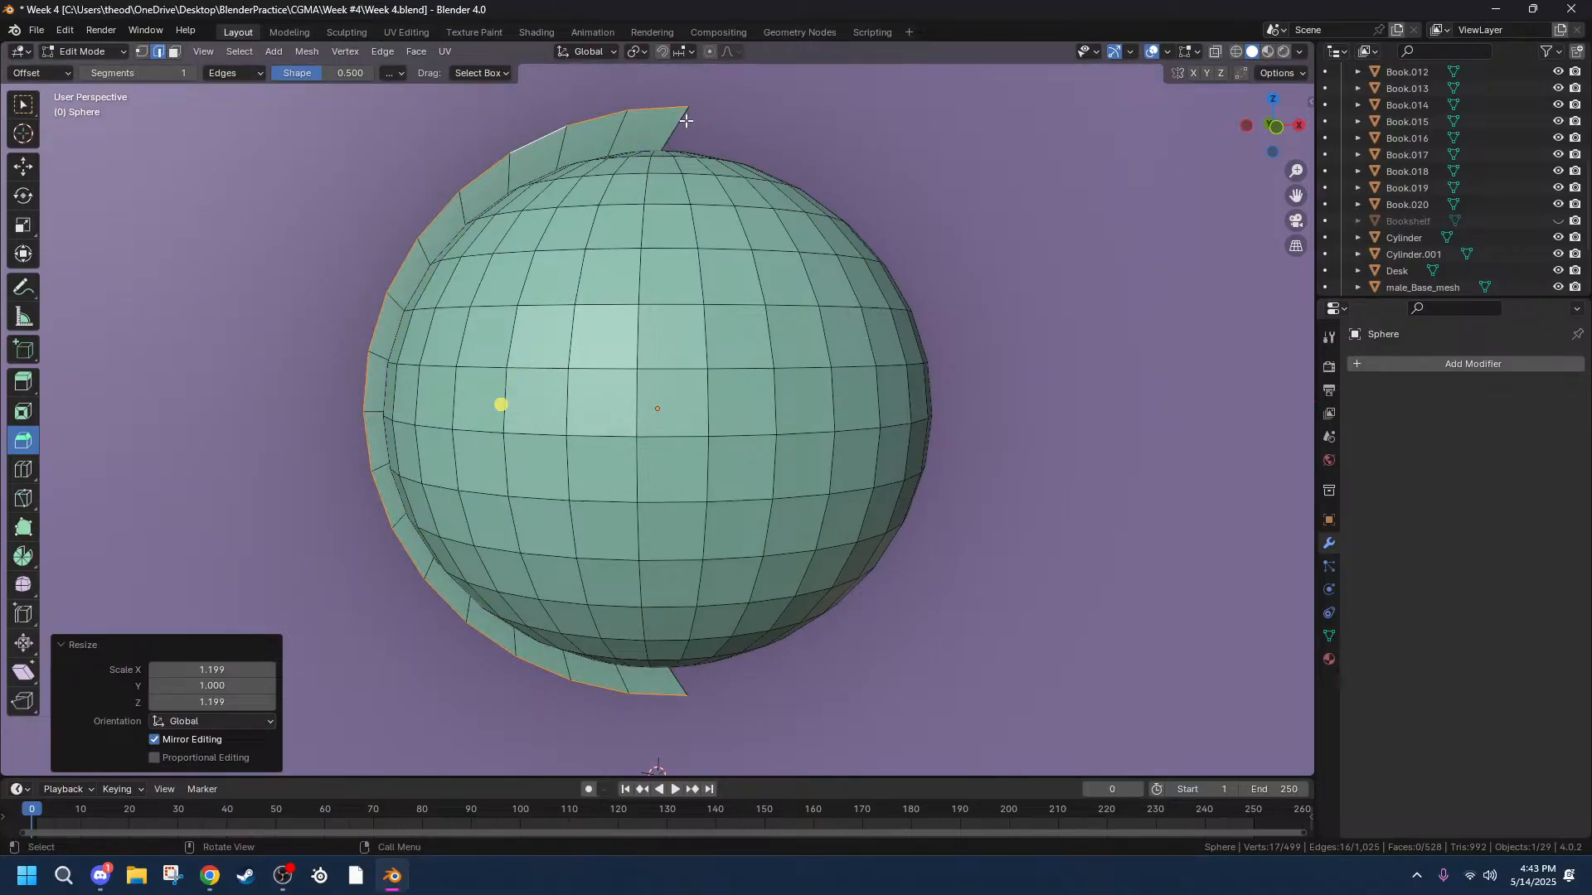
# Select the strip's top and bottom end edges, try scaling them to 0 in X, and undo it.
pyautogui.click(687, 121)
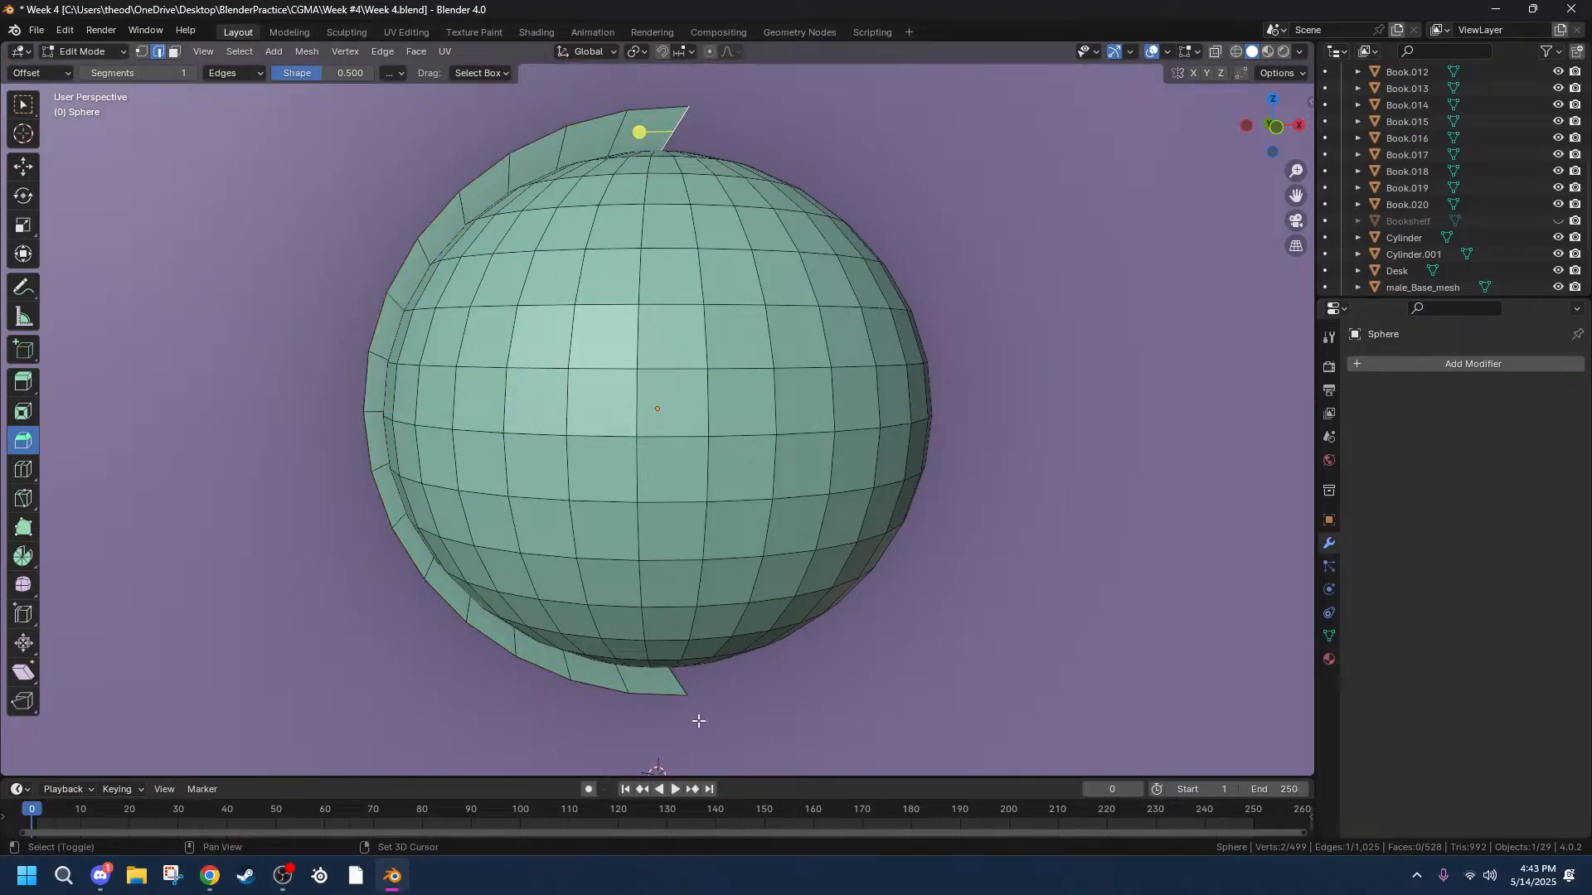
pyautogui.keyDown('shift'); pyautogui.click(672, 672); pyautogui.keyUp('shift')
pyautogui.write('sx')
pyautogui.write('0')
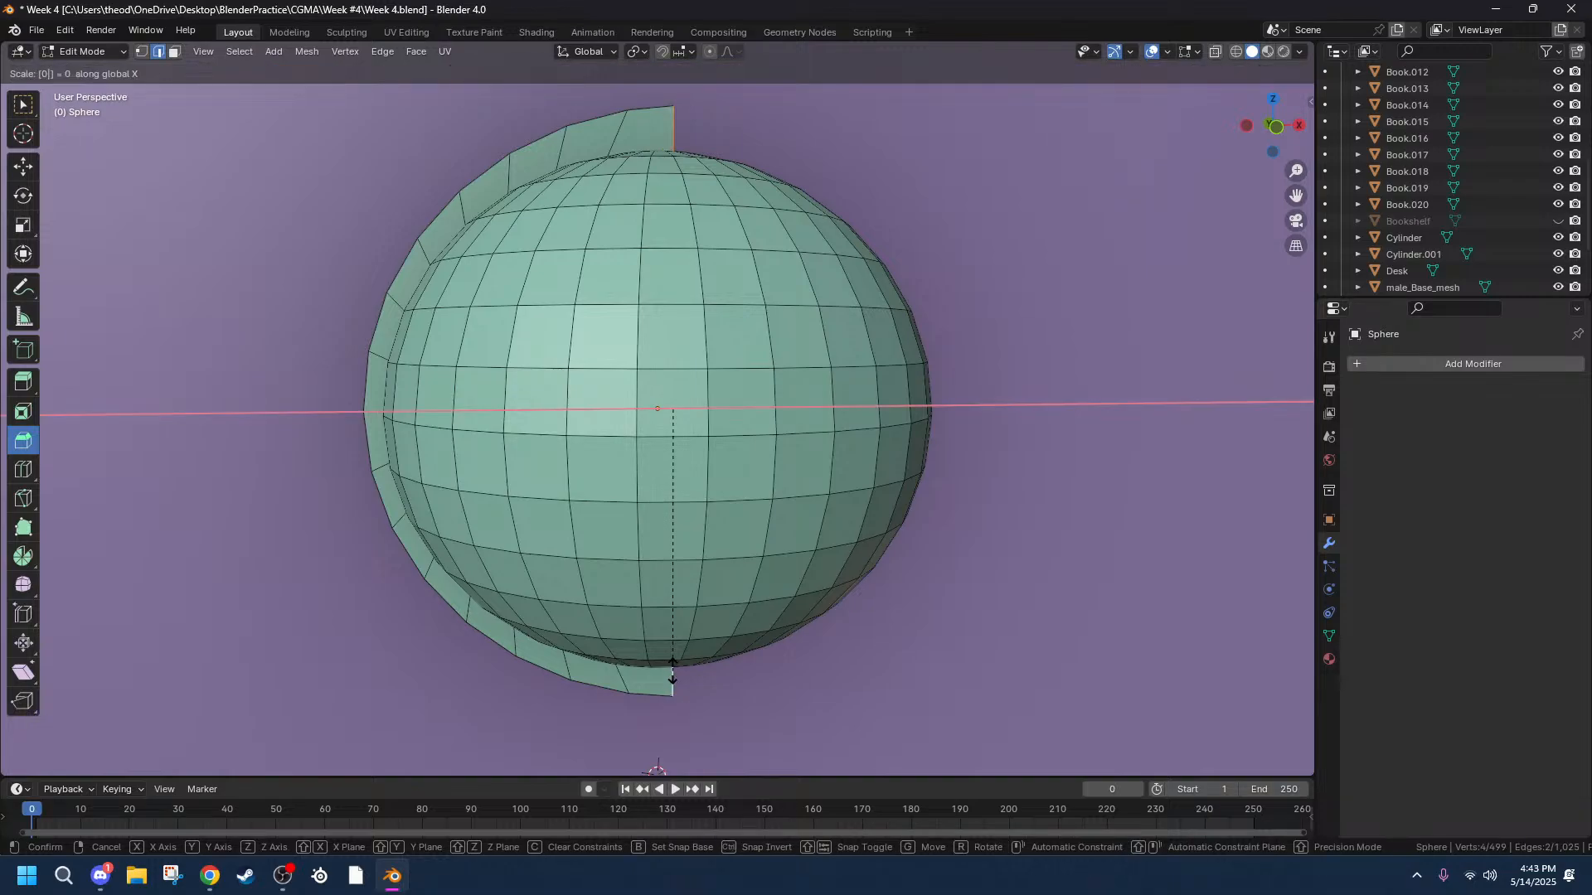
pyautogui.press('Return')
pyautogui.moveTo(658, 402); pyautogui.dragTo(726, 439, button='middle')
pyautogui.hotkey('ctrl', 'z')
pyautogui.hotkey('ctrl', 'z')
# Add the bottom end edge back to the selection and retry flattening both strip ends to 0 in X.
pyautogui.keyDown('shift'); pyautogui.click(673, 675); pyautogui.keyUp('shift')
pyautogui.press('s')
pyautogui.press('x')
pyautogui.press('0')
pyautogui.press('Return')
pyautogui.moveTo(711, 675); pyautogui.dragTo(661, 649, button='middle')
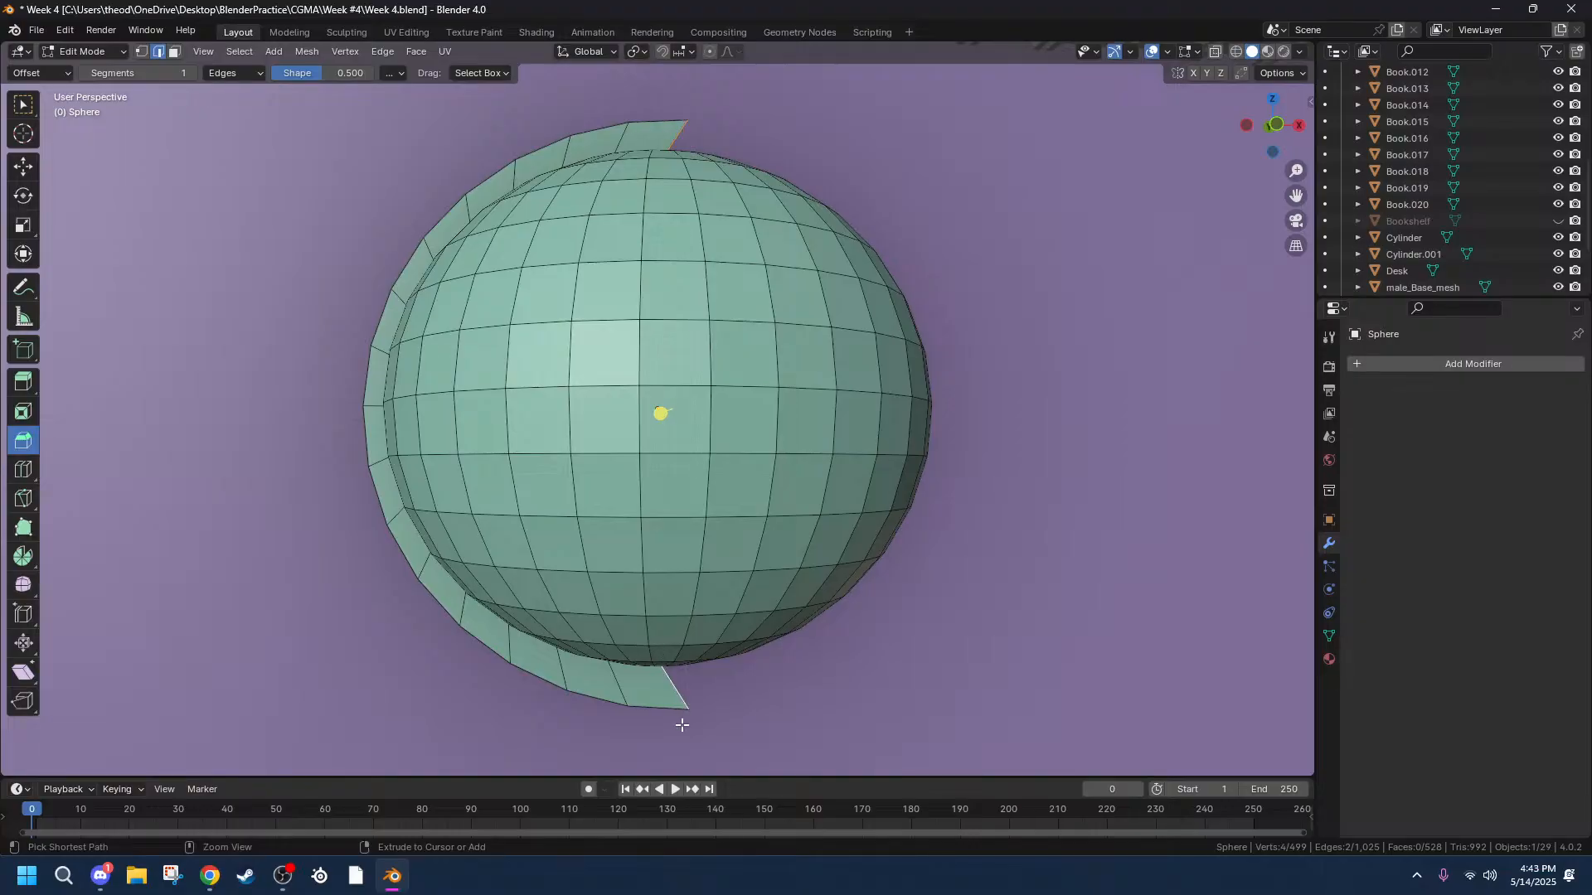
# Add all the strip's crosswise edges to the selection and try scaling them together to 0 in X from the front view.
pyautogui.keyDown('alt'); pyautogui.keyDown('shift'); pyautogui.click(611, 681); pyautogui.keyUp('shift'); pyautogui.keyUp('alt')
pyautogui.keyDown('alt'); pyautogui.keyDown('shift'); pyautogui.click(557, 670); pyautogui.keyUp('shift'); pyautogui.keyUp('alt')
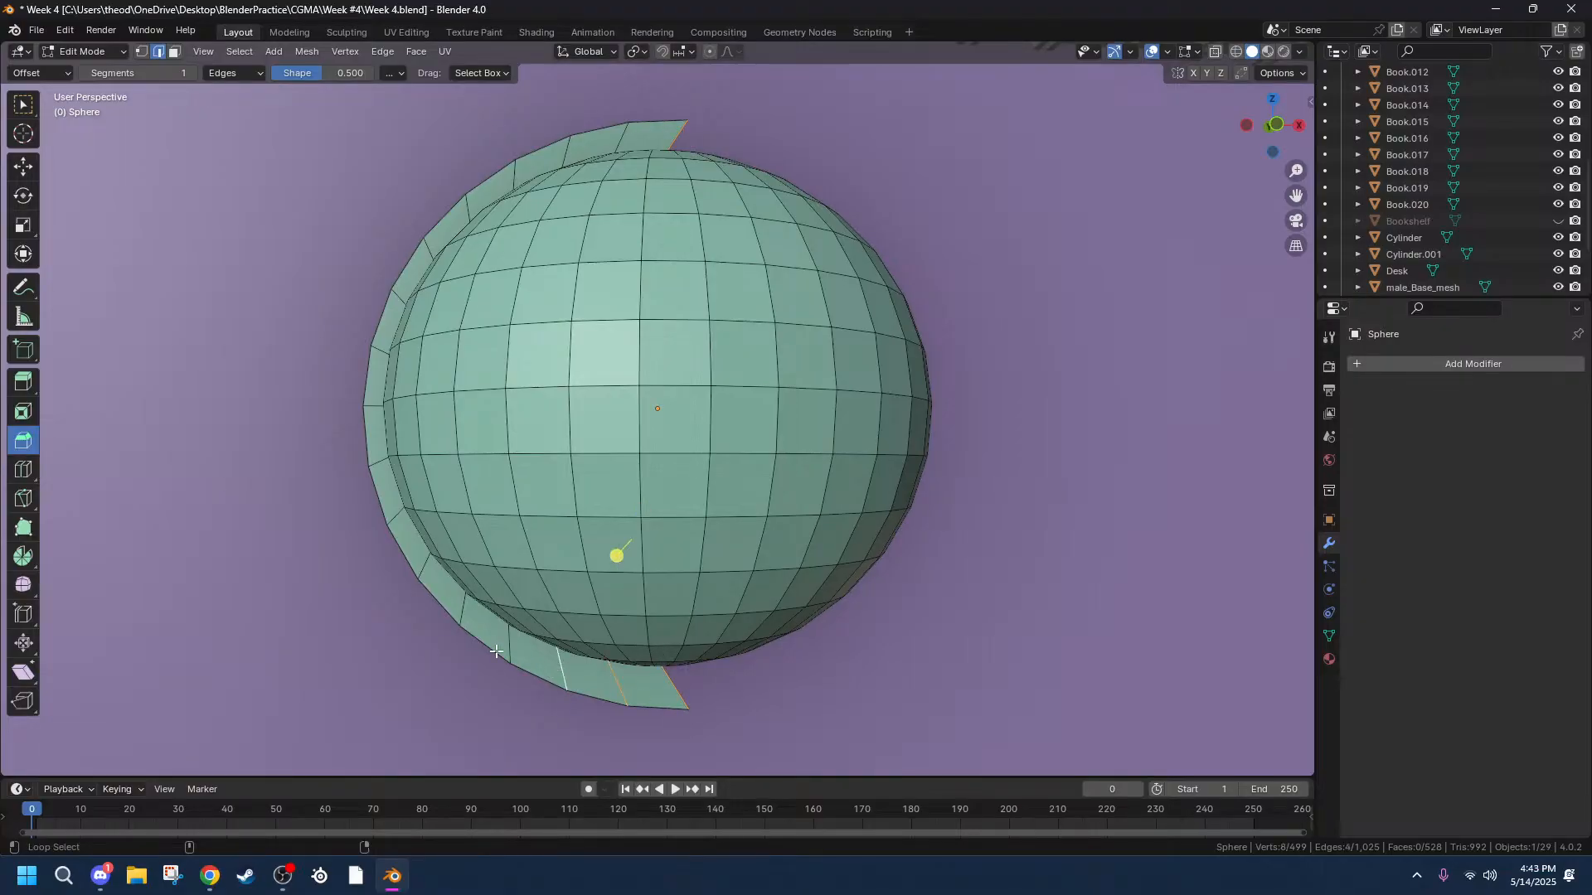
pyautogui.keyDown('alt'); pyautogui.keyDown('shift'); pyautogui.click(473, 620); pyautogui.keyUp('shift'); pyautogui.keyUp('alt')
pyautogui.keyDown('alt'); pyautogui.keyDown('shift'); pyautogui.click(461, 607); pyautogui.keyUp('shift'); pyautogui.keyUp('alt')
pyautogui.keyDown('alt'); pyautogui.keyDown('shift'); pyautogui.click(426, 568); pyautogui.keyUp('shift'); pyautogui.keyUp('alt')
pyautogui.keyDown('alt'); pyautogui.keyDown('shift'); pyautogui.click(396, 516); pyautogui.keyUp('shift'); pyautogui.keyUp('alt')
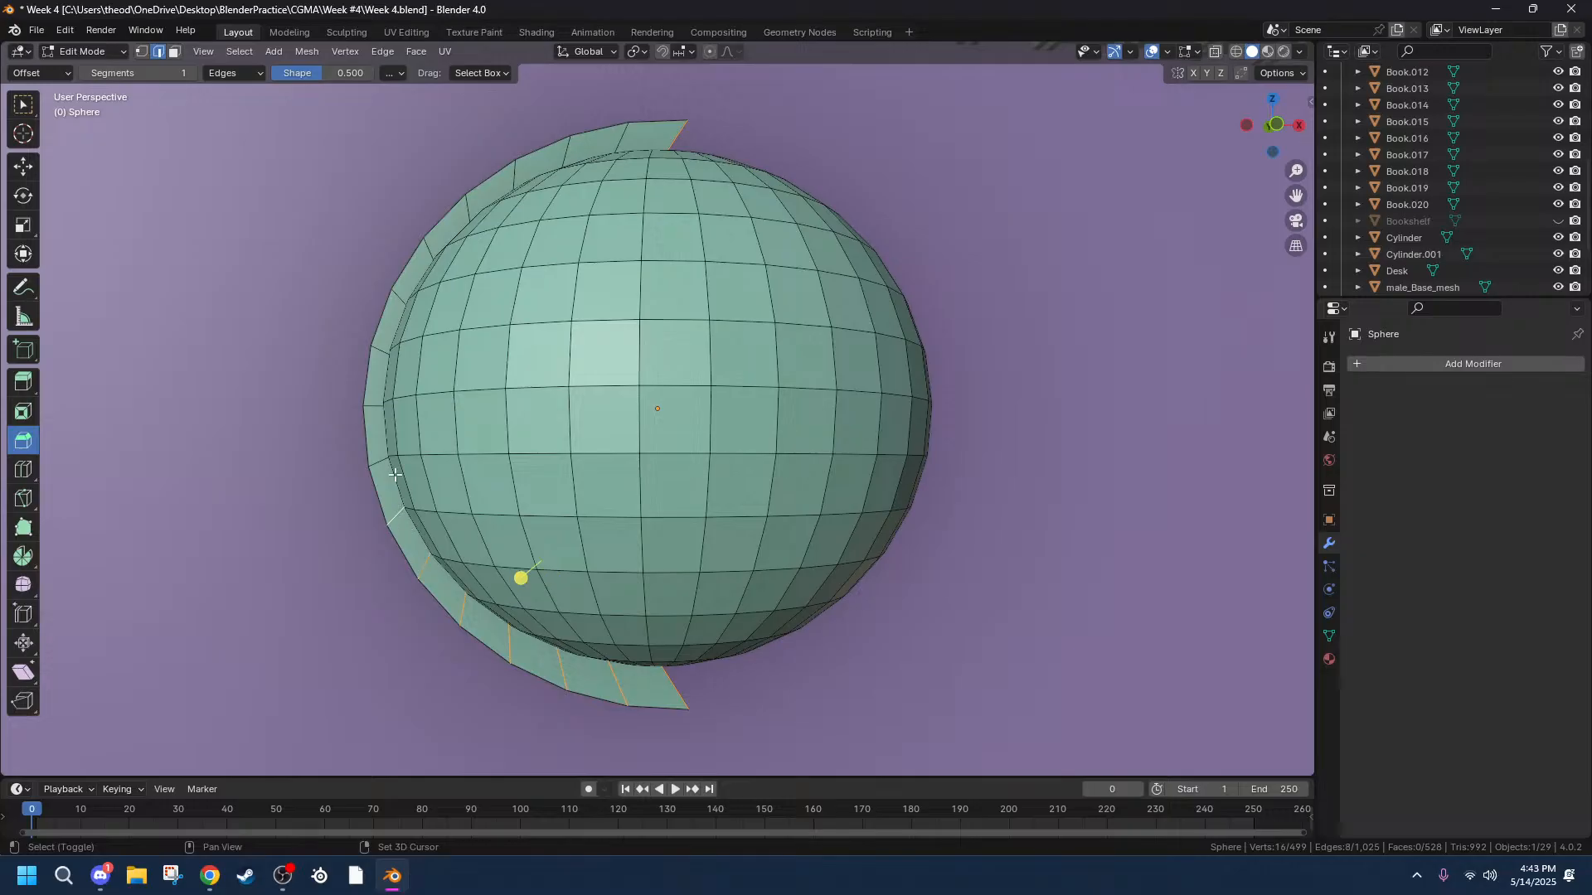
pyautogui.keyDown('alt'); pyautogui.keyDown('shift'); pyautogui.click(376, 454); pyautogui.keyUp('shift'); pyautogui.keyUp('alt')
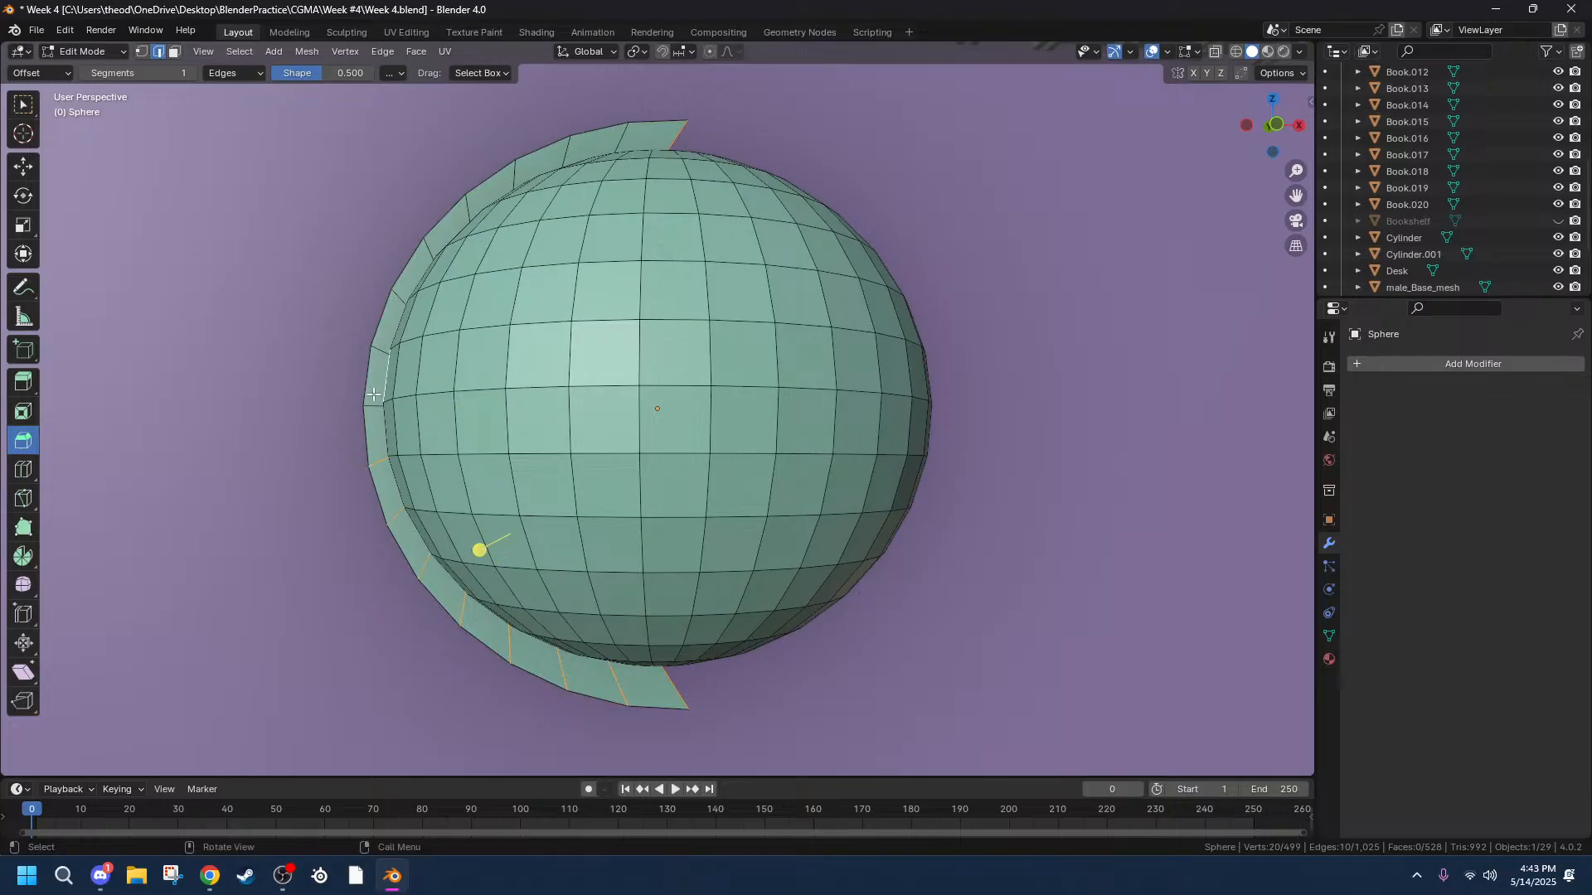
pyautogui.keyDown('alt'); pyautogui.keyDown('shift'); pyautogui.click(374, 405); pyautogui.keyUp('shift'); pyautogui.keyUp('alt')
pyautogui.keyDown('alt'); pyautogui.keyDown('shift'); pyautogui.click(378, 353); pyautogui.keyUp('shift'); pyautogui.keyUp('alt')
pyautogui.keyDown('alt'); pyautogui.keyDown('shift'); pyautogui.click(386, 313); pyautogui.keyUp('shift'); pyautogui.keyUp('alt')
pyautogui.keyDown('alt'); pyautogui.keyDown('shift'); pyautogui.click(423, 252); pyautogui.keyUp('shift'); pyautogui.keyUp('alt')
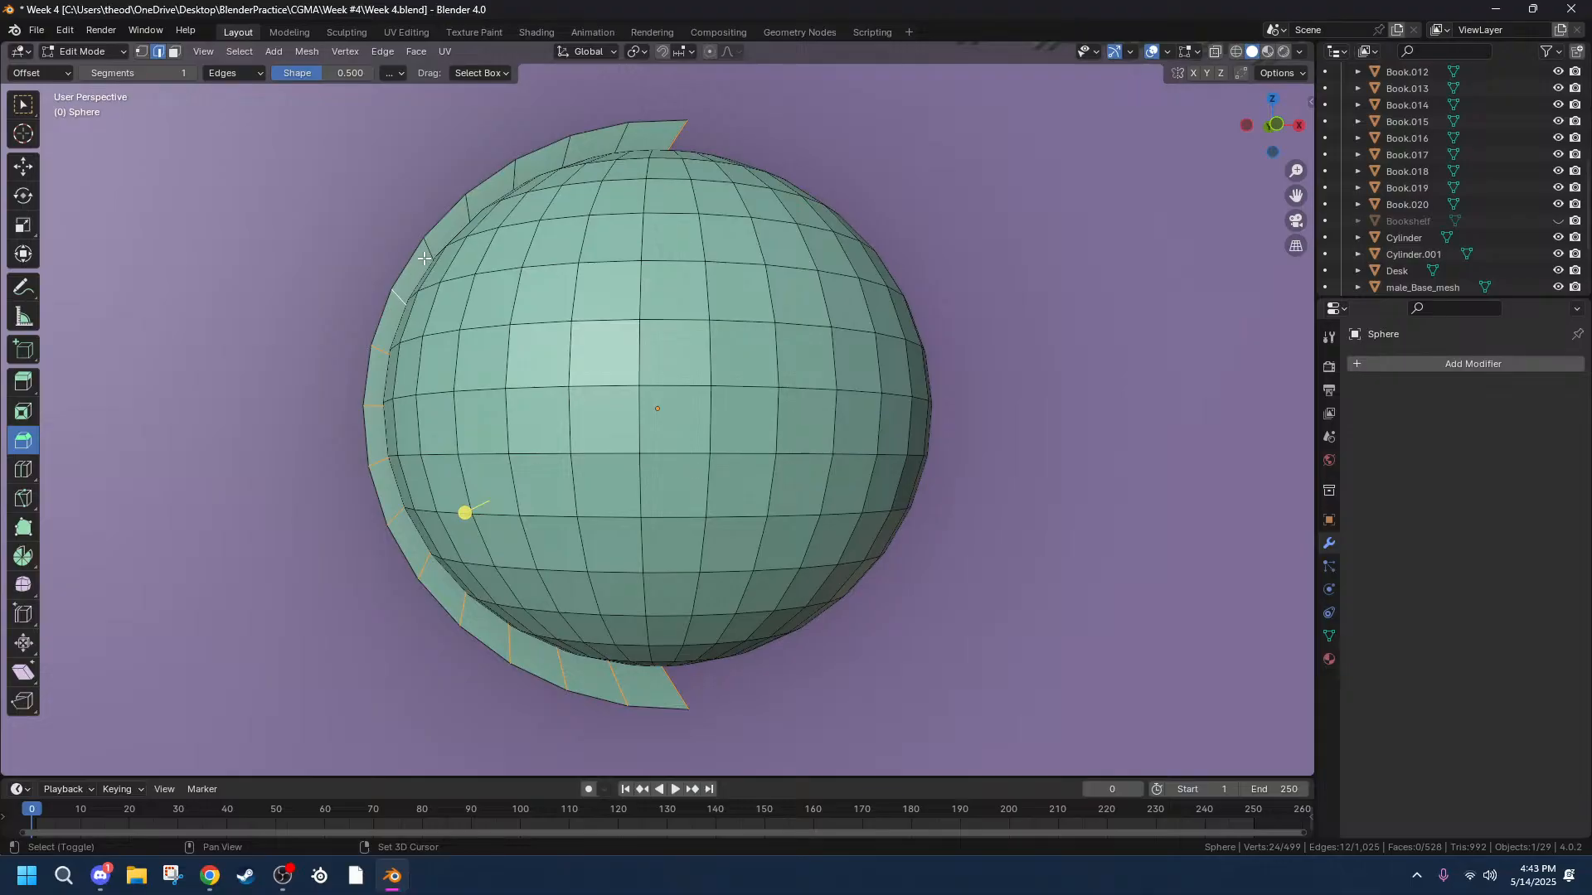
pyautogui.keyDown('alt'); pyautogui.keyDown('shift'); pyautogui.click(471, 204); pyautogui.keyUp('shift'); pyautogui.keyUp('alt')
pyautogui.keyDown('alt'); pyautogui.keyDown('shift'); pyautogui.click(509, 183); pyautogui.keyUp('shift'); pyautogui.keyUp('alt')
pyautogui.keyDown('alt'); pyautogui.keyDown('shift'); pyautogui.click(566, 153); pyautogui.keyUp('shift'); pyautogui.keyUp('alt')
pyautogui.keyDown('alt'); pyautogui.keyDown('shift'); pyautogui.click(624, 143); pyautogui.keyUp('shift'); pyautogui.keyUp('alt')
pyautogui.click(1281, 133)
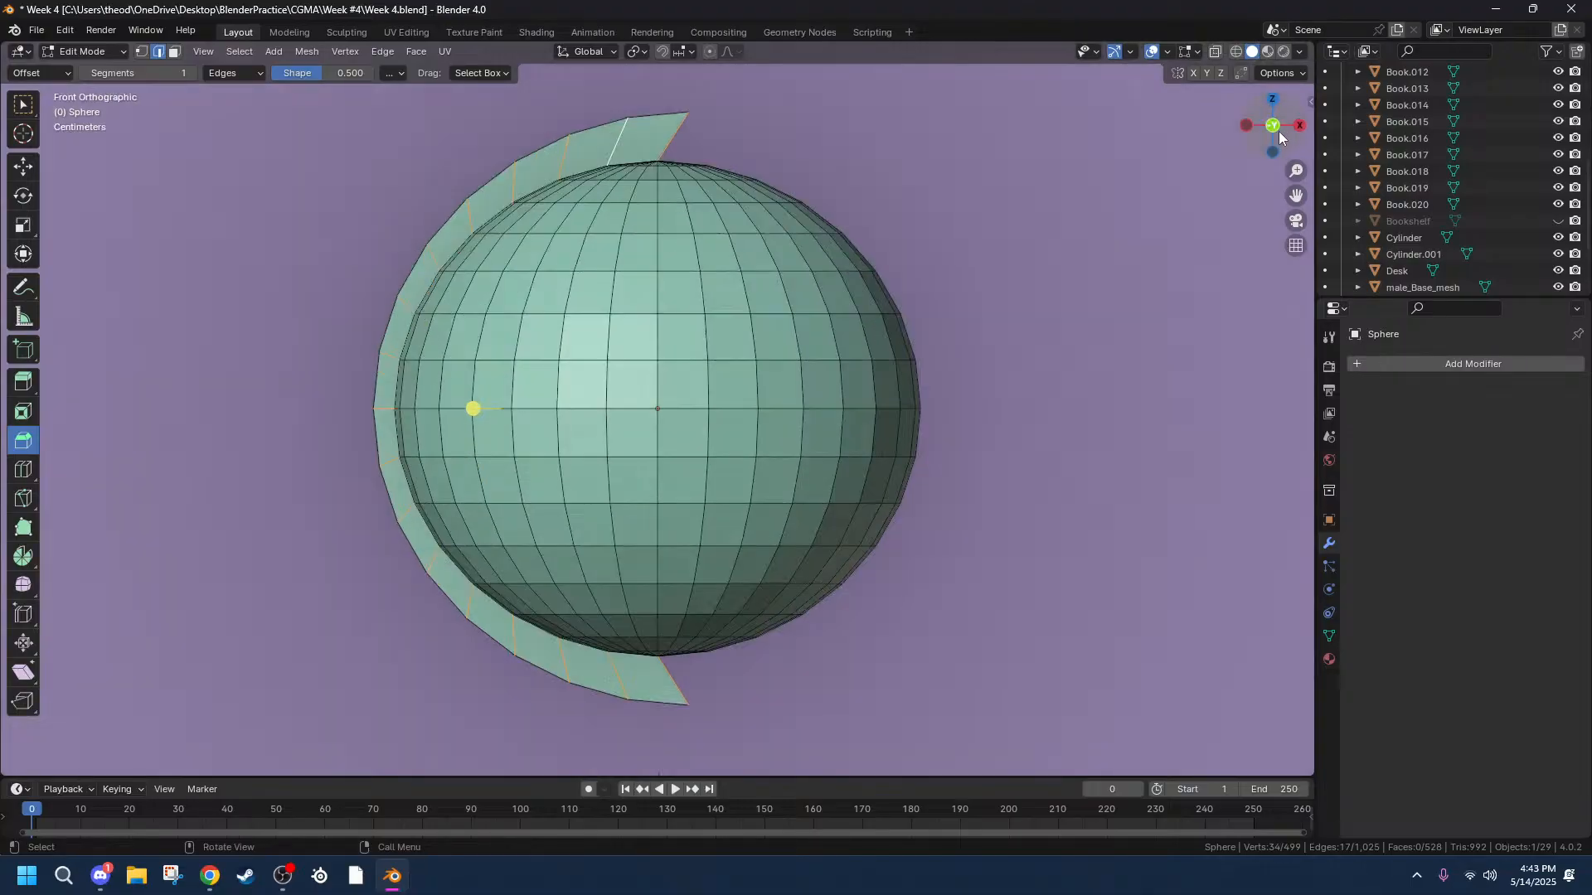
pyautogui.press('s')
pyautogui.press('x')
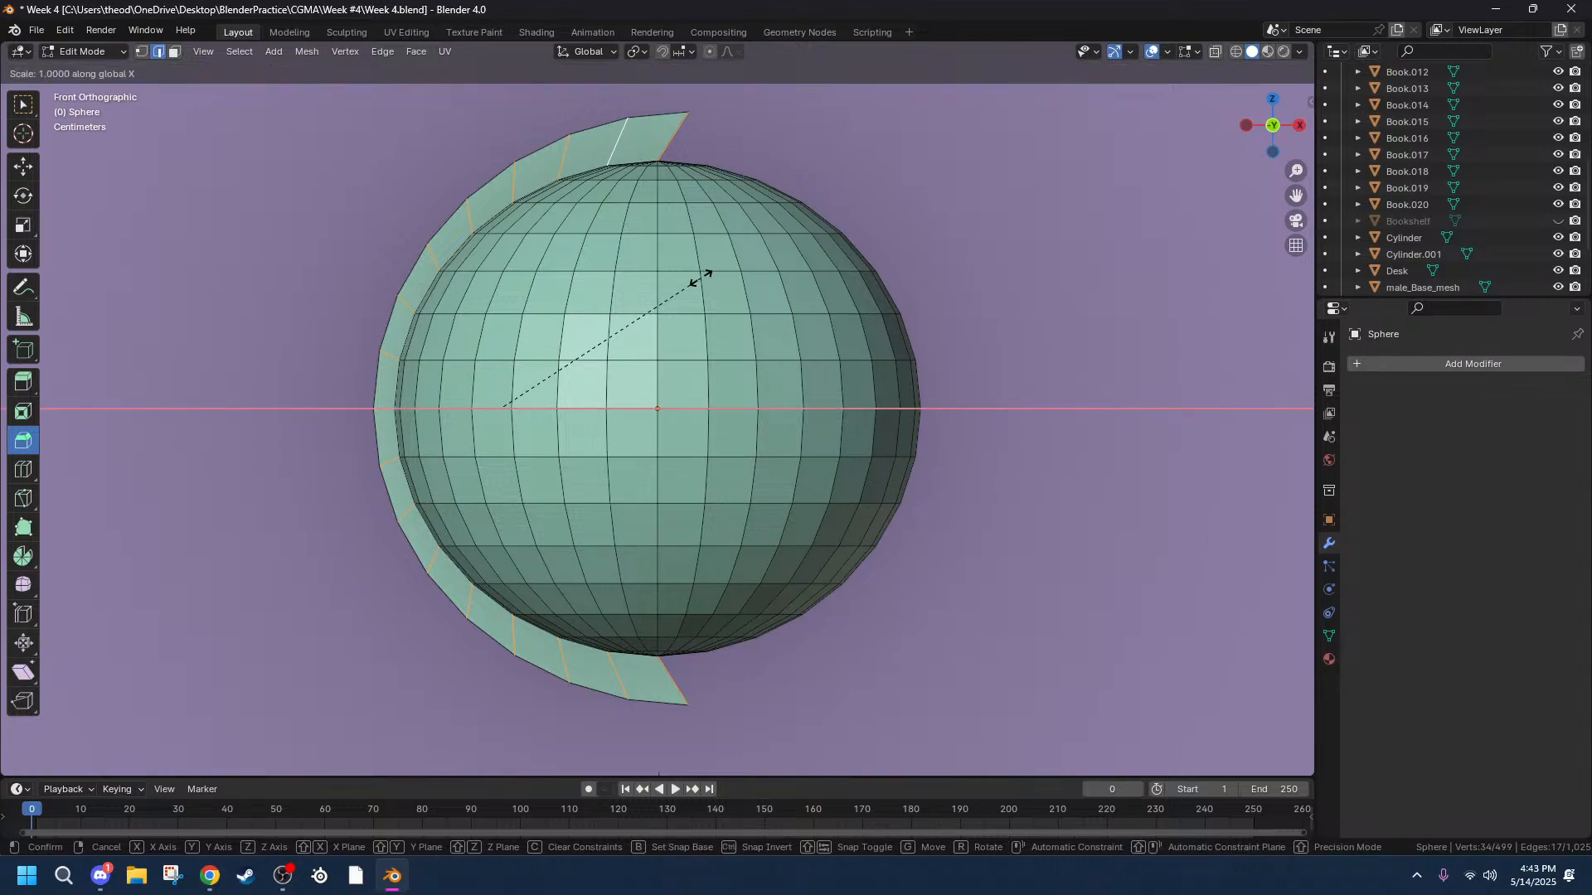
pyautogui.write('0')
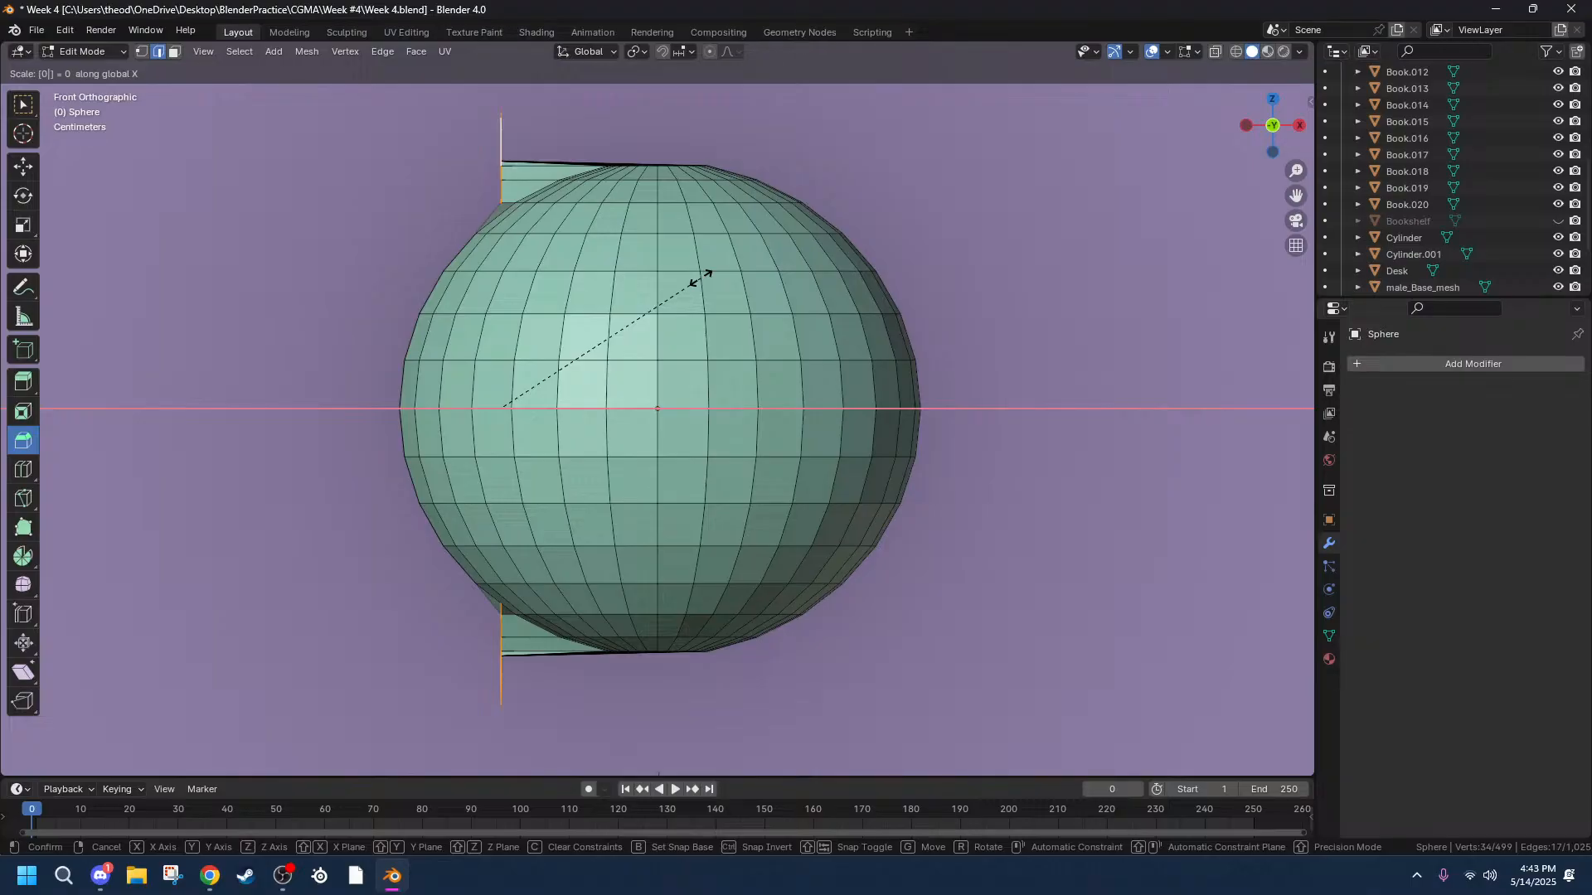
pyautogui.rightClick(700, 278)
# Select only the strip's top and bottom end edges and scale them to 0 in X so they line up vertically.
pyautogui.click(661, 139)
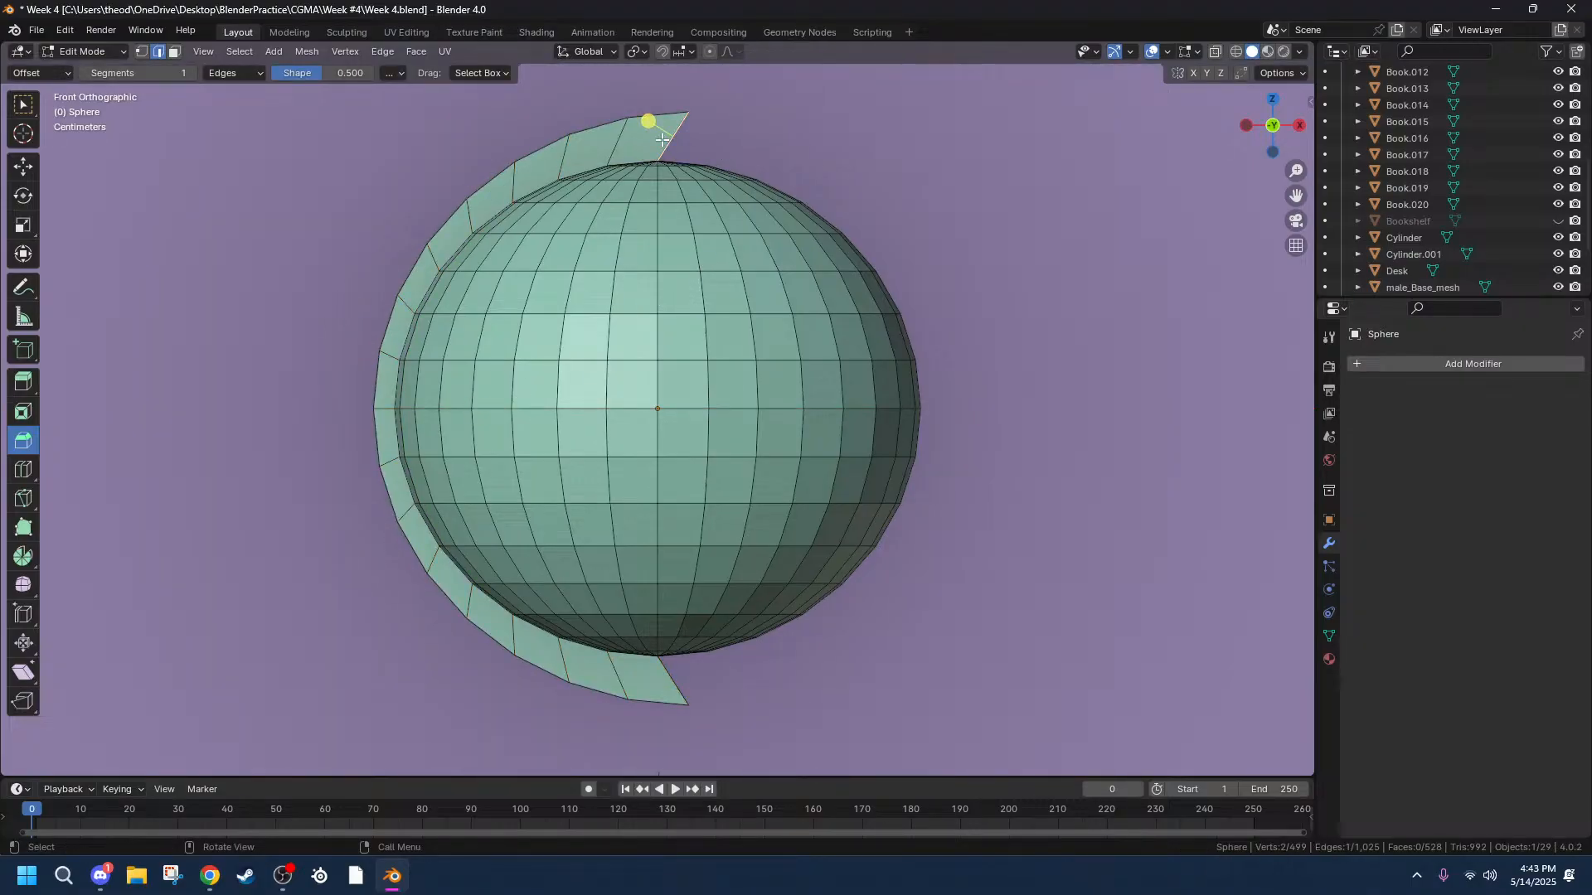
pyautogui.keyDown('shift'); pyautogui.click(673, 667); pyautogui.keyUp('shift')
pyautogui.write('sx0')
pyautogui.press('Return')
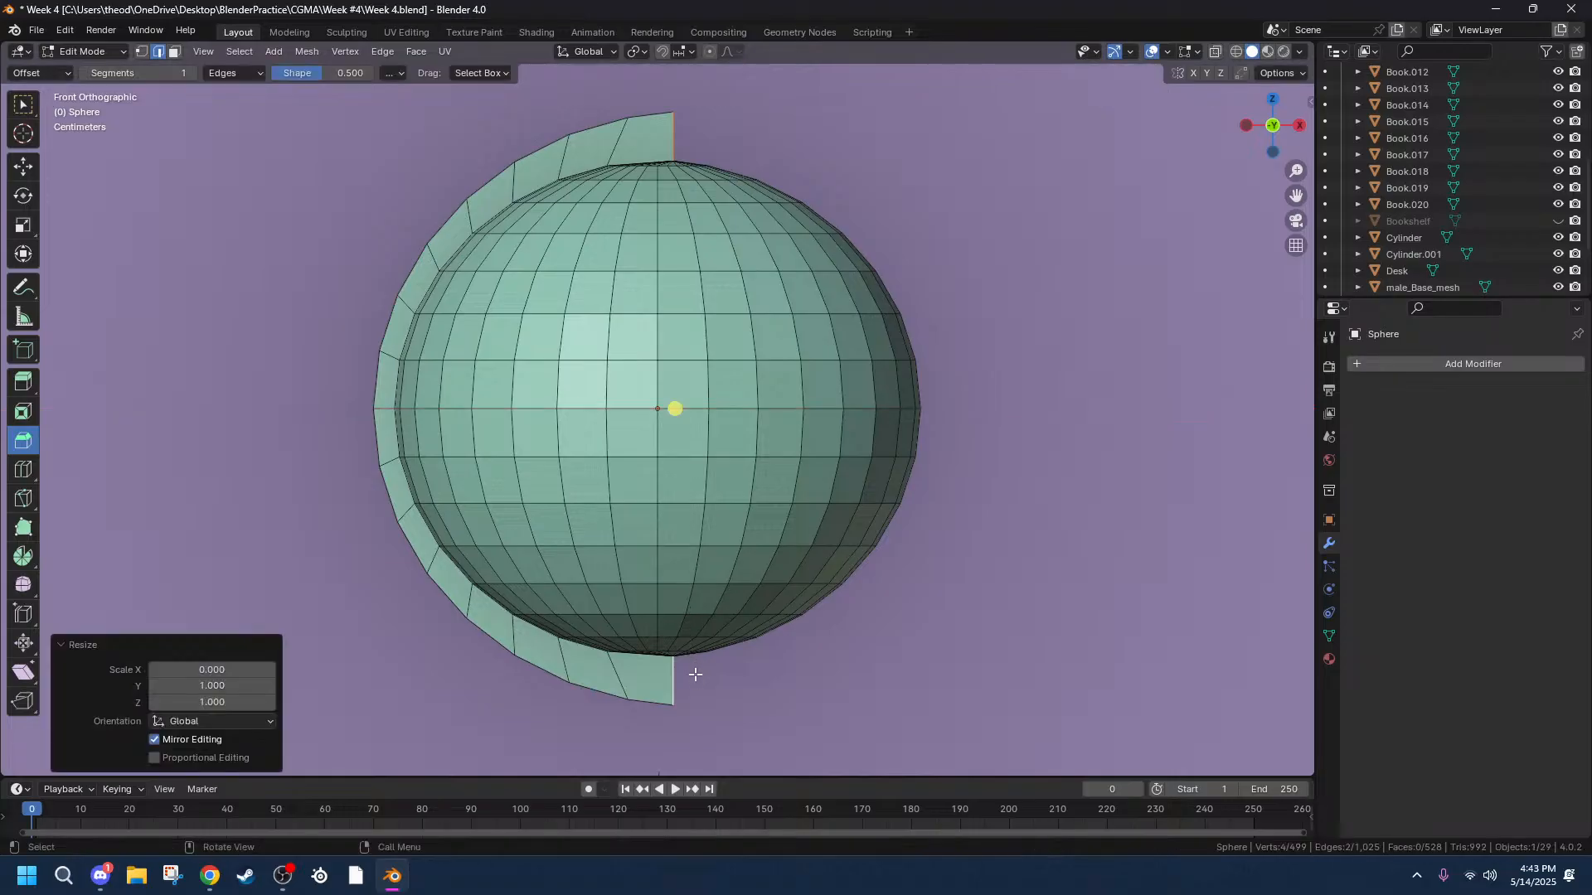
# Select the strip's outer edge line and scale it by about 0.934 in Z.
pyautogui.keyDown('alt'); pyautogui.click(639, 113); pyautogui.keyUp('alt')
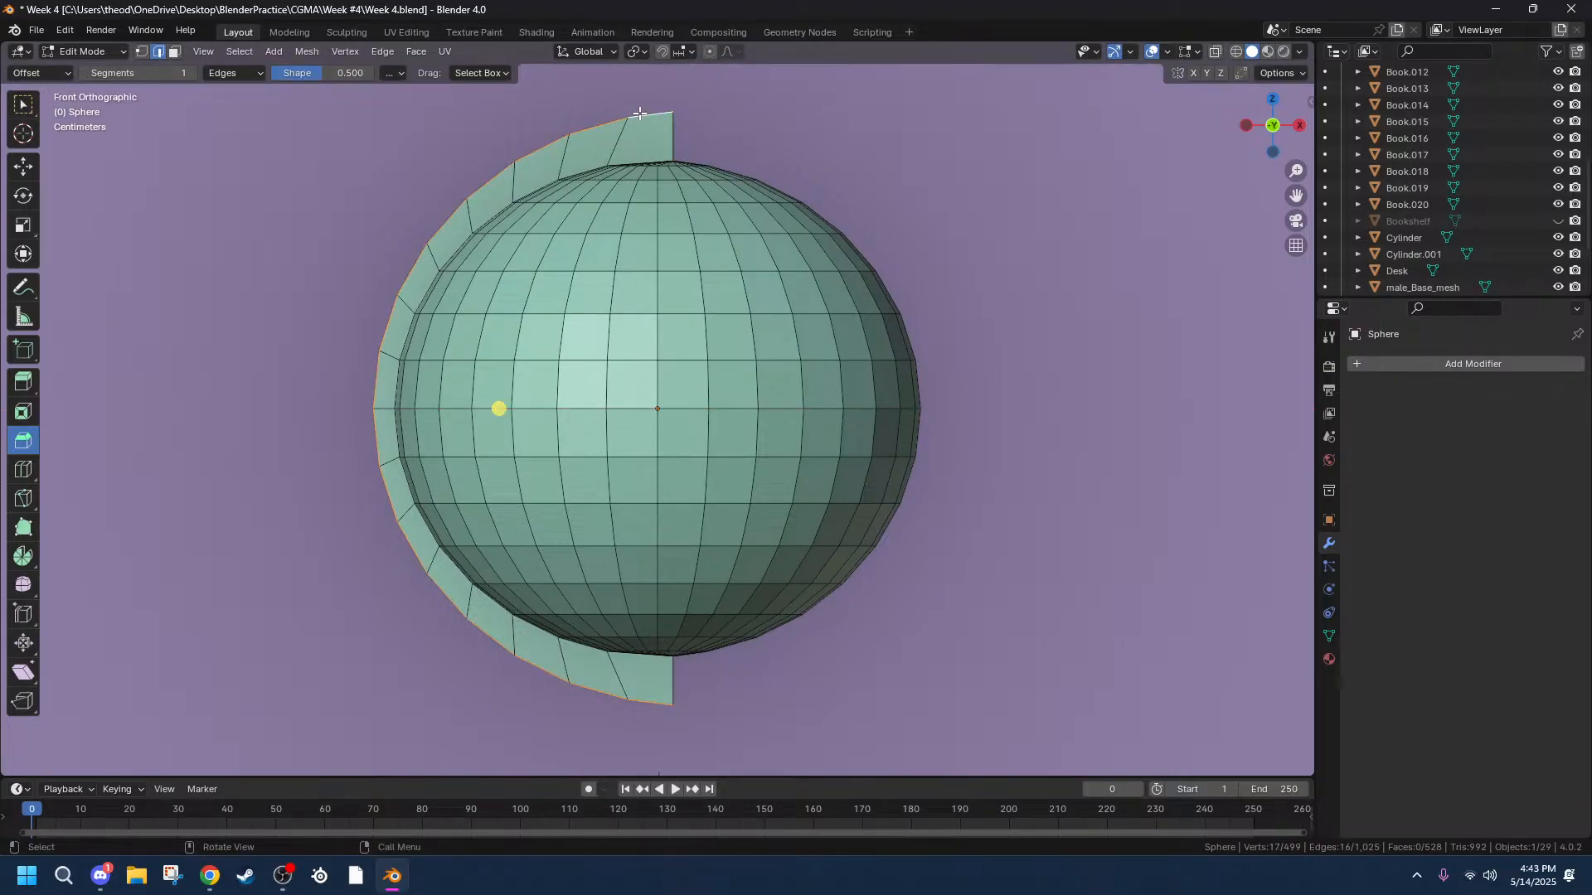
pyautogui.press('s')
pyautogui.press('x')
pyautogui.press('z')
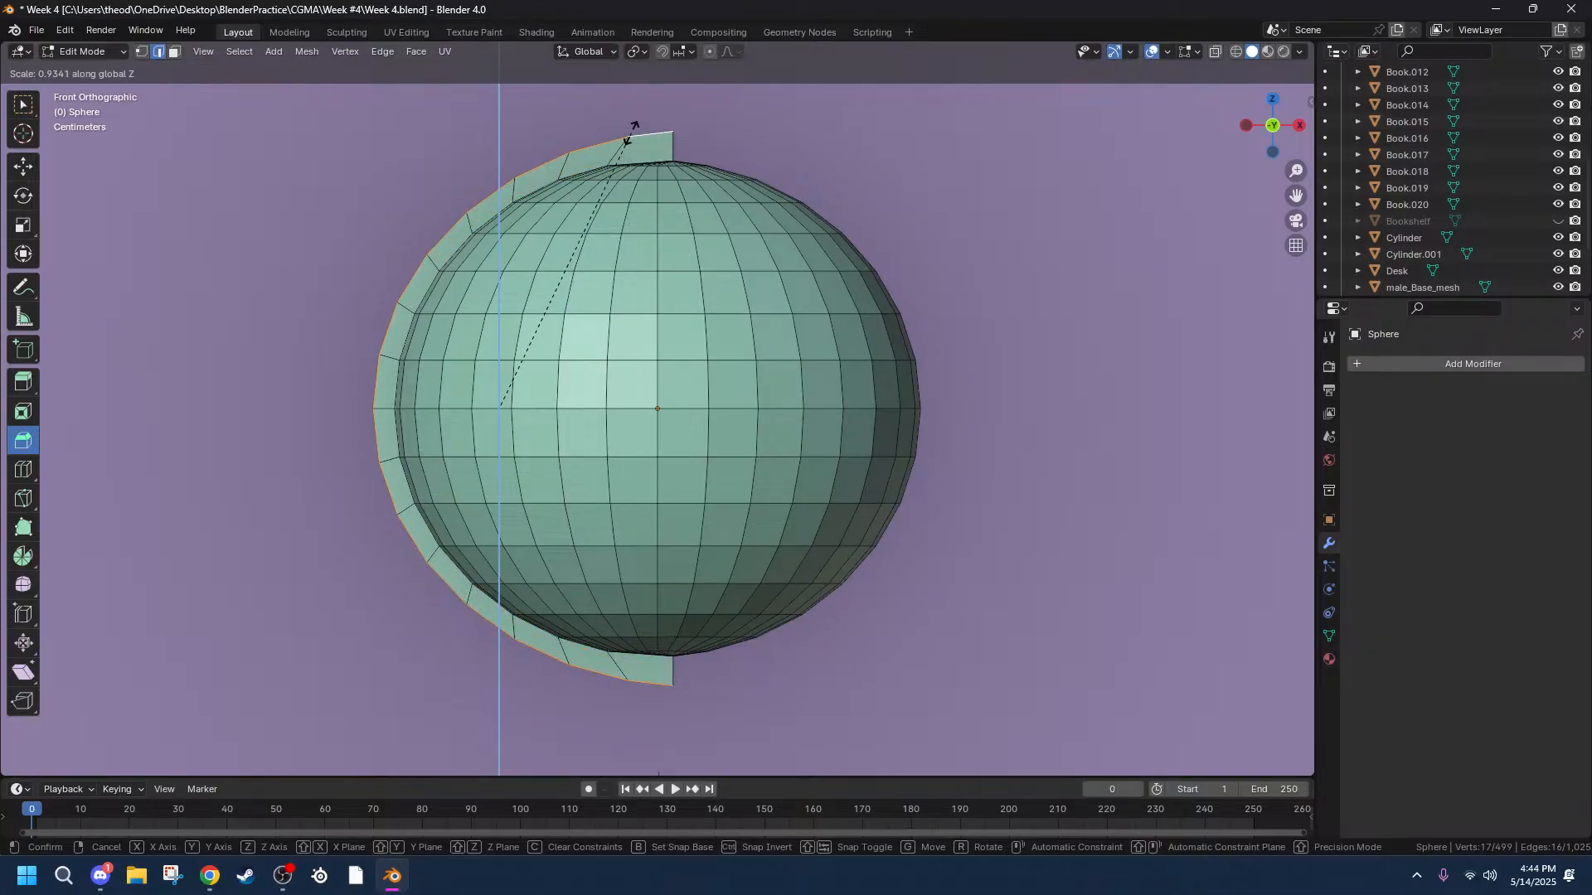
pyautogui.click(632, 130)
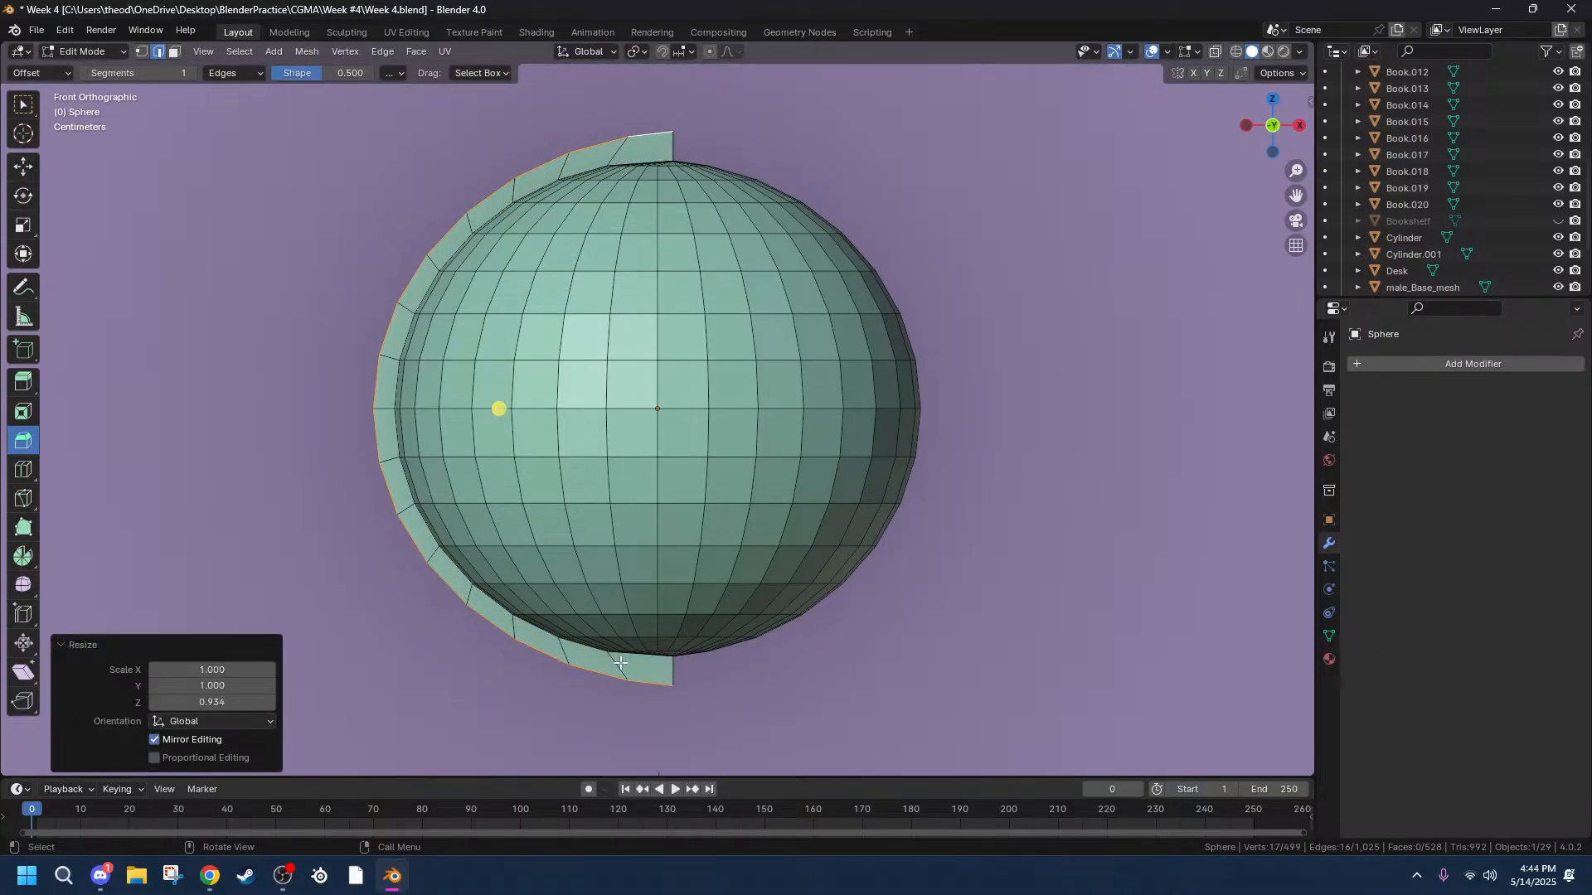
# Grow the selection to the whole curved strip, try beveling it, and undo the bevel.
pyautogui.moveTo(617, 664); pyautogui.dragTo(658, 728, button='middle')
pyautogui.moveTo(740, 572); pyautogui.dragTo(673, 609, button='middle')
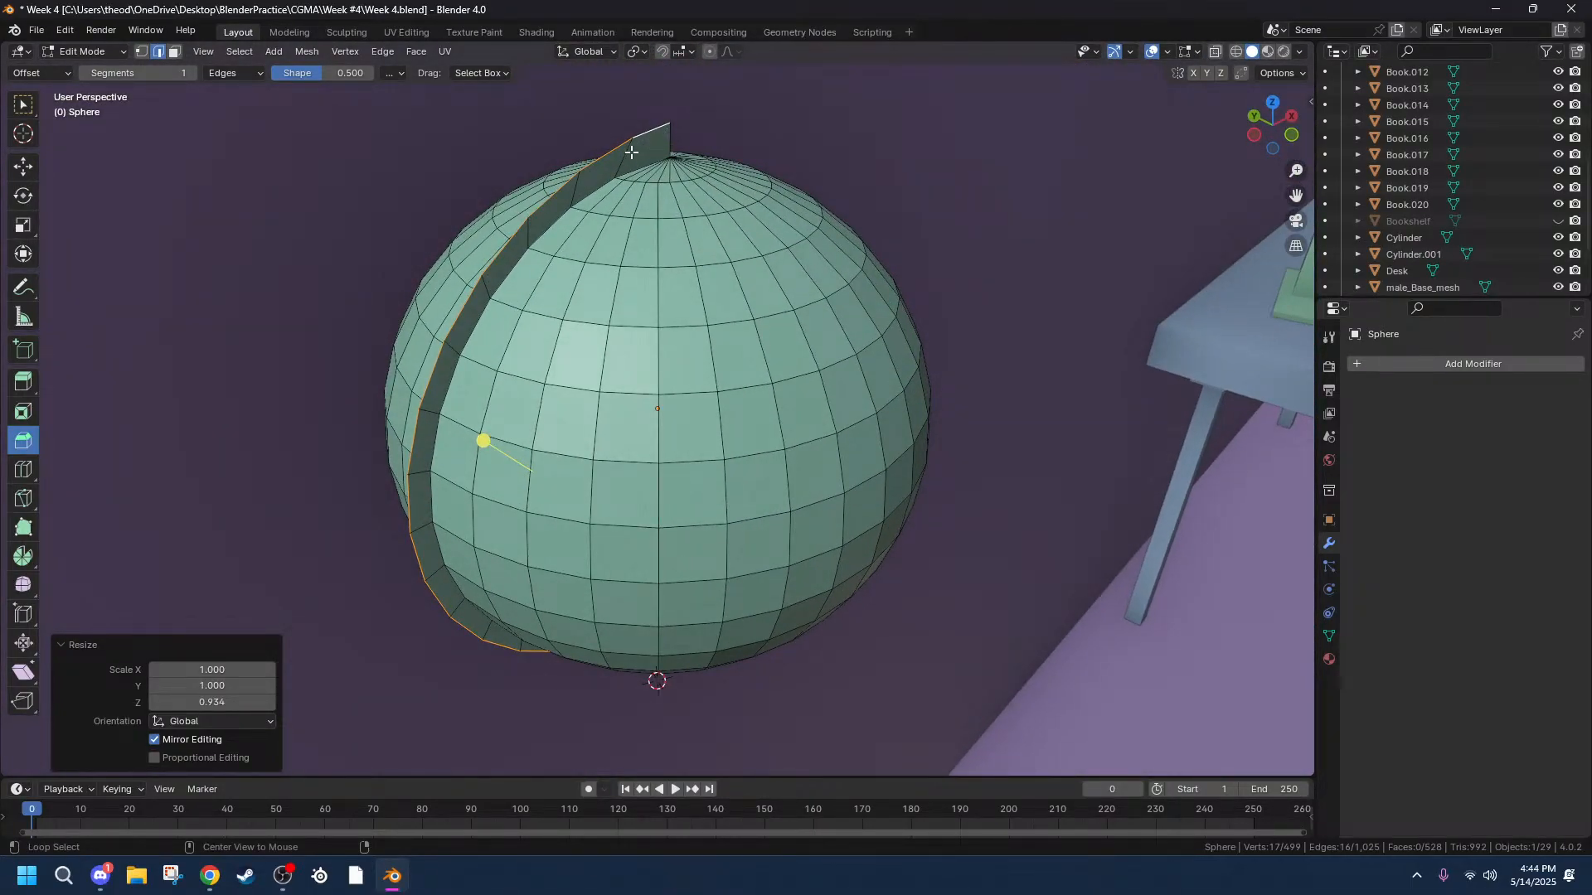
pyautogui.press('ctrl+KP_Add')
pyautogui.moveTo(557, 191); pyautogui.dragTo(583, 518, button='middle')
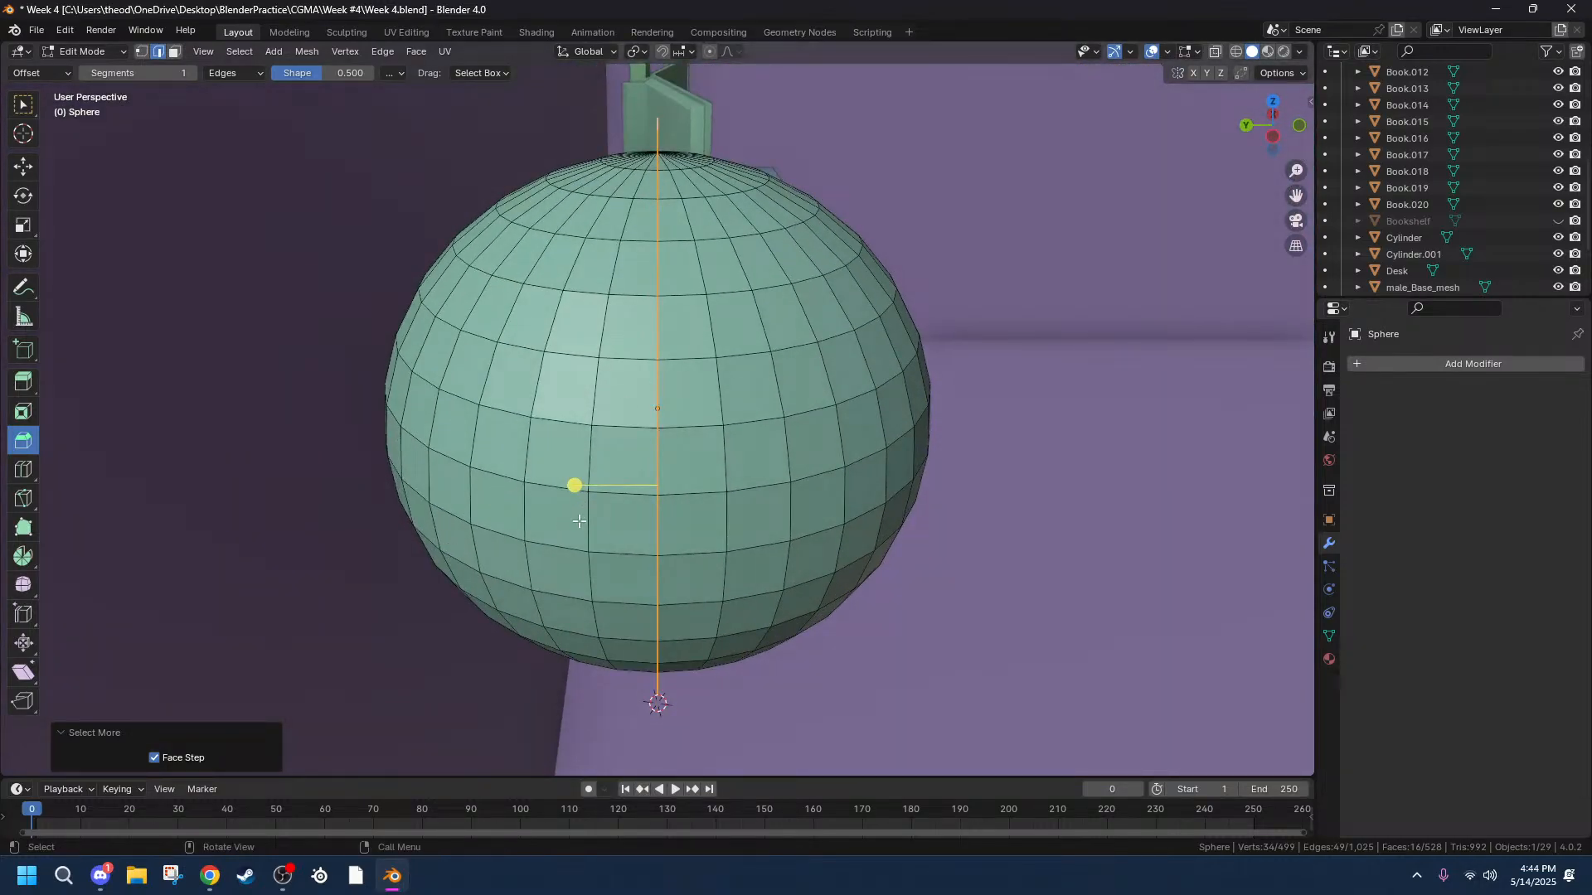
pyautogui.moveTo(574, 485)
pyautogui.mouseDown()
pyautogui.moveTo(448, 481)
pyautogui.moveTo(622, 484)
pyautogui.moveTo(547, 487)
pyautogui.mouseUp()
pyautogui.moveTo(794, 465)
pyautogui.mouseDown(button='middle')
pyautogui.moveTo(723, 437)
pyautogui.moveTo(772, 466)
pyautogui.mouseUp(button='middle')
pyautogui.hotkey('ctrl', 'z')
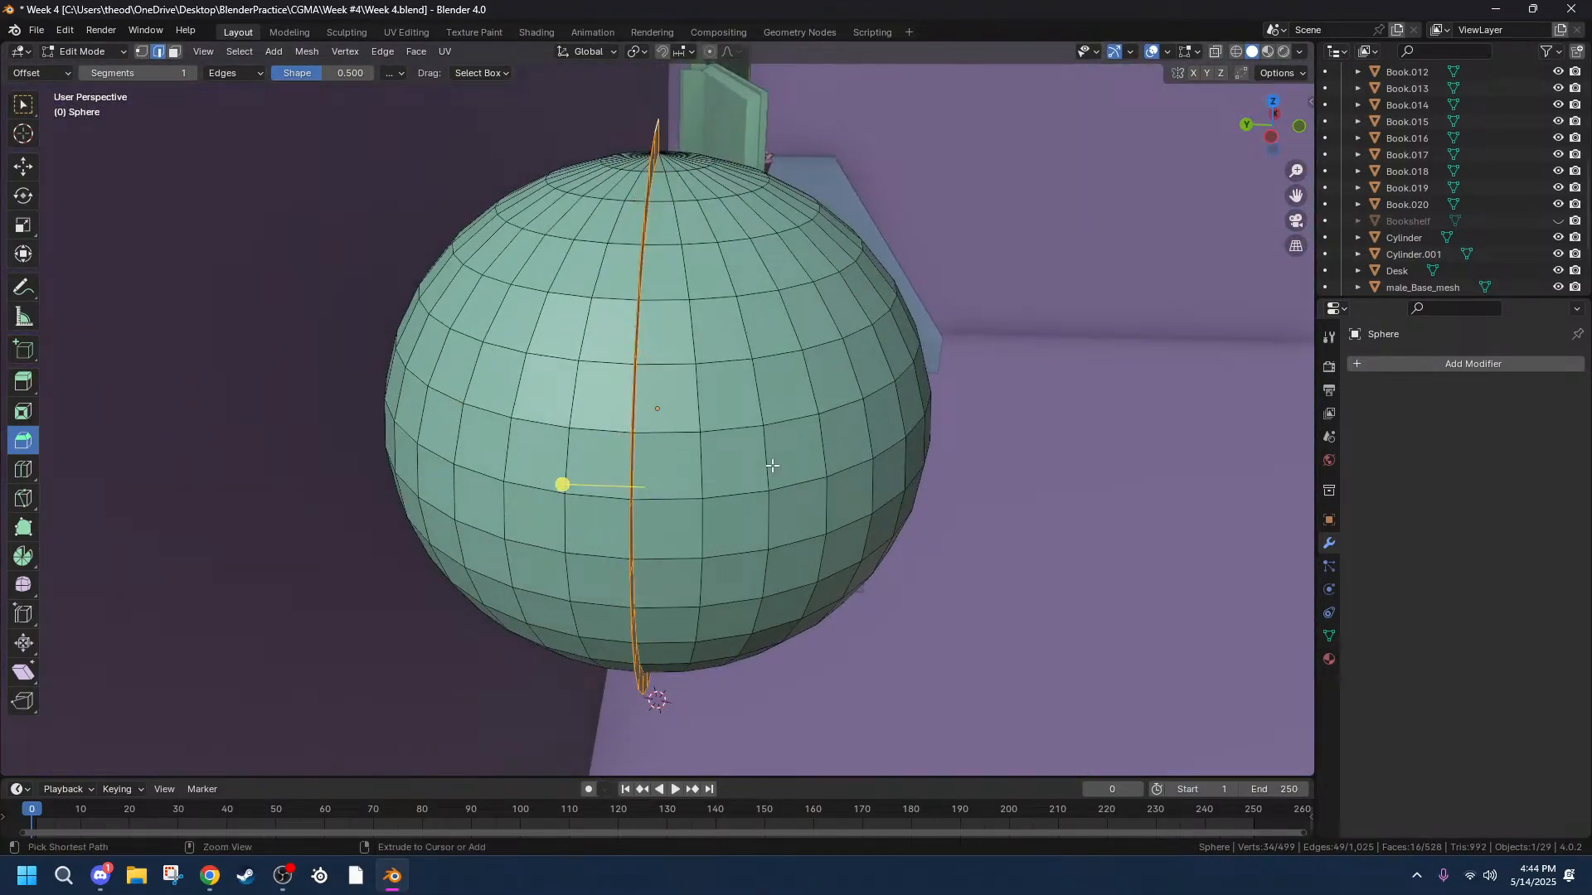
# Try thickening the selected strip with the Inset Faces tool and undo the attempt.
pyautogui.click(23, 382)
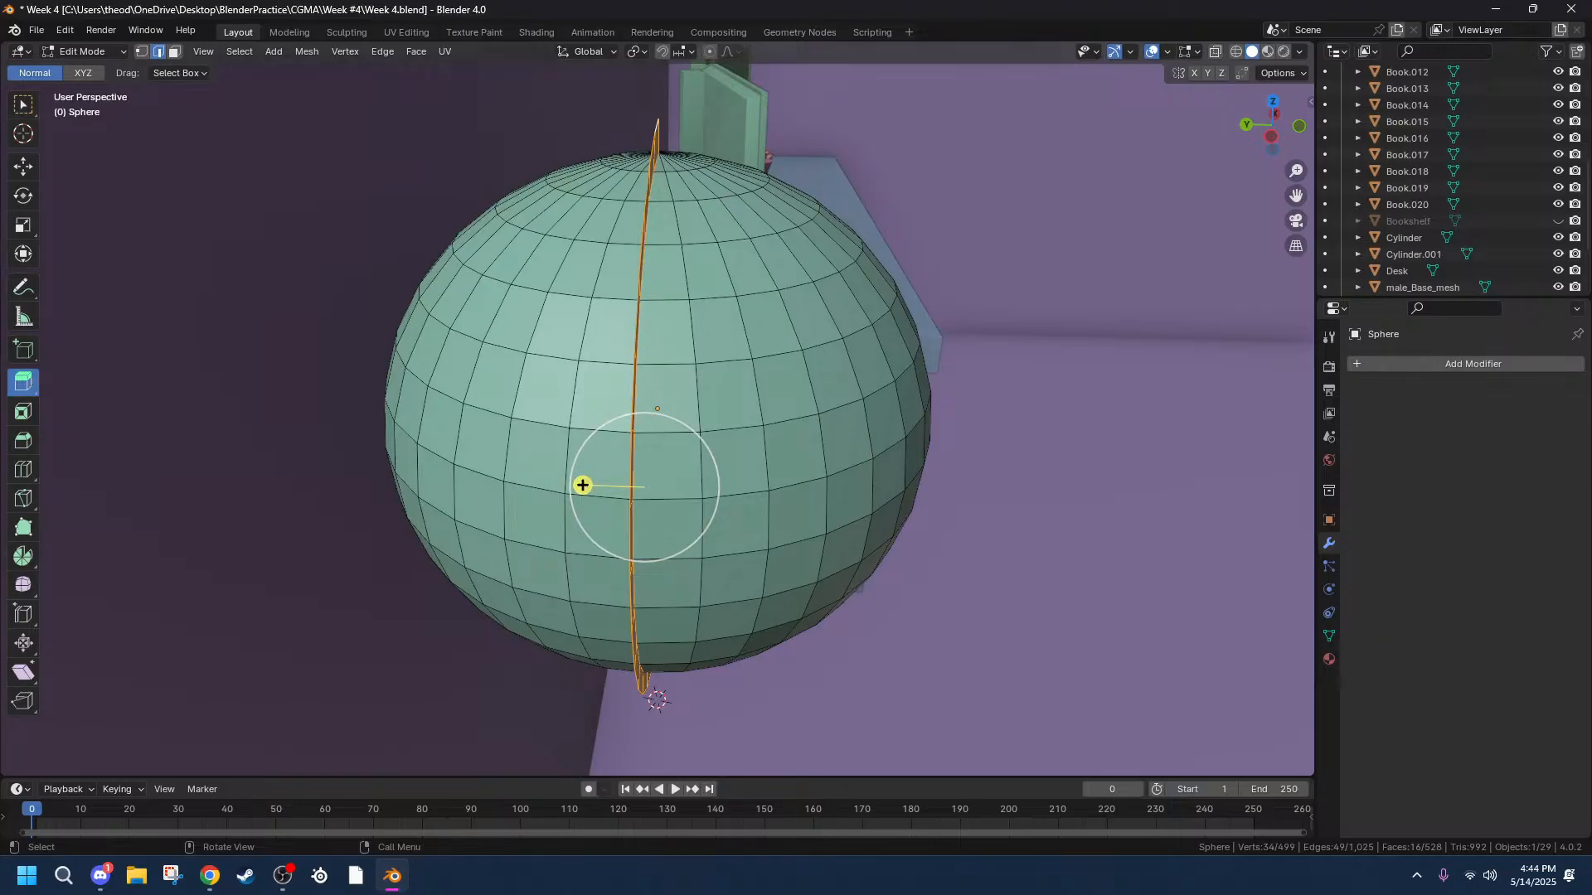
pyautogui.click(22, 414)
pyautogui.moveTo(693, 477); pyautogui.dragTo(657, 462)
pyautogui.moveTo(658, 461)
pyautogui.mouseDown(button='middle')
pyautogui.moveTo(510, 427)
pyautogui.moveTo(526, 444)
pyautogui.moveTo(667, 448)
pyautogui.mouseUp(button='middle')
pyautogui.hotkey('ctrl', 'z')
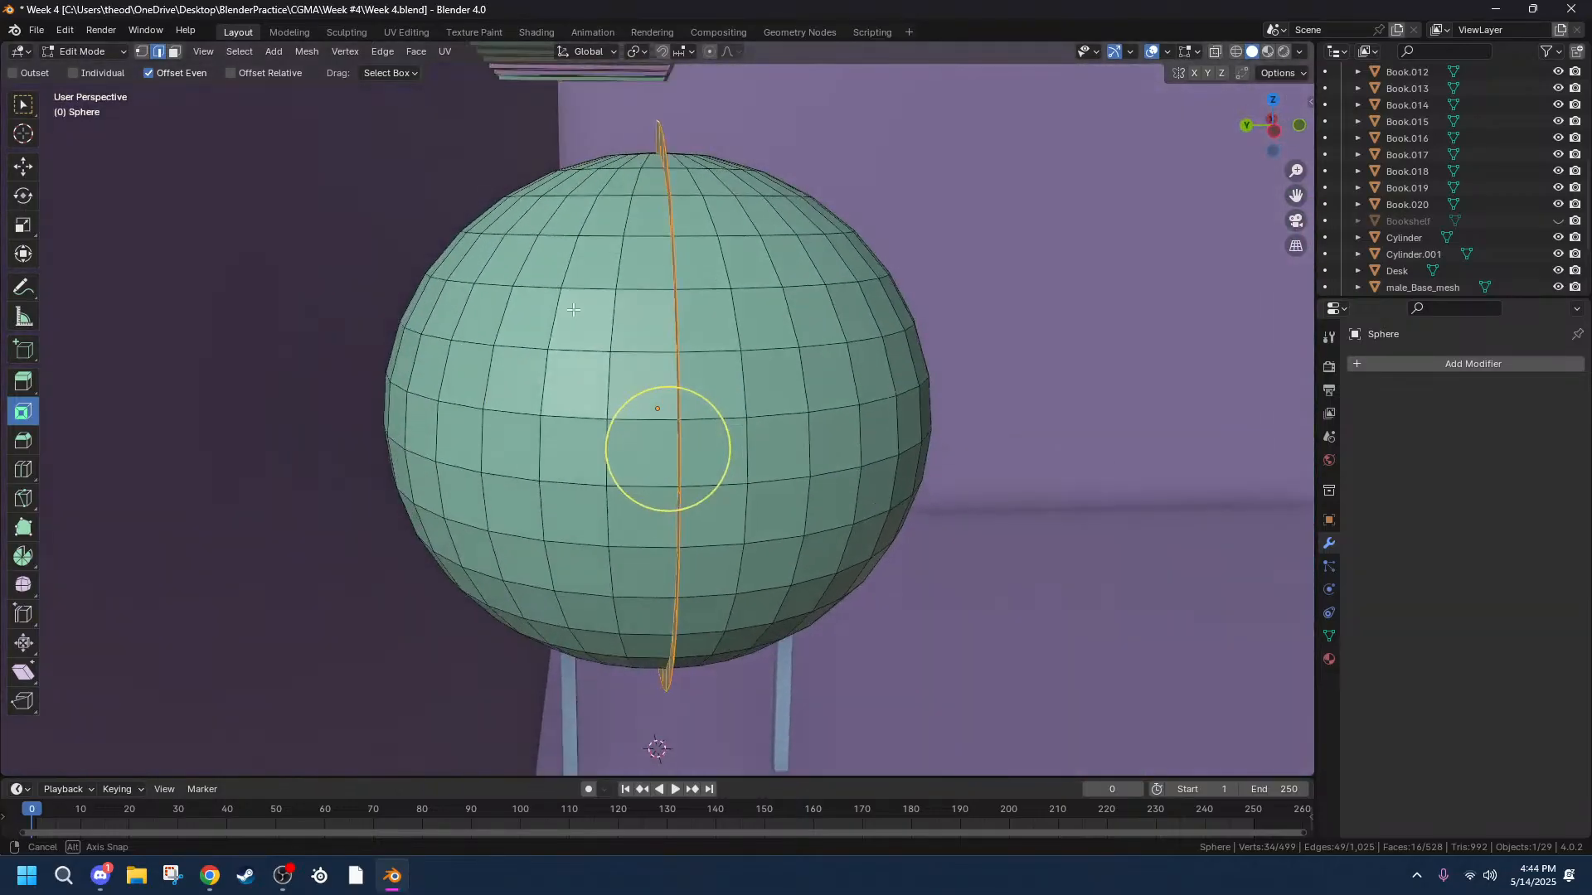
# Try extruding the strip's faces by -0.007335 m along the normal with mirror editing, and undo the change.
pyautogui.moveTo(573, 309); pyautogui.dragTo(697, 319, button='middle')
pyautogui.press('e')
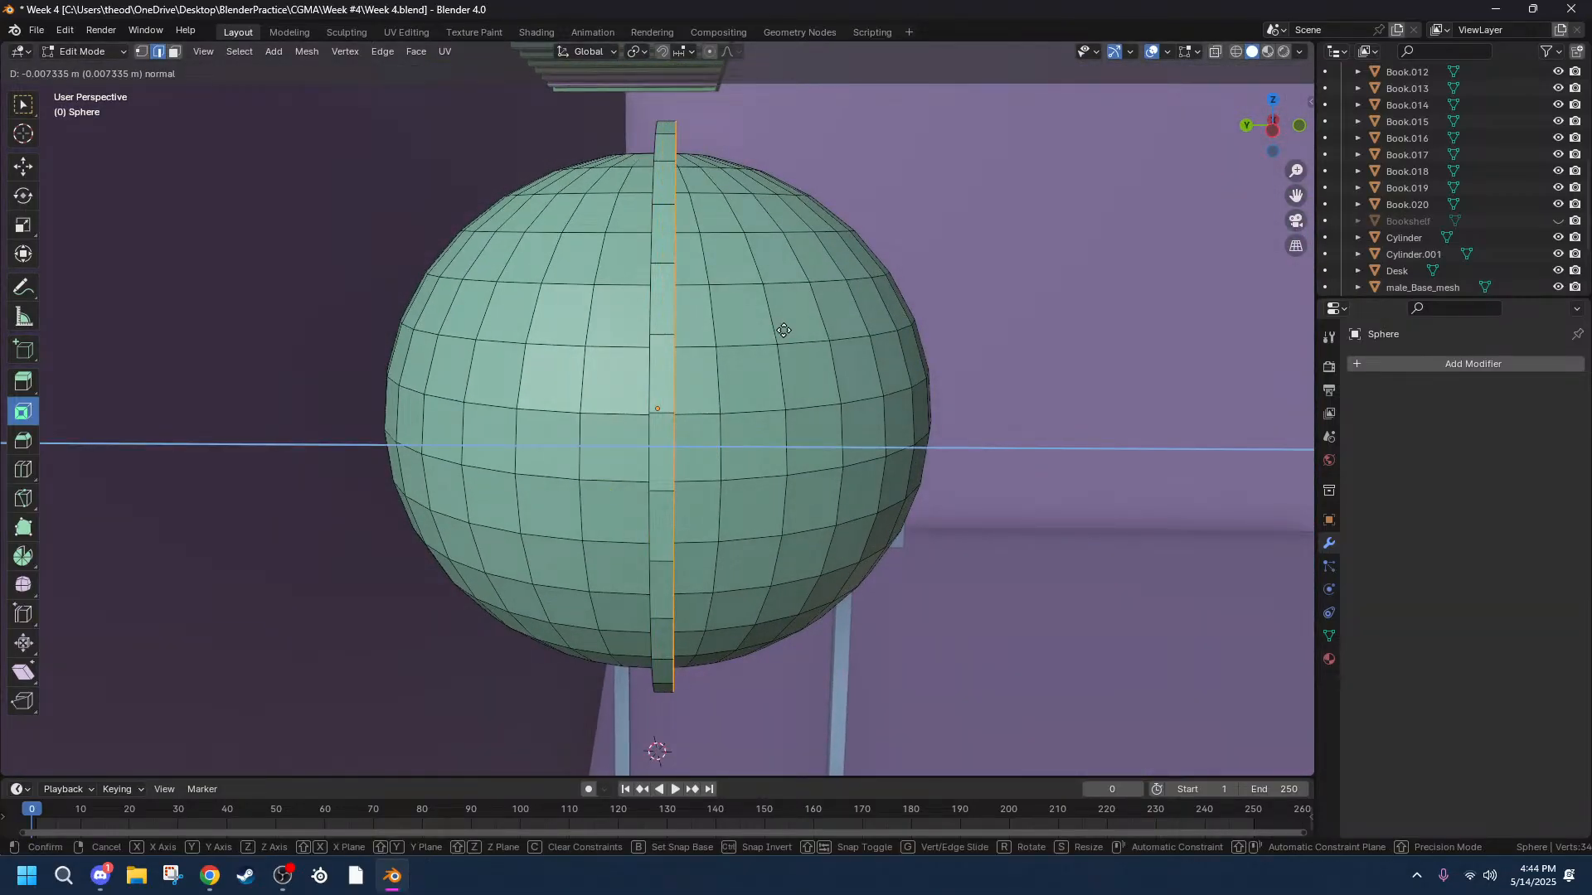
pyautogui.click(783, 330)
pyautogui.moveTo(644, 362)
pyautogui.mouseDown(button='middle')
pyautogui.moveTo(738, 349)
pyautogui.moveTo(667, 358)
pyautogui.mouseUp(button='middle')
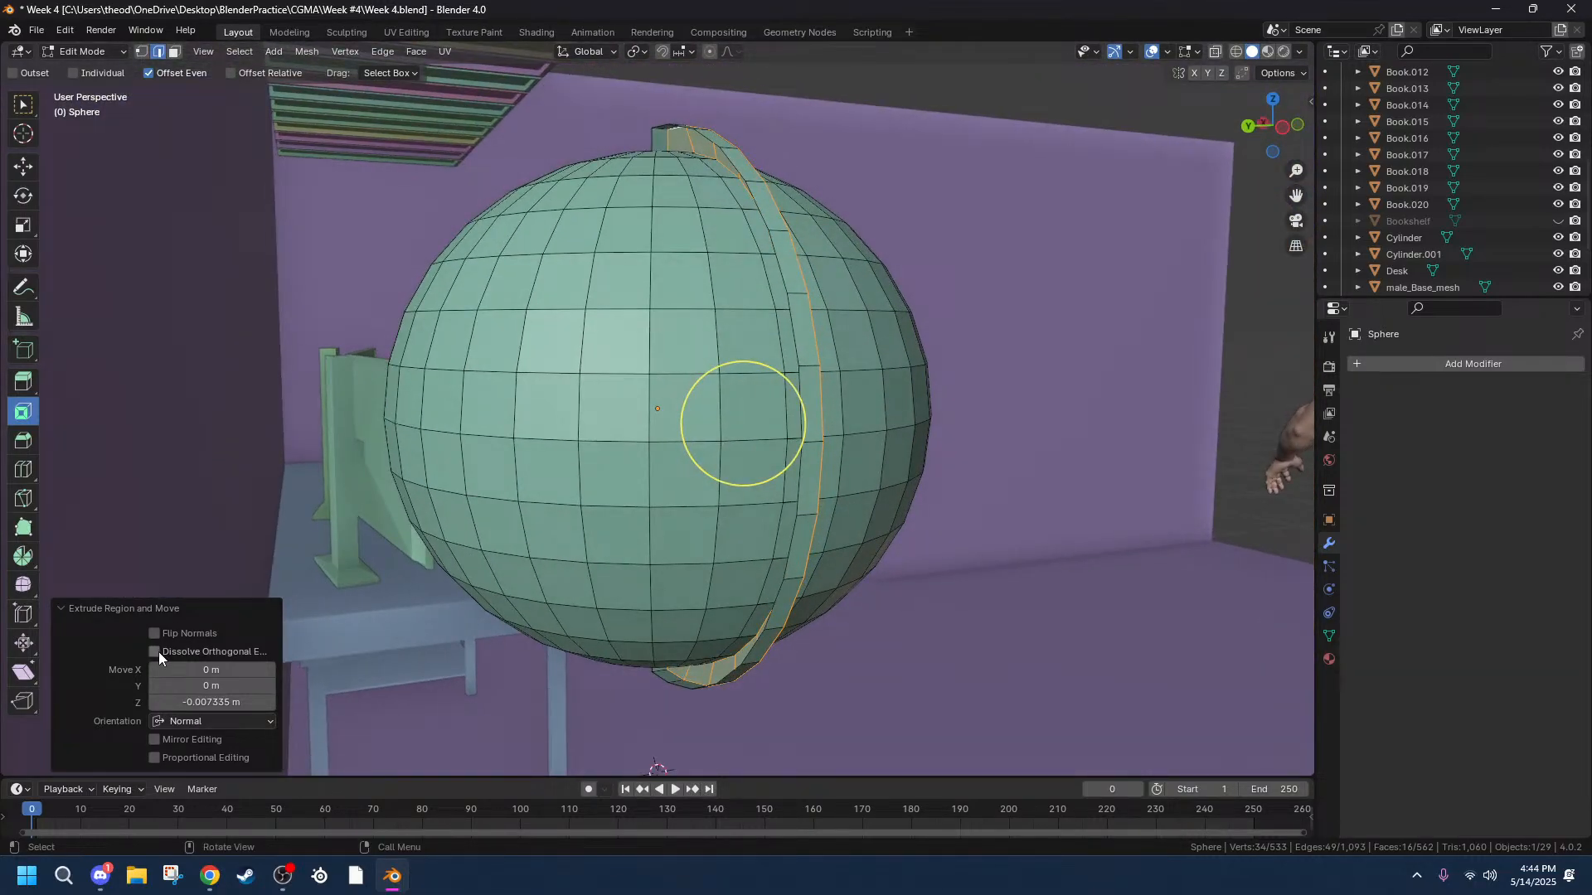
pyautogui.click(154, 740)
pyautogui.hotkey('ctrl', 'z')
# Box-select the sphere's negative-Y half in wireframe from the left view and check the selection in solid shading.
pyautogui.moveTo(987, 341); pyautogui.dragTo(1177, 232, button='middle')
pyautogui.click(1274, 126)
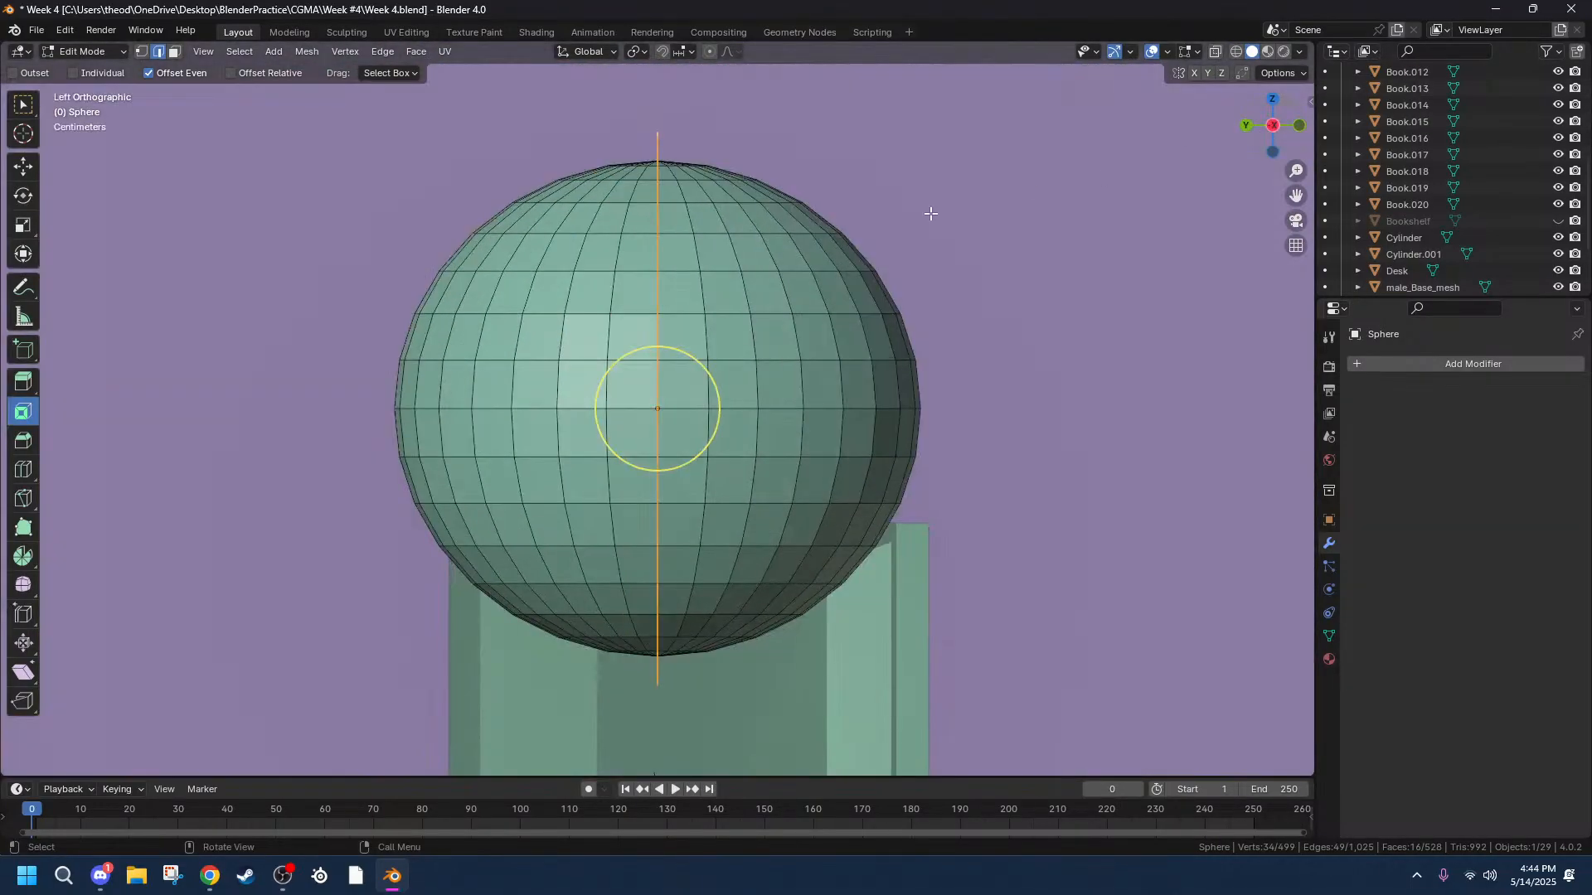
pyautogui.click(1235, 51)
pyautogui.moveTo(665, 113); pyautogui.dragTo(1102, 701)
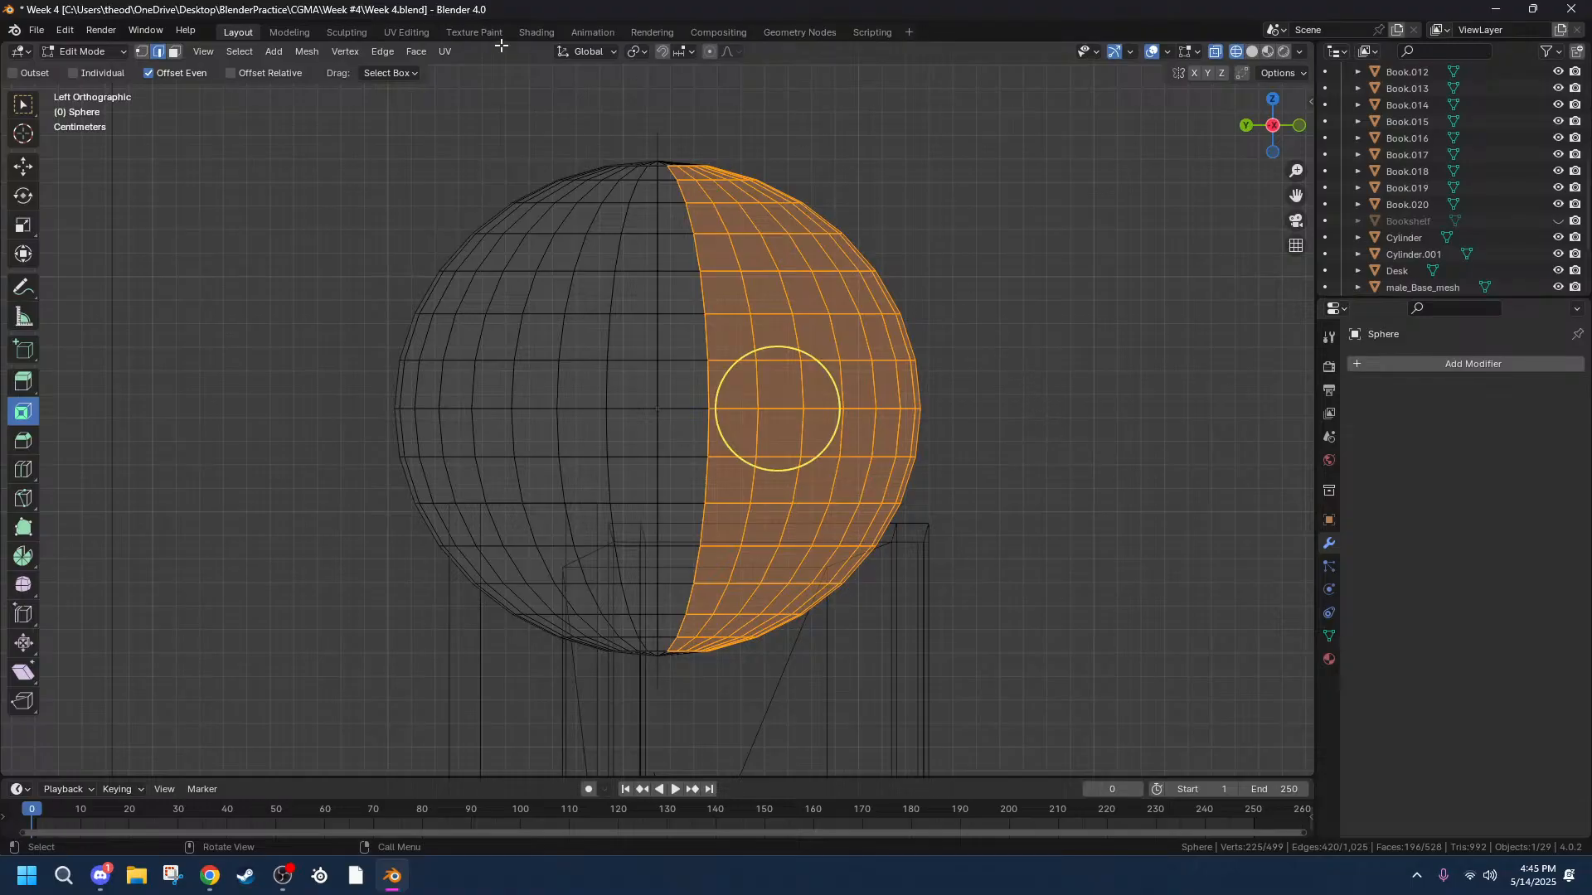
pyautogui.moveTo(1144, 323); pyautogui.dragTo(1160, 381, button='middle')
pyautogui.click(1253, 54)
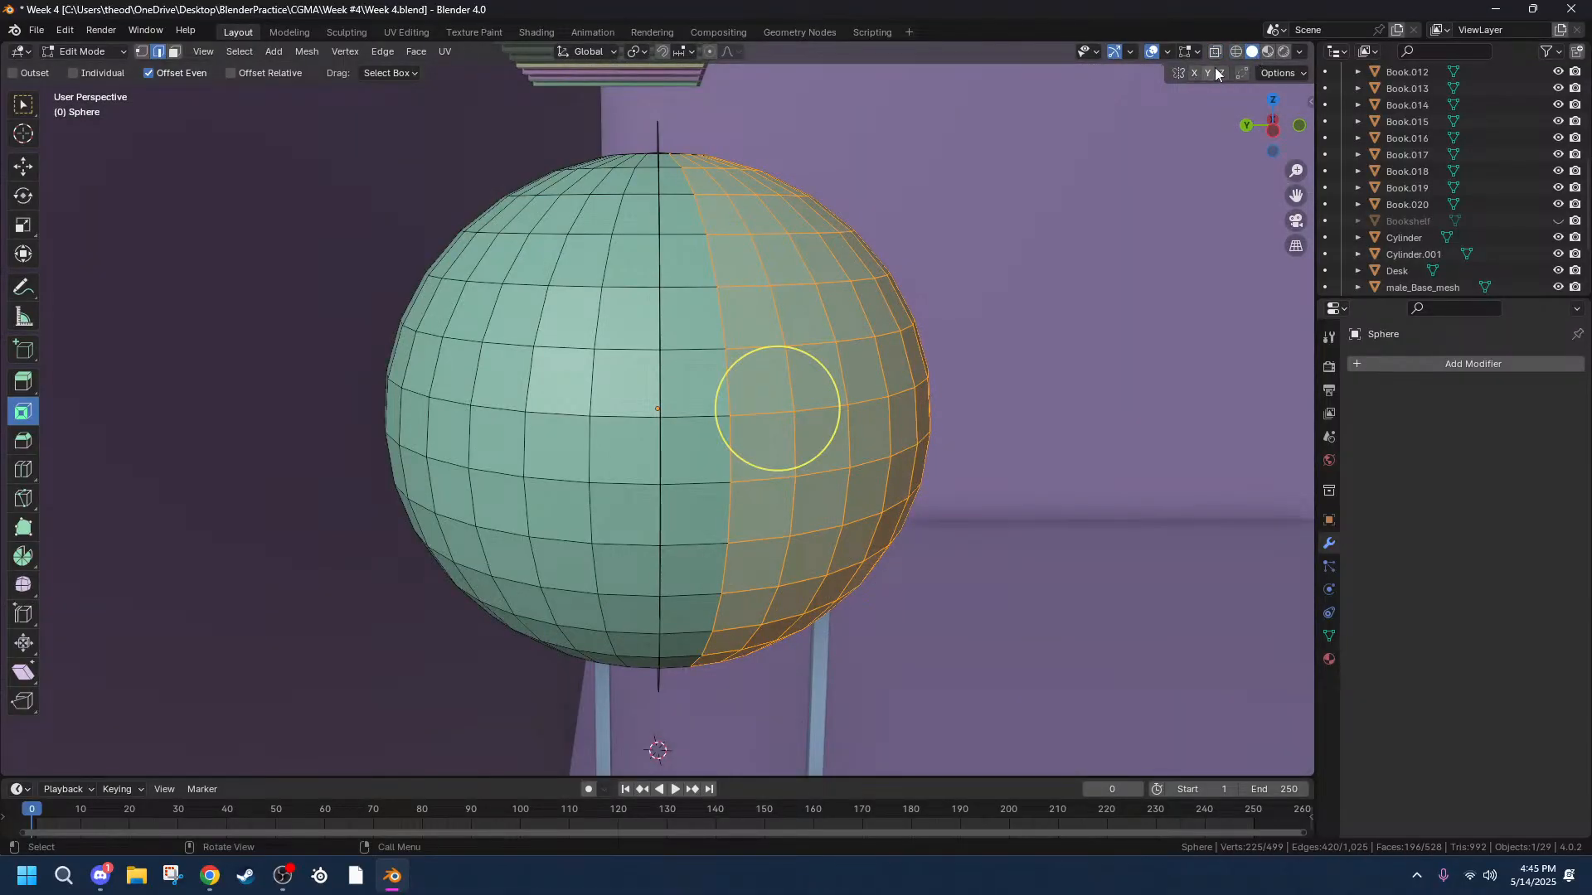
# Reselect the sphere's negative-Y half in the wireframe left view, switch to vertex selection, and delete its vertices.
pyautogui.click(1235, 51)
pyautogui.click(1271, 132)
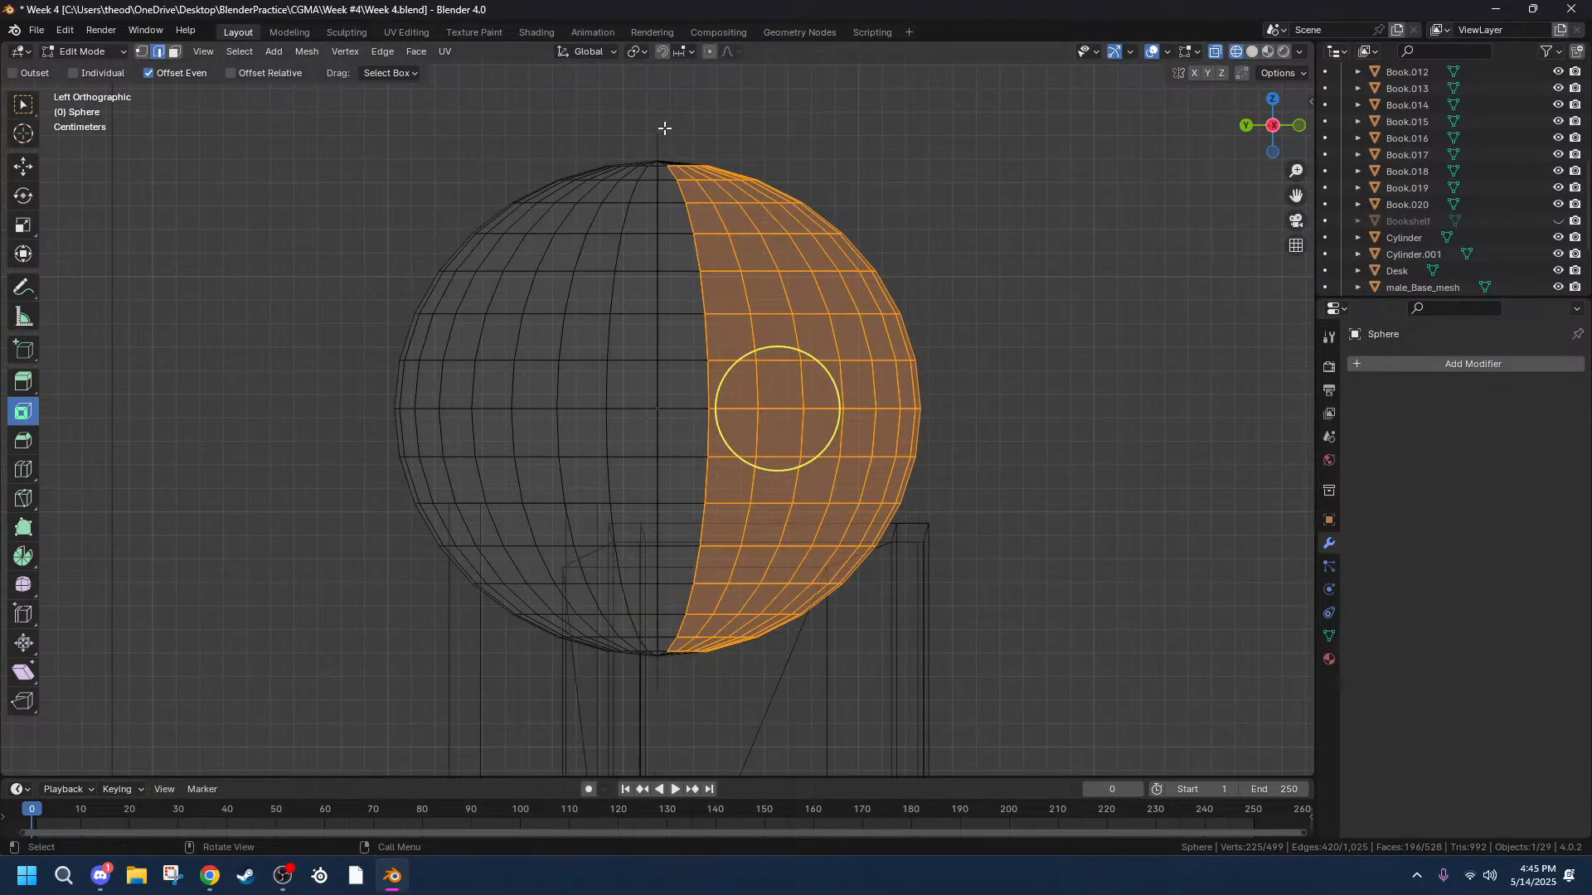
pyautogui.moveTo(660, 87); pyautogui.dragTo(1083, 783)
pyautogui.click(142, 51)
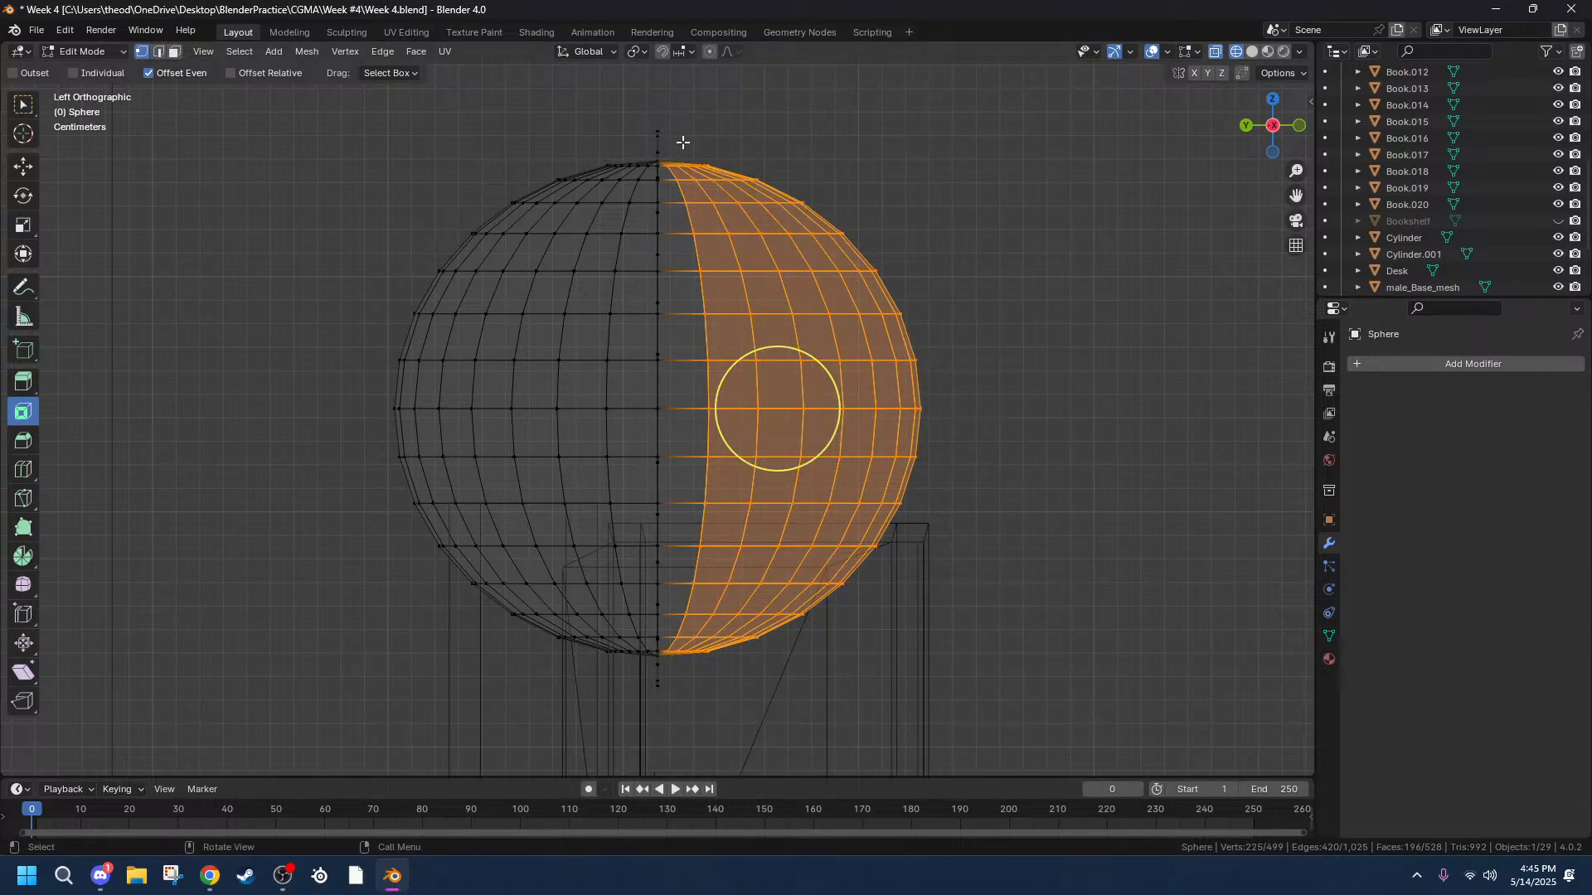
pyautogui.moveTo(865, 199); pyautogui.dragTo(853, 264, button='middle')
pyautogui.press('x')
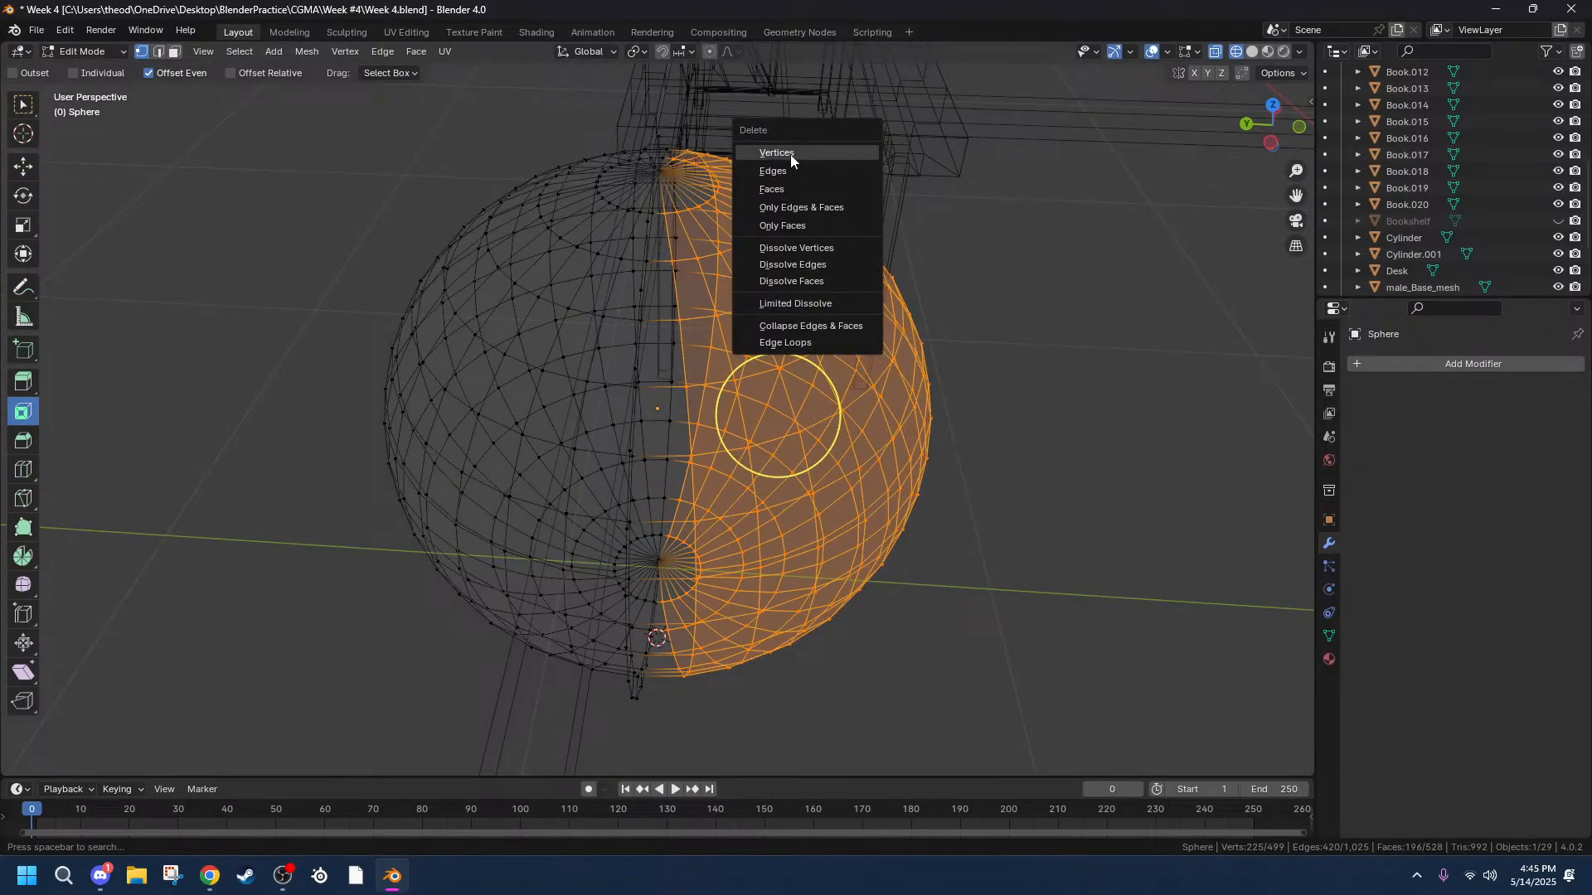
pyautogui.click(790, 154)
# Add a Mirror modifier to the remaining half of the sphere.
pyautogui.moveTo(785, 277); pyautogui.dragTo(923, 245, button='middle')
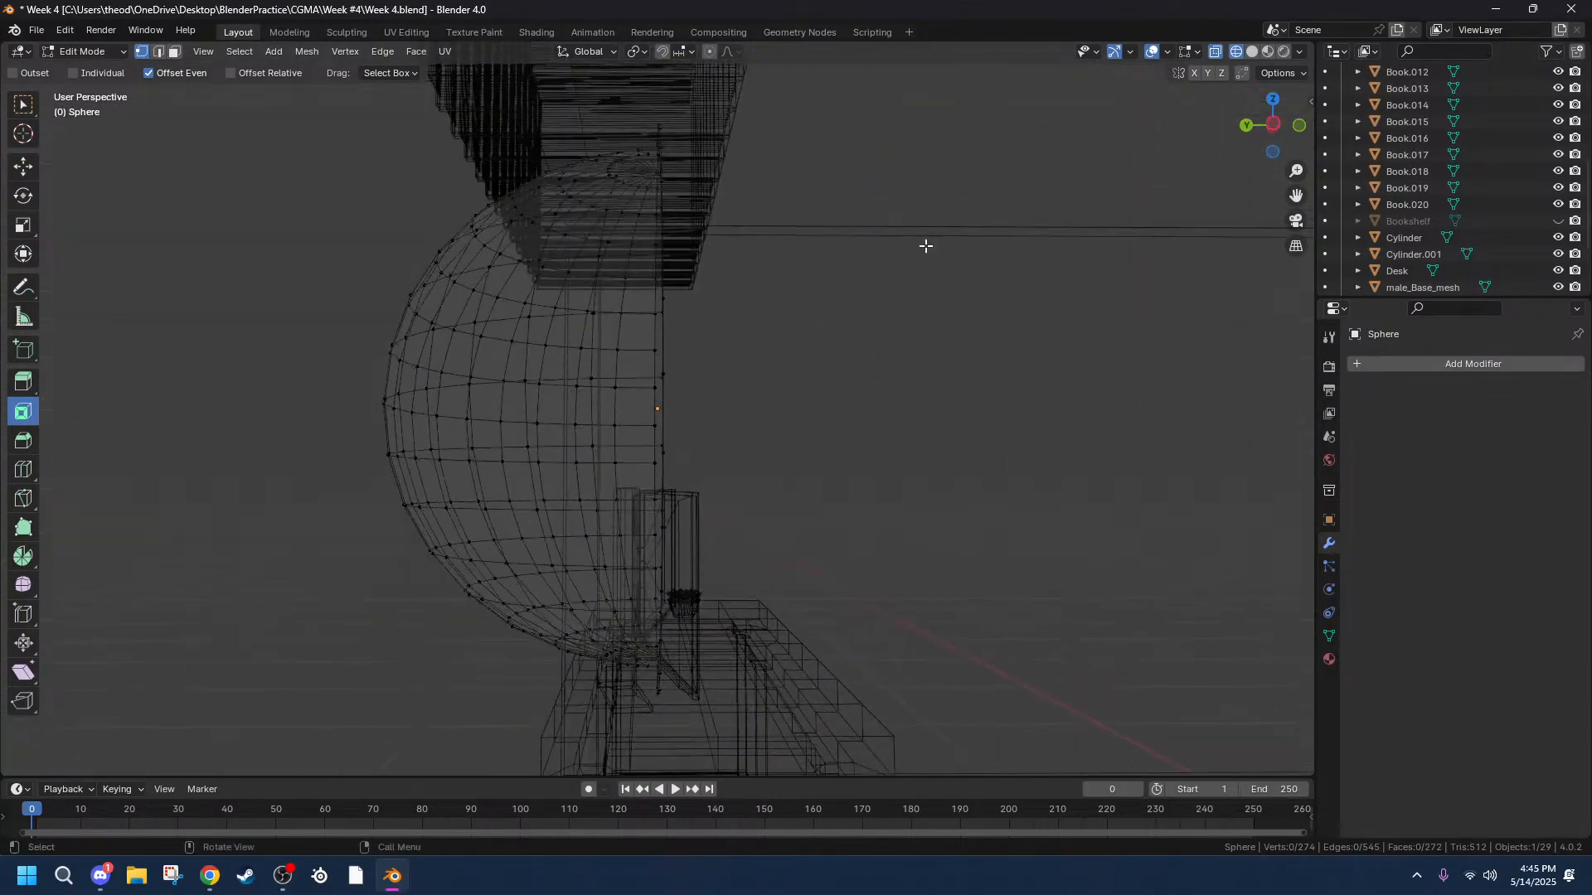
pyautogui.click(1273, 126)
pyautogui.click(1273, 125)
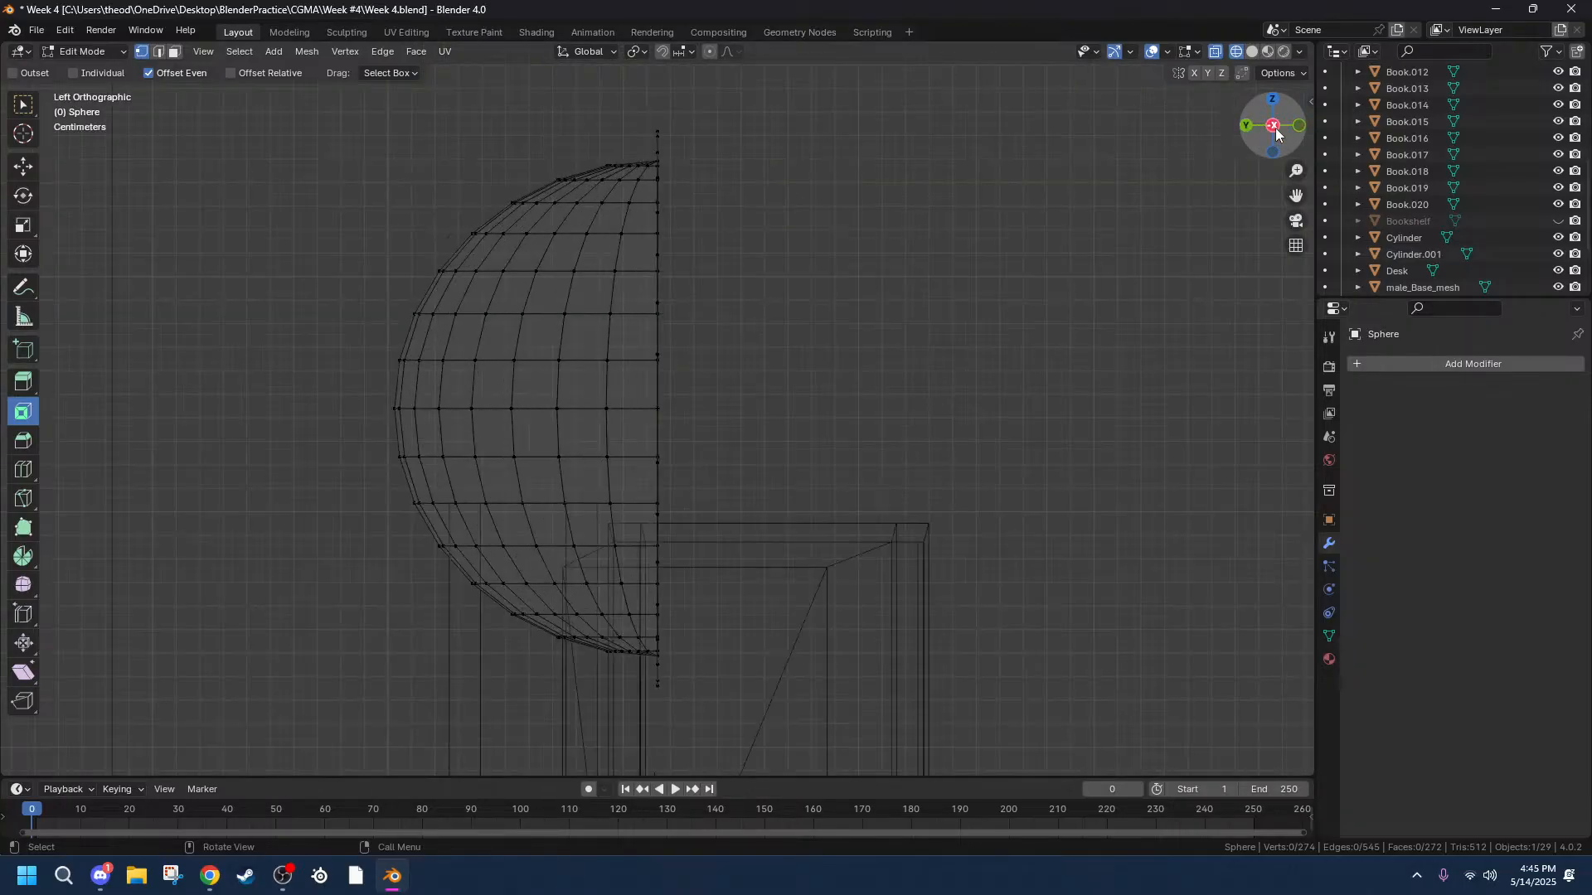
pyautogui.click(1419, 366)
pyautogui.moveTo(1312, 365)
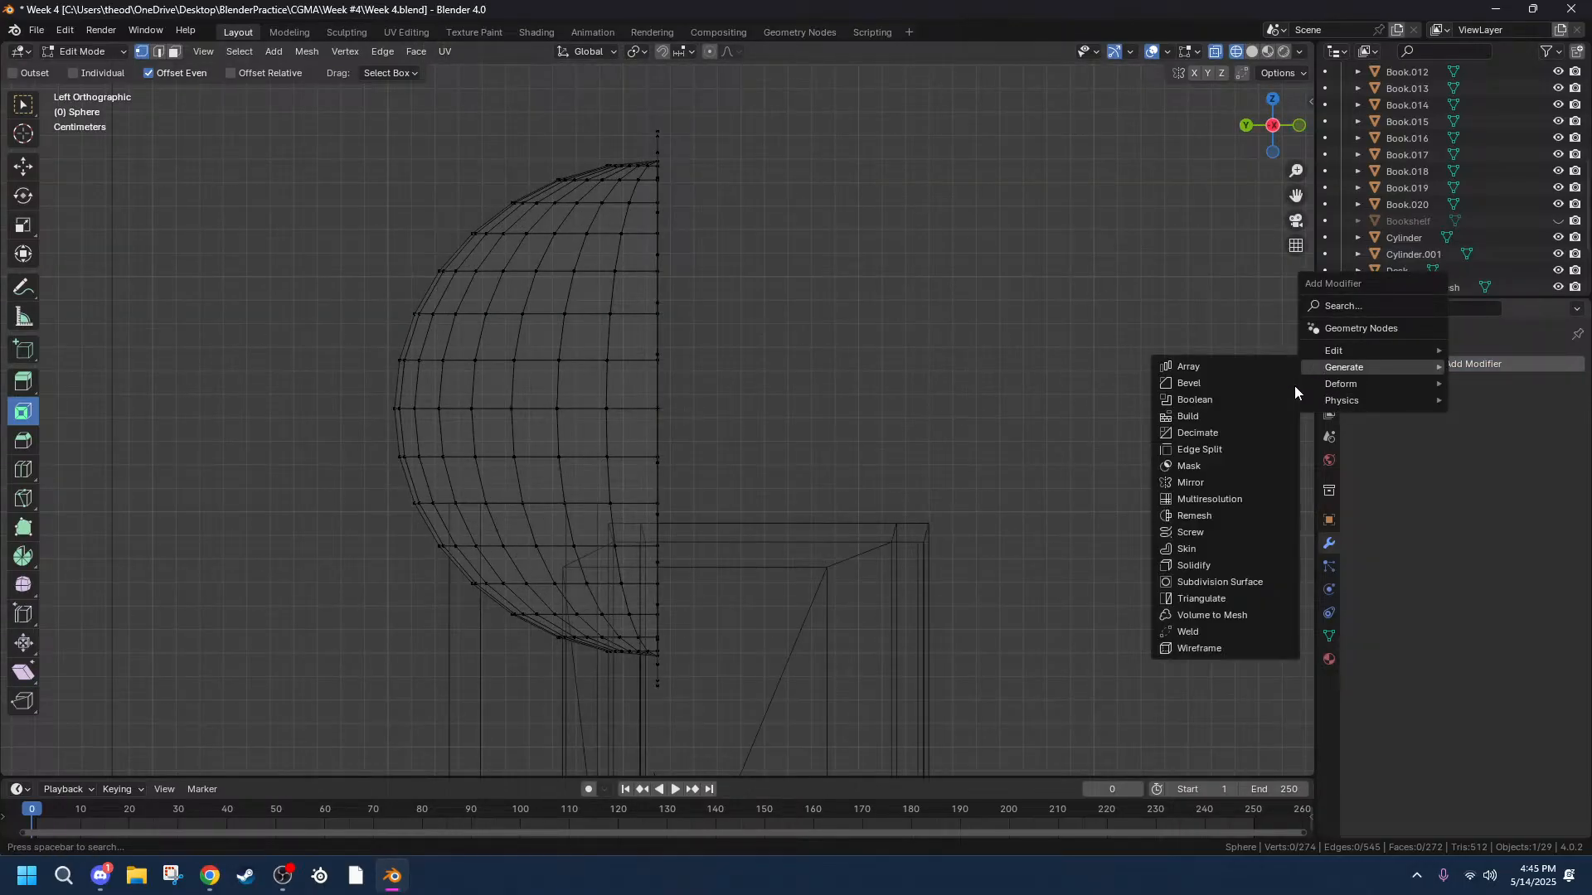
pyautogui.click(1191, 492)
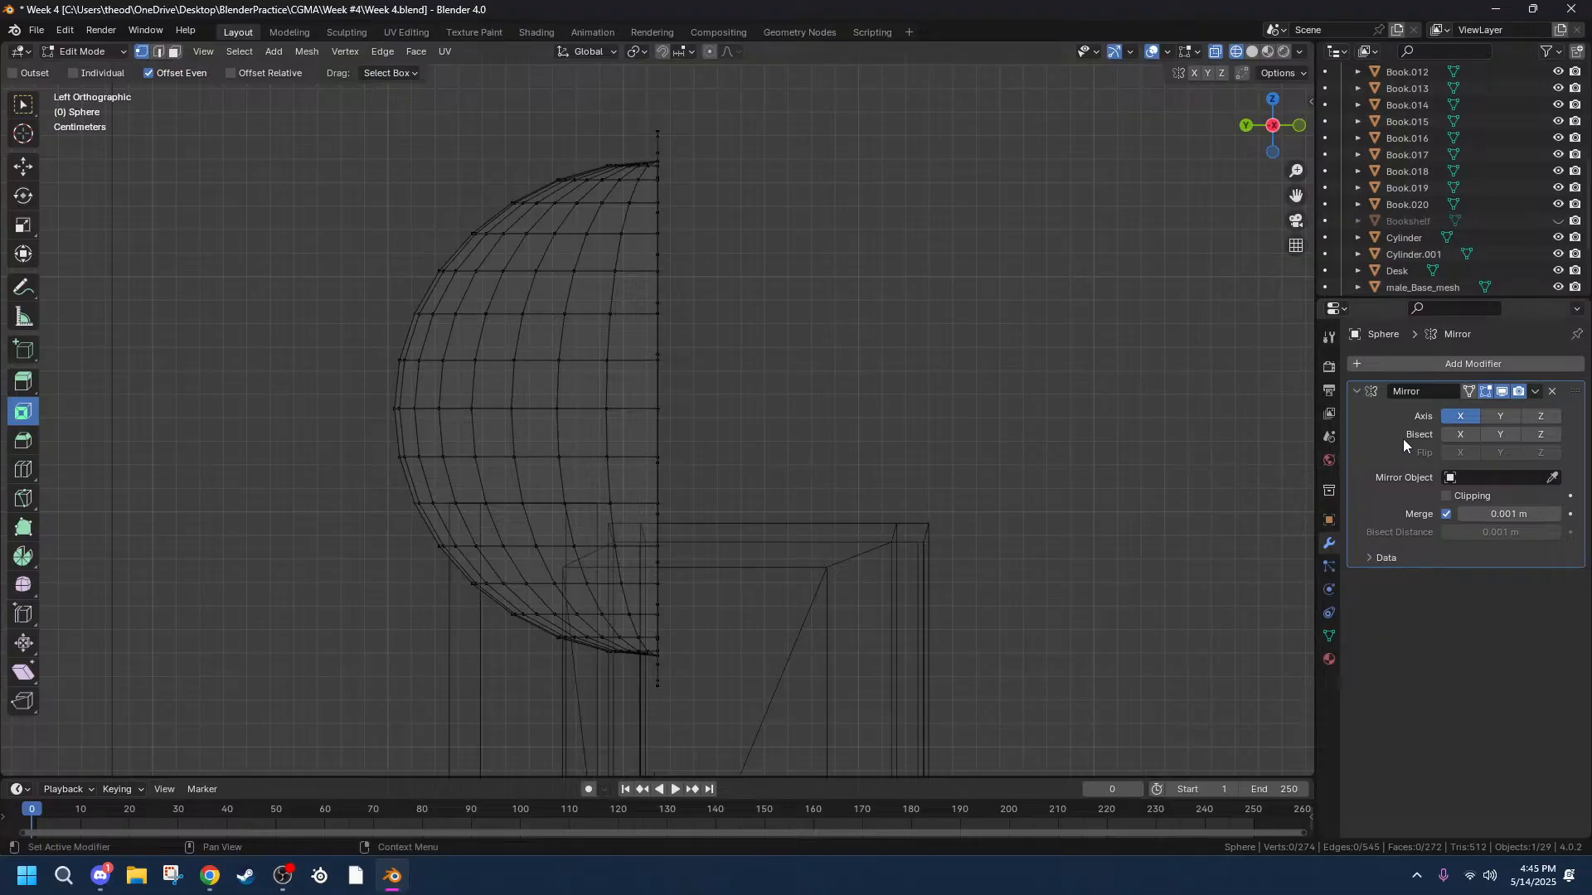
# Set the Mirror modifier to mirror only across the Y axis and return the viewport to solid shading.
pyautogui.click(1459, 415)
pyautogui.click(1499, 416)
pyautogui.moveTo(821, 388)
pyautogui.mouseDown(button='middle')
pyautogui.moveTo(1052, 359)
pyautogui.moveTo(809, 437)
pyautogui.moveTo(835, 398)
pyautogui.mouseUp(button='middle')
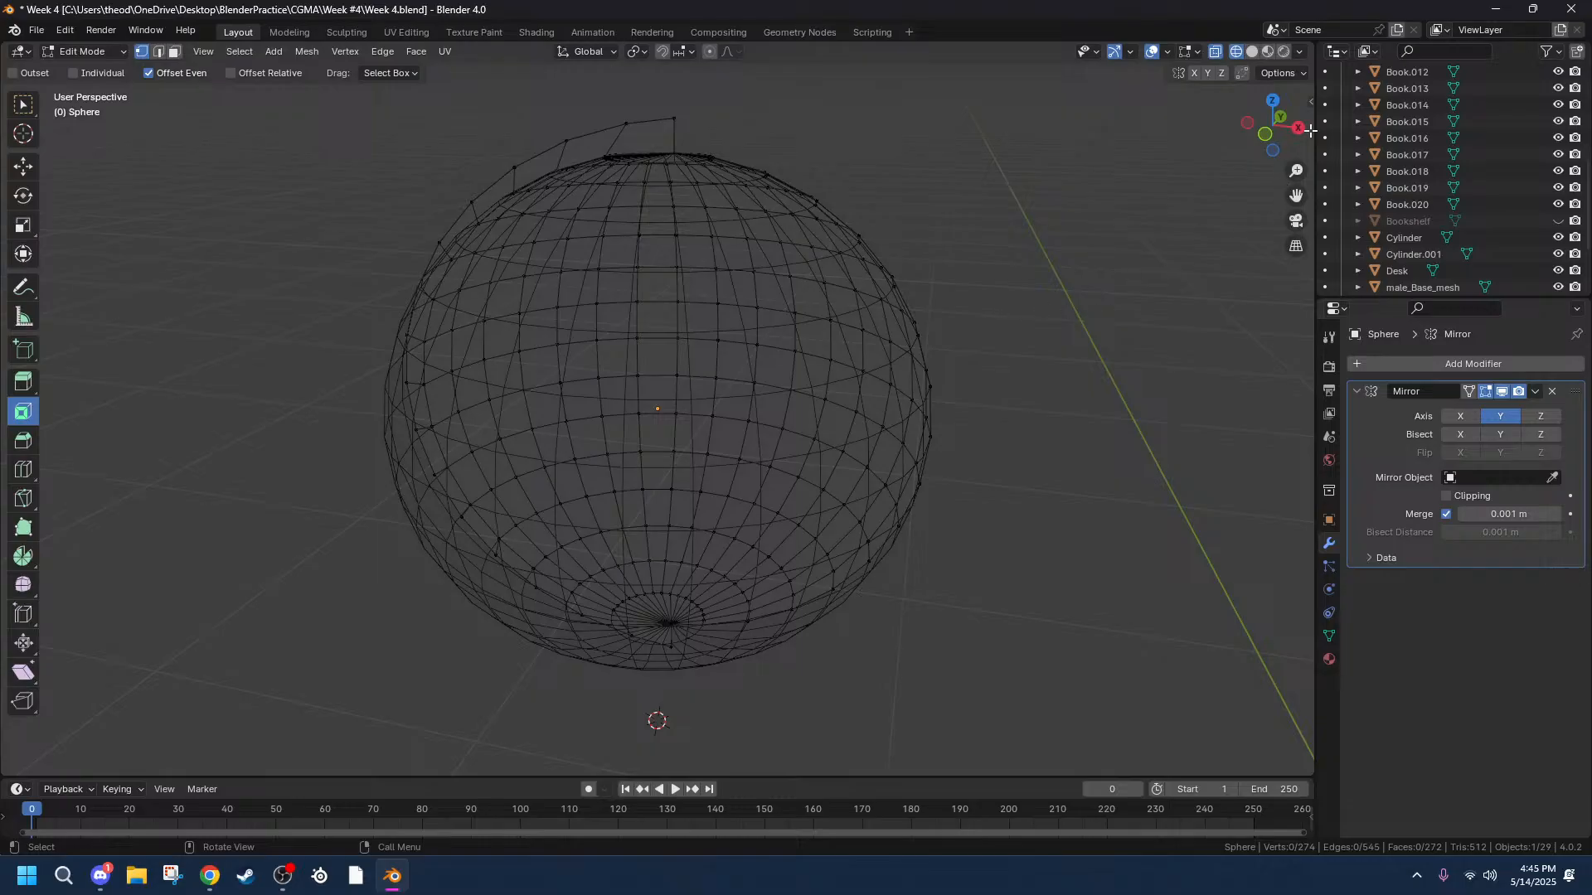
pyautogui.click(1252, 52)
# Select the globe's entire side strip and extrude its faces 0.004933 m along the normal.
pyautogui.moveTo(688, 278); pyautogui.dragTo(871, 244, button='middle')
pyautogui.click(729, 241)
pyautogui.press('c')
pyautogui.keyDown('alt'); pyautogui.click(709, 187); pyautogui.keyUp('alt')
pyautogui.press('ctrl+KP_Add')
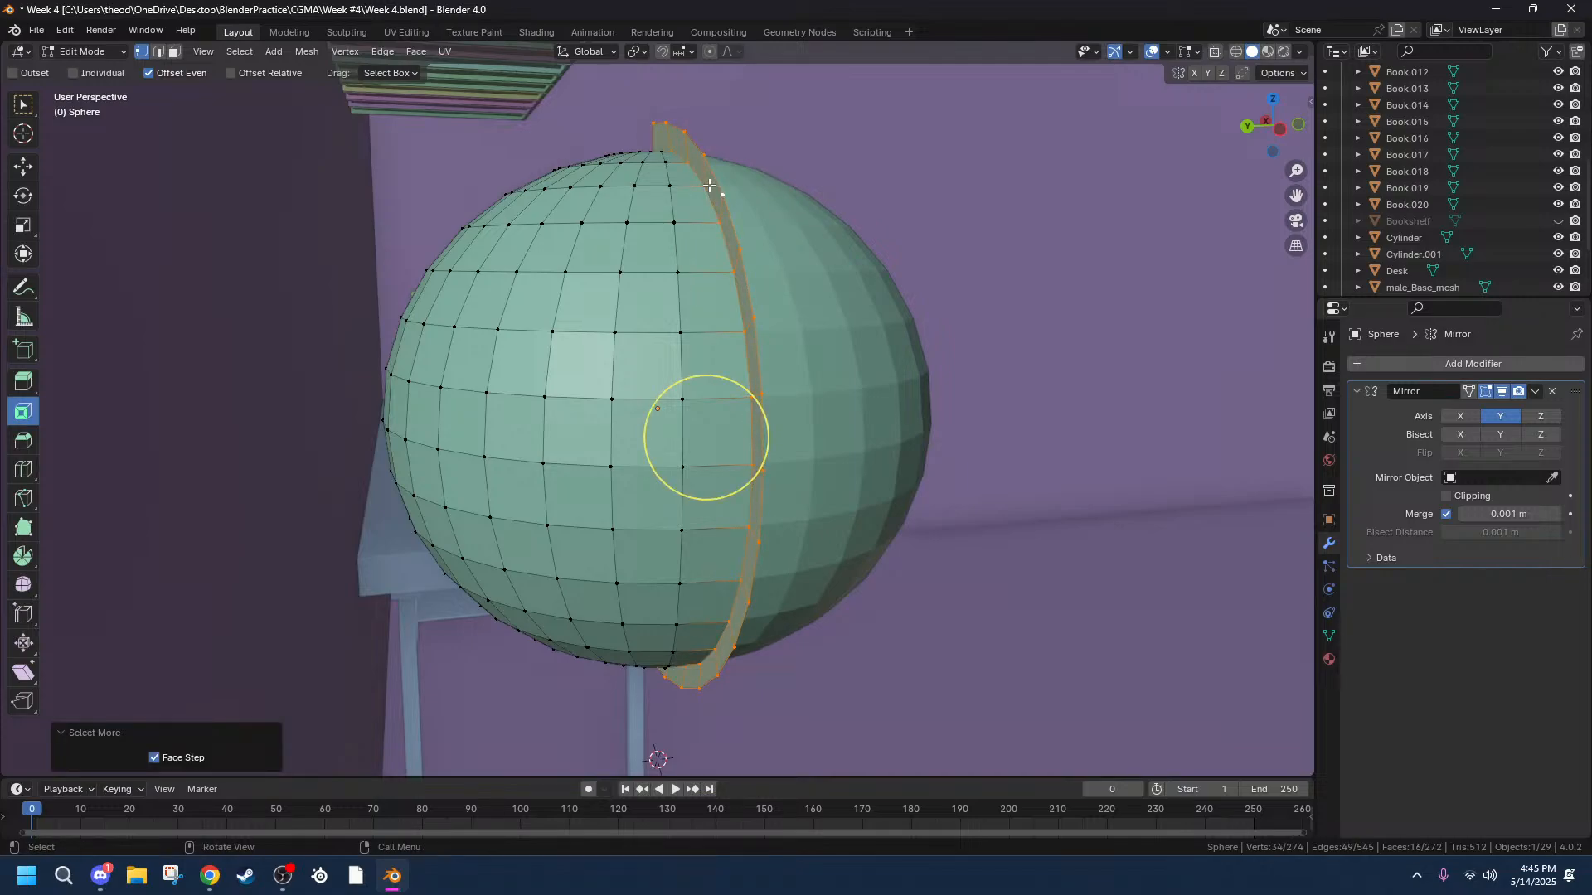
pyautogui.click(1280, 128)
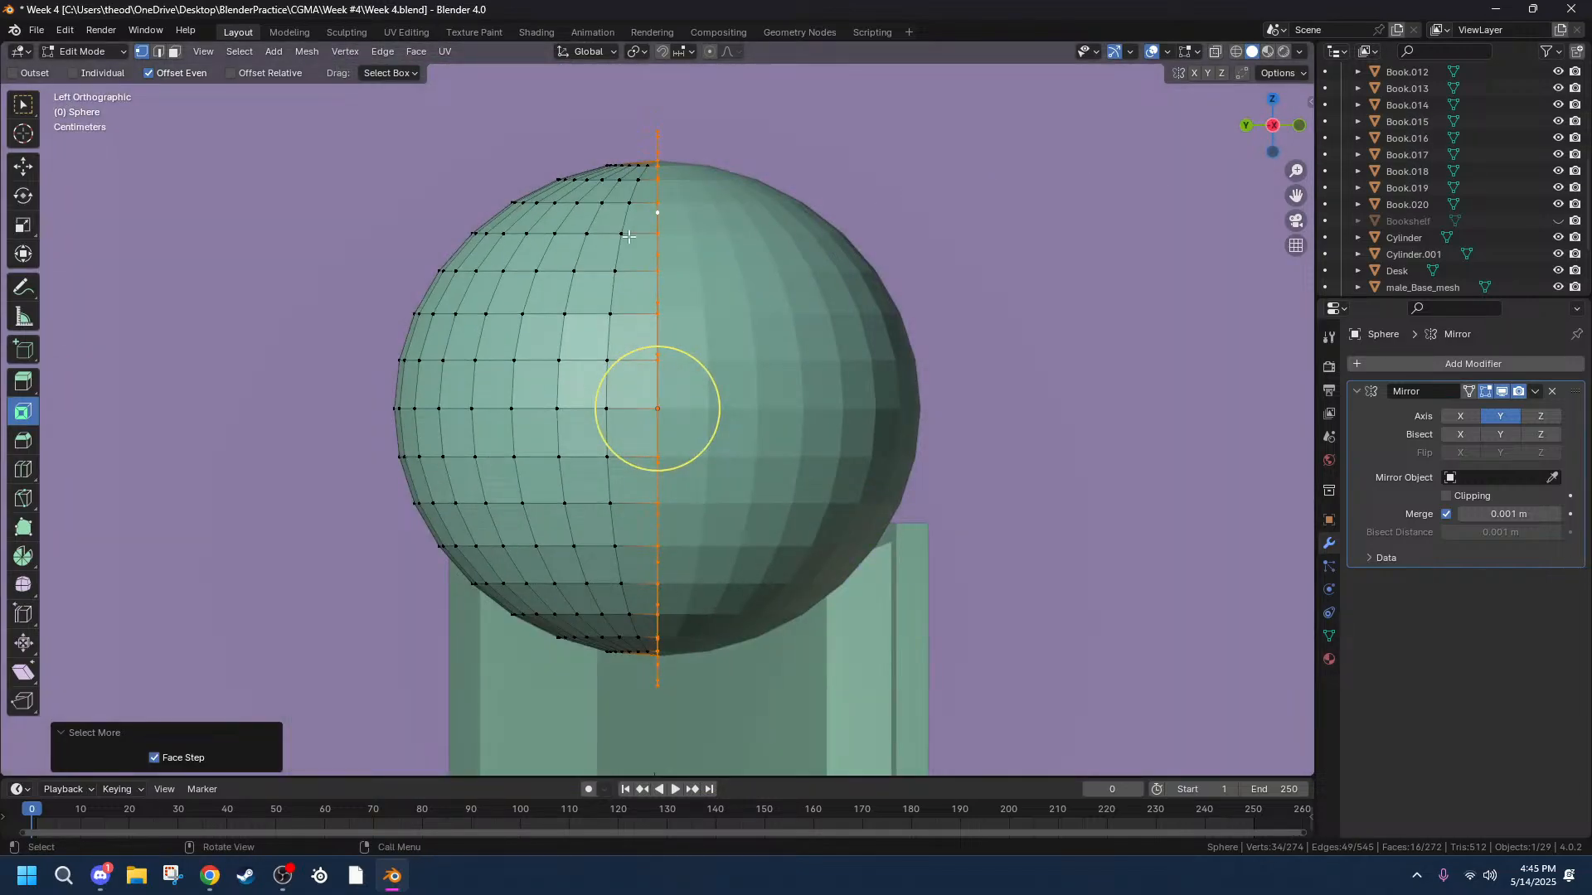
pyautogui.press('r')
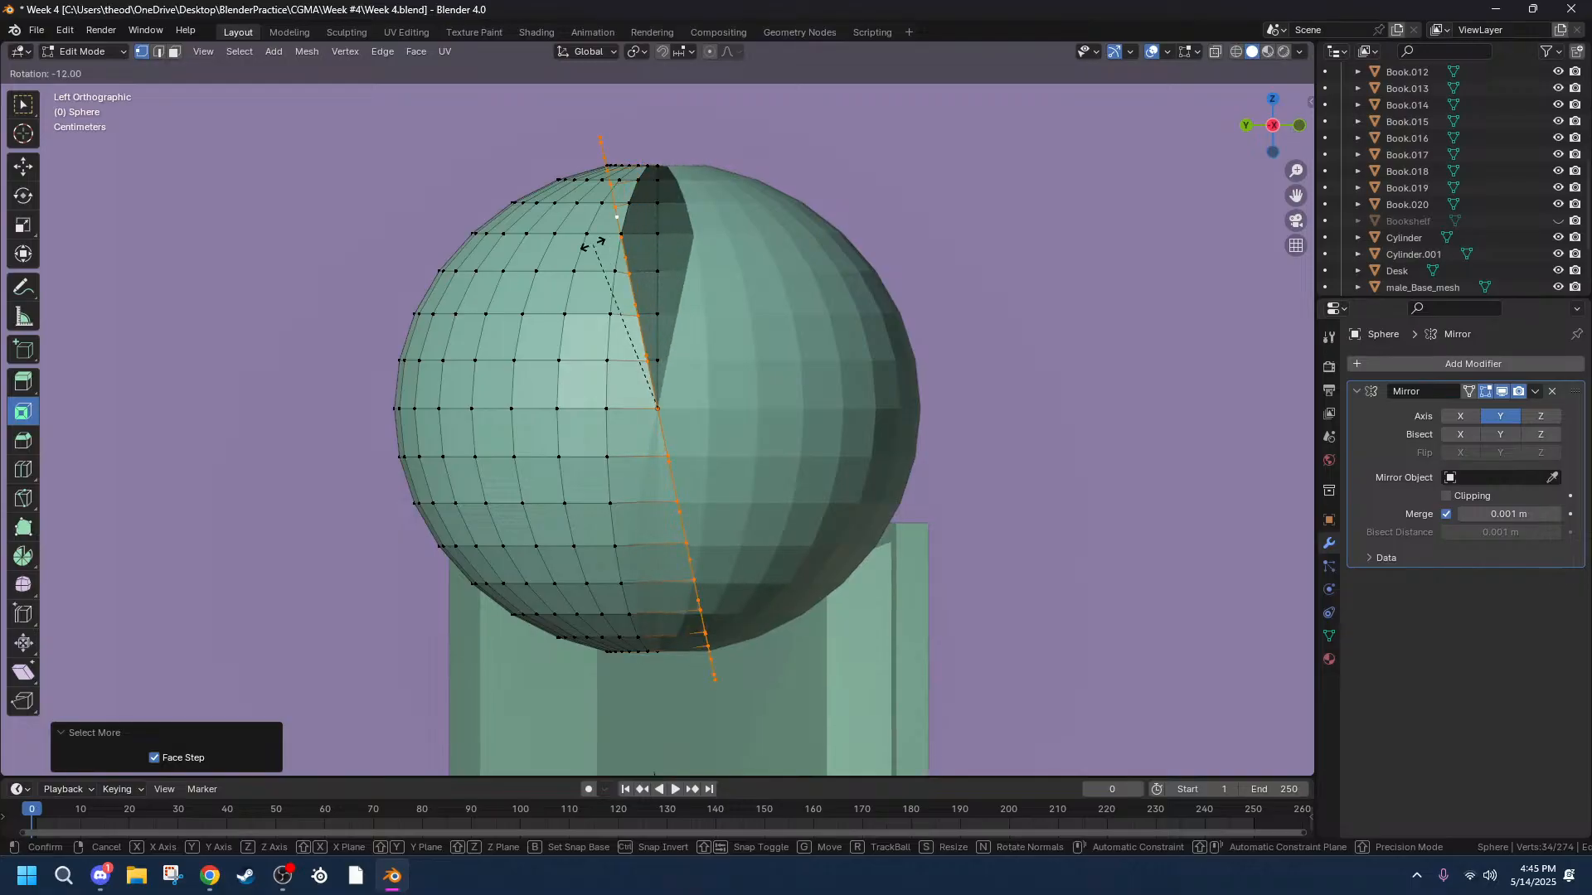
pyautogui.press('Escape')
pyautogui.press('e')
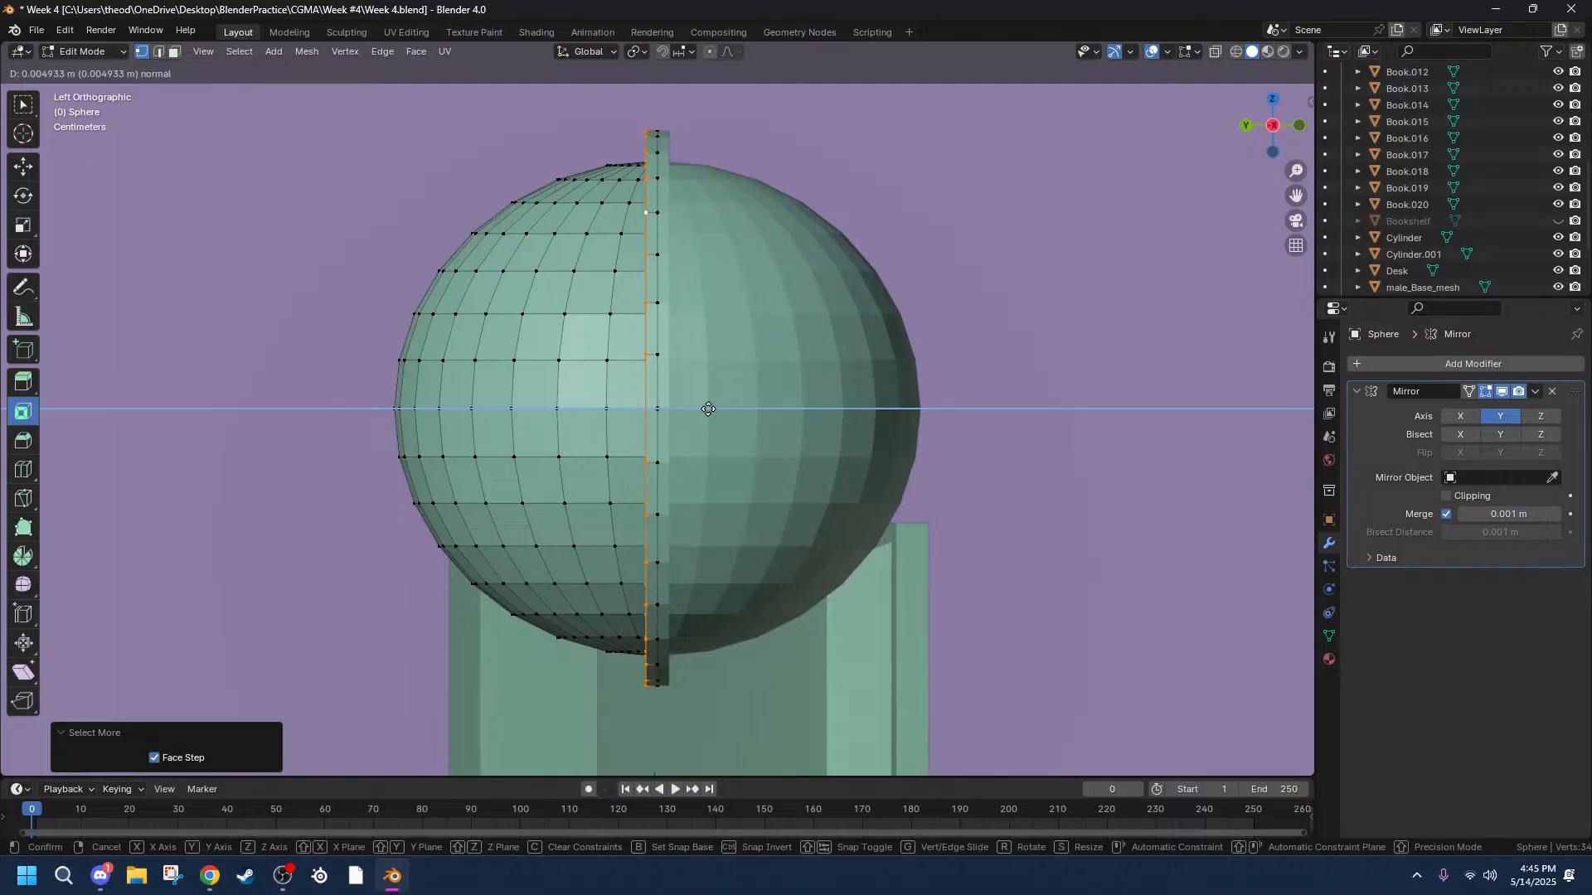
pyautogui.click(708, 408)
pyautogui.press('s')
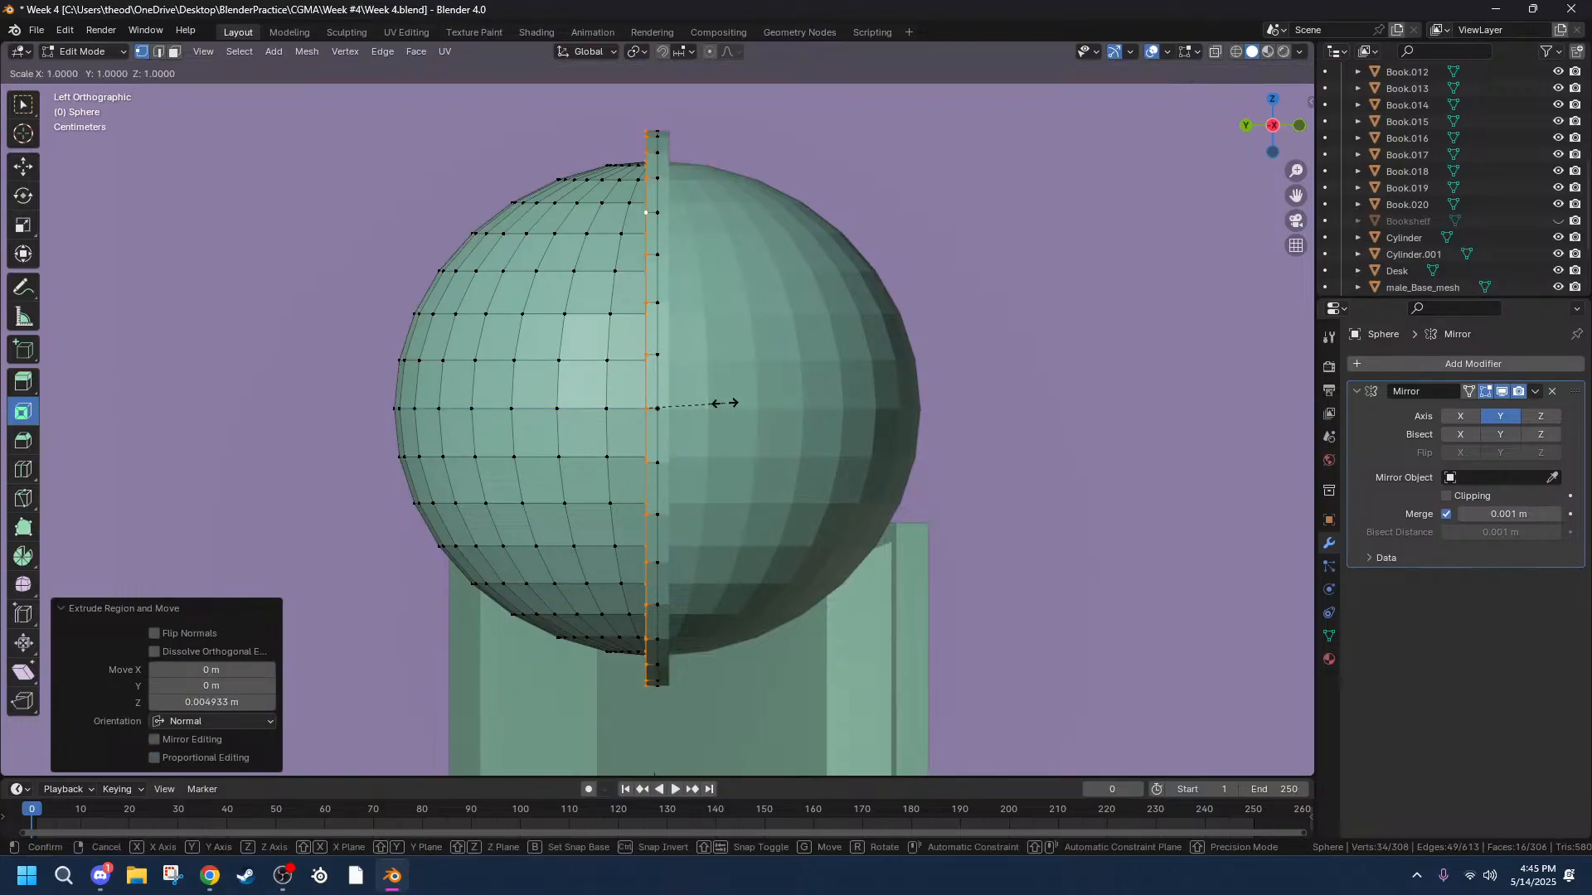
pyautogui.press('z')
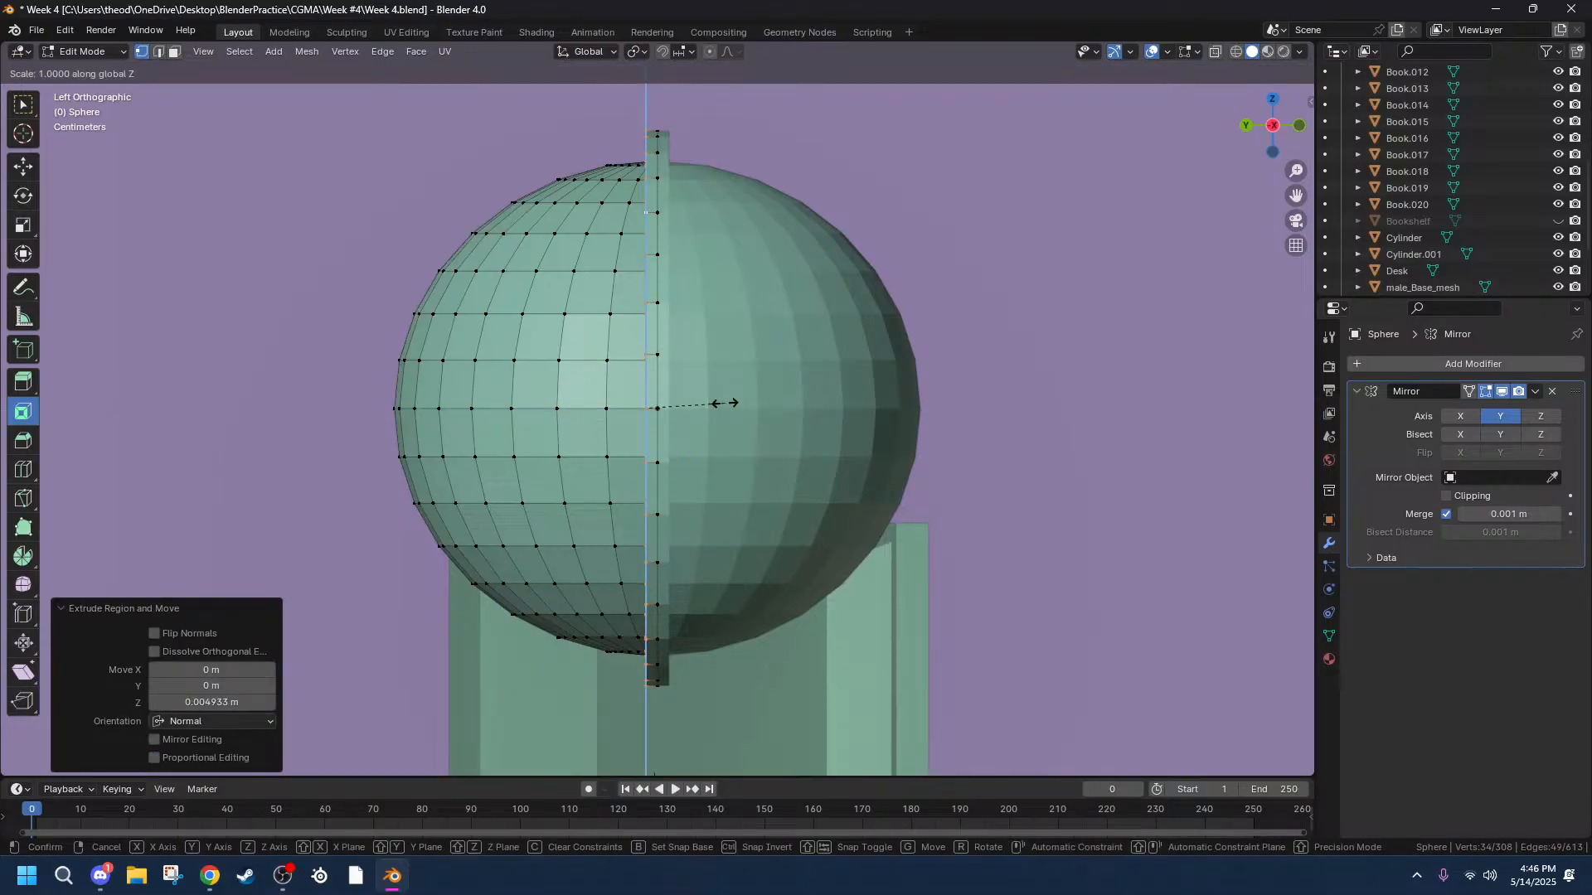
pyautogui.write('0')
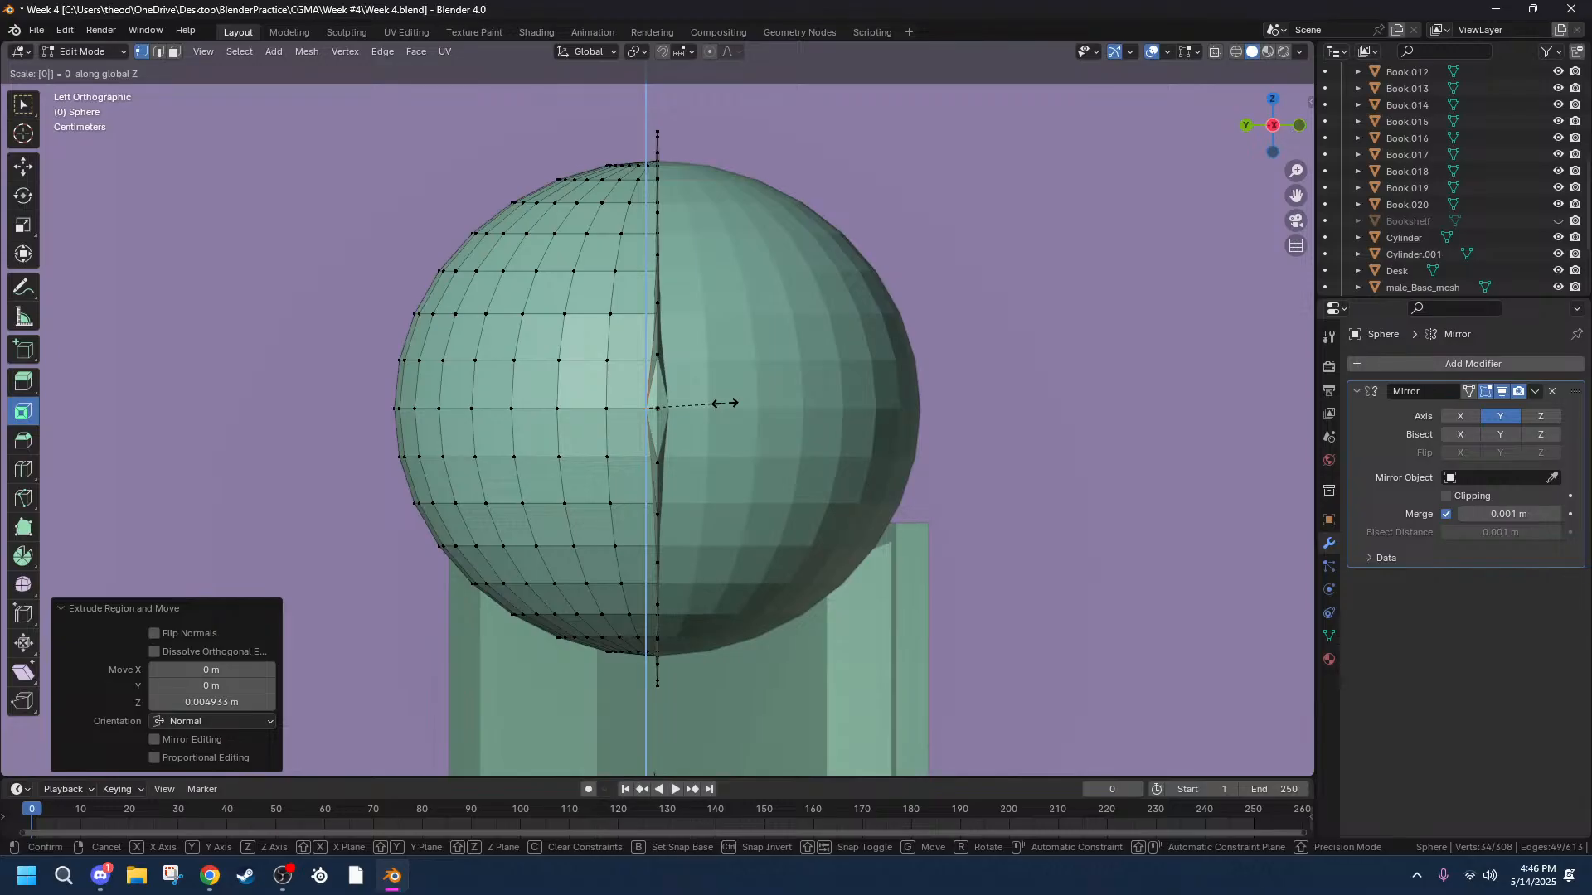
pyautogui.press('Return')
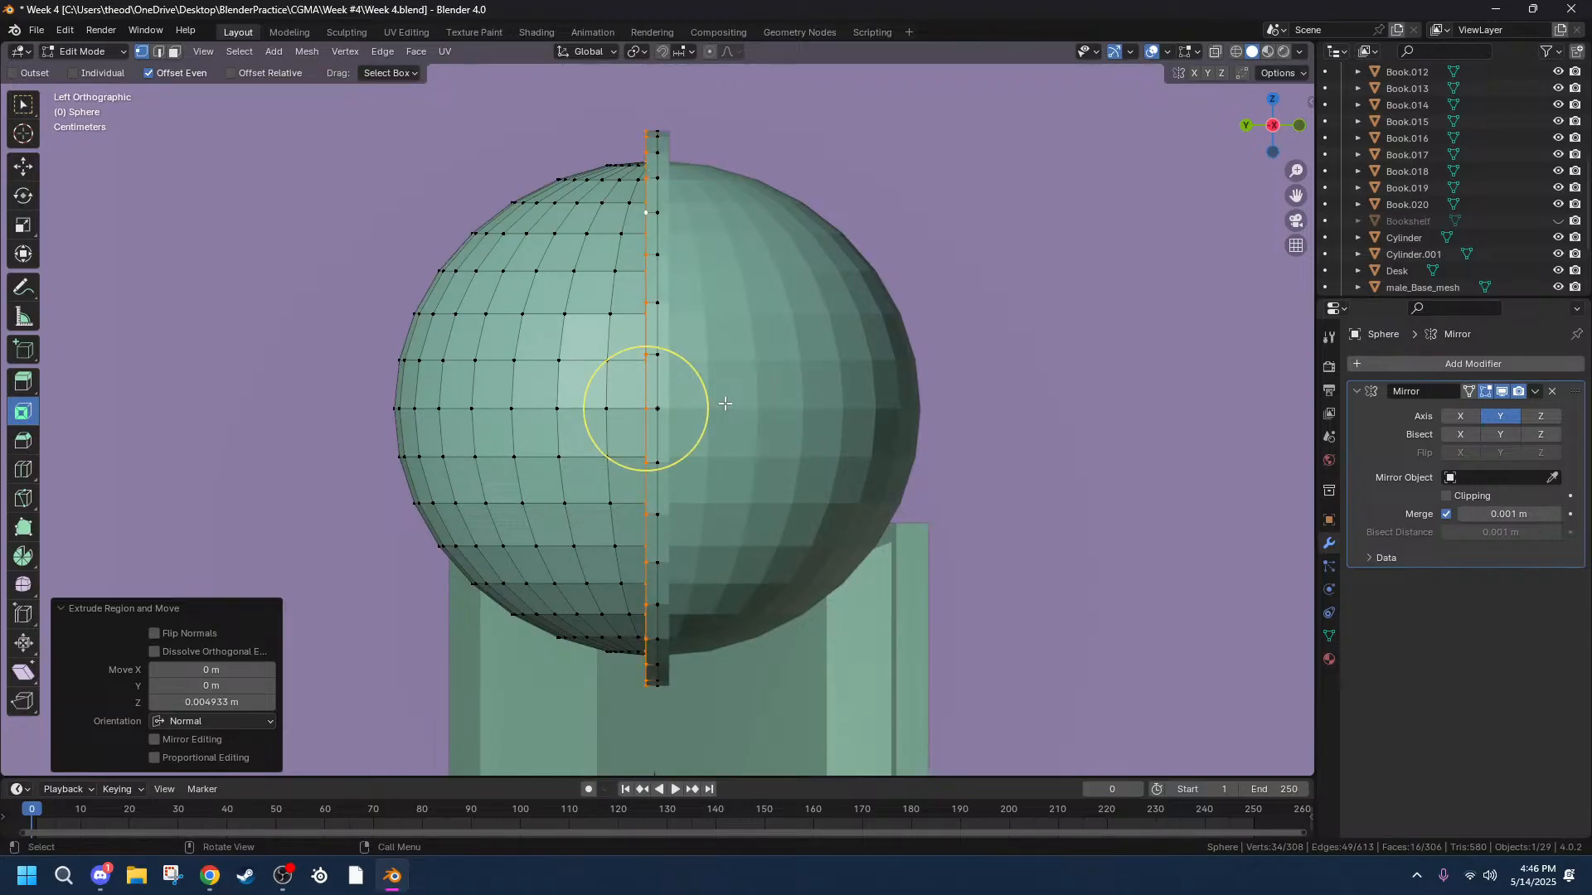
pyautogui.press('s')
pyautogui.write('x')
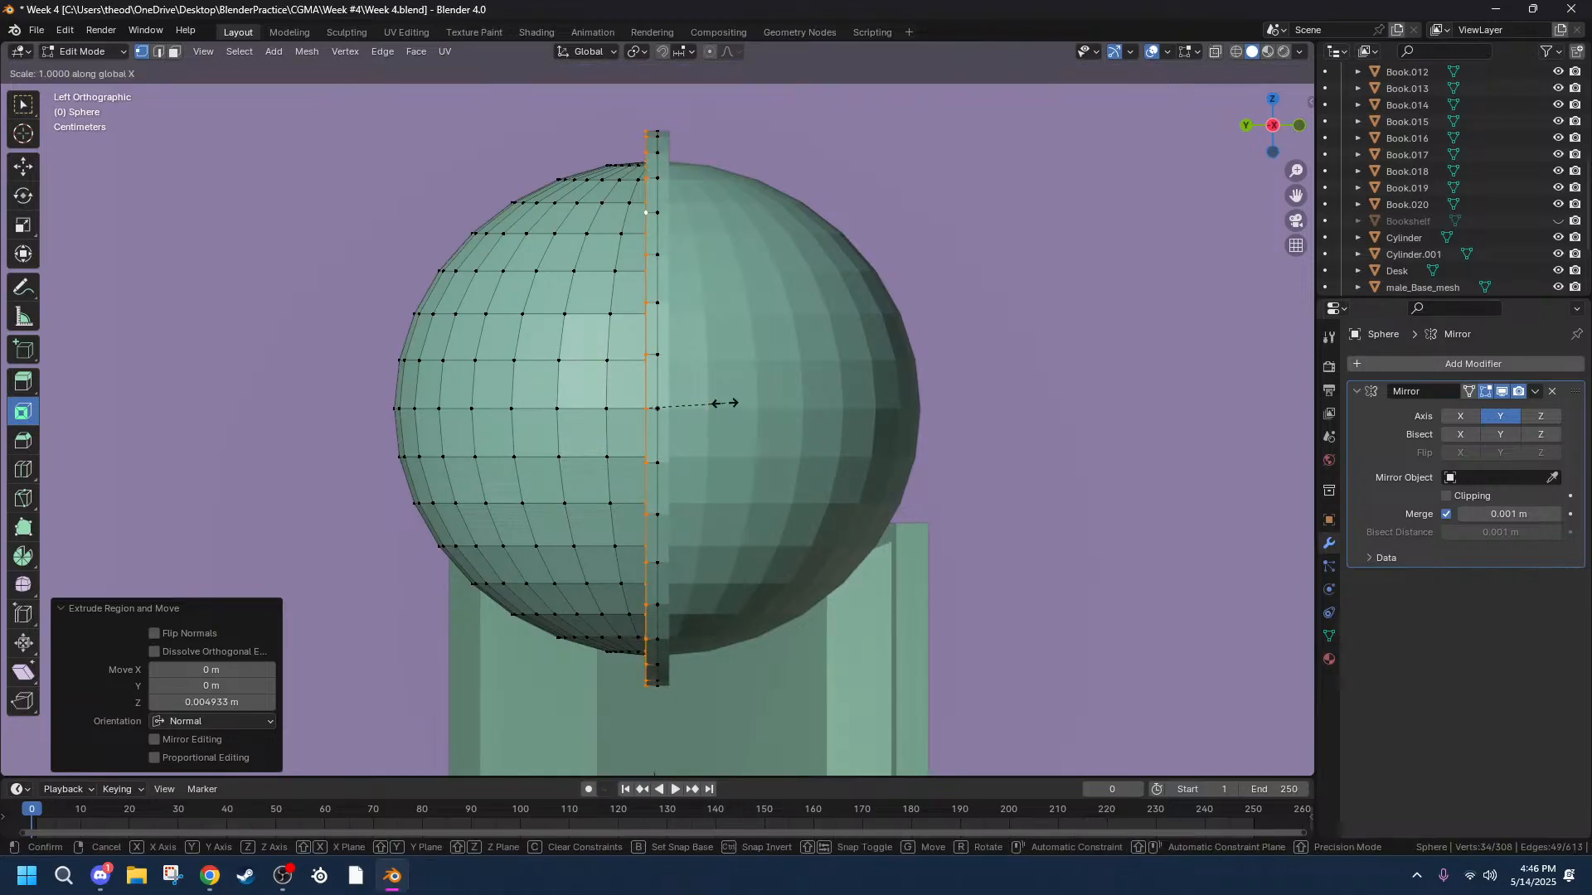
pyautogui.write('0')
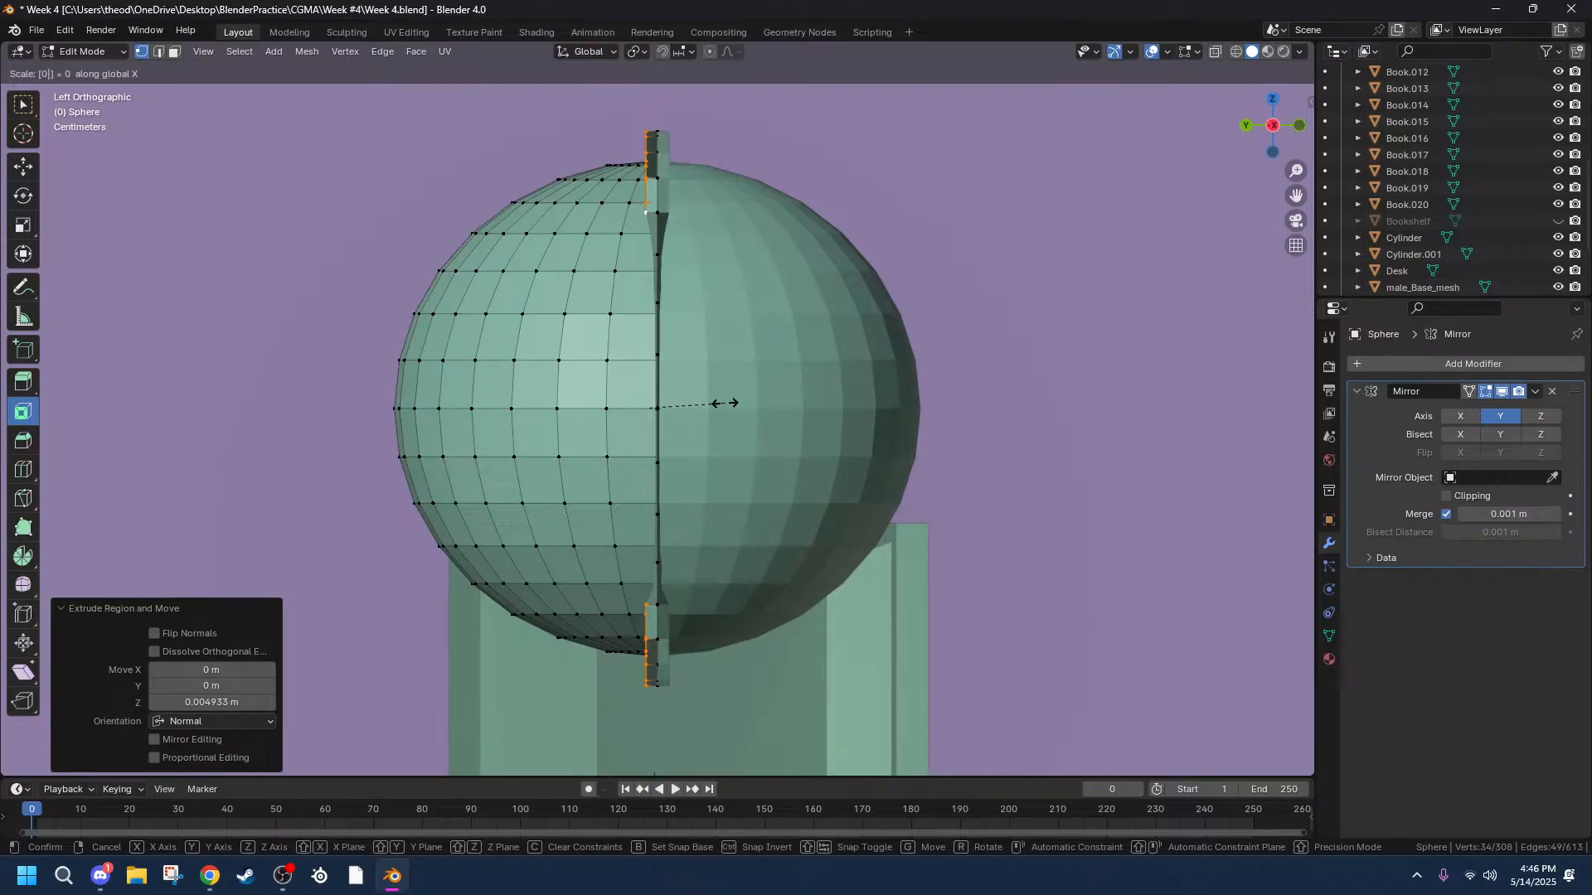
pyautogui.press('Return')
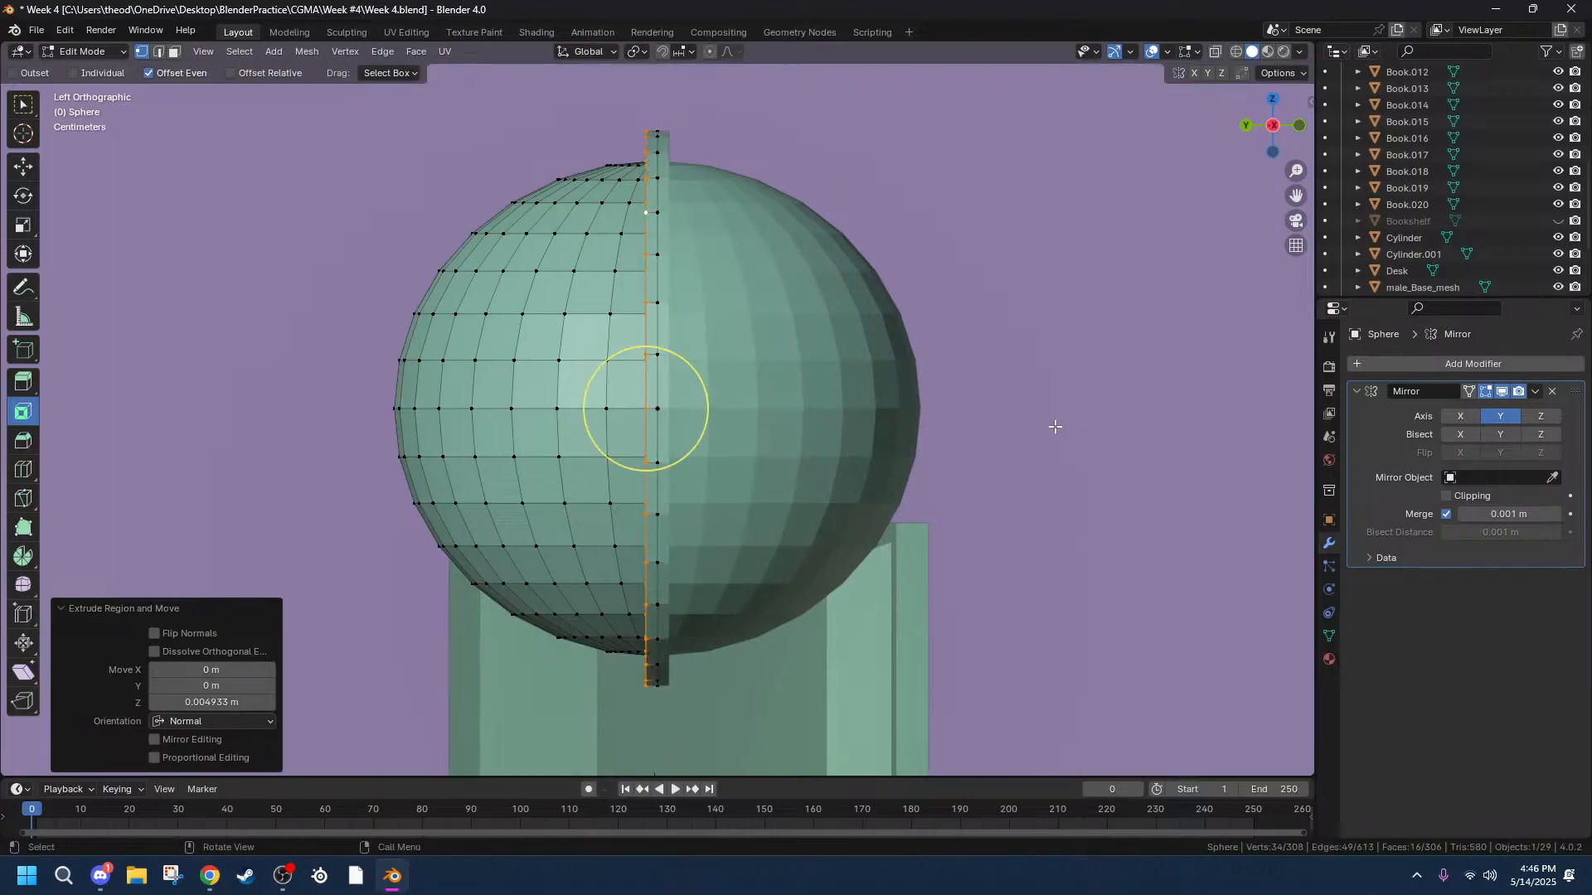
# Flatten the extruded strip faces by scaling them to 0 along the global Y axis.
pyautogui.press('s')
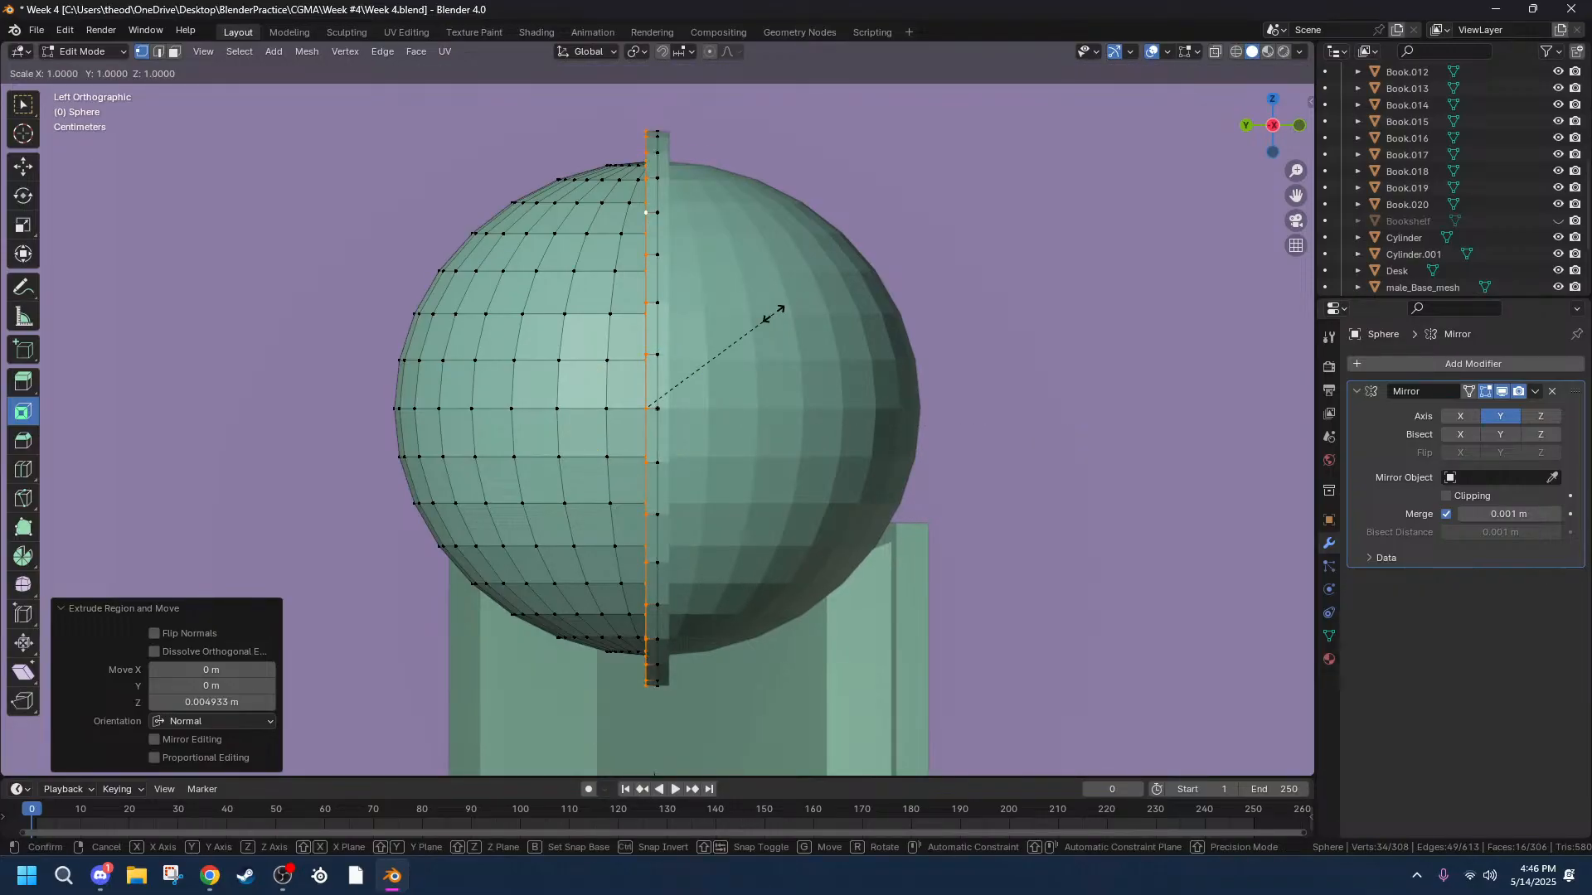
pyautogui.press('y')
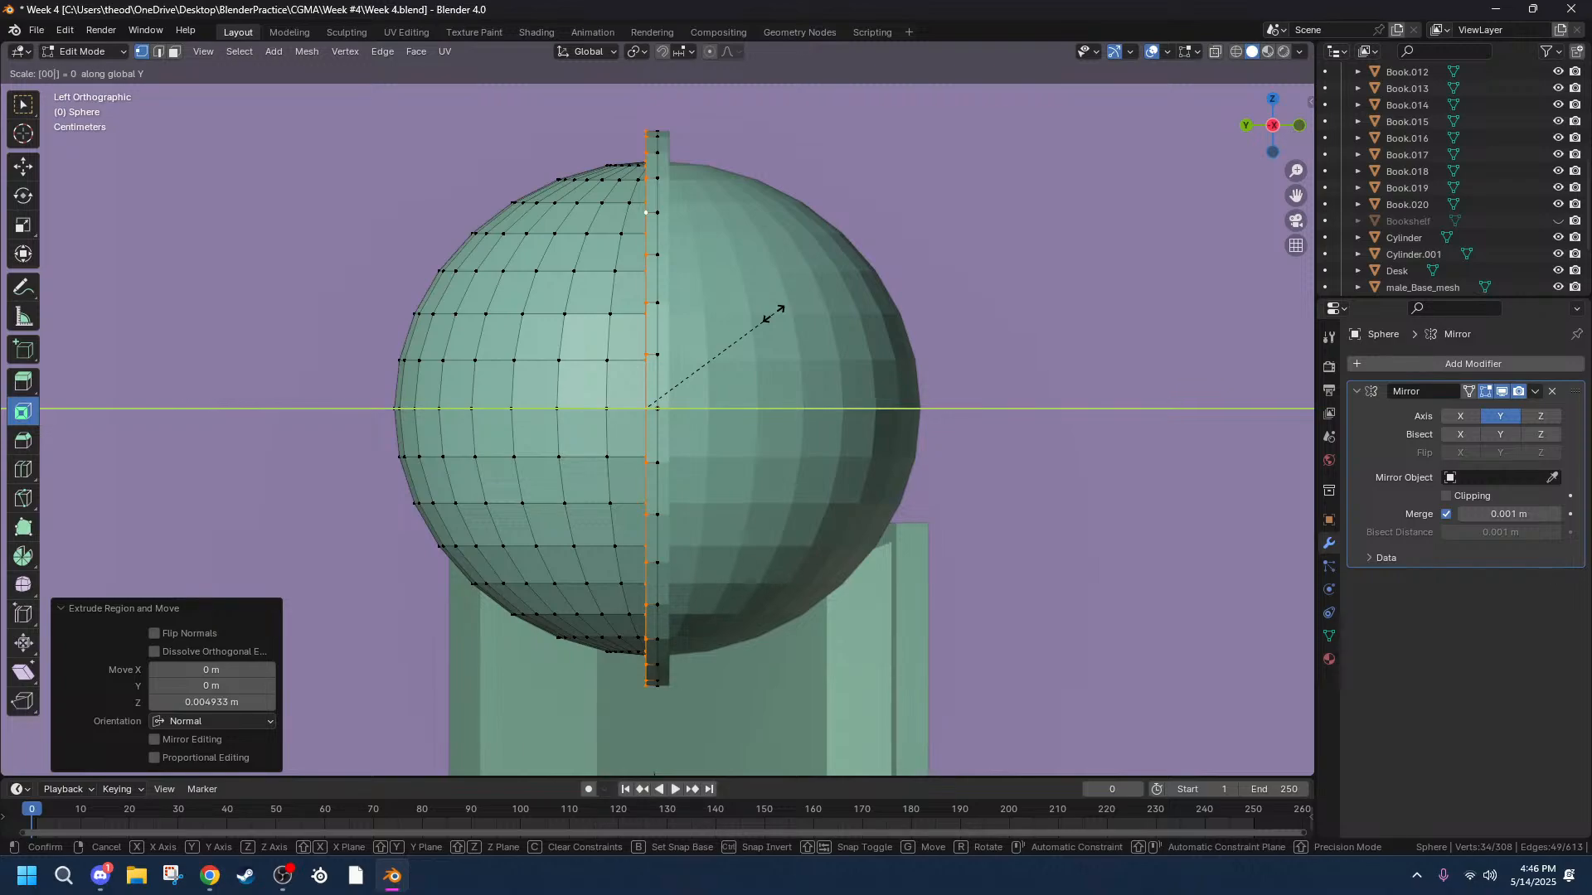
pyautogui.press('Return')
# Try beveling the corner at the side strip's bottom end with the Bevel tool, and undo the bevel.
pyautogui.moveTo(773, 313); pyautogui.dragTo(66, 83, button='middle')
pyautogui.click(655, 387)
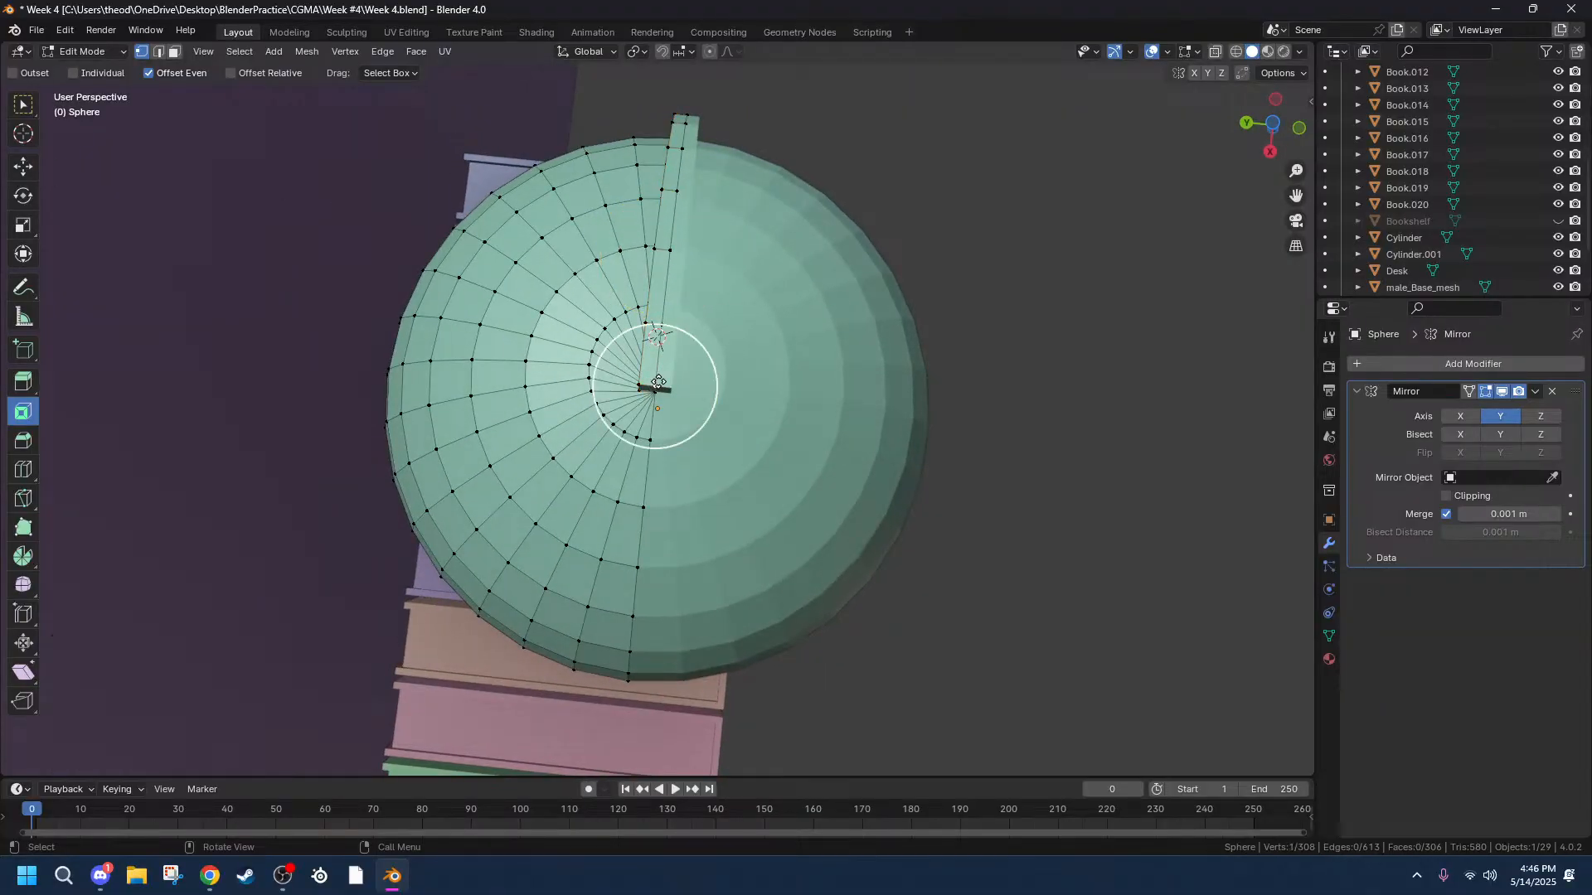
pyautogui.moveTo(704, 353); pyautogui.dragTo(707, 390, button='middle')
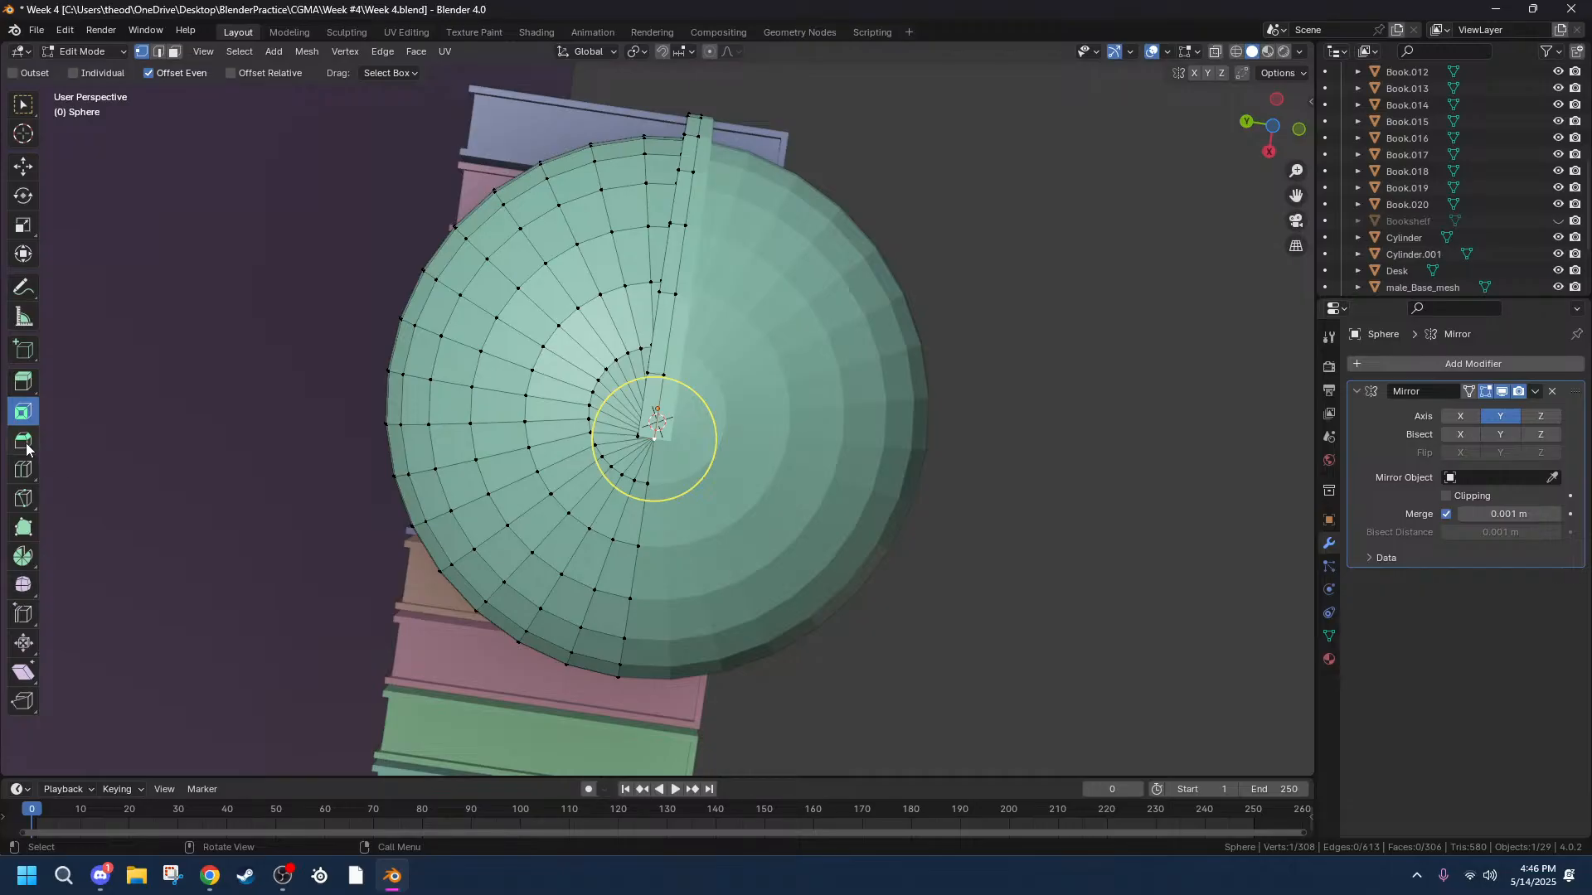
pyautogui.click(28, 447)
pyautogui.moveTo(654, 502); pyautogui.dragTo(649, 532)
pyautogui.scroll(5, 714, 376)
pyautogui.scroll(3, 713, 376)
pyautogui.moveTo(714, 376); pyautogui.dragTo(777, 455, button='middle')
pyautogui.scroll(-5, 753, 495)
pyautogui.click(606, 431)
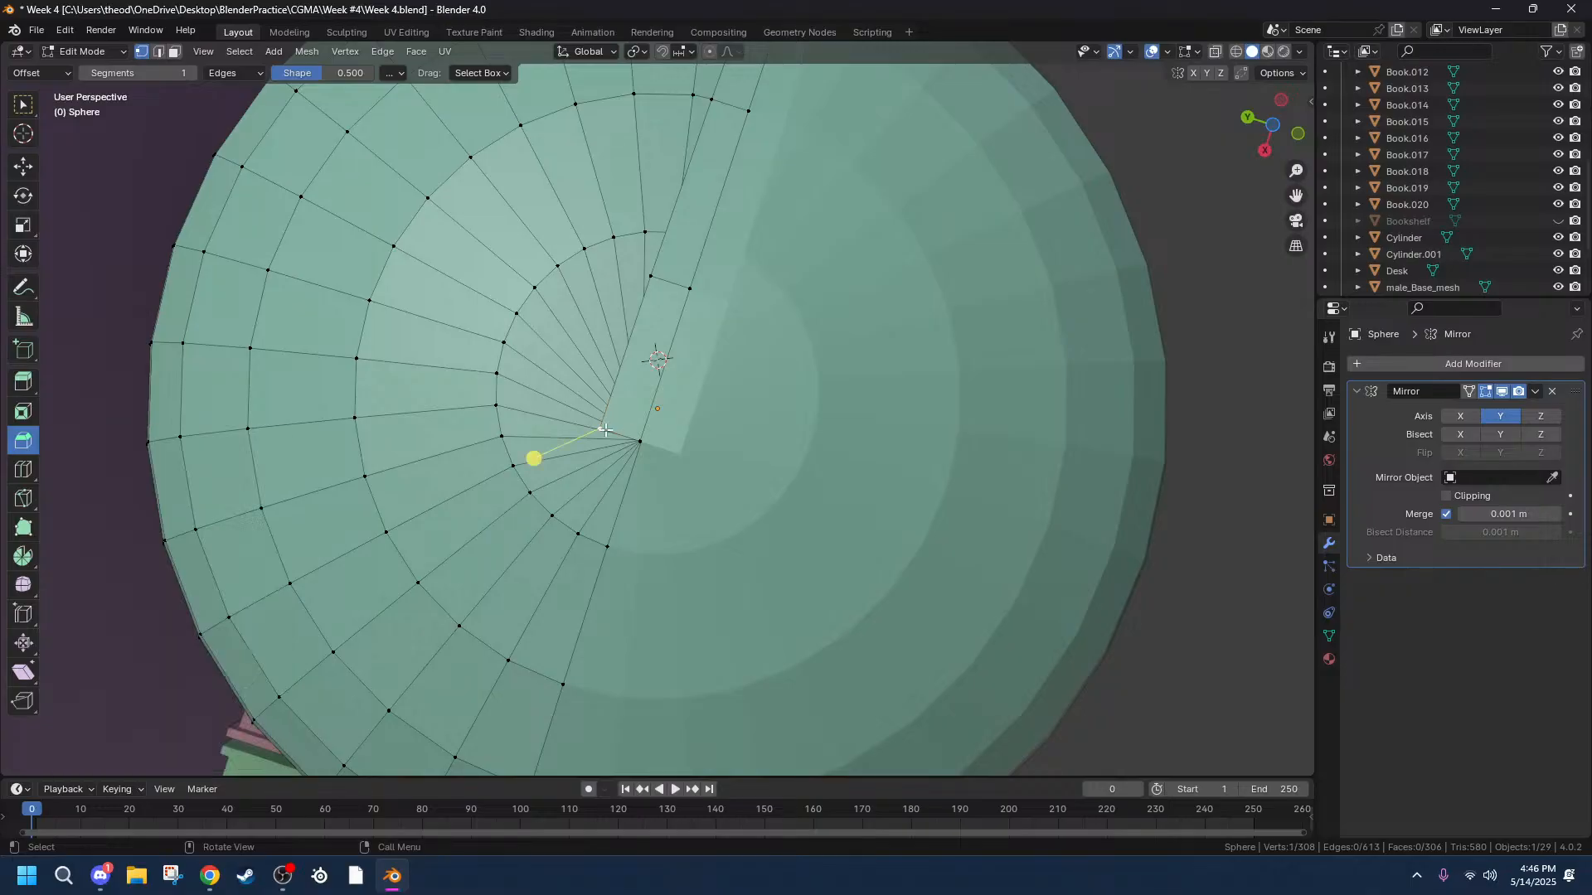
pyautogui.moveTo(585, 484); pyautogui.dragTo(531, 539)
pyautogui.hotkey('ctrl', 'z')
# Try beveling the strip's bottom end edge by 0.00564 m with 4 segments, and undo the bevel.
pyautogui.moveTo(599, 491); pyautogui.dragTo(566, 521)
pyautogui.moveTo(214, 527); pyautogui.dragTo(240, 527)
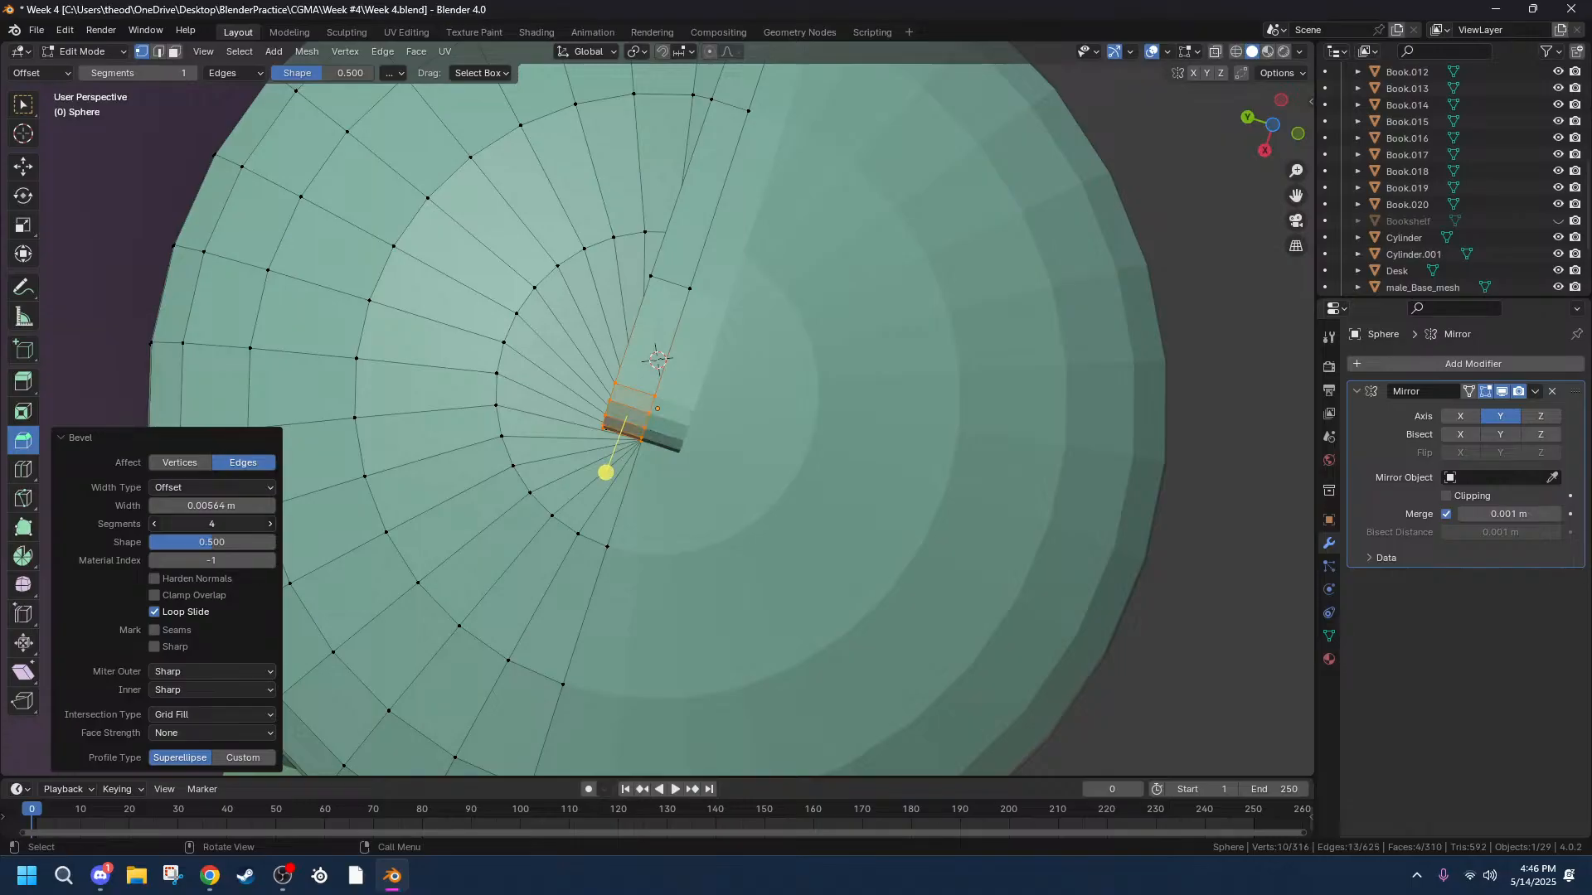
pyautogui.moveTo(929, 387); pyautogui.dragTo(796, 487, button='middle')
pyautogui.scroll(-2, 755, 479)
pyautogui.hotkey('ctrl', 'z')
# Select the strip's first cross edge near its bottom end and edge-slide it away from the end by a factor of -0.365.
pyautogui.keyDown('alt'); pyautogui.click(704, 696); pyautogui.keyUp('alt')
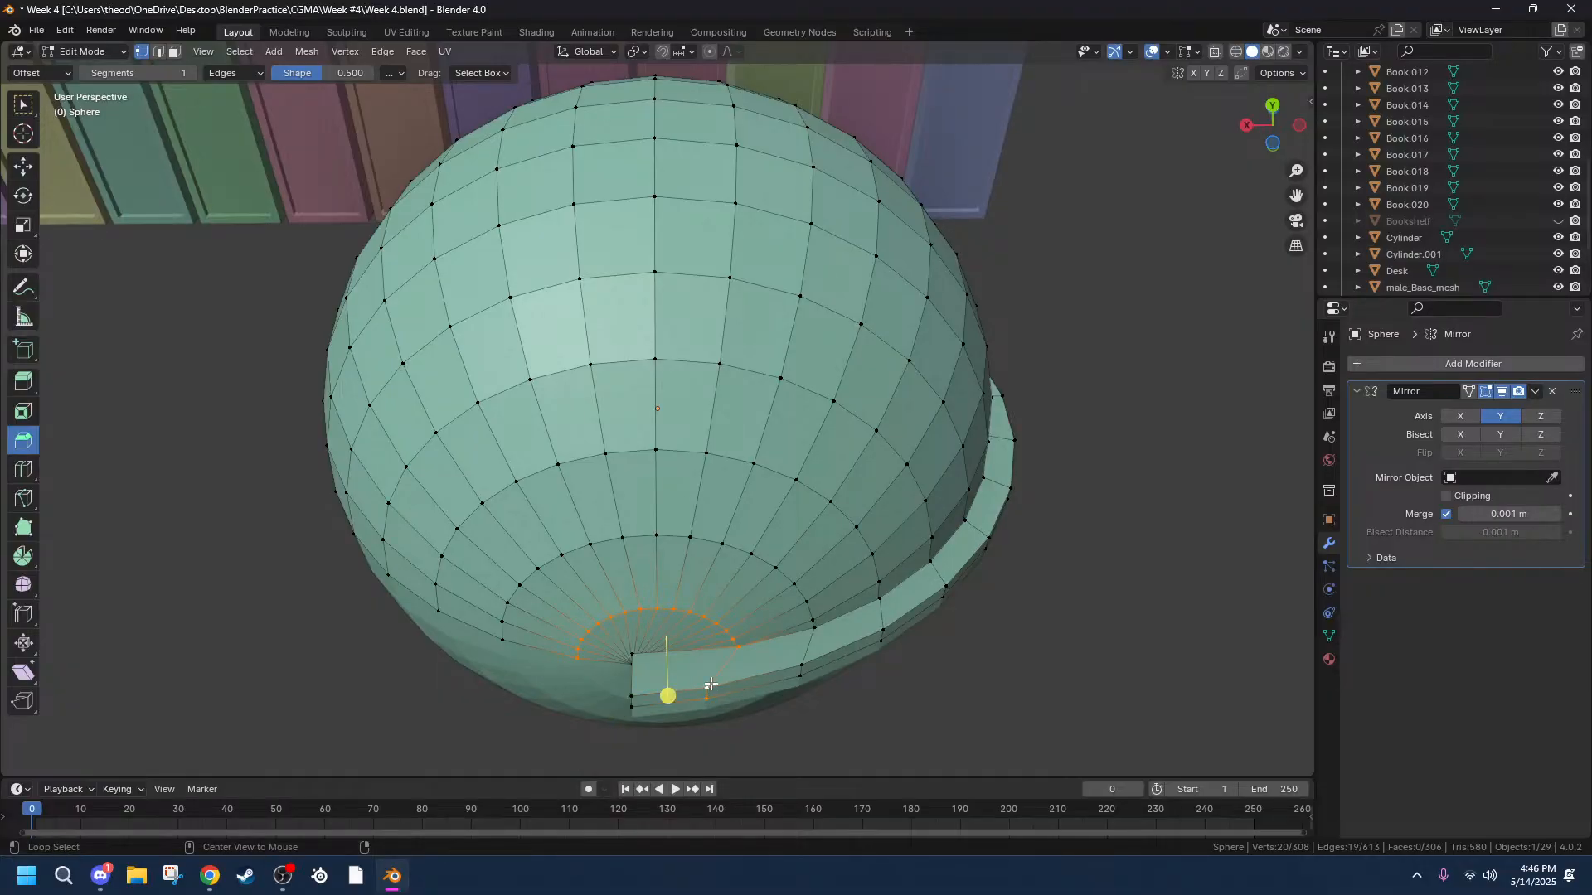
pyautogui.click(701, 699)
pyautogui.keyDown('shift'); pyautogui.click(706, 703); pyautogui.keyUp('shift')
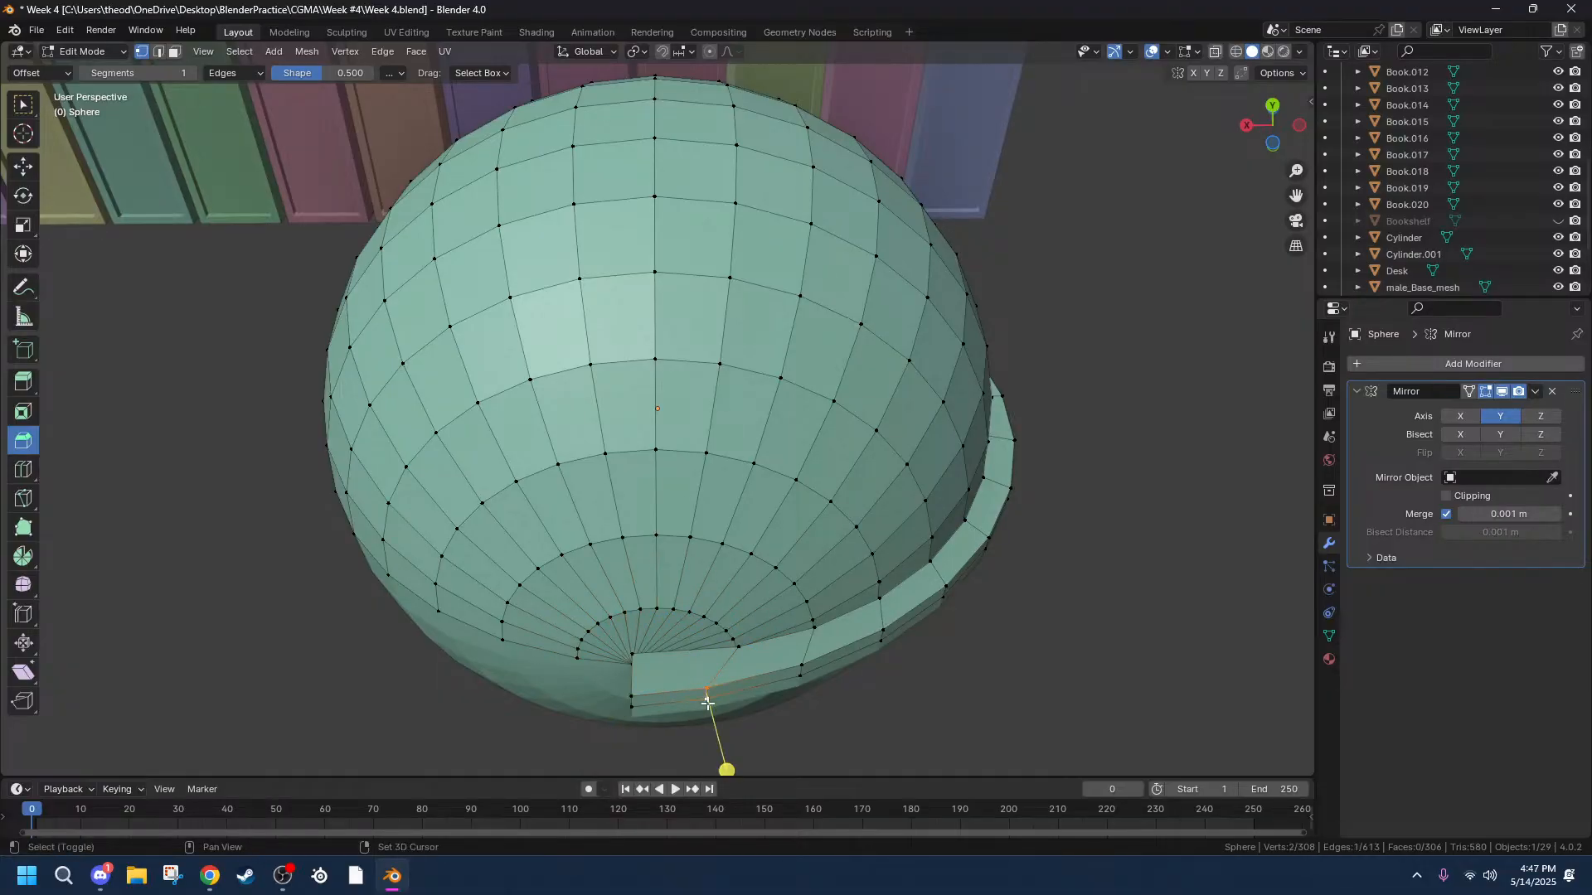
pyautogui.press('g')
pyautogui.press('g')
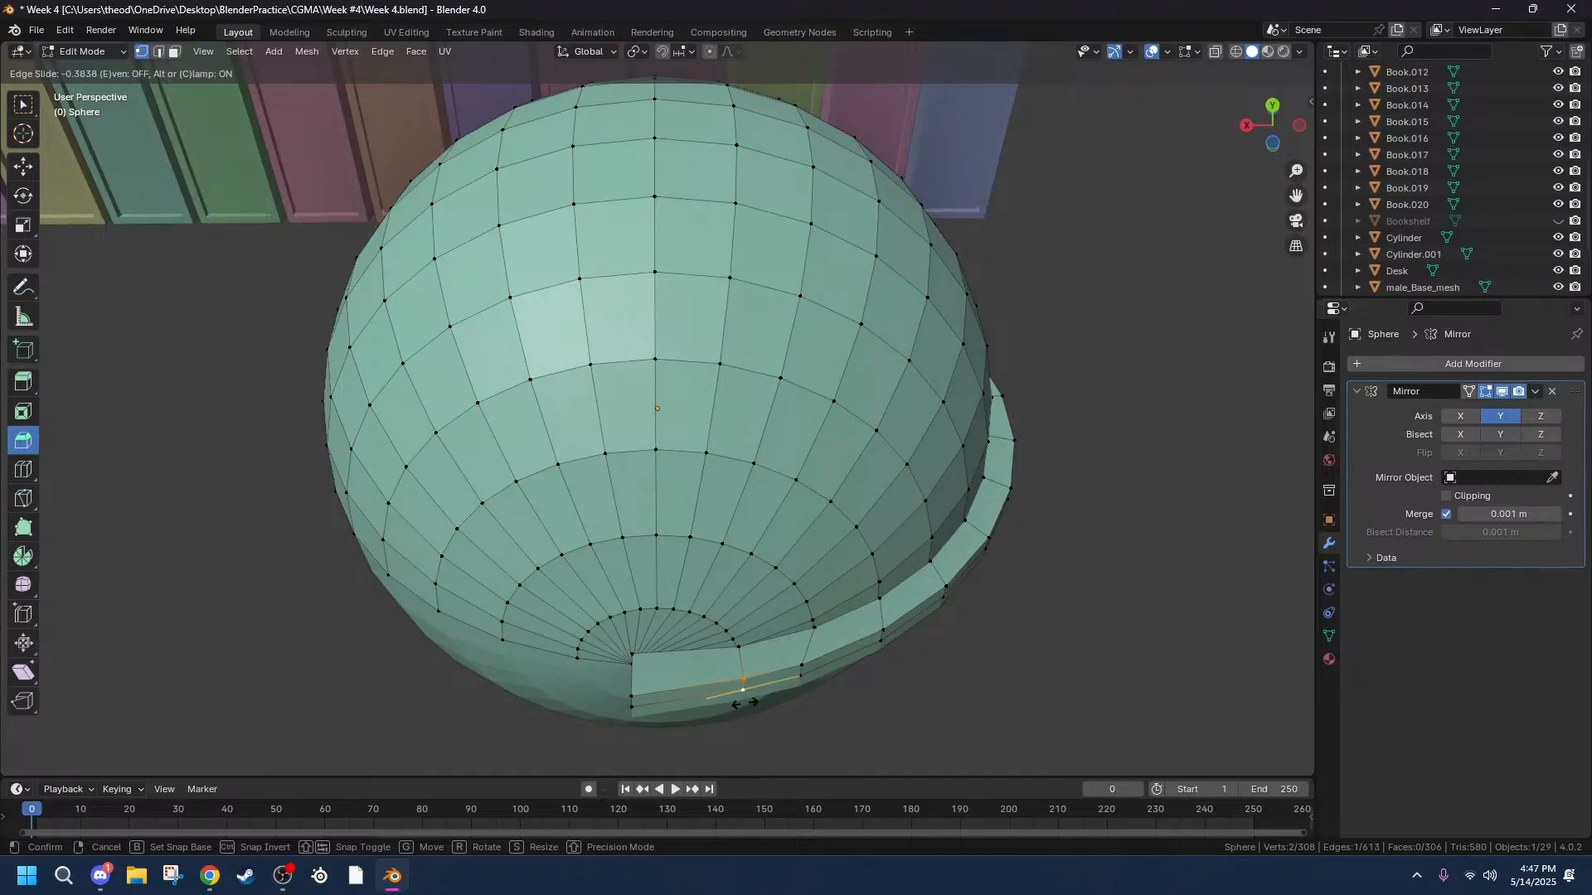
pyautogui.click(742, 703)
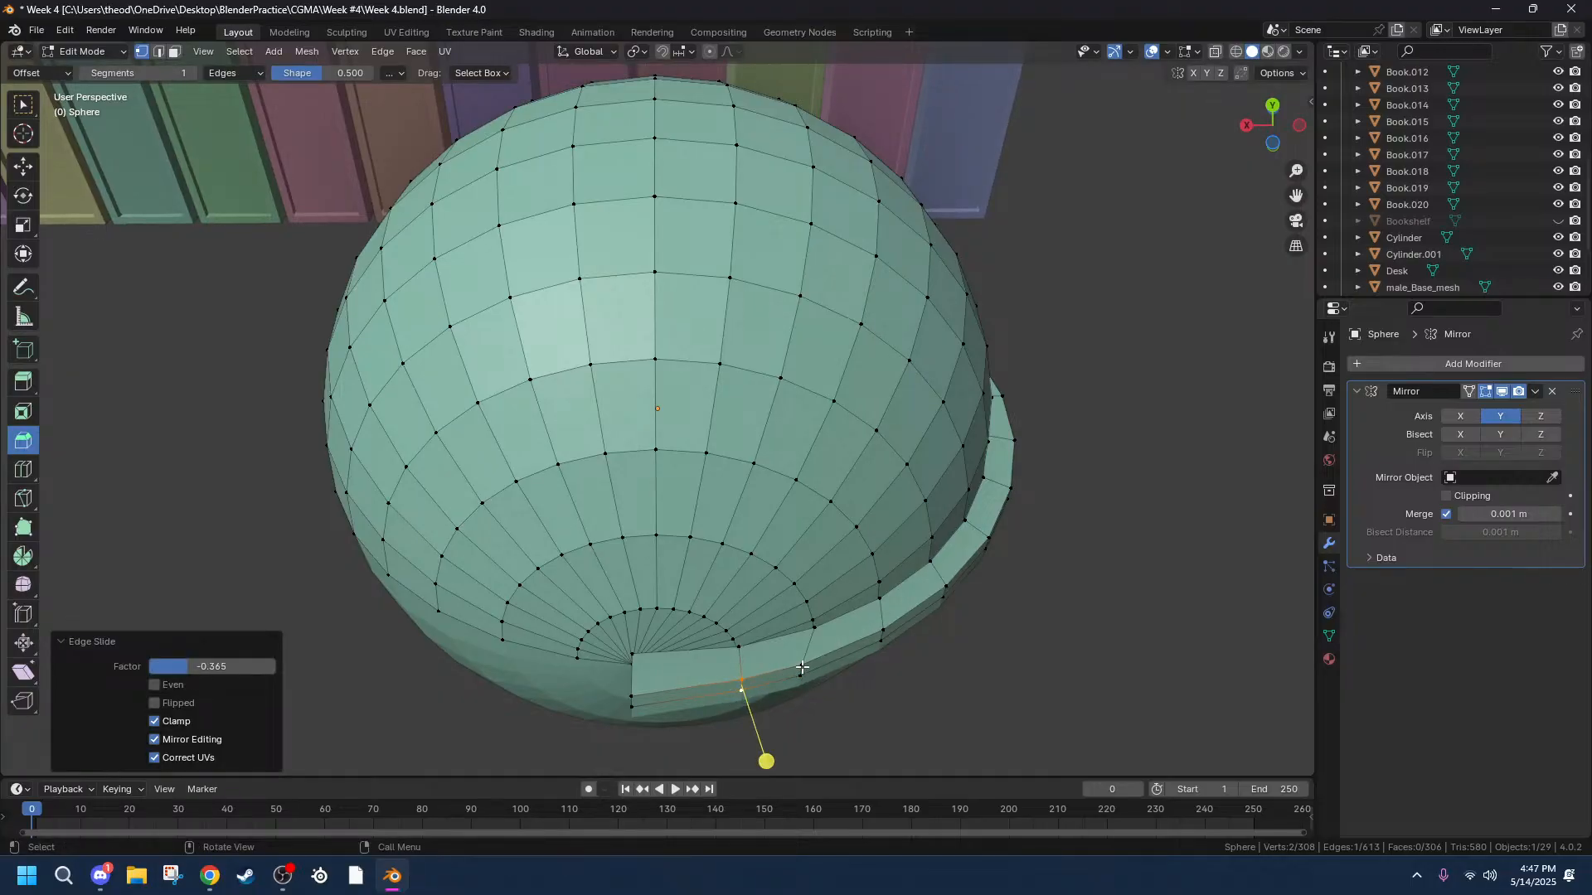
# Edge-slide the strip's next cross edge by a factor of about 0.24 and return to Object Mode.
pyautogui.press('g')
pyautogui.press('g')
pyautogui.press('g')
pyautogui.press('g')
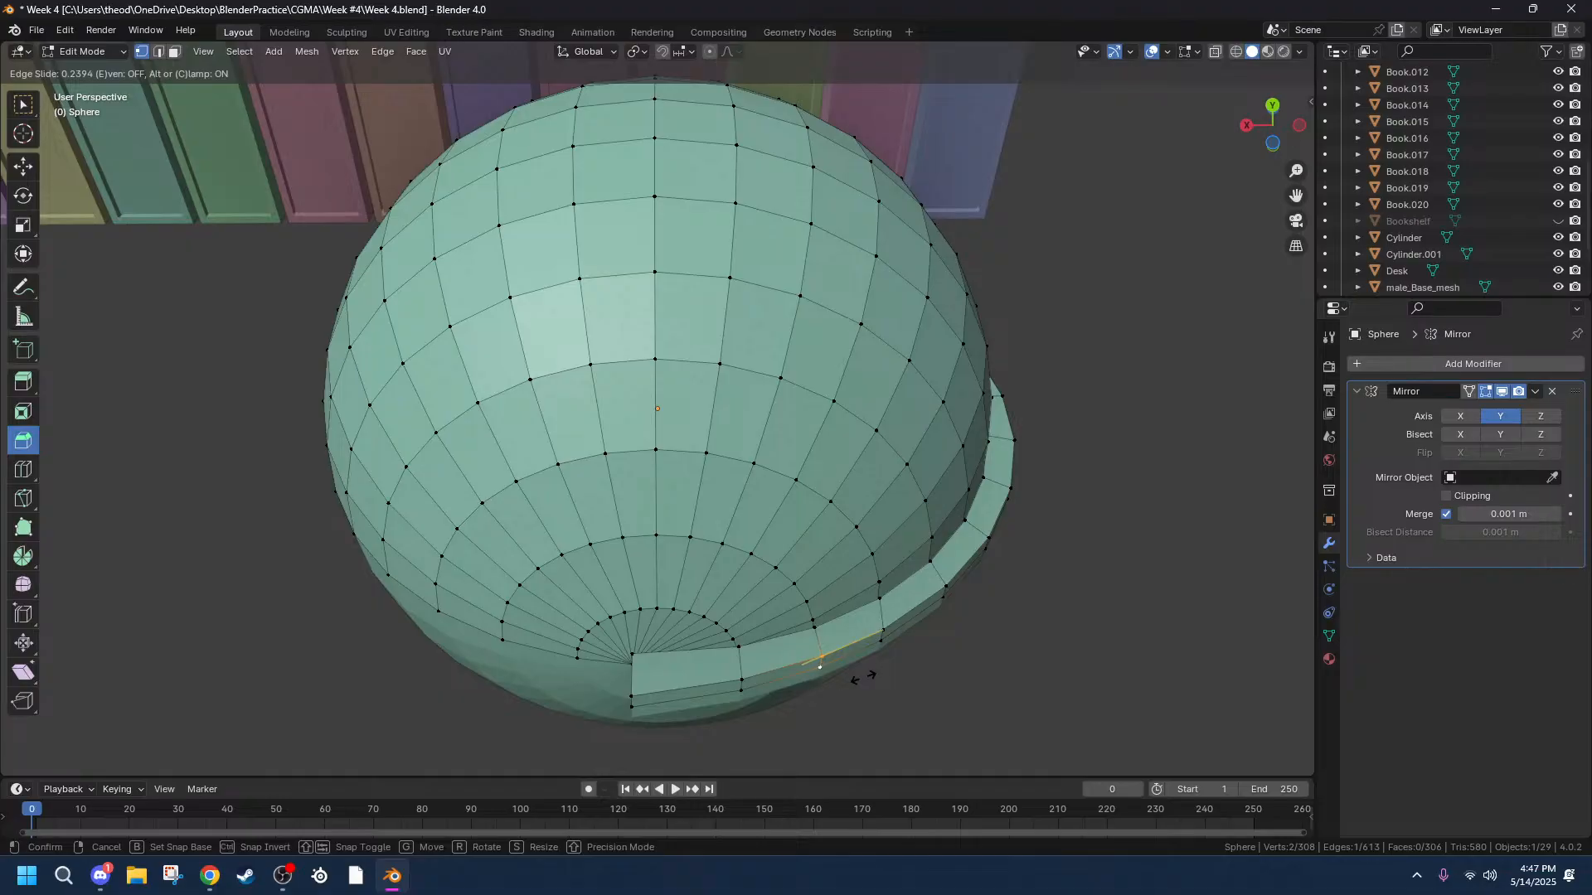
pyautogui.click(862, 677)
pyautogui.moveTo(962, 623); pyautogui.dragTo(709, 542, button='middle')
pyautogui.scroll(3, 730, 623)
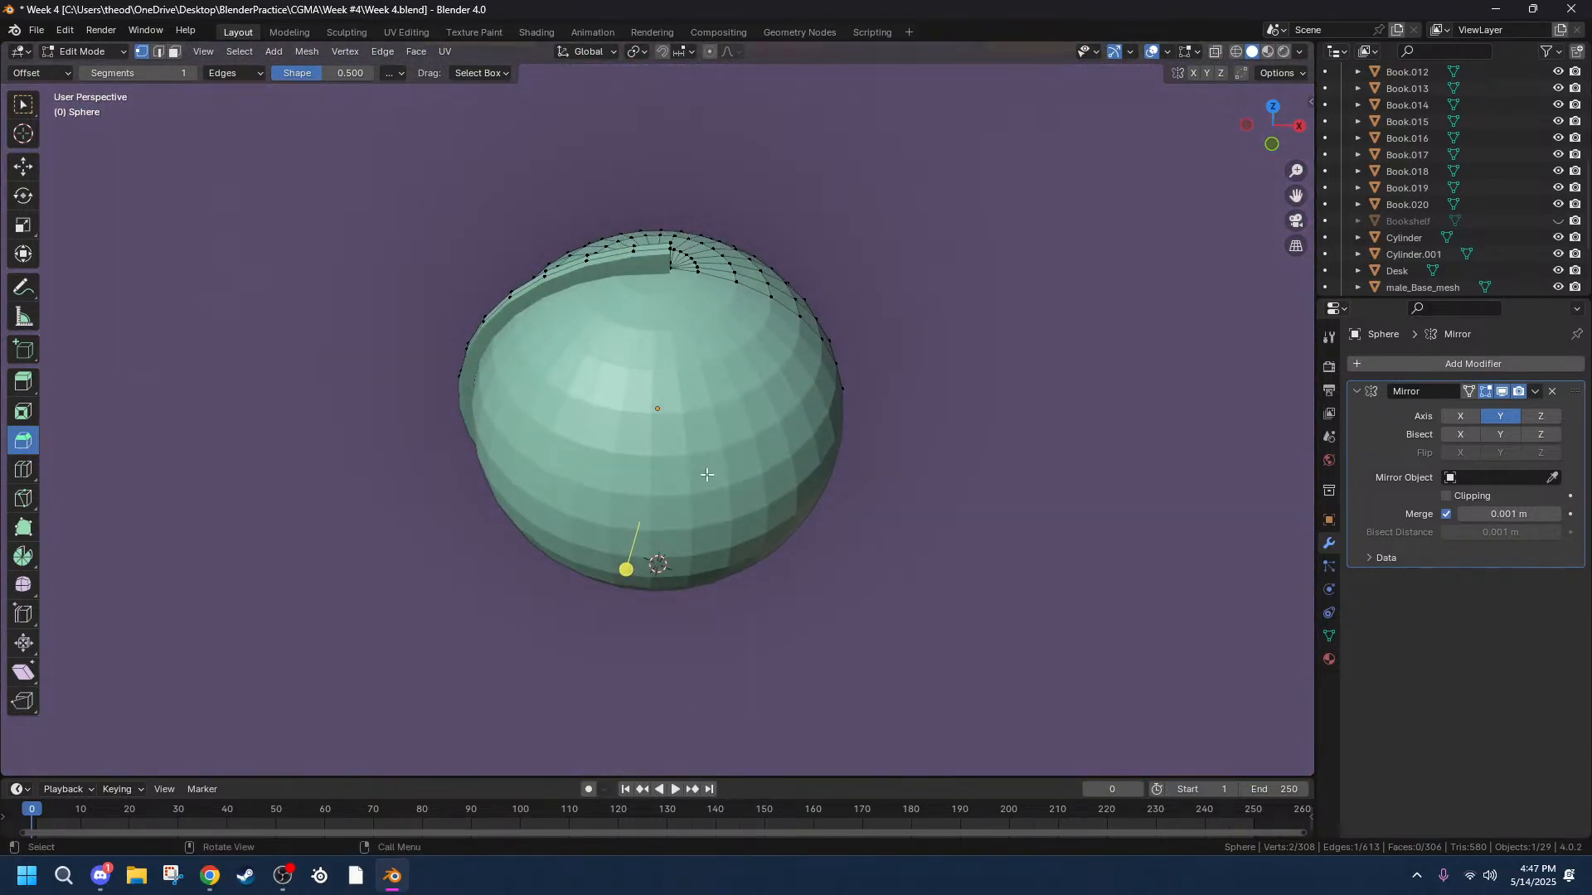
pyautogui.moveTo(671, 249); pyautogui.dragTo(679, 315, button='middle')
pyautogui.press('Tab')
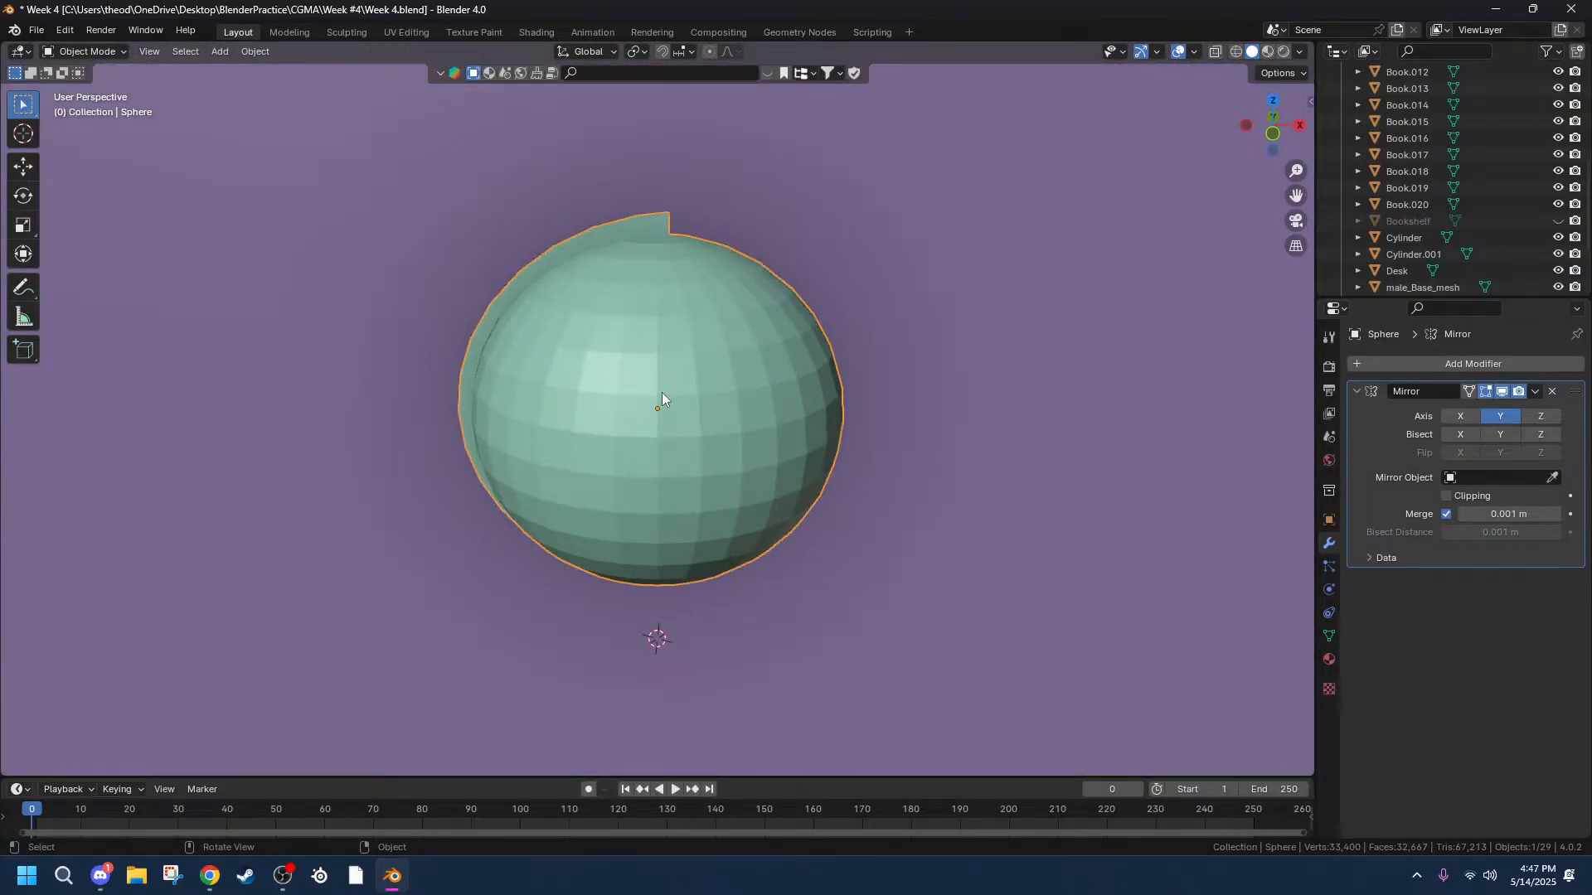
# Add a 32-vertex cylinder at the 3D cursor below the globe and scale it uniformly by -0.012.
pyautogui.moveTo(733, 401); pyautogui.dragTo(738, 450, button='middle')
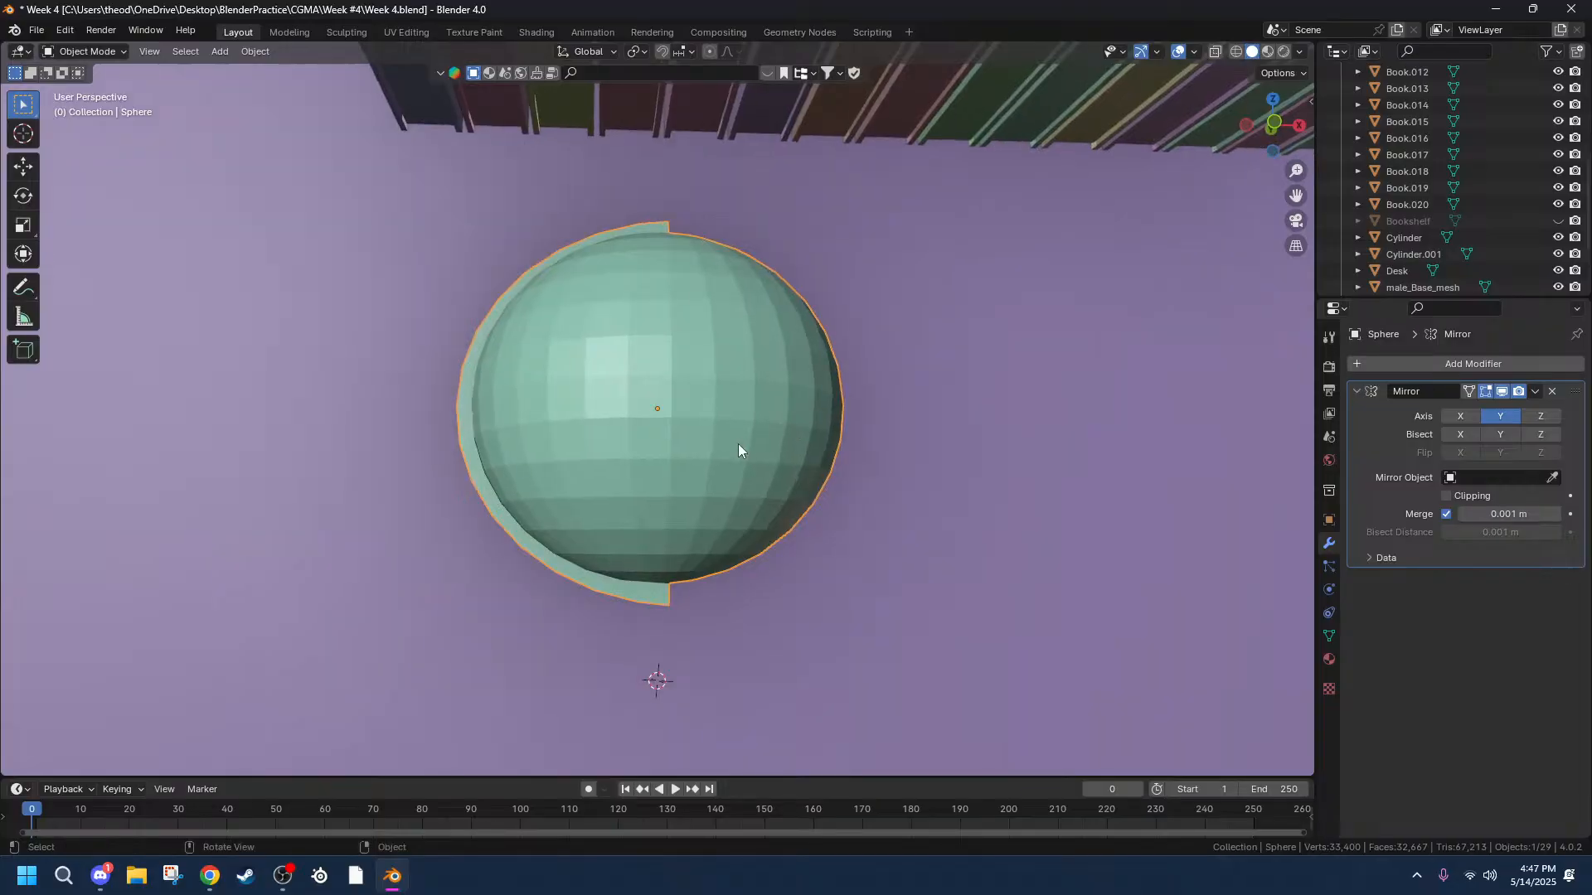
pyautogui.click(1273, 126)
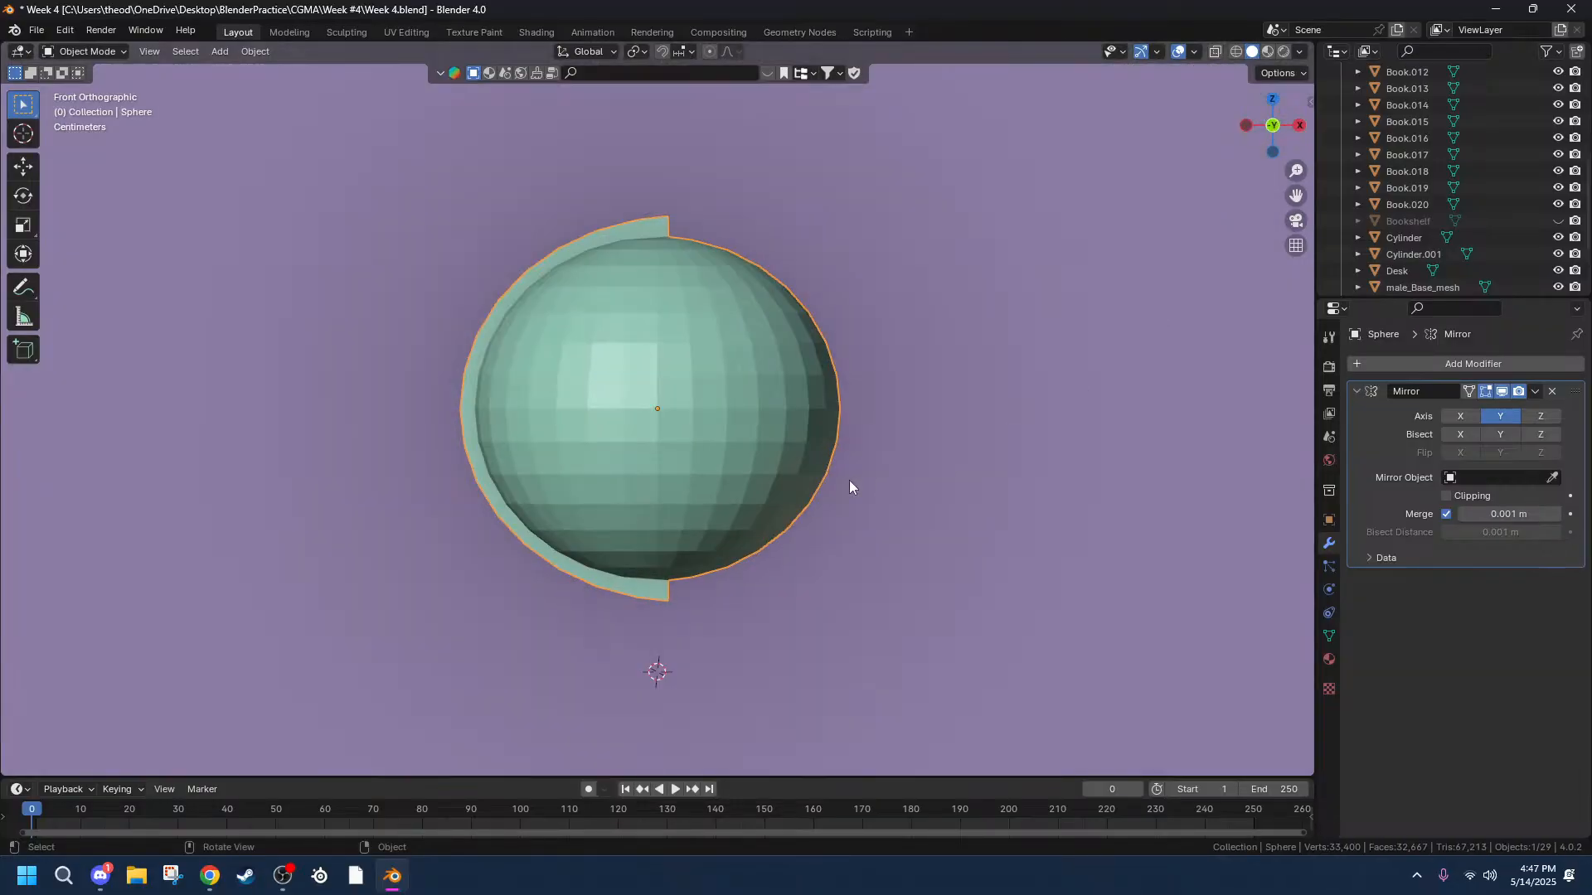
pyautogui.hotkey('shift', 'a')
pyautogui.moveTo(764, 475)
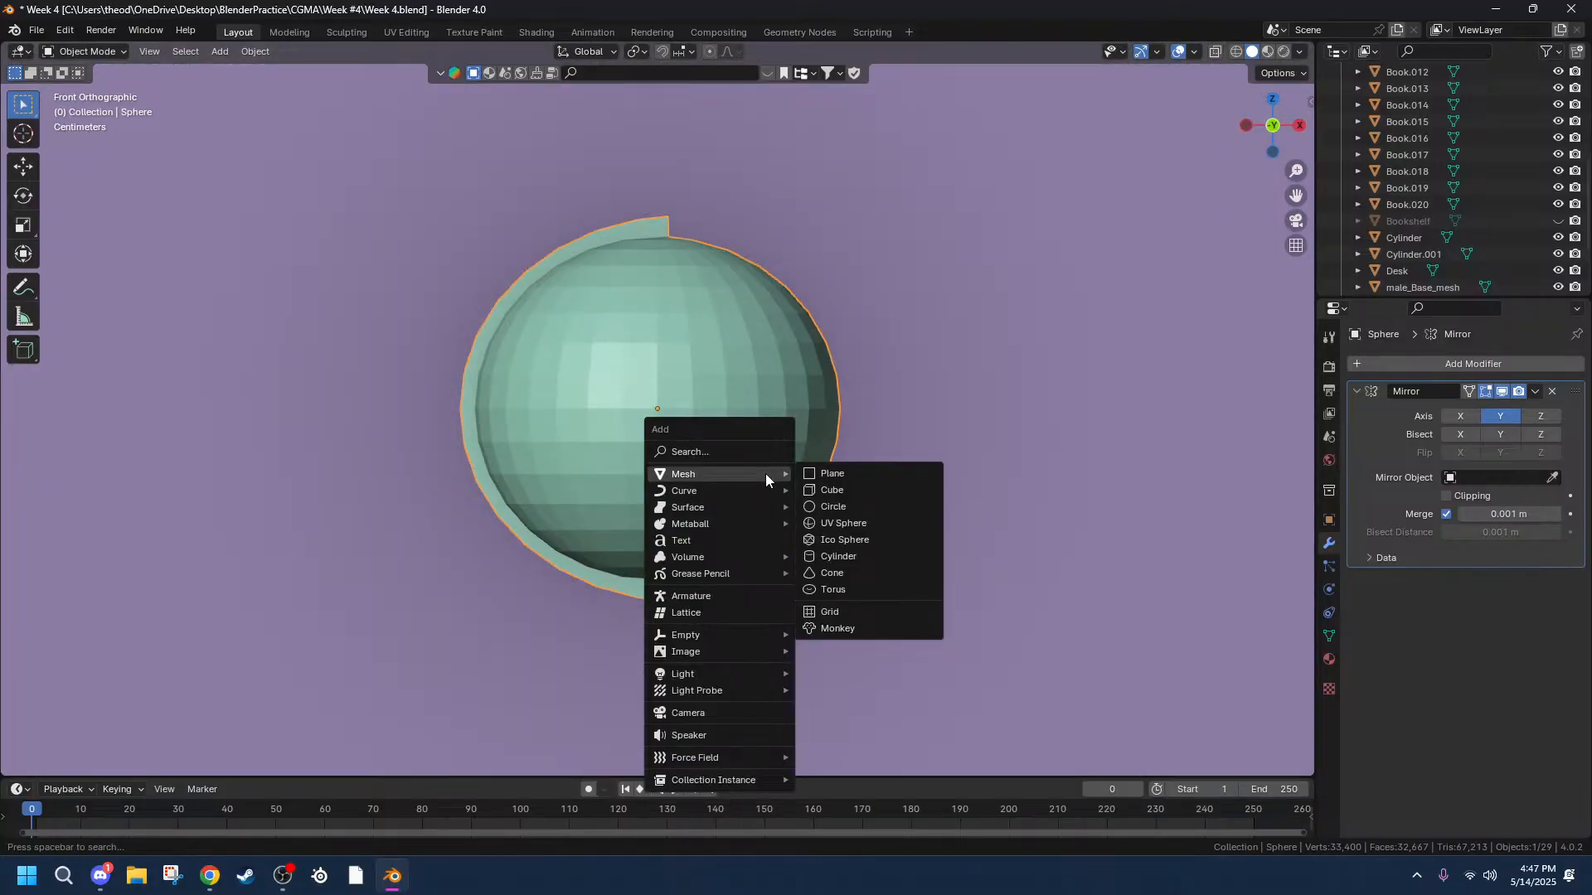
pyautogui.click(841, 557)
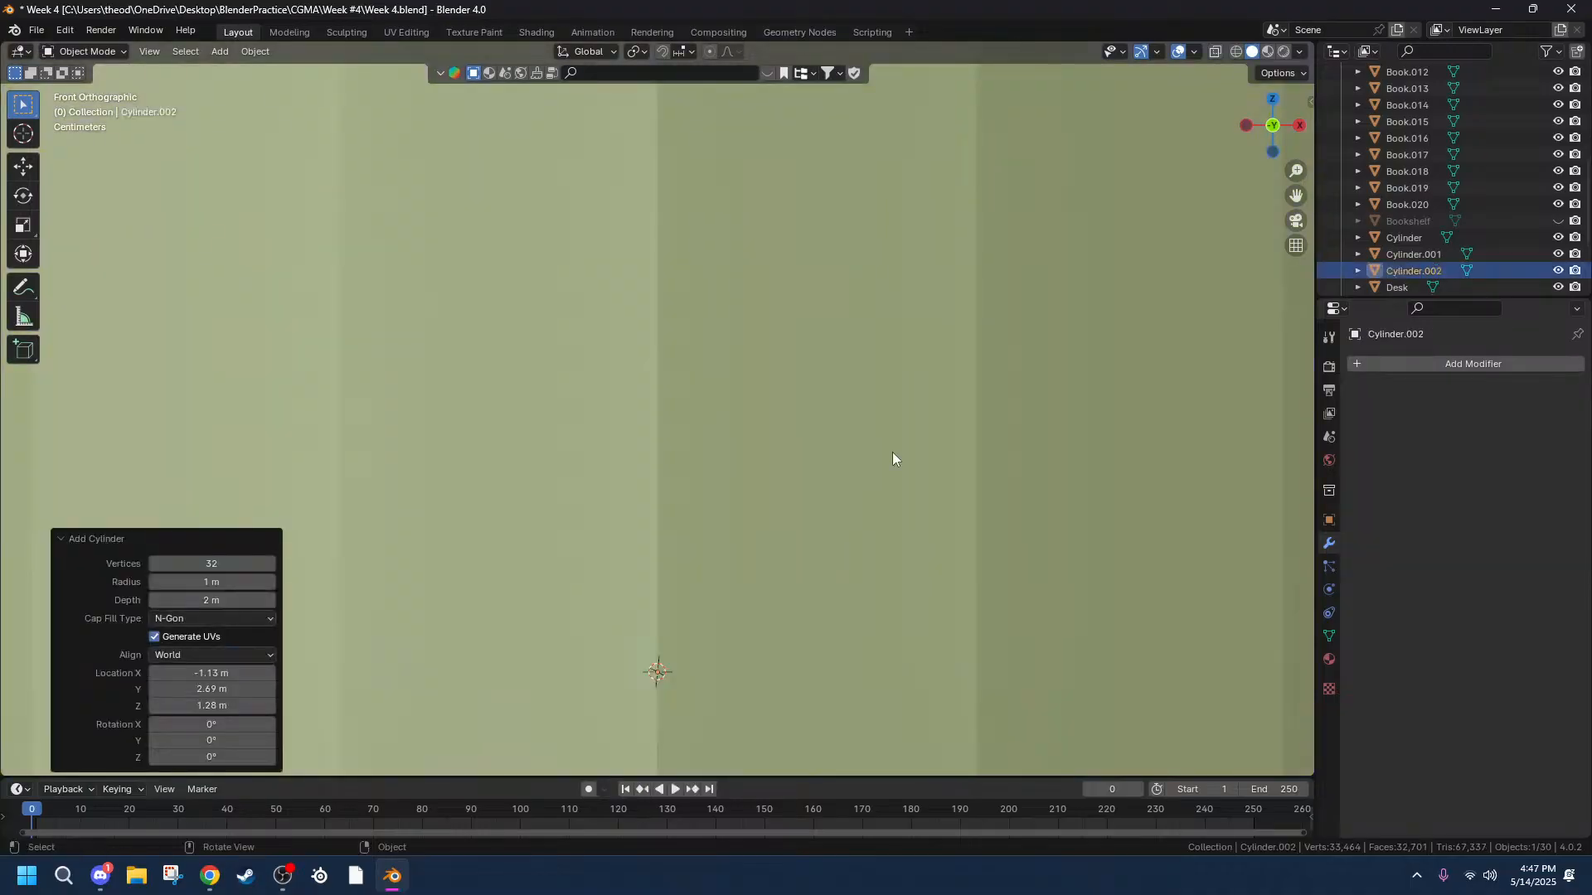
pyautogui.press('s')
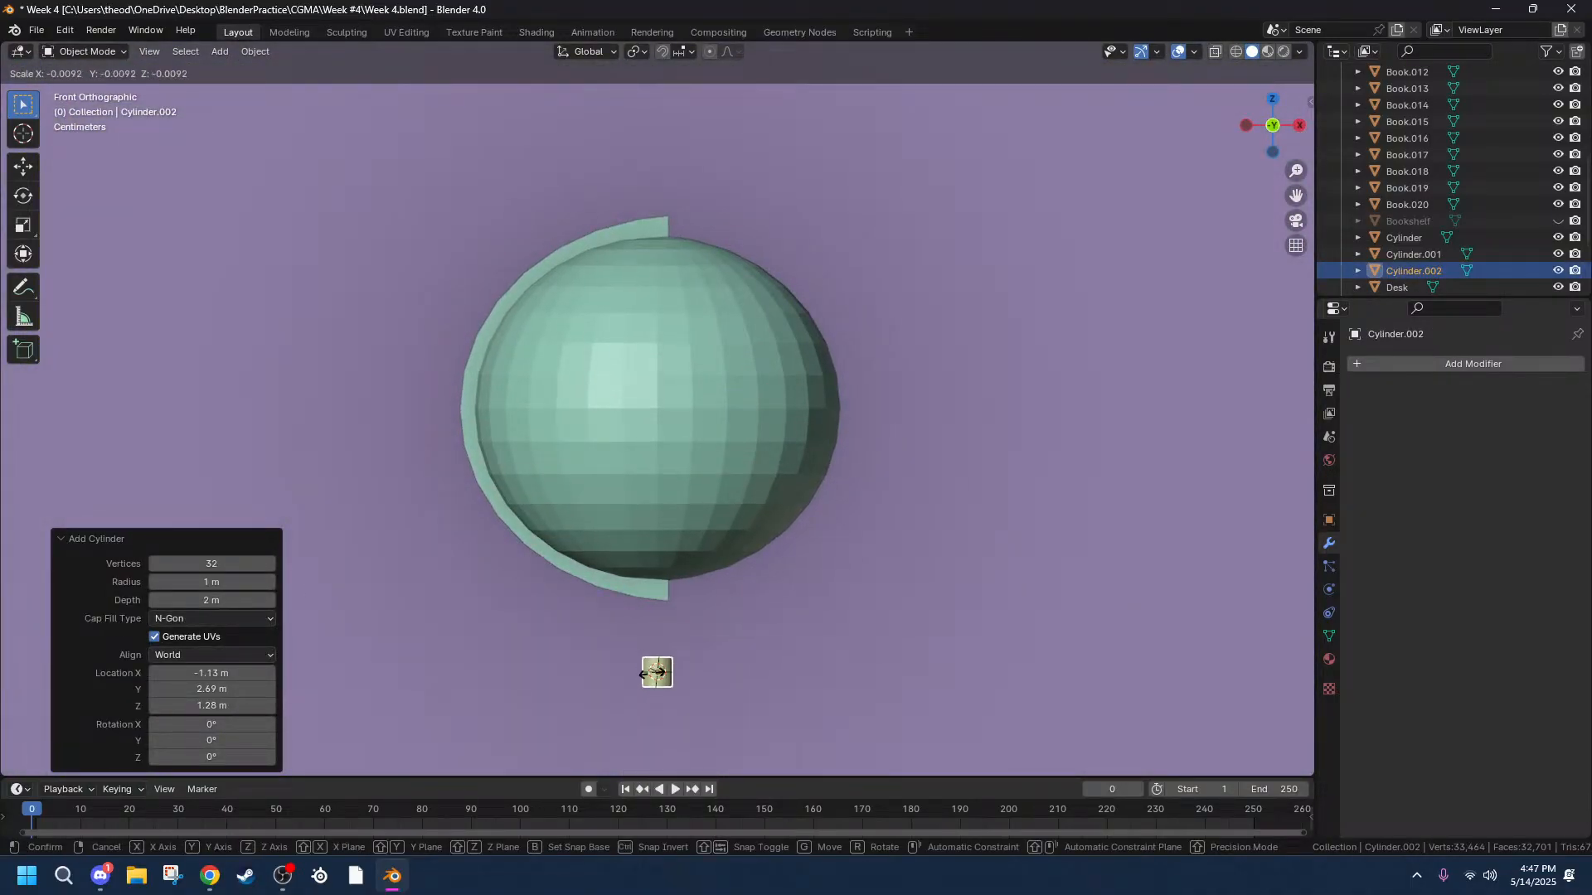
pyautogui.click(658, 671)
# Raise the cylinder along Z to the globe's centre, then scale it by 0.527 overall and 19.18 along Z to pass through both poles.
pyautogui.press('g')
pyautogui.press('z')
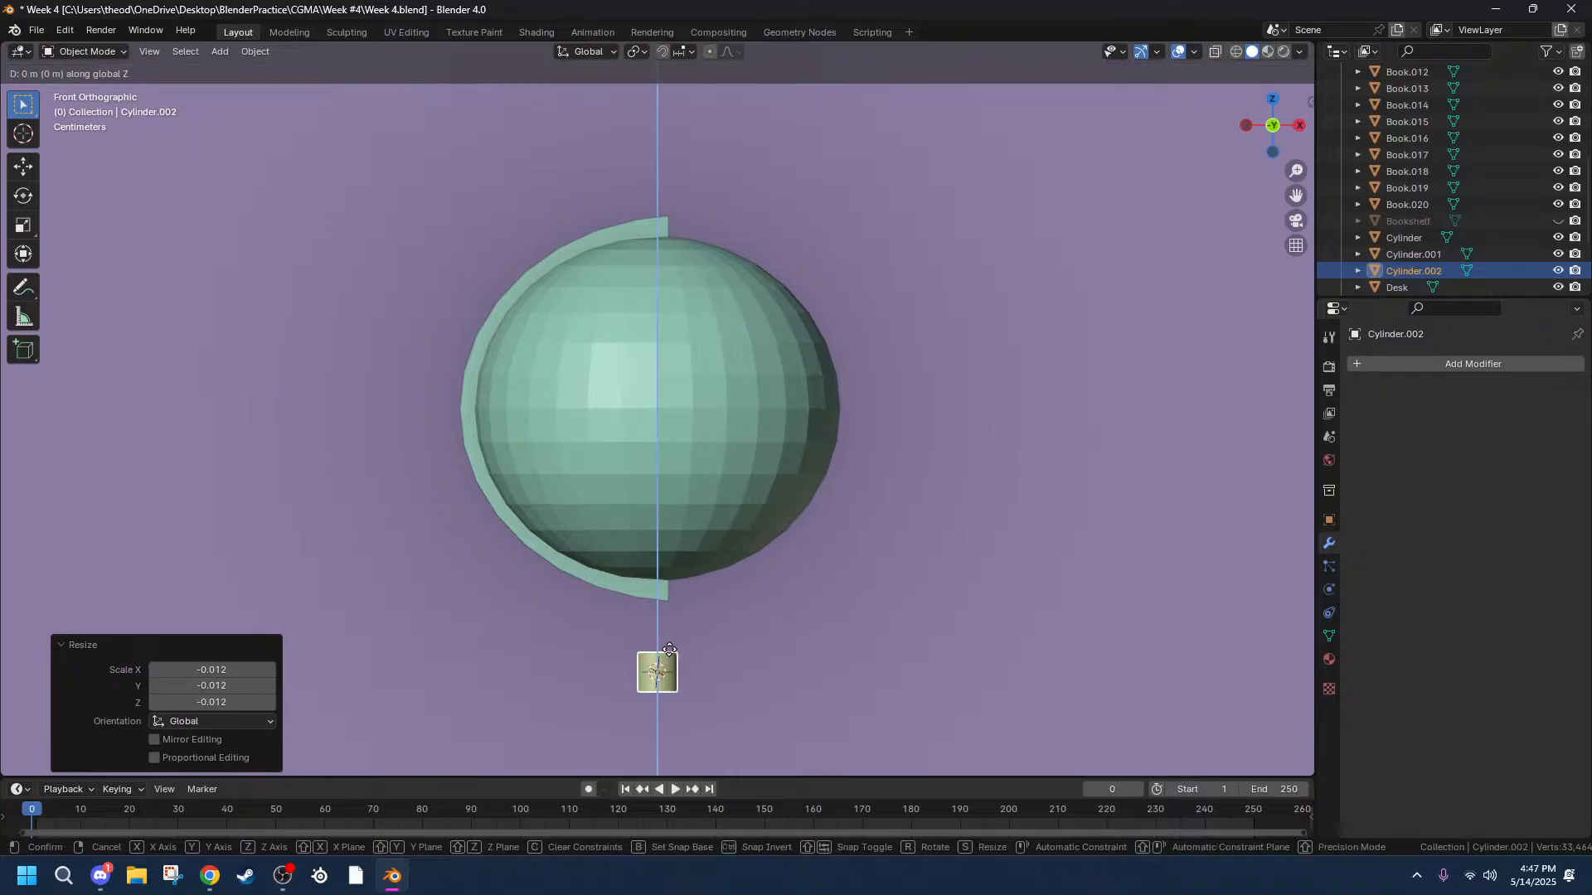
pyautogui.click(711, 394)
pyautogui.press('s')
pyautogui.click(771, 397)
pyautogui.press('s')
pyautogui.press('z')
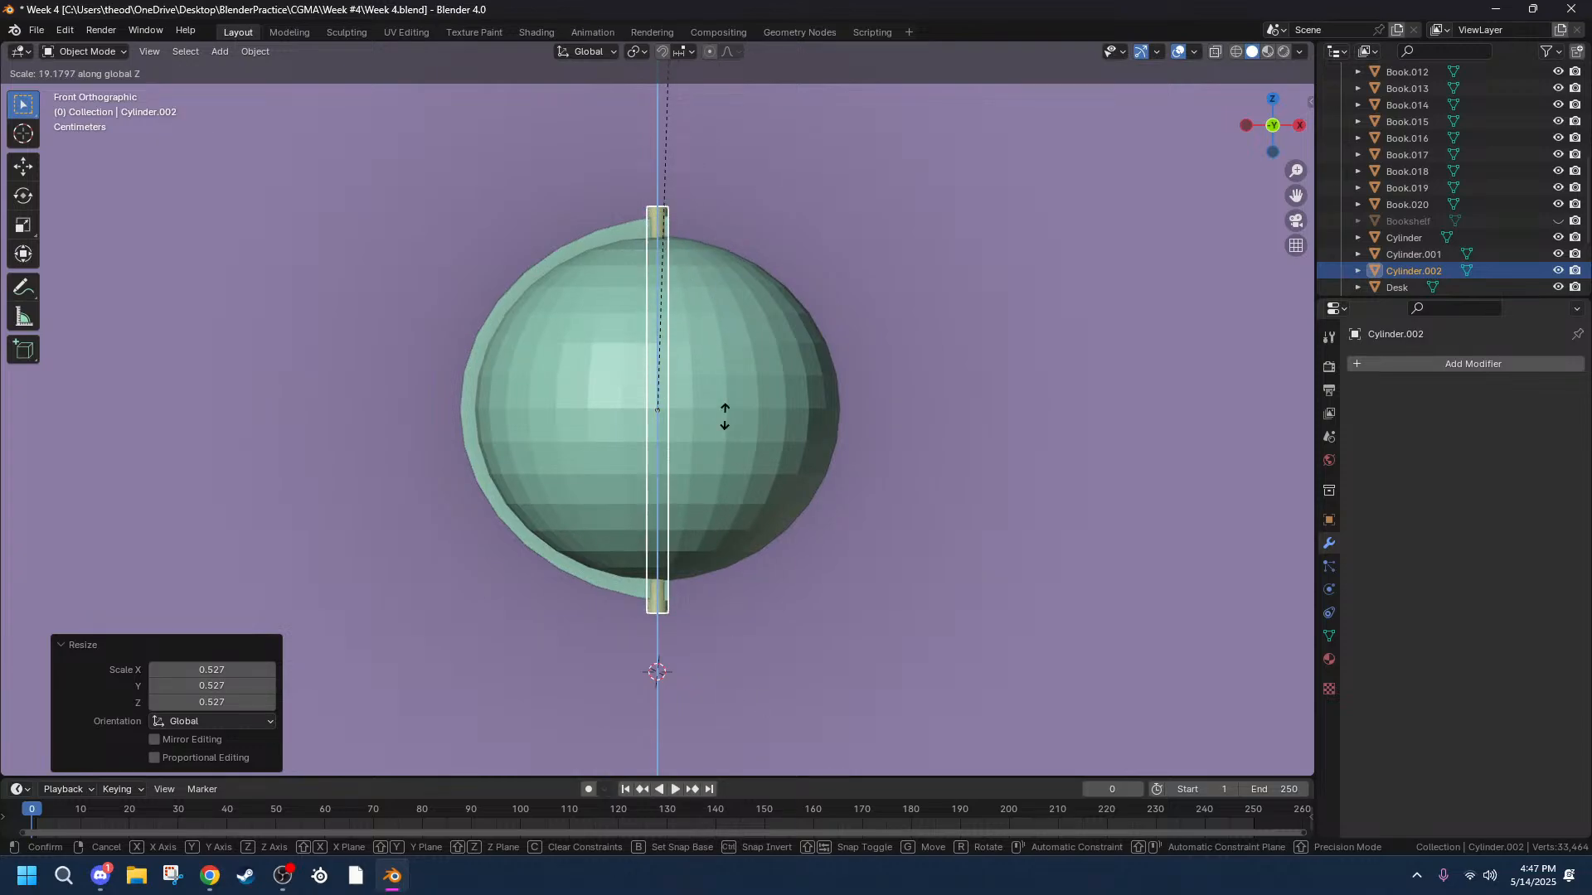
pyautogui.click(725, 417)
pyautogui.moveTo(917, 408); pyautogui.dragTo(764, 440, button='middle')
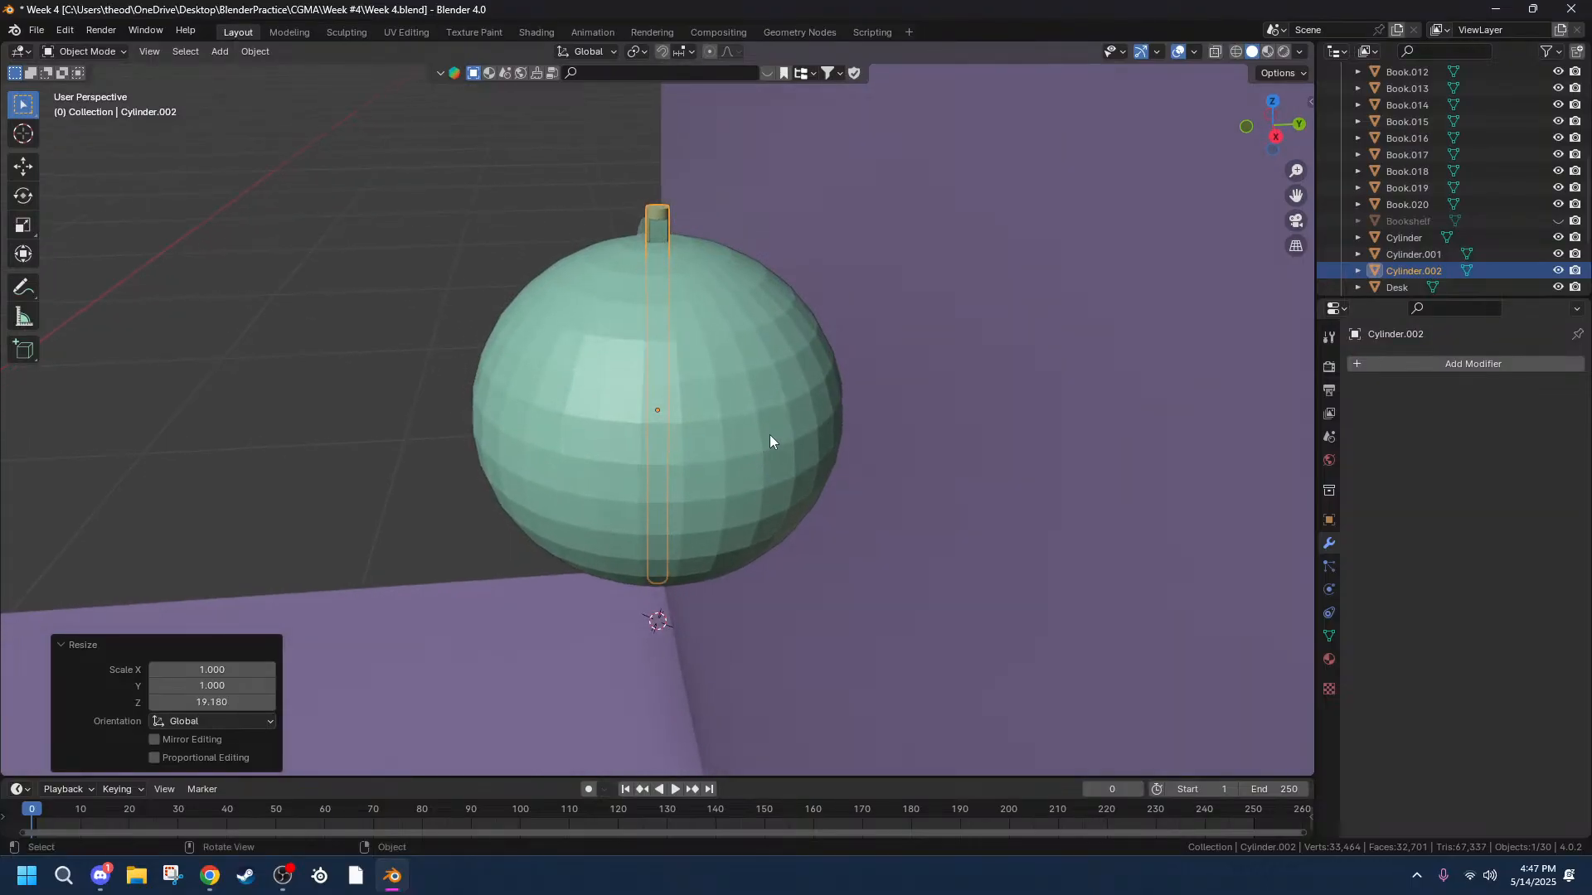
# Thin the globe's axis rod by scaling it in X and Y only, by about 0.767 and again by about 0.82.
pyautogui.press('s')
pyautogui.hotkey('shift', 'z')
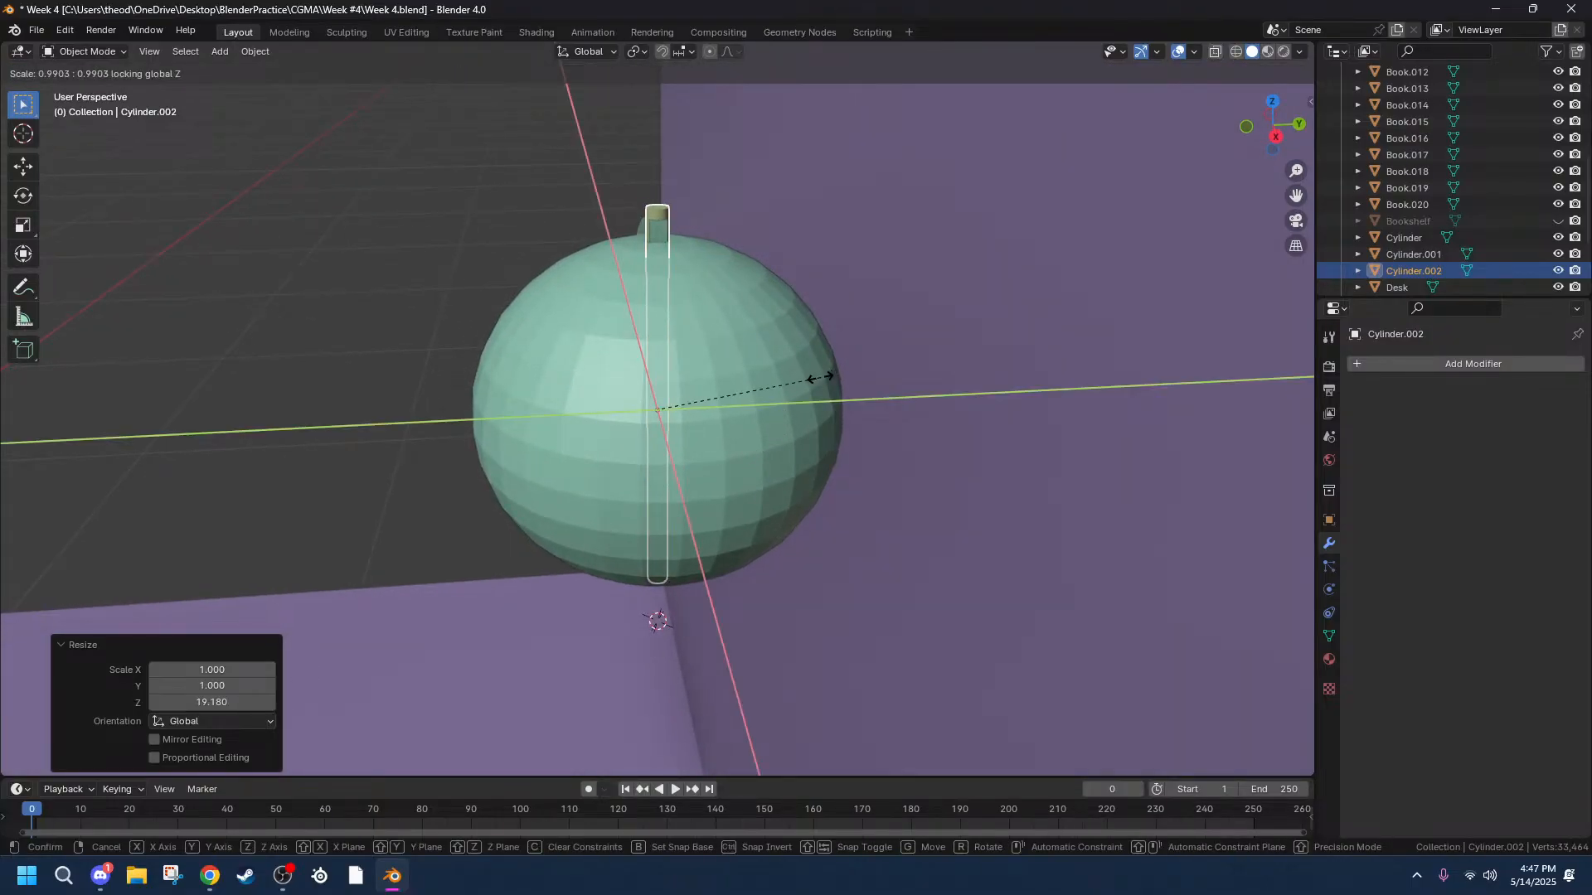
pyautogui.click(783, 382)
pyautogui.moveTo(789, 381); pyautogui.dragTo(975, 354, button='middle')
pyautogui.click(1269, 136)
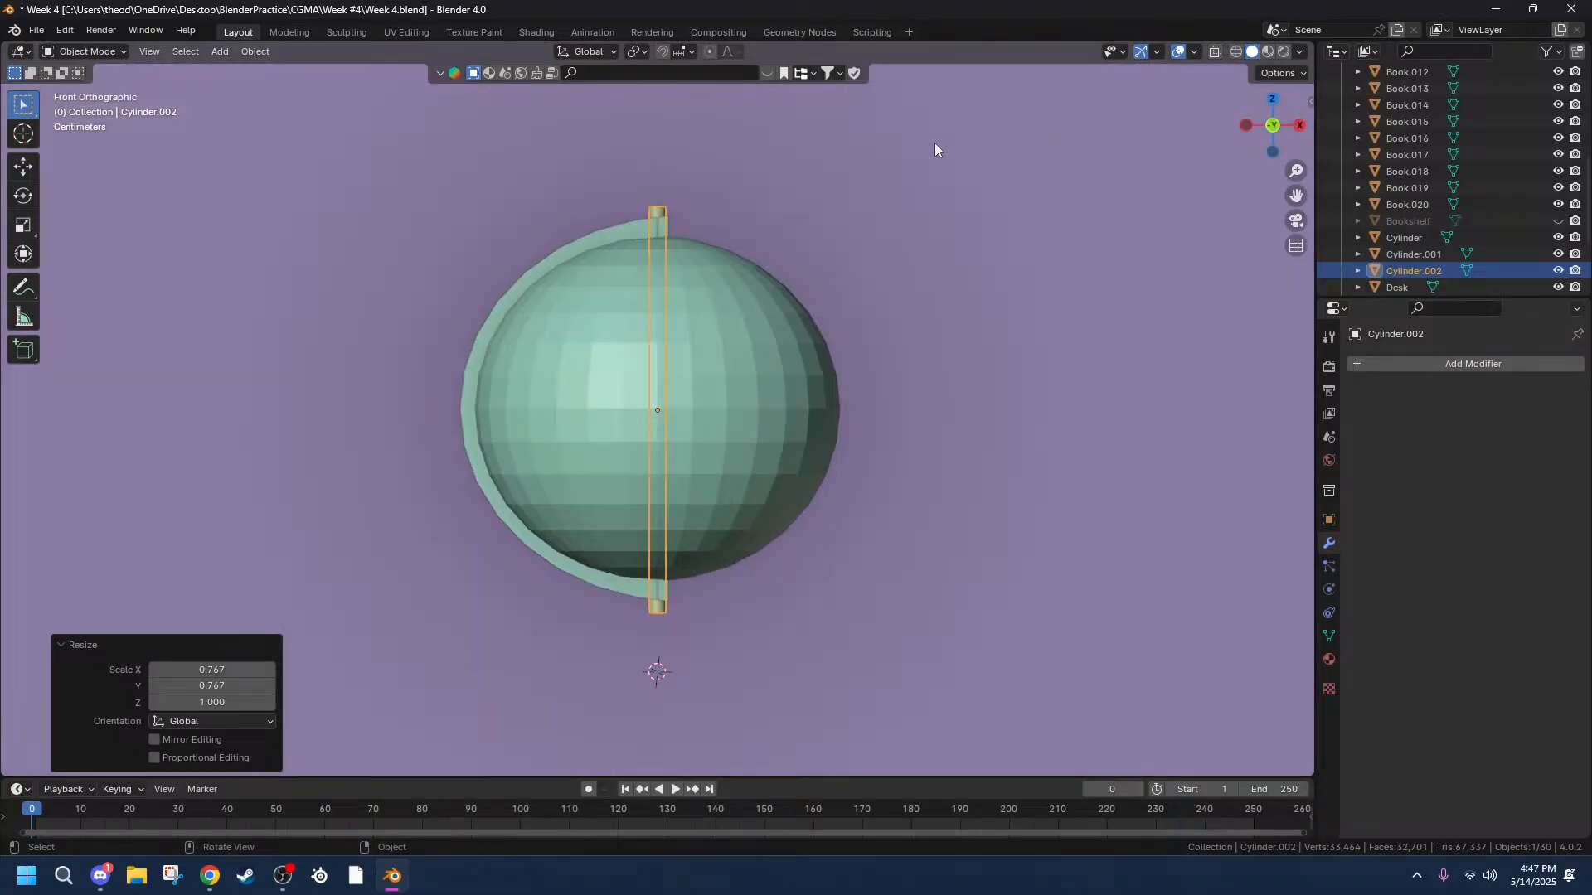
pyautogui.press('s')
pyautogui.hotkey('shift', 'z')
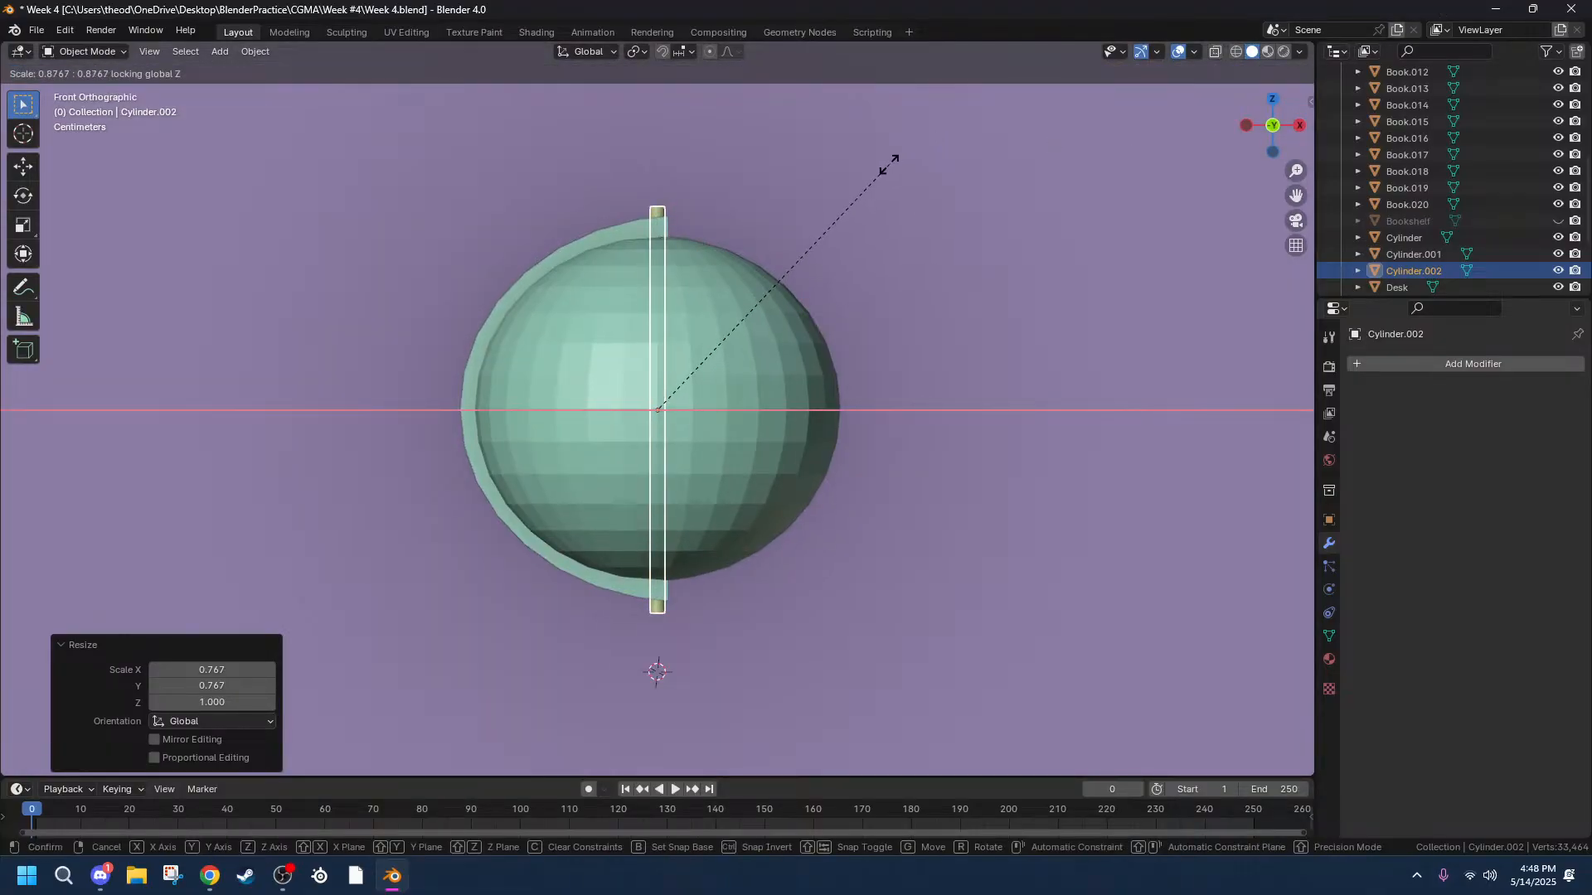
pyautogui.click(870, 218)
# Apply the scale of the globe's axis rod.
pyautogui.moveTo(870, 217); pyautogui.dragTo(878, 184, button='middle')
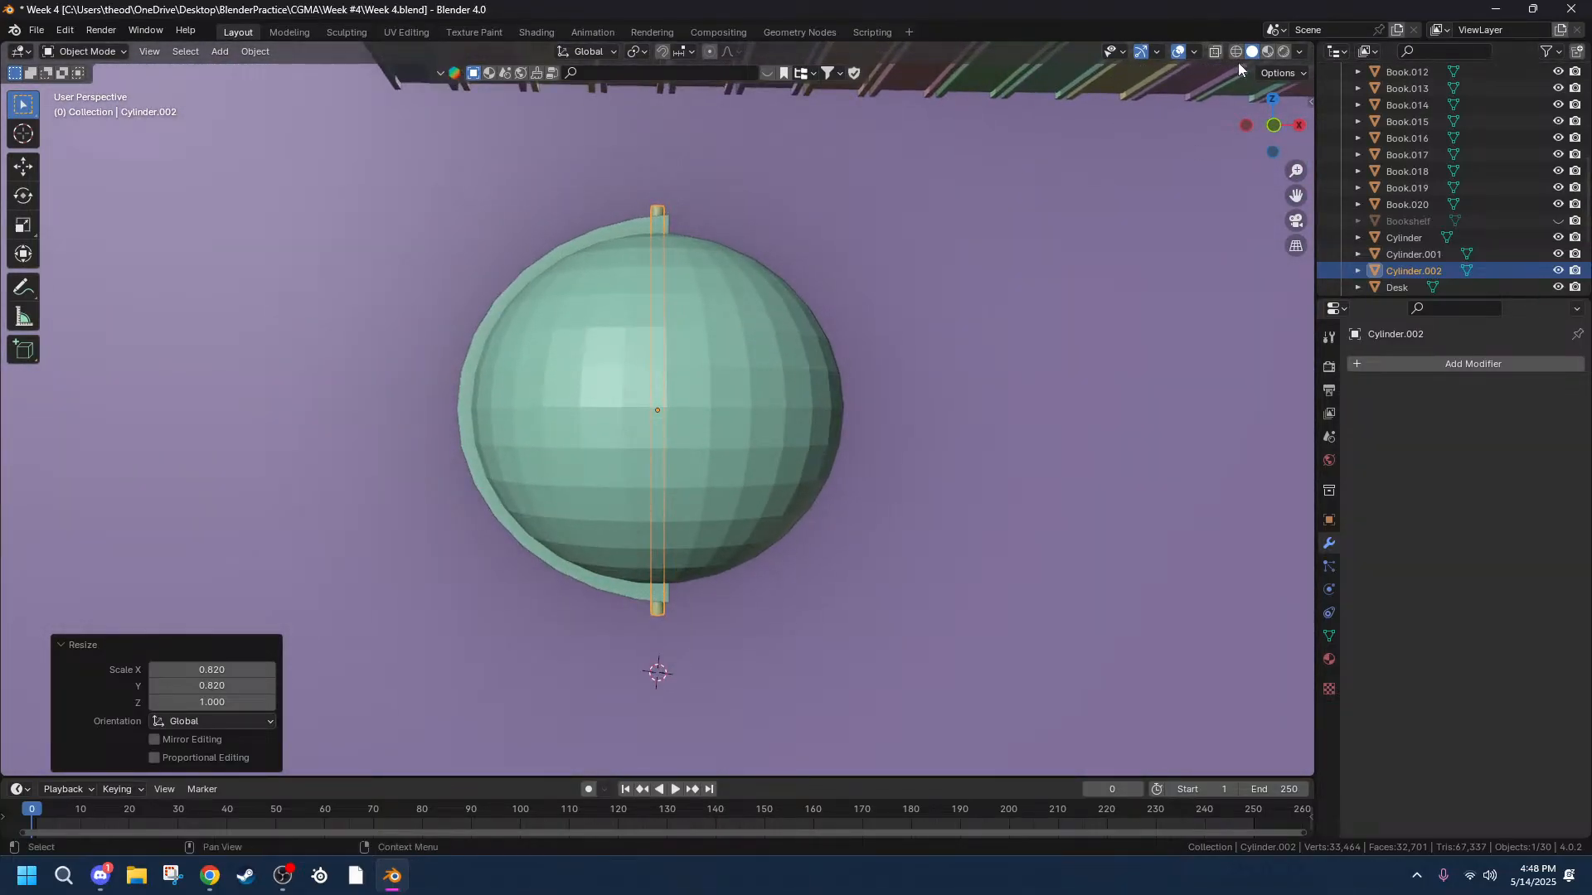
pyautogui.click(1281, 115)
pyautogui.scroll(3, 704, 581)
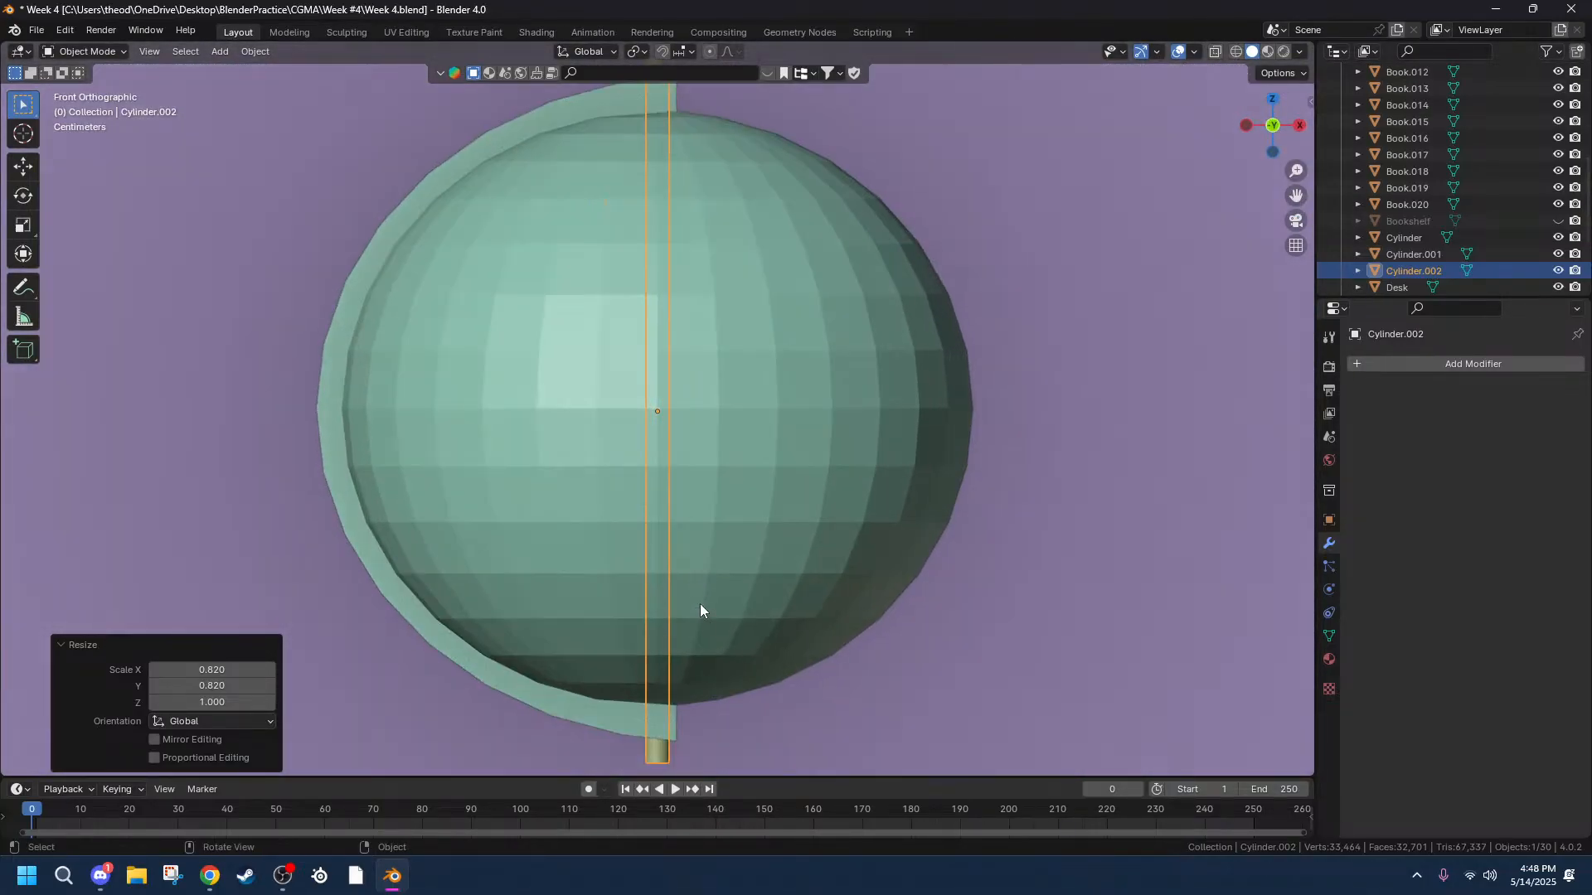
pyautogui.scroll(-2, 709, 647)
pyautogui.moveTo(713, 695); pyautogui.dragTo(728, 587, button='middle')
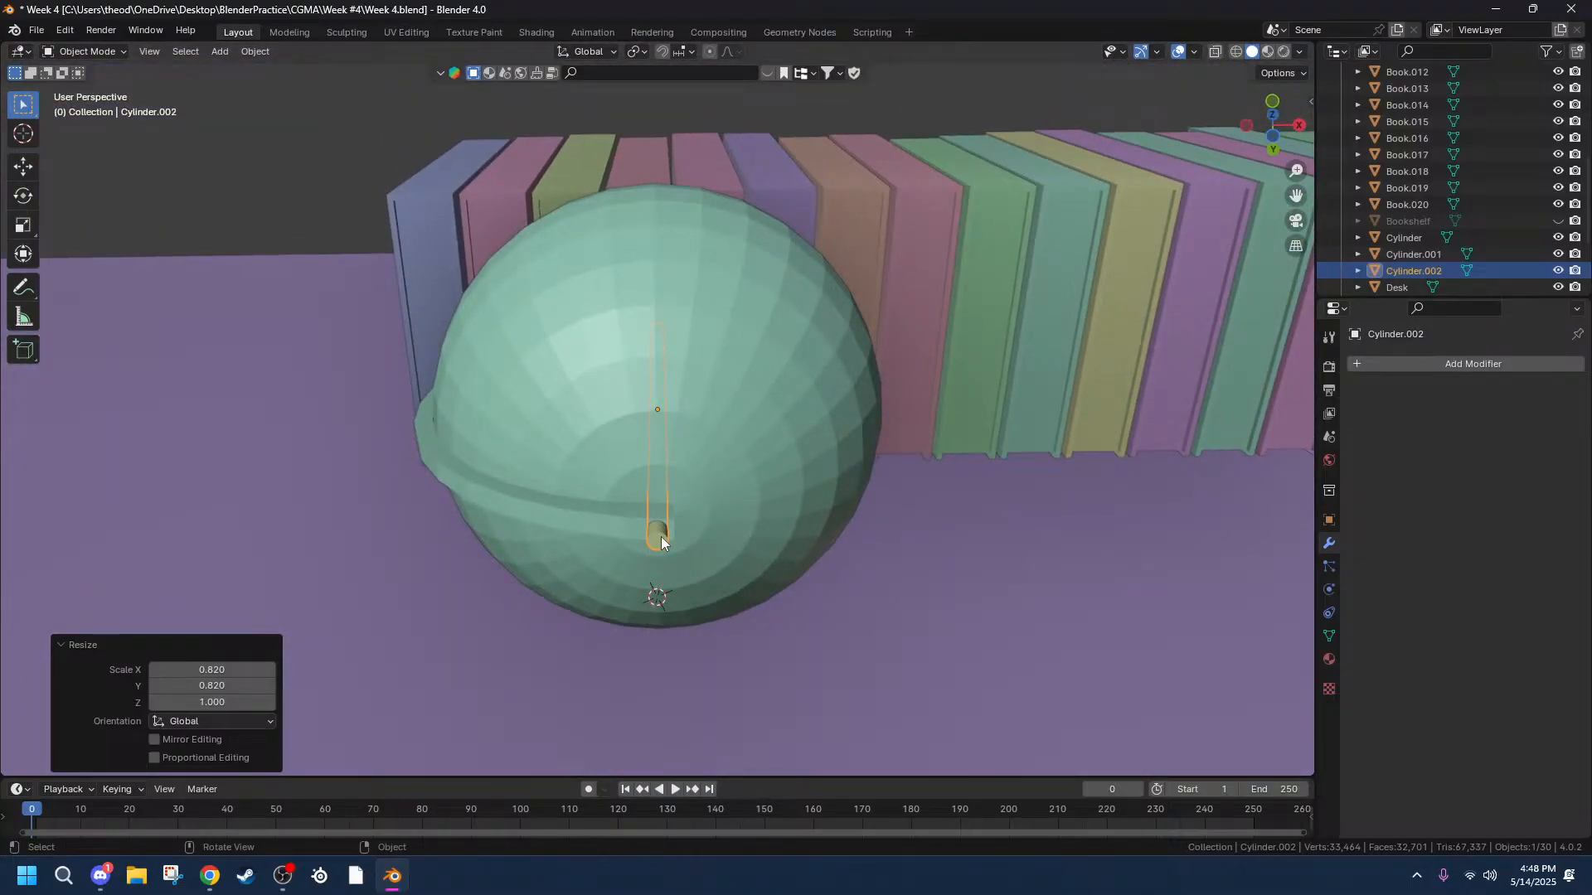
pyautogui.hotkey('shift', 'a')
pyautogui.hotkey('ctrl', 'a')
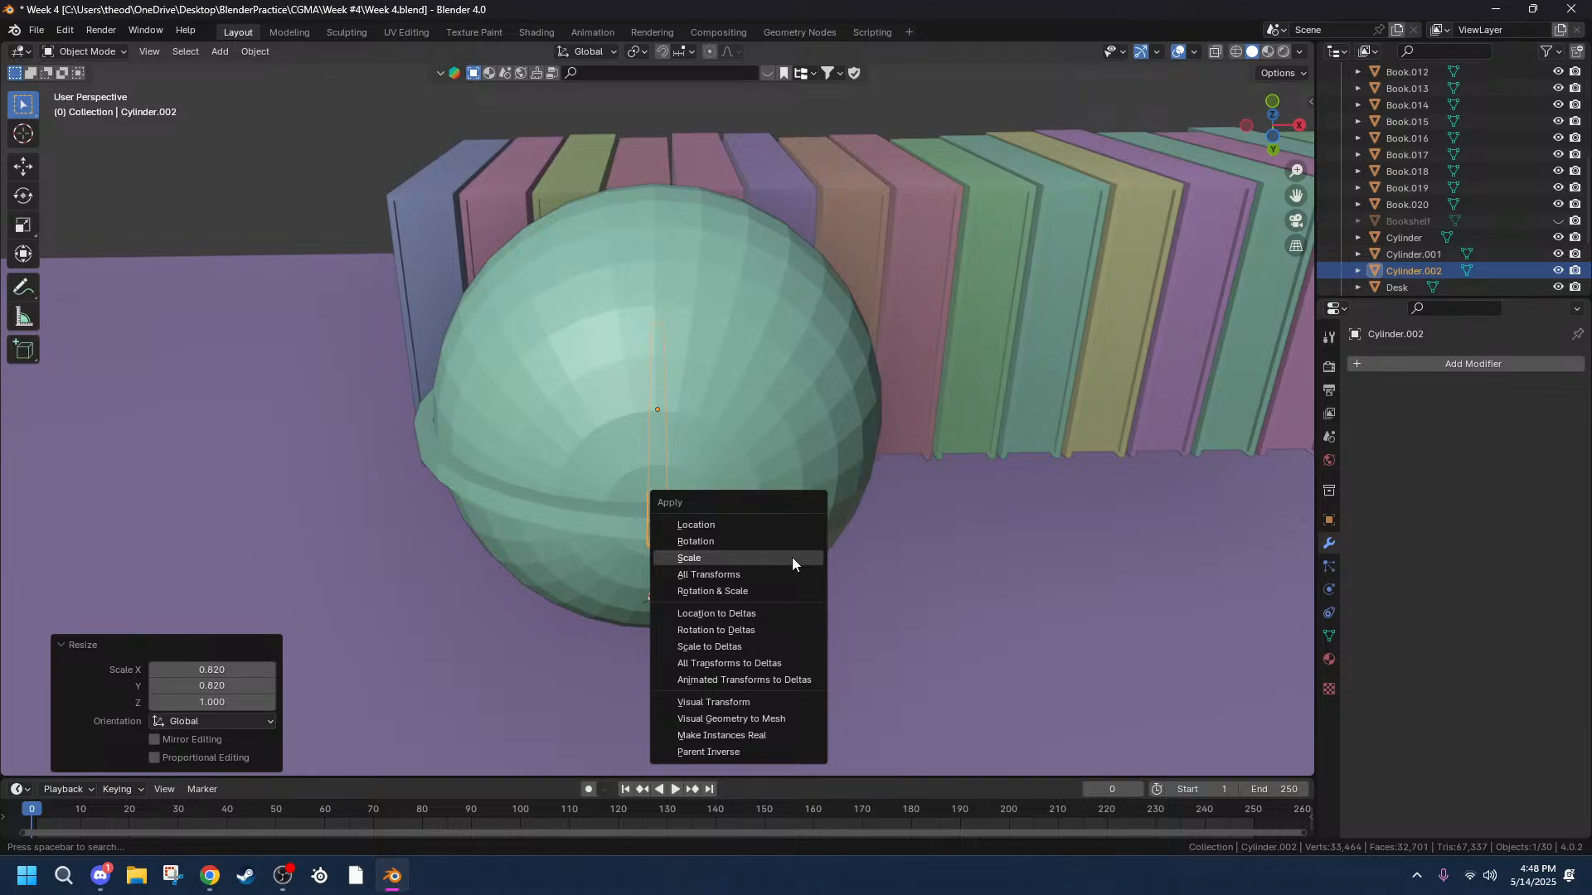
pyautogui.click(792, 557)
# In Edit Mode, extrude the bottom face of the axis rod about 0.0038 m downward.
pyautogui.moveTo(793, 557); pyautogui.dragTo(734, 600, button='middle')
pyautogui.click(657, 545)
pyautogui.press('Tab')
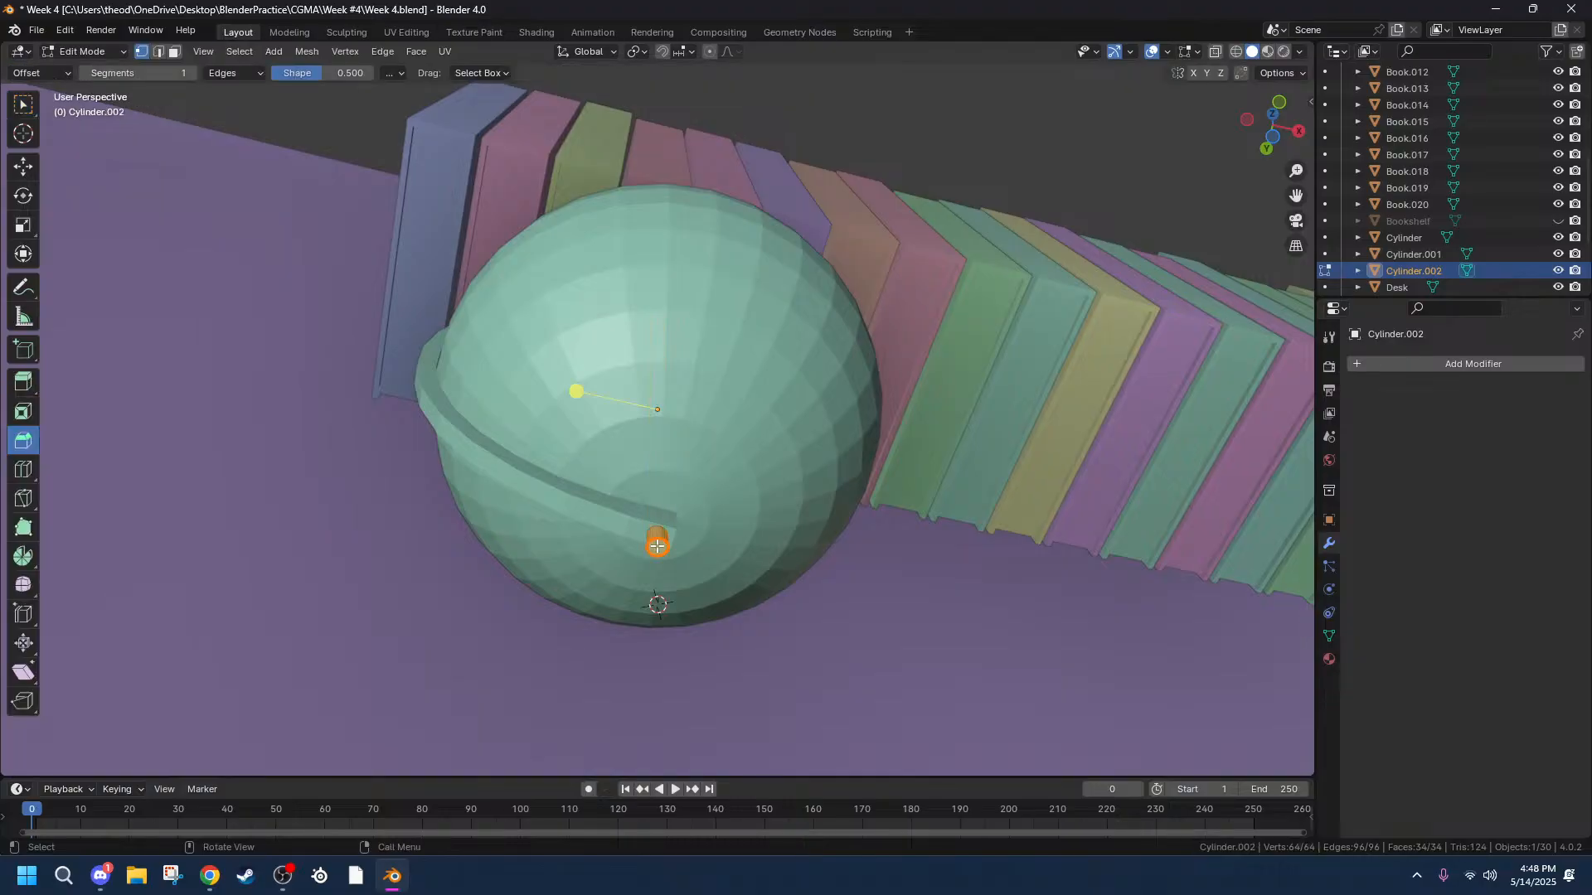
pyautogui.press('3')
pyautogui.click(656, 545)
pyautogui.moveTo(965, 567); pyautogui.dragTo(944, 634, button='middle')
pyautogui.press('KP_1')
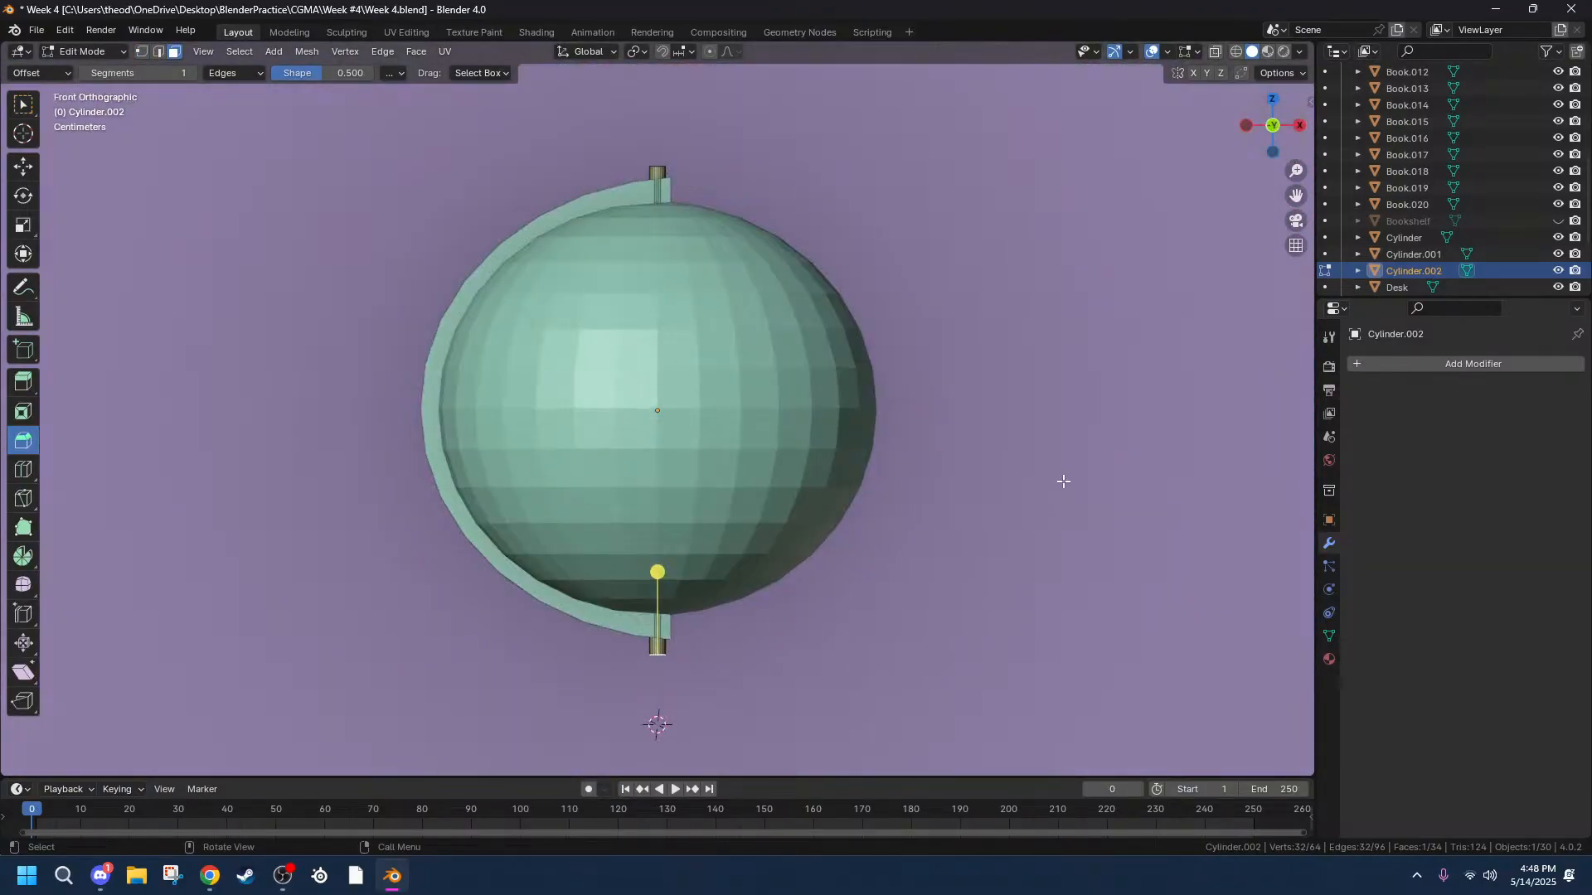
pyautogui.press('e')
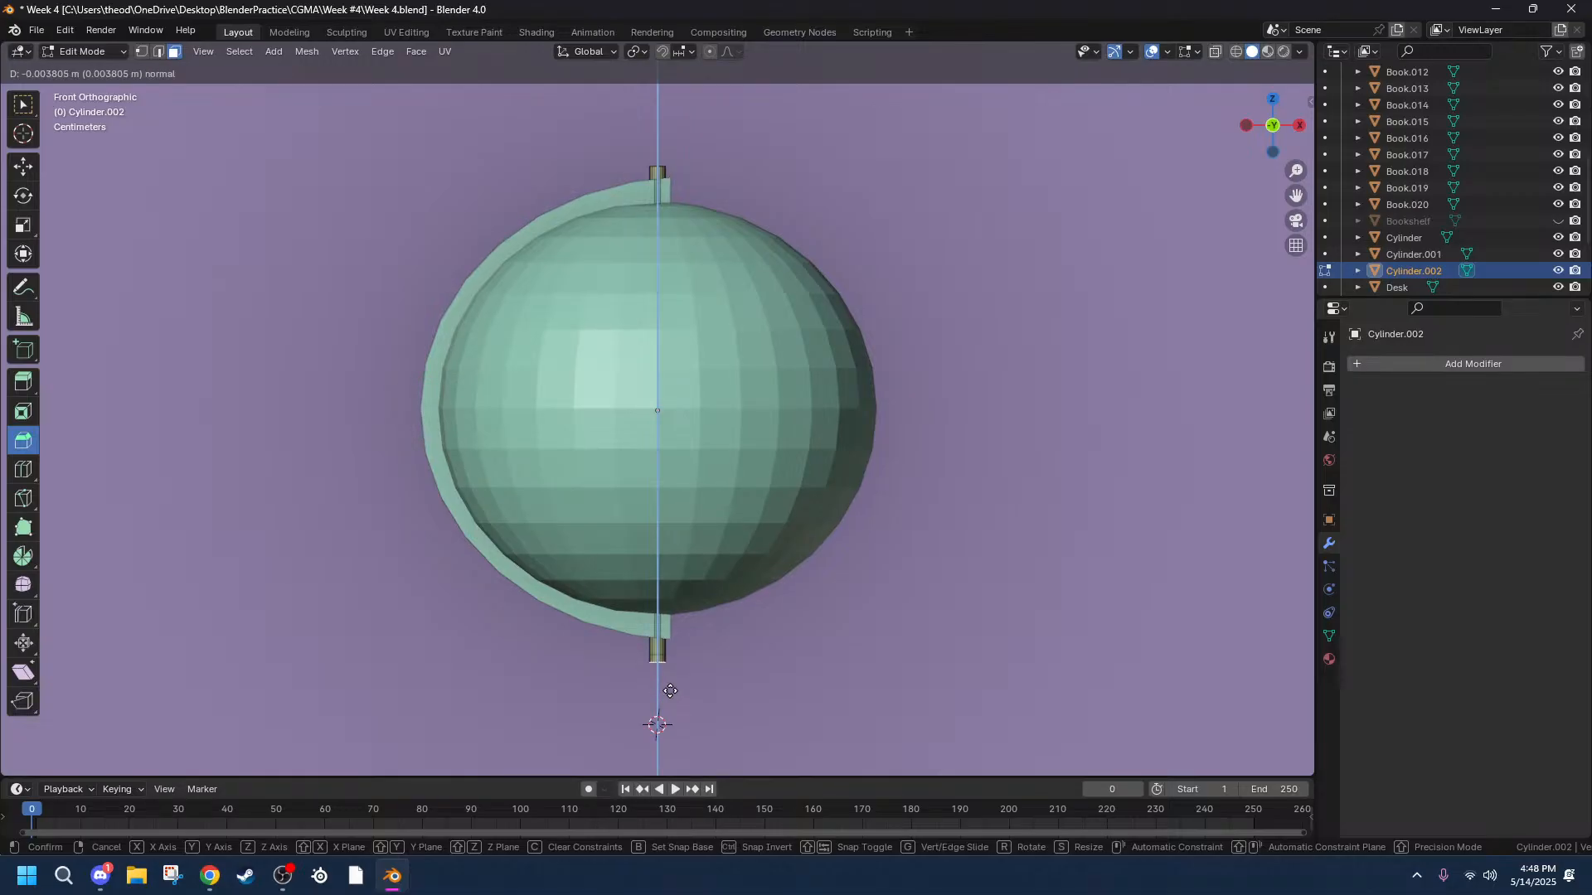
pyautogui.click(670, 690)
# Extrude the rod's bottom face in place and widen it by a factor of about 2.865 in X and Y.
pyautogui.press('e')
pyautogui.rightClick(672, 683)
pyautogui.press('s')
pyautogui.hotkey('shift', 'z')
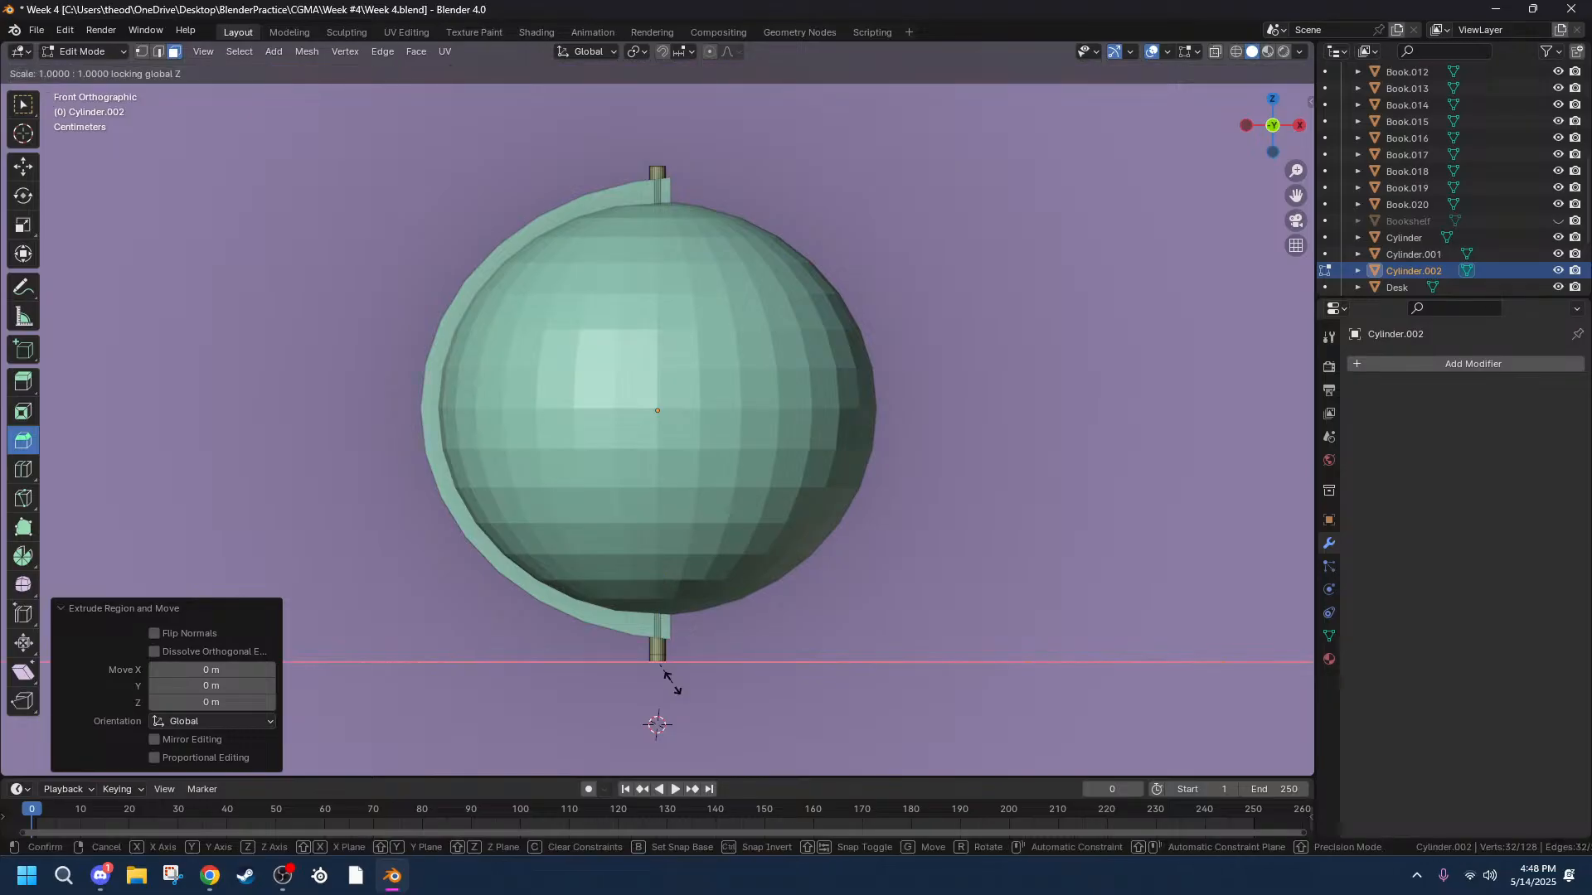
pyautogui.click(722, 696)
# Extrude the widened bottom face about 0.0059 m downward to form a collar.
pyautogui.moveTo(721, 696); pyautogui.dragTo(769, 651, button='middle')
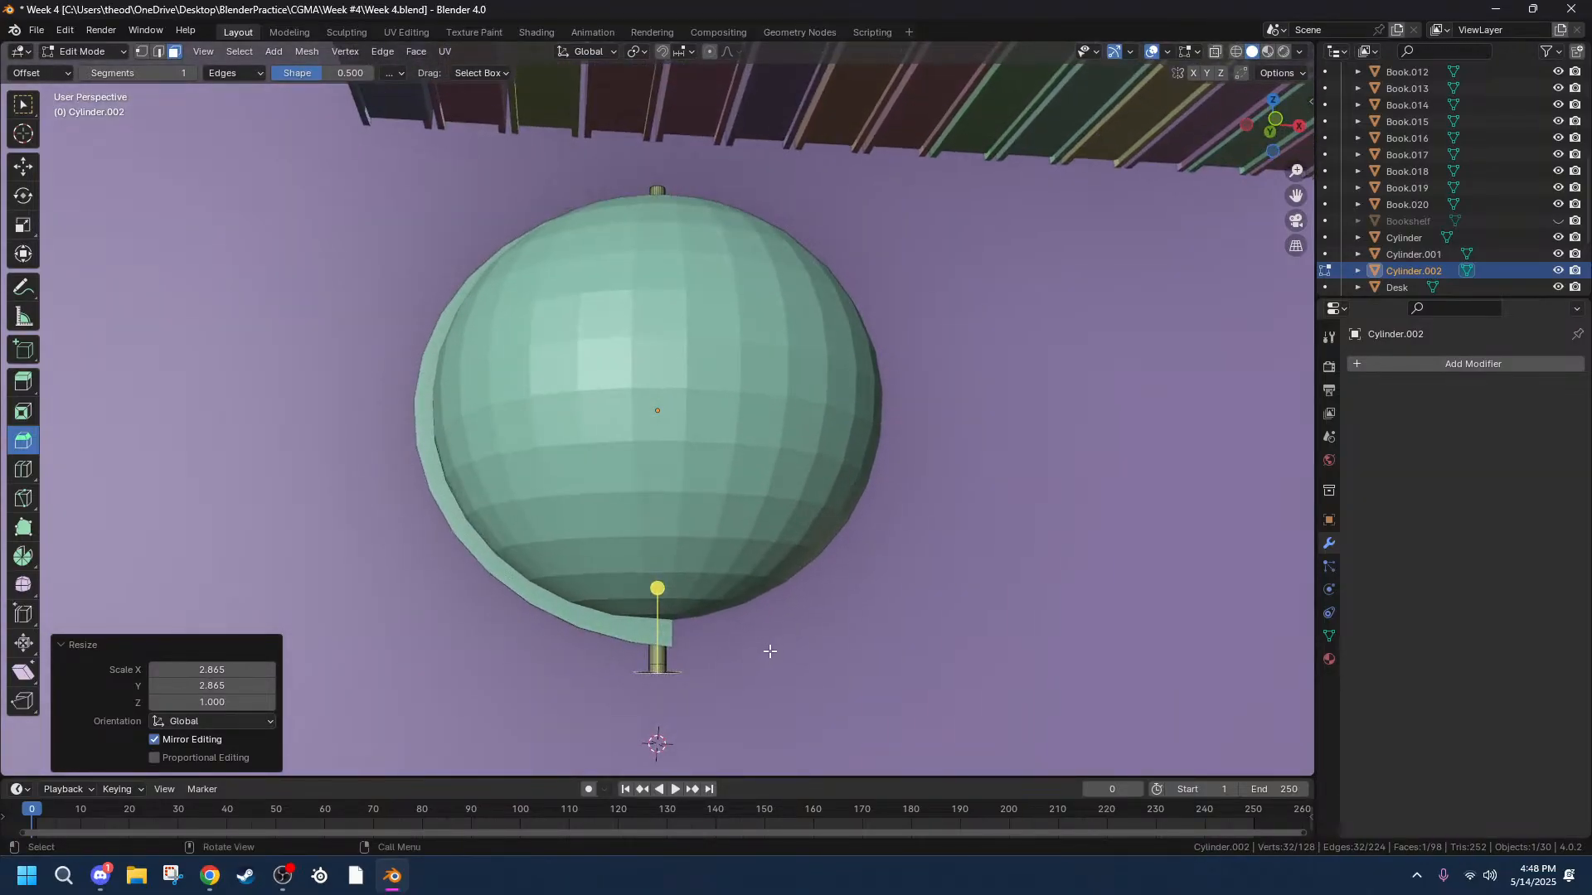
pyautogui.press('e')
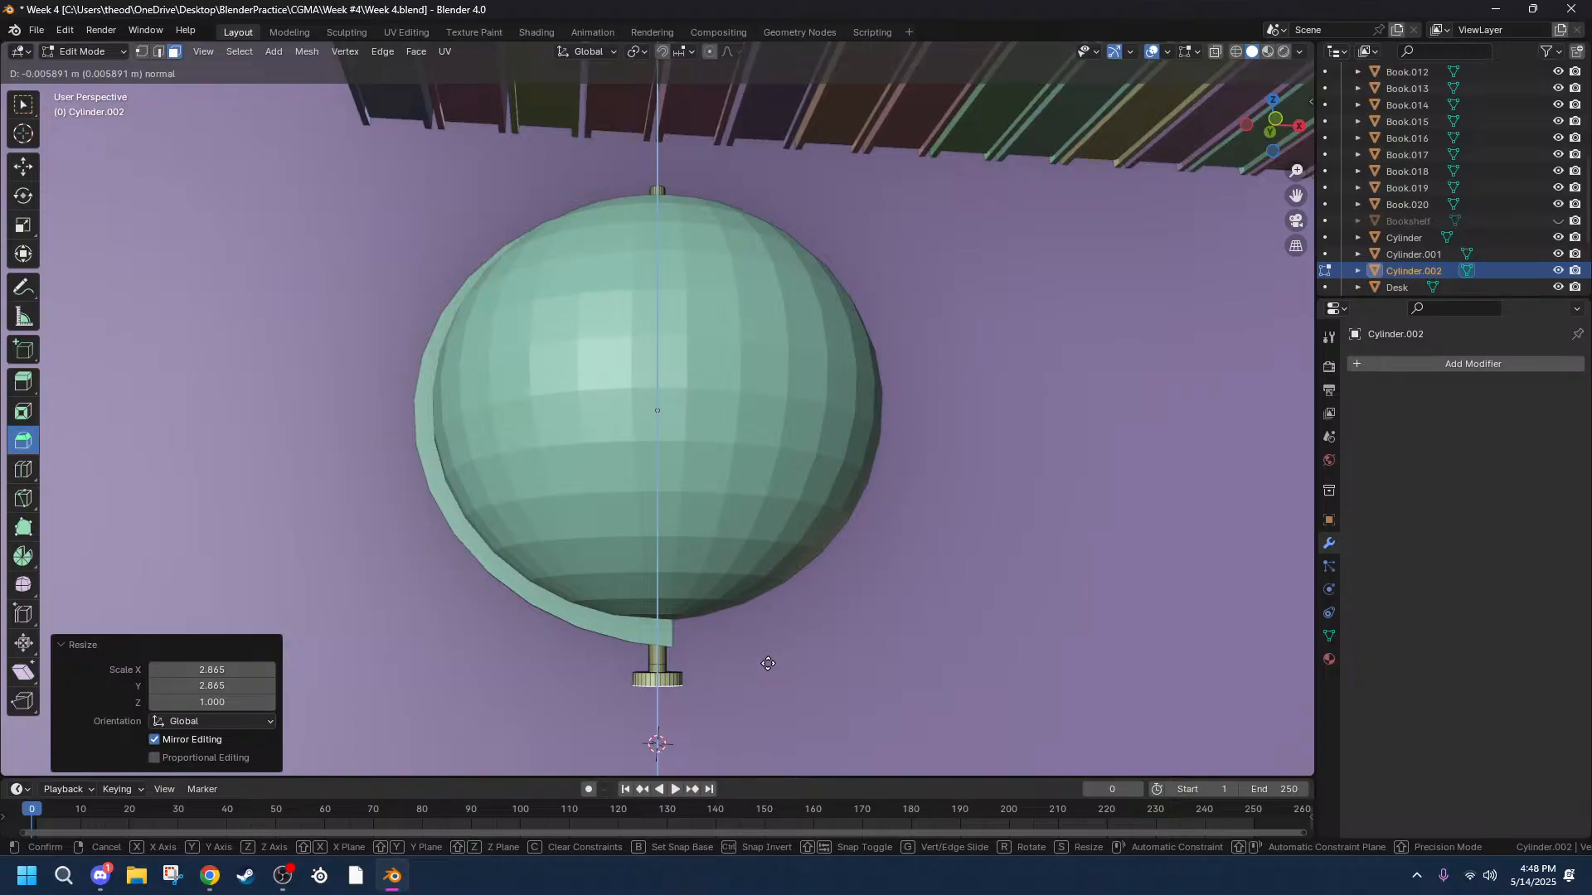
pyautogui.click(767, 663)
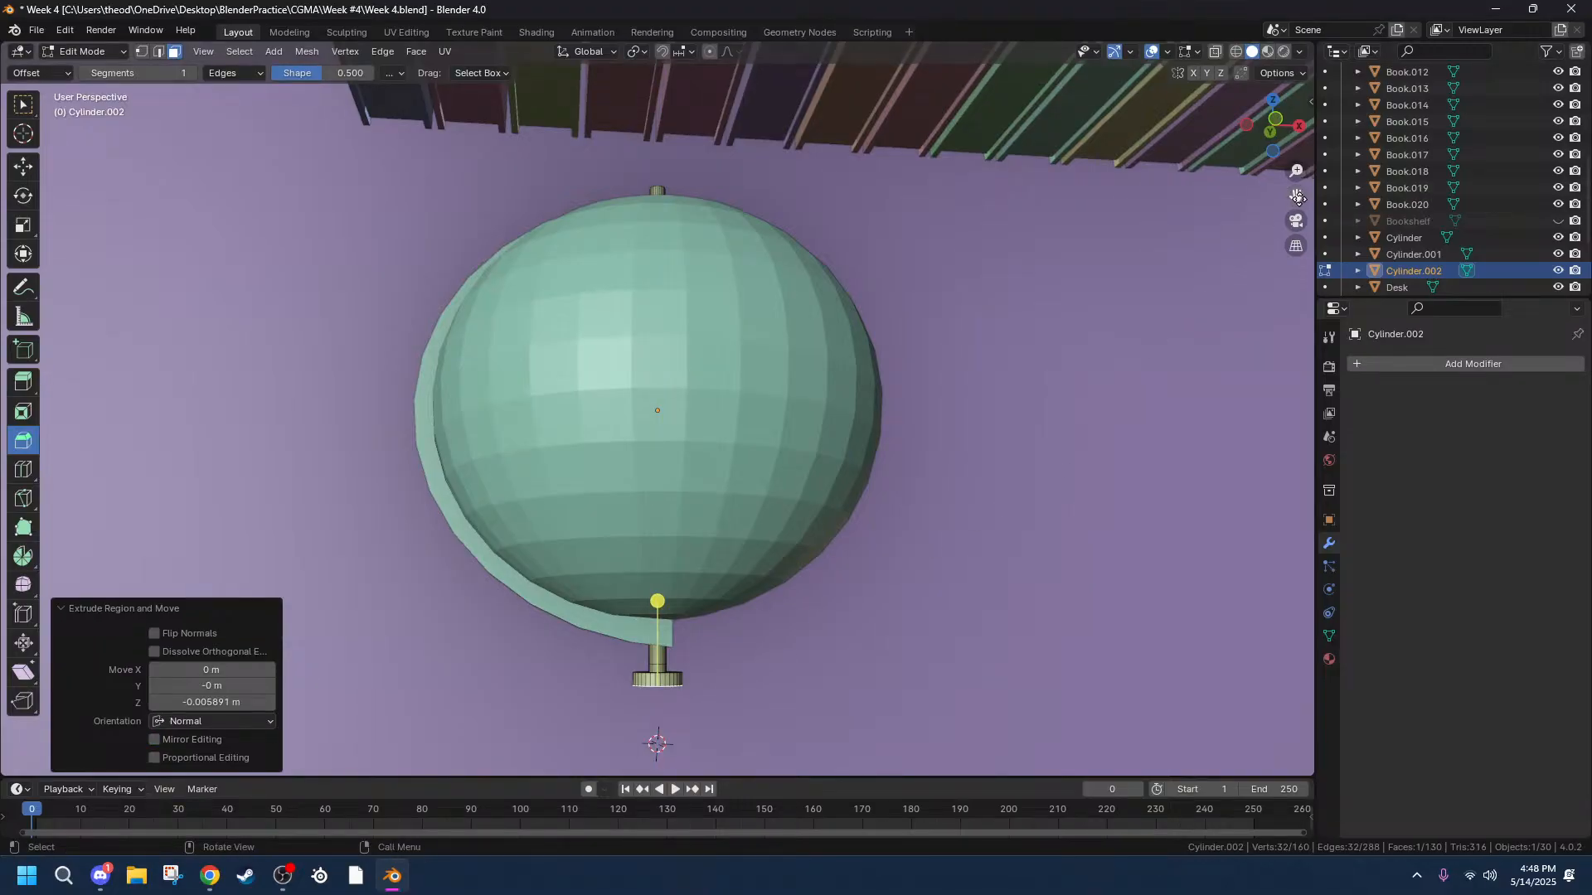
# Extrude the collar's bottom face about 0.0123 m downward and scale it by about 5.776 in X and Y into a flared base.
pyautogui.click(1276, 123)
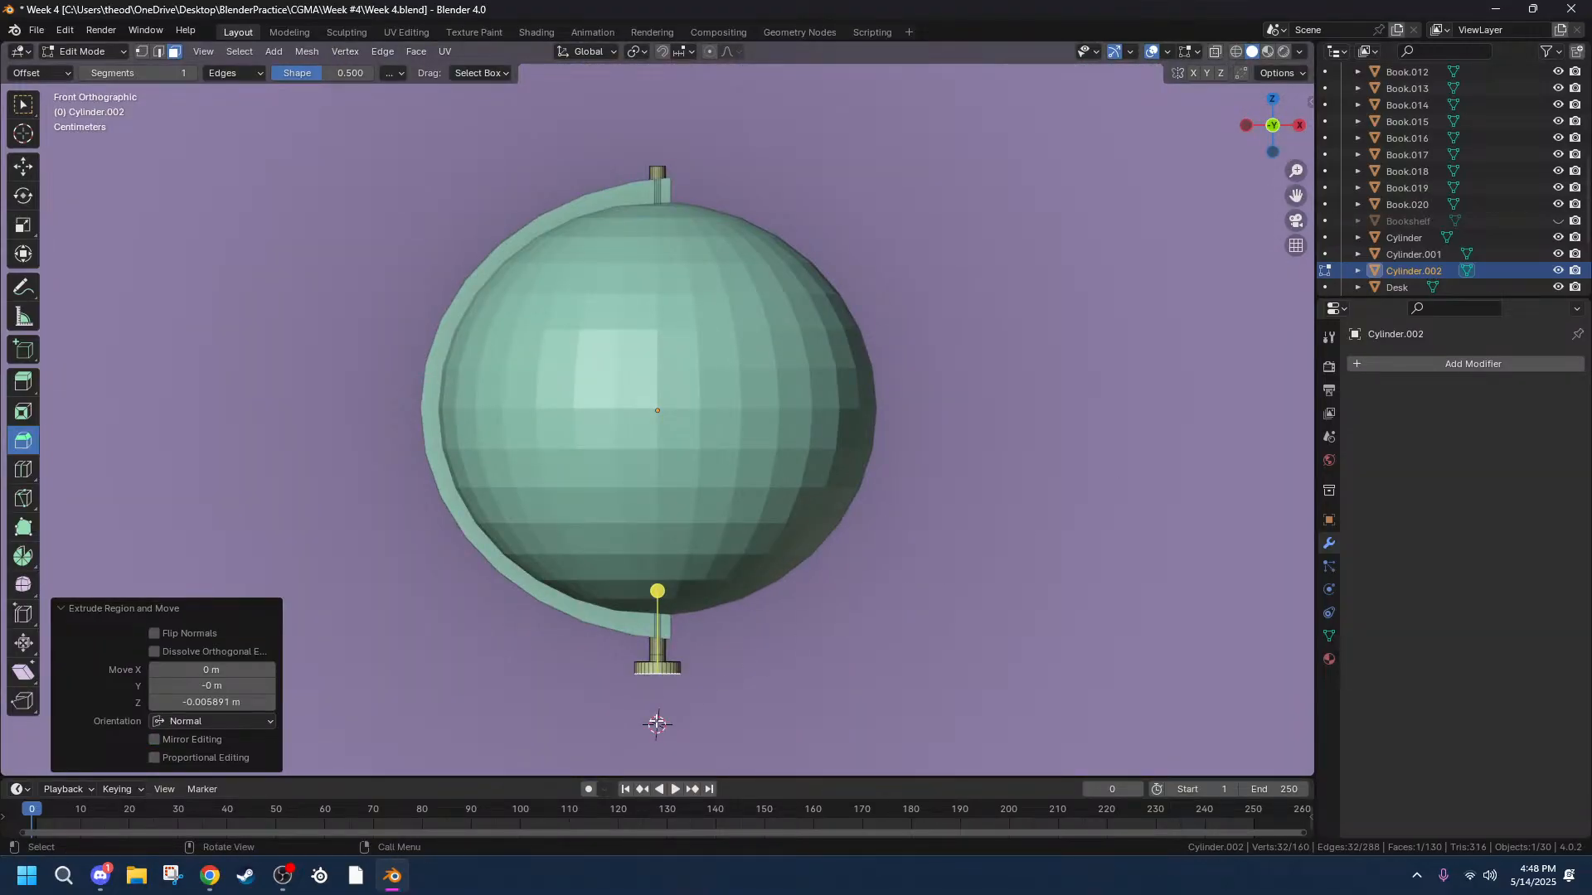
pyautogui.press('e')
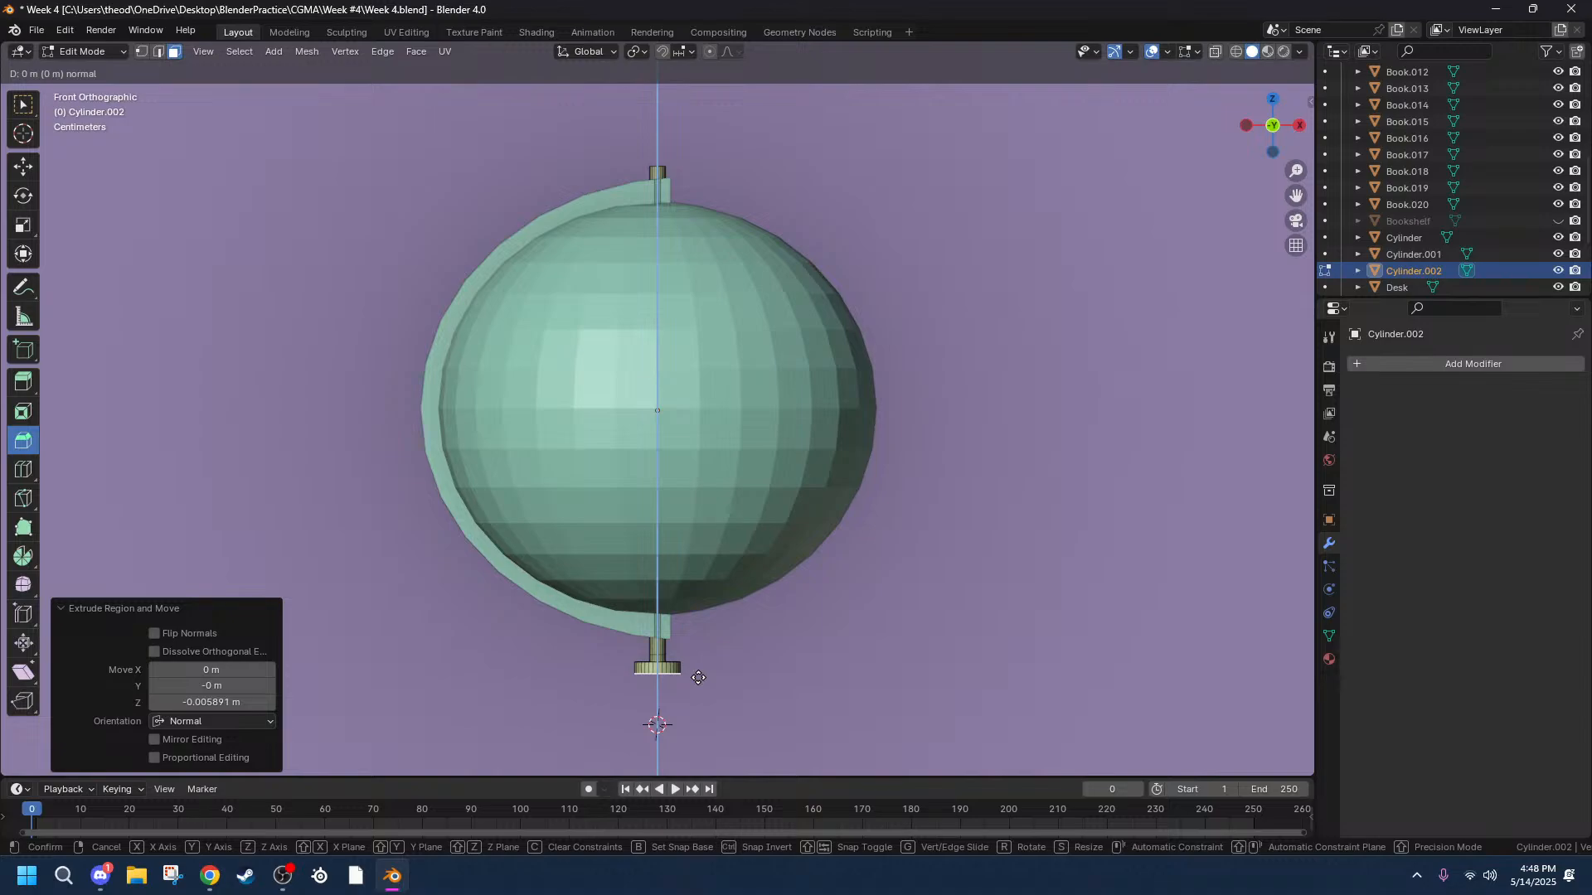
pyautogui.click(694, 702)
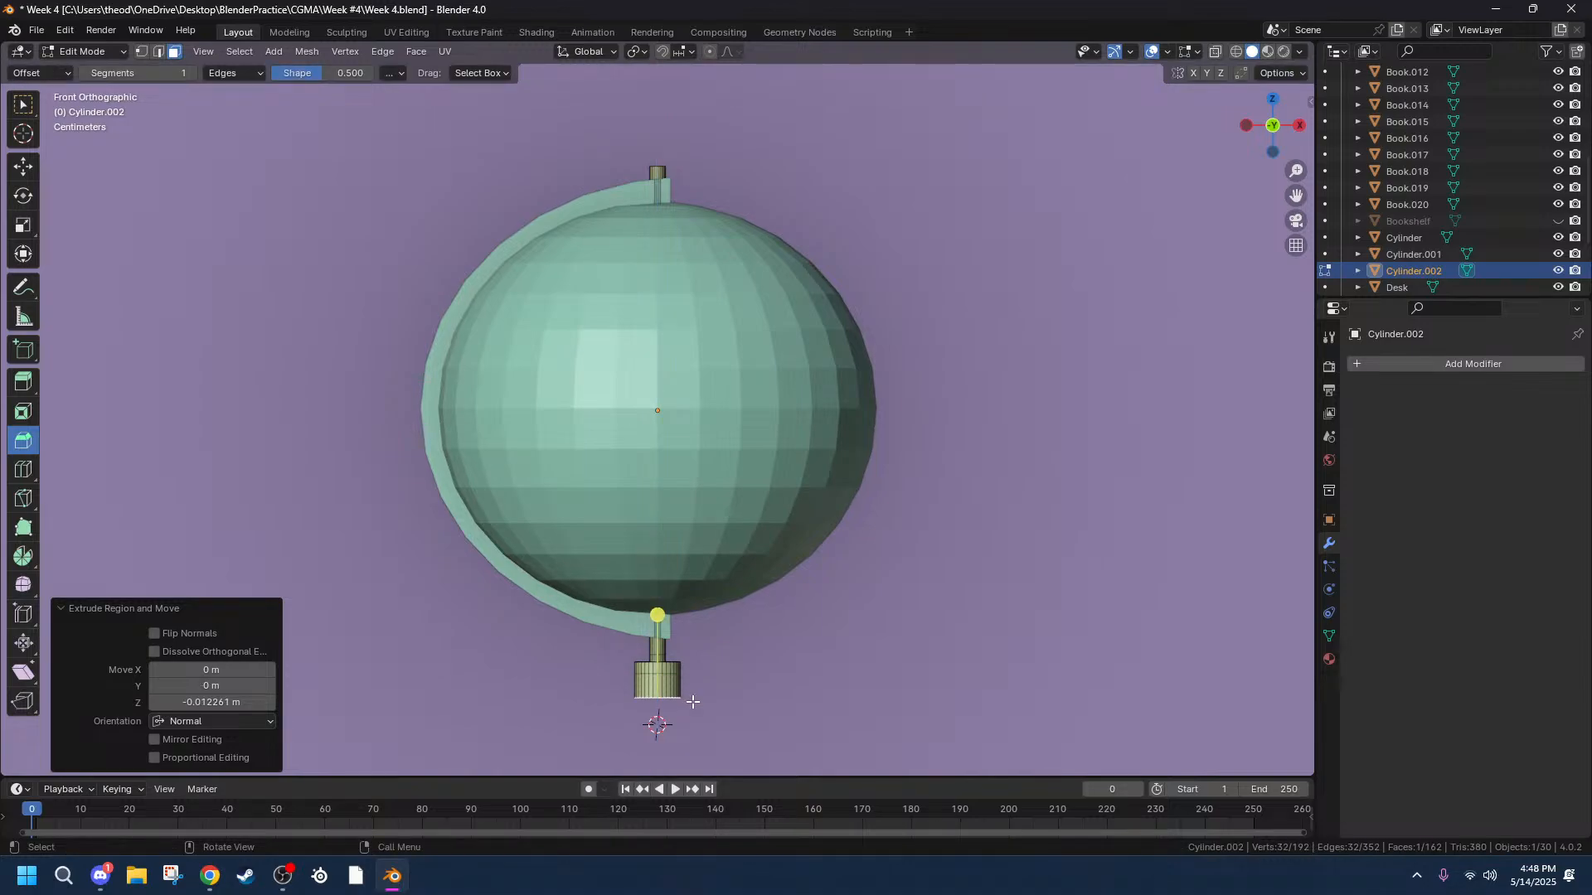
pyautogui.press('s')
pyautogui.hotkey('shift', 'z')
pyautogui.click(859, 709)
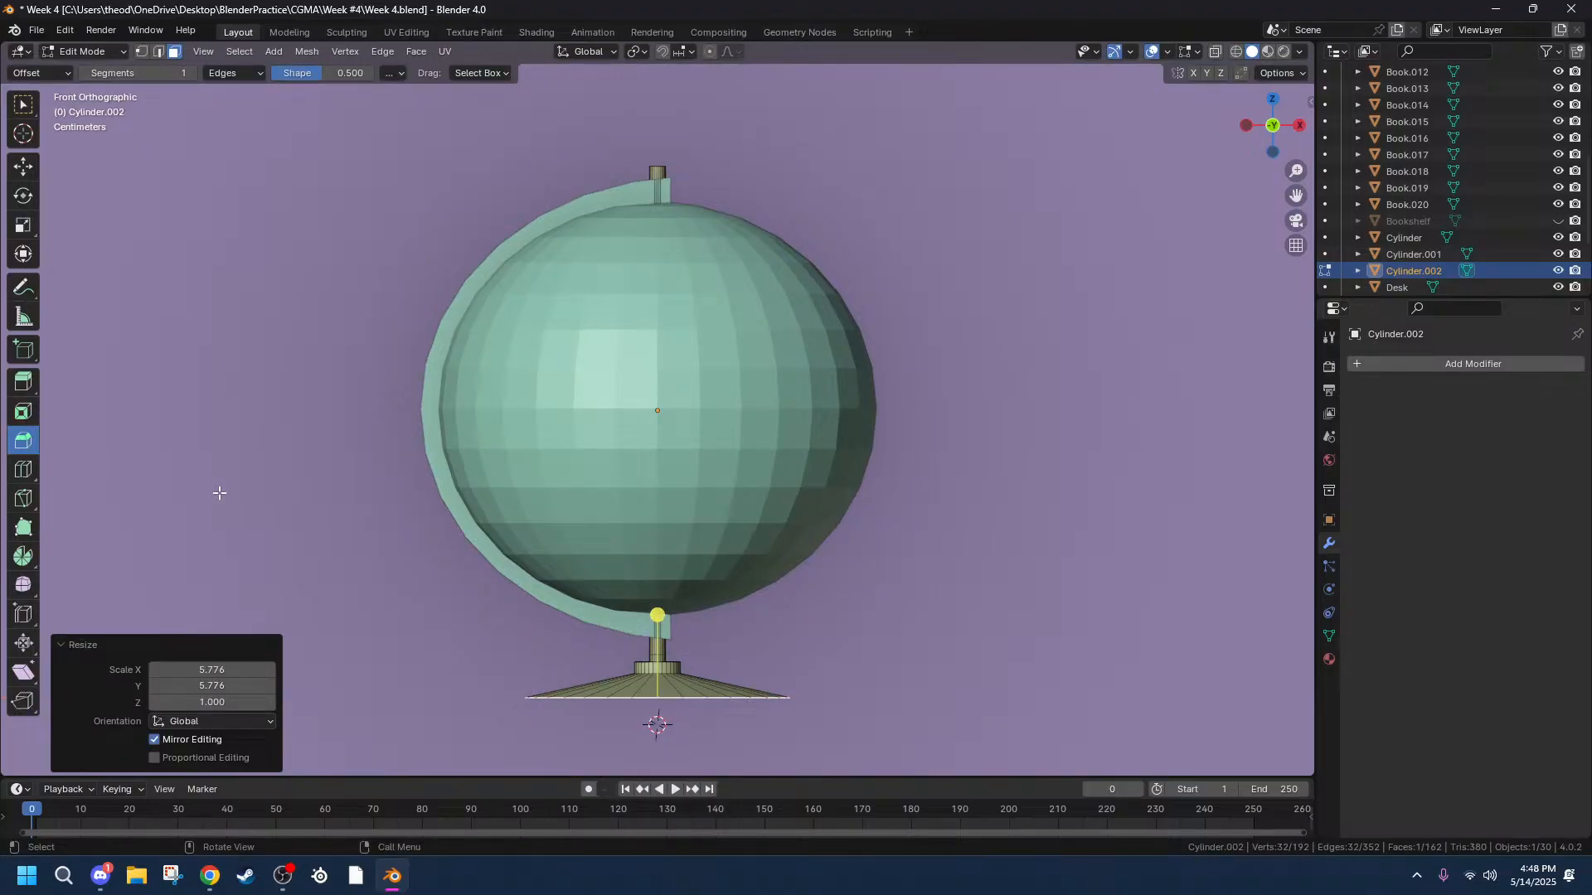
# Bevel the bottom edges of the flared base with a width of about 0.0409 m and 4 segments, and deselect the mesh.
pyautogui.moveTo(657, 615); pyautogui.dragTo(678, 539)
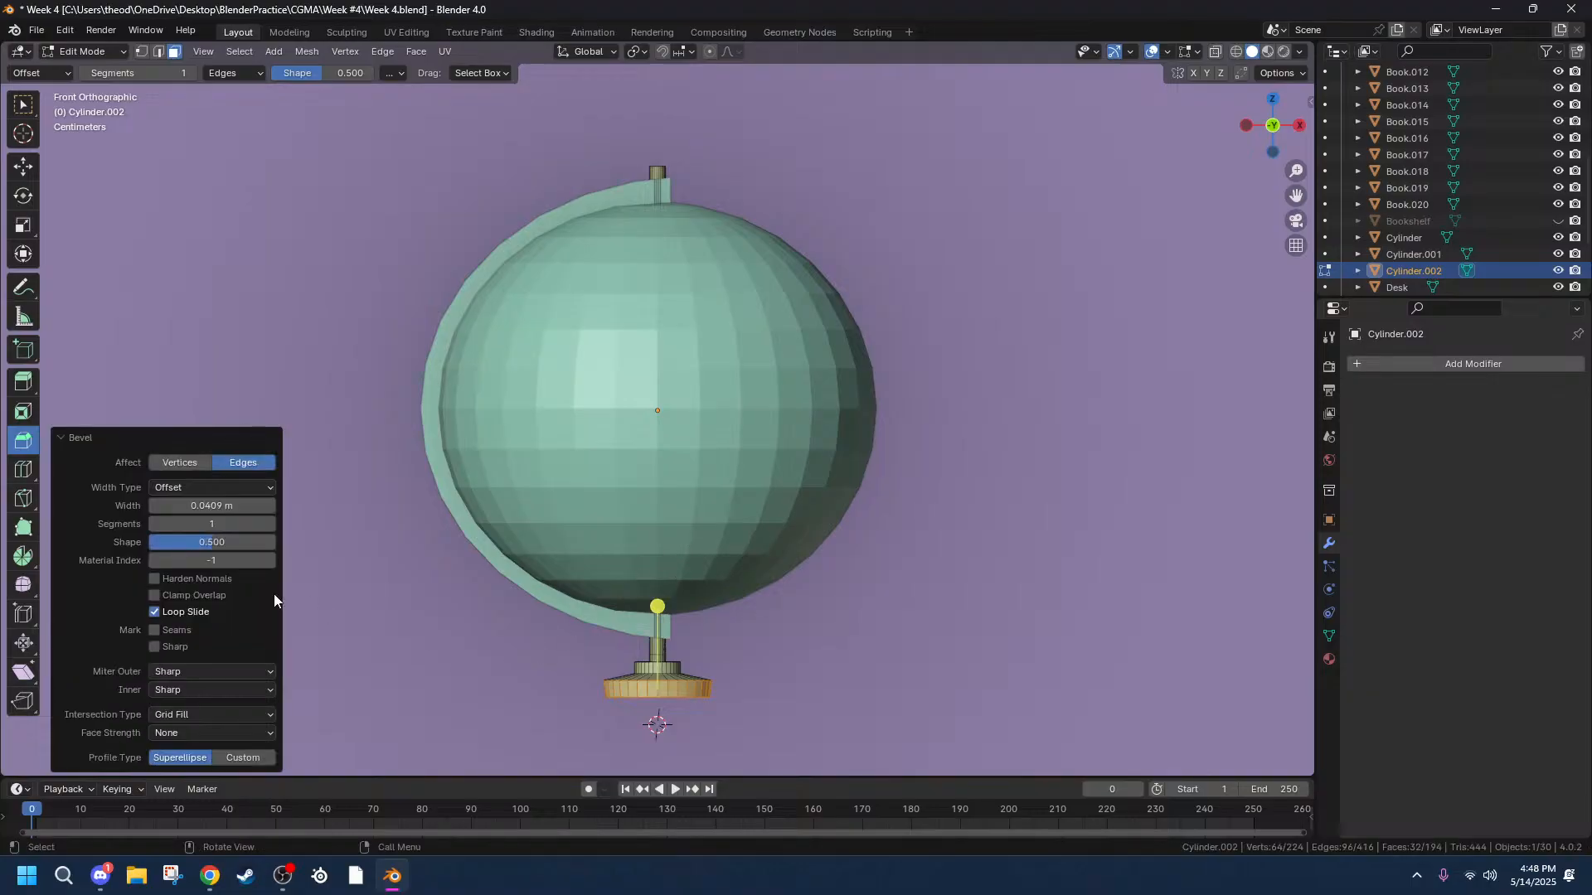
pyautogui.moveTo(181, 523)
pyautogui.mouseDown()
pyautogui.moveTo(249, 523)
pyautogui.moveTo(192, 524)
pyautogui.moveTo(207, 523)
pyautogui.mouseUp()
pyautogui.moveTo(828, 746); pyautogui.dragTo(917, 696, button='middle')
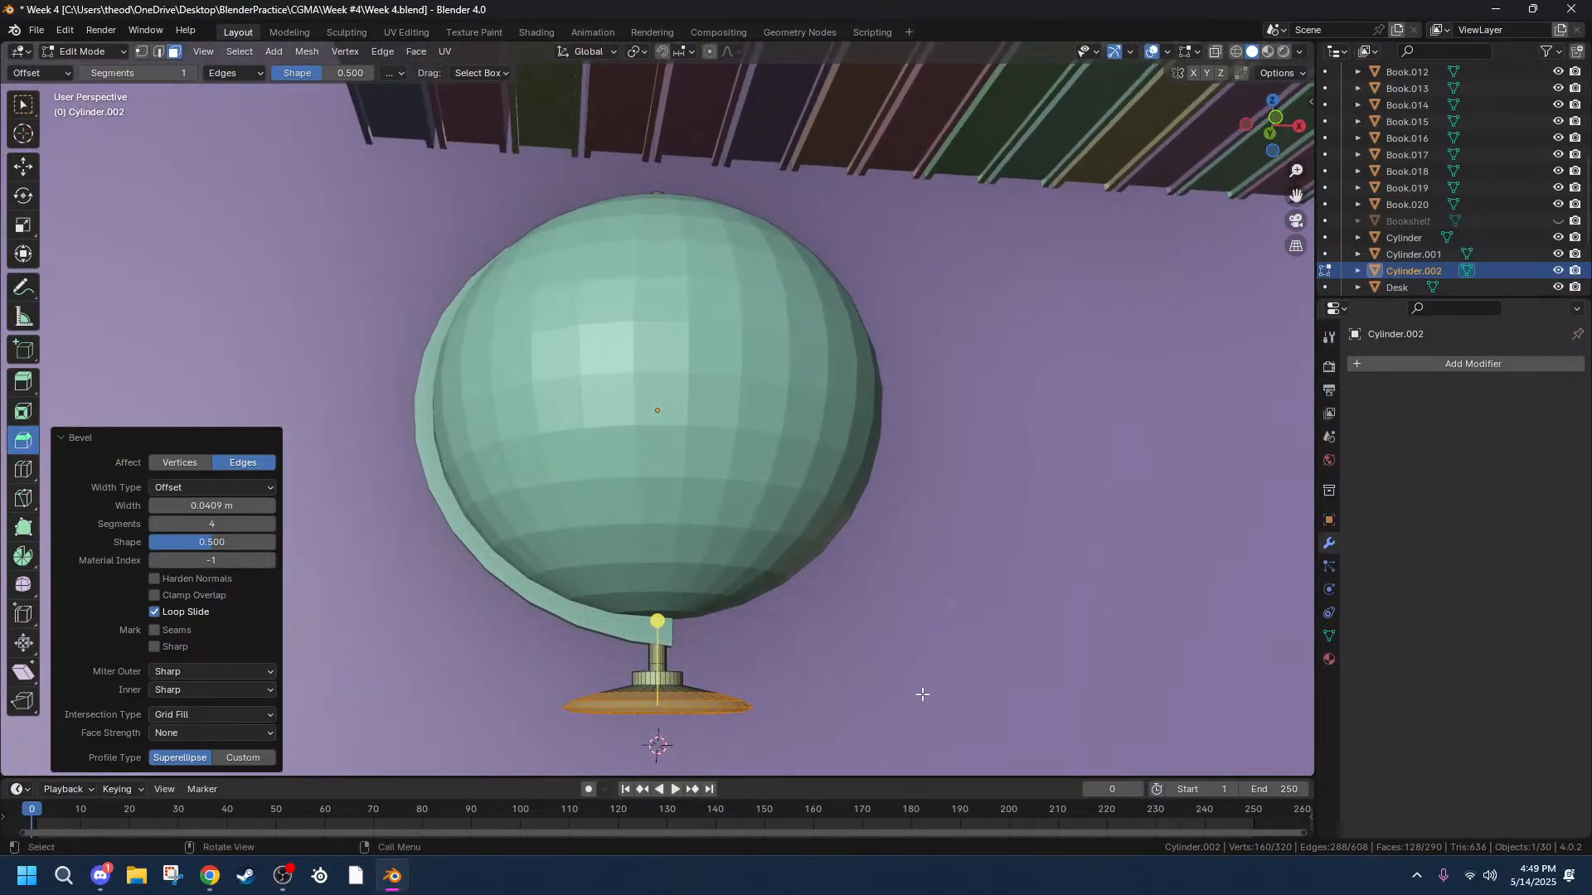
pyautogui.click(1271, 132)
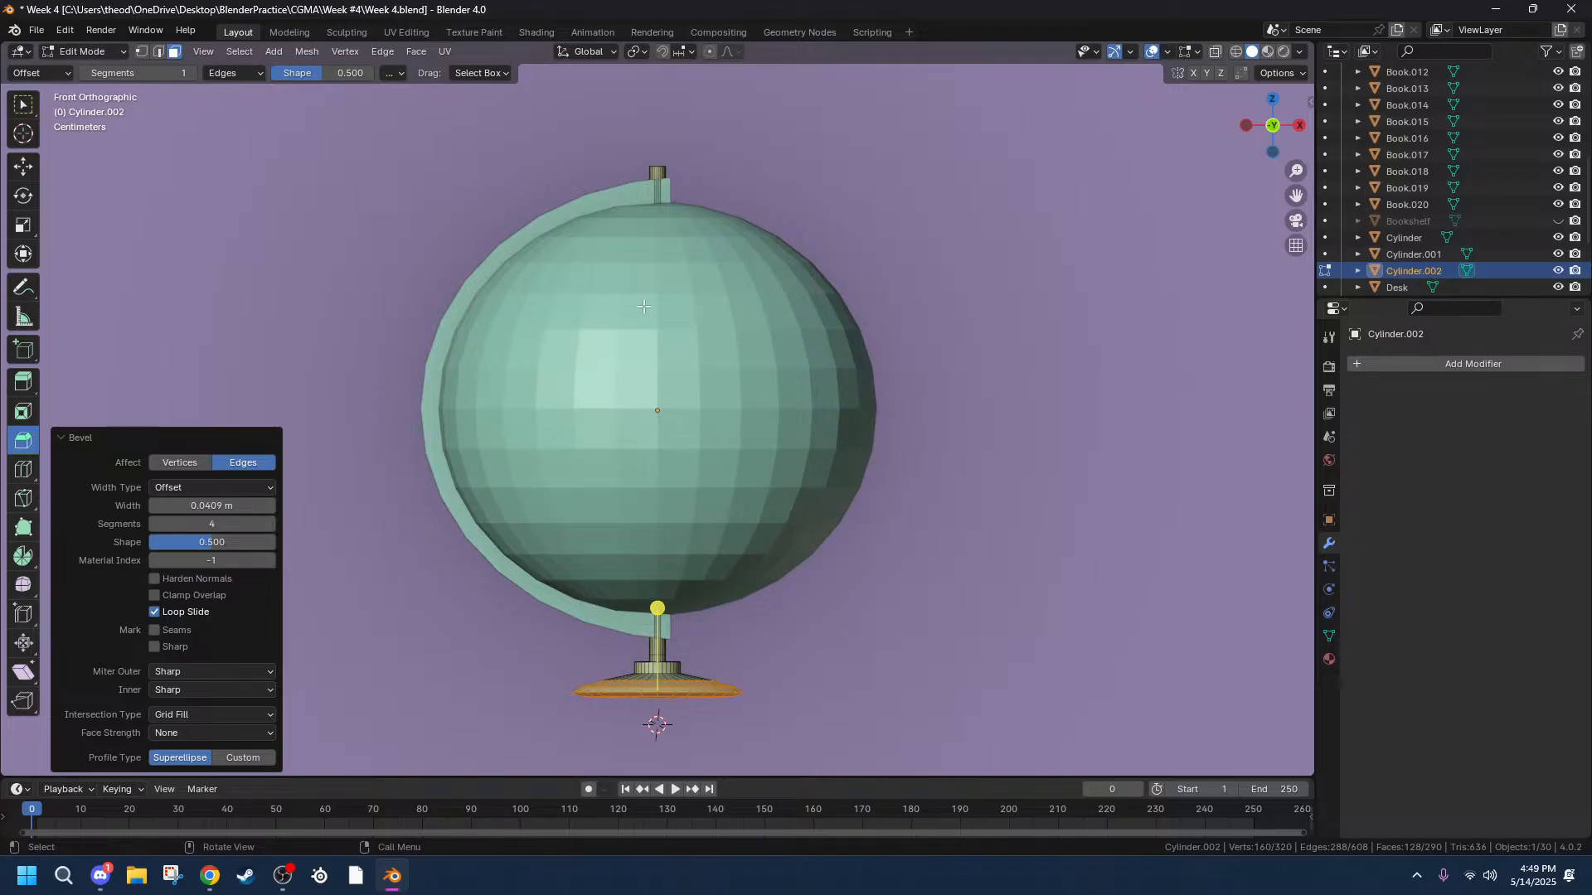
pyautogui.click(1131, 159)
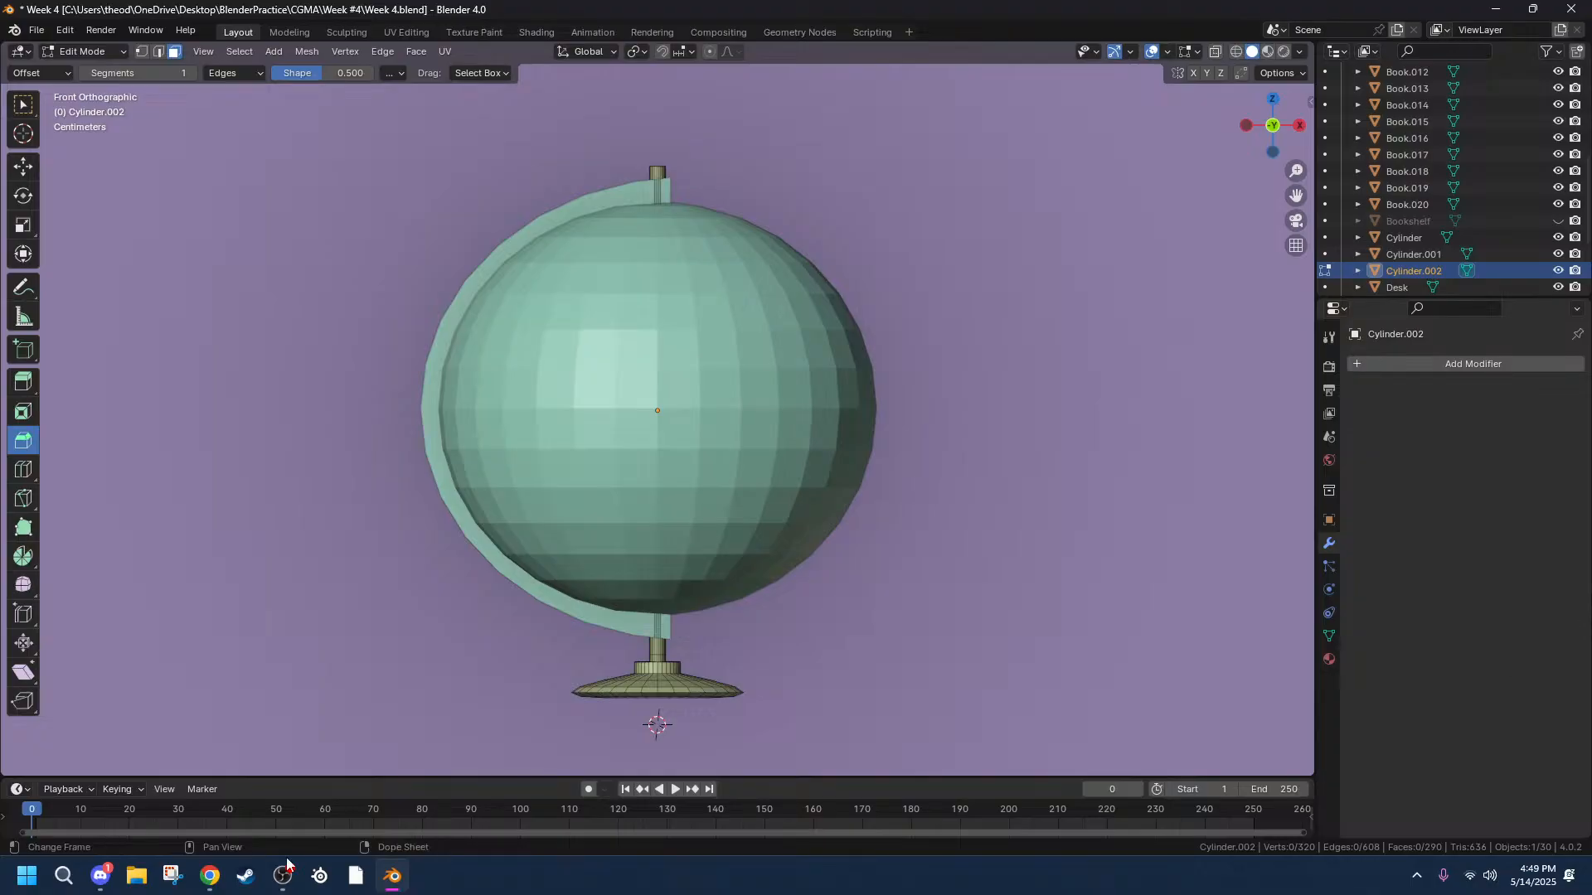
pyautogui.click(102, 877)
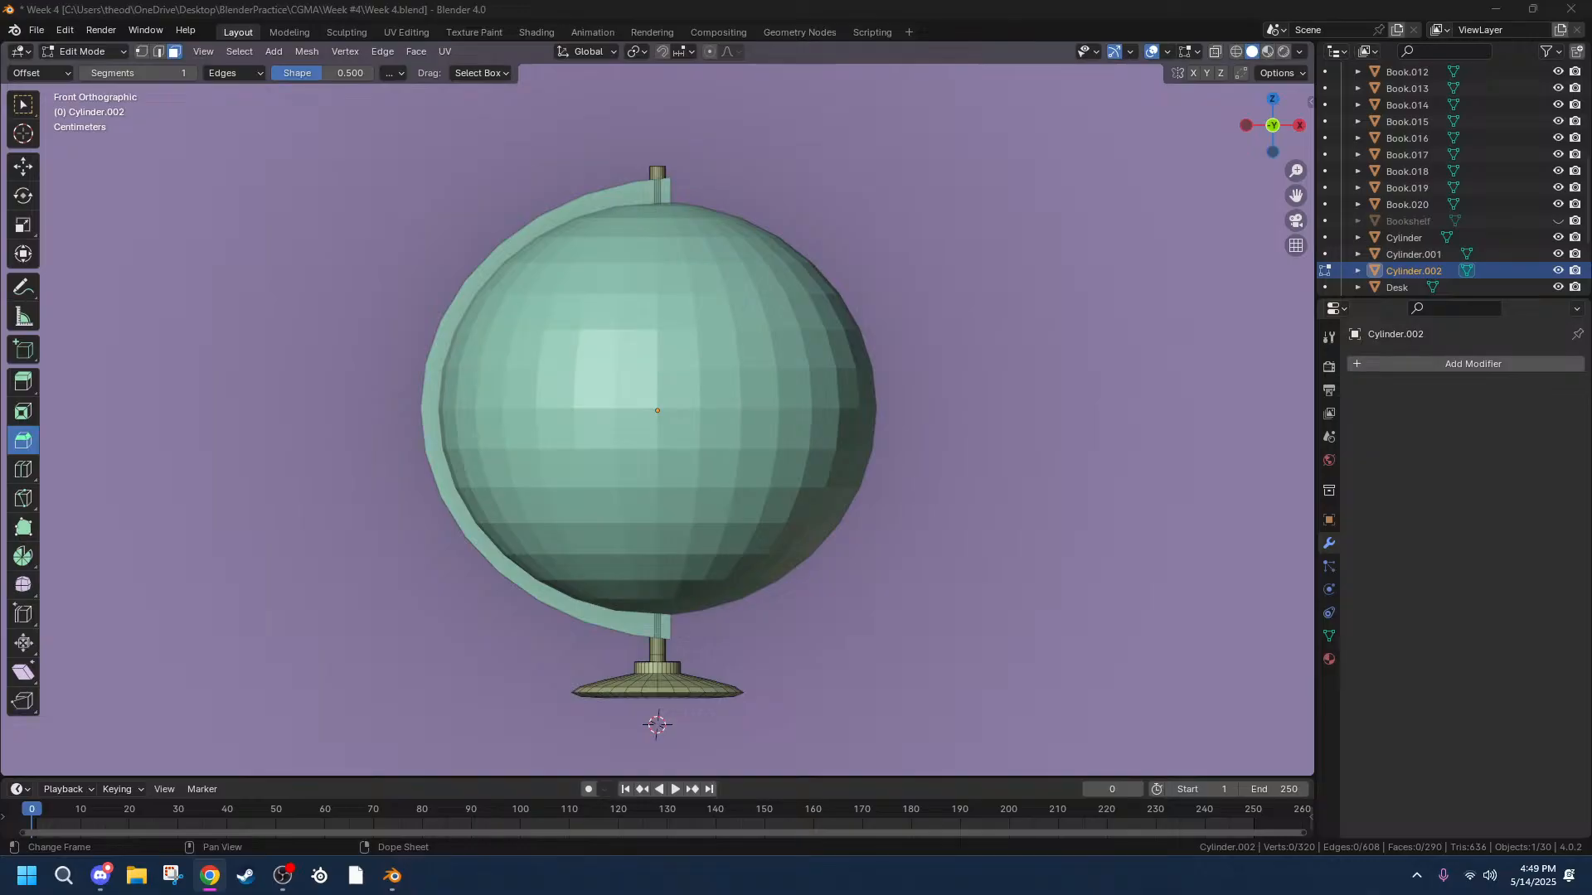
pyautogui.click(656, 170)
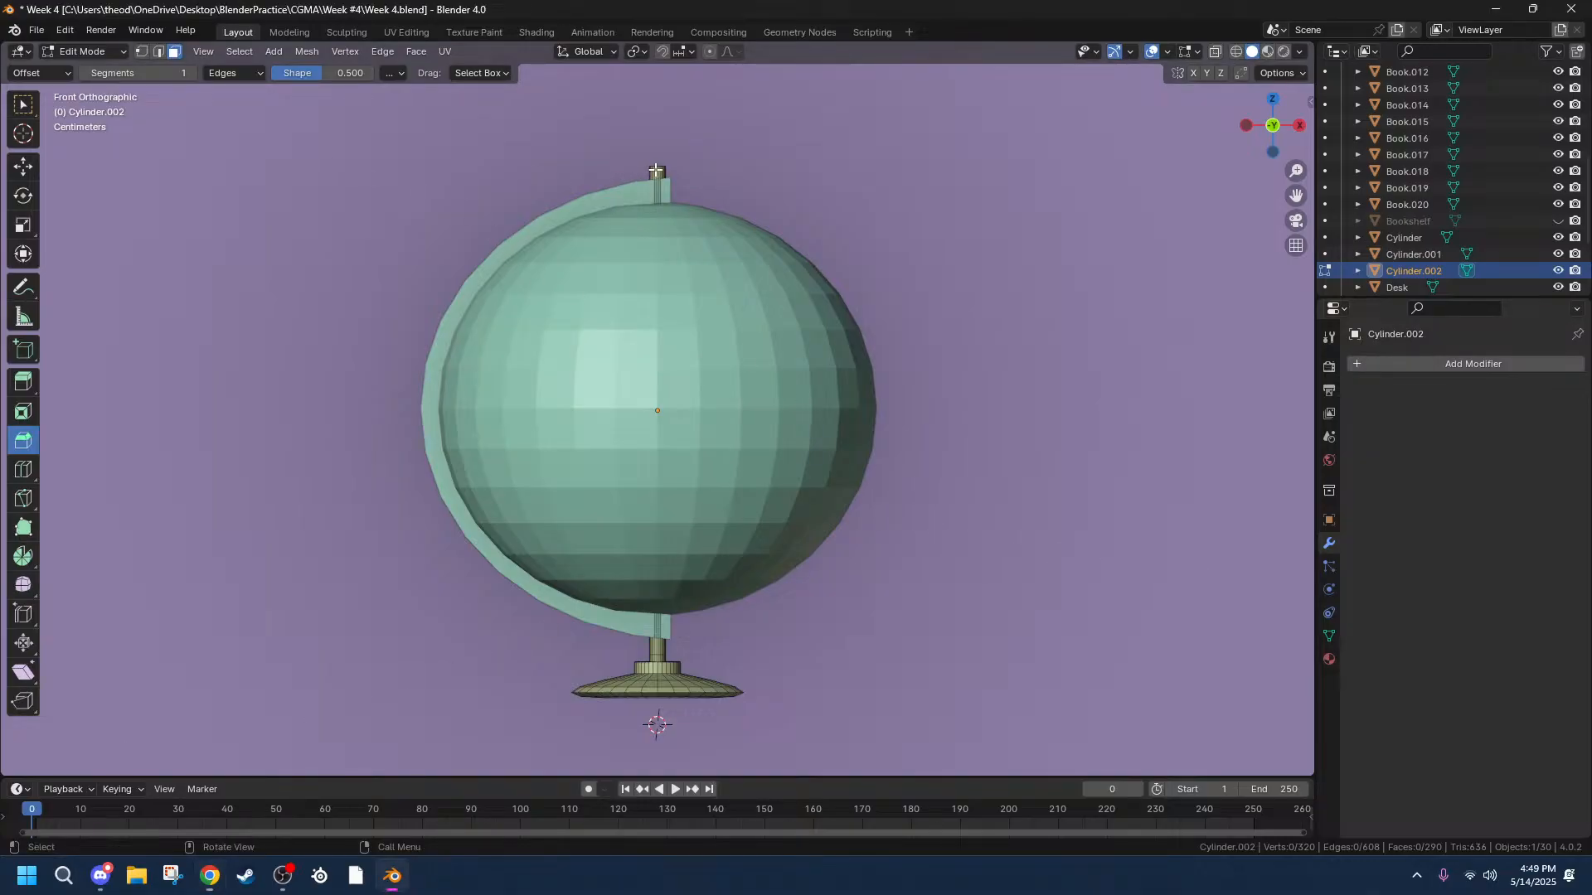
# Return to Object Mode, select the globe sphere and apply its Mirror modifier.
pyautogui.press('Tab')
pyautogui.click(657, 181)
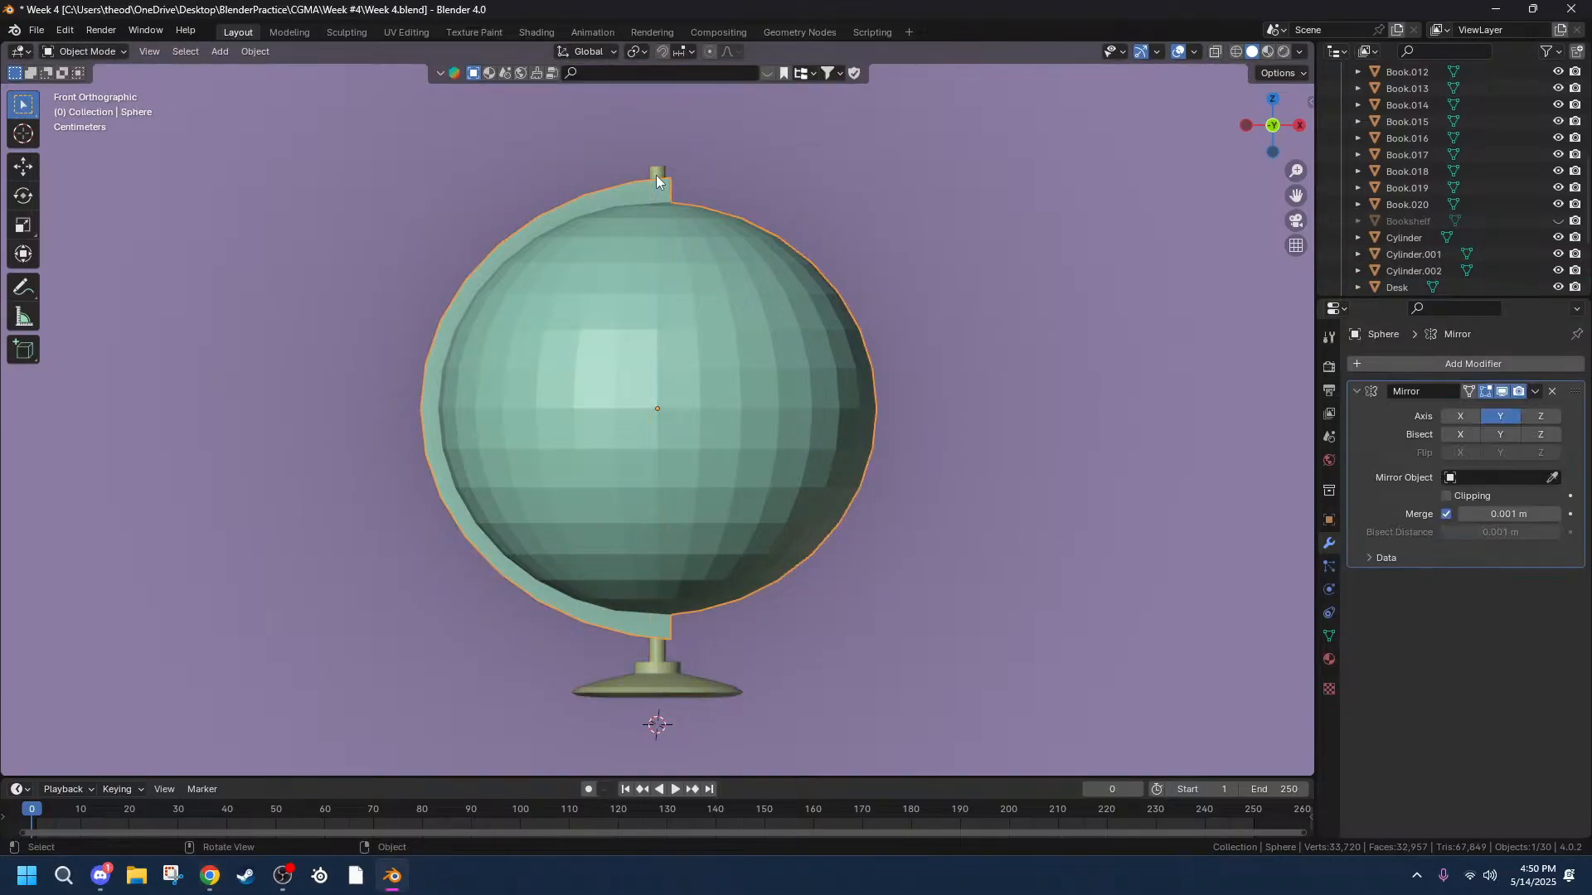
pyautogui.click(661, 170)
pyautogui.hotkey('ctrl', 'z')
pyautogui.click(1535, 391)
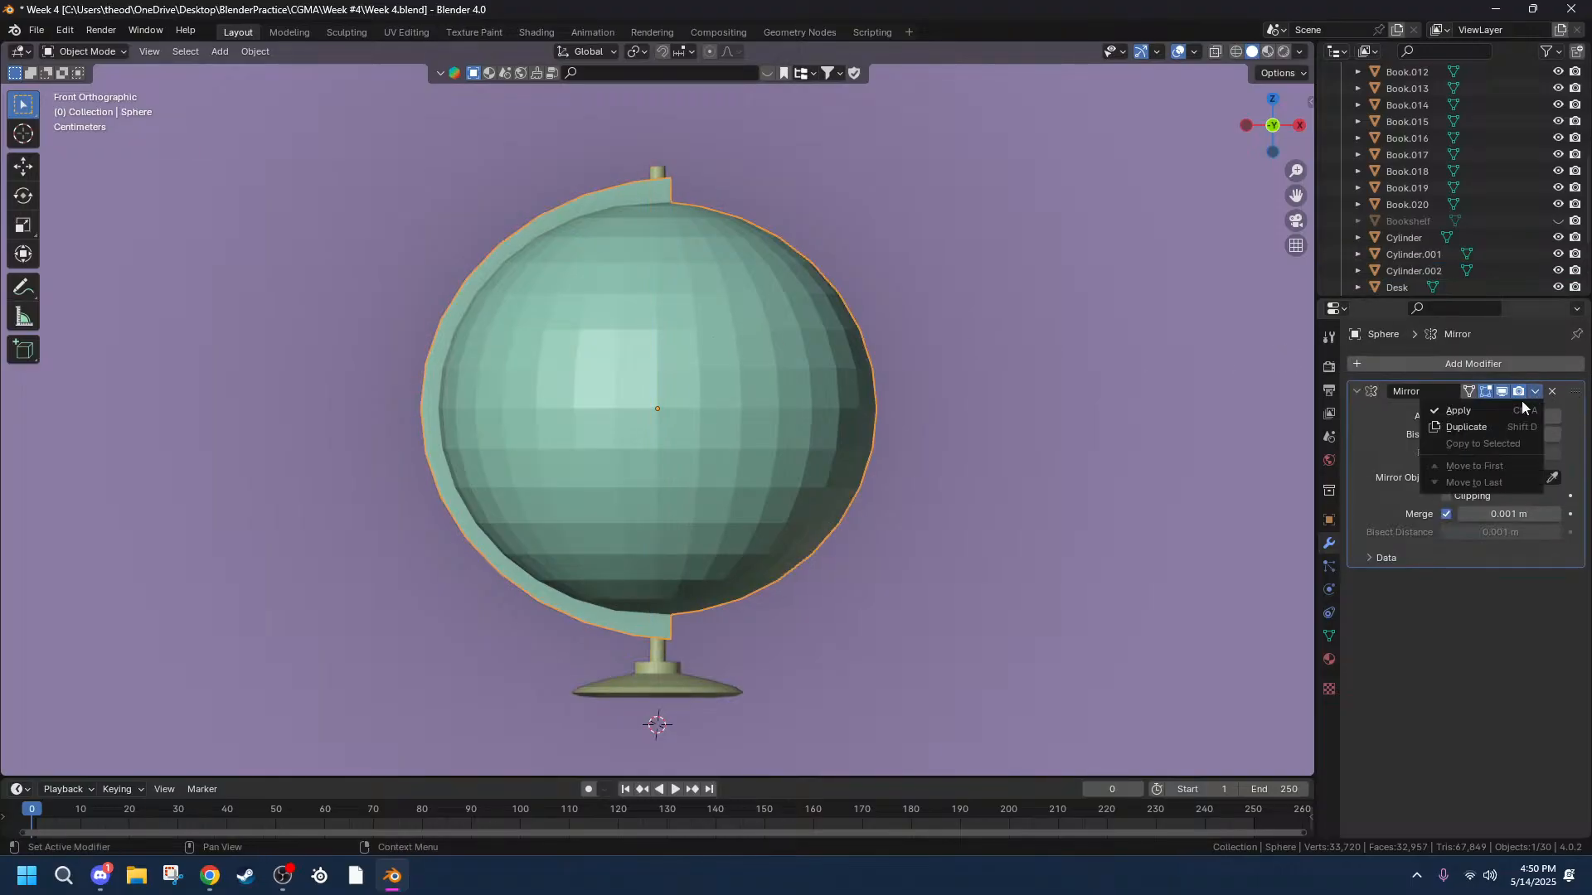
pyautogui.click(1473, 417)
# Add a Boolean modifier to the axis rod and base, with the globe sphere as its target object.
pyautogui.click(748, 384)
pyautogui.click(748, 378)
pyautogui.keyDown('shift'); pyautogui.click(656, 170); pyautogui.keyUp('shift')
pyautogui.click(658, 171)
pyautogui.click(660, 172)
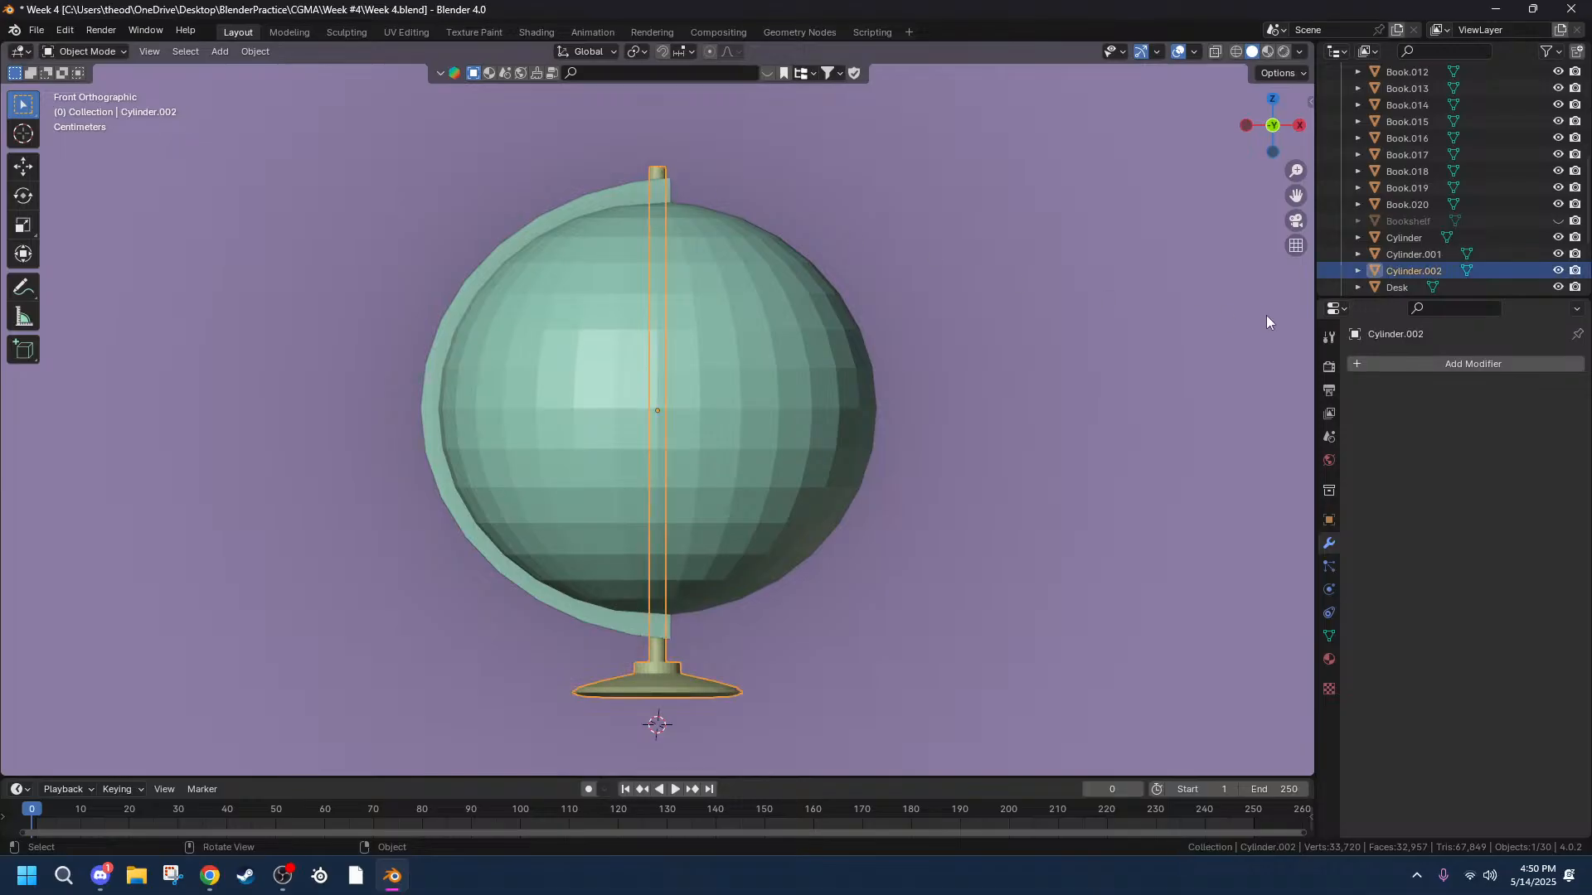
pyautogui.click(1381, 365)
pyautogui.moveTo(1343, 387)
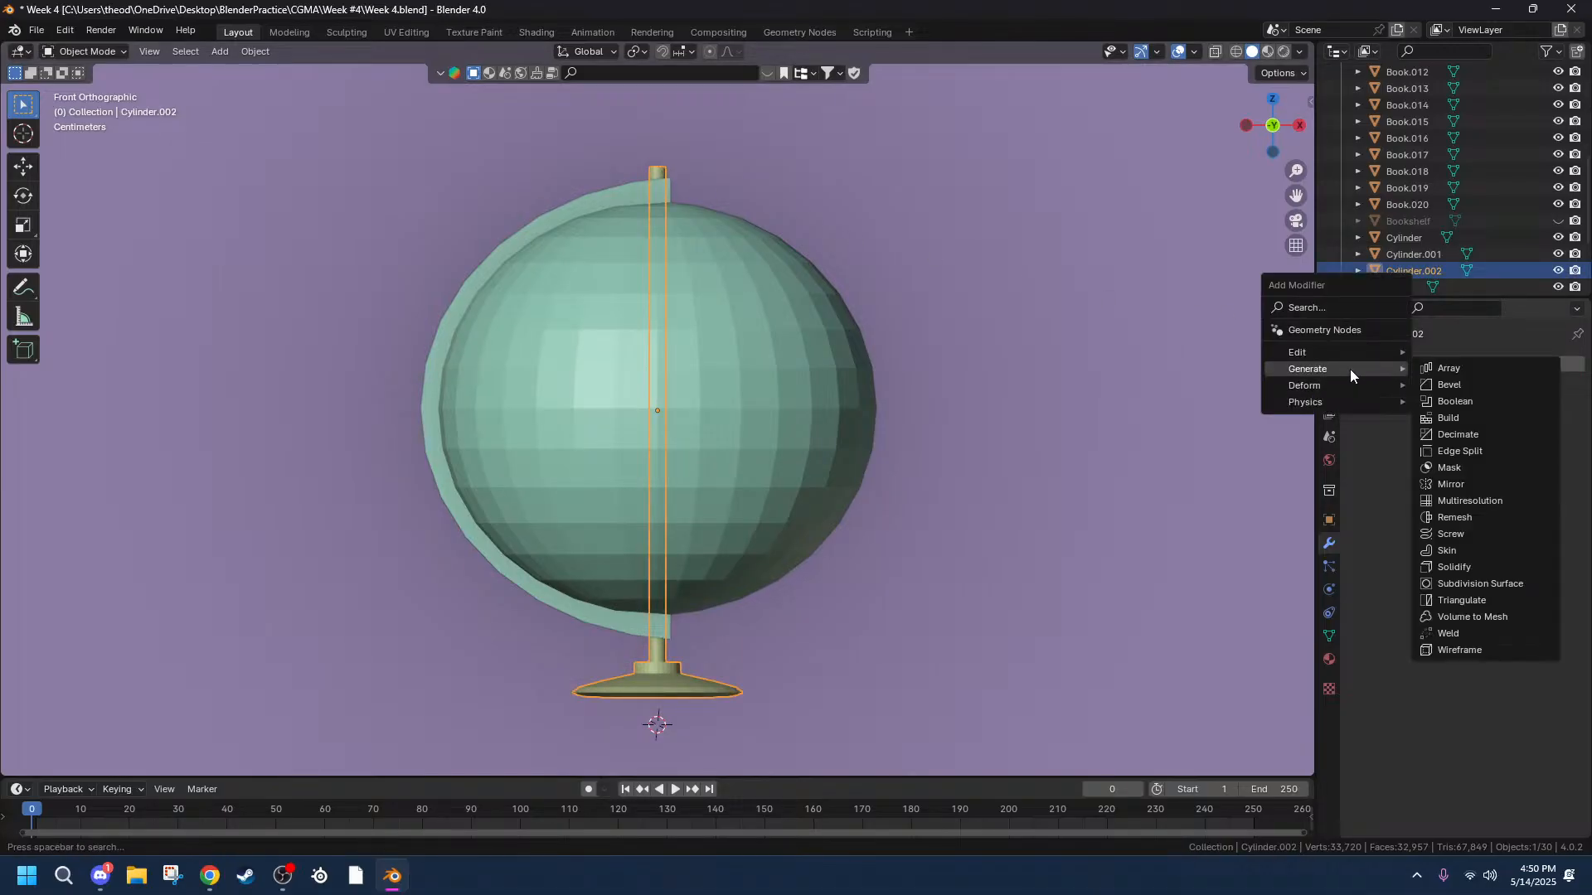
pyautogui.click(1435, 401)
pyautogui.click(1476, 459)
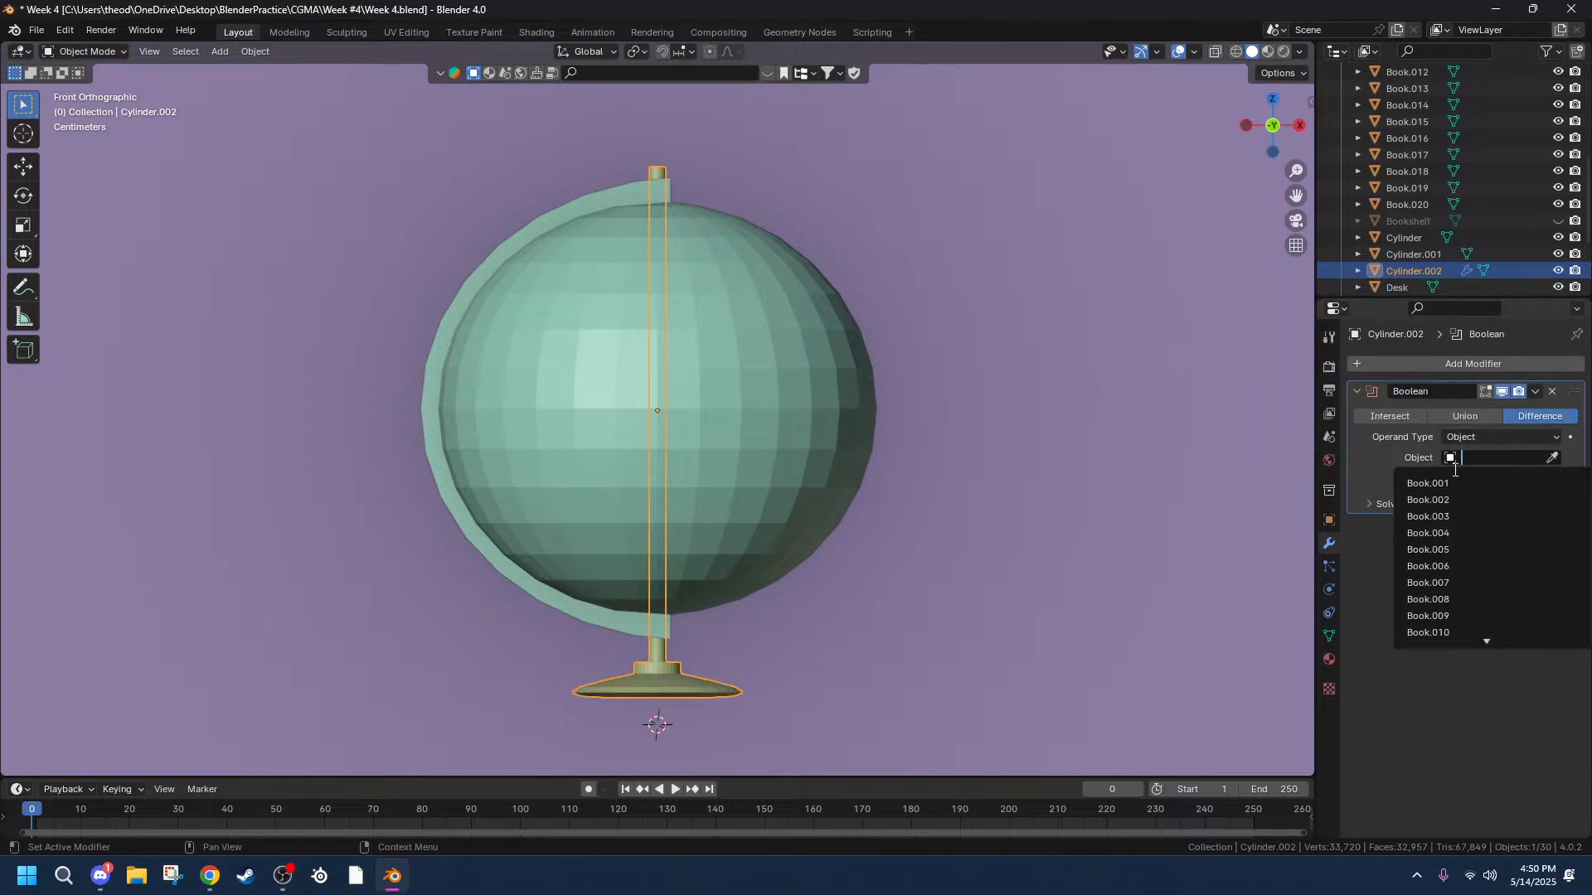
pyautogui.click(1552, 458)
pyautogui.click(661, 334)
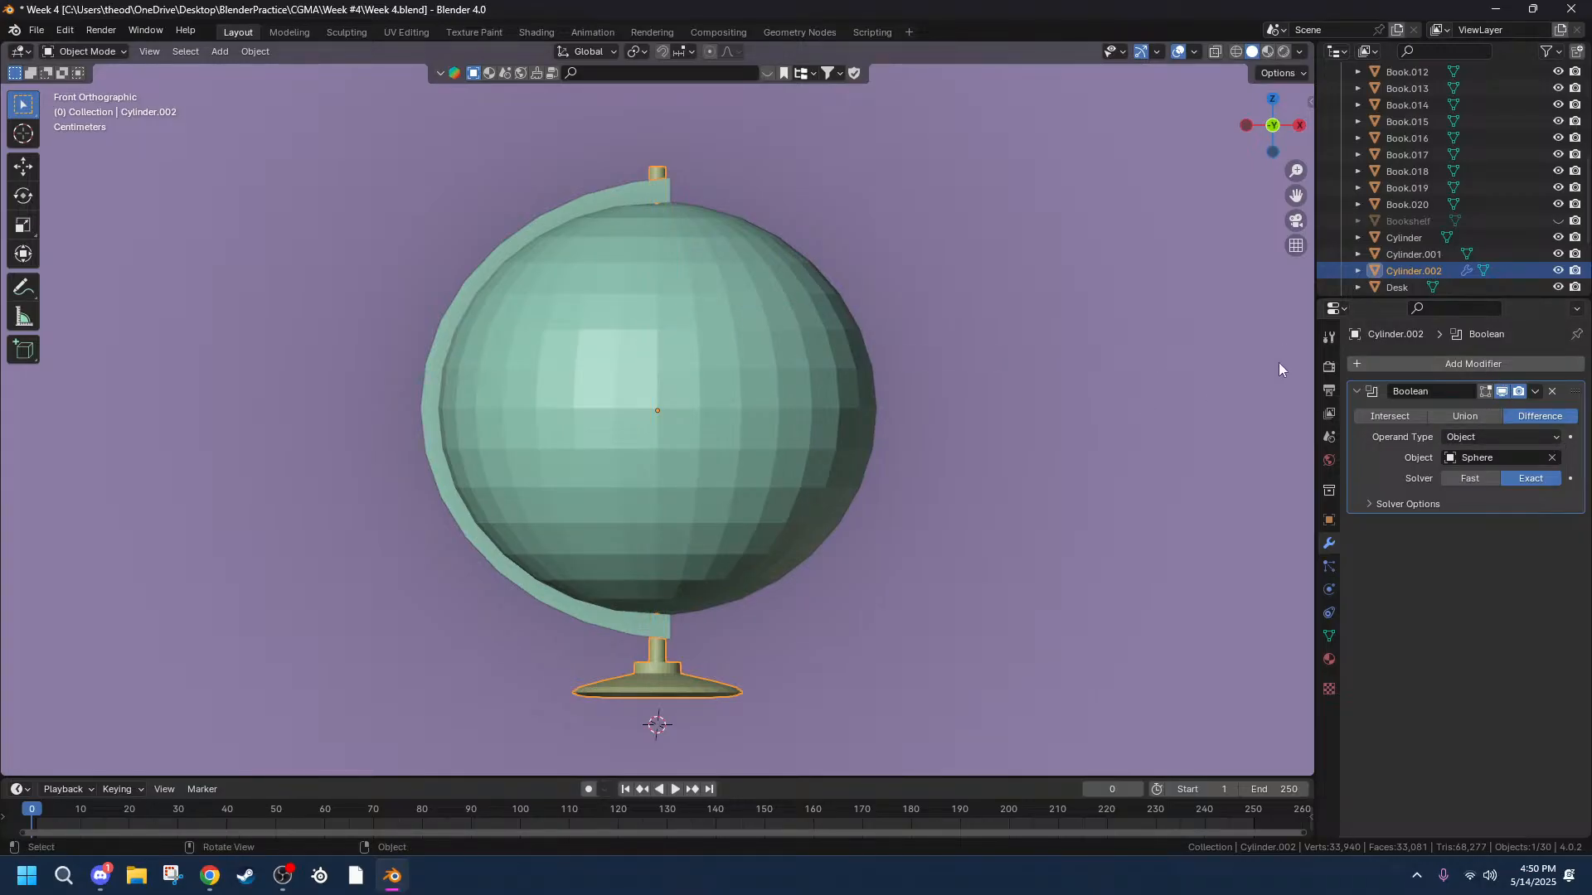
# Set the Boolean modifier's operation to Union and apply it to merge the stand with the globe.
pyautogui.click(1466, 417)
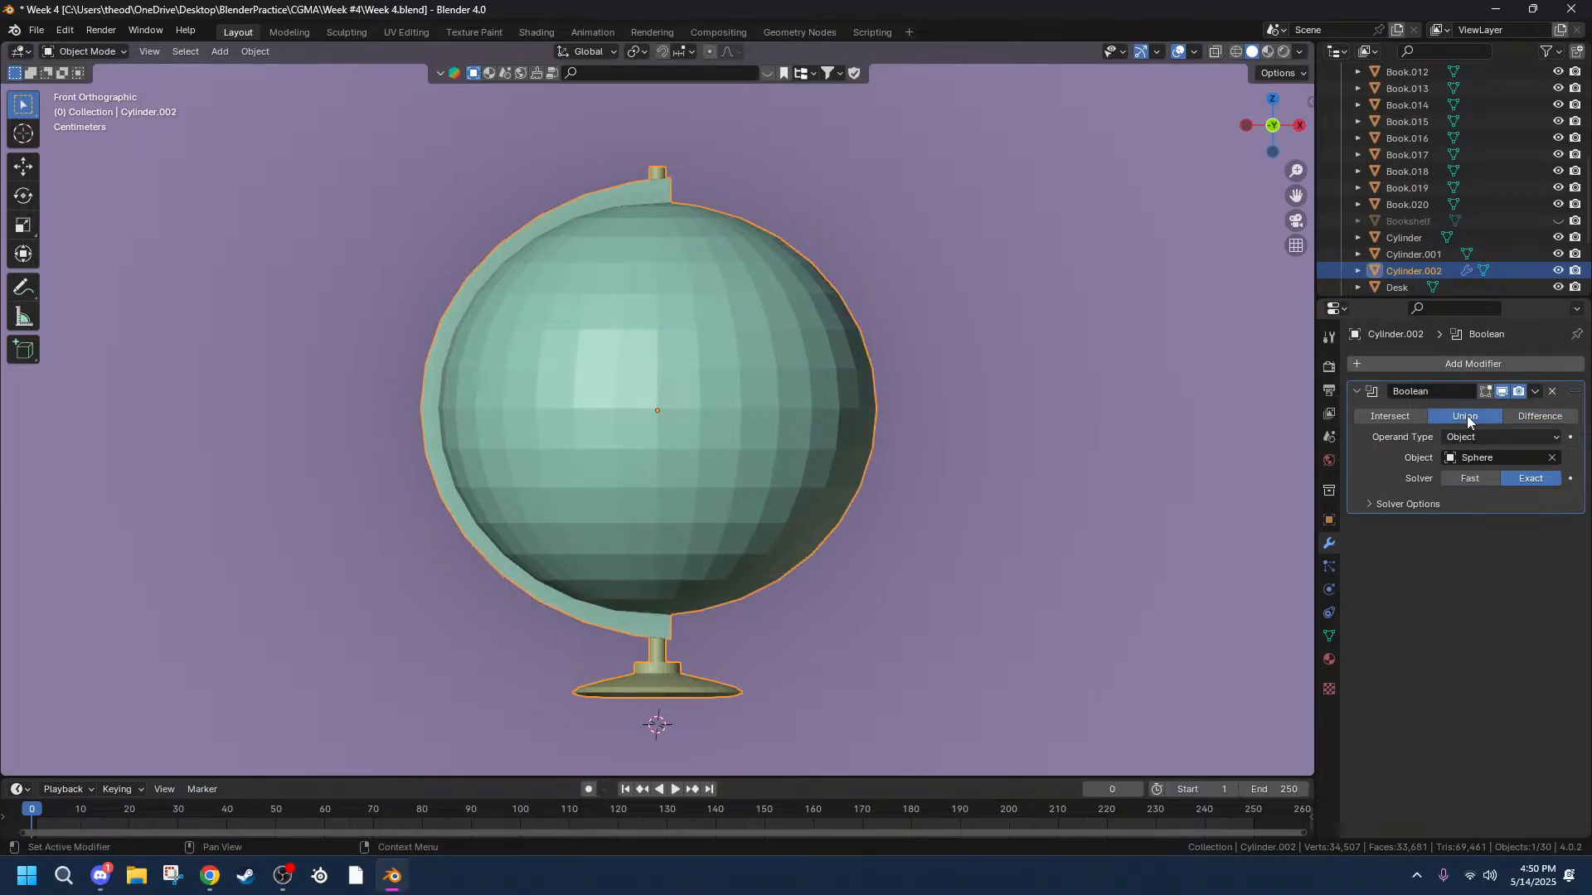
pyautogui.moveTo(950, 323)
pyautogui.mouseDown(button='middle')
pyautogui.moveTo(802, 398)
pyautogui.moveTo(860, 419)
pyautogui.moveTo(939, 383)
pyautogui.moveTo(939, 328)
pyautogui.mouseUp(button='middle')
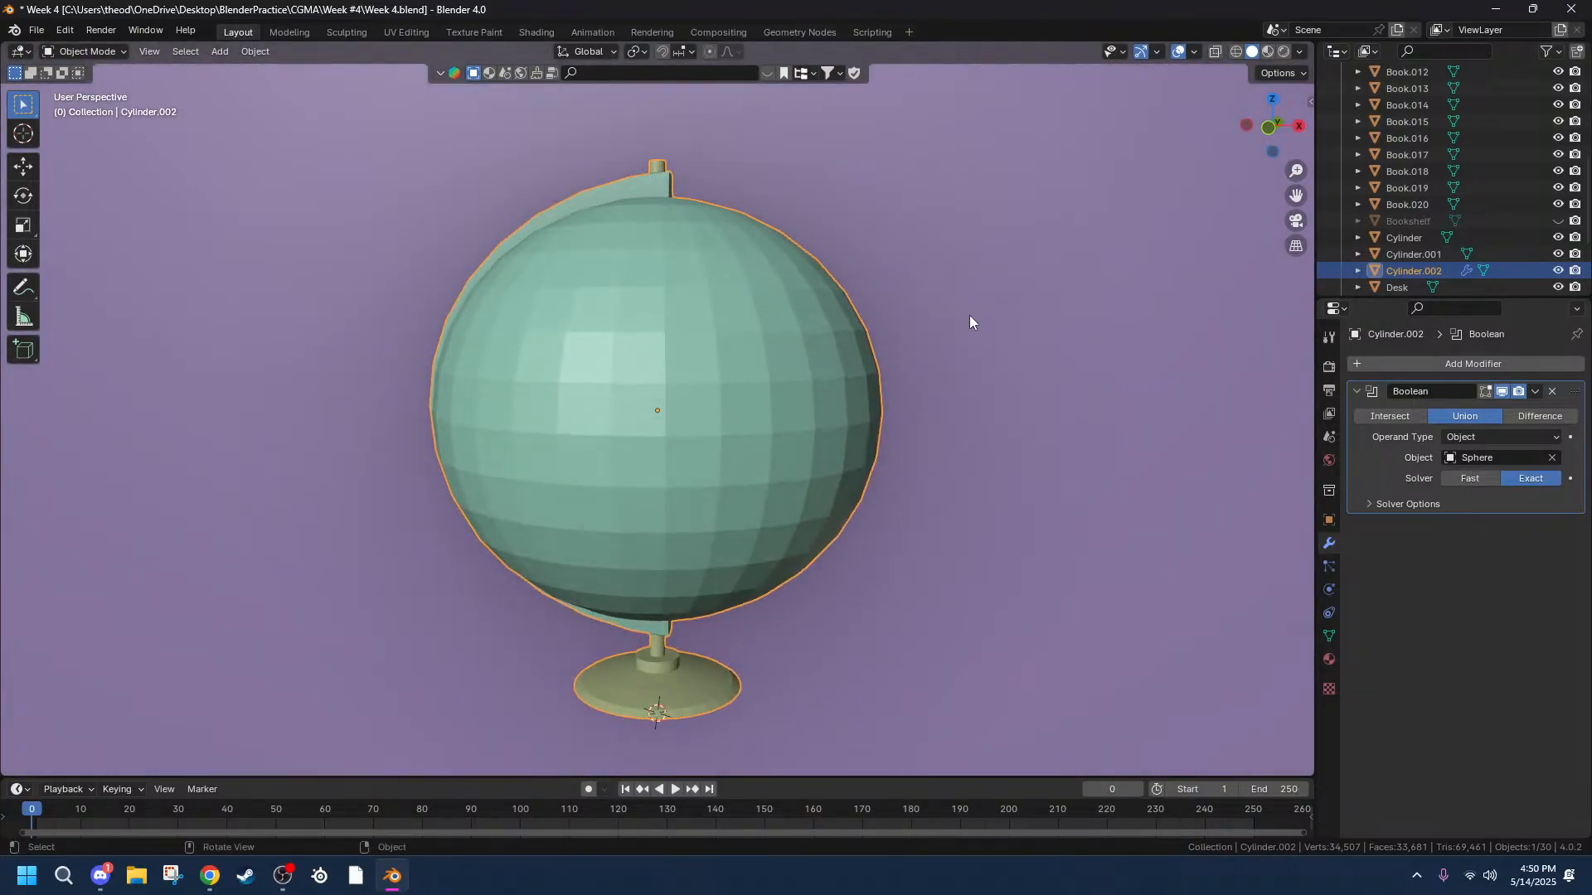
pyautogui.click(1536, 391)
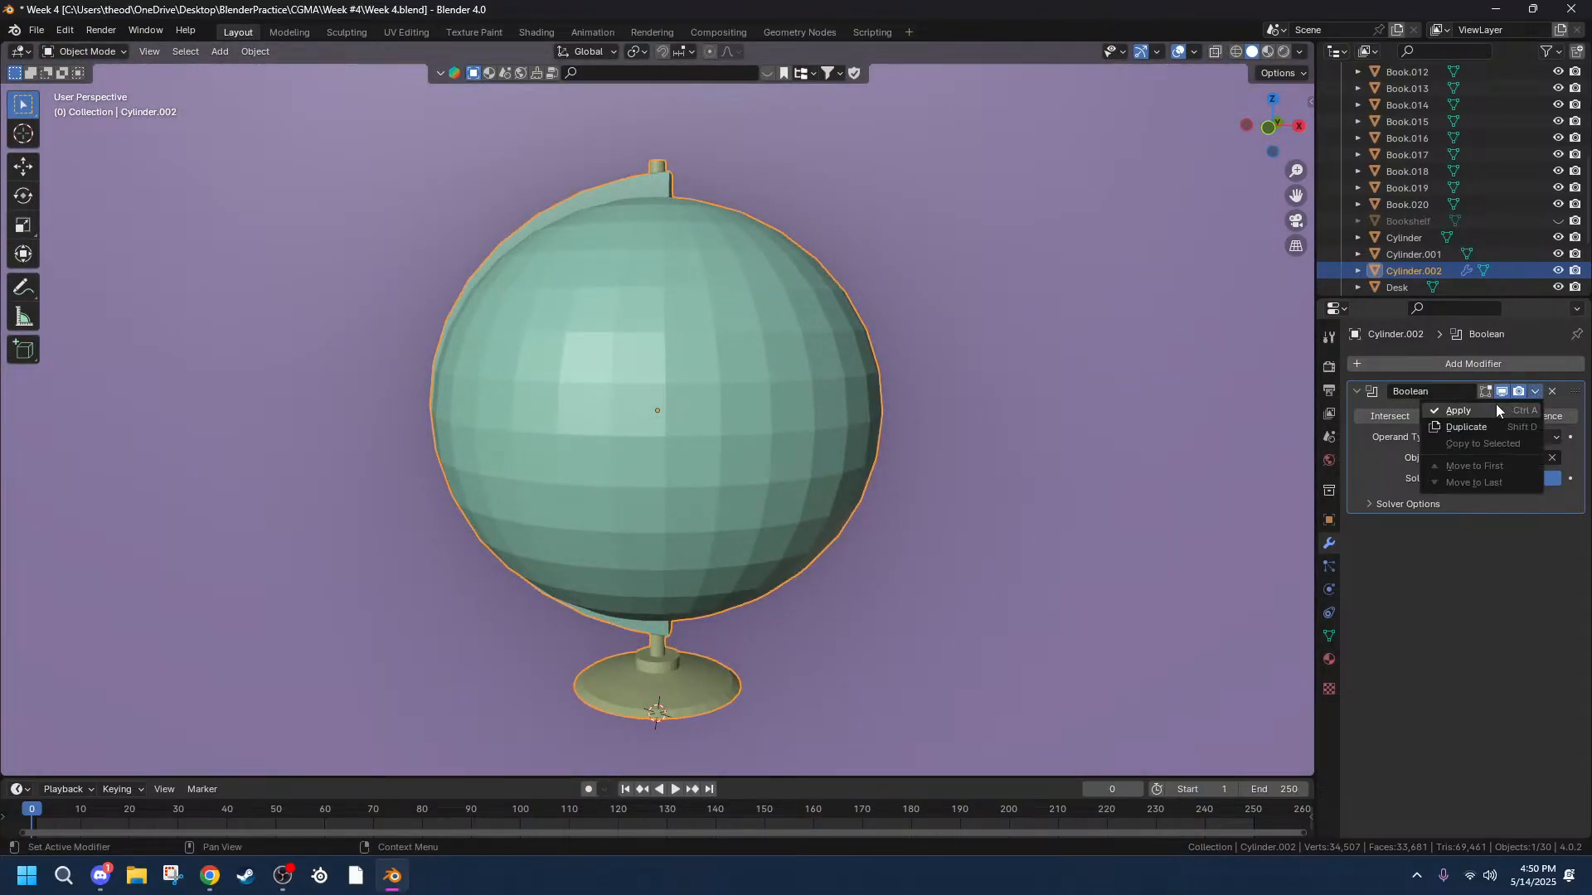
pyautogui.click(1480, 411)
pyautogui.moveTo(754, 422); pyautogui.dragTo(1140, 385, button='middle')
pyautogui.scroll(-9, 1011, 411)
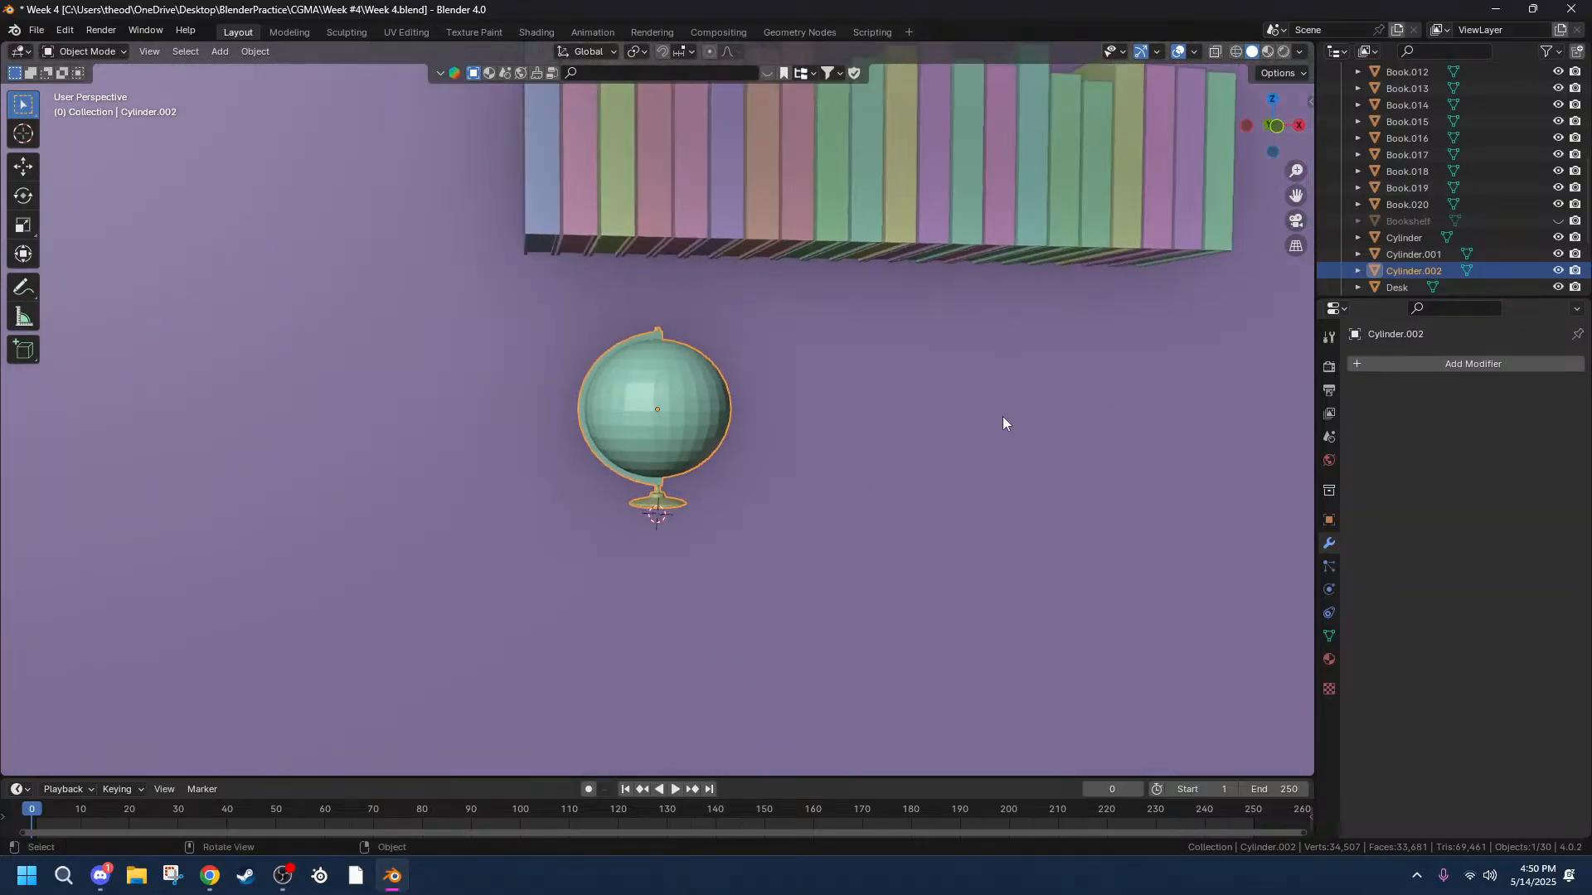
pyautogui.moveTo(992, 429); pyautogui.dragTo(952, 426, button='middle')
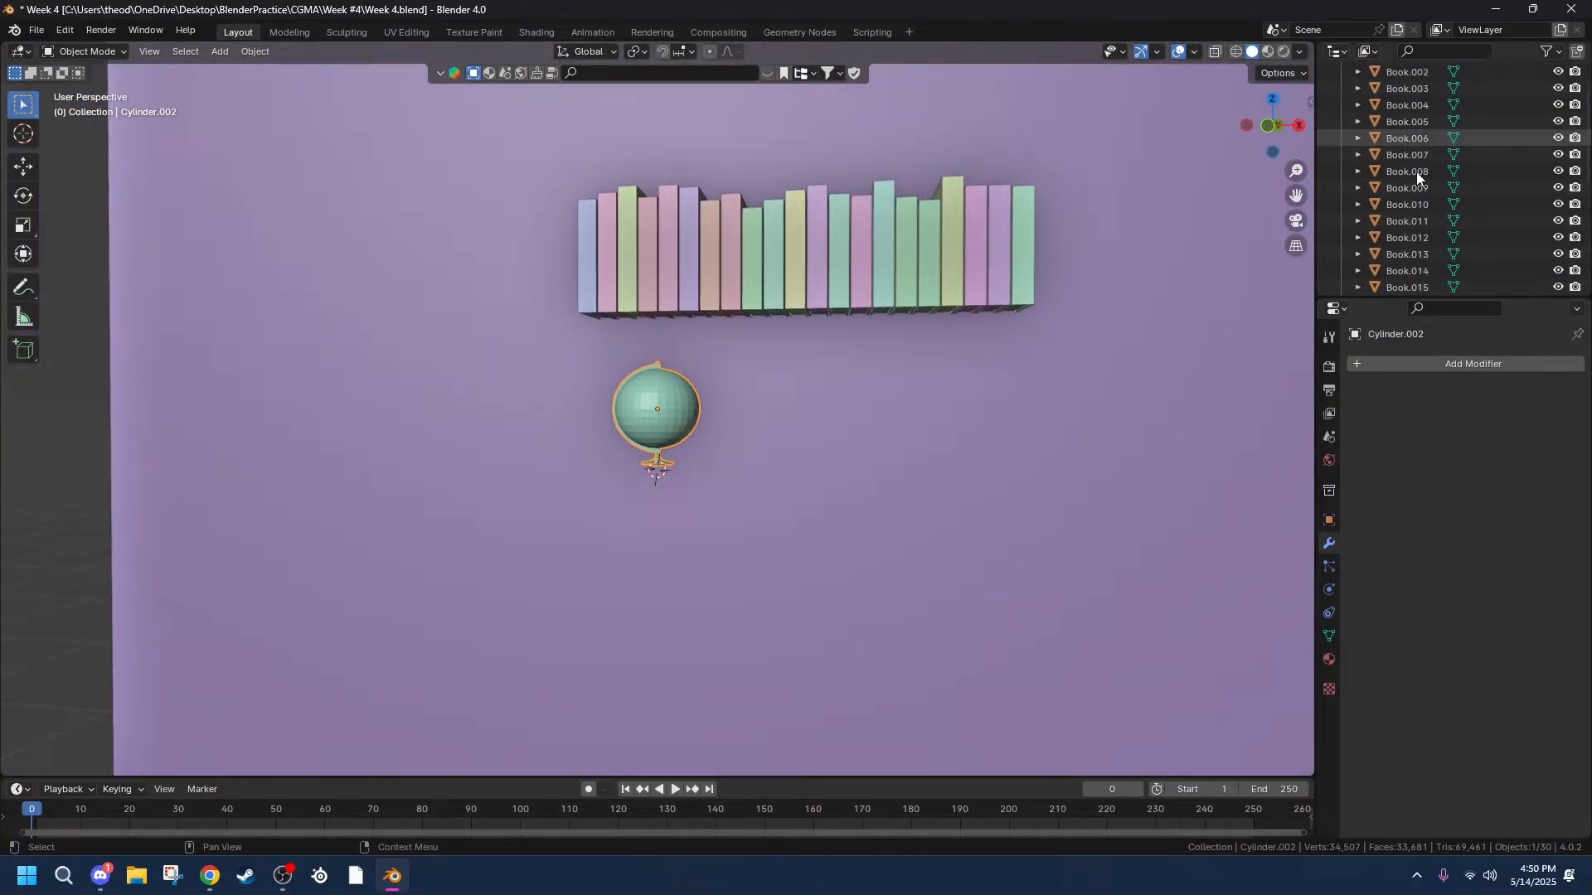
pyautogui.click(1430, 219)
pyautogui.scroll(5, 700, 493)
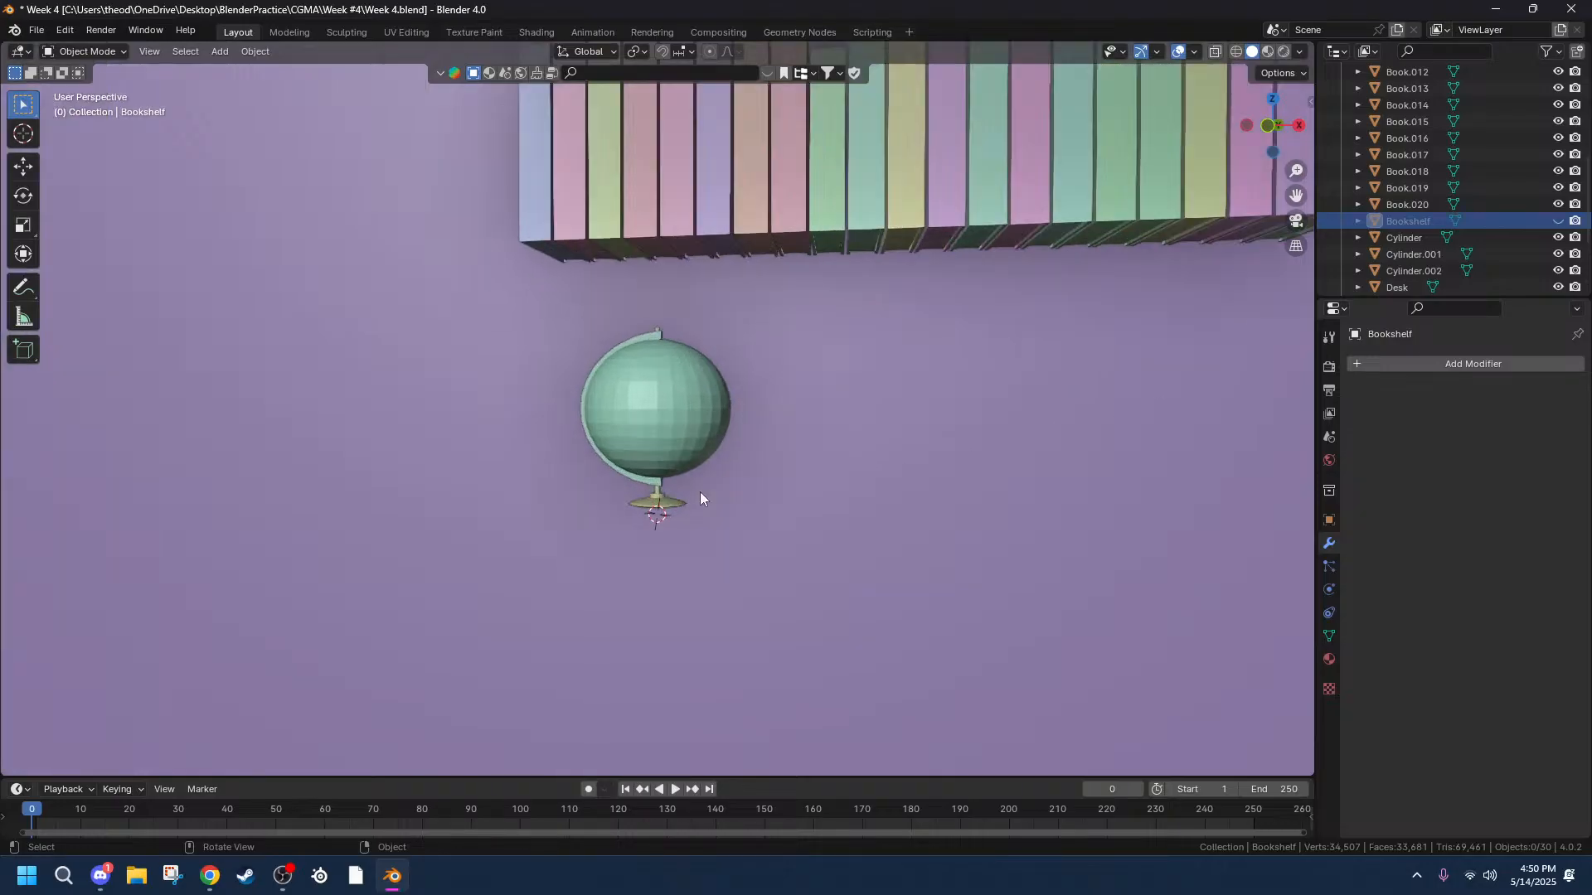
pyautogui.click(730, 412)
pyautogui.hotkey('shift', 'd')
pyautogui.press('z')
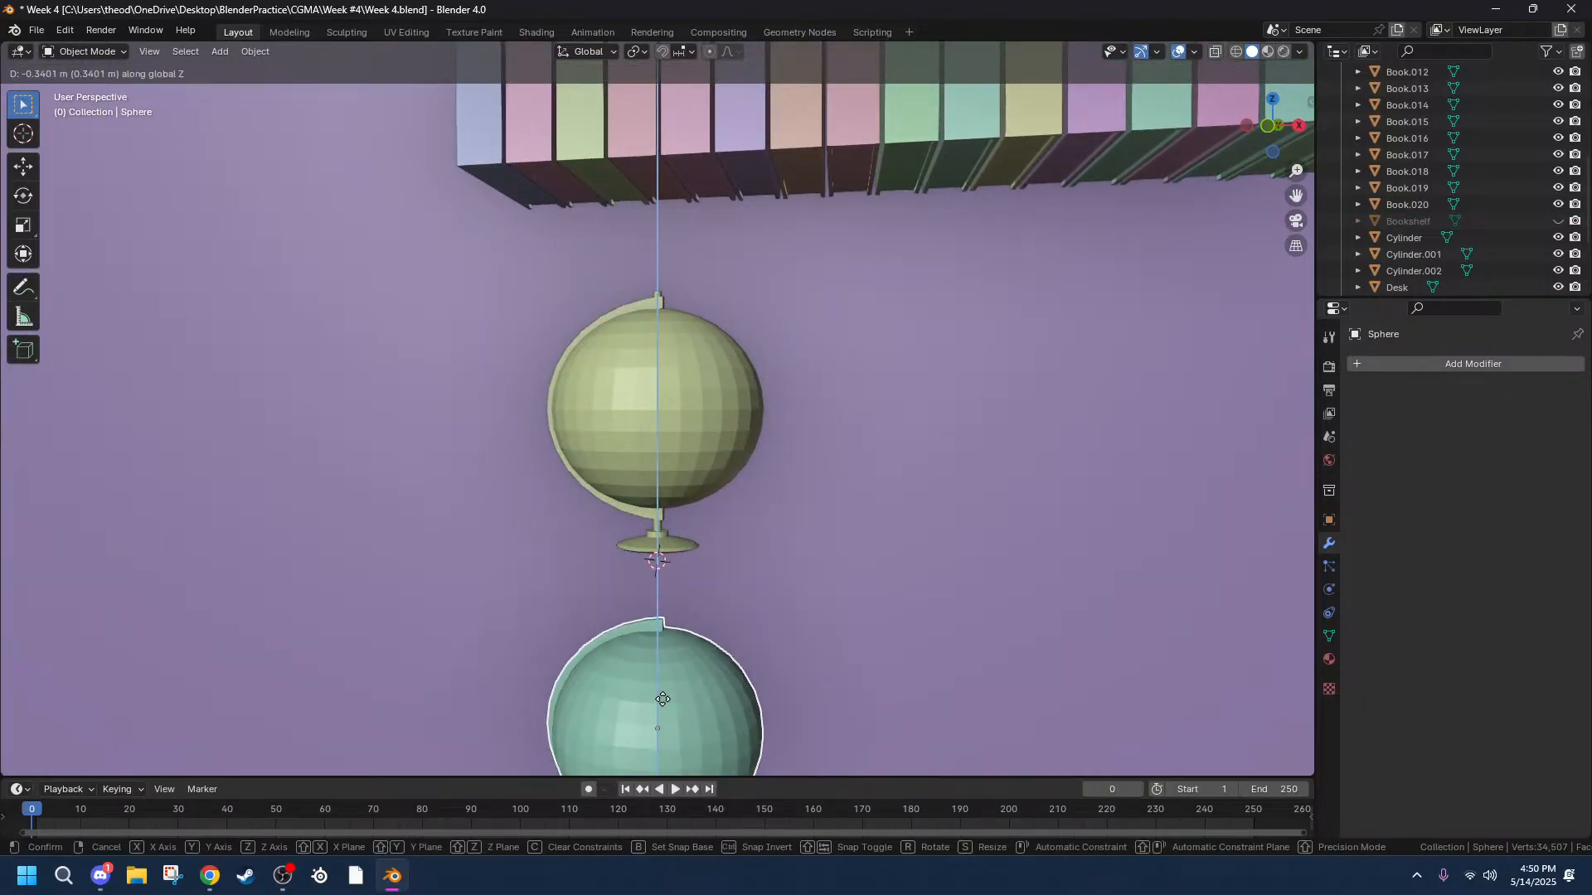
pyautogui.rightClick(607, 421)
pyautogui.hotkey('ctrl', 'z')
pyautogui.hotkey('ctrl', 'z')
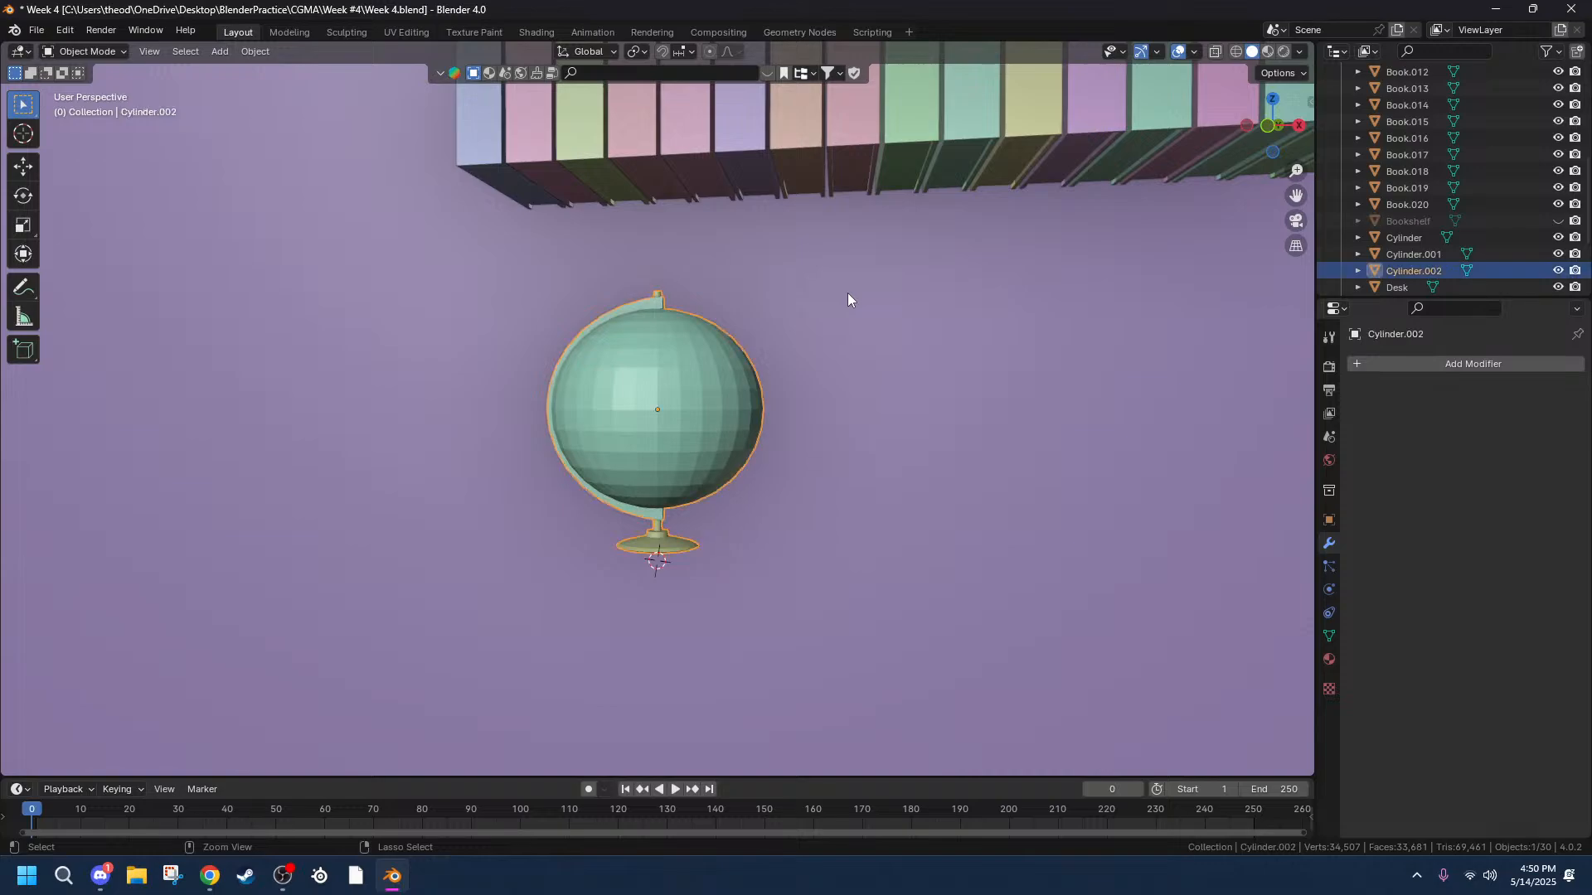
pyautogui.hotkey('shift', 'd')
pyautogui.press('z')
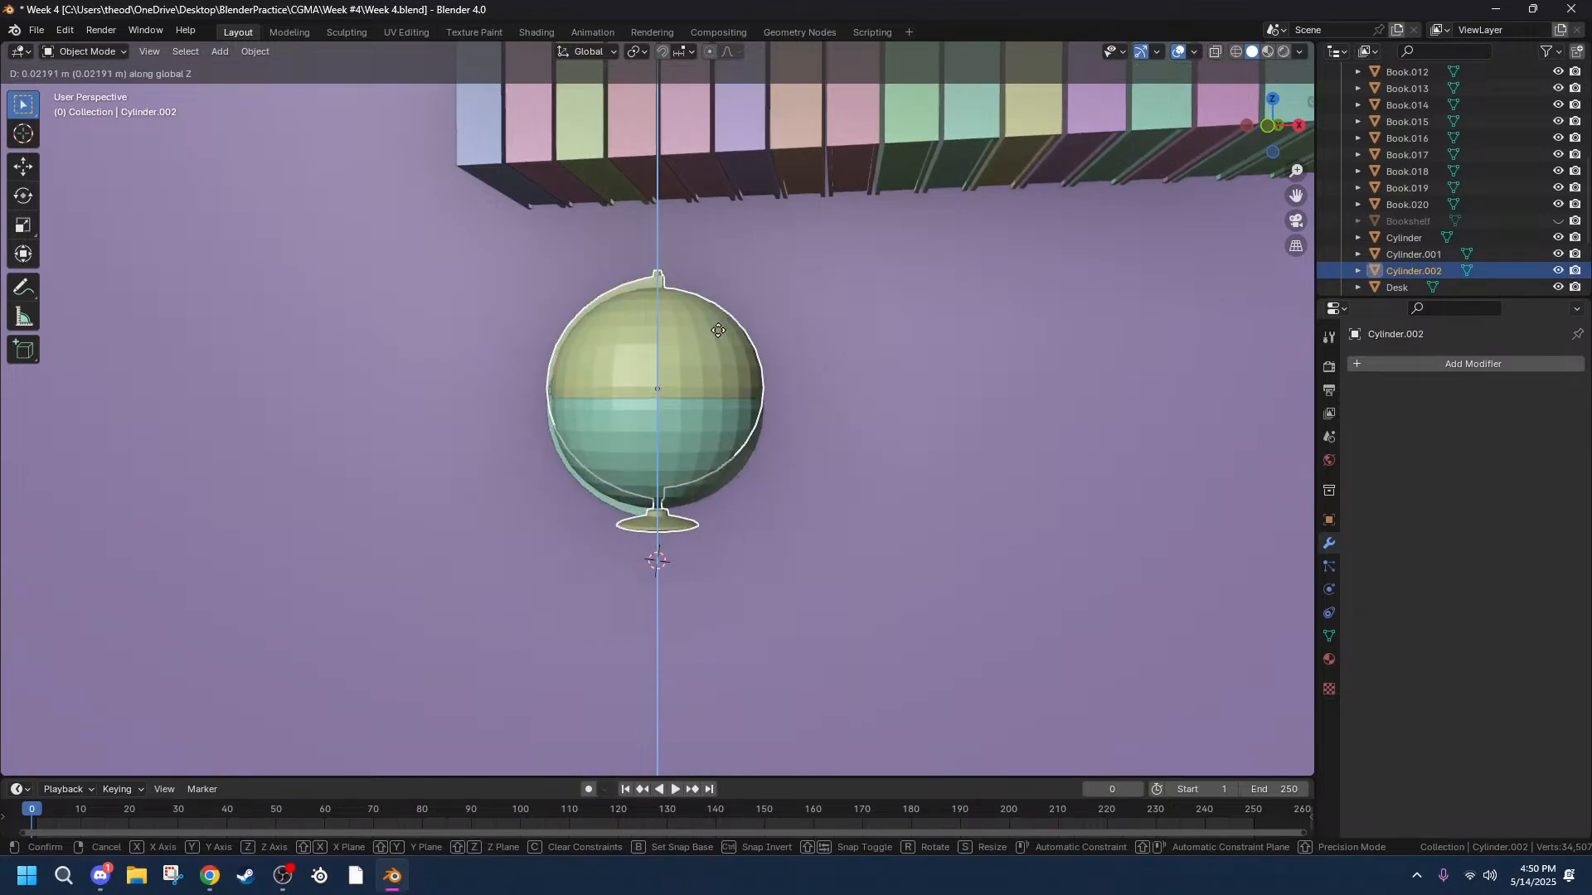
pyautogui.rightClick(719, 363)
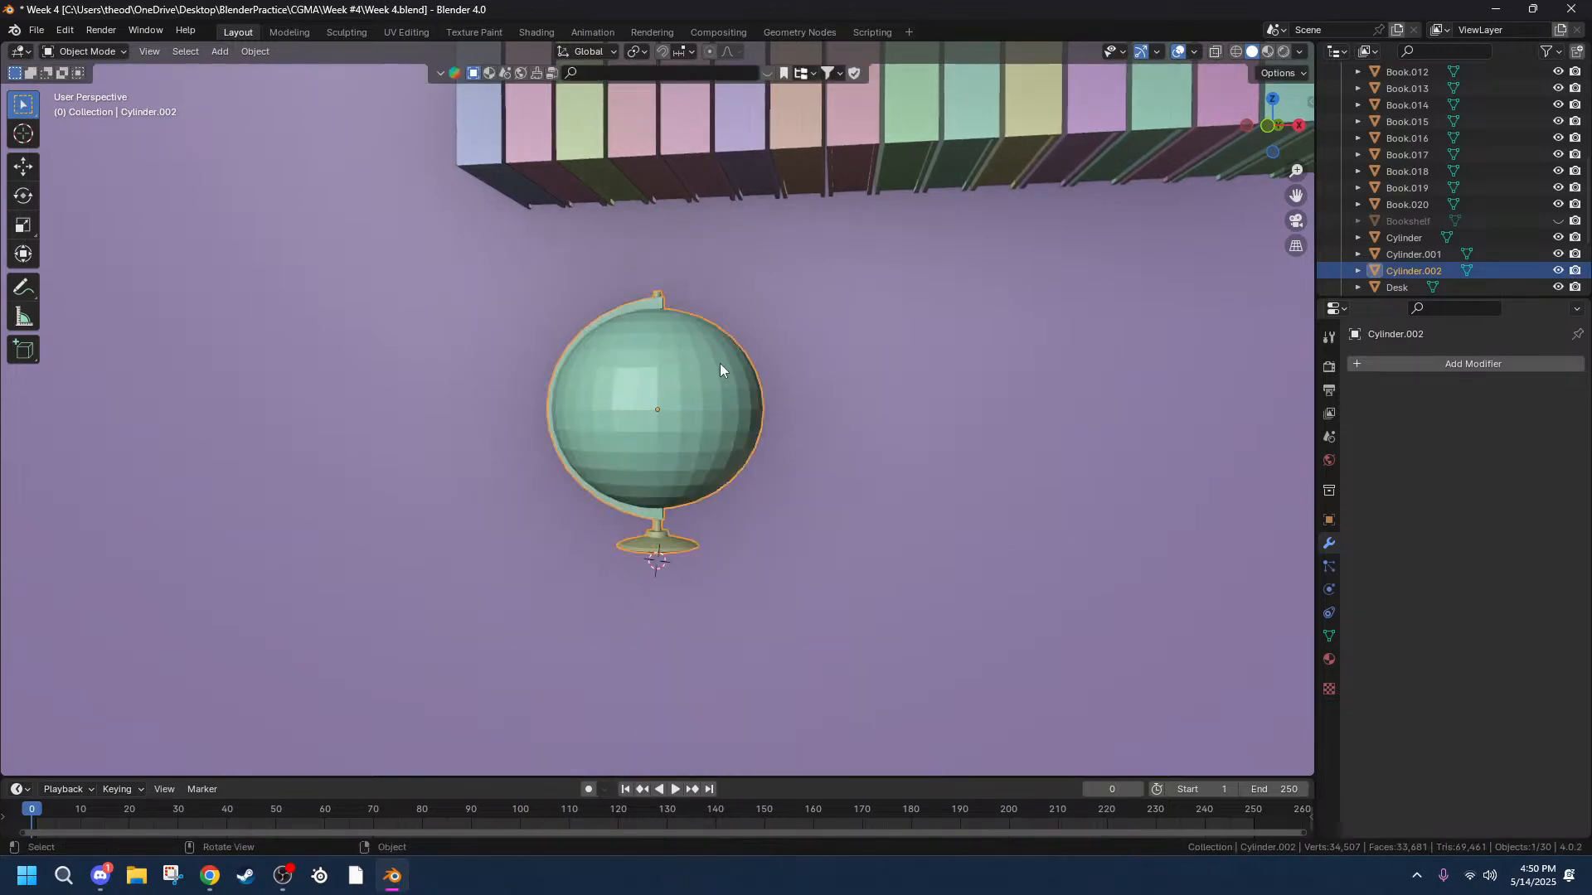
# Unhide the bookshelf and delete the leftover original globe sphere that overlaps the merged globe.
pyautogui.click(571, 419)
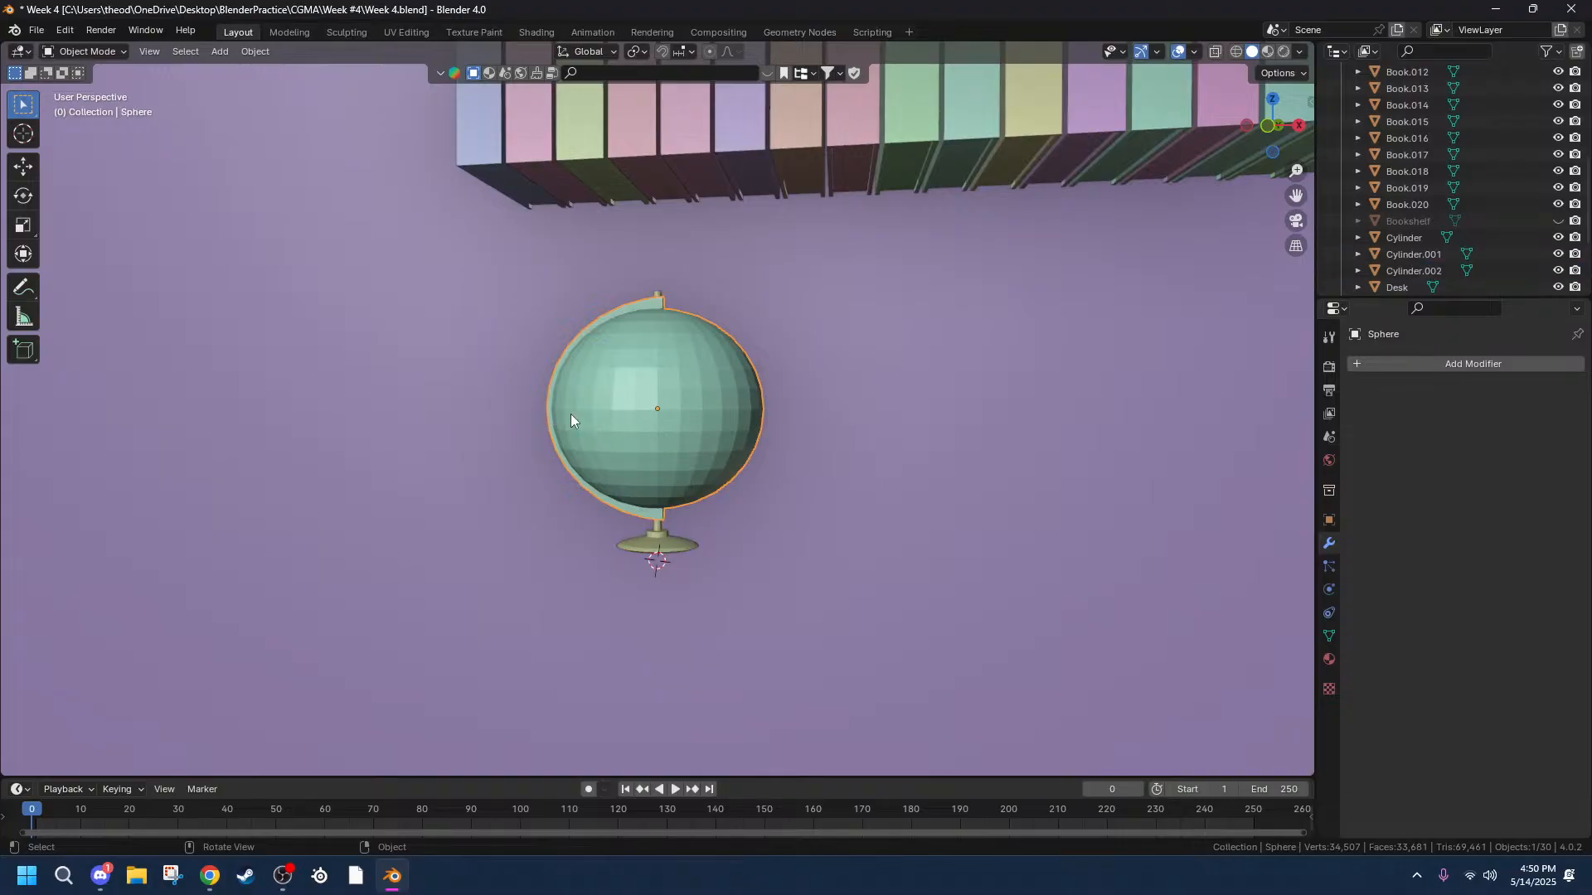
pyautogui.click(1556, 221)
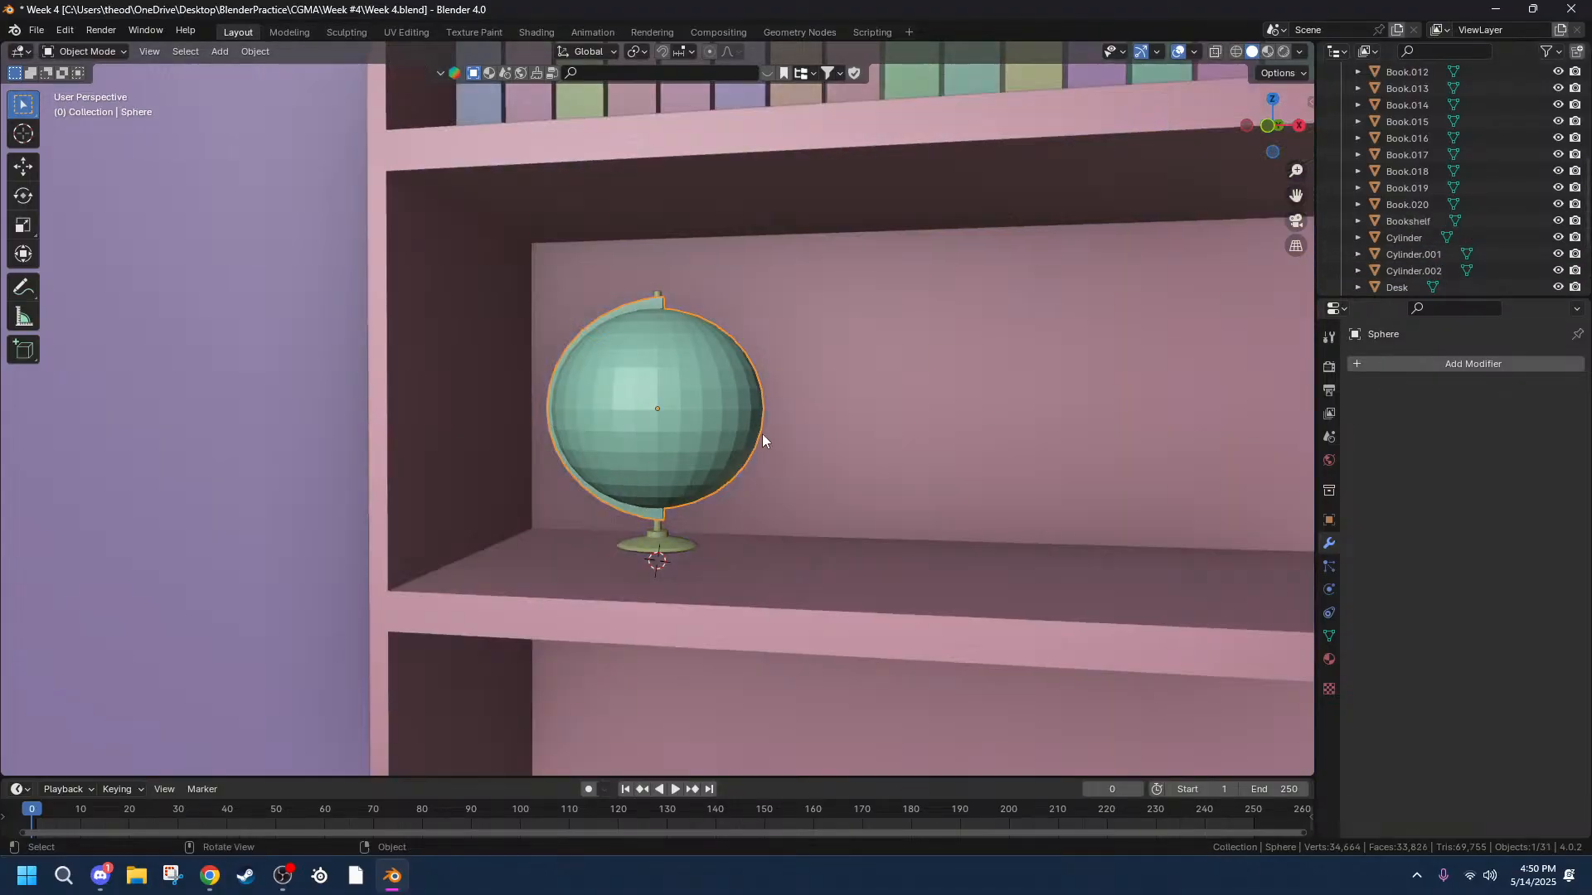
pyautogui.press('g')
pyautogui.press('z')
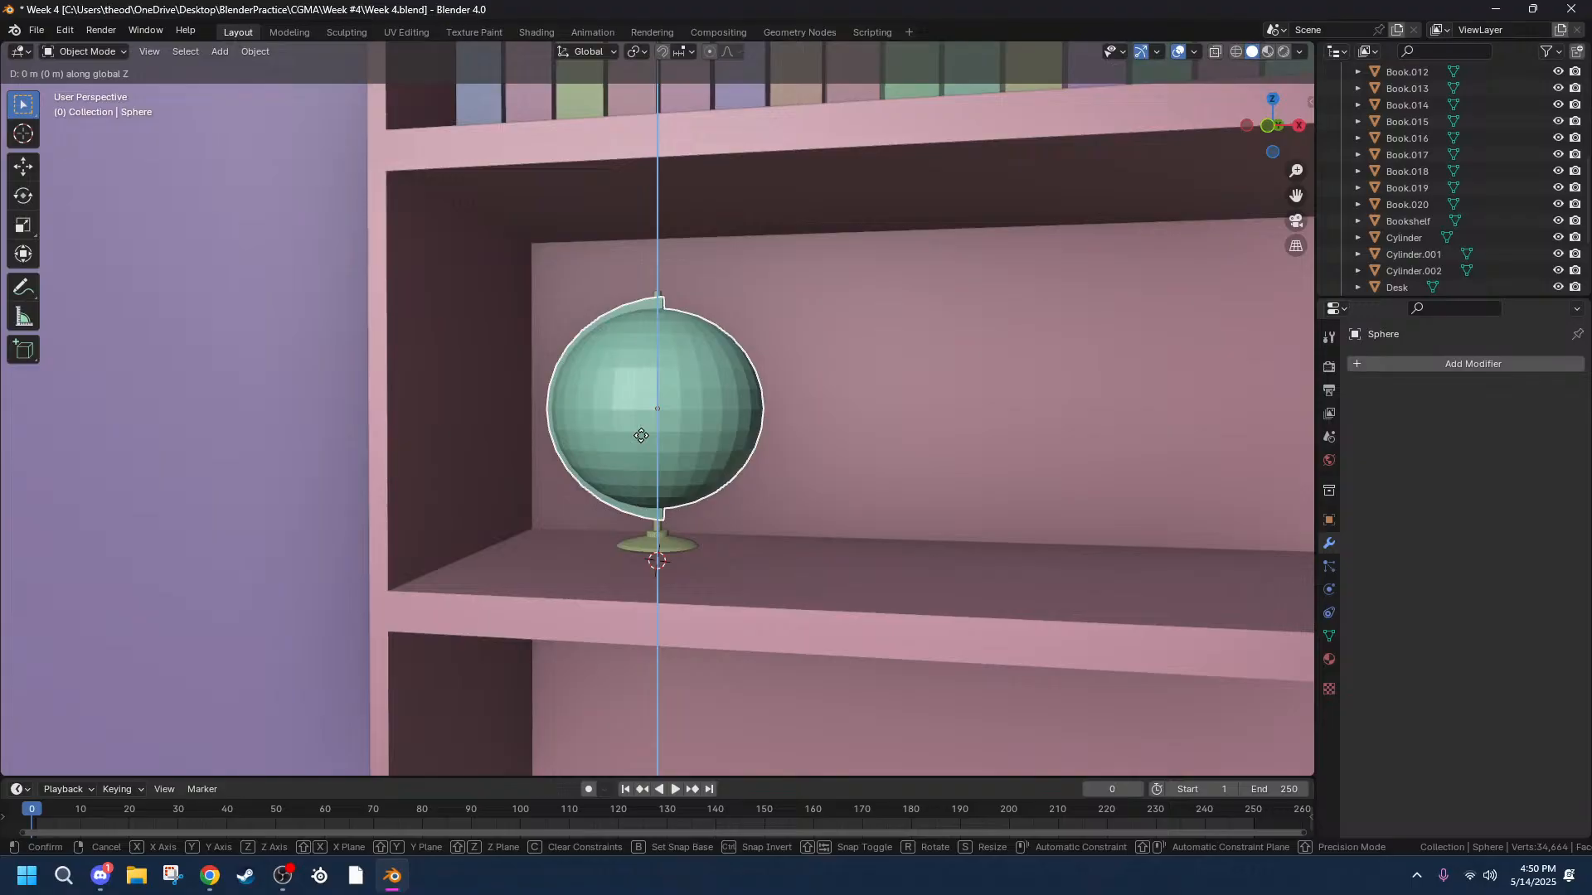
pyautogui.press('Escape')
pyautogui.press('x')
pyautogui.click(703, 383)
# In front view, lower the merged globe about 0.0147 m along Z toward the shelf surface.
pyautogui.moveTo(703, 383)
pyautogui.mouseDown(button='middle')
pyautogui.moveTo(760, 390)
pyautogui.moveTo(764, 412)
pyautogui.moveTo(779, 373)
pyautogui.moveTo(721, 398)
pyautogui.mouseUp(button='middle')
pyautogui.click(1264, 125)
pyautogui.scroll(-4, 758, 332)
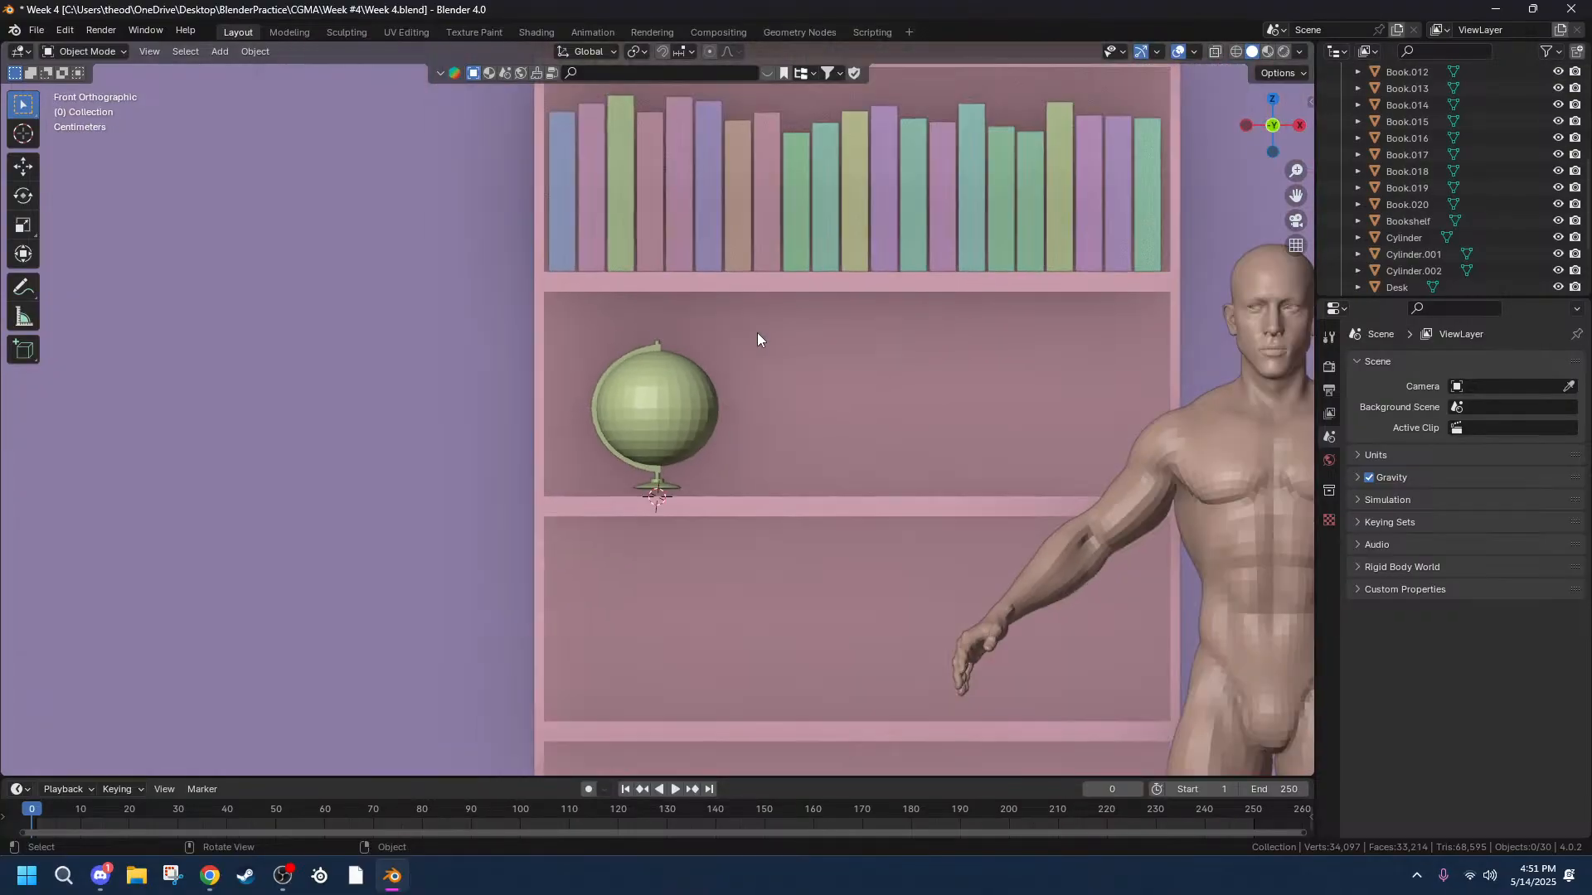
pyautogui.scroll(5, 835, 350)
pyautogui.moveTo(874, 367); pyautogui.dragTo(942, 456, button='middle')
pyautogui.click(1269, 123)
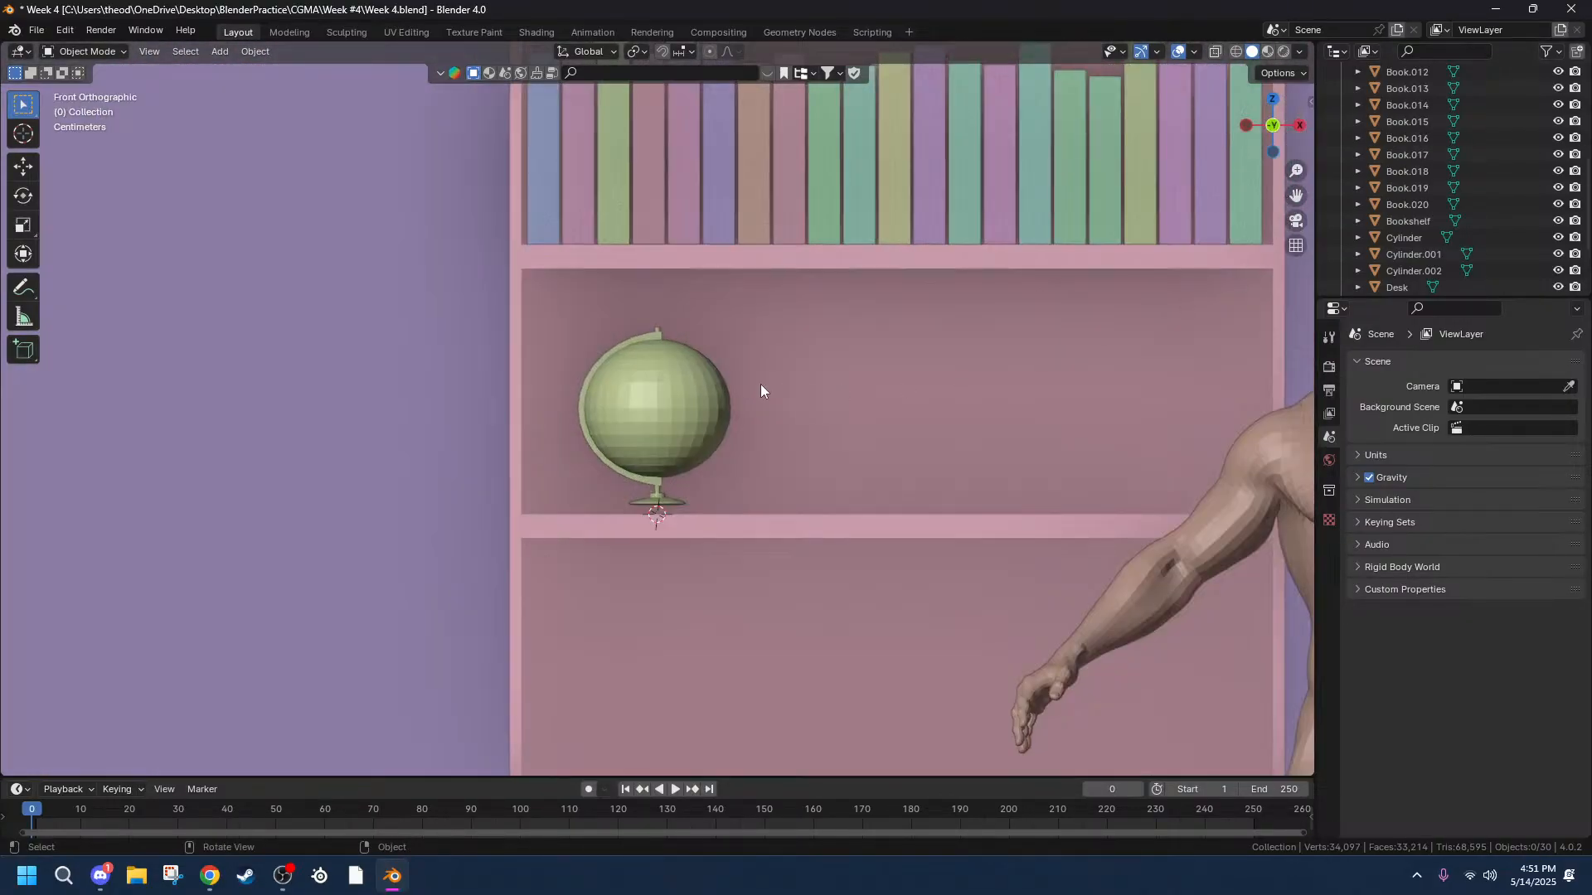
pyautogui.scroll(5, 761, 392)
pyautogui.click(755, 442)
pyautogui.press('g')
pyautogui.press('z')
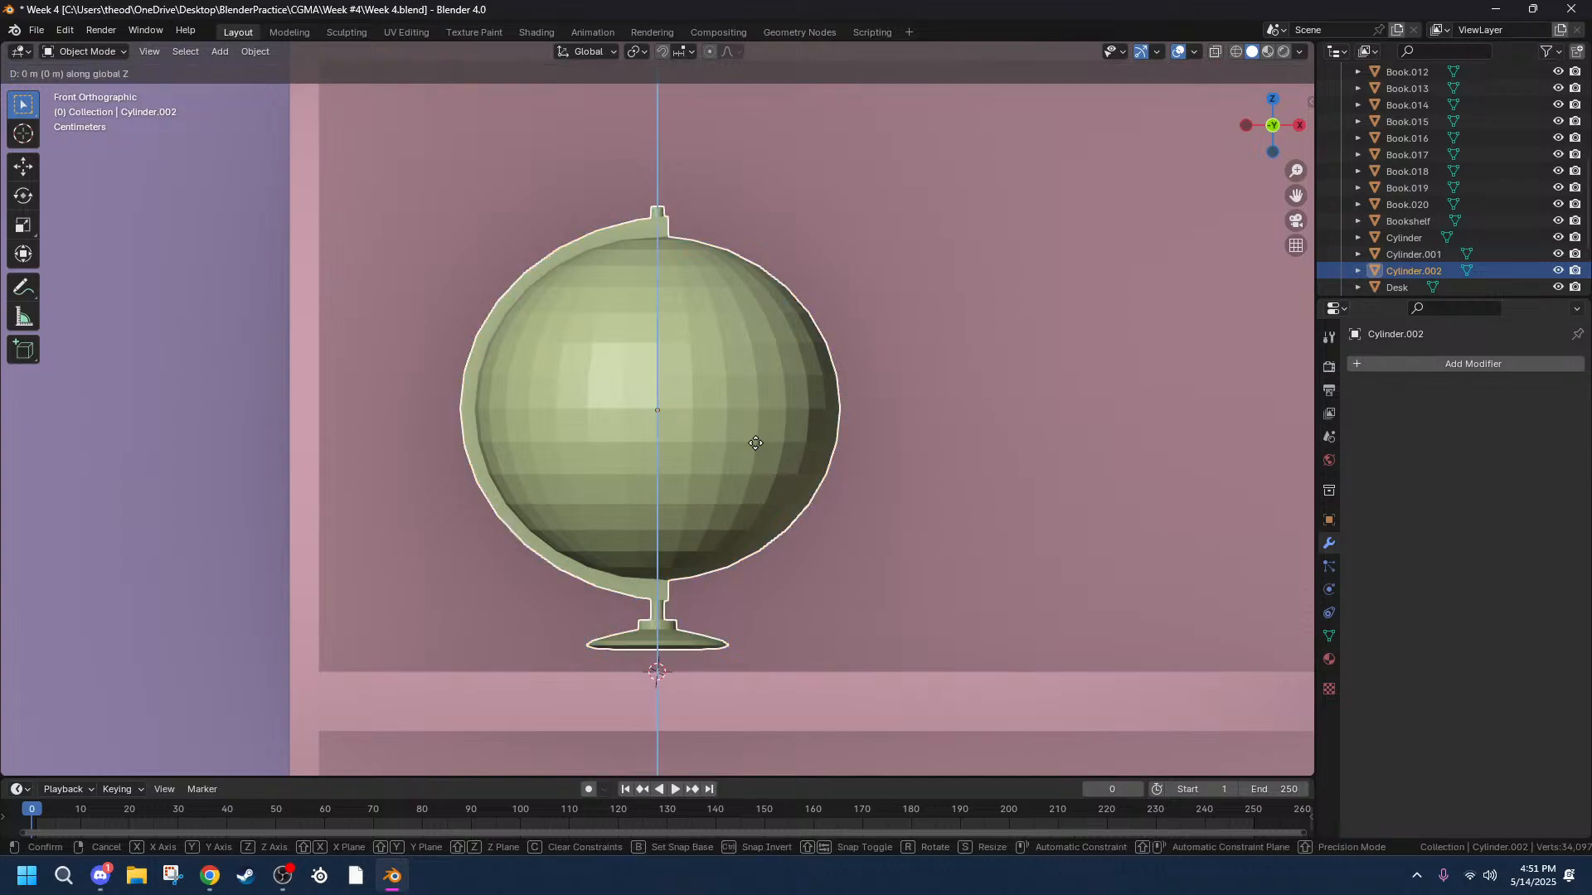
pyautogui.click(756, 505)
# Enable snapping with Face as the snap target.
pyautogui.scroll(6, 756, 504)
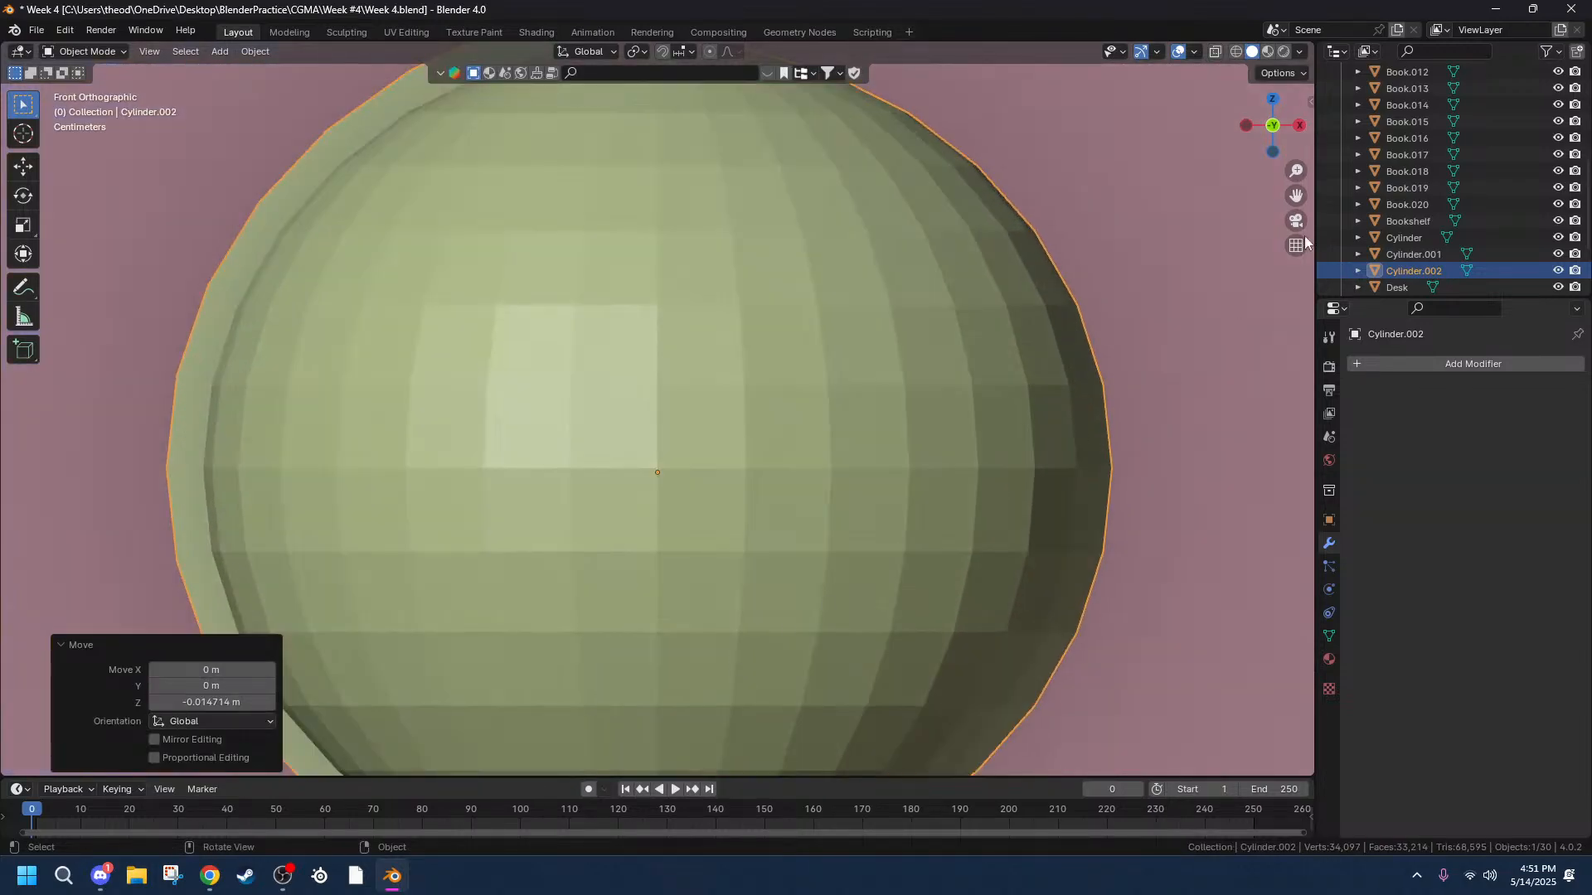
pyautogui.moveTo(1296, 196); pyautogui.dragTo(1299, 0)
pyautogui.click(685, 51)
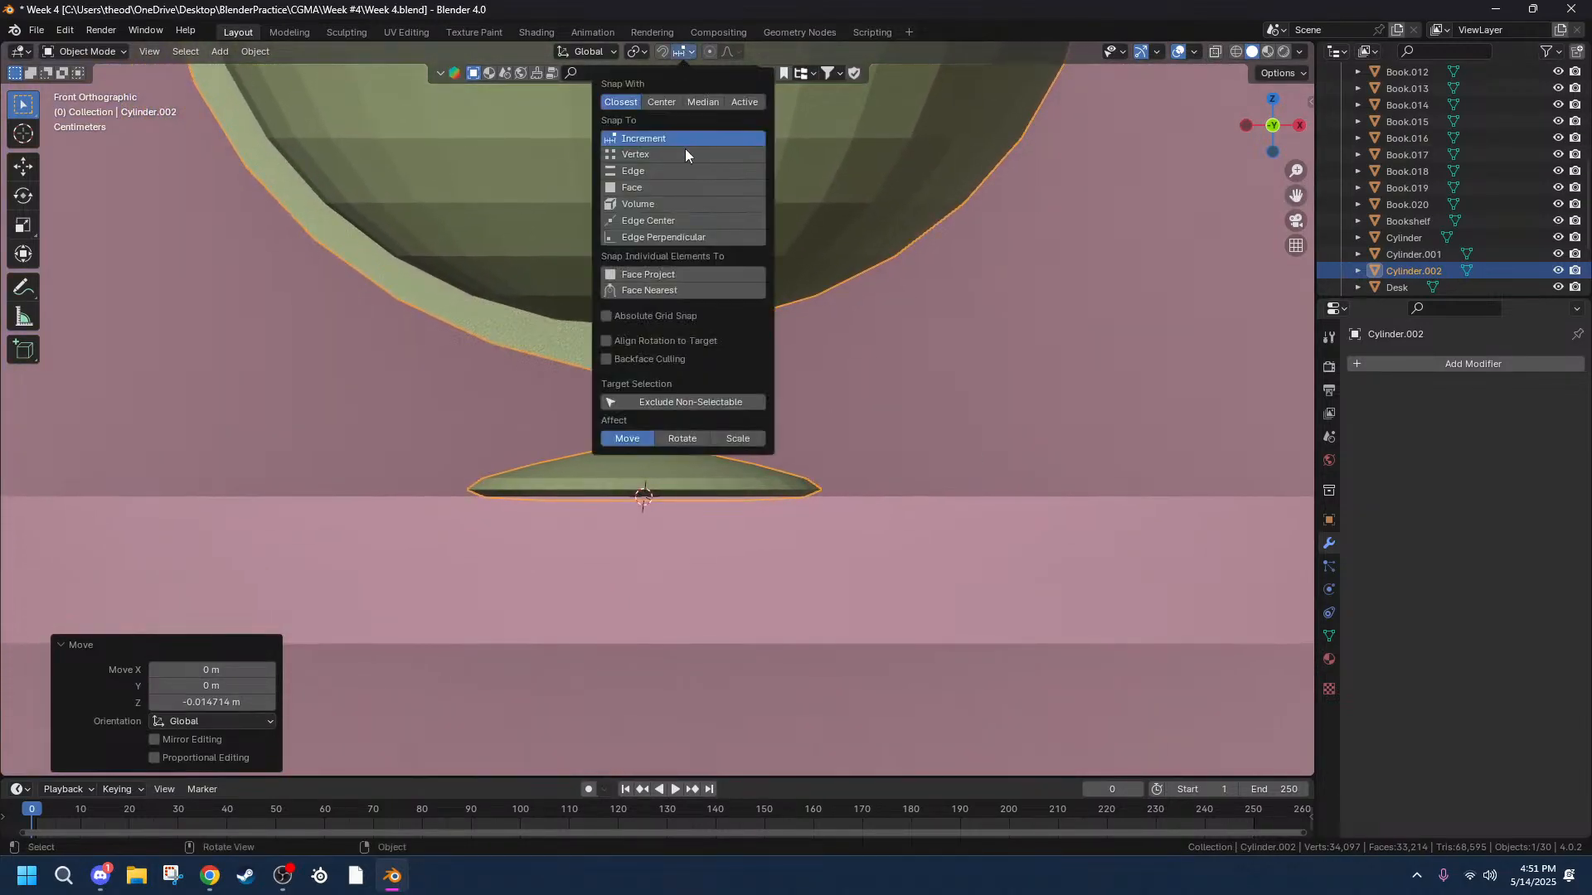
pyautogui.click(685, 52)
pyautogui.click(685, 52)
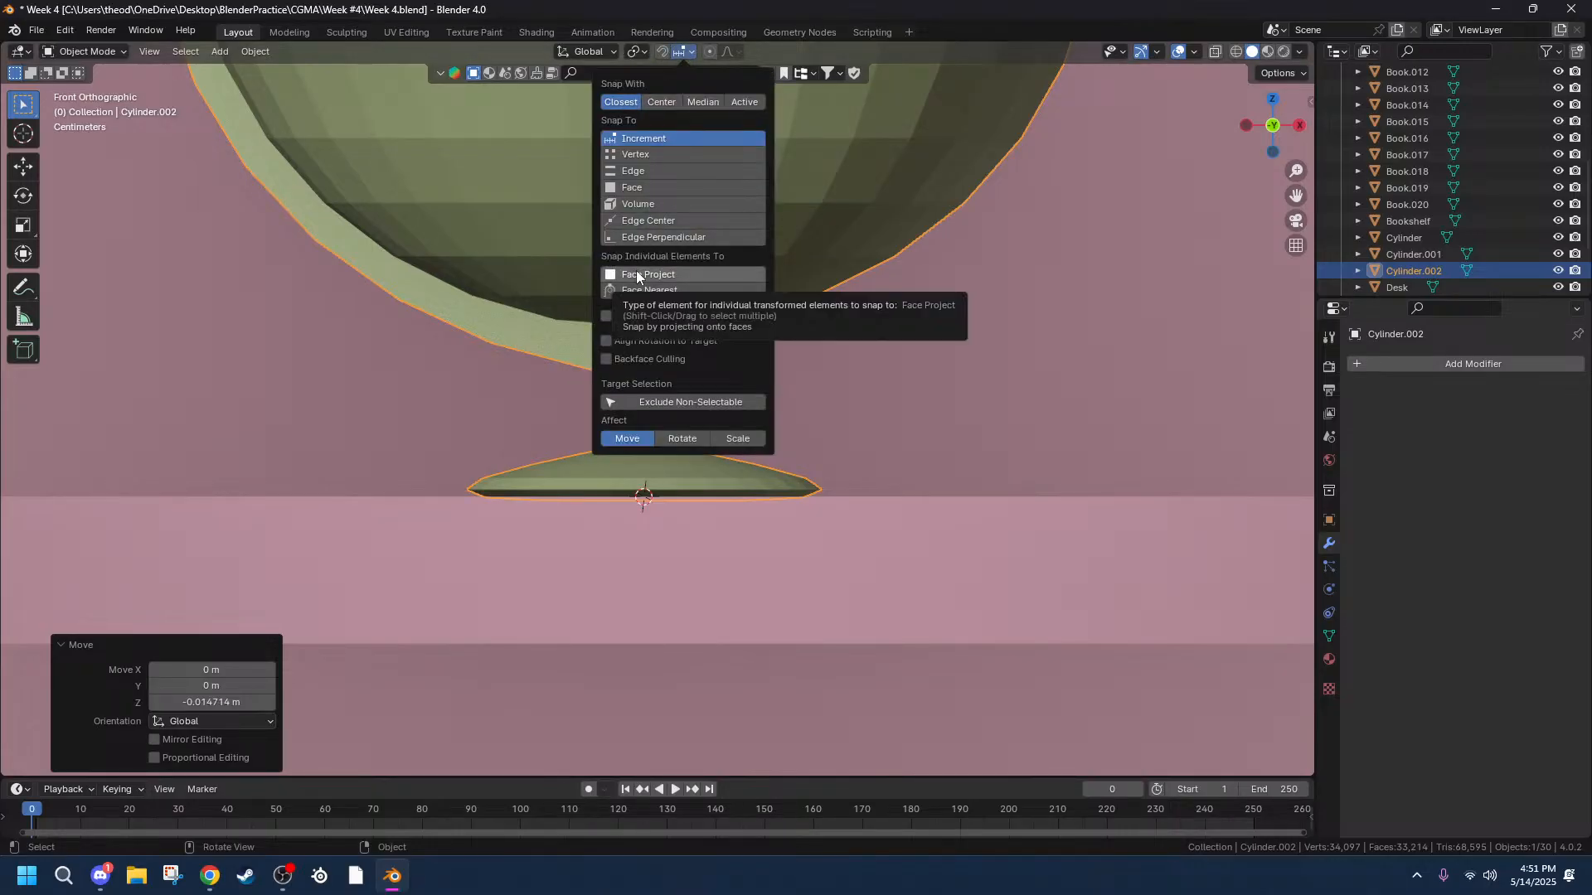
pyautogui.click(678, 188)
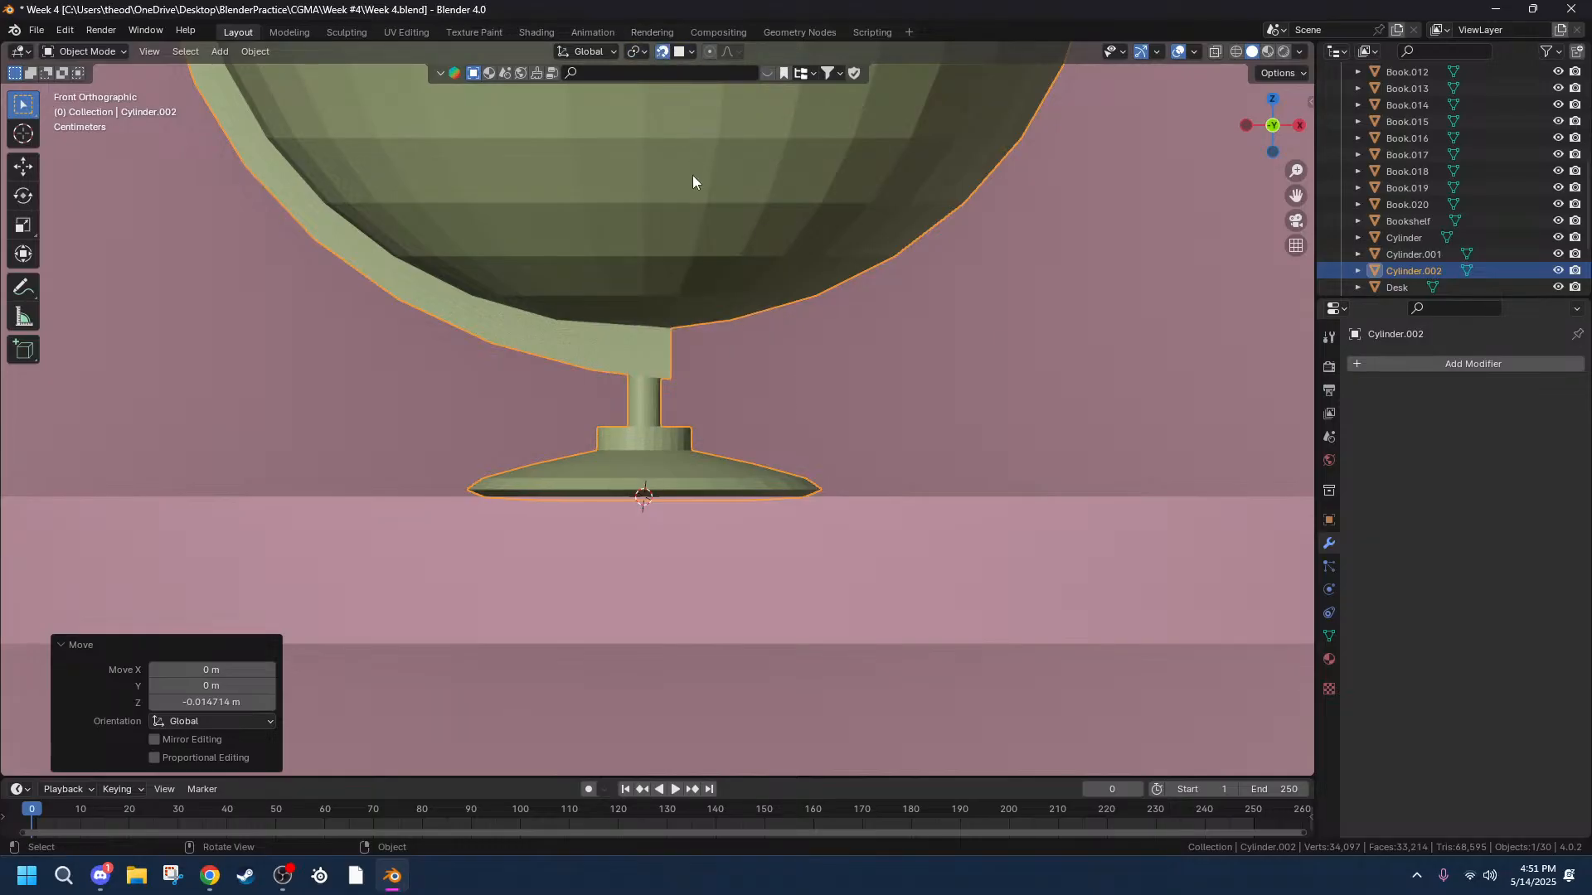
# Raise the globe about 0.0007 m along Z to rest its base on the shelf, and turn snapping off.
pyautogui.press('g')
pyautogui.press('z')
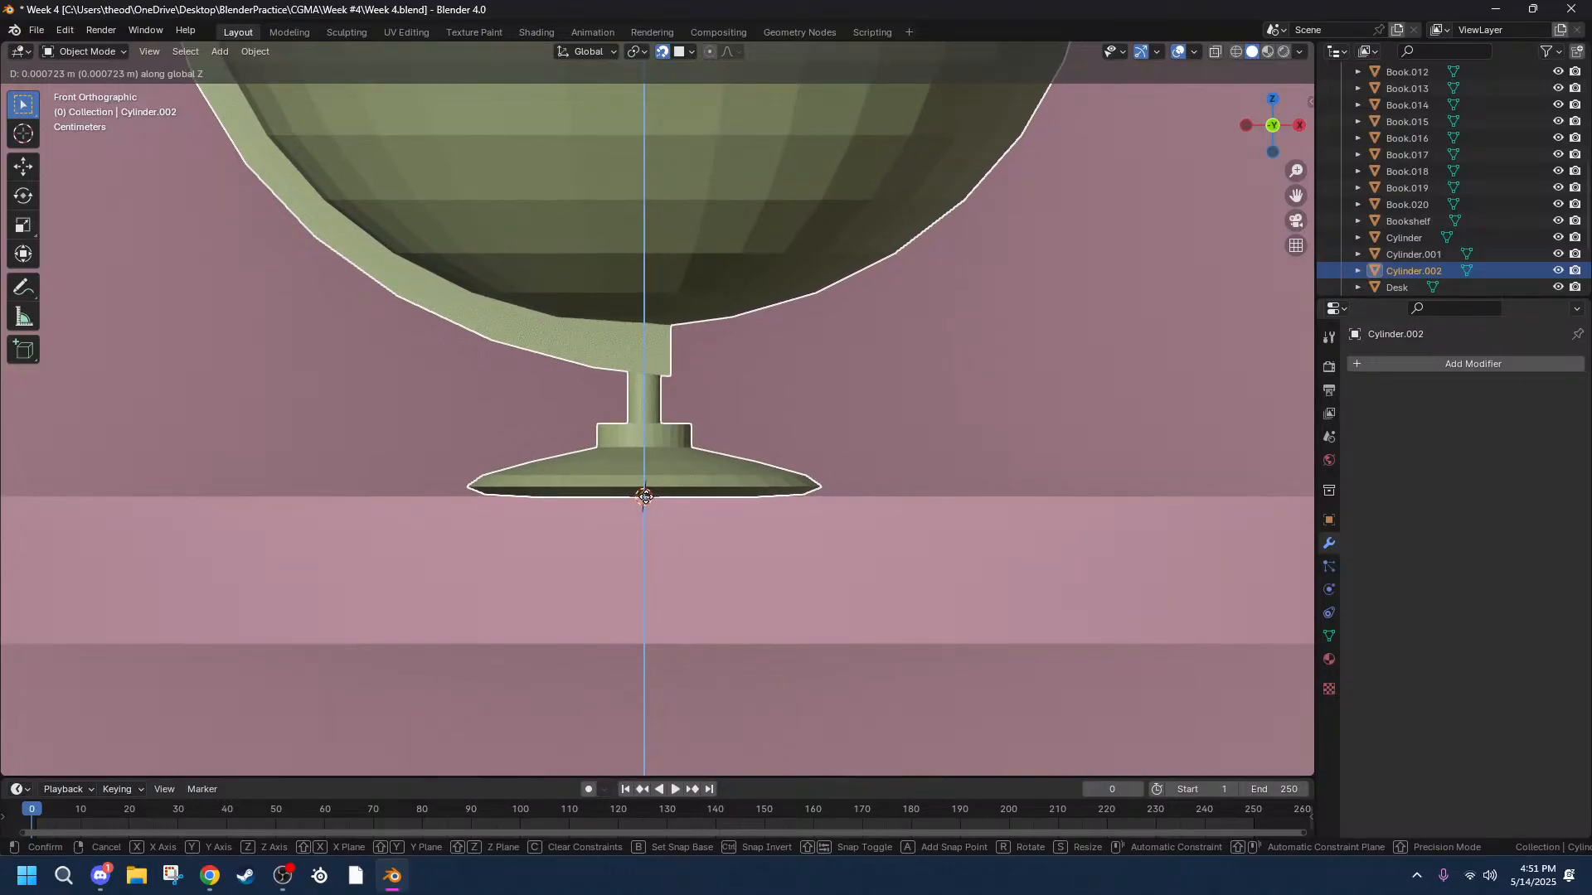
pyautogui.click(647, 498)
pyautogui.moveTo(647, 498); pyautogui.dragTo(833, 444, button='middle')
pyautogui.scroll(-6, 668, 441)
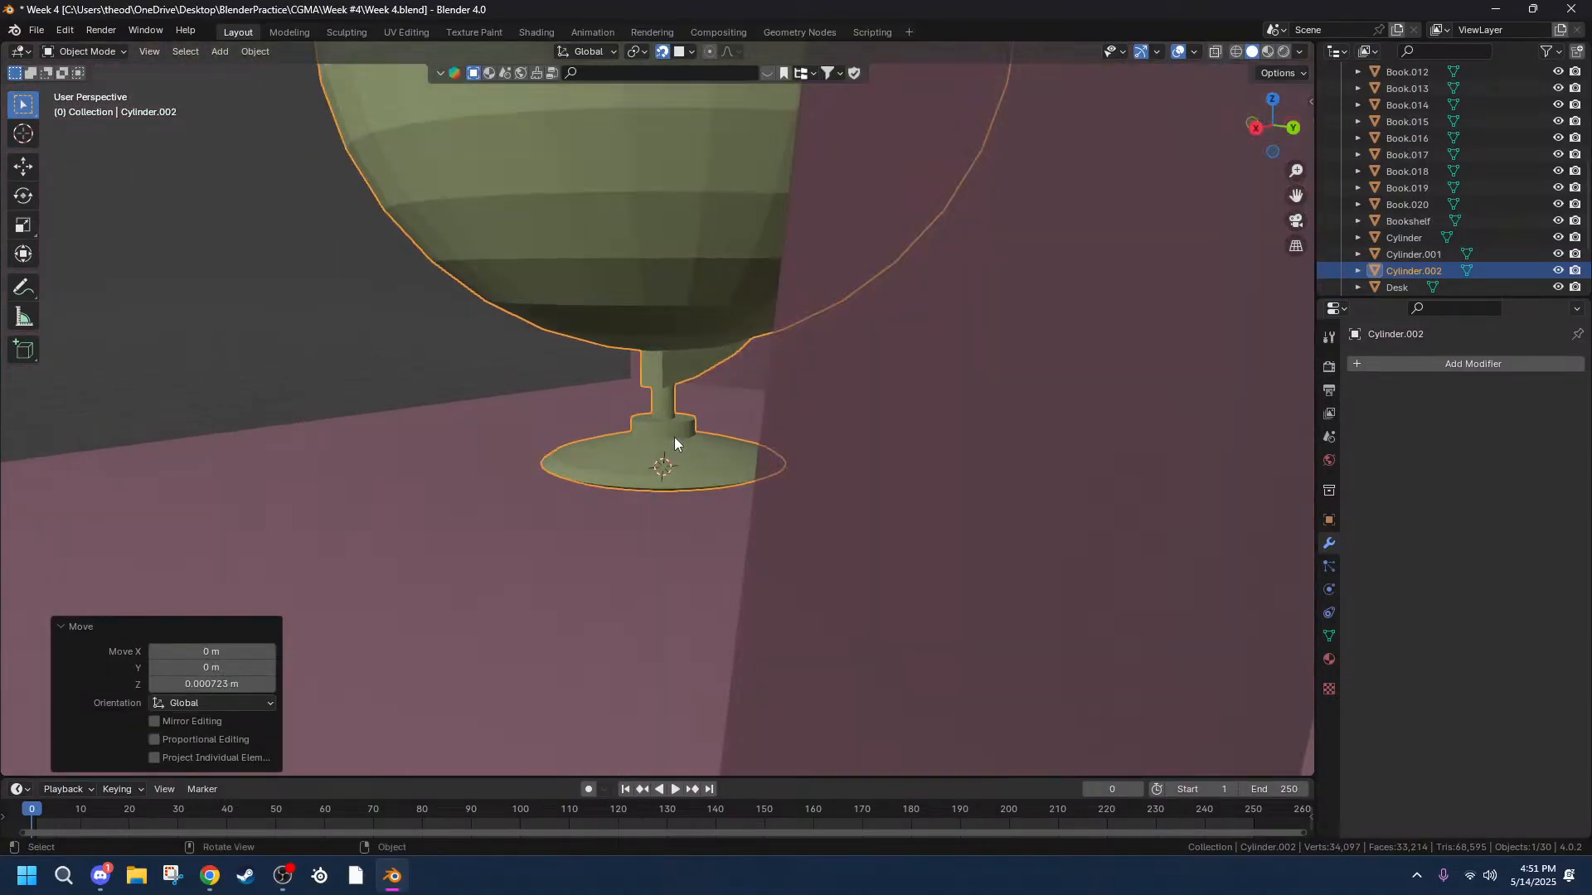
pyautogui.scroll(-6, 962, 419)
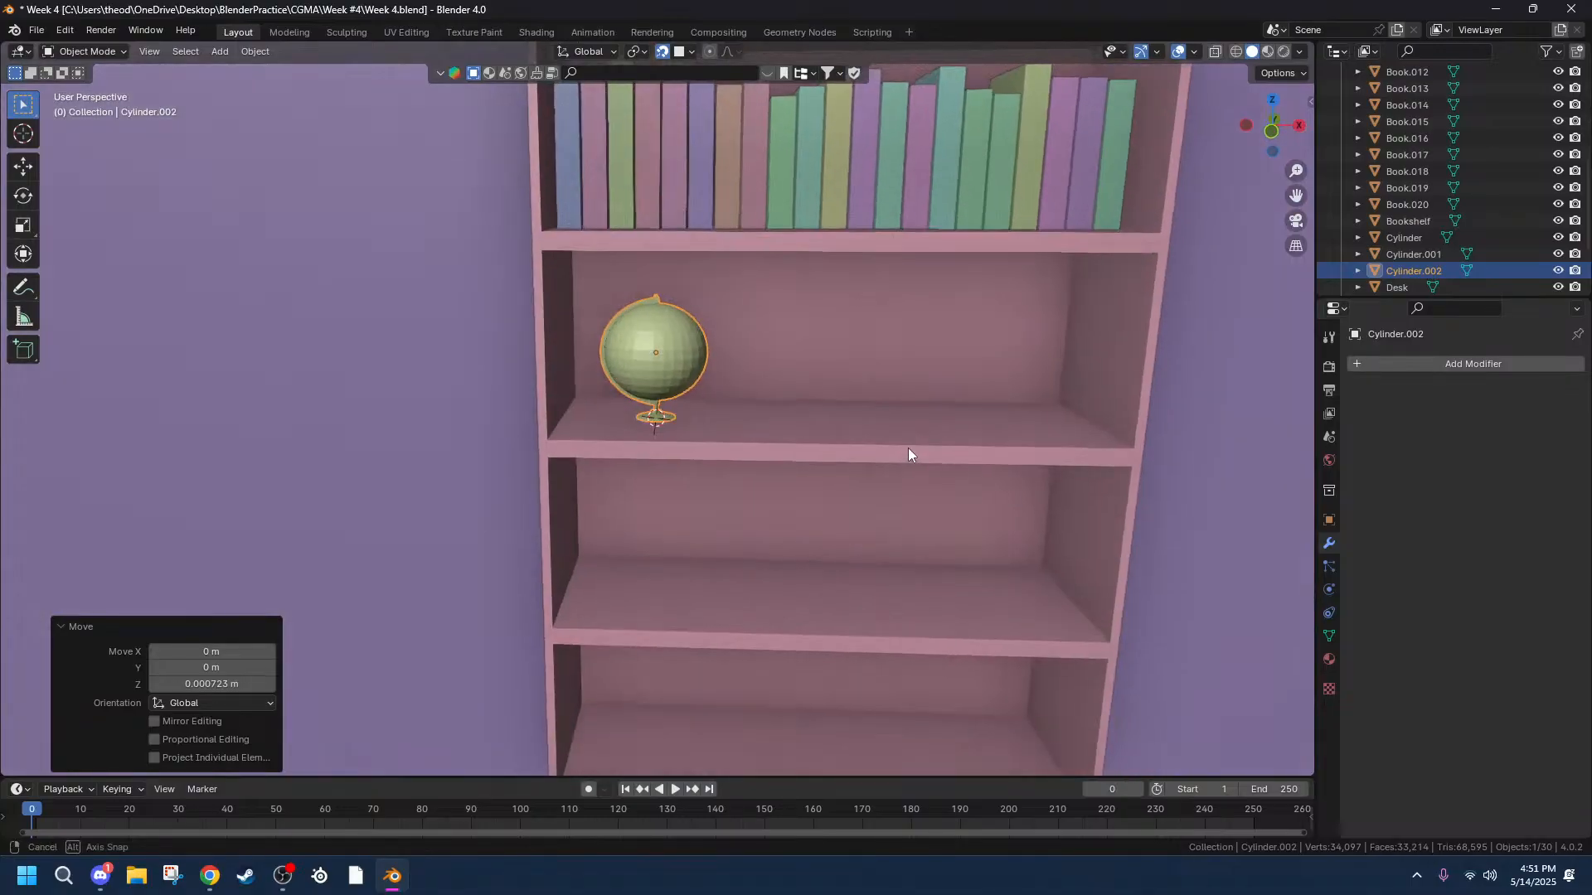
pyautogui.click(666, 52)
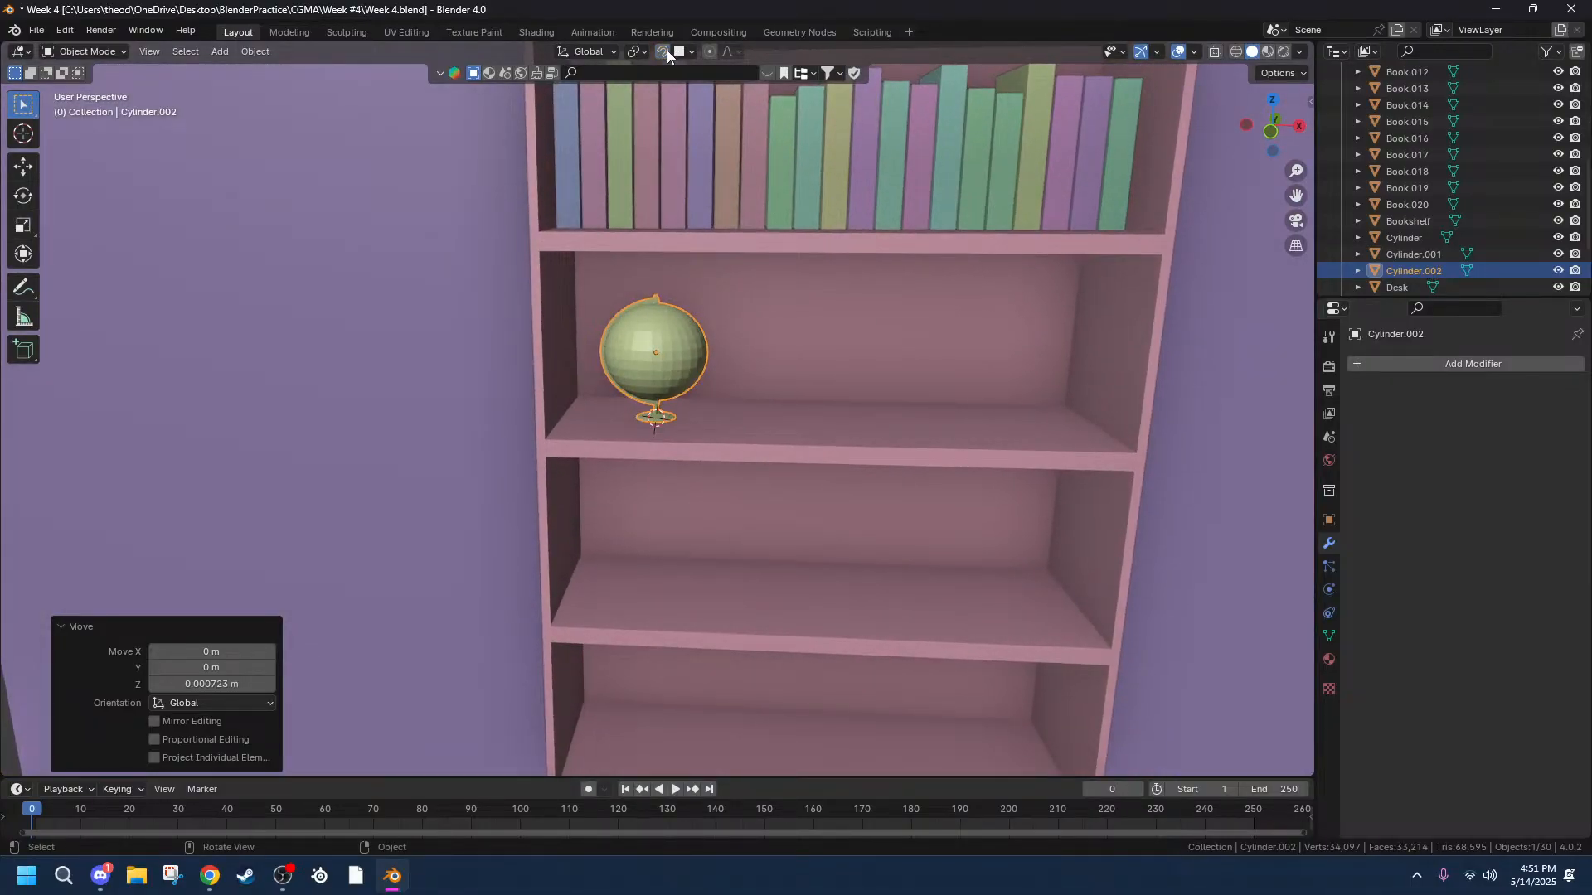
# Select the bookshelf and place the 3D cursor on the empty shelf surface beside the globe.
pyautogui.scroll(5, 875, 326)
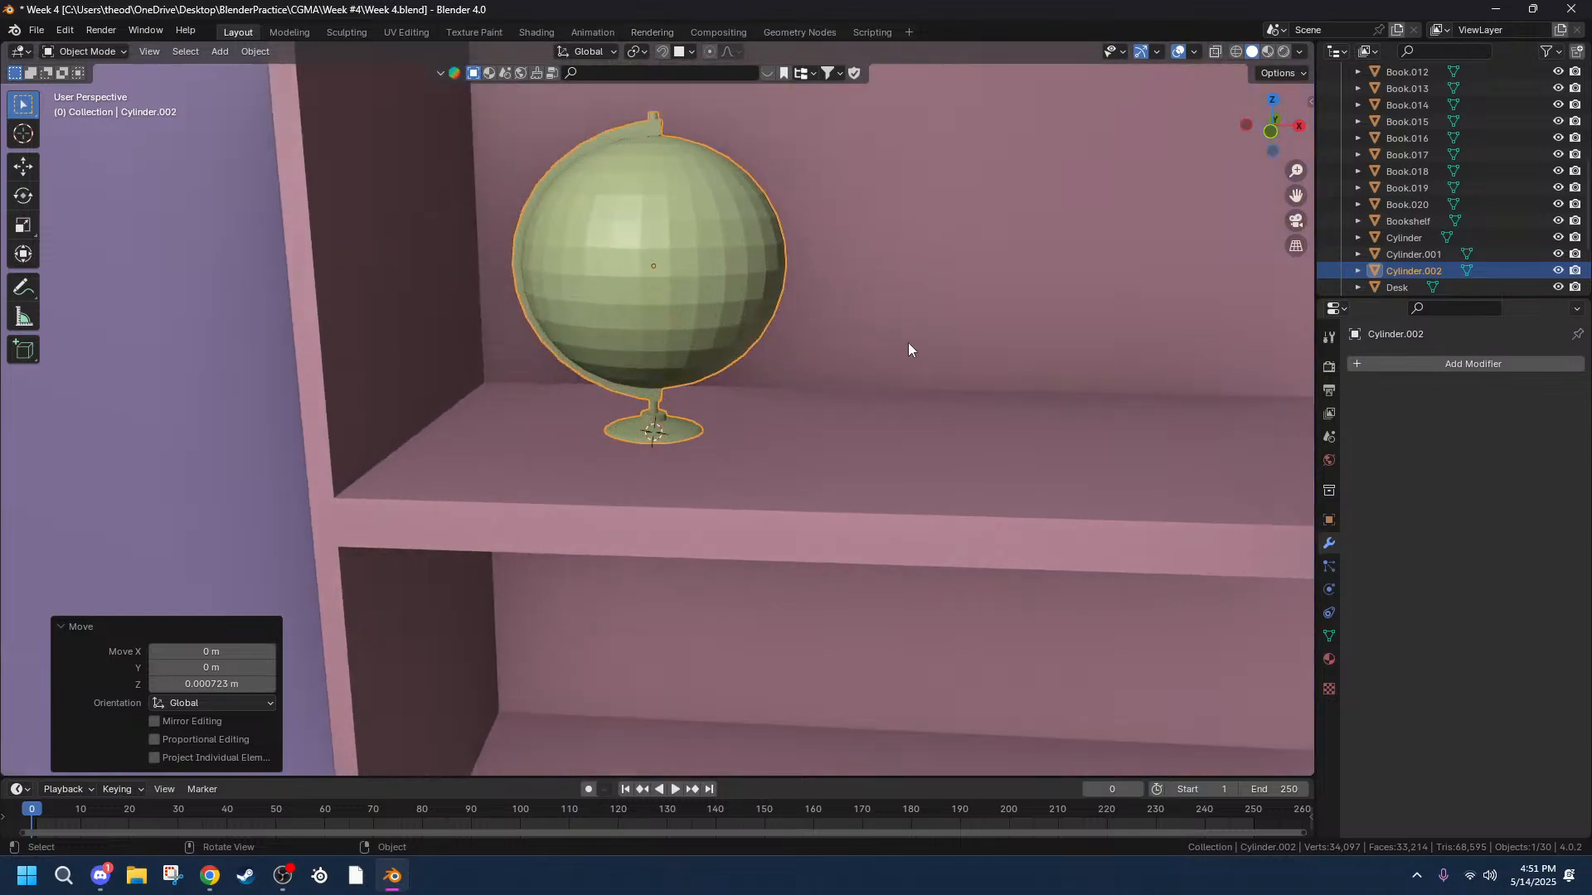
pyautogui.scroll(-5, 1048, 393)
pyautogui.moveTo(1152, 402); pyautogui.dragTo(1130, 386, button='middle')
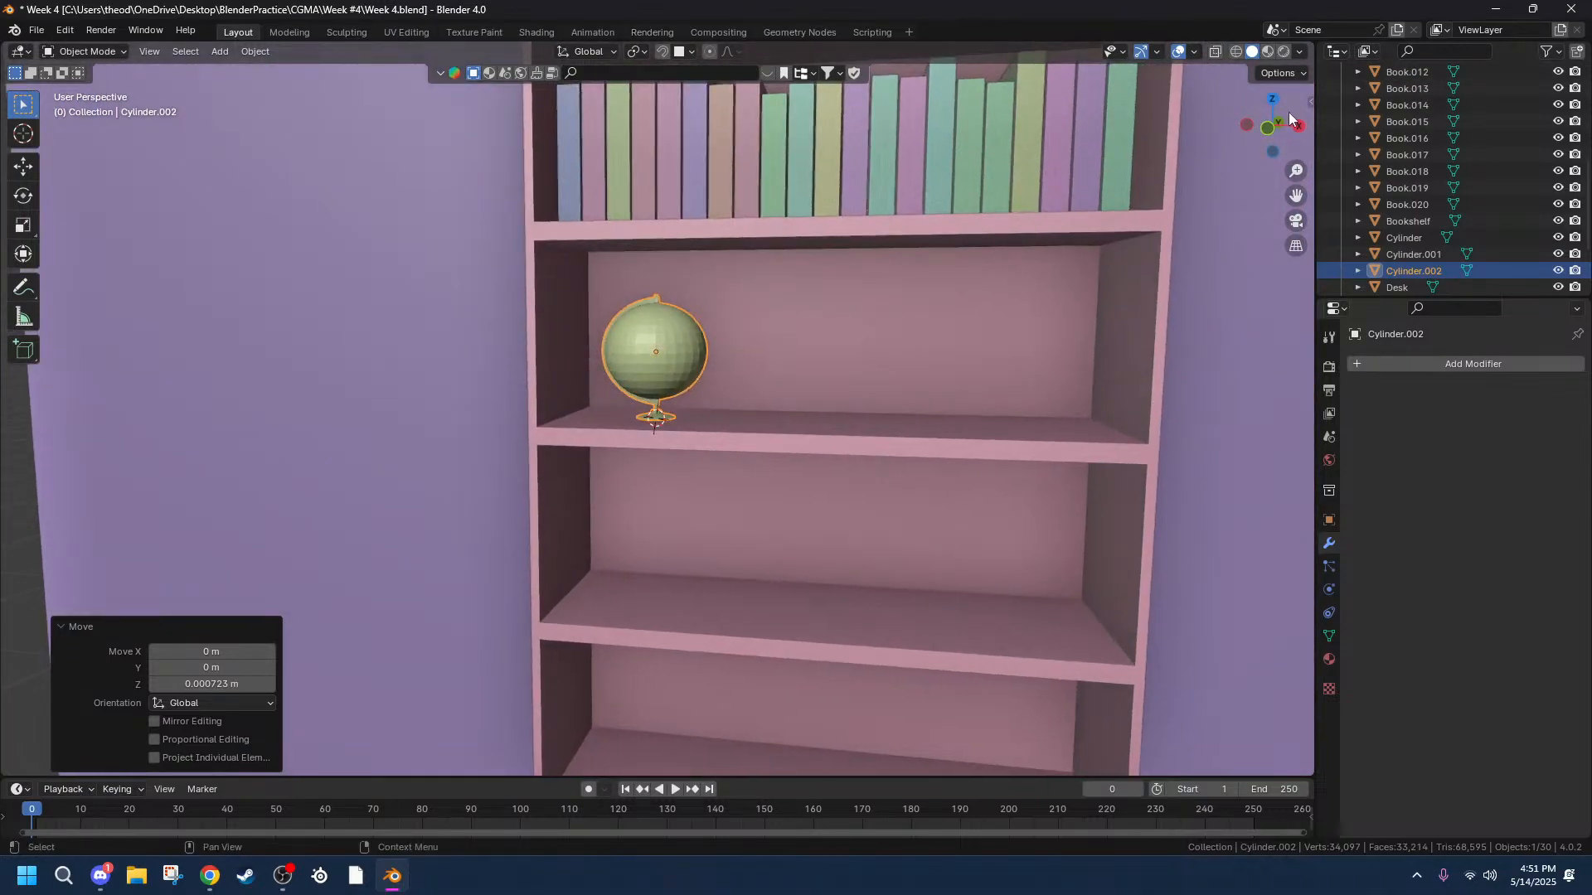
pyautogui.click(1272, 132)
pyautogui.keyDown('shift'); pyautogui.moveTo(870, 421); pyautogui.dragTo(546, 435, button='middle'); pyautogui.keyUp('shift')
pyautogui.scroll(7, 592, 456)
pyautogui.scroll(-2, 593, 449)
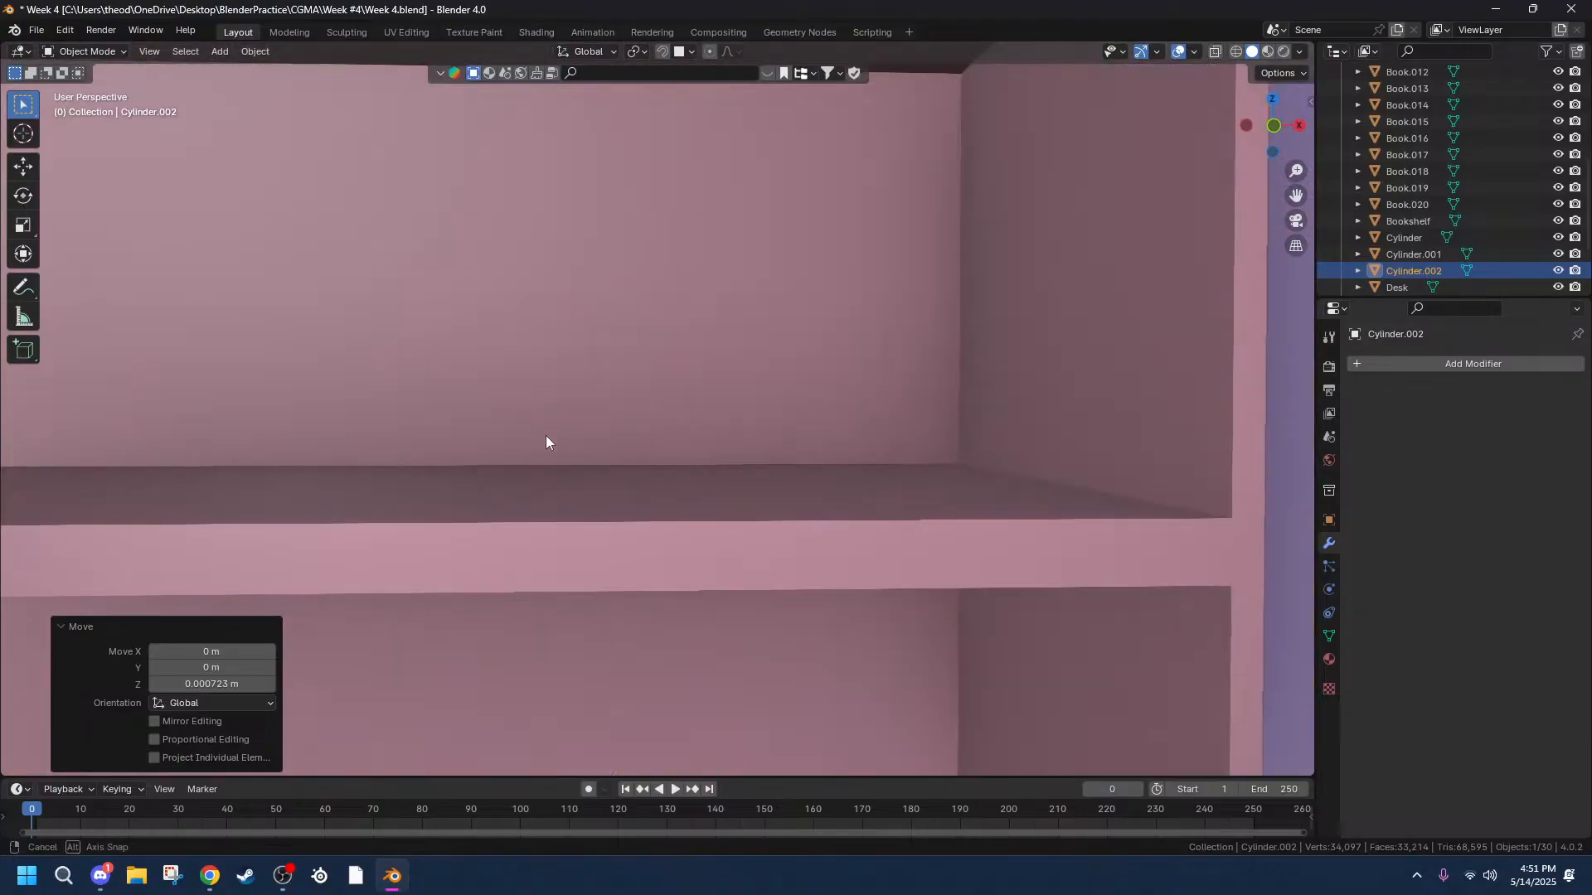
pyautogui.scroll(-5, 554, 439)
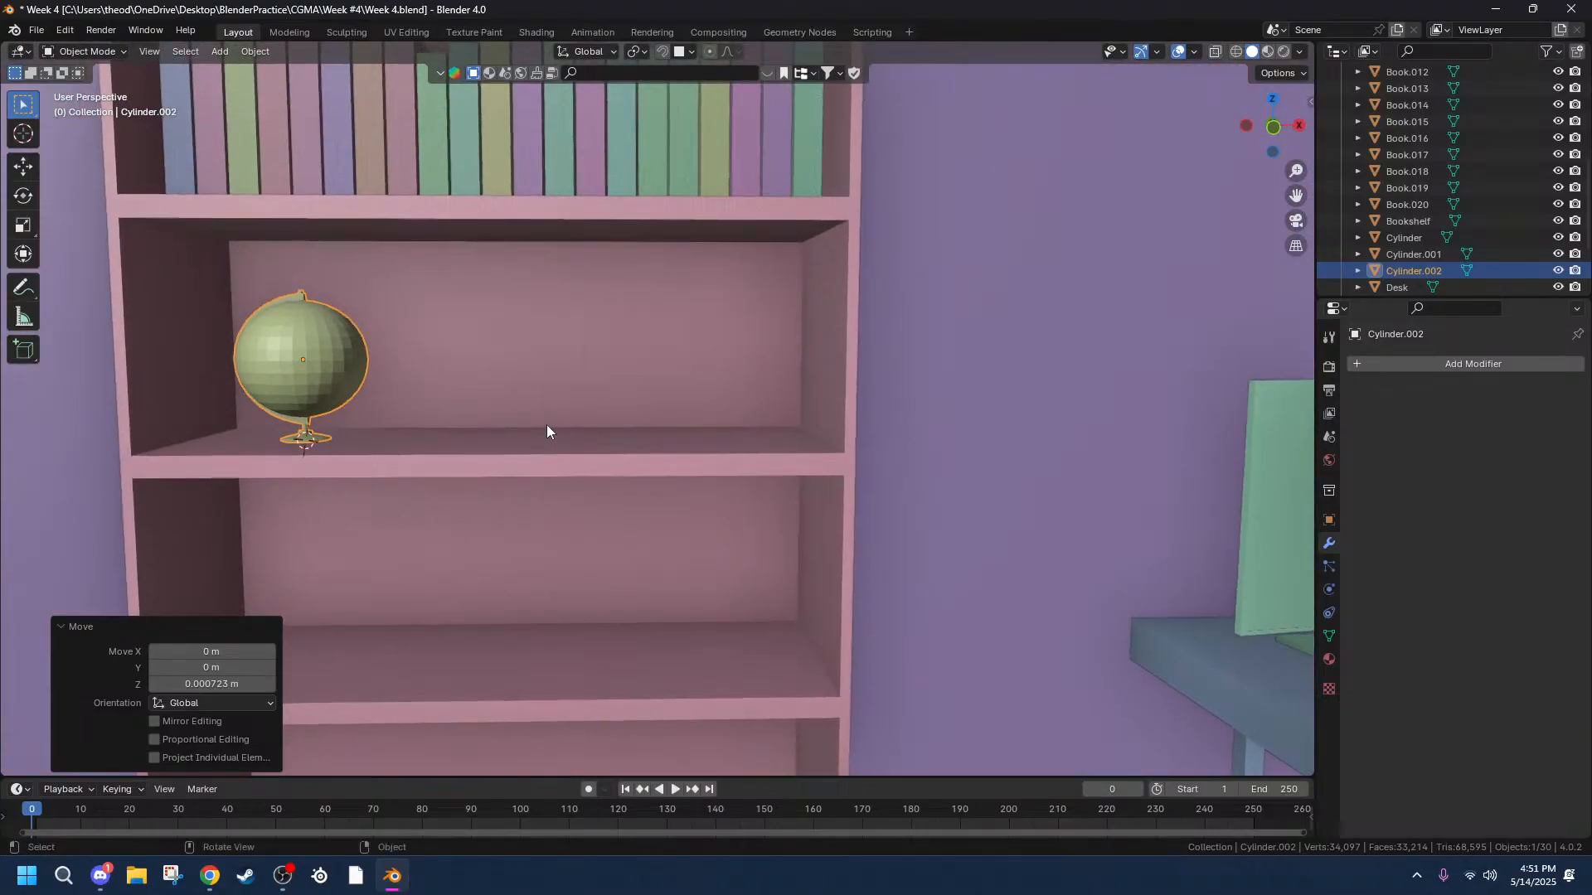
pyautogui.click(563, 435)
pyautogui.moveTo(579, 443)
pyautogui.mouseDown(button='middle')
pyautogui.moveTo(599, 504)
pyautogui.moveTo(586, 459)
pyautogui.mouseUp(button='middle')
pyautogui.keyDown('shift'); pyautogui.rightClick(582, 437); pyautogui.keyUp('shift')
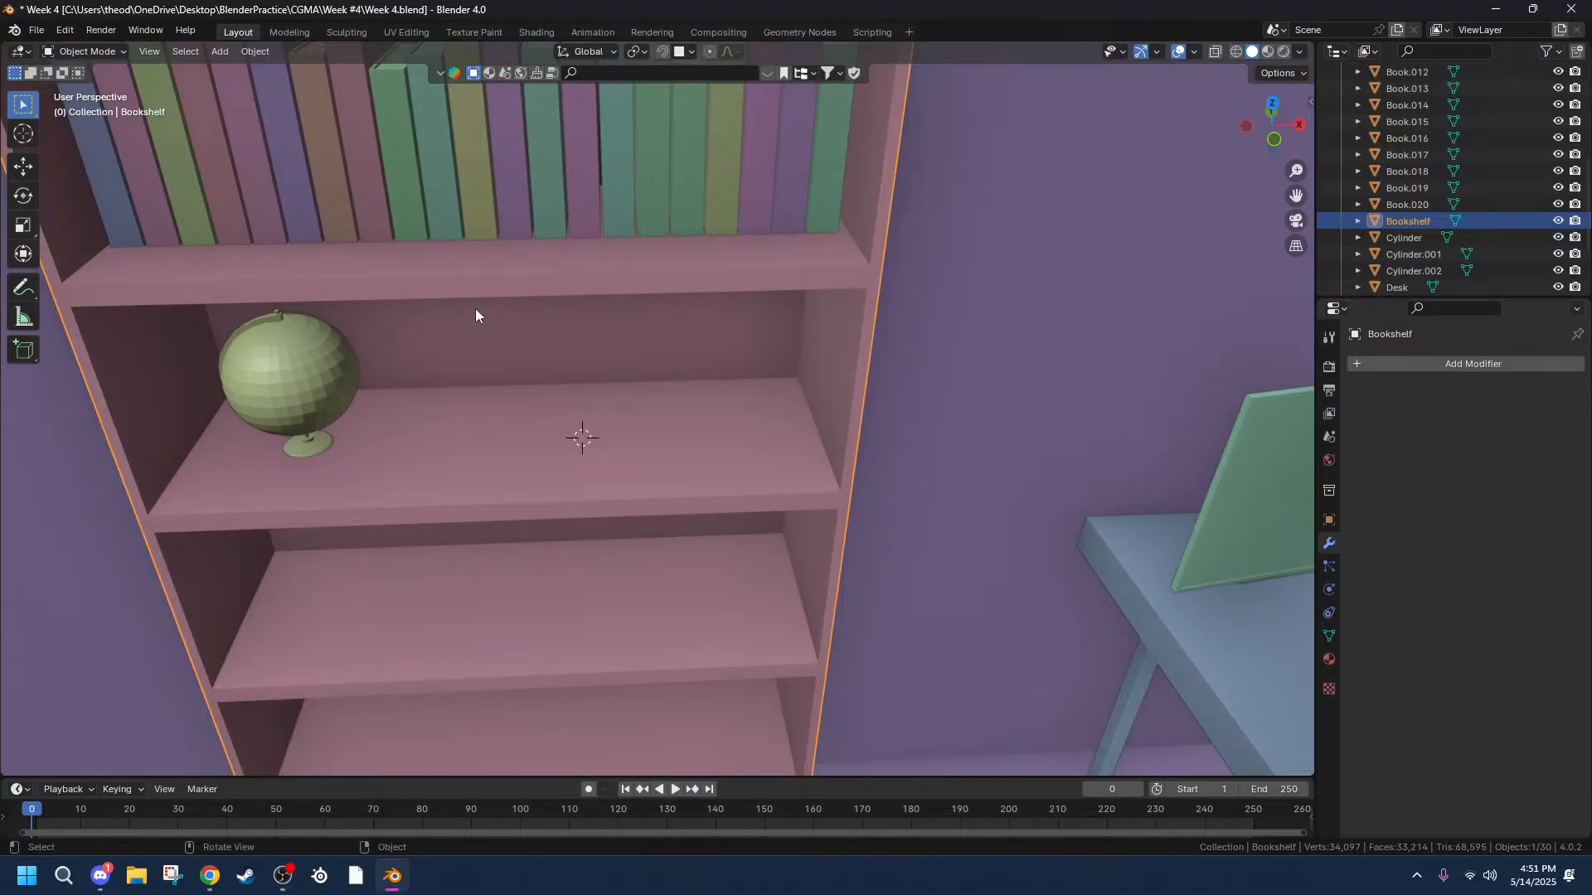
# Add a cube at the 3D cursor in front view and scale it uniformly to about 0.039.
pyautogui.scroll(5, 663, 361)
pyautogui.moveTo(664, 360); pyautogui.dragTo(646, 483, button='middle')
pyautogui.moveTo(614, 456); pyautogui.dragTo(630, 464, button='middle')
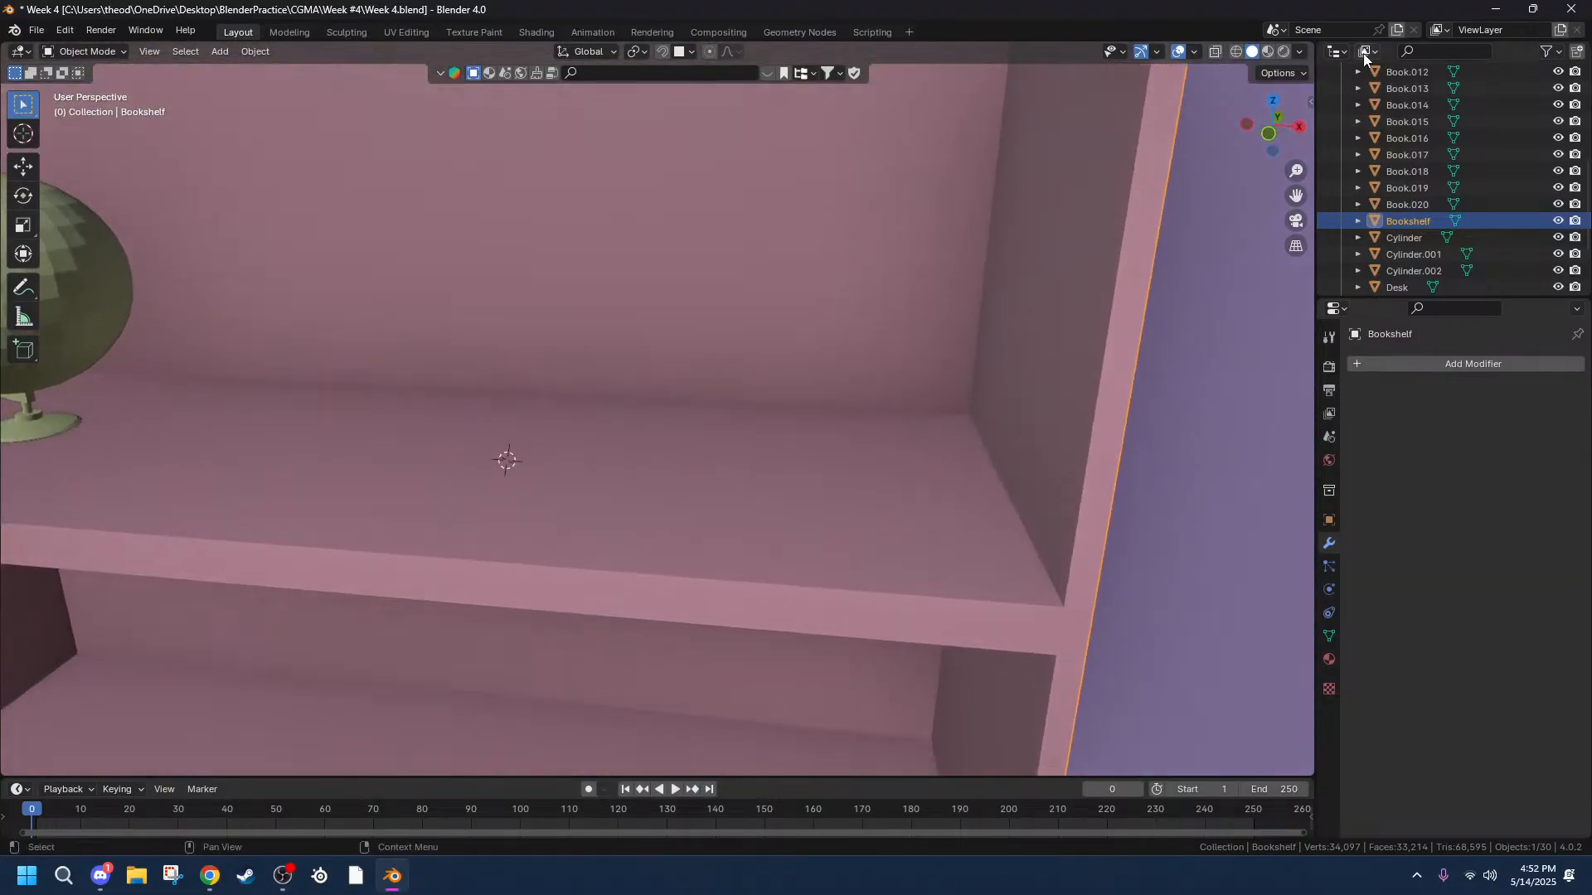
pyautogui.click(1271, 129)
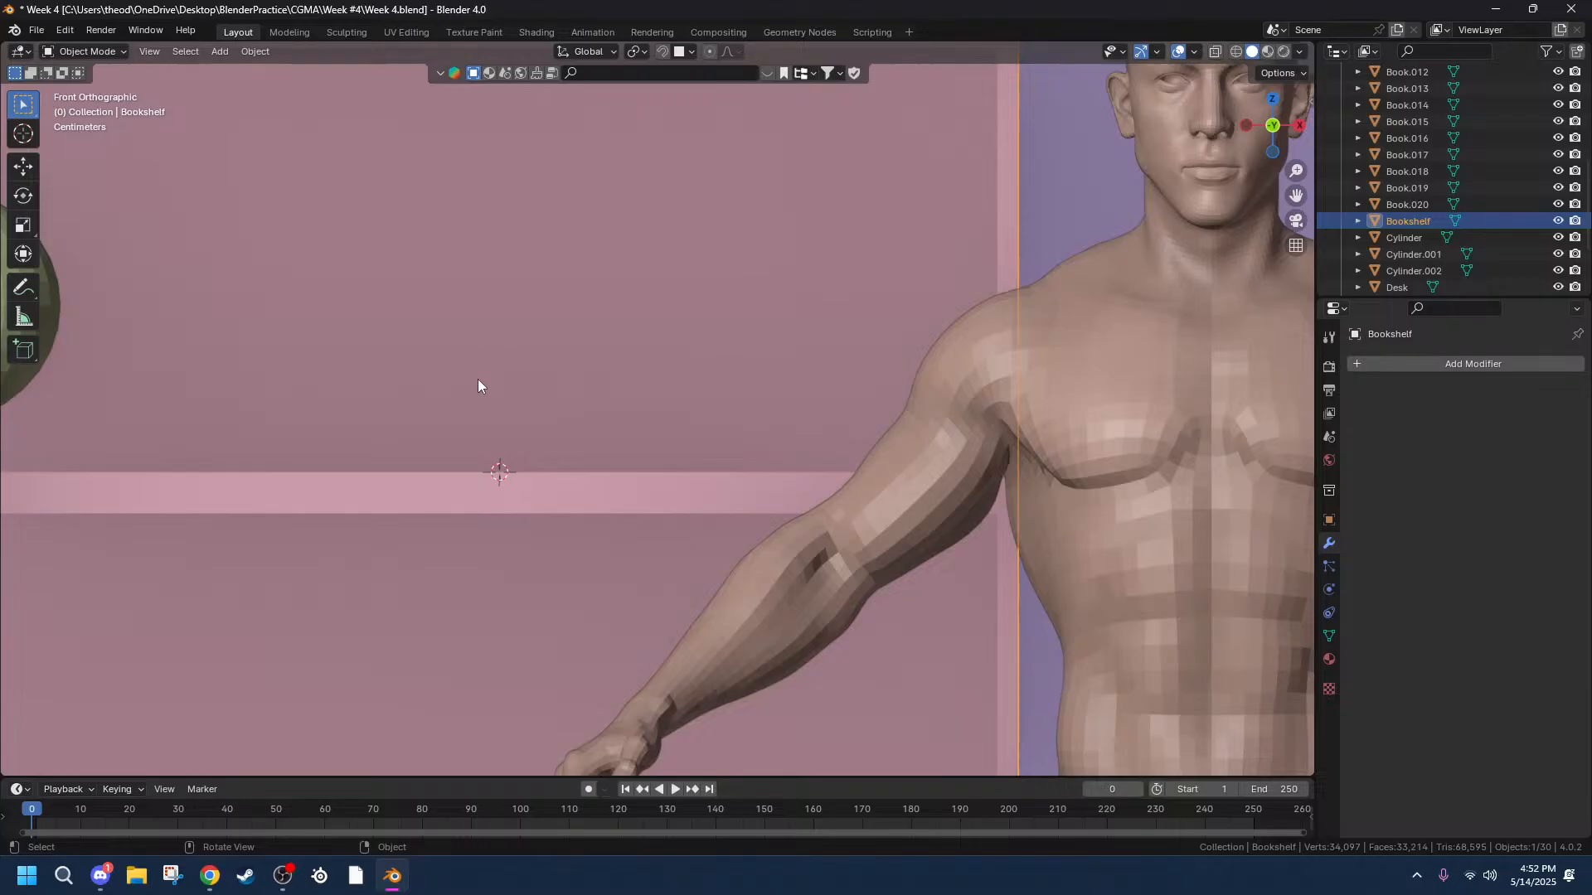
pyautogui.hotkey('shift', 's')
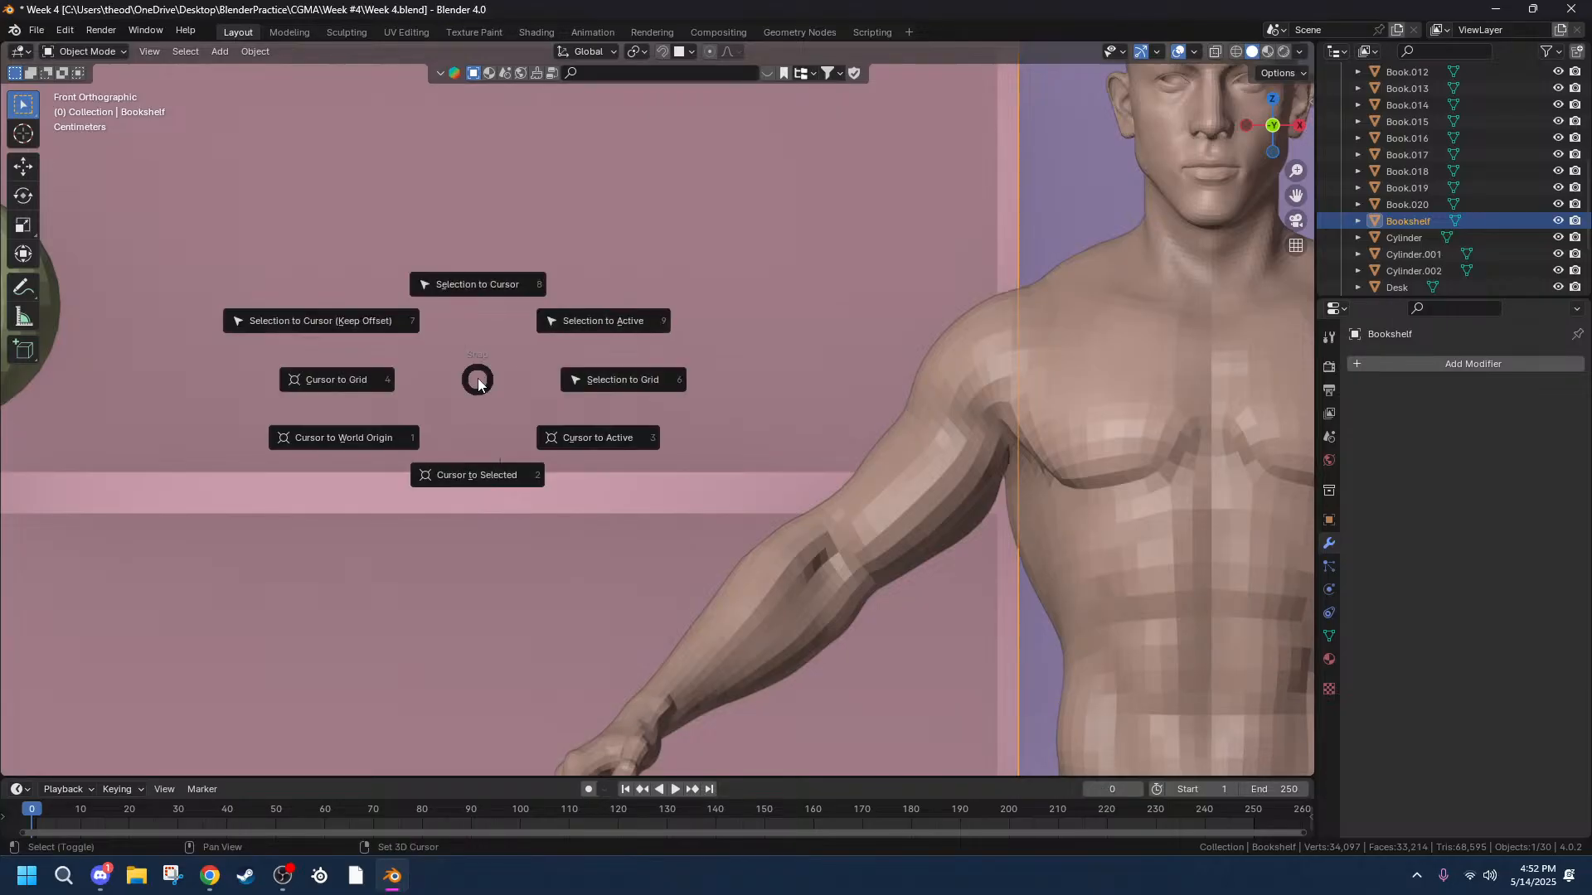
pyautogui.click(640, 368)
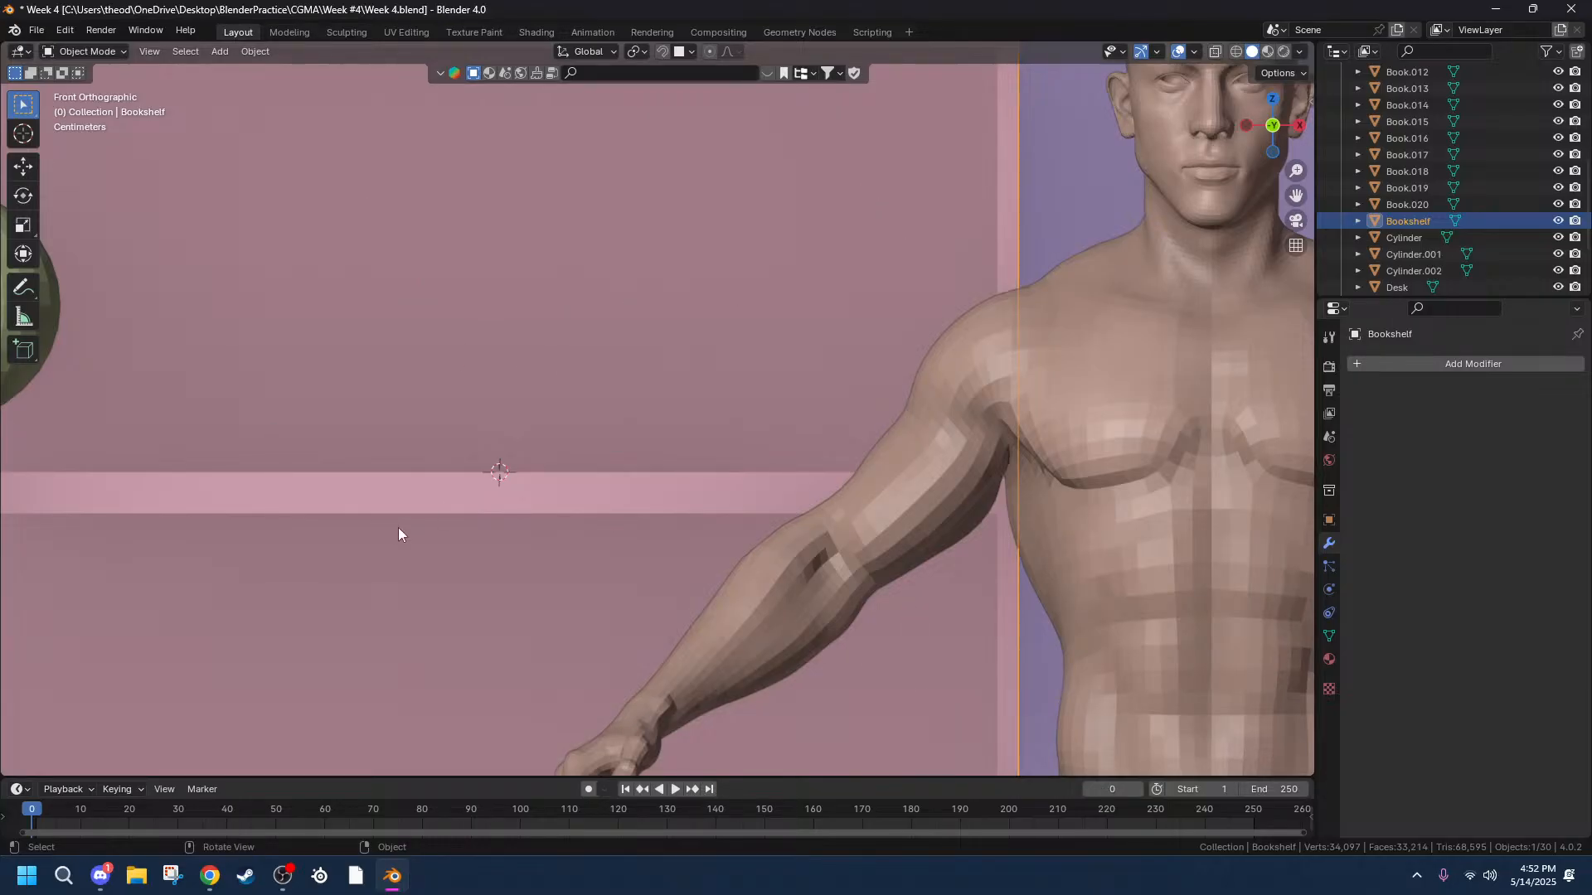
pyautogui.hotkey('shift', 'a')
pyautogui.moveTo(397, 527)
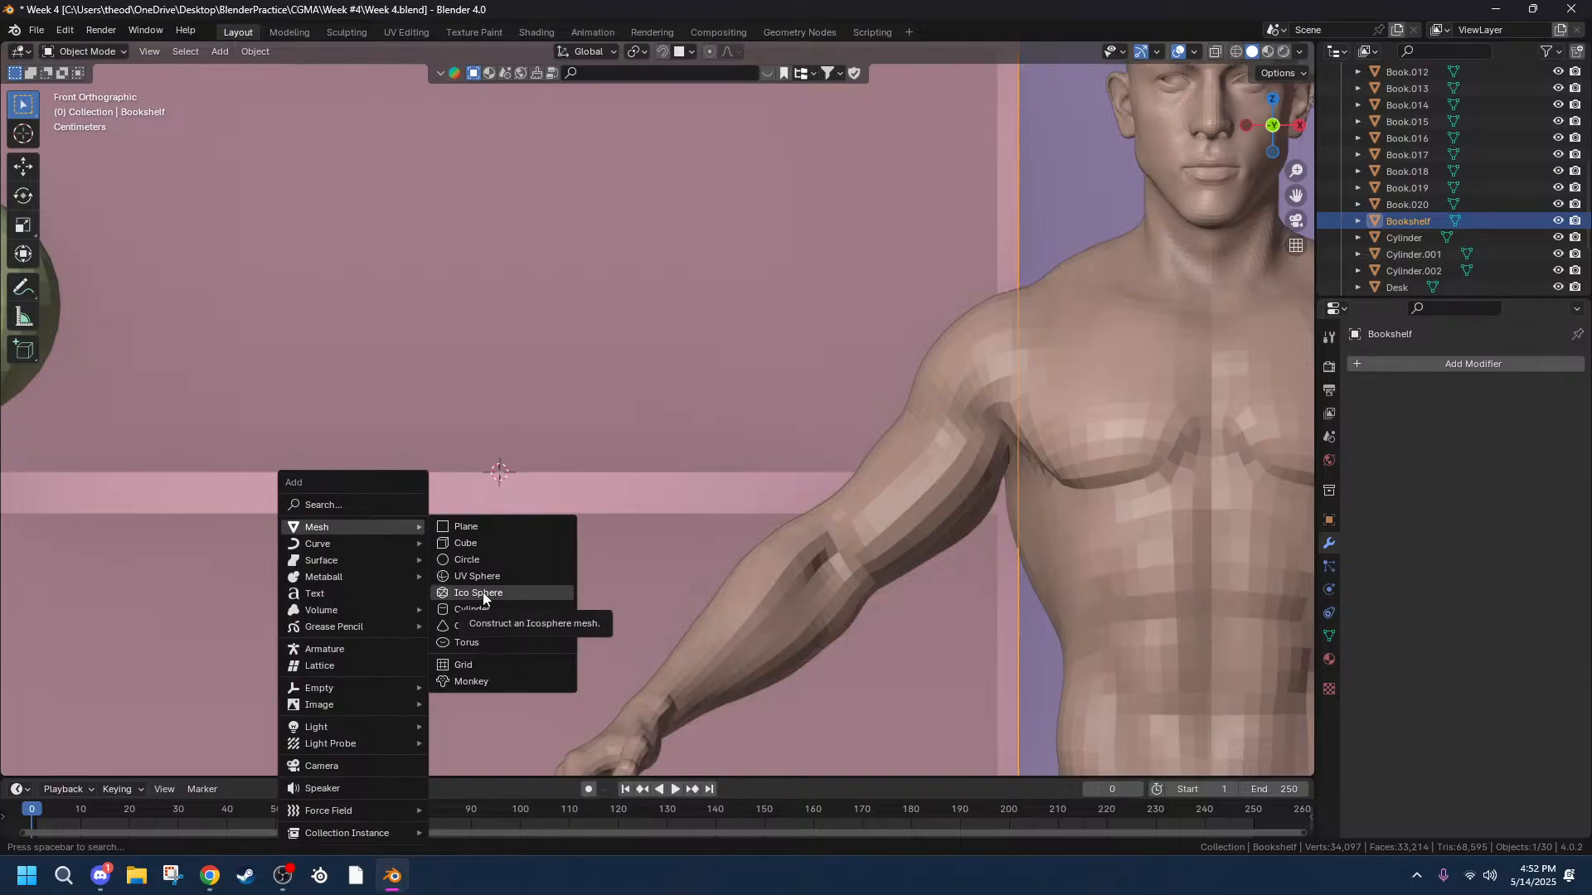
pyautogui.click(490, 544)
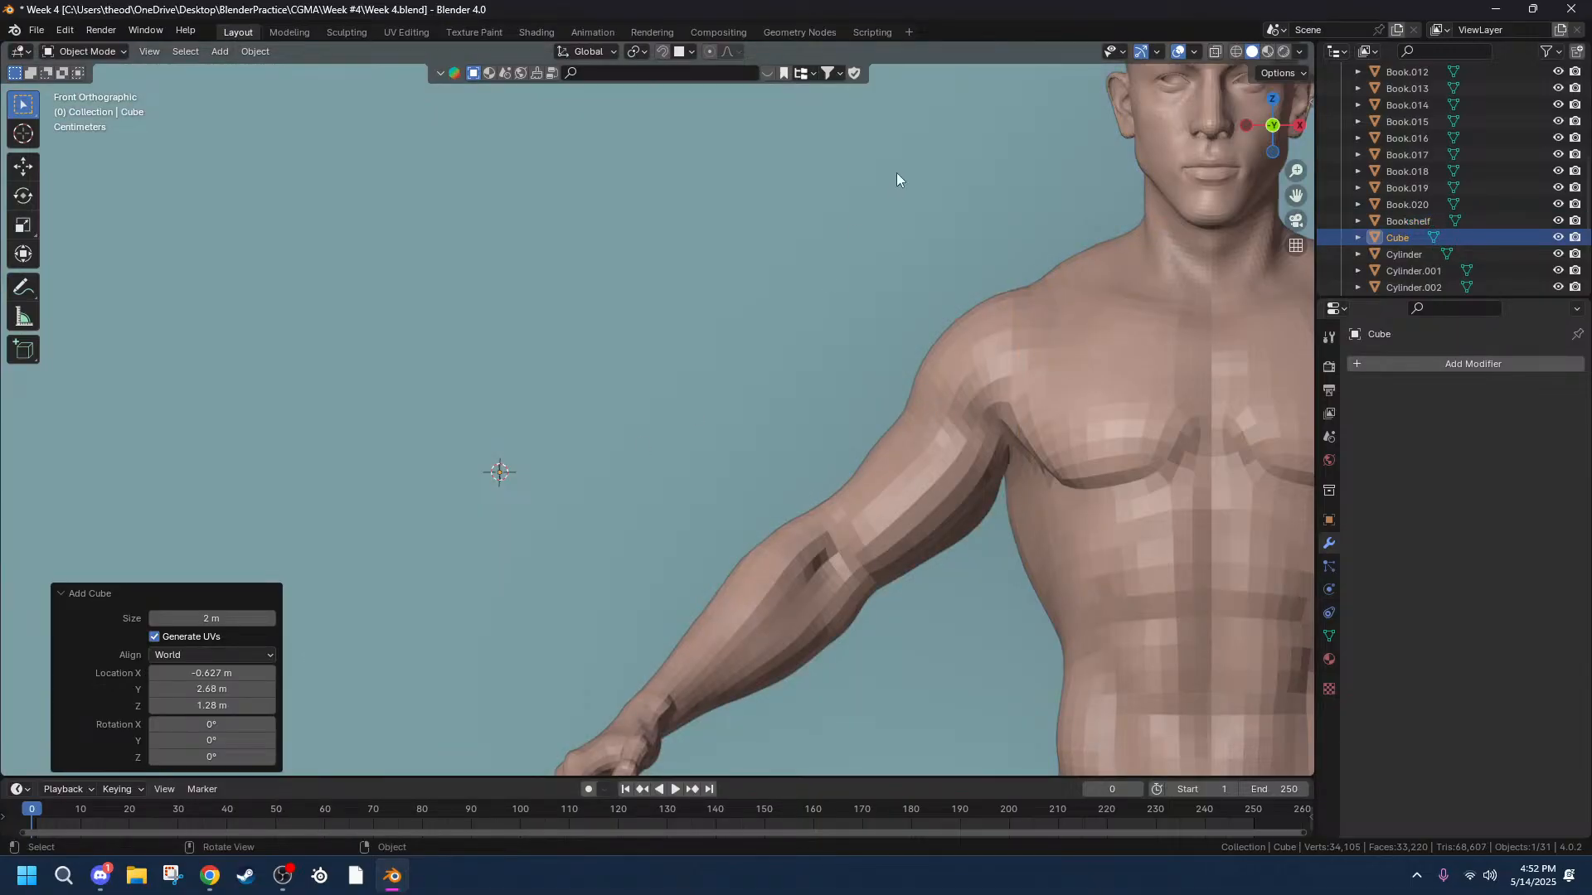
pyautogui.press('s')
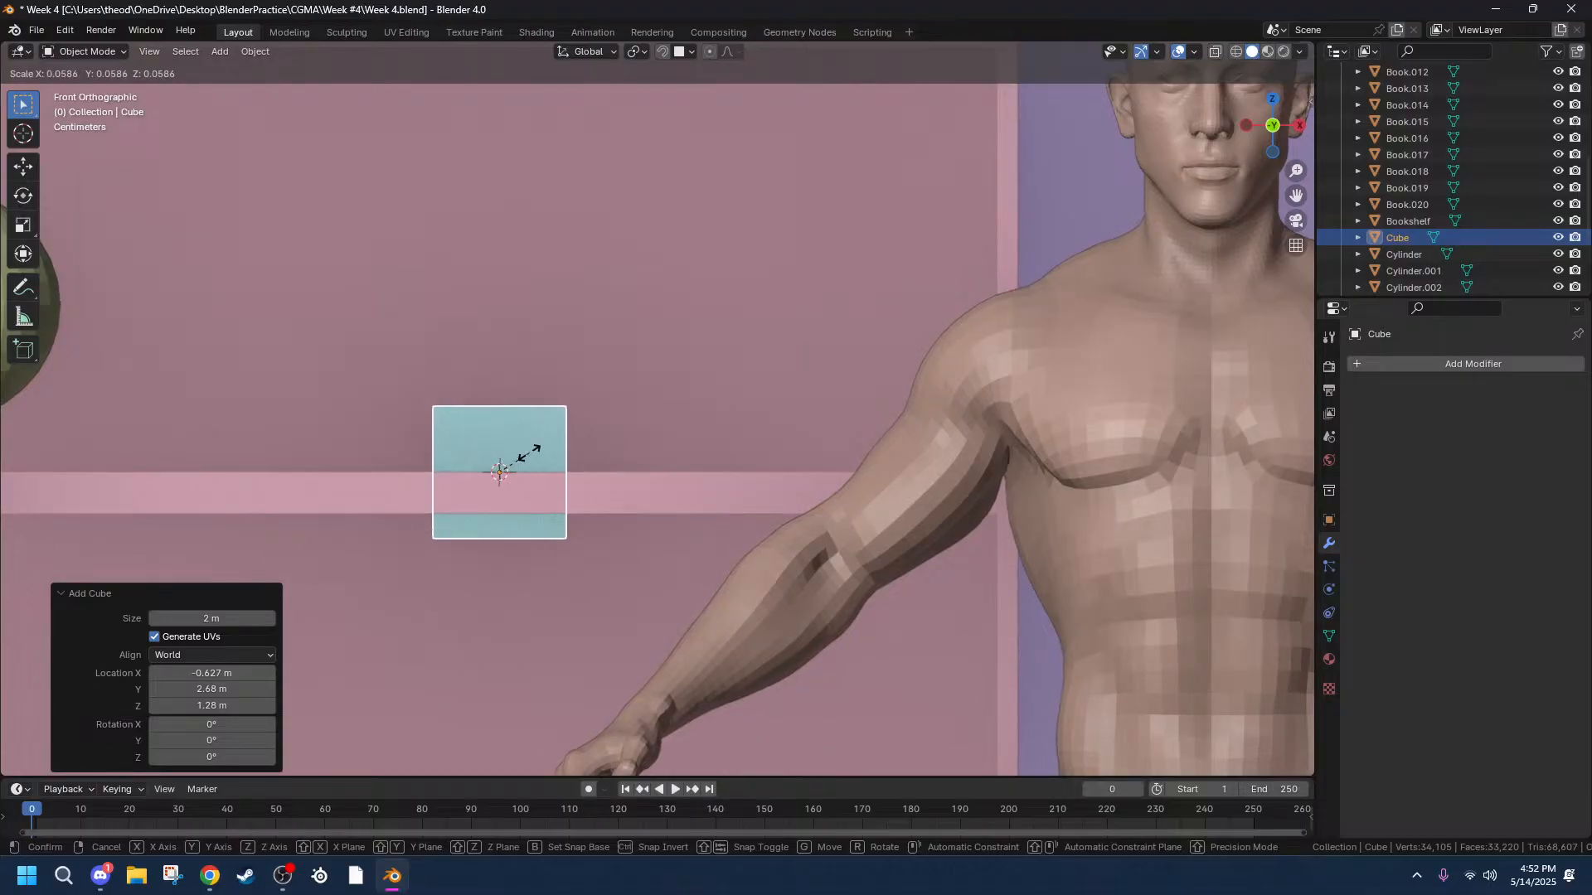
pyautogui.click(520, 461)
# Move the small cube up about 0.0395 m along Z onto the shelf, and repeat the same move once.
pyautogui.press('g')
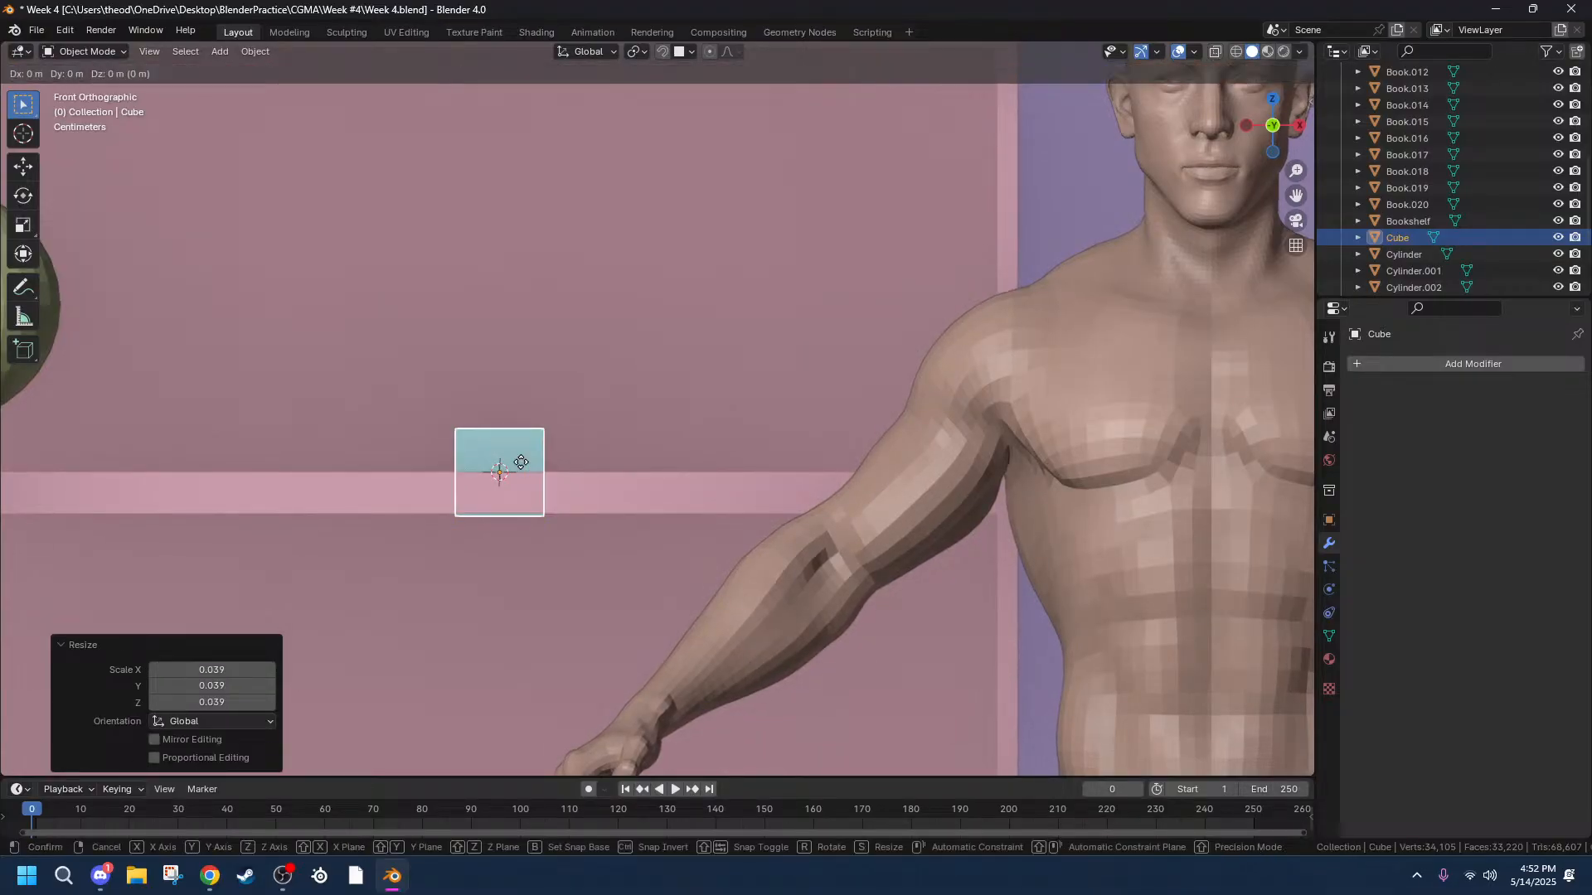
pyautogui.press('z')
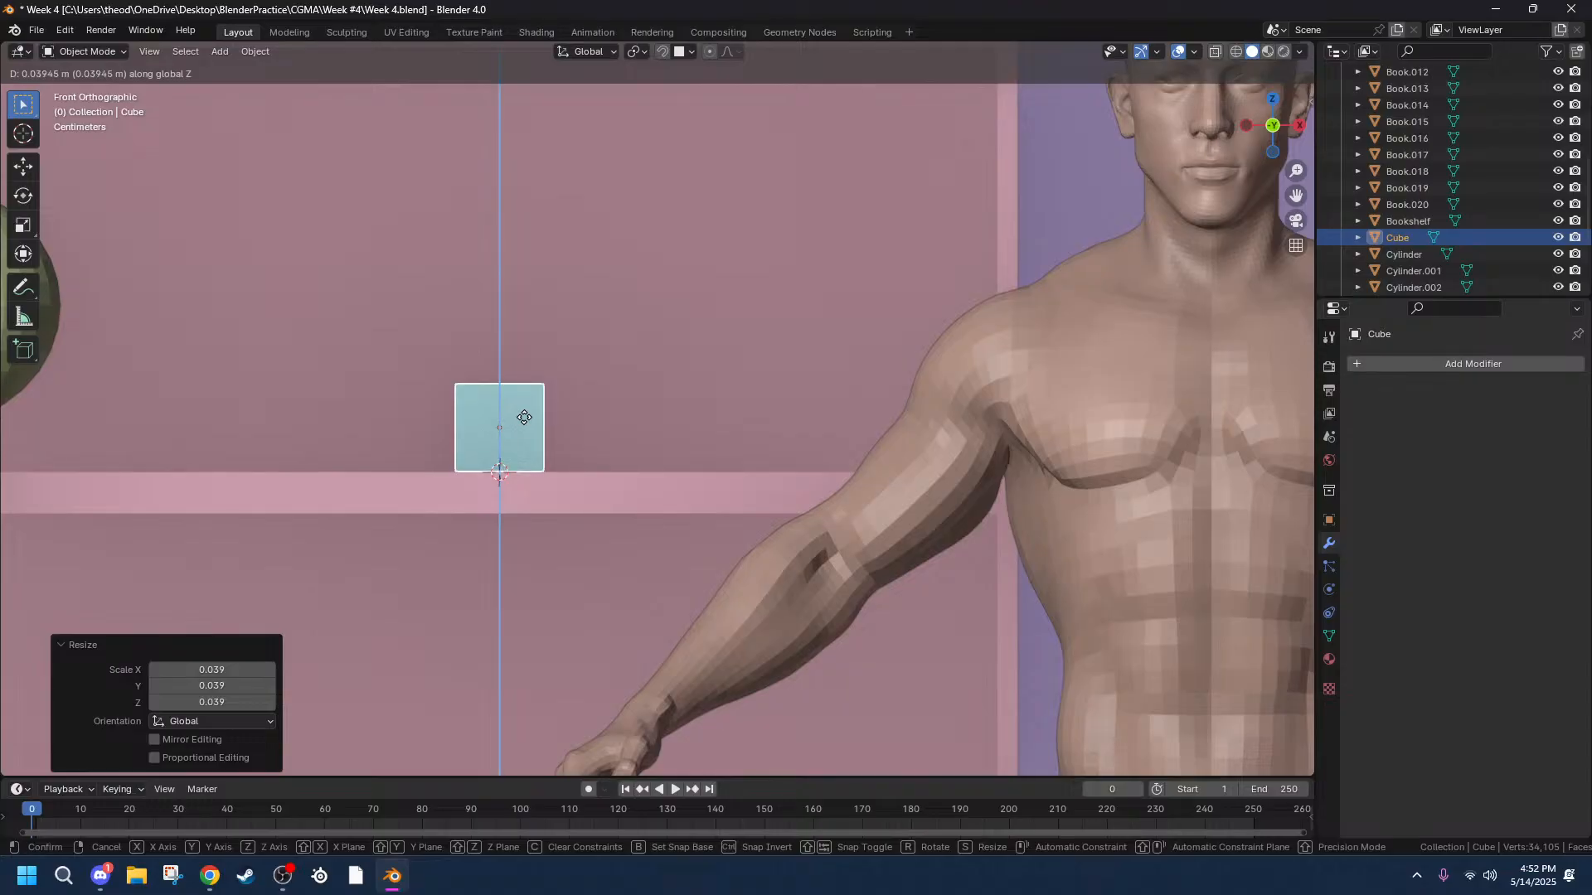
pyautogui.click(524, 417)
pyautogui.scroll(4, 448, 423)
pyautogui.moveTo(403, 418); pyautogui.dragTo(456, 463, button='middle')
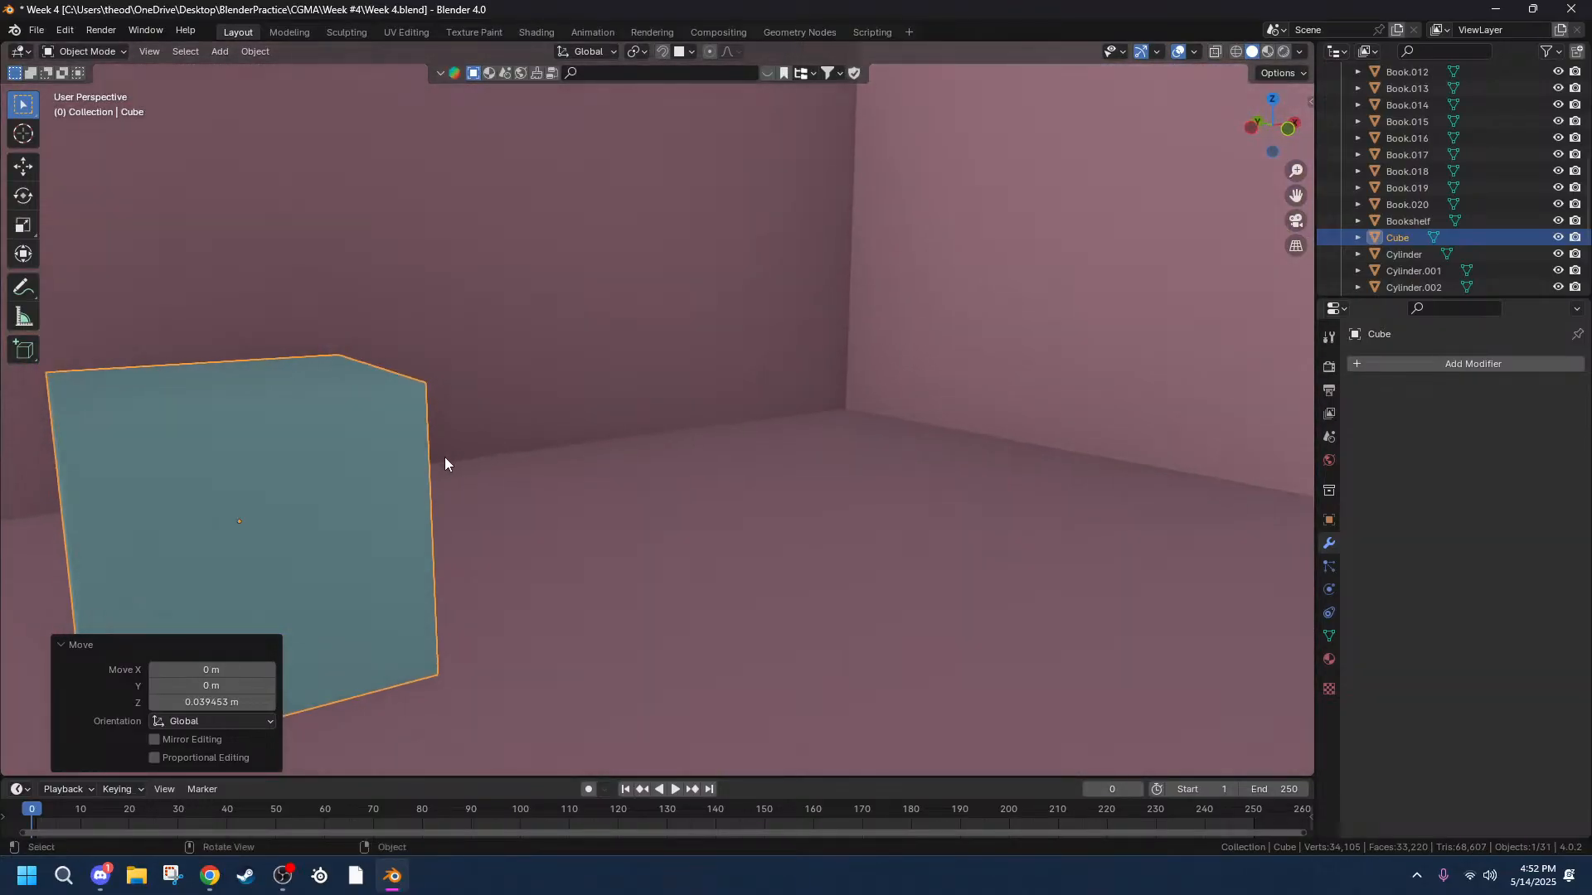
pyautogui.hotkey('shift', 'r')
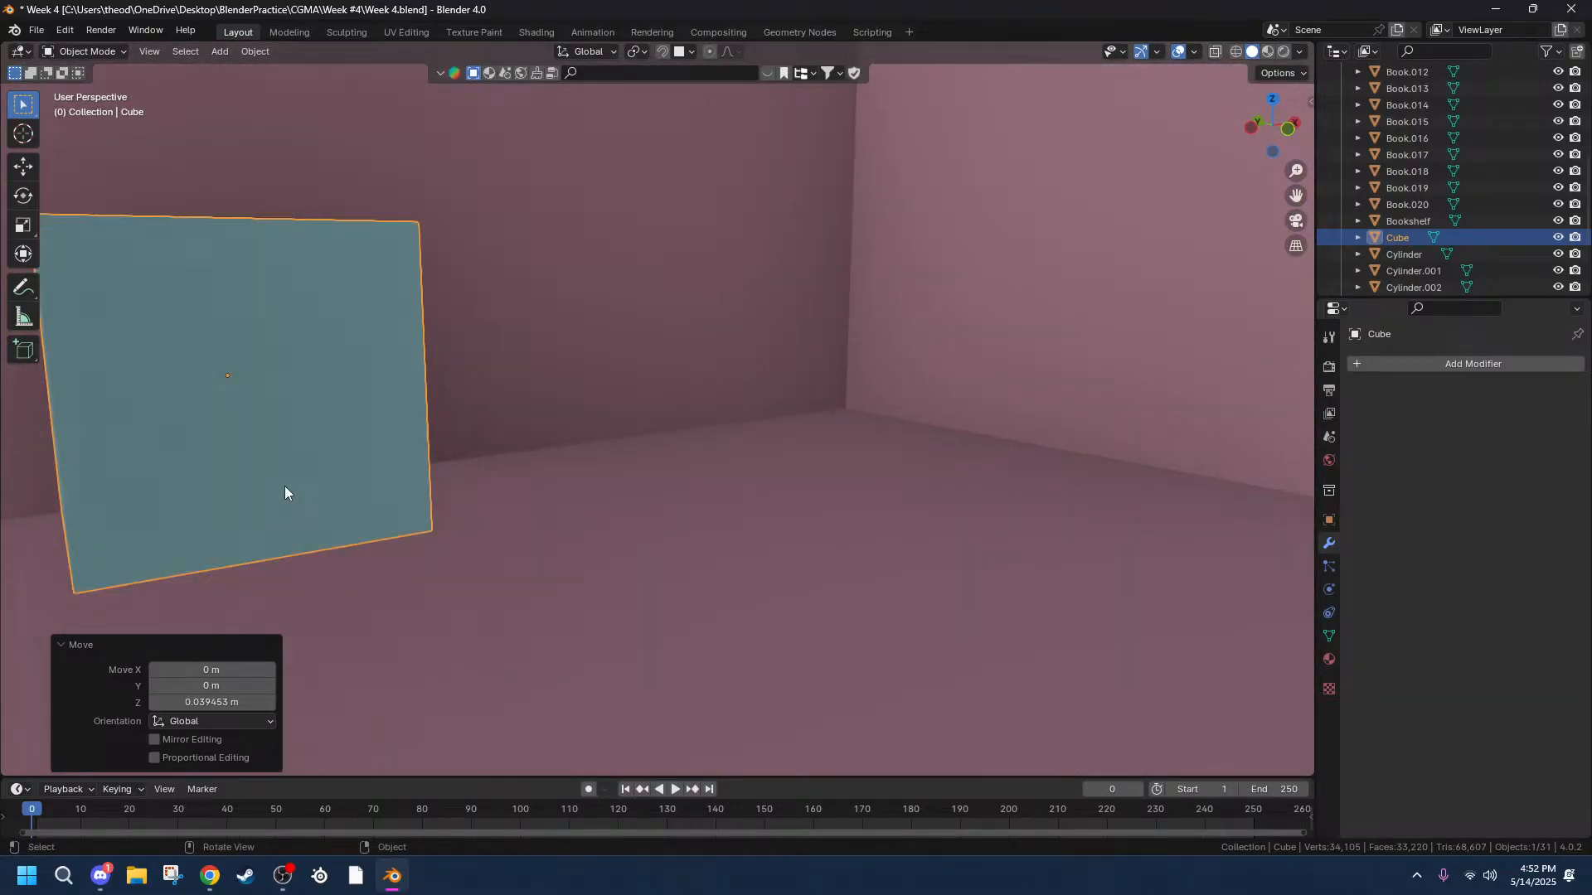
# Undo the cube's repeated upward move and add two evenly spaced vertical loop cuts through its front and back in Edit Mode.
pyautogui.hotkey('ctrl', 'z')
pyautogui.press('Tab')
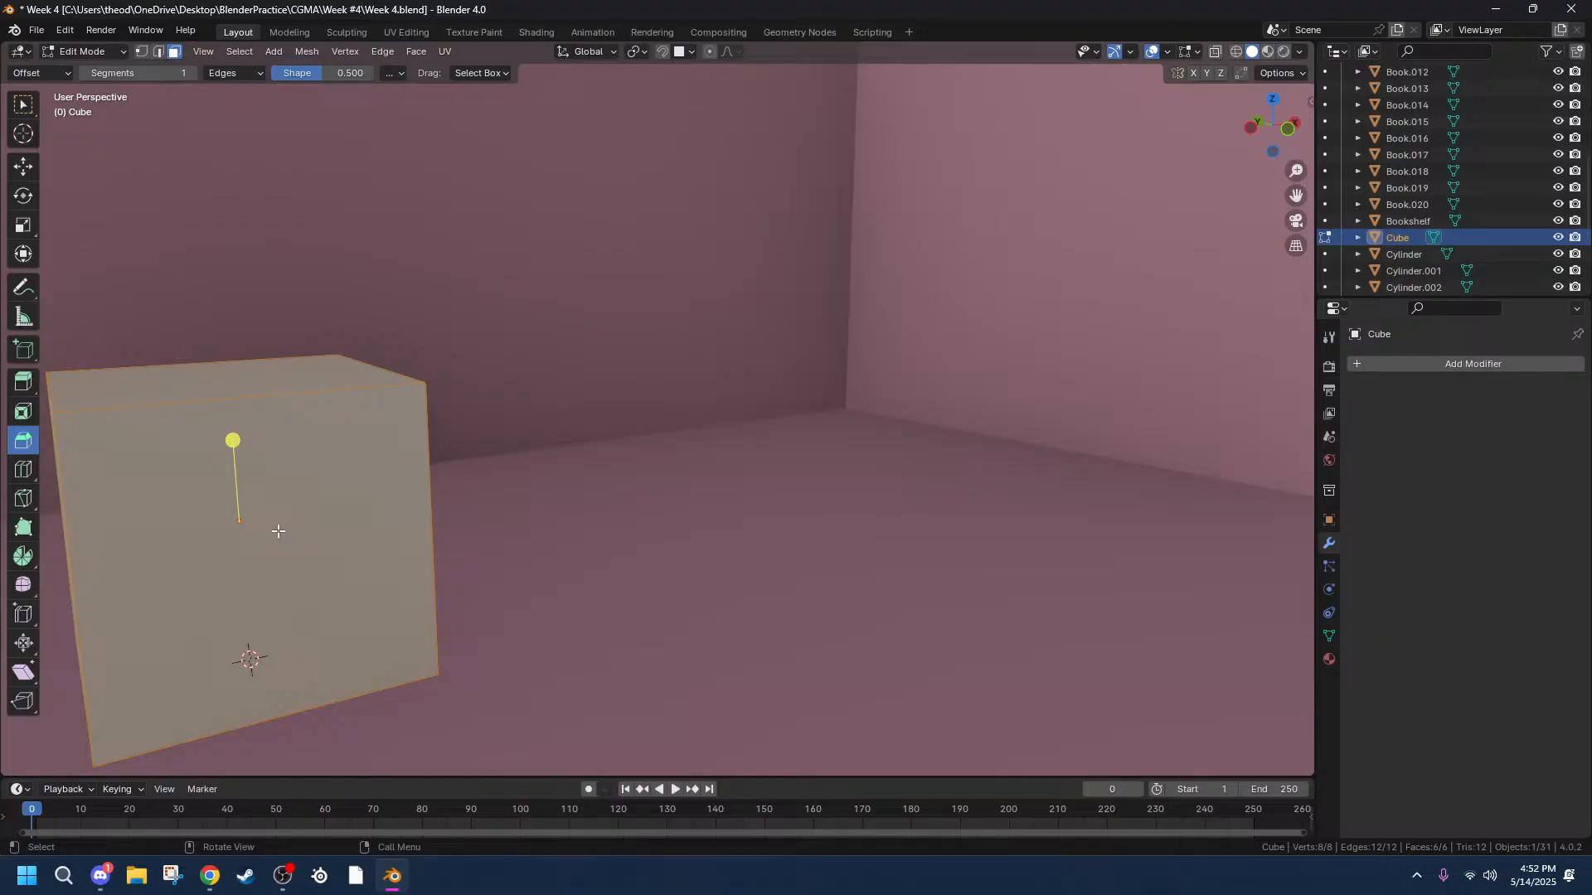
pyautogui.hotkey('ctrl', 'r')
pyautogui.scroll(1, 232, 428)
pyautogui.click(230, 428)
pyautogui.rightClick(230, 428)
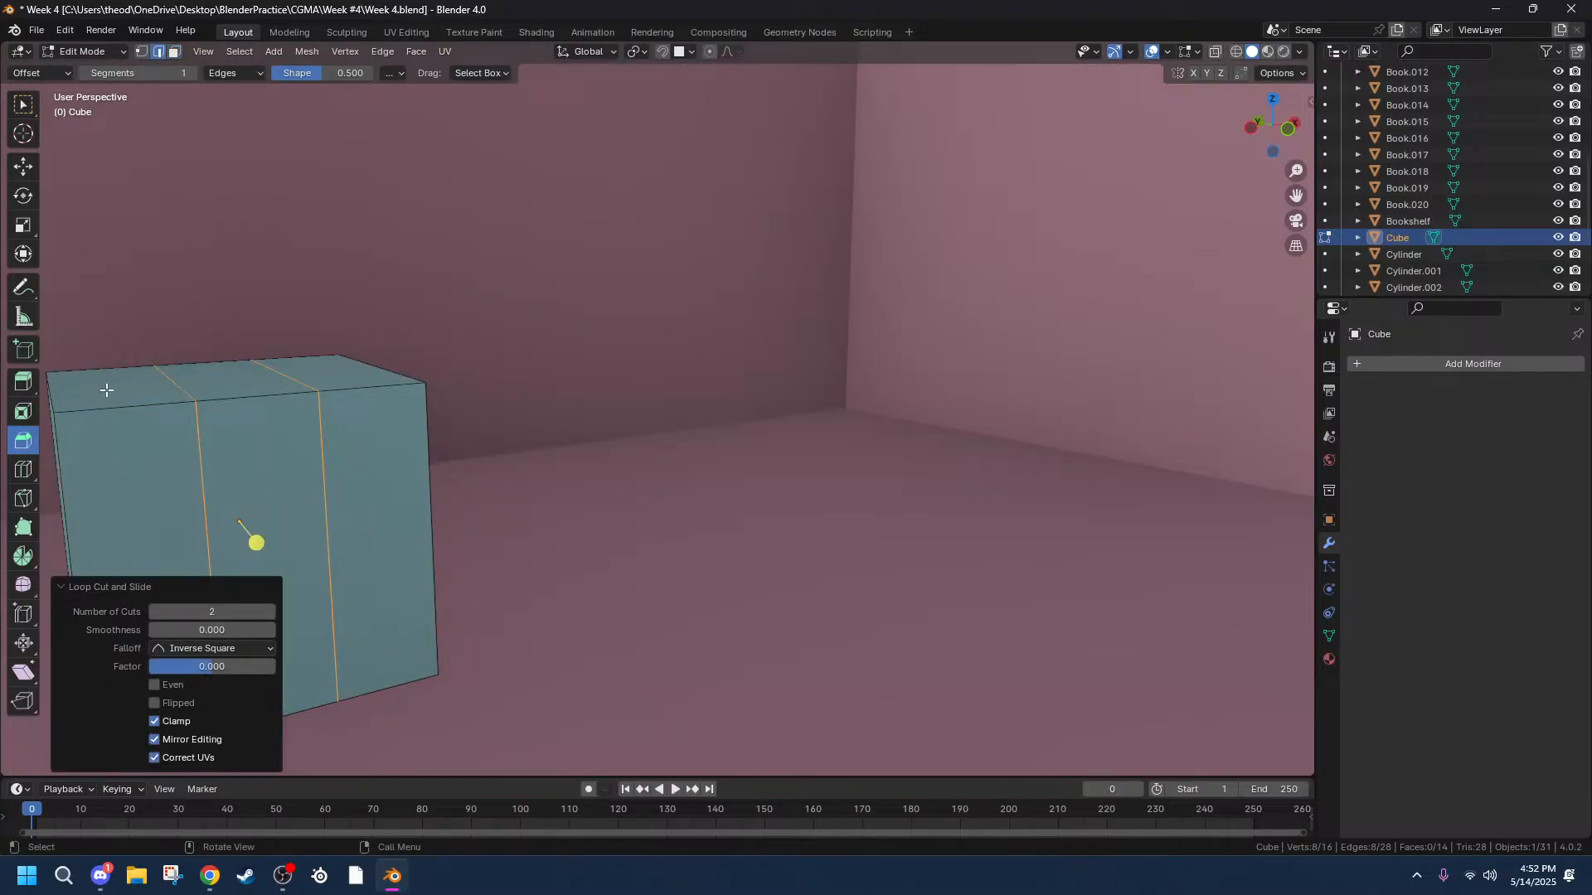
# Add two evenly spaced vertical loop cuts perpendicular to the first pair, dividing the cube's top into a 3 by 3 grid.
pyautogui.hotkey('ctrl', 'r')
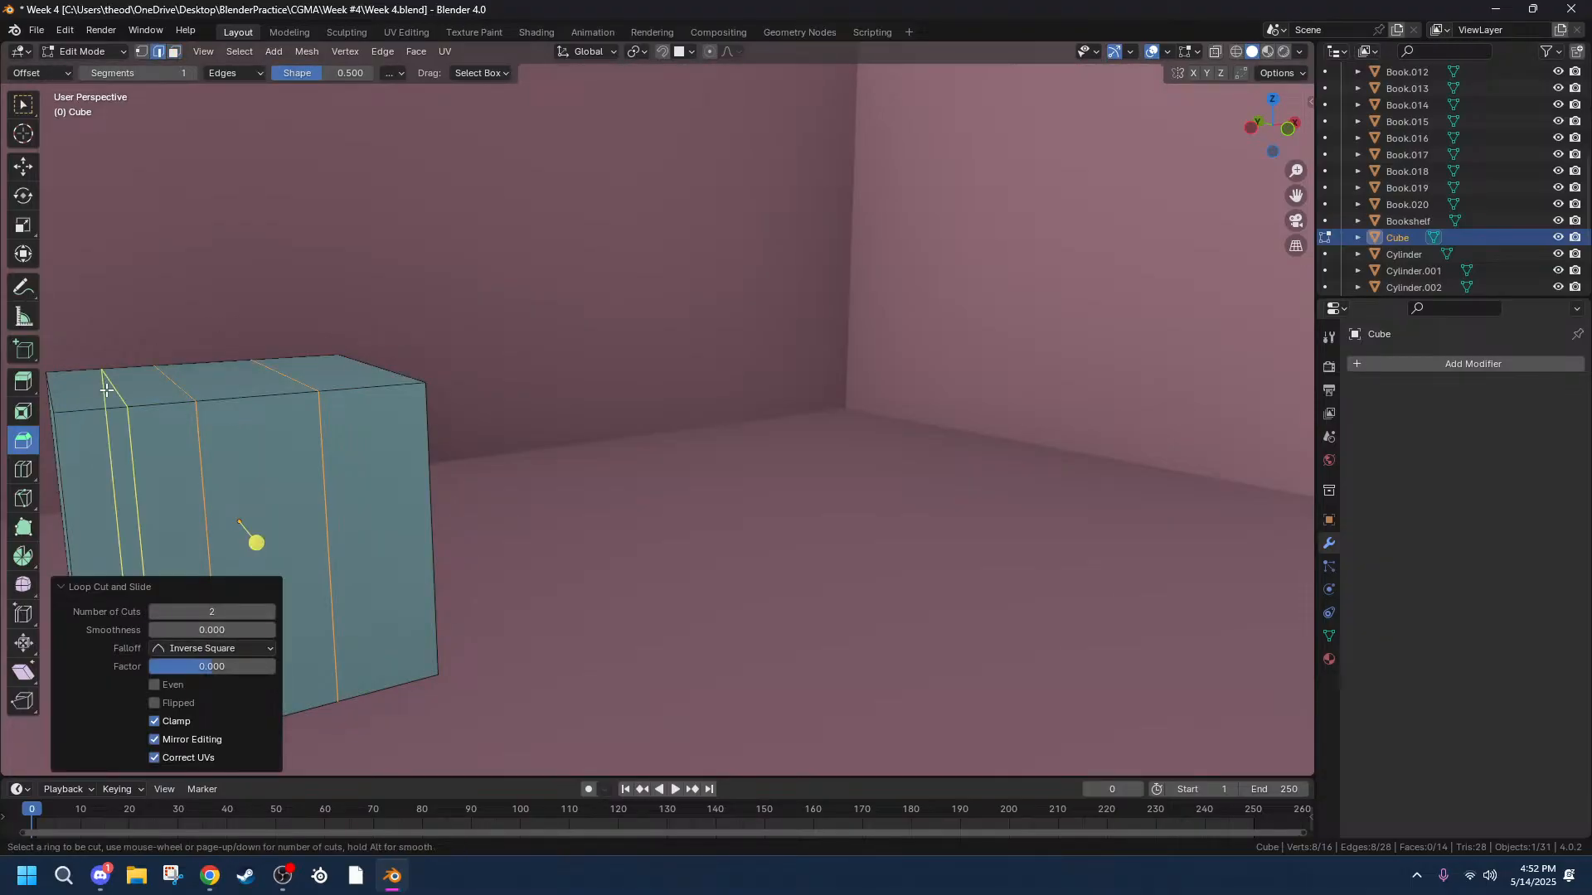
pyautogui.click(157, 381)
pyautogui.rightClick(157, 380)
pyautogui.moveTo(485, 482); pyautogui.dragTo(521, 439, button='middle')
pyautogui.click(438, 398)
pyautogui.moveTo(550, 375); pyautogui.dragTo(521, 440, button='middle')
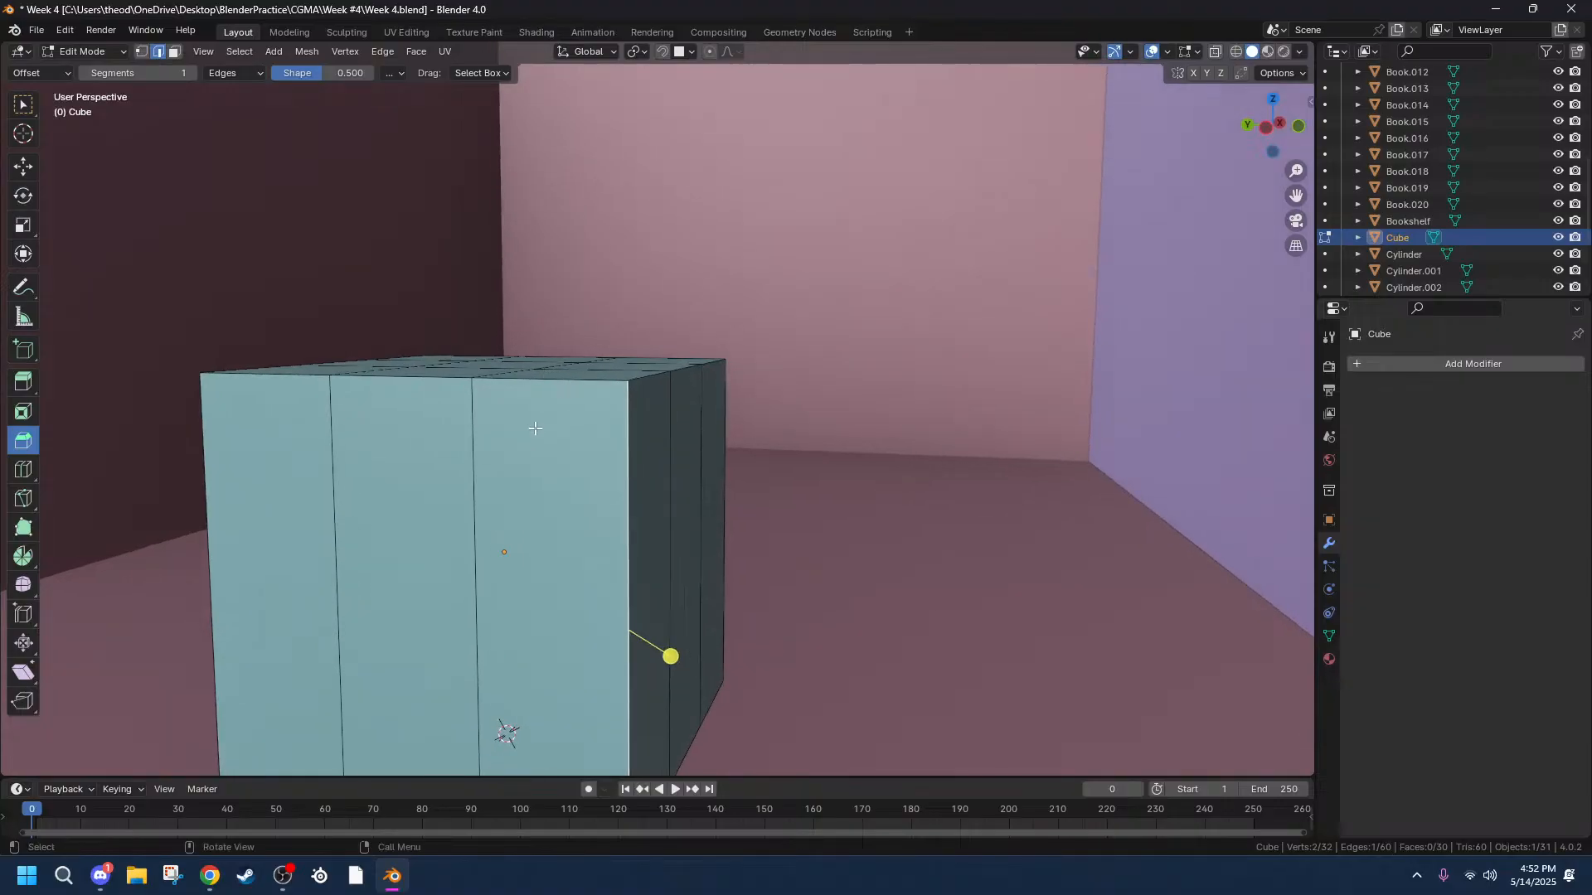
# Try insetting the whole cube, and try bevelling all its edges by about 0.0187 m.
pyautogui.press('a')
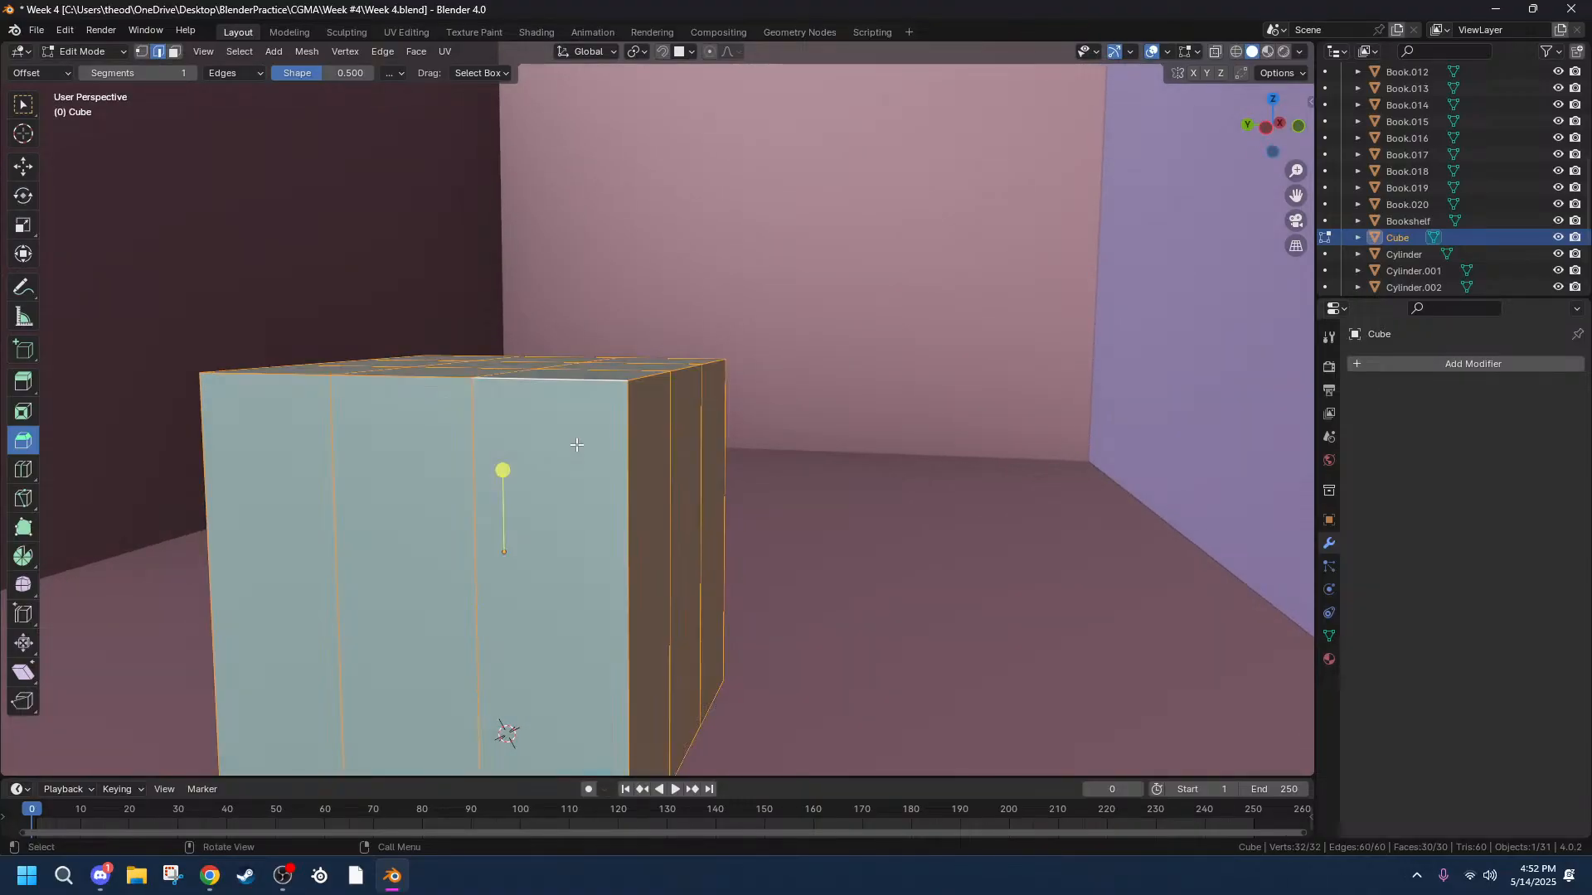
pyautogui.press('i')
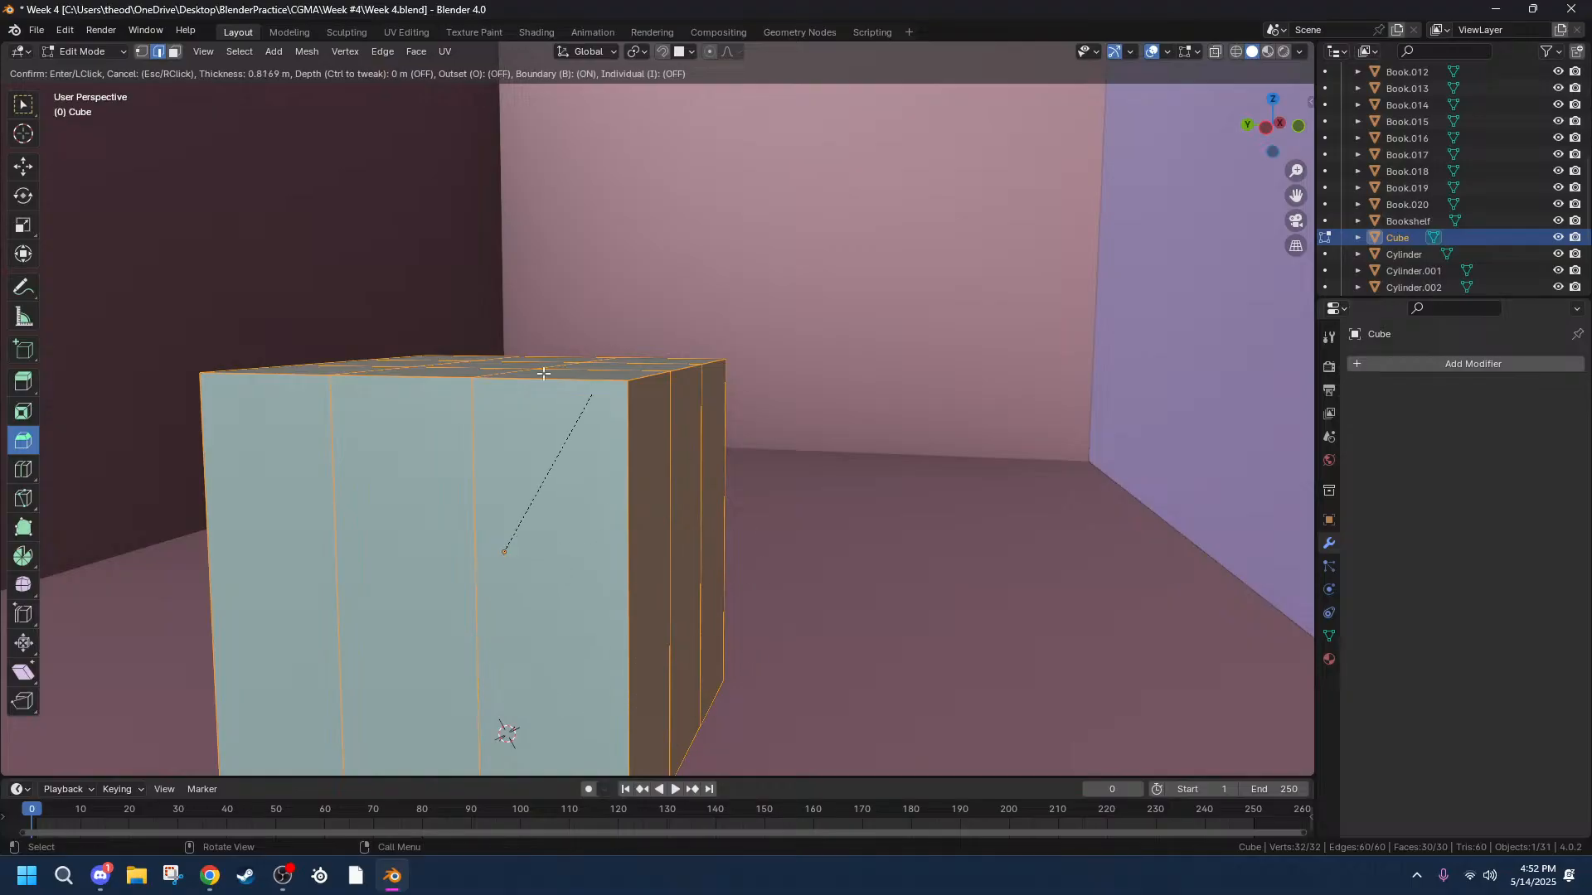
pyautogui.click(531, 482)
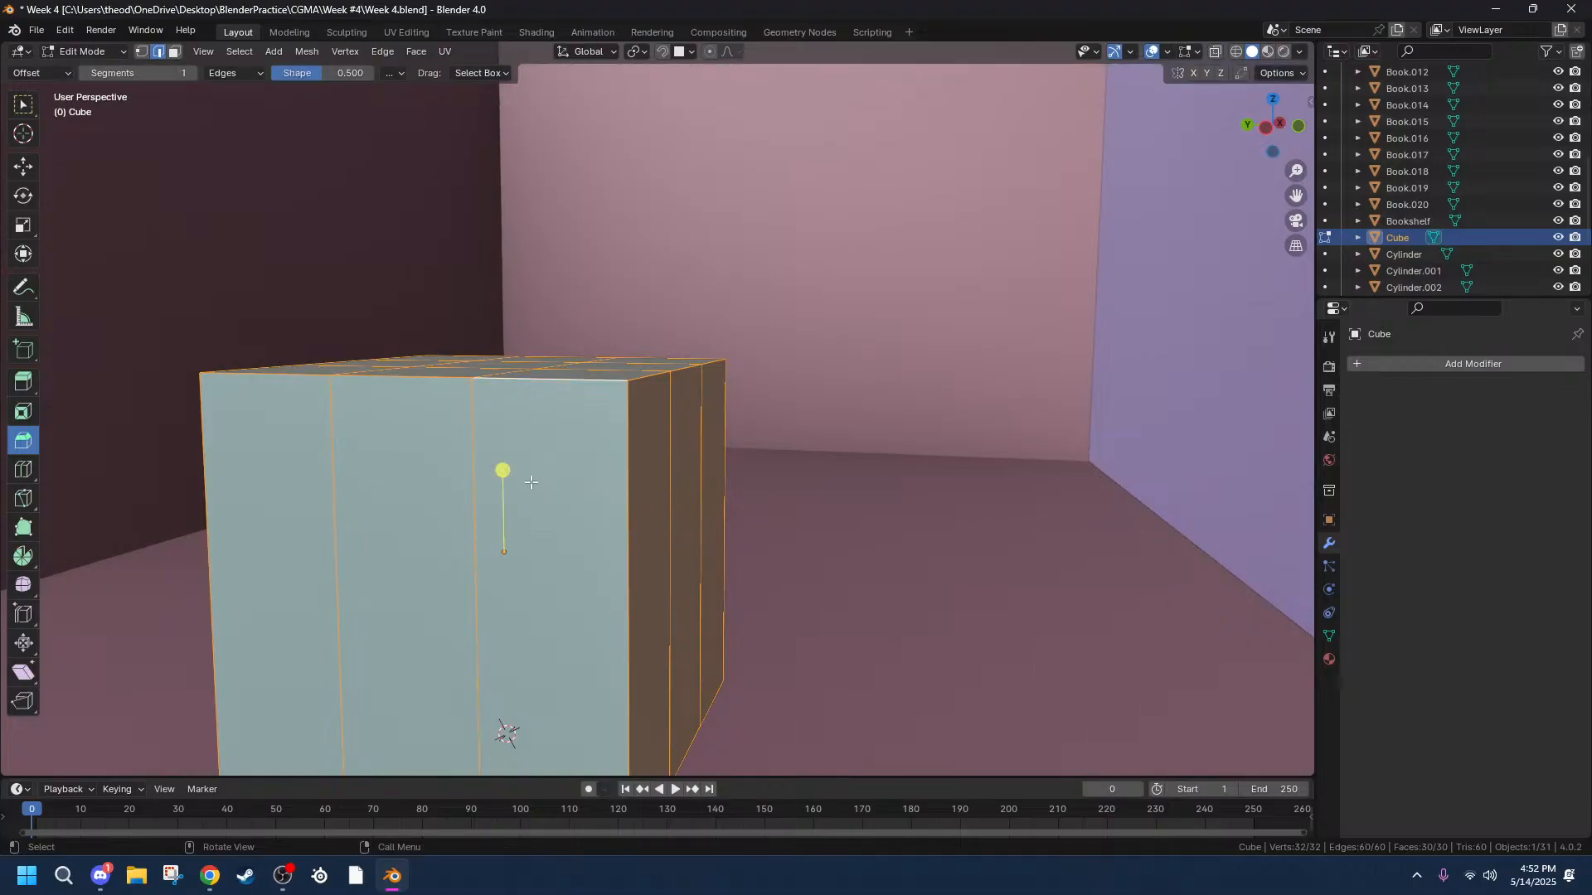
pyautogui.moveTo(502, 470); pyautogui.dragTo(579, 509)
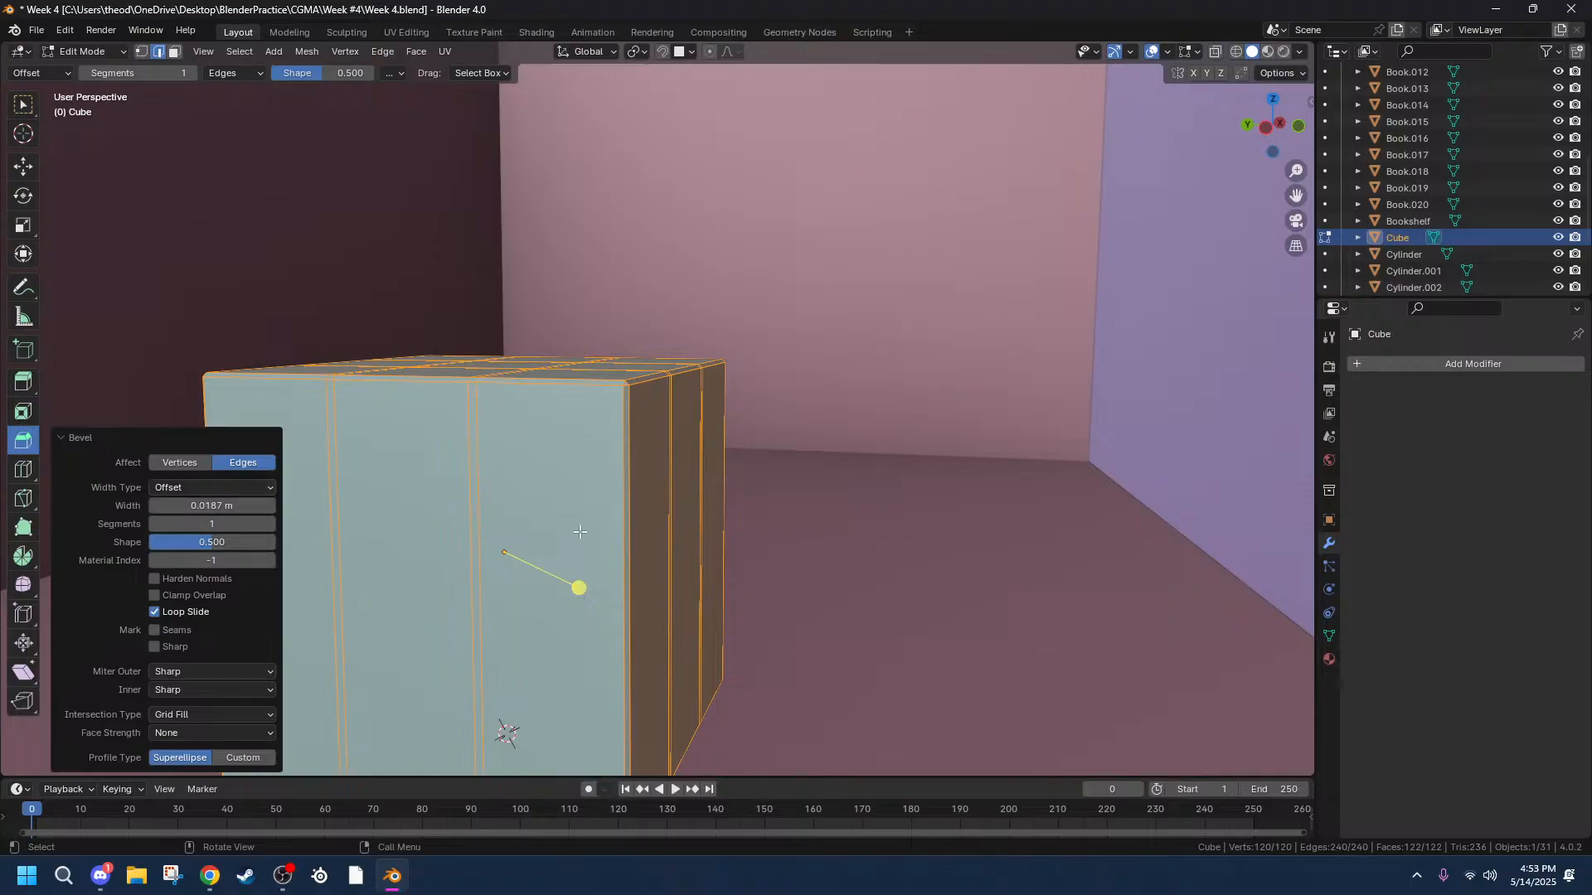
pyautogui.scroll(3, 679, 523)
pyautogui.moveTo(672, 597); pyautogui.dragTo(835, 487, button='middle')
pyautogui.scroll(-5, 974, 440)
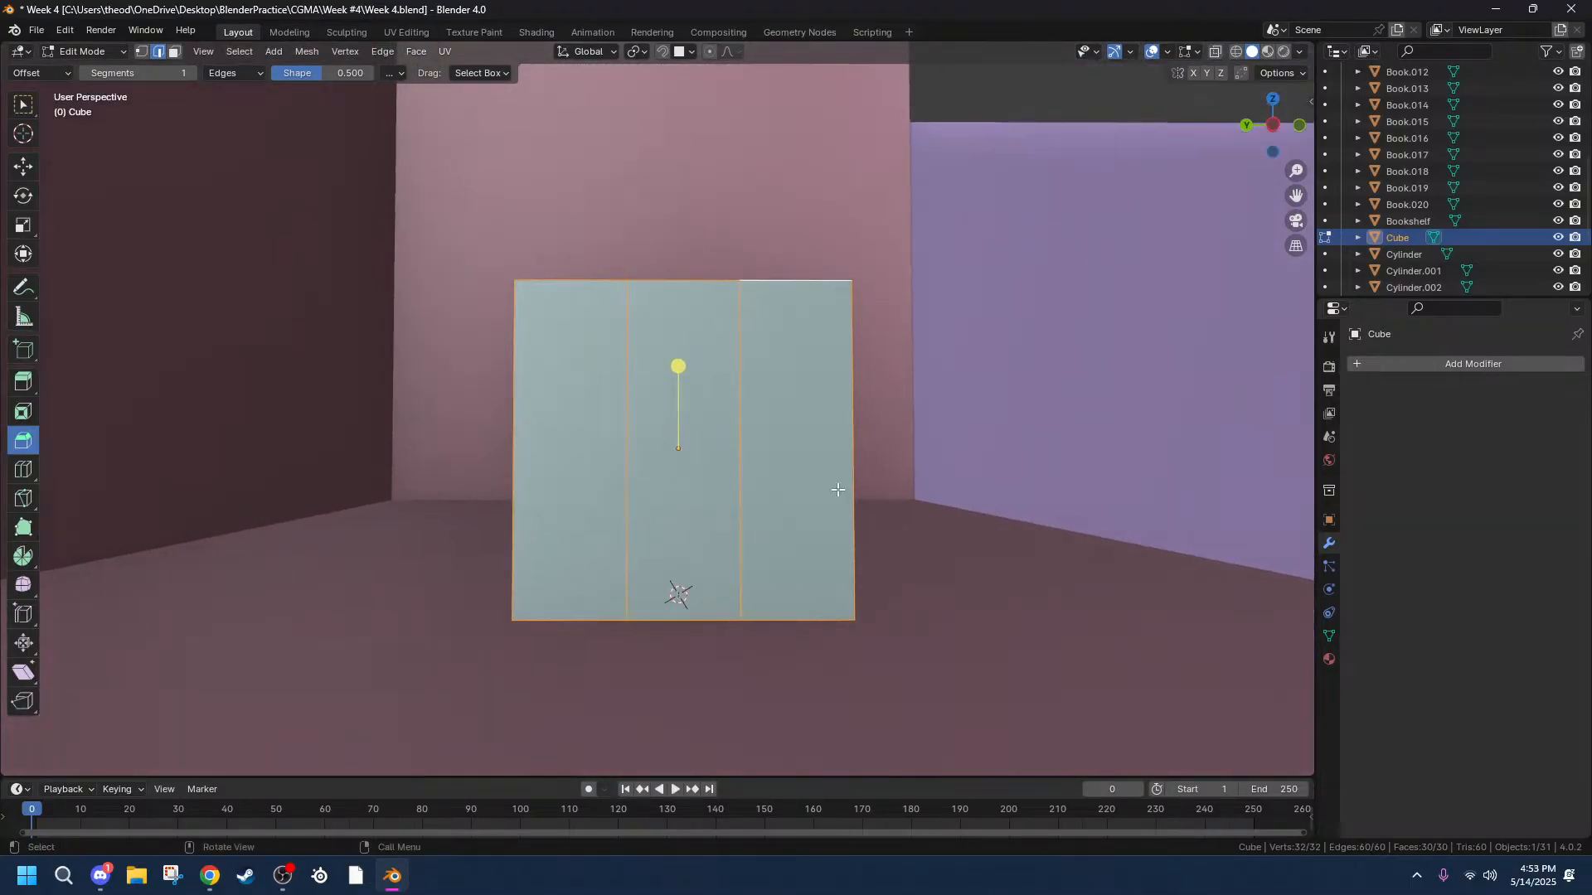
# Add two evenly spaced horizontal loop cuts around the cube to give every side a 3 by 3 grid.
pyautogui.hotkey('ctrl', 'r')
pyautogui.scroll(1, 837, 481)
pyautogui.click(835, 474)
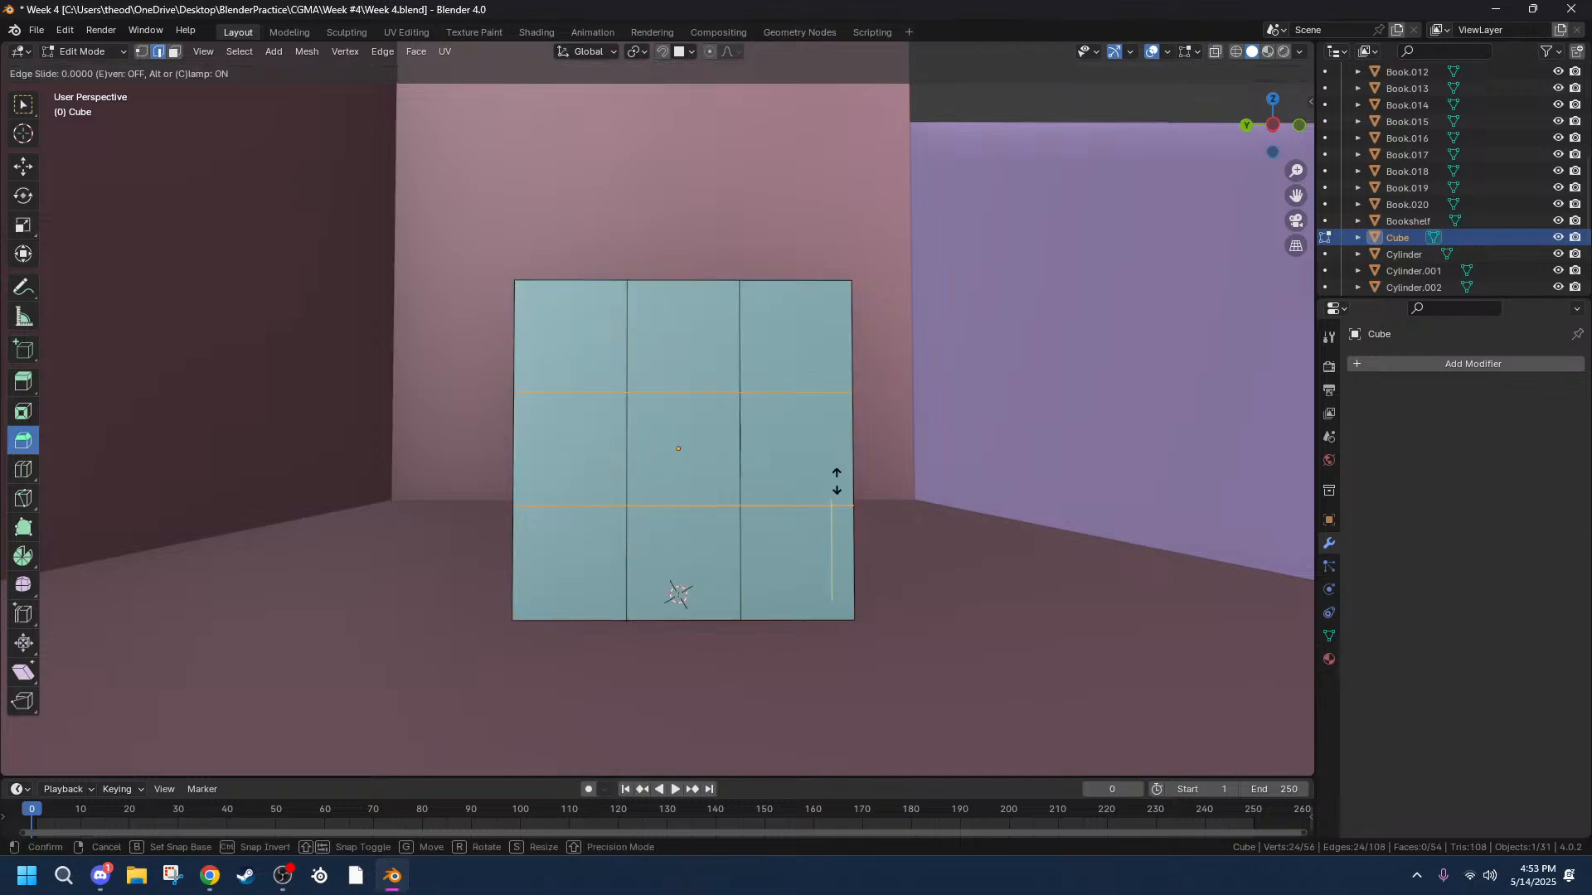
pyautogui.rightClick(833, 476)
pyautogui.moveTo(834, 476); pyautogui.dragTo(917, 462, button='middle')
# Switch to face selection and try insetting all of the cube's faces together with the Inset Faces tool.
pyautogui.press('a')
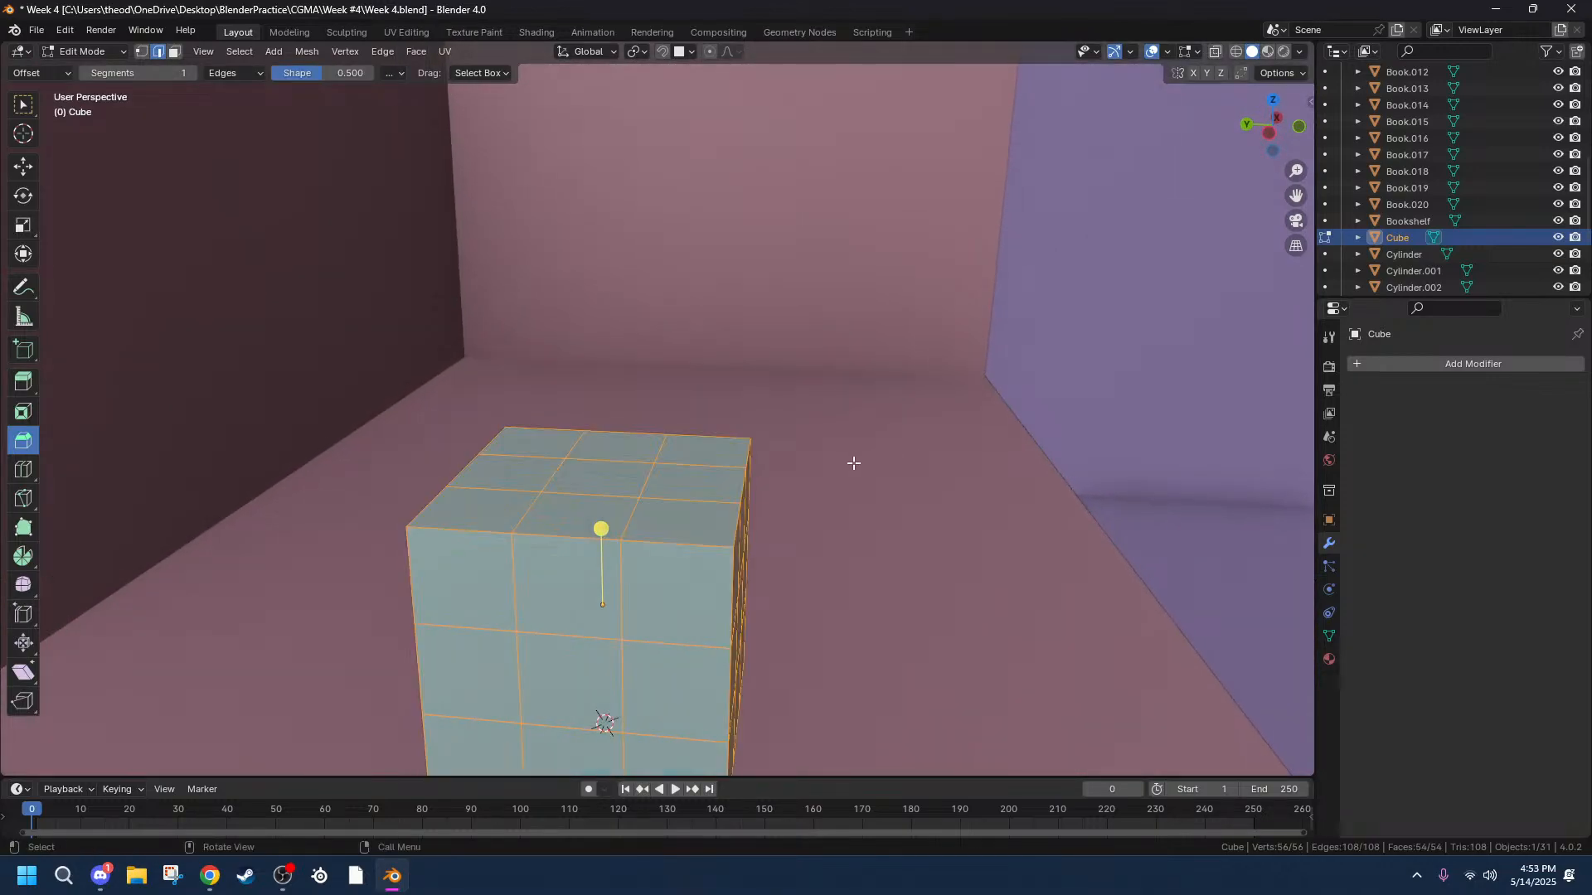
pyautogui.press('i')
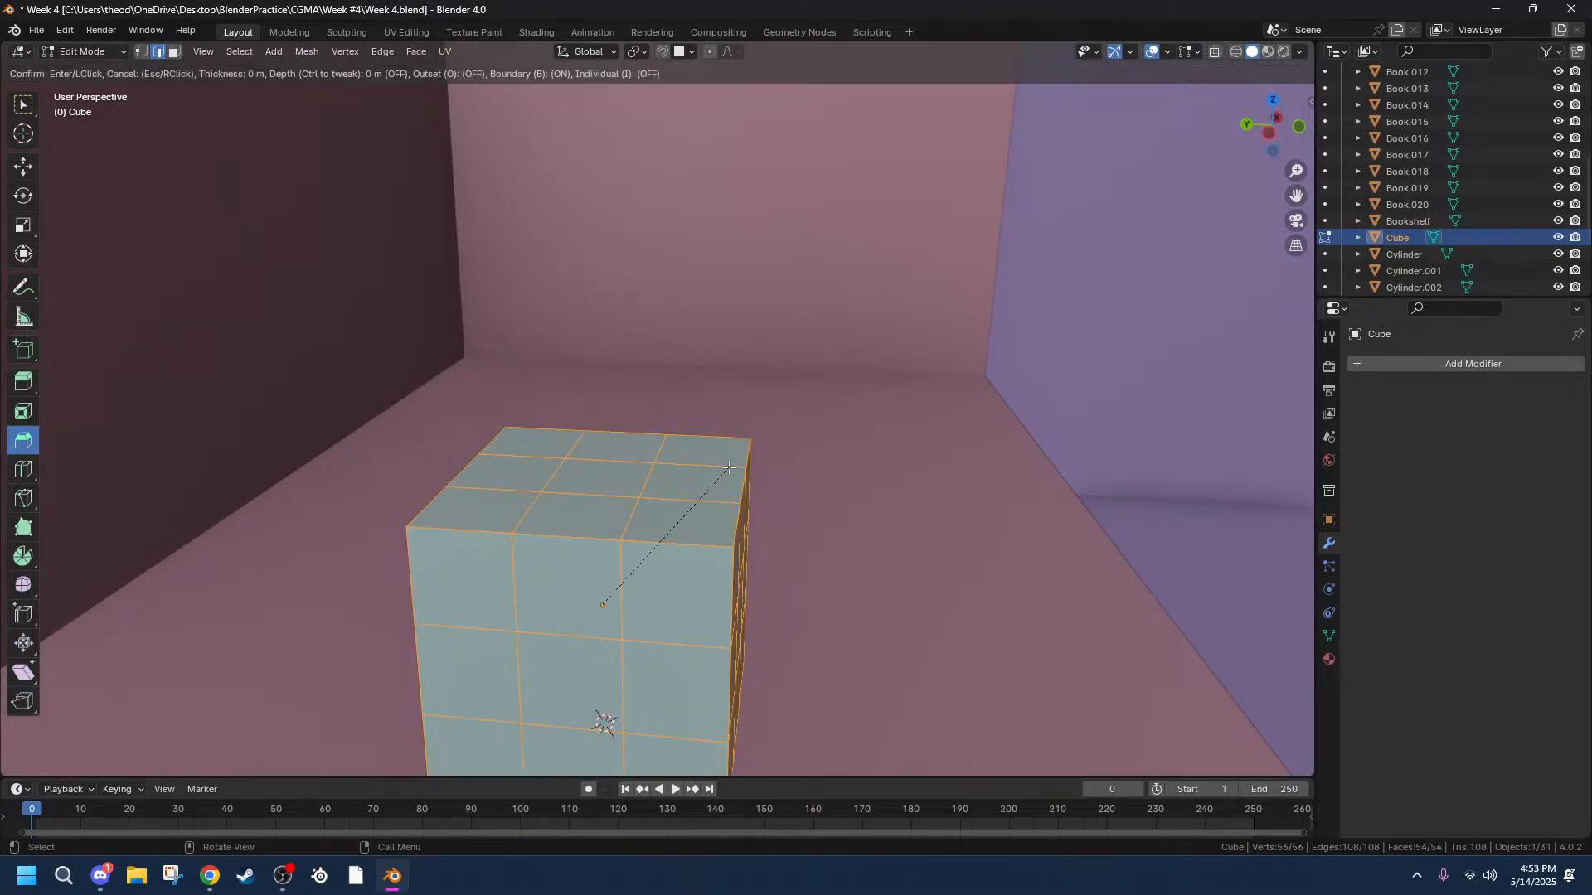
pyautogui.press('Escape')
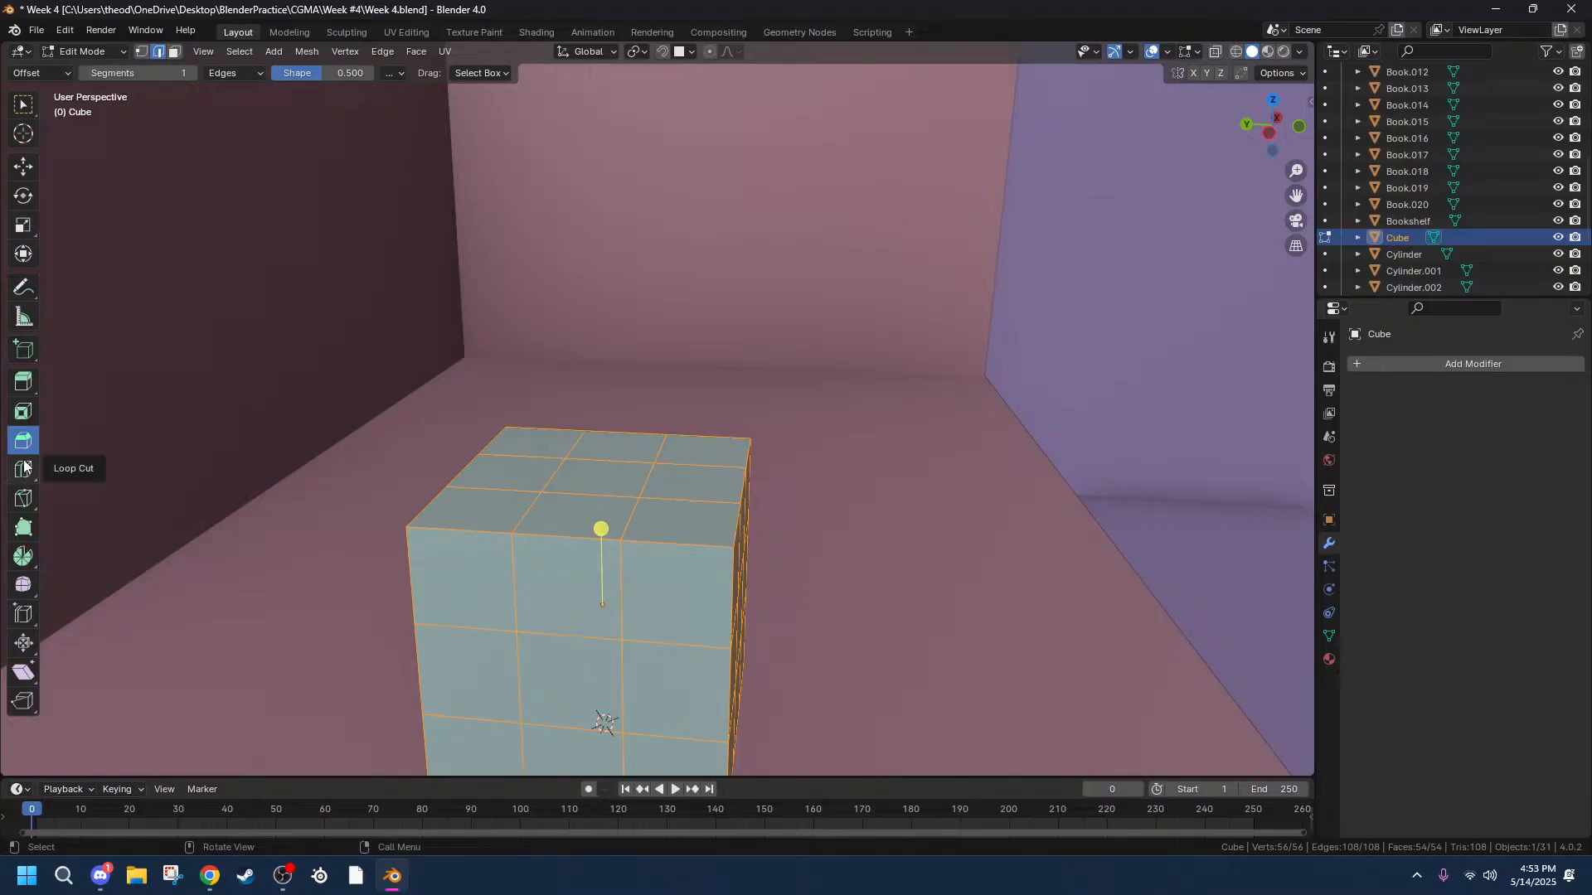
pyautogui.click(174, 51)
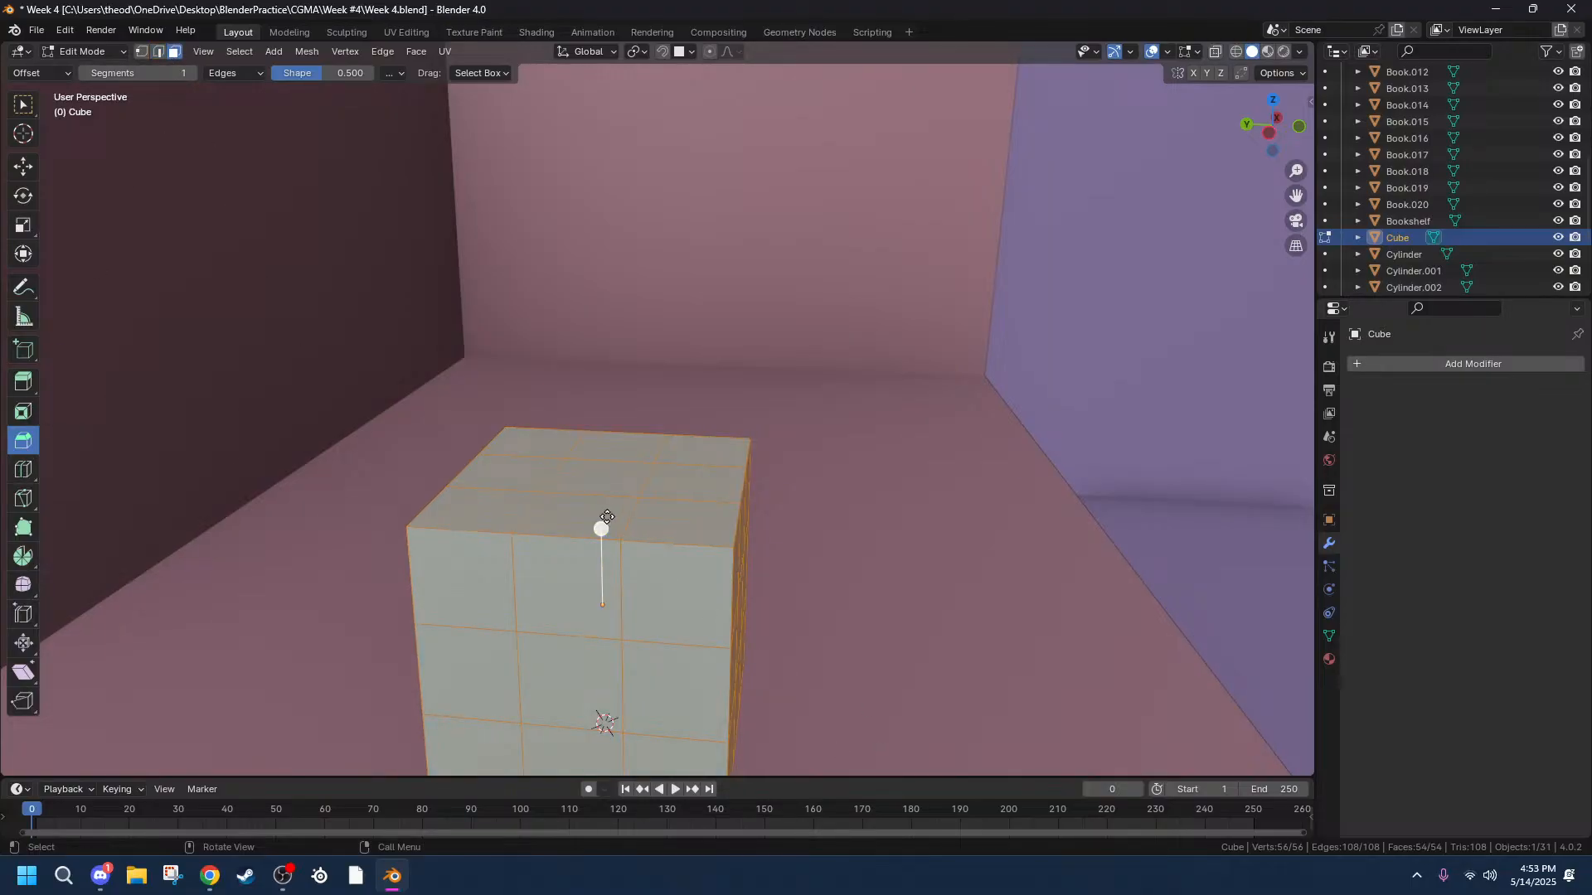
pyautogui.click(25, 416)
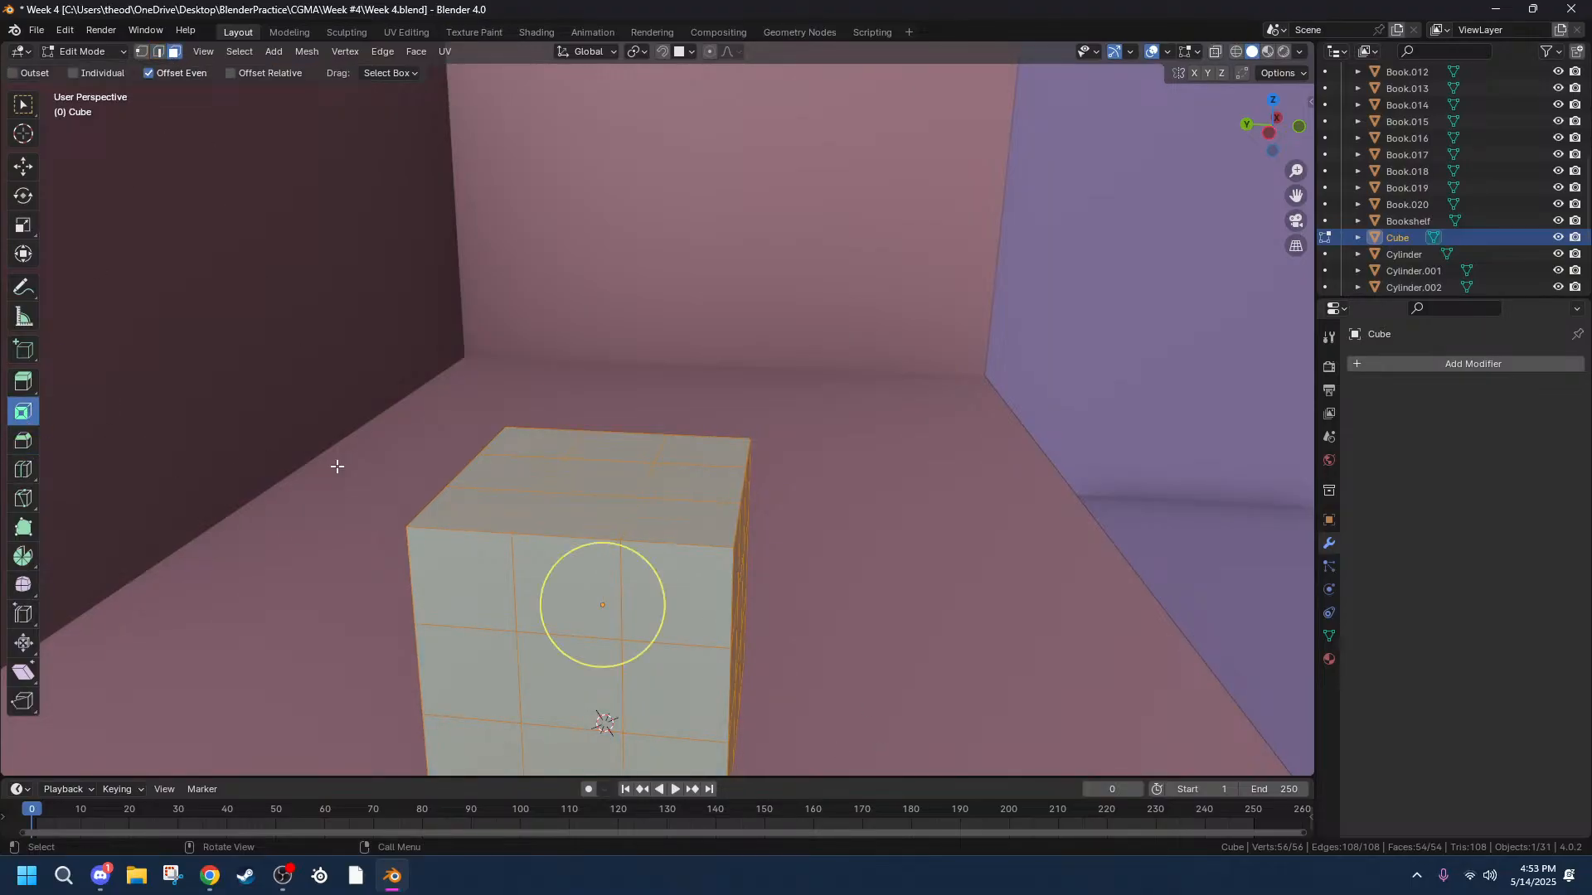
pyautogui.moveTo(604, 551)
pyautogui.mouseDown()
pyautogui.moveTo(609, 596)
pyautogui.moveTo(579, 700)
pyautogui.moveTo(227, 113)
pyautogui.moveTo(525, 721)
pyautogui.moveTo(796, 338)
pyautogui.moveTo(540, 633)
pyautogui.moveTo(586, 632)
pyautogui.moveTo(539, 695)
pyautogui.moveTo(627, 568)
pyautogui.mouseUp()
pyautogui.moveTo(916, 604); pyautogui.dragTo(836, 574, button='middle')
# Try insetting the three faces at one upper corner about 0.0508 m with the Individual option, and undo it.
pyautogui.click(525, 457)
pyautogui.keyDown('shift'); pyautogui.click(498, 449); pyautogui.keyUp('shift')
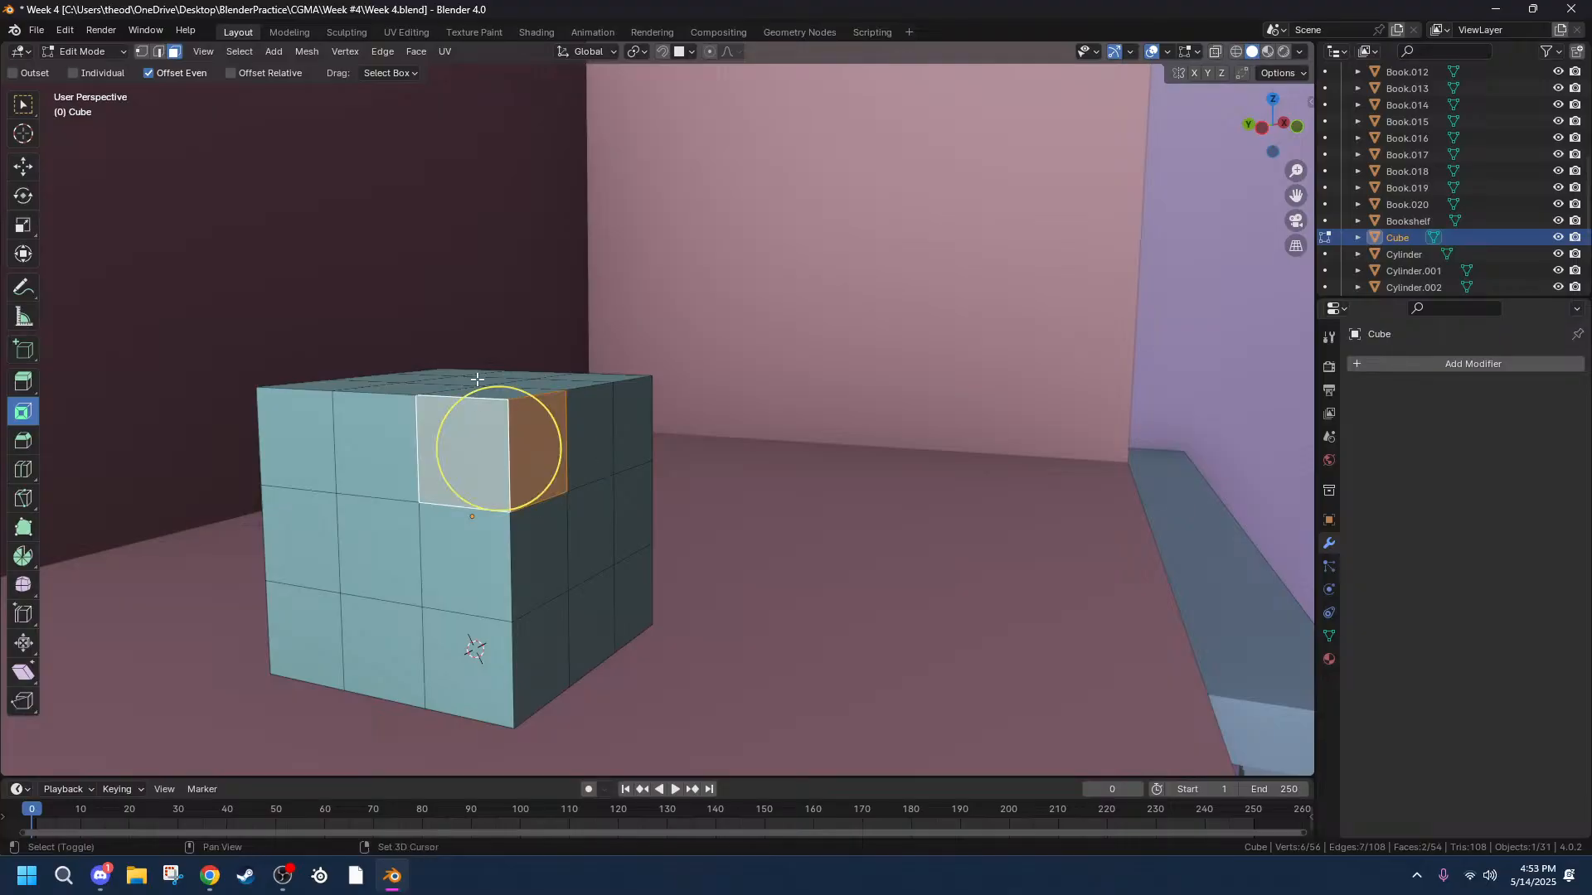
pyautogui.press('i')
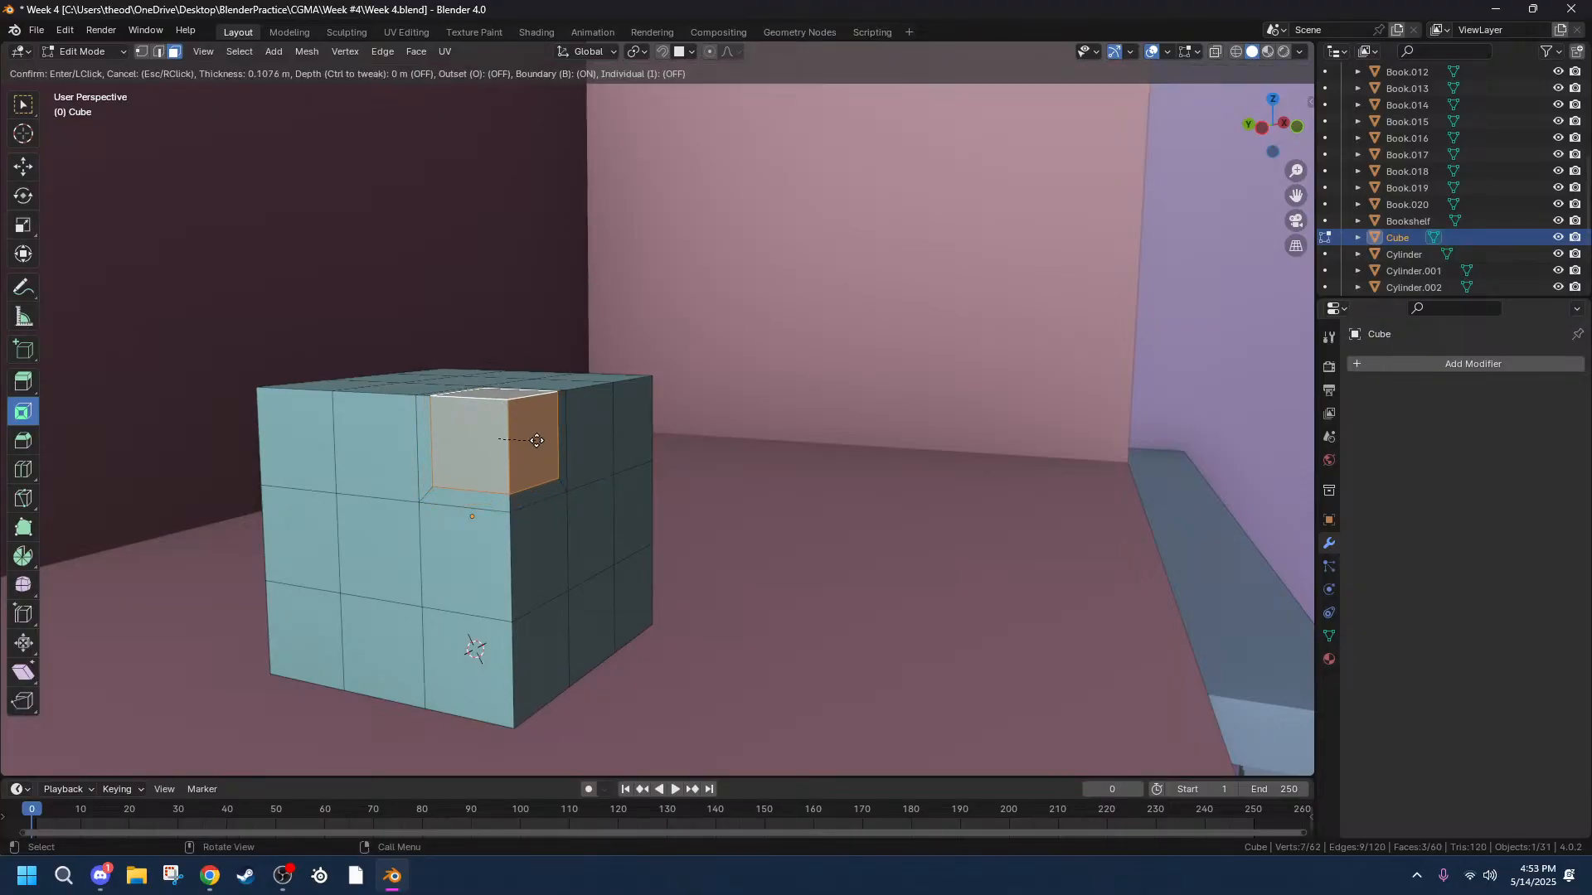
pyautogui.click(545, 437)
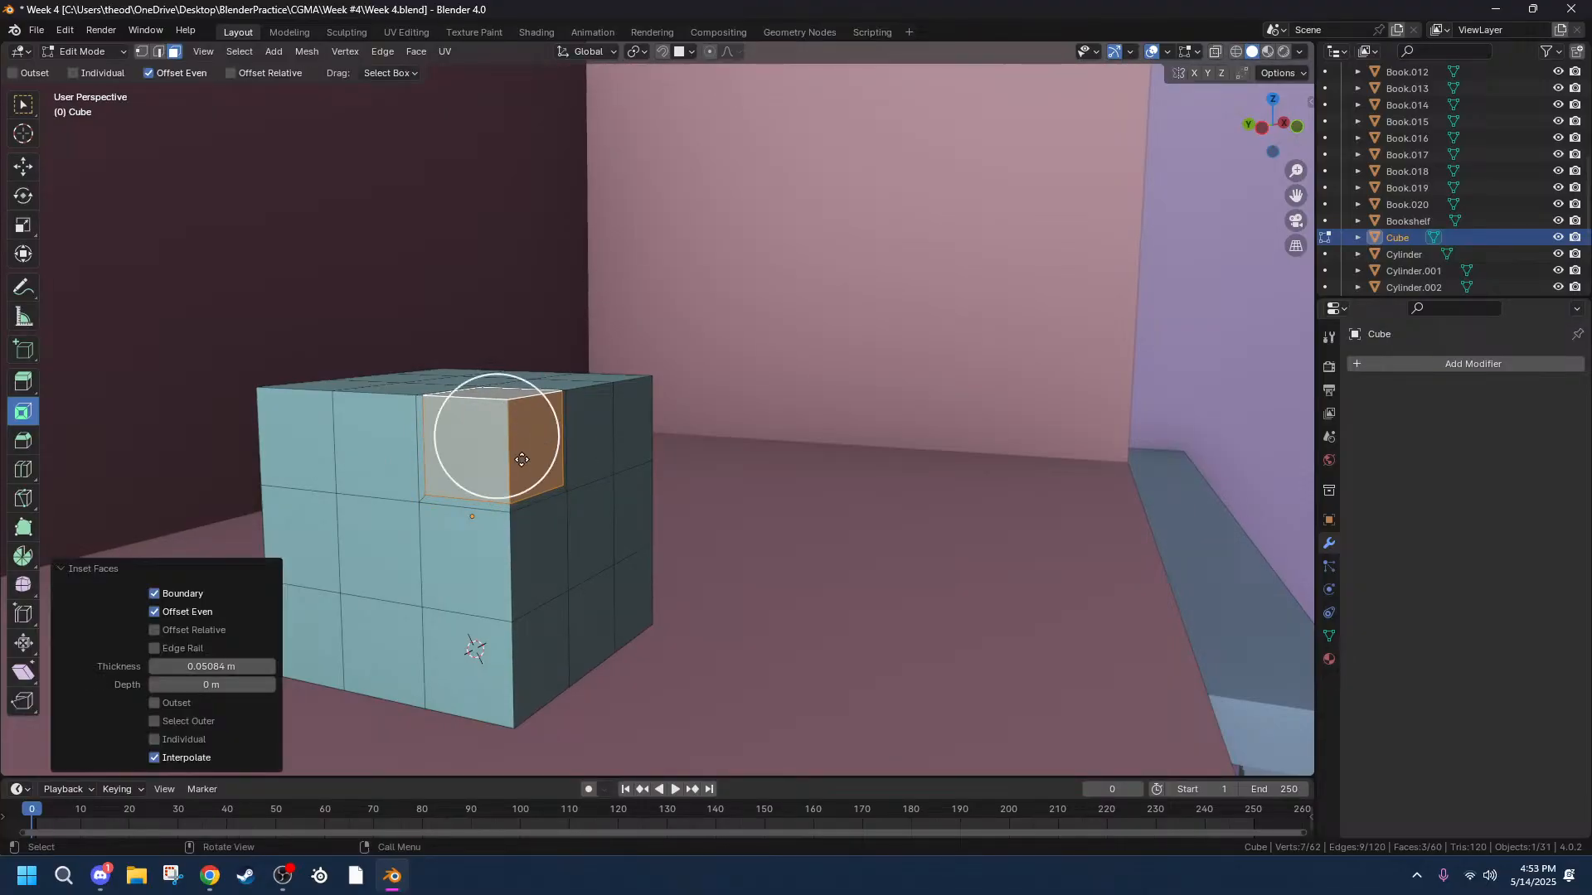
pyautogui.click(152, 741)
pyautogui.moveTo(476, 517); pyautogui.dragTo(526, 496, button='middle')
pyautogui.hotkey('ctrl', 'z')
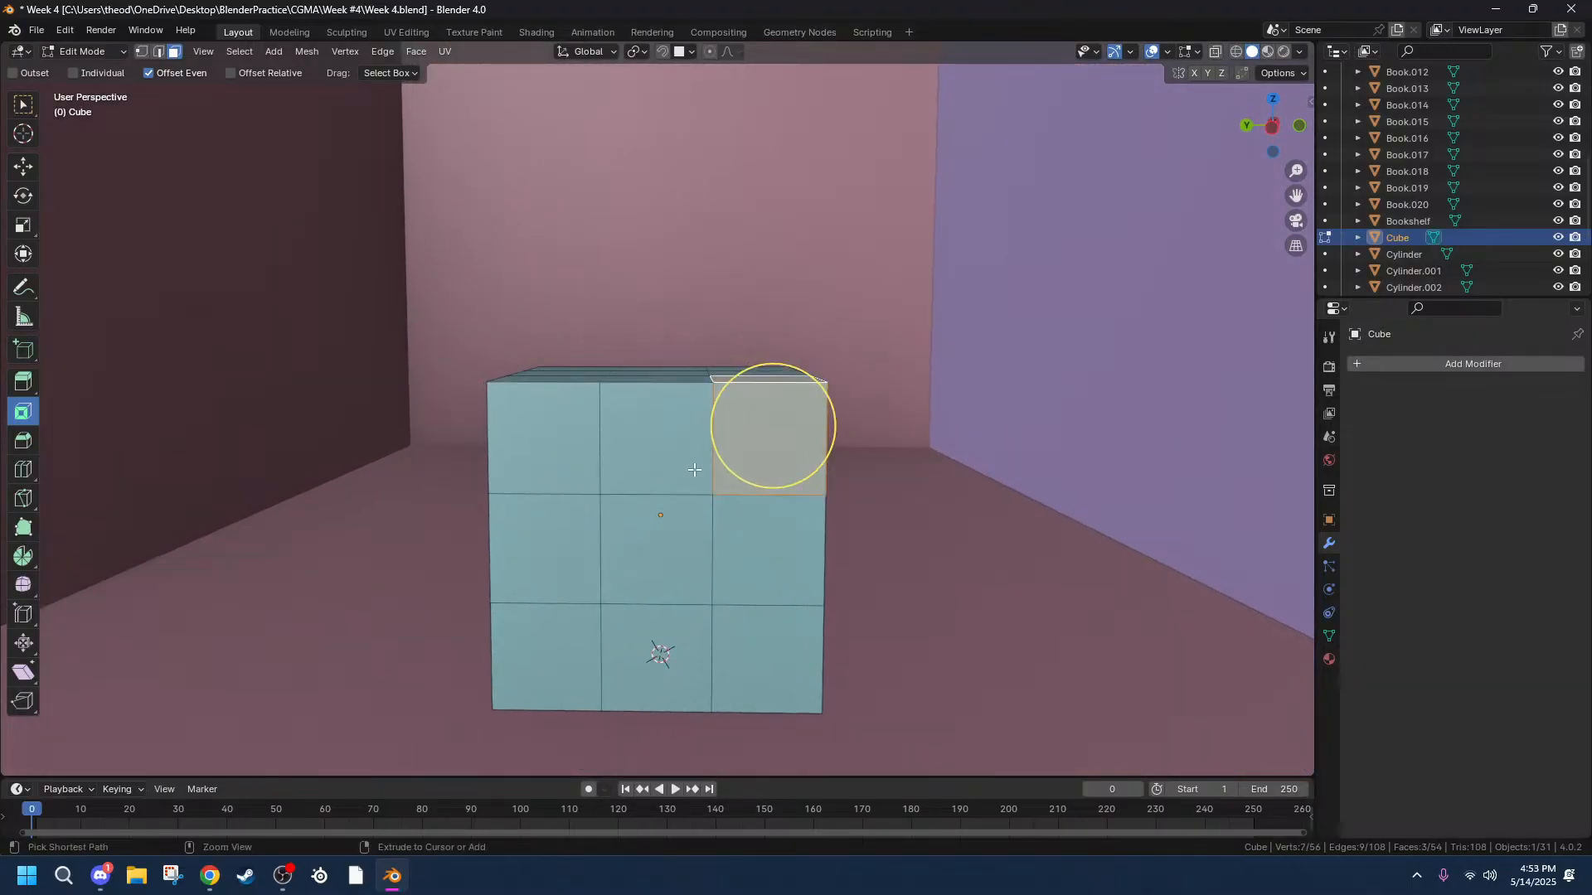
# Inset all of the cube's faces individually with a thickness of about 0.0153 m.
pyautogui.press('a')
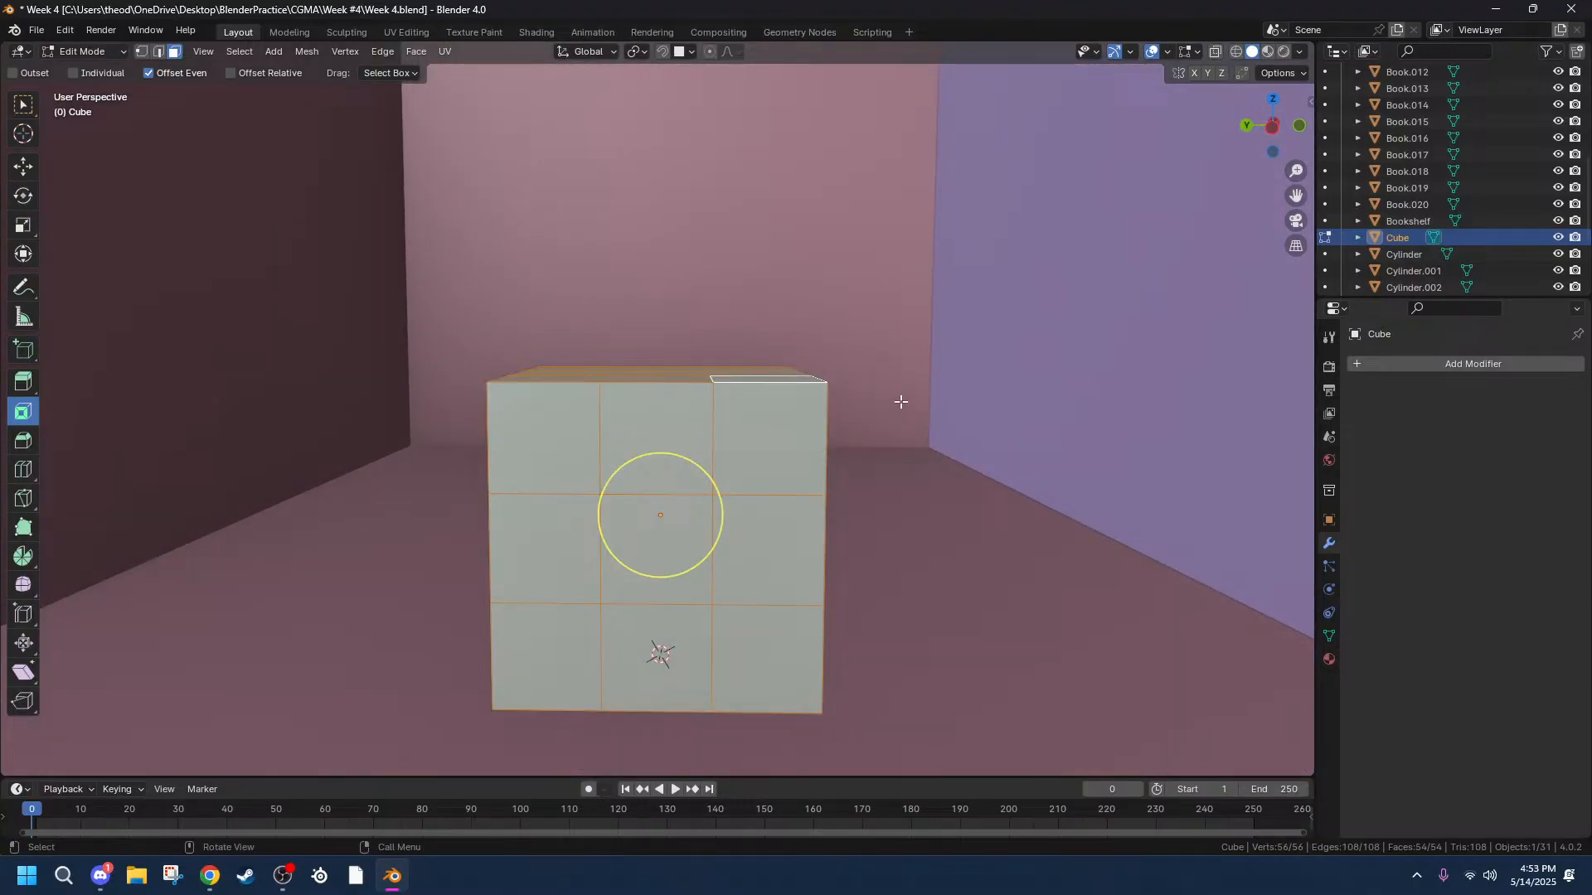
pyautogui.press('i')
pyautogui.press('i')
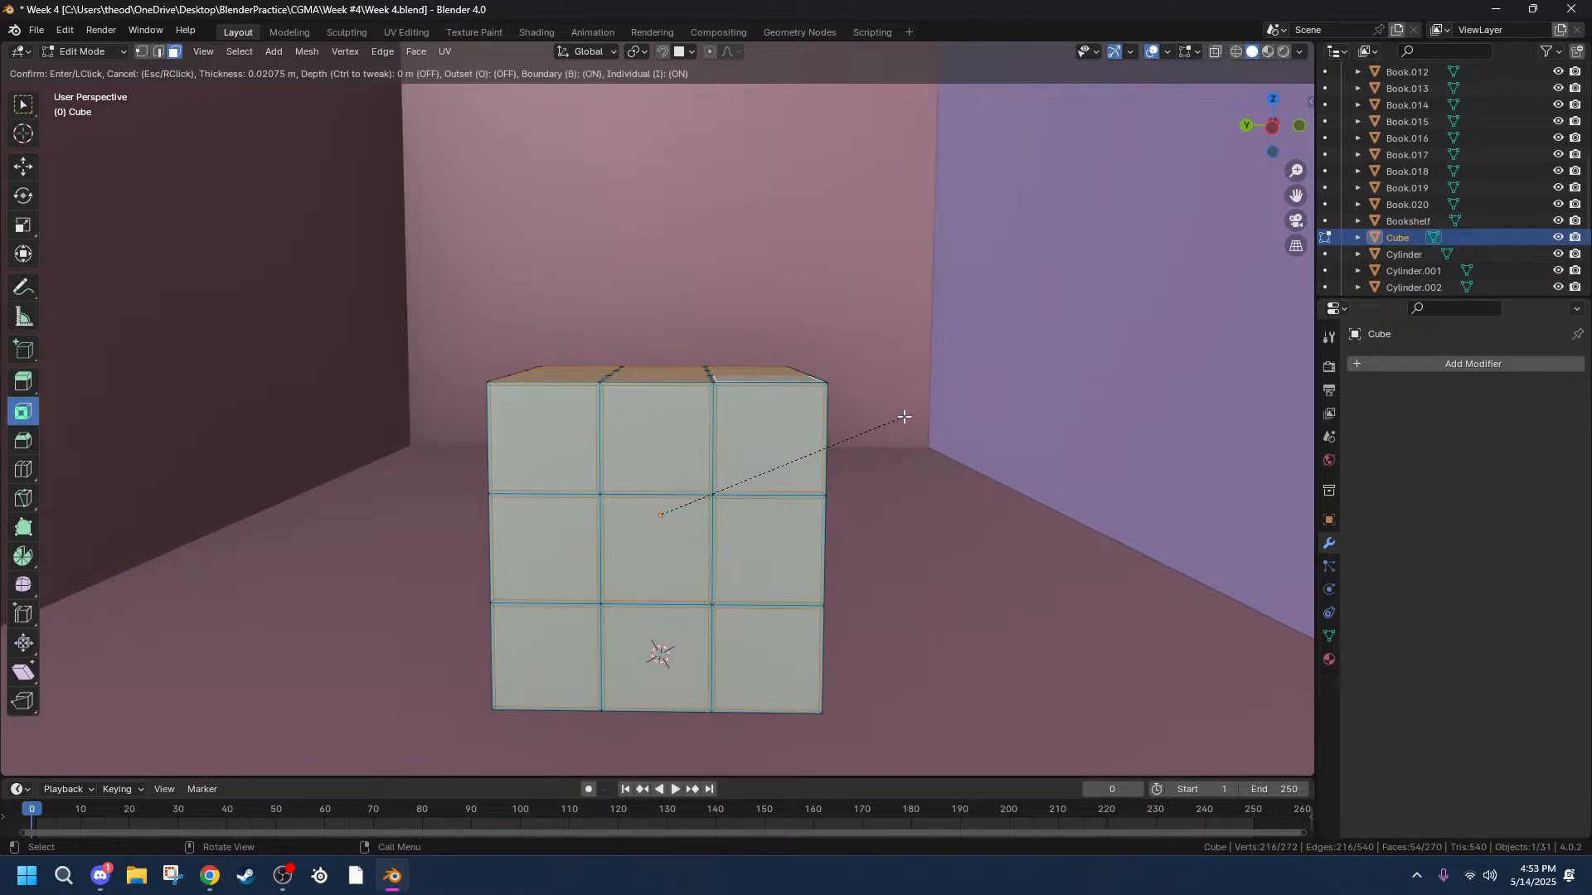
pyautogui.click(900, 420)
pyautogui.moveTo(896, 417)
pyautogui.mouseDown(button='middle')
pyautogui.moveTo(897, 448)
pyautogui.moveTo(898, 391)
pyautogui.mouseUp(button='middle')
pyautogui.scroll(3, 907, 392)
pyautogui.moveTo(928, 454); pyautogui.dragTo(816, 469, button='middle')
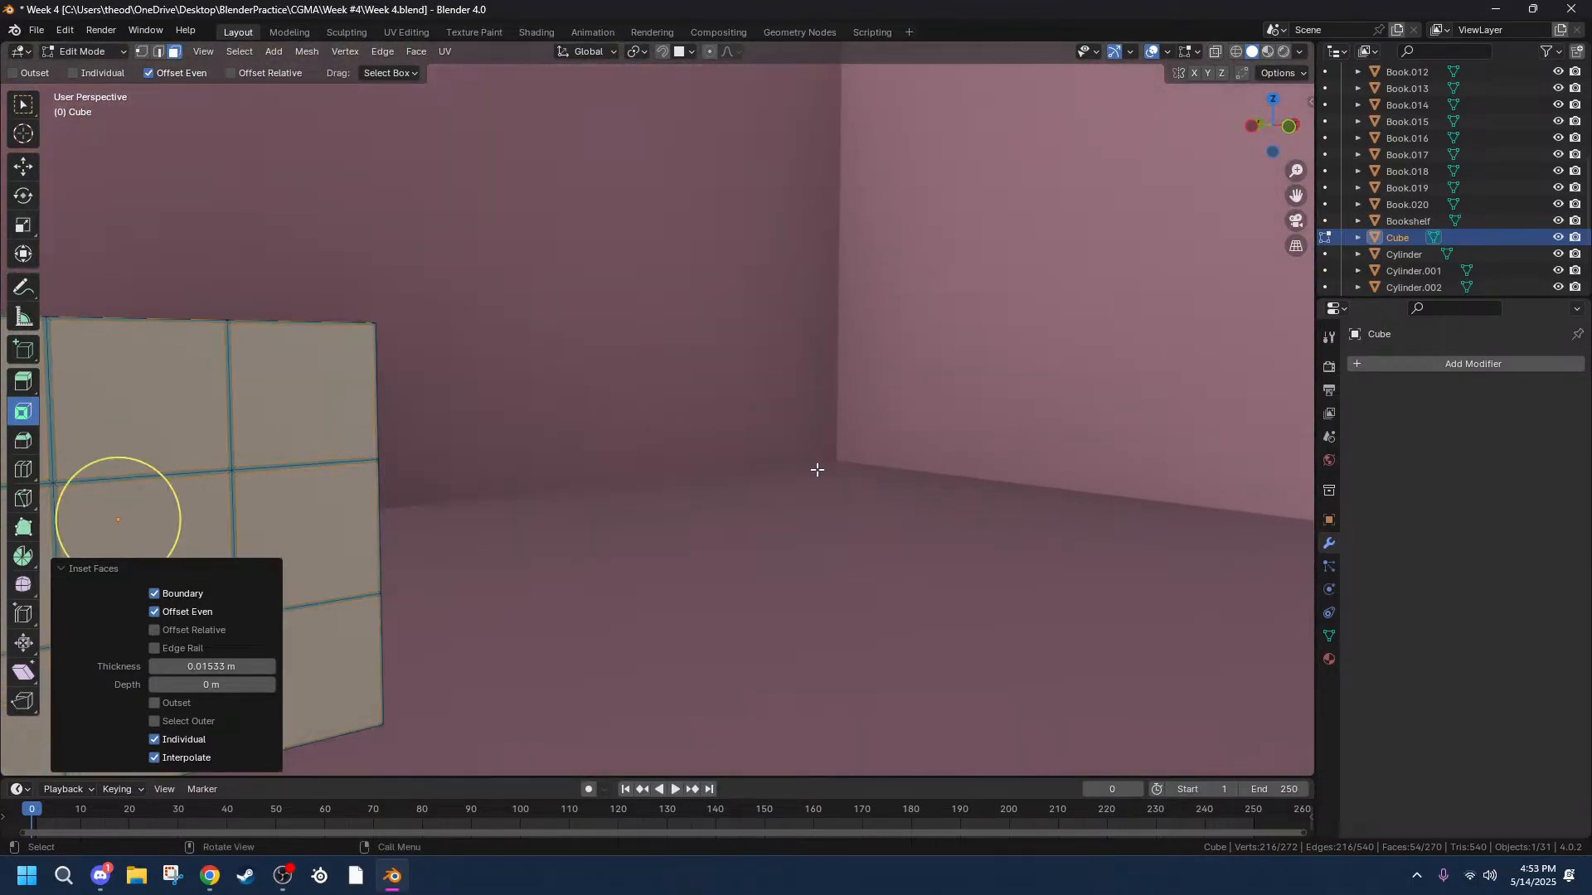
pyautogui.scroll(-2, 817, 469)
# Try renaming the Cube object as Rubix.
pyautogui.doubleClick(1391, 236)
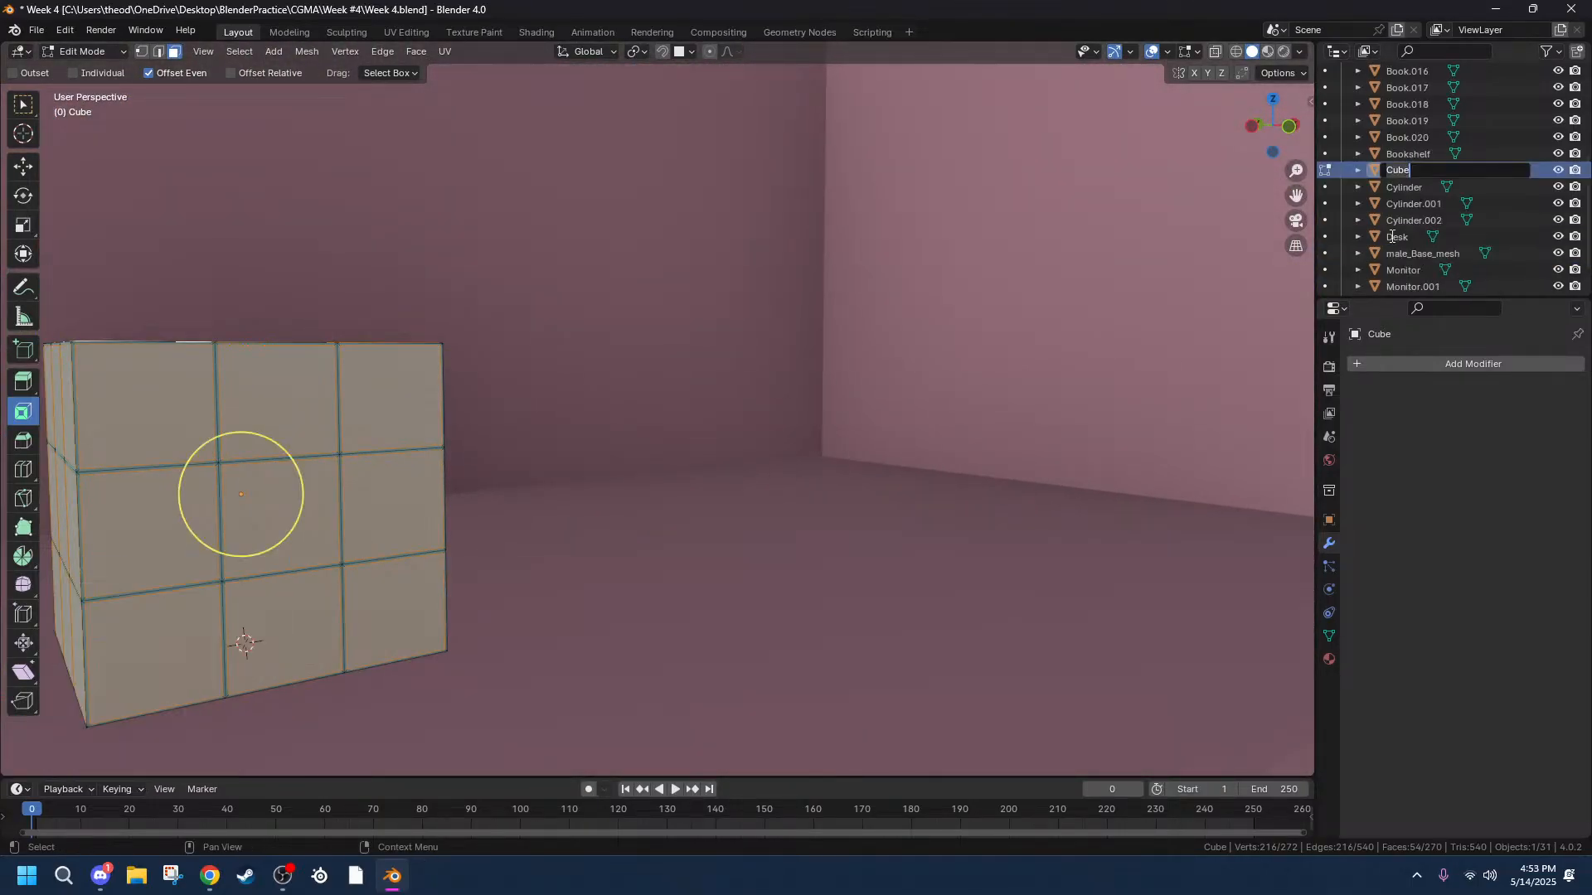
pyautogui.write('rUBIX')
pyautogui.press('BackSpace')
pyautogui.press('BackSpace')
pyautogui.press('BackSpace')
pyautogui.press('BackSpace')
pyautogui.press('BackSpace')
pyautogui.press('BackSpace')
pyautogui.press('Return')
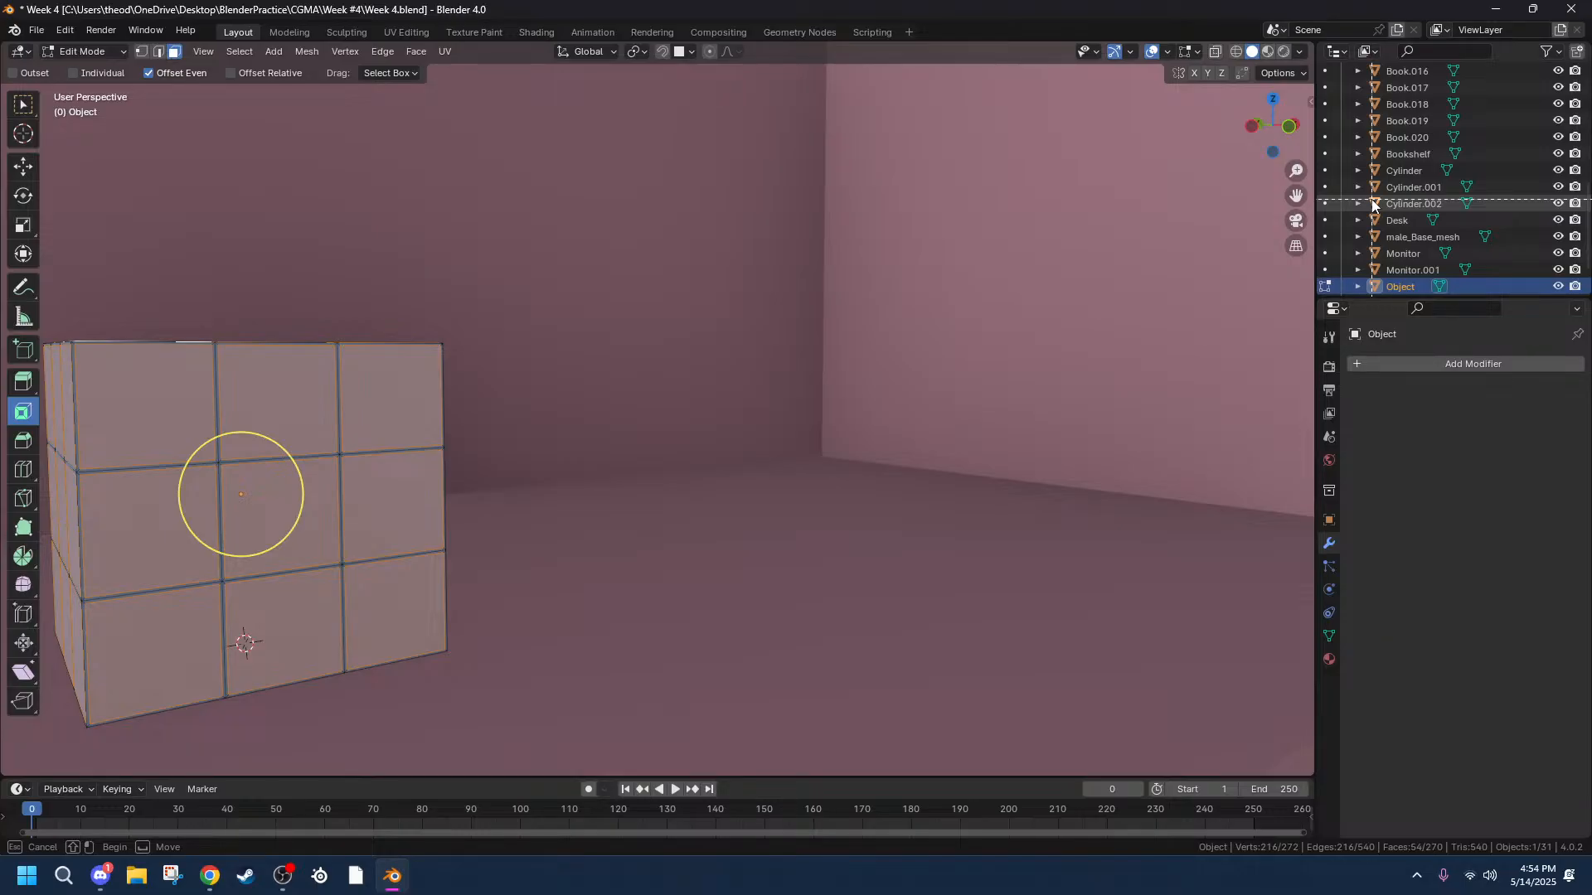
pyautogui.press('Escape')
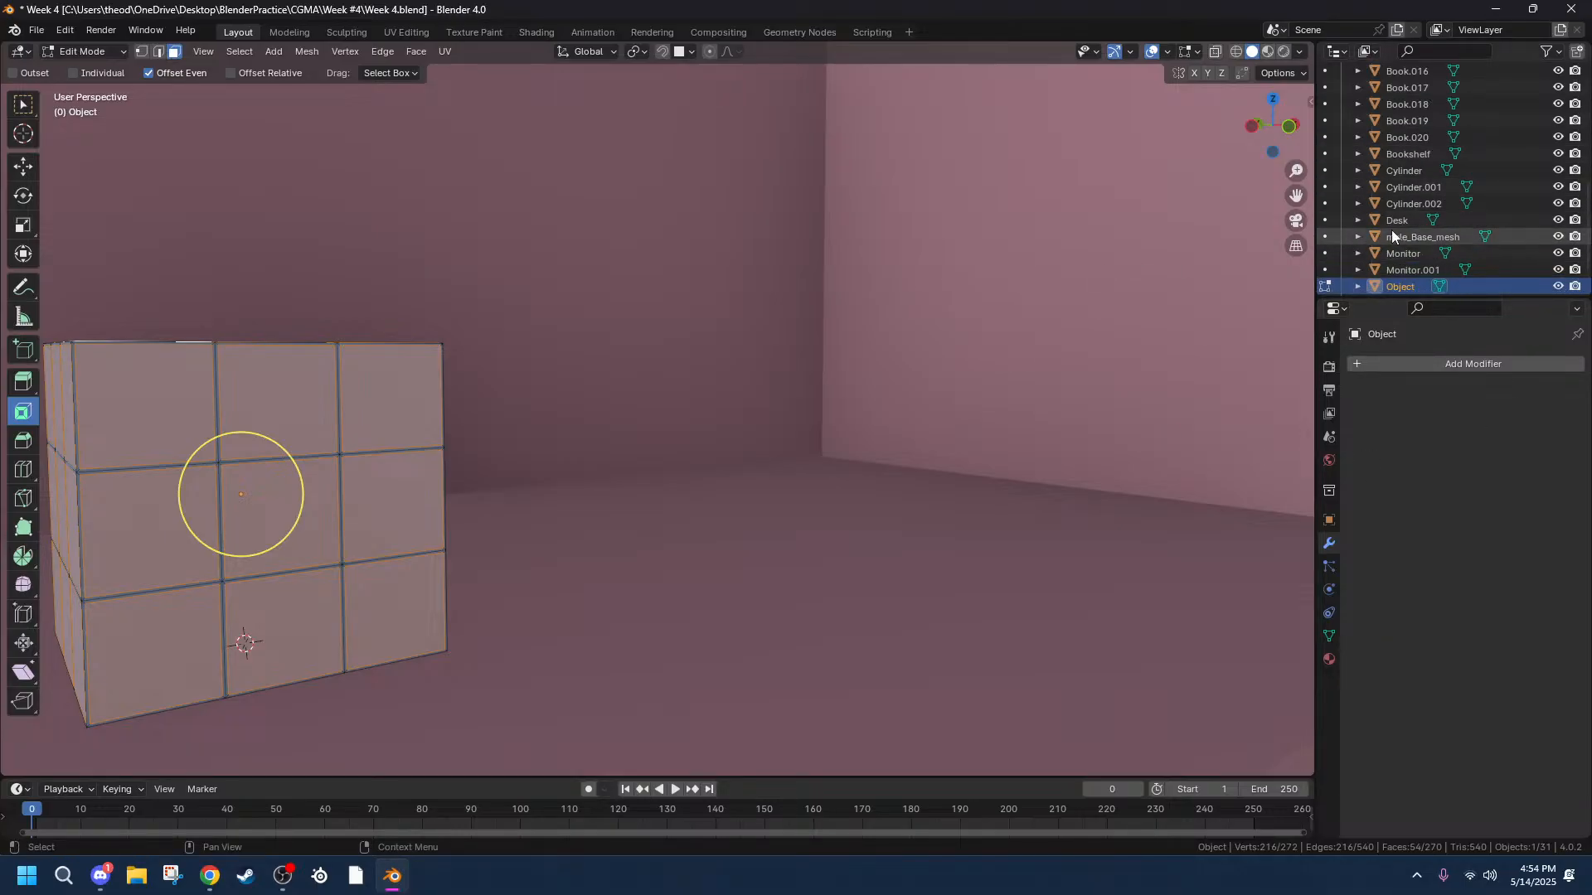
# Rename the cube object as "Rubix Cube".
pyautogui.doubleClick(1405, 287)
pyautogui.write('rUBIX cUBE')
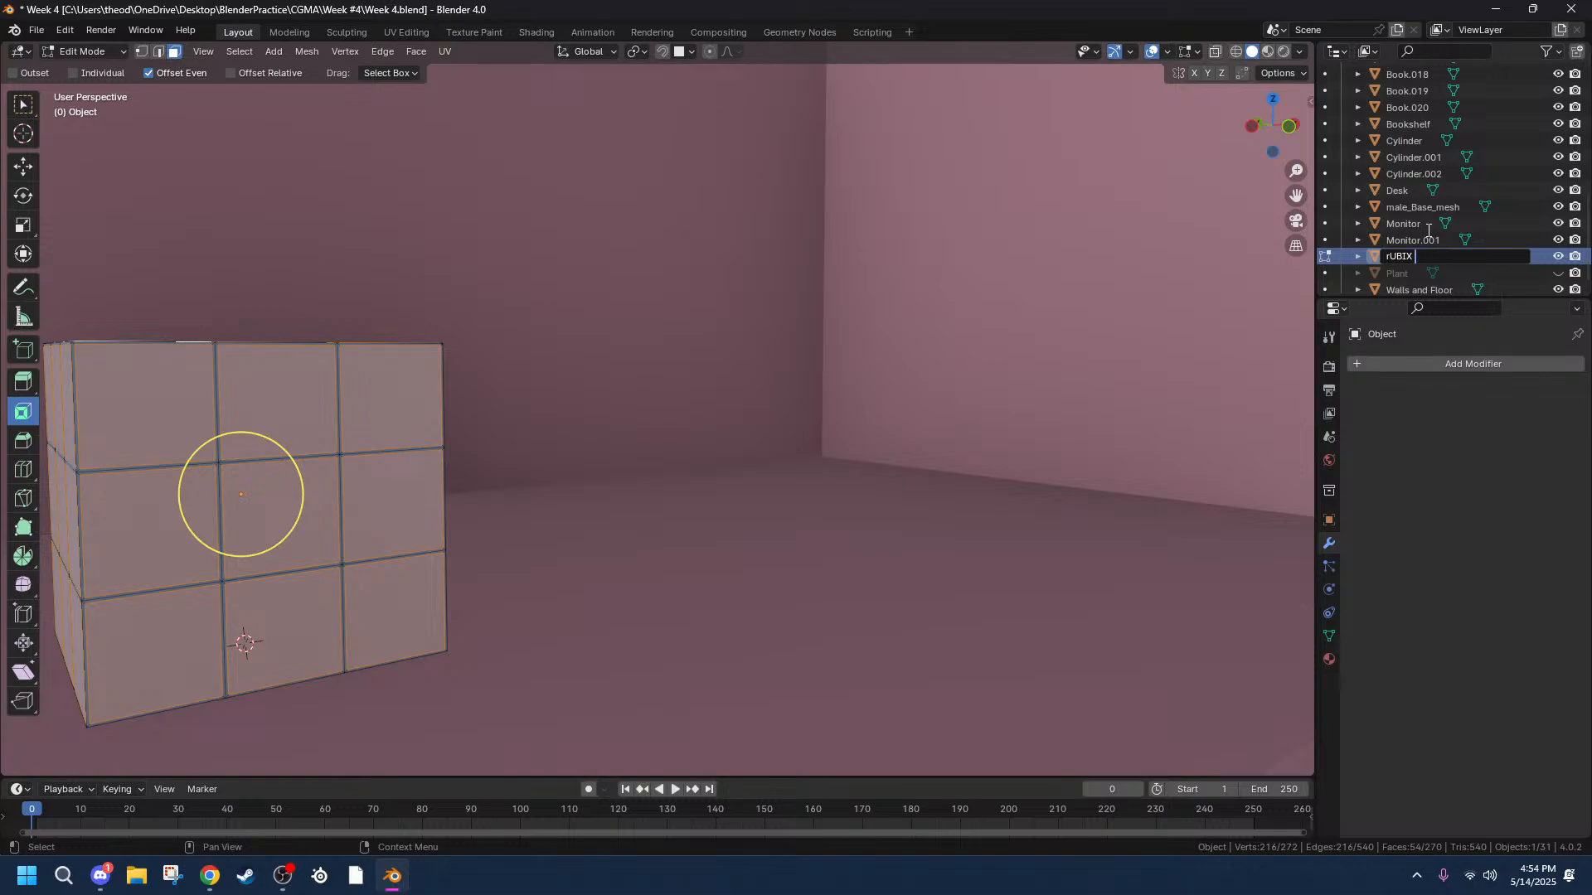
pyautogui.press('BackSpace')
pyautogui.press('BackSpace')
pyautogui.press('BackSpace')
pyautogui.write('Rubix Cub')
pyautogui.press('Return')
pyautogui.press('KP_Decimal')
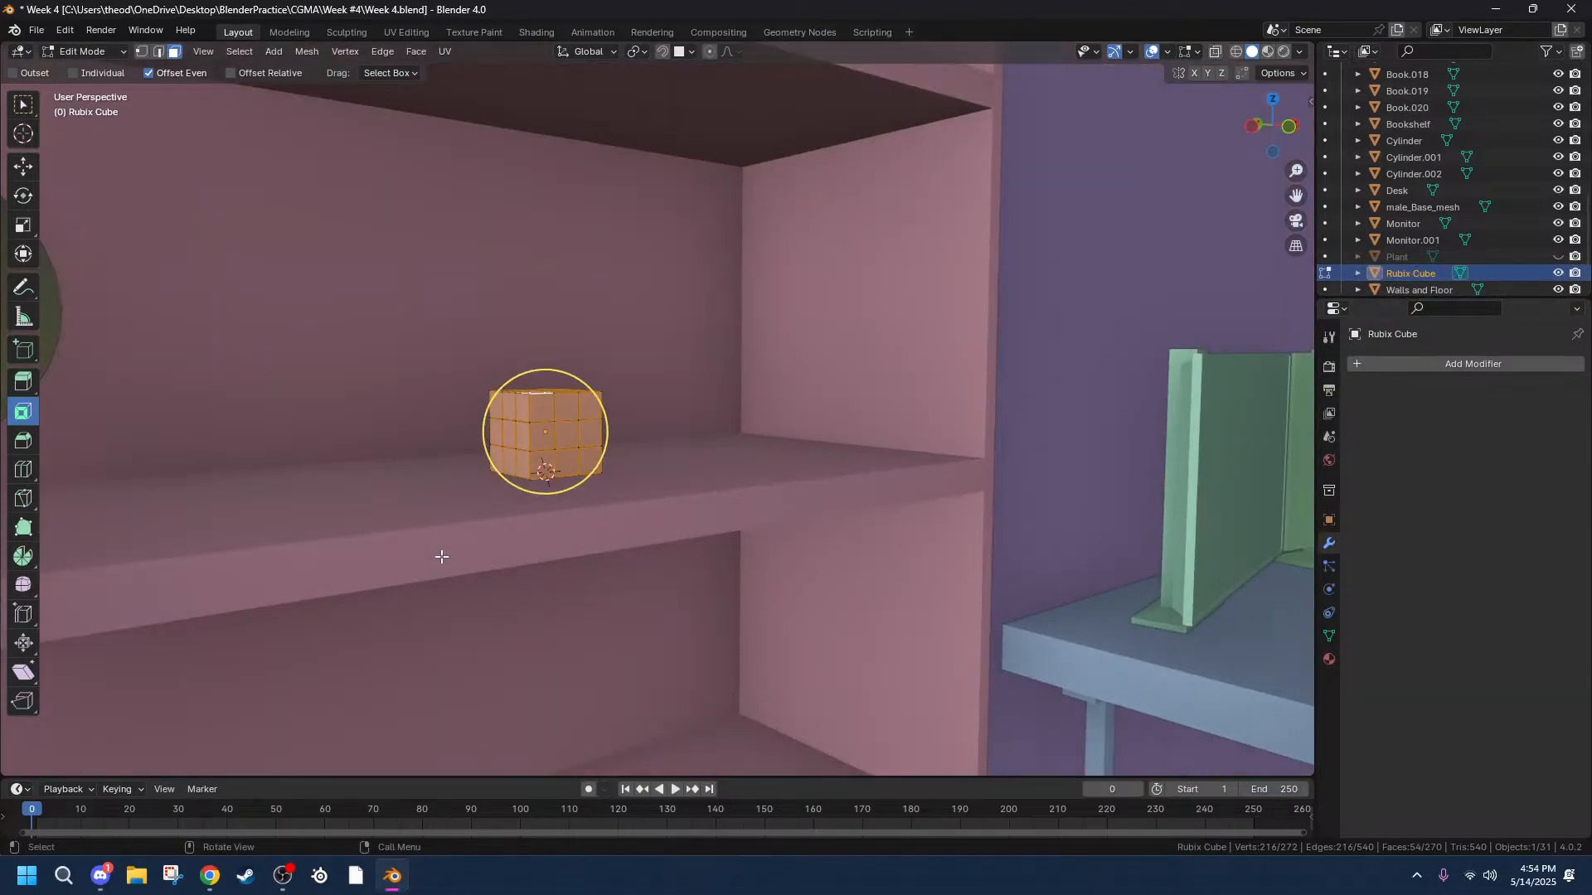
# Check the cube beside the globe on the shelf in Object Mode, and reopen the cube for mesh editing.
pyautogui.press('Tab')
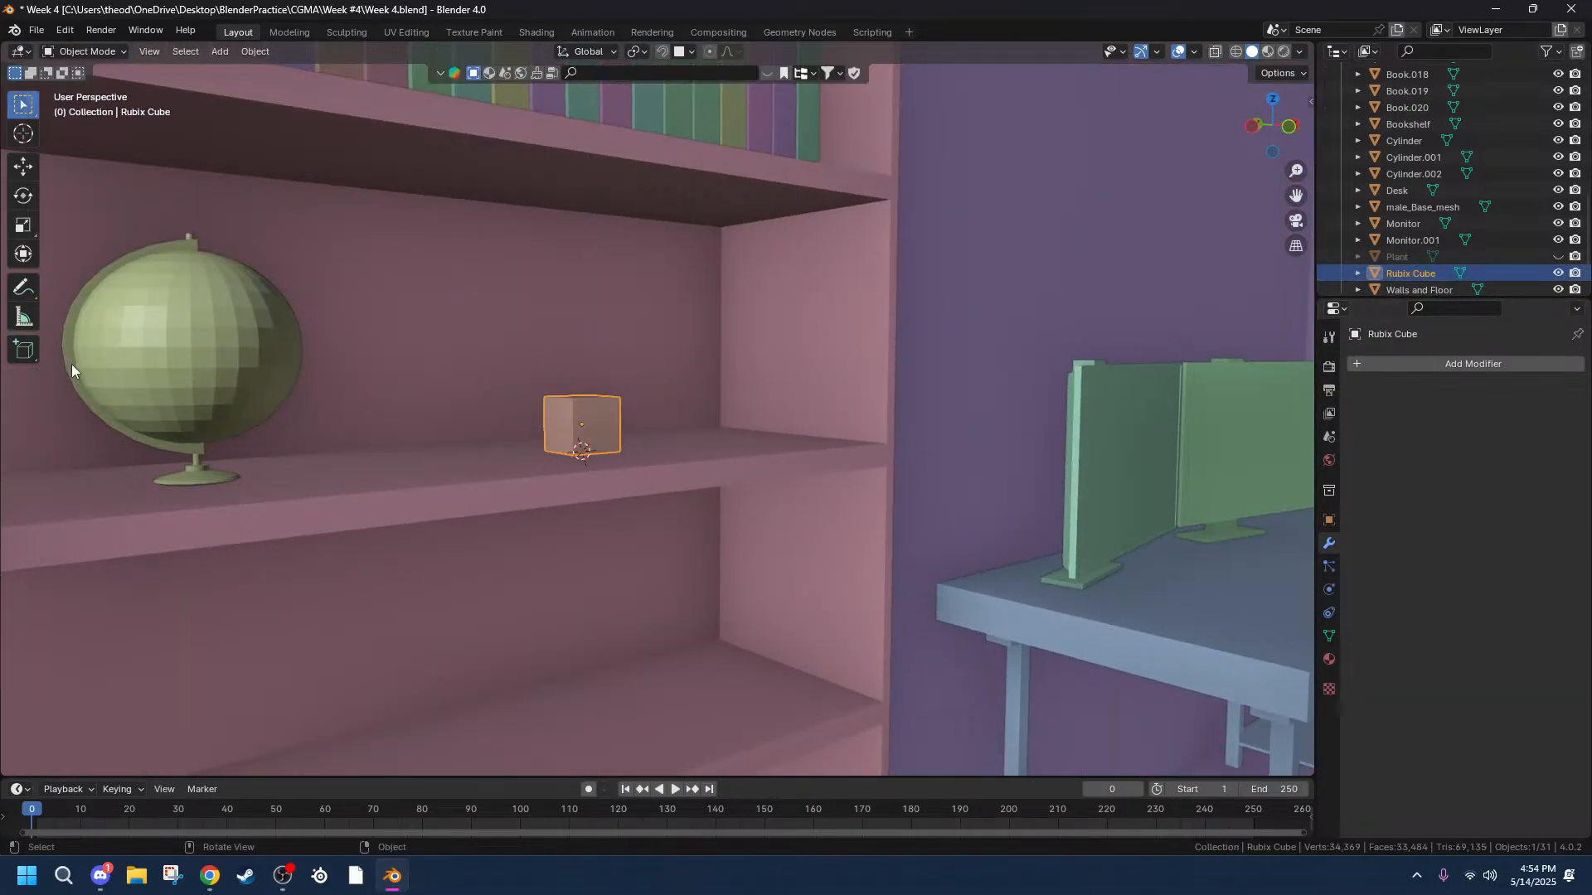
pyautogui.click(217, 335)
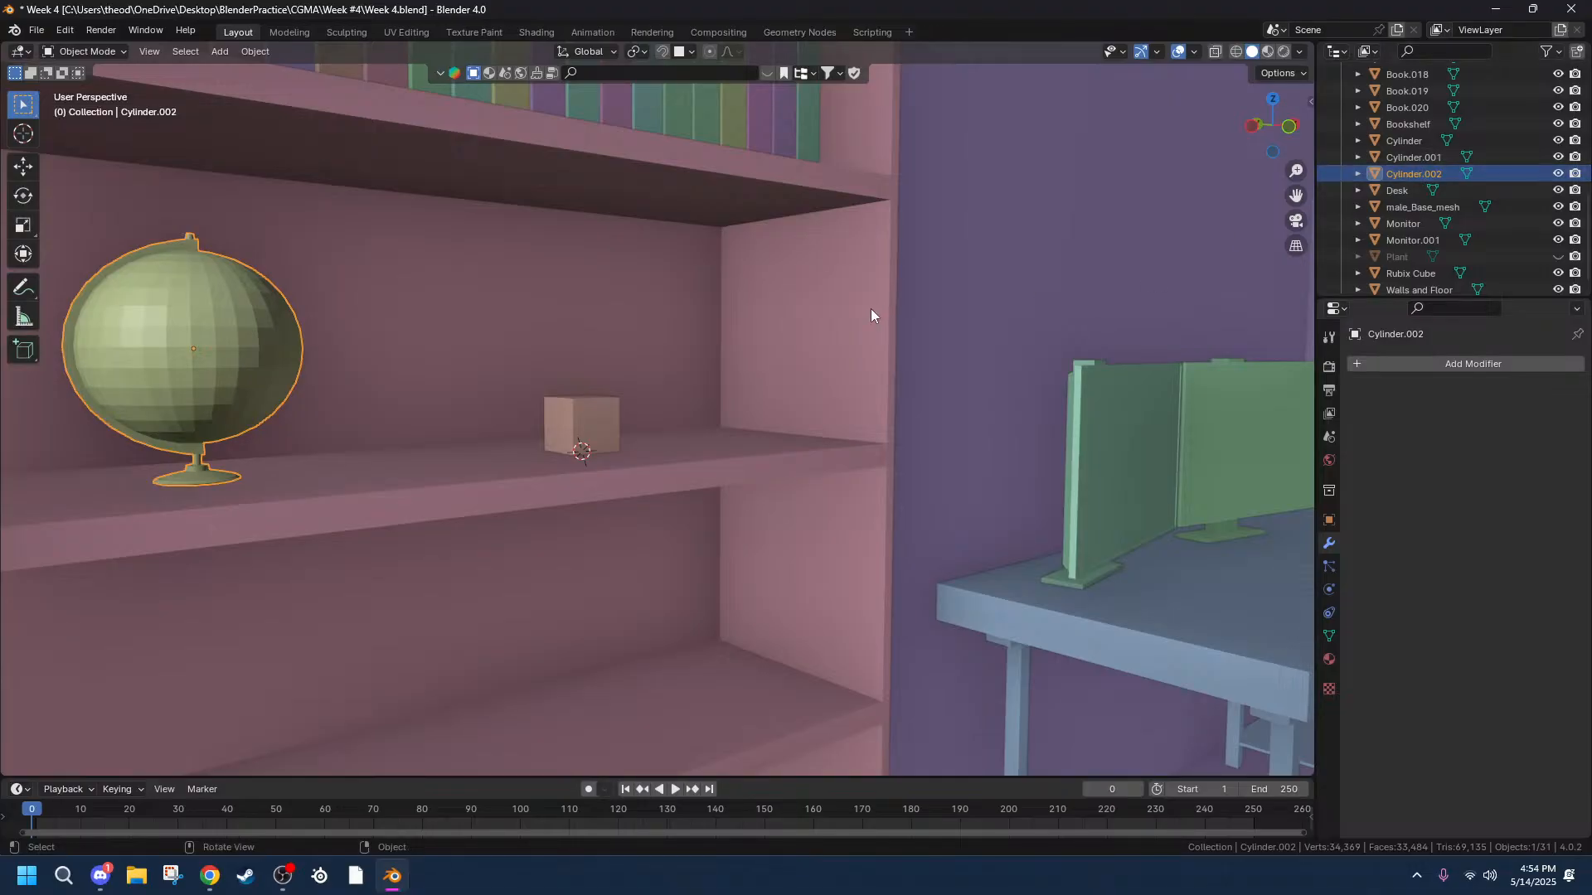
pyautogui.click(585, 410)
pyautogui.press('Tab')
pyautogui.keyDown('ctrl'); pyautogui.moveTo(533, 396); pyautogui.dragTo(639, 481, button='middle'); pyautogui.keyUp('ctrl')
# Try scaling the inset faces inward uniformly to 0.991 without extruding them, and undo the scaling.
pyautogui.press('s')
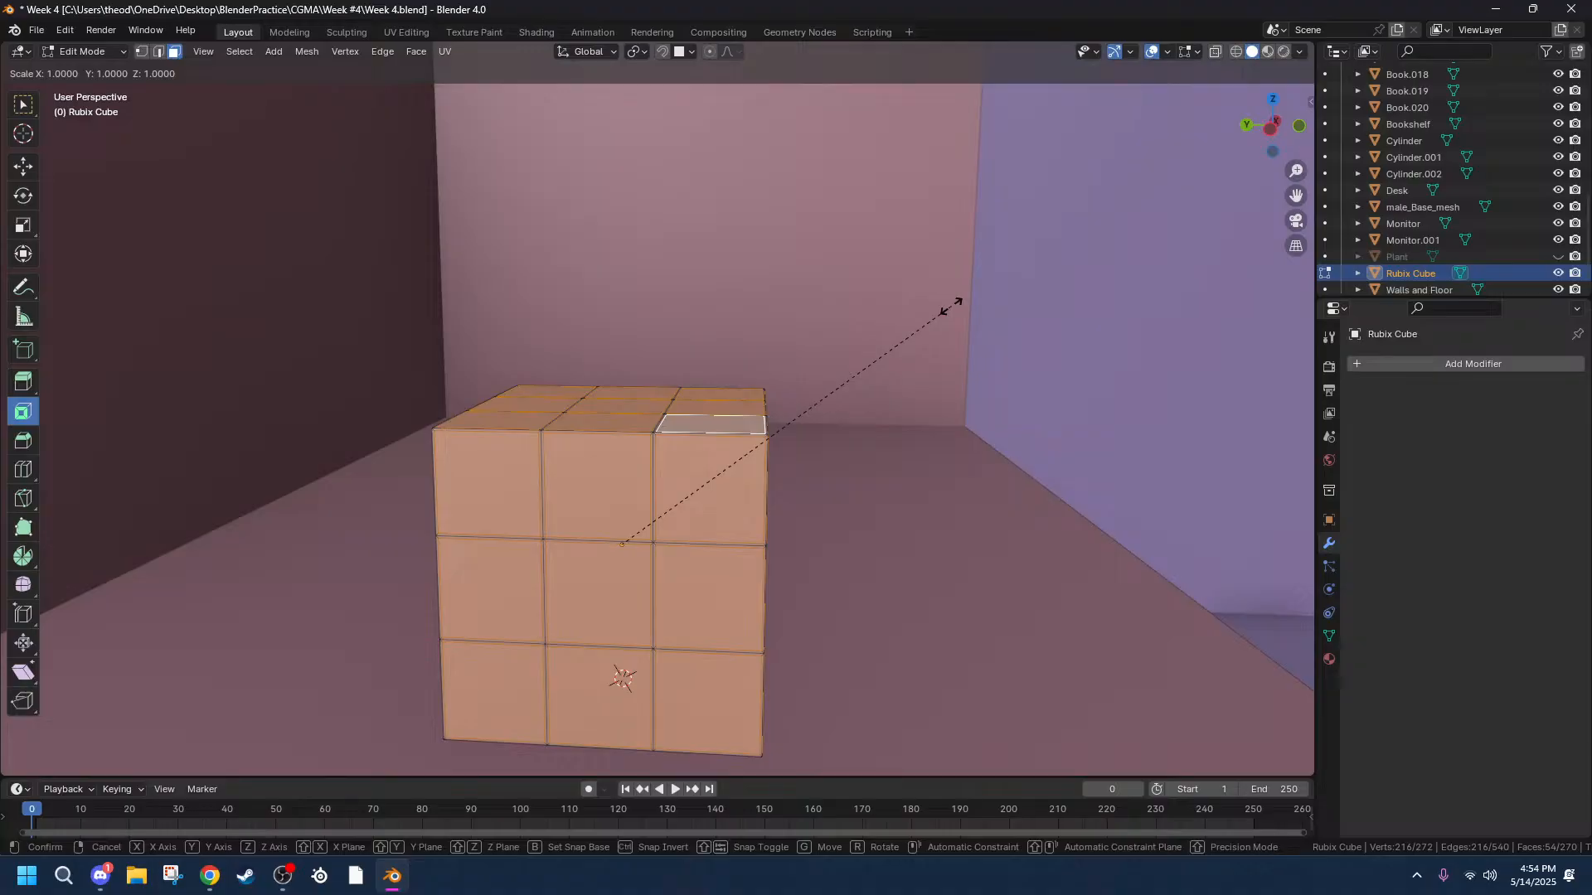
pyautogui.press('Escape')
pyautogui.press('s')
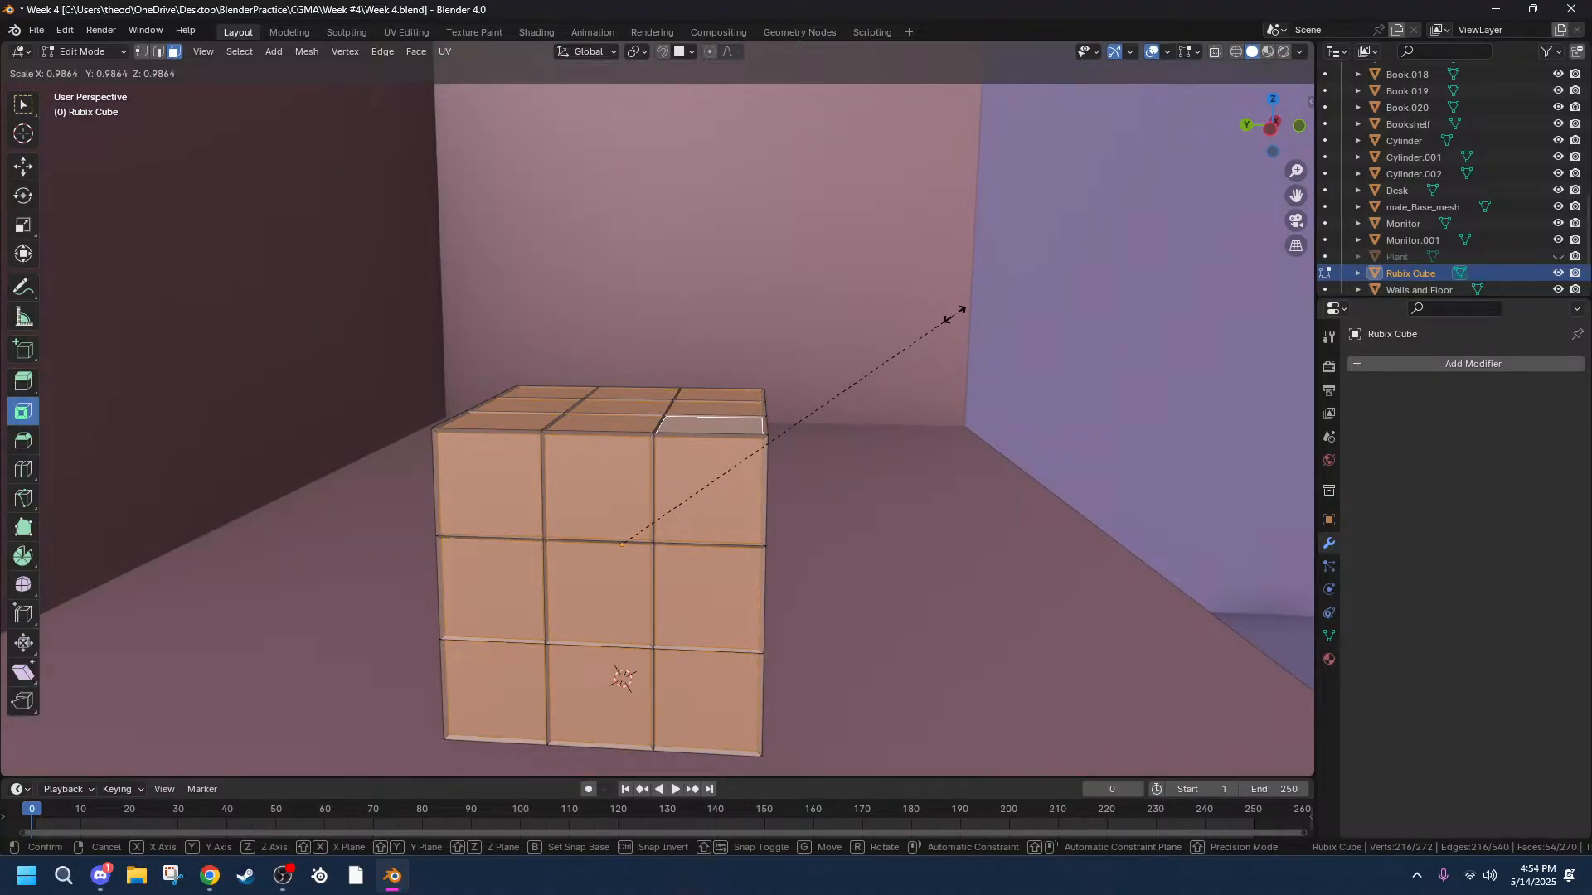
pyautogui.click(958, 314)
pyautogui.scroll(3, 550, 467)
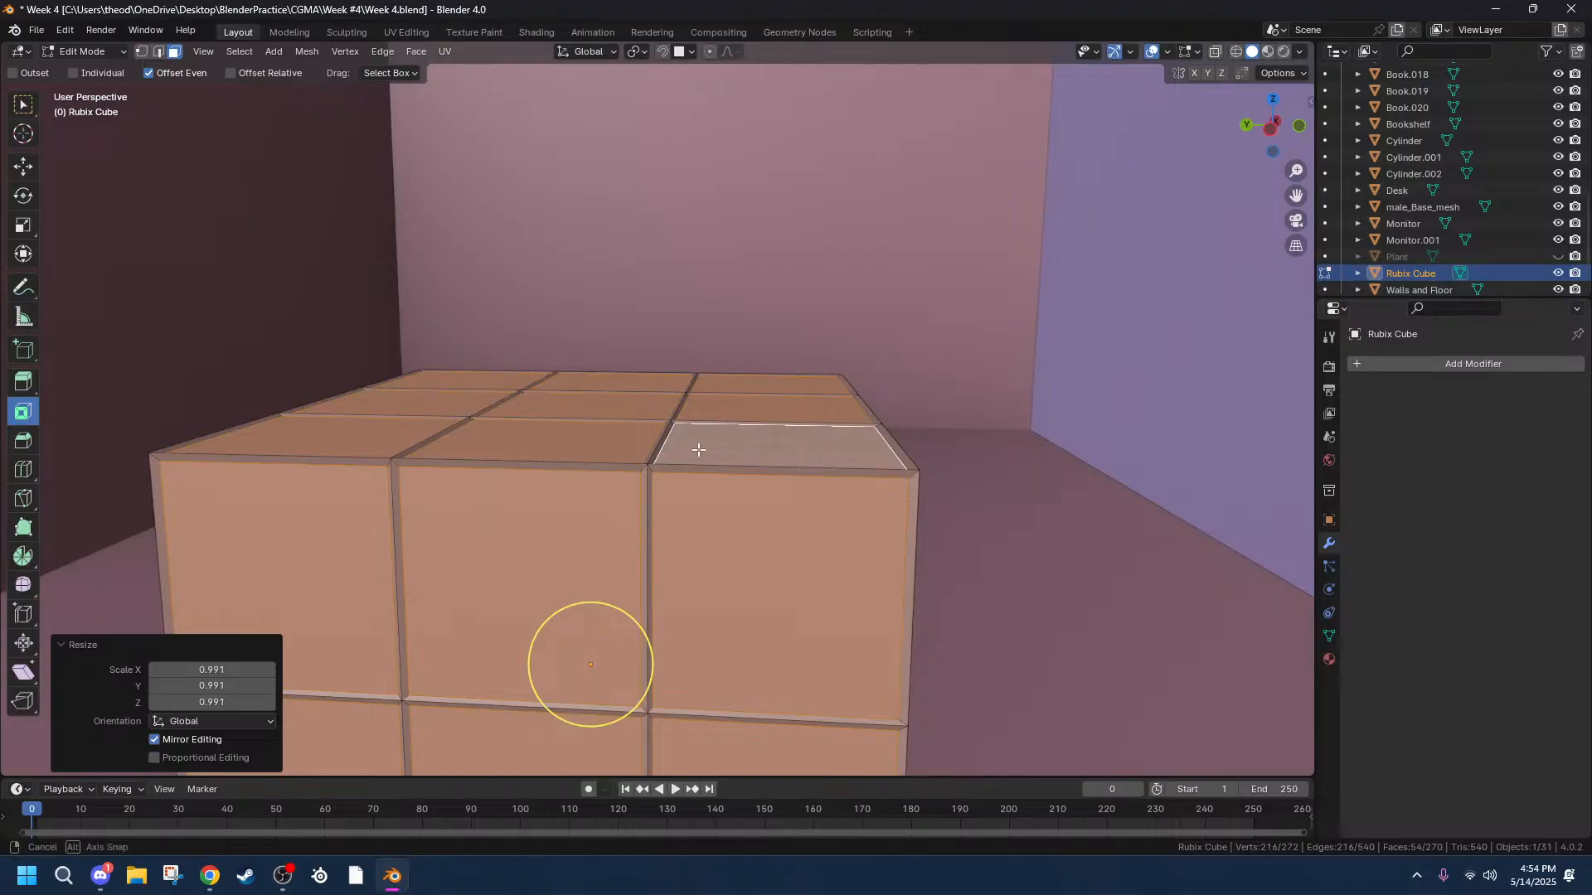
pyautogui.scroll(3, 699, 450)
pyautogui.moveTo(675, 459); pyautogui.dragTo(700, 433, button='middle')
pyautogui.scroll(3, 697, 434)
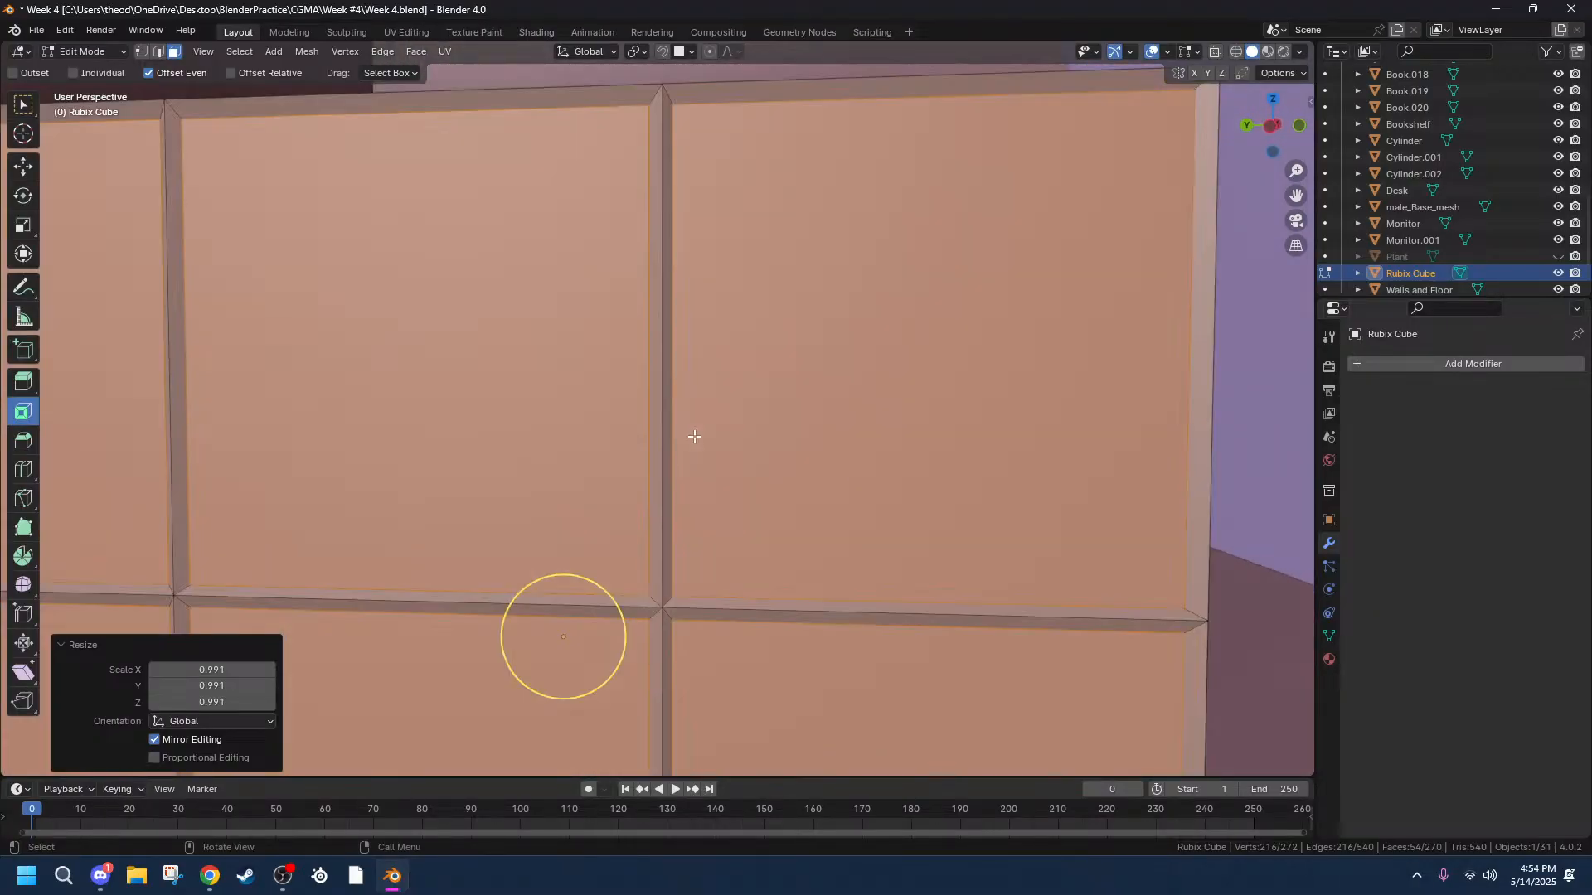
pyautogui.hotkey('ctrl', 'z')
# Try extruding the cube's inset faces with a uniform scale of 0.987, and undo the extrusion.
pyautogui.press('e')
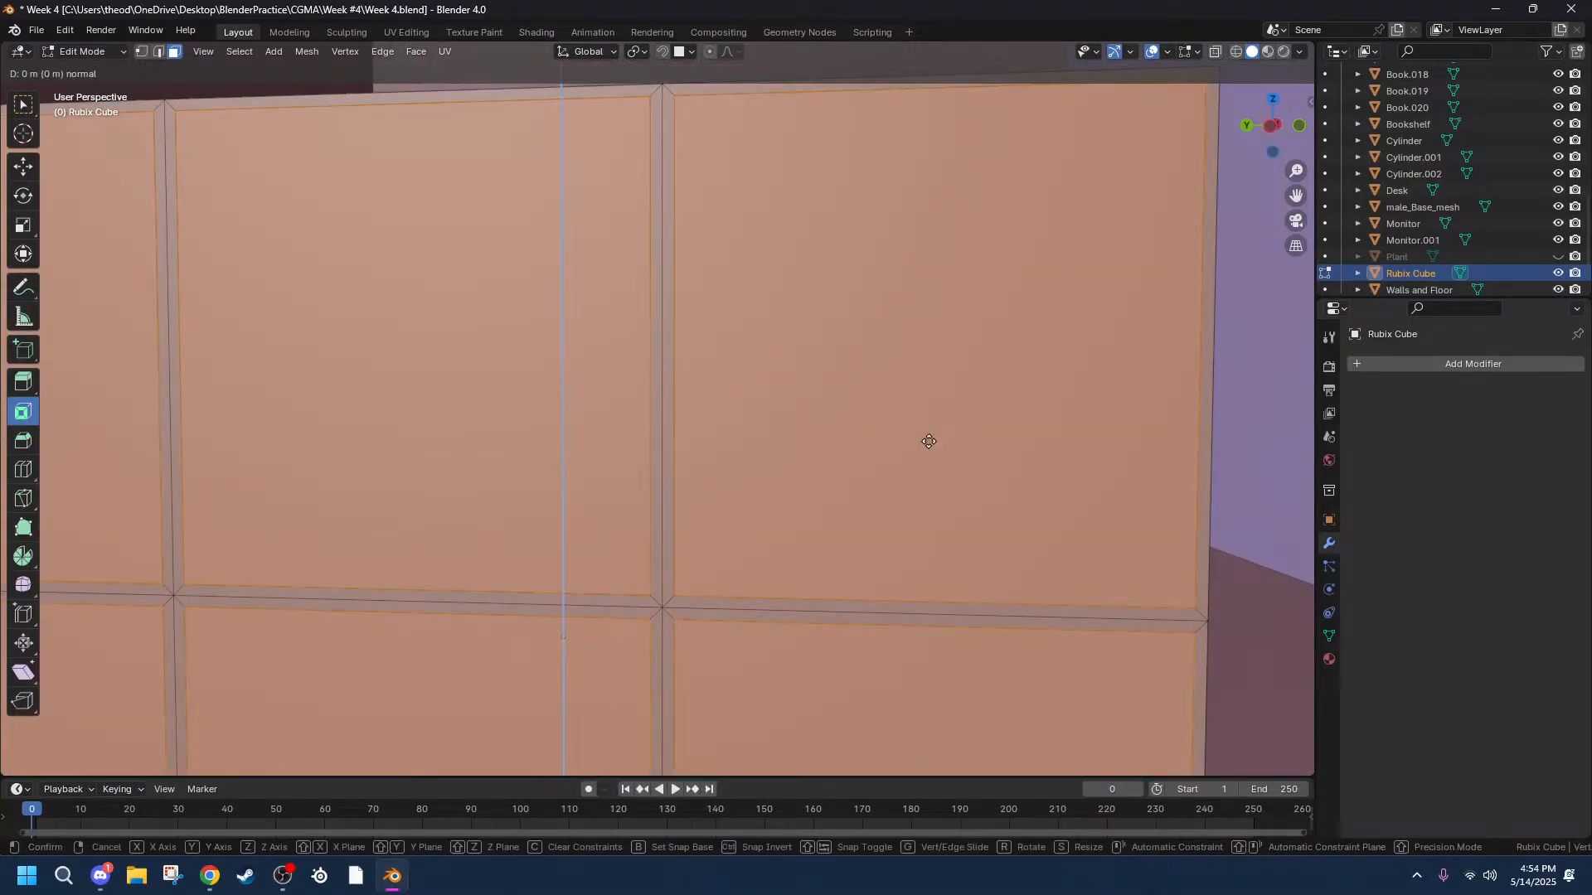
pyautogui.press('s')
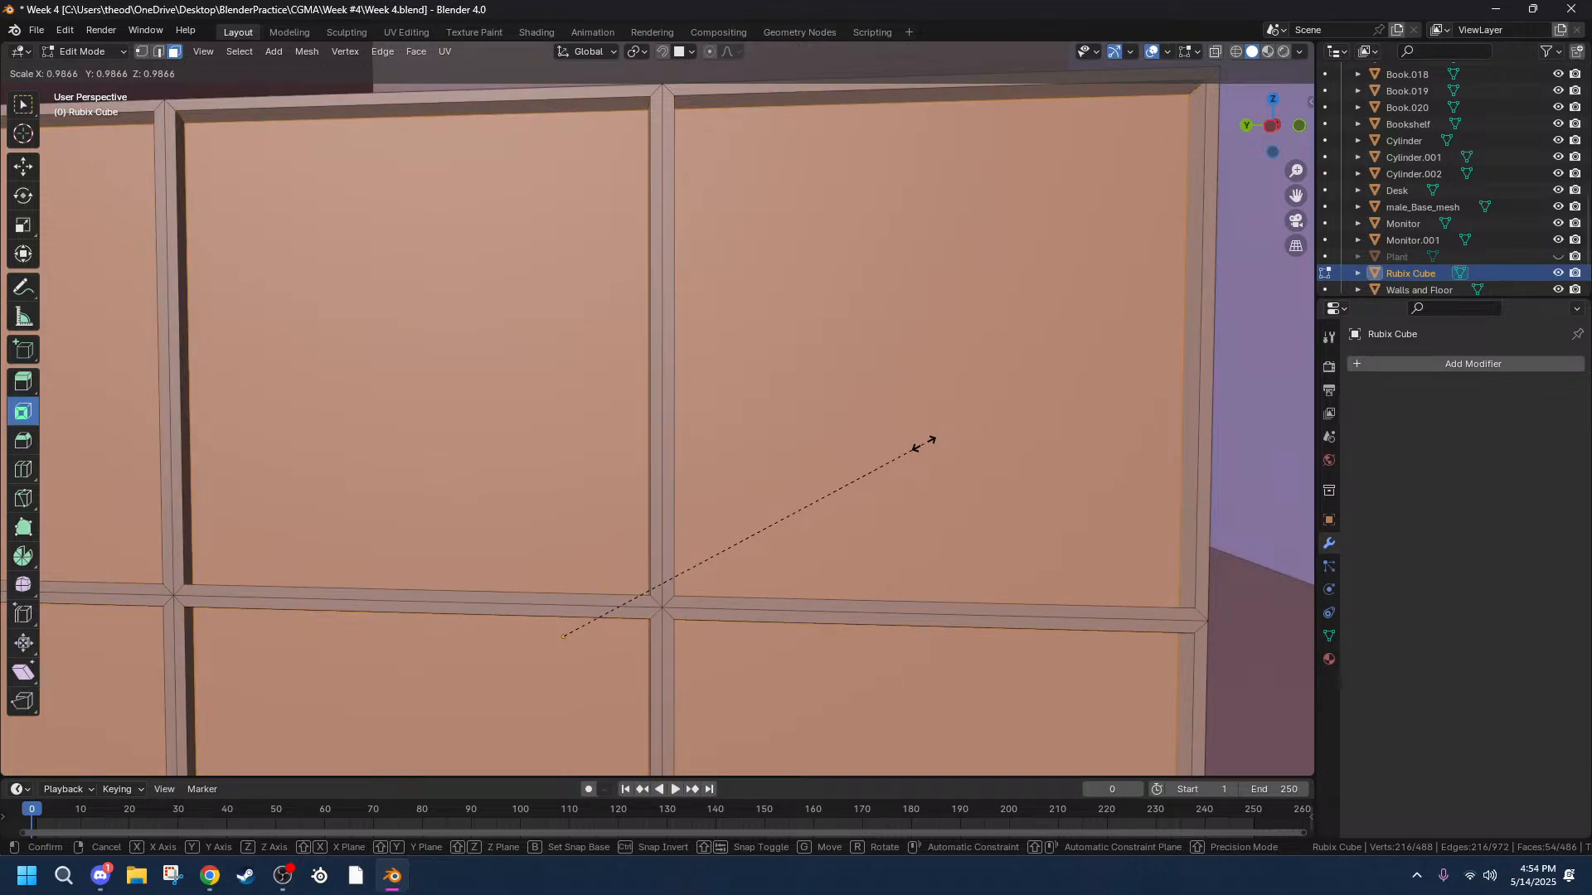
pyautogui.click(922, 445)
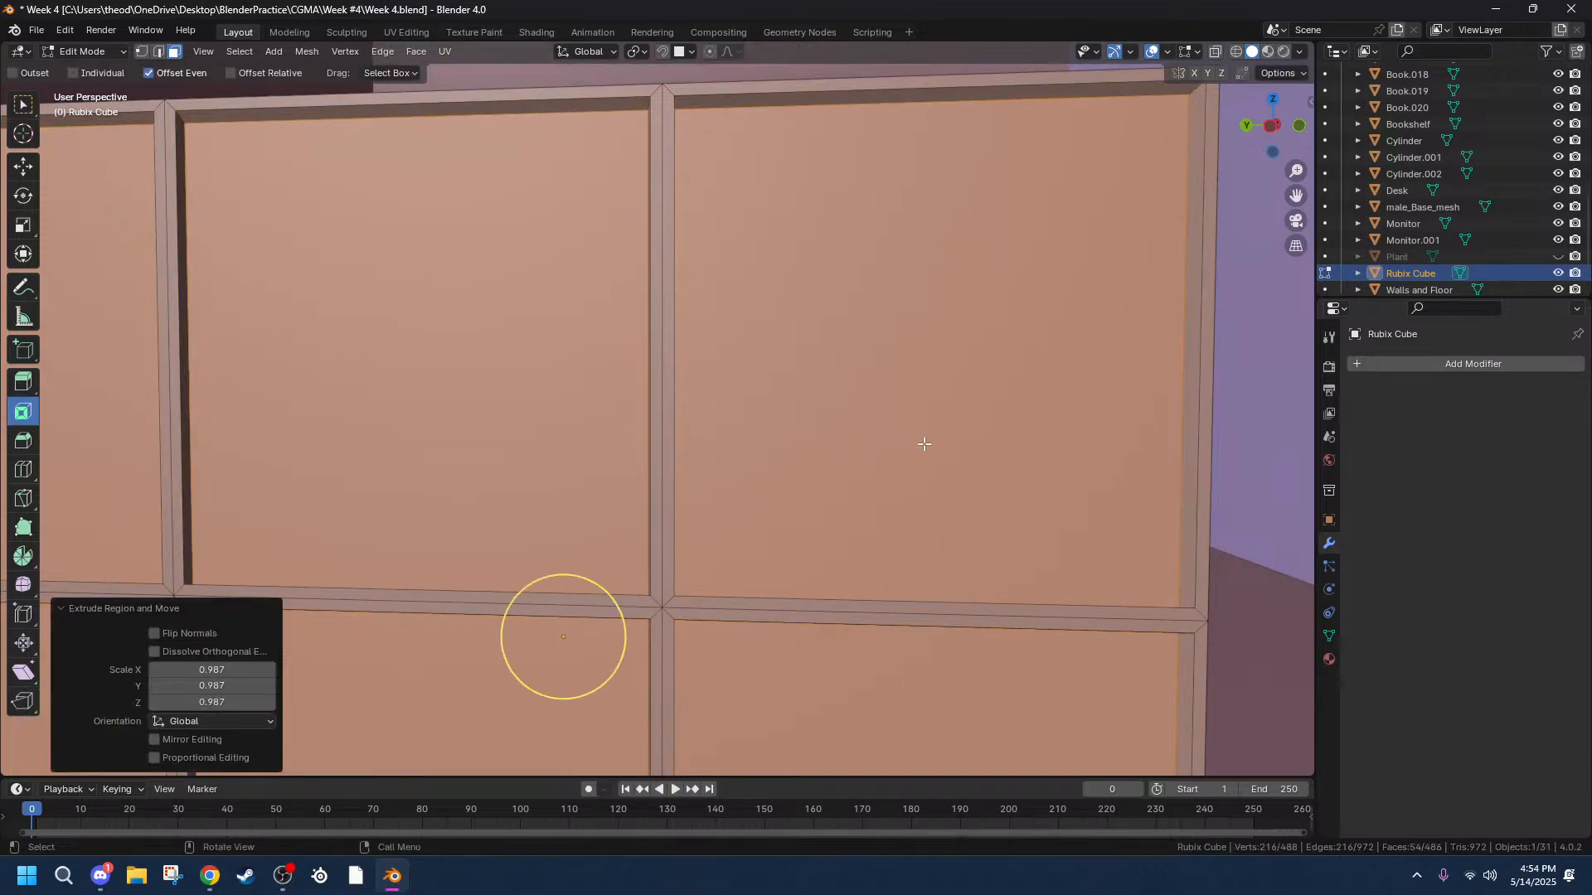
pyautogui.hotkey('ctrl', 'z')
pyautogui.hotkey('ctrl', 'z')
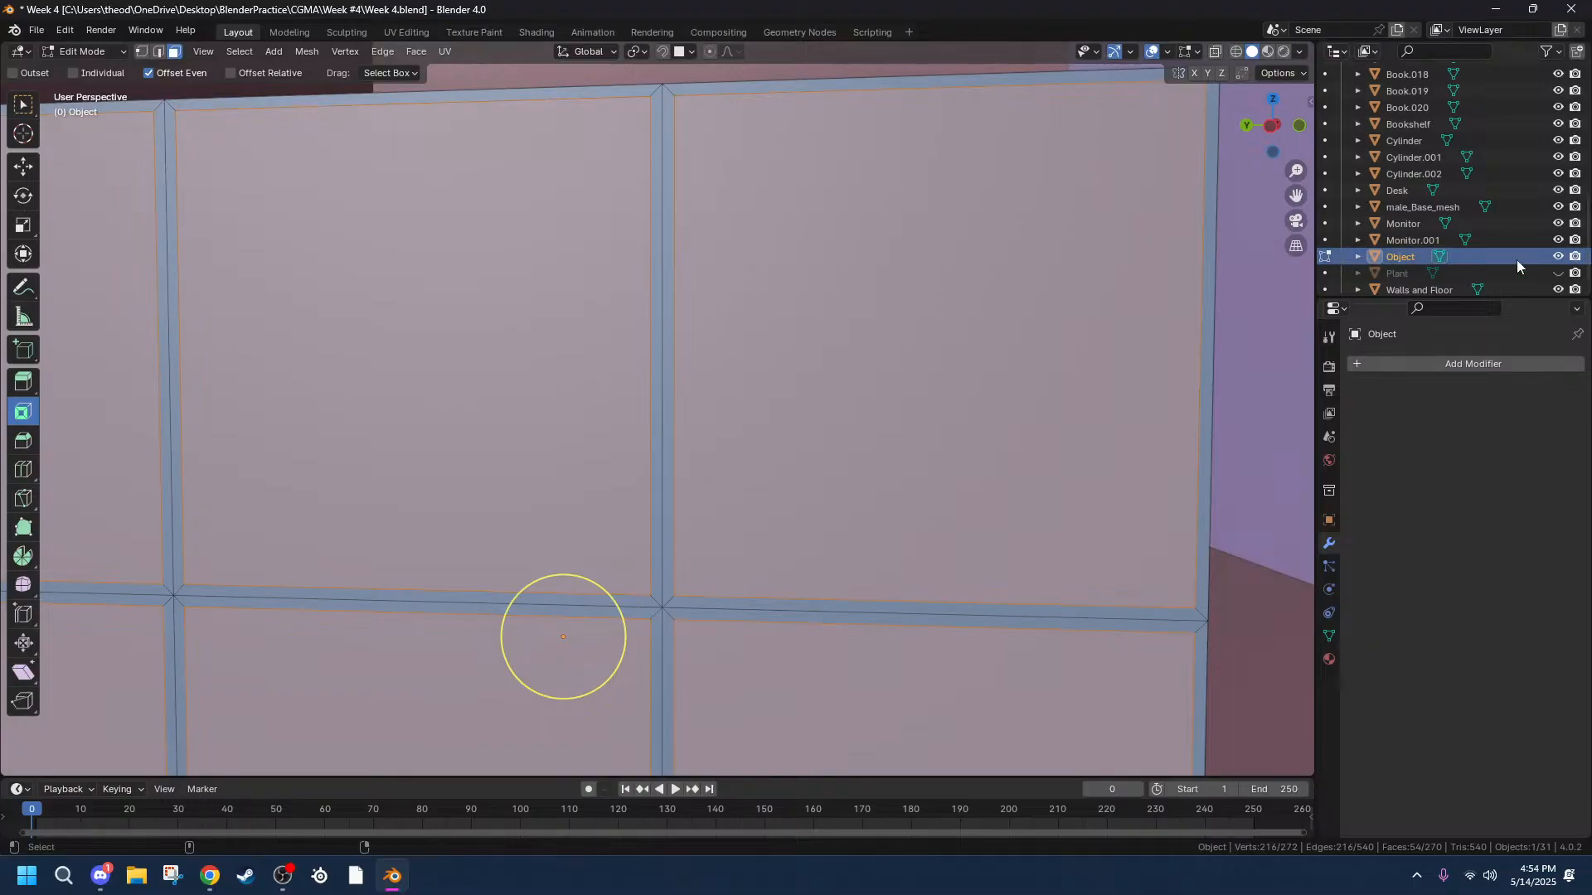
pyautogui.hotkey('ctrl', 'shift', 'z')
pyautogui.hotkey('ctrl', 'shift', 'z')
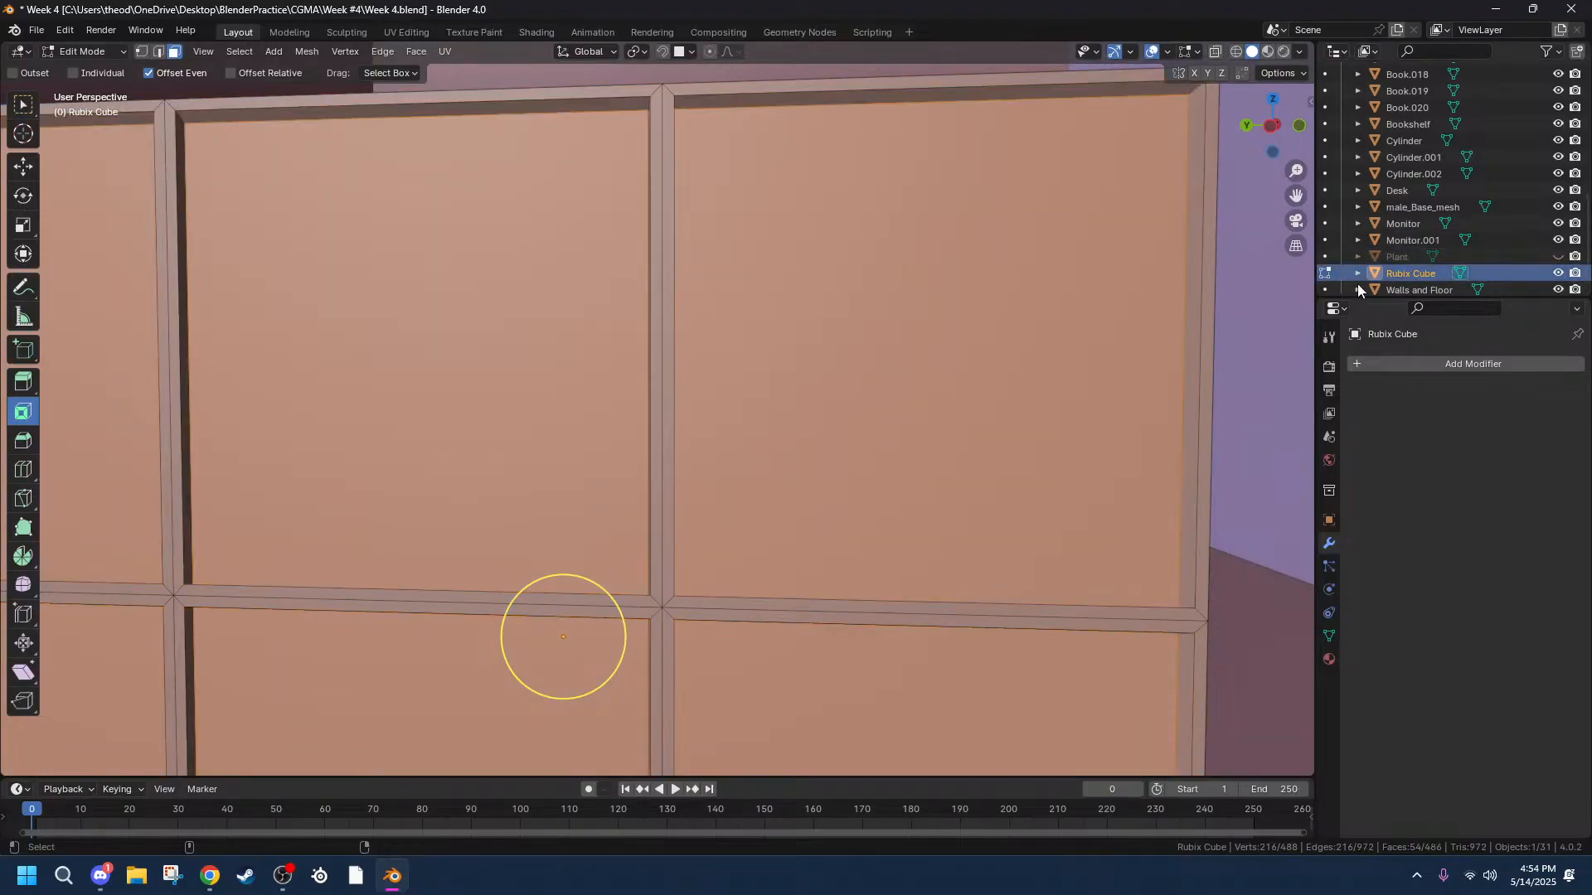
pyautogui.hotkey('ctrl', 'z')
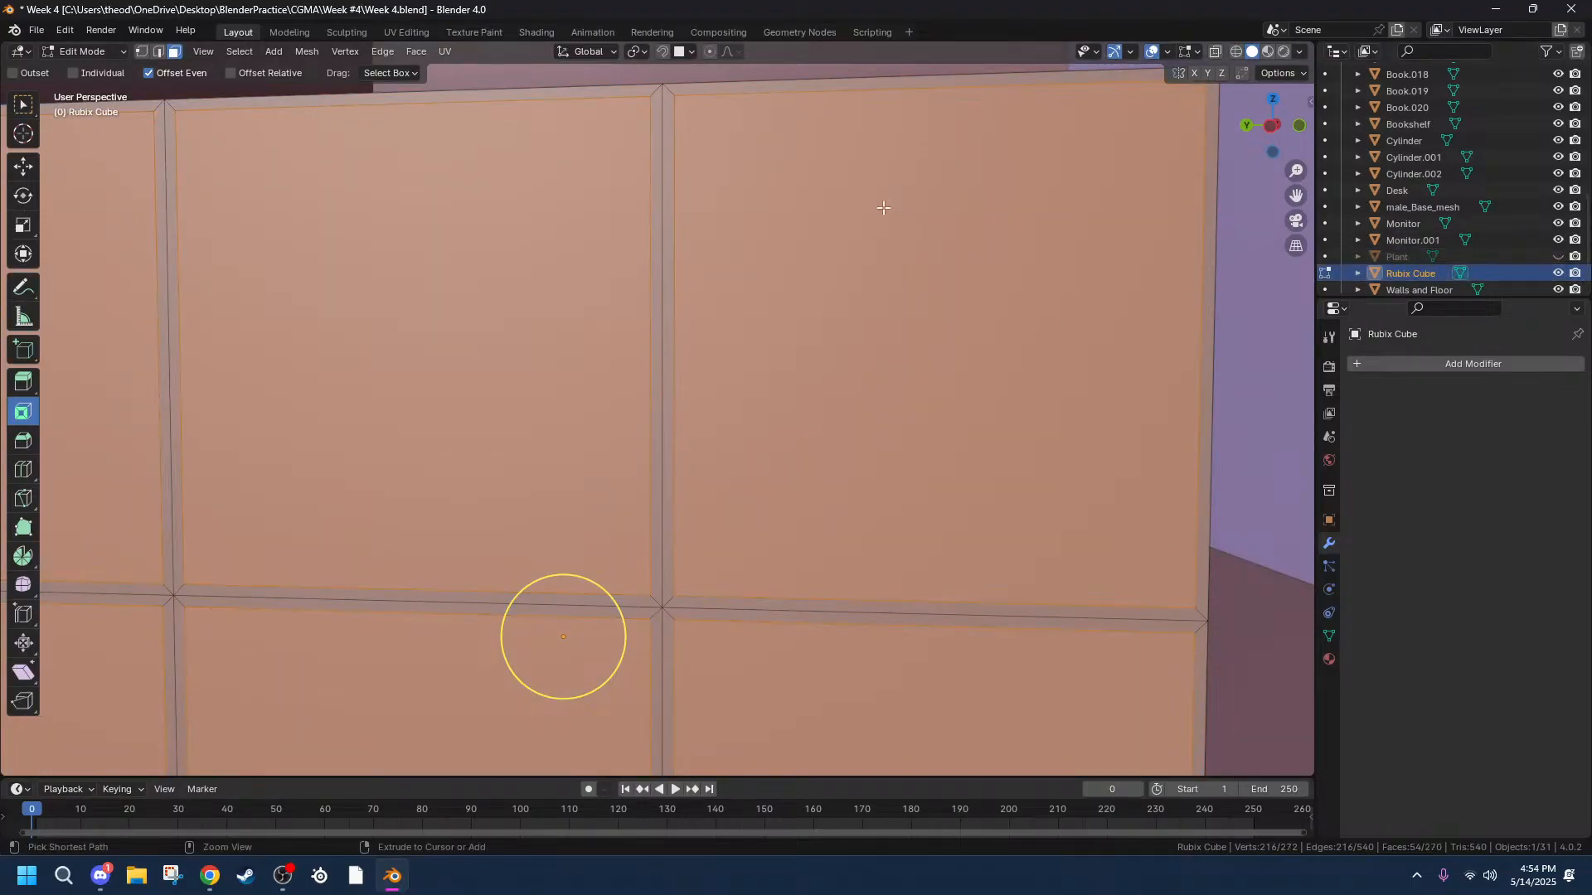
# Extrude the inset faces in place and try scaling them along the X, Y and Z axes with Individual Origins pivot and Normal orientation.
pyautogui.click(631, 52)
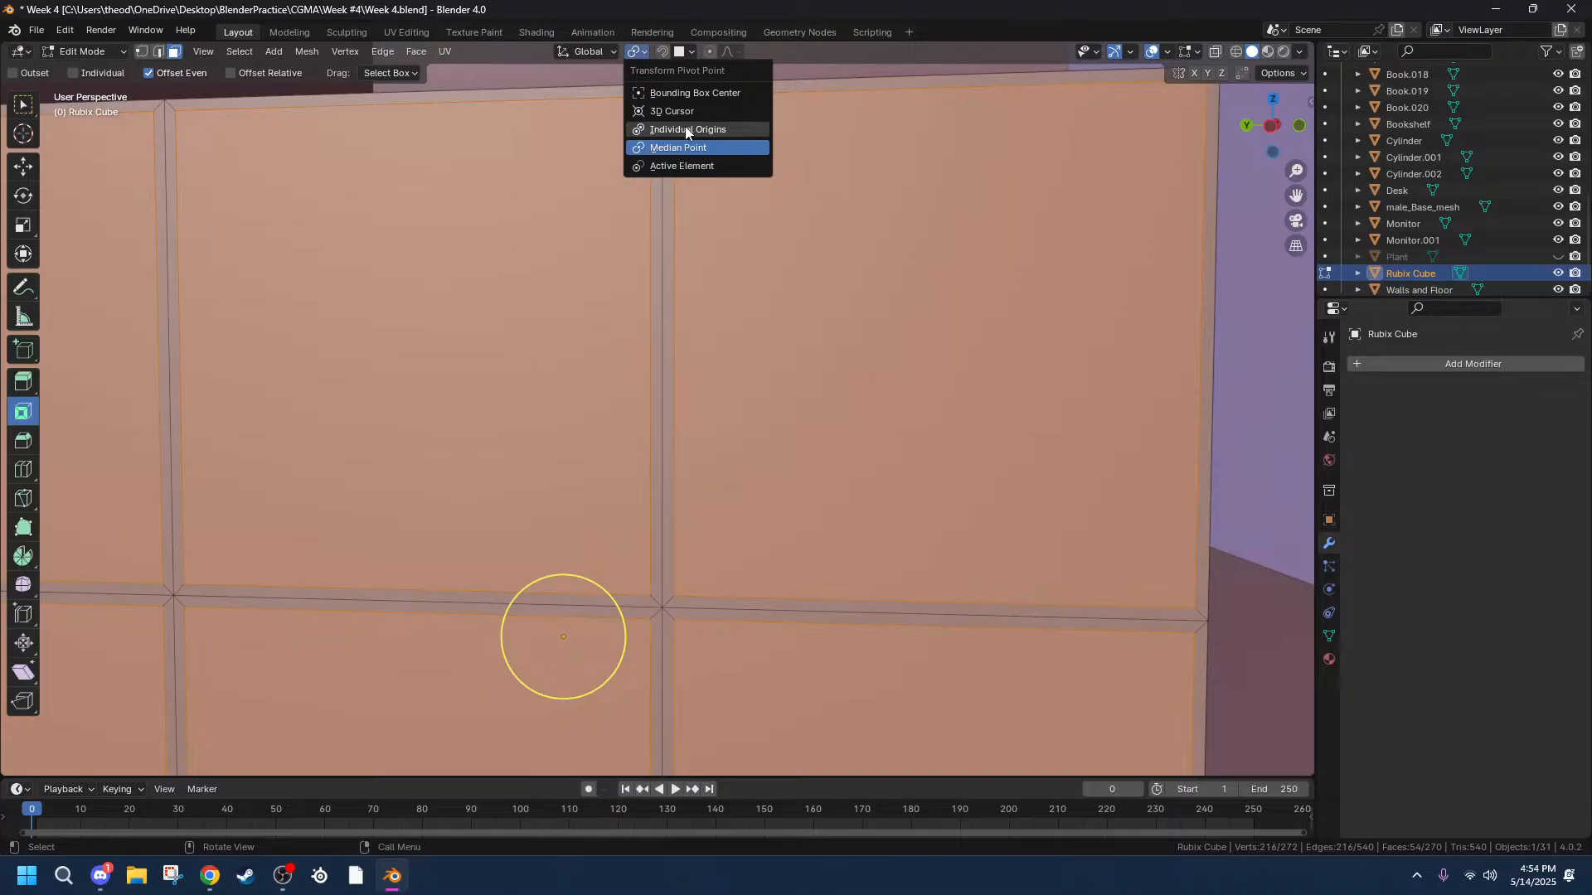
pyautogui.click(586, 52)
pyautogui.click(522, 134)
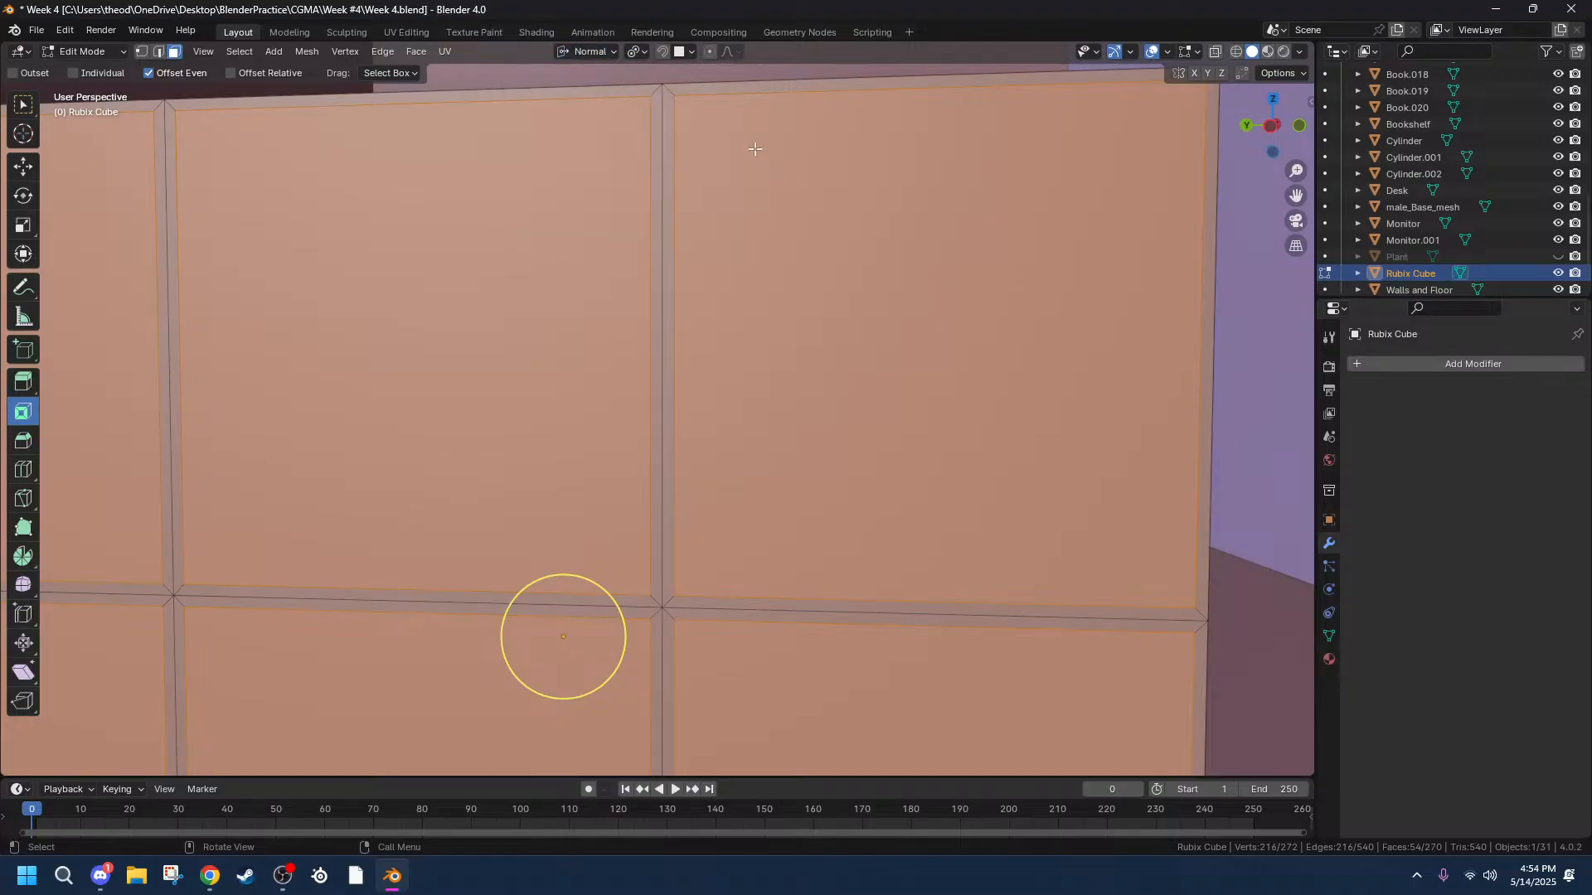
pyautogui.press('g')
pyautogui.press('z')
pyautogui.press('z')
pyautogui.press('s')
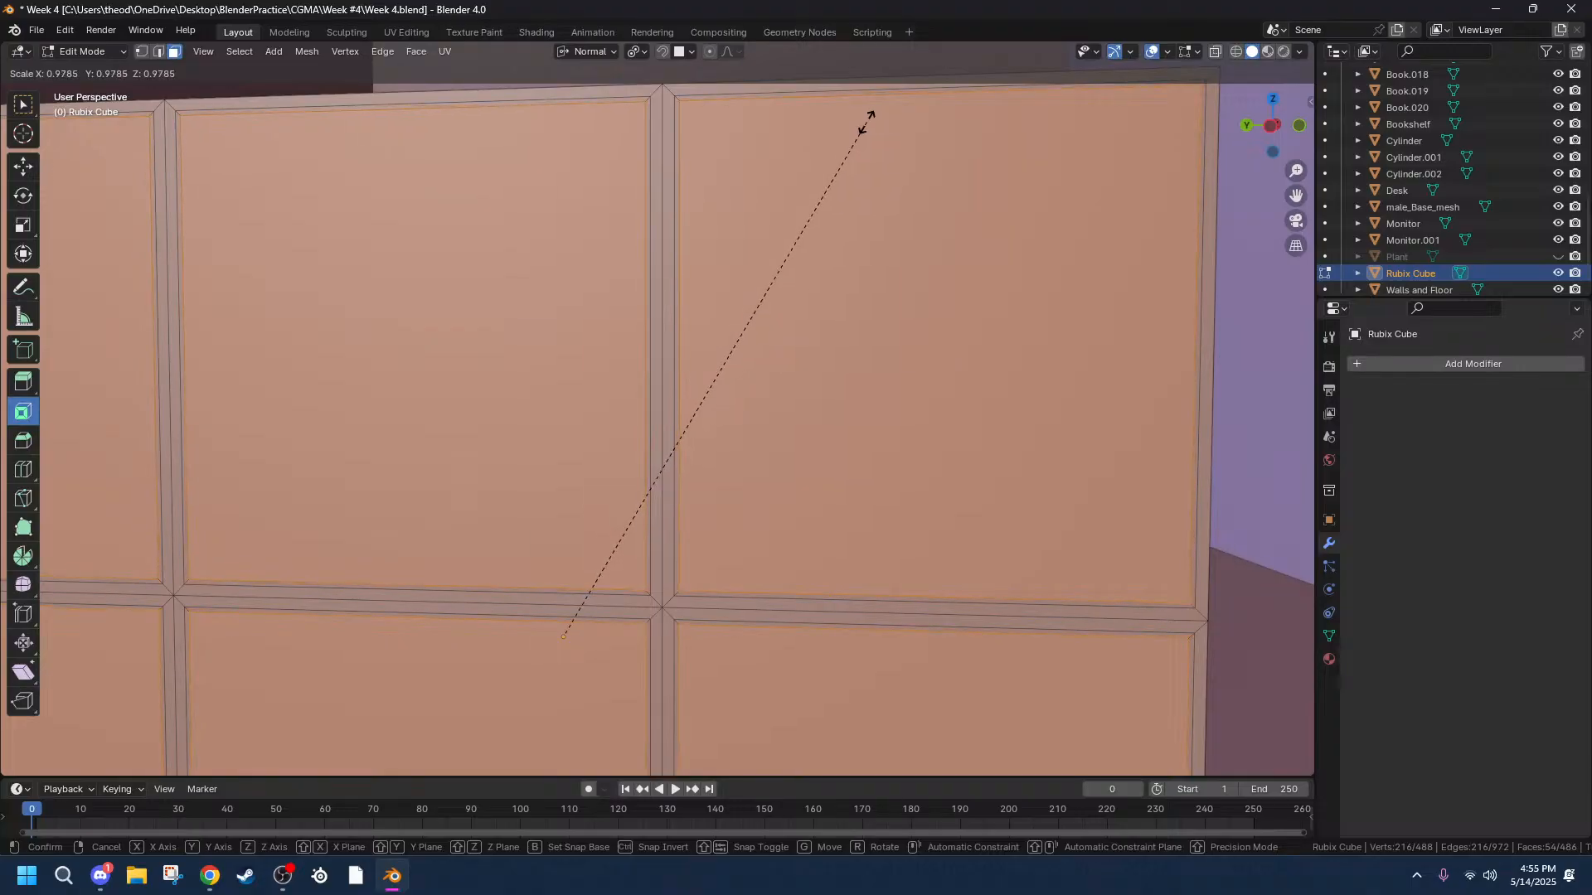
pyautogui.press('x')
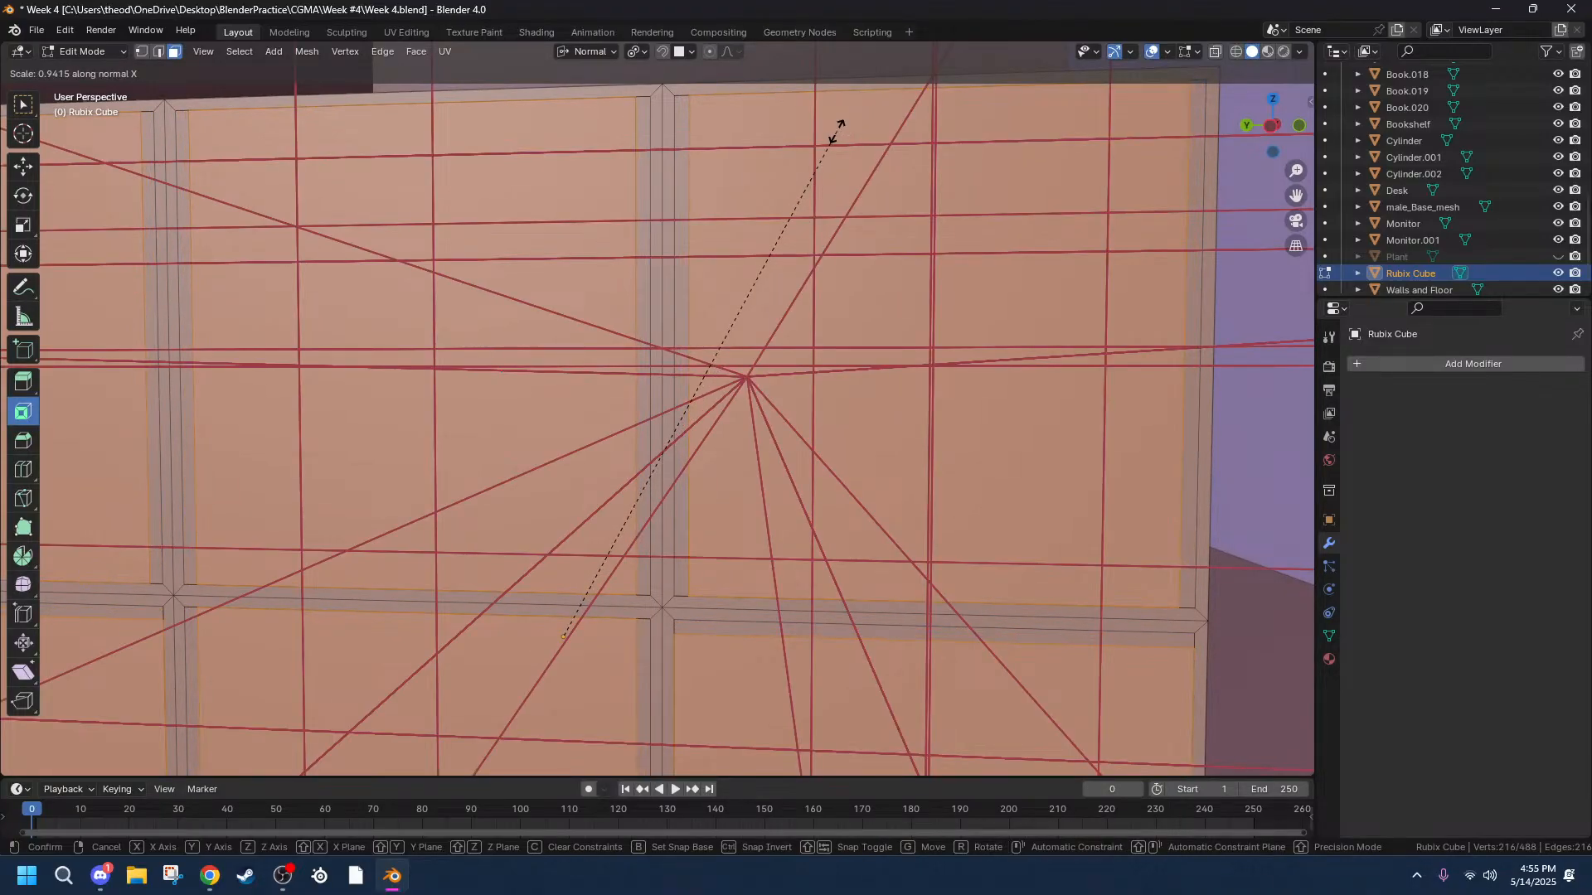
pyautogui.press('y')
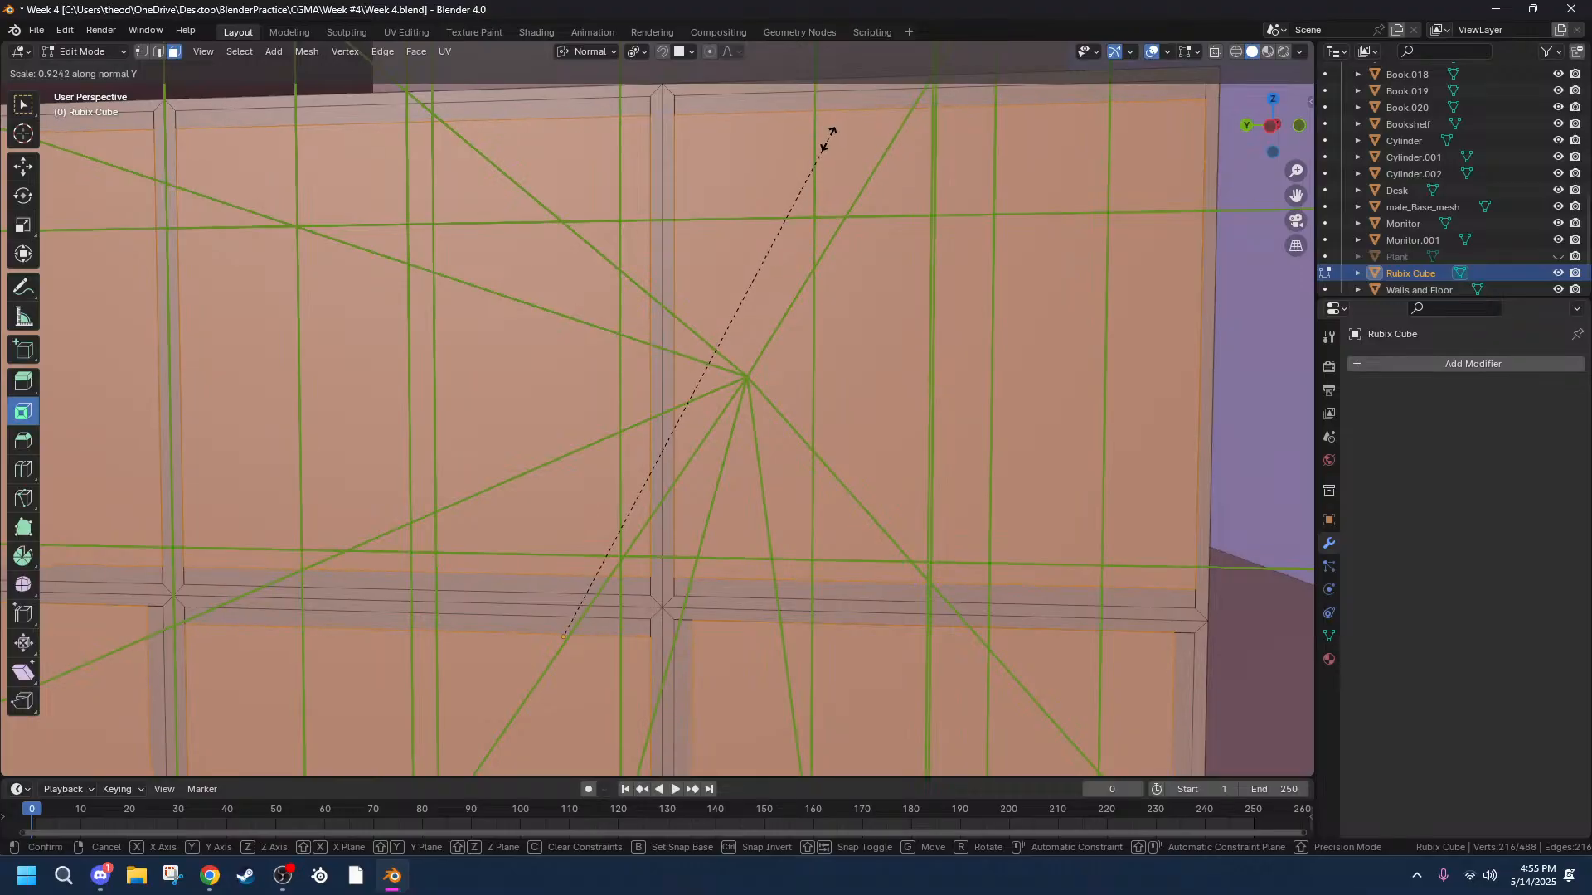
pyautogui.press('z')
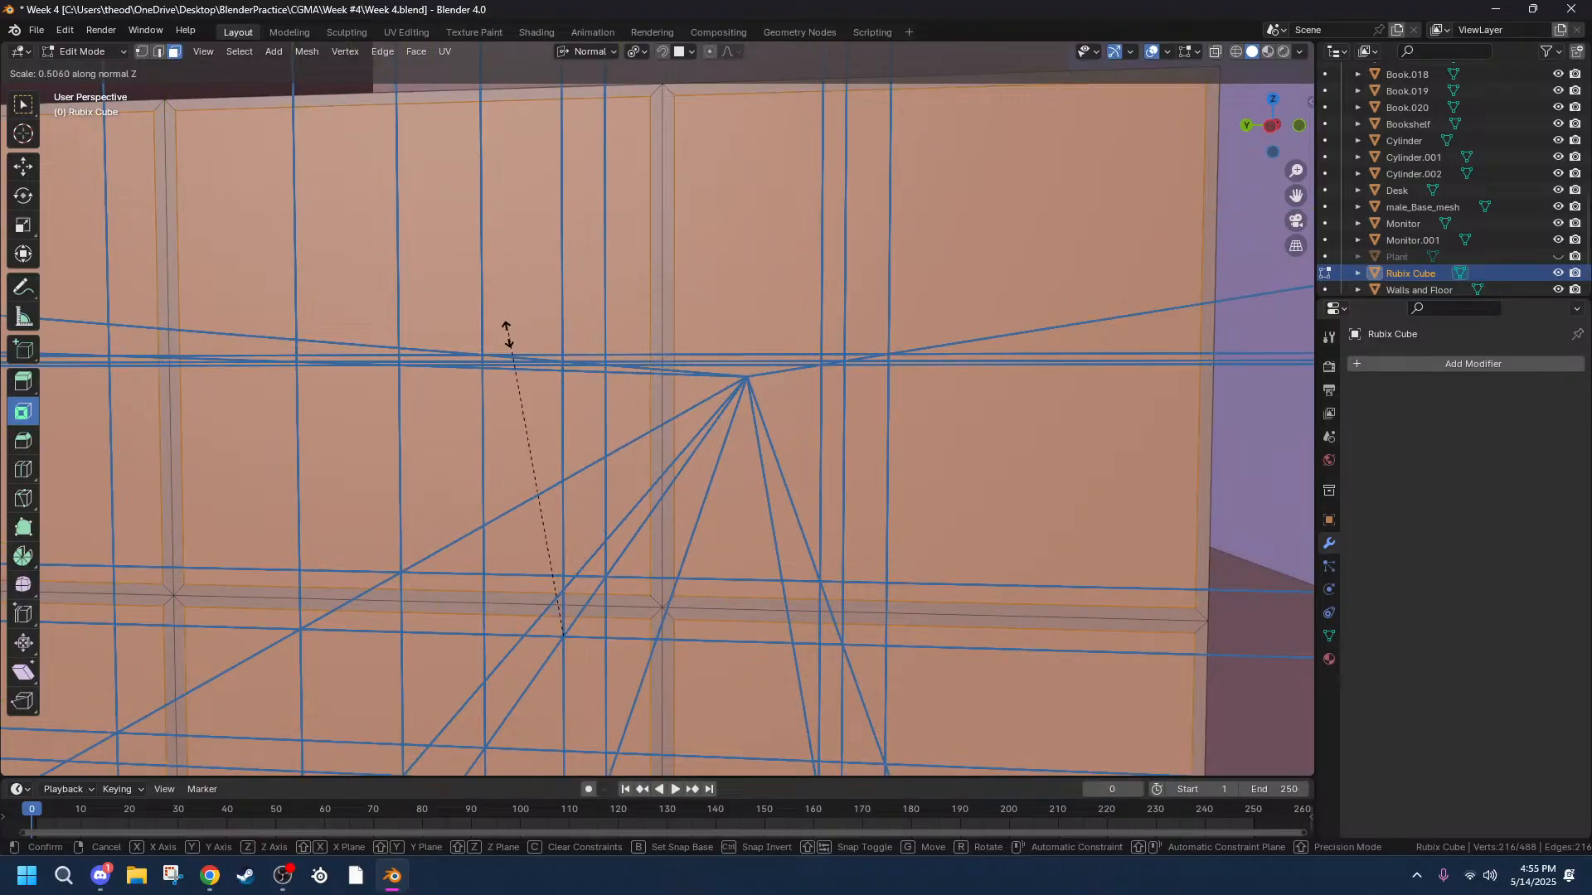
pyautogui.rightClick(509, 349)
# Try scaling the extruded faces uniformly and along the Local X, Y and Z axes, and undo the switch to Local orientation.
pyautogui.moveTo(509, 355); pyautogui.dragTo(760, 284, button='middle')
pyautogui.moveTo(754, 349); pyautogui.dragTo(799, 384, button='middle')
pyautogui.press('s')
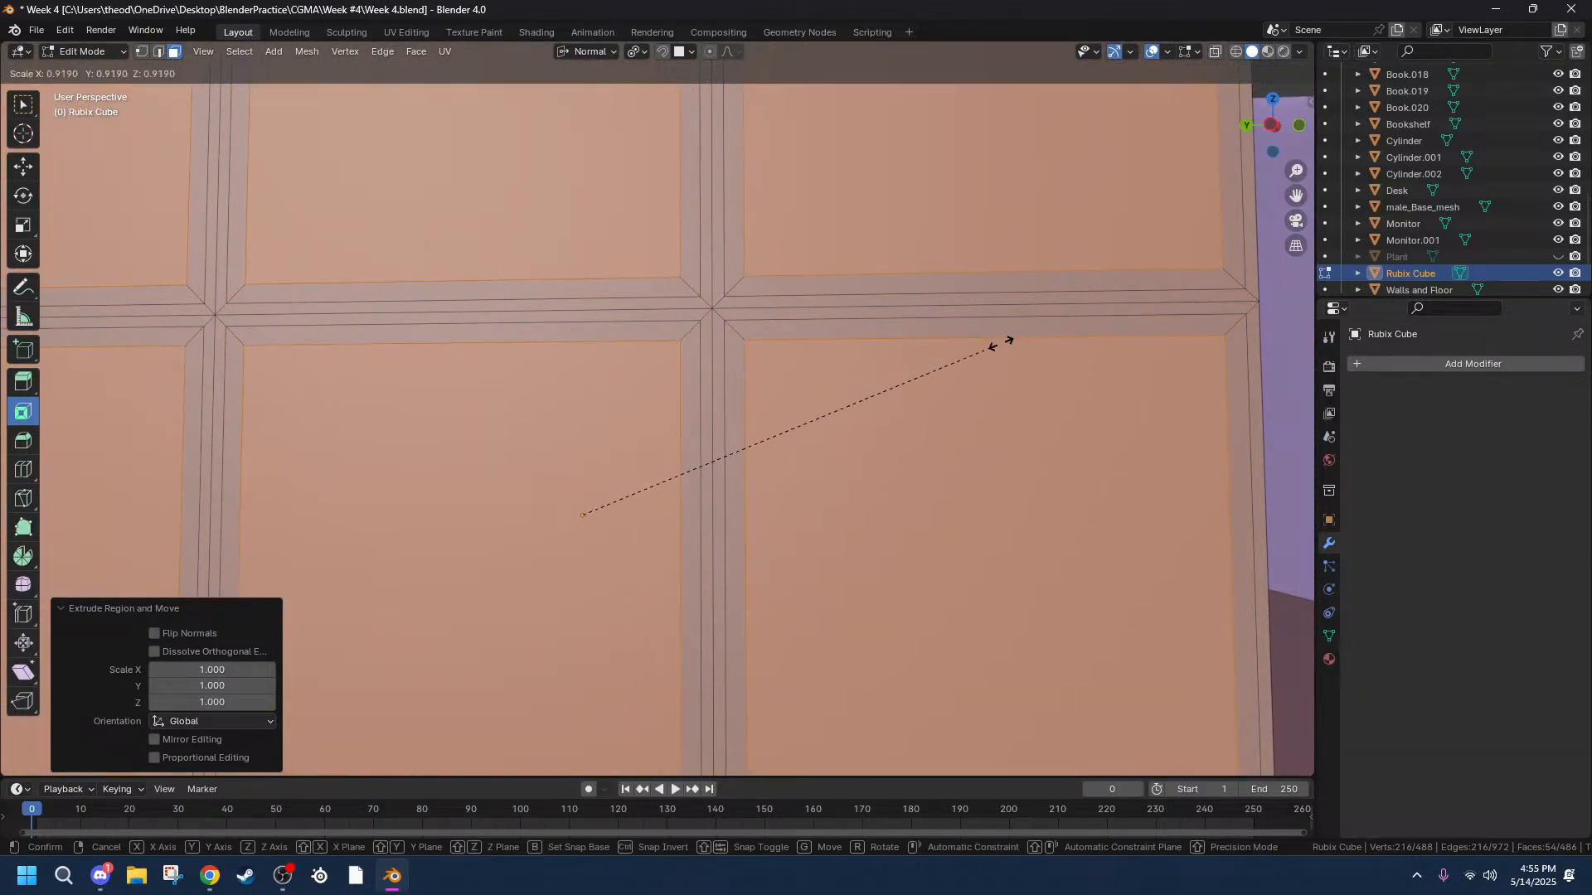
pyautogui.rightClick(1028, 330)
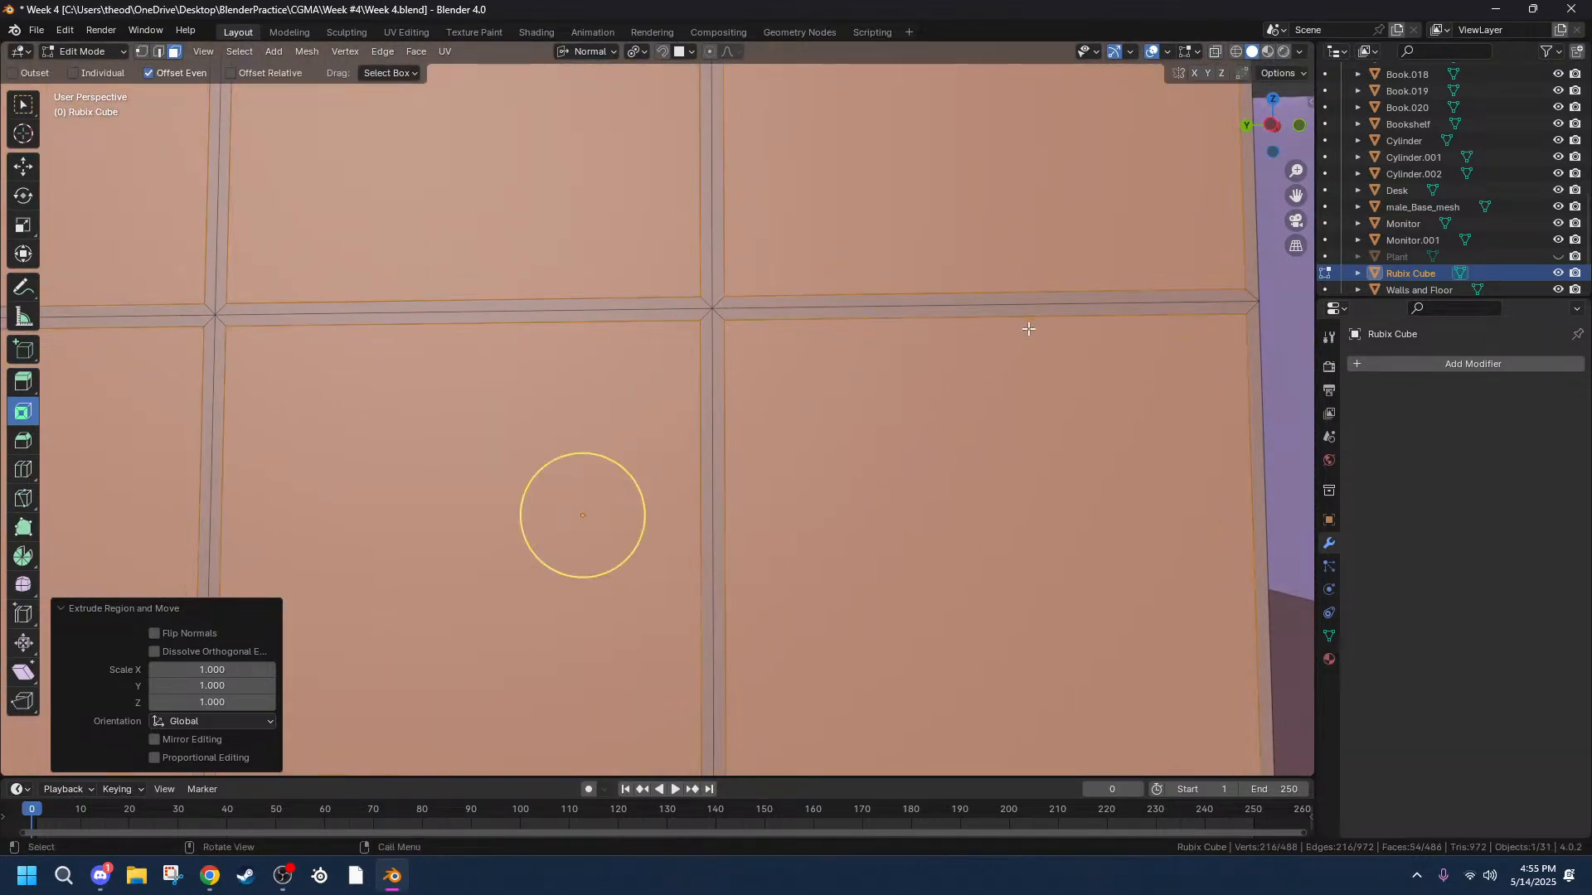
pyautogui.click(605, 58)
pyautogui.click(614, 117)
pyautogui.press('s')
pyautogui.press('x')
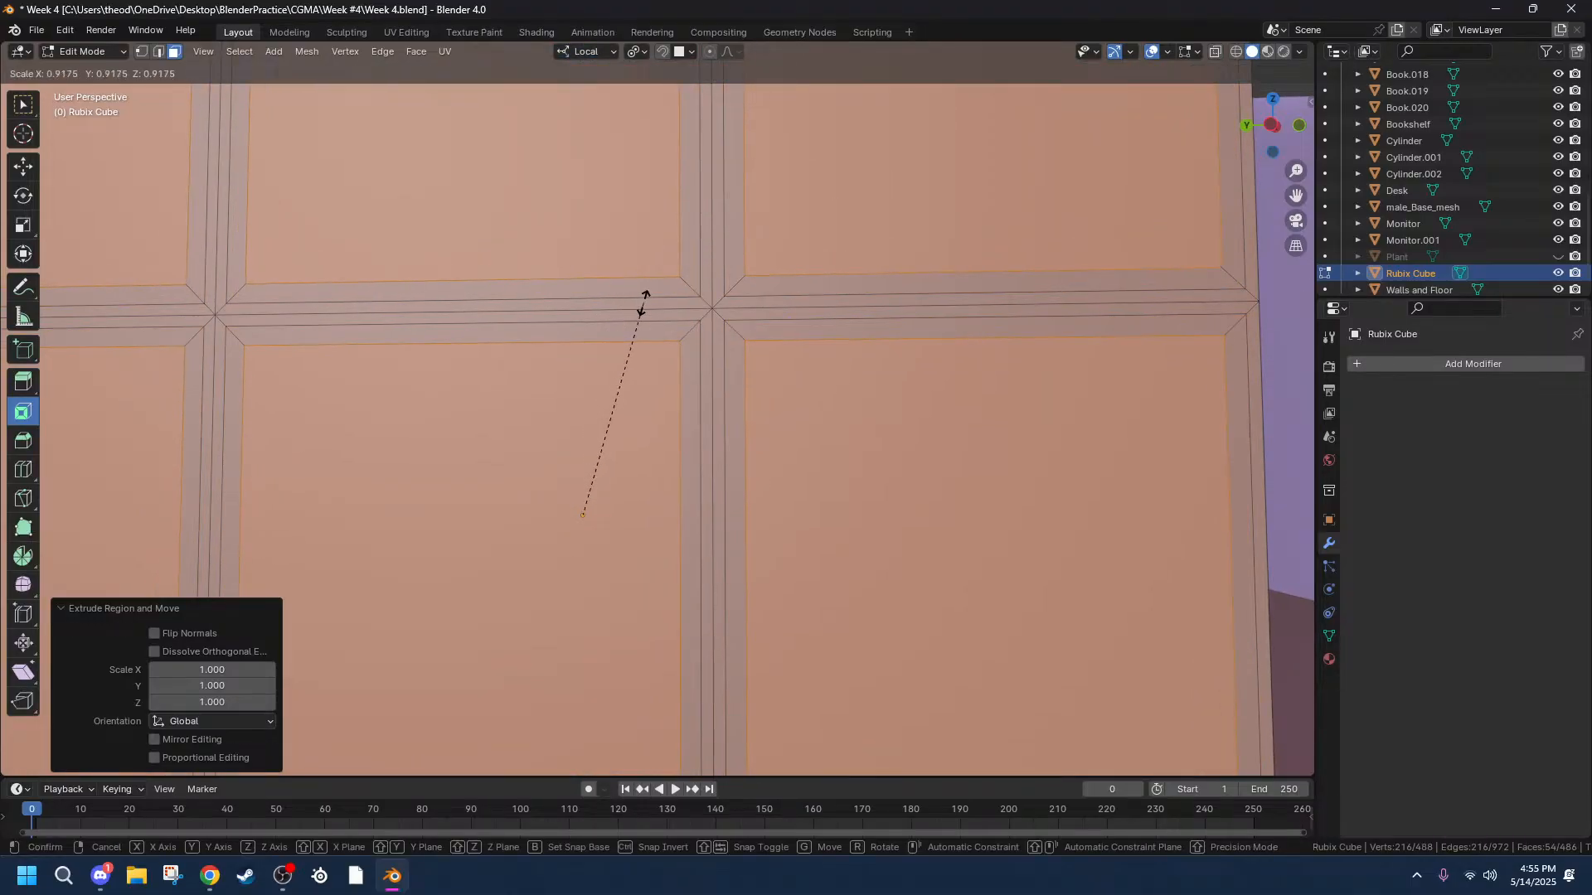
pyautogui.press('z')
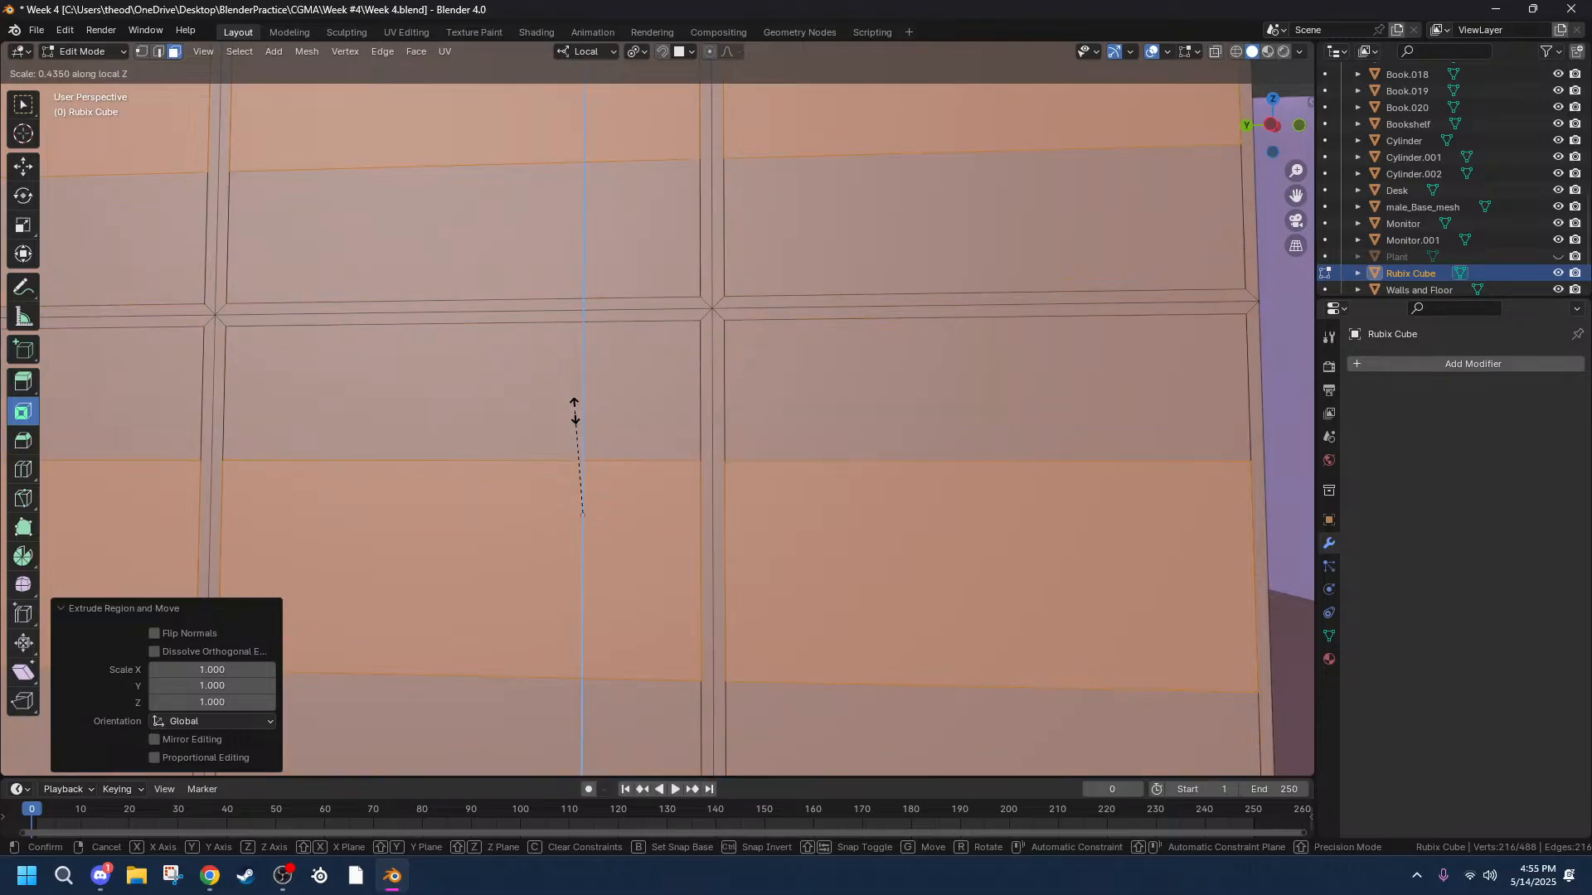
pyautogui.press('x')
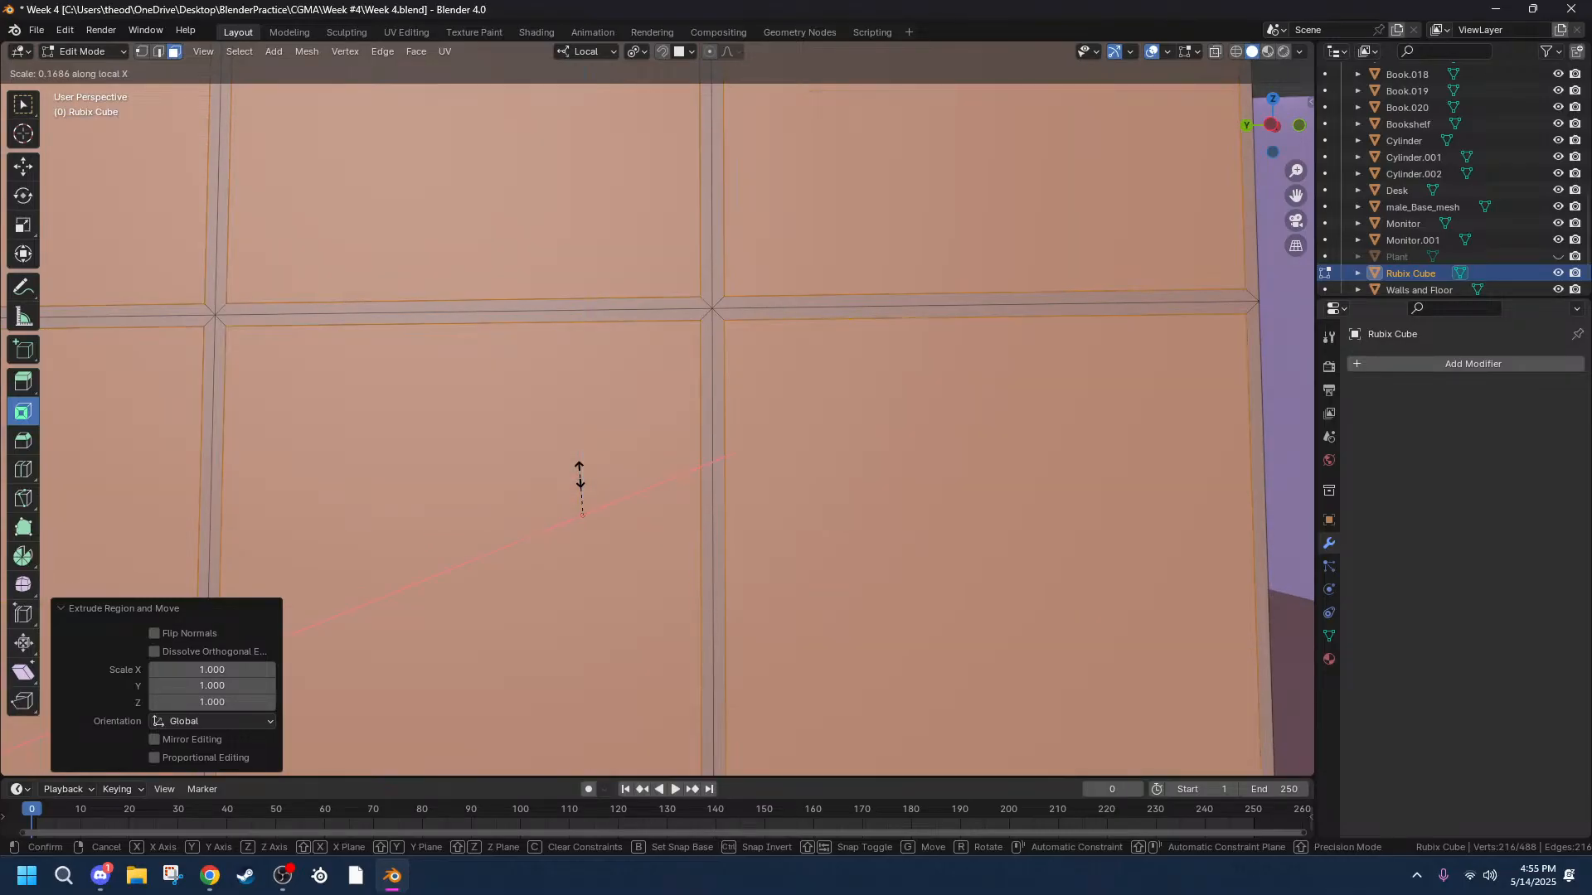
pyautogui.press('y')
pyautogui.rightClick(564, 500)
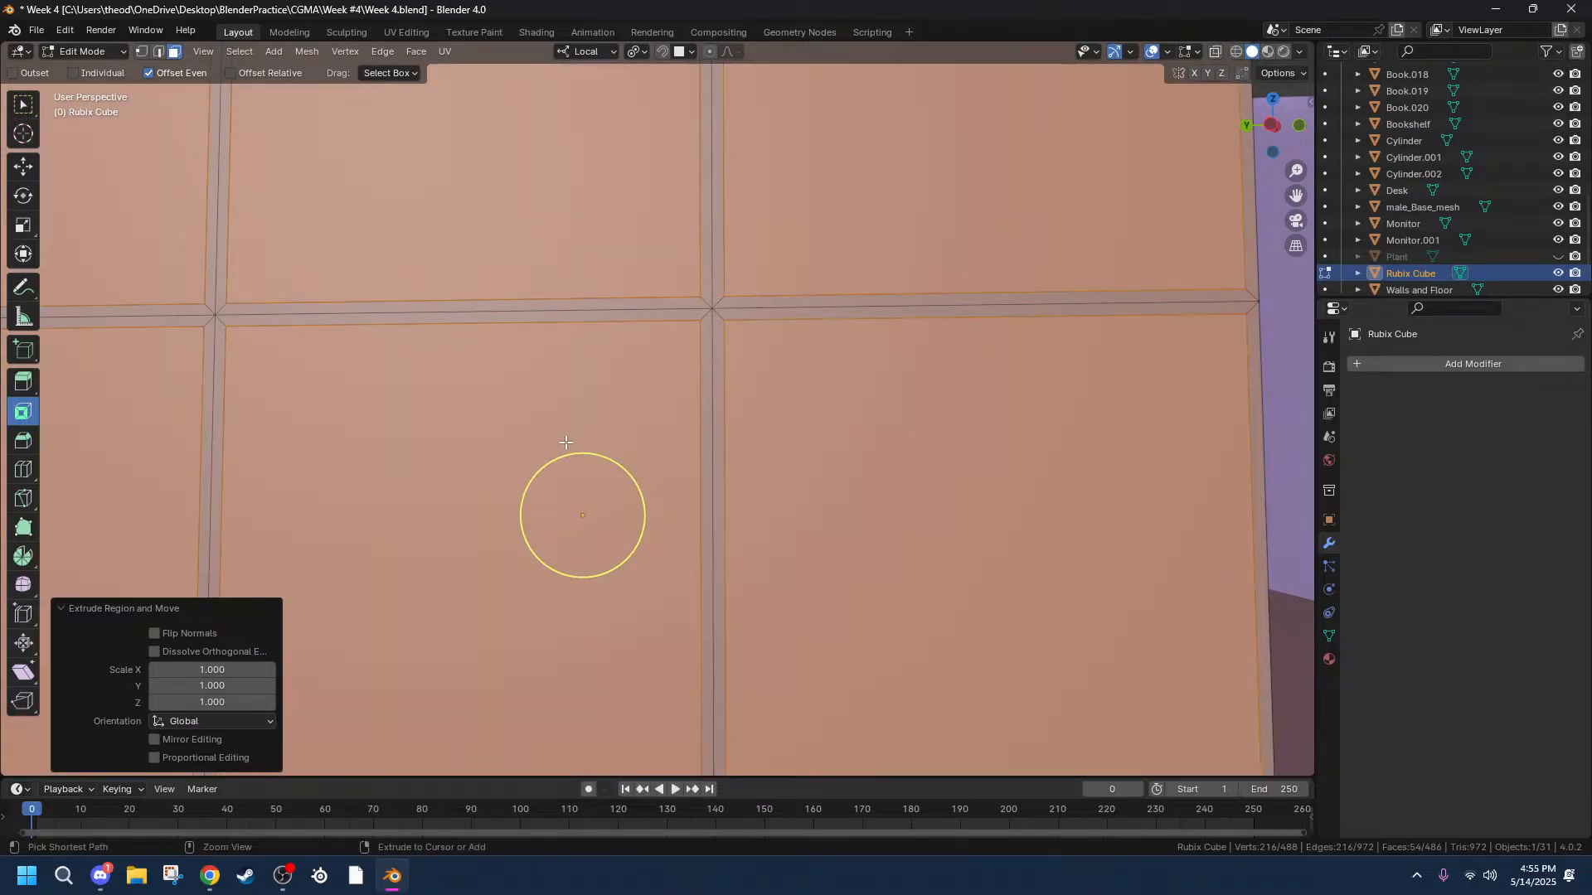
pyautogui.hotkey('ctrl', 'z')
pyautogui.hotkey('ctrl', 'z')
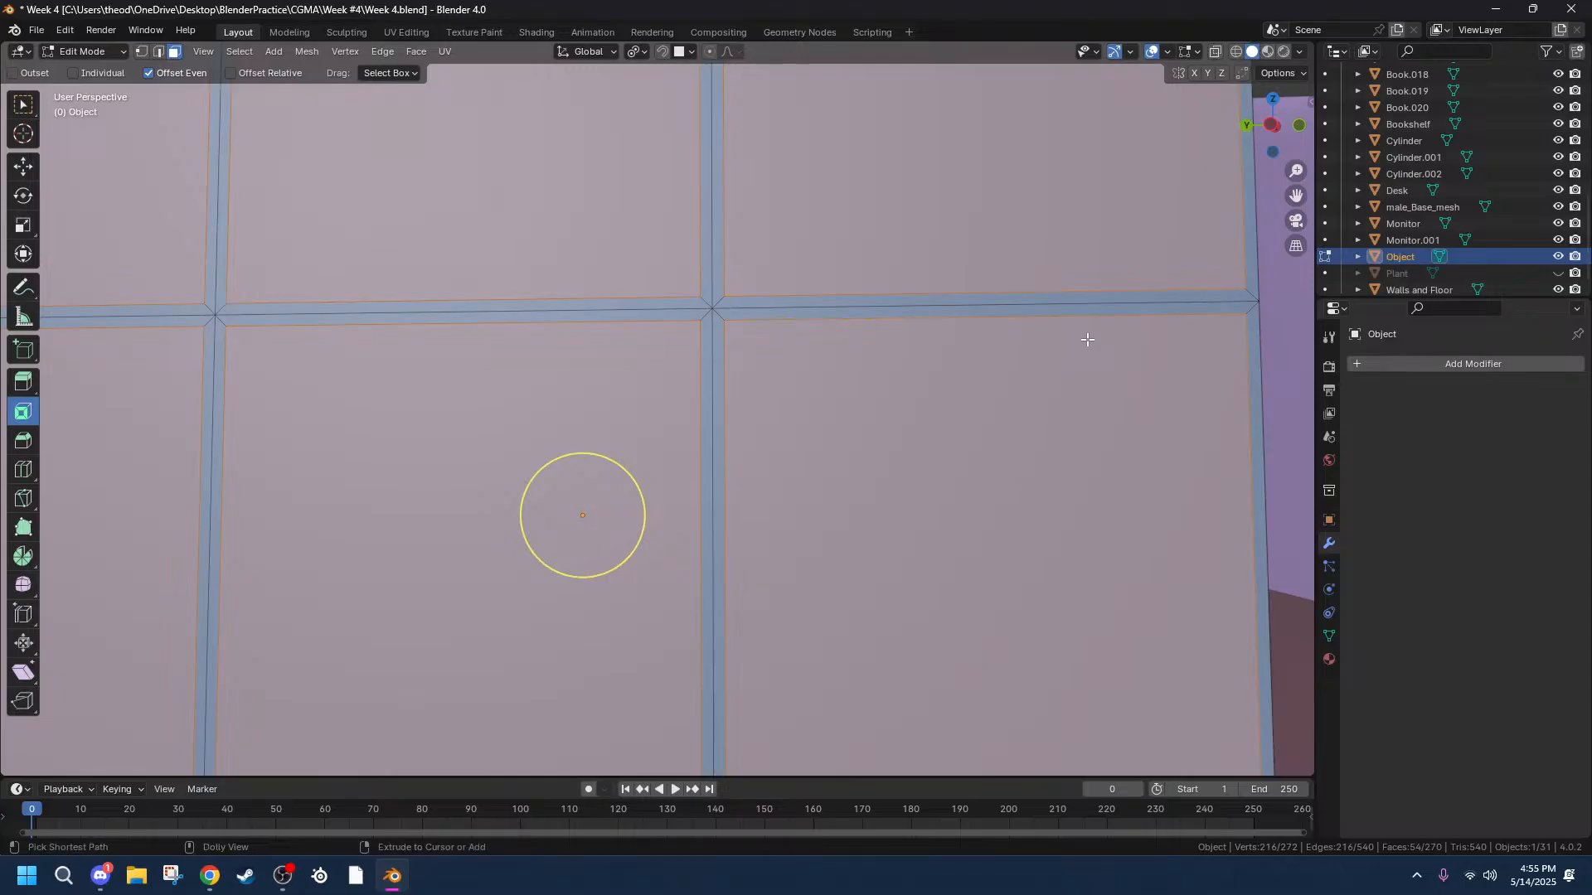
pyautogui.hotkey('ctrl', 'z')
pyautogui.hotkey('ctrl', 'shift', 'z')
# Set the pivot to Median Point and the orientation to Global, and scale the extruded faces uniformly to 0.995.
pyautogui.moveTo(1007, 370); pyautogui.dragTo(792, 131, button='middle')
pyautogui.scroll(-1, 986, 379)
pyautogui.click(635, 51)
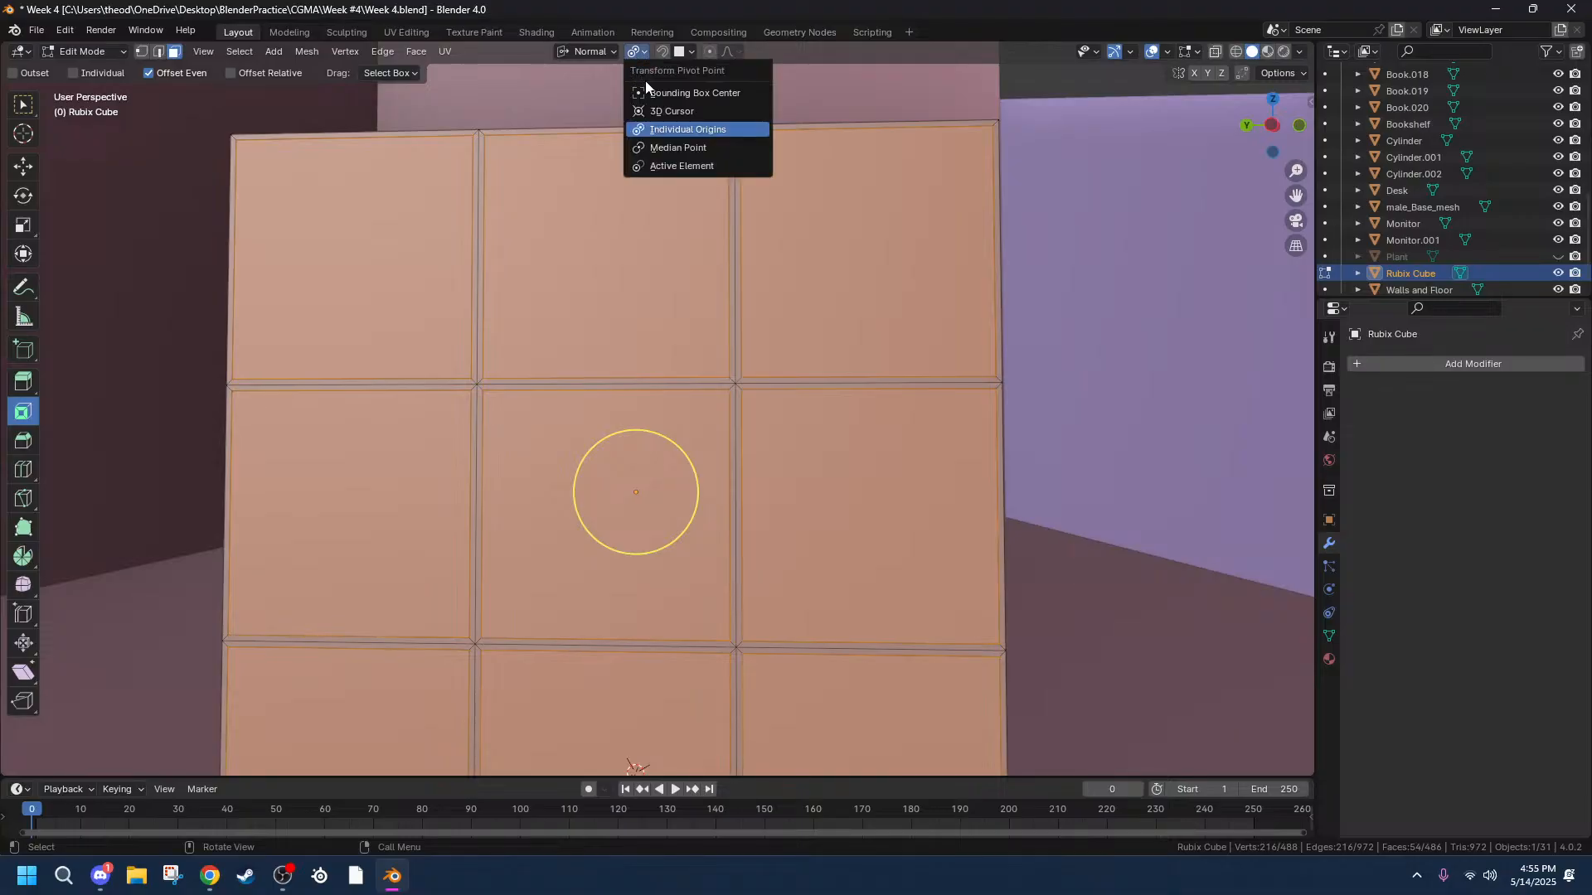
pyautogui.click(647, 148)
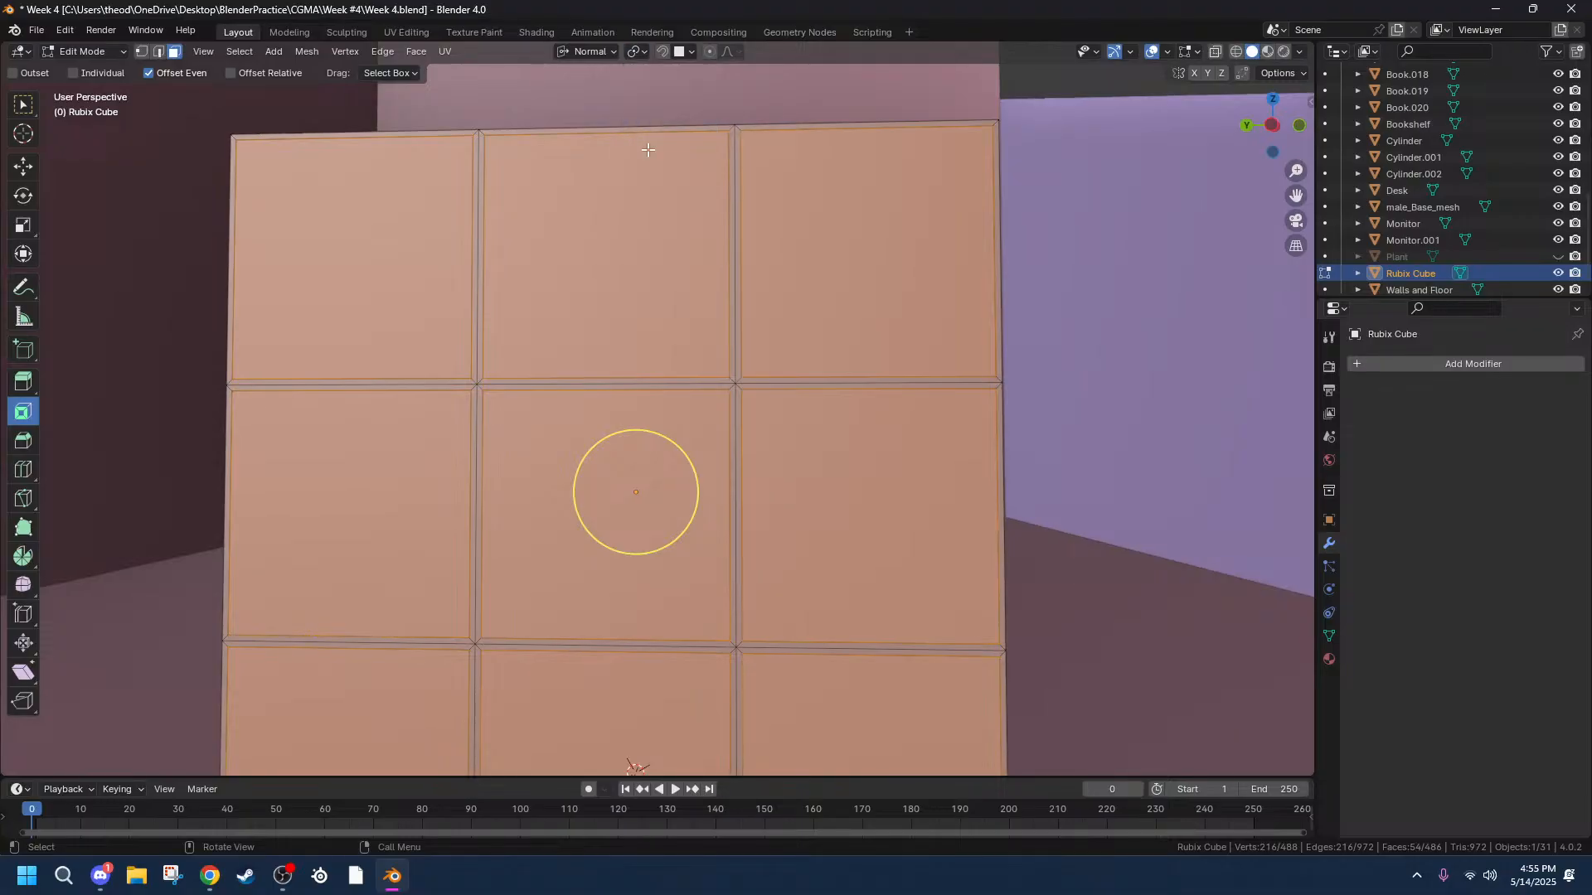
pyautogui.click(594, 53)
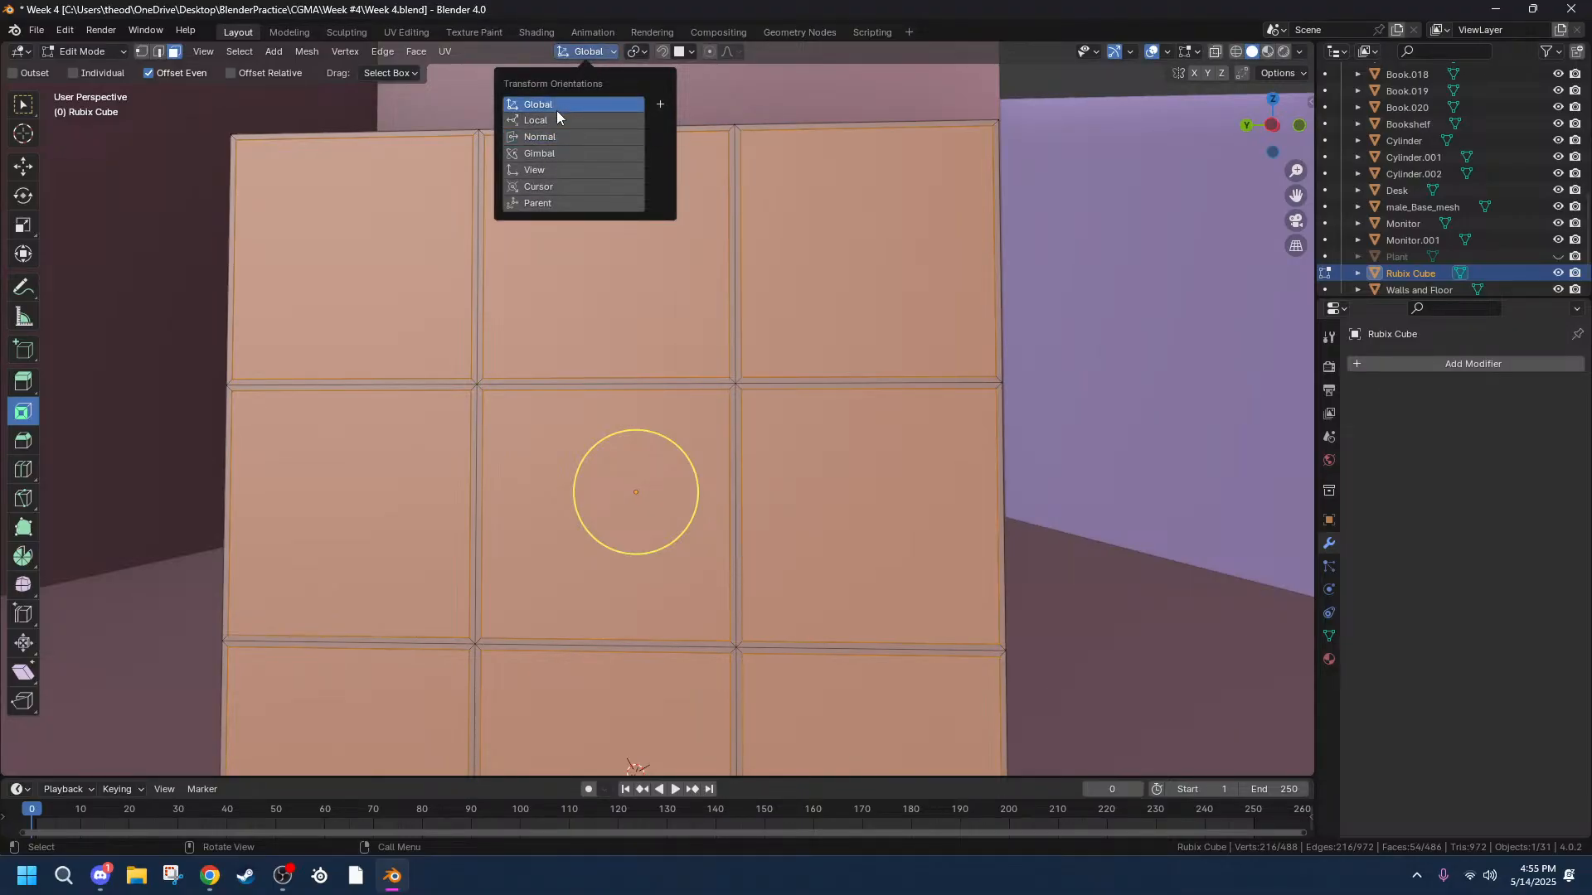
pyautogui.click(557, 106)
pyautogui.scroll(4, 983, 240)
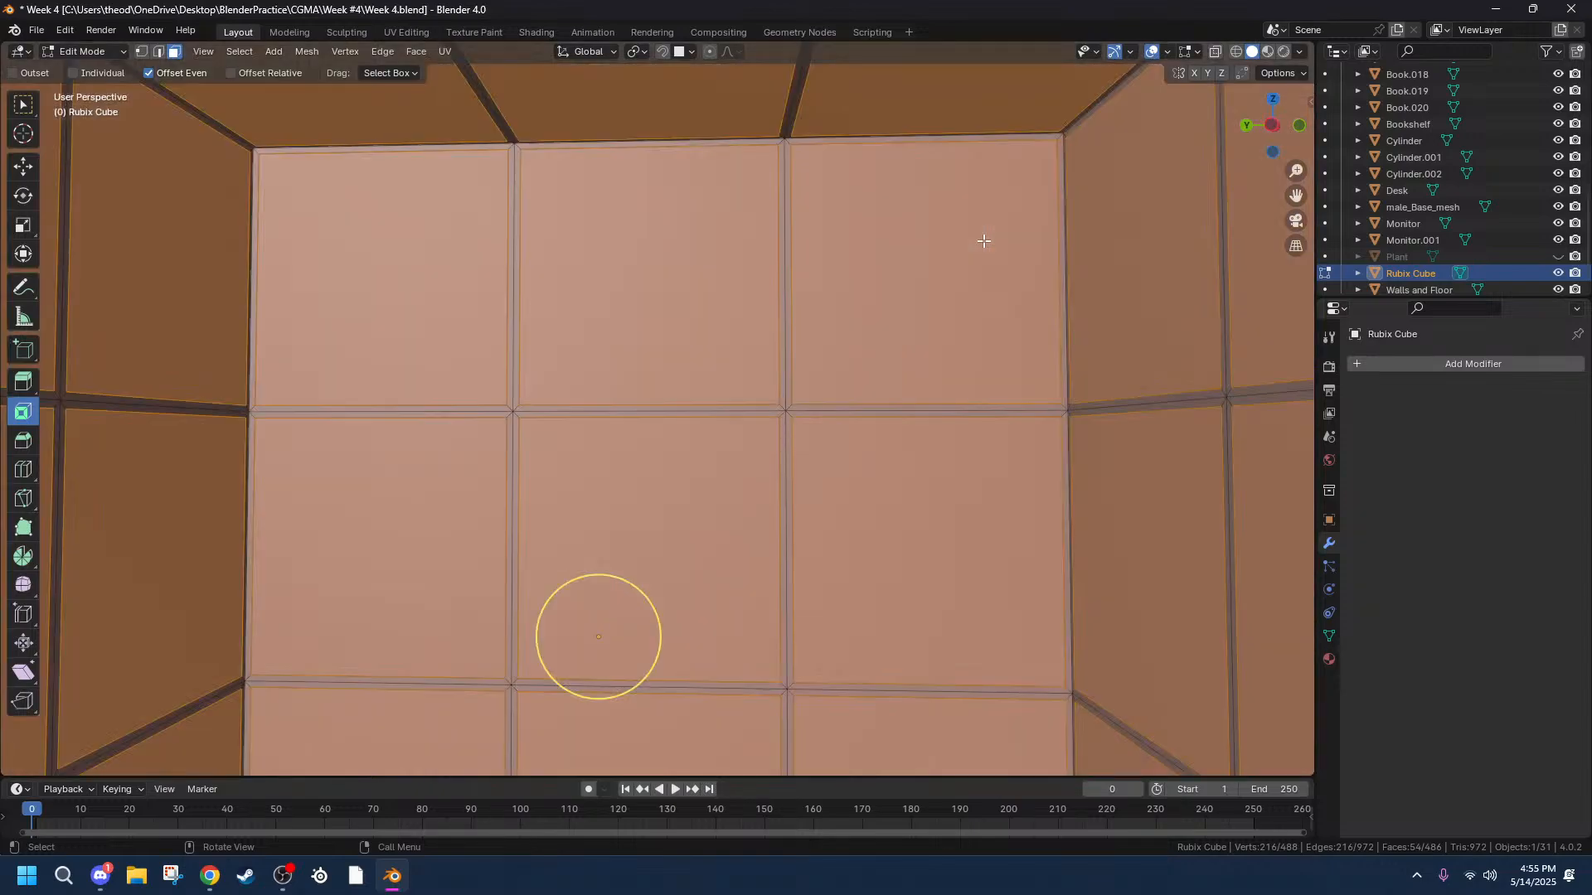
pyautogui.scroll(-4, 983, 241)
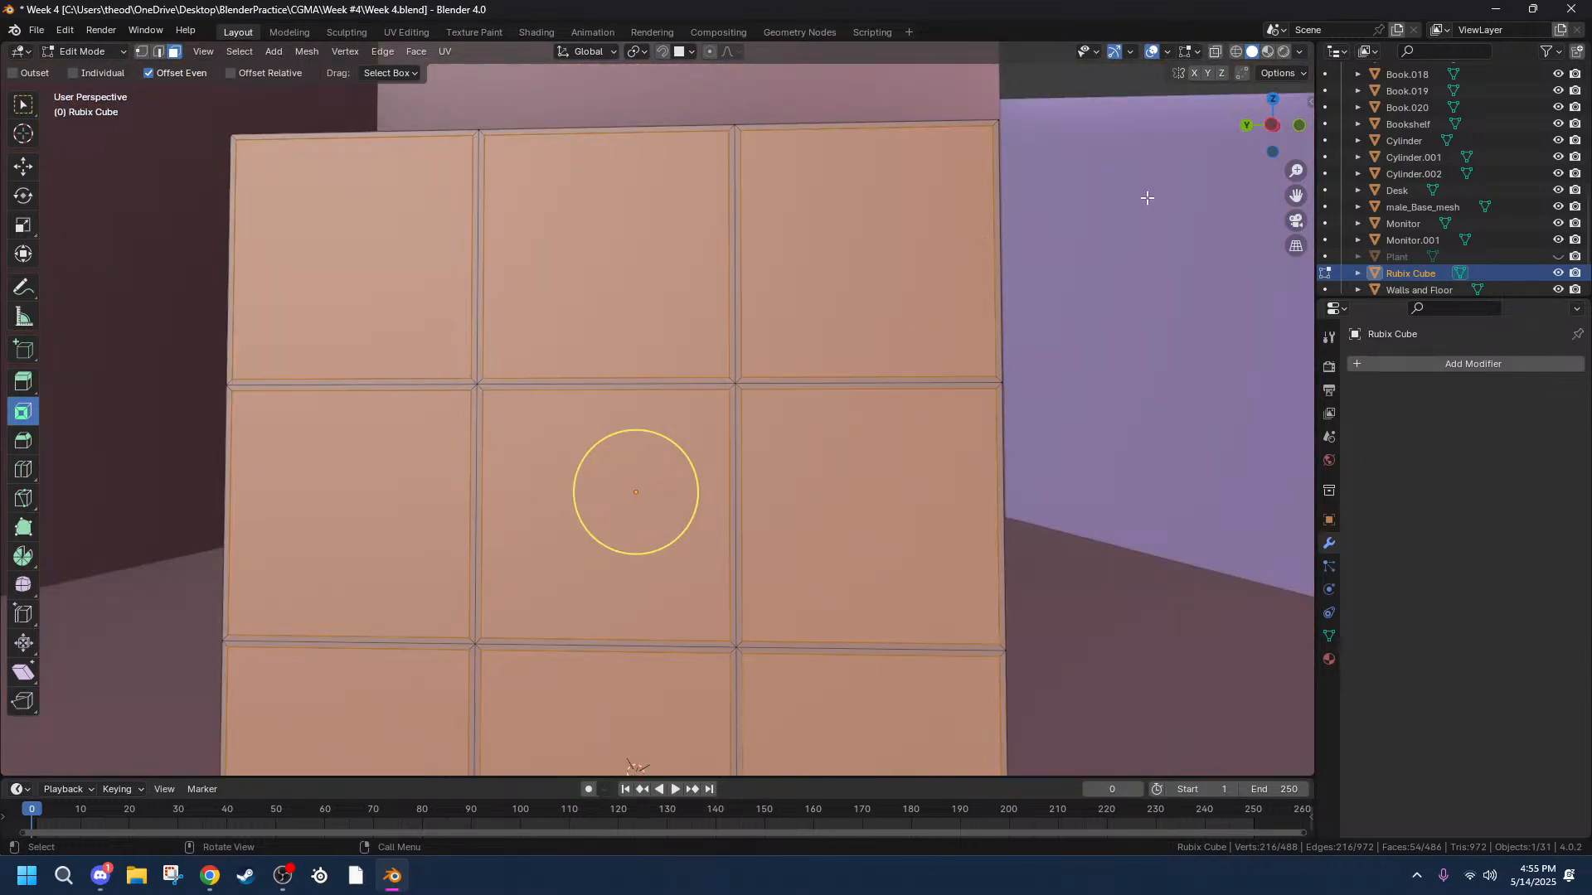
pyautogui.press('s')
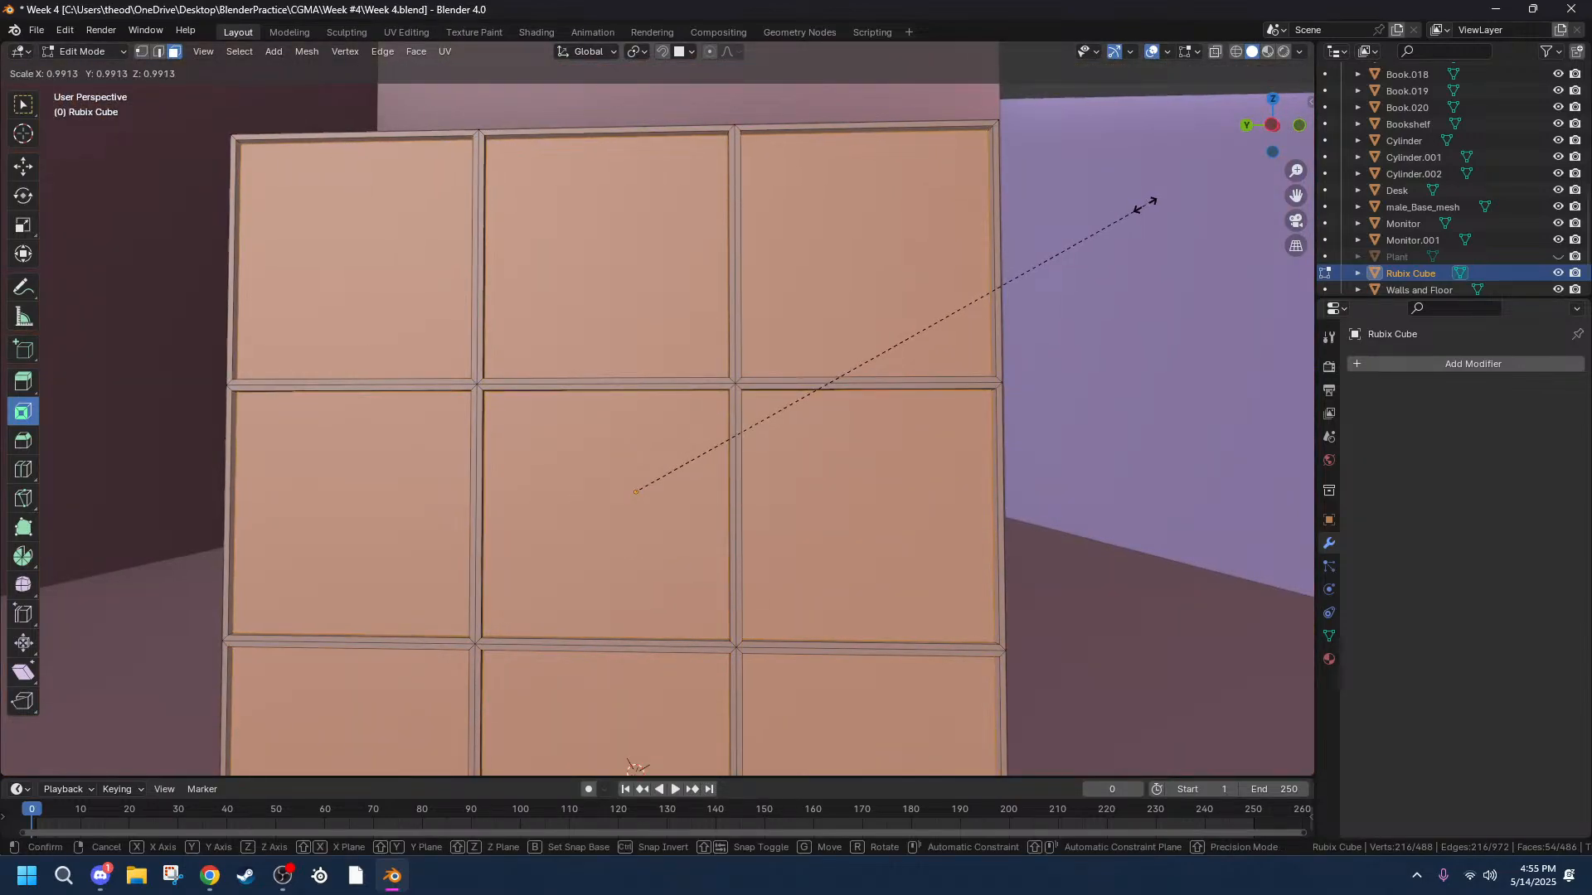
pyautogui.click(1149, 203)
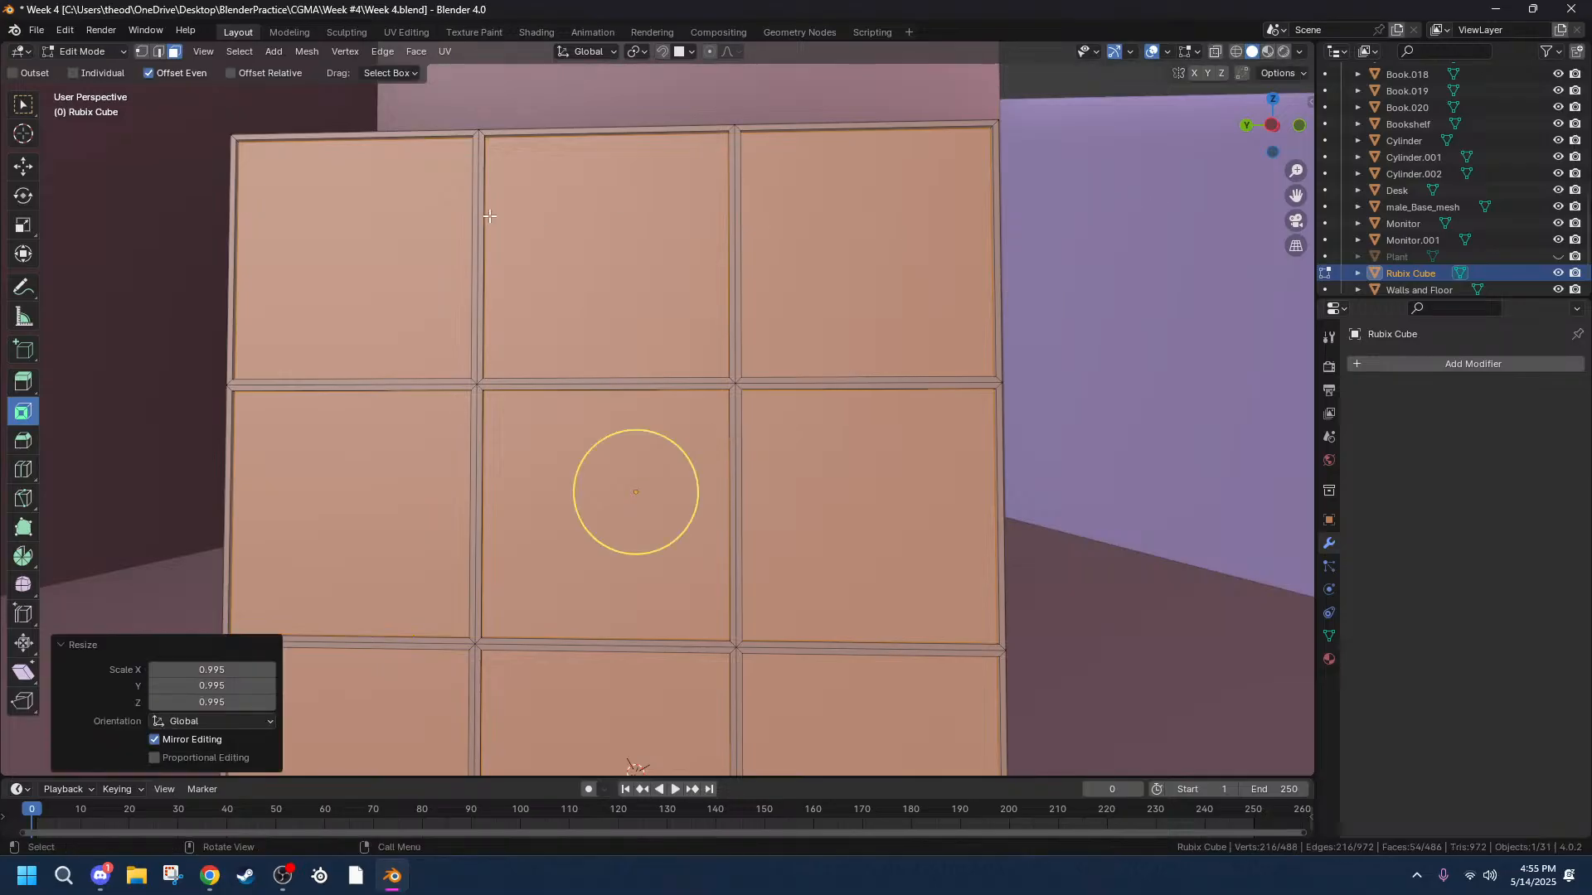
# Check the recessed tiles up close, deselect the faces and return the Rubix Cube to Object Mode.
pyautogui.scroll(5, 487, 224)
pyautogui.scroll(-3, 489, 241)
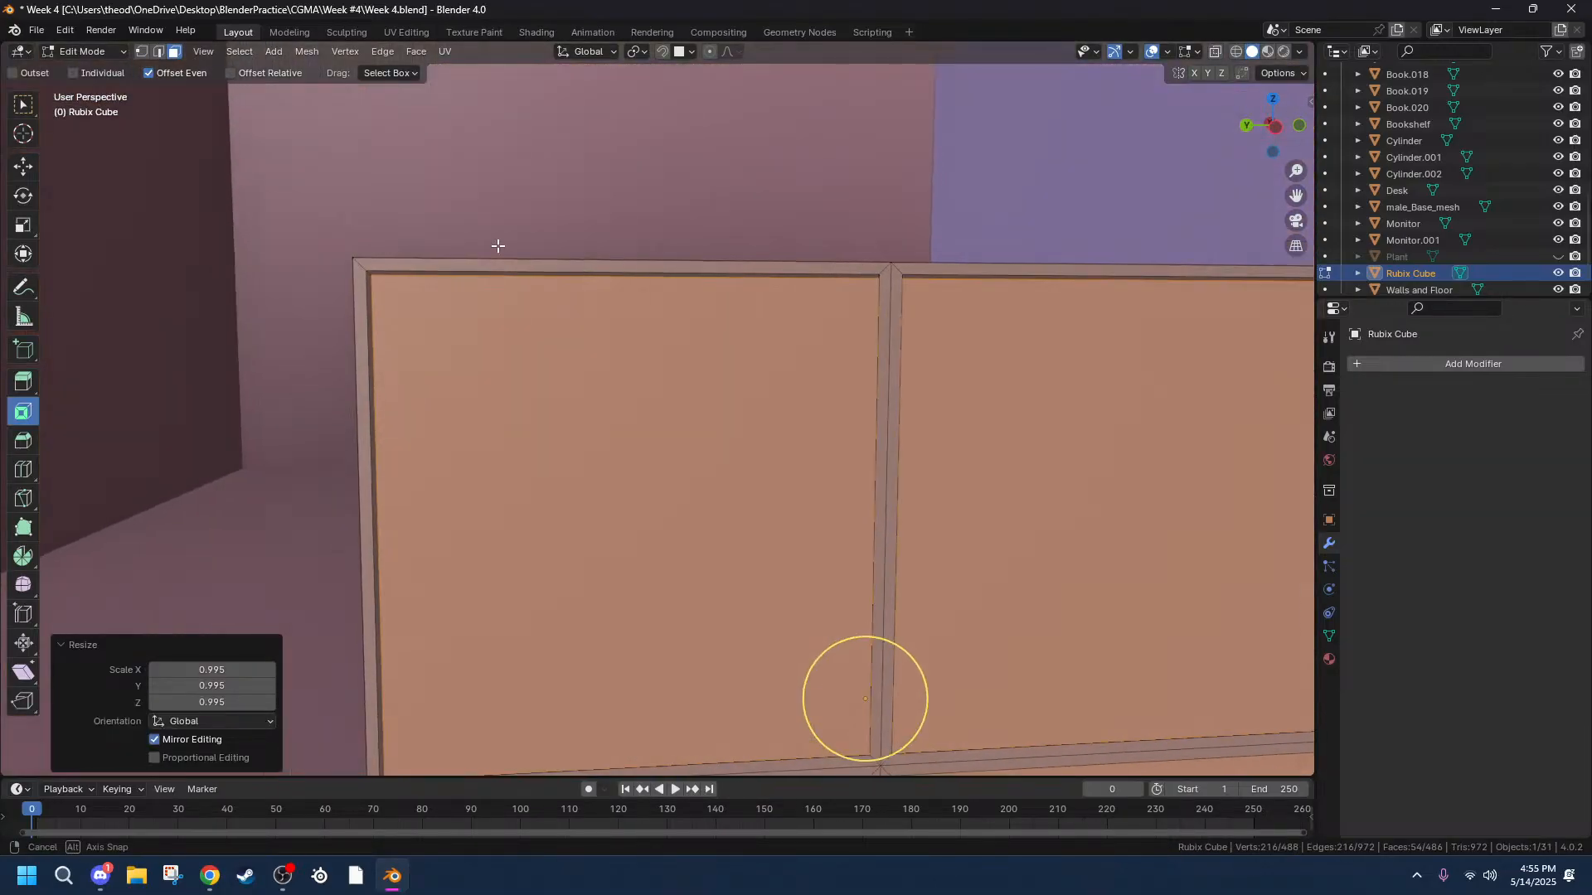
pyautogui.scroll(5, 477, 262)
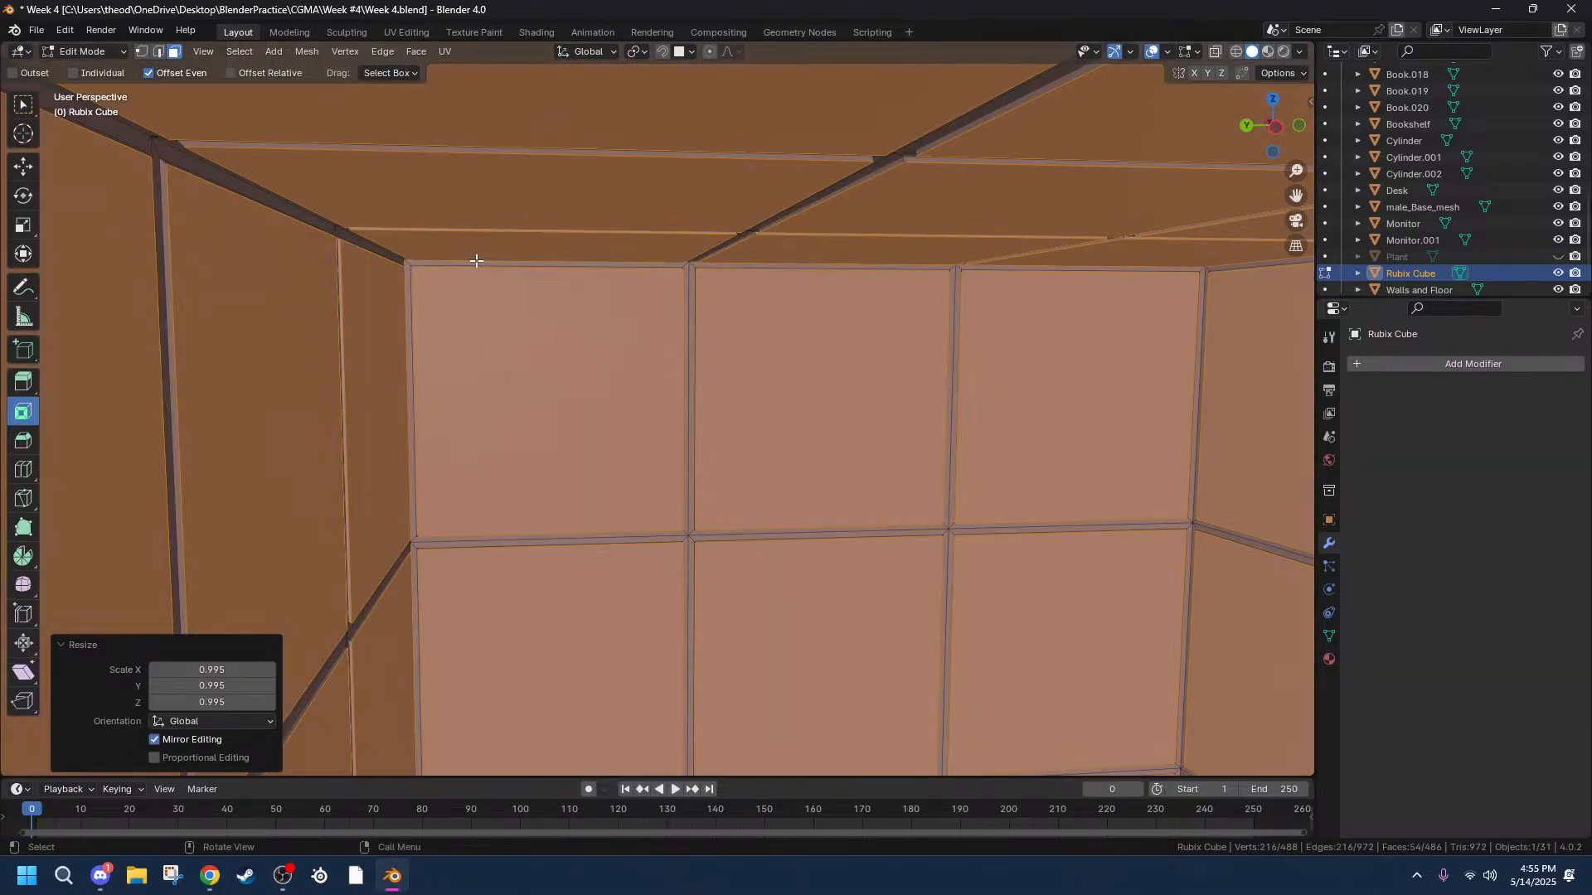
pyautogui.moveTo(661, 302); pyautogui.dragTo(635, 294, button='middle')
pyautogui.scroll(-5, 635, 295)
pyautogui.moveTo(694, 353); pyautogui.dragTo(699, 352, button='middle')
pyautogui.click(794, 424)
pyautogui.scroll(-6, 839, 447)
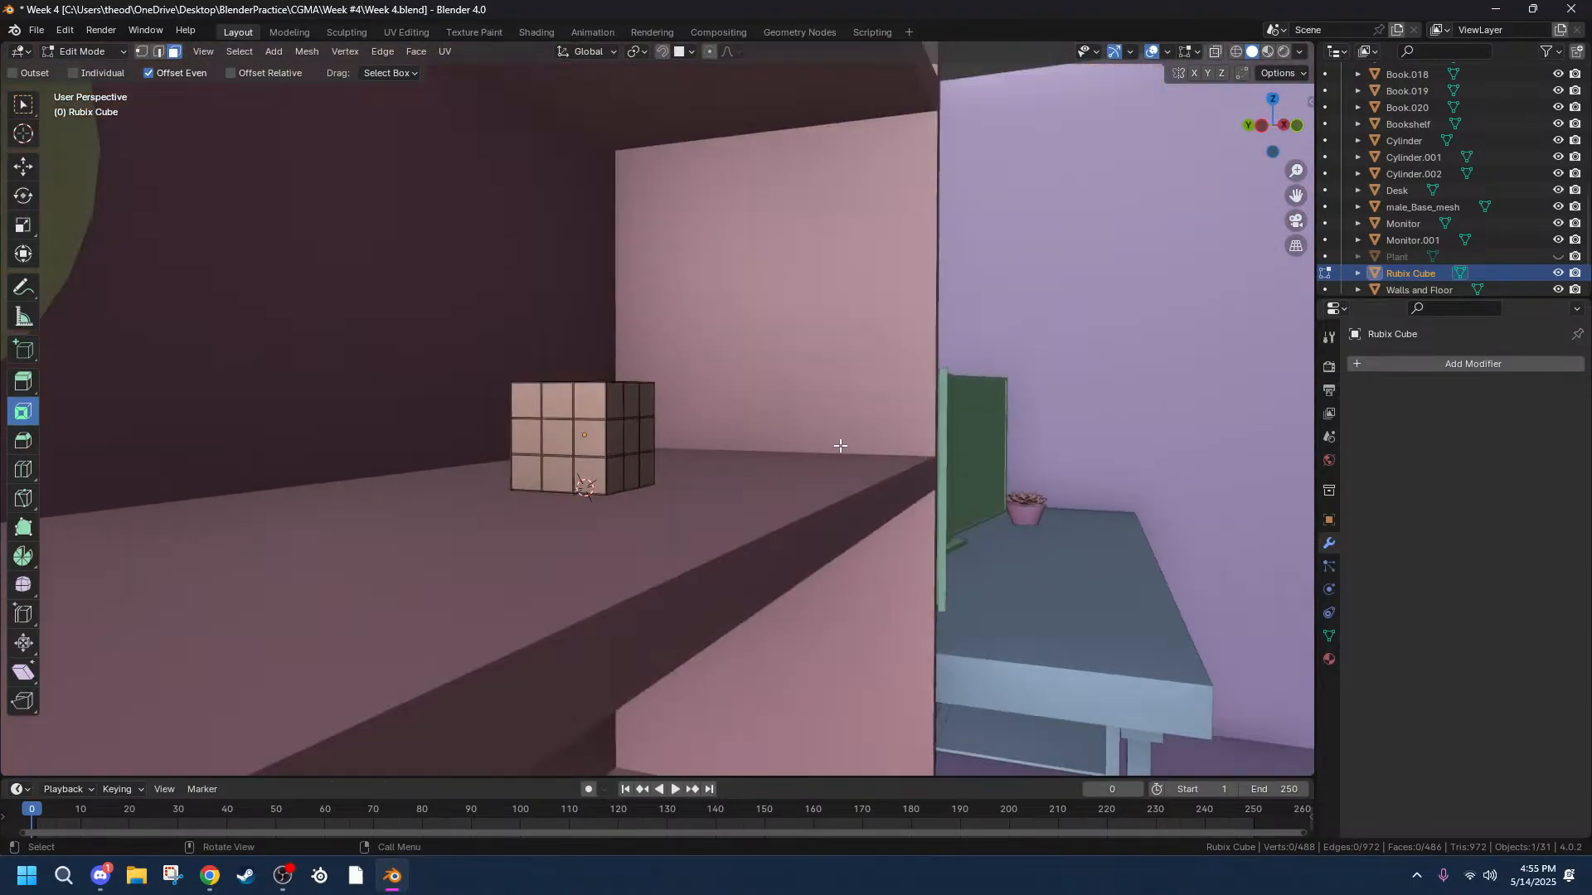
pyautogui.press('Tab')
pyautogui.scroll(-3, 406, 277)
# Rename the globe object on the shelf as "Globe".
pyautogui.click(406, 284)
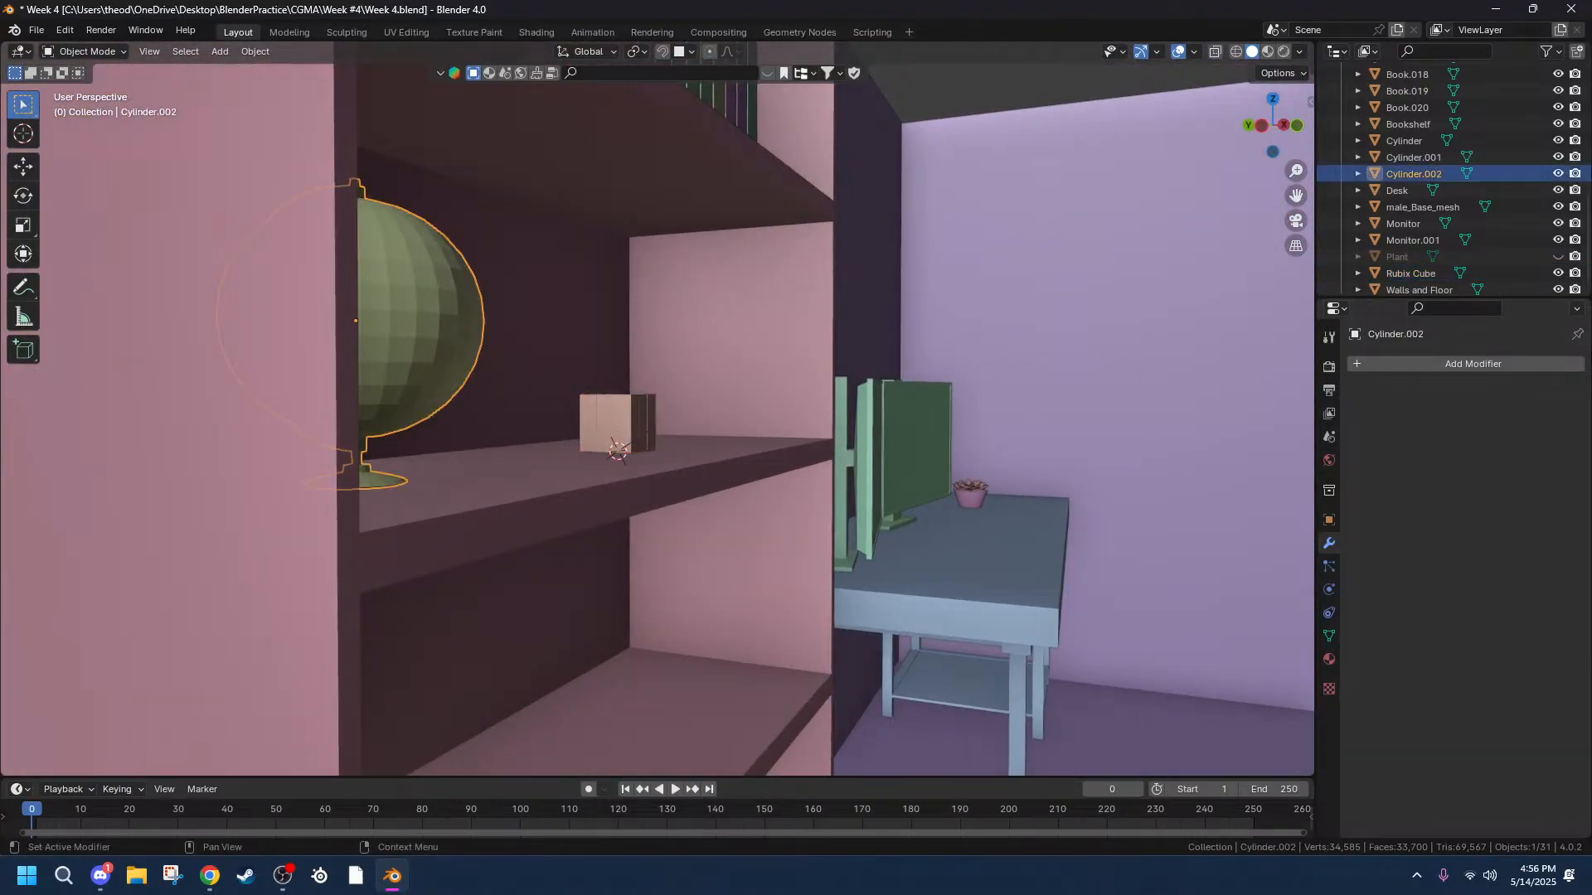
pyautogui.doubleClick(1419, 172)
pyautogui.write('Globe')
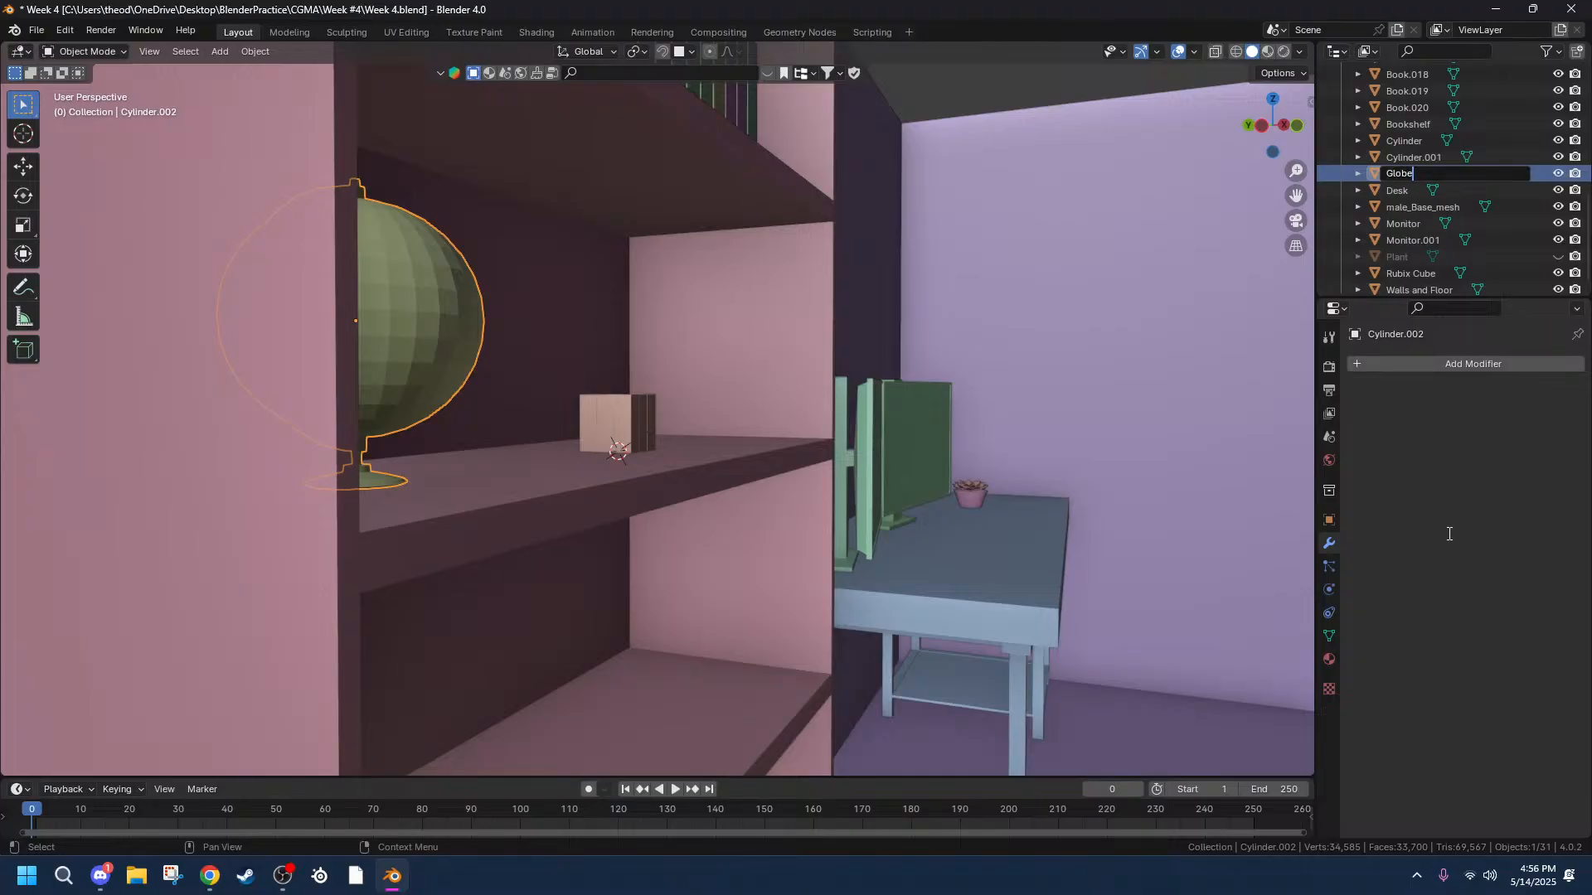
pyautogui.press('Return')
# Rename the Cylinder.001 object, the small potted plant on the desk, as "Plants".
pyautogui.click(1430, 158)
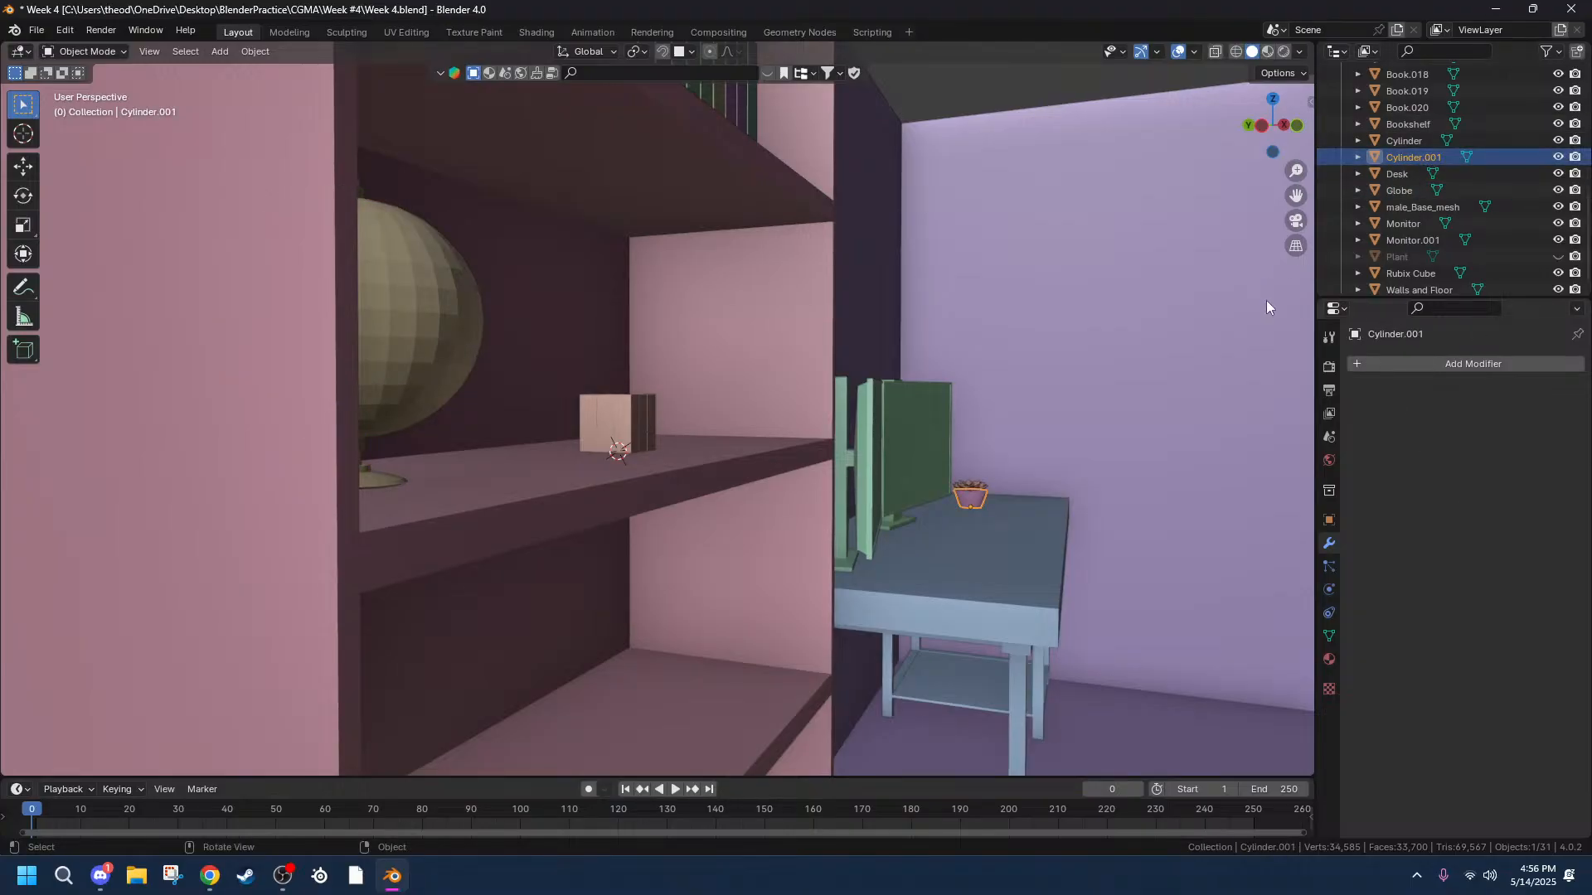
pyautogui.scroll(1, 1433, 161)
pyautogui.doubleClick(1436, 159)
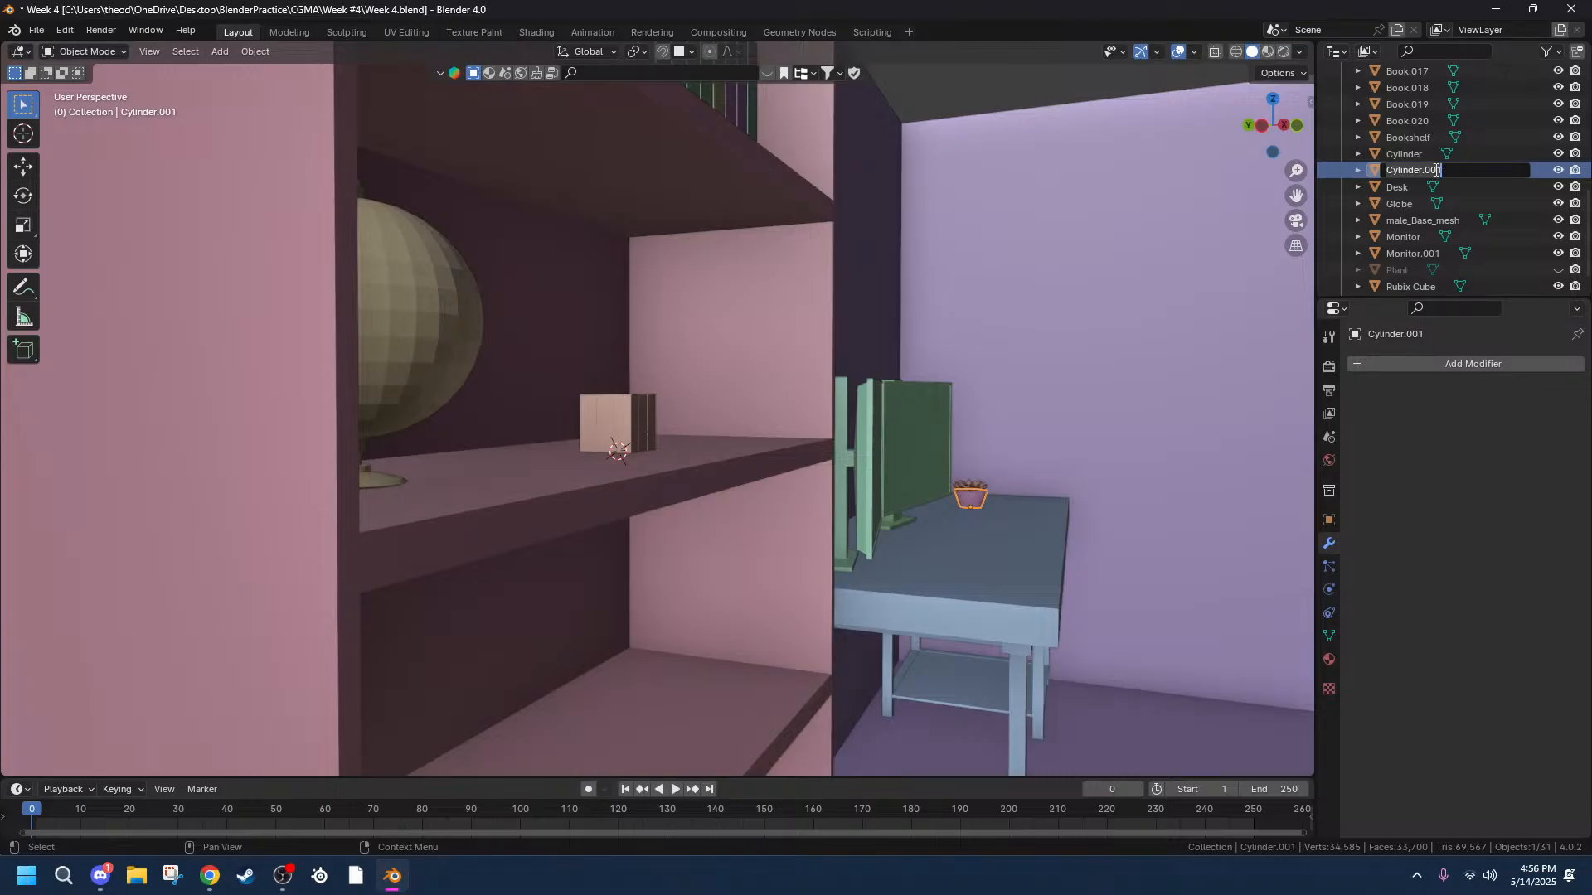
pyautogui.write('Plants')
pyautogui.press('Return')
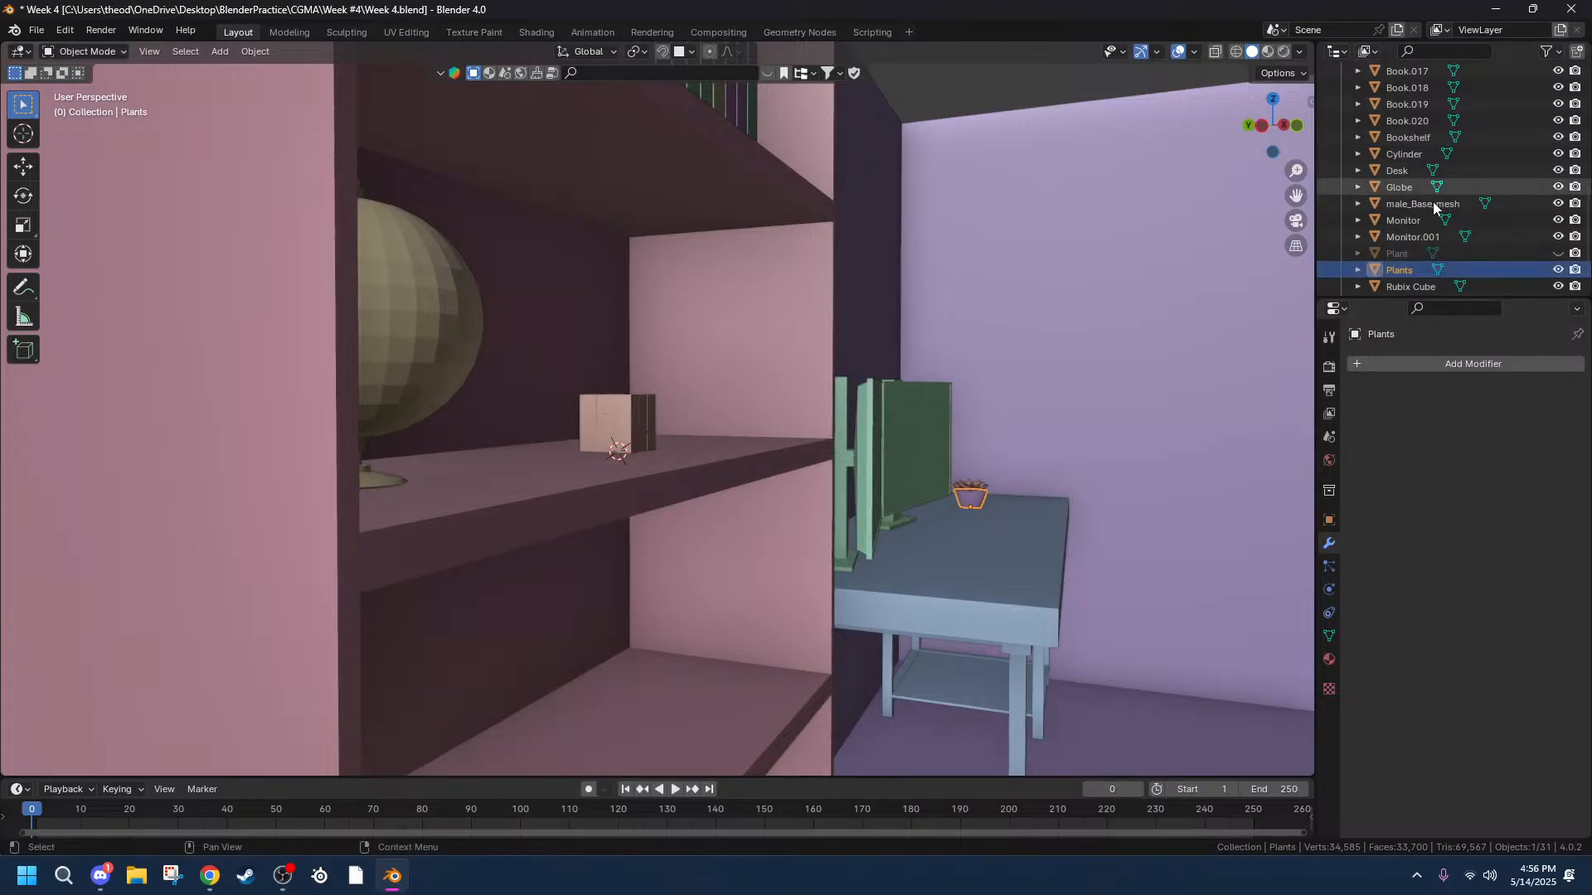
# Rename the Plants object, the small pot on the desk, as "Pot".
pyautogui.doubleClick(1396, 270)
pyautogui.scroll(-1, 1398, 271)
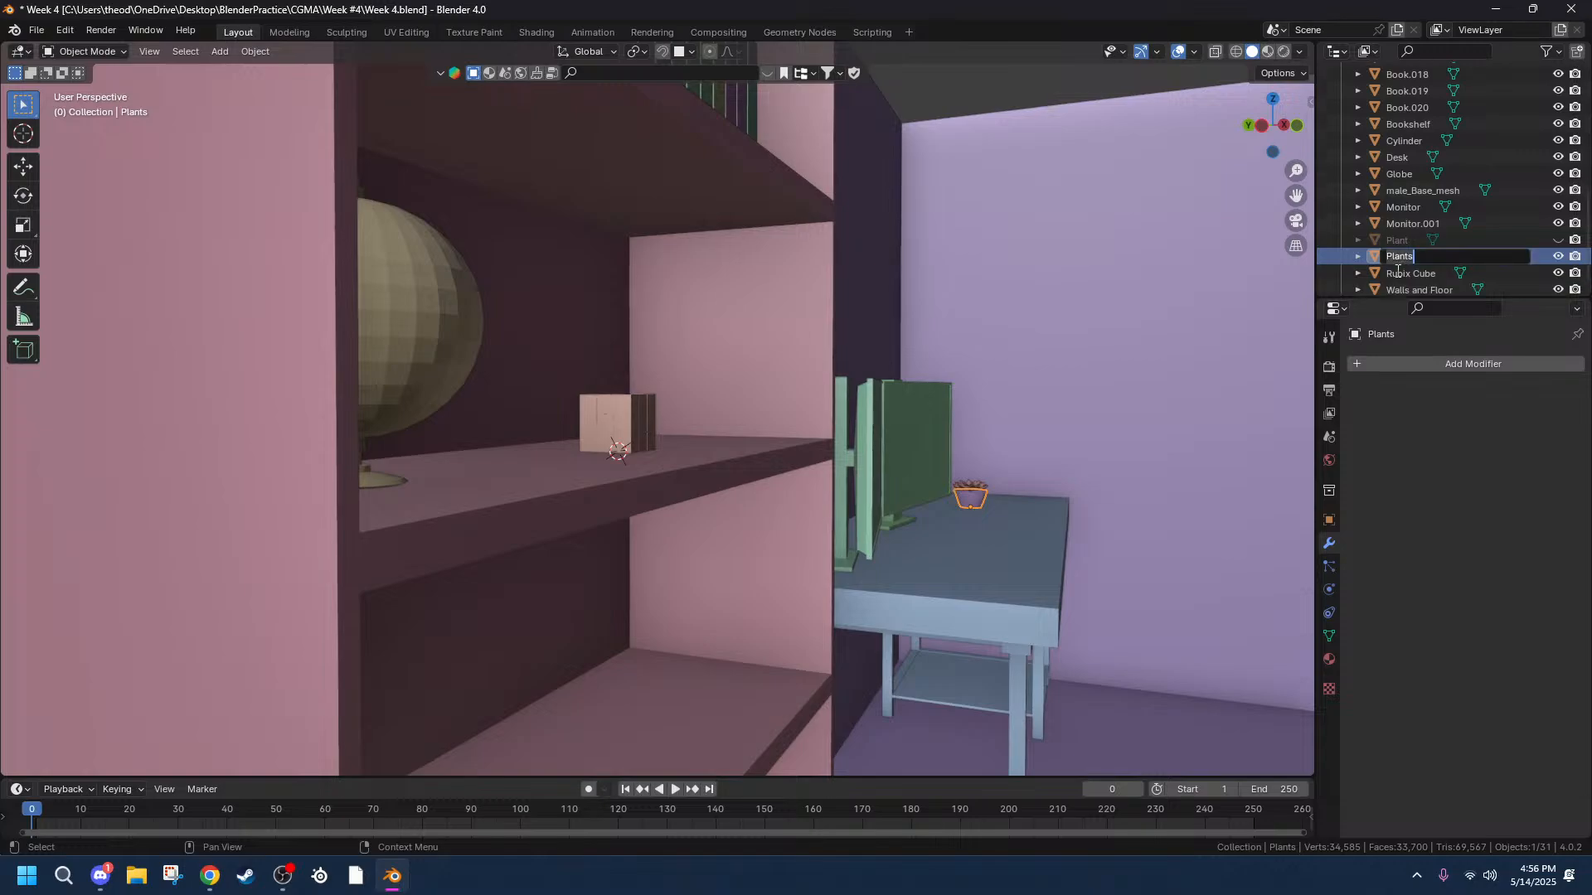
pyautogui.press('BackSpace')
pyautogui.write('Pot')
pyautogui.press('Return')
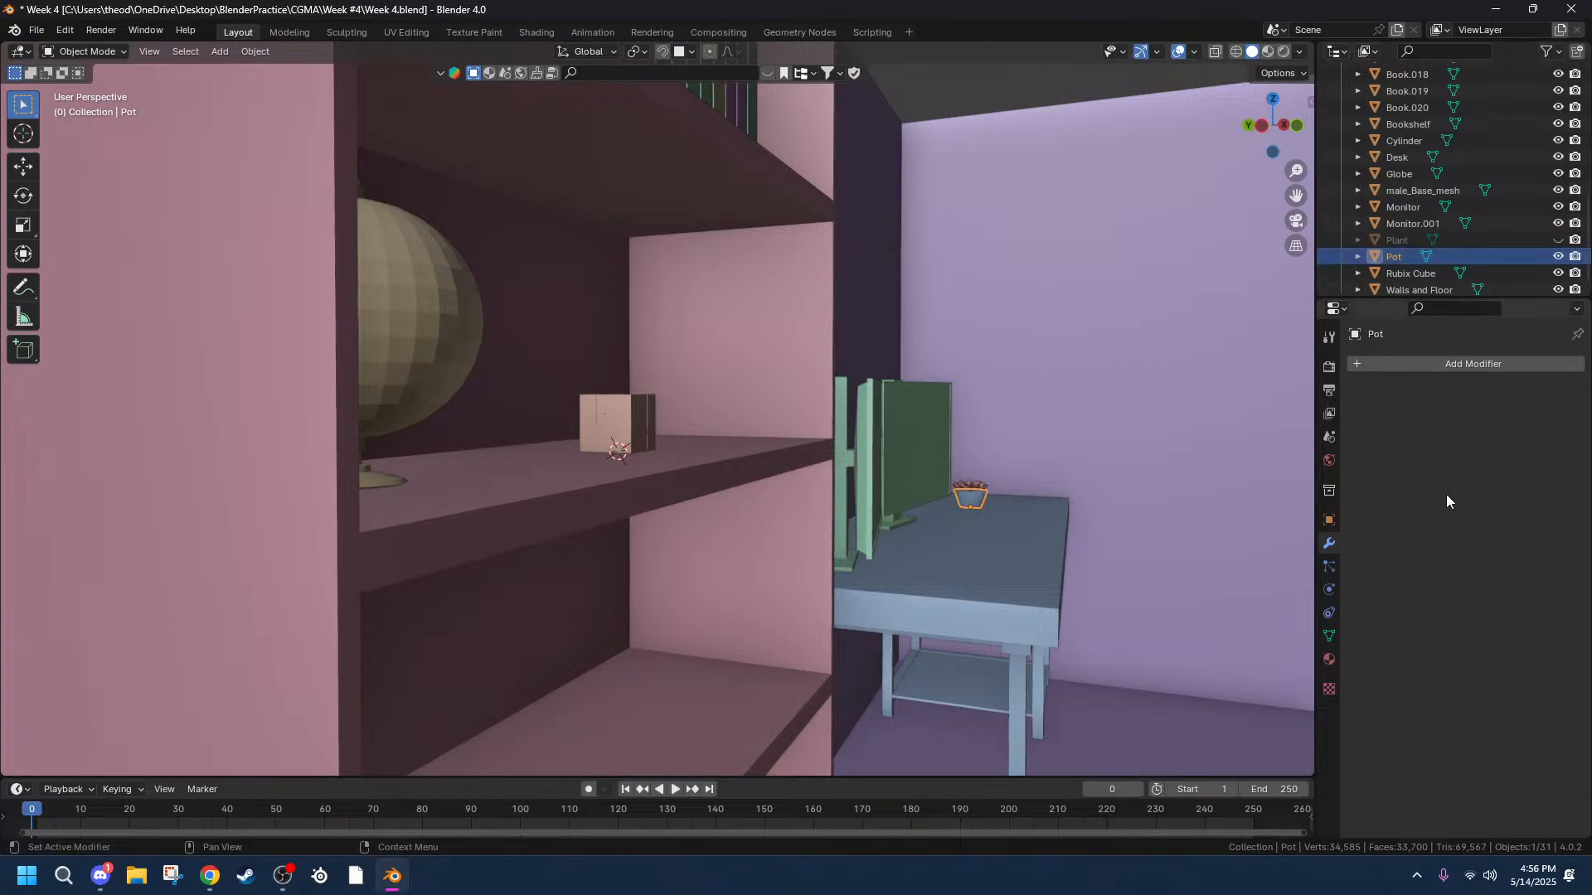
# Check the hidden Plant object's visibility and rename the Cylinder object, the foliage inside the desk pot, as "Plant".
pyautogui.click(1396, 238)
pyautogui.click(1555, 241)
pyautogui.click(1556, 240)
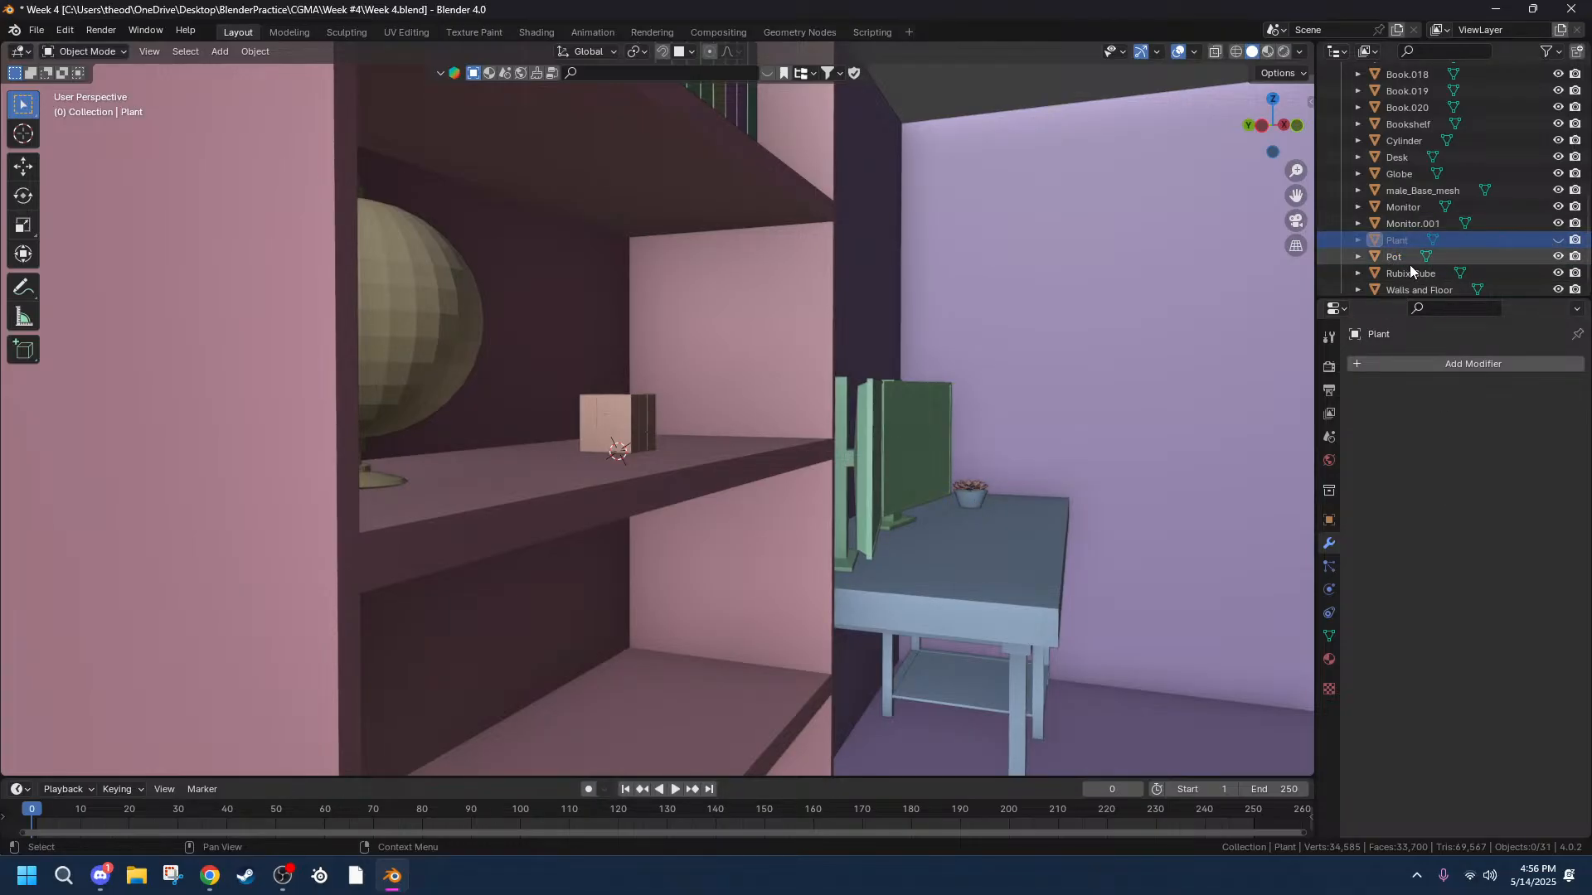
pyautogui.scroll(2, 1409, 173)
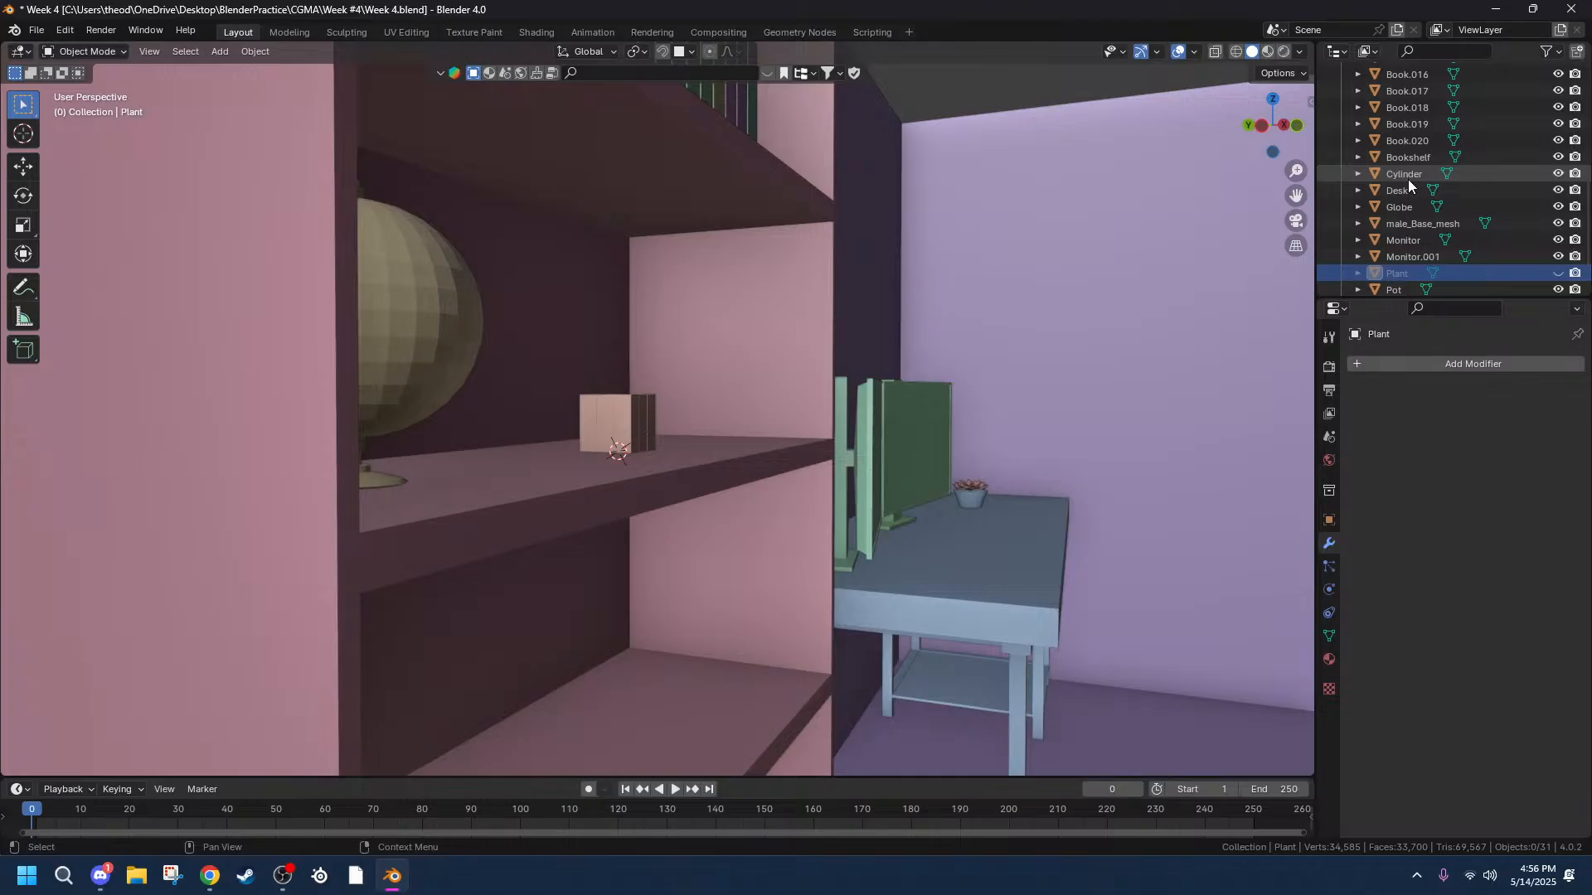
pyautogui.click(1408, 179)
pyautogui.doubleClick(1408, 175)
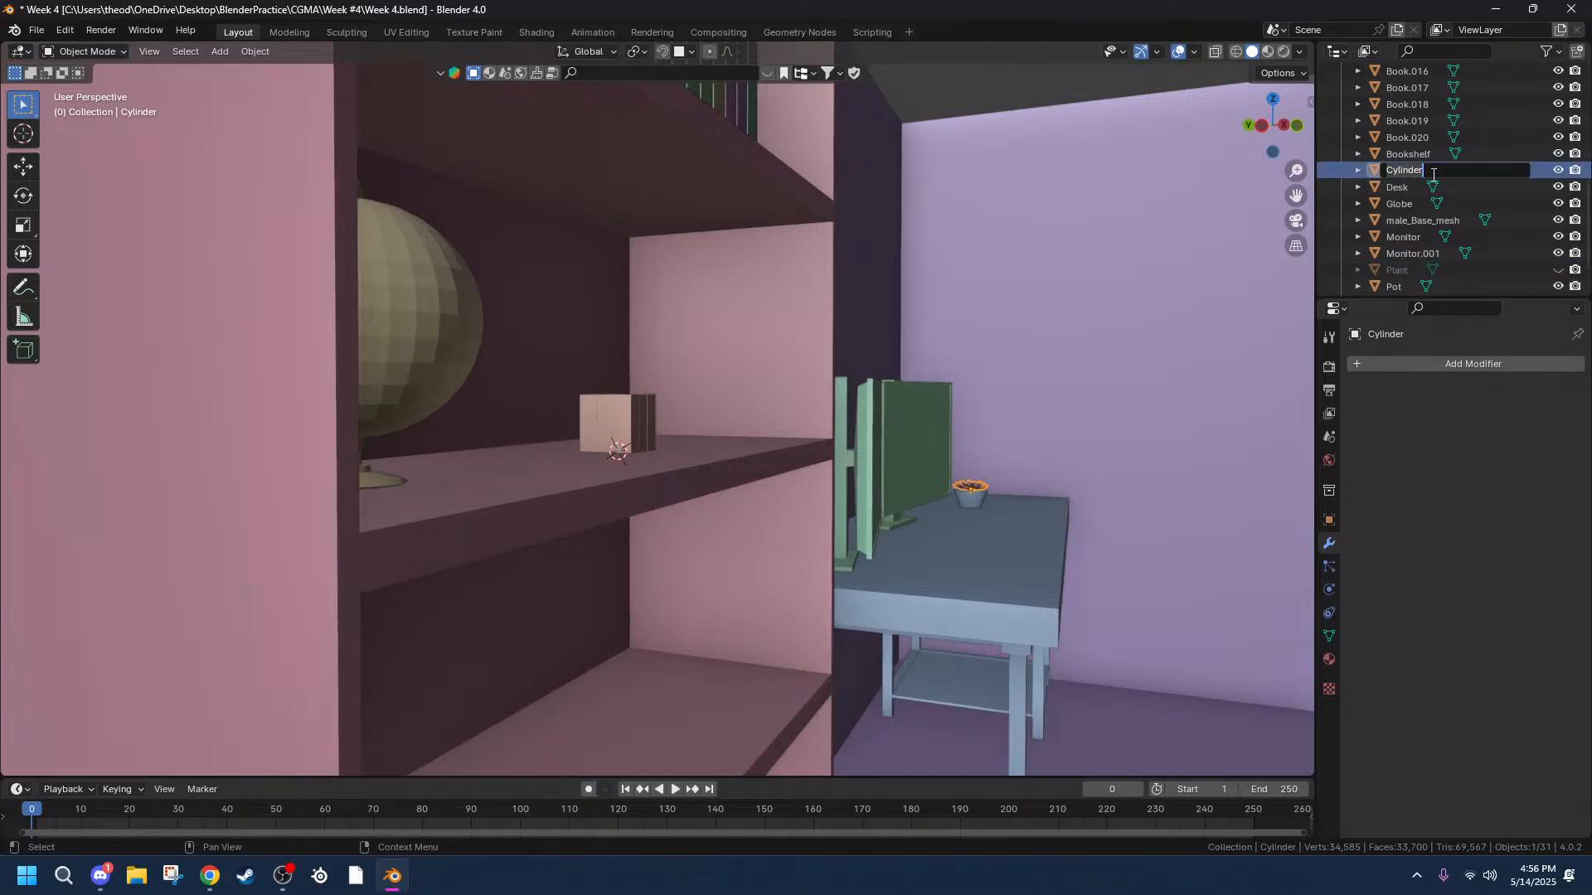
pyautogui.write('Plant')
pyautogui.press('Return')
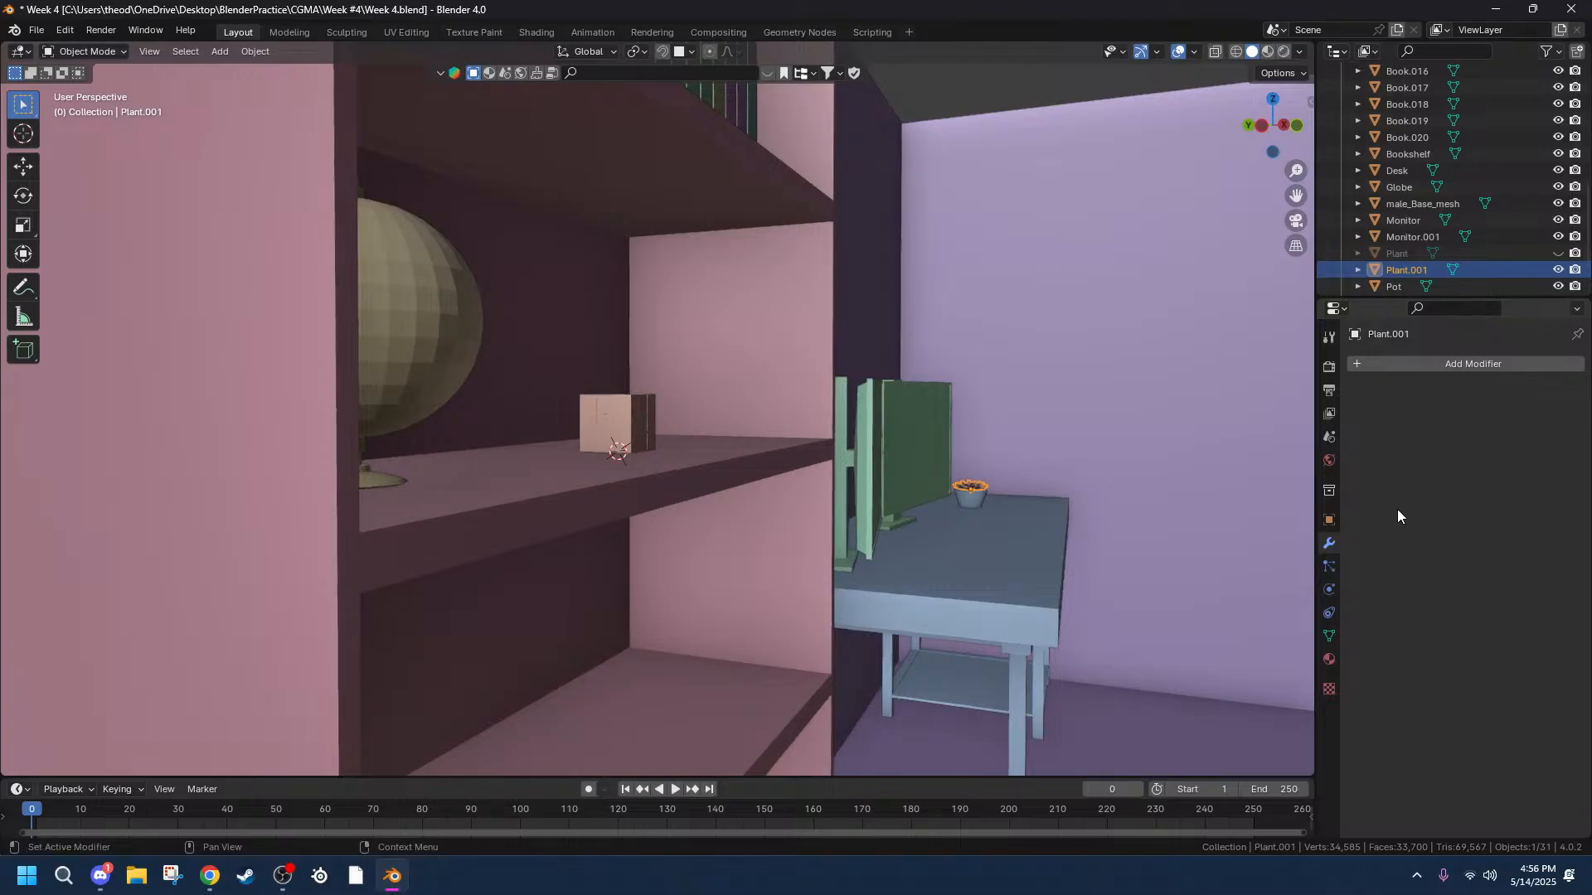
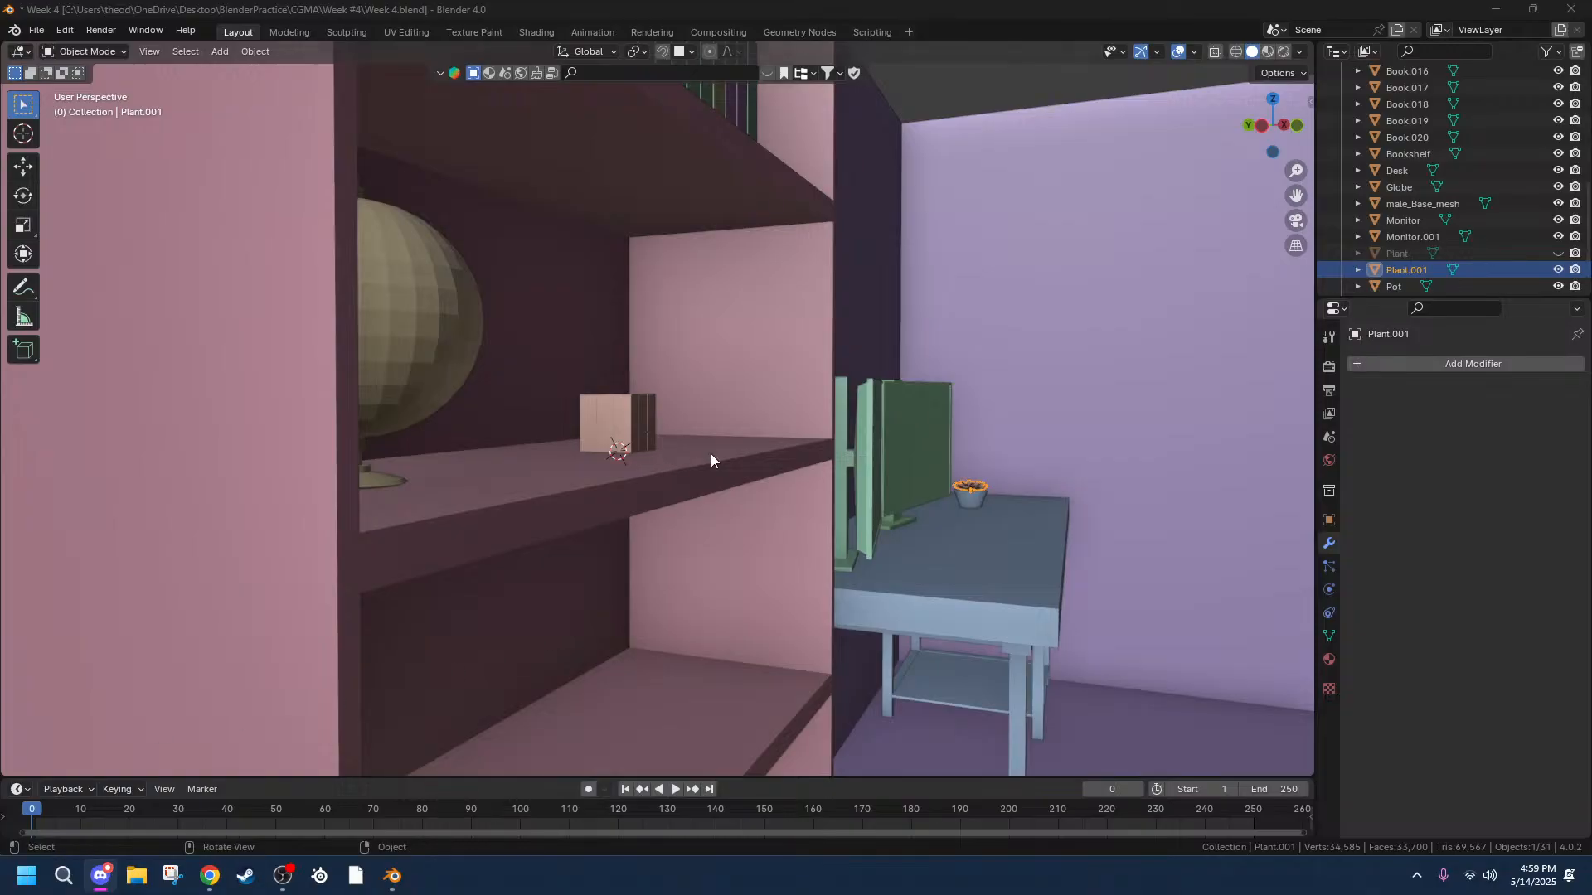
# Look over the whole bookshelf and inspect the Rubix Cube beside the globe.
pyautogui.moveTo(1179, 505); pyautogui.dragTo(1103, 511, button='middle')
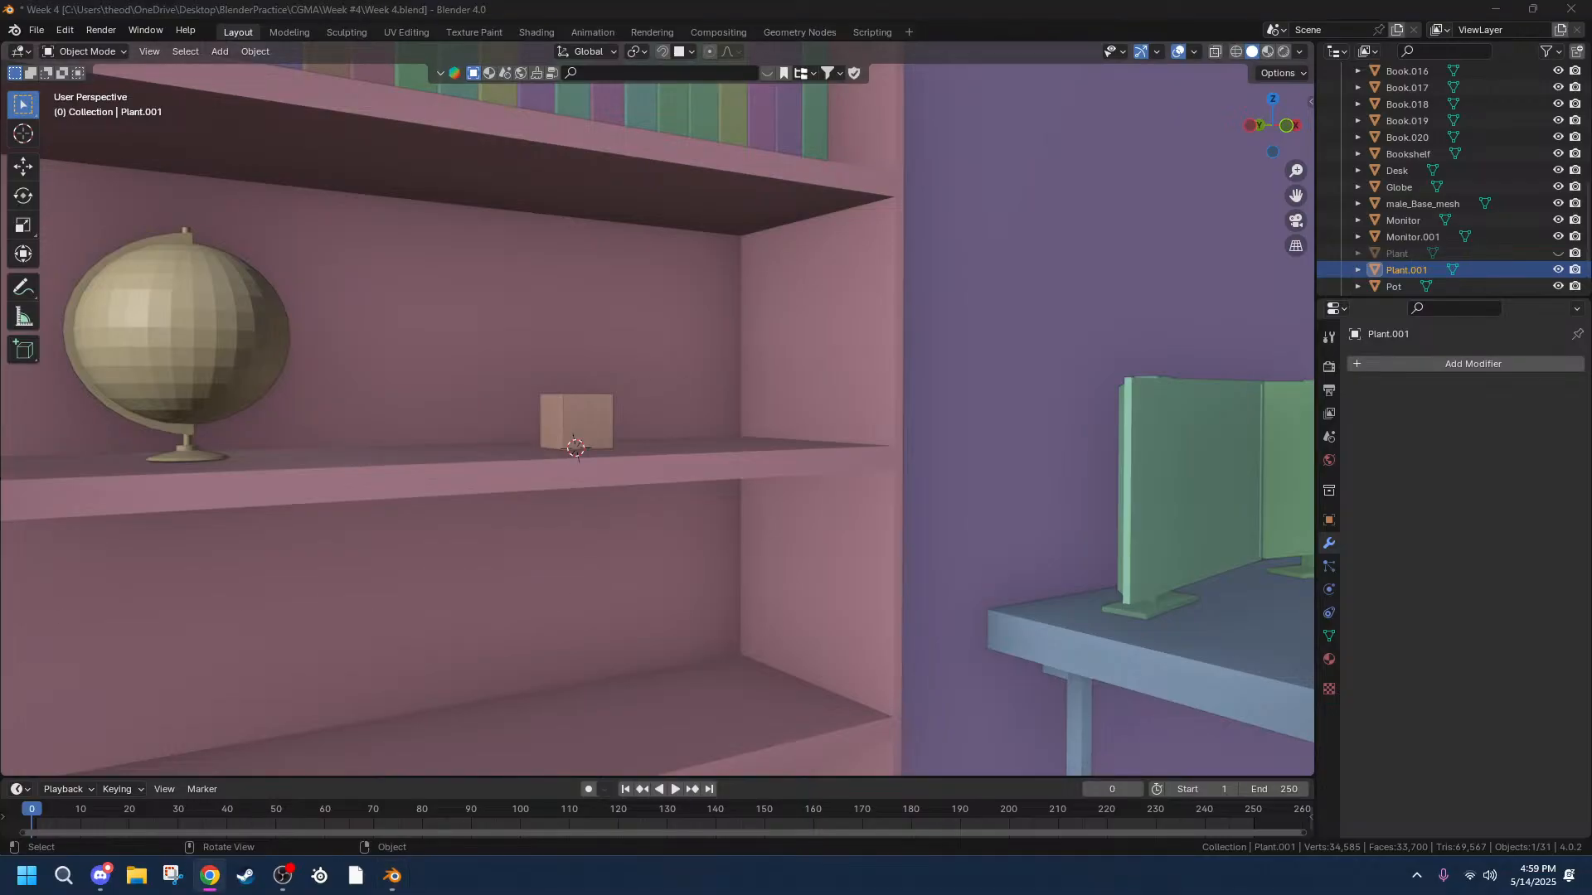
pyautogui.scroll(-7, 562, 639)
pyautogui.moveTo(648, 604); pyautogui.dragTo(595, 609, button='middle')
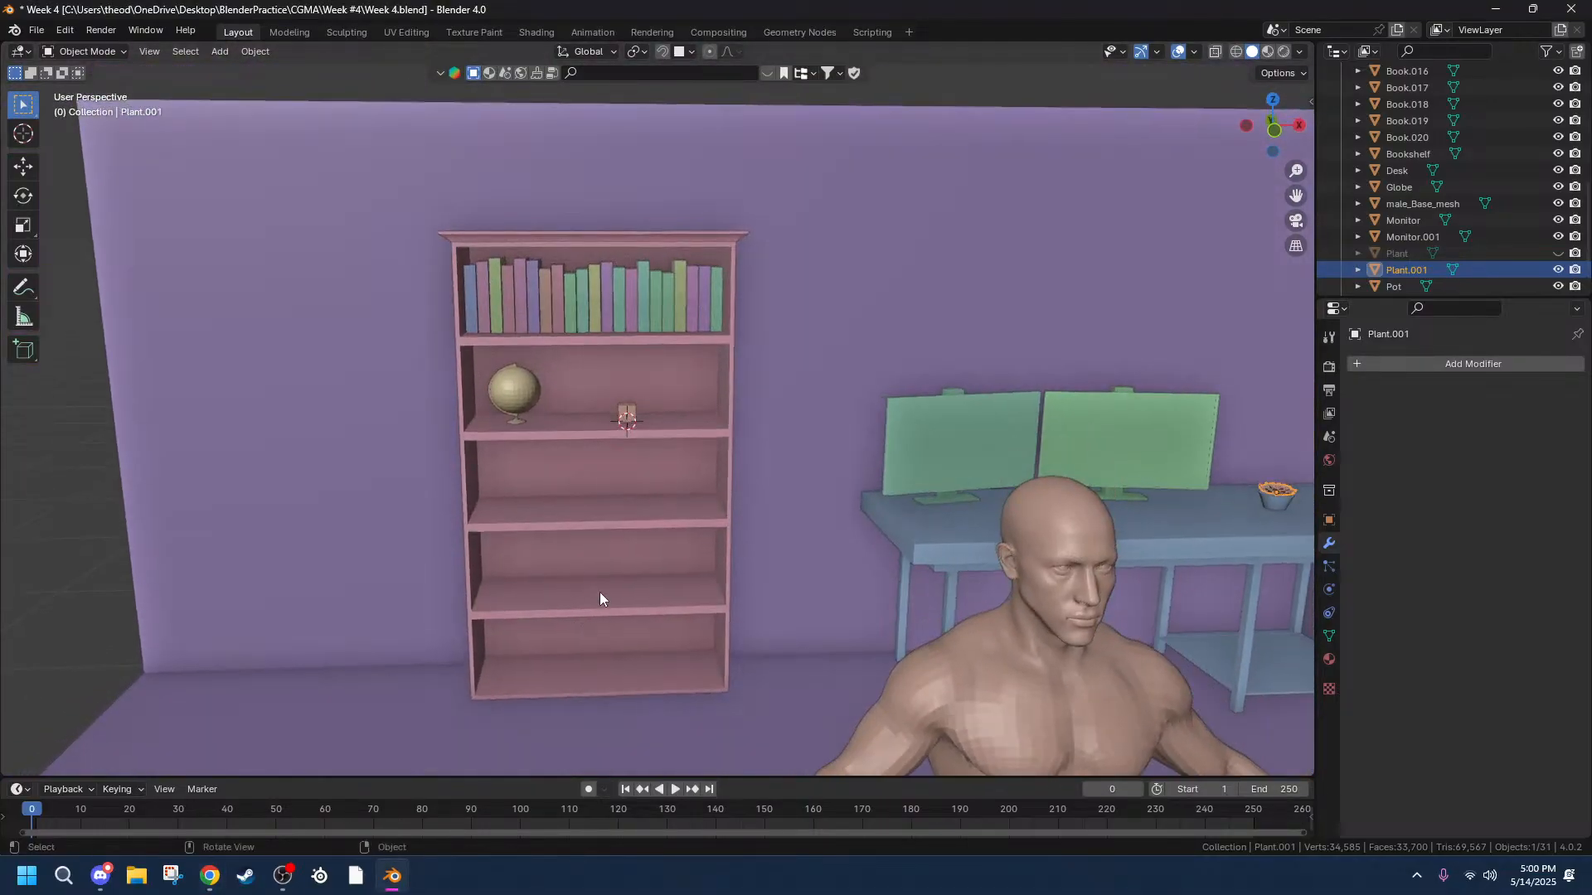
pyautogui.scroll(8, 693, 425)
pyautogui.click(532, 428)
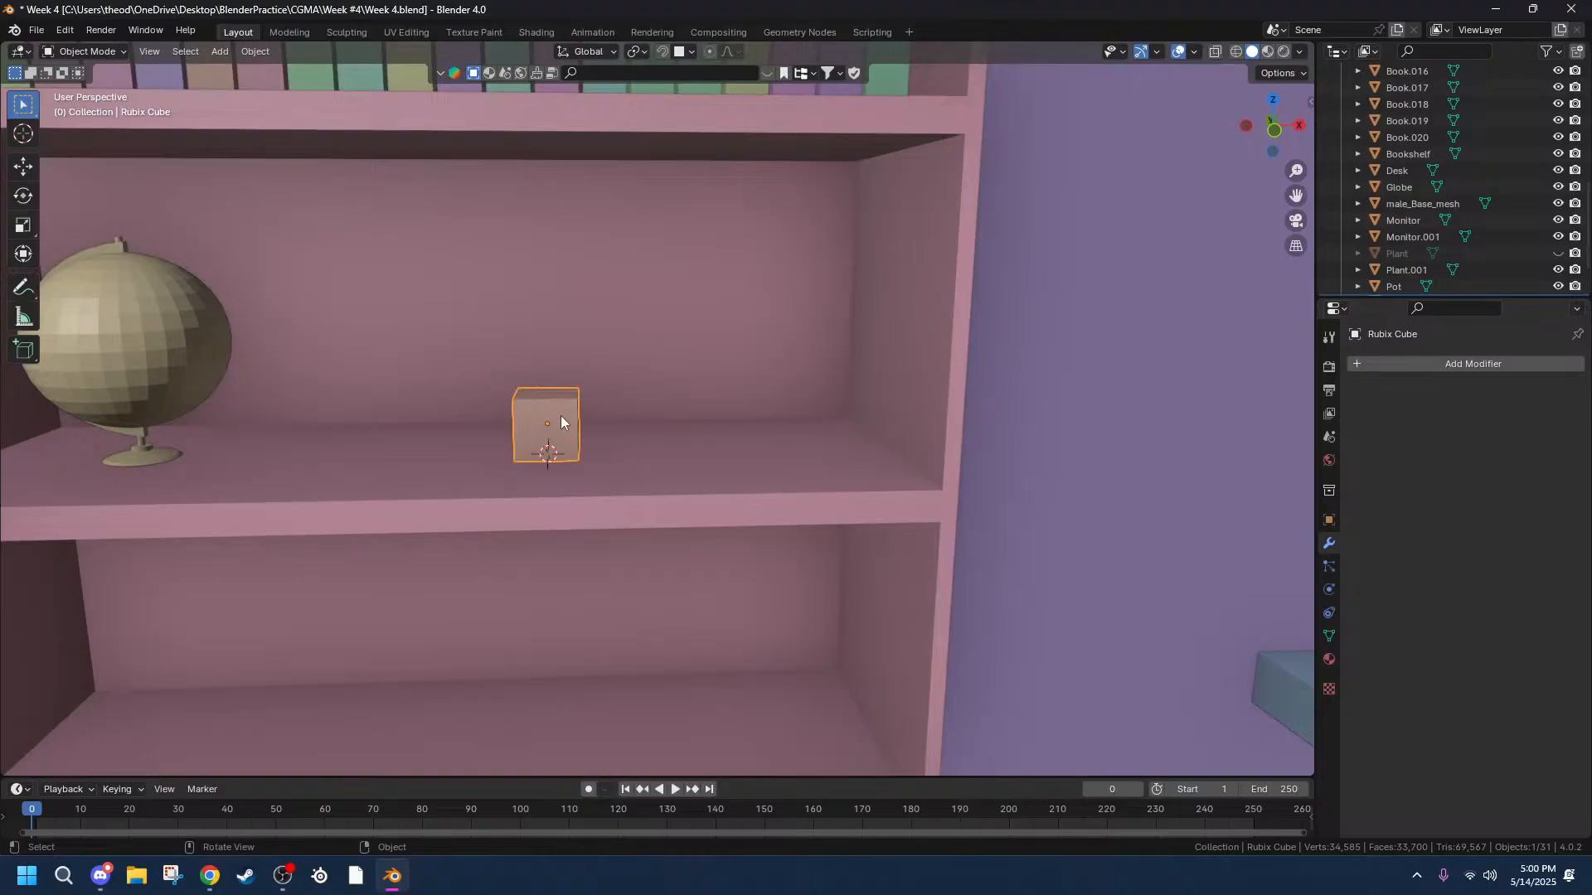
pyautogui.moveTo(650, 509); pyautogui.dragTo(598, 498, button='middle')
pyautogui.scroll(-6, 599, 498)
pyautogui.scroll(-5, 689, 509)
# Place the 3D cursor on the empty floor near the side wall and add a cylinder there.
pyautogui.moveTo(712, 511); pyautogui.dragTo(978, 448, button='middle')
pyautogui.moveTo(1296, 195); pyautogui.dragTo(1061, 259)
pyautogui.scroll(6, 1138, 498)
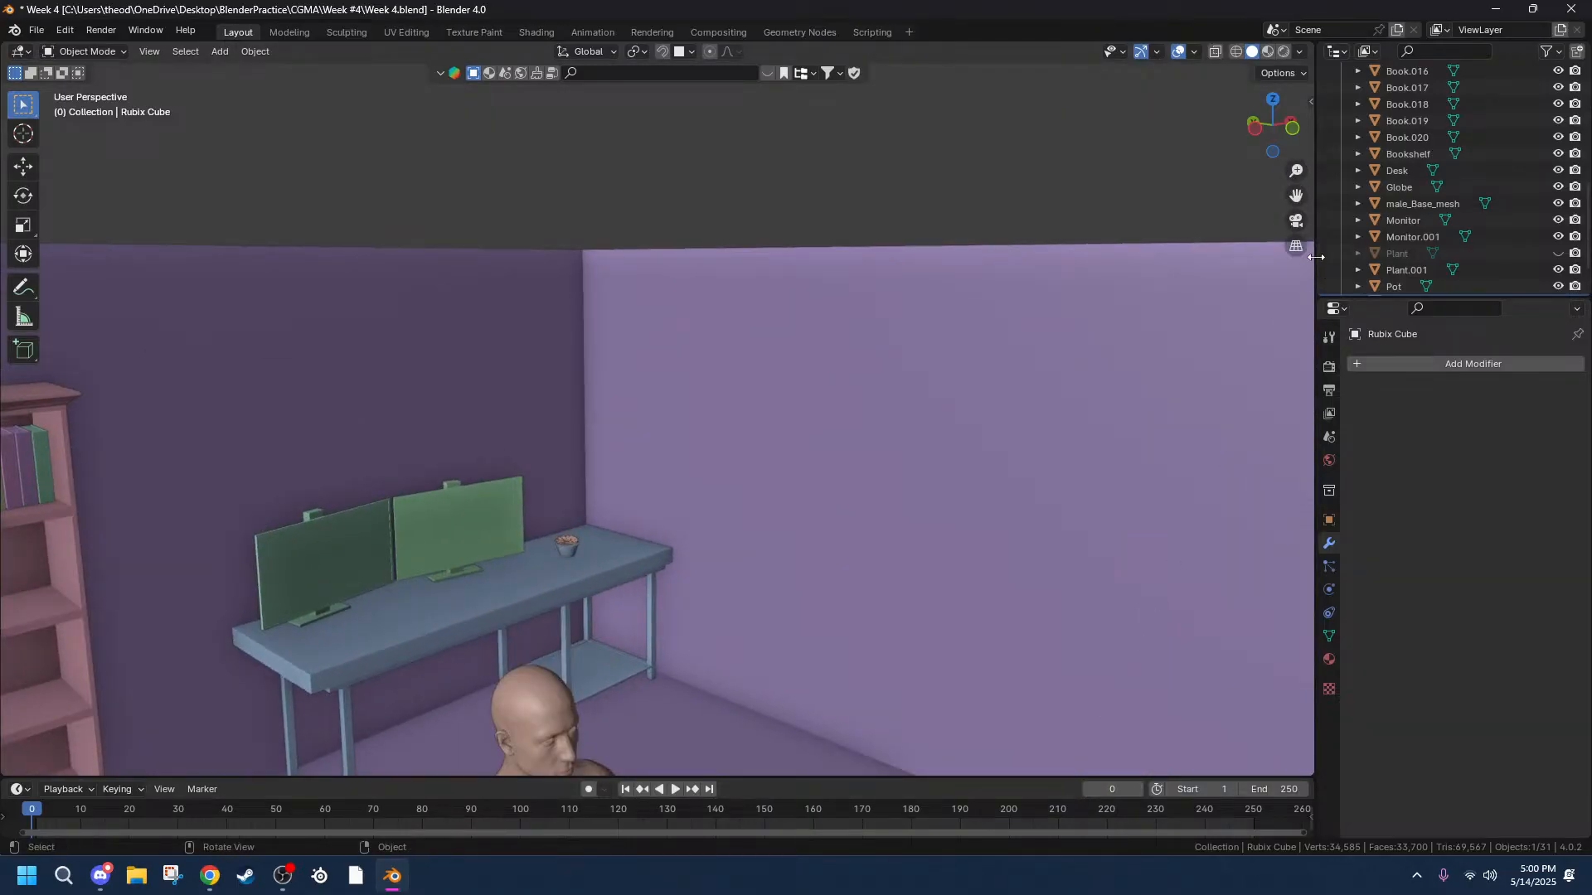
pyautogui.moveTo(1294, 200); pyautogui.dragTo(1109, 43)
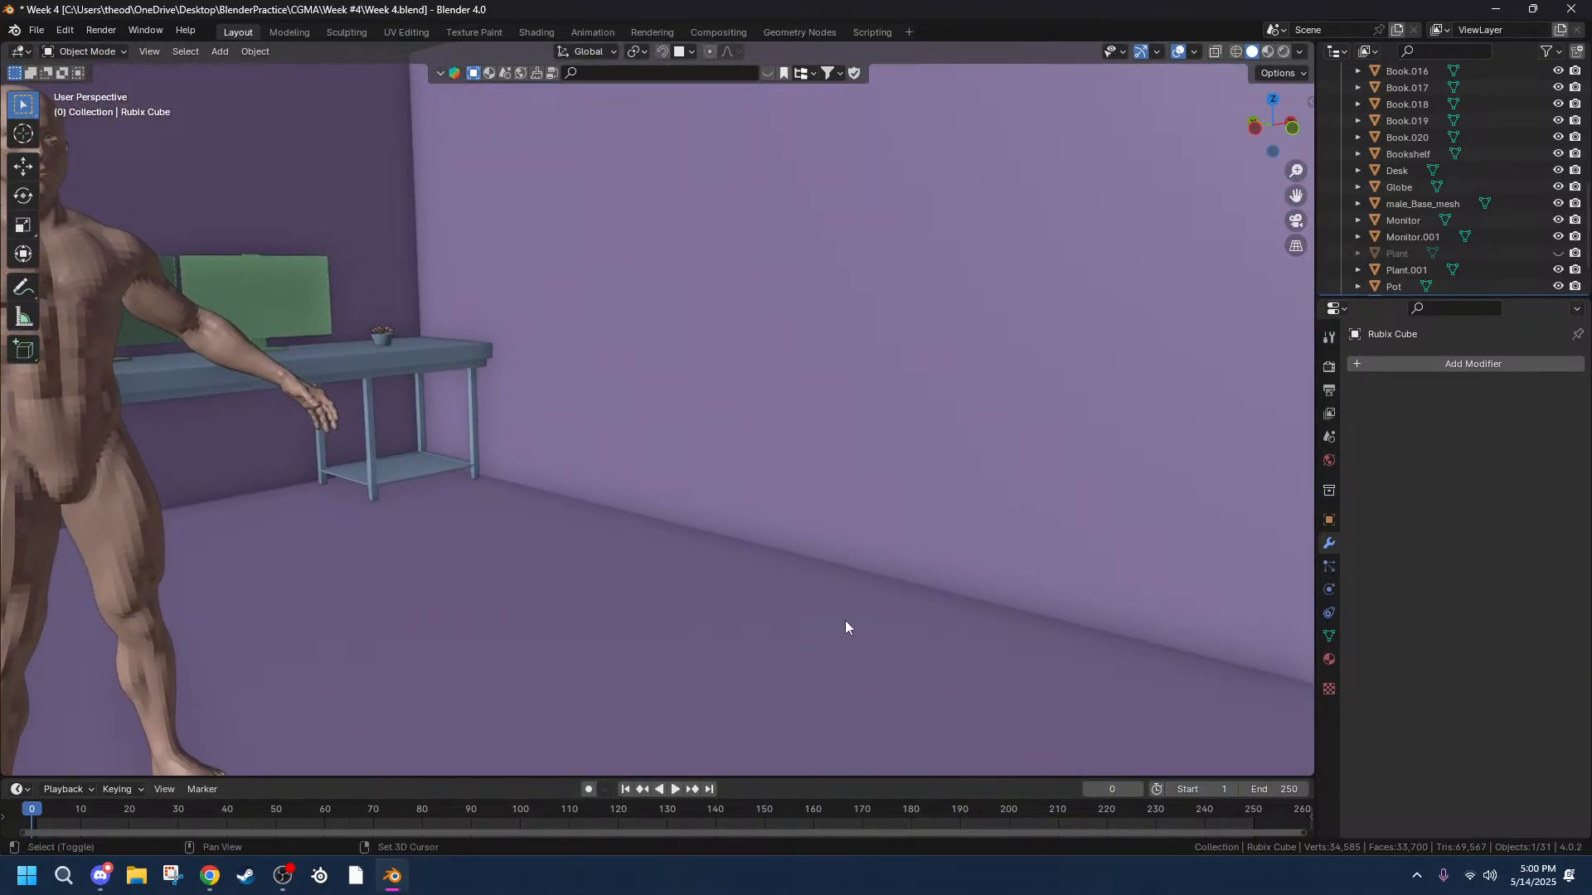
pyautogui.keyDown('shift'); pyautogui.rightClick(801, 584); pyautogui.keyUp('shift')
pyautogui.moveTo(881, 569); pyautogui.dragTo(1005, 561, button='middle')
pyautogui.hotkey('shift', 'a')
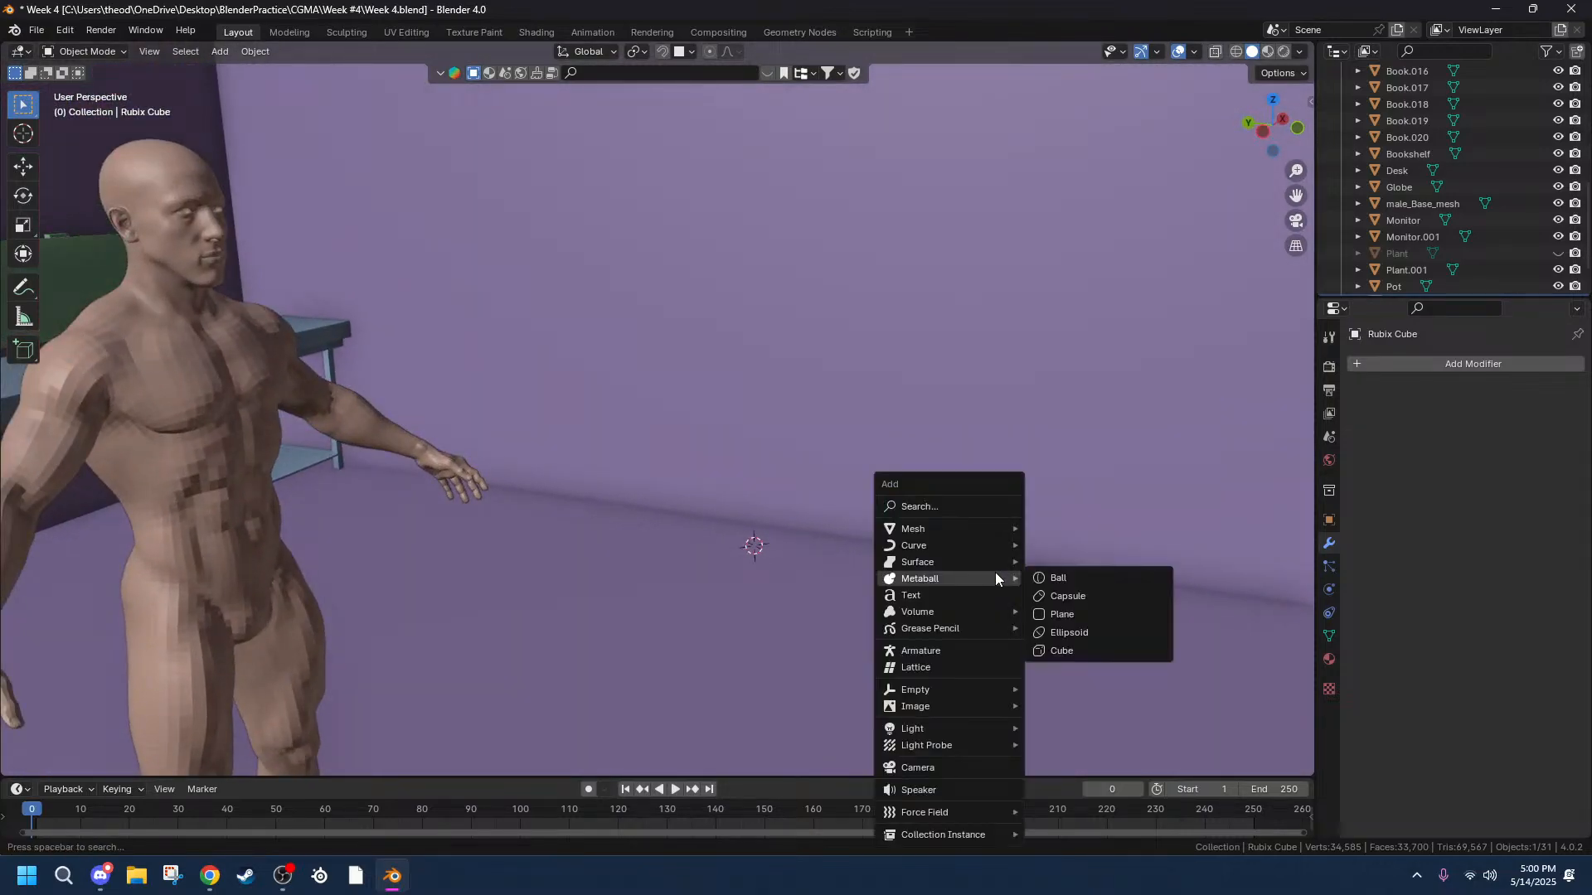
pyautogui.moveTo(945, 529)
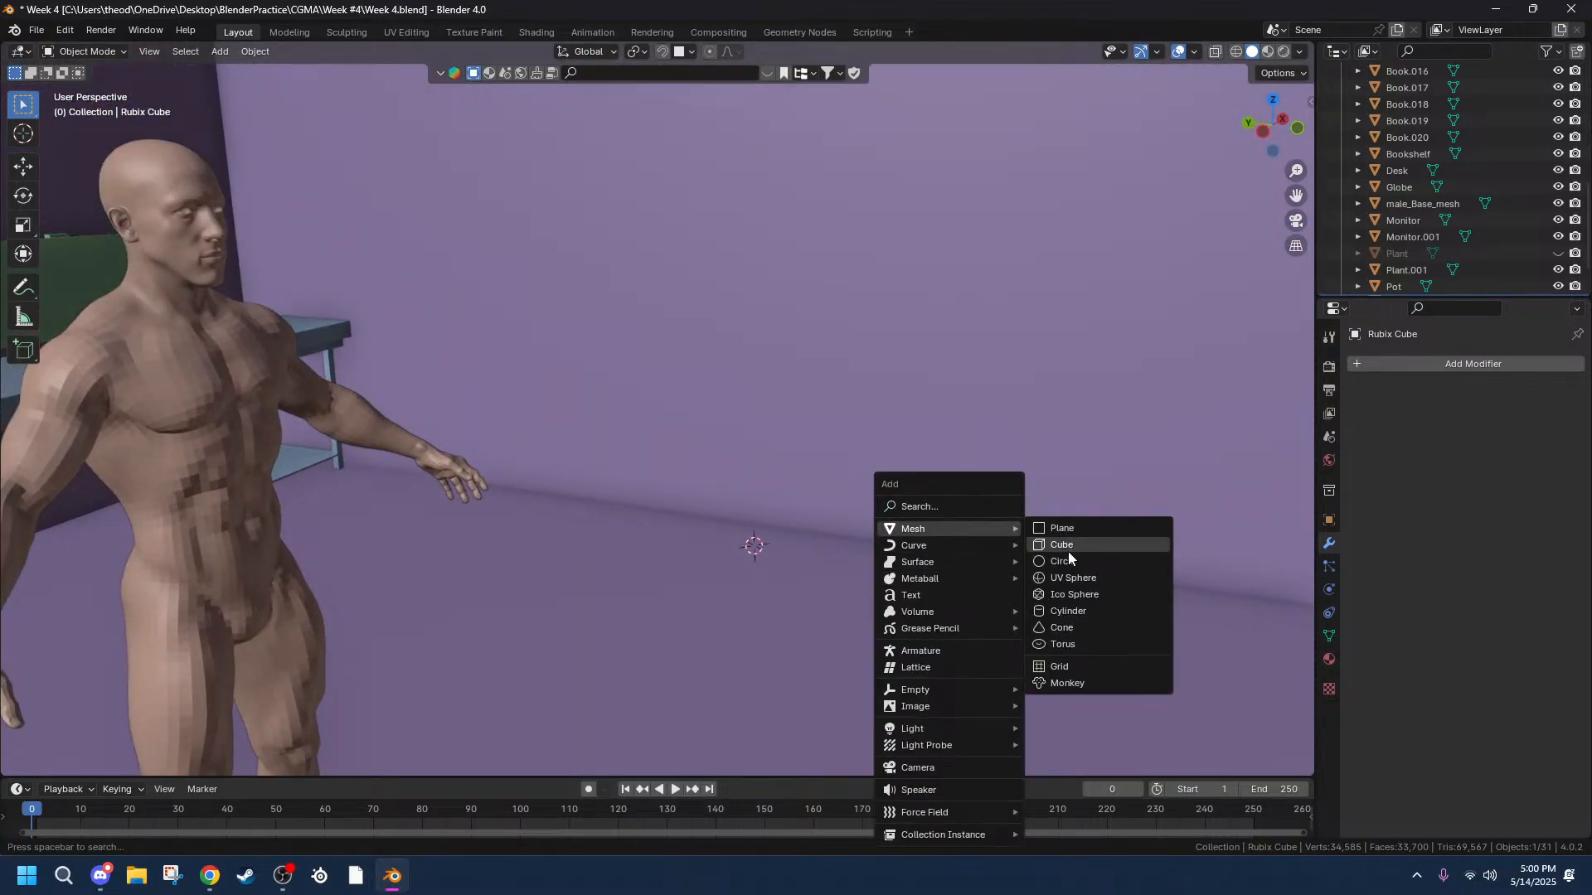
pyautogui.click(1055, 612)
# Scale the new cylinder uniformly to about 0.031 and raise it about 1.11 m along Z.
pyautogui.press('s')
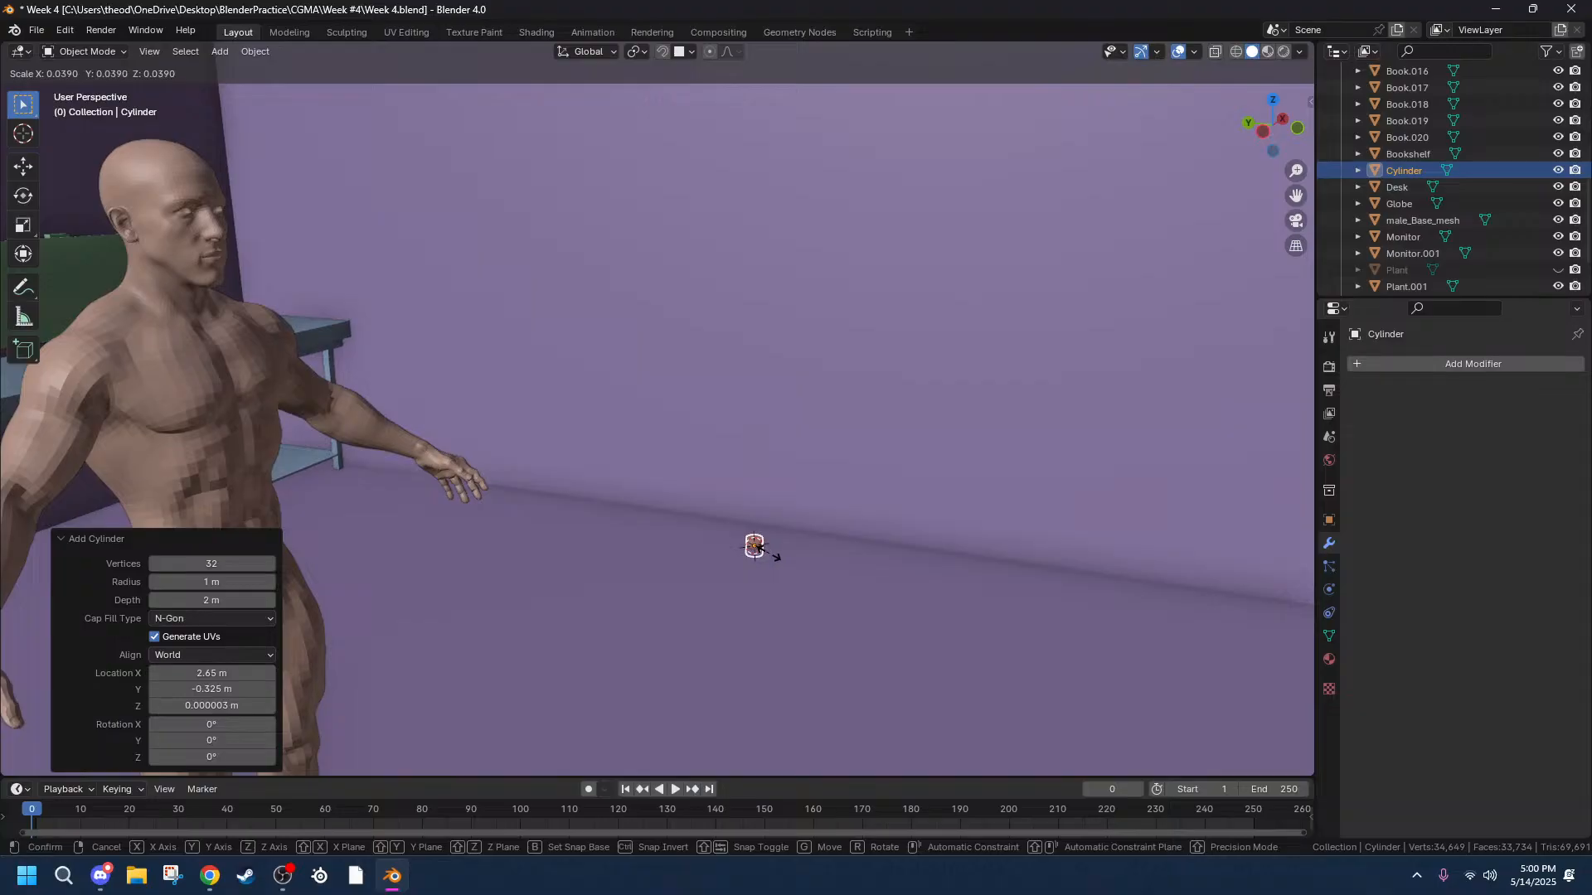
pyautogui.click(772, 552)
pyautogui.moveTo(771, 551); pyautogui.dragTo(841, 521, button='middle')
pyautogui.moveTo(1298, 197); pyautogui.dragTo(1034, 63)
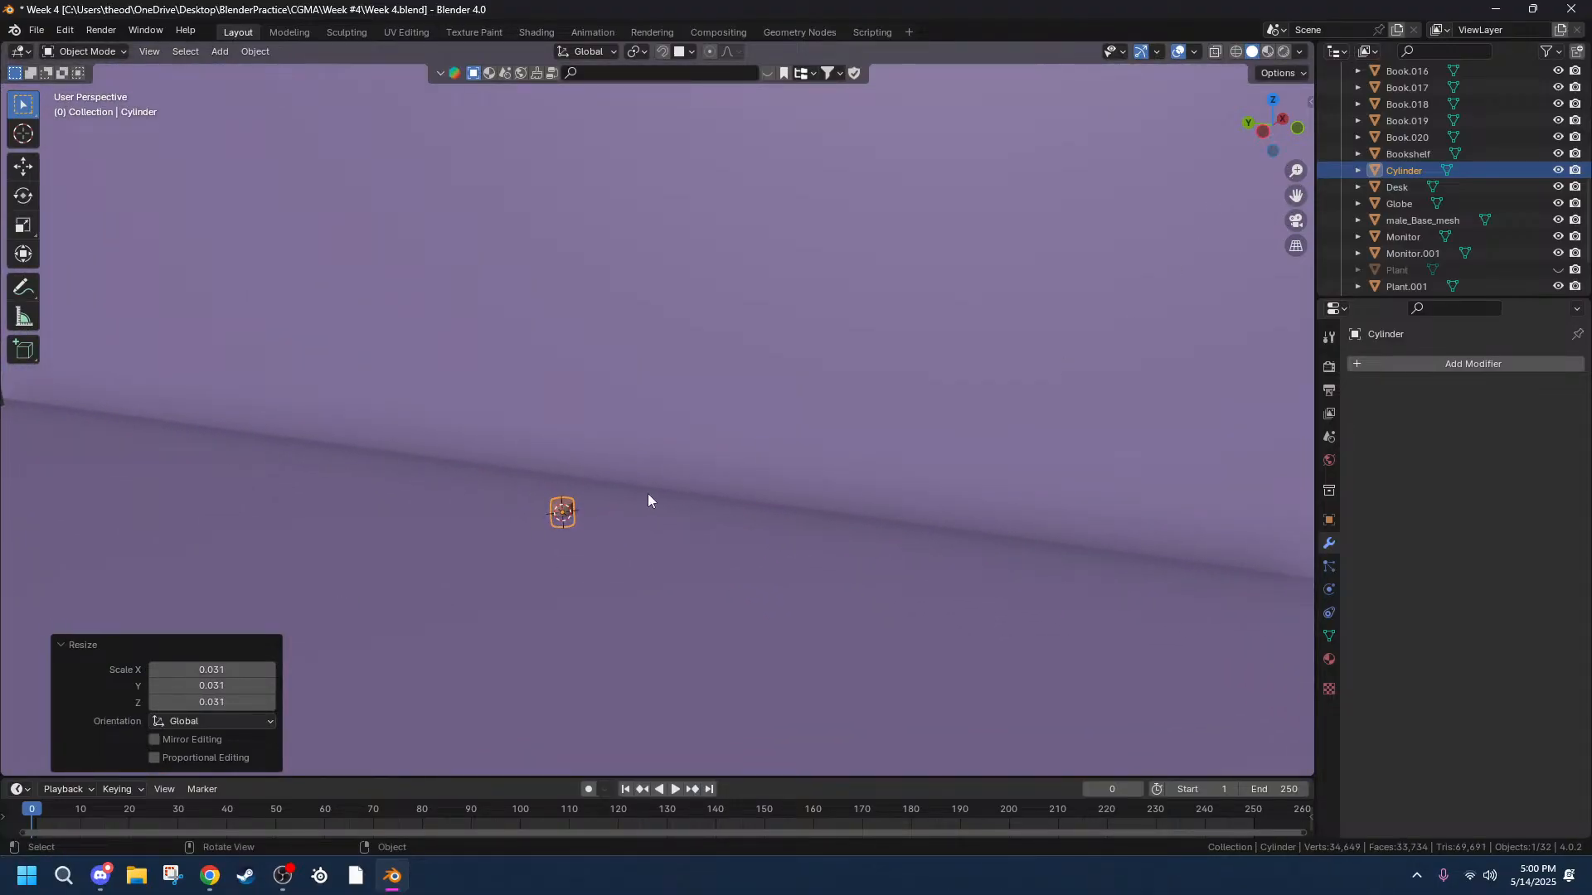
pyautogui.press('g')
pyautogui.press('z')
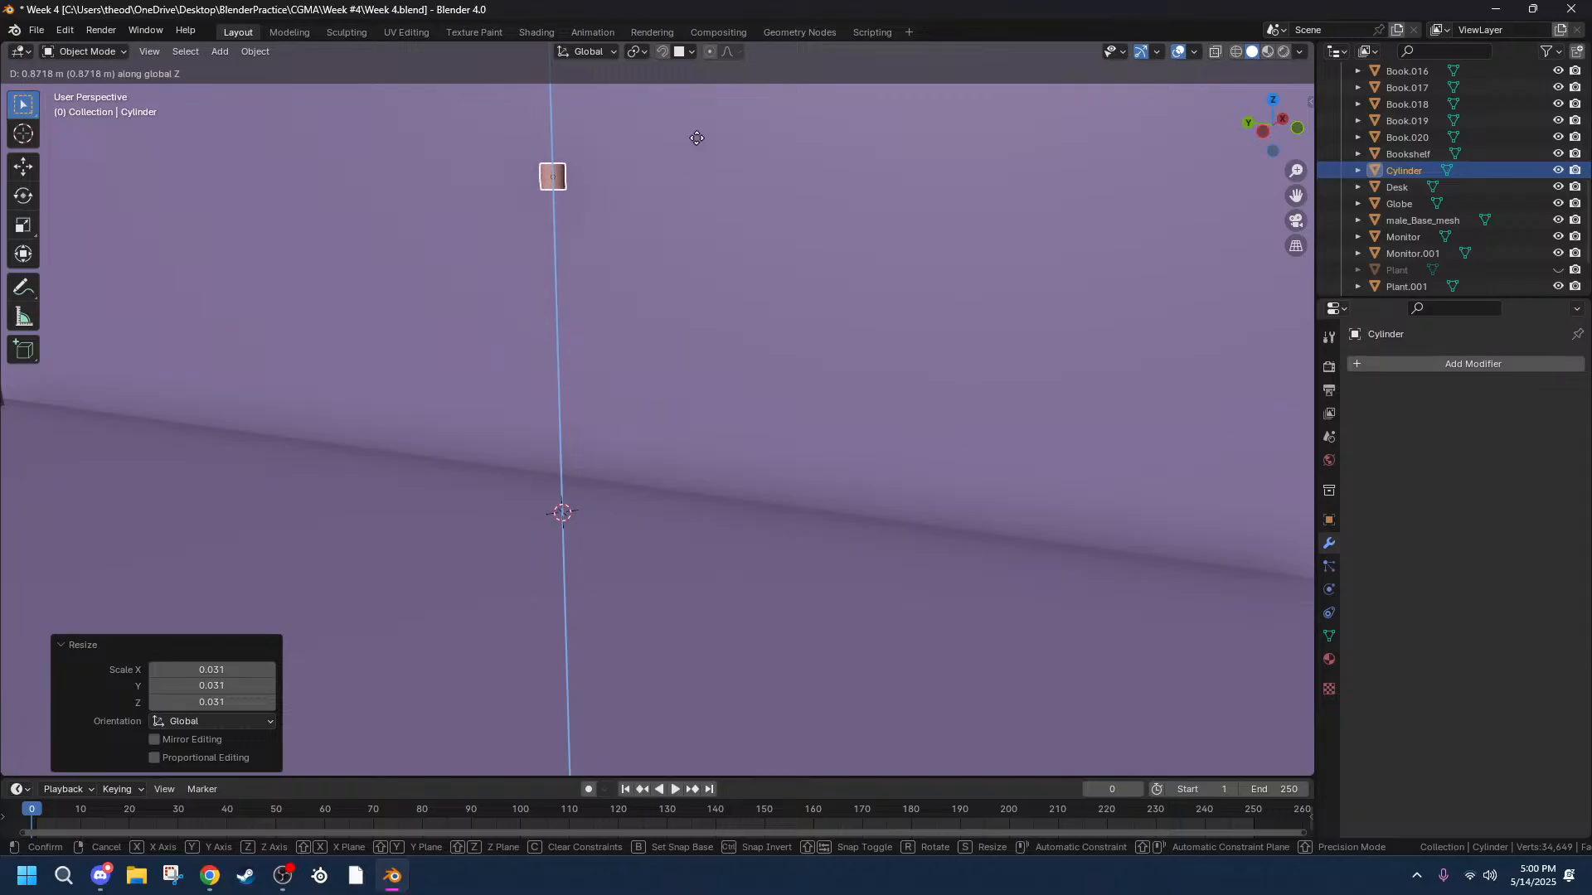
pyautogui.click(646, 147)
# Stretch the cylinder by about 21.6 along Z and narrow it to about 0.616 in X and Y to form a pole.
pyautogui.scroll(-5, 640, 185)
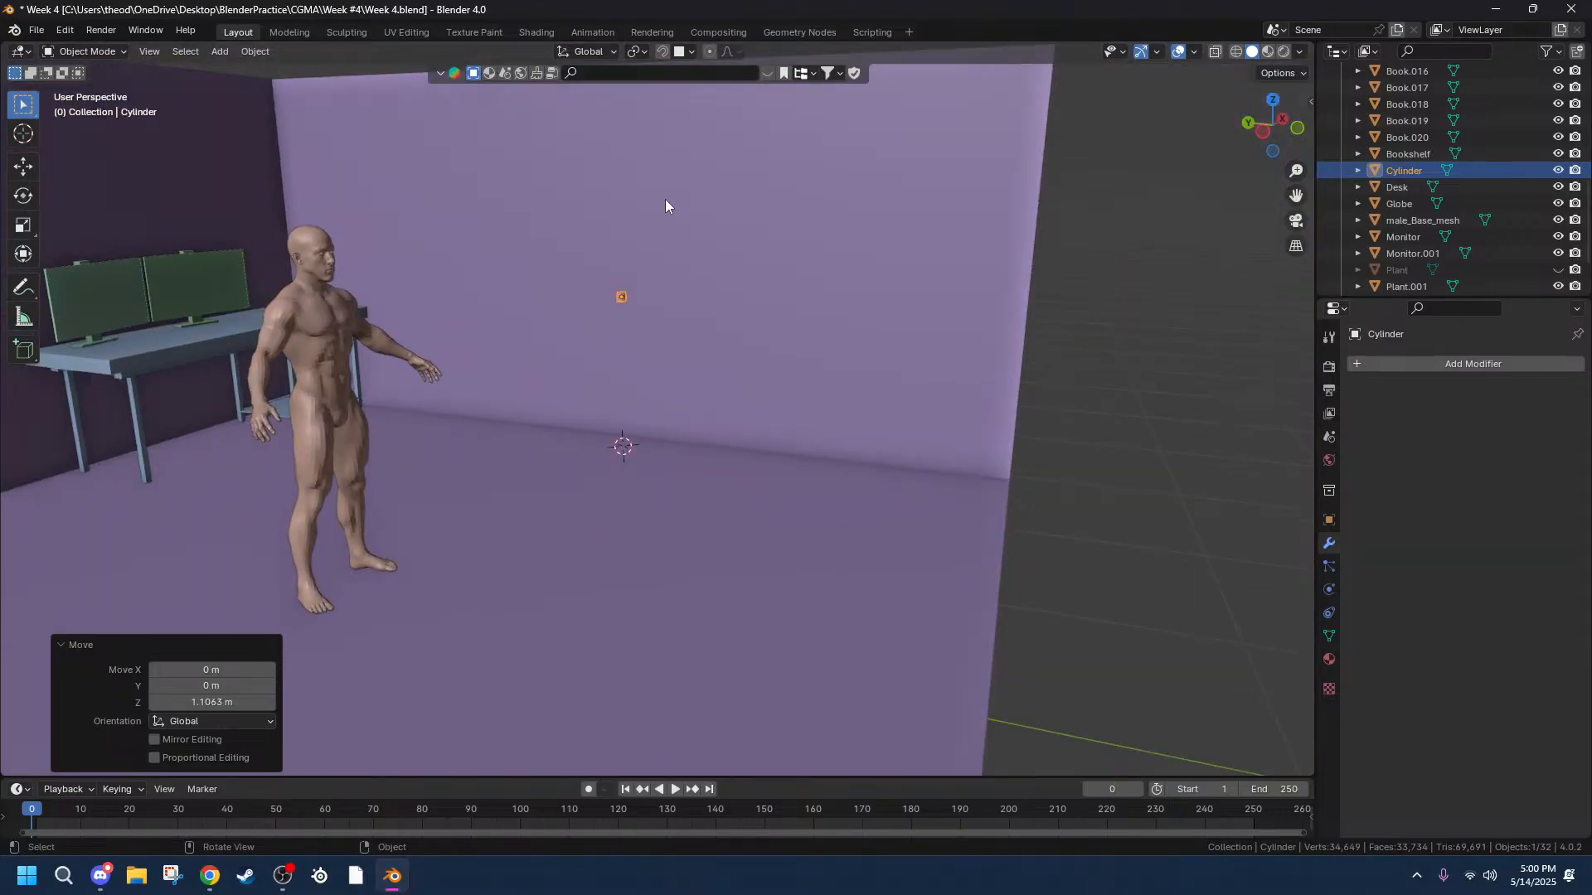
pyautogui.press('s')
pyautogui.press('z')
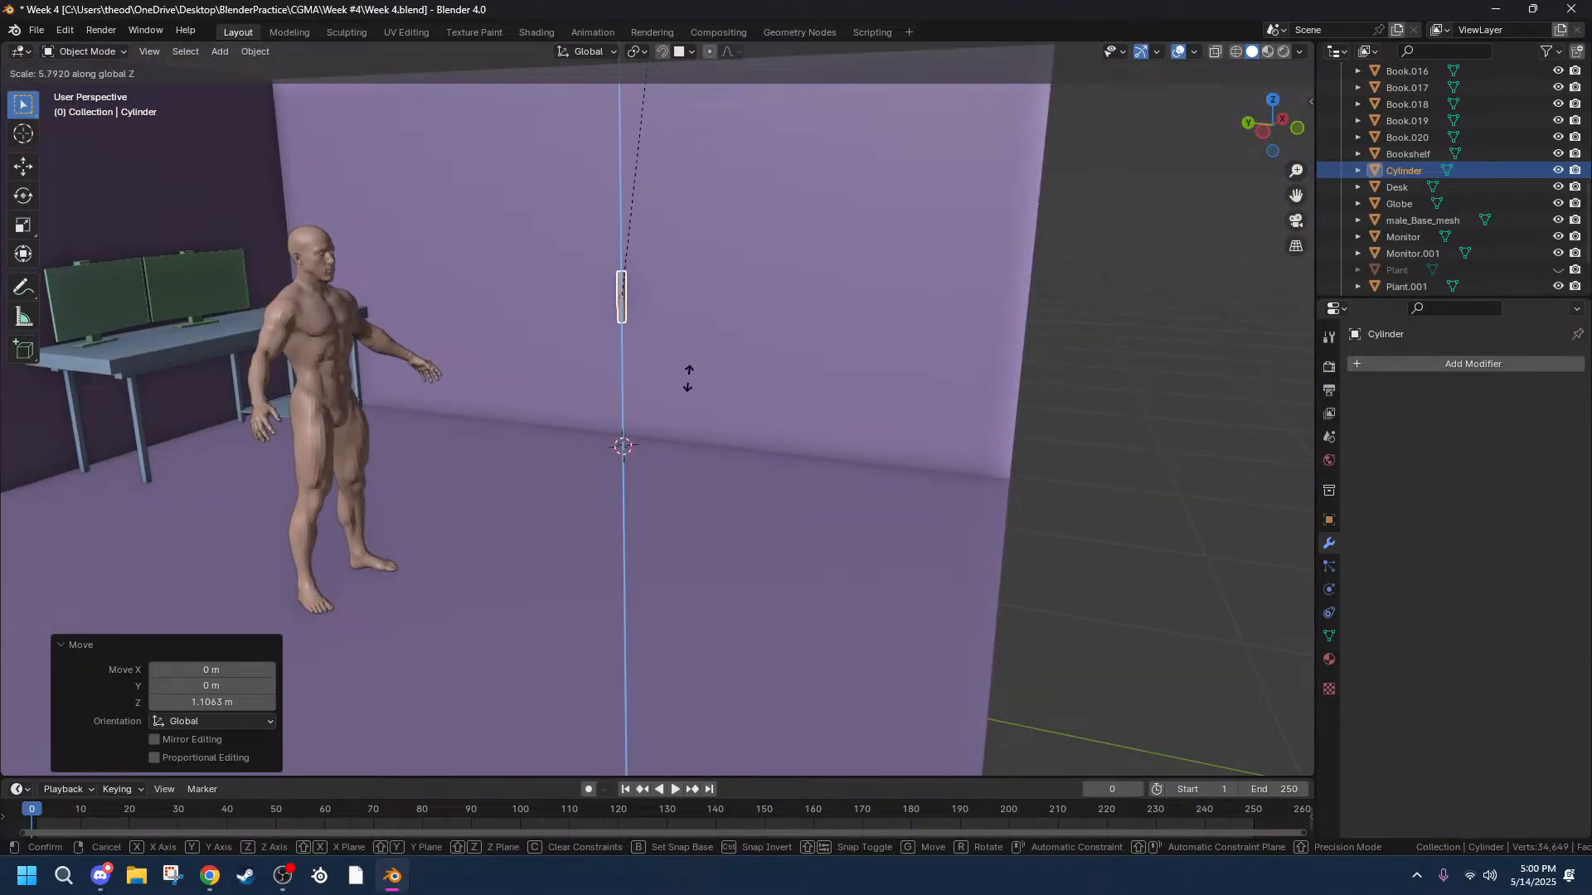
pyautogui.click(707, 366)
pyautogui.press('s')
pyautogui.hotkey('shift', 'z')
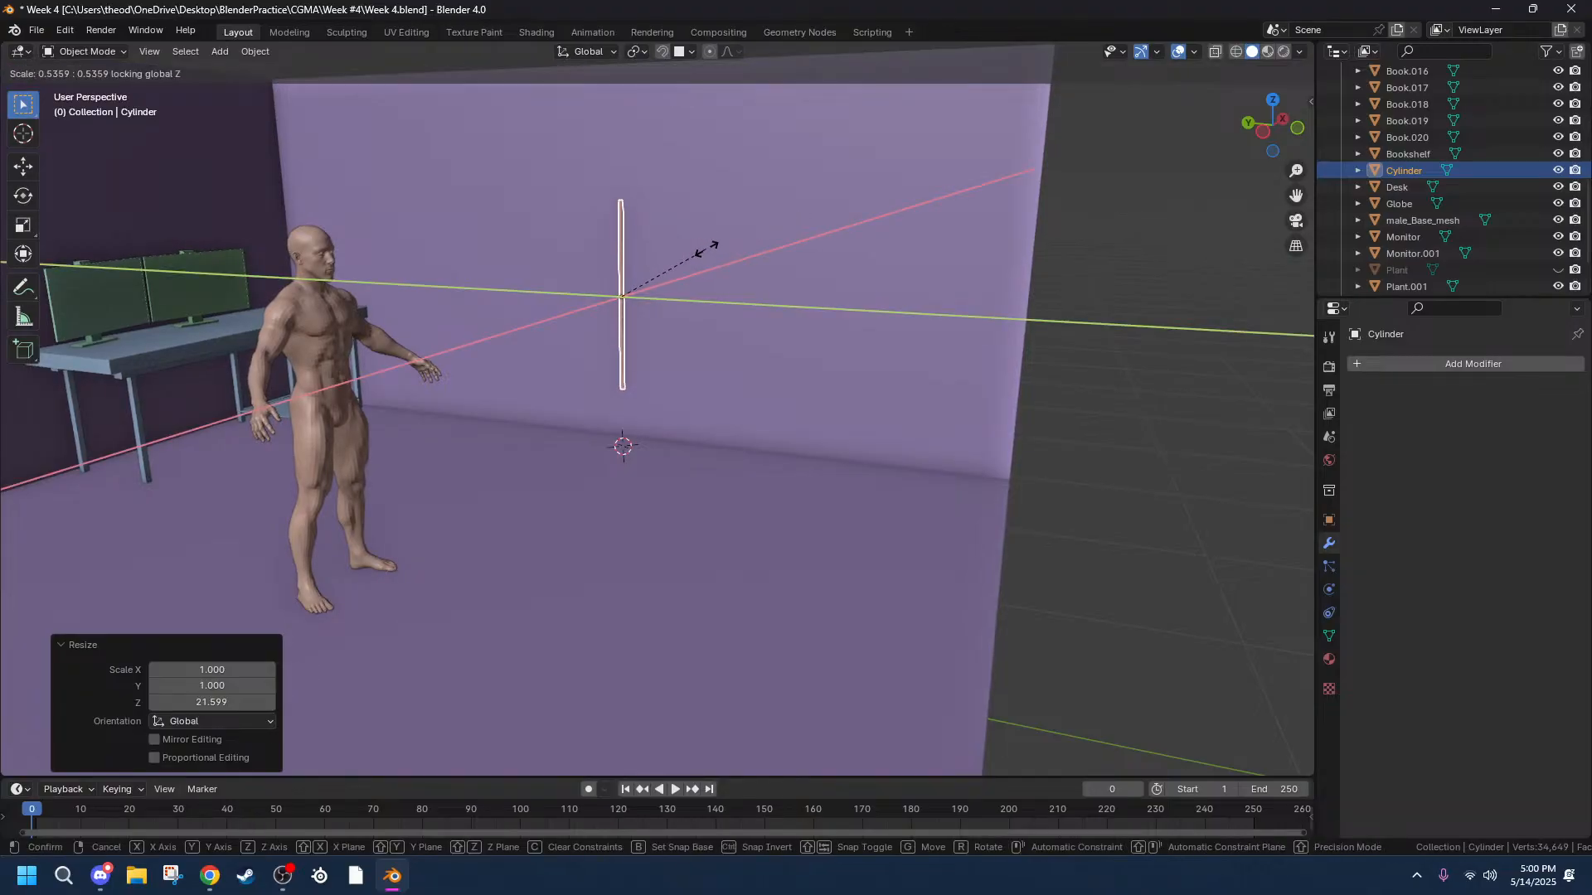
pyautogui.click(669, 286)
# Check the pole's proportions against the room and lengthen it by a factor of about 1.292 along Z.
pyautogui.scroll(7, 669, 280)
pyautogui.moveTo(684, 287); pyautogui.dragTo(945, 191, button='middle')
pyautogui.scroll(-4, 763, 407)
pyautogui.scroll(-8, 763, 406)
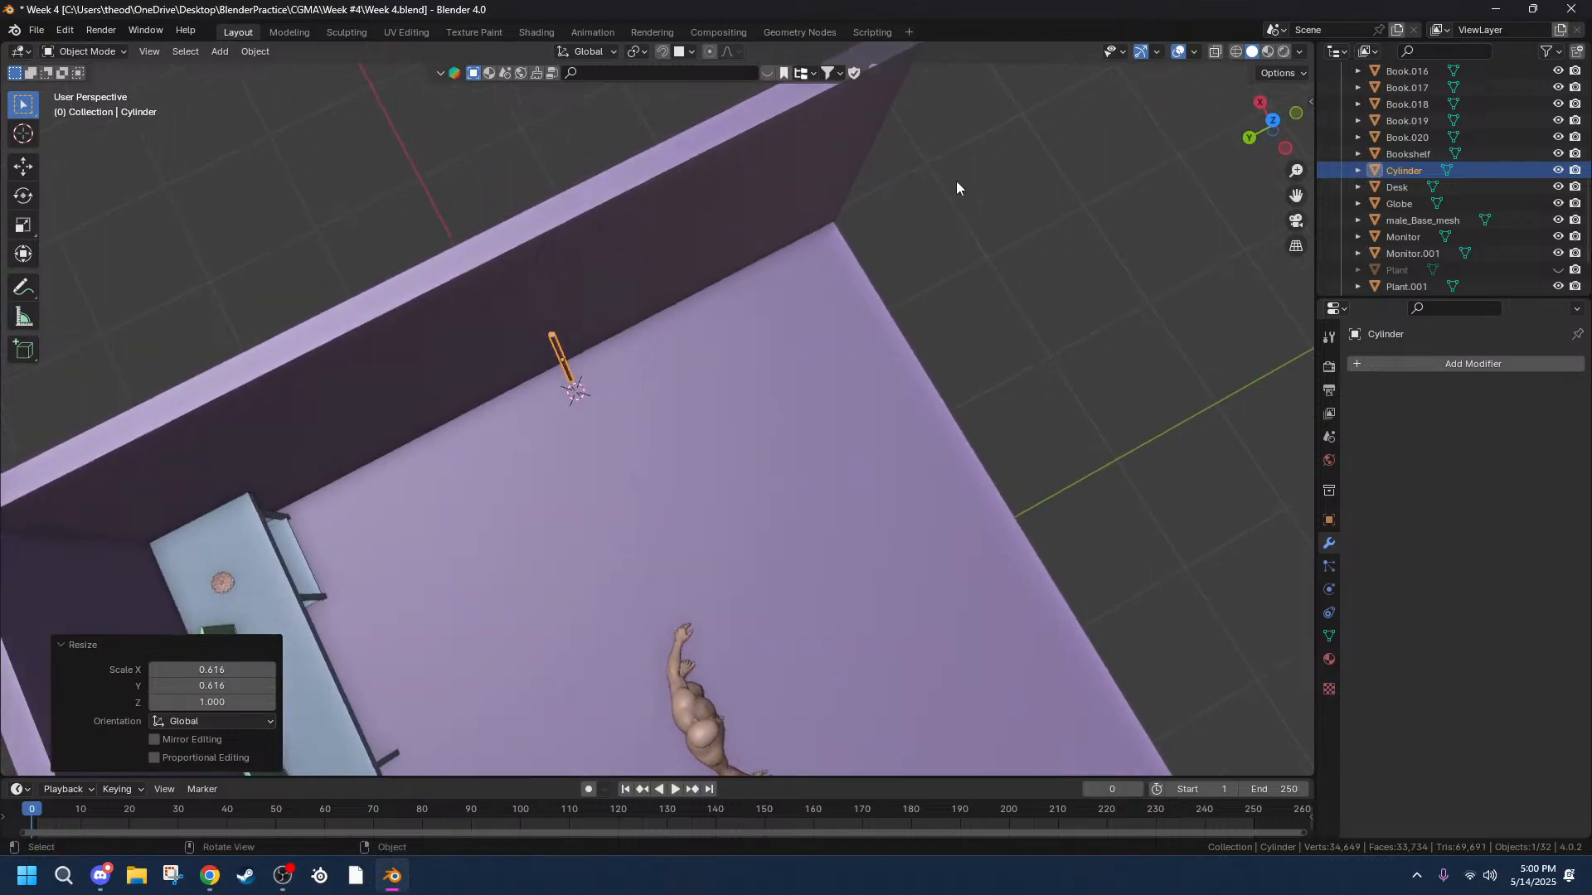
pyautogui.moveTo(1206, 172); pyautogui.dragTo(708, 396, button='middle')
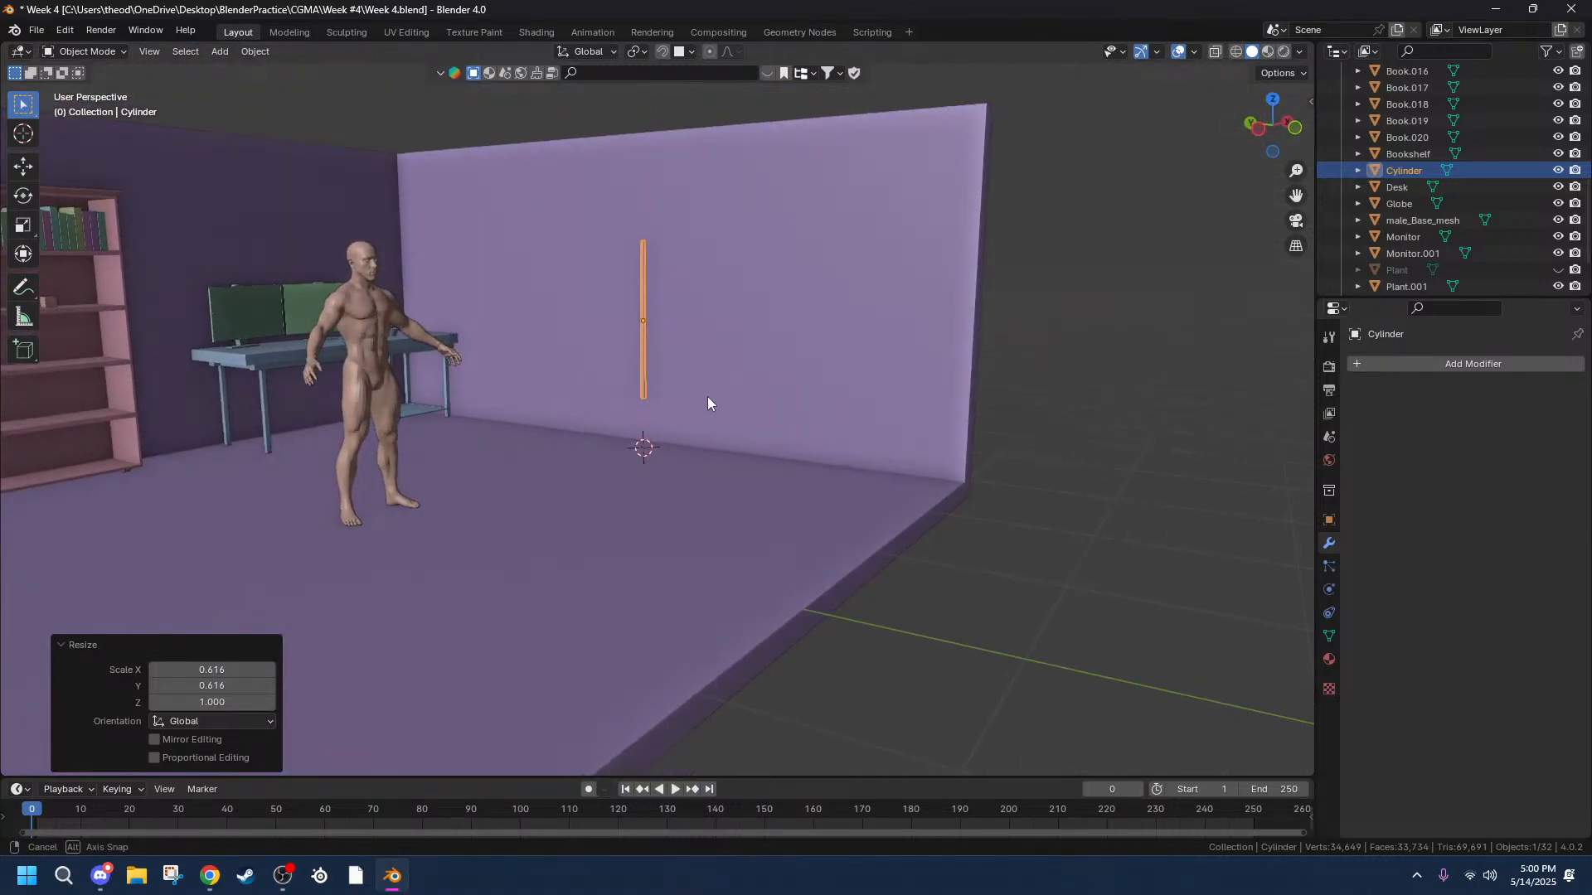
pyautogui.press('s')
pyautogui.press('z')
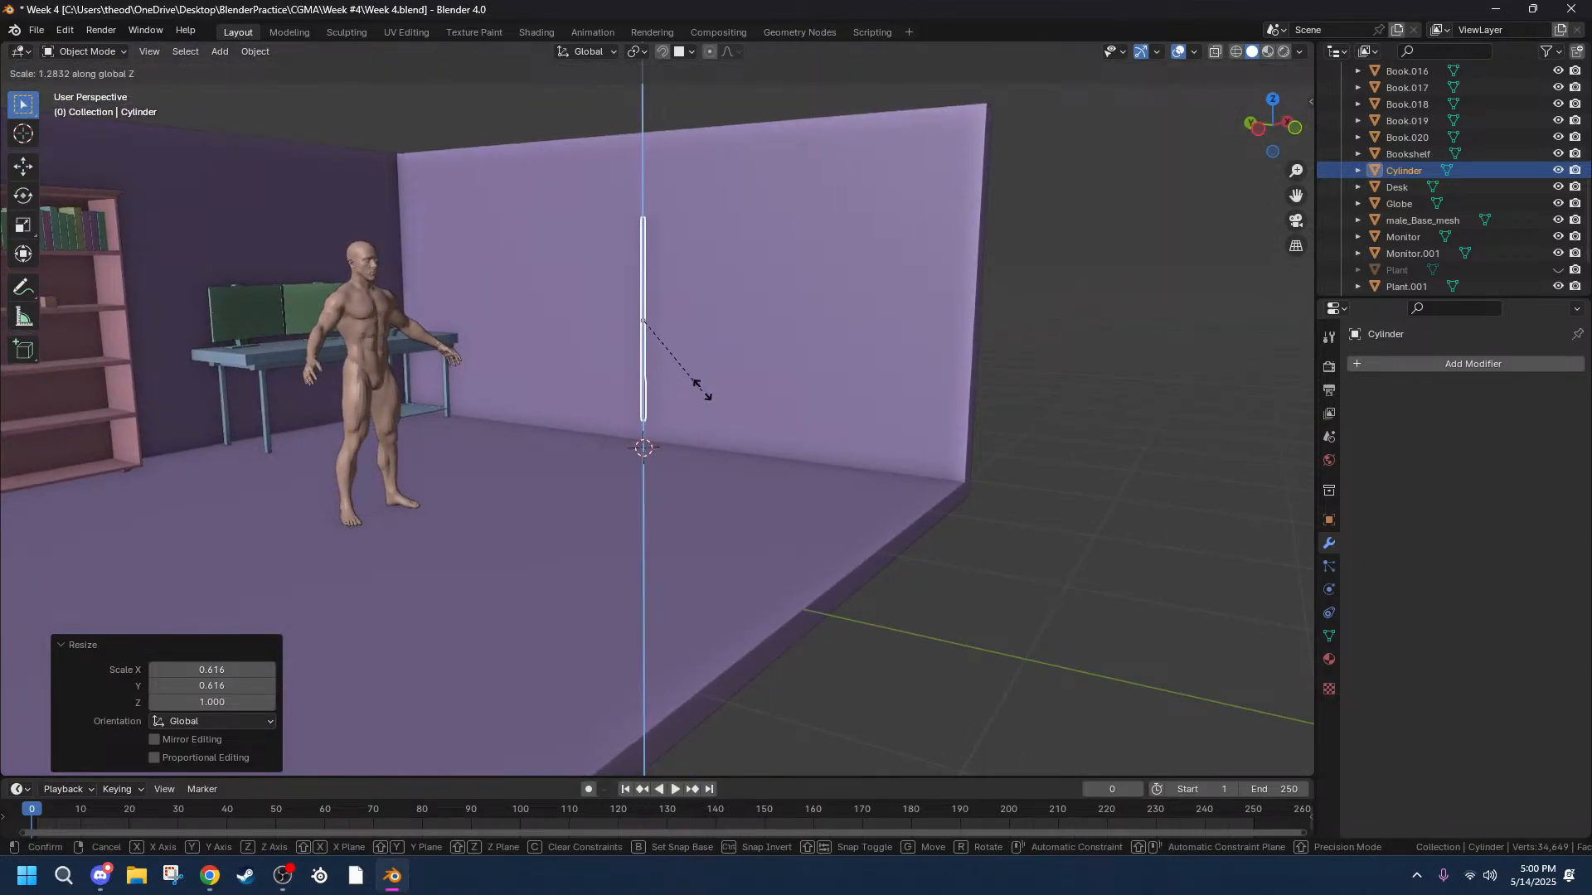
pyautogui.click(701, 396)
# In the Left orthographic view, lower the pole about 0.194 m along Z towards the floor.
pyautogui.scroll(5, 701, 396)
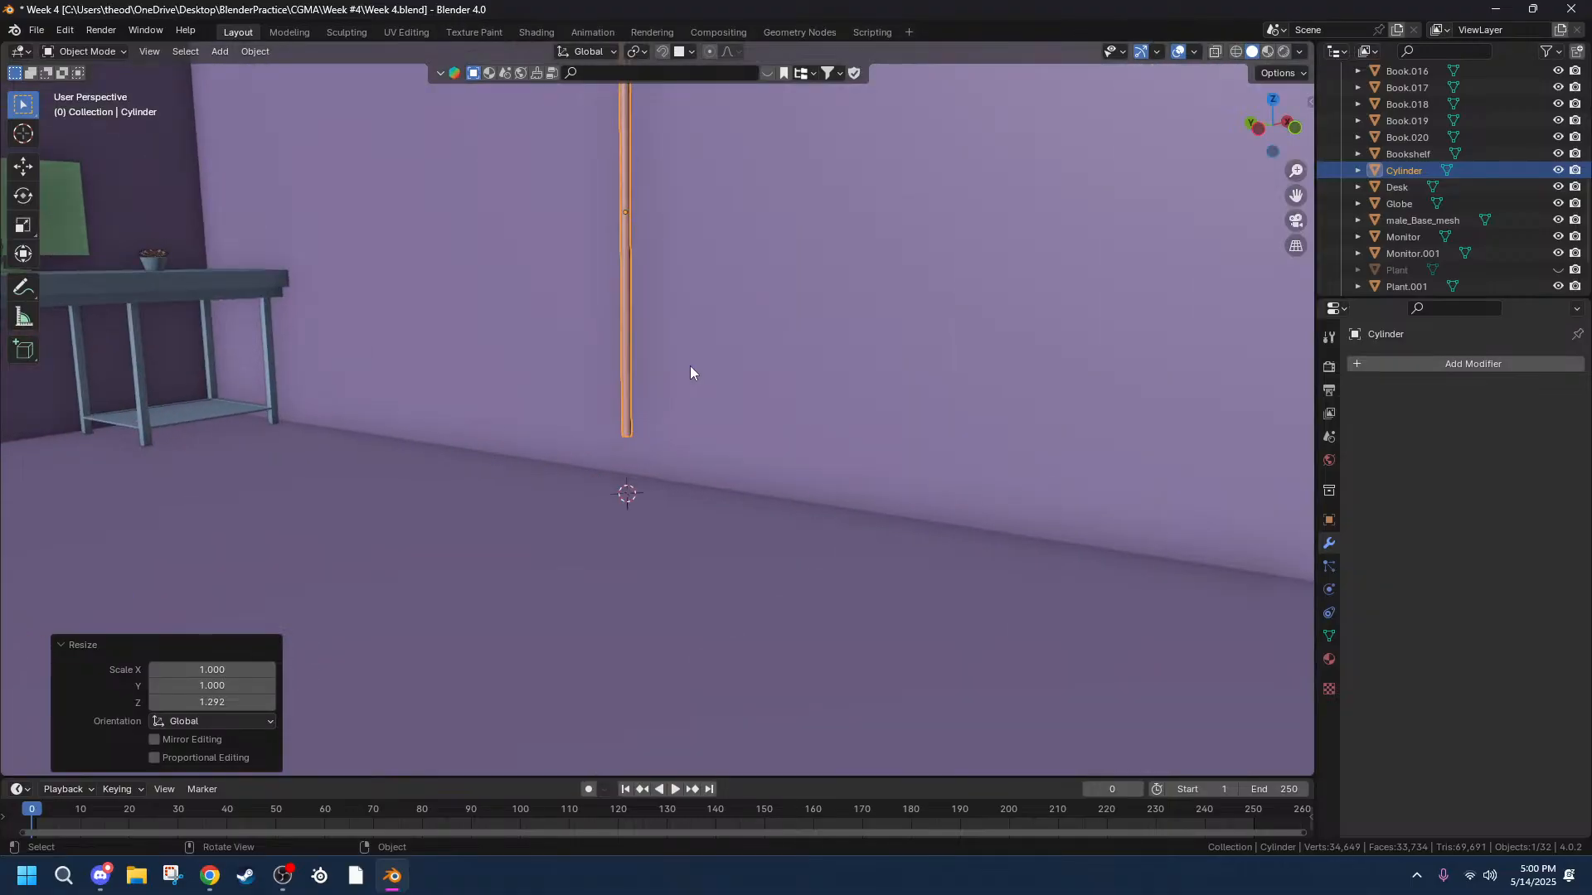
pyautogui.moveTo(1304, 196); pyautogui.dragTo(1399, 167)
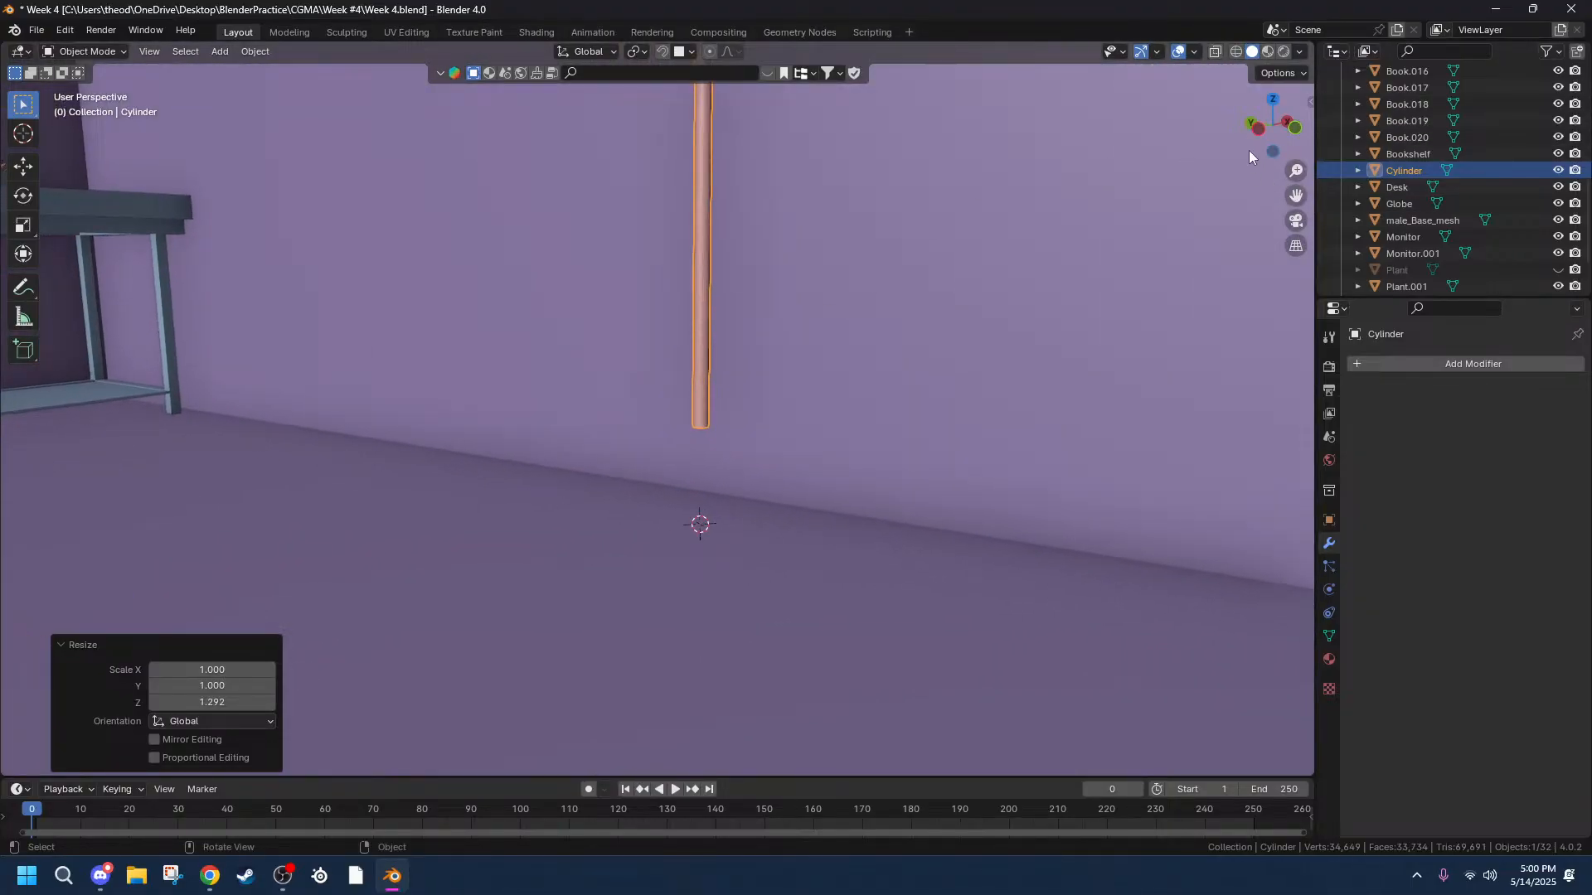
pyautogui.click(1257, 129)
pyautogui.press('g')
pyautogui.press('z')
pyautogui.click(496, 570)
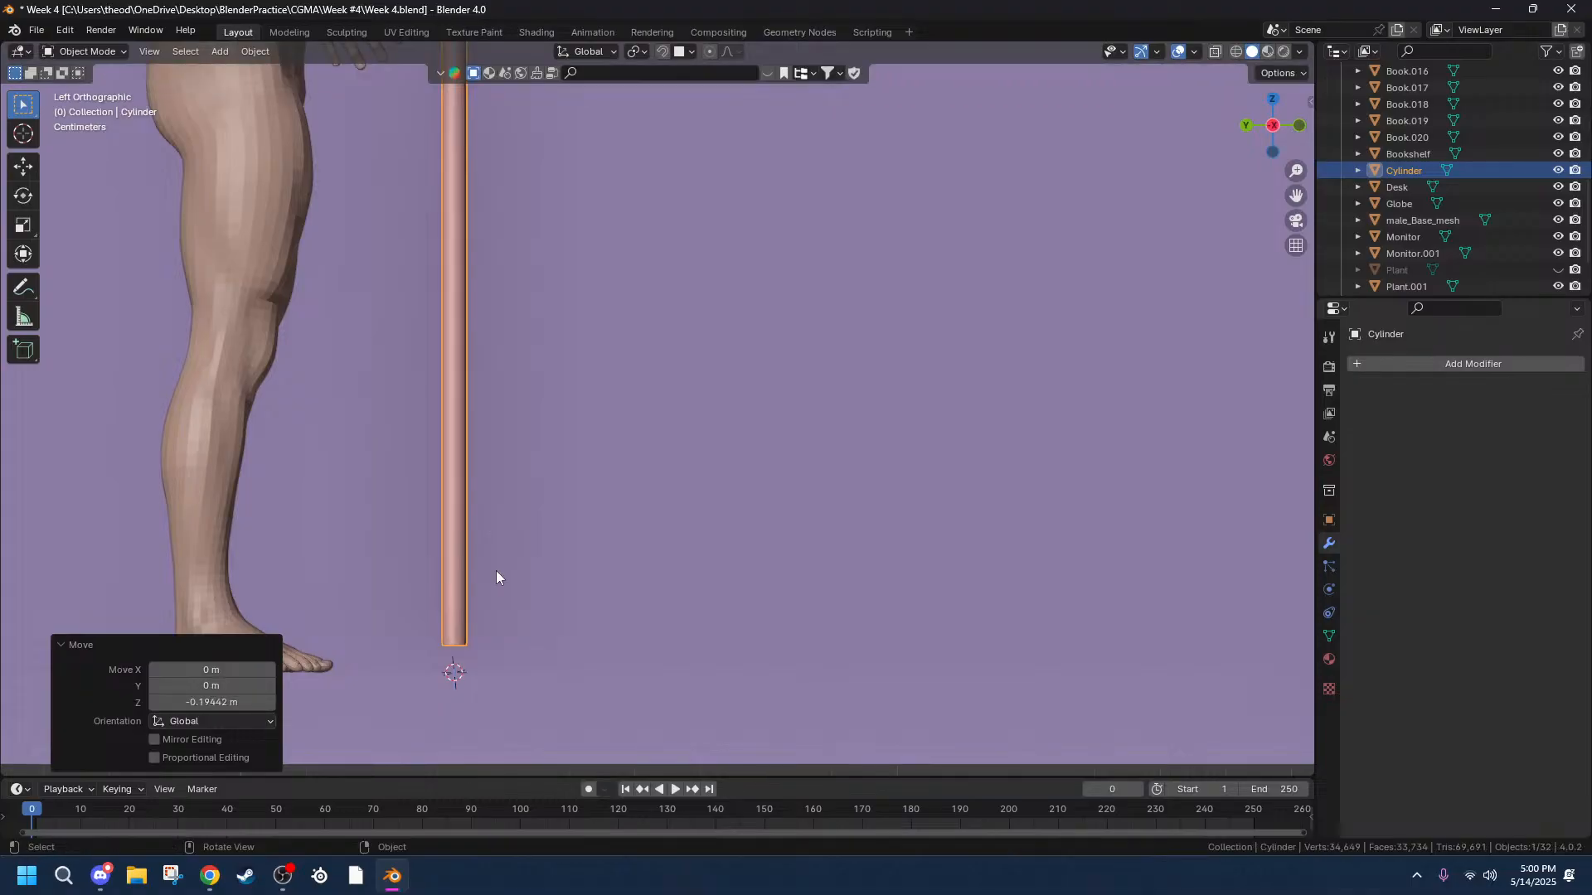
# Thin the pole to about 0.413 in X and Y, keeping its height.
pyautogui.press('s')
pyautogui.hotkey('shift', 'z')
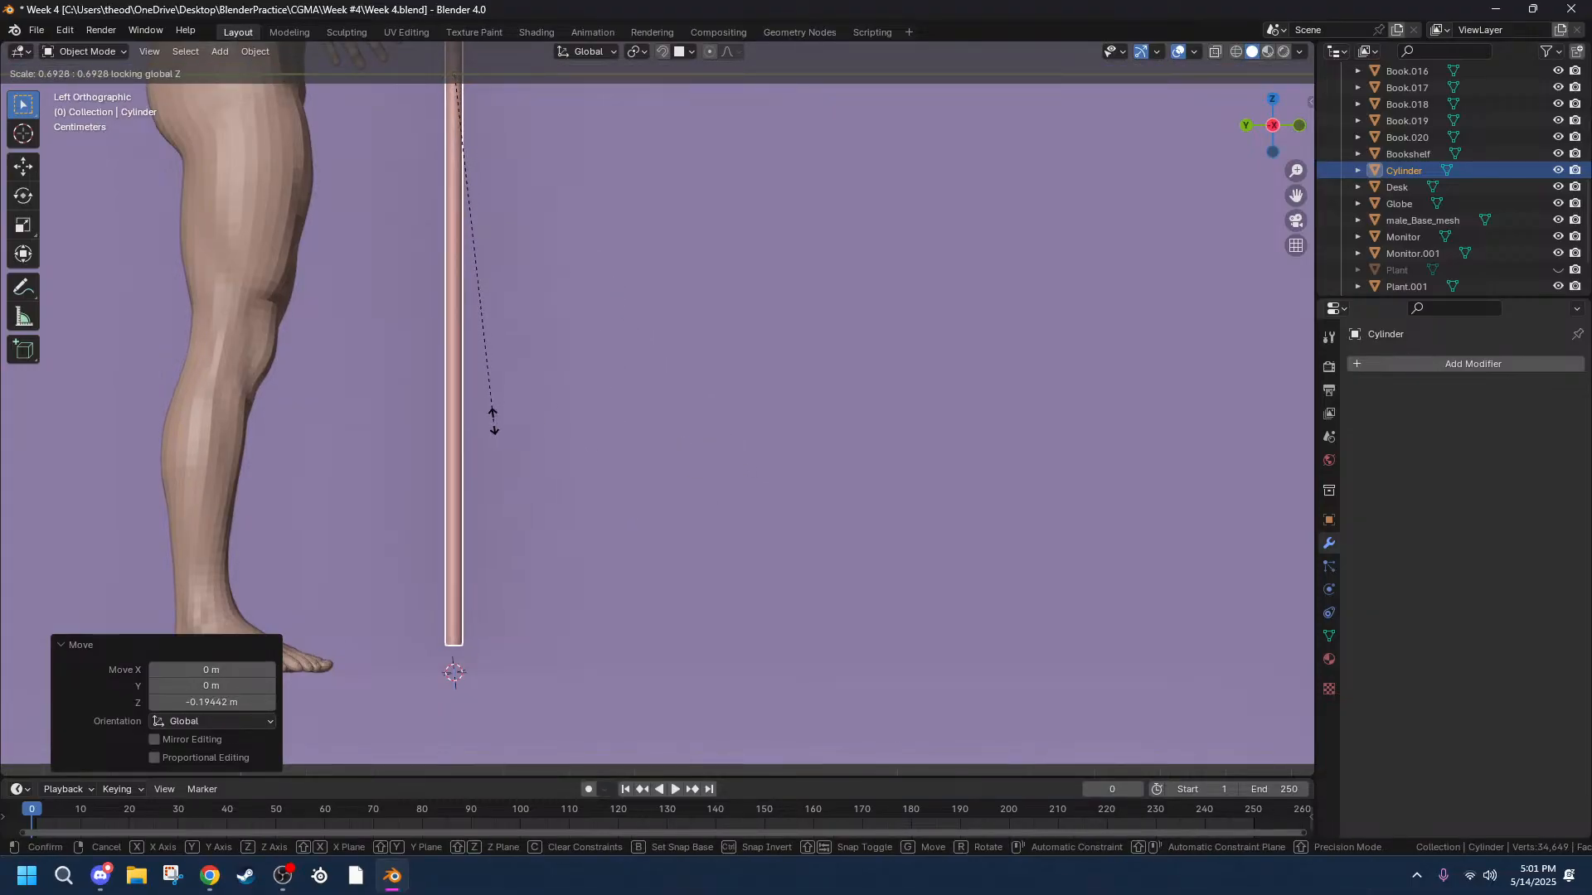
pyautogui.click(465, 286)
# Reselect the pole and rename its Cylinder object as "Lamp".
pyautogui.scroll(3, 949, 286)
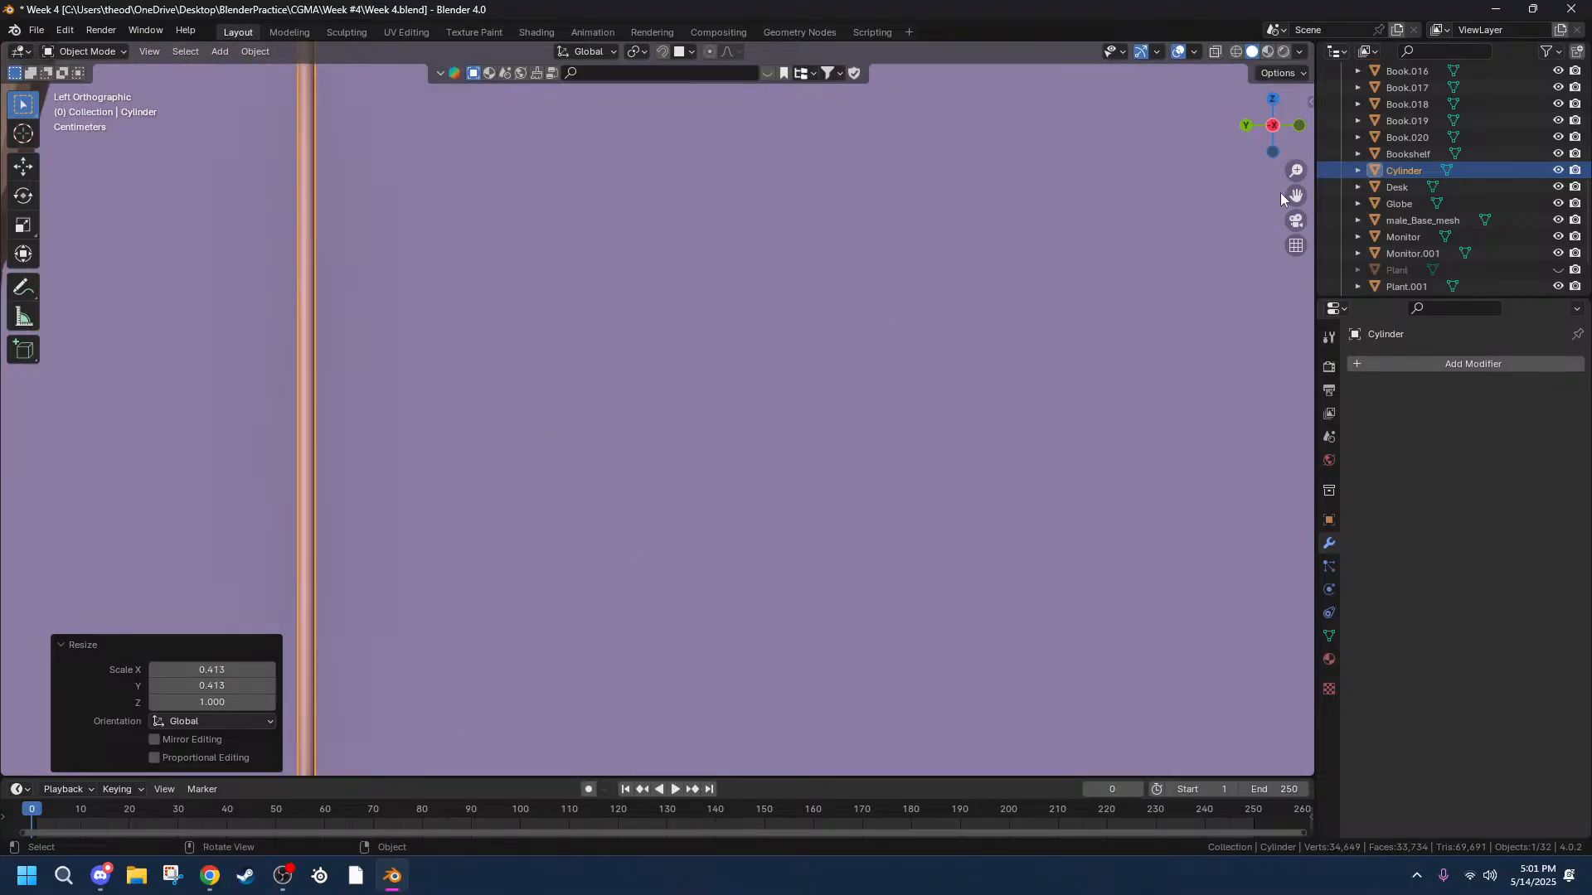
pyautogui.click(390, 317)
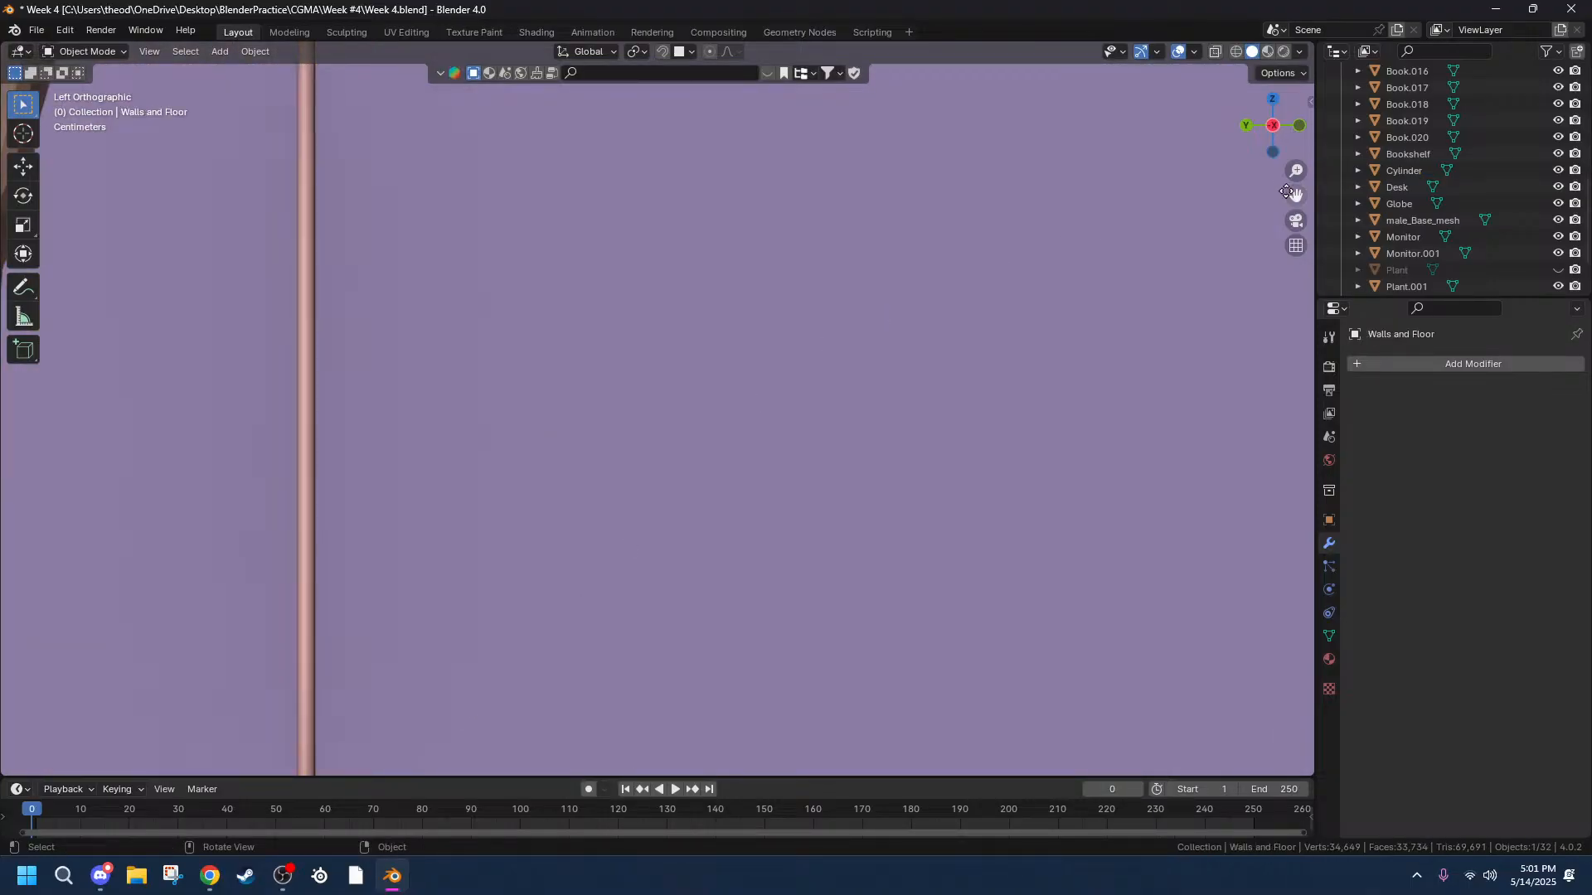
pyautogui.click(336, 340)
pyautogui.moveTo(1288, 199); pyautogui.dragTo(1540, 0)
pyautogui.doubleClick(1414, 169)
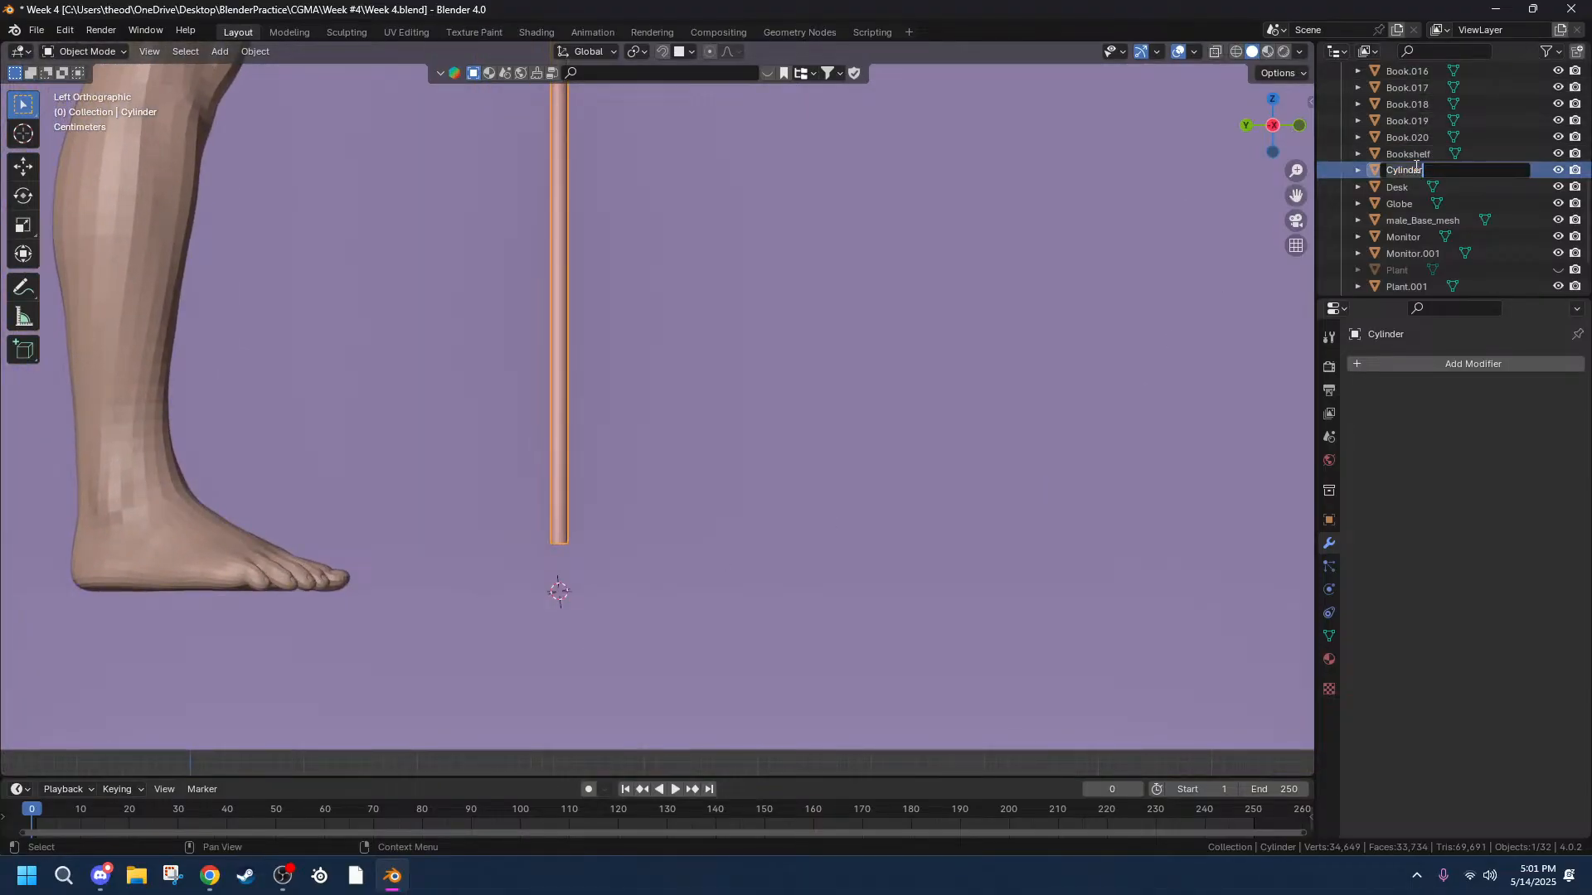
pyautogui.write('Lamp')
pyautogui.press('Return')
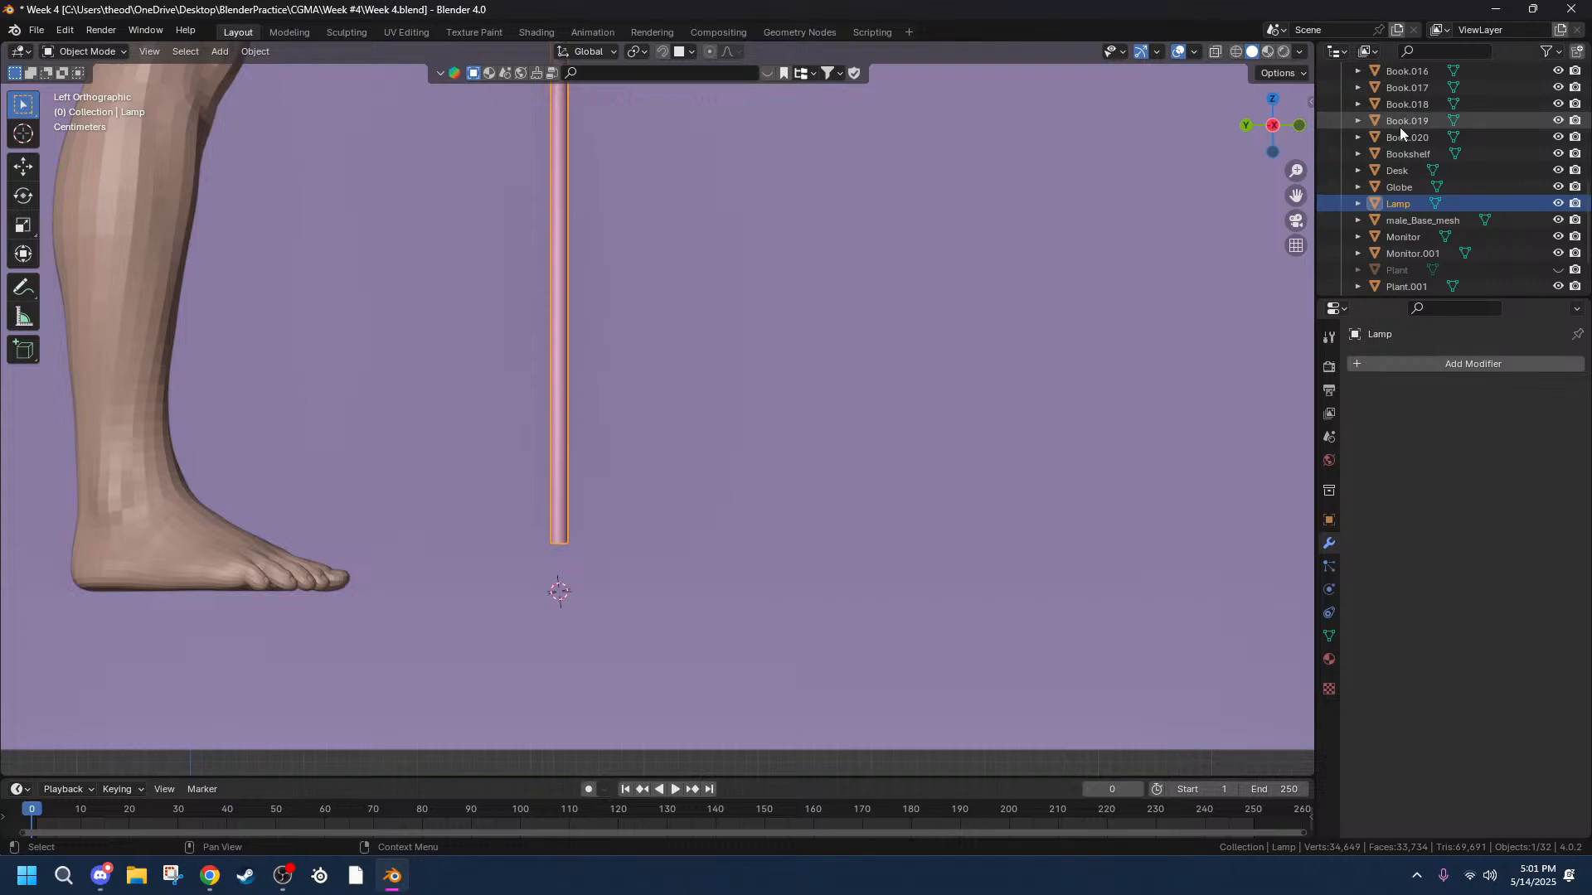
# Extrude the bottom face of the lamp pole downward by about 0.0034 m.
pyautogui.scroll(5, 439, 593)
pyautogui.scroll(-2, 416, 695)
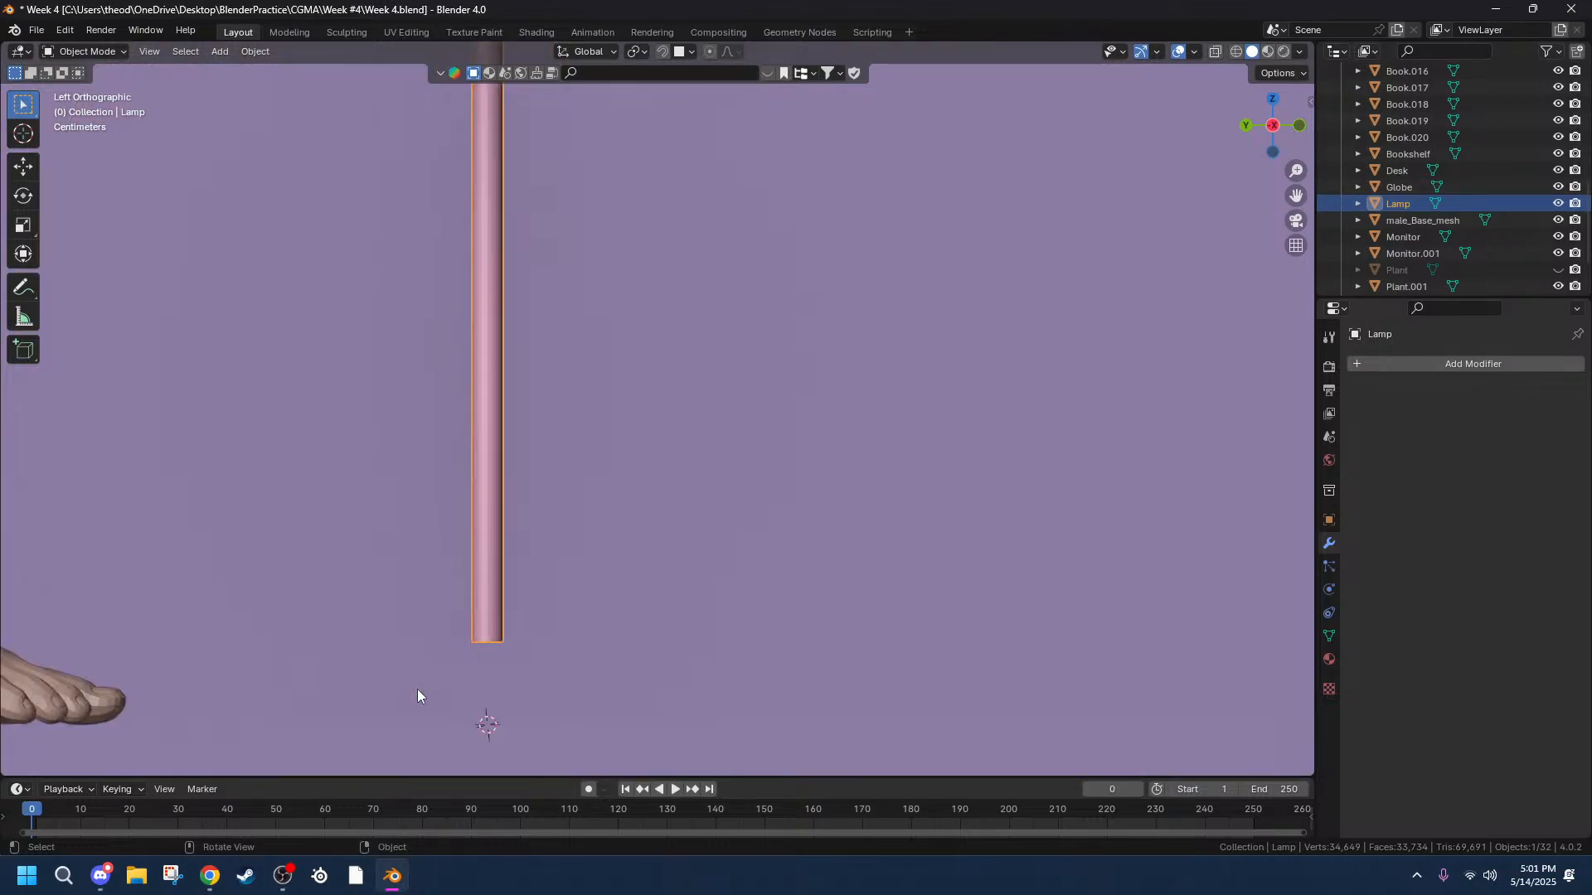
pyautogui.press('Tab')
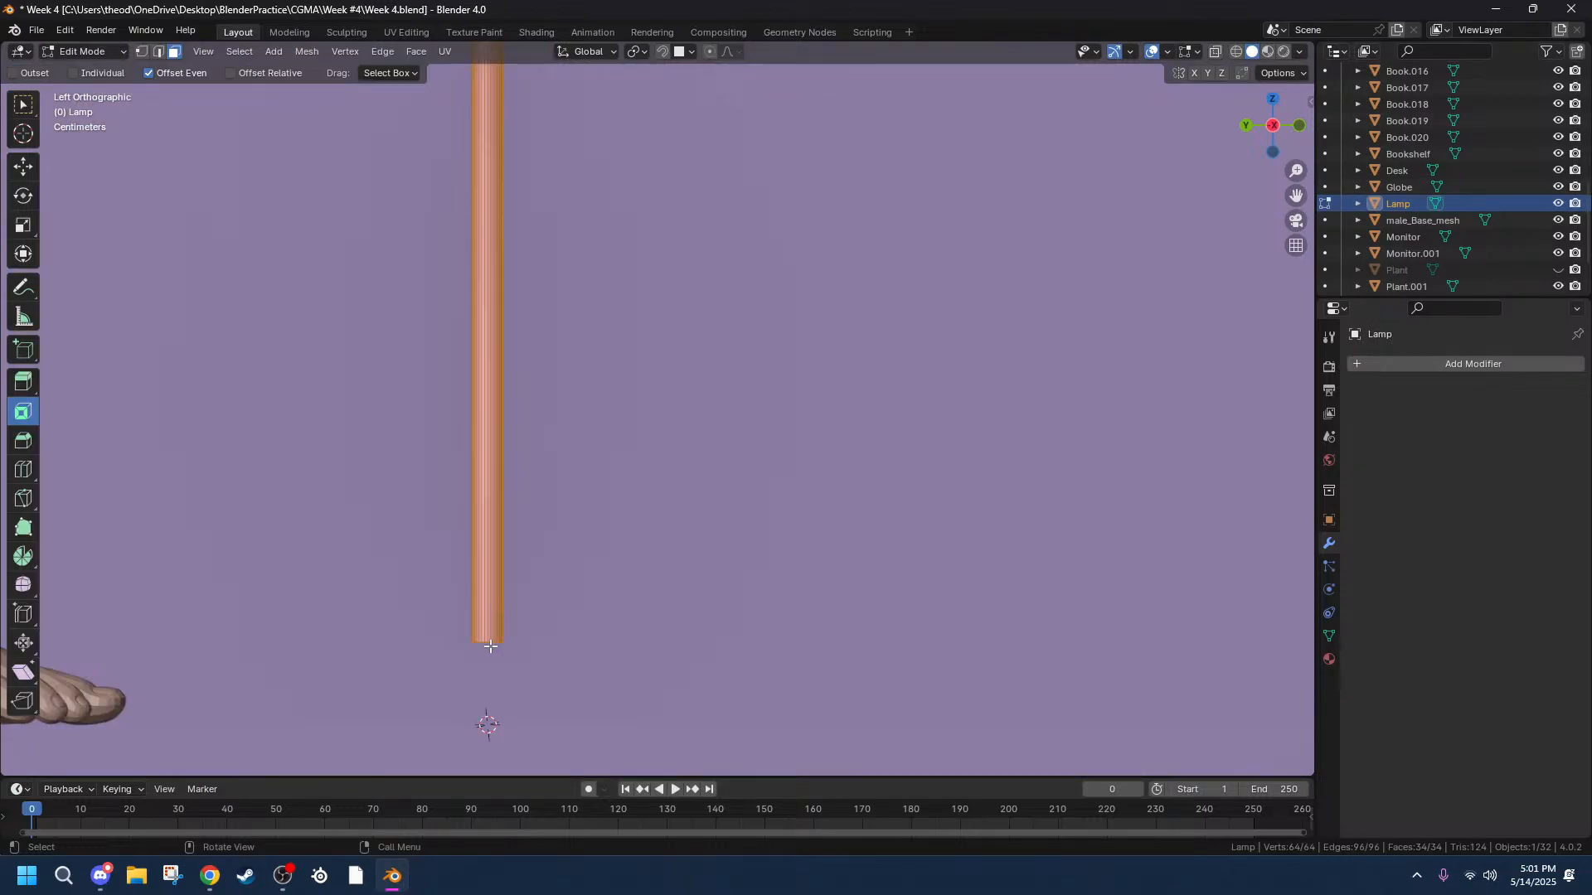
pyautogui.click(1236, 51)
pyautogui.moveTo(363, 616); pyautogui.dragTo(747, 707)
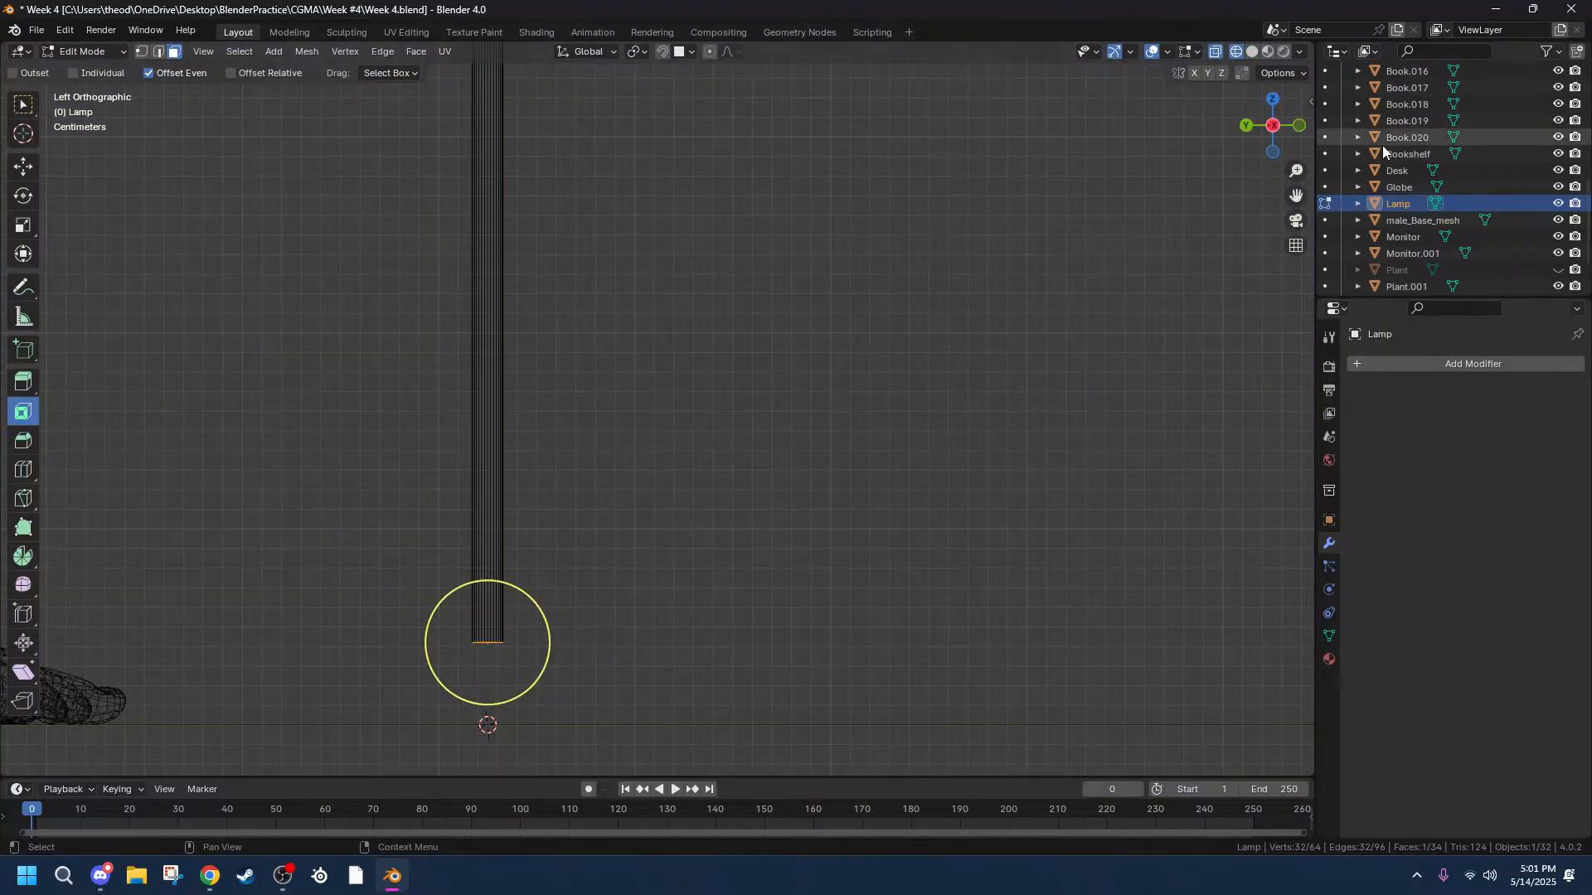
pyautogui.click(1252, 52)
pyautogui.press('e')
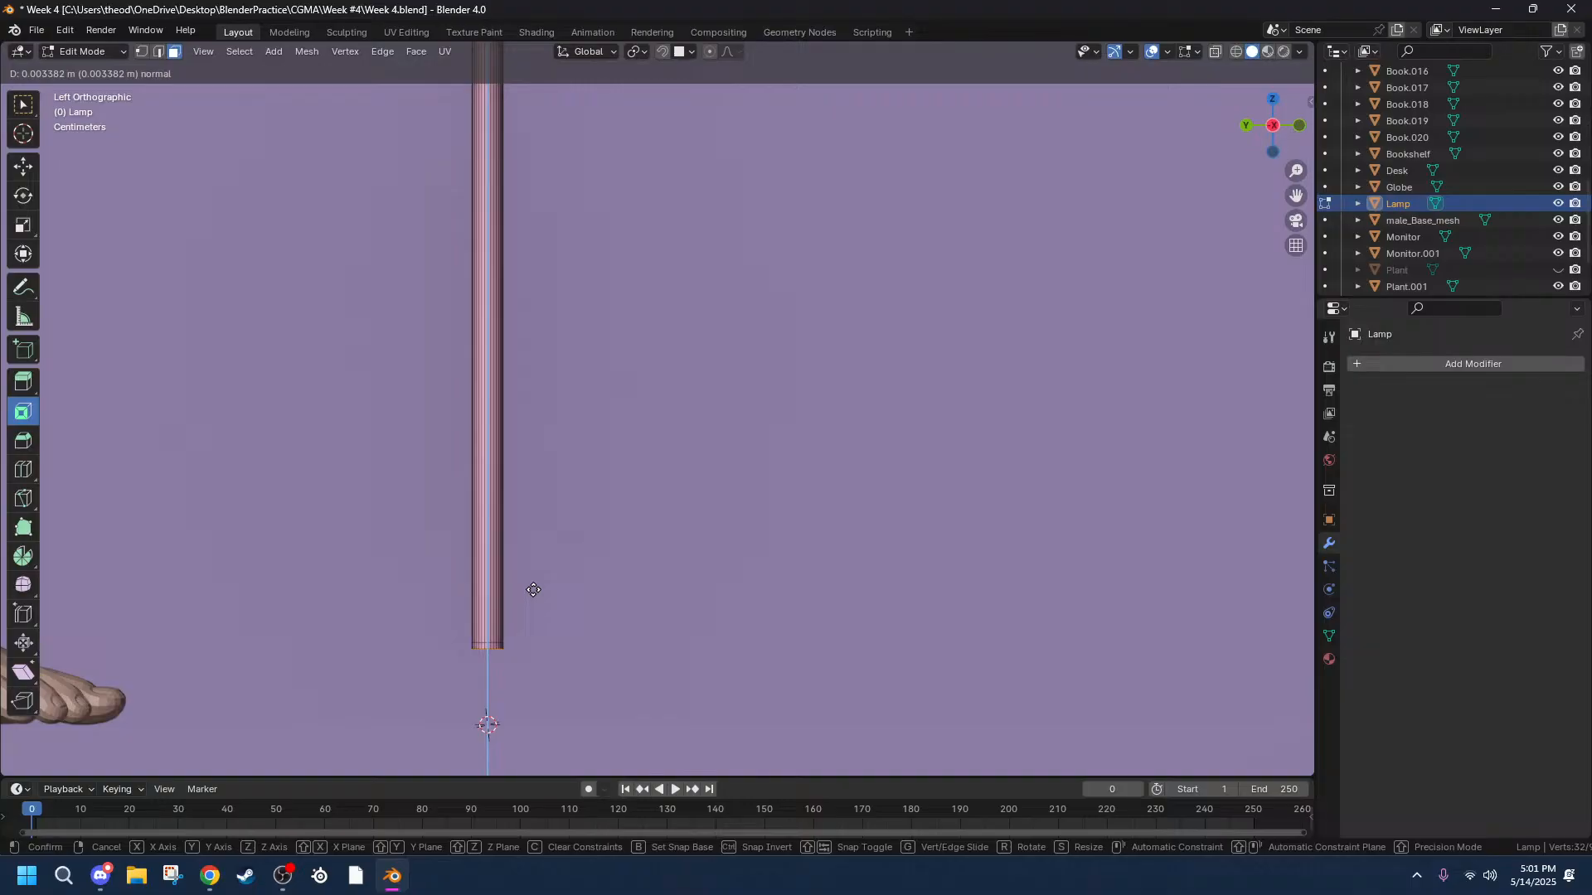
pyautogui.click(533, 590)
# Extrude the pole's bottom face outward by 1.413 in X and Y, and extrude it about 0.026 m down along Z.
pyautogui.press('e')
pyautogui.press('s')
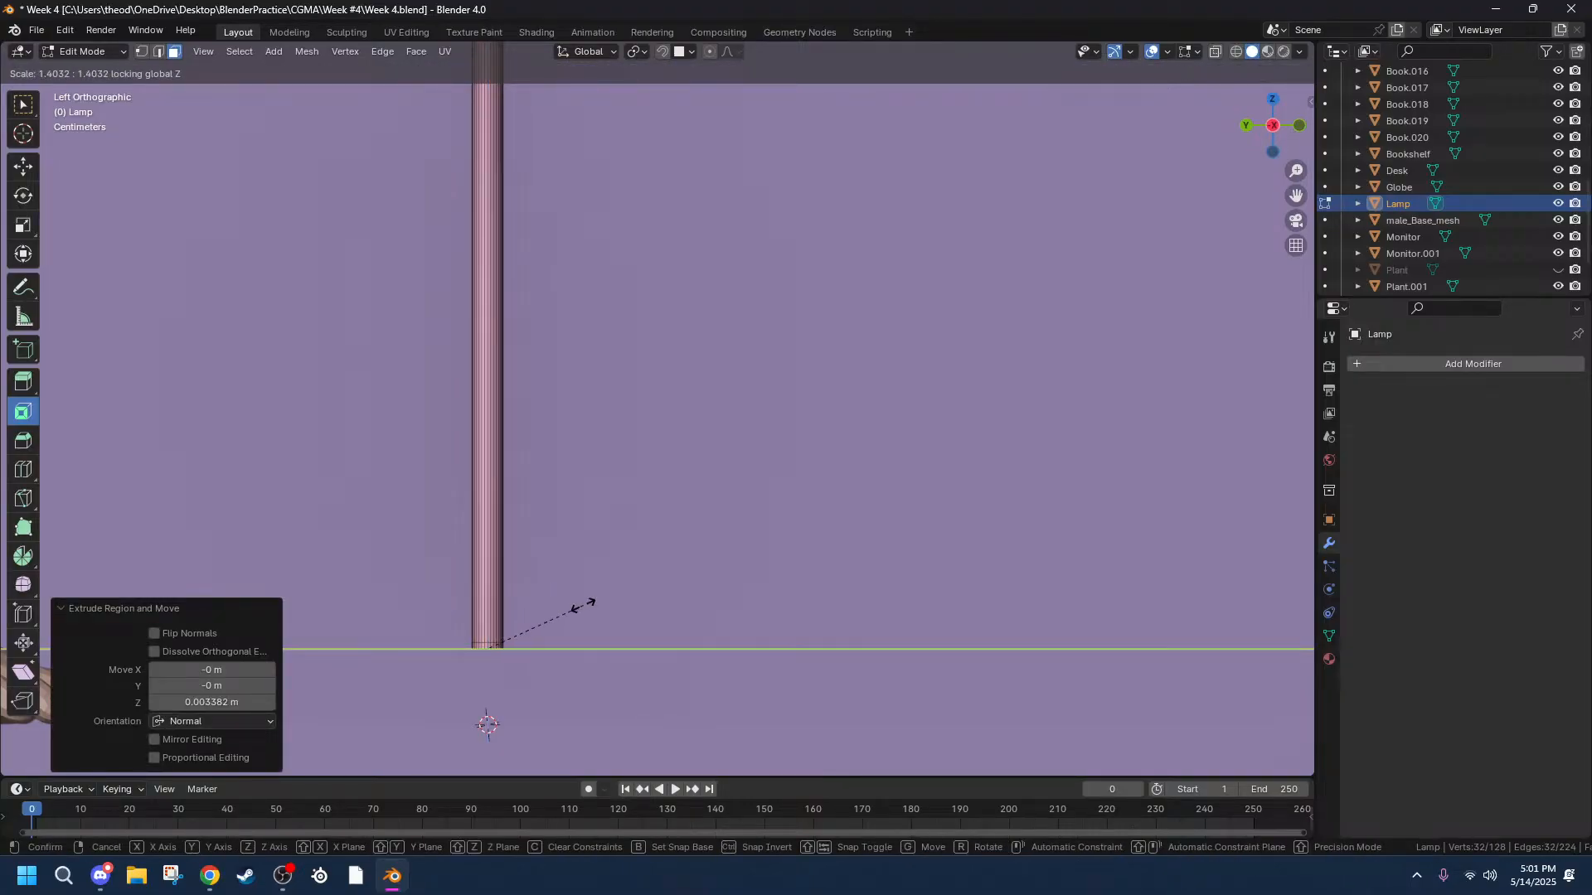
pyautogui.click(584, 605)
pyautogui.press('e')
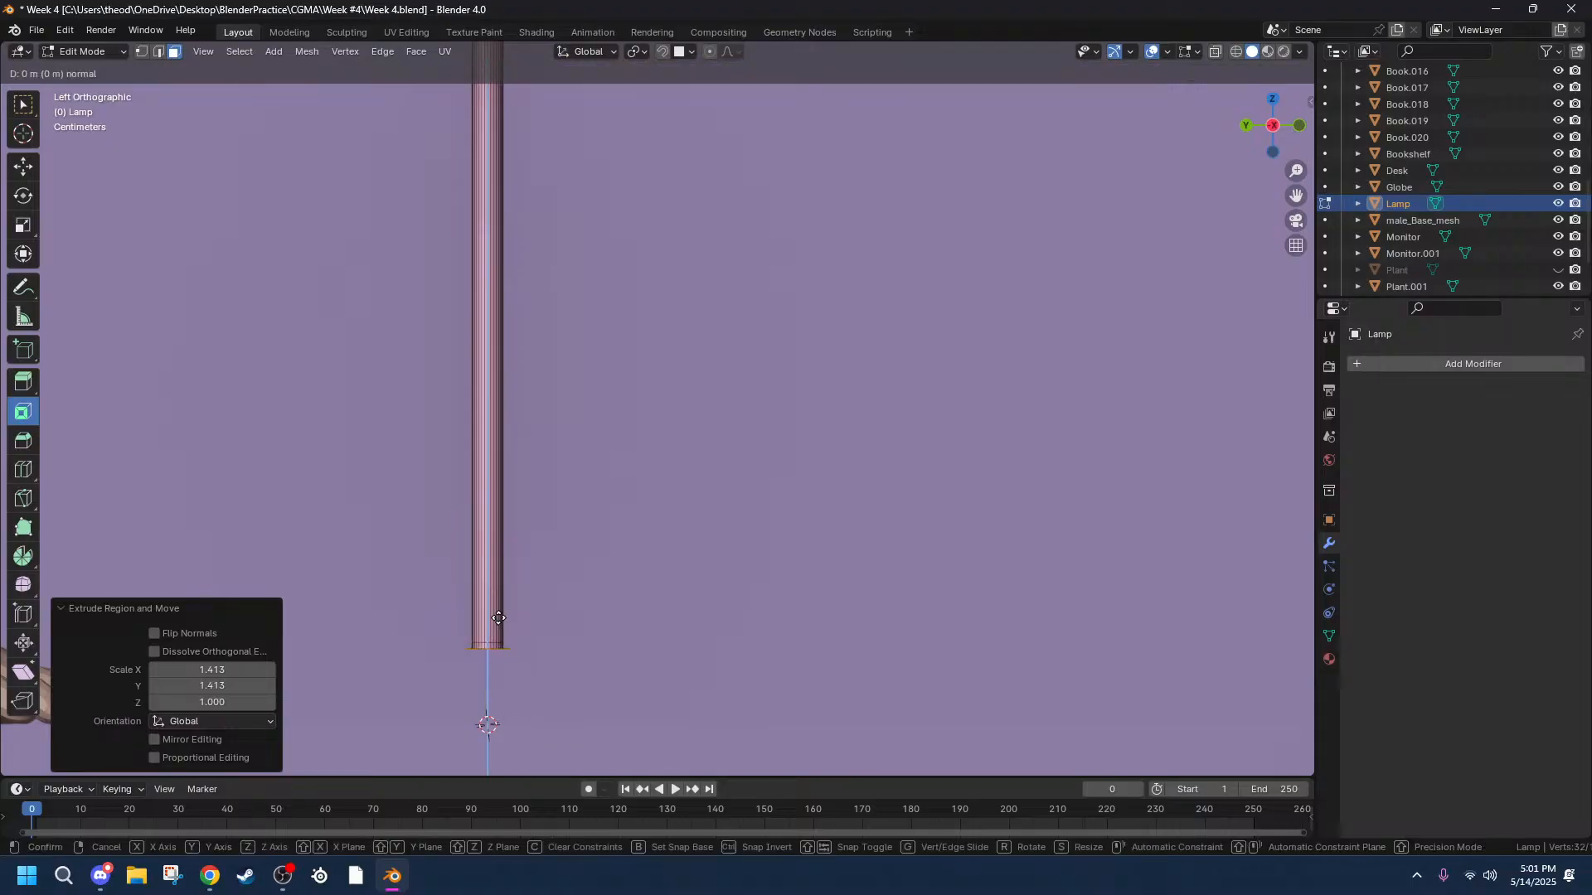
pyautogui.press('z')
pyautogui.click(495, 669)
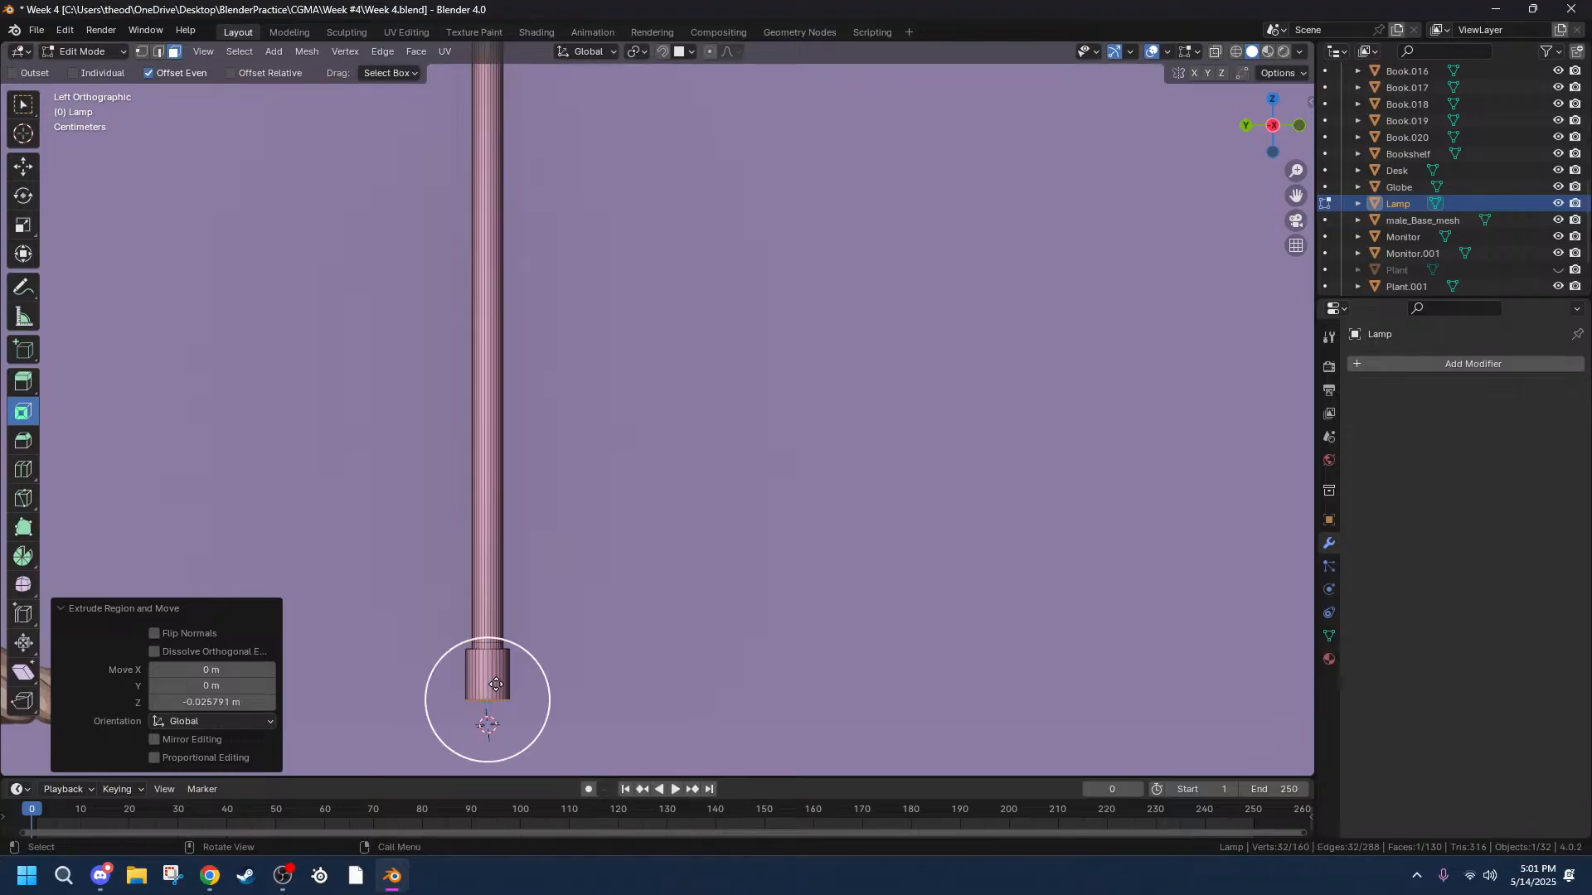
# Extrude the collar's bottom face another 0.013 m down to the floor, and nudge it up about 0.0002 m along Z.
pyautogui.press('e')
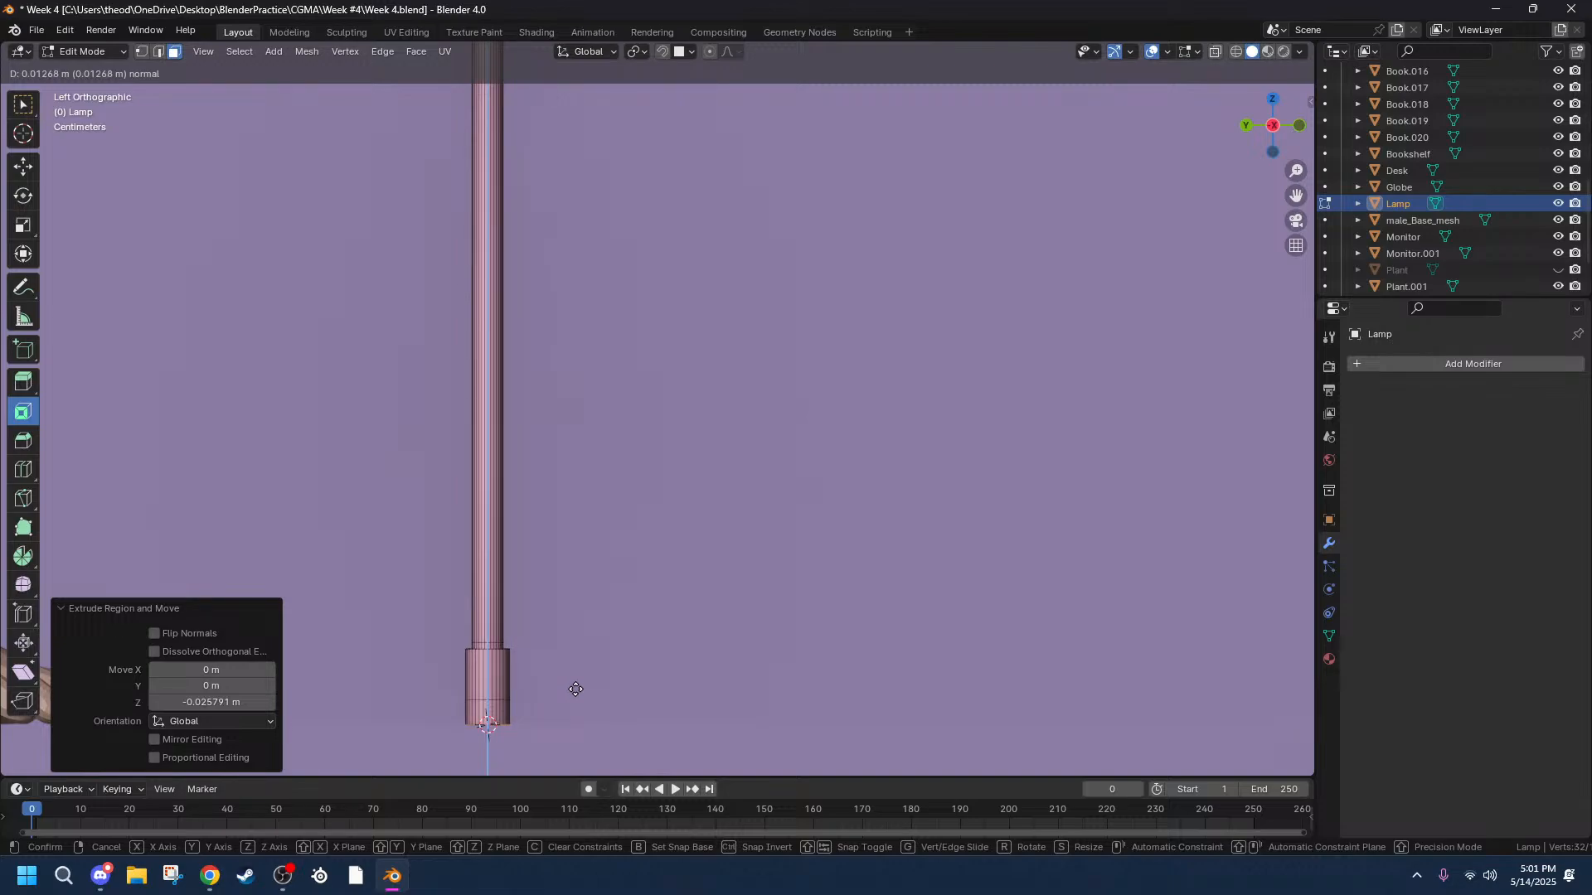
pyautogui.click(575, 690)
pyautogui.scroll(-1, 575, 693)
pyautogui.scroll(1, 569, 693)
pyautogui.moveTo(568, 693); pyautogui.dragTo(645, 653, button='middle')
pyautogui.press('`')
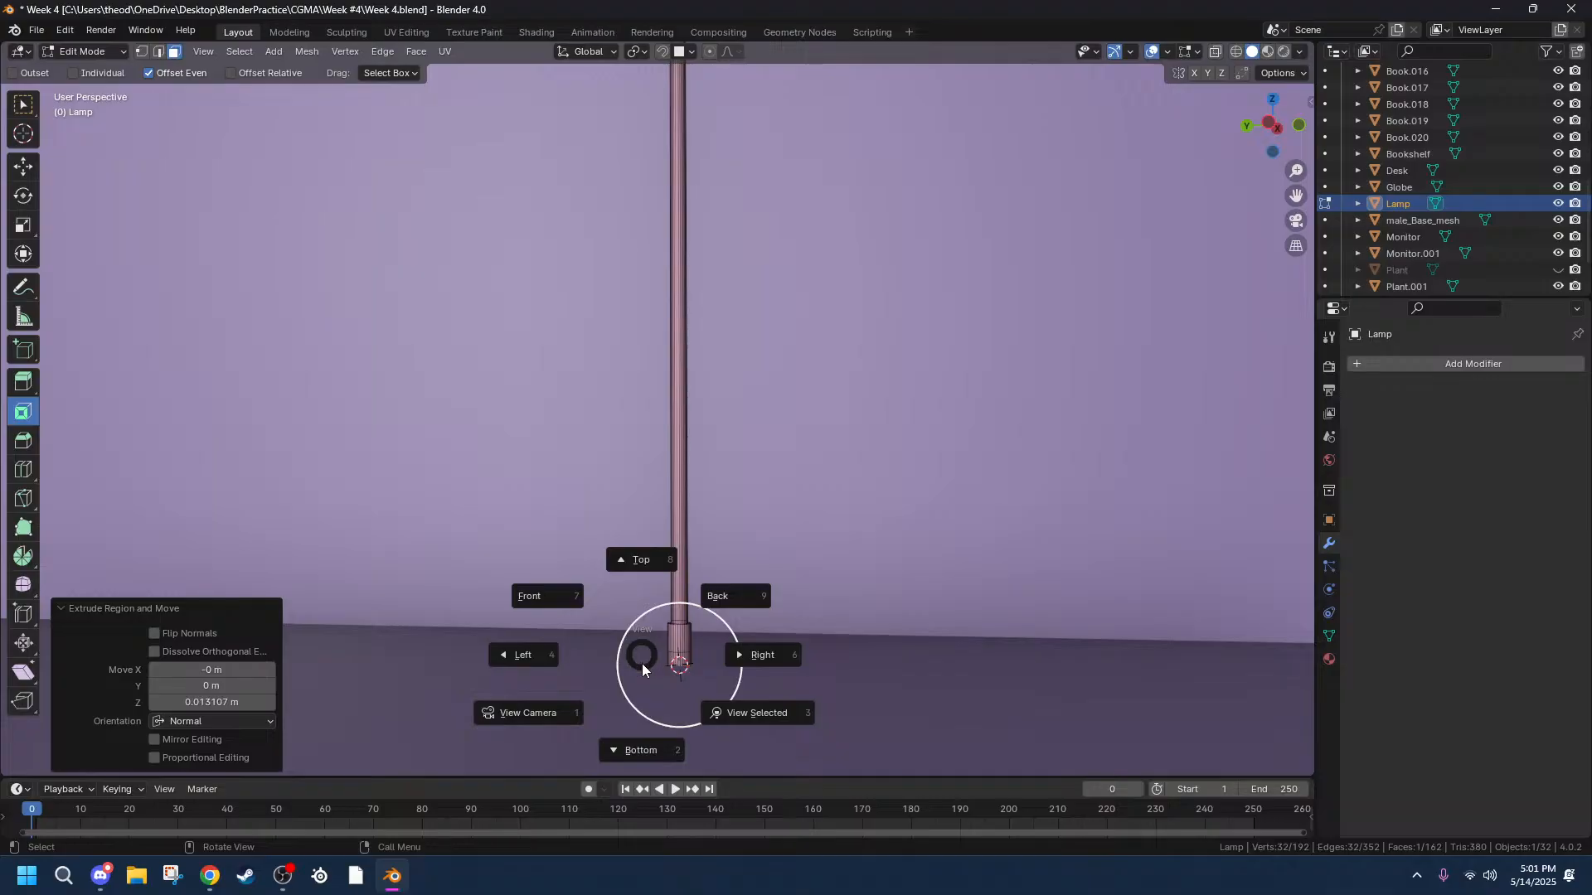
pyautogui.click(747, 714)
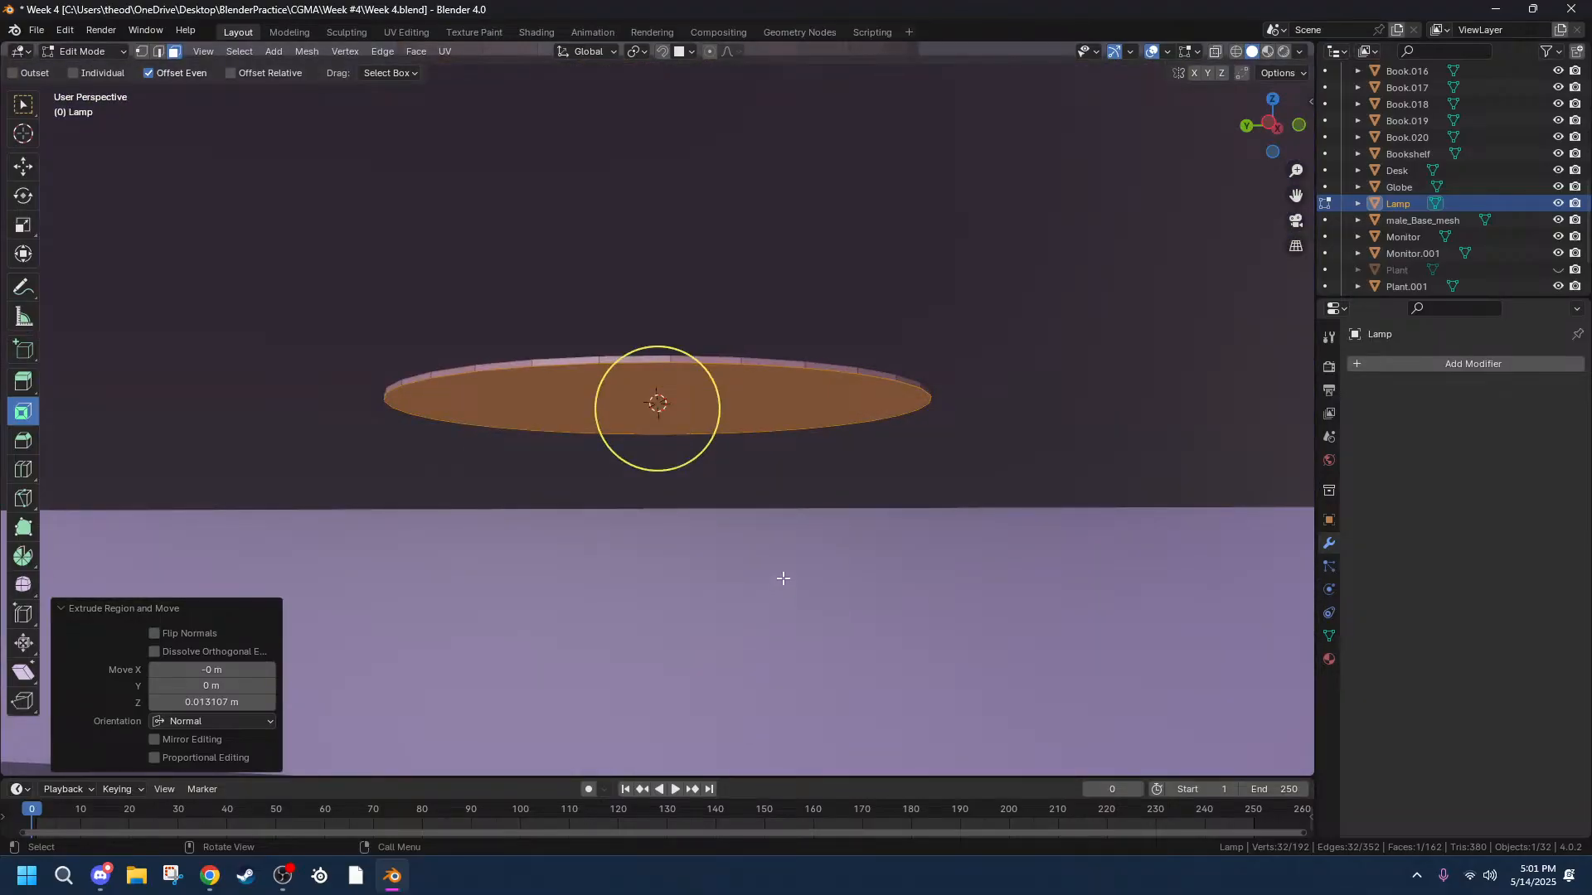
pyautogui.press('g')
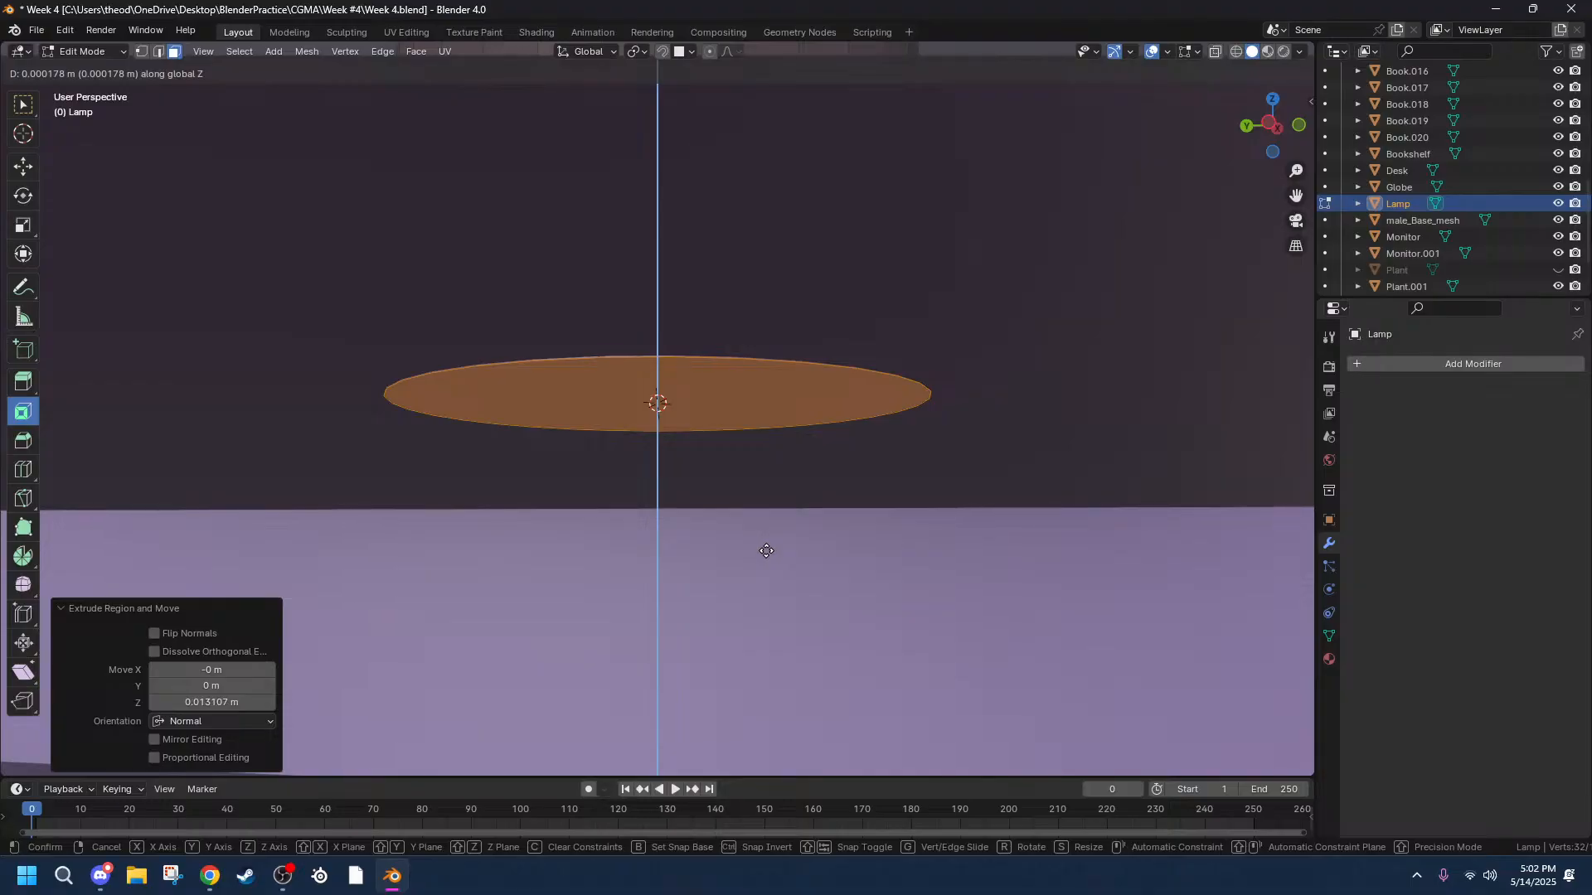
pyautogui.click(768, 550)
# Delete the ring of side faces in the collar's lowest band, keeping the bottom disc.
pyautogui.moveTo(830, 514)
pyautogui.mouseDown(button='middle')
pyautogui.moveTo(823, 545)
pyautogui.moveTo(832, 523)
pyautogui.mouseUp(button='middle')
pyautogui.scroll(-6, 832, 524)
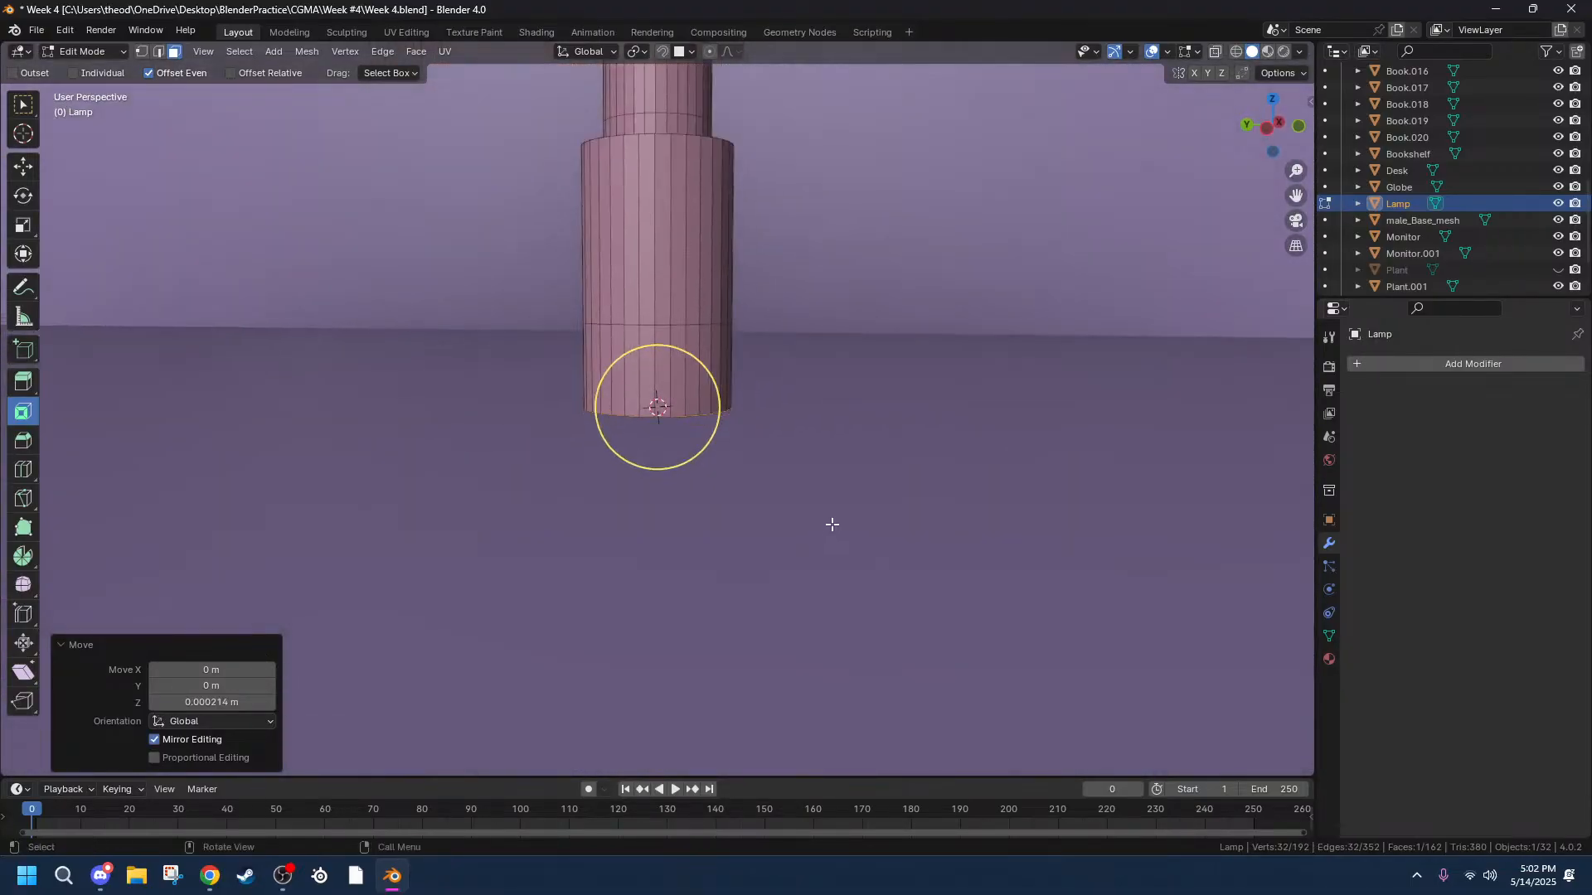
pyautogui.keyDown('alt'); pyautogui.click(646, 324); pyautogui.keyUp('alt')
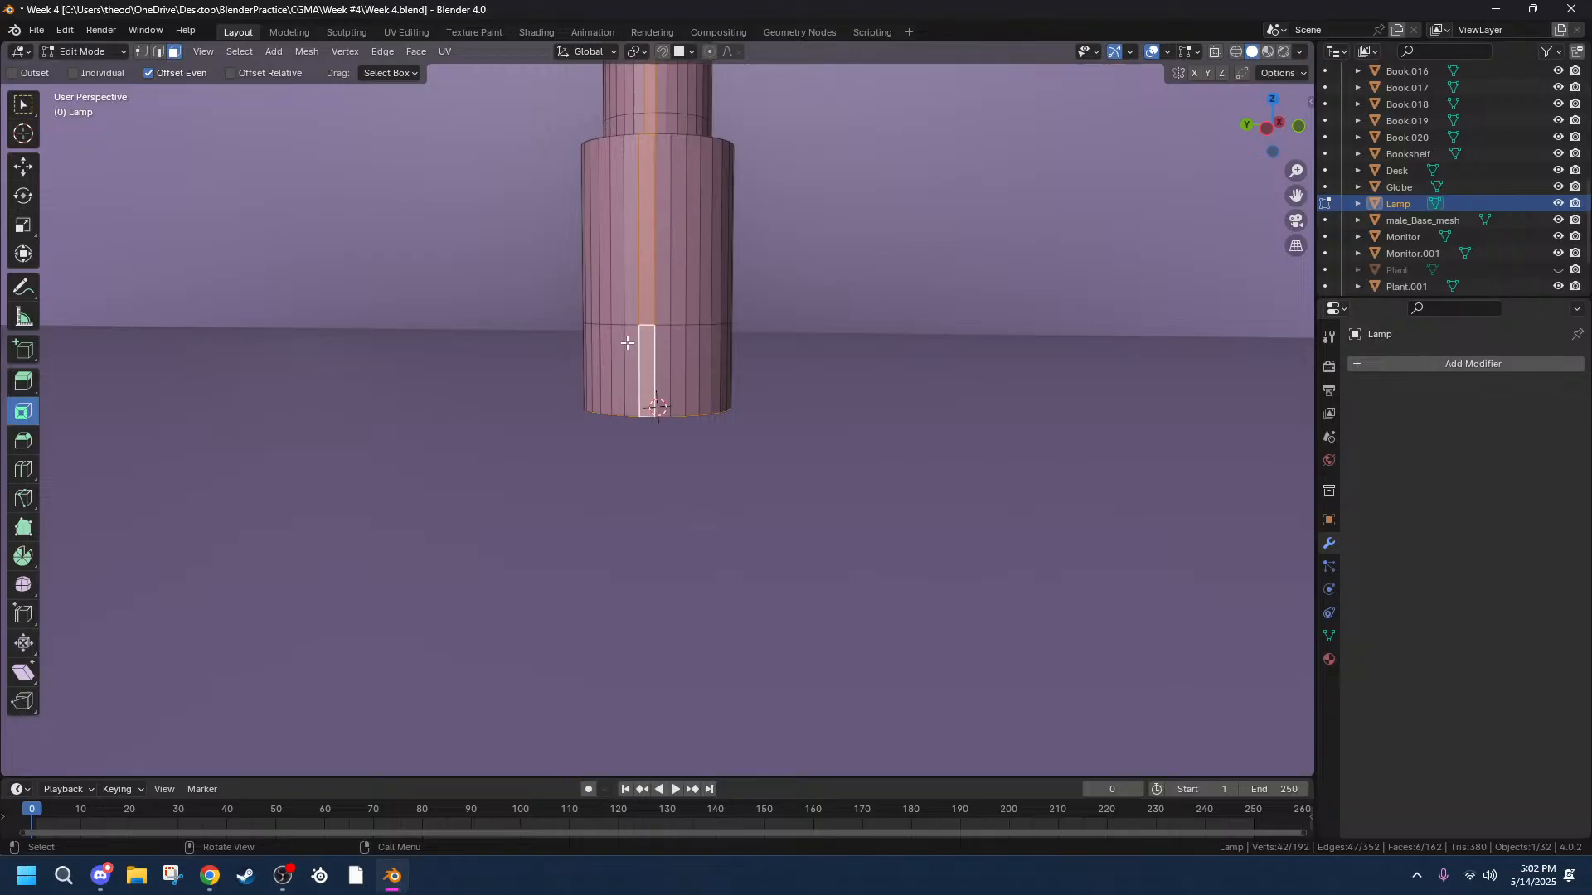
pyautogui.hotkey('alt', 'a')
pyautogui.press('c')
pyautogui.moveTo(654, 397)
pyautogui.mouseDown()
pyautogui.moveTo(654, 363)
pyautogui.moveTo(657, 376)
pyautogui.mouseUp()
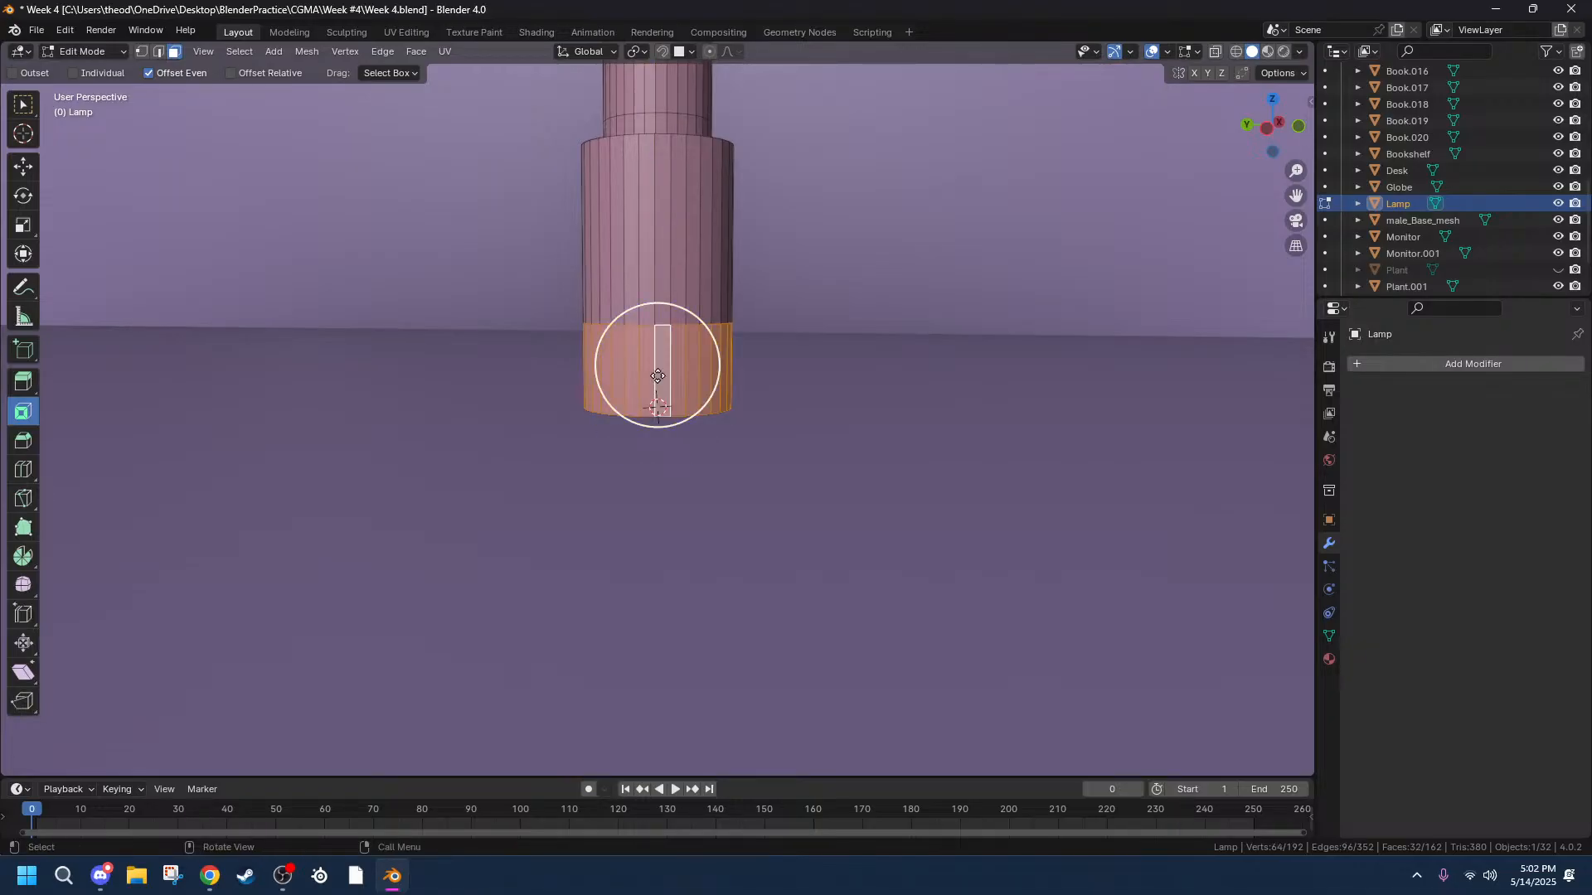
pyautogui.press('Escape')
pyautogui.press('x')
pyautogui.click(603, 412)
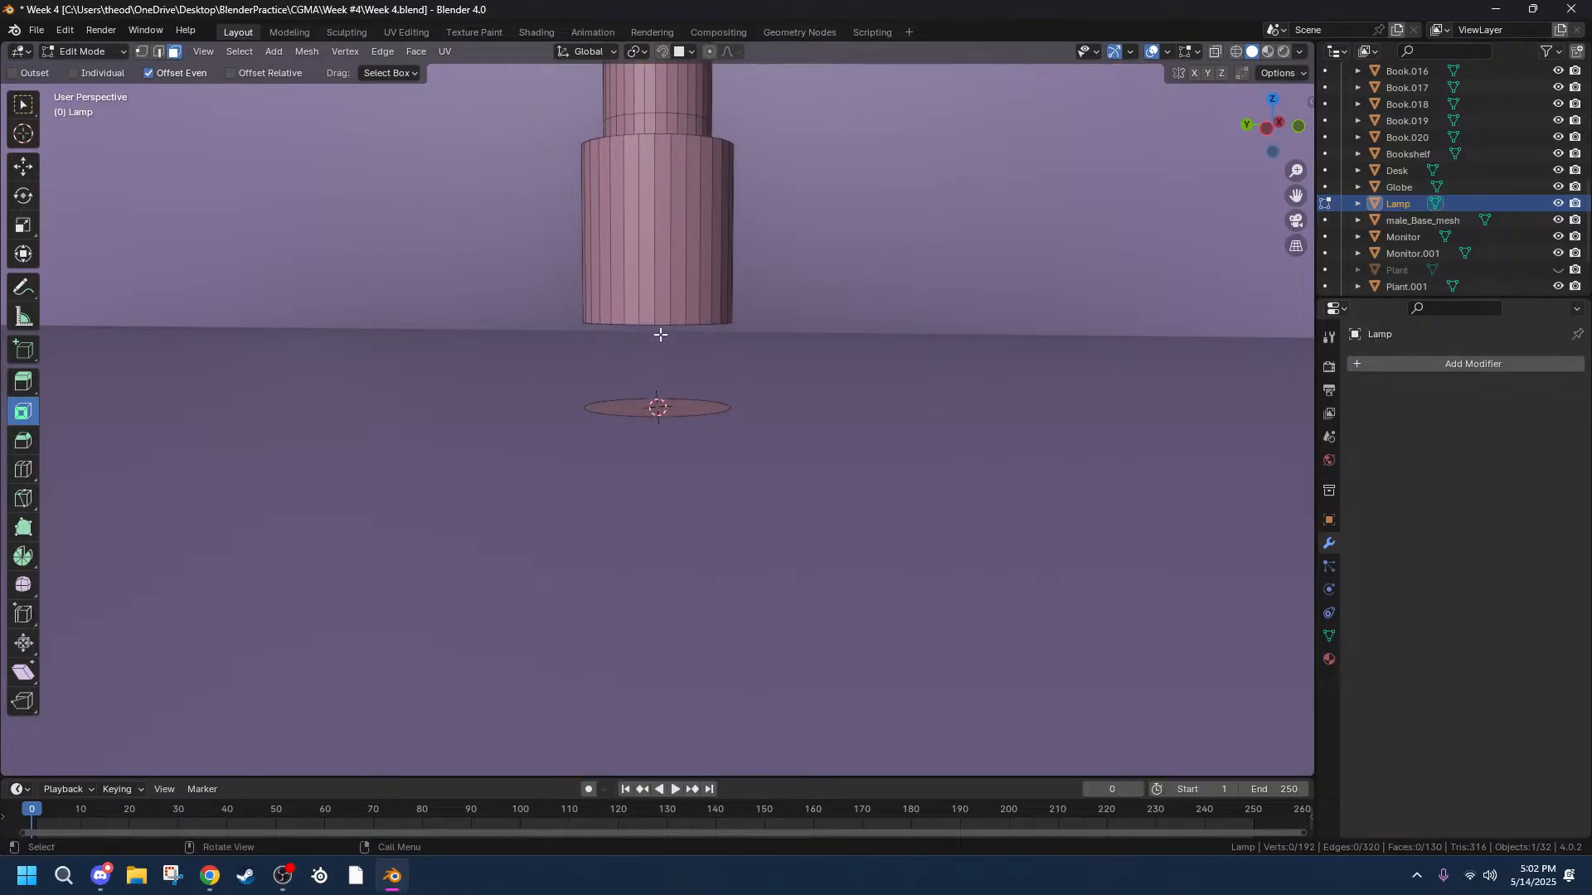
pyautogui.click(381, 51)
pyautogui.click(437, 104)
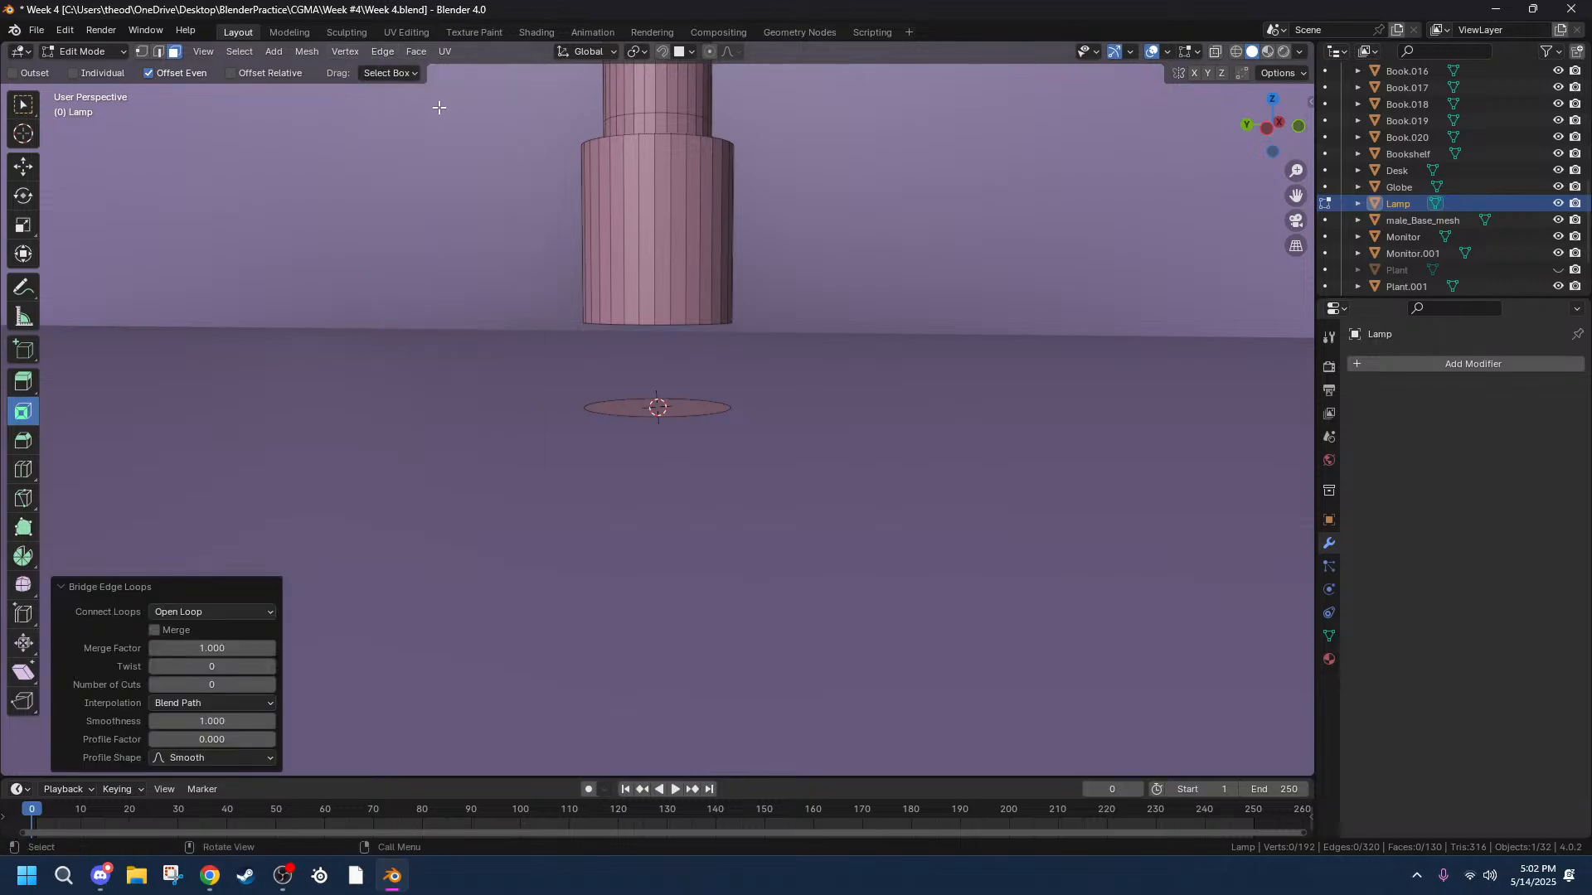
pyautogui.hotkey('alt', 'a')
pyautogui.keyDown('alt'); pyautogui.click(652, 322); pyautogui.keyUp('alt')
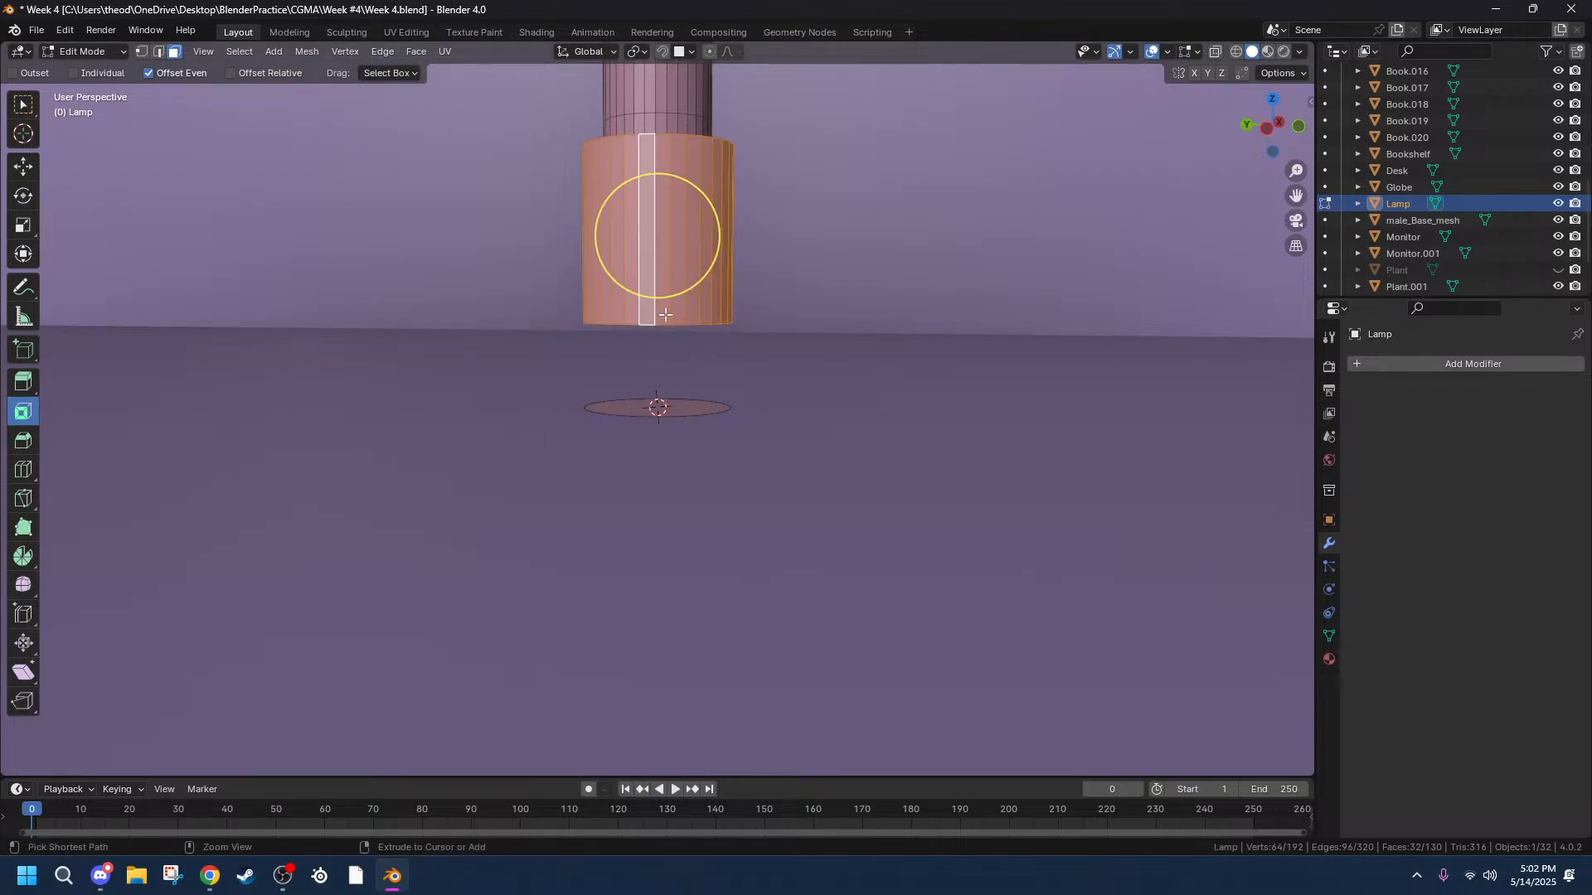
pyautogui.hotkey('alt', 'a')
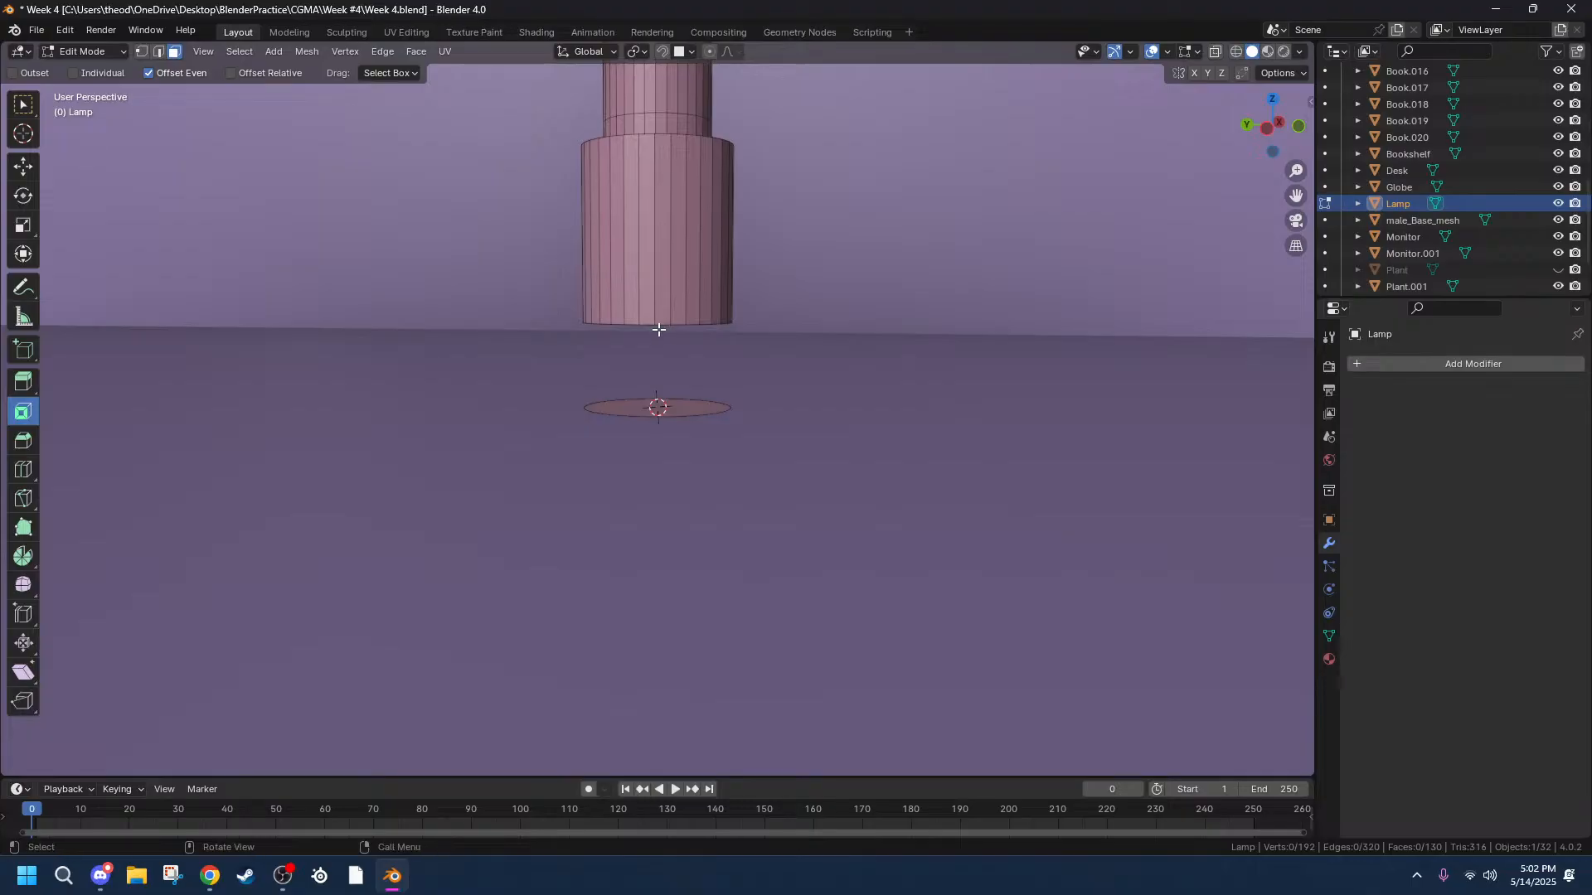
# Select the bottom disc's edge loop and scale it by 2.760 in X and Y, locking Z.
pyautogui.press('2')
pyautogui.keyDown('alt'); pyautogui.click(647, 412); pyautogui.keyUp('alt')
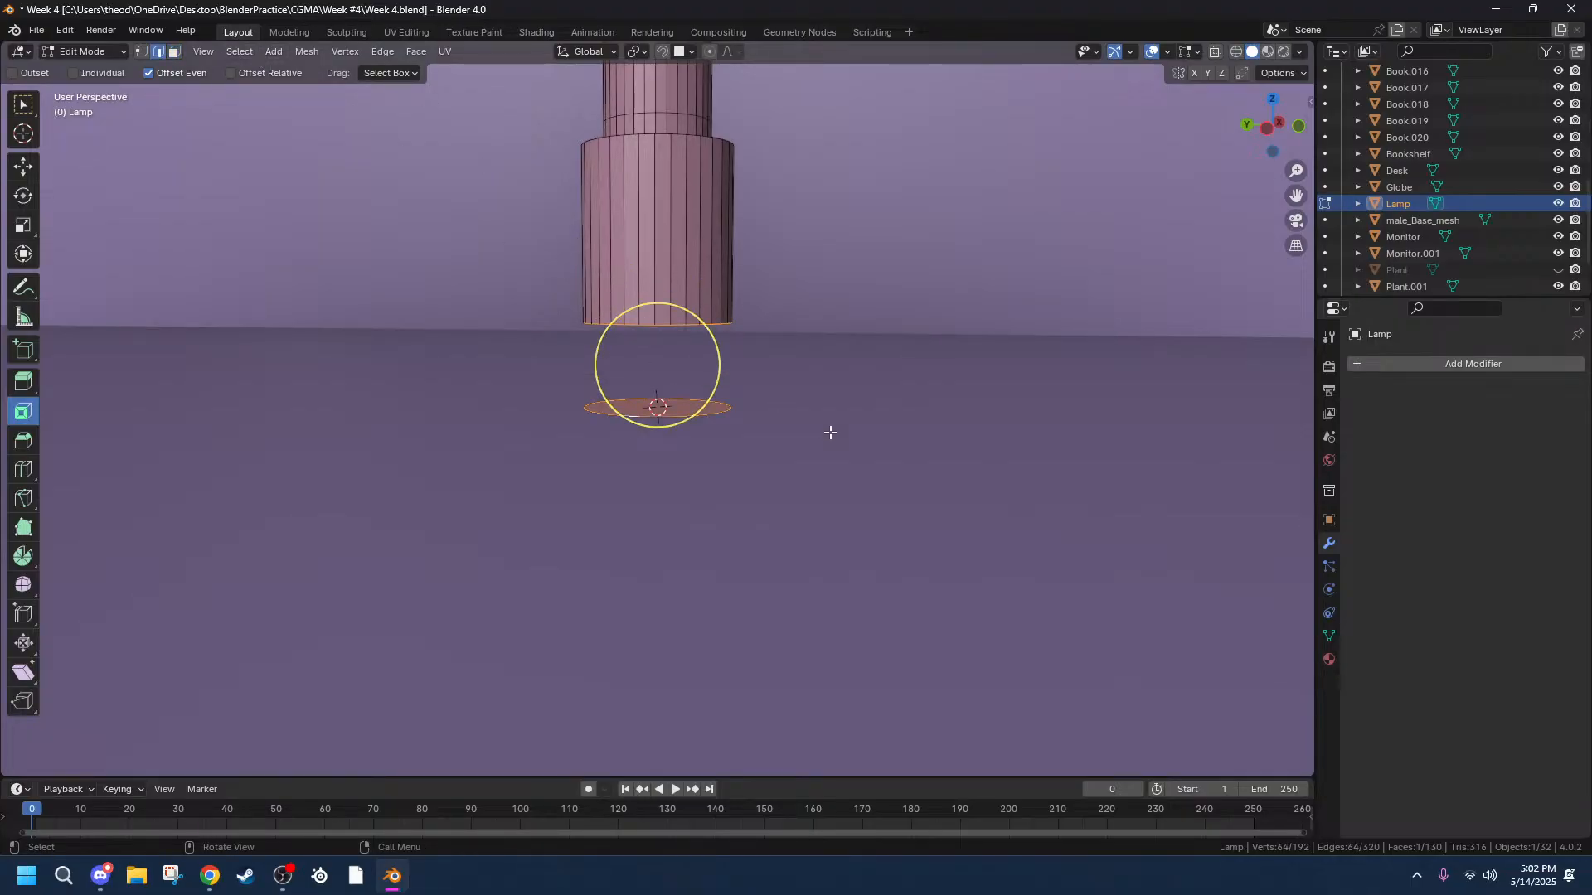
pyautogui.keyDown('alt'); pyautogui.click(632, 415); pyautogui.keyUp('alt')
pyautogui.press('s')
pyautogui.hotkey('shift', 'z')
pyautogui.click(1293, 406)
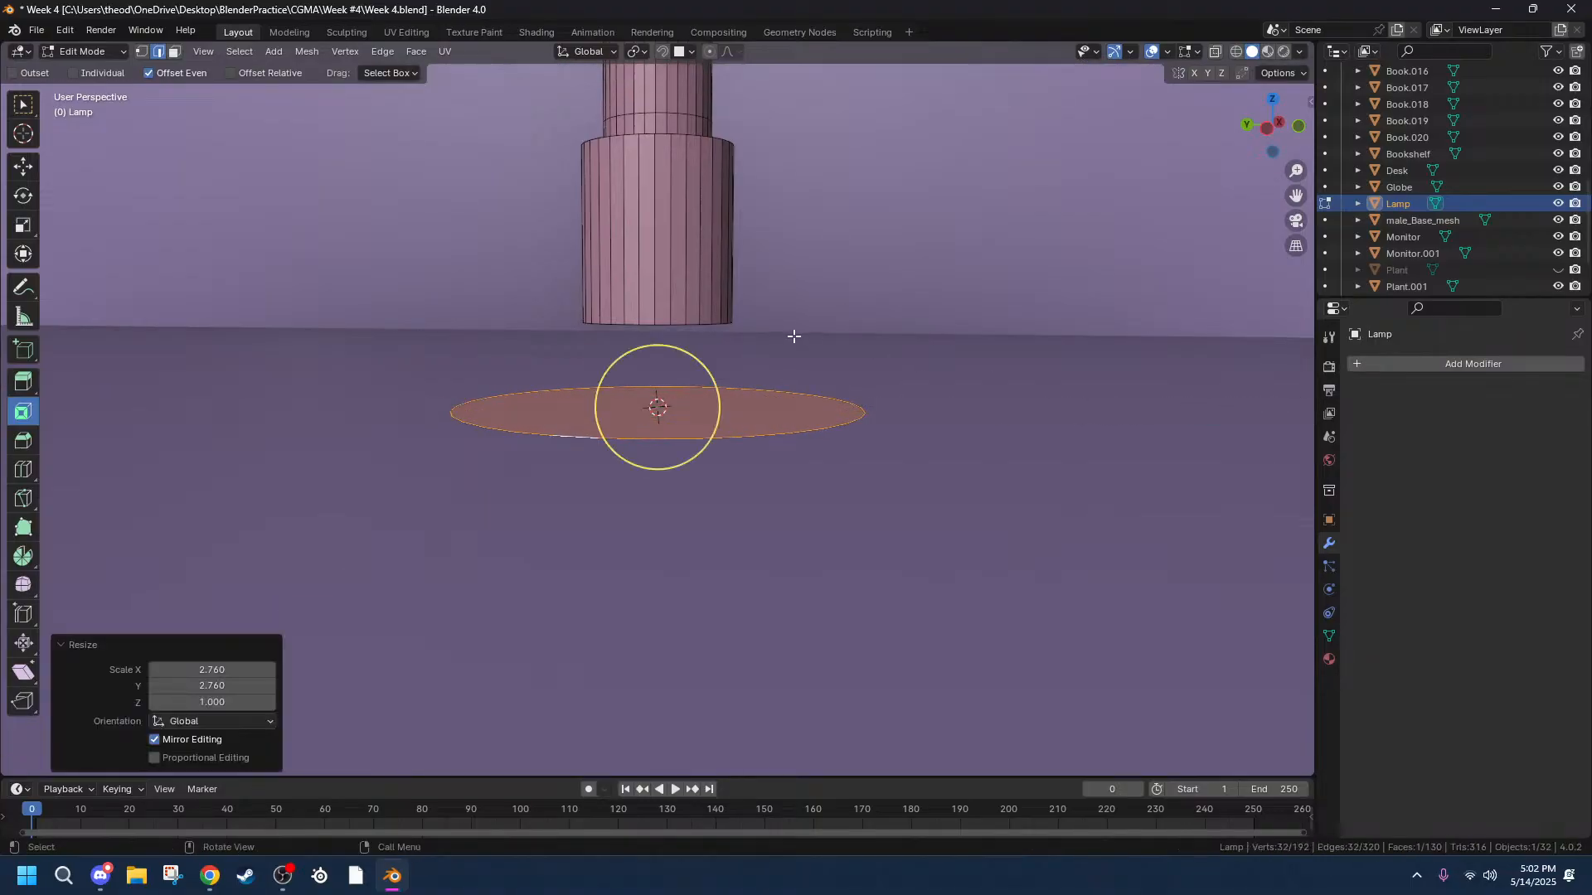
# Try bridging the widened disc to the collar's open bottom edge with 17 cuts, and undo the bridge.
pyautogui.keyDown('alt'); pyautogui.keyDown('shift'); pyautogui.click(630, 324); pyautogui.keyUp('shift'); pyautogui.keyUp('alt')
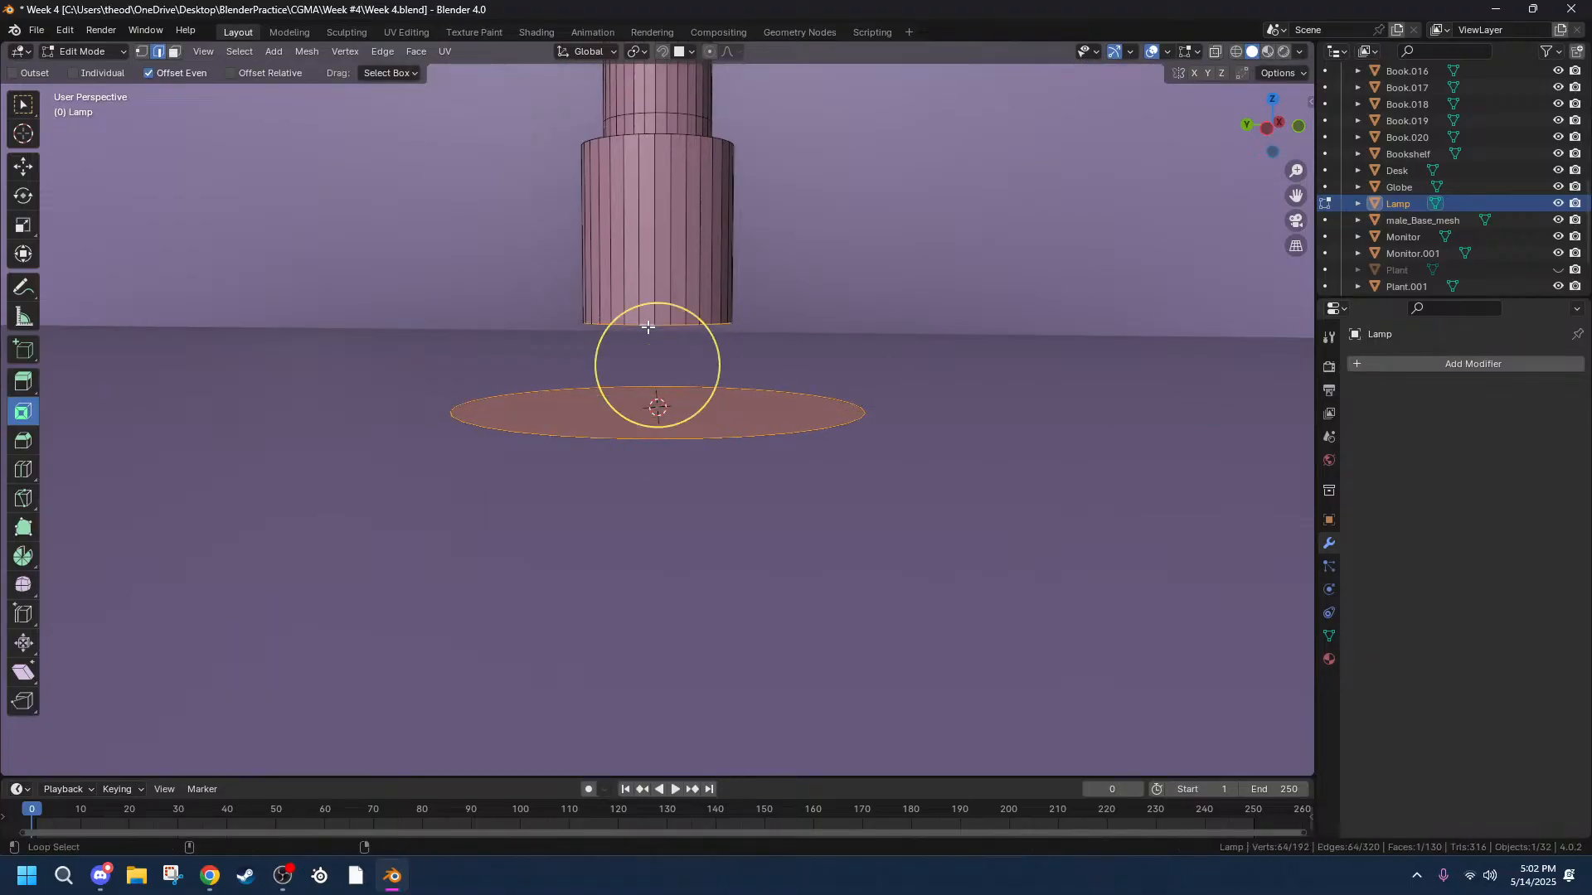
pyautogui.click(382, 52)
pyautogui.click(461, 108)
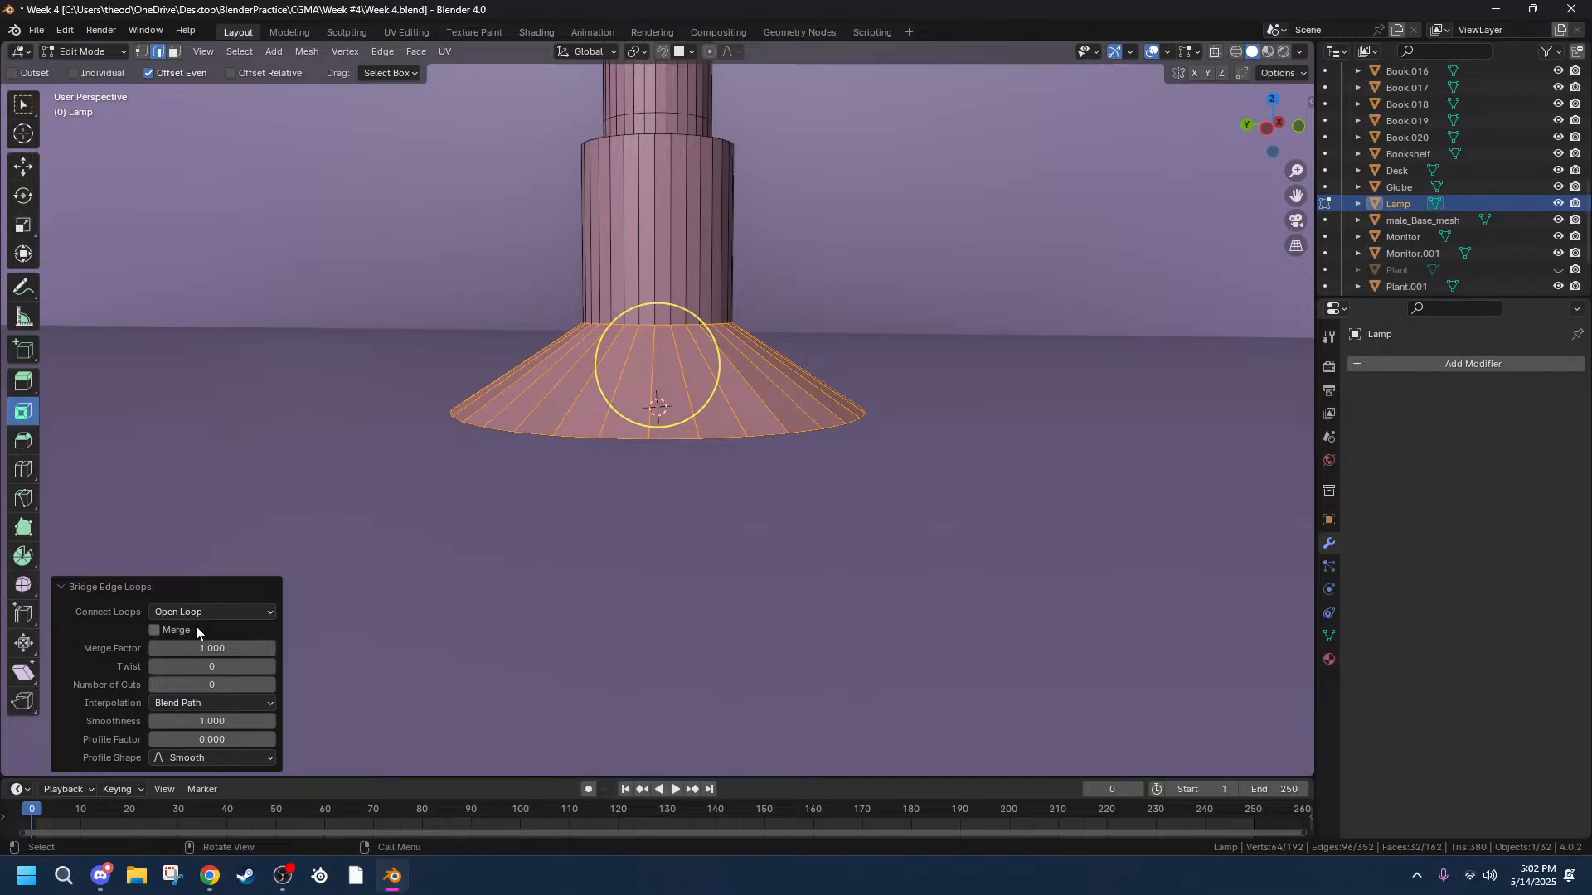
pyautogui.moveTo(212, 685); pyautogui.dragTo(266, 685)
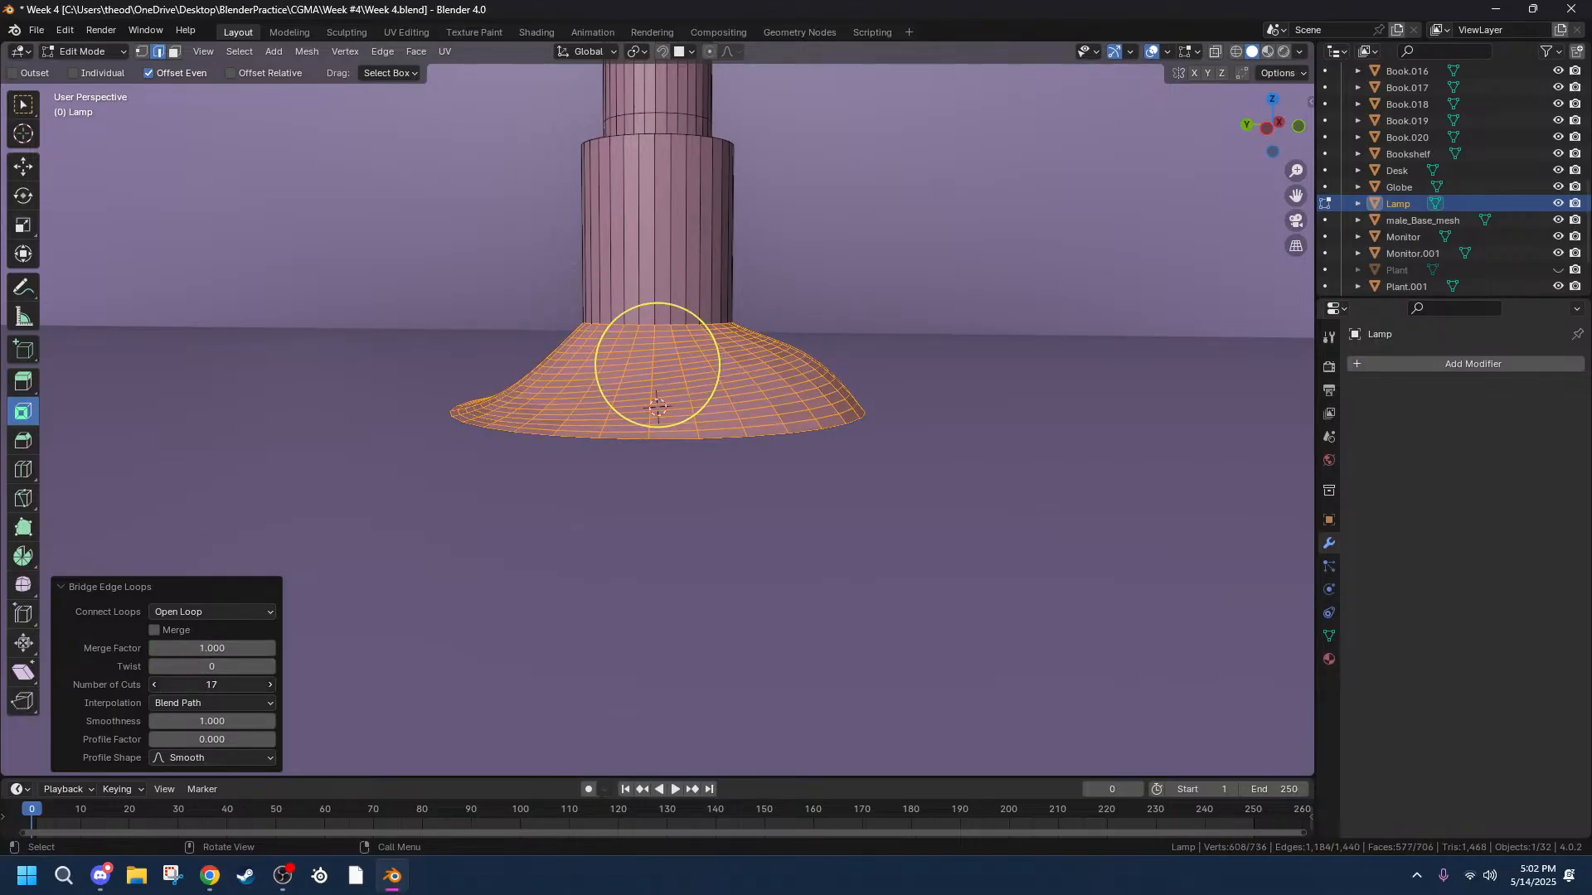
pyautogui.scroll(-4, 817, 440)
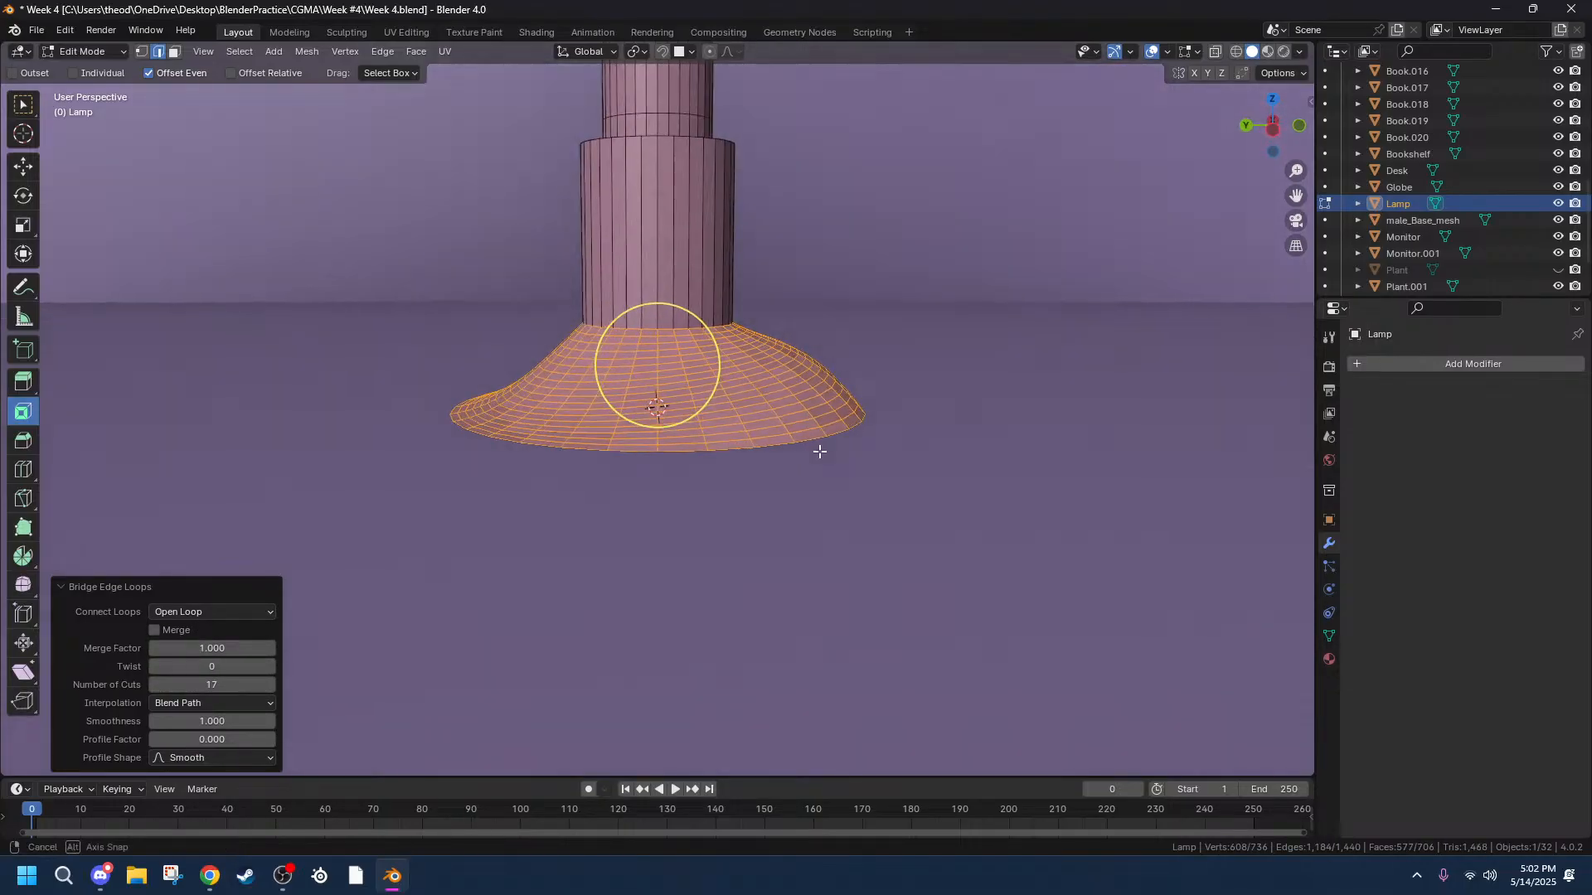
pyautogui.moveTo(834, 347); pyautogui.dragTo(831, 298, button='middle')
pyautogui.hotkey('ctrl', 'z')
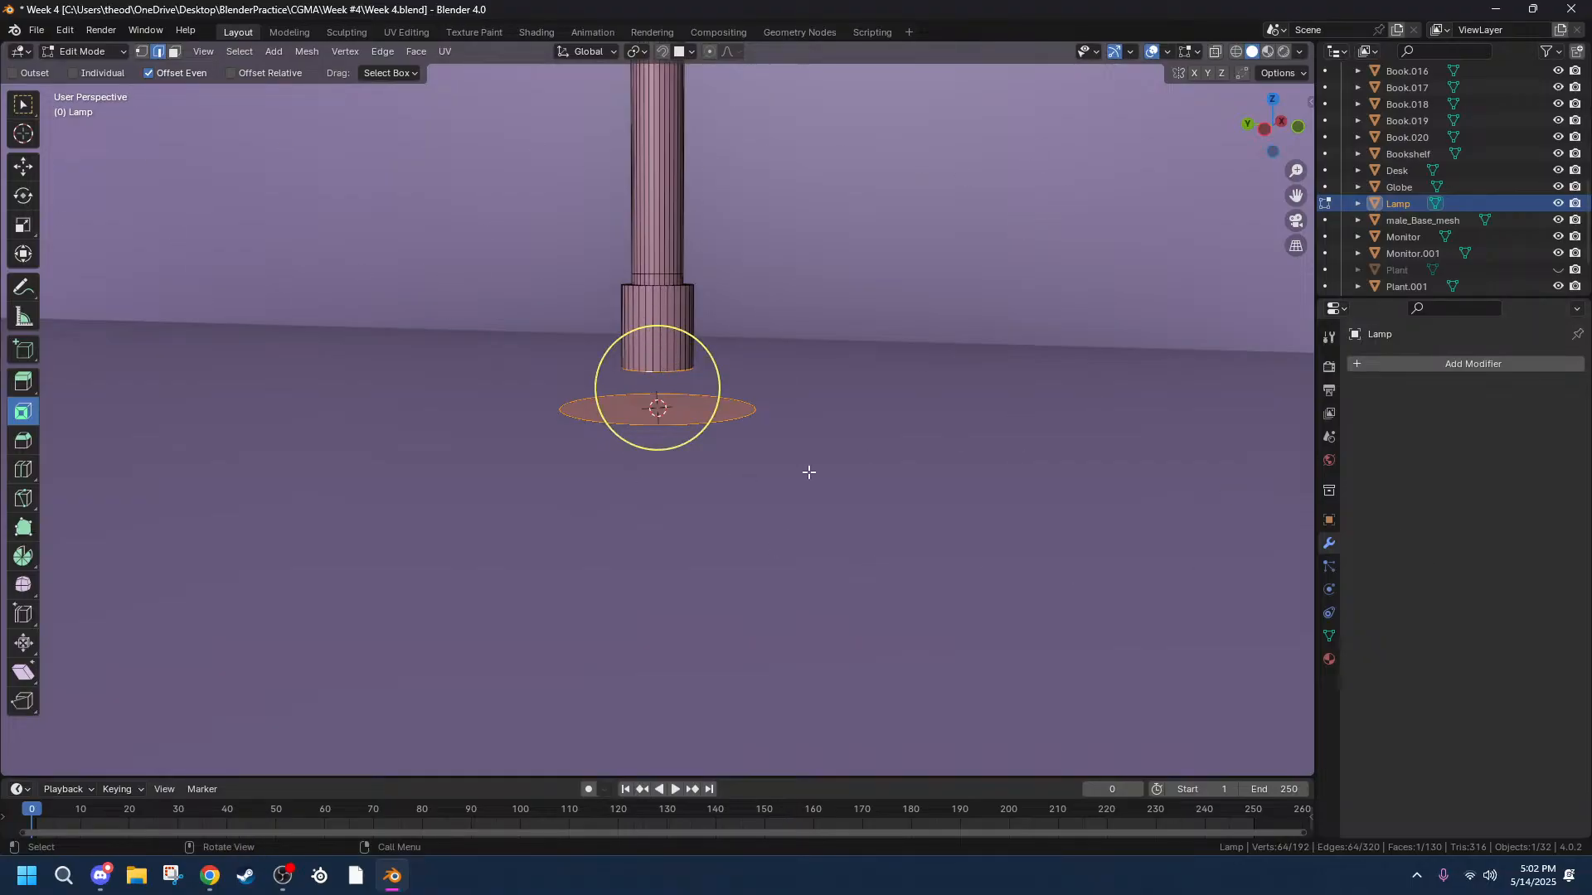
# Apply the scale of the Lamp object in Object Mode.
pyautogui.press('Tab')
pyautogui.rightClick(684, 312)
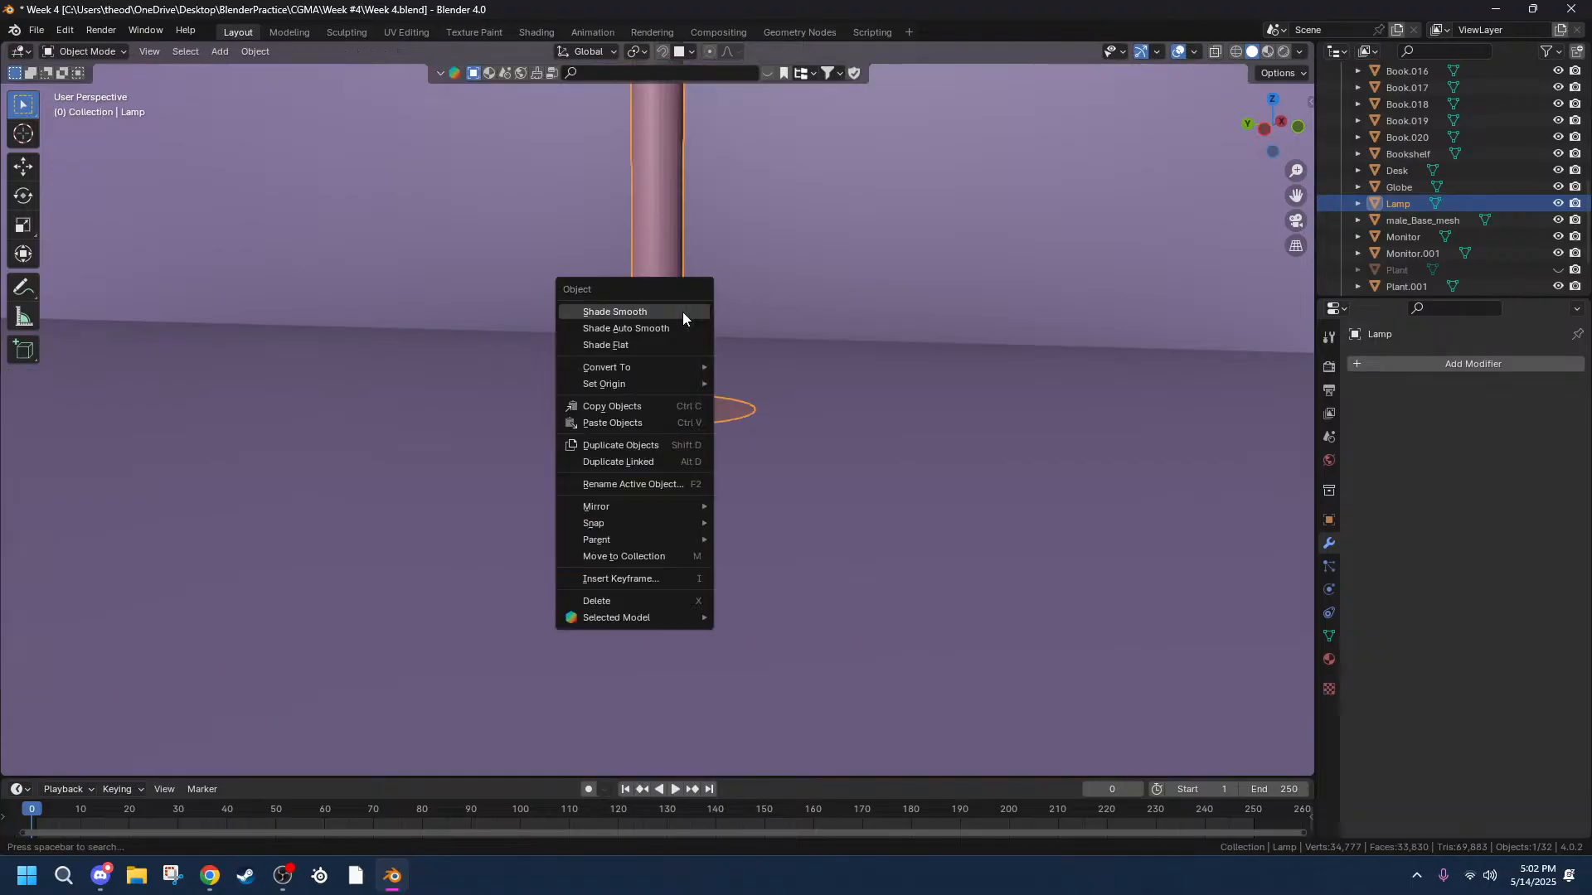
pyautogui.moveTo(619, 540)
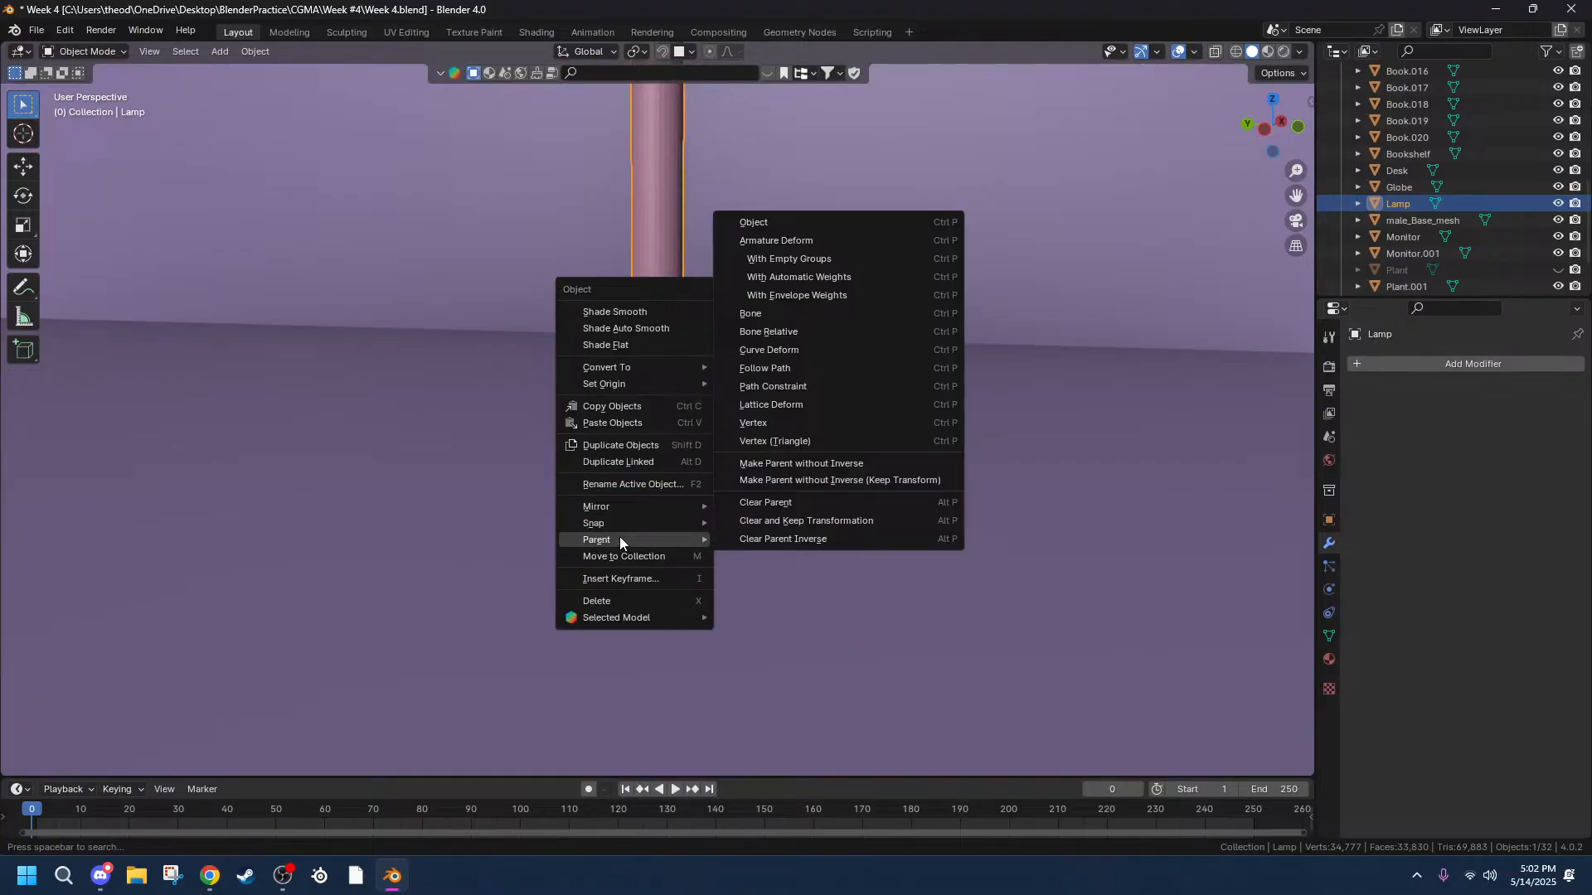
pyautogui.press('Escape')
pyautogui.hotkey('ctrl', 'a')
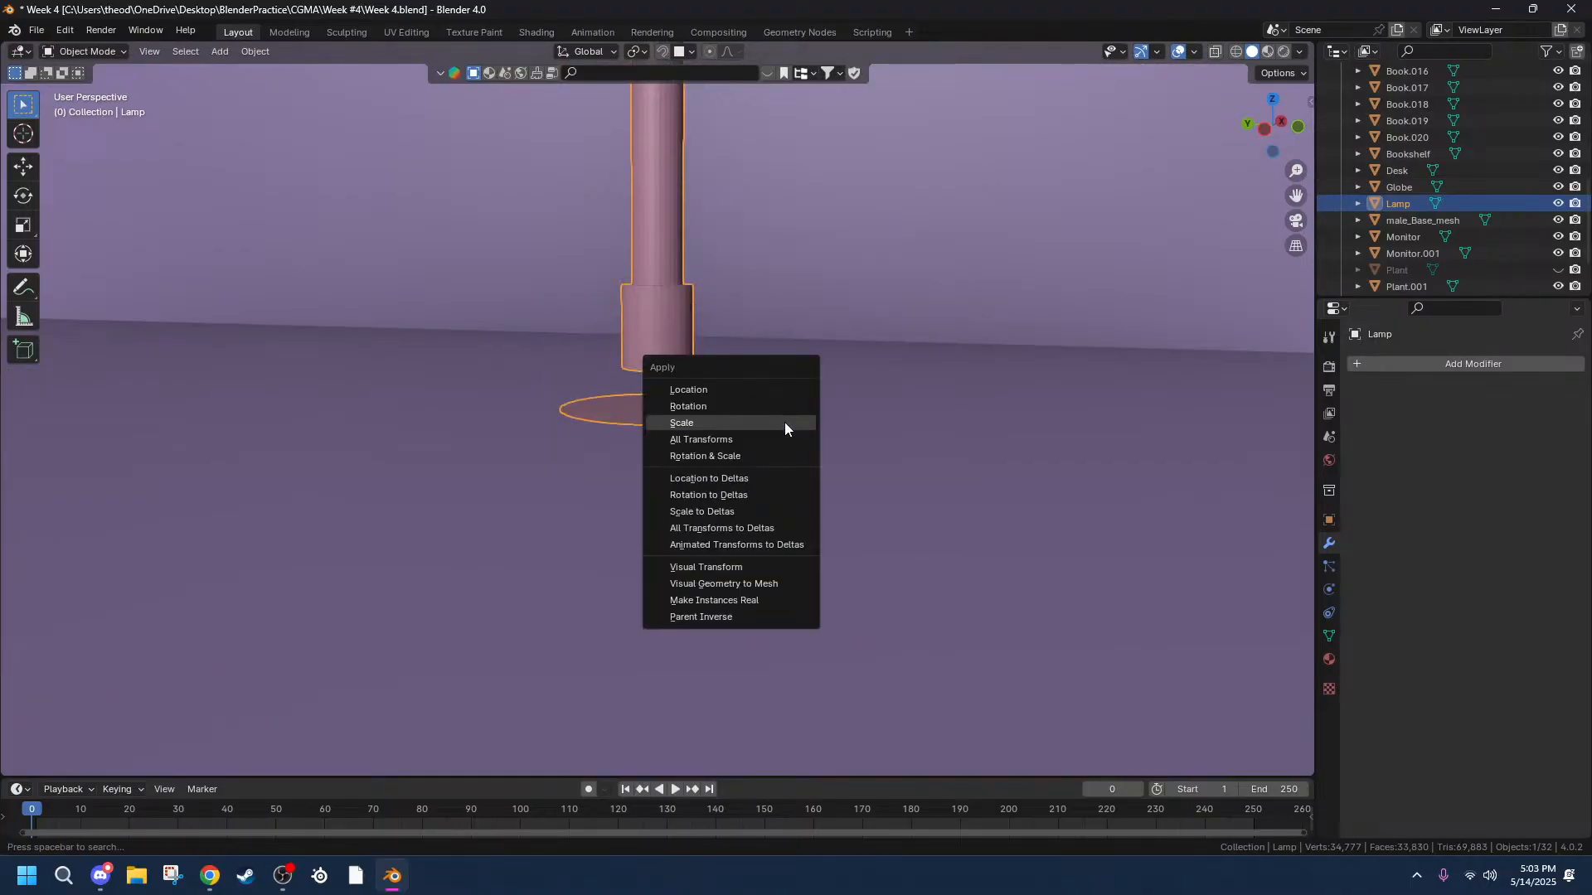
pyautogui.click(732, 423)
# Try bridging the disc and collar edge loops with 6 cuts and Blend Surface interpolation.
pyautogui.press('Tab')
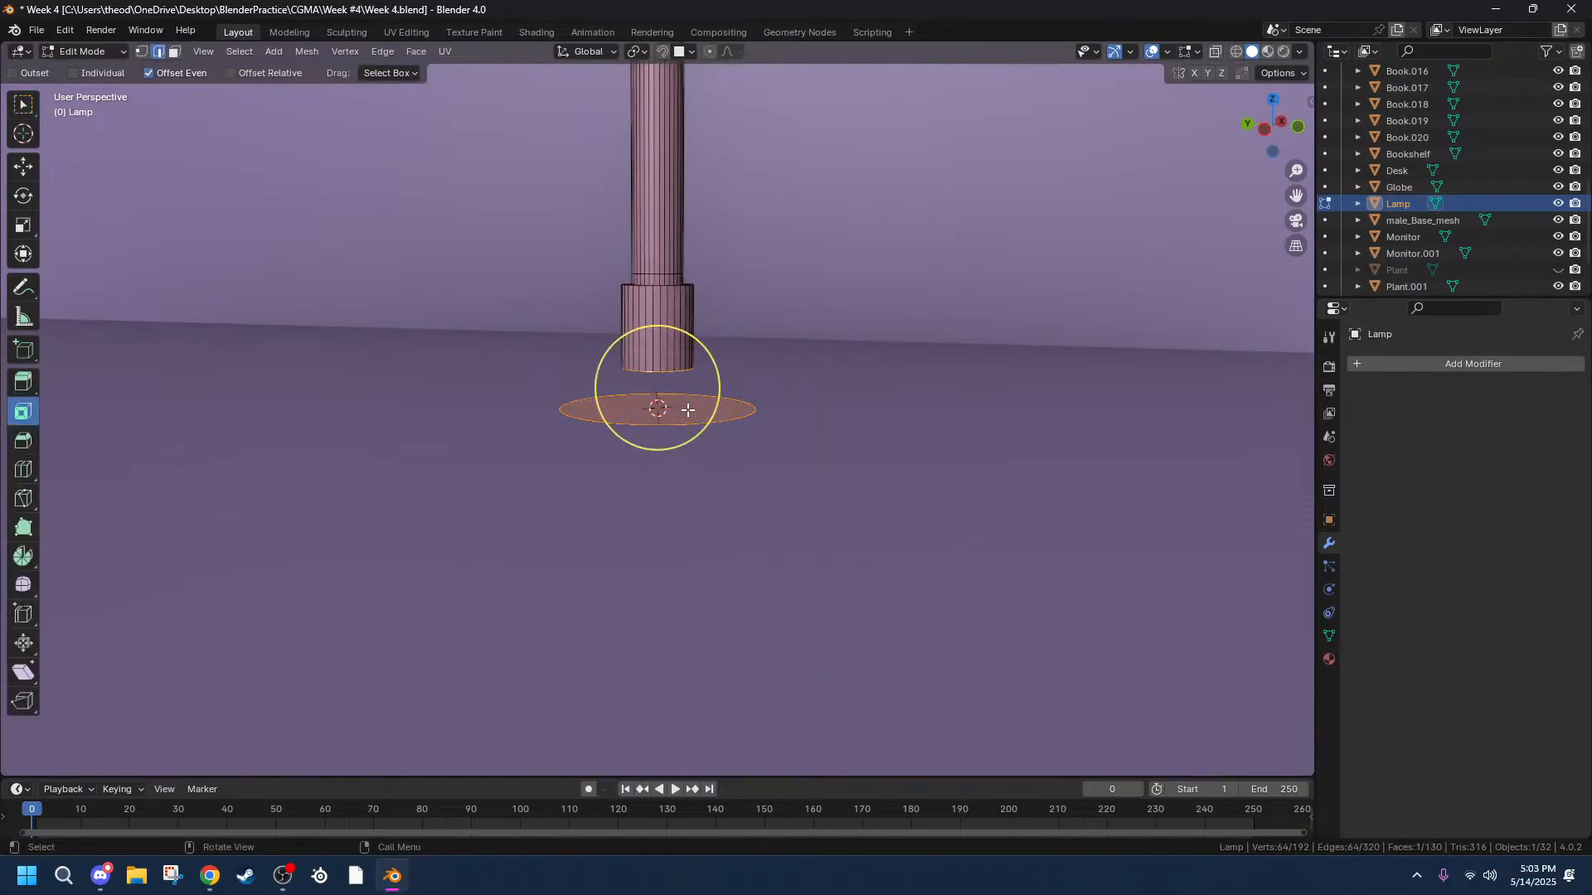
pyautogui.rightClick(661, 372)
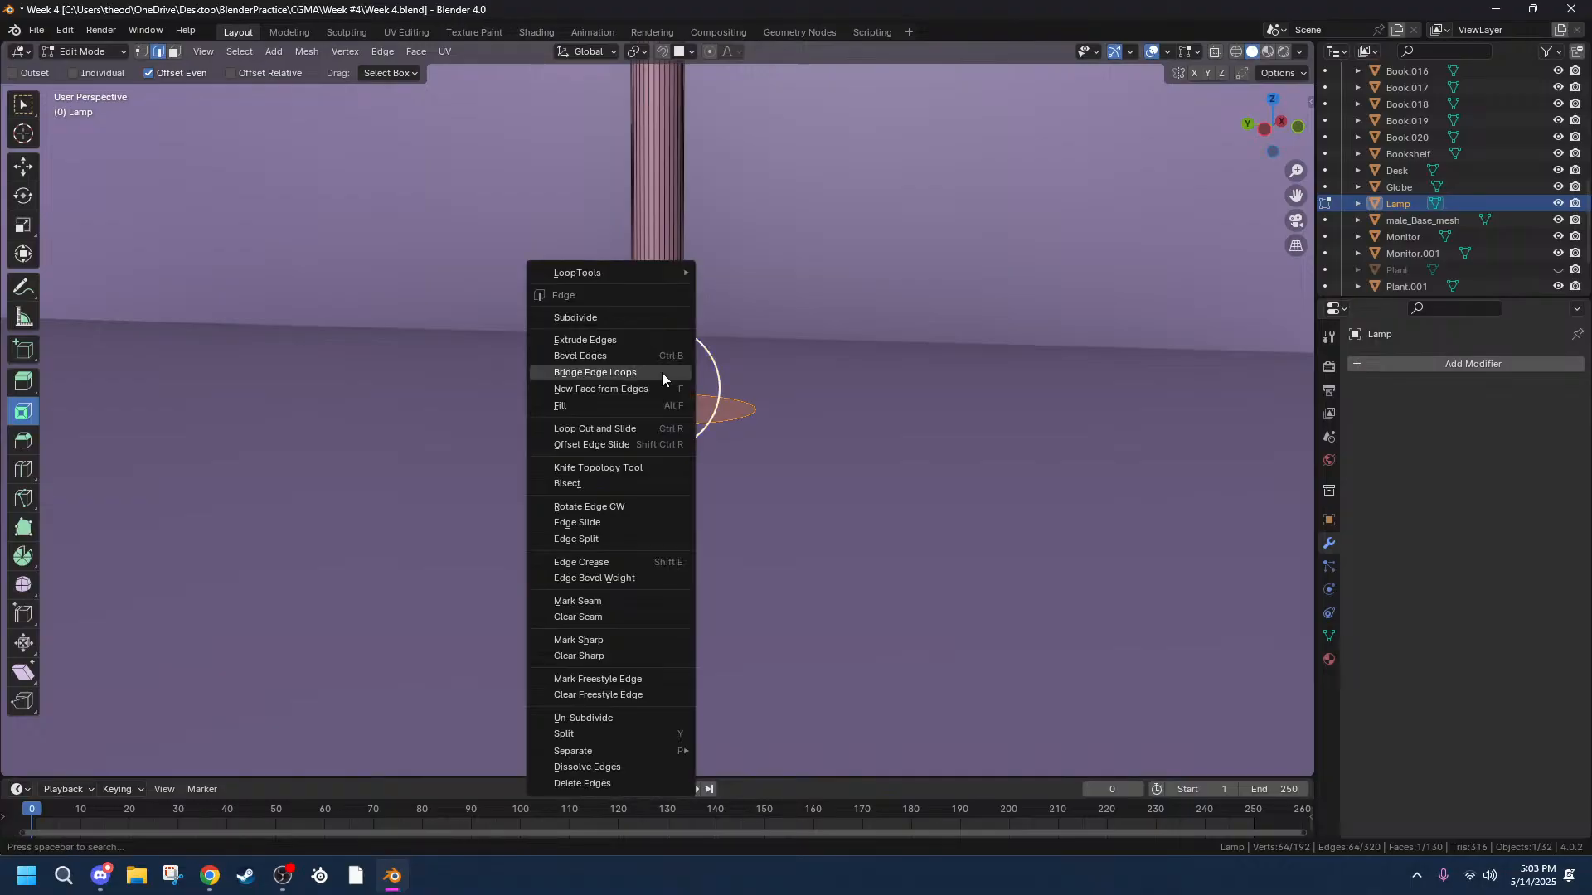
pyautogui.click(613, 371)
pyautogui.moveTo(207, 685); pyautogui.dragTo(248, 685)
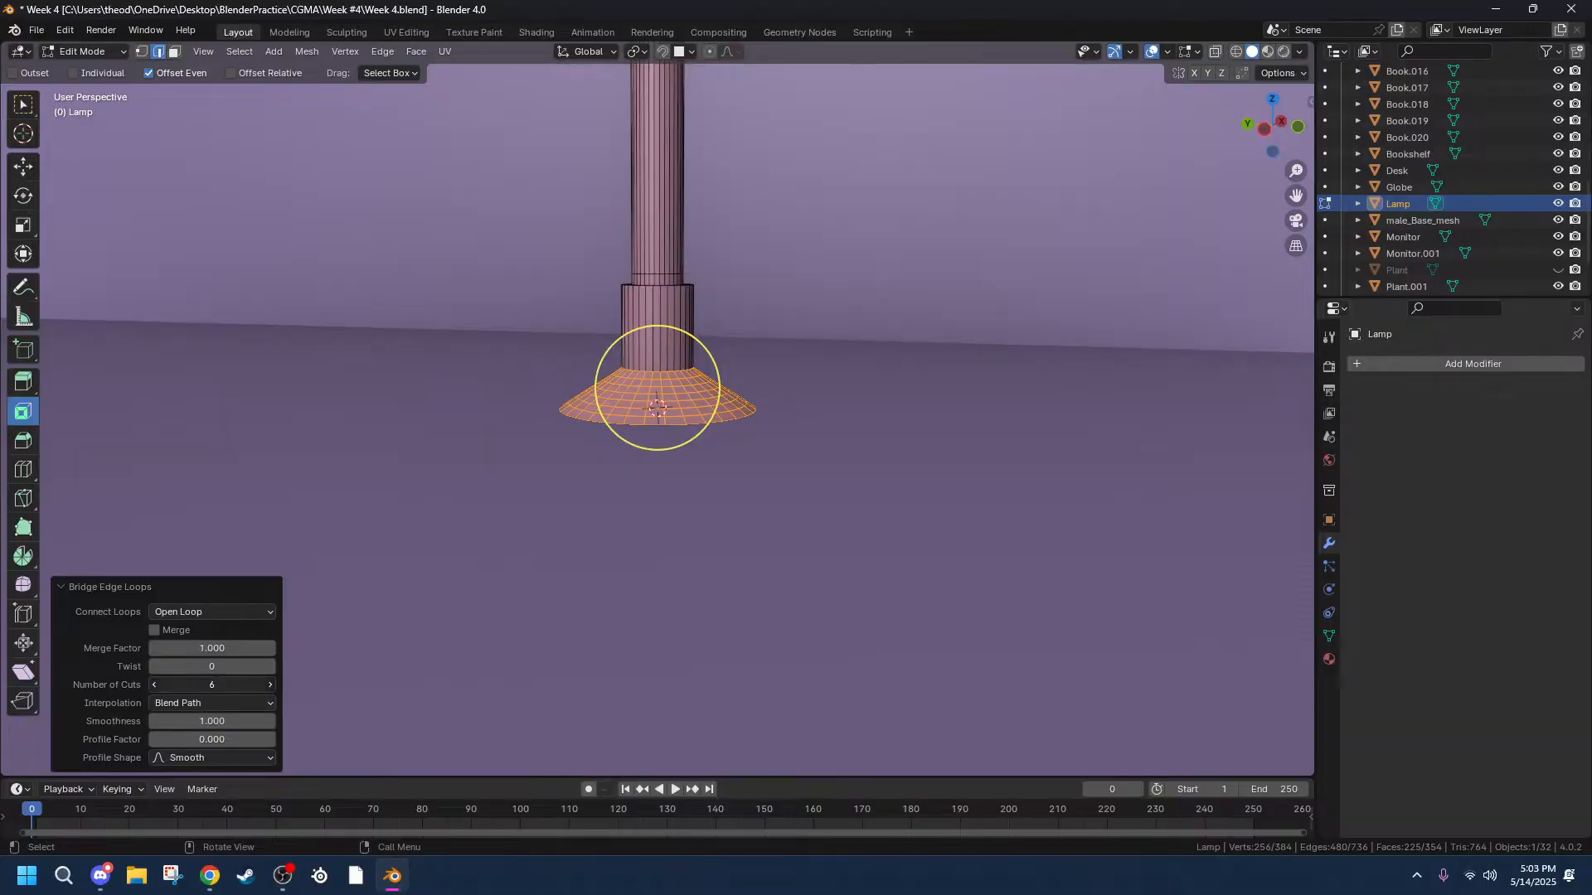
pyautogui.click(201, 703)
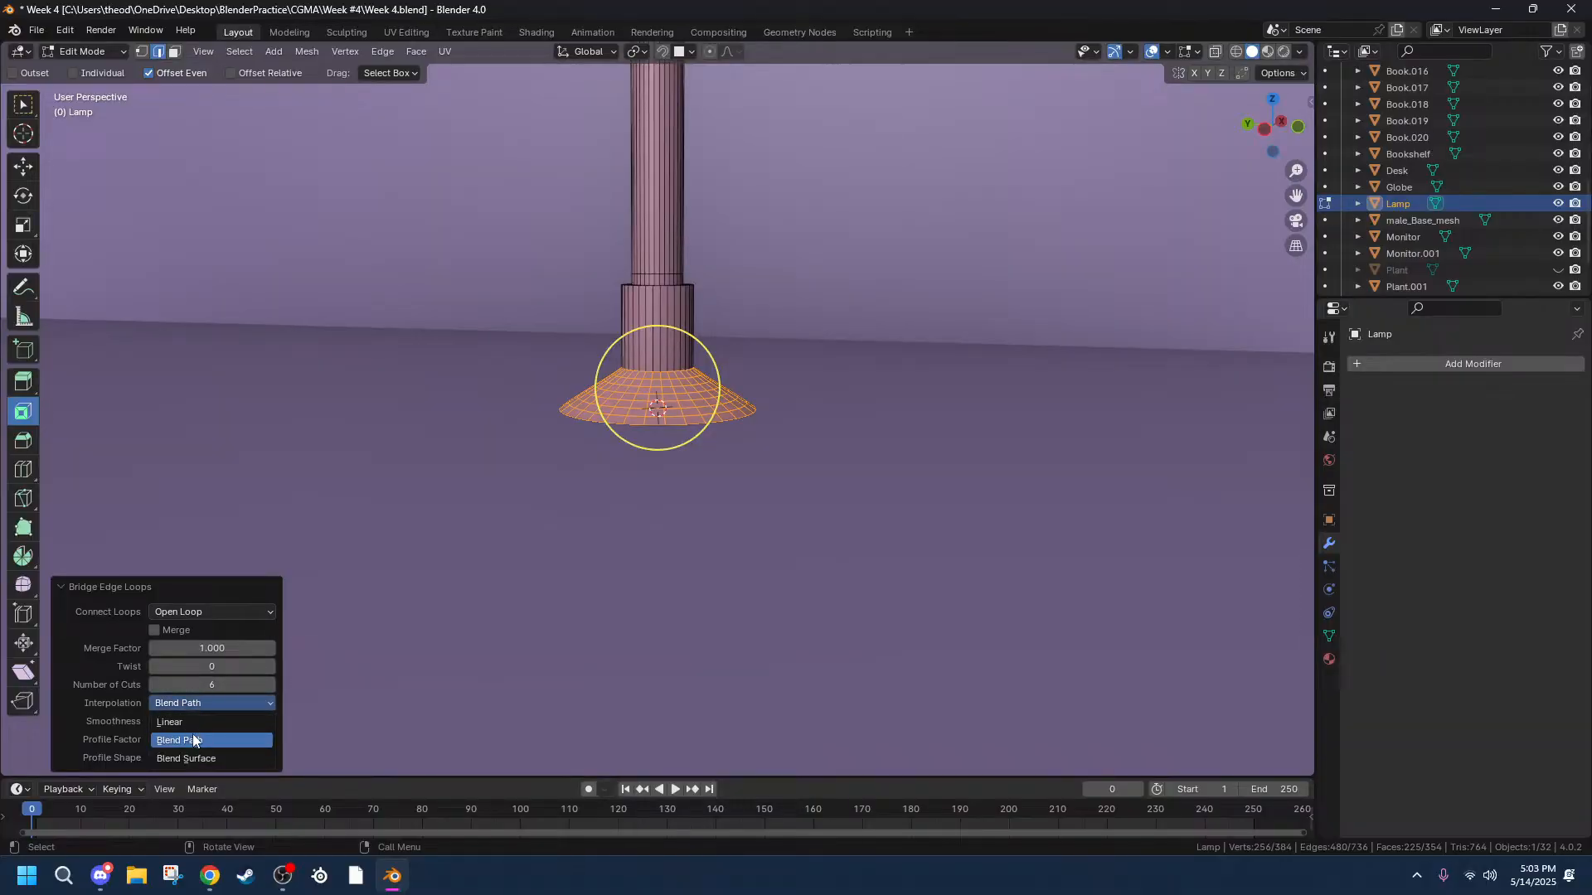
pyautogui.click(193, 759)
# Try a bridge smoothness of 0.640 while checking the Left orthographic view, and undo the bridge.
pyautogui.scroll(3, 892, 448)
pyautogui.moveTo(903, 455); pyautogui.dragTo(935, 385, button='middle')
pyautogui.click(1266, 129)
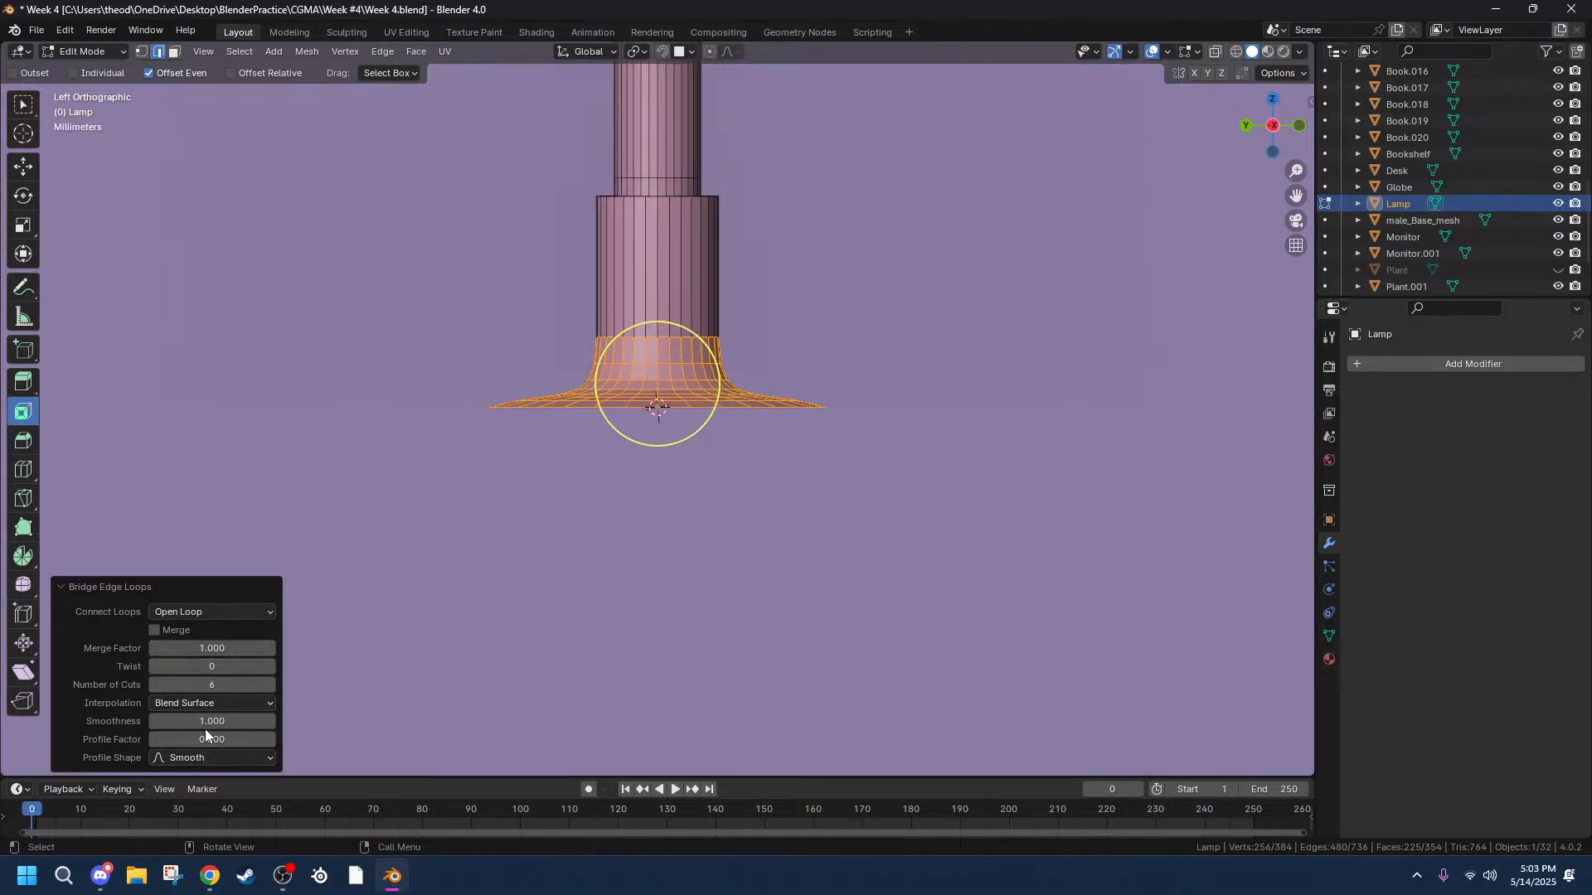
pyautogui.moveTo(211, 721)
pyautogui.mouseDown()
pyautogui.moveTo(240, 722)
pyautogui.moveTo(170, 722)
pyautogui.moveTo(183, 722)
pyautogui.mouseUp()
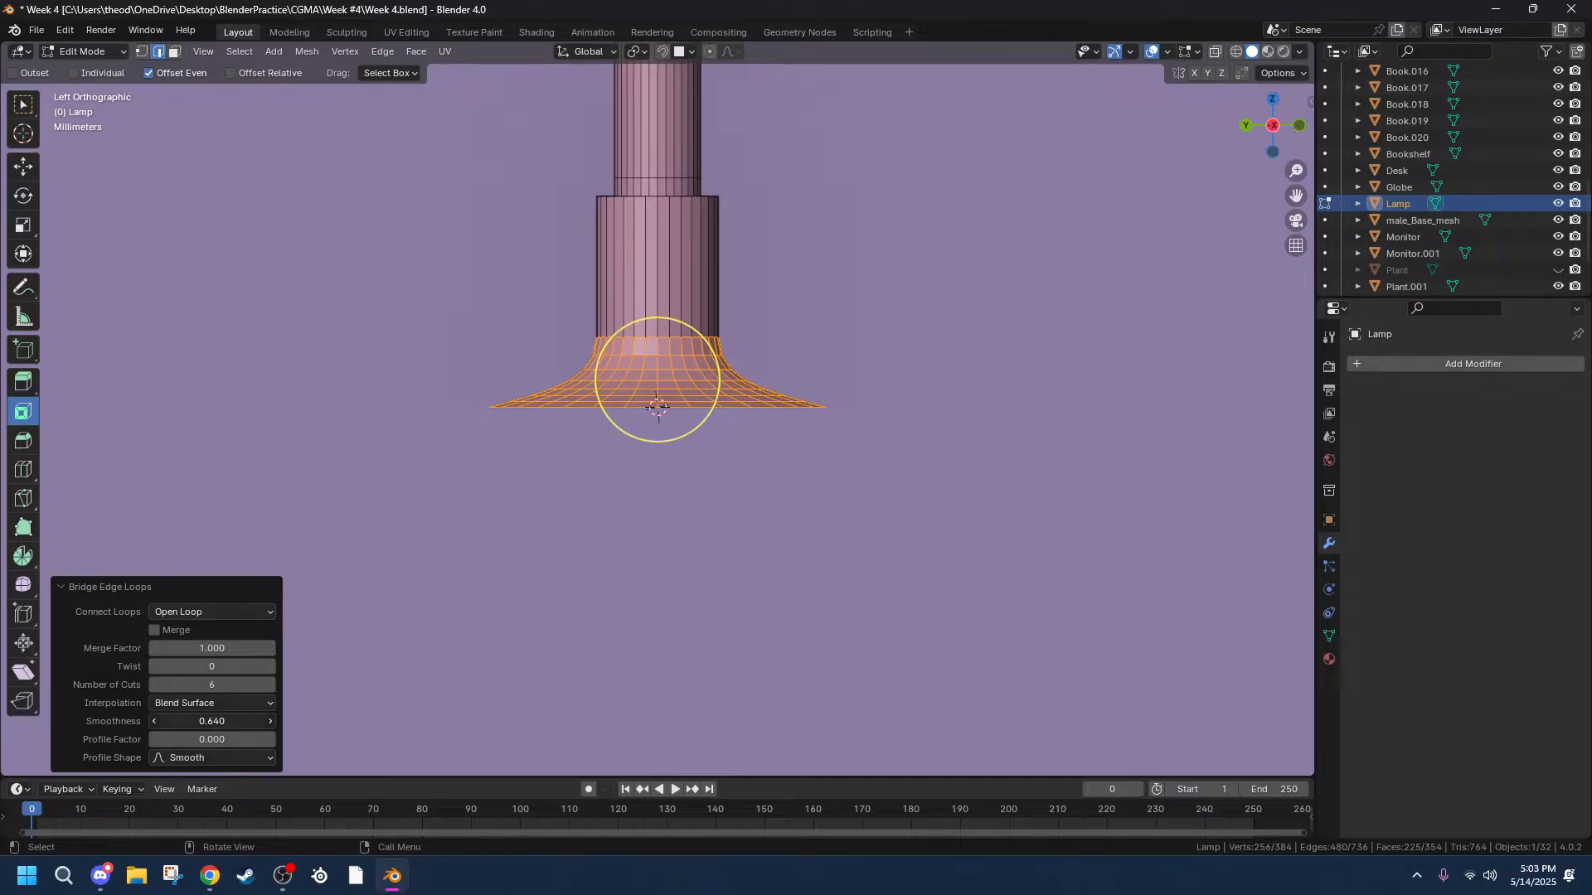
pyautogui.hotkey('ctrl', 'z')
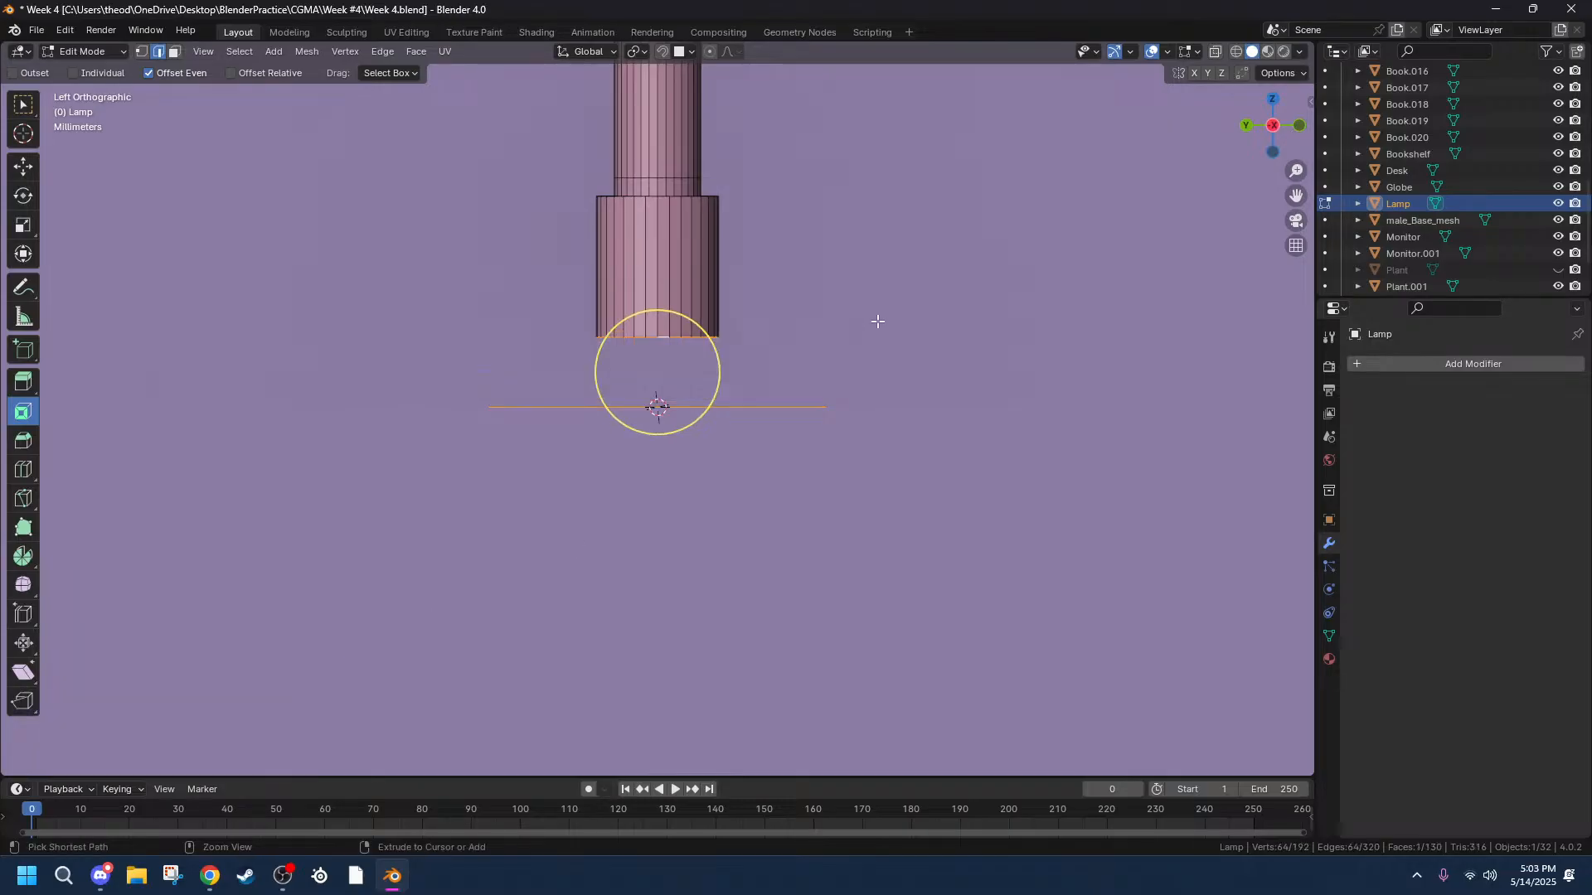
pyautogui.moveTo(445, 374); pyautogui.dragTo(965, 463)
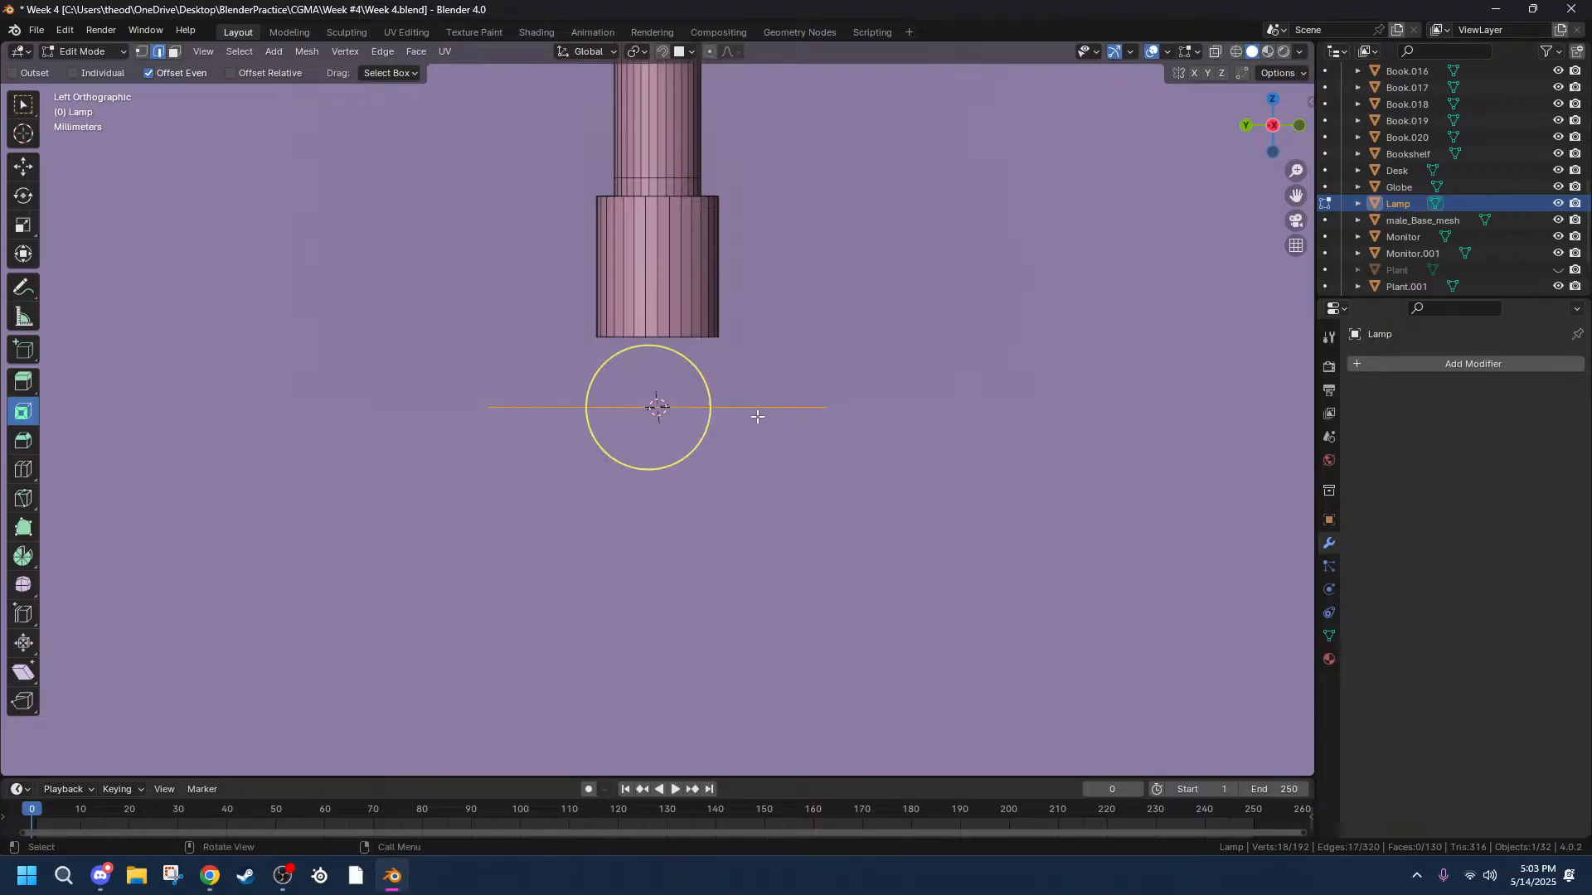
pyautogui.press('g')
pyautogui.press('z')
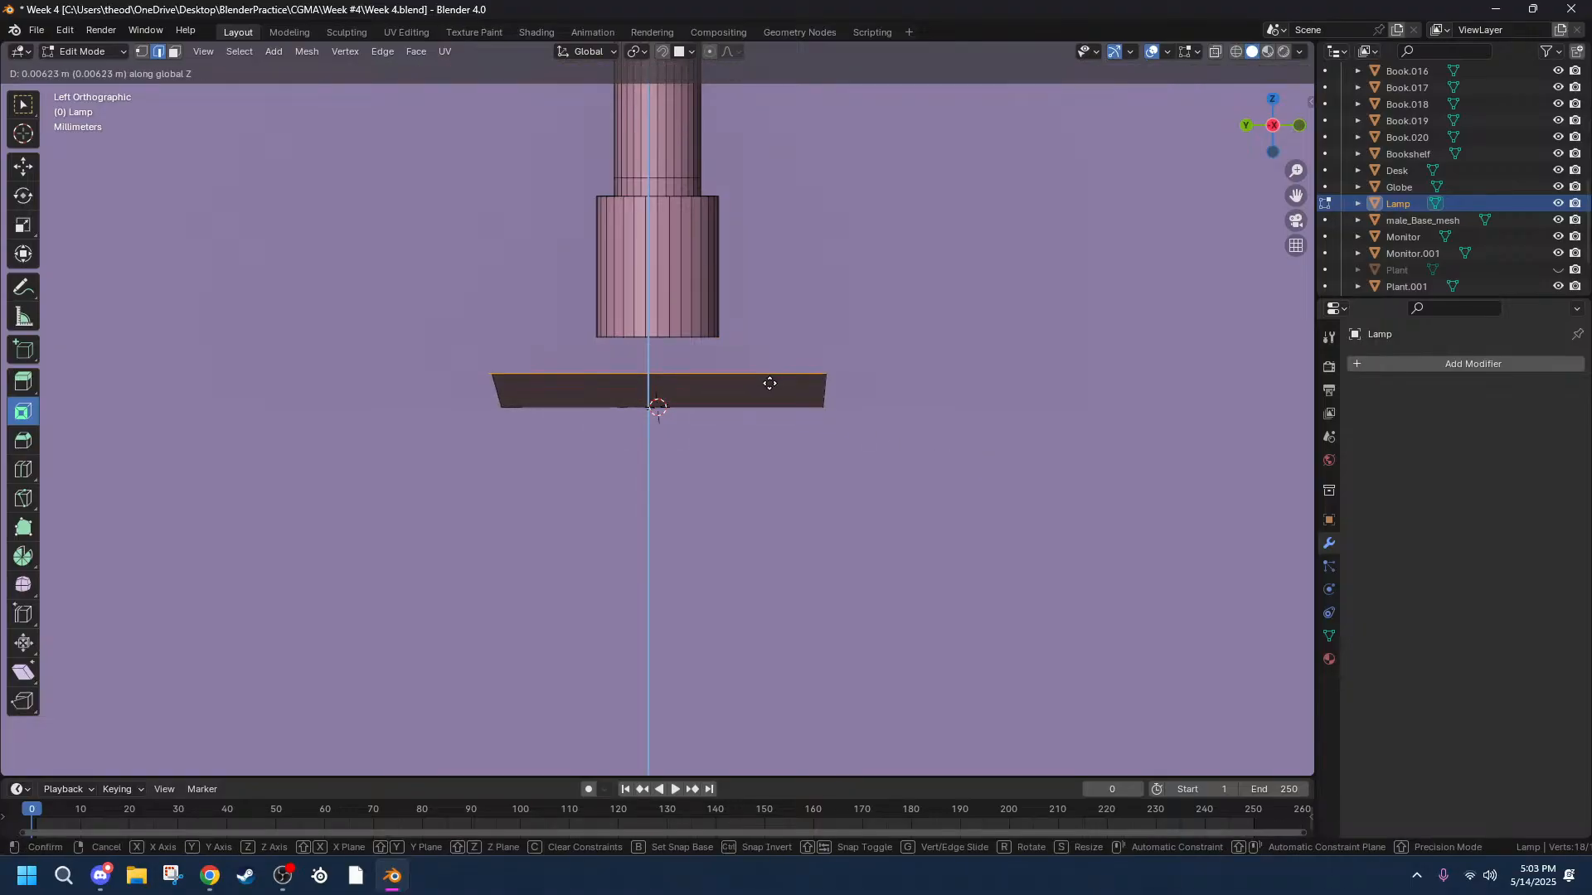
pyautogui.rightClick(767, 406)
# In wireframe shading, raise the entire disc along Z to just below the collar's bottom edge.
pyautogui.hotkey('shift', 'z')
pyautogui.moveTo(423, 363); pyautogui.dragTo(968, 501)
pyautogui.press('g')
pyautogui.press('z')
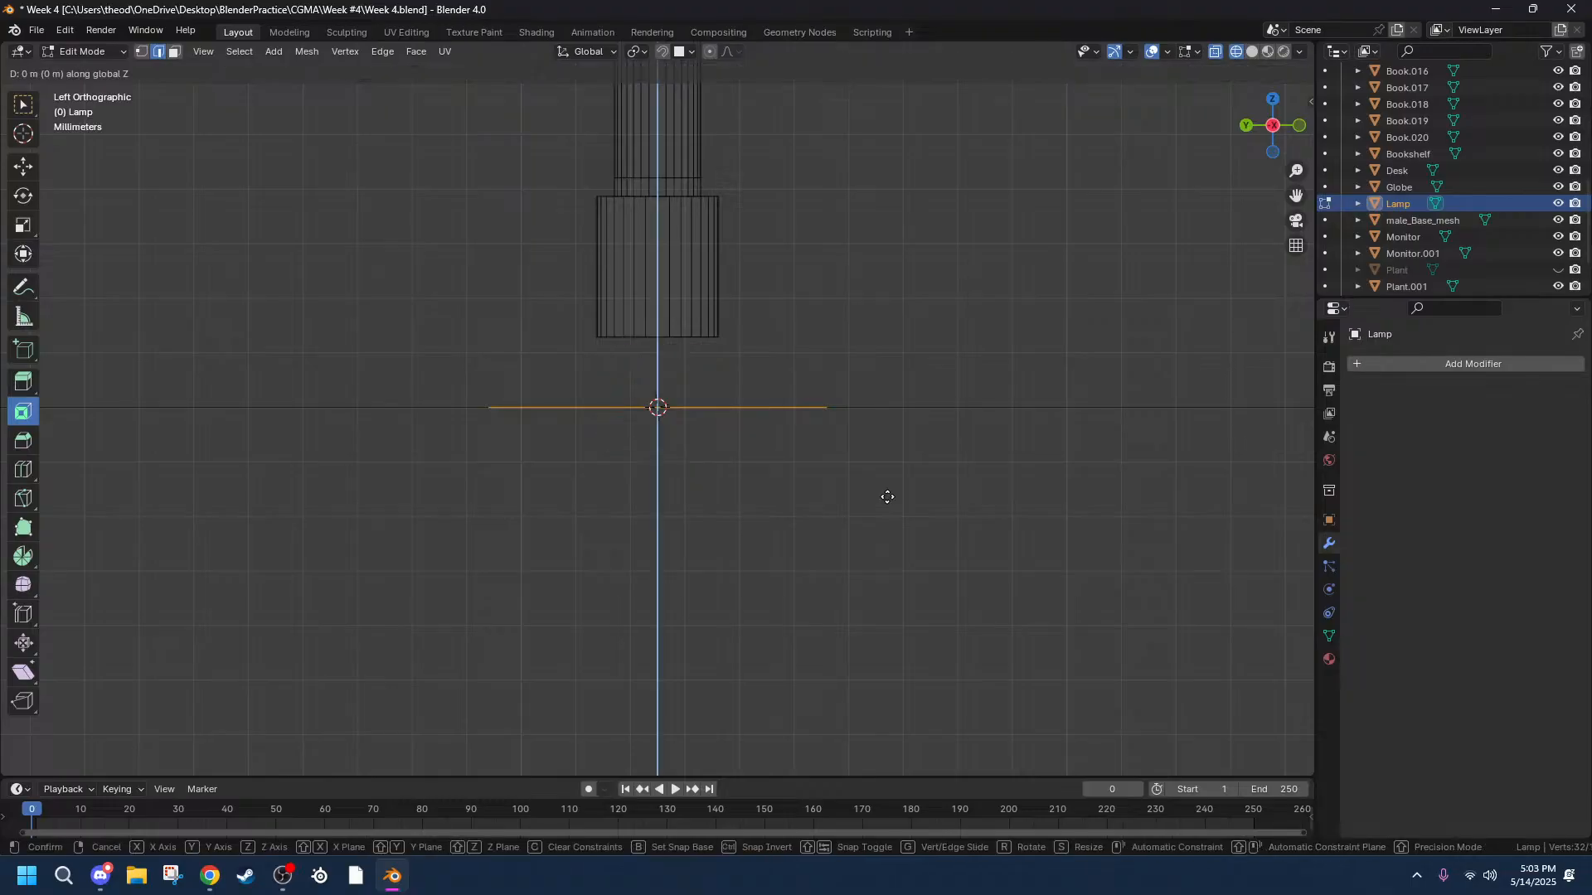
pyautogui.click(896, 456)
# Bridge the disc and the collar's bottom edge loop with 4 cuts and a smoothness of 0.340.
pyautogui.moveTo(898, 461); pyautogui.dragTo(730, 362)
pyautogui.moveTo(980, 378); pyautogui.dragTo(375, 350)
pyautogui.moveTo(504, 314); pyautogui.dragTo(830, 373)
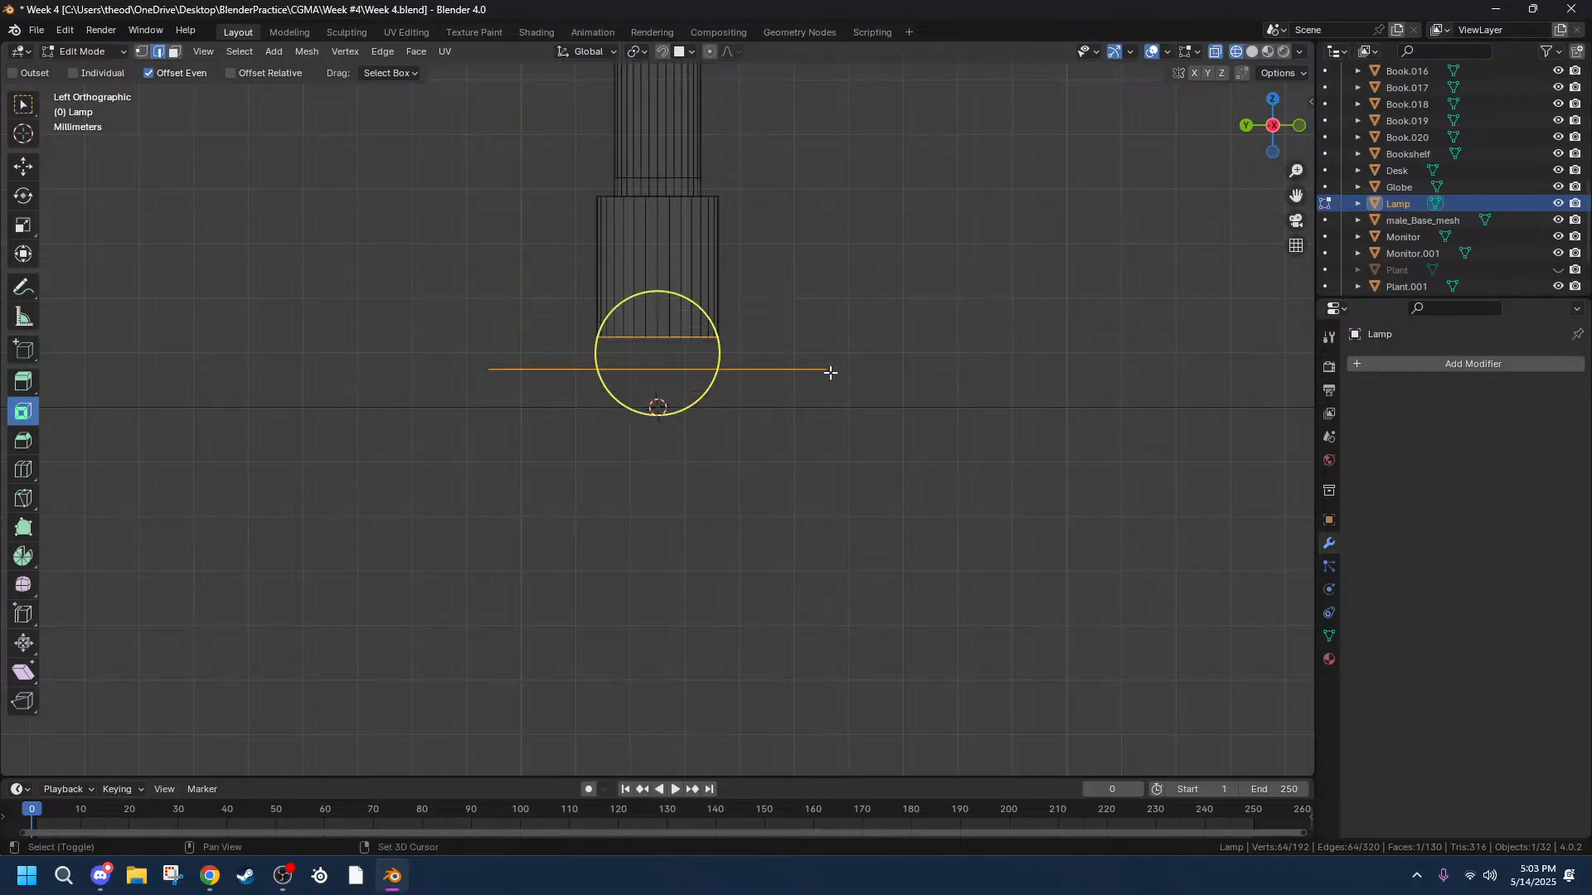
pyautogui.click(385, 51)
pyautogui.click(439, 106)
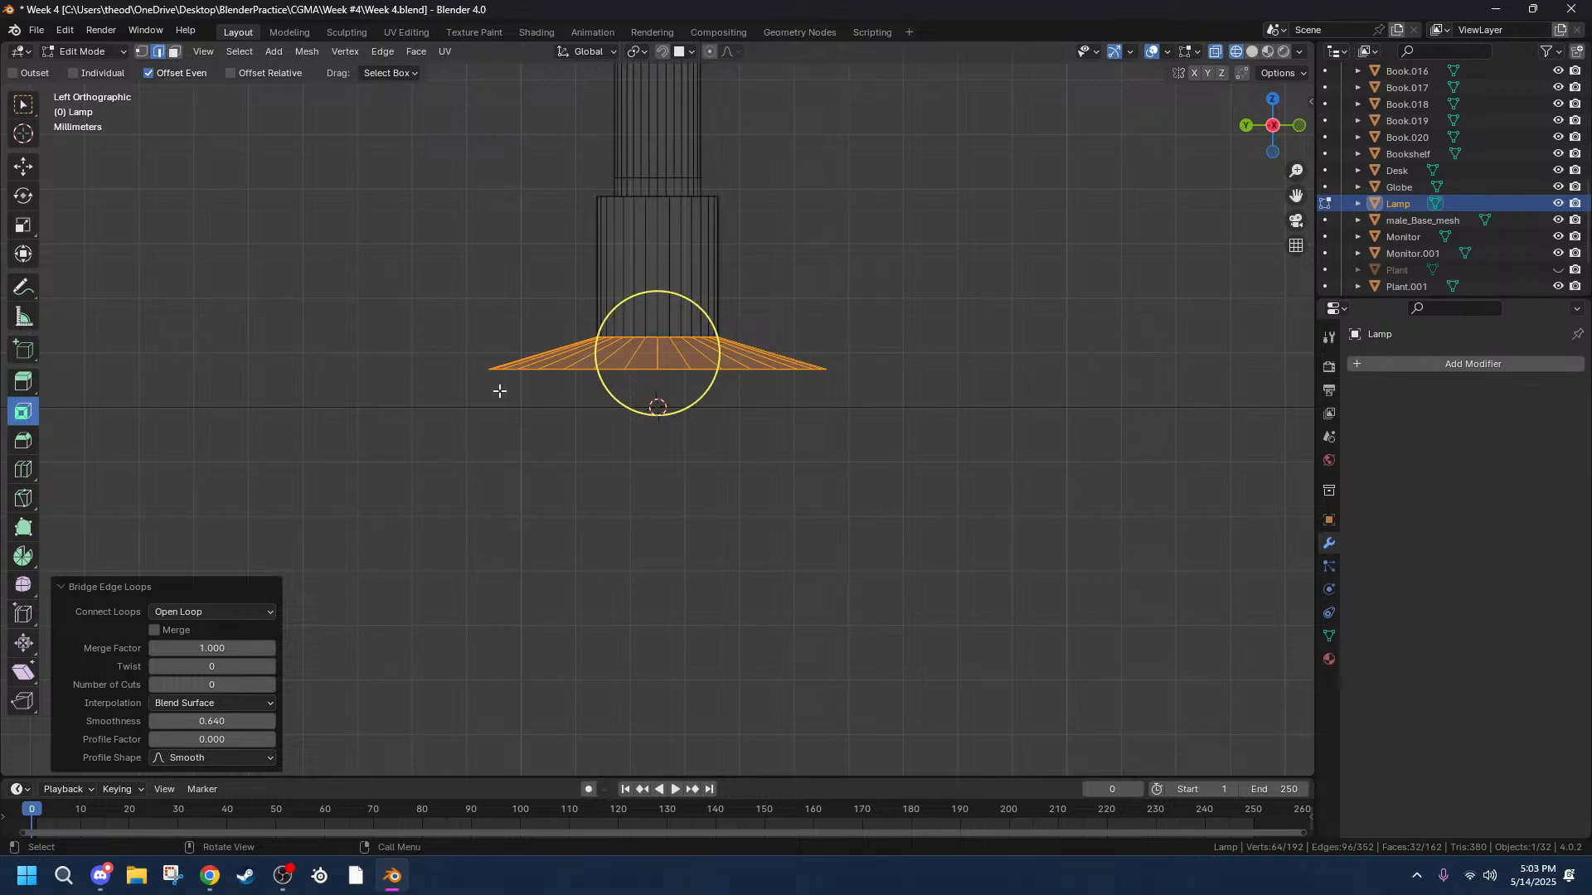
pyautogui.moveTo(171, 677); pyautogui.dragTo(163, 721)
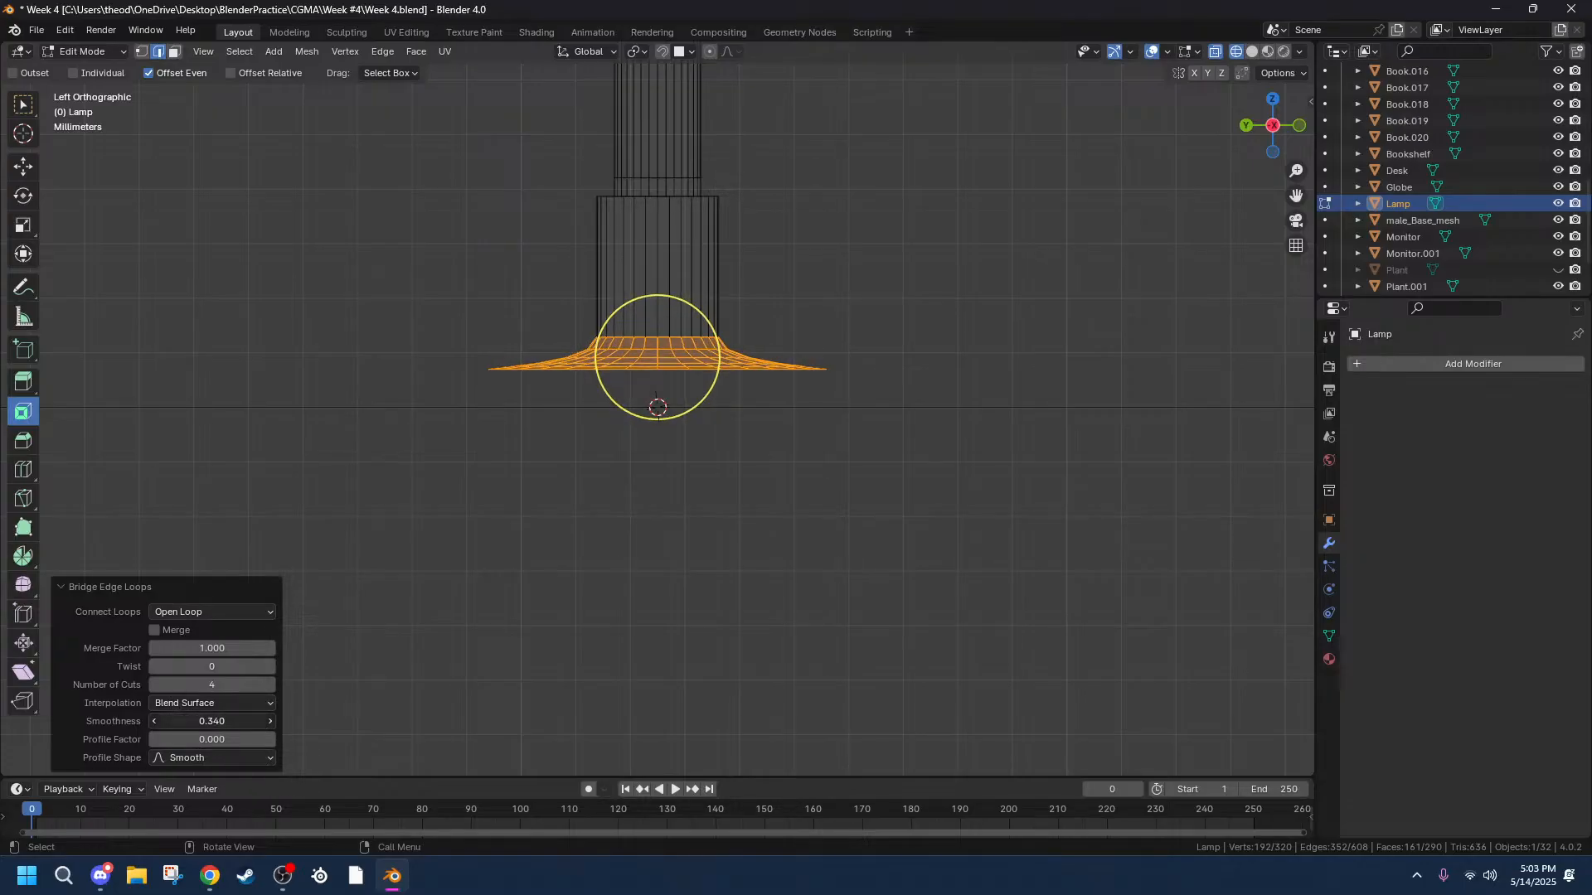
# Compare Linear interpolation for the bridge and set the interpolation to Blend Path.
pyautogui.click(207, 704)
pyautogui.click(187, 721)
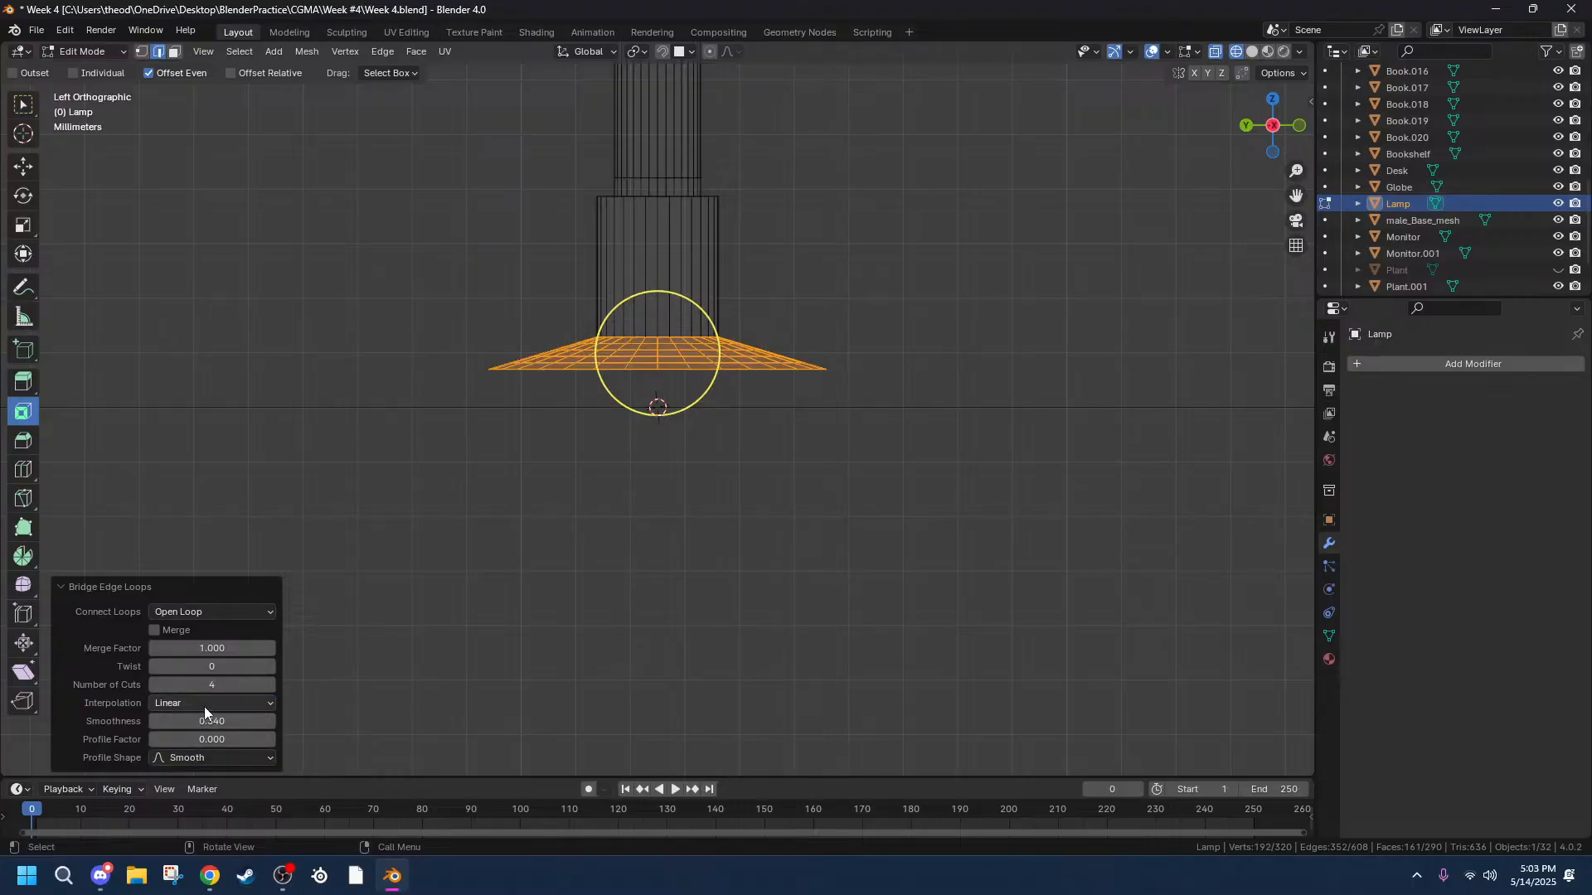
pyautogui.click(204, 704)
pyautogui.click(186, 739)
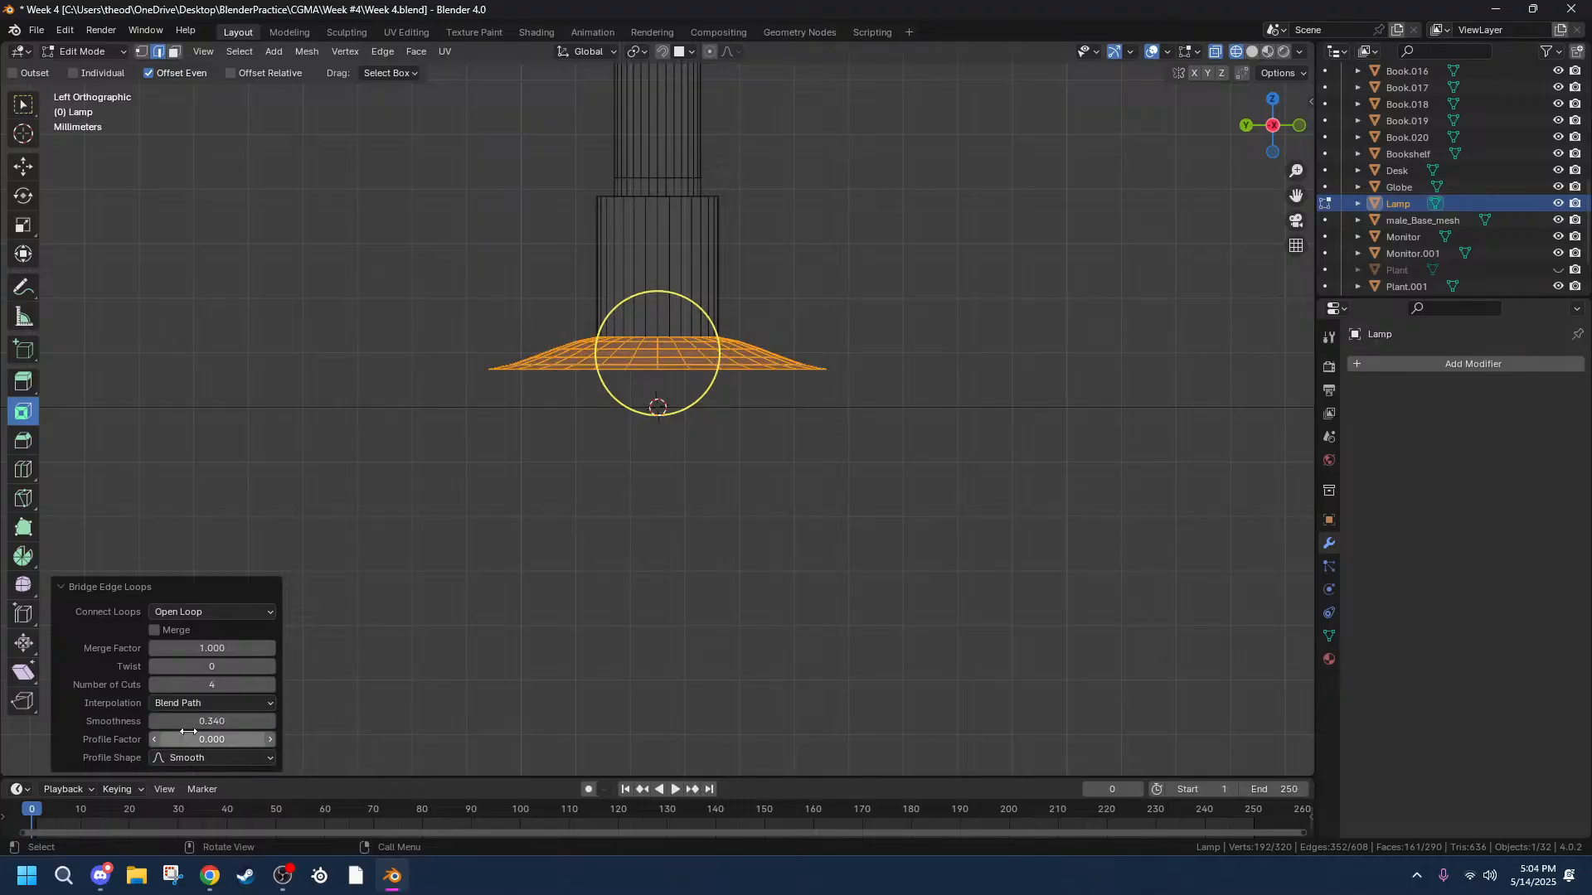
pyautogui.click(201, 708)
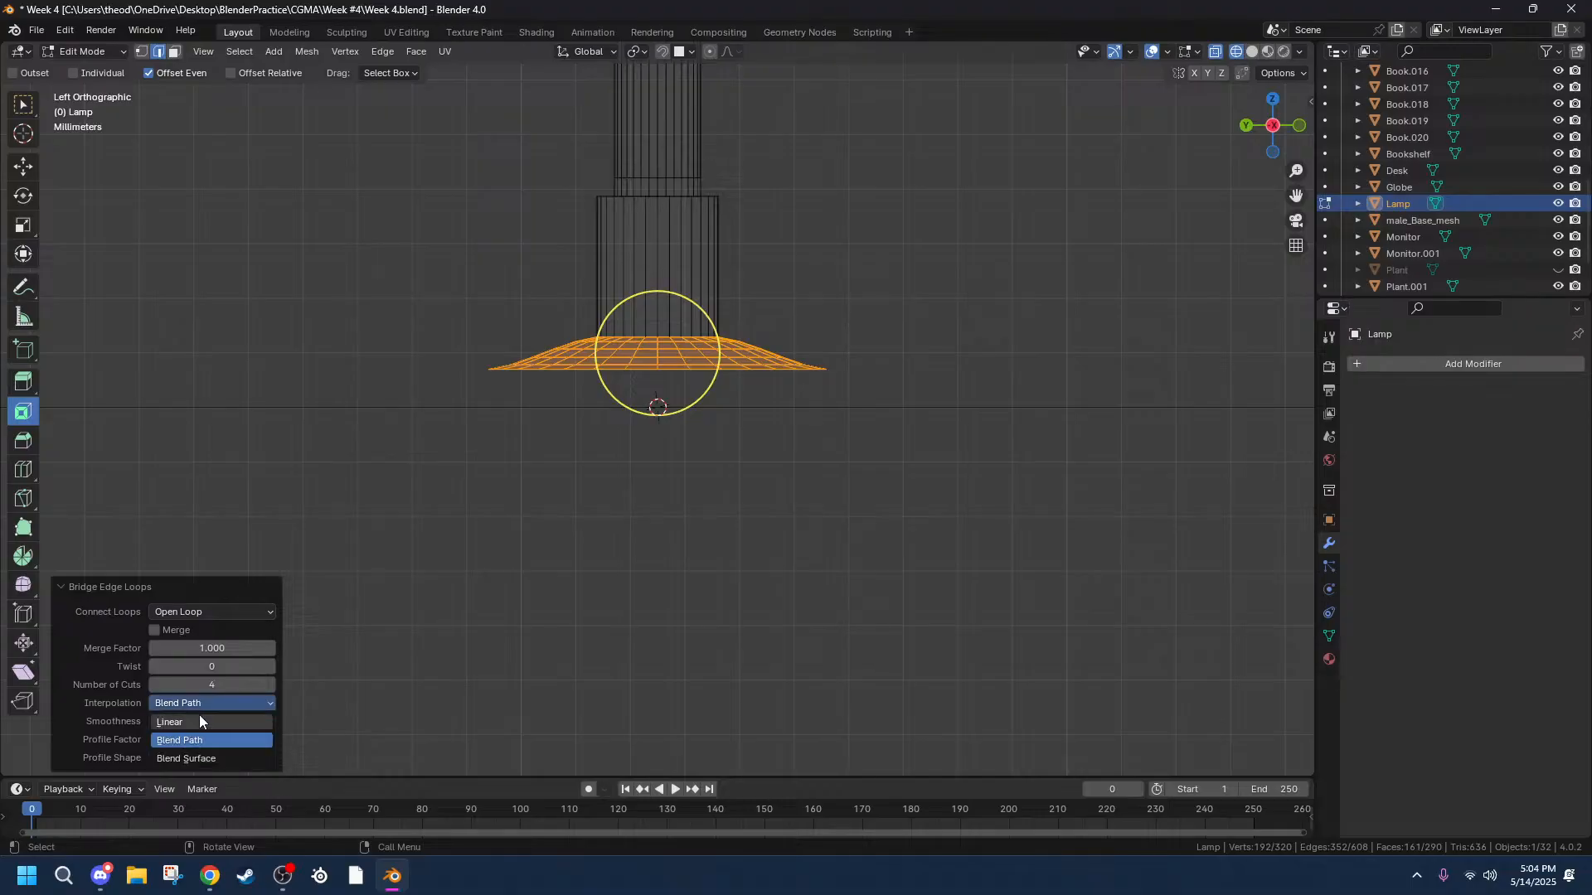
pyautogui.click(189, 737)
# Extrude the outer rim of the flared base 0.00471 m down toward the floor.
pyautogui.moveTo(427, 351); pyautogui.dragTo(373, 353)
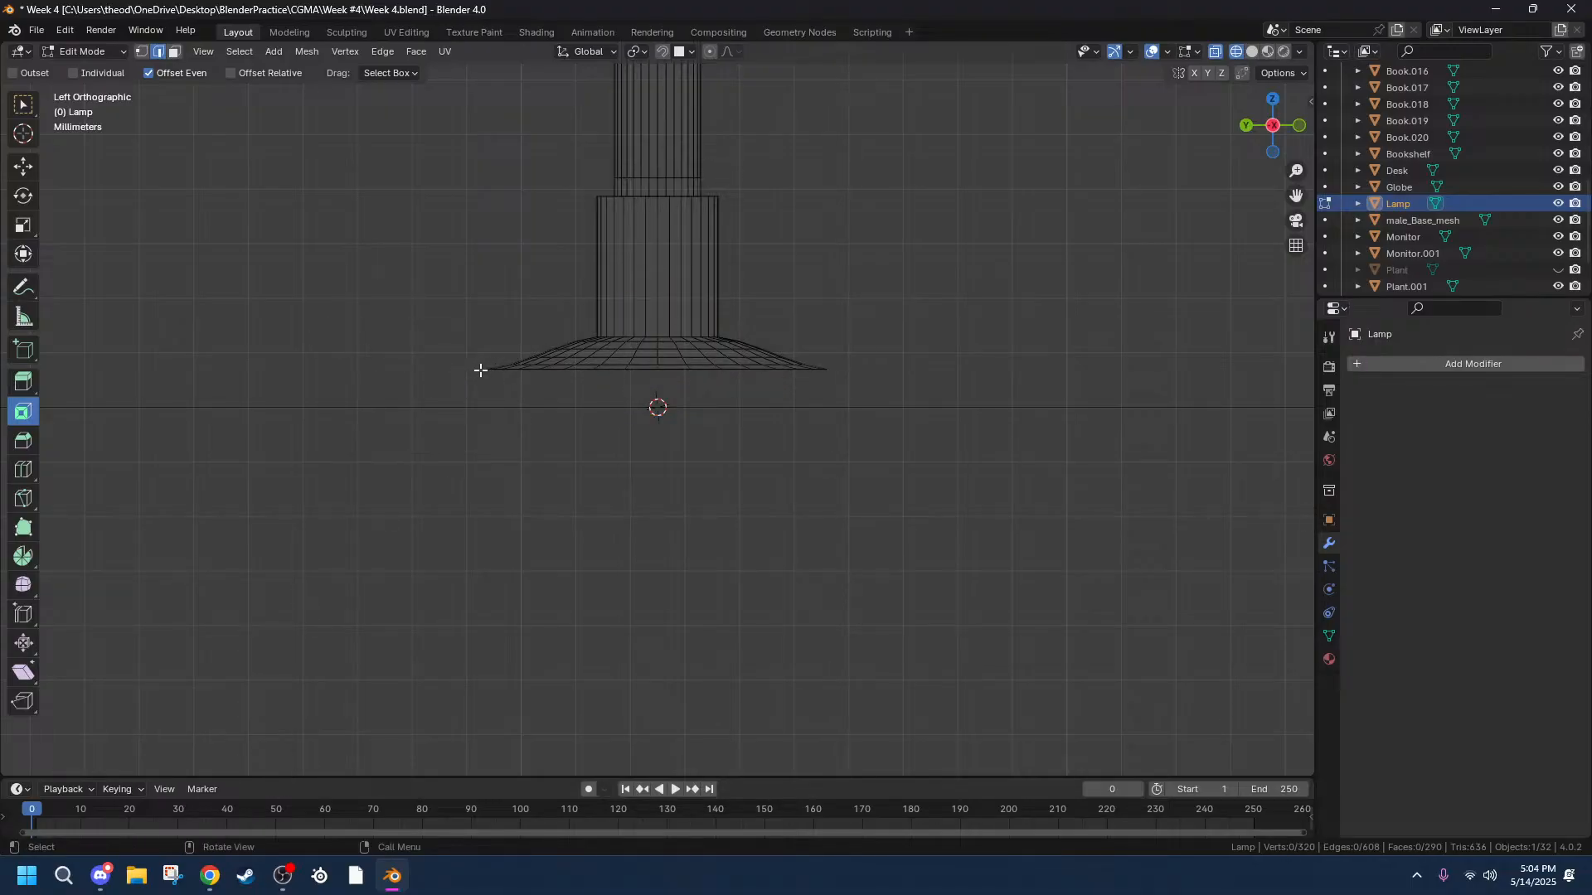
pyautogui.moveTo(481, 366); pyautogui.dragTo(878, 410)
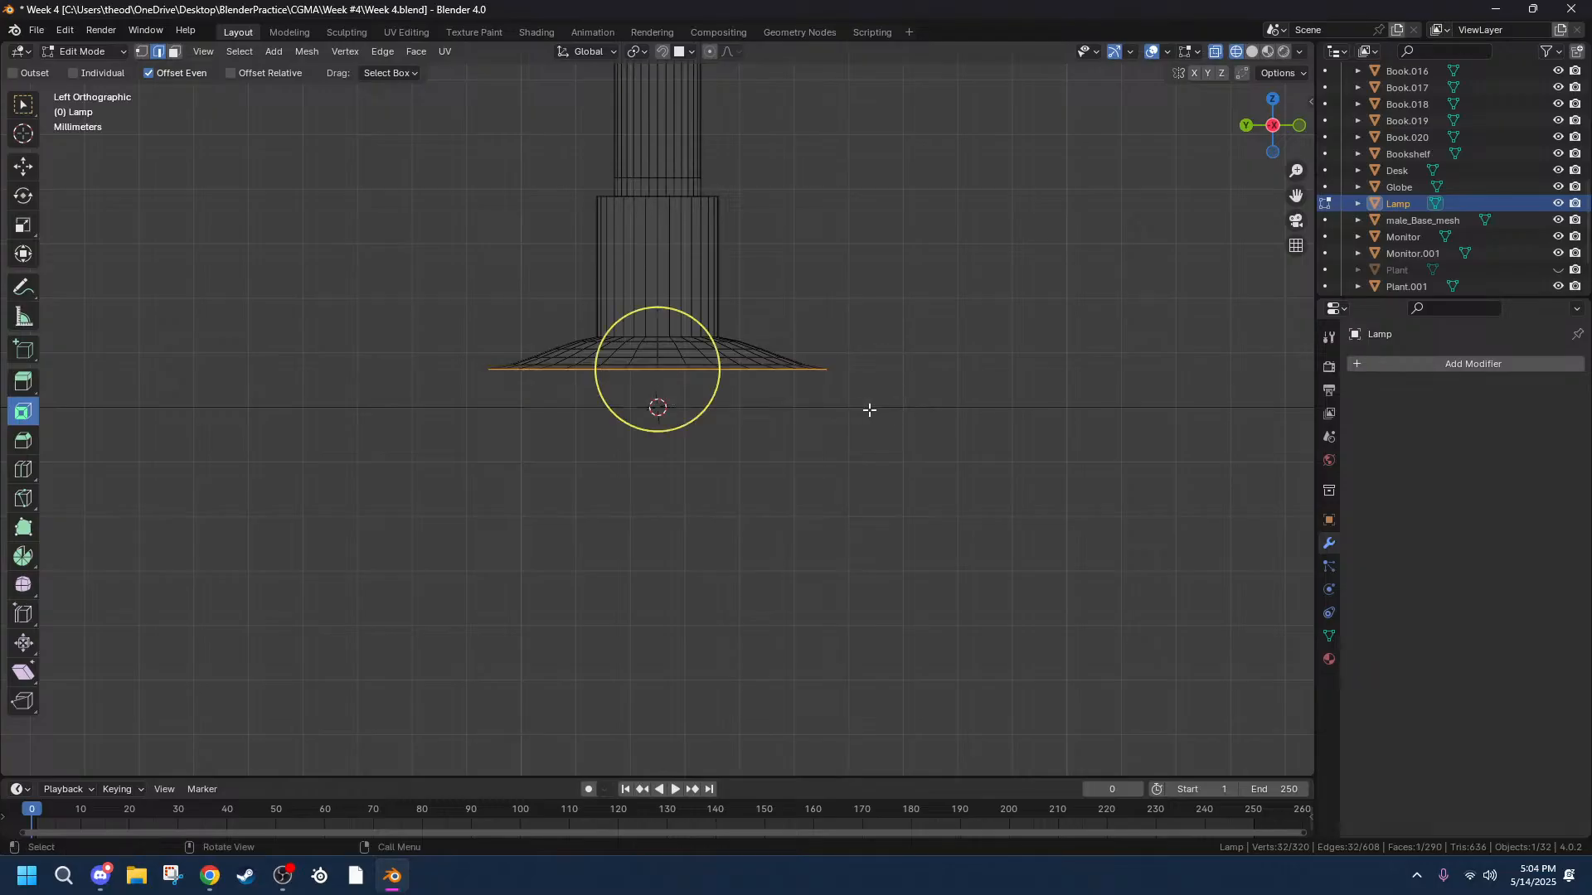
pyautogui.press('e')
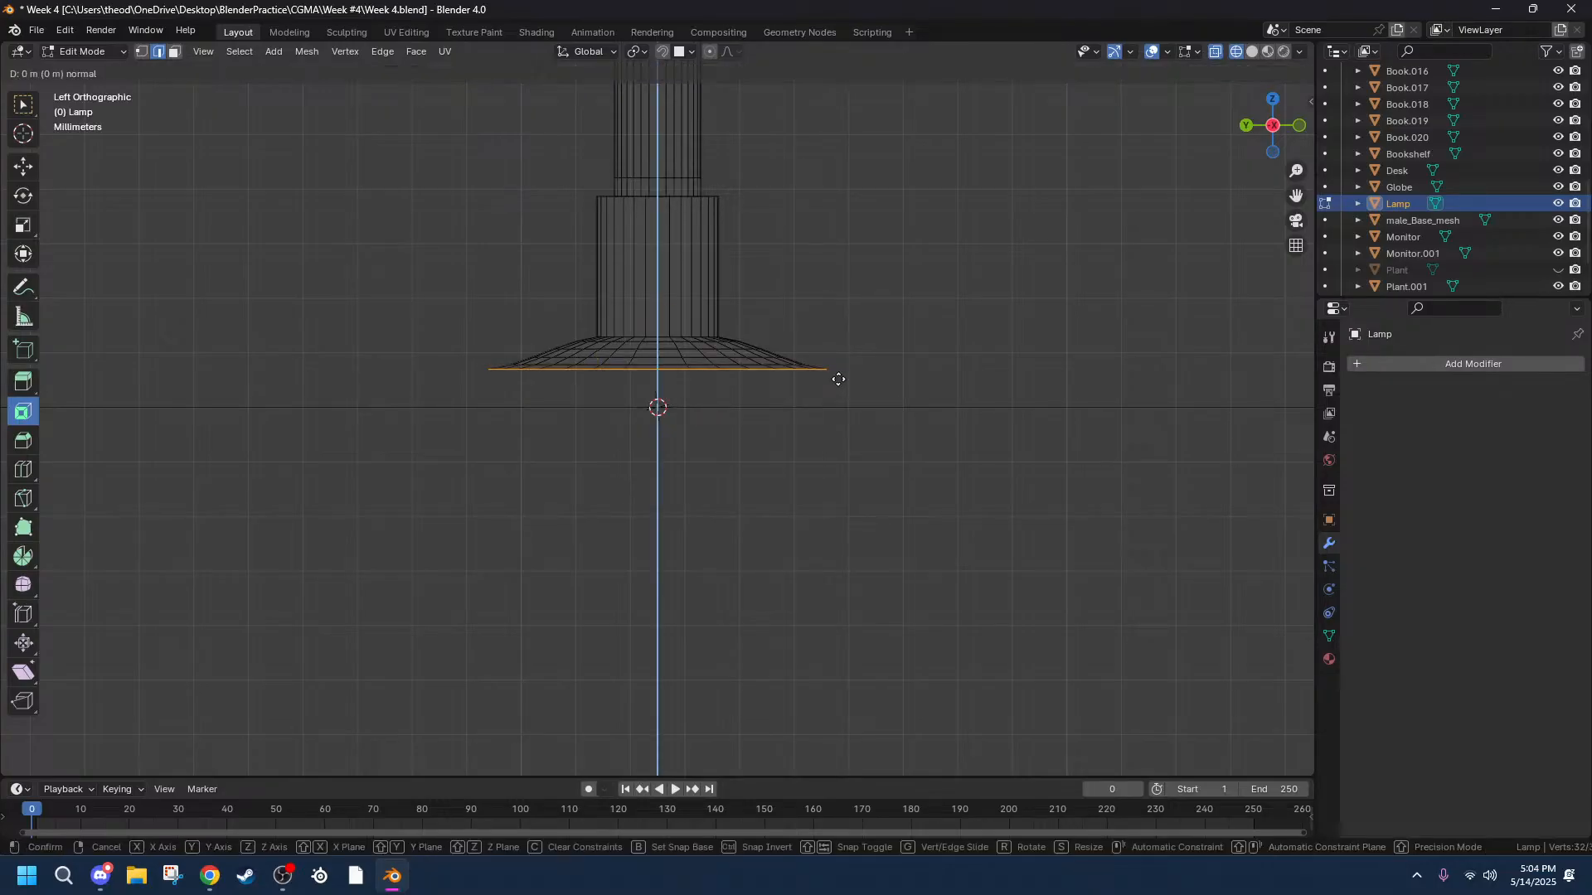
pyautogui.click(849, 401)
# Scale the extruded rim by 1.154 in X and Y, and extrude it 0.002279 m down to the floor.
pyautogui.press('s')
pyautogui.hotkey('shift', 'z')
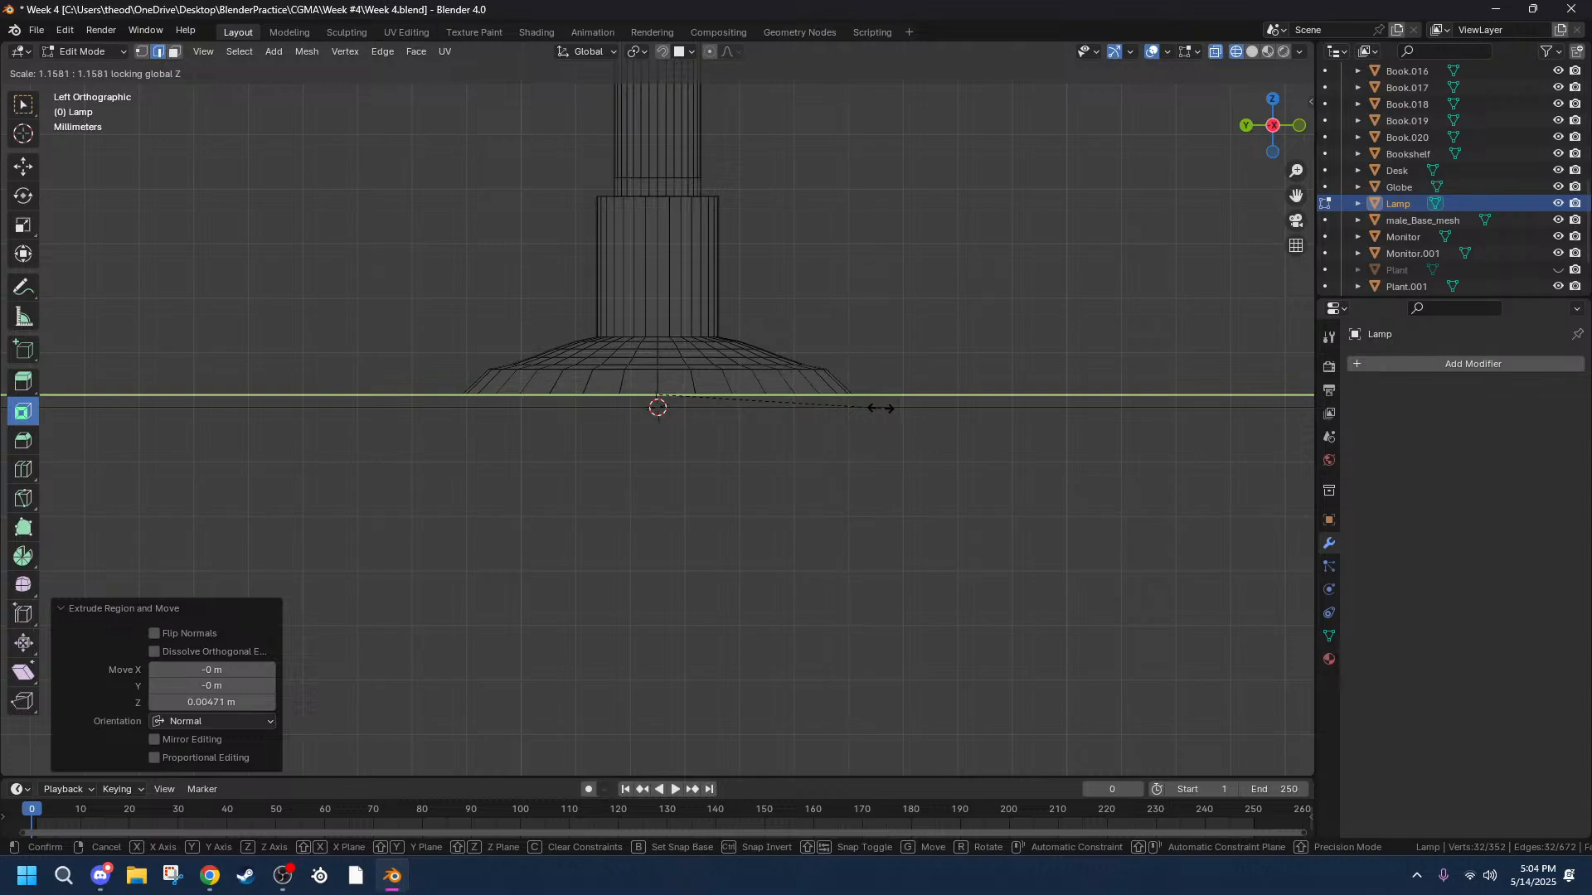
pyautogui.click(880, 405)
pyautogui.press('e')
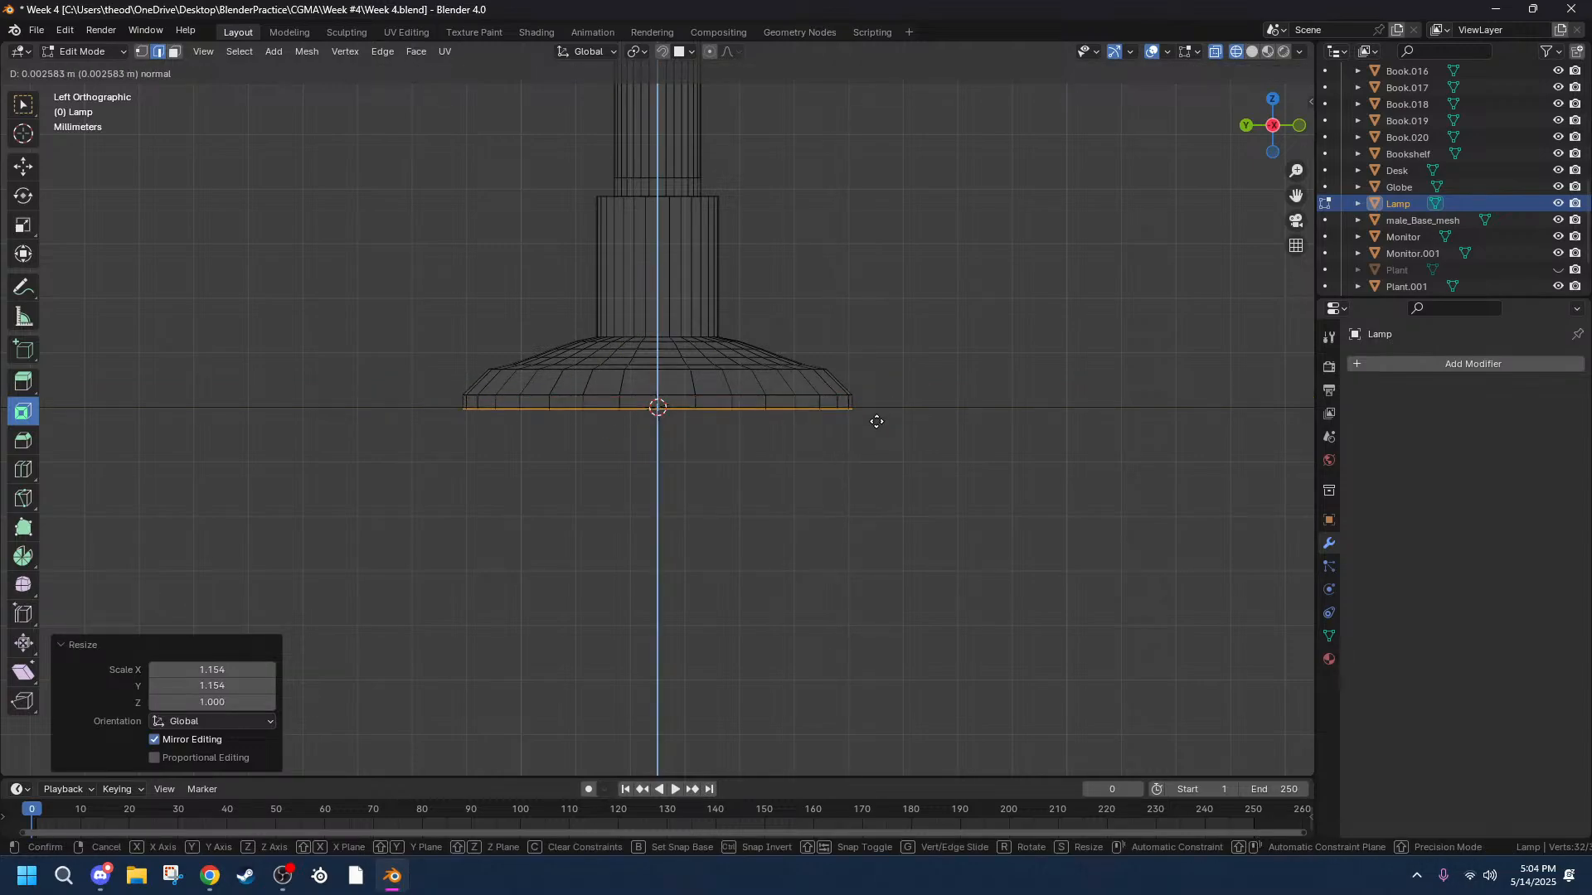
pyautogui.click(877, 420)
# Examine the flared base in solid and wireframe shading, ending in the Left orthographic view.
pyautogui.scroll(2, 877, 413)
pyautogui.click(1251, 51)
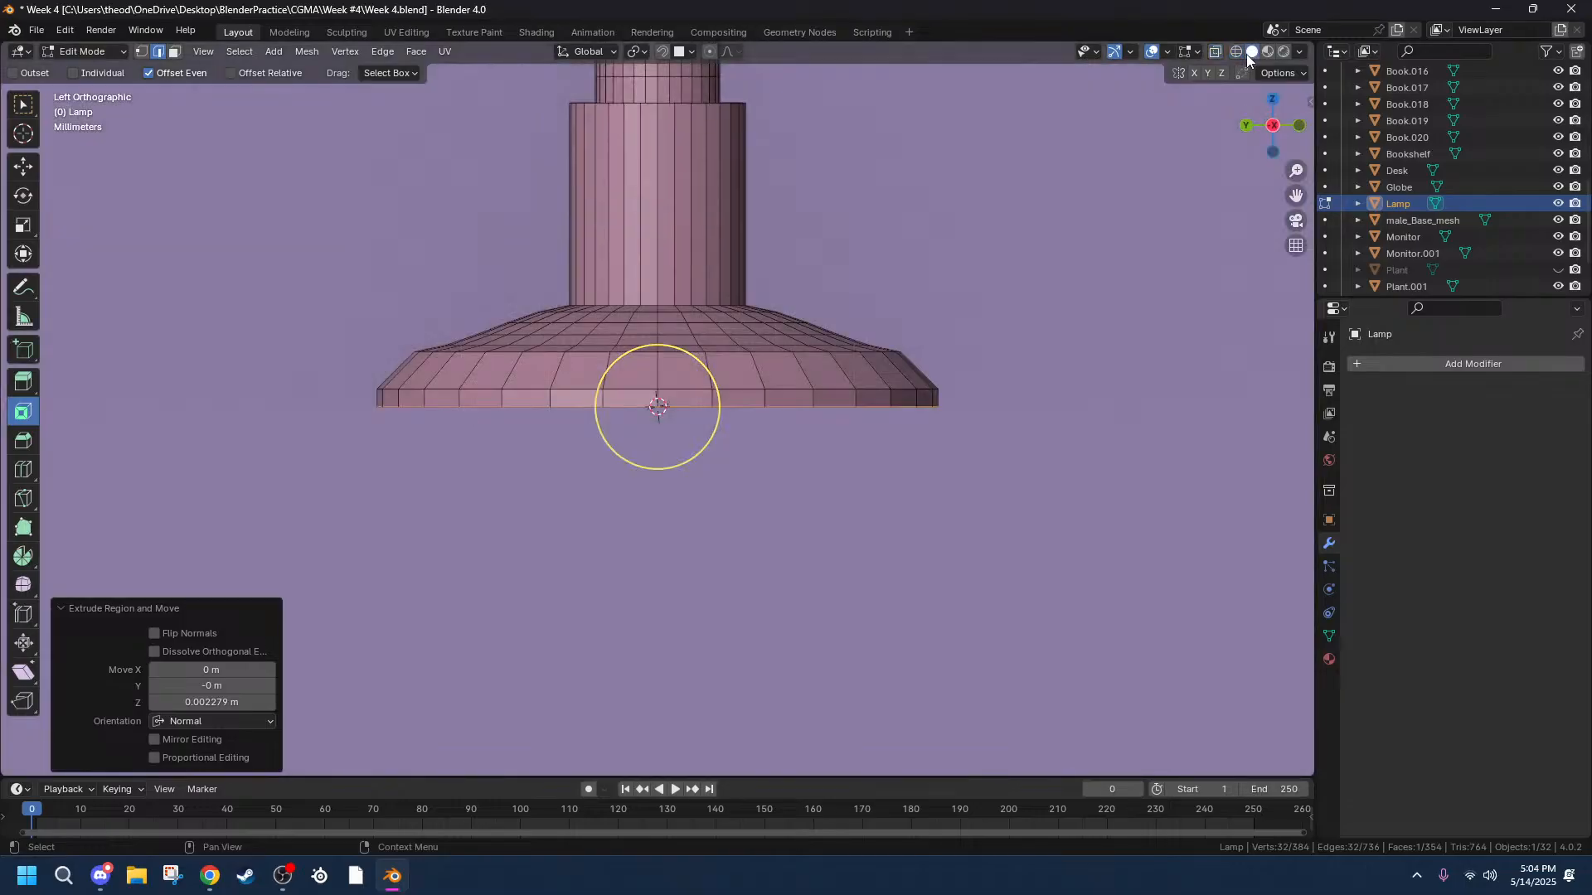
pyautogui.click(885, 348)
pyautogui.moveTo(1068, 305); pyautogui.dragTo(1020, 356, button='middle')
pyautogui.scroll(-16, 1013, 357)
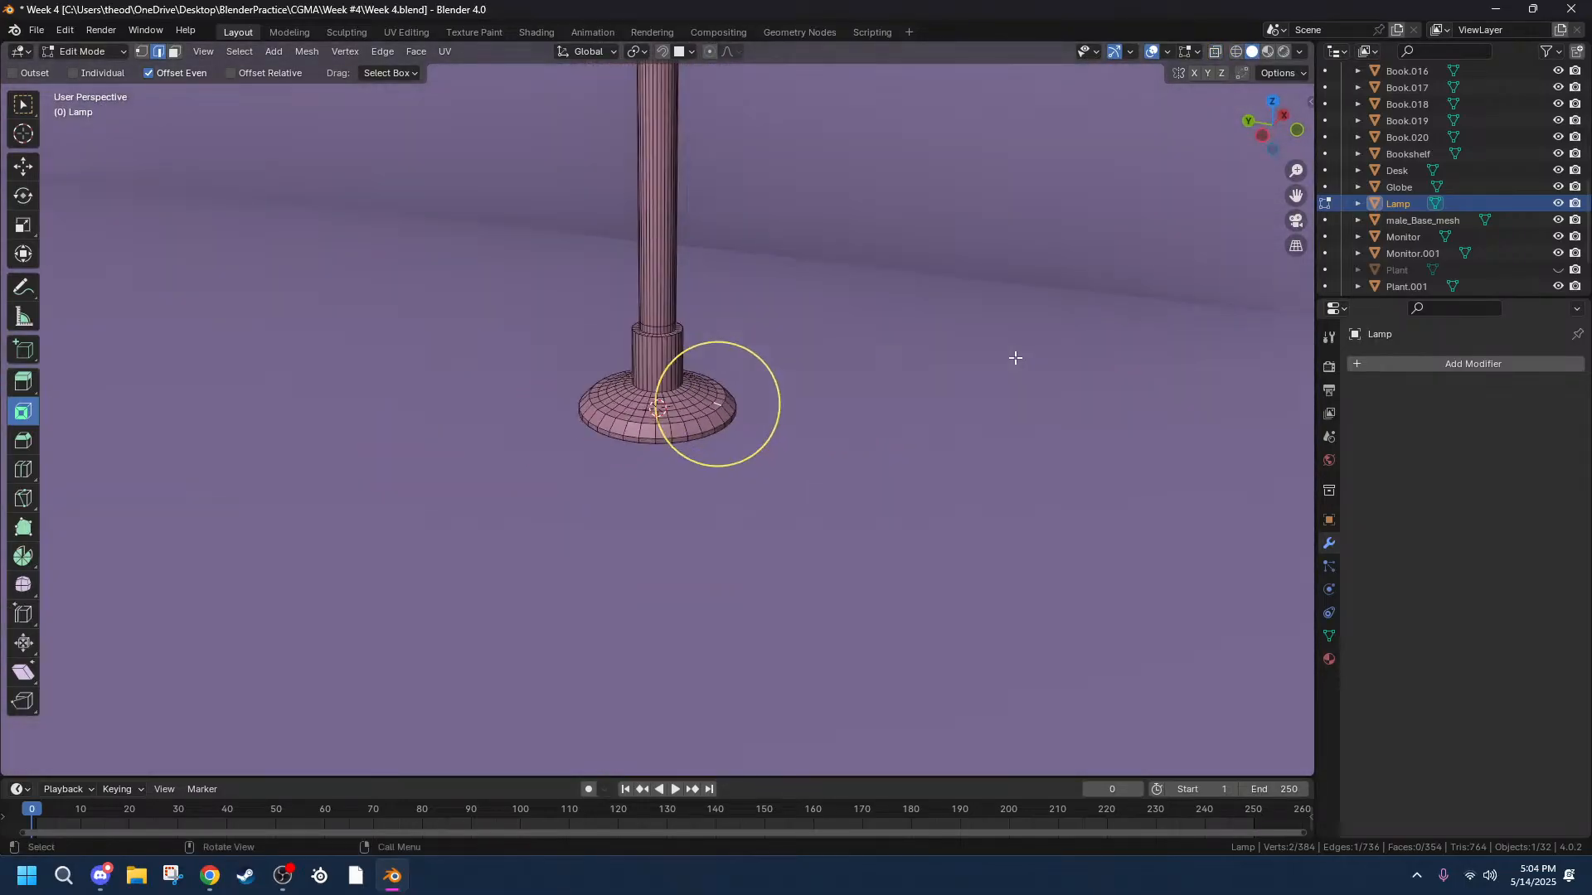
pyautogui.scroll(3, 937, 367)
pyautogui.scroll(8, 937, 366)
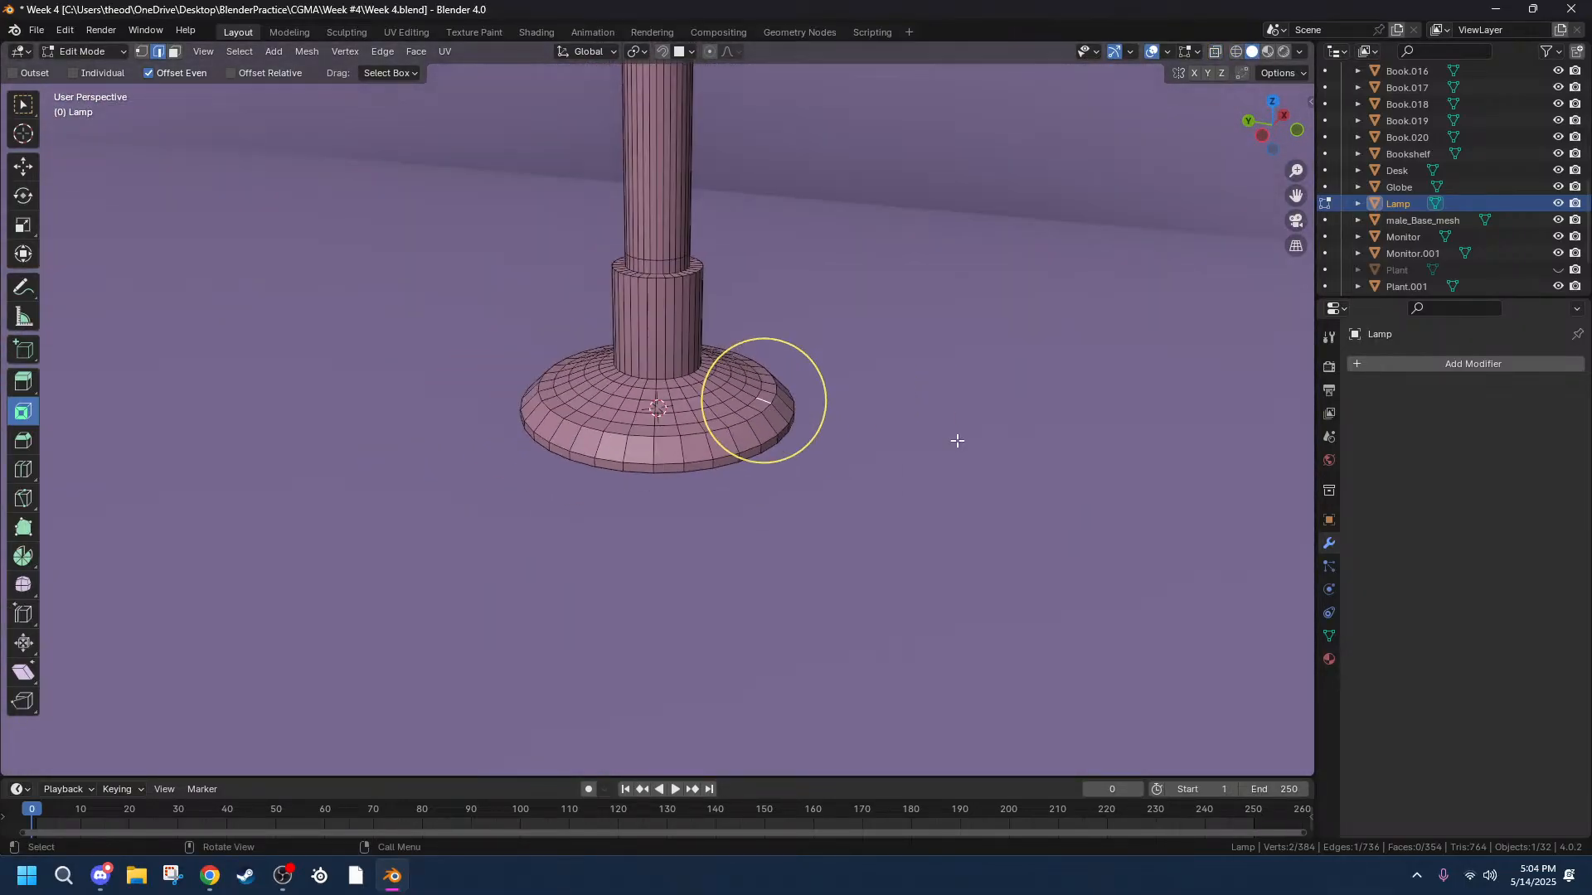
pyautogui.click(1236, 54)
pyautogui.scroll(-10, 1027, 320)
pyautogui.scroll(8, 899, 337)
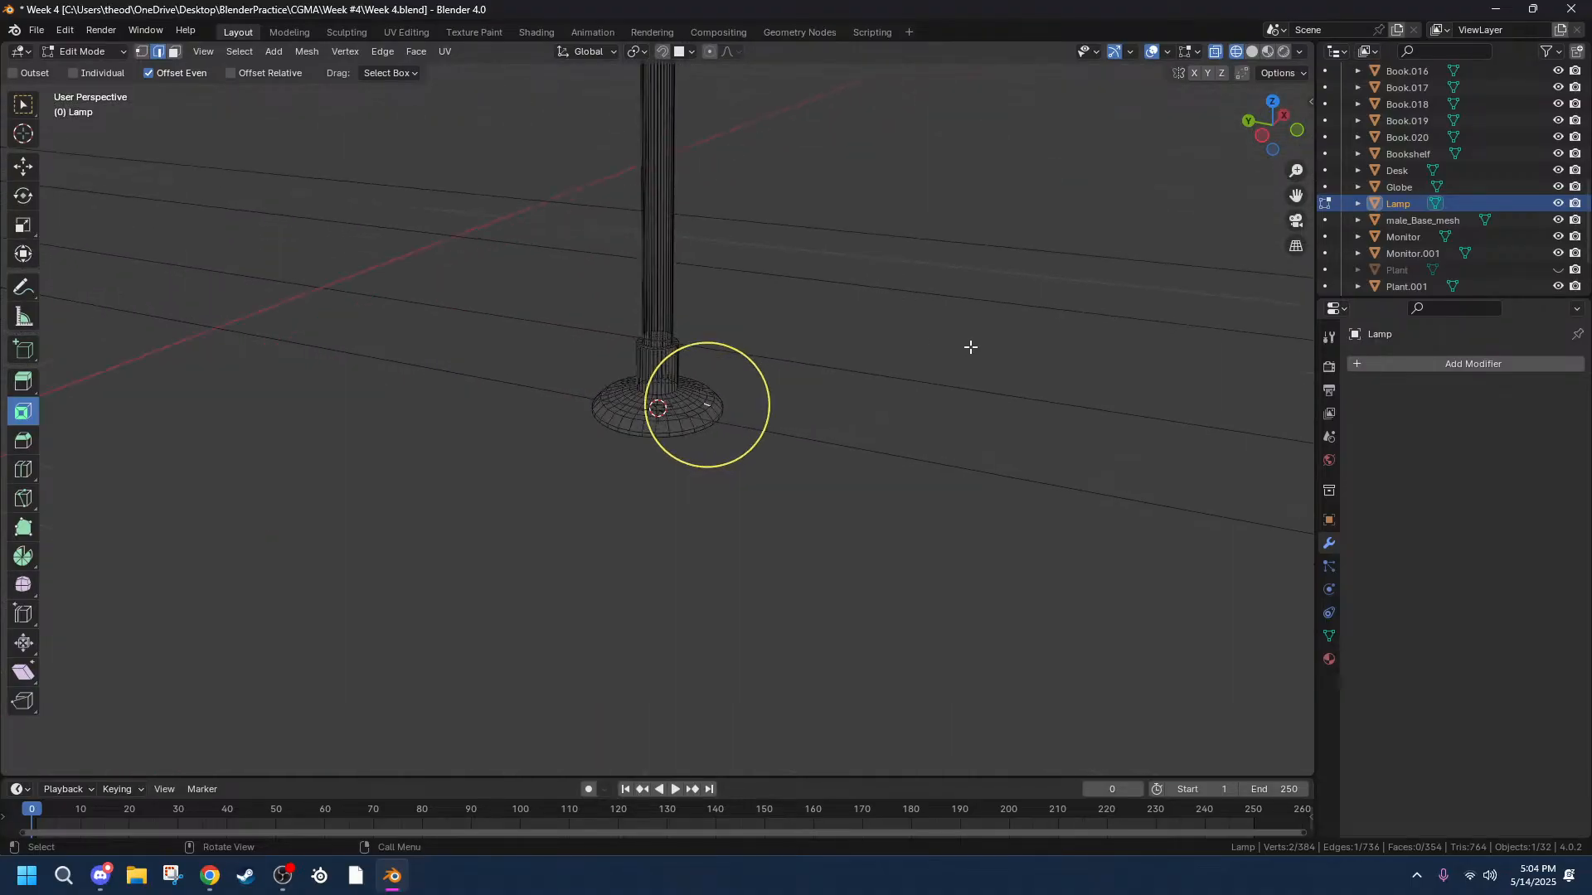
pyautogui.click(1261, 135)
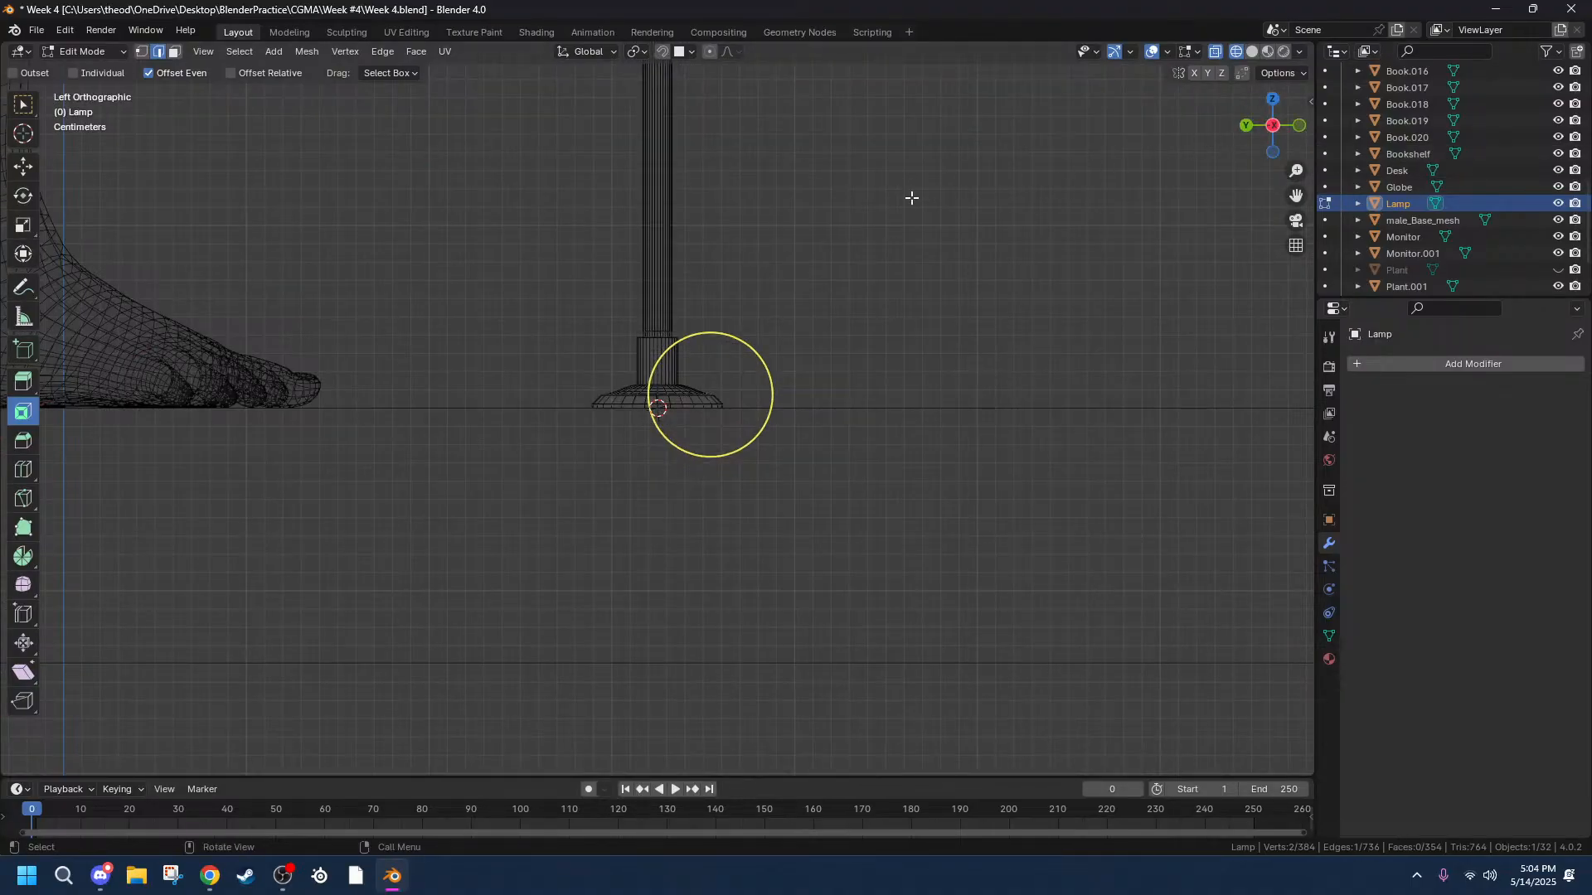
# Try scaling only the collar and flared base by 5.673 in X and Y, and undo the resize.
pyautogui.moveTo(268, 291); pyautogui.dragTo(1051, 458)
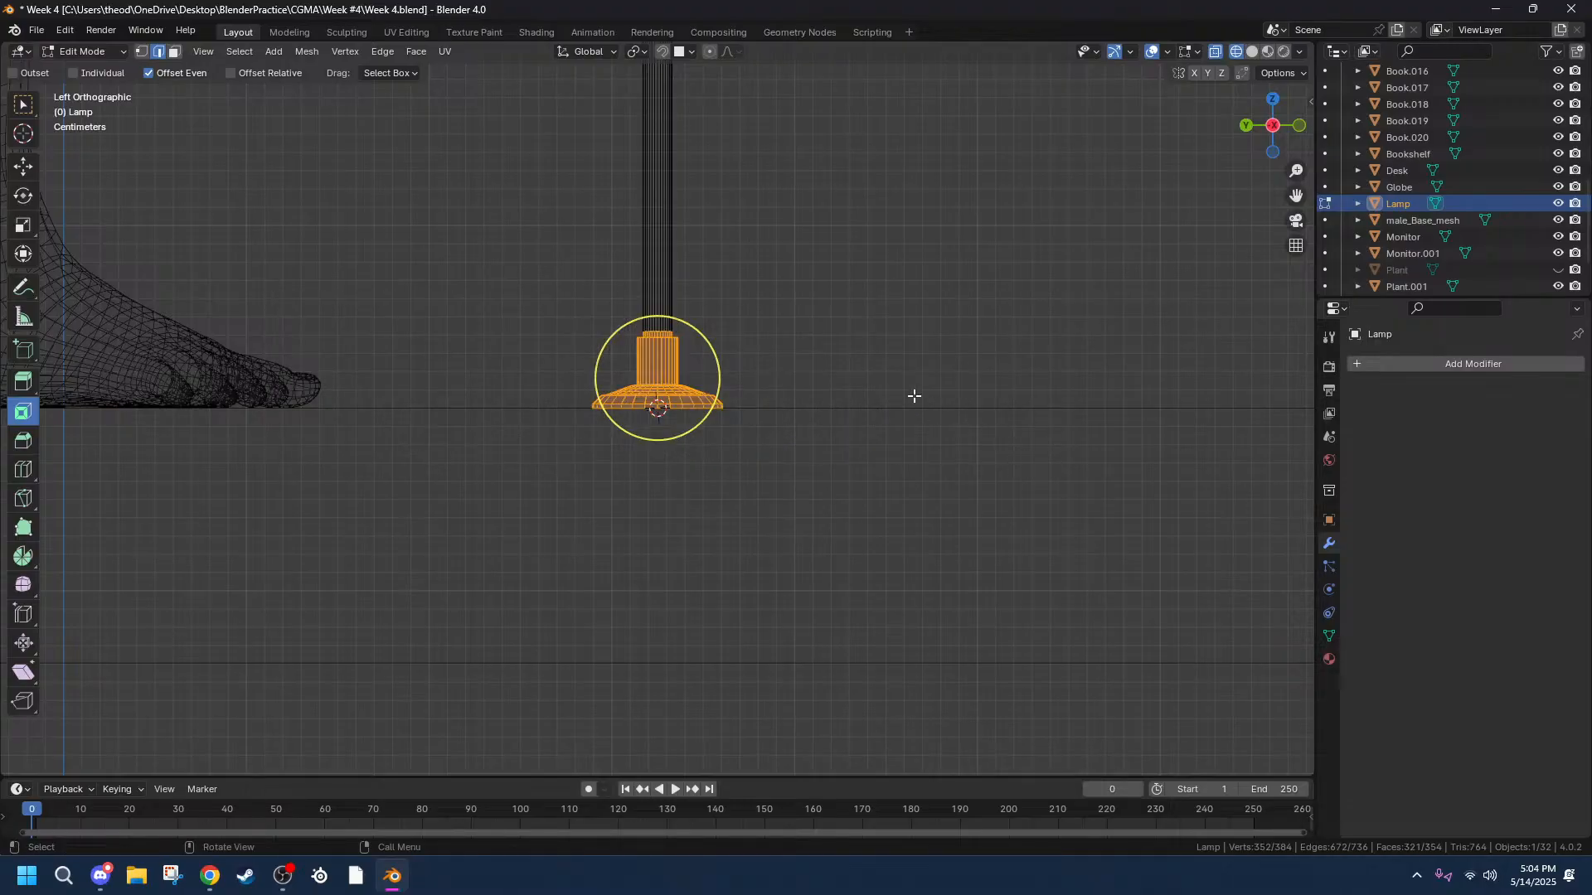
pyautogui.press('s')
pyautogui.hotkey('shift', 'z')
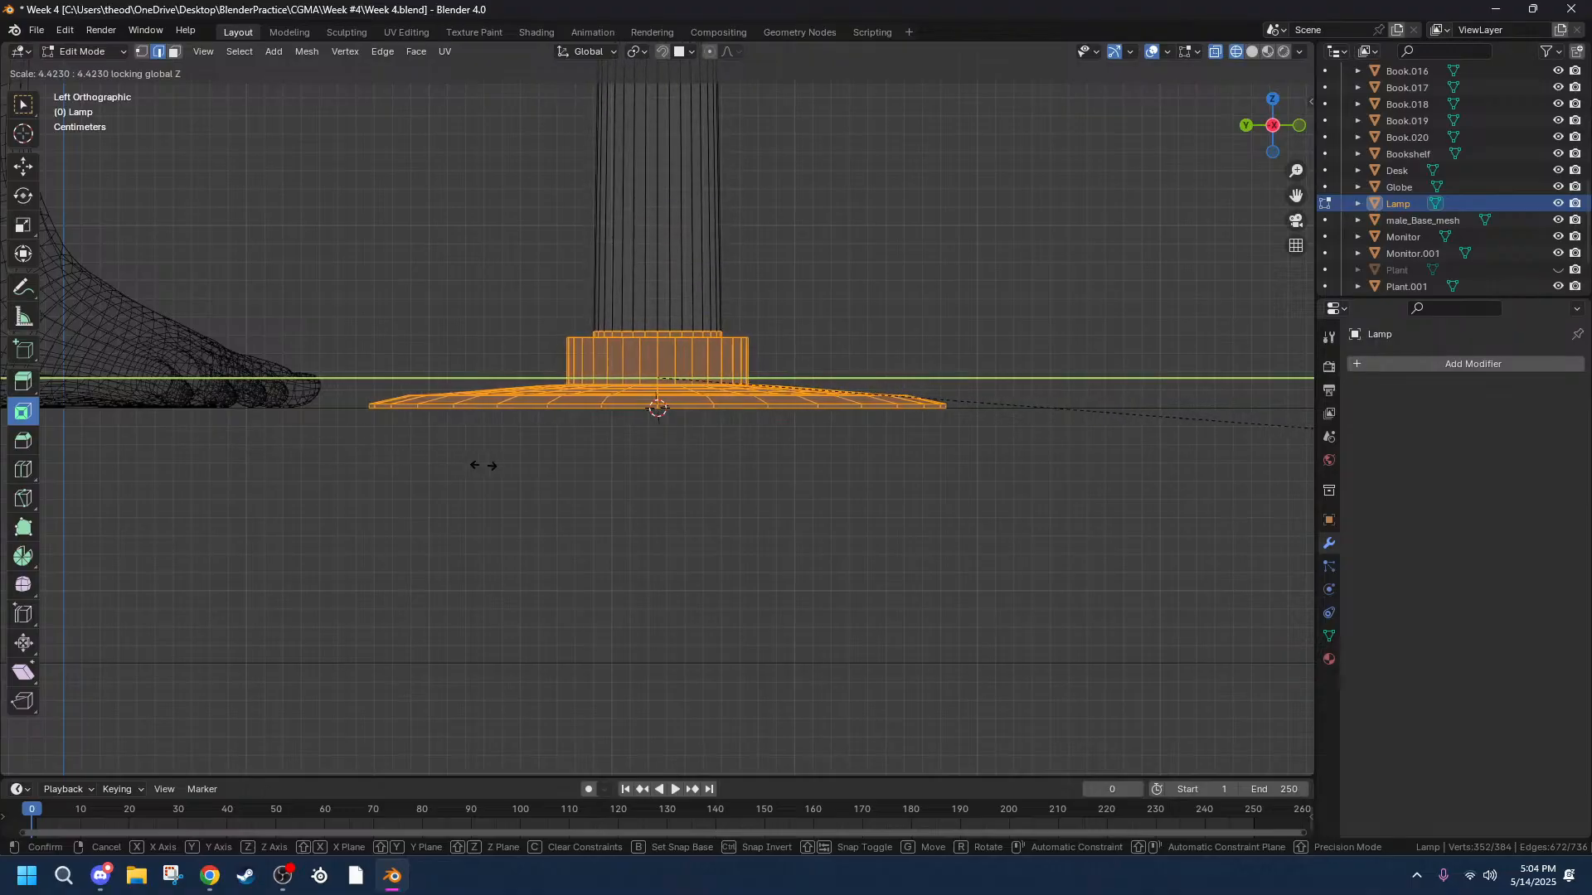
pyautogui.click(780, 493)
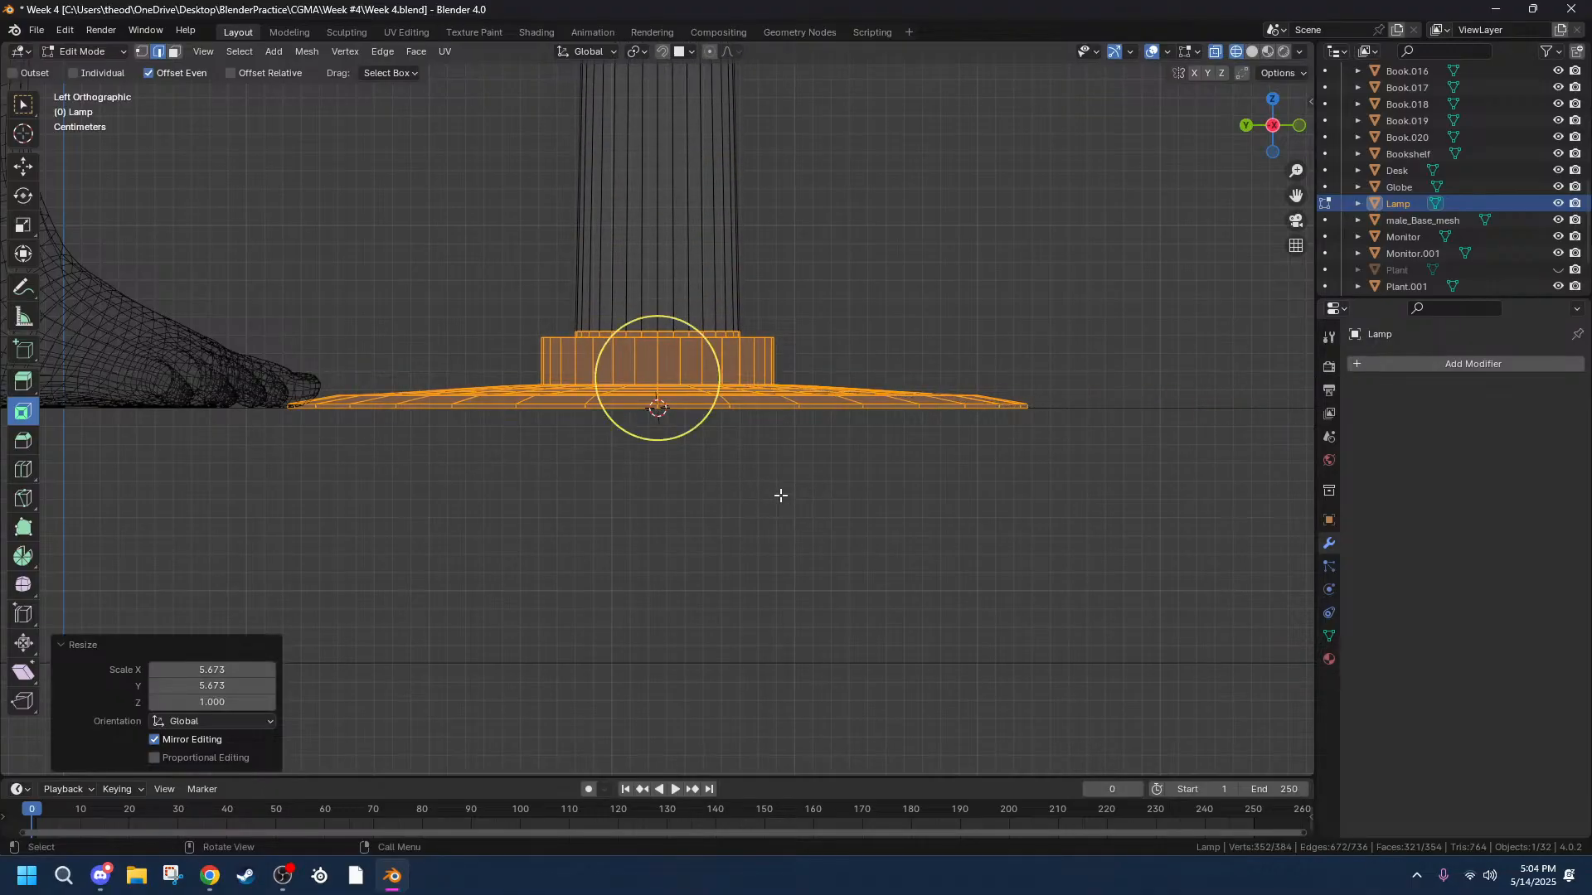
pyautogui.scroll(-10, 778, 494)
pyautogui.scroll(10, 775, 456)
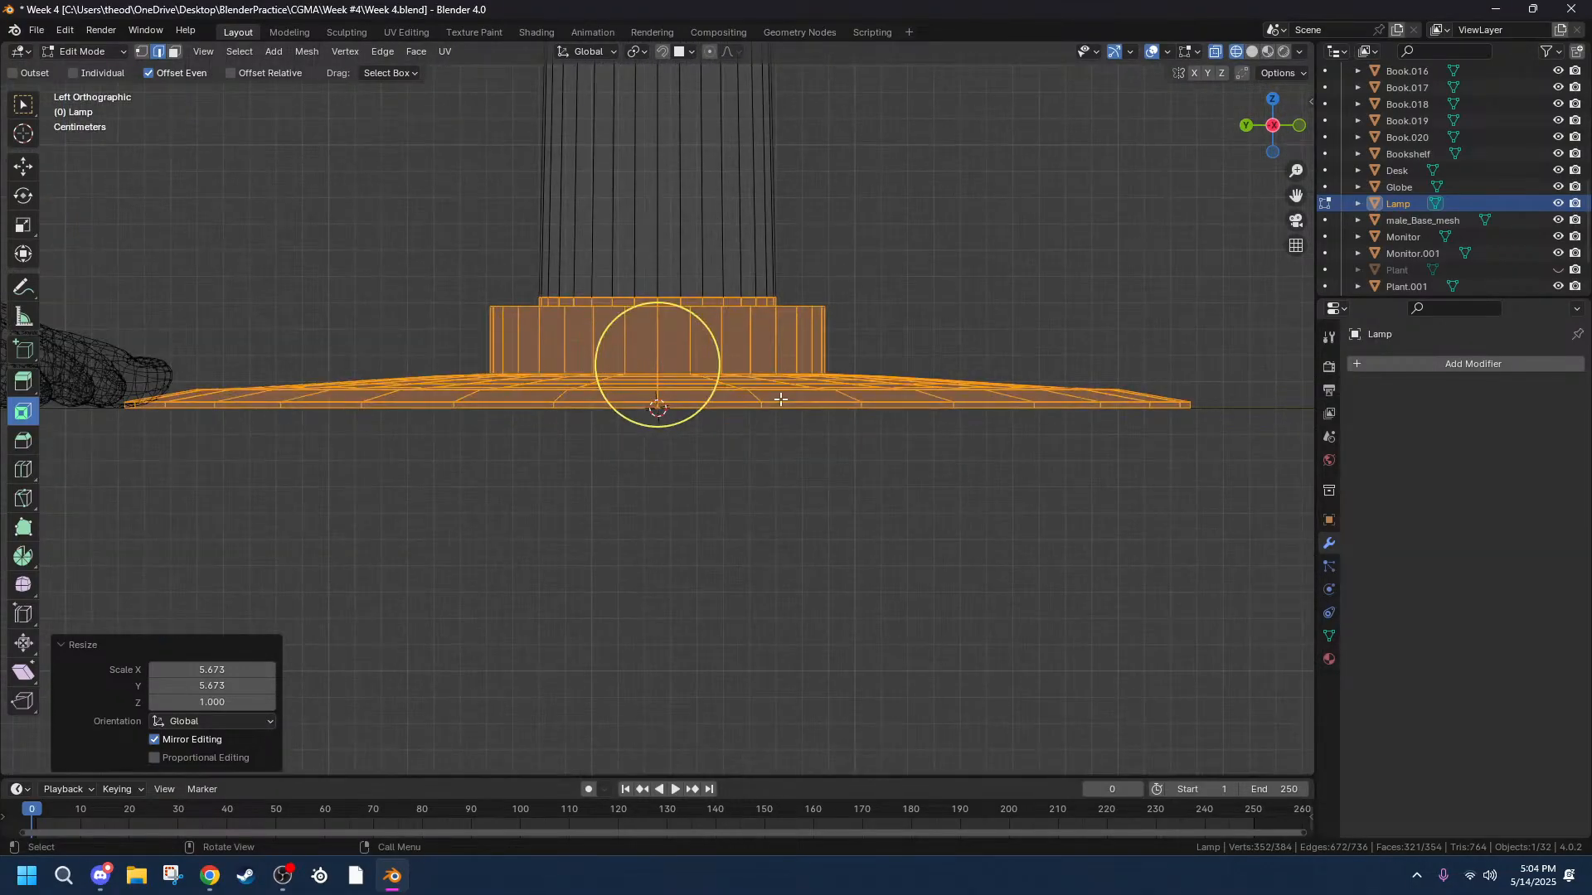
pyautogui.scroll(-3, 796, 390)
pyautogui.hotkey('ctrl', 'z')
# Scale the entire lamp mesh by 3.772 in X and Y, keeping Z locked.
pyautogui.scroll(6, 732, 320)
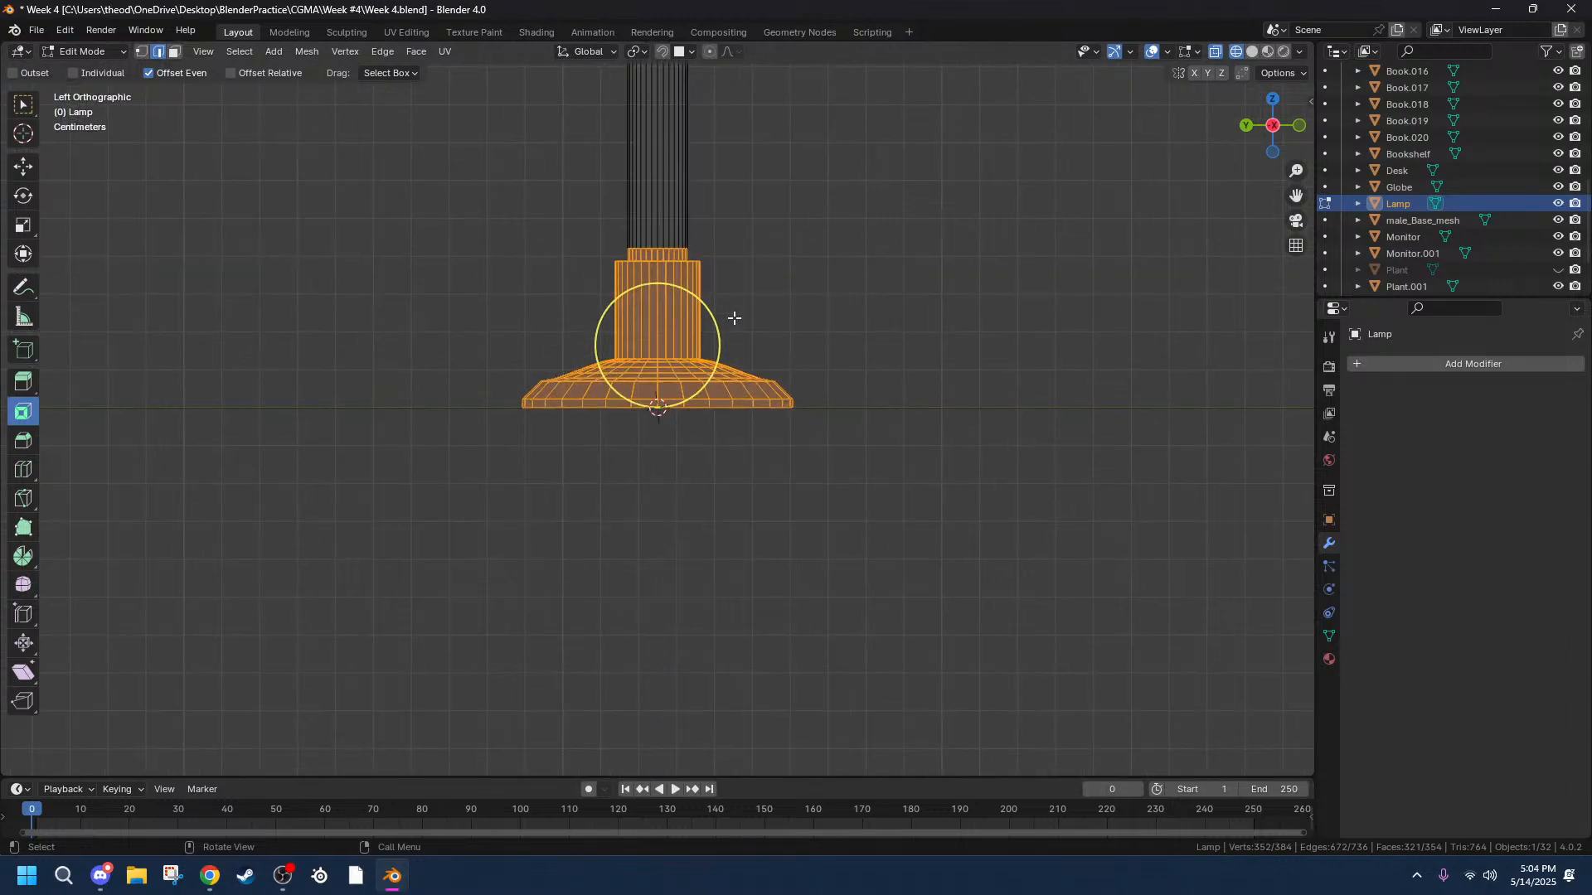
pyautogui.scroll(-5, 746, 230)
pyautogui.press('a')
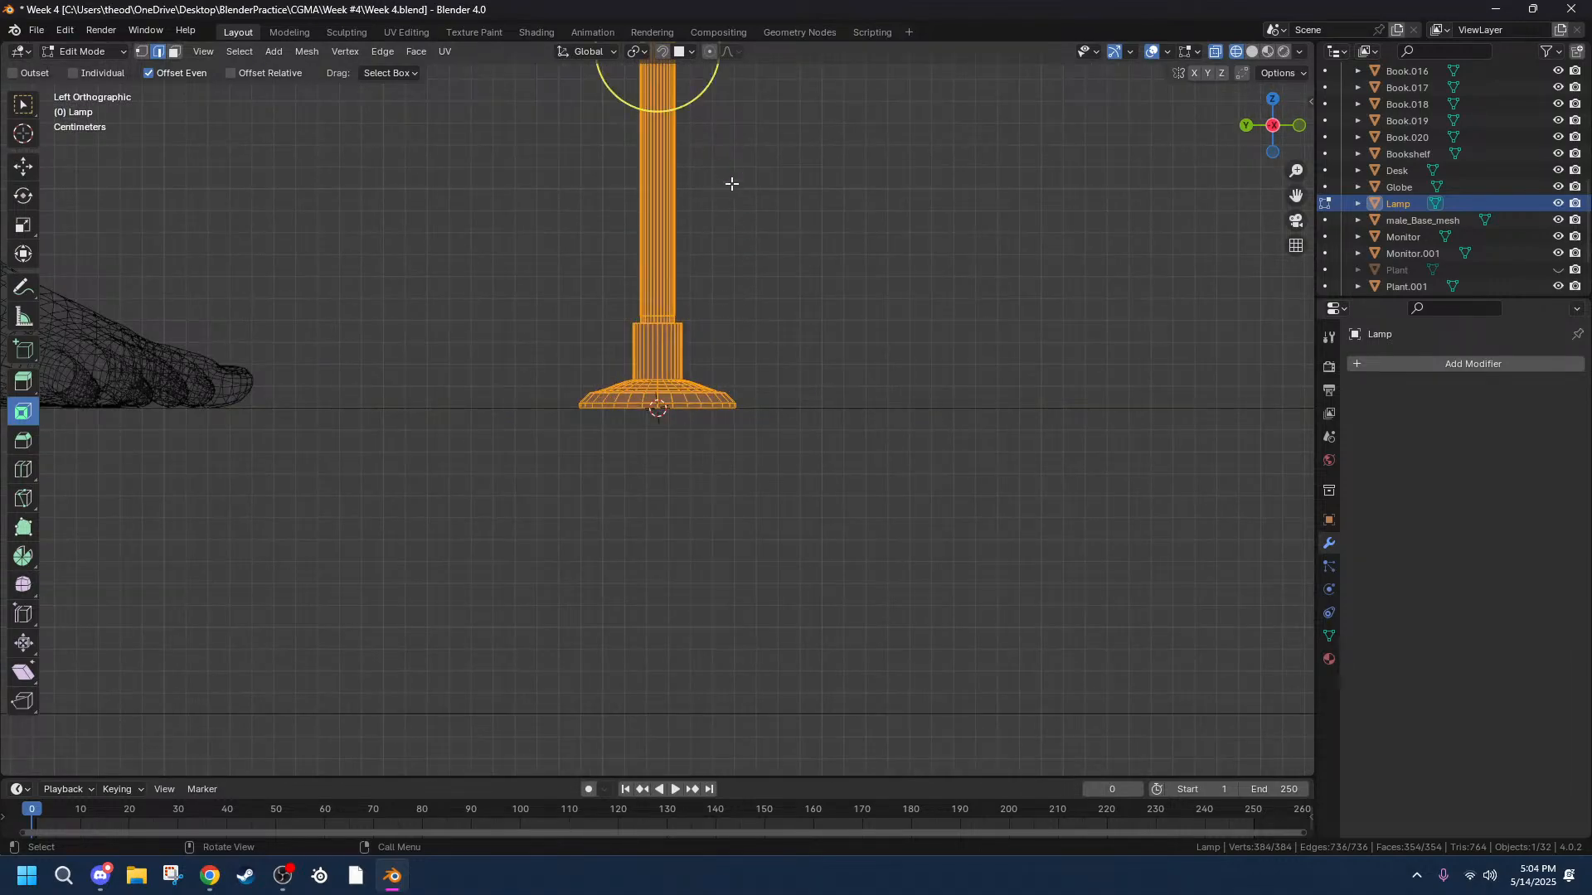
pyautogui.press('s')
pyautogui.hotkey('shift', 'z')
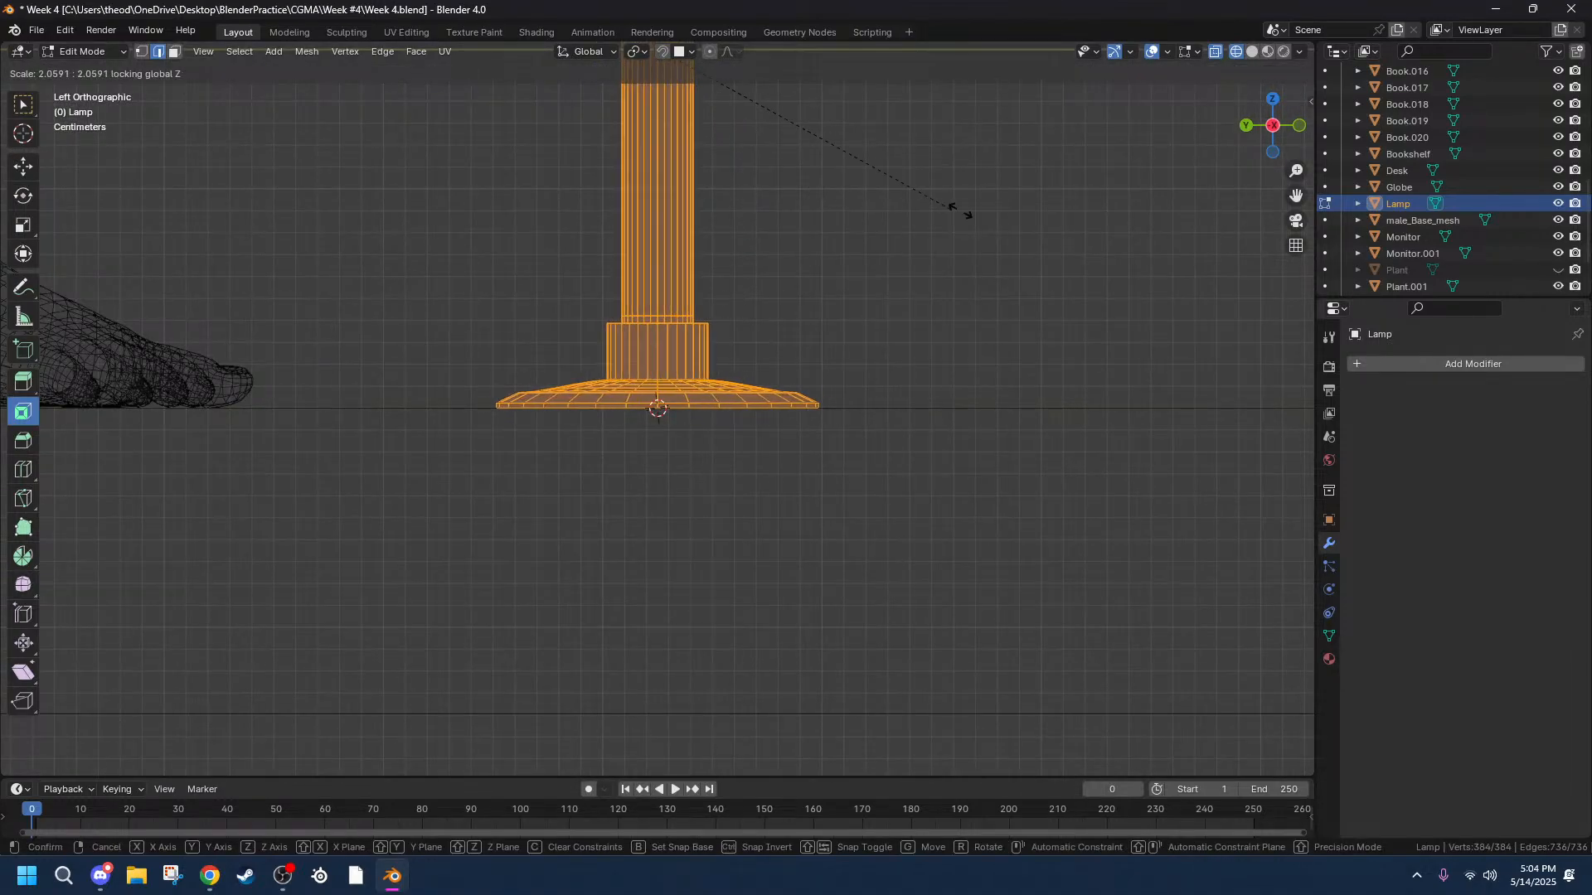
pyautogui.click(1240, 236)
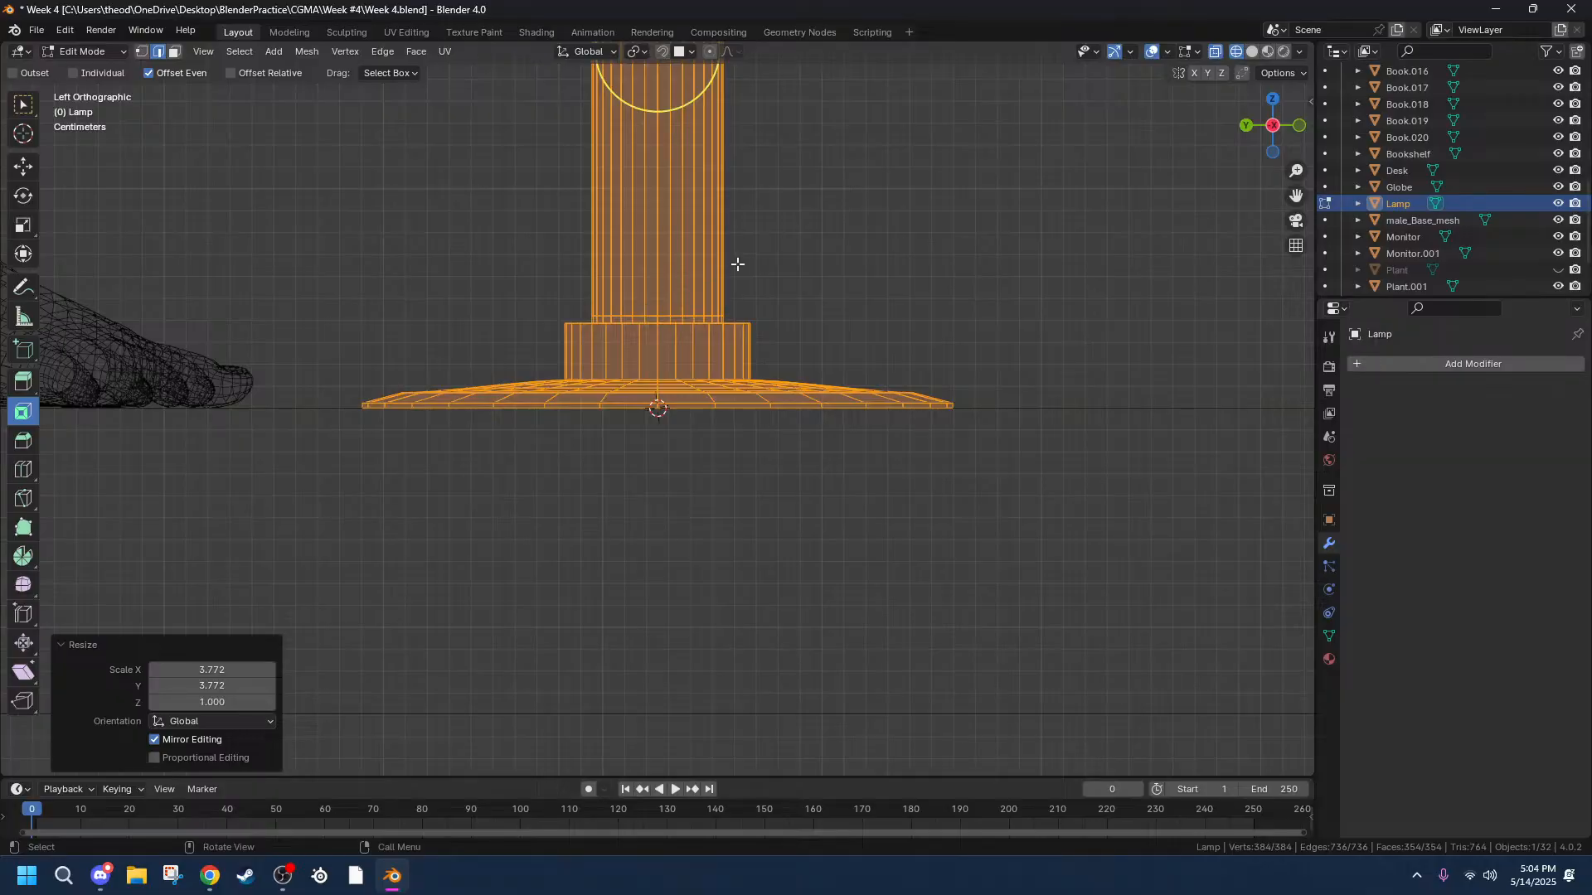
# Scale the entire lamp mesh by 2.132 along Z.
pyautogui.press('s')
pyautogui.press('z')
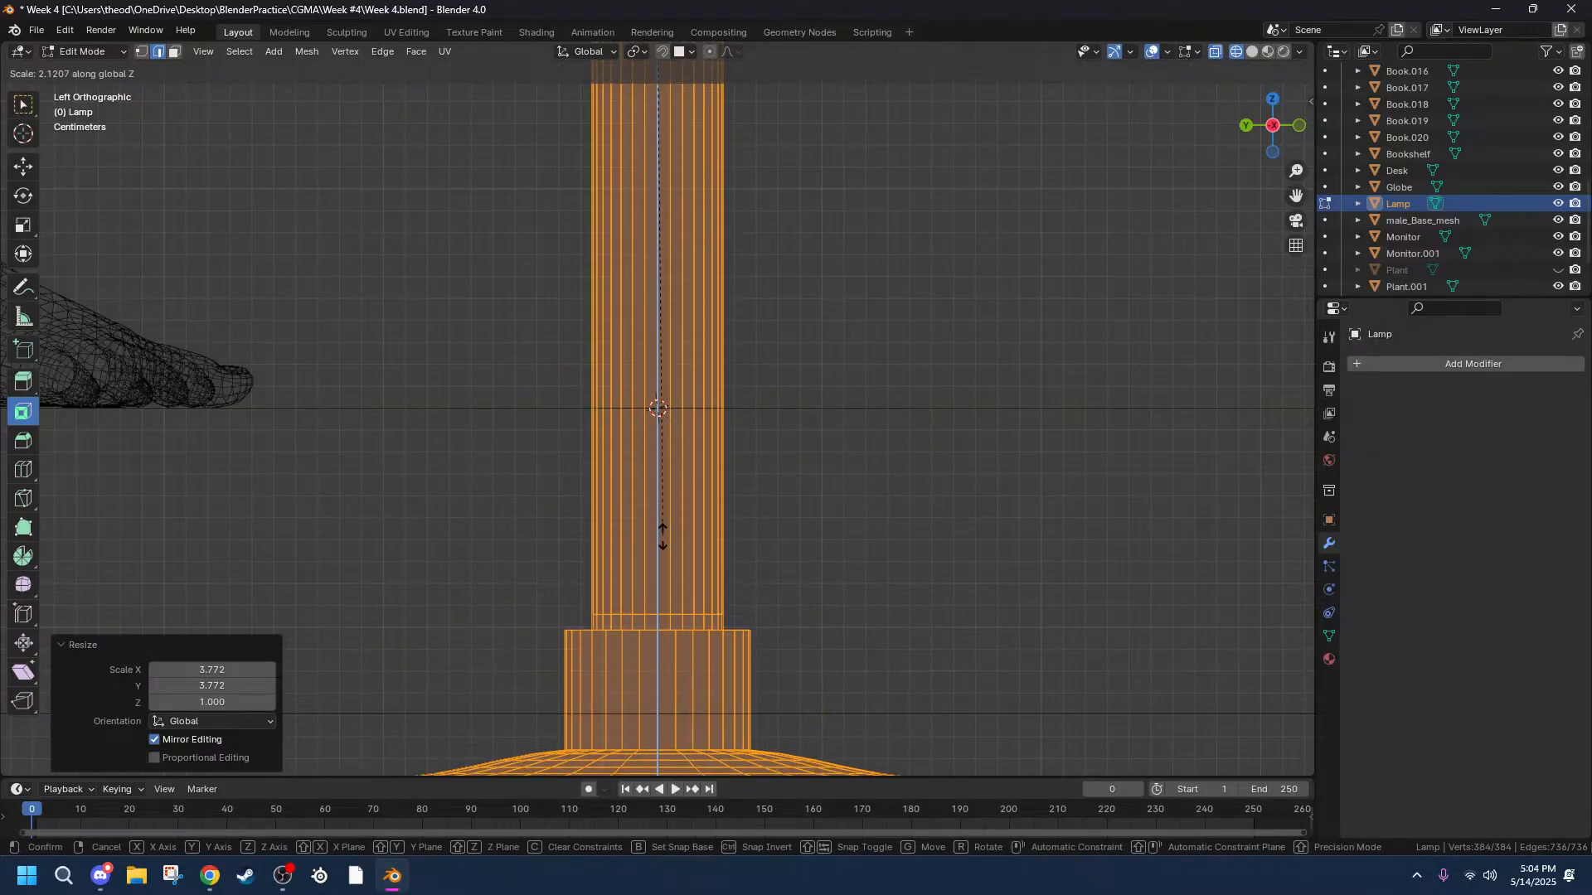
pyautogui.click(661, 537)
pyautogui.scroll(-6, 664, 527)
pyautogui.scroll(-3, 707, 324)
pyautogui.scroll(15, 726, 310)
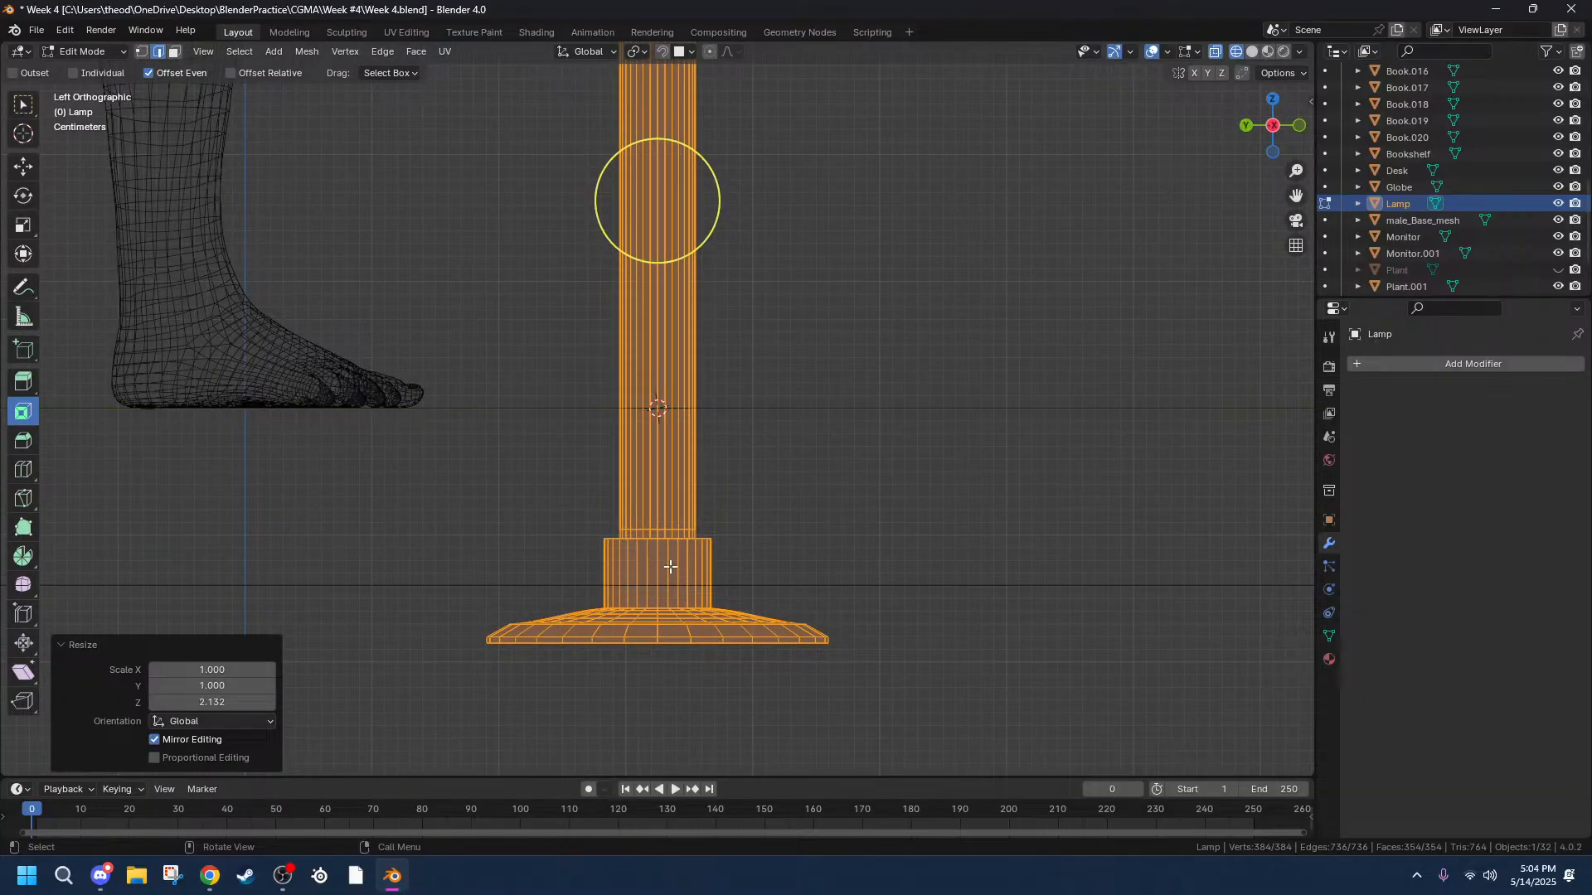
# Move the entire lamp mesh about 0.186 m up along Z so its base rests on the floor, and clear the selection.
pyautogui.press('g')
pyautogui.press('z')
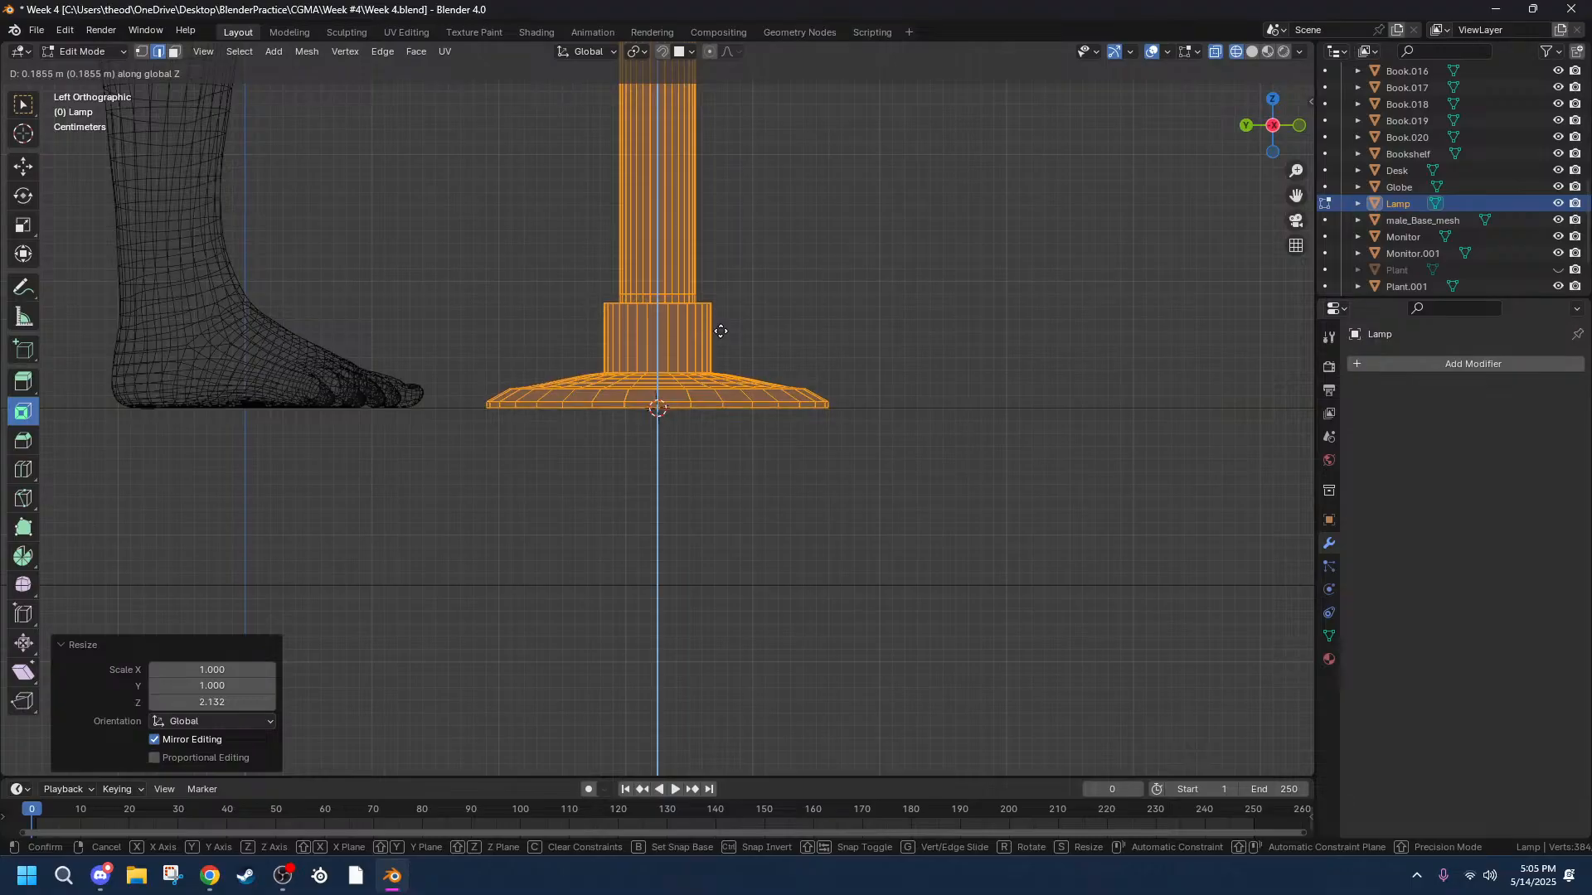
pyautogui.click(720, 331)
pyautogui.moveTo(721, 327); pyautogui.dragTo(854, 390, button='middle')
pyautogui.scroll(-7, 853, 371)
pyautogui.hotkey('alt', 'a')
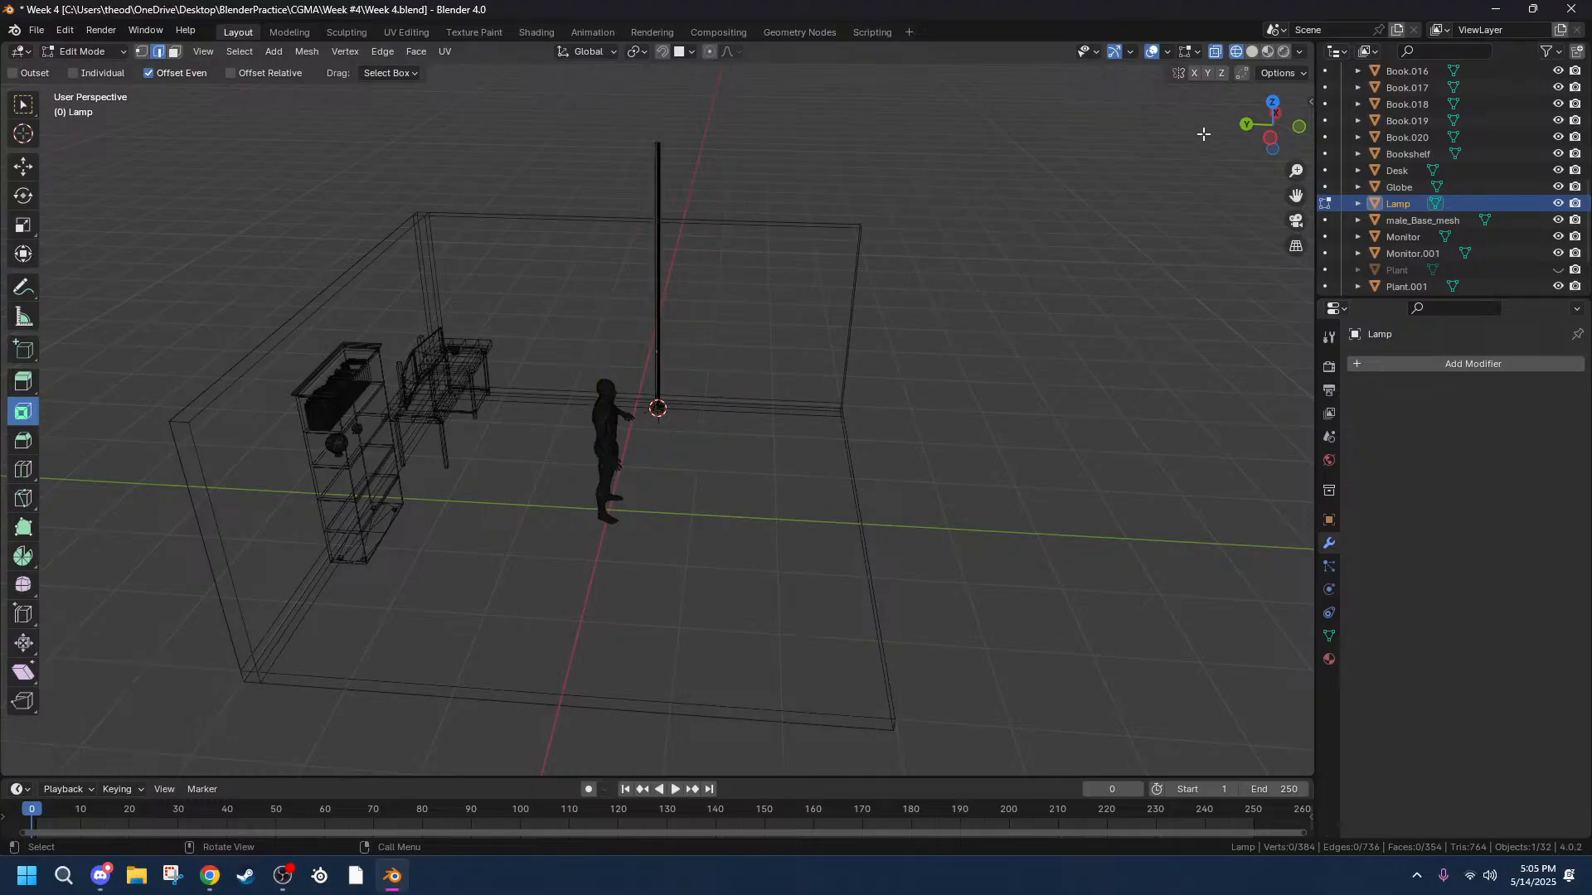
# In the Front orthographic view, select the pole's top end and lower it 1.8494 m along Z.
pyautogui.click(1266, 106)
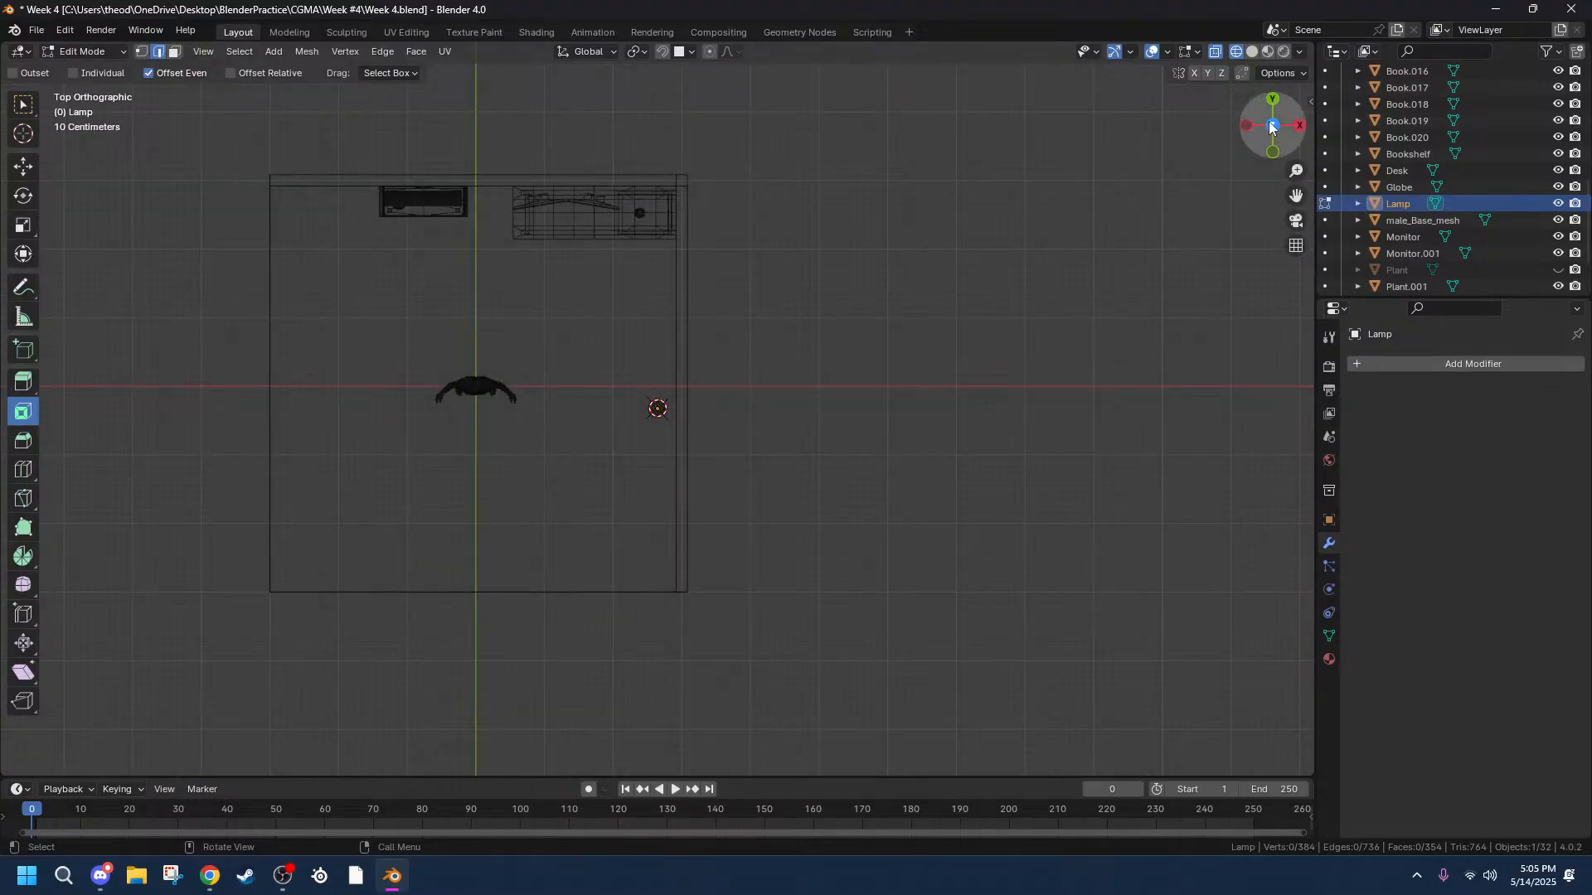
pyautogui.click(1273, 153)
pyautogui.moveTo(591, 97); pyautogui.dragTo(799, 157)
pyautogui.scroll(4, 680, 155)
pyautogui.scroll(5, 990, 129)
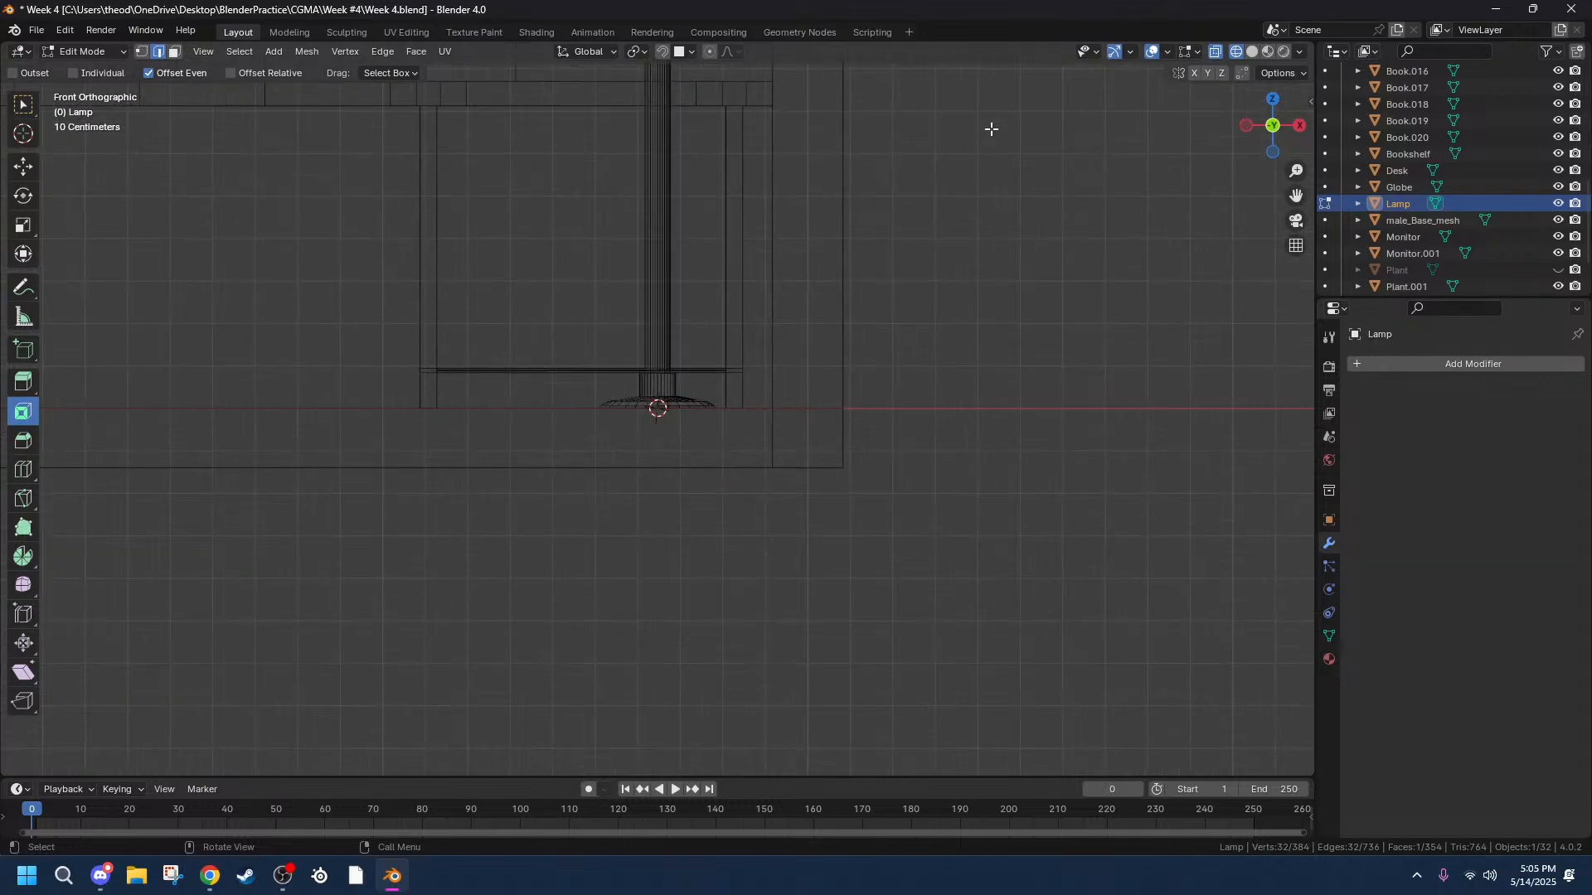
pyautogui.moveTo(1296, 195)
pyautogui.mouseDown()
pyautogui.moveTo(1349, 319)
pyautogui.moveTo(1354, 788)
pyautogui.moveTo(1301, 196)
pyautogui.mouseUp()
pyautogui.press('g')
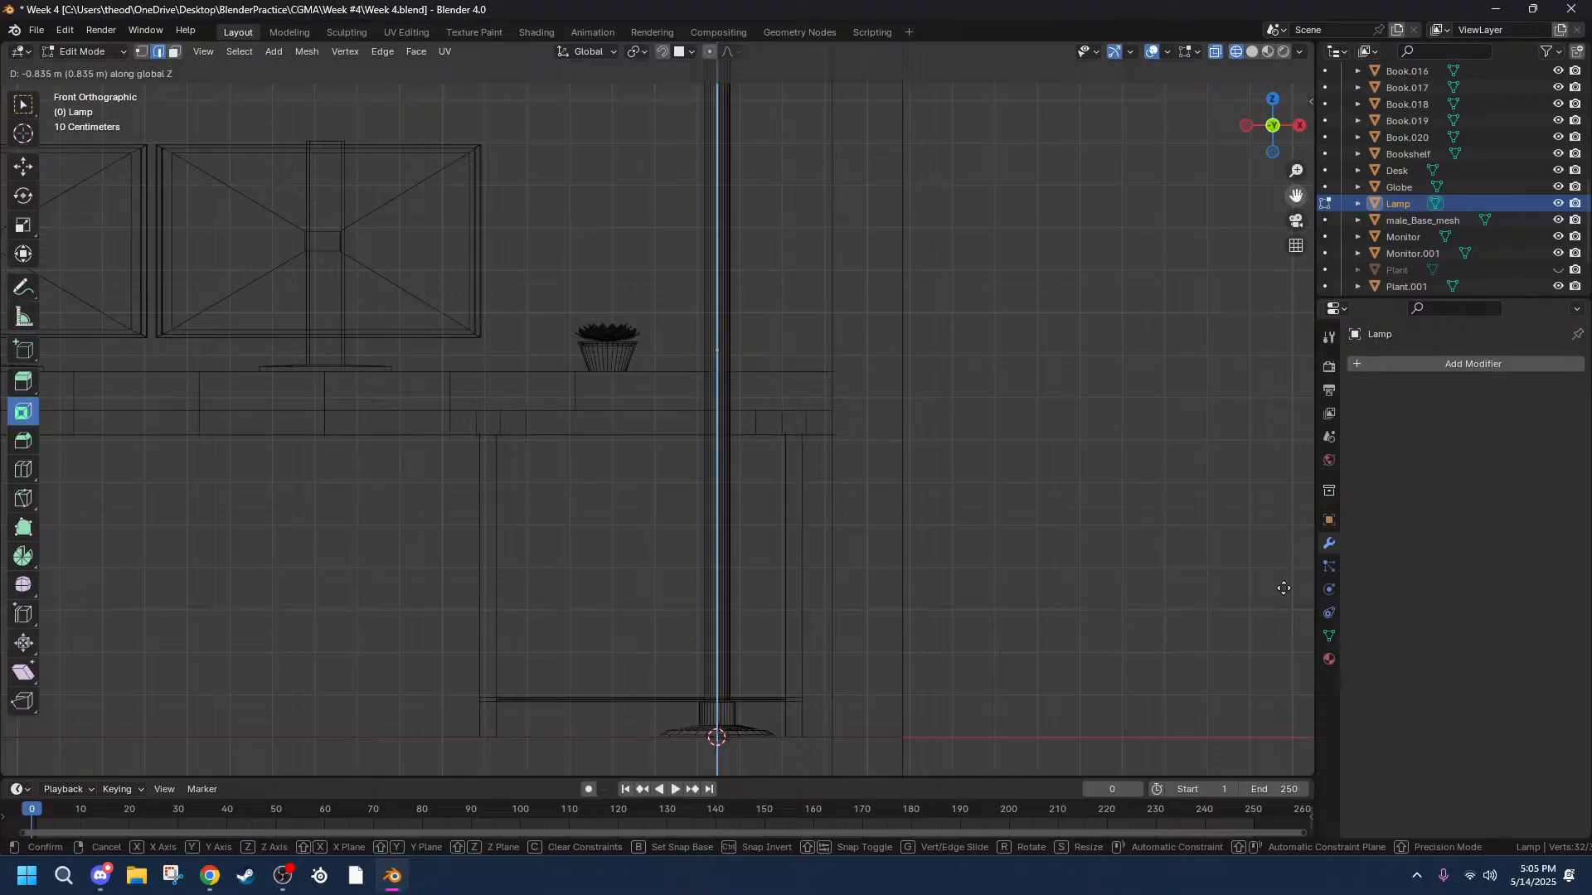
pyautogui.click(1246, 251)
pyautogui.moveTo(888, 202); pyautogui.dragTo(1062, 203, button='middle')
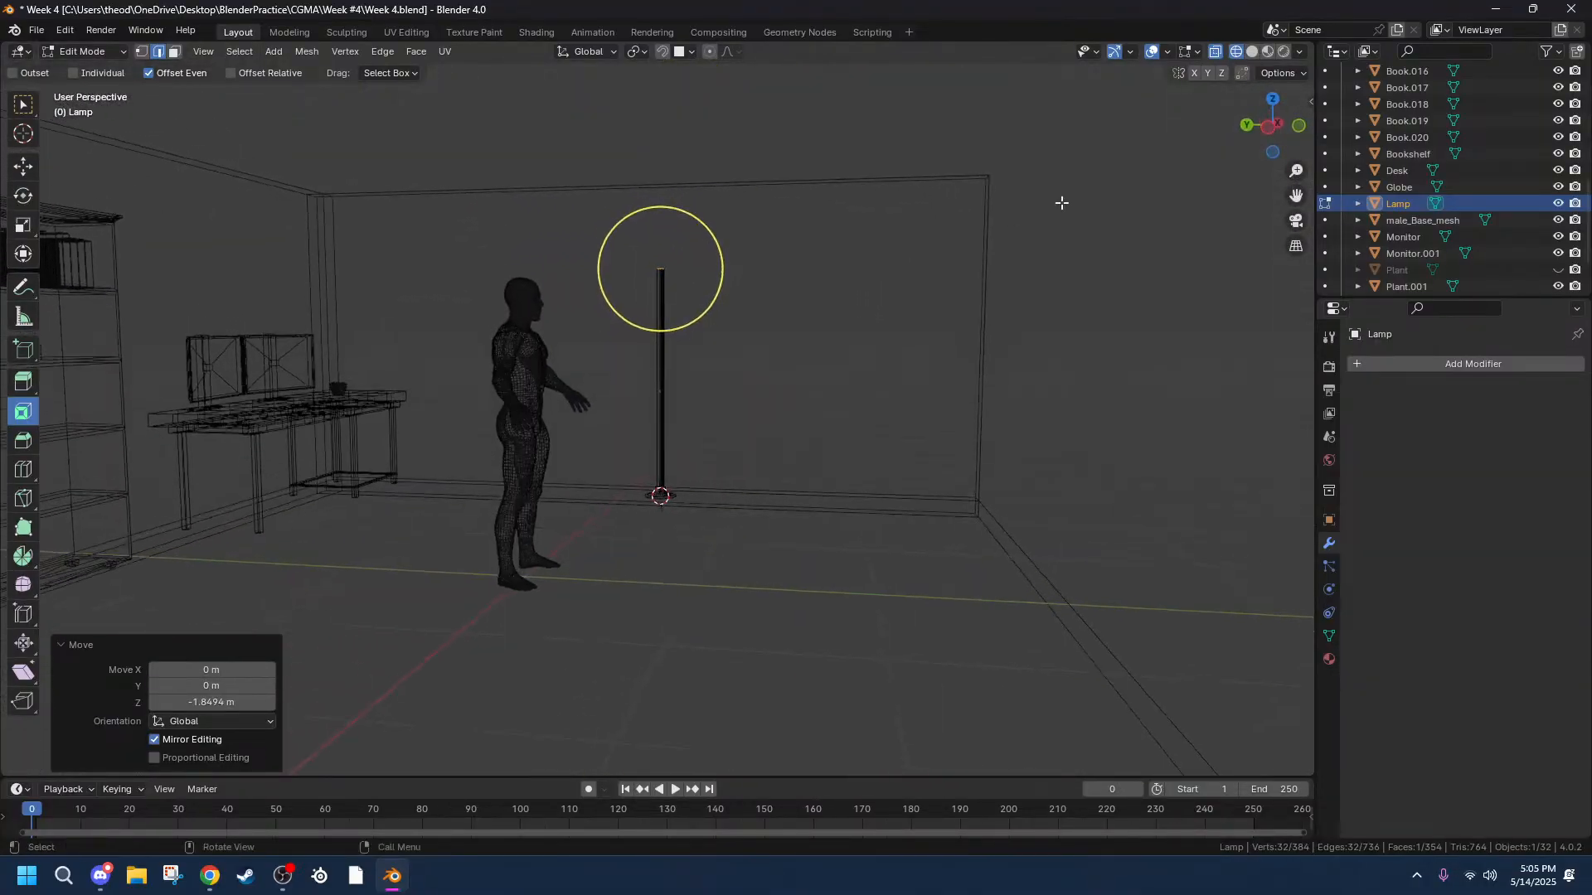
# In the Left orthographic view, lower the lamp pole's selected top end 0.63375 m along Z.
pyautogui.click(1268, 127)
pyautogui.scroll(4, 588, 228)
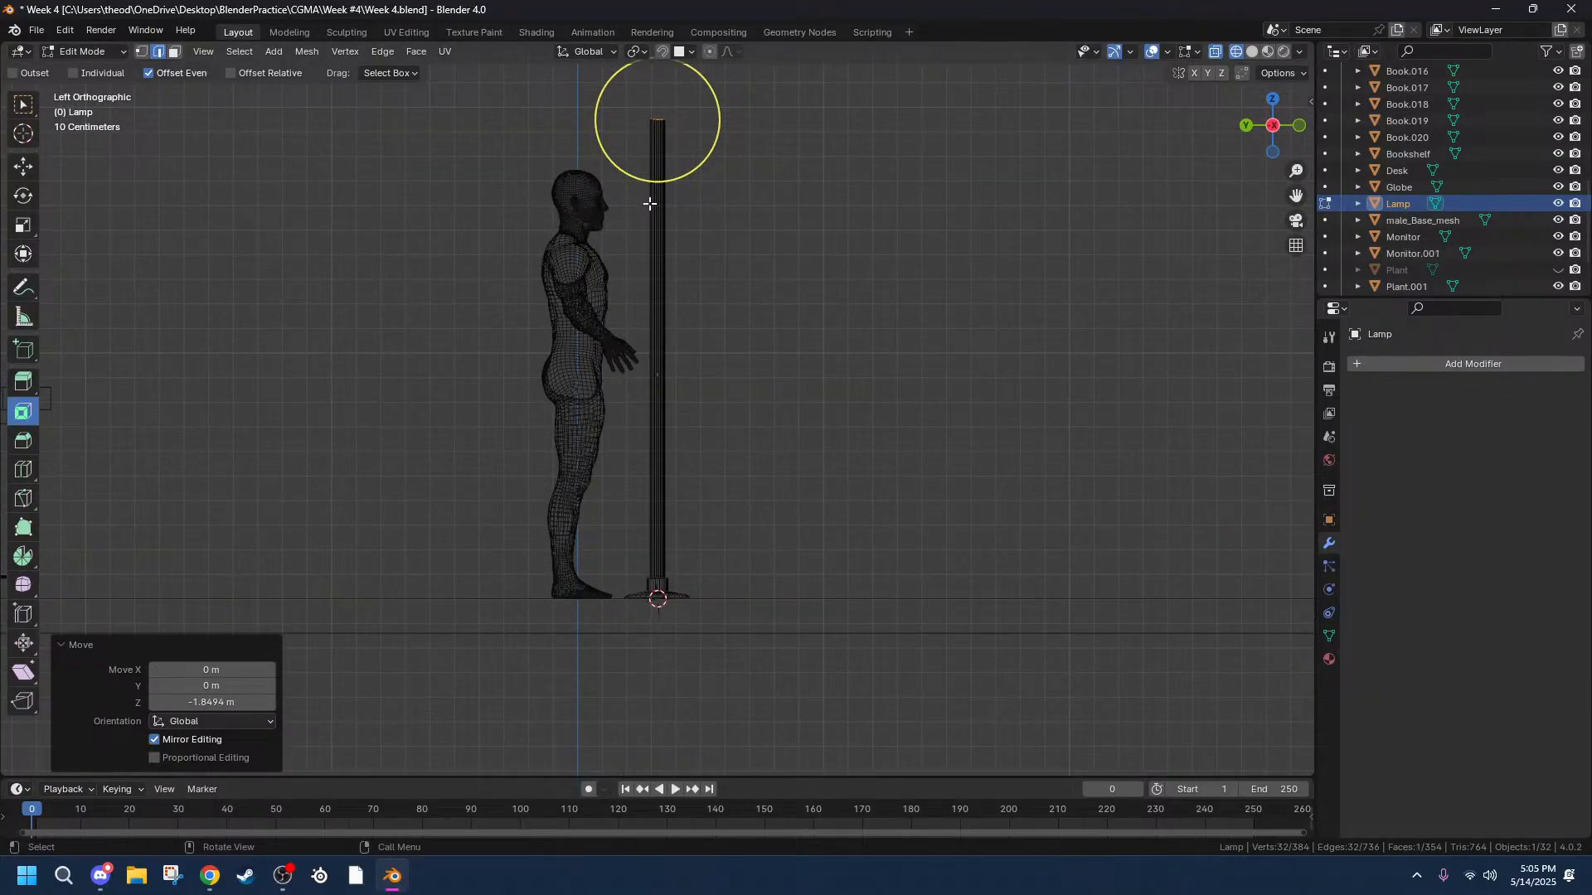
pyautogui.press('g')
pyautogui.press('z')
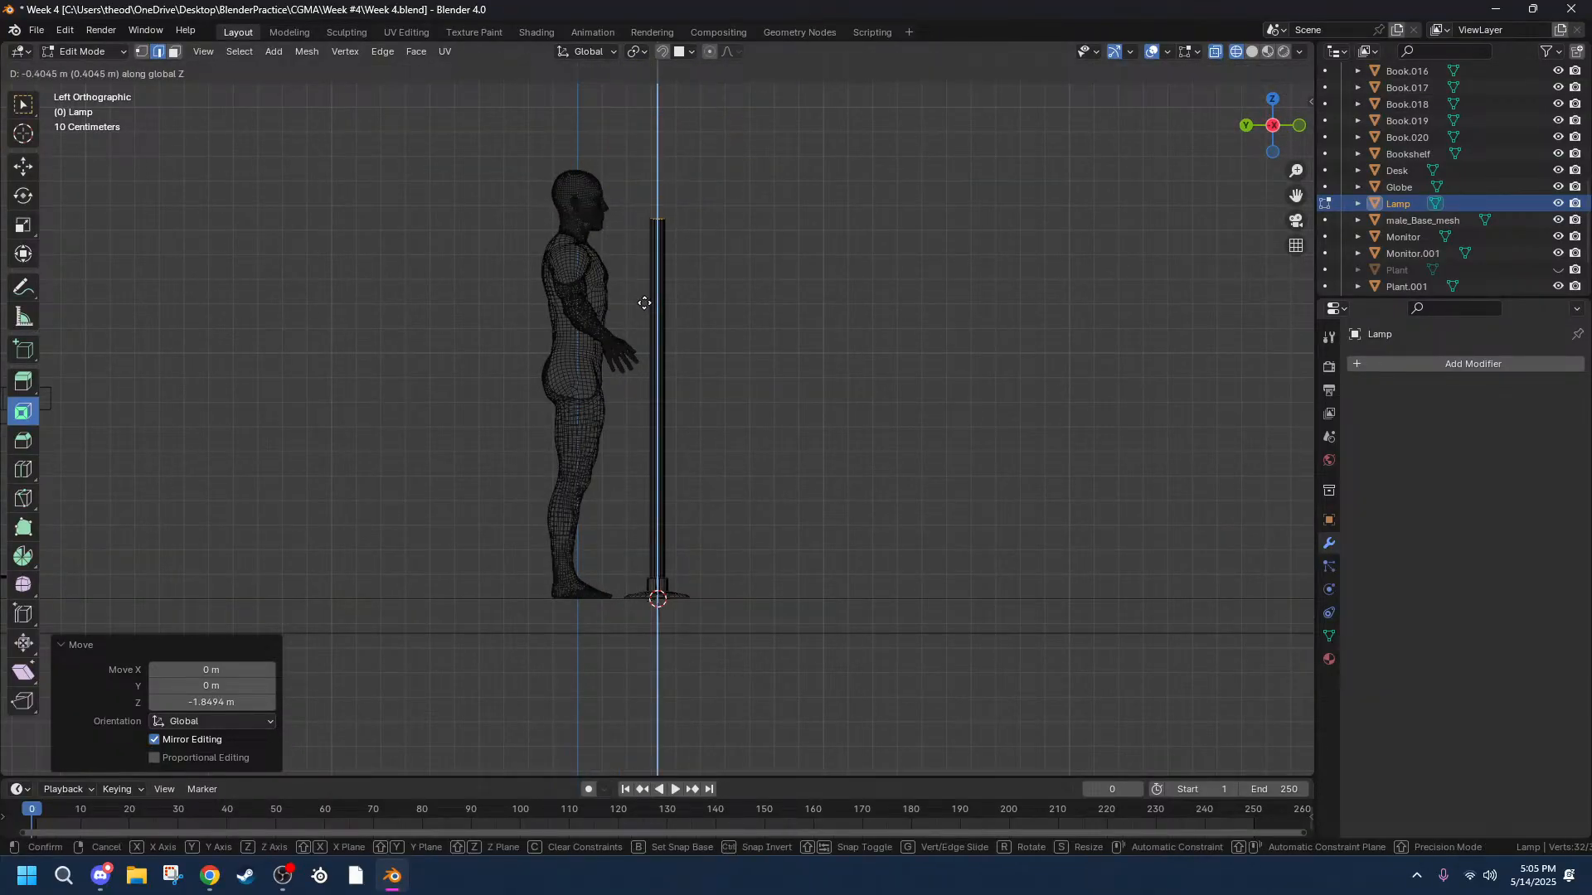
pyautogui.click(627, 360)
# Add the pole's lower end to the selection and scale both ends by 0.542 in X and Y, keeping Z locked.
pyautogui.scroll(5, 728, 693)
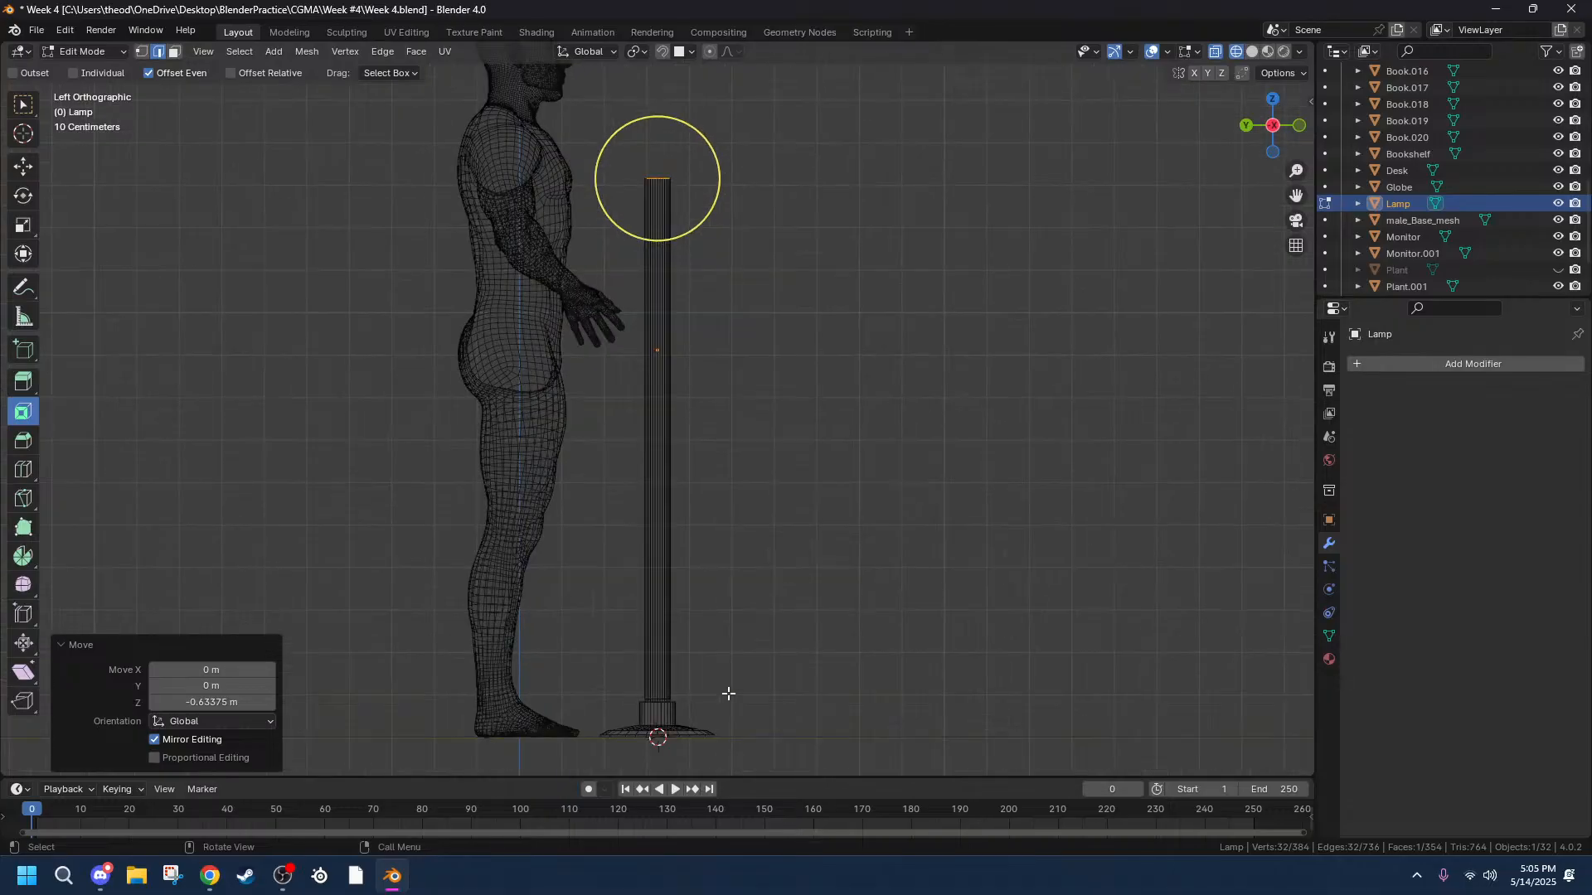
pyautogui.keyDown('shift'); pyautogui.moveTo(632, 686); pyautogui.dragTo(728, 701); pyautogui.keyUp('shift')
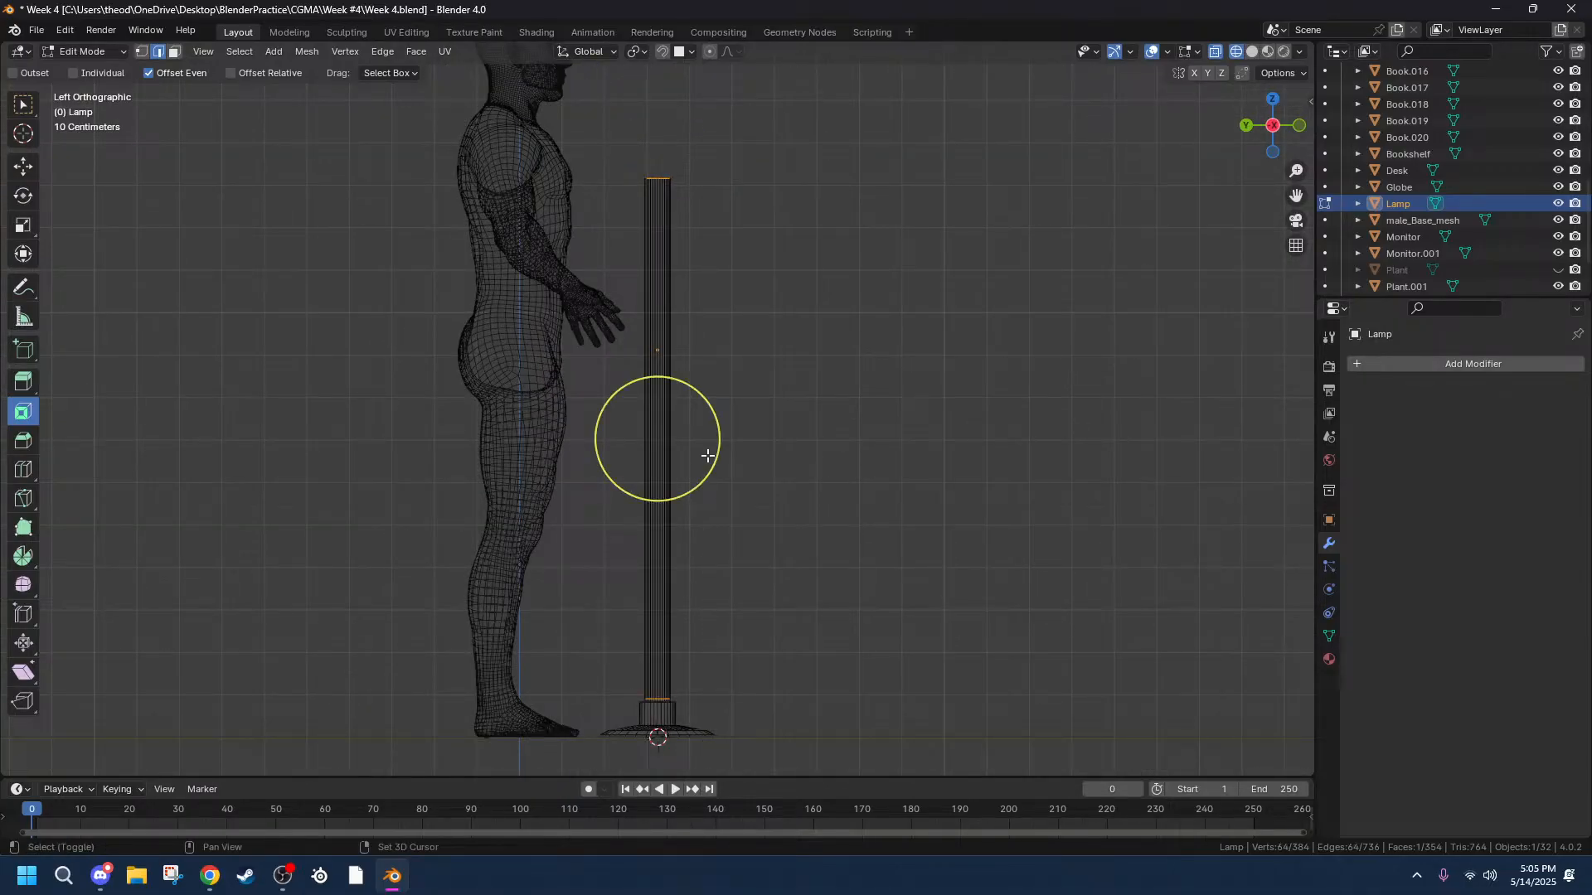
pyautogui.press('s')
pyautogui.hotkey('shift', 'z')
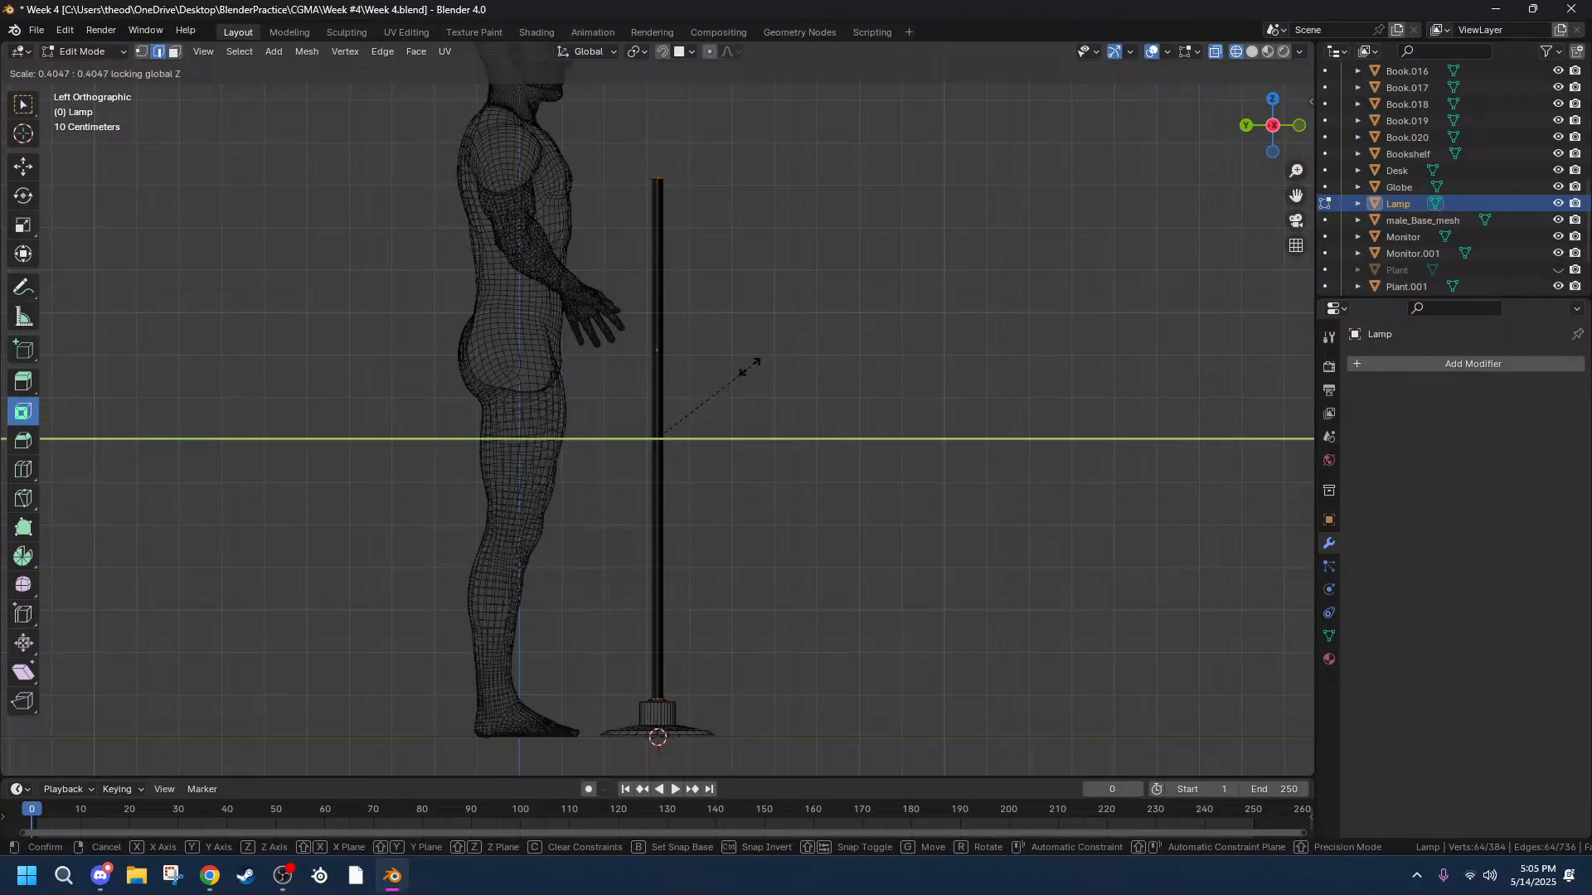
pyautogui.click(793, 370)
pyautogui.moveTo(640, 142); pyautogui.dragTo(1171, 129, button='middle')
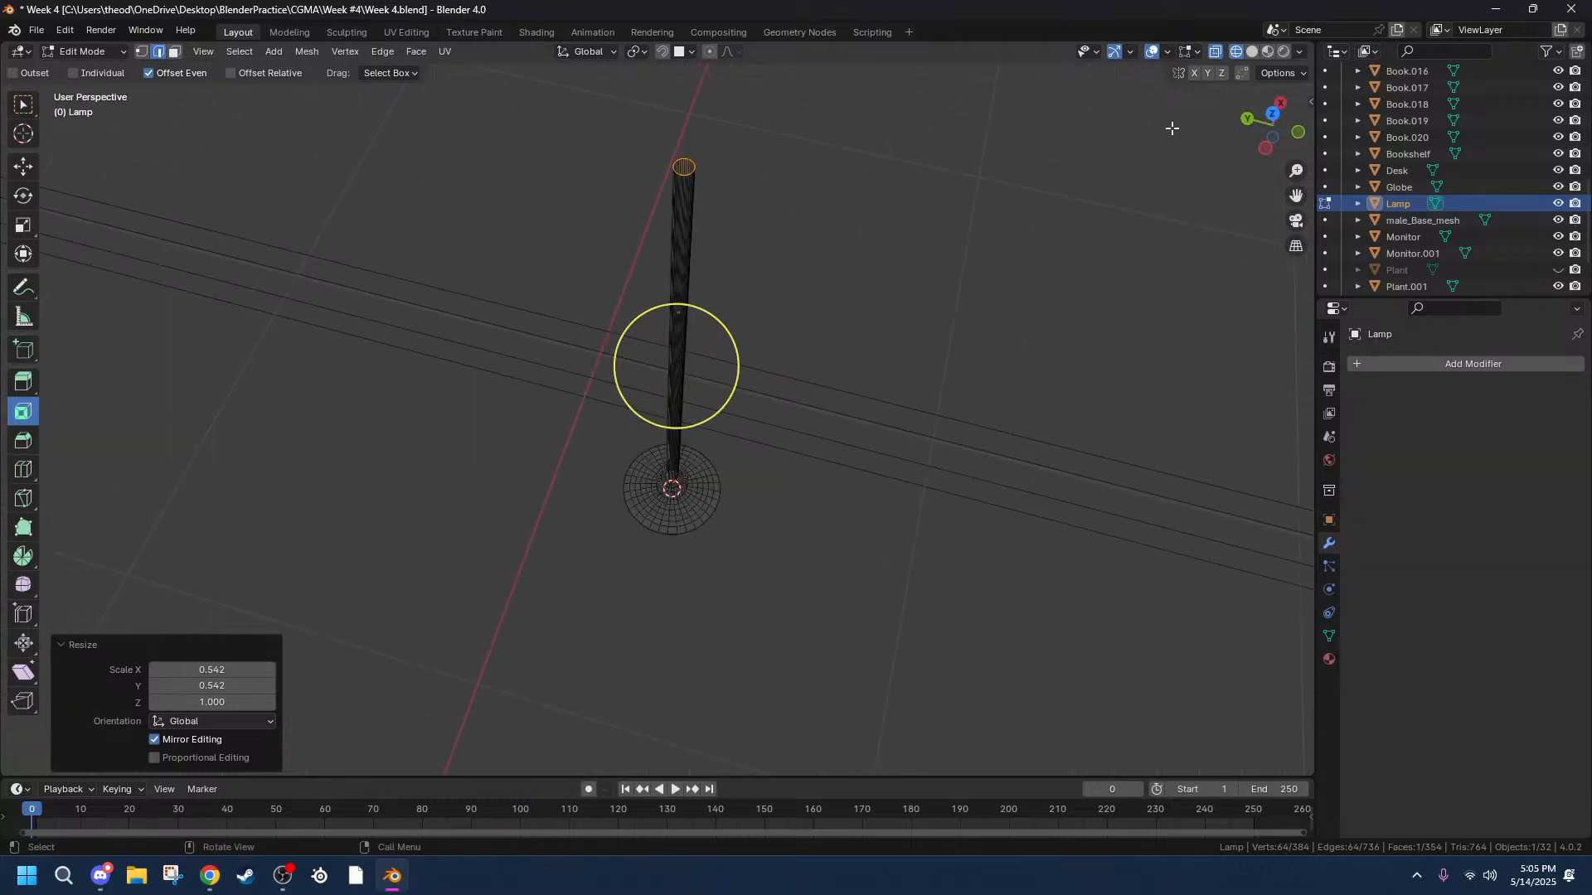
# Switch to solid shading, select only the pole's top face and raise it about 0.132 m along Z in the Left orthographic view.
pyautogui.click(1252, 52)
pyautogui.scroll(2, 1112, 179)
pyautogui.scroll(-2, 1112, 179)
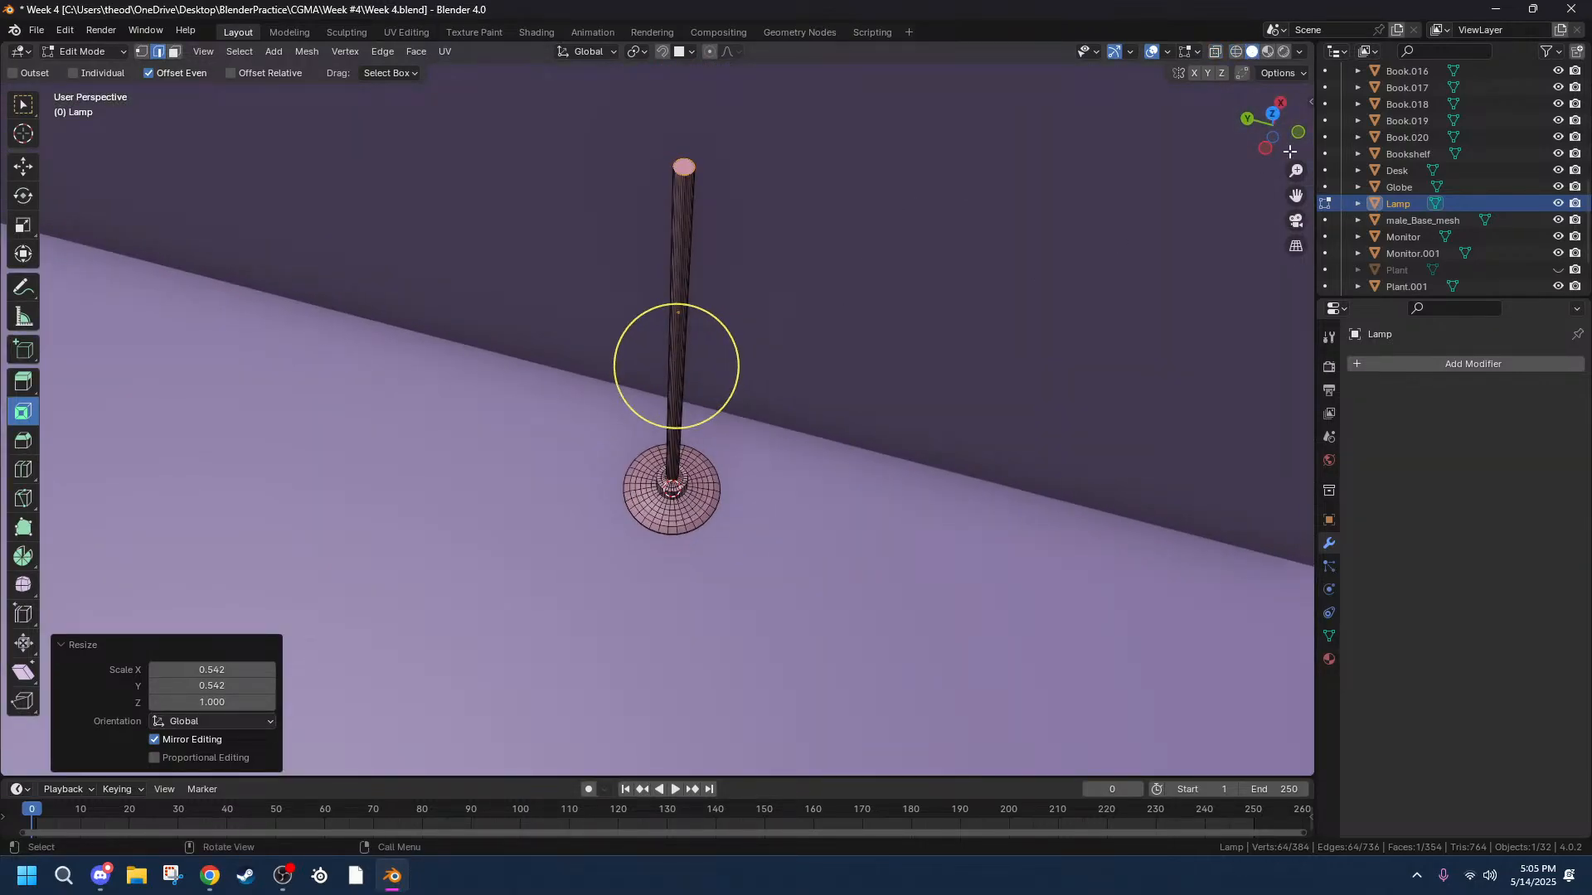
pyautogui.click(1265, 149)
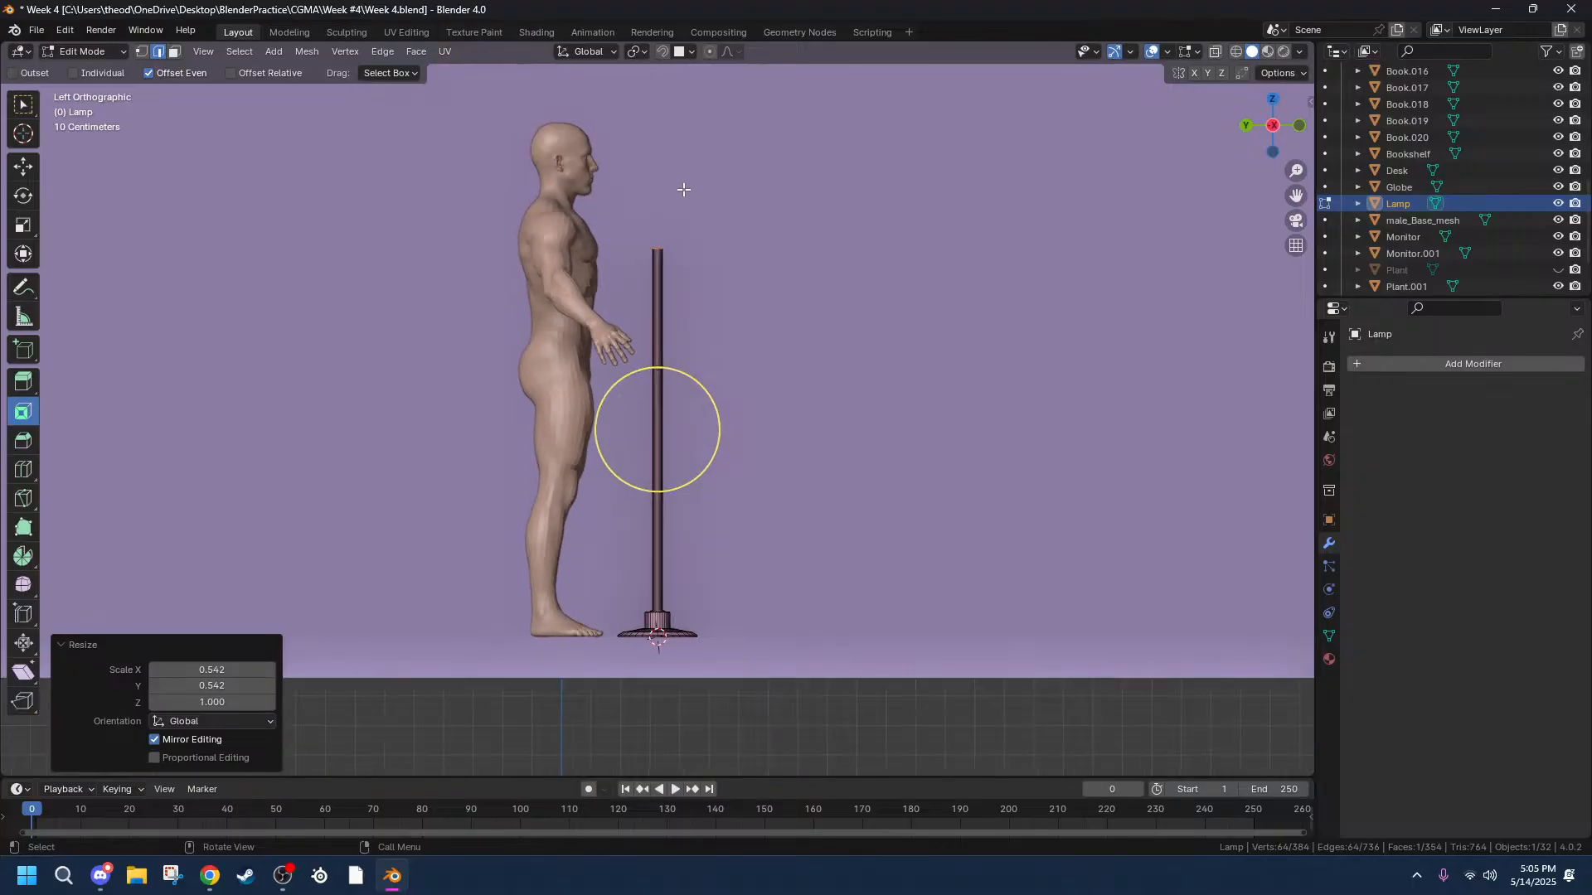
pyautogui.moveTo(609, 225); pyautogui.dragTo(733, 266)
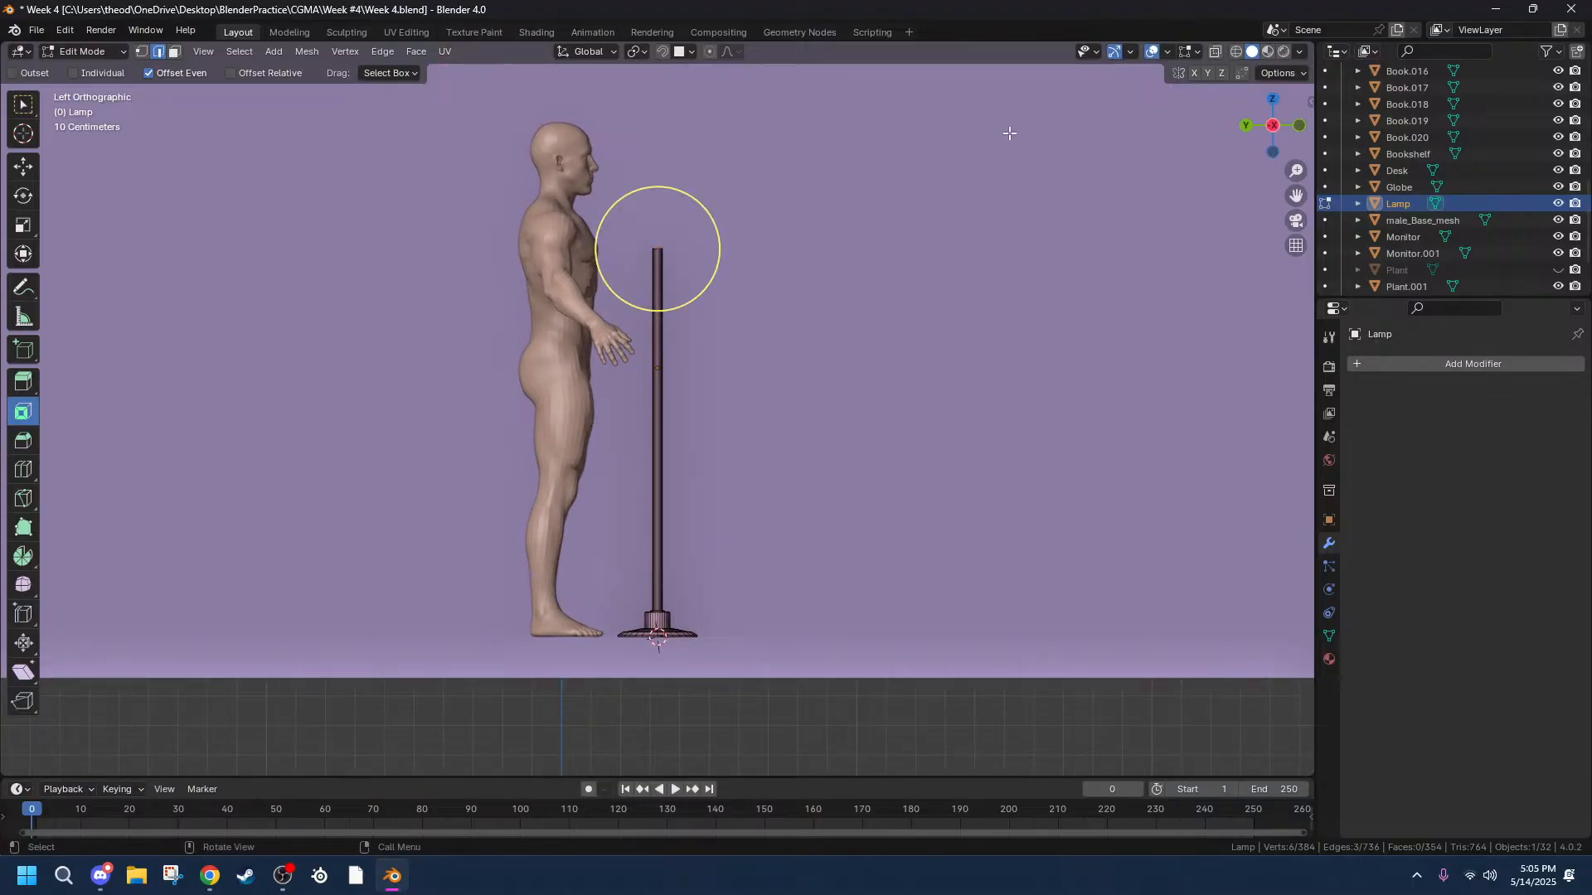
pyautogui.moveTo(1008, 191); pyautogui.dragTo(753, 345, button='middle')
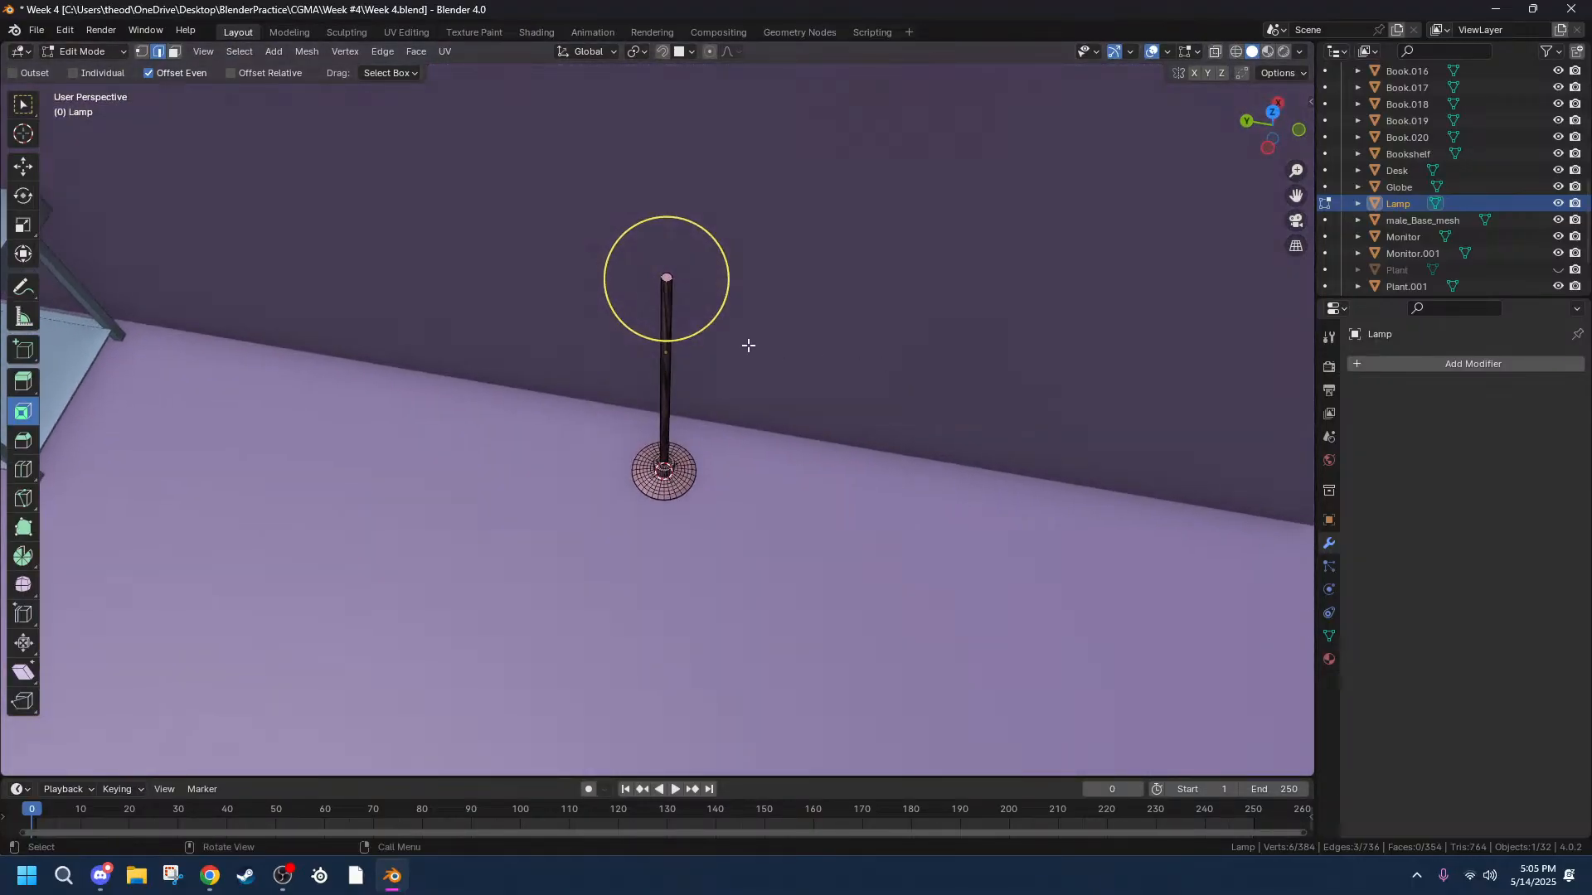
pyautogui.press('3')
pyautogui.click(666, 276)
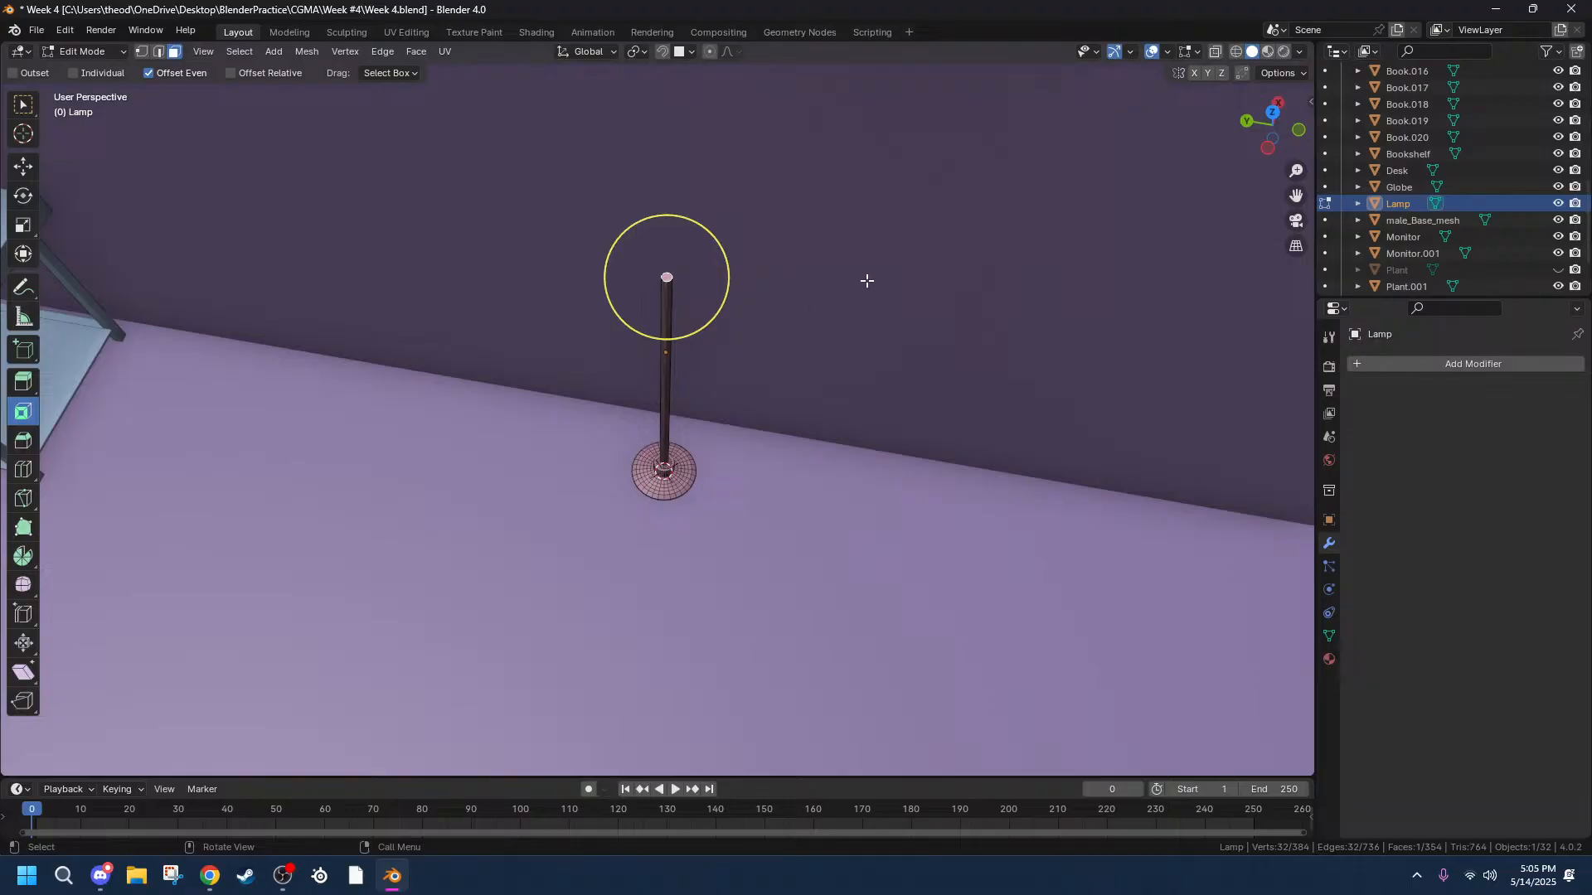
pyautogui.click(1269, 150)
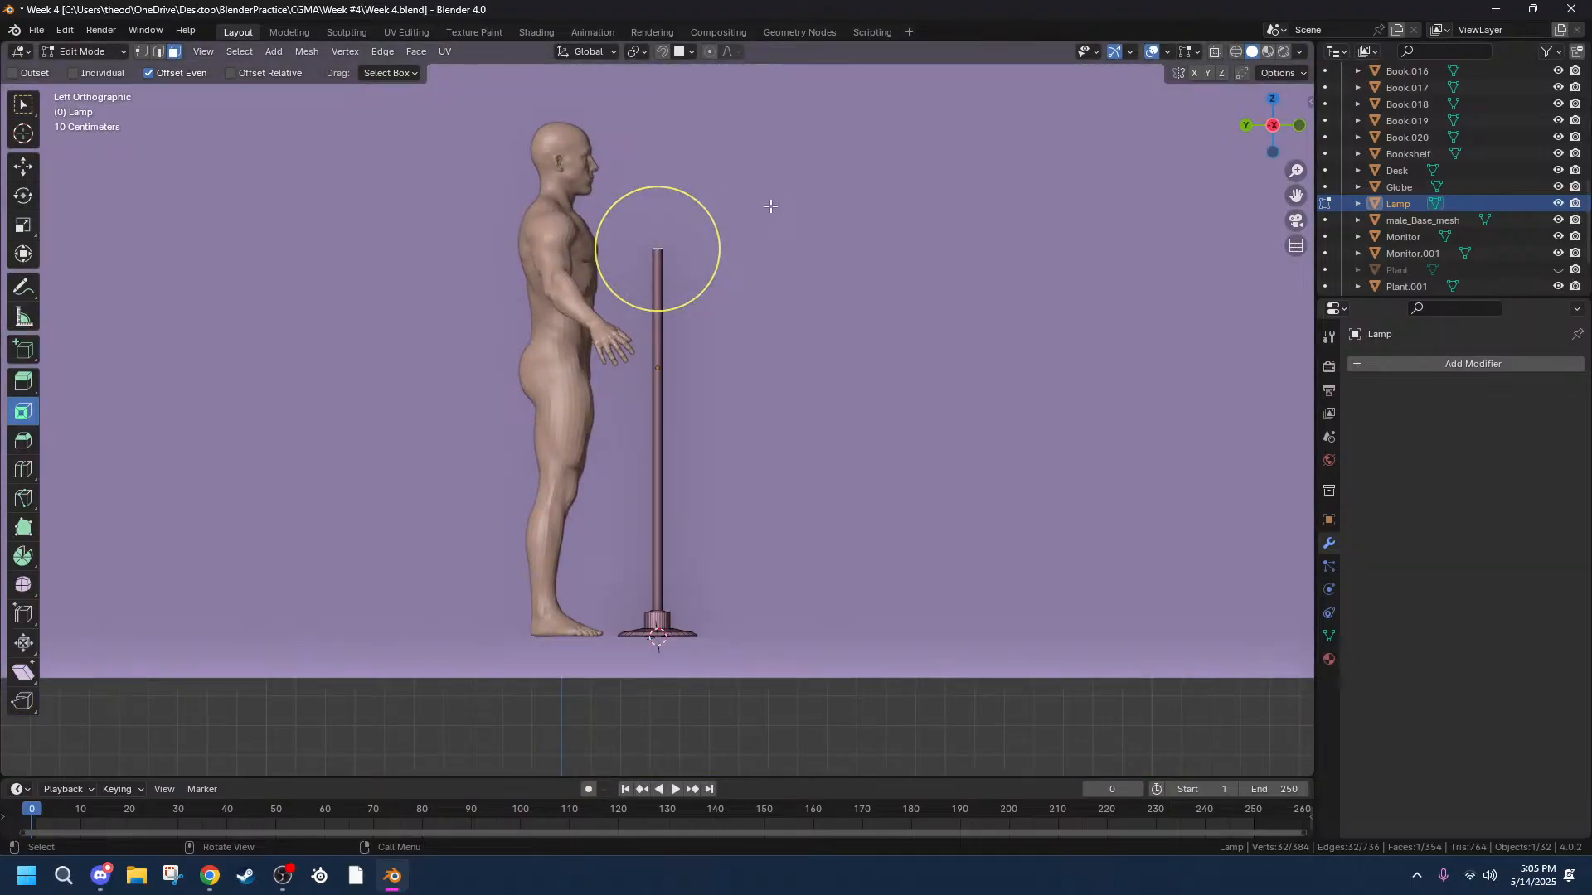
pyautogui.press('g')
pyautogui.press('z')
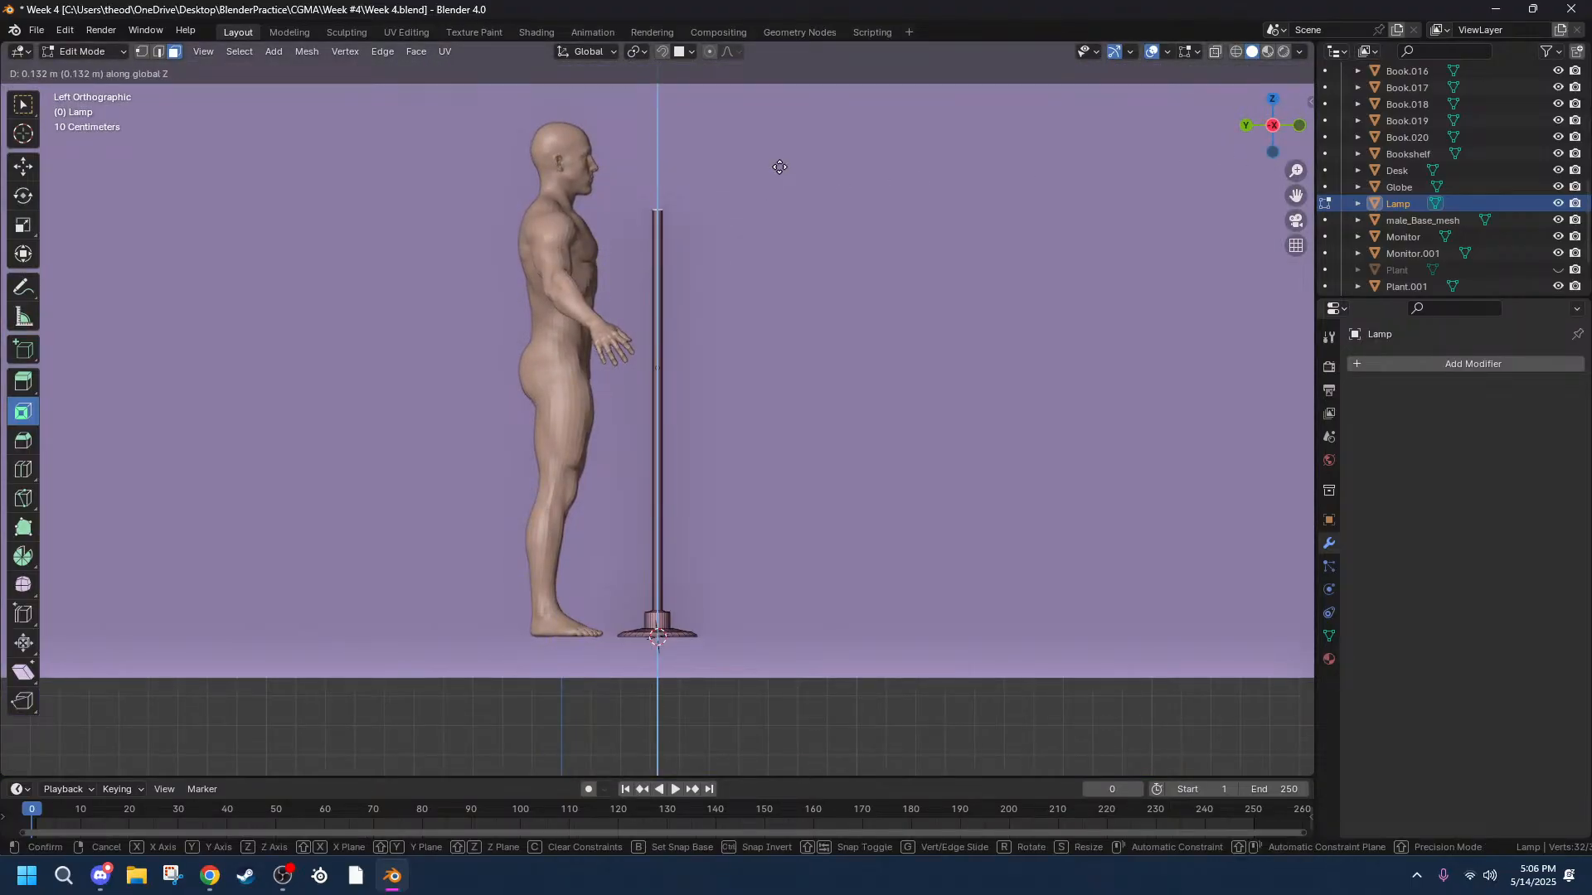
pyautogui.click(780, 166)
pyautogui.scroll(5, 1012, 166)
pyautogui.moveTo(1298, 195); pyautogui.dragTo(1291, 771)
pyautogui.scroll(5, 737, 501)
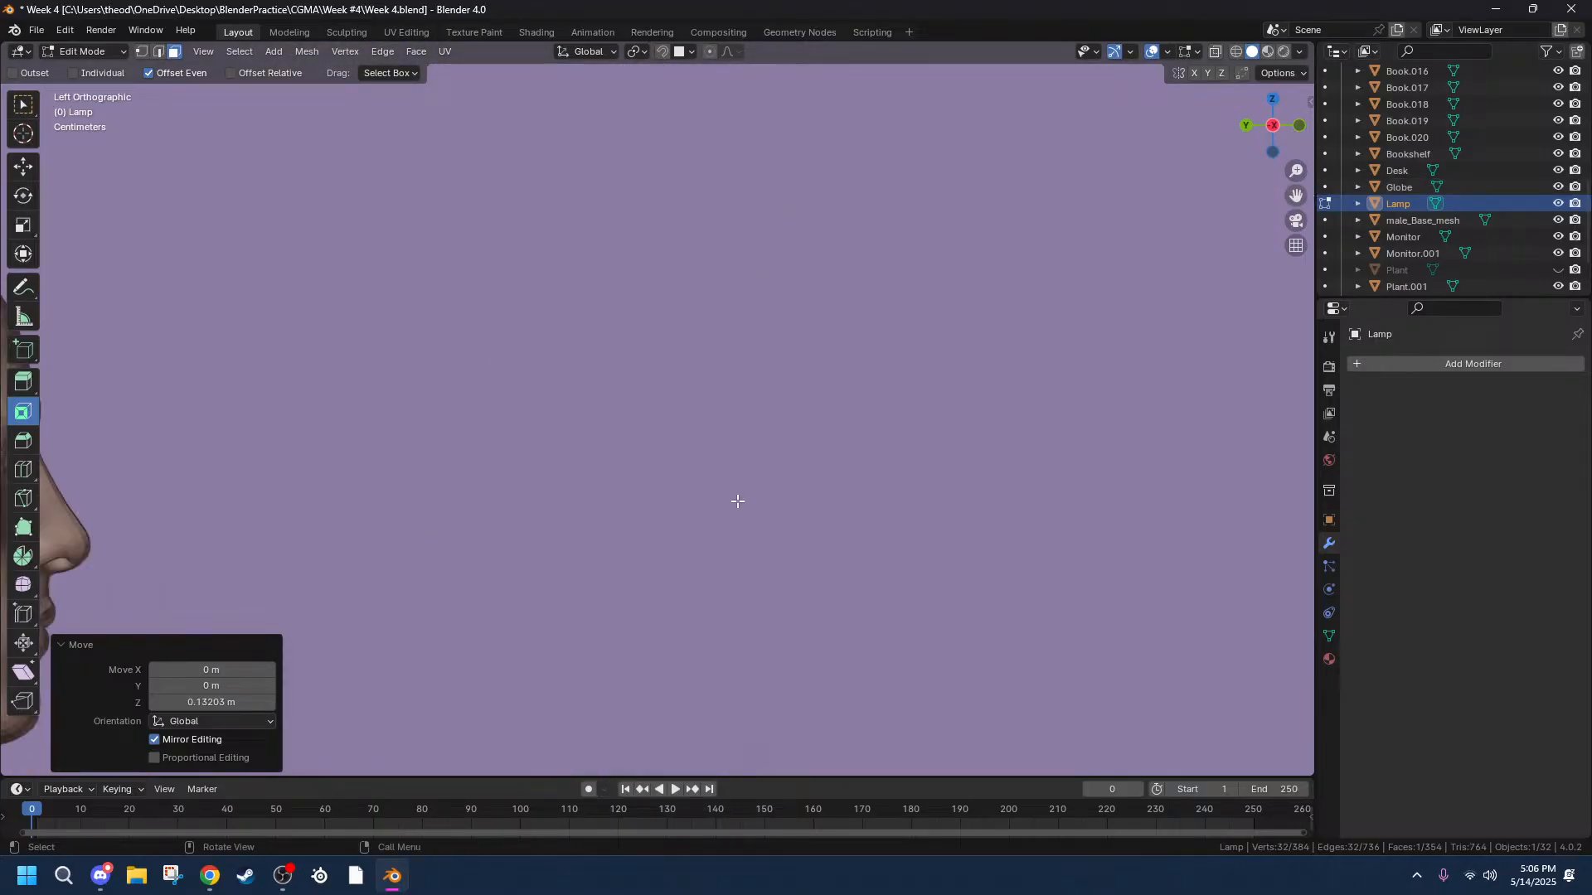
pyautogui.scroll(-5, 736, 501)
pyautogui.scroll(-4, 695, 596)
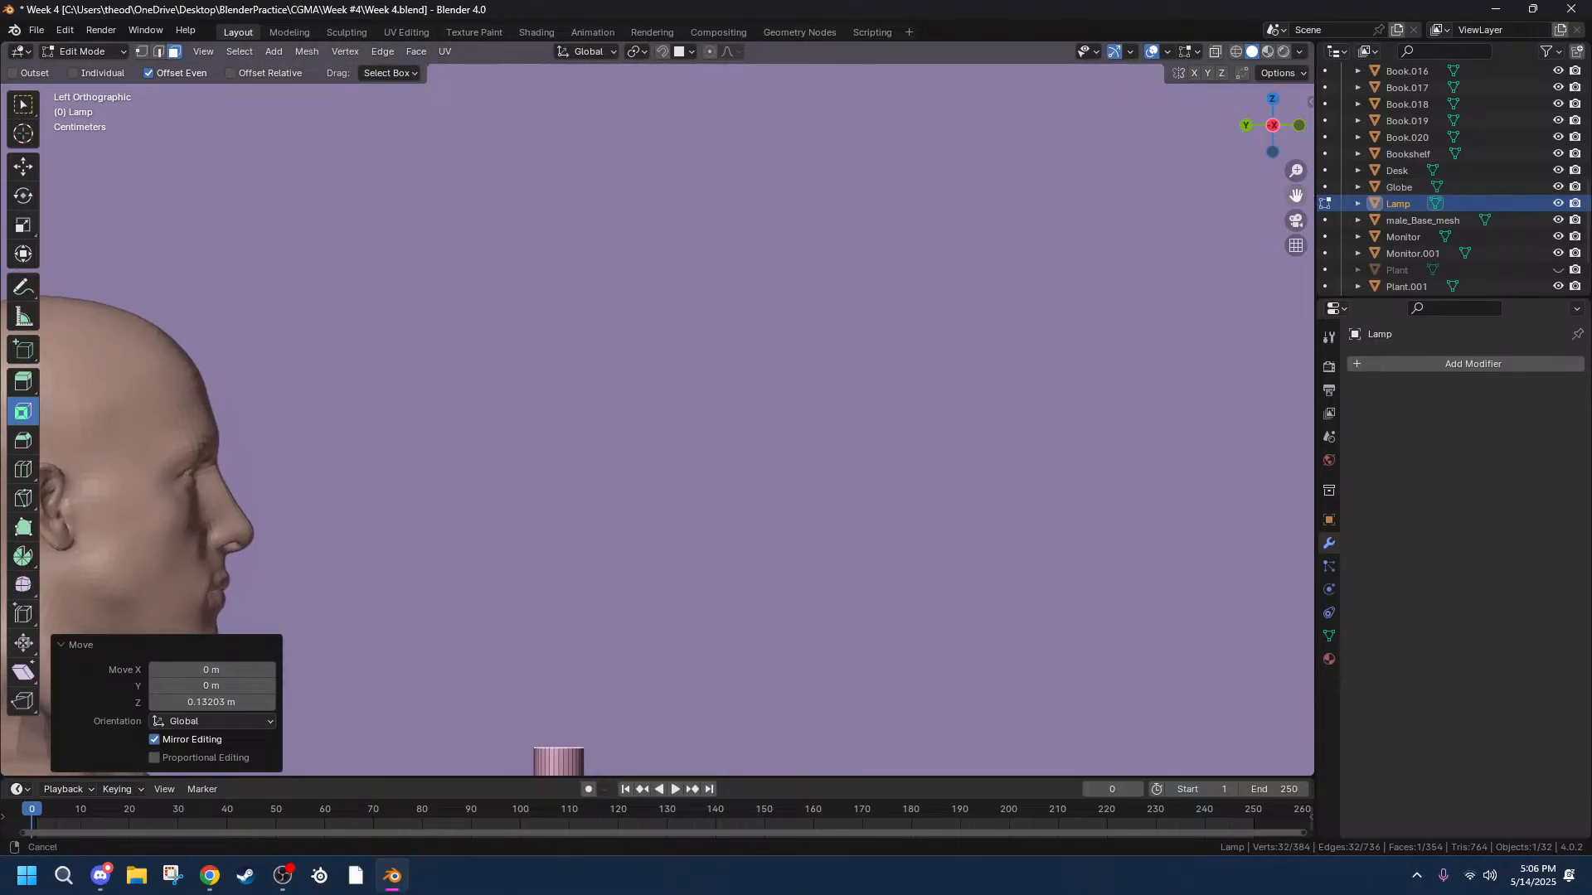
pyautogui.moveTo(695, 595); pyautogui.dragTo(758, 583, button='middle')
pyautogui.scroll(-2, 759, 583)
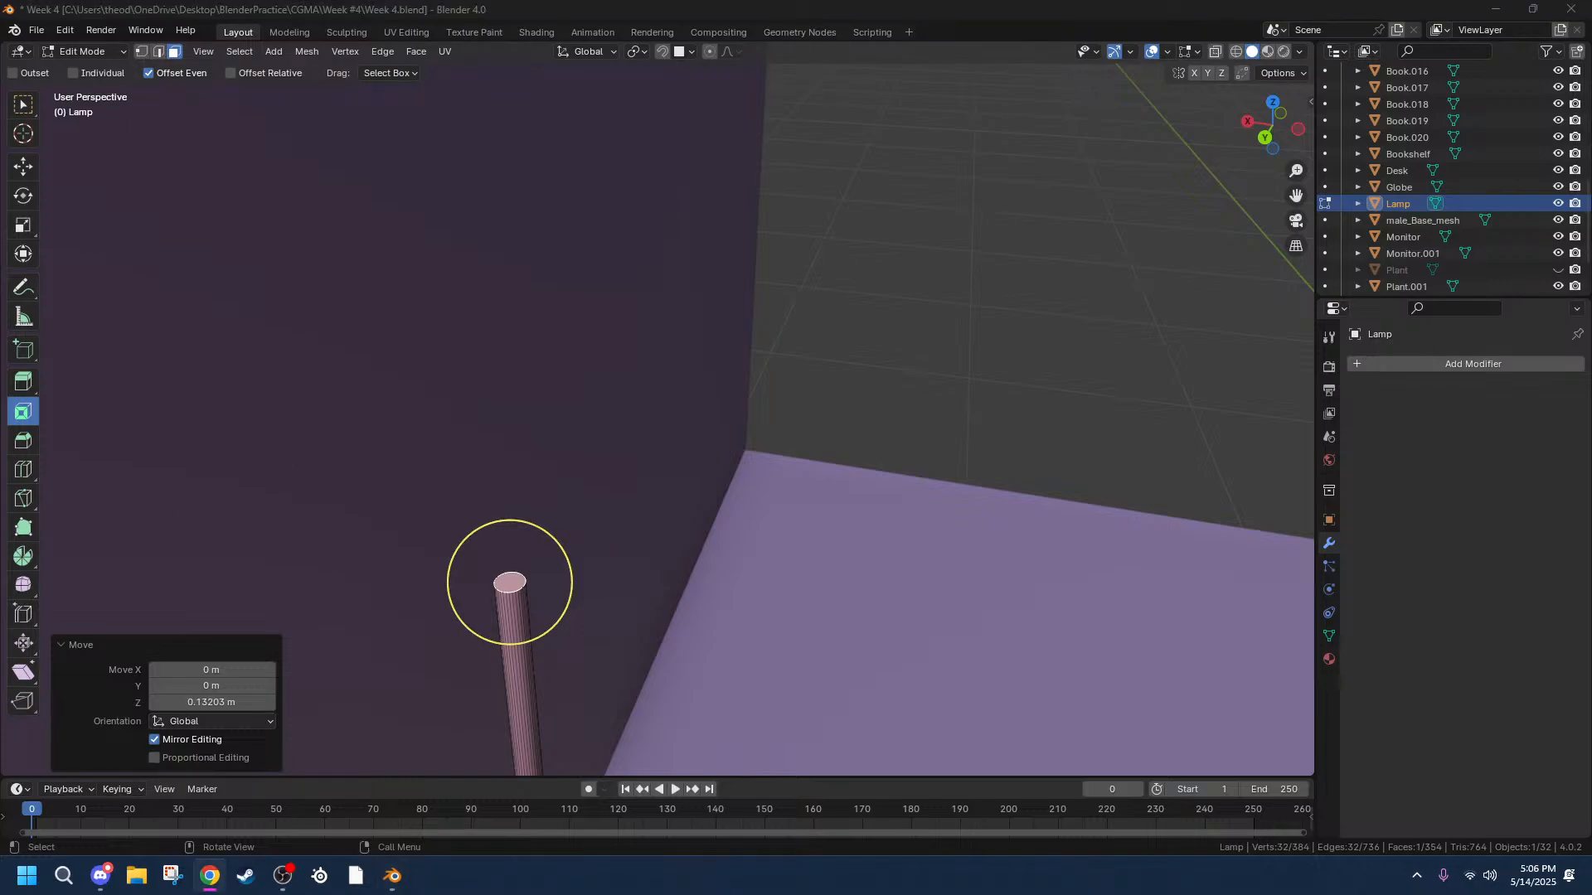
pyautogui.moveTo(715, 582); pyautogui.dragTo(543, 578, button='middle')
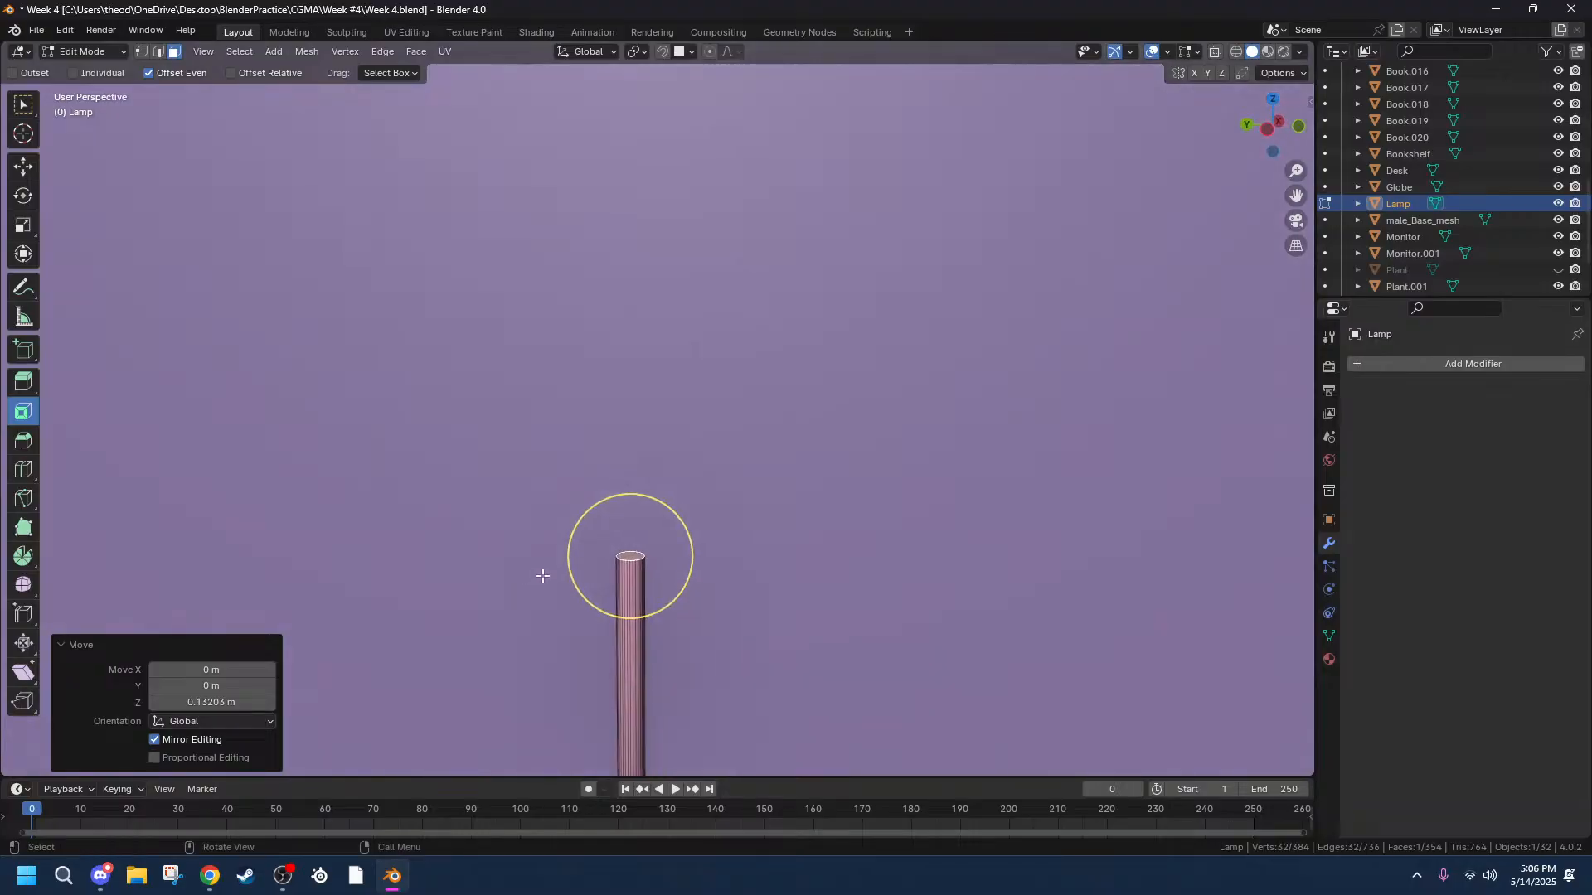
pyautogui.scroll(3, 543, 577)
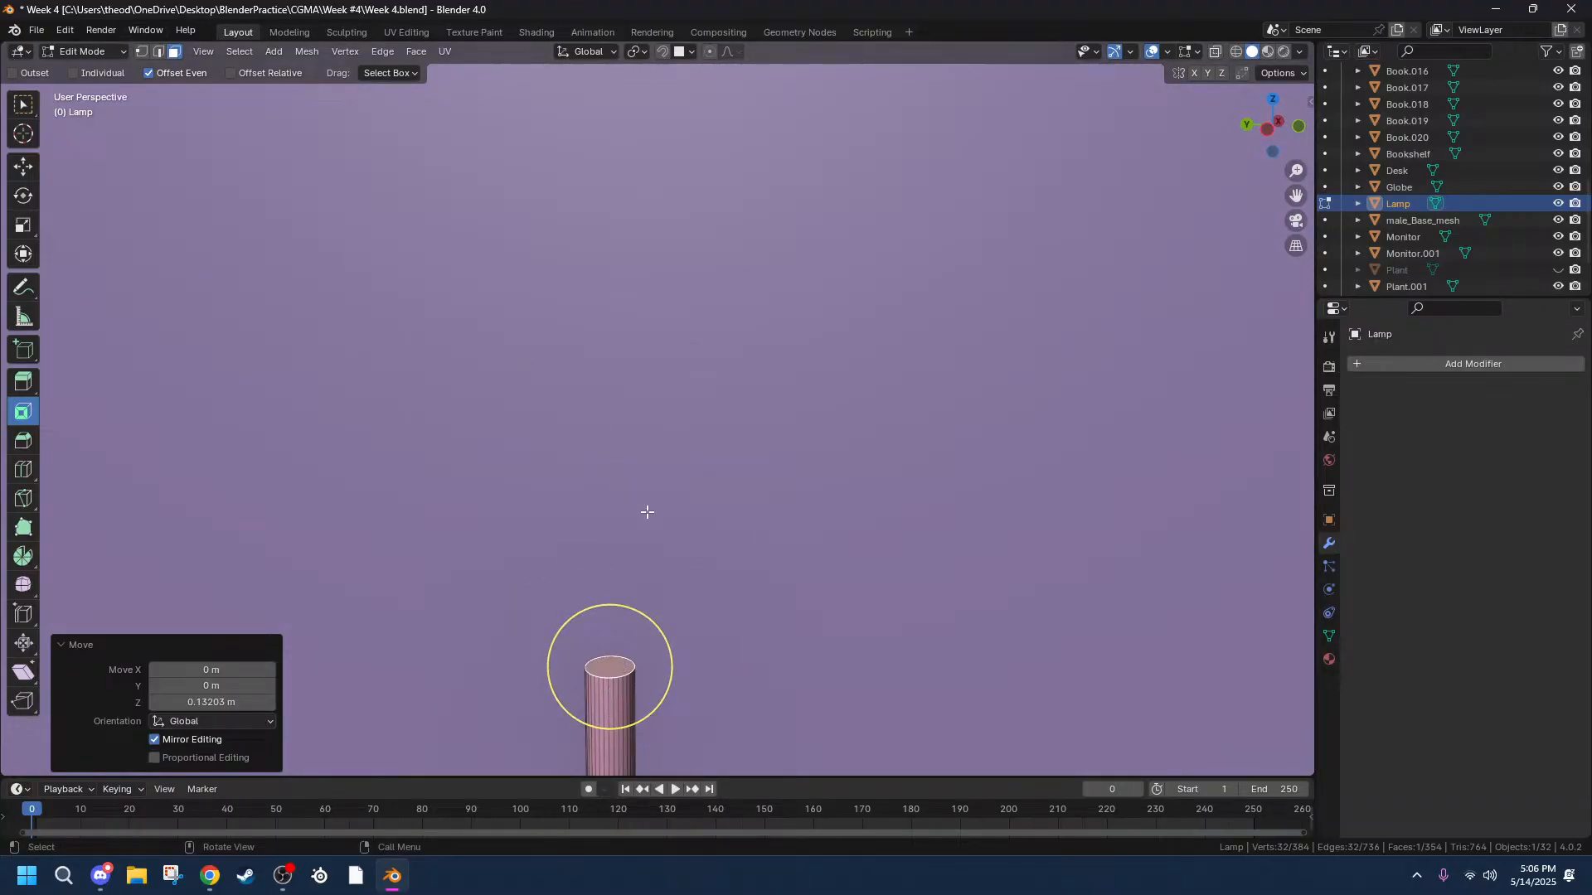
pyautogui.scroll(-6, 638, 502)
# Return to Object Mode, clear the selection and place the 3D cursor at the centre of the pole's top face from the Top view.
pyautogui.press('Tab')
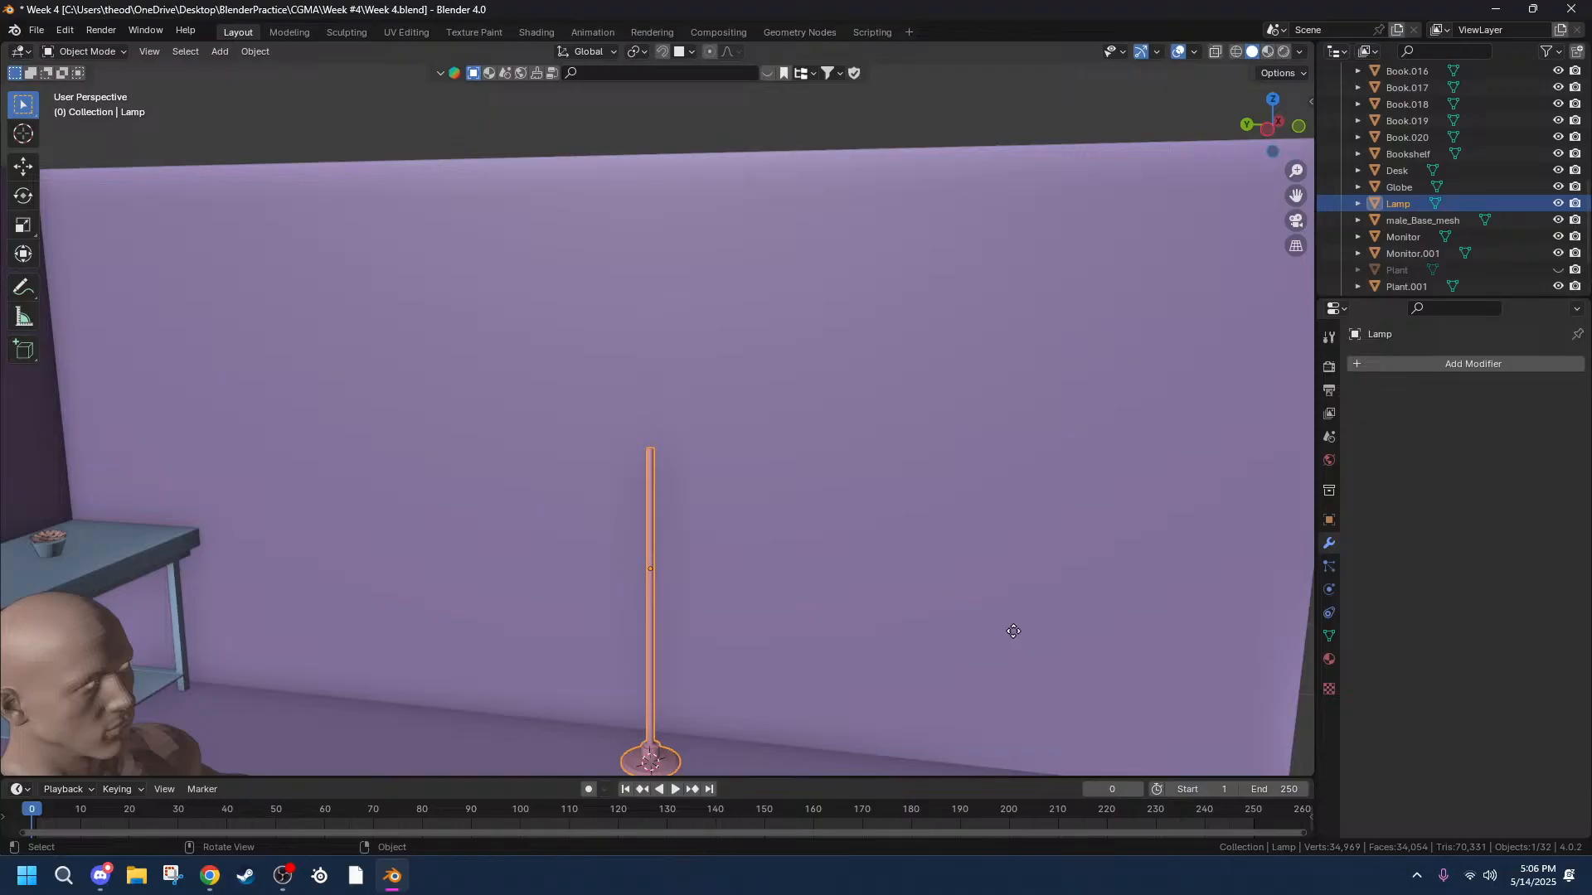
pyautogui.click(898, 120)
pyautogui.scroll(4, 608, 444)
pyautogui.scroll(2, 636, 519)
pyautogui.click(1272, 99)
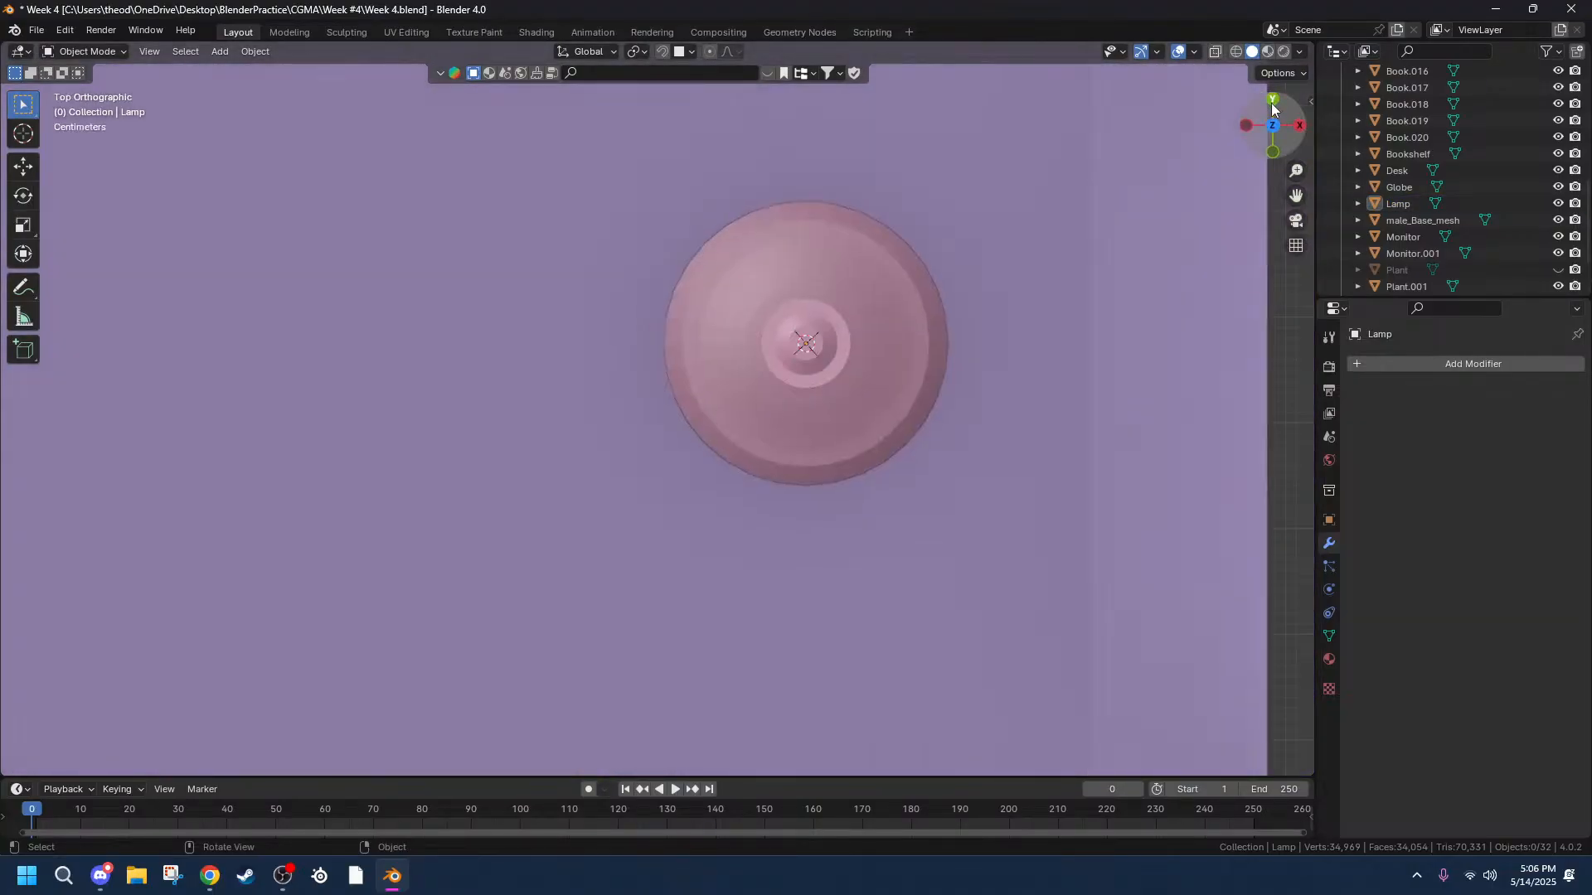
pyautogui.scroll(6, 797, 351)
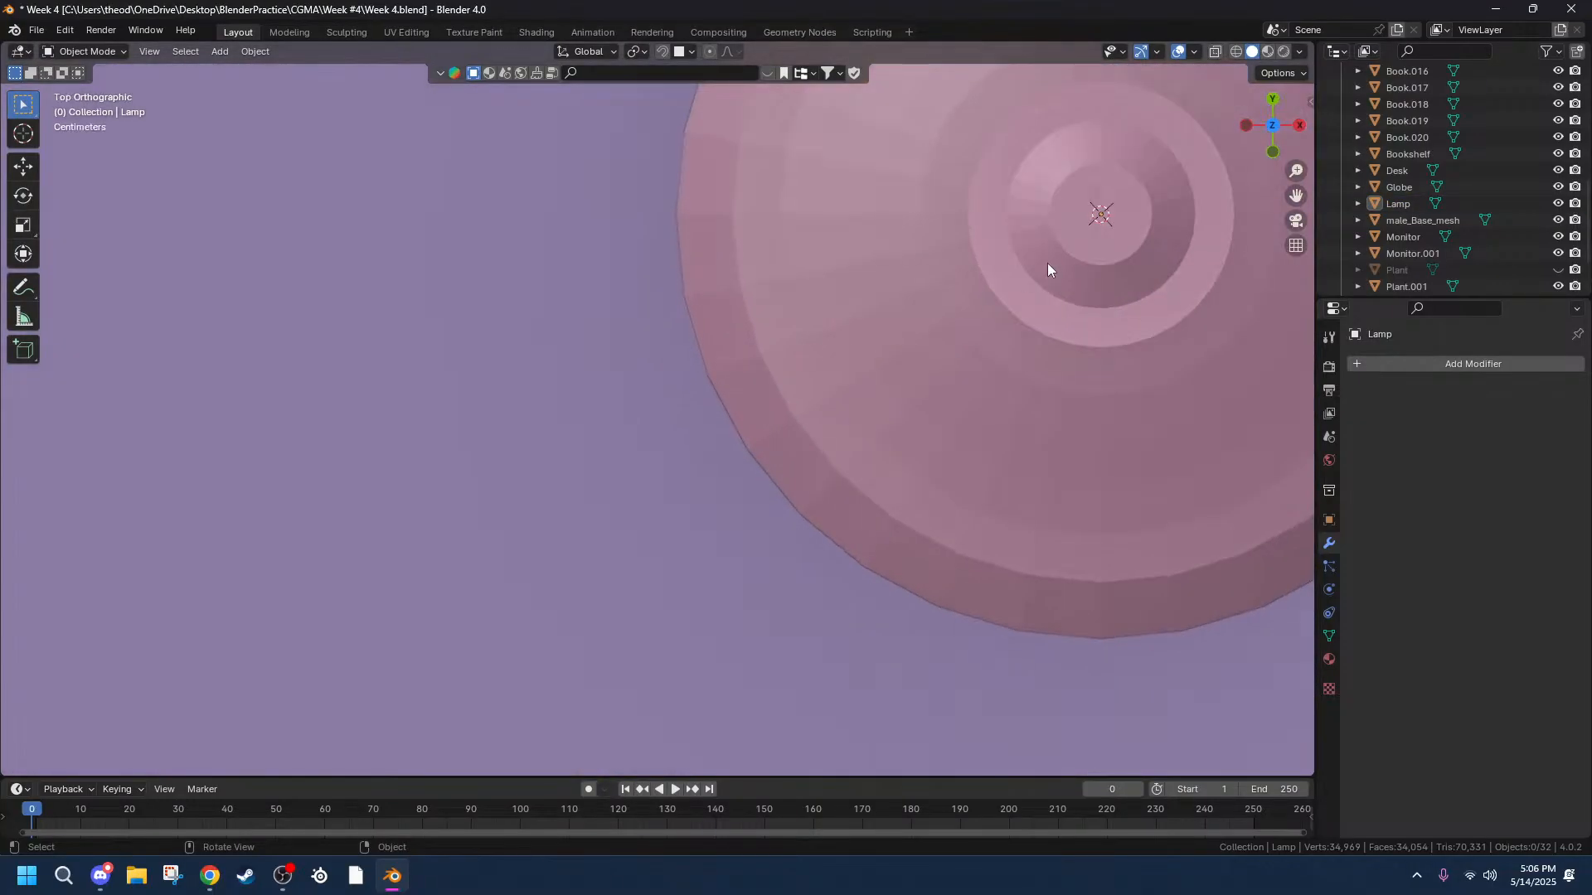
pyautogui.keyDown('shift'); pyautogui.rightClick(1103, 218); pyautogui.keyUp('shift')
pyautogui.scroll(-5, 1102, 271)
pyautogui.moveTo(1011, 477); pyautogui.dragTo(1171, 340, button='middle')
pyautogui.hotkey('shift', 'a')
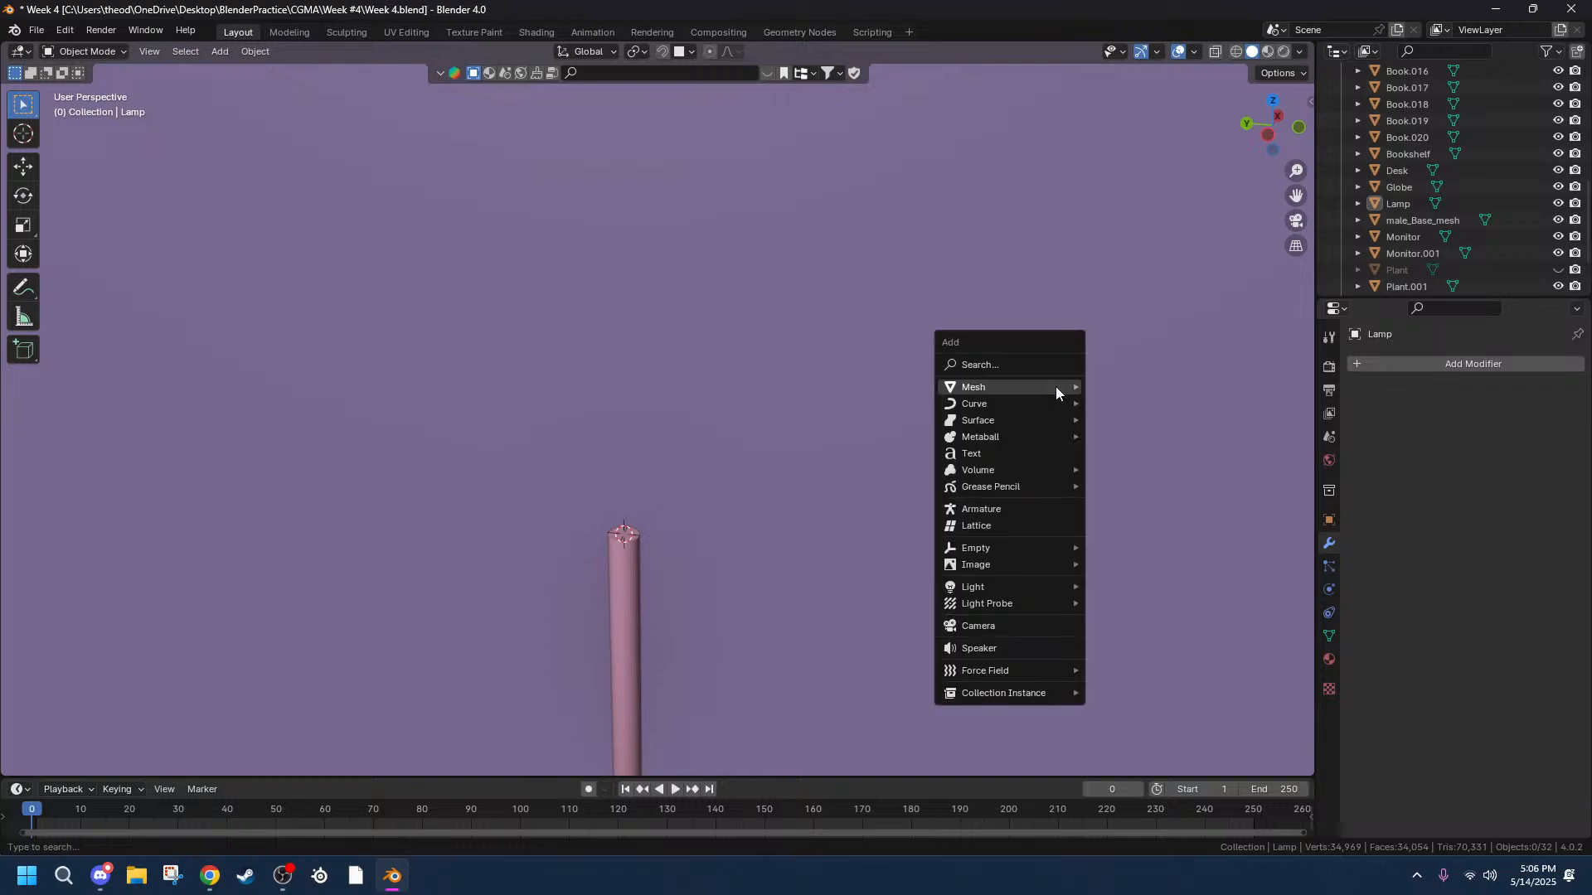
pyautogui.moveTo(1023, 383)
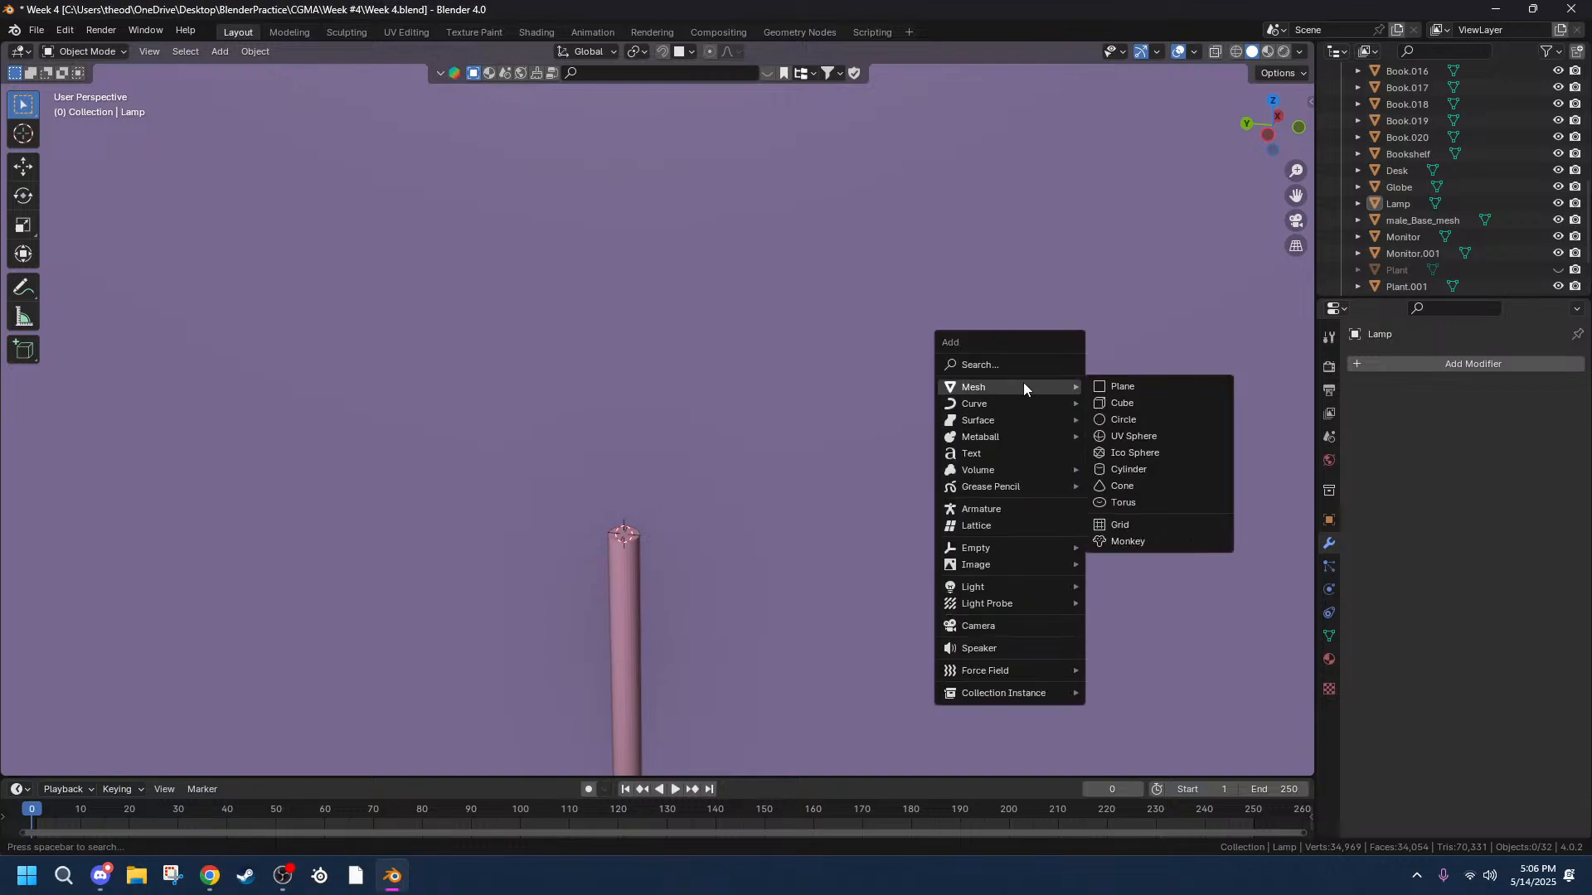
pyautogui.click(1120, 421)
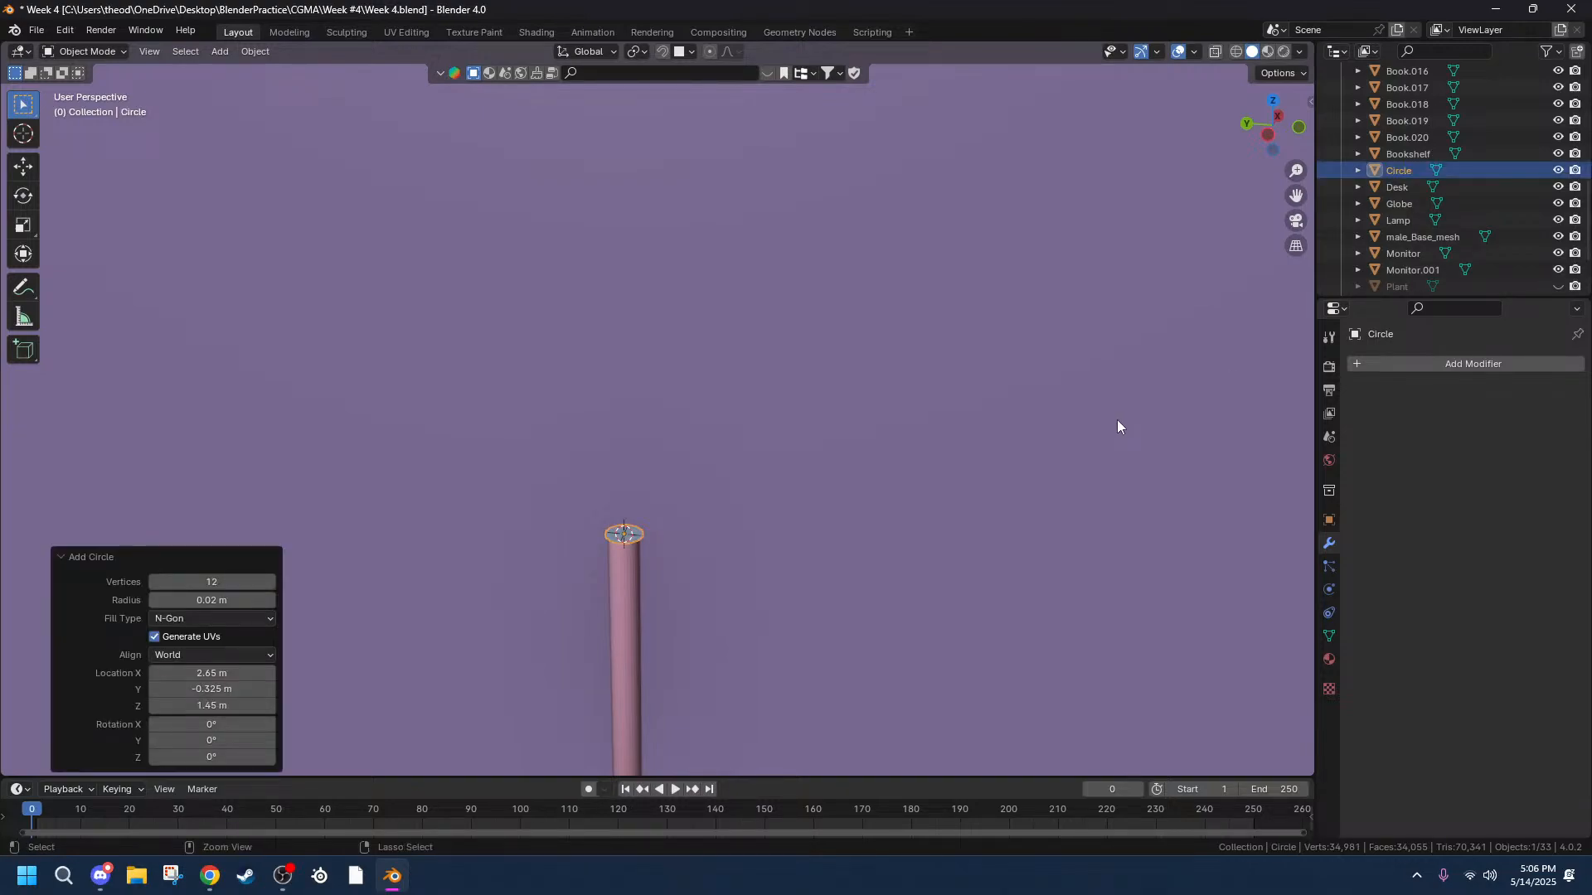
pyautogui.hotkey('ctrl', 'z')
# Add a UV sphere at the 3D cursor on the pole's top and scale it uniformly by 0.028.
pyautogui.hotkey('shift', 'a')
pyautogui.moveTo(616, 521)
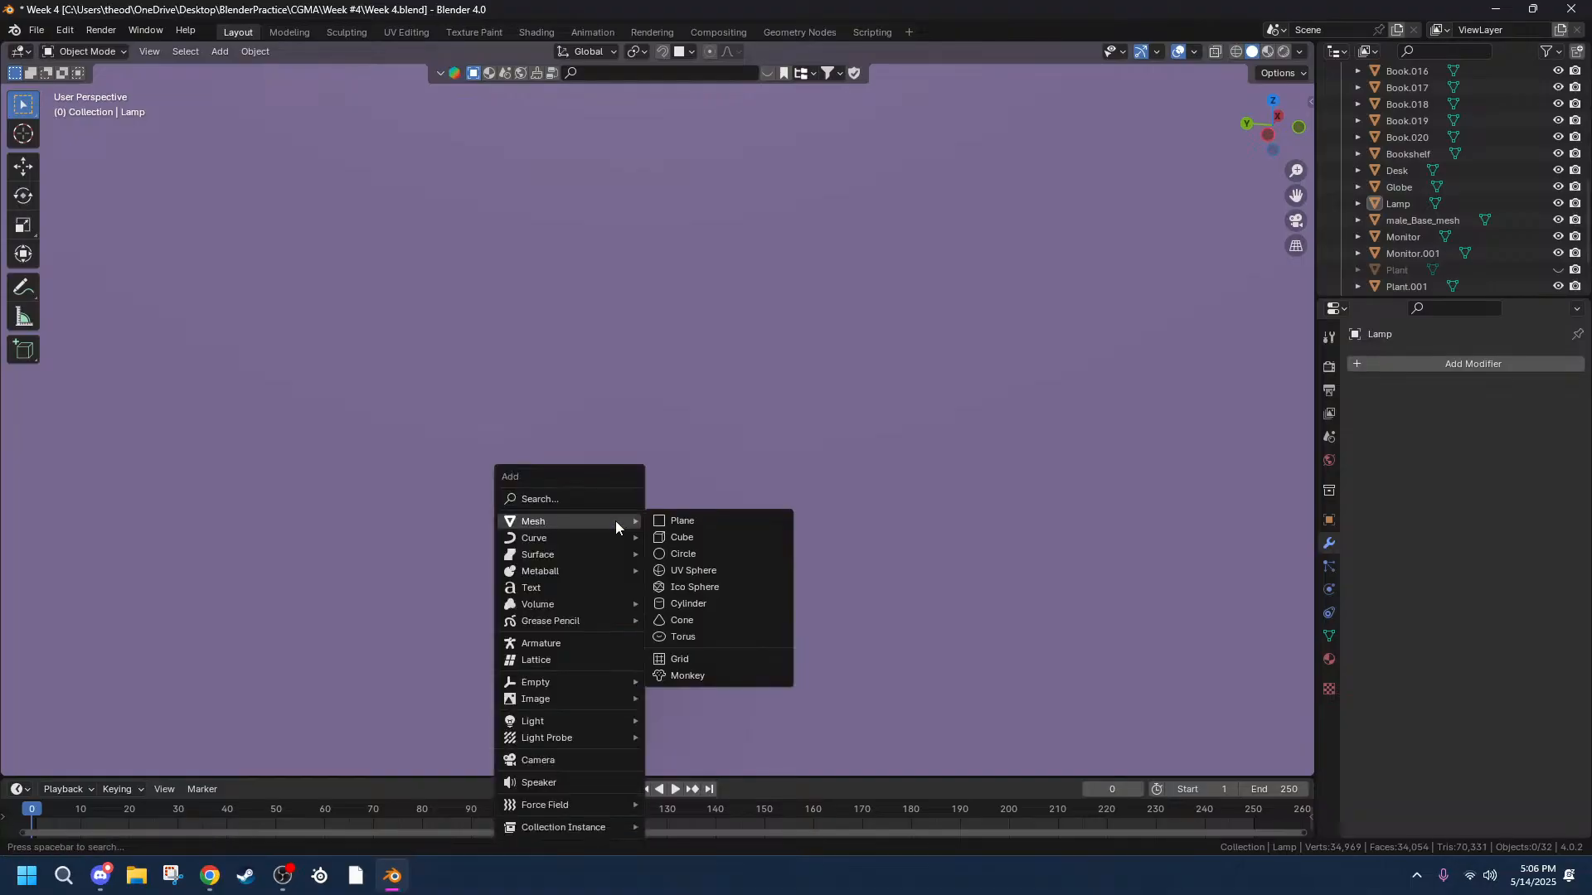
pyautogui.click(699, 570)
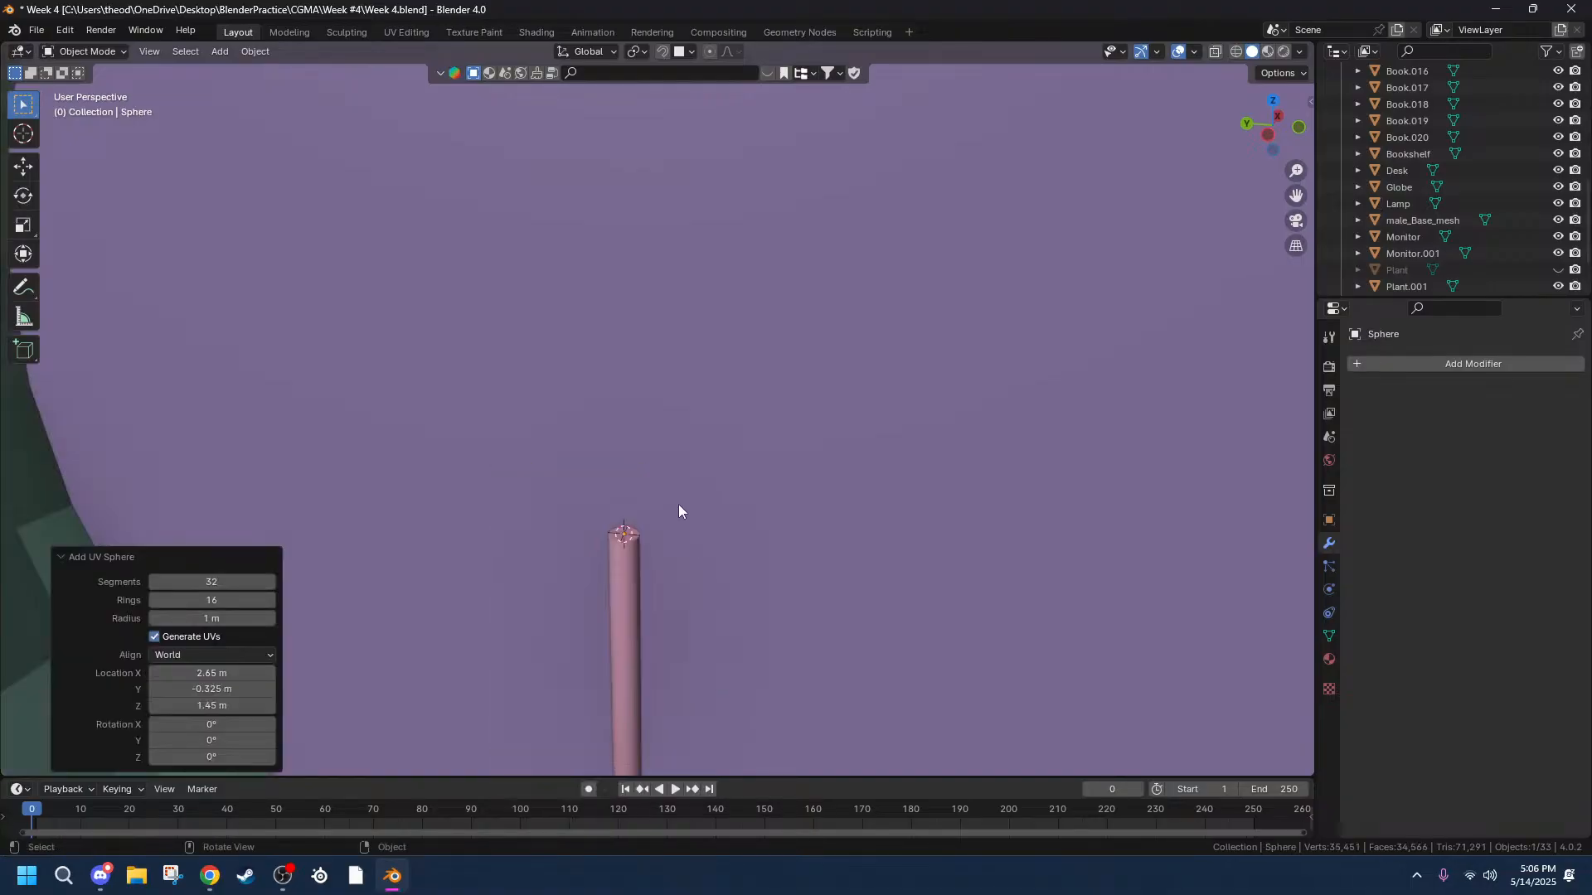
pyautogui.press('s')
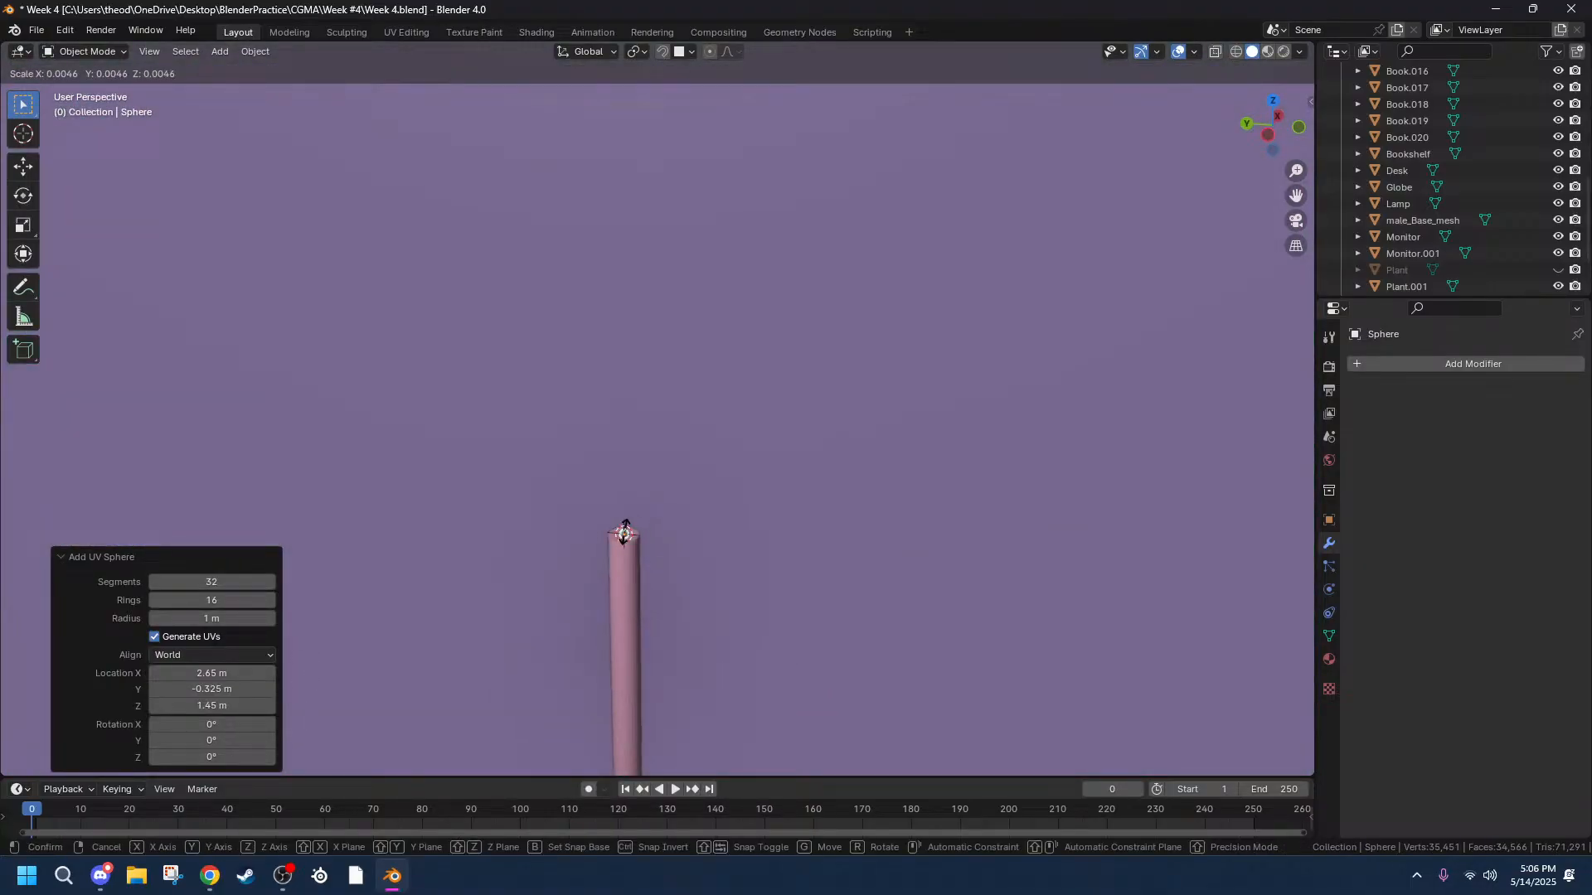
pyautogui.click(636, 535)
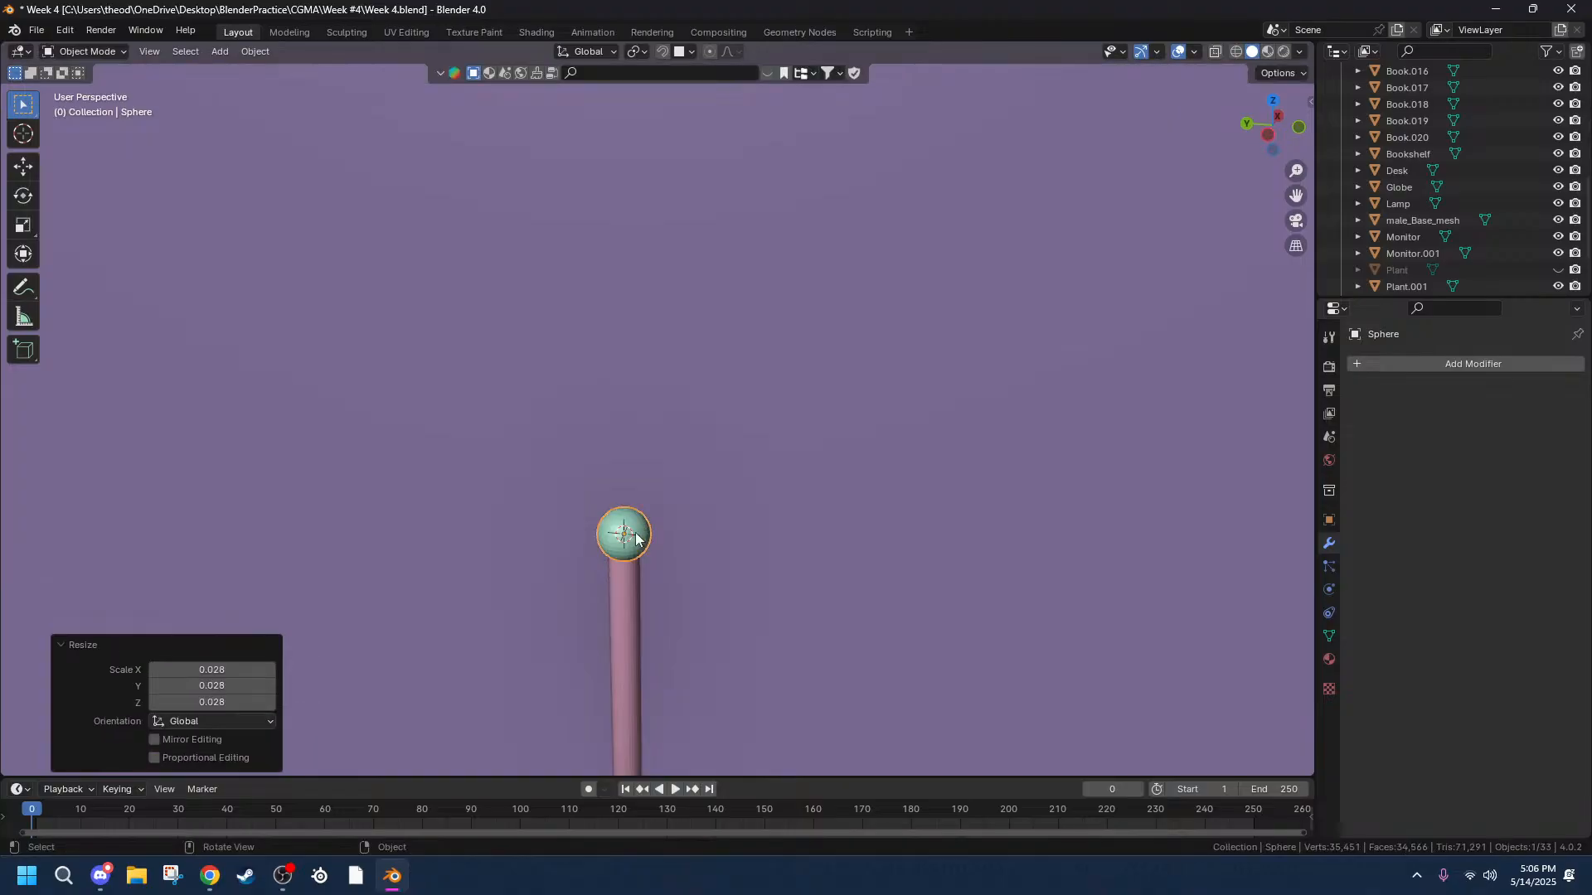
# Move the sphere about 0.081 m up along Z so it sits above the pole.
pyautogui.scroll(2, 644, 553)
pyautogui.moveTo(644, 553); pyautogui.dragTo(602, 675, button='middle')
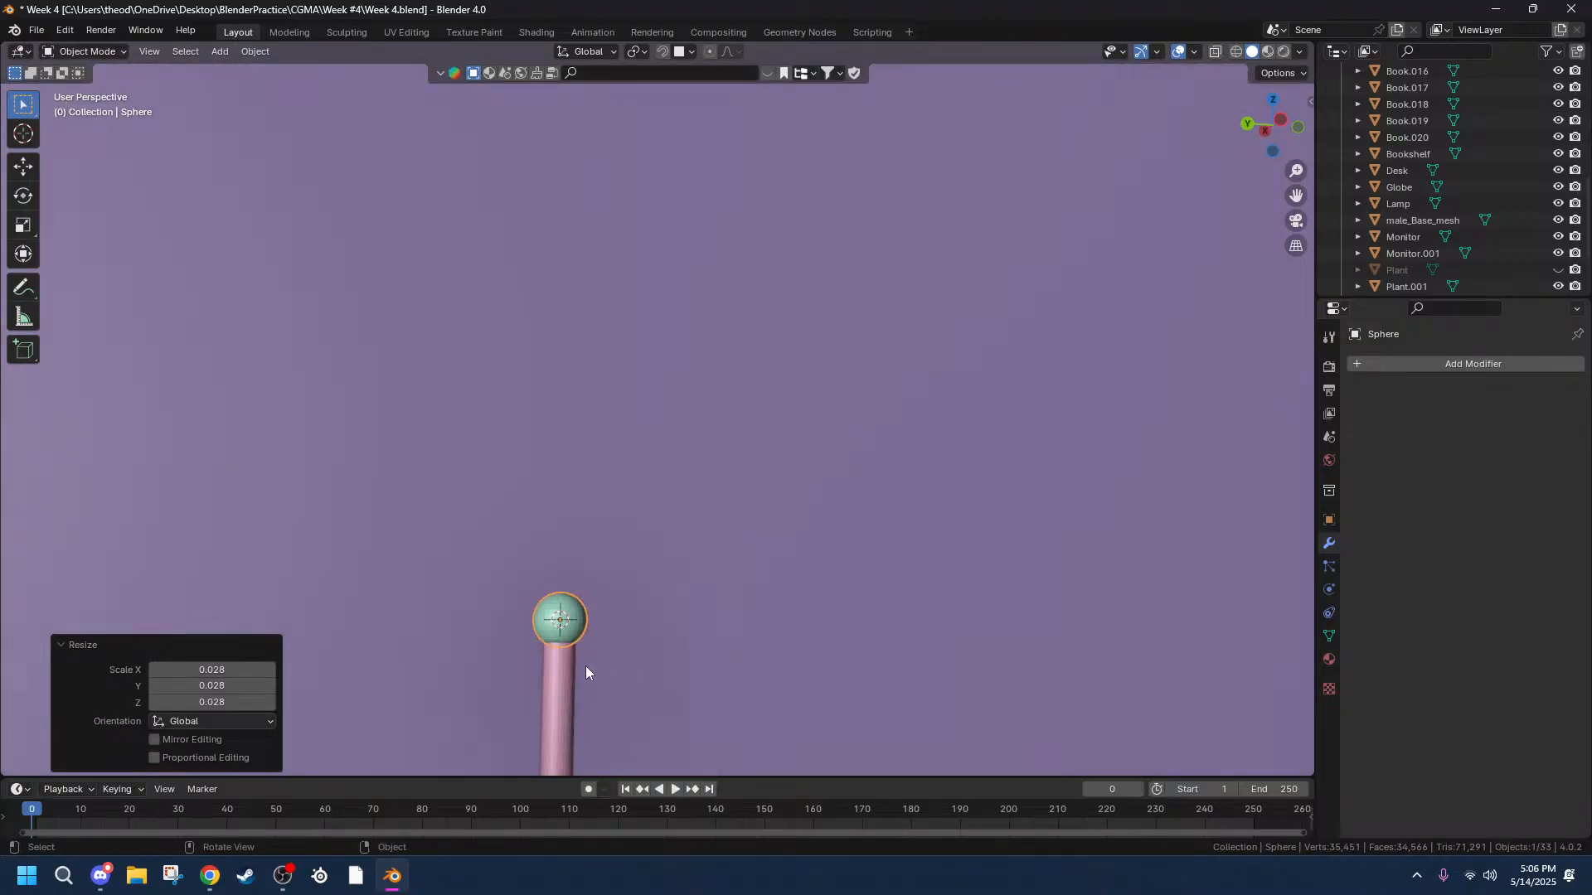
pyautogui.press('g')
pyautogui.press('z')
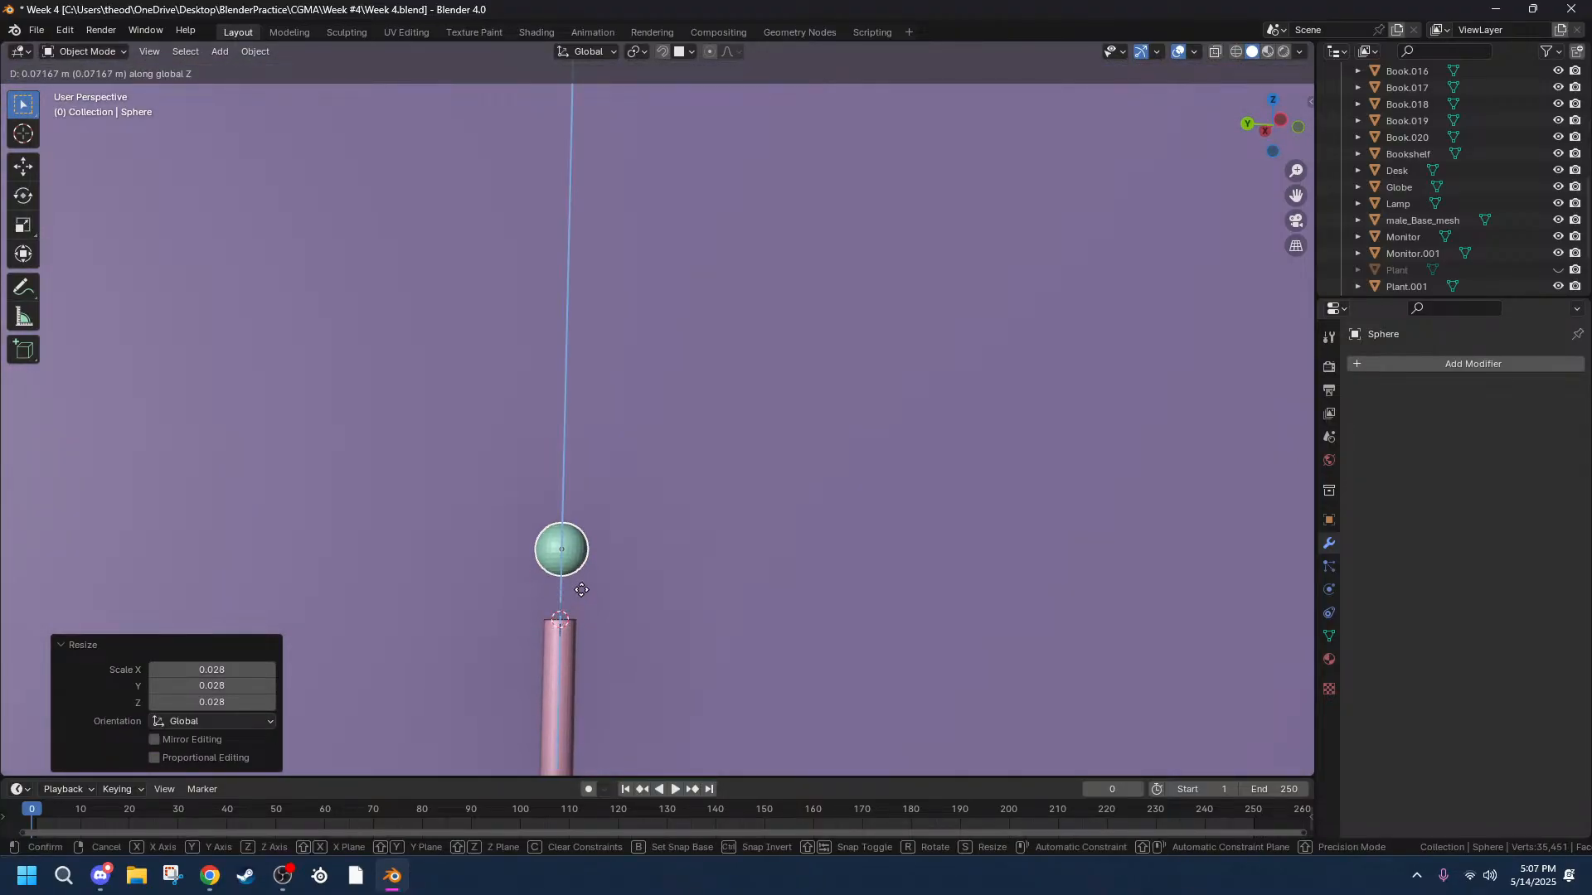
pyautogui.click(578, 581)
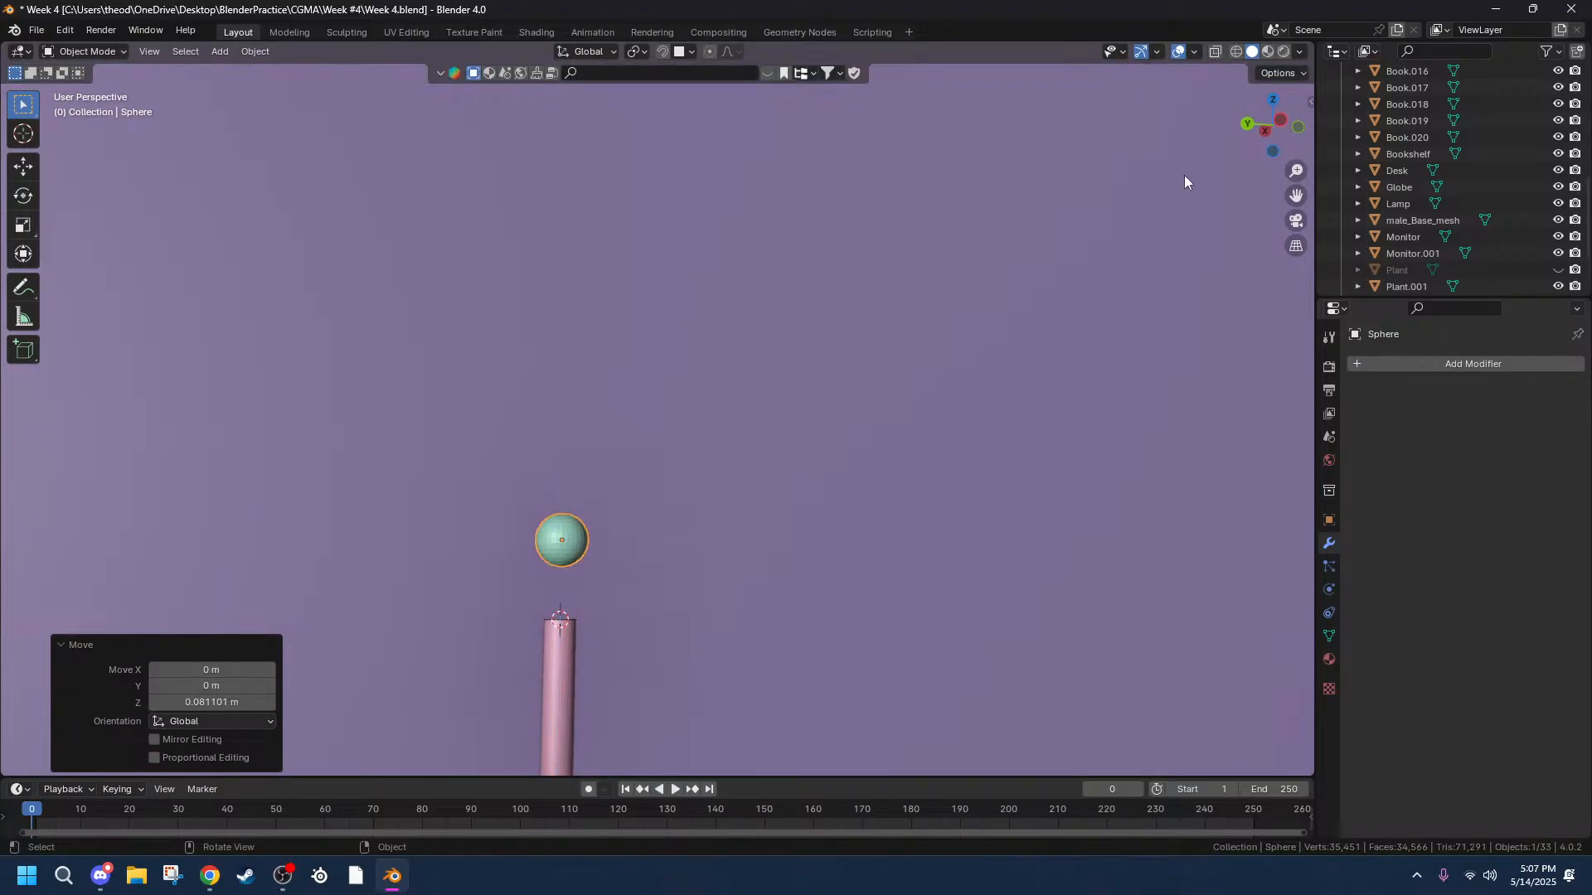
# Edit the sphere in wireframe from the Left orthographic view and move its bottom cap faces about 0.0164 m down along Z.
pyautogui.click(1266, 130)
pyautogui.scroll(3, 598, 541)
pyautogui.scroll(-1, 580, 586)
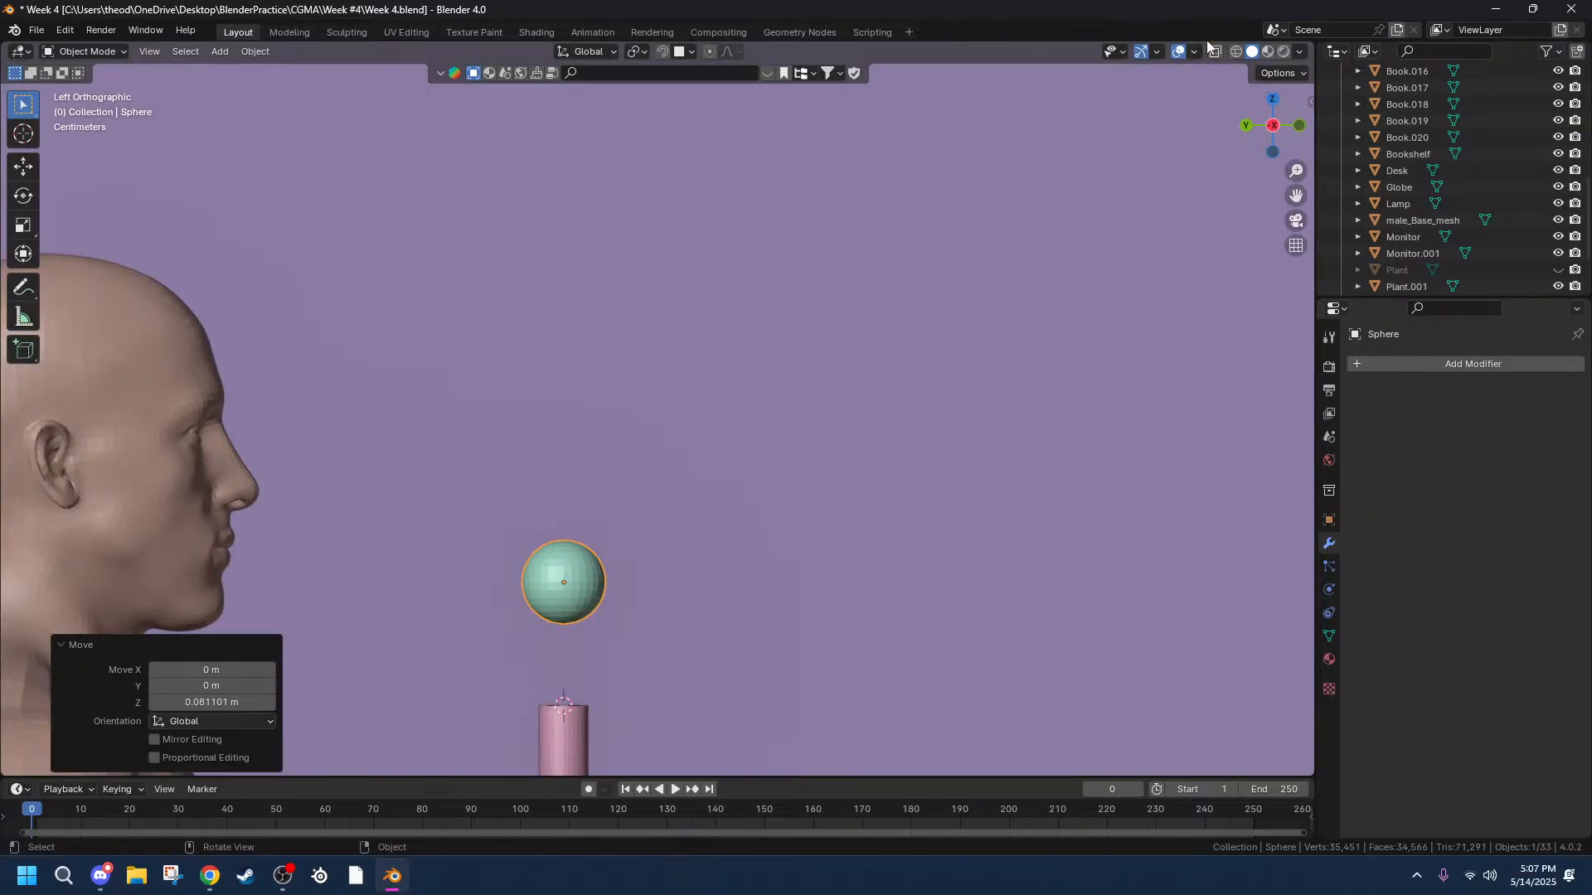
pyautogui.click(1236, 51)
pyautogui.press('Tab')
pyautogui.scroll(6, 537, 694)
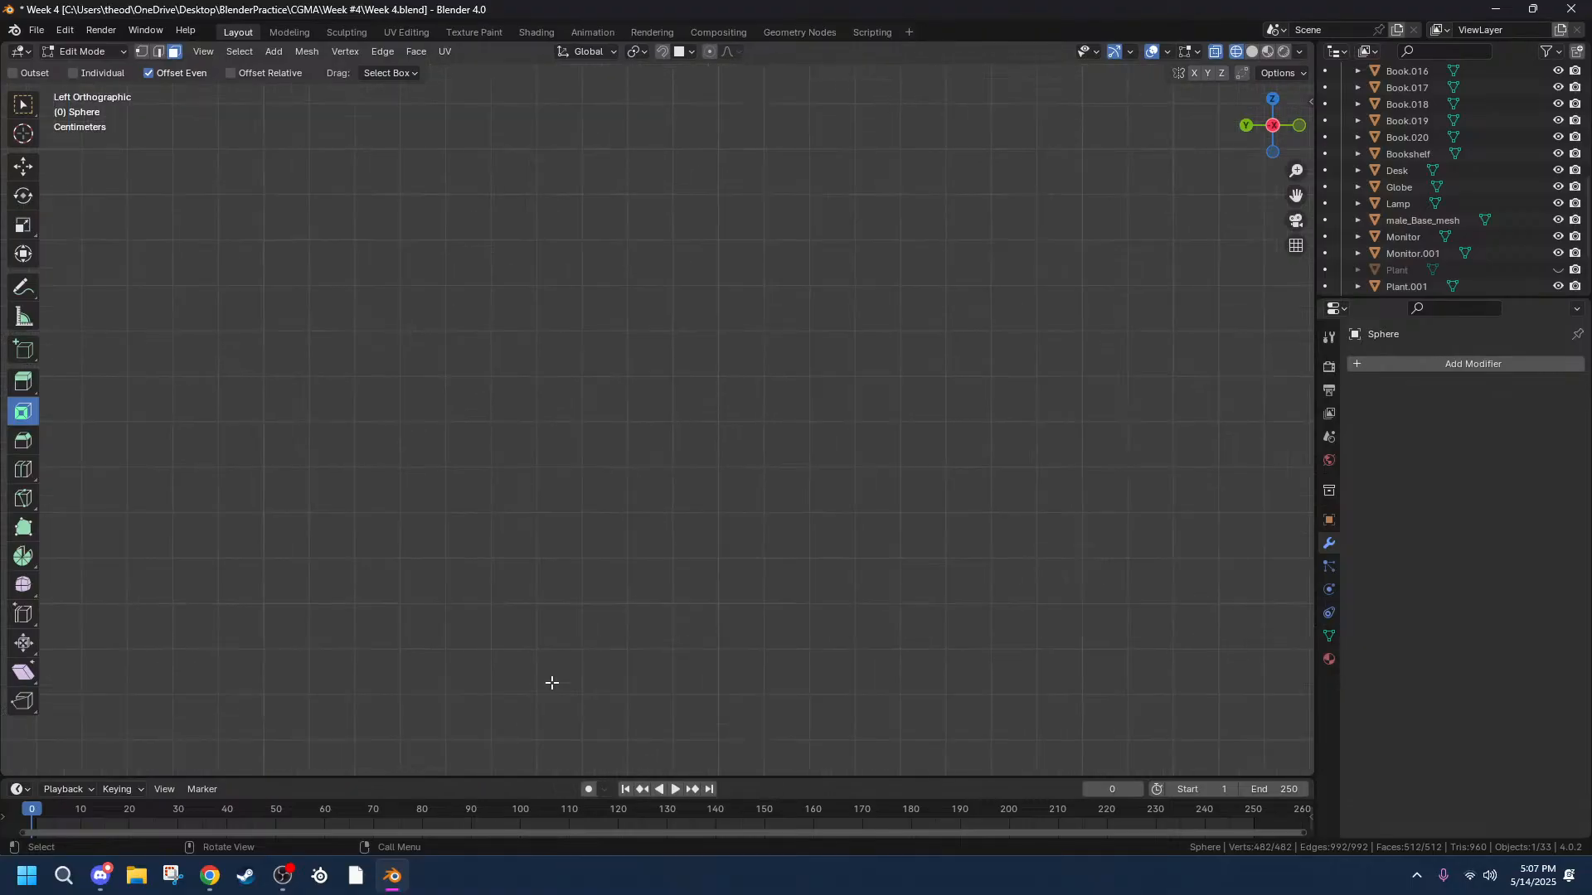
pyautogui.moveTo(1296, 196); pyautogui.dragTo(1232, 230)
pyautogui.moveTo(771, 505); pyautogui.dragTo(564, 457)
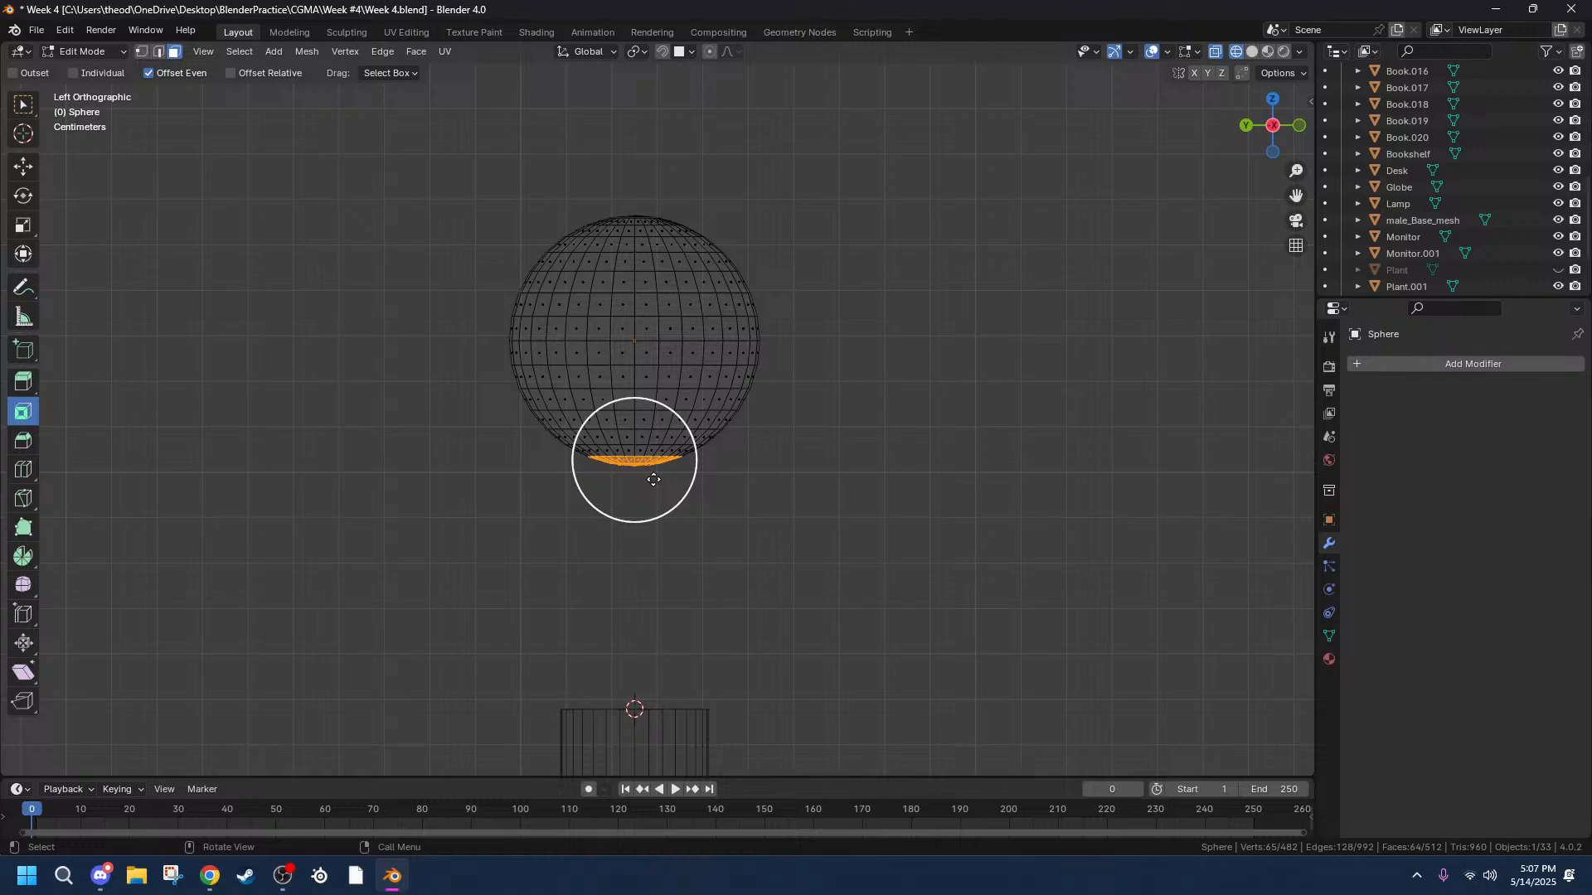
pyautogui.press('e')
pyautogui.press('z')
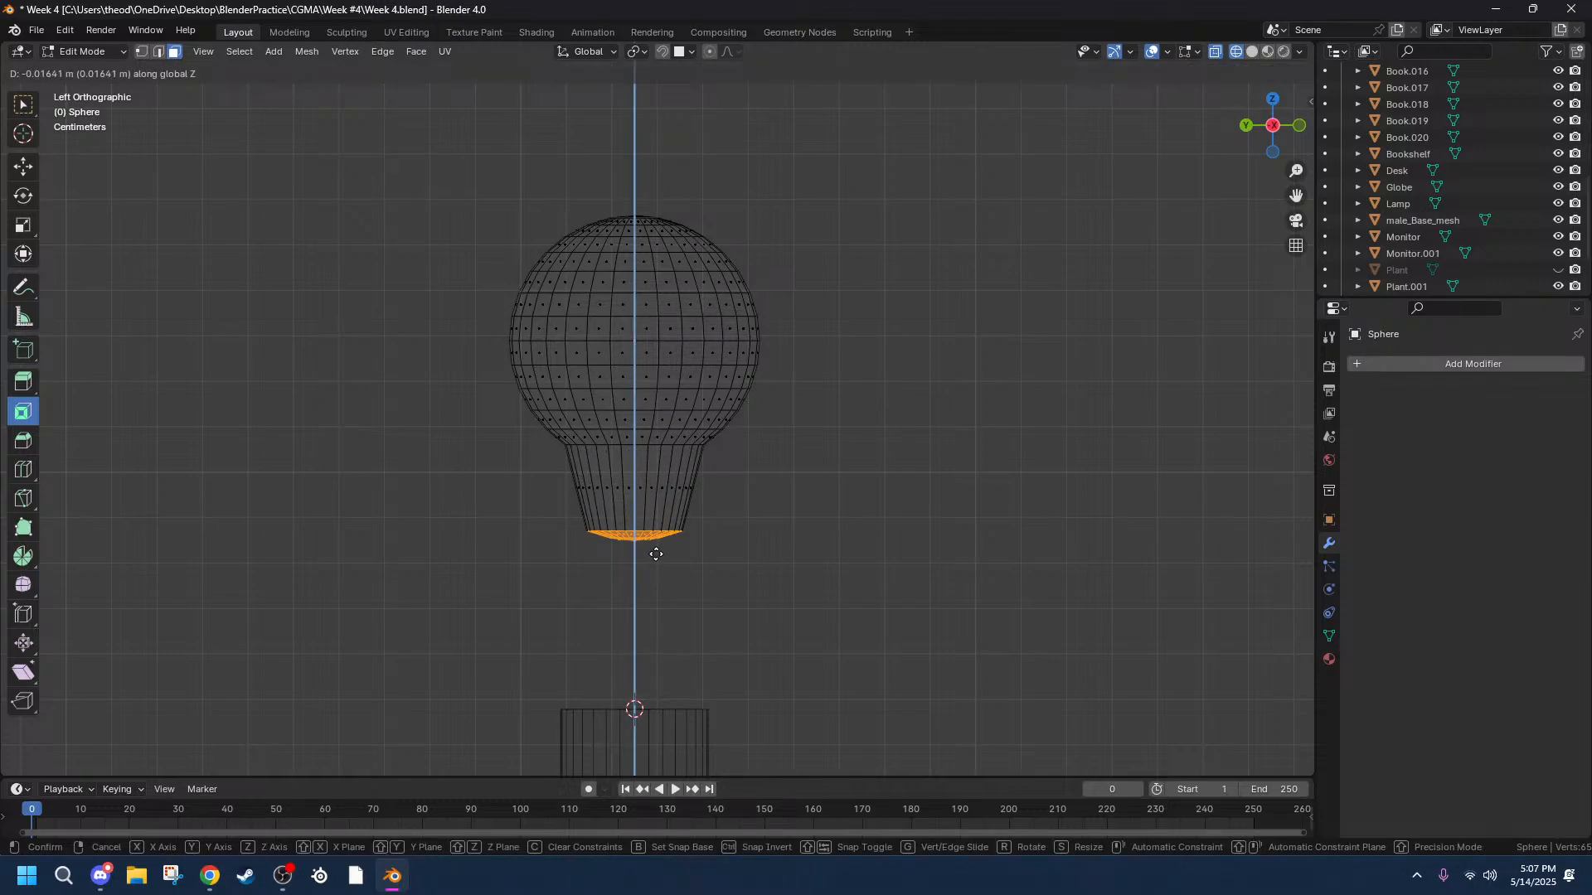
pyautogui.click(656, 554)
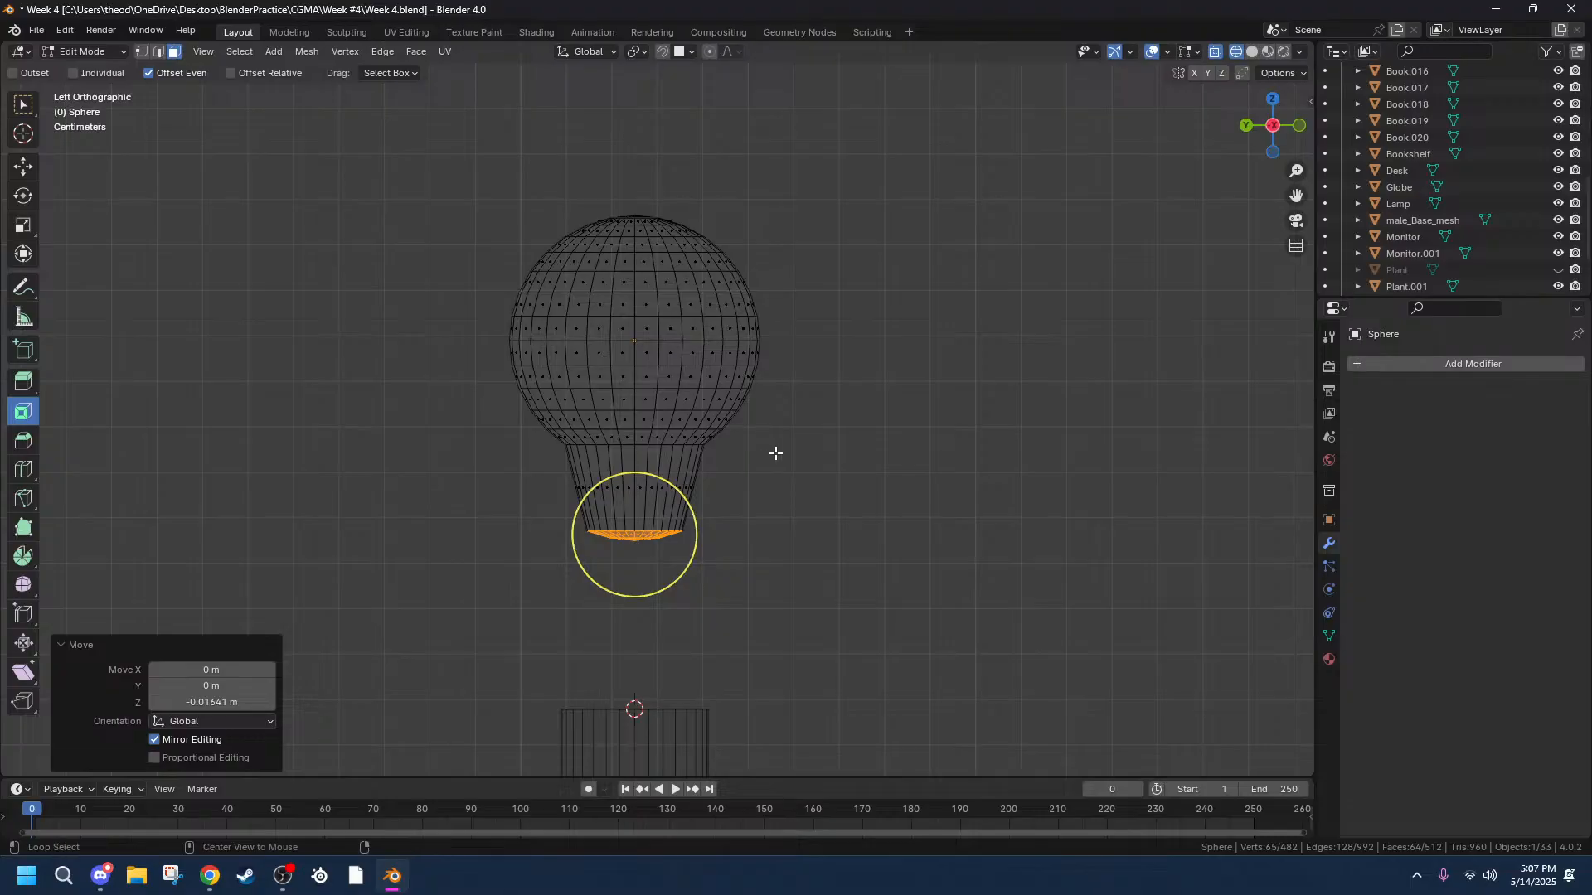
# Select the edge loop above the bulb's neck, scale it to 0.692 with Z locked and lower it about 0.0069 m along Z.
pyautogui.click(753, 474)
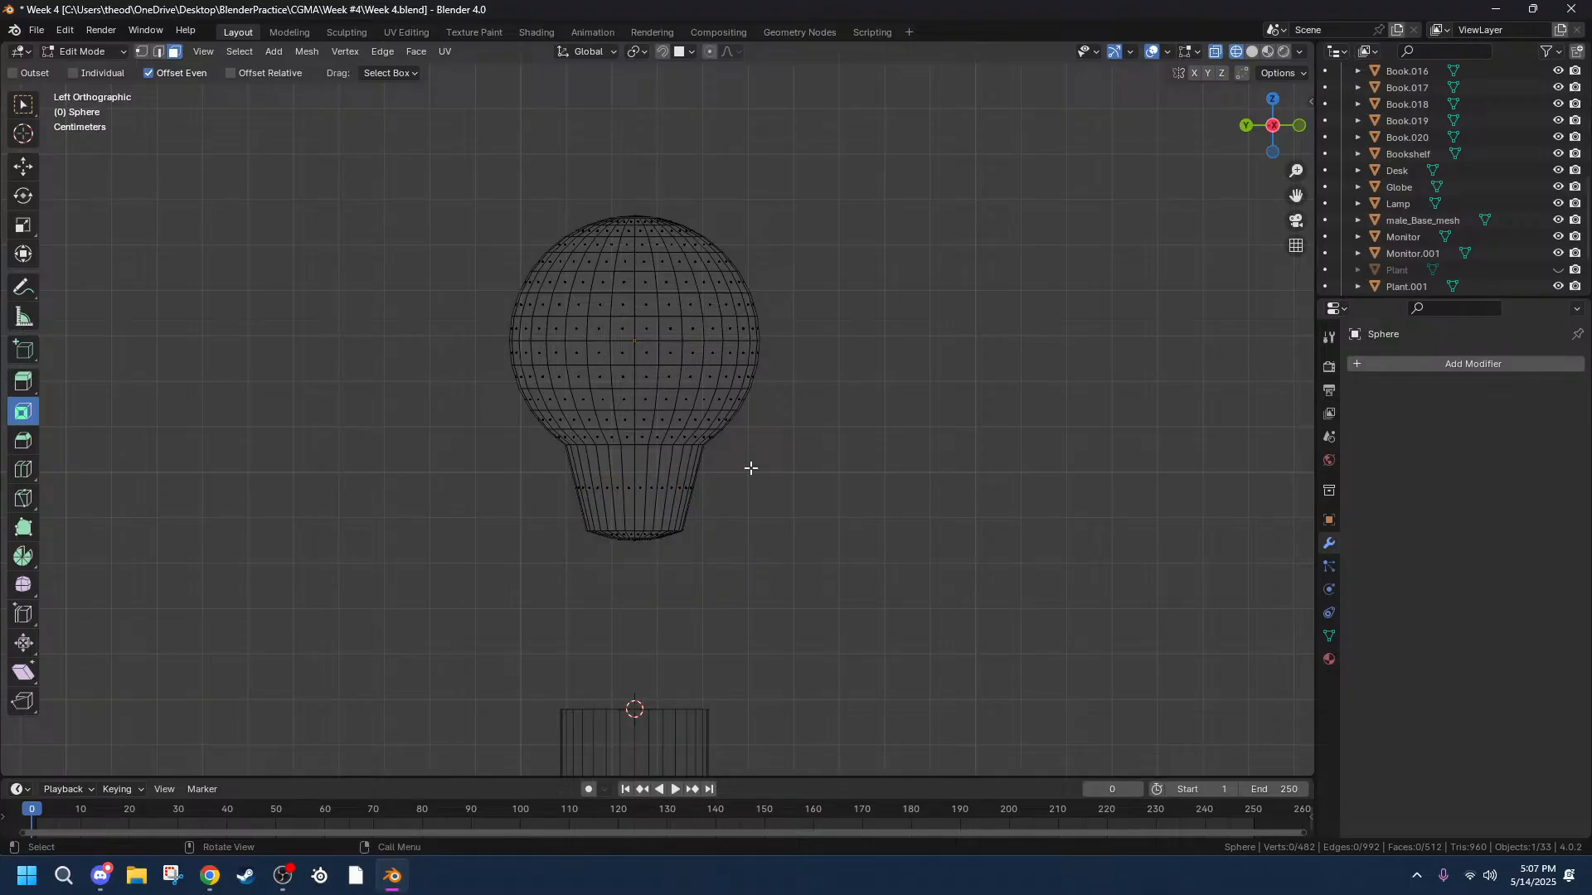
pyautogui.press('2')
pyautogui.keyDown('alt'); pyautogui.click(668, 446); pyautogui.keyUp('alt')
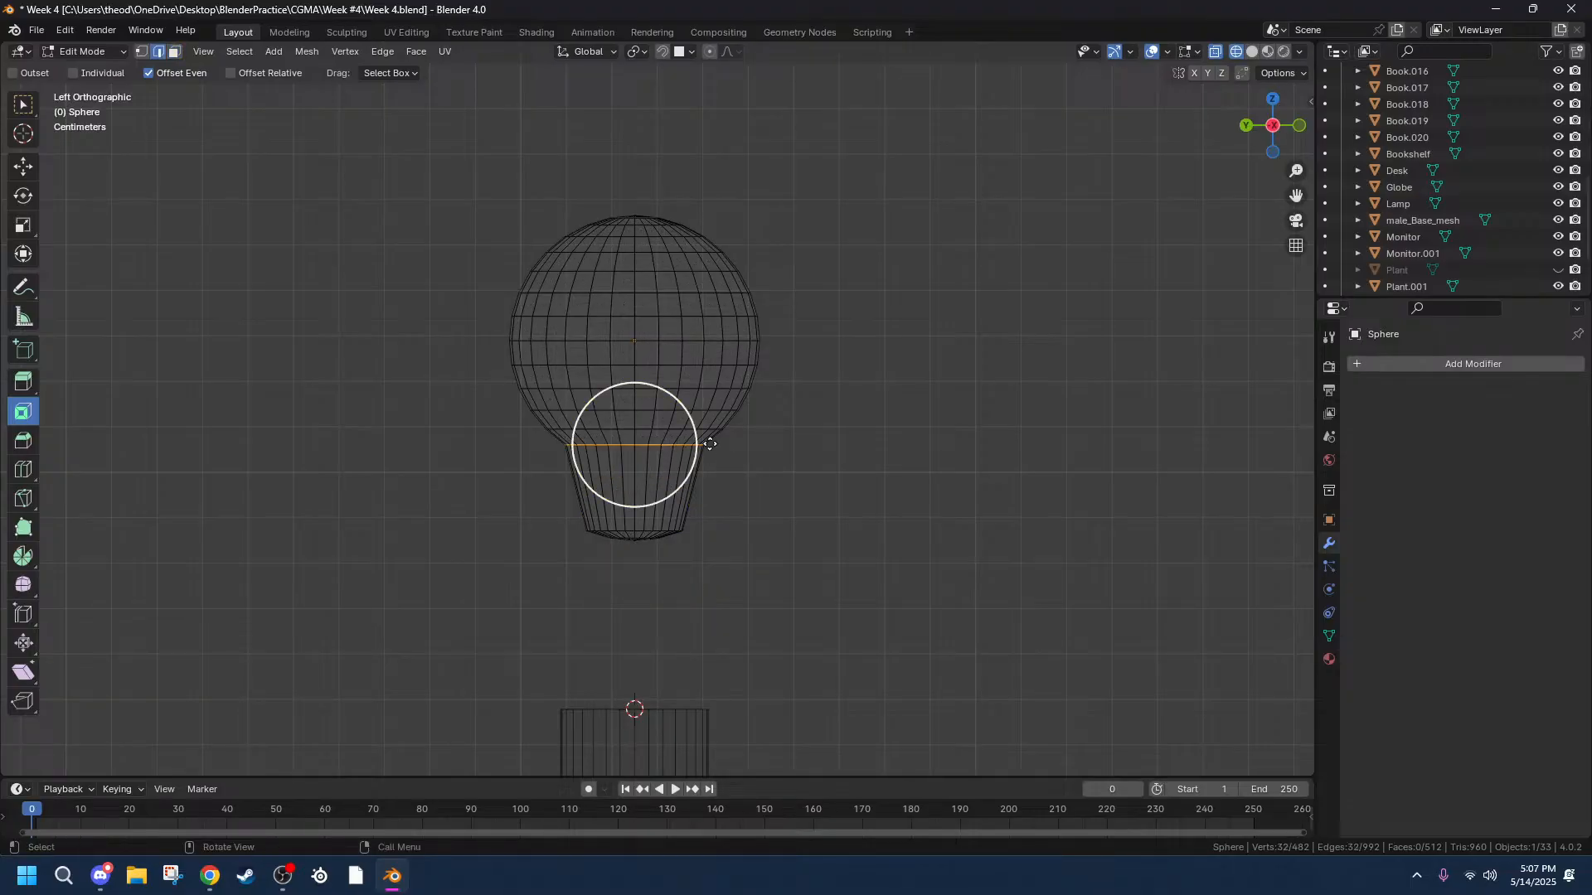
pyautogui.press('s')
pyautogui.hotkey('shift', 'z')
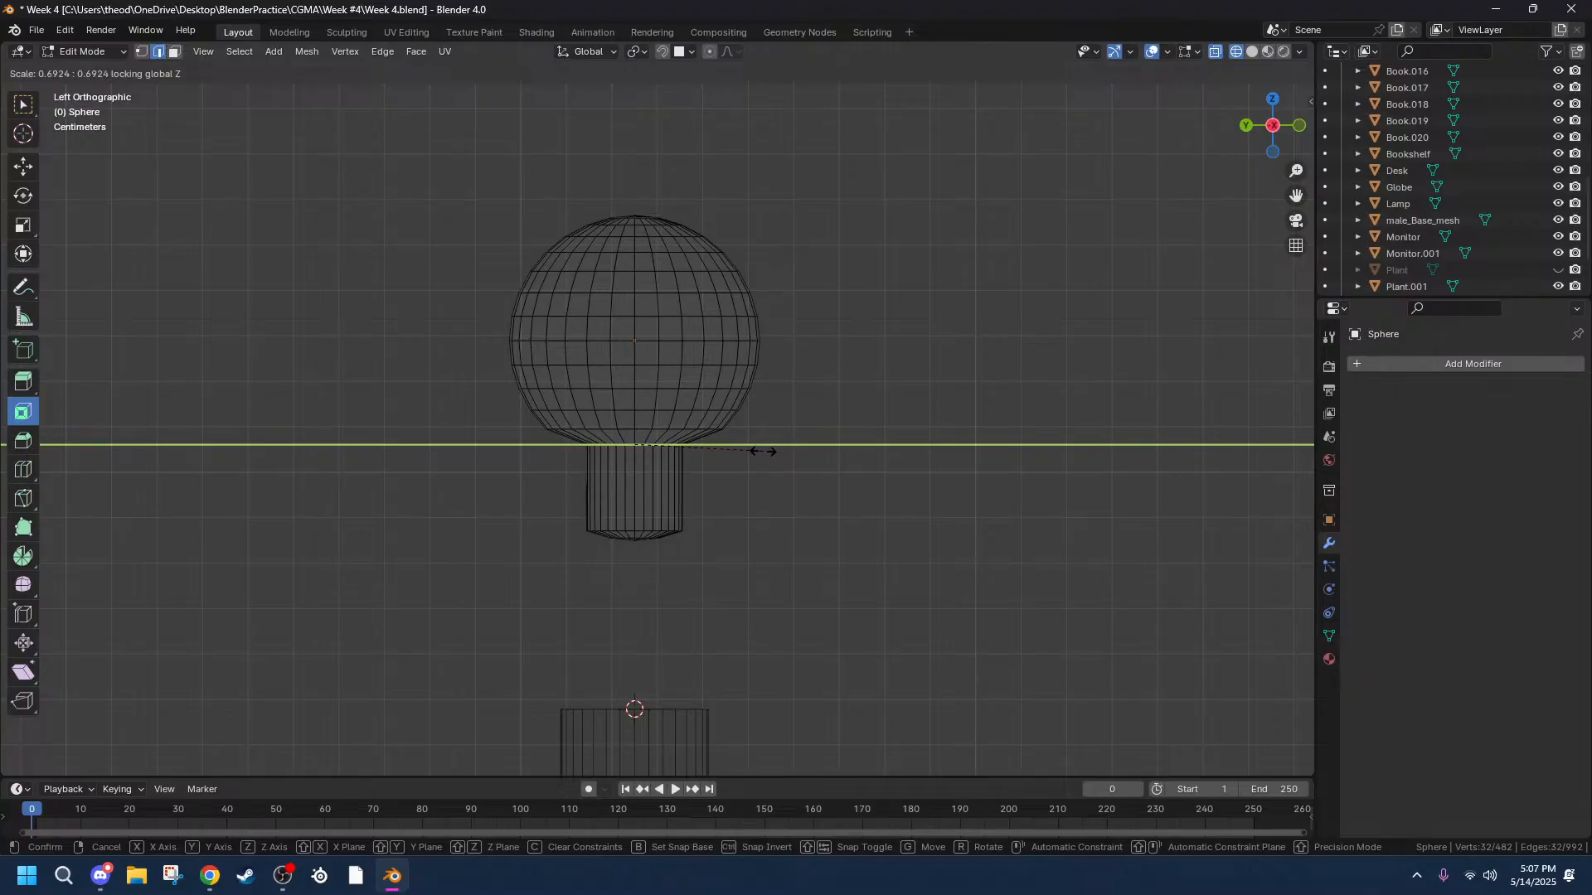
pyautogui.click(763, 452)
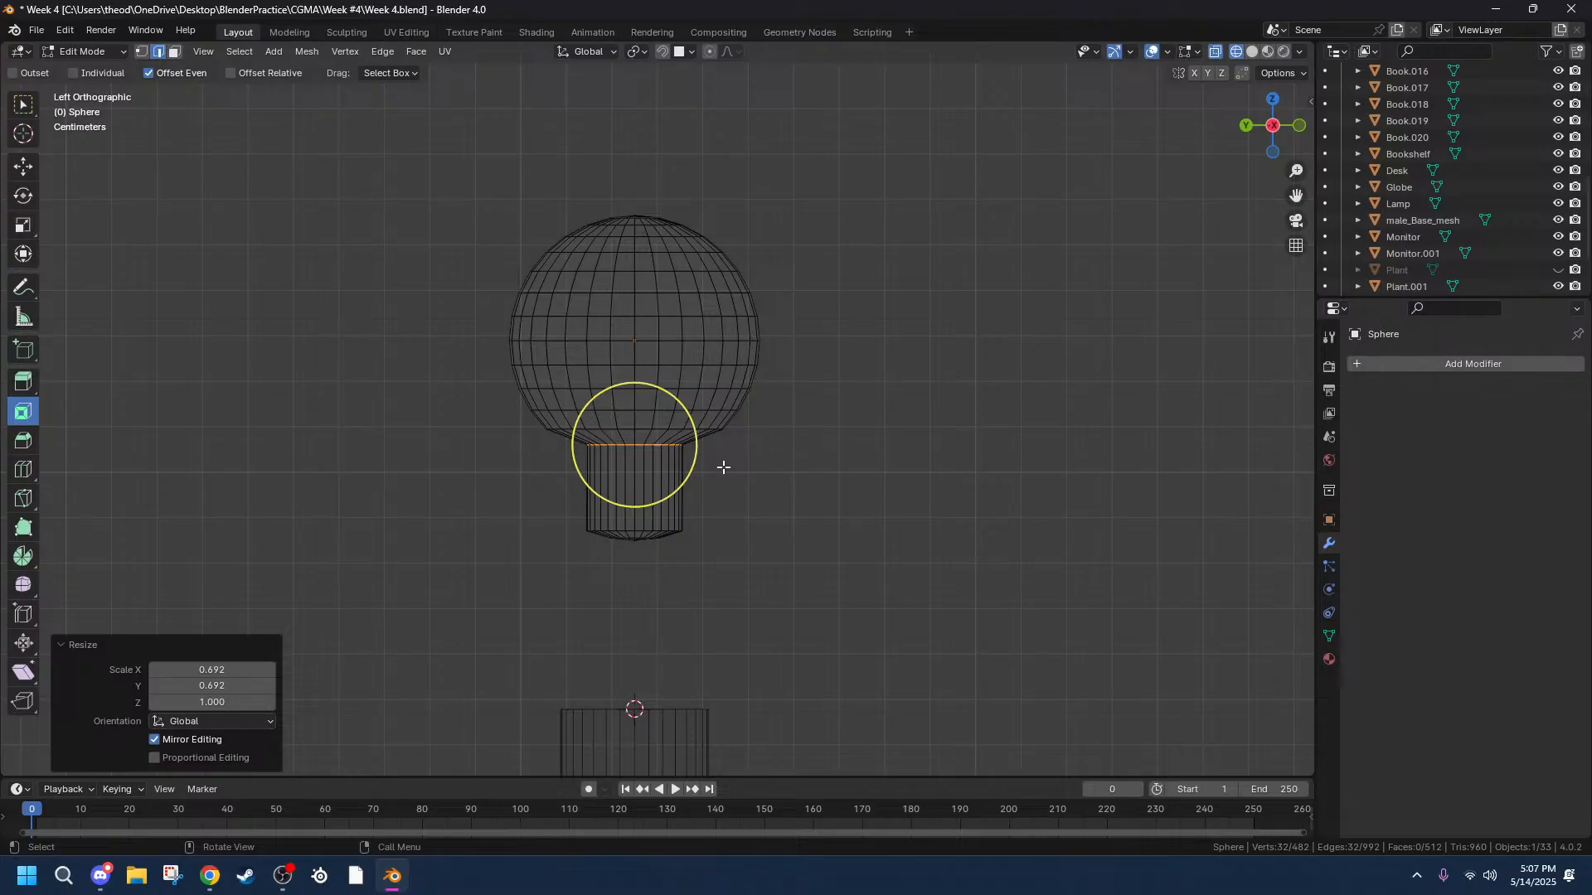
pyautogui.press('g')
pyautogui.press('z')
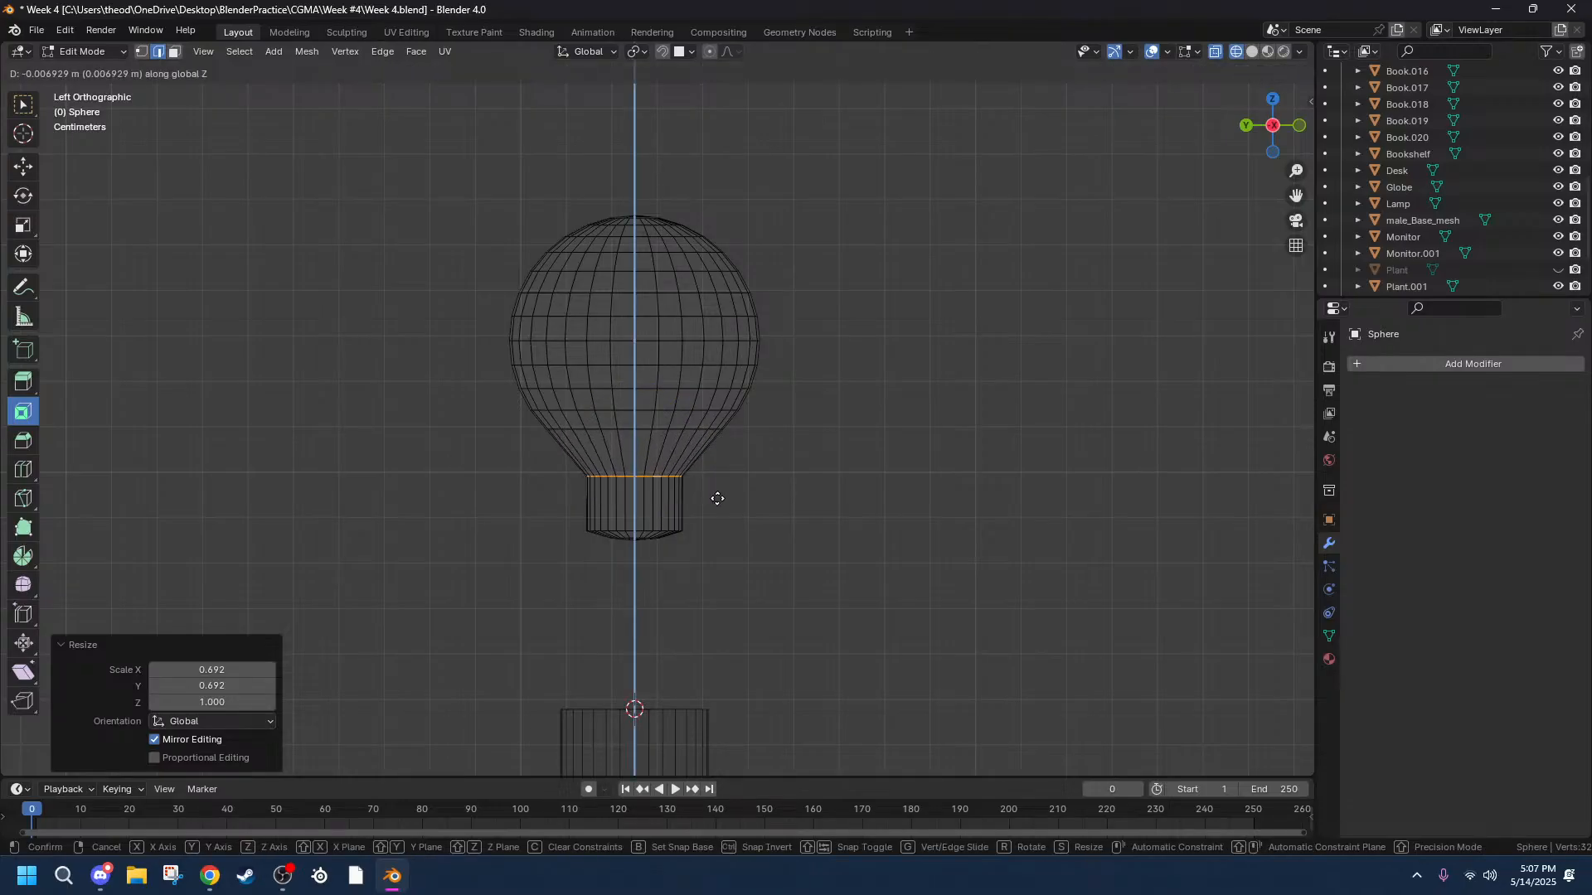
pyautogui.click(717, 498)
# Lower the bulb's bottom cap slightly along Z, and move only its central faces about 0.0054 m down to taper the tip.
pyautogui.moveTo(523, 526); pyautogui.dragTo(836, 609)
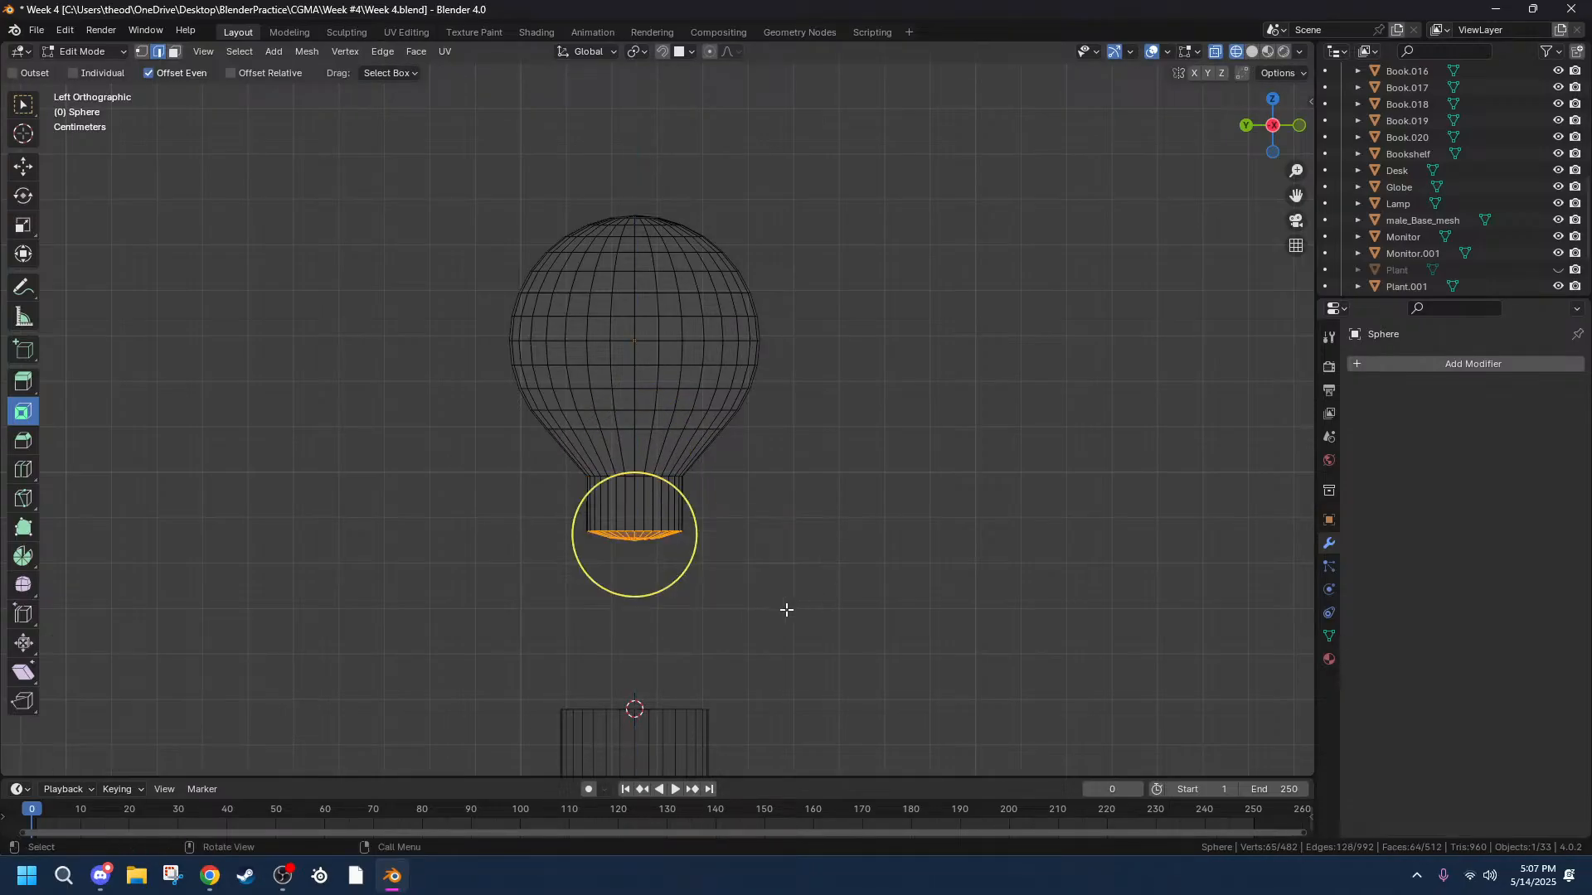
pyautogui.scroll(3, 795, 610)
pyautogui.press('g')
pyautogui.press('z')
pyautogui.click(700, 712)
pyautogui.moveTo(720, 696); pyautogui.dragTo(535, 635)
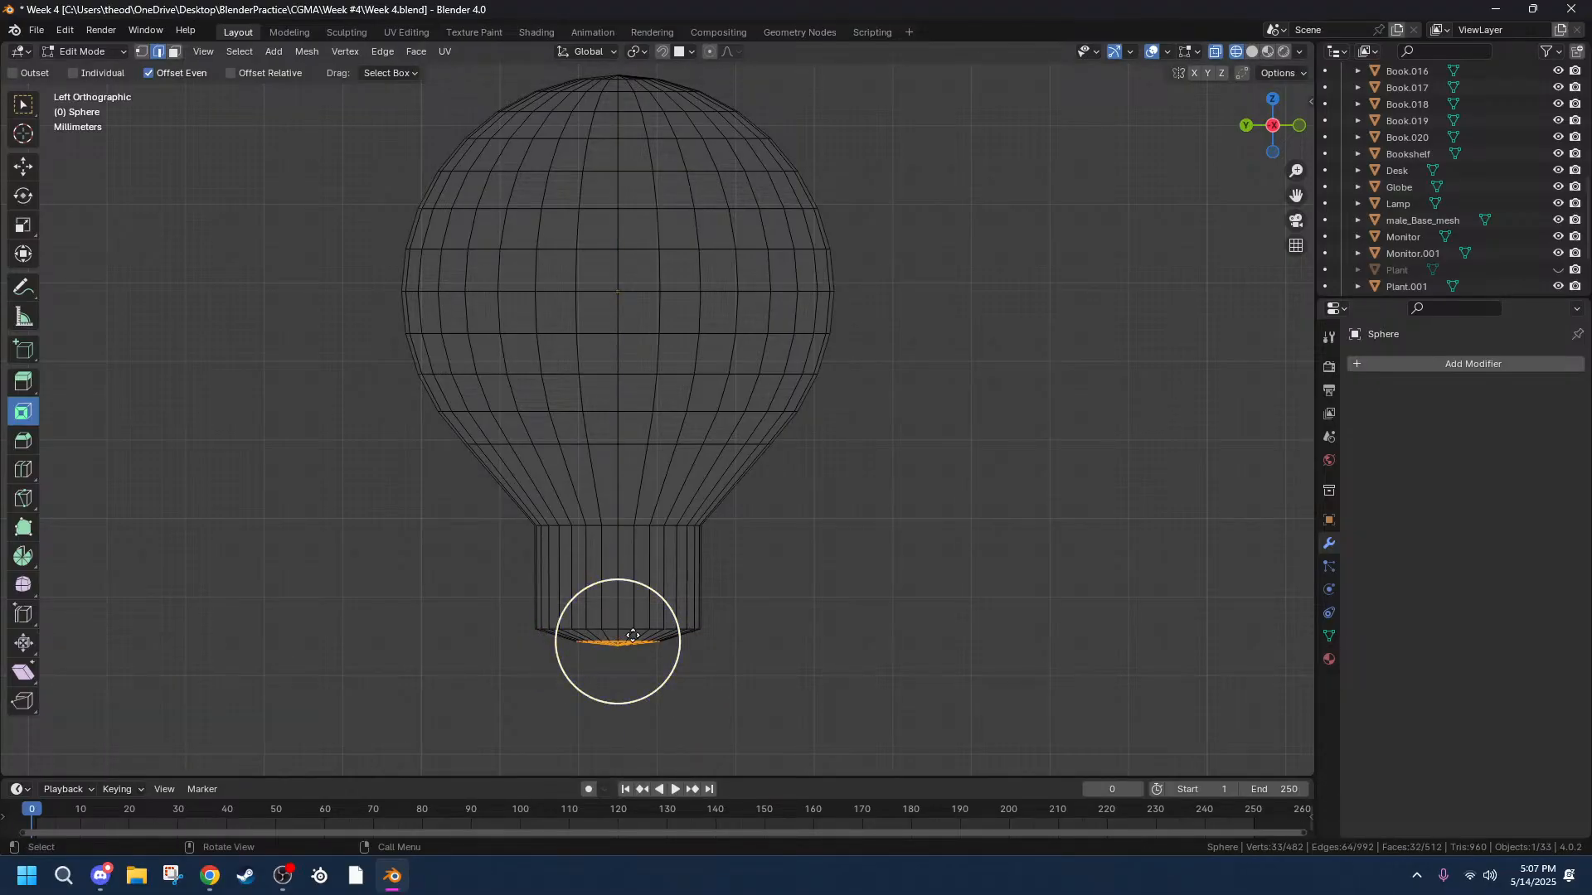
pyautogui.press('g')
pyautogui.press('z')
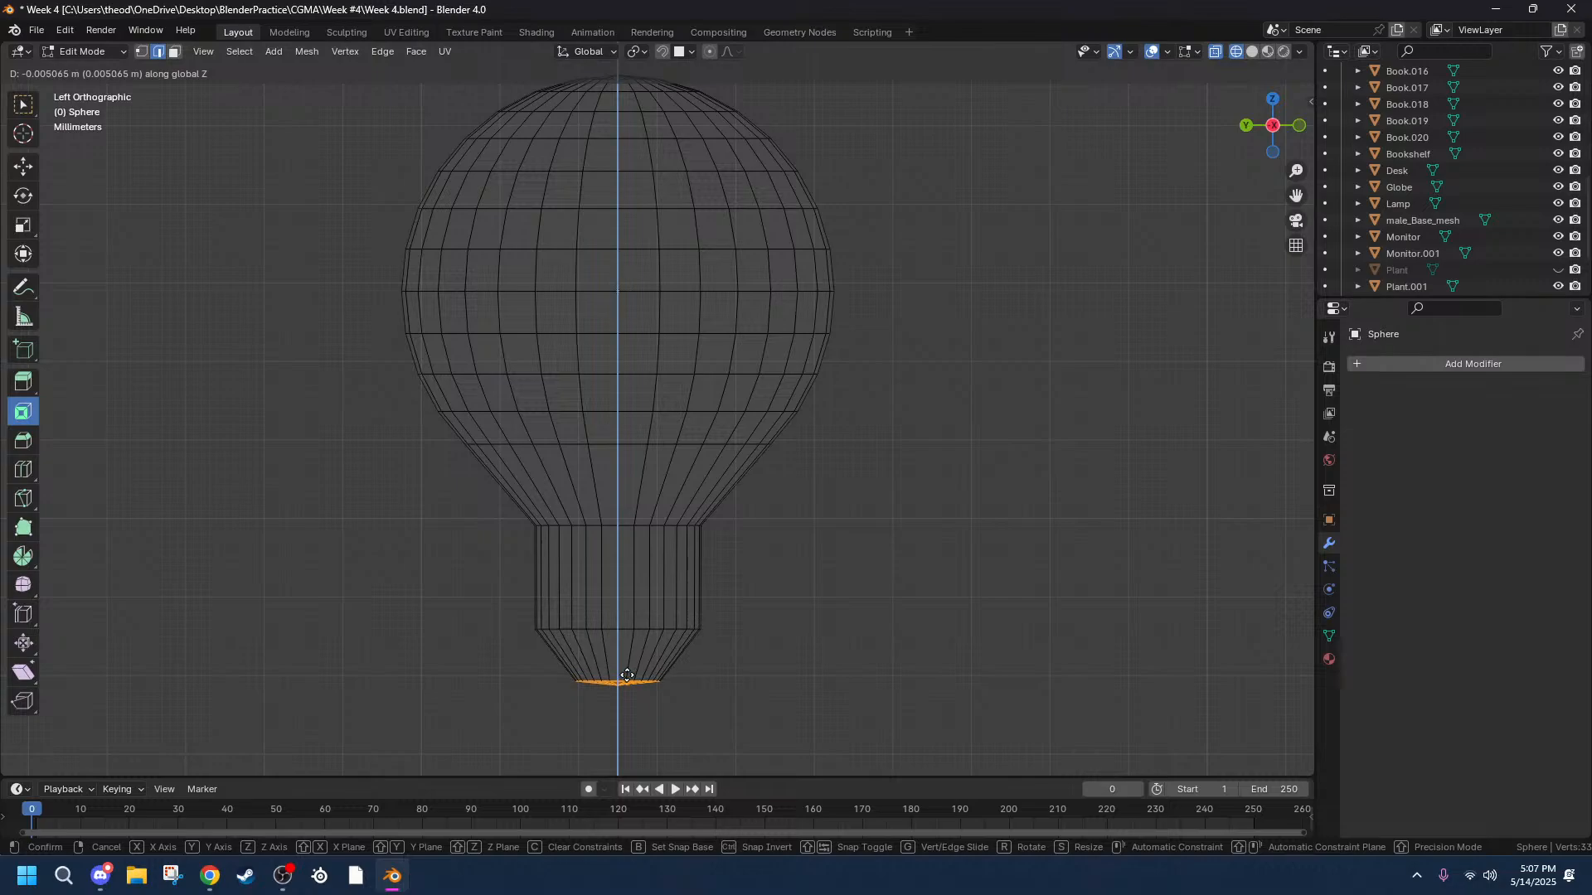
pyautogui.click(618, 684)
# Clear the selection and examine the bulb's shape and its position above the pole from several angles in wireframe.
pyautogui.scroll(-5, 755, 707)
pyautogui.scroll(4, 677, 714)
pyautogui.moveTo(915, 702); pyautogui.dragTo(1006, 600, button='middle')
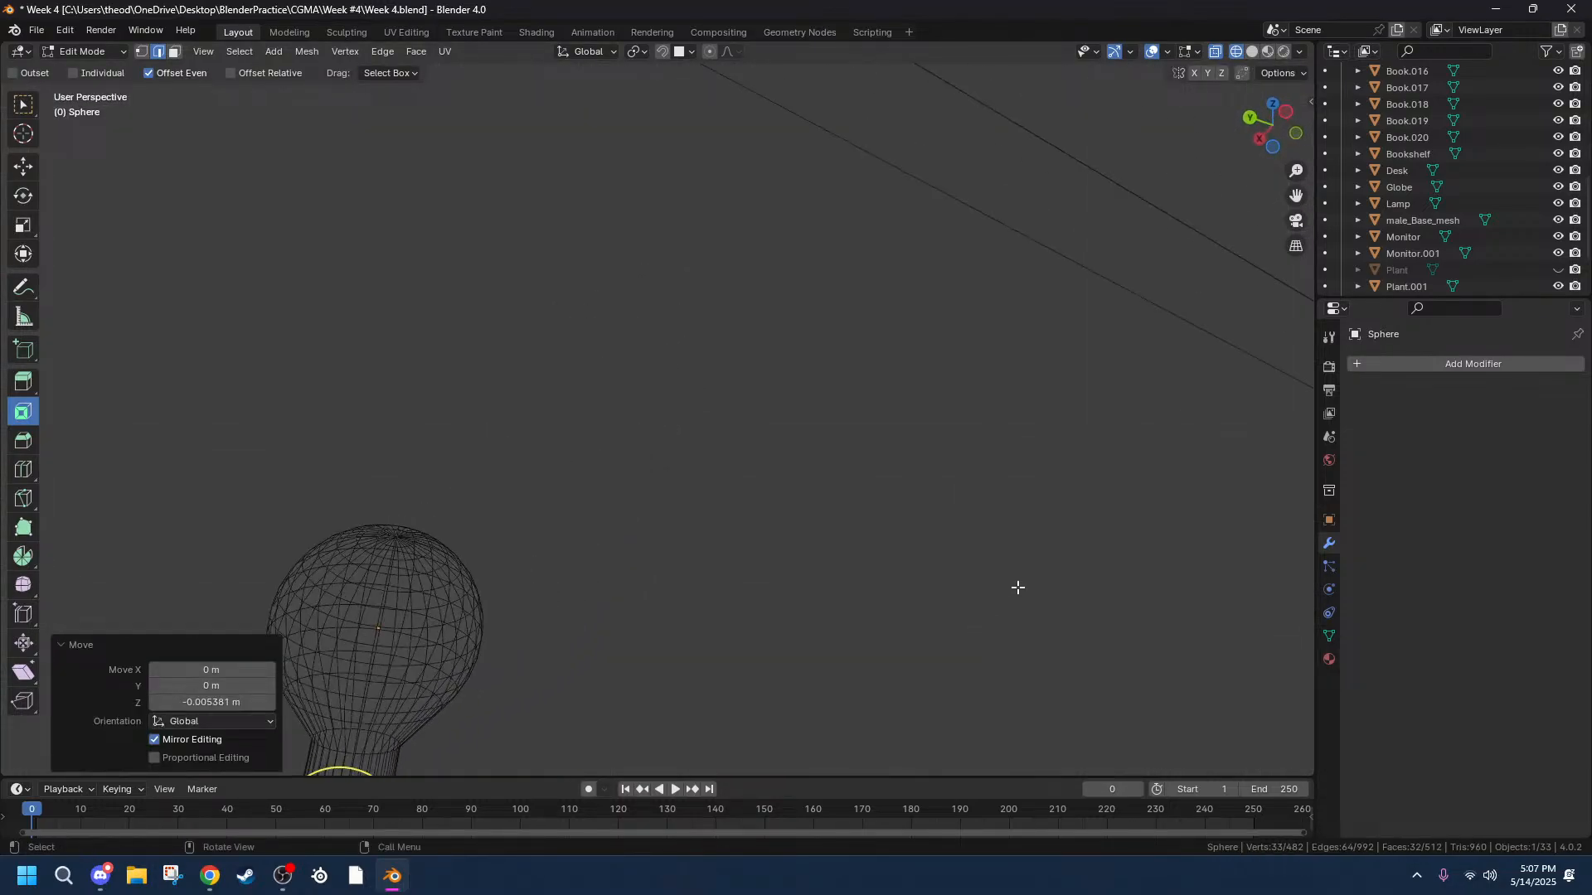
pyautogui.moveTo(1296, 196); pyautogui.dragTo(1524, 0)
pyautogui.scroll(4, 728, 597)
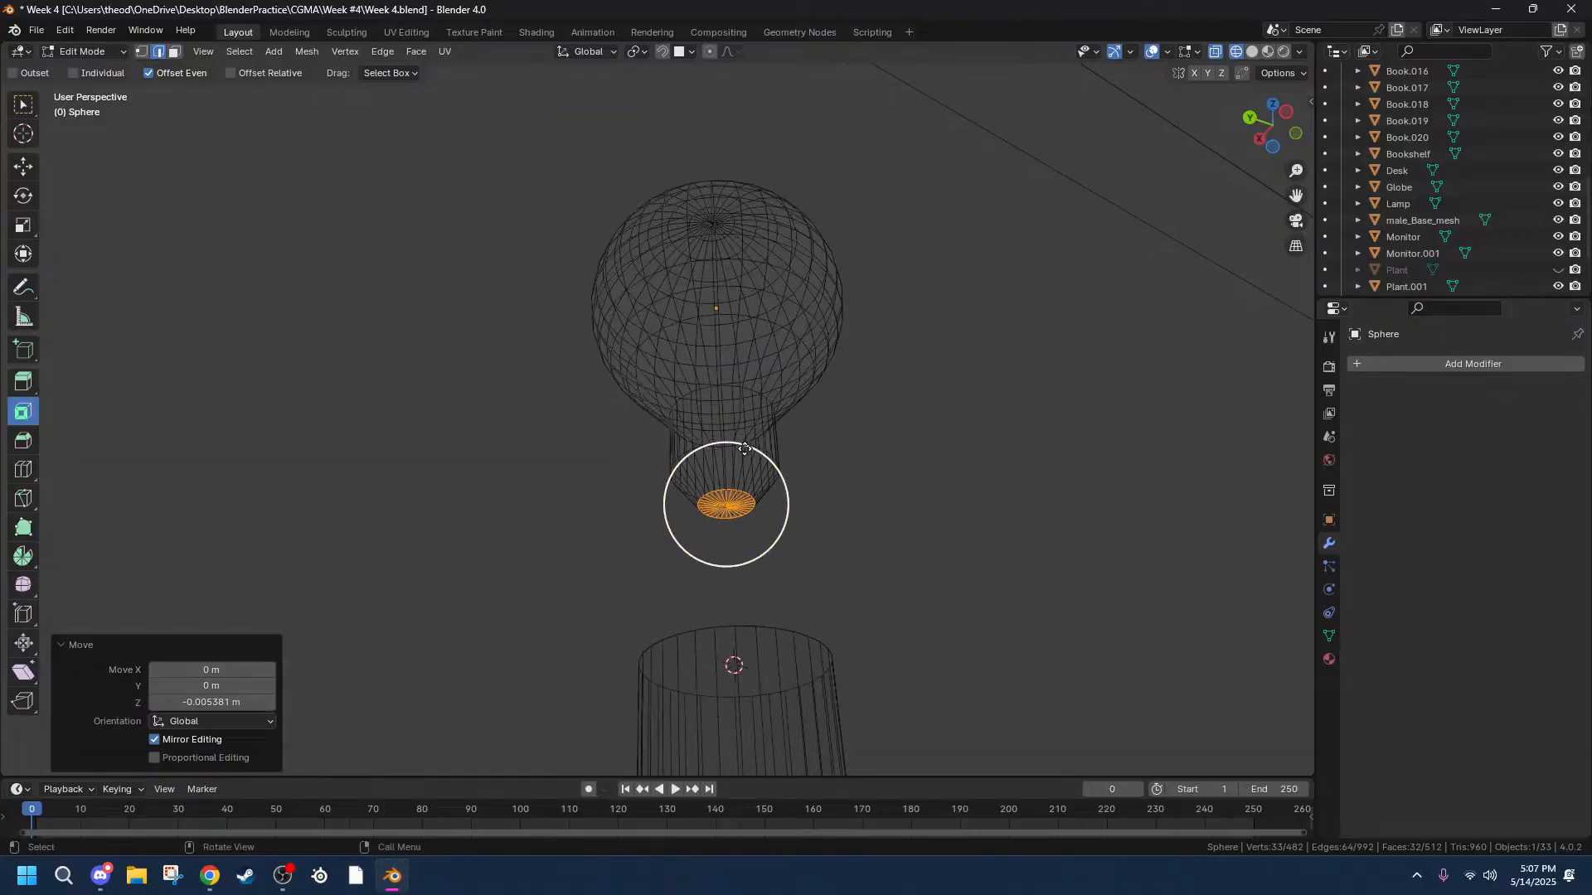
pyautogui.moveTo(766, 608); pyautogui.dragTo(854, 629, button='middle')
pyautogui.moveTo(990, 620); pyautogui.dragTo(814, 669, button='middle')
pyautogui.scroll(-5, 923, 594)
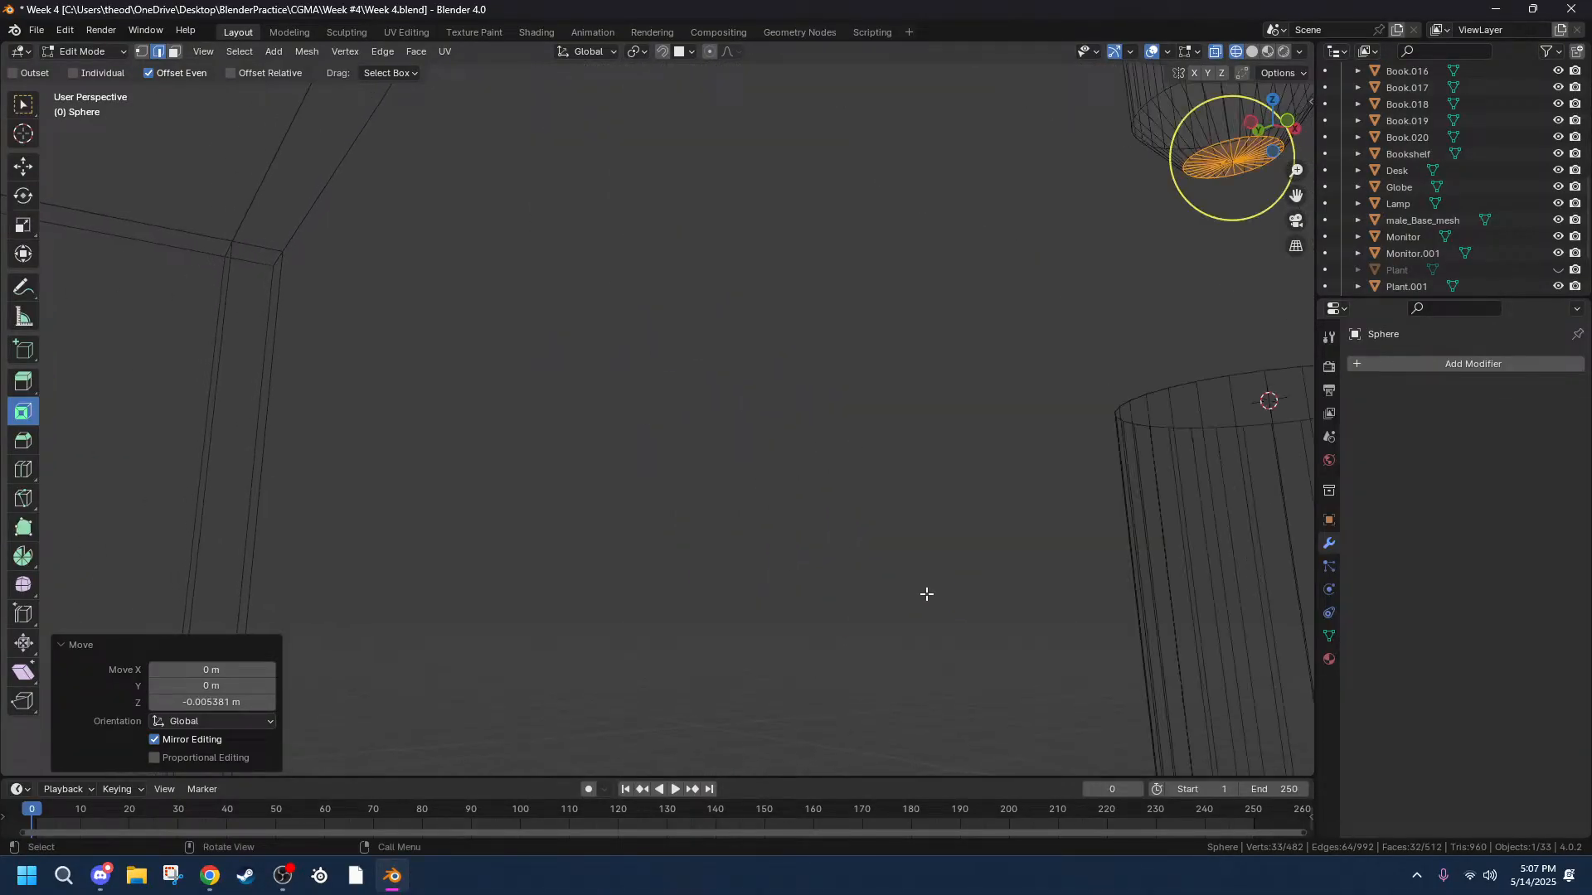
pyautogui.click(1250, 125)
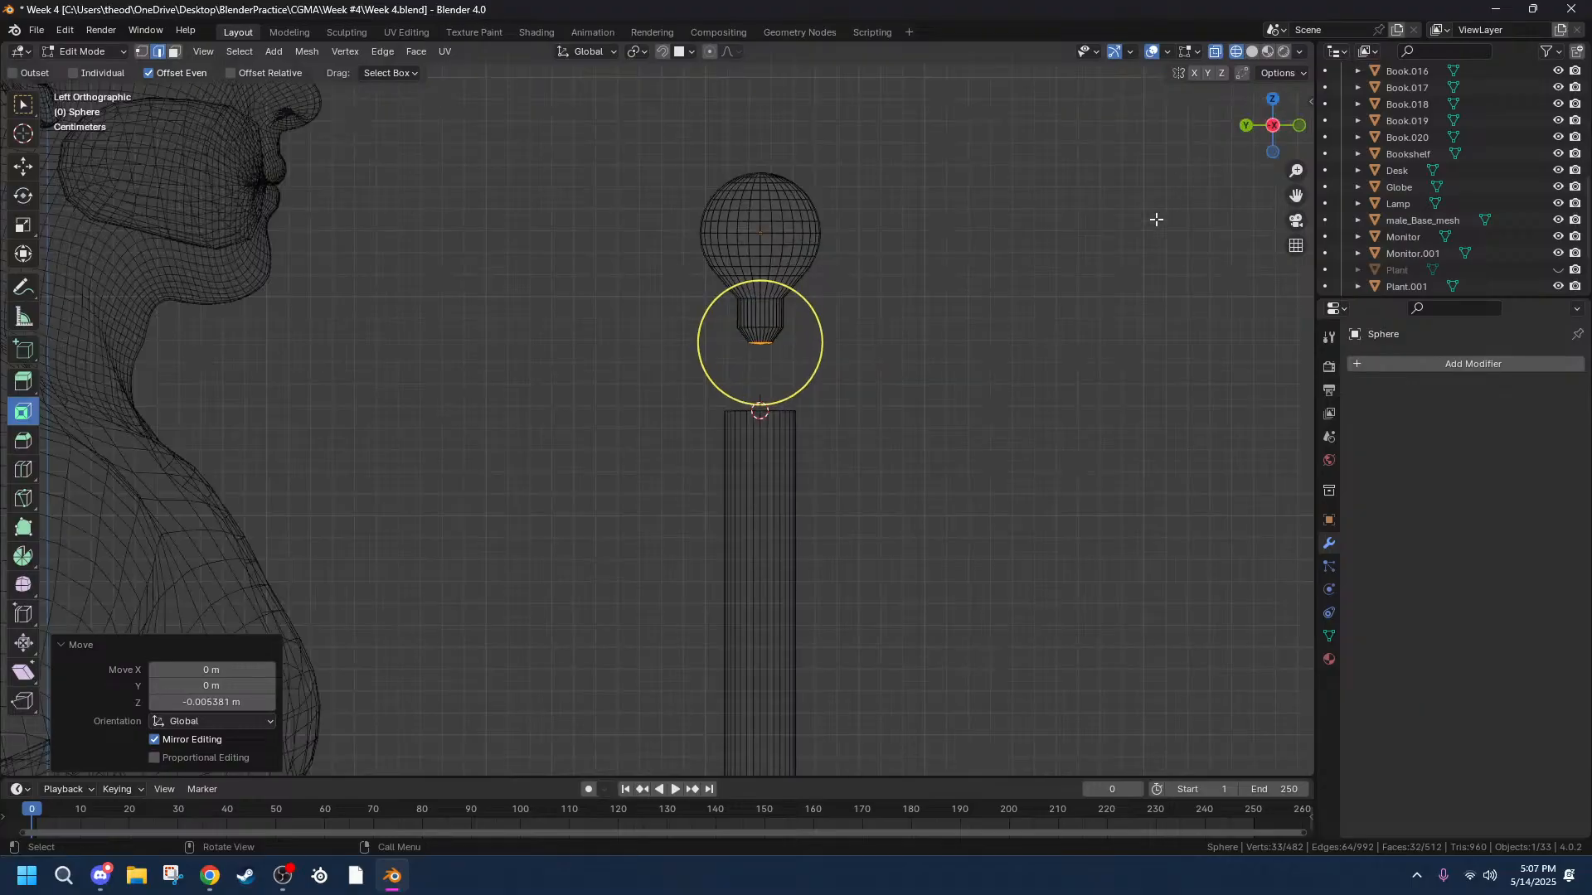
pyautogui.moveTo(1296, 195); pyautogui.dragTo(1279, 413)
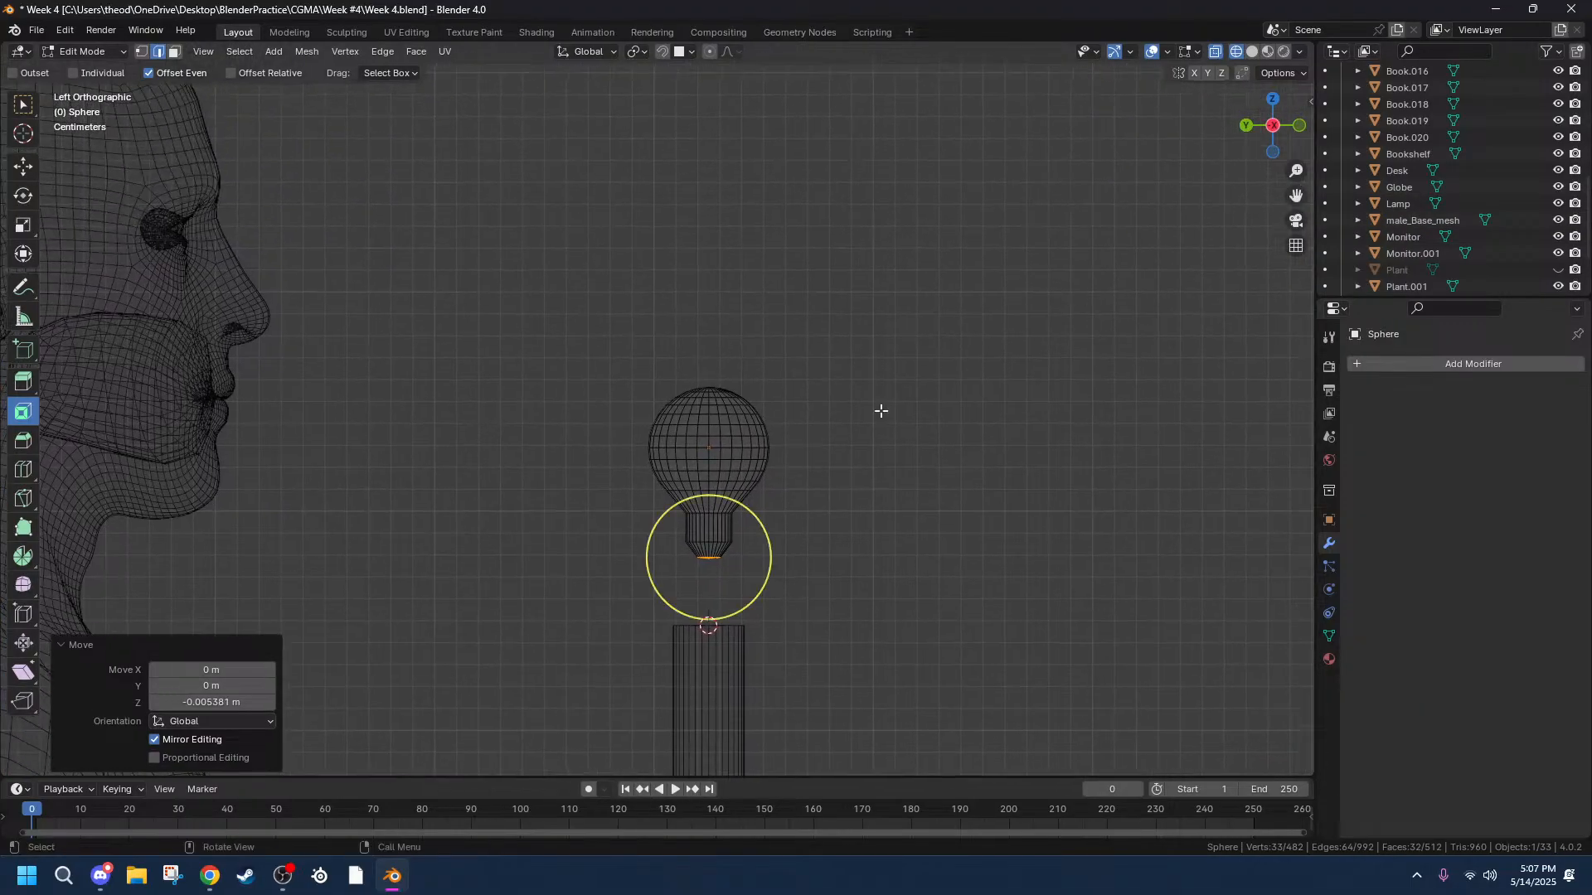
pyautogui.scroll(5, 793, 604)
pyautogui.scroll(-3, 792, 609)
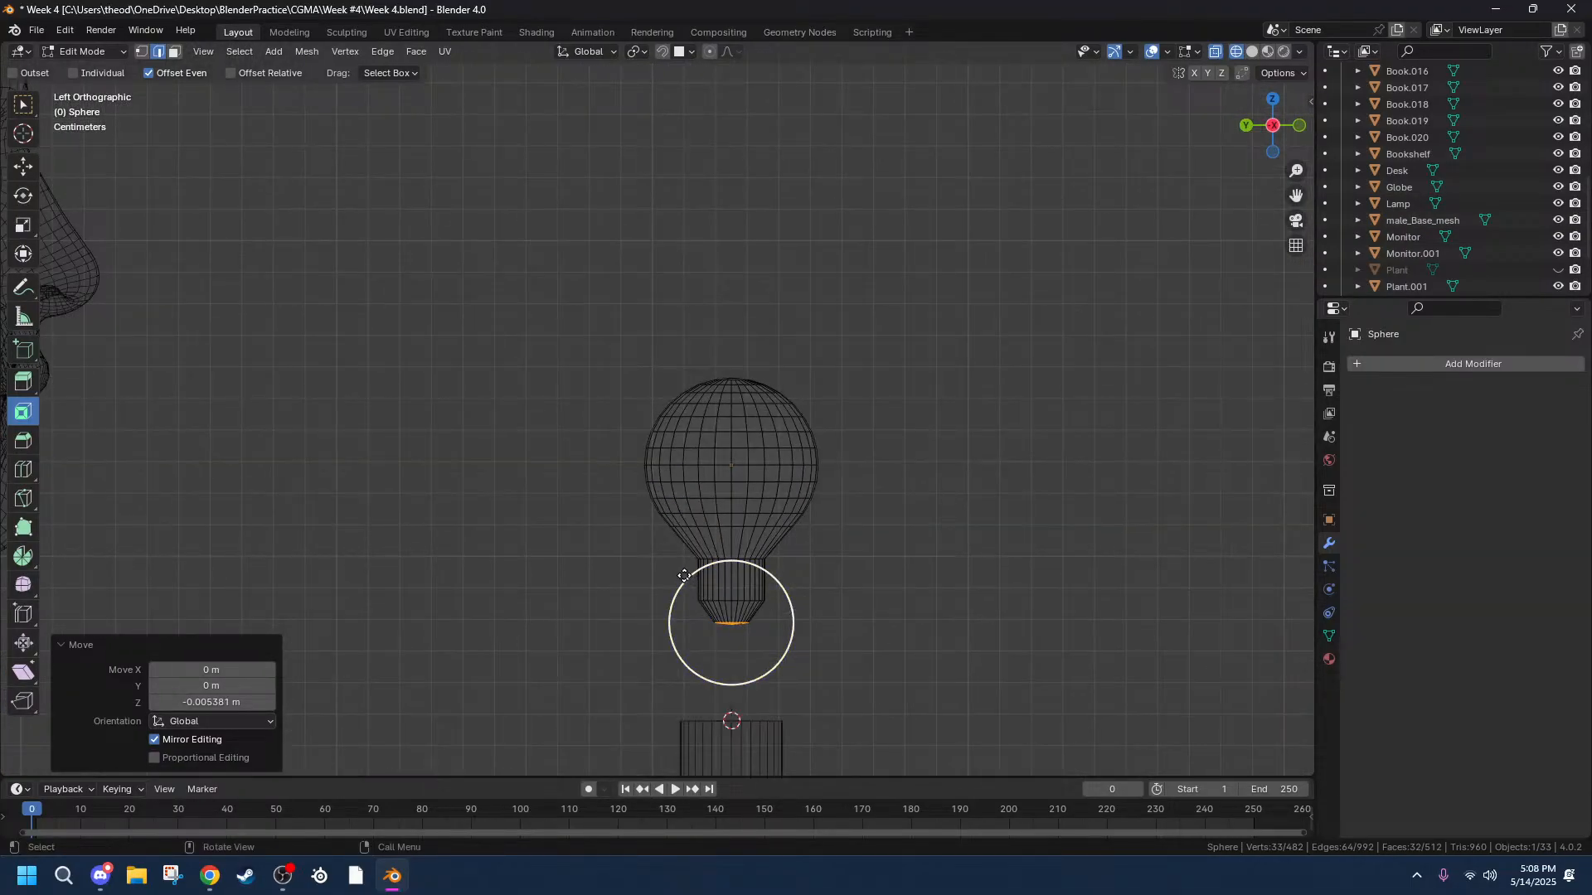
pyautogui.click(779, 575)
pyautogui.moveTo(773, 680); pyautogui.dragTo(741, 620, button='middle')
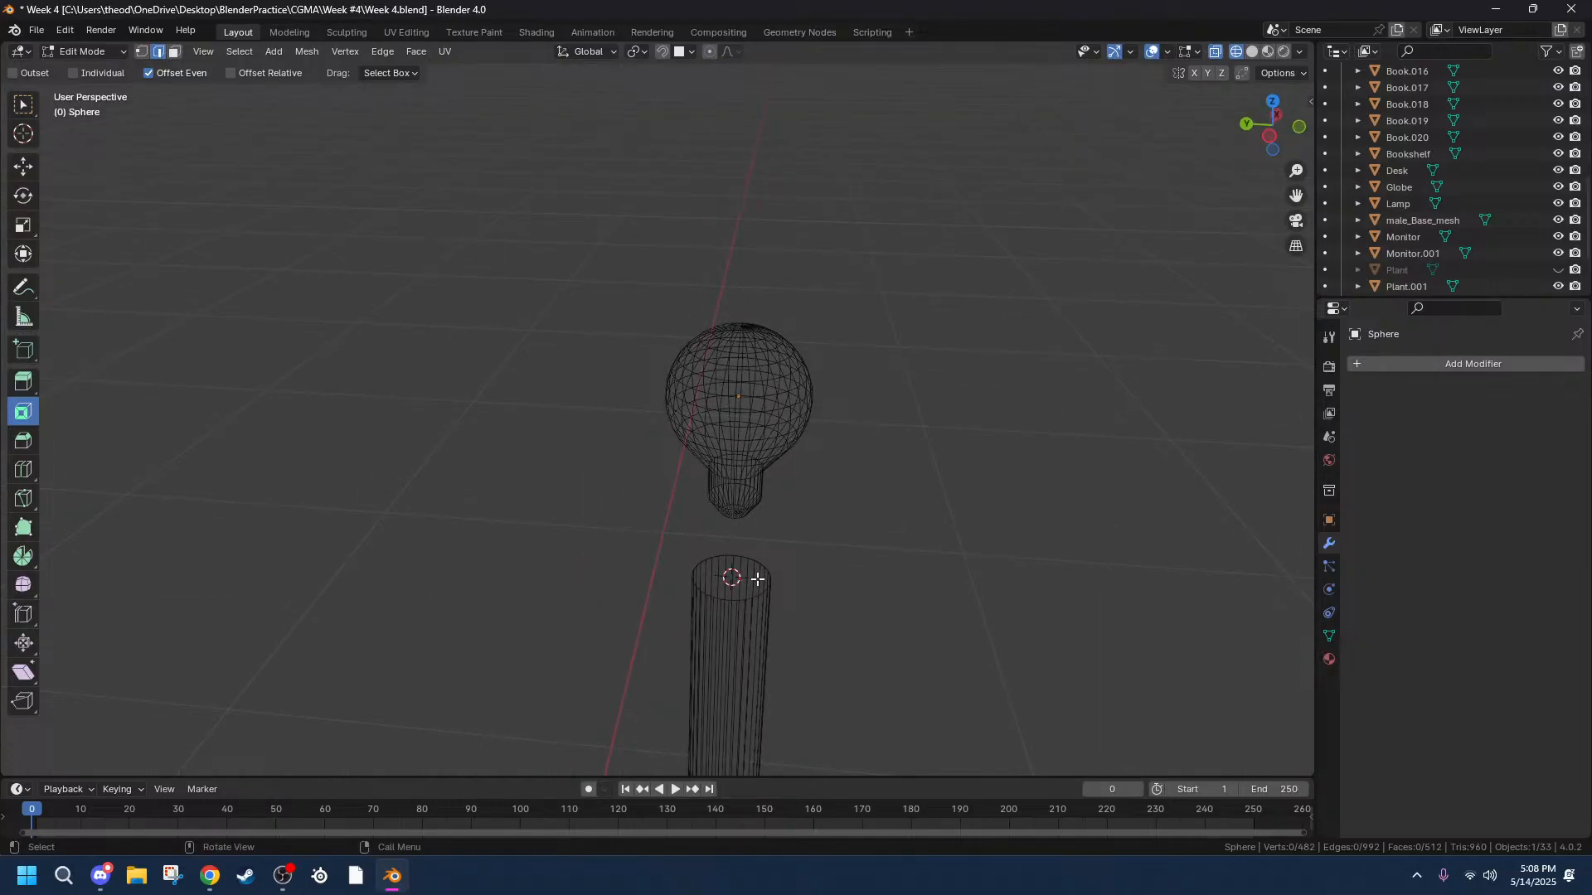
pyautogui.moveTo(839, 646); pyautogui.dragTo(827, 585, button='middle')
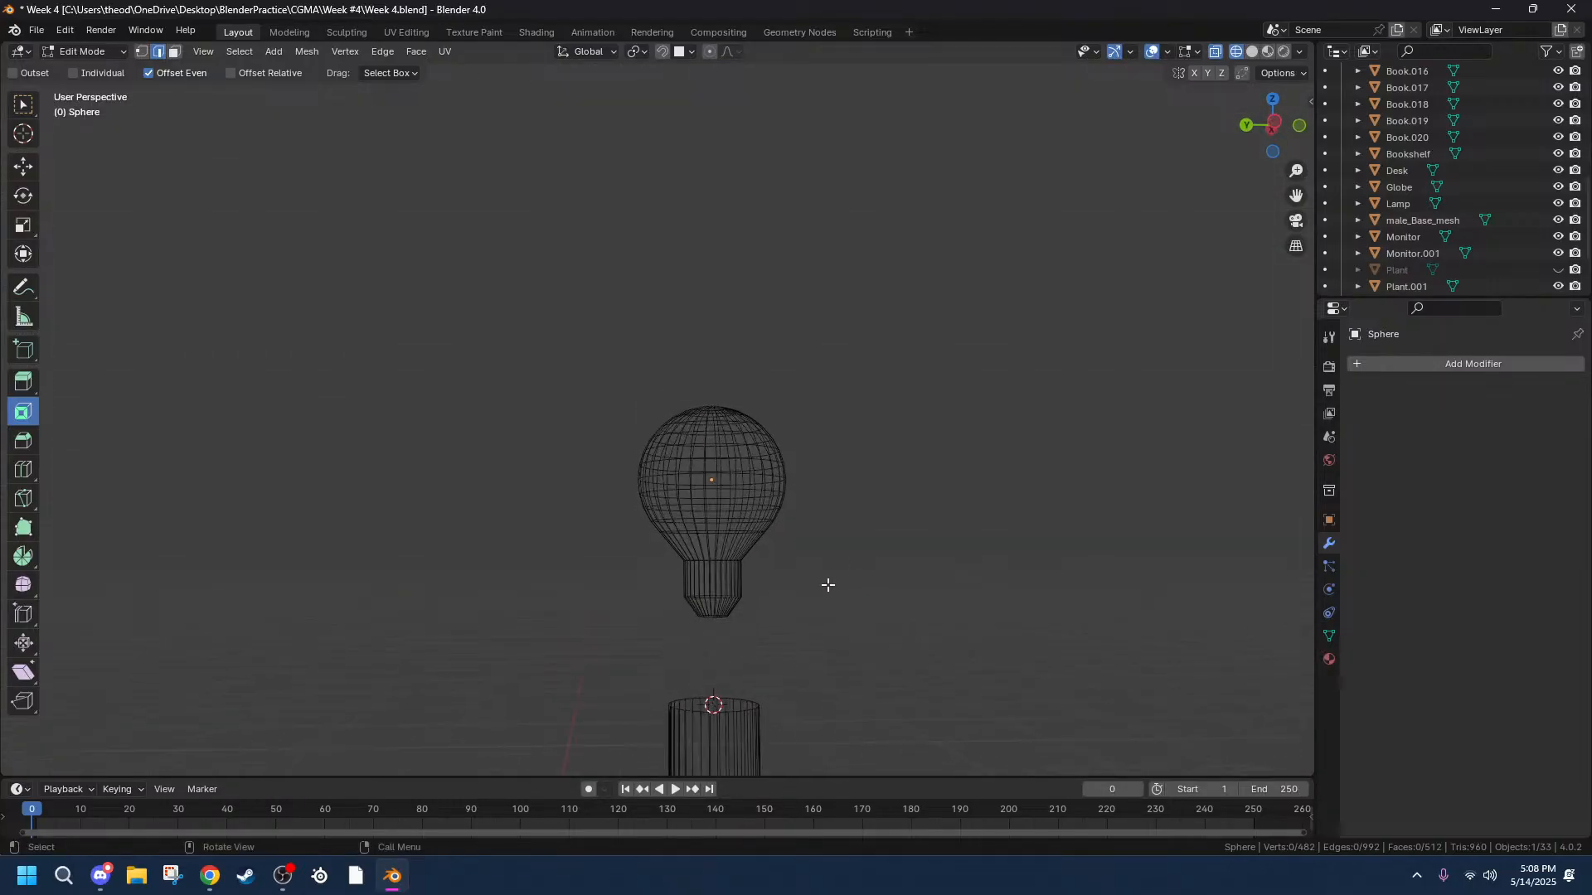
pyautogui.moveTo(819, 684); pyautogui.dragTo(877, 729, button='middle')
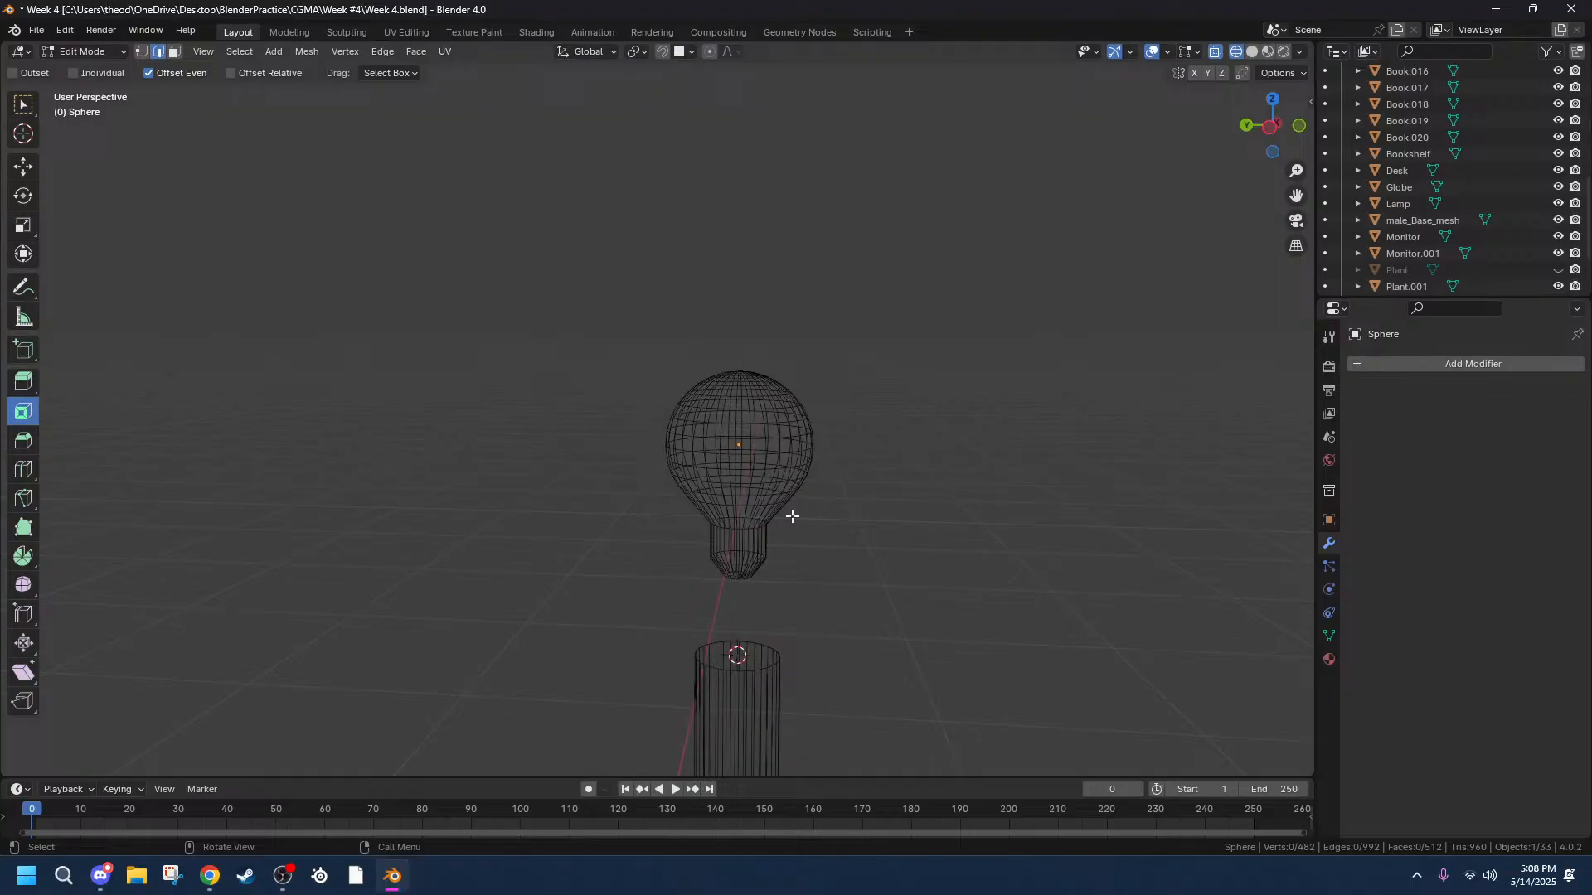
# Switch to solid shading and check the bulb's size against the pole and the rest of the room.
pyautogui.click(1256, 52)
pyautogui.moveTo(1056, 283); pyautogui.dragTo(546, 427, button='middle')
pyautogui.scroll(6, 545, 428)
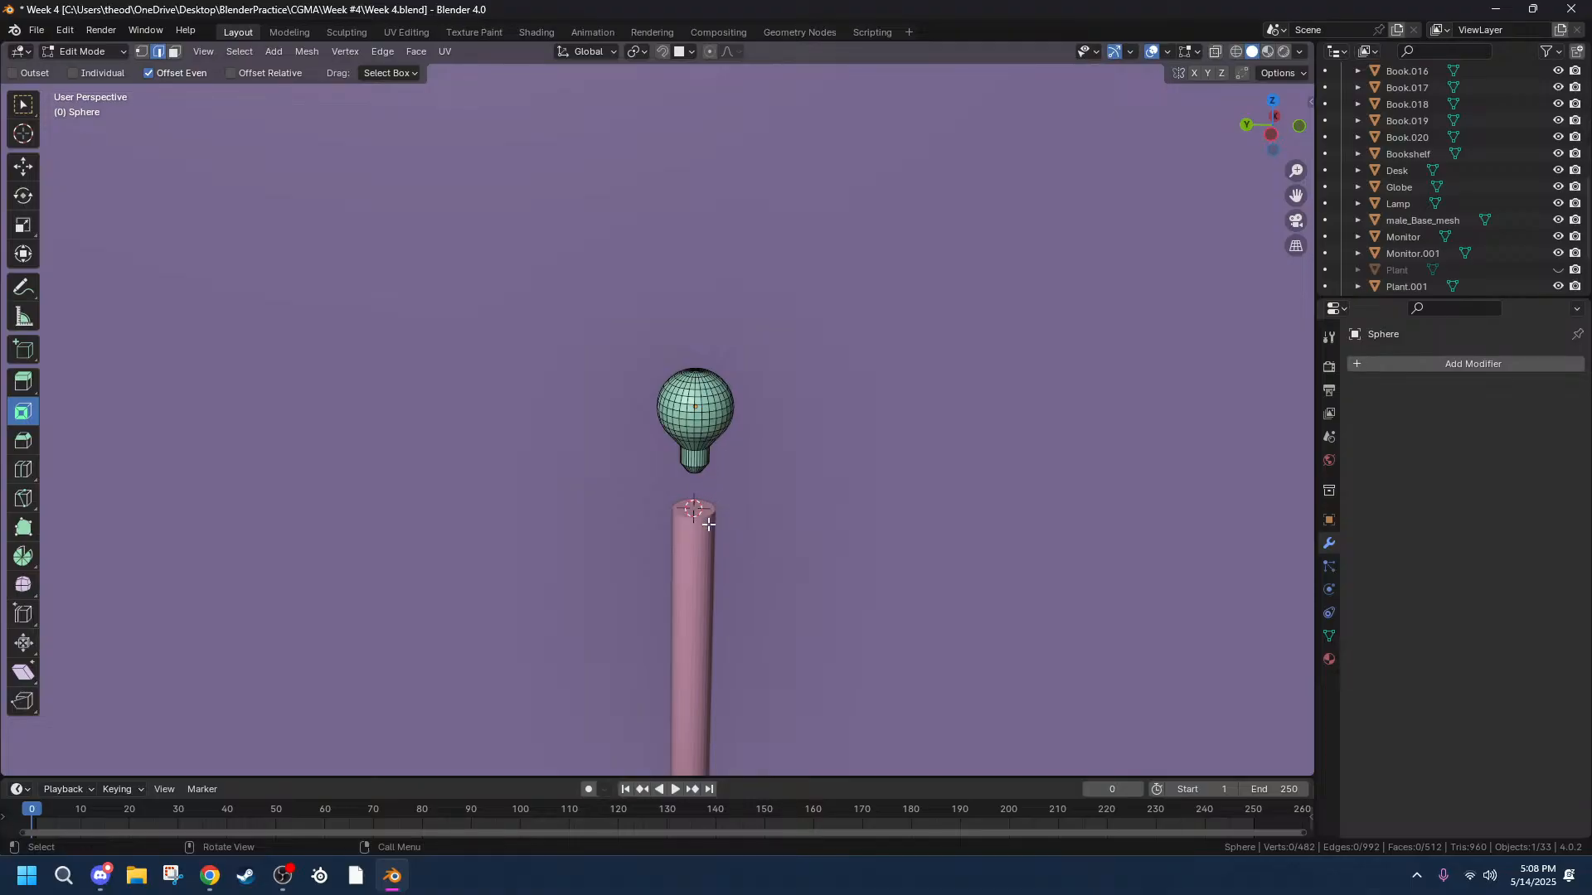
pyautogui.scroll(-5, 711, 530)
pyautogui.moveTo(707, 550); pyautogui.dragTo(691, 640, button='middle')
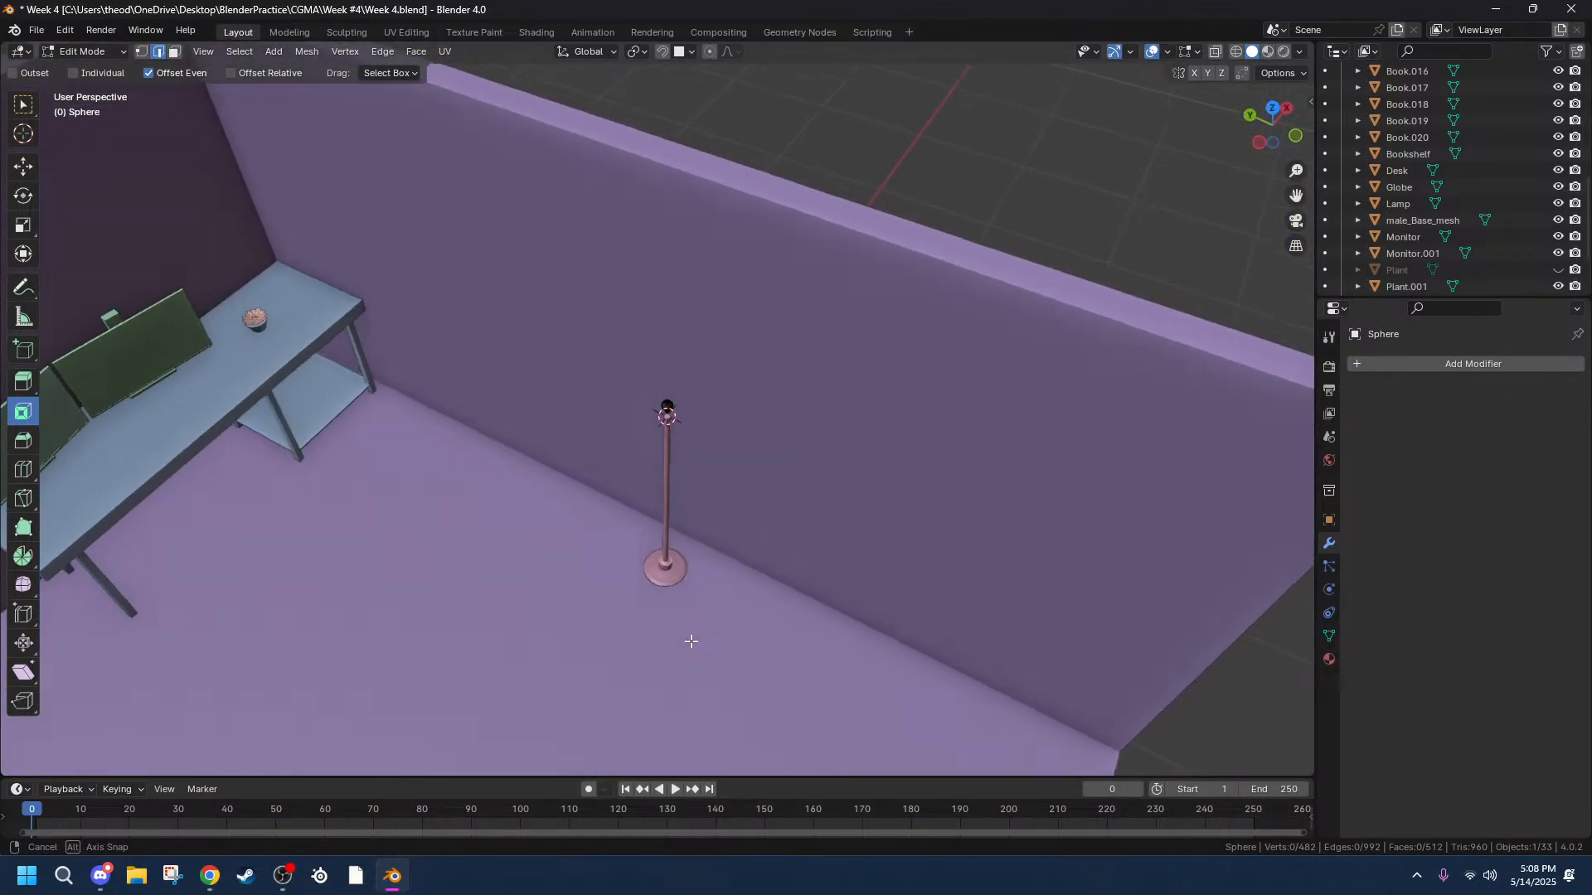
pyautogui.scroll(8, 714, 455)
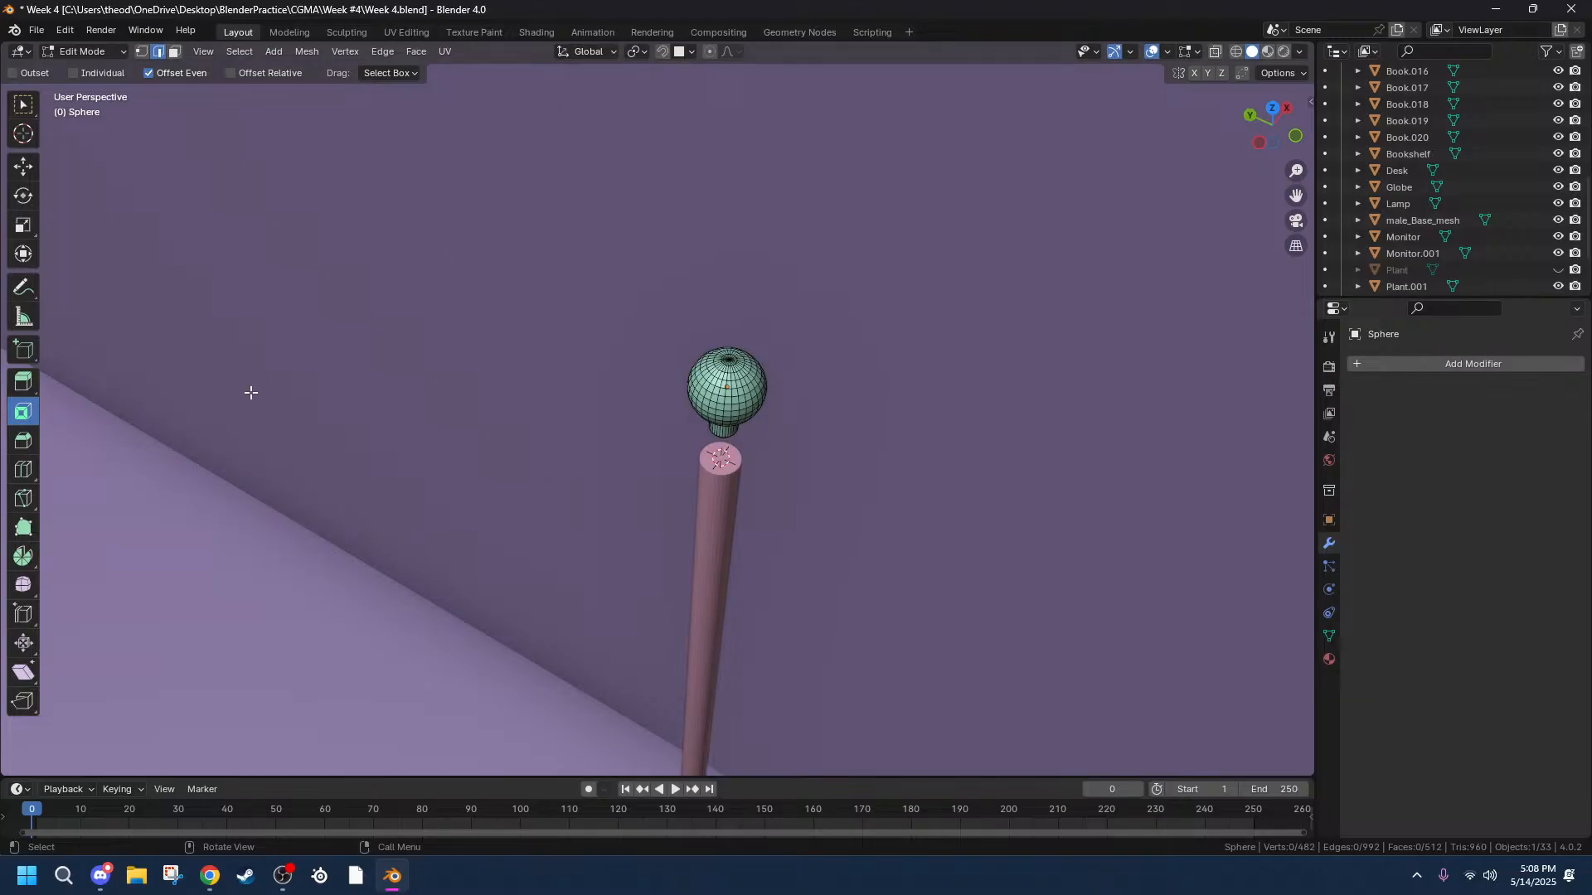
pyautogui.moveTo(430, 427); pyautogui.dragTo(1144, 509, button='middle')
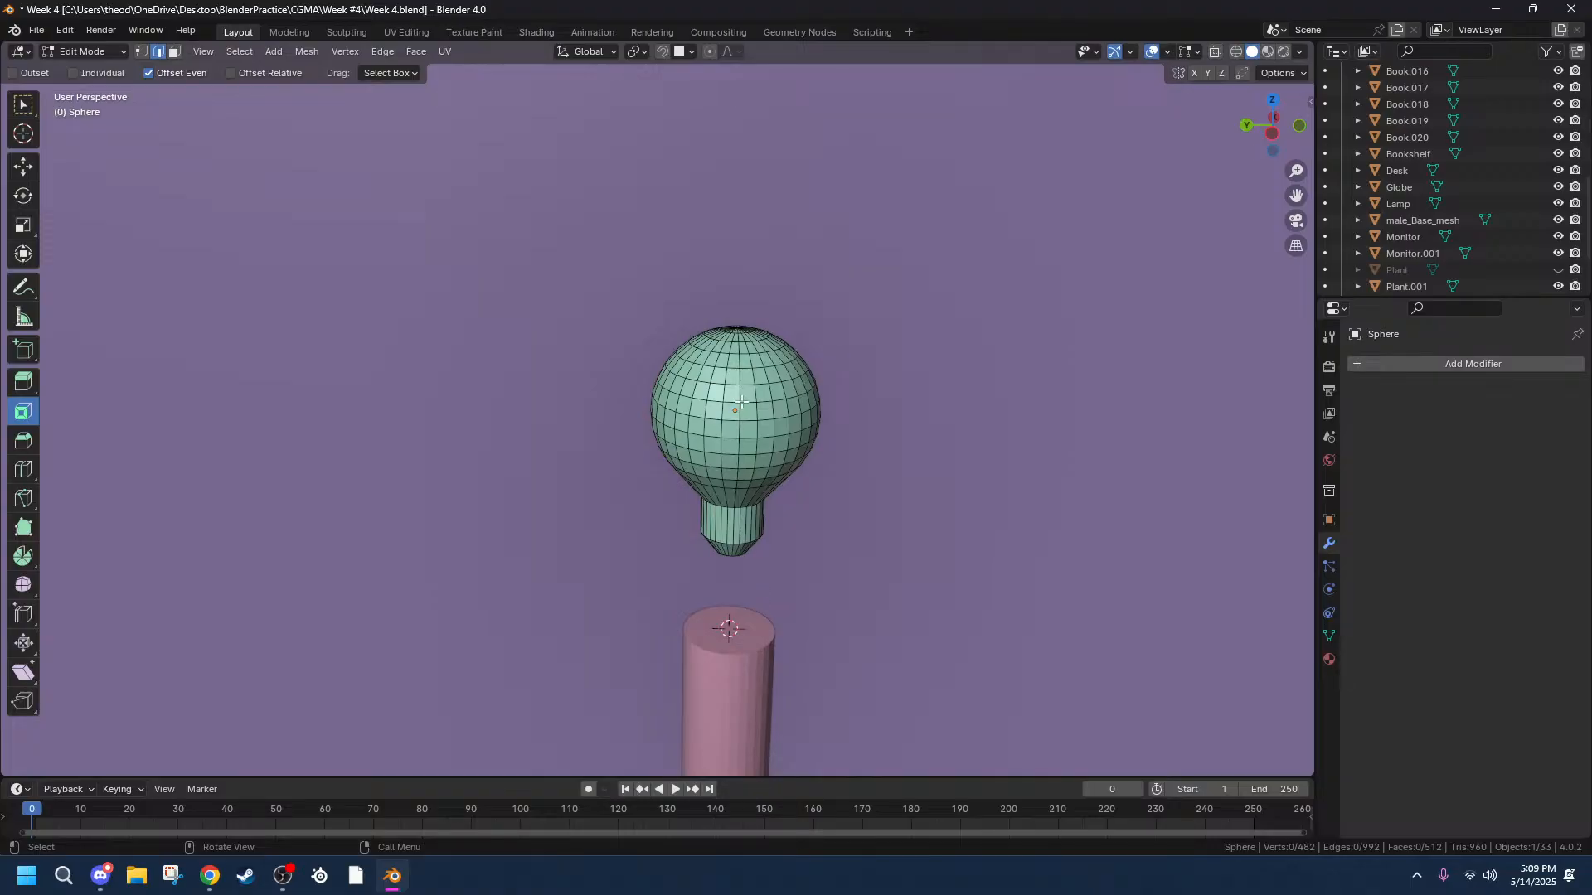
# Switch to editing the lamp mesh, select the pole's top face and inset it by about 0.0054 m.
pyautogui.press('Tab')
pyautogui.click(728, 650)
pyautogui.press('Tab')
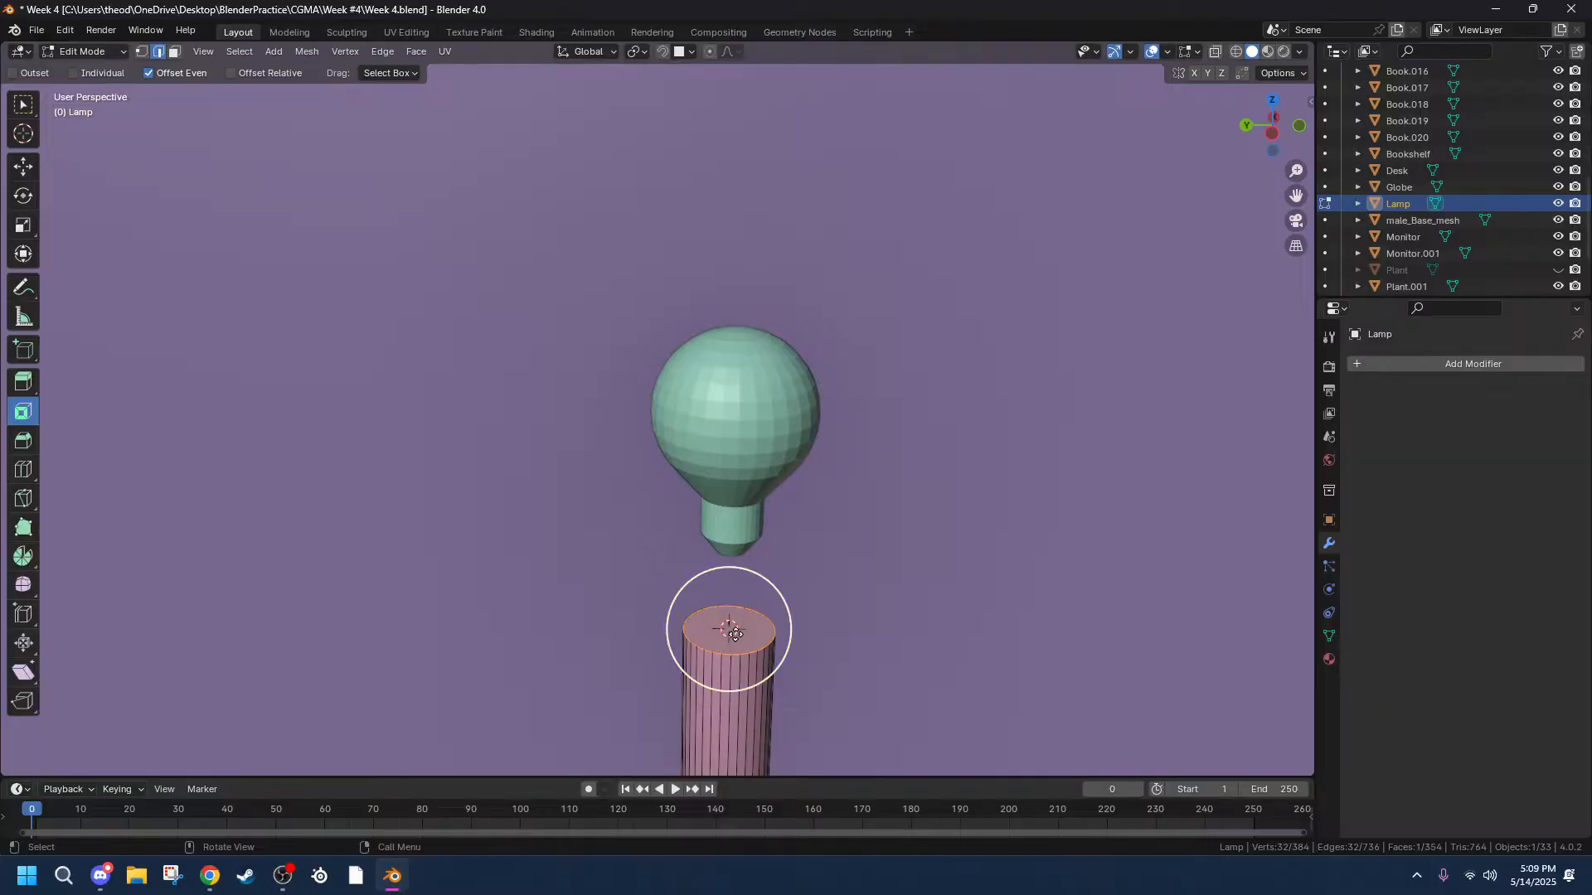
pyautogui.click(733, 634)
pyautogui.press('Tab')
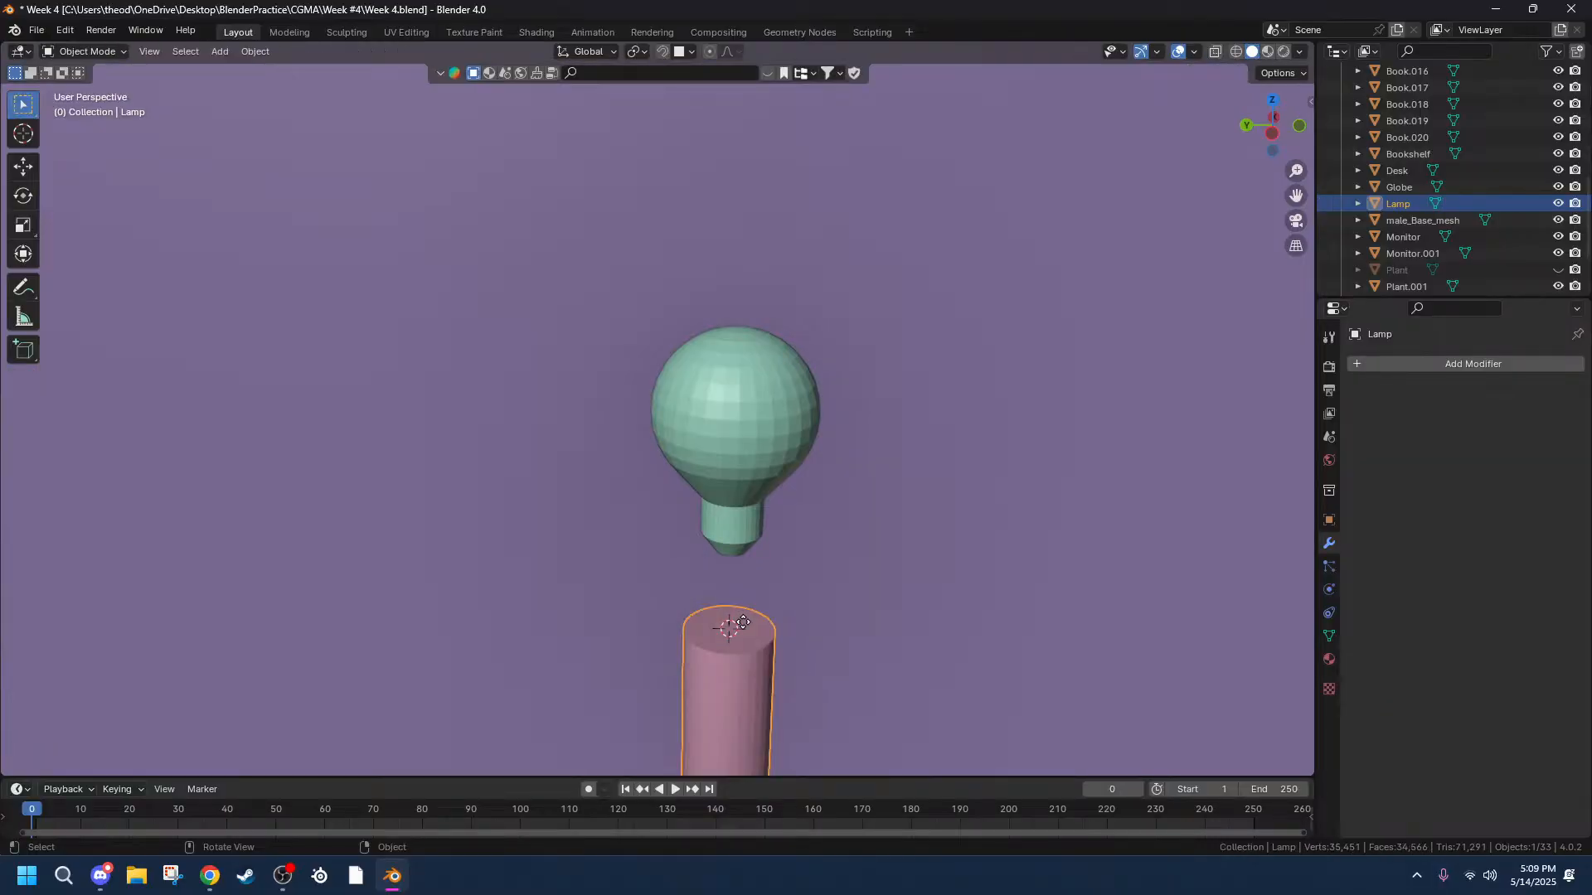
pyautogui.press('Tab')
pyautogui.press('3')
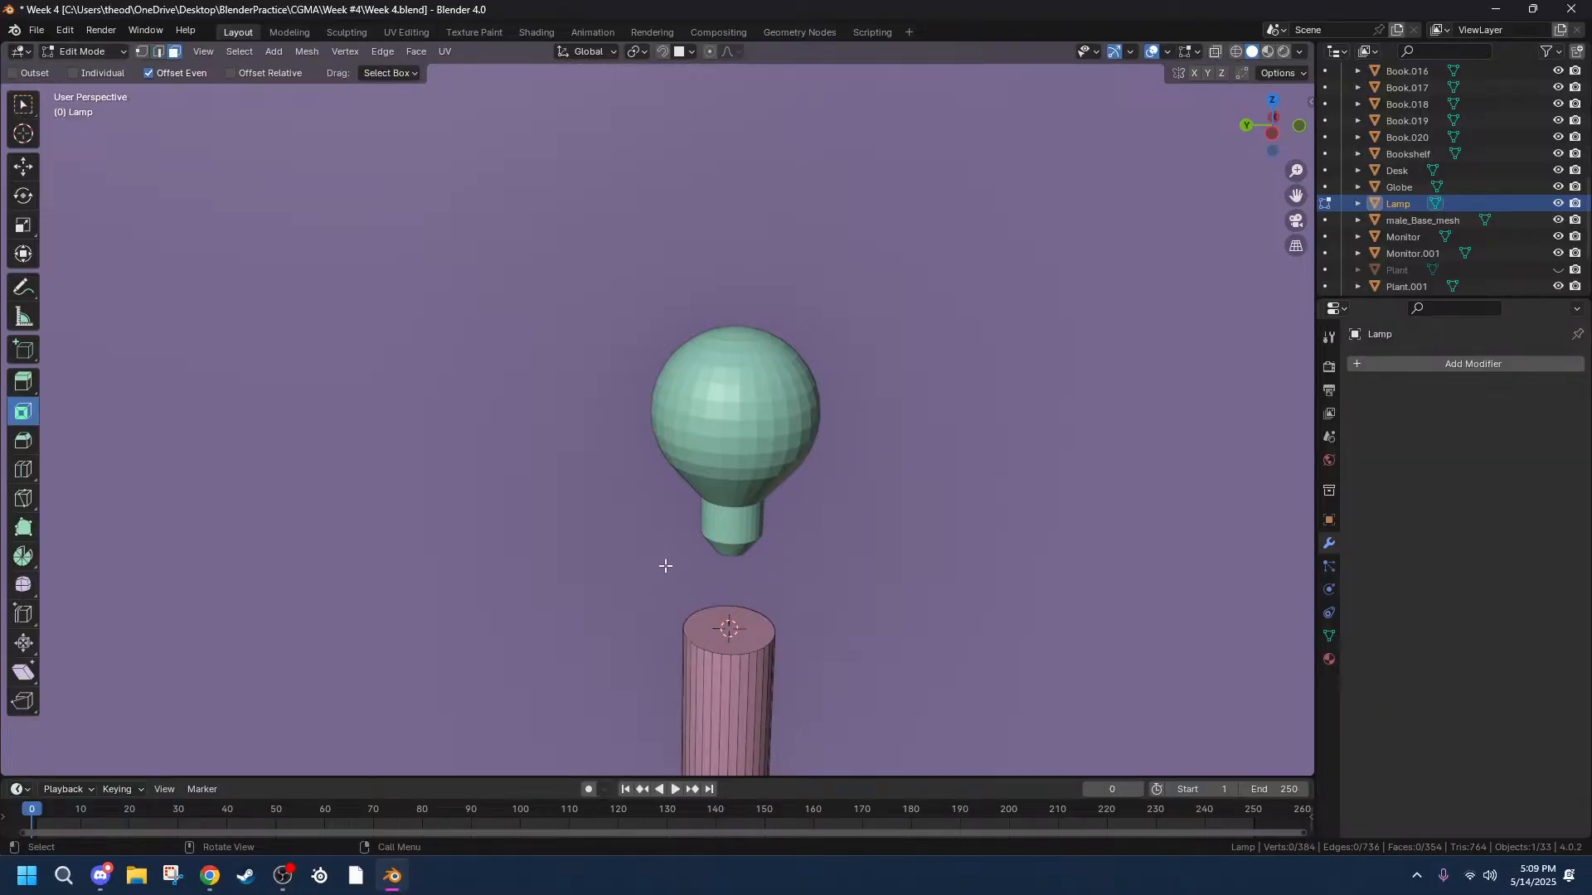
pyautogui.click(726, 615)
pyautogui.press('i')
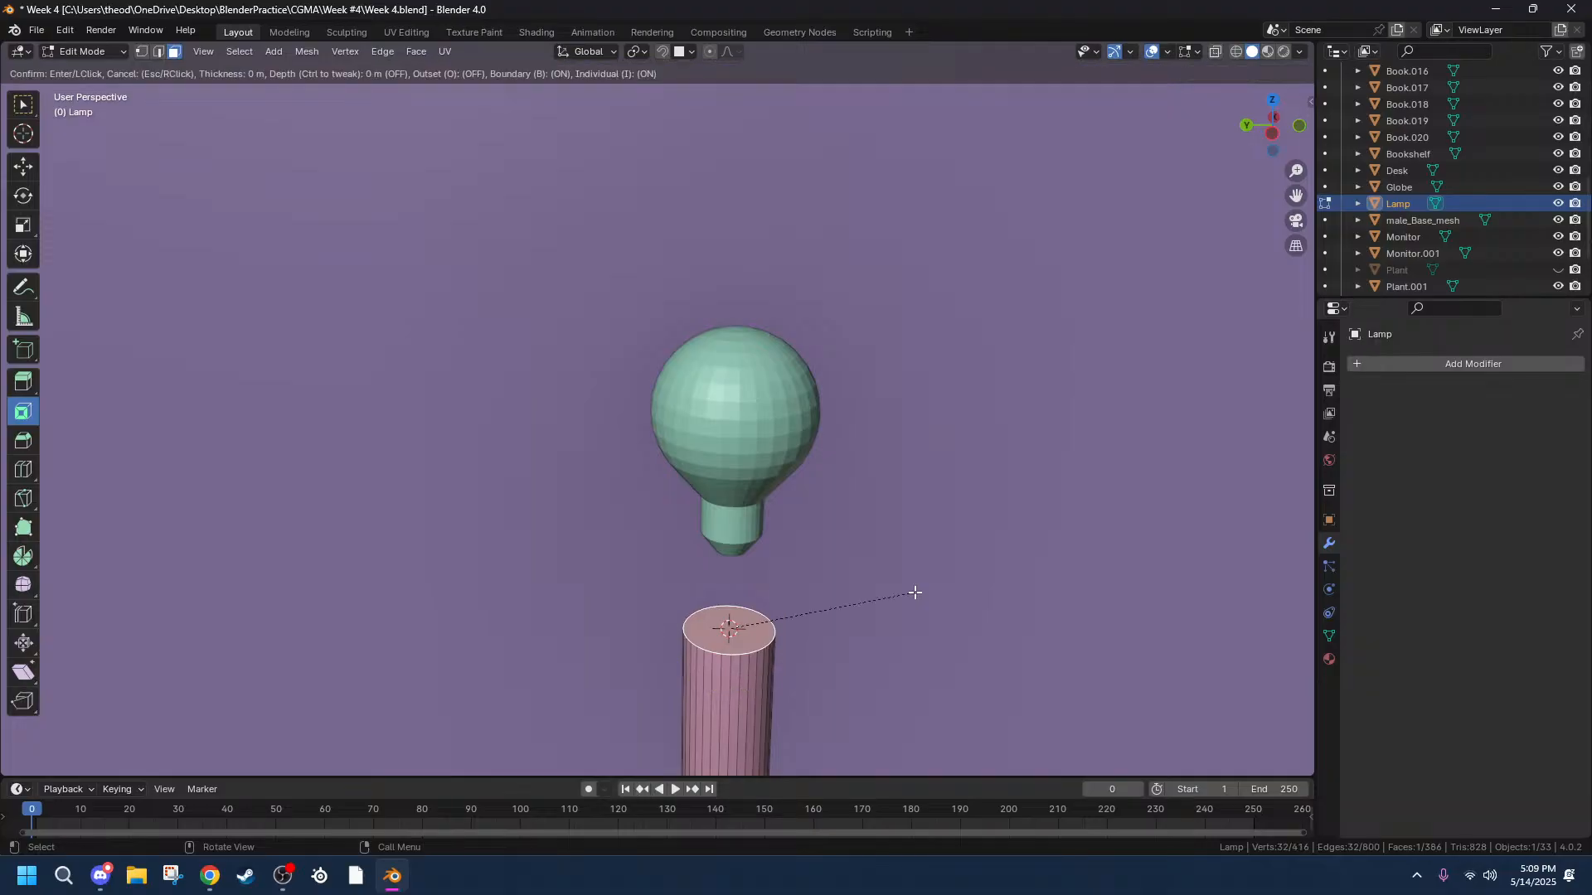
pyautogui.click(901, 597)
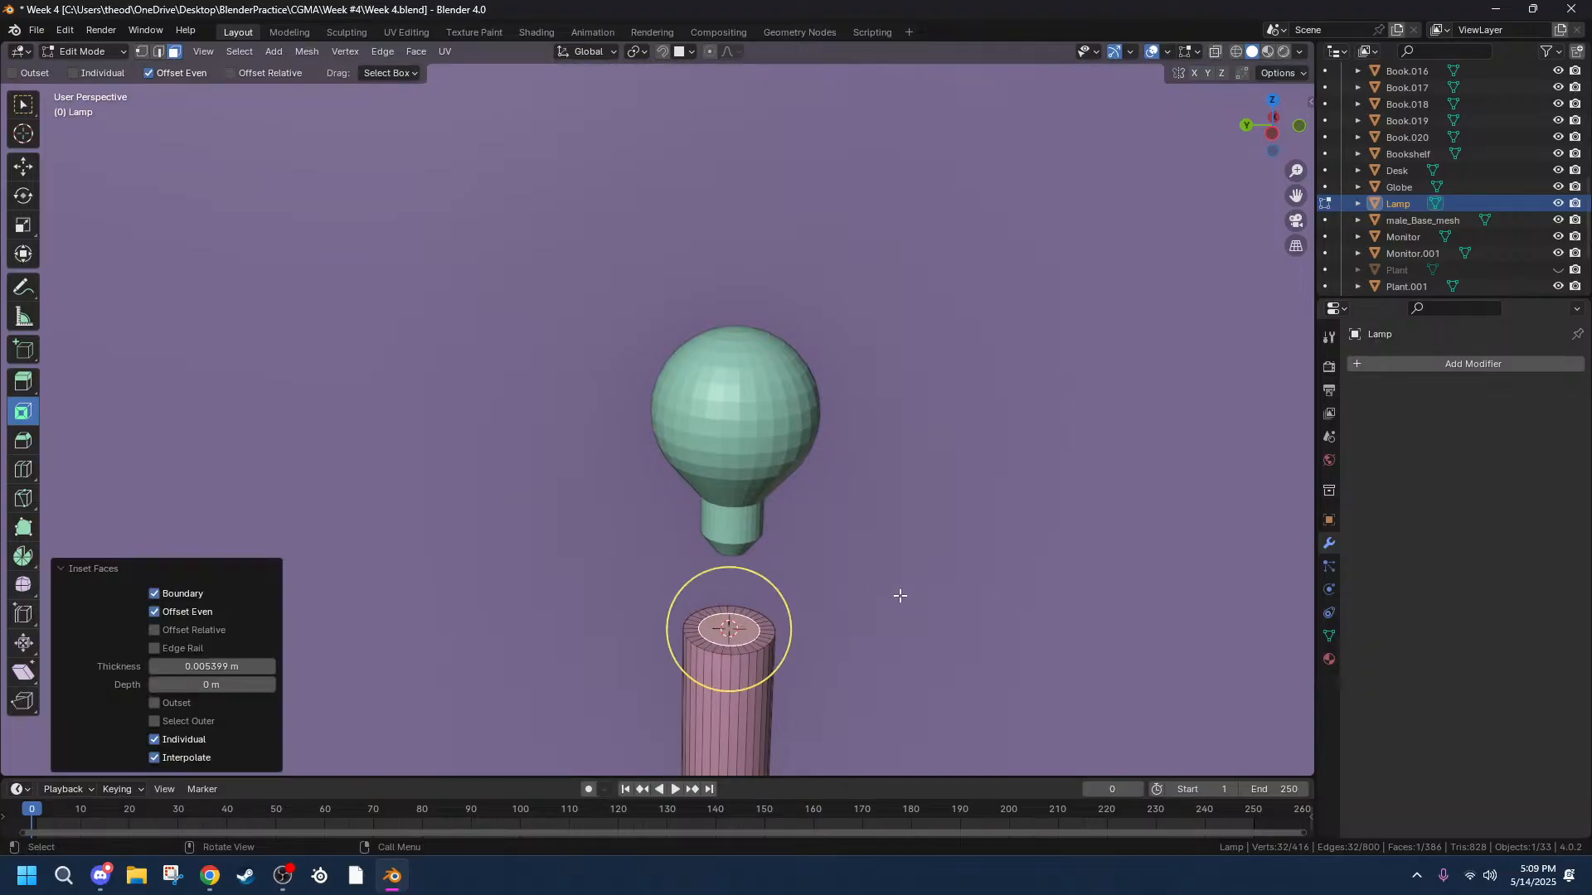
# Extrude the inset face about 0.0288 m upward to just below the bulb, and check the gap in the Left orthographic view.
pyautogui.press('e')
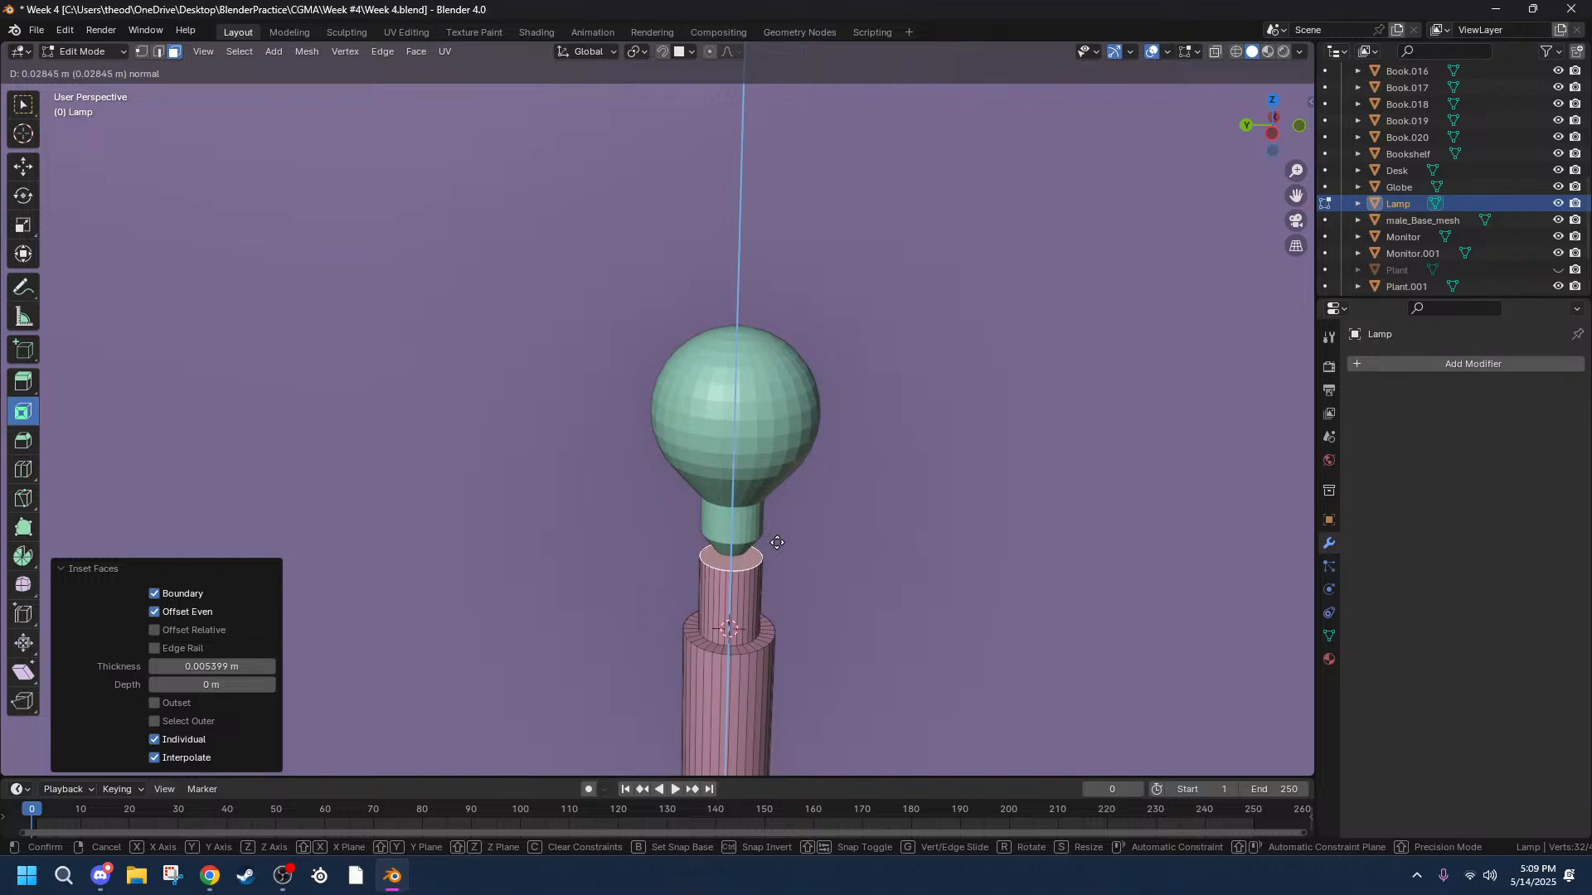
pyautogui.click(777, 541)
pyautogui.press('ctrl+KP_3')
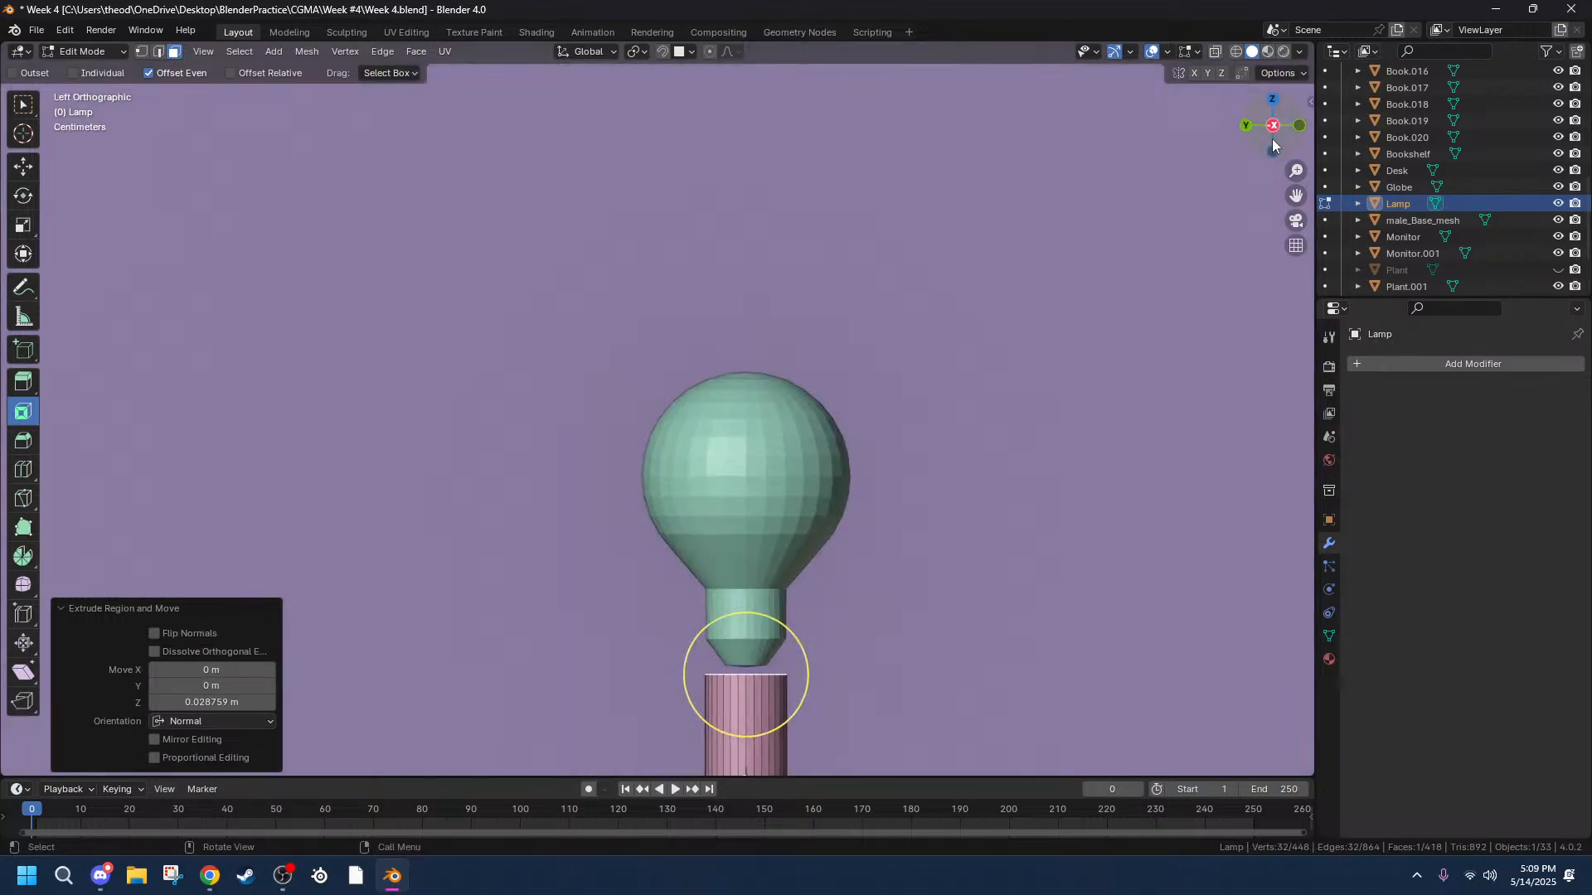
pyautogui.scroll(2, 796, 697)
pyautogui.scroll(-2, 796, 697)
pyautogui.moveTo(846, 675); pyautogui.dragTo(813, 650, button='middle')
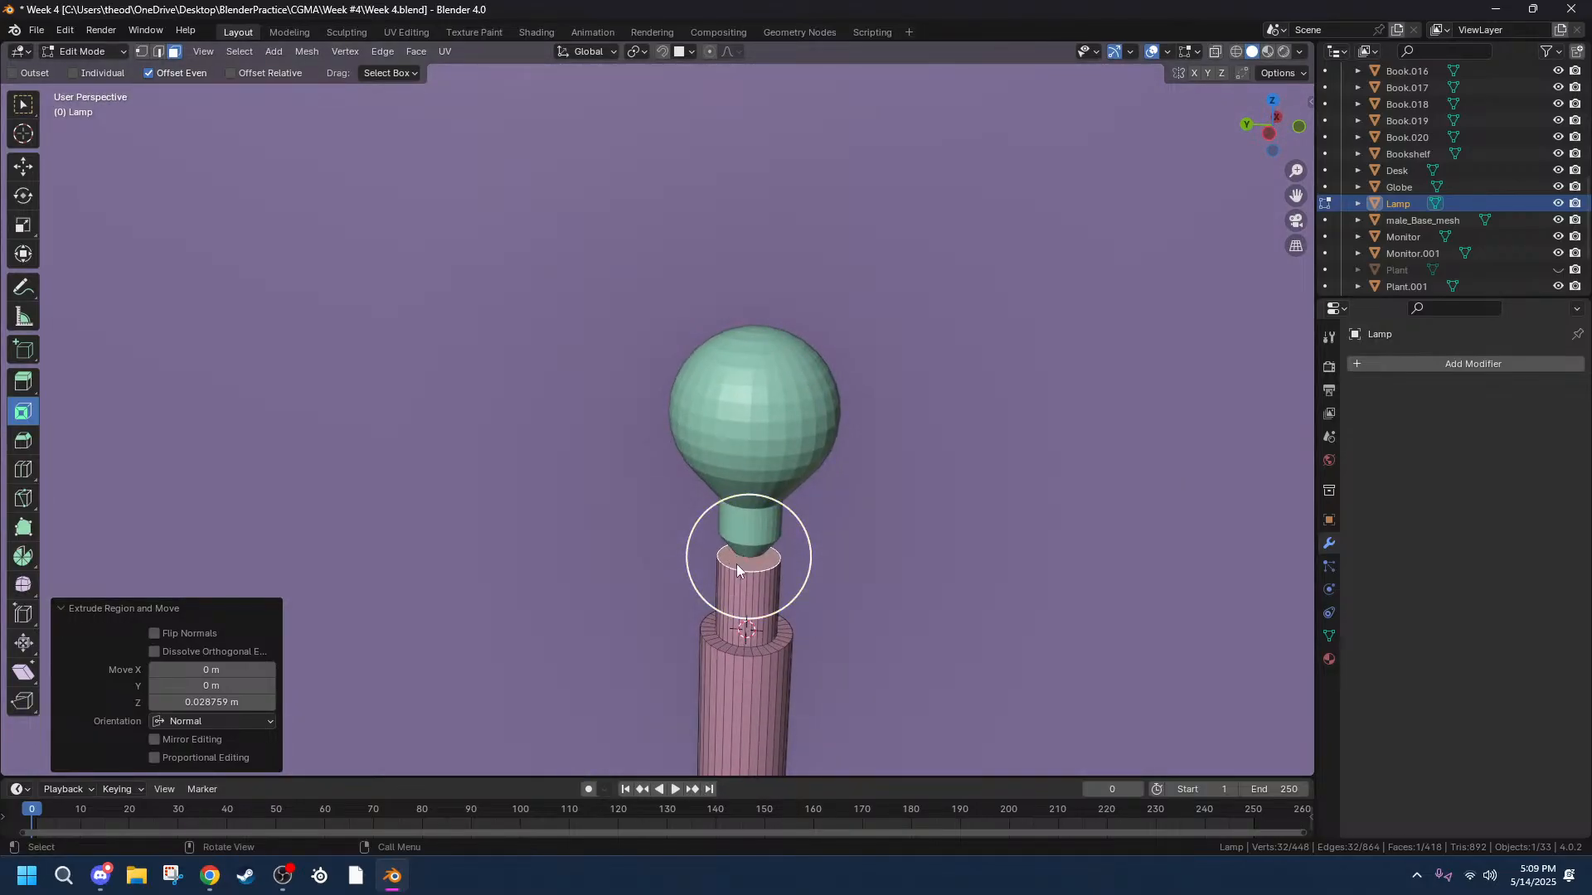
# Poke the top face of the bulb socket to divide it into triangles around a centre point.
pyautogui.rightClick(736, 564)
pyautogui.click(398, 51)
pyautogui.click(411, 57)
pyautogui.click(412, 57)
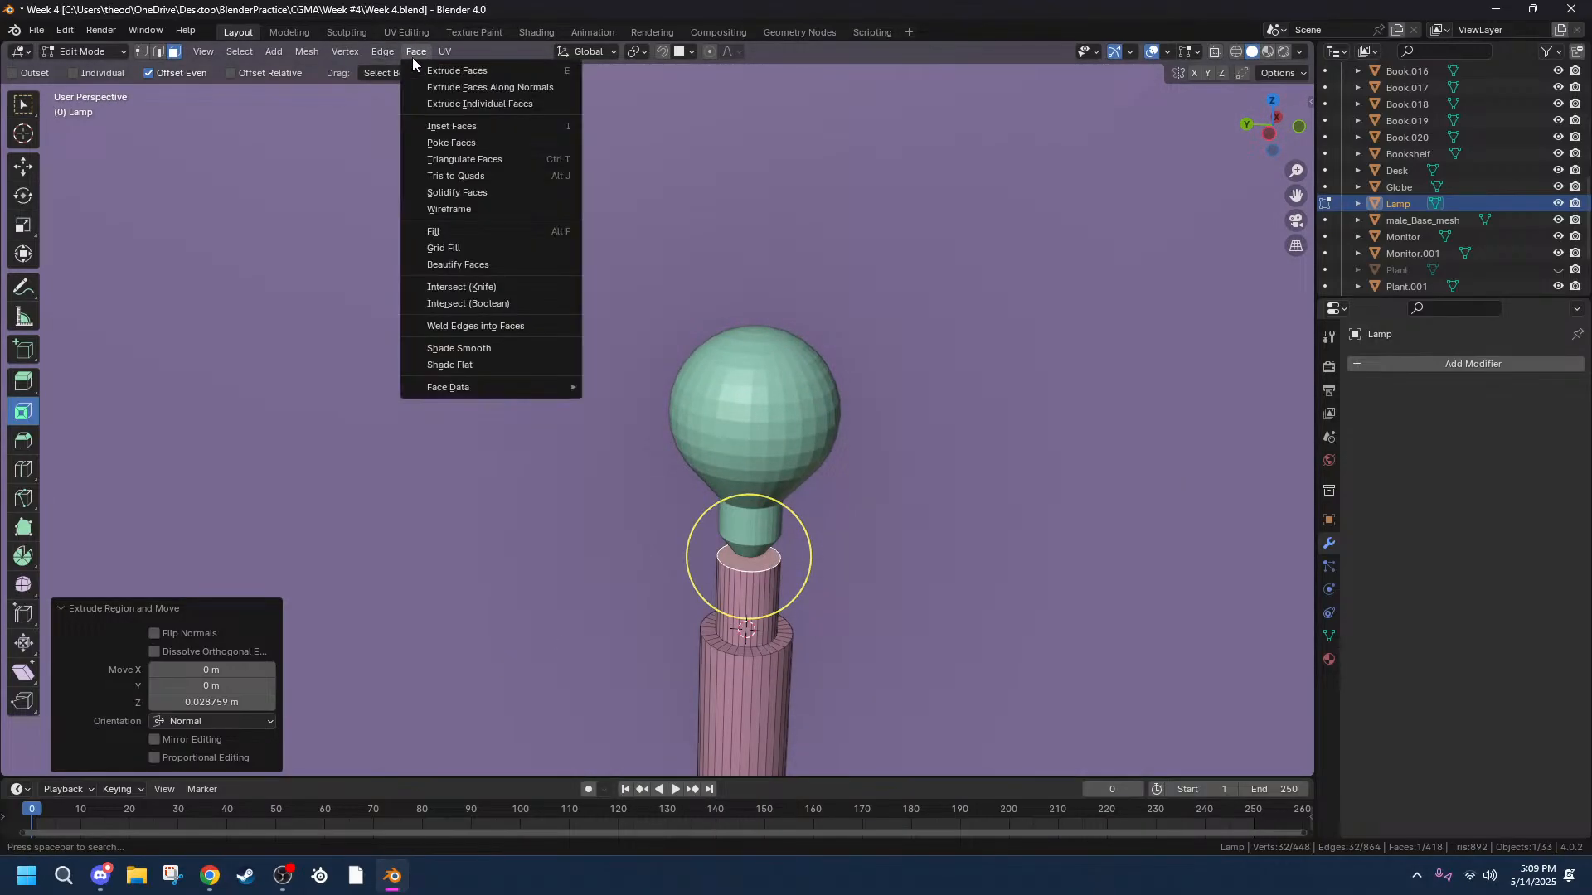
pyautogui.click(450, 141)
# Select the edge loop around the socket's top rim, raise it about 0.0102 m along Z to meet the bulb, and clear the selection.
pyautogui.scroll(2, 777, 613)
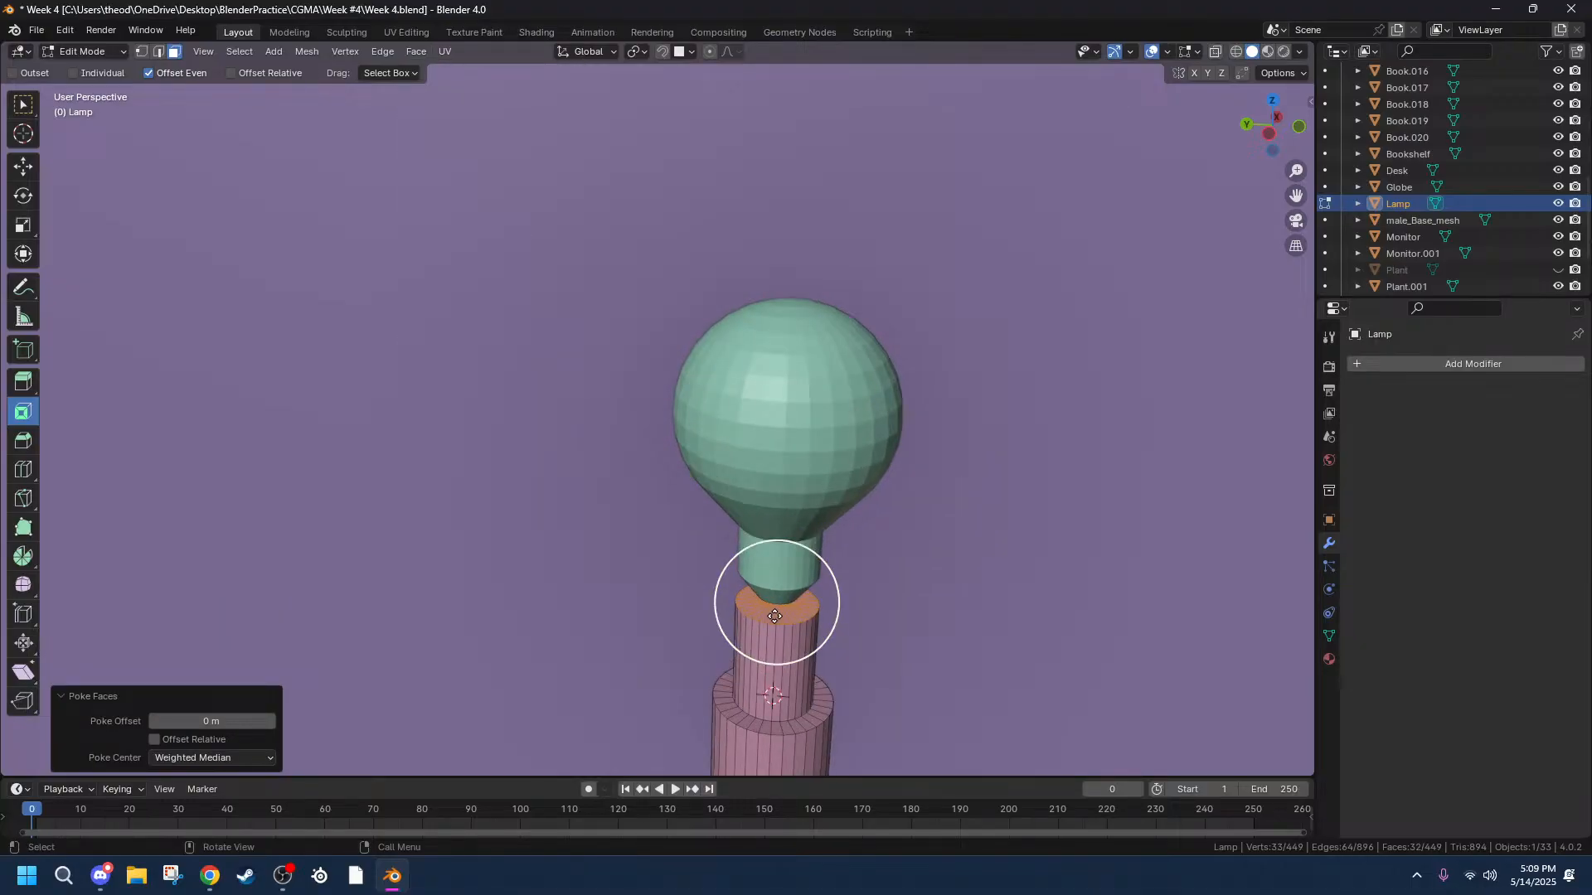
pyautogui.click(776, 618)
pyautogui.press('2')
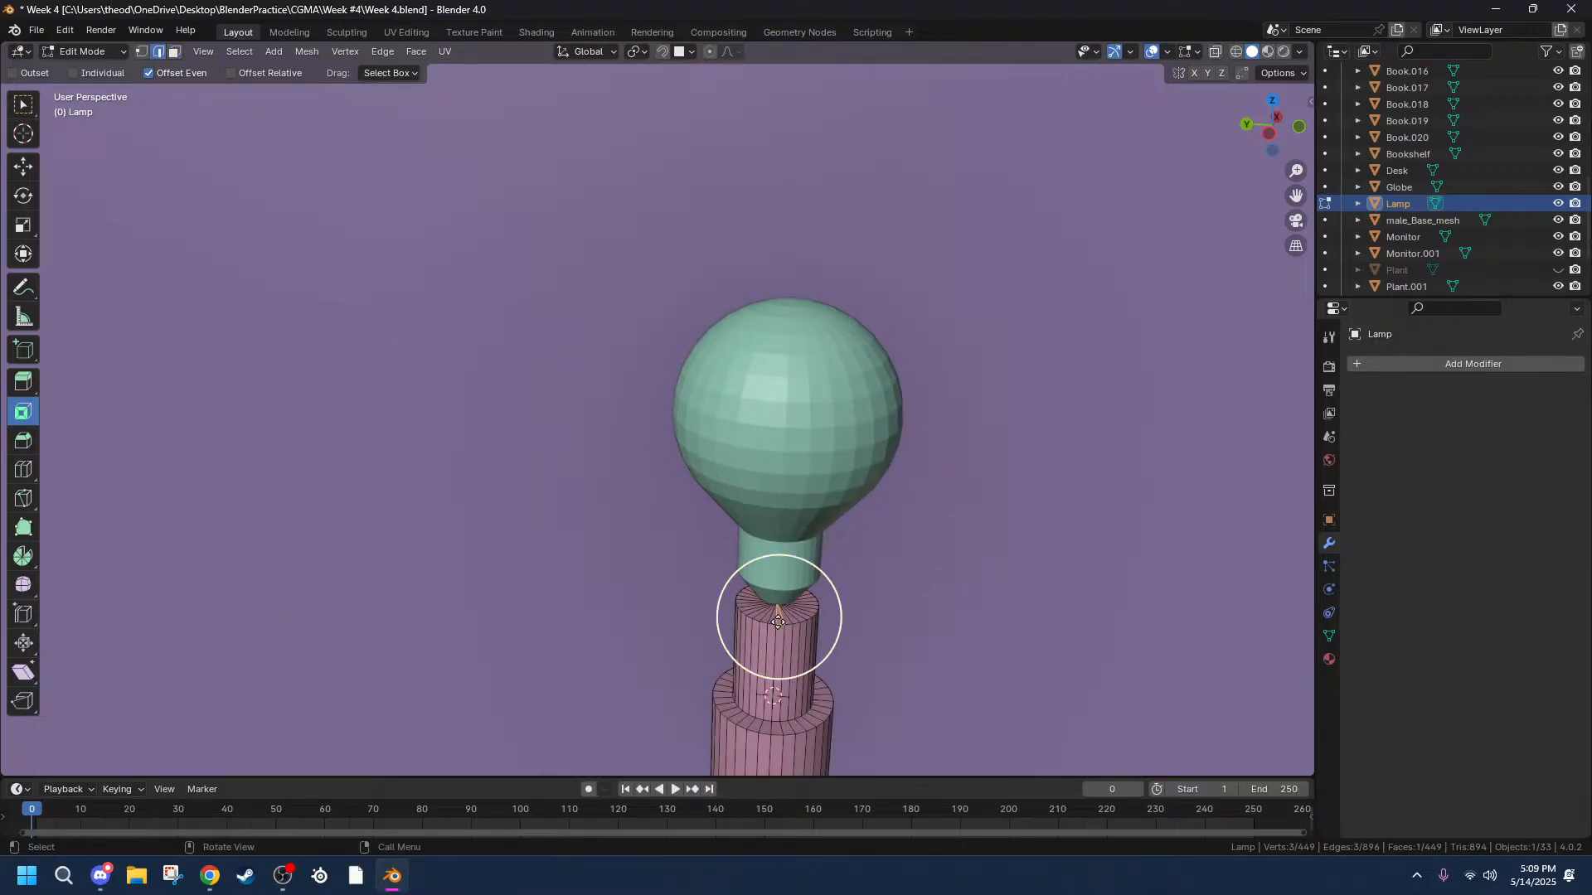
pyautogui.keyDown('alt'); pyautogui.click(806, 612); pyautogui.keyUp('alt')
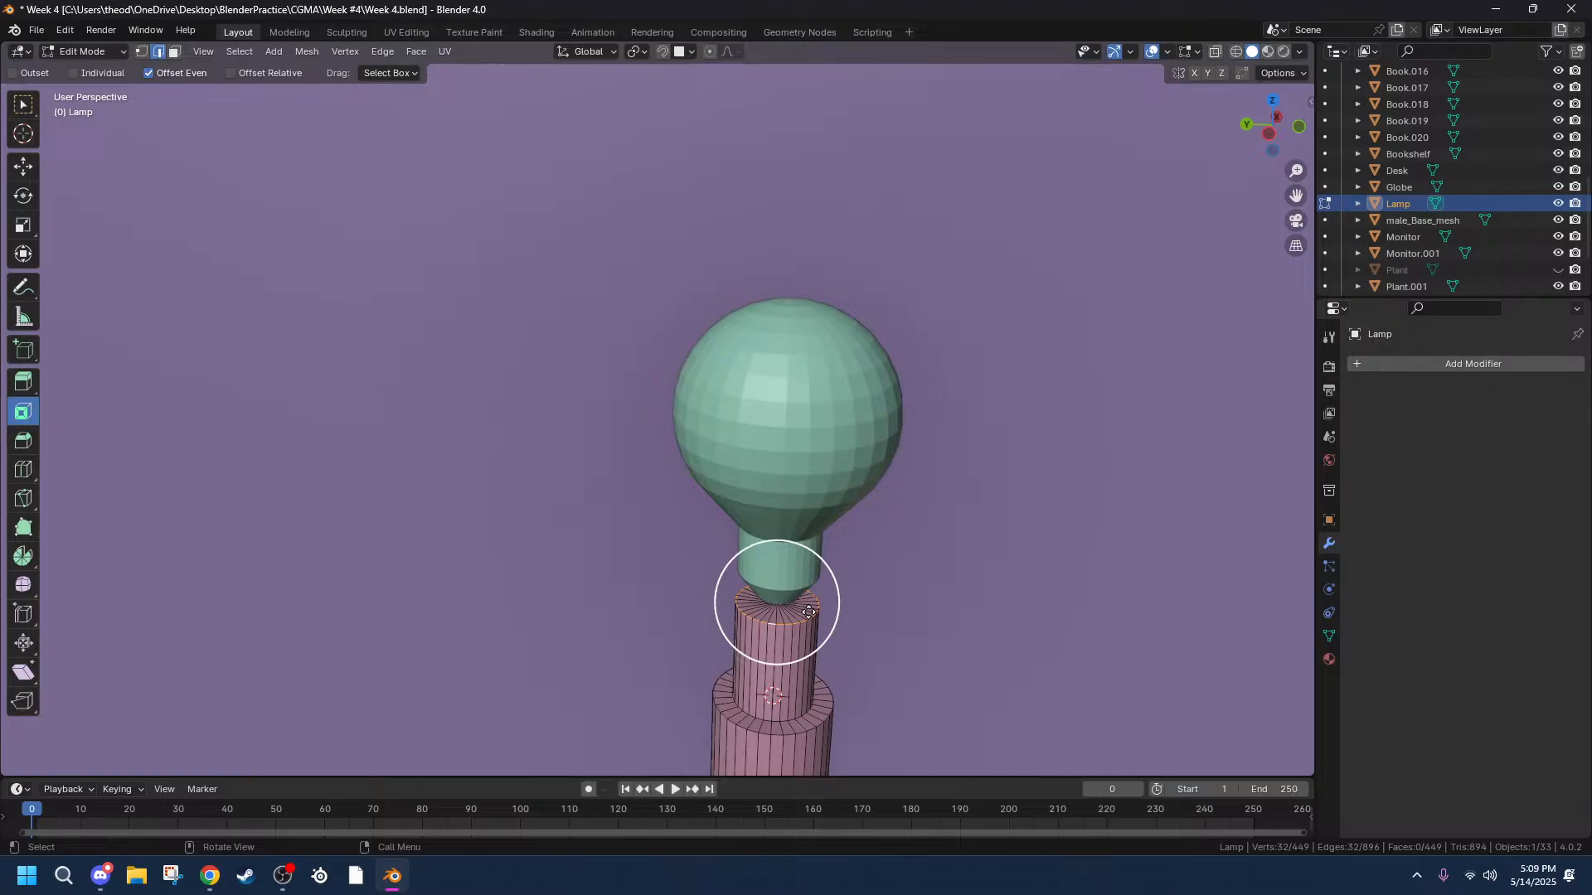
pyautogui.press('g')
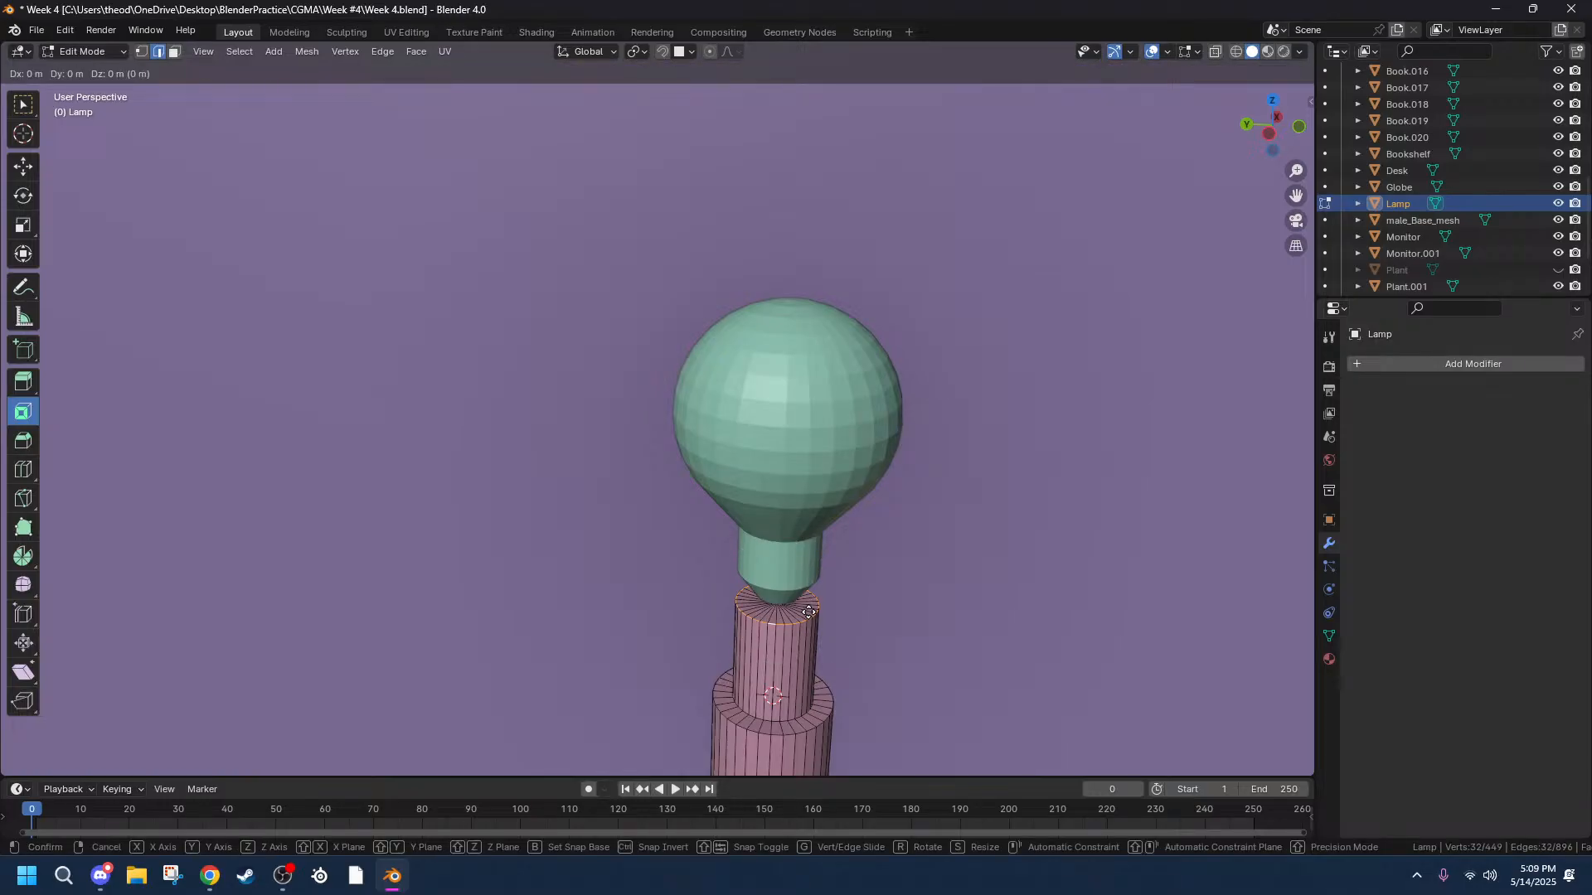
pyautogui.press('z')
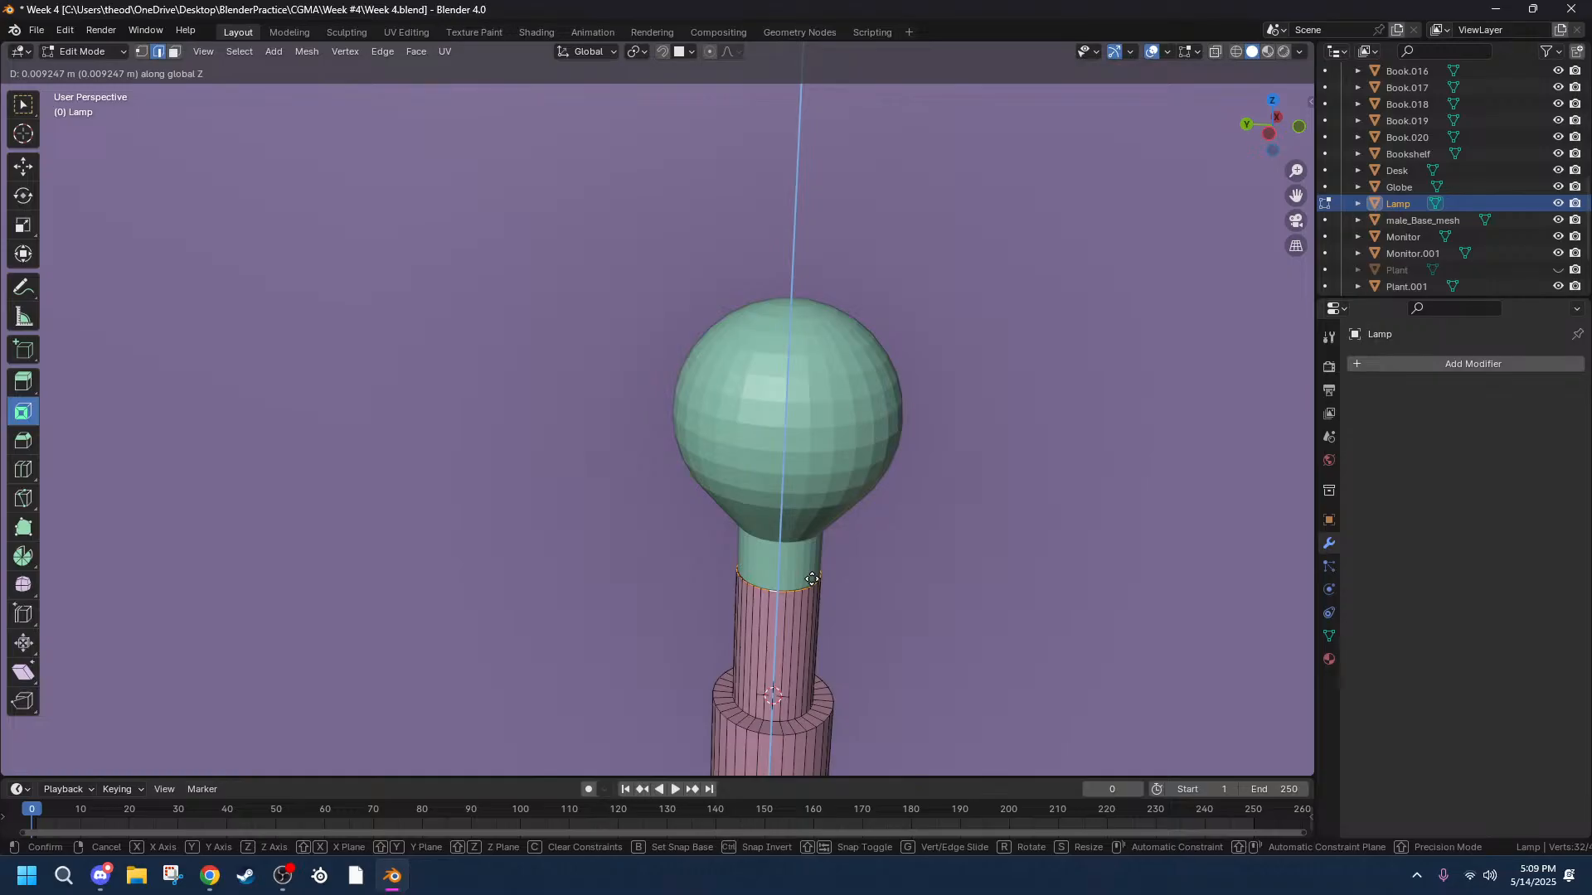
pyautogui.click(812, 579)
pyautogui.scroll(6, 863, 663)
pyautogui.scroll(-10, 1015, 640)
pyautogui.moveTo(1013, 641); pyautogui.dragTo(985, 708, button='middle')
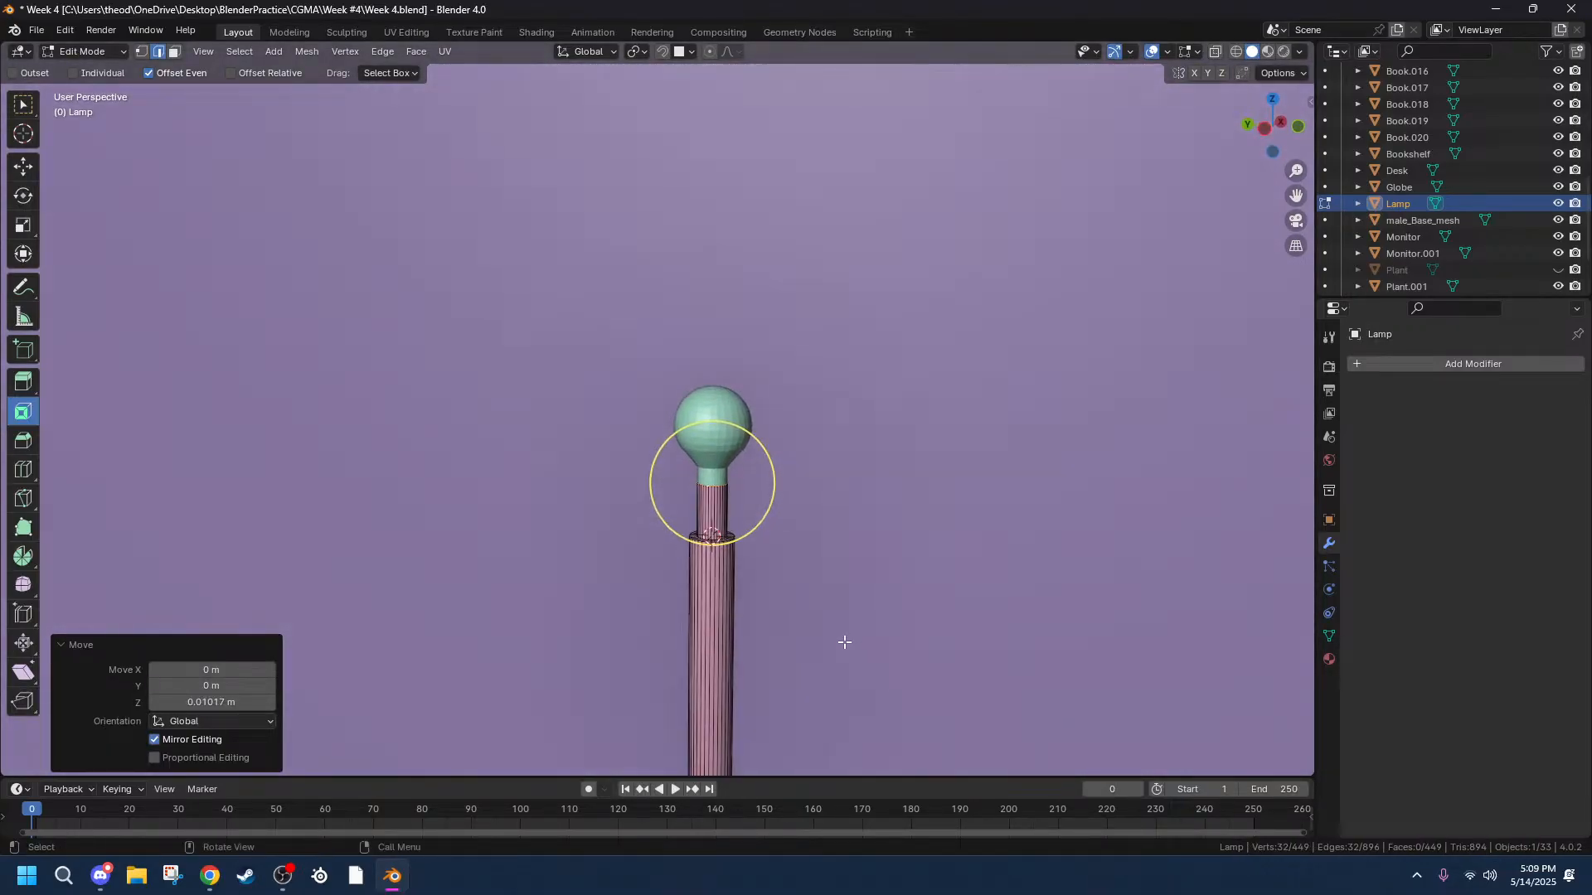
pyautogui.click(915, 544)
pyautogui.moveTo(772, 473); pyautogui.dragTo(820, 514, button='middle')
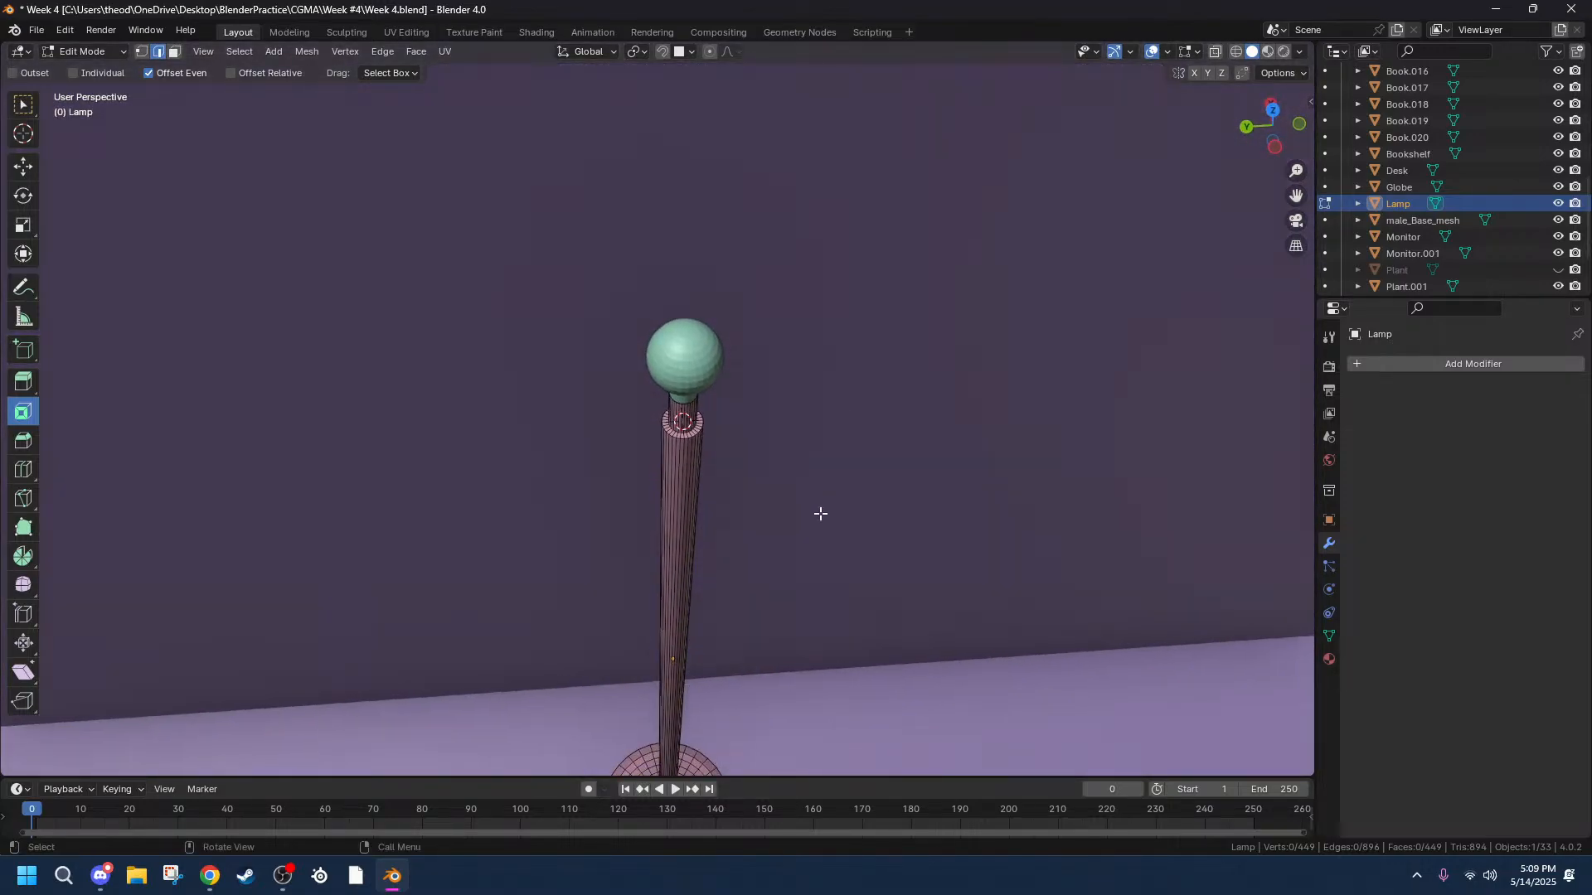
pyautogui.scroll(4, 820, 514)
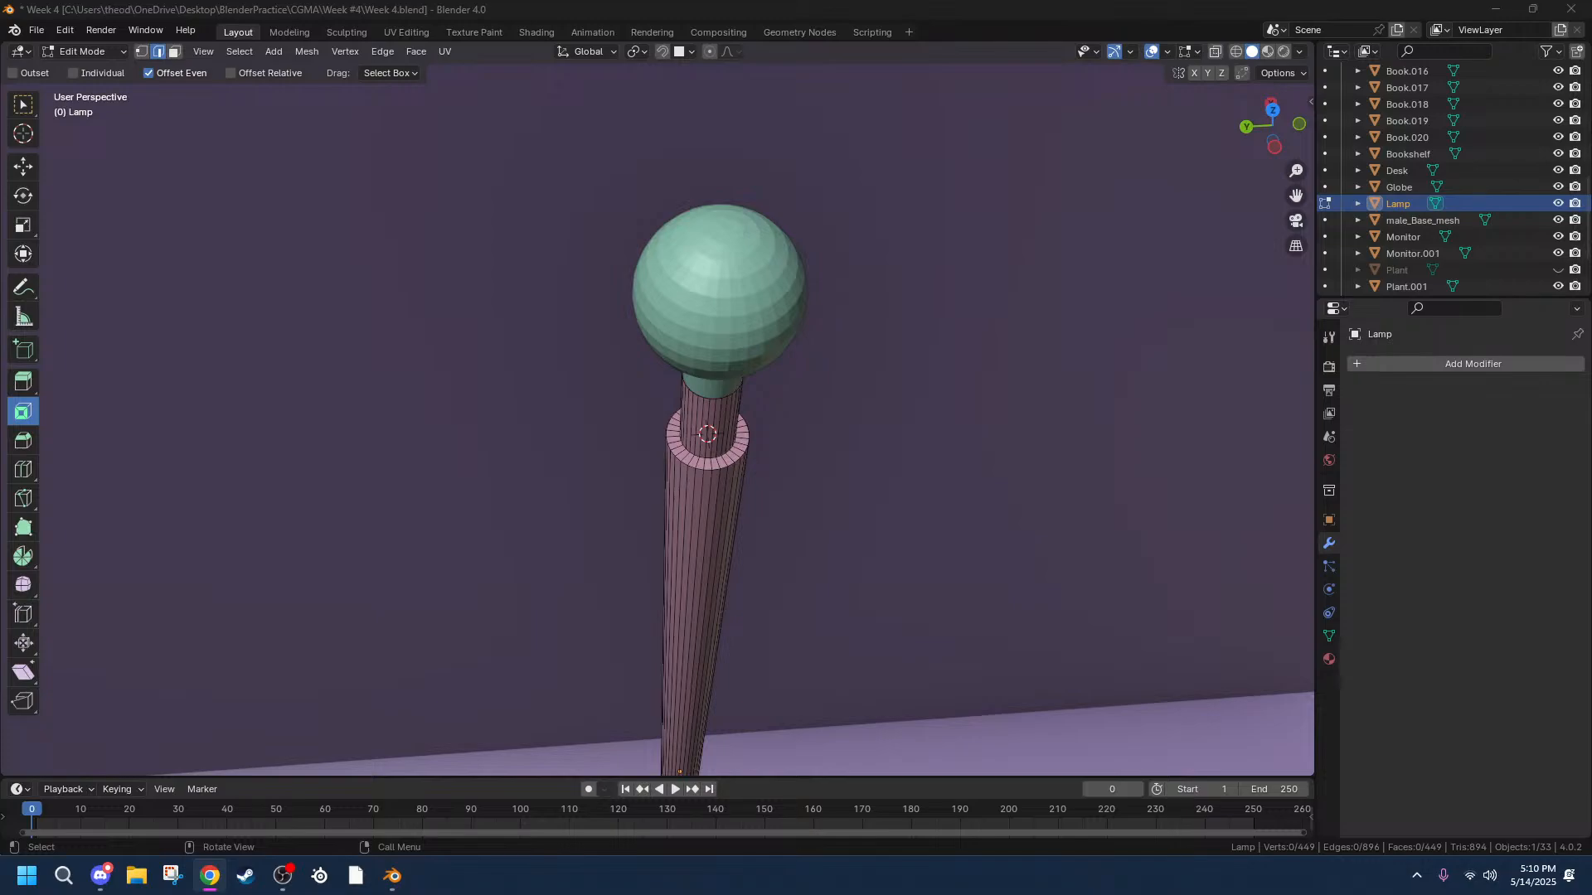
# Add a 32-vertex cylinder to the lamp mesh around the bulb as a lampshade and scale it to 0.135.
pyautogui.scroll(3, 746, 597)
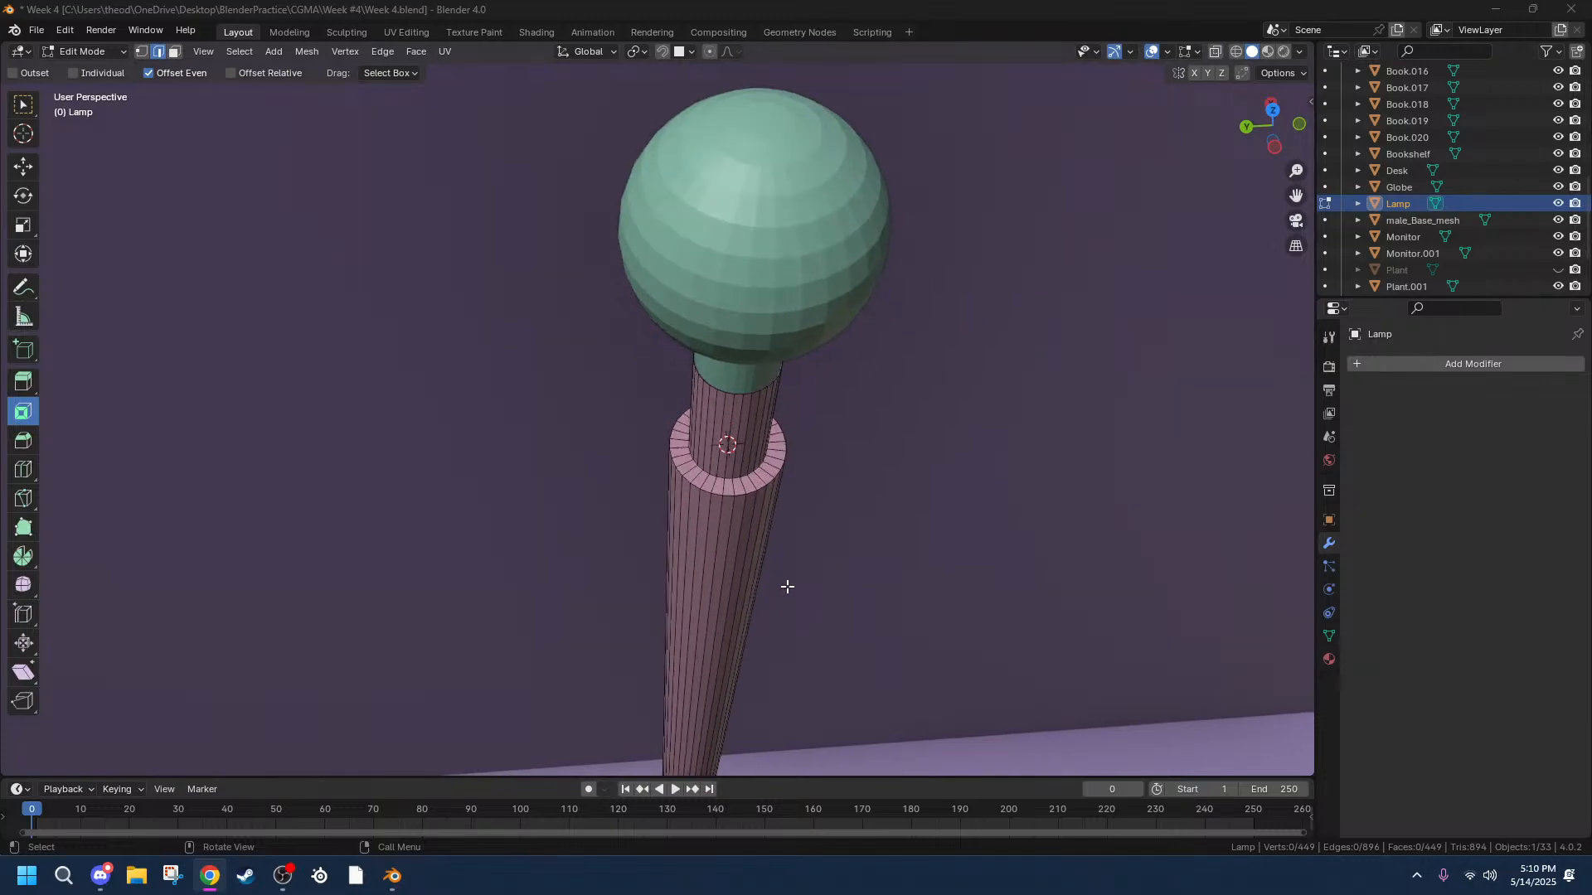
pyautogui.moveTo(785, 587); pyautogui.dragTo(752, 525, button='middle')
pyautogui.scroll(-5, 755, 529)
pyautogui.scroll(-2, 755, 529)
pyautogui.hotkey('shift', 'a')
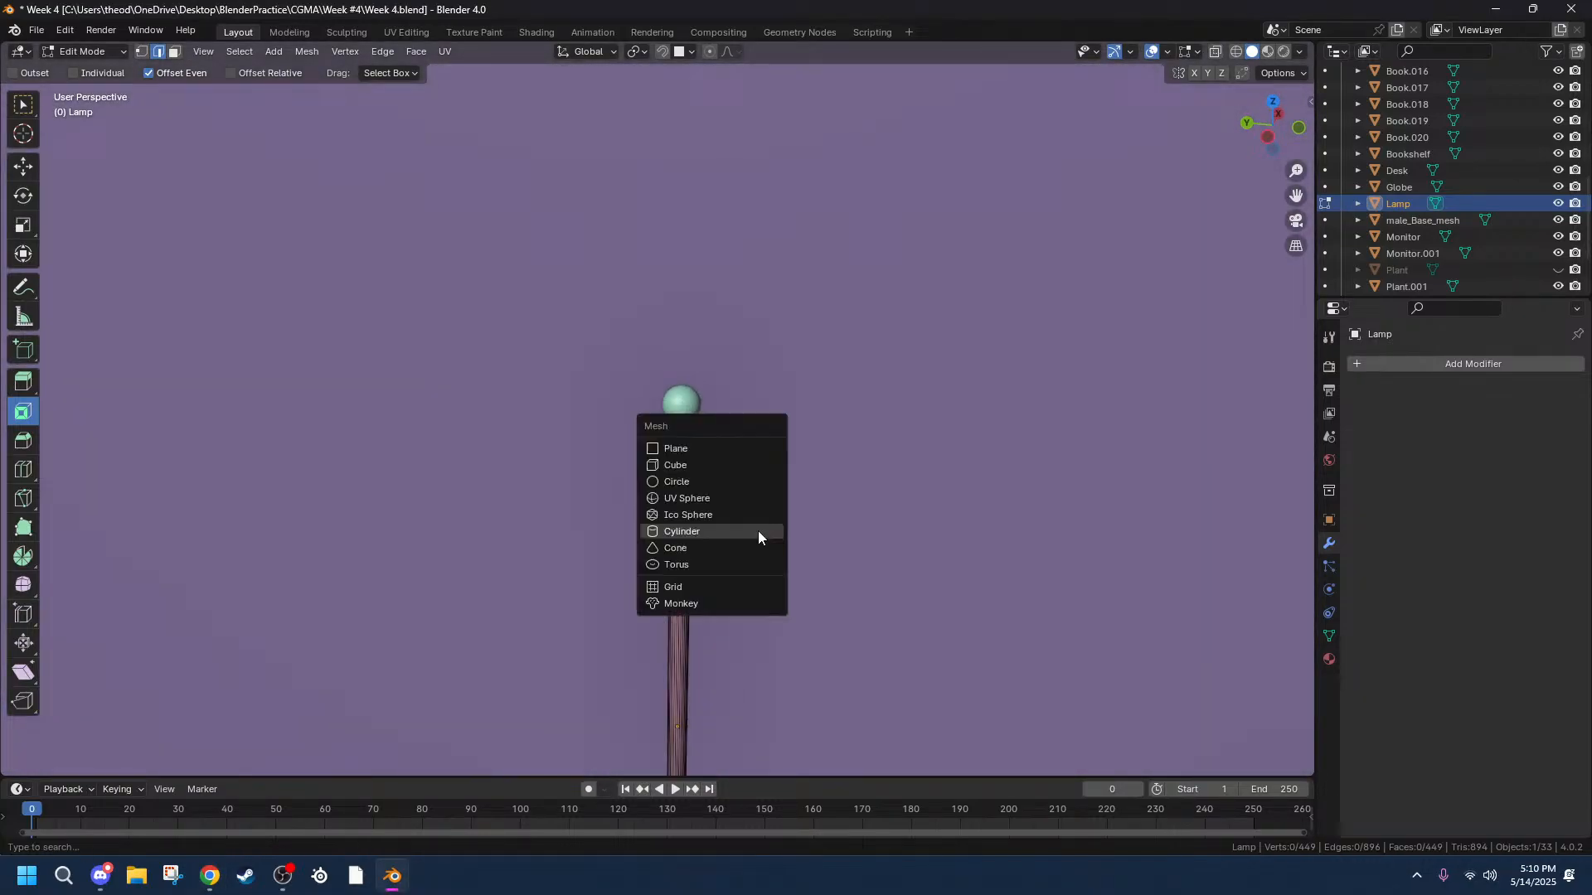
pyautogui.click(671, 530)
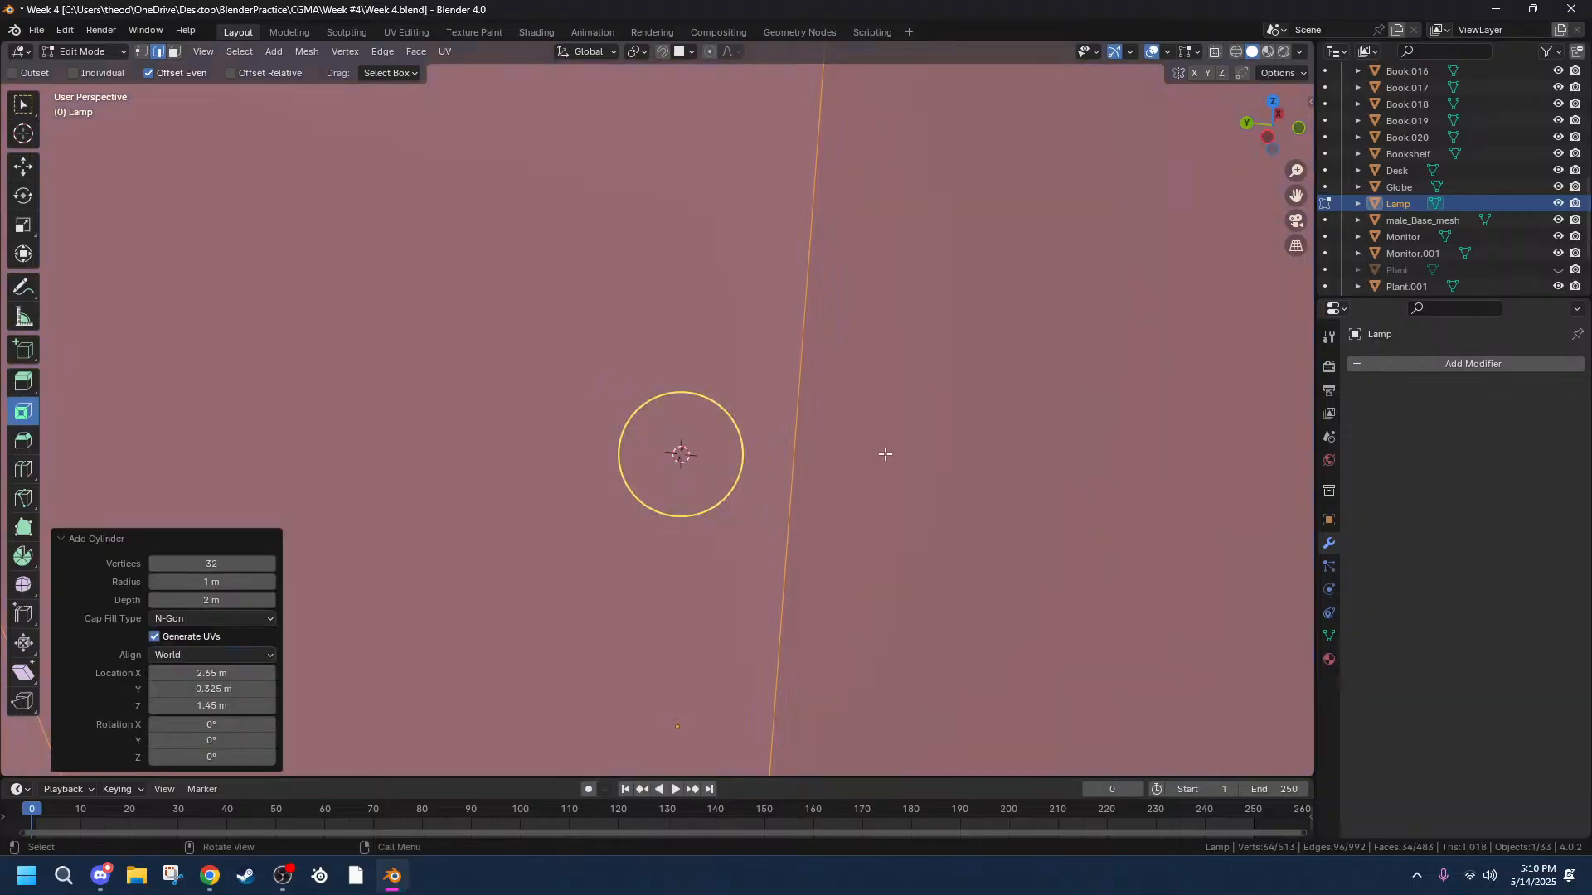
pyautogui.press('s')
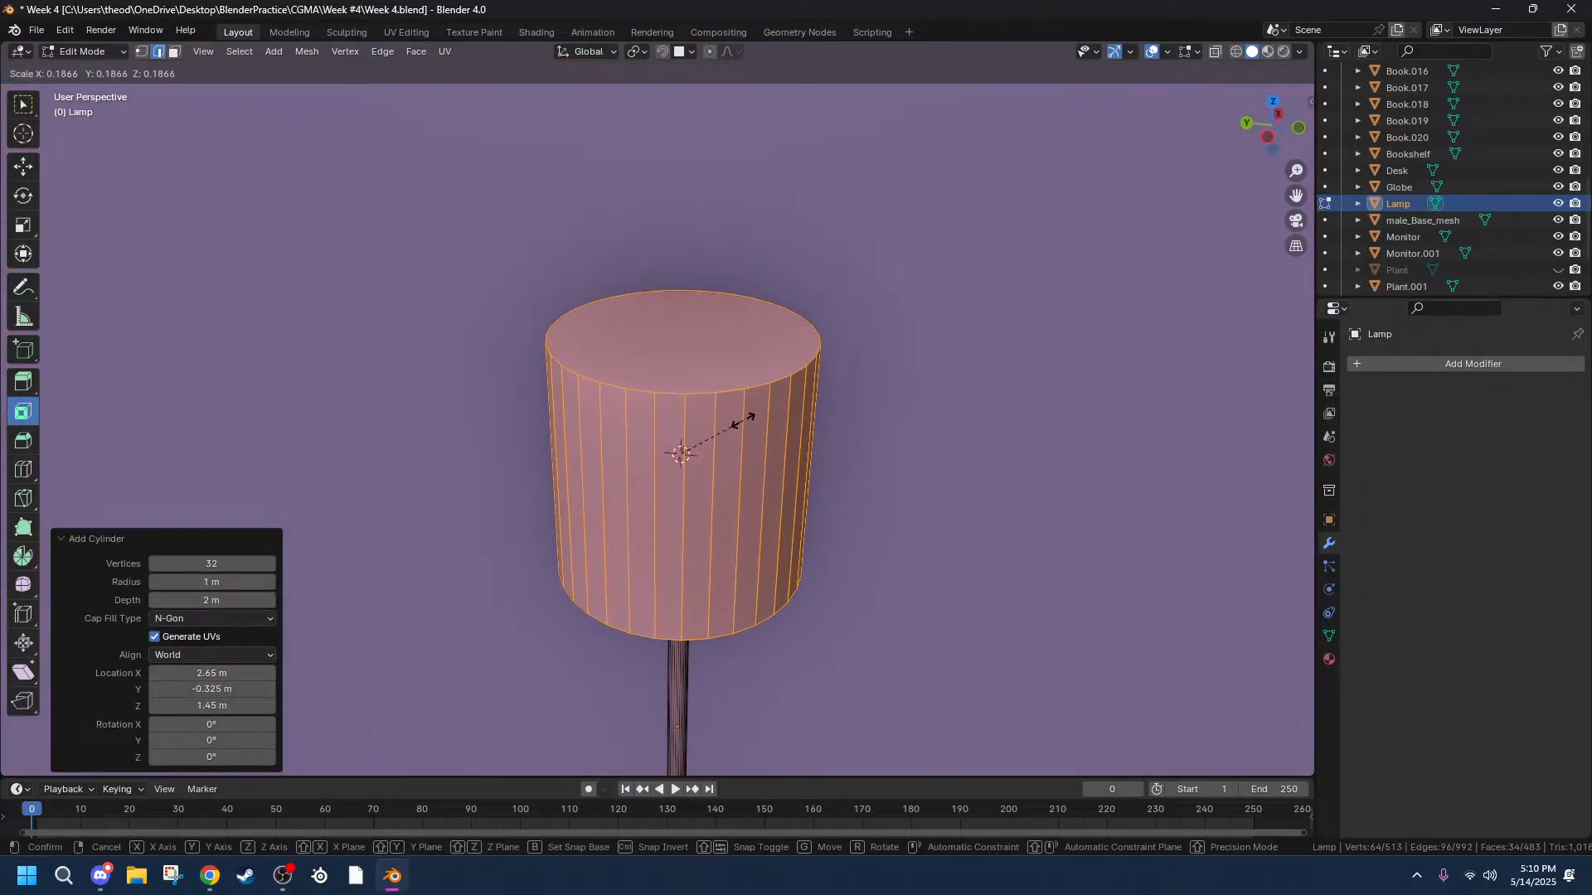
pyautogui.click(730, 434)
# Stretch the lampshade cylinder along Z by a factor of about 1.332.
pyautogui.moveTo(882, 476); pyautogui.dragTo(891, 428, button='middle')
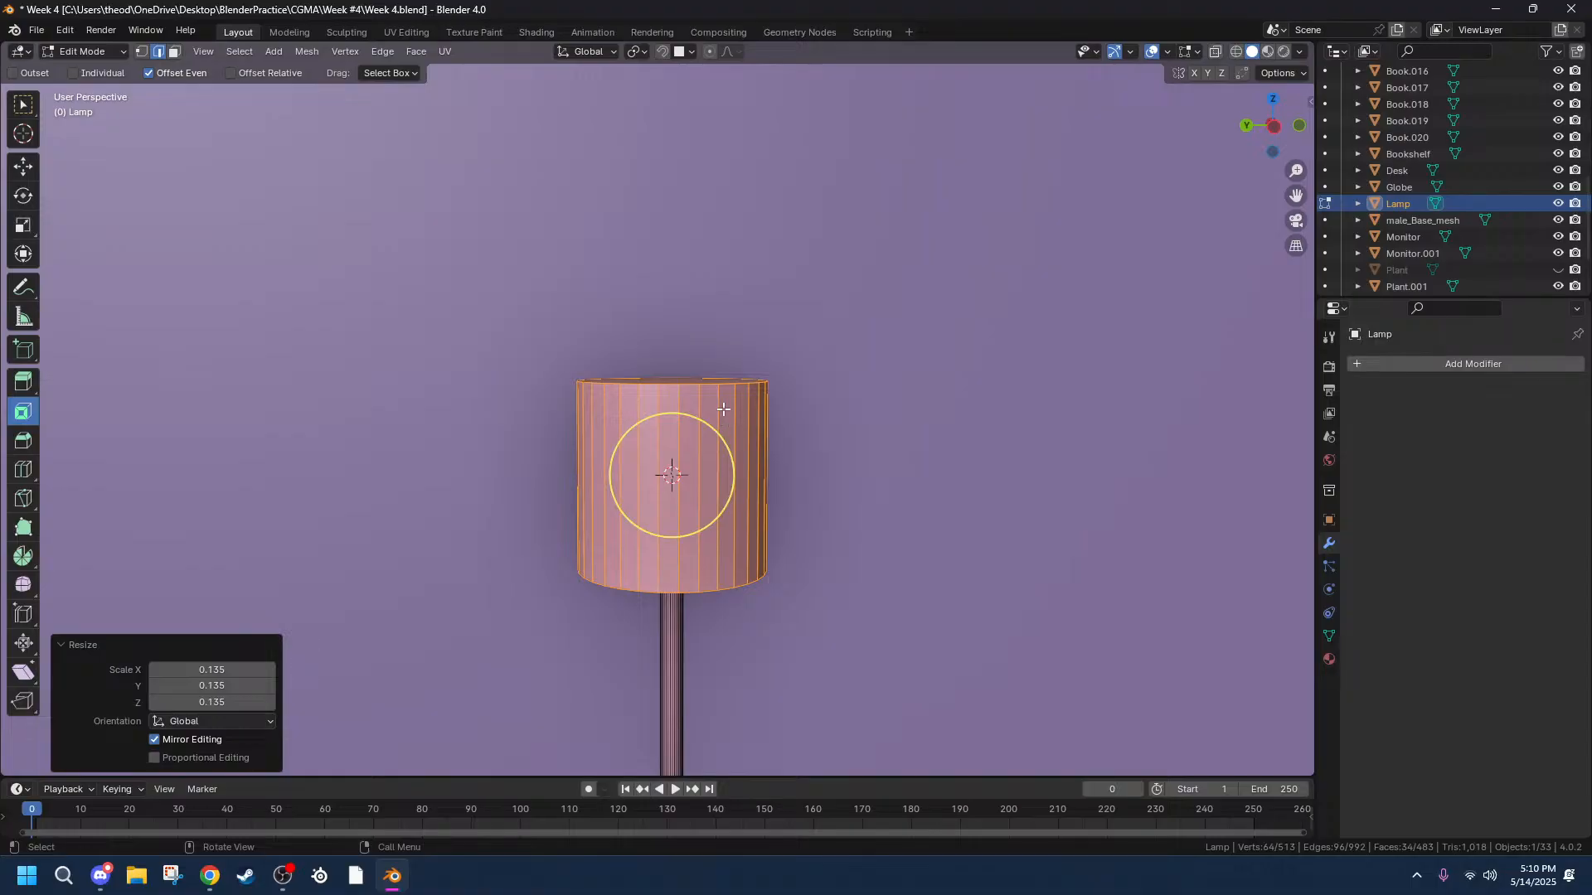
pyautogui.press('s')
pyautogui.press('z')
pyautogui.click(769, 353)
pyautogui.moveTo(768, 353)
pyautogui.mouseDown(button='middle')
pyautogui.moveTo(746, 420)
pyautogui.moveTo(721, 384)
pyautogui.moveTo(758, 350)
pyautogui.mouseUp(button='middle')
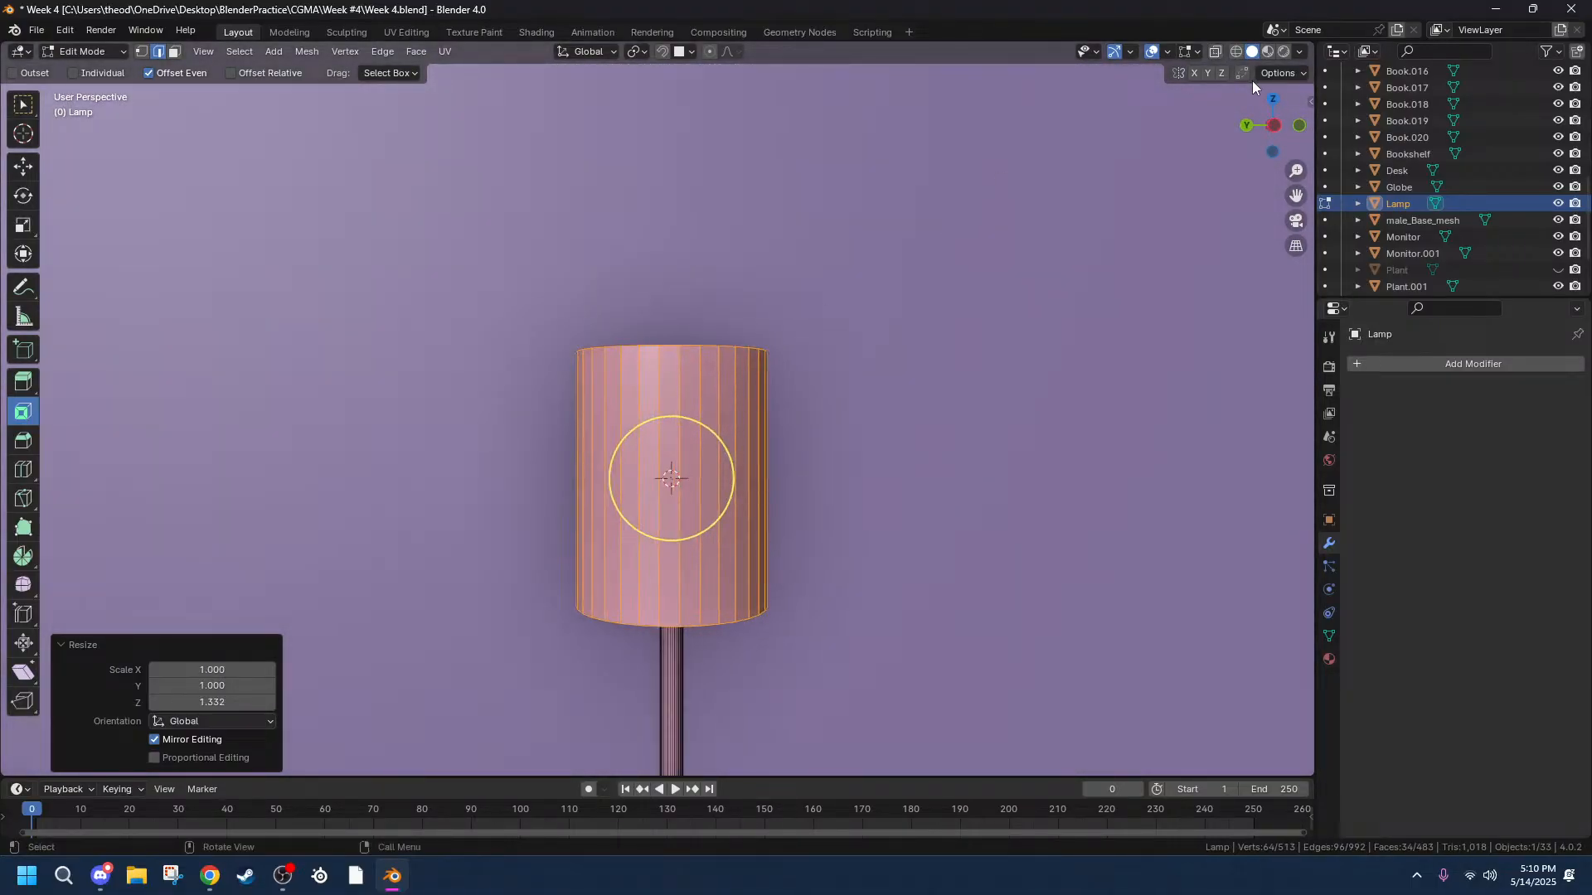
# Switch to wireframe in the Left orthographic view and raise the lampshade cylinder about 0.0564 m along Z.
pyautogui.click(1236, 52)
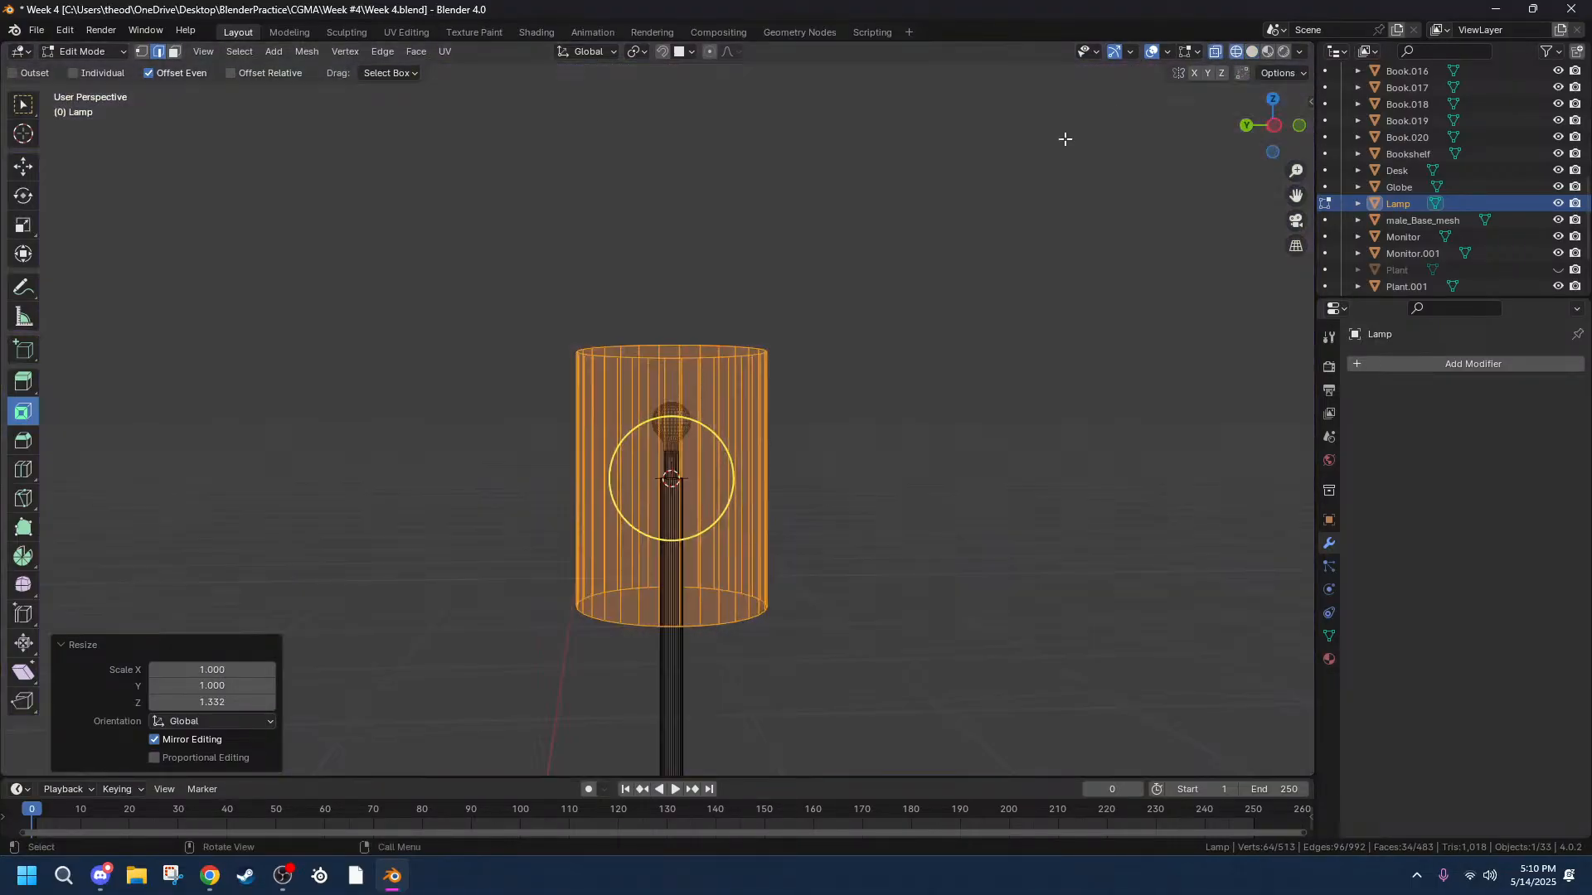
pyautogui.click(1273, 128)
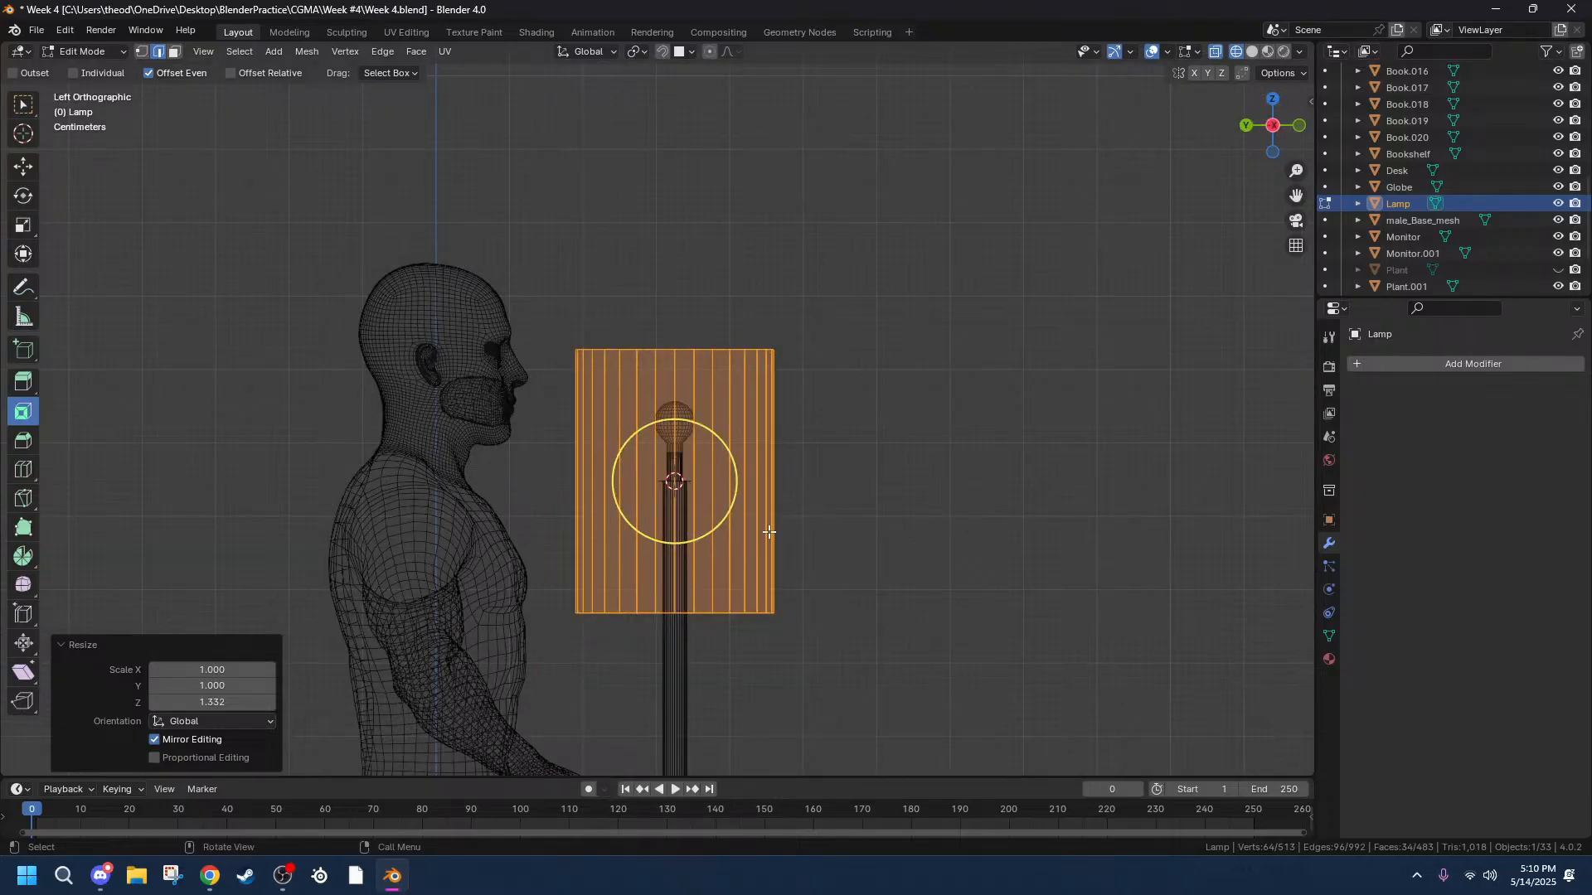
pyautogui.press('g')
pyautogui.press('z')
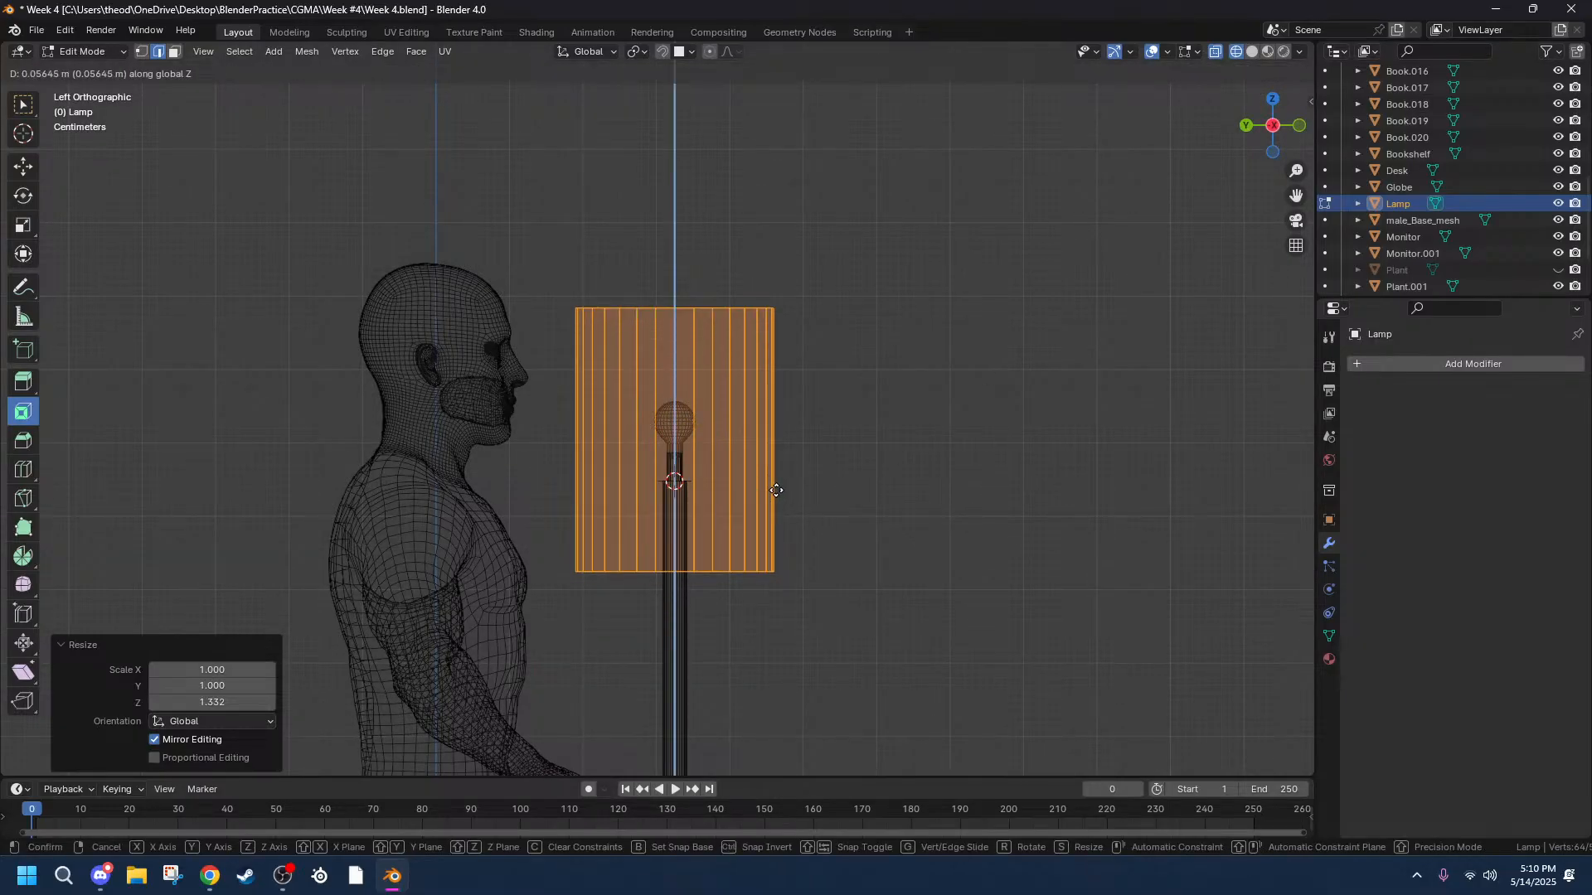
pyautogui.click(776, 490)
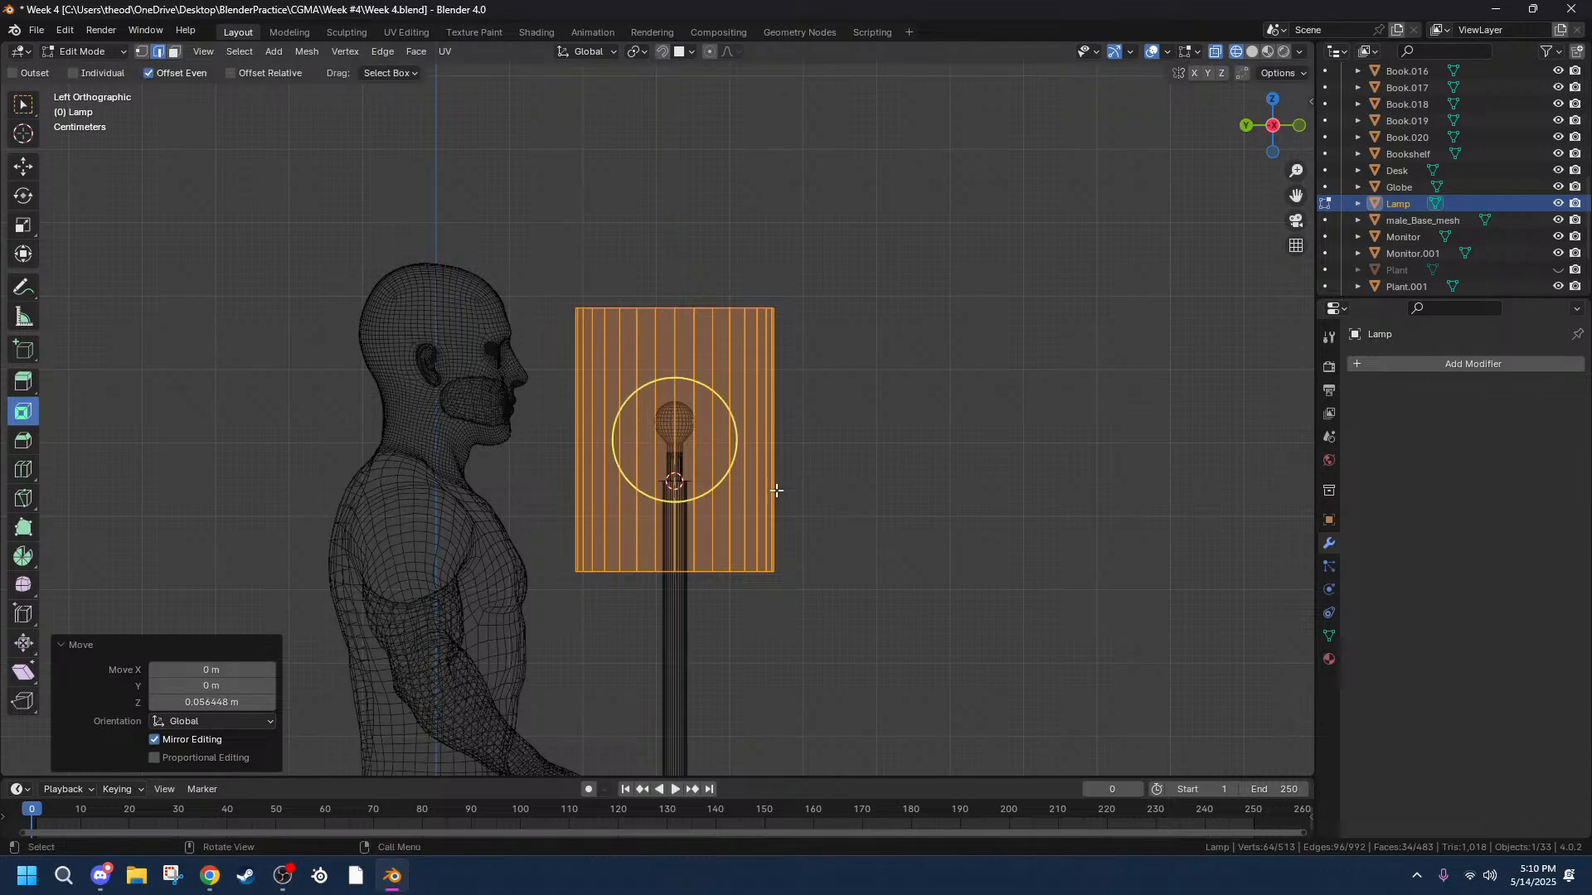
# Shorten the lampshade cylinder along Z by a factor of about 0.825 and check its fit around the bulb.
pyautogui.moveTo(856, 269); pyautogui.dragTo(860, 313, button='middle')
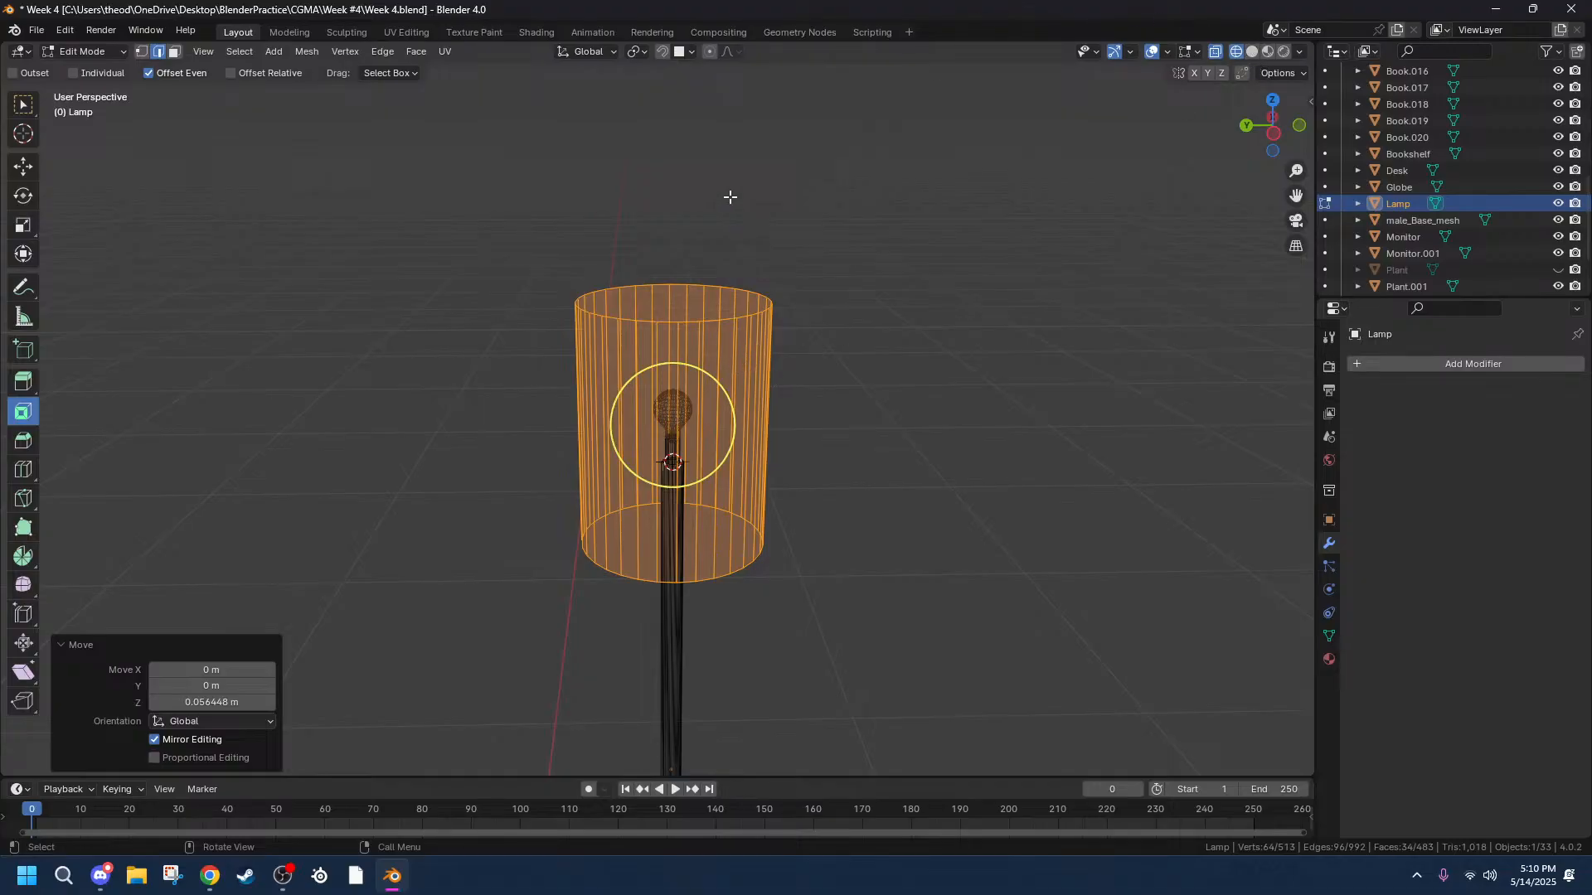
pyautogui.press('s')
pyautogui.press('z')
pyautogui.click(723, 240)
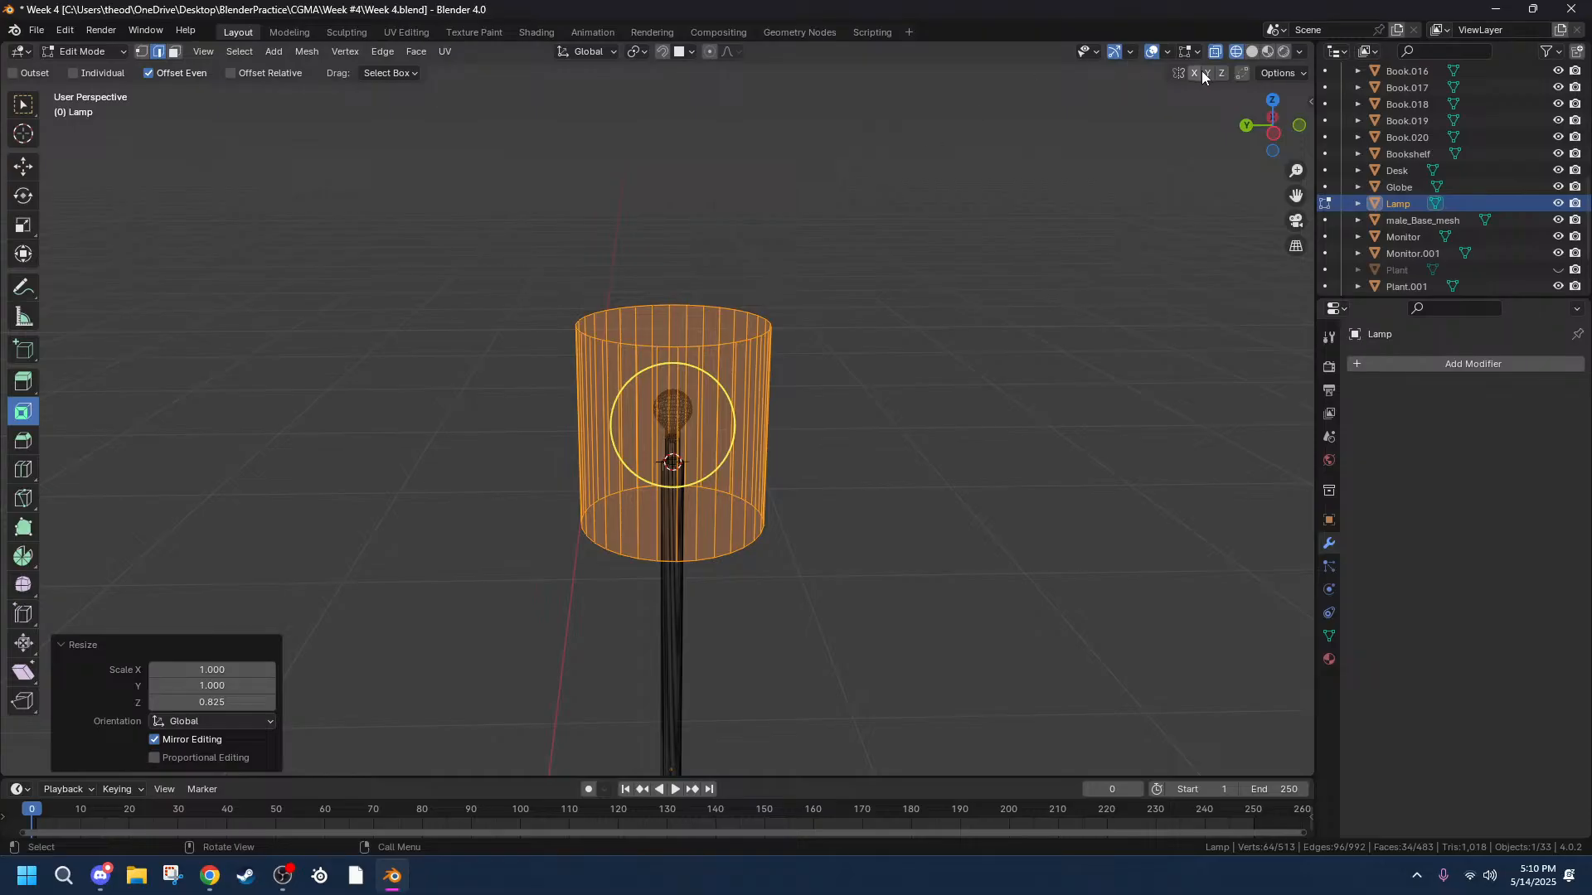
pyautogui.click(1272, 116)
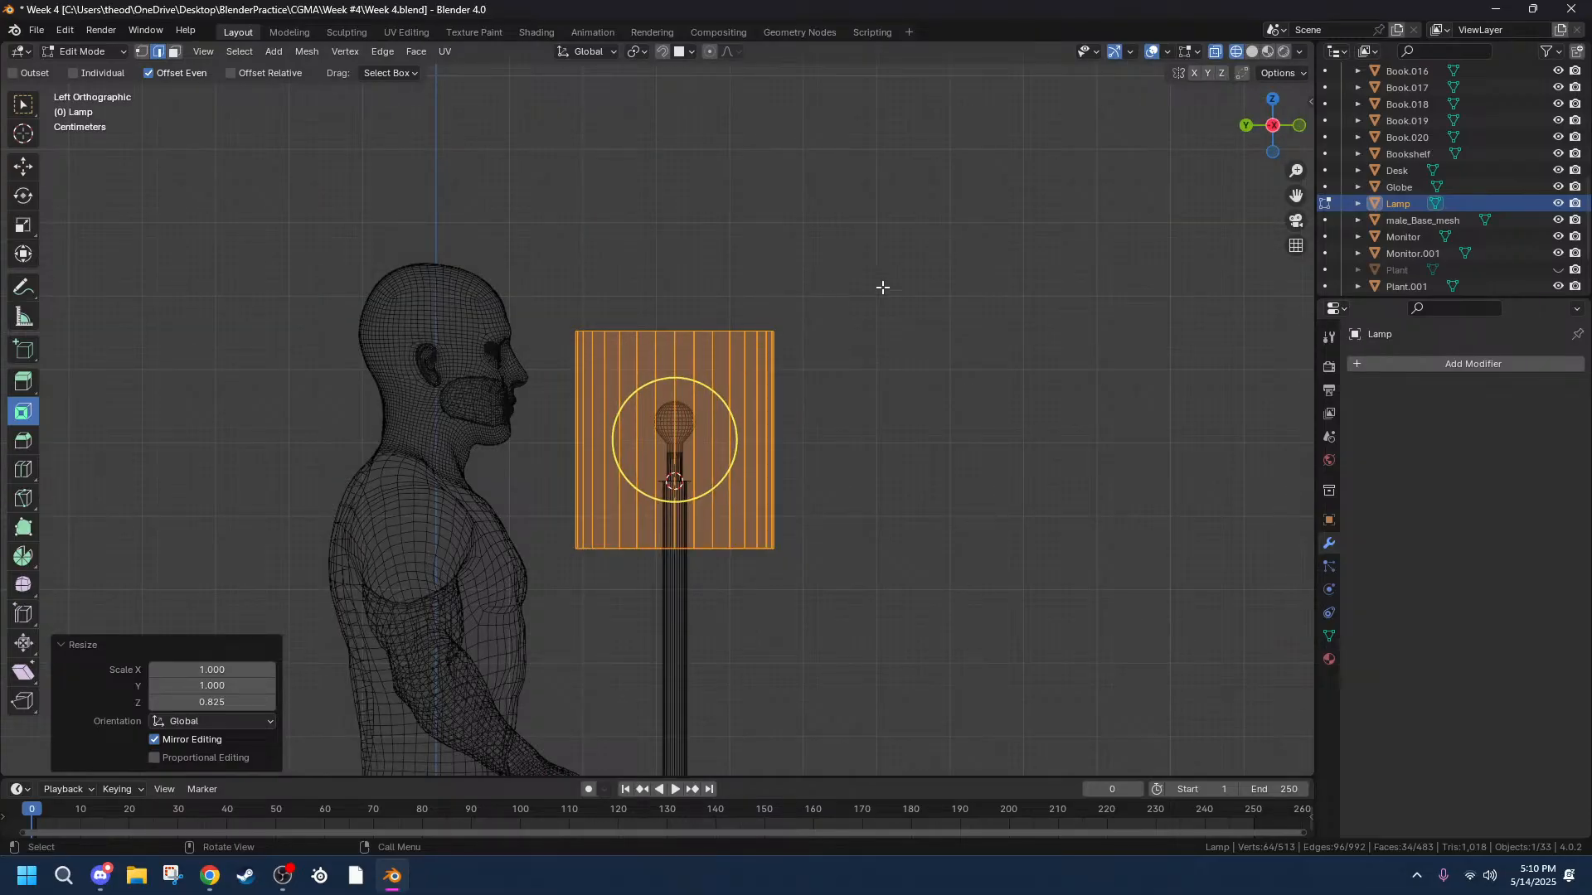
pyautogui.moveTo(893, 285); pyautogui.dragTo(935, 356, button='middle')
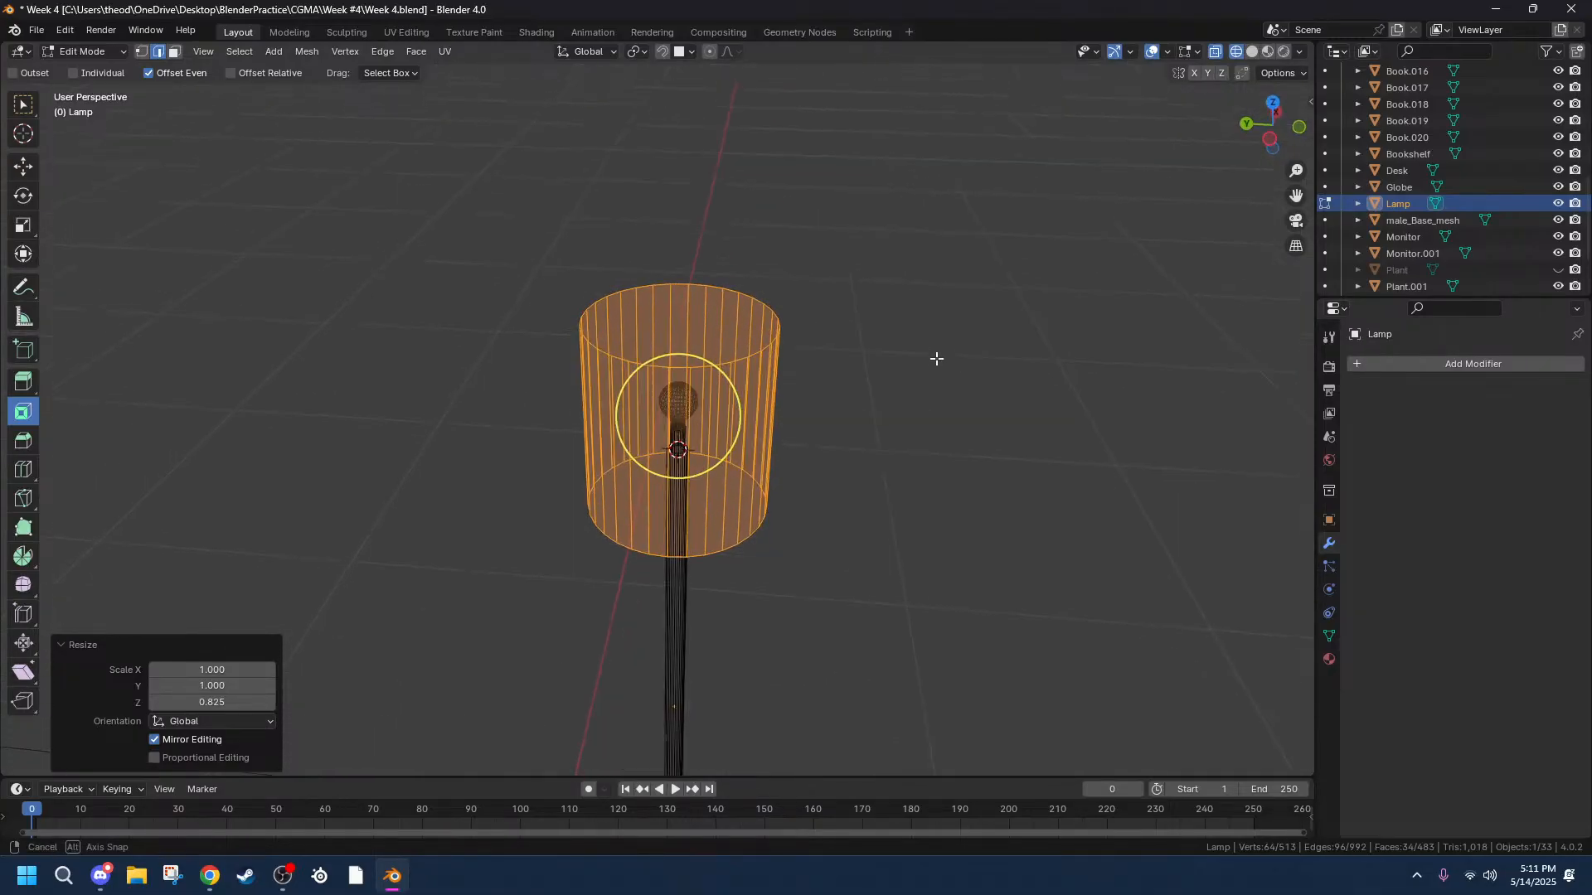
# Switch to solid shading and delete the lampshade cylinder's top and bottom cap faces, keeping its side wall.
pyautogui.press('Tab')
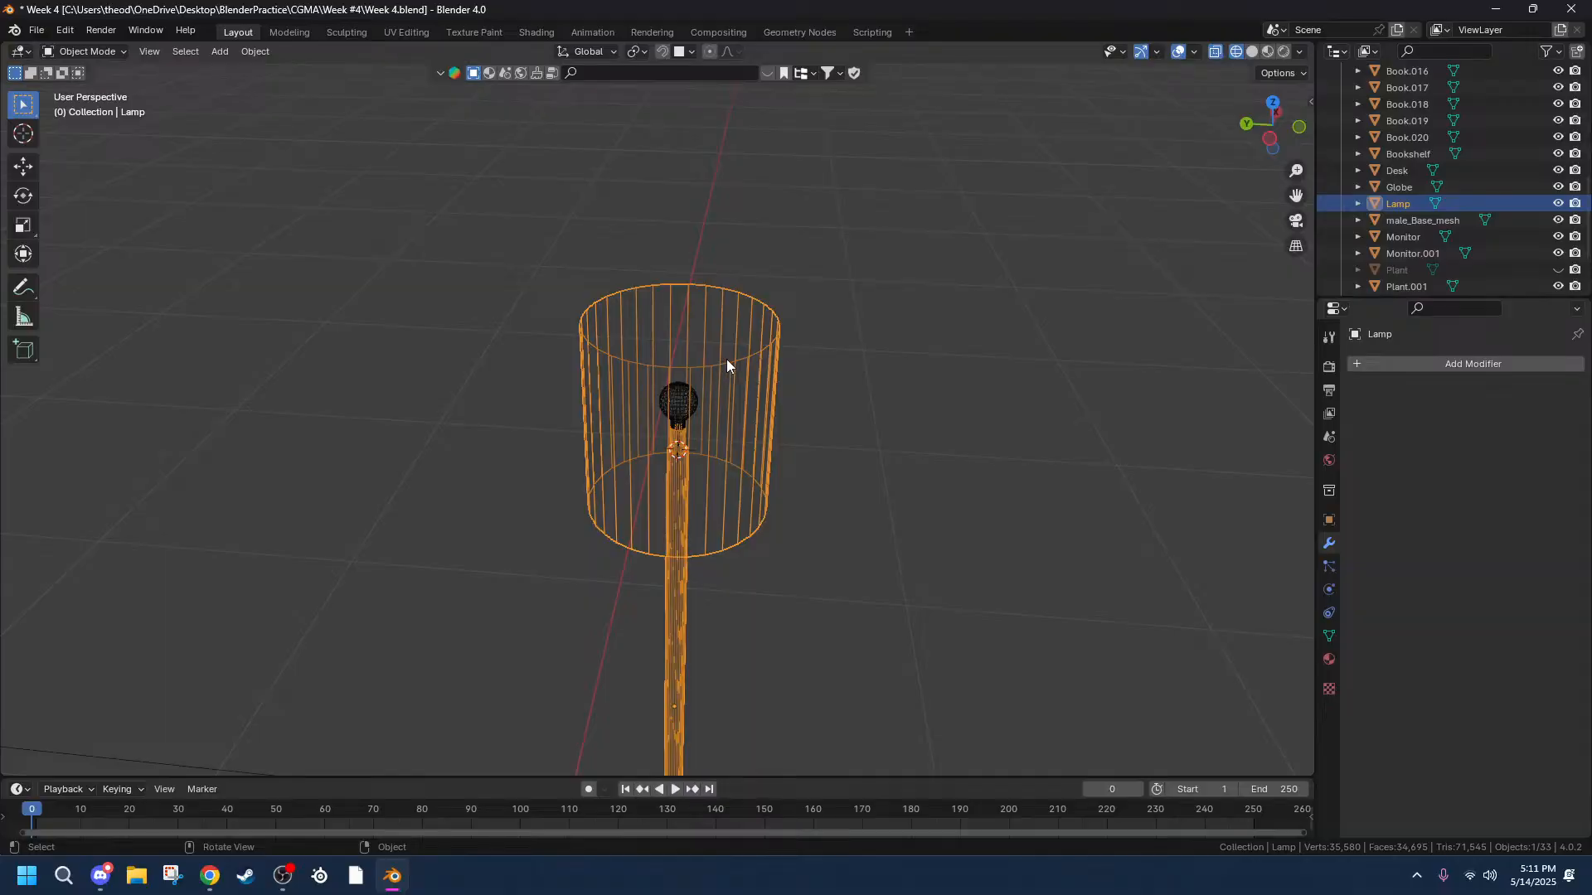
pyautogui.press('Tab')
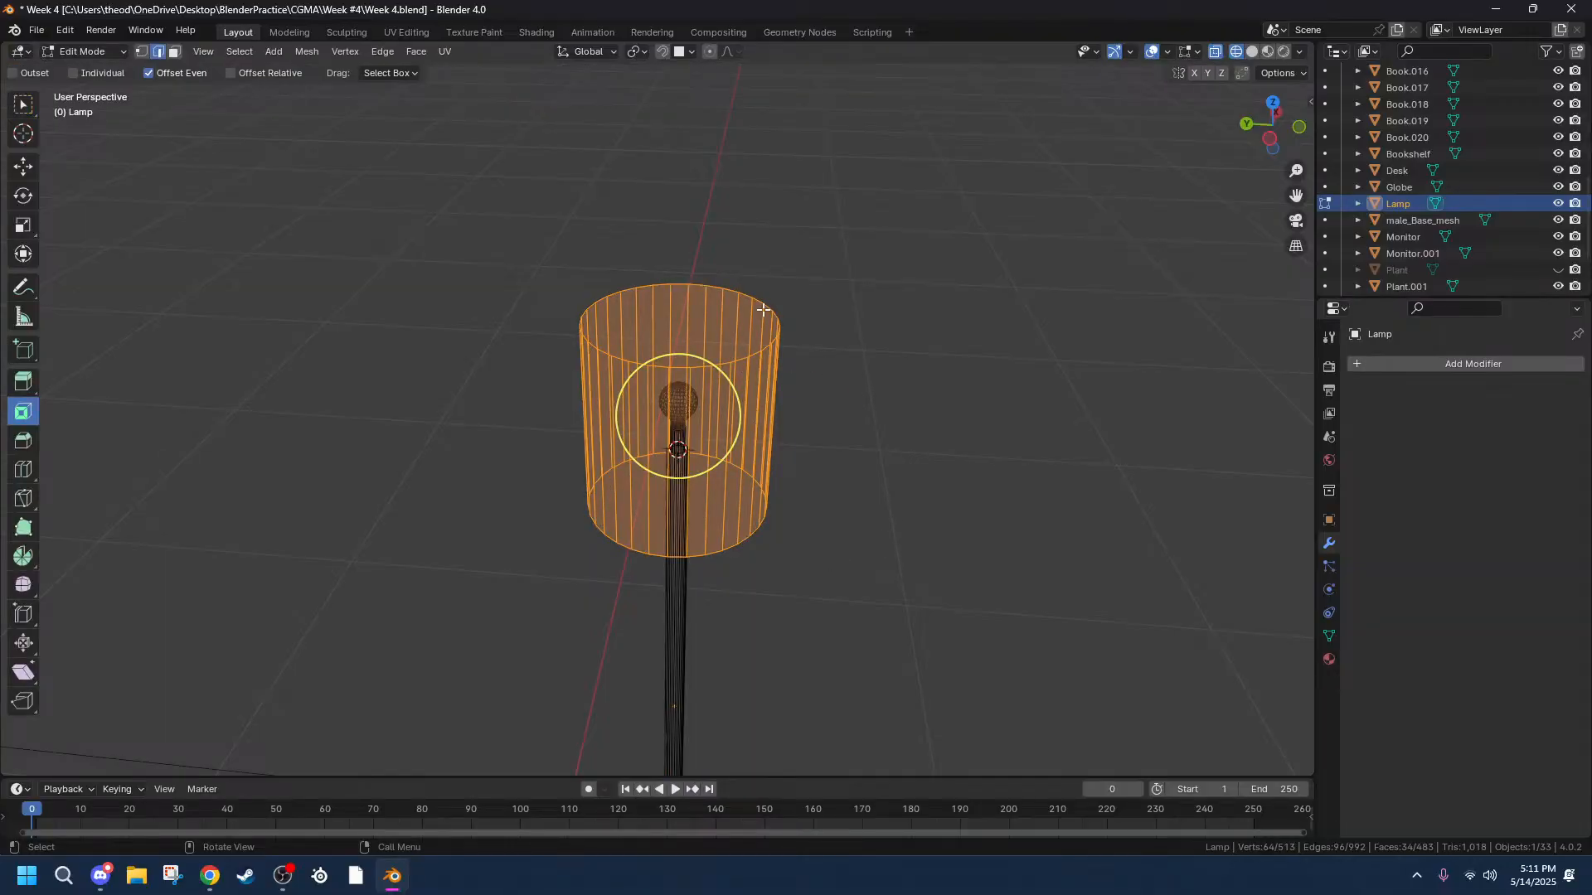
pyautogui.click(1252, 53)
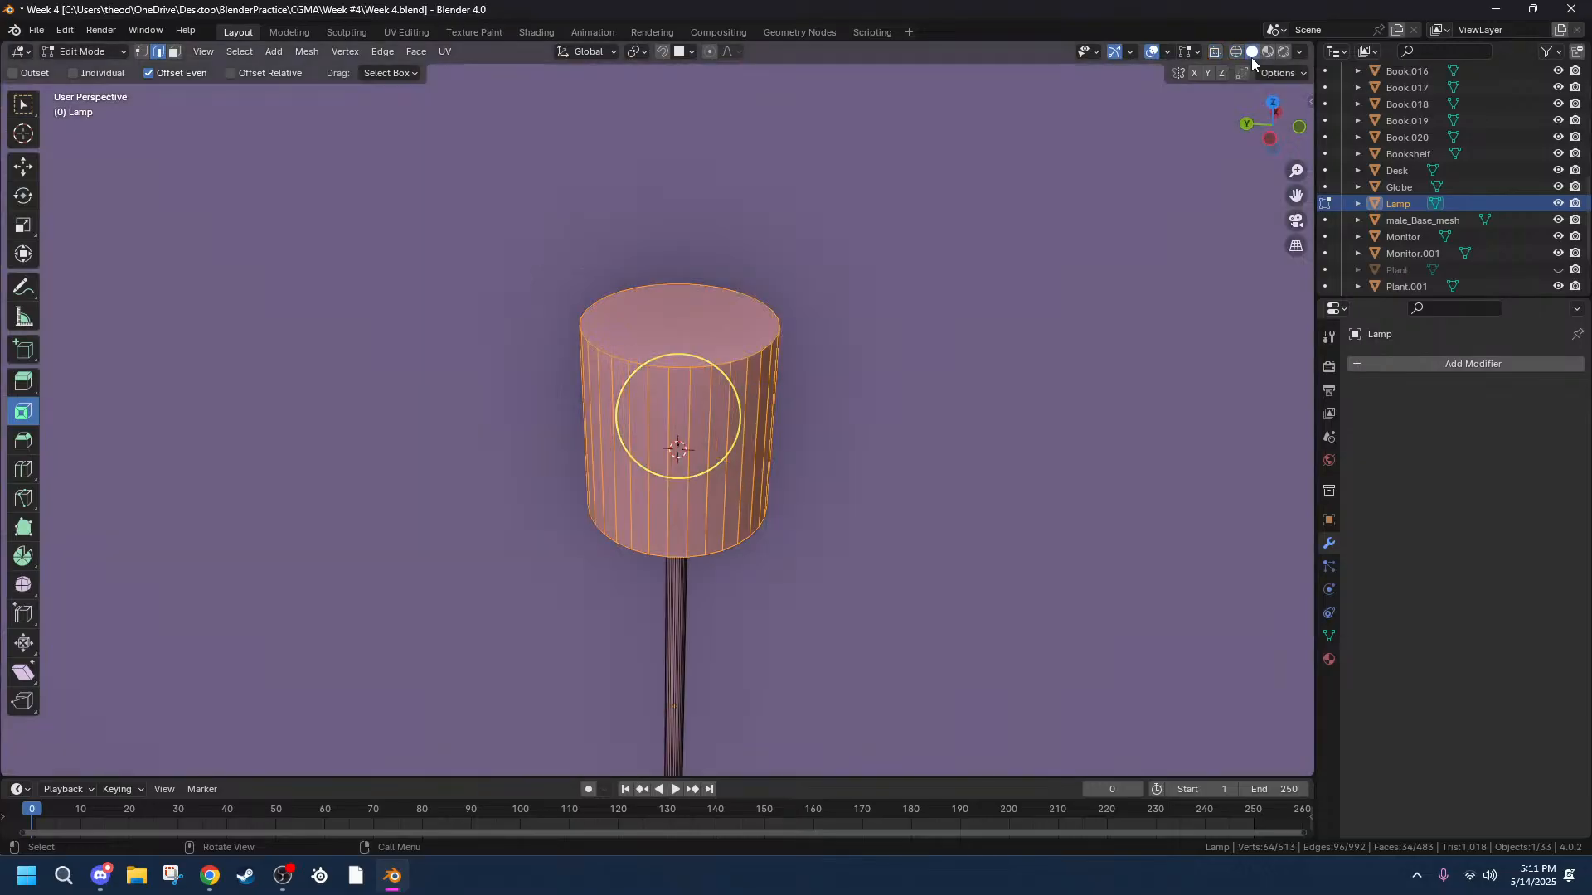
pyautogui.click(740, 352)
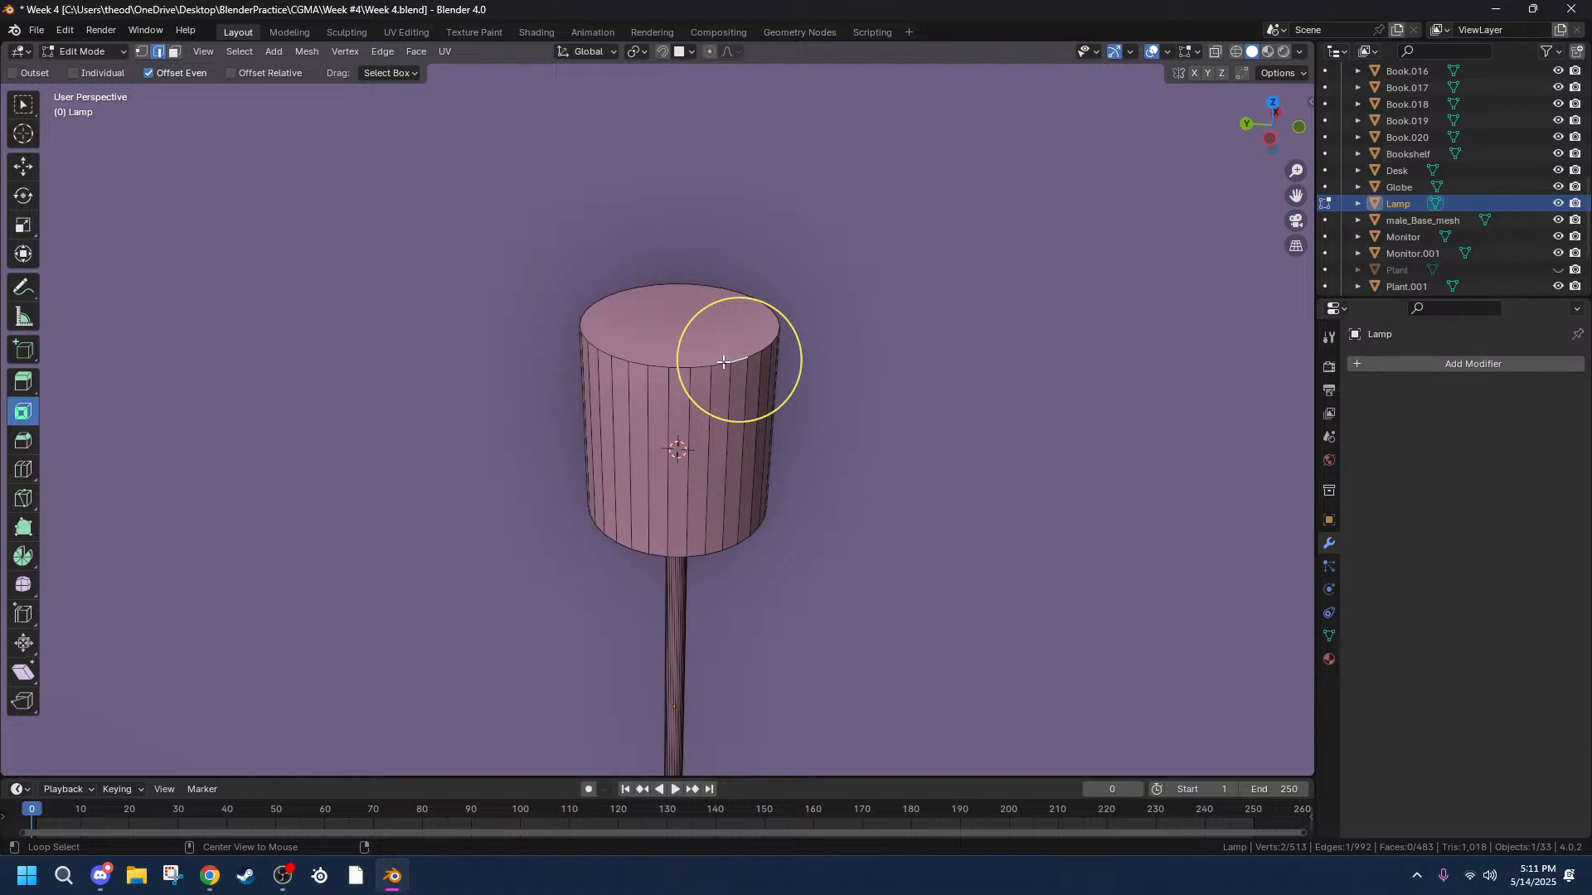
pyautogui.keyDown('alt'); pyautogui.click(723, 363); pyautogui.keyUp('alt')
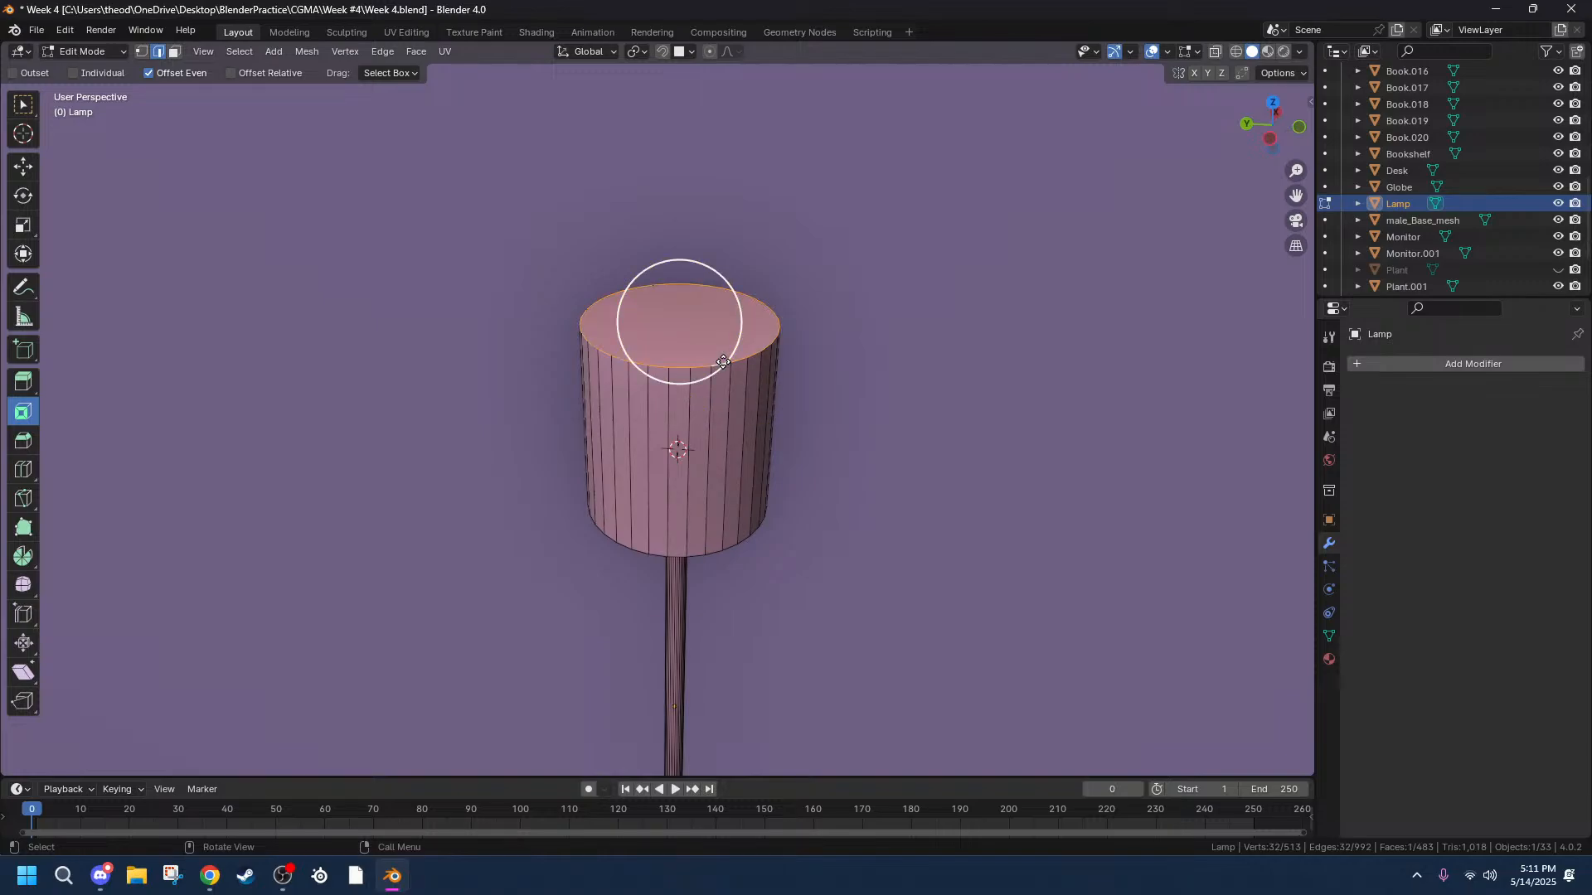
pyautogui.press('x')
pyautogui.click(723, 362)
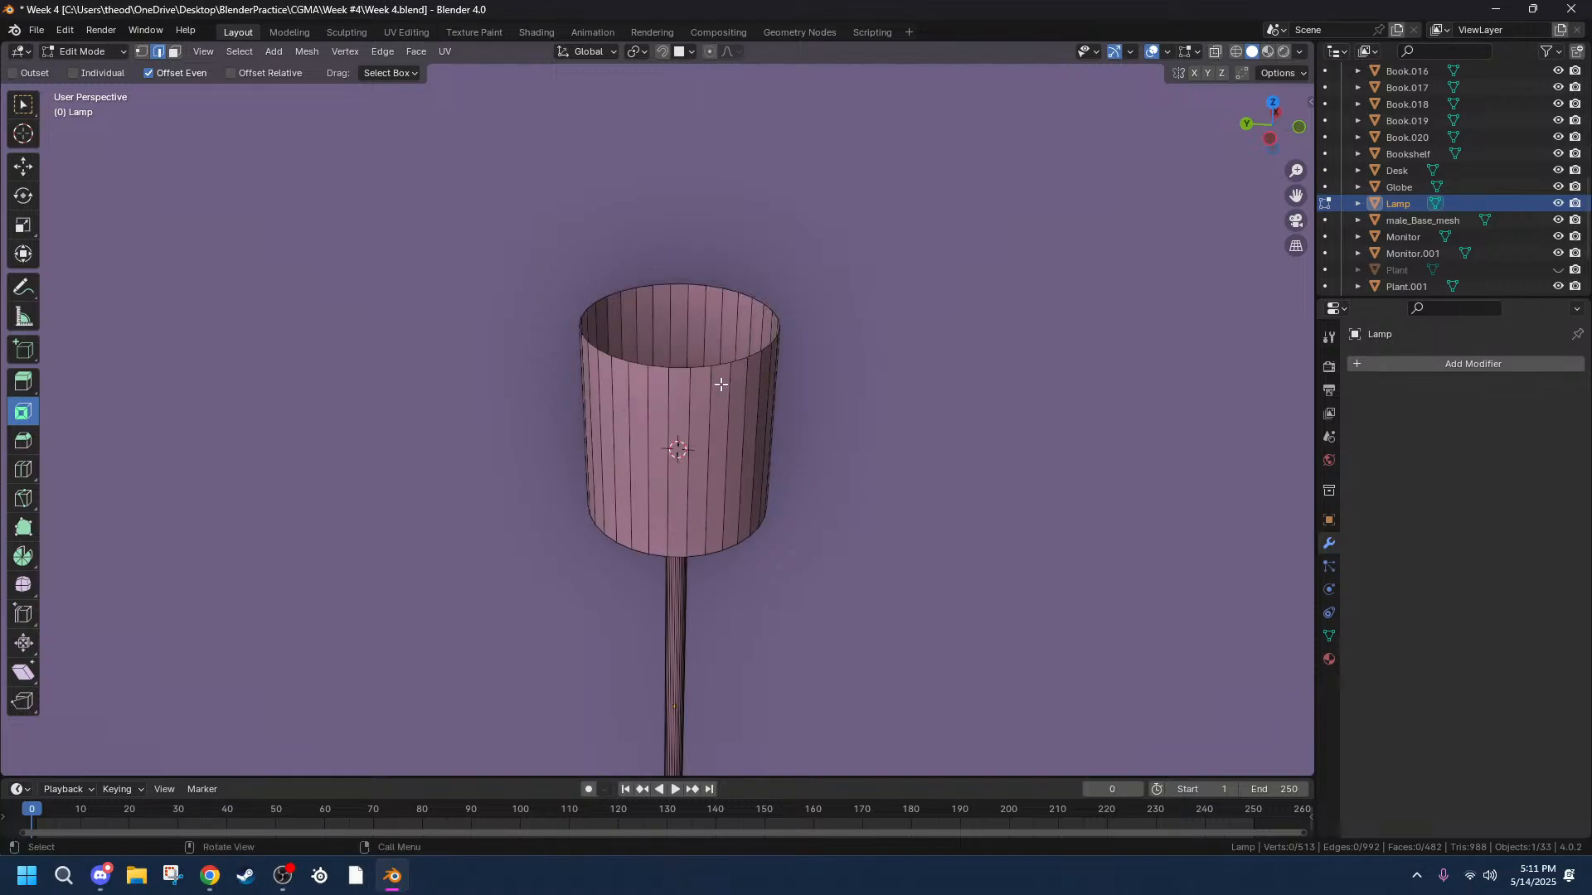
pyautogui.keyDown('alt'); pyautogui.click(657, 555); pyautogui.keyUp('alt')
pyautogui.moveTo(782, 533)
pyautogui.mouseDown(button='middle')
pyautogui.moveTo(846, 348)
pyautogui.moveTo(853, 383)
pyautogui.moveTo(753, 526)
pyautogui.mouseUp(button='middle')
pyautogui.press('x')
pyautogui.click(847, 349)
# Select the lampshade's bottom edge loop and widen it to about 1.297 in X and Y, keeping Z locked.
pyautogui.press('c')
pyautogui.click(664, 558)
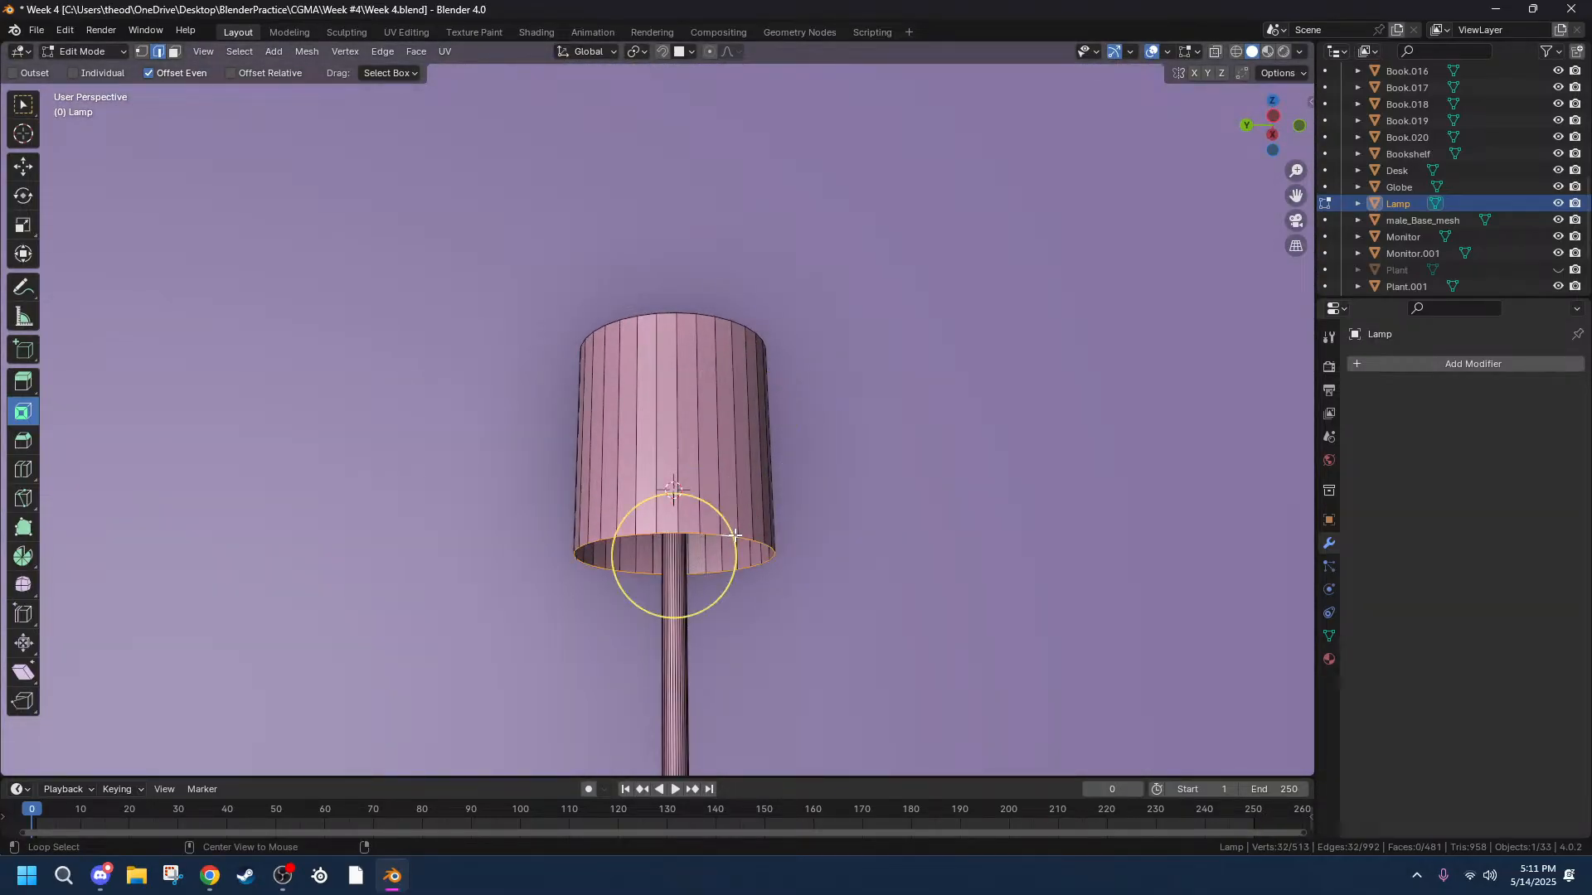
pyautogui.click(1272, 117)
pyautogui.press('s')
pyautogui.hotkey('shift', 'z')
pyautogui.click(1145, 398)
pyautogui.moveTo(1147, 398); pyautogui.dragTo(1098, 415, button='middle')
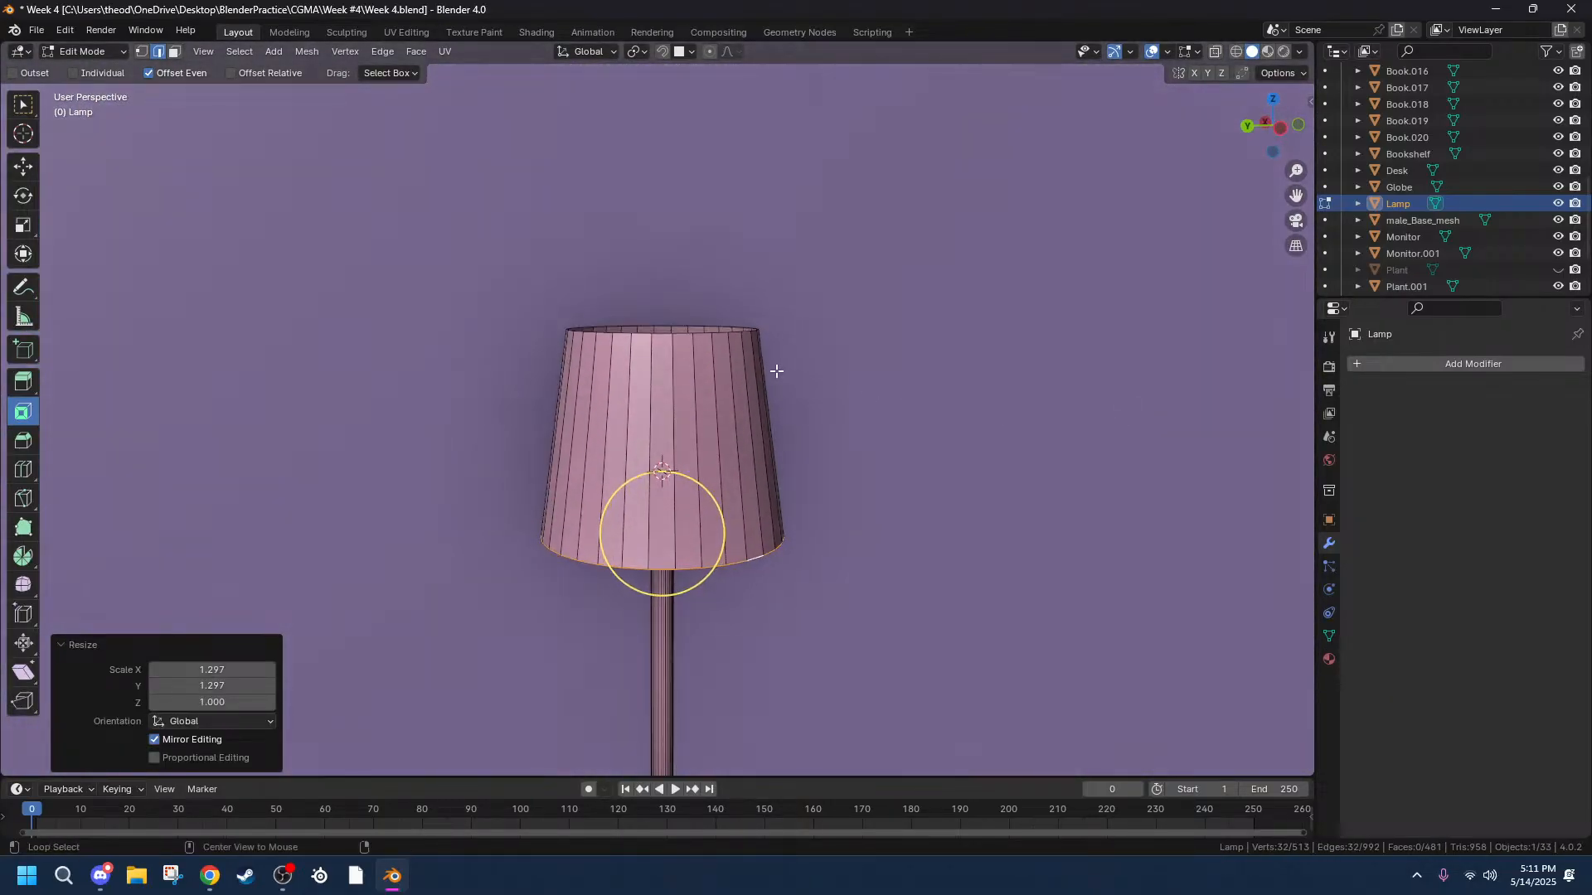
# Select the lampshade's top edge loop and narrow it to about 0.692 in X and Y, keeping Z locked.
pyautogui.keyDown('alt'); pyautogui.click(690, 334); pyautogui.keyUp('alt')
pyautogui.press('s')
pyautogui.hotkey('shift', 'z')
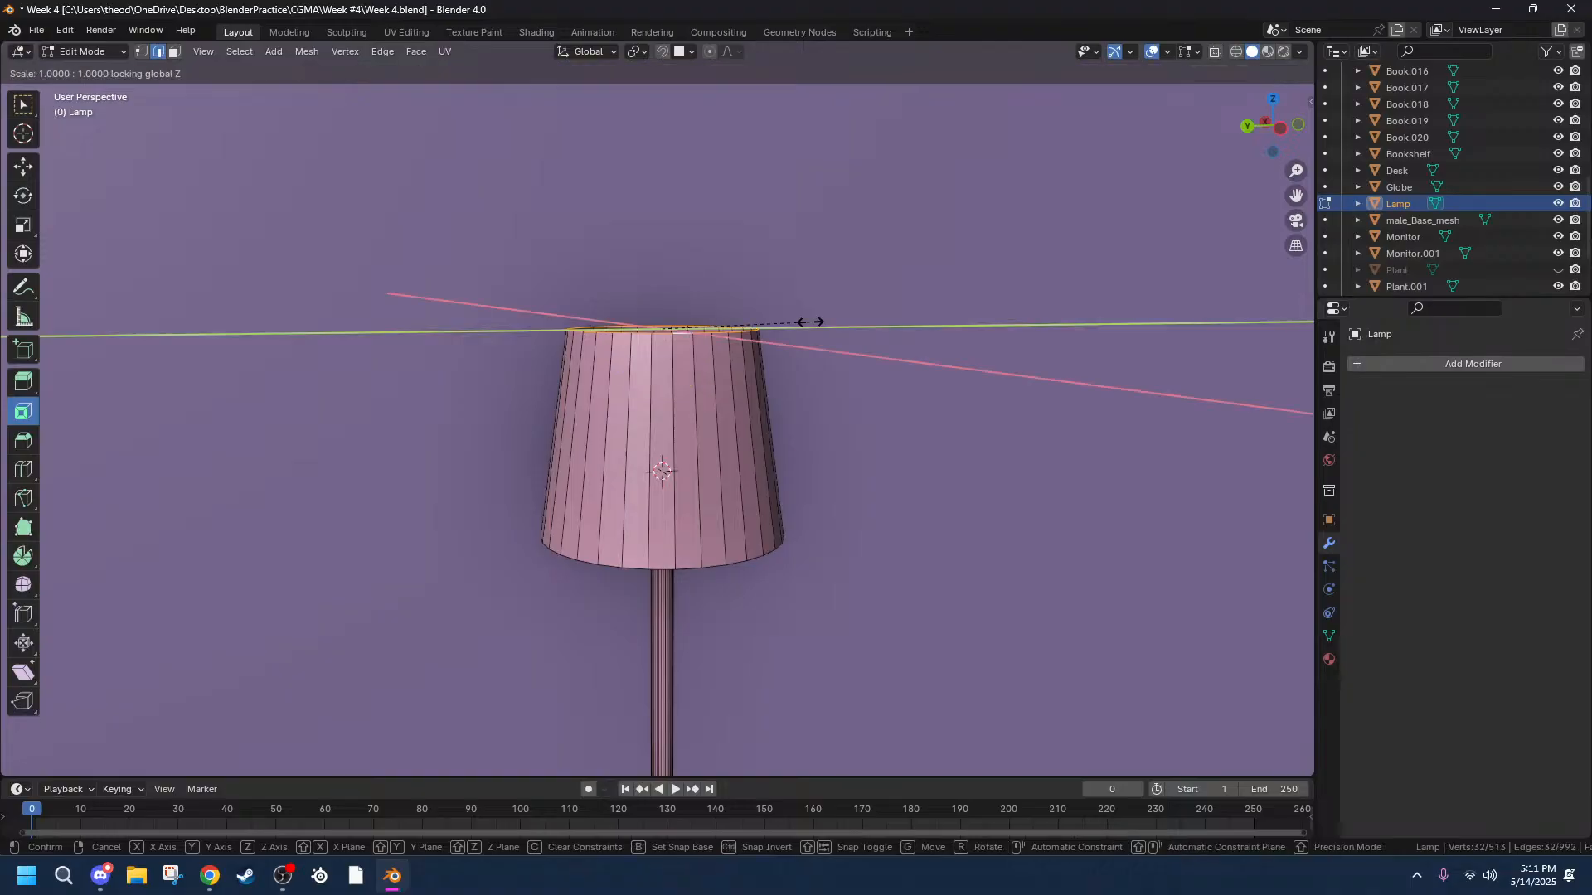
pyautogui.click(764, 338)
pyautogui.moveTo(765, 338); pyautogui.dragTo(804, 412, button='middle')
pyautogui.scroll(4, 725, 401)
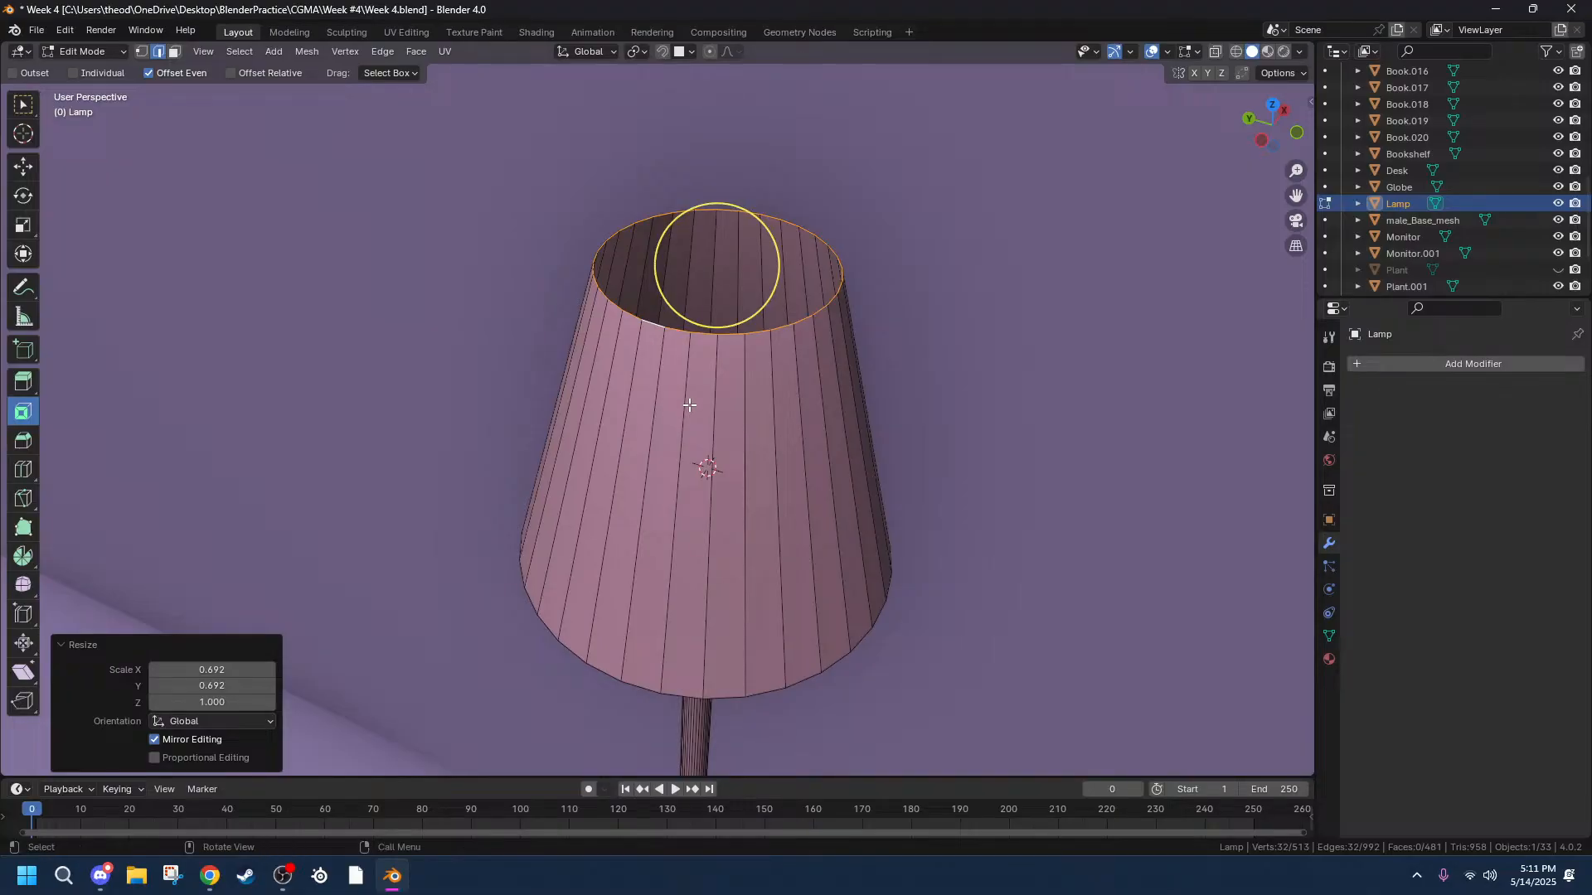
pyautogui.click(681, 378)
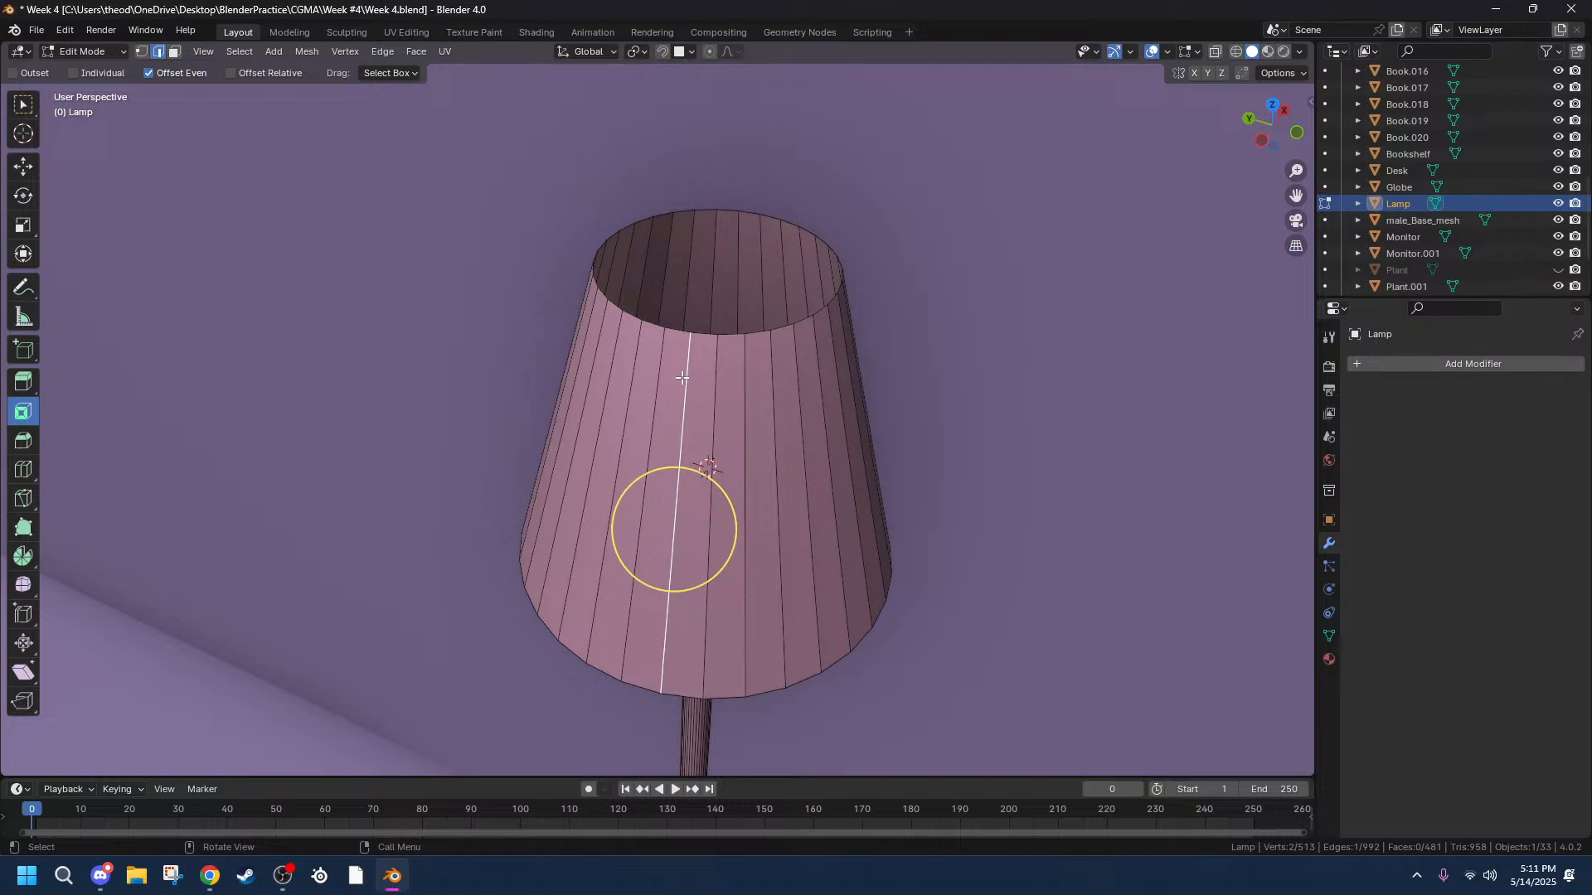
pyautogui.scroll(3, 682, 377)
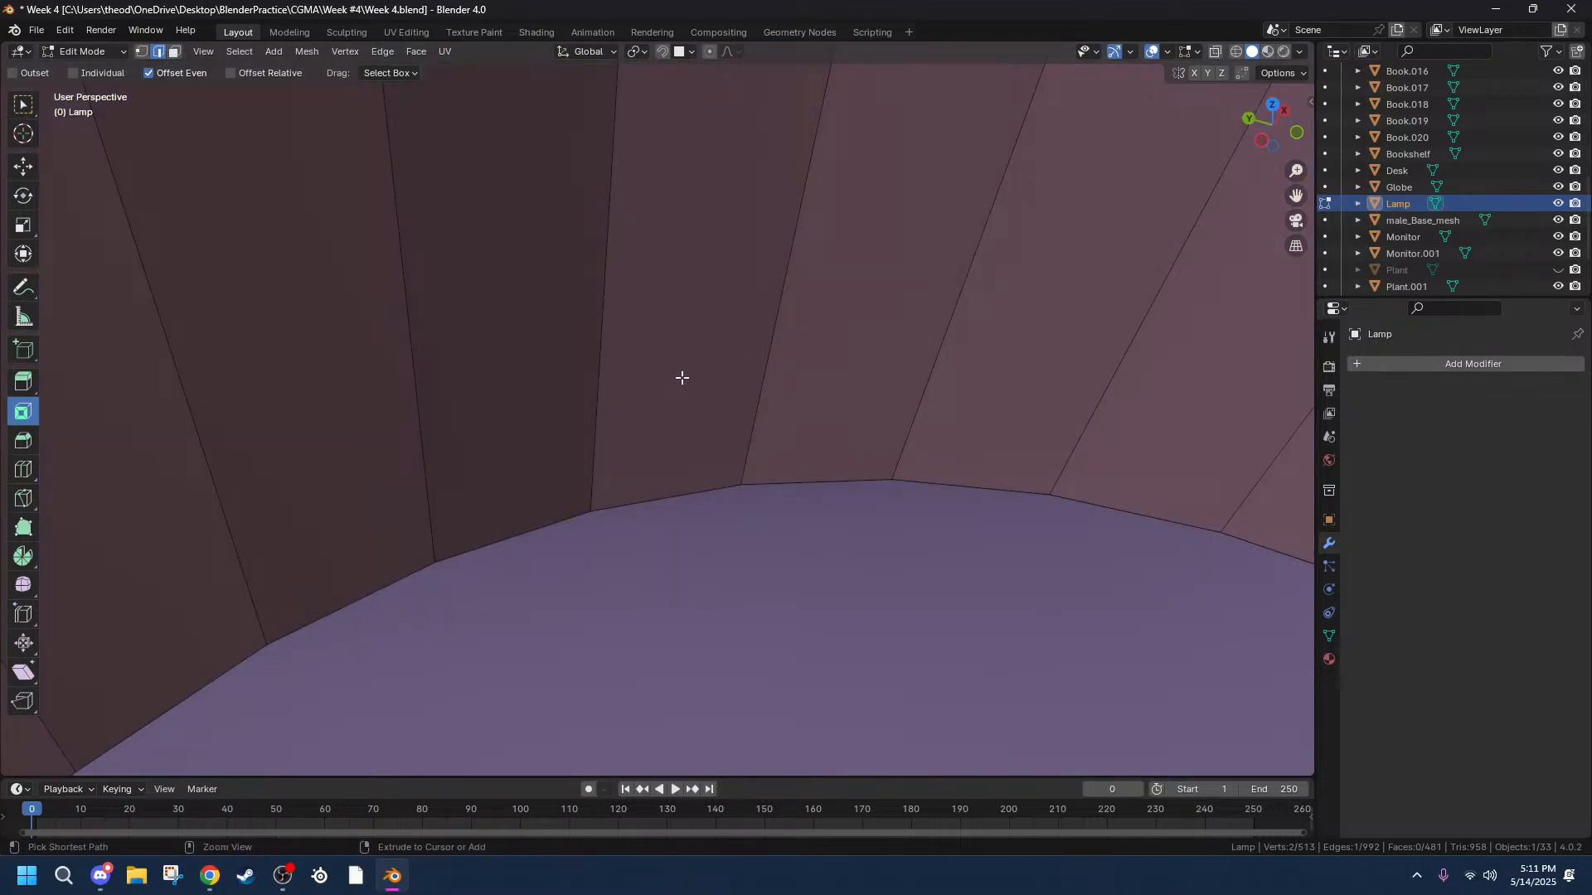
pyautogui.hotkey('ctrl', '-')
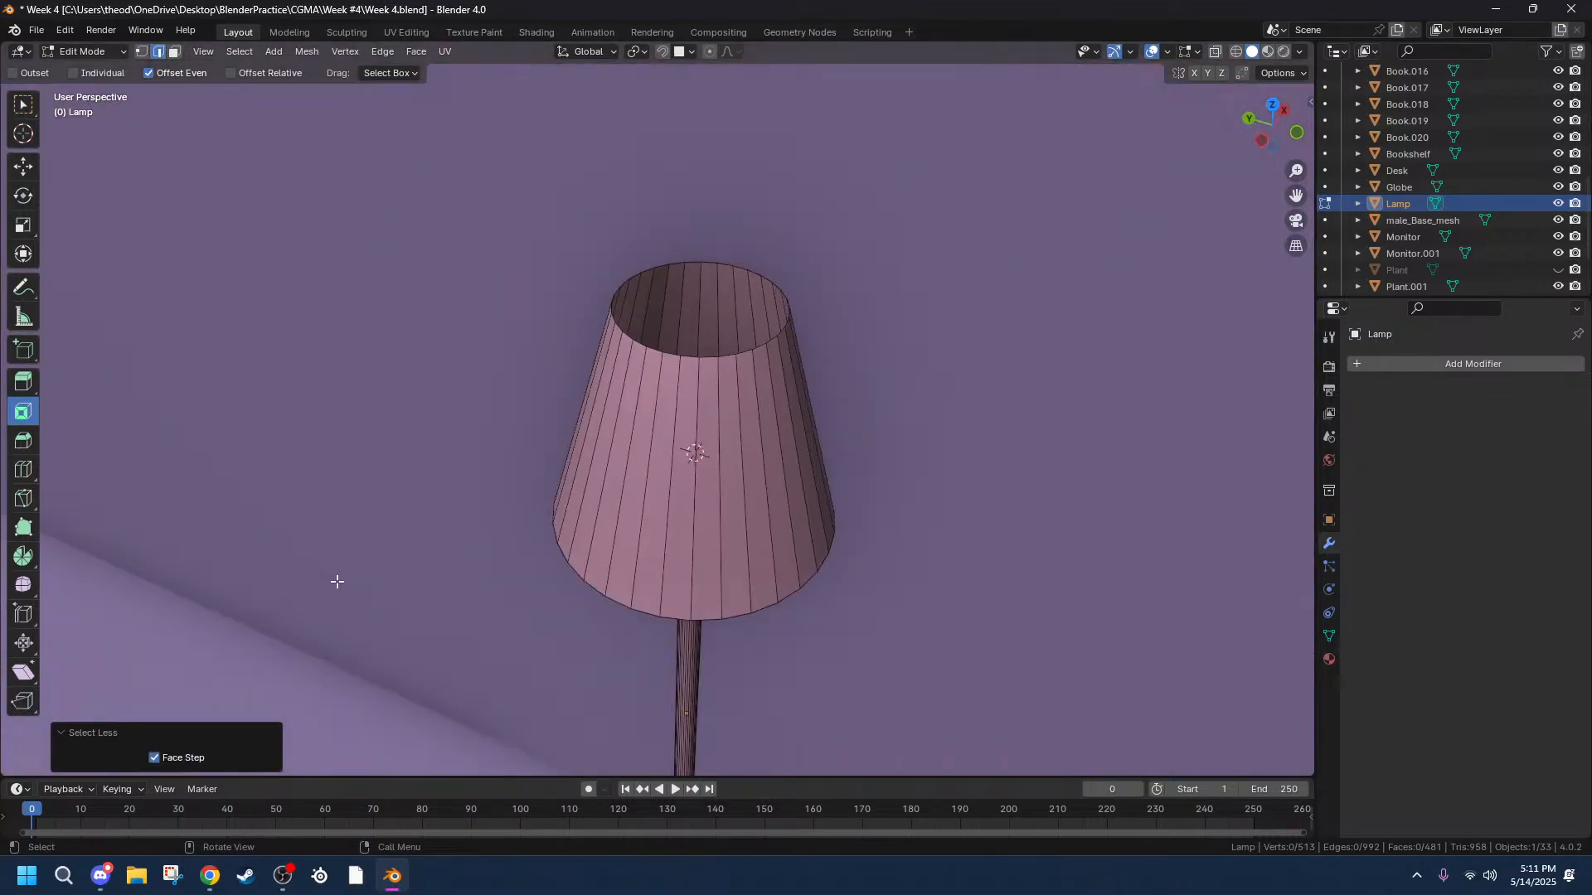
pyautogui.scroll(-6, 681, 377)
pyautogui.scroll(2, 721, 527)
pyautogui.moveTo(721, 526); pyautogui.dragTo(755, 510, button='middle')
pyautogui.hotkey('shift', 'z')
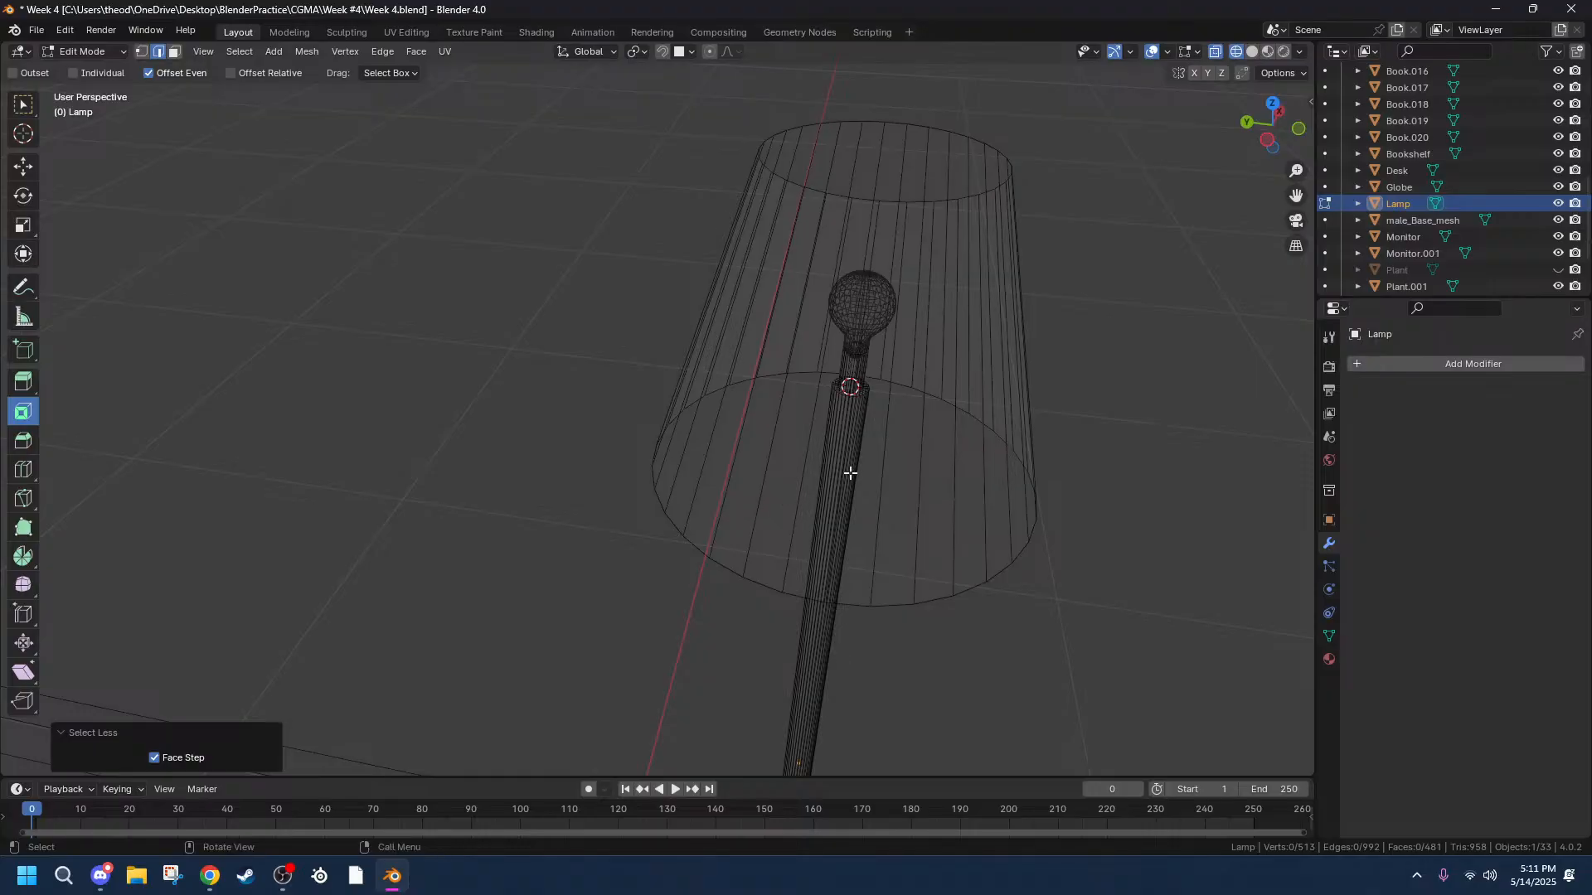
# Select one vertical edge of the lampshade in solid shading and grow the selection until it covers the entire shade.
pyautogui.click(887, 419)
pyautogui.keyDown('alt'); pyautogui.click(882, 158); pyautogui.keyUp('alt')
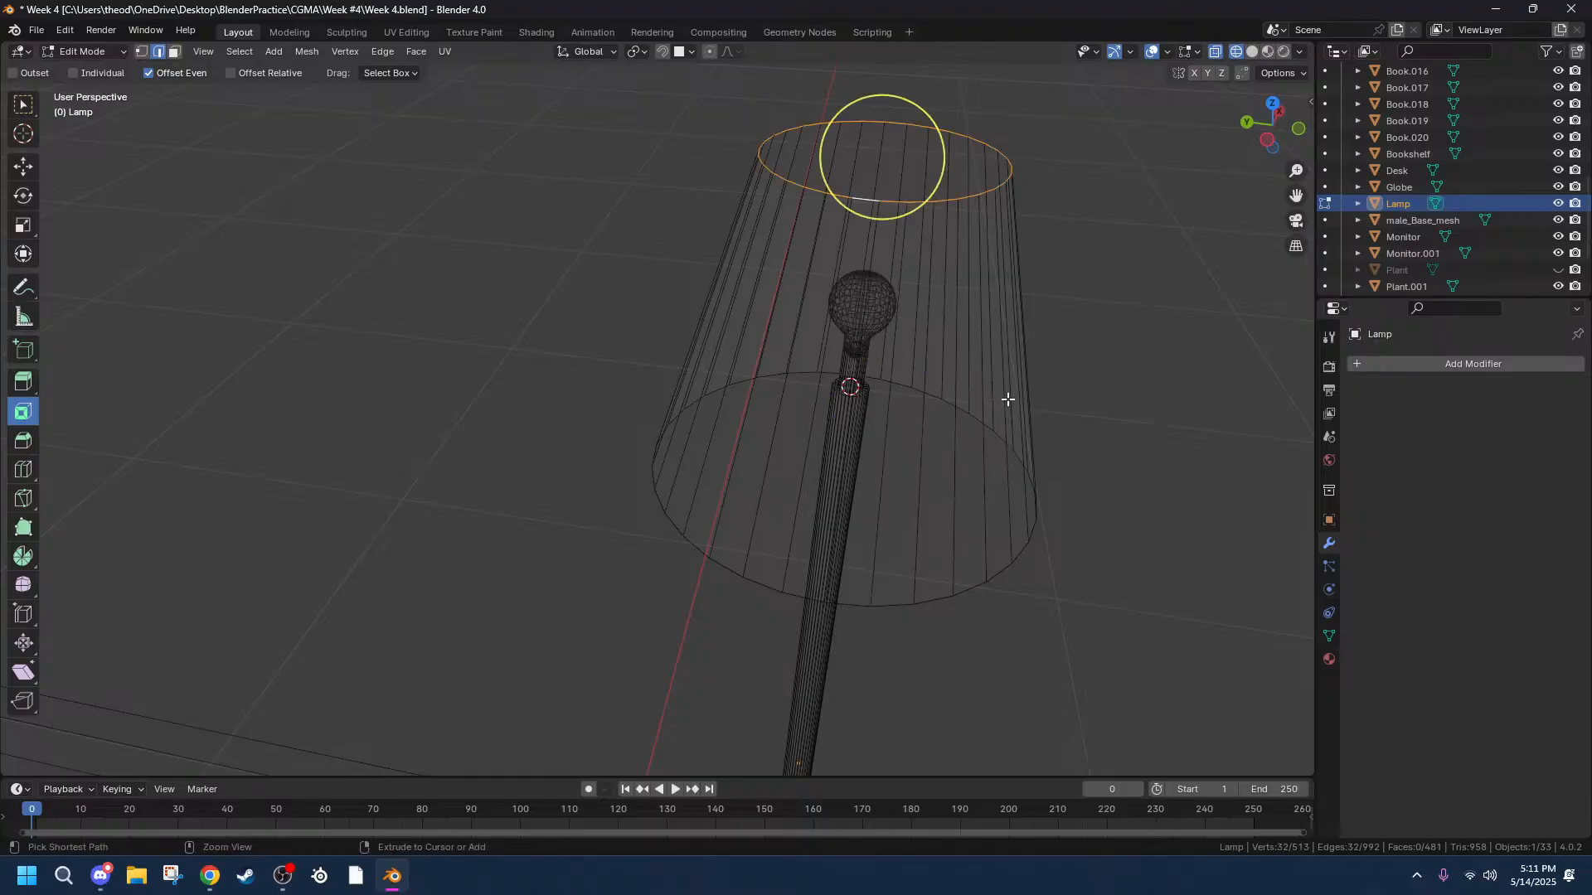
pyautogui.click(1254, 55)
pyautogui.hotkey('ctrl', 'z')
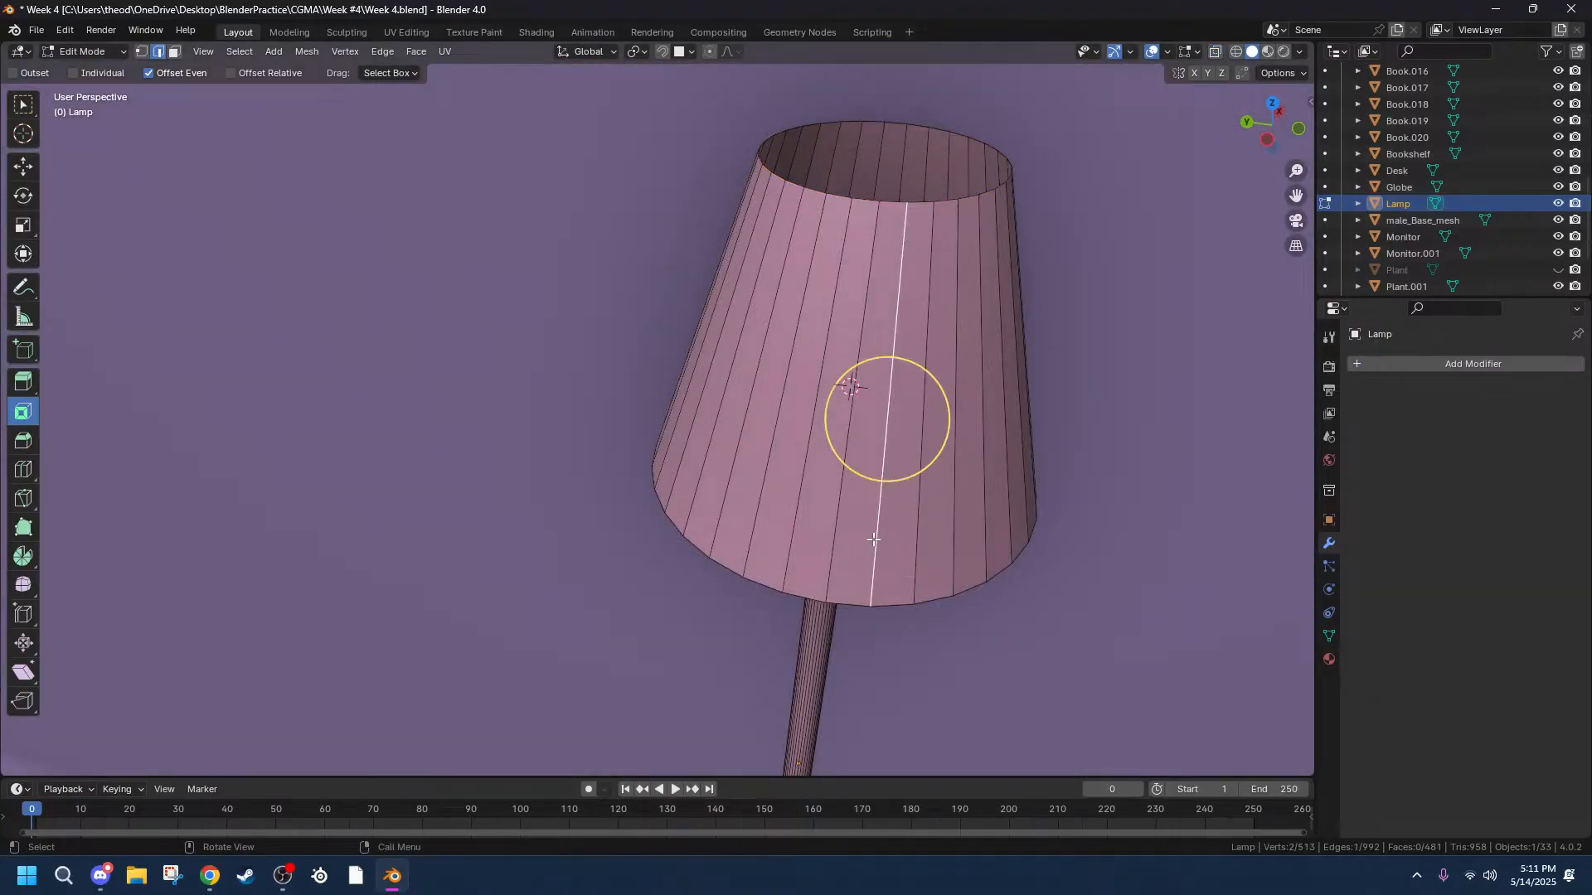
pyautogui.press('ctrl+KP_Add')
pyautogui.press('ctrl+KP_Add')
pyautogui.press('ctrl+KP_Add')
pyautogui.press('ctrl+KP_Add')
pyautogui.press('ctrl+KP_Add')
pyautogui.press('ctrl+KP_Add')
pyautogui.press('ctrl+KP_Add')
pyautogui.press('ctrl+KP_Add')
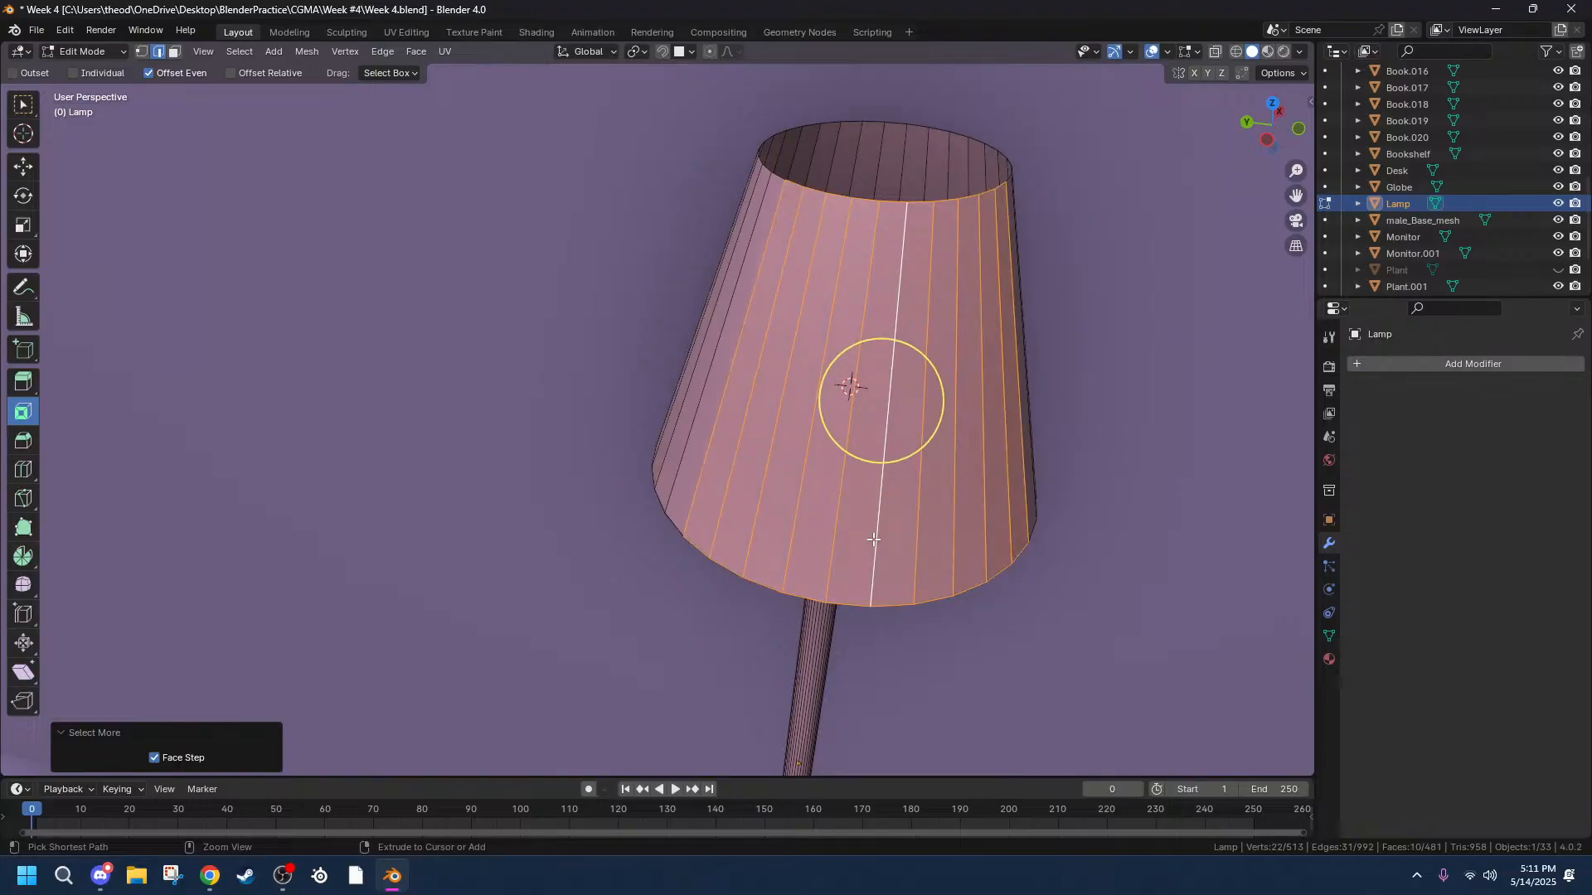
pyautogui.press('ctrl+KP_Add')
pyautogui.press('ctrl+KP_Add')
pyautogui.press('ctrl+KP_Add')
pyautogui.press('ctrl+KP_Add')
pyautogui.press('ctrl+KP_Add')
pyautogui.press('ctrl+KP_Add')
pyautogui.press('ctrl+KP_Add')
pyautogui.press('ctrl+KP_Add')
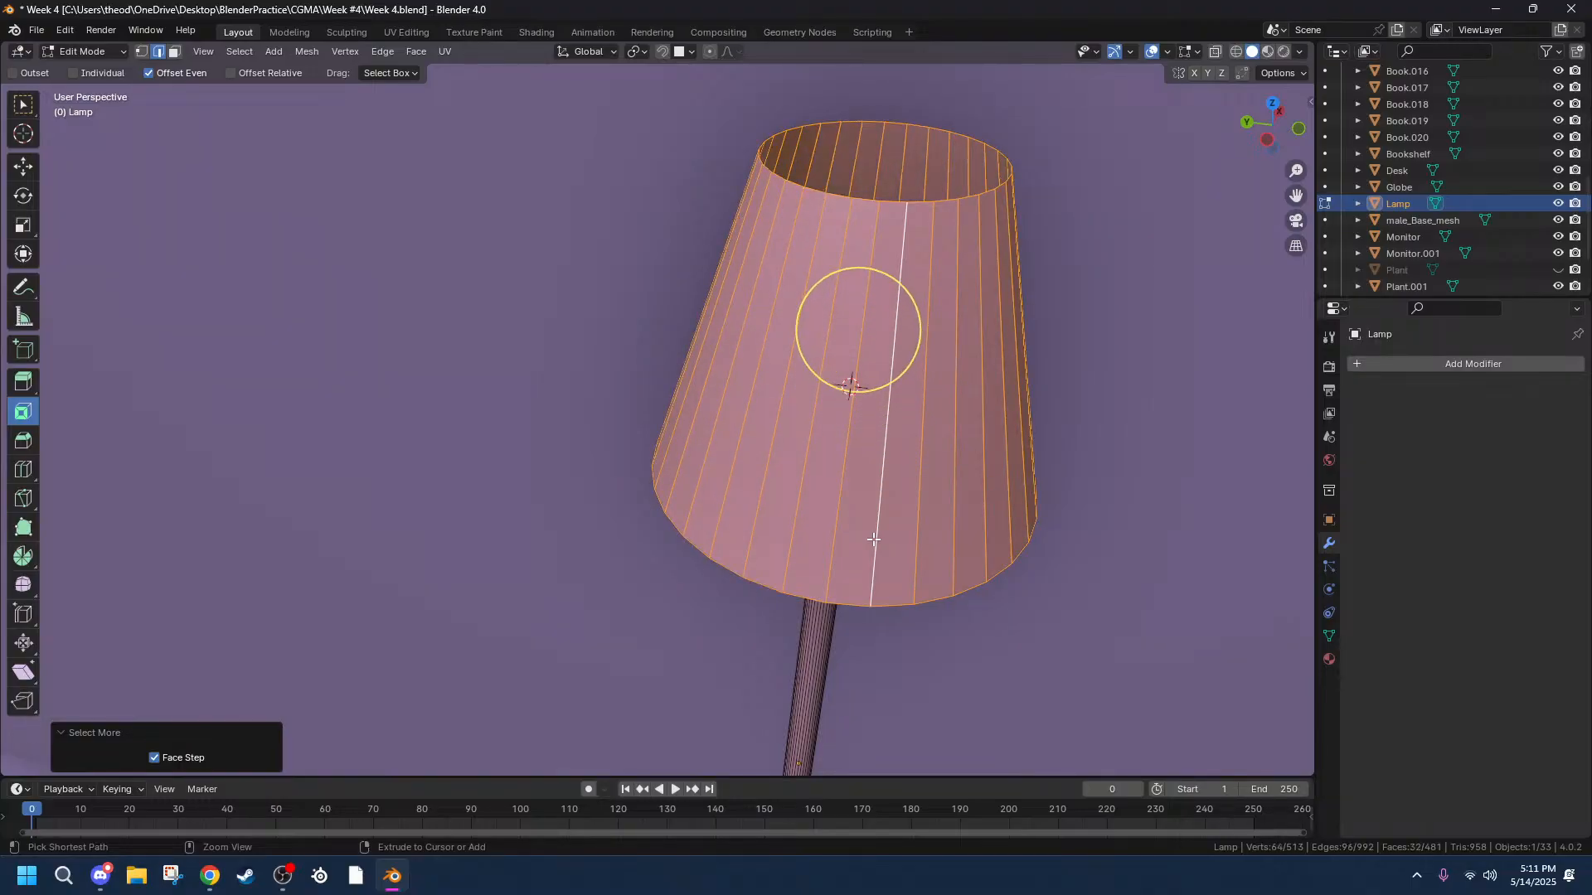
# Remove the front edges of the lampshade's top rim from the selection one by one.
pyautogui.keyDown('shift'); pyautogui.click(879, 199); pyautogui.keyUp('shift')
pyautogui.keyDown('shift'); pyautogui.click(937, 200); pyautogui.keyUp('shift')
pyautogui.keyDown('shift'); pyautogui.click(975, 197); pyautogui.keyUp('shift')
pyautogui.keyDown('shift'); pyautogui.click(991, 190); pyautogui.keyUp('shift')
pyautogui.keyDown('shift'); pyautogui.click(1002, 180); pyautogui.keyUp('shift')
pyautogui.keyDown('shift'); pyautogui.click(1009, 179); pyautogui.keyUp('shift')
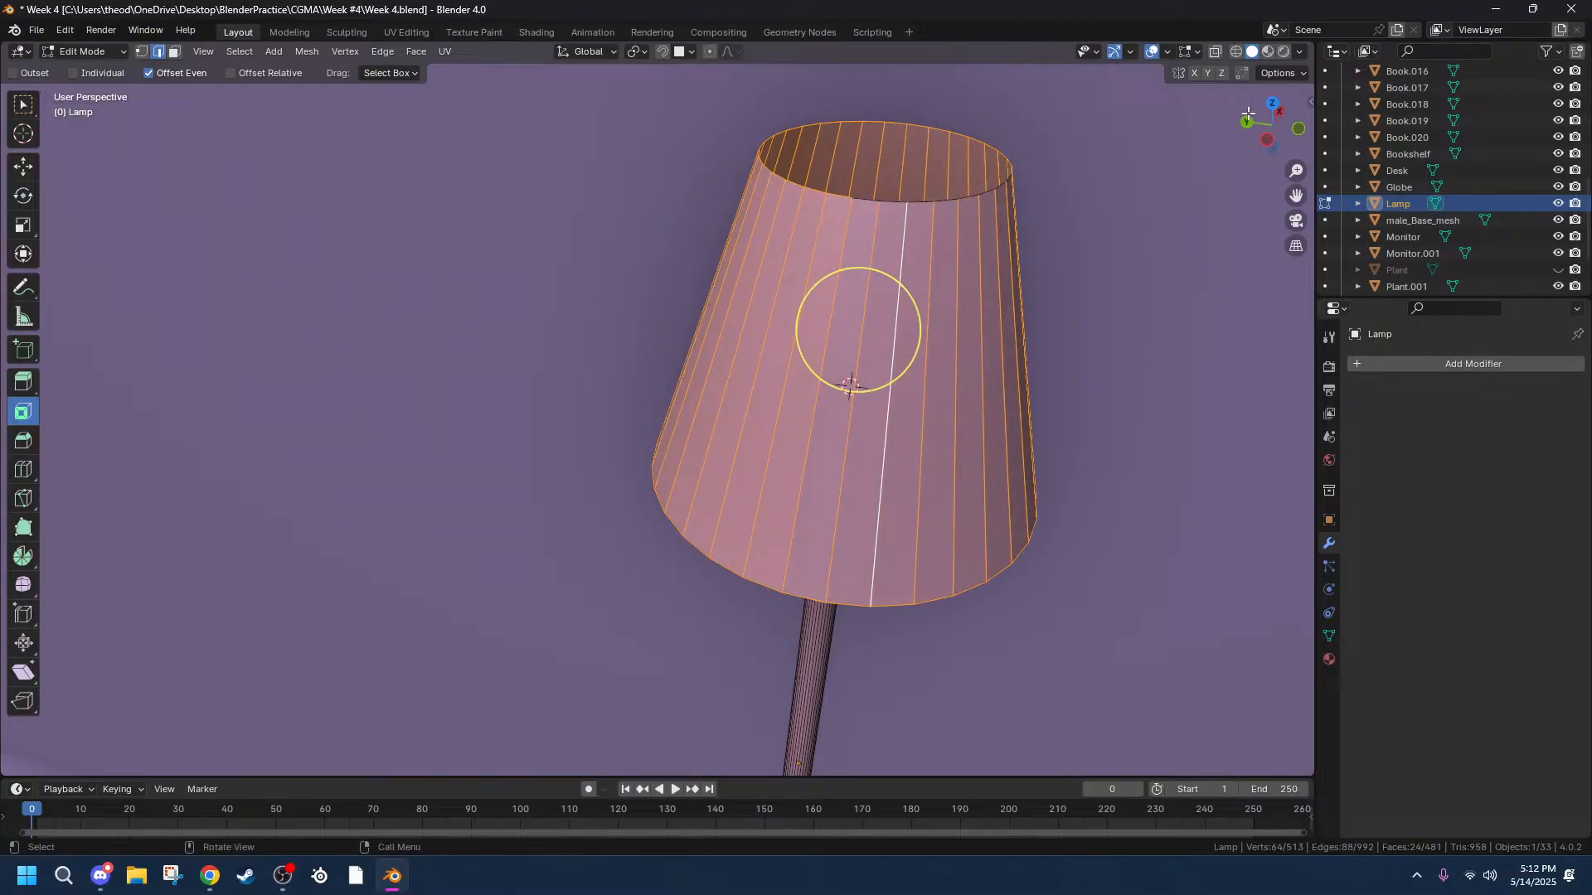
# Show the selected lampshade in wireframe from the left orthographic view.
pyautogui.click(1235, 51)
pyautogui.click(1252, 51)
pyautogui.click(1236, 51)
pyautogui.click(1268, 140)
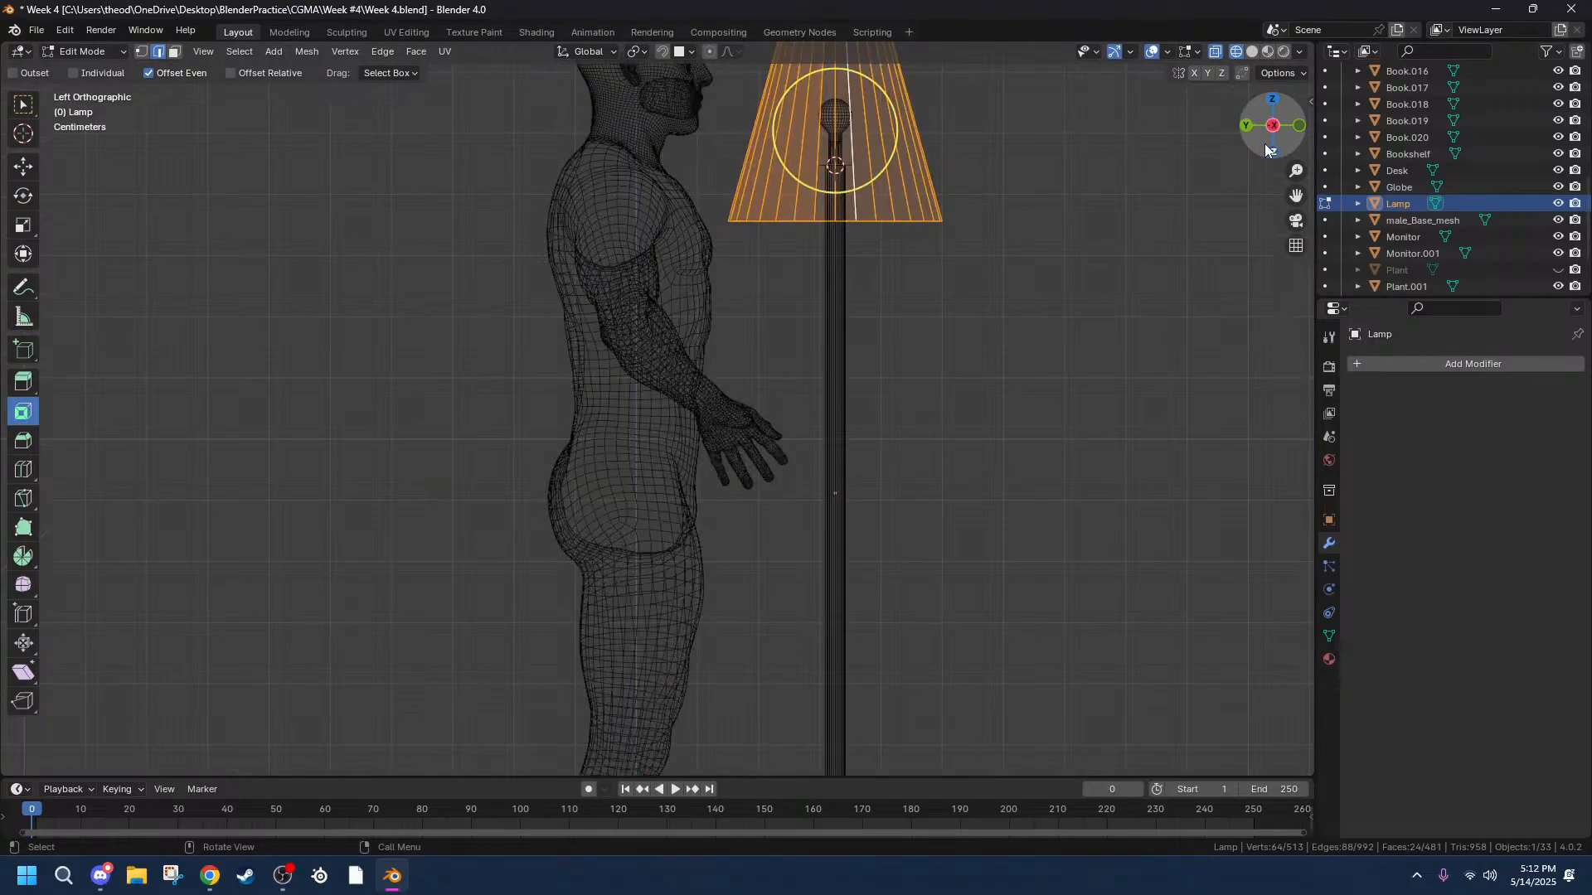
# Separate all the lampshade faces from the lamp mesh into their own object, starting from the shade's upper rim edge loop.
pyautogui.moveTo(1296, 195); pyautogui.dragTo(1128, 404)
pyautogui.scroll(5, 669, 182)
pyautogui.scroll(-4, 743, 177)
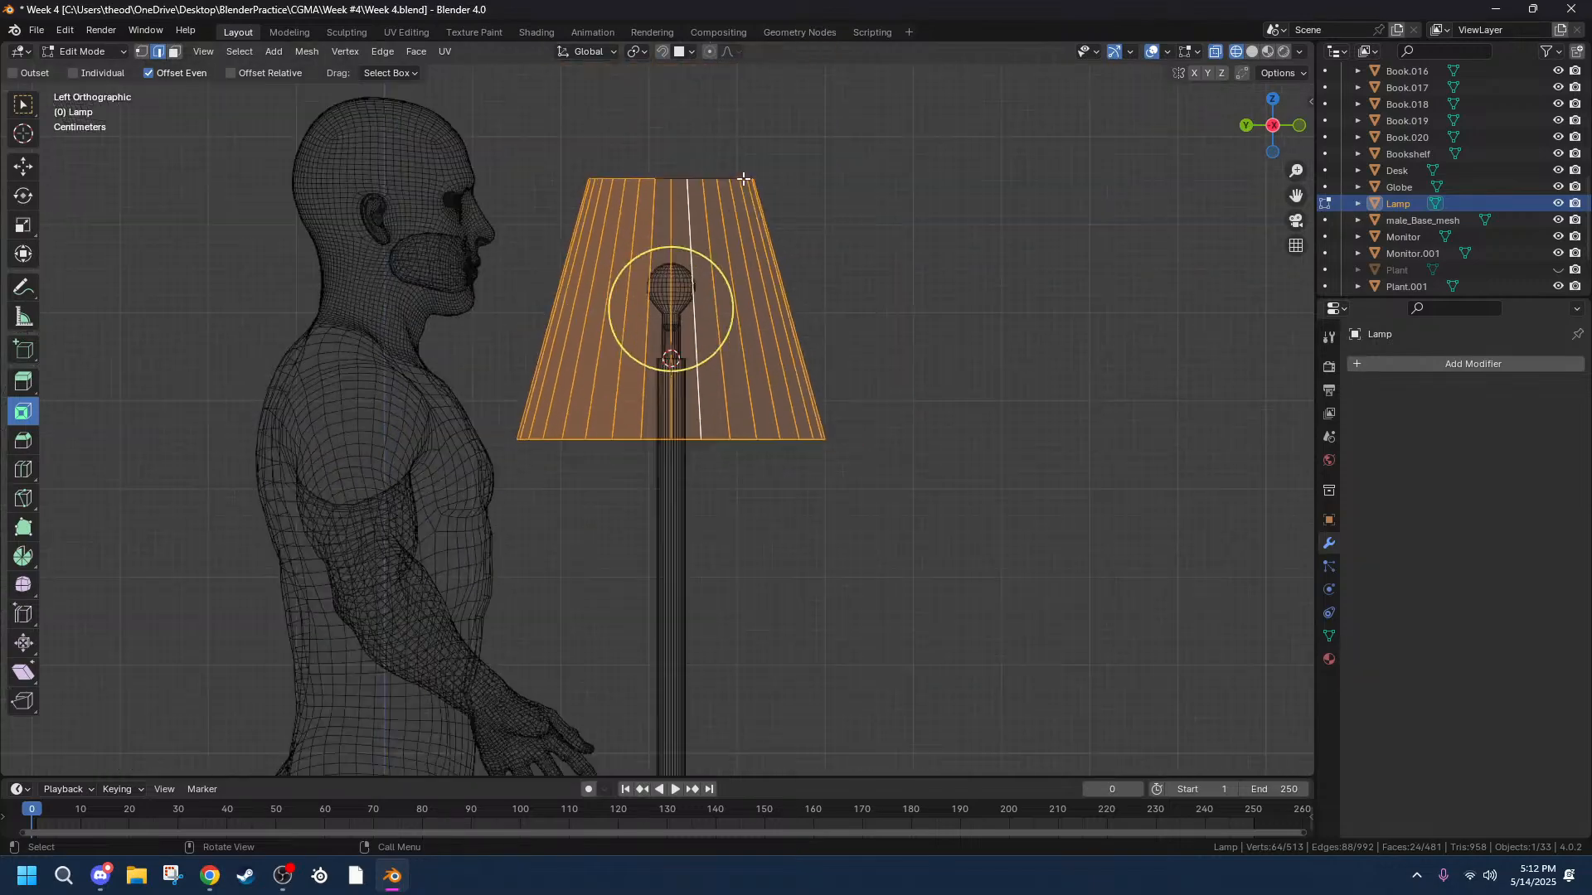
pyautogui.moveTo(934, 189); pyautogui.dragTo(923, 224, button='middle')
pyautogui.keyDown('alt'); pyautogui.click(664, 257); pyautogui.keyUp('alt')
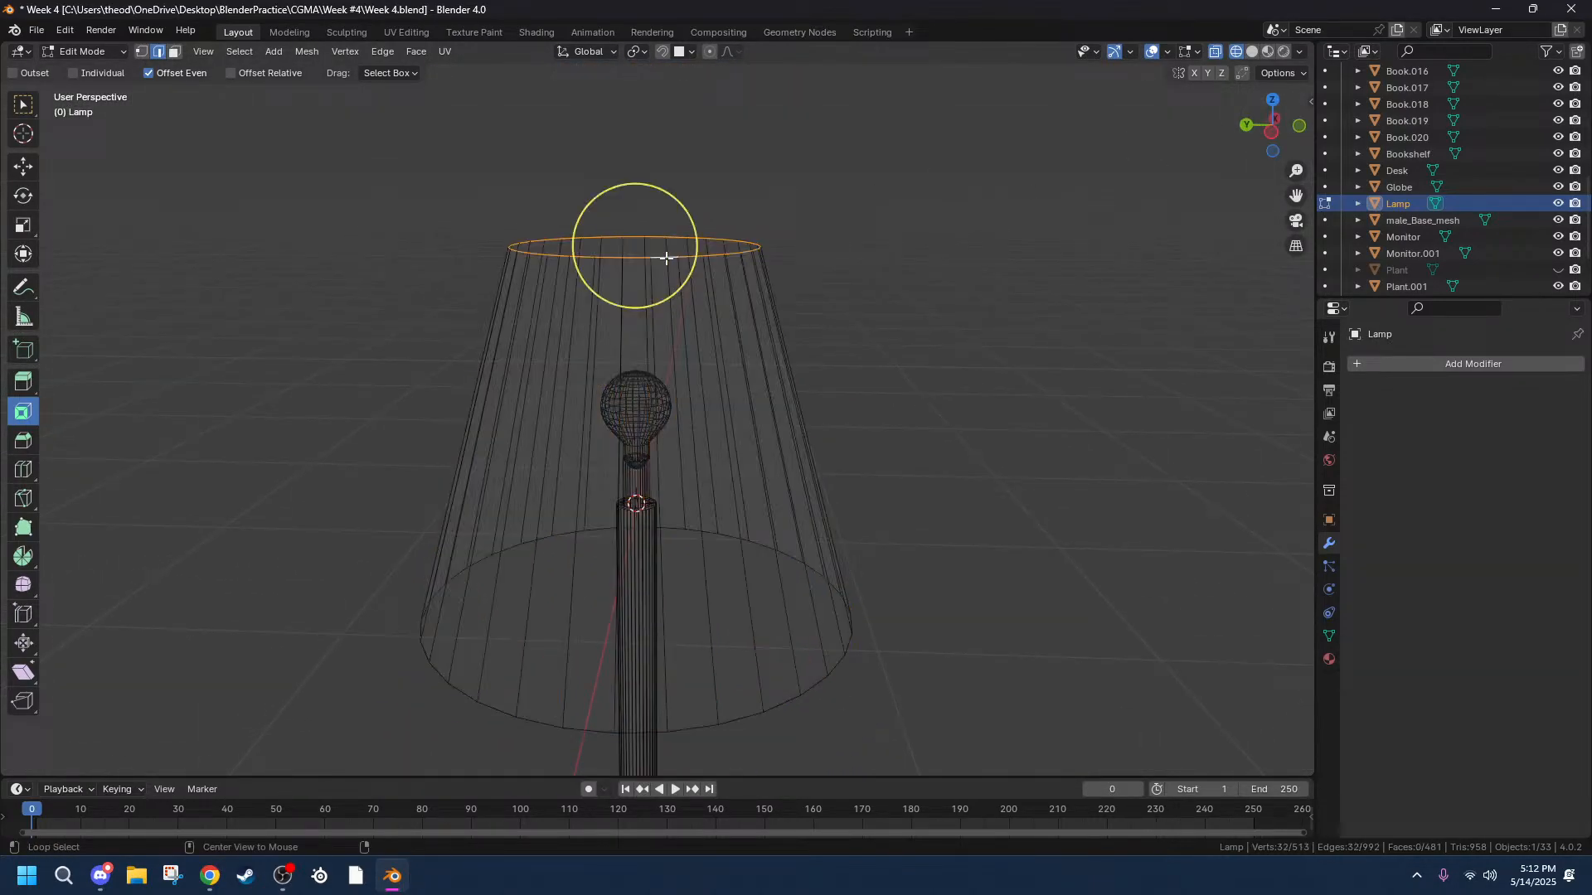
pyautogui.press('ctrl+KP_Add')
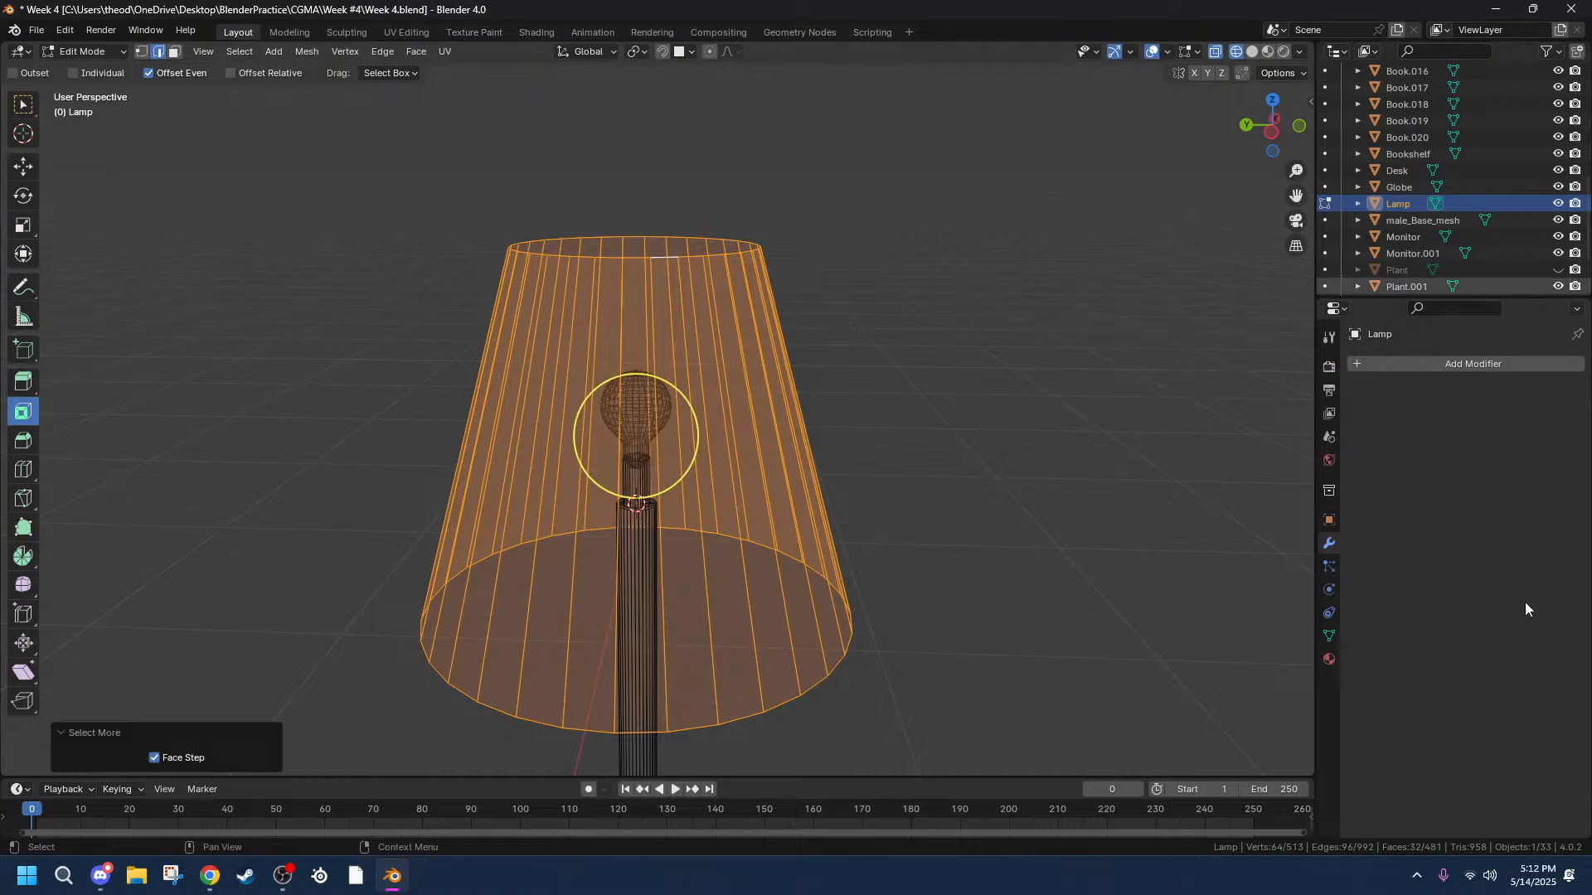
pyautogui.scroll(4, 800, 301)
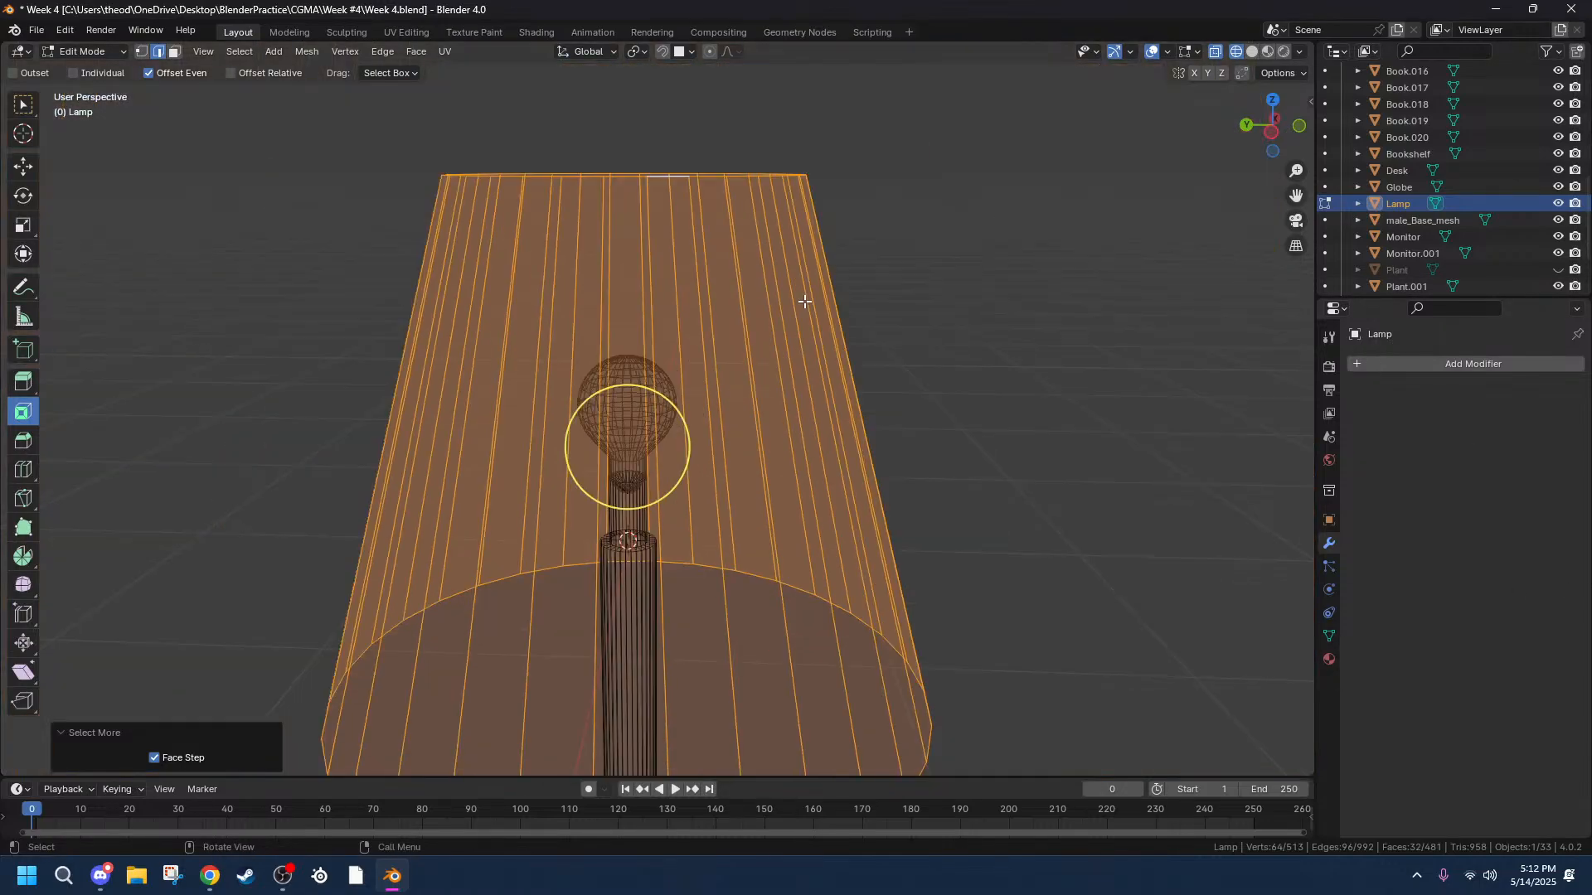
pyautogui.scroll(-6, 803, 298)
pyautogui.rightClick(740, 410)
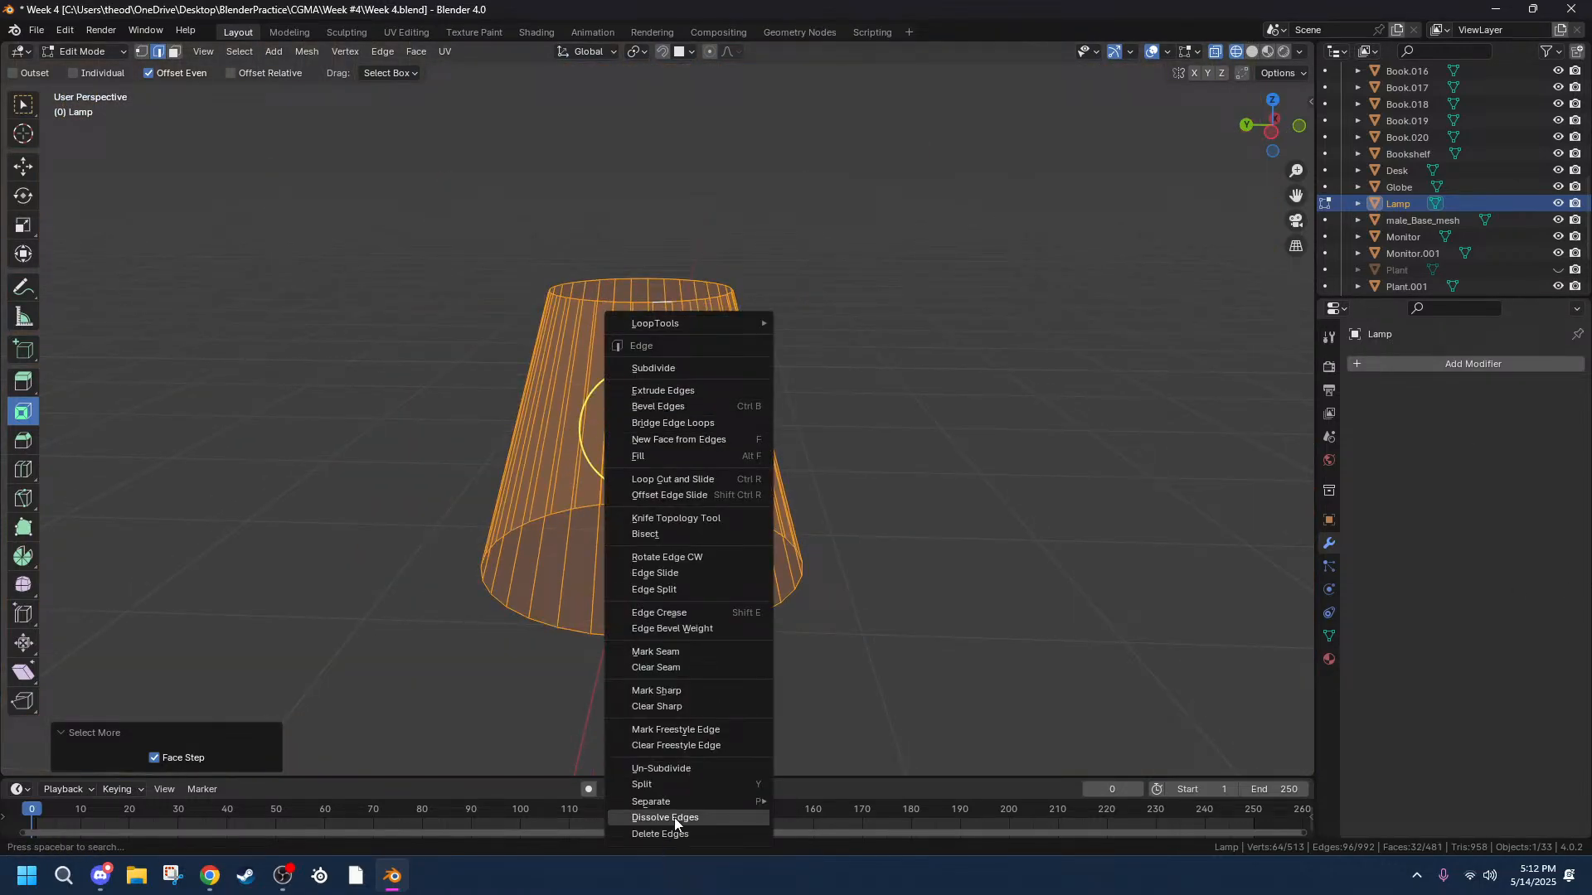
pyautogui.moveTo(679, 803)
pyautogui.click(840, 766)
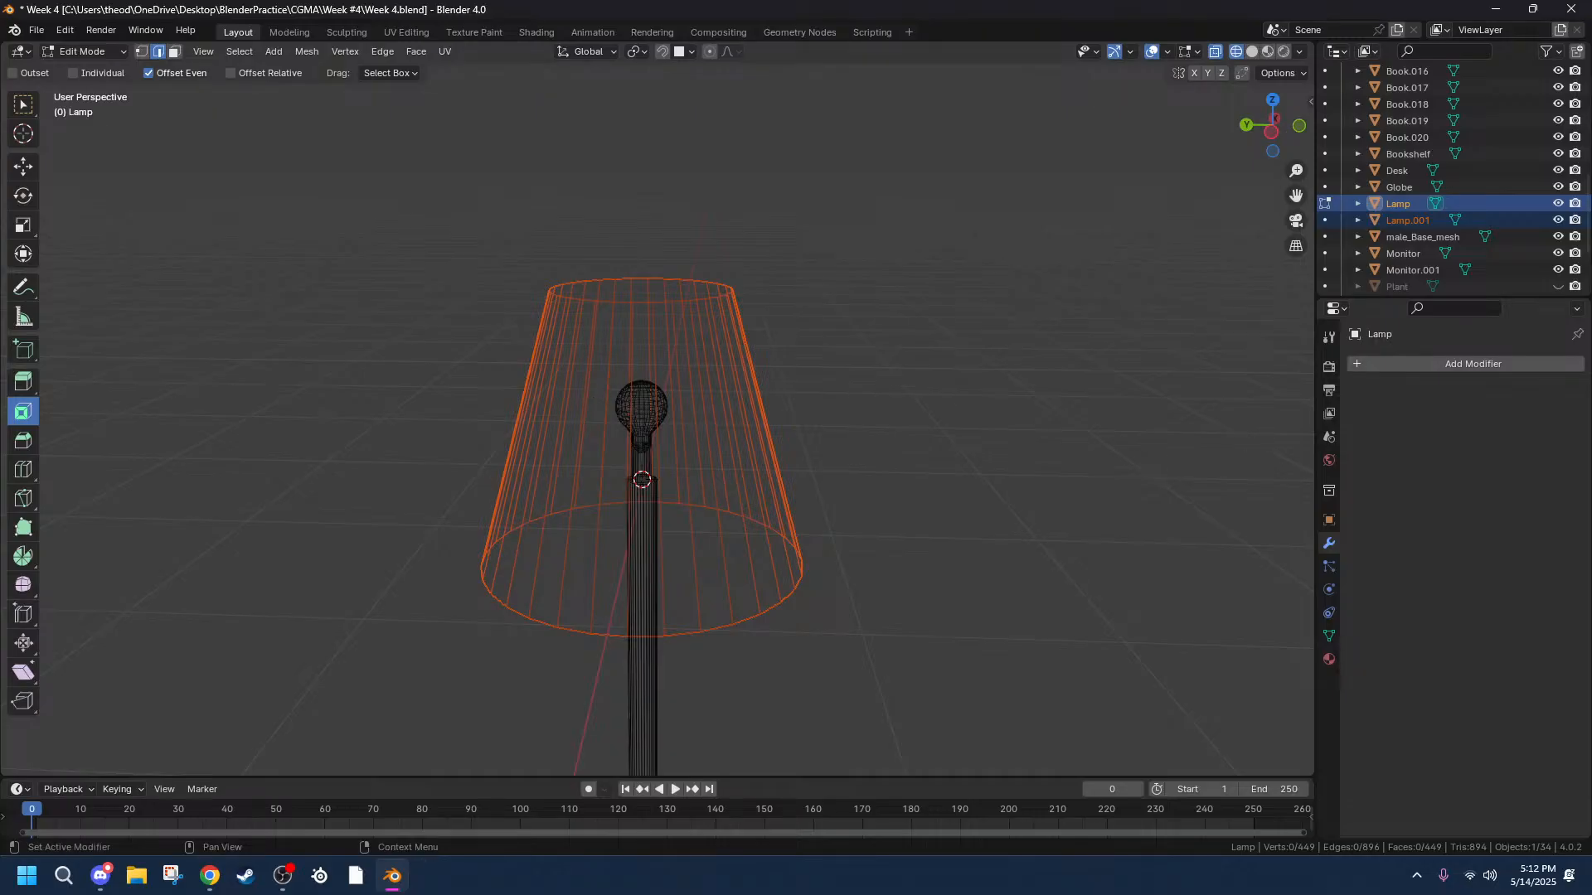
# Make the separated lampshade, Lamp.001, the active object in Edit Mode.
pyautogui.click(1400, 206)
pyautogui.press('Tab')
pyautogui.press('Tab')
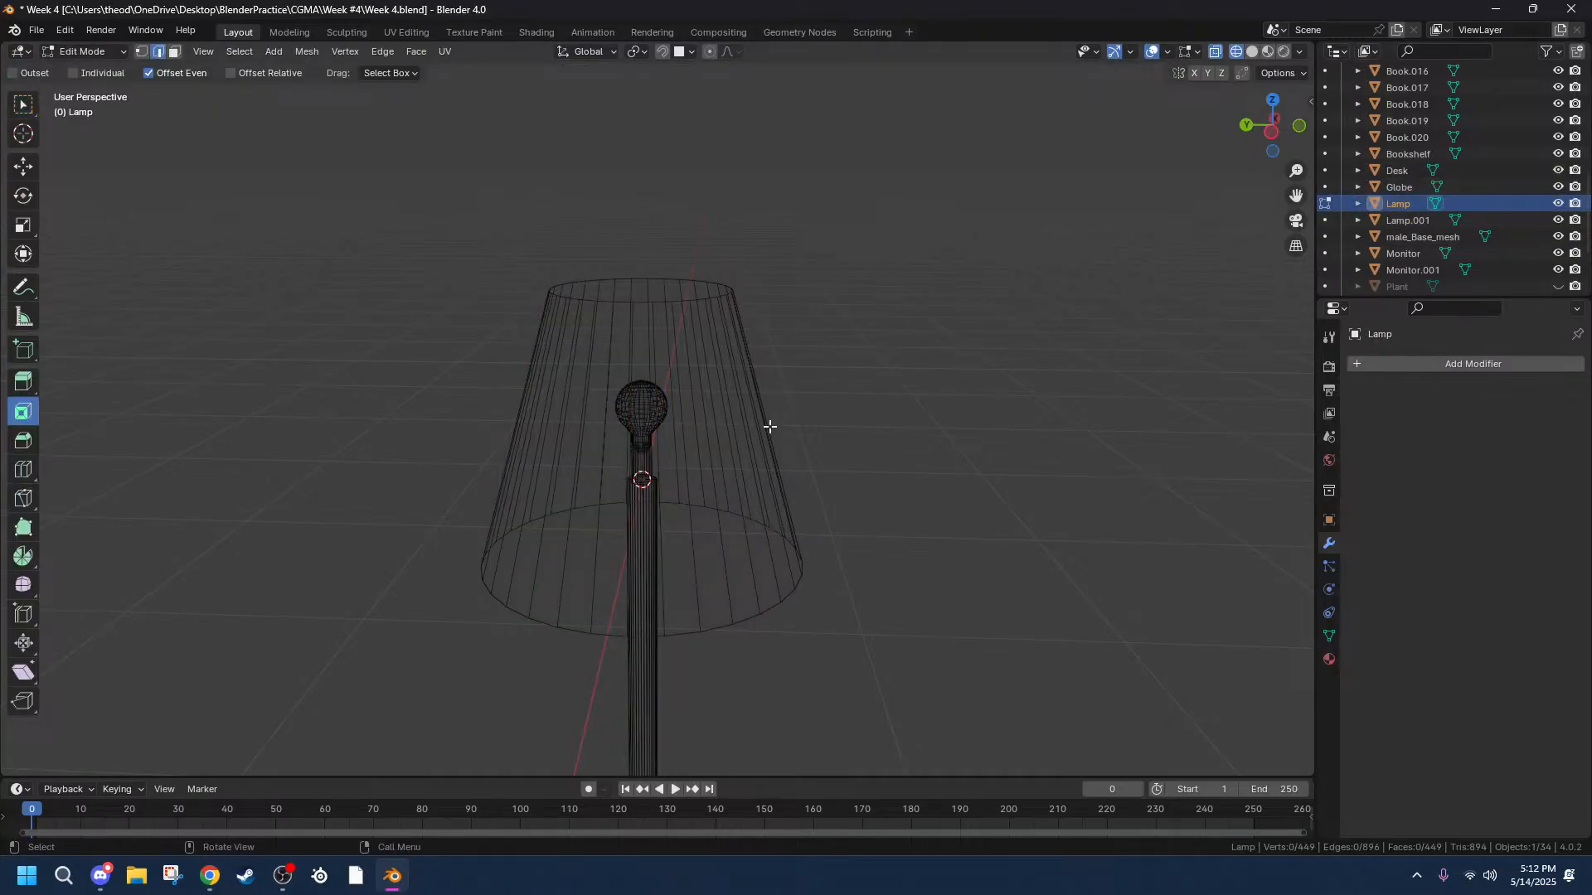
pyautogui.click(1410, 221)
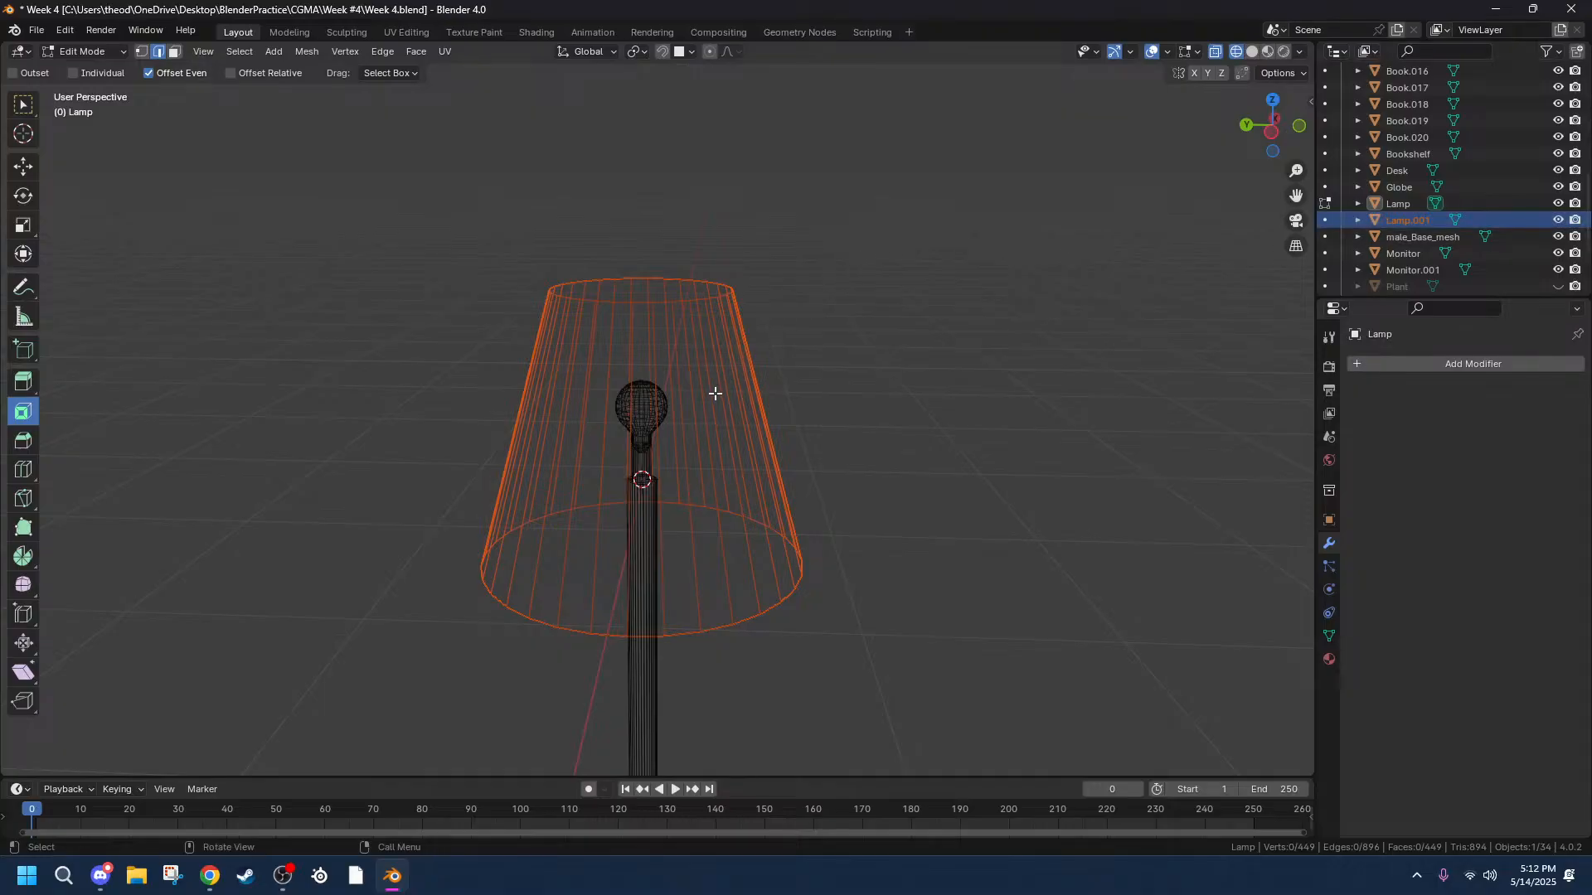
pyautogui.press('Tab')
pyautogui.press('Tab')
# Select all the slanted vertical edges of the lampshade from the left orthographic view and switch to solid shading.
pyautogui.click(711, 463)
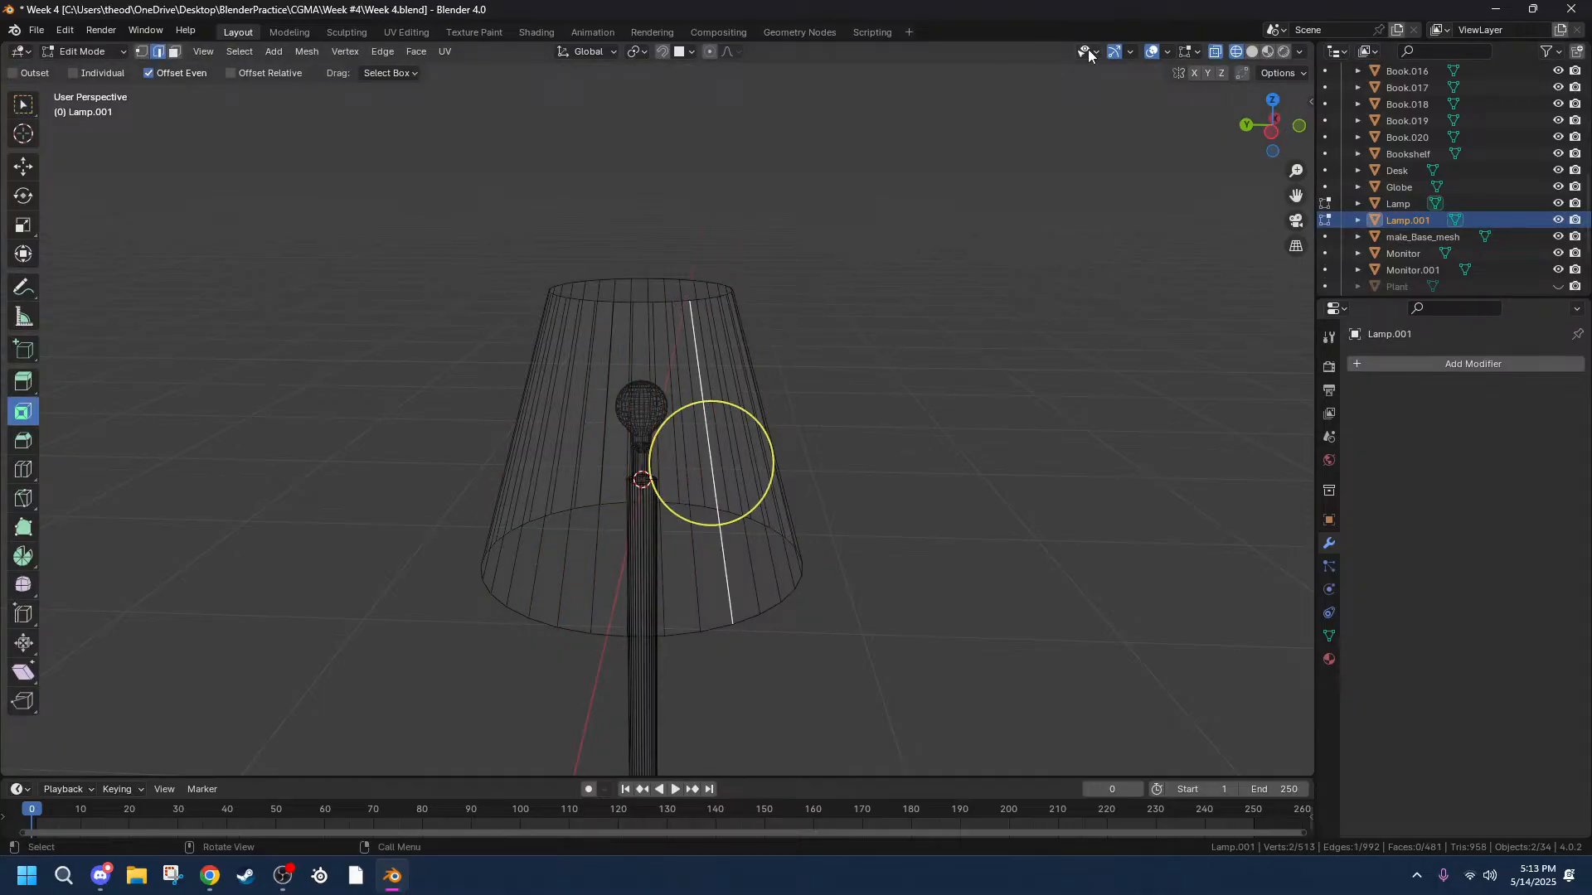
pyautogui.click(1268, 131)
pyautogui.moveTo(565, 259); pyautogui.dragTo(865, 395)
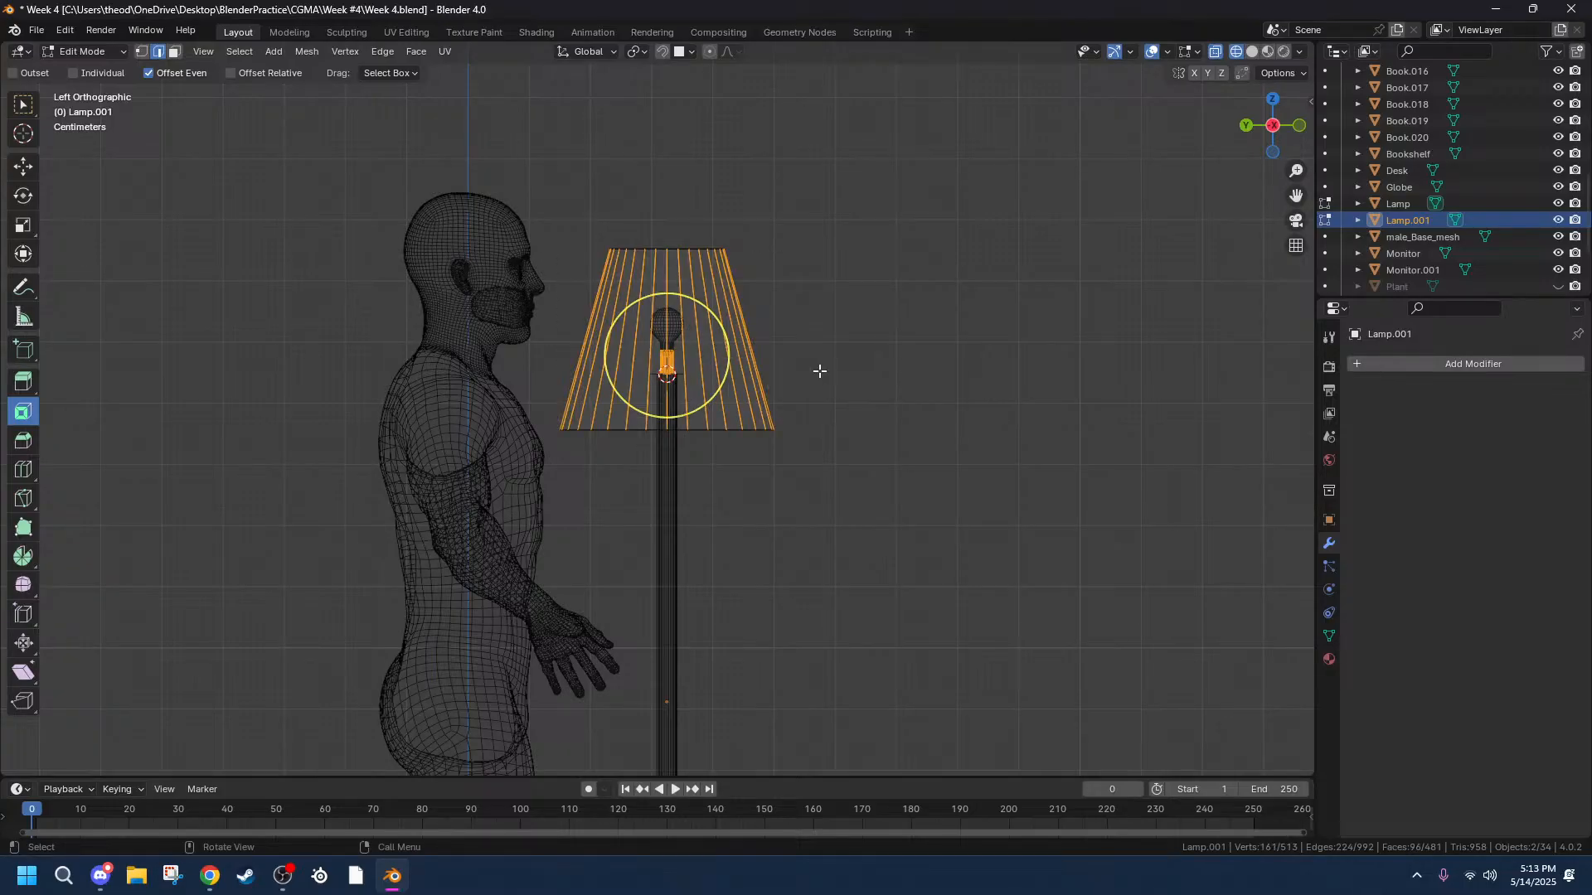
pyautogui.scroll(8, 770, 276)
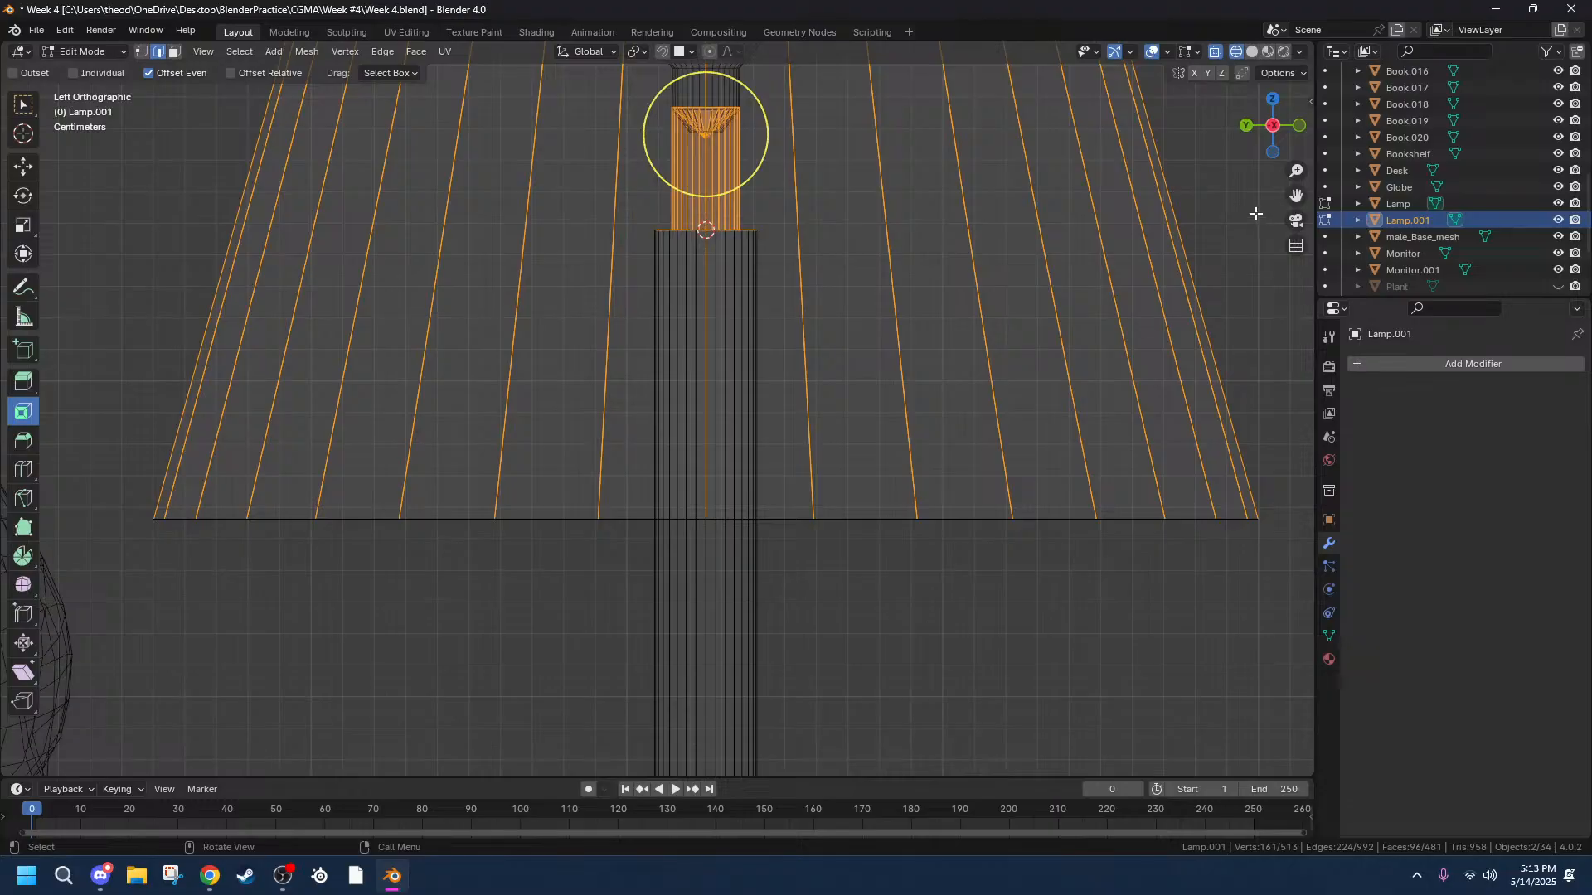
pyautogui.scroll(-6, 1166, 177)
pyautogui.click(886, 219)
pyautogui.moveTo(892, 208); pyautogui.dragTo(440, 194)
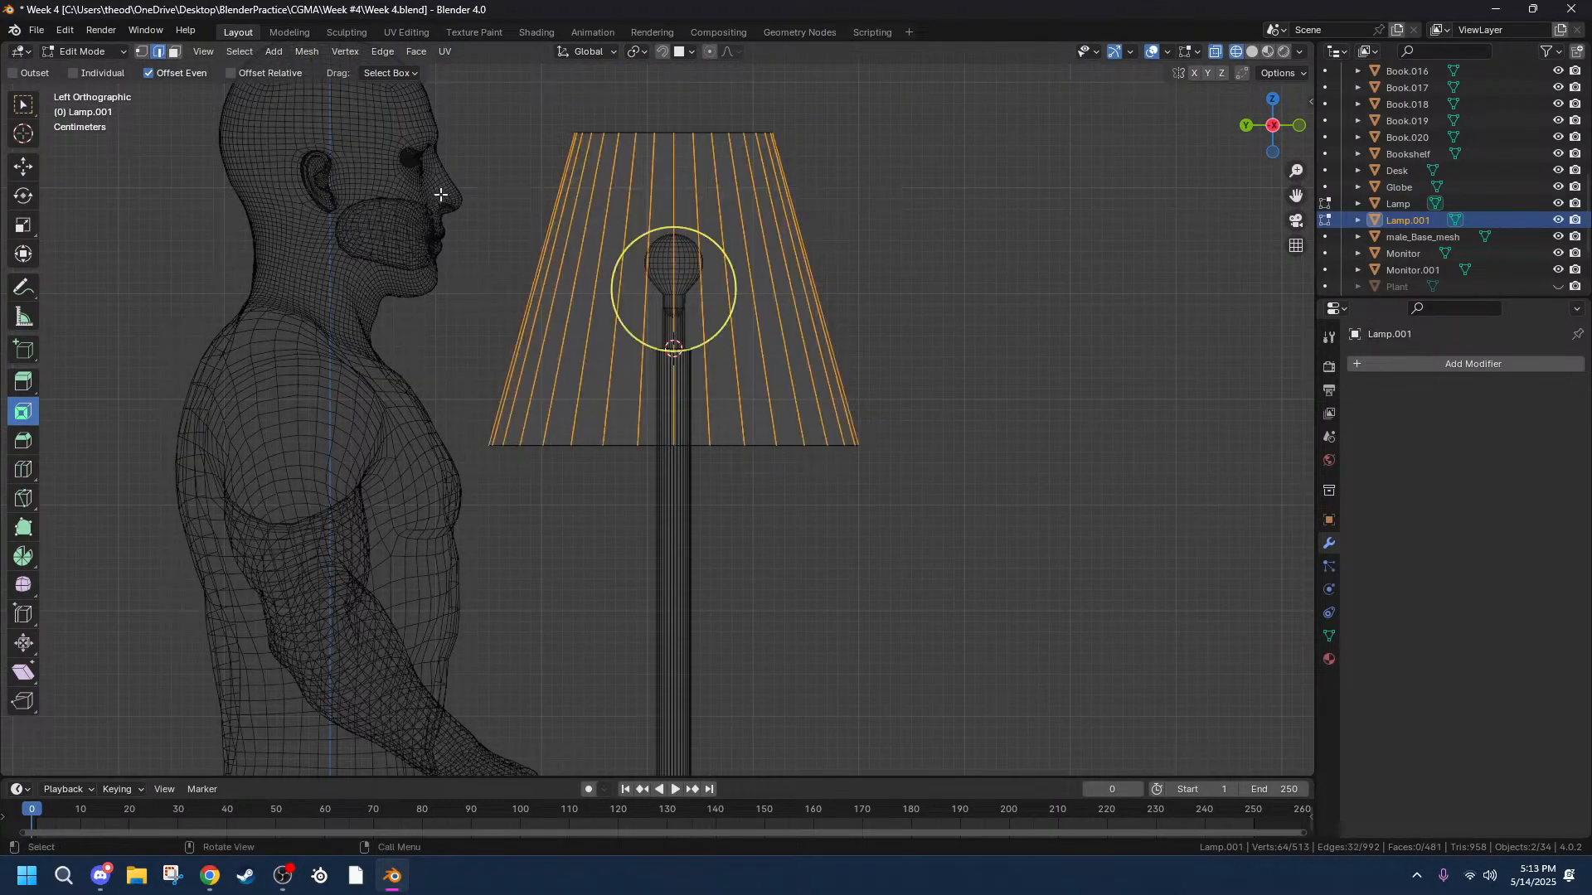
pyautogui.moveTo(933, 182); pyautogui.dragTo(933, 214, button='middle')
pyautogui.click(1253, 52)
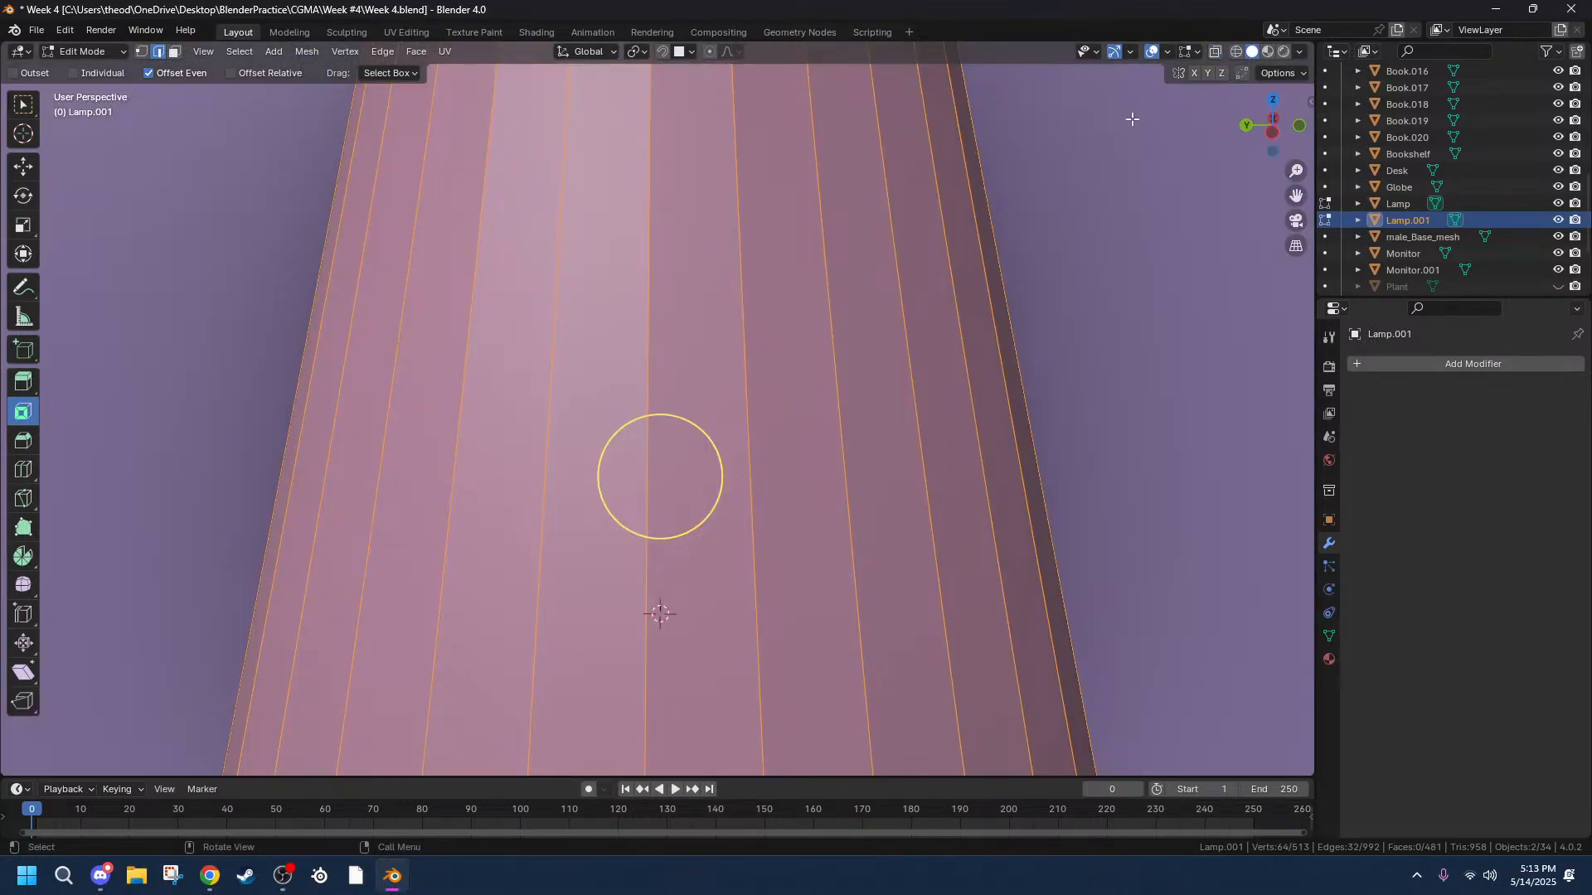
pyautogui.scroll(-5, 981, 317)
pyautogui.press('i')
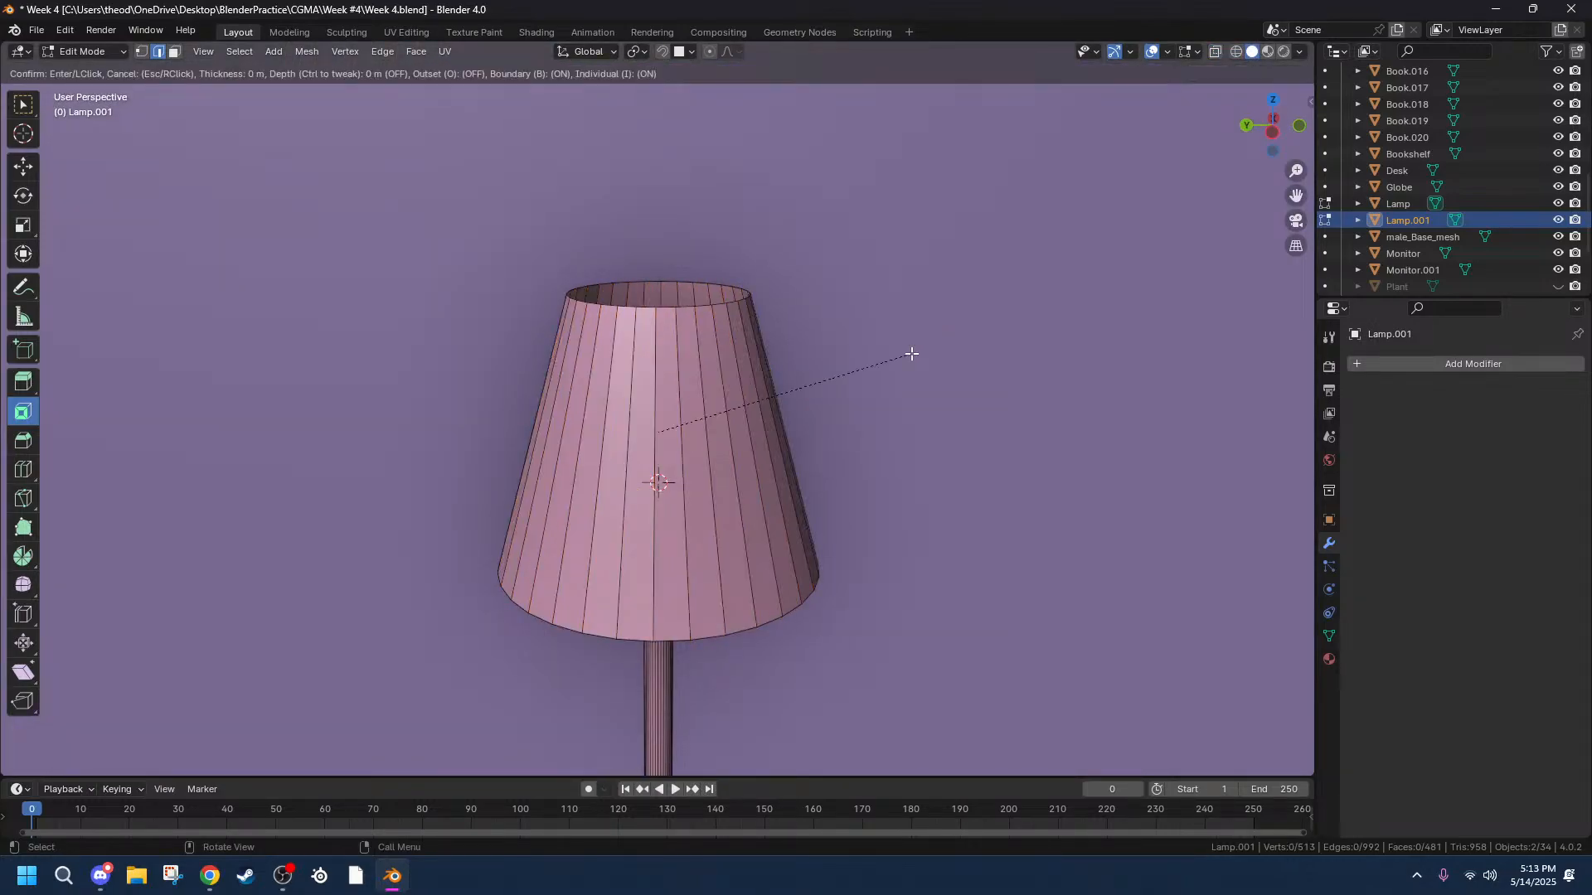
pyautogui.rightClick(997, 351)
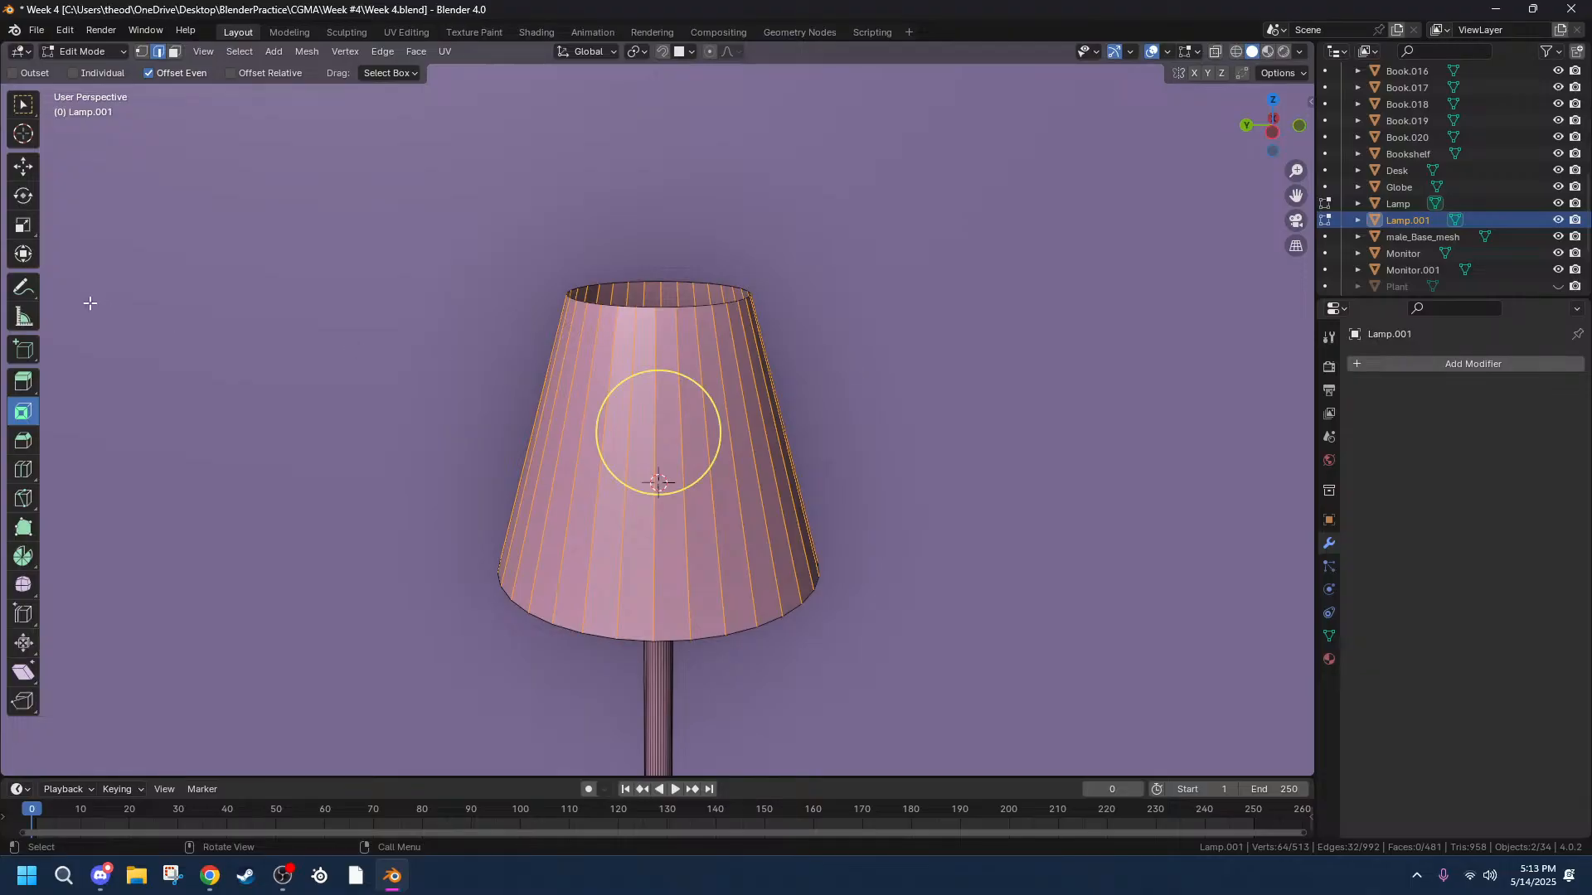
# Bevel the lampshade's vertical edges about 0.00236 m wide with 1 segment to form narrow strips.
pyautogui.click(22, 441)
pyautogui.moveTo(659, 348); pyautogui.dragTo(676, 347)
pyautogui.scroll(5, 704, 356)
pyautogui.scroll(-3, 729, 345)
pyautogui.scroll(-1, 812, 307)
pyautogui.moveTo(812, 307)
pyautogui.mouseDown(button='middle')
pyautogui.moveTo(785, 320)
pyautogui.moveTo(796, 312)
pyautogui.mouseUp(button='middle')
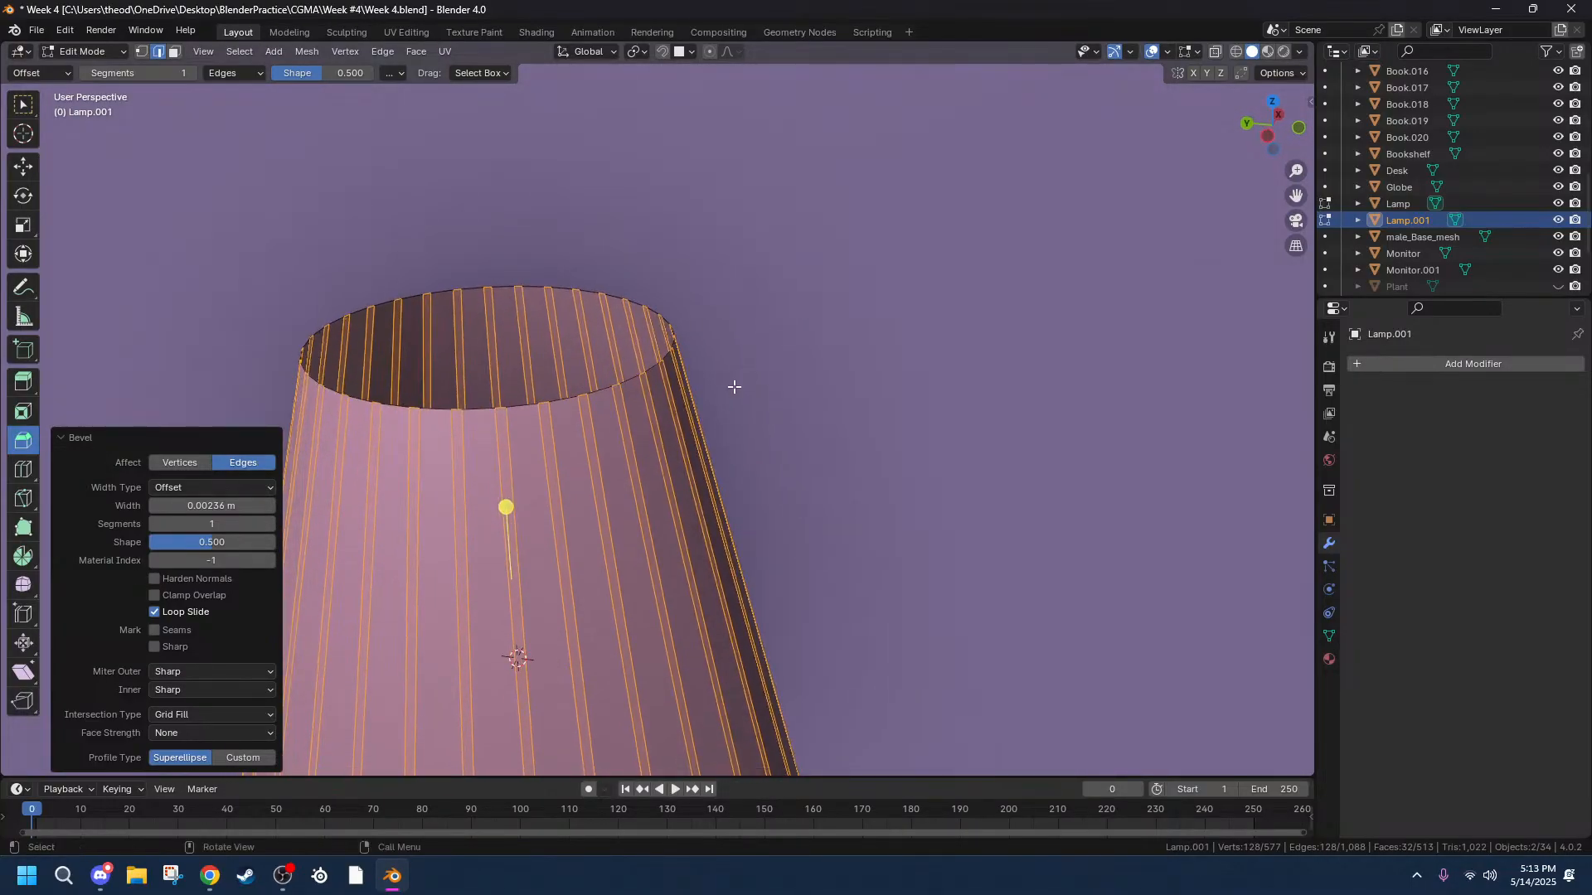
# Extrude the narrow strips in place and scale them outward to 1.009 in X and Y, keeping Z fixed.
pyautogui.press('g')
pyautogui.press('z')
pyautogui.press('z')
pyautogui.rightClick(585, 248)
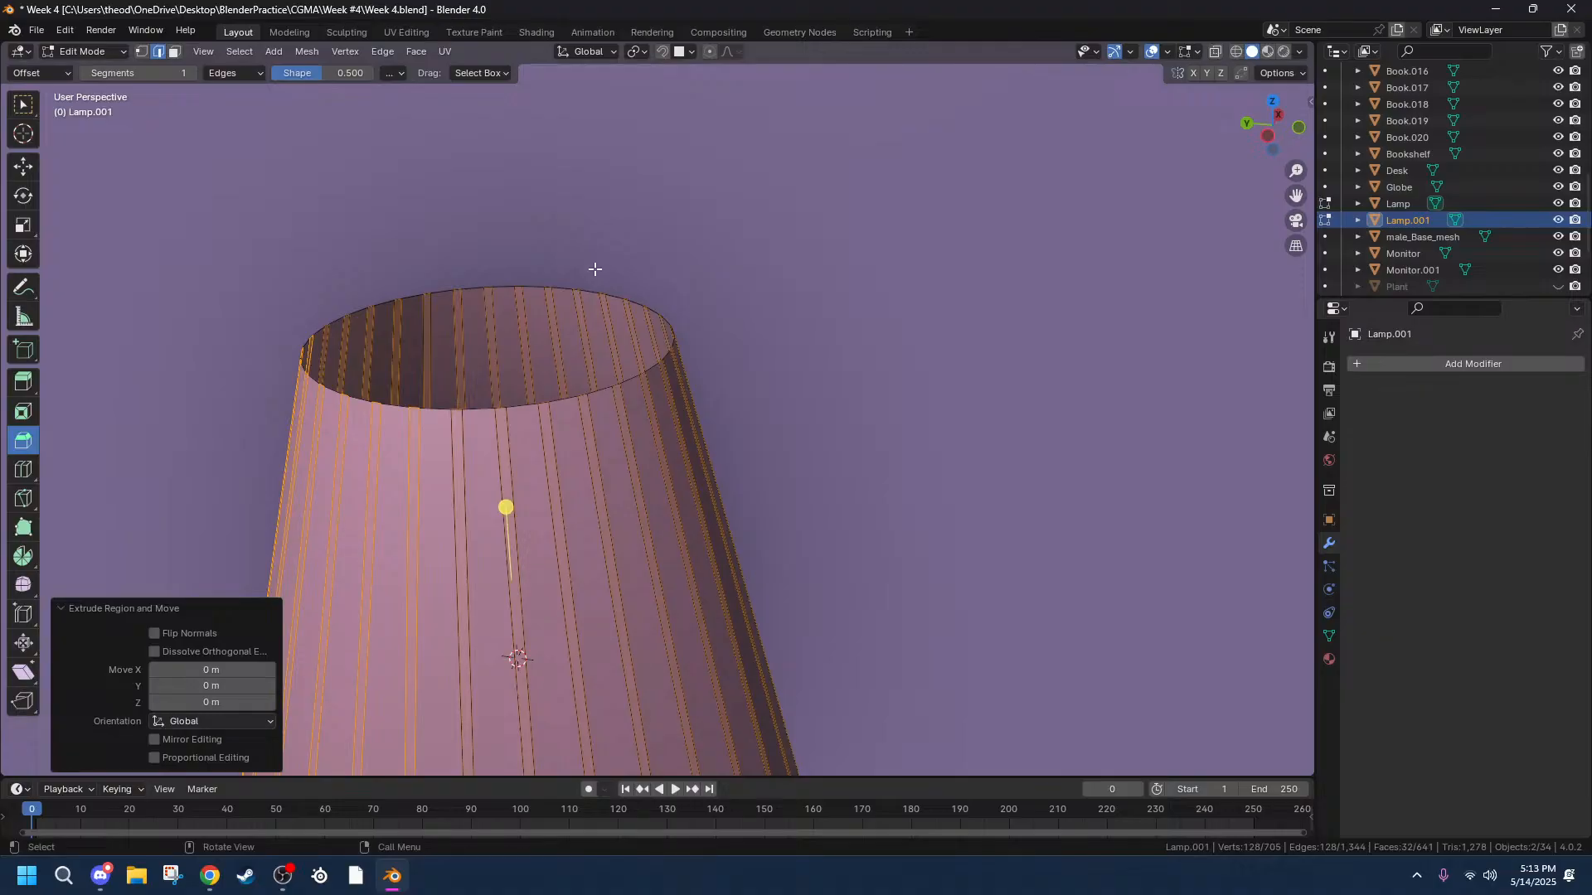
pyautogui.press('s')
pyautogui.hotkey('shift', 'z')
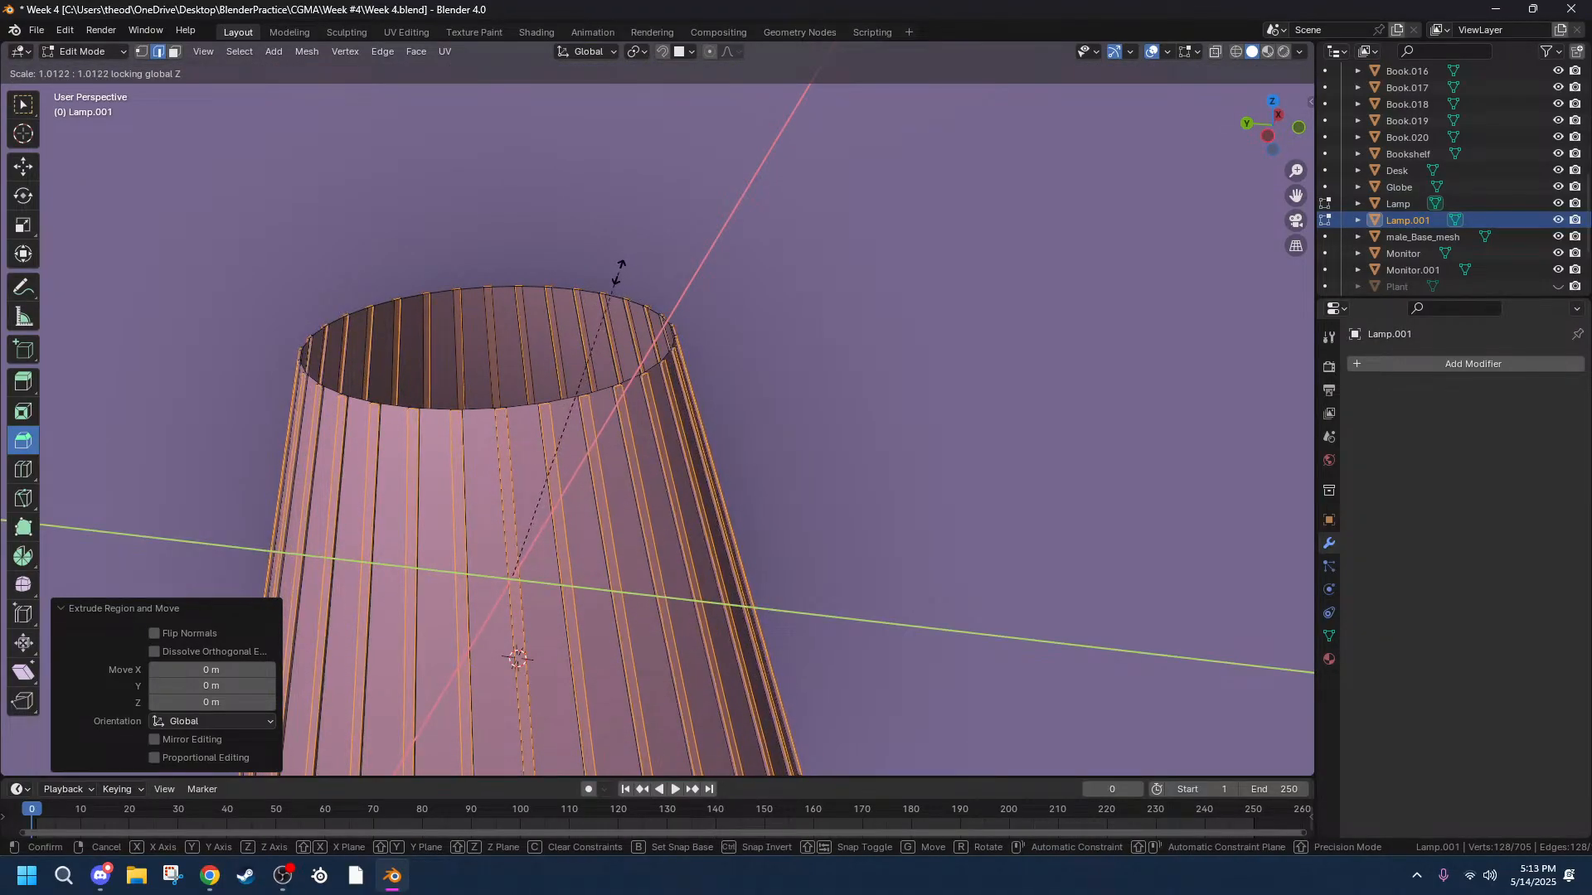
pyautogui.click(616, 272)
# Scale the extruded strips inward to 0.994 in X and Y, keeping Z fixed, and clear the selection.
pyautogui.scroll(6, 605, 419)
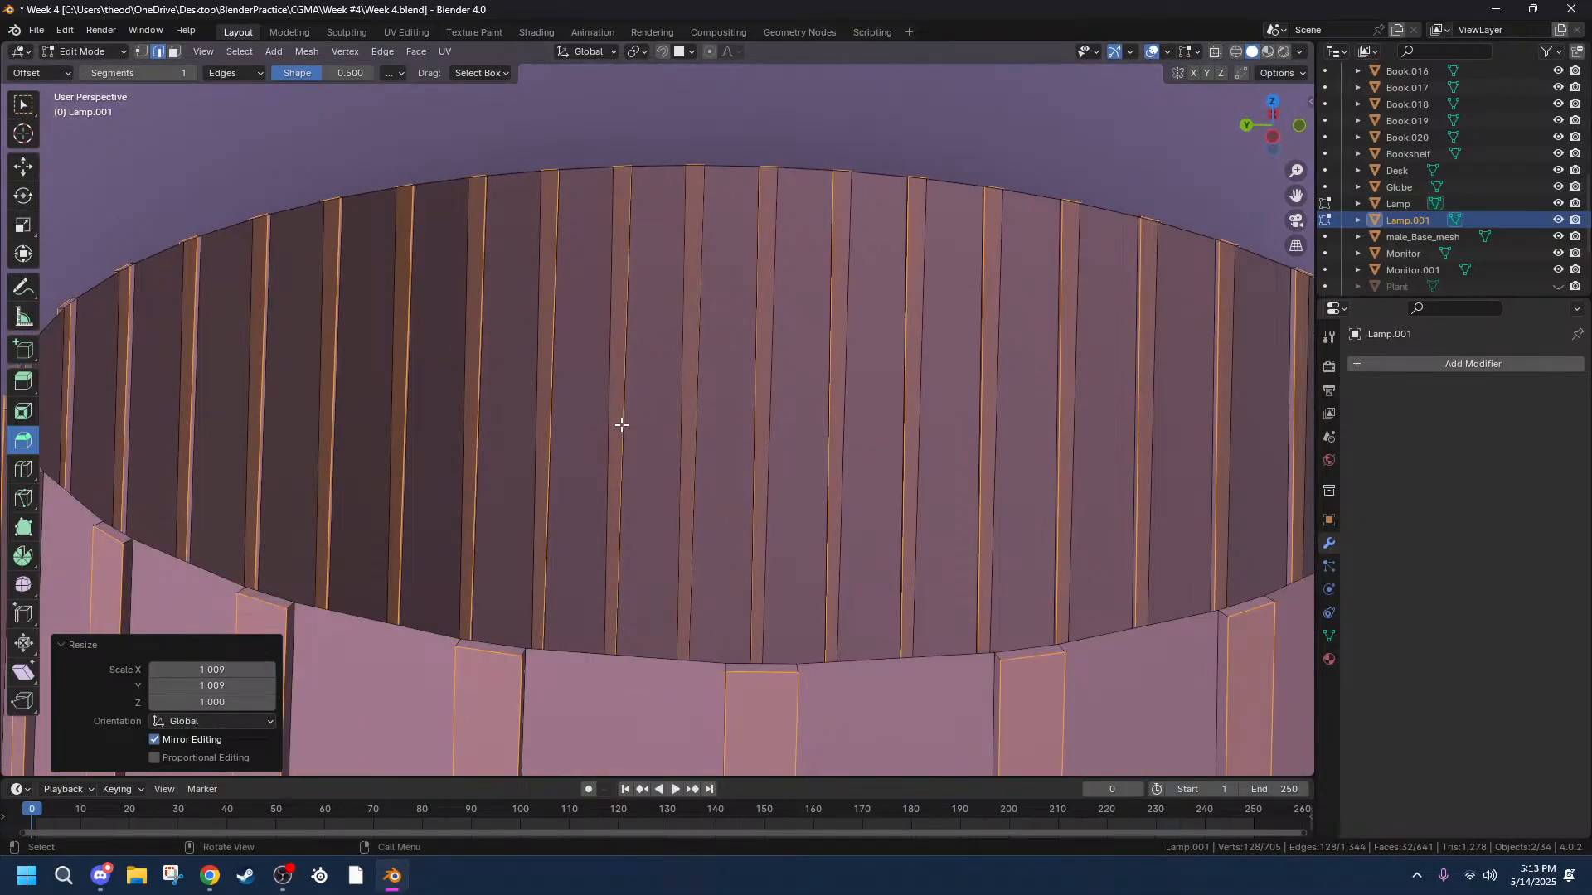
pyautogui.press('s')
pyautogui.hotkey('shift', 'z')
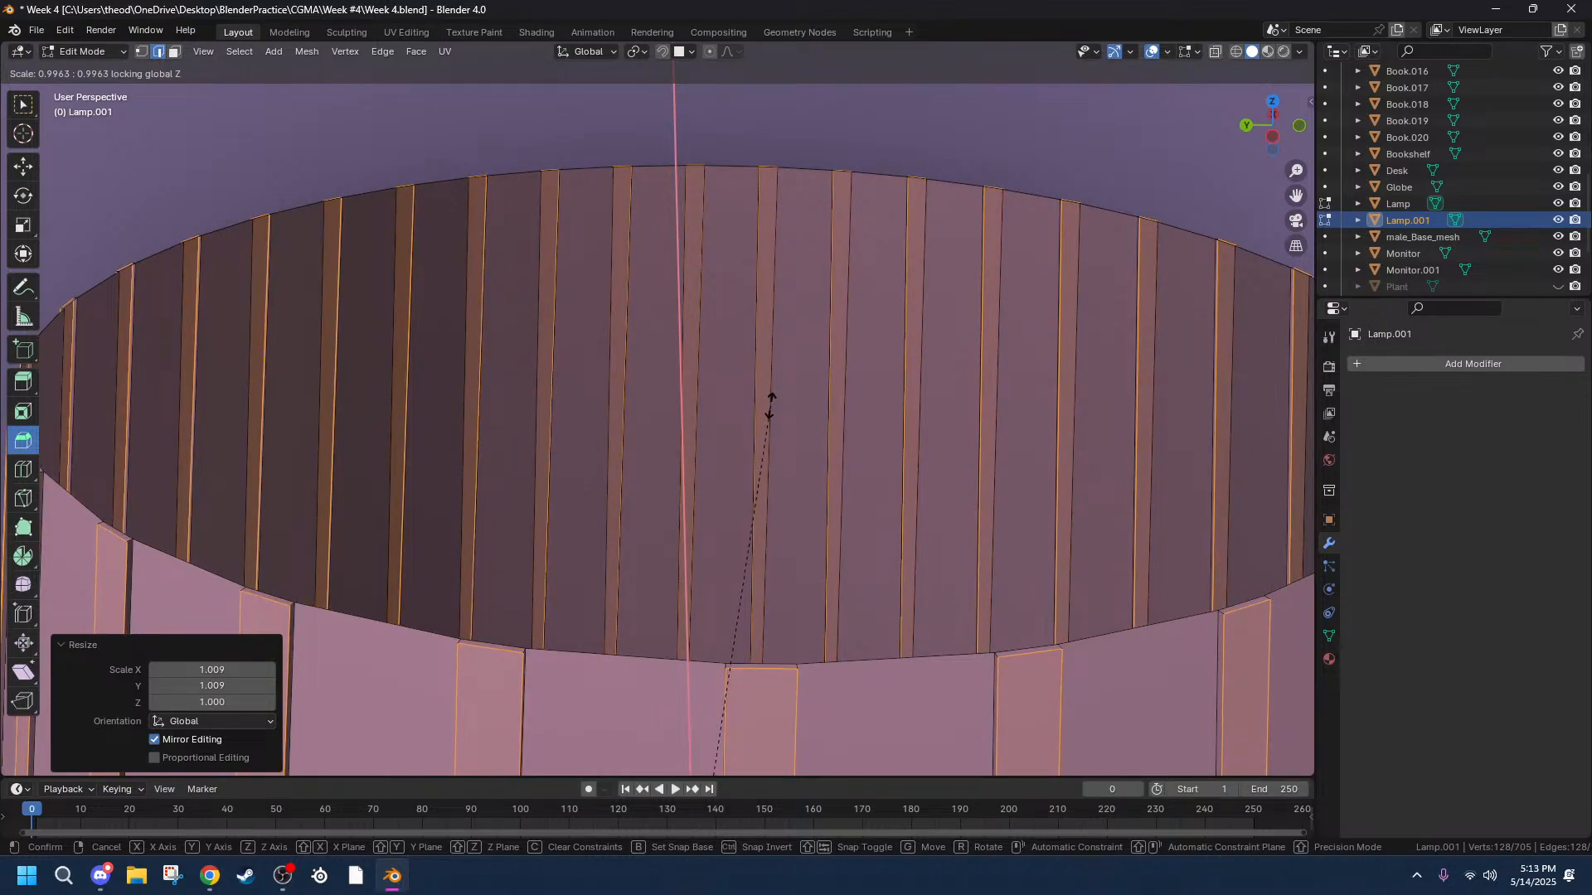
pyautogui.click(768, 407)
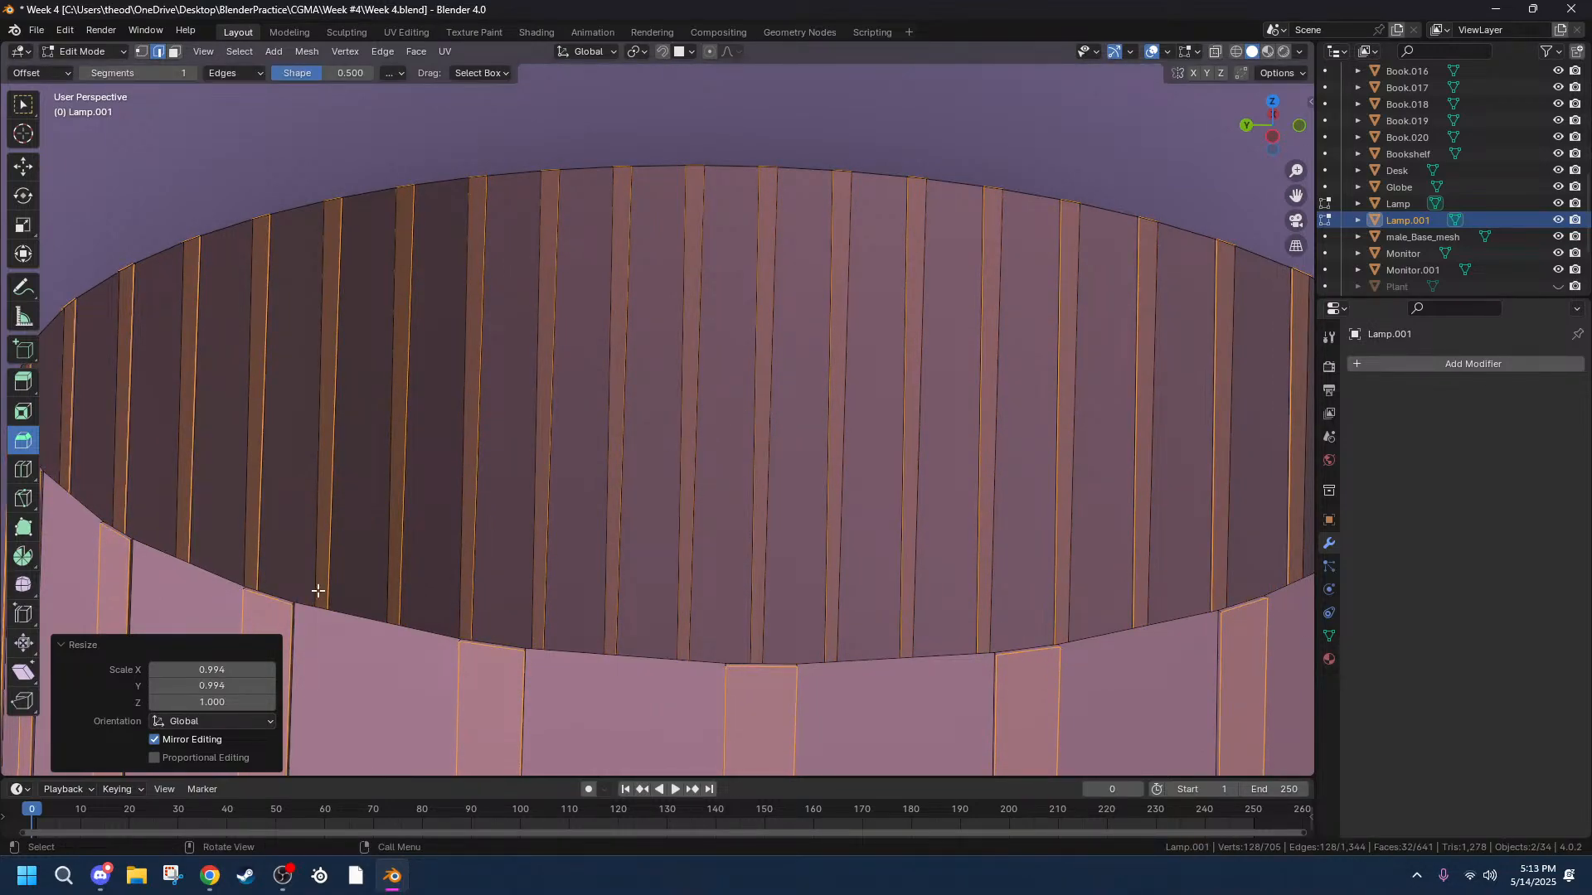
pyautogui.scroll(-6, 520, 369)
pyautogui.click(984, 375)
pyautogui.moveTo(998, 490); pyautogui.dragTo(1013, 445, button='middle')
pyautogui.scroll(-4, 1016, 441)
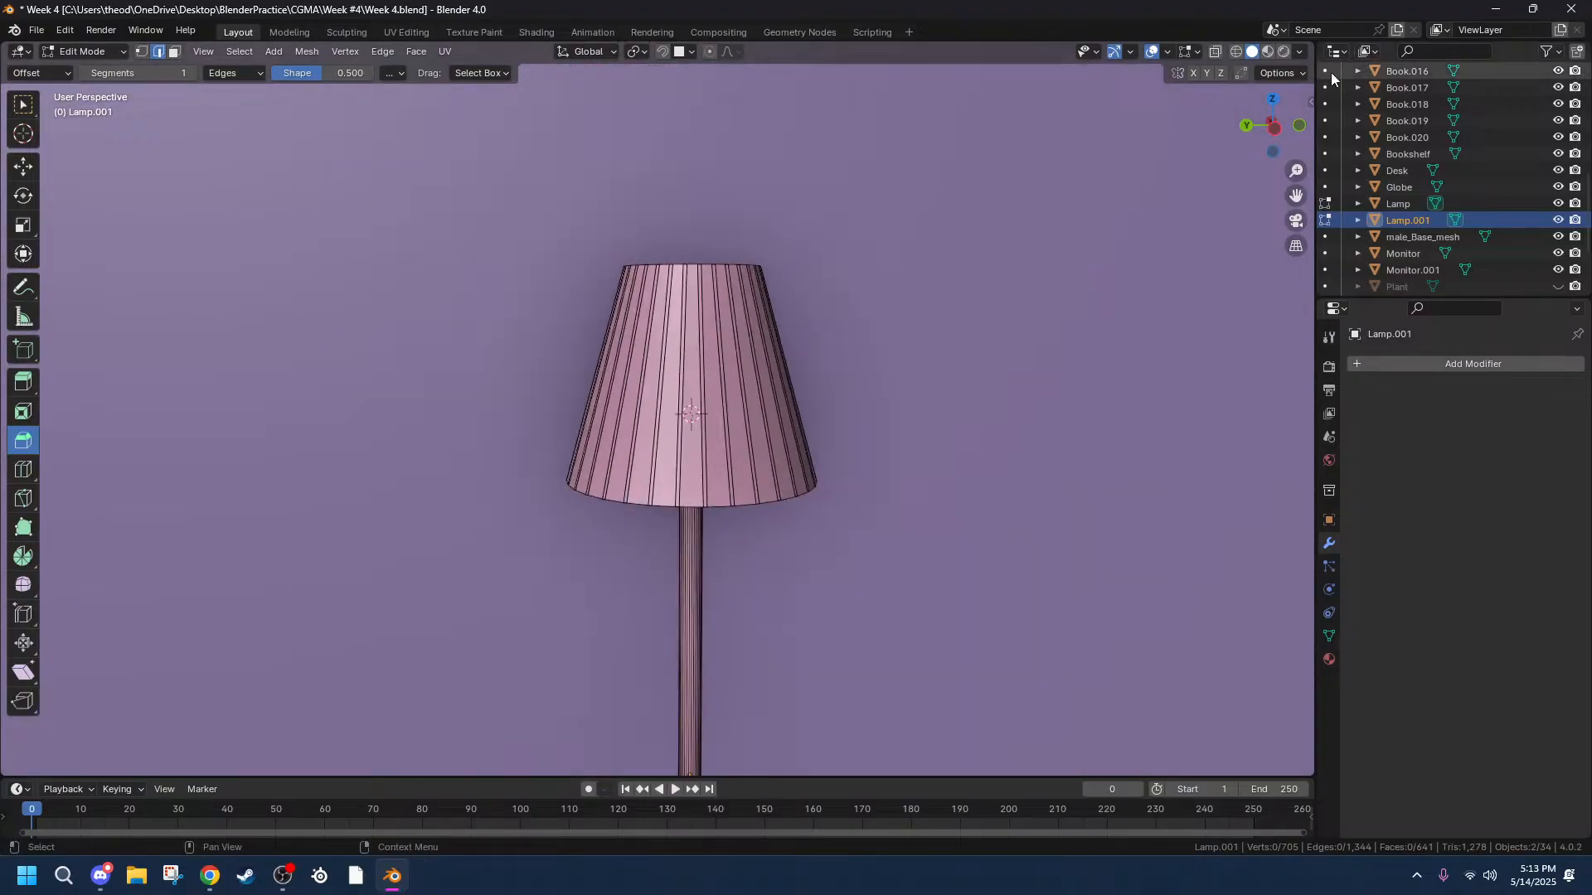
# Inspect the ribbed lampshade in wireframe and solid shading, and examine the lamp, desk and monitors around the room.
pyautogui.click(1236, 51)
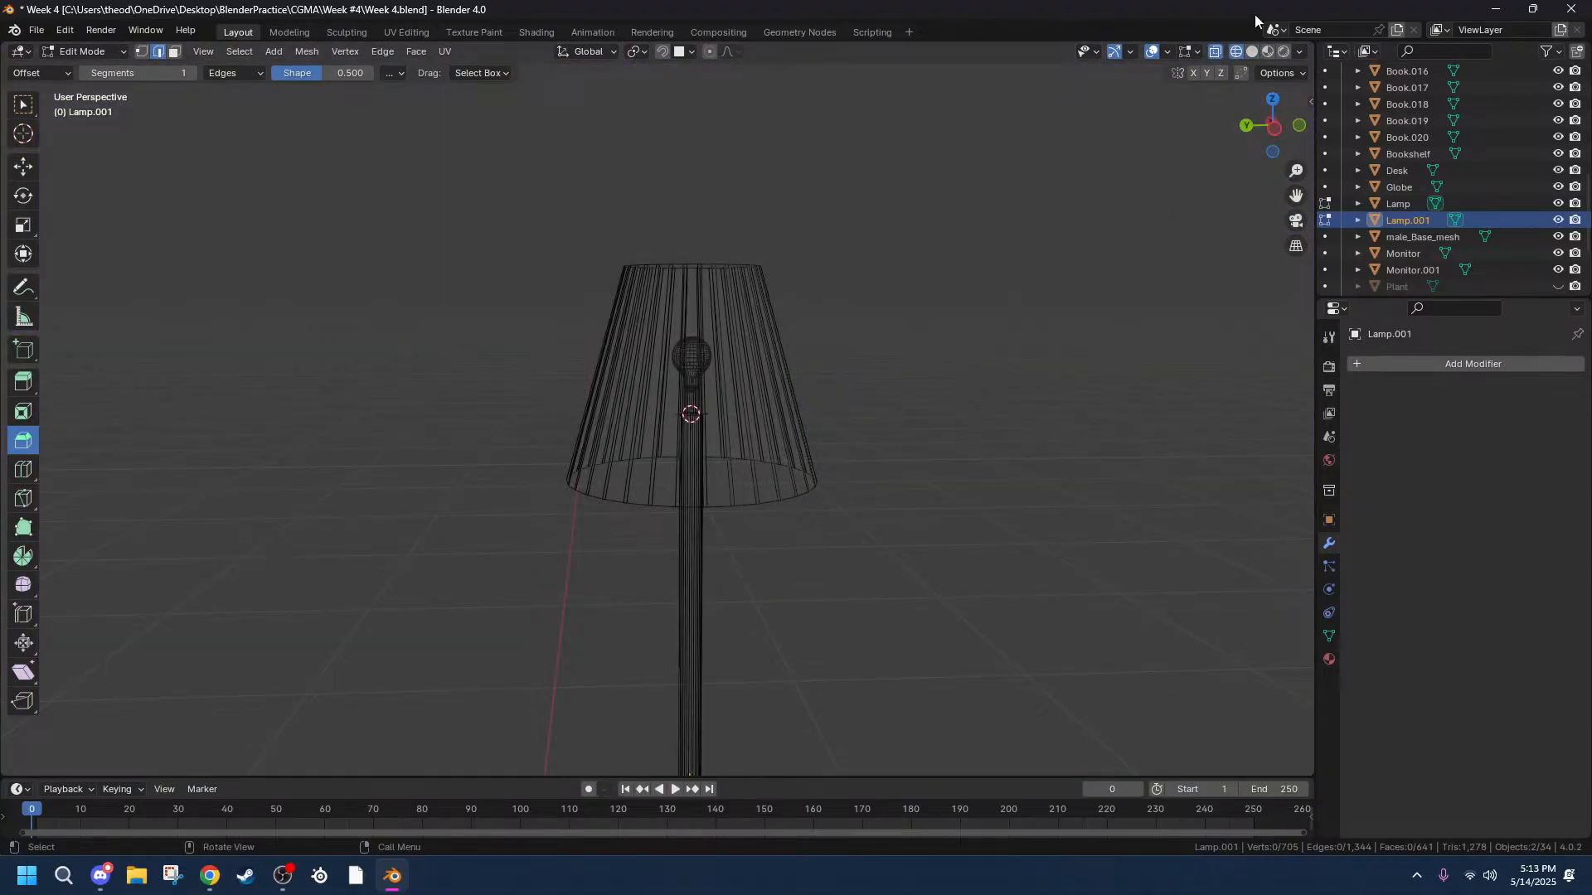
pyautogui.click(1252, 51)
pyautogui.moveTo(1280, 133); pyautogui.dragTo(930, 309)
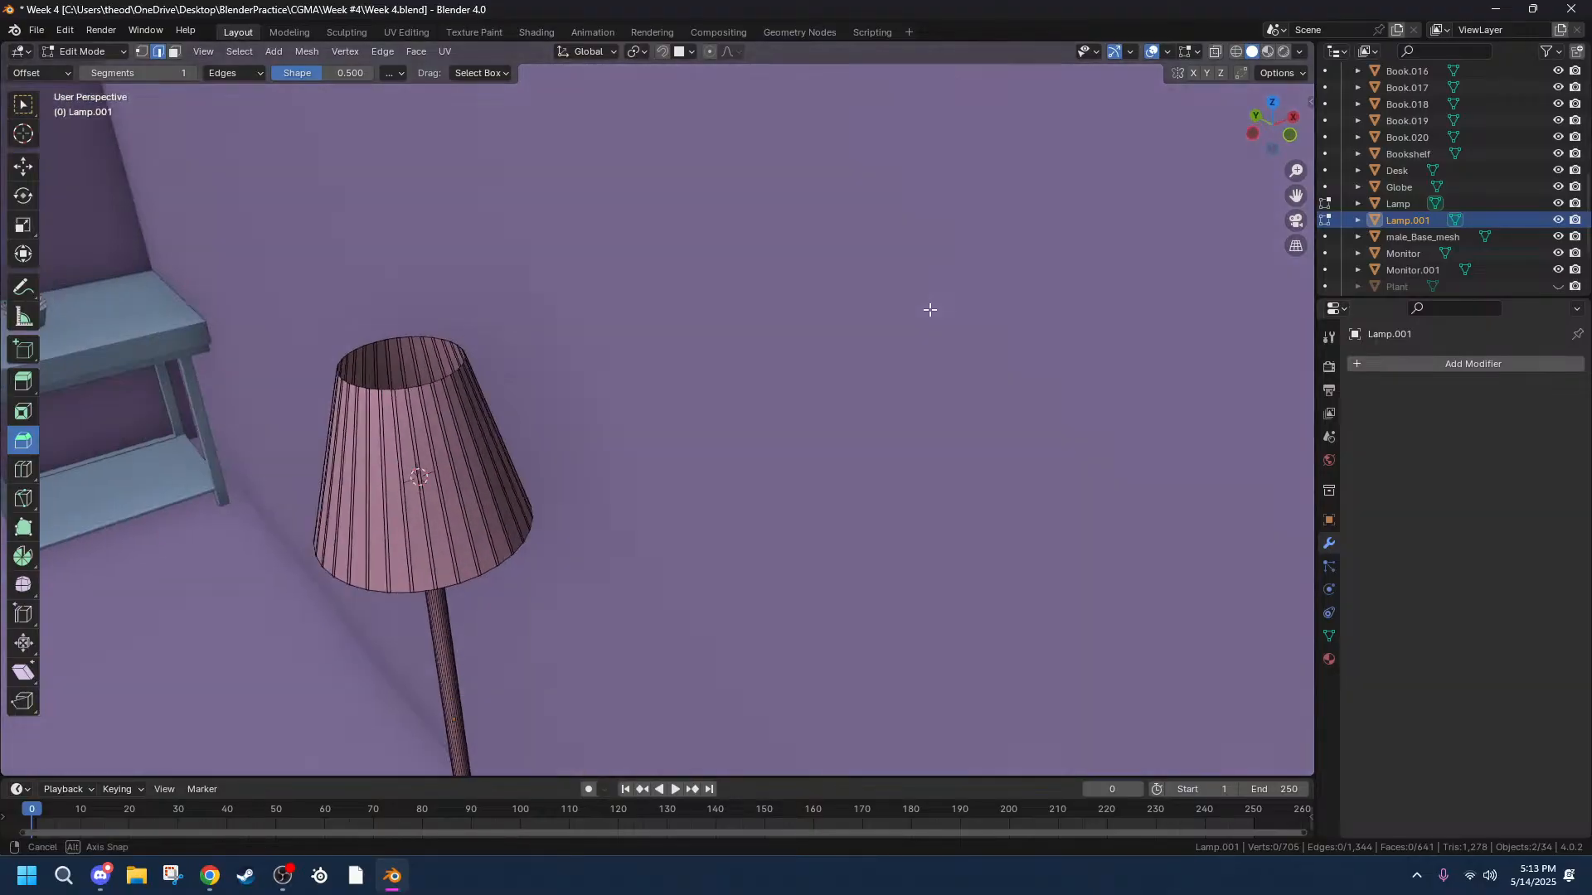
pyautogui.scroll(-7, 928, 309)
pyautogui.scroll(-5, 512, 408)
pyautogui.moveTo(512, 408); pyautogui.dragTo(638, 422, button='middle')
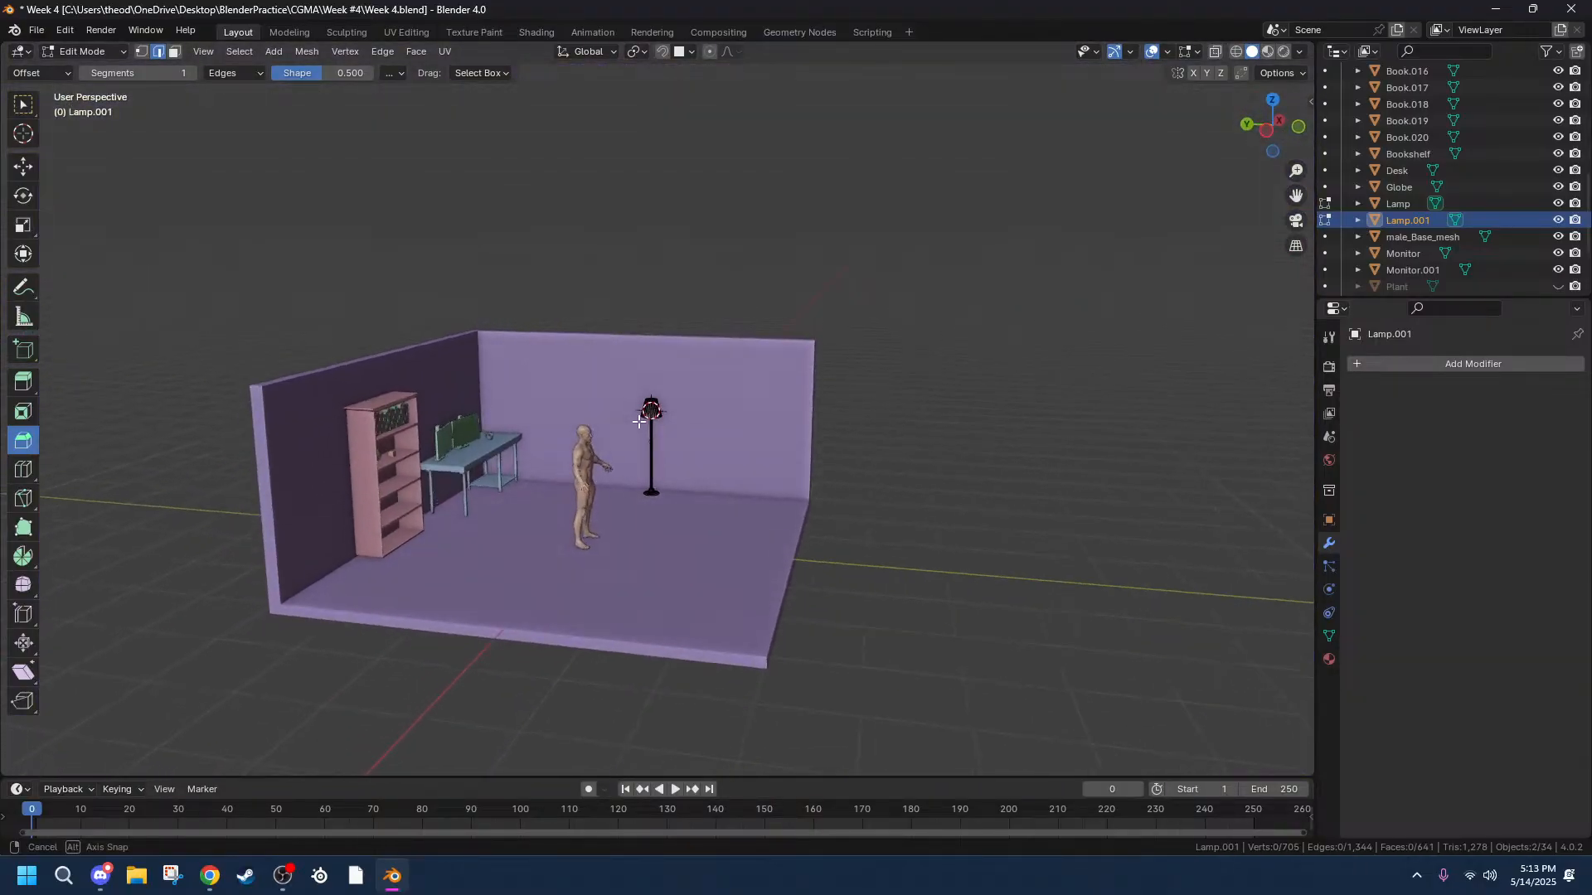
pyautogui.scroll(5, 461, 484)
pyautogui.moveTo(445, 527); pyautogui.dragTo(538, 488, button='middle')
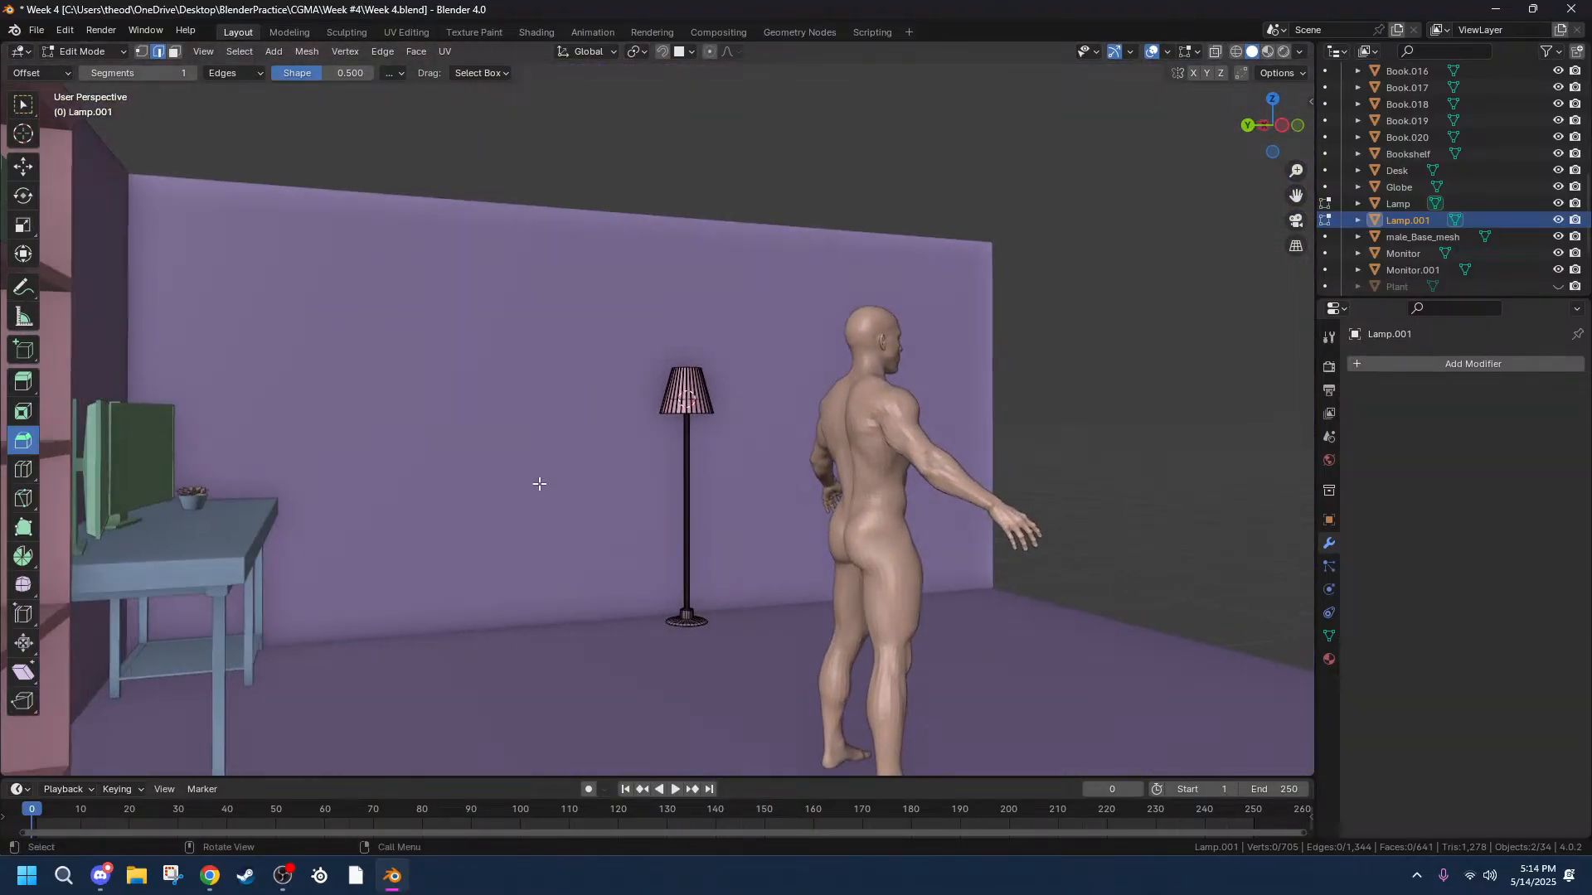
pyautogui.moveTo(587, 580); pyautogui.dragTo(414, 598, button='middle')
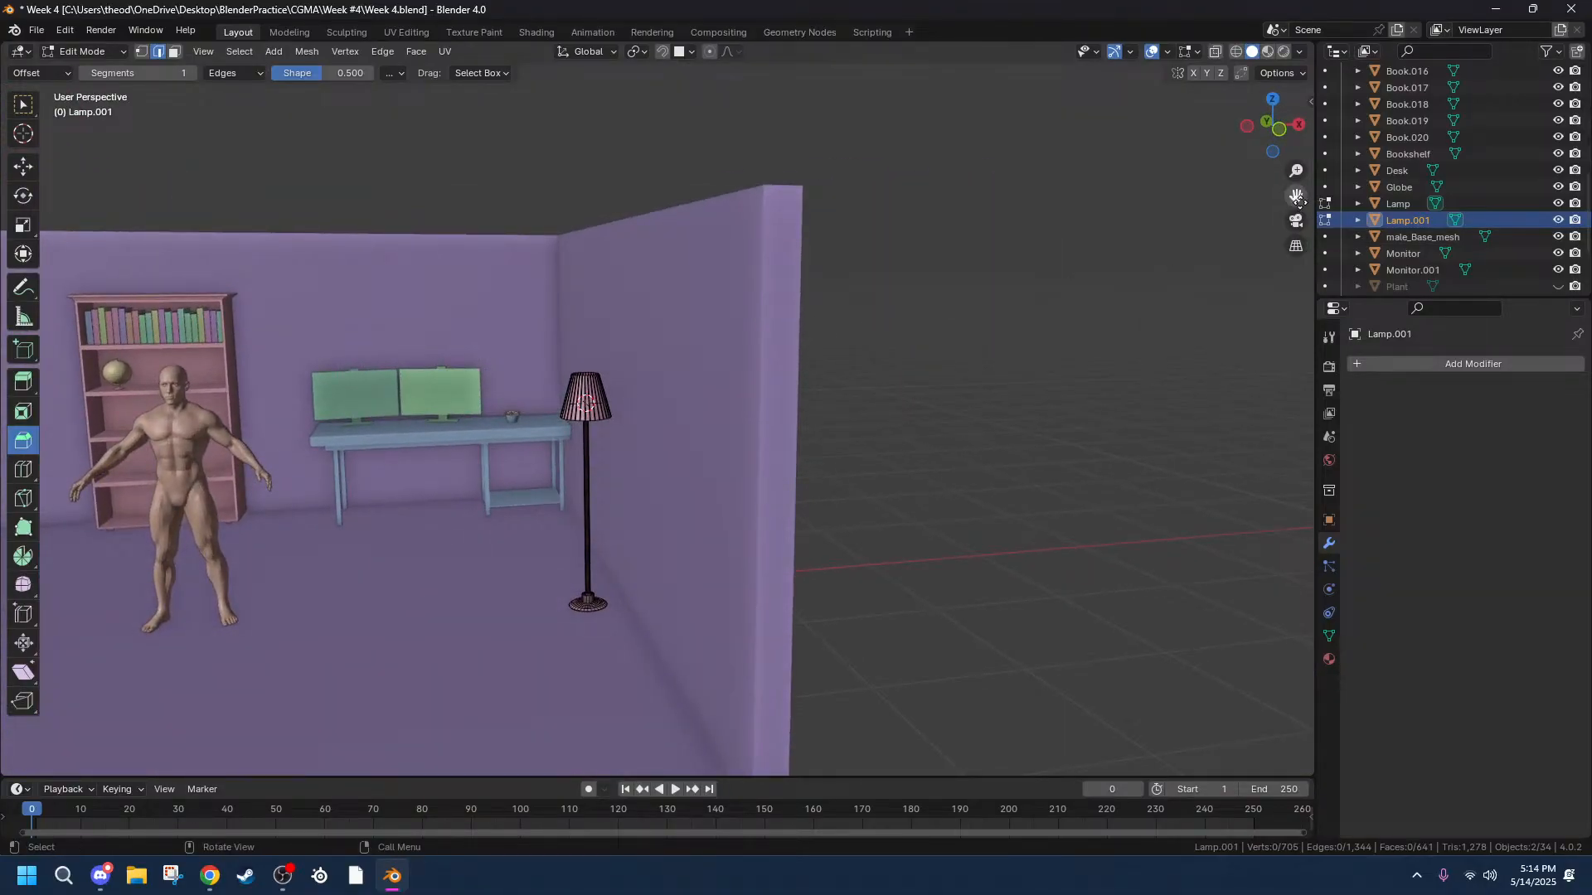
pyautogui.moveTo(1298, 198); pyautogui.dragTo(1515, 198)
pyautogui.scroll(6, 728, 471)
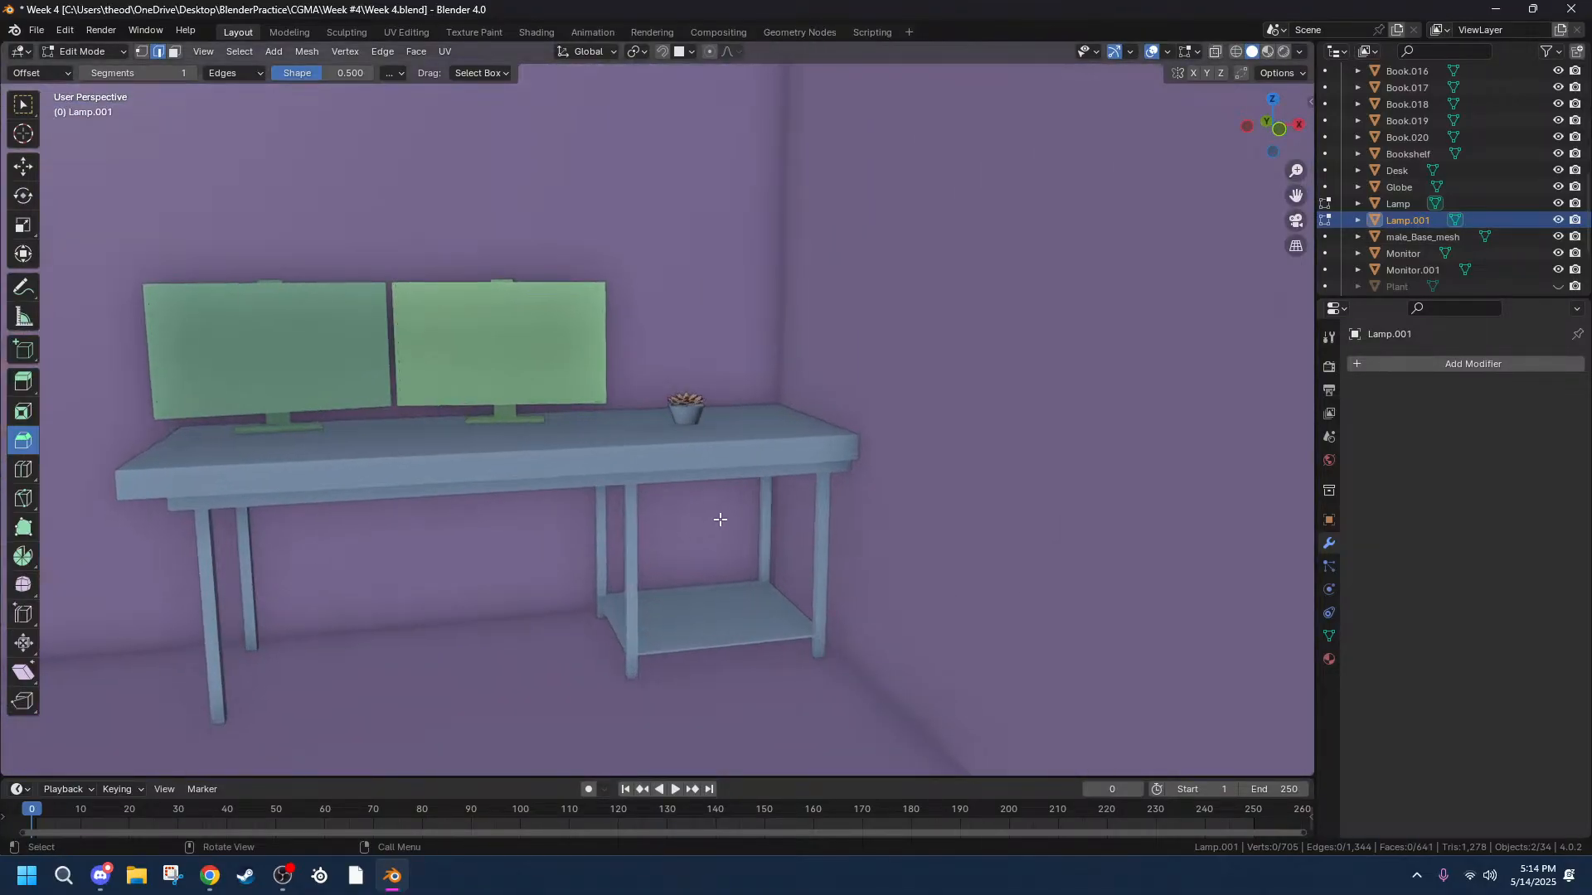
pyautogui.moveTo(1296, 196); pyautogui.dragTo(1270, 93)
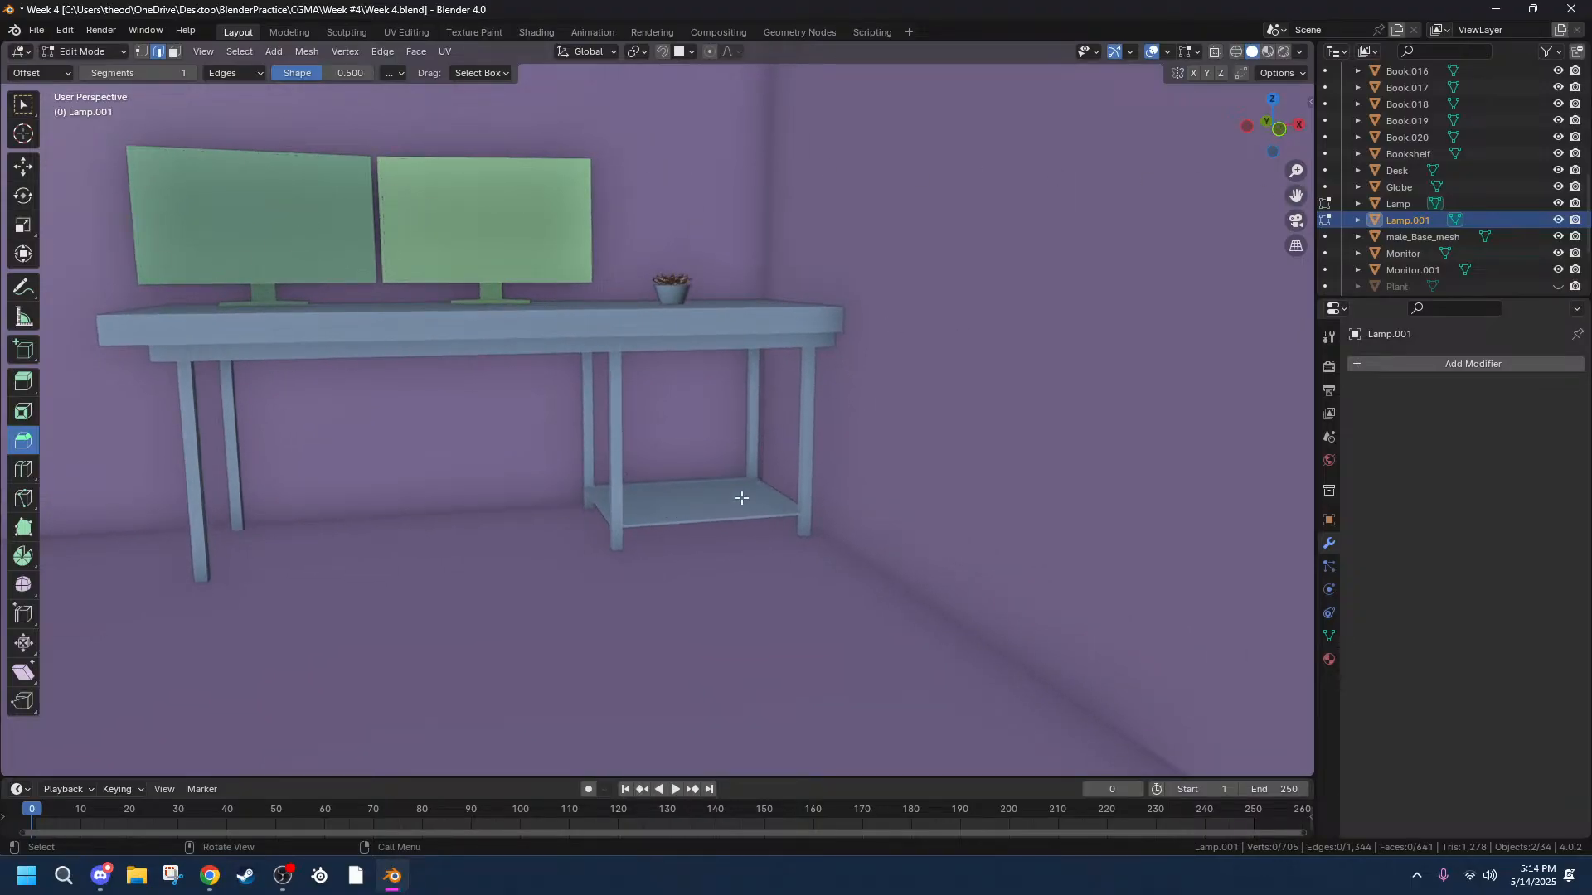
pyautogui.click(1278, 132)
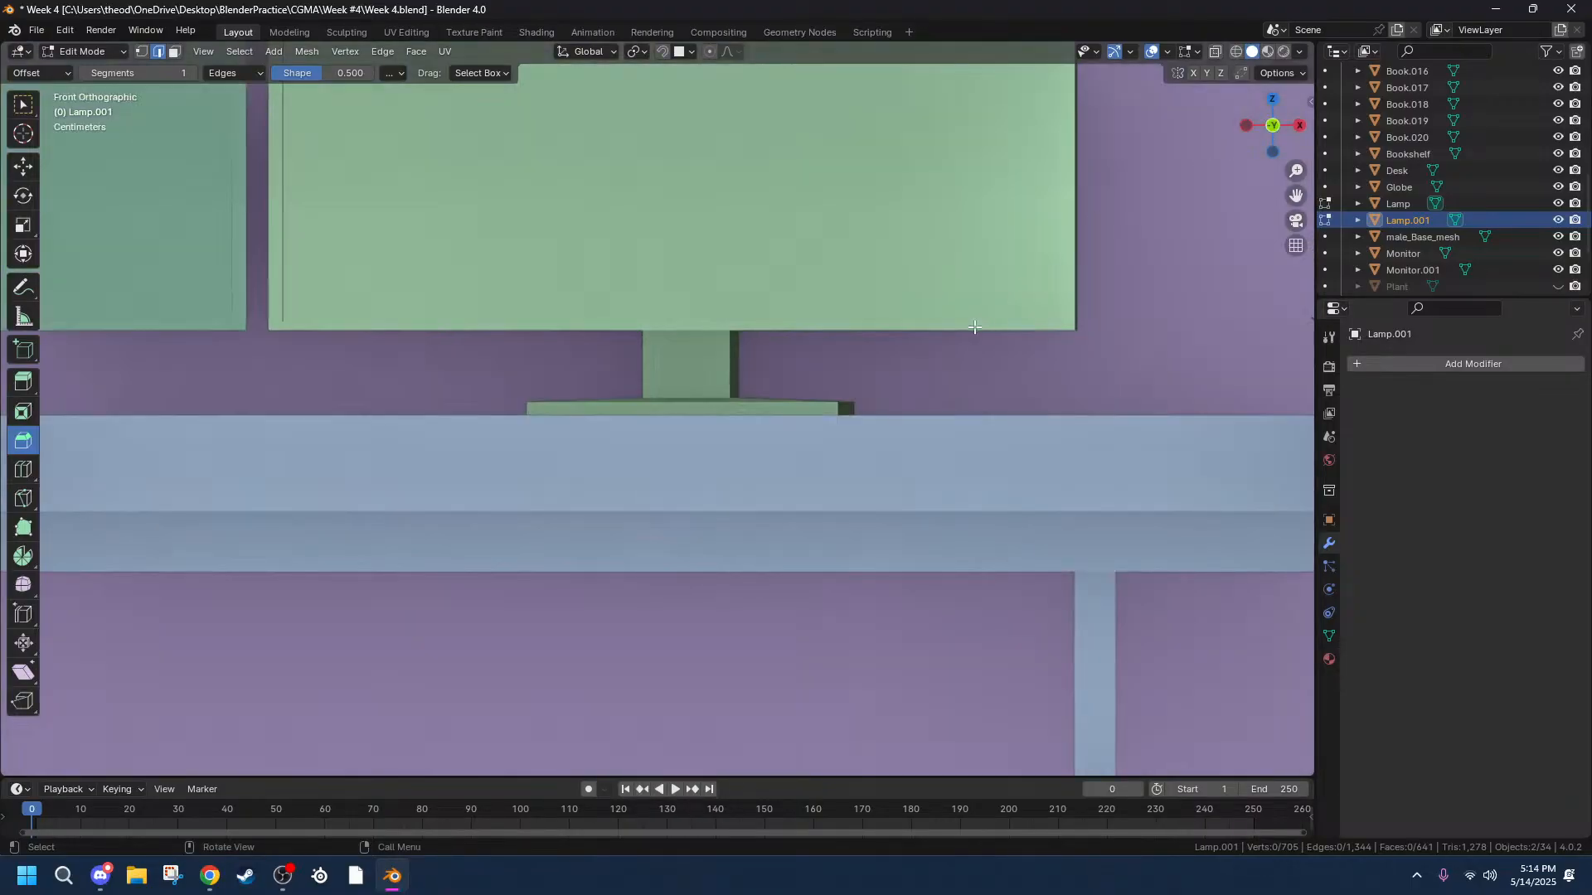
pyautogui.scroll(-5, 1037, 437)
pyautogui.scroll(4, 1202, 277)
pyautogui.moveTo(1295, 197); pyautogui.dragTo(953, 275)
pyautogui.moveTo(1078, 312); pyautogui.dragTo(1226, 415, button='middle')
pyautogui.scroll(-6, 1225, 415)
pyautogui.scroll(6, 843, 370)
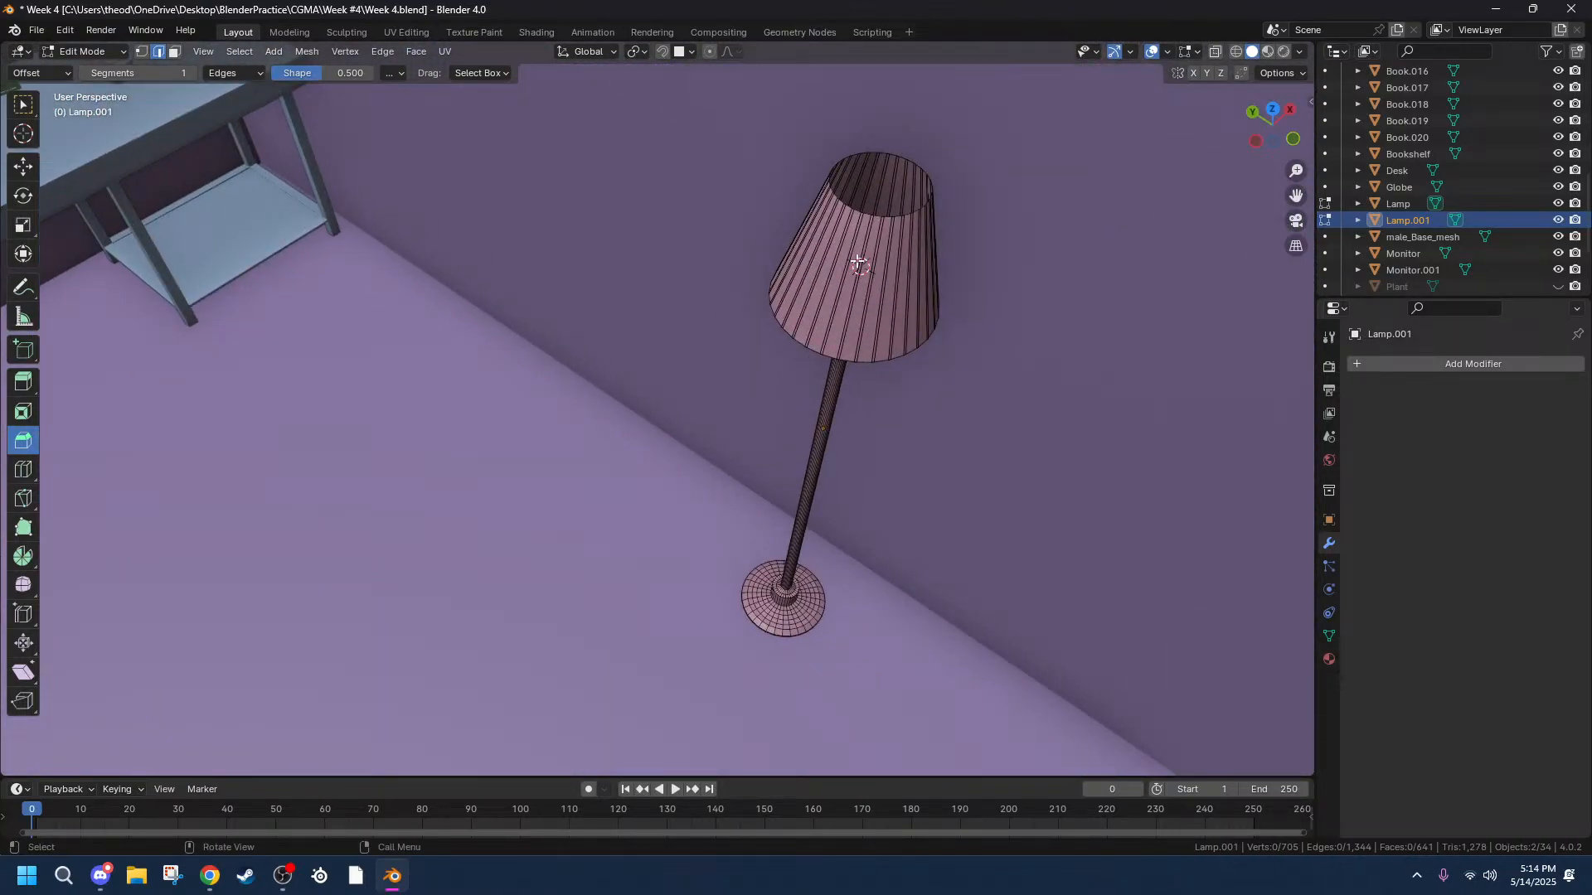
# Return to Object Mode with the lamp stand as the selected object.
pyautogui.click(1398, 203)
pyautogui.moveTo(1194, 249); pyautogui.dragTo(1152, 244, button='middle')
pyautogui.click(931, 351)
pyautogui.press('Tab')
pyautogui.click(785, 657)
pyautogui.press('Tab')
pyautogui.press('Tab')
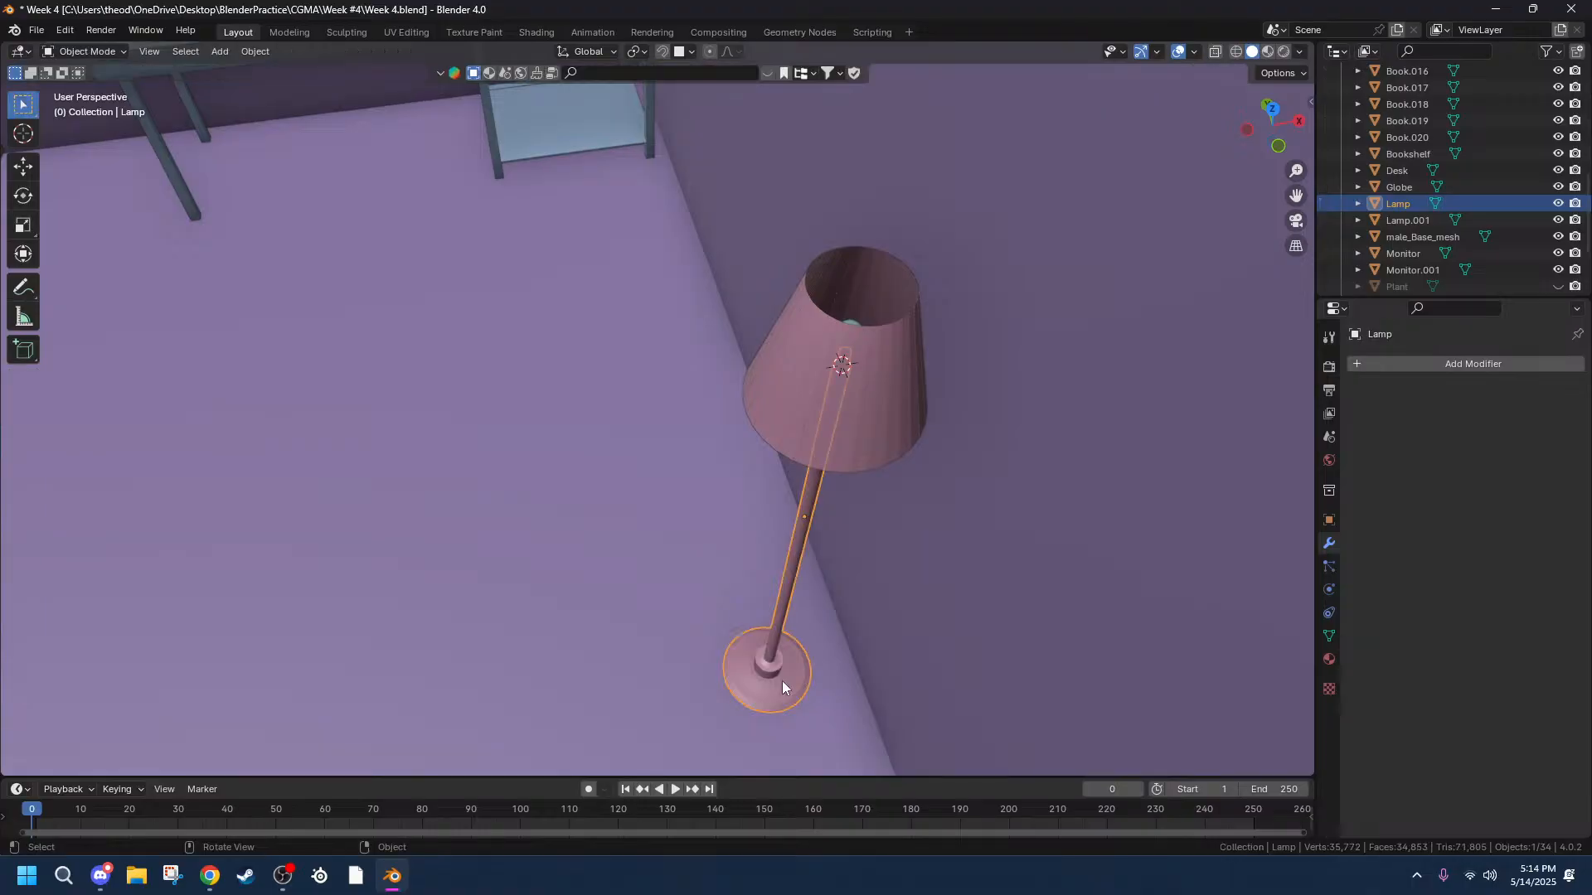
# Join the lamp stand and the lampshade into one object, with the lampshade as the active object.
pyautogui.click(866, 400)
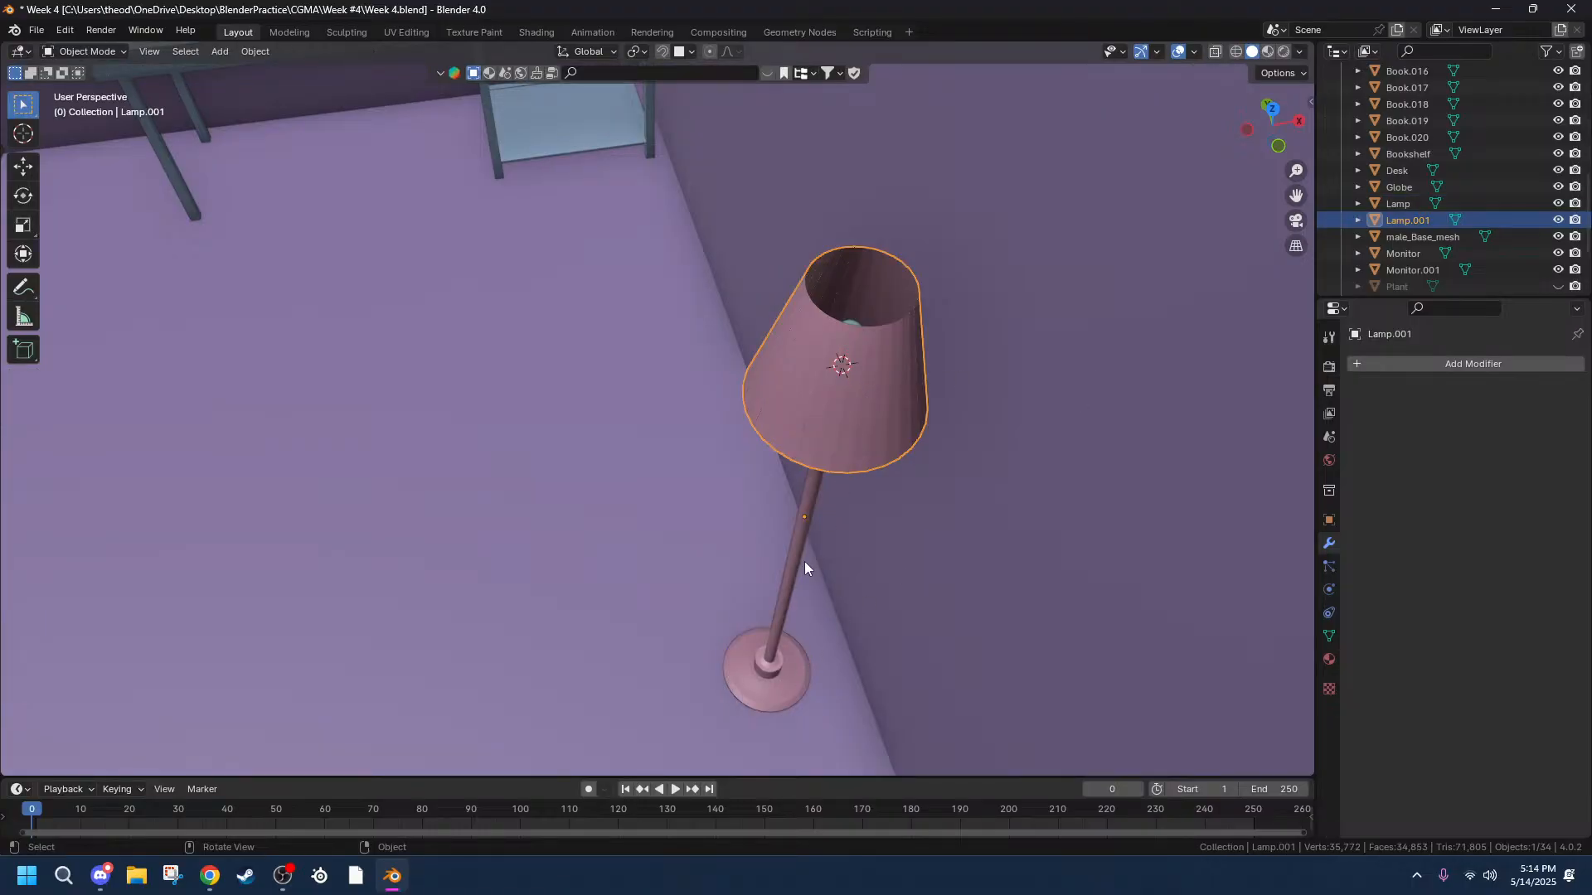
pyautogui.keyDown('shift'); pyautogui.click(801, 528); pyautogui.keyUp('shift')
pyautogui.keyDown('shift'); pyautogui.click(858, 426); pyautogui.keyUp('shift')
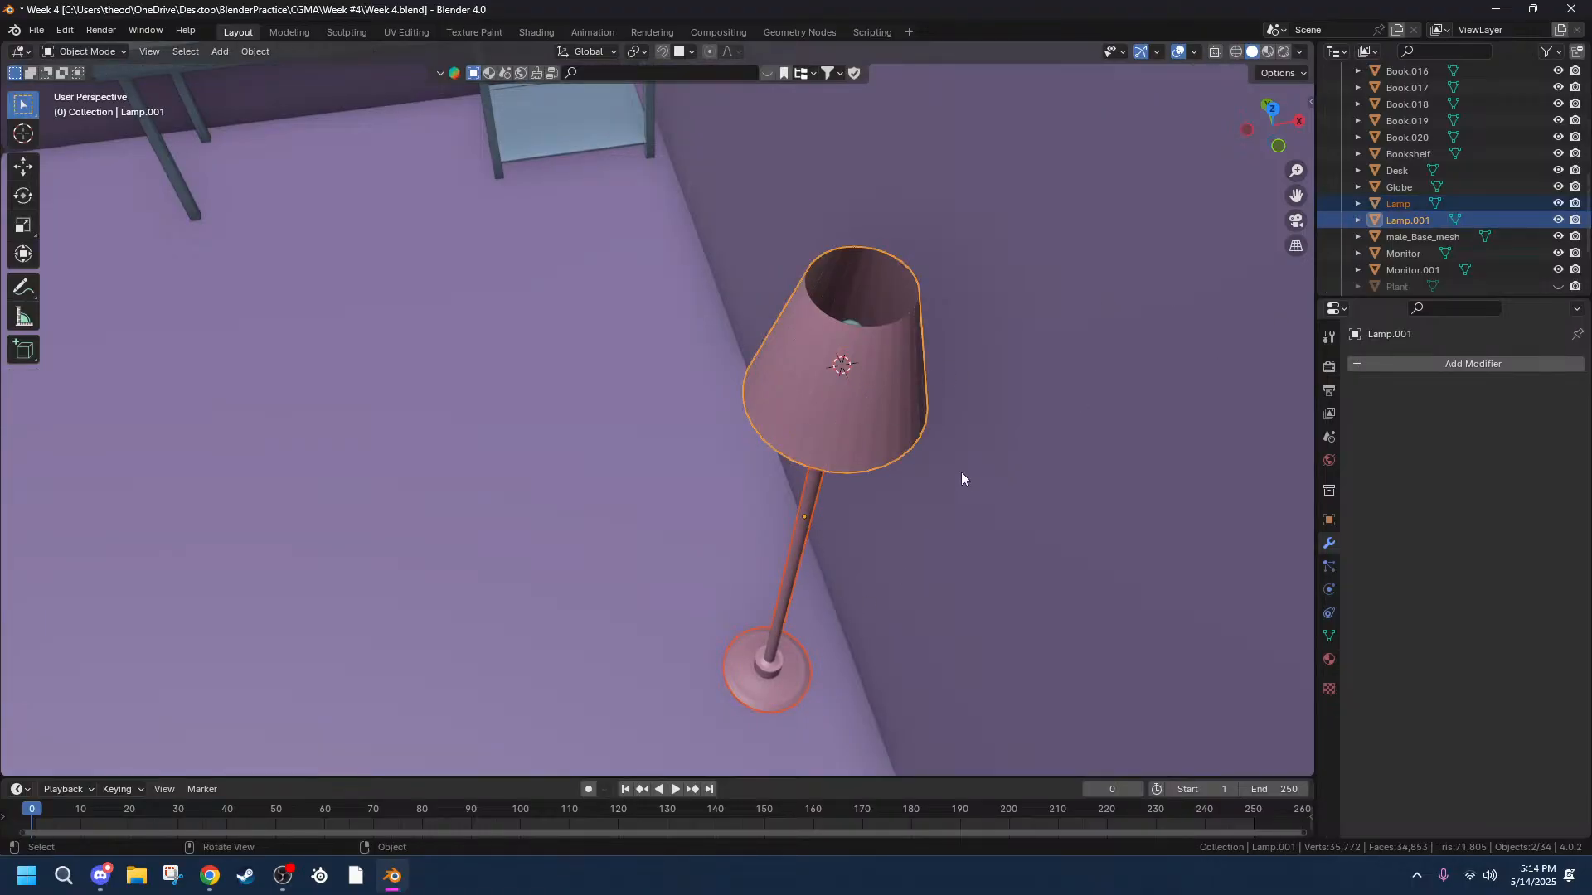
pyautogui.rightClick(771, 445)
pyautogui.click(729, 387)
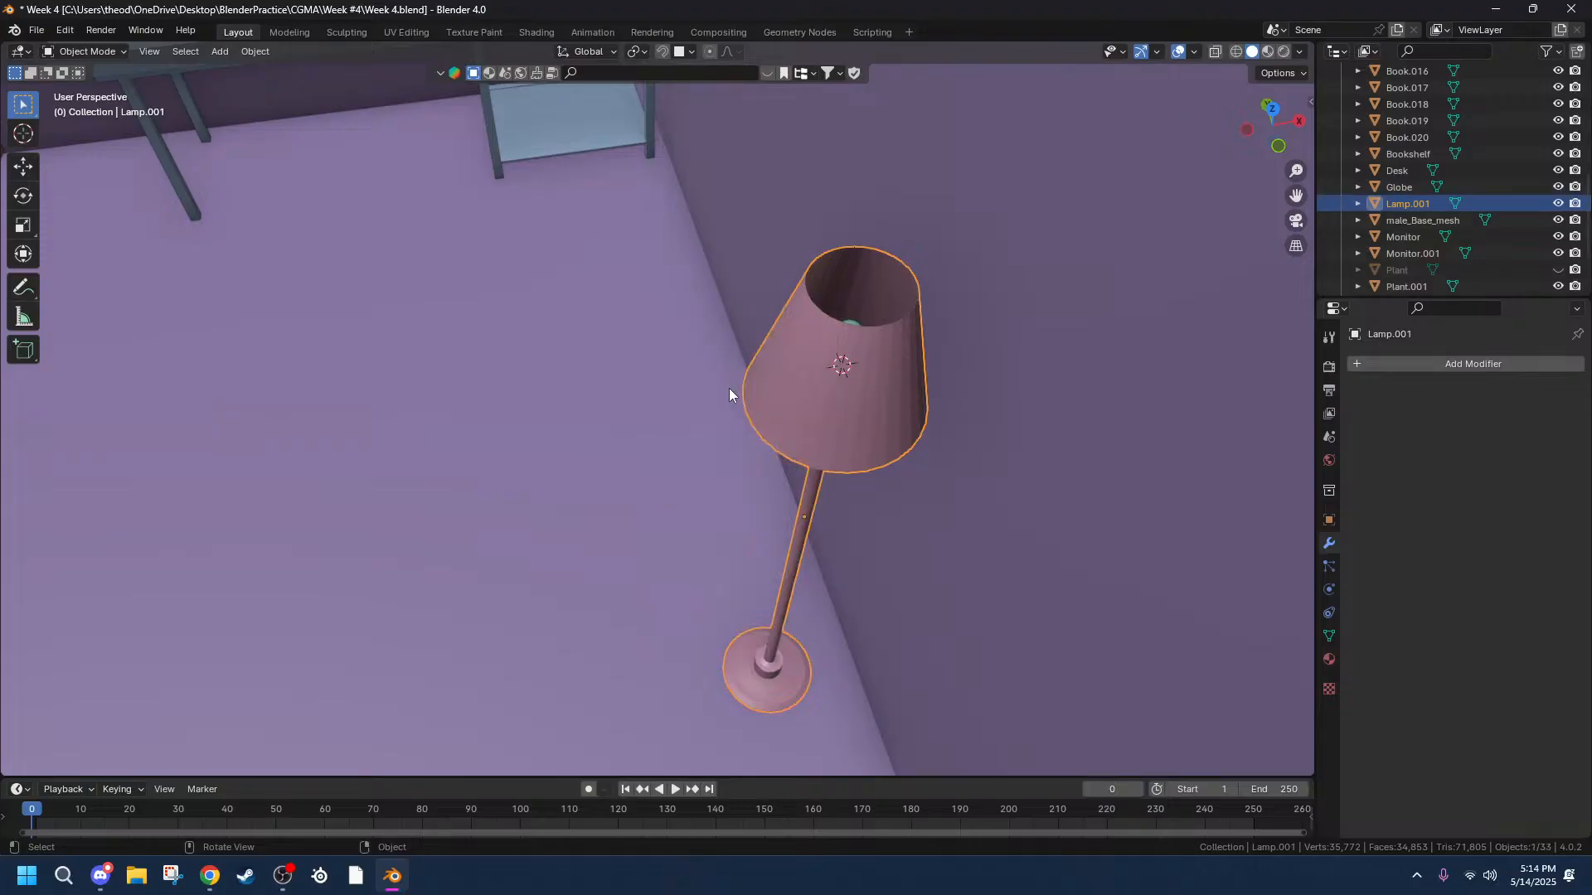
# Place the 3D cursor on the desk's lower shelf and clear the selection.
pyautogui.click(530, 406)
pyautogui.moveTo(1004, 389); pyautogui.dragTo(922, 393, button='middle')
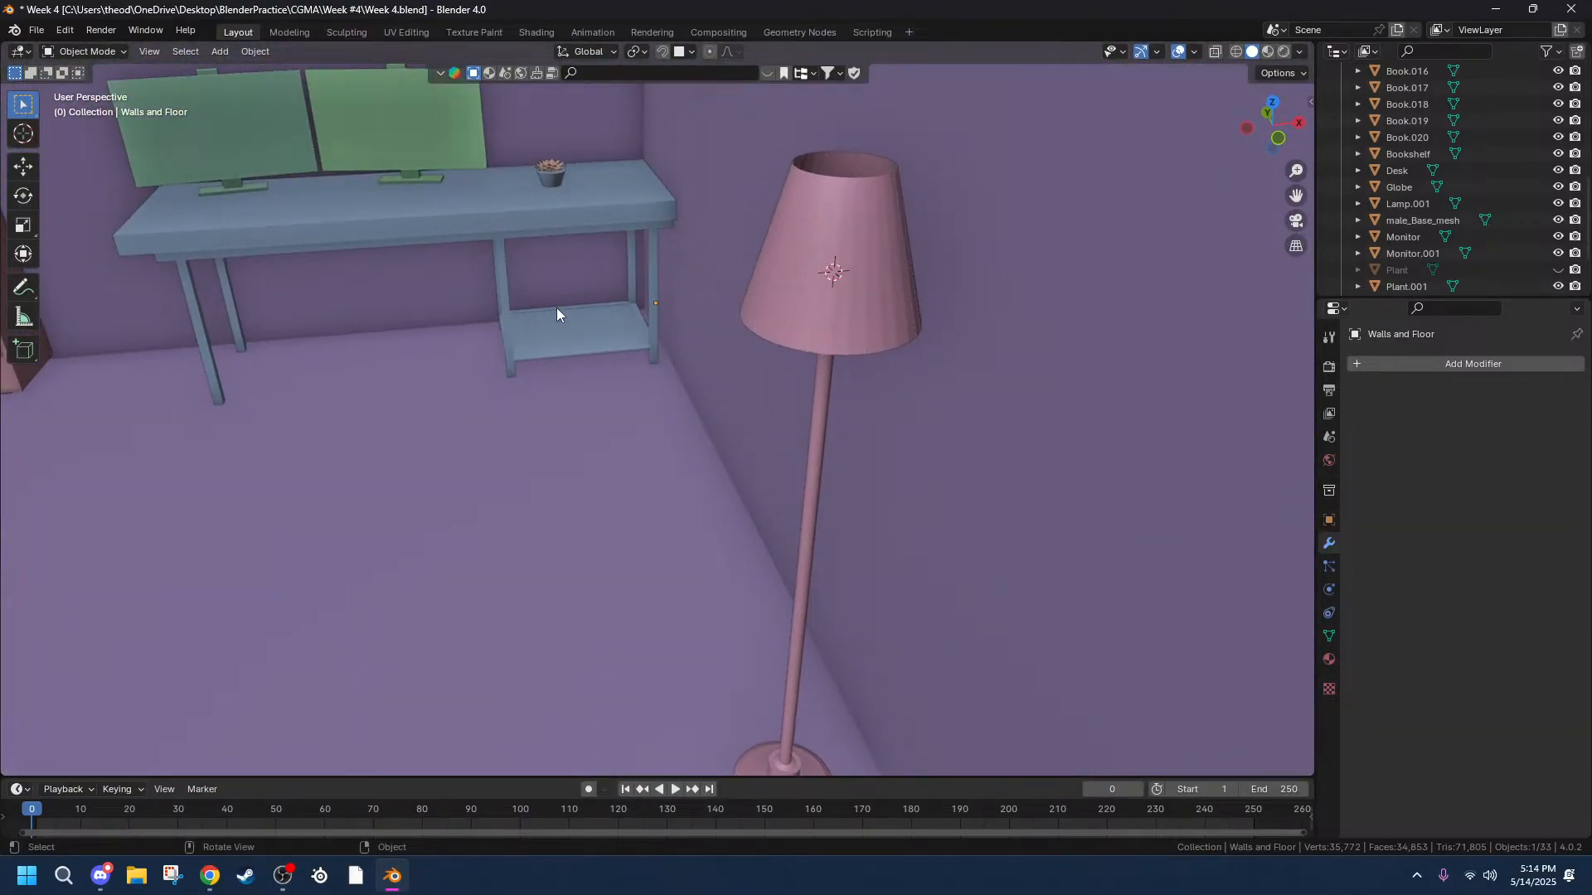
pyautogui.click(597, 332)
pyautogui.scroll(2, 550, 324)
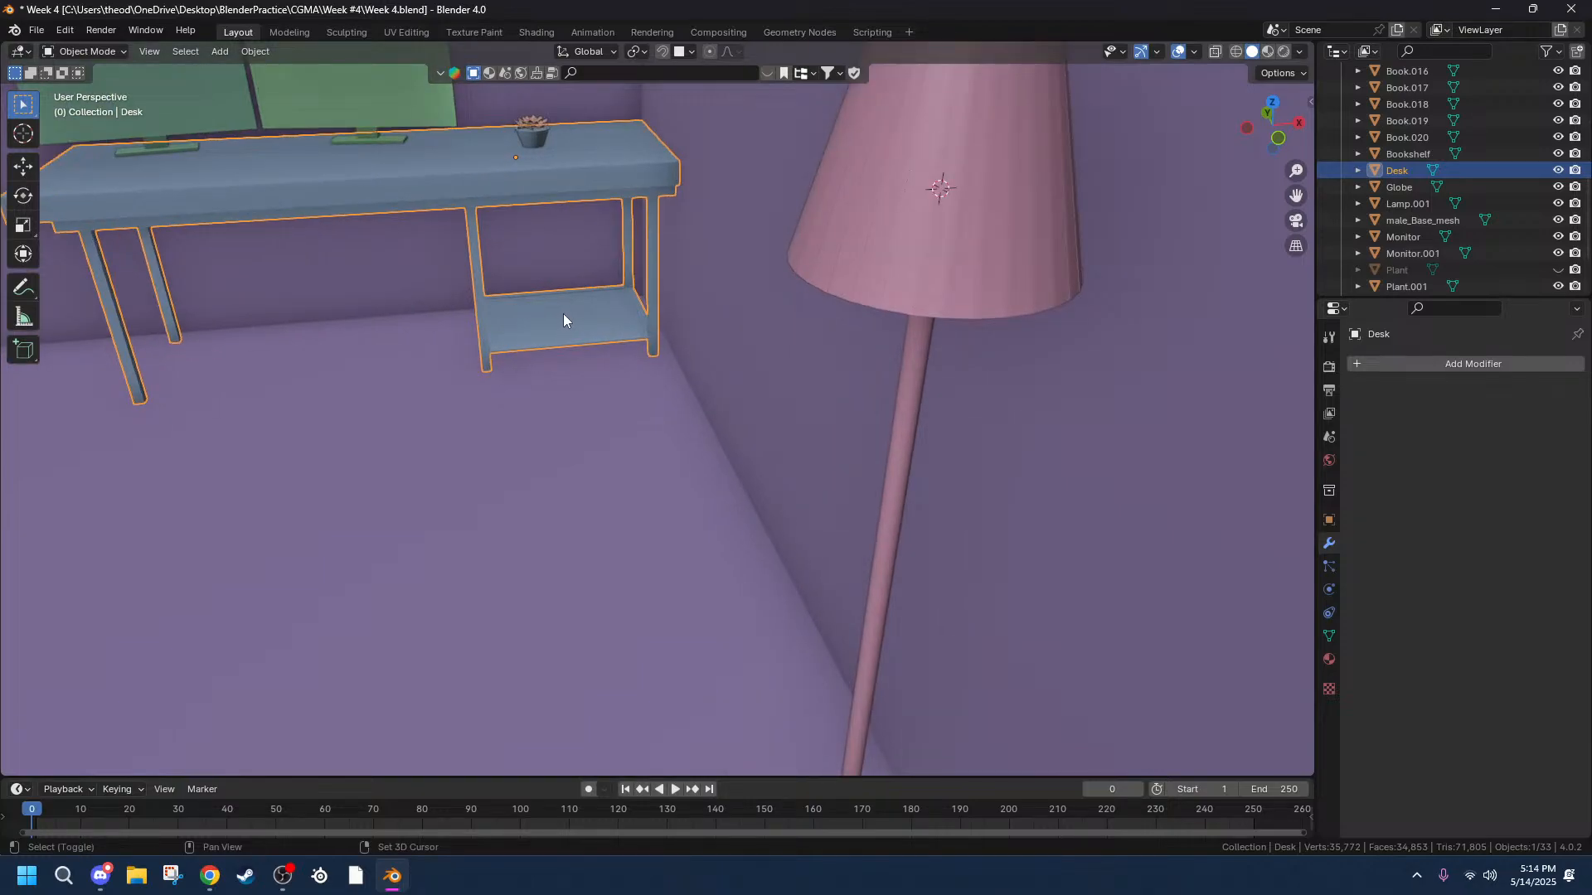
pyautogui.moveTo(562, 318)
pyautogui.mouseDown(button='middle')
pyautogui.moveTo(681, 330)
pyautogui.moveTo(536, 337)
pyautogui.moveTo(569, 320)
pyautogui.mouseUp(button='middle')
pyautogui.scroll(-4, 581, 317)
pyautogui.scroll(-4, 585, 315)
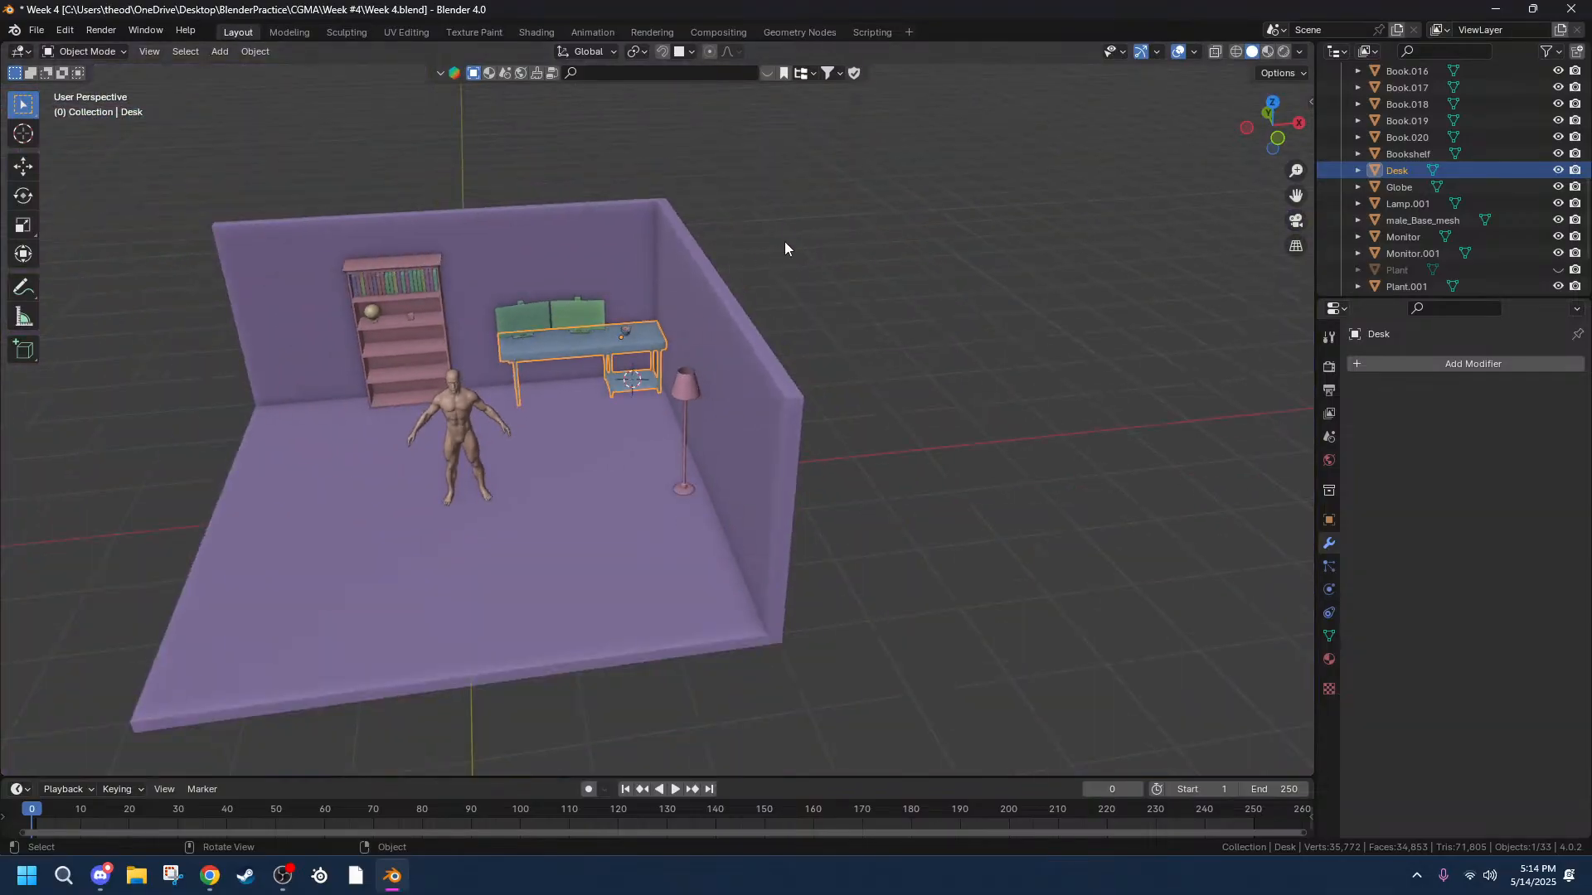
pyautogui.click(771, 247)
# Add a cube at the 3D cursor on the desk's lower shelf and scale it uniformly to 0.254.
pyautogui.scroll(8, 539, 301)
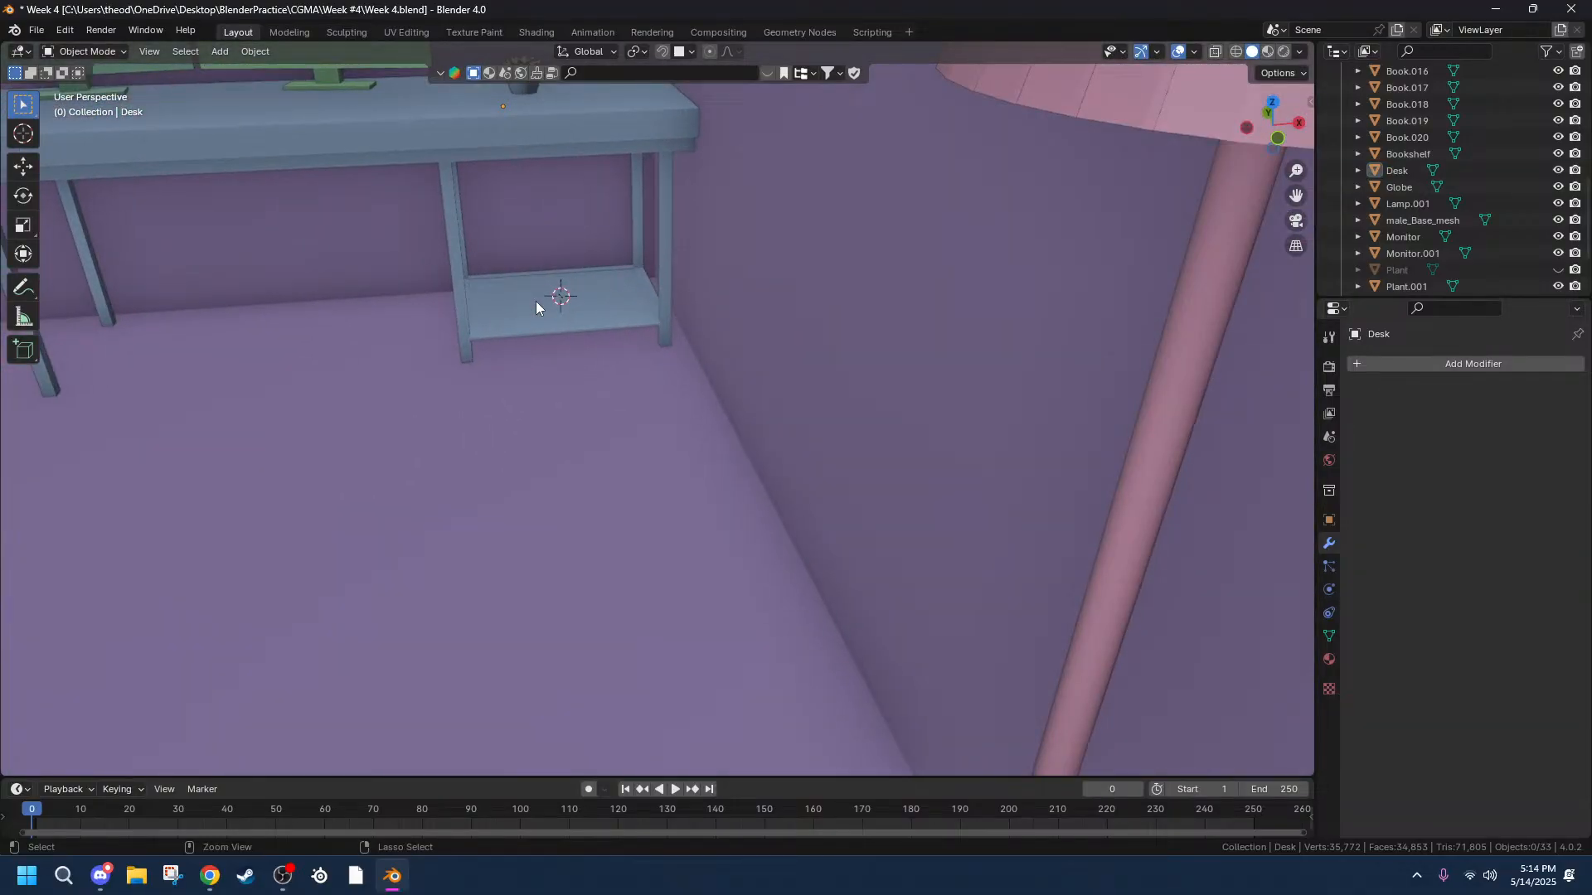
pyautogui.hotkey('ctrl', 'a')
pyautogui.hotkey('ctrl', 'a')
pyautogui.hotkey('shift', 'a')
pyautogui.moveTo(575, 401)
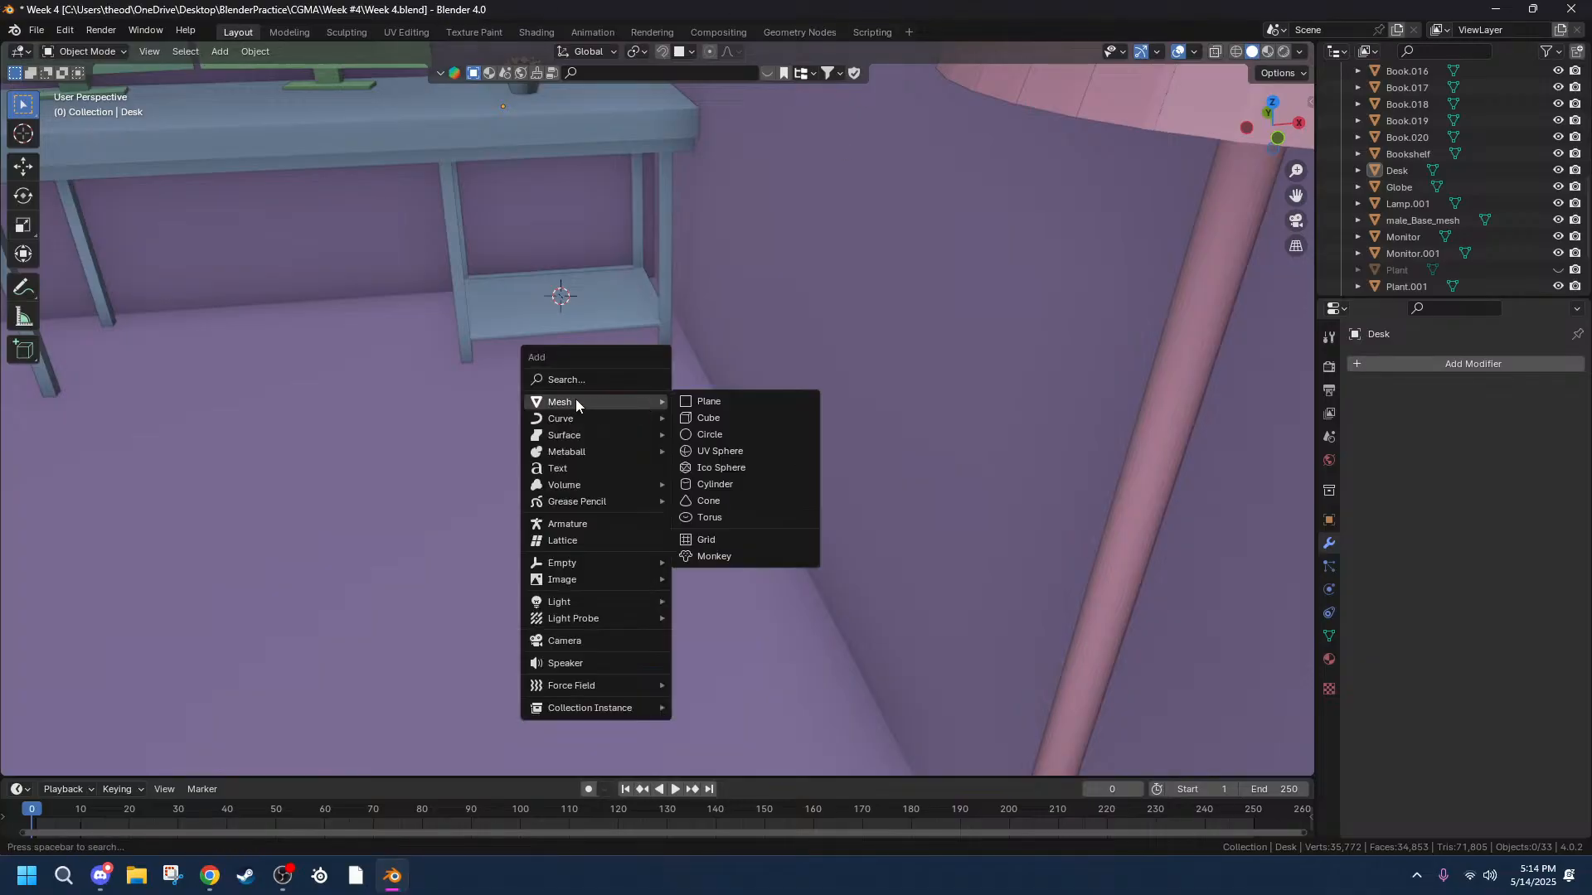
pyautogui.click(738, 419)
pyautogui.press('s')
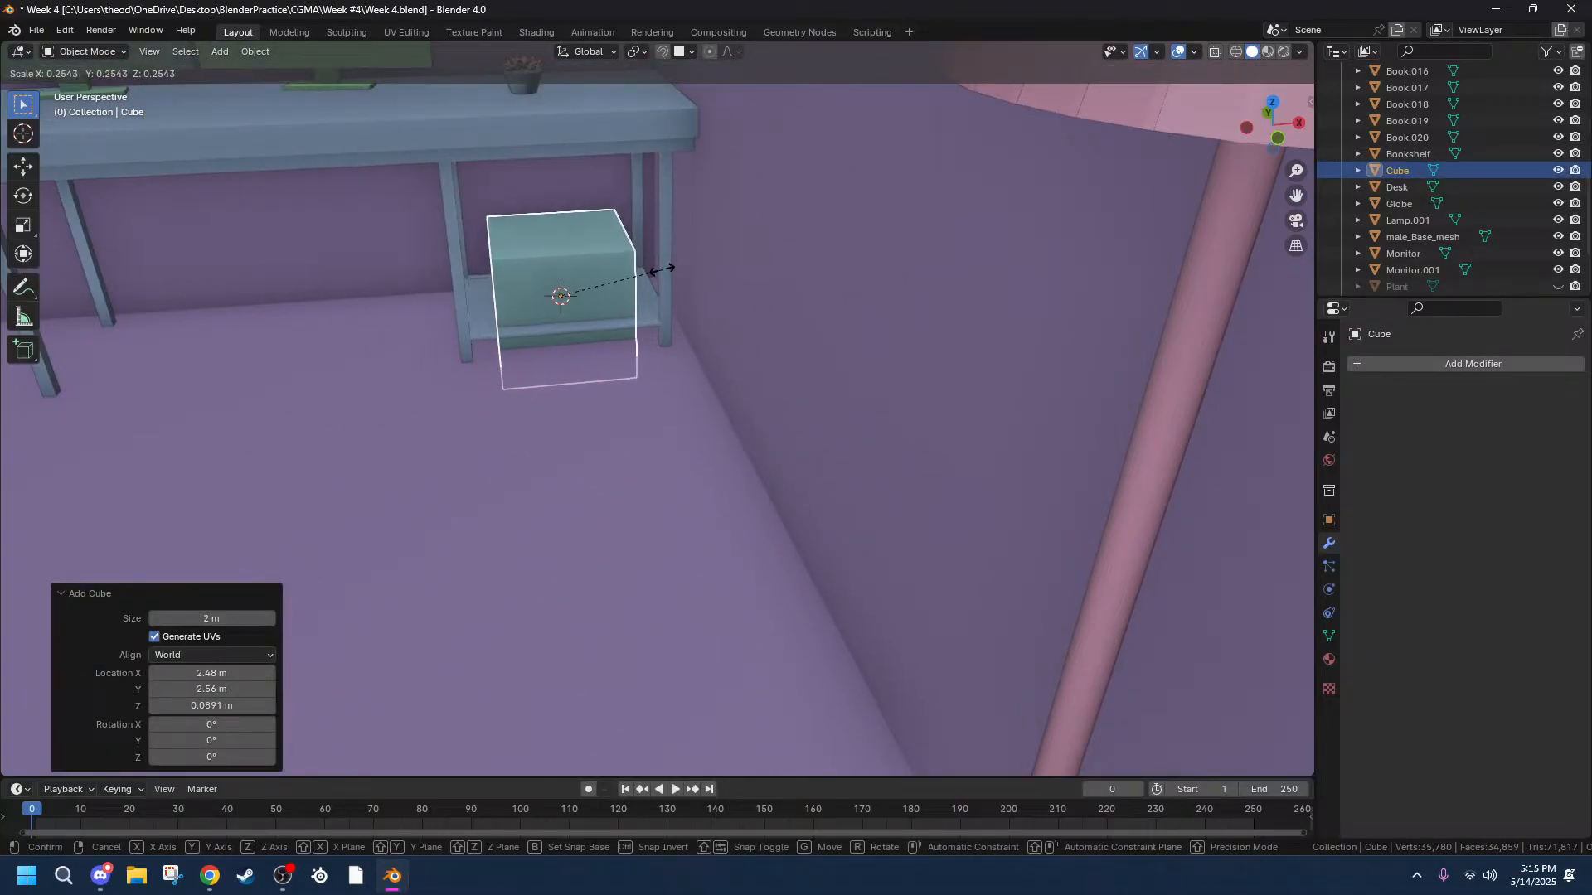
pyautogui.click(653, 269)
# From the front view, raise the cube about 0.258 m along Z so it rests on the desk's lower shelf.
pyautogui.click(1277, 138)
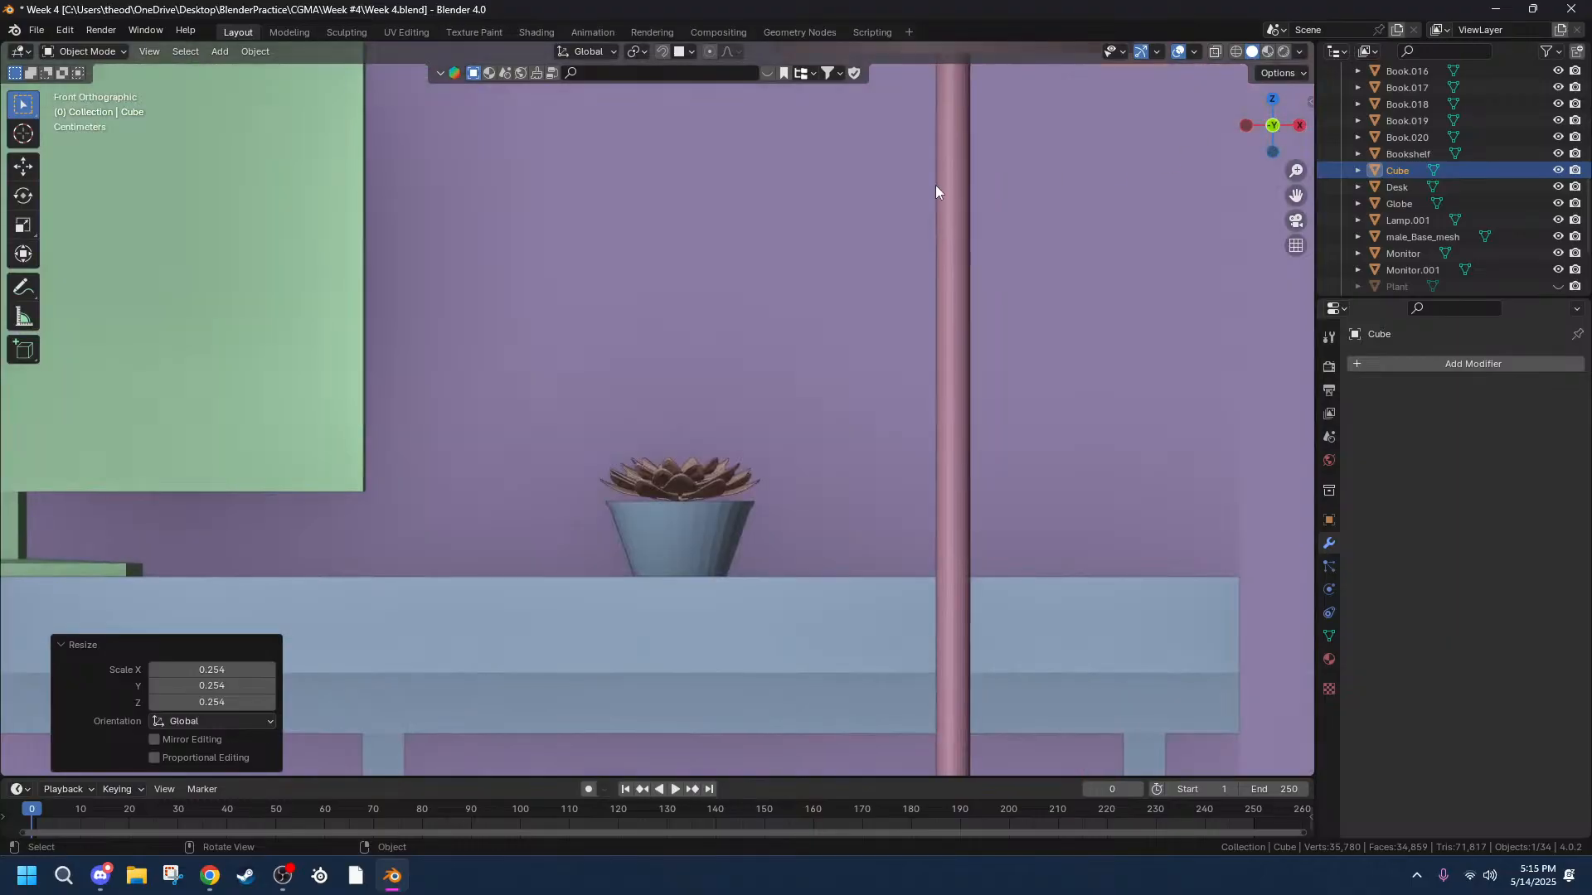
pyautogui.moveTo(1293, 200)
pyautogui.mouseDown()
pyautogui.moveTo(1313, 43)
pyautogui.moveTo(1293, 200)
pyautogui.mouseUp()
pyautogui.scroll(9, 791, 480)
pyautogui.scroll(-8, 791, 480)
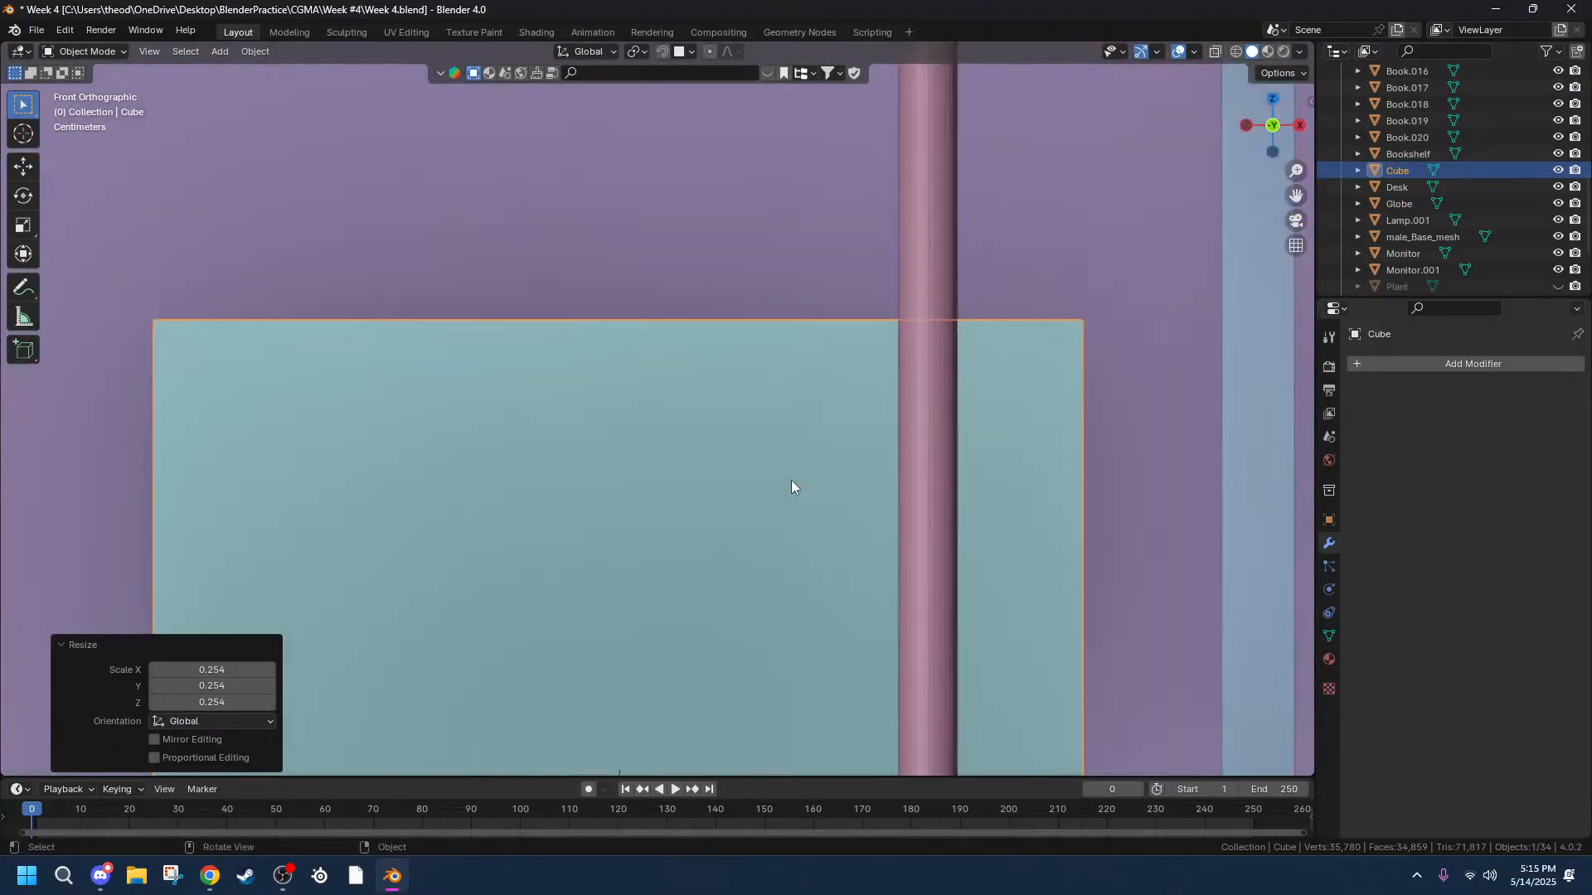
pyautogui.press('g')
pyautogui.press('z')
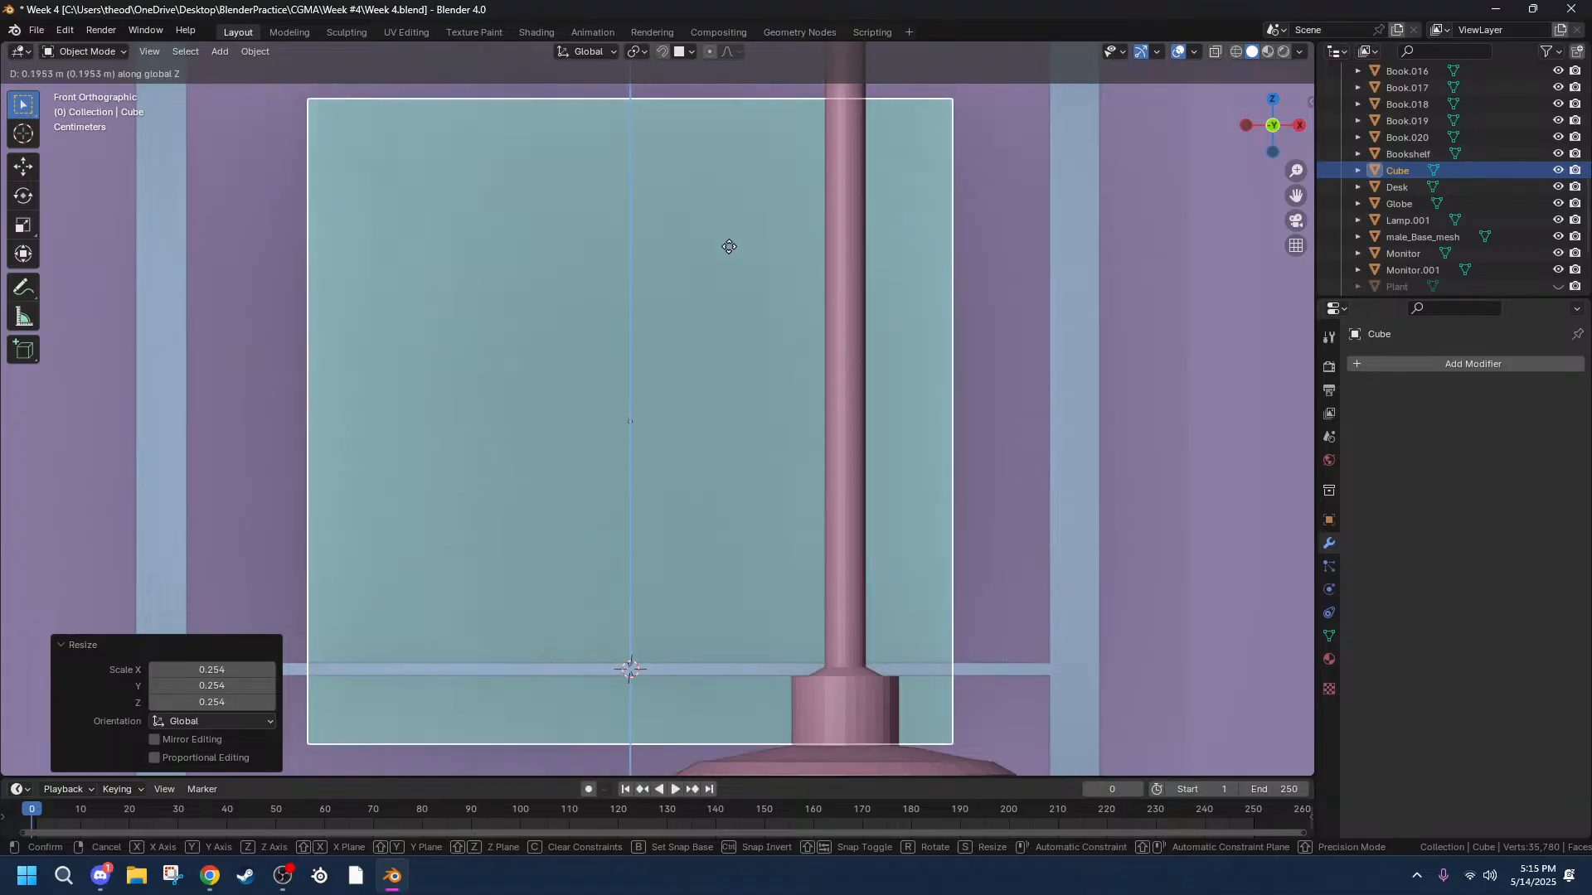
pyautogui.click(736, 180)
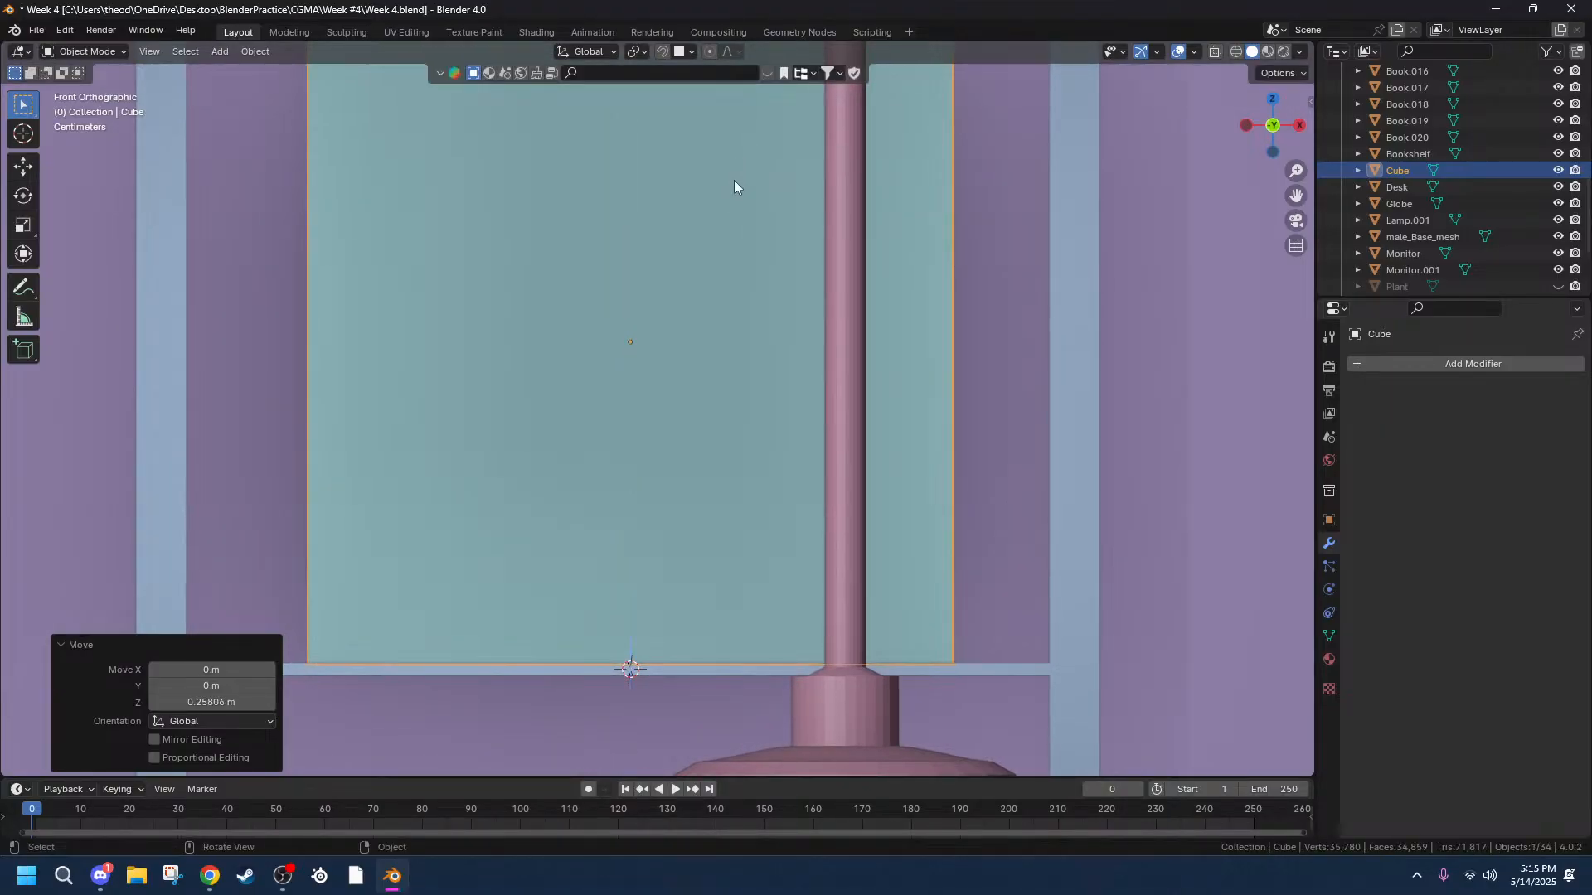
# Scale the cube along Y only, to roughly half its width, keeping X and Z fixed.
pyautogui.scroll(-3, 778, 221)
pyautogui.press('KP_5')
pyautogui.moveTo(598, 341); pyautogui.dragTo(839, 300, button='middle')
pyautogui.moveTo(1299, 199); pyautogui.dragTo(966, 334)
pyautogui.scroll(3, 325, 367)
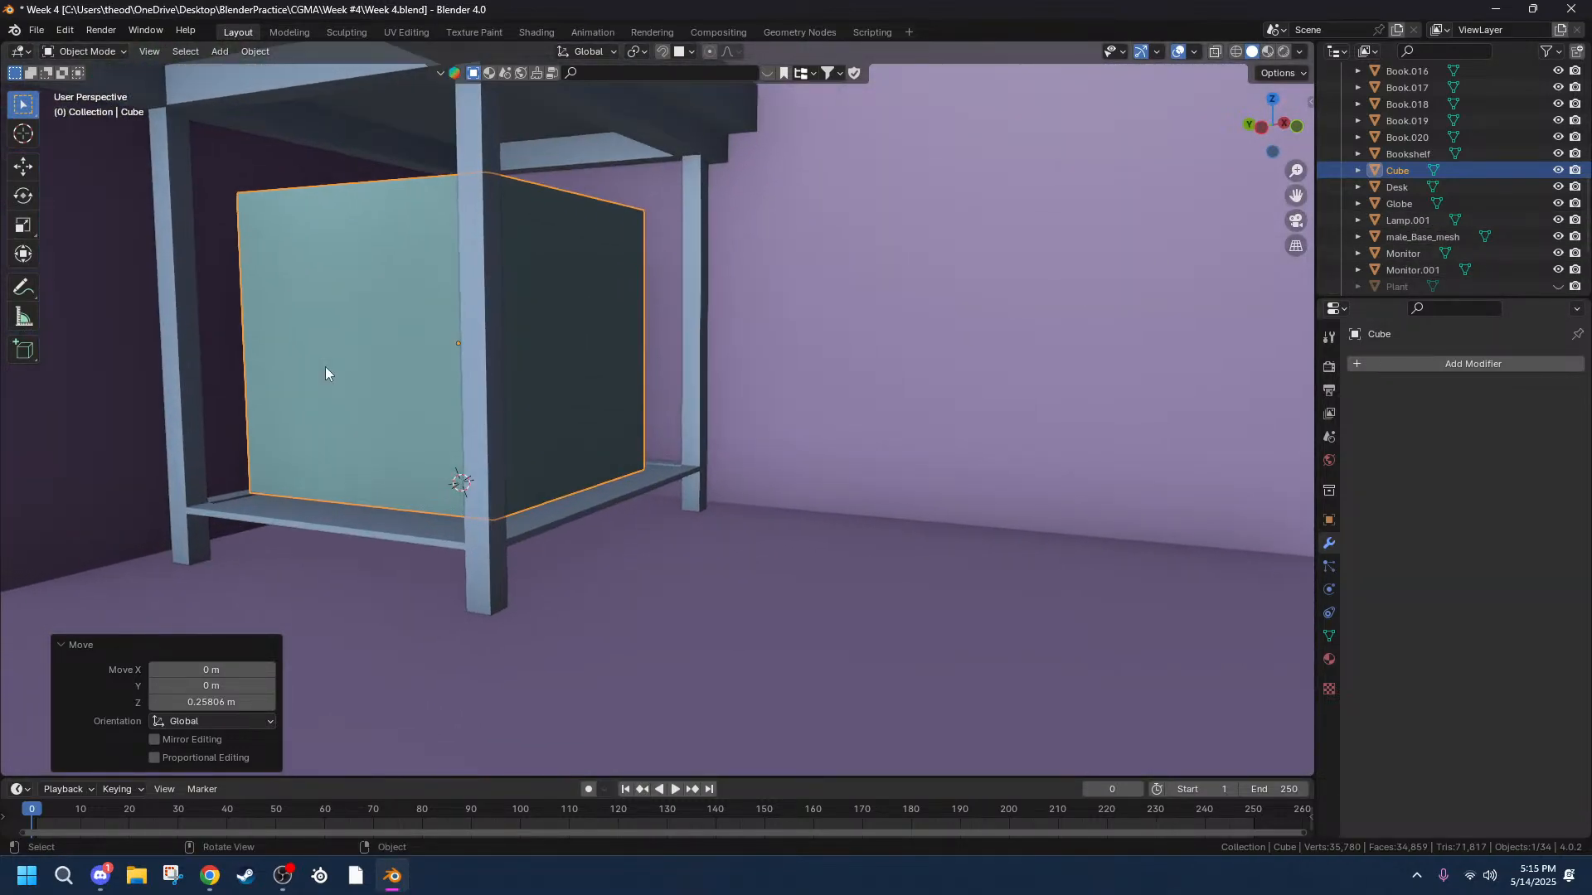
pyautogui.press('x')
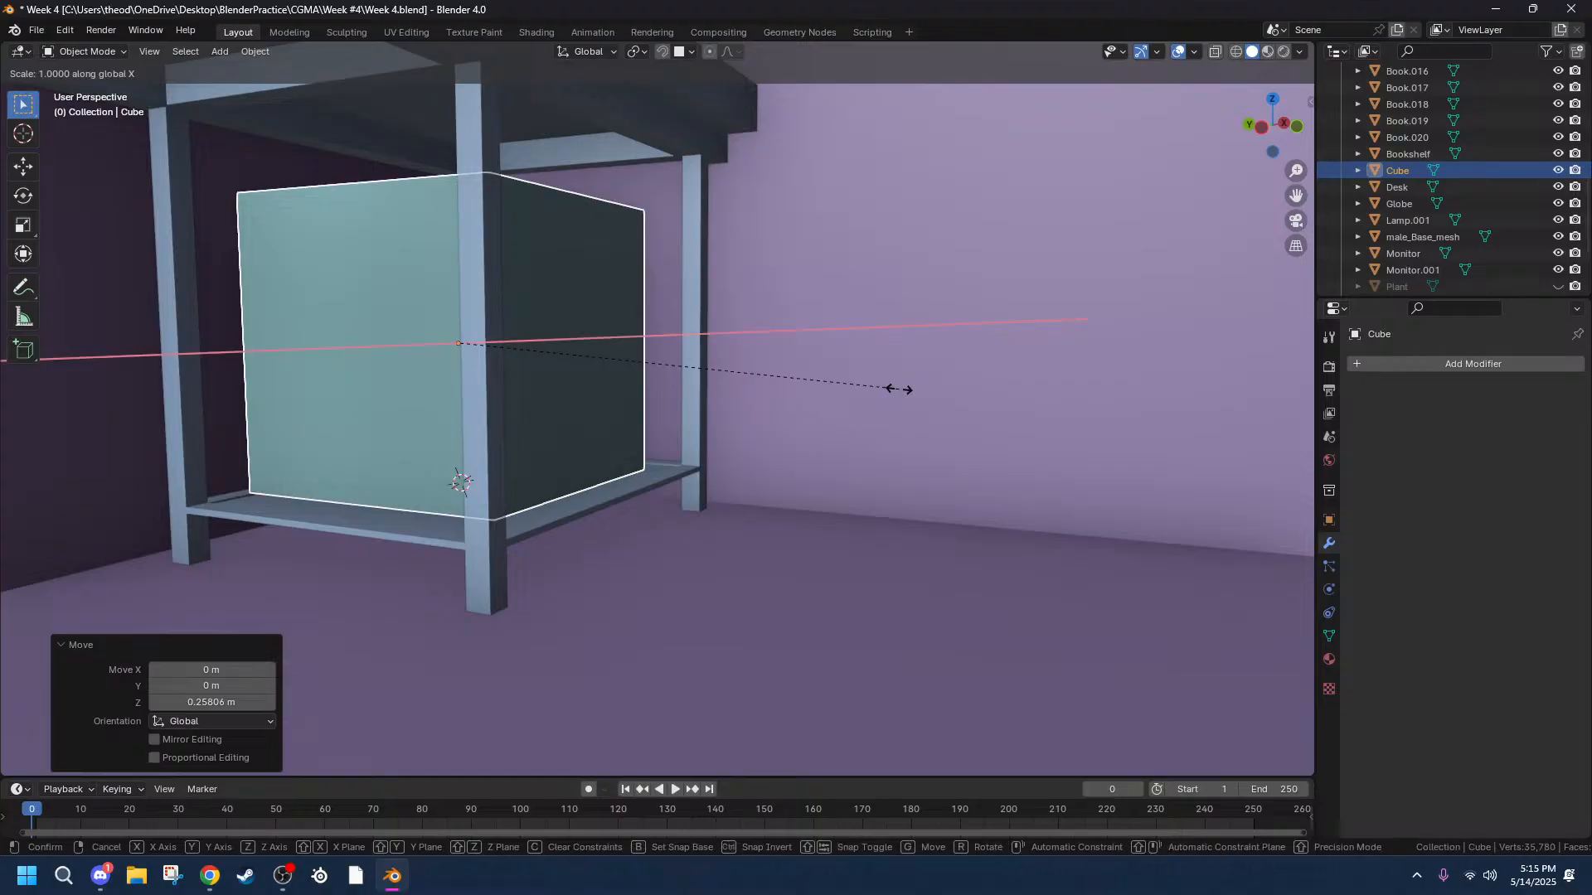
pyautogui.press('y')
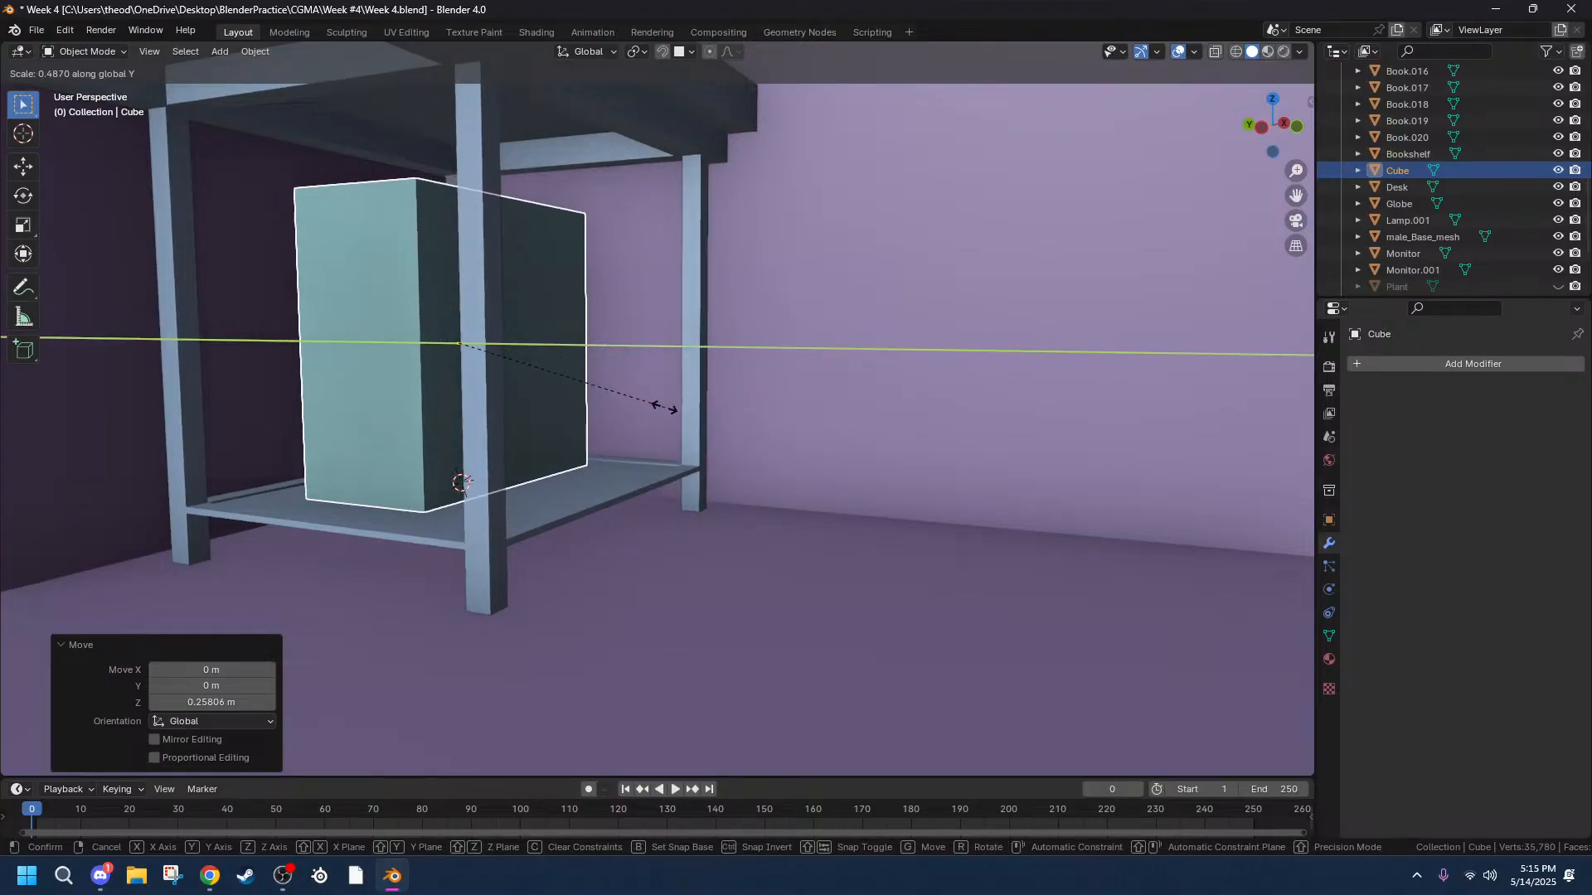
pyautogui.click(692, 410)
# Enter Edit Mode on the narrowed cube on the desk's lower shelf.
pyautogui.moveTo(1296, 197); pyautogui.dragTo(1296, 201)
pyautogui.scroll(5, 743, 415)
pyautogui.moveTo(926, 310); pyautogui.dragTo(887, 321, button='middle')
pyautogui.scroll(-4, 903, 321)
pyautogui.click(829, 262)
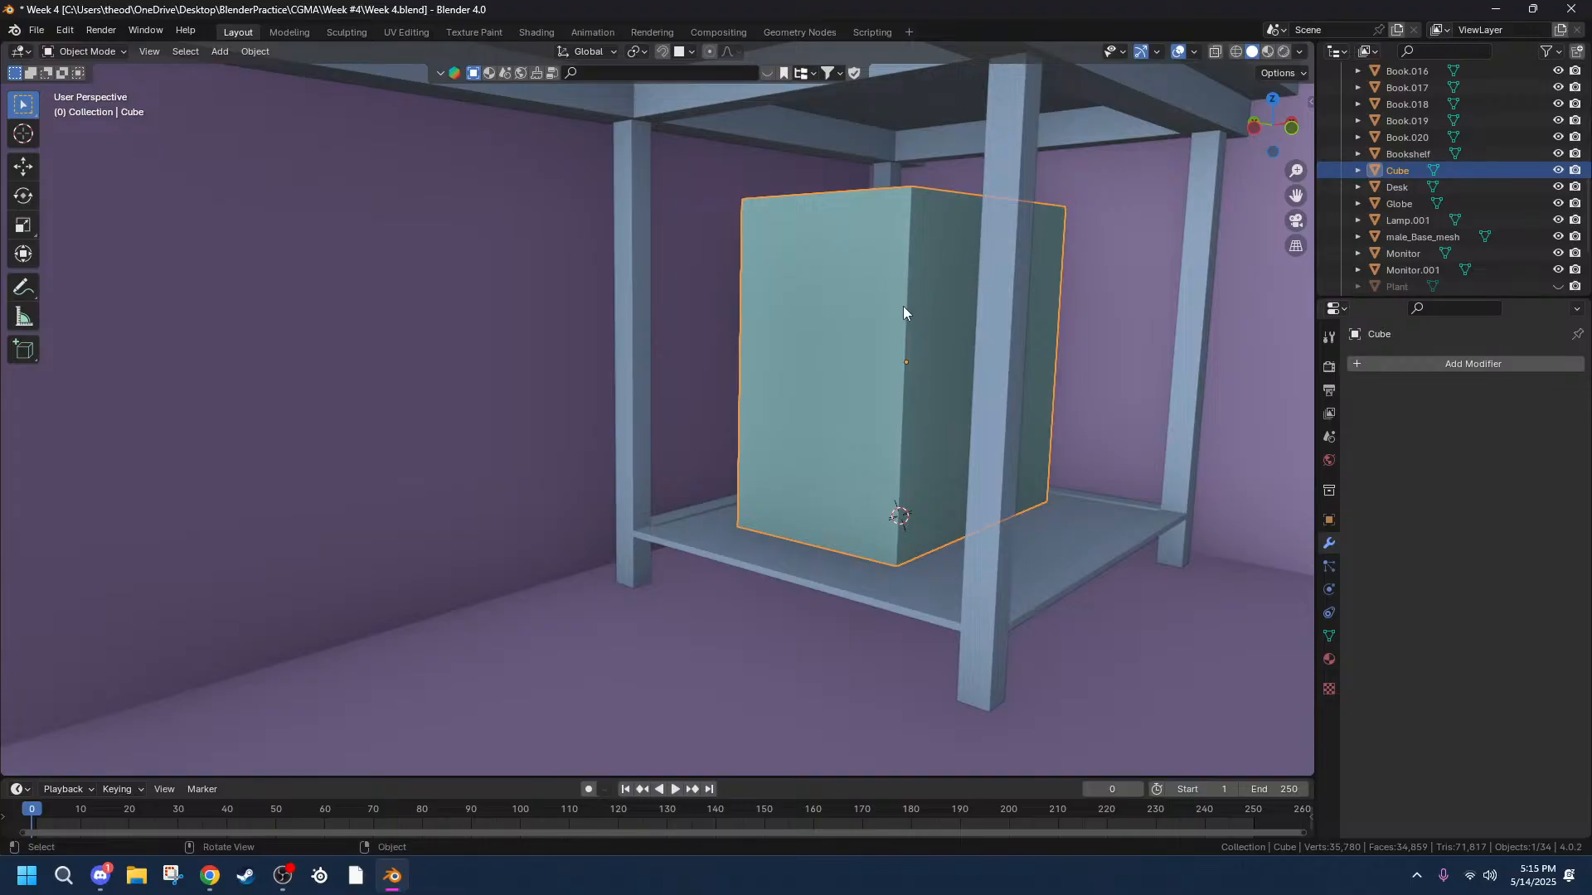
pyautogui.press('Tab')
# Try a vertical loop cut around the cube with a slide factor of 0.048, and undo it.
pyautogui.hotkey('ctrl', 'r')
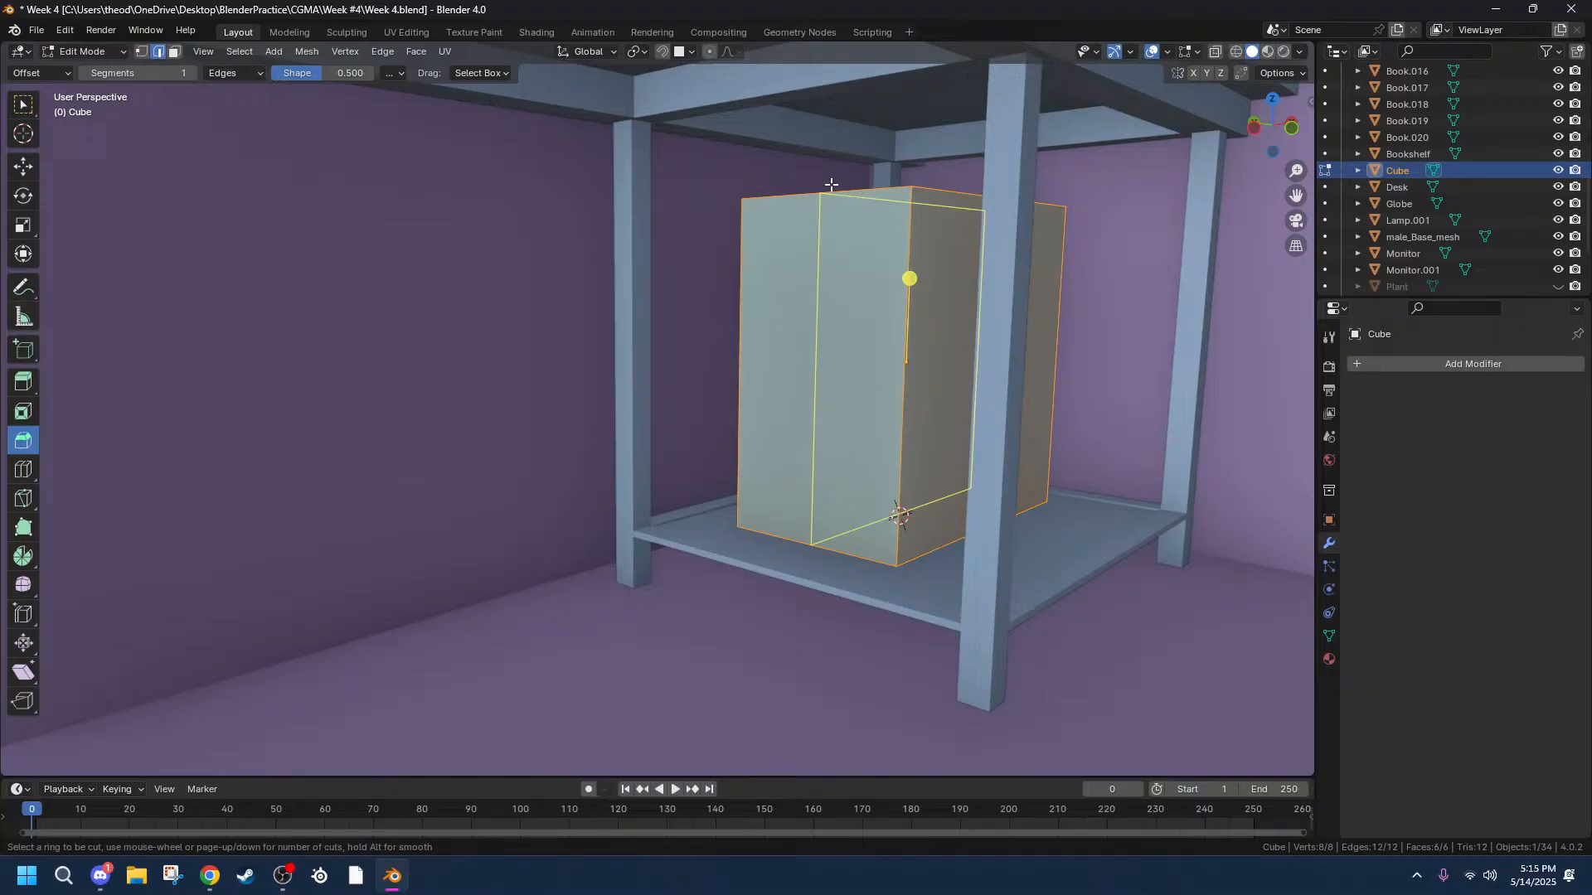
pyautogui.click(882, 196)
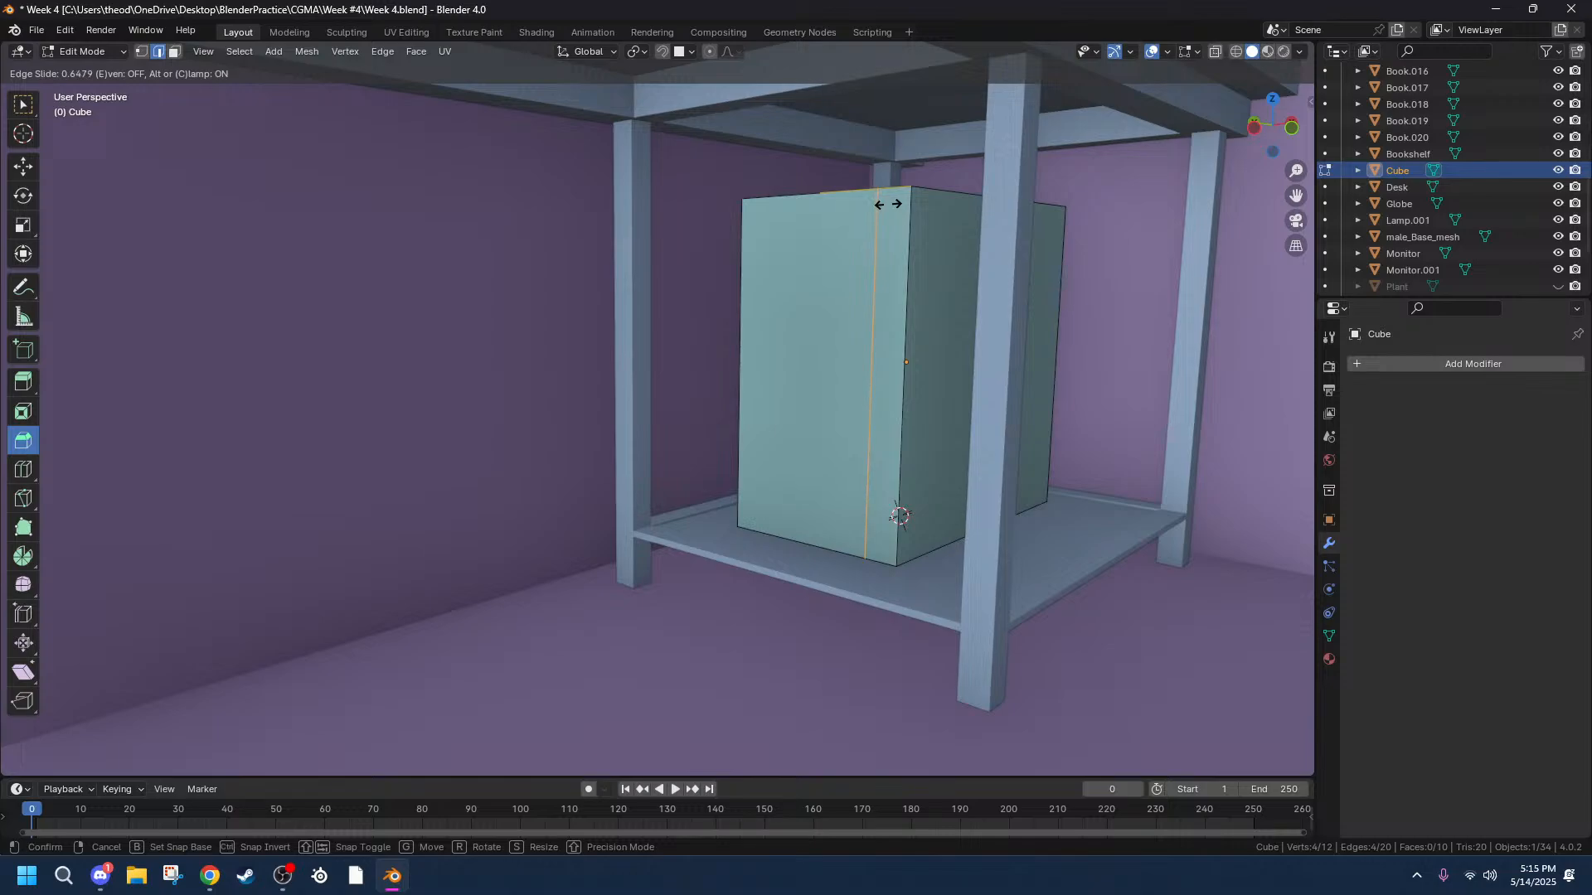
pyautogui.moveTo(891, 205); pyautogui.dragTo(839, 248)
pyautogui.click(840, 248)
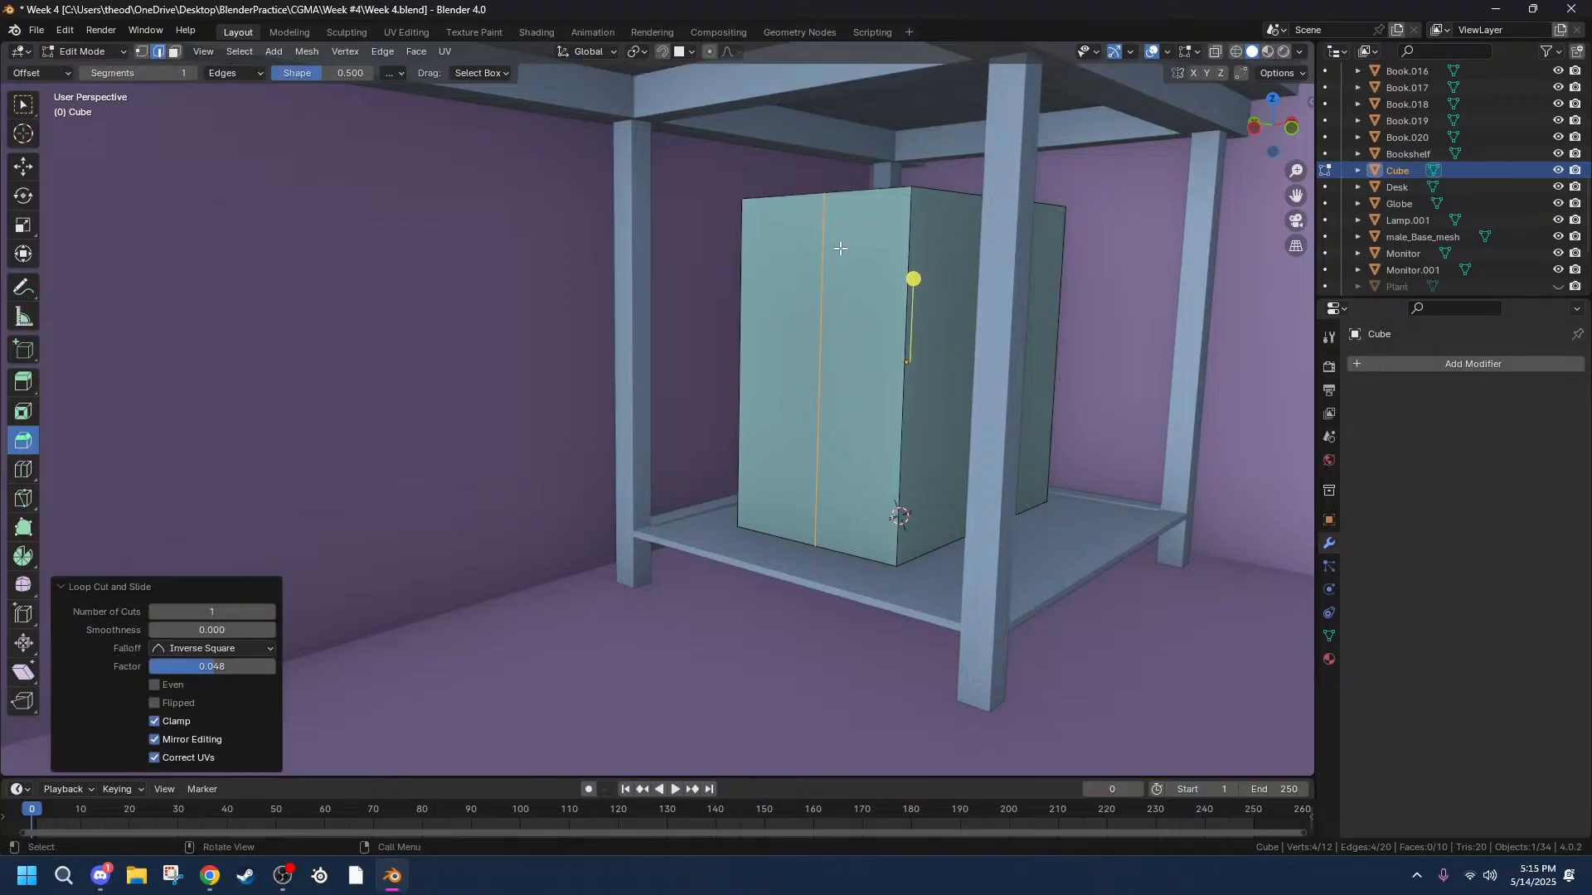
pyautogui.hotkey('ctrl', 'z')
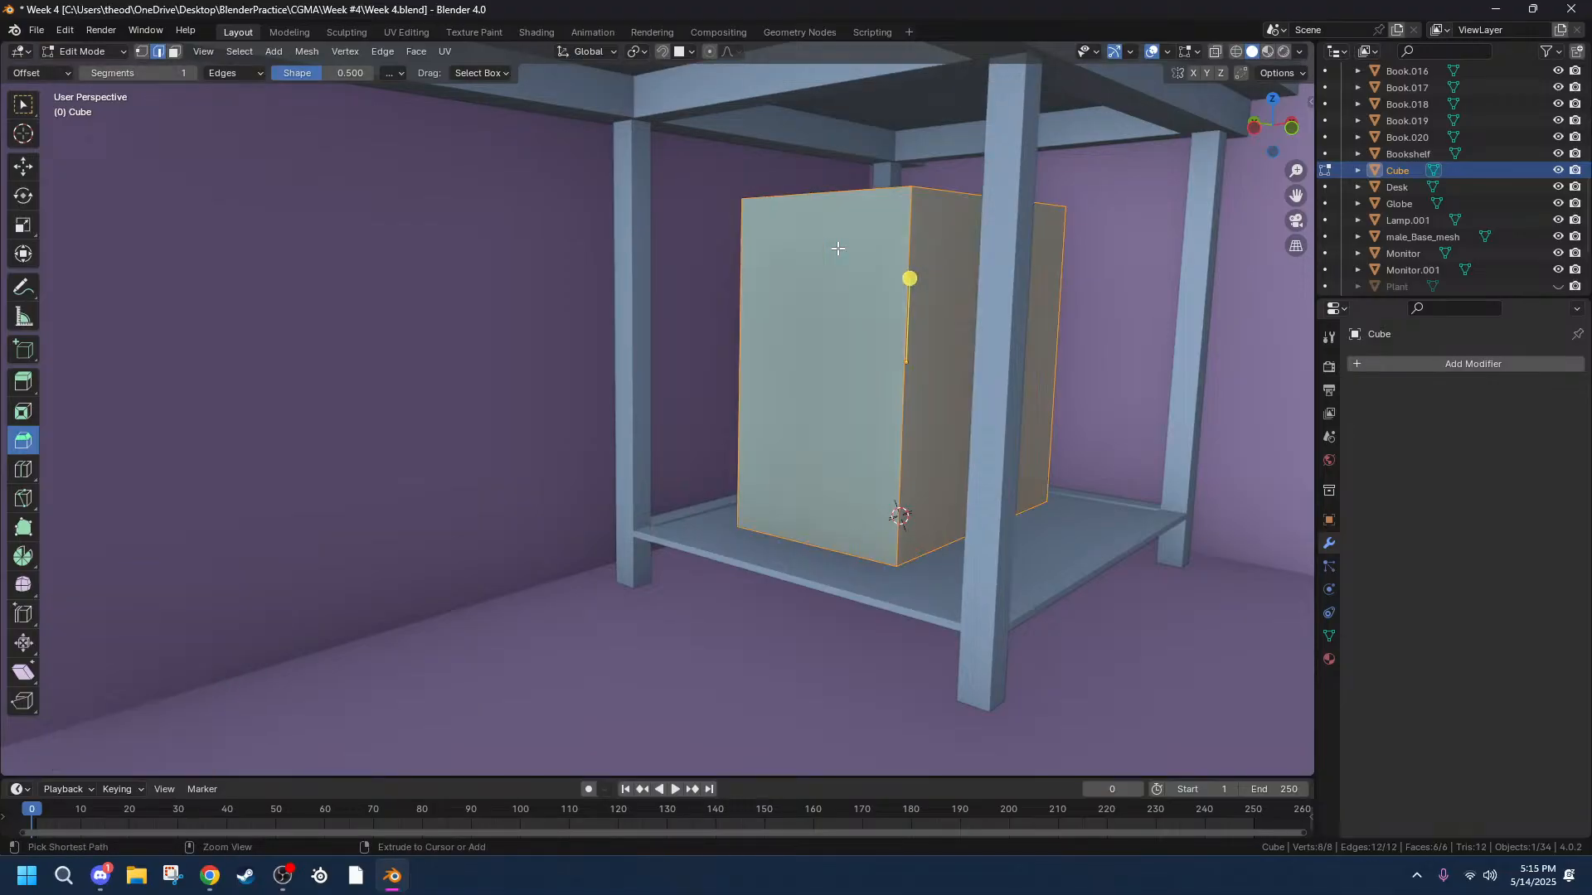
# Add a vertical loop cut at slide factor 0.550 and a horizontal loop cut near the cube's top at factor -0.974.
pyautogui.hotkey('ctrl', 'r')
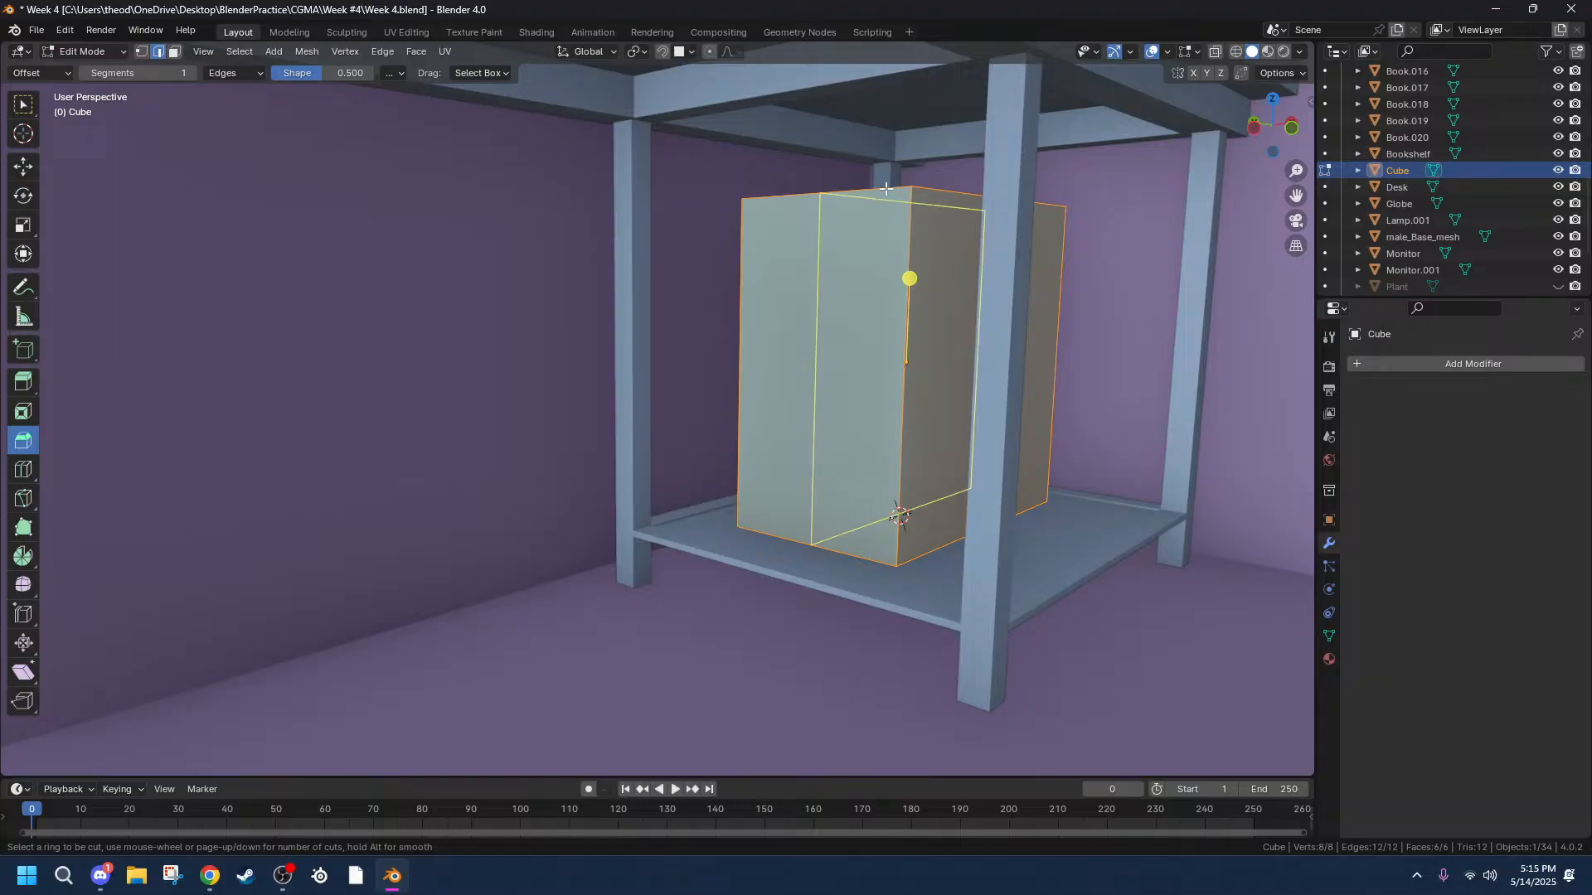
pyautogui.click(810, 213)
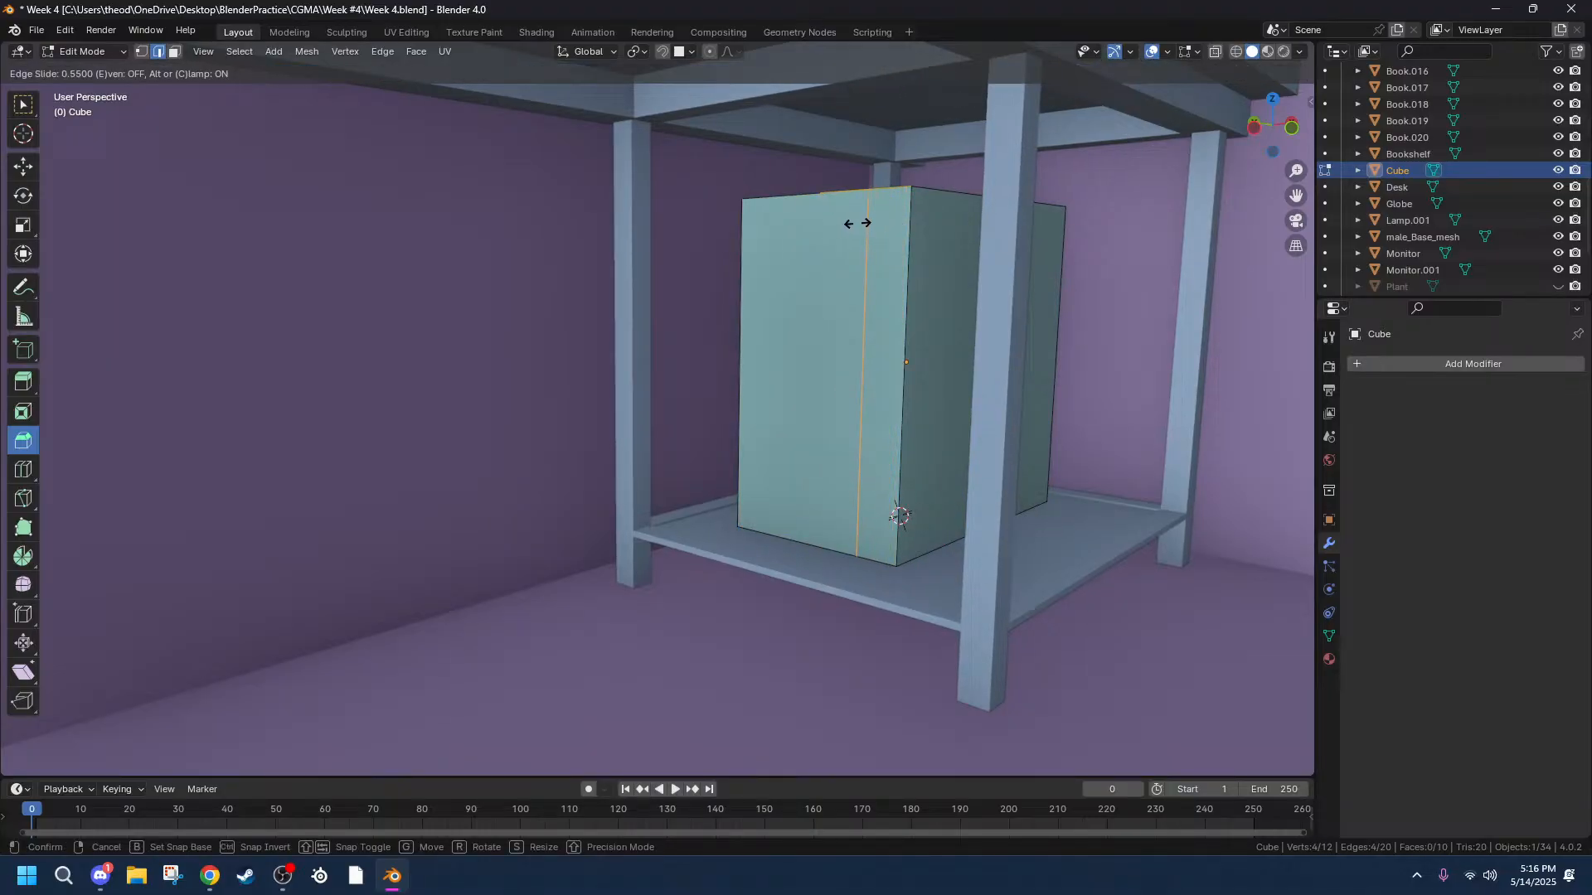
pyautogui.click(858, 223)
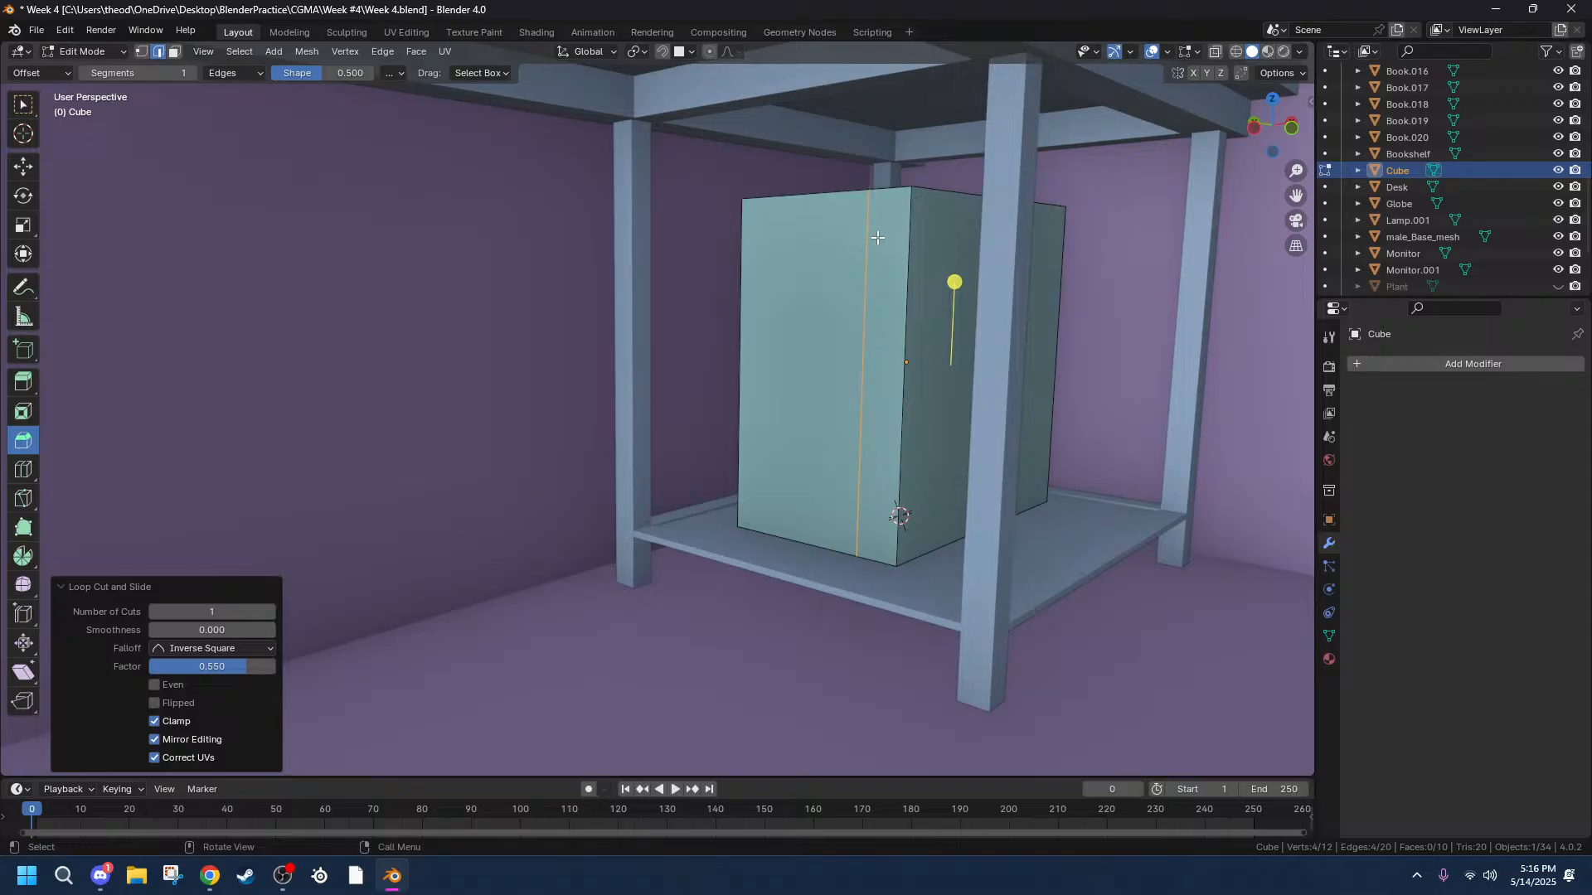
pyautogui.moveTo(890, 263); pyautogui.dragTo(897, 77)
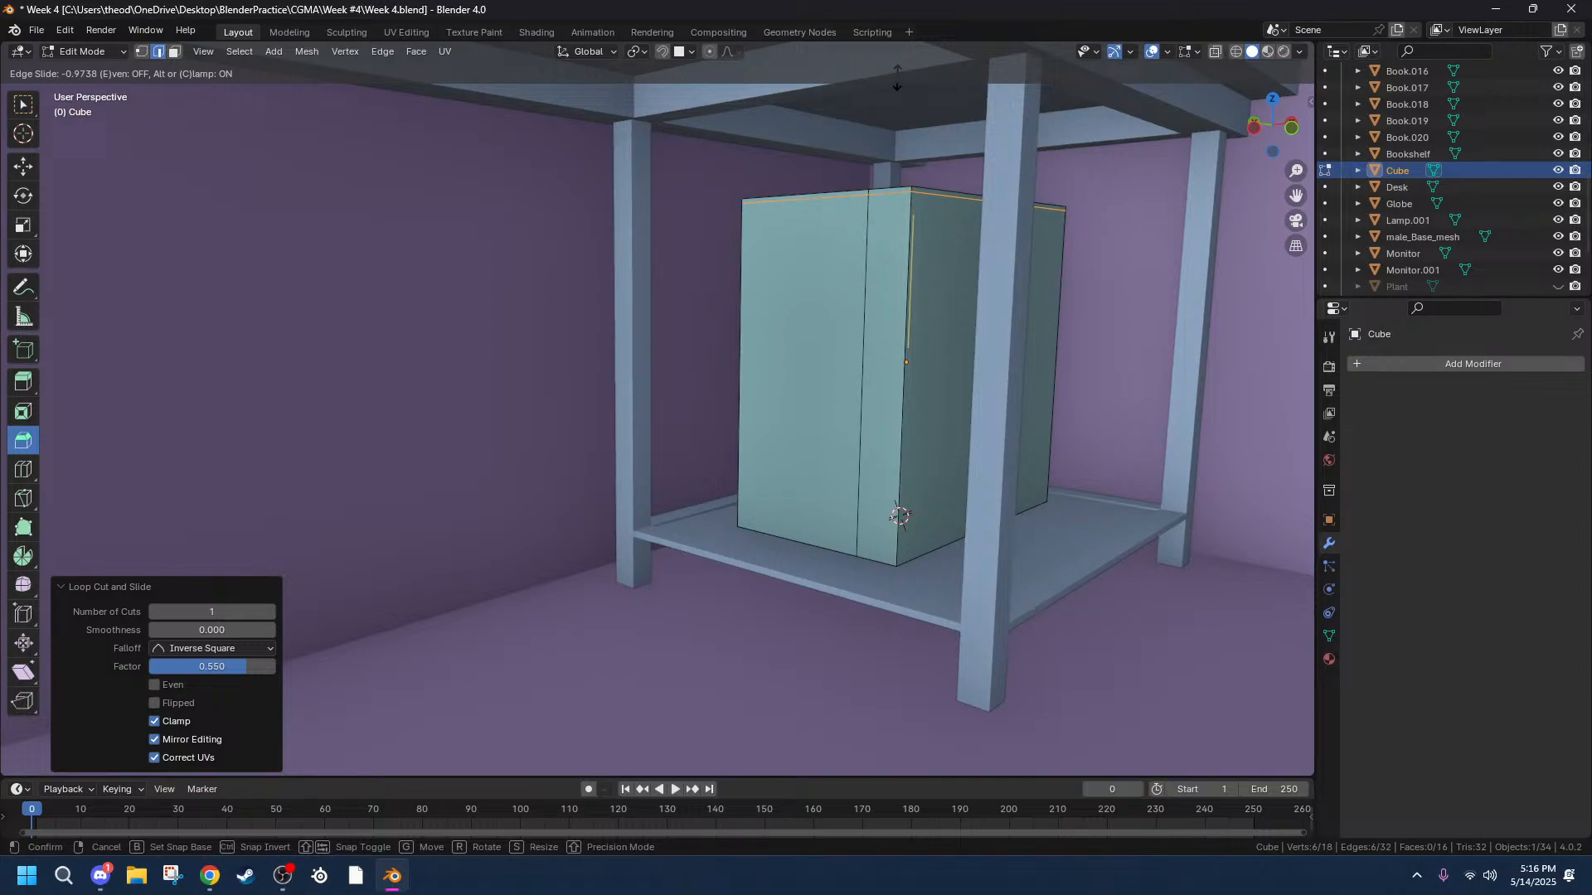
pyautogui.click(897, 77)
# Select all of the cube's geometry and centre the view on it.
pyautogui.moveTo(1107, 222); pyautogui.dragTo(1082, 277, button='middle')
pyautogui.moveTo(1296, 197); pyautogui.dragTo(904, 357)
pyautogui.scroll(3, 763, 265)
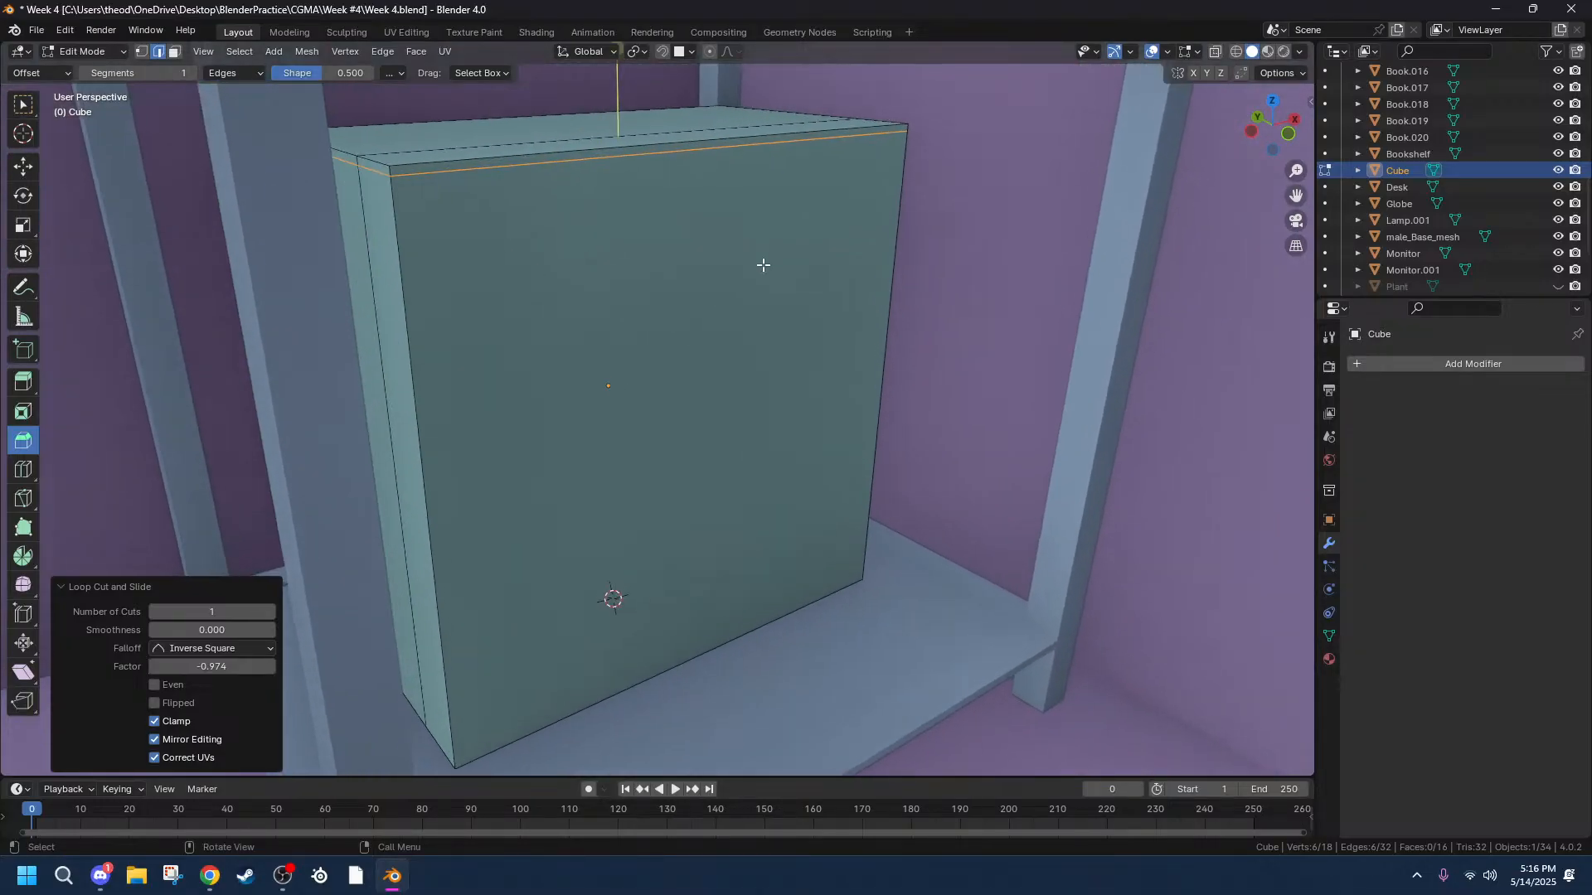
pyautogui.scroll(2, 764, 265)
pyautogui.moveTo(1296, 196); pyautogui.dragTo(1306, 208)
pyautogui.keyDown('shift'); pyautogui.moveTo(826, 184); pyautogui.dragTo(829, 221, button='middle'); pyautogui.keyUp('shift')
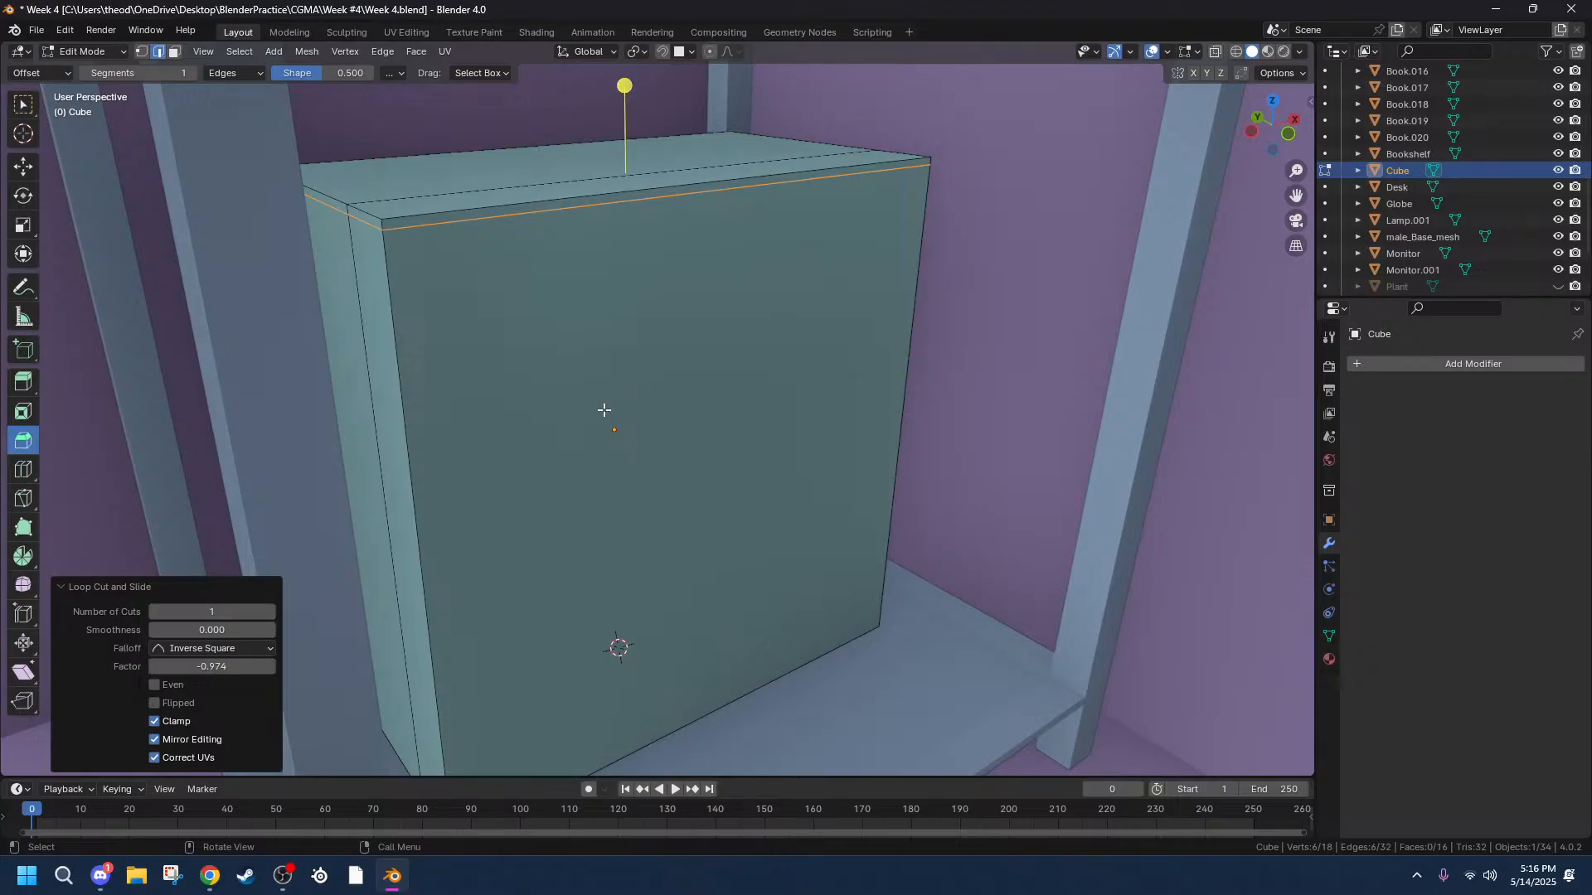
pyautogui.press('a')
pyautogui.press('`')
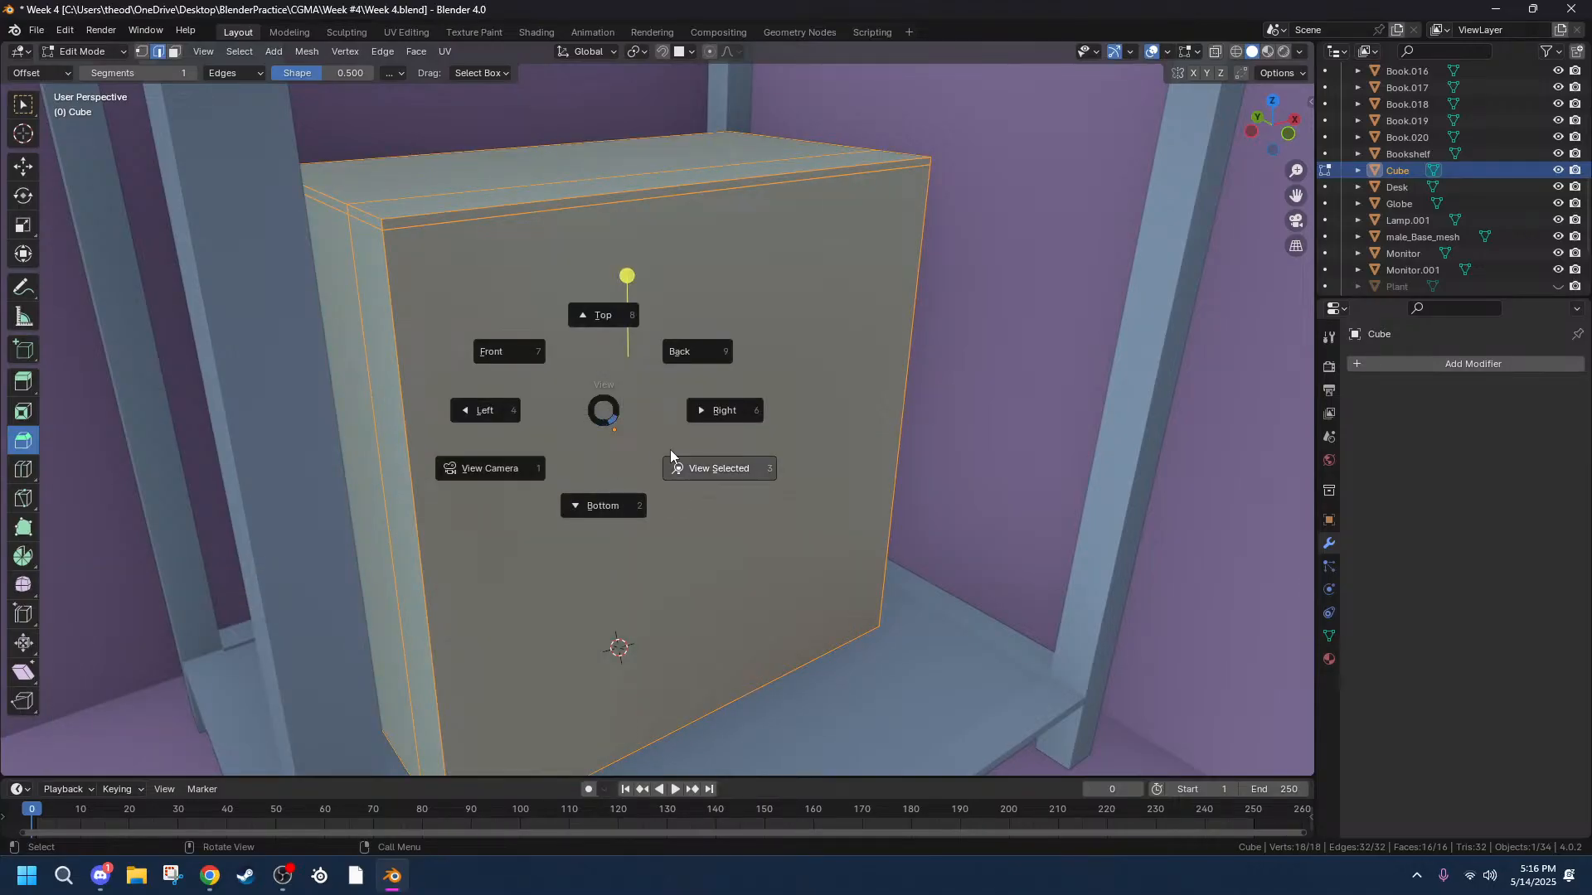
pyautogui.click(694, 460)
# Inset the cube's large front face with a thickness of about 0.0266 m.
pyautogui.moveTo(895, 337); pyautogui.dragTo(817, 348, button='middle')
pyautogui.click(344, 208)
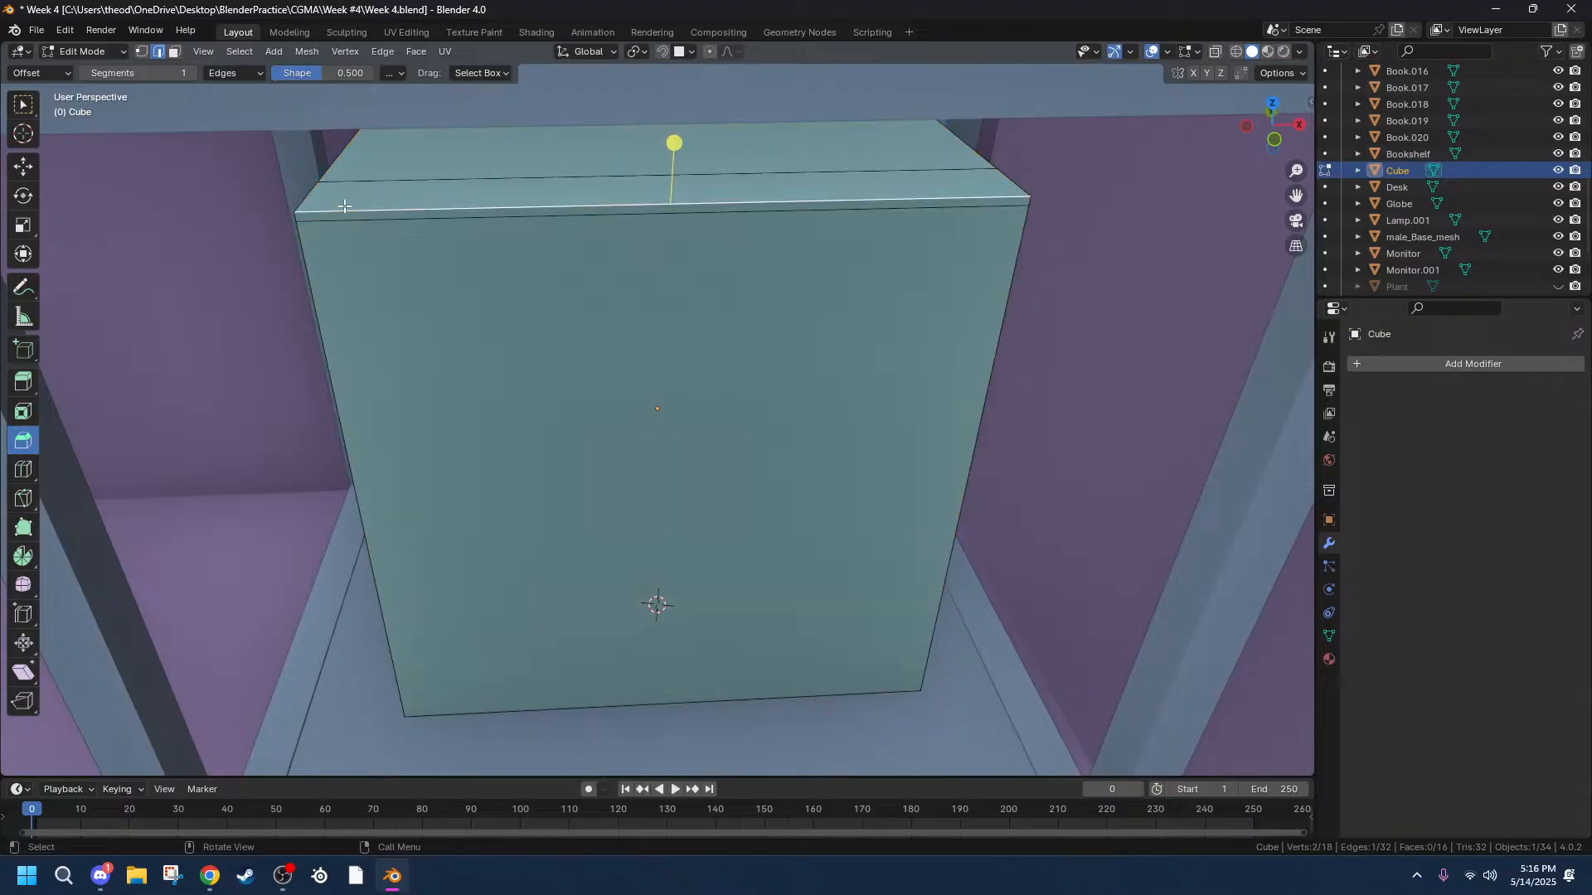
pyautogui.click(366, 285)
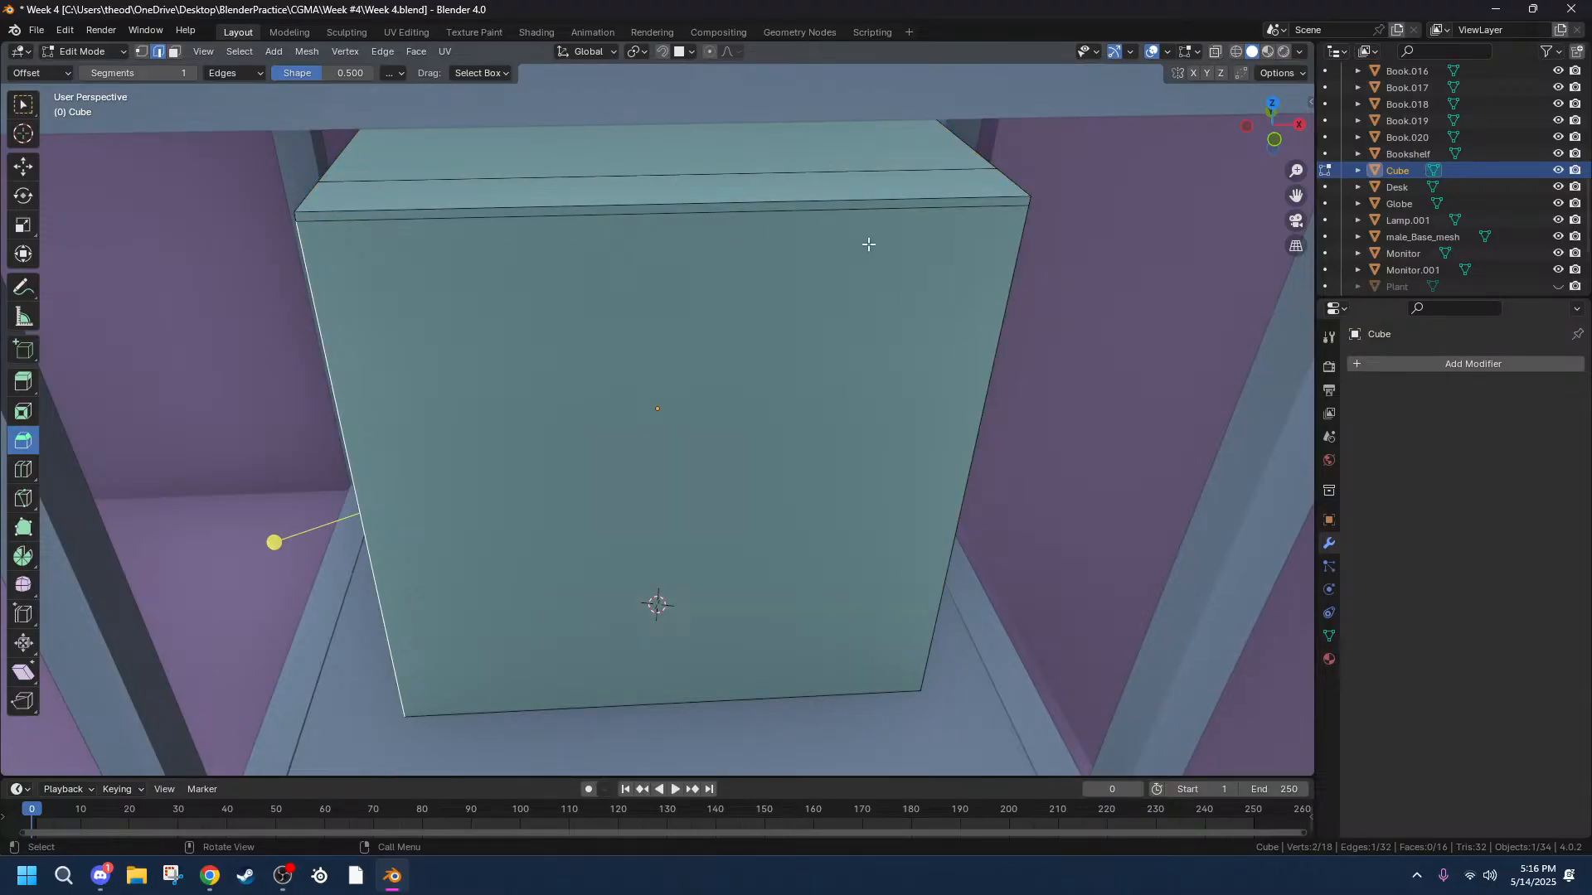
pyautogui.press('3')
pyautogui.click(833, 322)
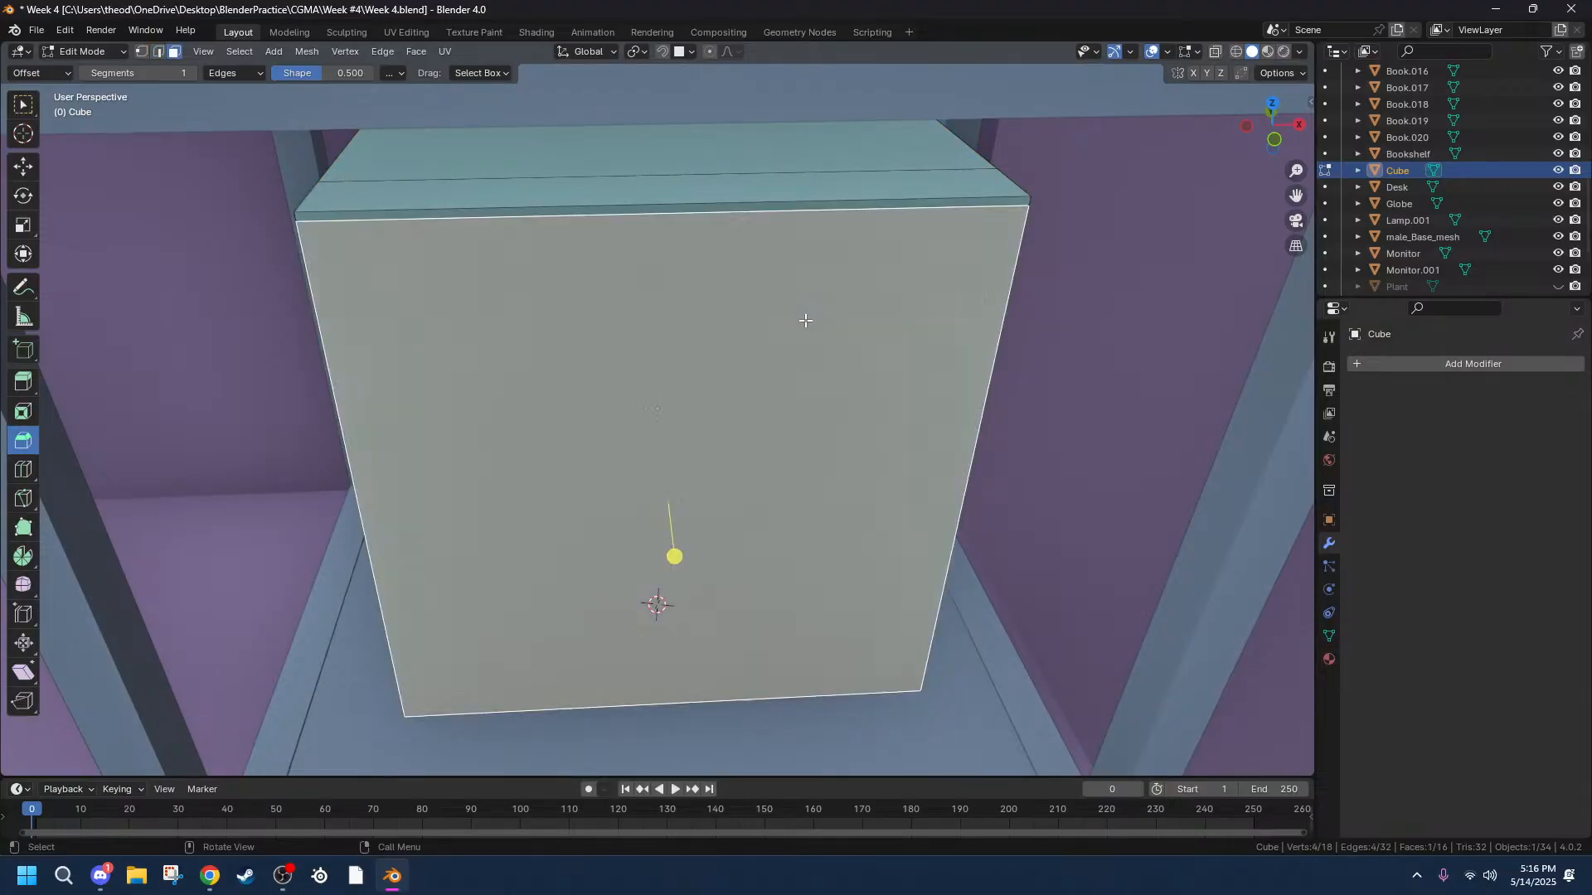
pyautogui.press('i')
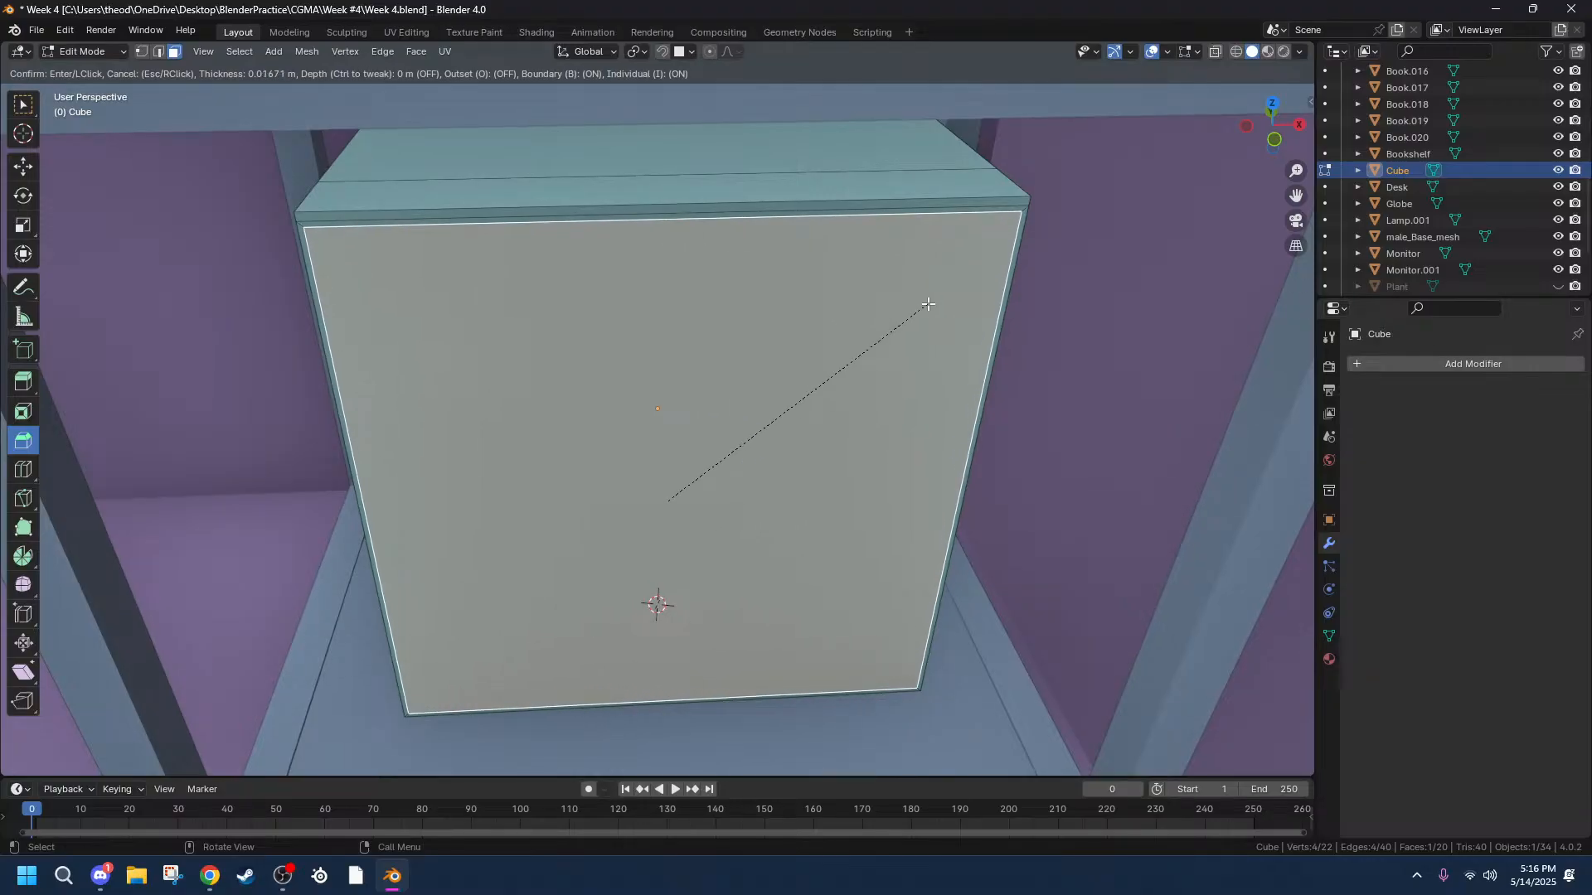
pyautogui.click(925, 304)
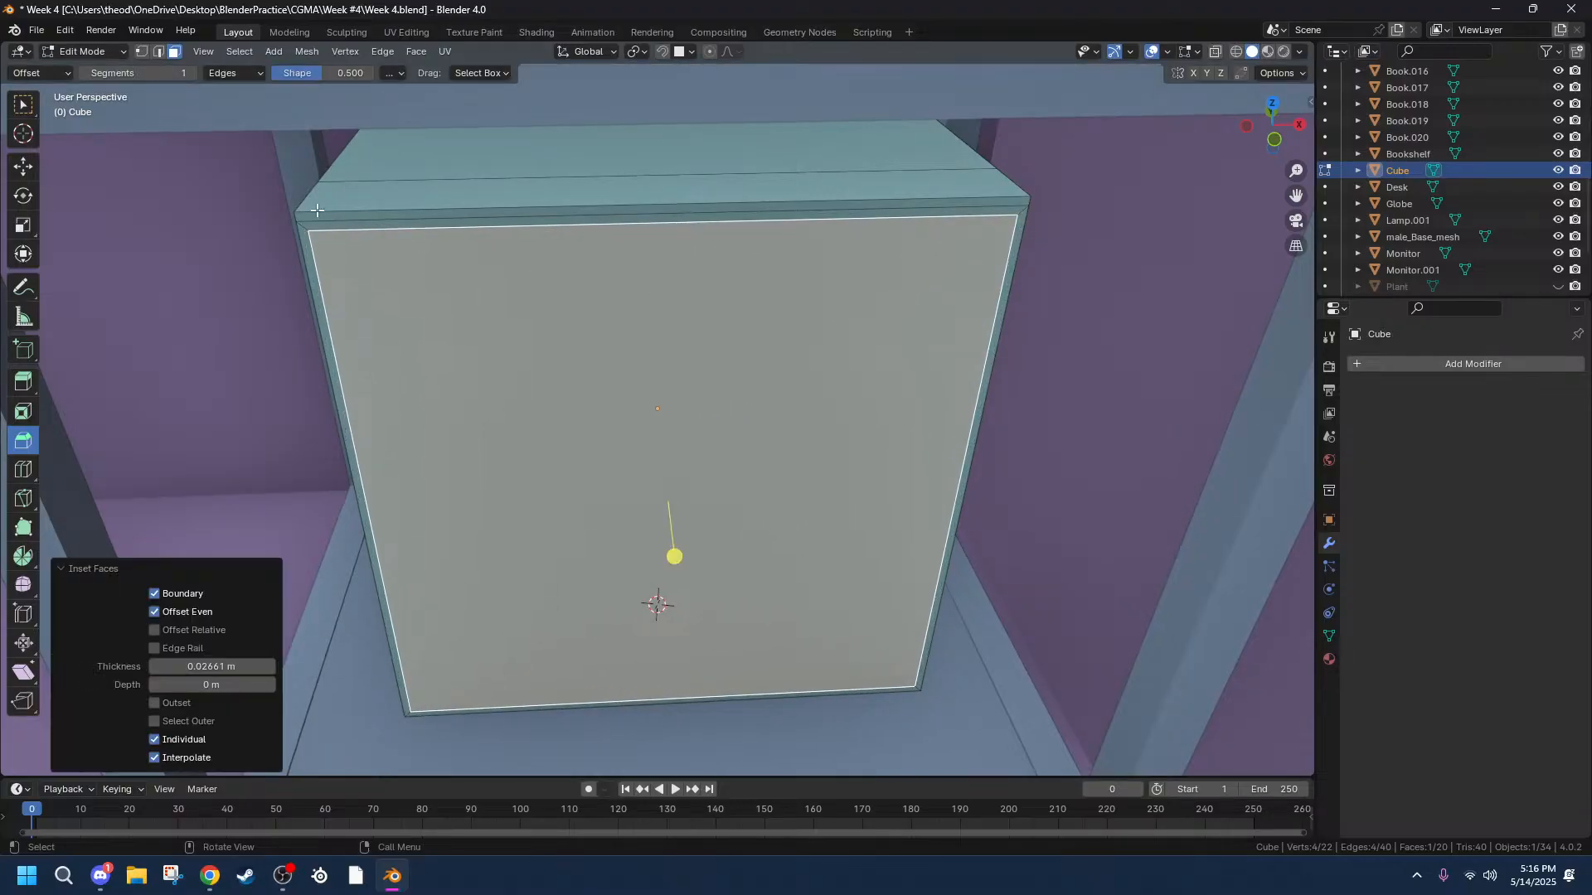
# Extrude the inset front face inward by about 0.002 m along its normal.
pyautogui.moveTo(550, 263); pyautogui.dragTo(605, 238, button='middle')
pyautogui.press('r')
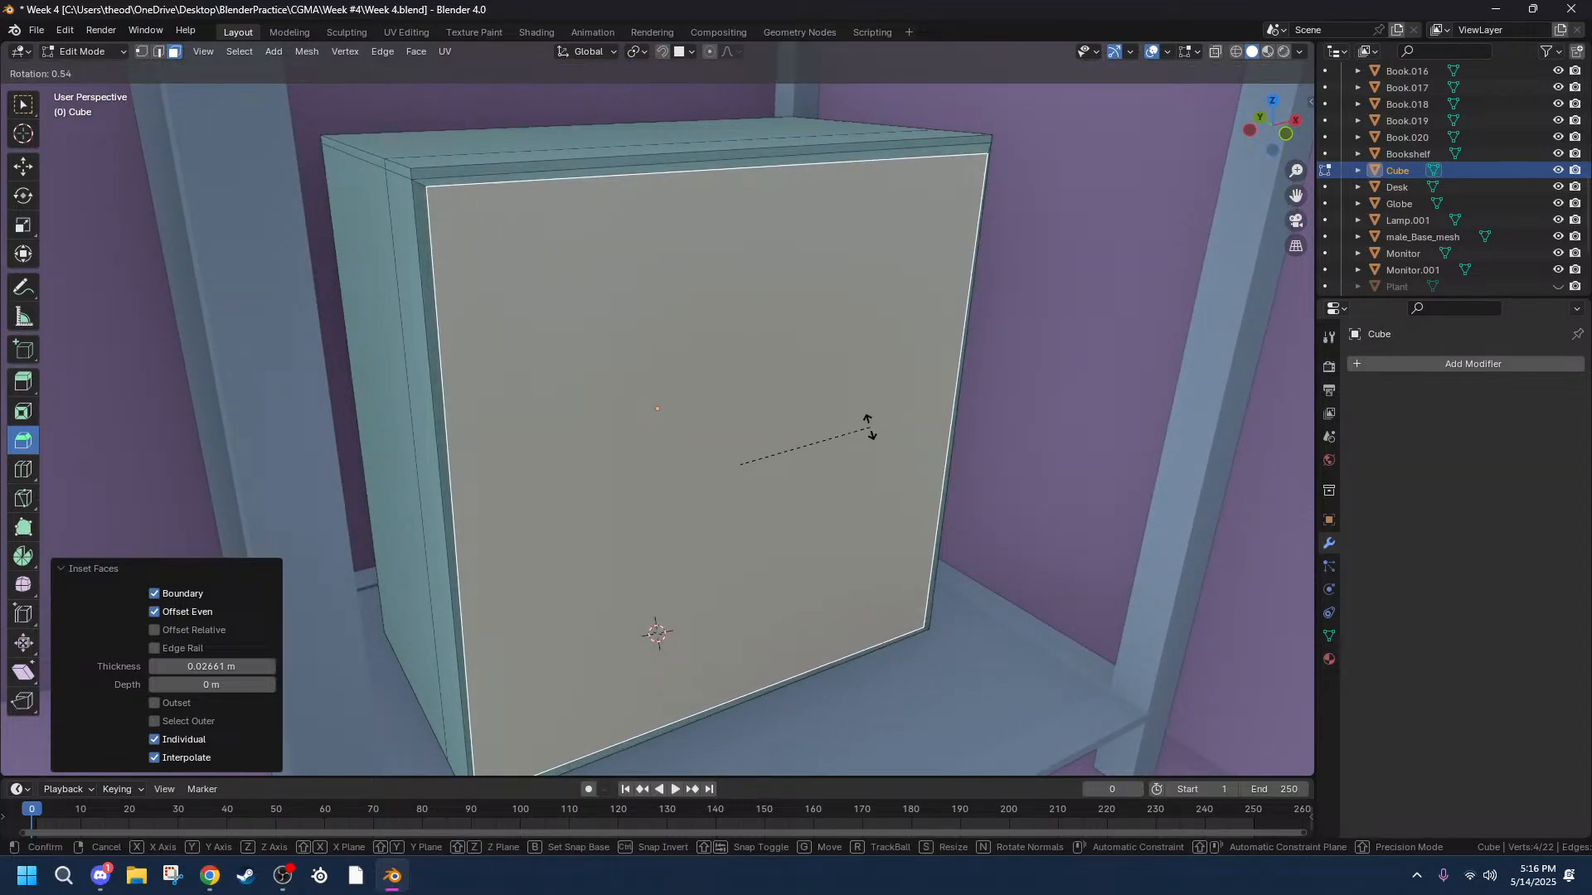
pyautogui.rightClick(826, 455)
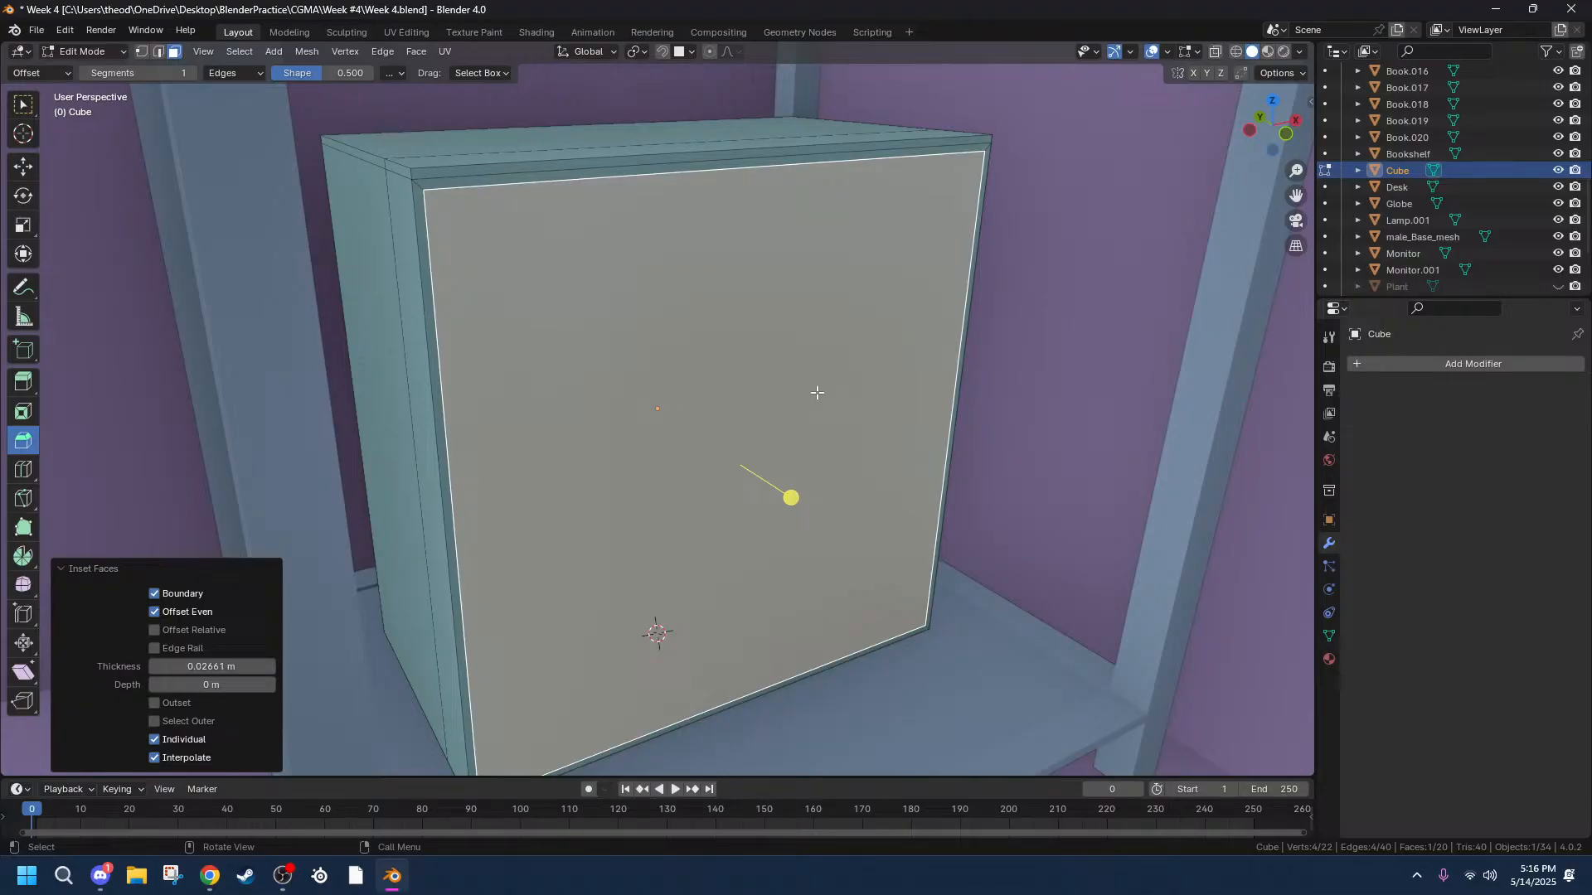
pyautogui.press('e')
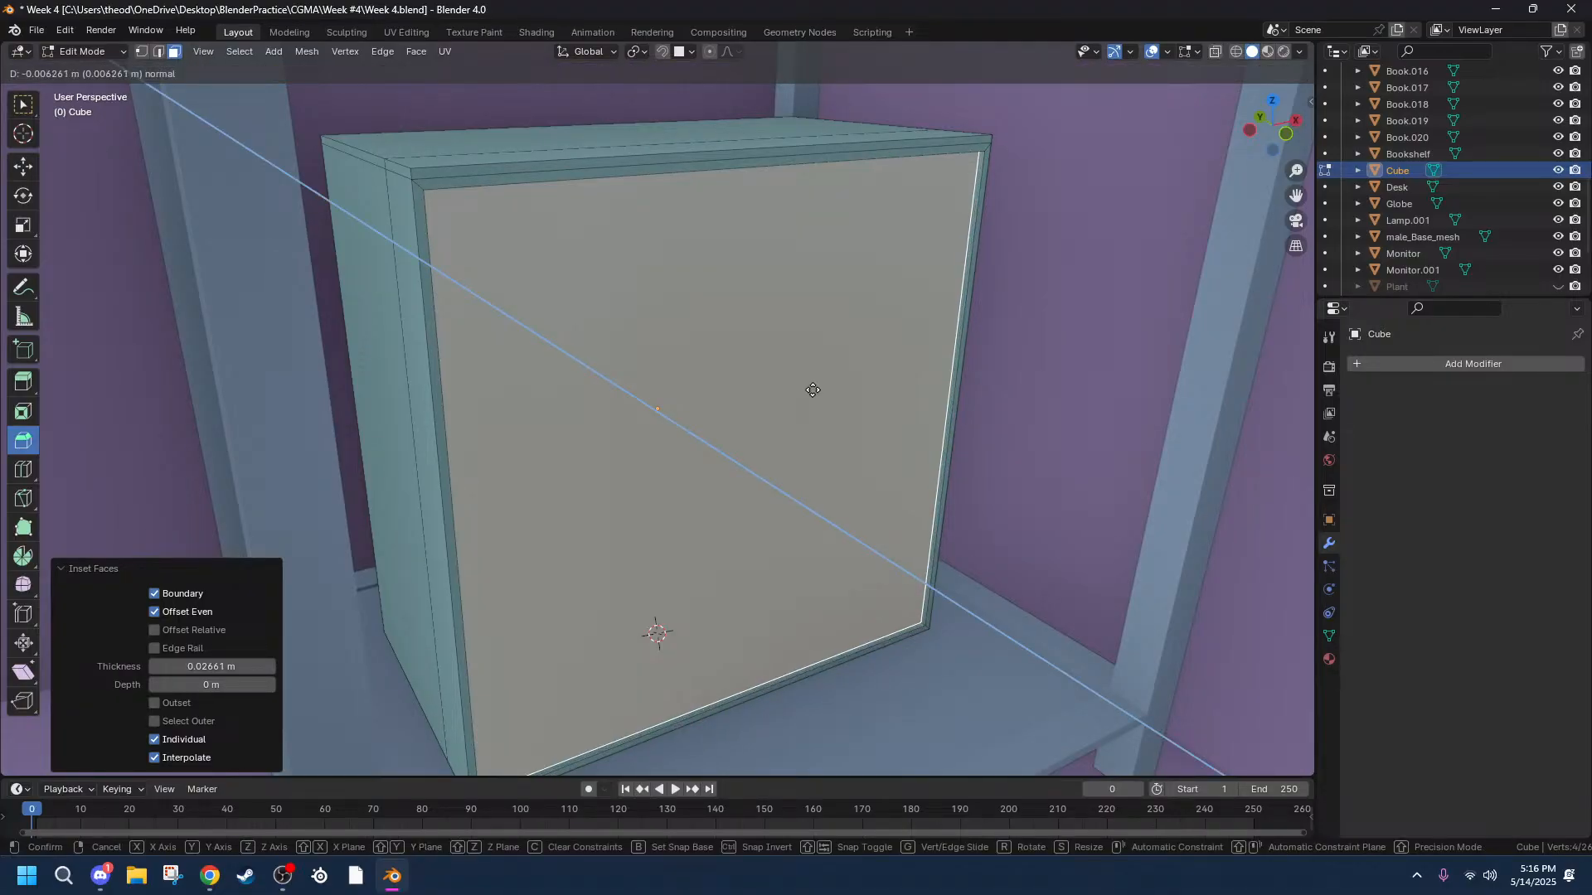
pyautogui.click(816, 390)
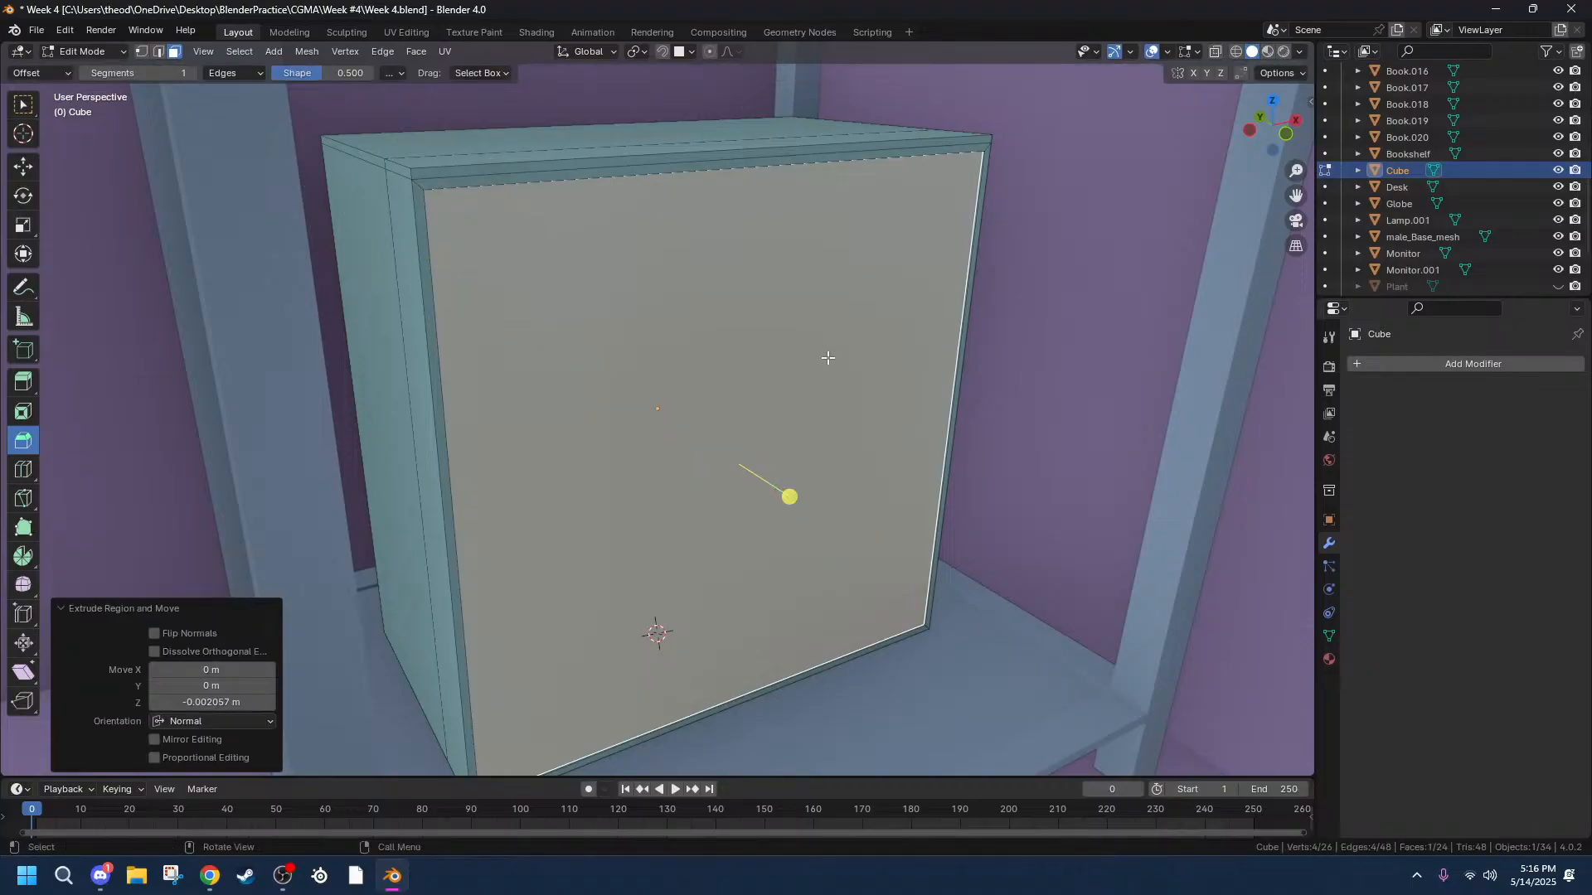
pyautogui.scroll(10, 827, 354)
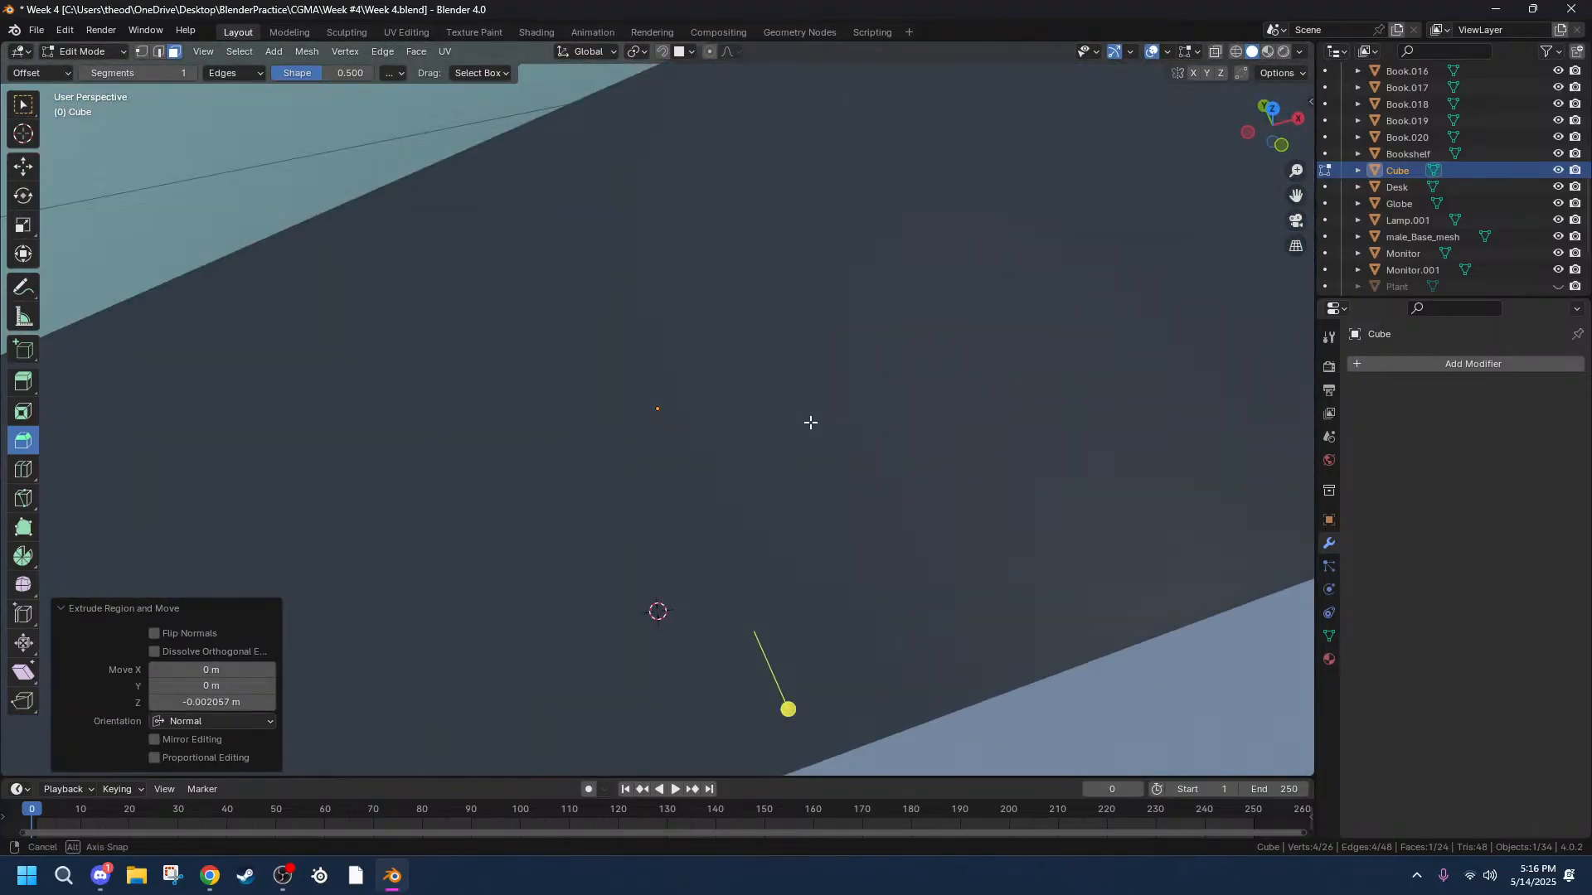
# Select the narrow strip along the cube's top front edge and knife a Y-aligned cut across it near one end.
pyautogui.moveTo(811, 423); pyautogui.dragTo(803, 401, button='middle')
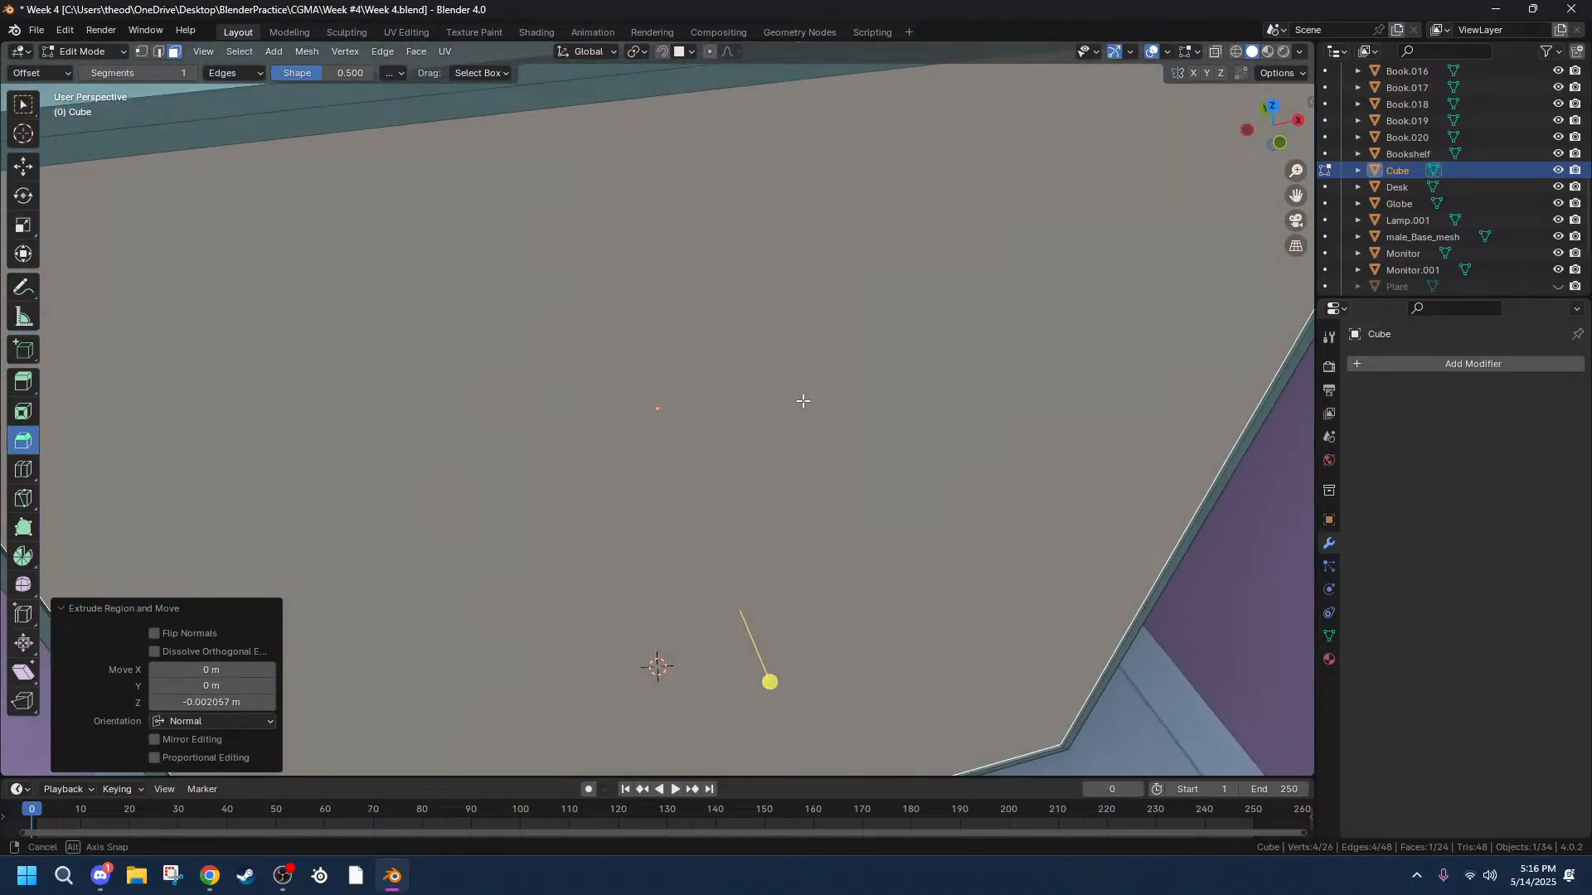
pyautogui.scroll(-3, 725, 395)
pyautogui.scroll(2, 697, 390)
pyautogui.moveTo(694, 390)
pyautogui.mouseDown(button='middle')
pyautogui.moveTo(720, 392)
pyautogui.moveTo(718, 377)
pyautogui.mouseUp(button='middle')
pyautogui.click(159, 140)
pyautogui.scroll(-3, 184, 136)
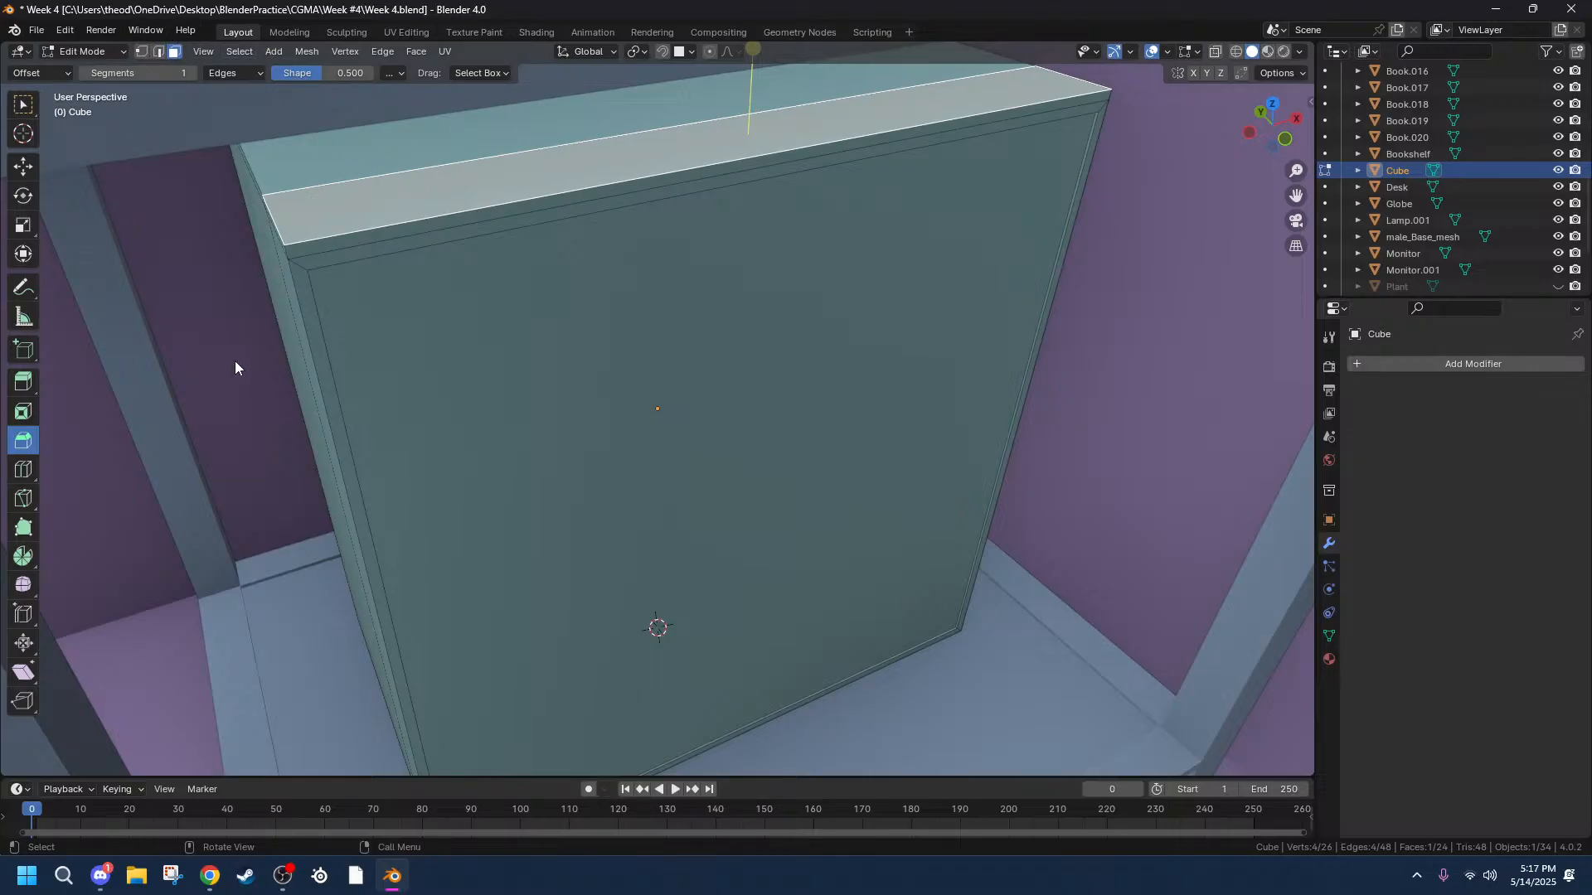
pyautogui.press('k')
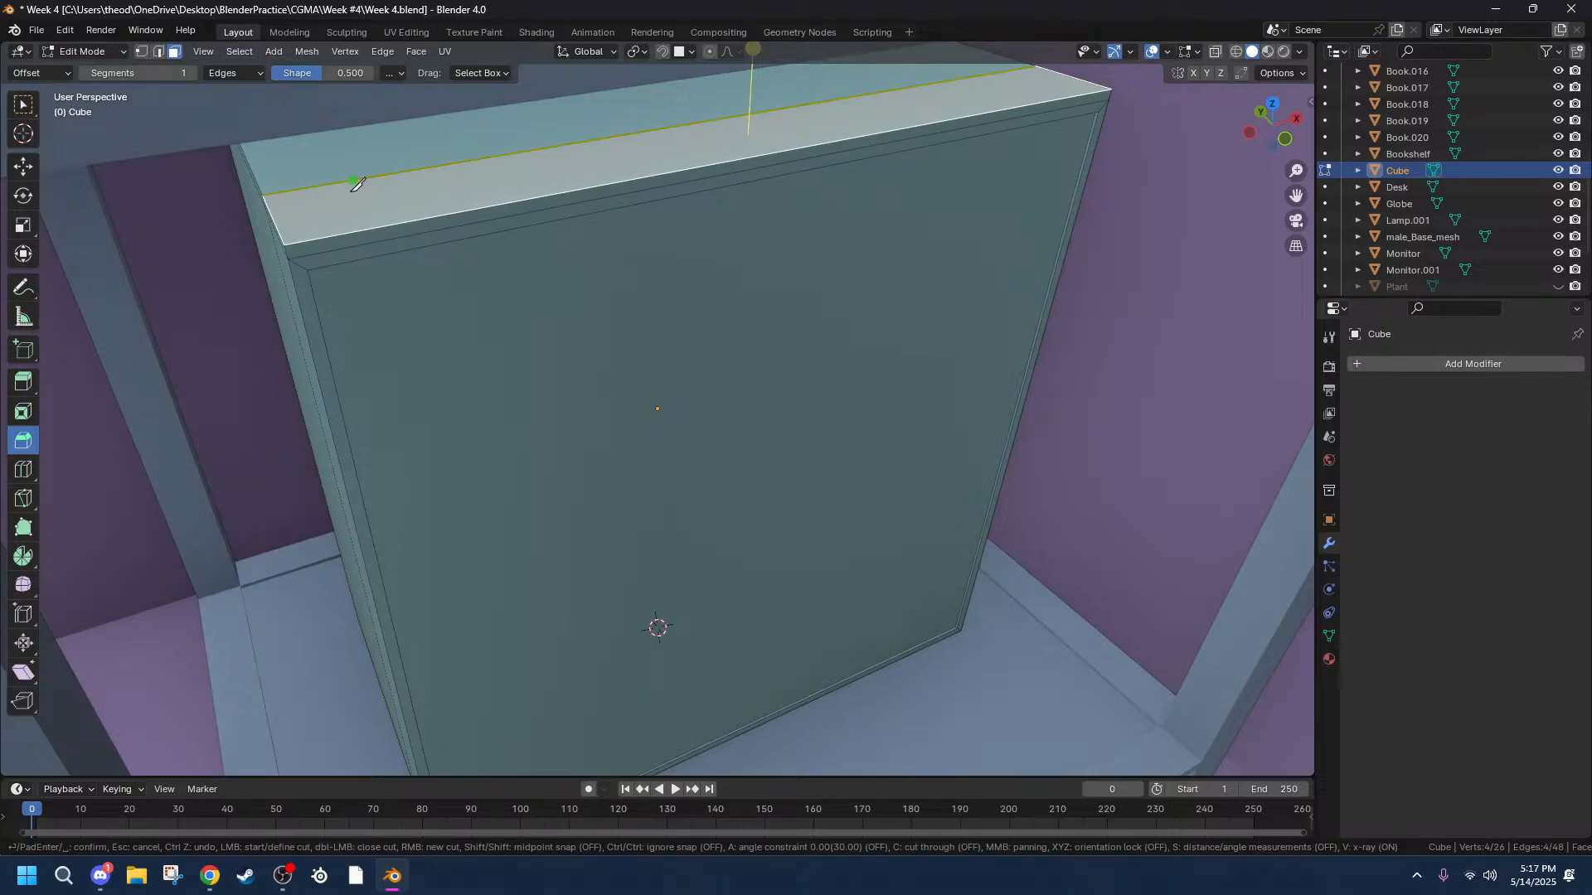
pyautogui.click(349, 181)
pyautogui.press('x')
pyautogui.press('y')
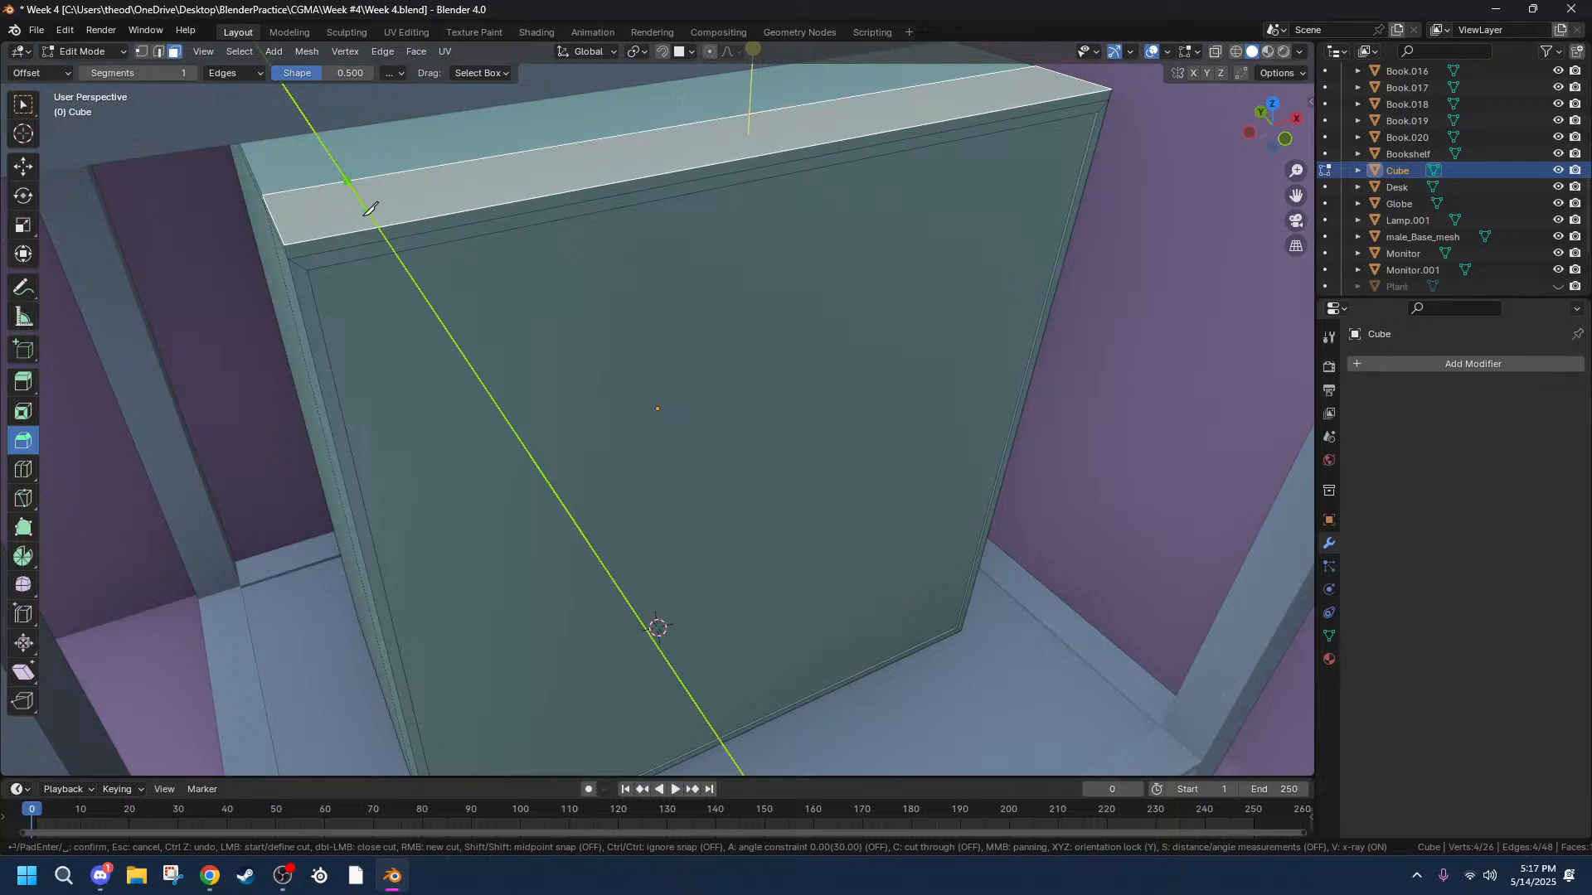
pyautogui.press('y')
pyautogui.click(378, 226)
pyautogui.press('Return')
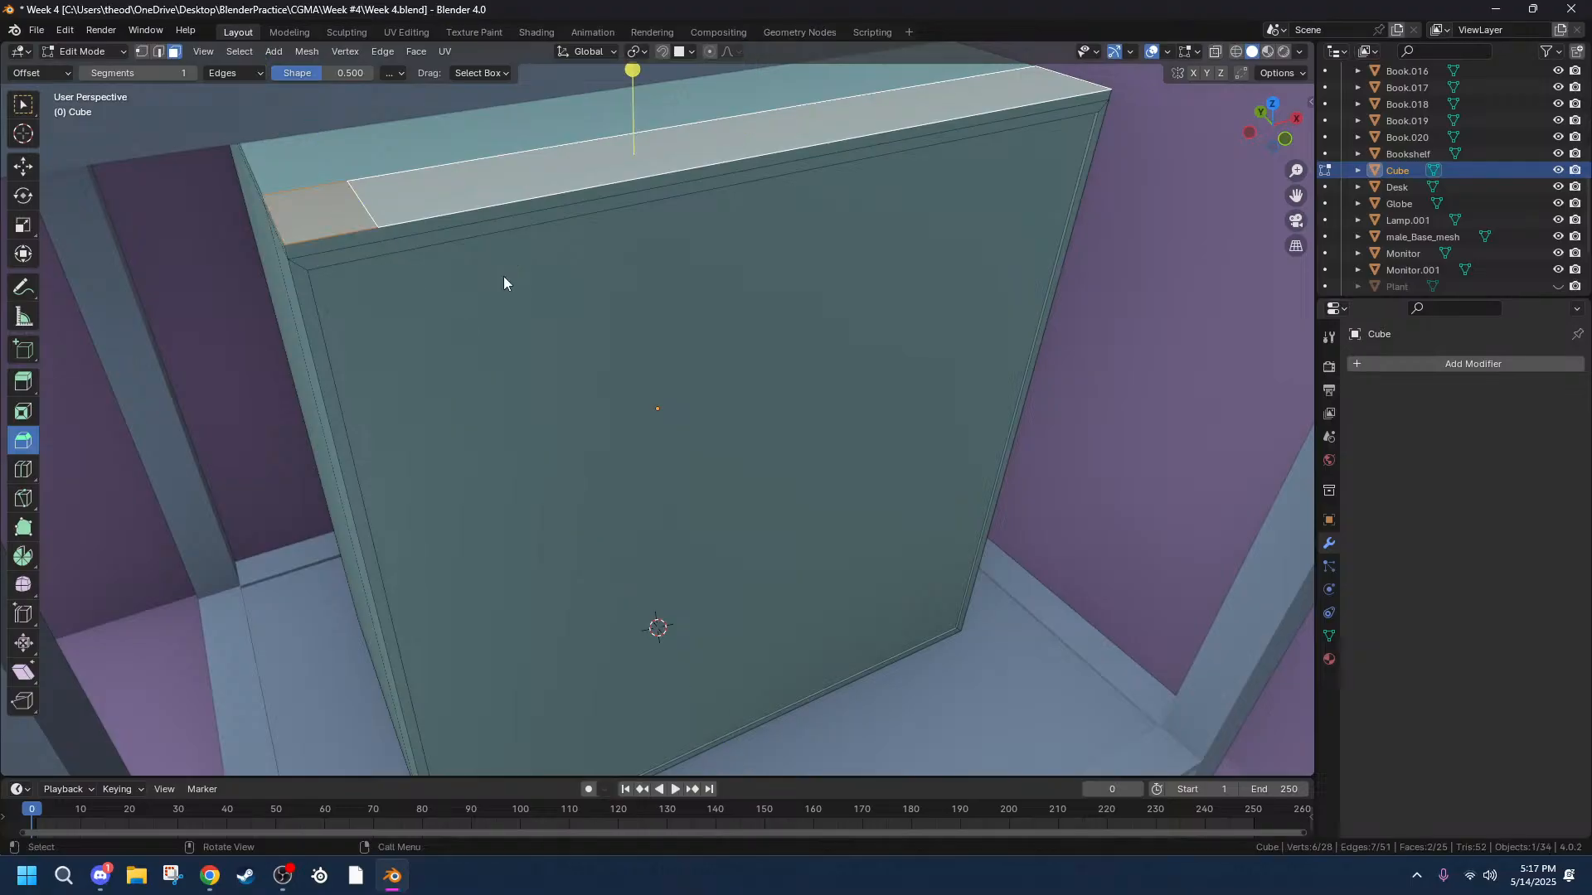
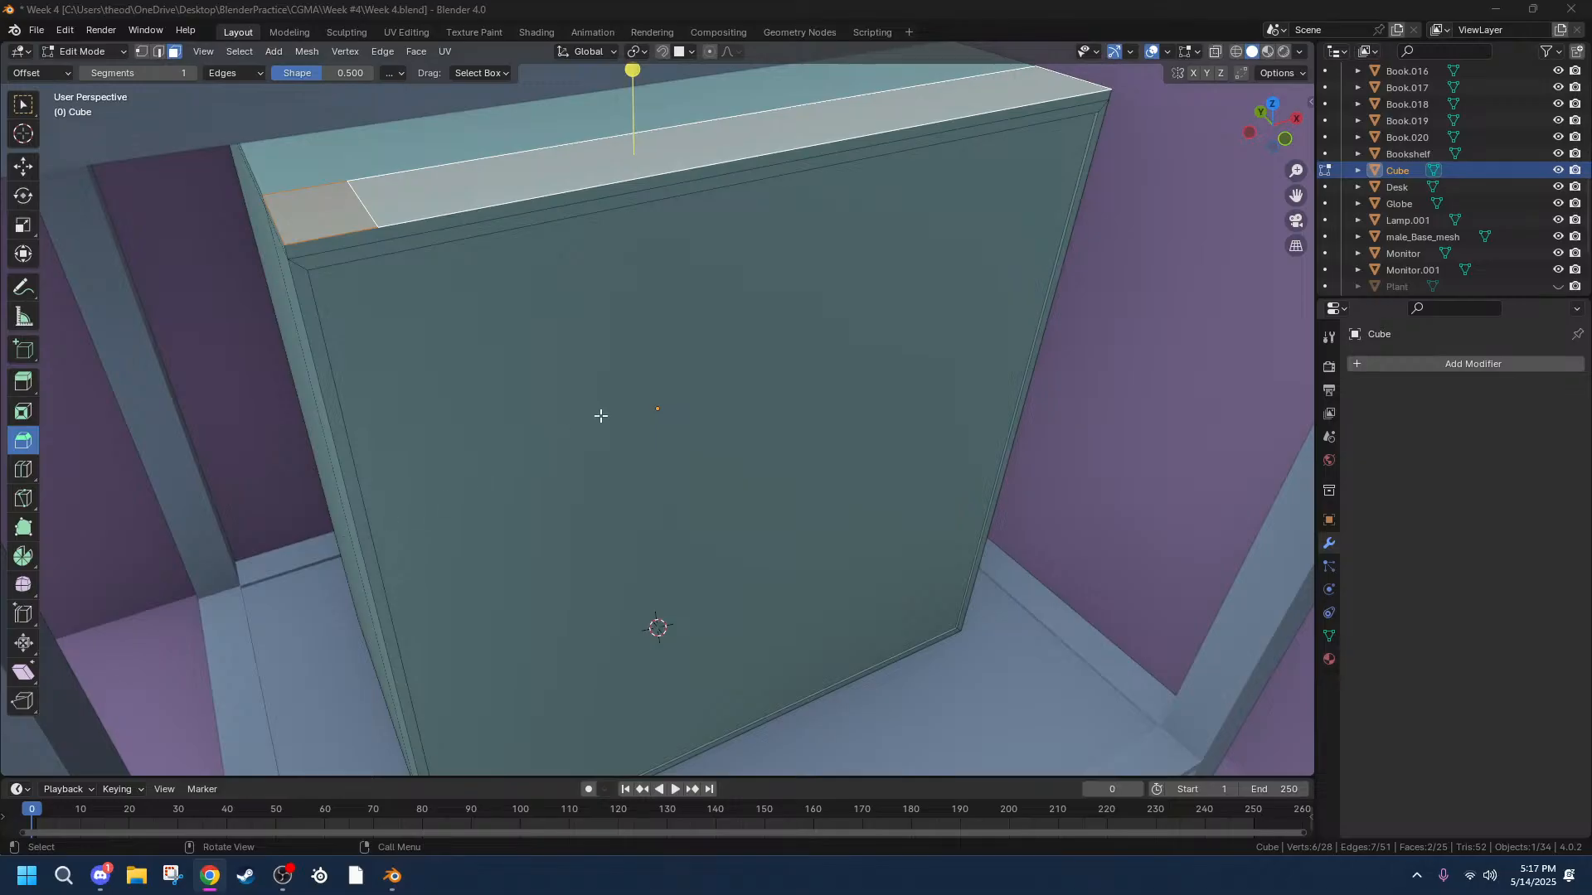
# Inset the small end face of the cube's top strip with a thickness of about 0.0179 m.
pyautogui.moveTo(514, 504)
pyautogui.mouseDown(button='middle')
pyautogui.moveTo(558, 469)
pyautogui.moveTo(544, 522)
pyautogui.moveTo(526, 497)
pyautogui.mouseUp(button='middle')
pyautogui.click(357, 197)
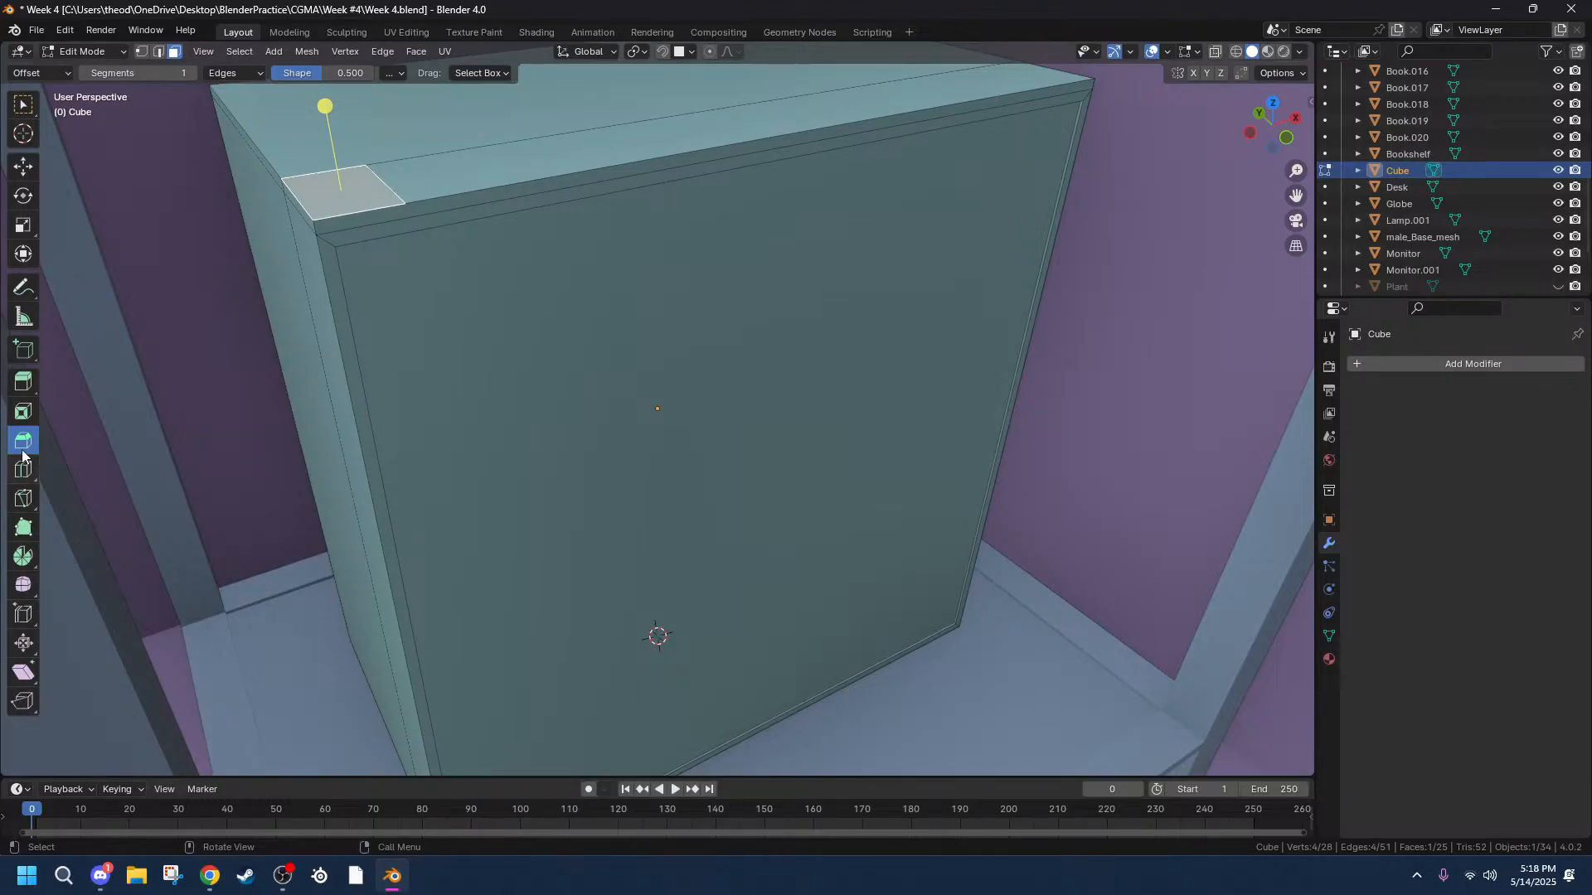
pyautogui.click(23, 411)
pyautogui.moveTo(385, 142)
pyautogui.mouseDown()
pyautogui.moveTo(358, 164)
pyautogui.moveTo(383, 167)
pyautogui.mouseUp()
# Scale the inset face to about 0.918 along X and about 0.212 along Y to form a narrow rectangle.
pyautogui.press('s')
pyautogui.press('x')
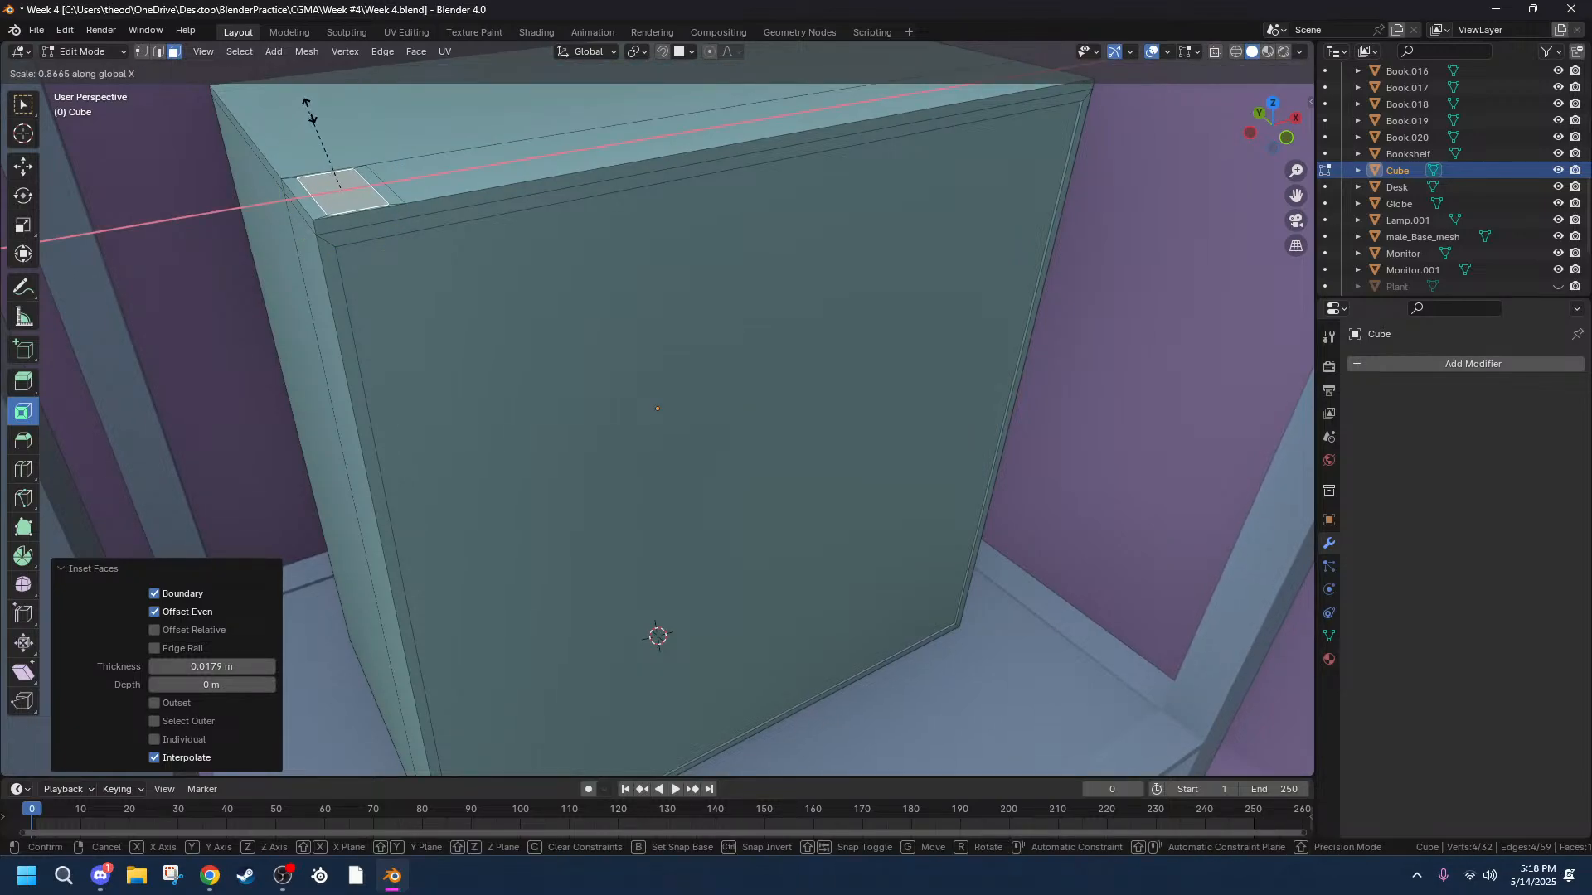
pyautogui.click(318, 104)
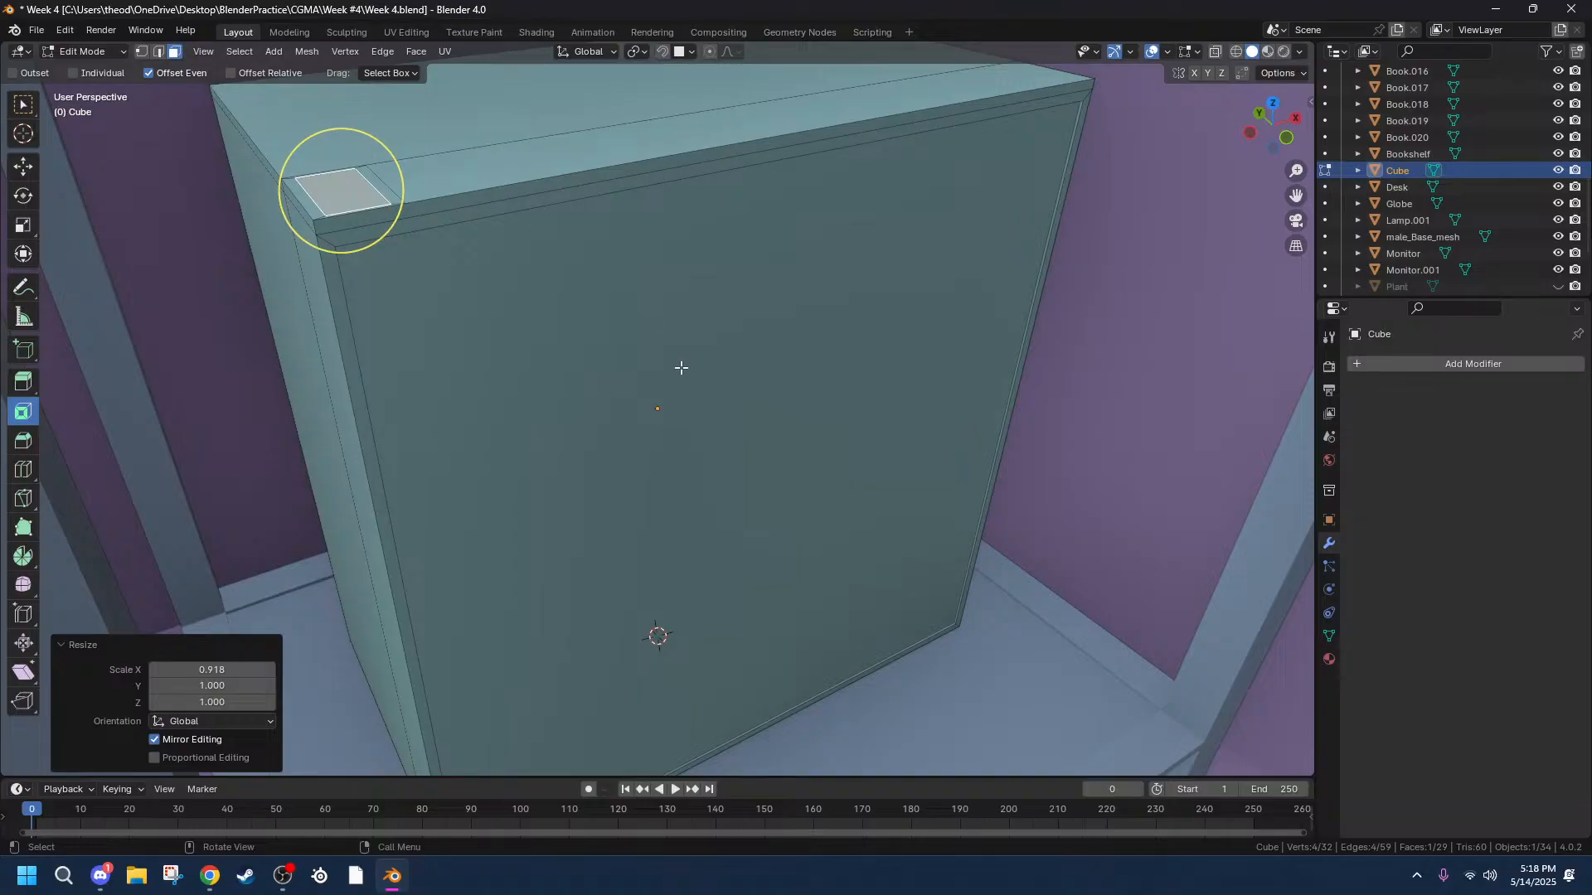
pyautogui.press('s')
pyautogui.press('y')
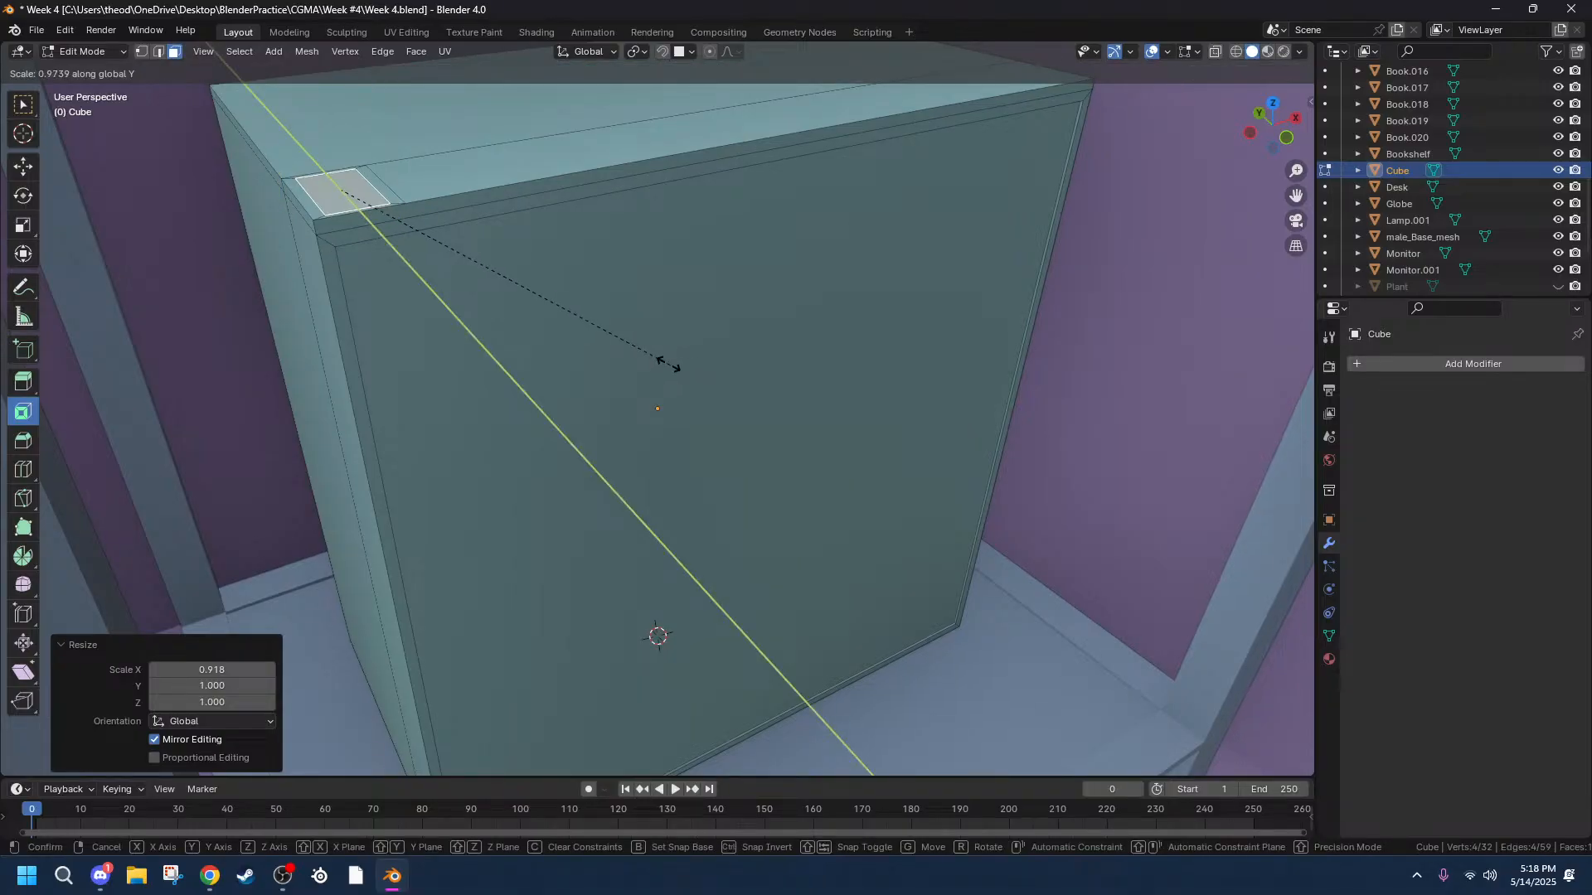
pyautogui.click(400, 253)
pyautogui.moveTo(400, 252); pyautogui.dragTo(558, 306, button='middle')
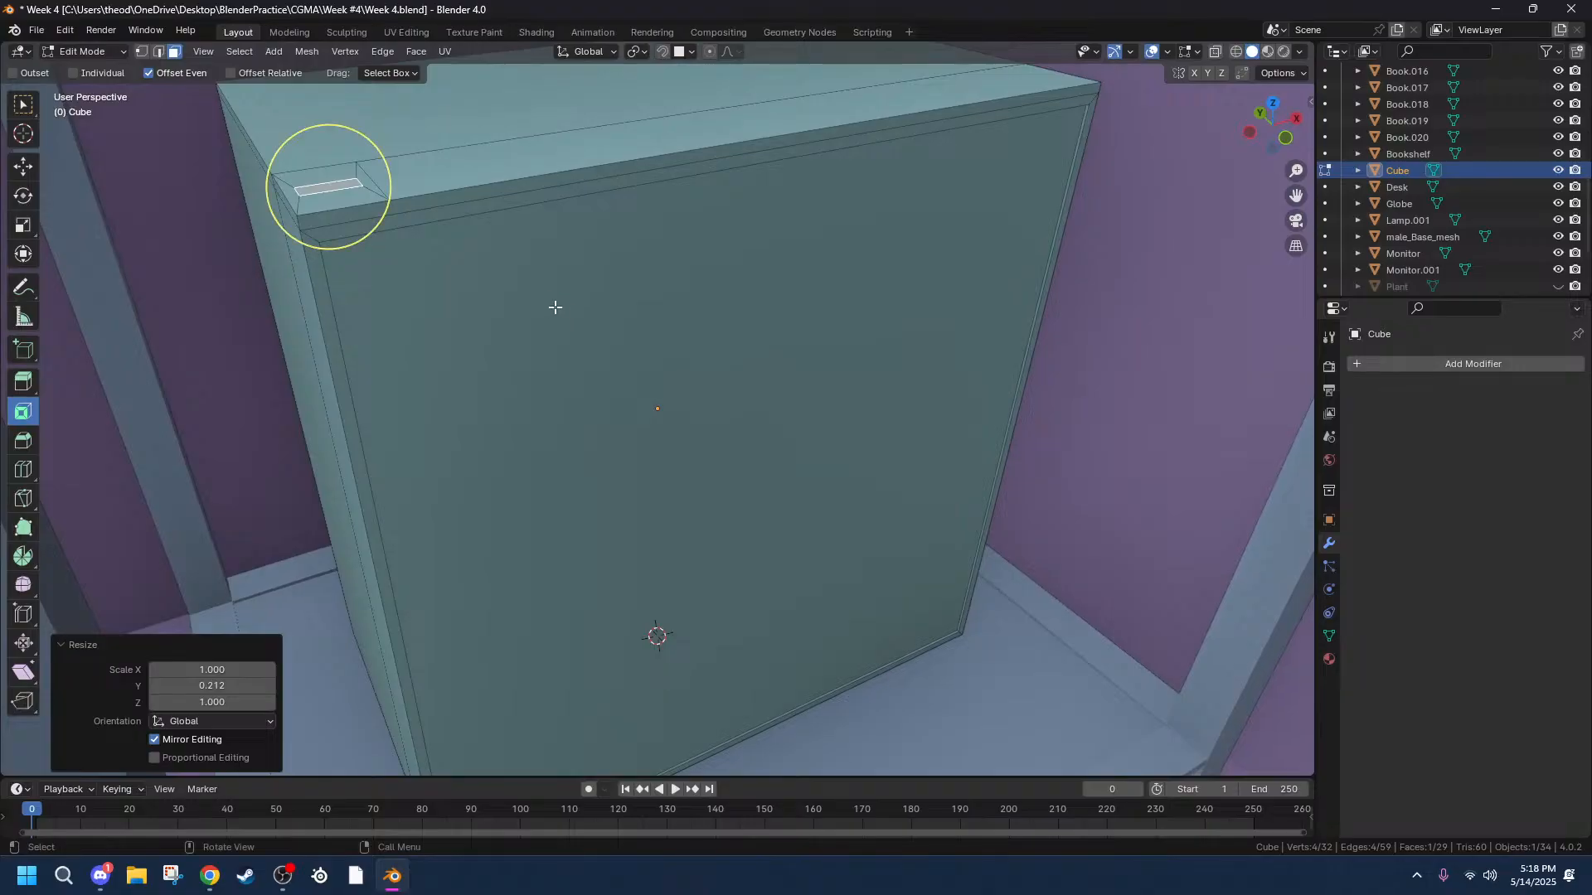
# Apply the cube's object transformation in Object Mode and return to editing its mesh at the narrow top rectangle.
pyautogui.moveTo(428, 224); pyautogui.dragTo(431, 260, button='middle')
pyautogui.scroll(1, 357, 236)
pyautogui.scroll(3, 788, 396)
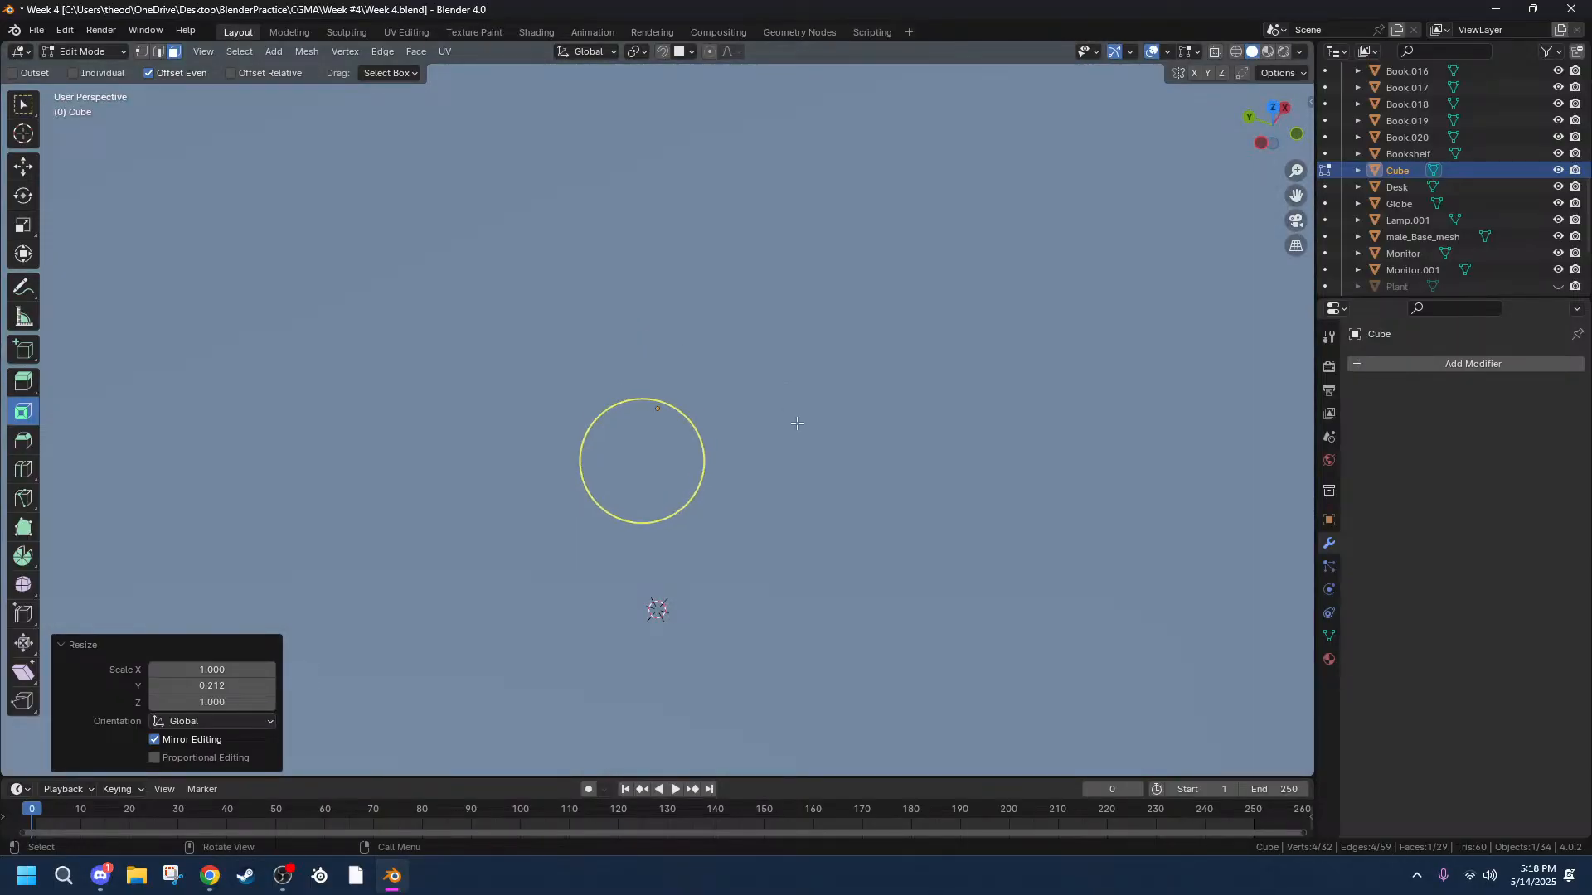
pyautogui.moveTo(803, 427); pyautogui.dragTo(825, 372, button='middle')
pyautogui.scroll(-5, 825, 372)
pyautogui.press('Tab')
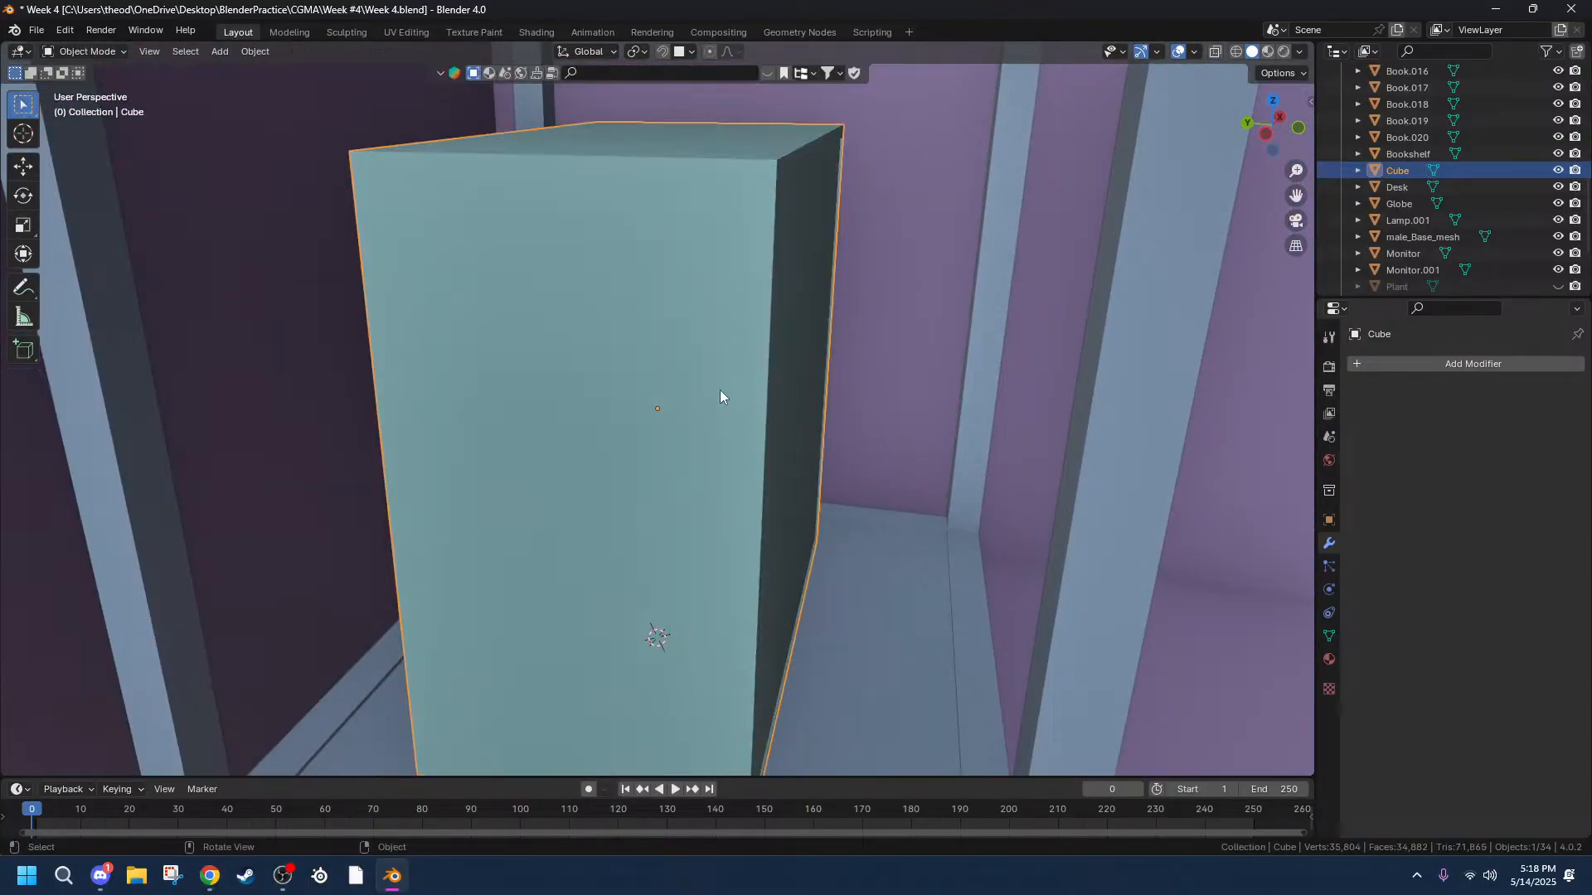
pyautogui.rightClick(704, 378)
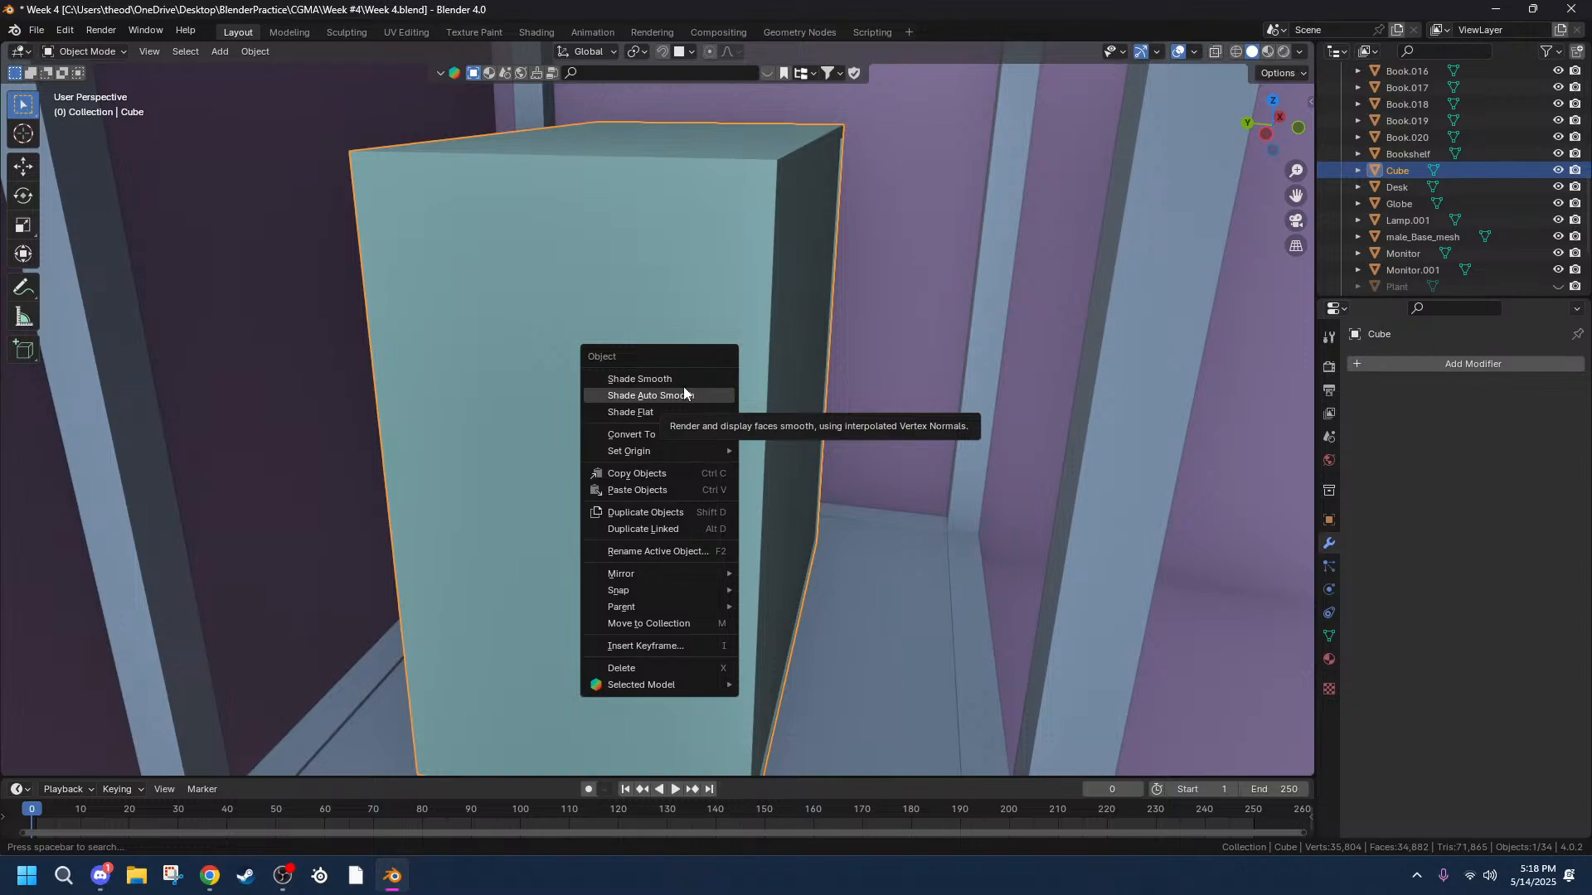
pyautogui.hotkey('ctrl', 'a')
pyautogui.click(610, 257)
pyautogui.moveTo(869, 132); pyautogui.dragTo(829, 338, button='middle')
pyautogui.scroll(2, 876, 188)
pyautogui.press('Tab')
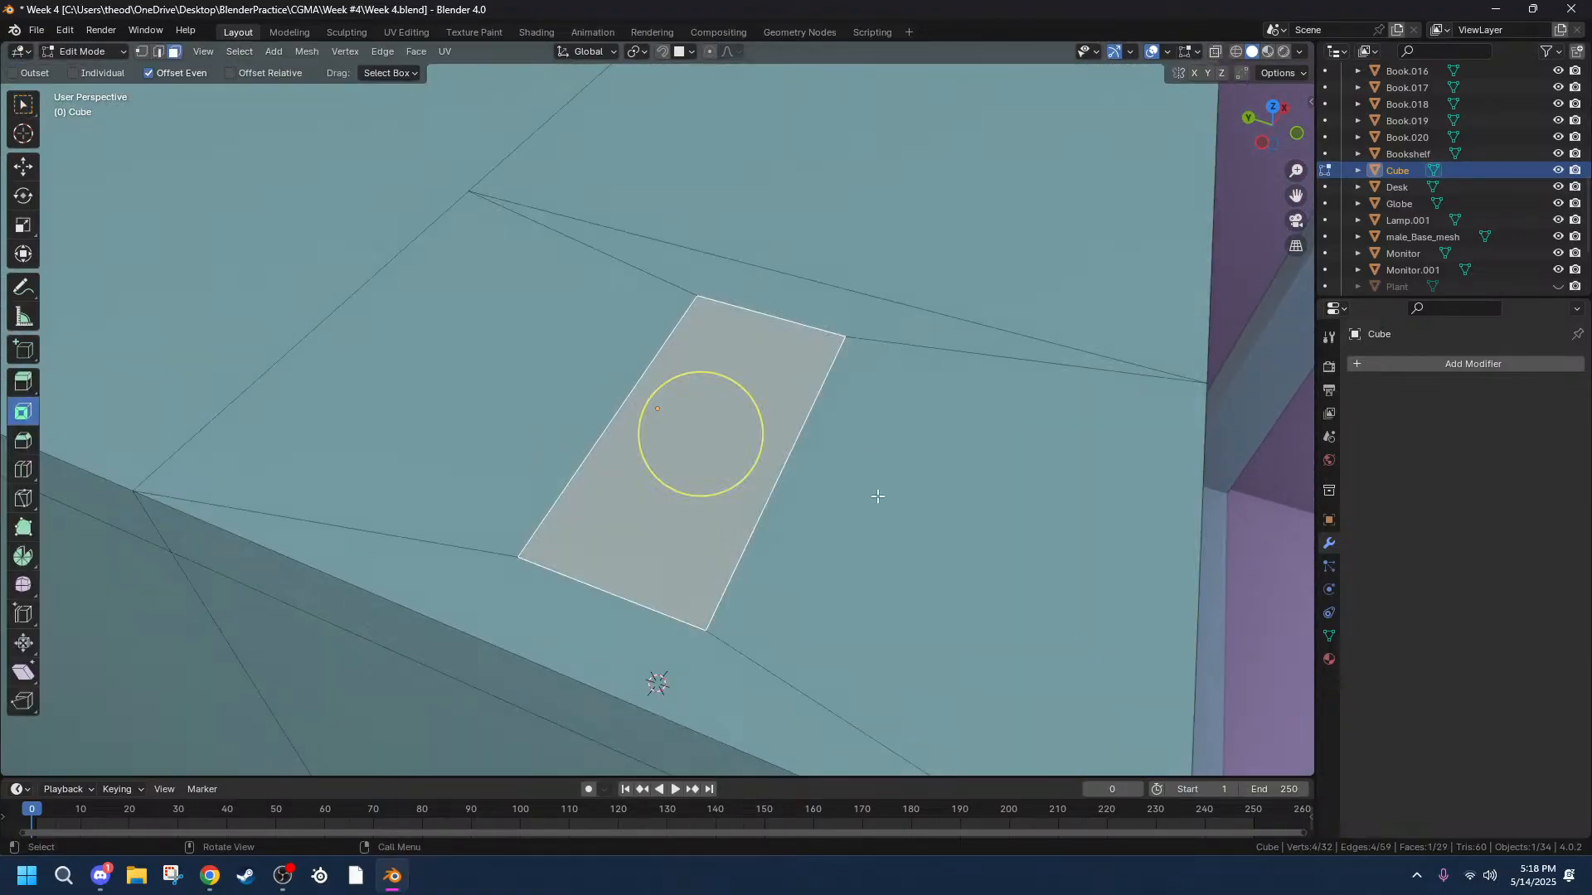
# Extrude the narrow rectangle about 0.0015 m into the top, then extrude it in place and scale it to 0.957 in X and Y.
pyautogui.press('e')
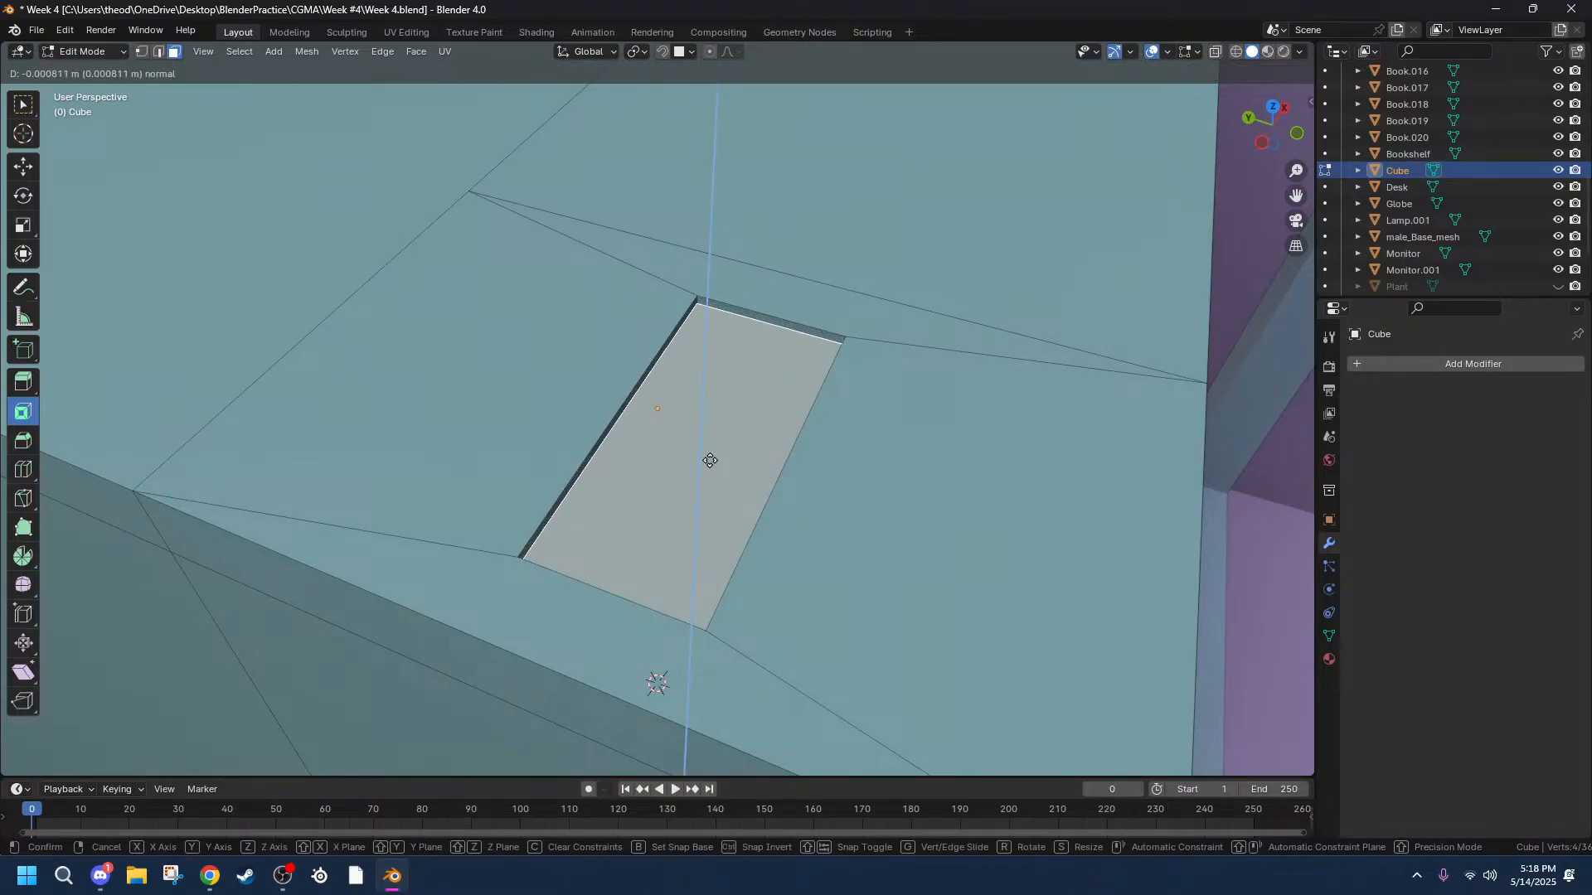
pyautogui.click(710, 467)
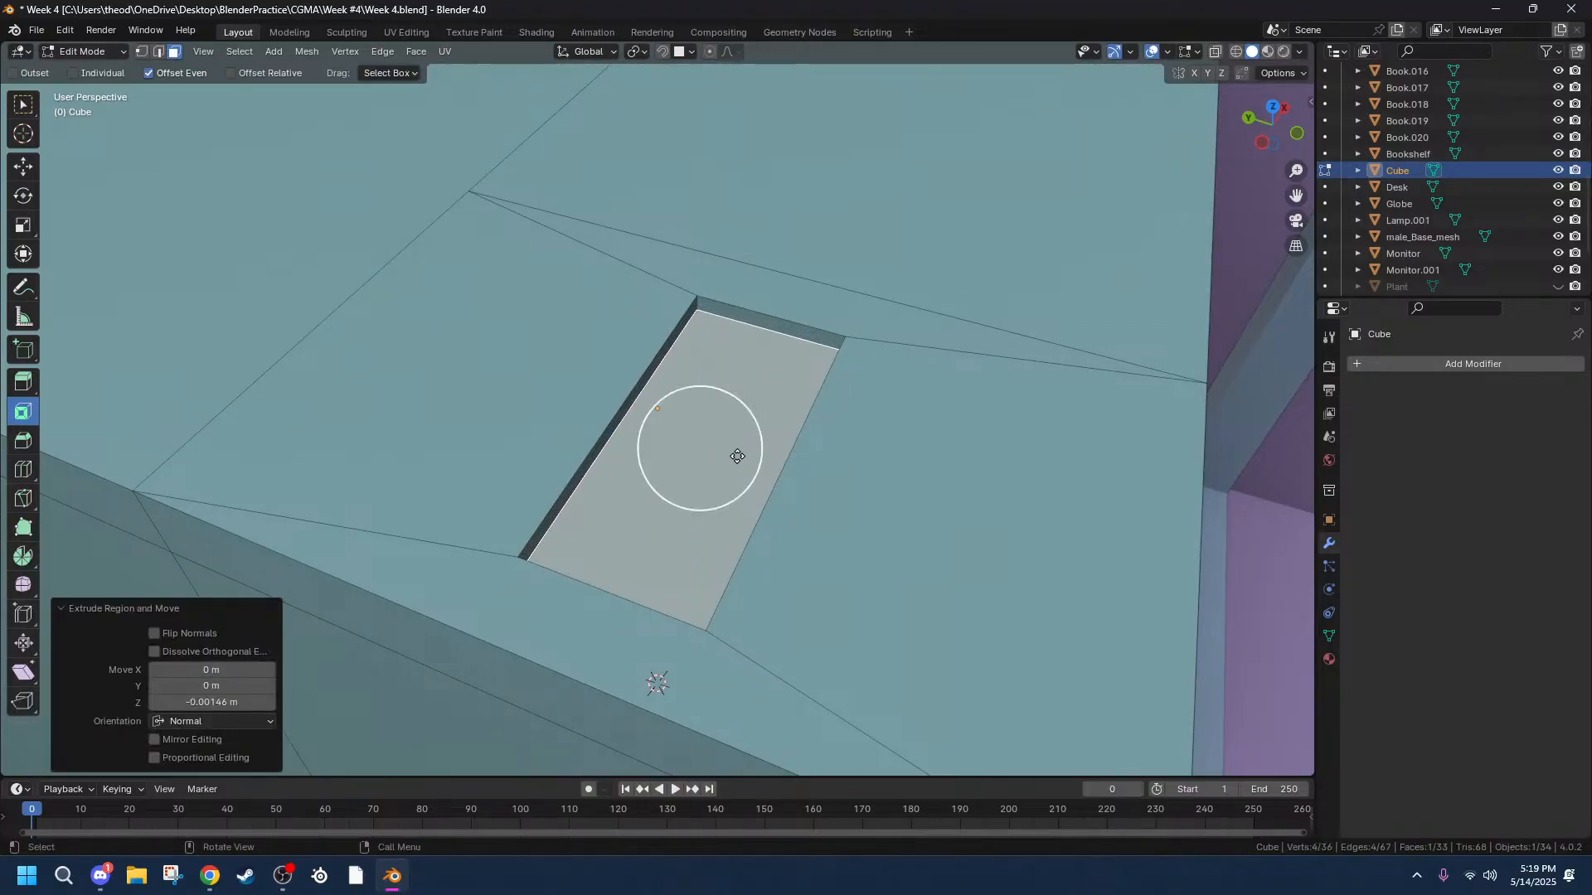
pyautogui.press('e')
pyautogui.rightClick(1010, 414)
pyautogui.press('s')
pyautogui.hotkey('shift', 'z')
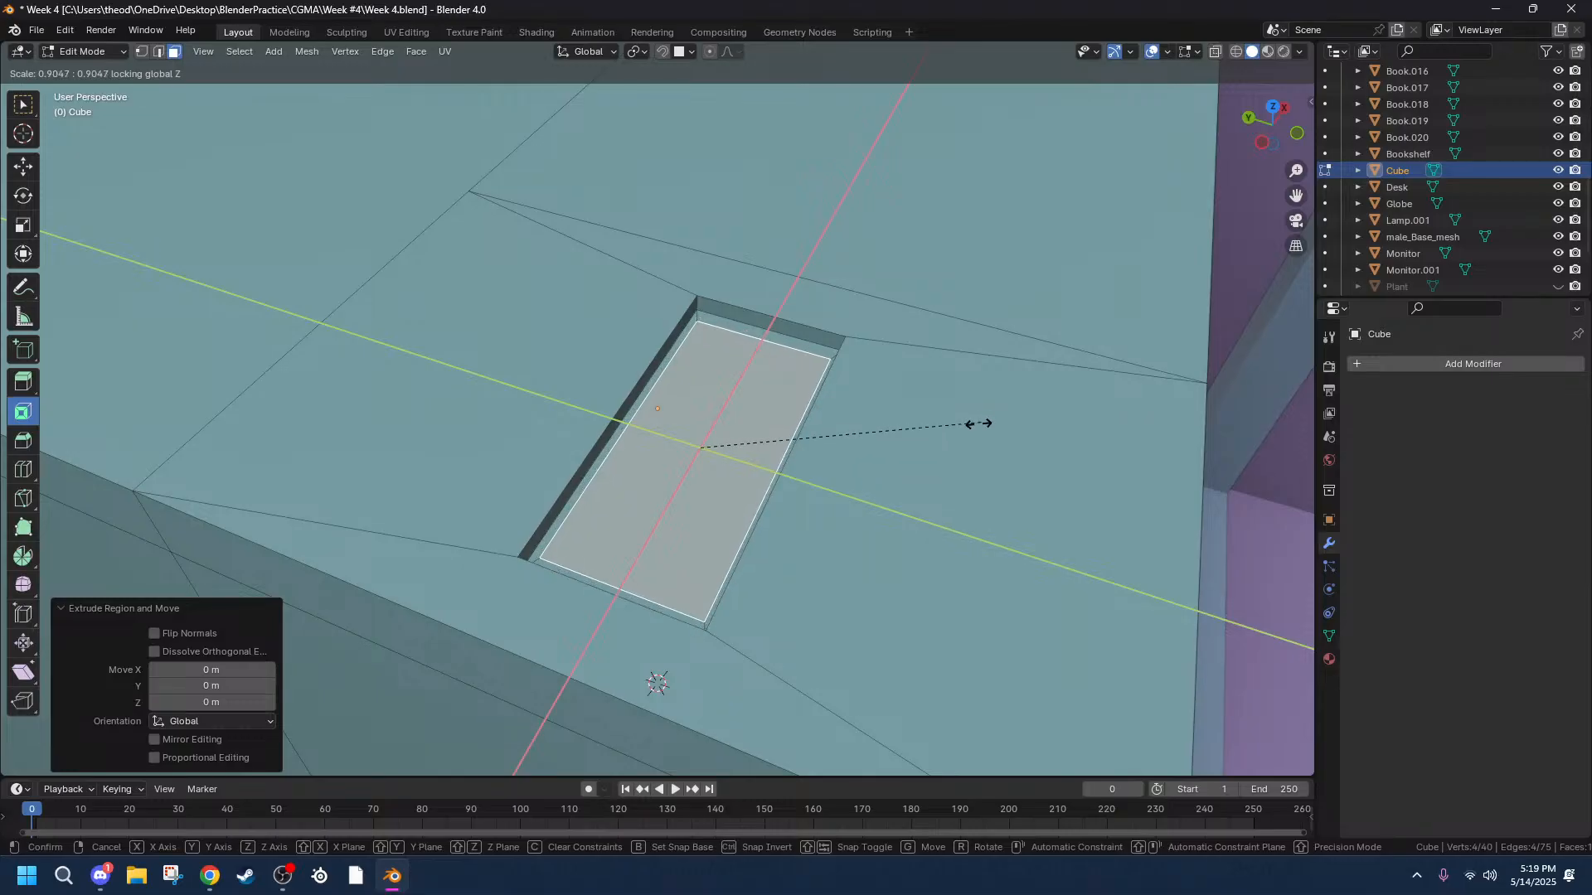
pyautogui.click(998, 427)
pyautogui.moveTo(997, 426); pyautogui.dragTo(994, 432, button='middle')
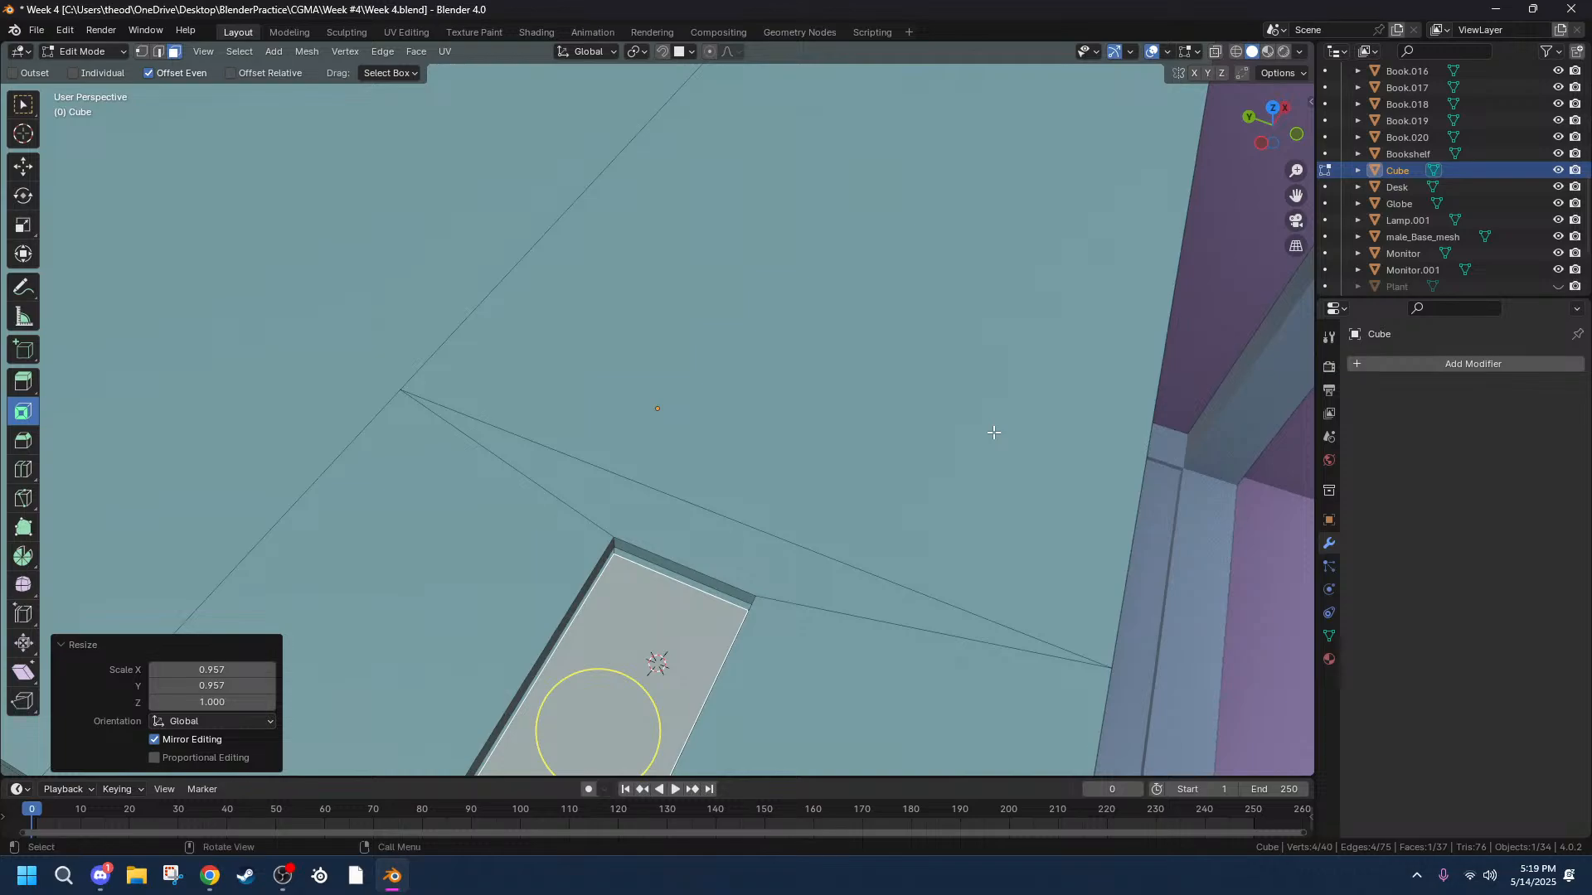
# Enlarge the recessed face by a factor of 1.009 in X and Y, leaving a thin gap around it.
pyautogui.press('s')
pyautogui.hotkey('shift', 'z')
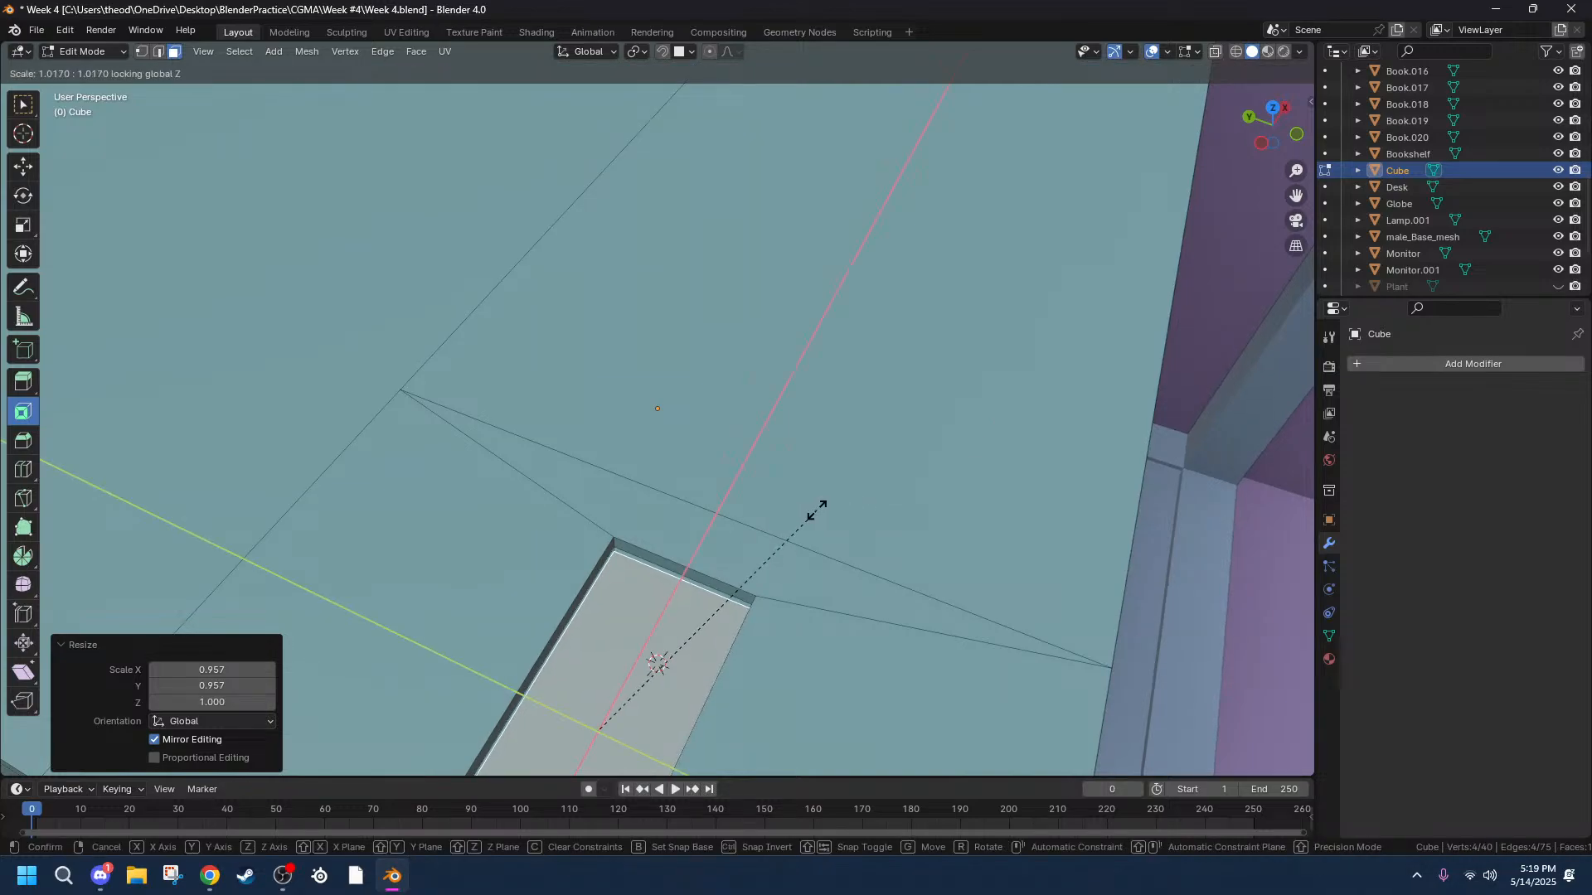
pyautogui.click(815, 508)
pyautogui.moveTo(818, 508); pyautogui.dragTo(892, 562, button='middle')
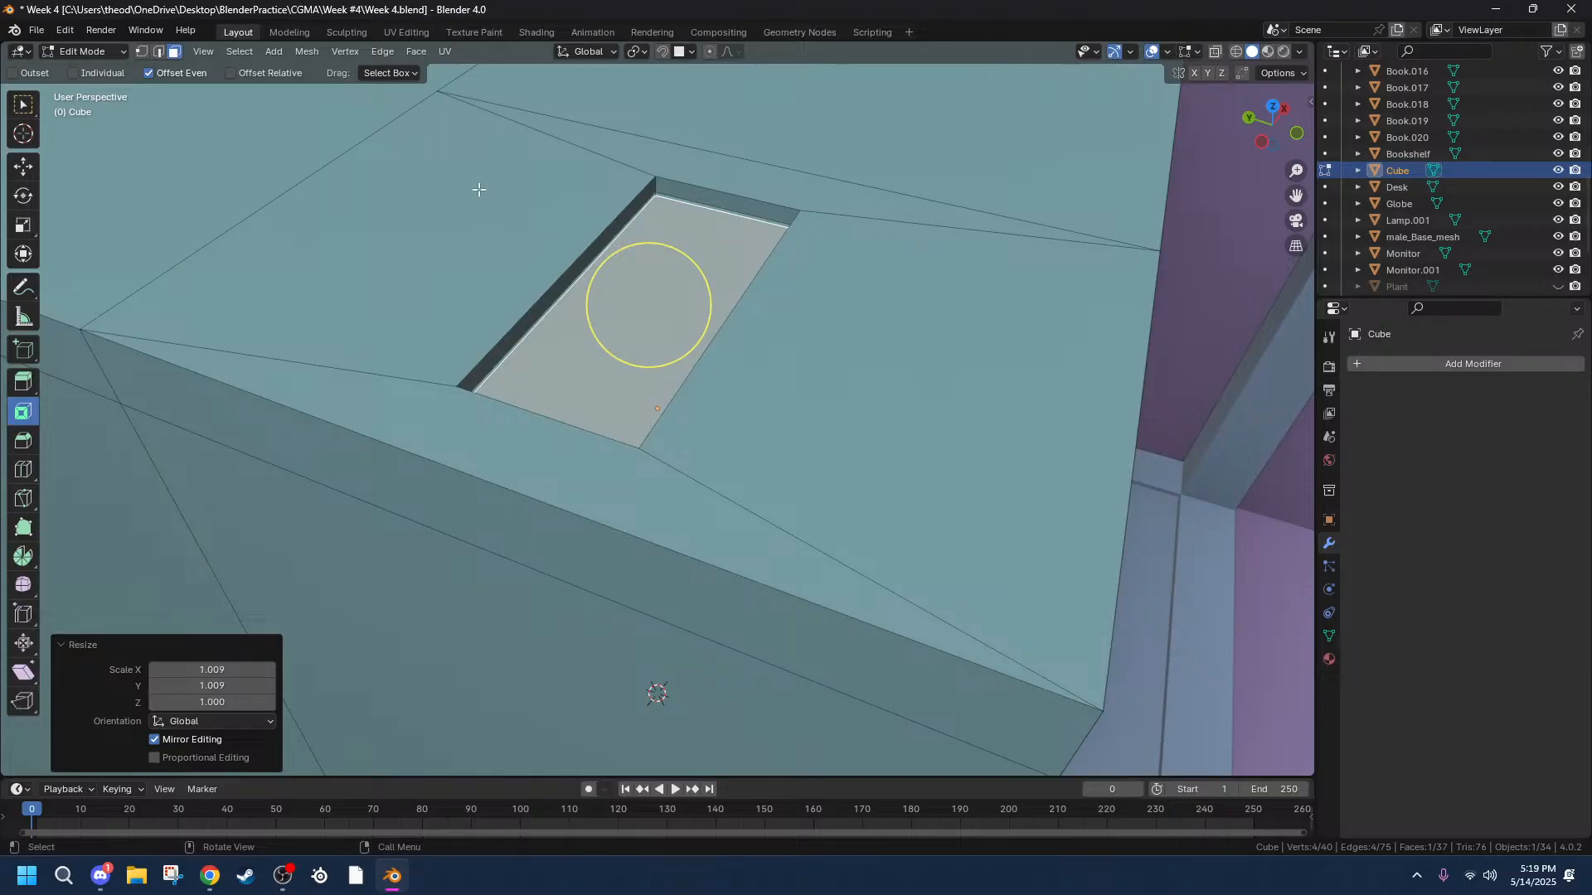
# Extrude the recessed face about 0.0014 m up along its normal to form a button.
pyautogui.press('Escape')
pyautogui.press('e')
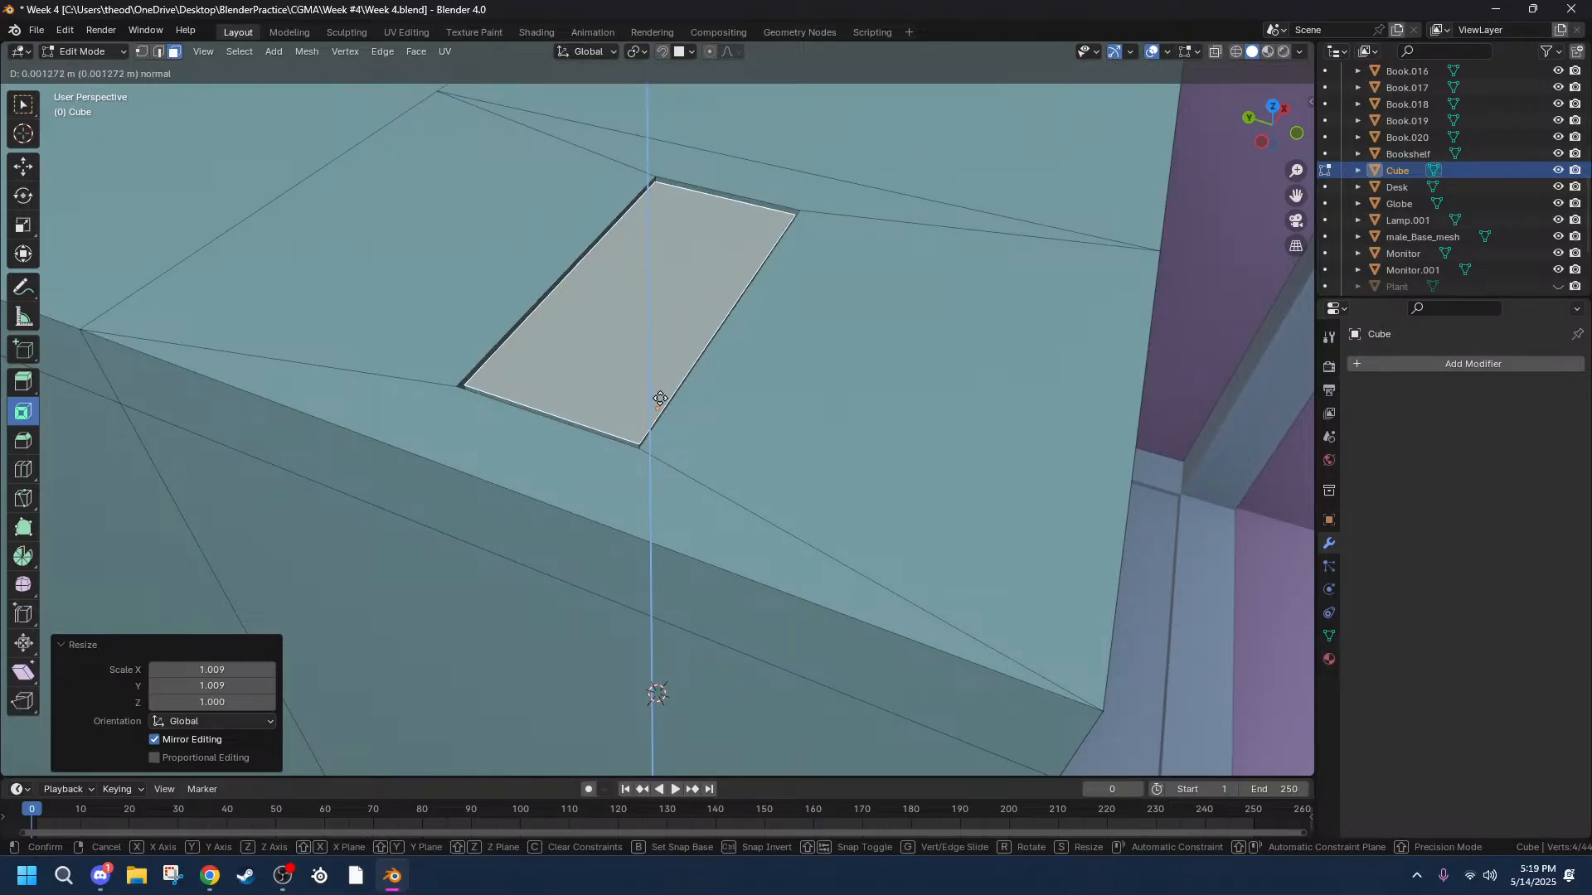
pyautogui.click(660, 398)
pyautogui.press('c')
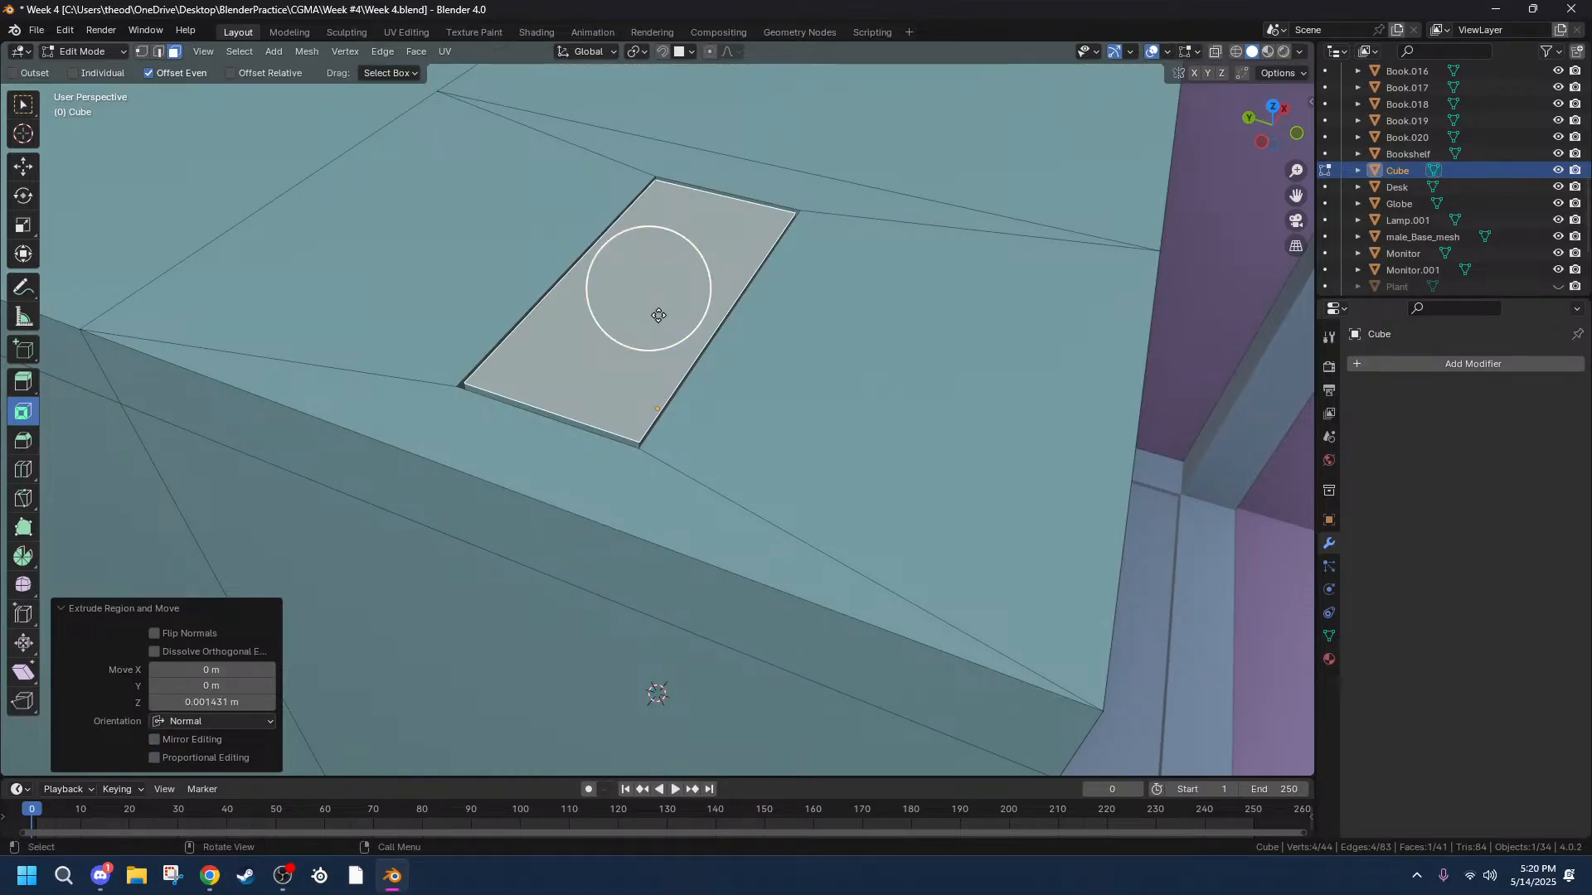
pyautogui.press('Escape')
# Examine the cube's top button and its front, side and rear surfaces from several angles.
pyautogui.moveTo(833, 481)
pyautogui.mouseDown(button='middle')
pyautogui.moveTo(783, 445)
pyautogui.moveTo(733, 461)
pyautogui.moveTo(688, 444)
pyautogui.mouseUp(button='middle')
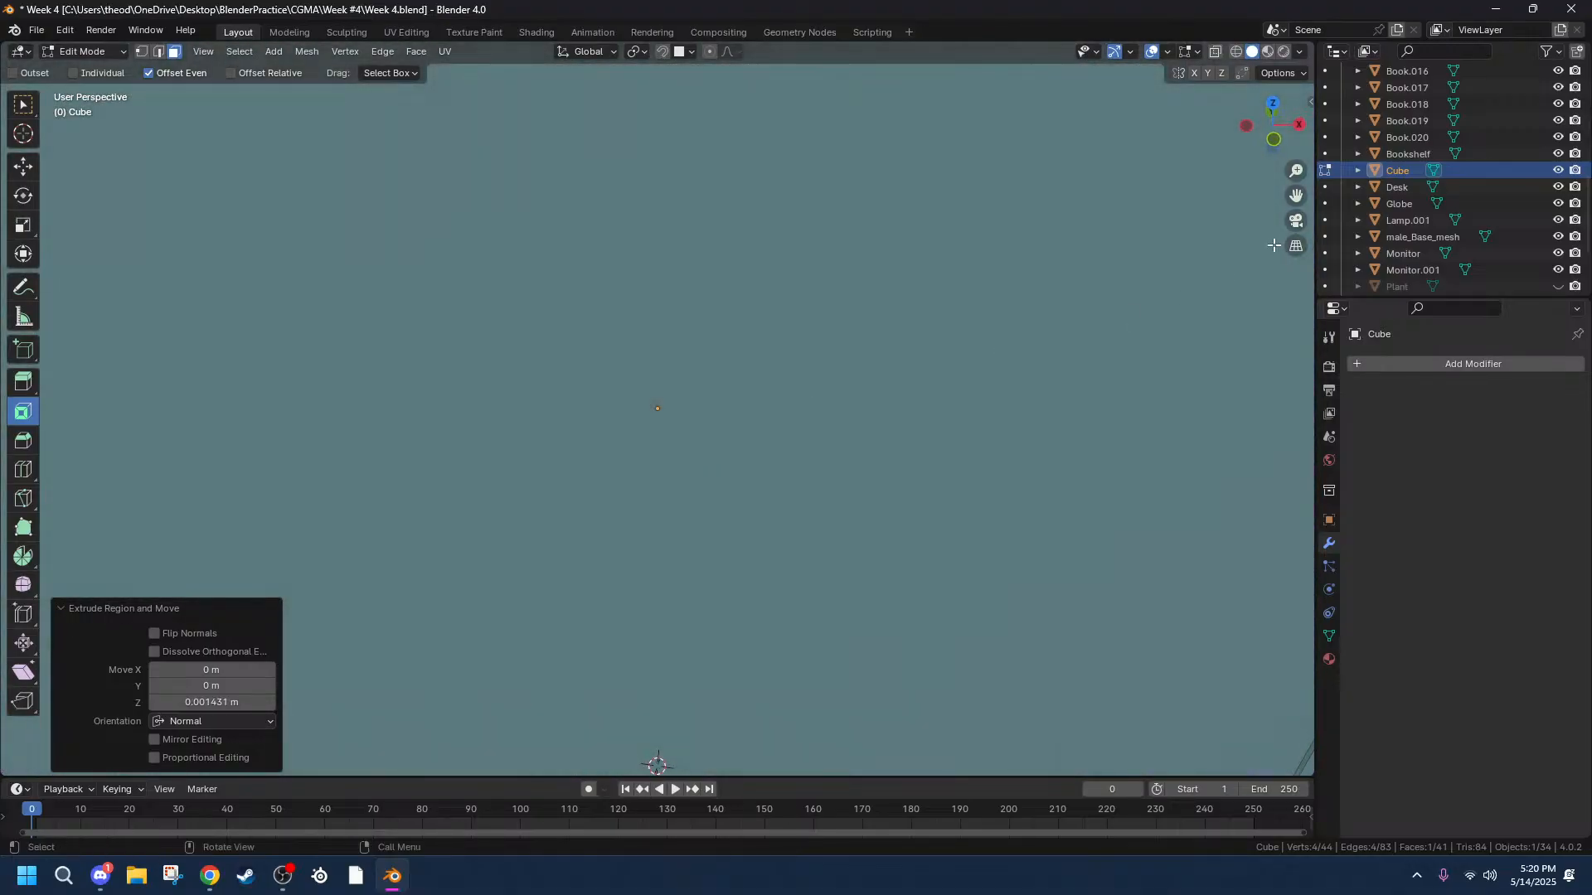
pyautogui.click(1272, 138)
pyautogui.moveTo(1296, 196)
pyautogui.mouseDown()
pyautogui.moveTo(1264, 199)
pyautogui.moveTo(1295, 202)
pyautogui.mouseUp()
pyautogui.scroll(5, 207, 336)
pyautogui.moveTo(474, 362)
pyautogui.mouseDown(button='middle')
pyautogui.moveTo(512, 389)
pyautogui.moveTo(496, 384)
pyautogui.mouseUp(button='middle')
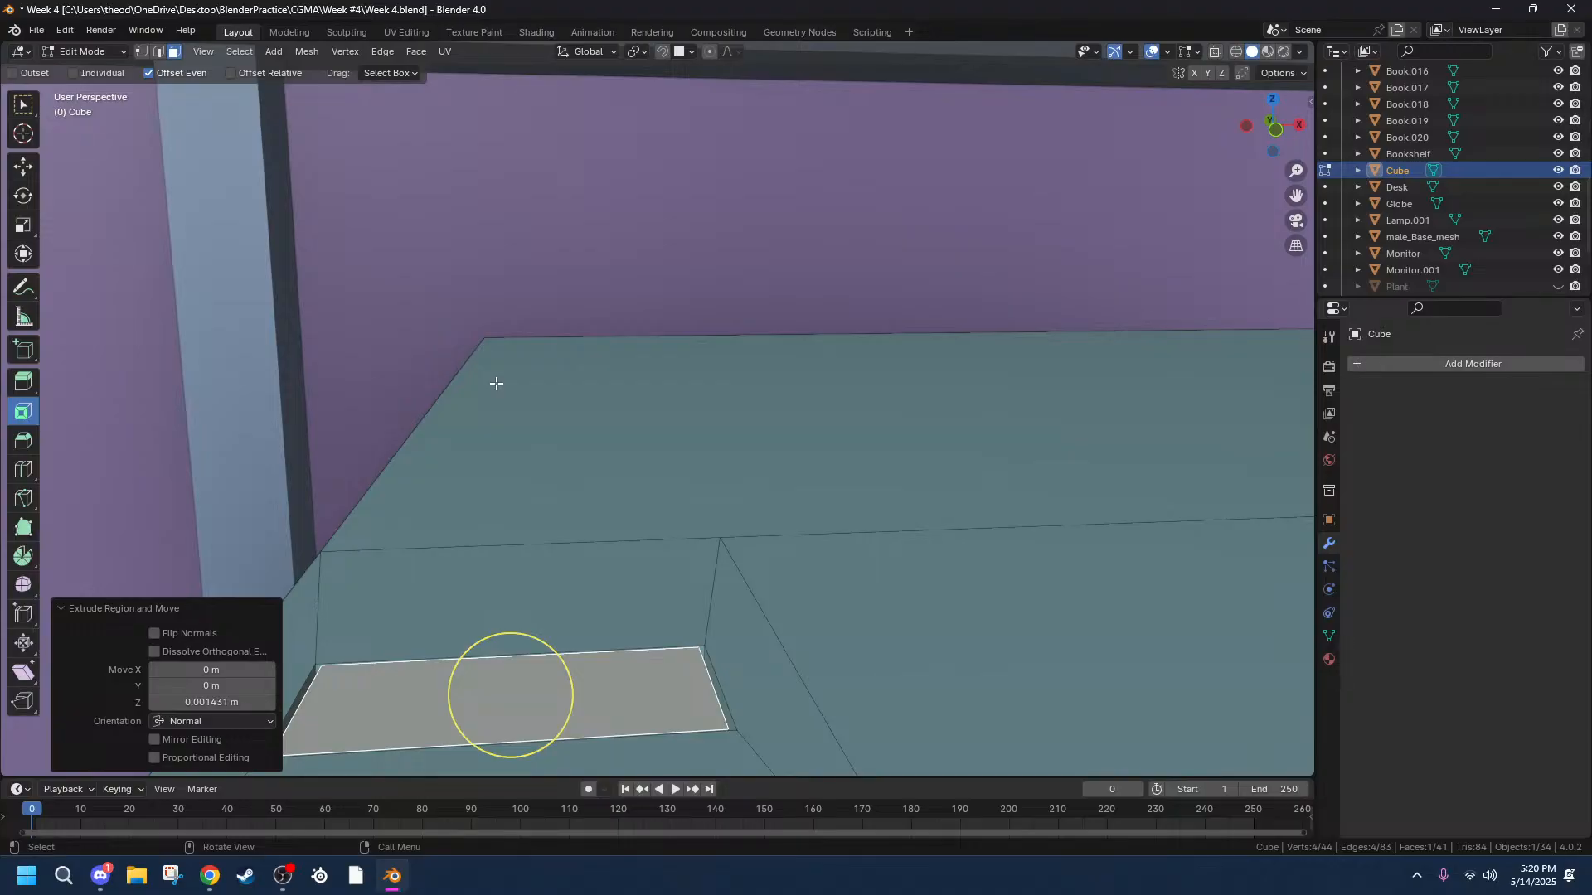
pyautogui.scroll(-4, 837, 604)
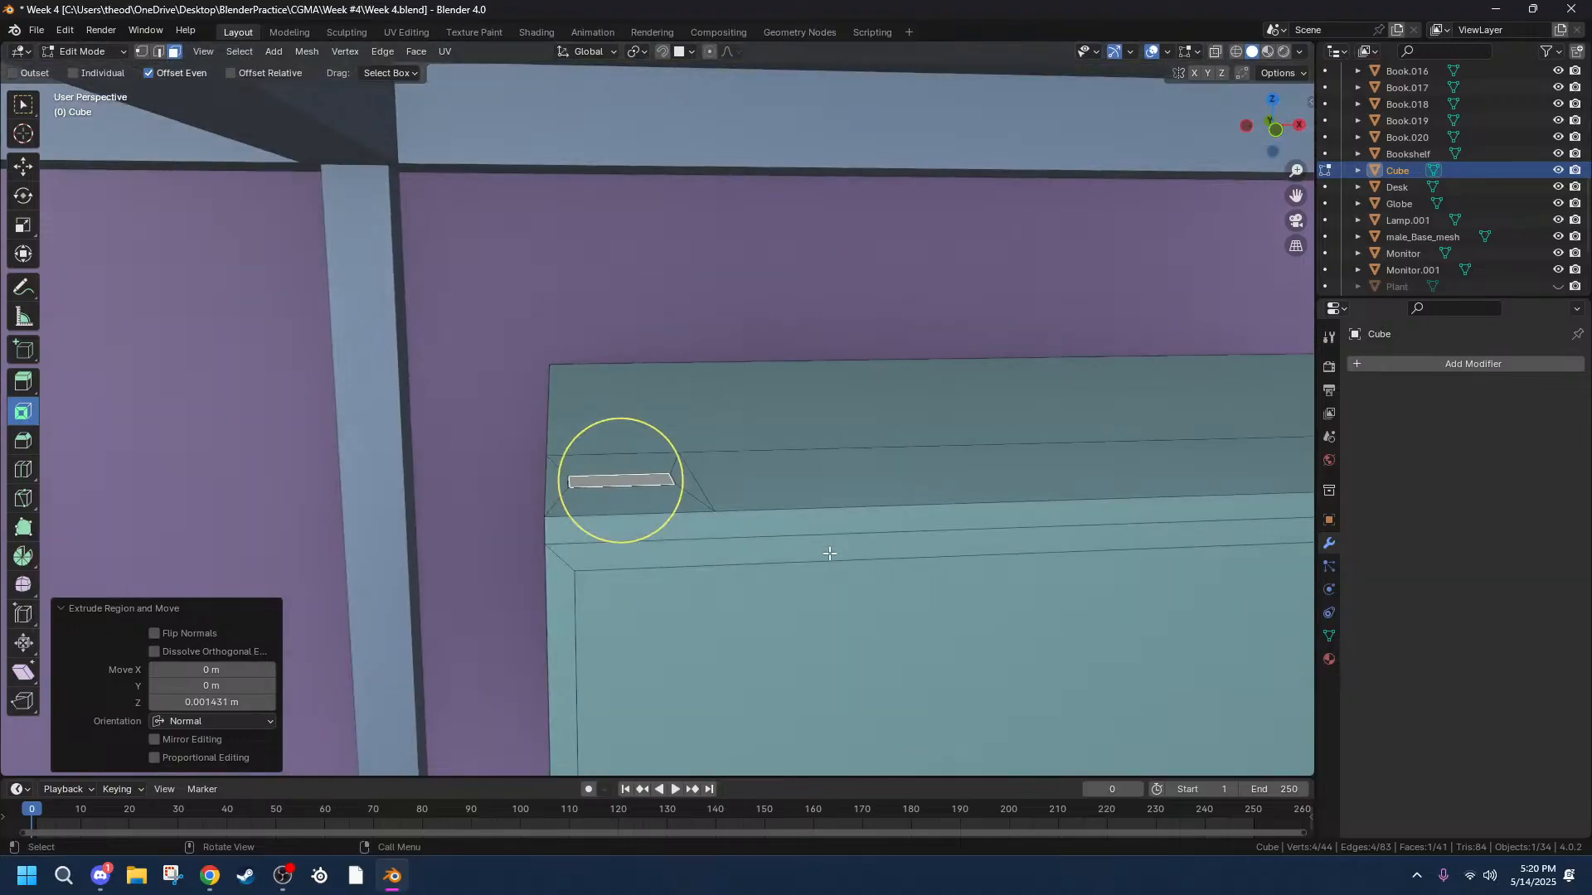
pyautogui.scroll(-2, 978, 602)
pyautogui.moveTo(1006, 619); pyautogui.dragTo(839, 586, button='middle')
pyautogui.scroll(5, 839, 586)
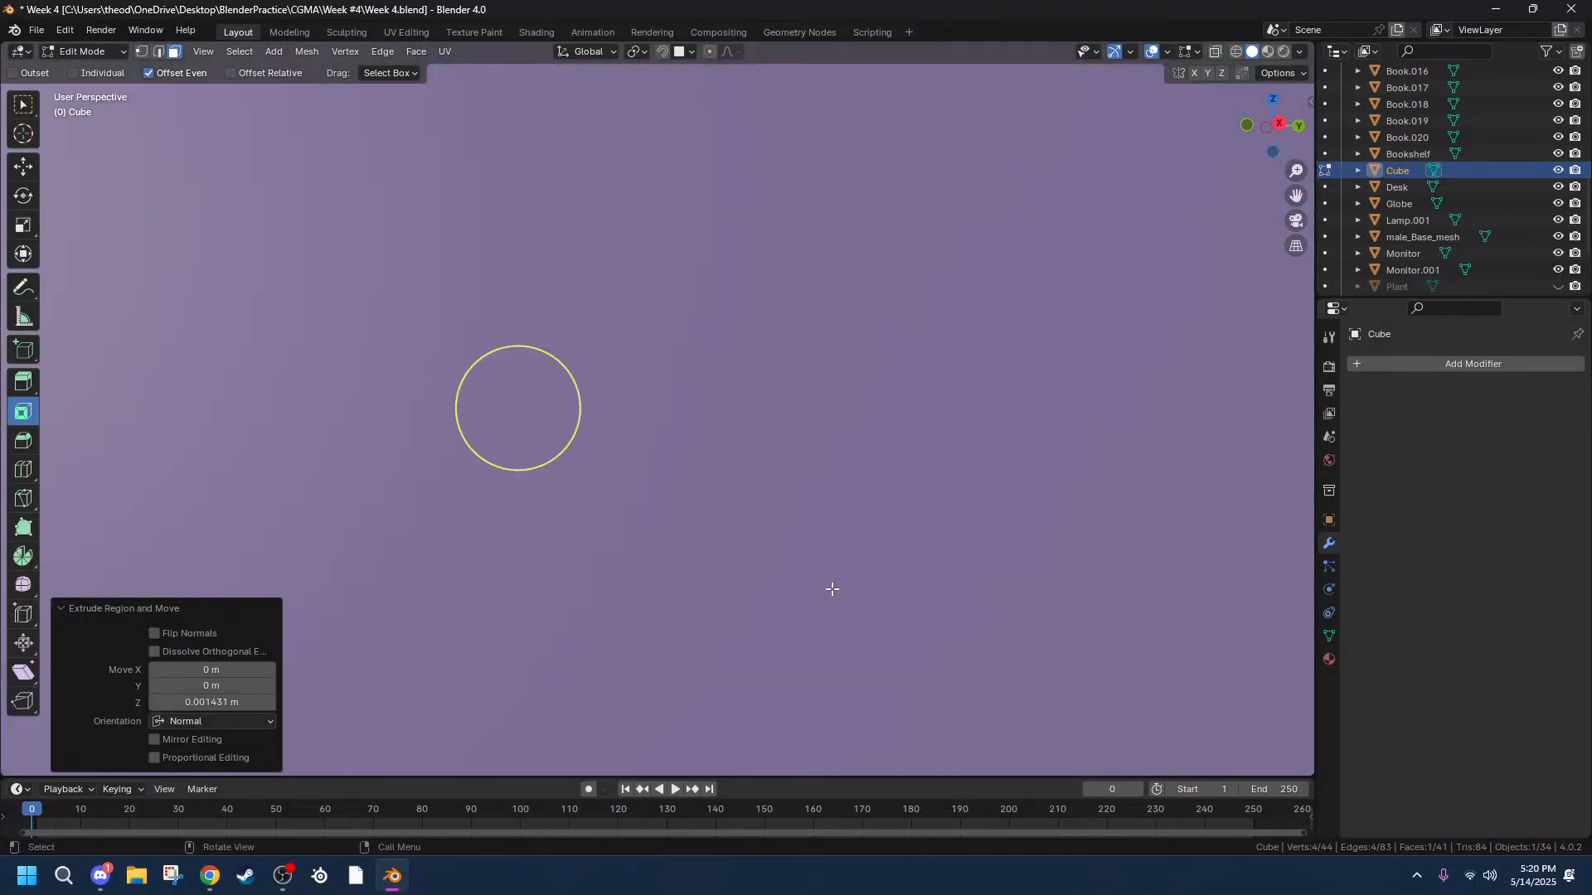
pyautogui.scroll(3, 831, 589)
pyautogui.moveTo(924, 558); pyautogui.dragTo(857, 576, button='middle')
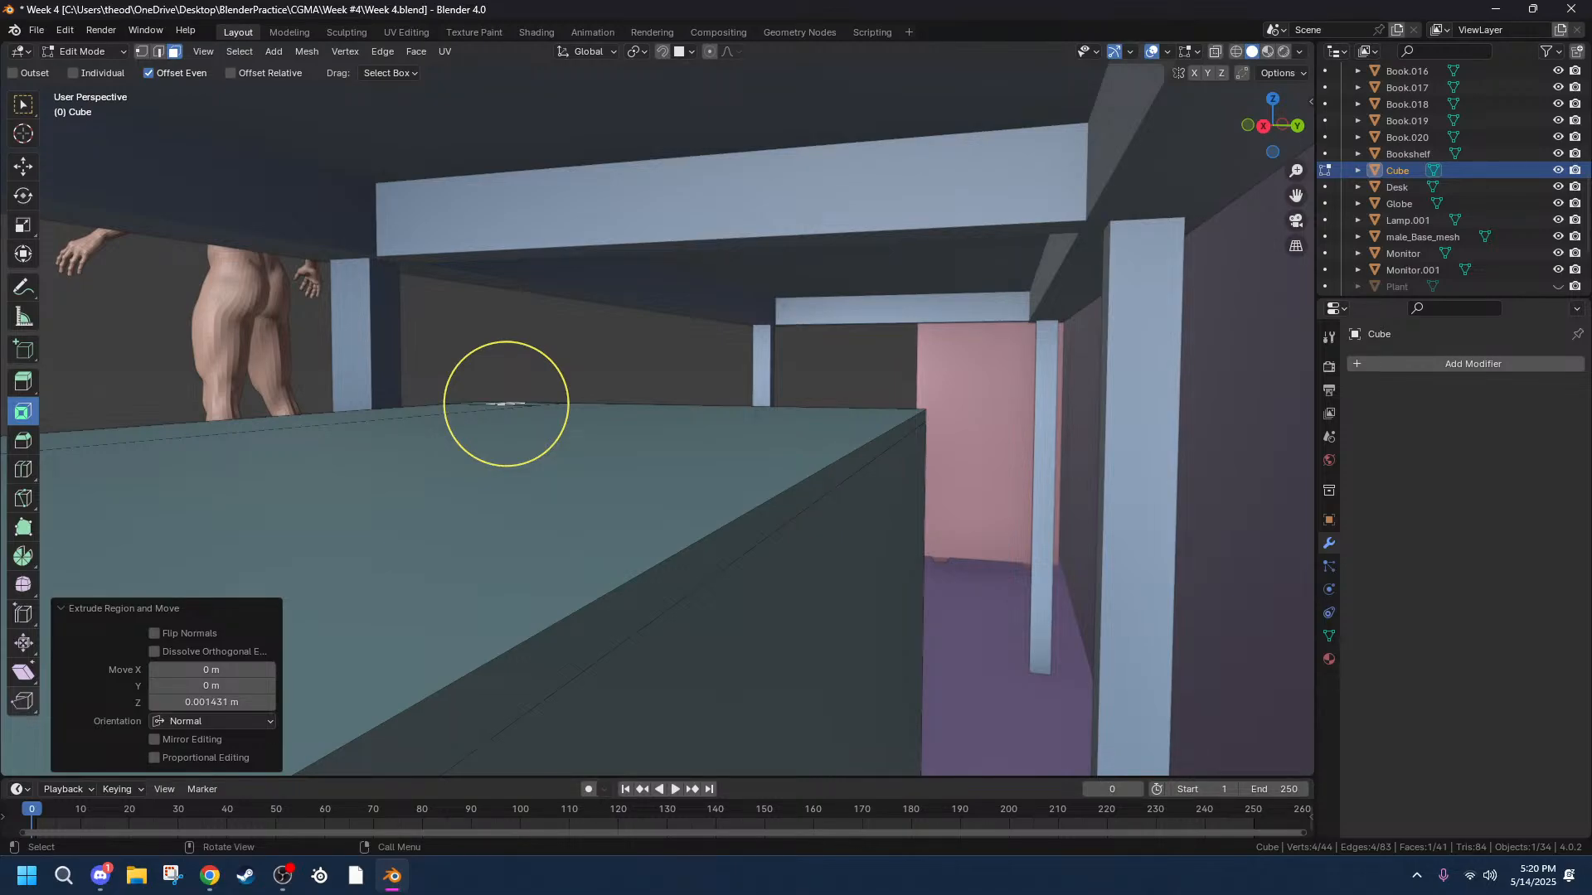
pyautogui.moveTo(704, 567); pyautogui.dragTo(414, 560, button='middle')
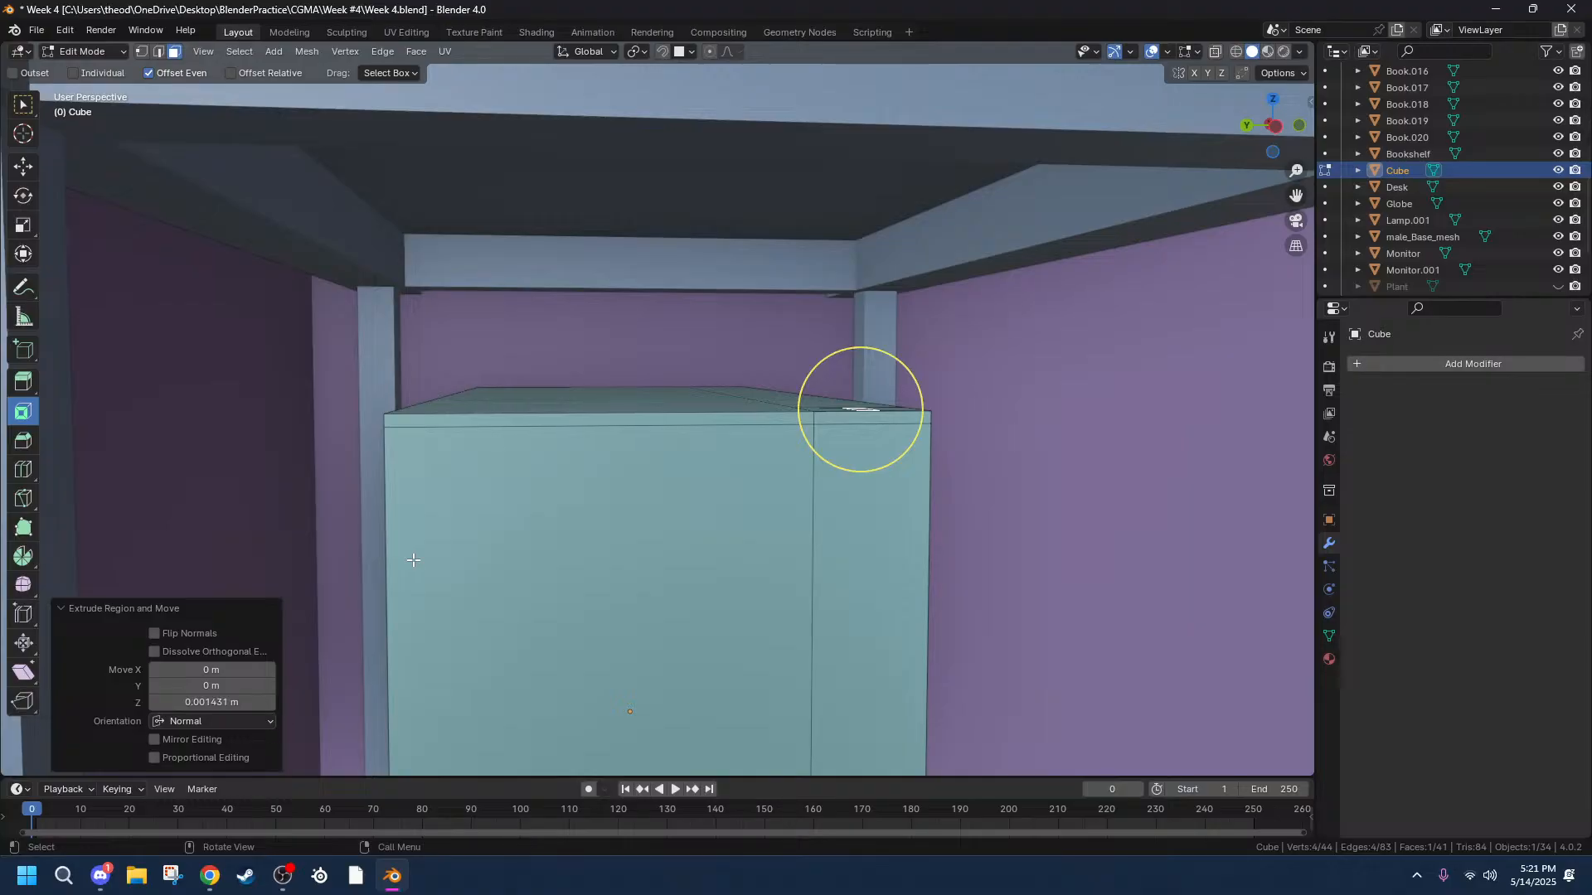
pyautogui.click(99, 876)
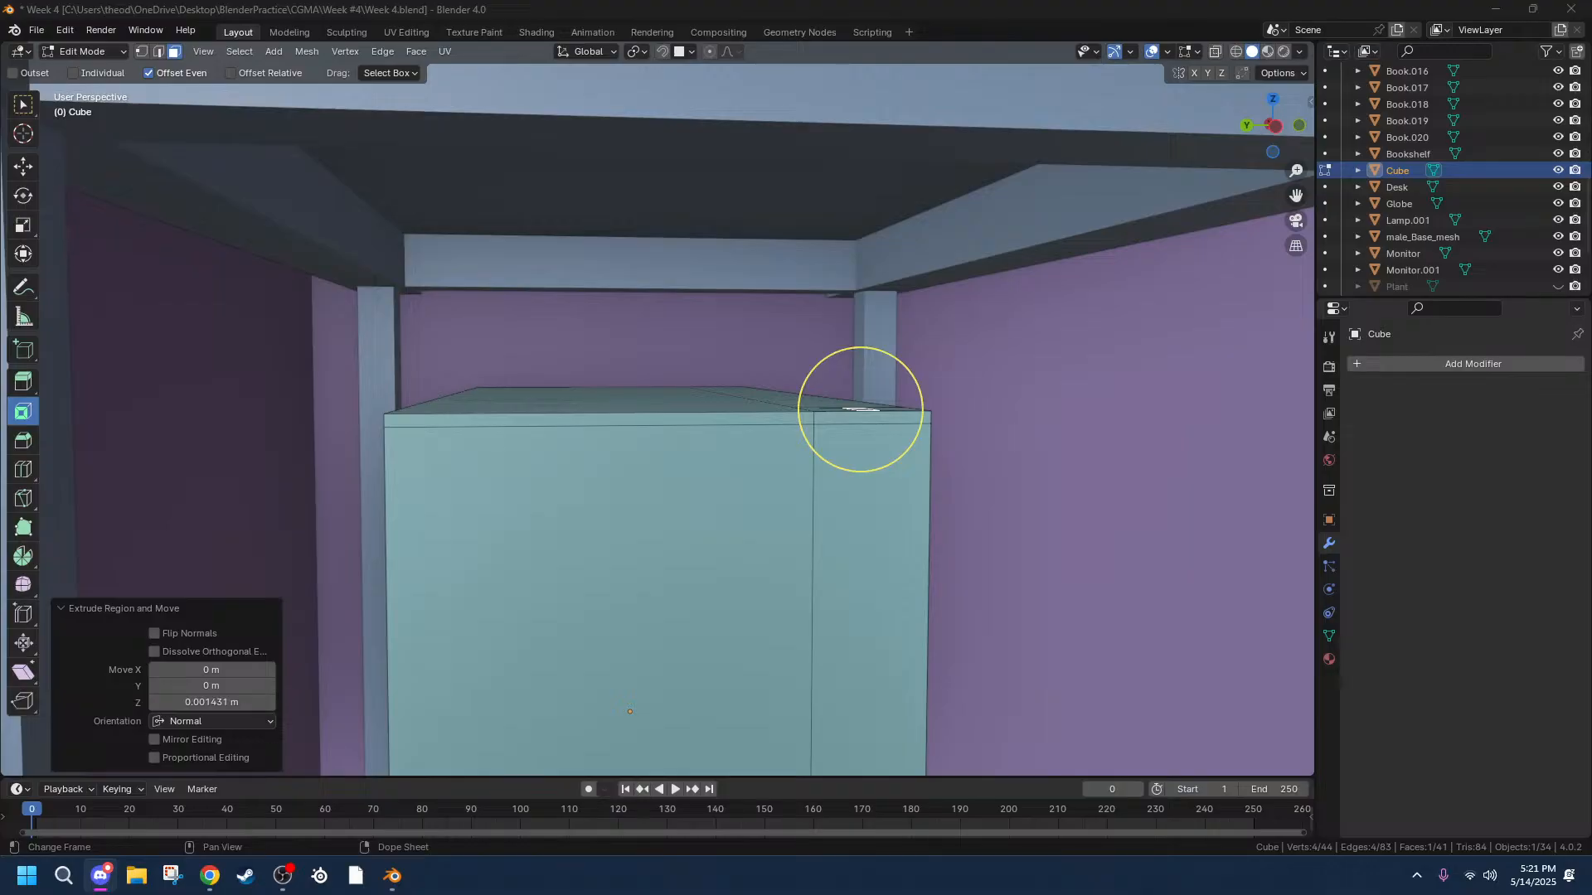
pyautogui.hotkey('alt', 'Tab')
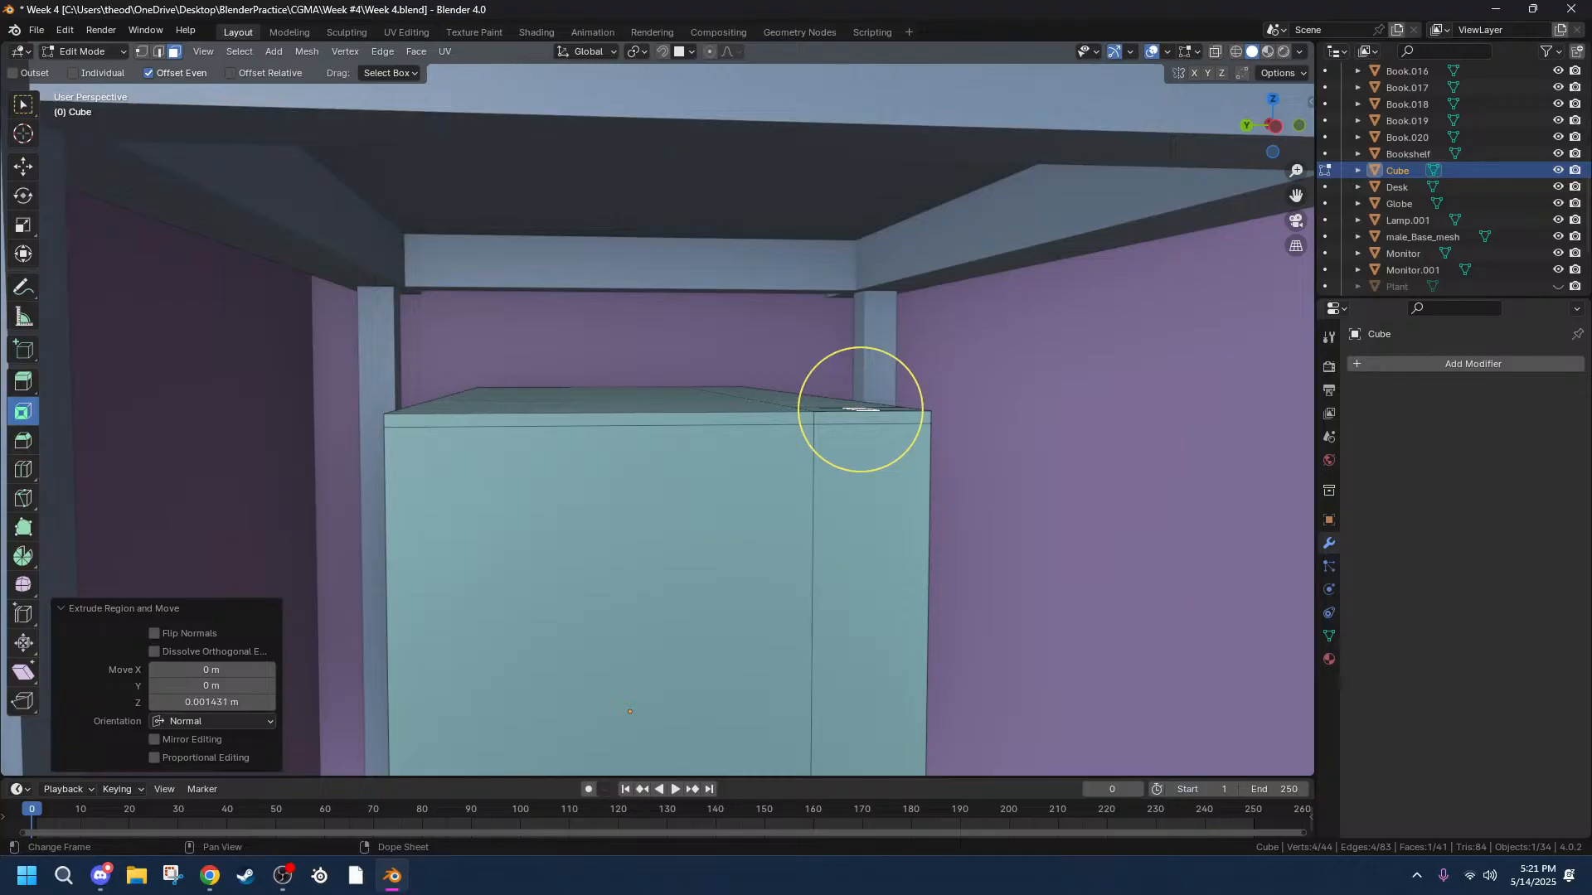
pyautogui.hotkey('alt', 'Tab')
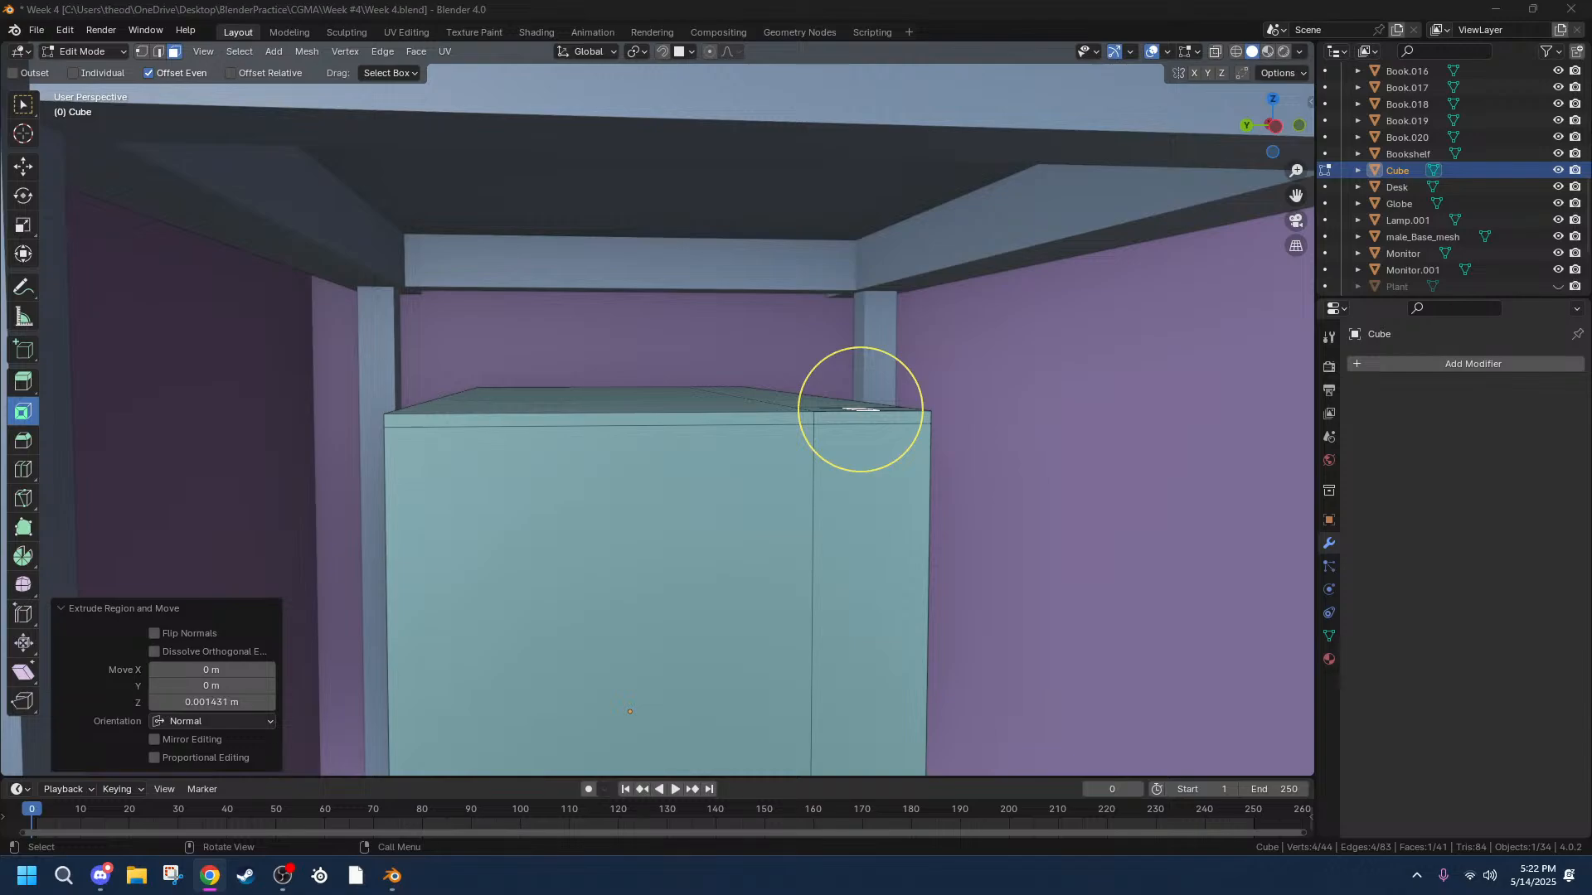
# Examine the whole room scene and how the cube sits on the desk's lower shelf.
pyautogui.scroll(3, 1148, 547)
pyautogui.moveTo(1147, 547); pyautogui.dragTo(995, 648, button='middle')
pyautogui.scroll(-5, 995, 648)
pyautogui.scroll(-3, 839, 772)
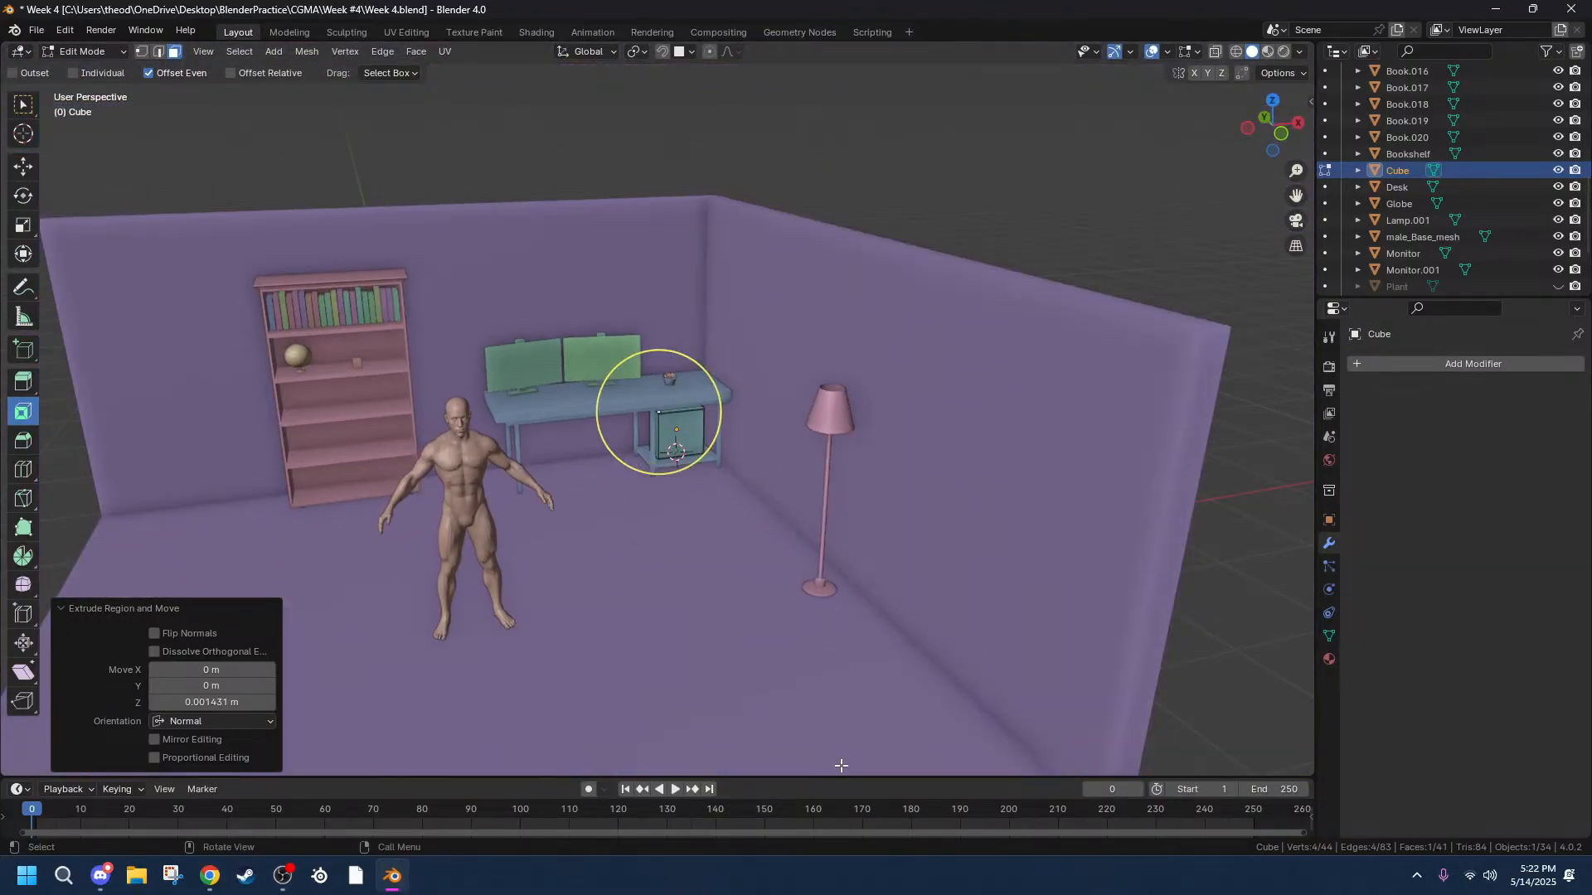
pyautogui.moveTo(766, 719); pyautogui.dragTo(853, 723, button='middle')
pyautogui.scroll(8, 863, 725)
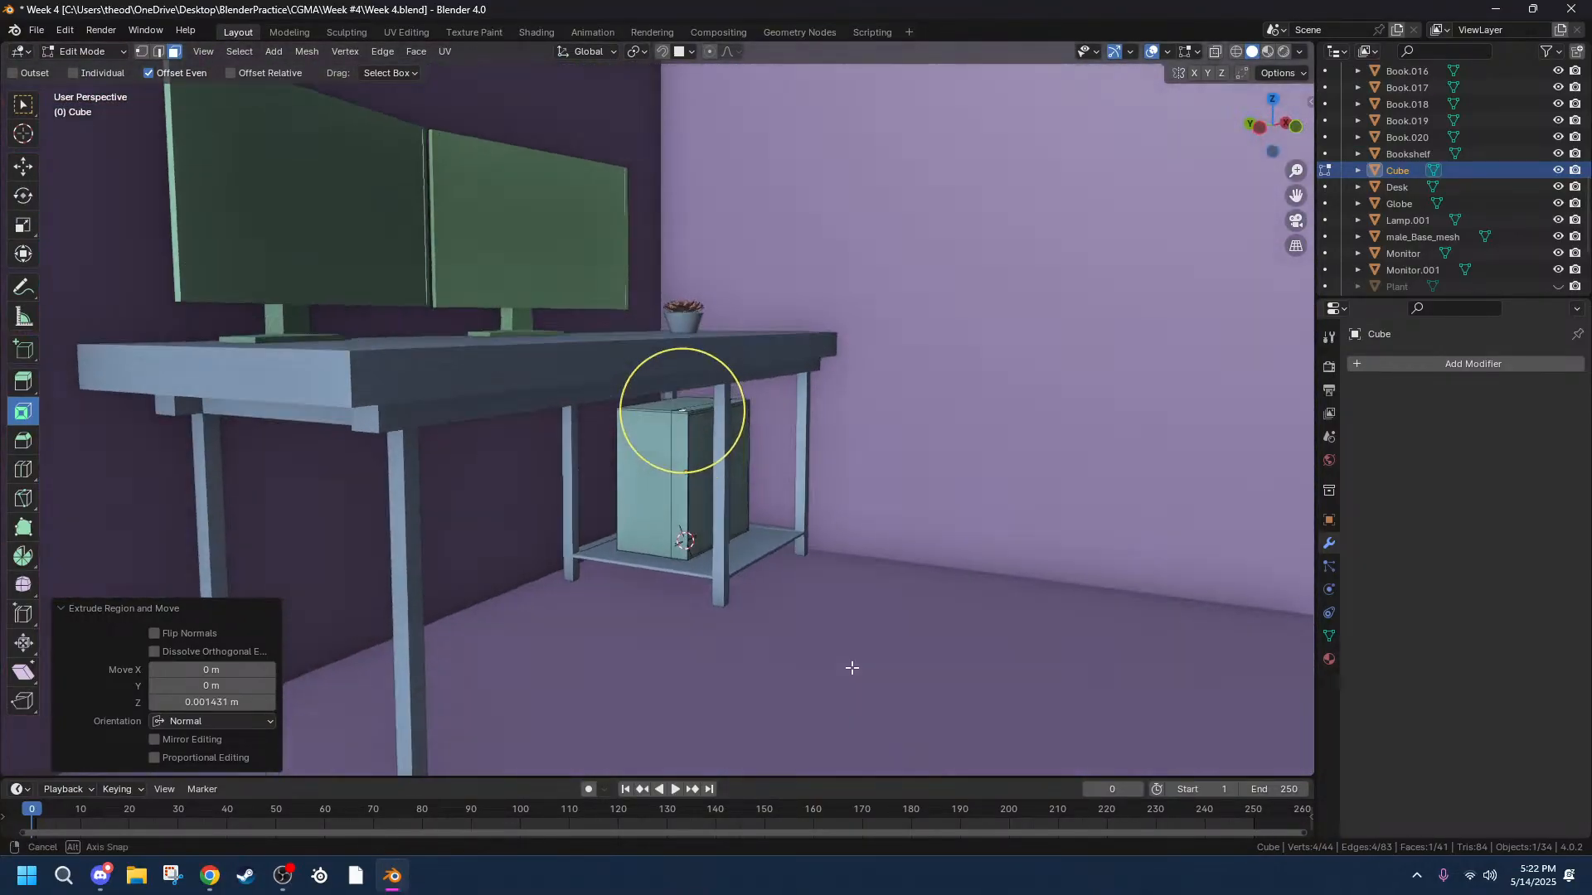
pyautogui.moveTo(852, 668); pyautogui.dragTo(1054, 640, button='middle')
pyautogui.scroll(-5, 829, 630)
pyautogui.scroll(-5, 873, 717)
pyautogui.scroll(5, 873, 716)
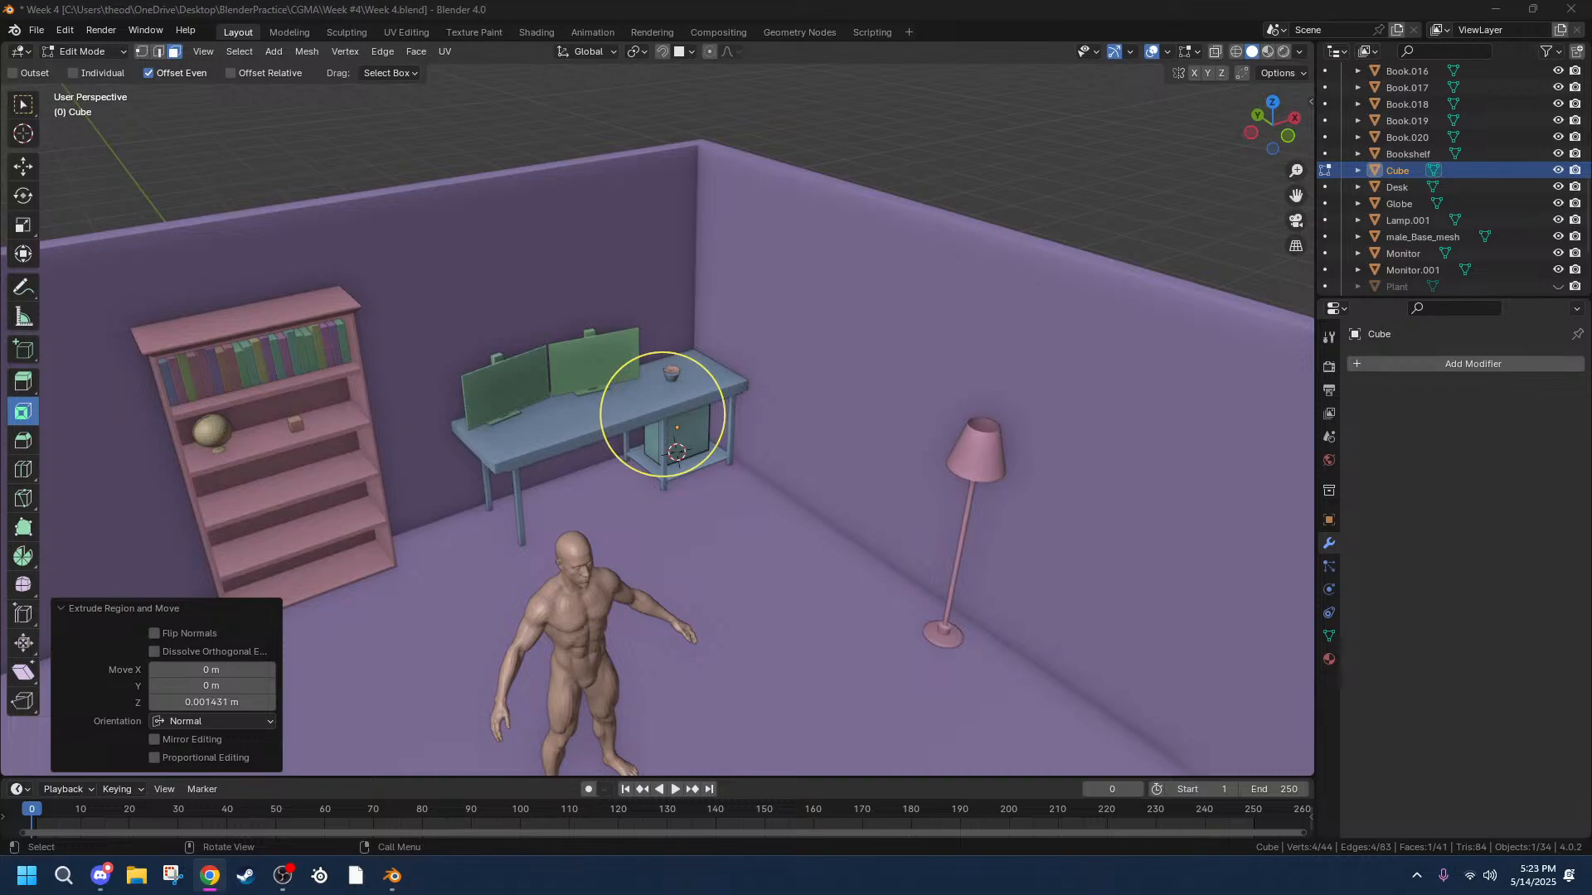
# Examine the desk corner and the box on its lower shelf up close, straight on and from above.
pyautogui.scroll(4, 347, 476)
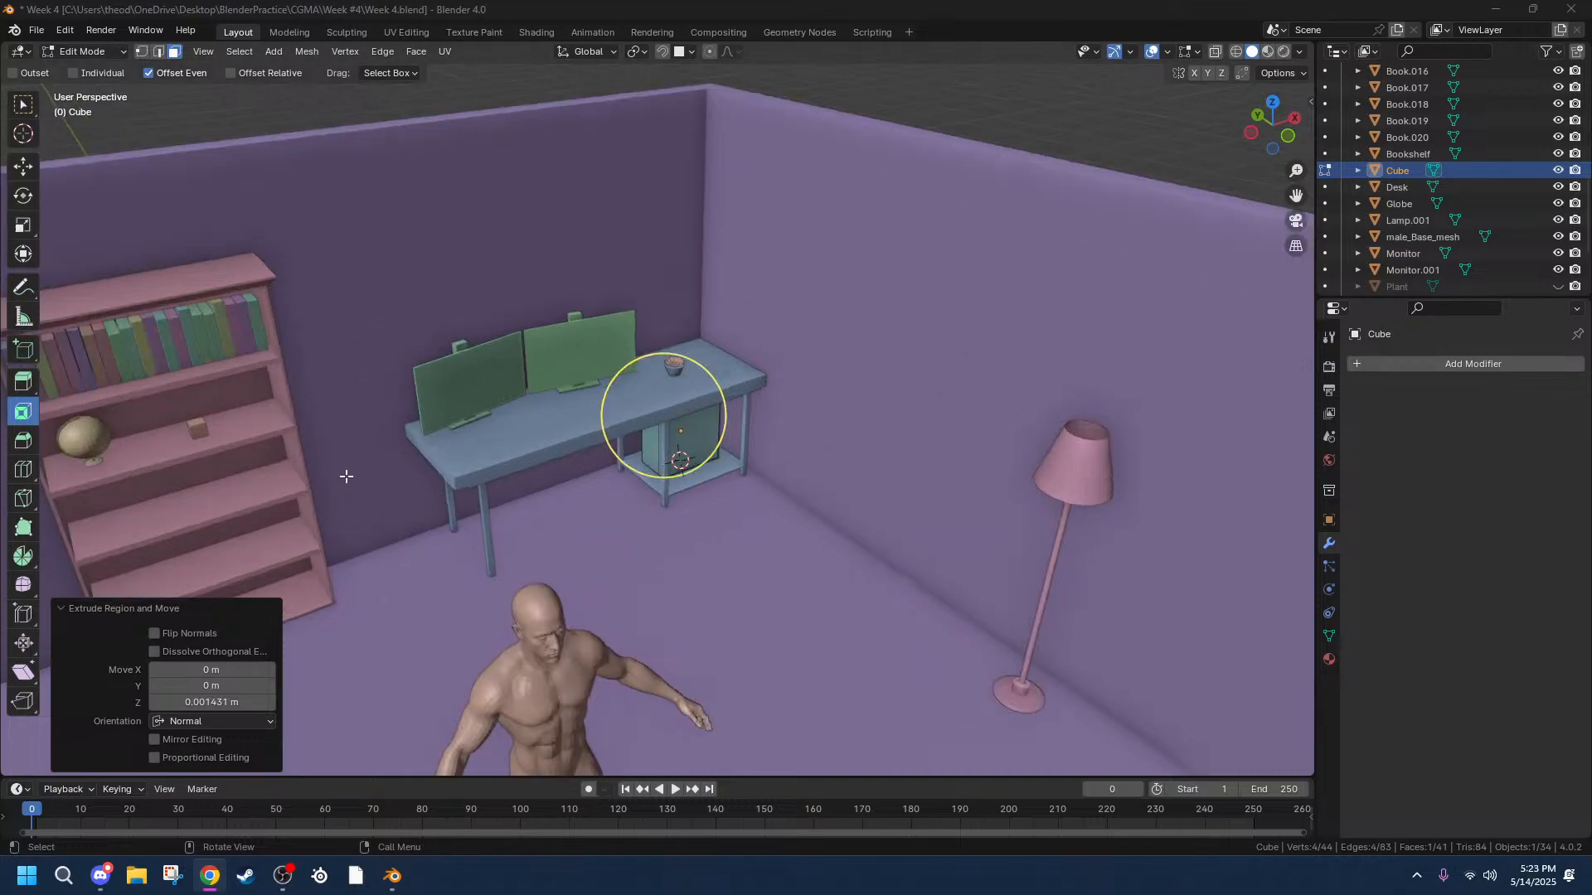
pyautogui.moveTo(576, 519); pyautogui.dragTo(523, 510, button='middle')
pyautogui.scroll(4, 694, 478)
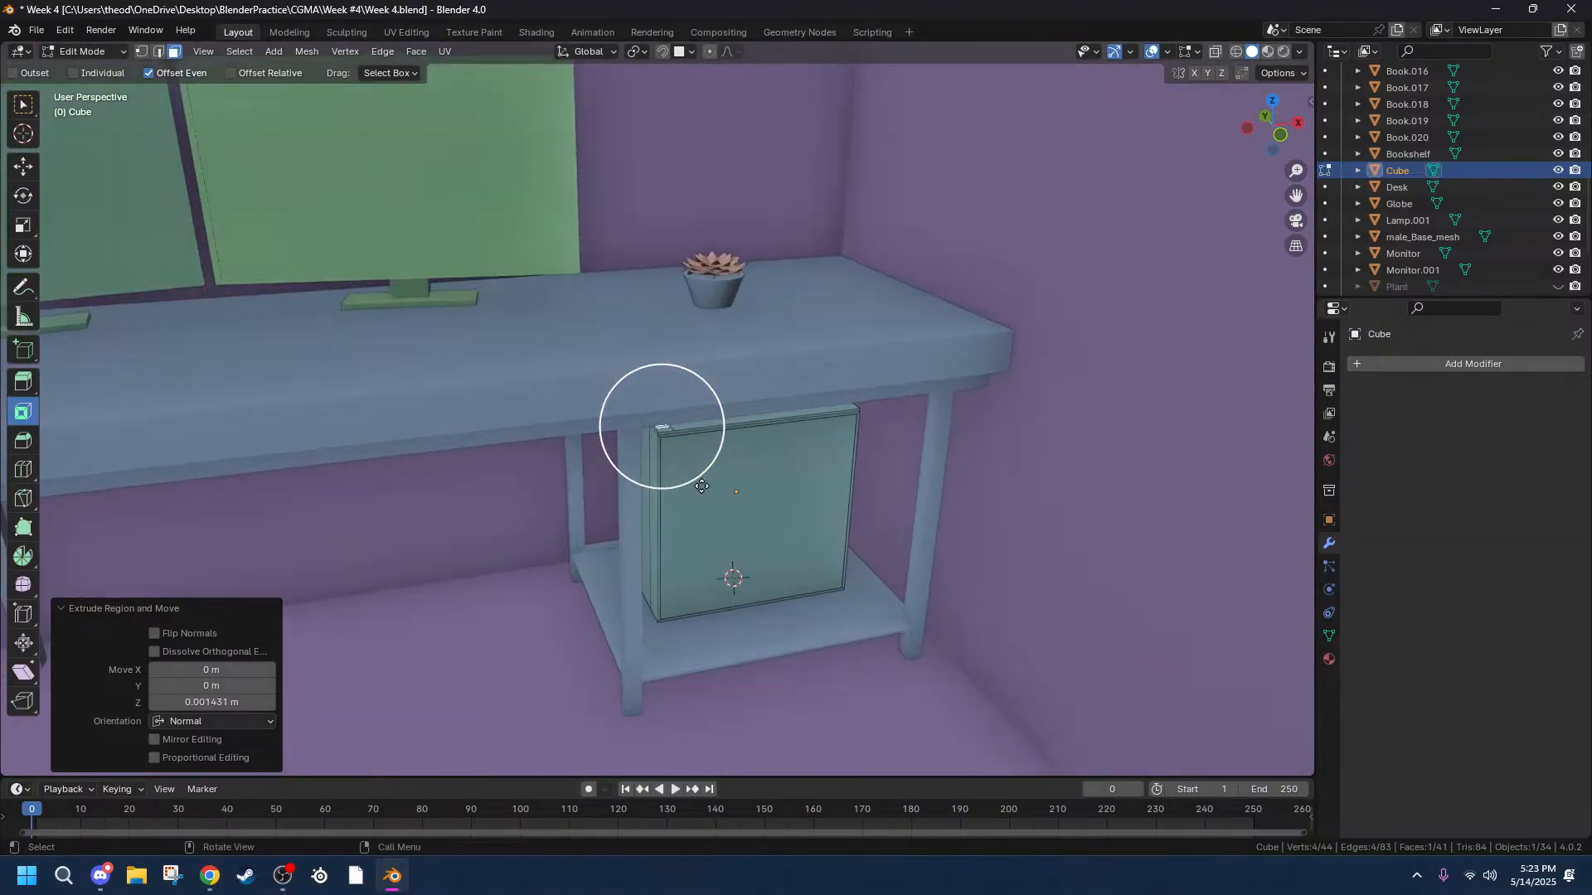
pyautogui.moveTo(739, 500); pyautogui.dragTo(707, 474, button='middle')
pyautogui.click(580, 681)
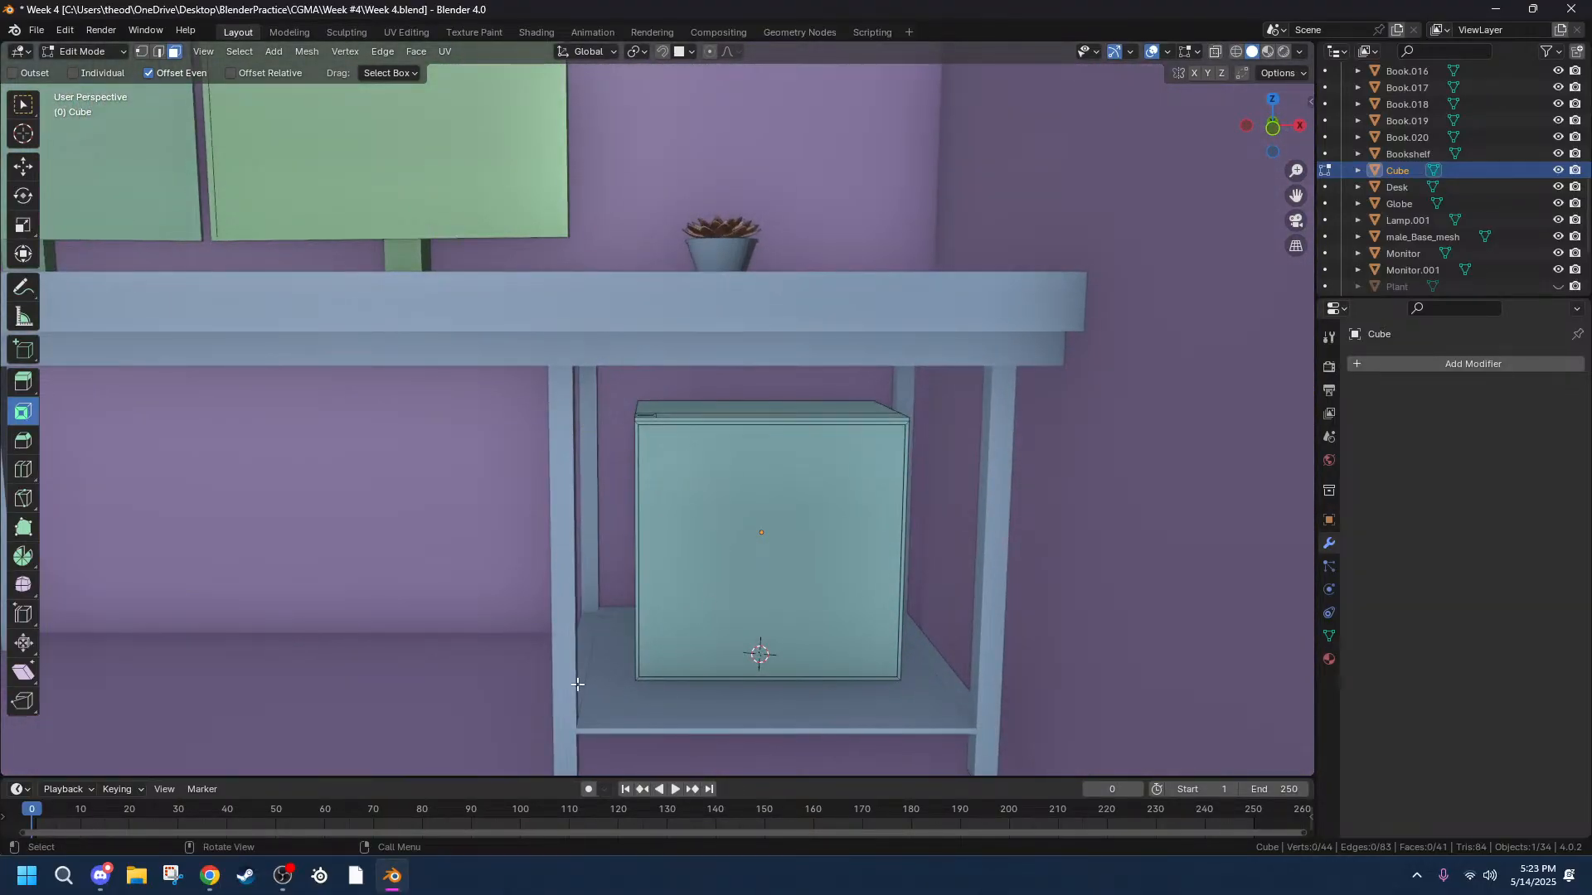
pyautogui.scroll(-7, 594, 681)
pyautogui.moveTo(552, 627); pyautogui.dragTo(572, 681, button='middle')
pyautogui.scroll(3, 312, 515)
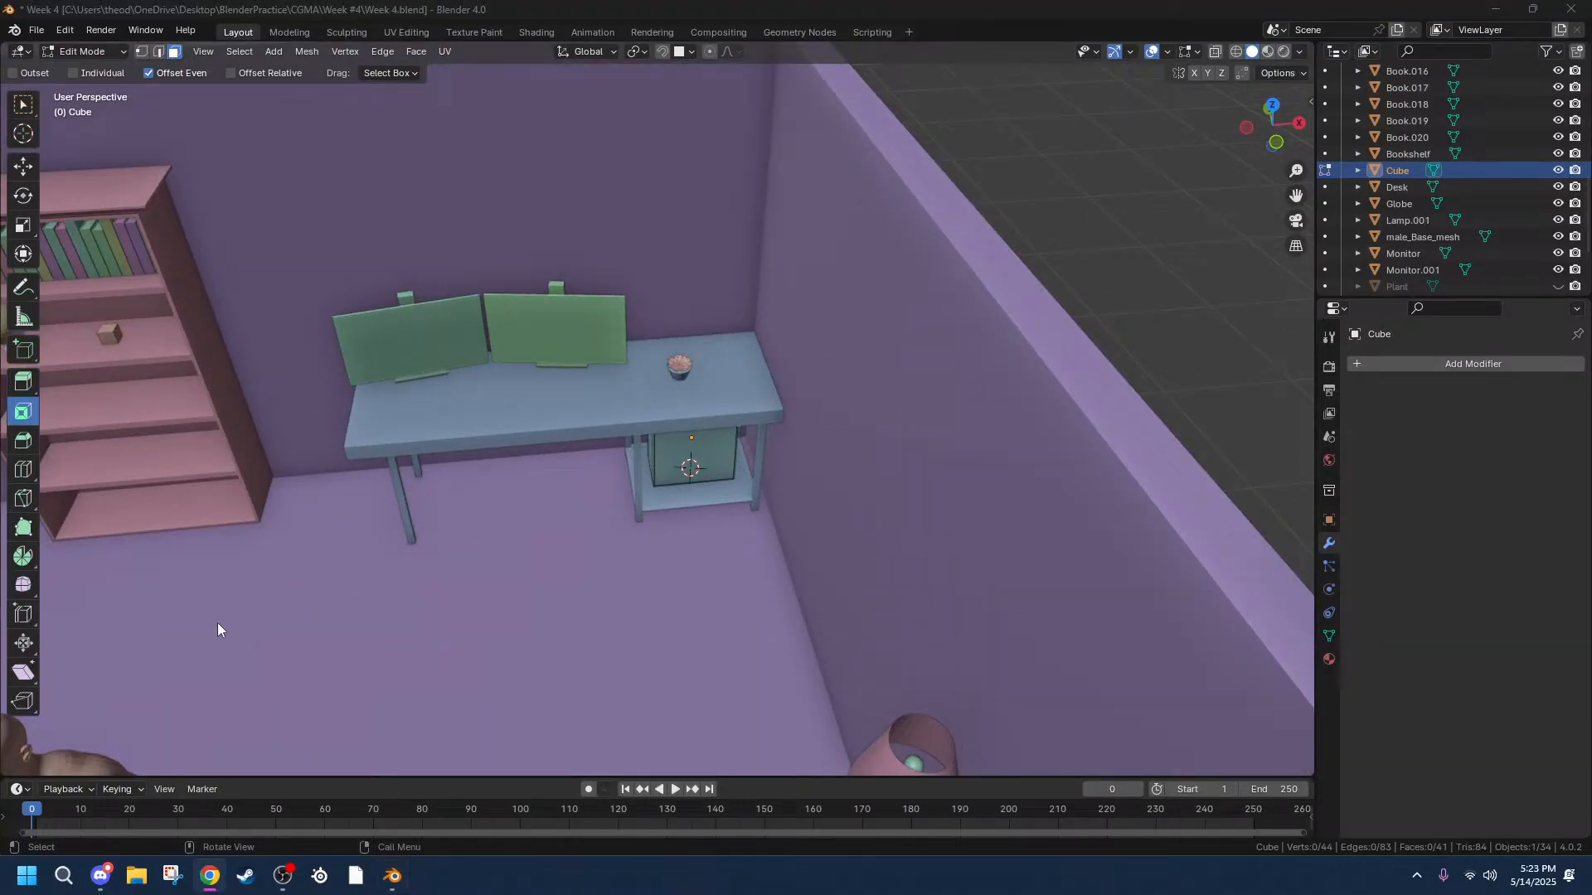
pyautogui.moveTo(458, 570); pyautogui.dragTo(484, 625, button='middle')
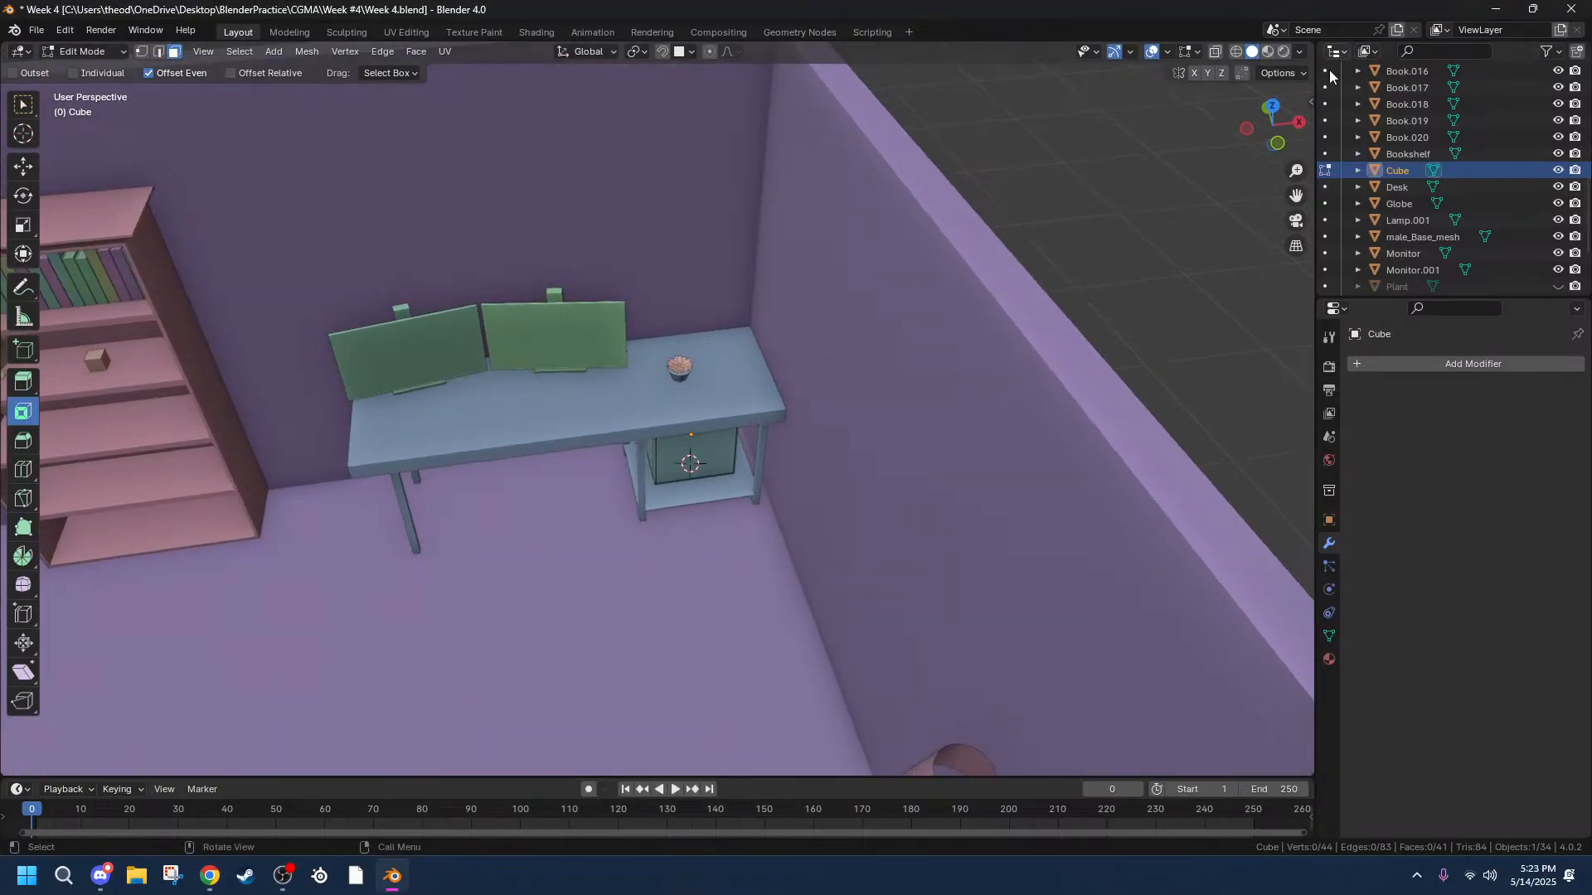
pyautogui.click(1275, 107)
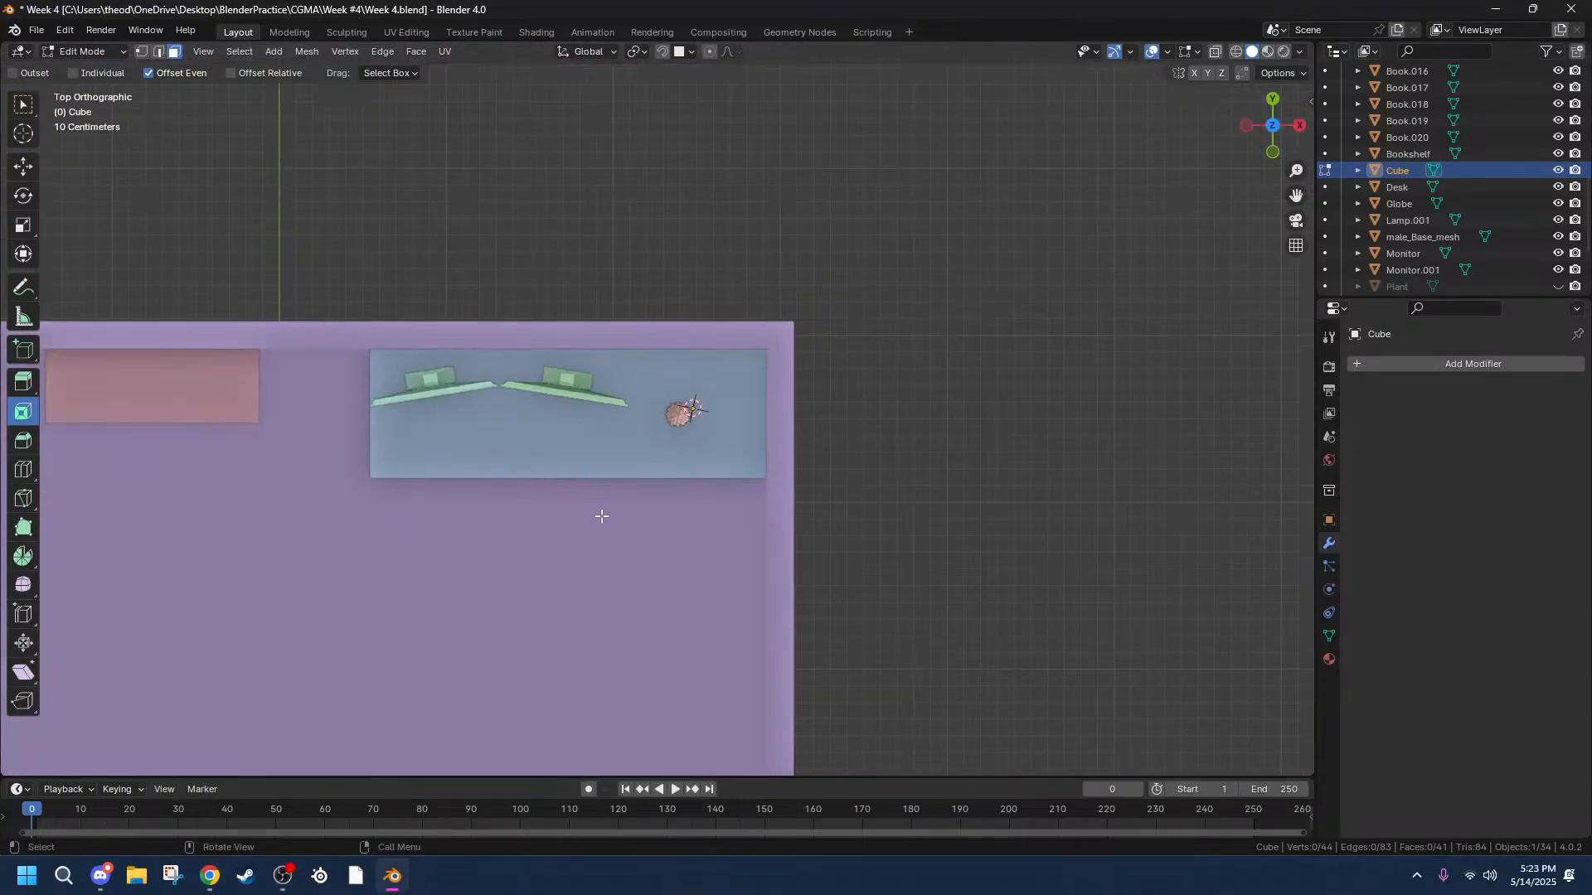
pyautogui.keyDown('ctrl'); pyautogui.rightClick(503, 558); pyautogui.keyUp('ctrl')
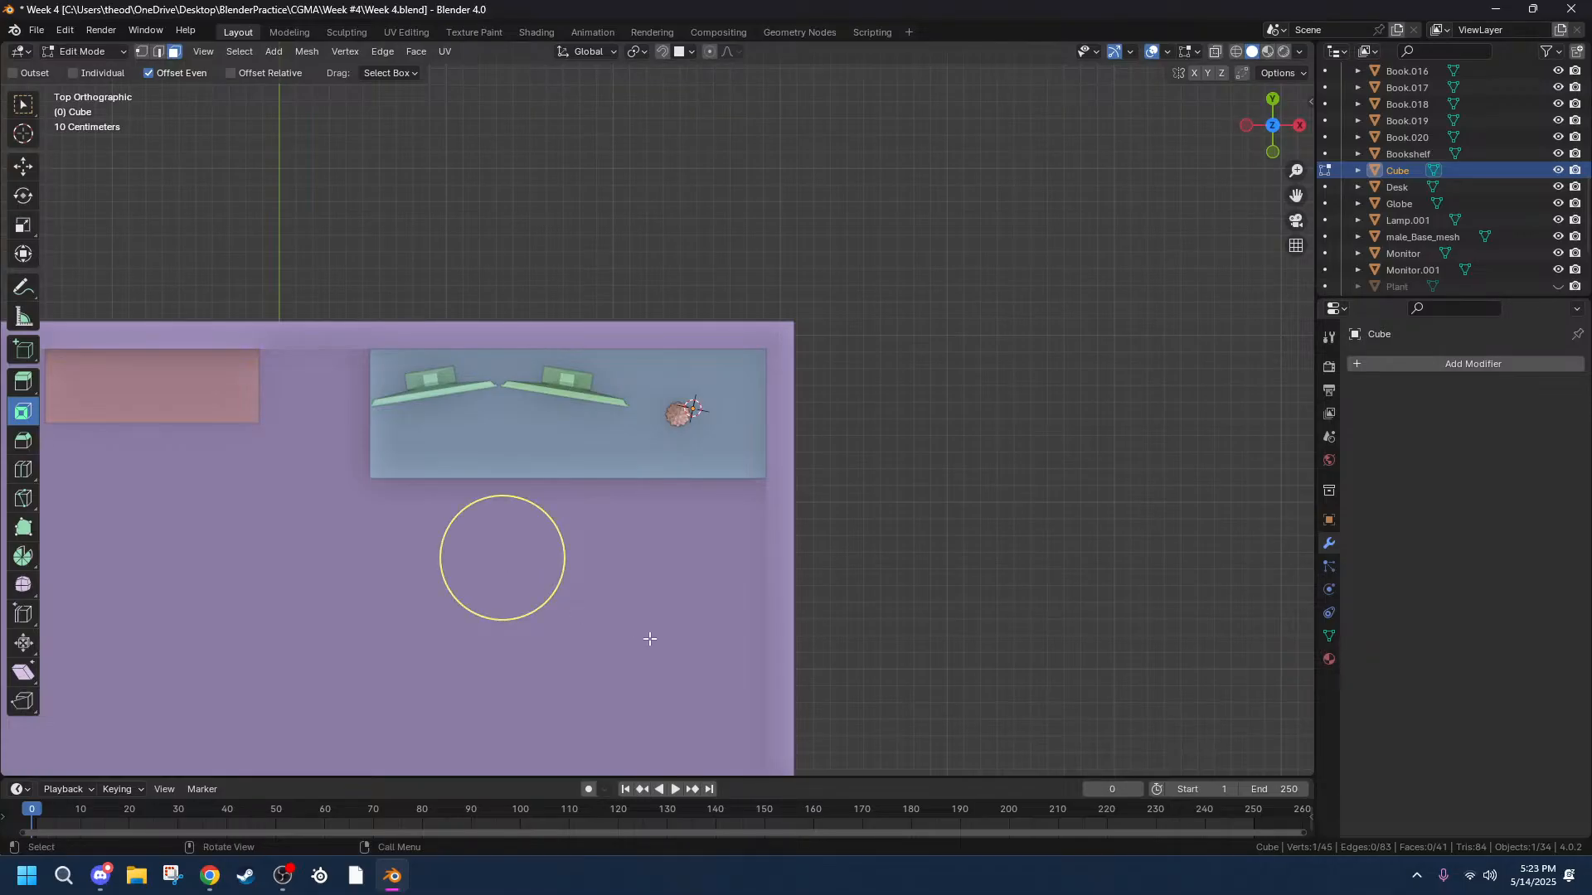
pyautogui.moveTo(626, 630); pyautogui.dragTo(707, 468, button='middle')
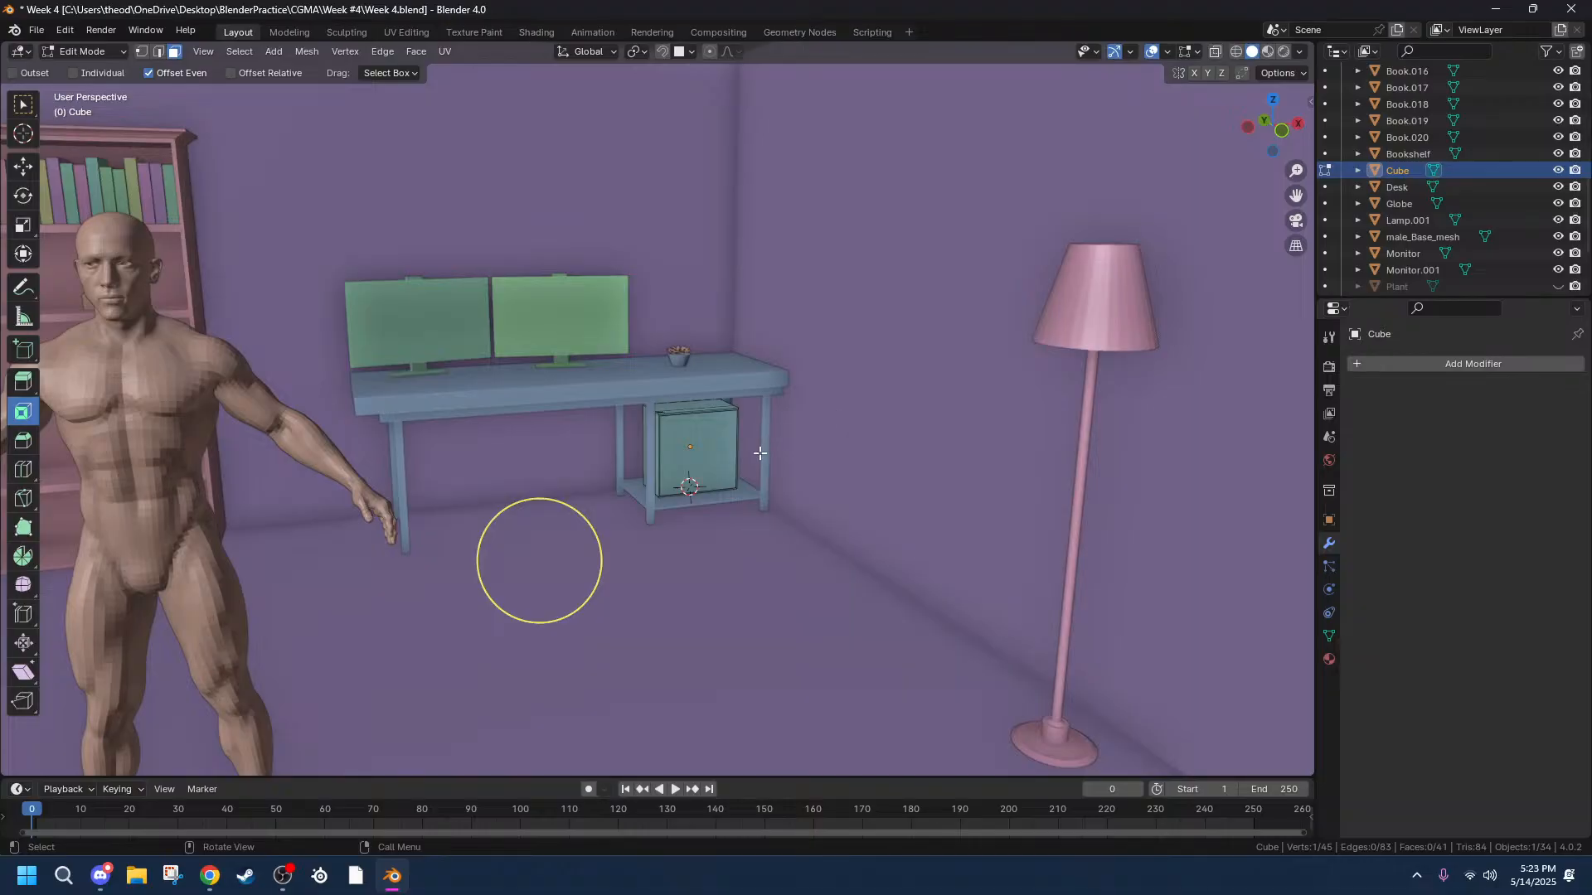
pyautogui.scroll(3, 590, 541)
pyautogui.hotkey('ctrl', 'z')
# Leave the box's mesh editing and place the 3D cursor on the floor in front of the desk, keeping its height locked.
pyautogui.press('Tab')
pyautogui.click(475, 688)
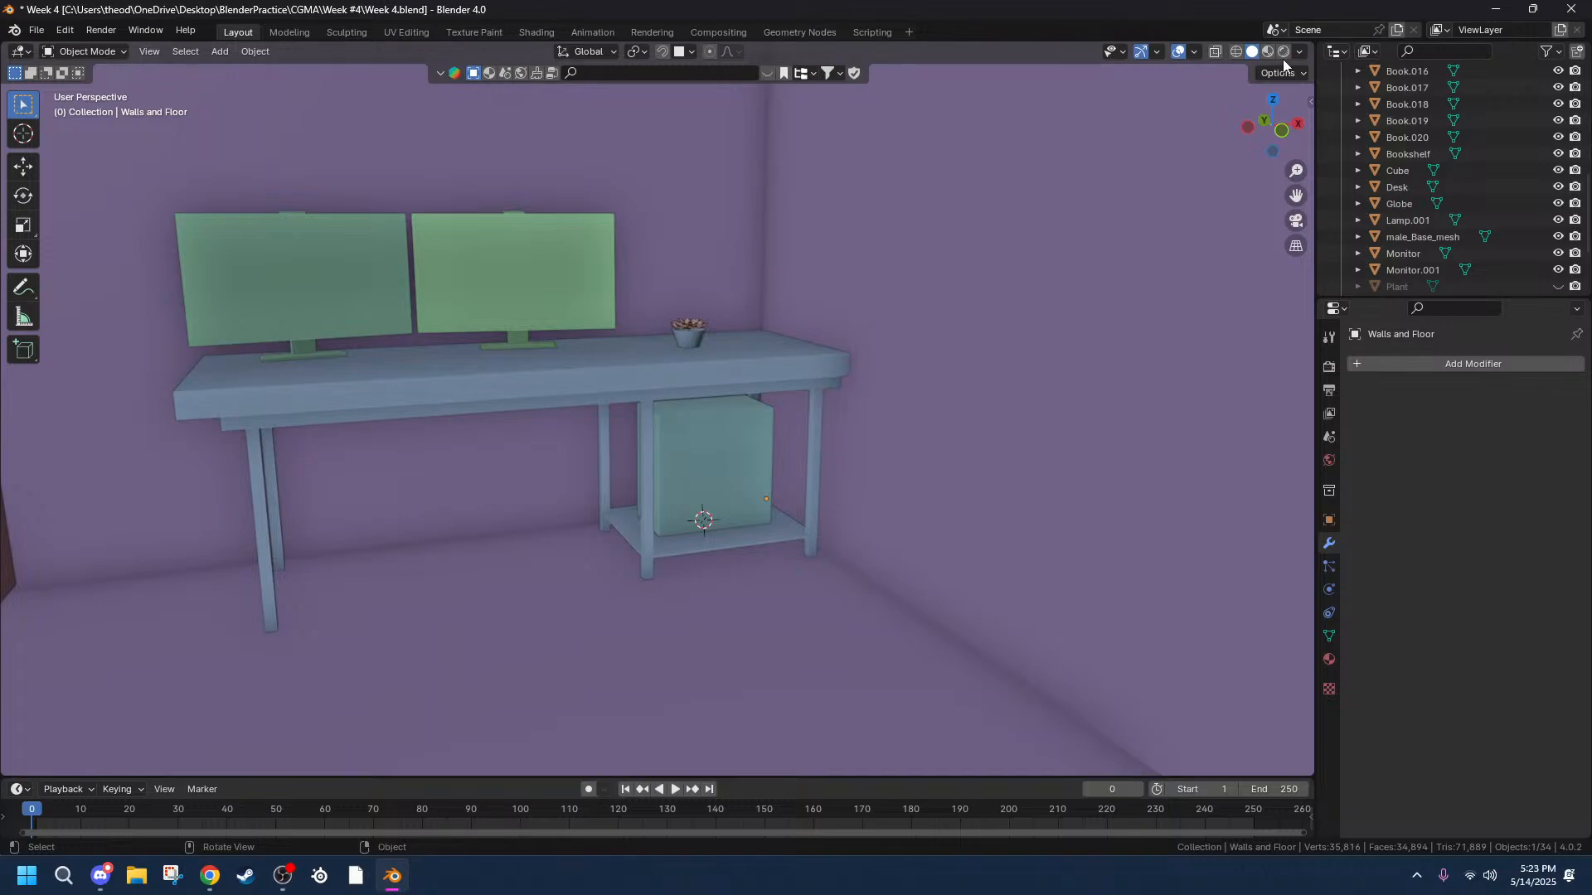
pyautogui.click(1271, 103)
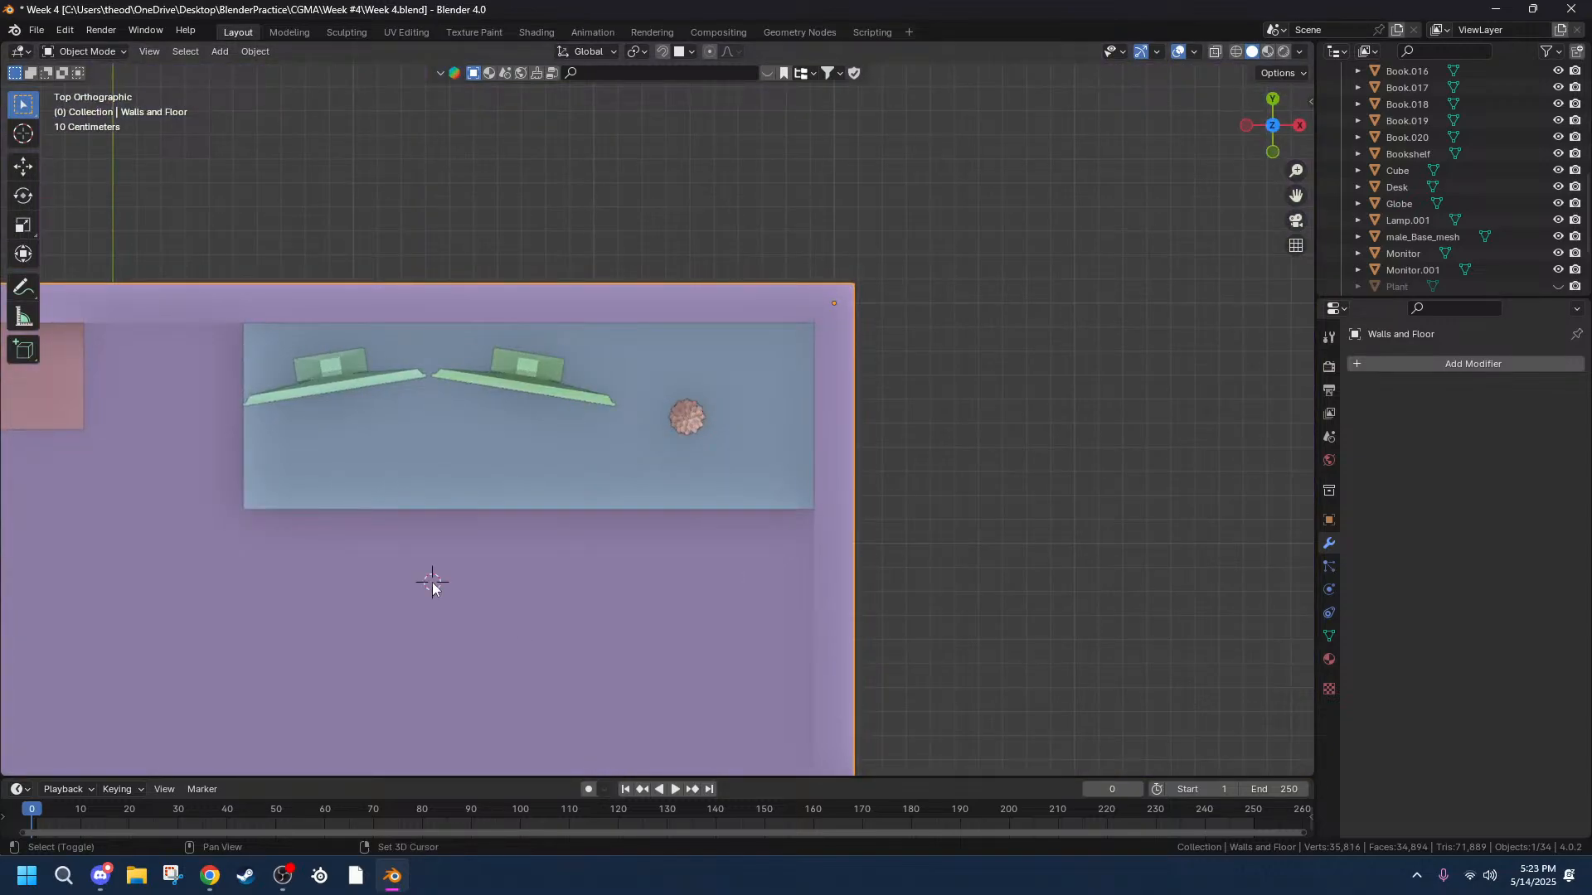
pyautogui.press('g')
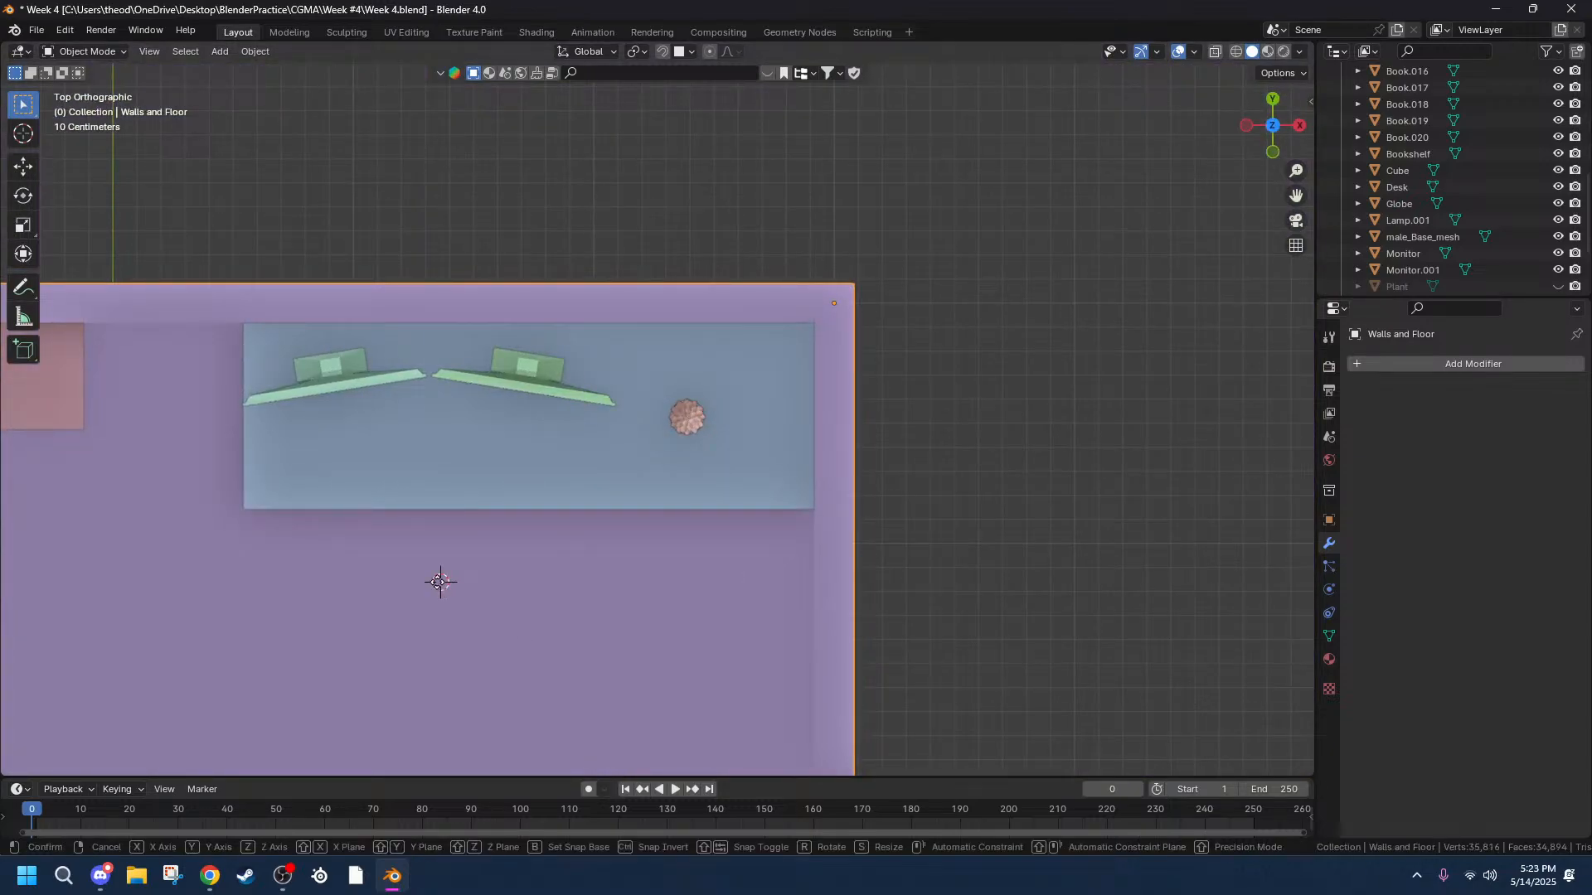
pyautogui.hotkey('shift', 'z')
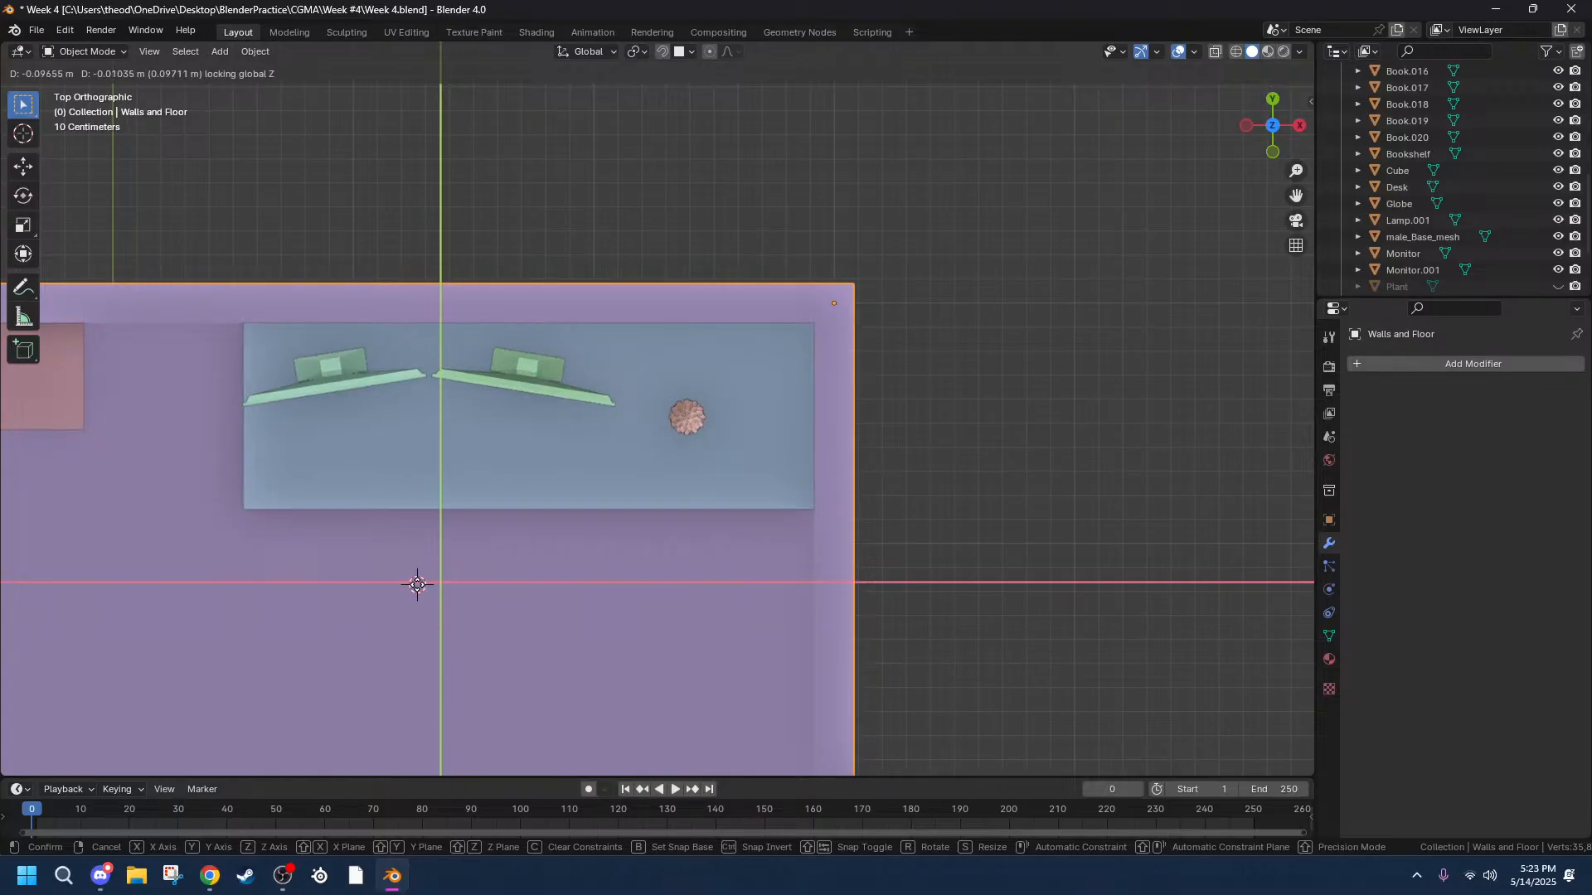
pyautogui.click(417, 585)
pyautogui.click(1081, 363)
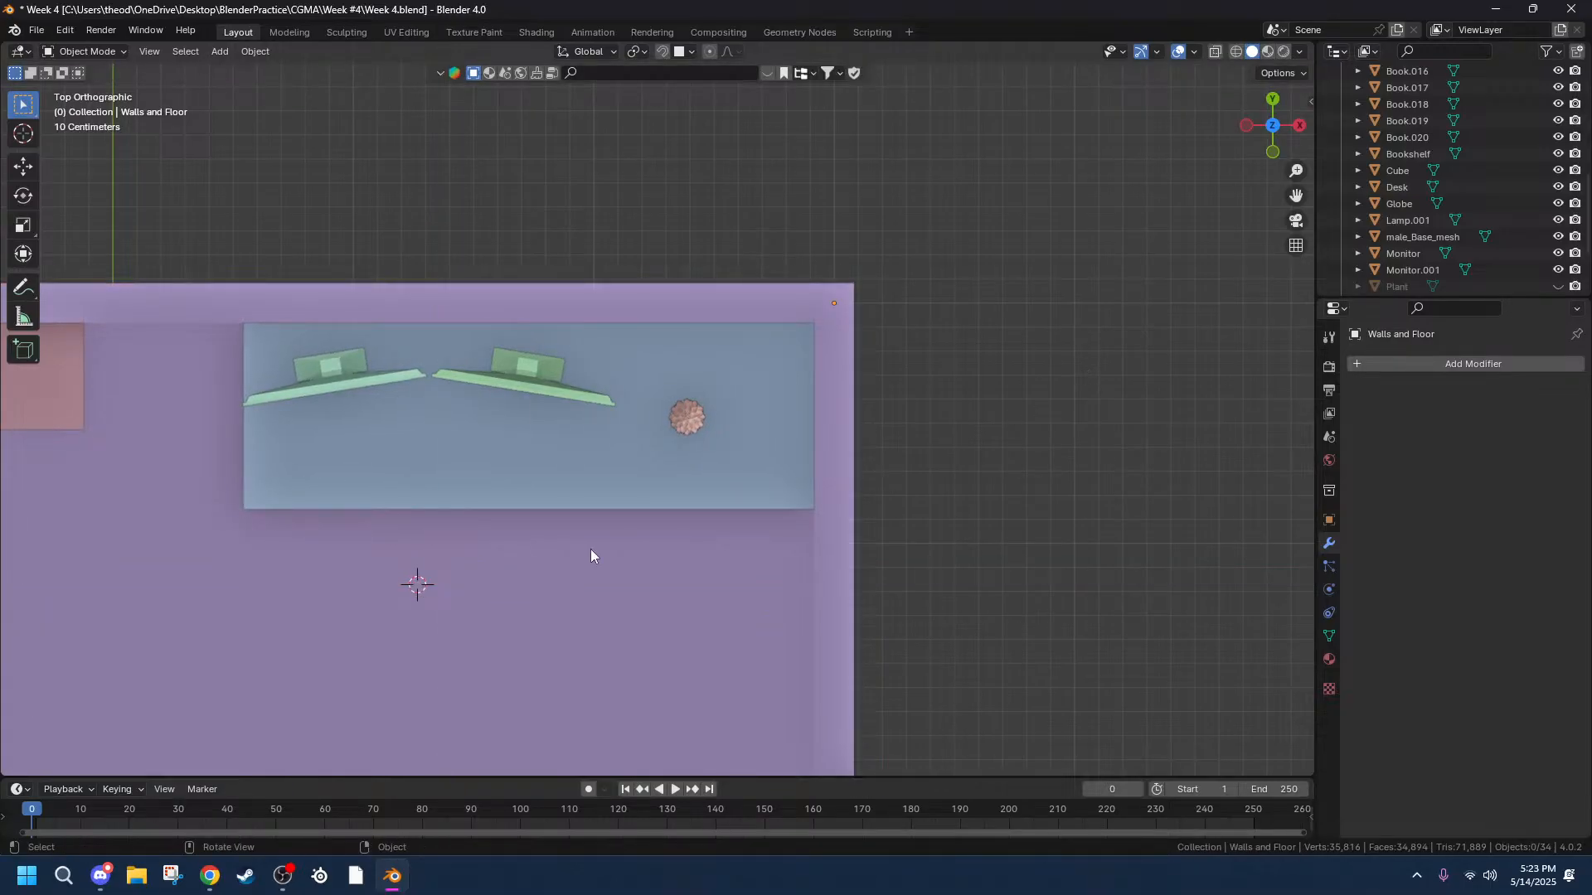
# Try a new cube at the 3D cursor on the floor, scaled uniformly to 0.180, and undo it.
pyautogui.moveTo(531, 579); pyautogui.dragTo(558, 445, button='middle')
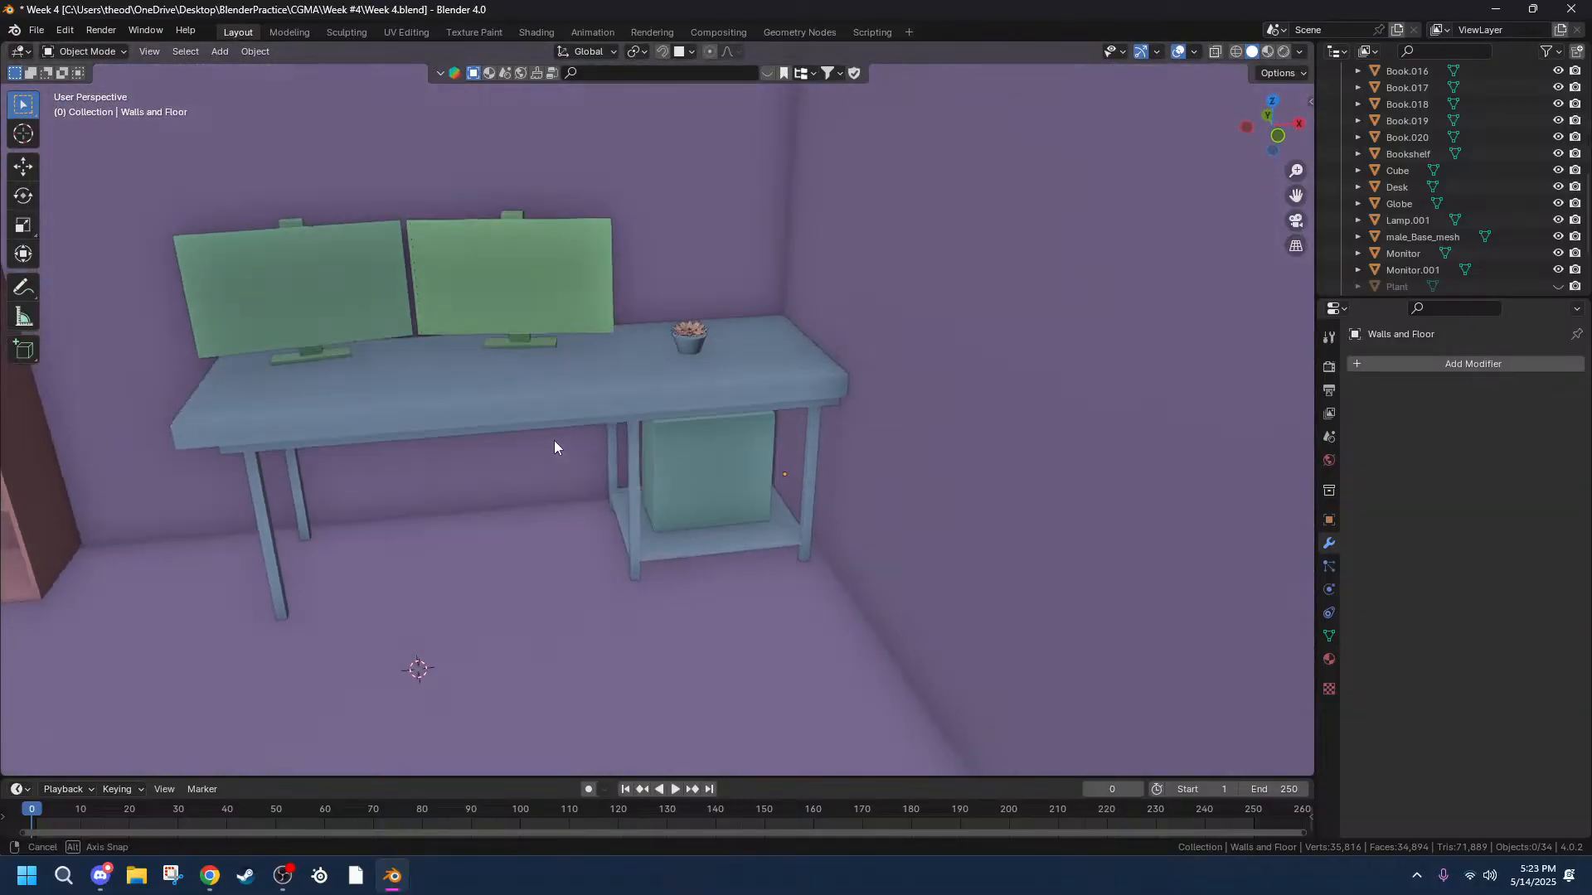
pyautogui.hotkey('shift', 'a')
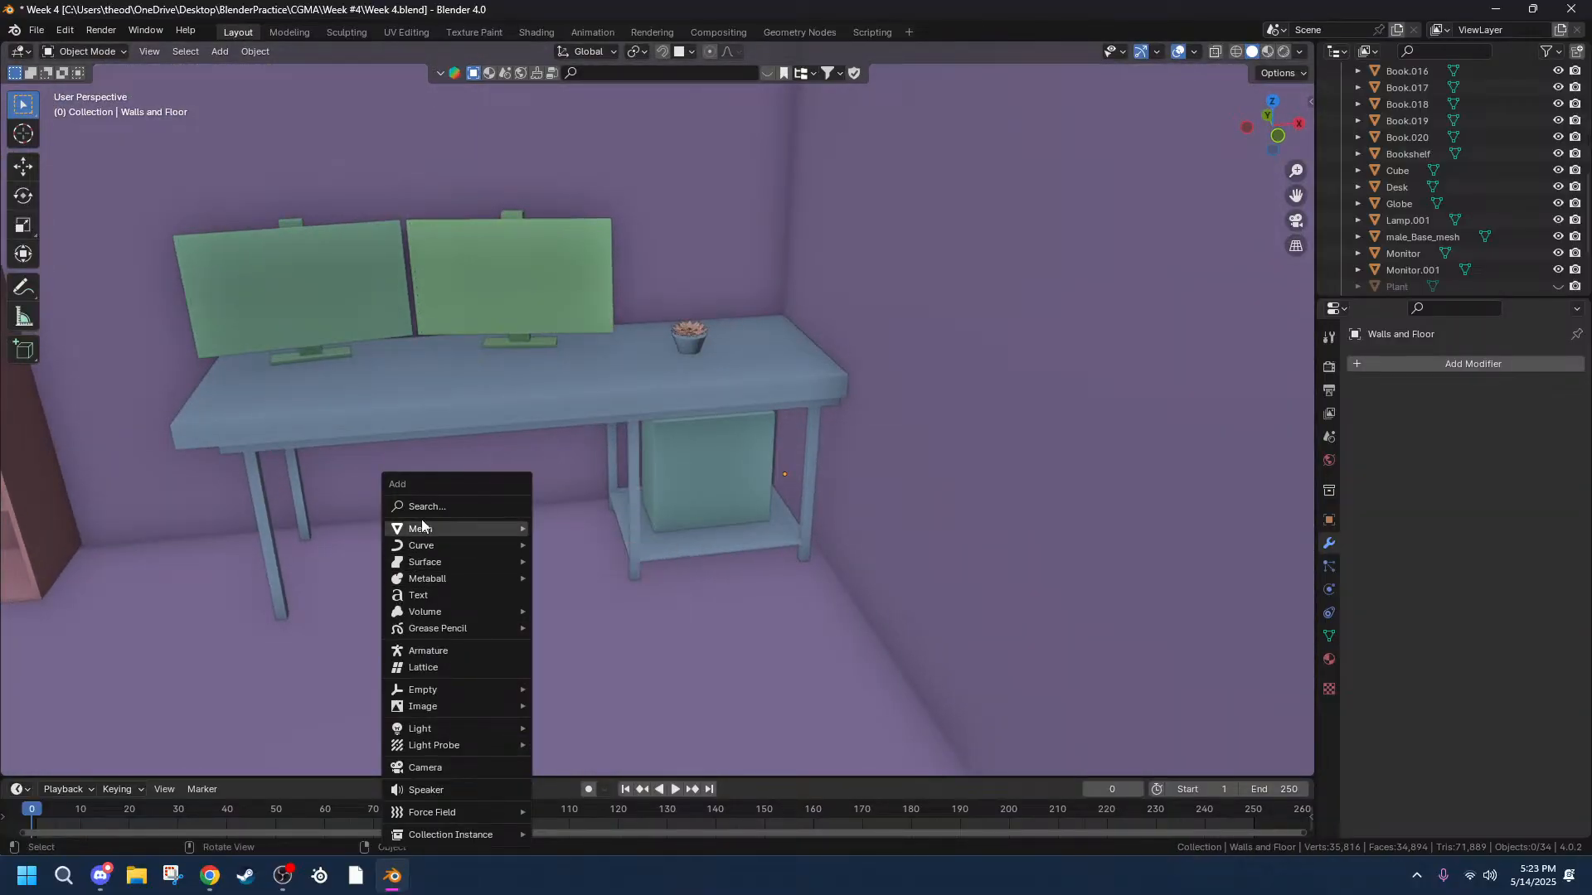
pyautogui.moveTo(464, 529)
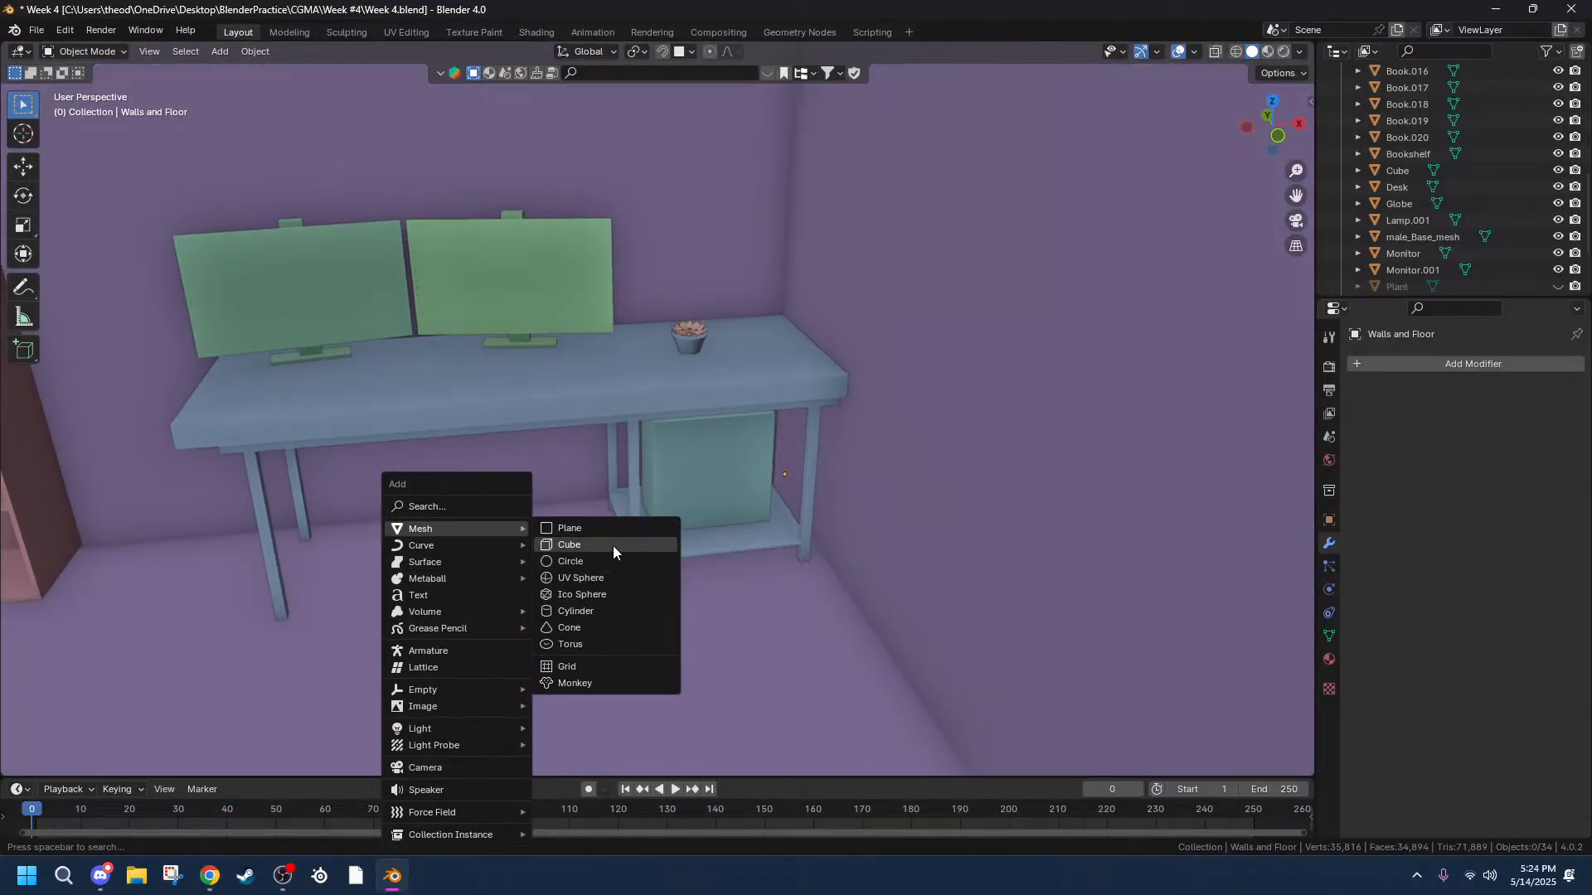
pyautogui.click(613, 546)
pyautogui.scroll(-8, 621, 540)
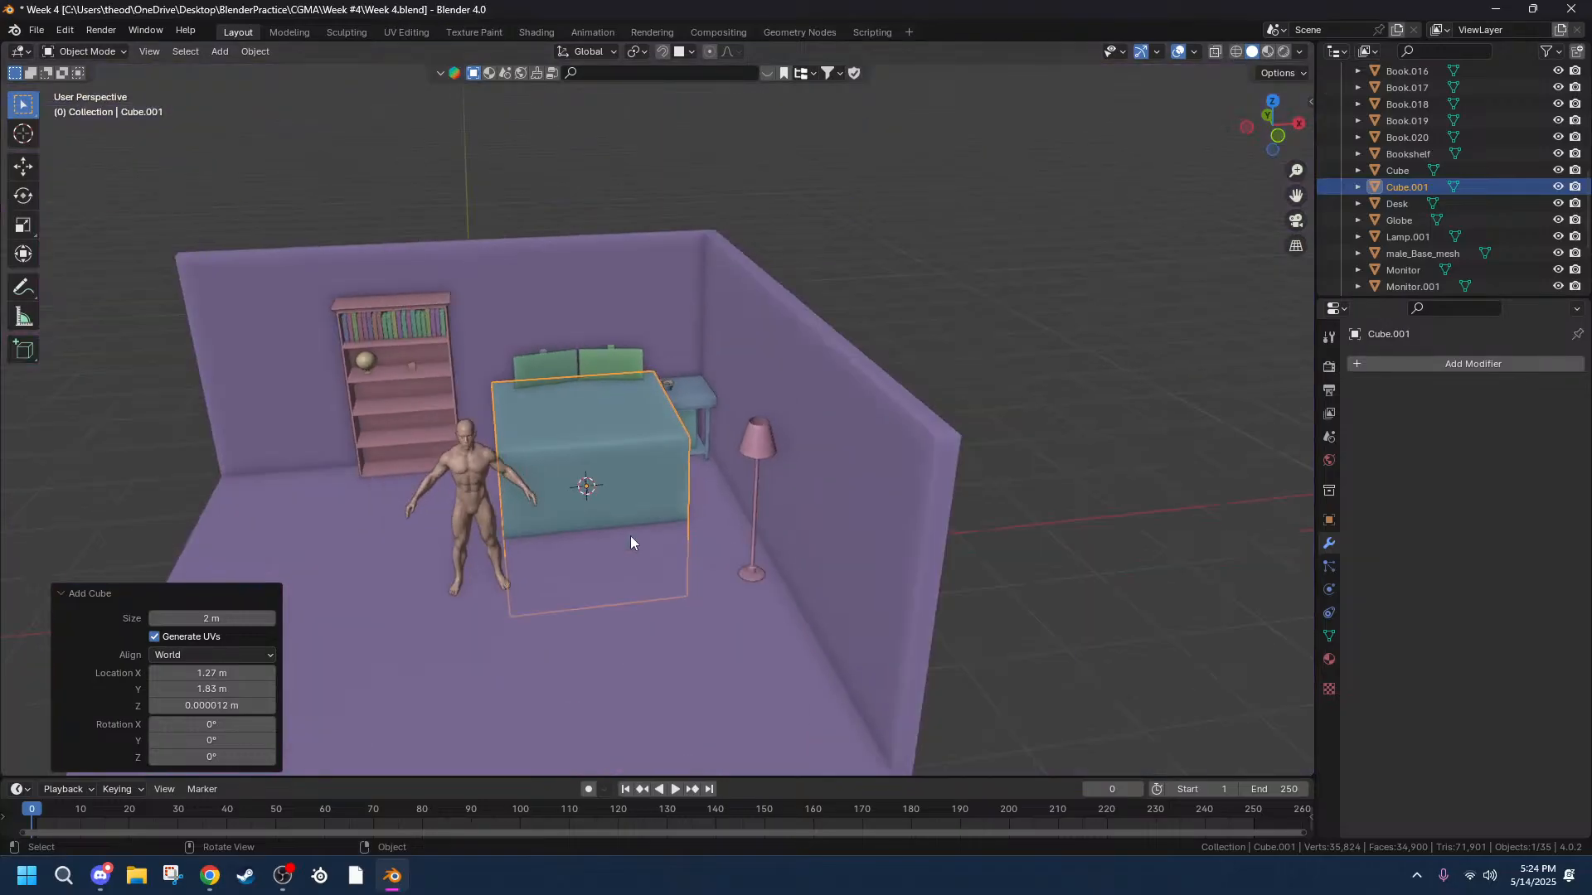
pyautogui.press('s')
pyautogui.click(621, 442)
pyautogui.scroll(7, 560, 435)
pyautogui.moveTo(661, 515); pyautogui.dragTo(793, 447, button='middle')
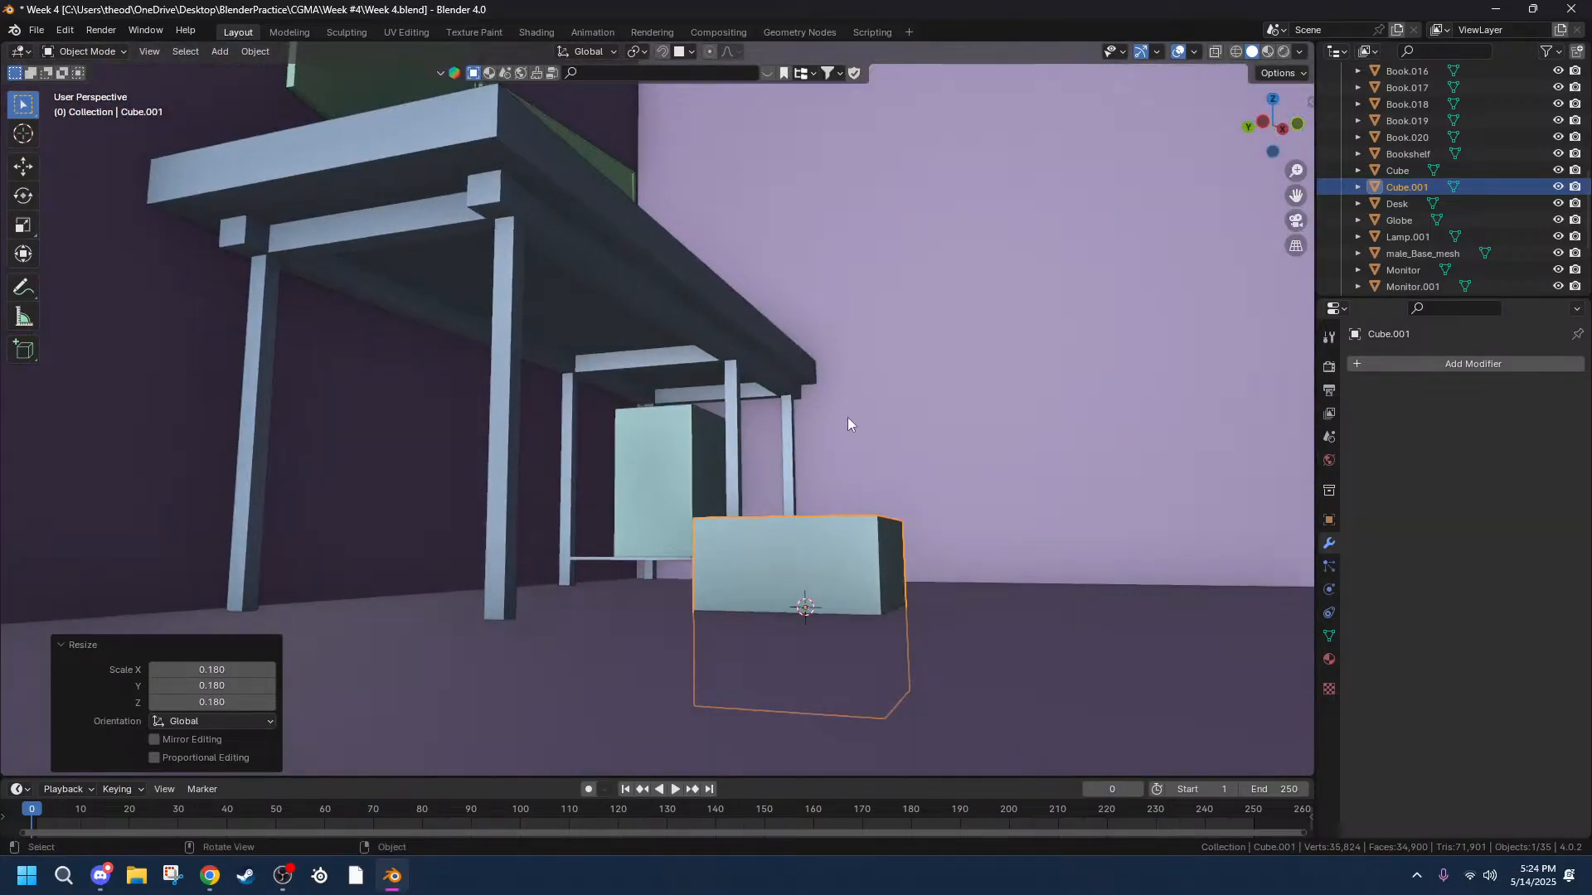
pyautogui.click(1261, 122)
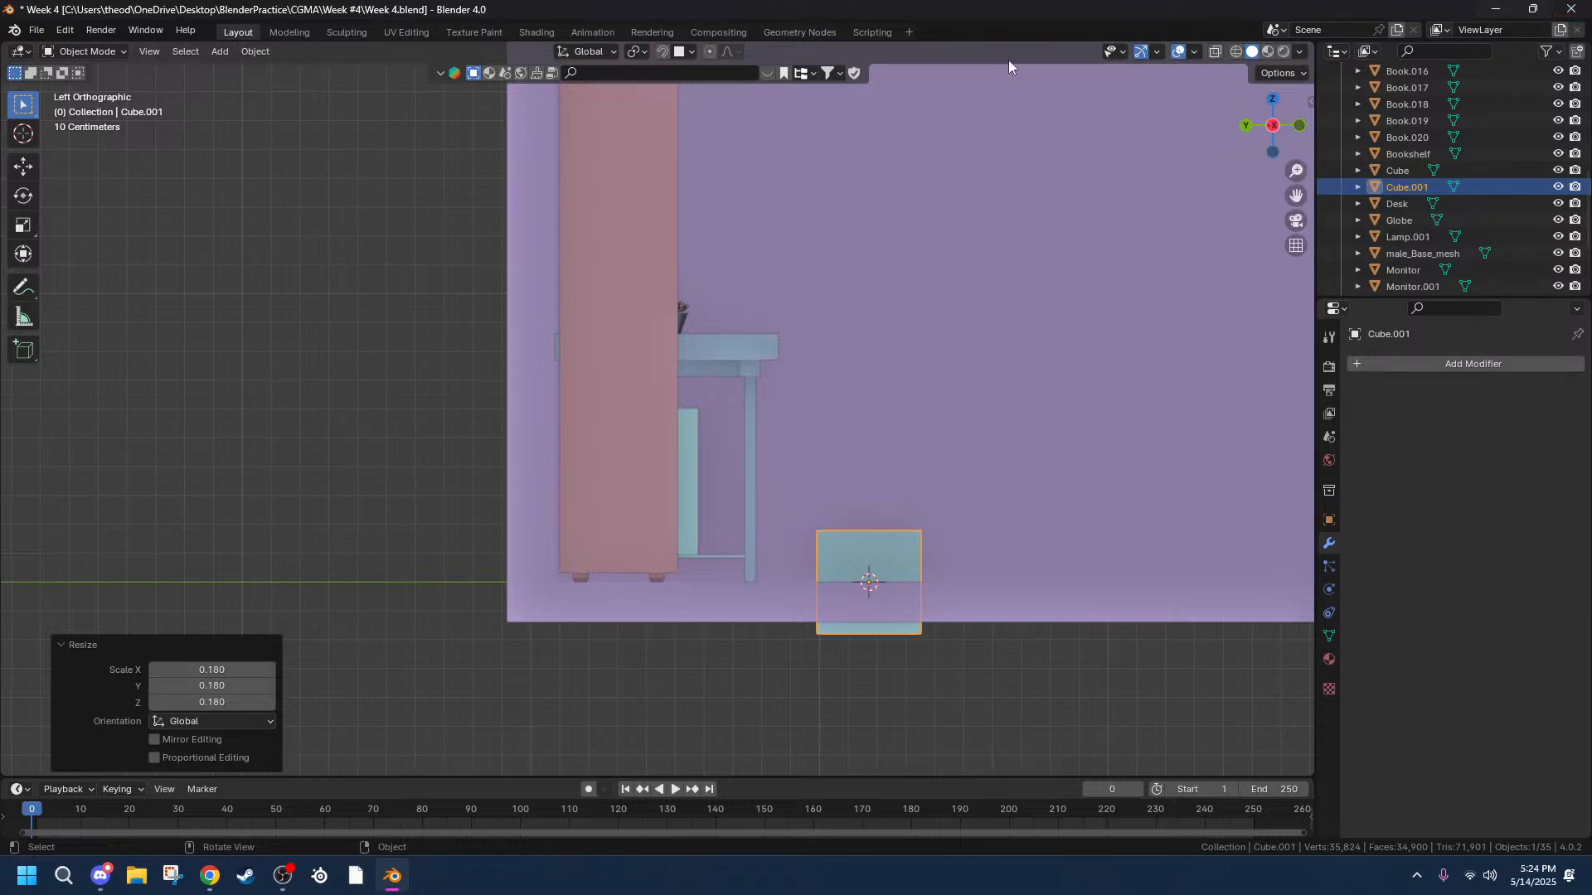
pyautogui.hotkey('ctrl', 'z')
pyautogui.hotkey('ctrl', 'z')
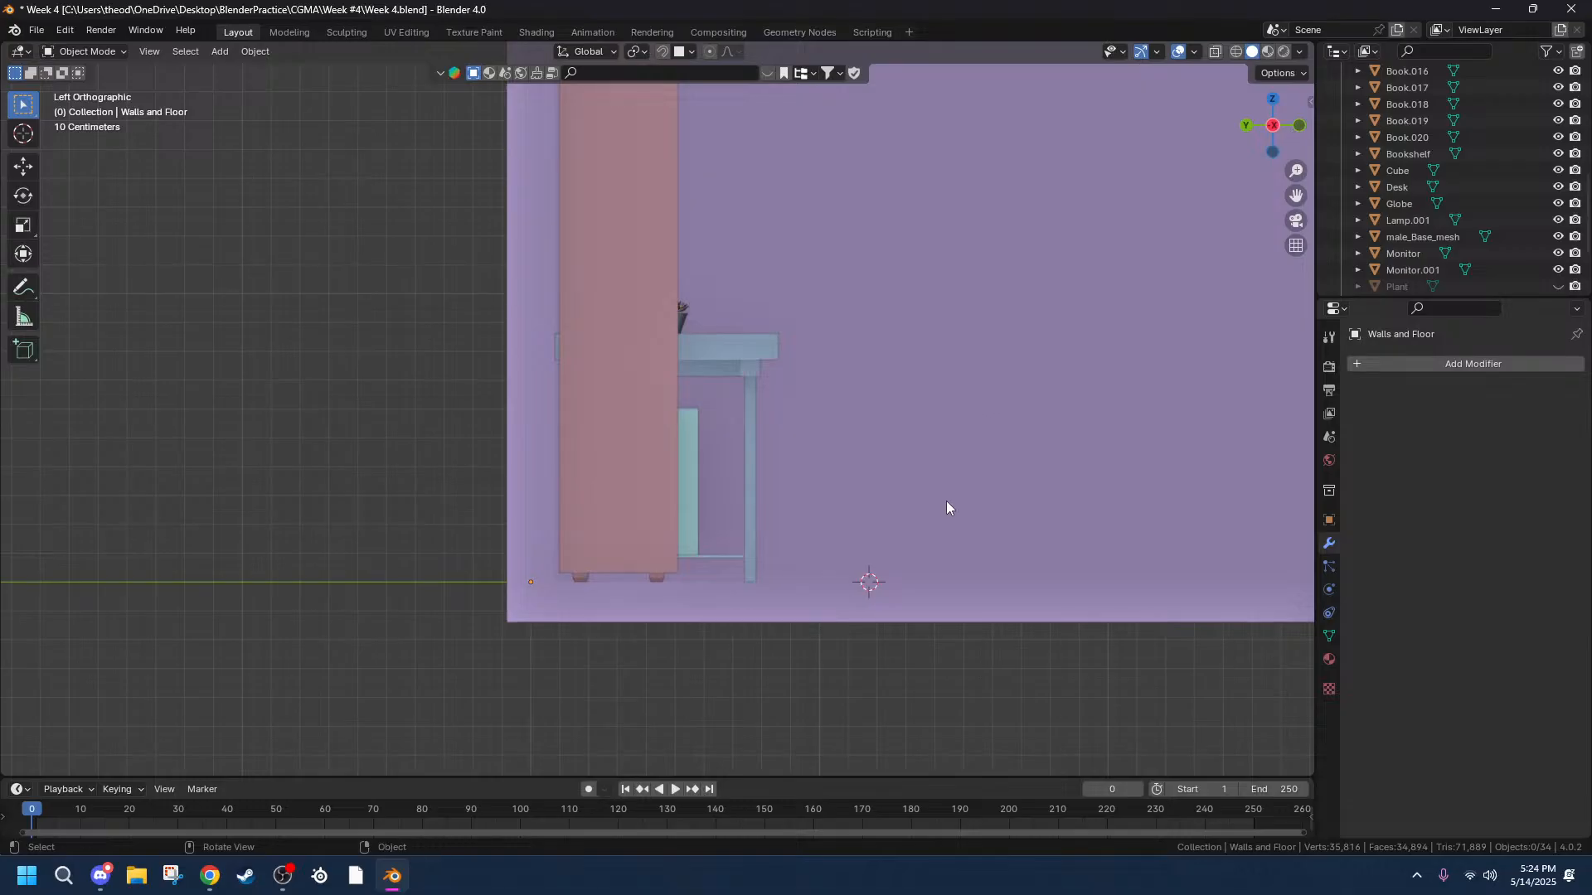
# Examine the room from the side, including the floor area around the desk, bookshelf and lamp.
pyautogui.scroll(2, 942, 495)
pyautogui.moveTo(937, 491); pyautogui.dragTo(1011, 456, button='middle')
pyautogui.moveTo(1295, 194); pyautogui.dragTo(1015, 129)
pyautogui.scroll(-5, 897, 446)
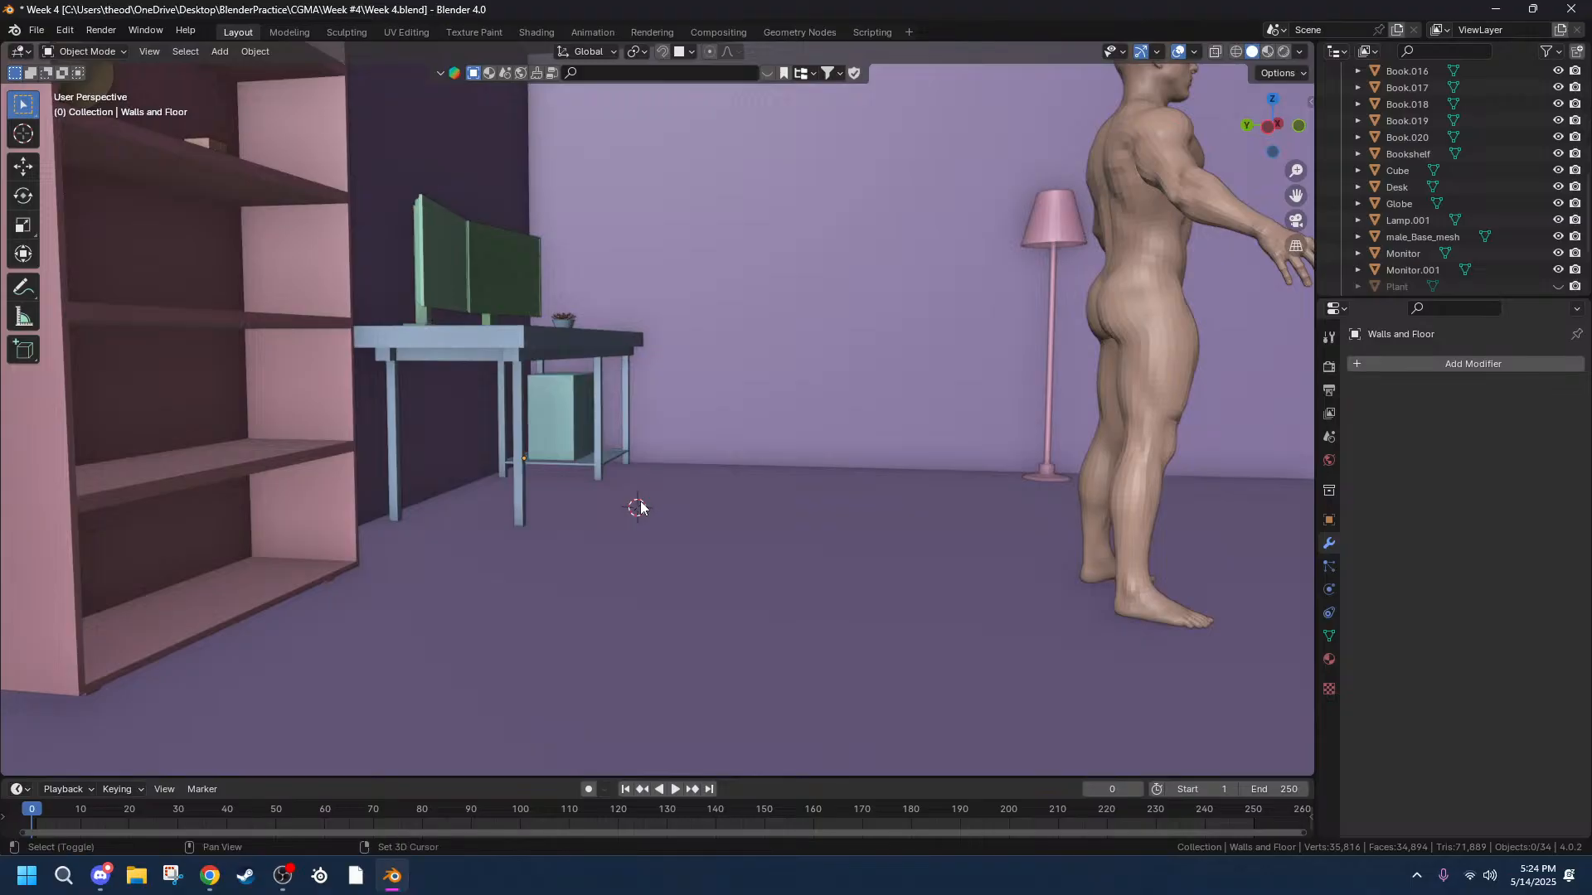
pyautogui.scroll(-8, 638, 508)
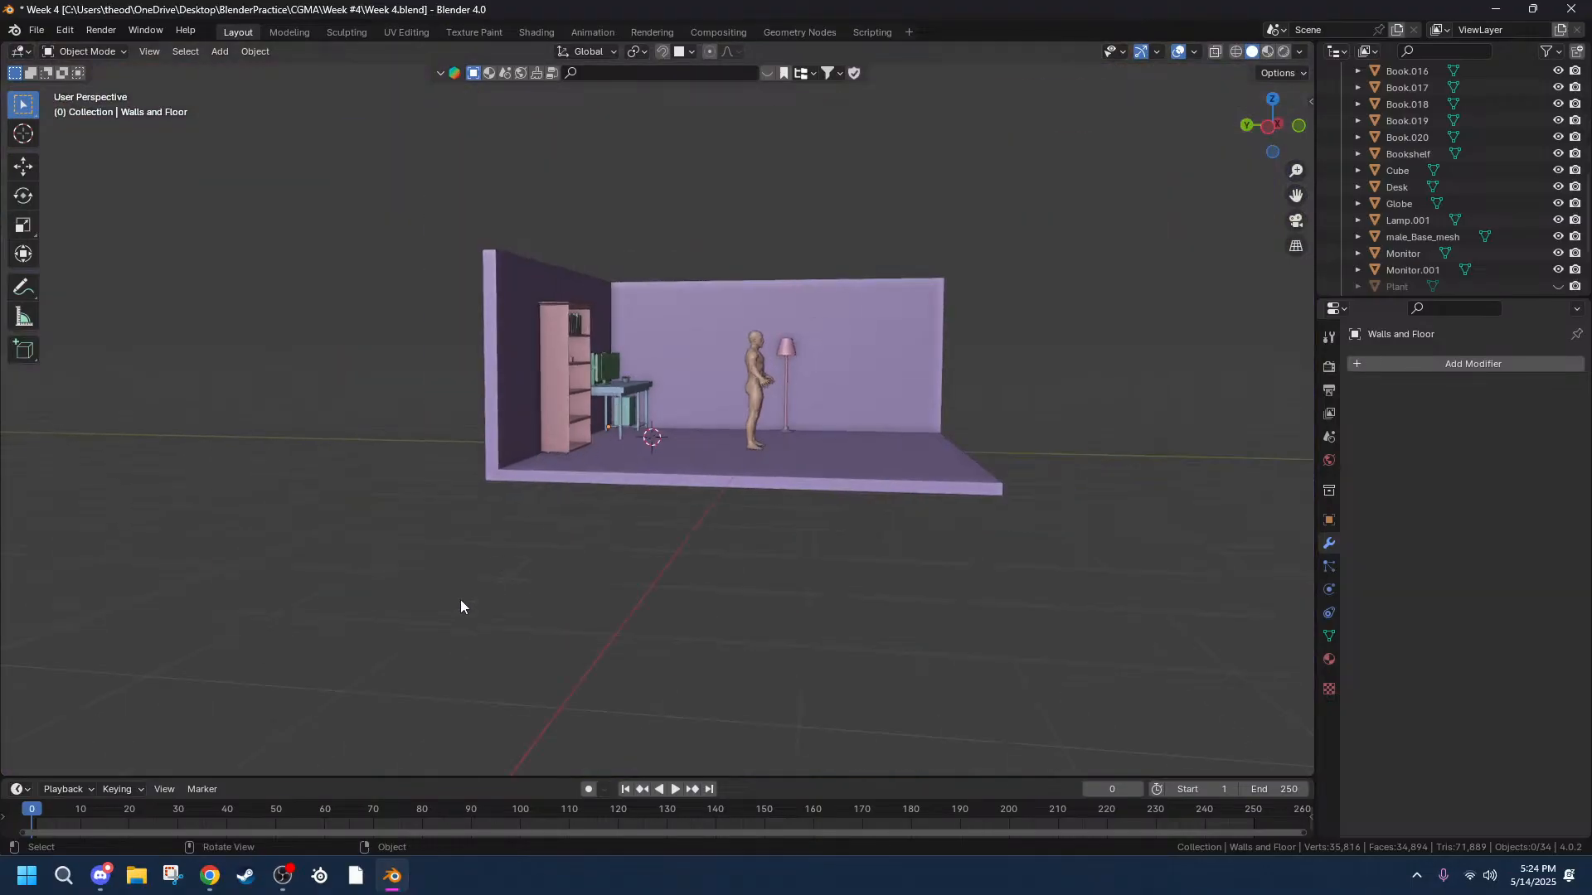
pyautogui.scroll(10, 461, 605)
pyautogui.click(367, 476)
pyautogui.click(355, 574)
pyautogui.scroll(-6, 356, 542)
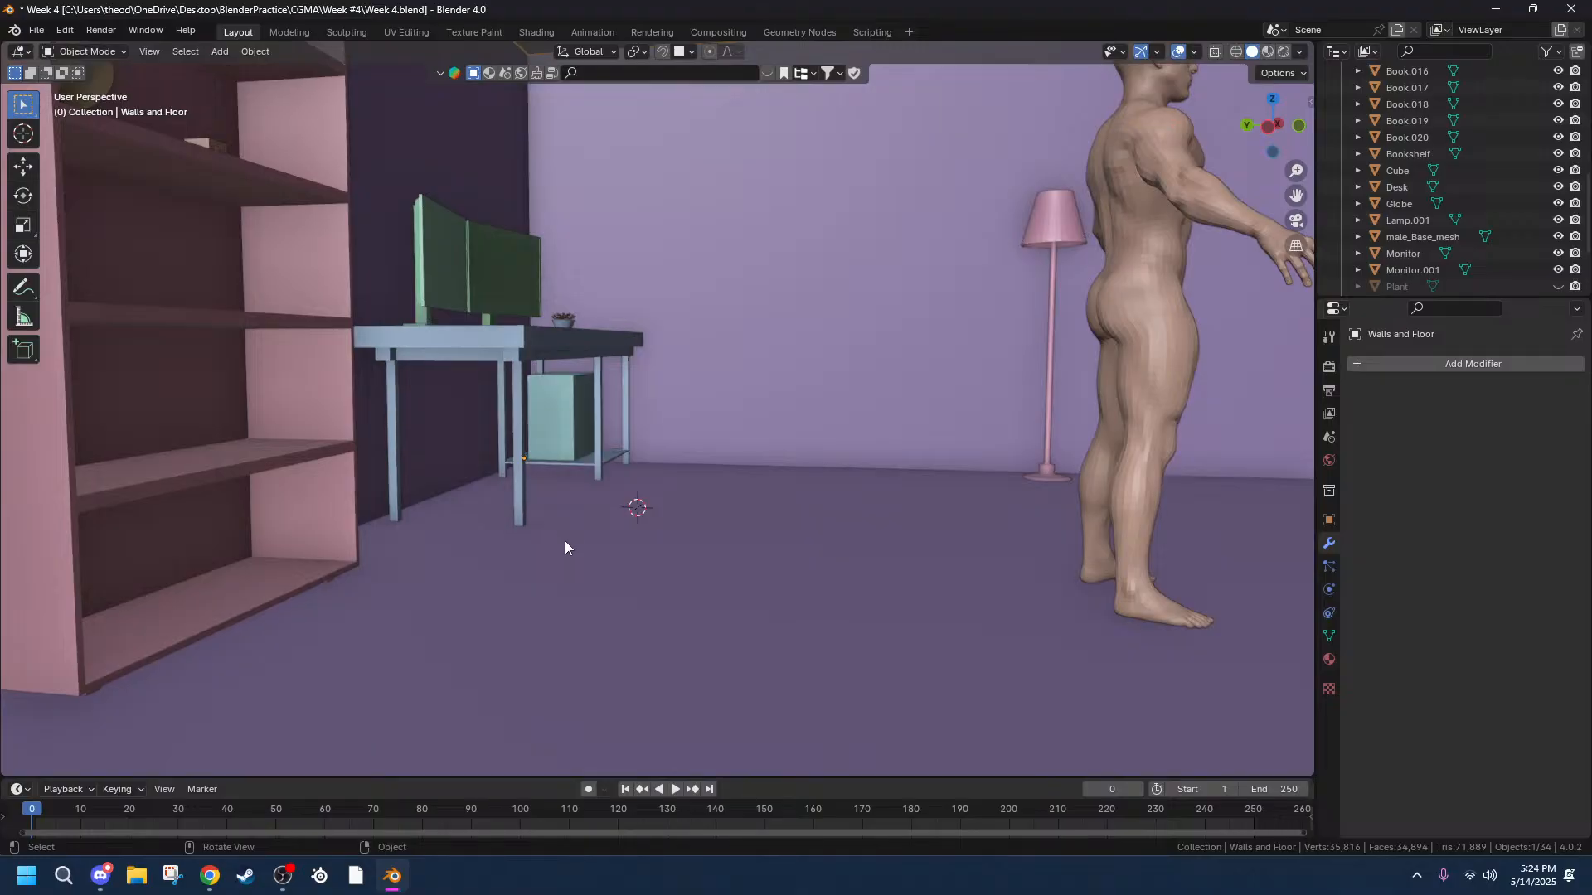
pyautogui.scroll(-8, 748, 574)
pyautogui.click(1089, 500)
pyautogui.scroll(8, 693, 475)
pyautogui.scroll(2, 451, 459)
pyautogui.scroll(2, 477, 484)
pyautogui.scroll(8, 1520, 199)
pyautogui.scroll(-8, 1522, 203)
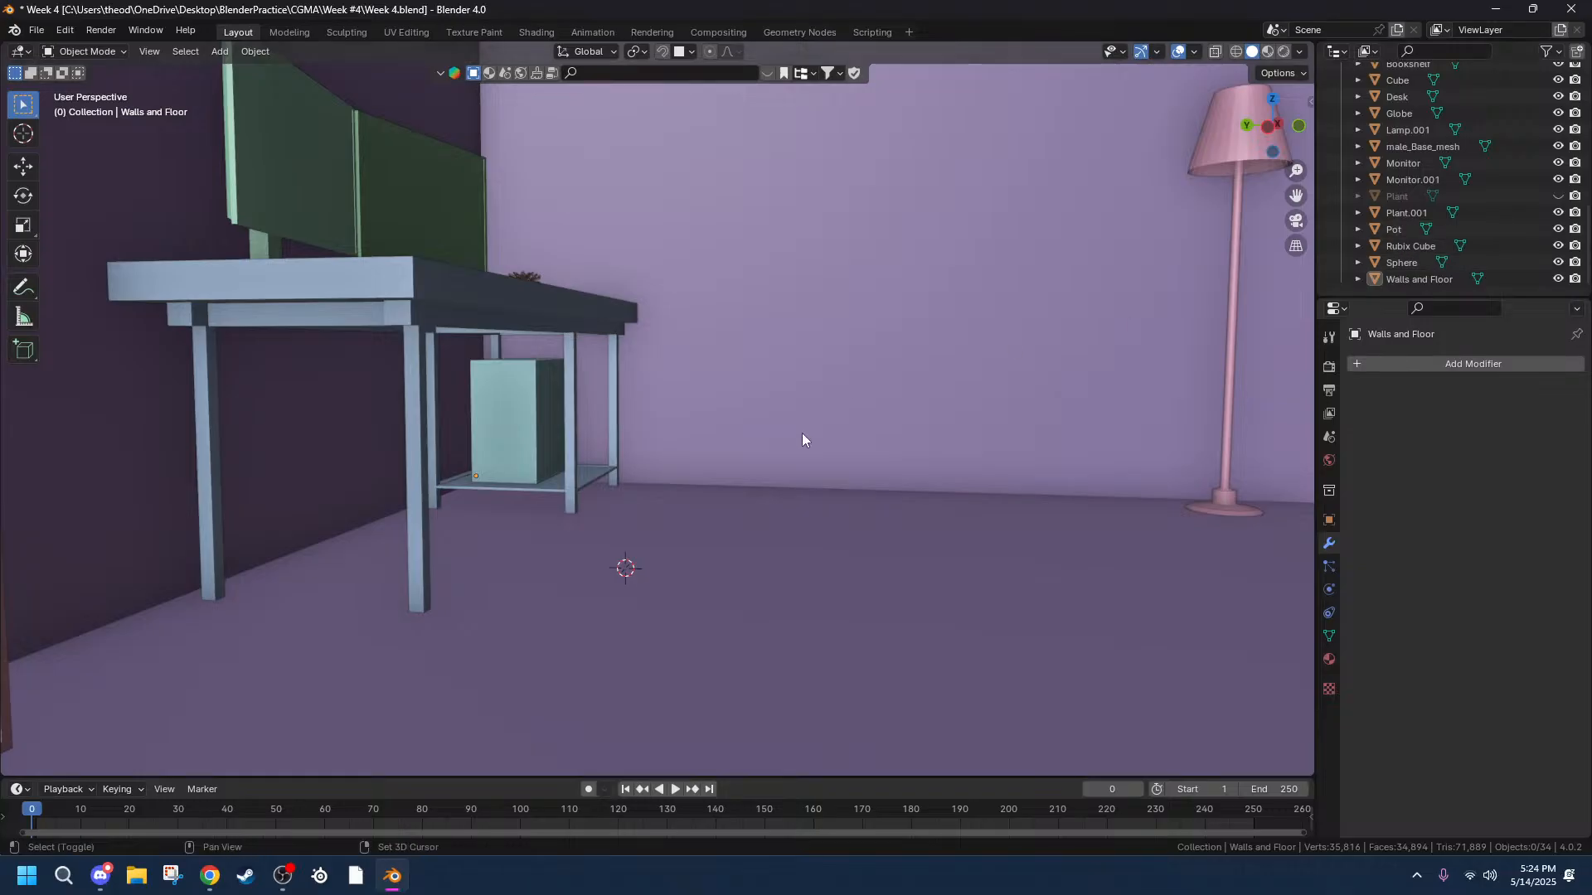
# Add a cylinder mesh at the 3D cursor in front of the desk and scale it uniformly to 0.034.
pyautogui.hotkey('shift', 'a')
pyautogui.moveTo(651, 563)
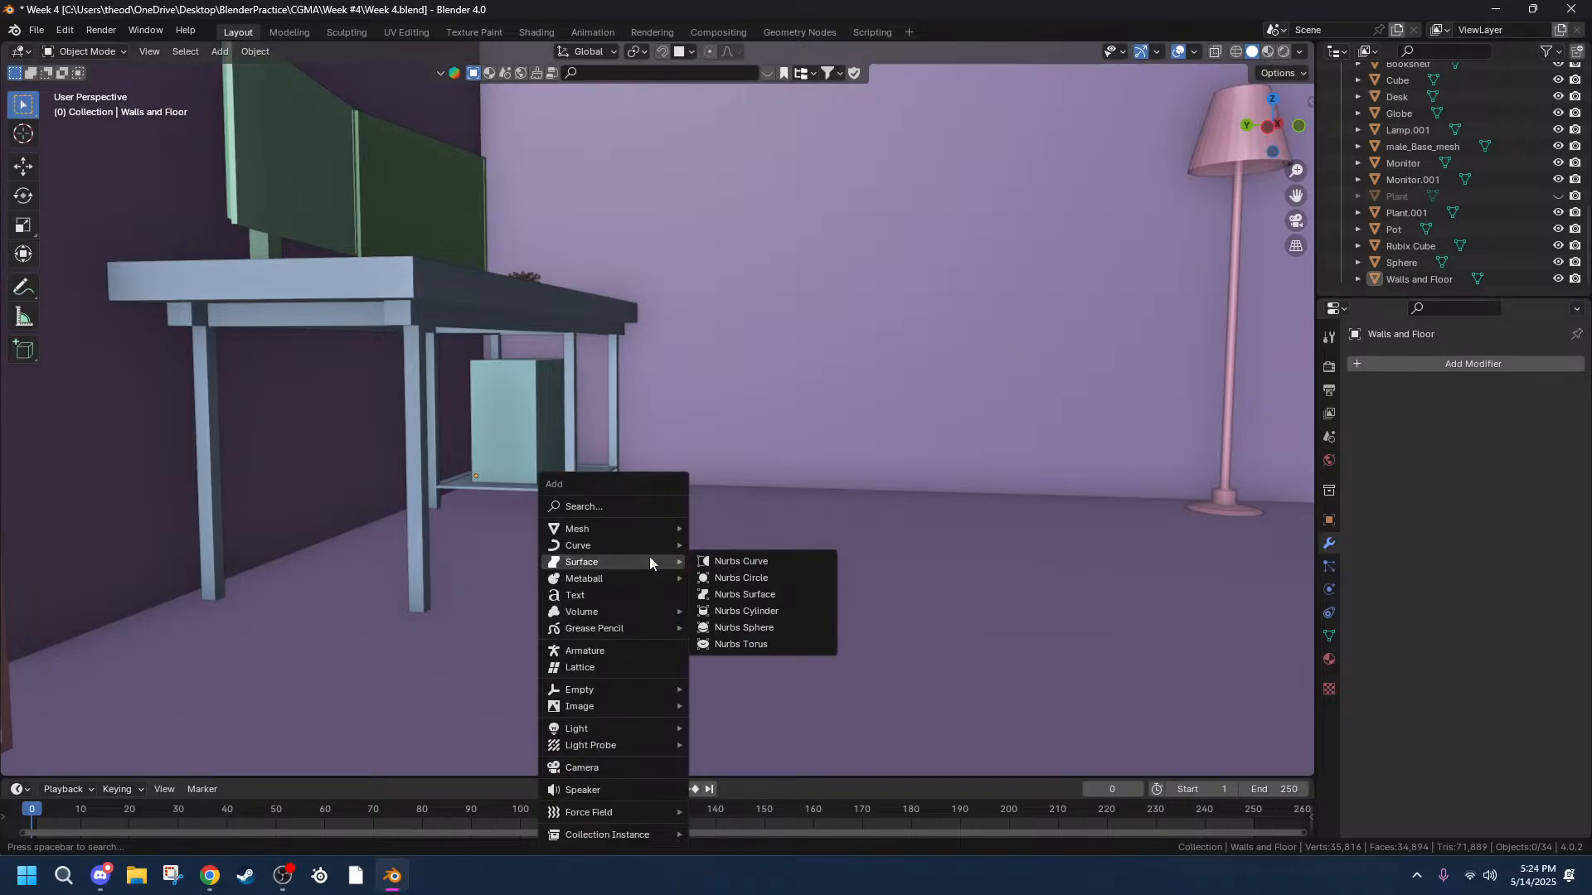
pyautogui.moveTo(625, 529)
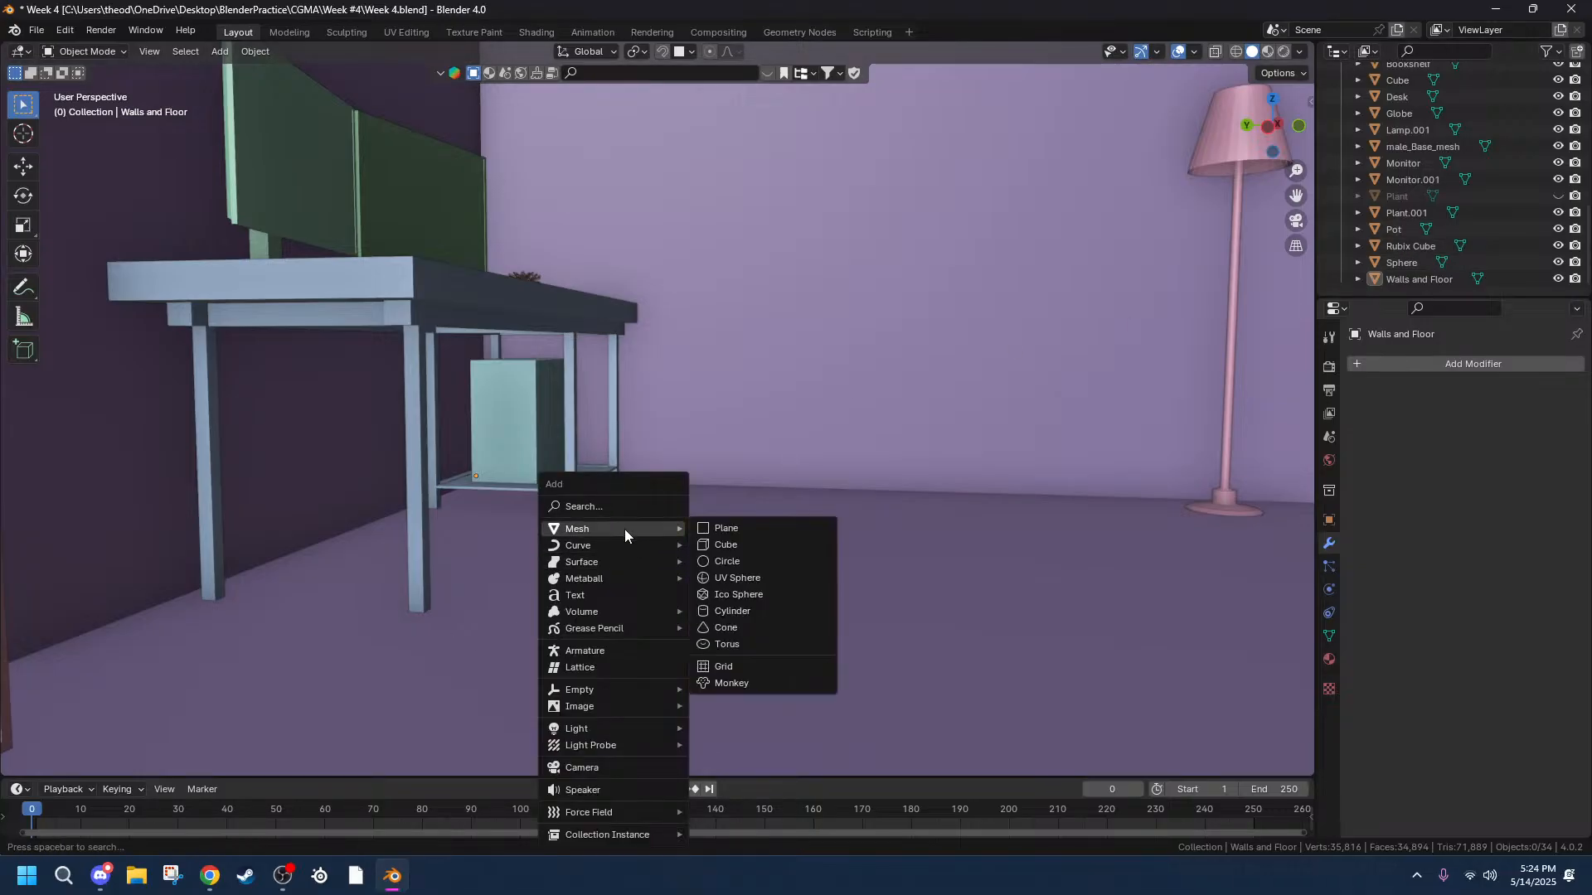
pyautogui.click(733, 606)
pyautogui.press('s')
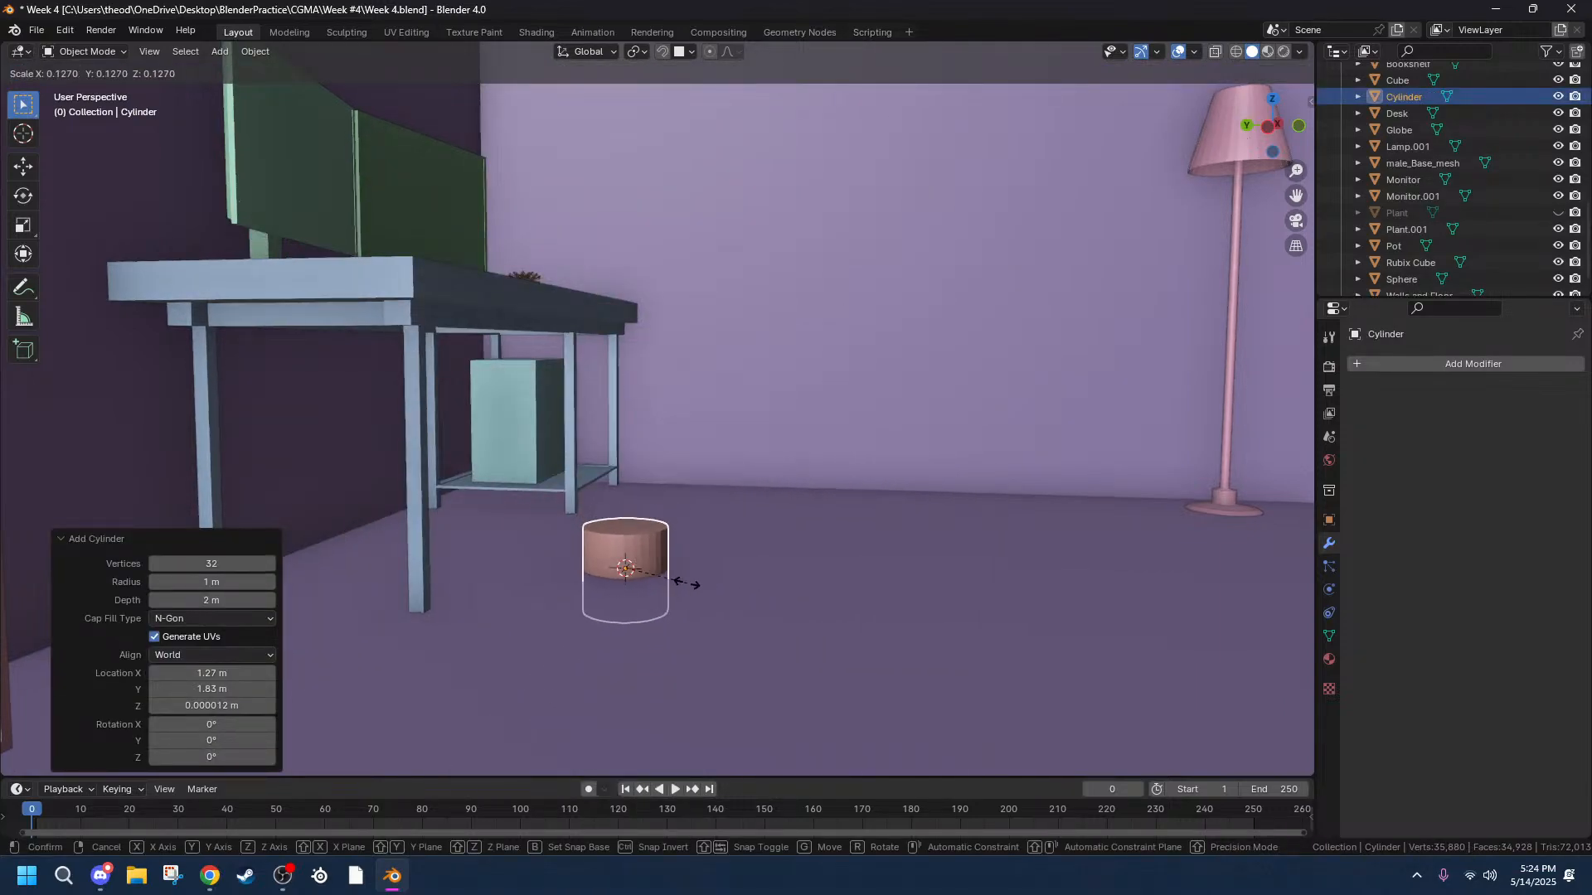
pyautogui.click(639, 568)
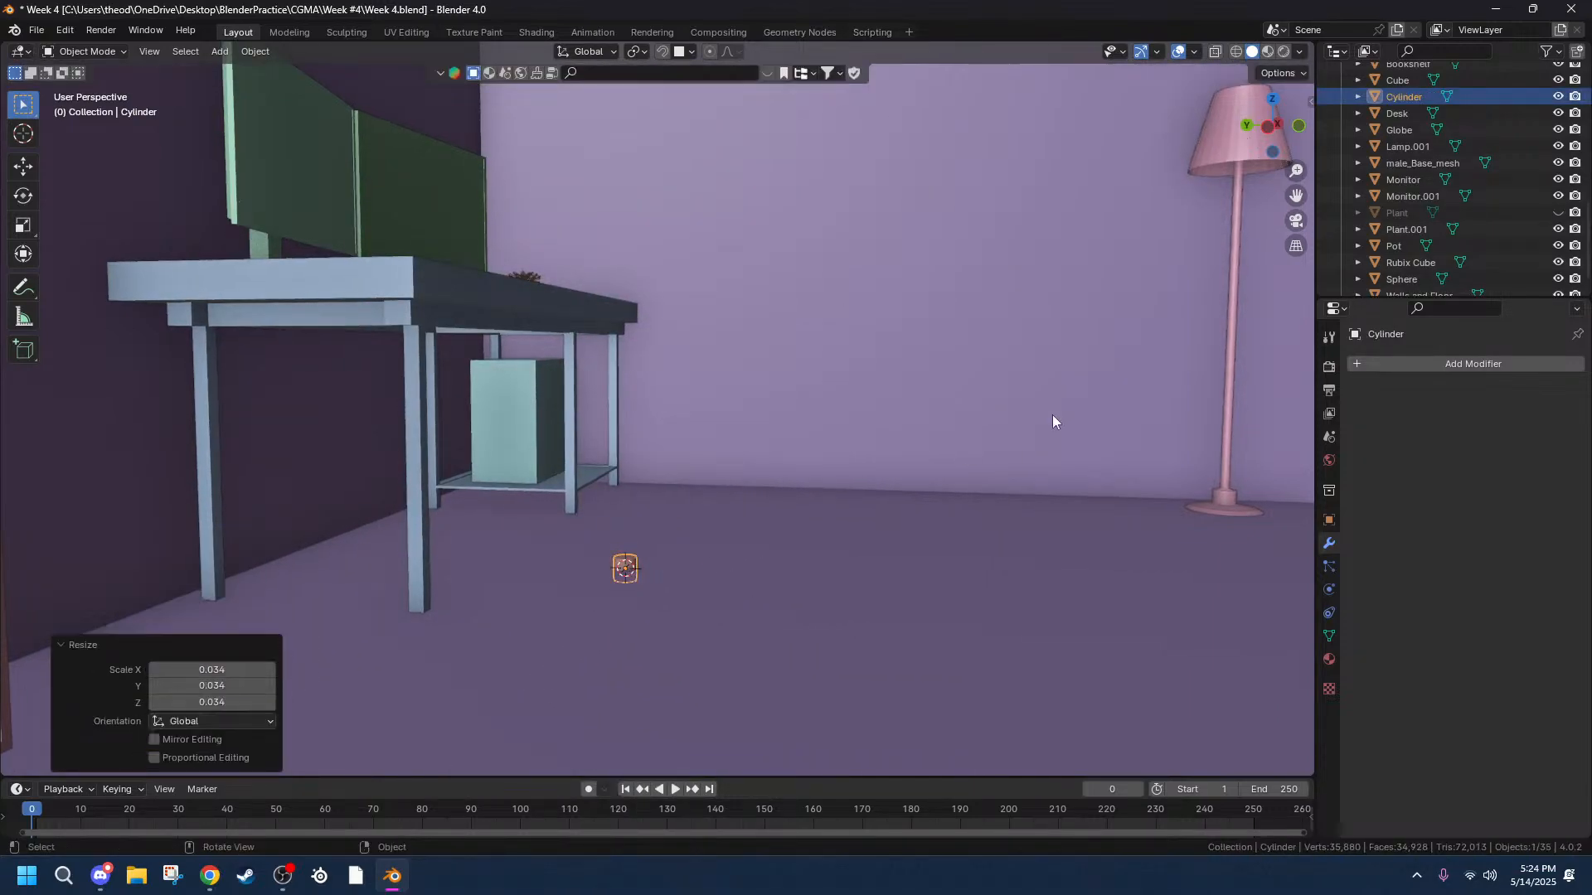
# Raise the small cylinder about 0.468 m straight up from the floor, working in the left side view.
pyautogui.click(1270, 128)
pyautogui.scroll(5, 930, 449)
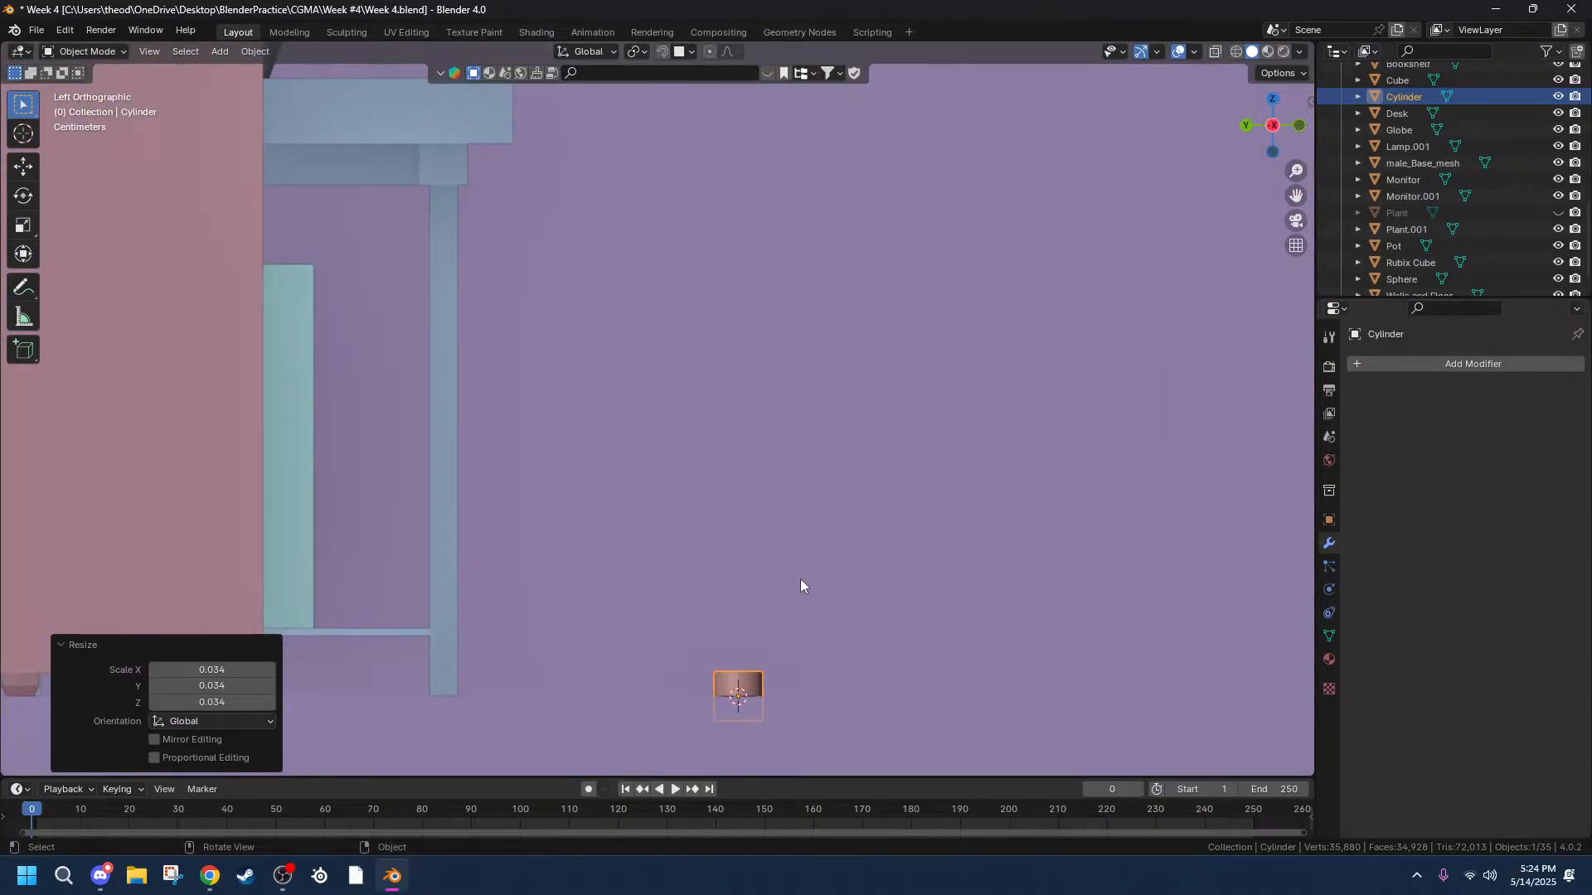
pyautogui.press('g')
pyautogui.press('z')
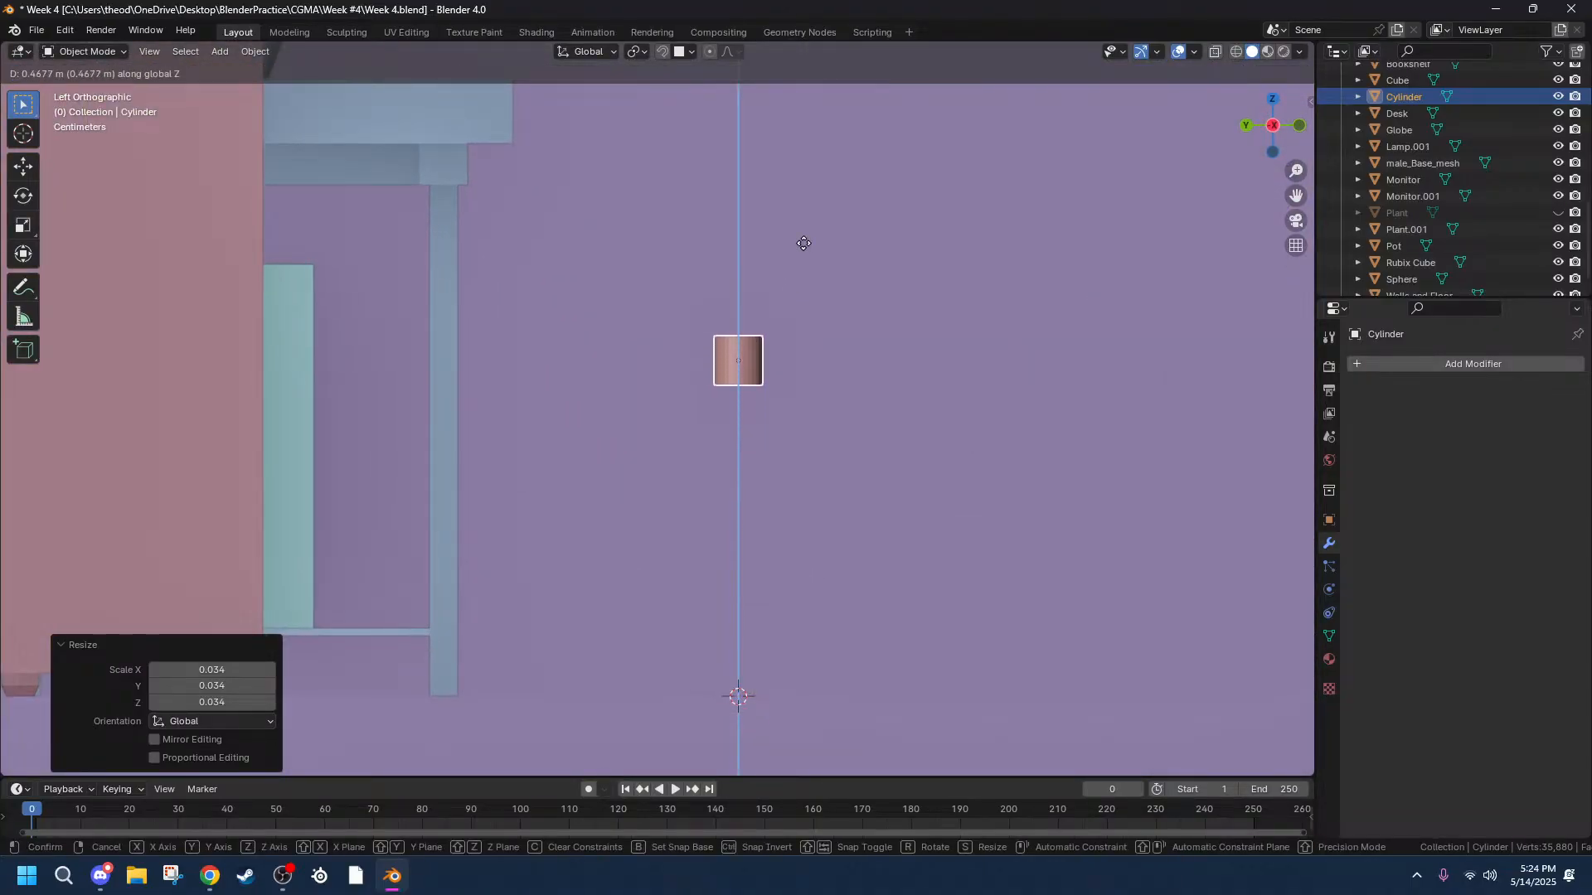
pyautogui.click(778, 331)
# Stretch the cylinder vertically by a factor of 8.788 into a tall post and shift it along Z.
pyautogui.press('s')
pyautogui.press('z')
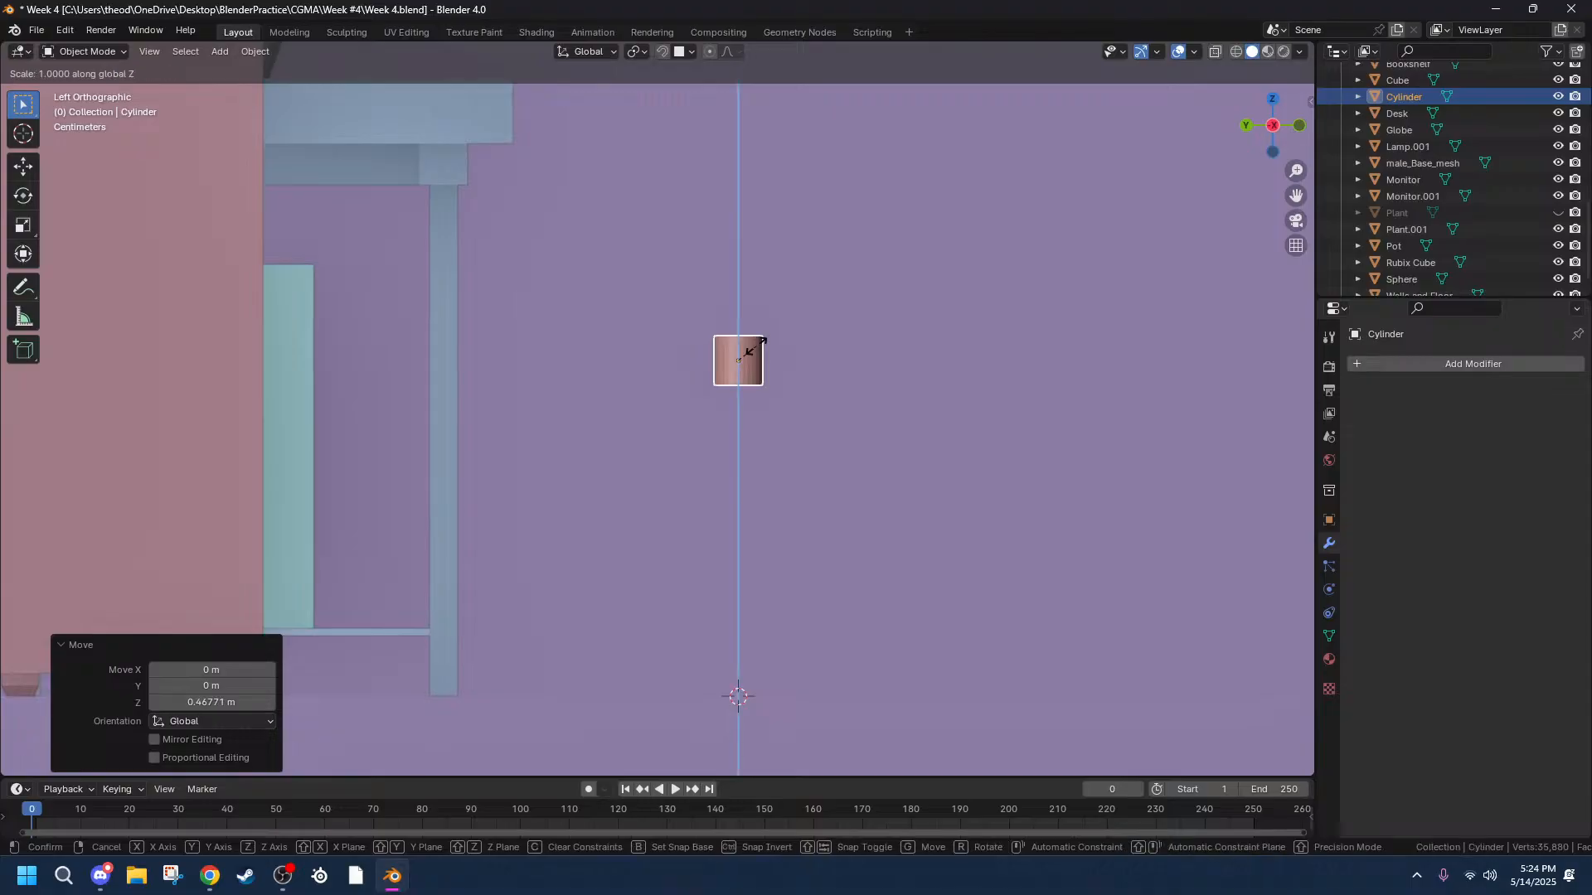
pyautogui.click(759, 162)
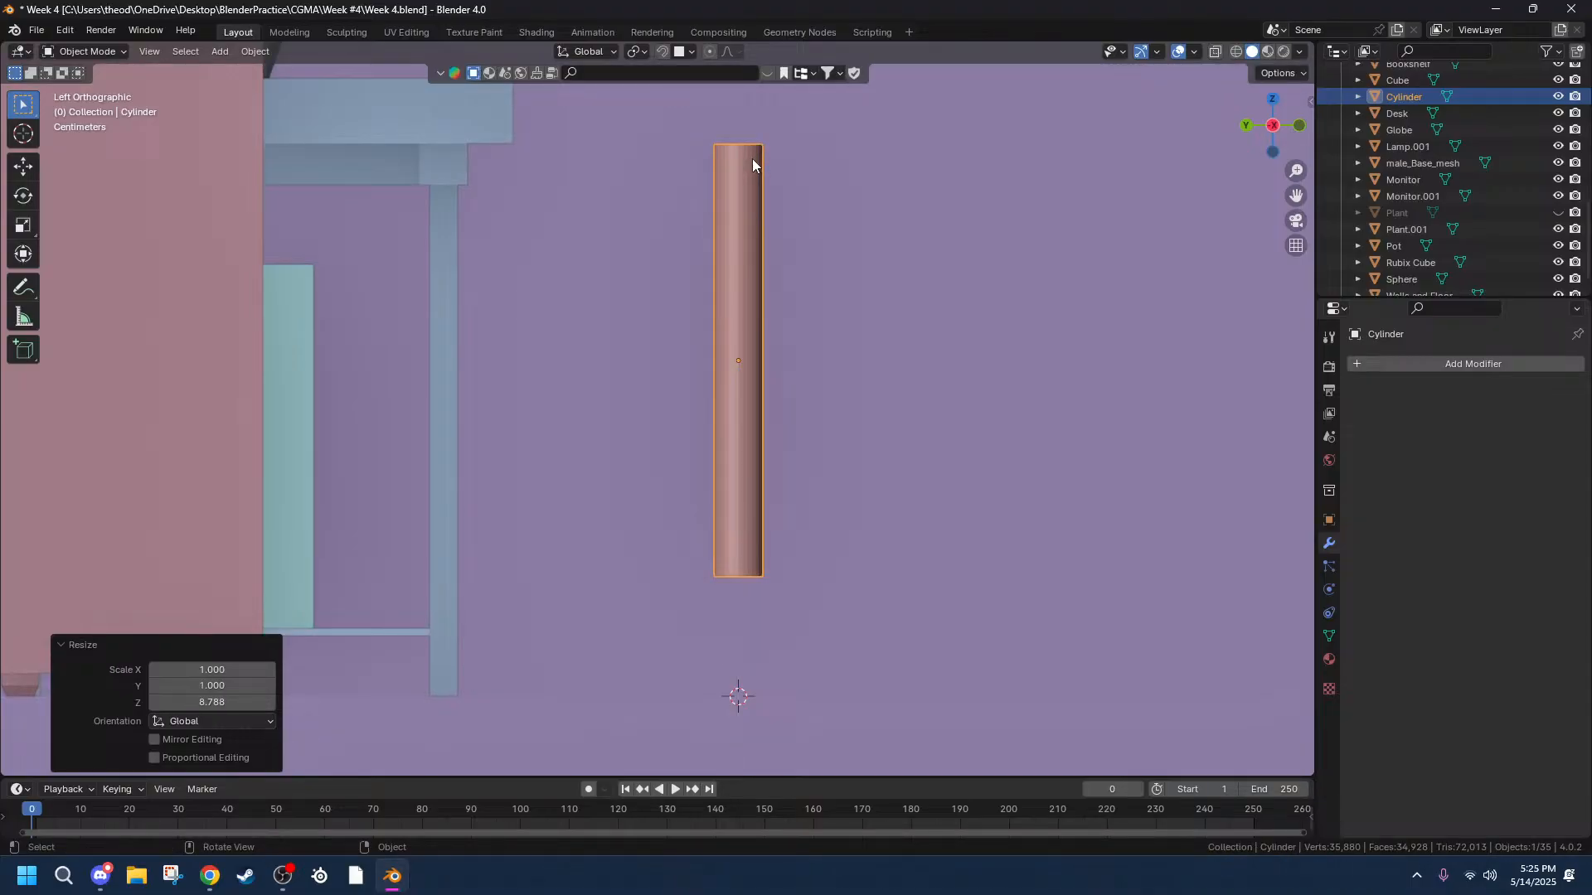
pyautogui.press('g')
pyautogui.press('z')
pyautogui.click(748, 222)
# Thin the post to 0.478 in X and Y and shorten it to 0.817 along its local Z axis.
pyautogui.press('s')
pyautogui.hotkey('shift', 'z')
pyautogui.click(833, 309)
pyautogui.press('s')
pyautogui.press('z')
pyautogui.press('z')
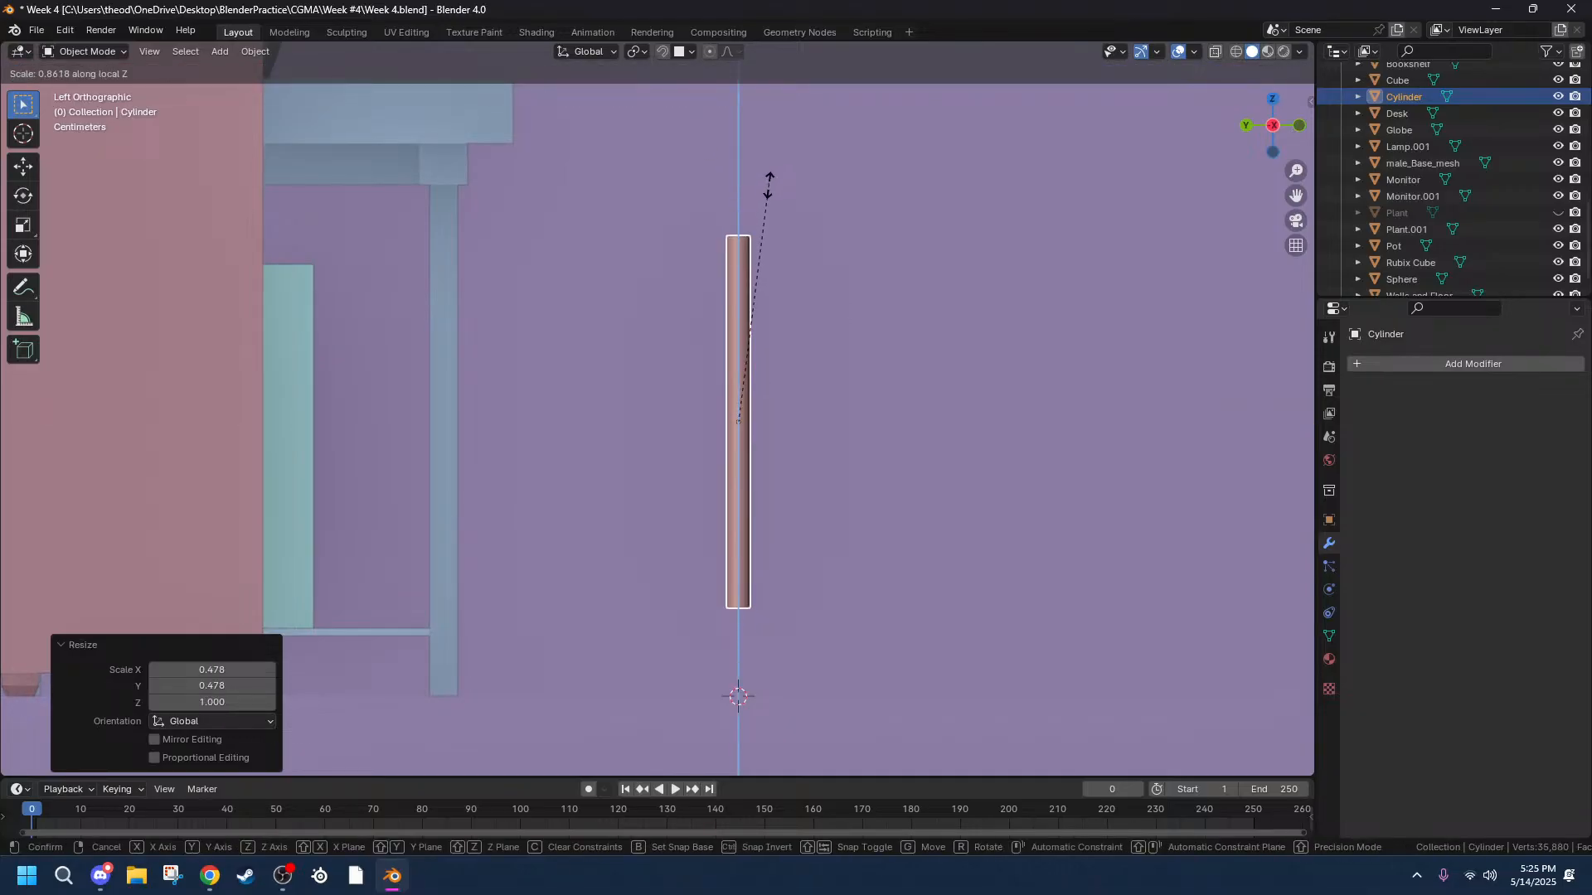
pyautogui.click(773, 291)
# Undo the post's thinning and shortening, its last vertical move and its vertical stretch.
pyautogui.moveTo(945, 383)
pyautogui.mouseDown(button='middle')
pyautogui.moveTo(976, 358)
pyautogui.moveTo(856, 394)
pyautogui.moveTo(957, 394)
pyautogui.mouseUp(button='middle')
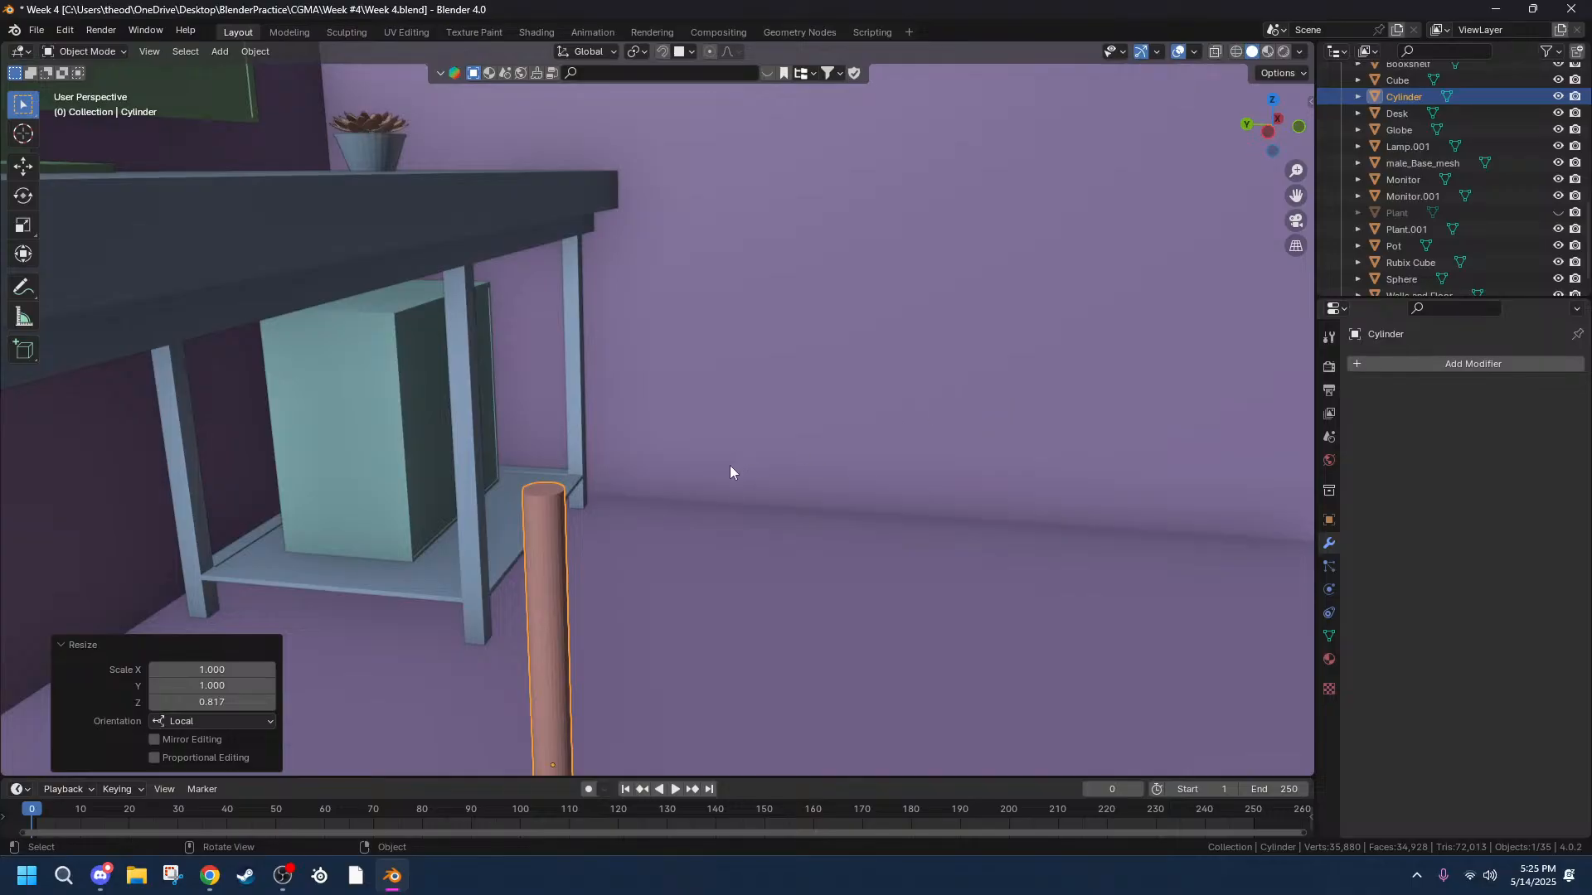
pyautogui.hotkey('ctrl', 'z')
pyautogui.hotkey('ctrl', 'z')
pyautogui.hotkey('ctrl', 'z')
pyautogui.hotkey('ctrl', 'z')
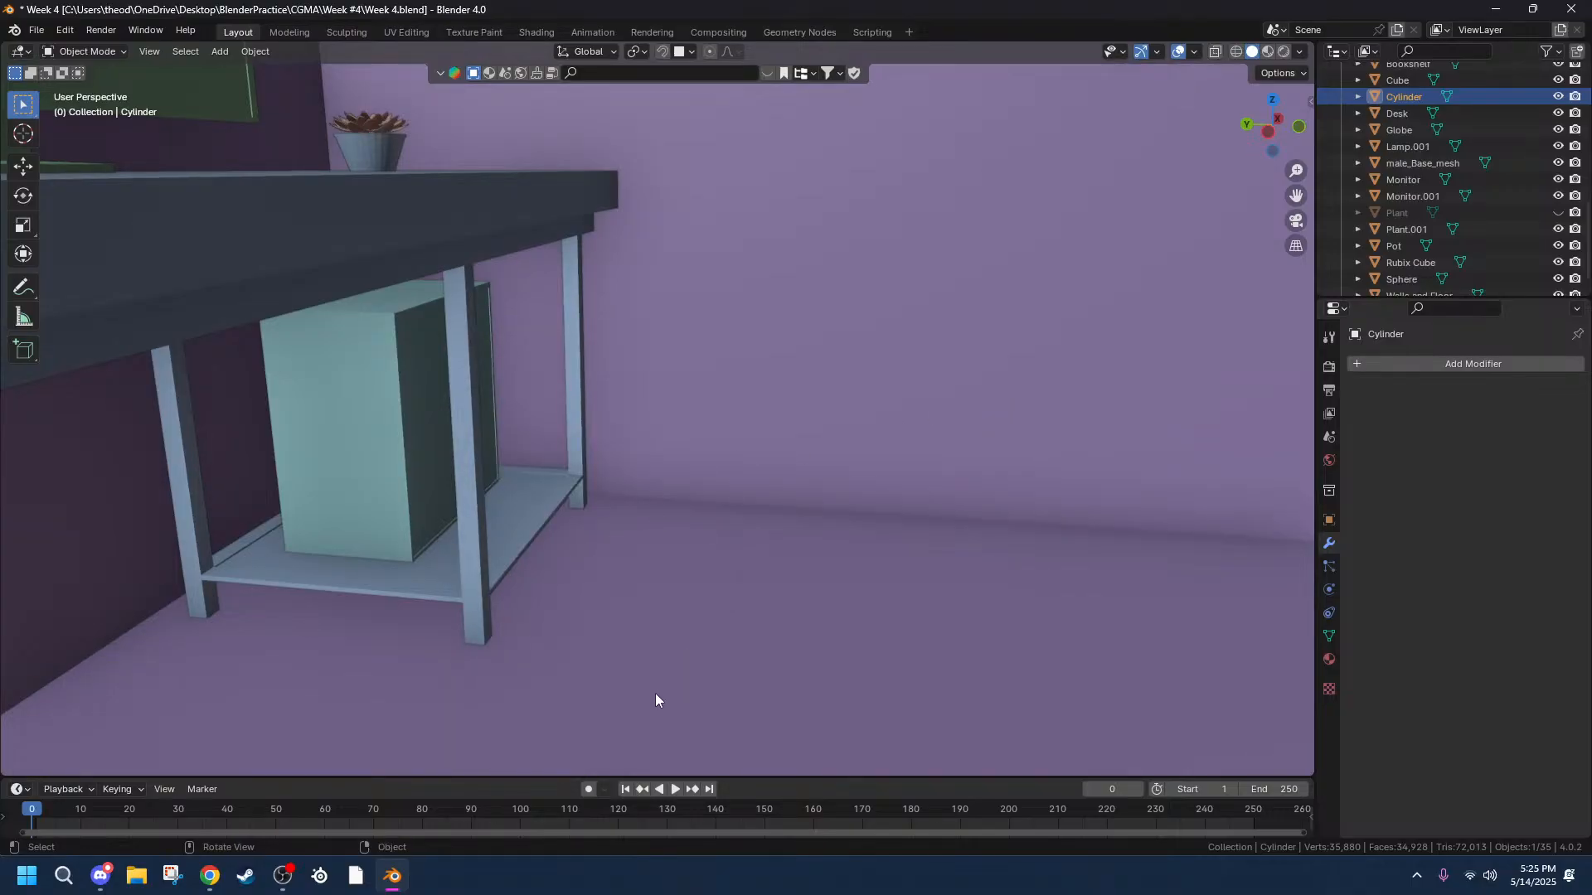
# Restore the raised cylinder and scale it by 6.627 in X and Y only, making a flat disc.
pyautogui.scroll(-4, 702, 614)
pyautogui.hotkey('ctrl', 'shift', 'z')
pyautogui.scroll(4, 754, 454)
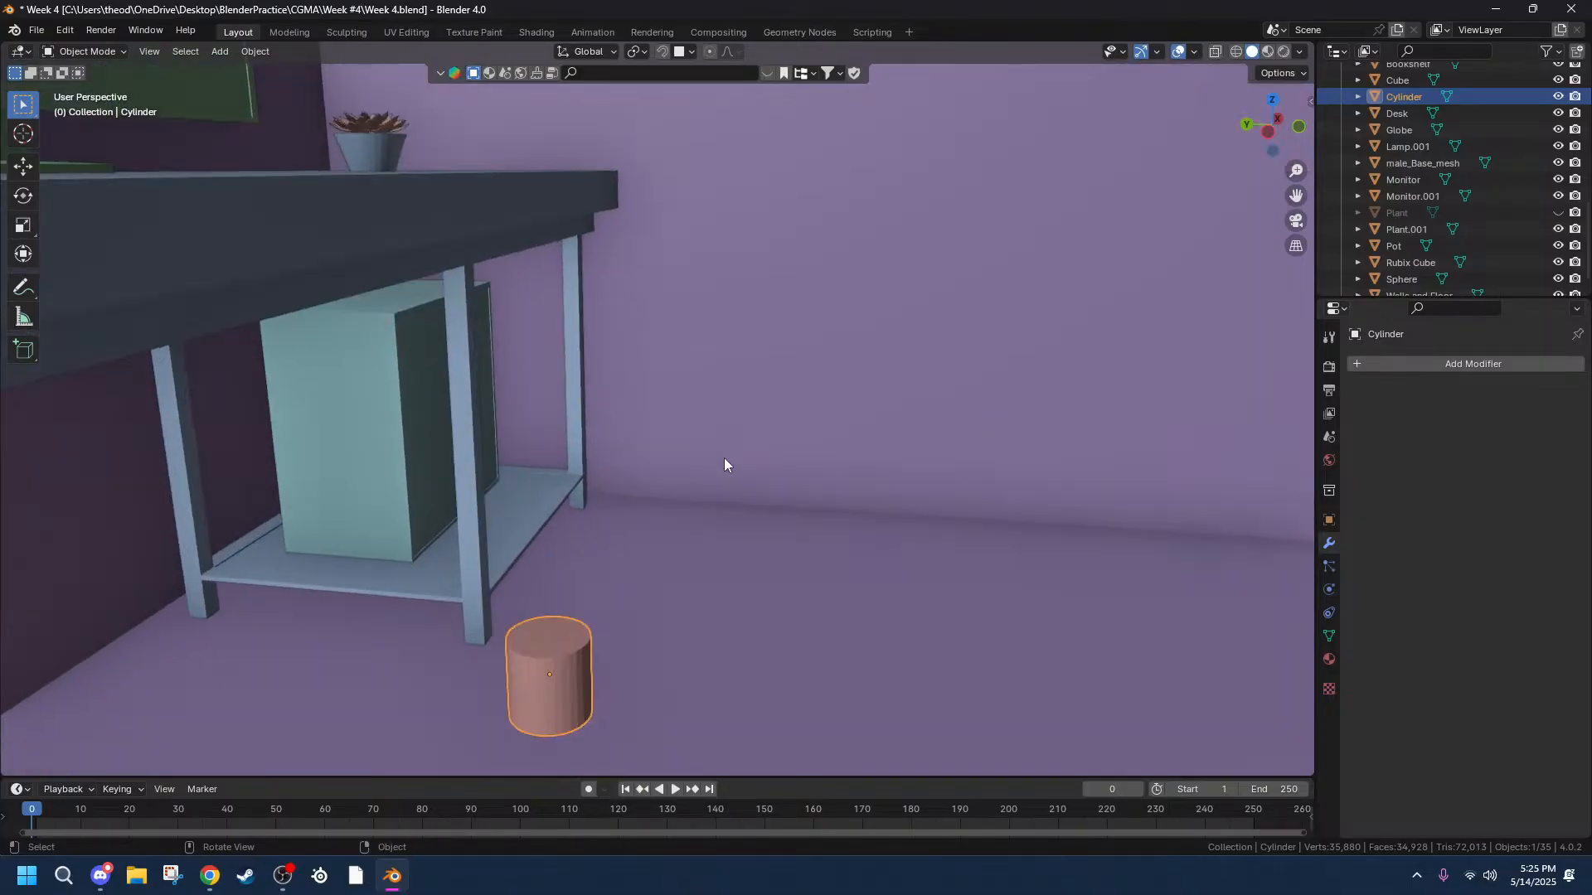
pyautogui.click(1268, 132)
pyautogui.scroll(6, 852, 397)
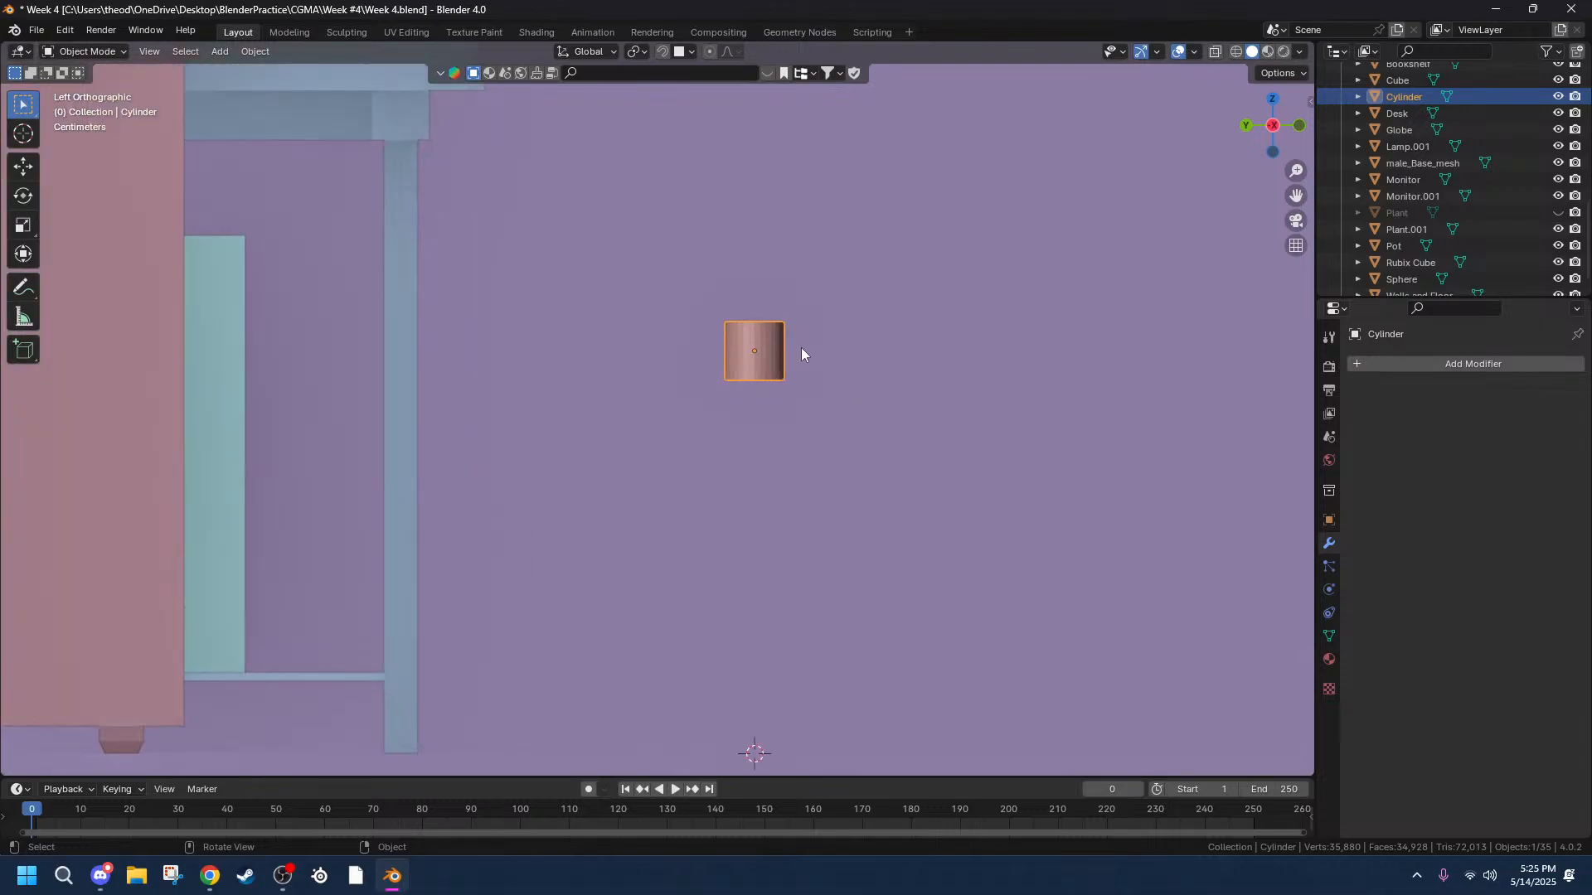
pyautogui.press('s')
pyautogui.hotkey('shift', 'z')
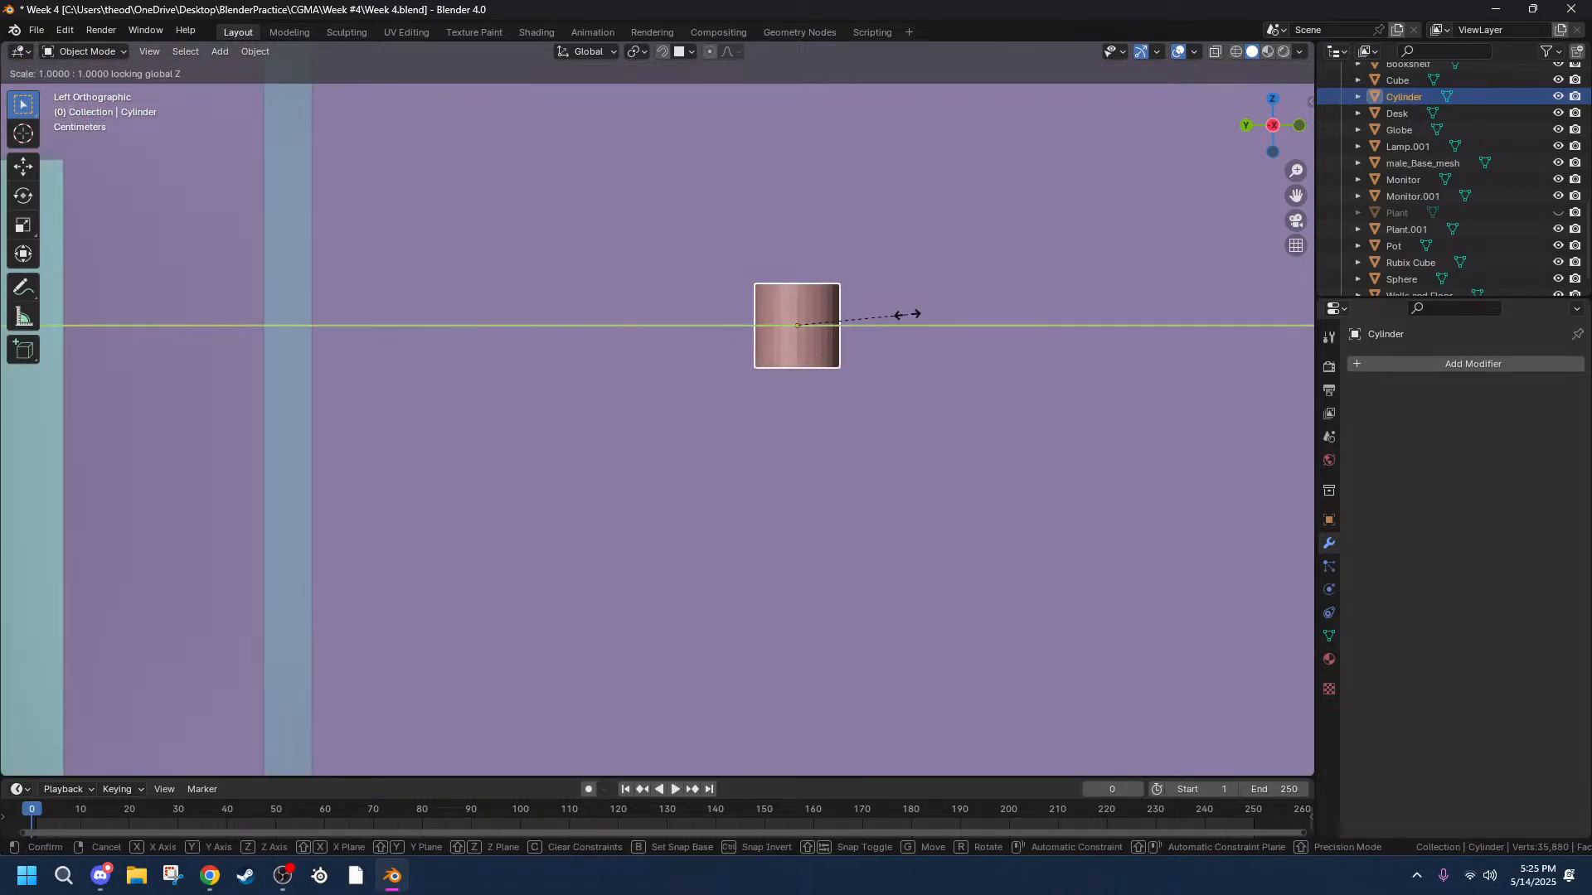
pyautogui.click(220, 472)
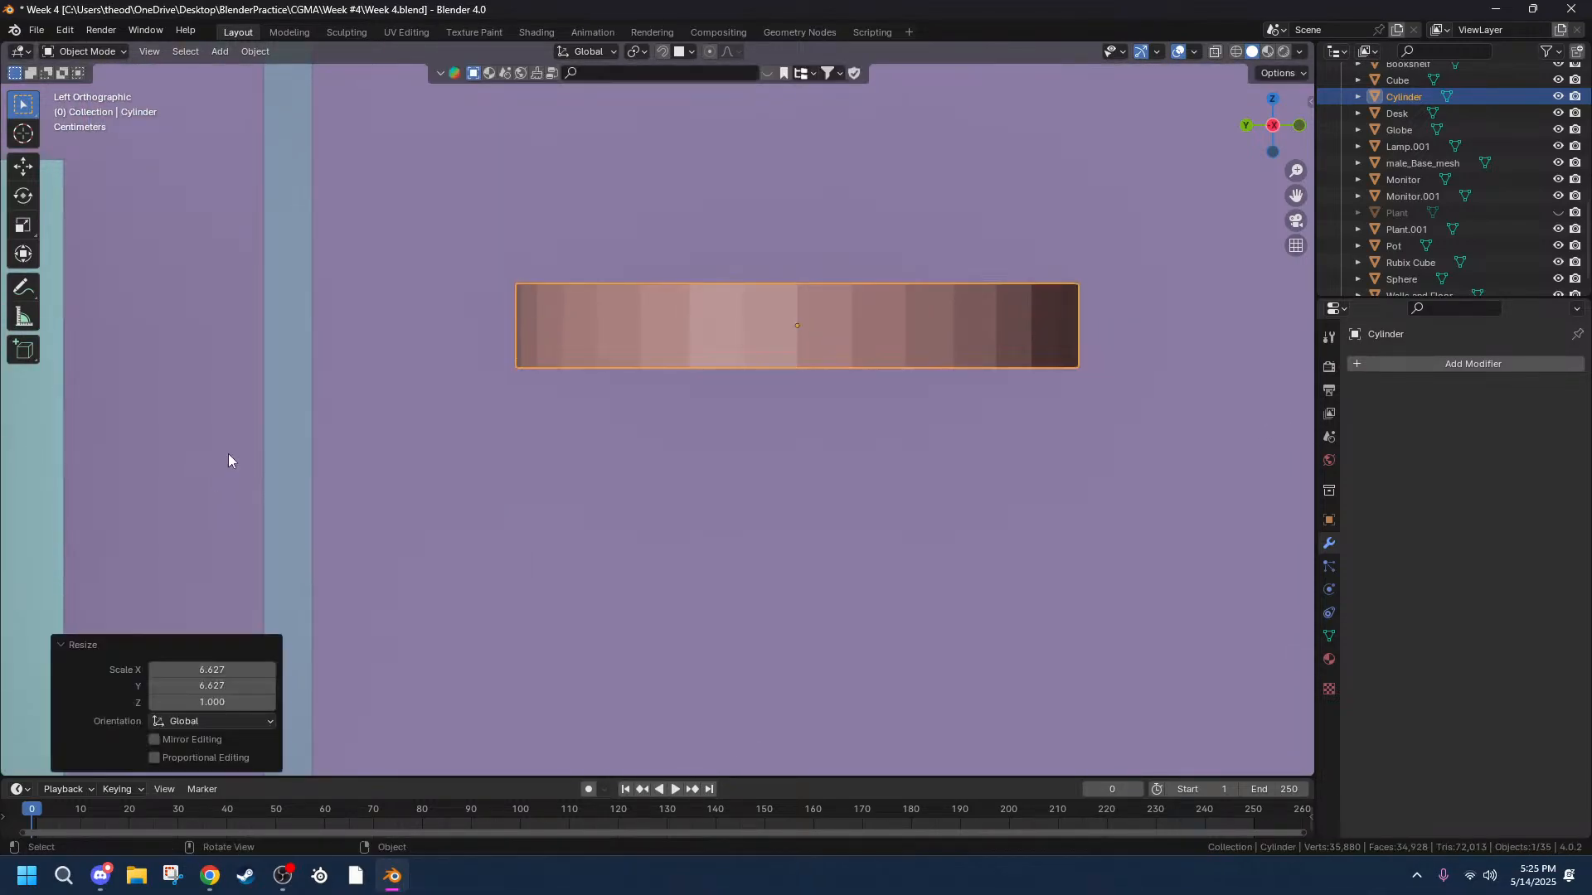
# Raise the disc about 0.049 m straight up along Z.
pyautogui.scroll(-3, 643, 275)
pyautogui.scroll(-5, 928, 319)
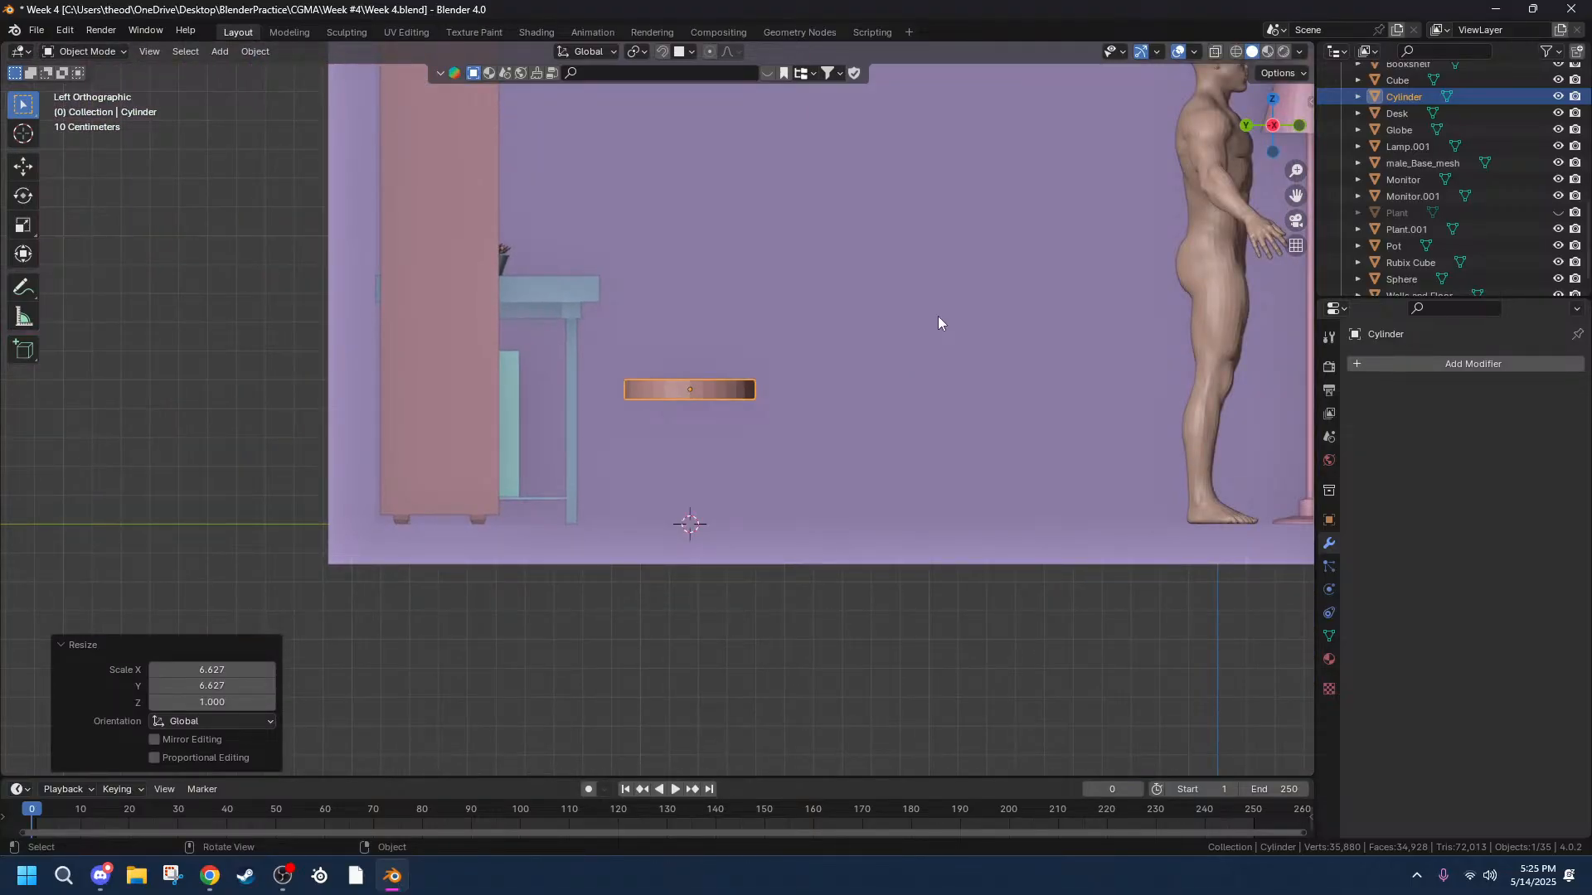
pyautogui.press('g')
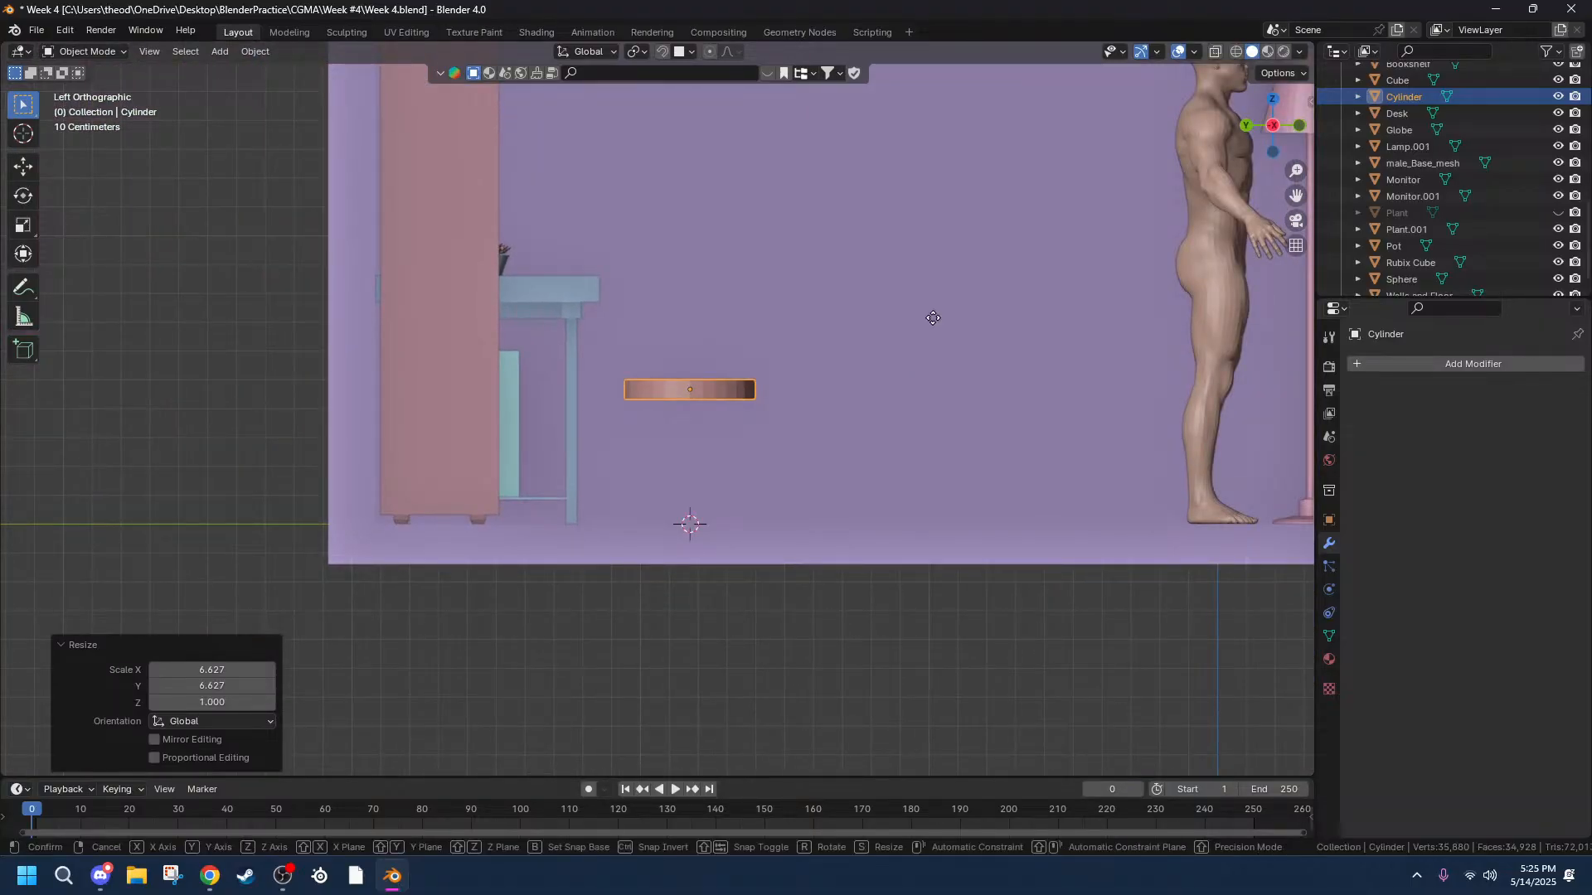
pyautogui.press('z')
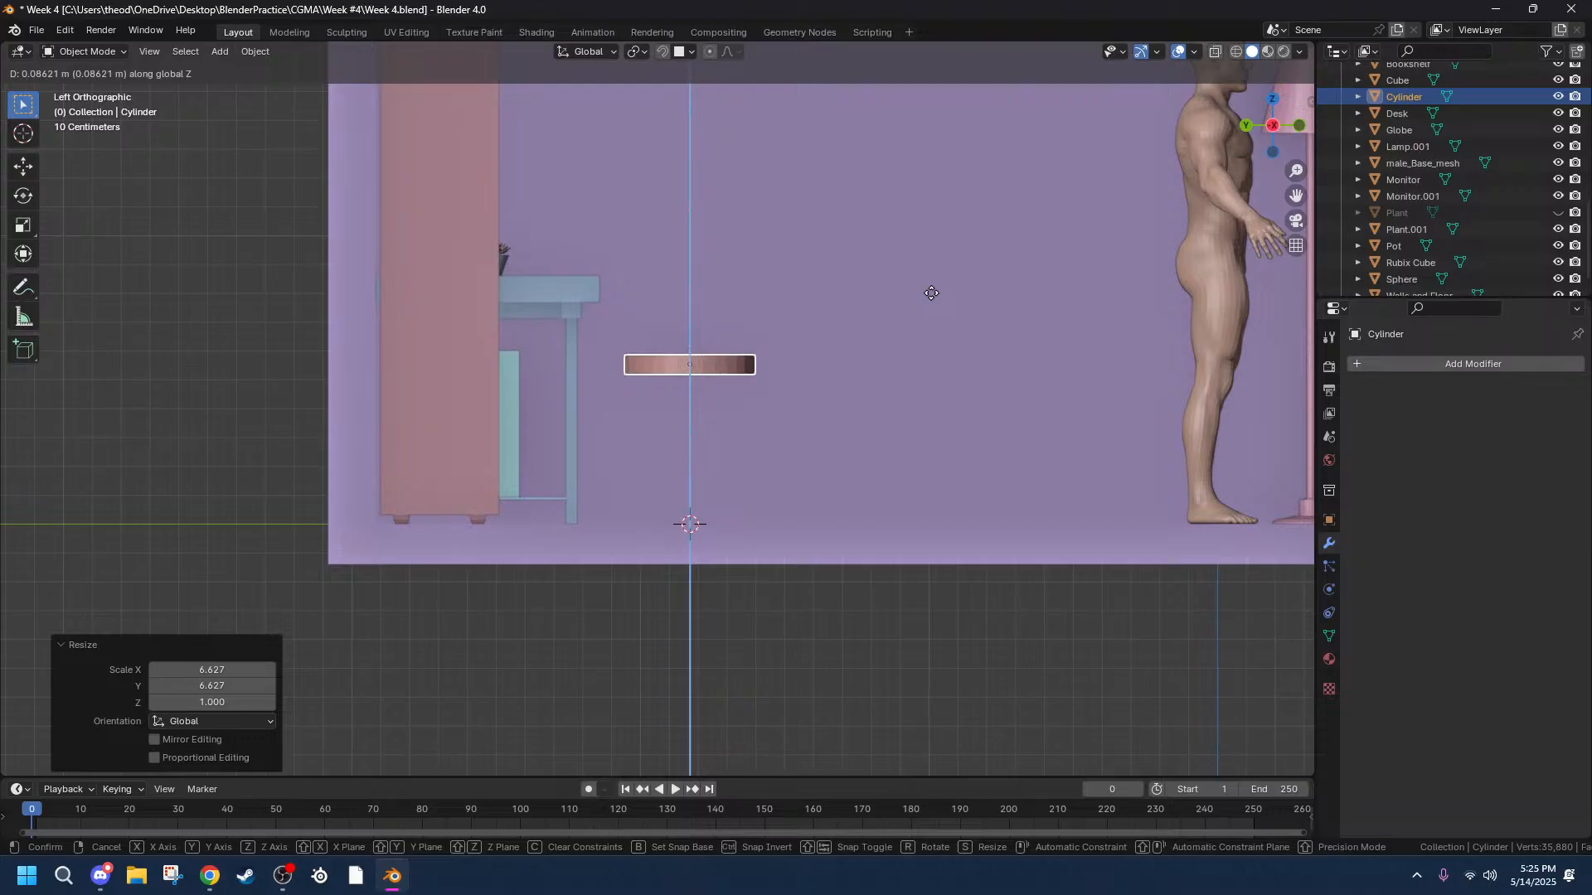
pyautogui.click(932, 311)
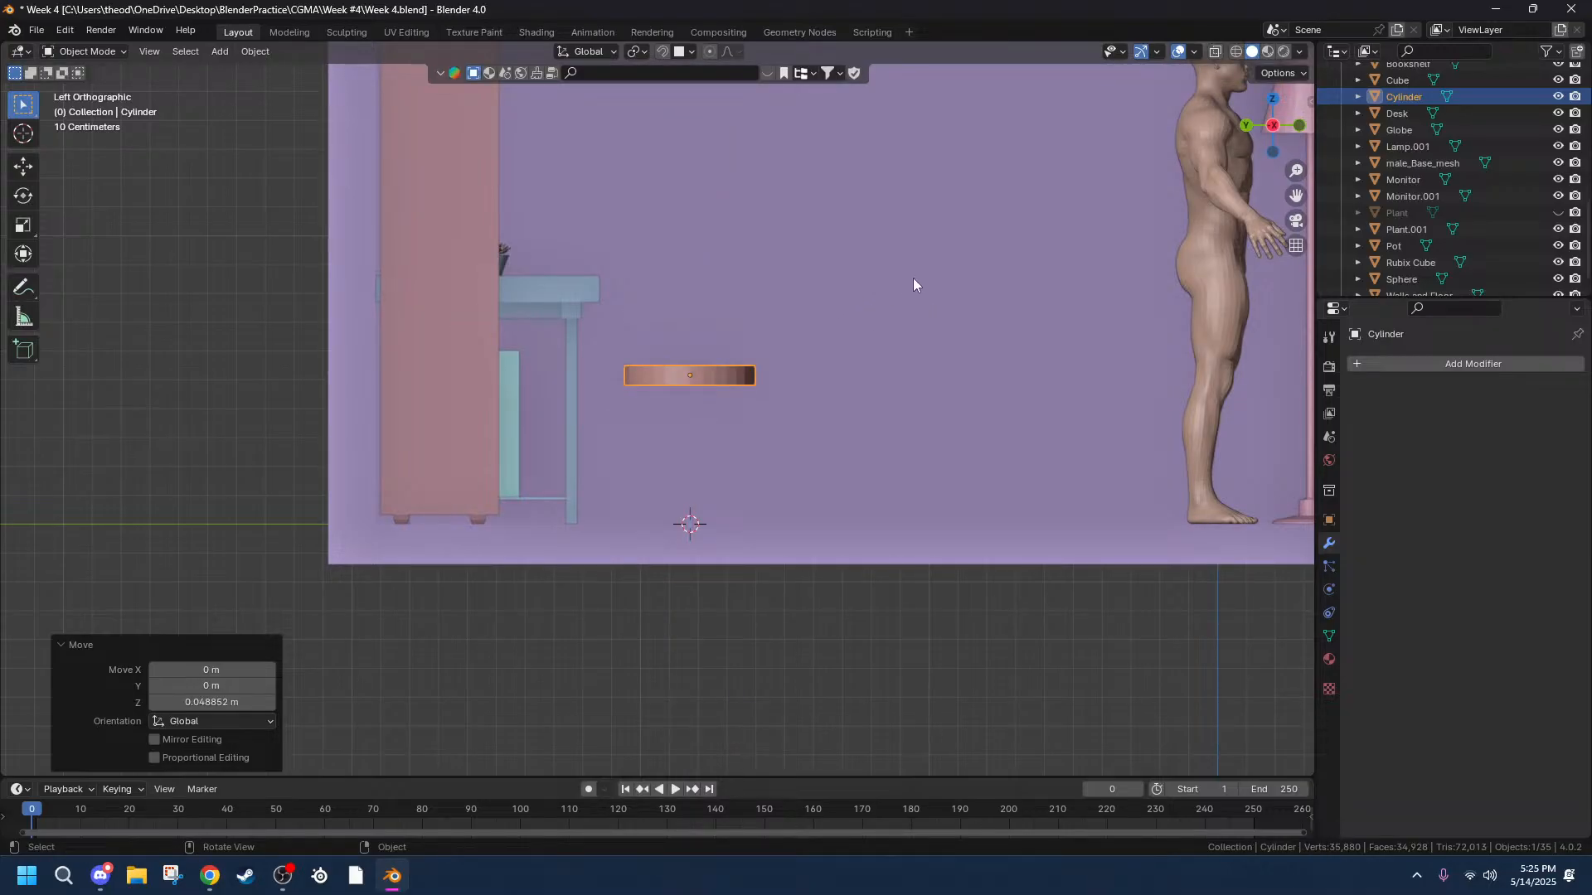
# Select the edge loop around the disc's upper rim in Edit Mode.
pyautogui.scroll(5, 904, 287)
pyautogui.press('Tab')
pyautogui.press('c')
pyautogui.click(842, 308)
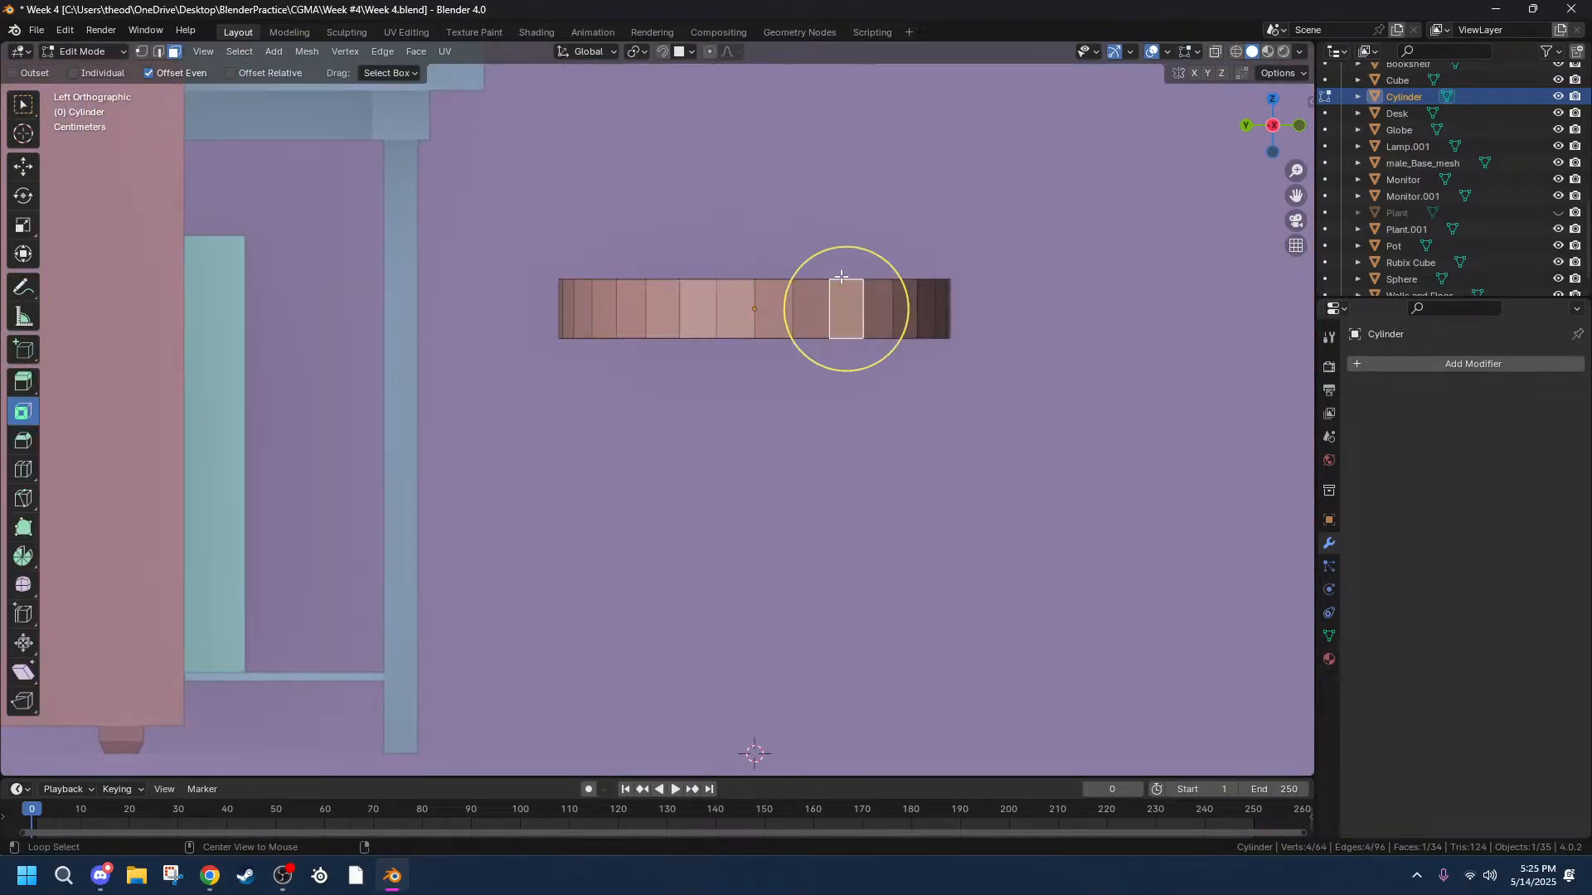
pyautogui.press('2')
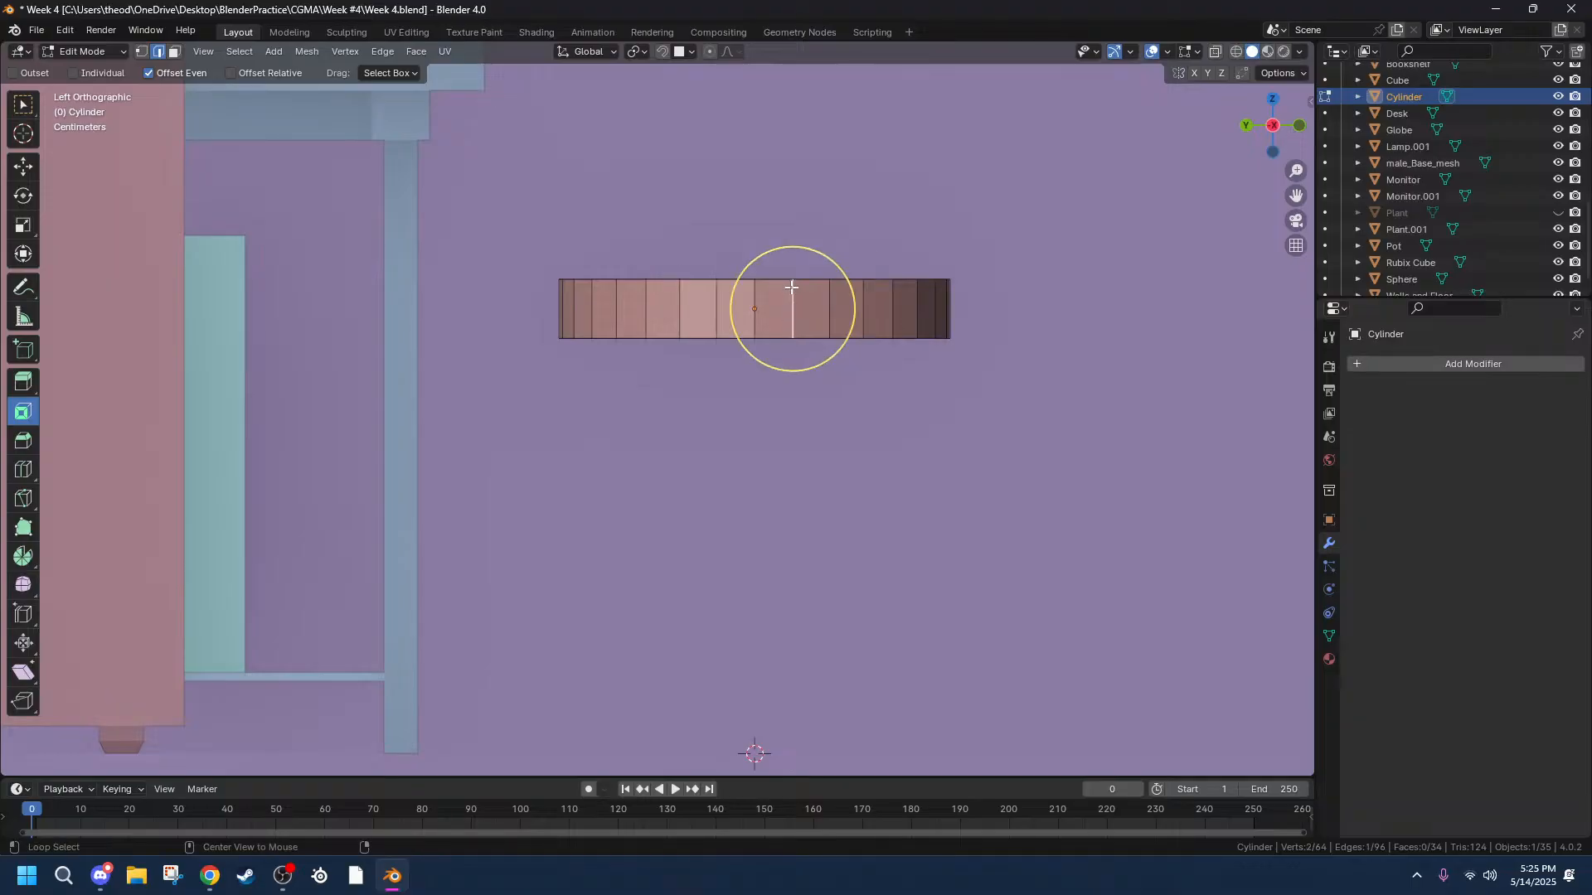
pyautogui.keyDown('alt'); pyautogui.click(905, 276); pyautogui.keyUp('alt')
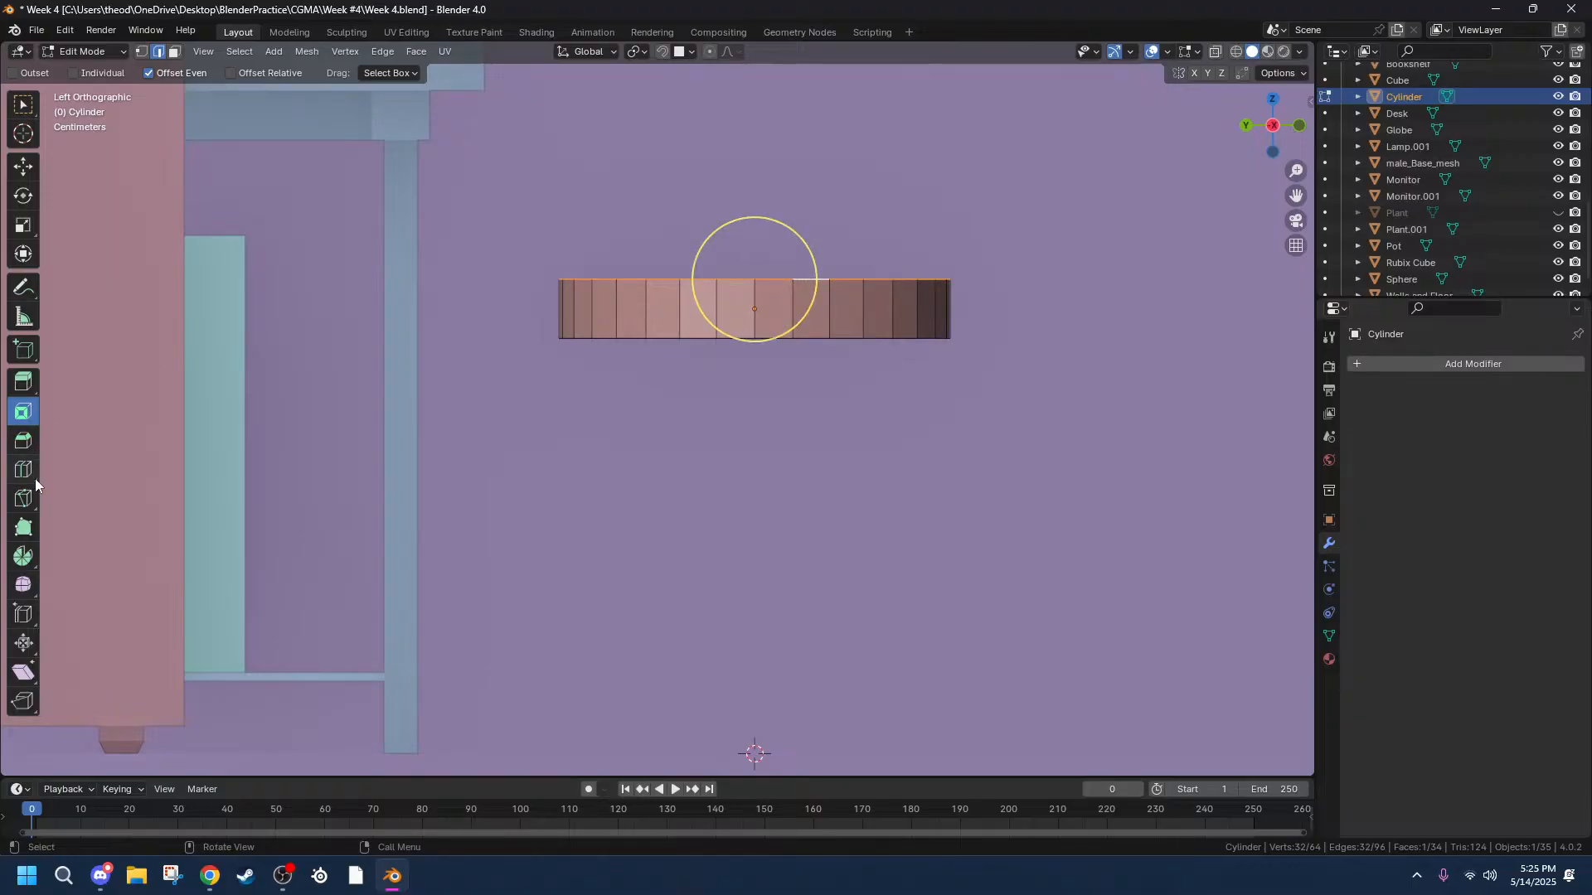
pyautogui.click(23, 440)
pyautogui.moveTo(754, 196); pyautogui.dragTo(808, 133)
pyautogui.press('Escape')
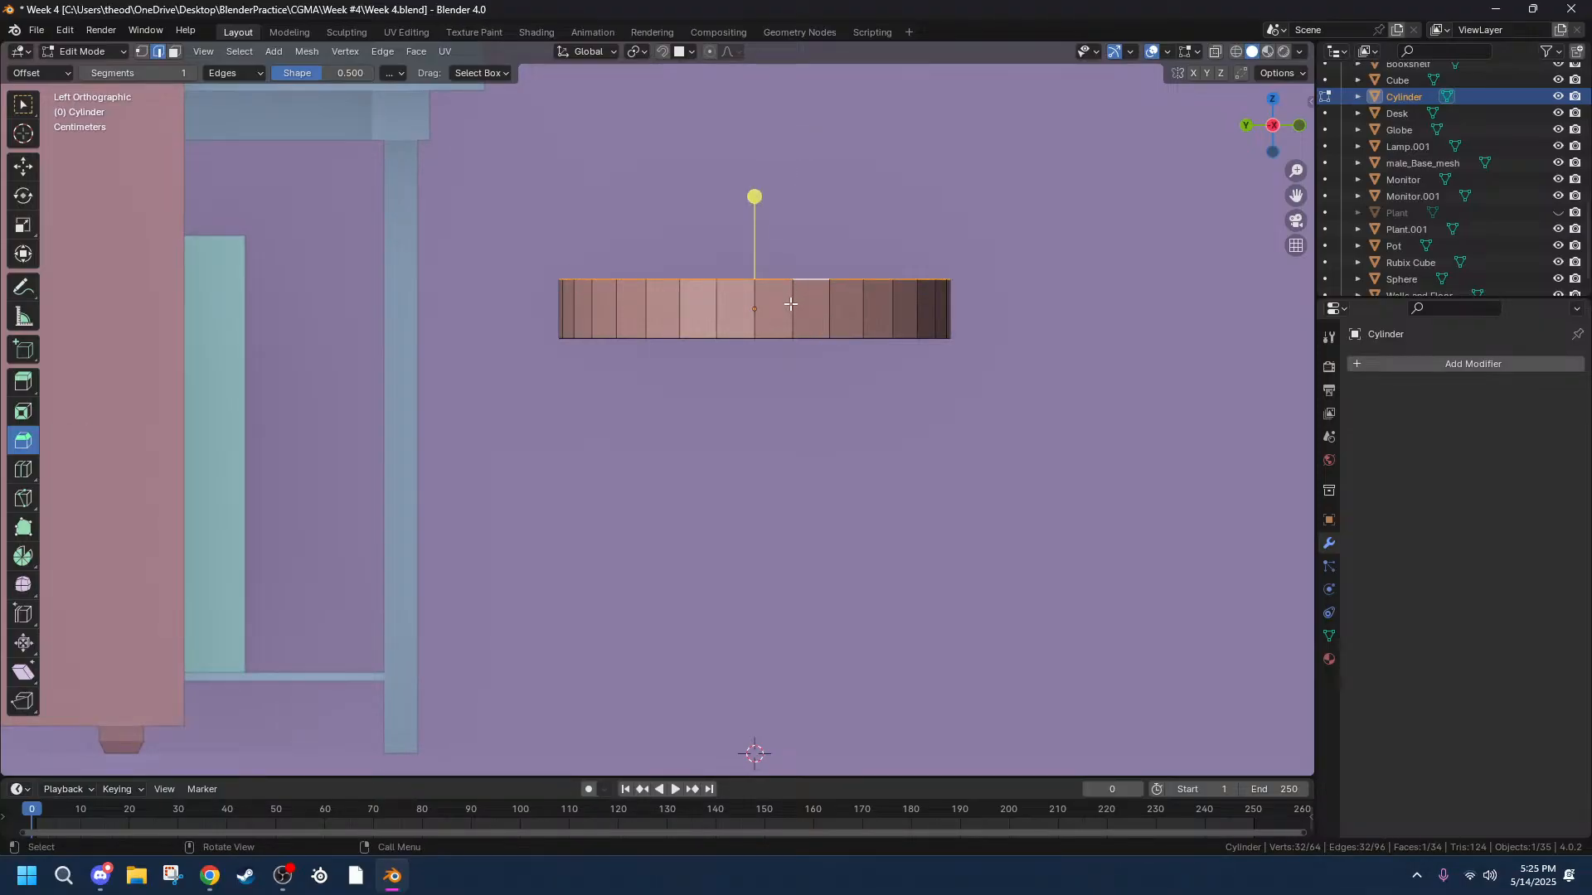
pyautogui.rightClick(740, 381)
pyautogui.press('Tab')
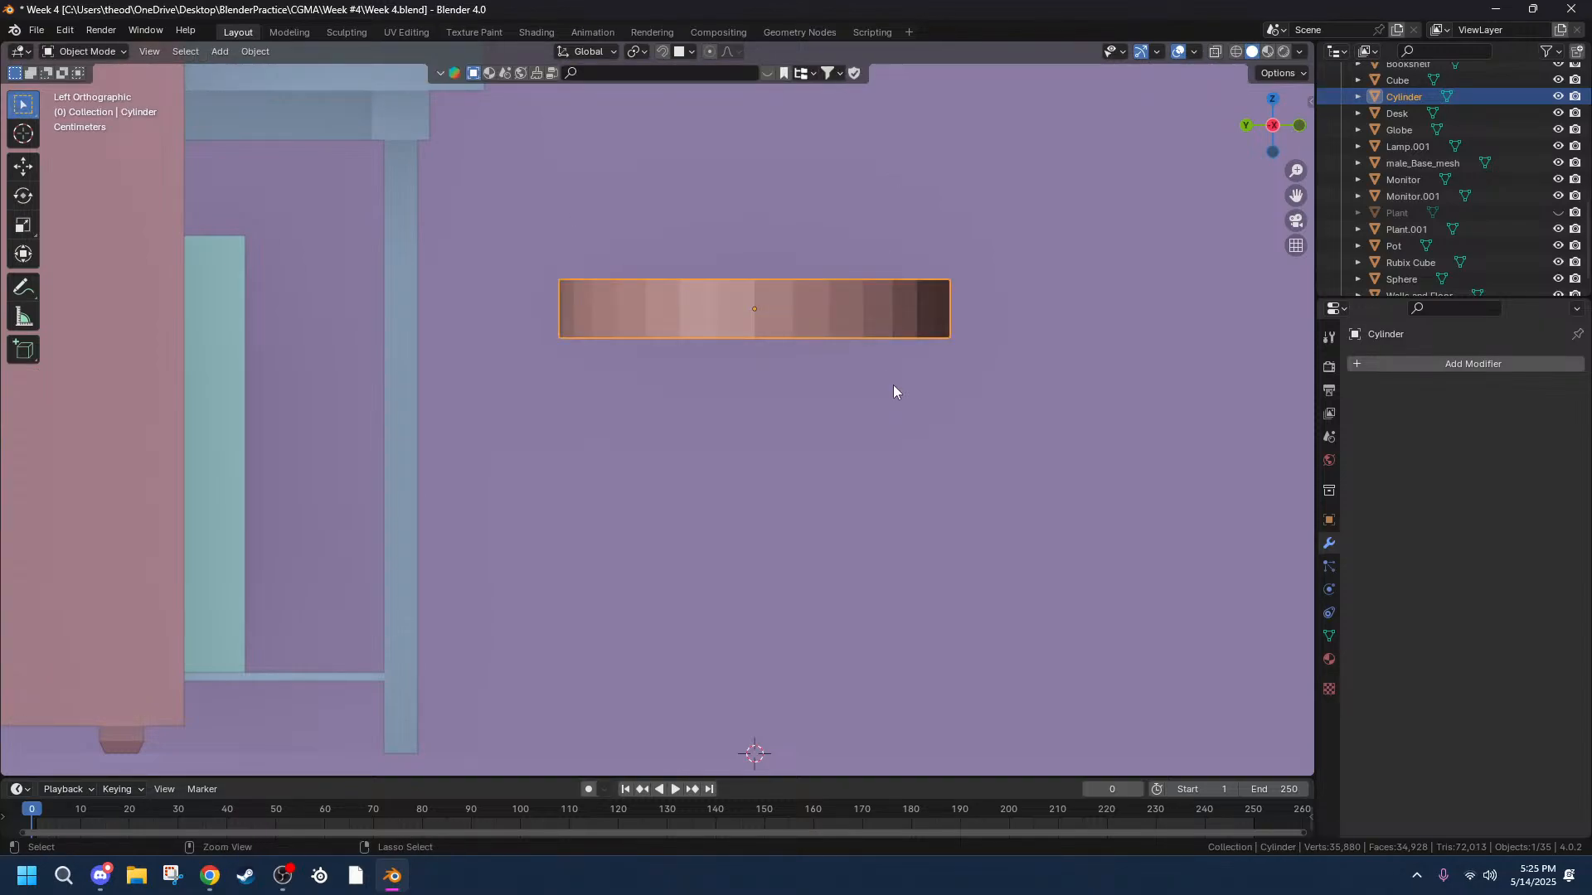
# Apply the disc's scale and bevel its upper rim about 0.0139 m wide with 4 segments.
pyautogui.hotkey('ctrl', 'a')
pyautogui.click(879, 387)
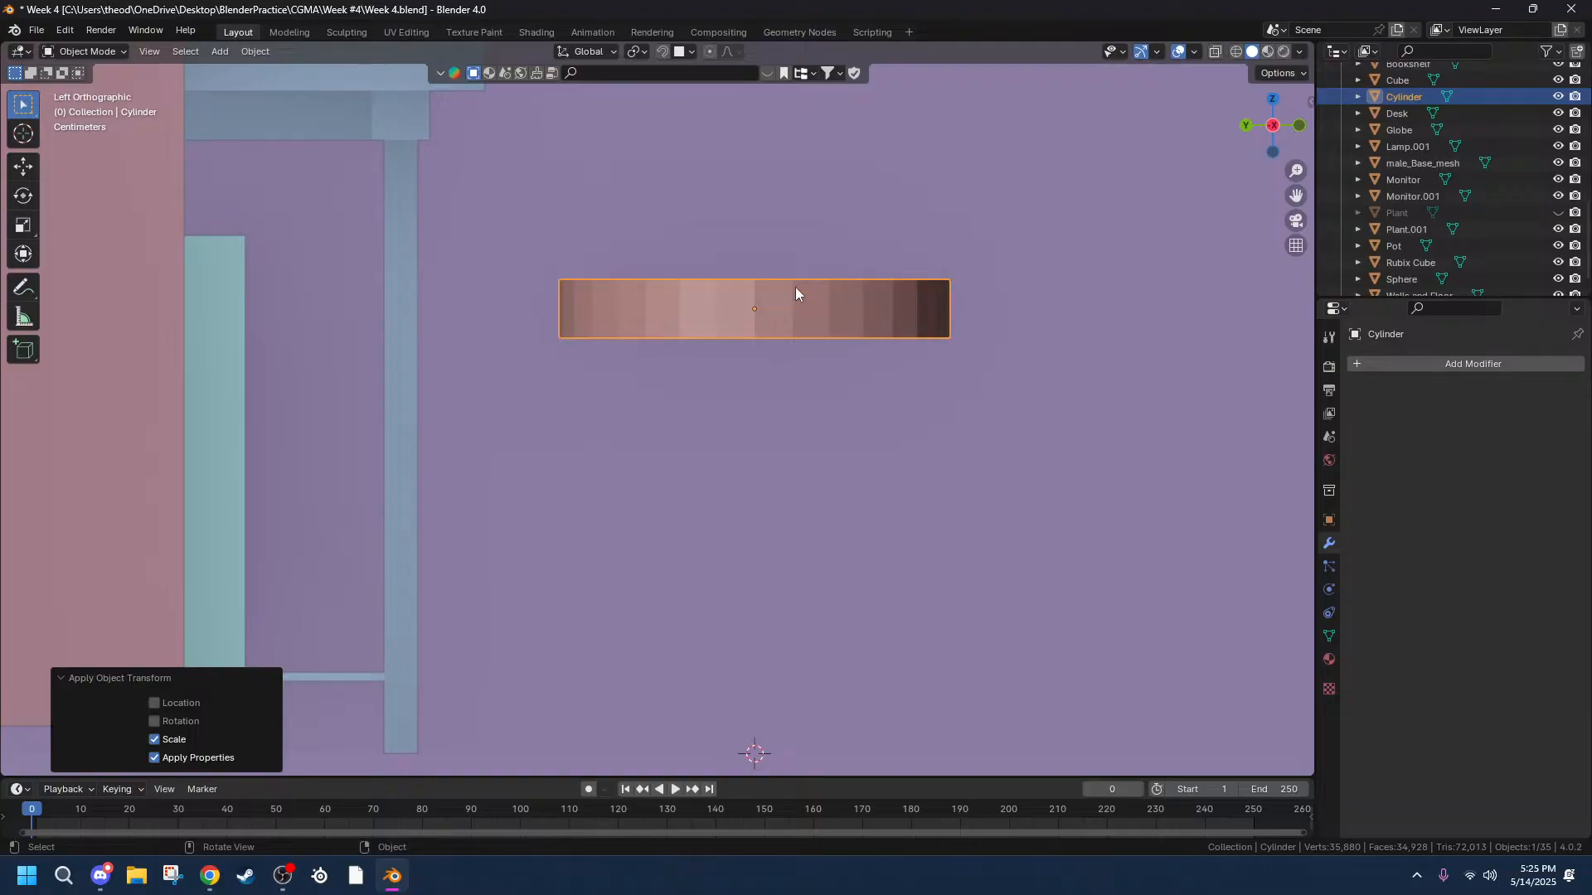
pyautogui.press('Tab')
pyautogui.hotkey('ctrl', 'b')
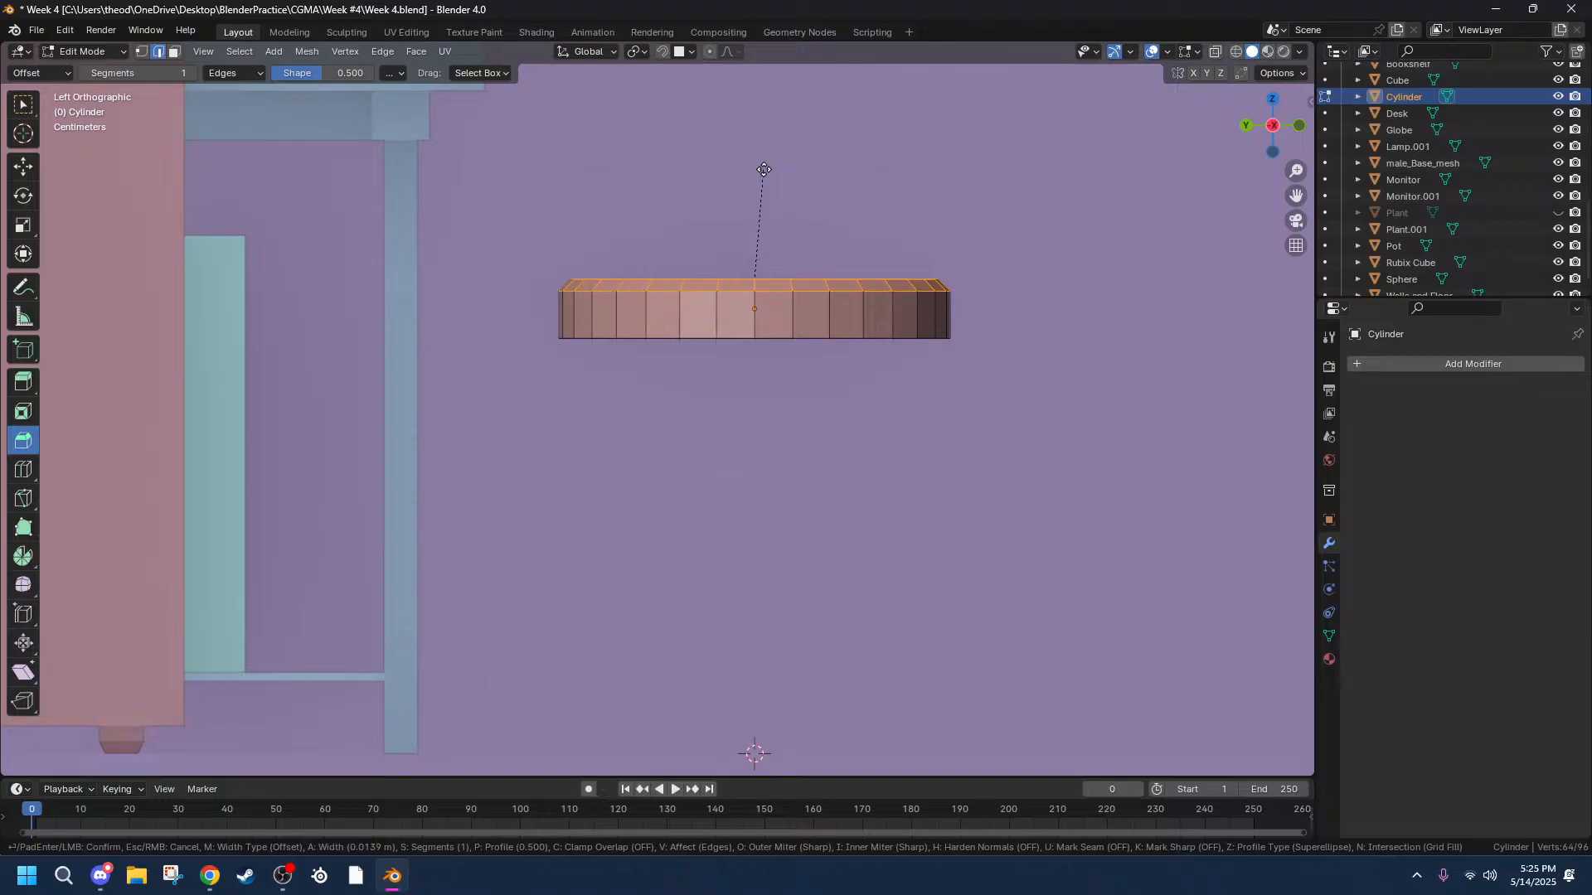
pyautogui.click(764, 169)
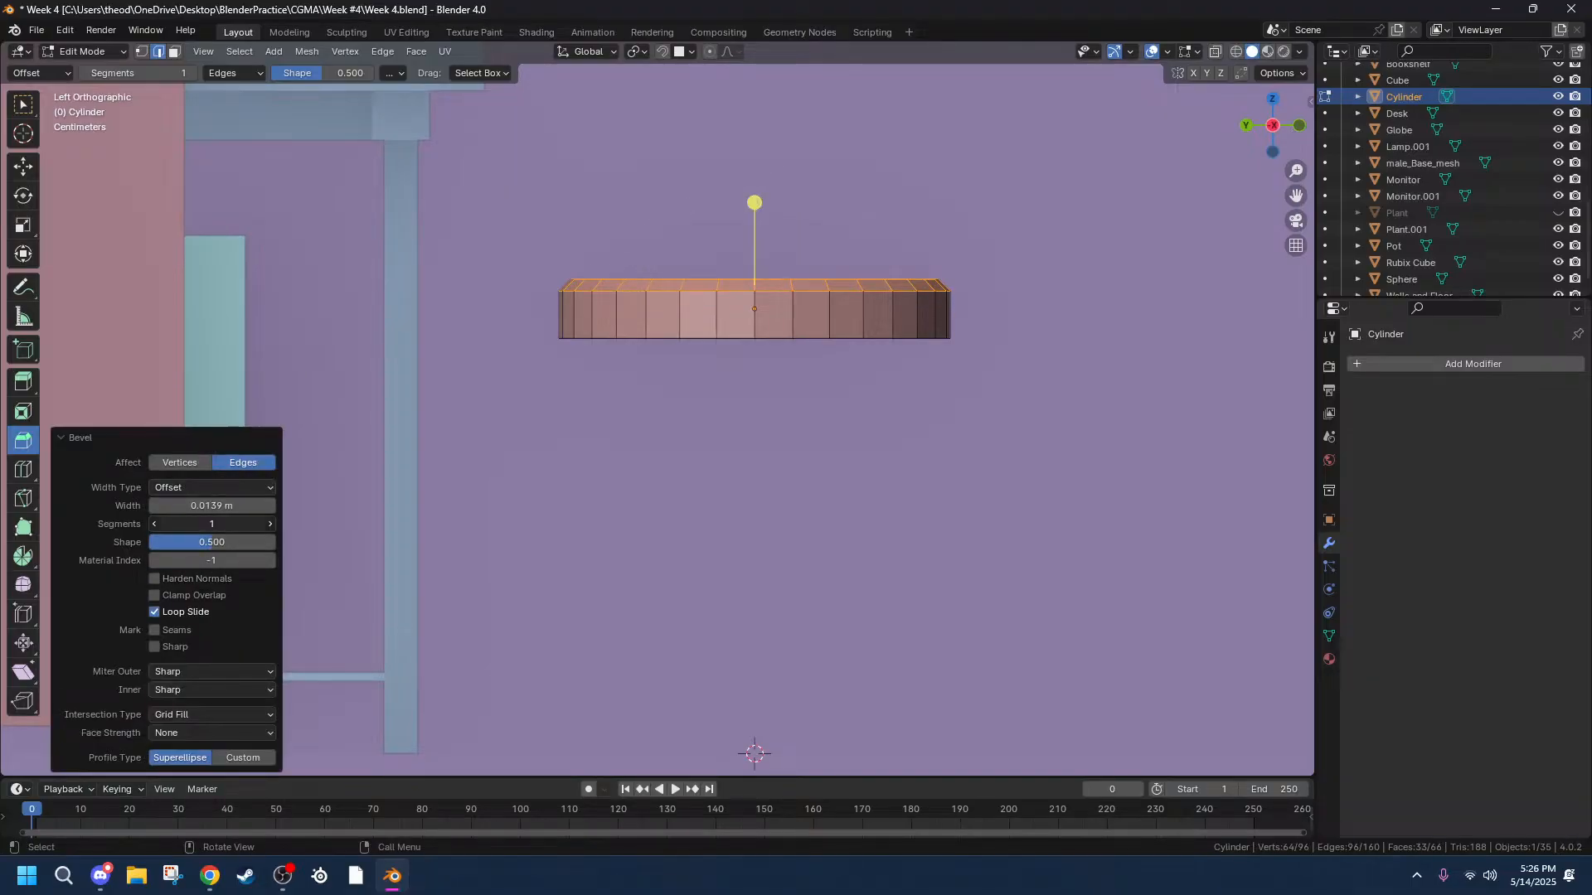
pyautogui.moveTo(211, 523)
pyautogui.mouseDown()
pyautogui.moveTo(249, 523)
pyautogui.moveTo(218, 523)
pyautogui.moveTo(233, 523)
pyautogui.mouseUp()
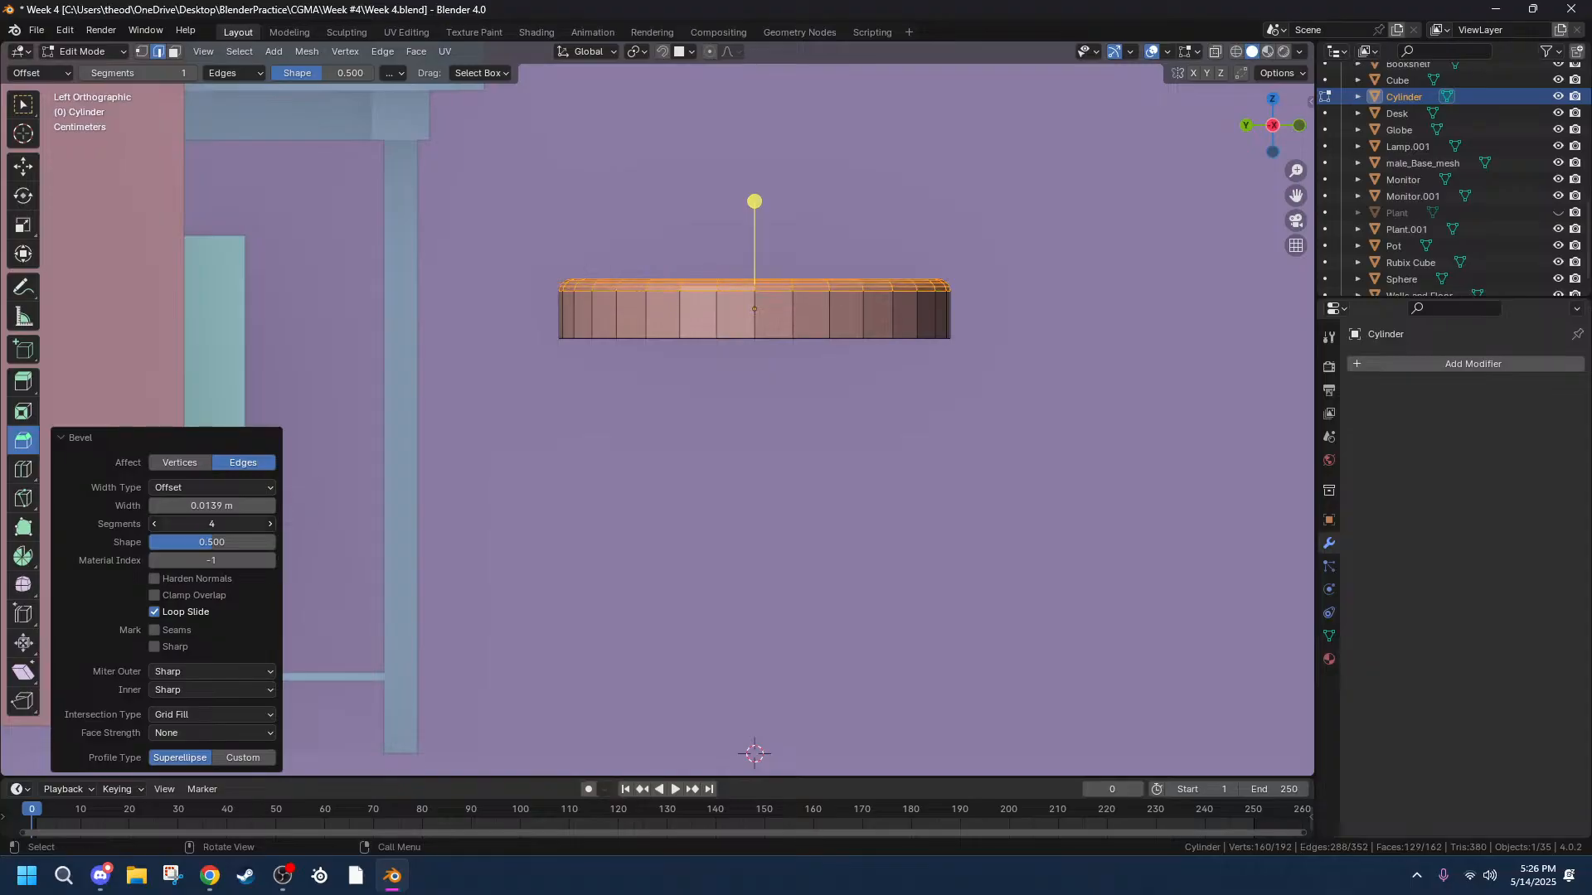
# Examine the disc's bevelled rim from several angles.
pyautogui.moveTo(959, 174); pyautogui.dragTo(925, 216, button='middle')
pyautogui.scroll(-6, 924, 214)
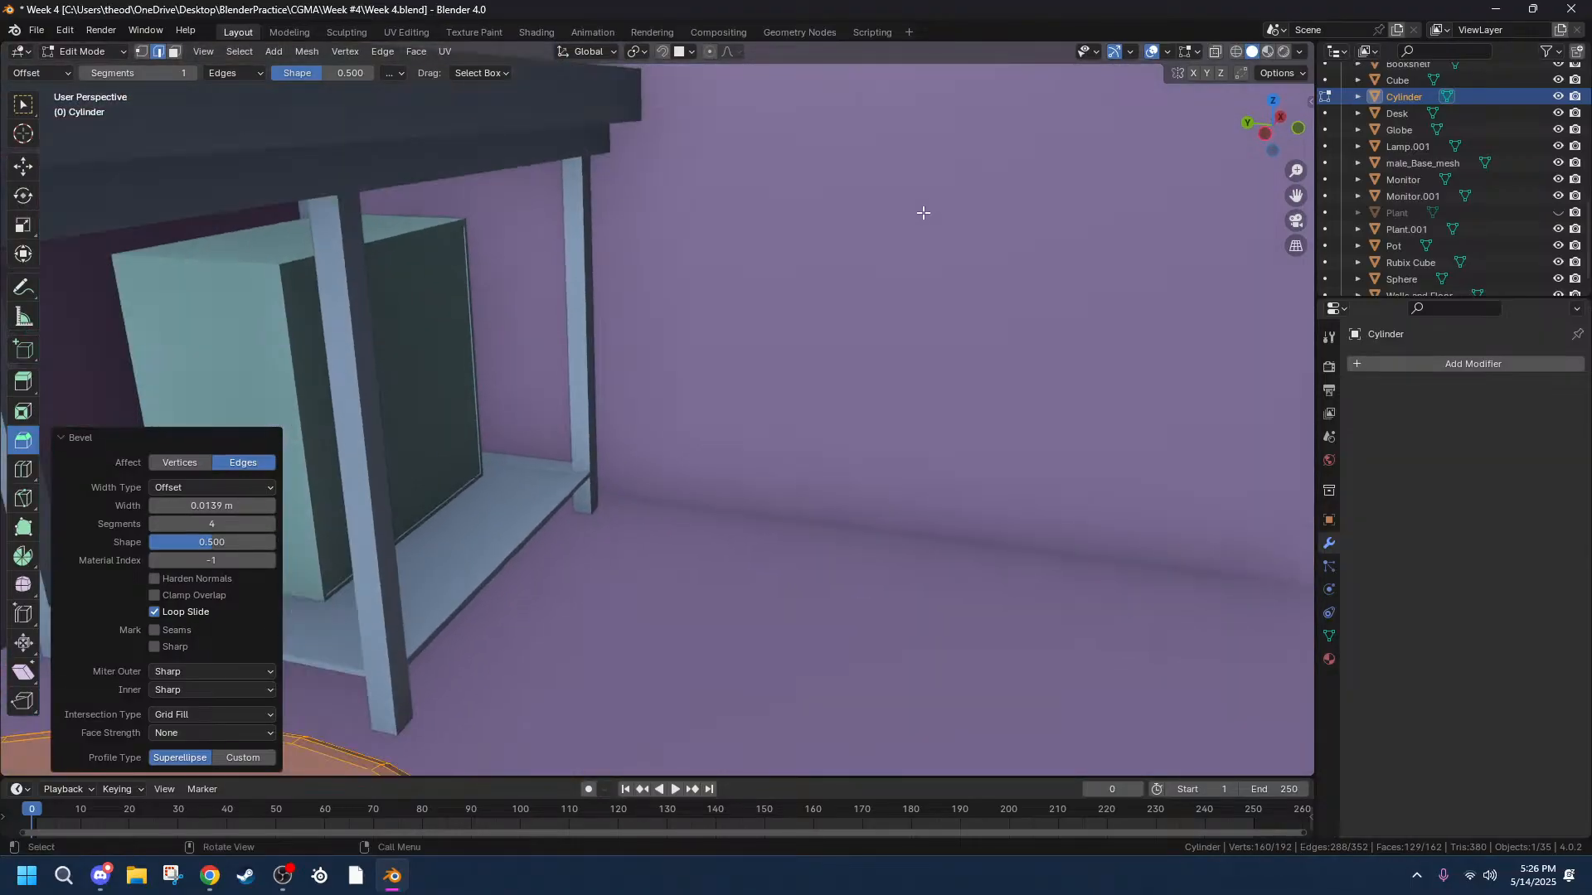
pyautogui.scroll(-4, 646, 603)
pyautogui.moveTo(633, 626); pyautogui.dragTo(776, 463, button='middle')
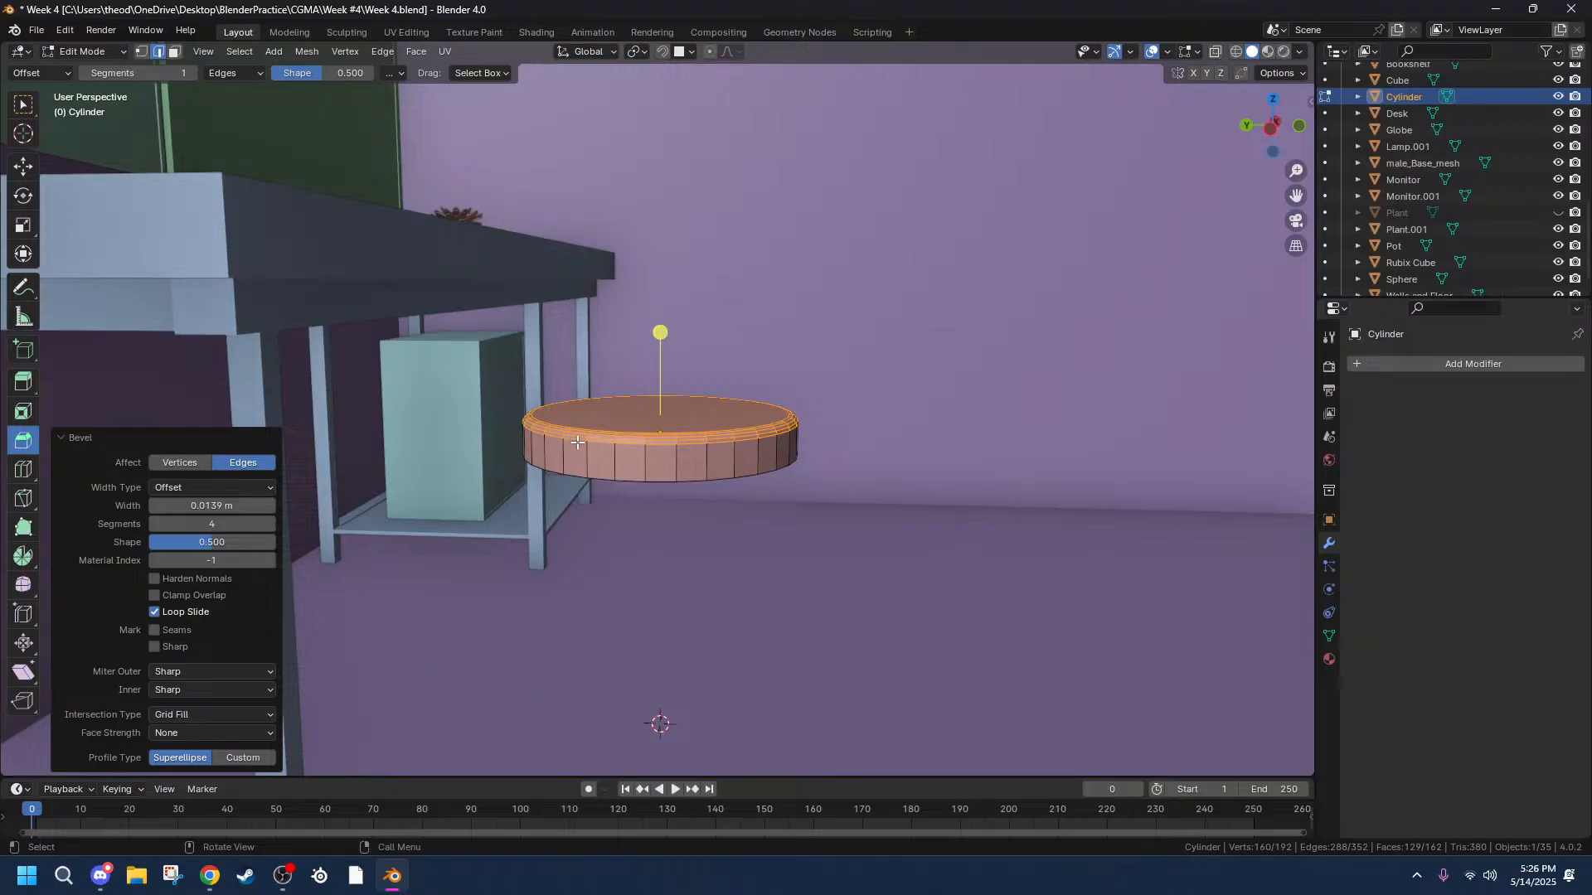
pyautogui.scroll(6, 625, 458)
pyautogui.scroll(-4, 704, 471)
pyautogui.moveTo(744, 447); pyautogui.dragTo(771, 427, button='middle')
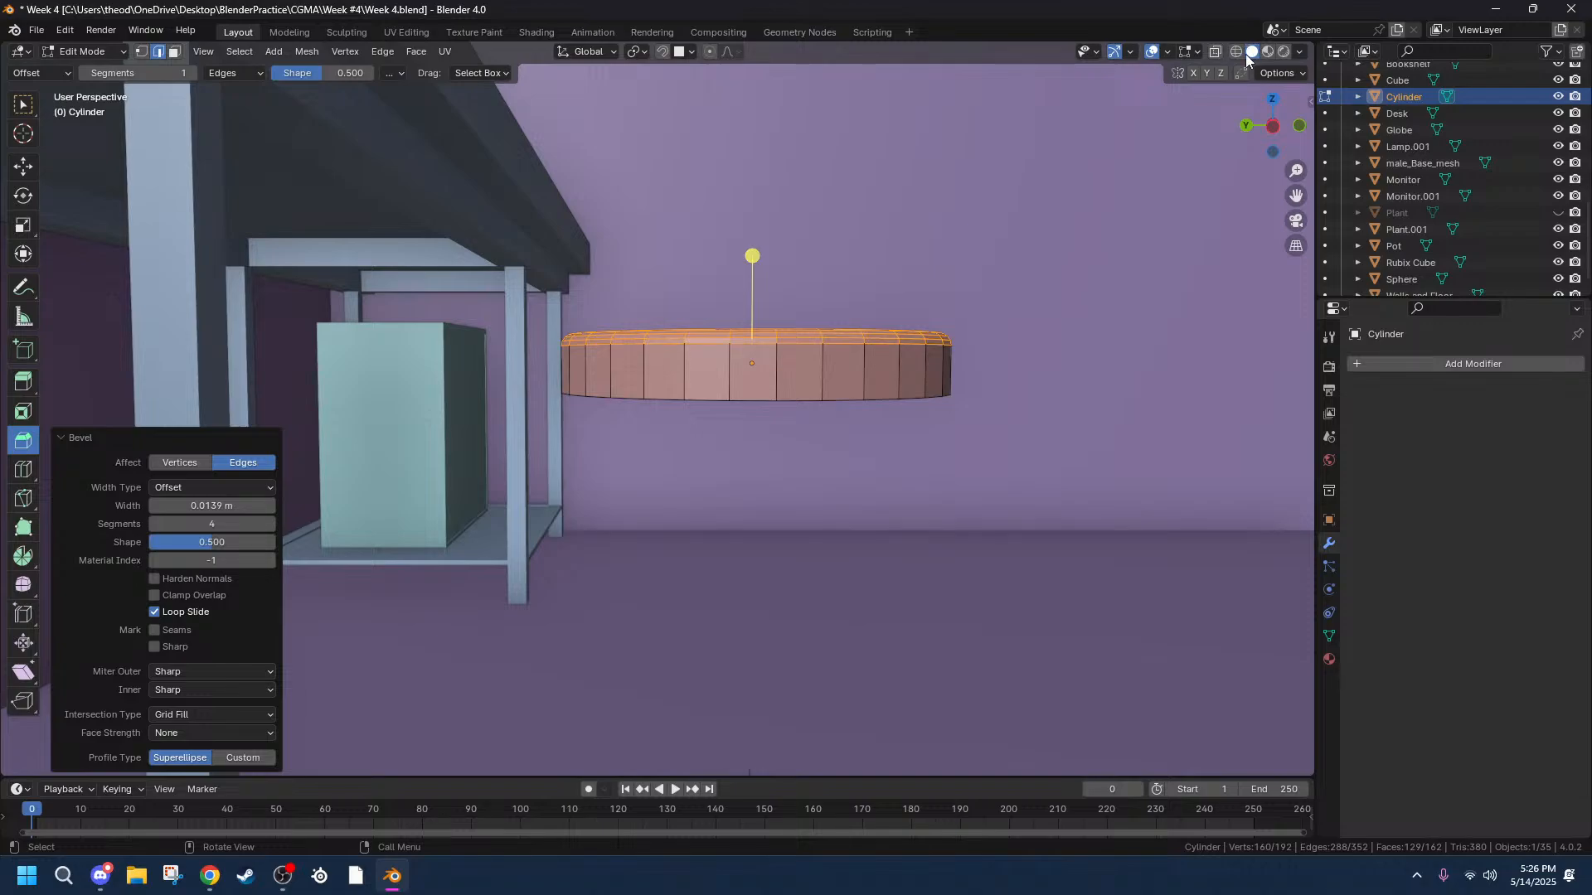
pyautogui.click(1273, 125)
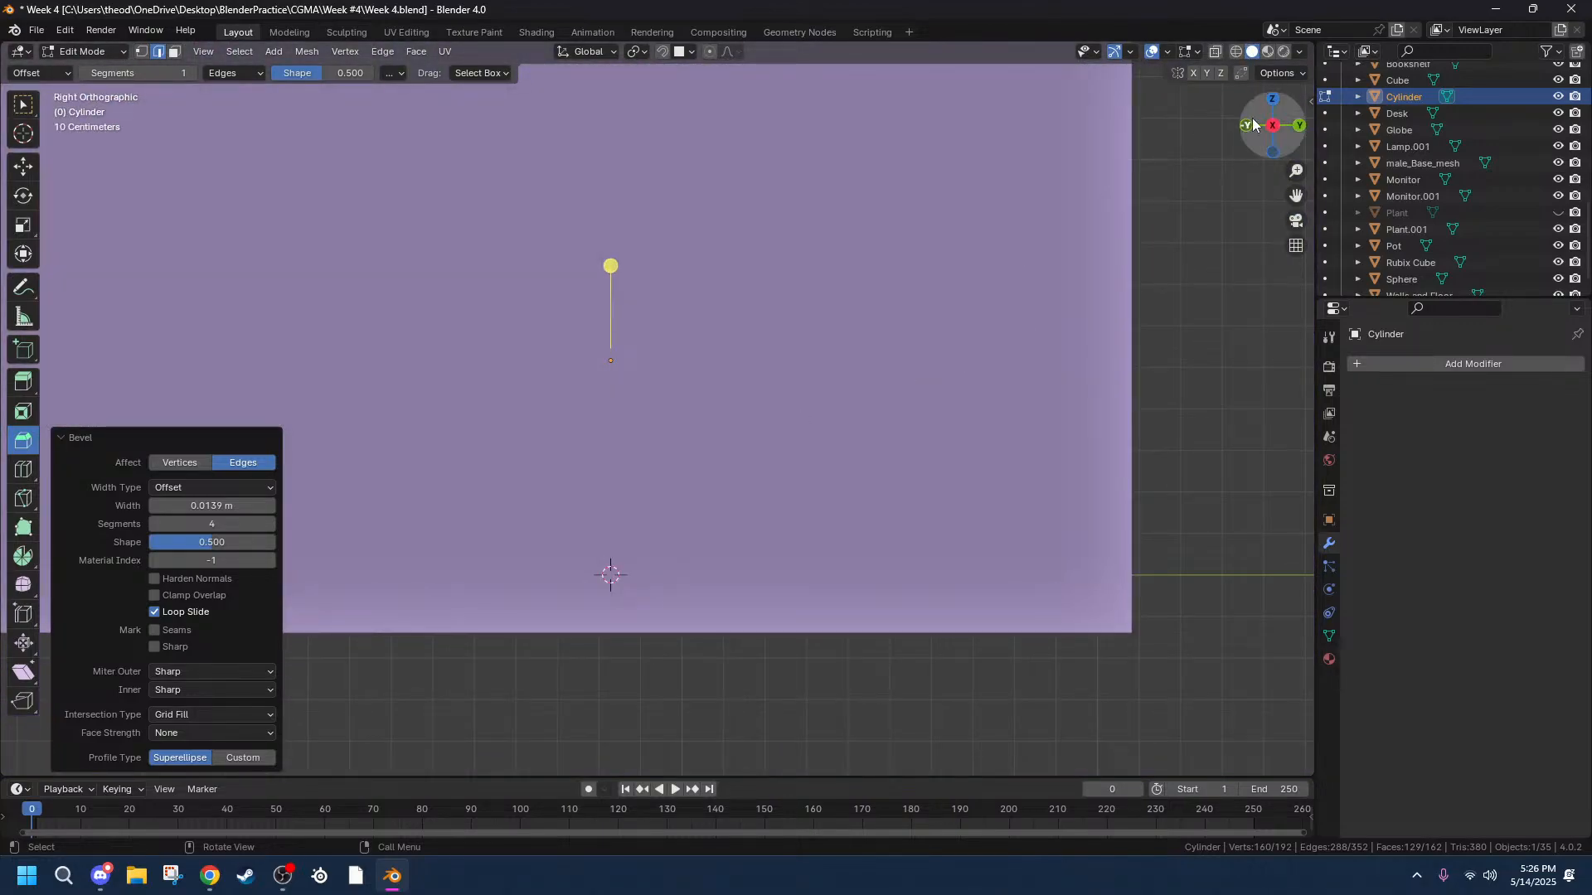
# Inset the disc's bottom face by about 0.192 m, leaving a small central circle.
pyautogui.moveTo(1269, 128); pyautogui.dragTo(916, 348)
pyautogui.scroll(-8, 915, 348)
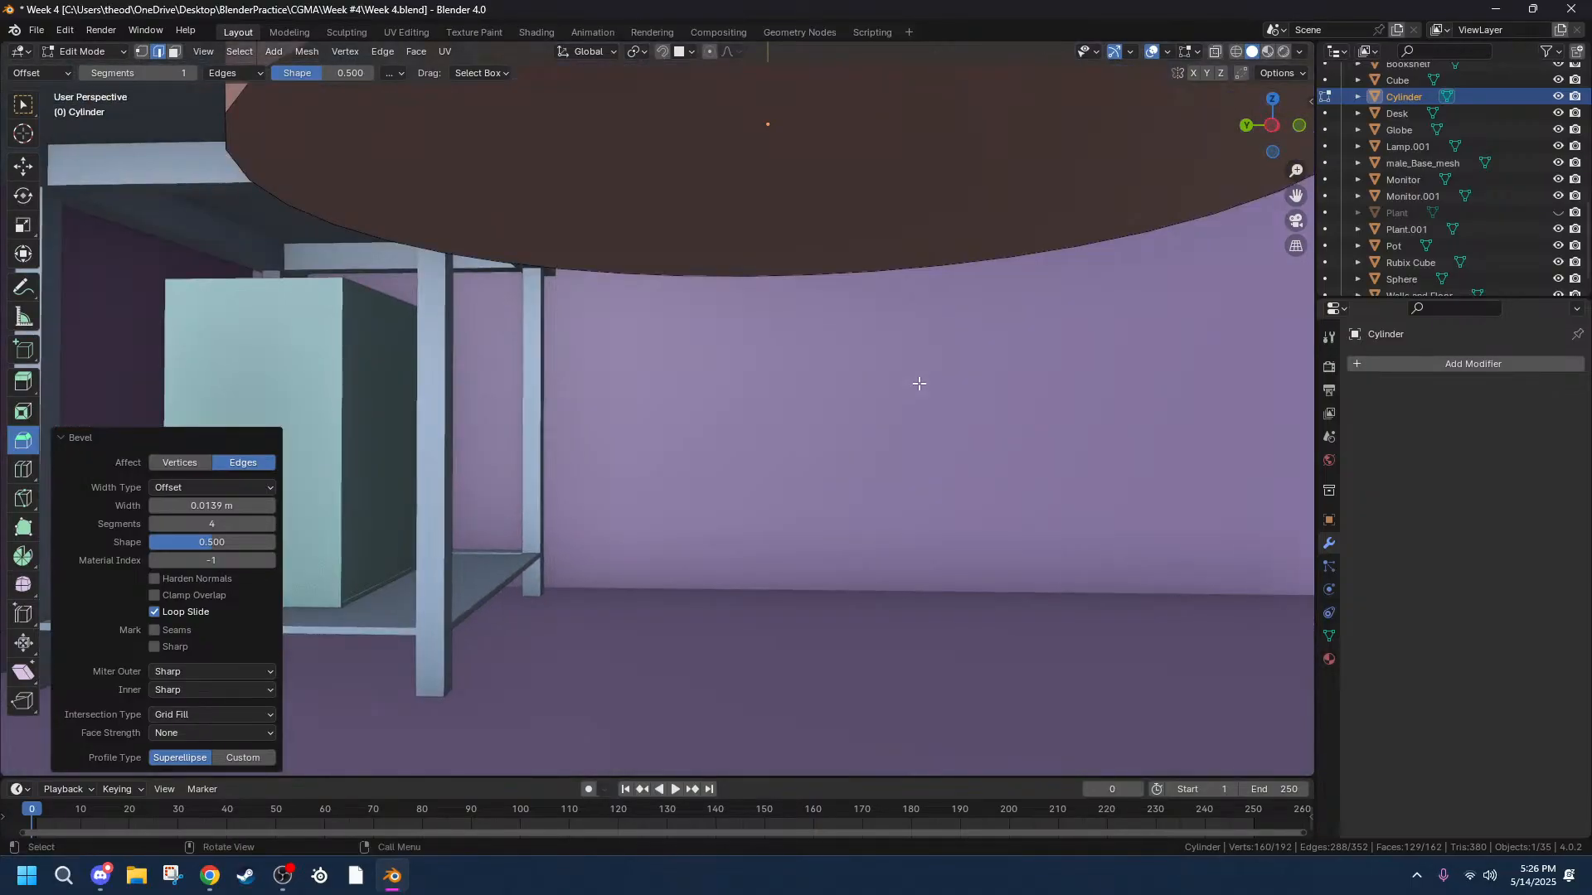
pyautogui.click(832, 281)
pyautogui.press('3')
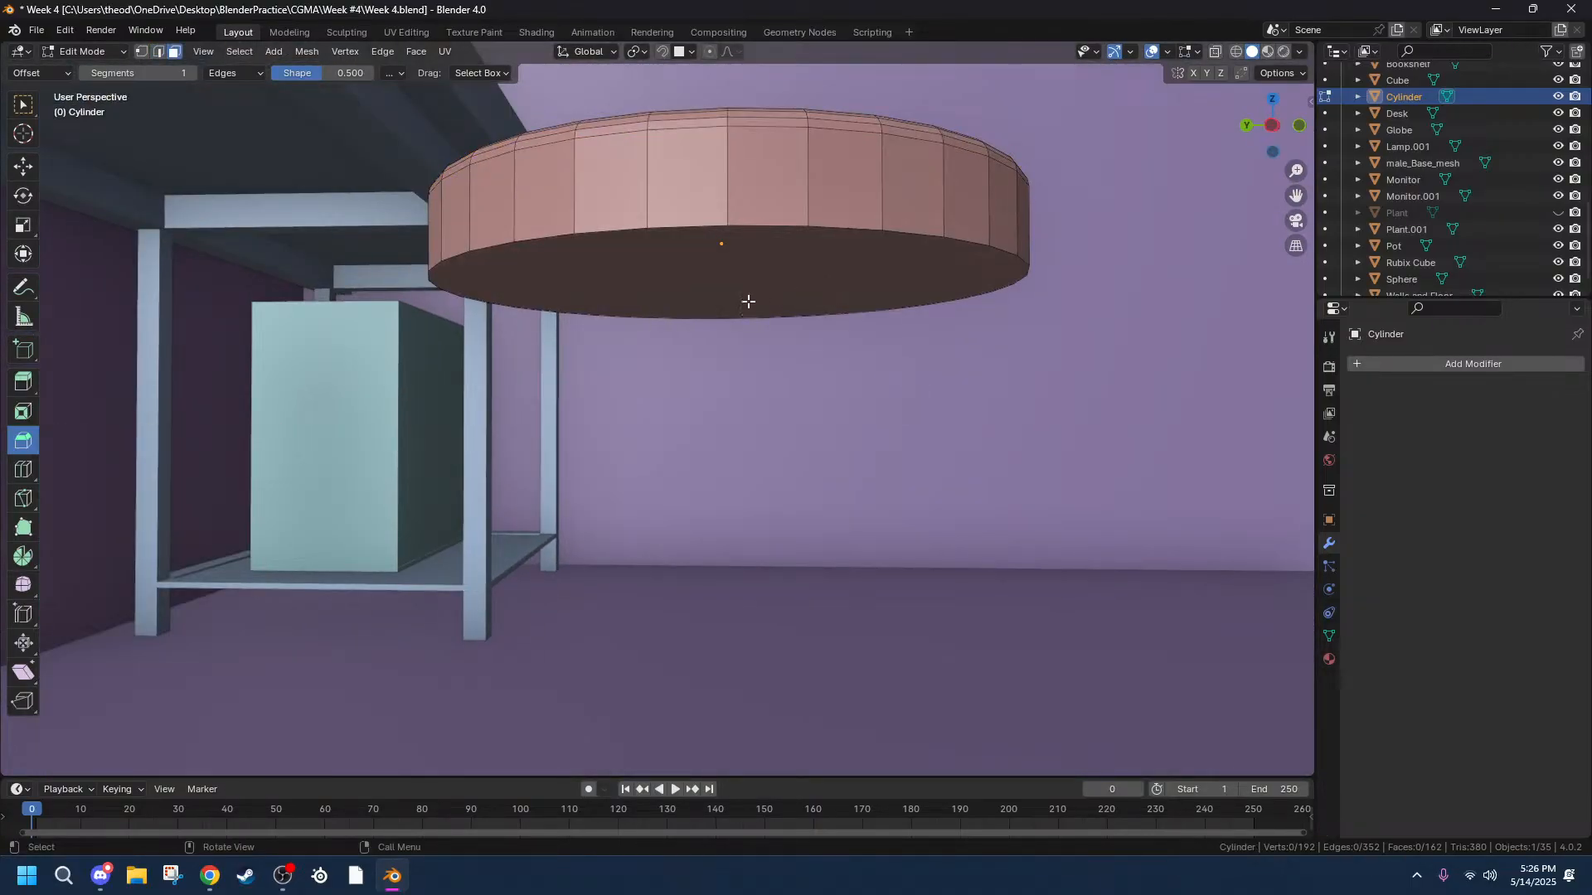
pyautogui.click(729, 301)
pyautogui.press('i')
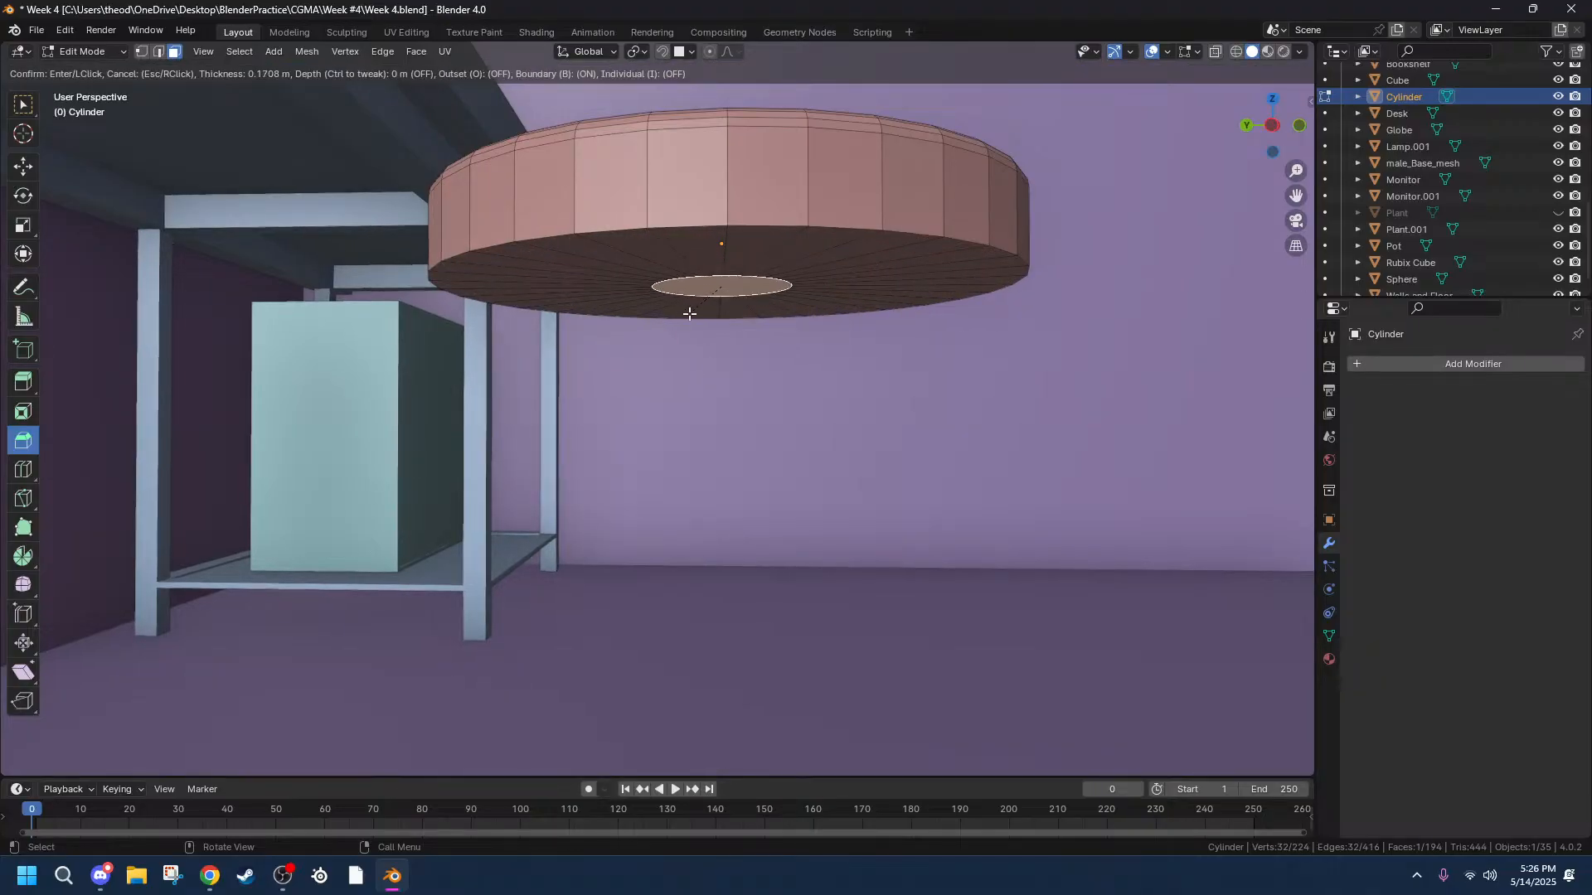
pyautogui.click(720, 303)
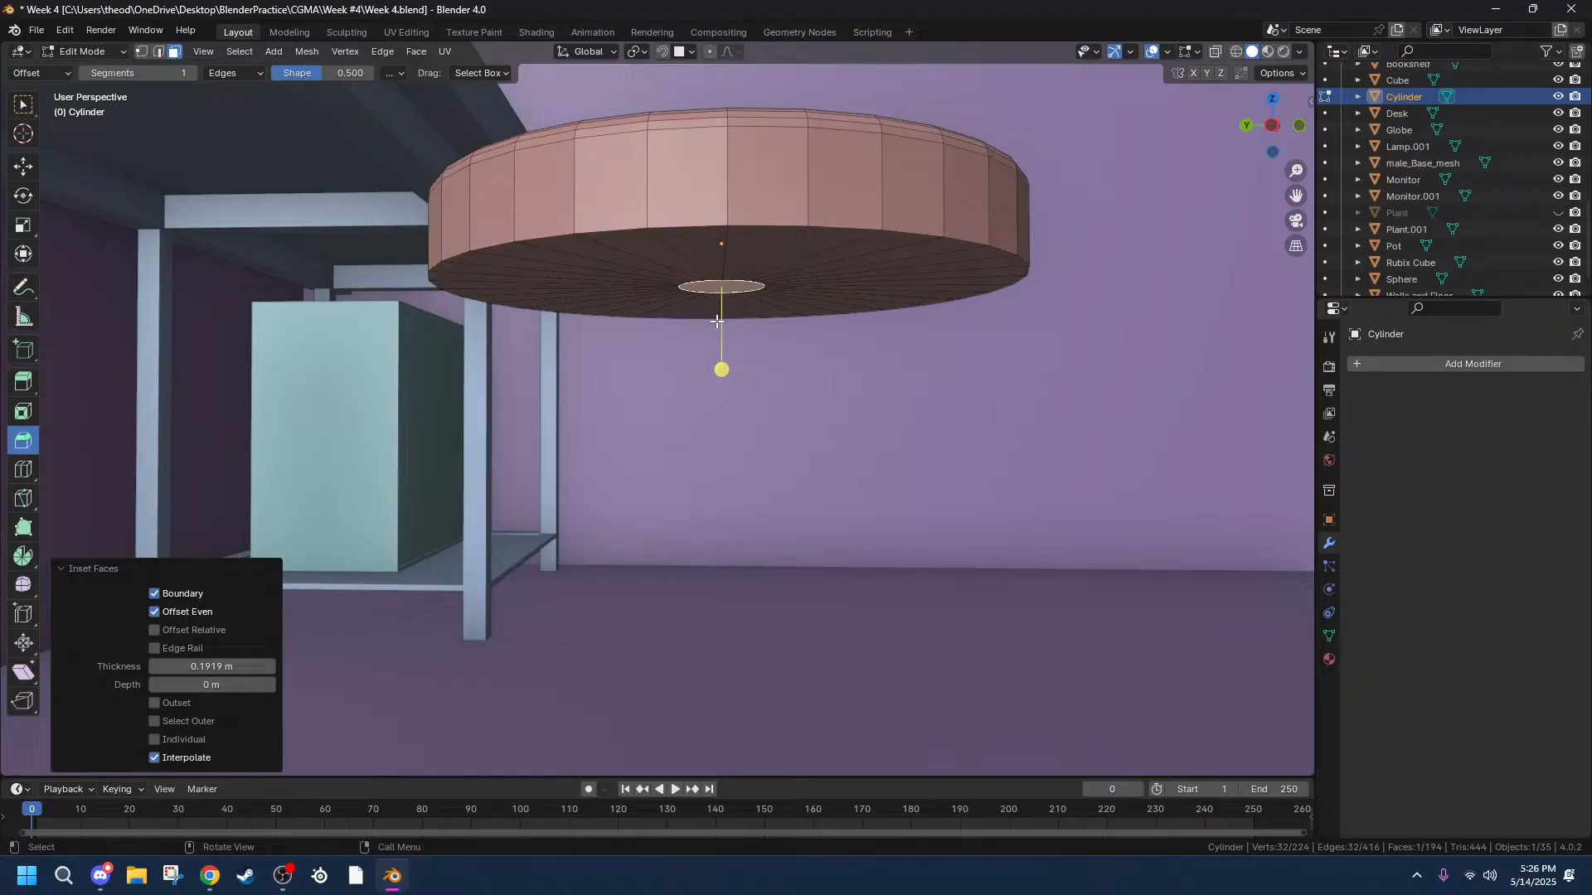
# Extrude the small circular face on the disc's underside about 0.385 m downward as a central post.
pyautogui.click(1269, 133)
pyautogui.scroll(6, 746, 535)
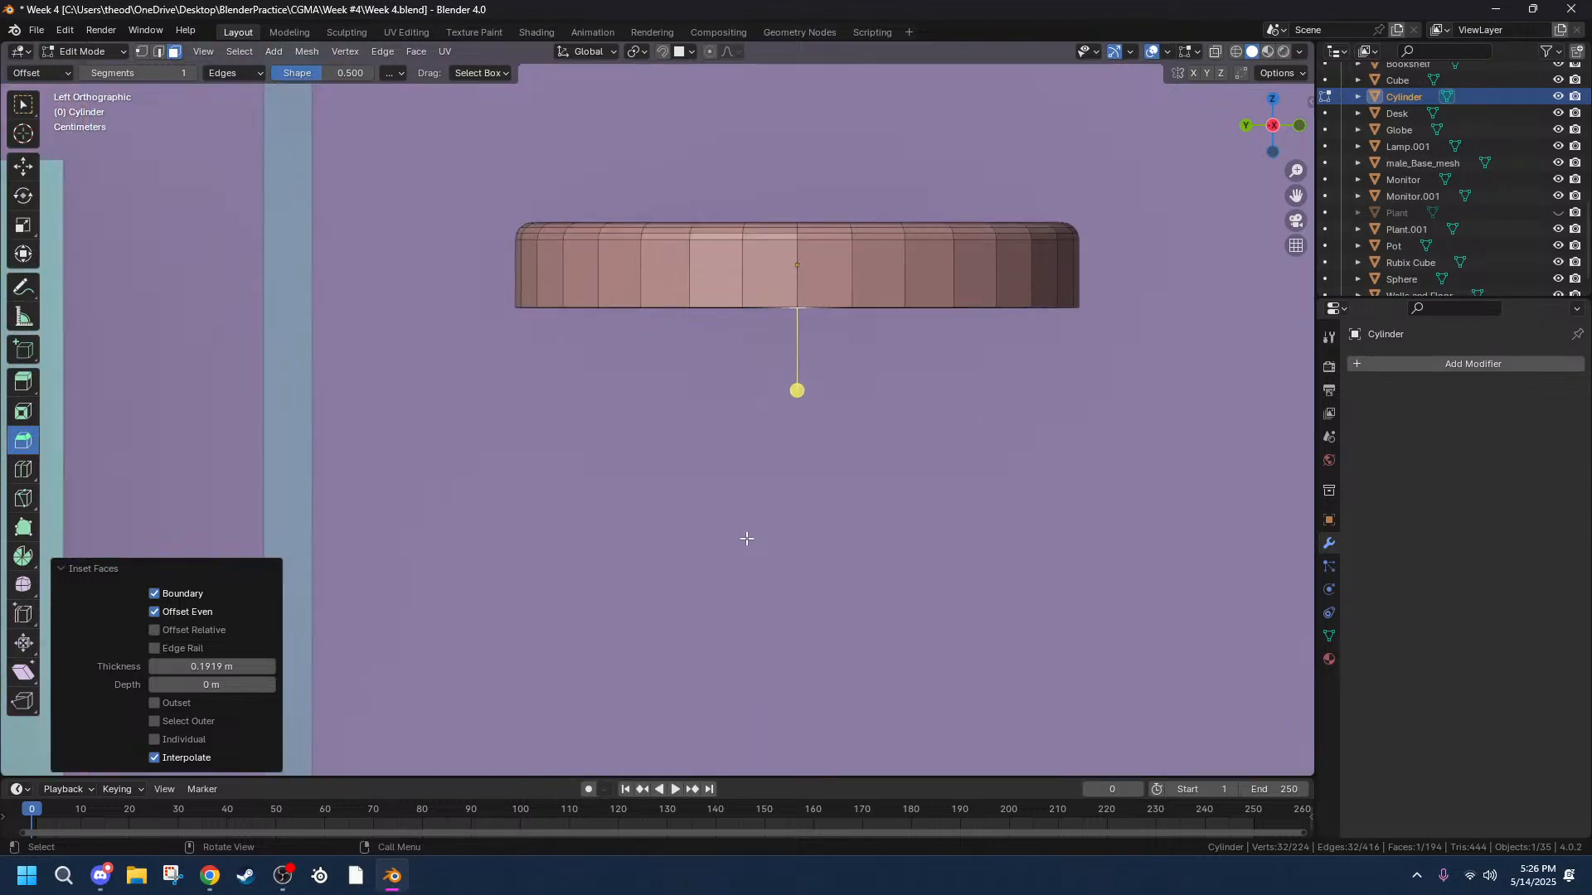
pyautogui.press('e')
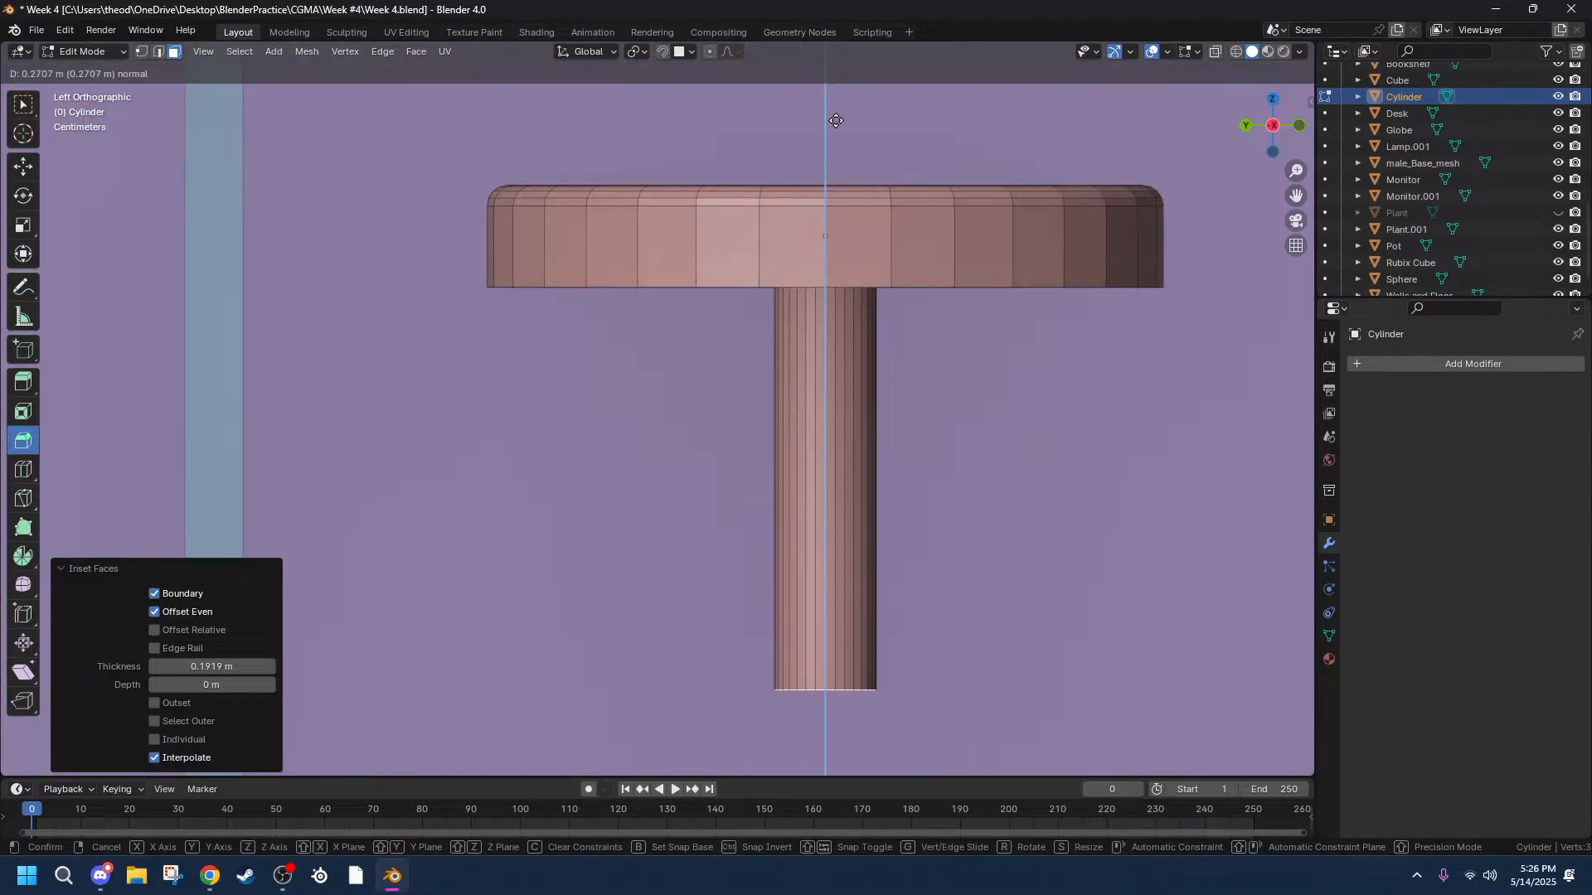
pyautogui.click(845, 276)
pyautogui.scroll(-5, 845, 290)
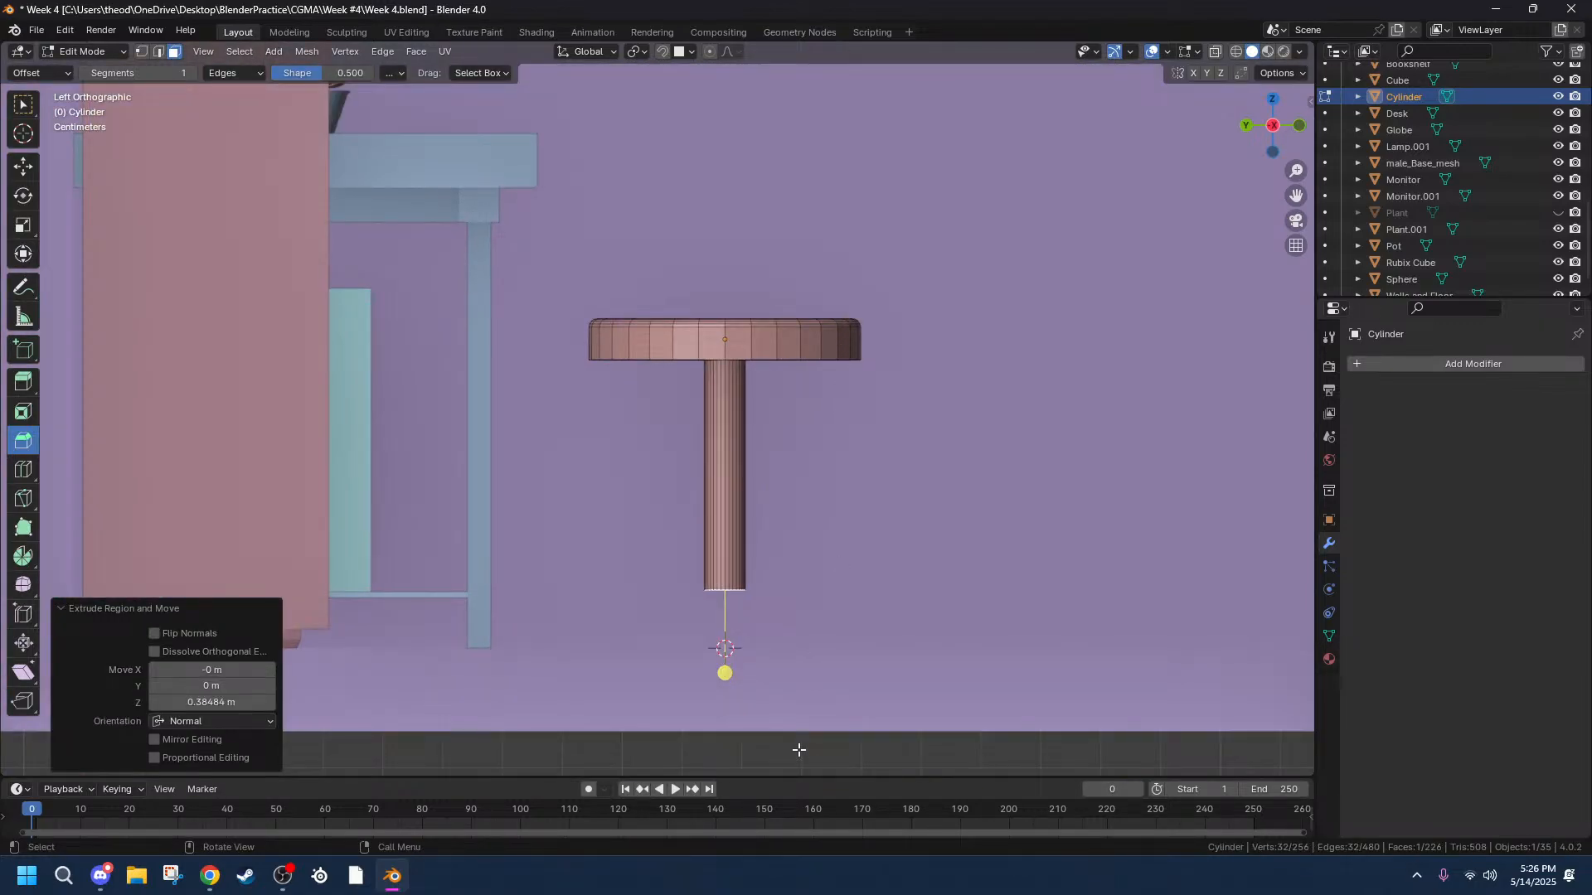
# Shorten the post by moving its bottom face about 0.062 m up along Z.
pyautogui.scroll(3, 925, 539)
pyautogui.moveTo(1295, 202); pyautogui.dragTo(1207, 0)
pyautogui.keyDown('shift'); pyautogui.moveTo(916, 766); pyautogui.dragTo(915, 735, button='middle'); pyautogui.keyUp('shift')
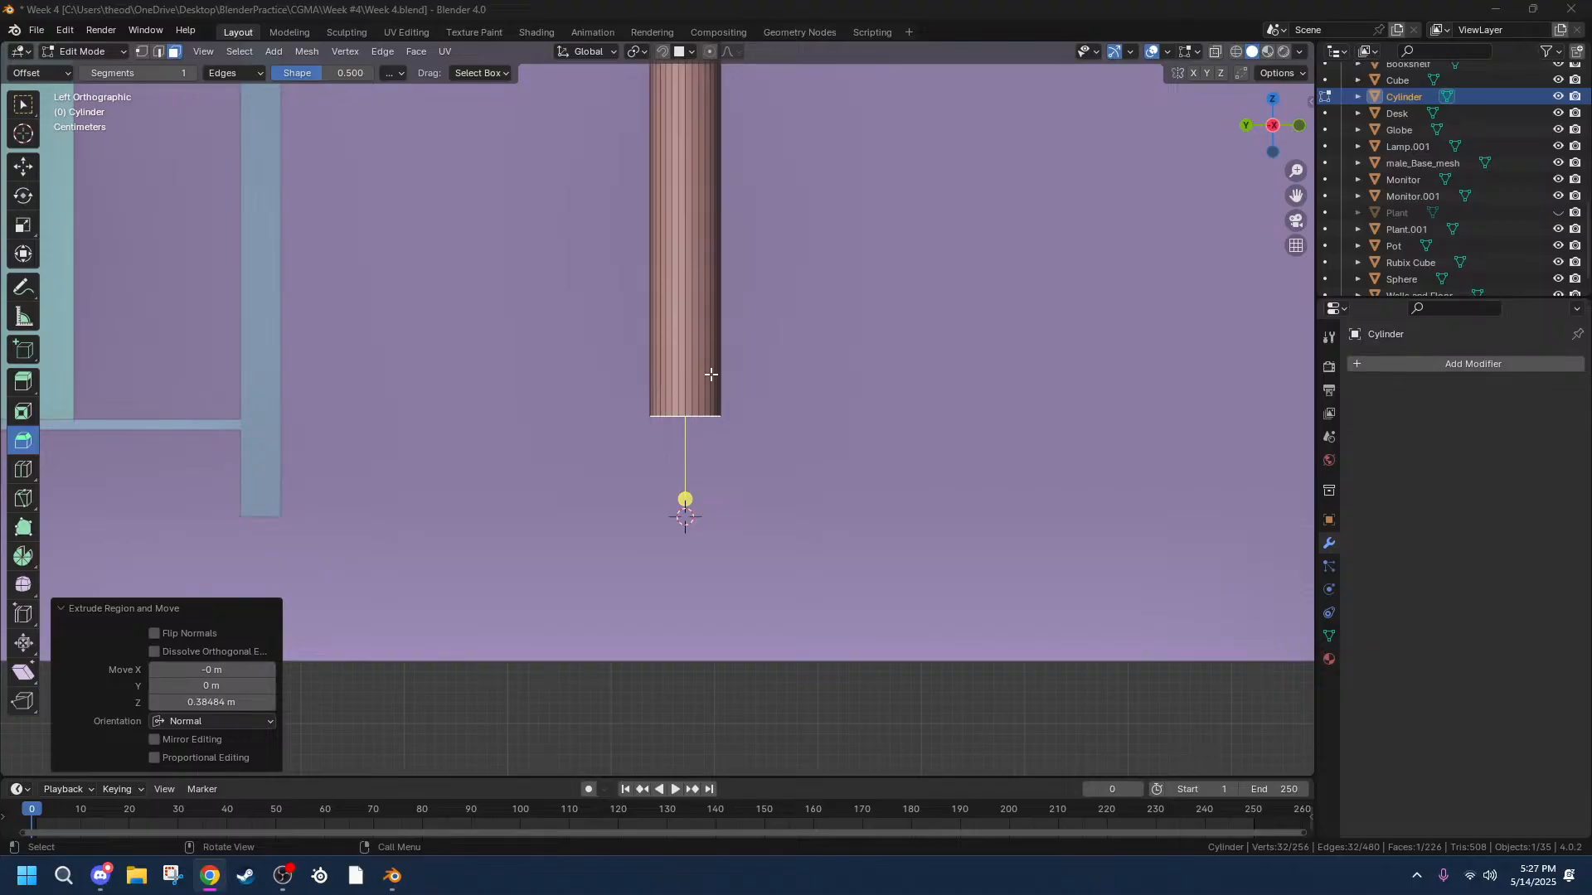
pyautogui.press('g')
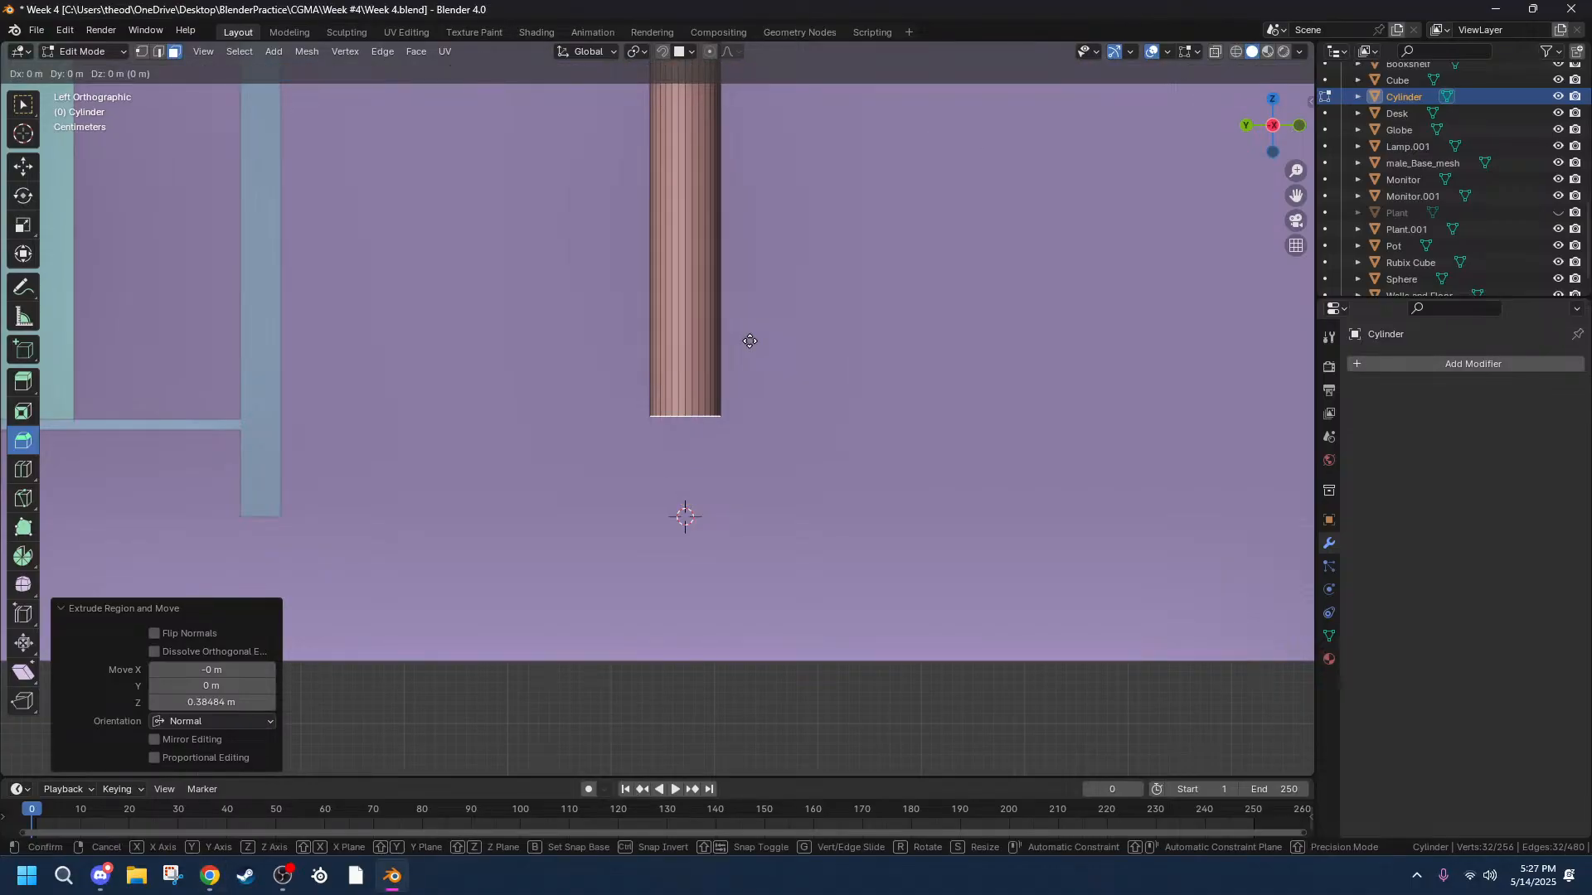
pyautogui.press('z')
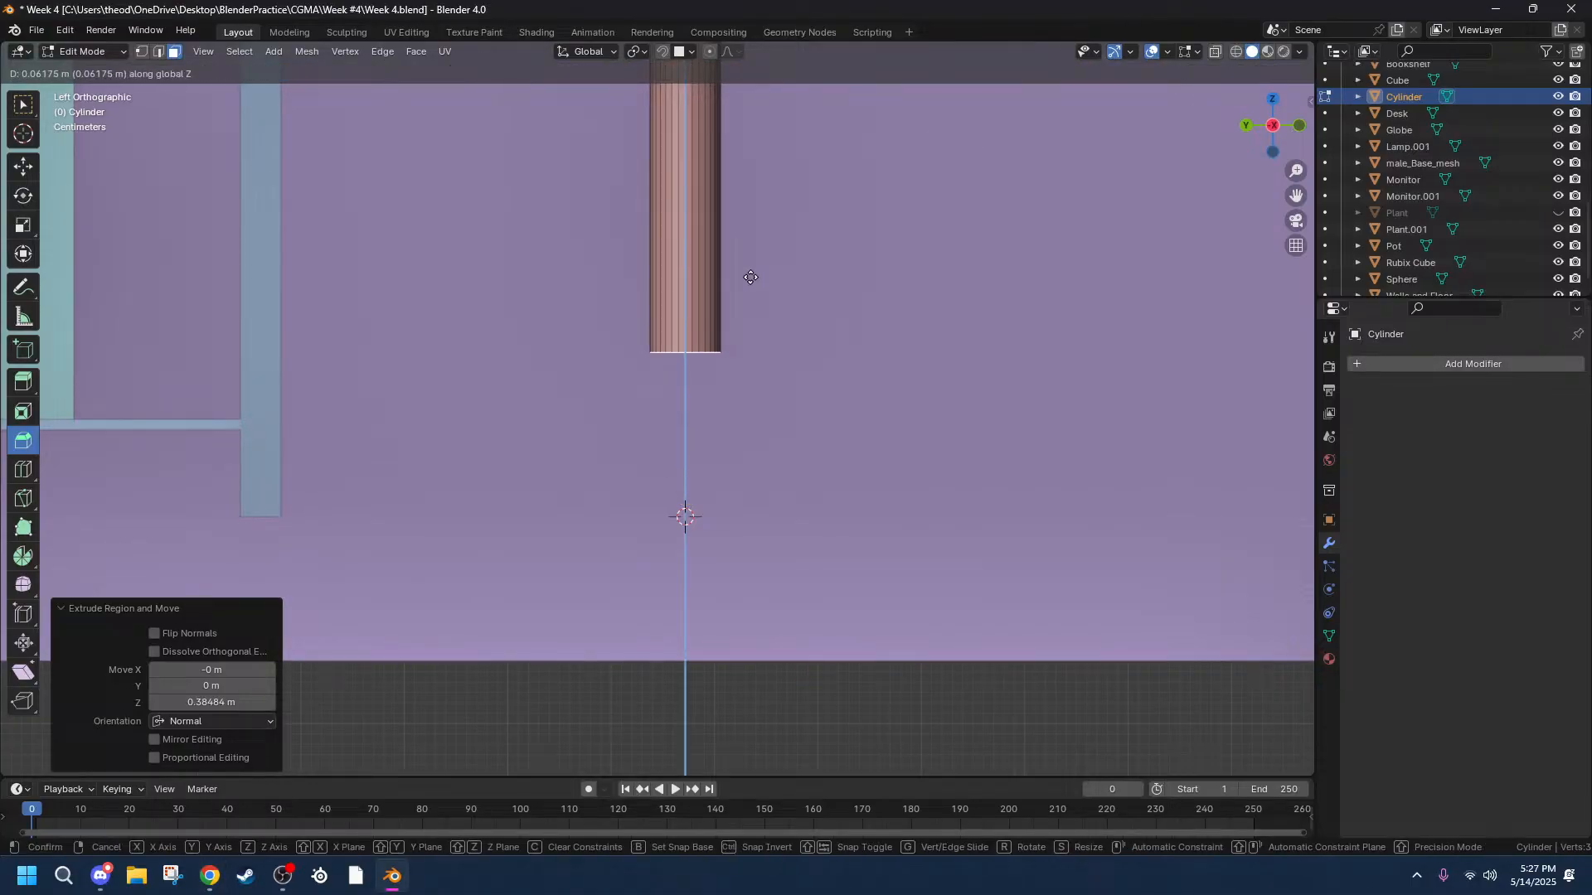
pyautogui.click(751, 277)
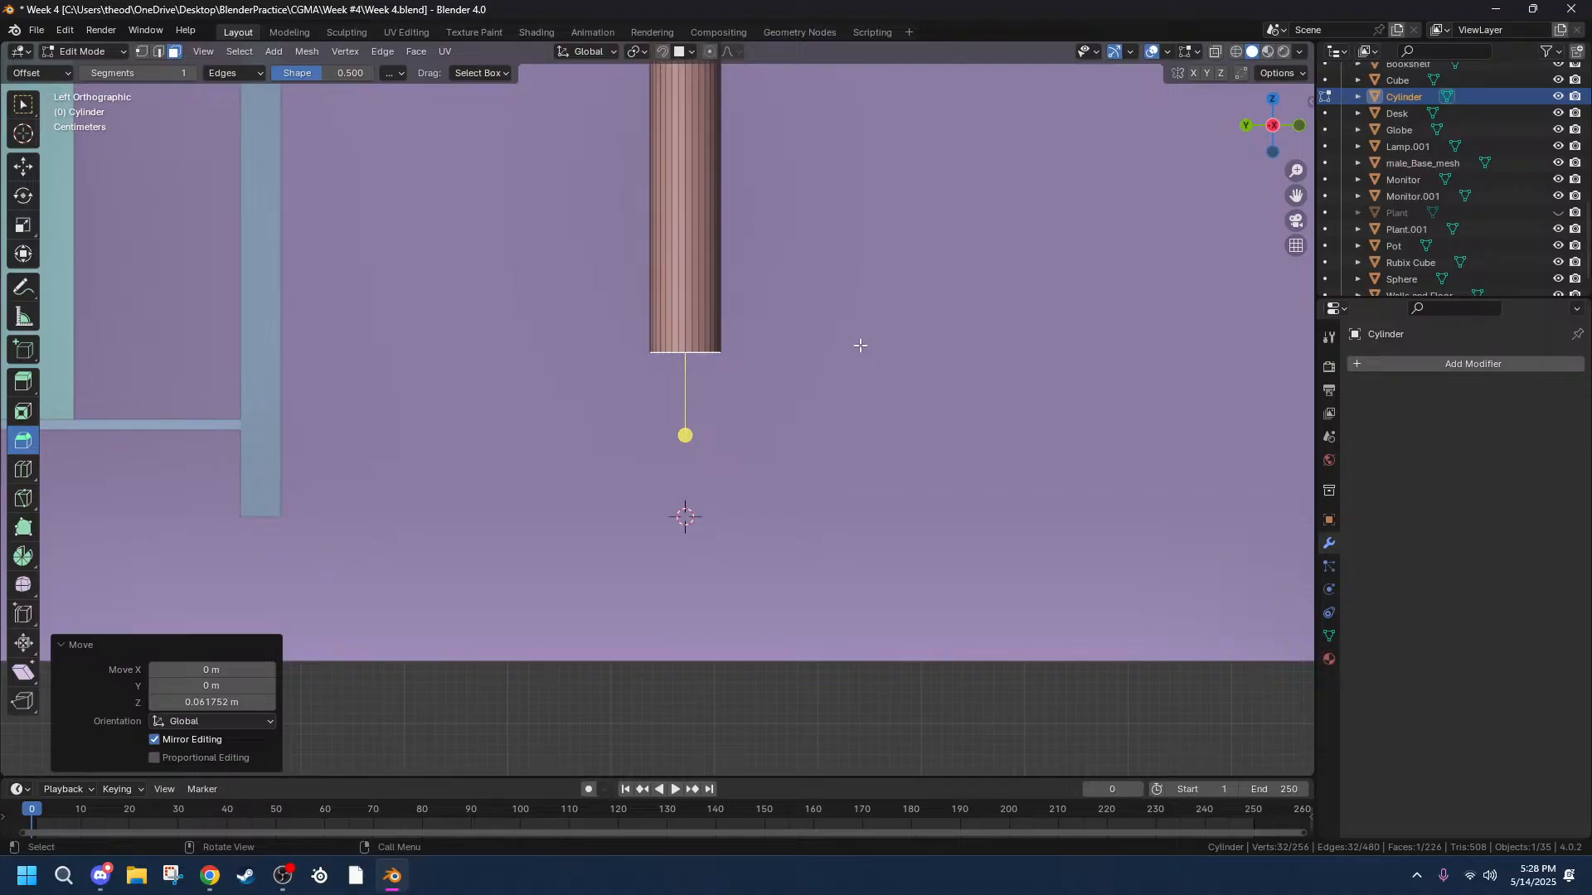
# Examine the post's lower end and the overall proportions of the seat and post.
pyautogui.scroll(4, 1046, 484)
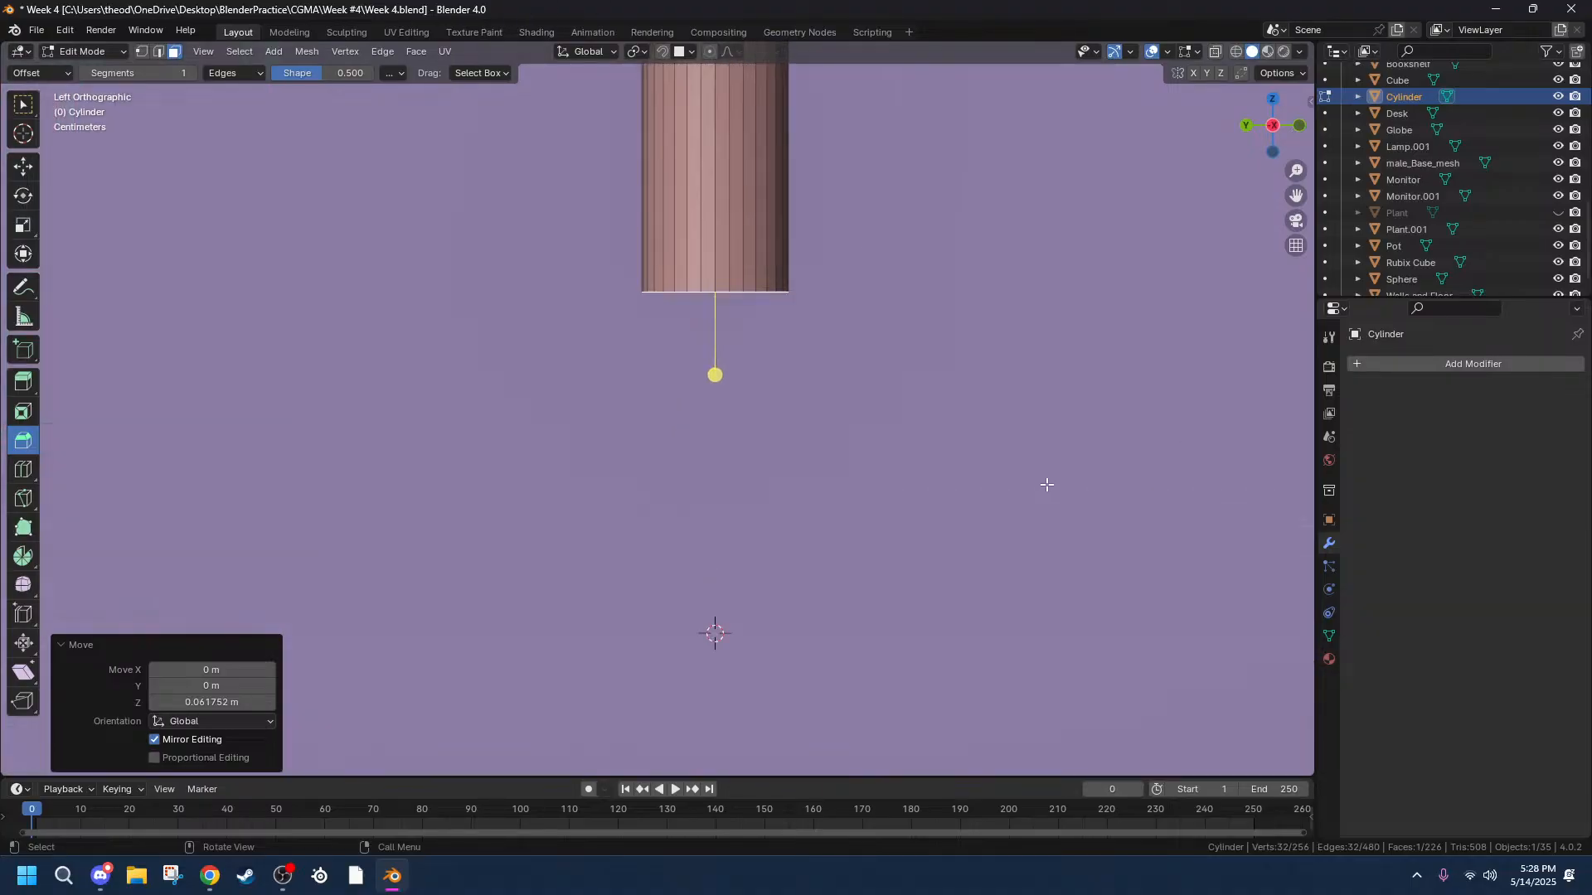
pyautogui.scroll(-5, 972, 388)
pyautogui.scroll(1, 750, 234)
pyautogui.moveTo(945, 263); pyautogui.dragTo(664, 564, button='middle')
pyautogui.scroll(-3, 664, 564)
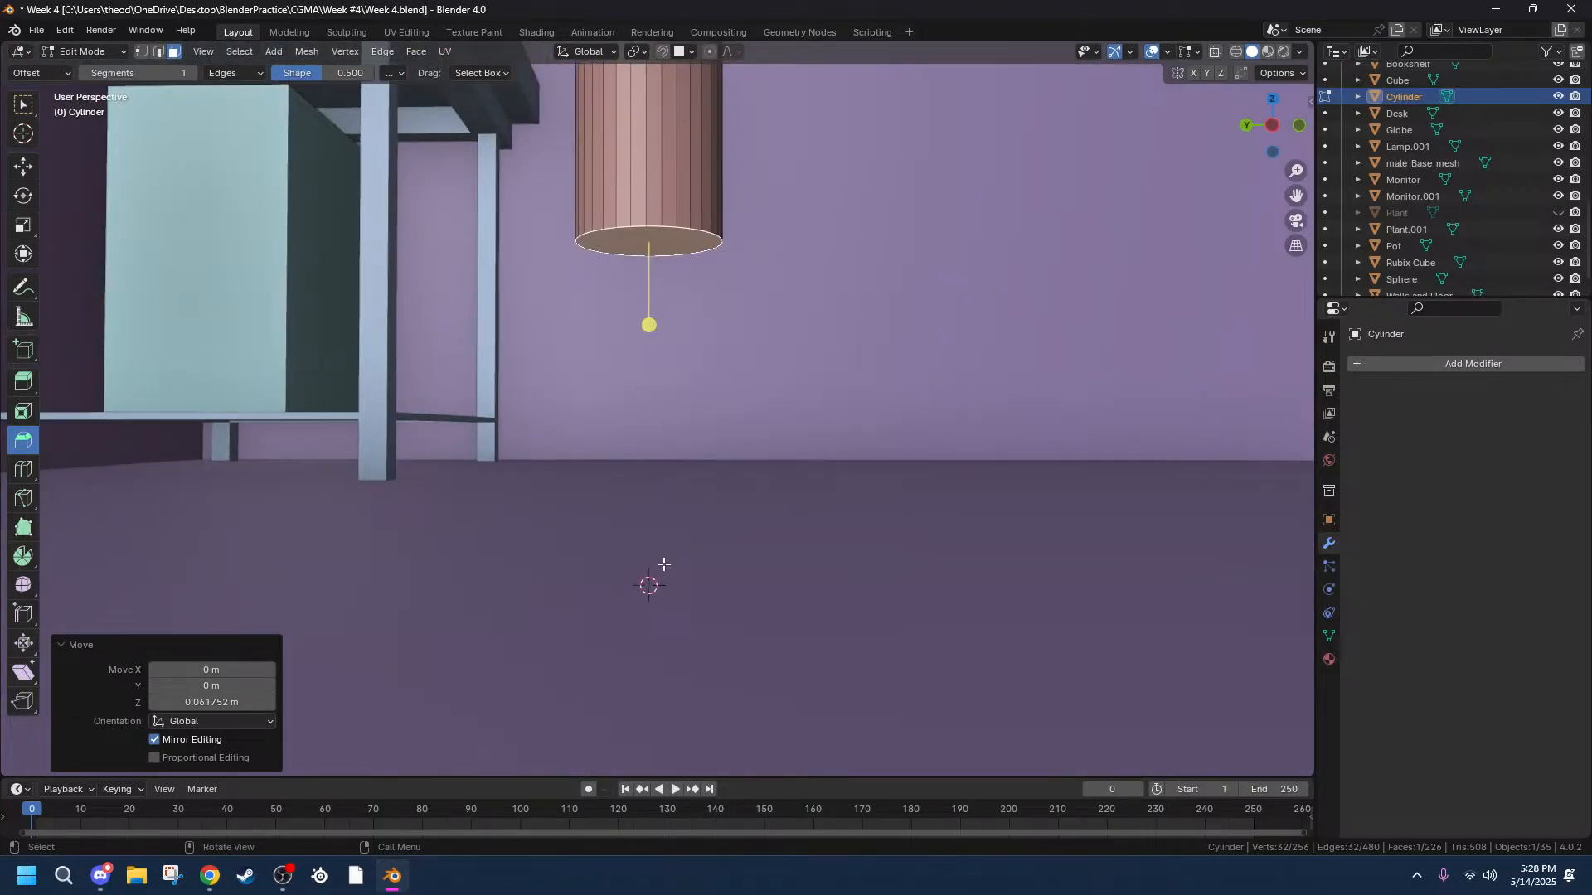
pyautogui.moveTo(664, 564); pyautogui.dragTo(649, 358, button='middle')
pyautogui.scroll(-5, 565, 379)
pyautogui.scroll(4, 649, 358)
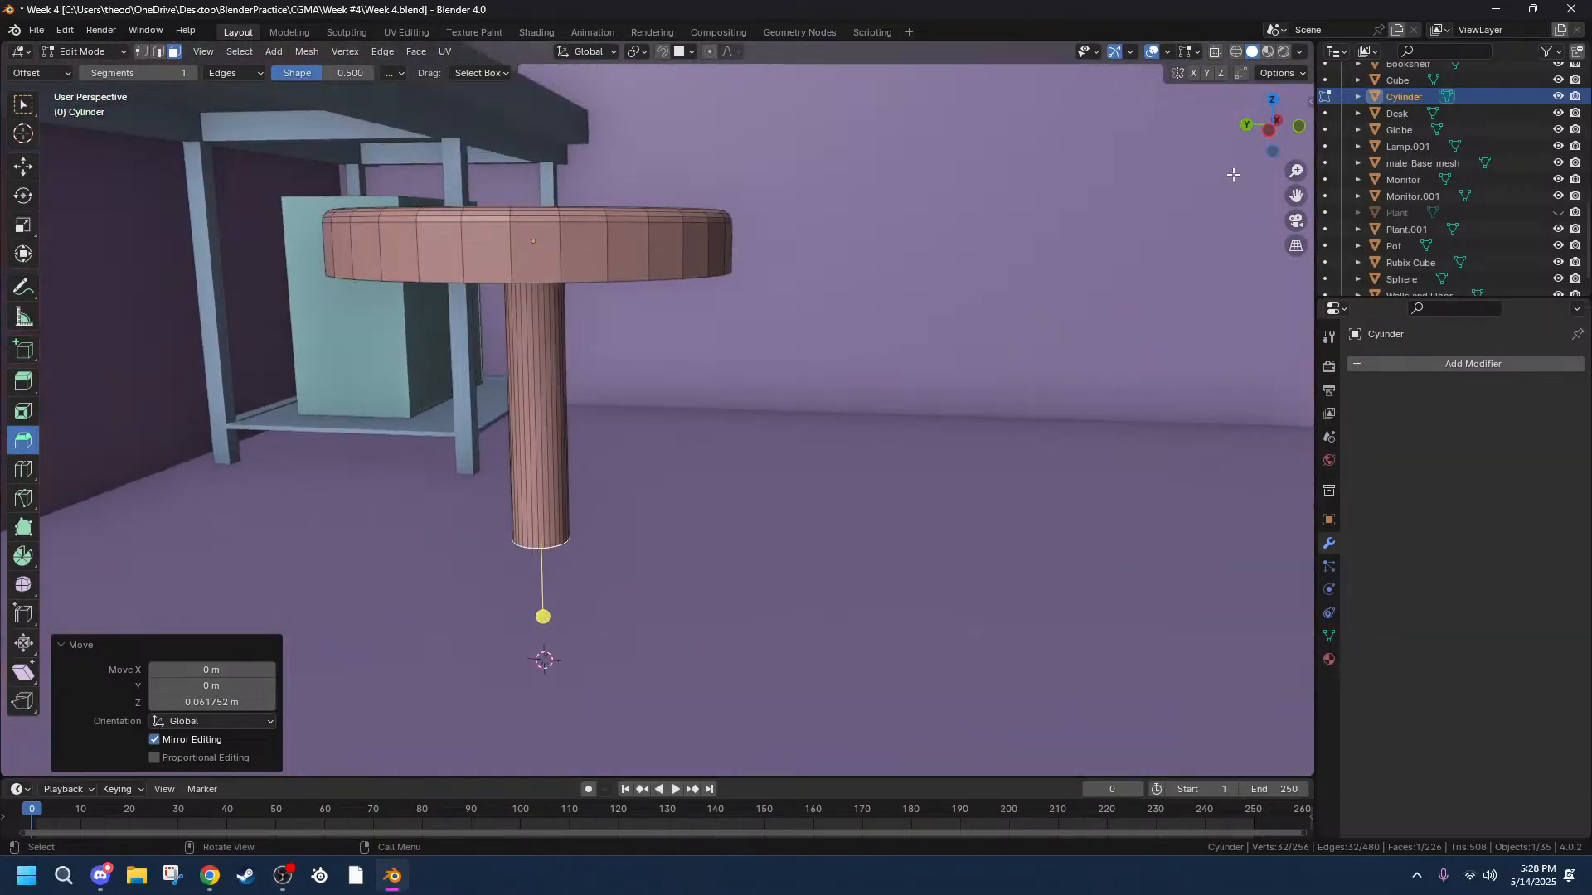
# Lengthen the post by moving its bottom face about 0.166 m down along Z to the floor.
pyautogui.click(1271, 130)
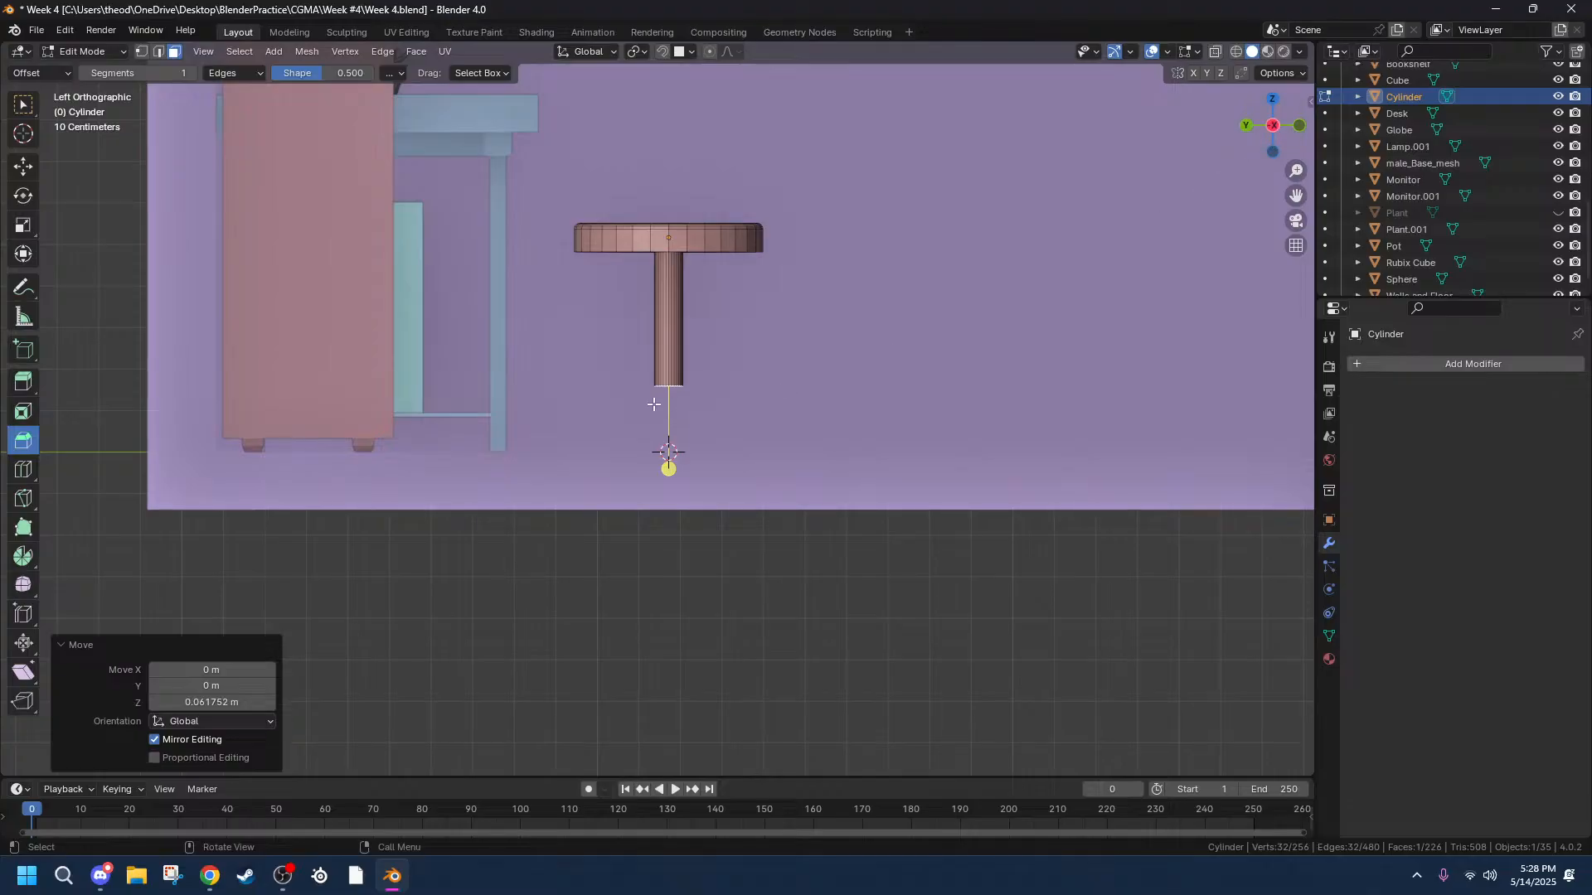
pyautogui.press('g')
pyautogui.press('z')
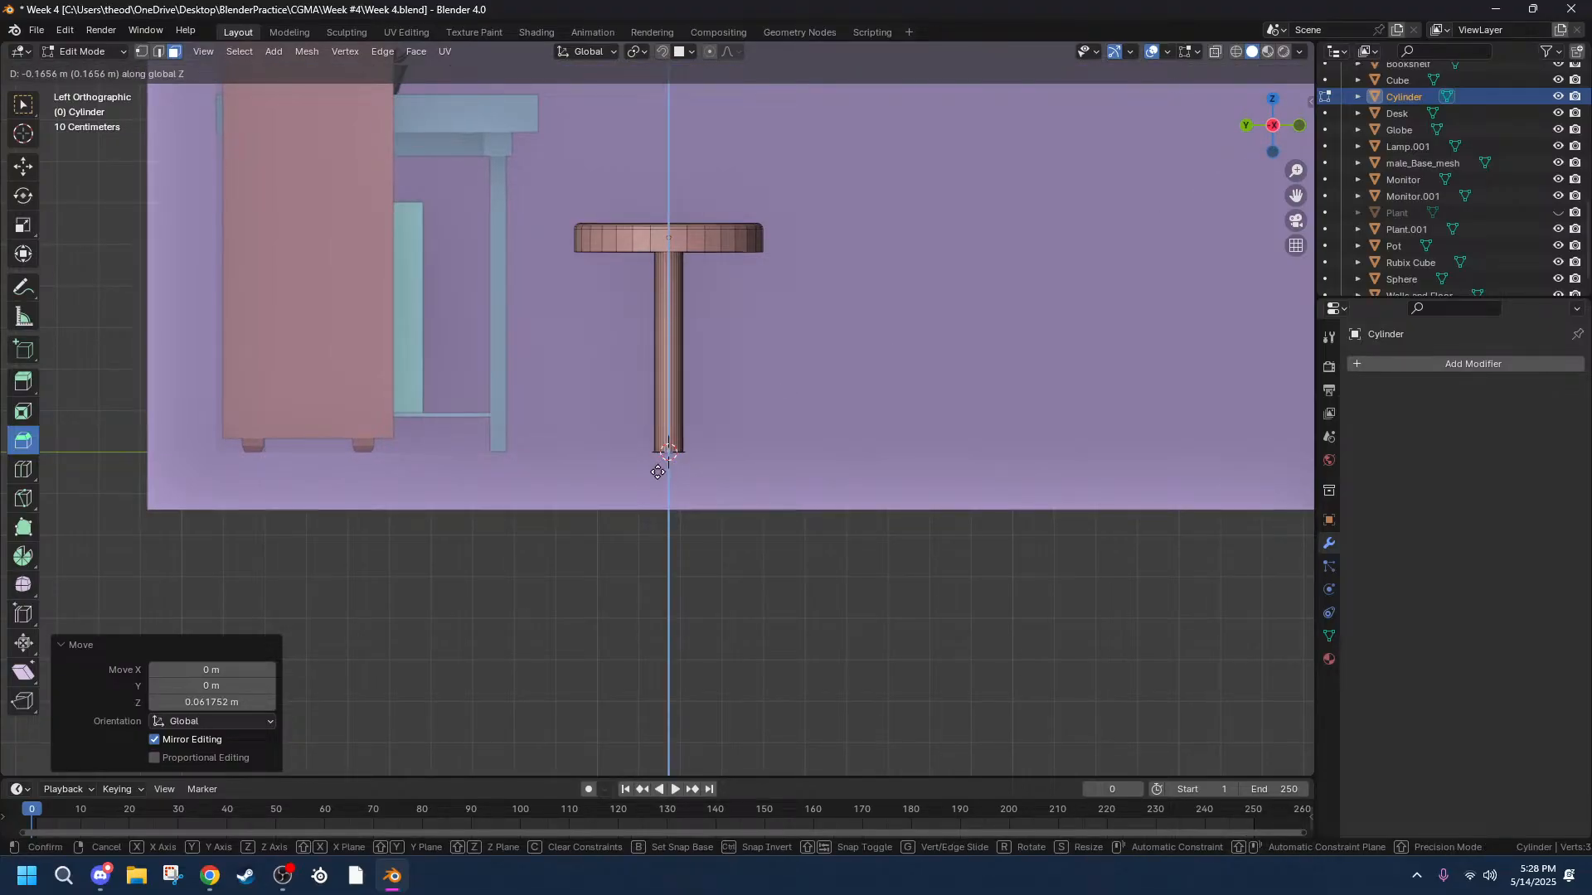
pyautogui.click(655, 467)
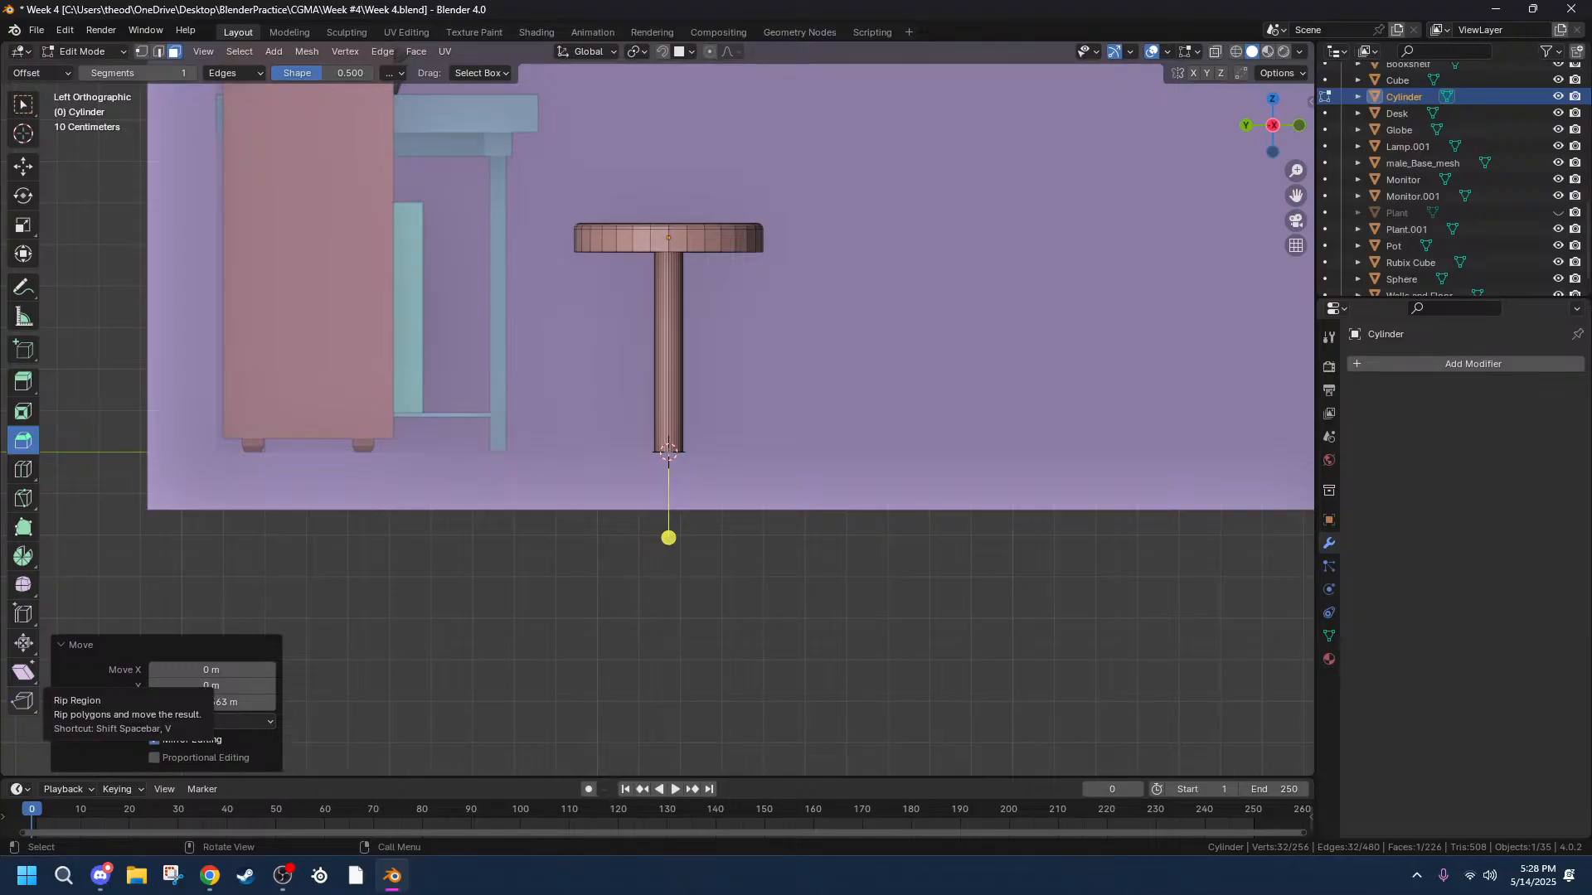
# Examine the stool's height and proportions against the desk, the human figure and the rest of the room.
pyautogui.moveTo(813, 305); pyautogui.dragTo(644, 303, button='middle')
pyautogui.scroll(5, 730, 278)
pyautogui.scroll(-5, 729, 282)
pyautogui.scroll(-7, 646, 303)
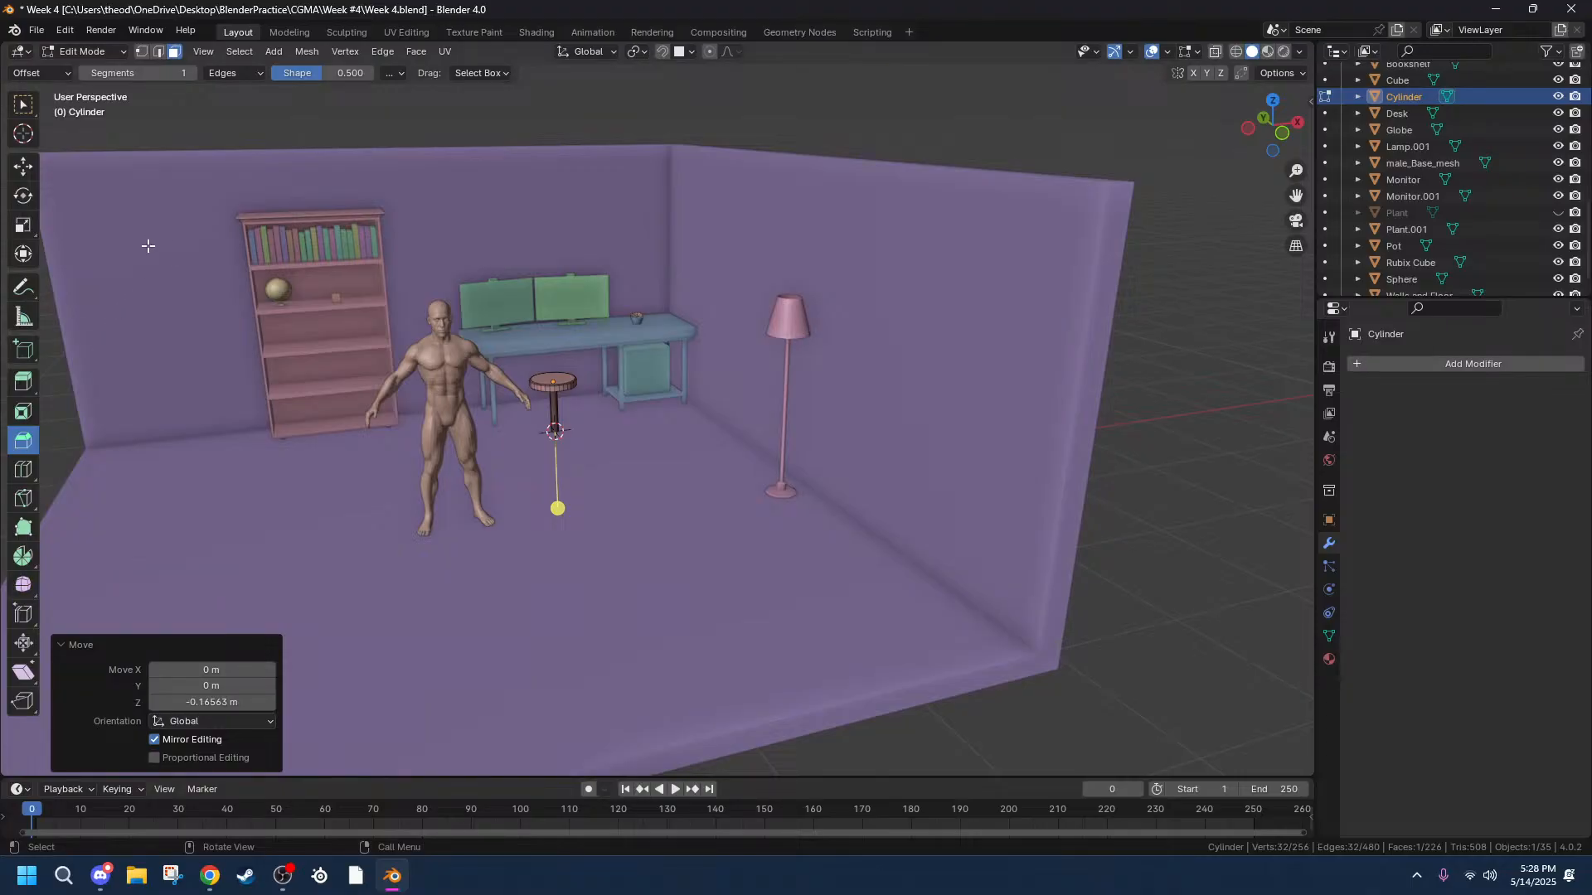
pyautogui.scroll(8, 781, 351)
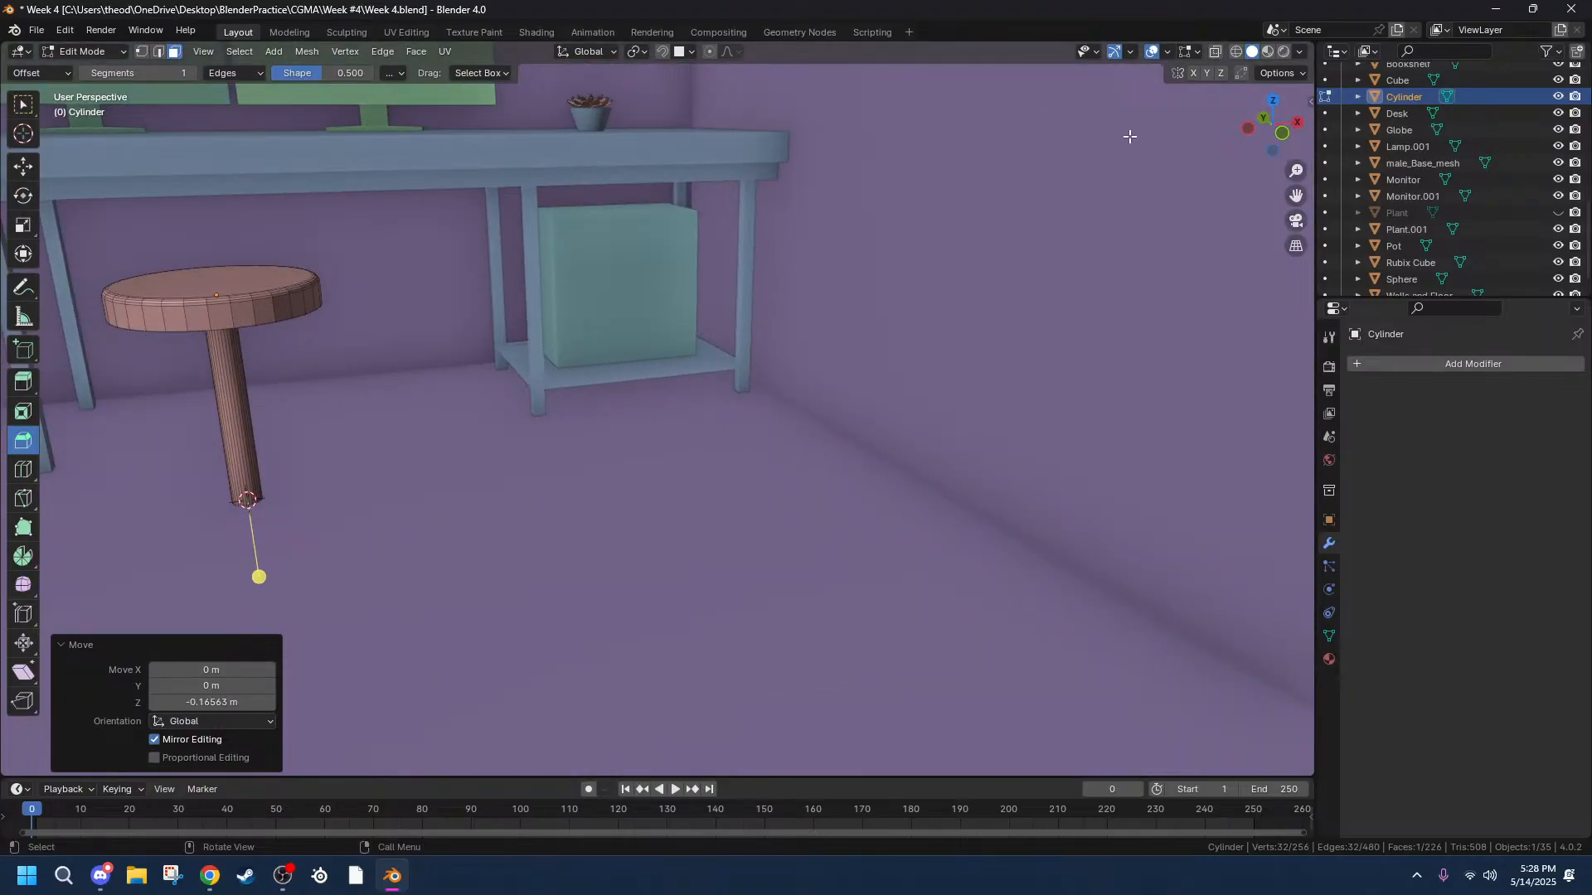
pyautogui.keyDown('shift'); pyautogui.moveTo(213, 295); pyautogui.dragTo(749, 336, button='middle'); pyautogui.keyUp('shift')
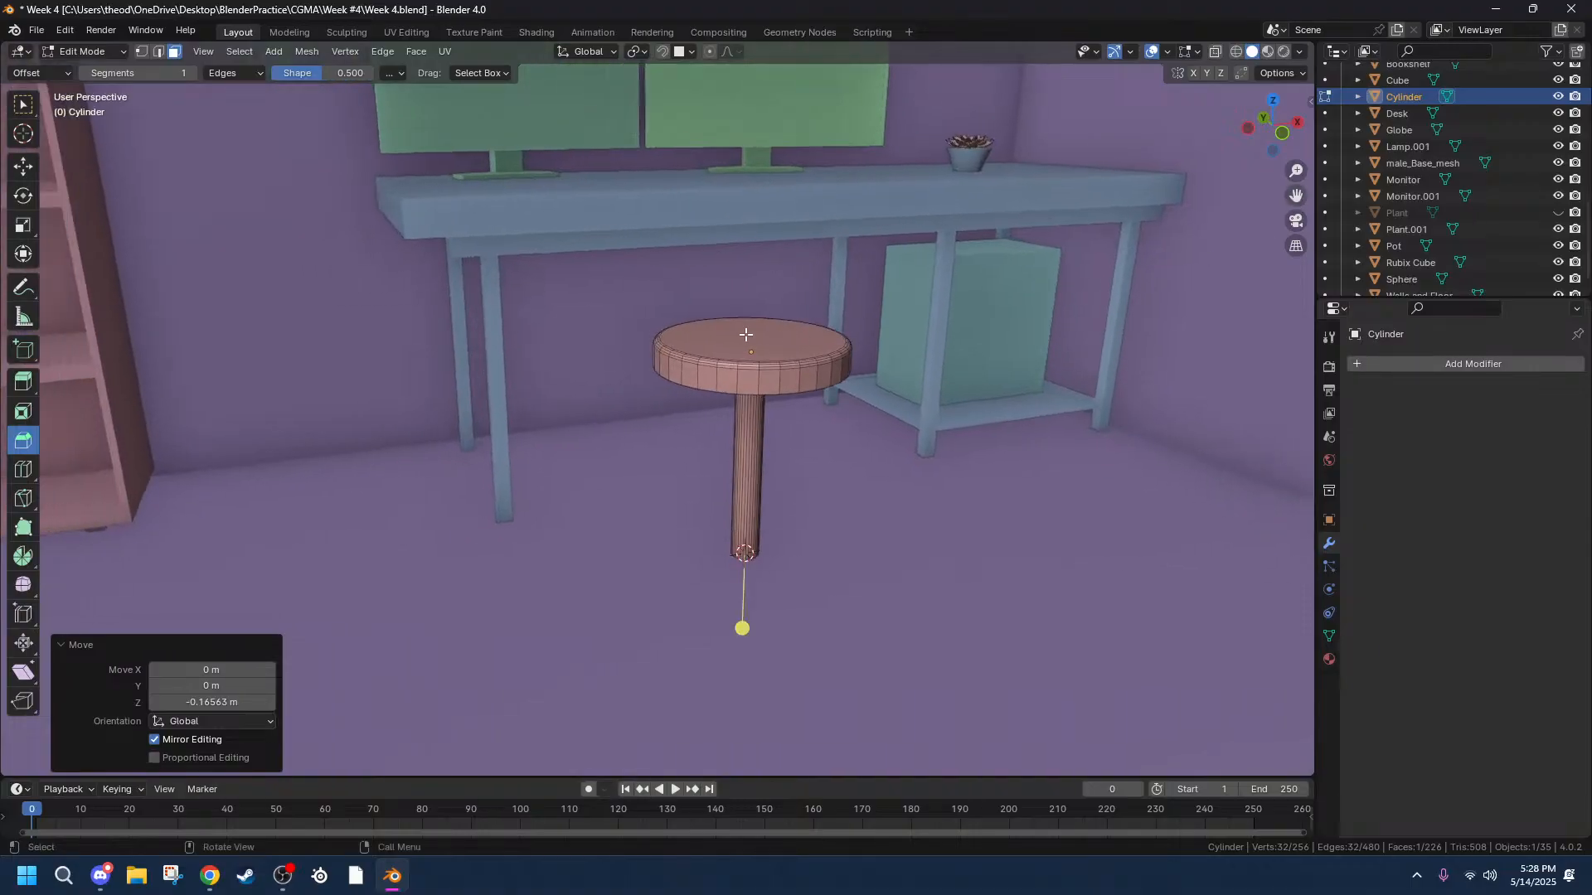
pyautogui.scroll(6, 748, 336)
pyautogui.moveTo(1117, 289); pyautogui.dragTo(986, 374, button='middle')
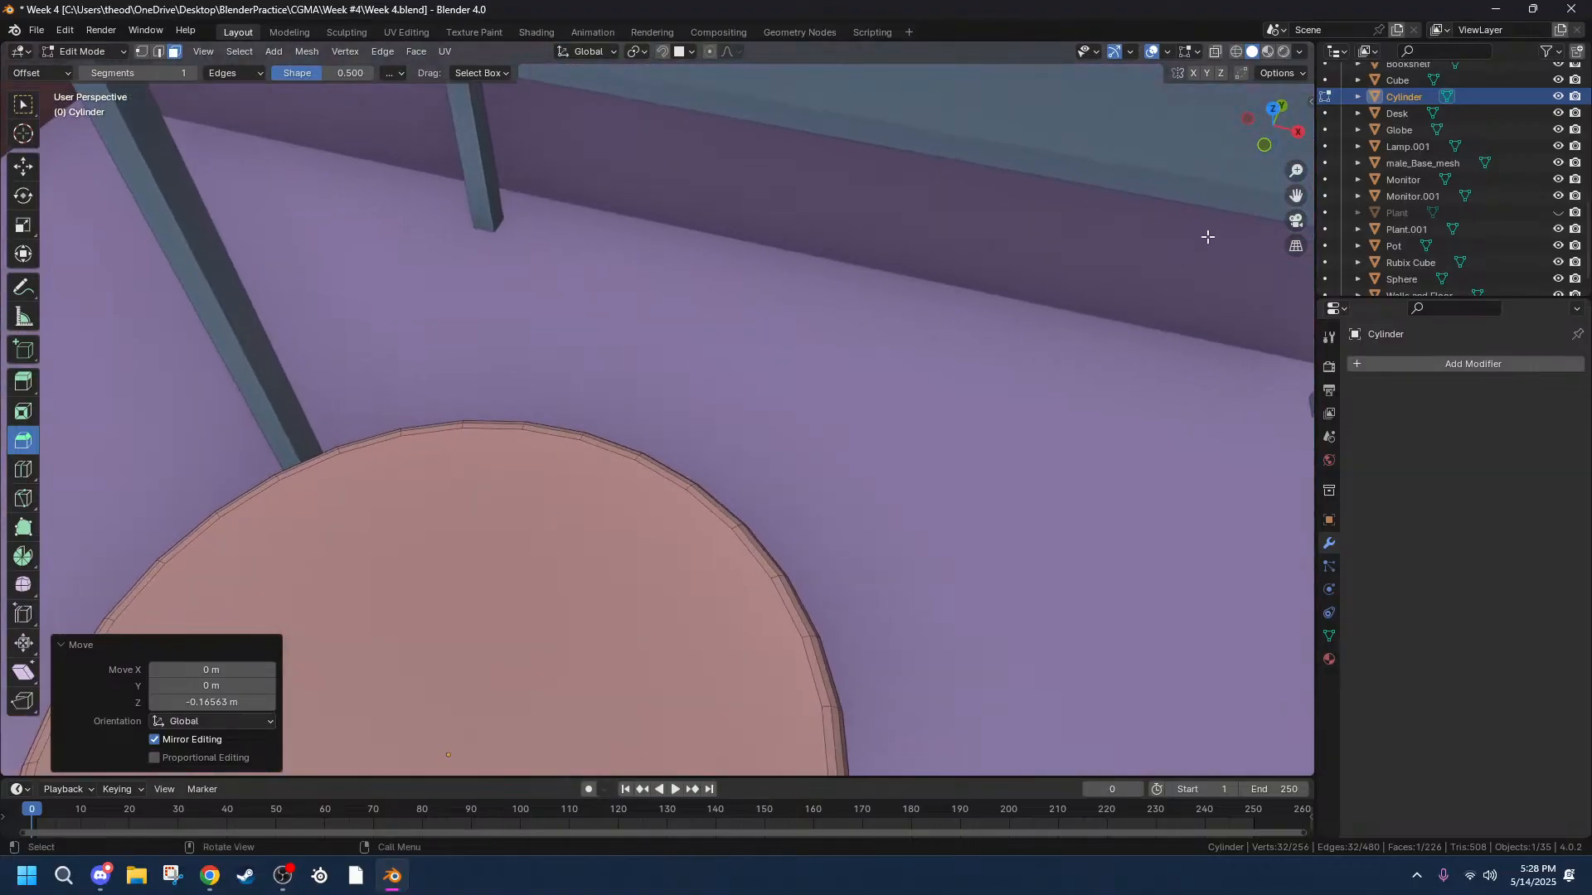
# Connect opposite rim vertices across the seat's top face with one horizontal and one vertical edge through the centre.
pyautogui.click(1273, 106)
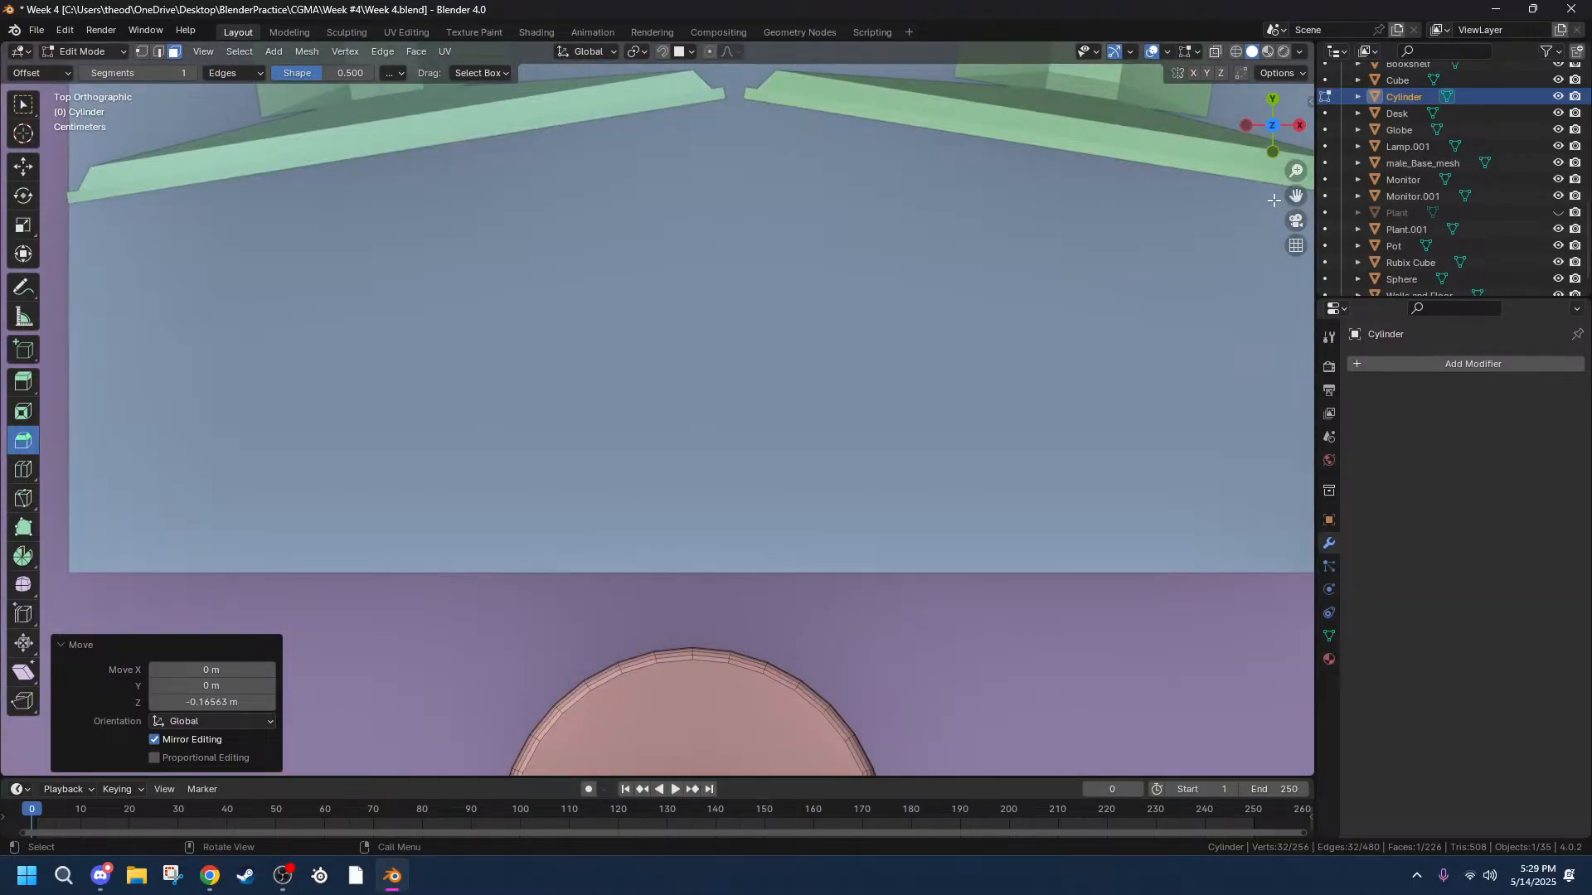
pyautogui.moveTo(1295, 196)
pyautogui.mouseDown()
pyautogui.moveTo(1304, 0)
pyautogui.moveTo(1296, 195)
pyautogui.mouseUp()
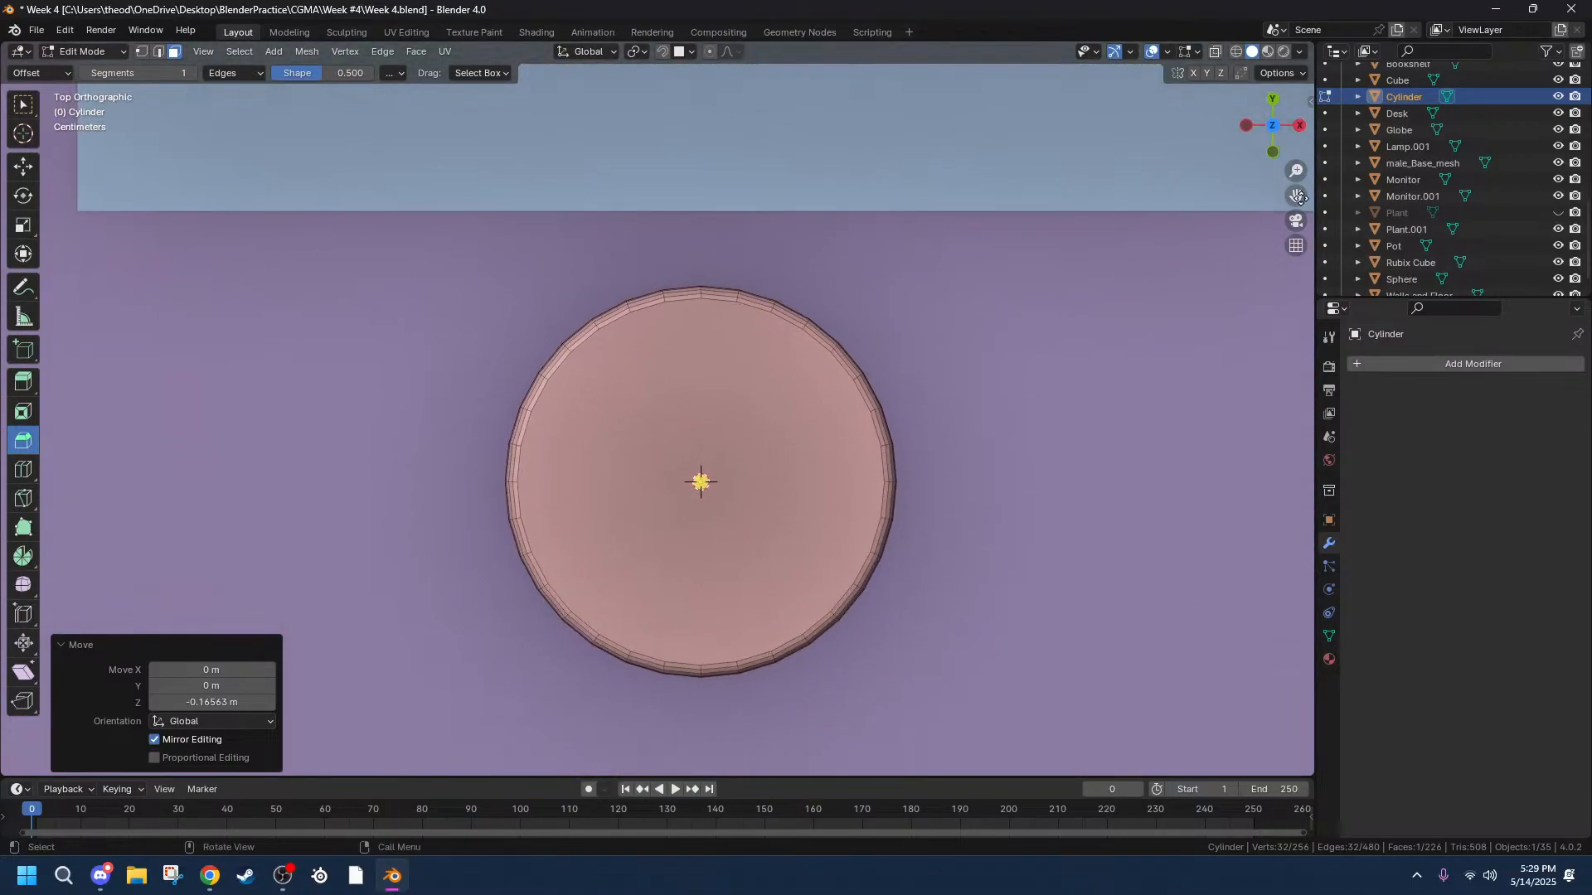
pyautogui.click(517, 481)
pyautogui.click(140, 52)
pyautogui.click(515, 483)
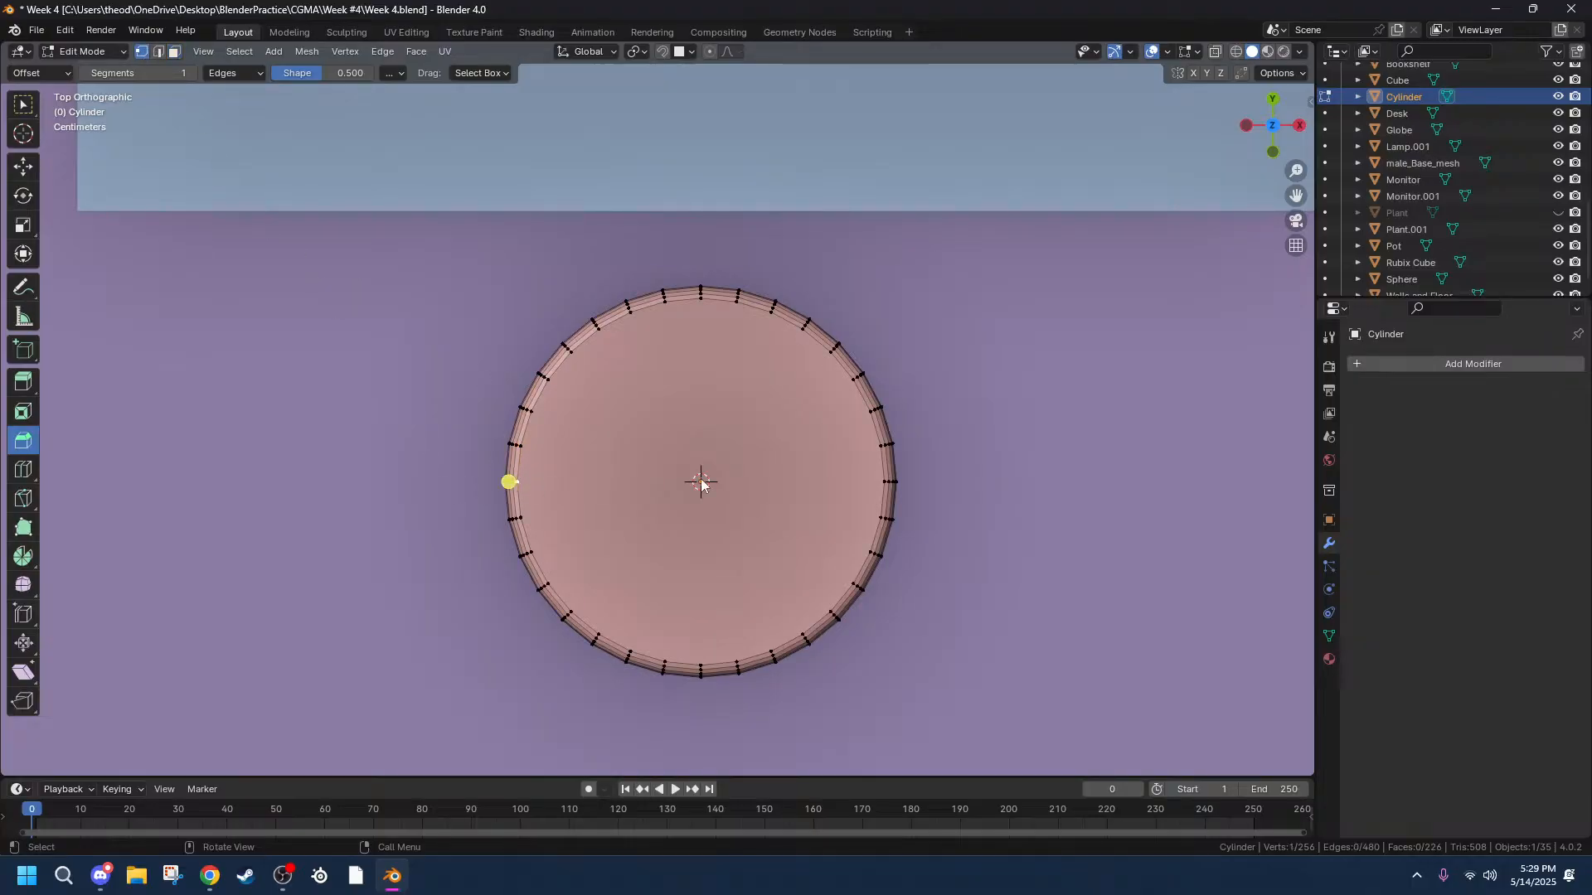
pyautogui.keyDown('shift'); pyautogui.click(881, 487); pyautogui.keyUp('shift')
pyautogui.click(700, 297)
pyautogui.keyDown('shift'); pyautogui.click(701, 665); pyautogui.keyUp('shift')
# Connect opposite rim vertices along both diagonals of the seat's top, dividing it into eight wedges.
pyautogui.click(565, 349)
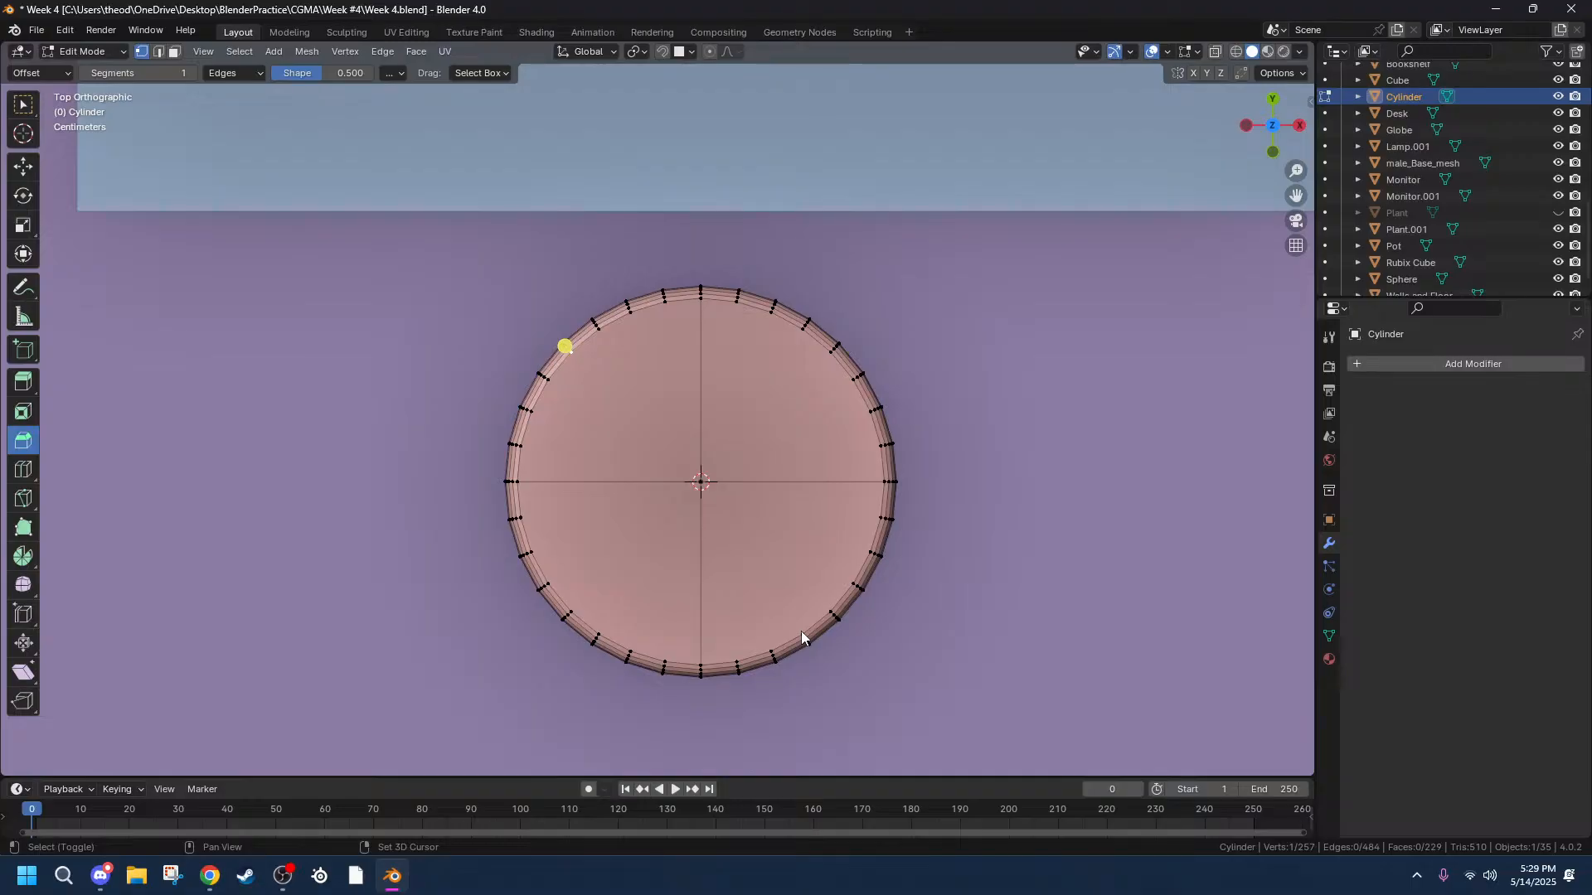
pyautogui.keyDown('shift'); pyautogui.click(825, 610); pyautogui.keyUp('shift')
pyautogui.press('j')
pyautogui.click(831, 349)
pyautogui.keyDown('shift'); pyautogui.click(574, 606); pyautogui.keyUp('shift')
pyautogui.press('j')
pyautogui.moveTo(718, 480); pyautogui.dragTo(769, 433, button='middle')
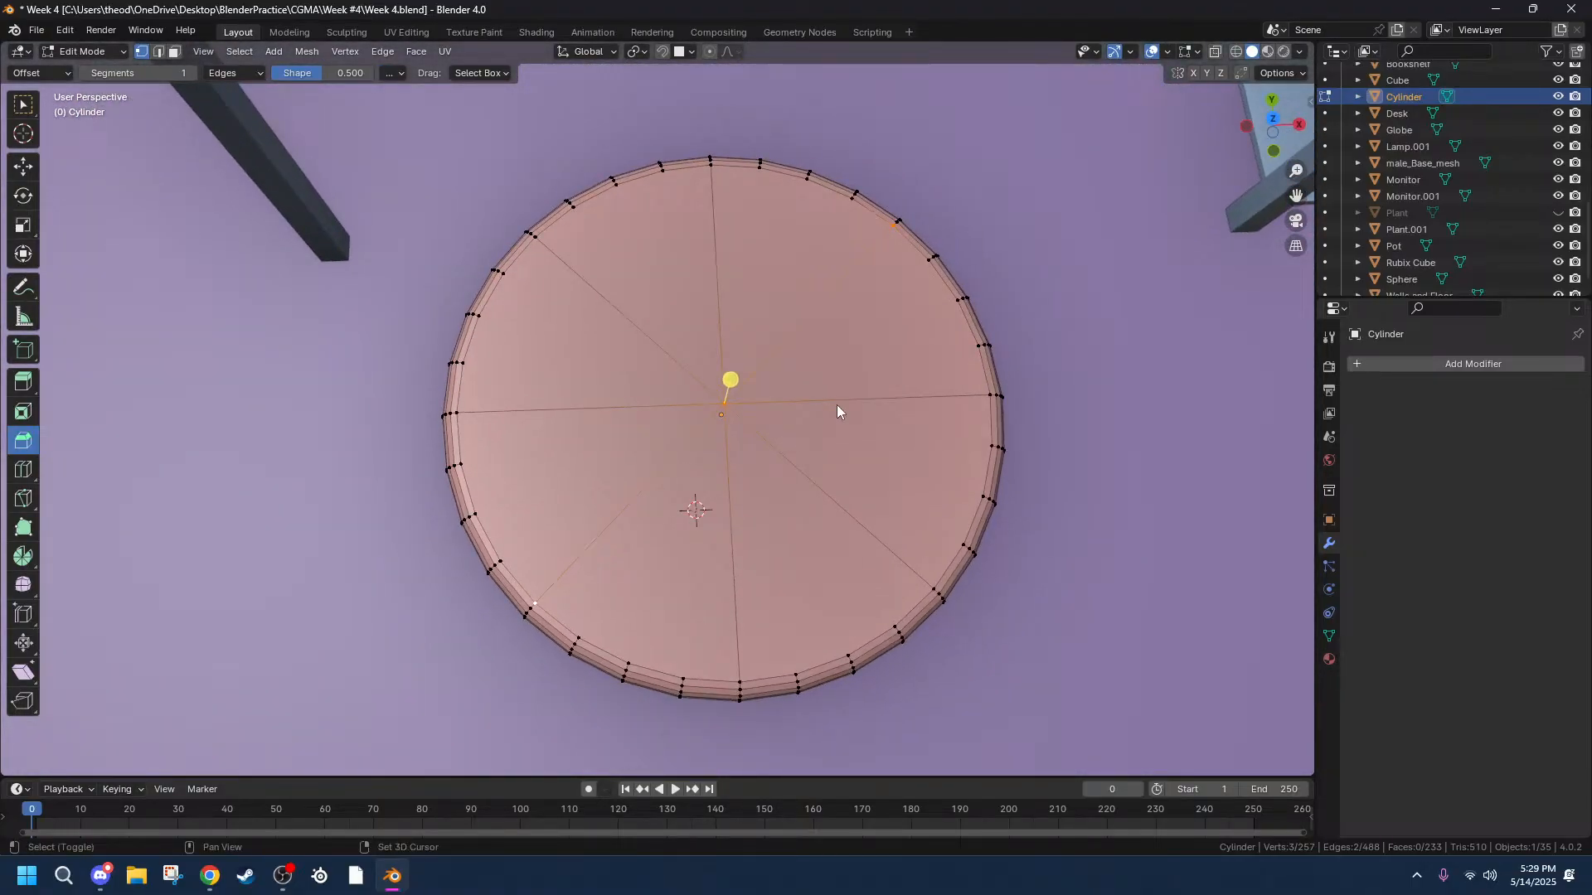
pyautogui.press('j')
pyautogui.hotkey('ctrl', 'r')
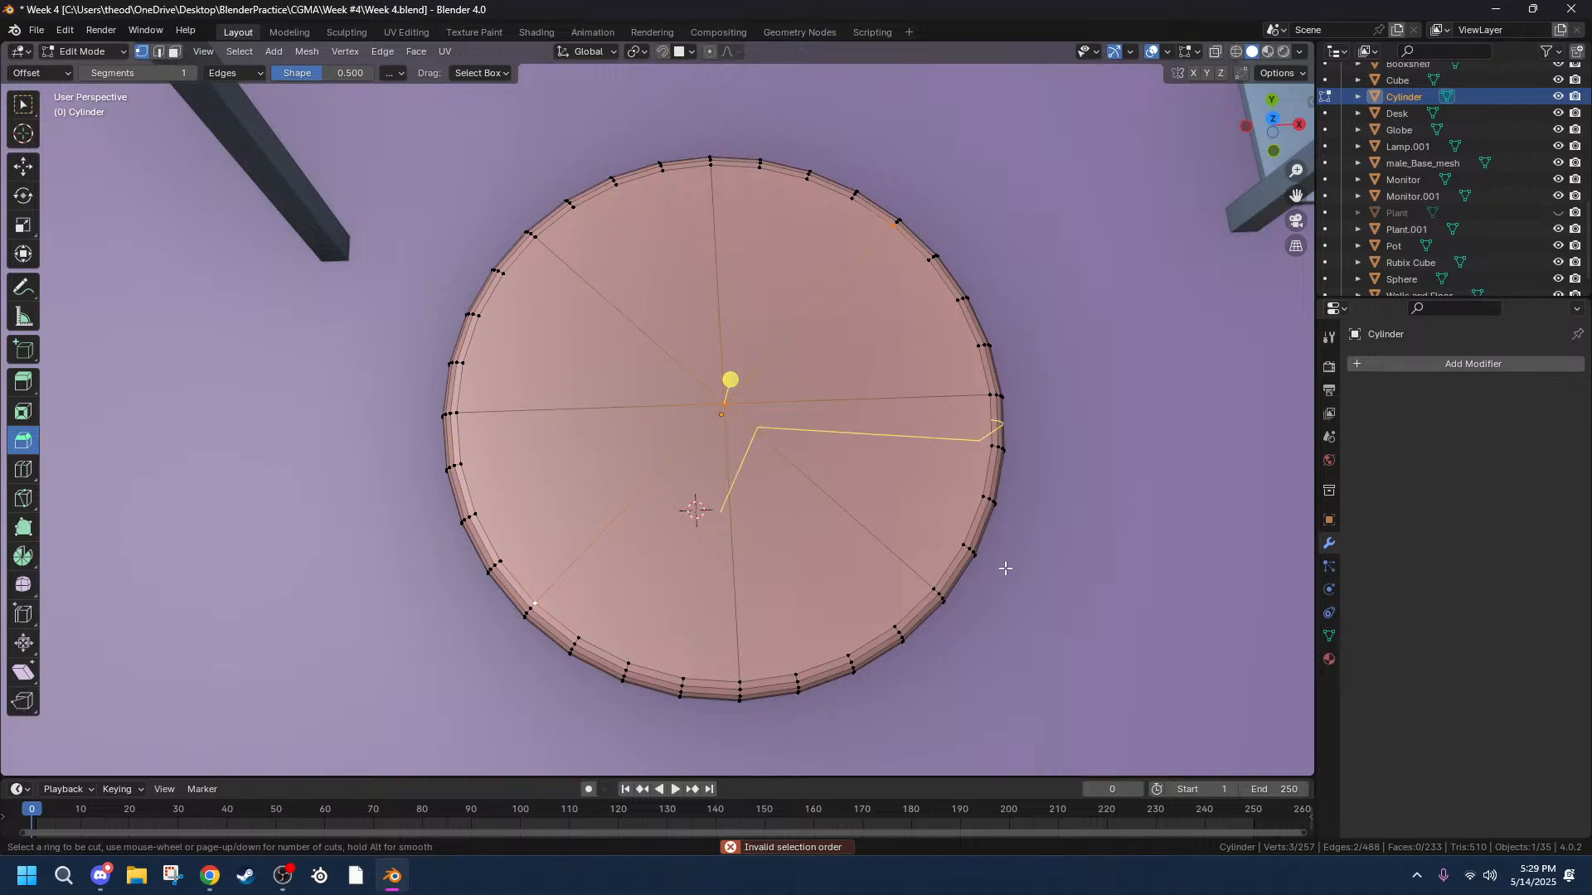
pyautogui.press('Escape')
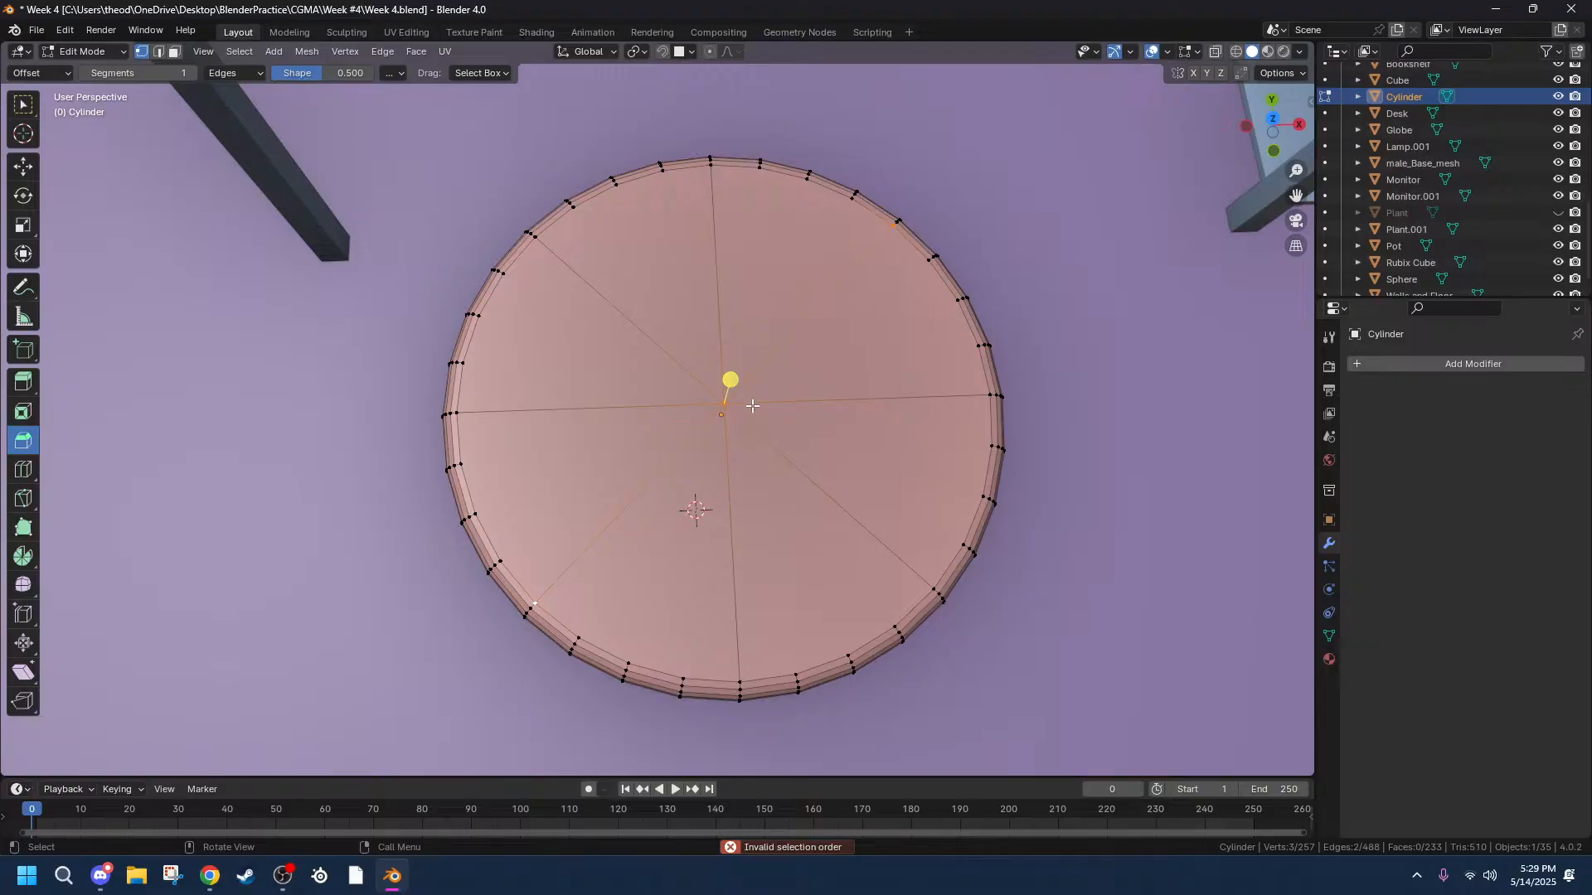
pyautogui.click(1272, 120)
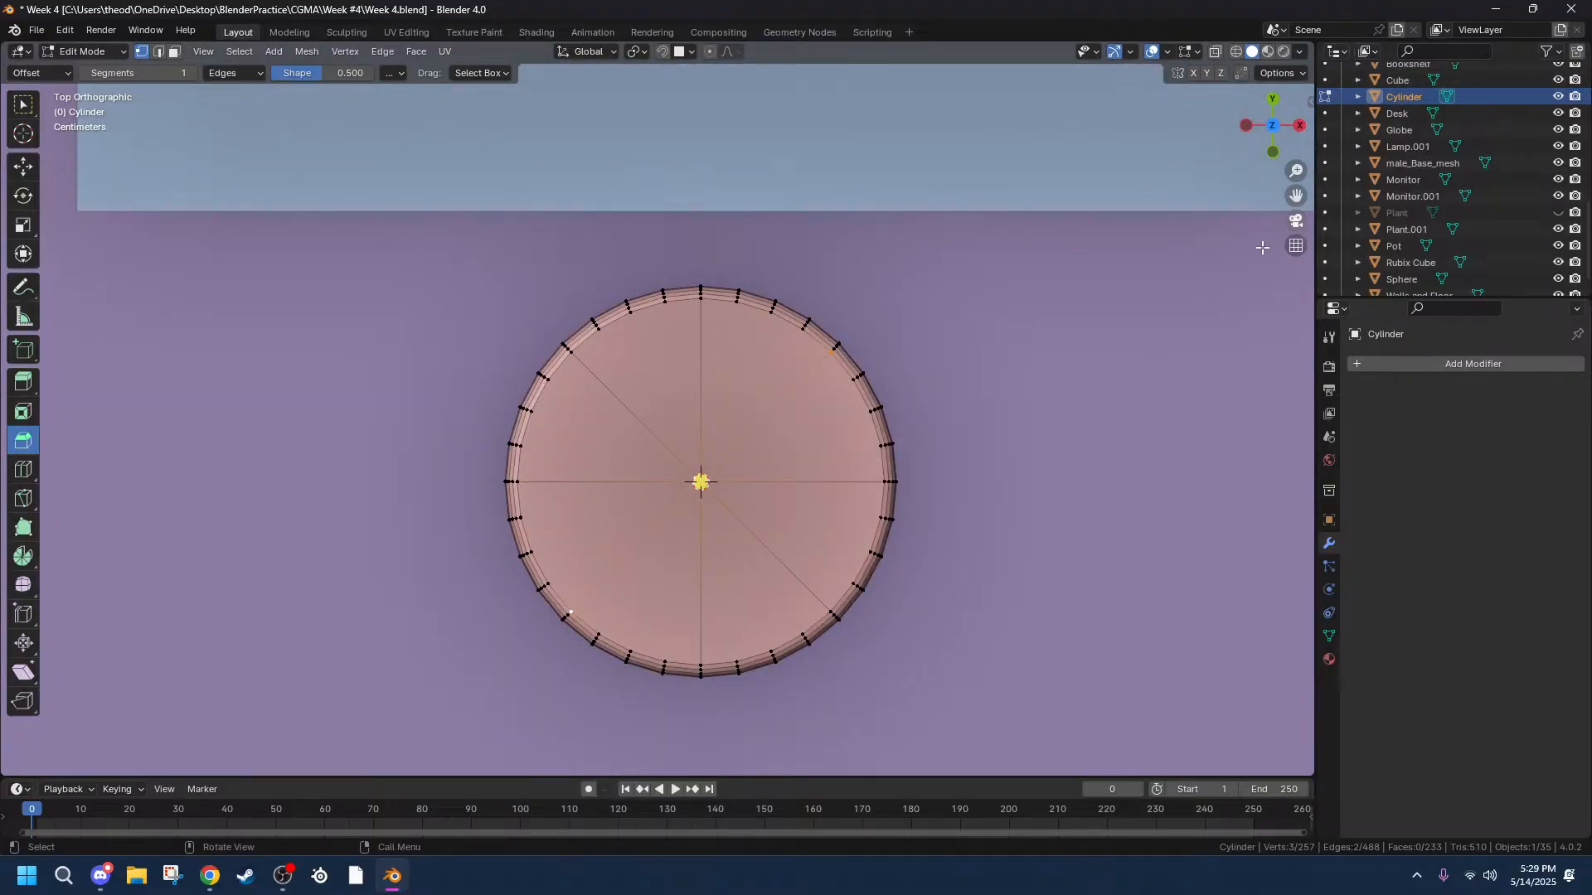
# Try to subdivide the eight wedge faces of the seat's top.
pyautogui.press('3')
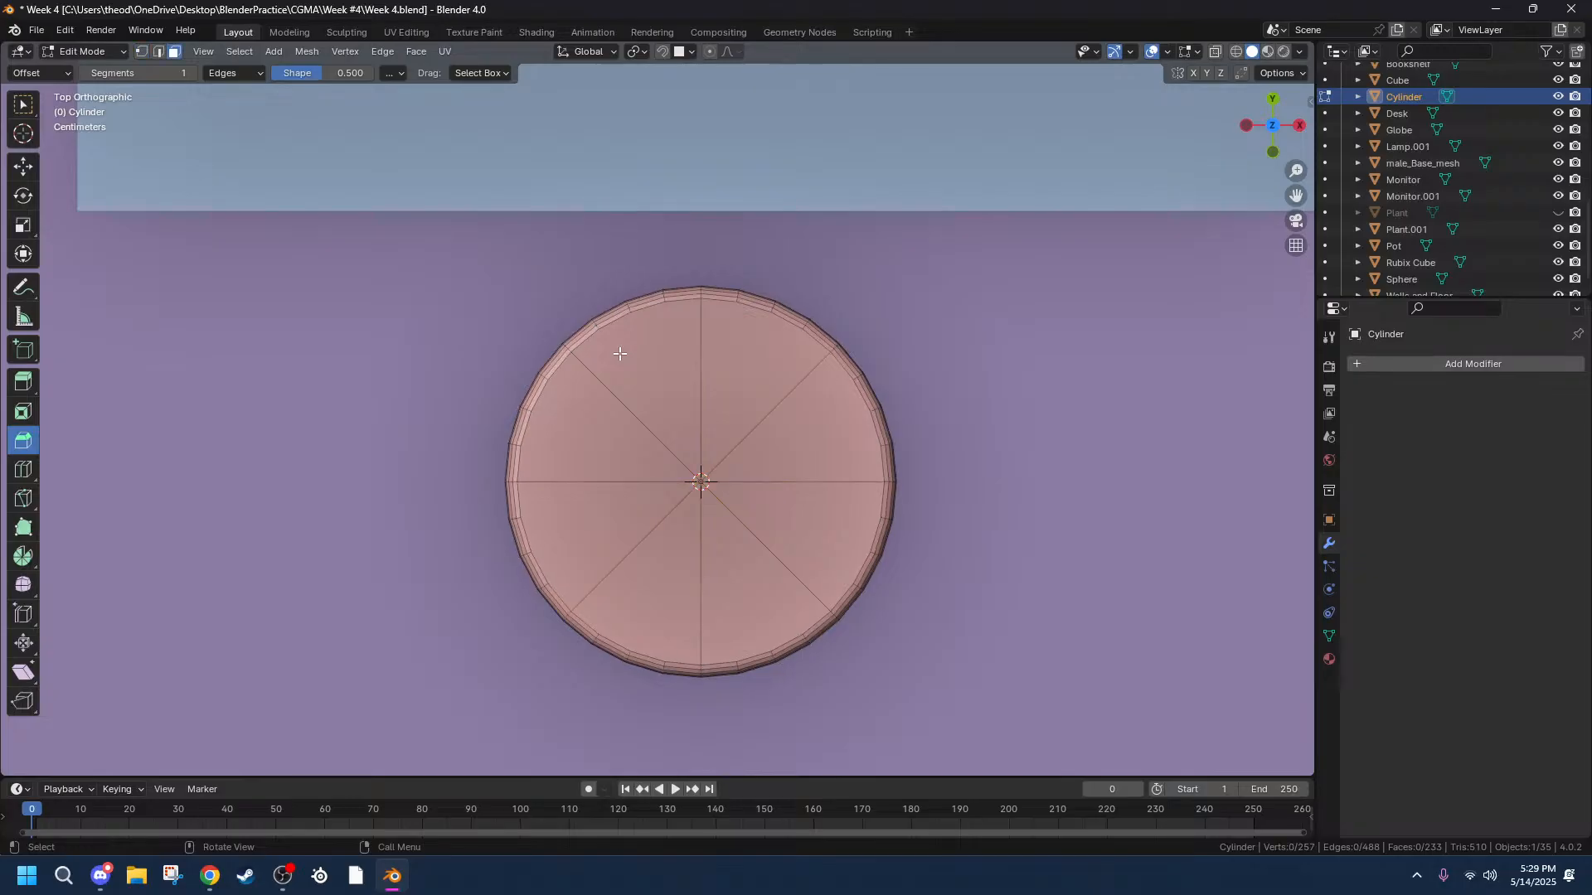
pyautogui.keyDown('shift'); pyautogui.click(640, 348); pyautogui.keyUp('shift')
pyautogui.keyDown('shift'); pyautogui.click(749, 362); pyautogui.keyUp('shift')
pyautogui.keyDown('shift'); pyautogui.click(796, 415); pyautogui.keyUp('shift')
pyautogui.keyDown('shift'); pyautogui.click(821, 500); pyautogui.keyUp('shift')
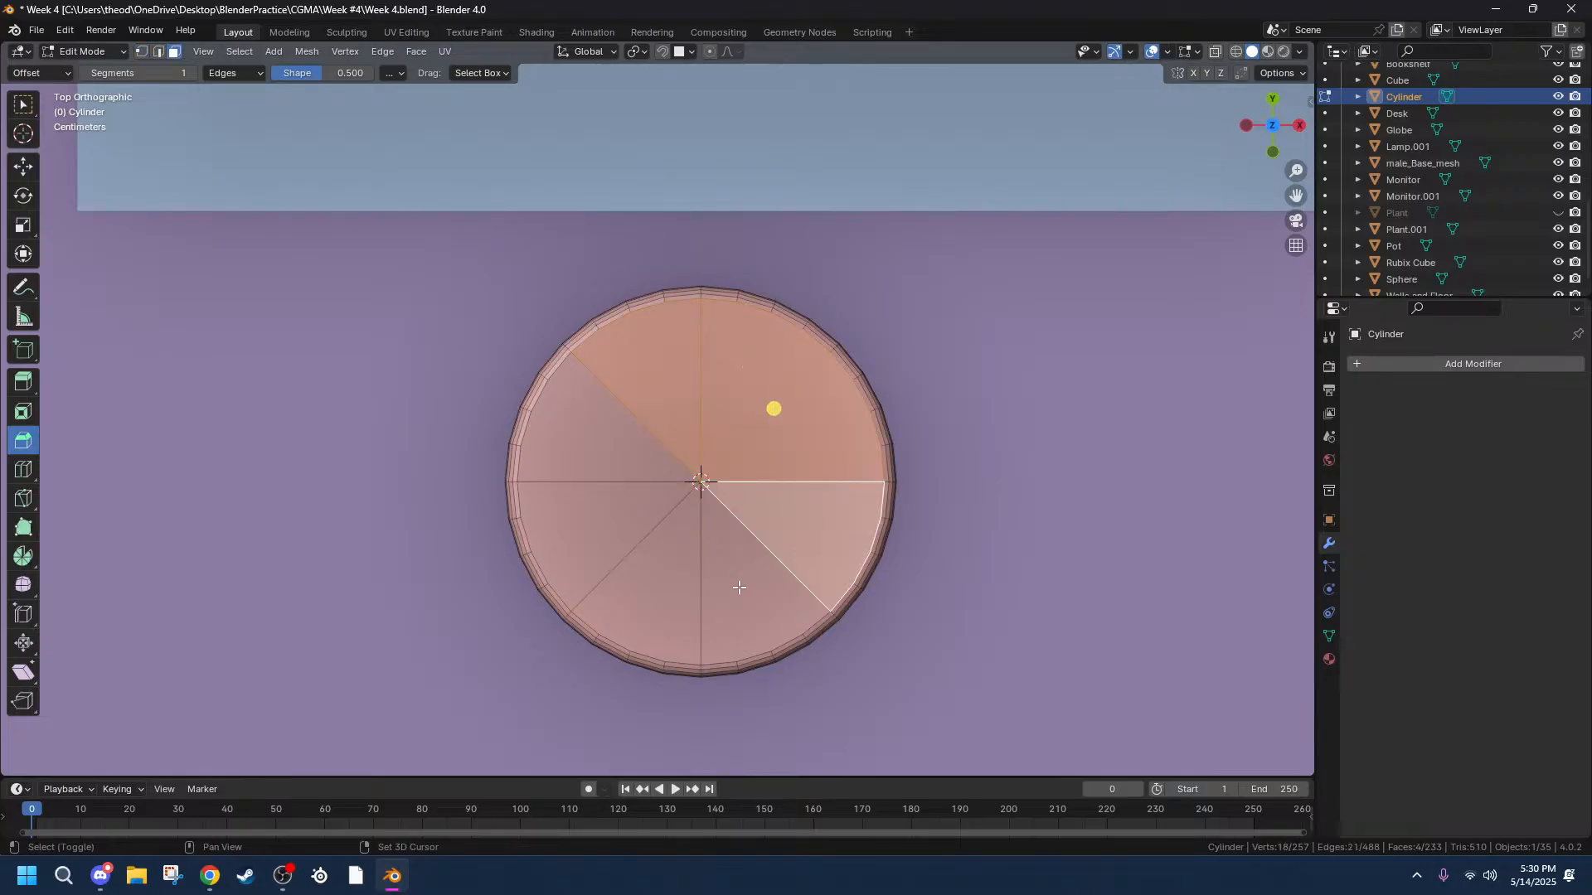
pyautogui.keyDown('shift'); pyautogui.click(743, 579); pyautogui.keyUp('shift')
pyautogui.keyDown('shift'); pyautogui.click(655, 597); pyautogui.keyUp('shift')
pyautogui.keyDown('shift'); pyautogui.click(597, 398); pyautogui.keyUp('shift')
pyautogui.keyDown('shift'); pyautogui.click(579, 512); pyautogui.keyUp('shift')
pyautogui.rightClick(650, 491)
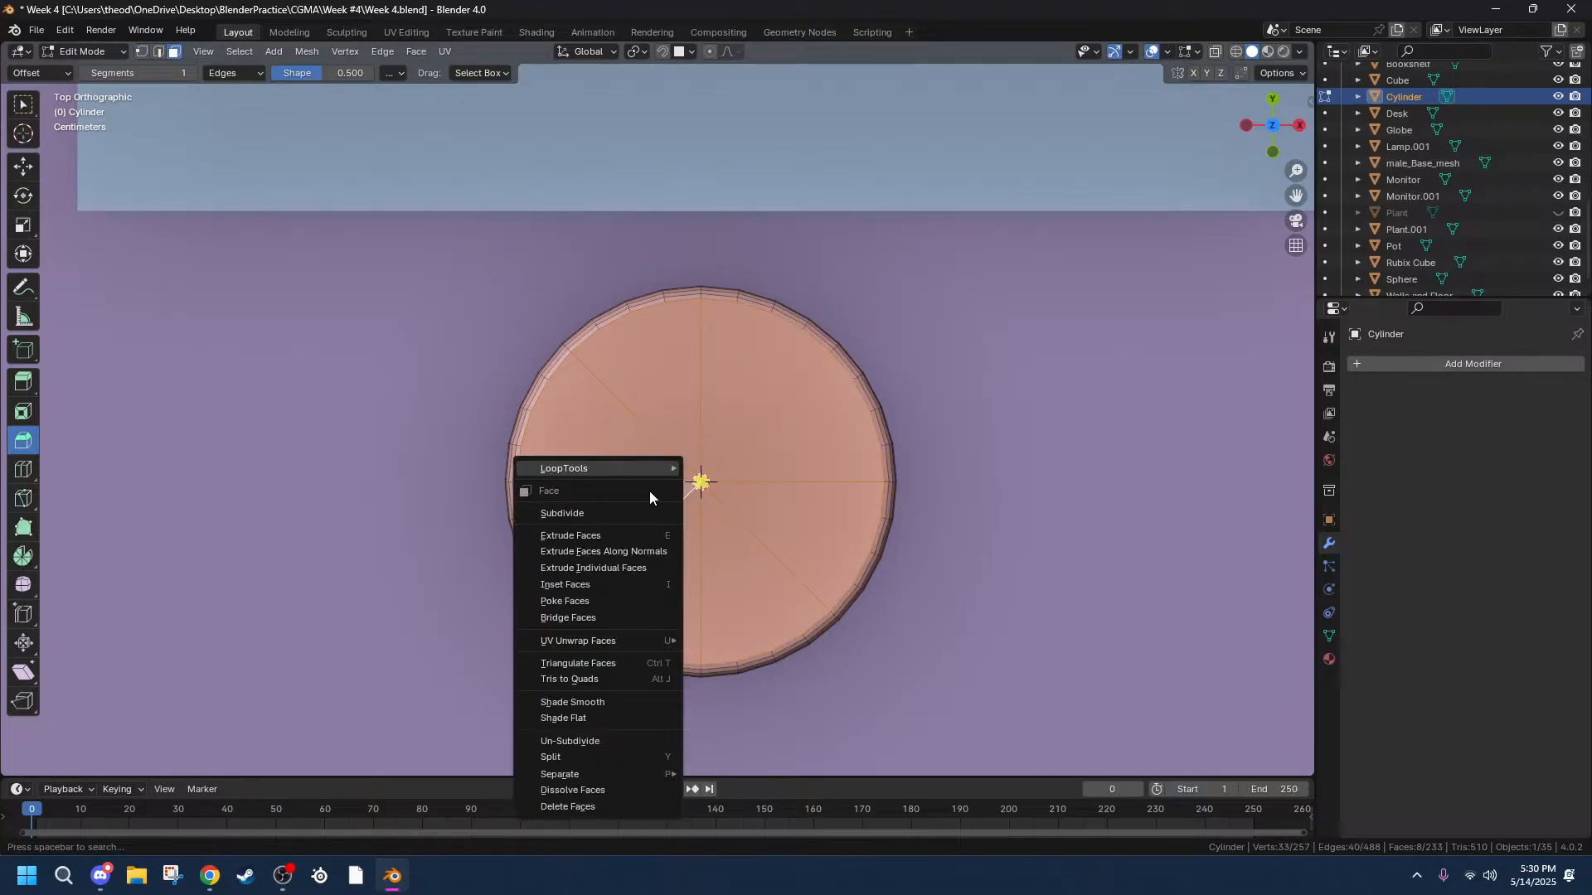
pyautogui.click(594, 514)
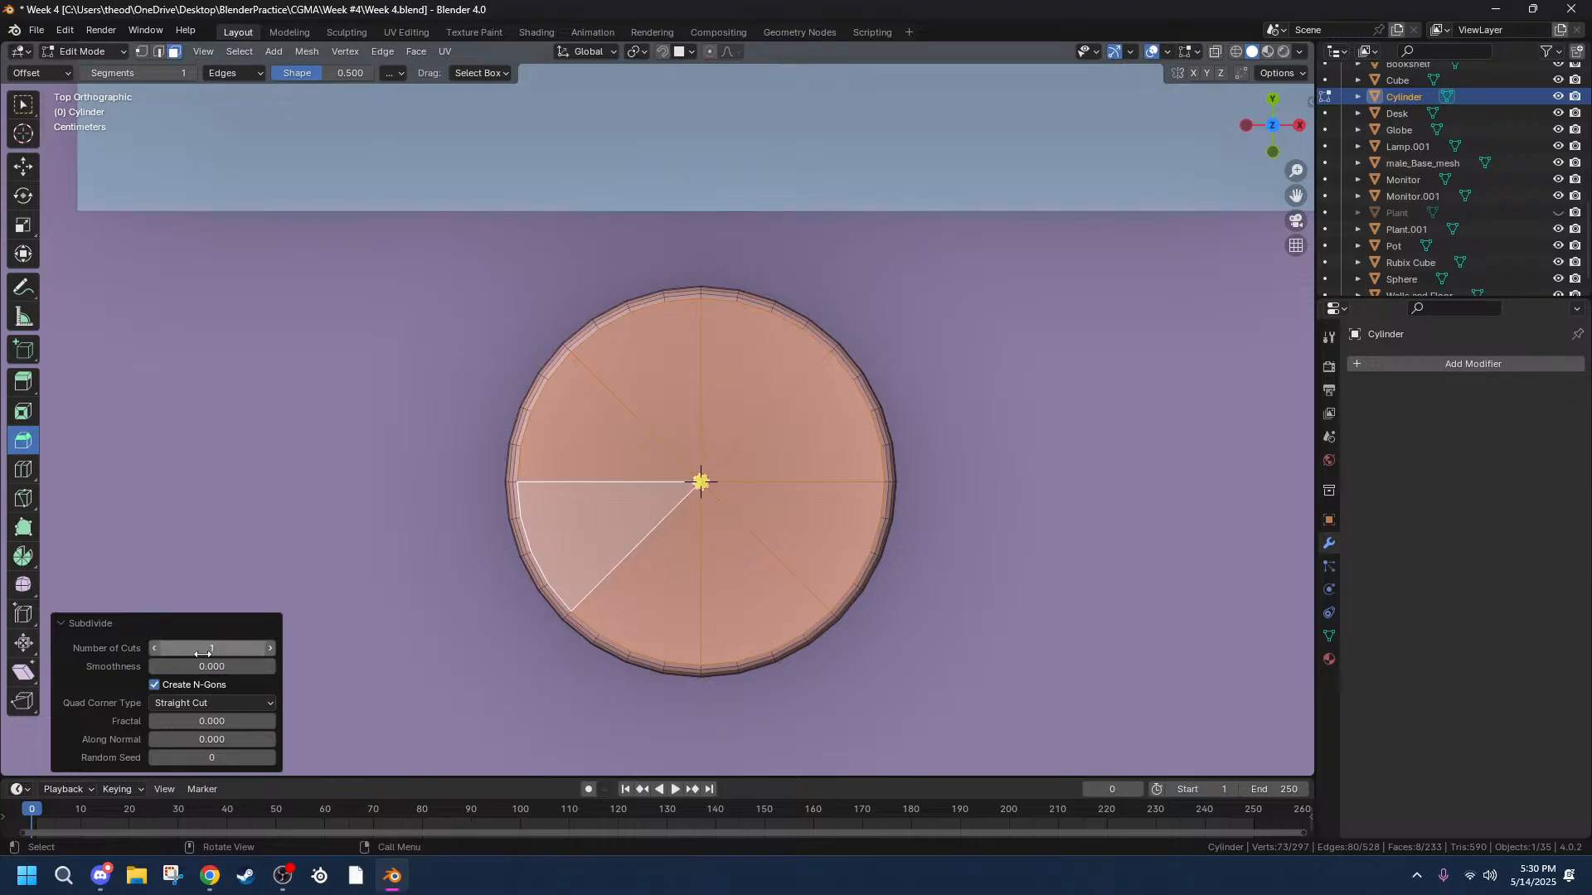
# Set the subdivision to 3 cuts and try the Inner Vert, Path and Fan quad corner types.
pyautogui.moveTo(211, 648)
pyautogui.mouseDown()
pyautogui.moveTo(253, 648)
pyautogui.moveTo(211, 648)
pyautogui.mouseUp()
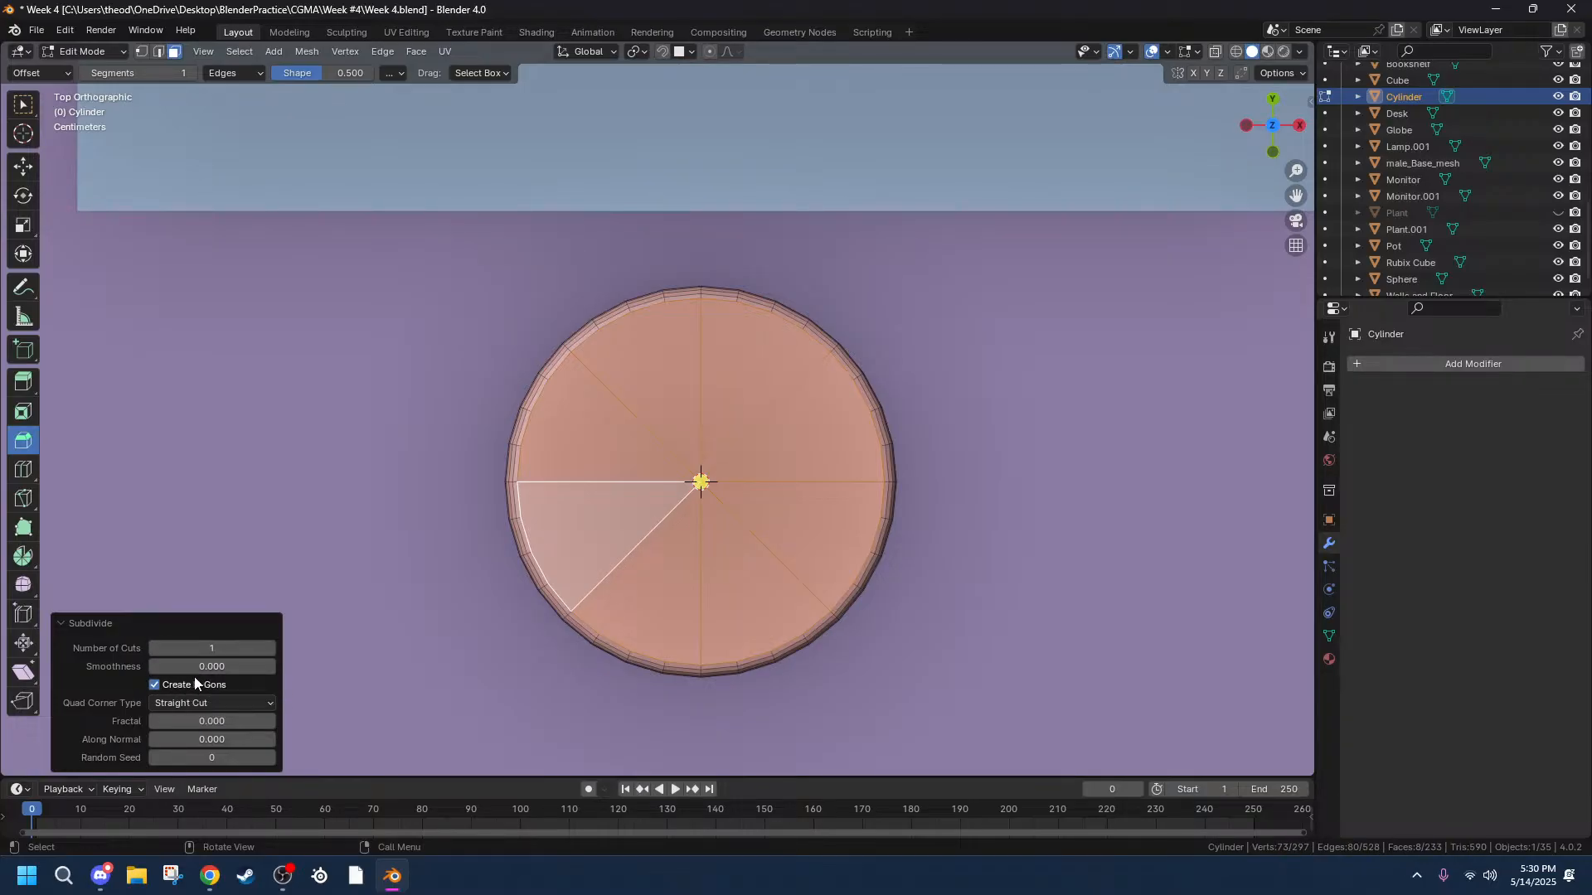
pyautogui.click(187, 702)
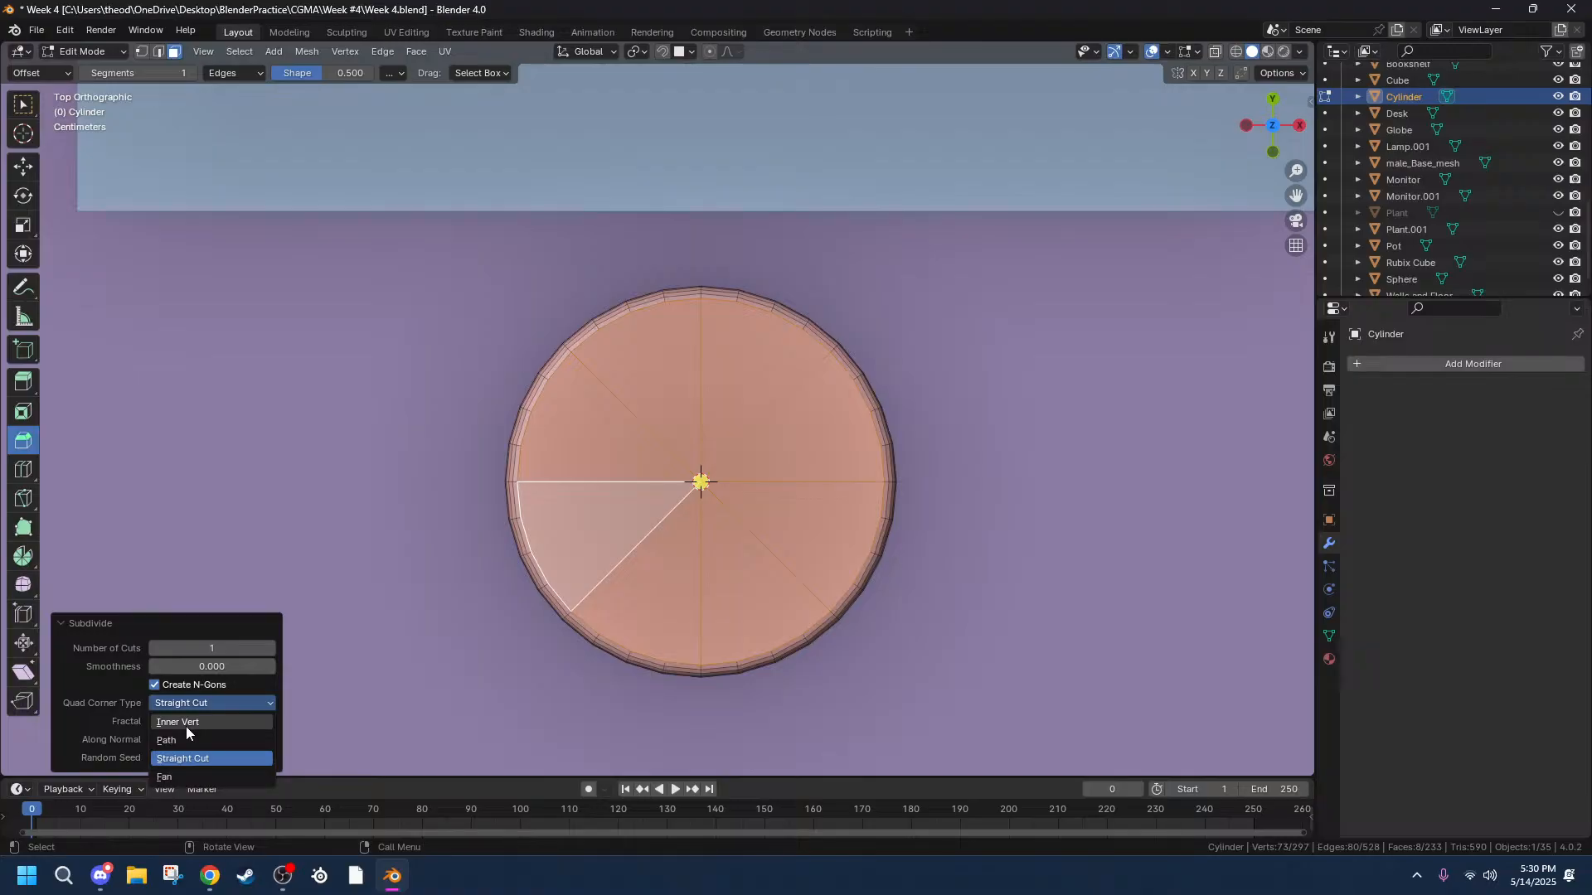
pyautogui.click(186, 726)
pyautogui.moveTo(185, 667); pyautogui.dragTo(263, 648)
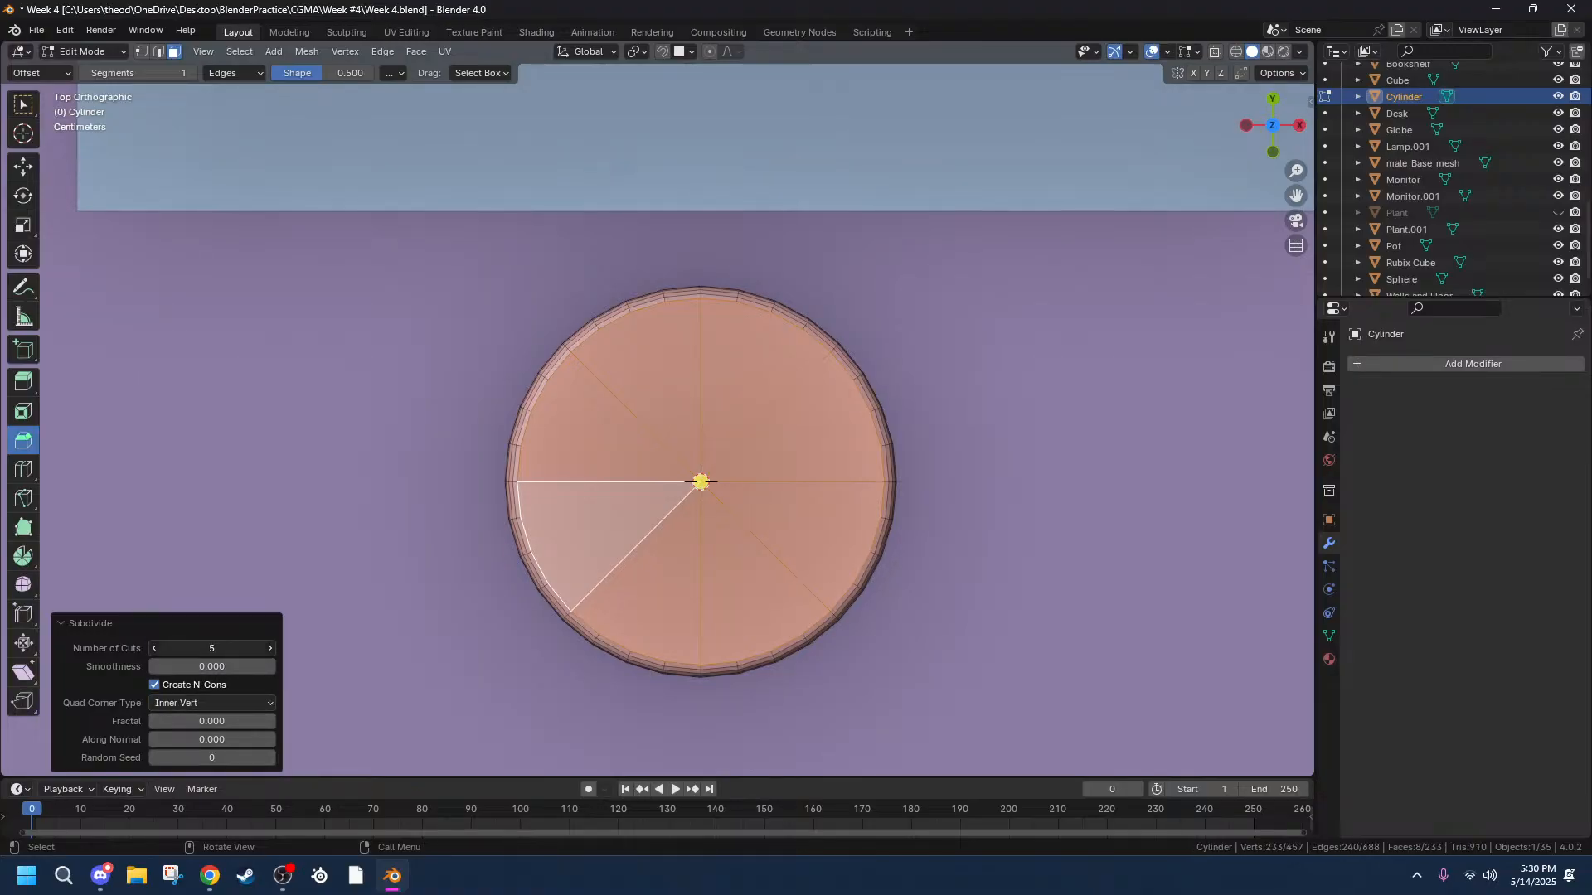
pyautogui.click(193, 703)
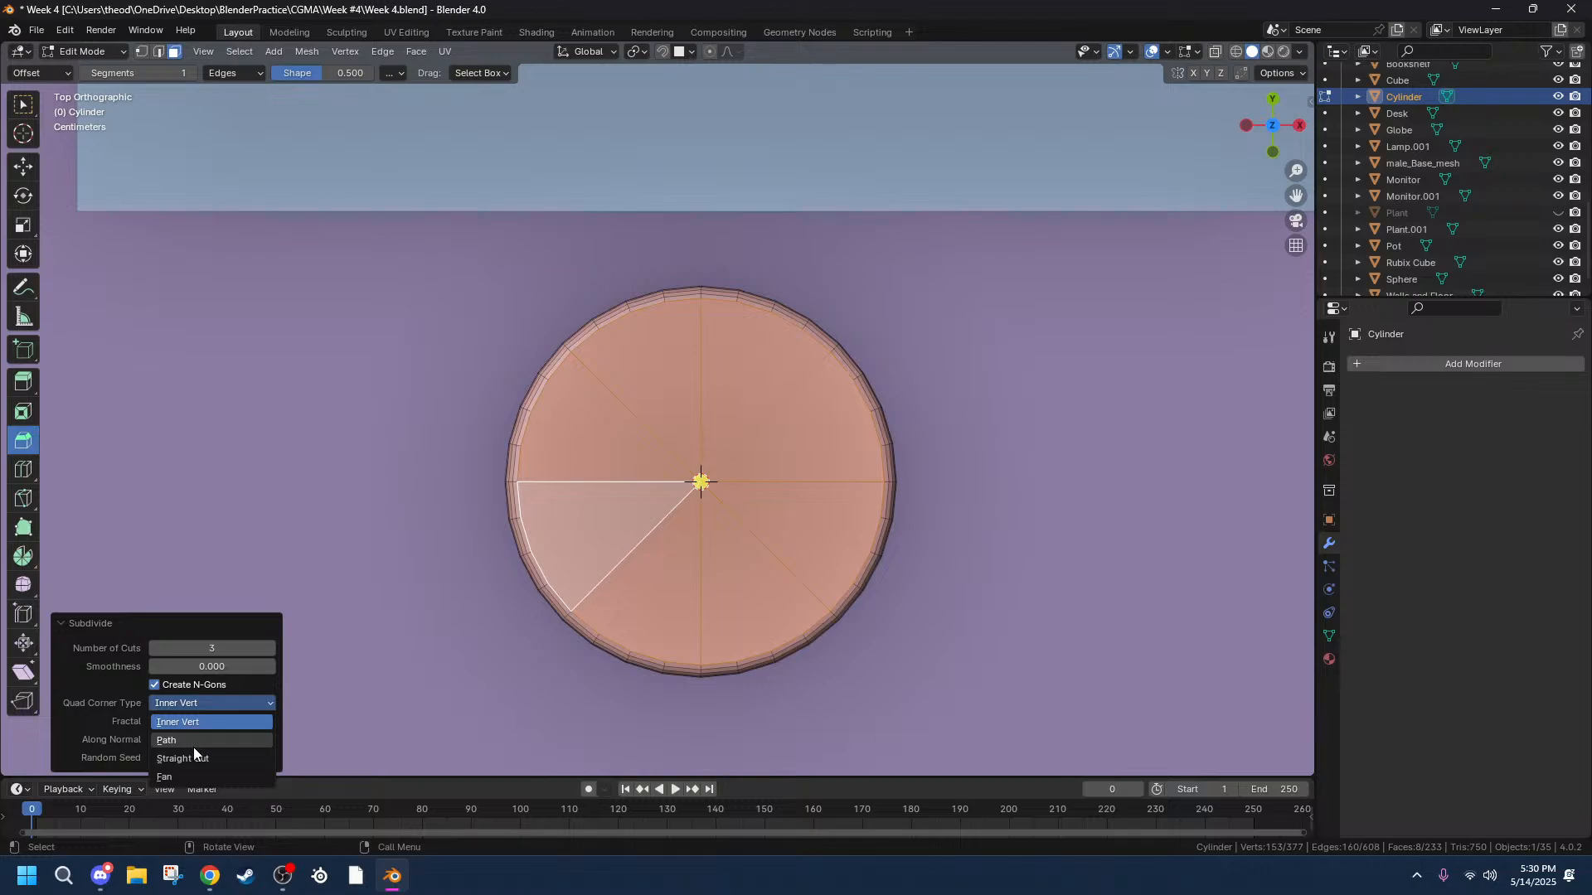
pyautogui.click(192, 748)
pyautogui.click(212, 705)
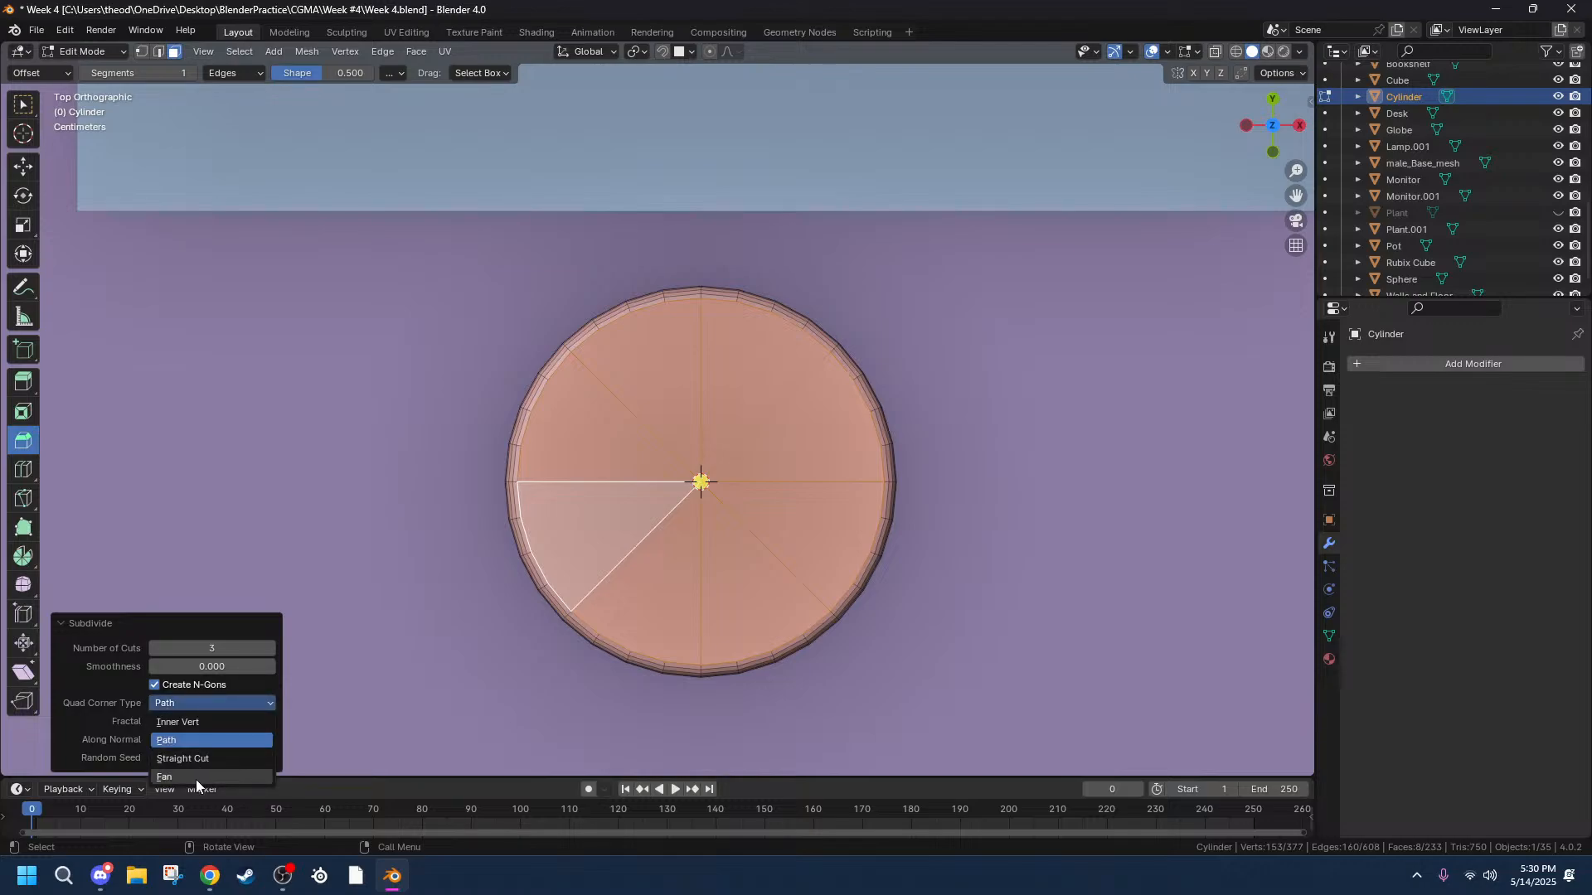
pyautogui.click(196, 778)
# Undo the subdivision and the selection of the wedge faces.
pyautogui.hotkey('ctrl', 'z')
pyautogui.hotkey('ctrl', 'z')
pyautogui.hotkey('ctrl', 'z')
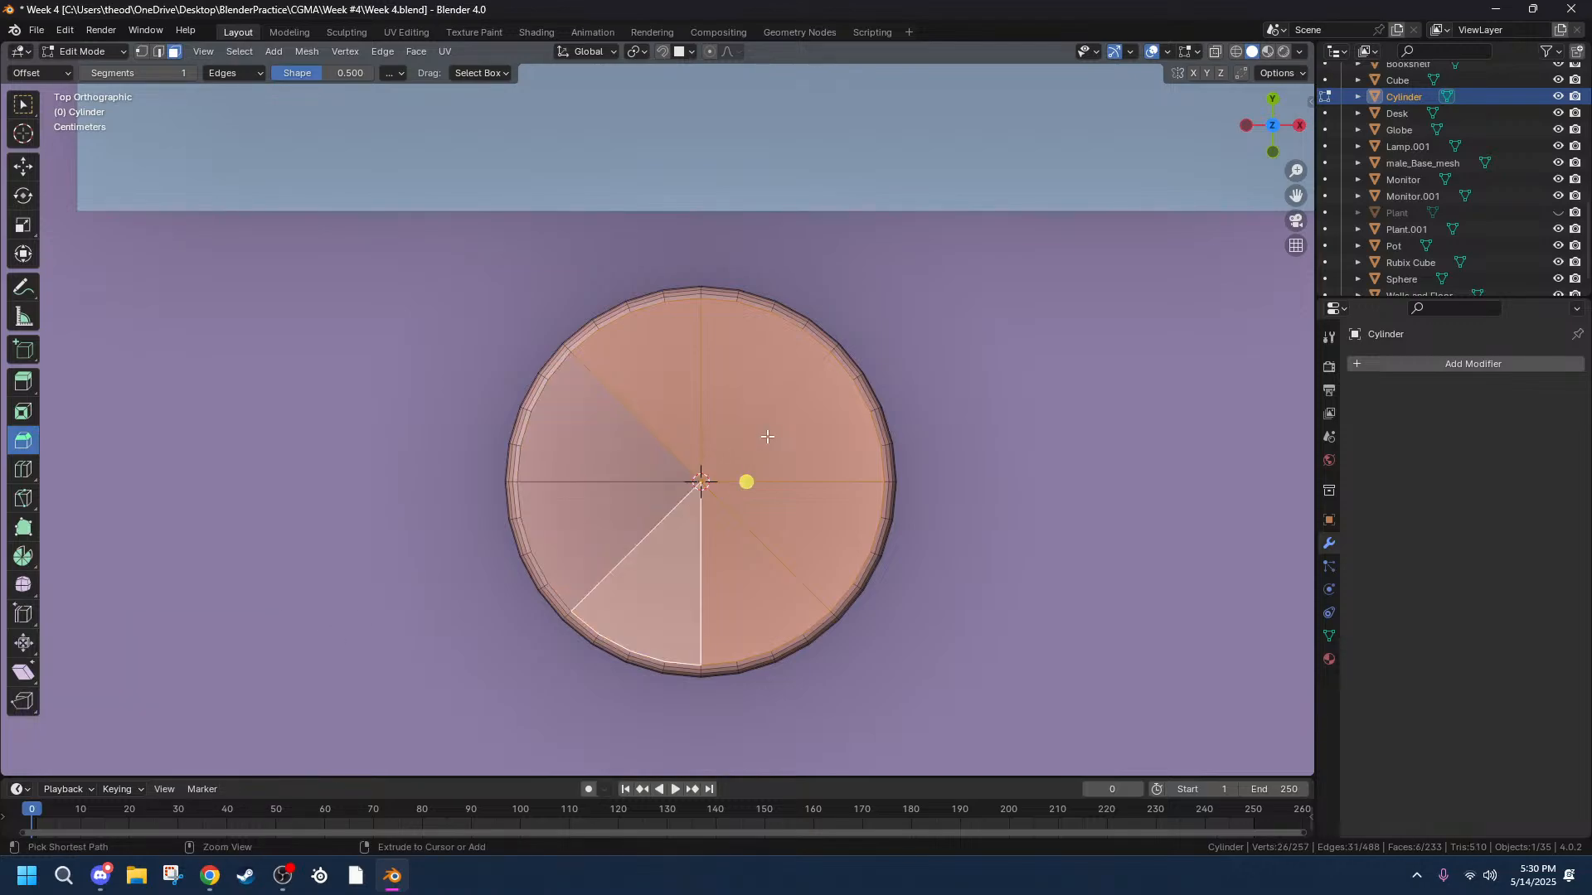
pyautogui.hotkey('ctrl', 'z')
# Bevel the centre vertex of the seat's top by about 0.143 m with 1 segment to form an octagon.
pyautogui.moveTo(935, 450)
pyautogui.mouseDown(button='middle')
pyautogui.moveTo(967, 430)
pyautogui.moveTo(946, 437)
pyautogui.mouseUp(button='middle')
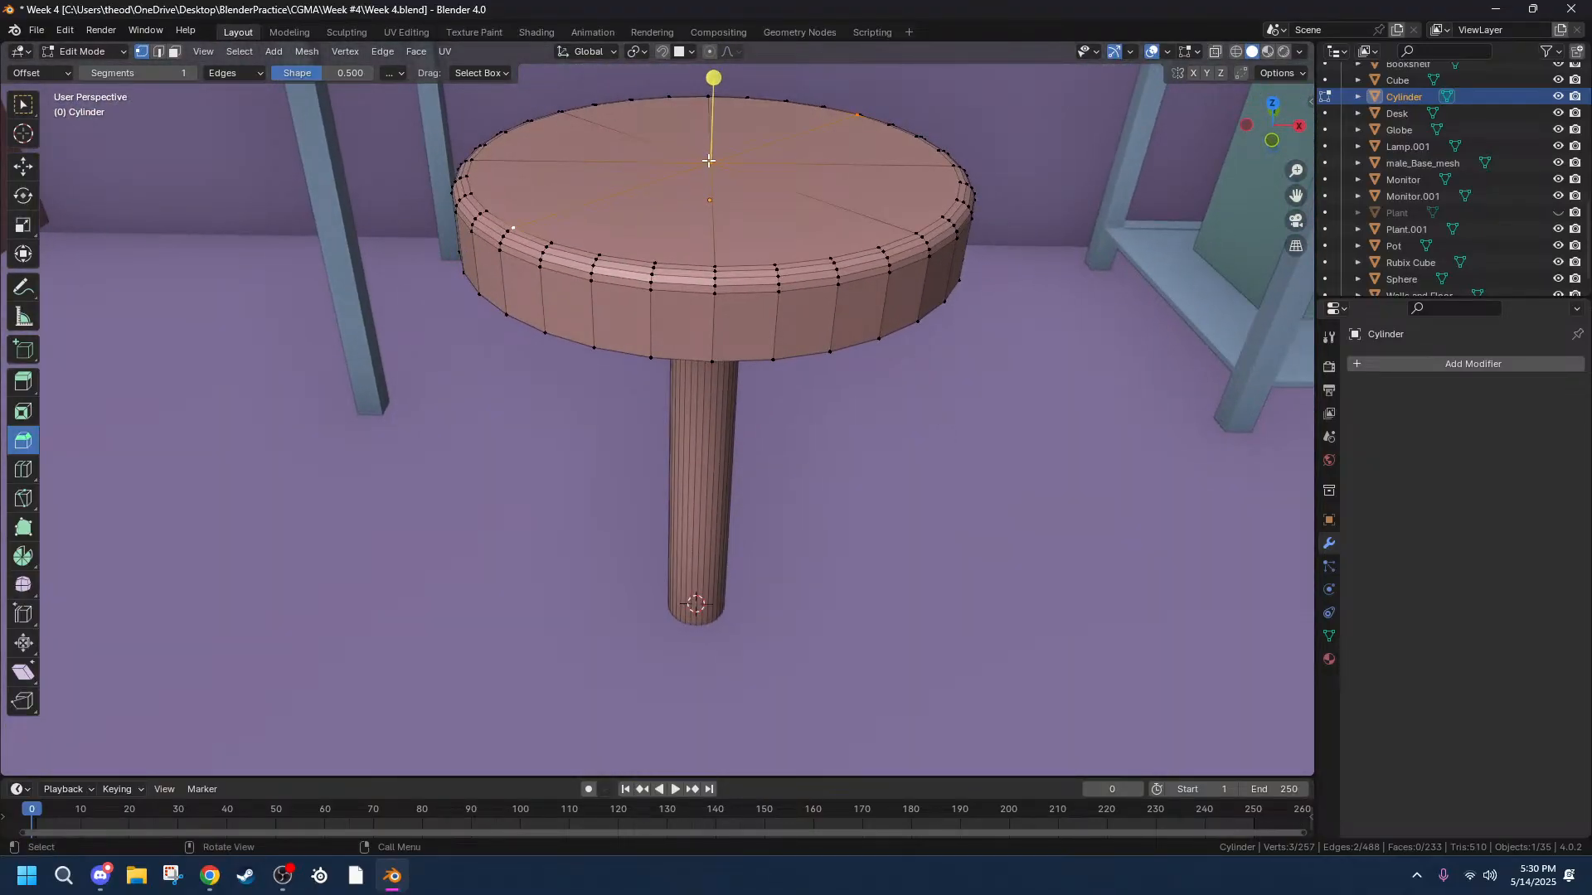
pyautogui.moveTo(801, 134); pyautogui.dragTo(802, 189, button='middle')
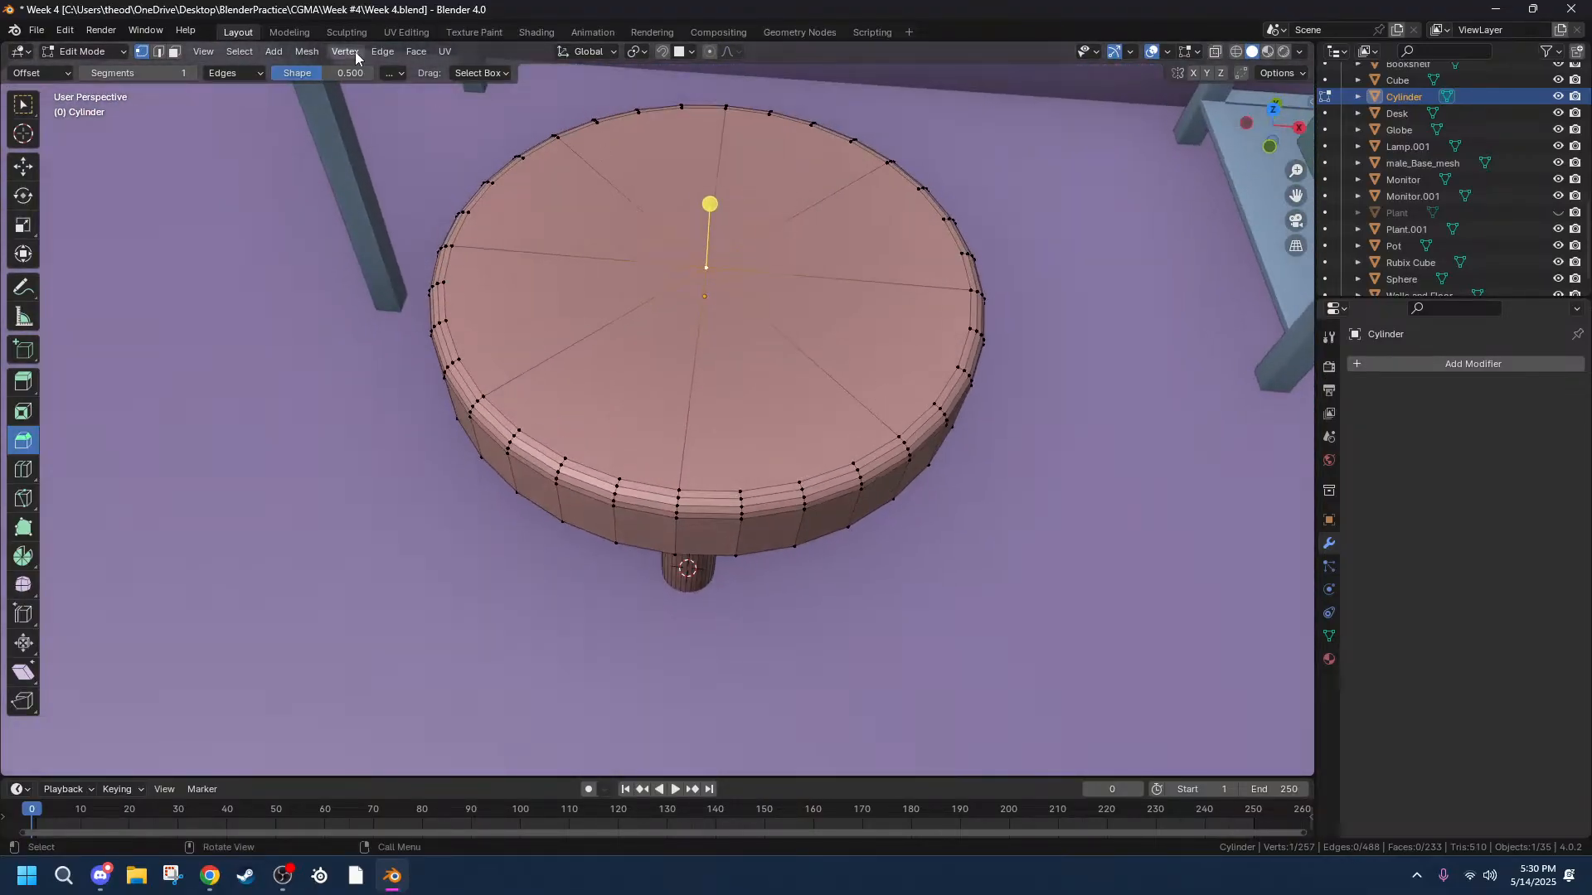
pyautogui.click(342, 51)
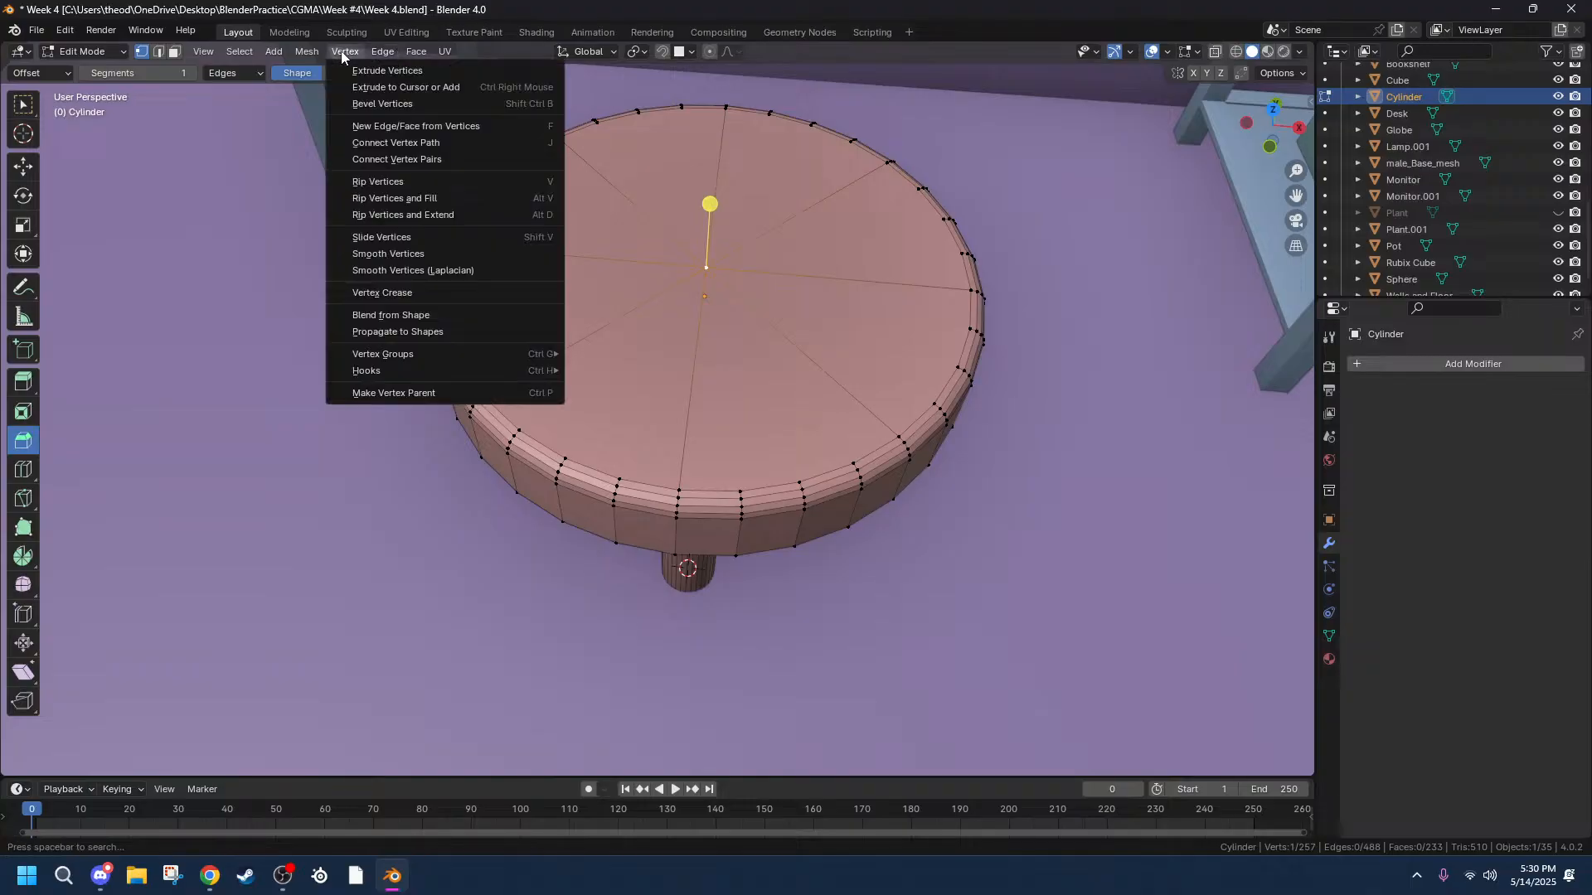
pyautogui.click(413, 104)
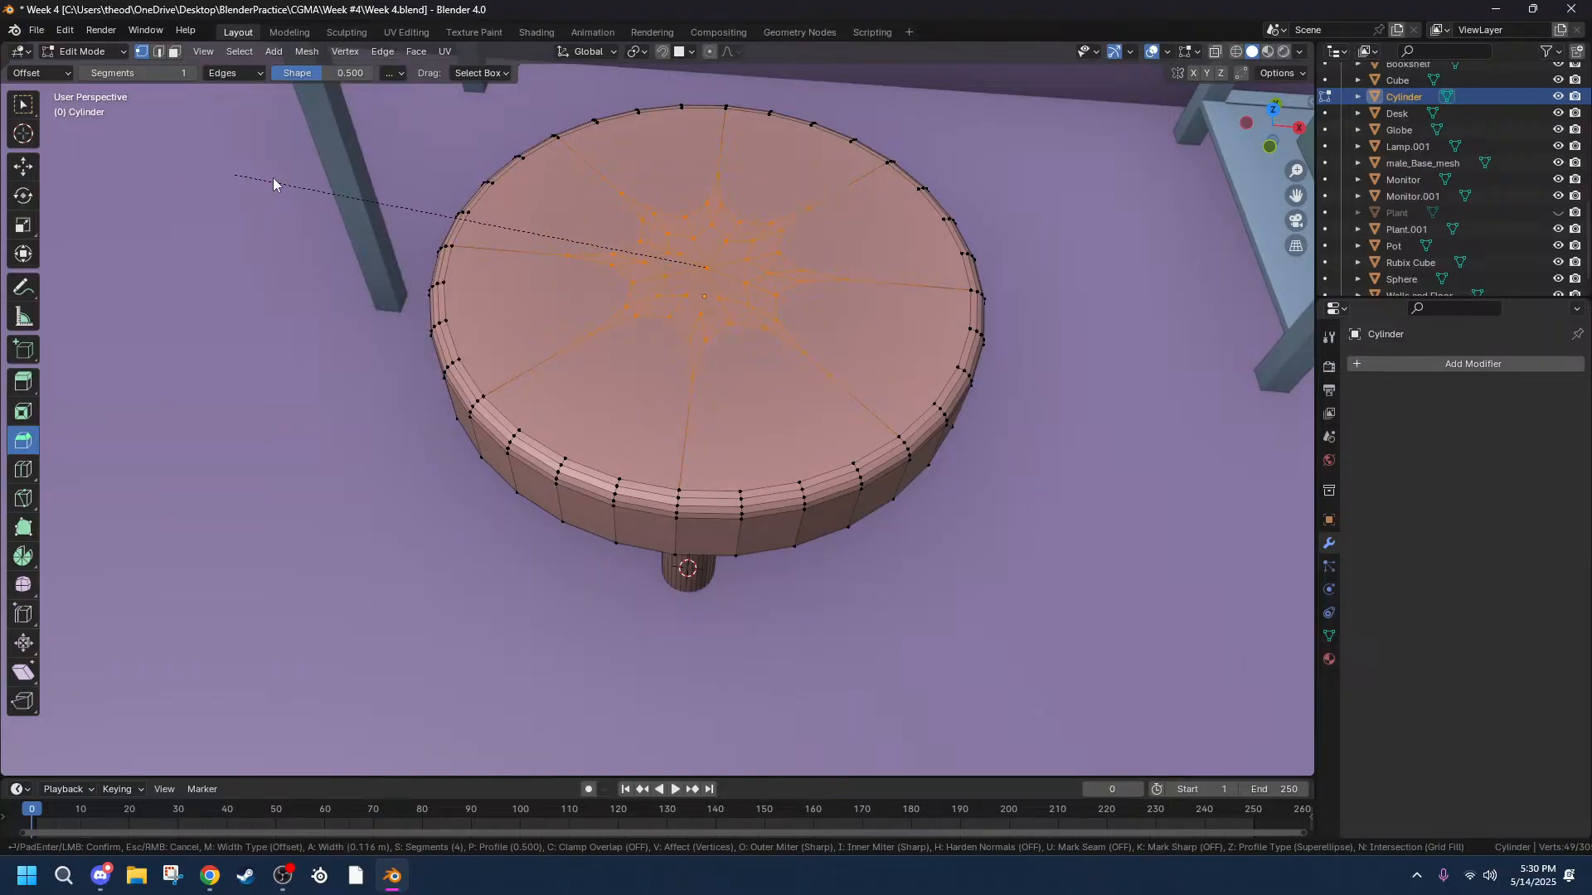
pyautogui.click(196, 201)
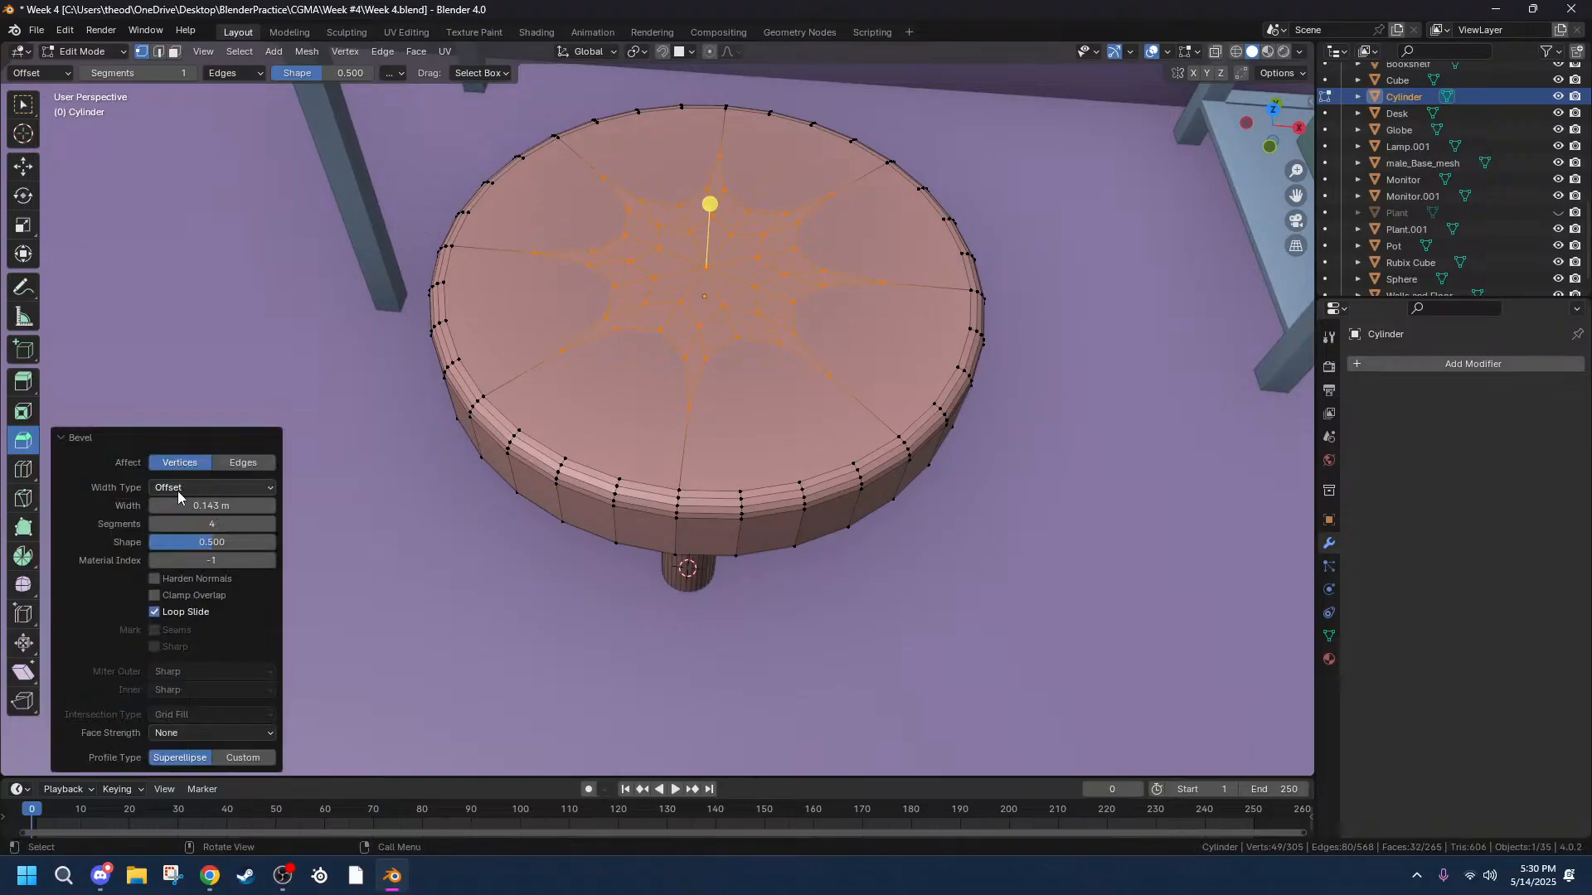
pyautogui.moveTo(211, 524); pyautogui.dragTo(179, 524)
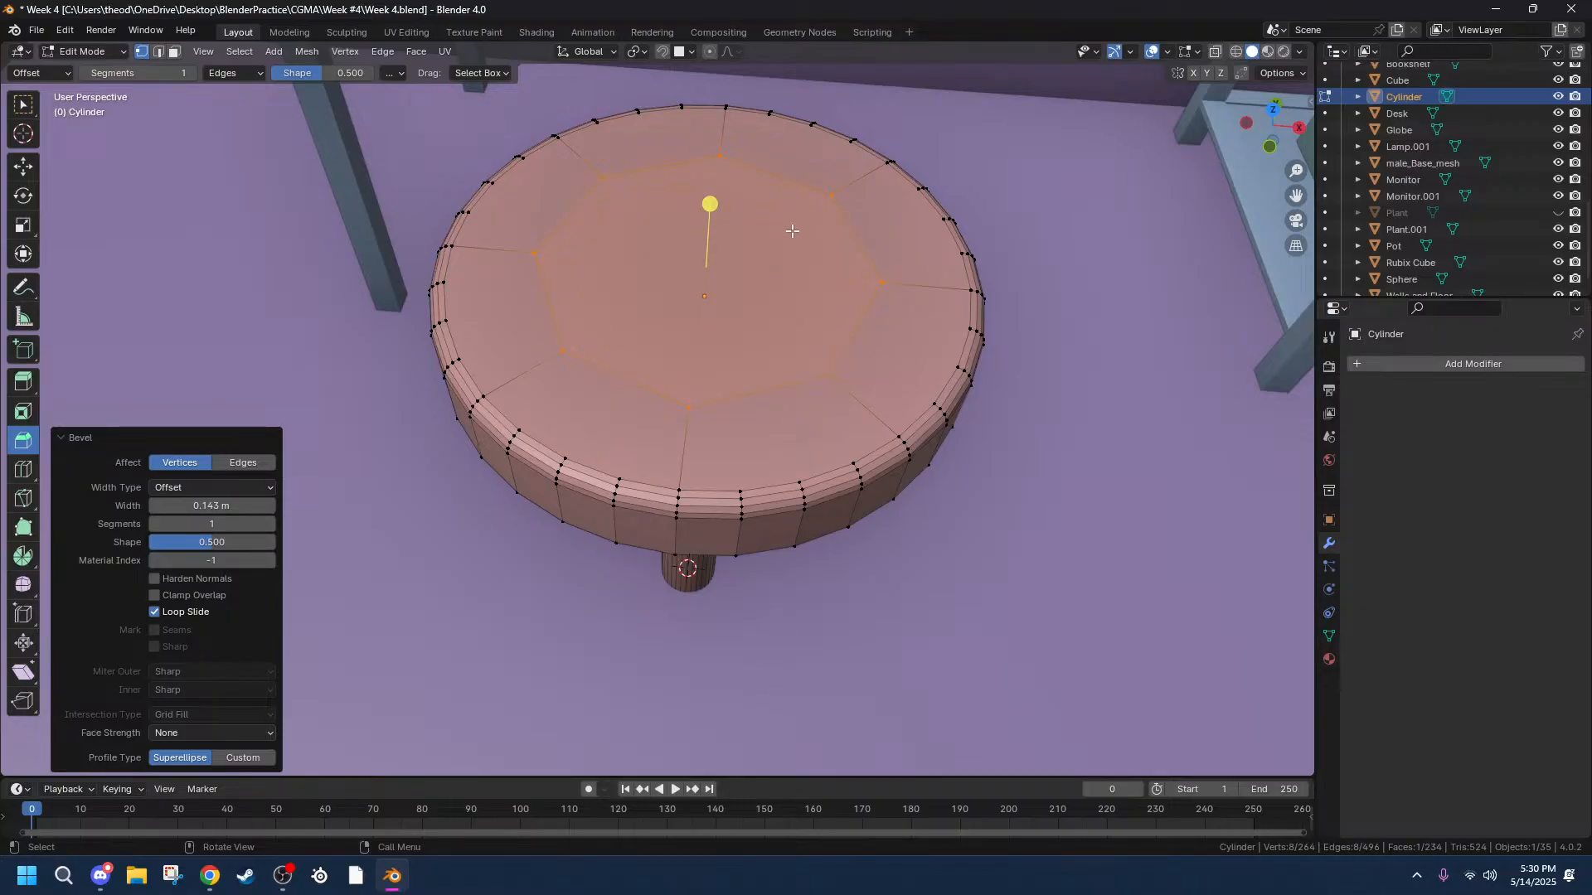
# Poke the octagonal centre face of the seat's top into triangles meeting at a middle vertex.
pyautogui.rightClick(721, 246)
pyautogui.click(415, 51)
pyautogui.click(464, 142)
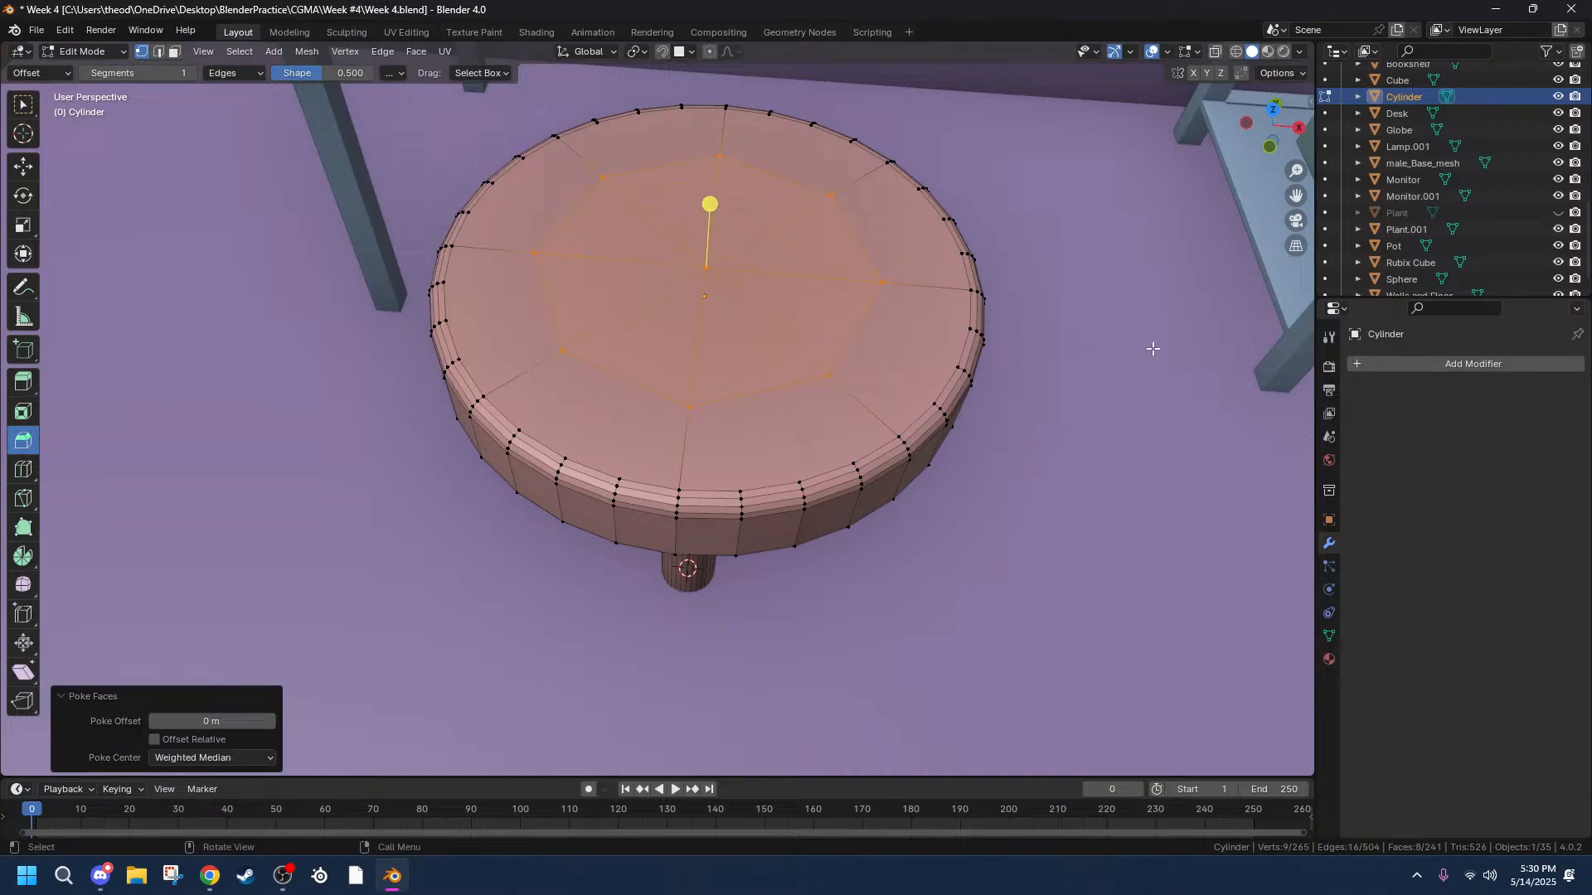
# Select the octagonal edge loop on the seat's top and raise it about 0.0058 m along Z.
pyautogui.moveTo(940, 370); pyautogui.dragTo(937, 281, button='middle')
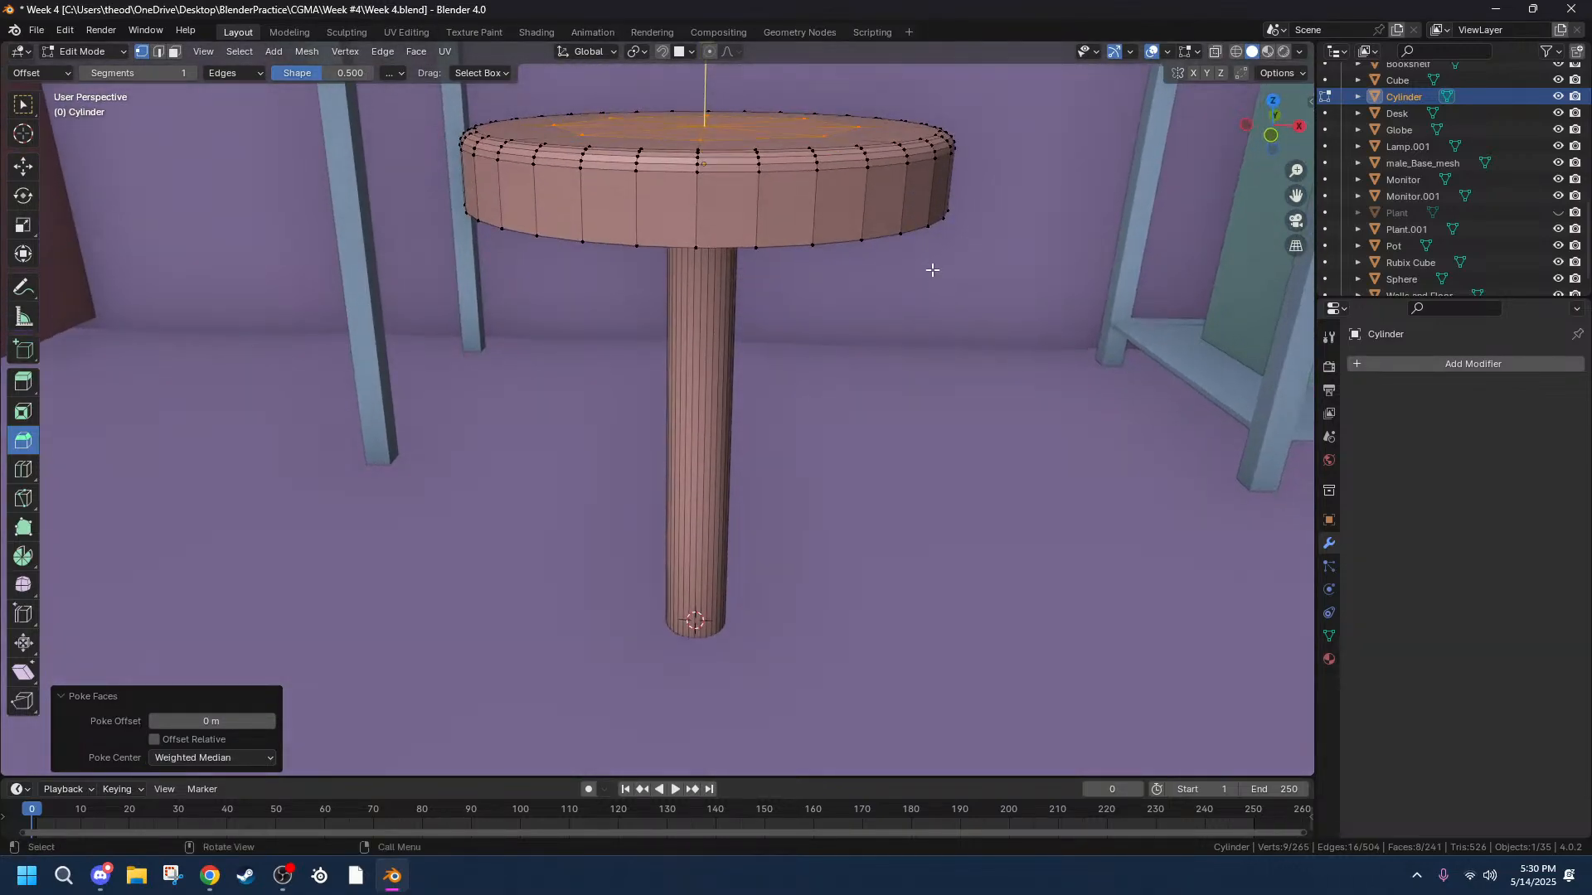
pyautogui.click(704, 129)
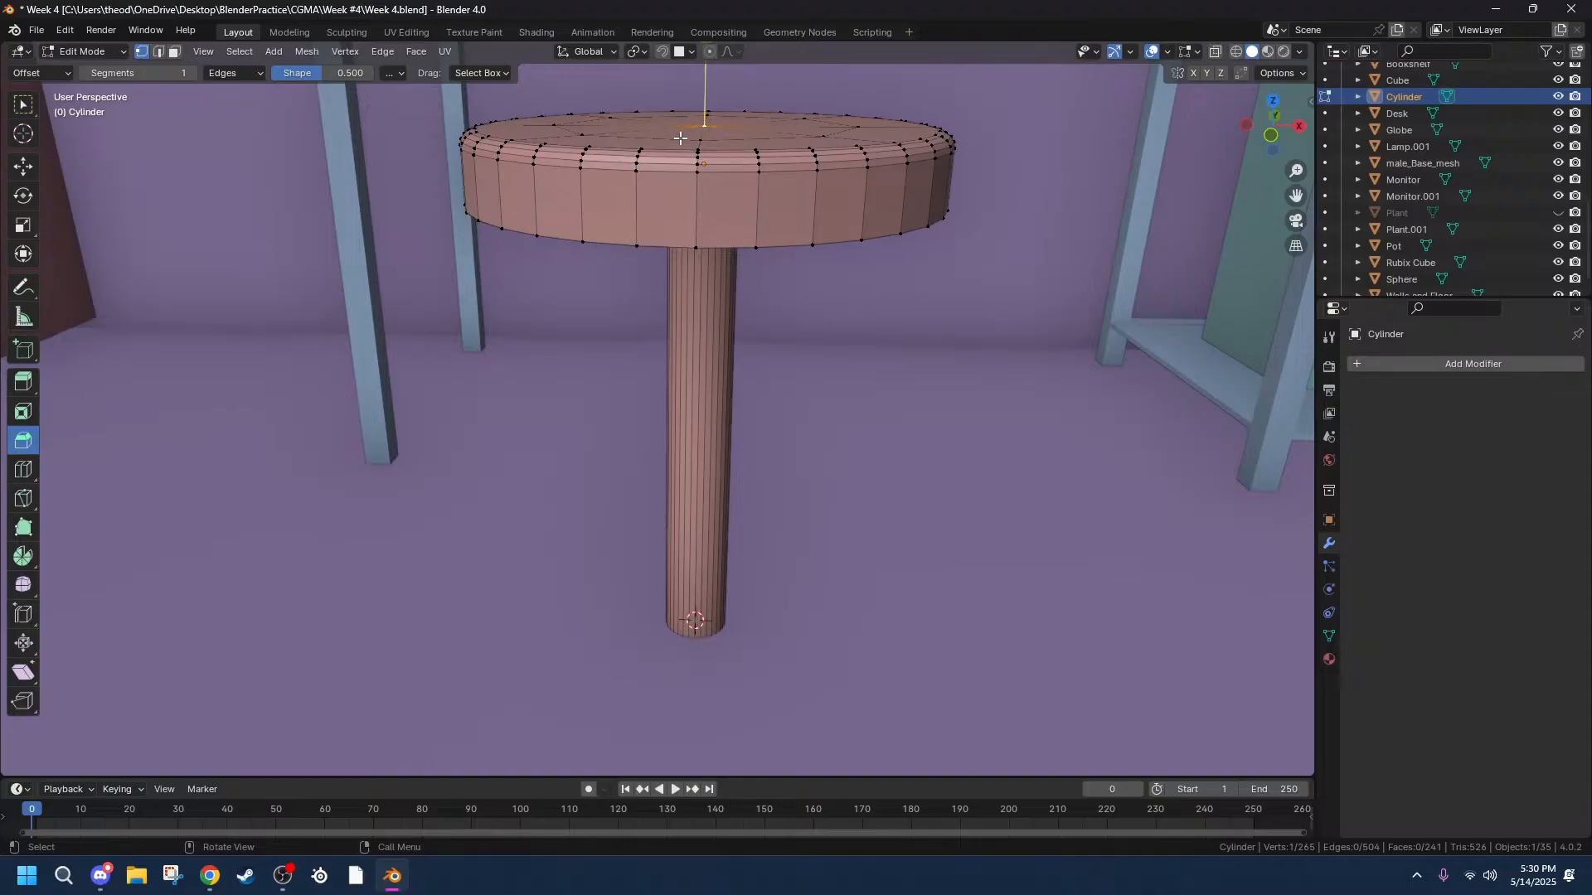
pyautogui.keyDown('alt'); pyautogui.click(578, 134); pyautogui.keyUp('alt')
pyautogui.click(1273, 135)
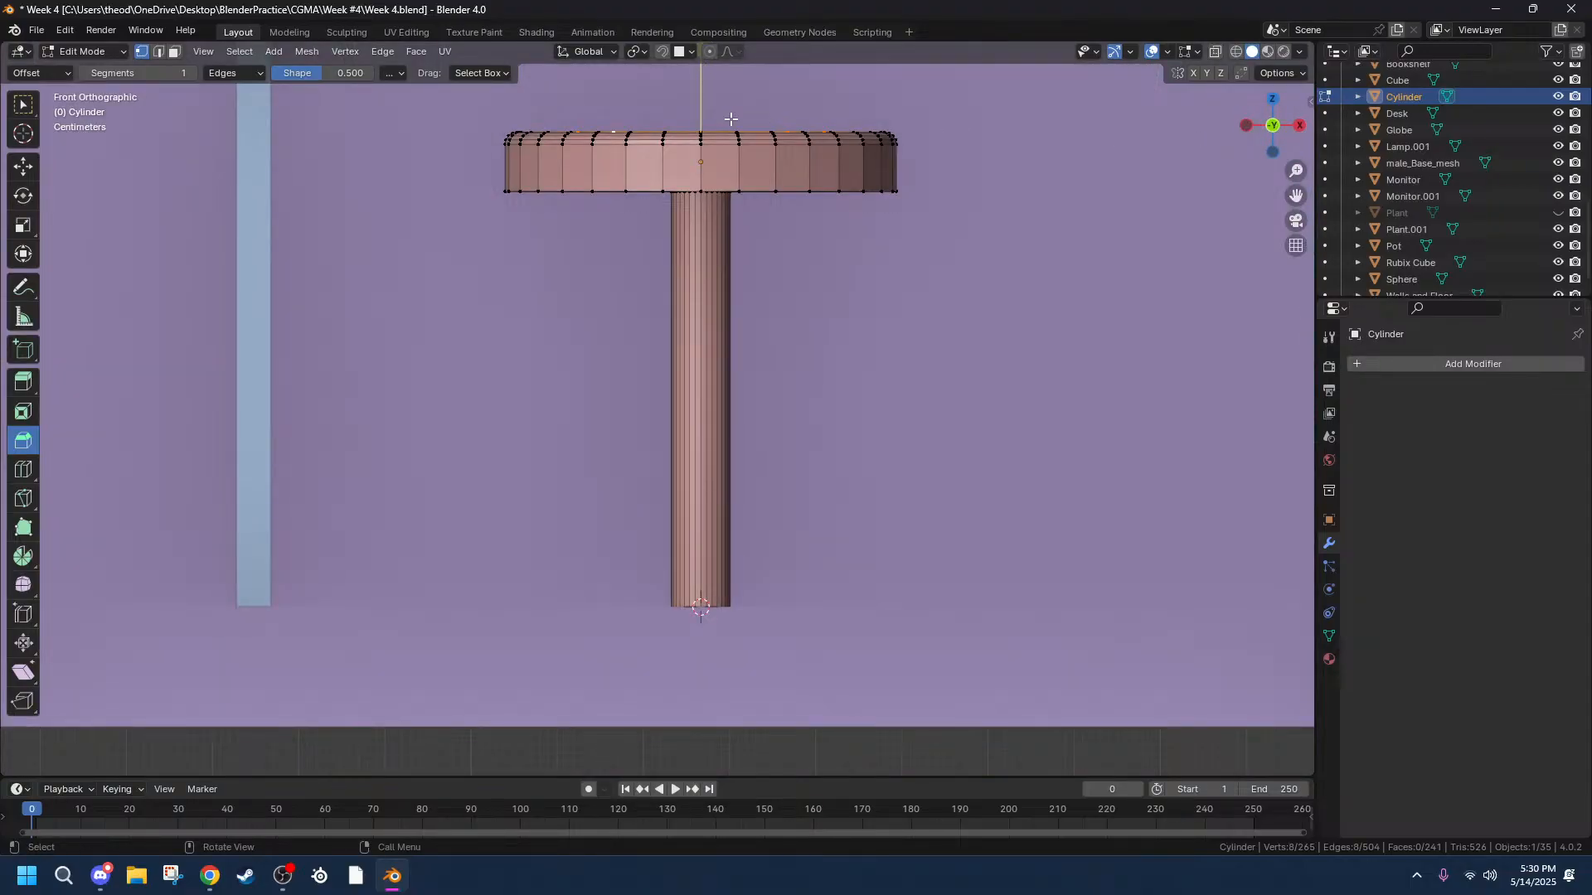
pyautogui.press('g')
pyautogui.press('z')
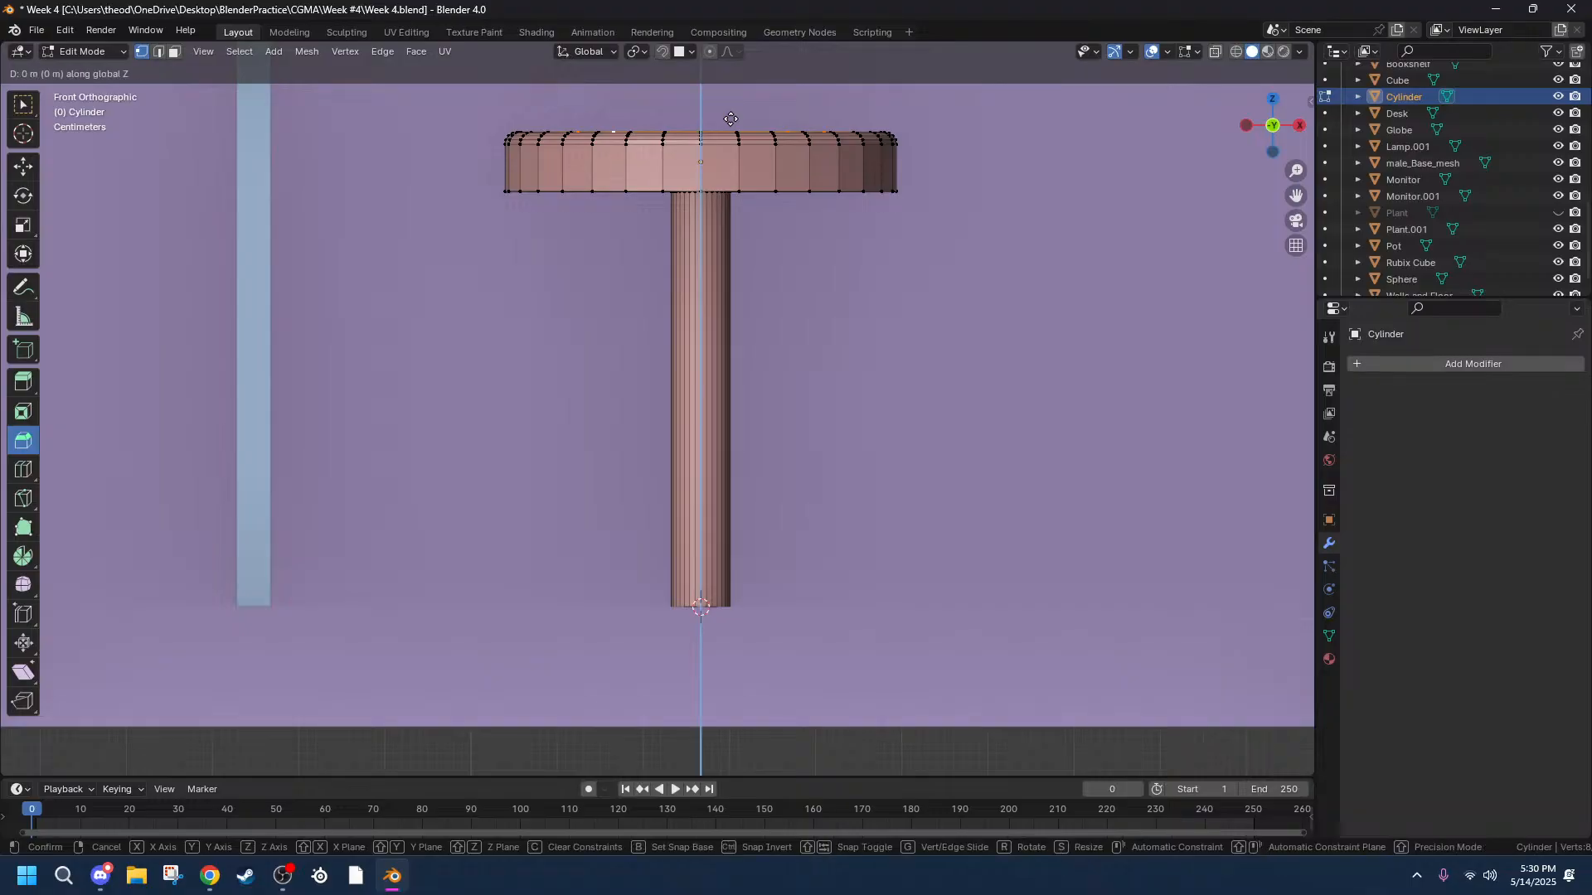
pyautogui.click(731, 110)
pyautogui.moveTo(834, 134); pyautogui.dragTo(838, 206, button='middle')
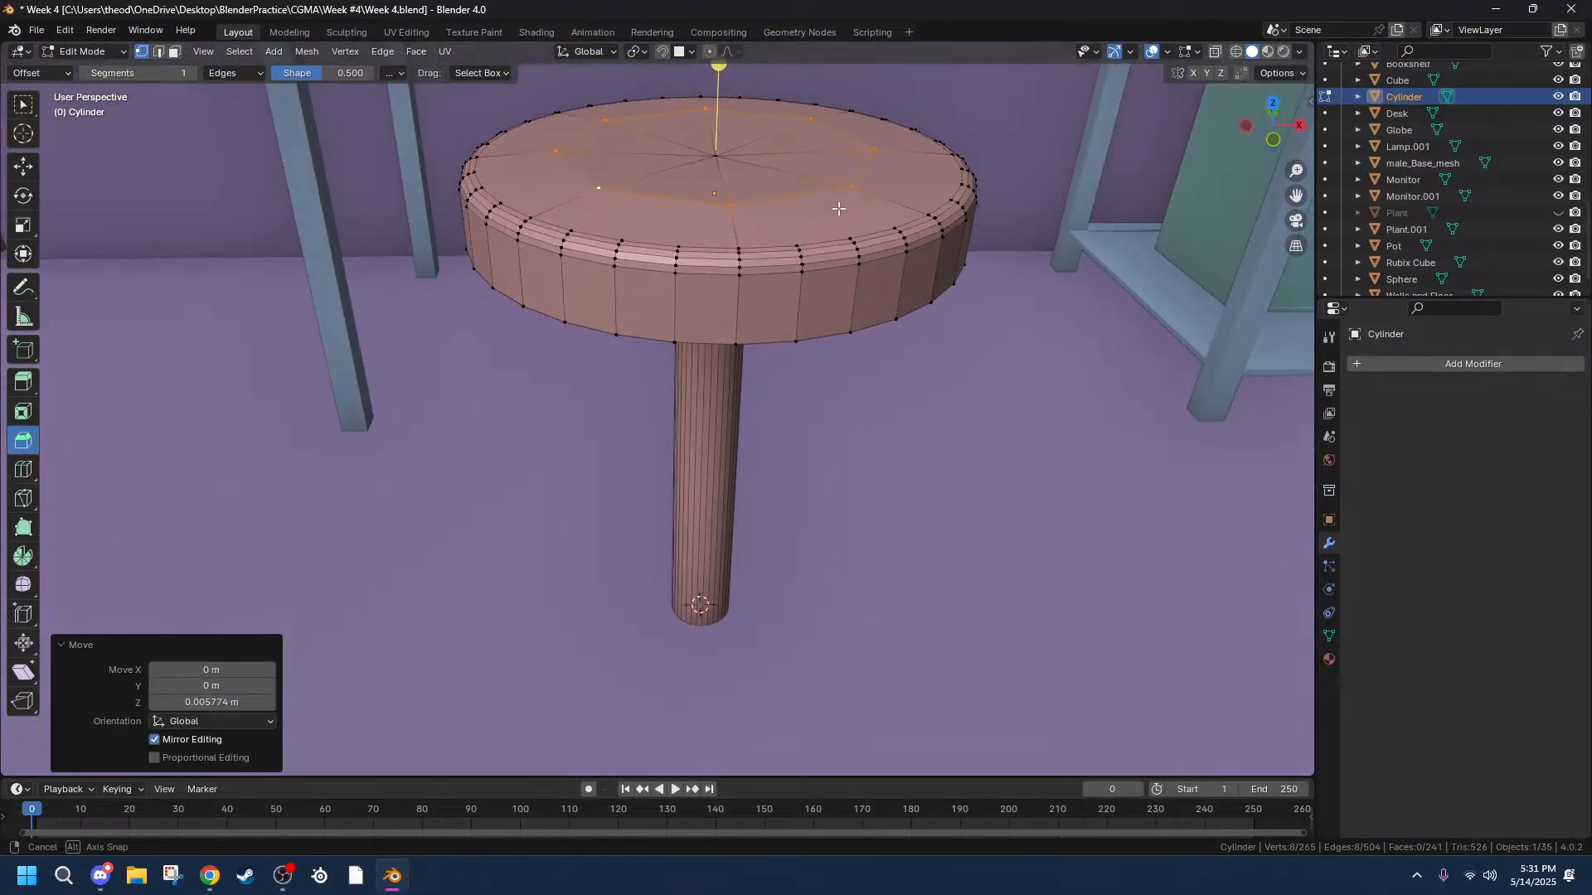
pyautogui.click(1048, 299)
# Connect two opposite pairs of rim vertices through the seat's centre vertex to cut additional spokes across the octagon.
pyautogui.moveTo(1070, 390); pyautogui.dragTo(1141, 426, button='middle')
pyautogui.click(730, 271)
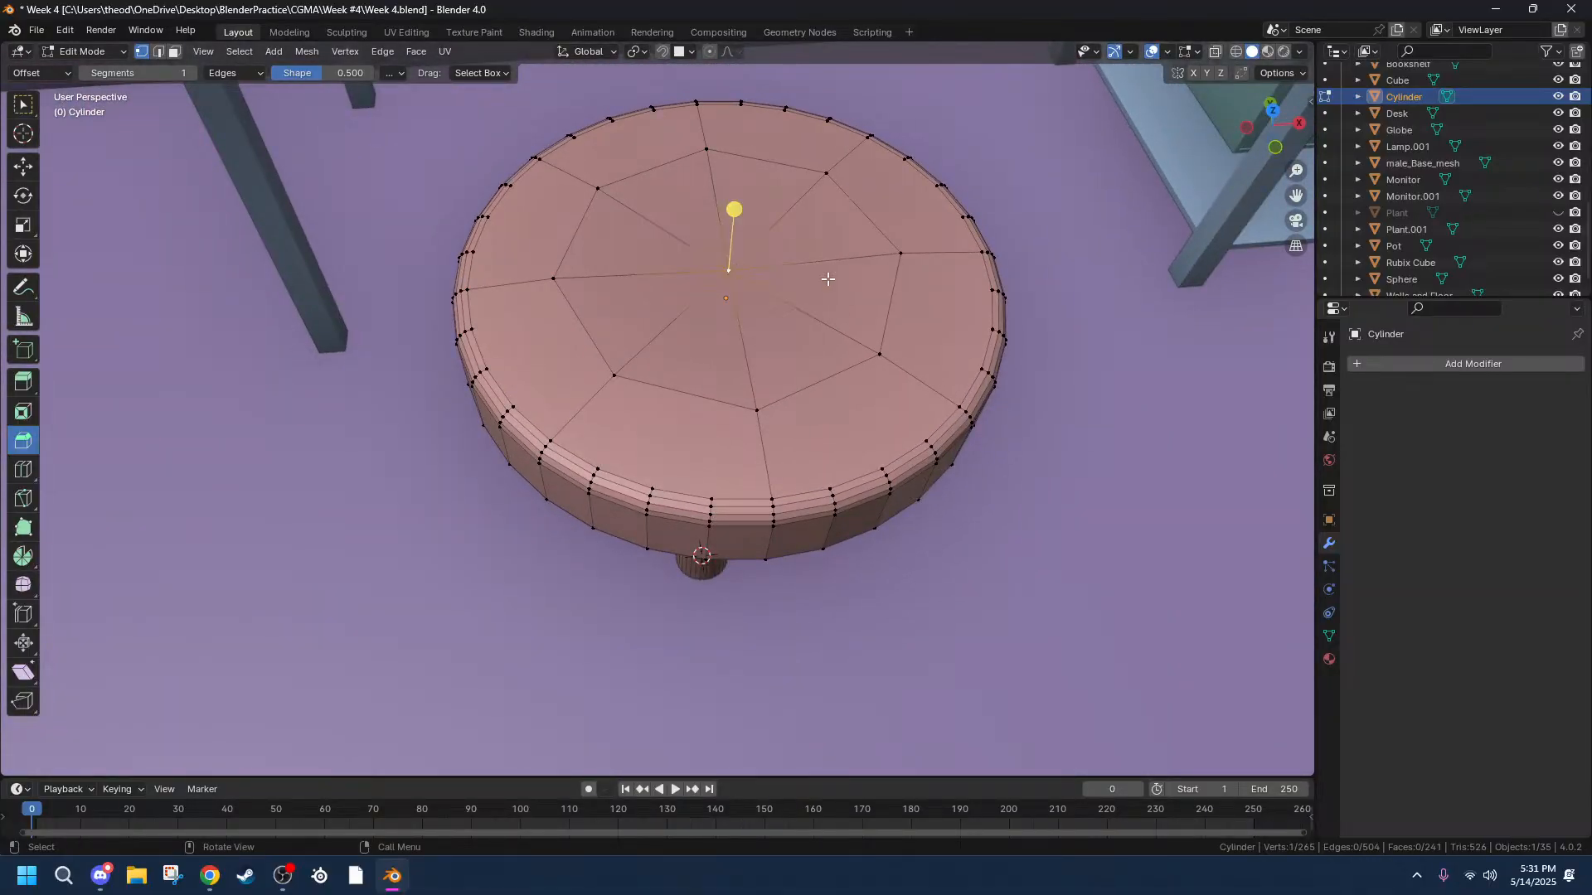
pyautogui.keyDown('shift'); pyautogui.click(612, 121); pyautogui.keyUp('shift')
pyautogui.keyDown('shift'); pyautogui.click(878, 467); pyautogui.keyUp('shift')
pyautogui.press('j')
pyautogui.click(785, 110)
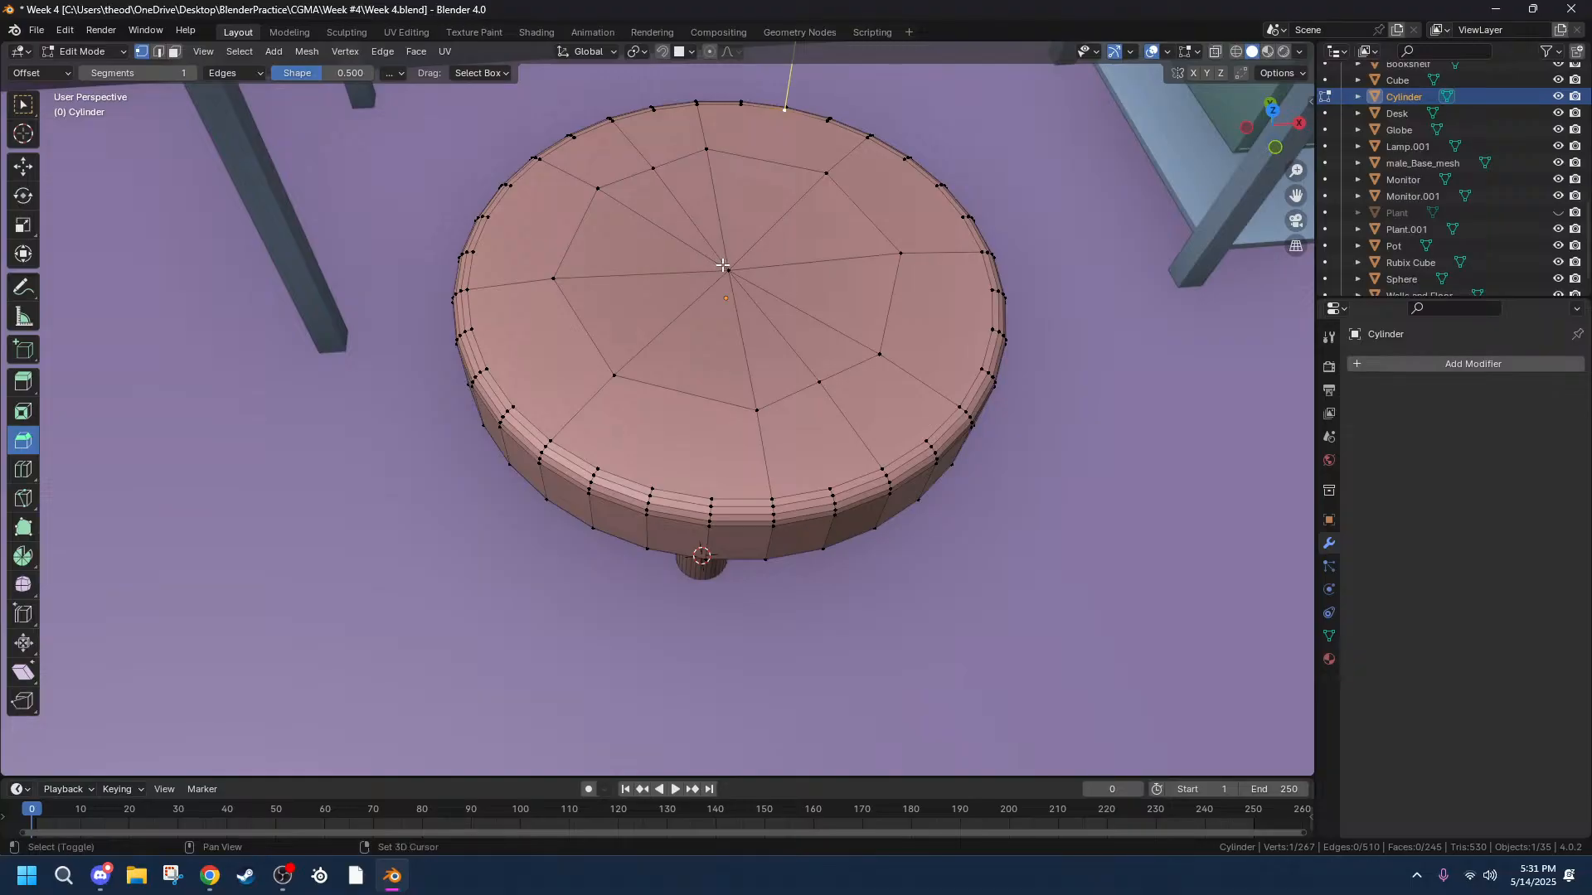
pyautogui.keyDown('shift'); pyautogui.click(653, 494); pyautogui.keyUp('shift')
pyautogui.keyDown('shift'); pyautogui.click(728, 272); pyautogui.keyUp('shift')
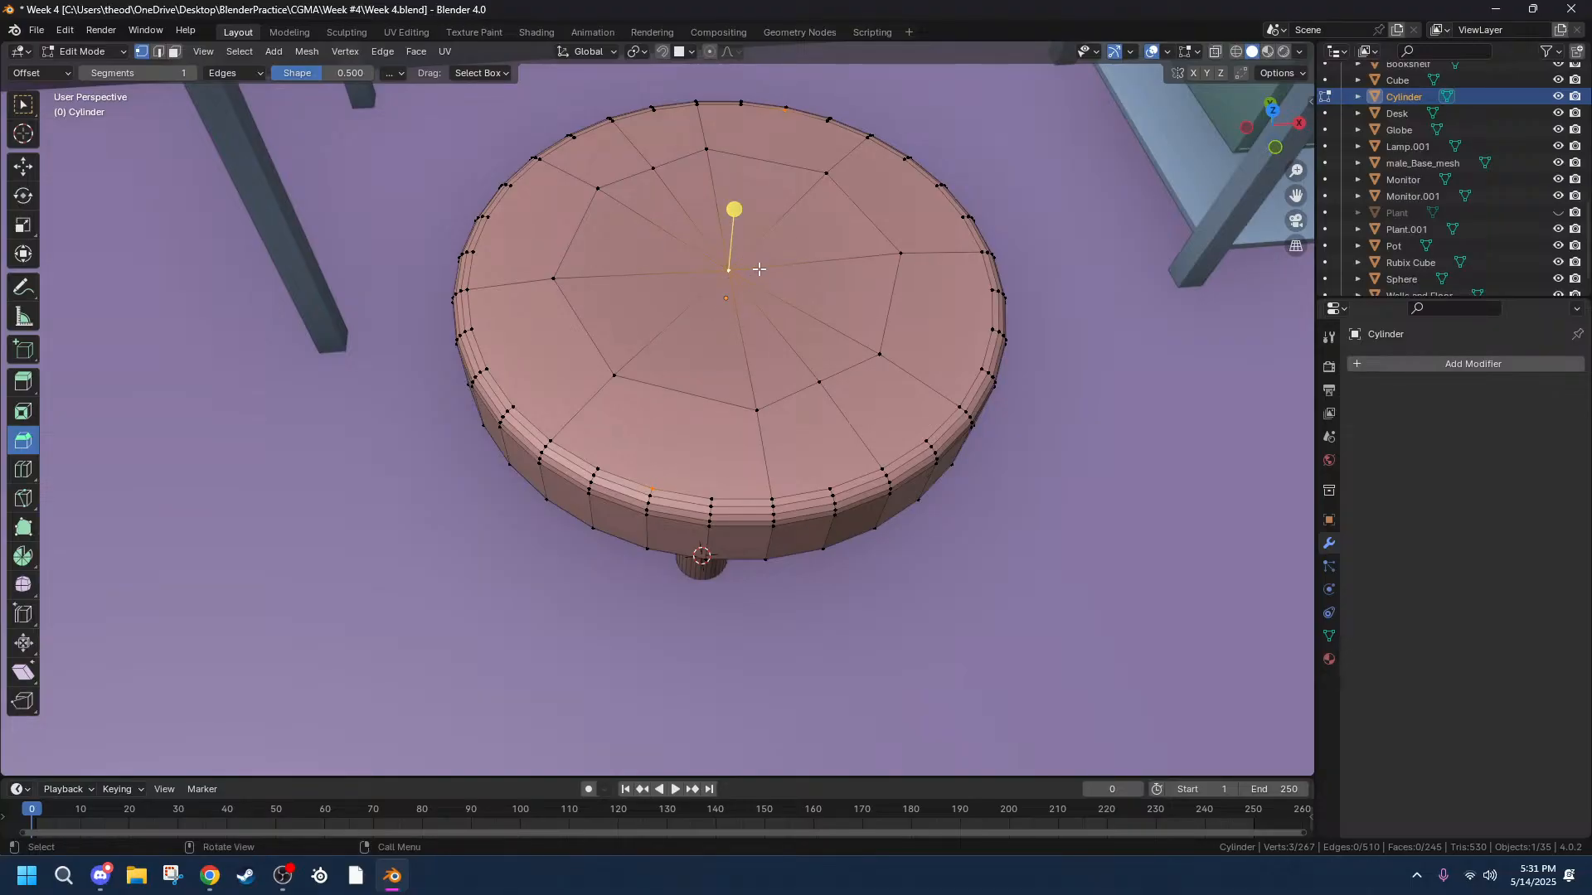
pyautogui.press('j')
# Connect the remaining two opposite pairs of rim vertices through the centre vertex, completing the seat's spokes.
pyautogui.click(488, 368)
pyautogui.keyDown('shift'); pyautogui.click(937, 187); pyautogui.keyUp('shift')
pyautogui.keyDown('shift'); pyautogui.click(728, 270); pyautogui.keyUp('shift')
pyautogui.press('j')
pyautogui.click(994, 330)
pyautogui.keyDown('shift'); pyautogui.click(488, 217); pyautogui.keyUp('shift')
pyautogui.press('j')
pyautogui.click(746, 269)
# Scale the eight new mid-edge vertices of the octagon outward by about 1.07 with Z locked to round the loop.
pyautogui.click(654, 168)
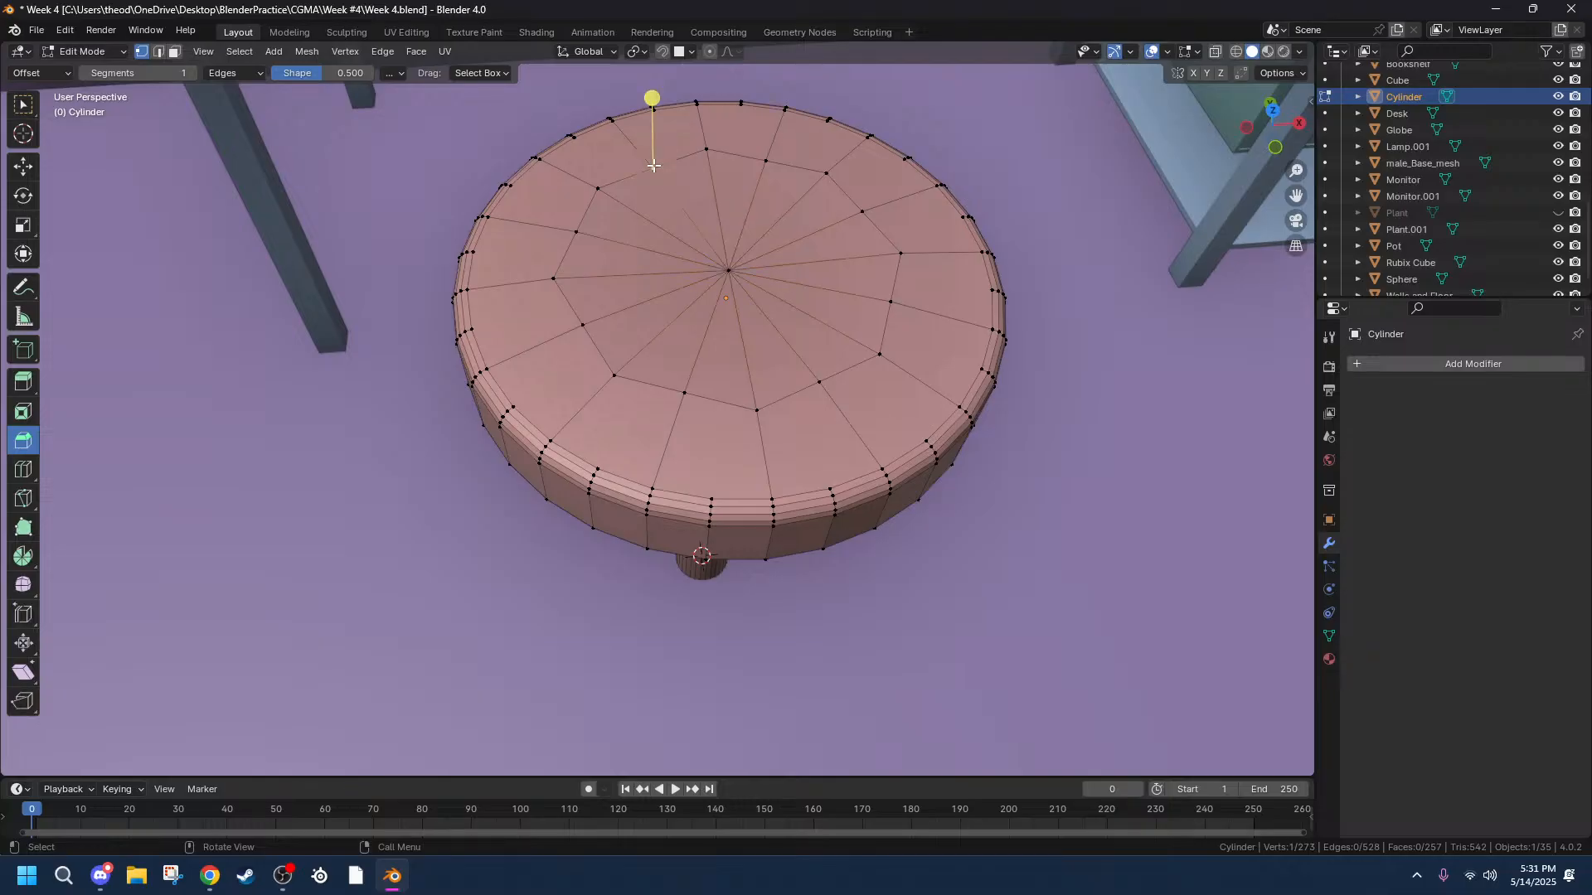
pyautogui.keyDown('shift'); pyautogui.click(763, 160); pyautogui.keyUp('shift')
pyautogui.keyDown('shift'); pyautogui.click(862, 212); pyautogui.keyUp('shift')
pyautogui.keyDown('shift'); pyautogui.click(888, 300); pyautogui.keyUp('shift')
pyautogui.keyDown('shift'); pyautogui.click(758, 408); pyautogui.keyUp('shift')
pyautogui.keyDown('shift'); pyautogui.click(819, 382); pyautogui.keyUp('shift')
pyautogui.keyDown('shift'); pyautogui.click(684, 393); pyautogui.keyUp('shift')
pyautogui.keyDown('shift'); pyautogui.click(578, 226); pyautogui.keyUp('shift')
pyautogui.press('s')
pyautogui.hotkey('shift', 'z')
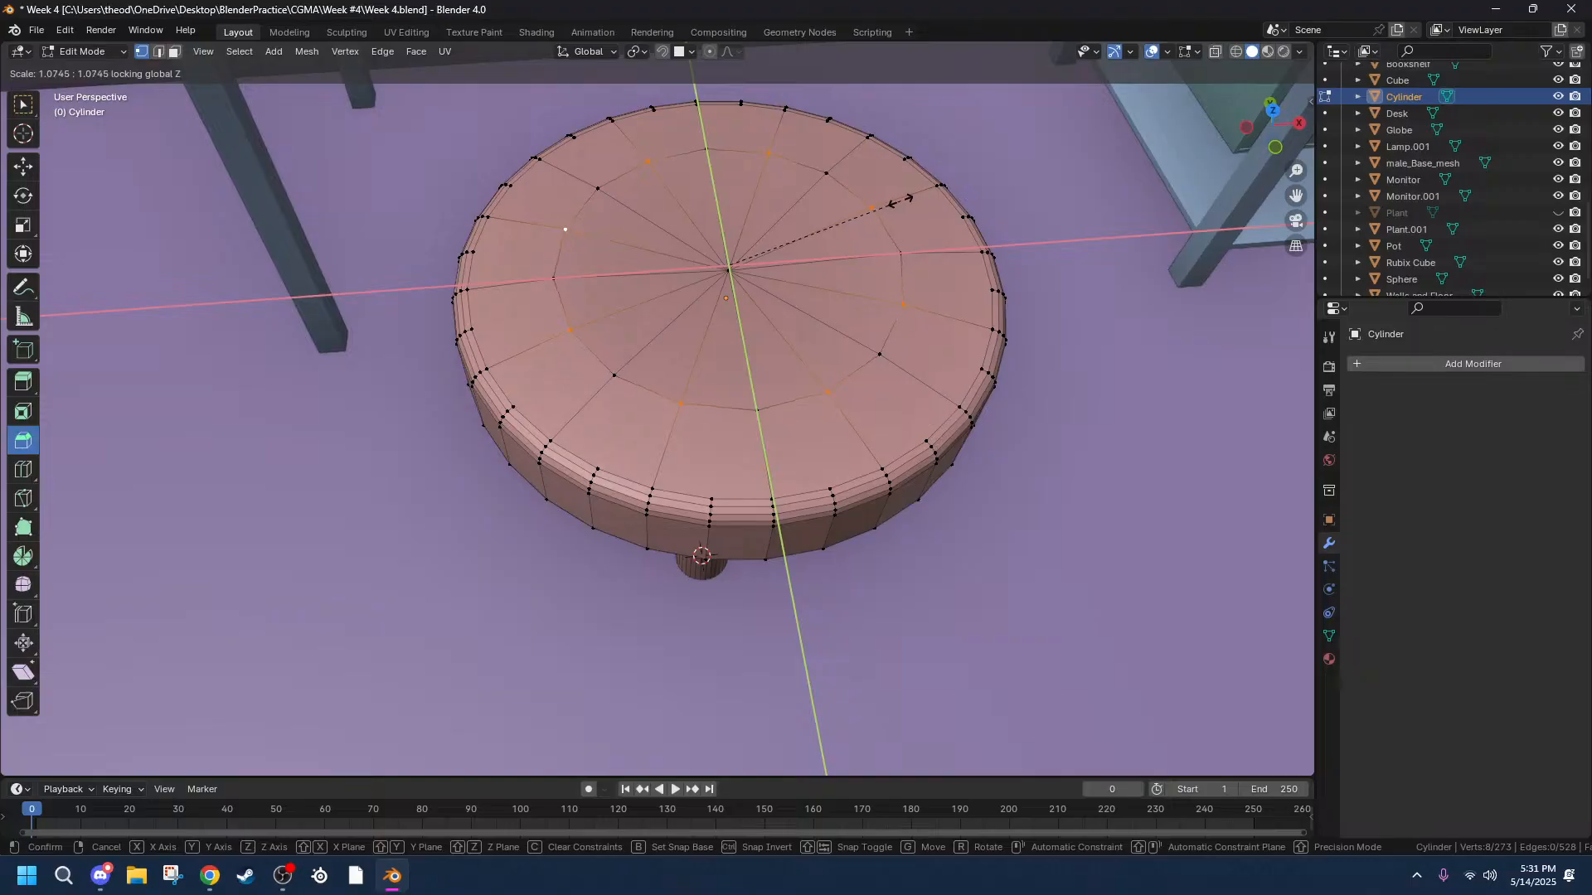
pyautogui.click(899, 200)
pyautogui.moveTo(811, 346); pyautogui.dragTo(1064, 323, button='middle')
pyautogui.click(1100, 325)
# Bevel the centre vertex of the seat's top by about 0.052 m with 1 segment to form a small inner ring.
pyautogui.click(713, 318)
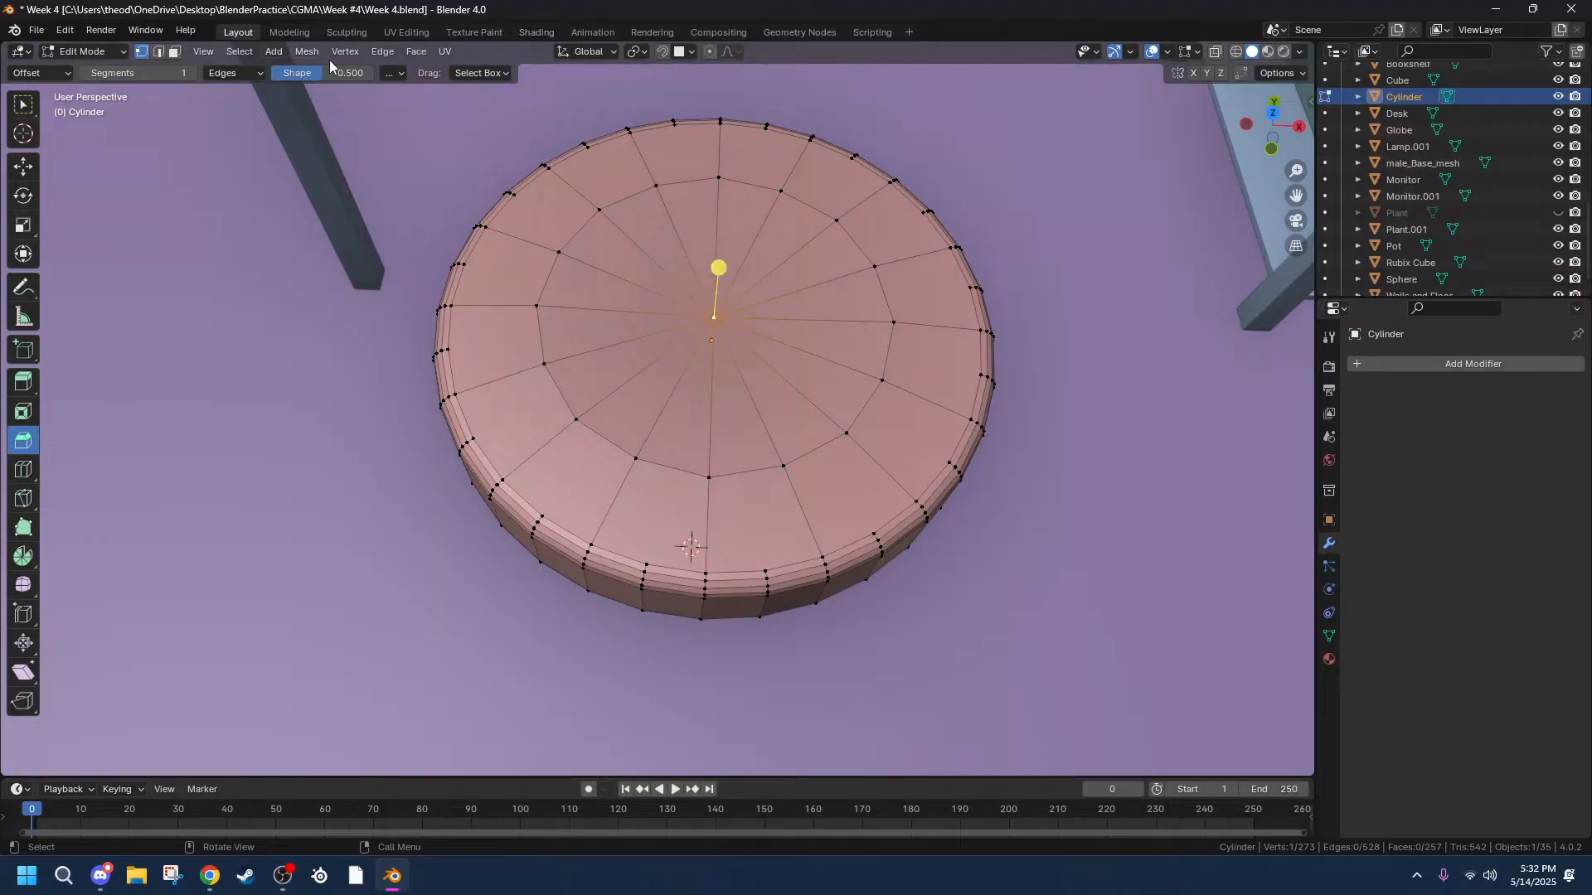
pyautogui.moveTo(720, 269); pyautogui.dragTo(703, 472)
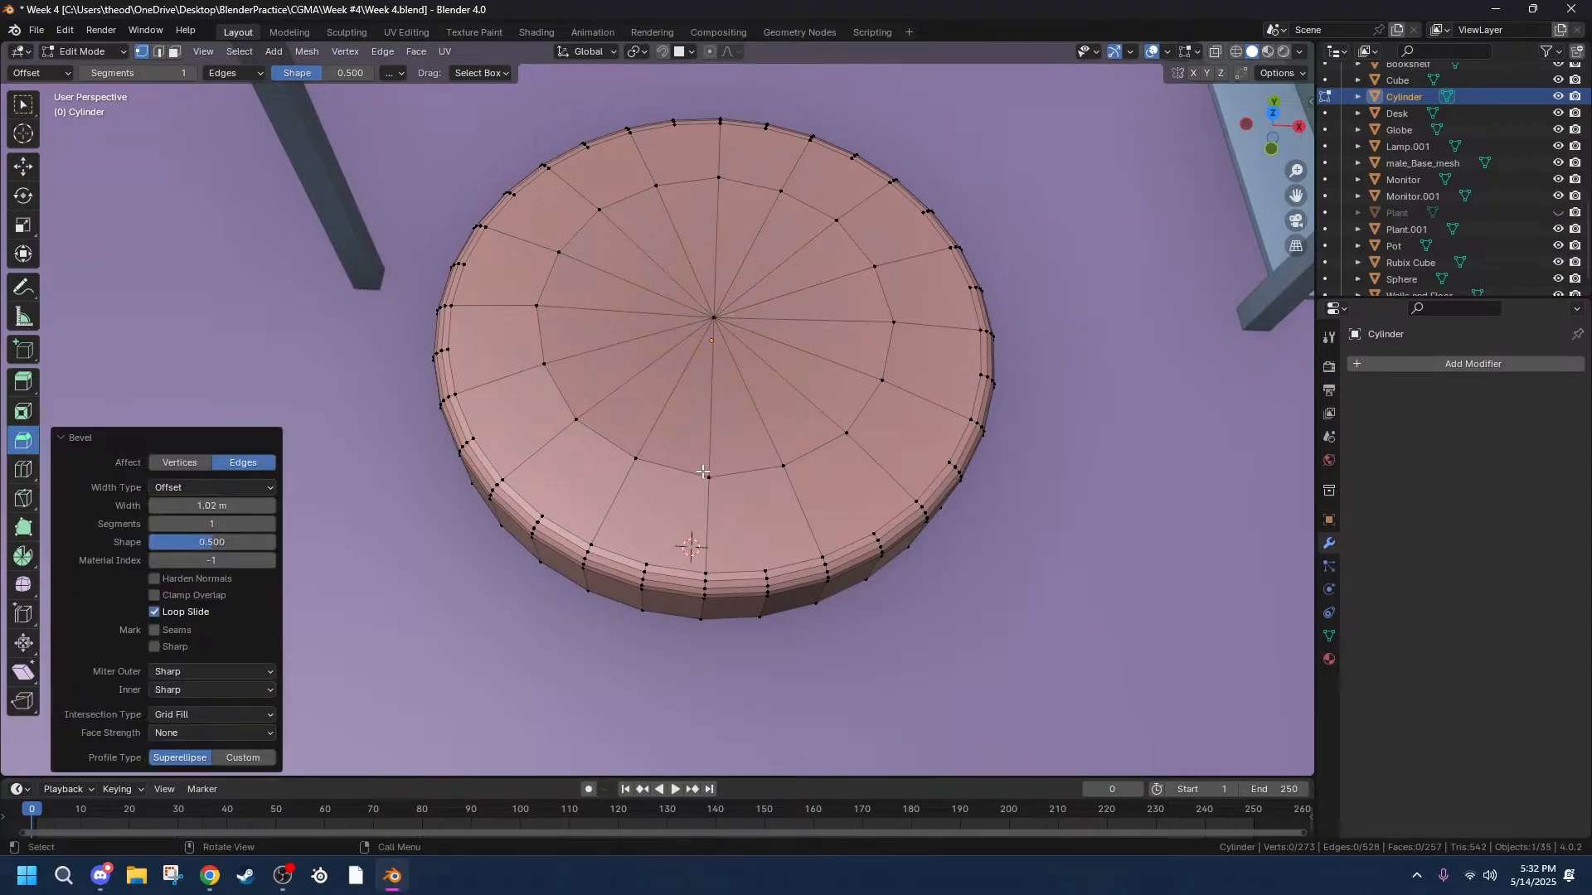
pyautogui.click(685, 310)
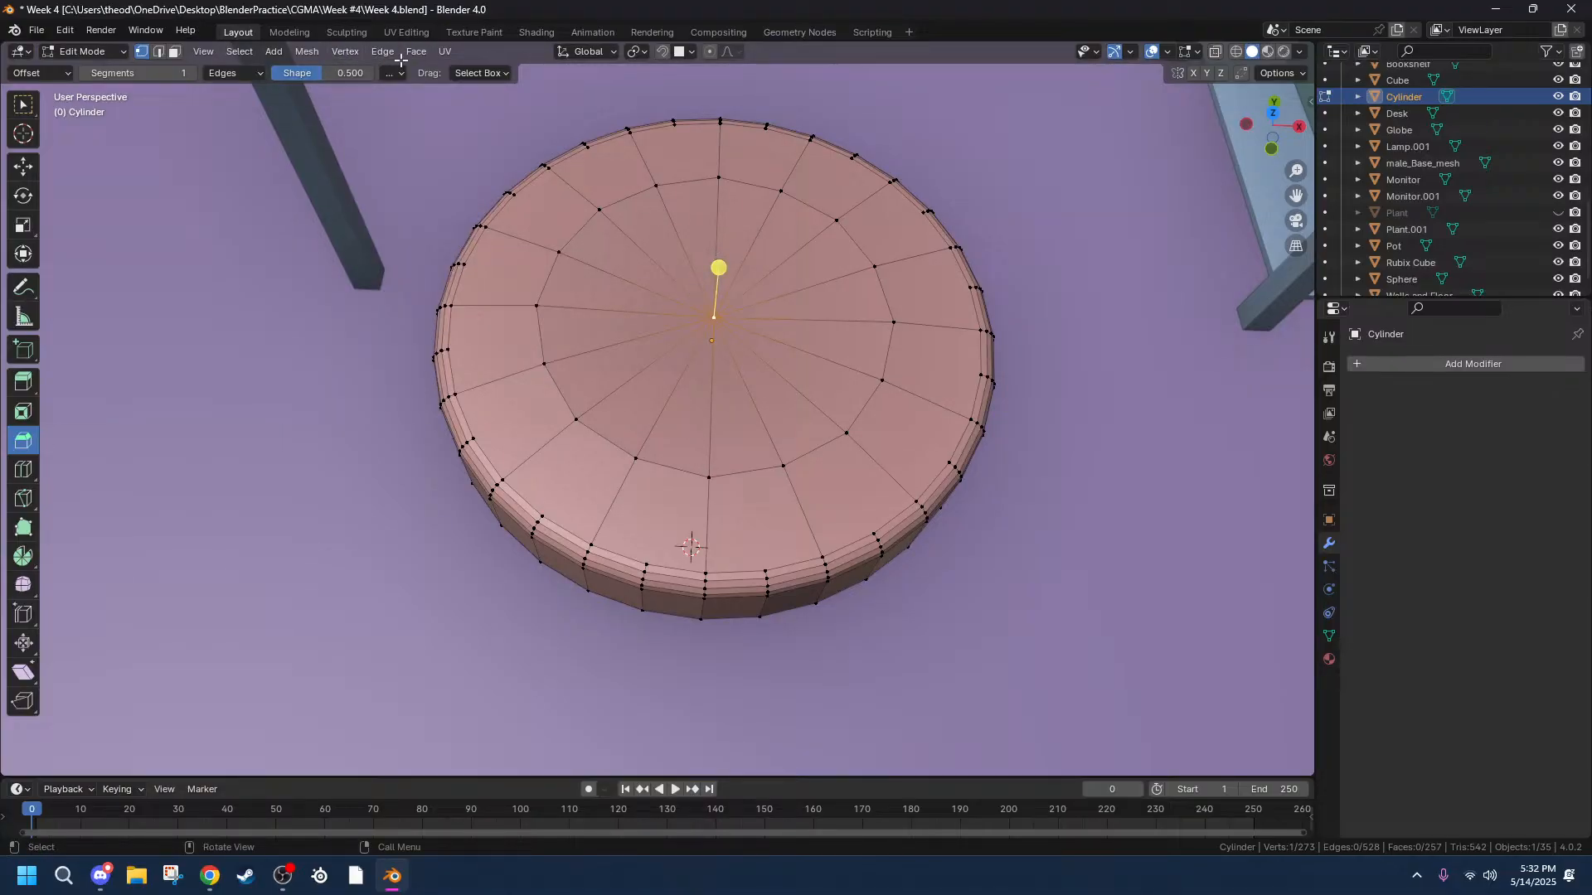
pyautogui.click(352, 55)
pyautogui.click(369, 106)
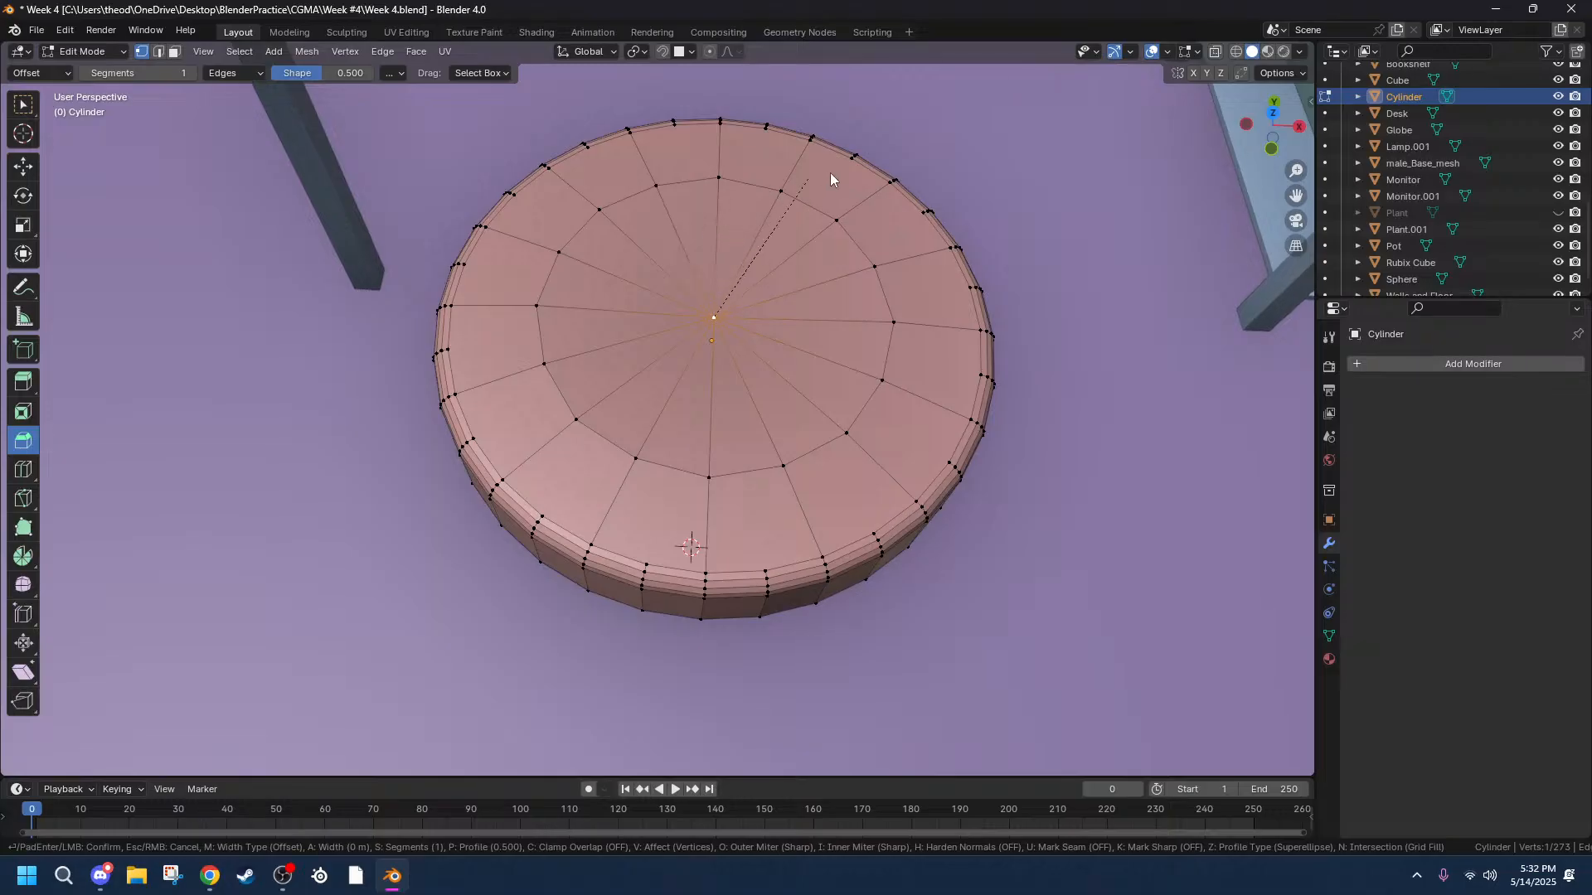
pyautogui.click(1024, 695)
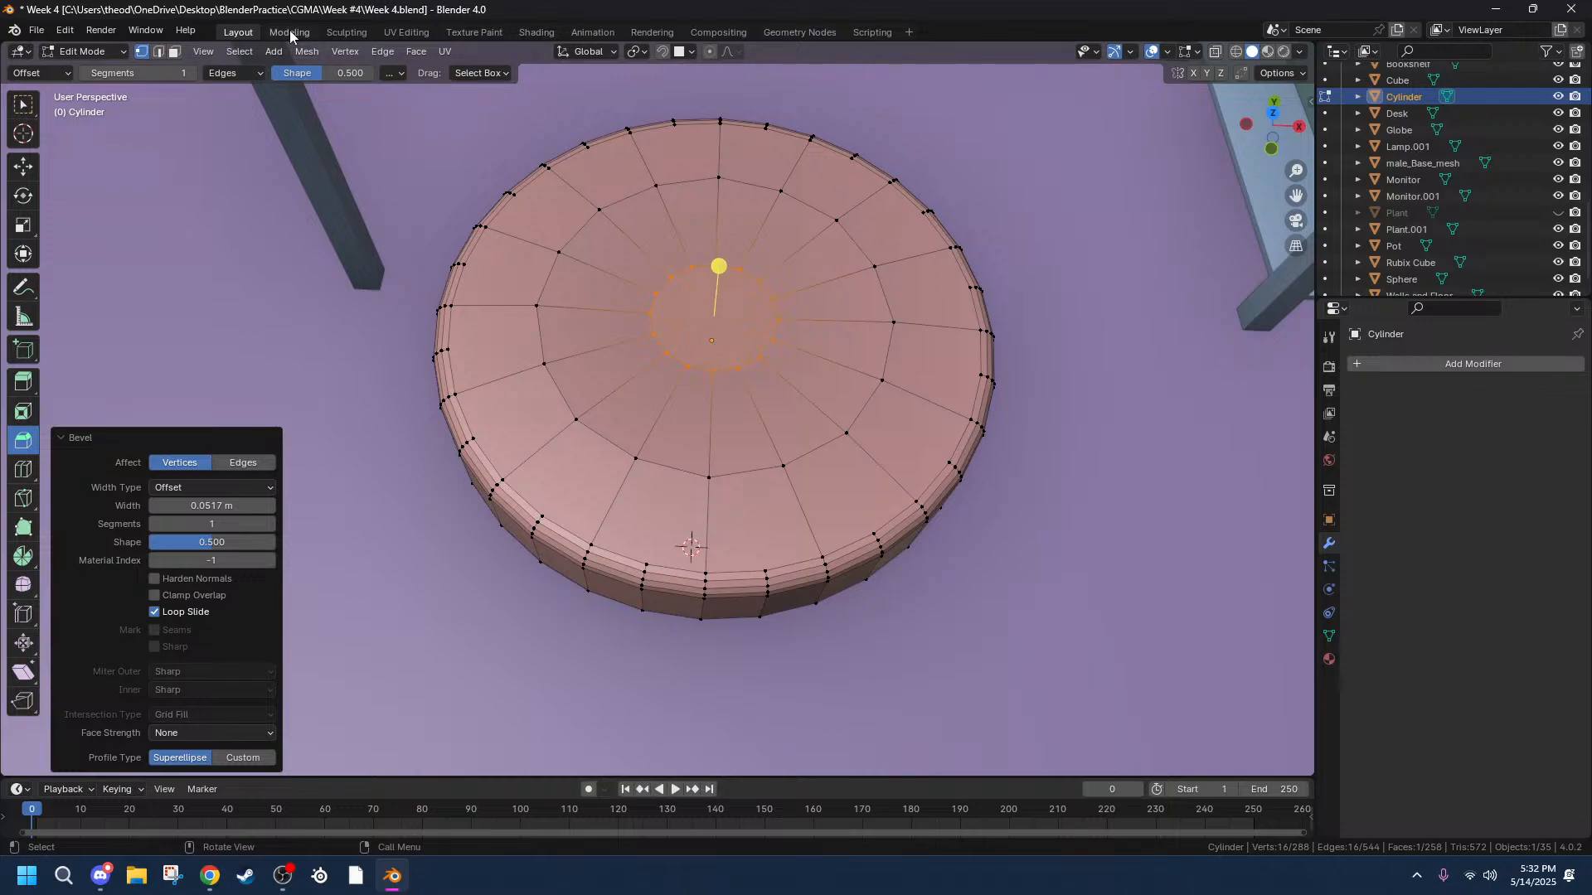
# Poke the 16-sided centre face of the seat's top into triangles with a 0 m offset.
pyautogui.click(366, 51)
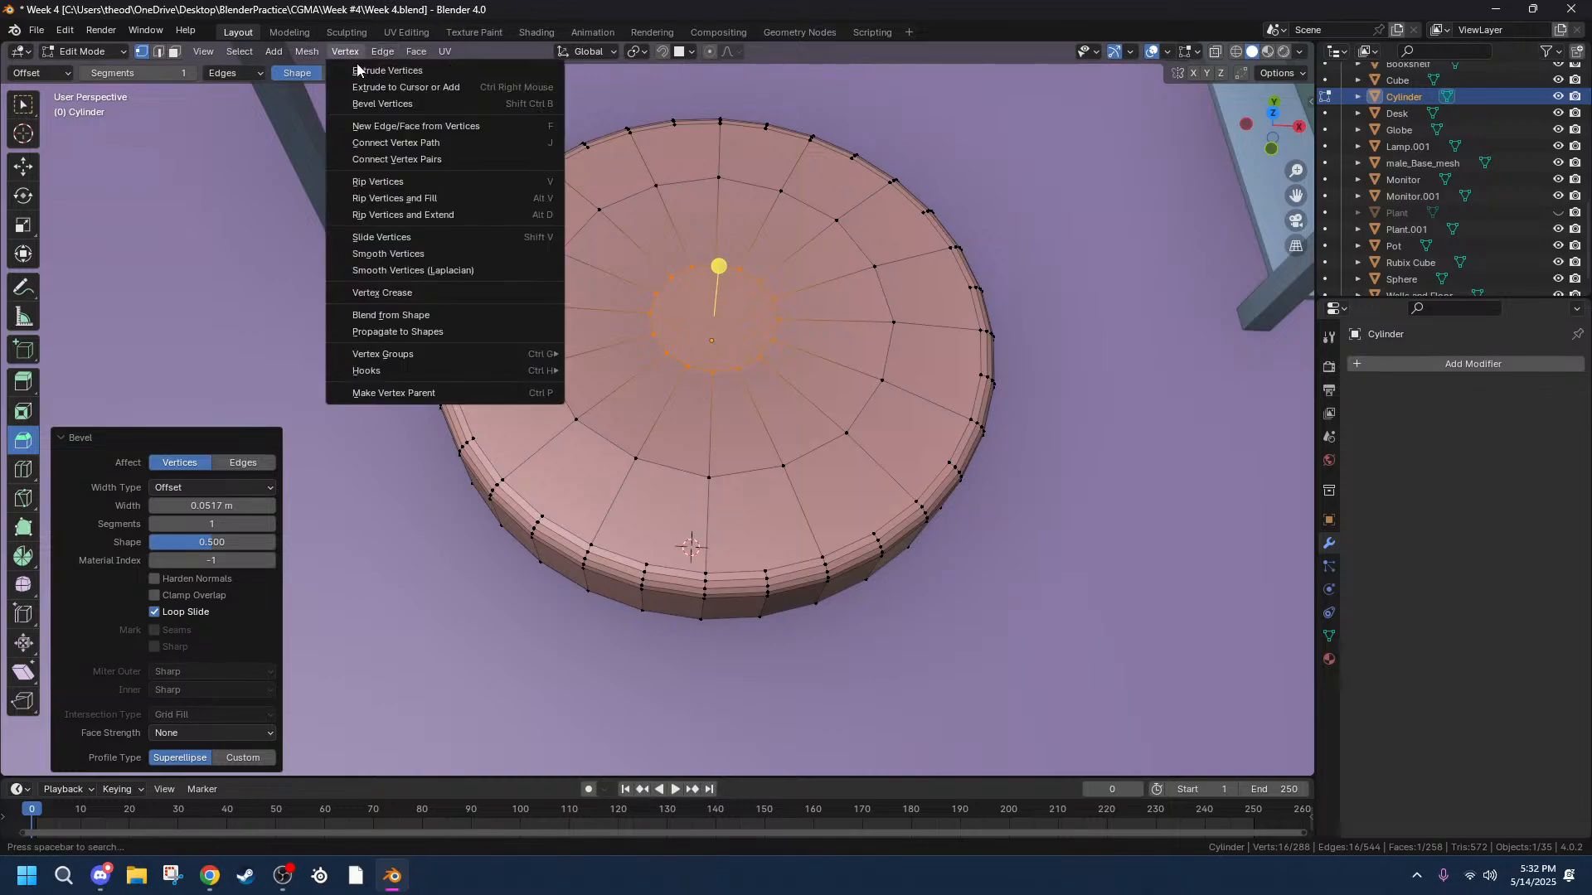
pyautogui.click(418, 53)
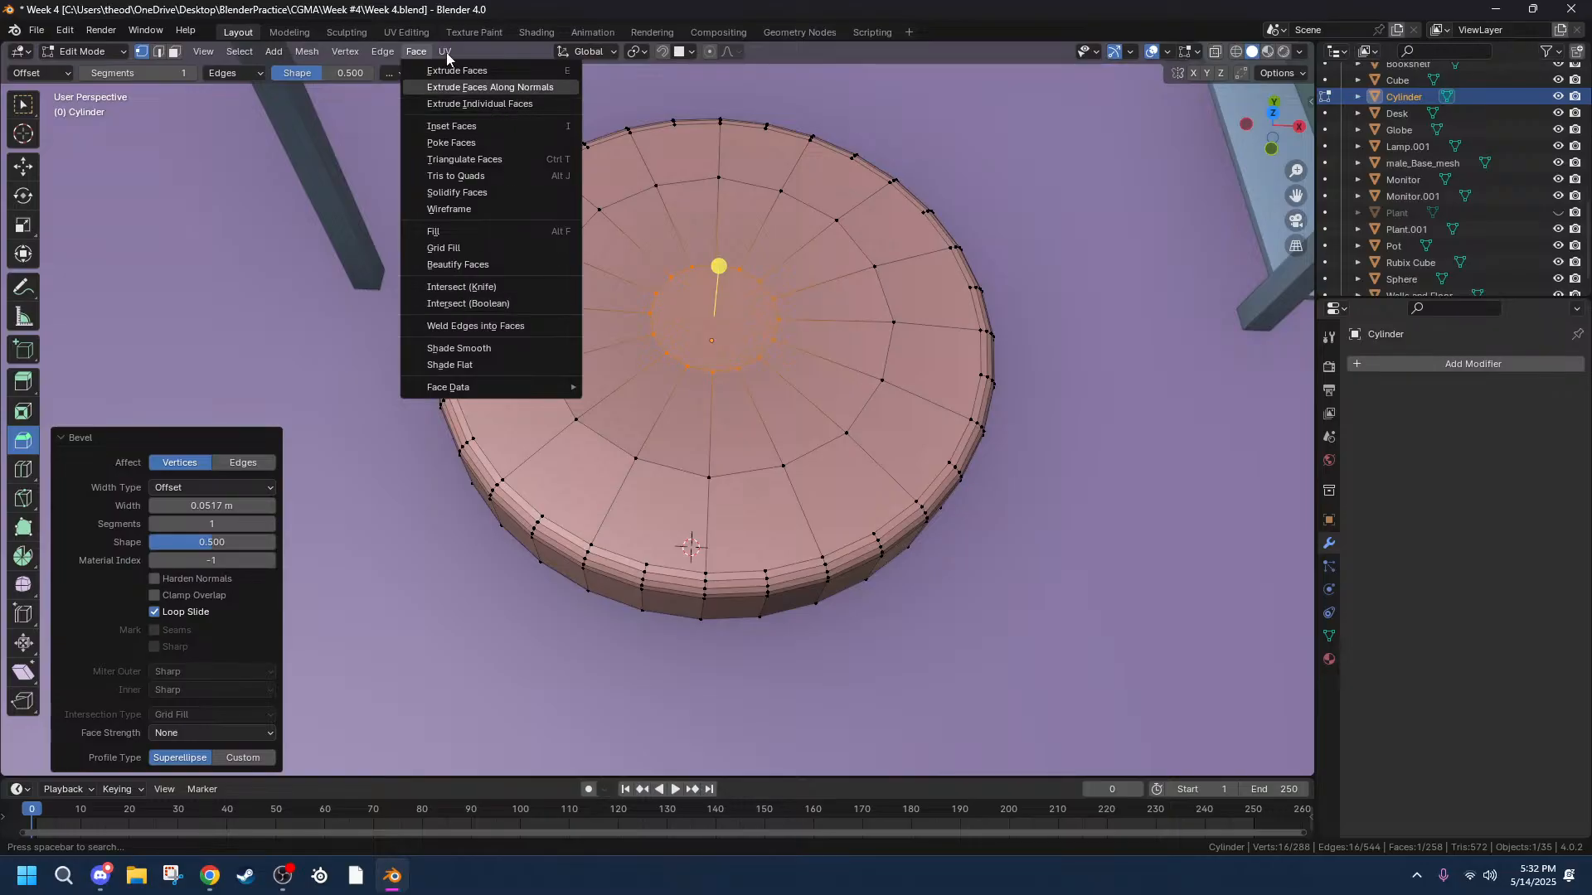
pyautogui.click(423, 53)
pyautogui.click(459, 143)
# Select the small inner ring around the seat's centre and raise it about 0.0024 m along Z.
pyautogui.scroll(3, 730, 332)
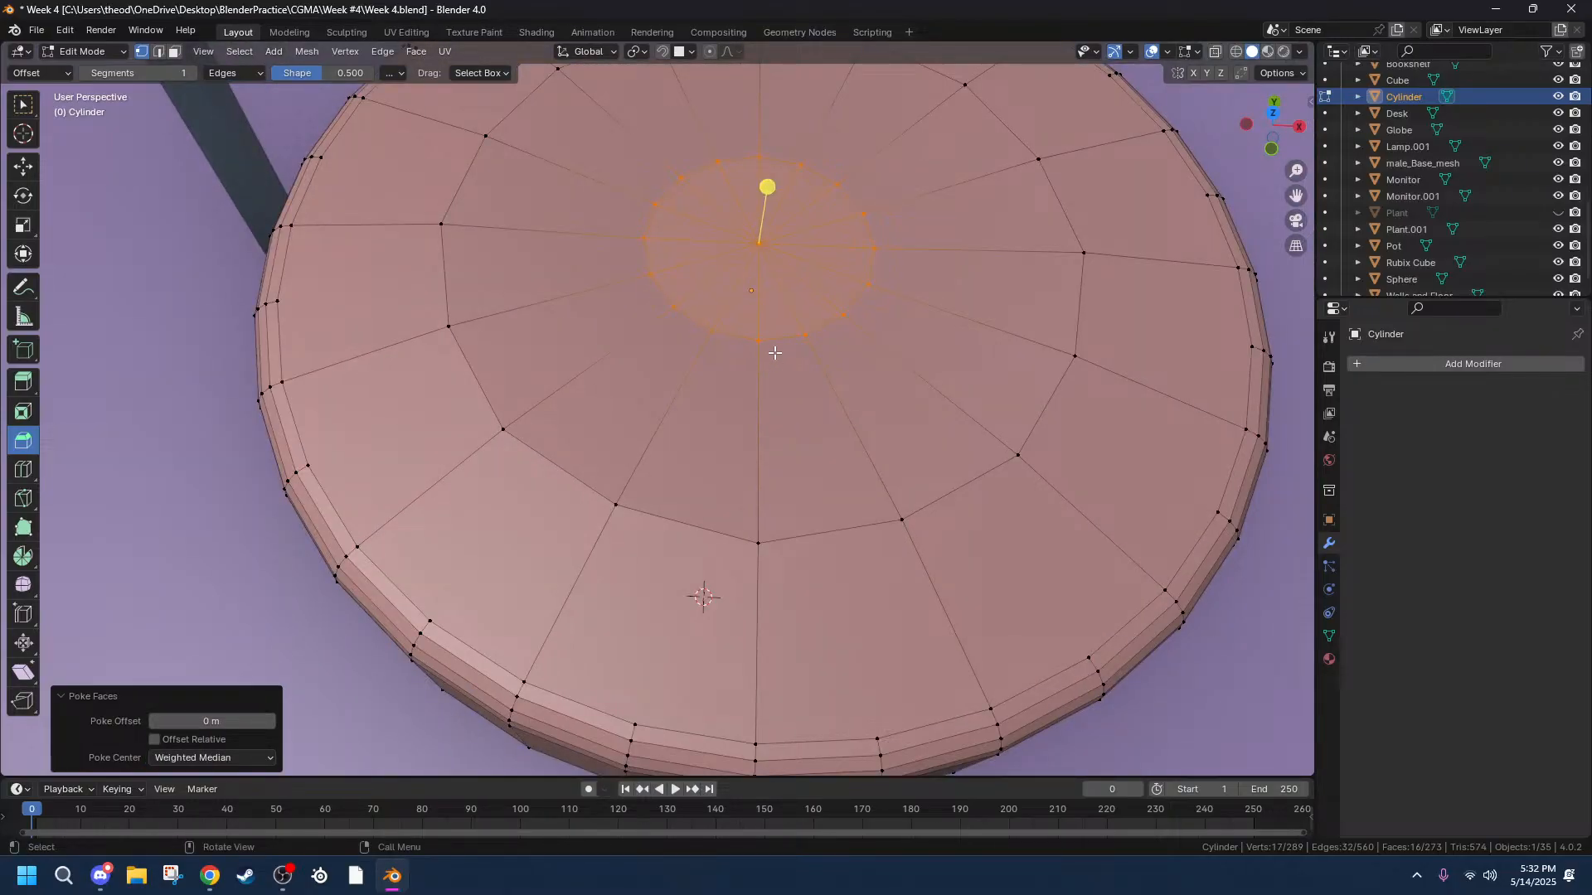
pyautogui.keyDown('alt'); pyautogui.click(762, 344); pyautogui.keyUp('alt')
pyautogui.moveTo(920, 352); pyautogui.dragTo(920, 276, button='middle')
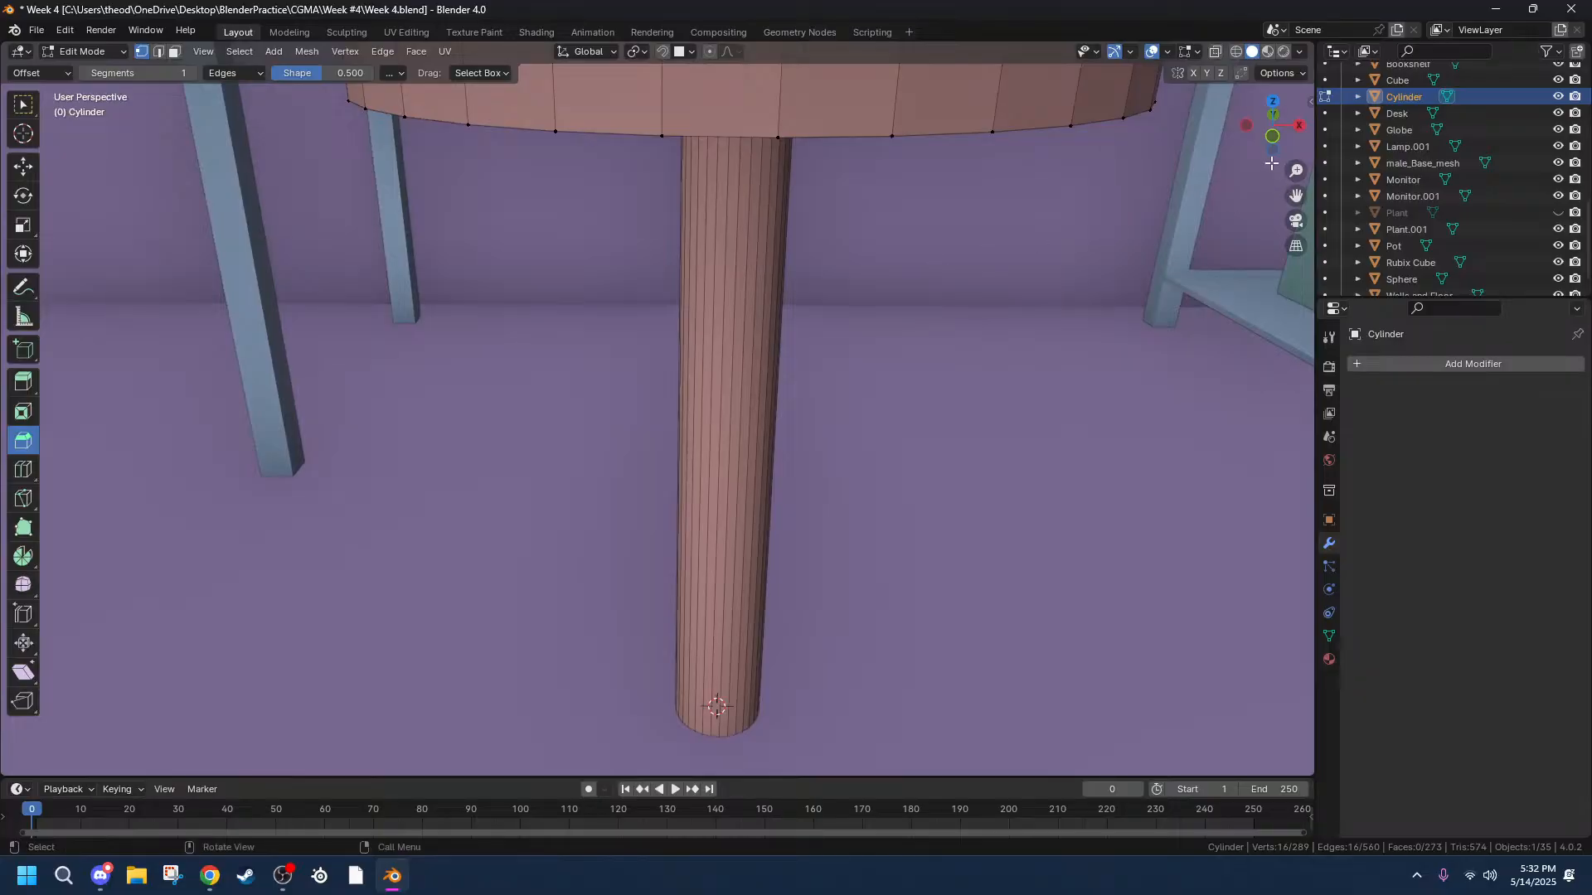
pyautogui.click(1272, 136)
pyautogui.moveTo(1298, 196); pyautogui.dragTo(1270, 511)
pyautogui.press('g')
pyautogui.press('z')
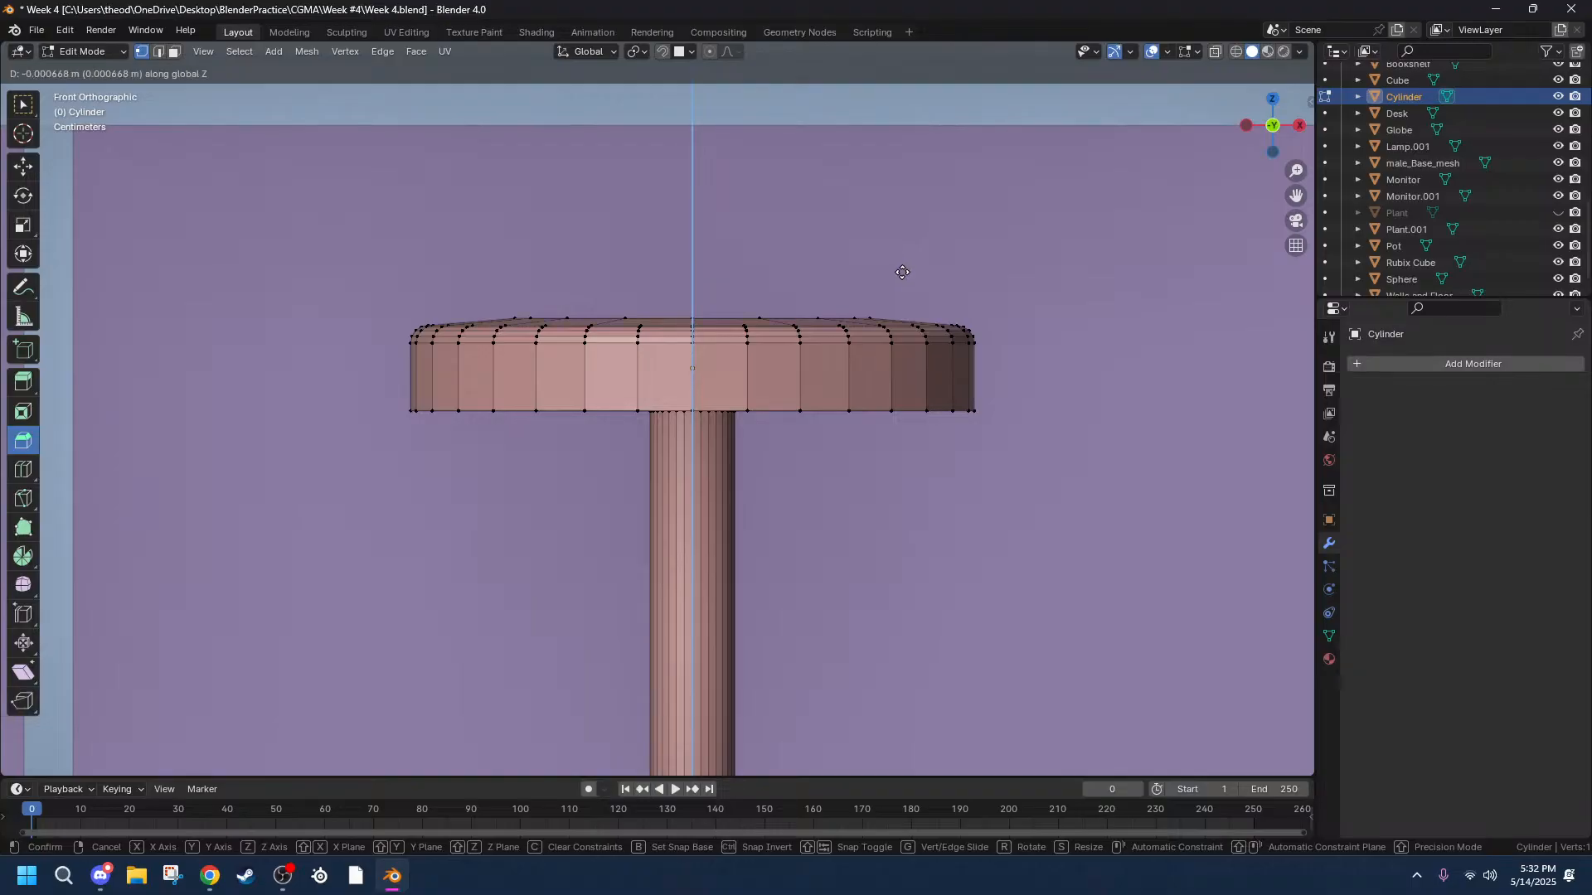
pyautogui.click(899, 270)
pyautogui.moveTo(899, 270); pyautogui.dragTo(888, 306, button='middle')
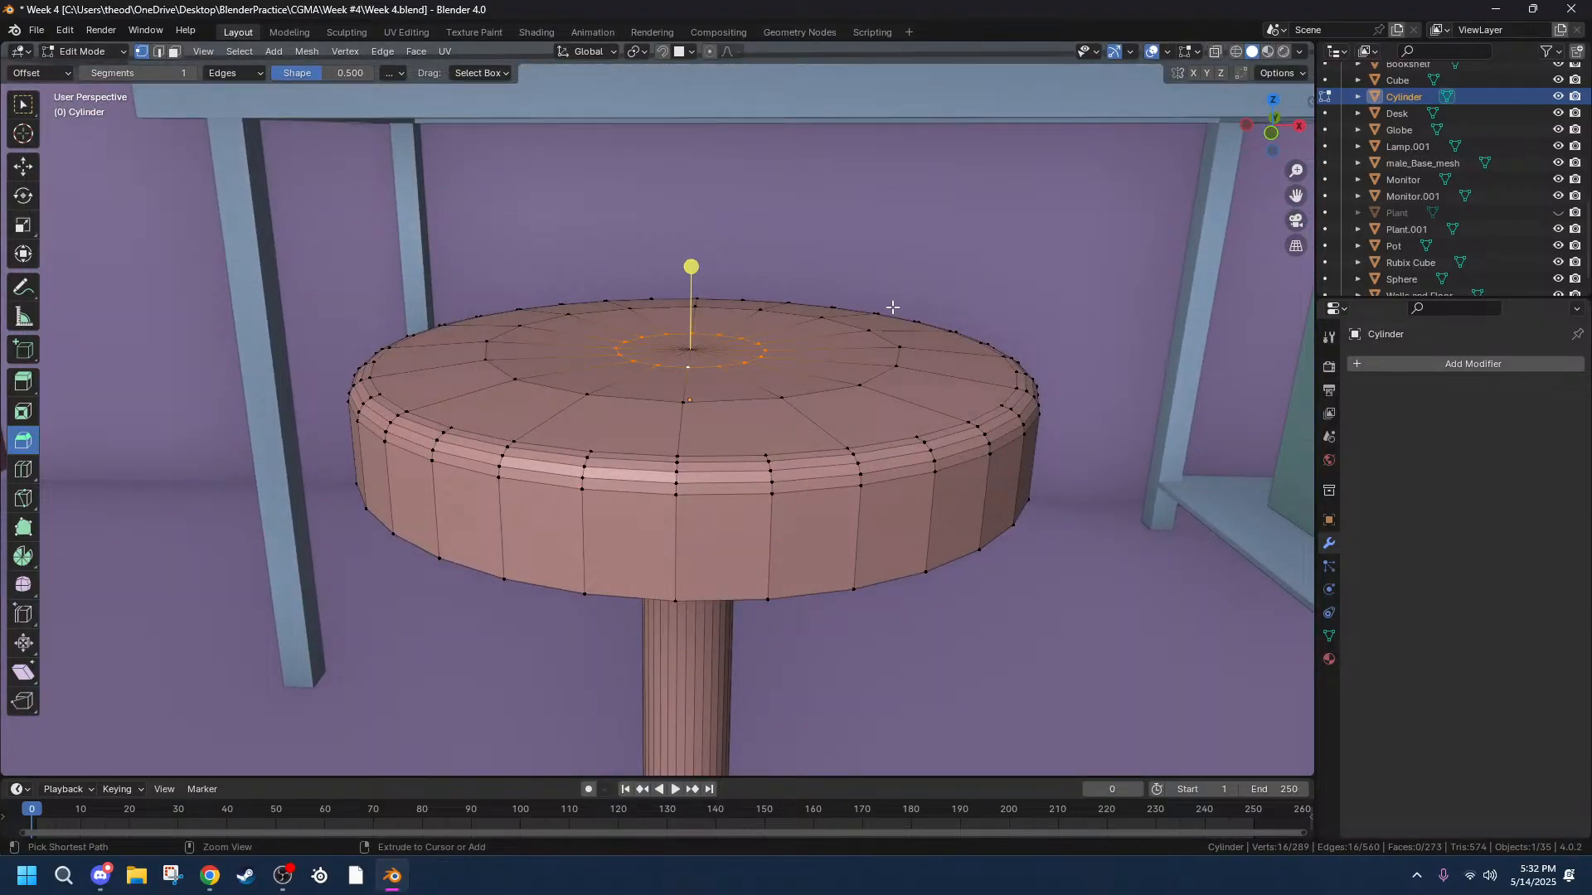
pyautogui.press('g')
pyautogui.press('z')
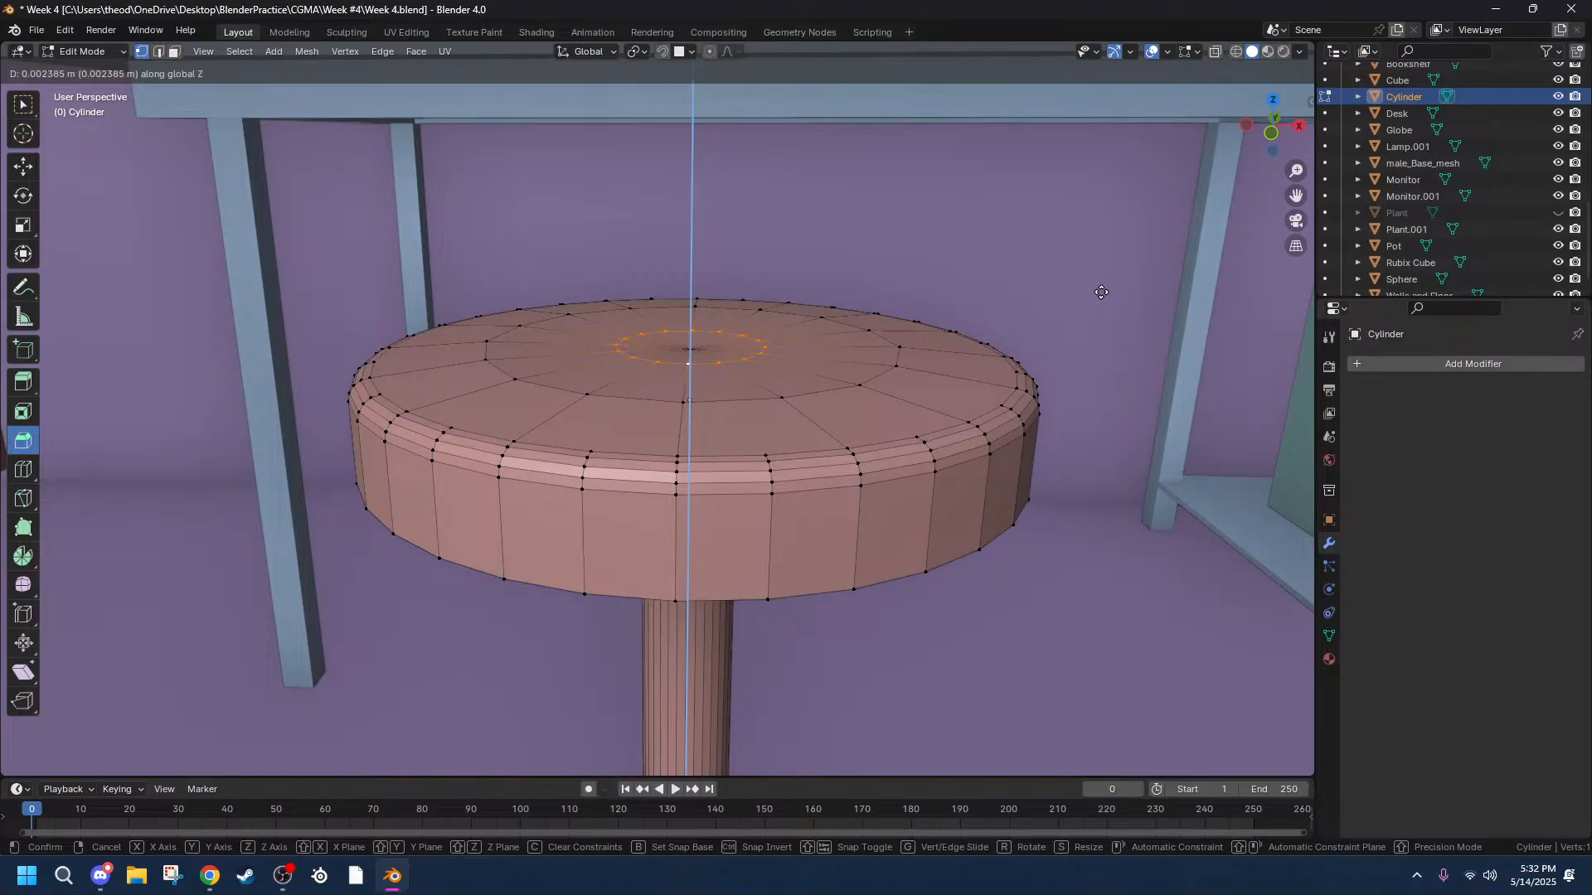
pyautogui.click(1101, 291)
# Check the seat's domed profile, deselect its vertices and return the stool to Object Mode.
pyautogui.scroll(6, 995, 384)
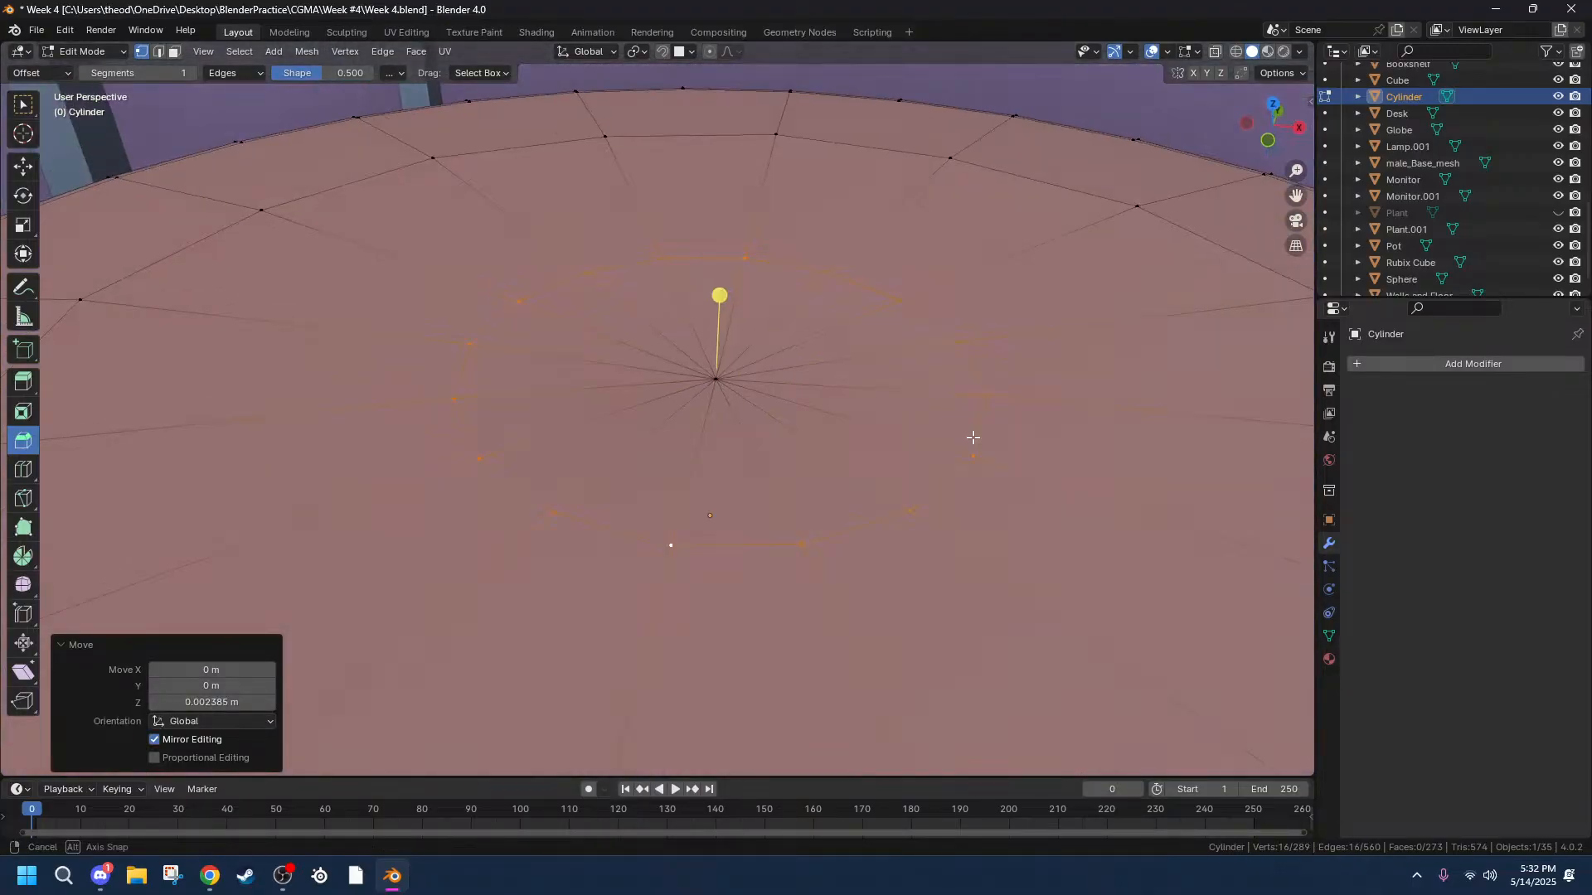
pyautogui.moveTo(974, 437); pyautogui.dragTo(1124, 273, button='middle')
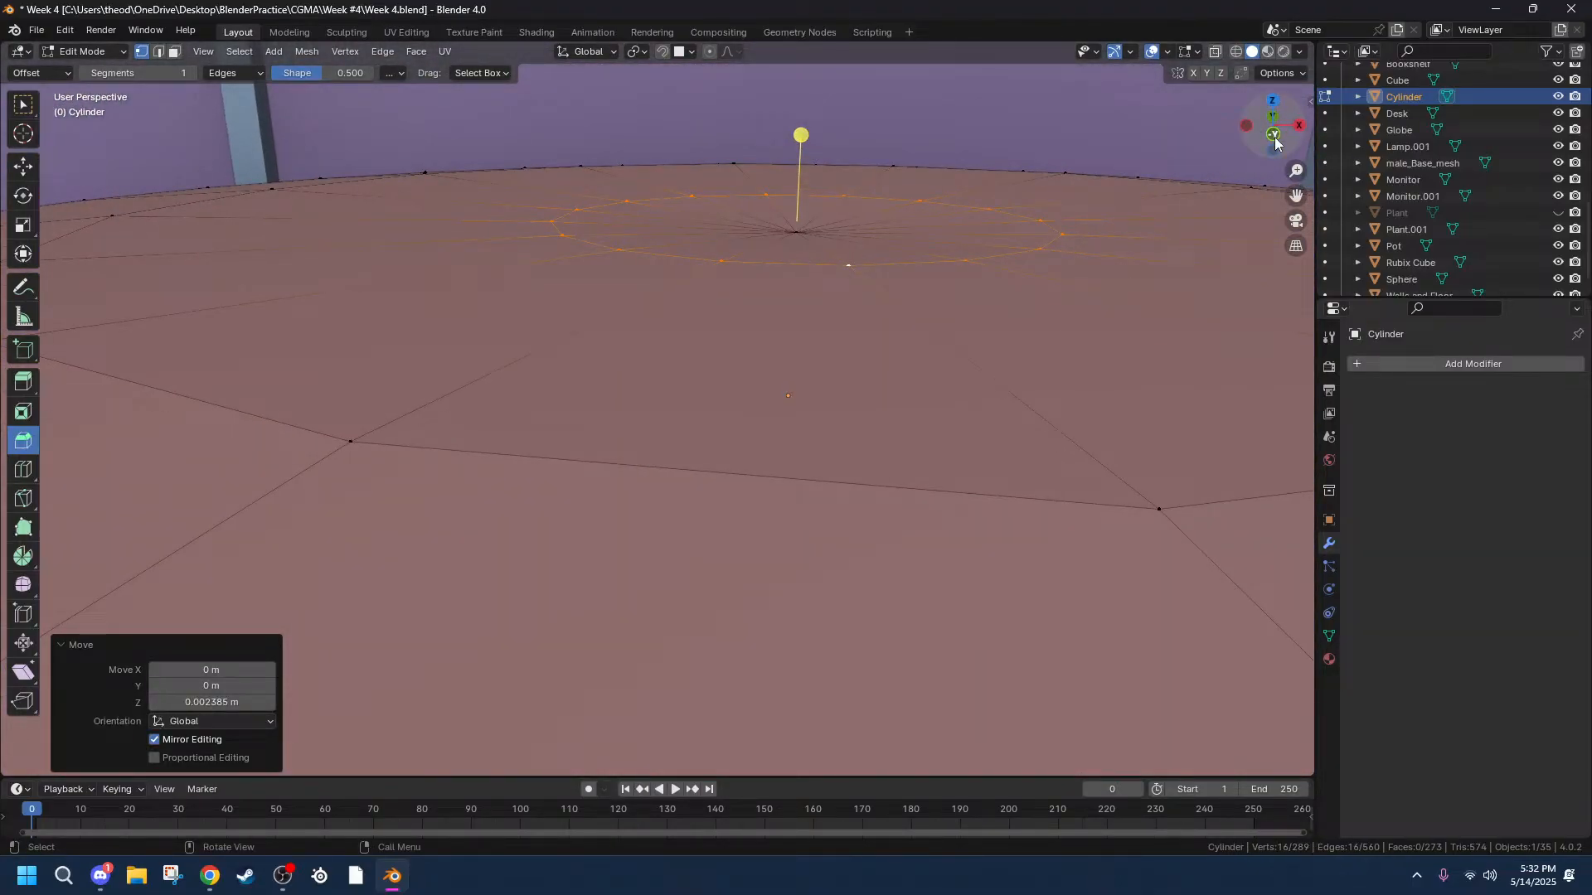
pyautogui.press('KP_1')
pyautogui.scroll(-4, 1043, 213)
pyautogui.moveTo(954, 227)
pyautogui.mouseDown(button='middle')
pyautogui.moveTo(952, 275)
pyautogui.moveTo(953, 248)
pyautogui.mouseUp(button='middle')
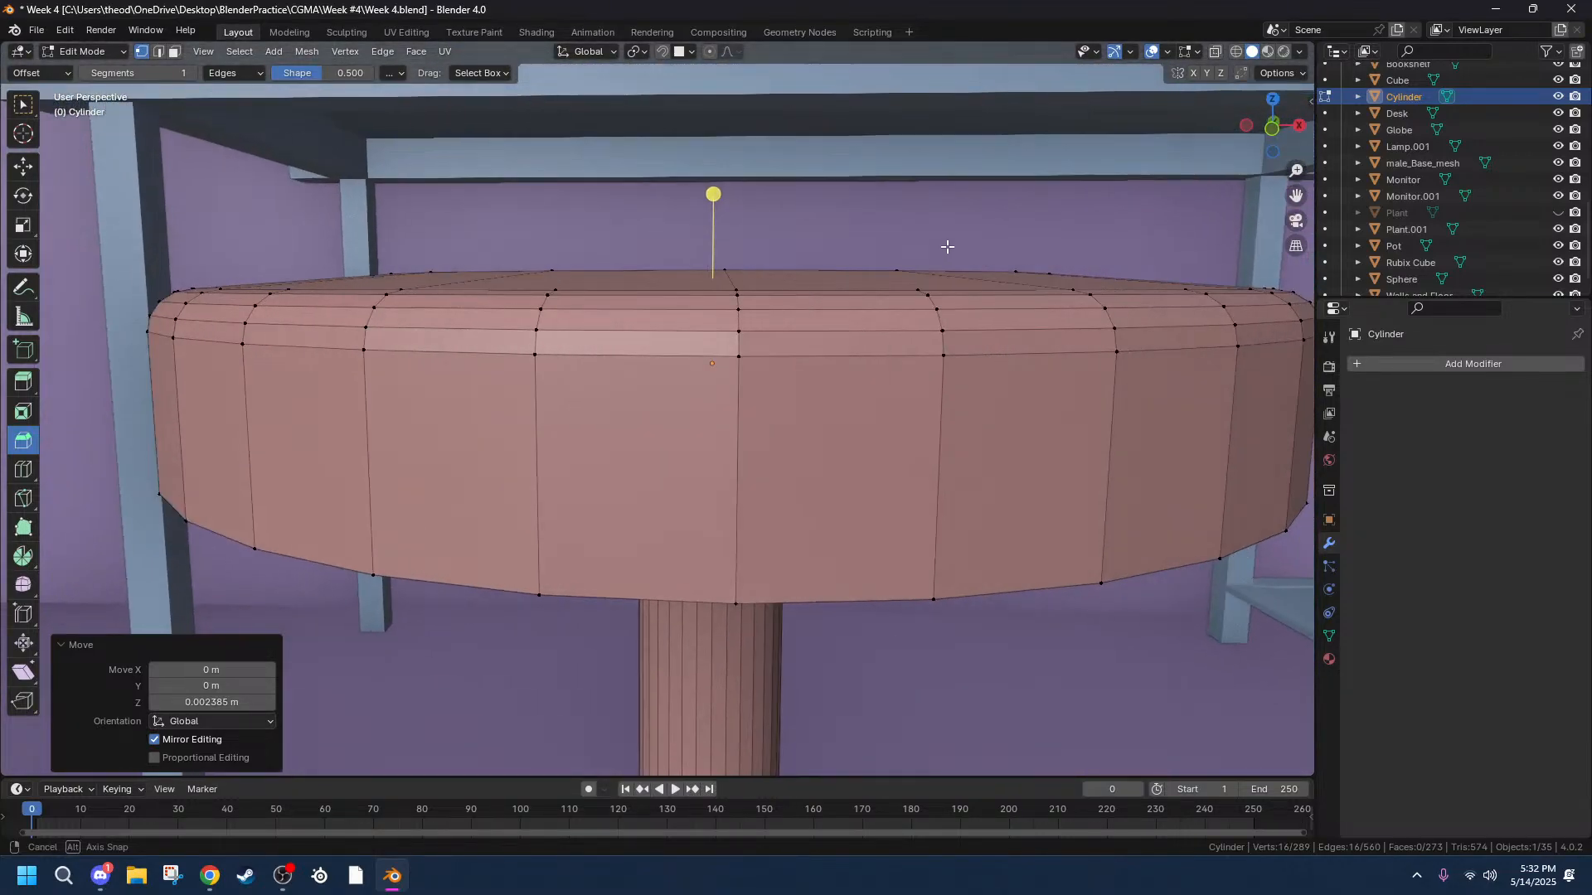
pyautogui.scroll(-5, 938, 248)
pyautogui.scroll(-6, 937, 248)
pyautogui.scroll(-5, 192, 470)
pyautogui.click(502, 339)
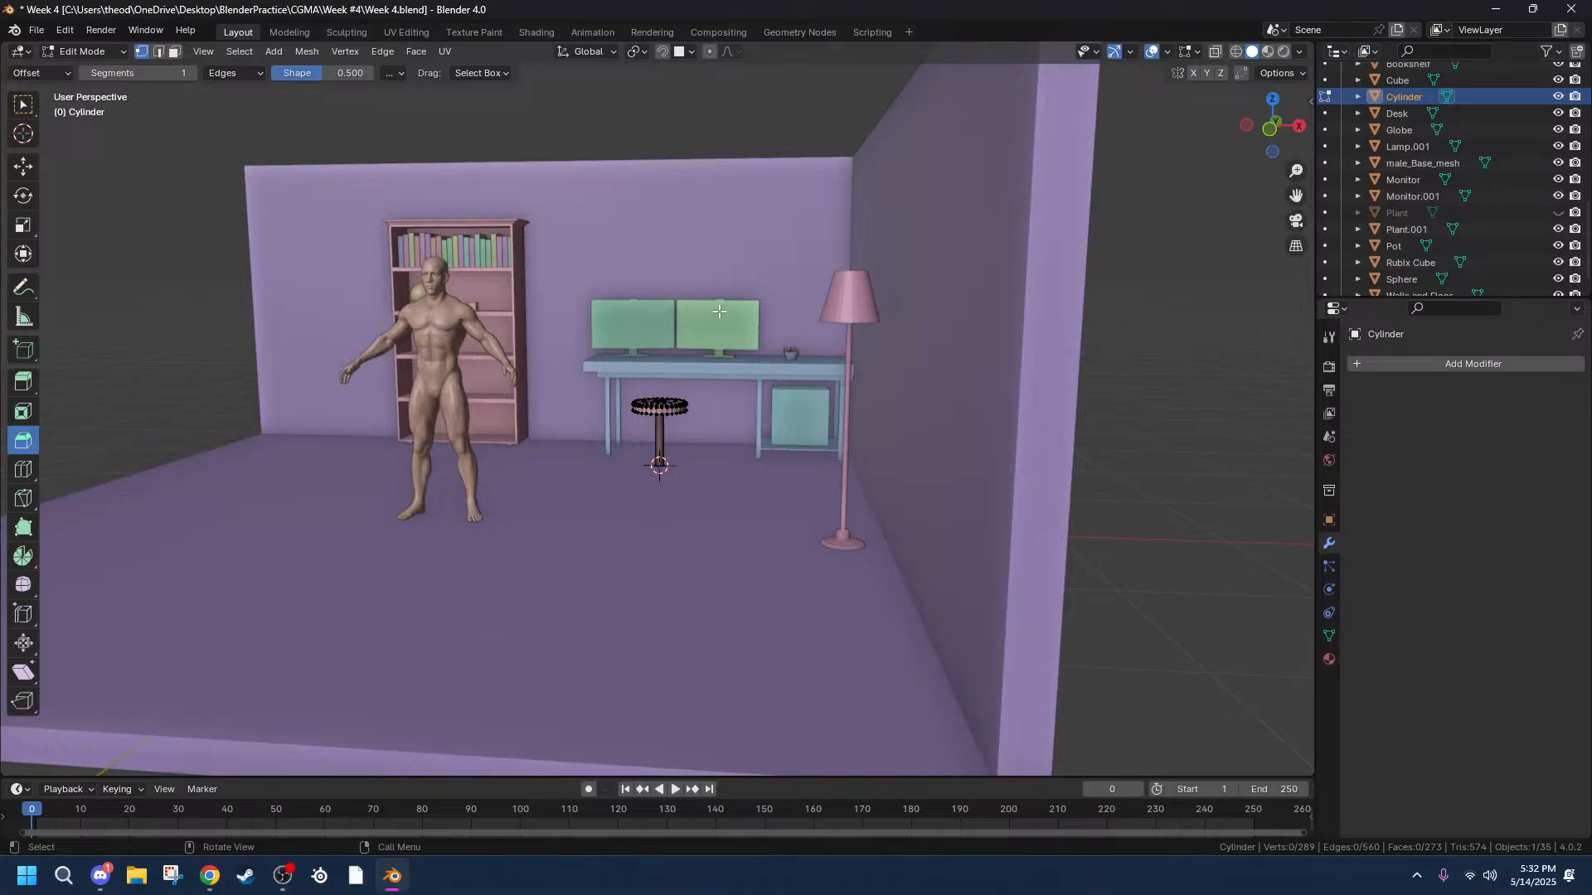
pyautogui.moveTo(714, 334); pyautogui.dragTo(544, 485, button='middle')
pyautogui.moveTo(537, 423); pyautogui.dragTo(767, 236, button='middle')
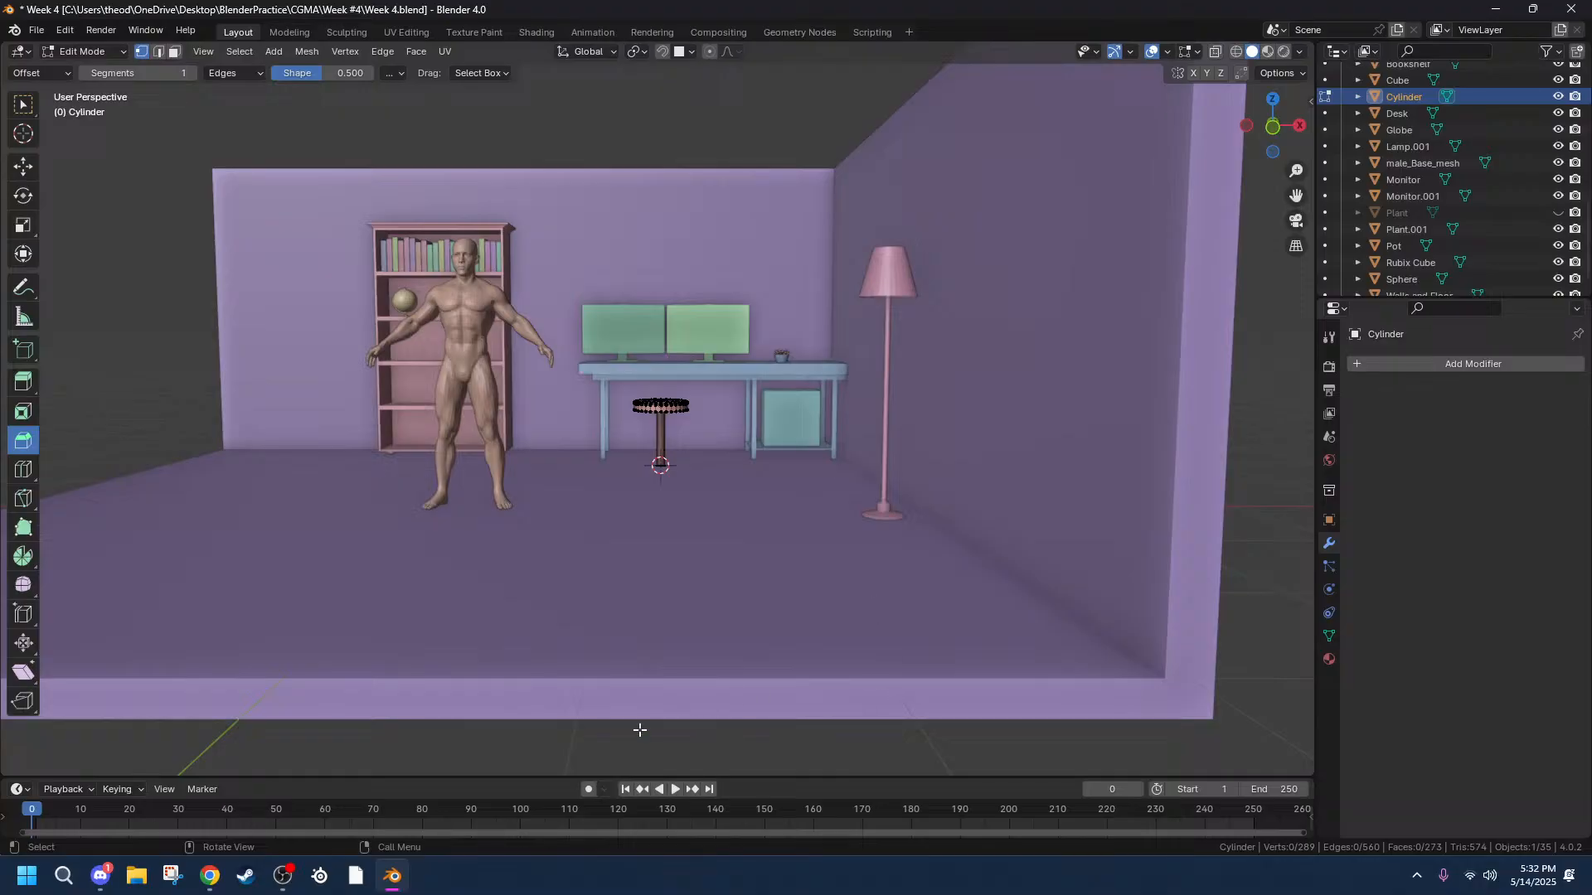
pyautogui.scroll(-2, 614, 678)
pyautogui.press('Tab')
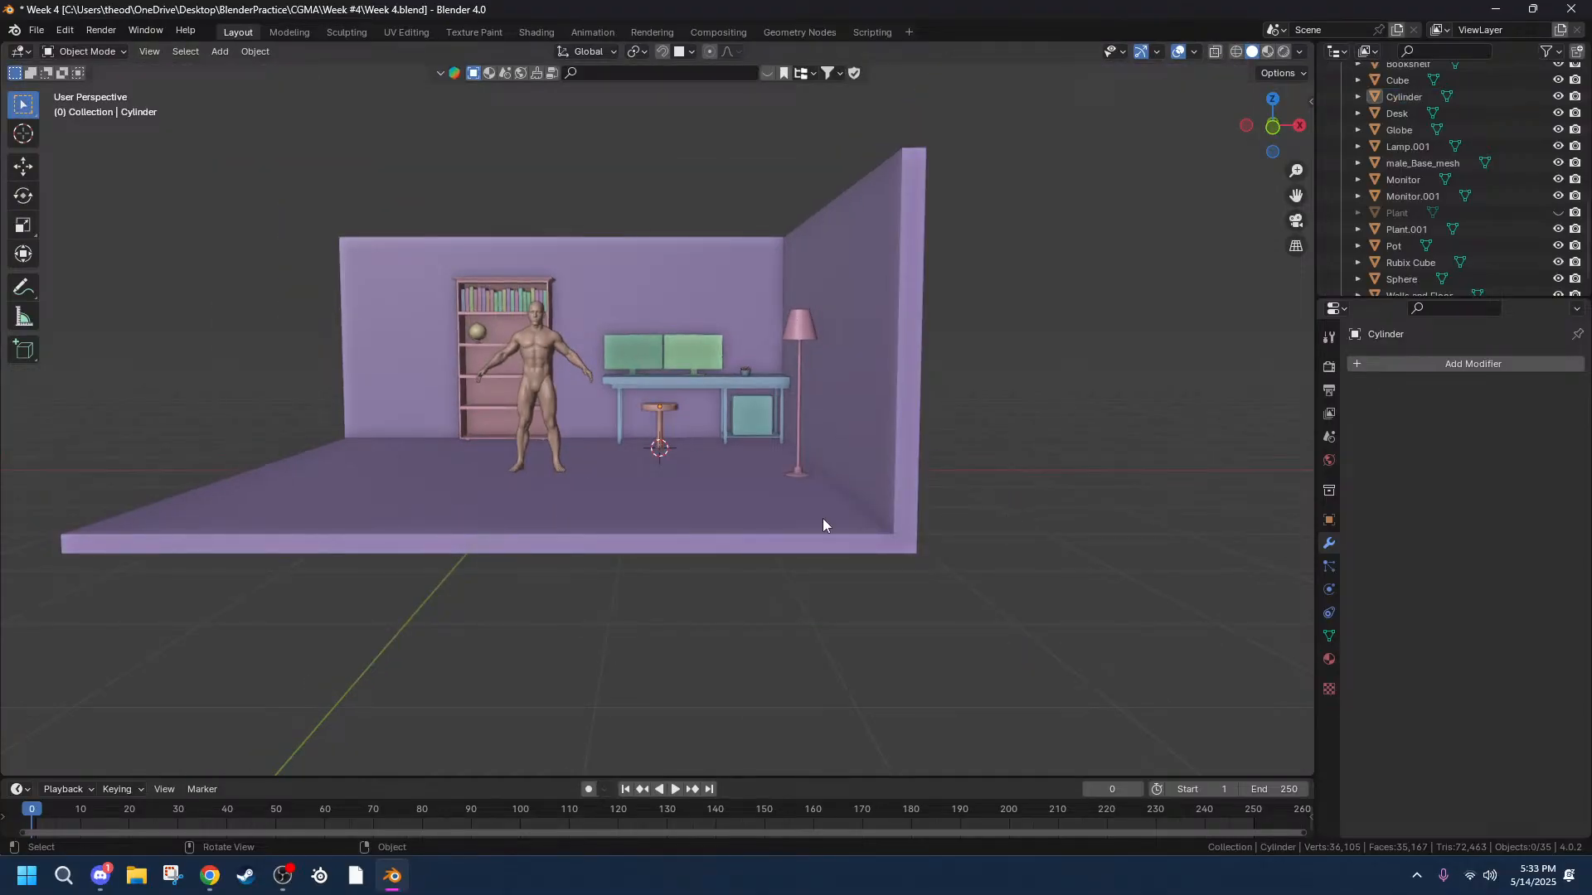
# Examine the finished stool in front of the desk and the whole furnished room from several angles.
pyautogui.scroll(5, 499, 486)
pyautogui.scroll(3, 499, 485)
pyautogui.moveTo(651, 497); pyautogui.dragTo(881, 472, button='middle')
pyautogui.scroll(-6, 736, 545)
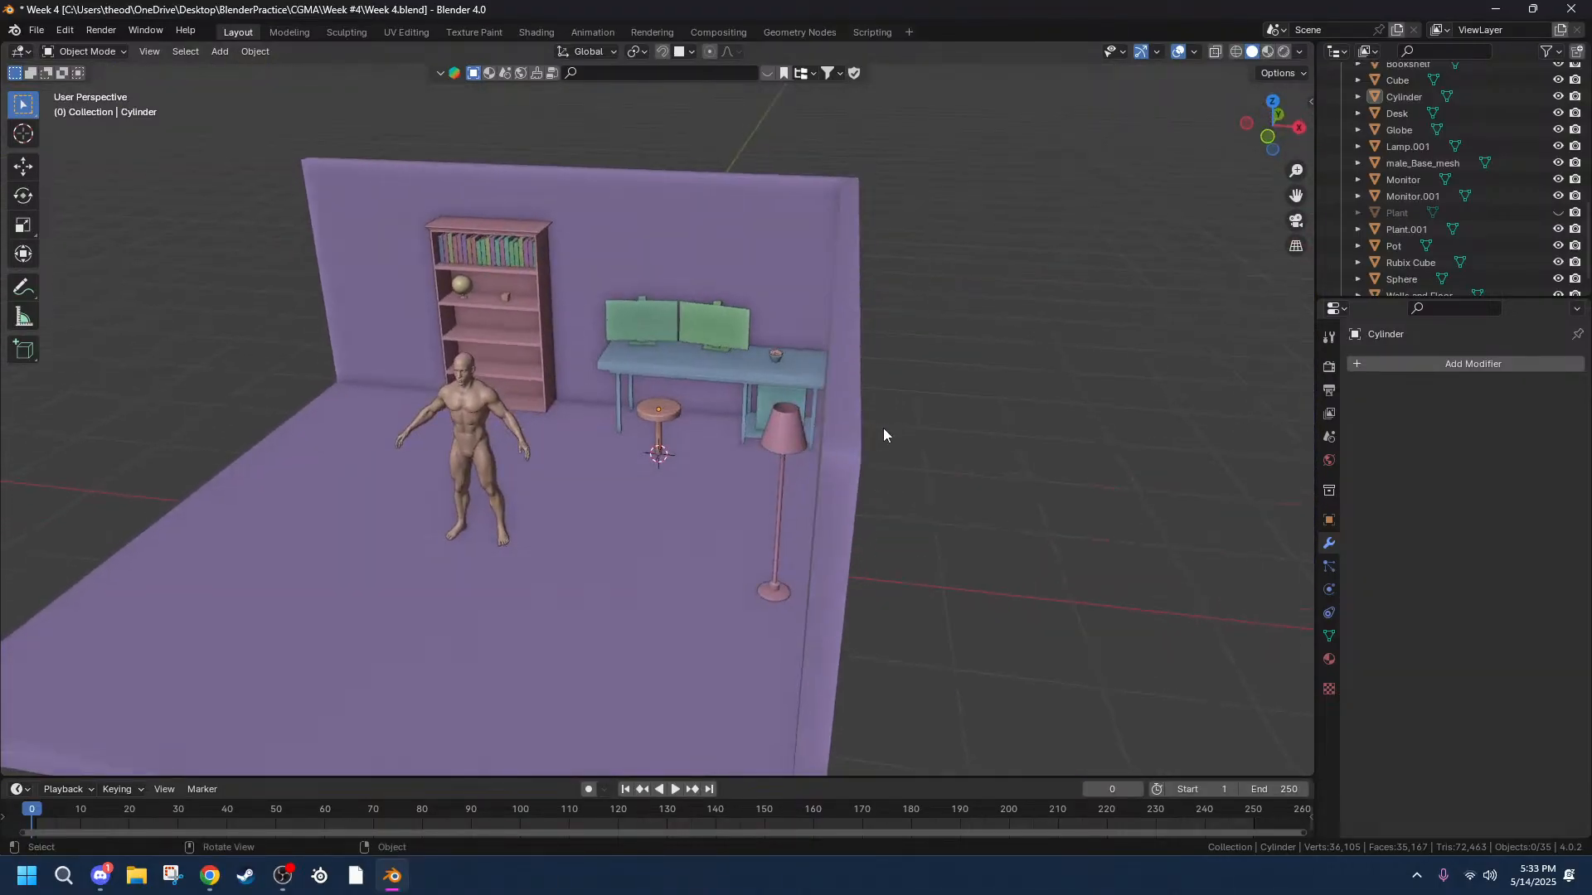
pyautogui.scroll(7, 842, 324)
pyautogui.scroll(5, 842, 323)
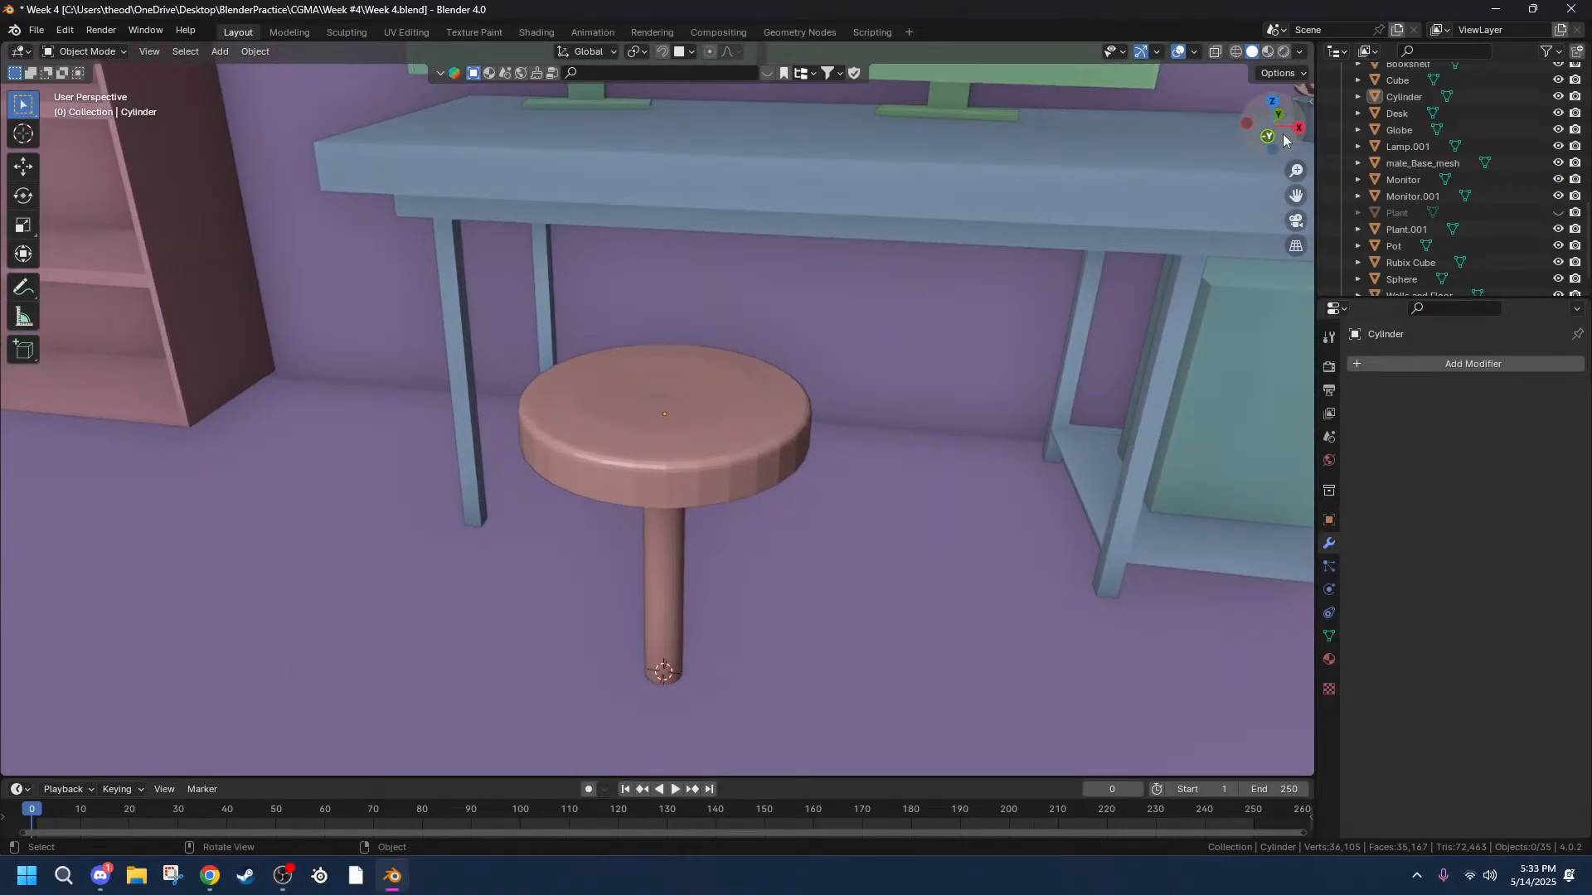
pyautogui.moveTo(1289, 189); pyautogui.dragTo(1024, 393)
pyautogui.click(1055, 439)
pyautogui.moveTo(1204, 599); pyautogui.dragTo(975, 570)
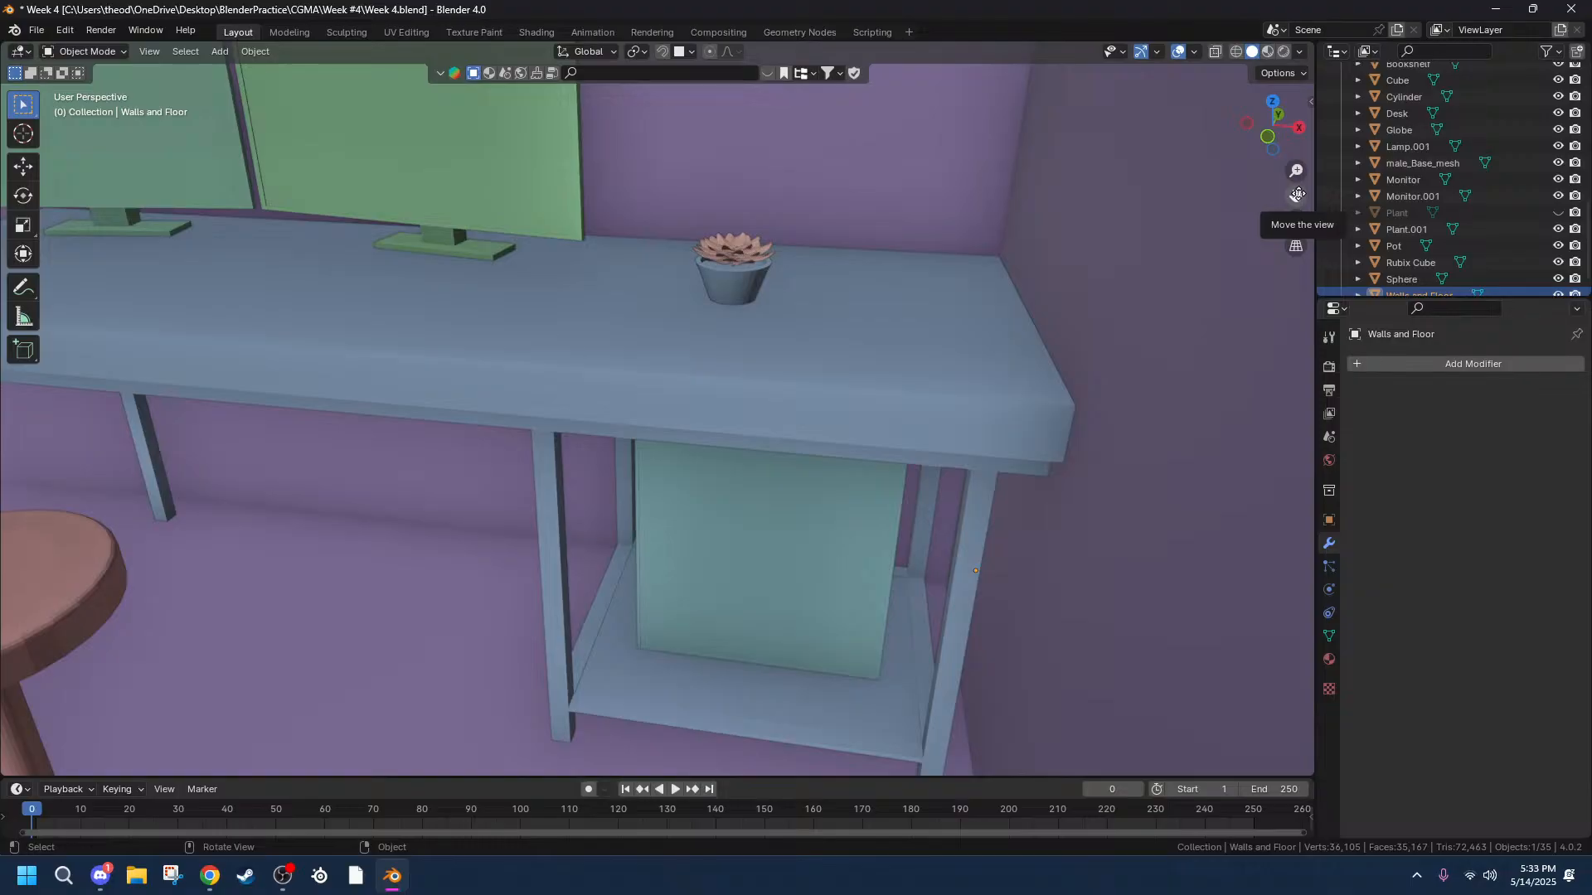
pyautogui.scroll(-9, 597, 475)
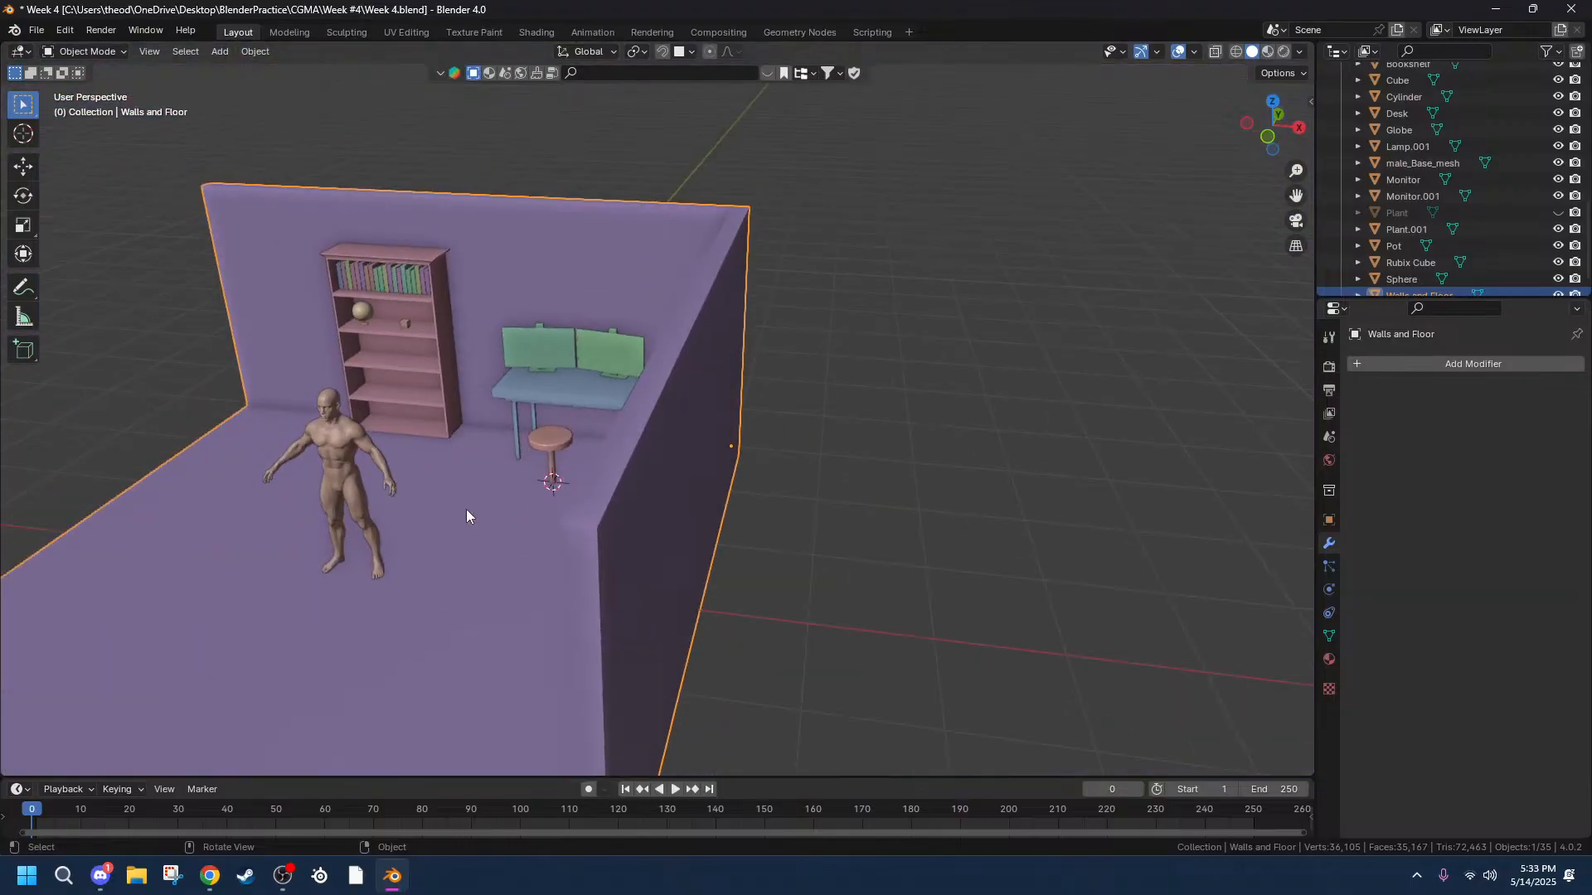
pyautogui.moveTo(466, 509); pyautogui.dragTo(484, 473, button='middle')
pyautogui.scroll(5, 211, 453)
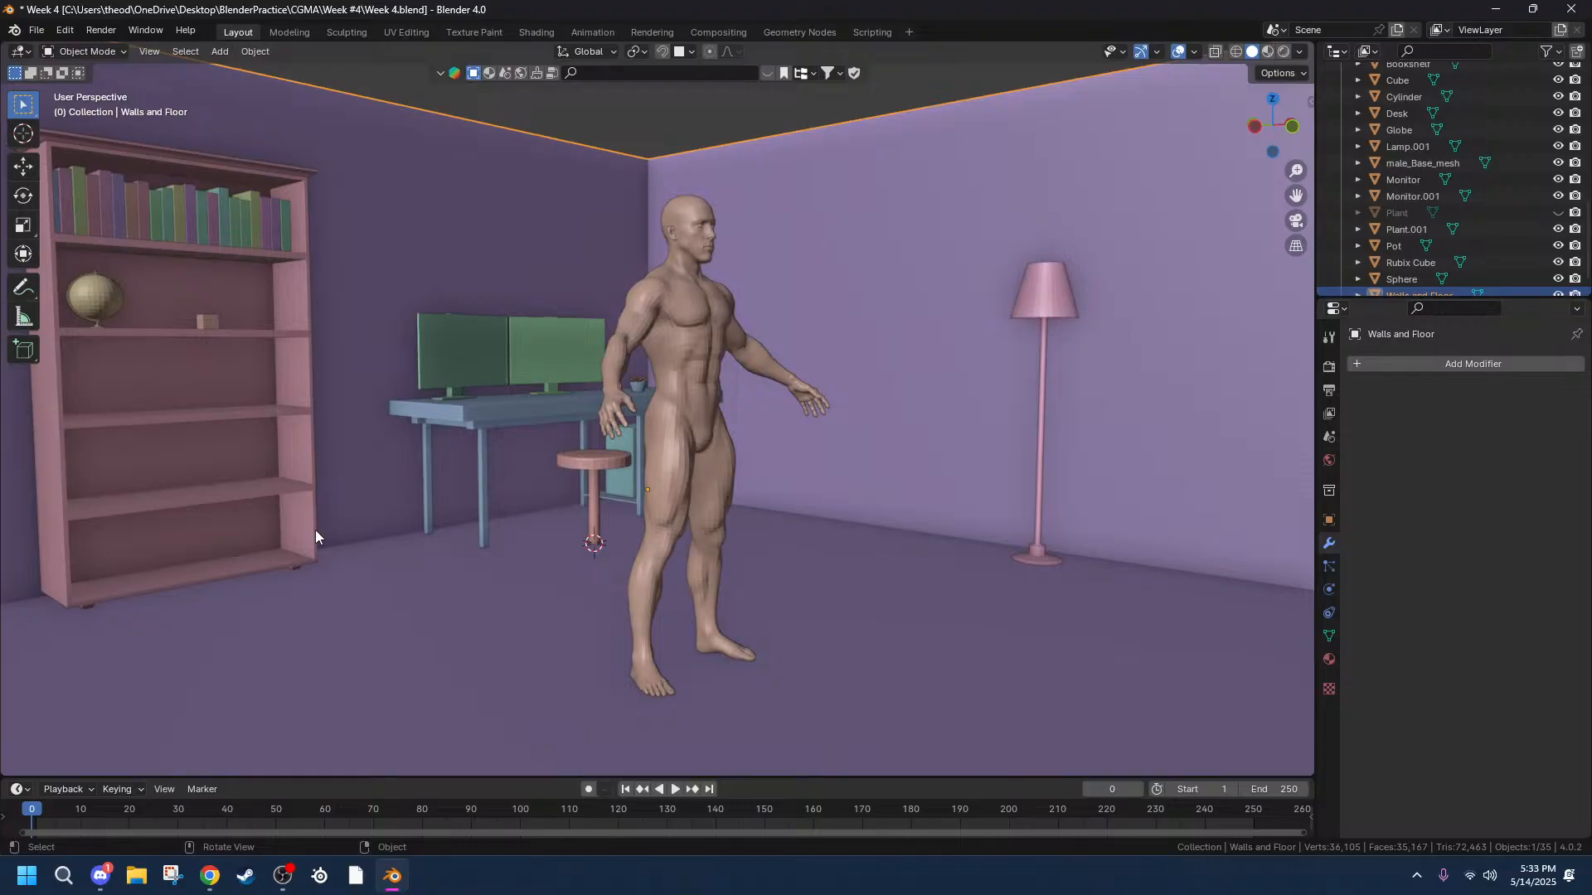
pyautogui.scroll(-5, 973, 595)
pyautogui.scroll(8, 922, 599)
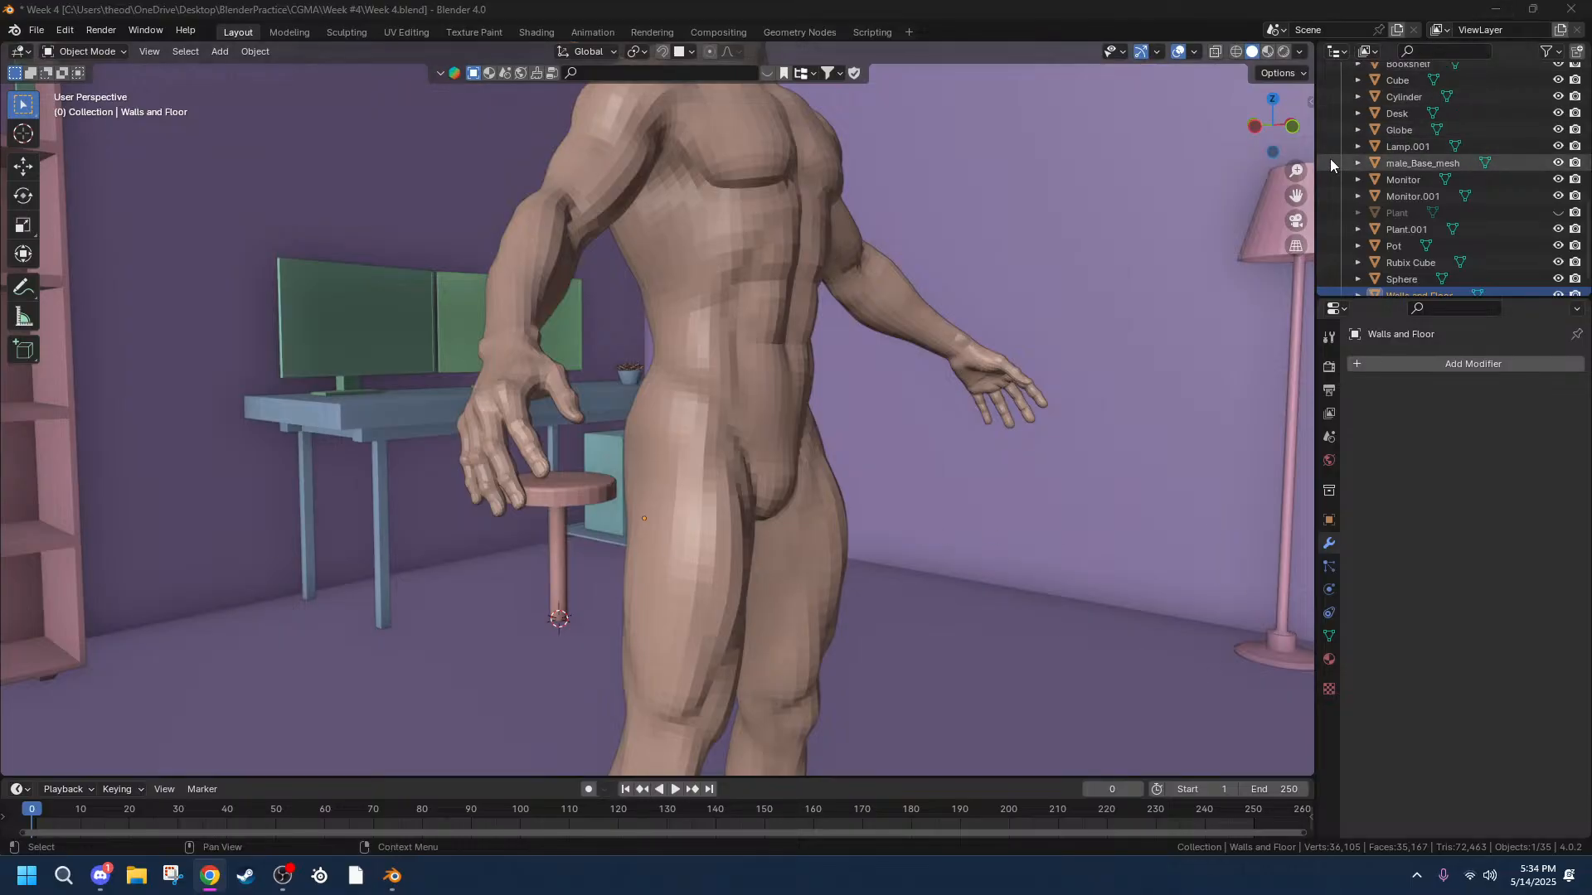
pyautogui.moveTo(1298, 196); pyautogui.dragTo(1033, 426)
pyautogui.moveTo(1033, 419); pyautogui.dragTo(724, 530, button='middle')
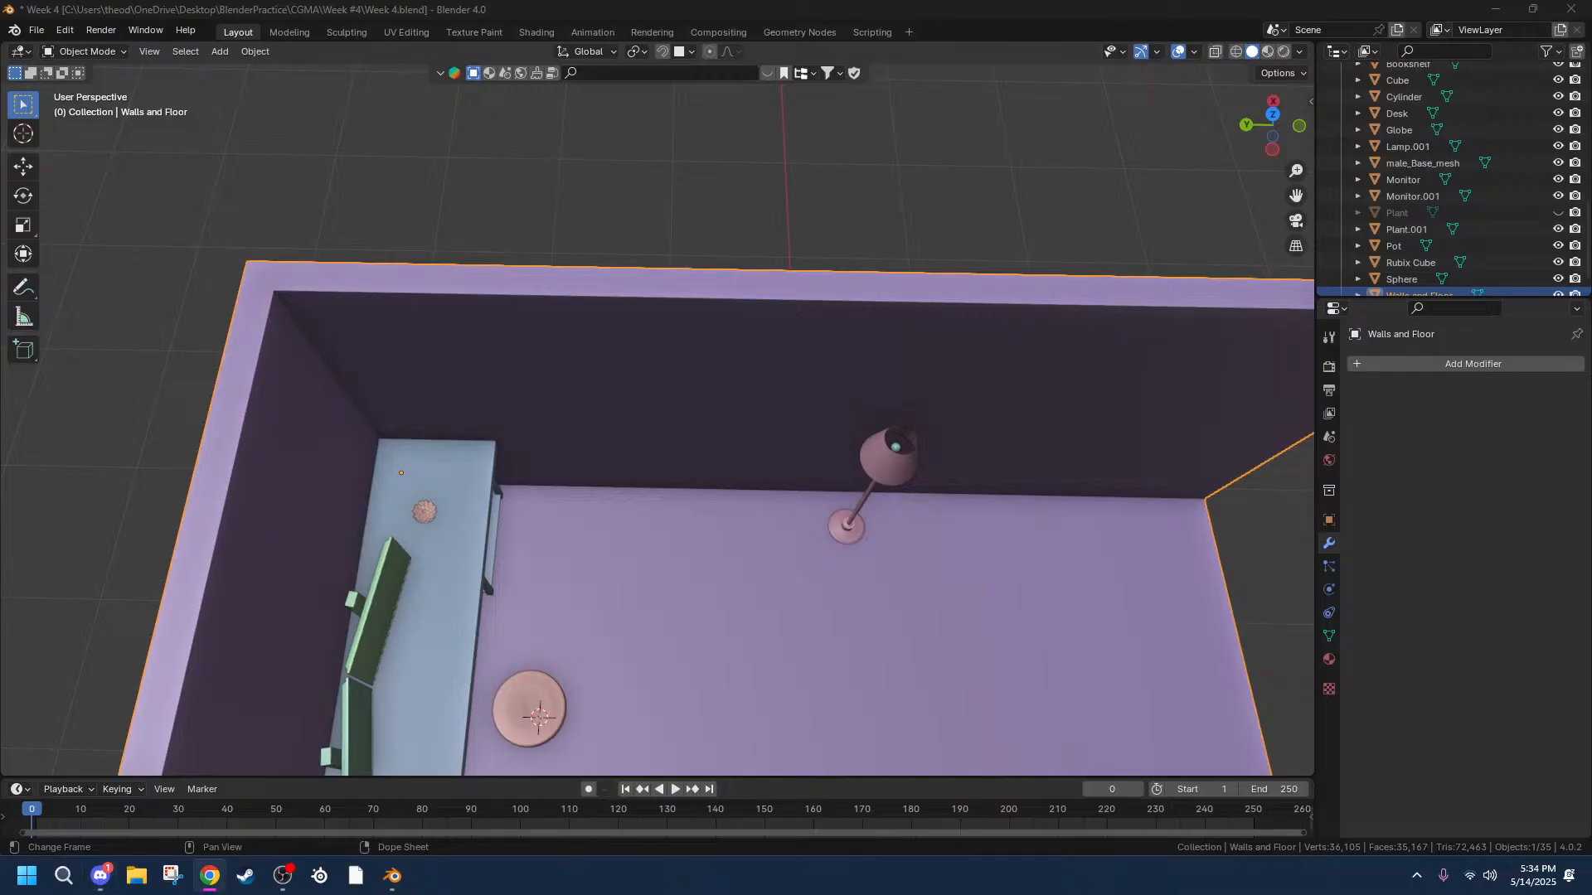
# Try to slide the floor lamp without its bulb along Y toward the open end of the wall, and undo the move.
pyautogui.moveTo(1044, 610); pyautogui.dragTo(941, 544, button='middle')
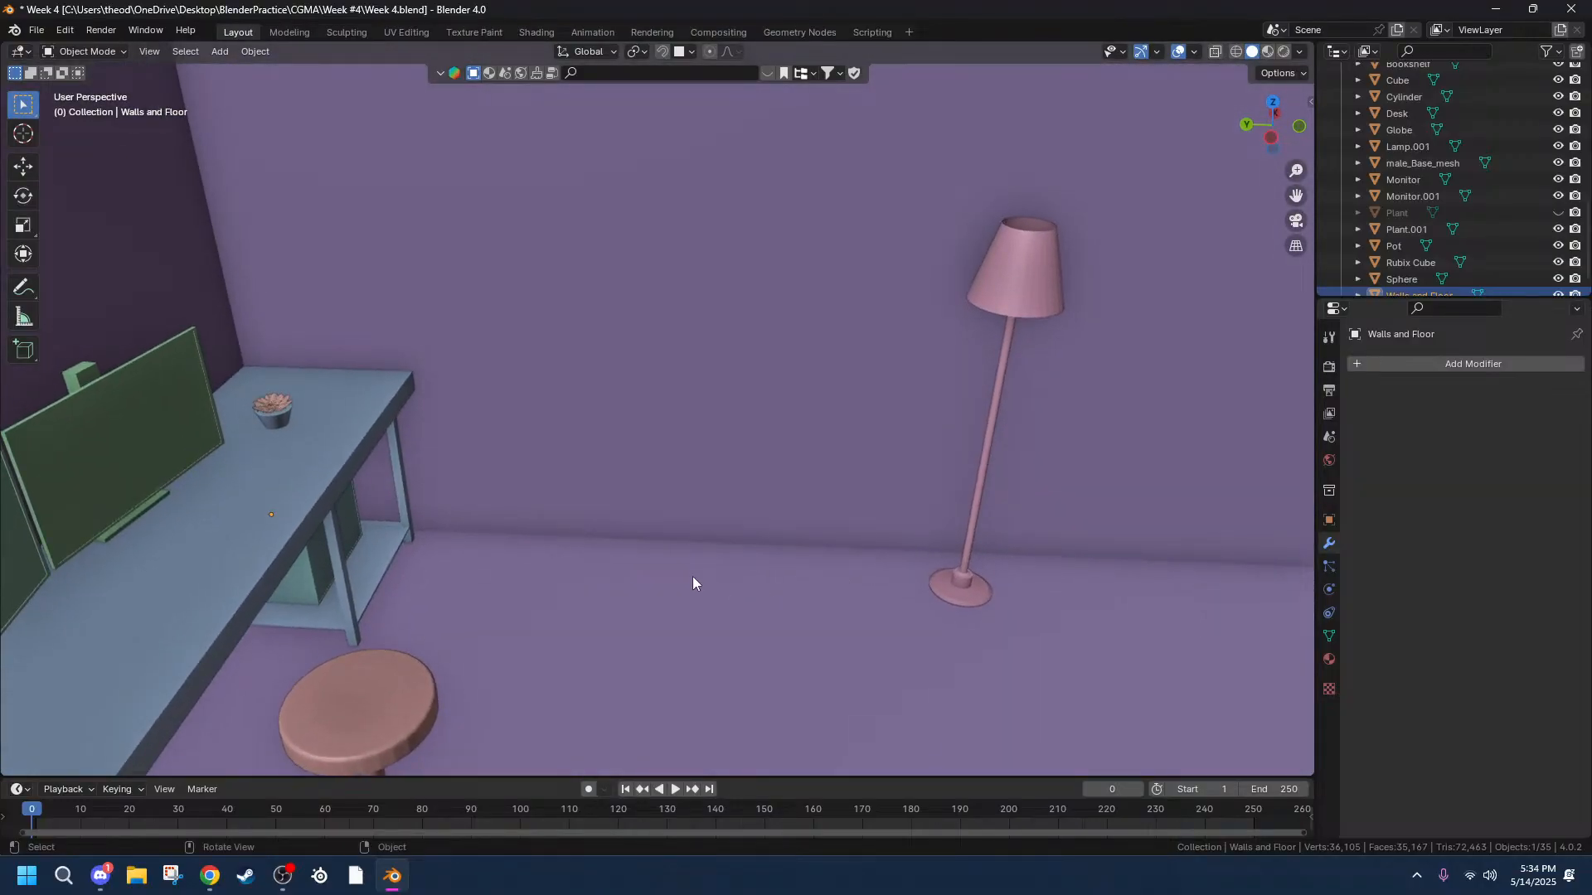
pyautogui.moveTo(1296, 195); pyautogui.dragTo(1304, 547)
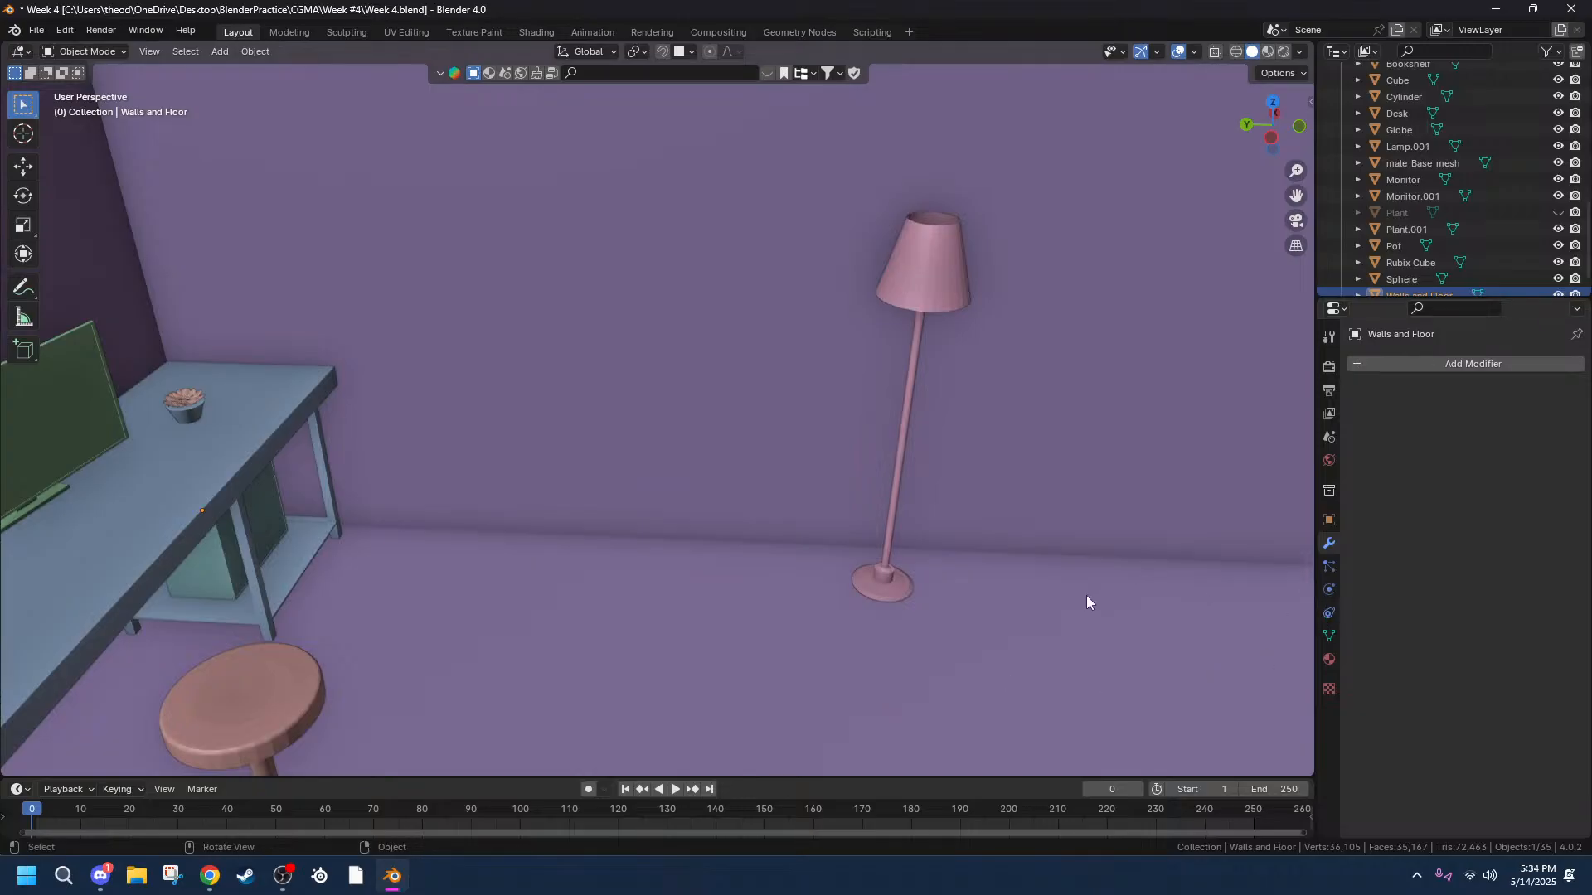
pyautogui.click(869, 590)
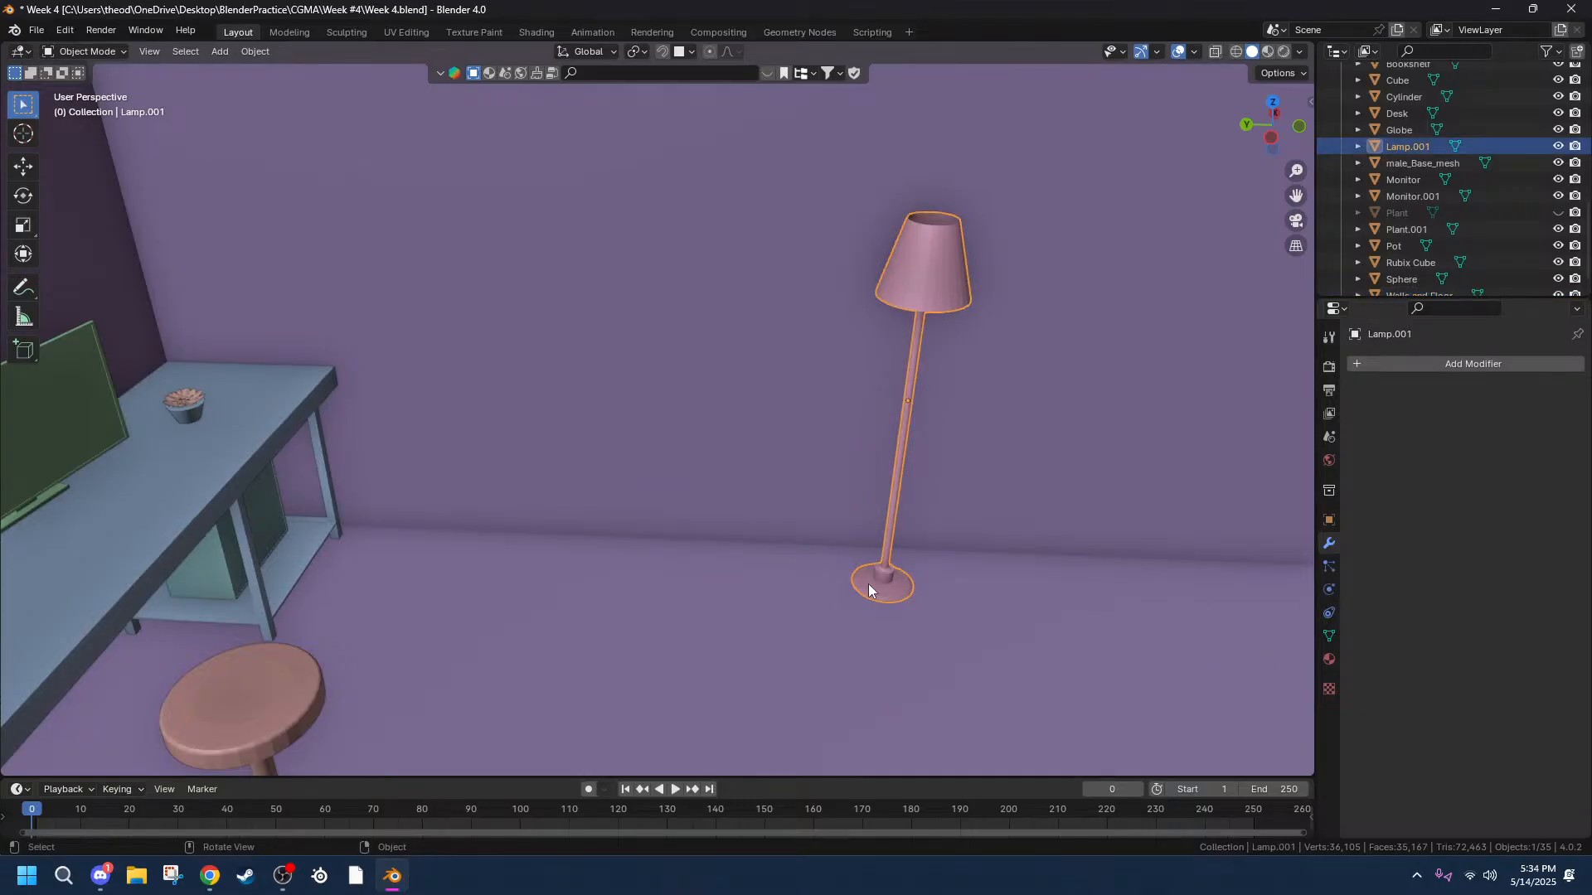
pyautogui.scroll(-5, 868, 584)
pyautogui.scroll(2, 868, 584)
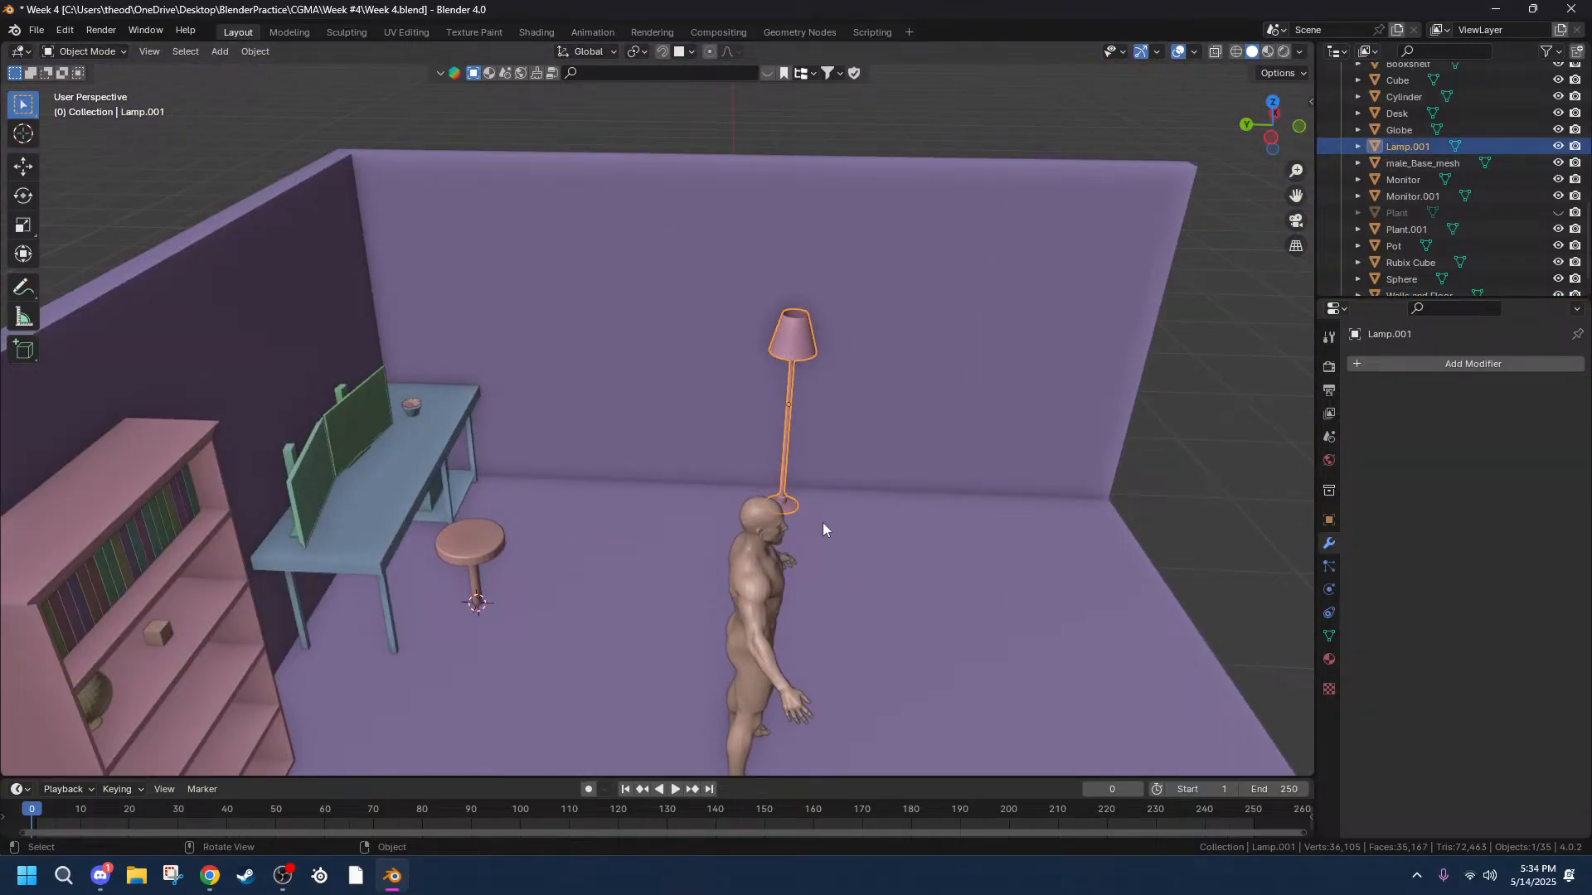
pyautogui.press('g')
pyautogui.press('x')
pyautogui.press('y')
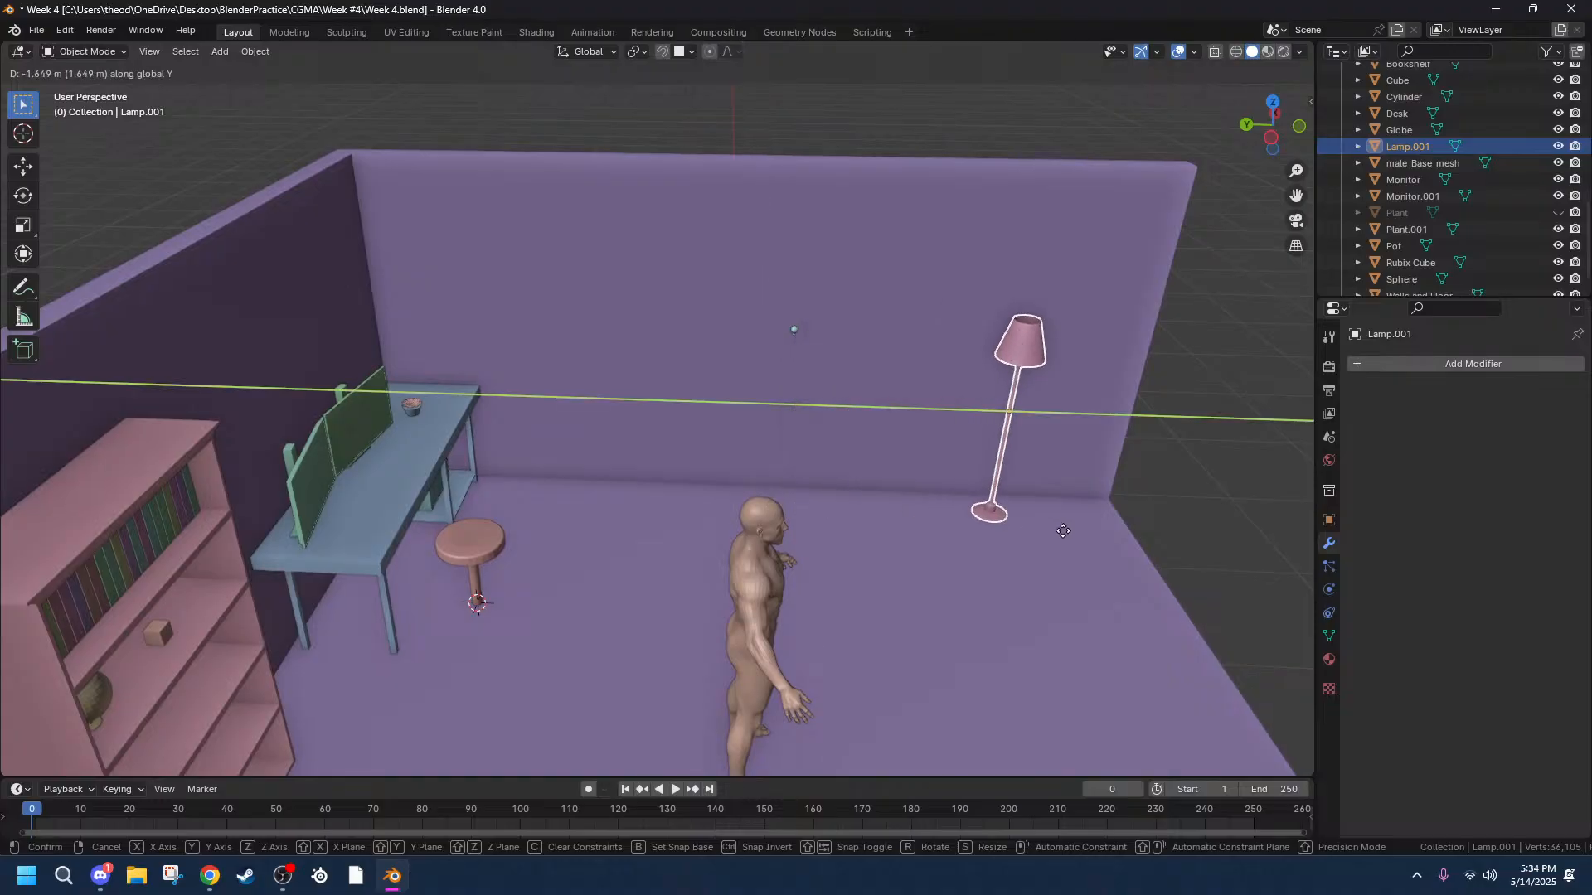
pyautogui.click(1069, 543)
pyautogui.moveTo(730, 530); pyautogui.dragTo(771, 572, button='middle')
pyautogui.hotkey('ctrl', 'z')
# Select the floor lamp together with the sphere bulb inside its shade and move both about -1.45 m along Y.
pyautogui.moveTo(783, 387); pyautogui.dragTo(757, 466, button='middle')
pyautogui.keyDown('shift'); pyautogui.click(774, 437); pyautogui.keyUp('shift')
pyautogui.keyDown('shift'); pyautogui.click(773, 436); pyautogui.keyUp('shift')
pyautogui.scroll(4, 757, 466)
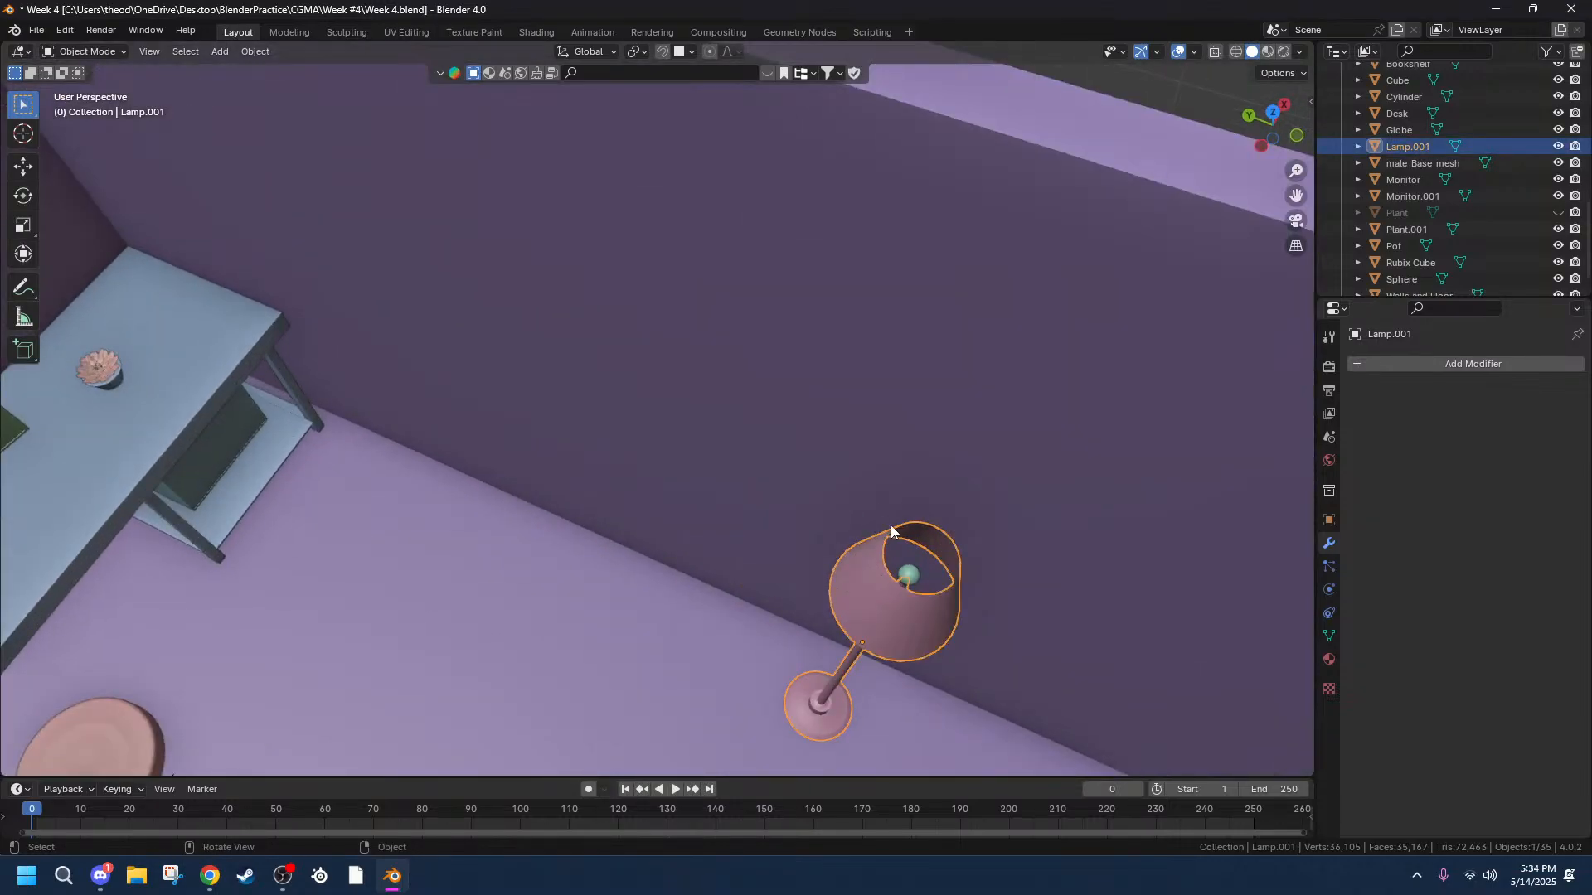
pyautogui.keyDown('shift'); pyautogui.click(920, 574); pyautogui.keyUp('shift')
pyautogui.scroll(-8, 991, 597)
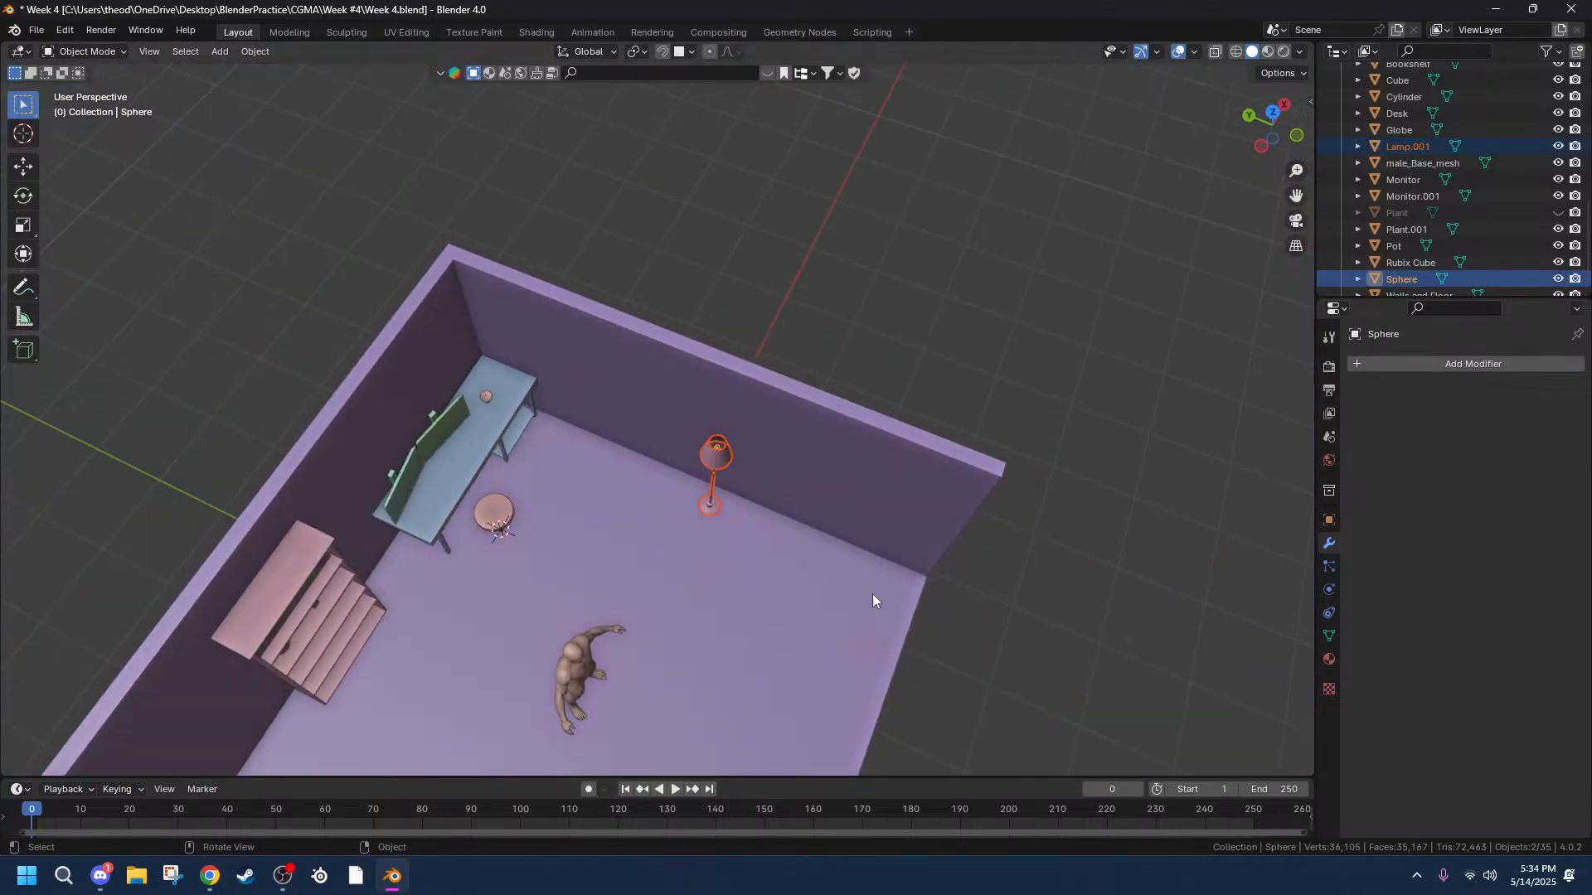
pyautogui.press('g')
pyautogui.press('y')
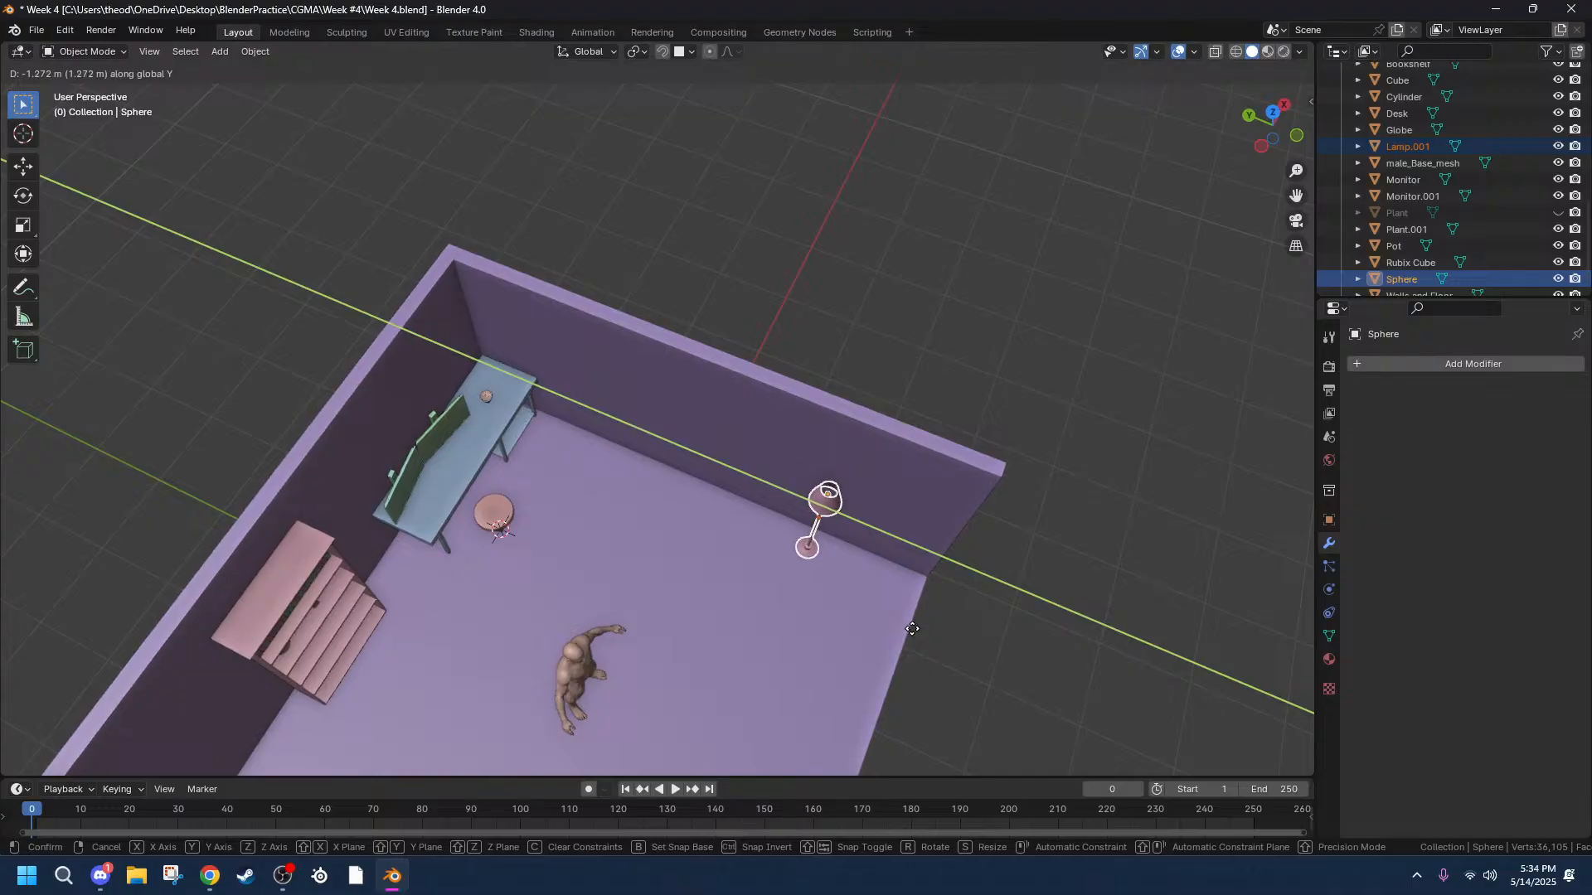
pyautogui.click(923, 653)
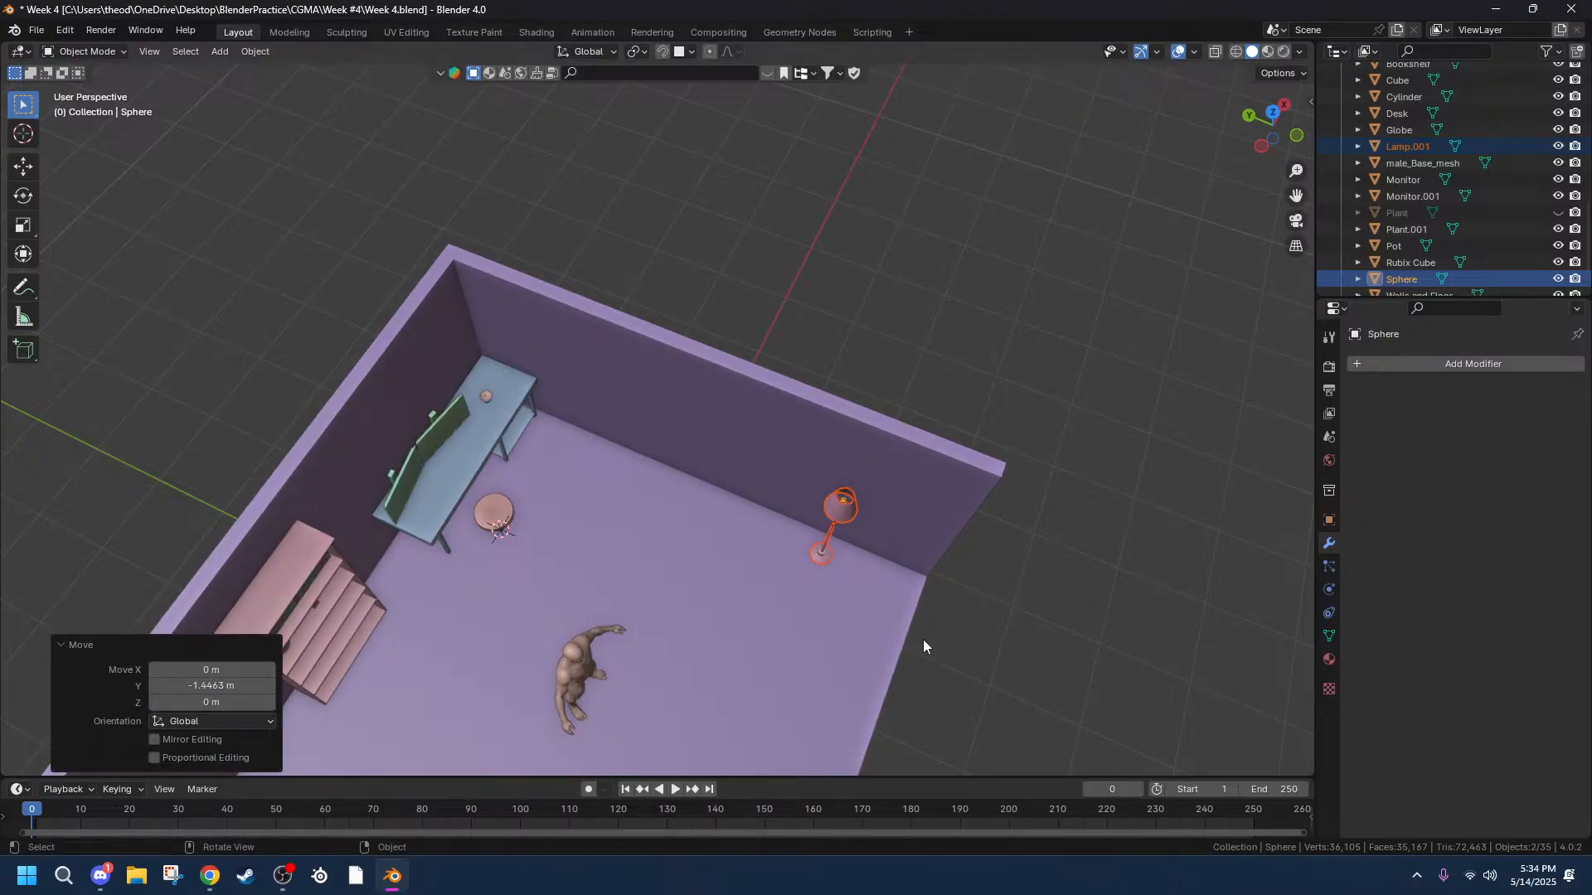
# Move the lamp and bulb further along Y to the far end of the wall and deselect them.
pyautogui.press('g')
pyautogui.press('y')
pyautogui.click(986, 676)
pyautogui.moveTo(942, 649); pyautogui.dragTo(1025, 532, button='middle')
pyautogui.click(1154, 396)
pyautogui.moveTo(1155, 396); pyautogui.dragTo(1096, 508, button='middle')
pyautogui.scroll(4, 638, 614)
pyautogui.moveTo(834, 635)
pyautogui.mouseDown(button='middle')
pyautogui.moveTo(864, 604)
pyautogui.moveTo(844, 617)
pyautogui.mouseUp(button='middle')
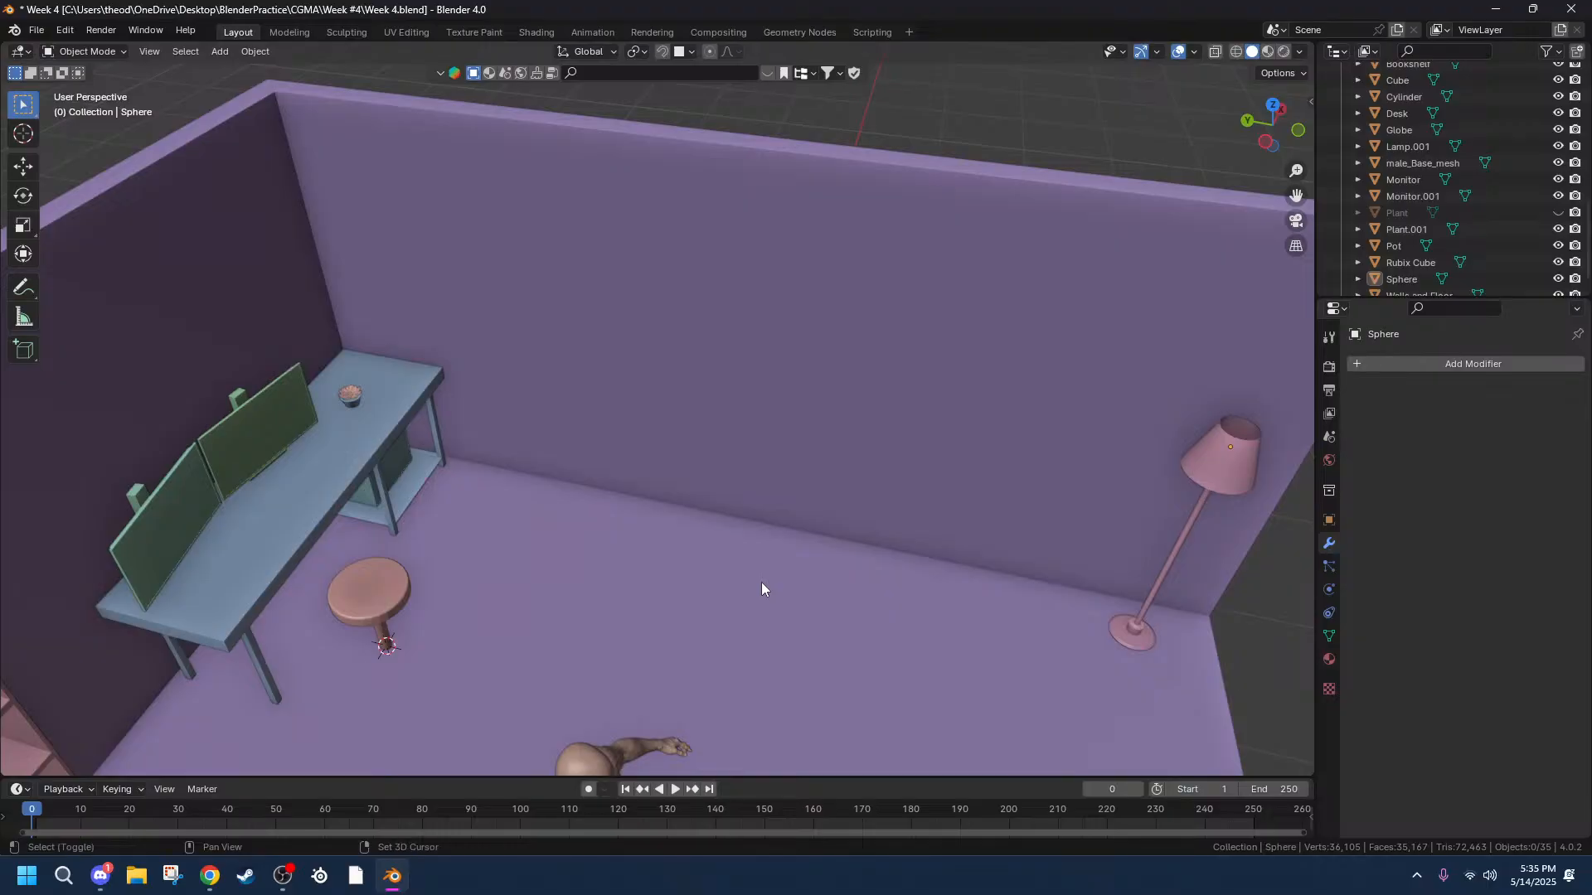
# Place the 3D cursor on the floor beside the wall between desk and lamp, and add a cube there scaled to about 0.477.
pyautogui.hotkey('shift', 'a')
pyautogui.moveTo(727, 551); pyautogui.dragTo(775, 572, button='middle')
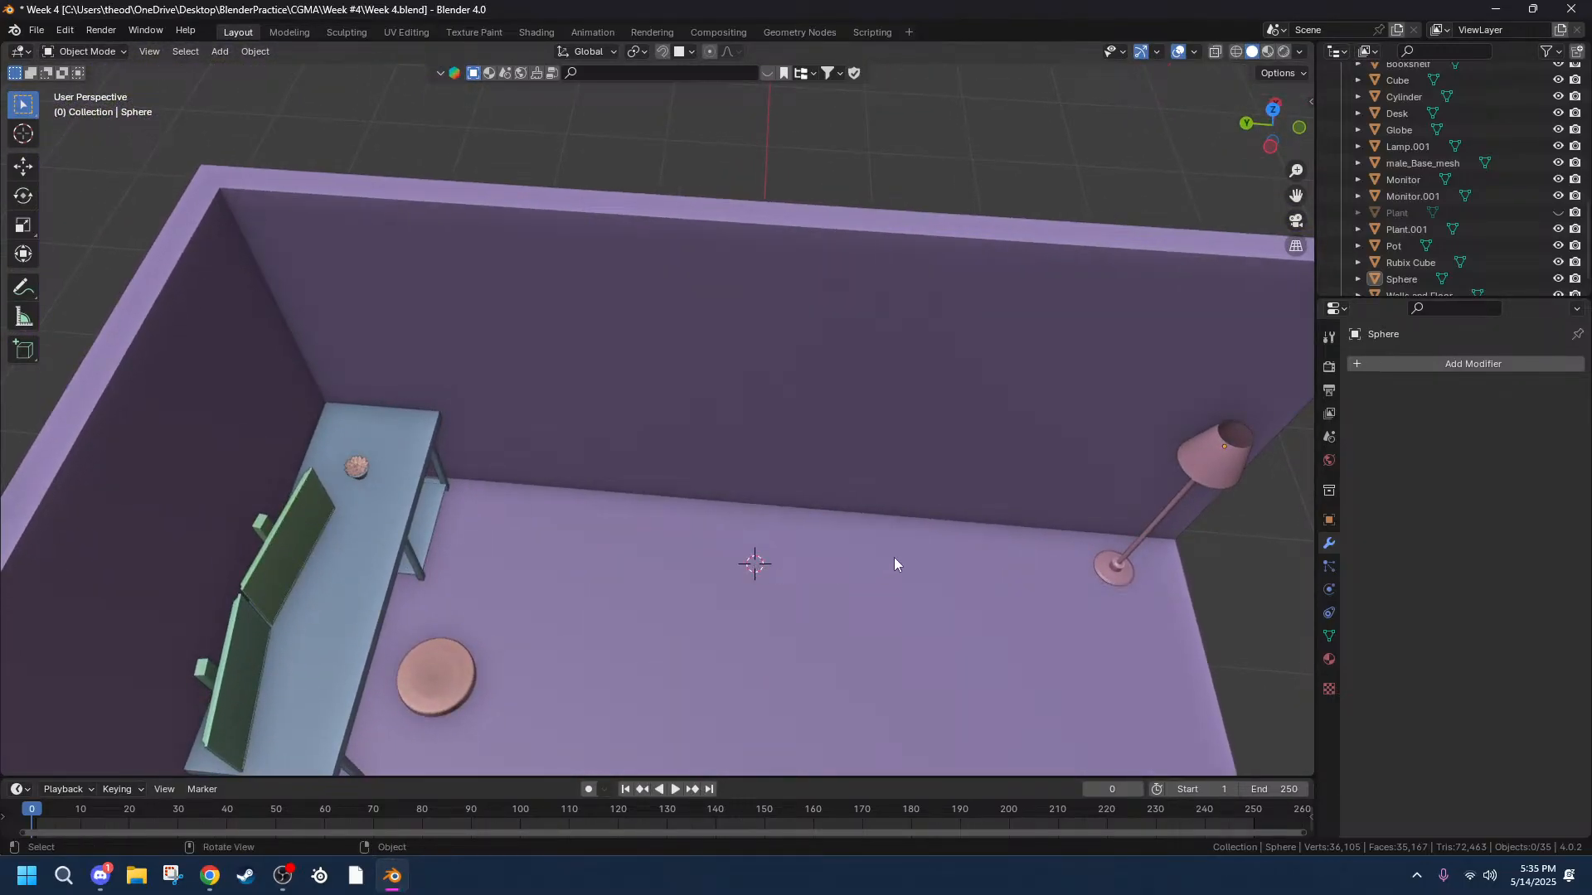
pyautogui.hotkey('shift', 'a')
pyautogui.moveTo(907, 563)
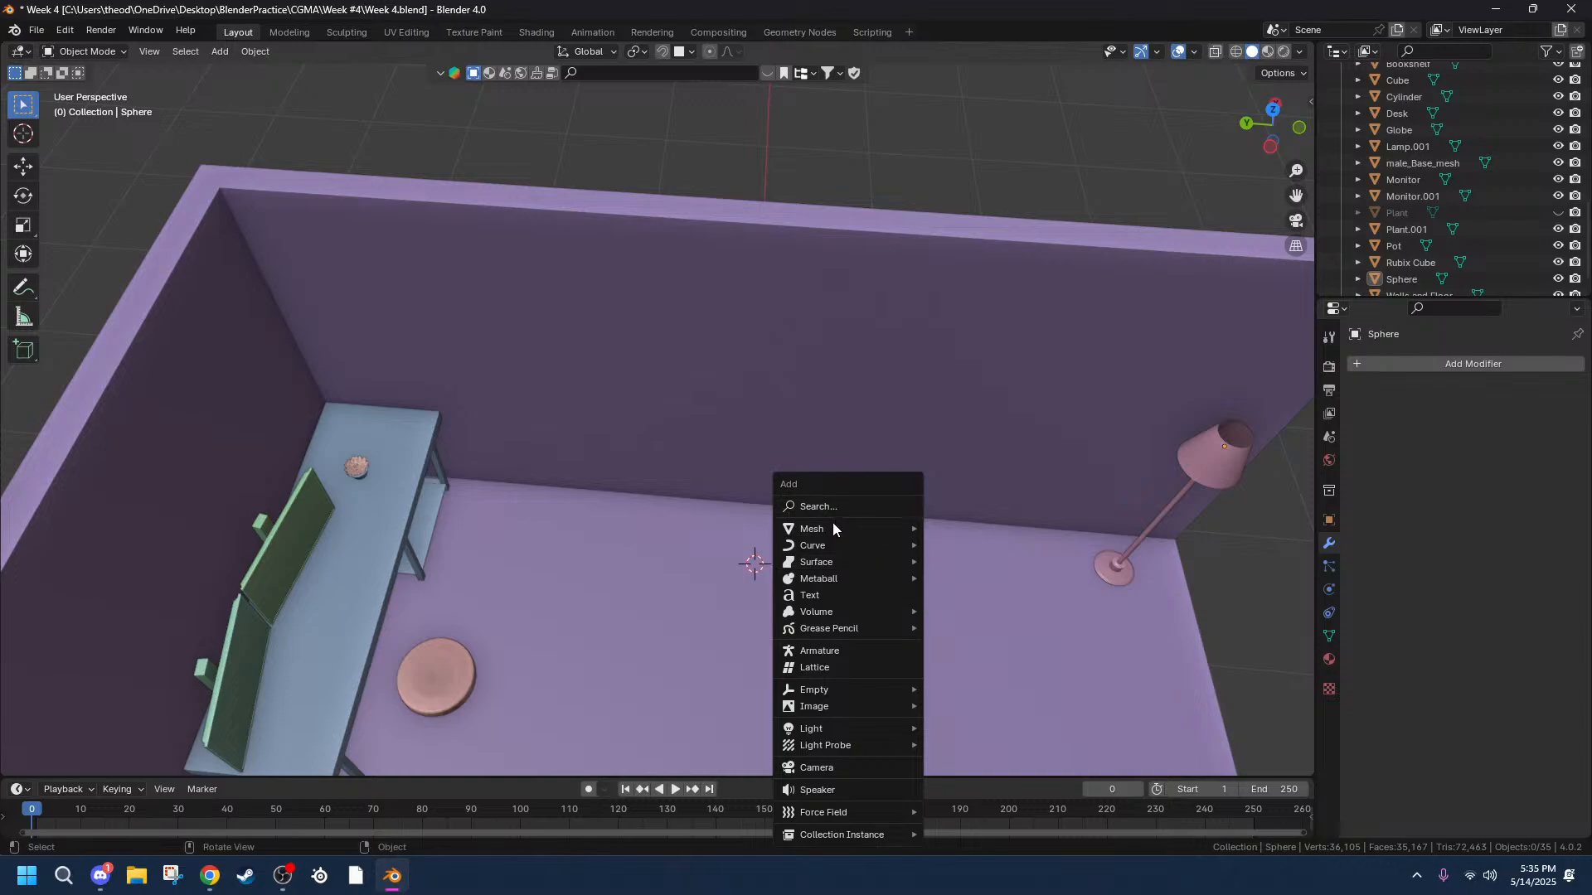
pyautogui.moveTo(872, 529)
pyautogui.click(983, 545)
pyautogui.press('s')
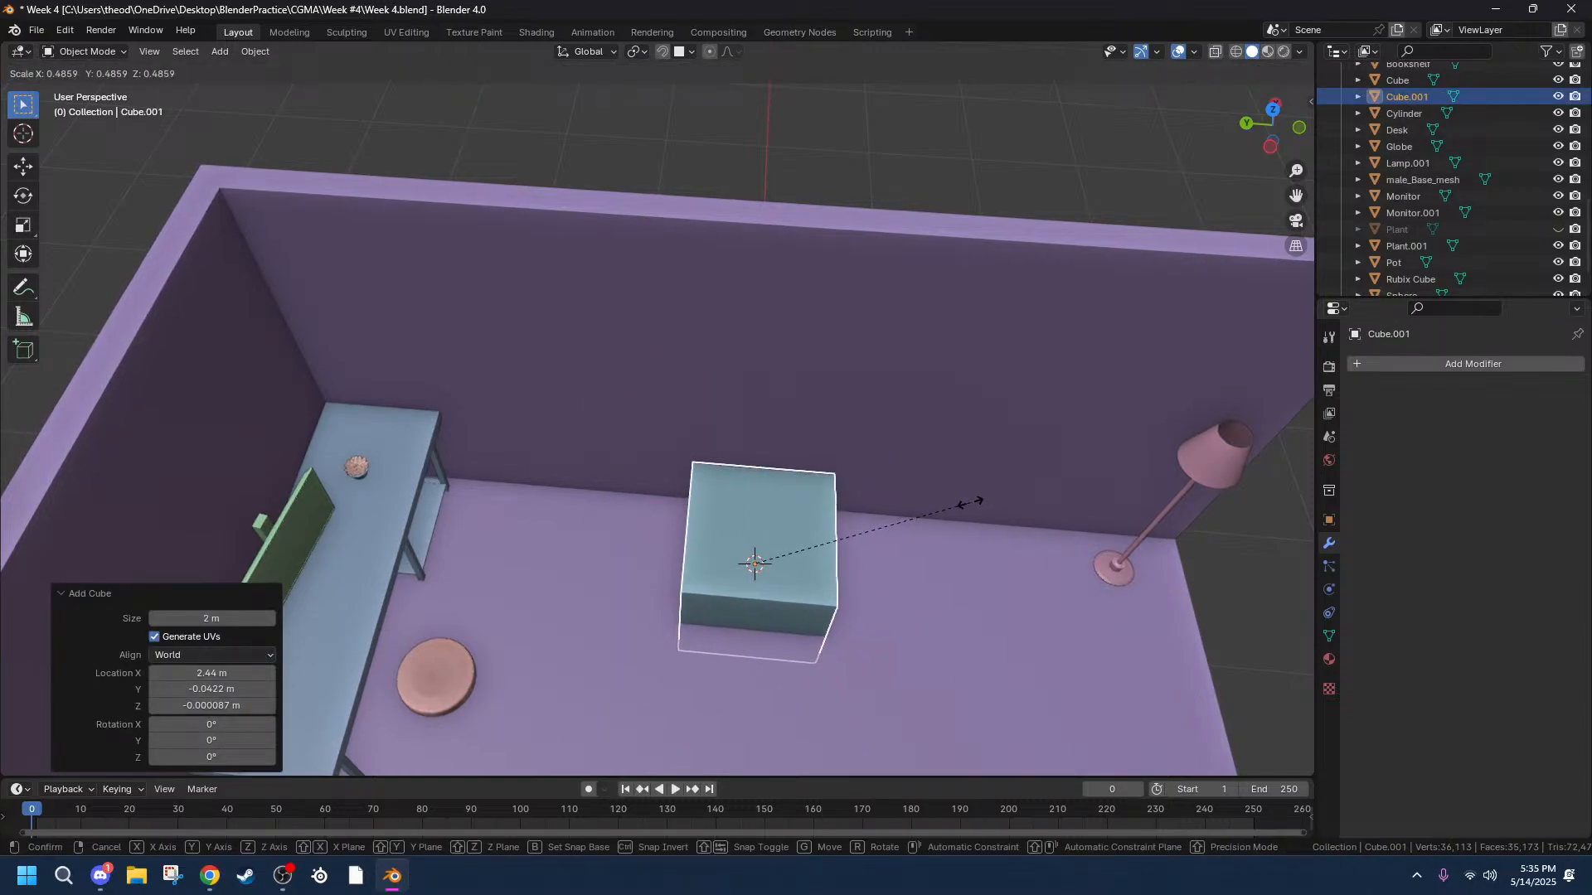
pyautogui.click(977, 524)
# In front orthographic view, nudge the cube about 0.0017 m along X so its side meets the wall.
pyautogui.moveTo(970, 494); pyautogui.dragTo(915, 462, button='middle')
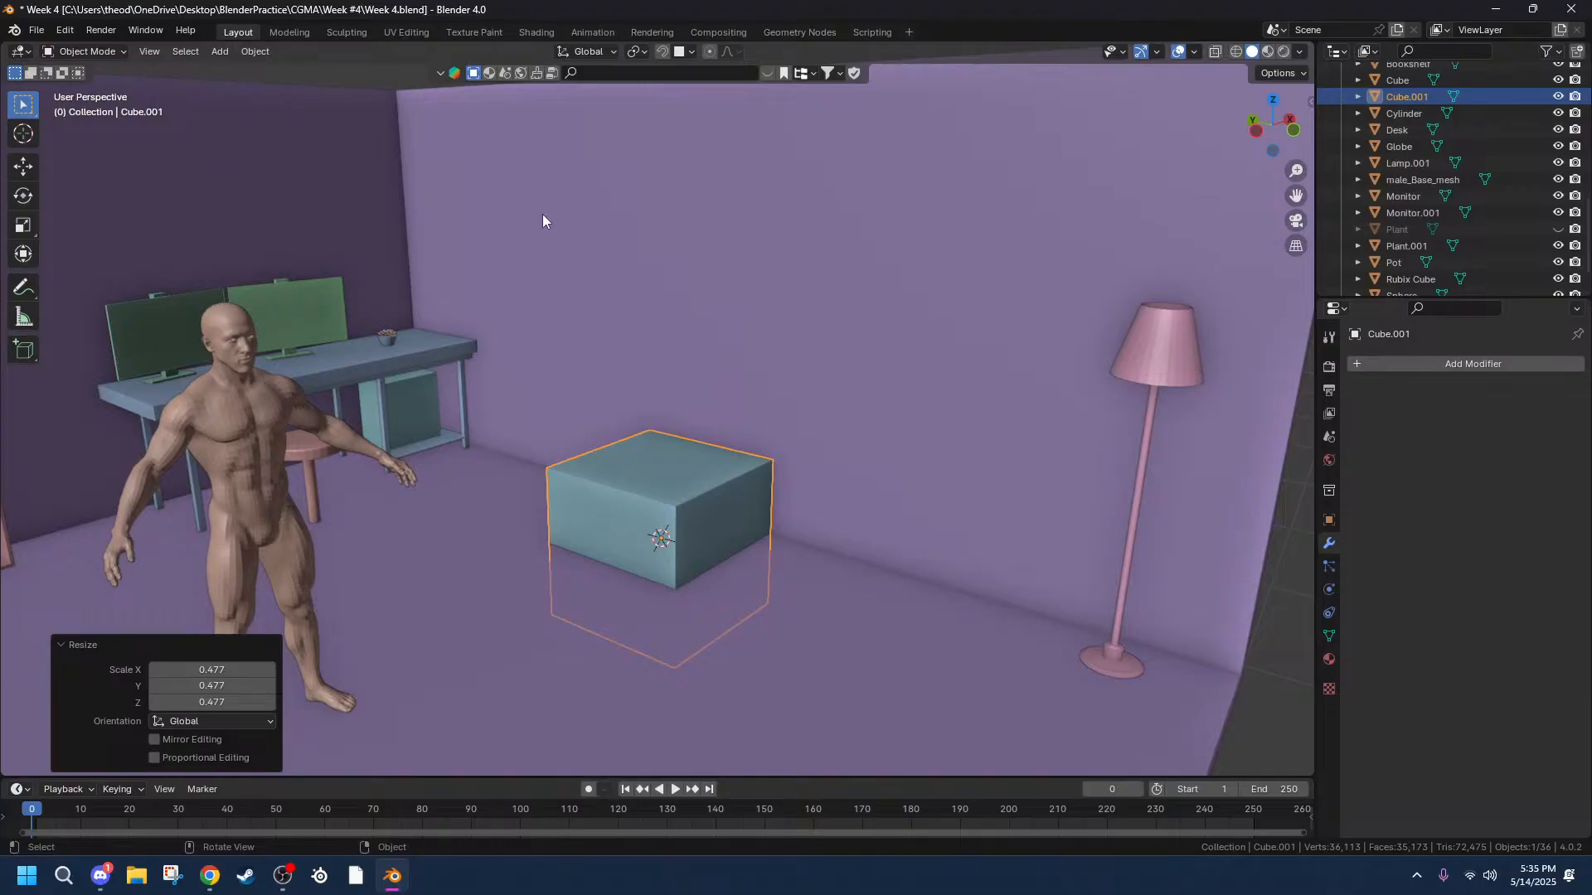
pyautogui.moveTo(781, 330); pyautogui.dragTo(730, 332, button='middle')
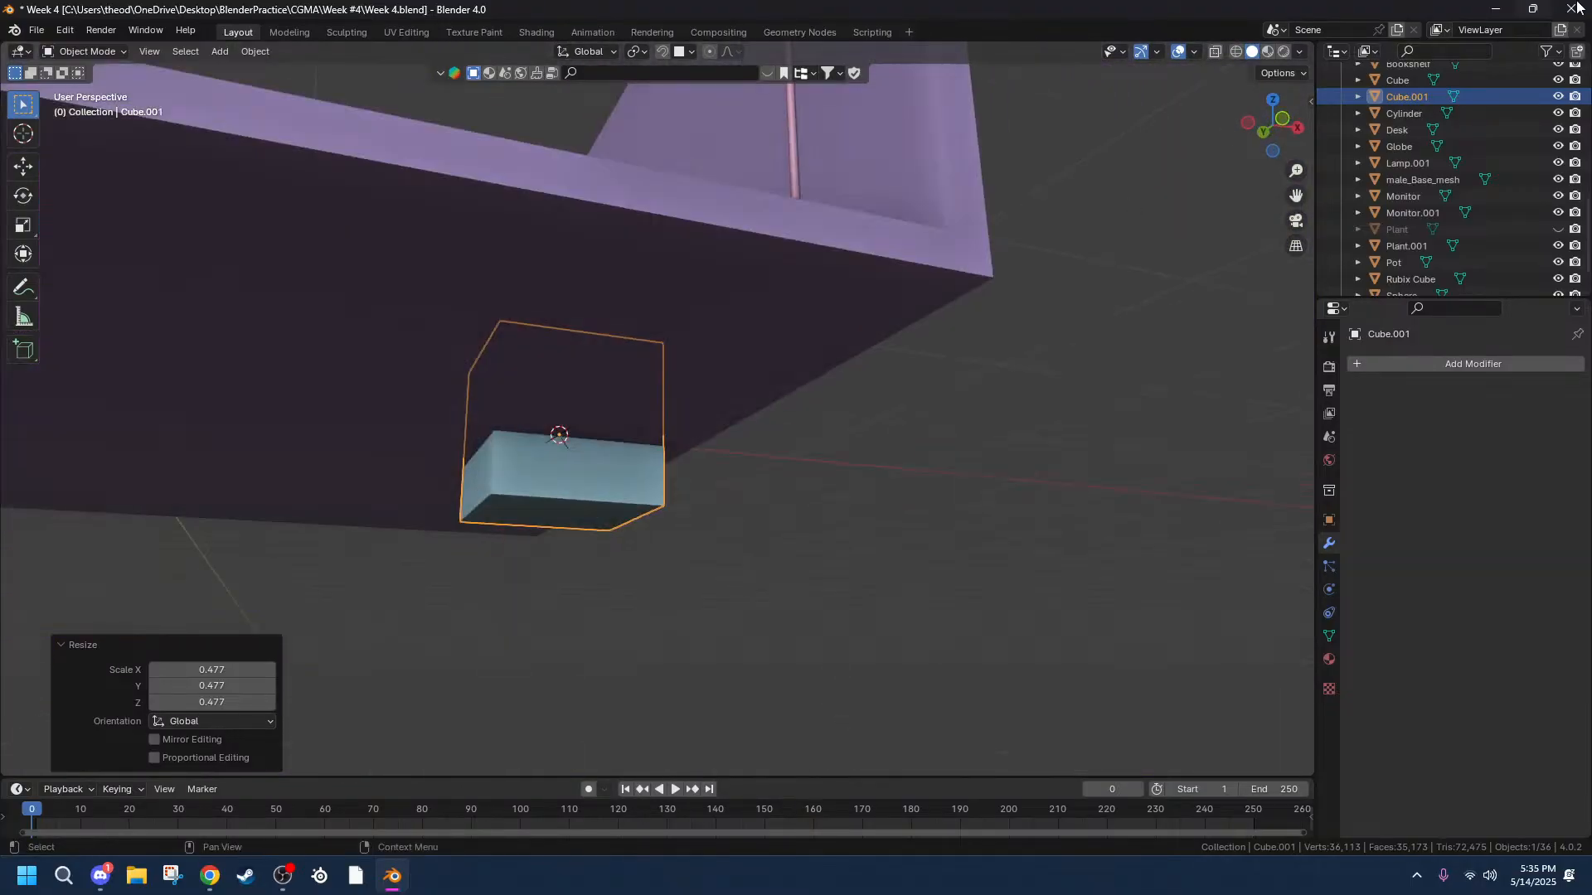
pyautogui.click(1284, 122)
pyautogui.scroll(8, 474, 416)
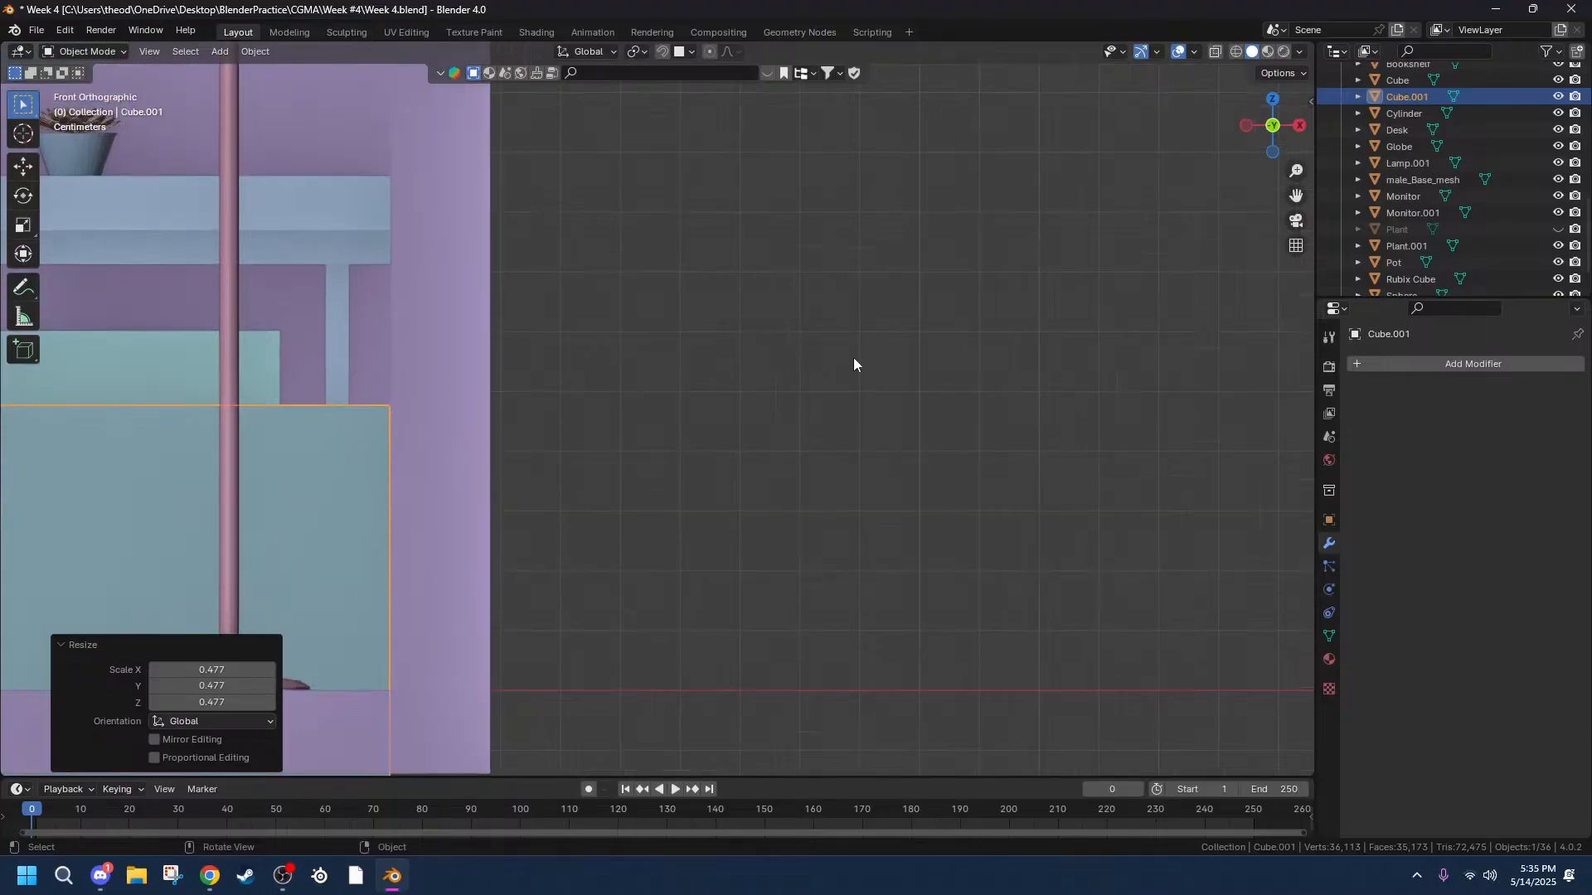
pyautogui.moveTo(1296, 196)
pyautogui.mouseDown()
pyautogui.moveTo(1542, 175)
pyautogui.moveTo(1294, 198)
pyautogui.mouseUp()
pyautogui.scroll(7, 1184, 514)
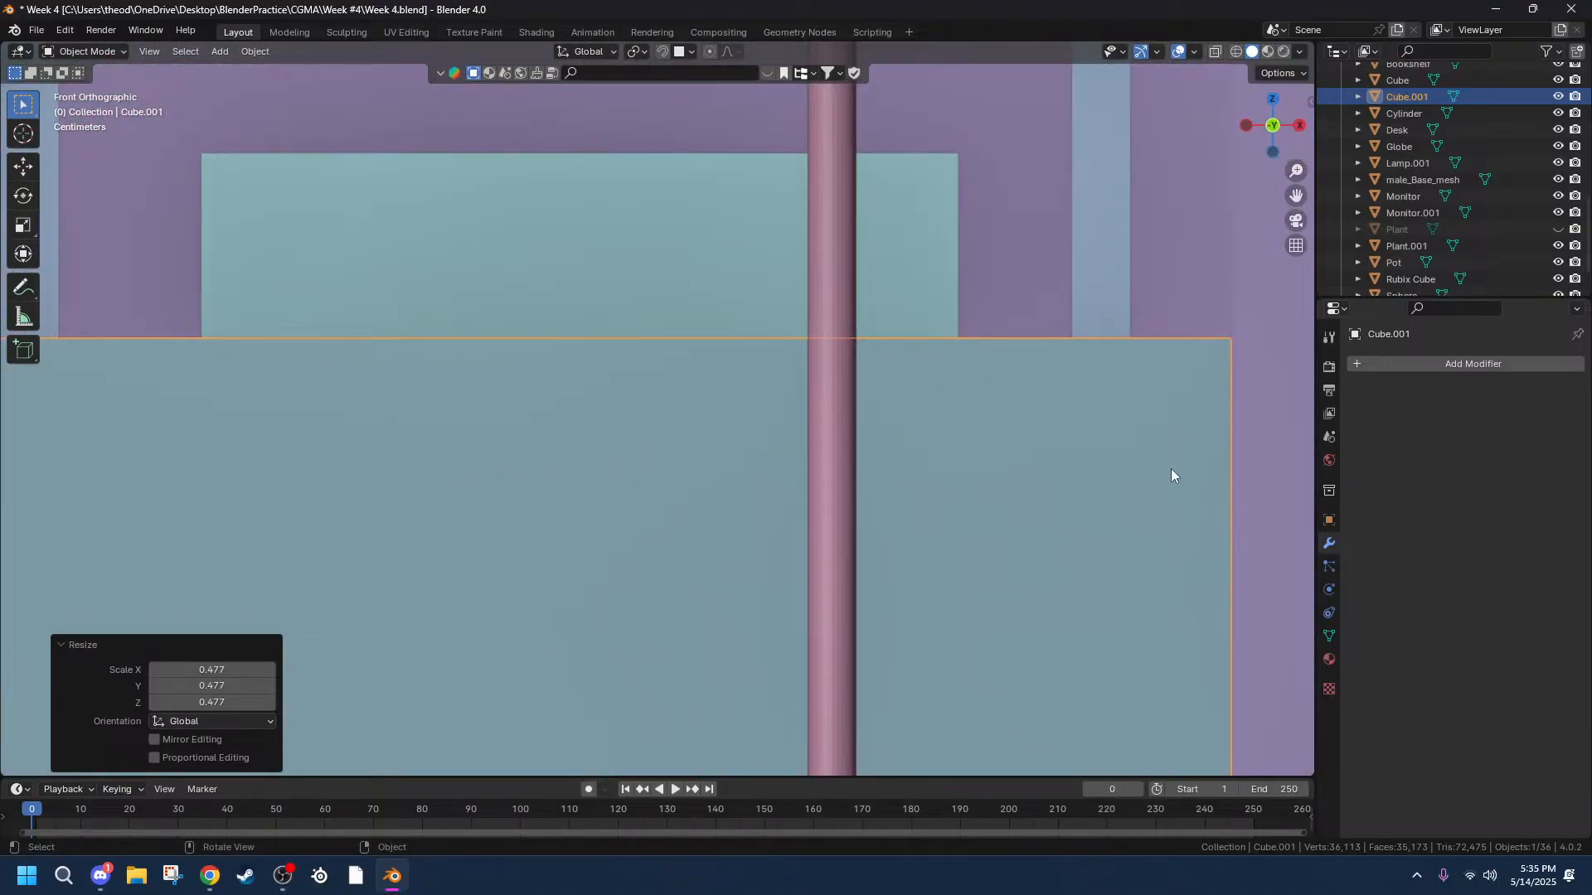
pyautogui.press('g')
pyautogui.press('x')
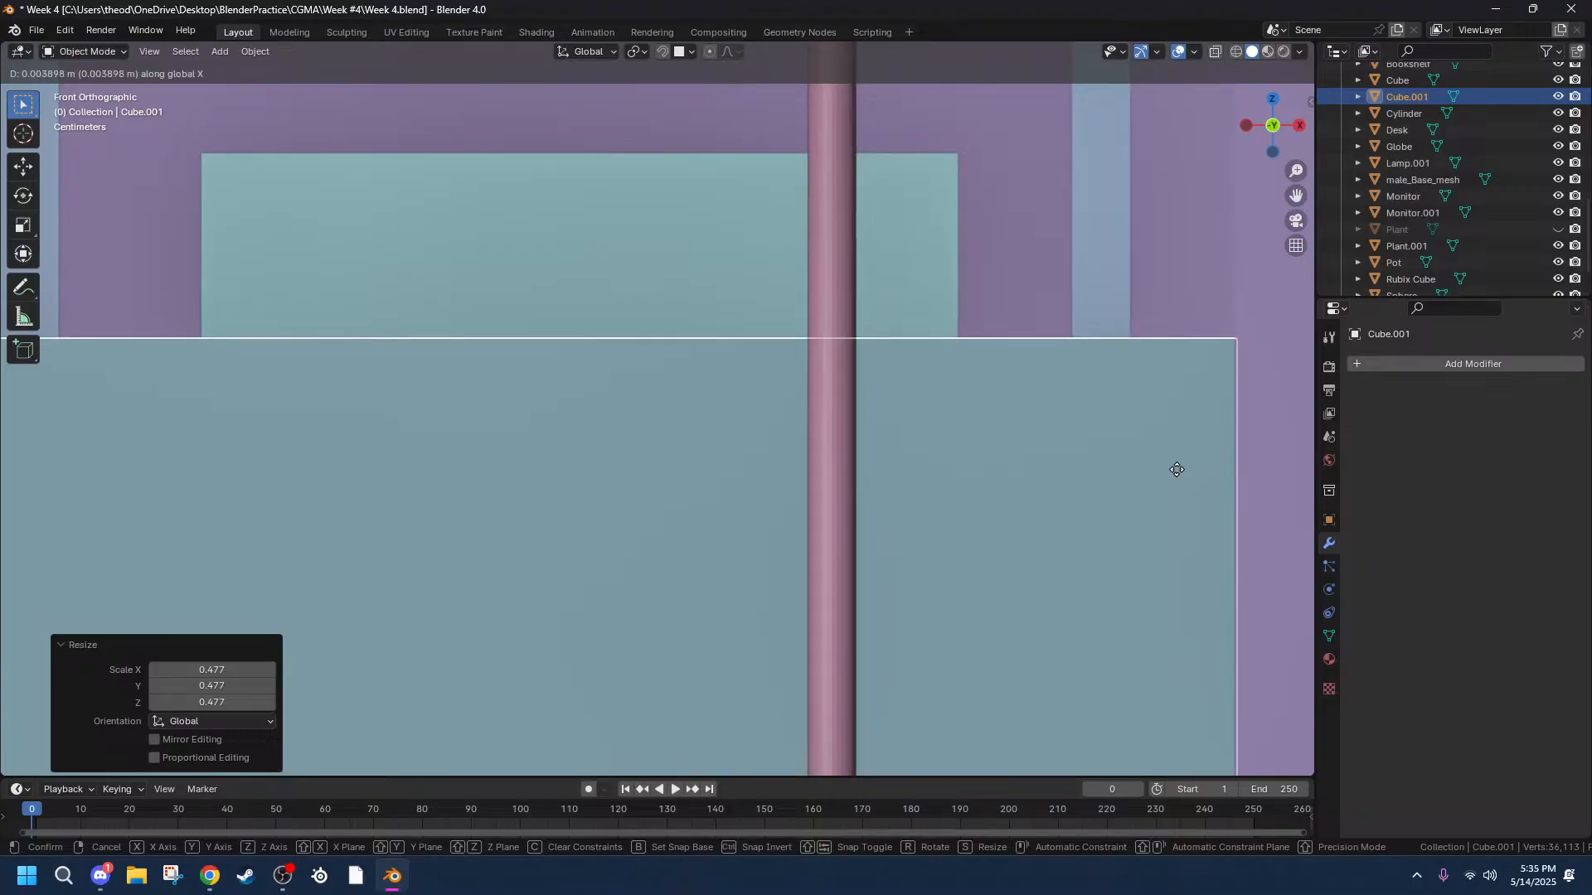
pyautogui.click(1173, 469)
pyautogui.moveTo(1013, 561); pyautogui.dragTo(882, 611, button='middle')
pyautogui.scroll(-11, 882, 611)
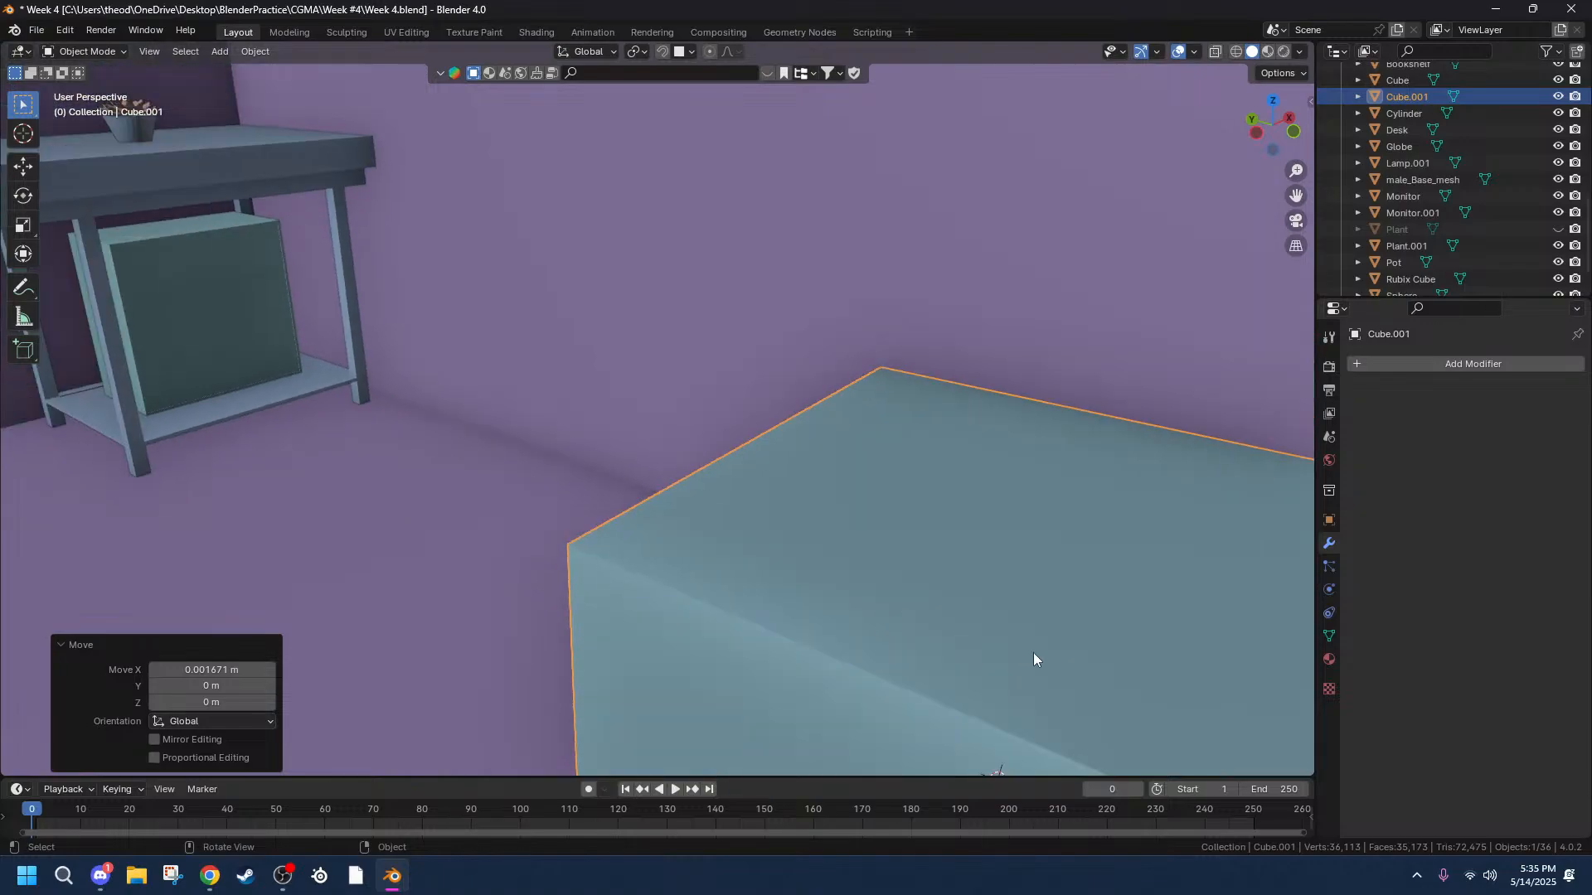
pyautogui.scroll(3, 848, 639)
pyautogui.scroll(-5, 893, 635)
pyautogui.press('s')
pyautogui.hotkey('shift', 'z')
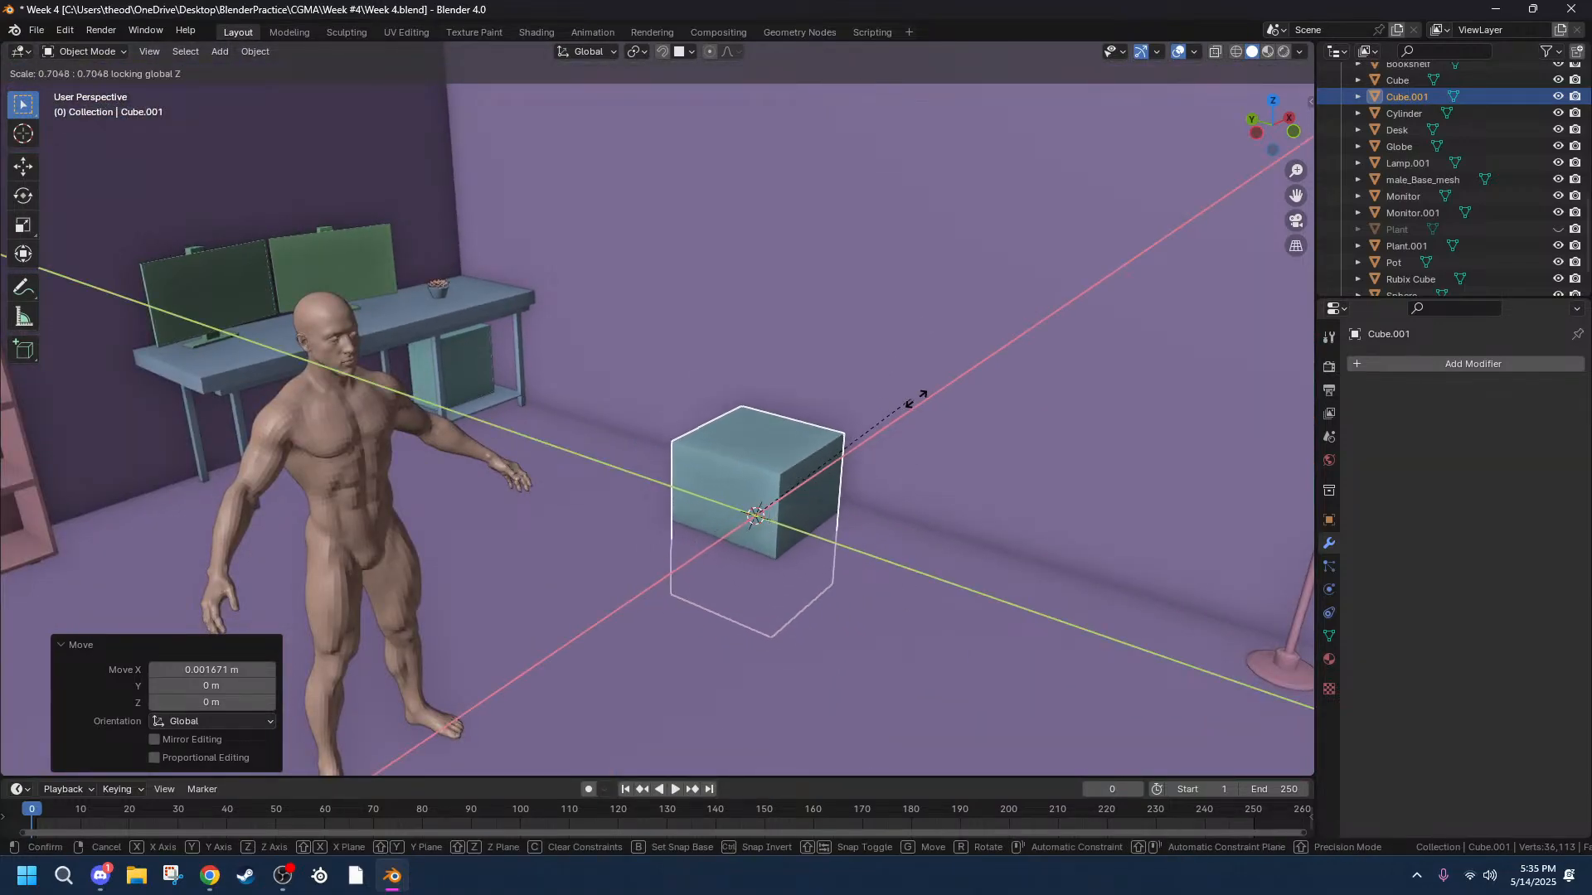
pyautogui.rightClick(1048, 385)
# Scale the cube to about 0.627 along Z and raise it about 0.58 m above the floor.
pyautogui.press('s')
pyautogui.press('z')
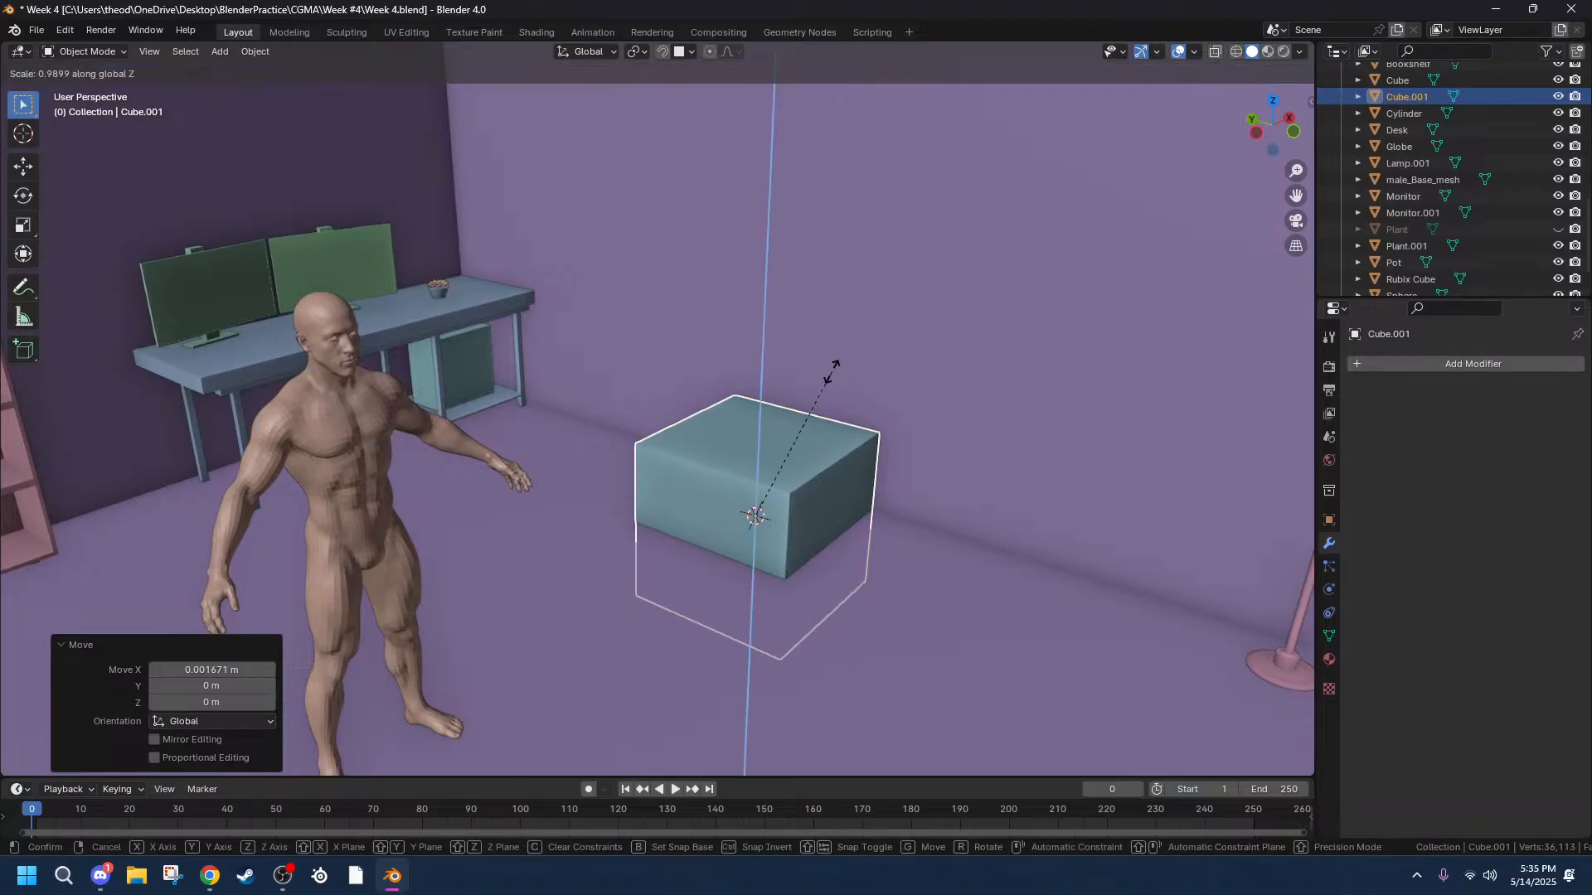
pyautogui.click(817, 437)
pyautogui.moveTo(817, 432); pyautogui.dragTo(902, 407, button='middle')
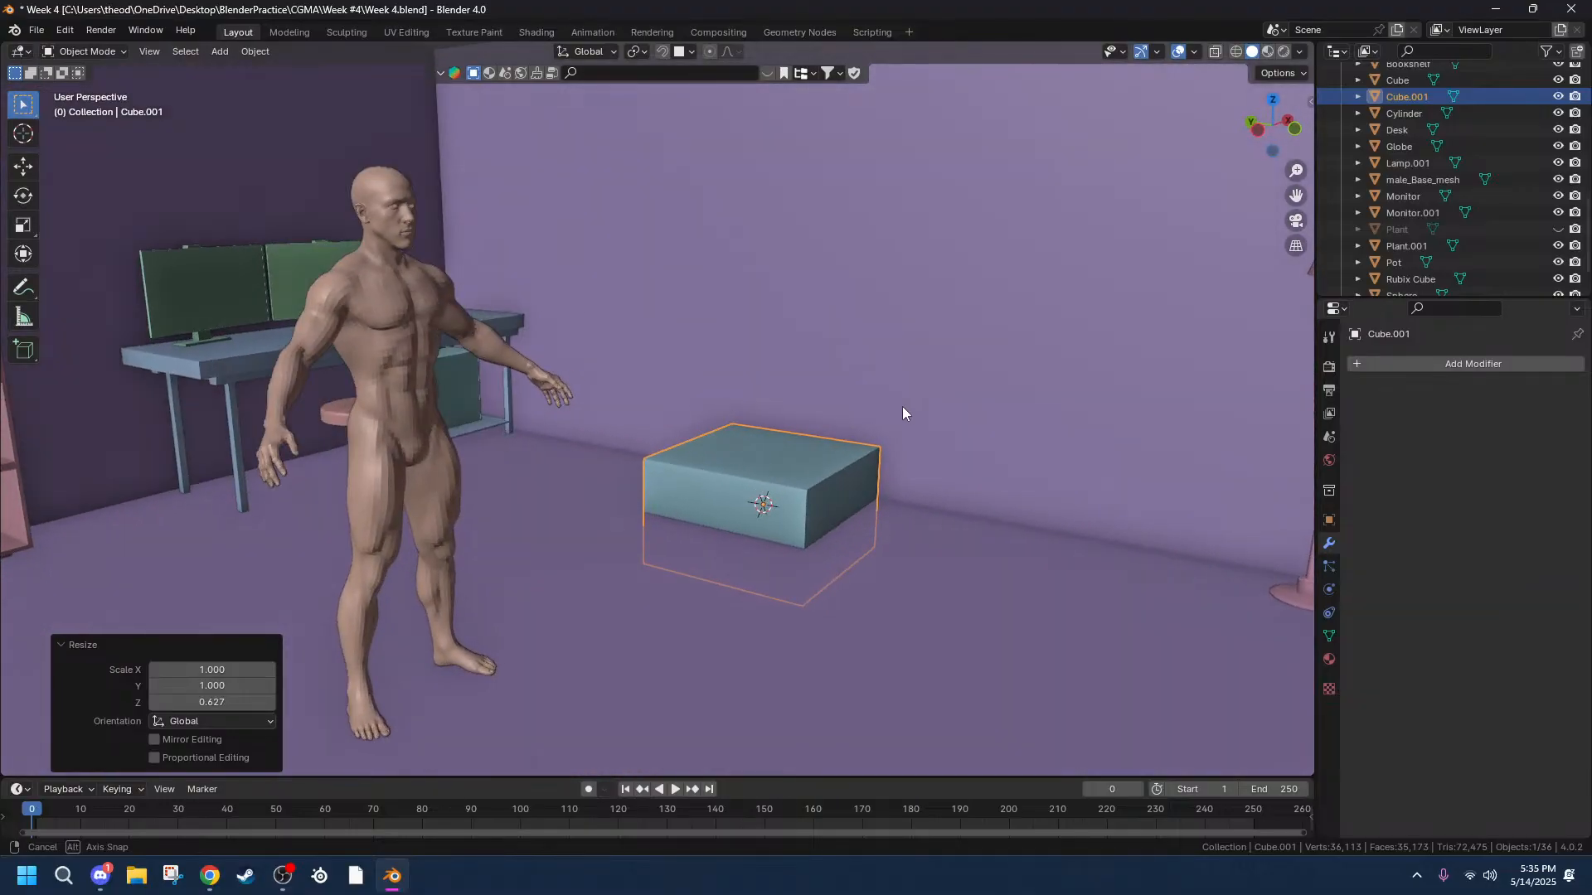
pyautogui.press('g')
pyautogui.press('z')
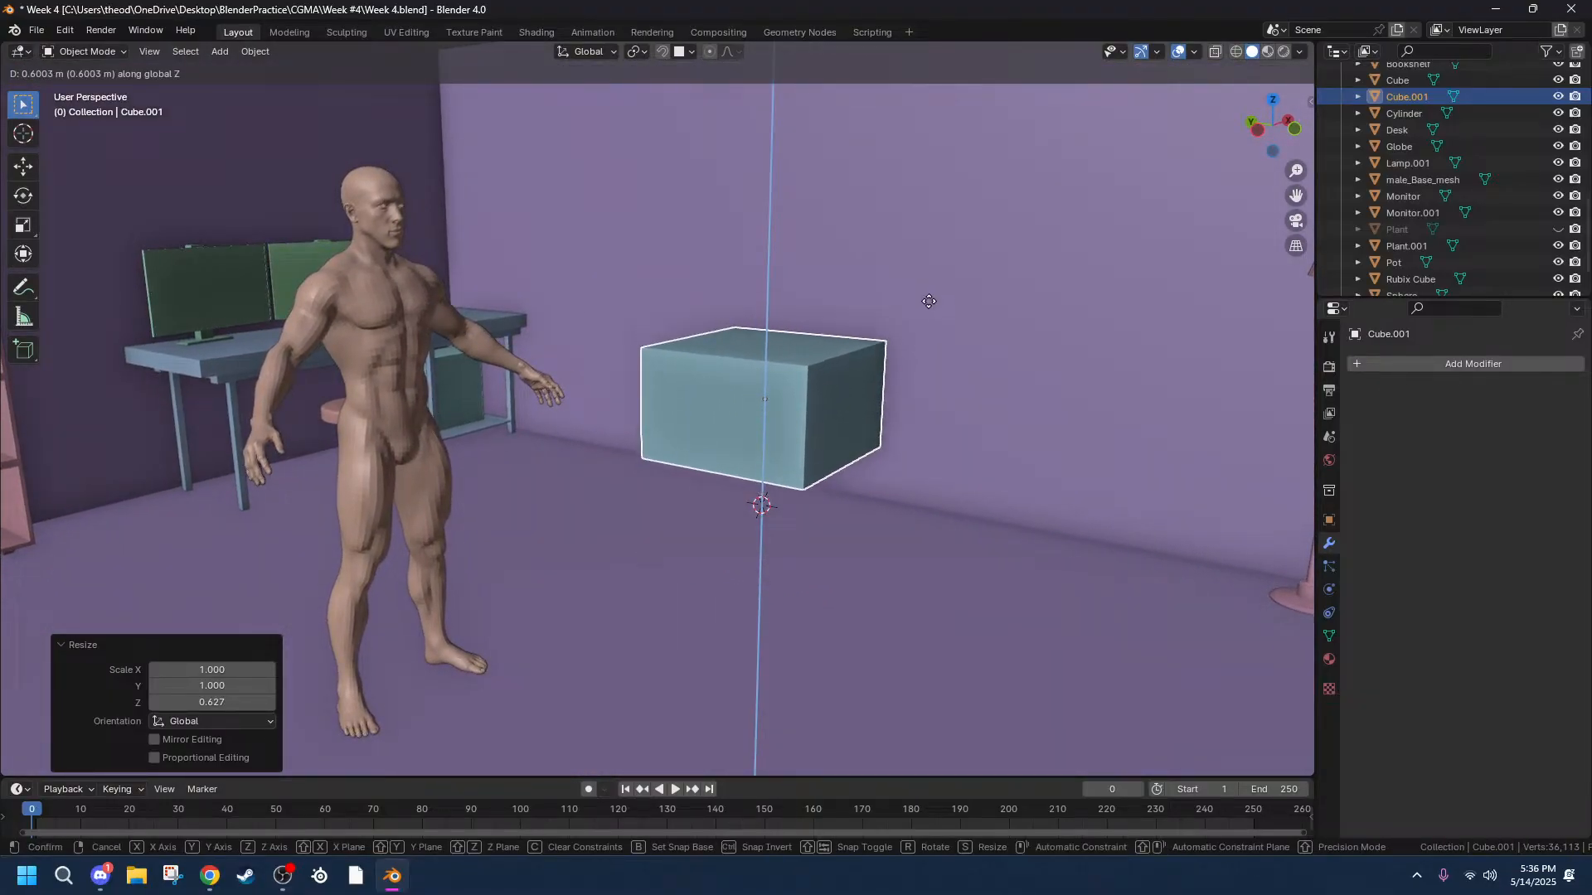
pyautogui.click(928, 305)
pyautogui.moveTo(928, 305); pyautogui.dragTo(841, 304, button='middle')
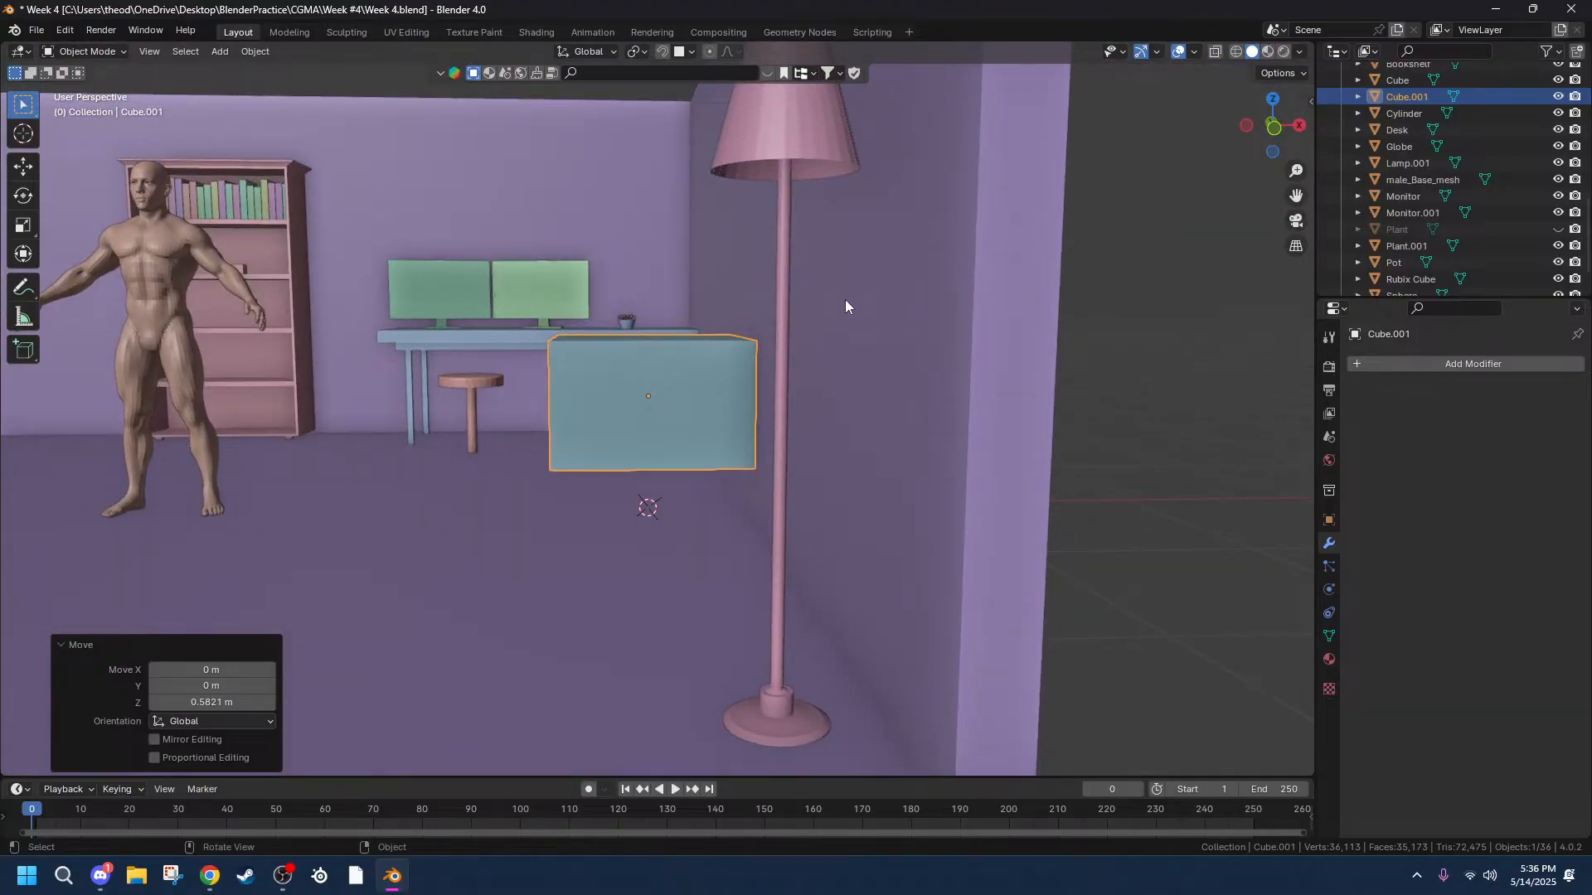
# Scale the cube to about 0.578 in X and Y only, and move it about 0.2 m along X against the wall.
pyautogui.scroll(5, 695, 383)
pyautogui.moveTo(695, 388); pyautogui.dragTo(858, 430, button='middle')
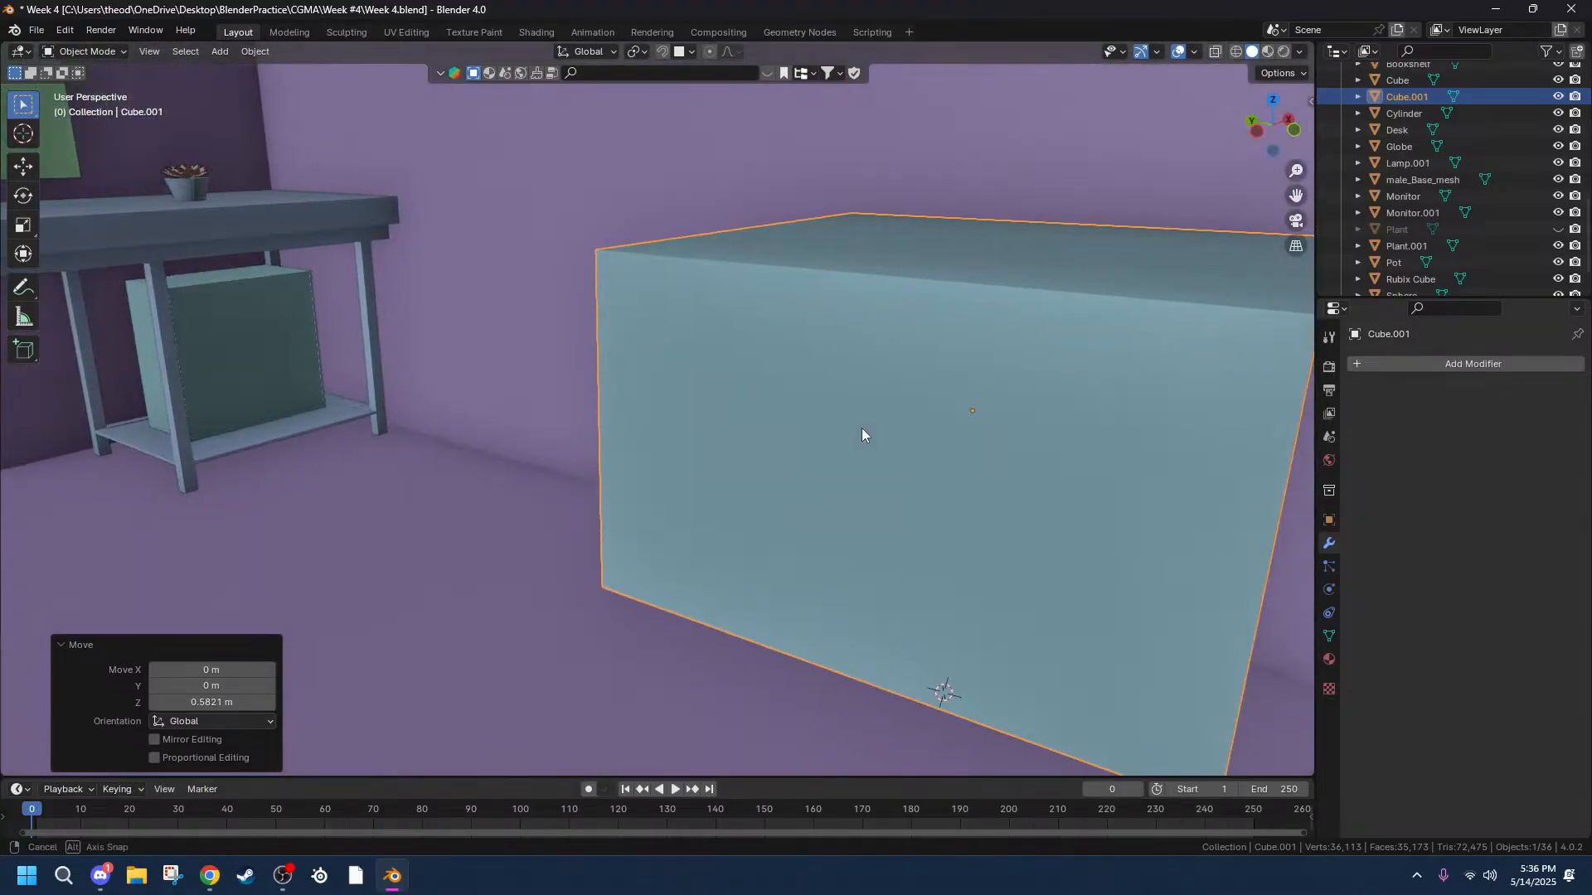
pyautogui.scroll(-3, 854, 427)
pyautogui.moveTo(958, 380); pyautogui.dragTo(937, 473, button='middle')
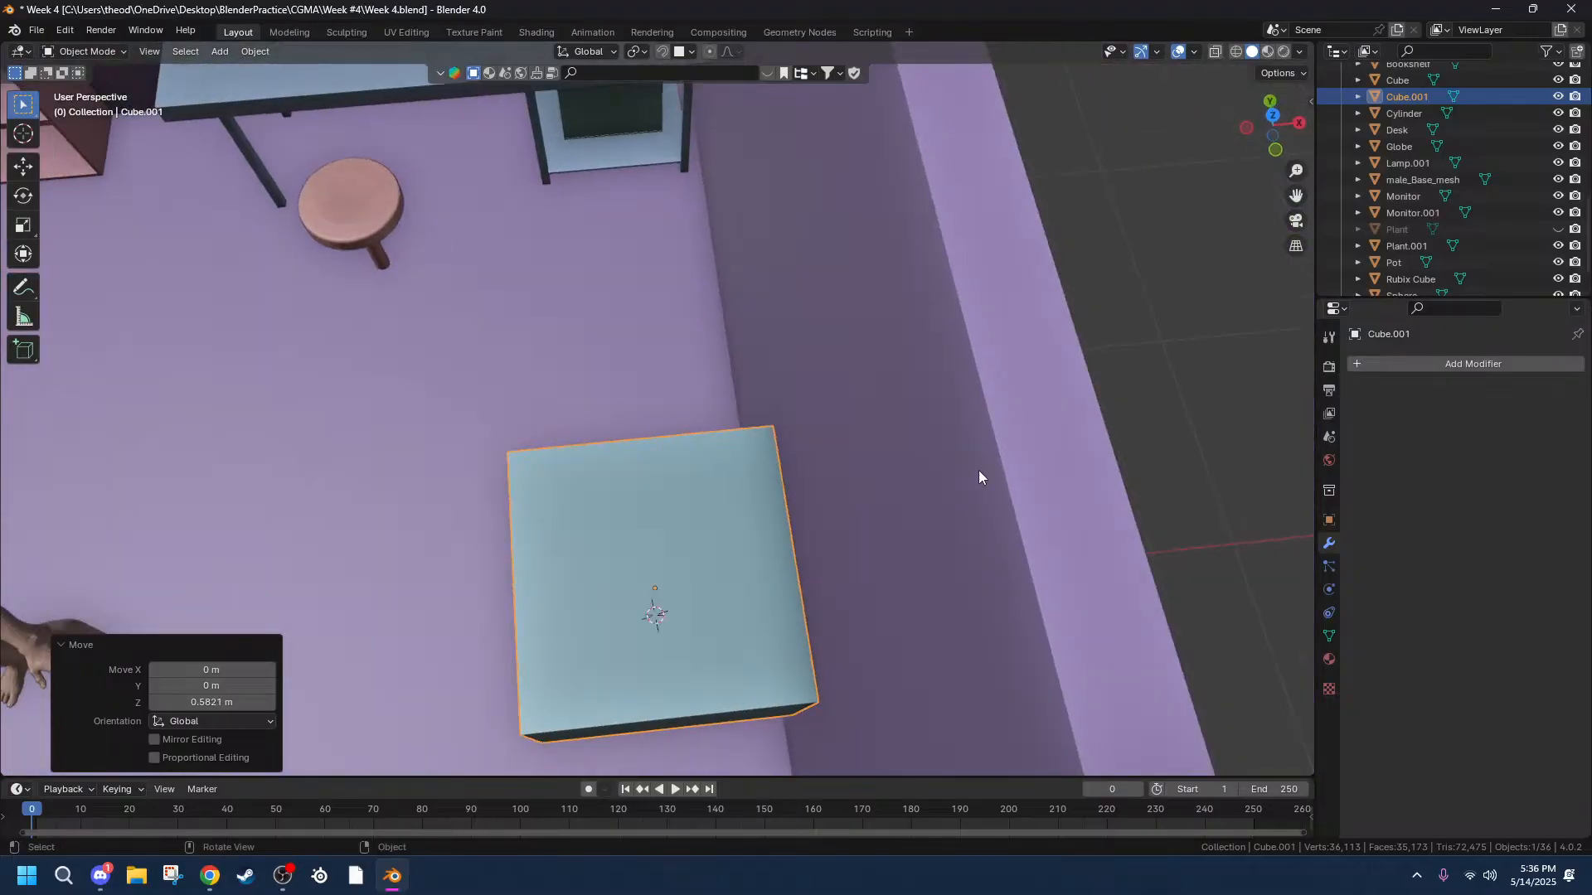
pyautogui.press('s')
pyautogui.hotkey('shift', 'z')
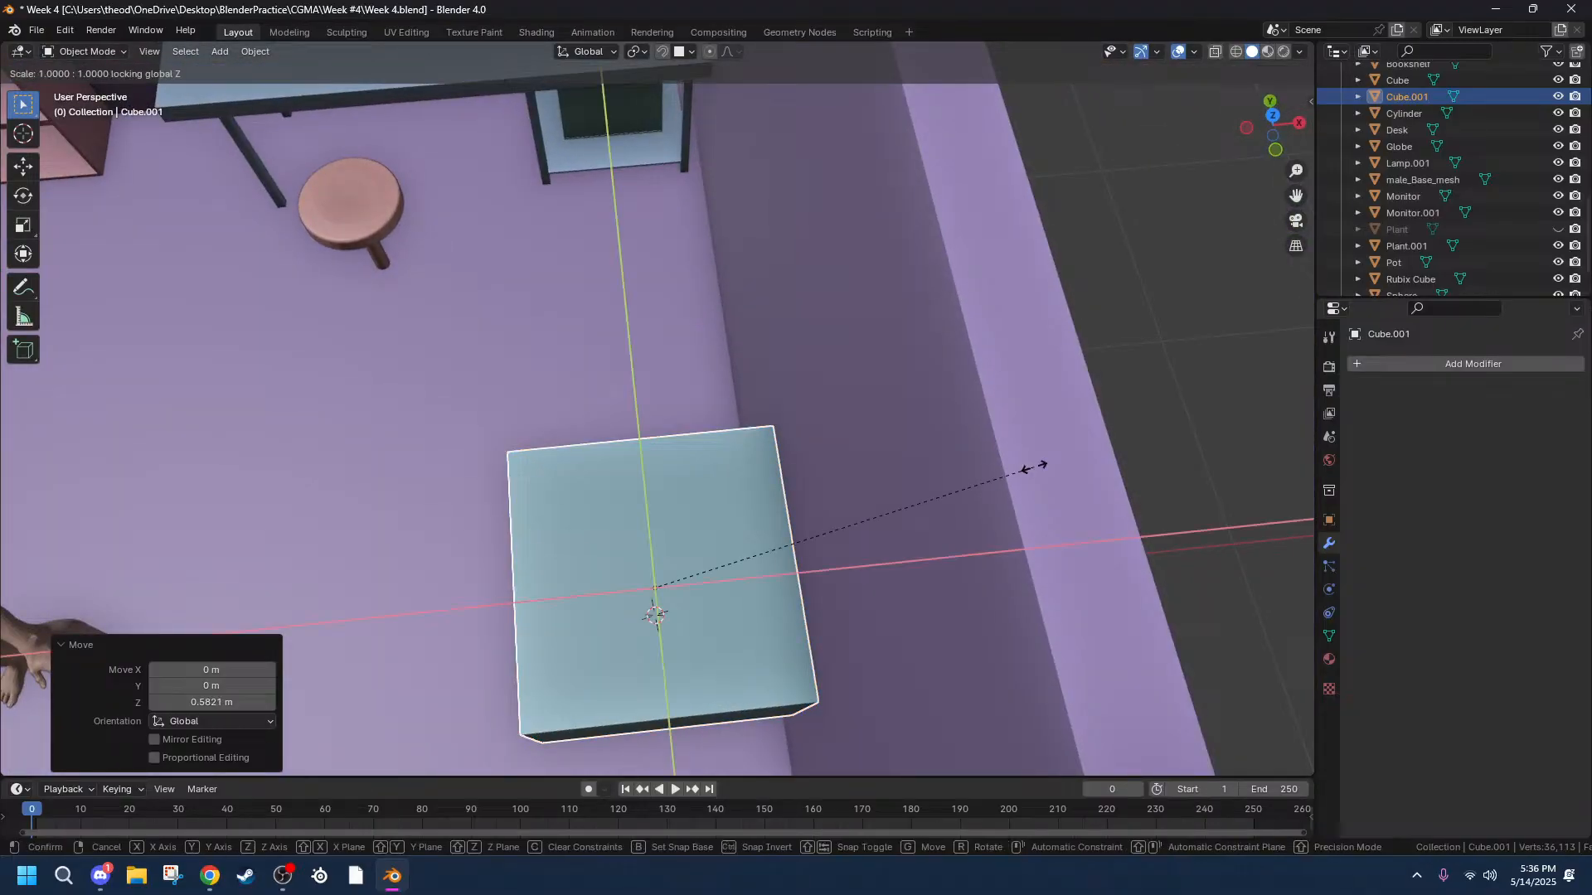
pyautogui.click(876, 528)
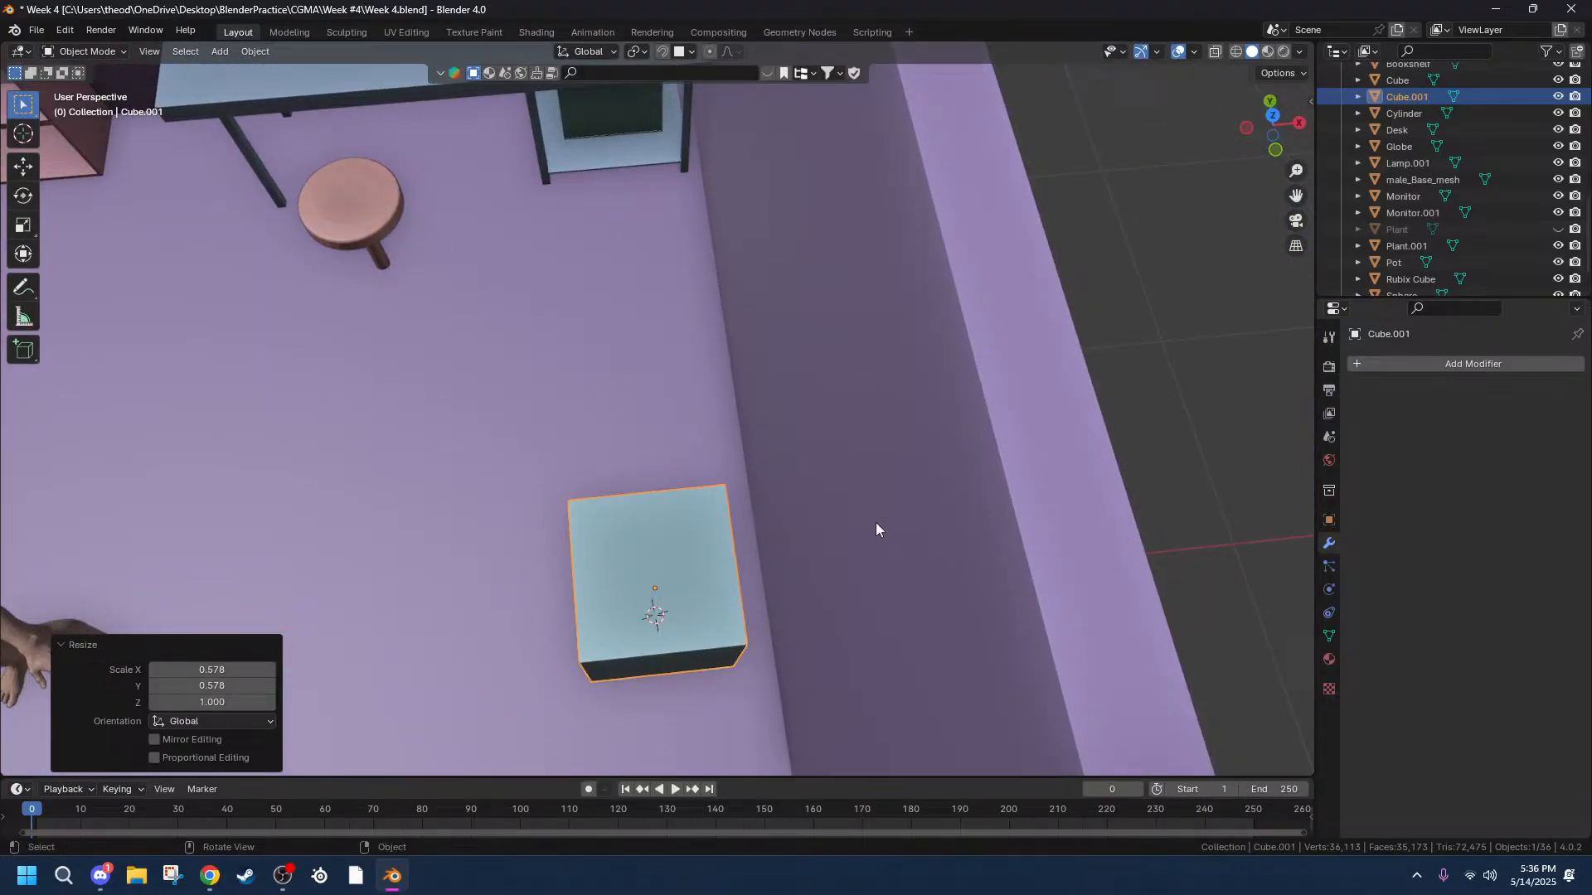
pyautogui.press('g')
pyautogui.press('x')
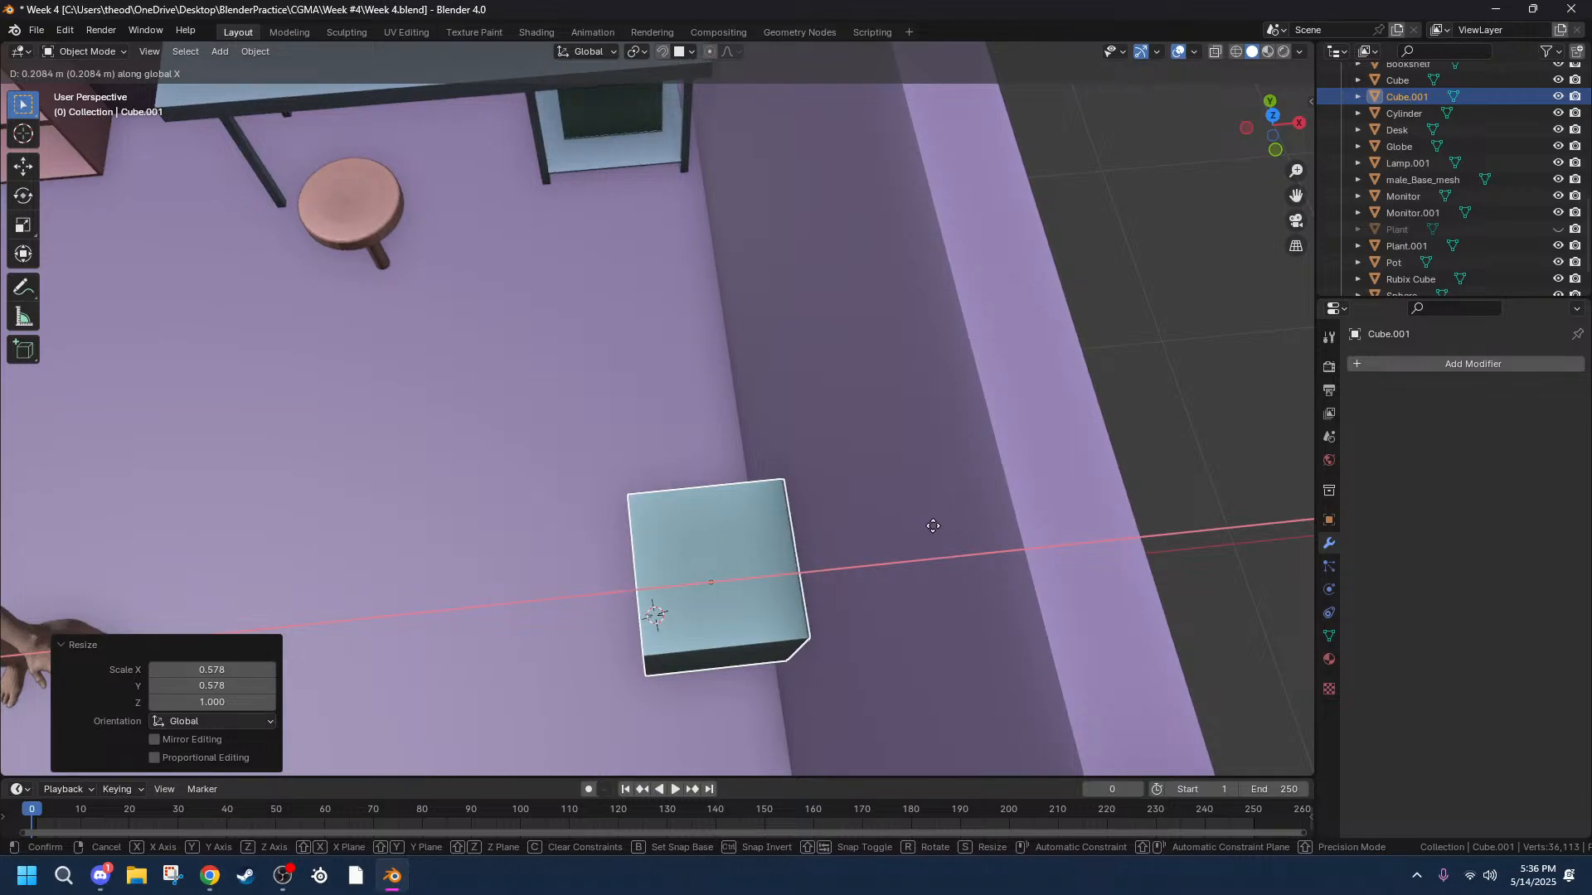
pyautogui.click(931, 527)
pyautogui.hotkey('alt', 'Tab')
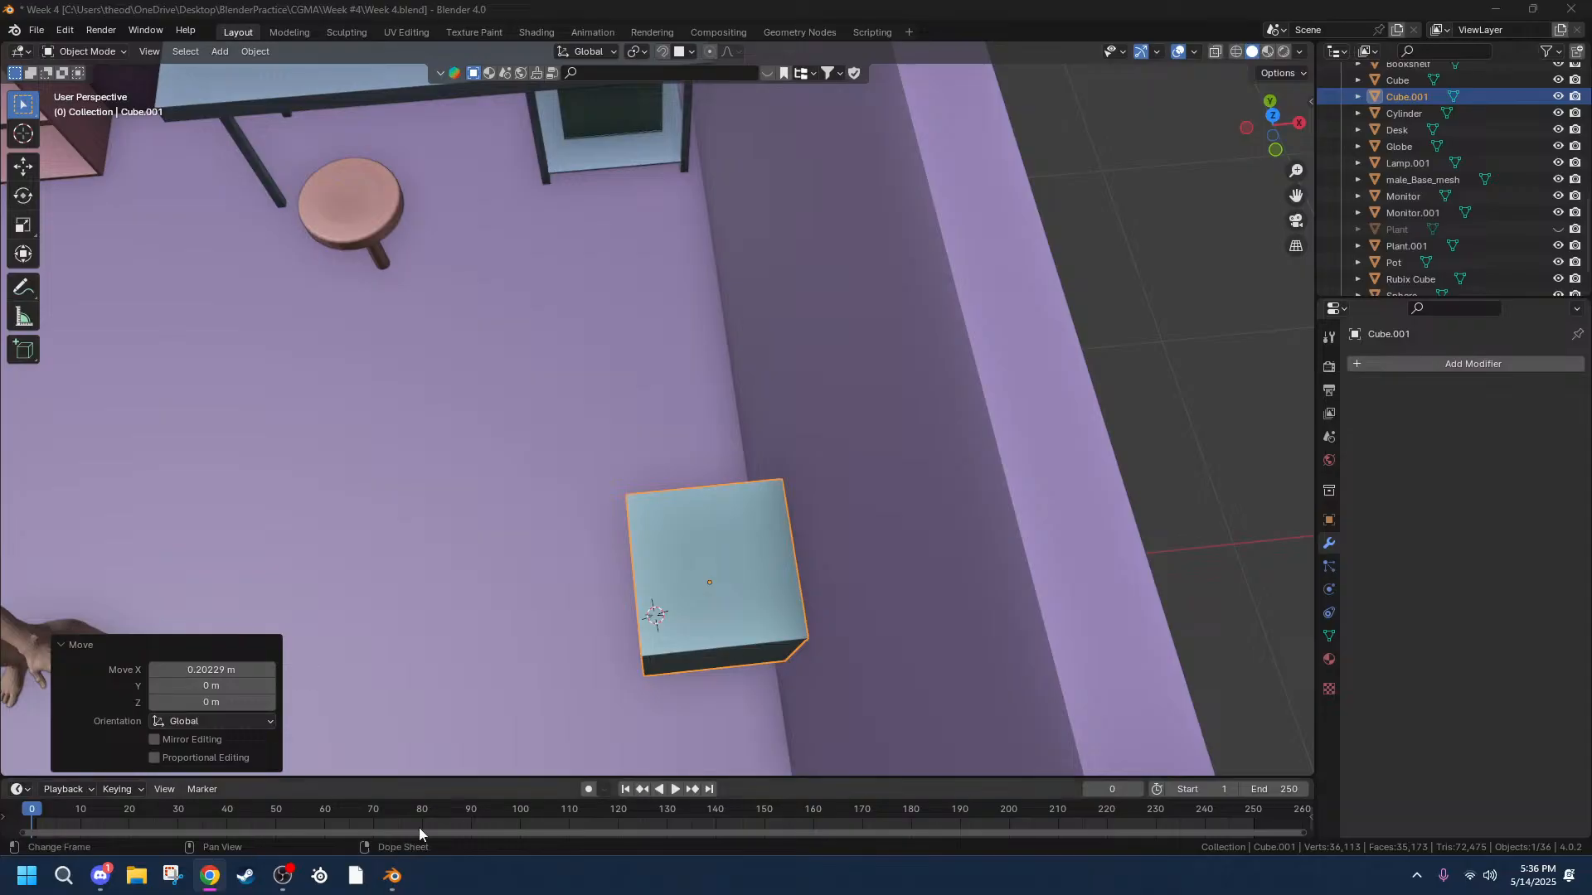
# In Edit Mode, select the cube's bottom face and raise it about 0.36 m along Z.
pyautogui.moveTo(597, 540); pyautogui.dragTo(1295, 265, button='middle')
pyautogui.moveTo(1300, 198); pyautogui.dragTo(1000, 255)
pyautogui.scroll(6, 728, 426)
pyautogui.moveTo(748, 585)
pyautogui.mouseDown(button='middle')
pyautogui.moveTo(787, 554)
pyautogui.moveTo(740, 557)
pyautogui.mouseUp(button='middle')
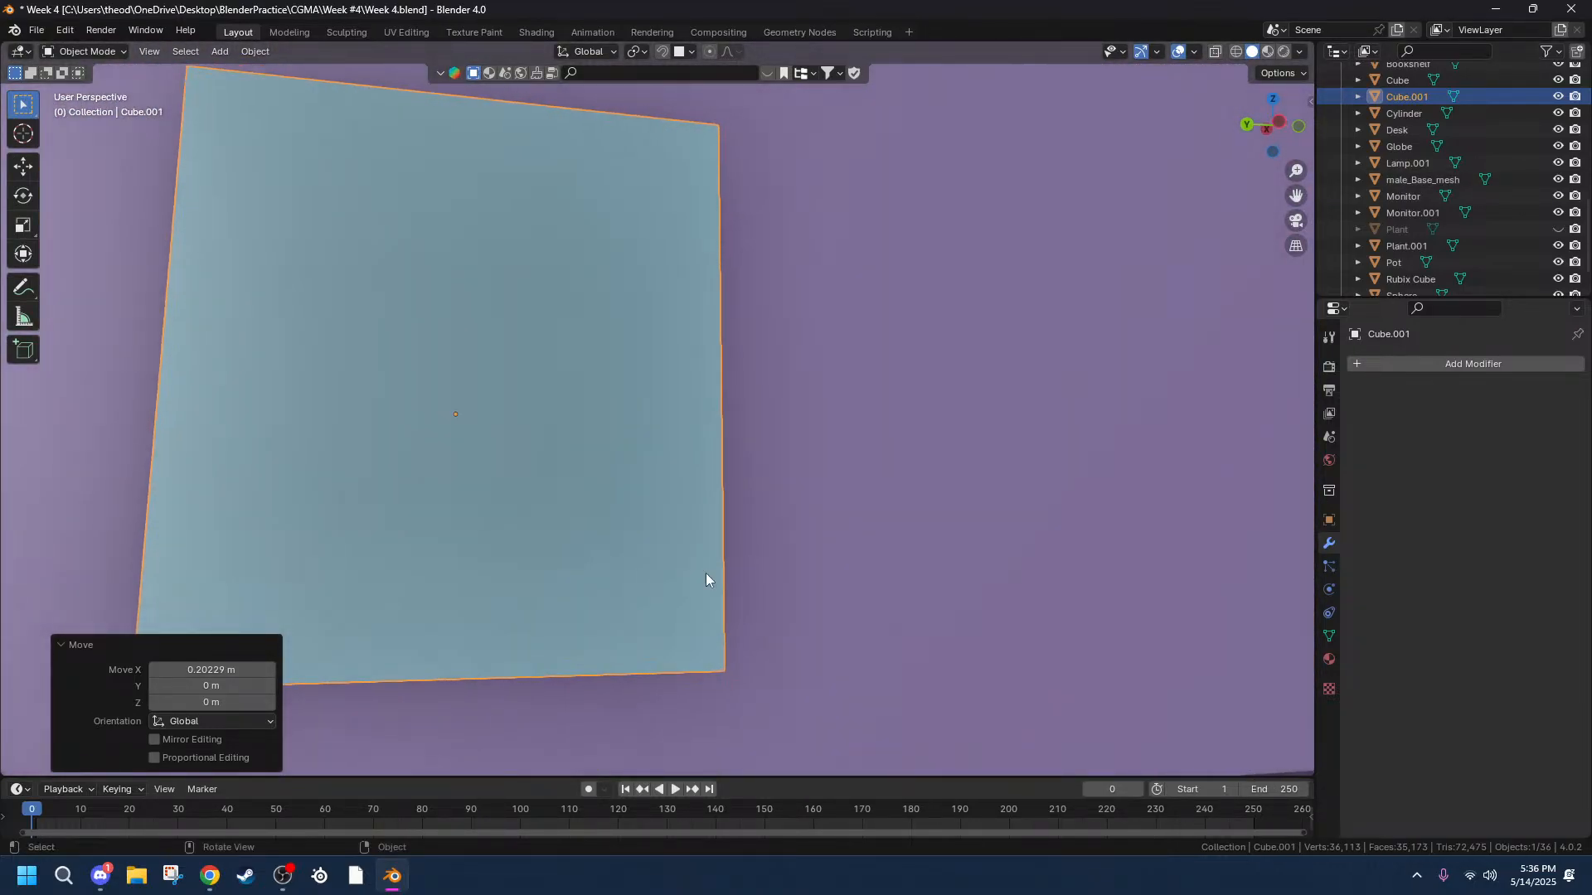
pyautogui.scroll(-4, 481, 535)
pyautogui.scroll(4, 517, 470)
pyautogui.moveTo(551, 522); pyautogui.dragTo(450, 566, button='middle')
pyautogui.press('Tab')
pyautogui.hotkey('alt', 'a')
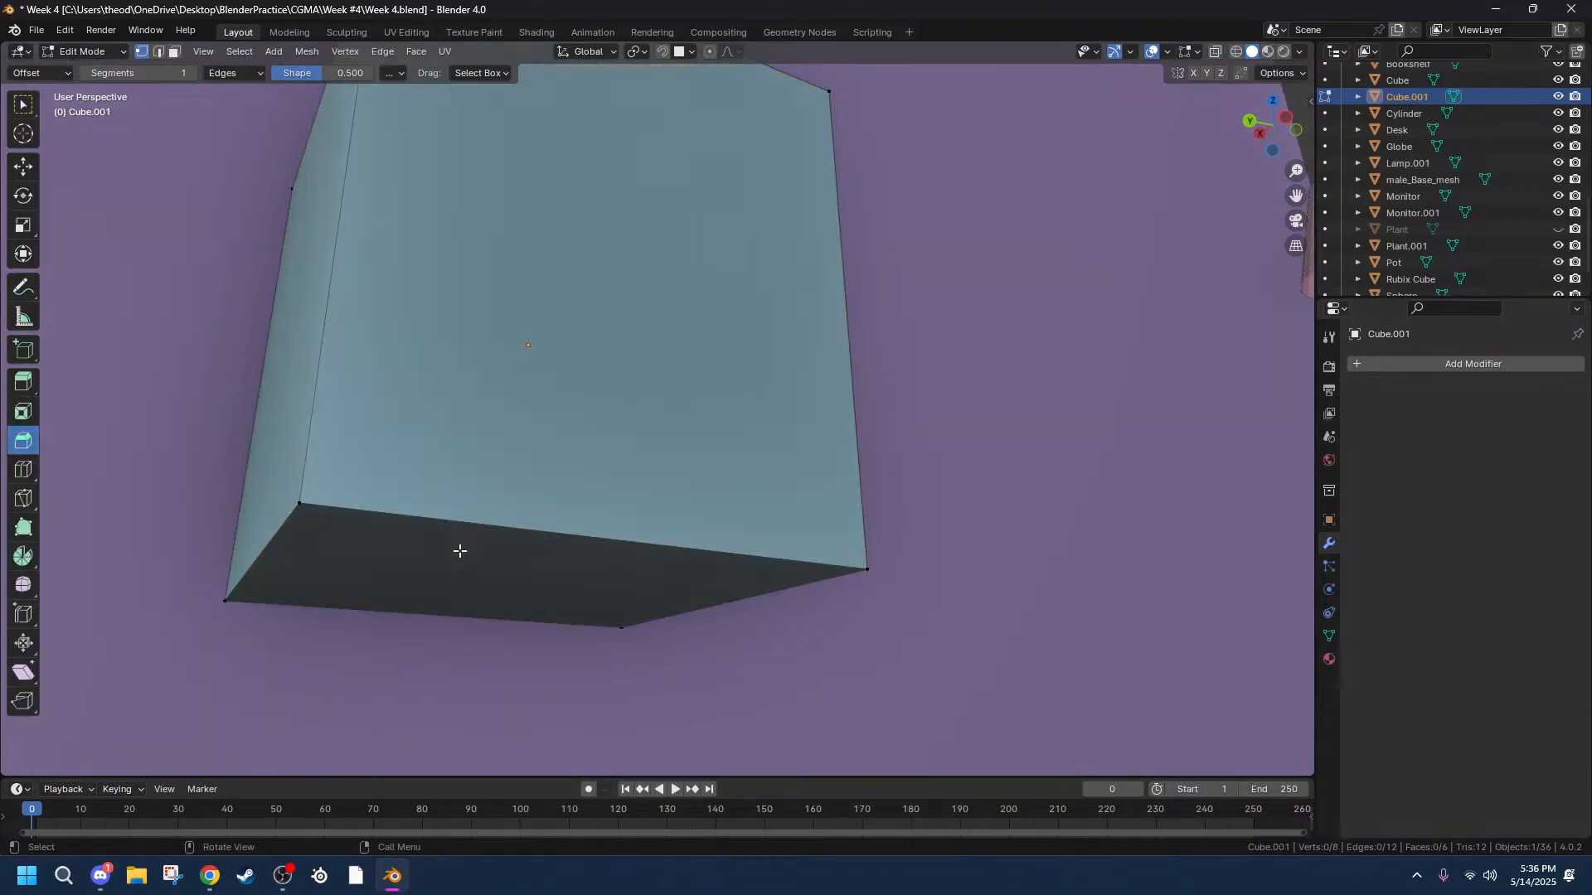
pyautogui.press('3')
pyautogui.click(433, 564)
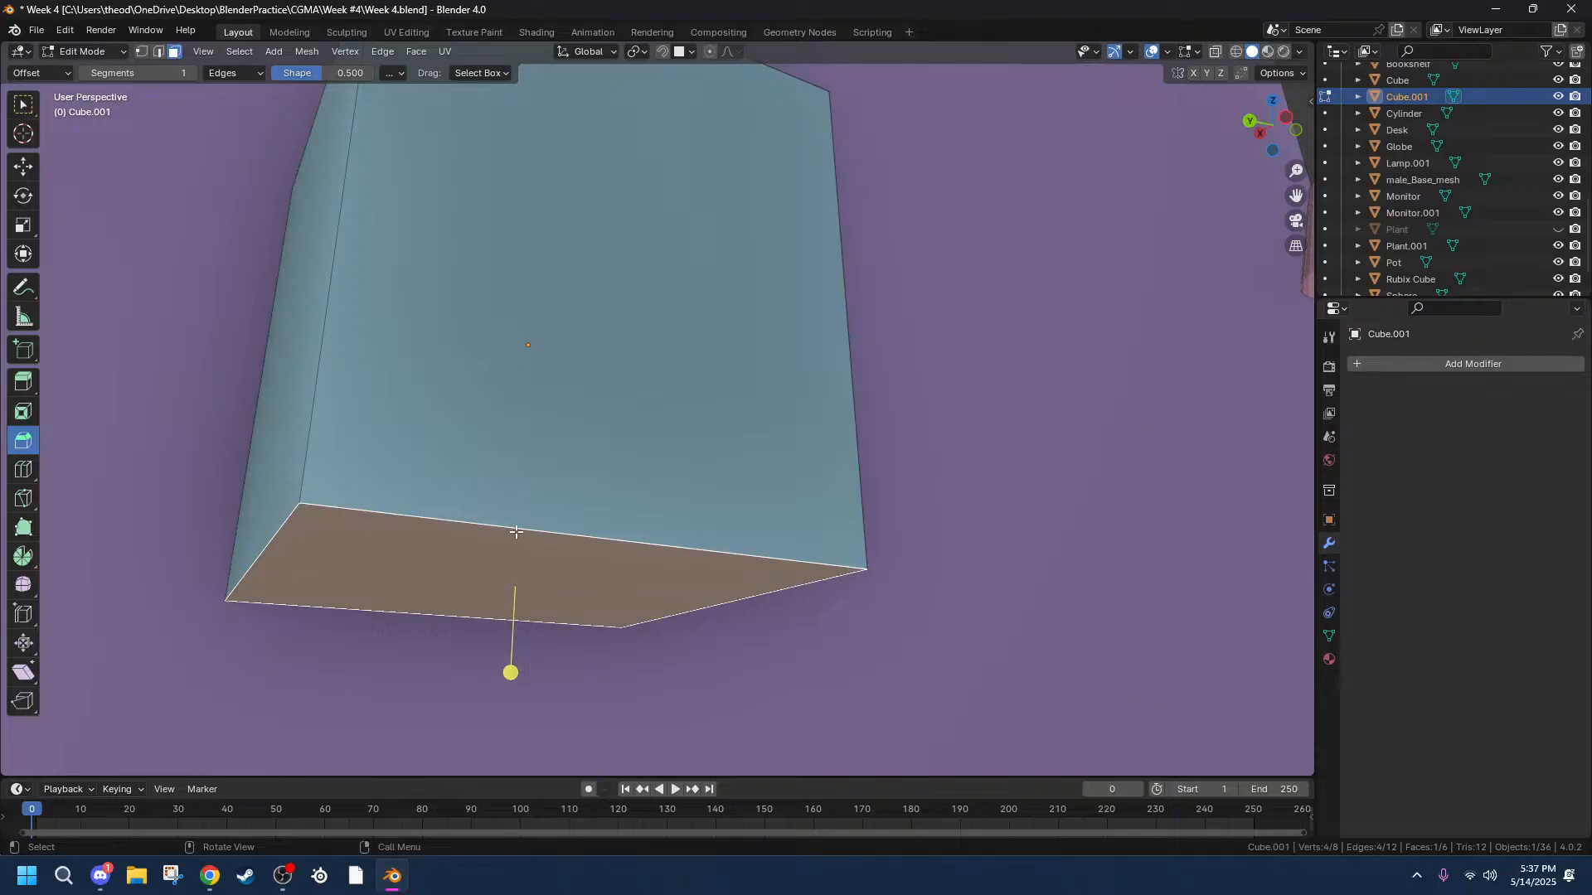
pyautogui.press('g')
pyautogui.press('z')
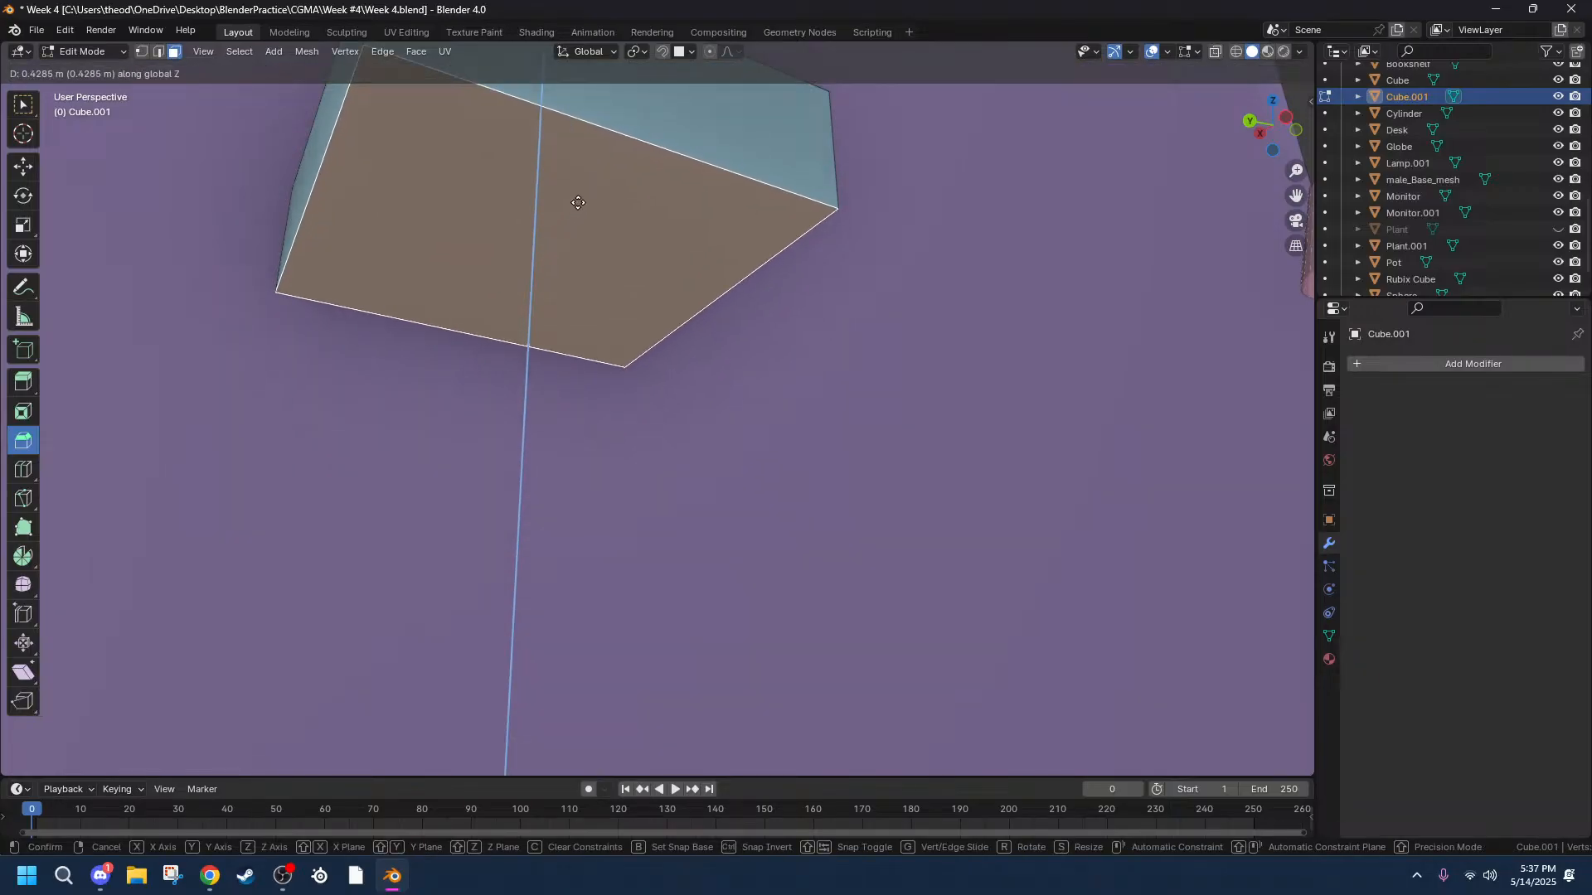
pyautogui.click(574, 207)
# Raise the cube's bottom face another 0.159 m or so along Z to thin it into a slab.
pyautogui.moveTo(565, 249); pyautogui.dragTo(562, 405, button='middle')
pyautogui.scroll(-3, 557, 421)
pyautogui.moveTo(578, 492); pyautogui.dragTo(593, 437, button='middle')
pyautogui.scroll(5, 549, 442)
pyautogui.press('g')
pyautogui.press('z')
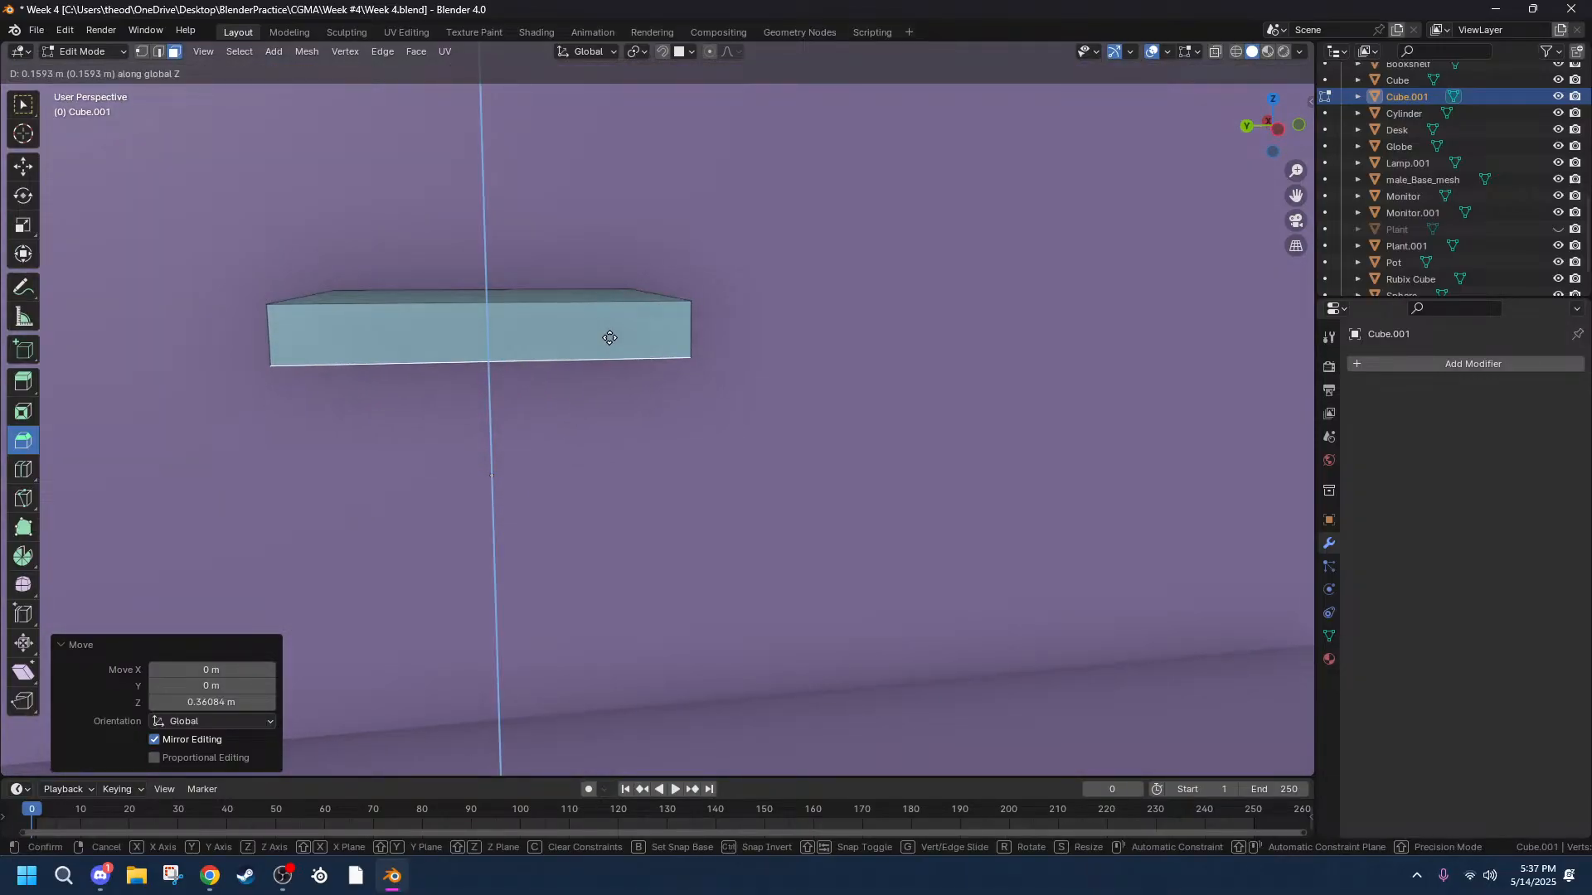
pyautogui.click(604, 335)
pyautogui.moveTo(604, 339); pyautogui.dragTo(601, 505, button='middle')
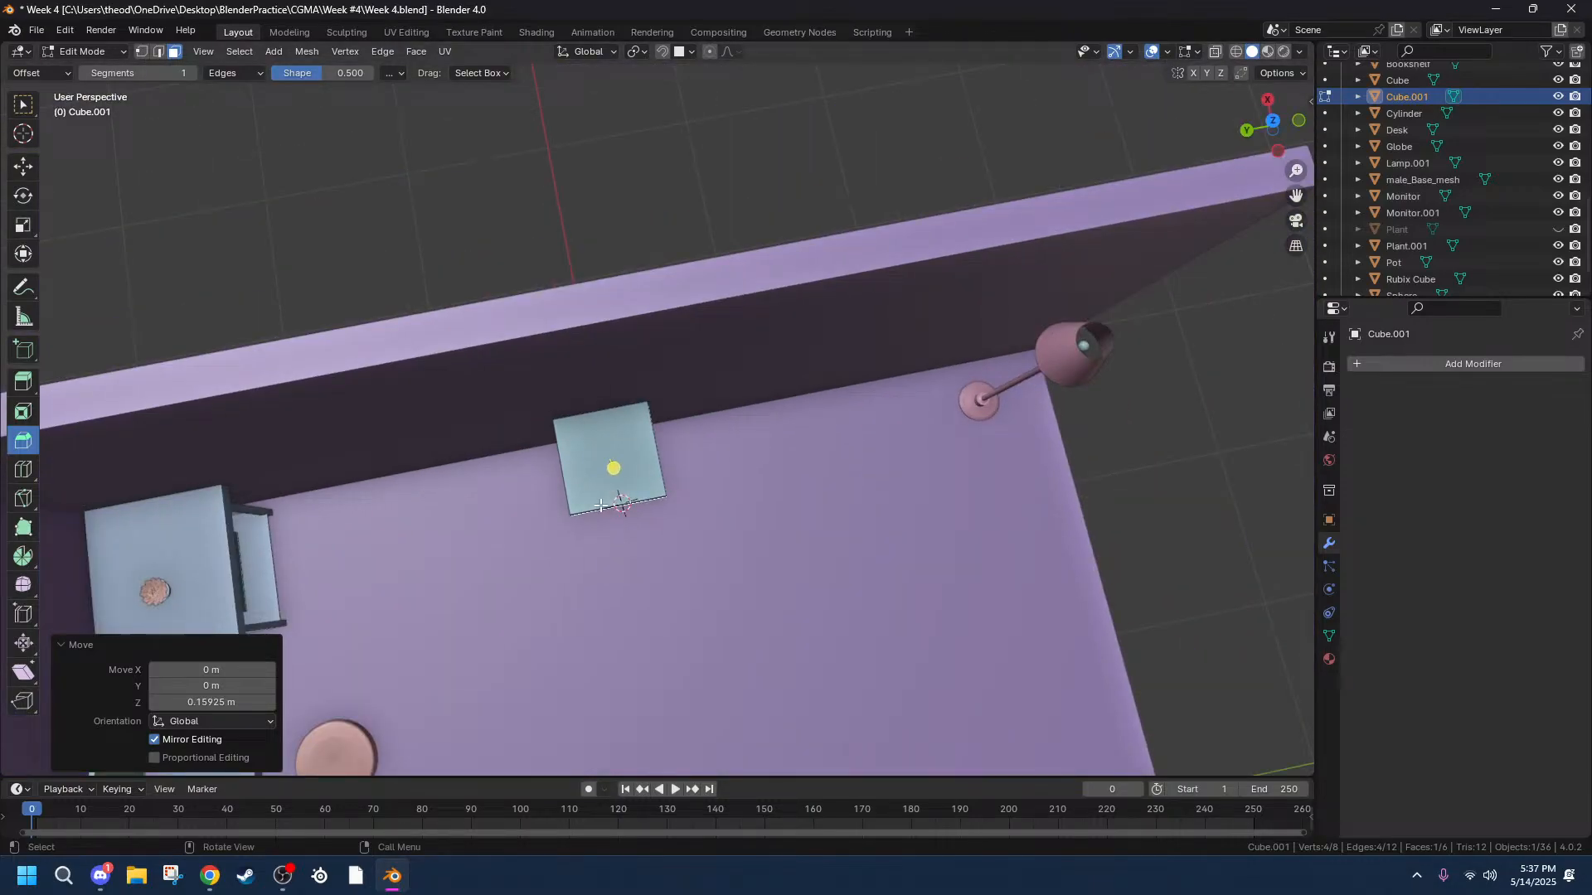
pyautogui.press('g')
pyautogui.press('x')
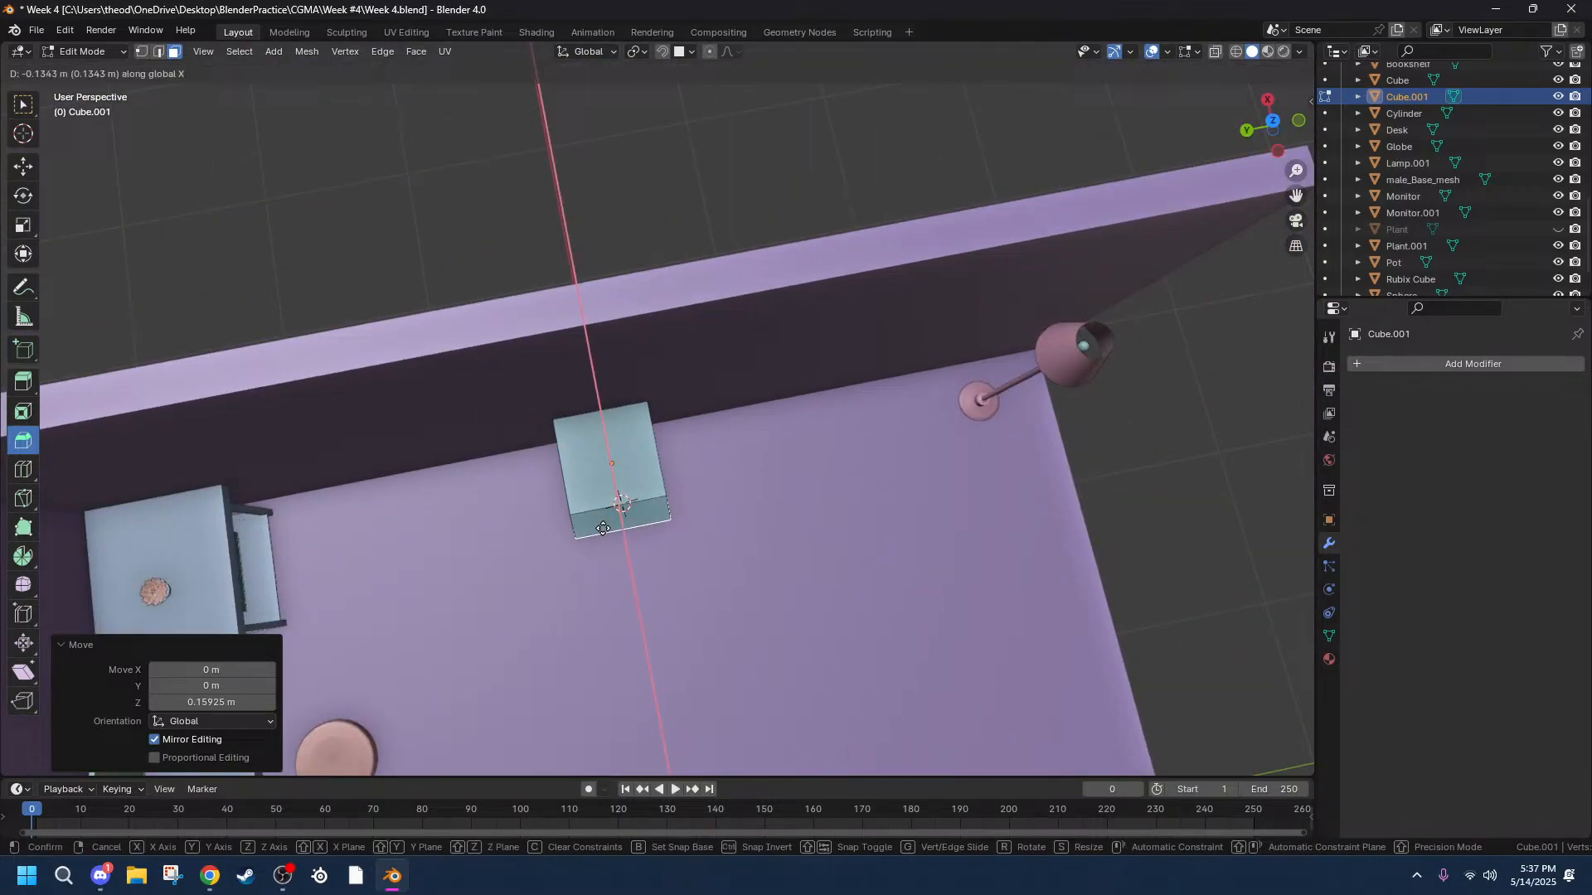
pyautogui.rightClick(614, 493)
# Move the whole slab mesh about -0.125 m along X and scale it to about 1.433 in X and Y only.
pyautogui.click(613, 479)
pyautogui.press('g')
pyautogui.press('z')
pyautogui.press('x')
pyautogui.click(613, 497)
pyautogui.press('s')
pyautogui.hotkey('shift', 'z')
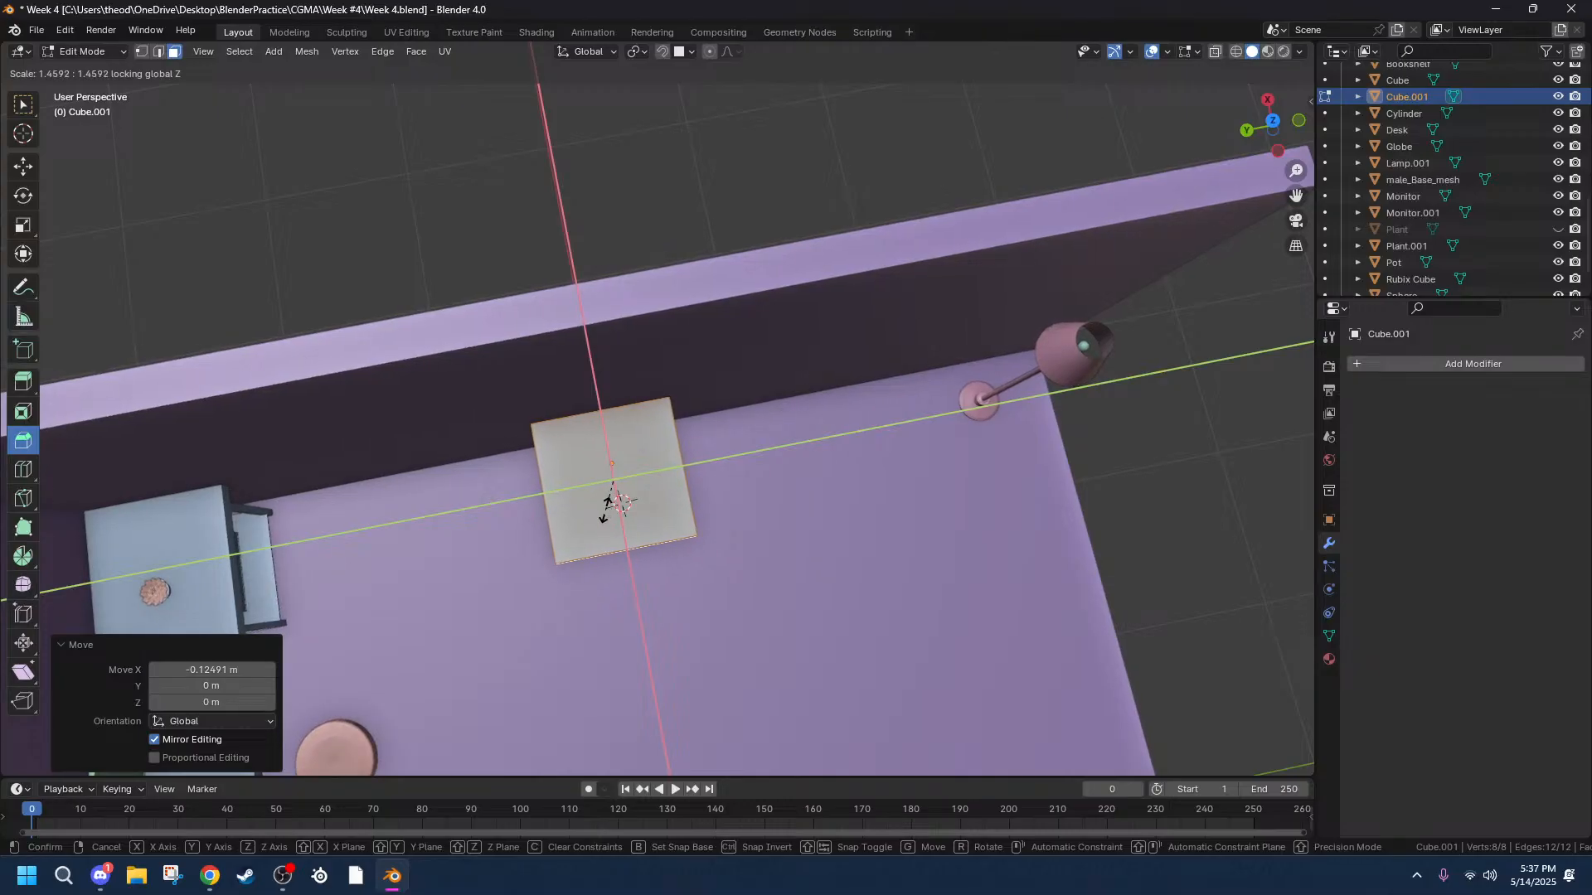
pyautogui.click(606, 502)
# Add two centred loop cuts crossing each other to divide the slab into four quarters.
pyautogui.moveTo(606, 506); pyautogui.dragTo(561, 480, button='middle')
pyautogui.scroll(6, 600, 361)
pyautogui.hotkey('ctrl', 'r')
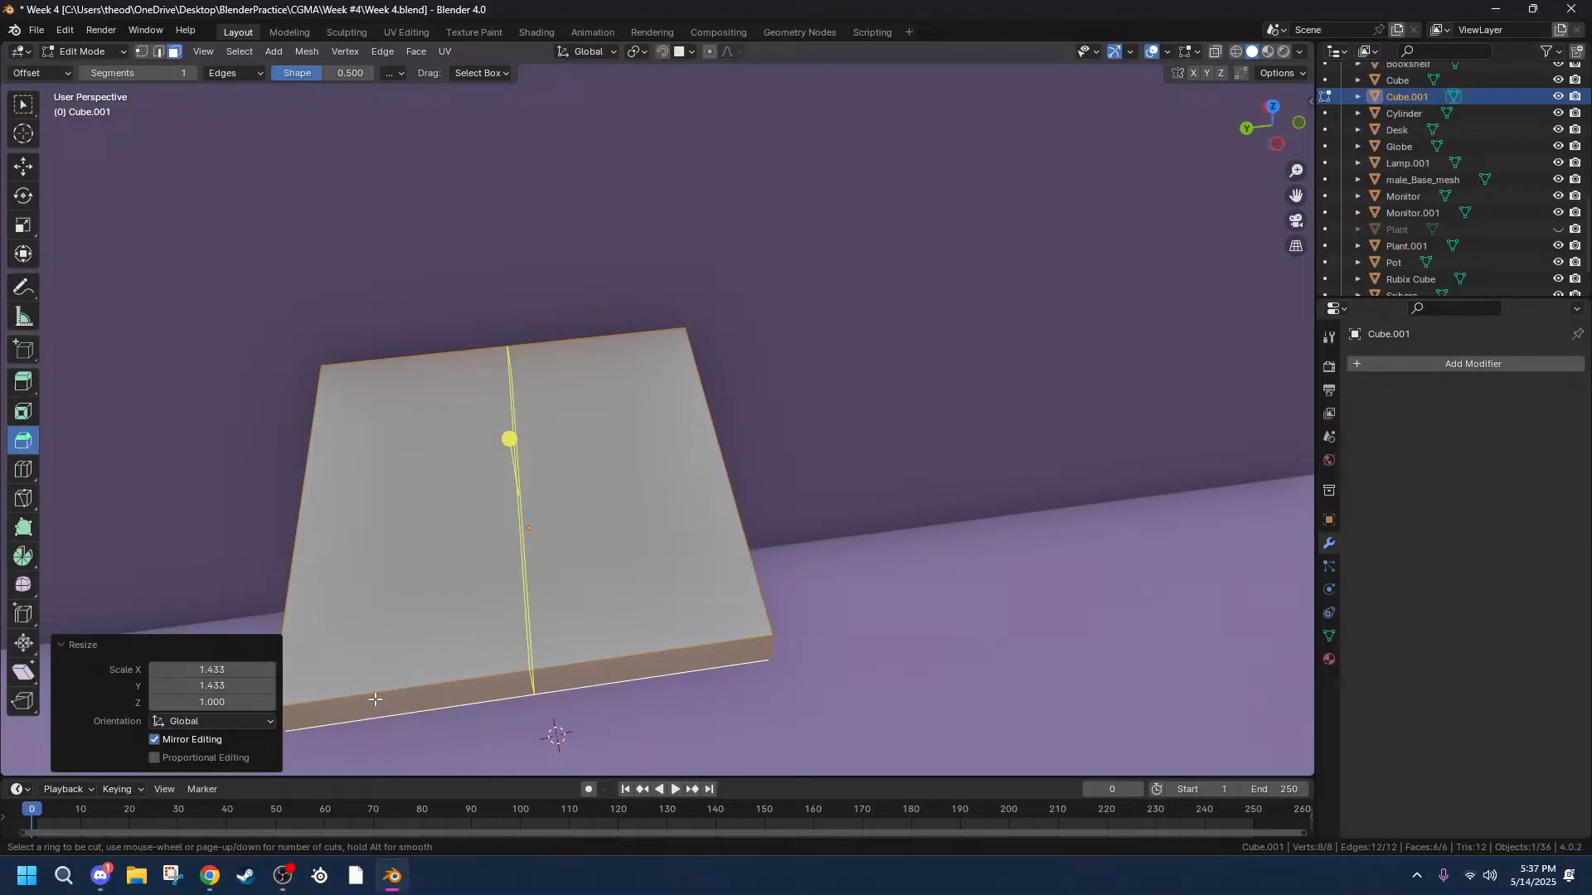
pyautogui.click(686, 687)
pyautogui.rightClick(603, 615)
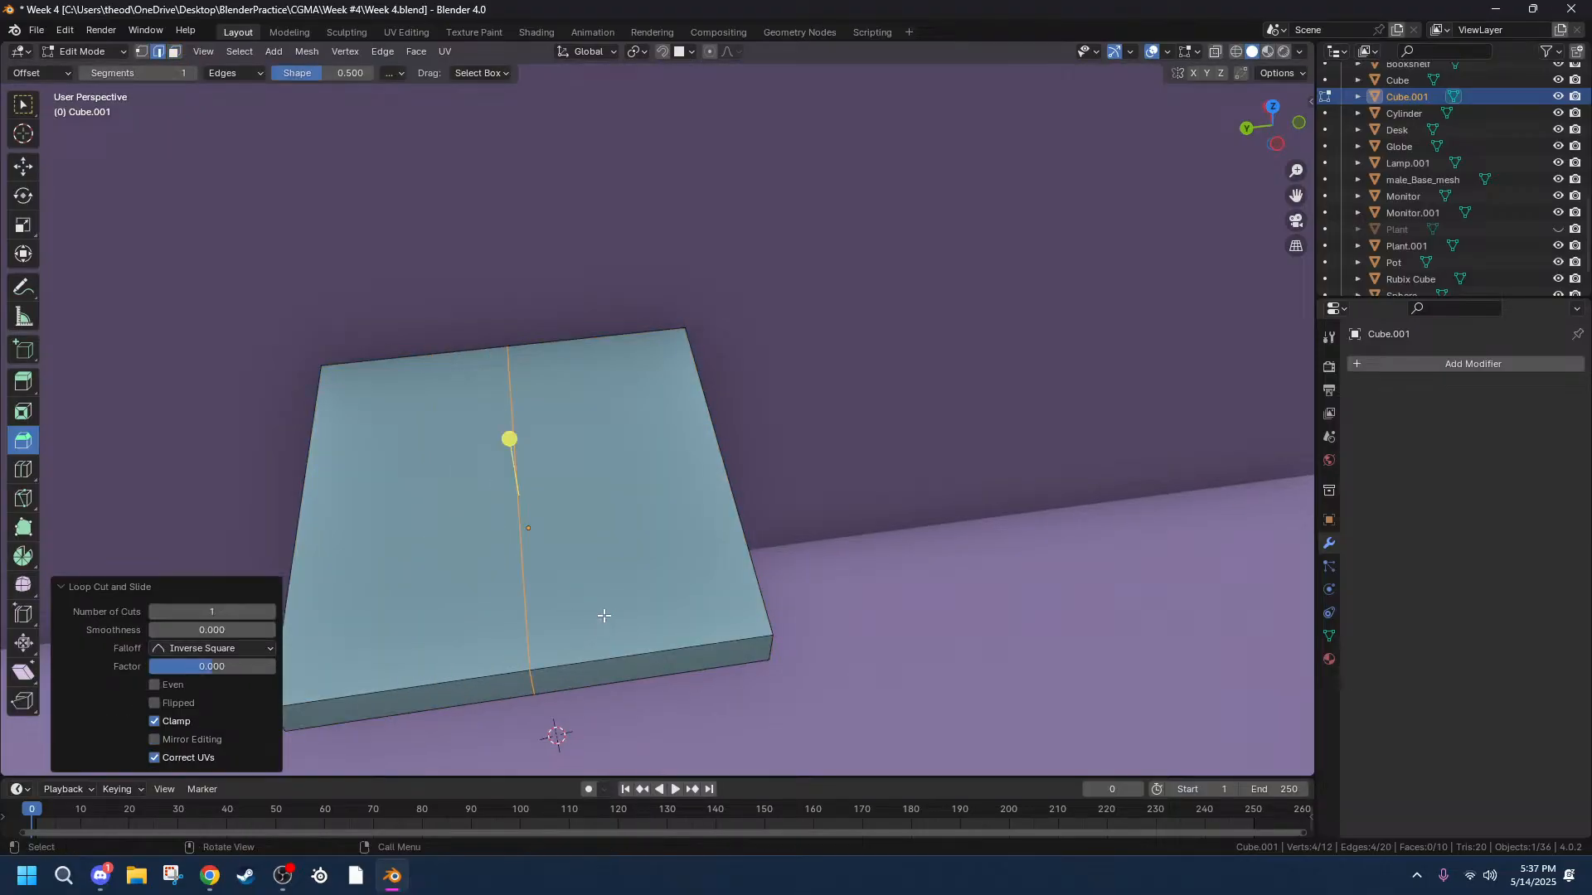
pyautogui.hotkey('ctrl', 'r')
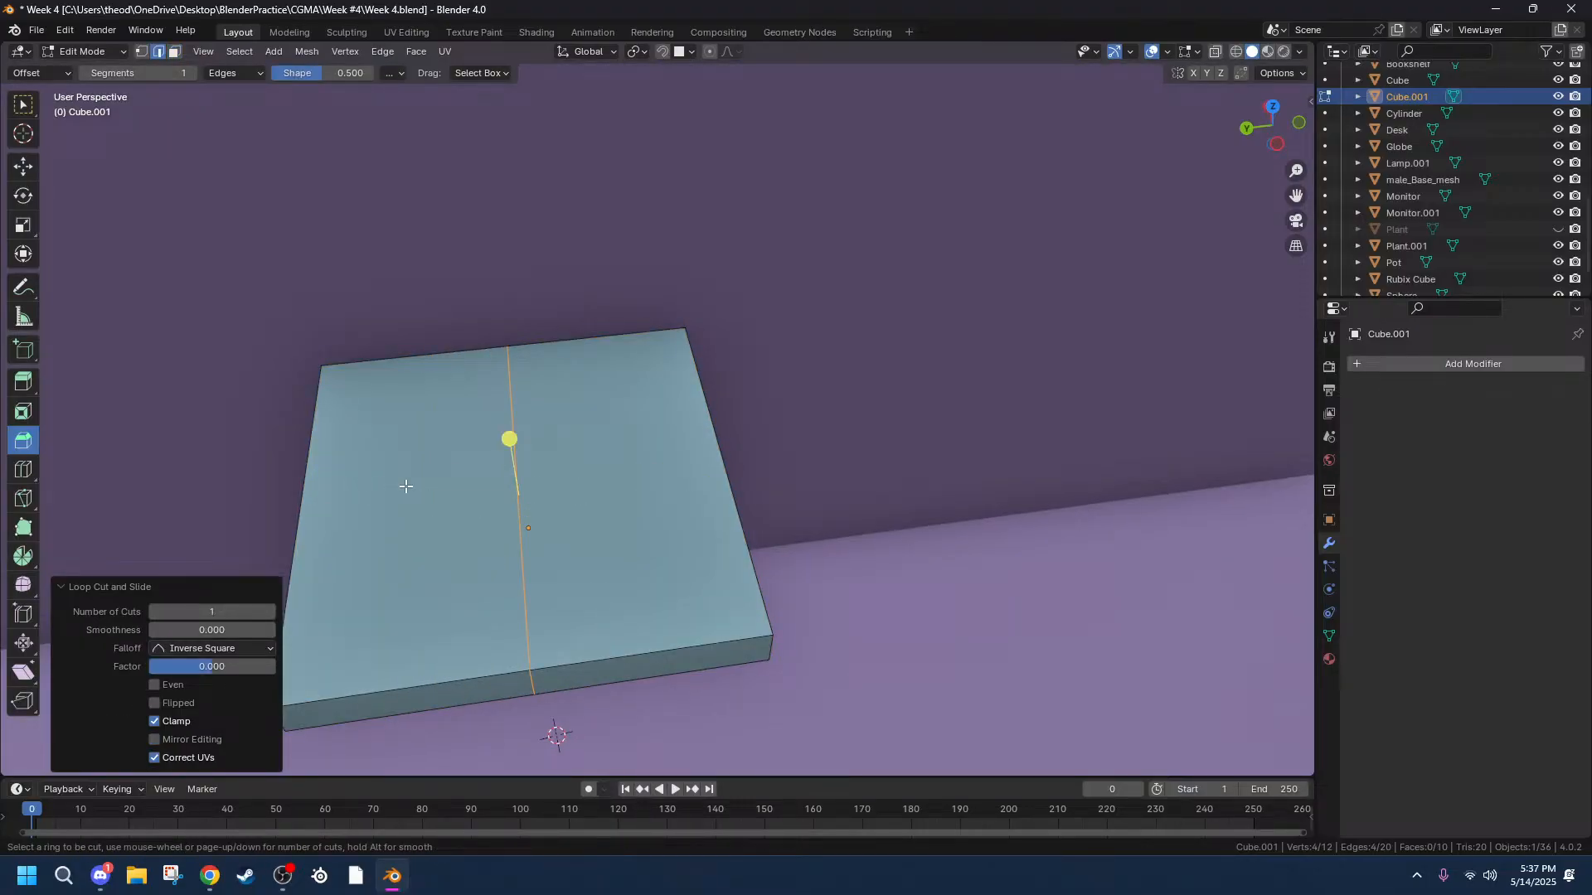
pyautogui.click(332, 448)
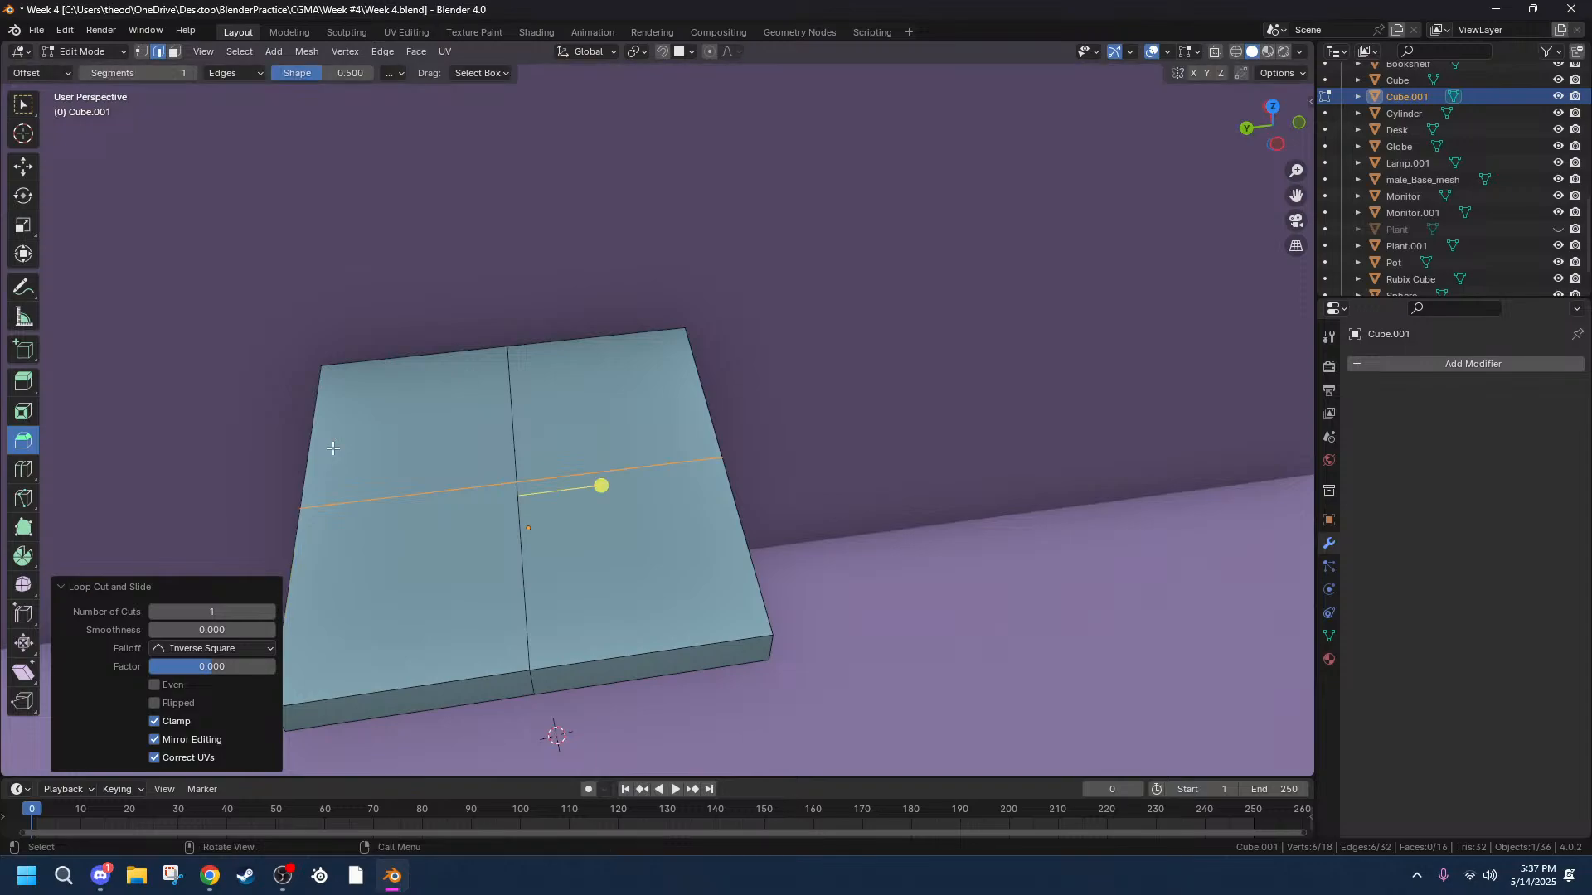
# In wireframe shading, select the faces beyond both centre cuts and delete them, keeping only the quarter on the -X, +Y side.
pyautogui.moveTo(811, 595)
pyautogui.mouseDown(button='middle')
pyautogui.moveTo(842, 579)
pyautogui.moveTo(843, 511)
pyautogui.moveTo(871, 465)
pyautogui.moveTo(860, 572)
pyautogui.moveTo(836, 588)
pyautogui.mouseUp(button='middle')
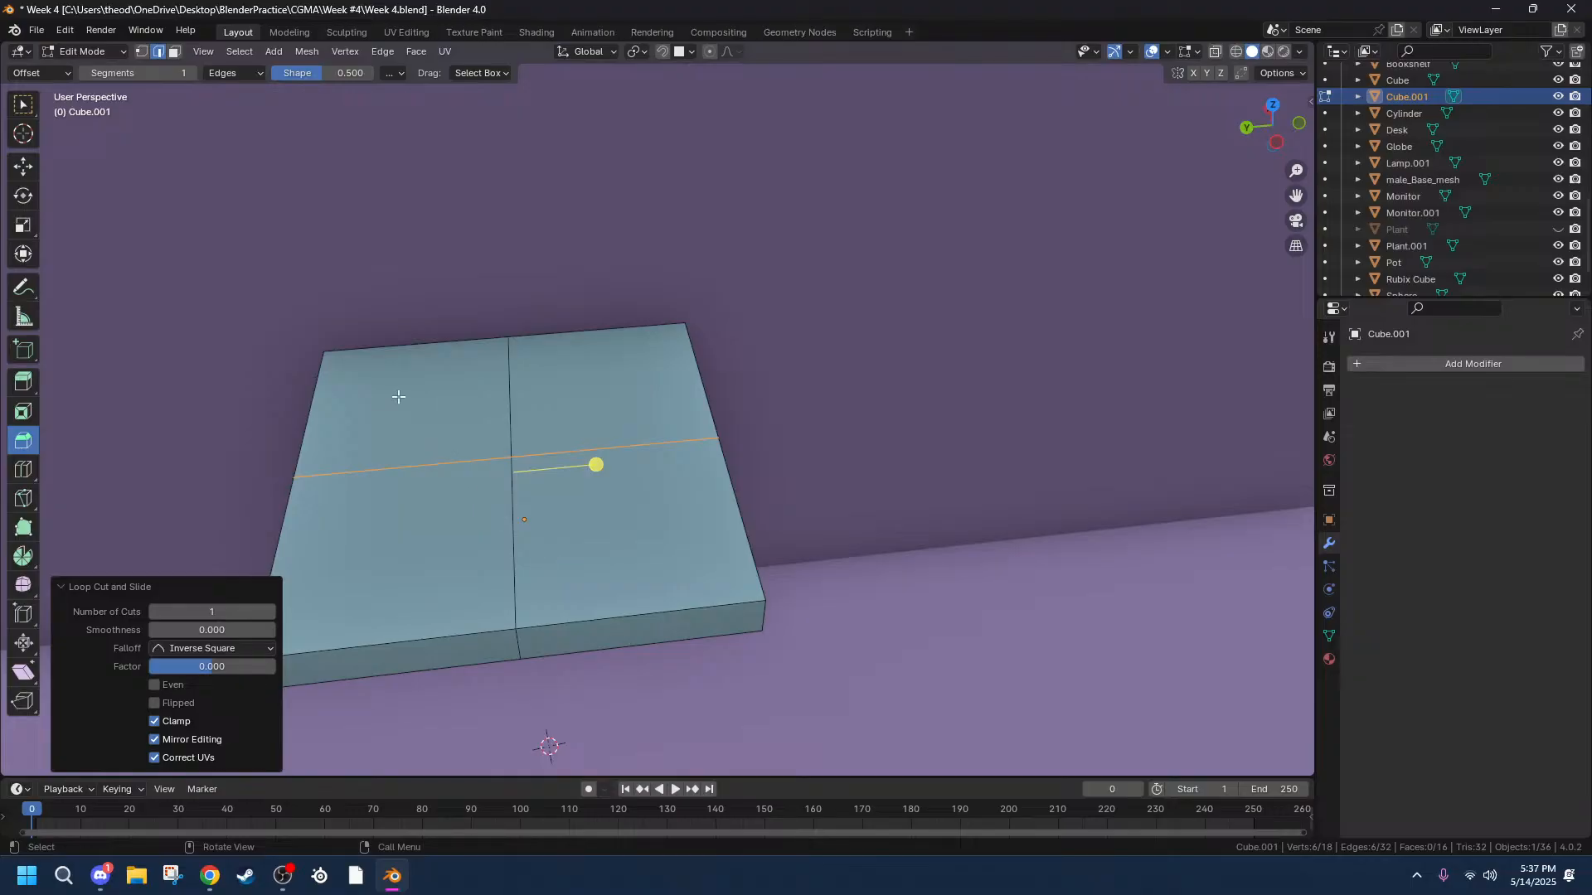
pyautogui.click(1236, 52)
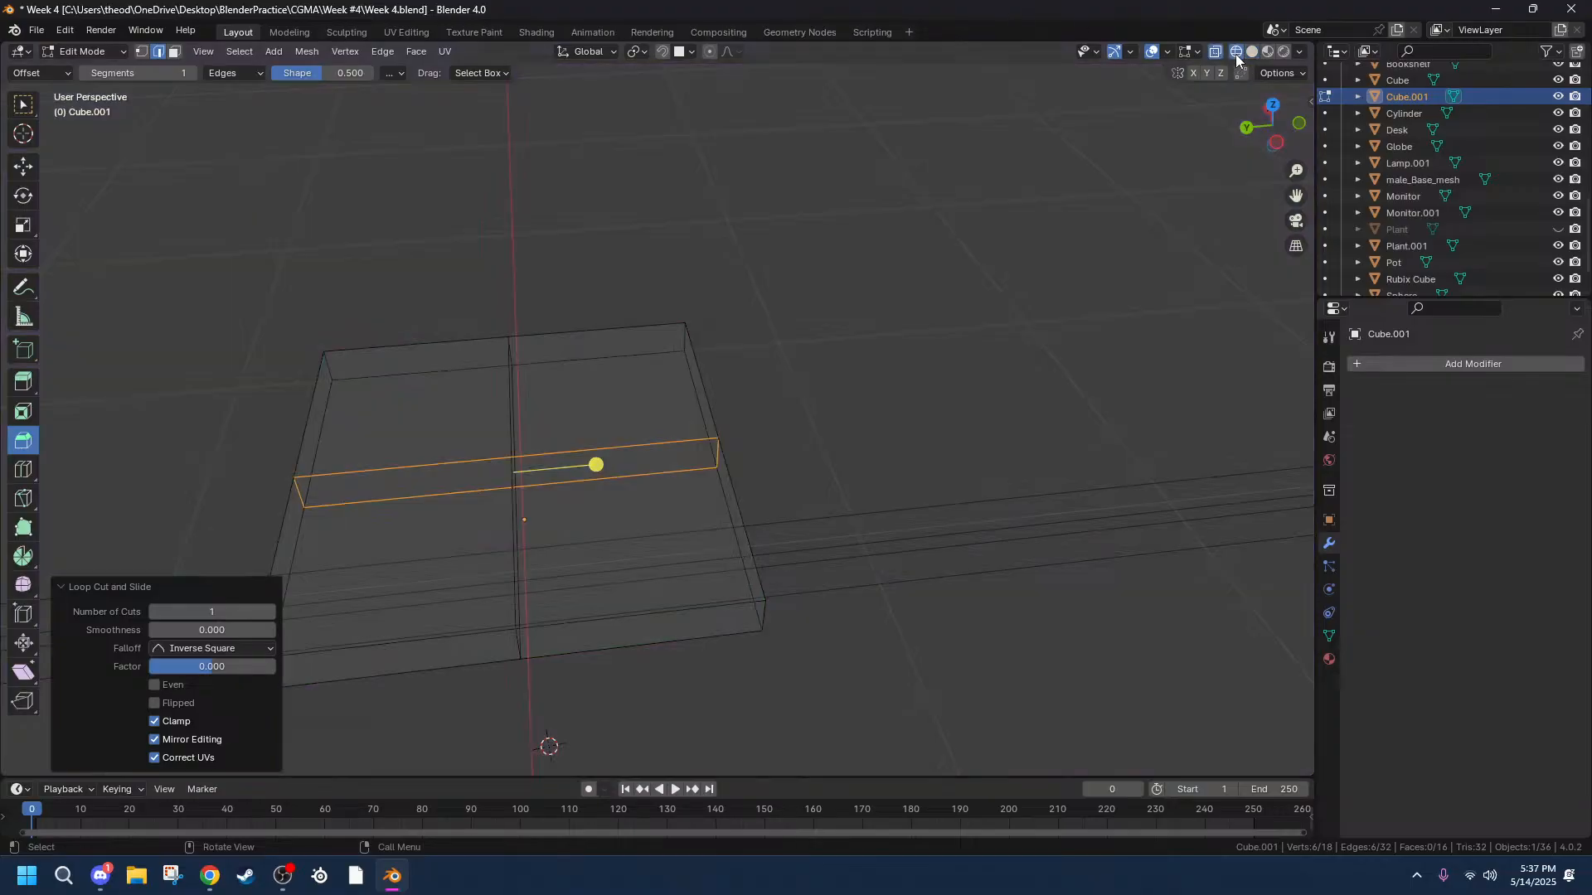
pyautogui.click(1274, 138)
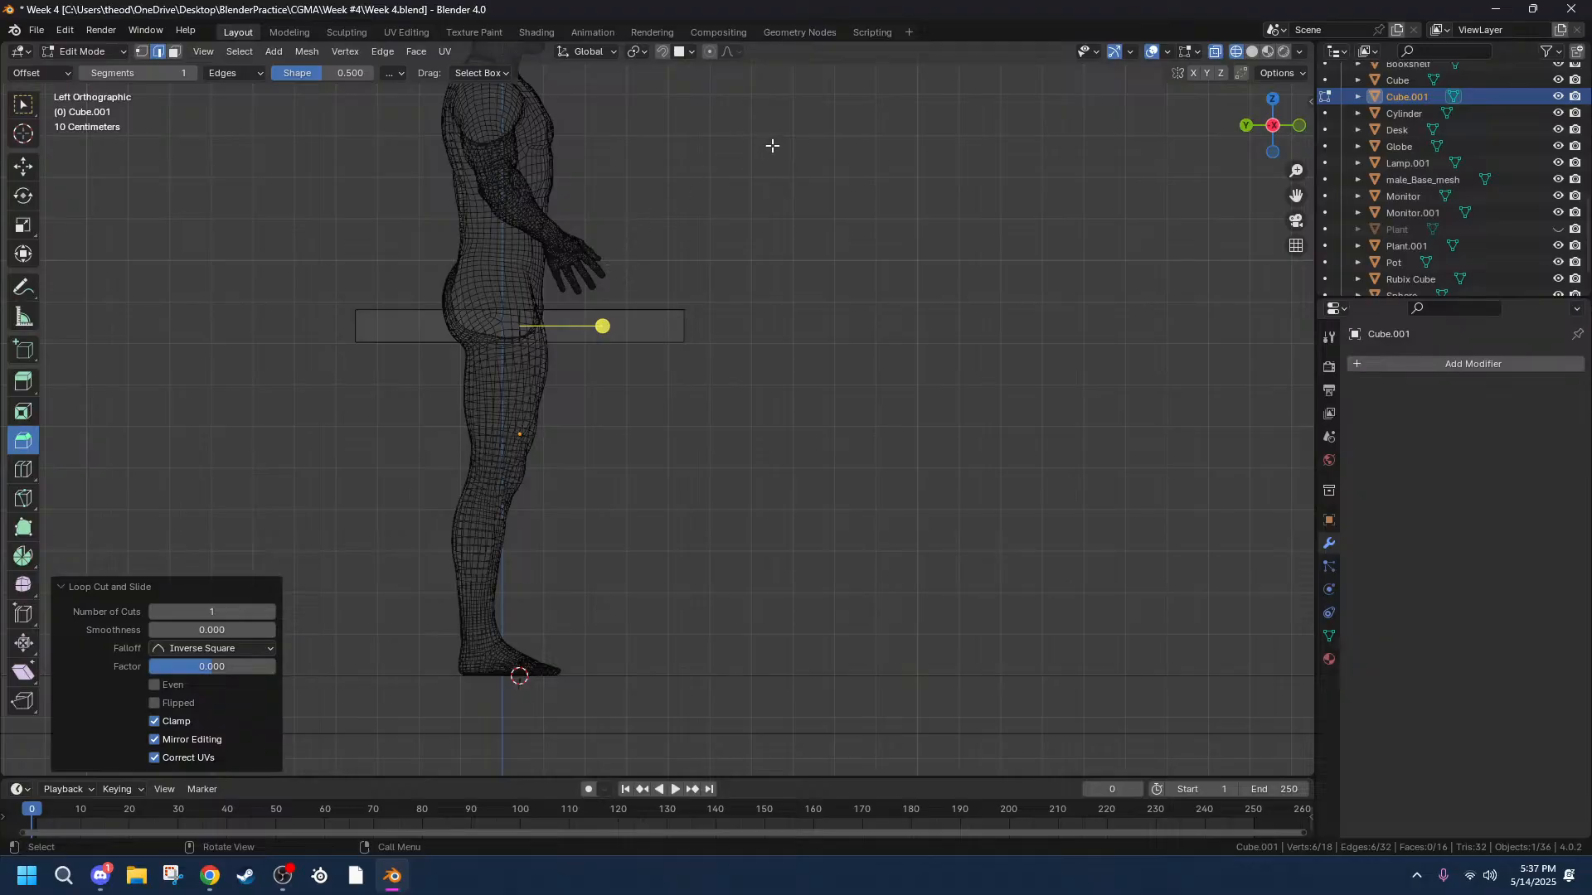
pyautogui.press('3')
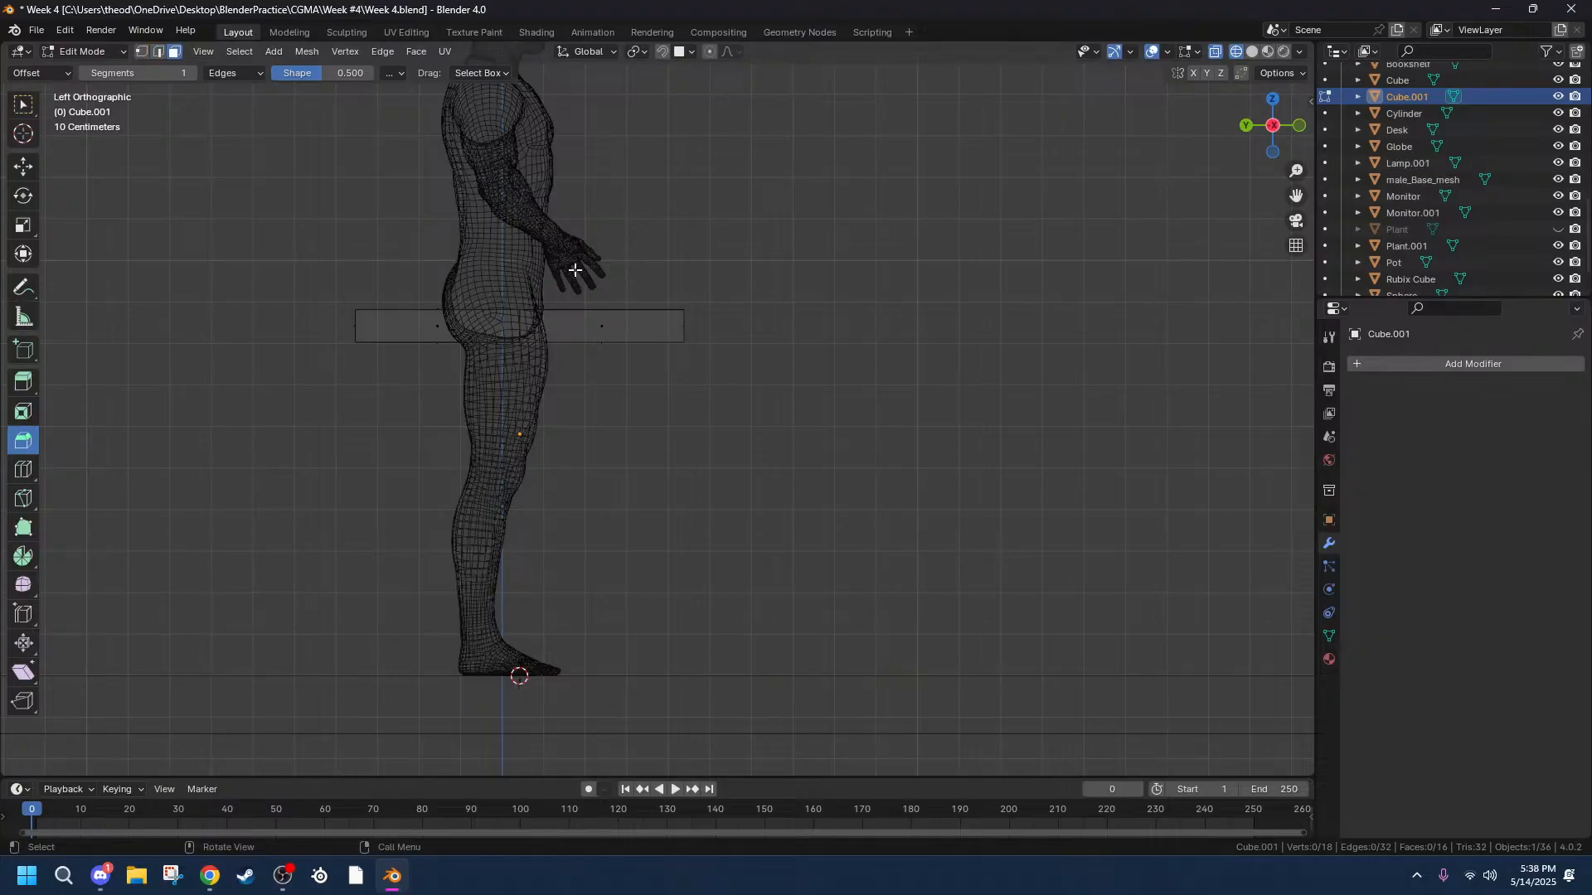
pyautogui.moveTo(572, 204); pyautogui.dragTo(762, 455)
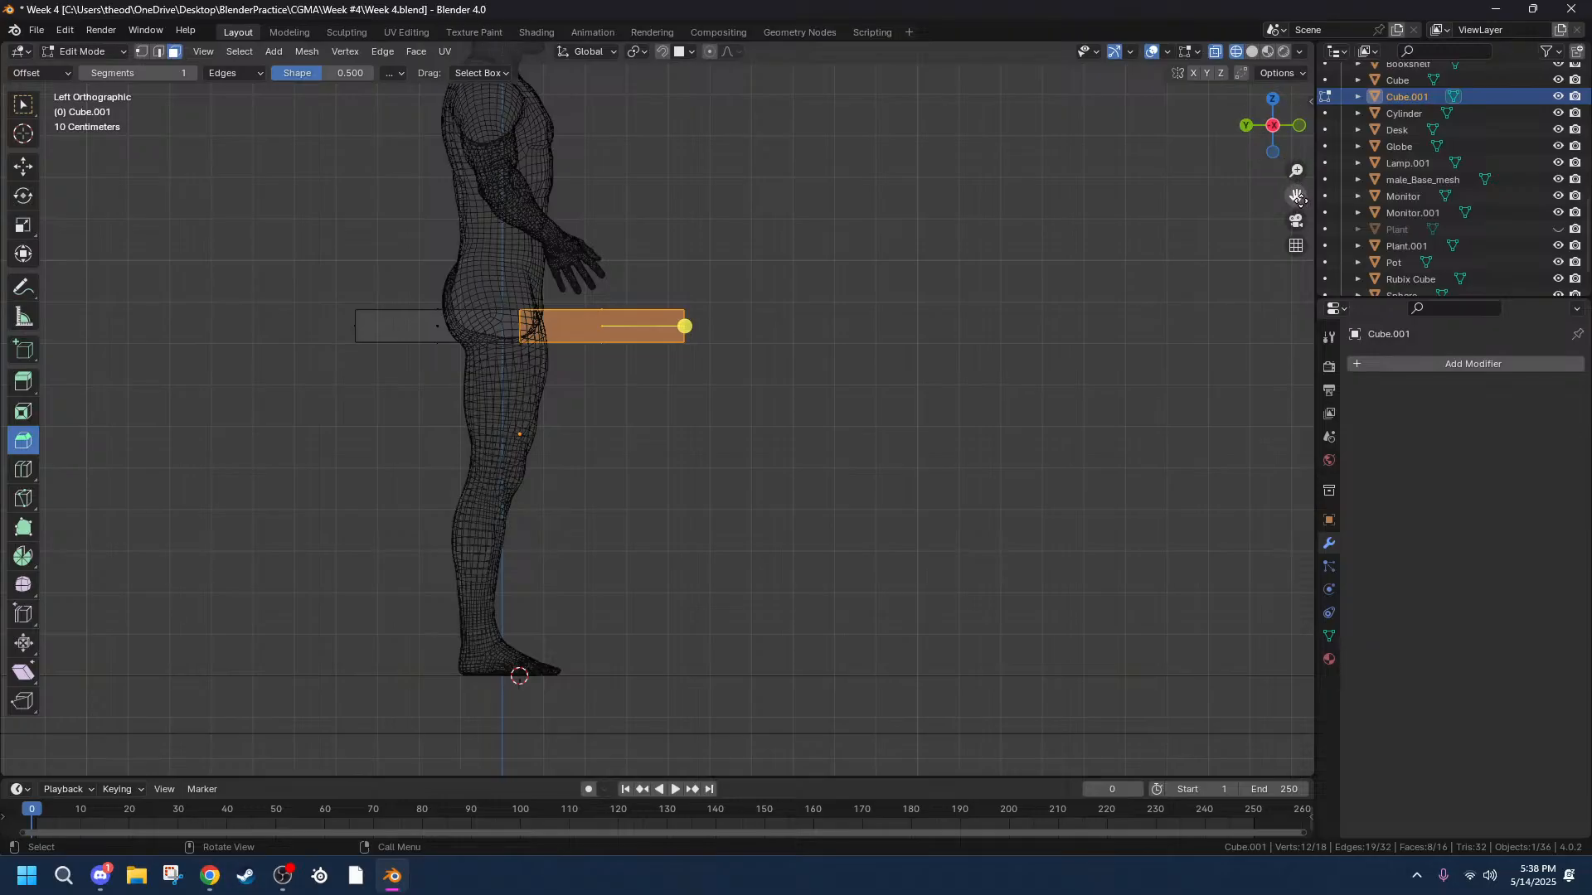
pyautogui.click(1296, 129)
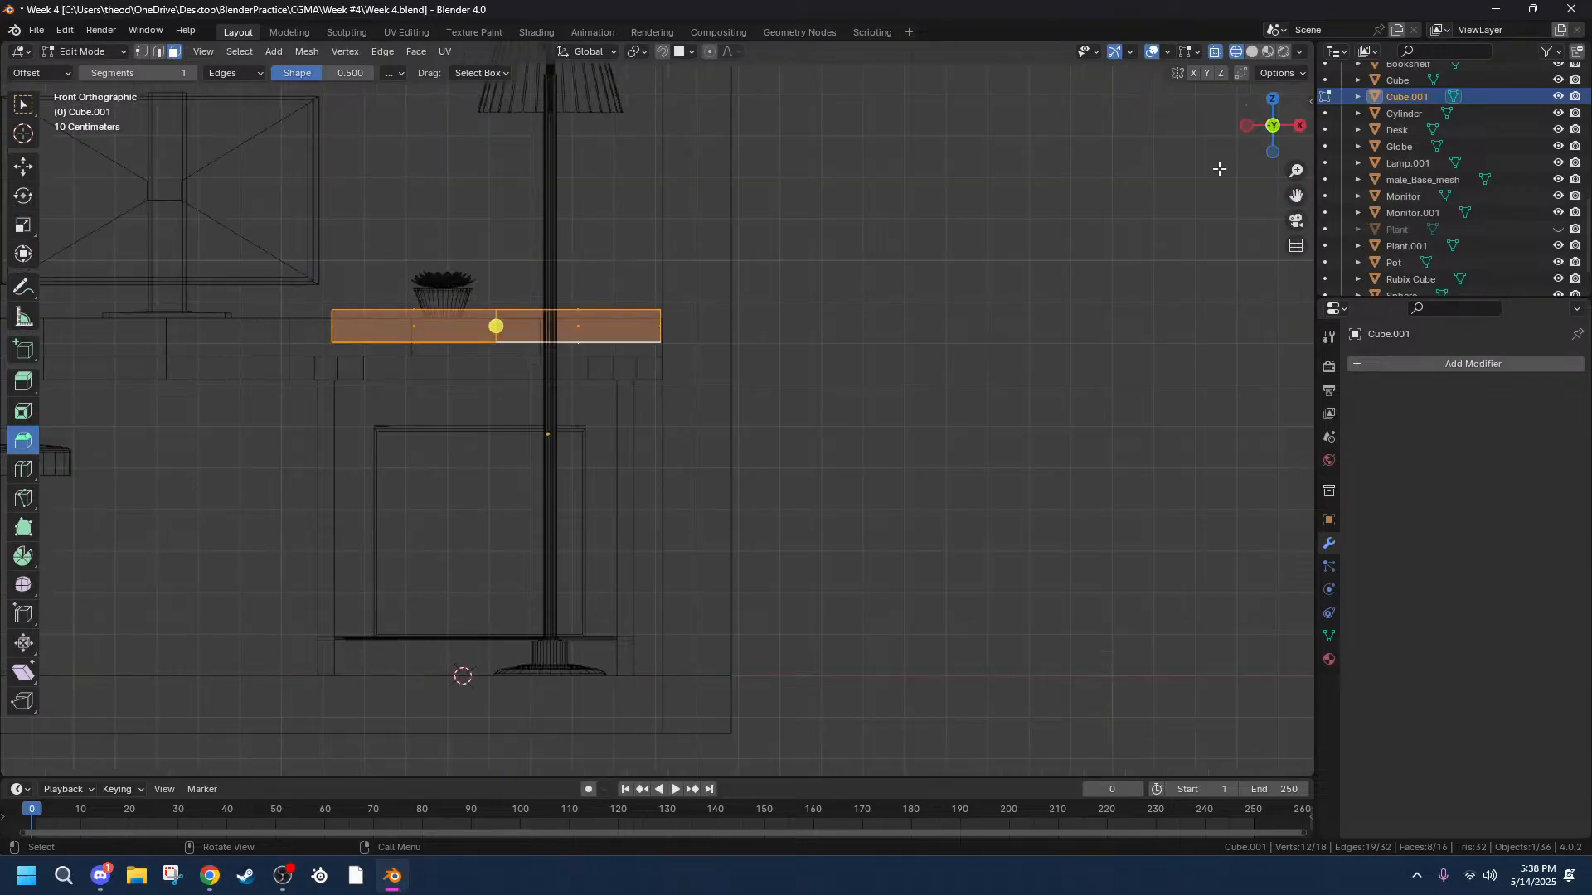
pyautogui.moveTo(670, 217); pyautogui.dragTo(547, 370)
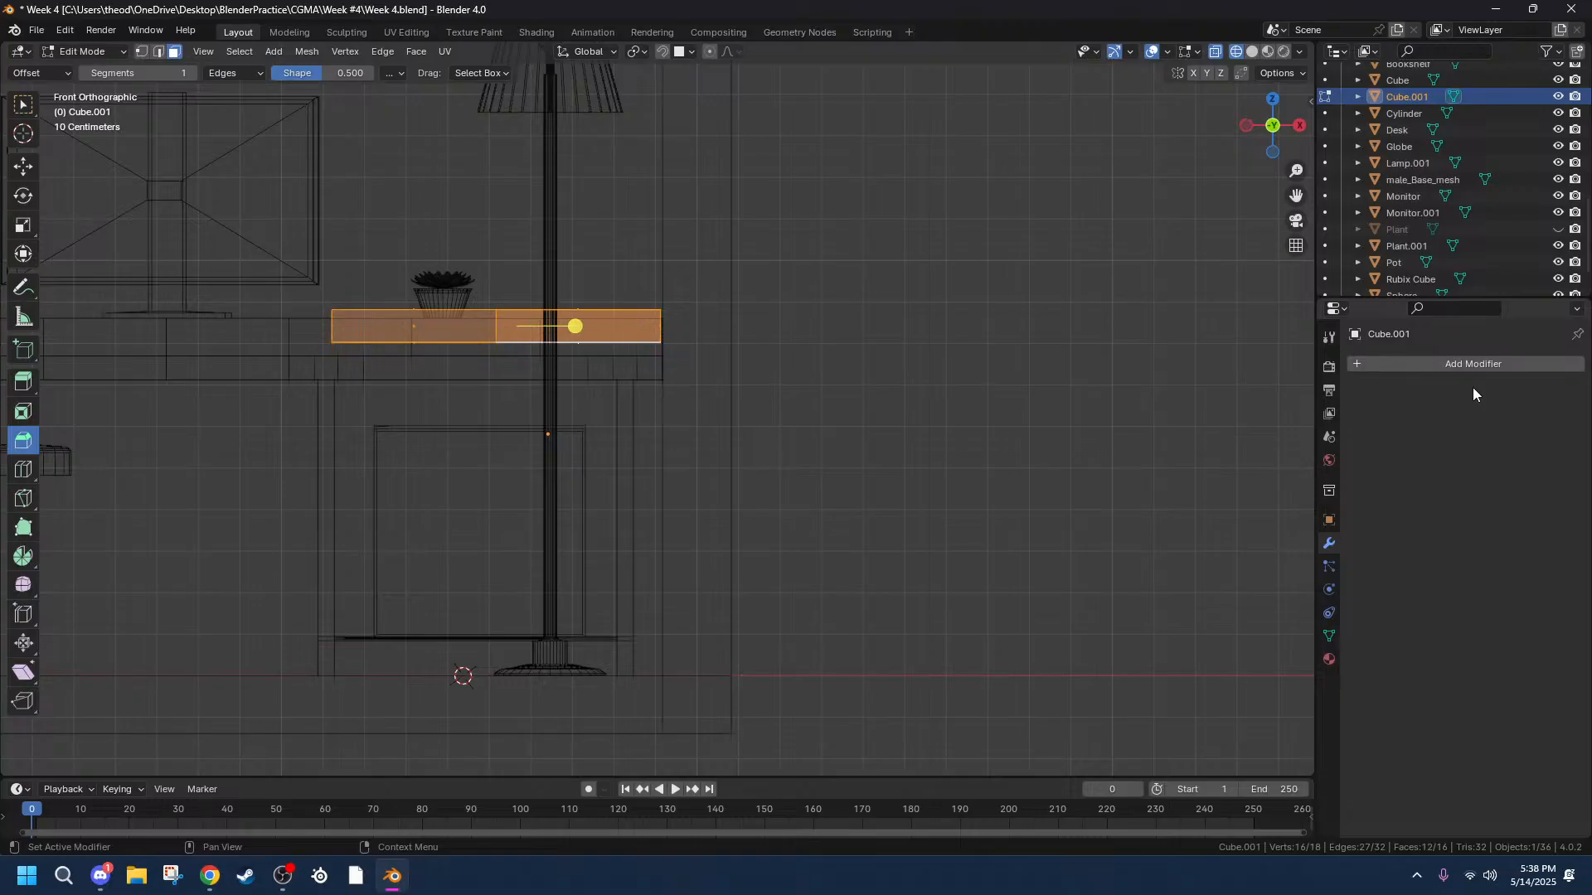
pyautogui.moveTo(1039, 286); pyautogui.dragTo(746, 213, button='middle')
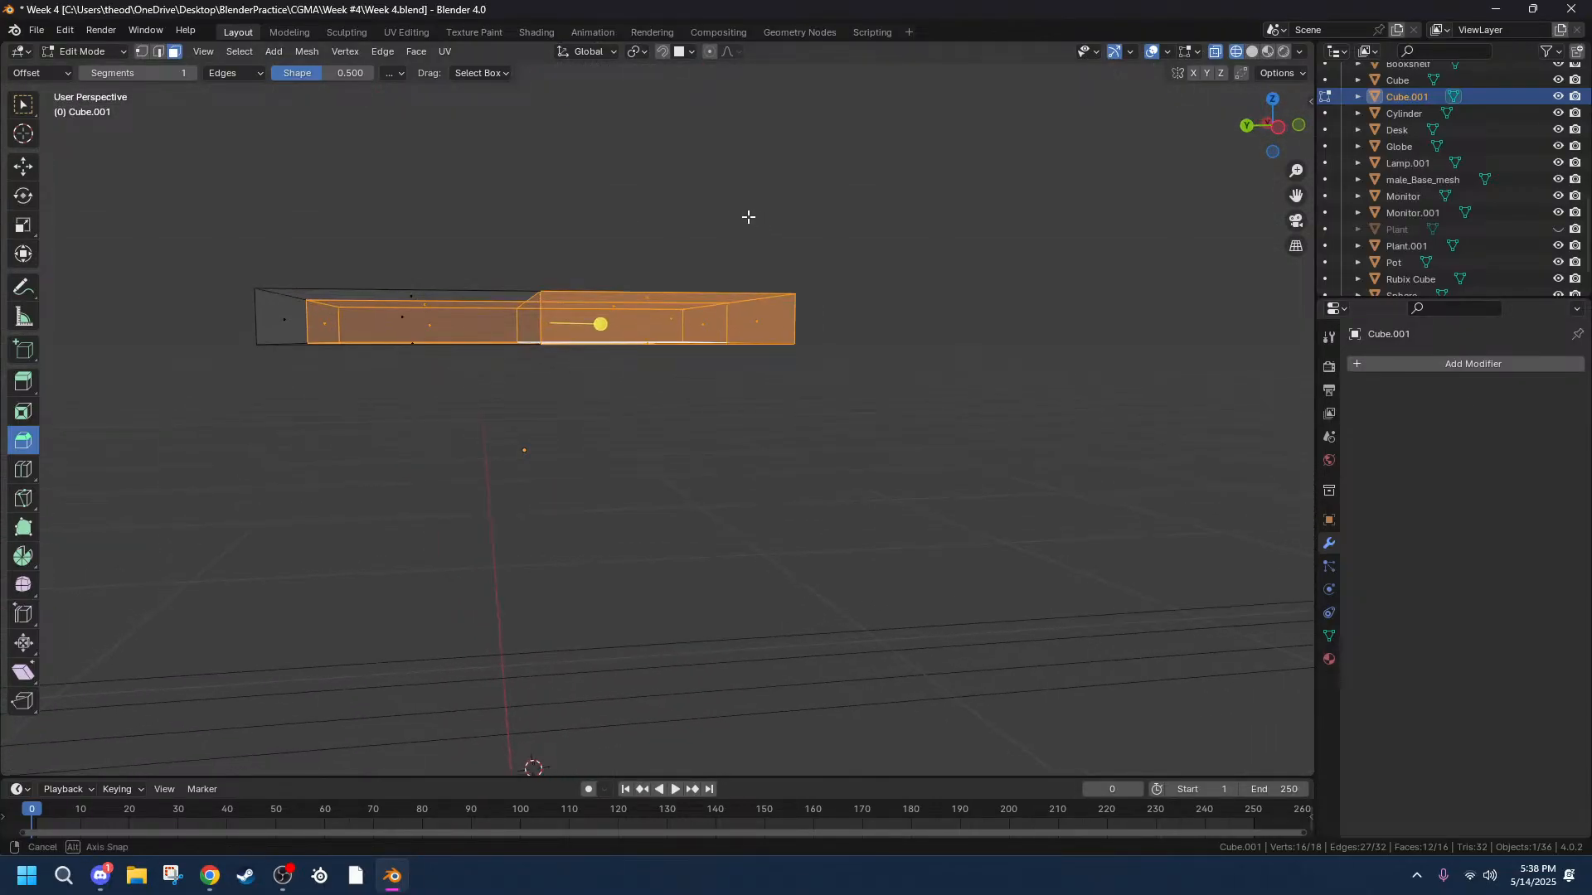
pyautogui.press('x')
pyautogui.moveTo(539, 365); pyautogui.dragTo(527, 433, button='middle')
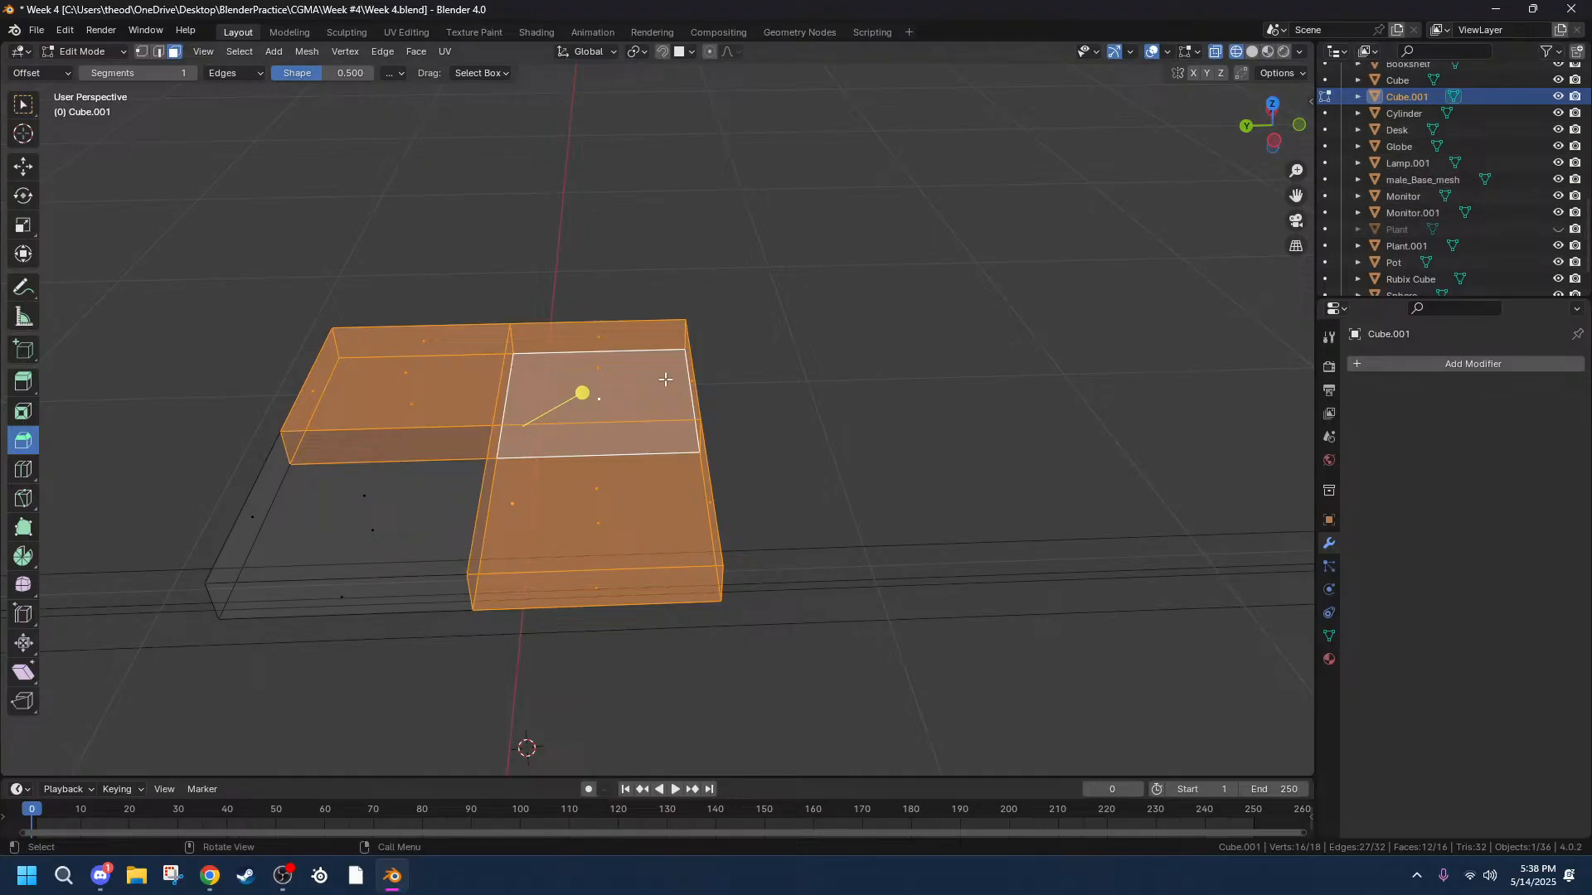
pyautogui.press('x')
pyautogui.click(610, 372)
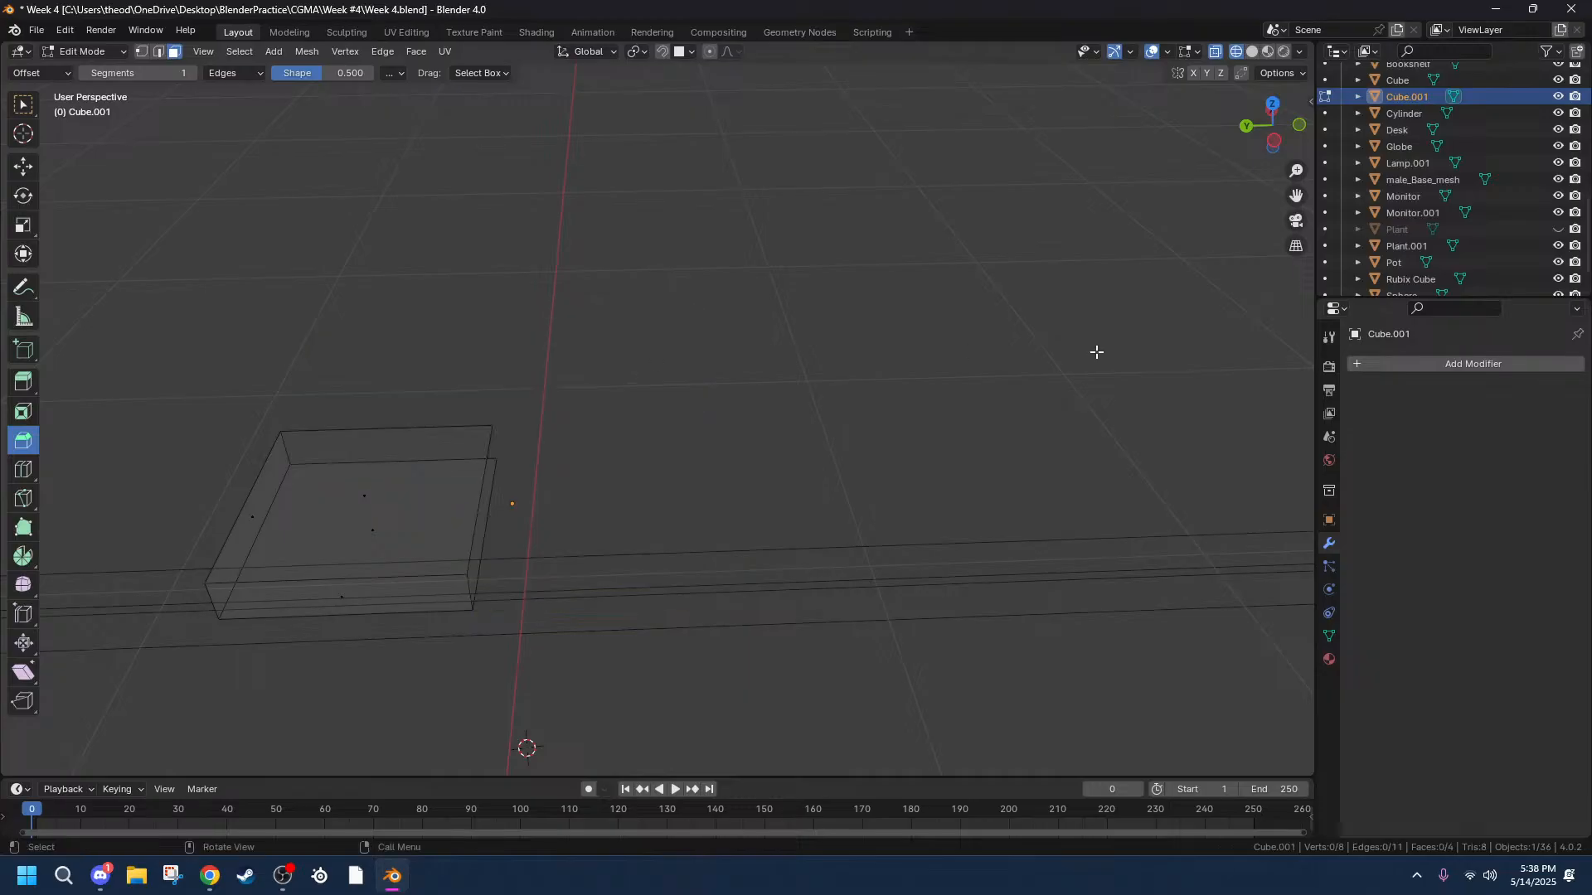
# Try an X-axis Mirror modifier on the slab quarter and remove it again.
pyautogui.click(1452, 373)
pyautogui.moveTo(1311, 367)
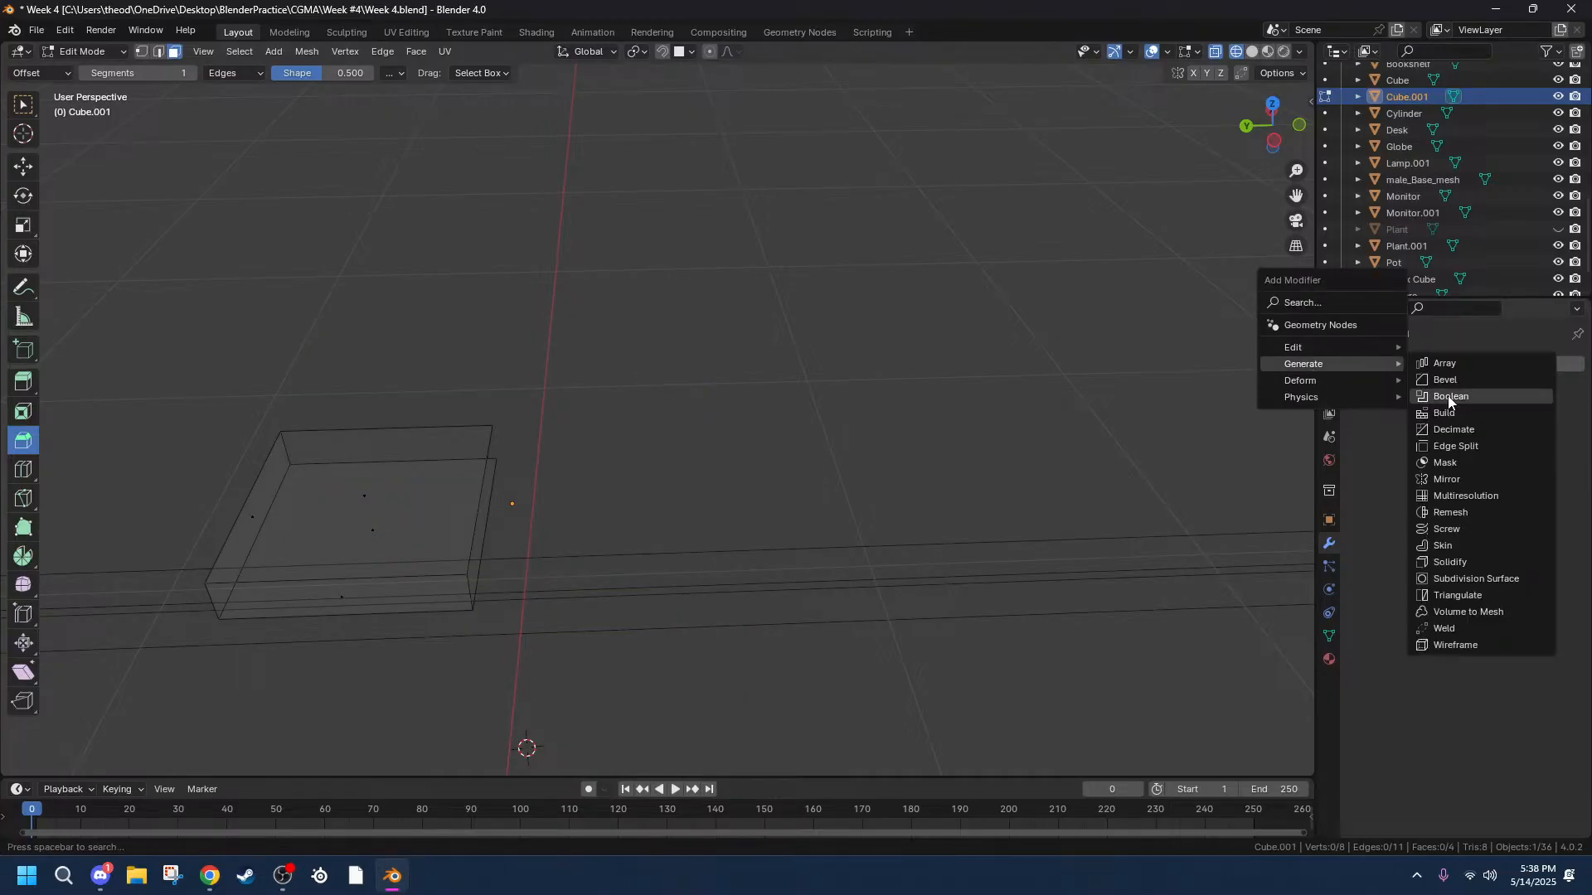
pyautogui.click(1447, 479)
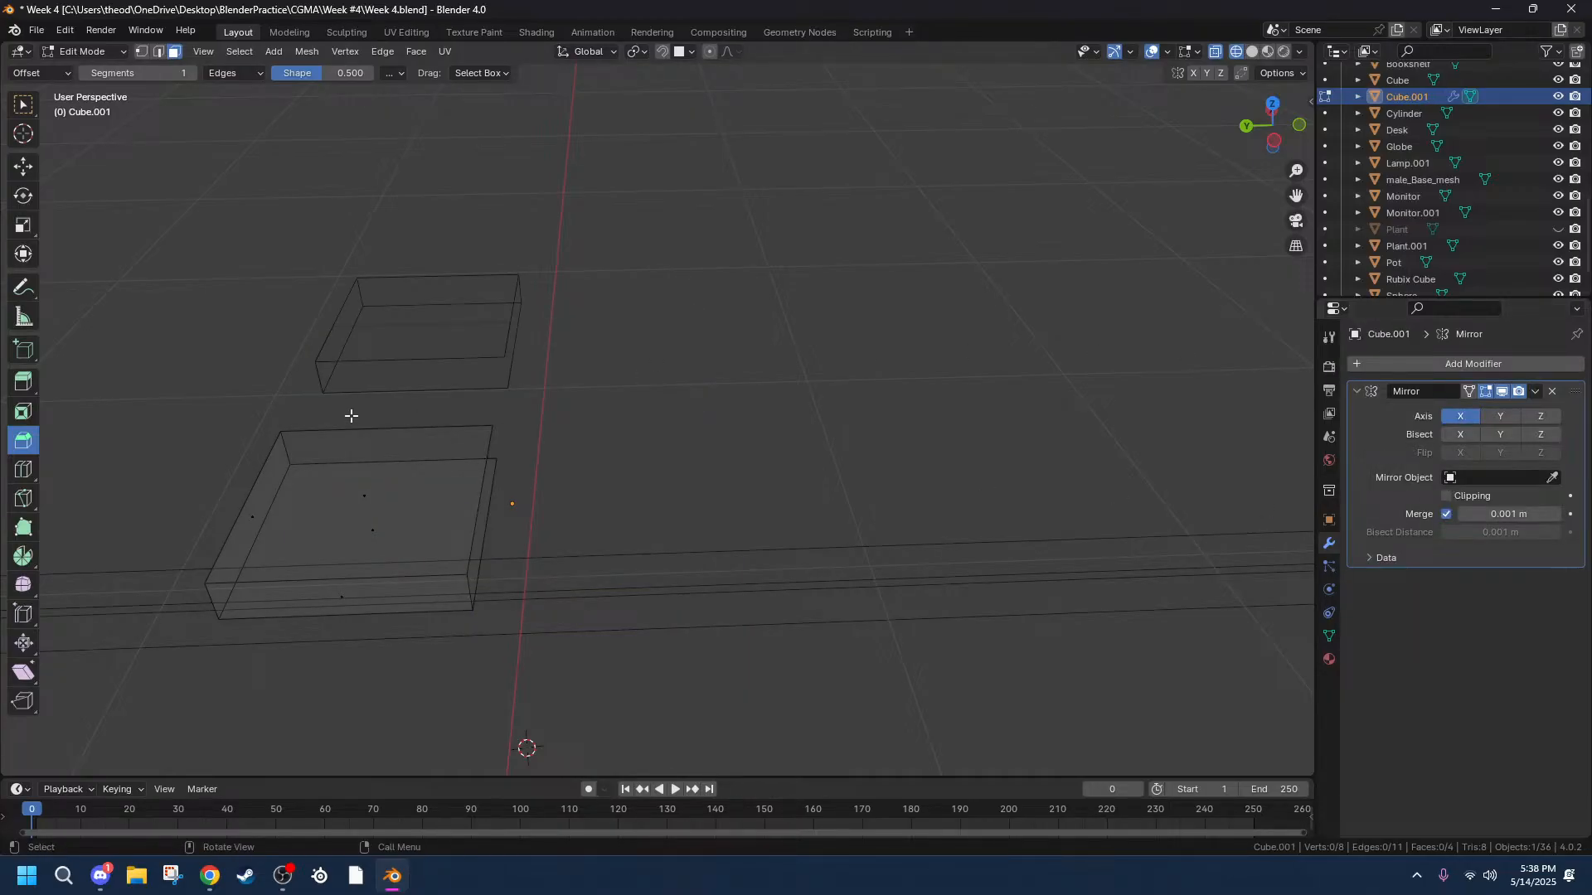
pyautogui.moveTo(345, 458); pyautogui.dragTo(437, 472, button='middle')
pyautogui.press('Tab')
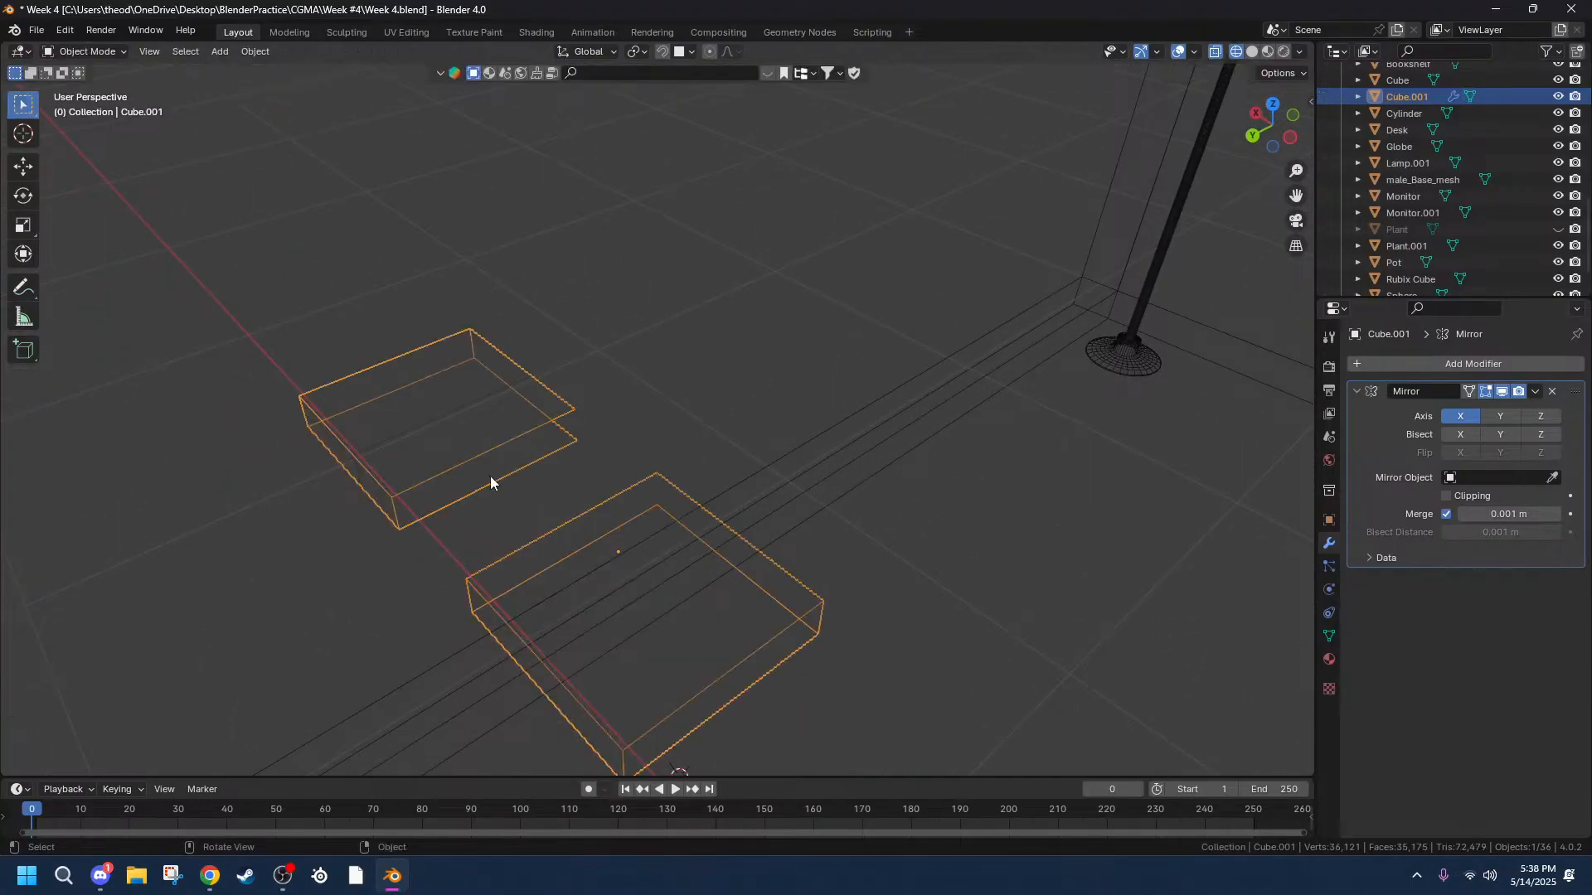
pyautogui.hotkey('ctrl', 'x')
pyautogui.press('Tab')
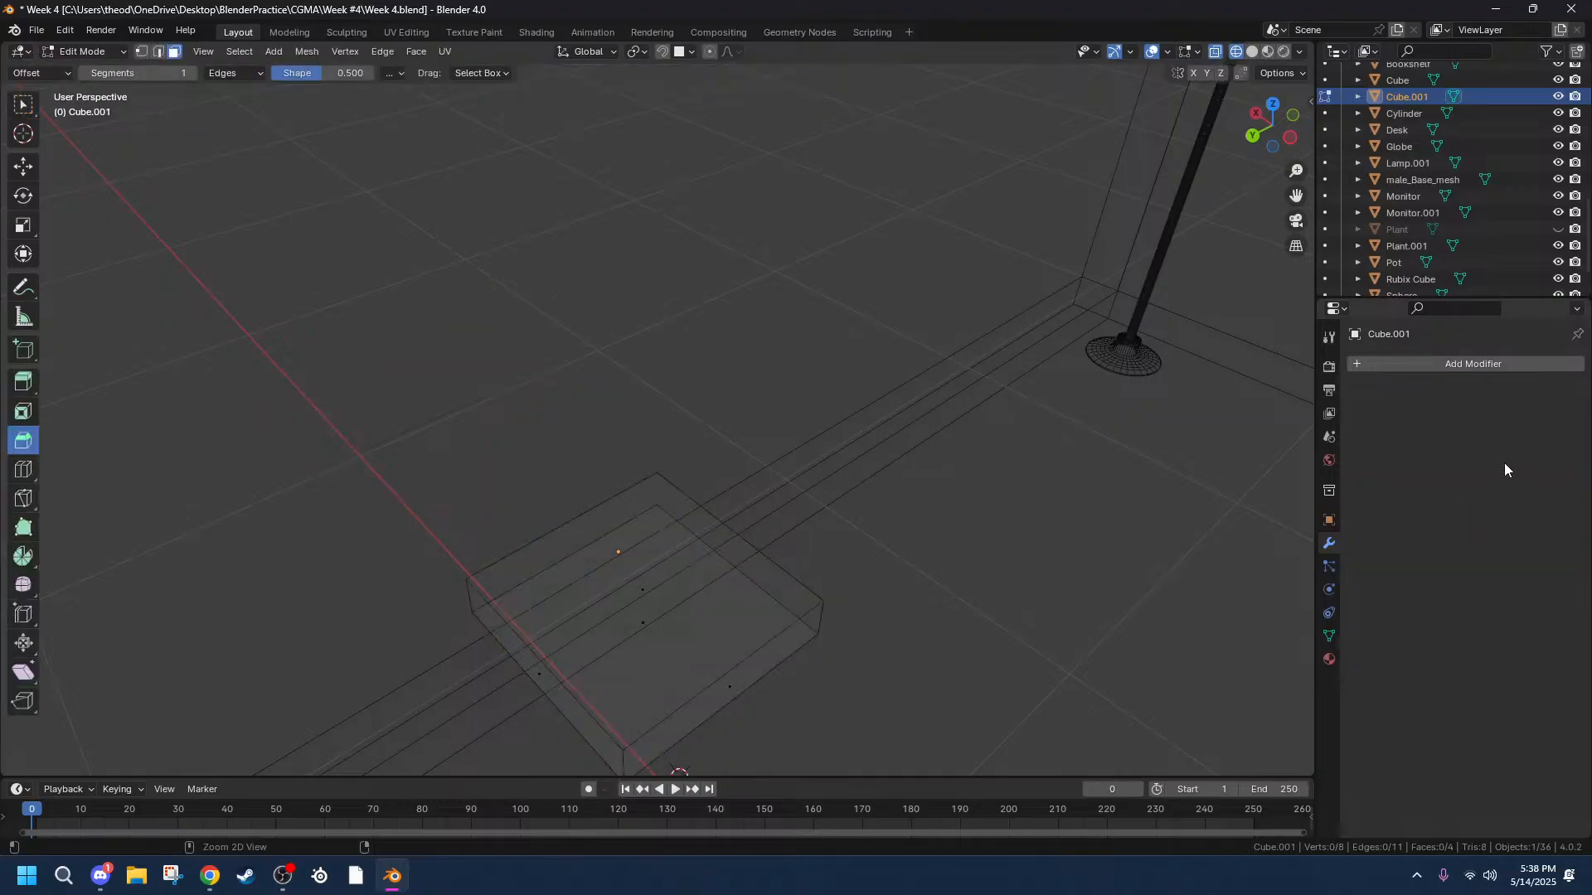
# In Object Mode, apply the slab quarter's transform and add a Mirror modifier on the X axis.
pyautogui.moveTo(702, 533); pyautogui.dragTo(708, 547, button='middle')
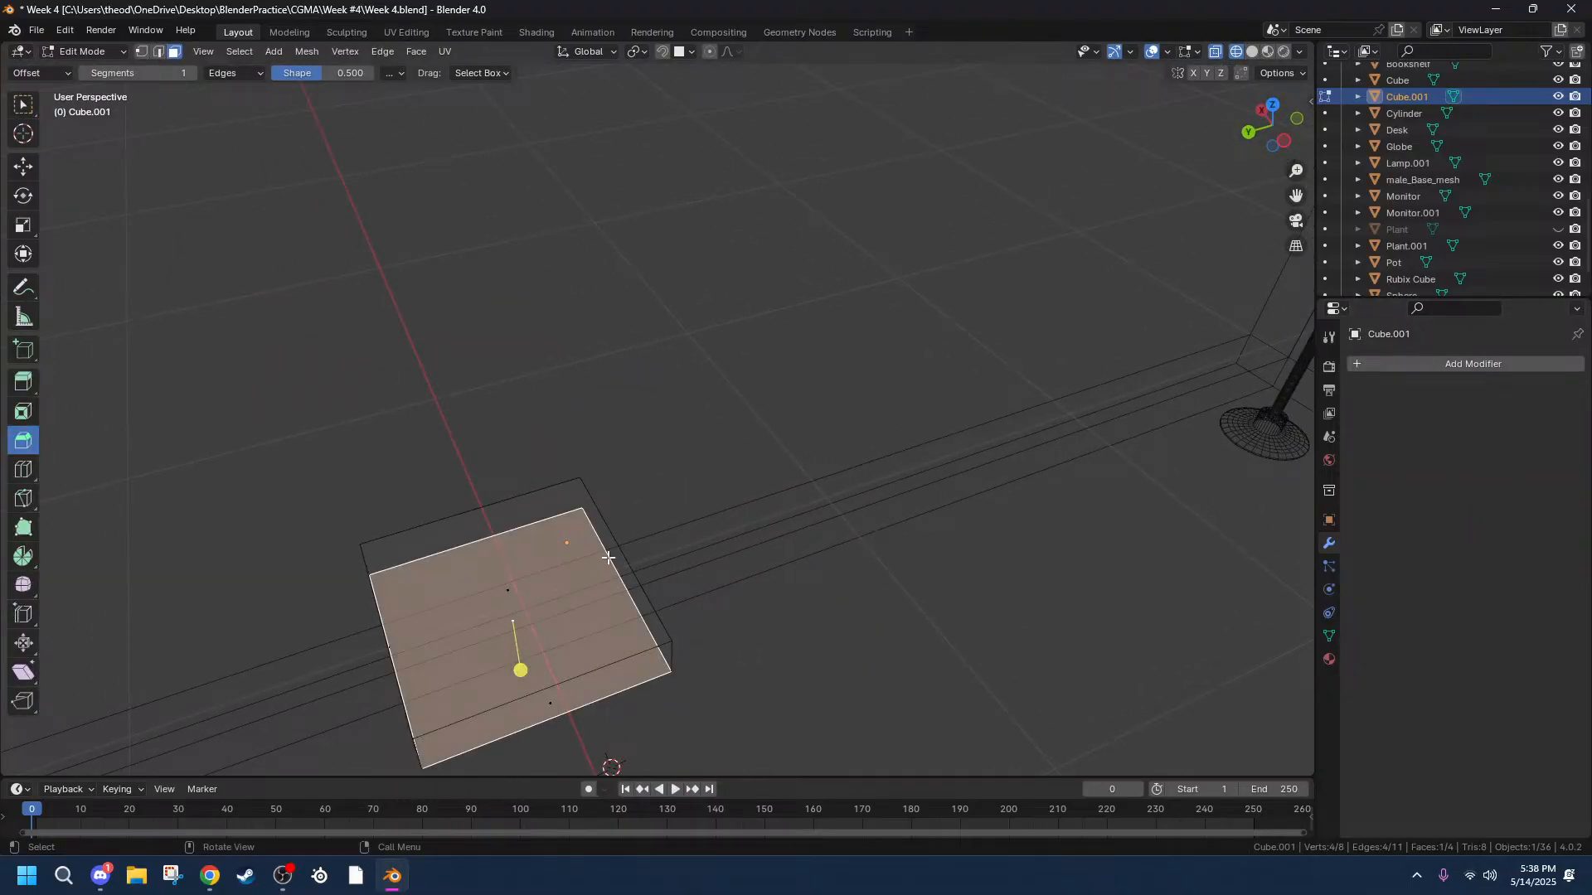
pyautogui.press('Tab')
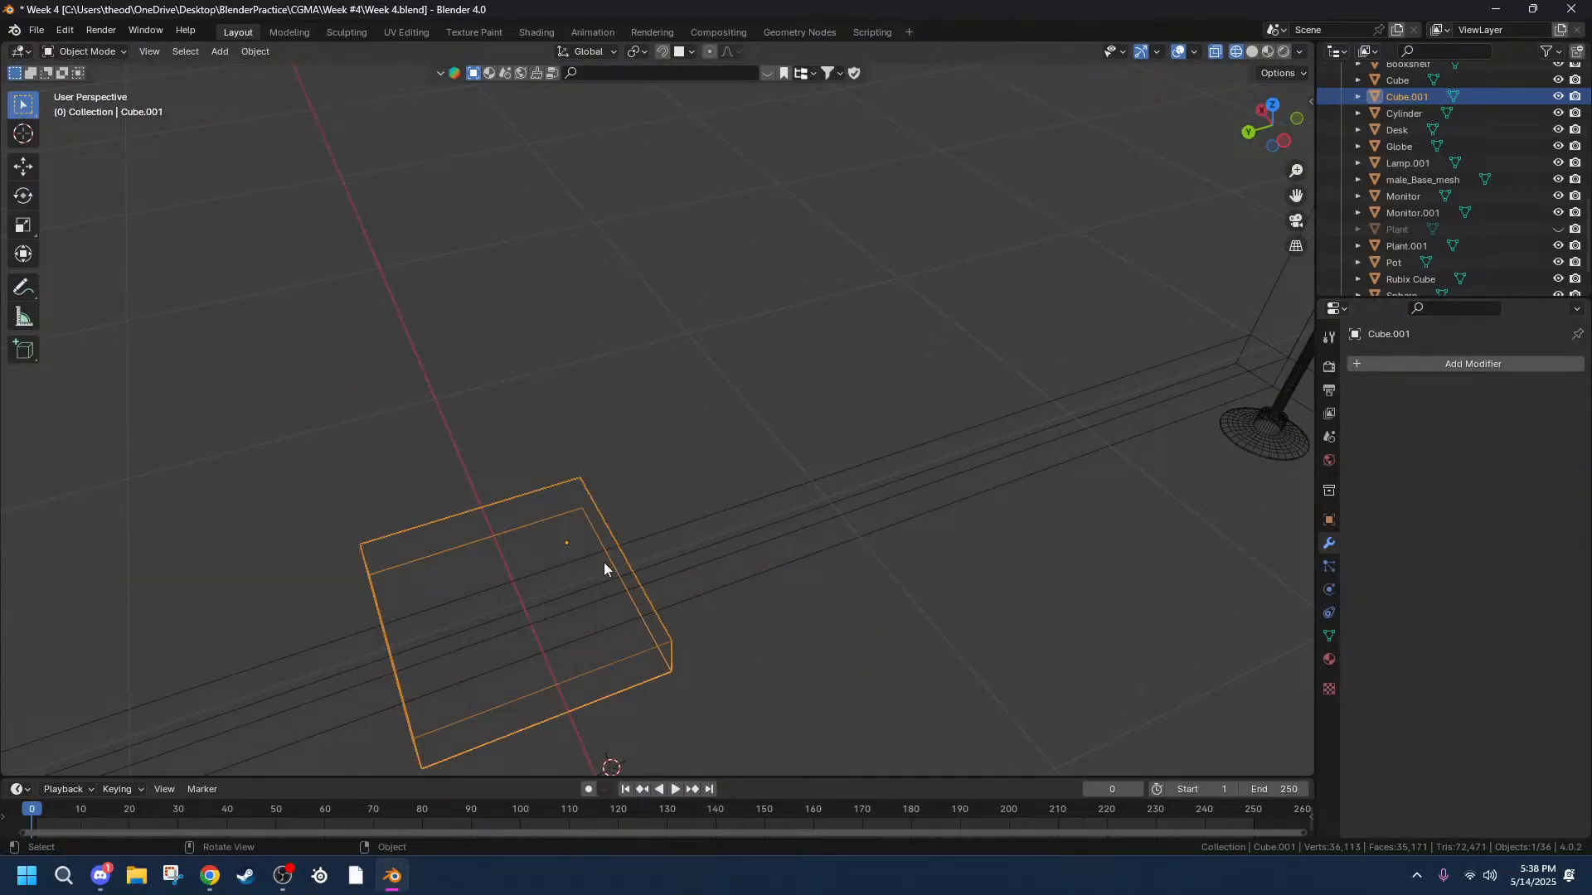
pyautogui.hotkey('ctrl', 'a')
pyautogui.click(604, 562)
pyautogui.moveTo(875, 495); pyautogui.dragTo(842, 495, button='middle')
pyautogui.click(517, 554)
pyautogui.click(529, 526)
pyautogui.click(1394, 361)
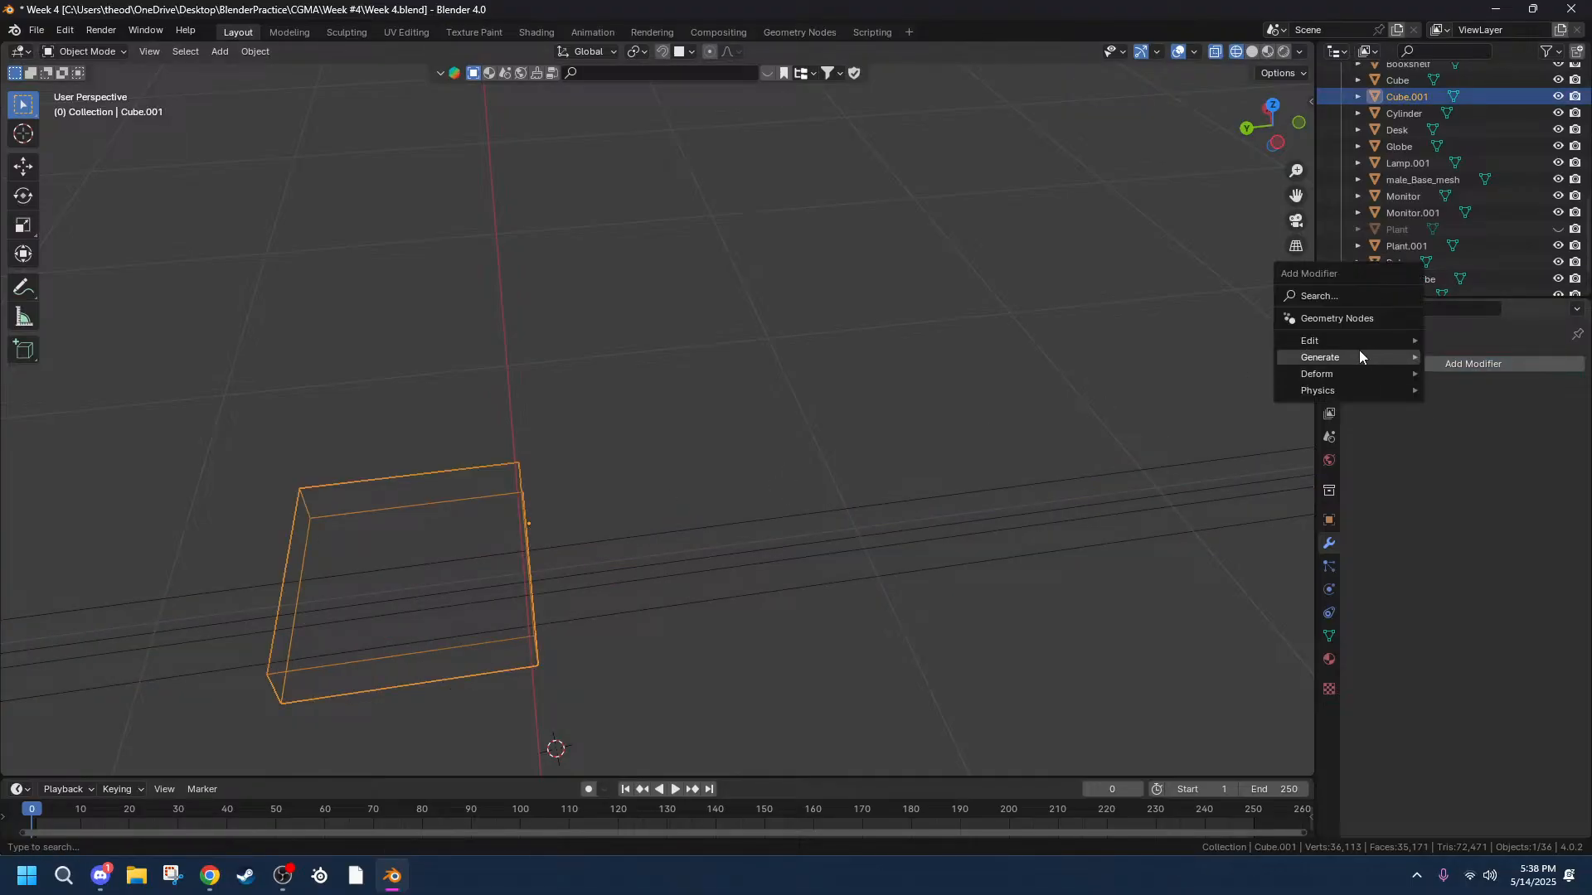
pyautogui.moveTo(1360, 357)
pyautogui.click(1466, 472)
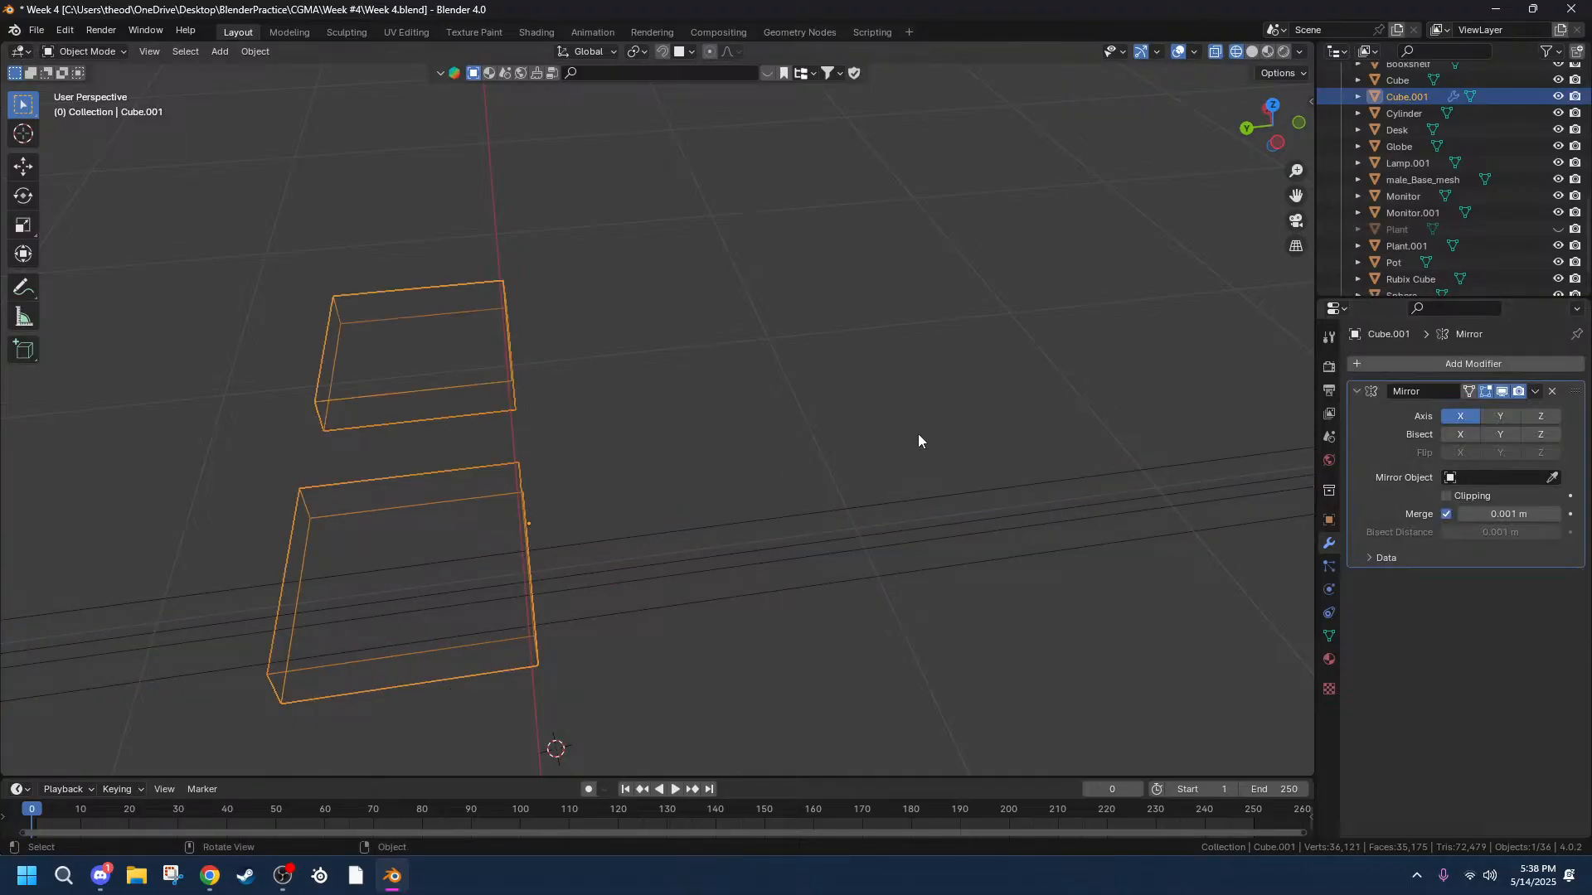
# Set transforms to affect only origins and move the slab's origin about -0.122 m along X to bring the mirrored parts together.
pyautogui.click(1296, 76)
pyautogui.moveTo(575, 363); pyautogui.dragTo(356, 292, button='middle')
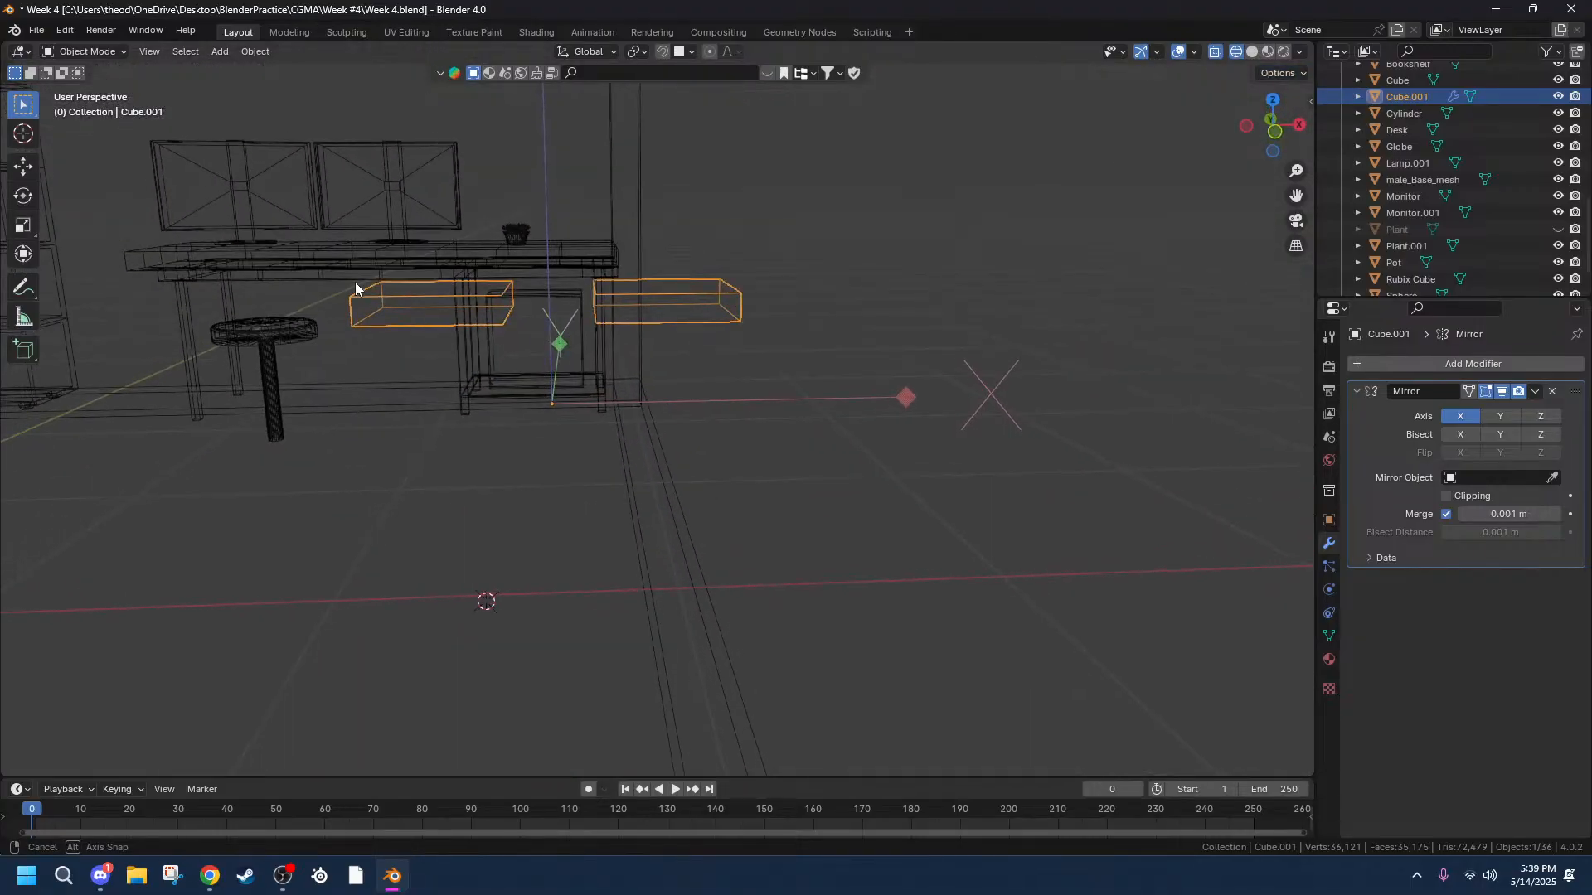
pyautogui.press('g')
pyautogui.press('x')
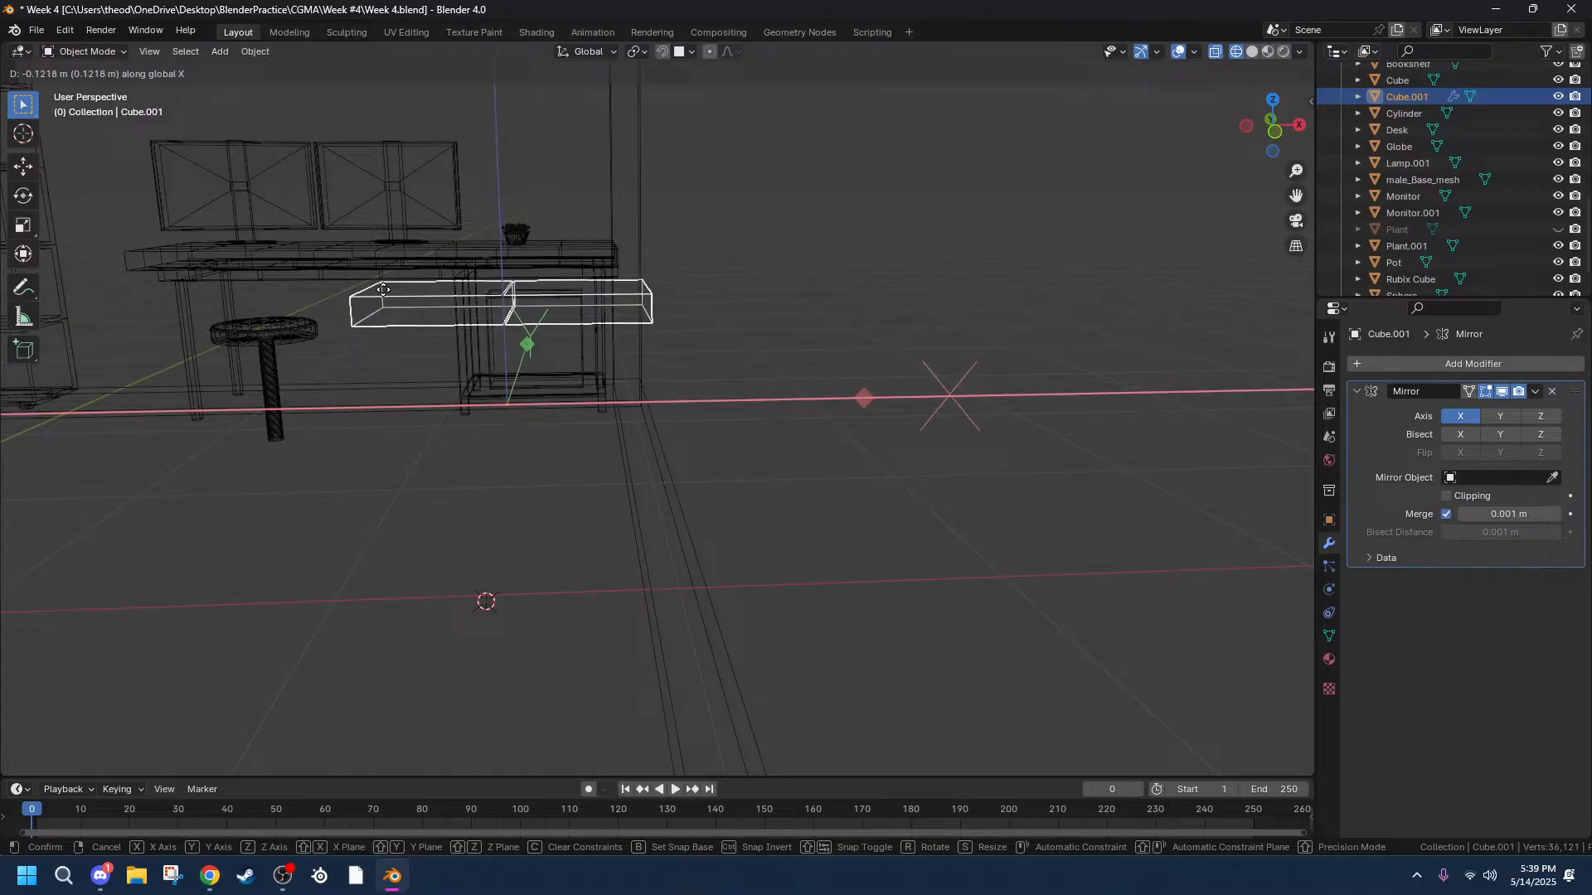
pyautogui.click(384, 290)
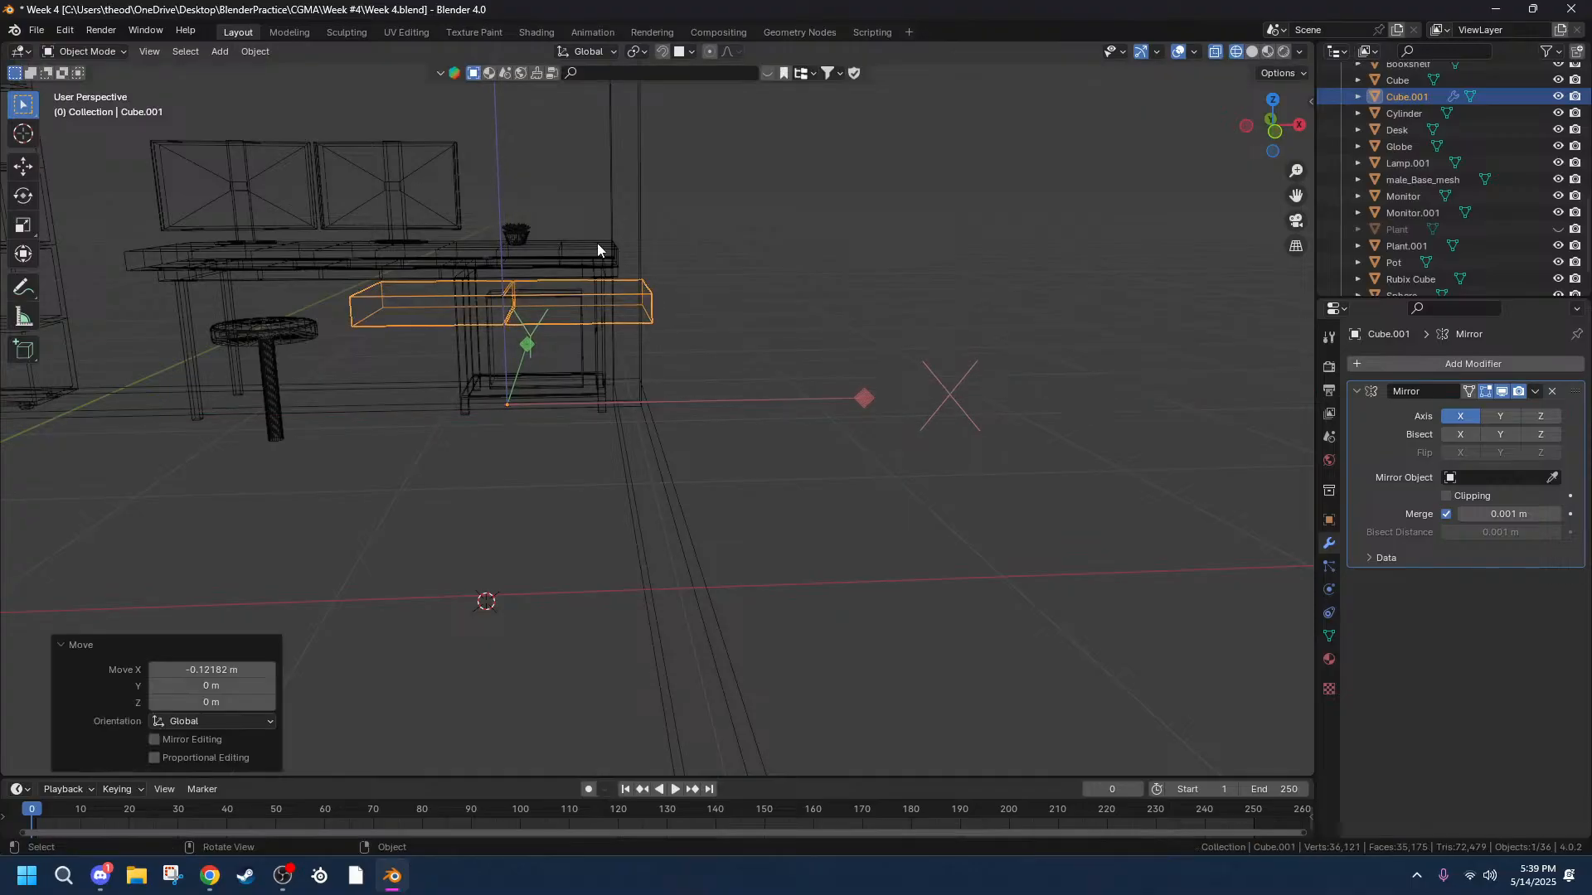
# In solid front view, nudge the slab's origin about -0.004 m along X to close the mirror gap, and enable Clipping on the modifier.
pyautogui.click(1275, 131)
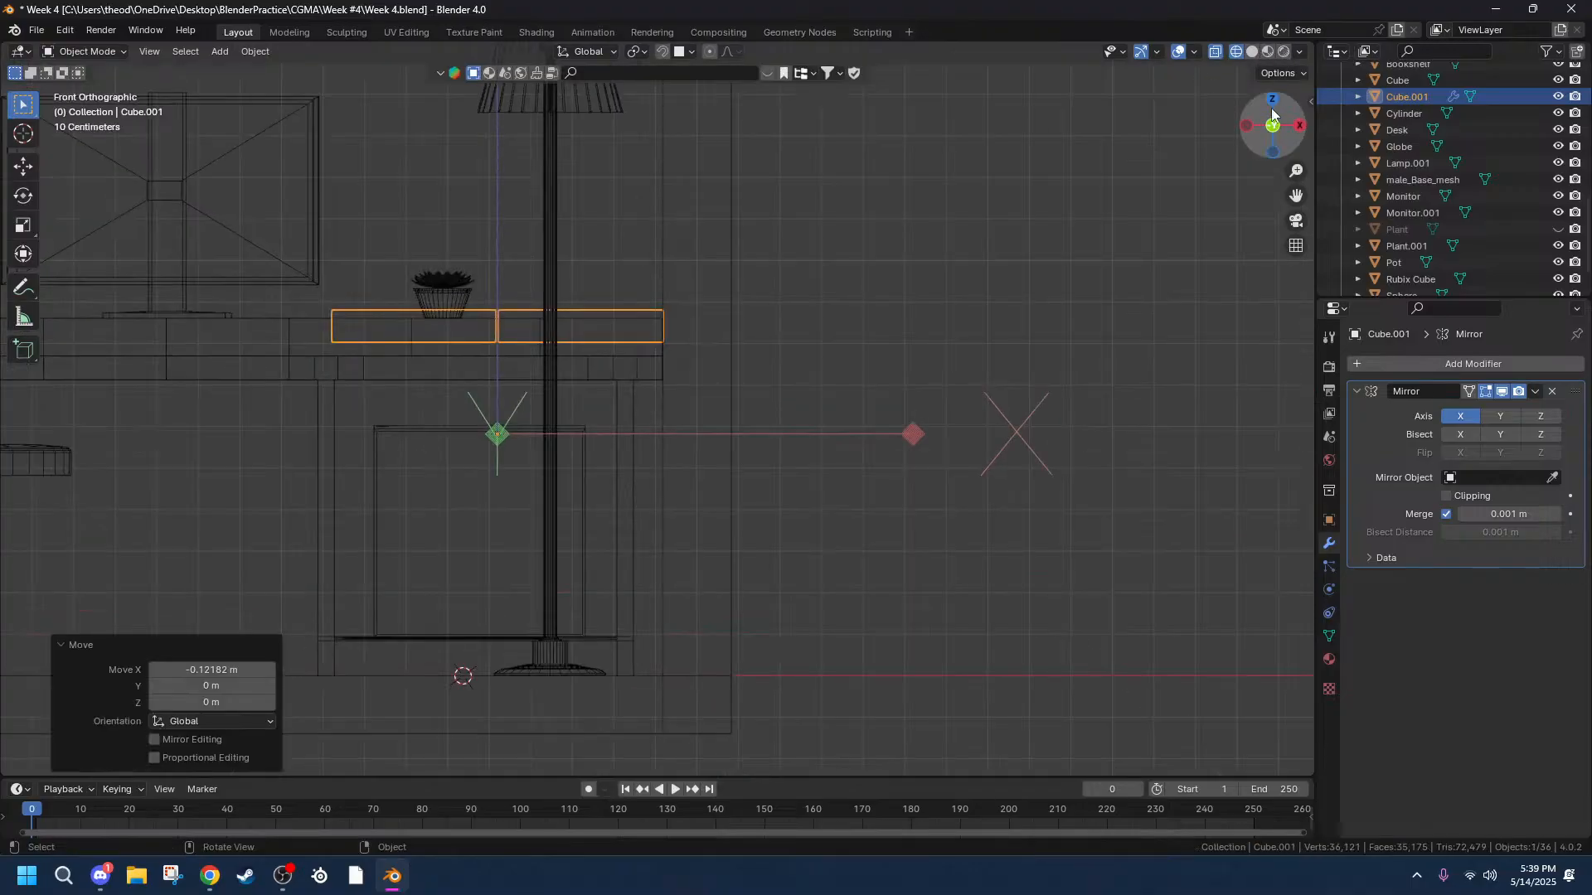
pyautogui.click(1251, 53)
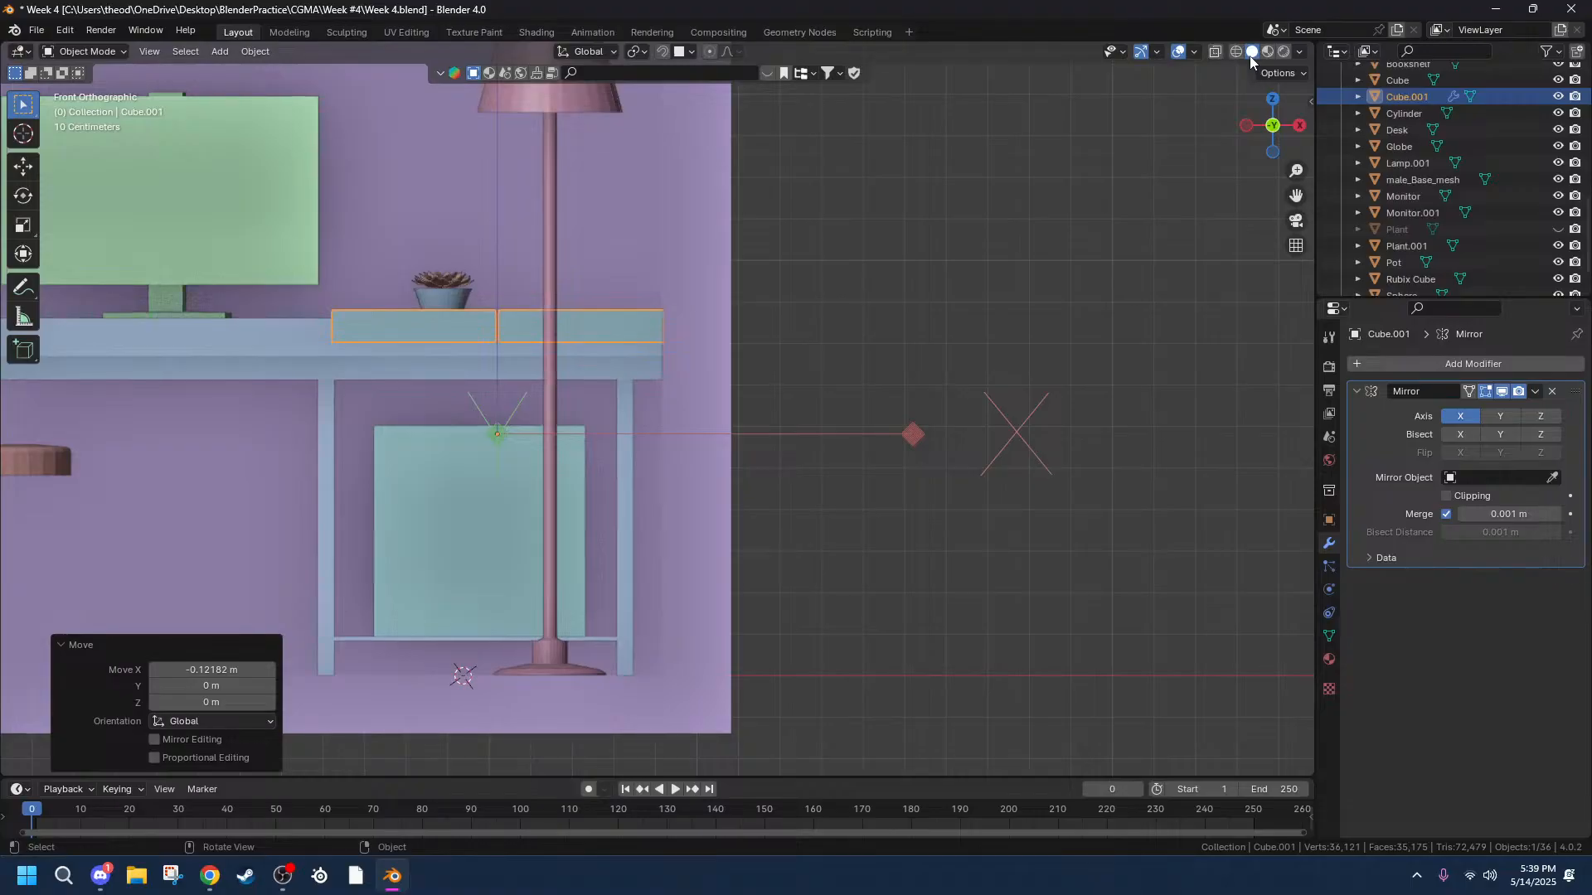
pyautogui.click(1299, 52)
pyautogui.click(1300, 55)
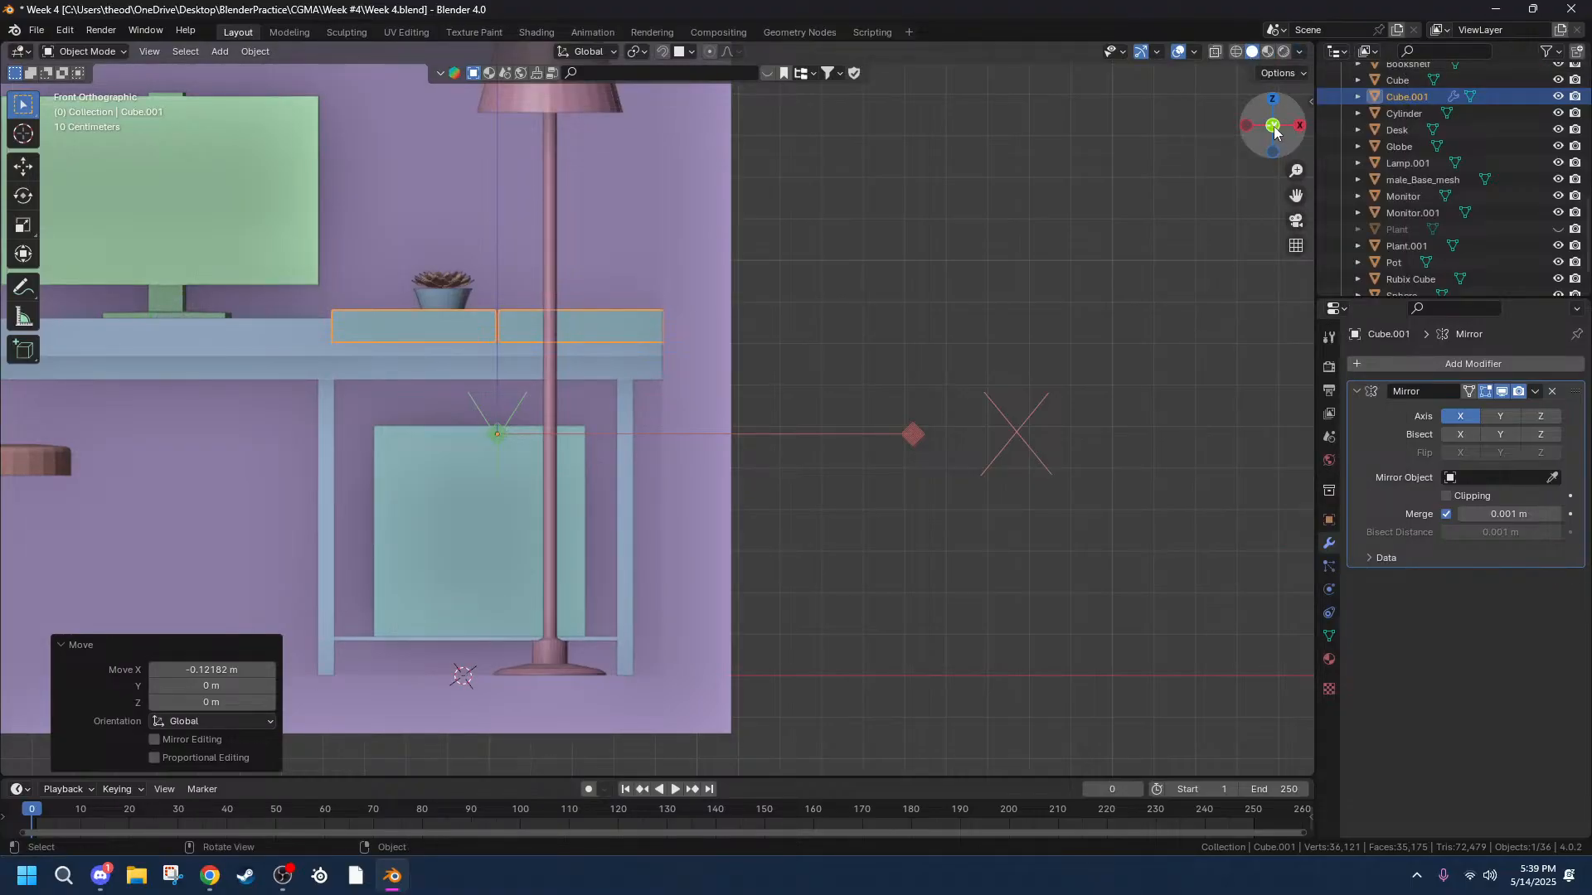
pyautogui.scroll(8, 610, 289)
pyautogui.keyDown('shift'); pyautogui.moveTo(1303, 187); pyautogui.dragTo(1201, 97, button='middle'); pyautogui.keyUp('shift')
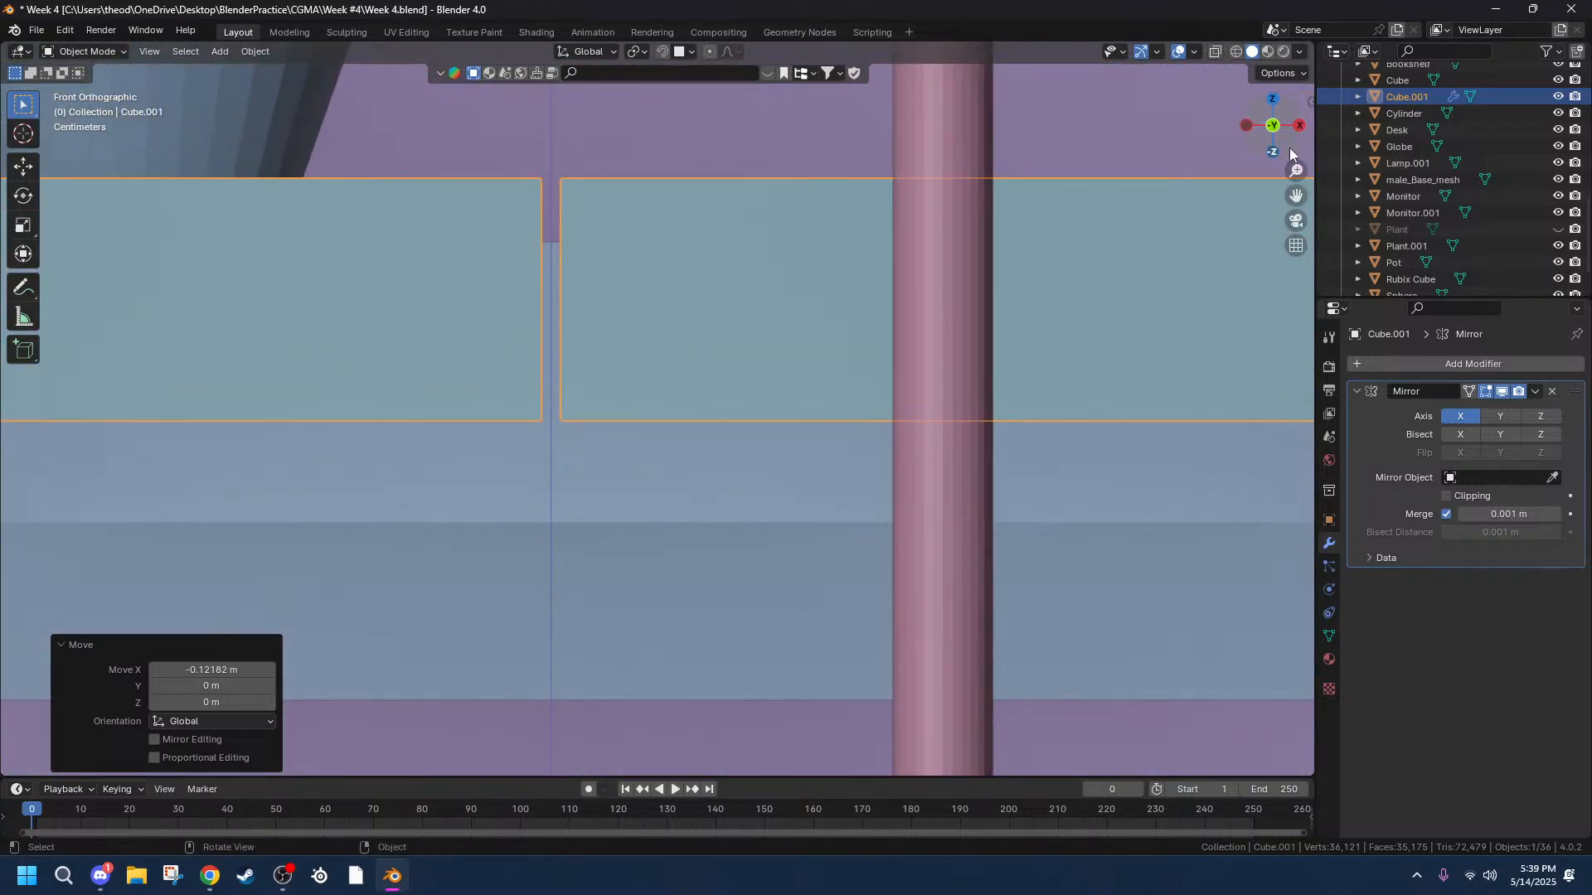
pyautogui.press('g')
pyautogui.press('x')
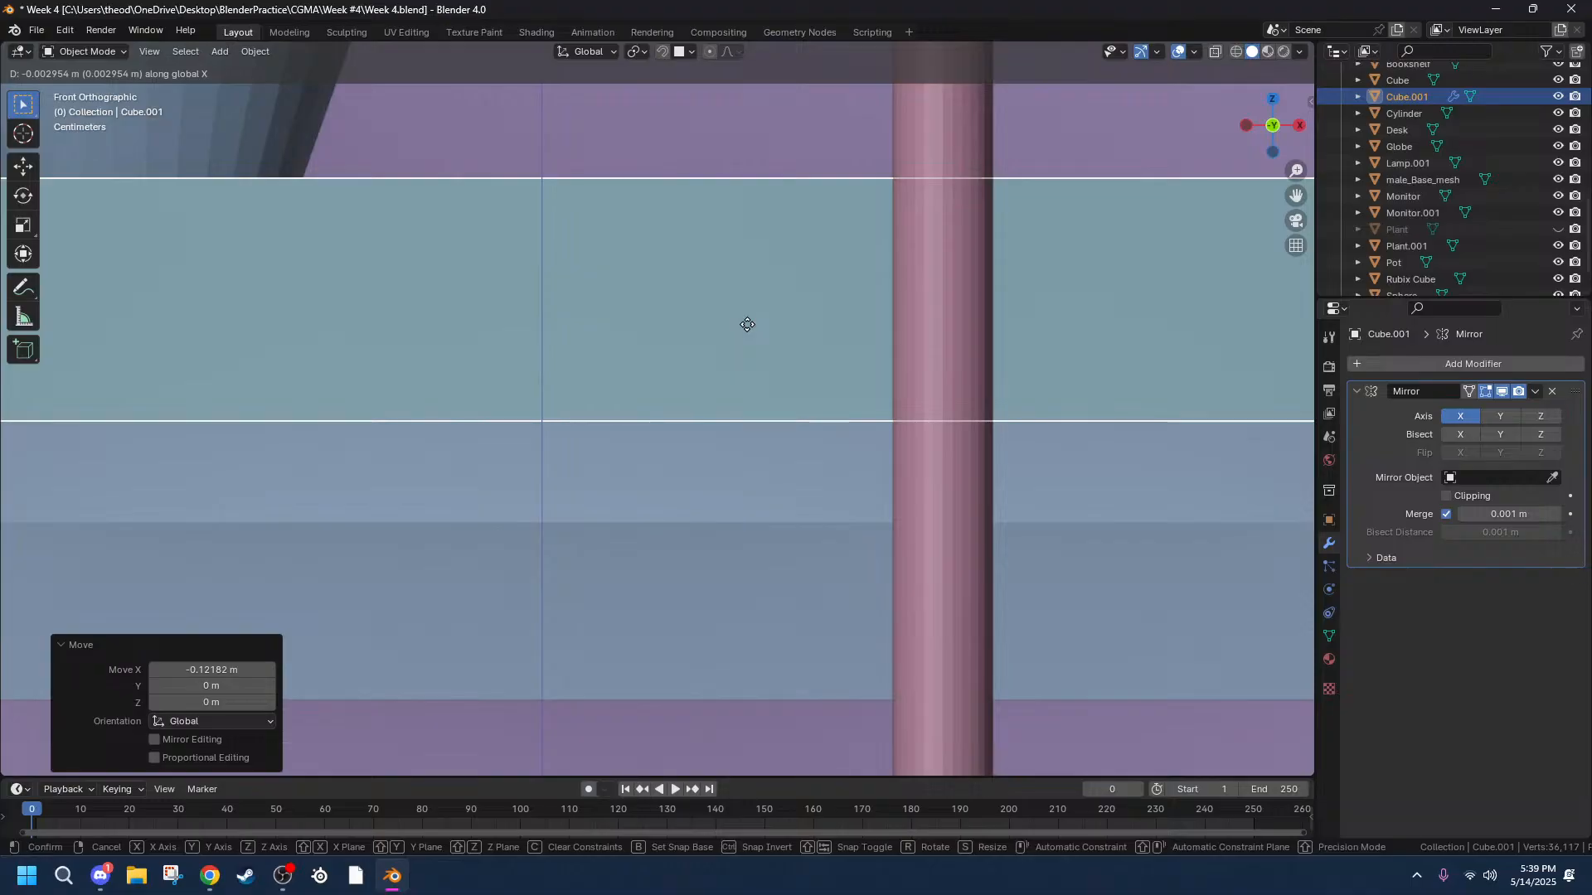
pyautogui.click(744, 325)
pyautogui.scroll(-6, 747, 330)
pyautogui.moveTo(750, 469); pyautogui.dragTo(953, 569, button='middle')
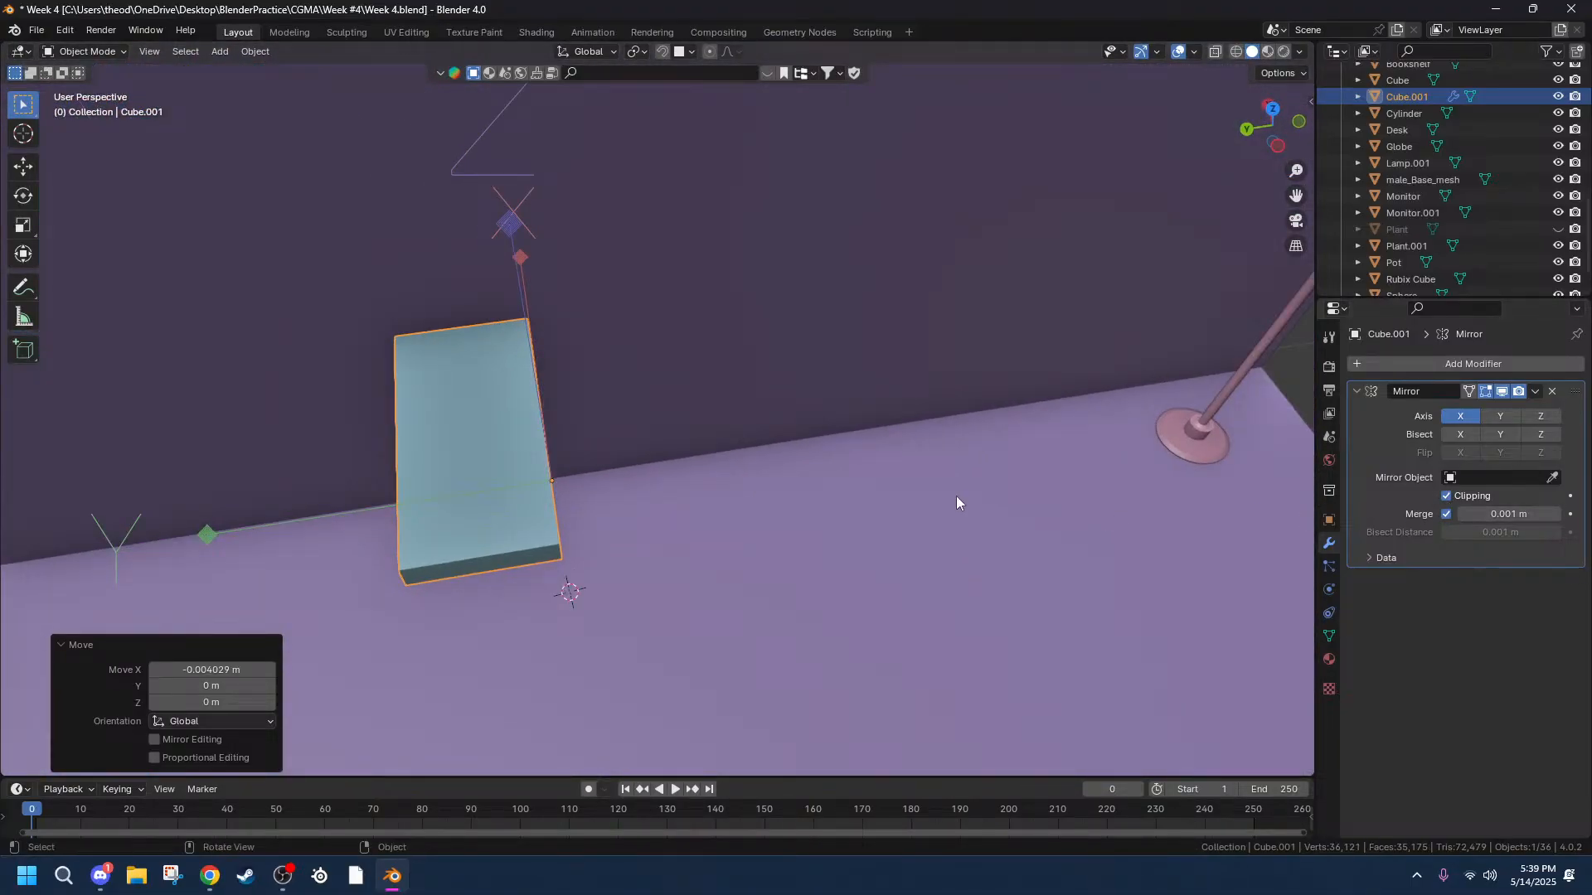
# Enable the Y axis on the slab's Mirror modifier and inset the quarter's underside face by about 0.167 m in Edit Mode.
pyautogui.scroll(3, 455, 459)
pyautogui.moveTo(455, 459); pyautogui.dragTo(629, 385, button='middle')
pyautogui.click(1500, 416)
pyautogui.scroll(3, 509, 451)
pyautogui.press('Tab')
pyautogui.moveTo(528, 412); pyautogui.dragTo(501, 370, button='middle')
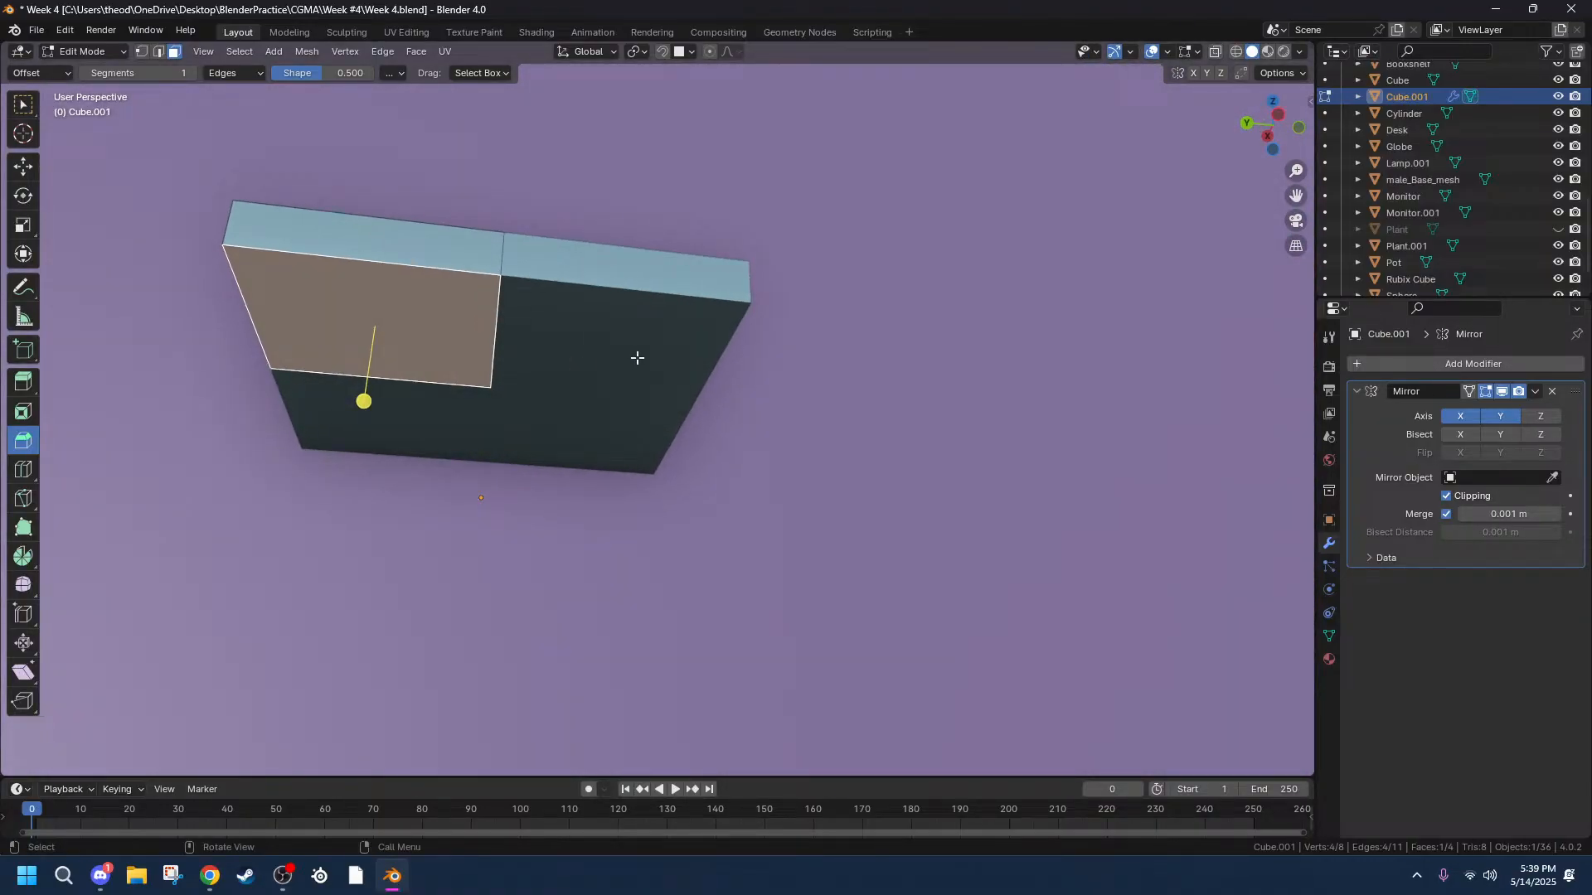
pyautogui.press('i')
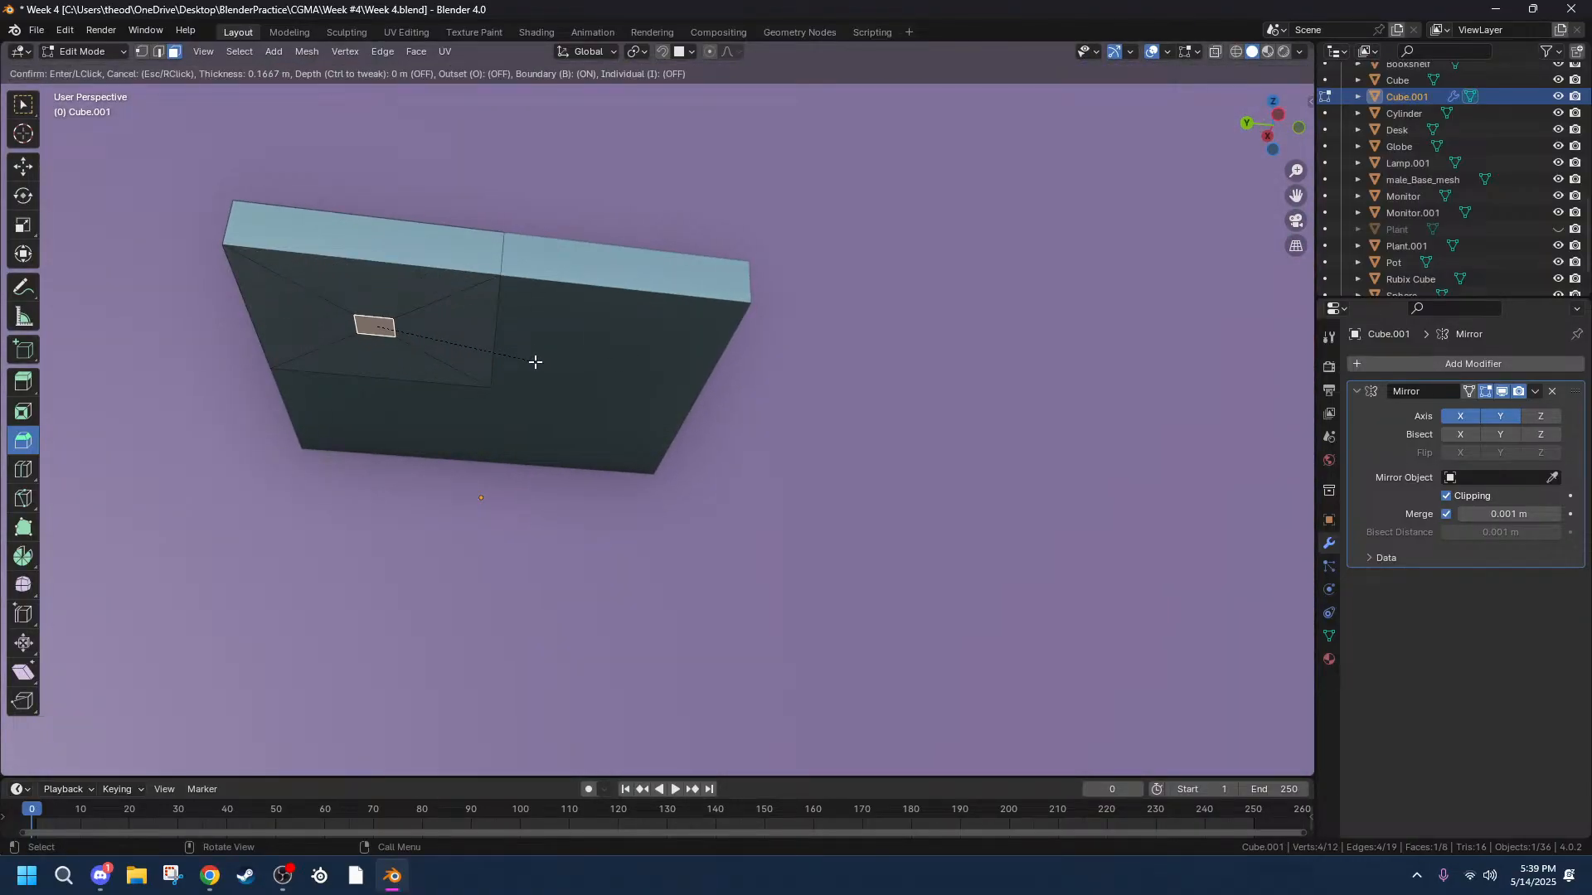
pyautogui.click(535, 362)
# Shift the inset underside face about -0.120 m along X and 0.123 m along Y into the slab's outer corner.
pyautogui.press('g')
pyautogui.press('x')
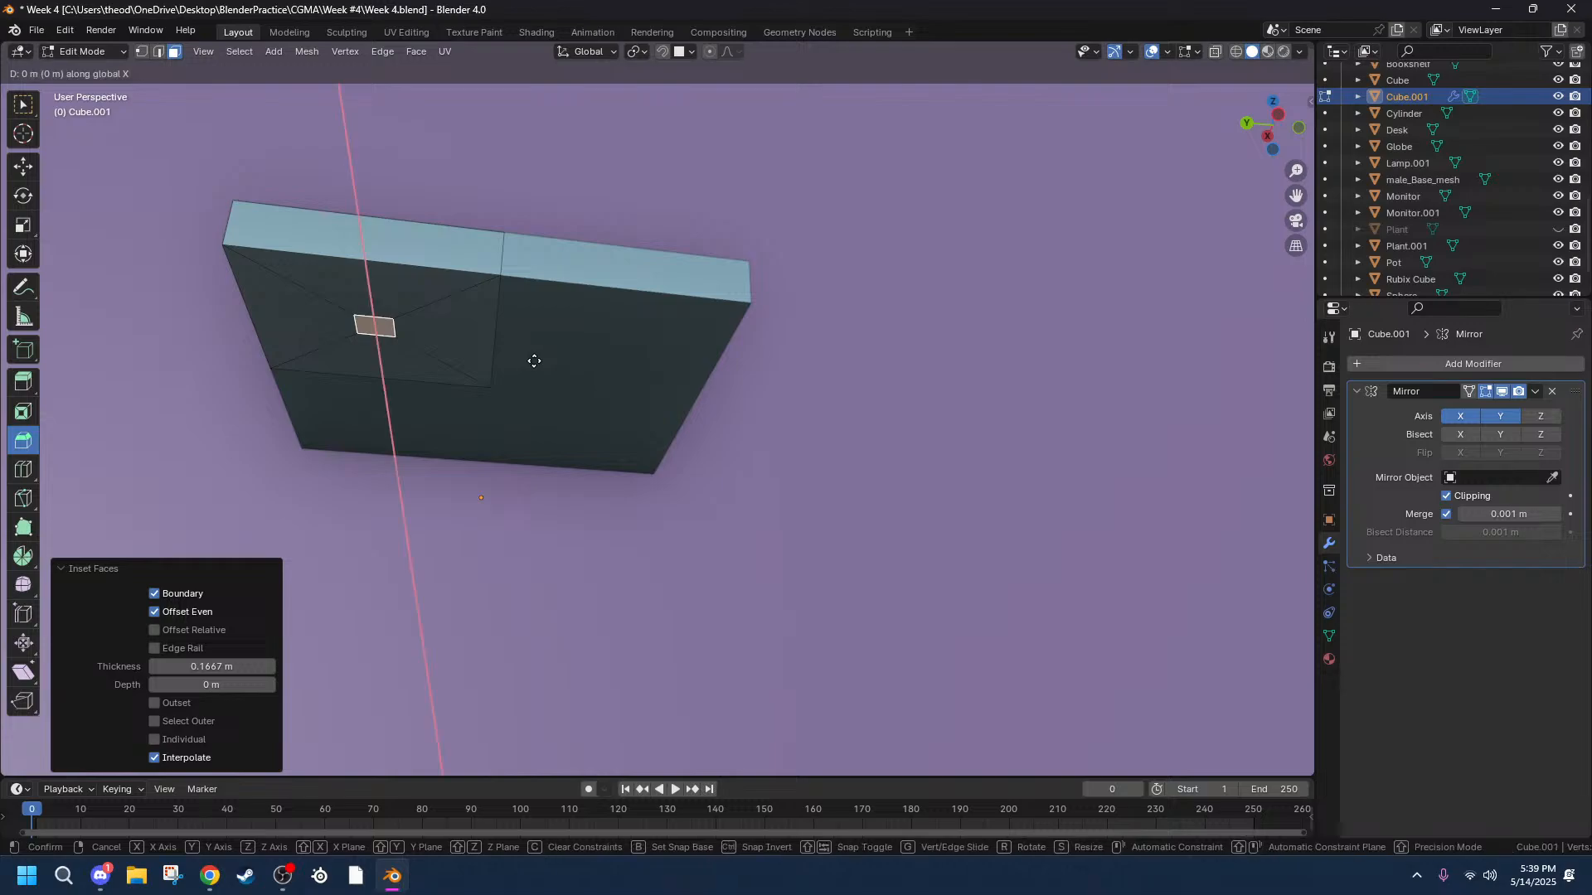
pyautogui.click(383, 338)
pyautogui.press('g')
pyautogui.press('y')
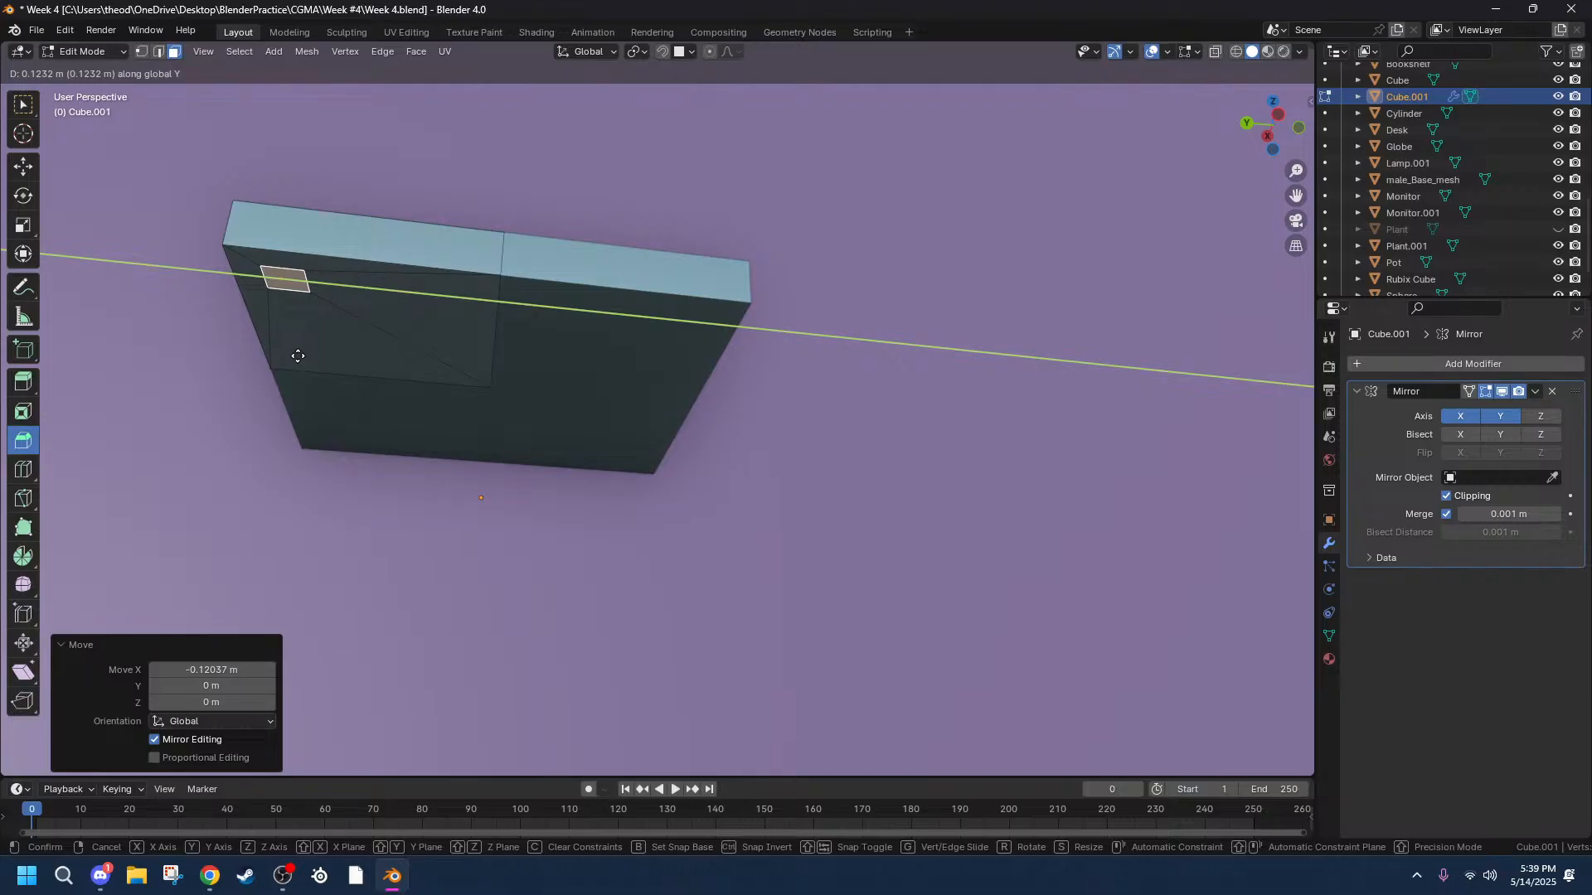
pyautogui.click(297, 356)
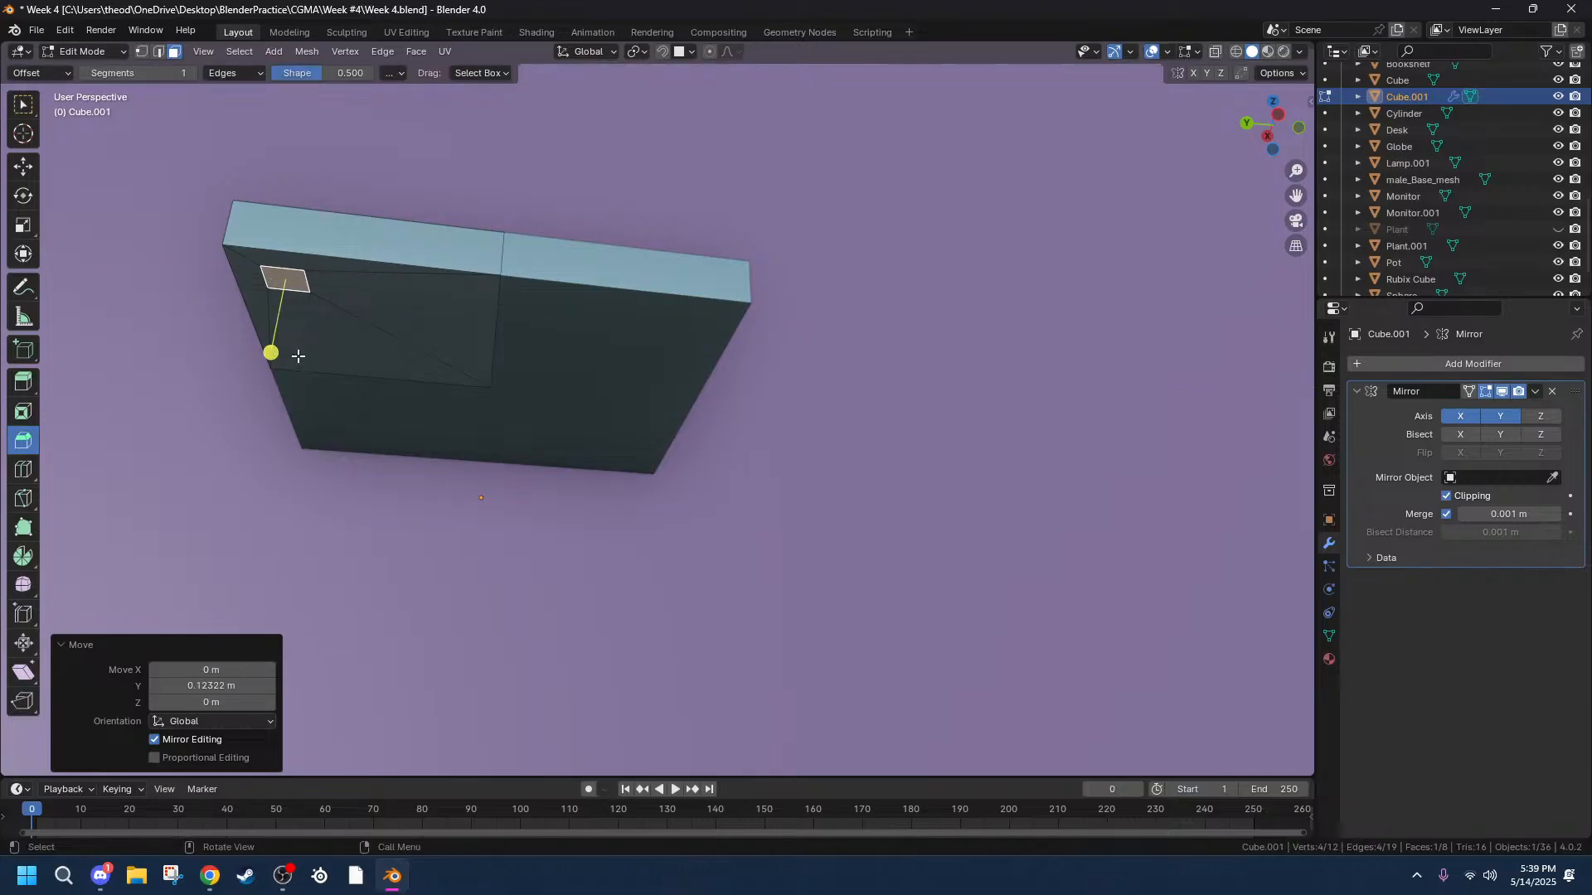
# In left orthographic view, extrude the inset corner face about 0.61 m downward to form the mirrored table legs.
pyautogui.click(1281, 116)
pyautogui.scroll(-3, 336, 556)
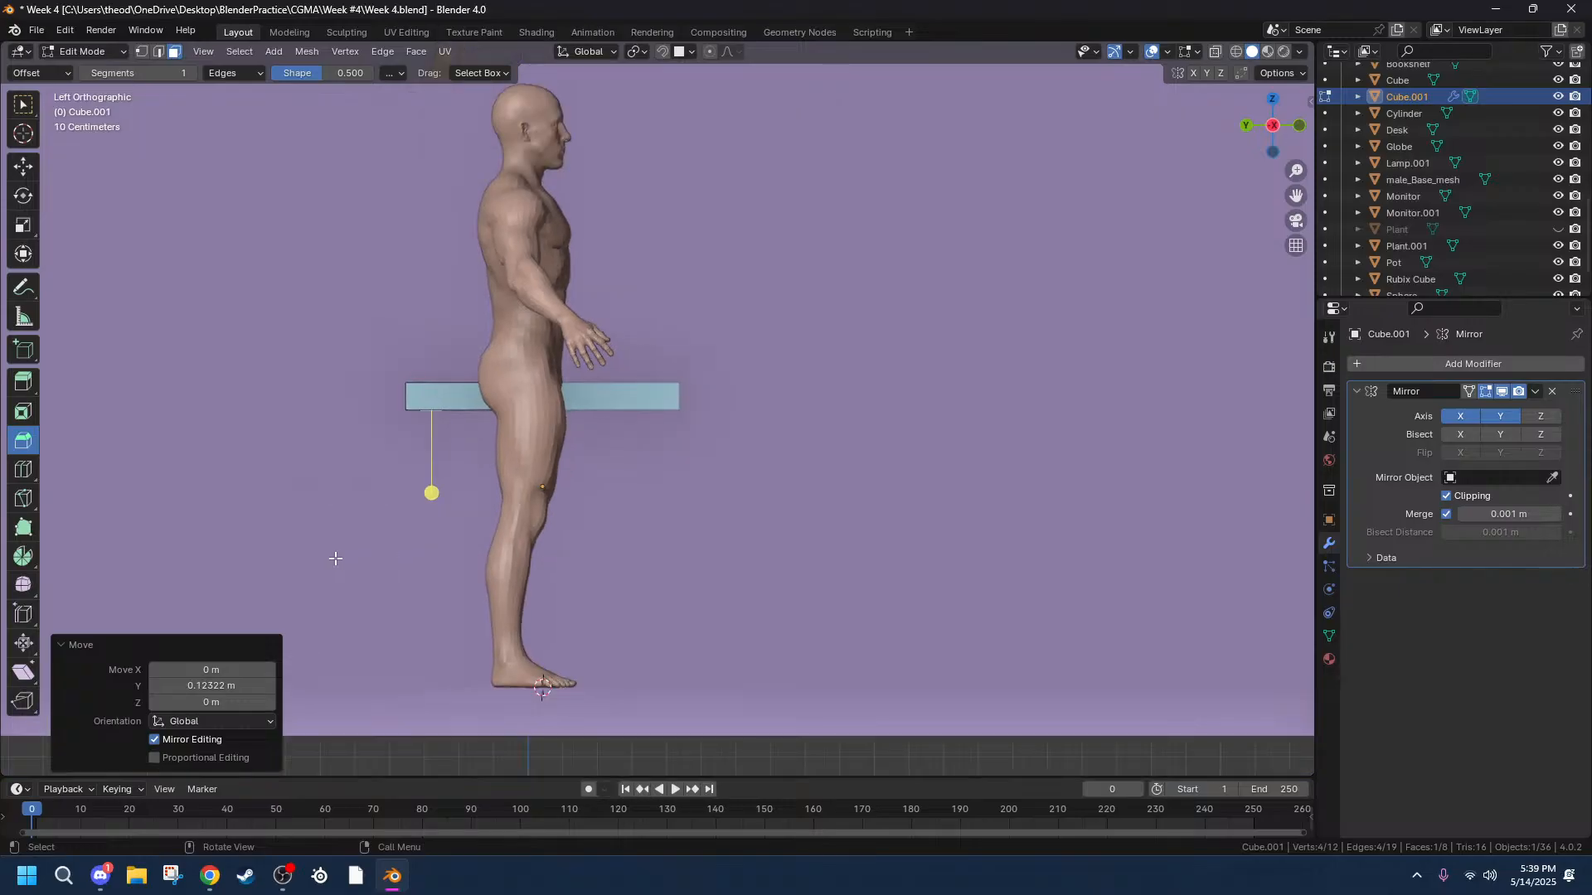
pyautogui.press('e')
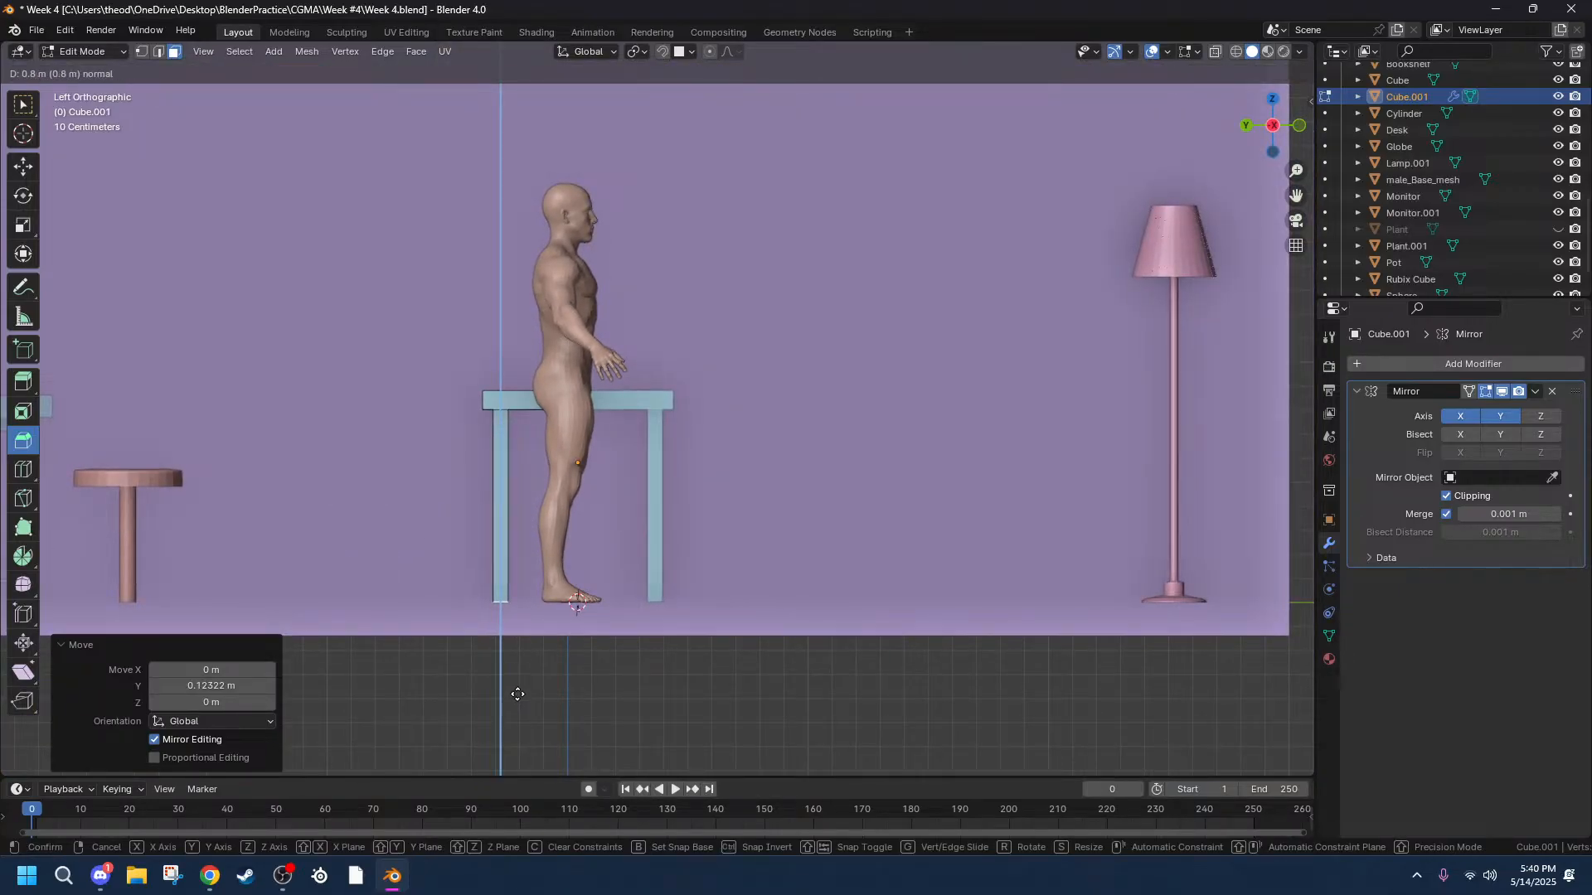
pyautogui.click(523, 649)
# Return to Object Mode and apply the table's Mirror modifier.
pyautogui.moveTo(678, 329); pyautogui.dragTo(738, 355, button='middle')
pyautogui.scroll(4, 739, 354)
pyautogui.moveTo(739, 435); pyautogui.dragTo(1352, 384, button='middle')
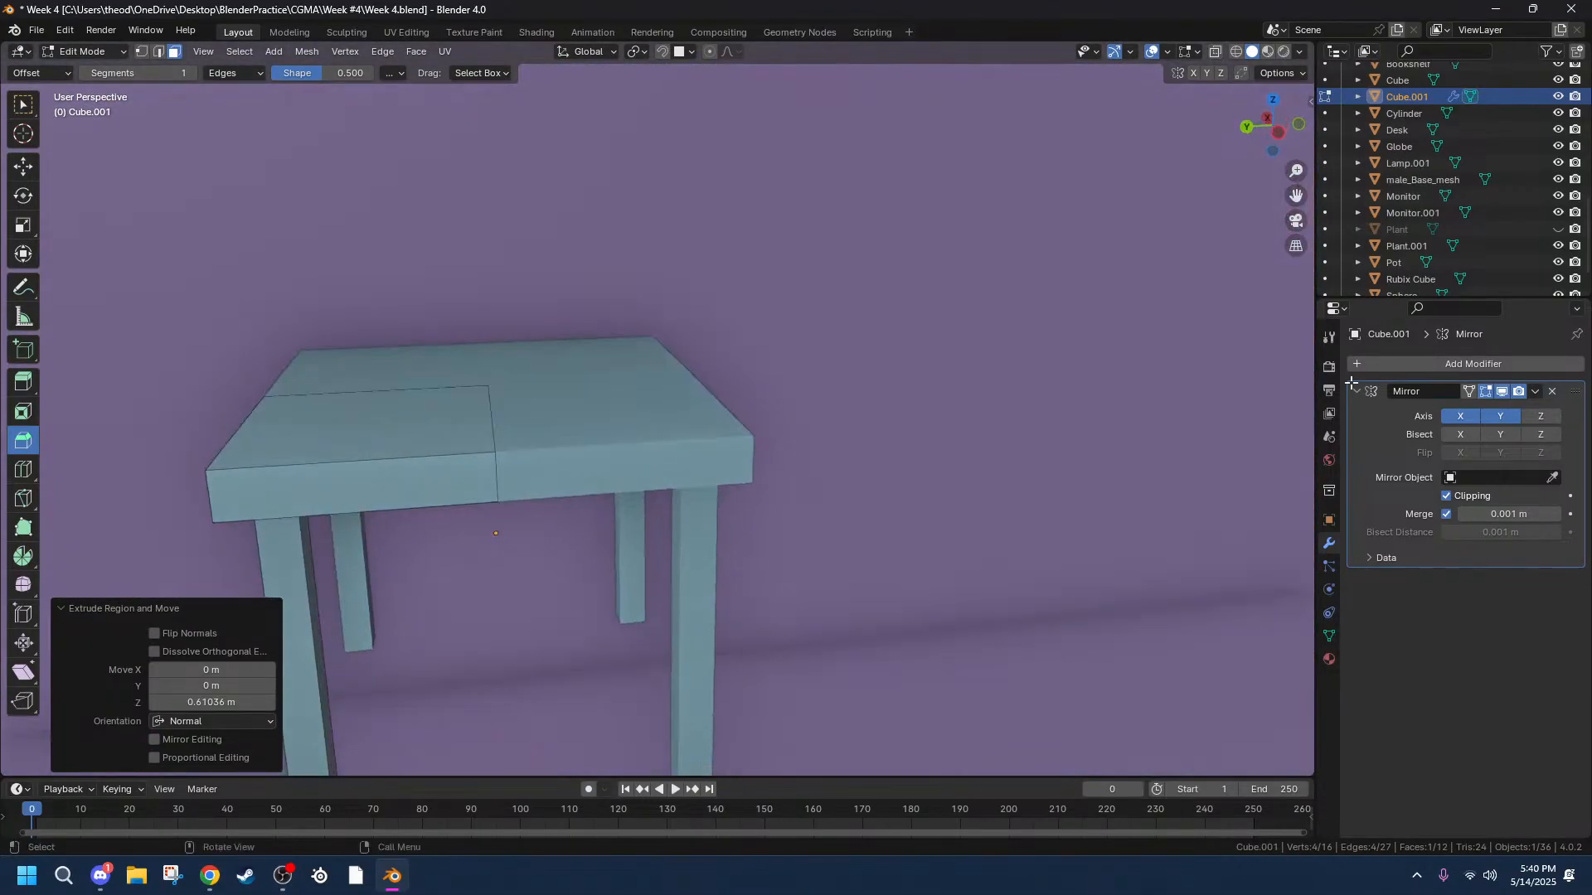
pyautogui.click(1534, 391)
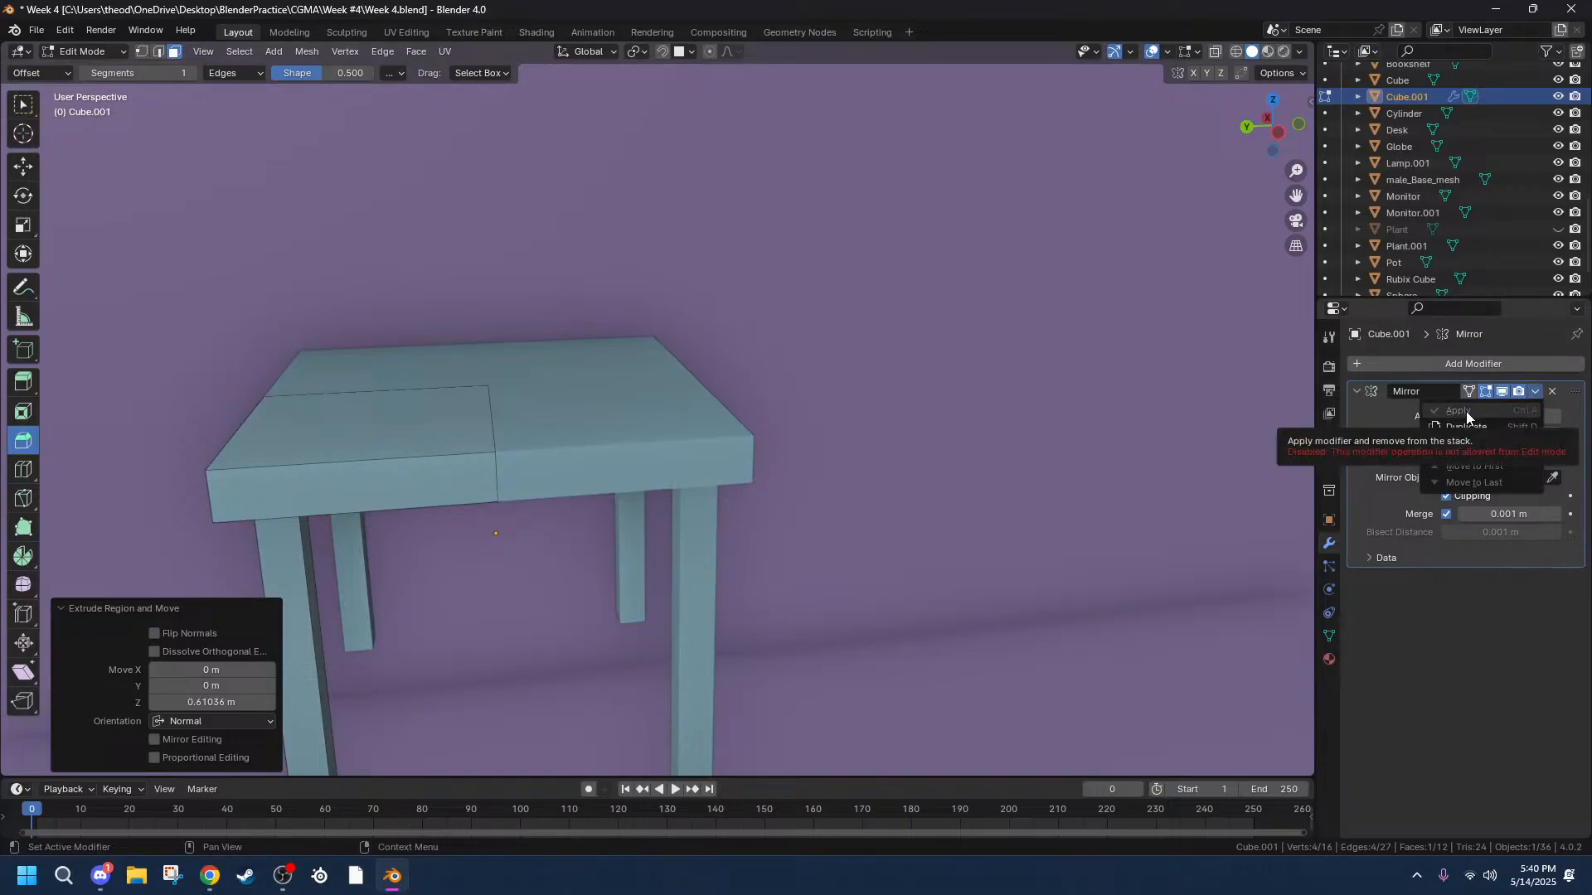
pyautogui.press('Escape')
pyautogui.press('Tab')
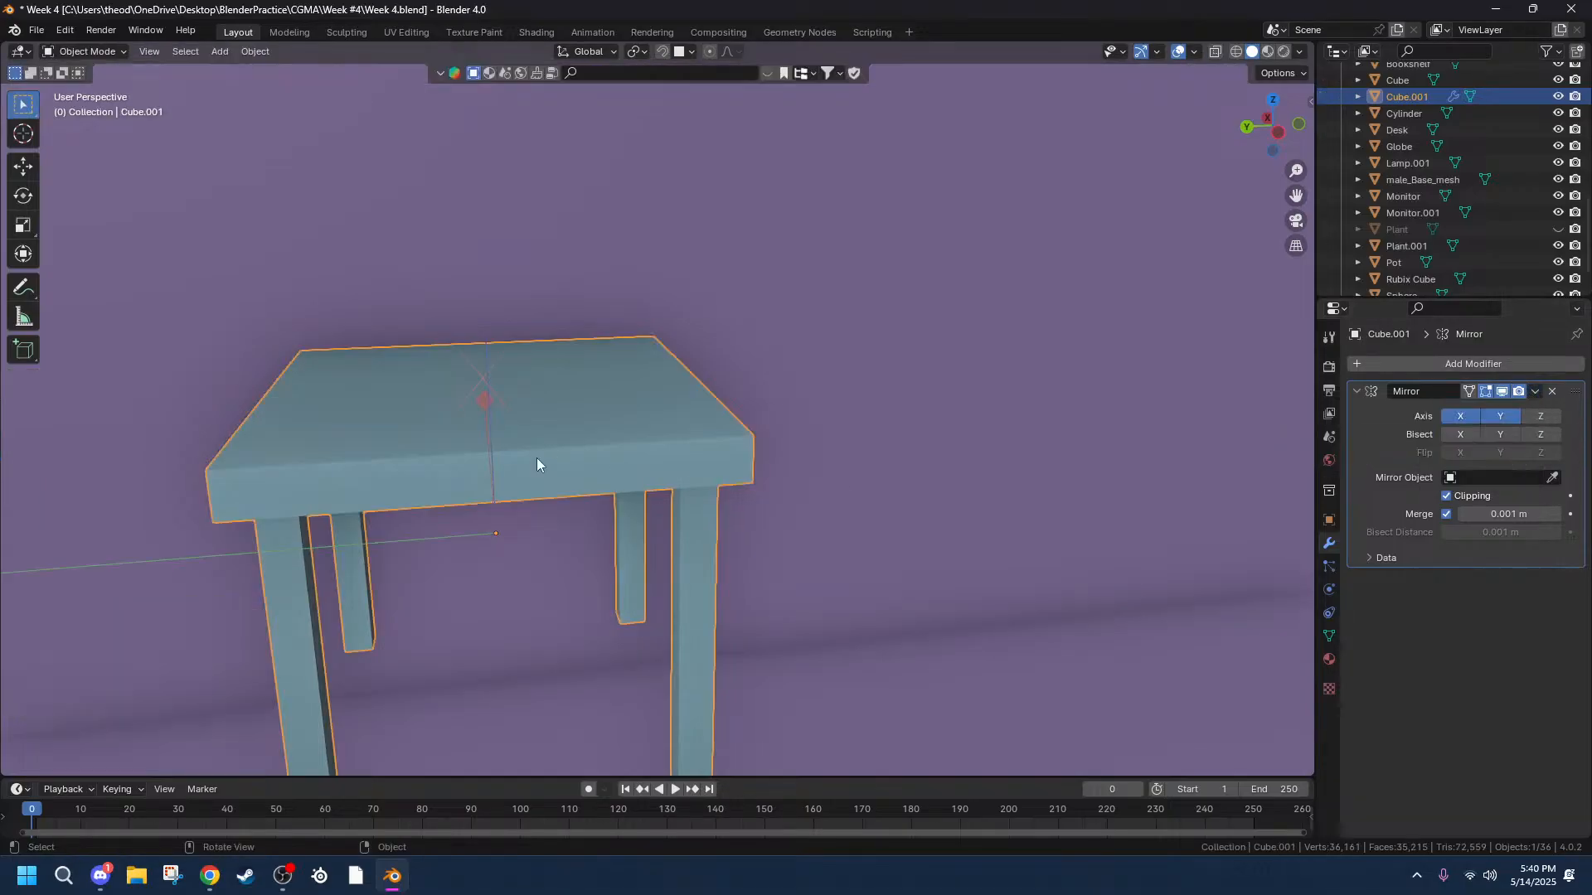
pyautogui.click(1534, 392)
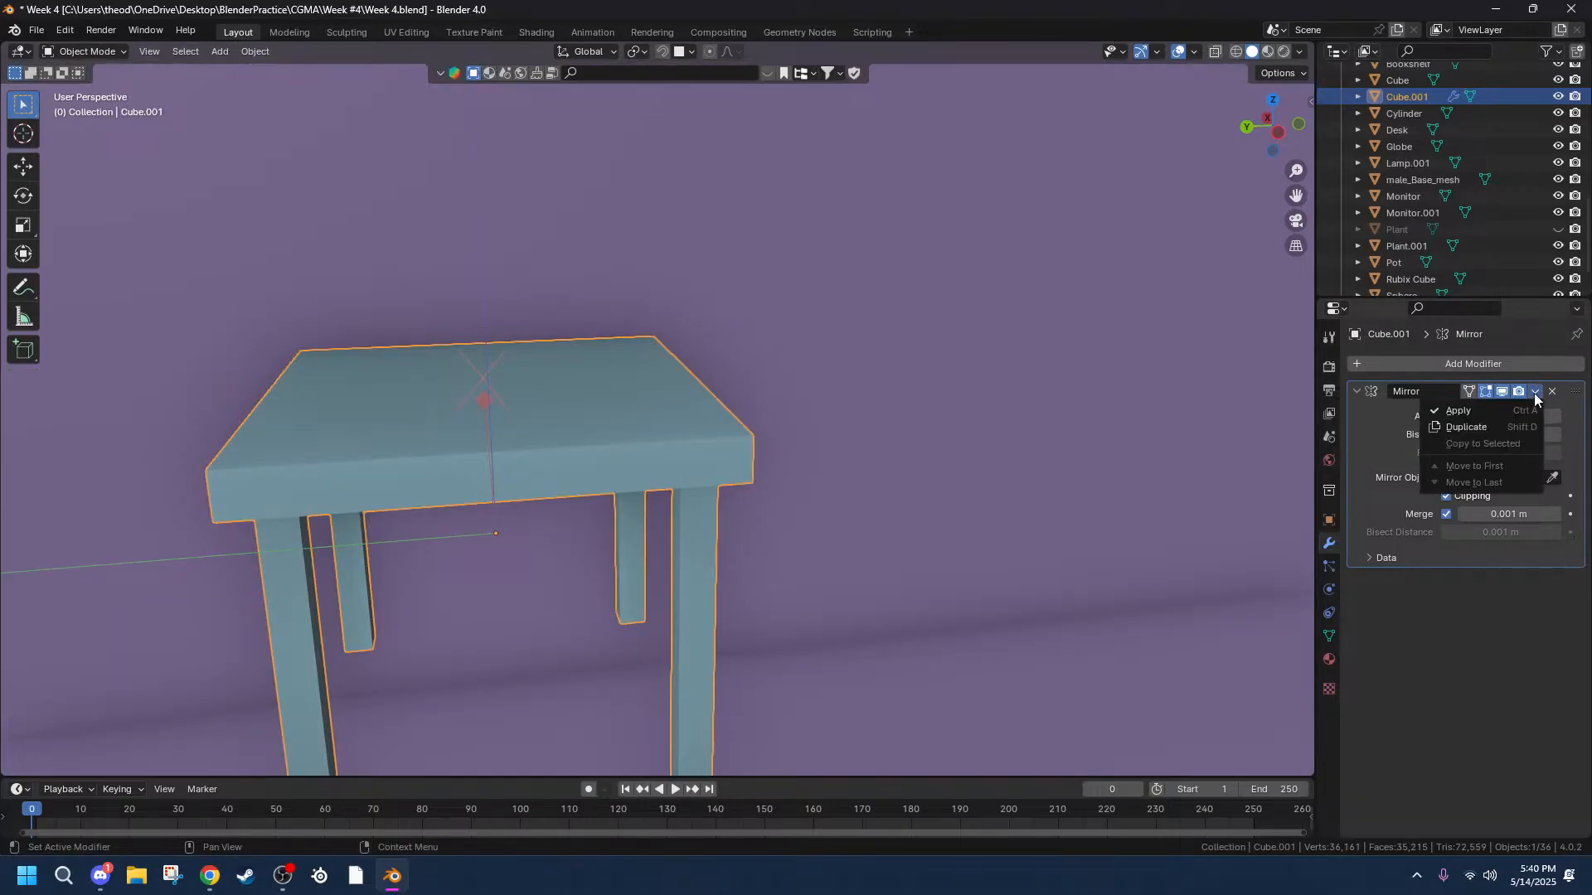
pyautogui.click(1472, 412)
# In left orthographic view, lower the table about 0.194 m along Z to bring its legs to the floor.
pyautogui.click(1281, 73)
pyautogui.click(1269, 124)
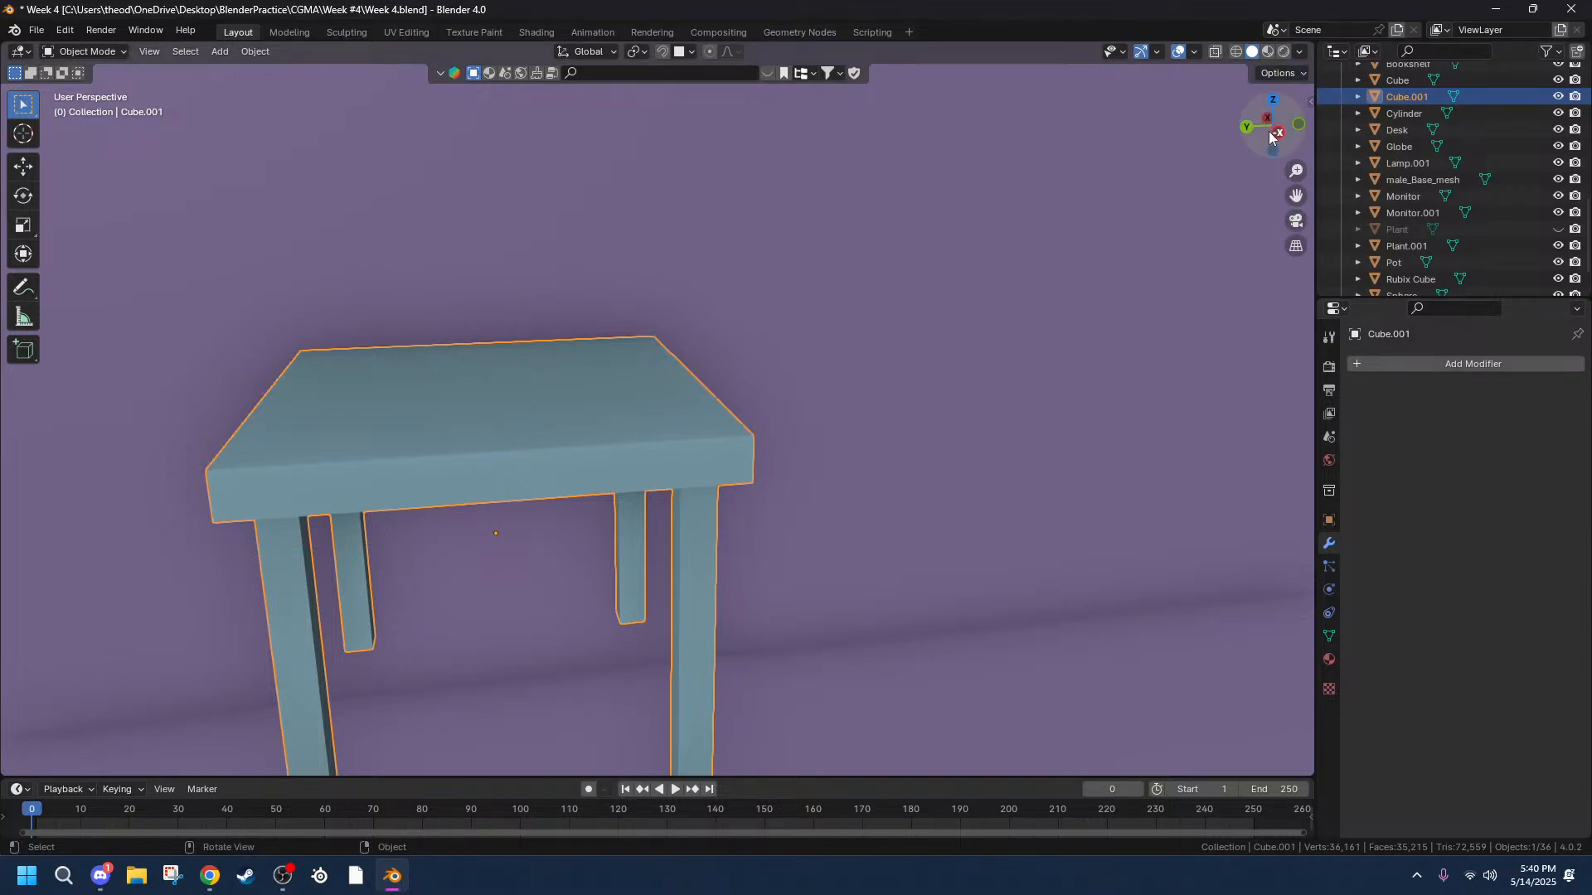
pyautogui.click(1270, 137)
pyautogui.scroll(-2, 580, 403)
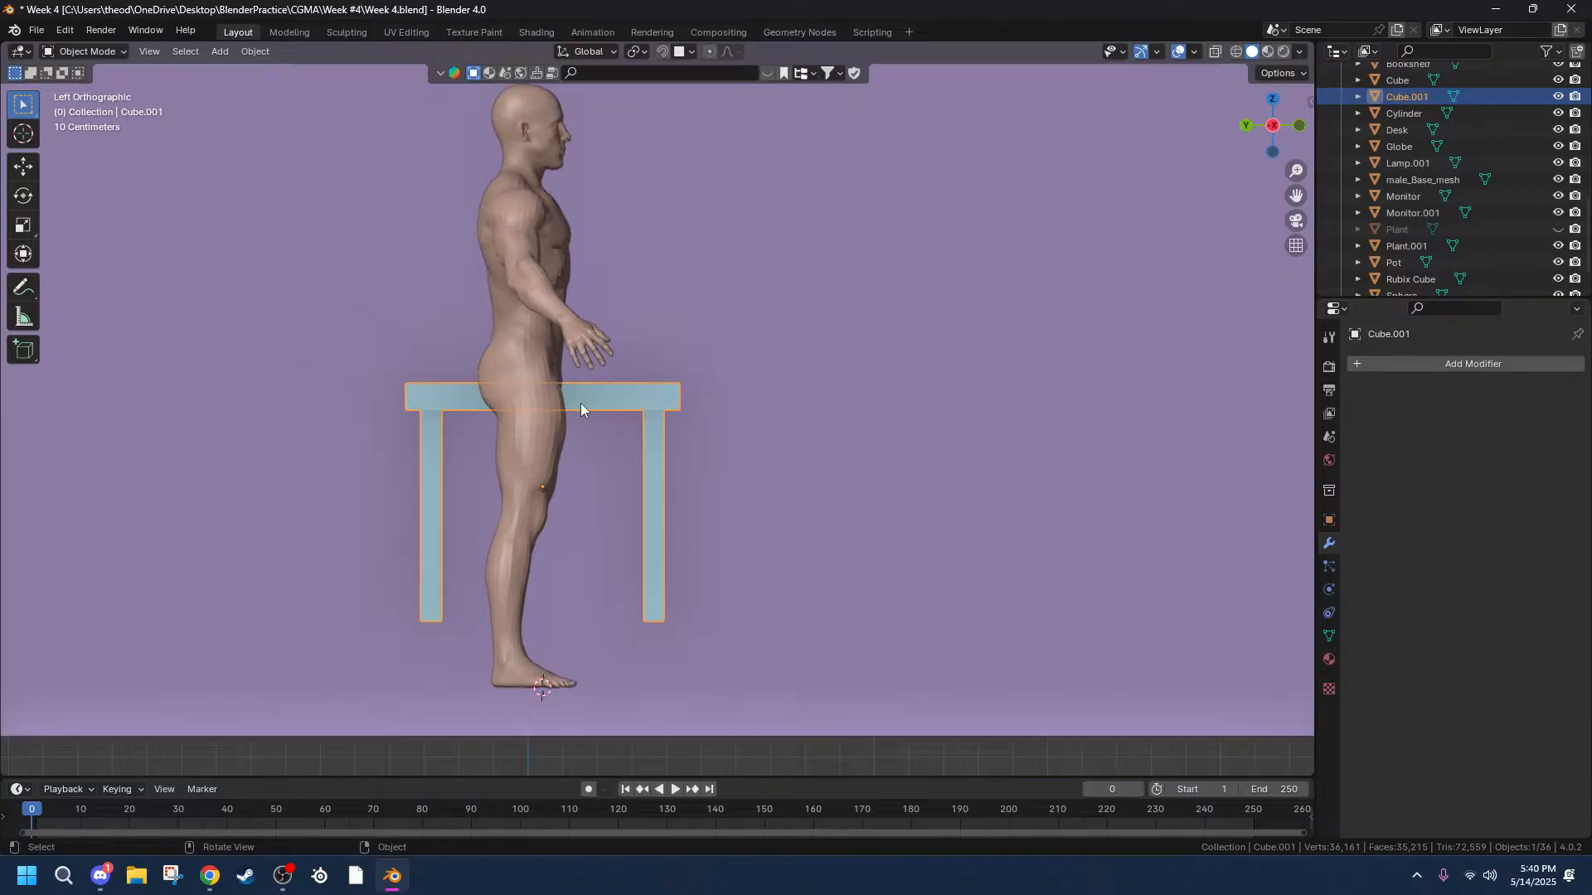
pyautogui.press('g')
pyautogui.press('z')
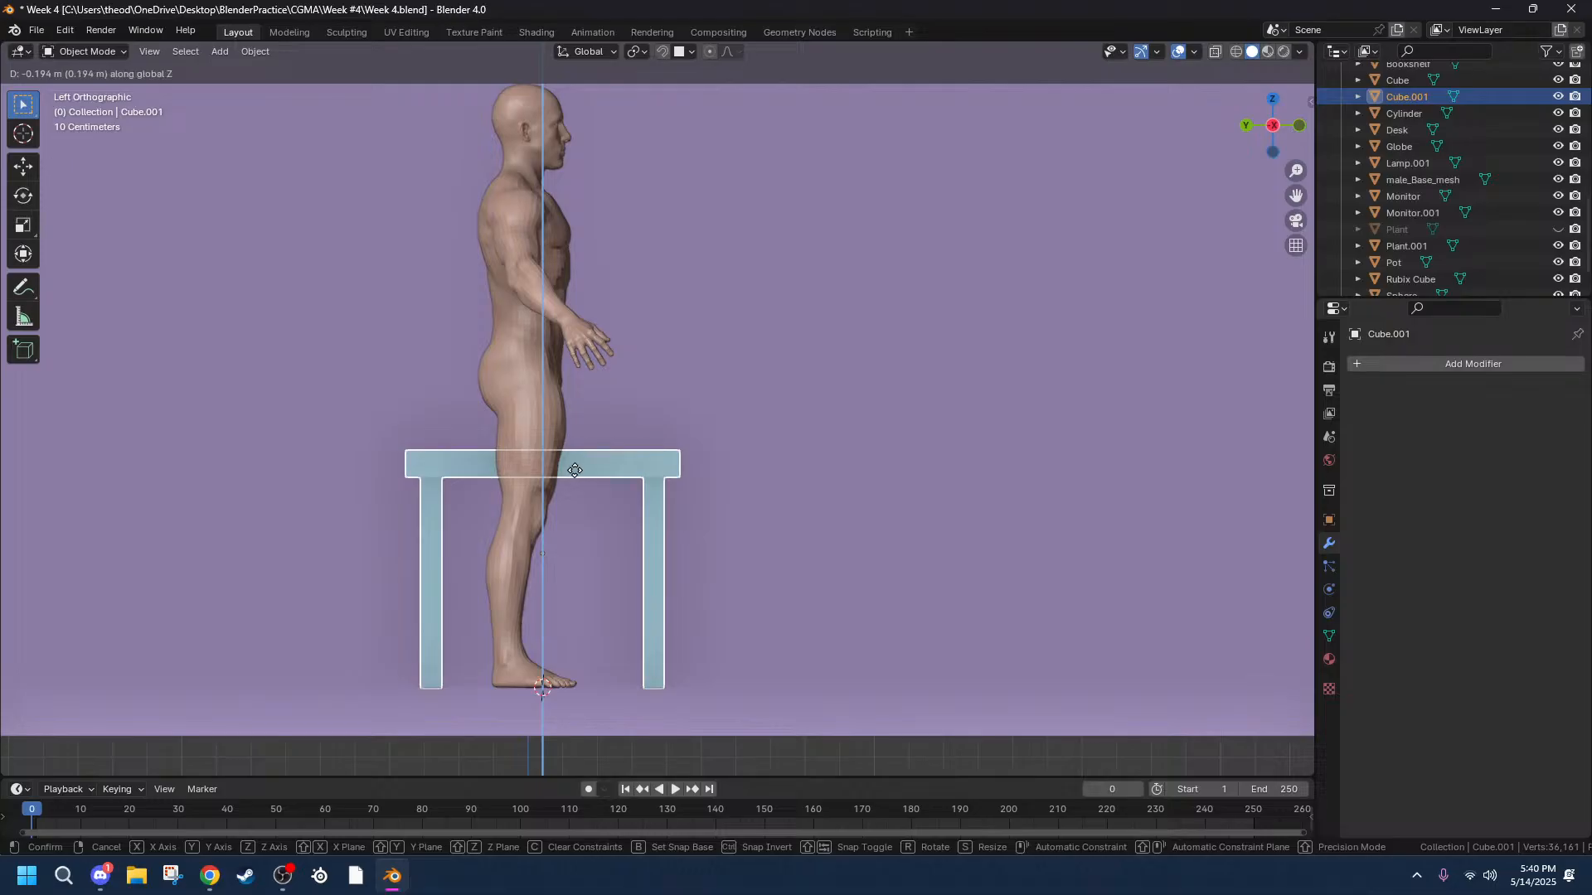
pyautogui.click(574, 470)
# Zoom in on a leg's bottom edge and raise the table about 0.0015 m along Z to sit flush on the floor.
pyautogui.scroll(6, 804, 531)
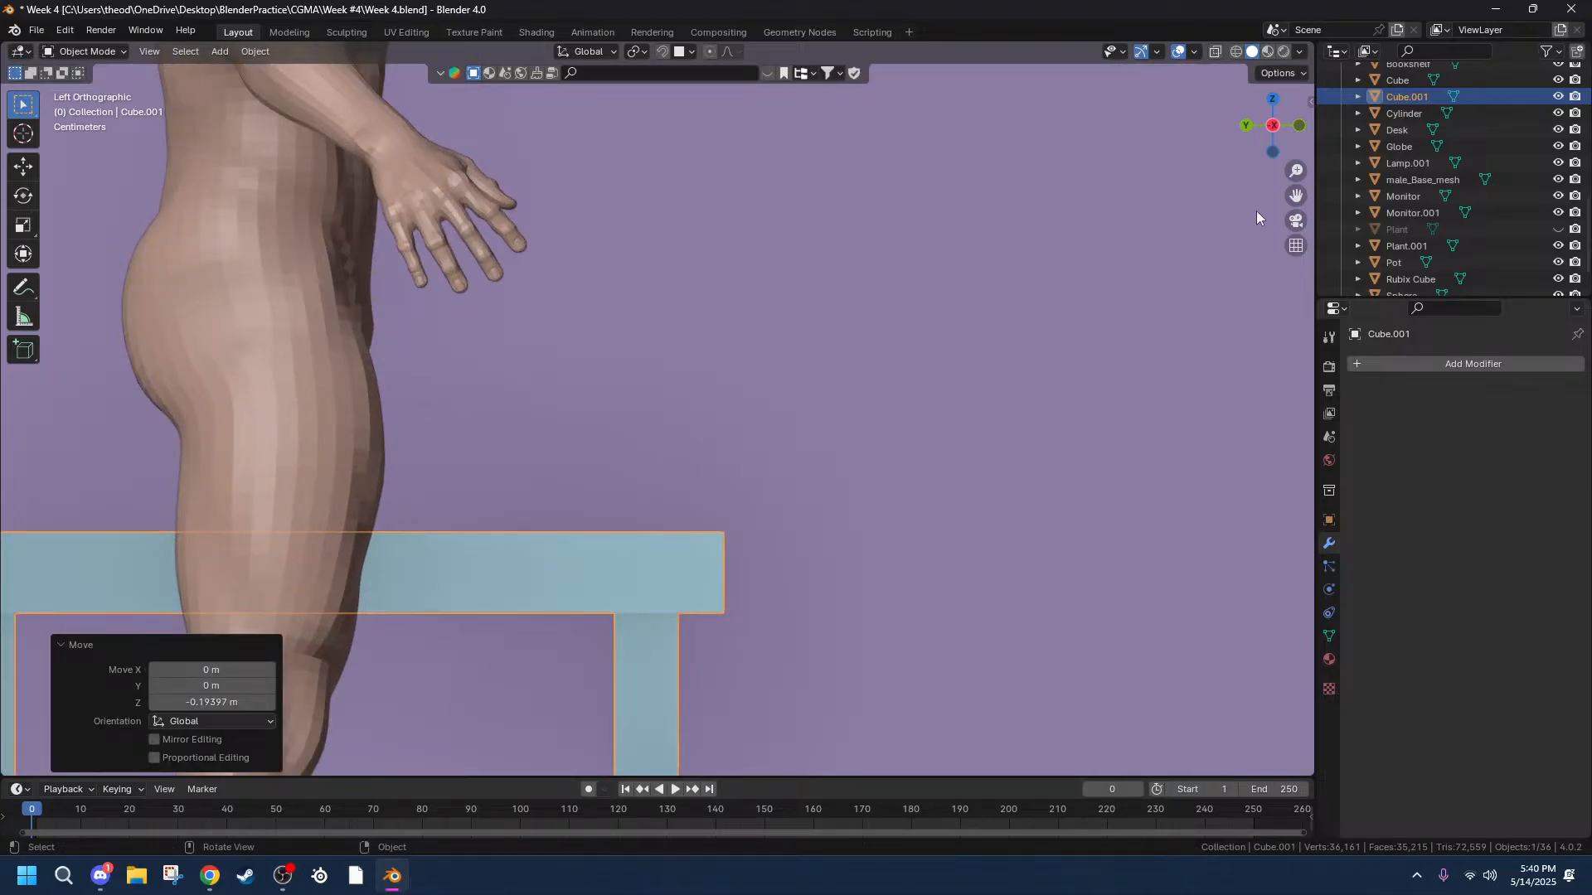
pyautogui.moveTo(1291, 199); pyautogui.dragTo(1296, 43)
pyautogui.scroll(11, 746, 381)
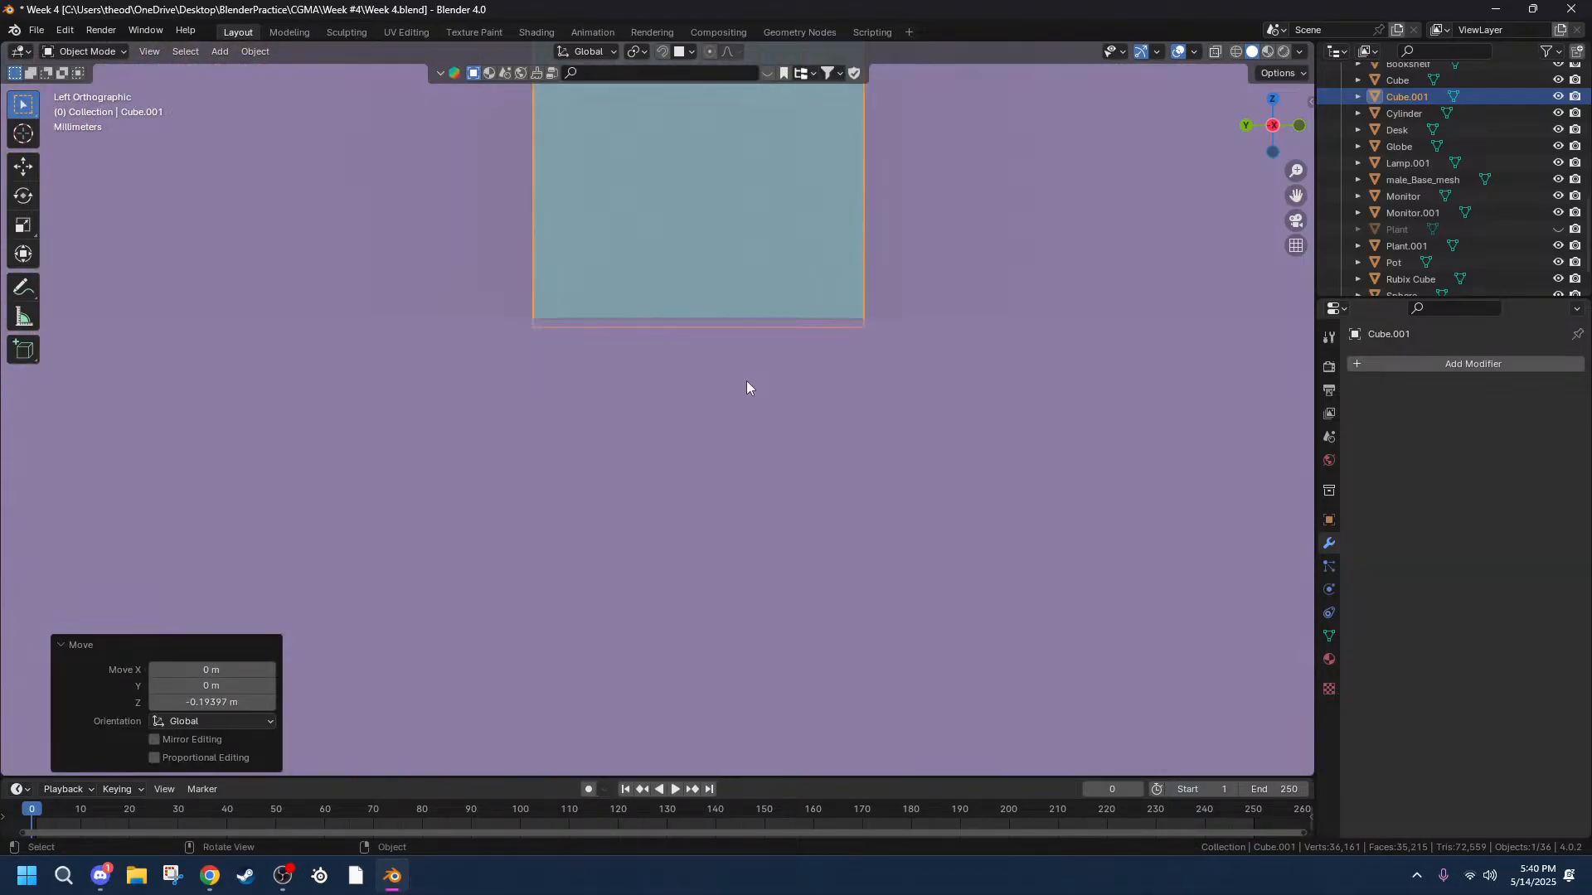
pyautogui.press('g')
pyautogui.press('z')
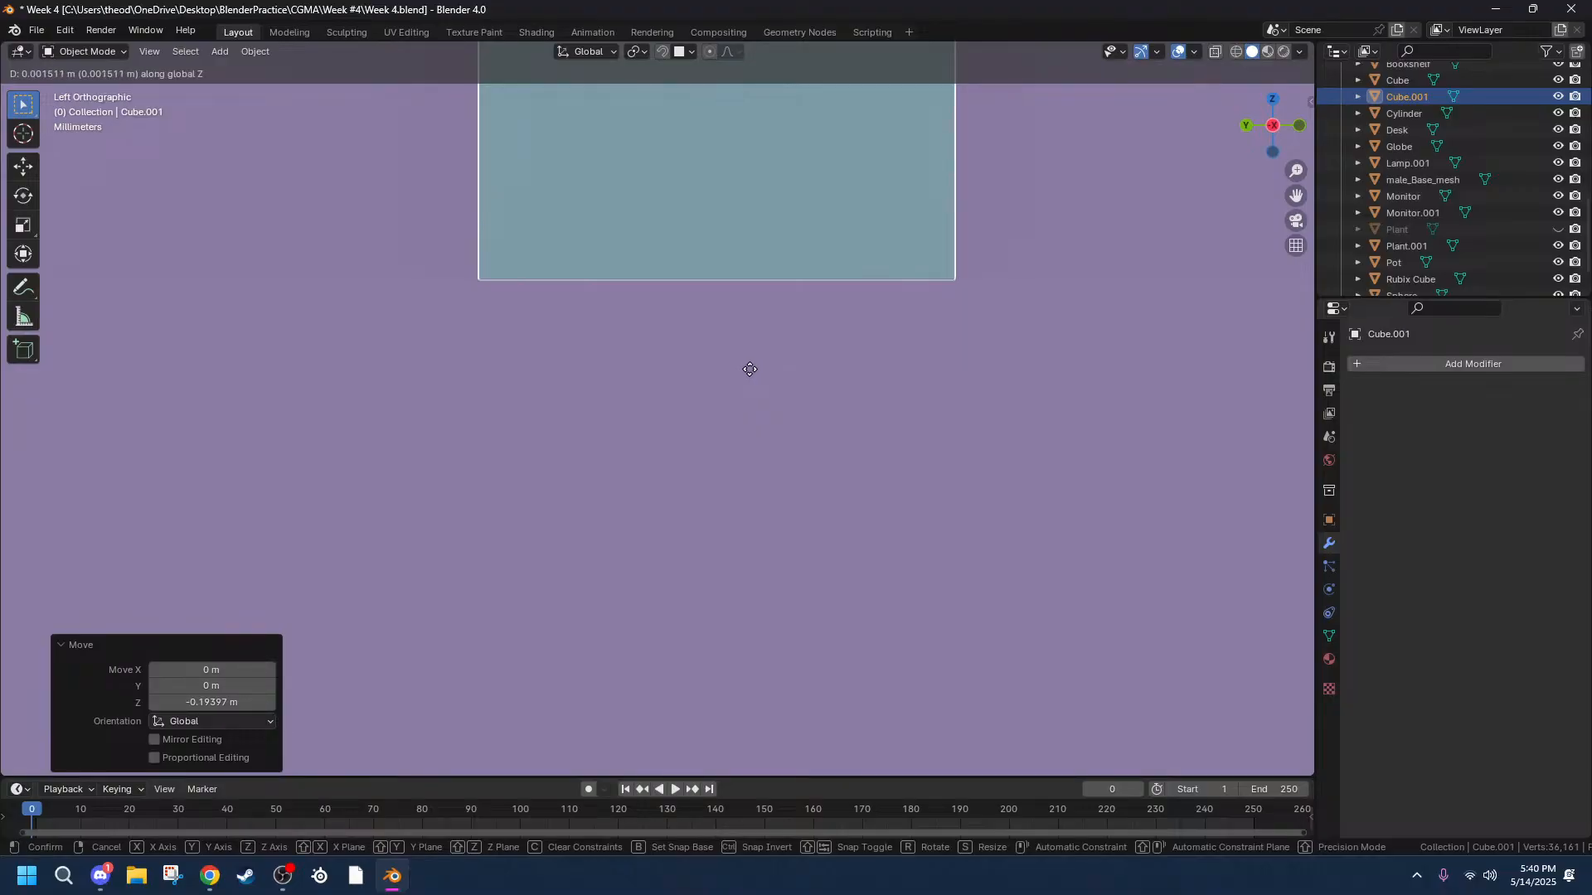
pyautogui.click(749, 373)
# In top view, set the table's origin to its geometry.
pyautogui.scroll(-6, 638, 373)
pyautogui.moveTo(633, 282); pyautogui.dragTo(640, 466, button='middle')
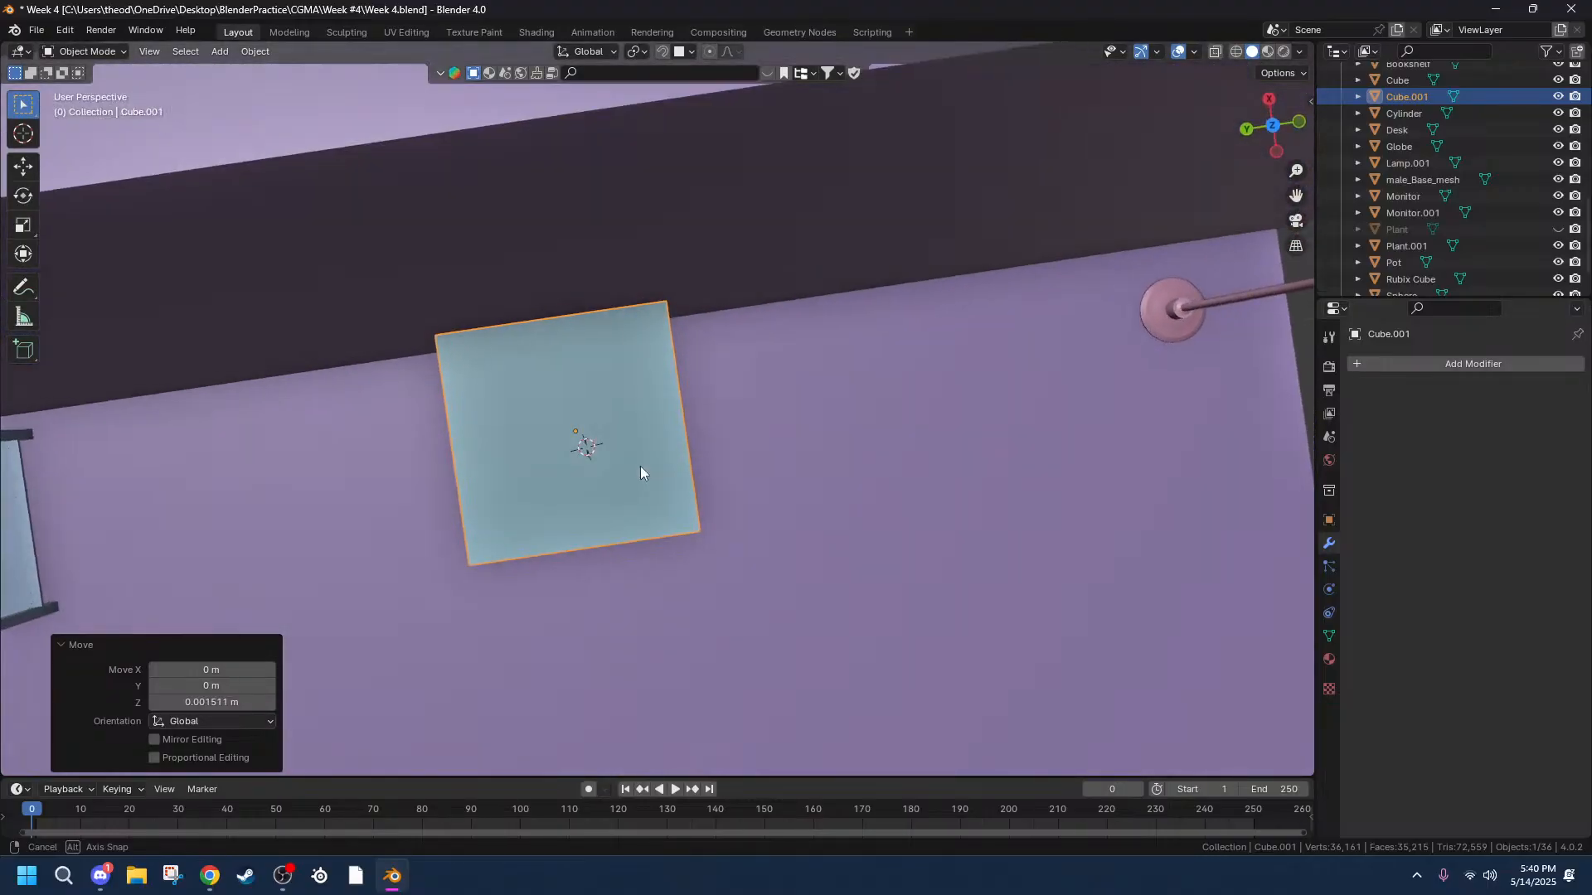
pyautogui.click(1272, 126)
pyautogui.click(1272, 125)
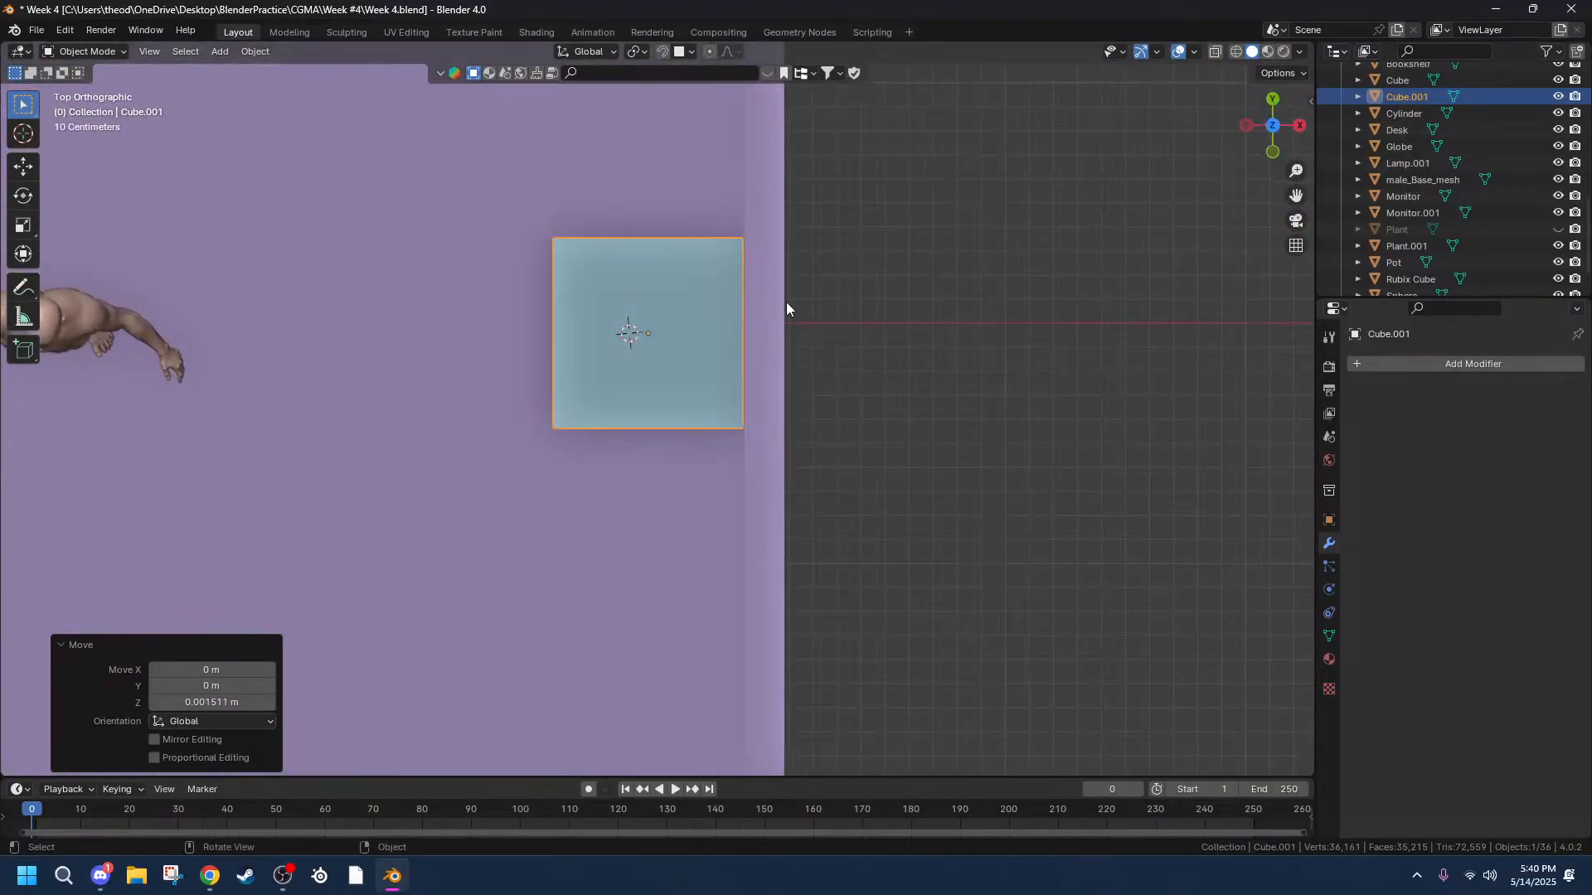
pyautogui.rightClick(670, 332)
pyautogui.moveTo(619, 405)
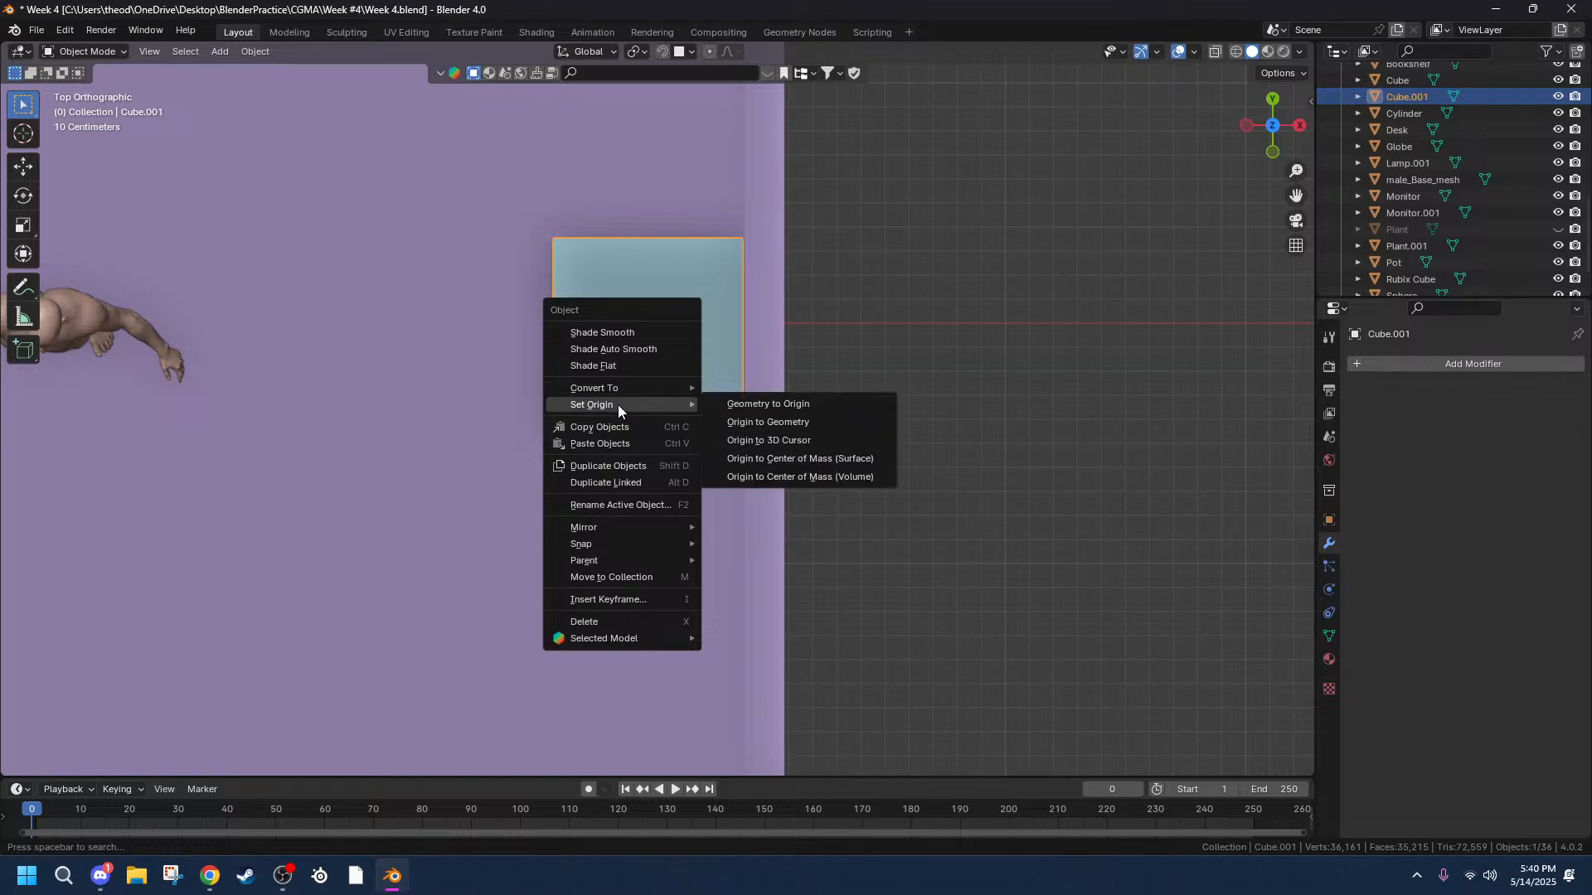
pyautogui.click(824, 425)
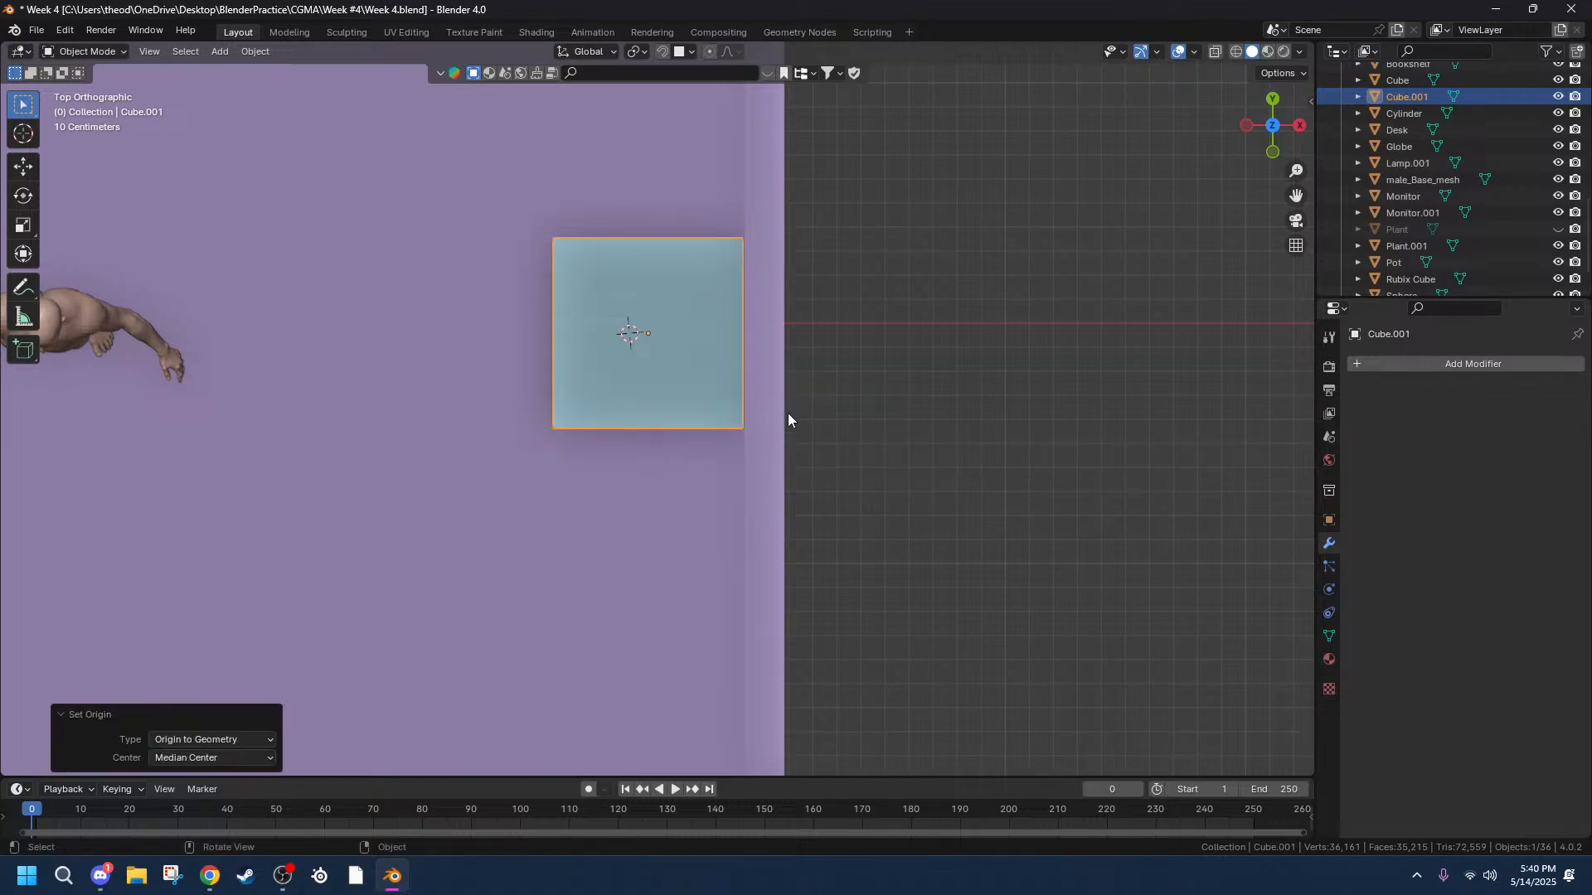
# Apply Geometry to Origin to the table.
pyautogui.scroll(1, 649, 332)
pyautogui.scroll(3, 648, 326)
pyautogui.rightClick(745, 278)
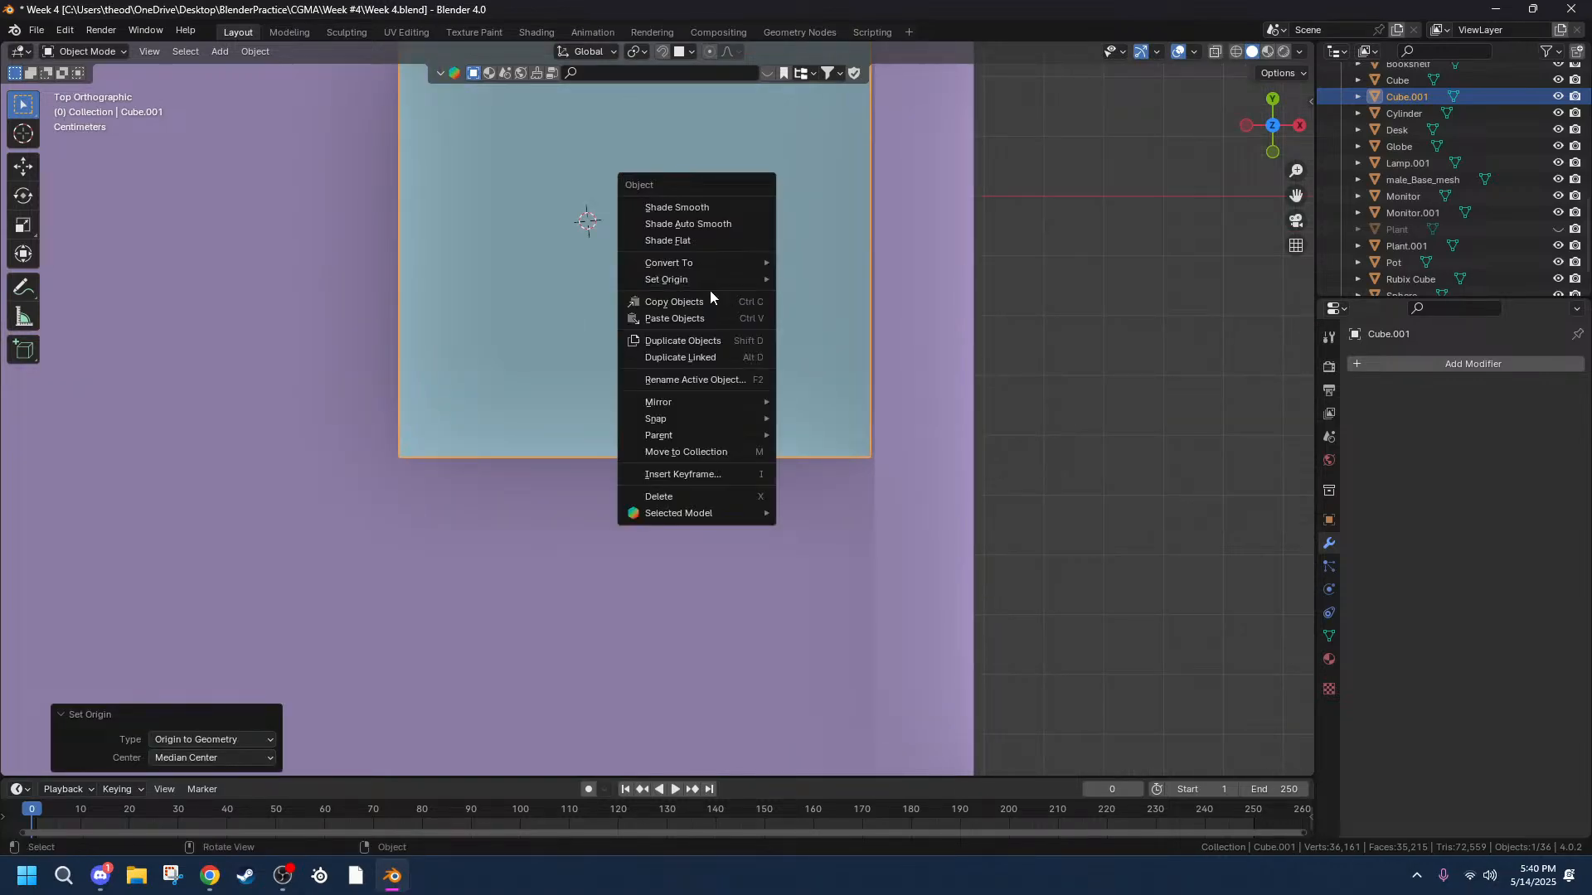
pyautogui.moveTo(681, 282)
pyautogui.click(862, 278)
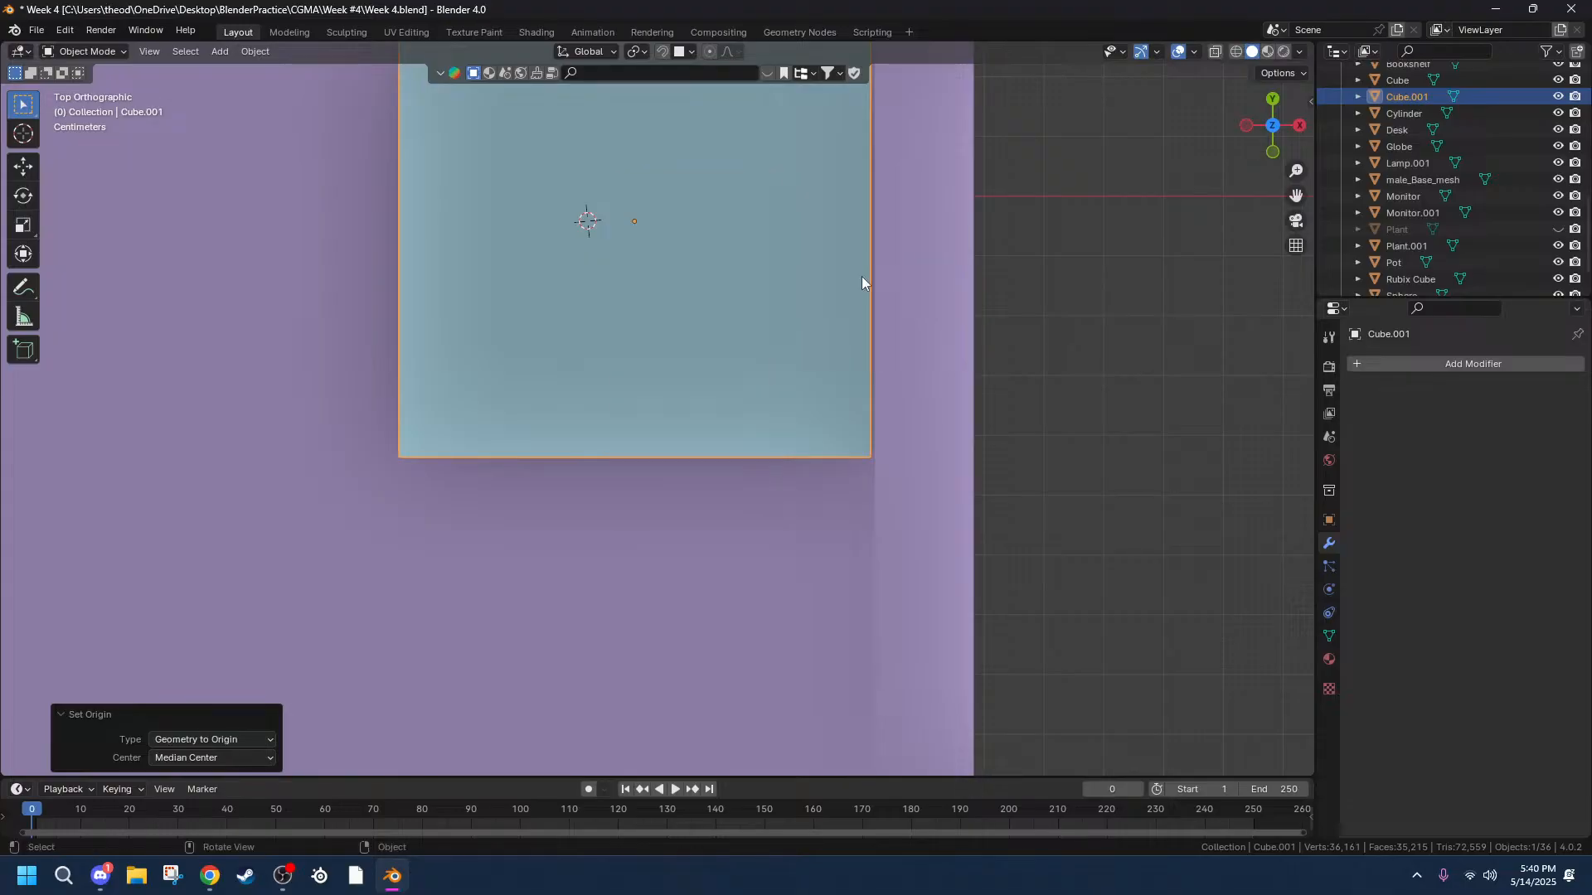
# Deselect the table and place the 3D cursor on its origin point in top orthographic view.
pyautogui.scroll(-5, 615, 321)
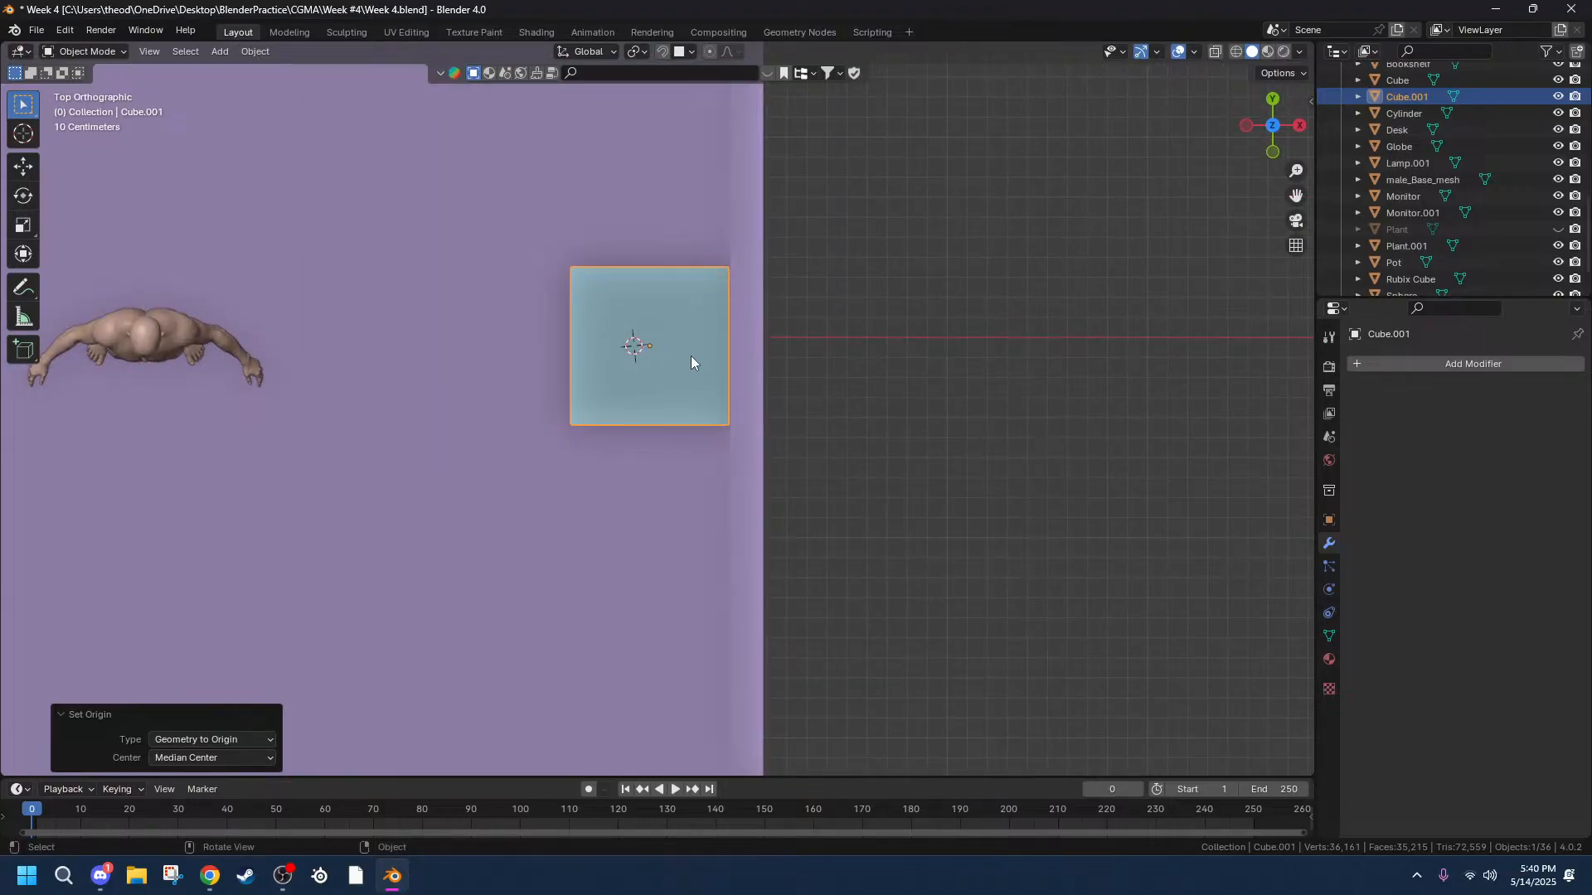
pyautogui.click(868, 377)
pyautogui.moveTo(670, 383); pyautogui.dragTo(670, 378, button='middle')
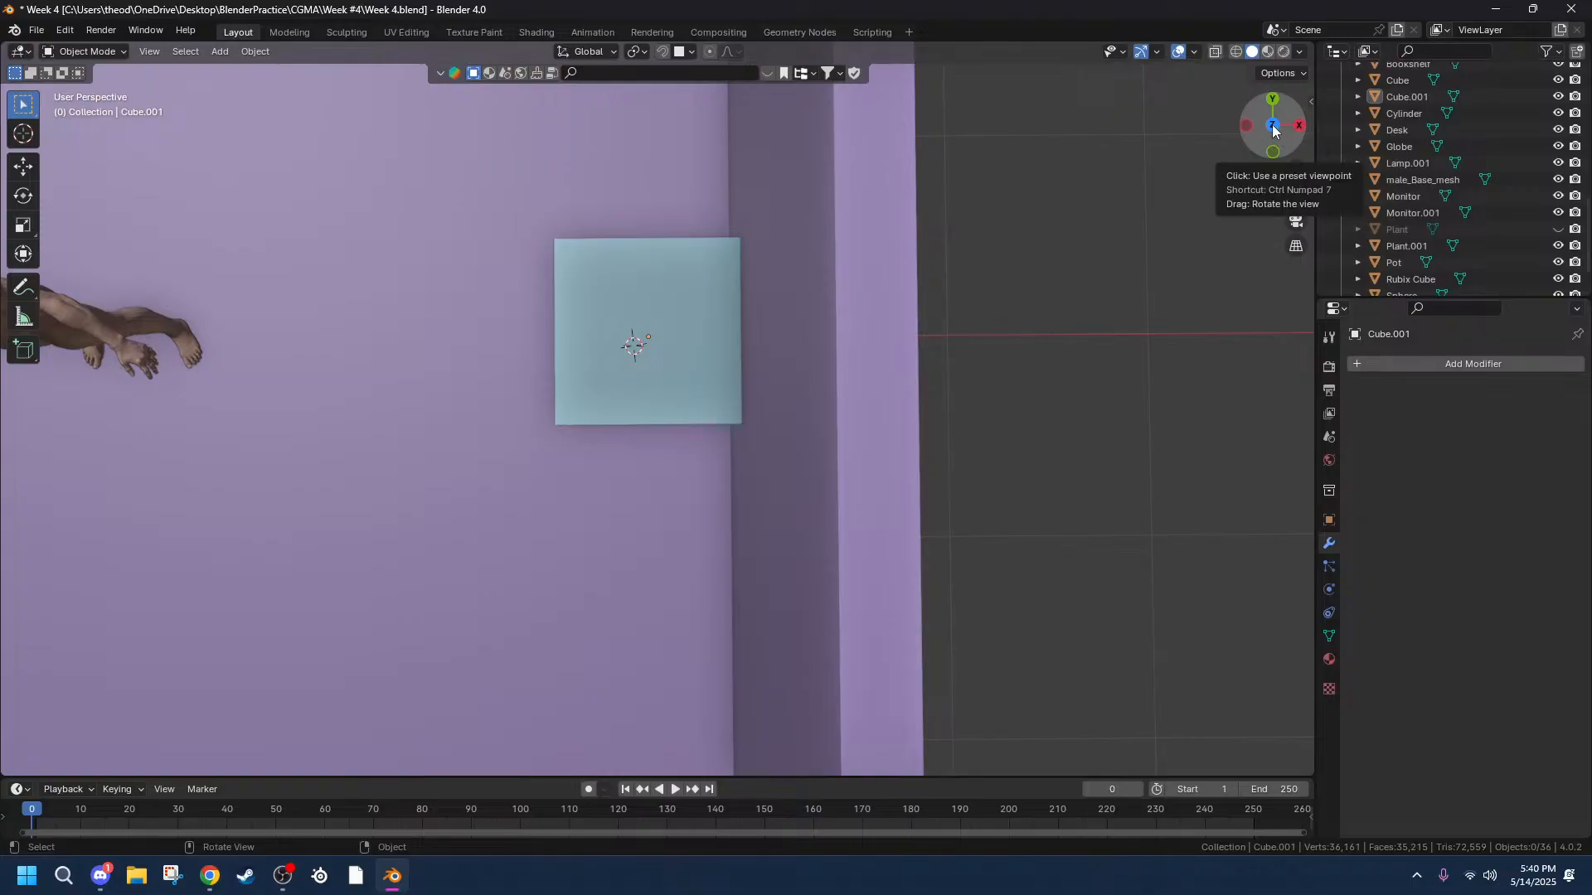
pyautogui.click(1273, 127)
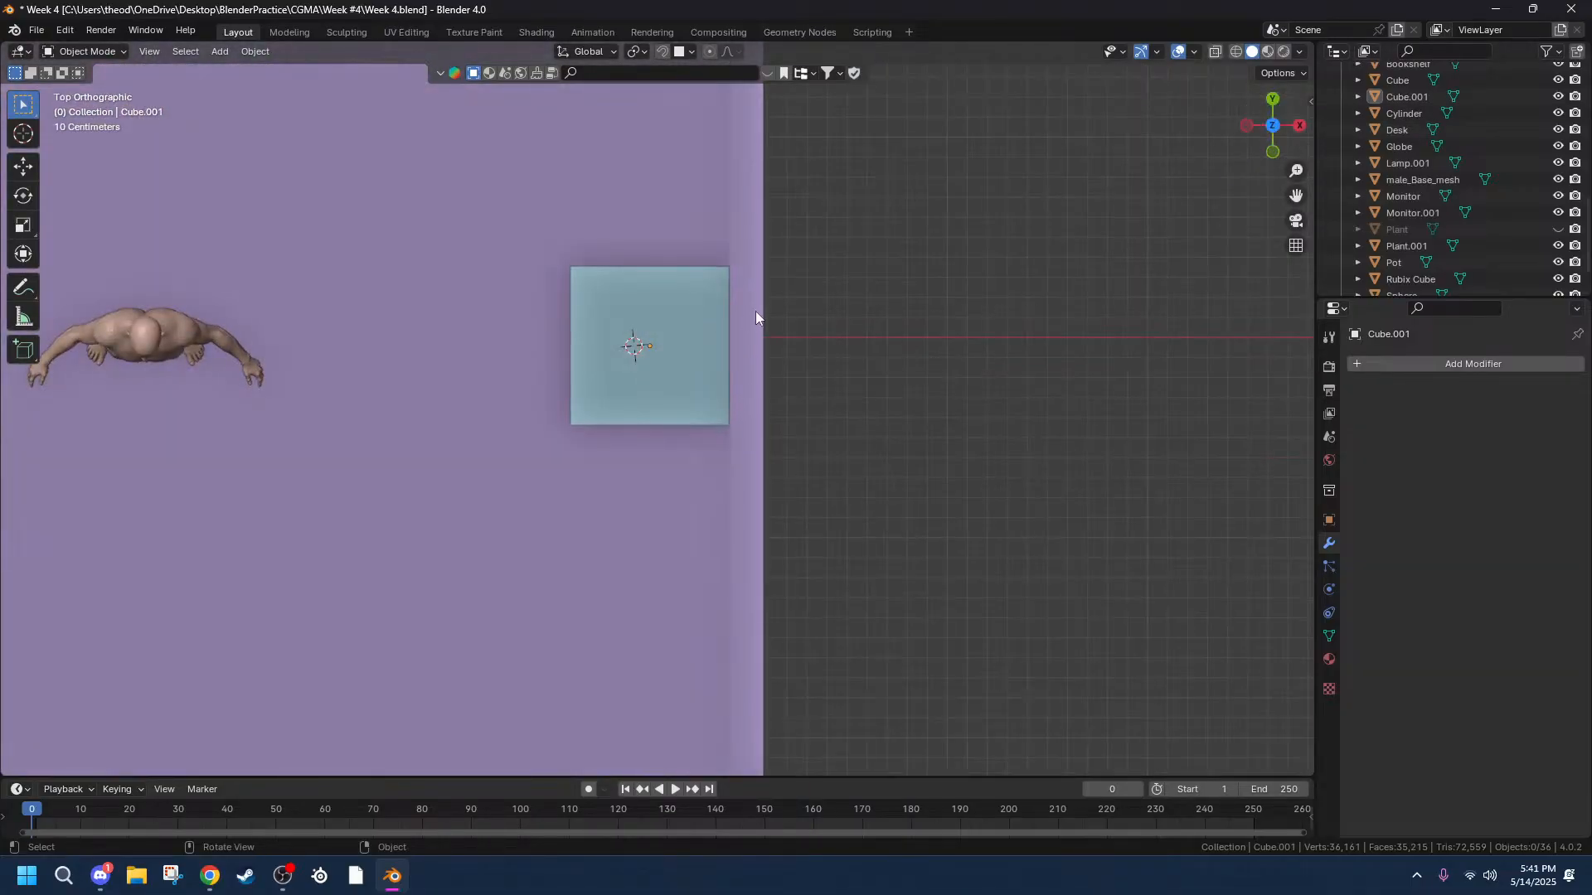
pyautogui.scroll(5, 672, 341)
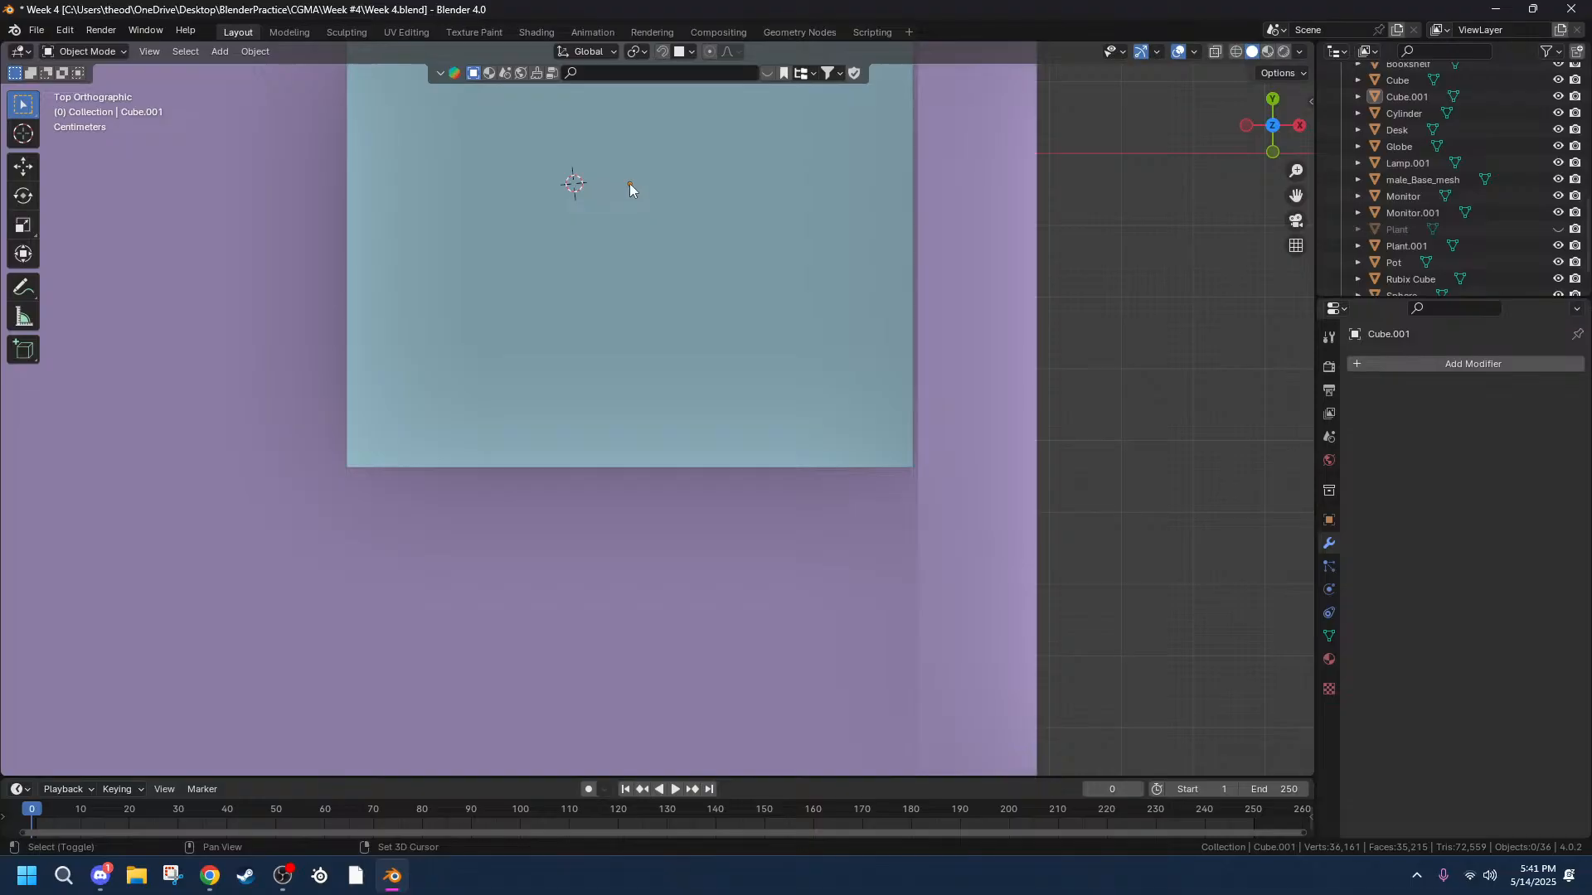
pyautogui.keyDown('shift'); pyautogui.rightClick(629, 183); pyautogui.keyUp('shift')
pyautogui.scroll(-5, 819, 220)
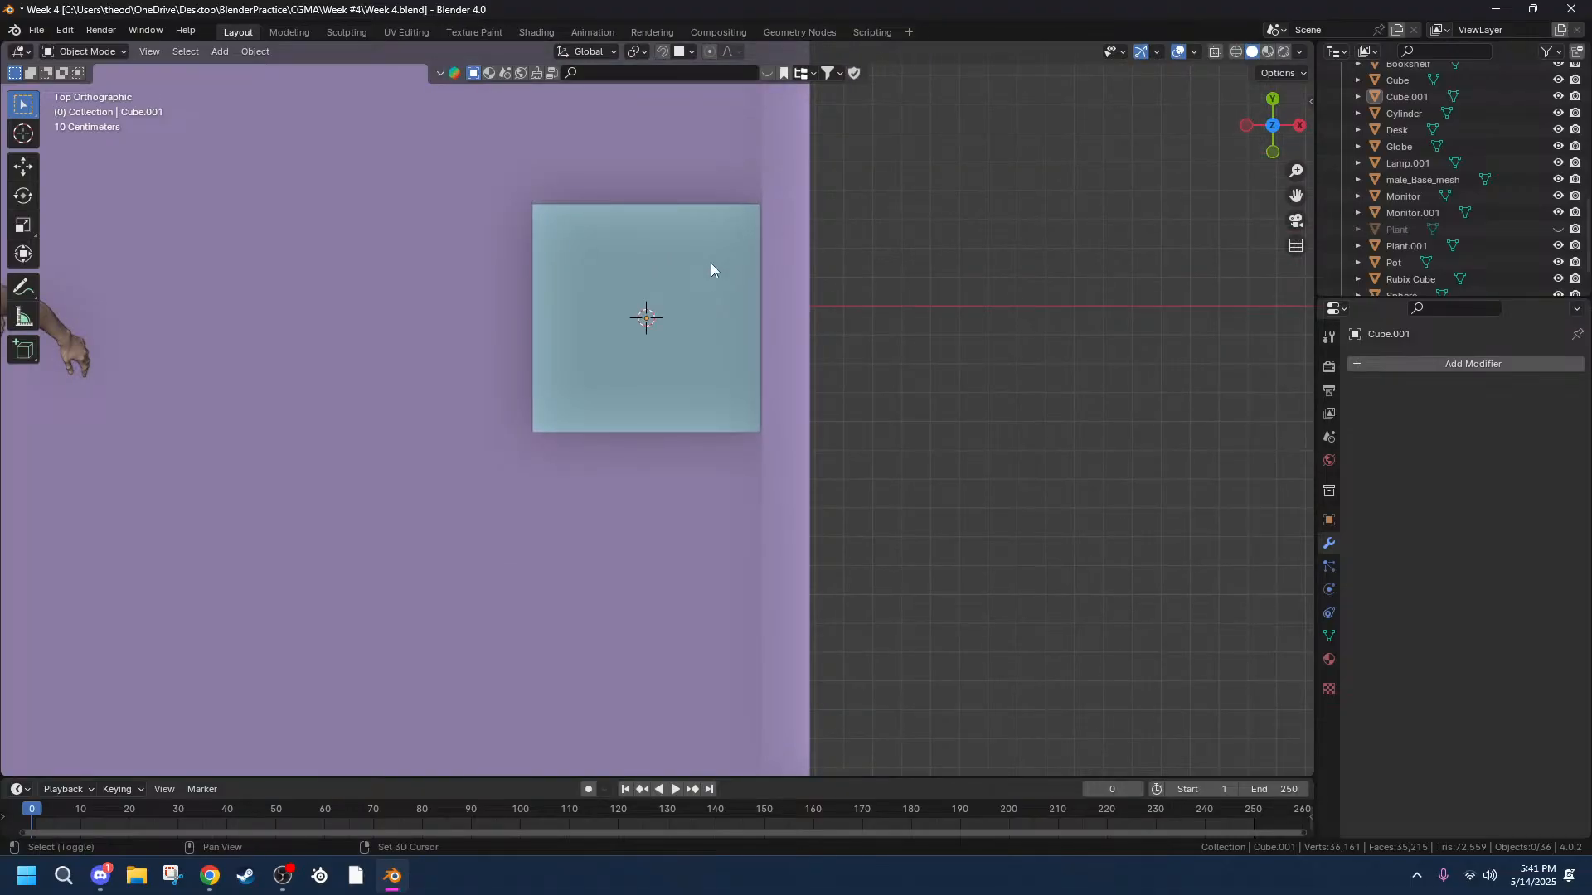
# Add a cube at the 3D cursor and scale it uniformly to about 0.351.
pyautogui.hotkey('shift', 'a')
pyautogui.moveTo(710, 263)
pyautogui.click(768, 282)
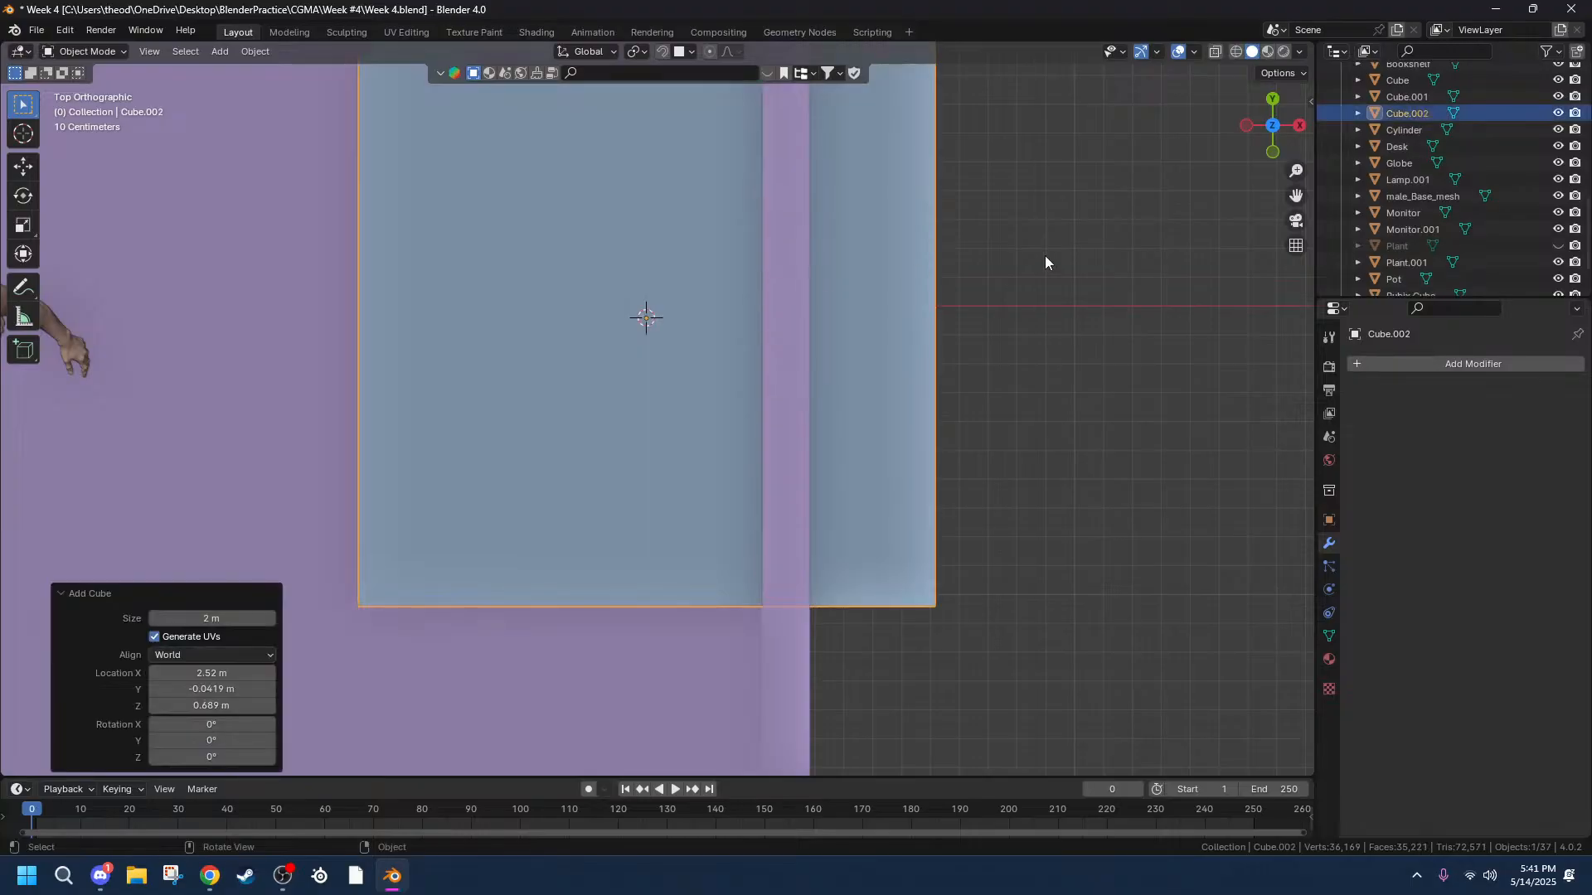
pyautogui.press('s')
pyautogui.click(839, 356)
# Raise the new cube about 0.33 m along Z toward the tabletop.
pyautogui.moveTo(839, 357); pyautogui.dragTo(983, 224, button='middle')
pyautogui.press('g')
pyautogui.press('z')
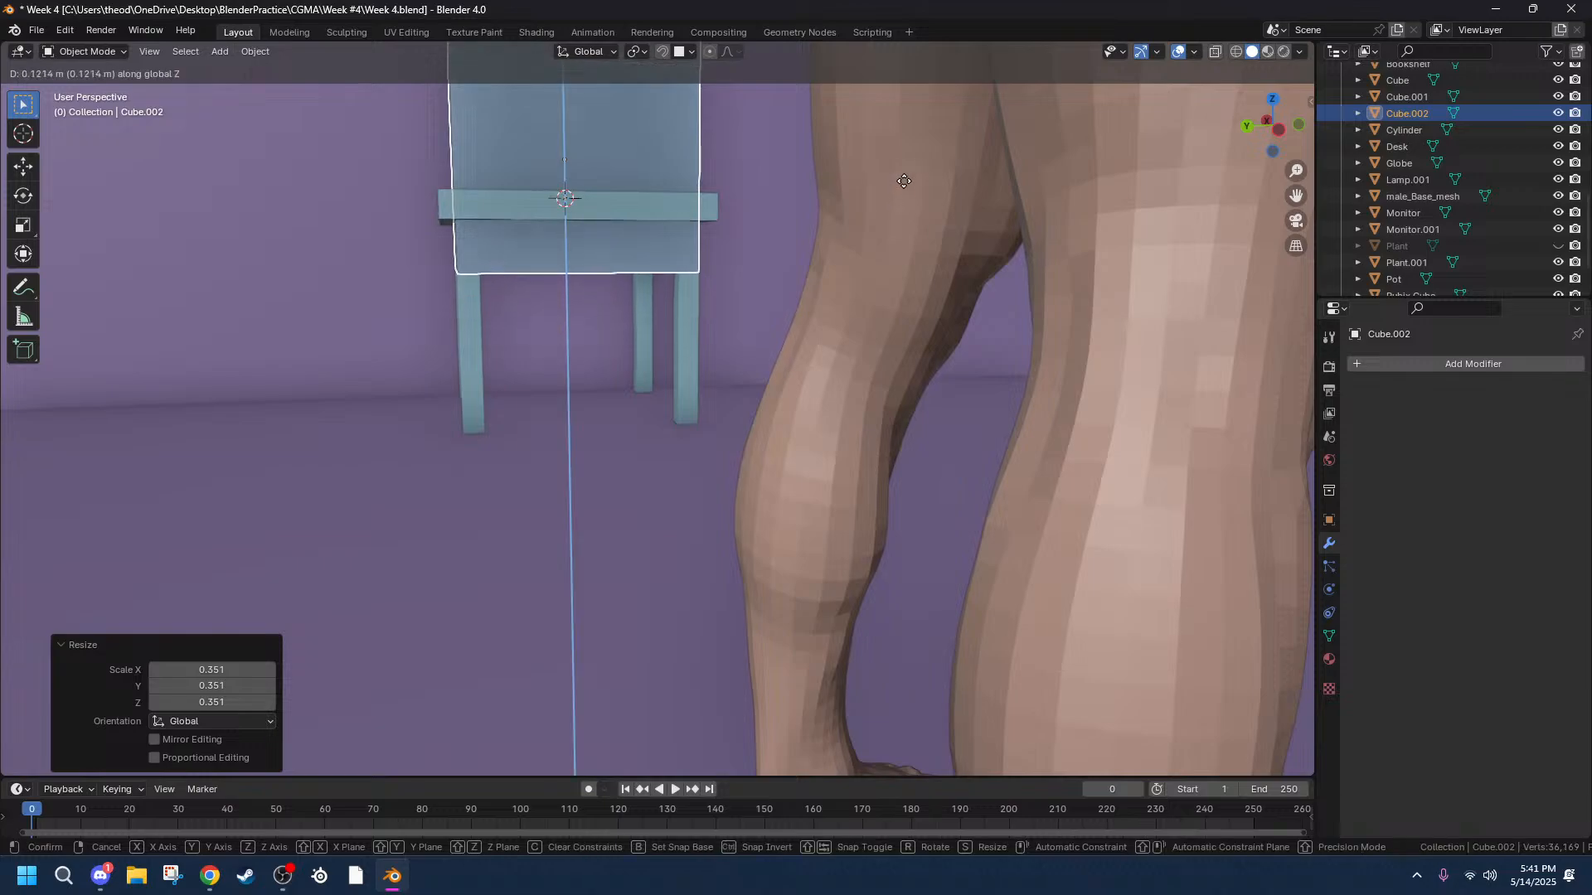
pyautogui.click(915, 116)
# In left orthographic view, raise the cube about 0.018 m along Z to rest its base on the tabletop.
pyautogui.moveTo(915, 116); pyautogui.dragTo(800, 261, button='middle')
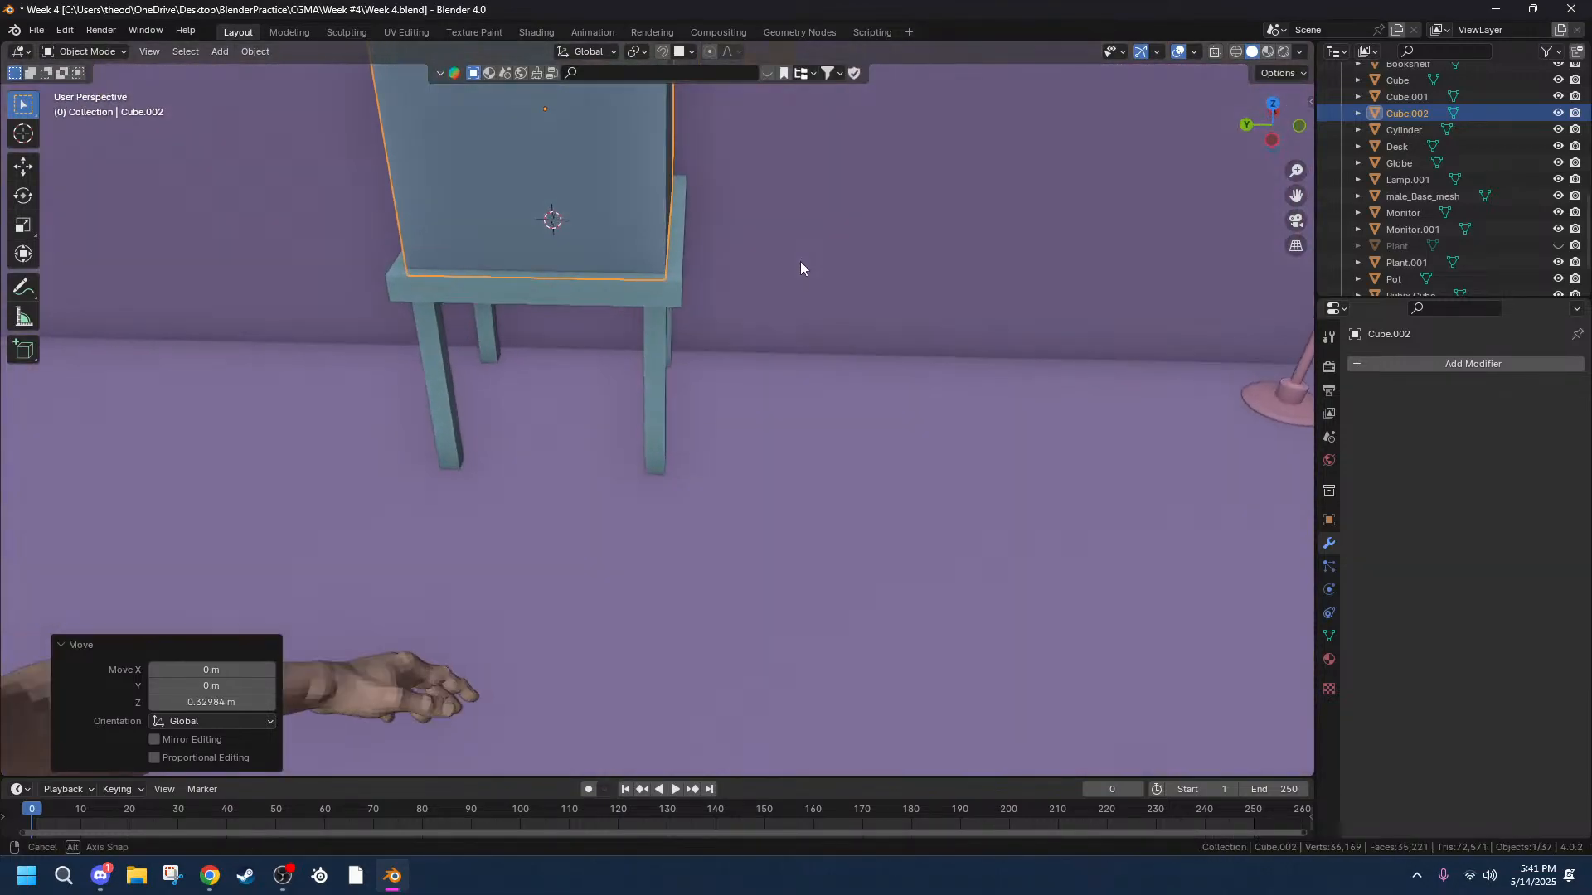
pyautogui.click(1275, 145)
pyautogui.scroll(4, 1077, 178)
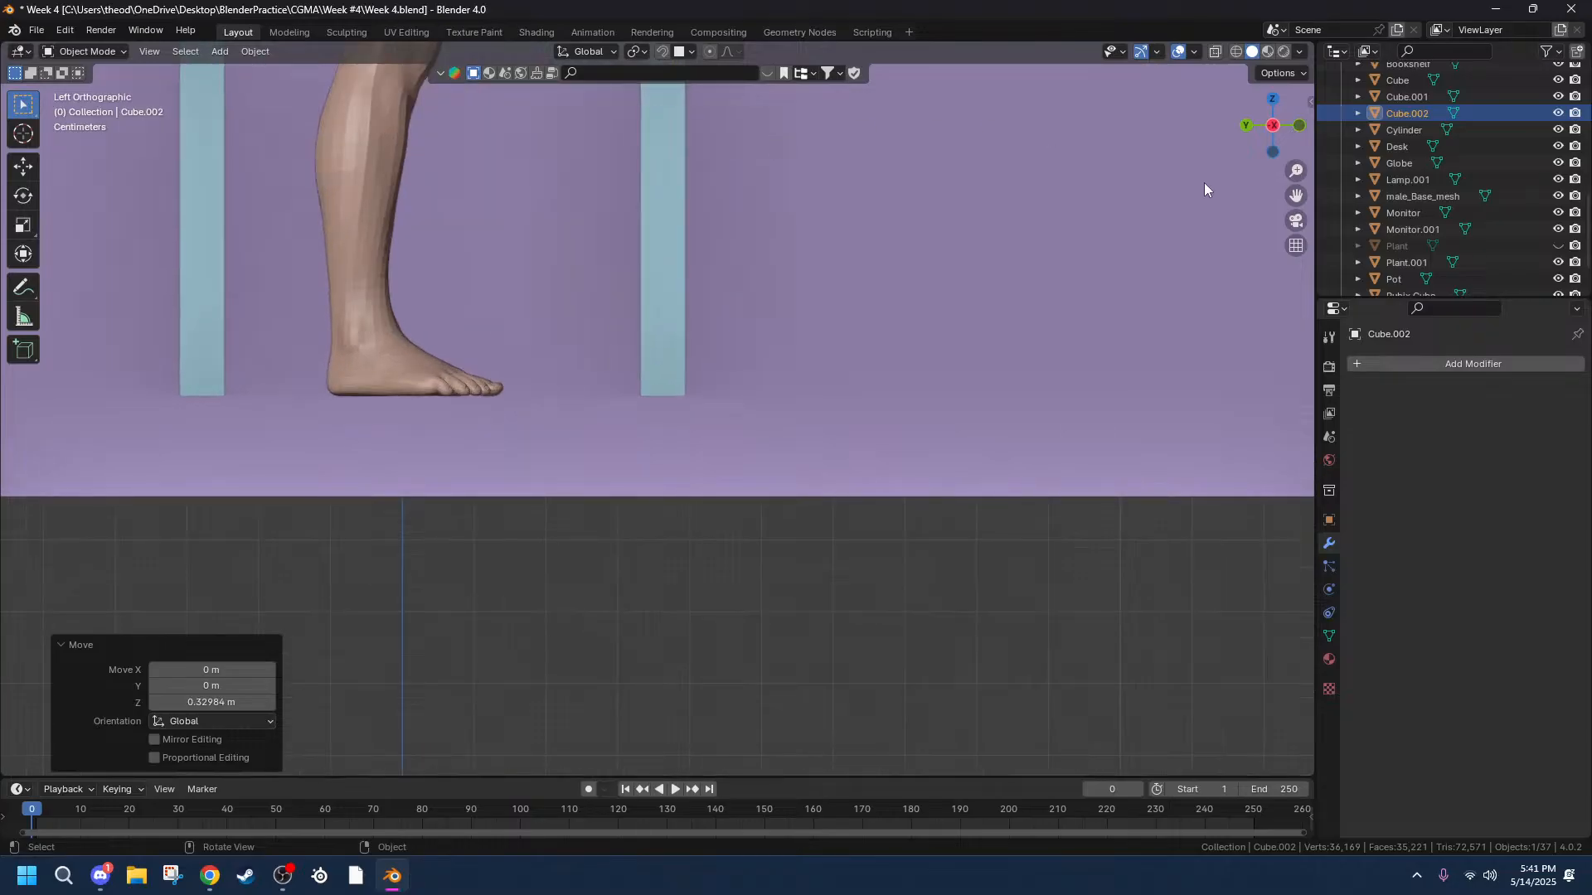
pyautogui.keyDown('shift'); pyautogui.moveTo(673, 165); pyautogui.dragTo(659, 638, button='middle'); pyautogui.keyUp('shift')
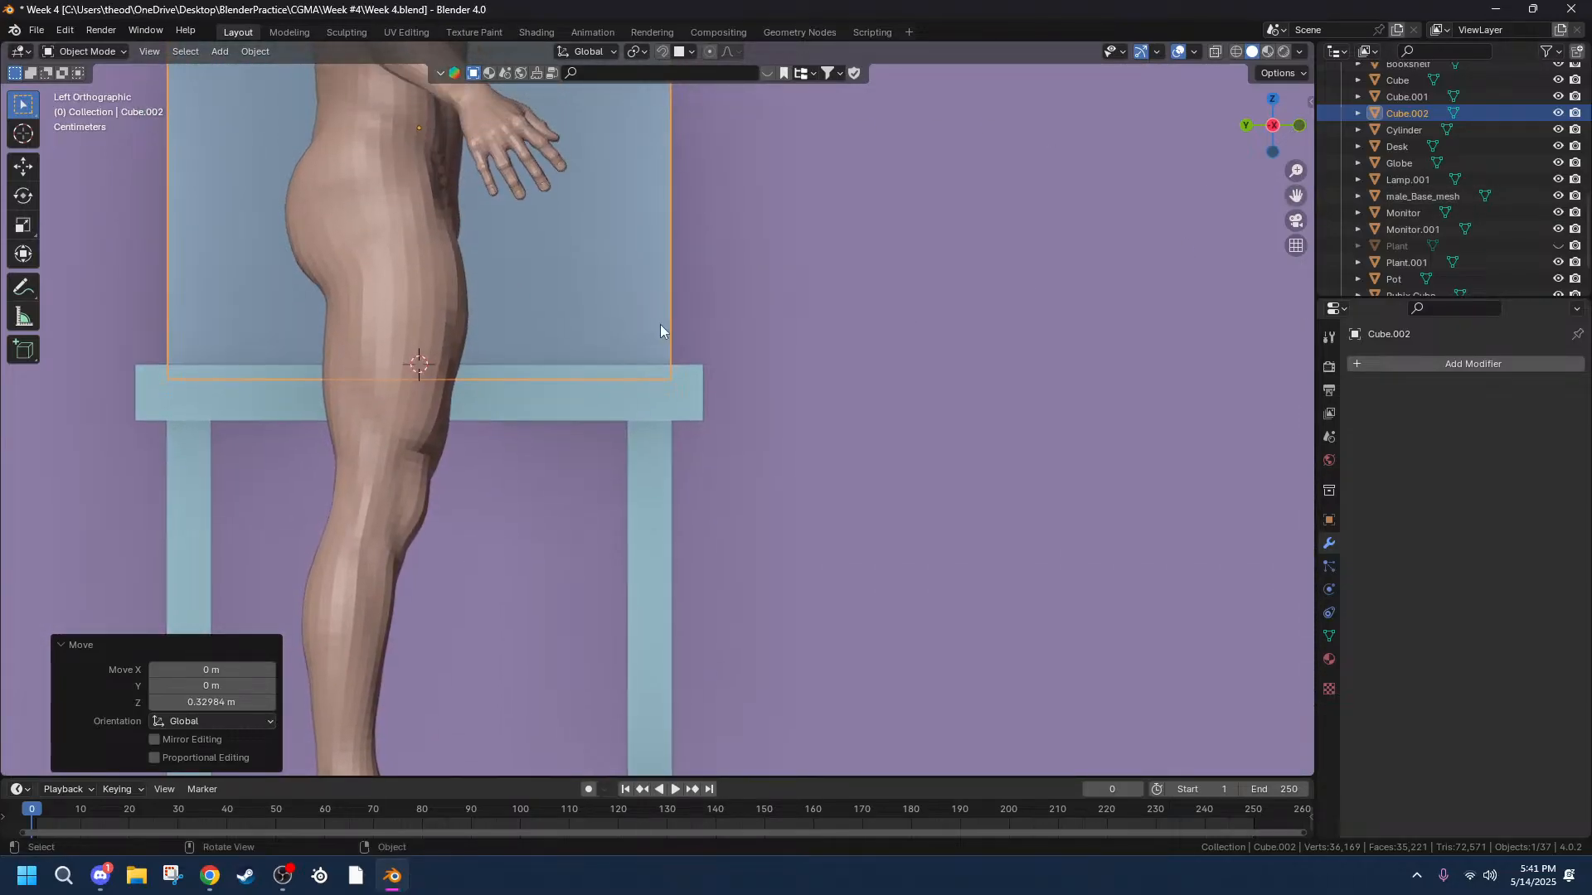
pyautogui.press('g')
pyautogui.press('z')
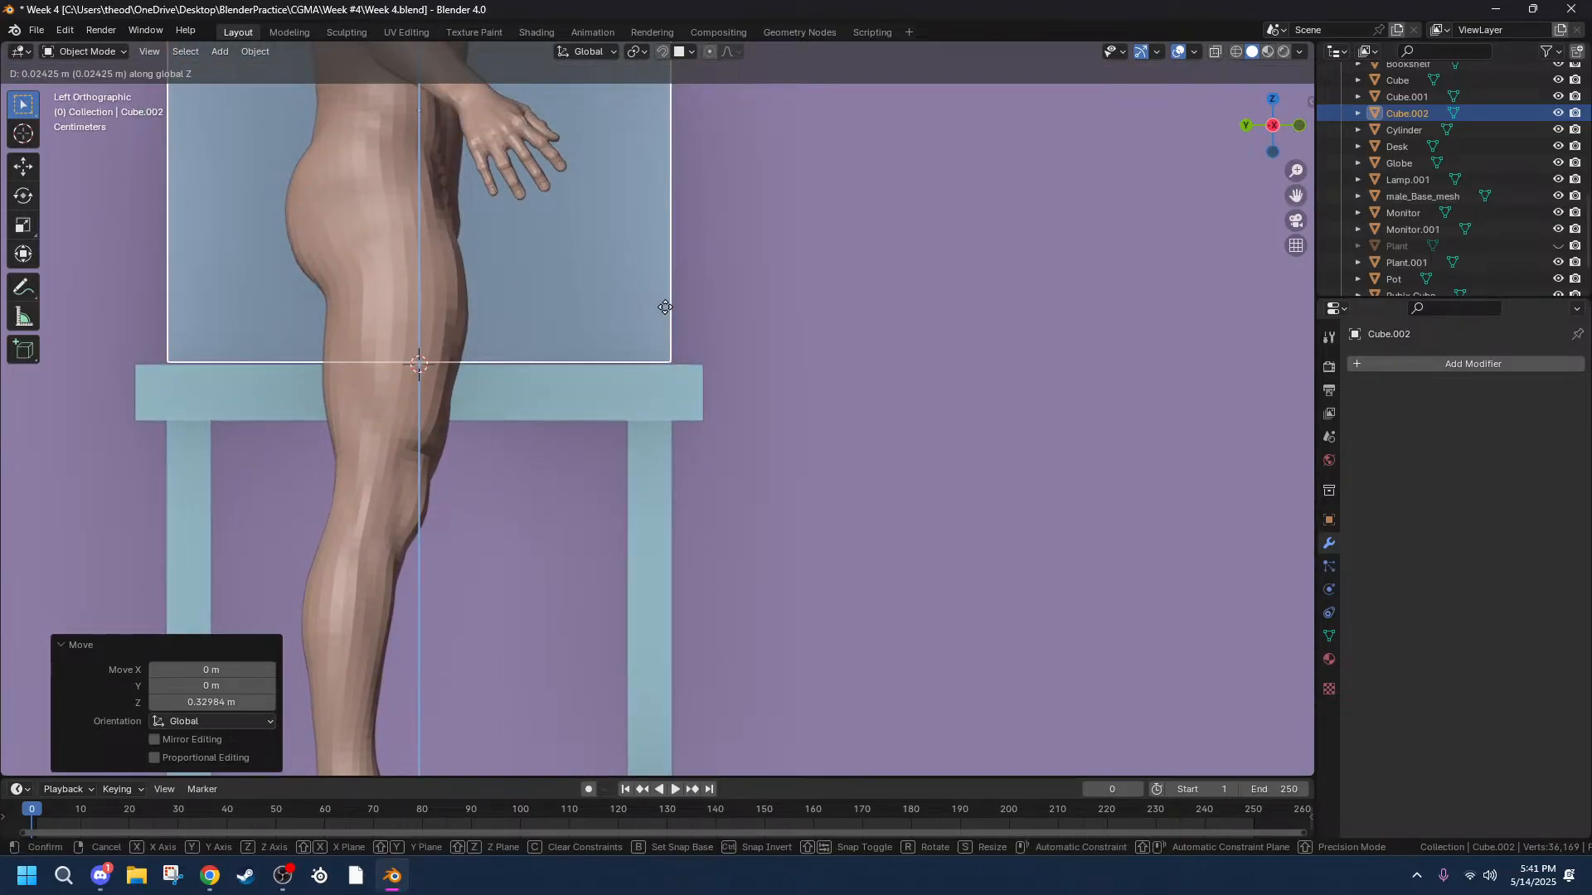
pyautogui.click(665, 311)
pyautogui.scroll(5, 638, 316)
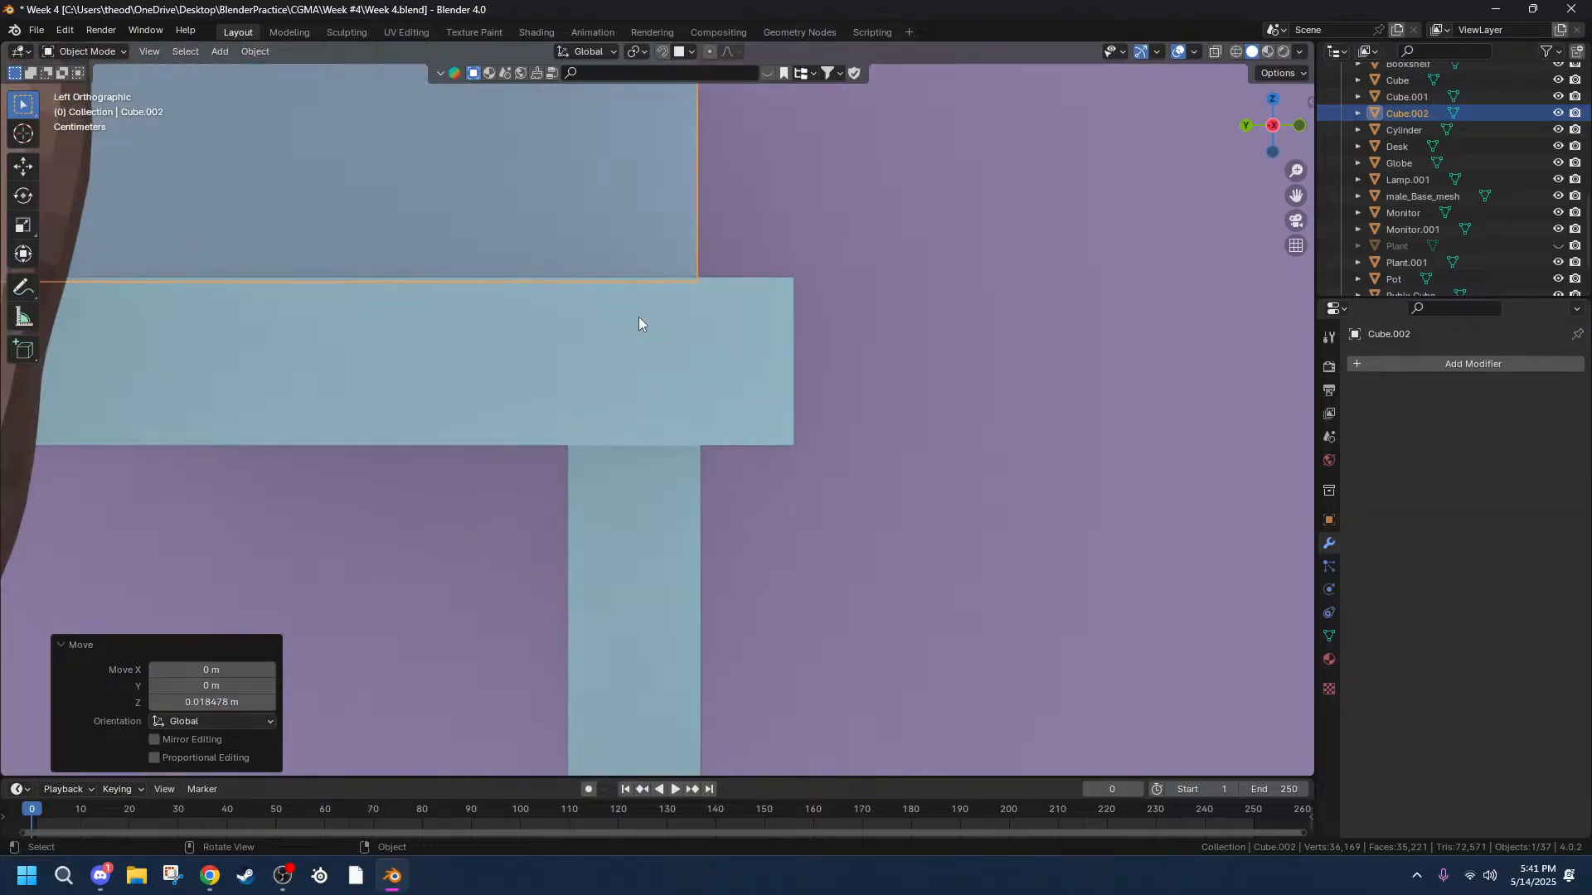
# Move the cube up about 0.002 m along Z so its base rests on the tabletop.
pyautogui.scroll(3, 639, 317)
pyautogui.press('g')
pyautogui.press('z')
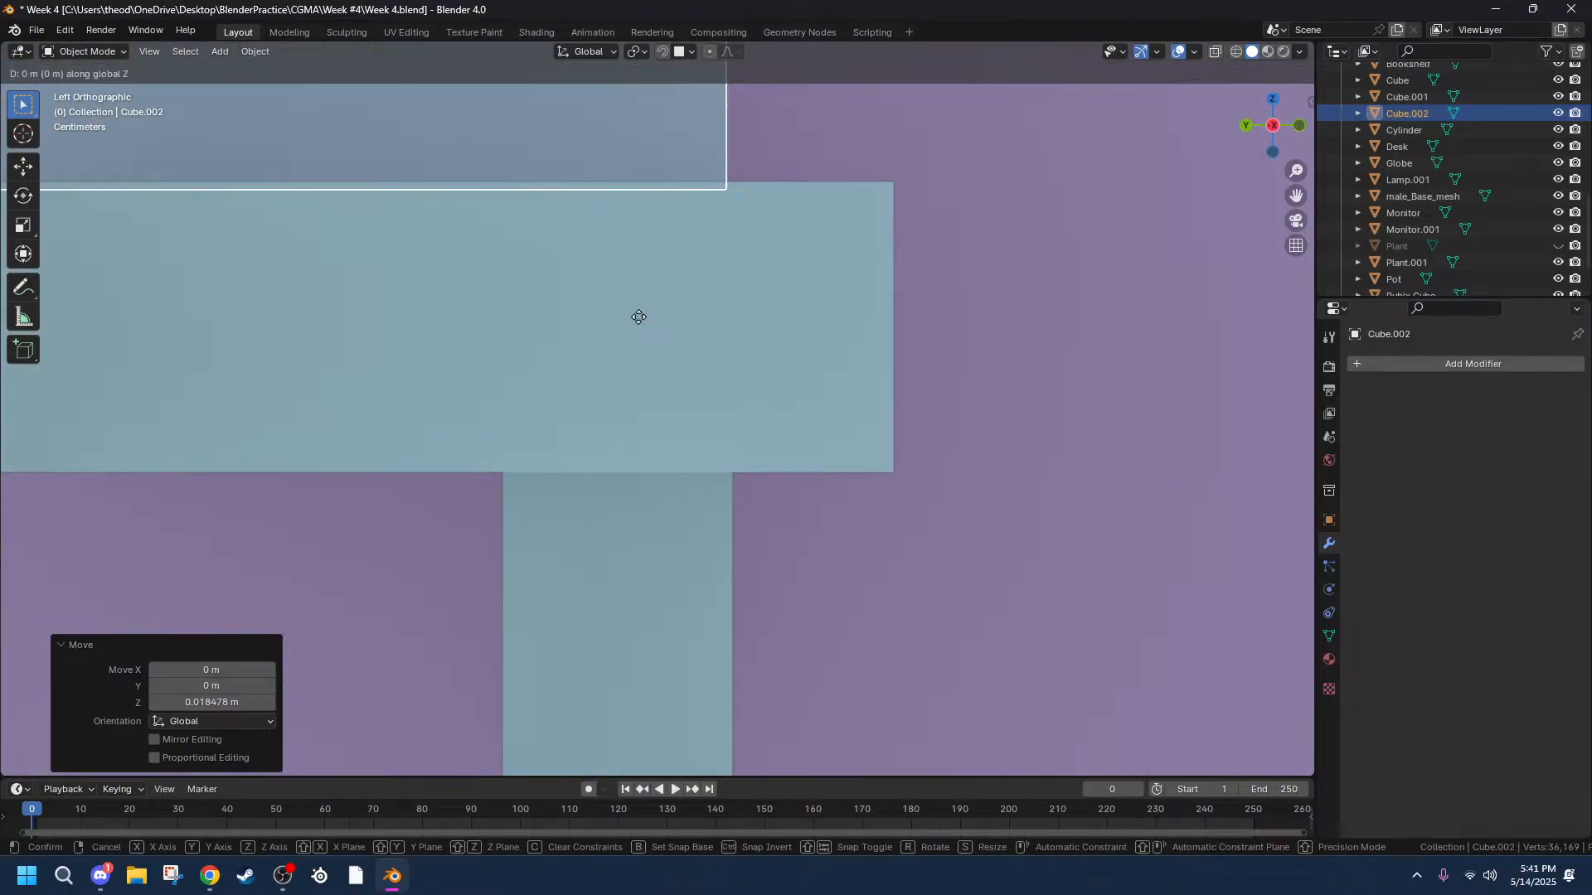
pyautogui.click(642, 309)
pyautogui.scroll(-6, 828, 225)
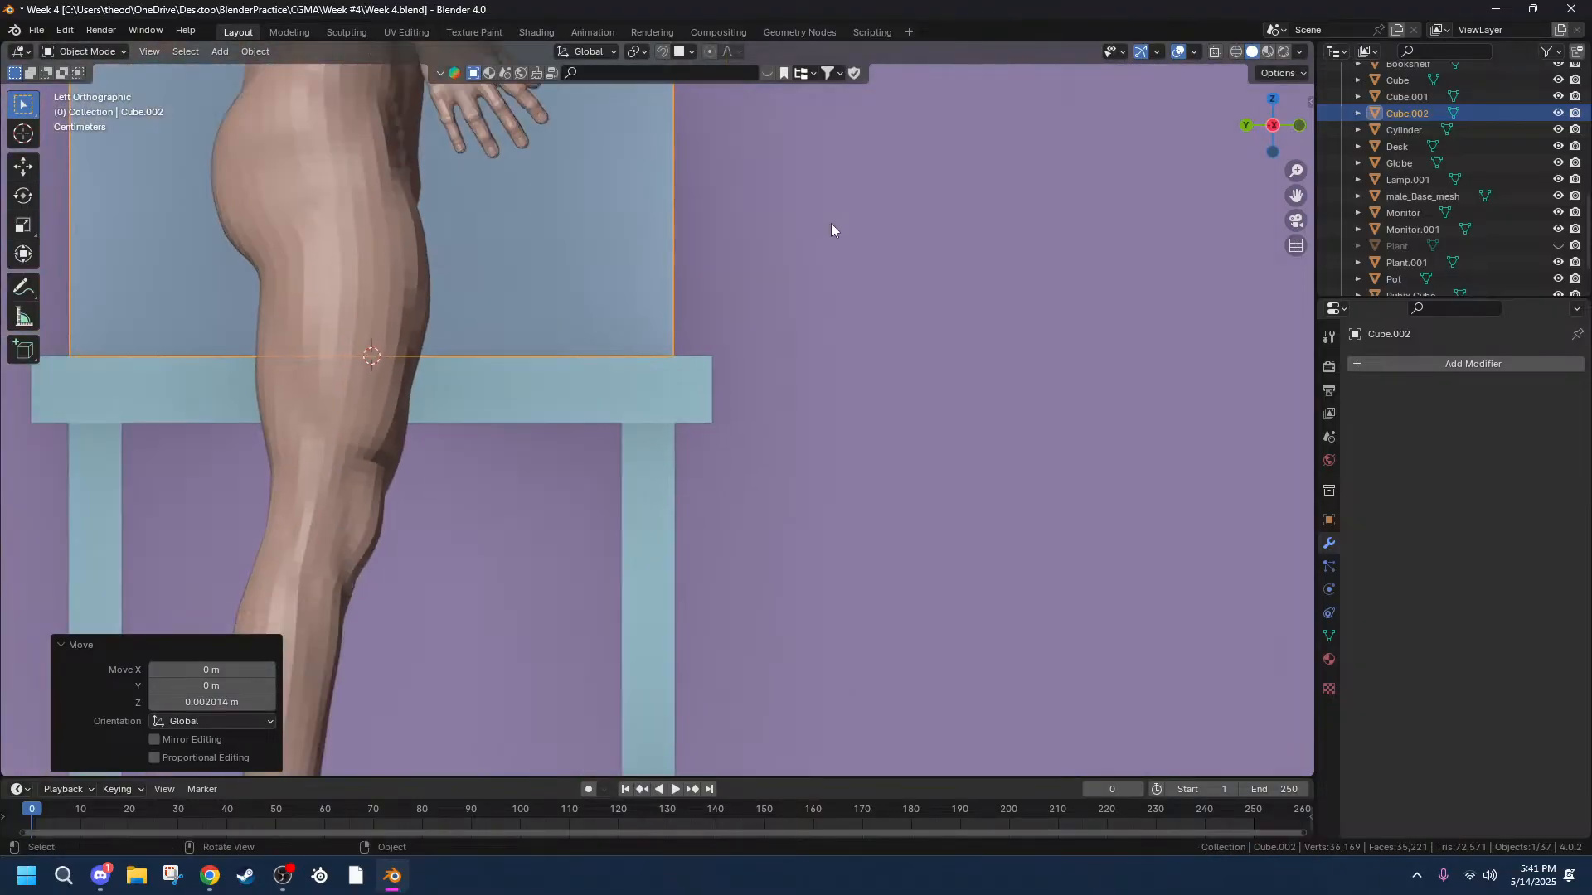
# With transforms affecting only origins, move the cube's origin down about 0.351 m along Z to its base.
pyautogui.moveTo(833, 221); pyautogui.dragTo(1128, 140, button='middle')
pyautogui.click(1285, 72)
pyautogui.click(1274, 122)
pyautogui.click(1280, 136)
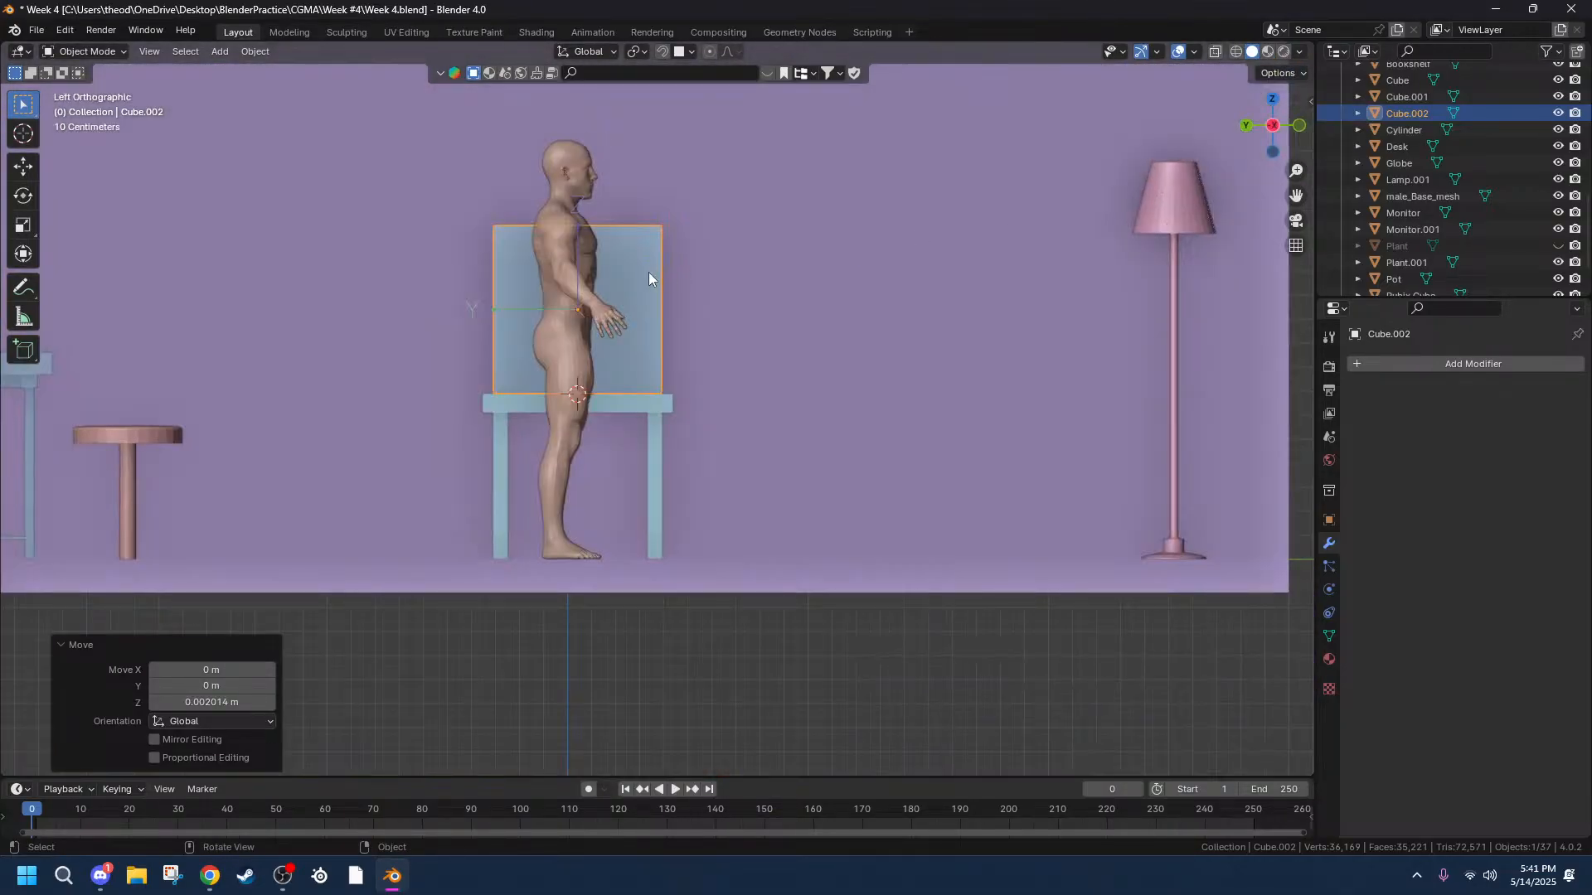
pyautogui.scroll(6, 647, 274)
pyautogui.moveTo(1305, 194); pyautogui.dragTo(829, 252)
pyautogui.press('g')
pyautogui.press('z')
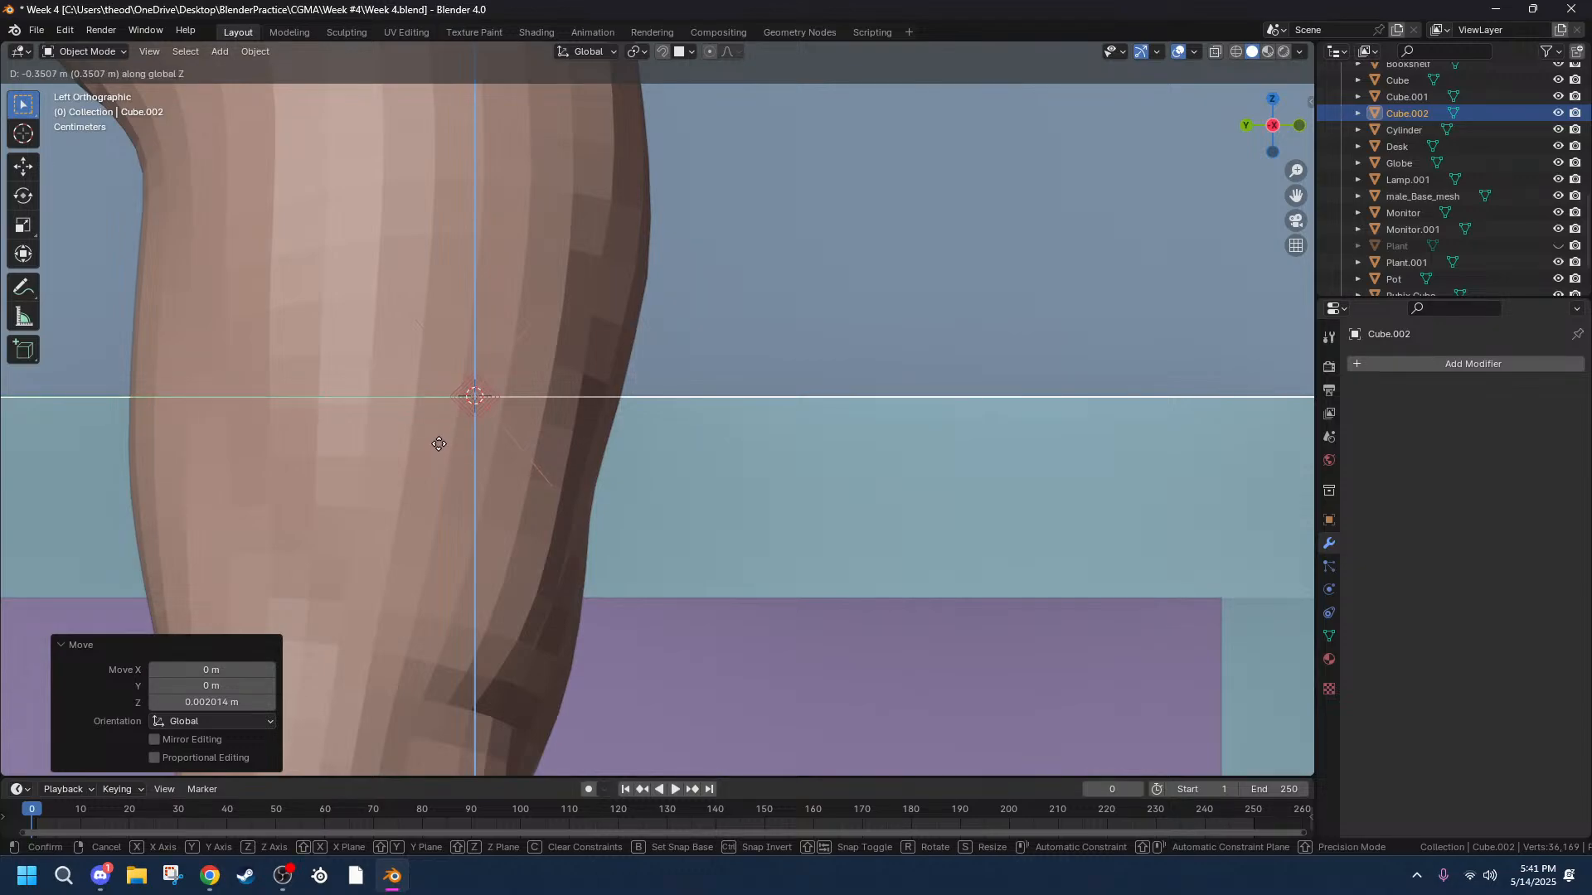
pyautogui.click(435, 438)
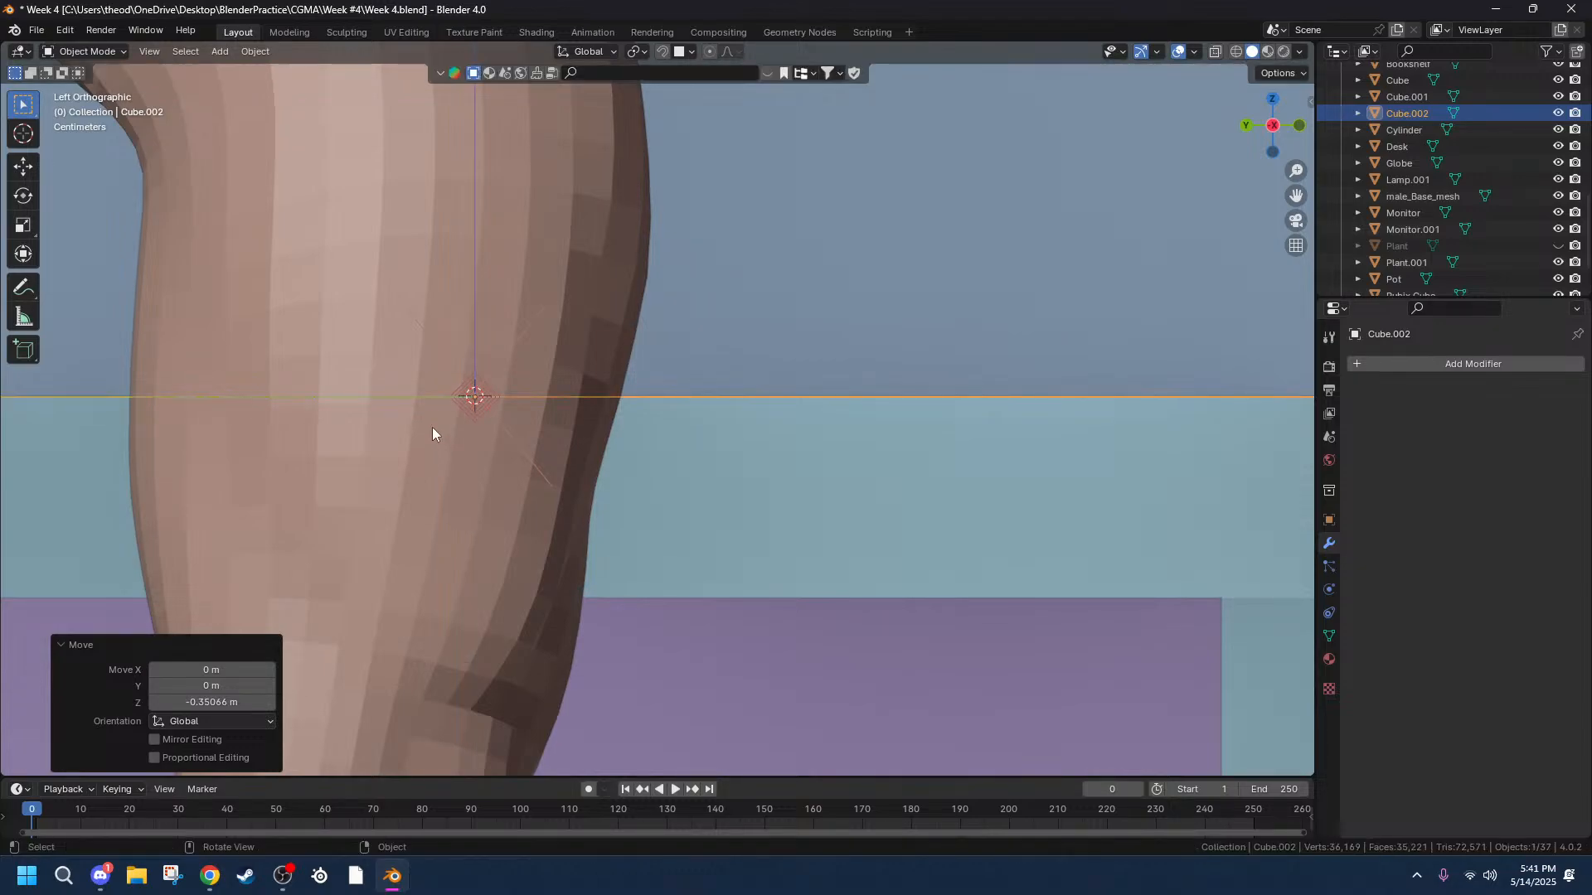
pyautogui.scroll(1, 414, 435)
pyautogui.scroll(-8, 414, 435)
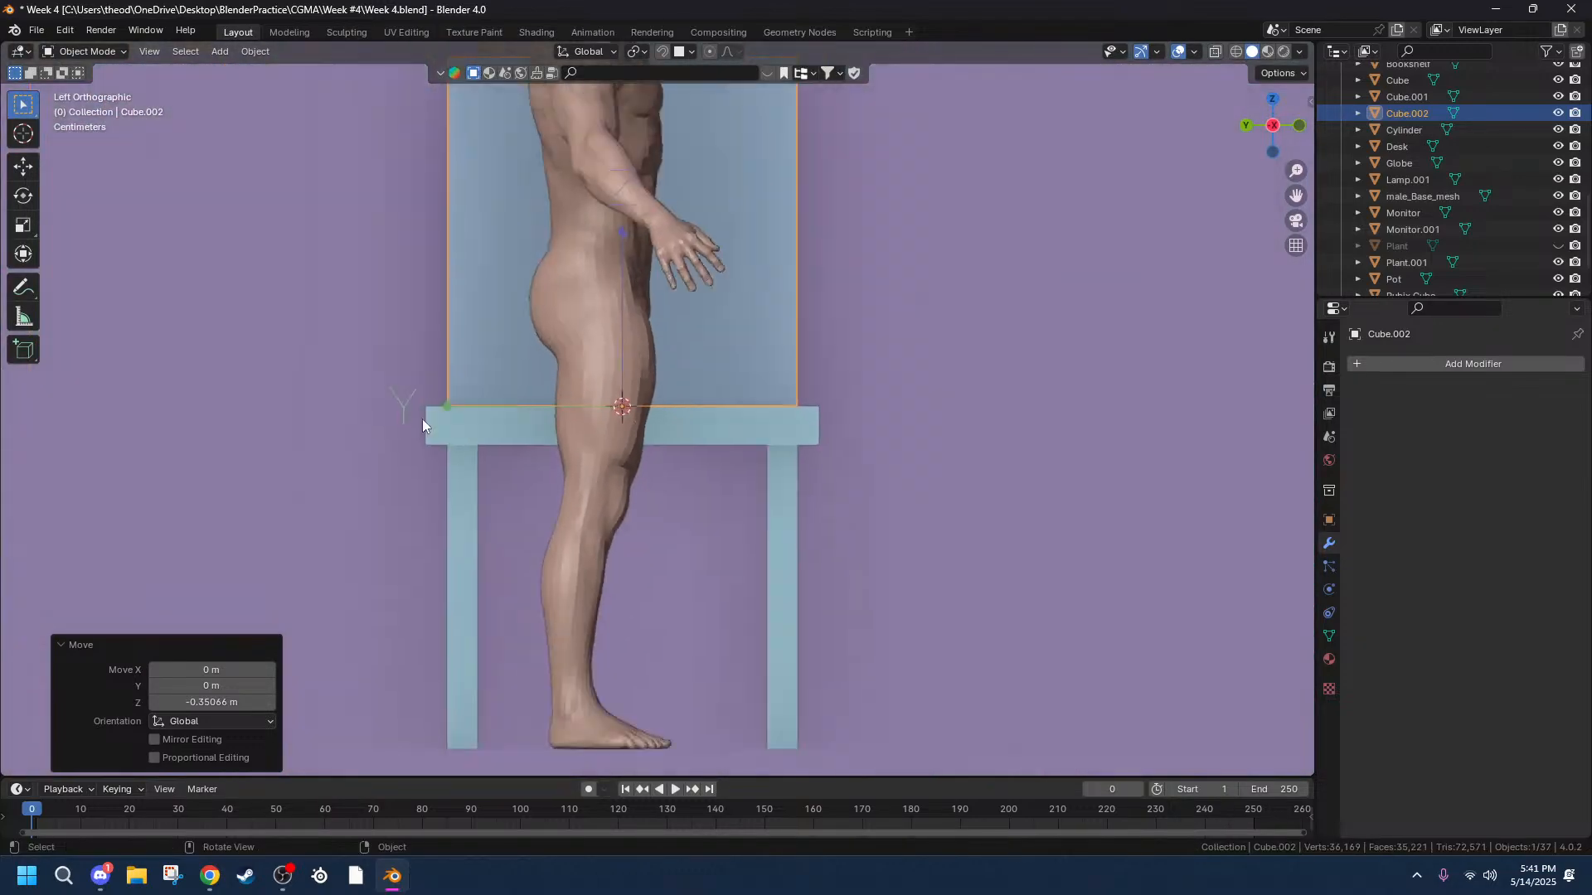
pyautogui.click(1005, 281)
pyautogui.click(766, 260)
# Enter Edit Mode on the cube and add a Bevel modifier to it.
pyautogui.press('Tab')
pyautogui.moveTo(1015, 172); pyautogui.dragTo(970, 260, button='middle')
pyautogui.scroll(-6, 970, 259)
pyautogui.click(1396, 366)
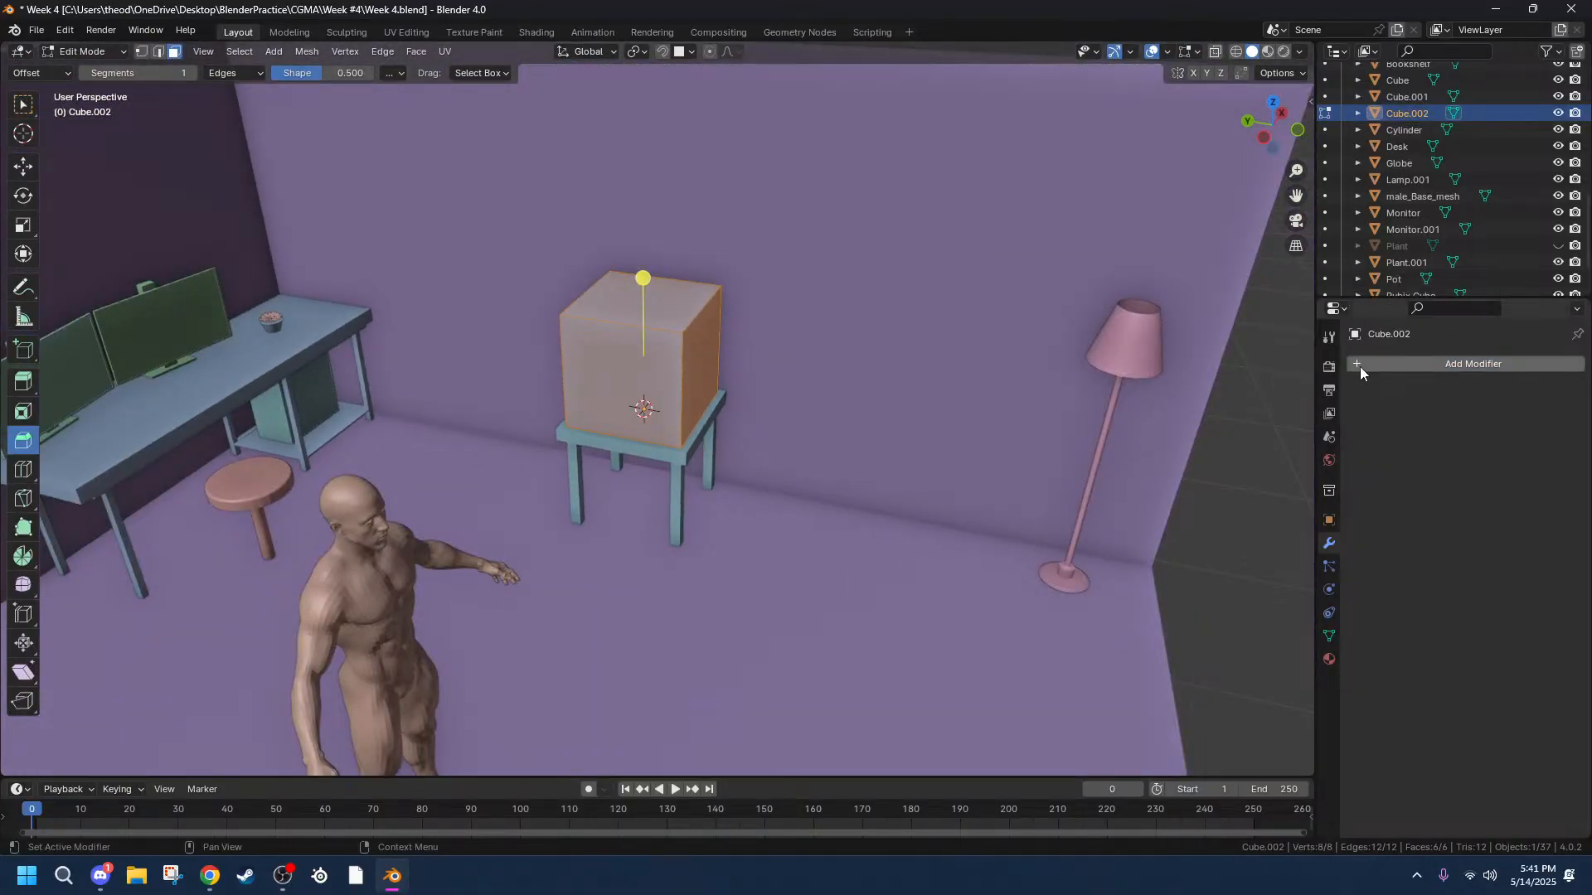
pyautogui.click(1353, 367)
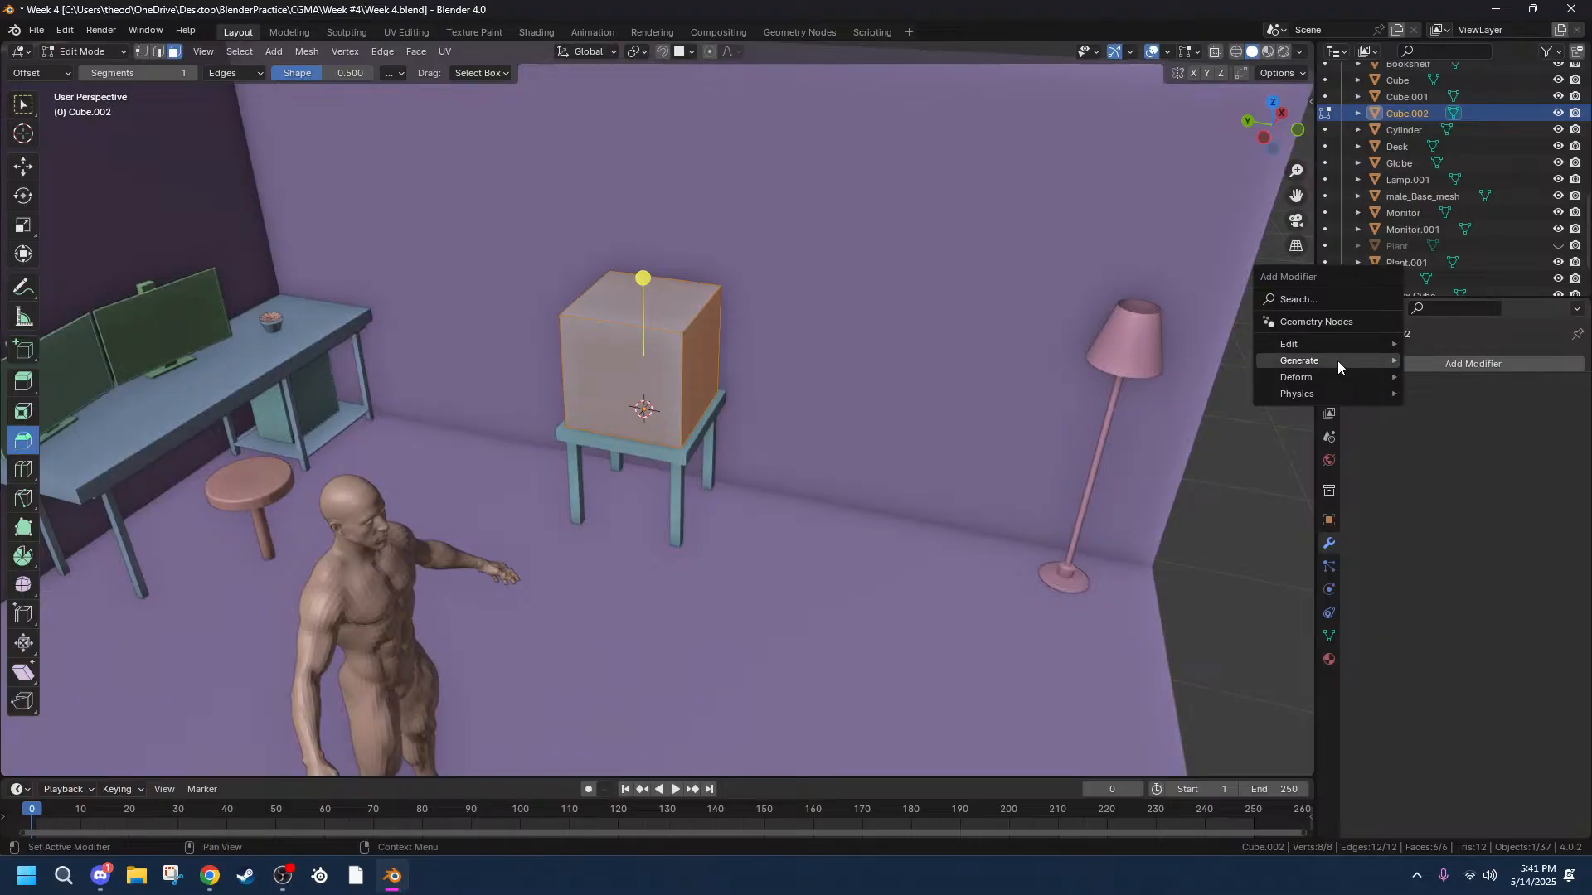
pyautogui.click(1459, 393)
# Inset the cube's front face by about 0.187 m.
pyautogui.scroll(6, 754, 323)
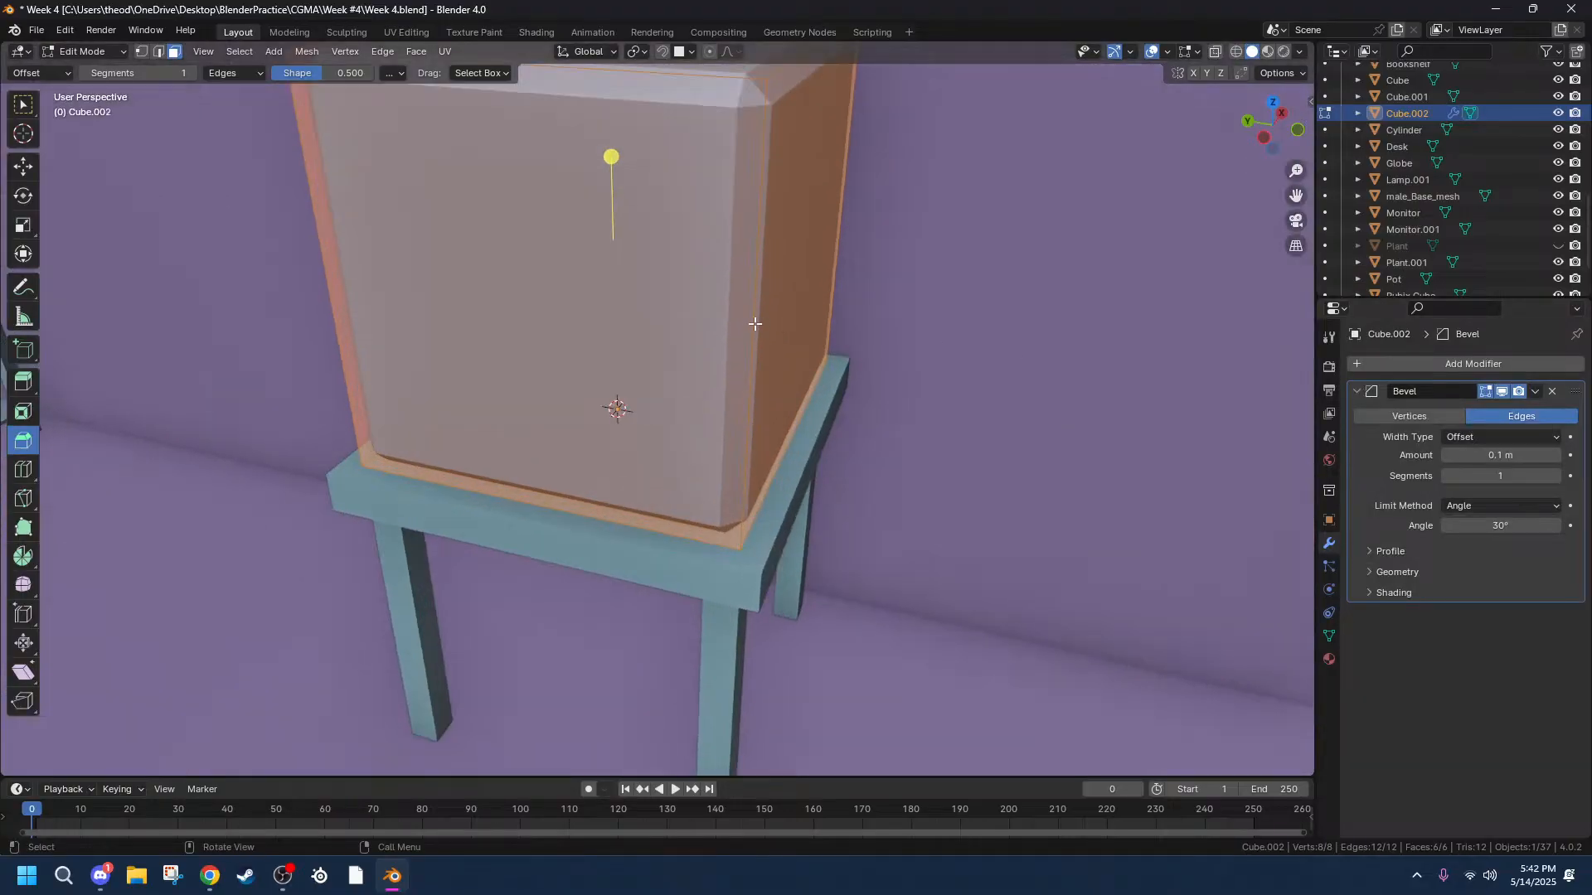
pyautogui.moveTo(759, 244); pyautogui.dragTo(788, 279, button='middle')
pyautogui.moveTo(815, 335); pyautogui.dragTo(824, 274, button='middle')
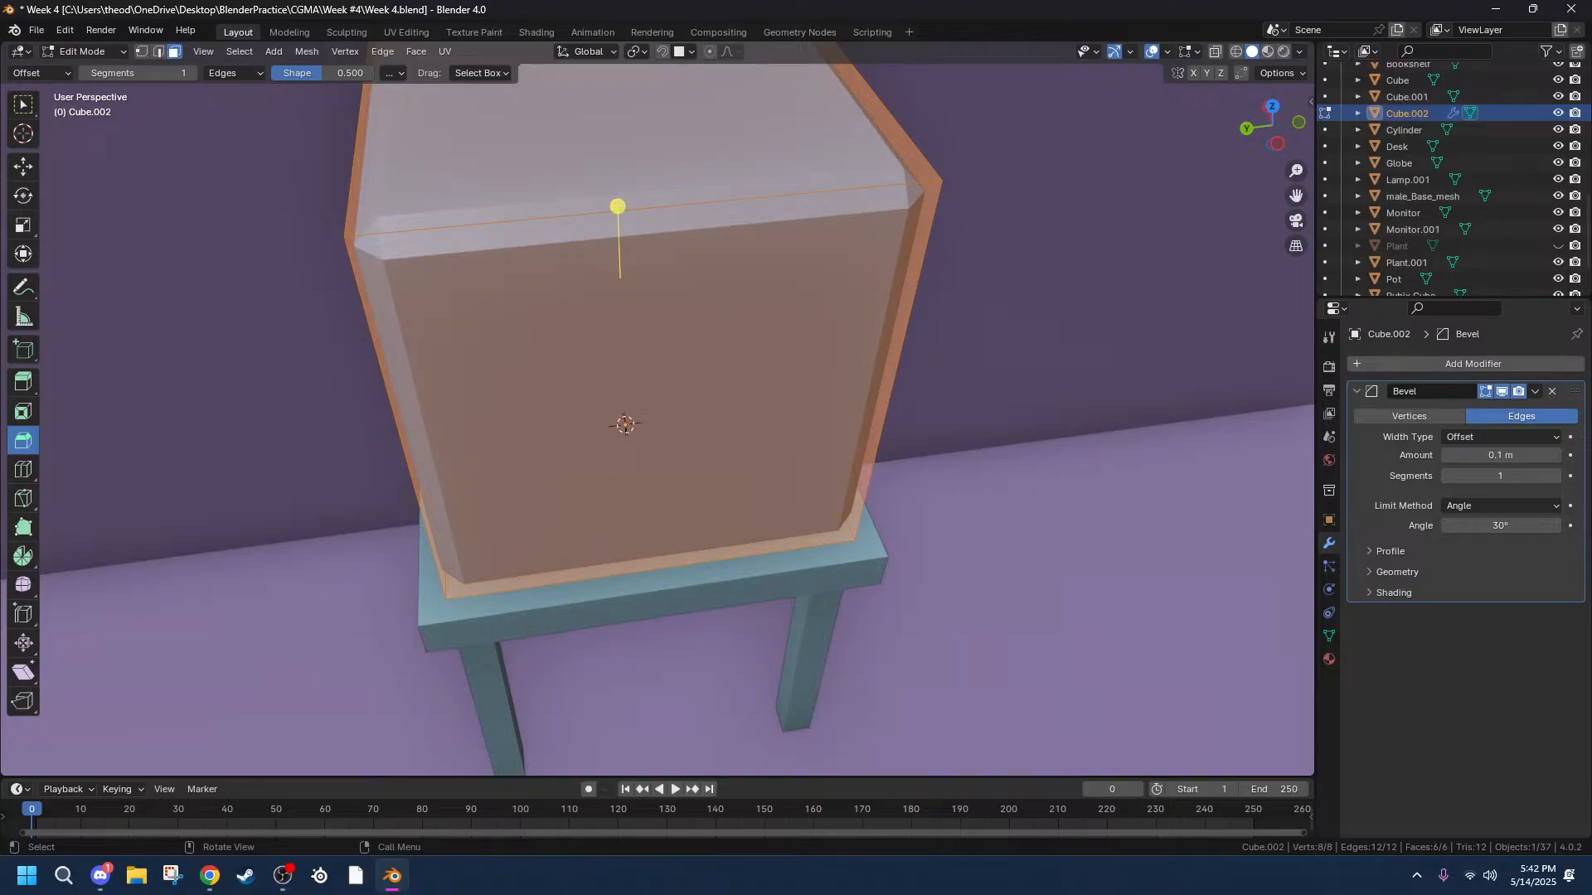
pyautogui.hotkey('alt', 'Tab')
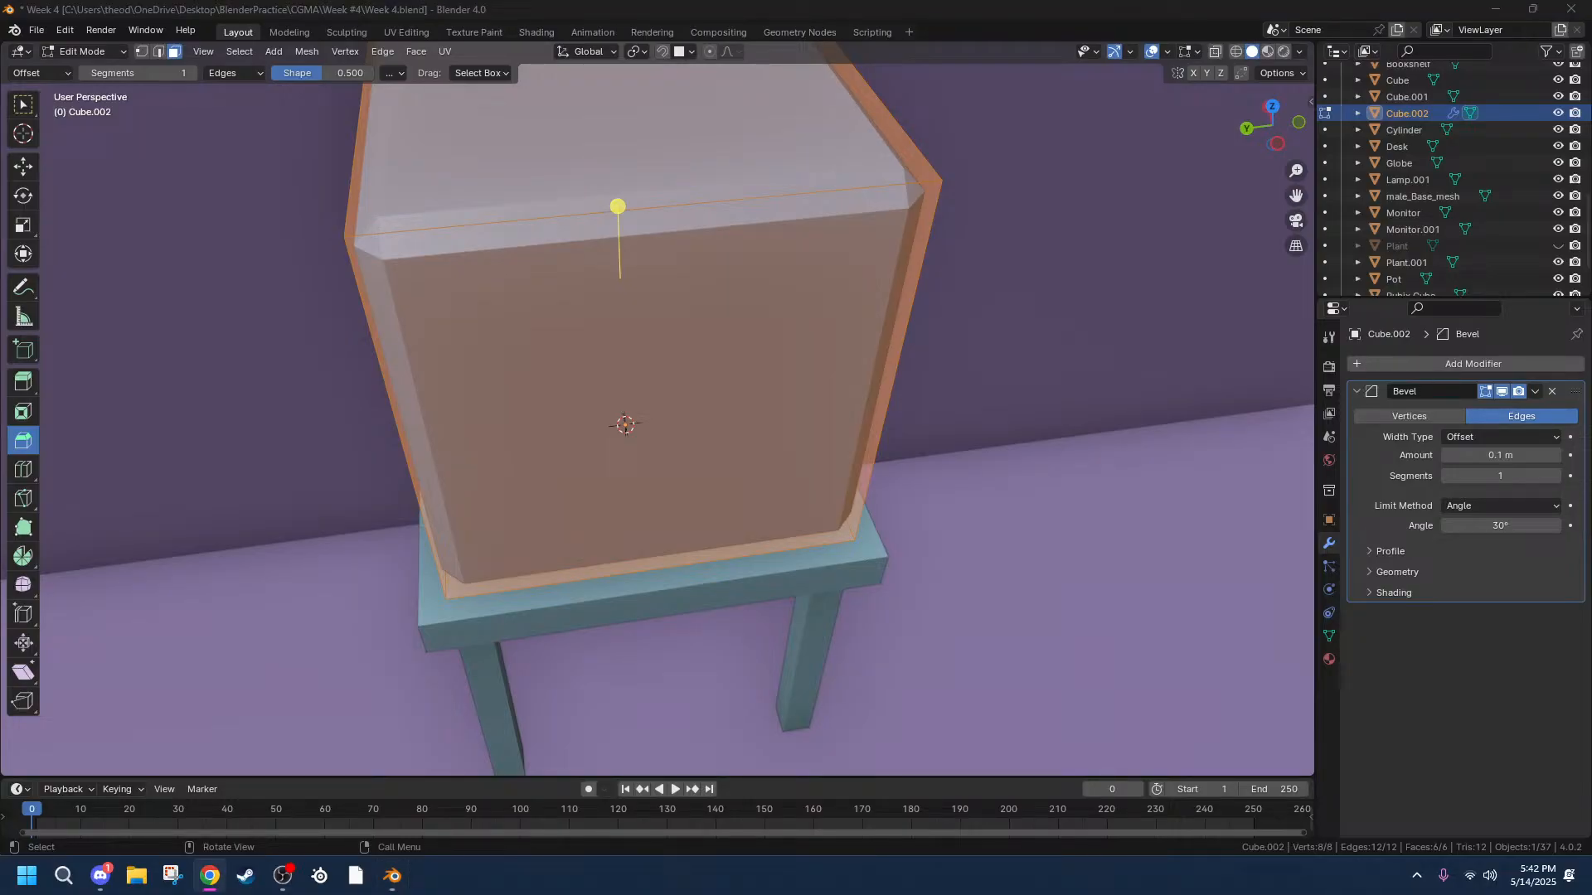
pyautogui.click(776, 365)
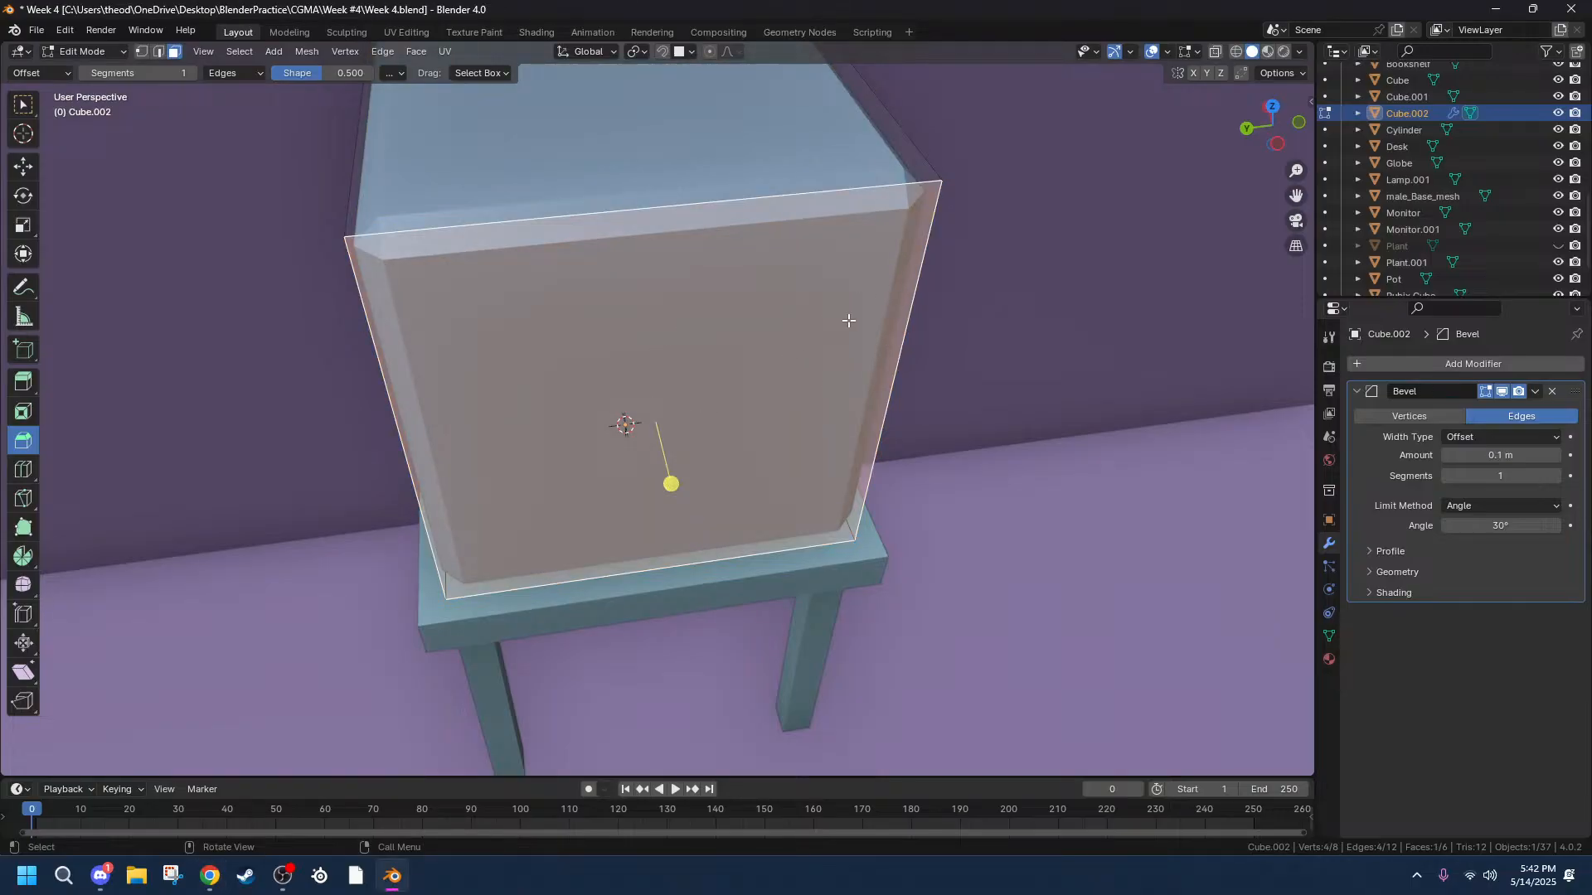
pyautogui.press('i')
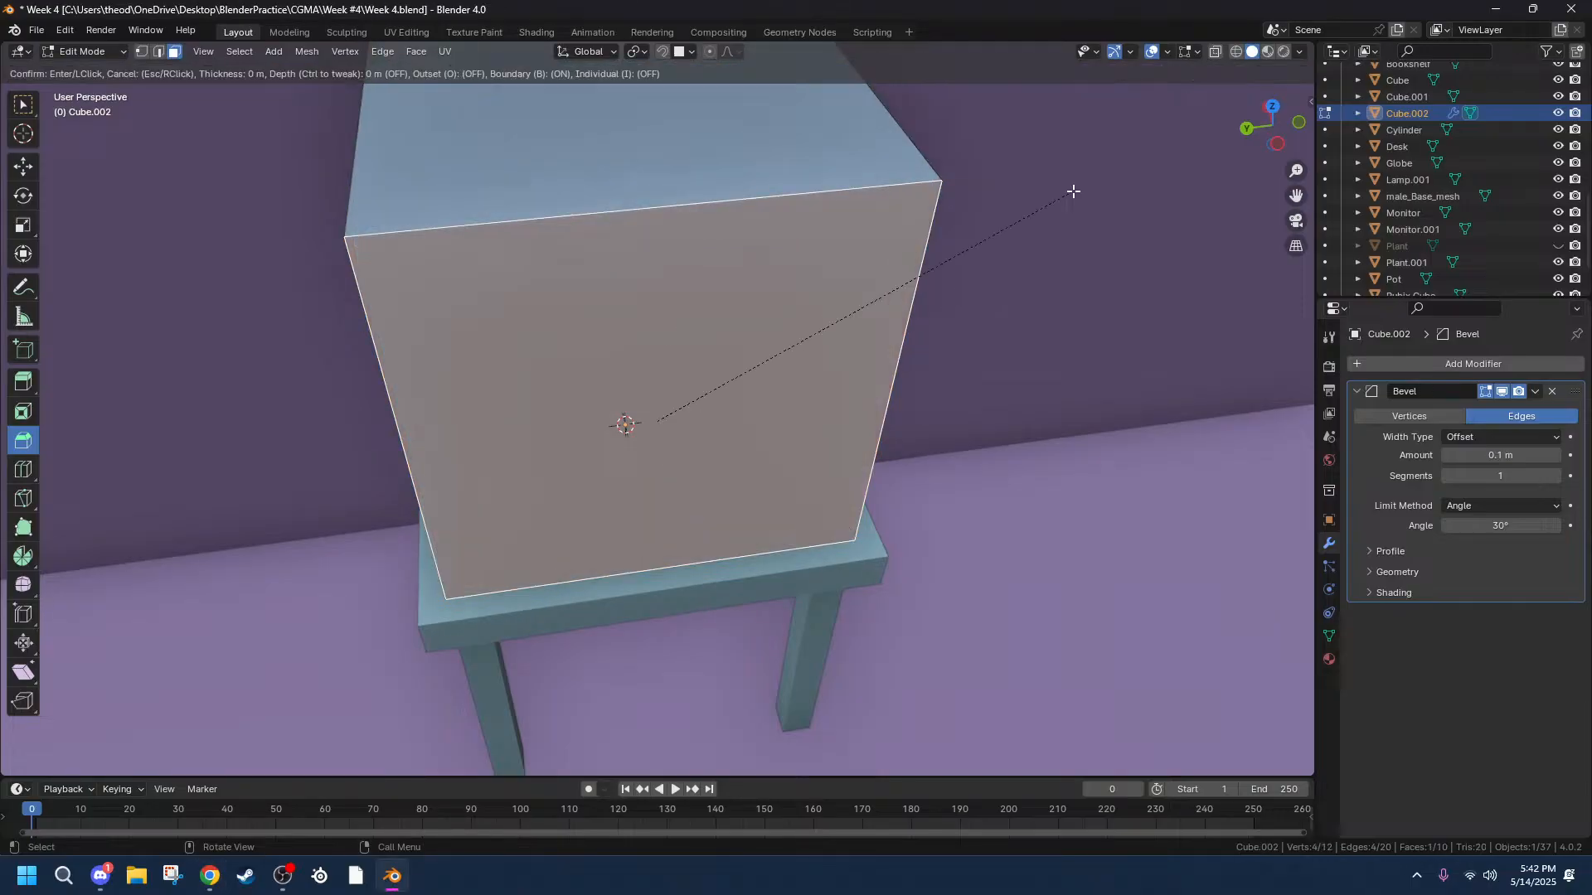
pyautogui.click(1032, 214)
# Extrude the inset front face about 0.6 m into the cube to hollow it out.
pyautogui.press('e')
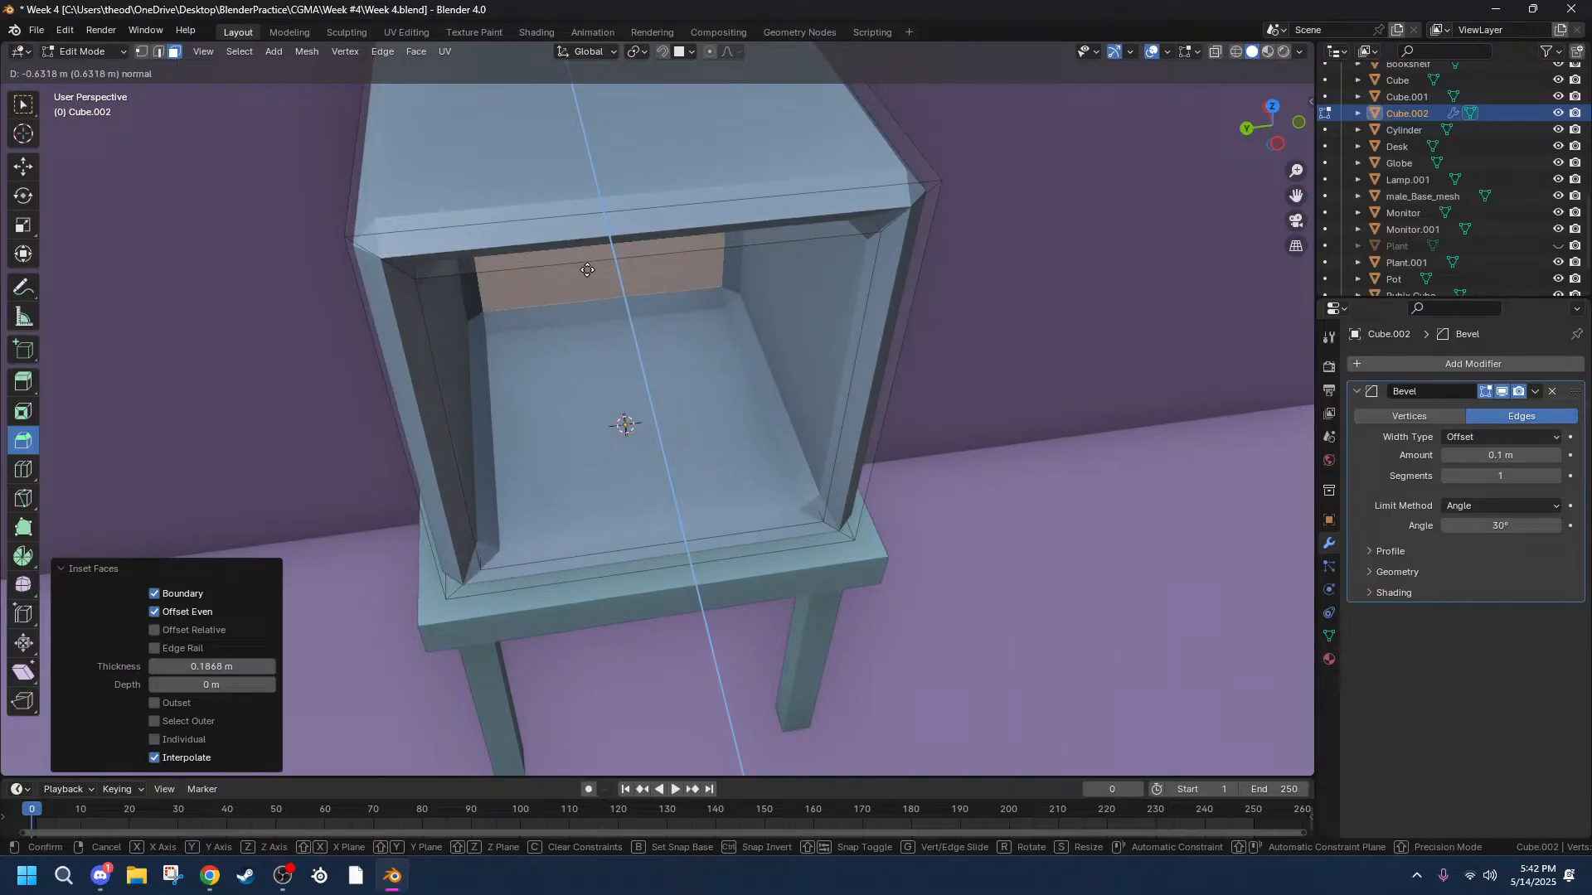
pyautogui.click(588, 277)
pyautogui.moveTo(588, 276); pyautogui.dragTo(683, 541, button='middle')
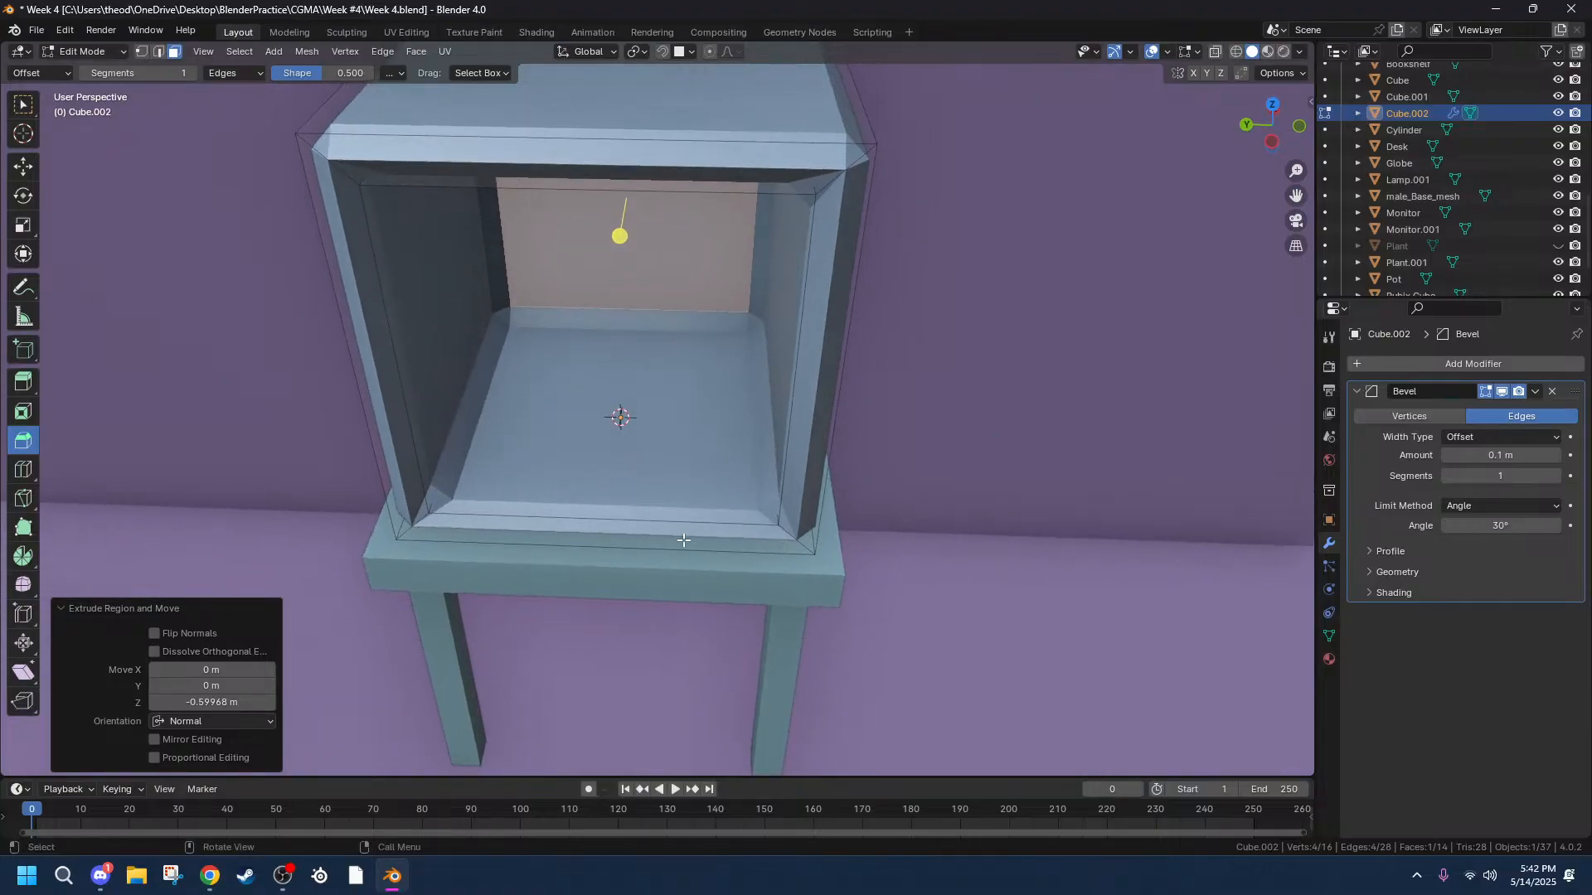
# Try scaling the front opening's inner edge loop by about 1.051 in Y and Z, and undo it.
pyautogui.keyDown('alt'); pyautogui.click(419, 189); pyautogui.keyUp('alt')
pyautogui.keyDown('alt'); pyautogui.click(366, 211); pyautogui.keyUp('alt')
pyautogui.press('2')
pyautogui.keyDown('alt'); pyautogui.click(366, 210); pyautogui.keyUp('alt')
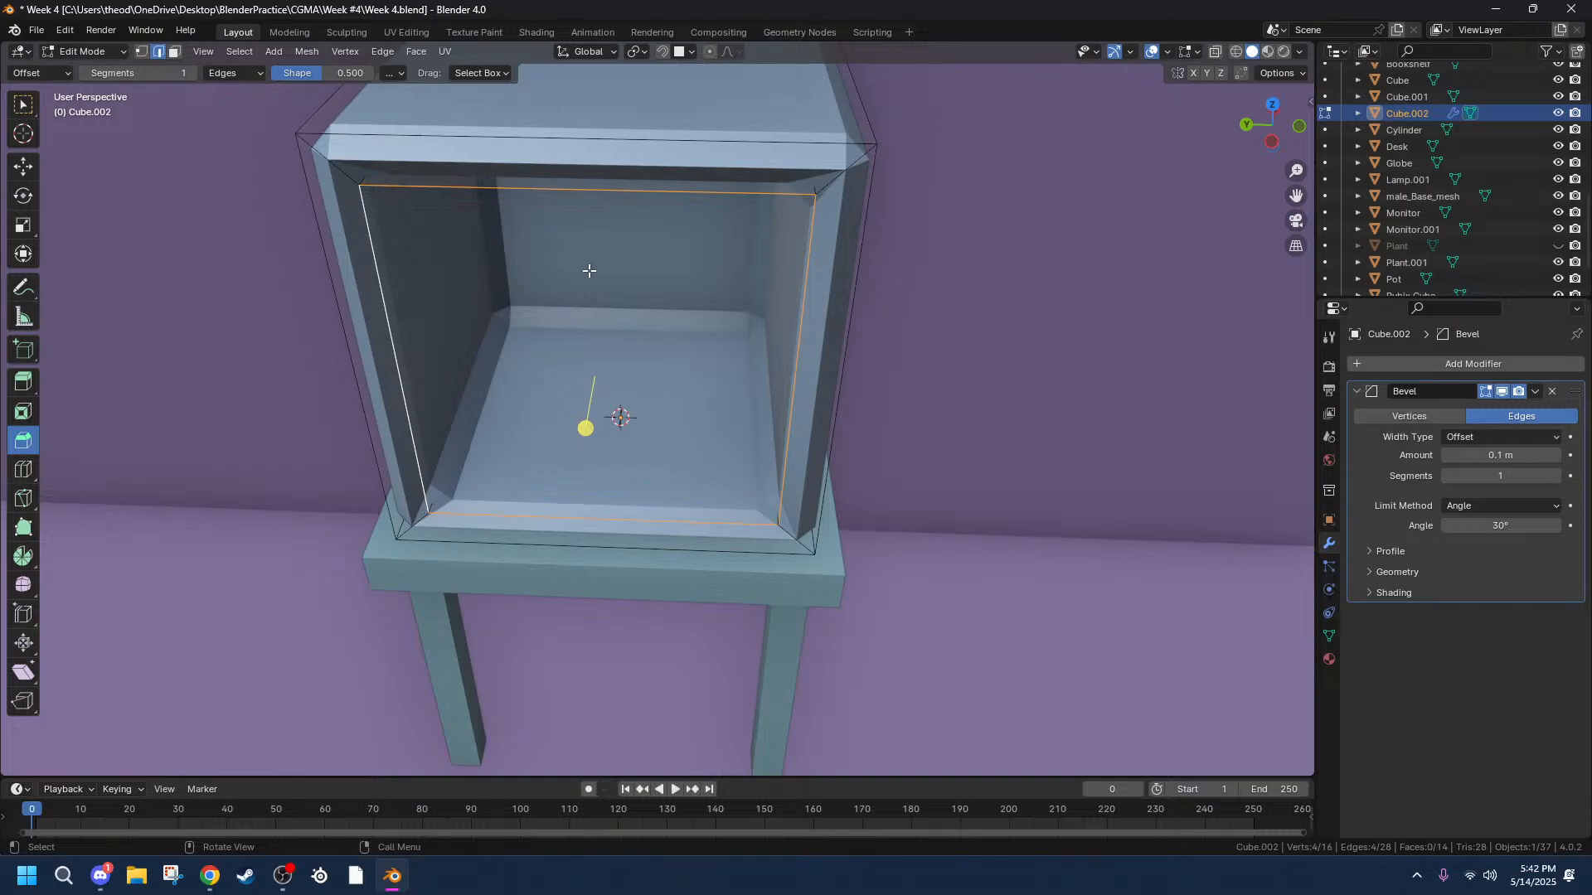
pyautogui.press('s')
pyautogui.hotkey('shift', 'z')
pyautogui.hotkey('shift', 'x')
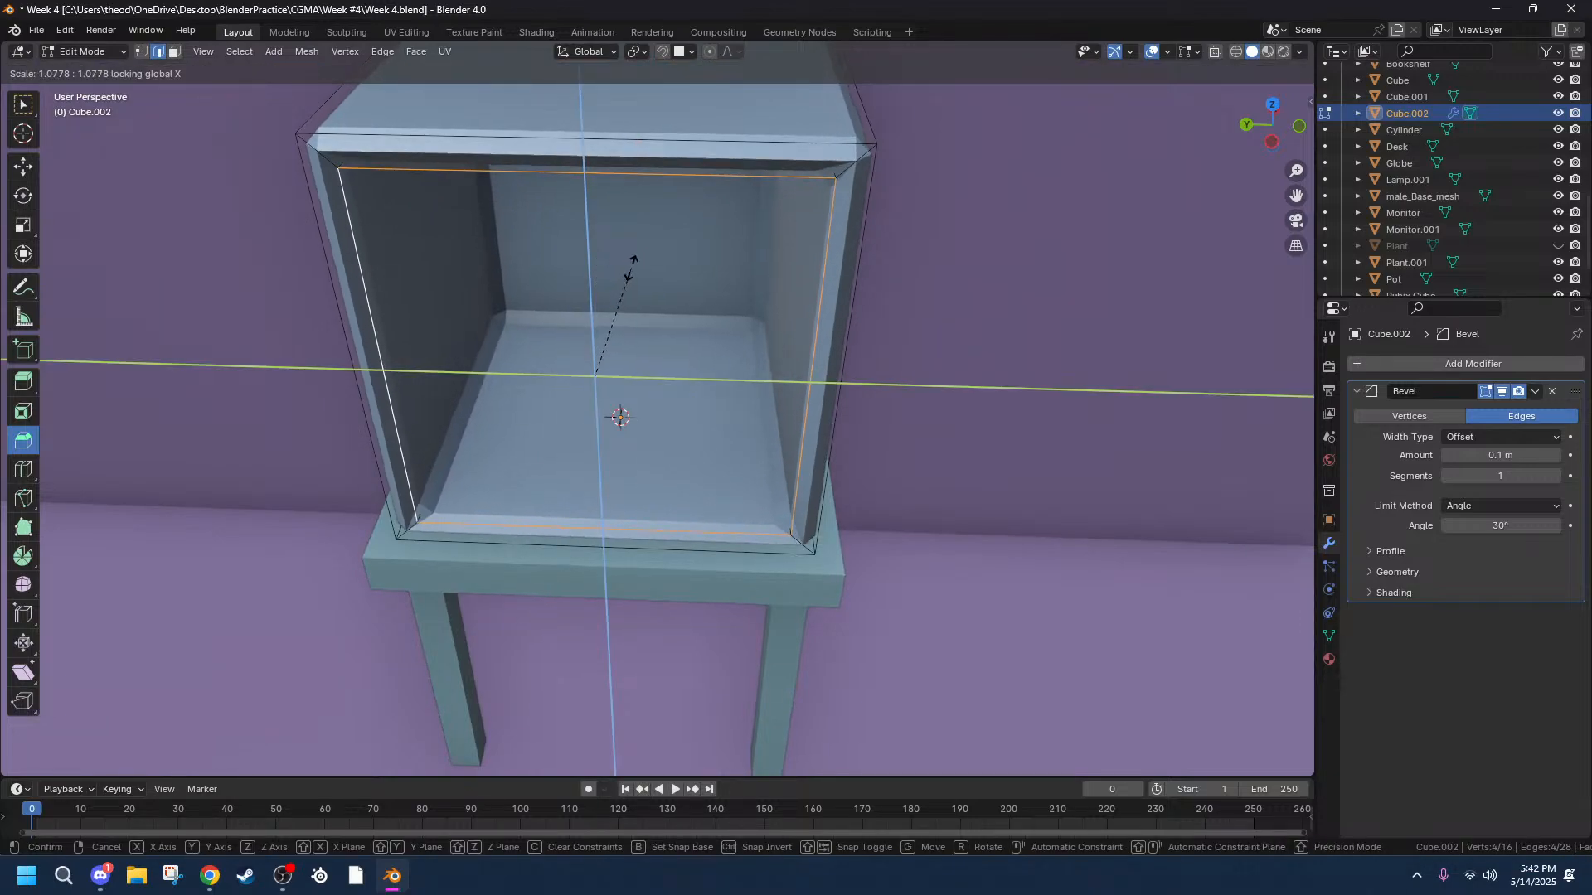
pyautogui.click(637, 267)
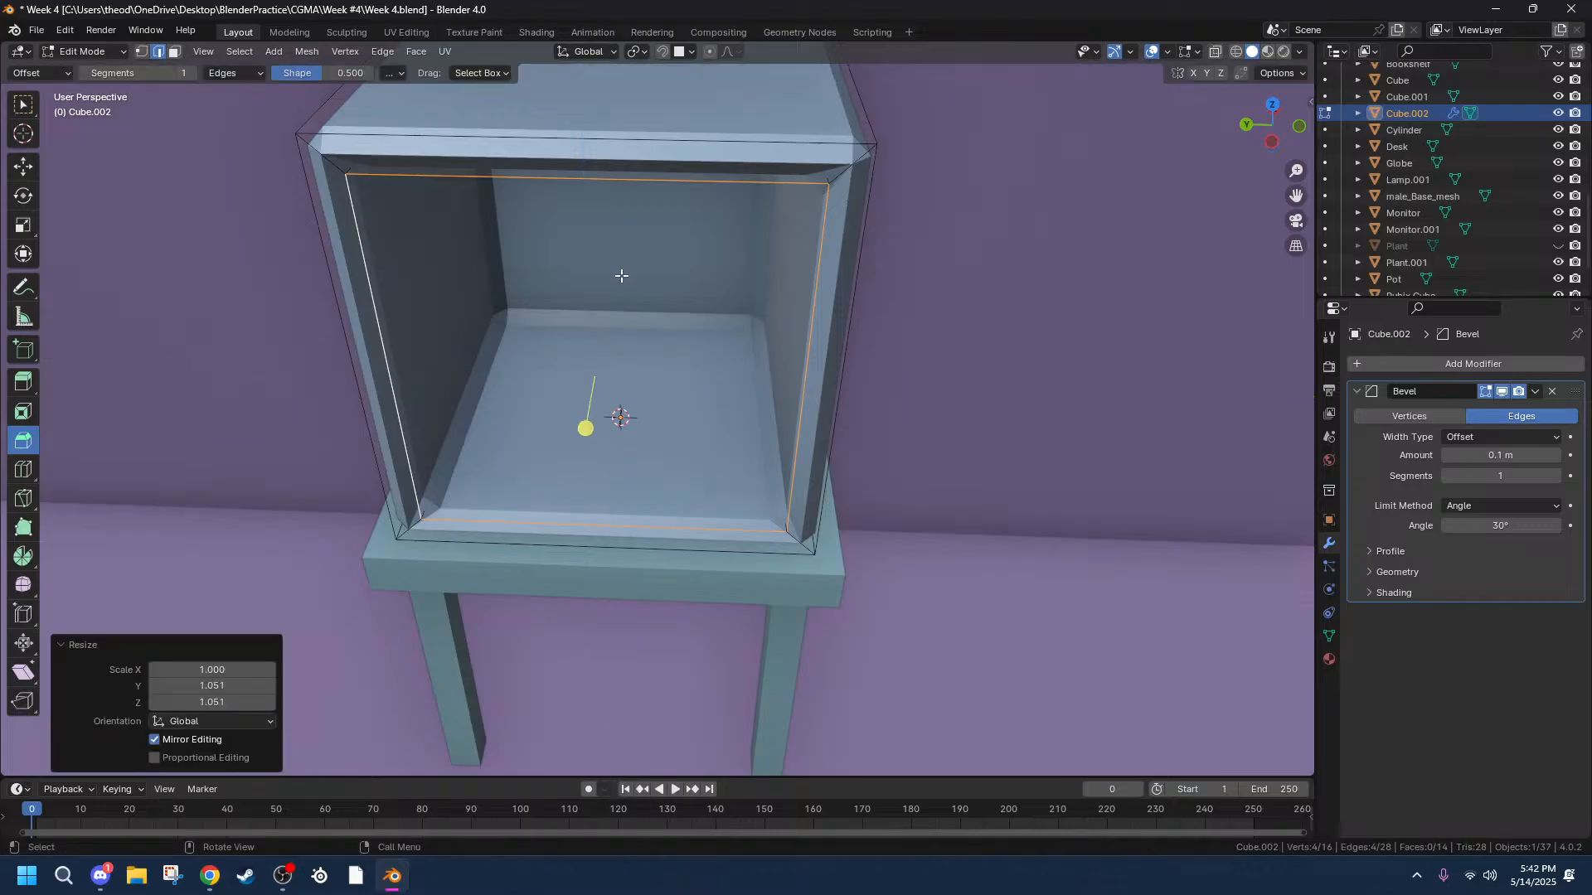
pyautogui.scroll(2, 708, 339)
pyautogui.moveTo(708, 339); pyautogui.dragTo(721, 281, button='middle')
pyautogui.hotkey('ctrl', 'z')
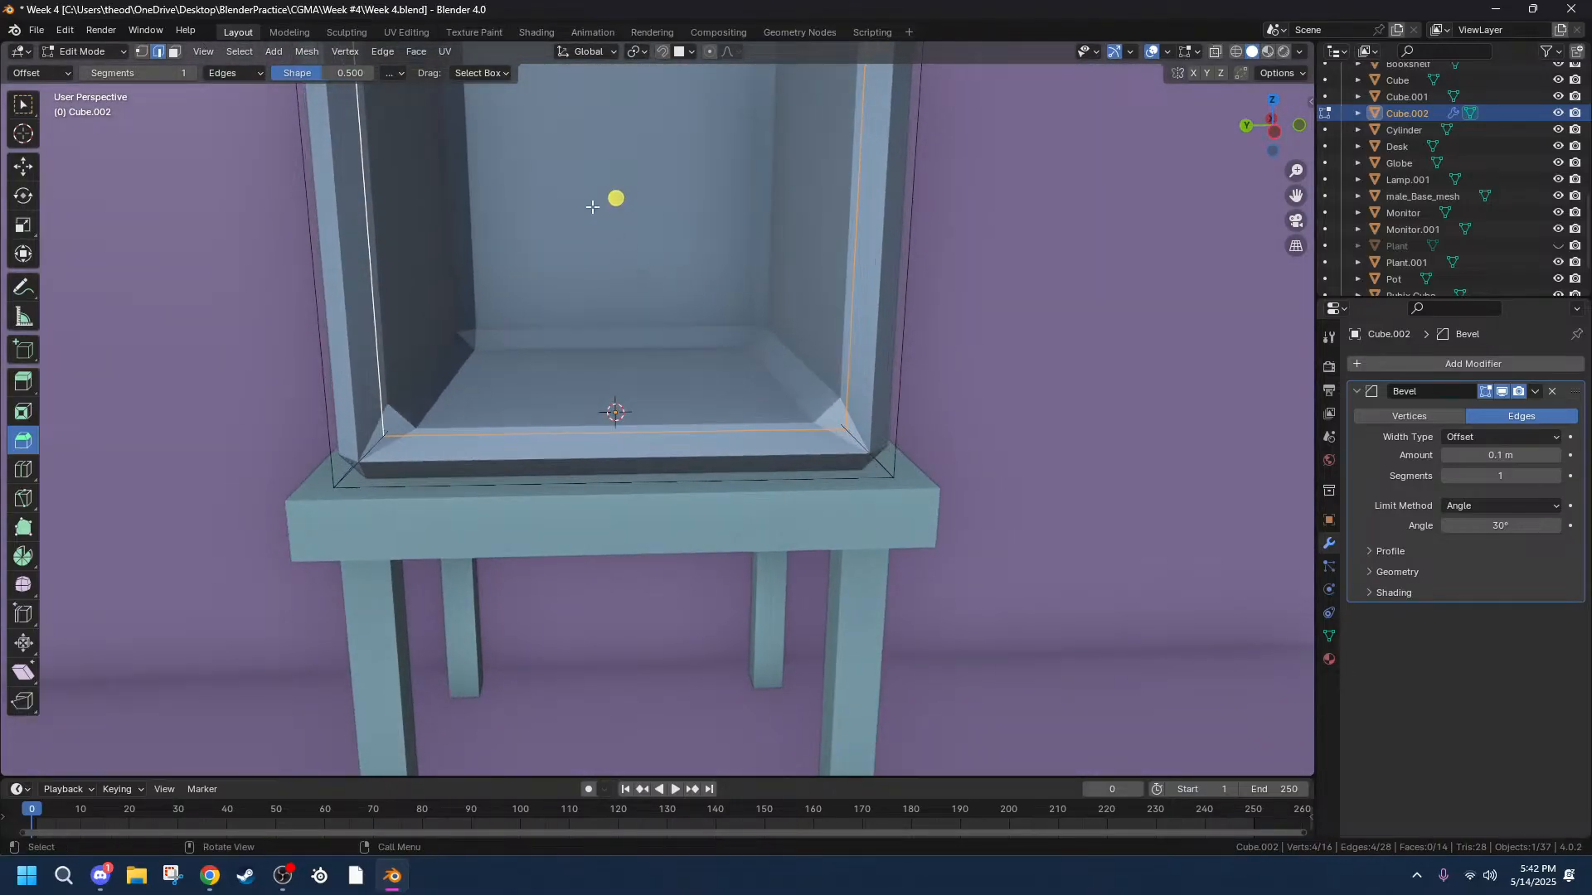
# Add the recess's back-face edges to the selected front opening loop, using wireframe shading.
pyautogui.keyDown('alt'); pyautogui.keyDown('shift'); pyautogui.click(471, 189); pyautogui.keyUp('shift'); pyautogui.keyUp('alt')
pyautogui.keyDown('alt'); pyautogui.keyDown('shift'); pyautogui.click(500, 360); pyautogui.keyUp('shift'); pyautogui.keyUp('alt')
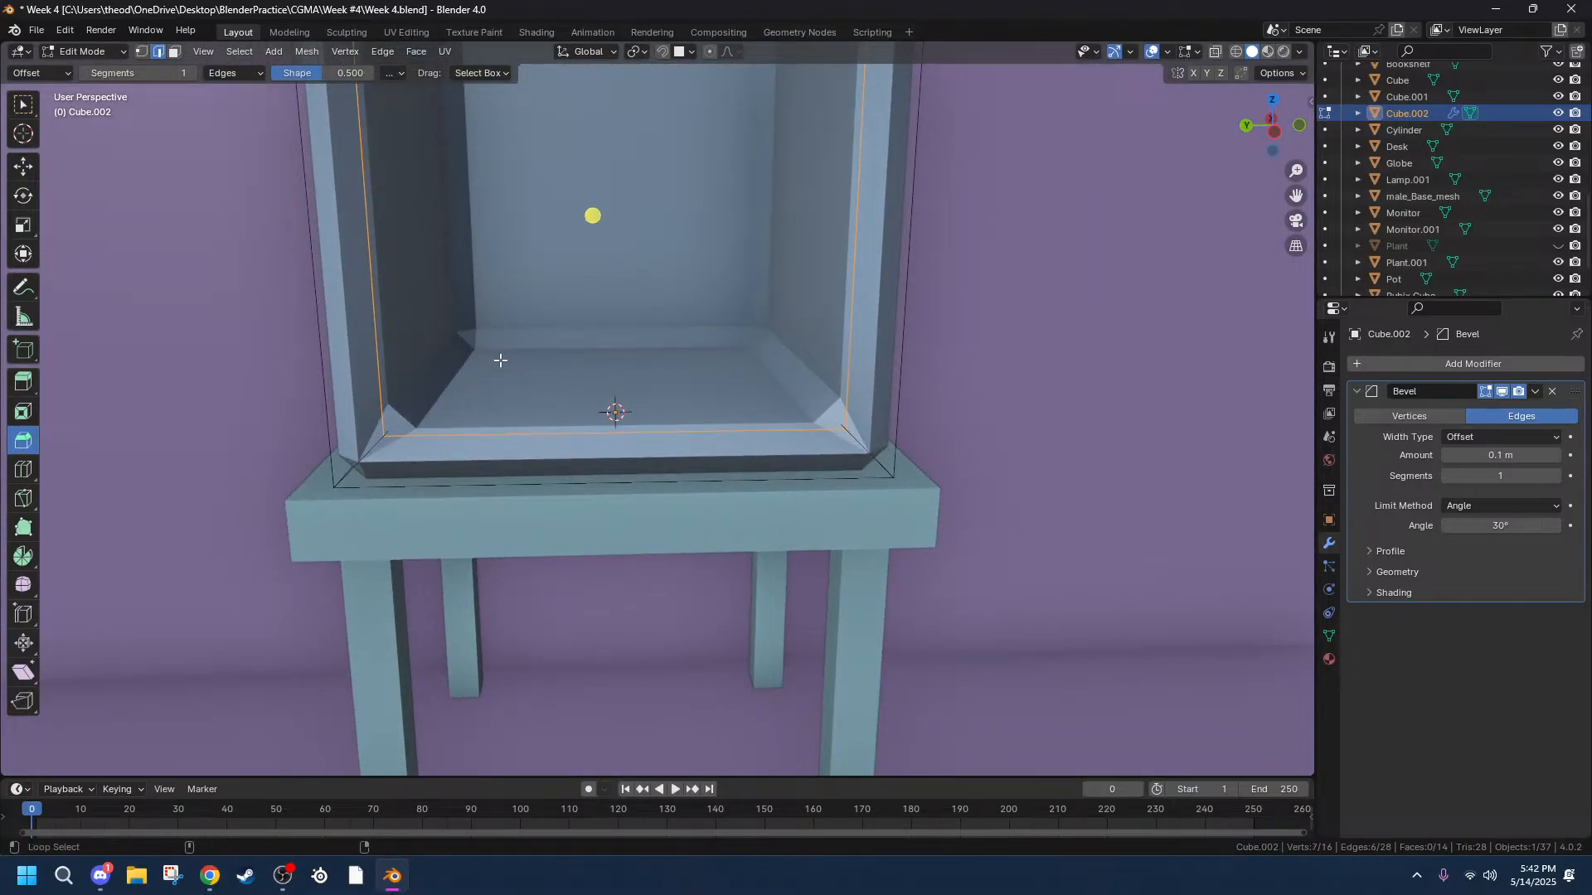
pyautogui.keyDown('alt'); pyautogui.keyDown('shift'); pyautogui.click(534, 352); pyautogui.keyUp('shift'); pyautogui.keyUp('alt')
pyautogui.moveTo(668, 327)
pyautogui.mouseDown(button='middle')
pyautogui.moveTo(718, 355)
pyautogui.moveTo(633, 381)
pyautogui.moveTo(816, 274)
pyautogui.mouseUp(button='middle')
pyautogui.click(1235, 51)
pyautogui.keyDown('alt'); pyautogui.keyDown('shift'); pyautogui.click(540, 334); pyautogui.keyUp('shift'); pyautogui.keyUp('alt')
pyautogui.moveTo(541, 334); pyautogui.dragTo(1112, 221, button='middle')
pyautogui.keyDown('shift'); pyautogui.click(854, 228); pyautogui.keyUp('shift')
pyautogui.keyDown('shift'); pyautogui.click(863, 250); pyautogui.keyUp('shift')
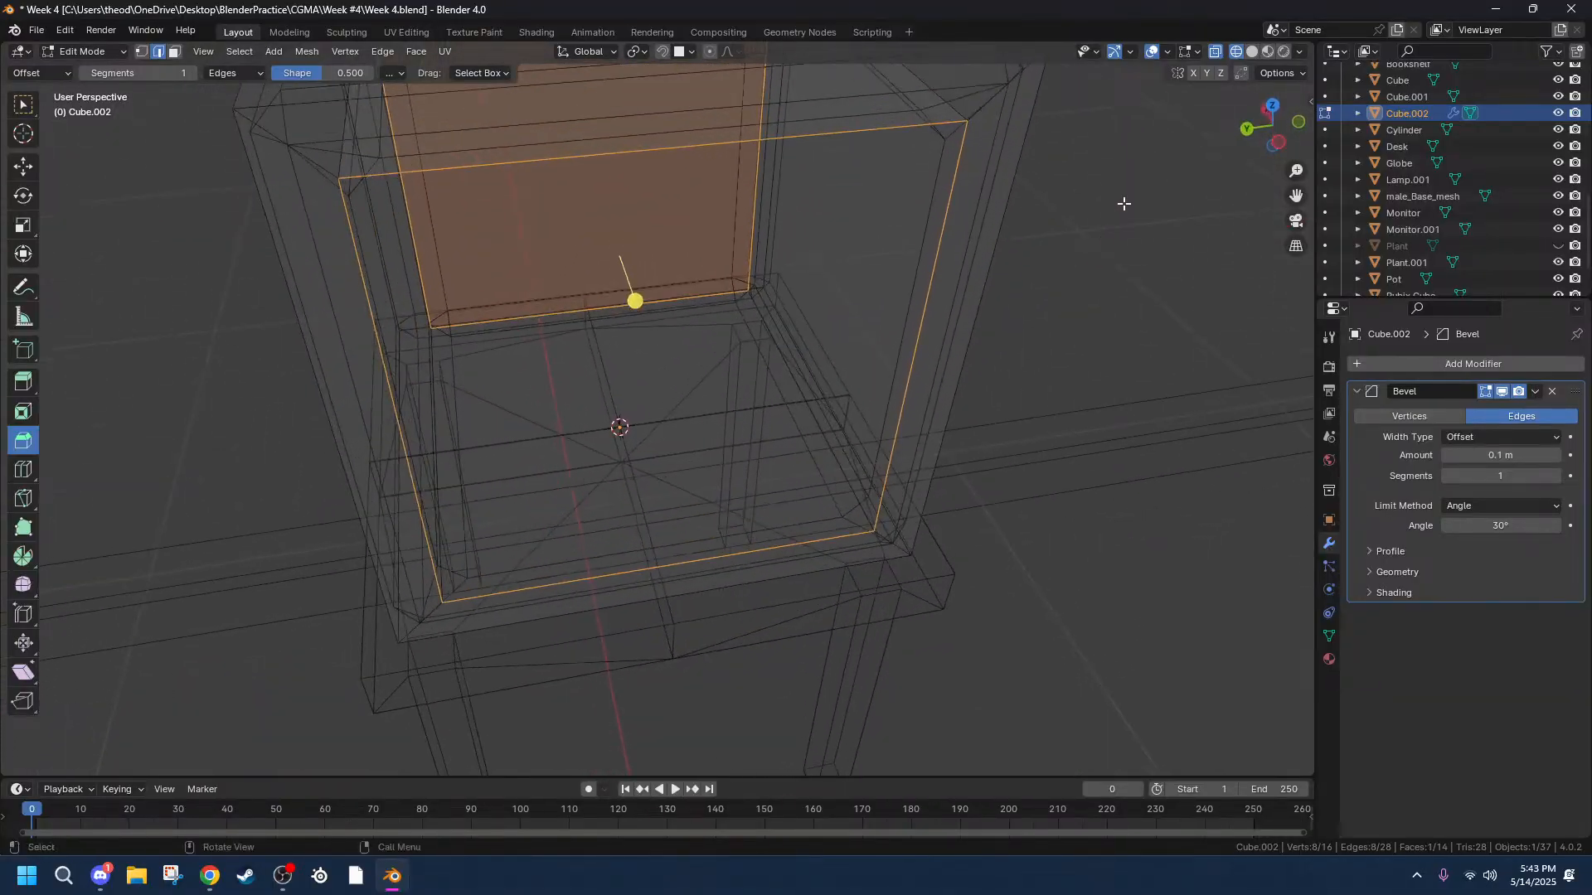
# Try scaling the opening's front and back edges by about -0.501 in Y and Z, and undo it.
pyautogui.moveTo(1274, 148); pyautogui.dragTo(1096, 165)
pyautogui.click(1266, 125)
pyautogui.scroll(-3, 895, 181)
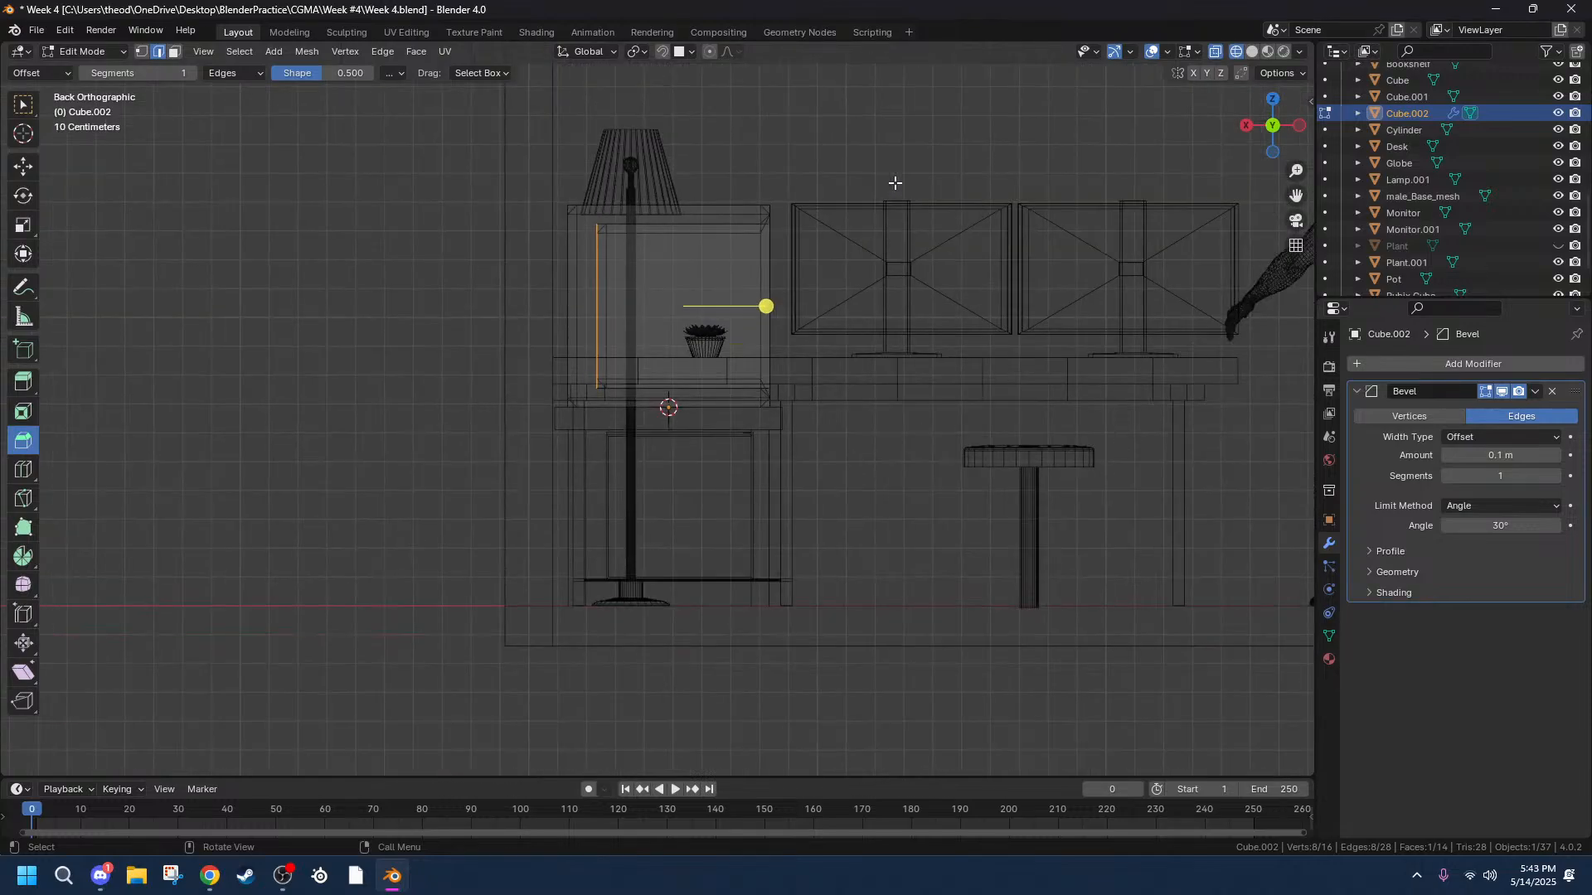
pyautogui.scroll(4, 818, 194)
pyautogui.moveTo(959, 203); pyautogui.dragTo(782, 266, button='middle')
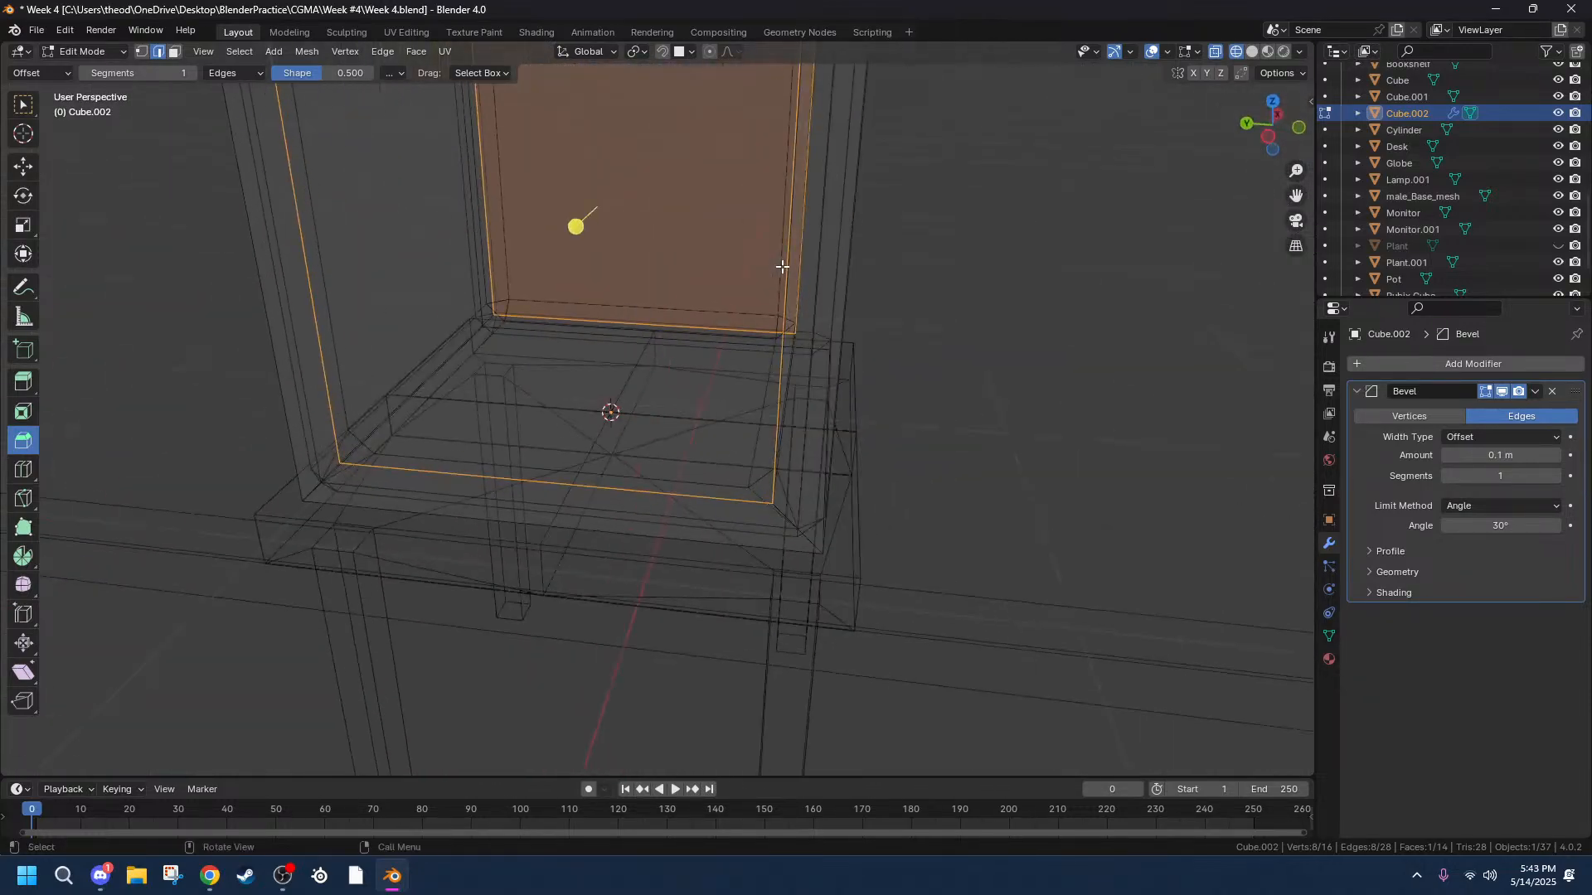
pyautogui.click(1269, 138)
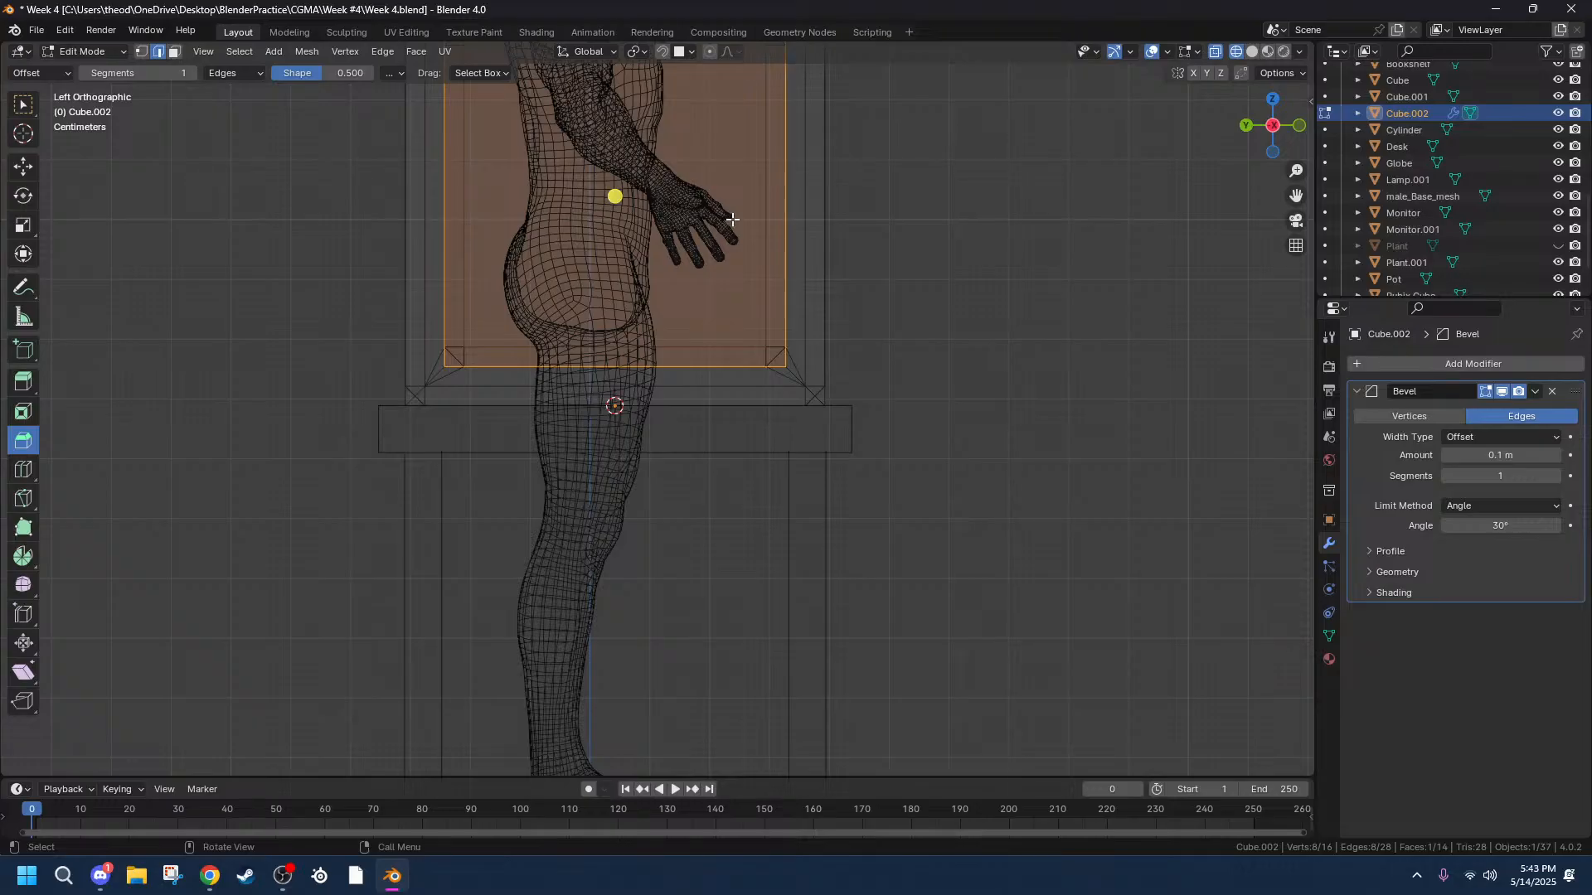
pyautogui.press('s')
pyautogui.hotkey('shift', 'x')
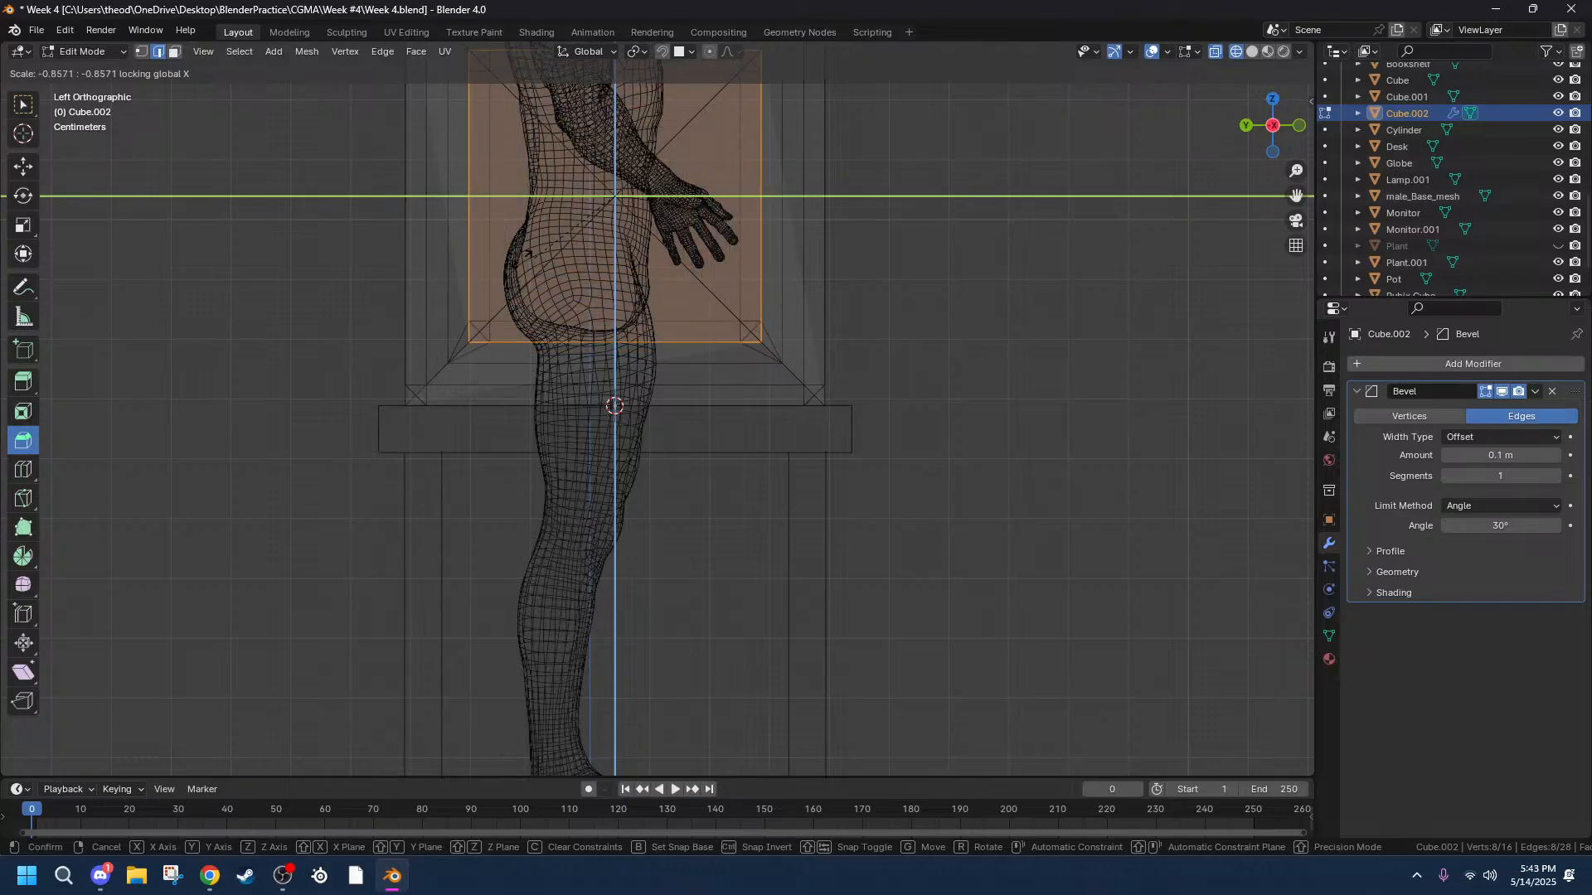
pyautogui.click(578, 245)
pyautogui.moveTo(578, 245); pyautogui.dragTo(1218, 82, button='middle')
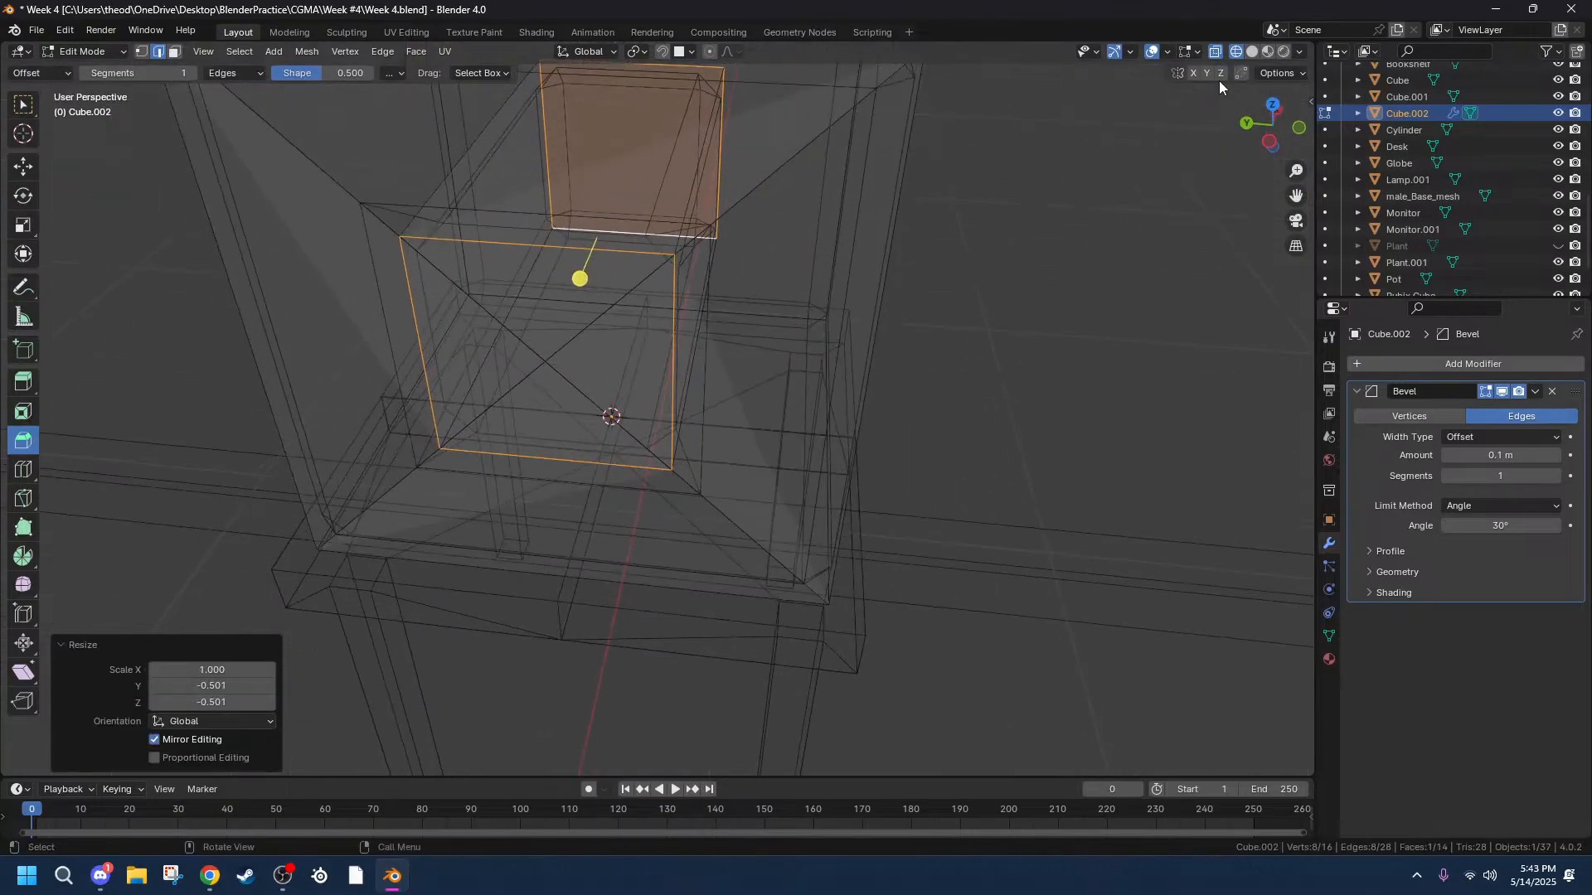
pyautogui.click(1252, 51)
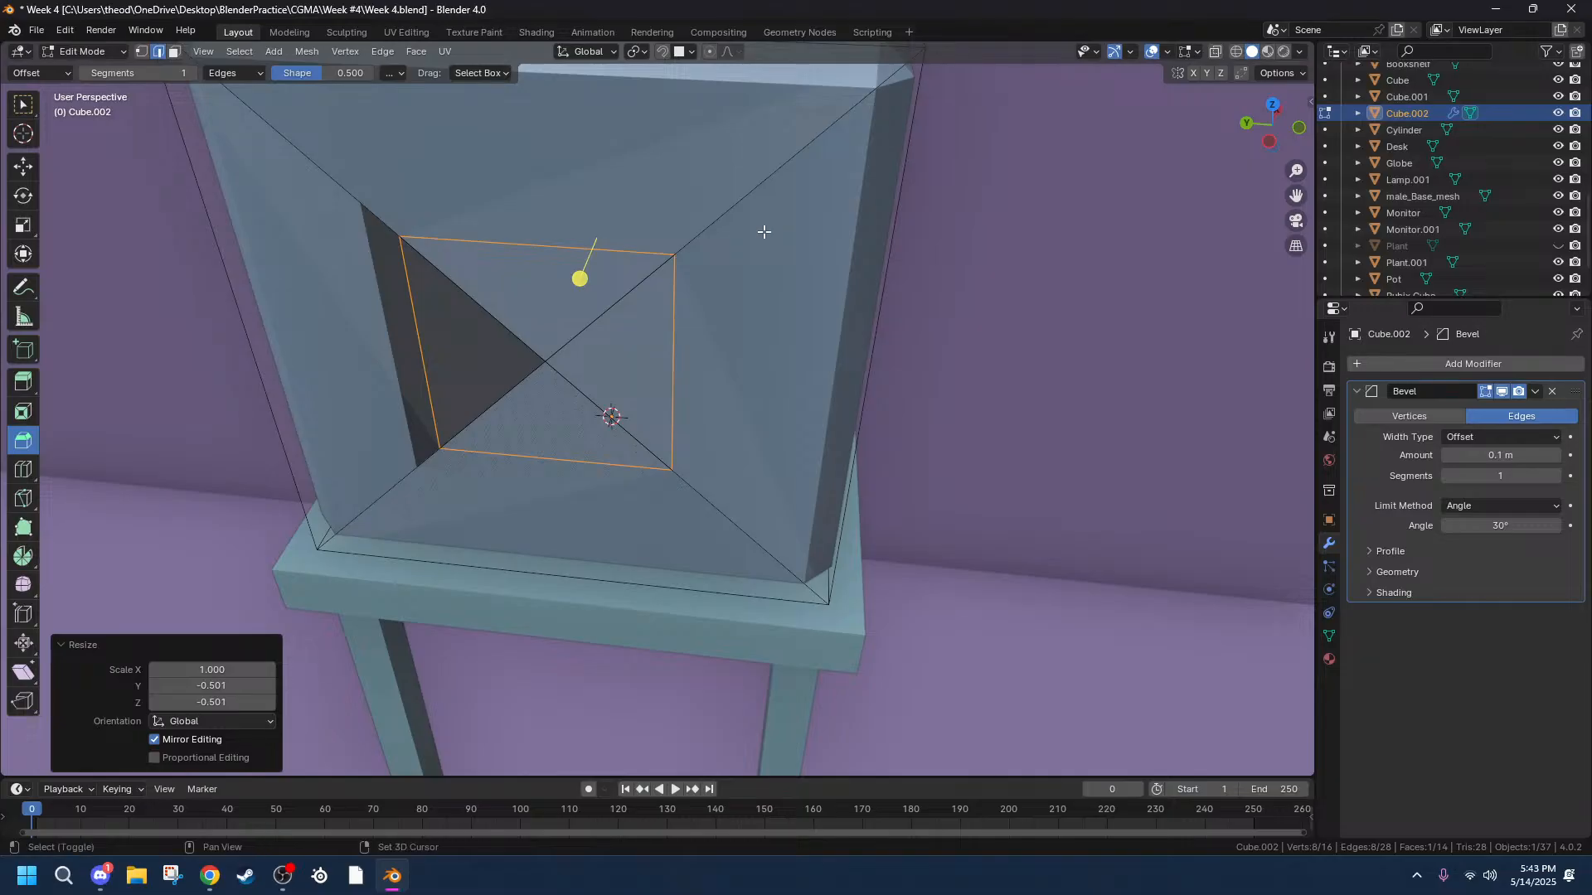
pyautogui.hotkey('ctrl', 'z')
pyautogui.moveTo(651, 341); pyautogui.dragTo(658, 301, button='middle')
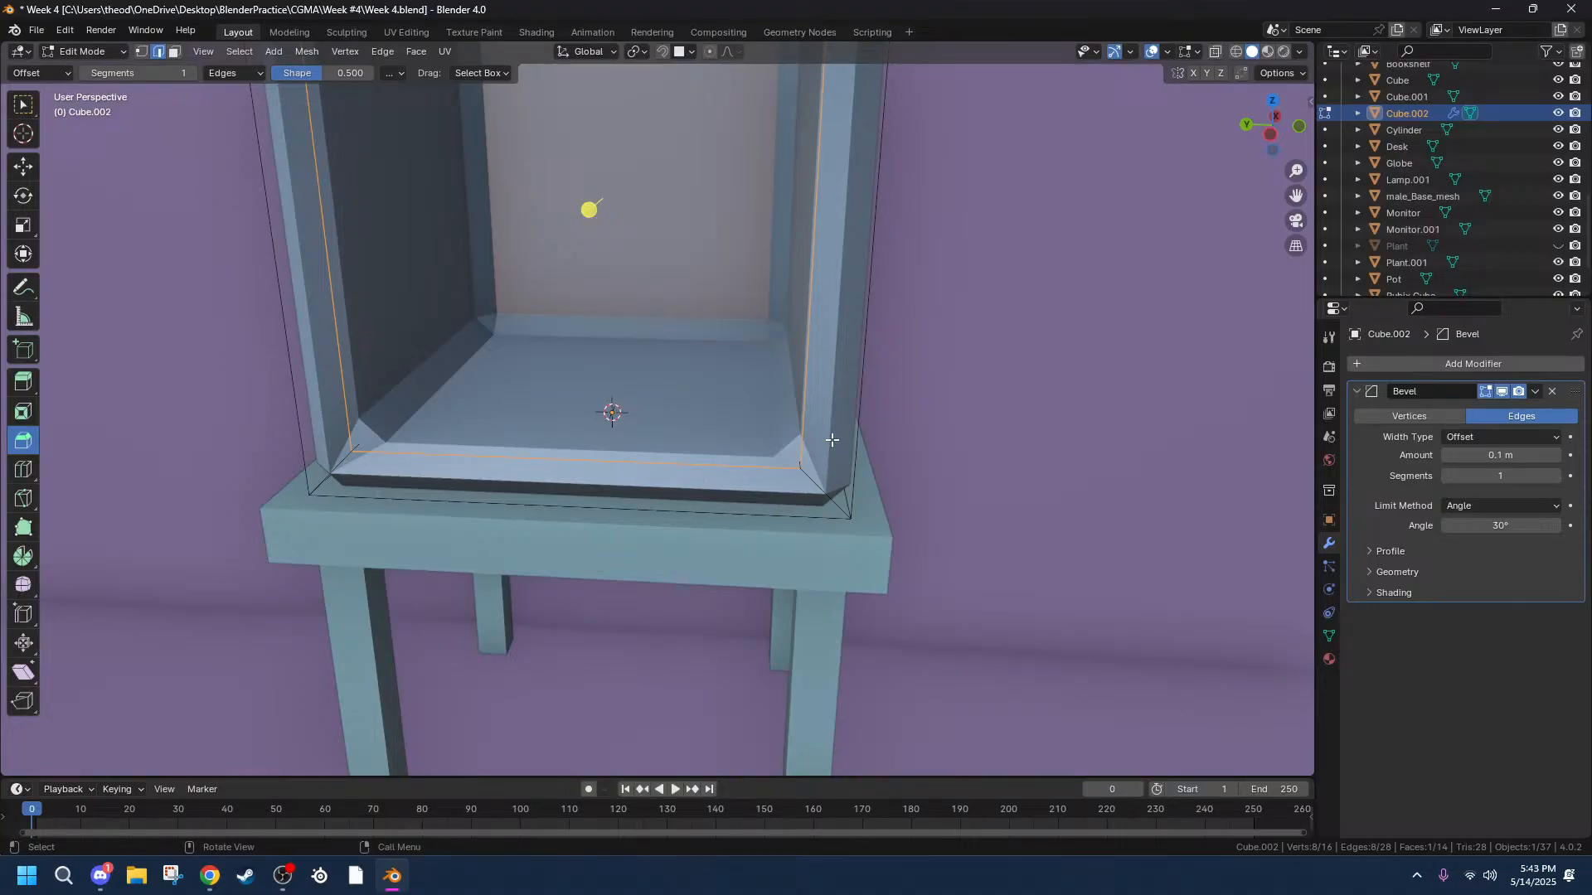
# Add one centred loop cut around the cube's front frame, between the opening and the outer edge.
pyautogui.hotkey('ctrl', 'r')
pyautogui.click(819, 476)
pyautogui.rightClick(819, 476)
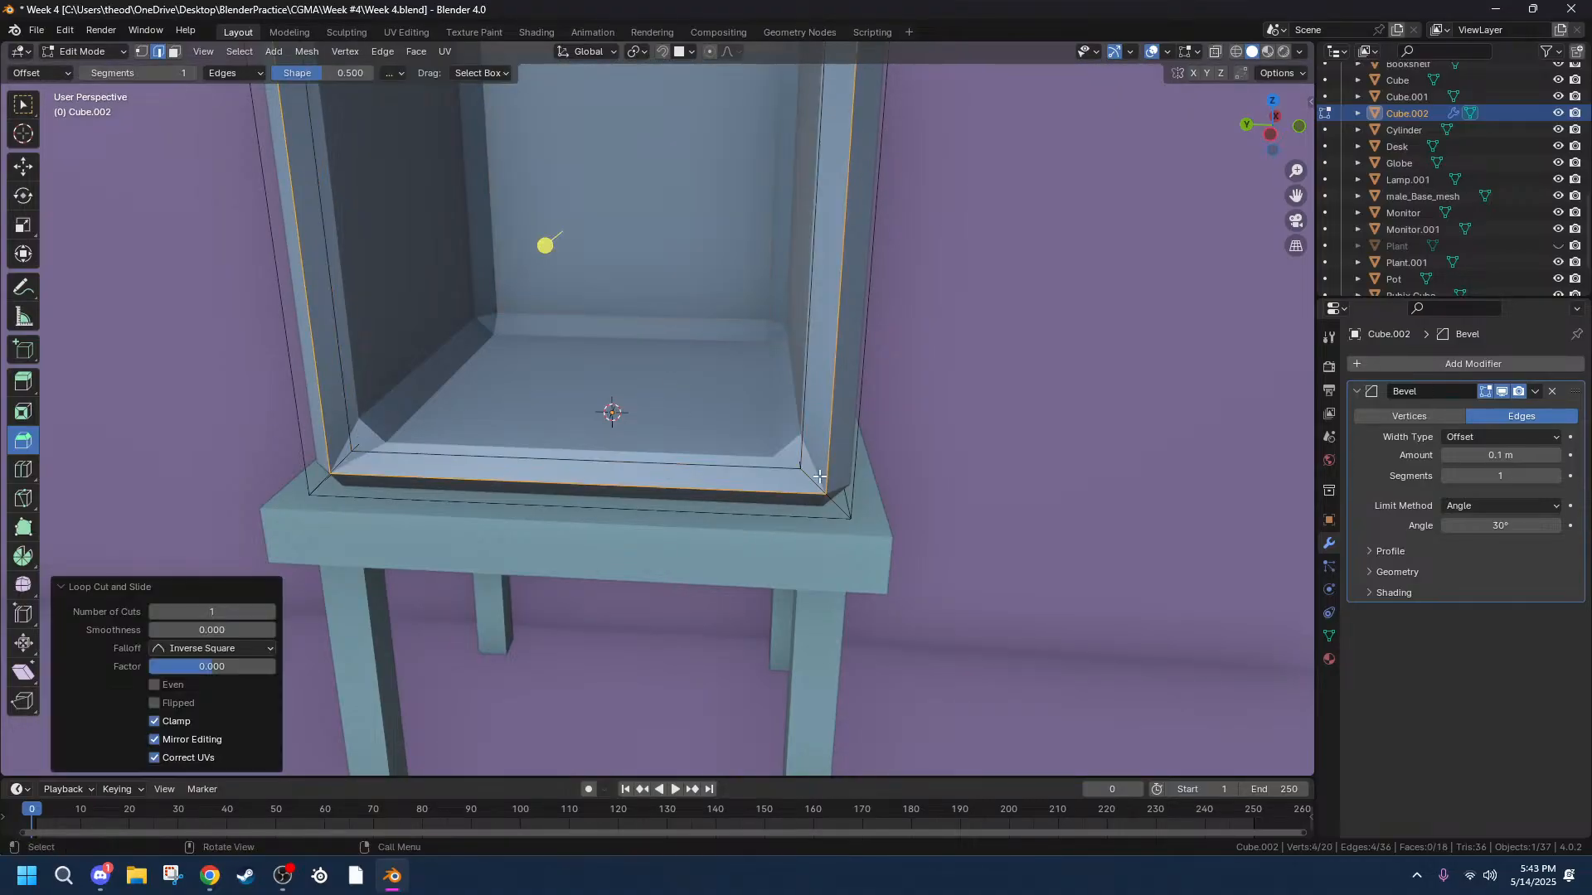
# Move the opening's inner edge loop about -0.008 m along X.
pyautogui.moveTo(1010, 401); pyautogui.dragTo(987, 451, button='middle')
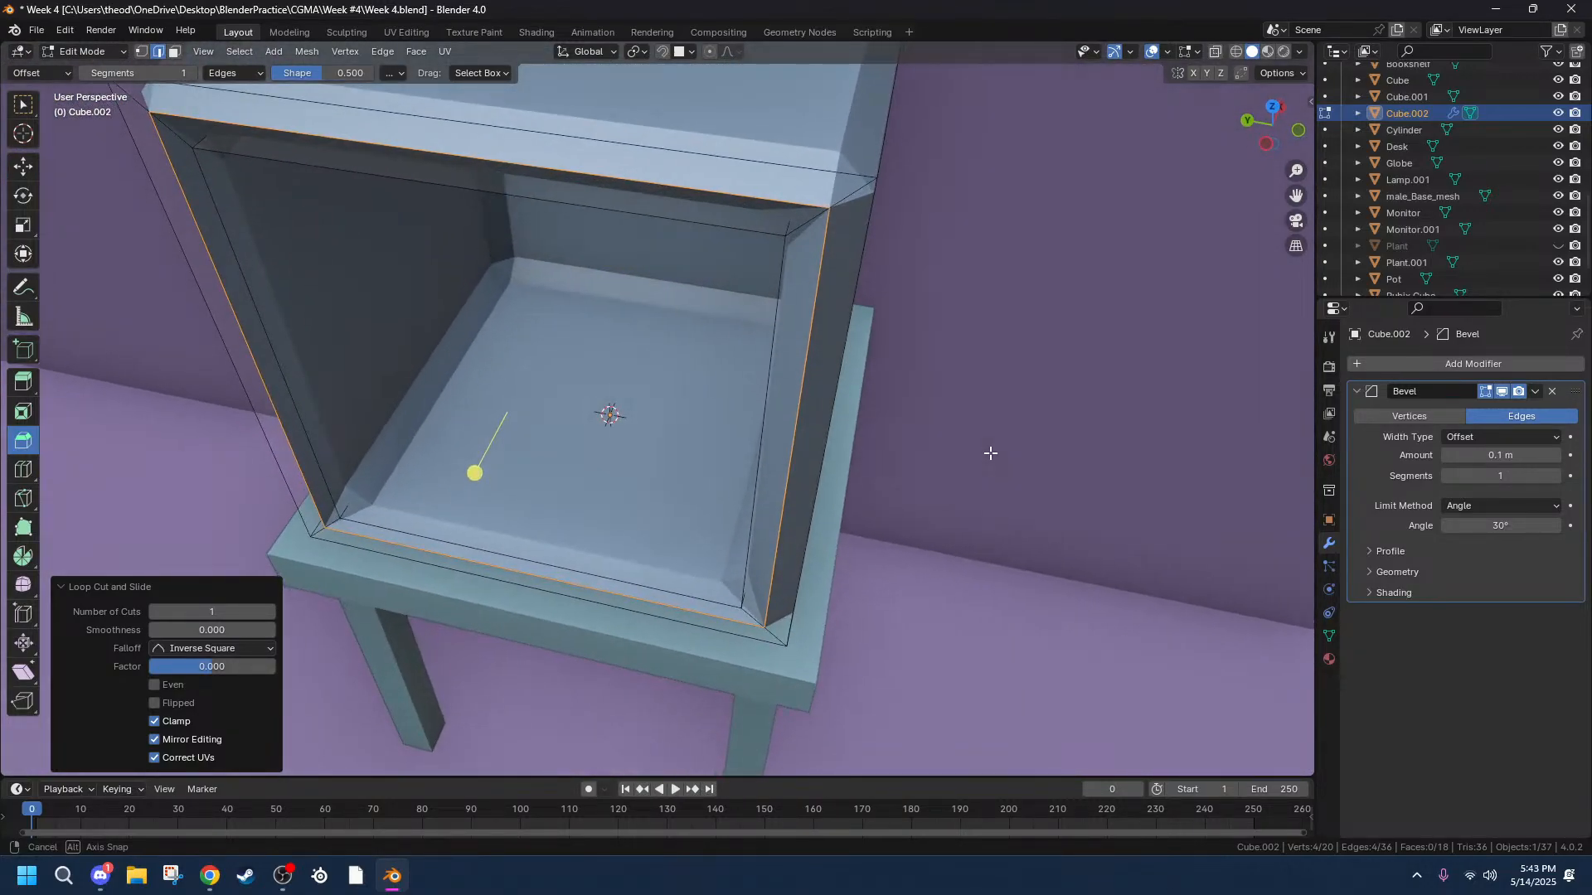
pyautogui.keyDown('alt'); pyautogui.click(769, 301); pyautogui.keyUp('alt')
pyautogui.moveTo(788, 325); pyautogui.dragTo(751, 322, button='middle')
pyautogui.press('g')
pyautogui.press('x')
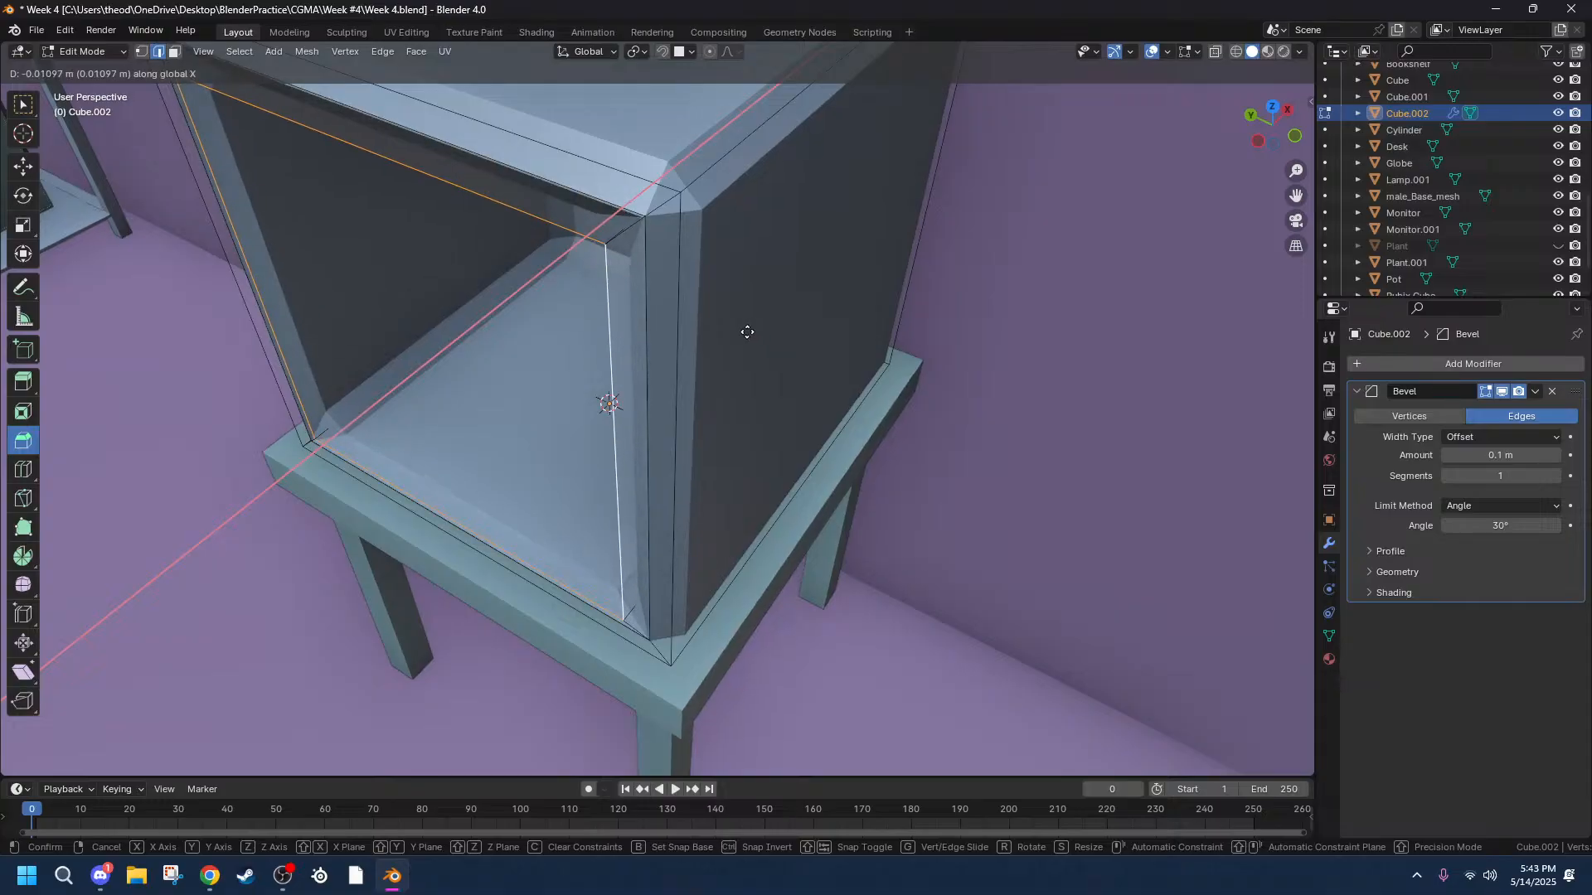
pyautogui.click(750, 331)
pyautogui.moveTo(750, 331); pyautogui.dragTo(808, 298, button='middle')
pyautogui.scroll(2, 830, 324)
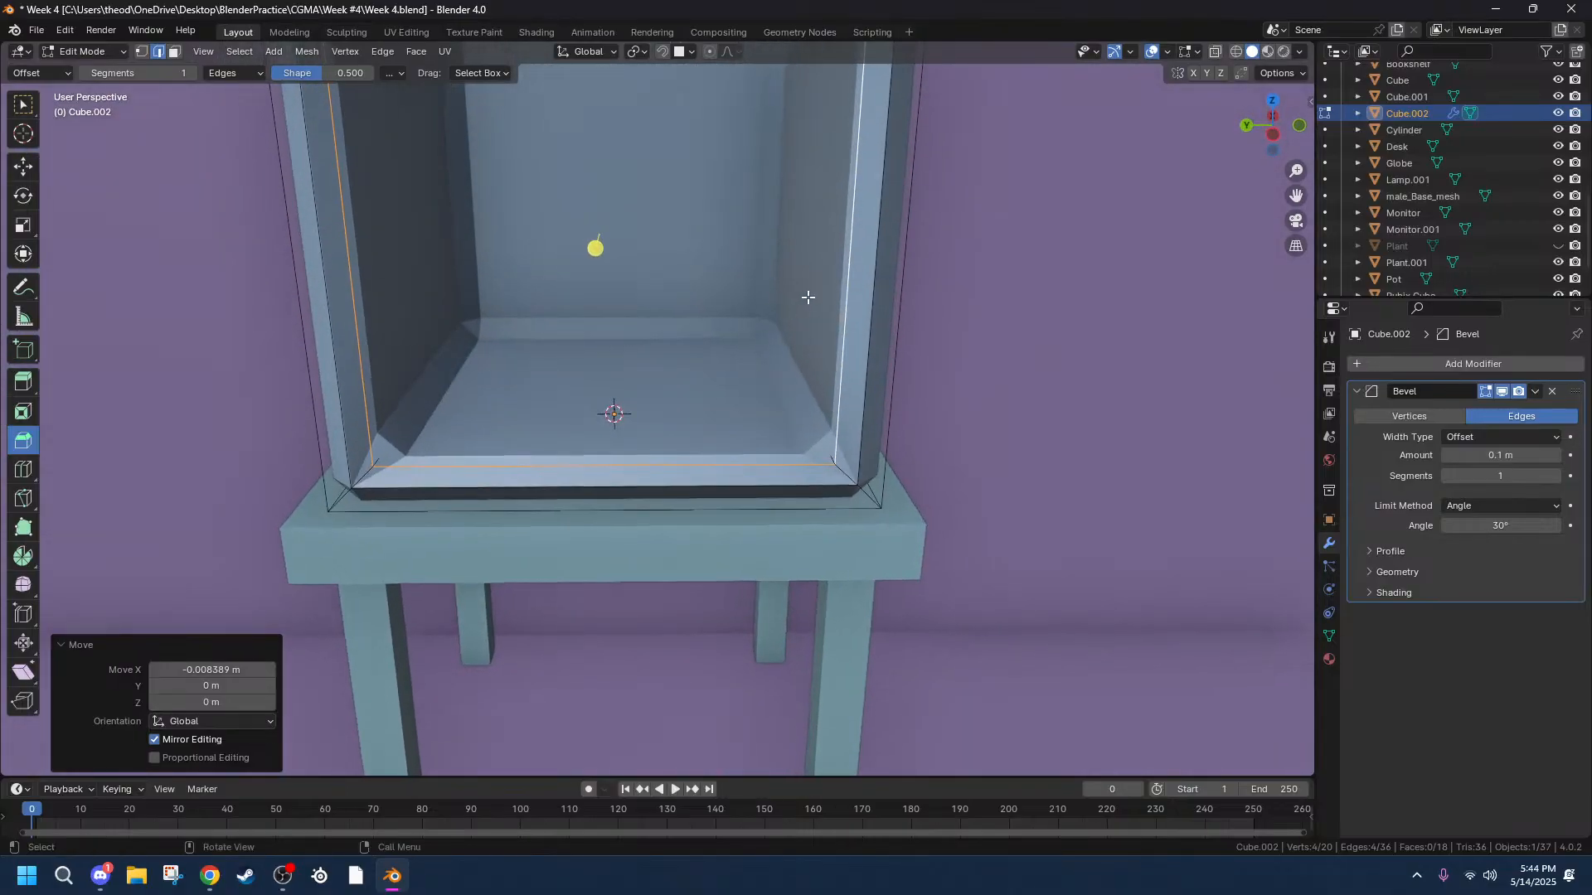
# View the box from the left orthographic side and hide male_Base_mesh in the viewport.
pyautogui.click(1275, 135)
pyautogui.scroll(5, 821, 358)
pyautogui.moveTo(895, 293); pyautogui.dragTo(875, 336, button='middle')
pyautogui.scroll(-2, 876, 336)
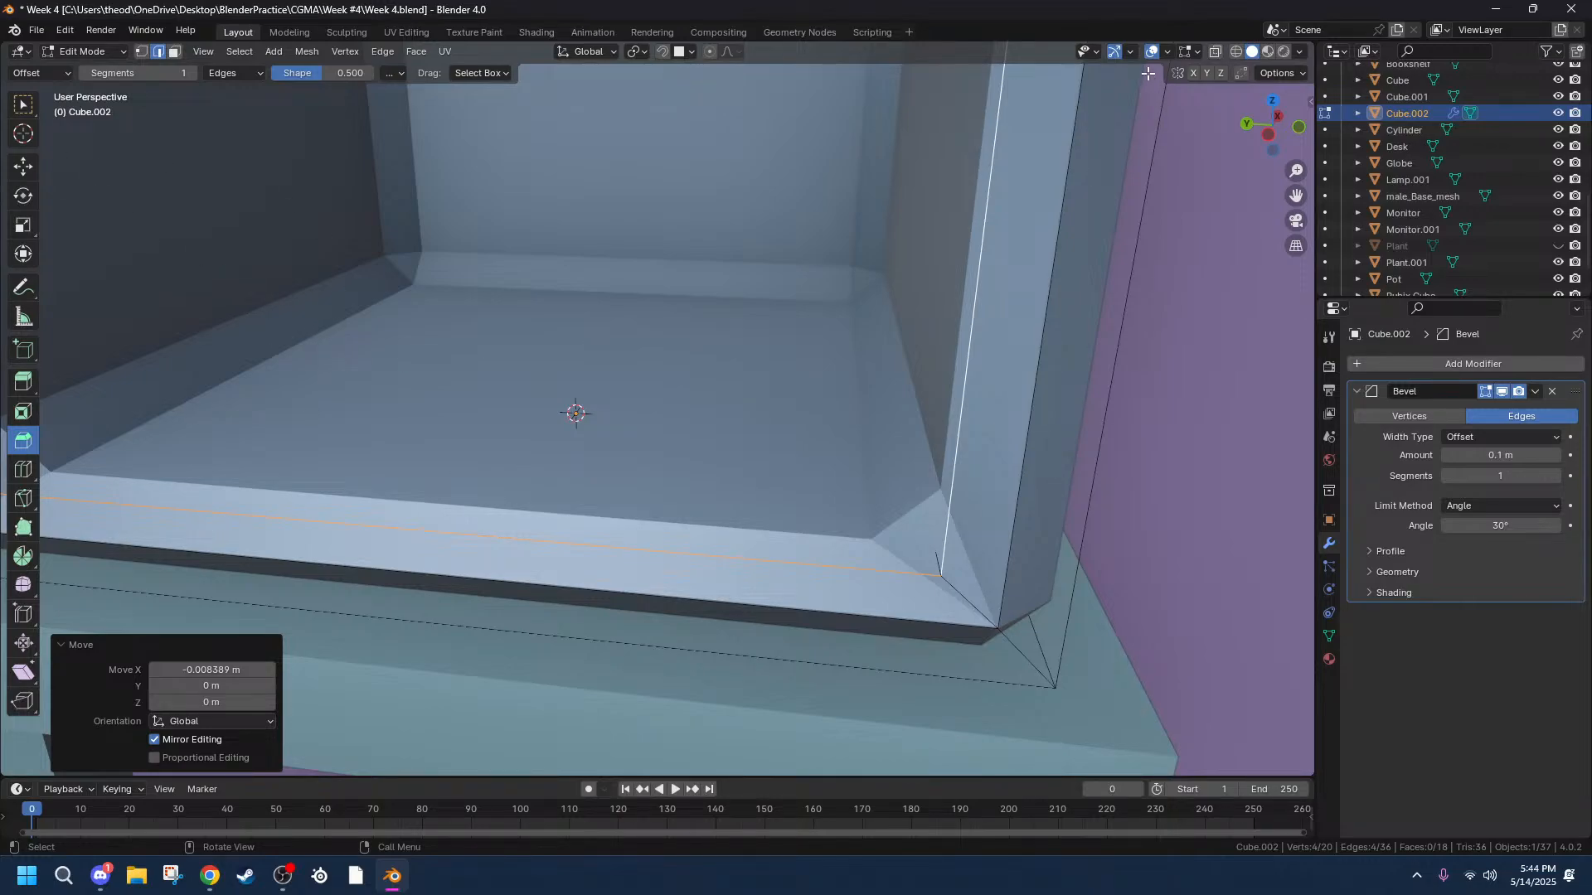
pyautogui.click(1266, 135)
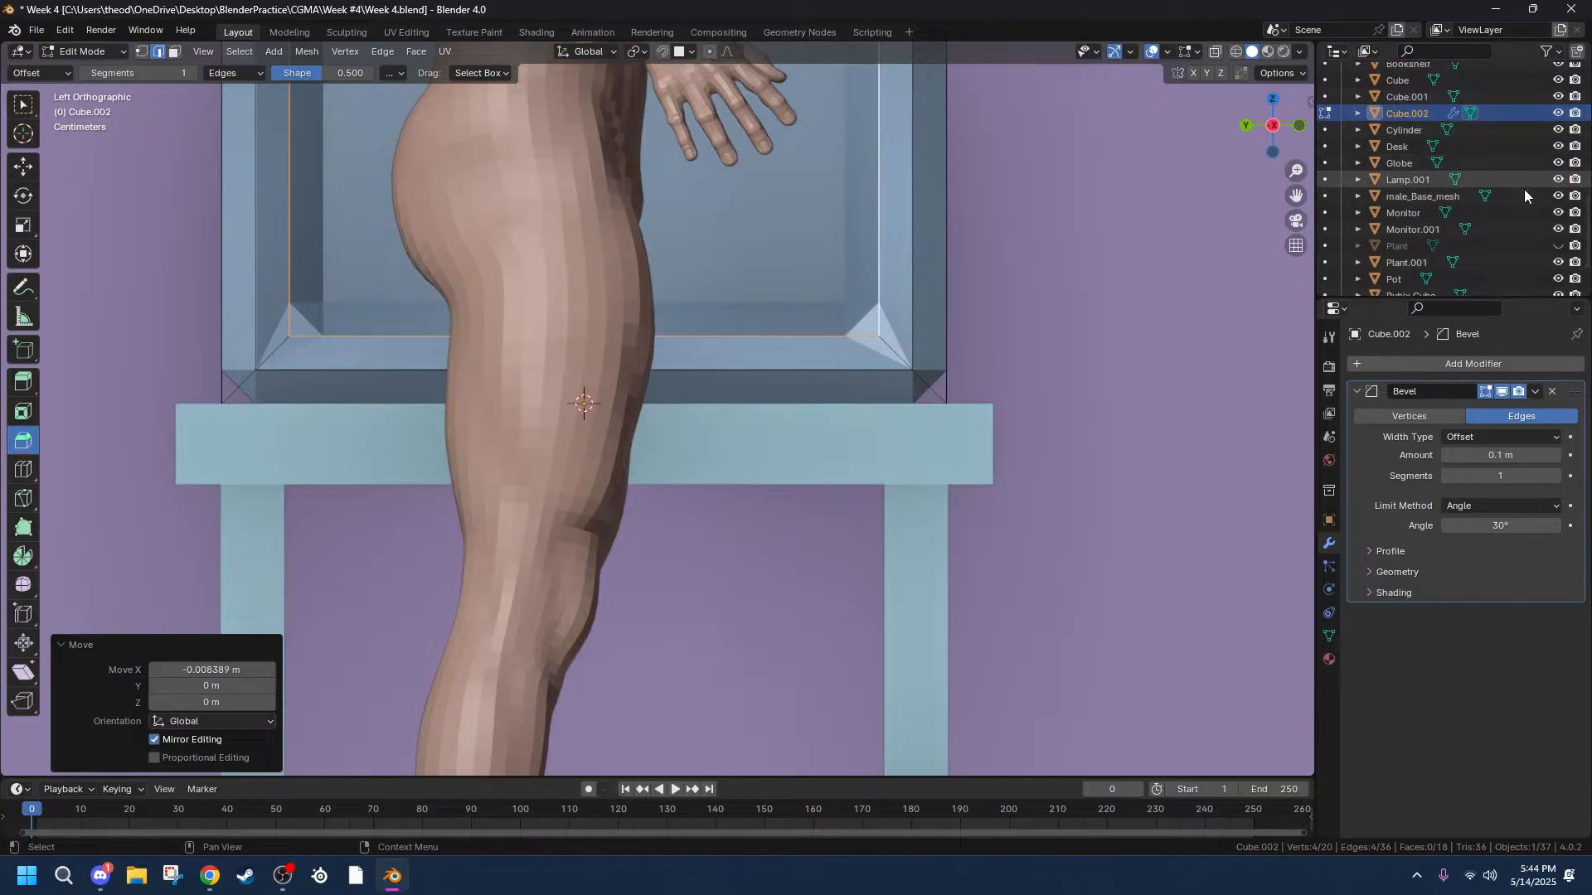
pyautogui.click(1558, 196)
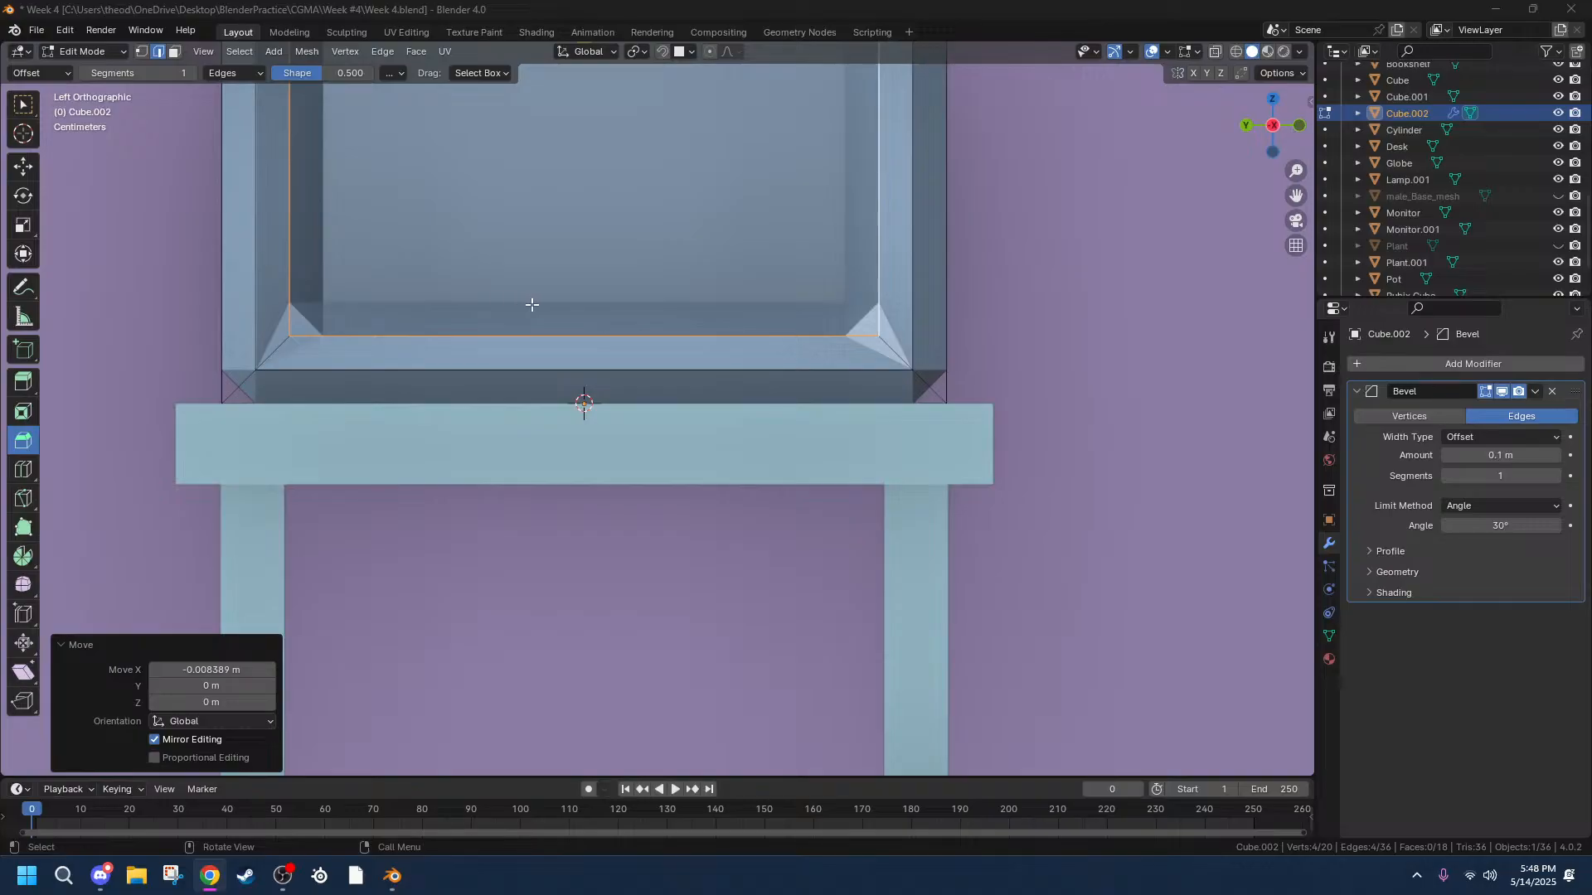
# Try the box's Bevel modifier in Vertices mode, and return it to Edges mode.
pyautogui.scroll(2, 533, 302)
pyautogui.scroll(-4, 678, 278)
pyautogui.moveTo(678, 279); pyautogui.dragTo(742, 284, button='middle')
pyautogui.scroll(2, 796, 177)
pyautogui.moveTo(796, 177)
pyautogui.mouseDown(button='middle')
pyautogui.moveTo(871, 160)
pyautogui.moveTo(832, 178)
pyautogui.moveTo(804, 156)
pyautogui.mouseUp(button='middle')
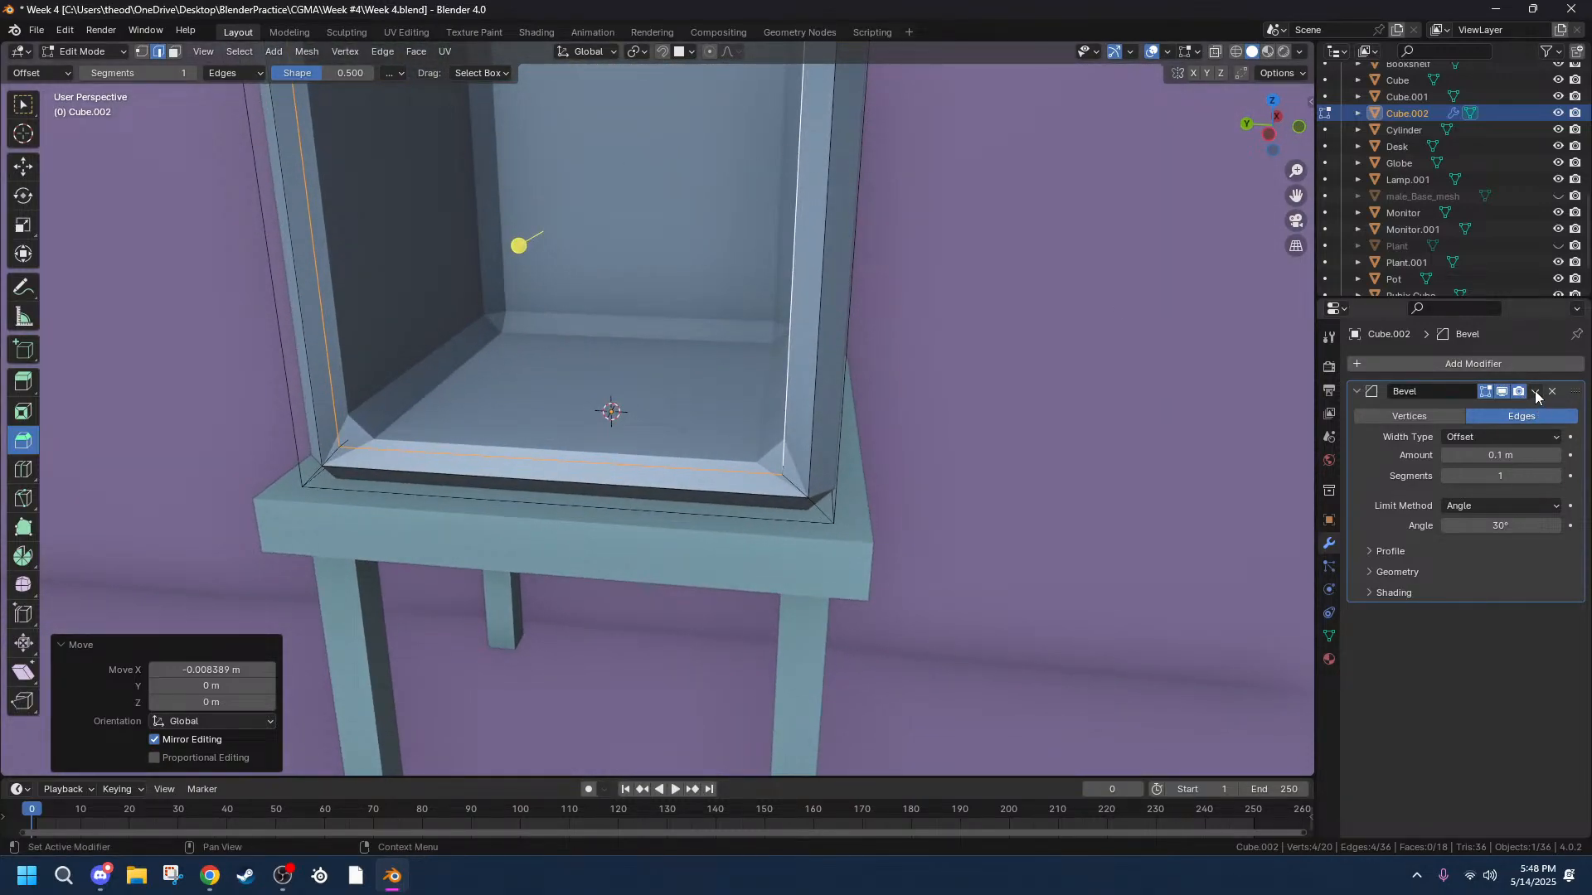
pyautogui.click(1403, 417)
pyautogui.scroll(4, 837, 469)
pyautogui.scroll(-4, 837, 470)
pyautogui.moveTo(865, 498); pyautogui.dragTo(829, 556, button='middle')
pyautogui.click(1526, 422)
# Set the box's Bevel modifier amount to 0.04 m and its segments to 3.
pyautogui.moveTo(1507, 455); pyautogui.dragTo(1472, 456)
pyautogui.moveTo(1193, 558); pyautogui.dragTo(1279, 554, button='middle')
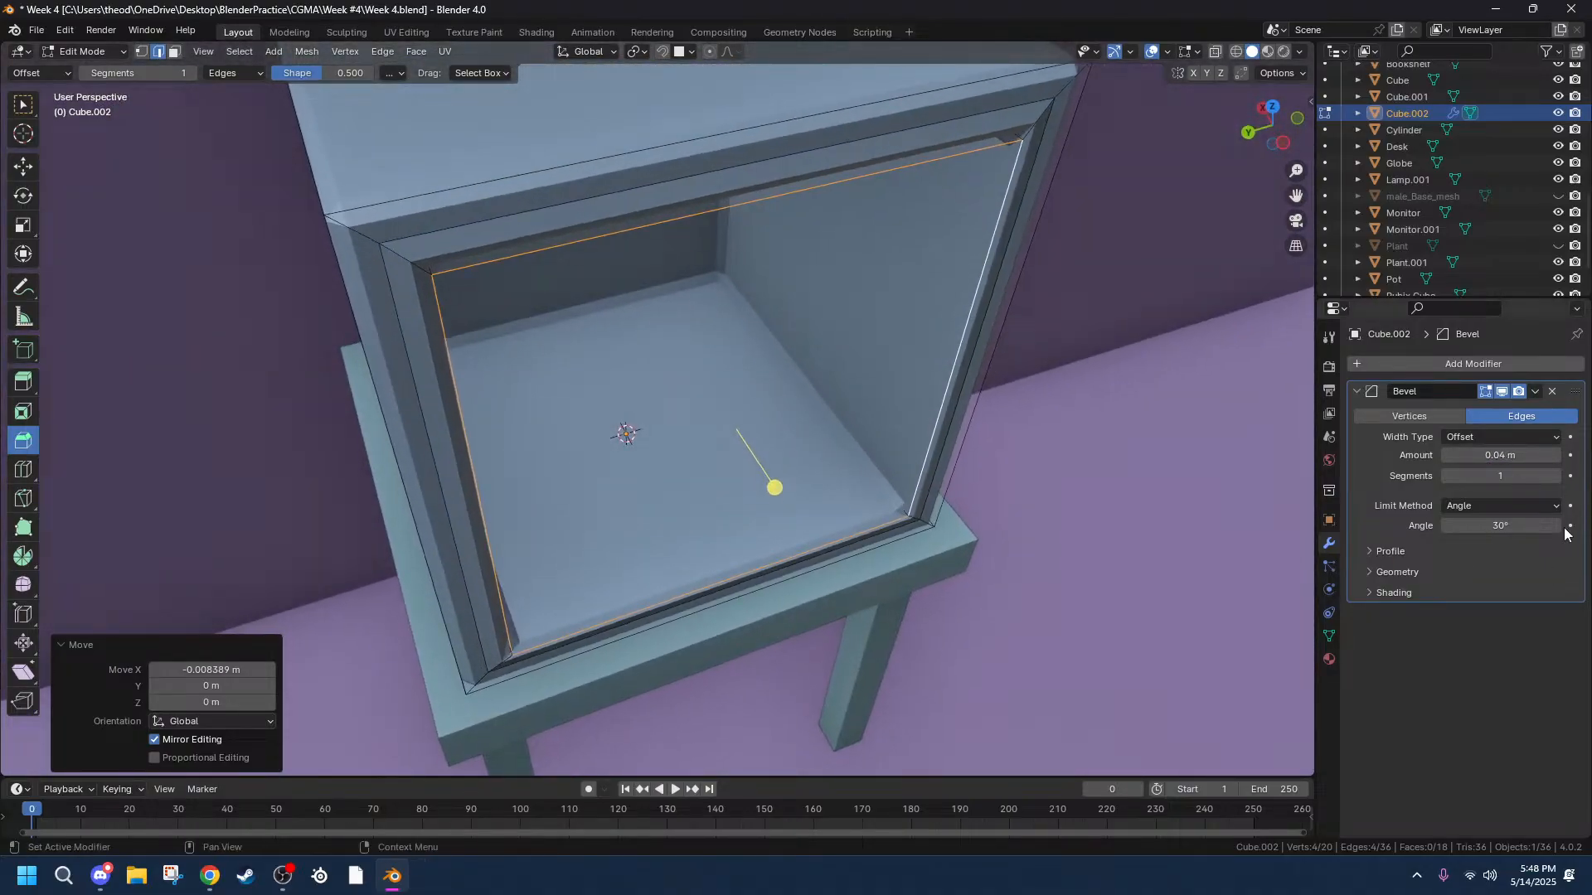
pyautogui.moveTo(1499, 476); pyautogui.dragTo(1526, 476)
pyautogui.moveTo(1059, 589); pyautogui.dragTo(1004, 554, button='middle')
pyautogui.moveTo(441, 313); pyautogui.dragTo(723, 355, button='middle')
pyautogui.moveTo(725, 353); pyautogui.dragTo(1247, 98, button='middle')
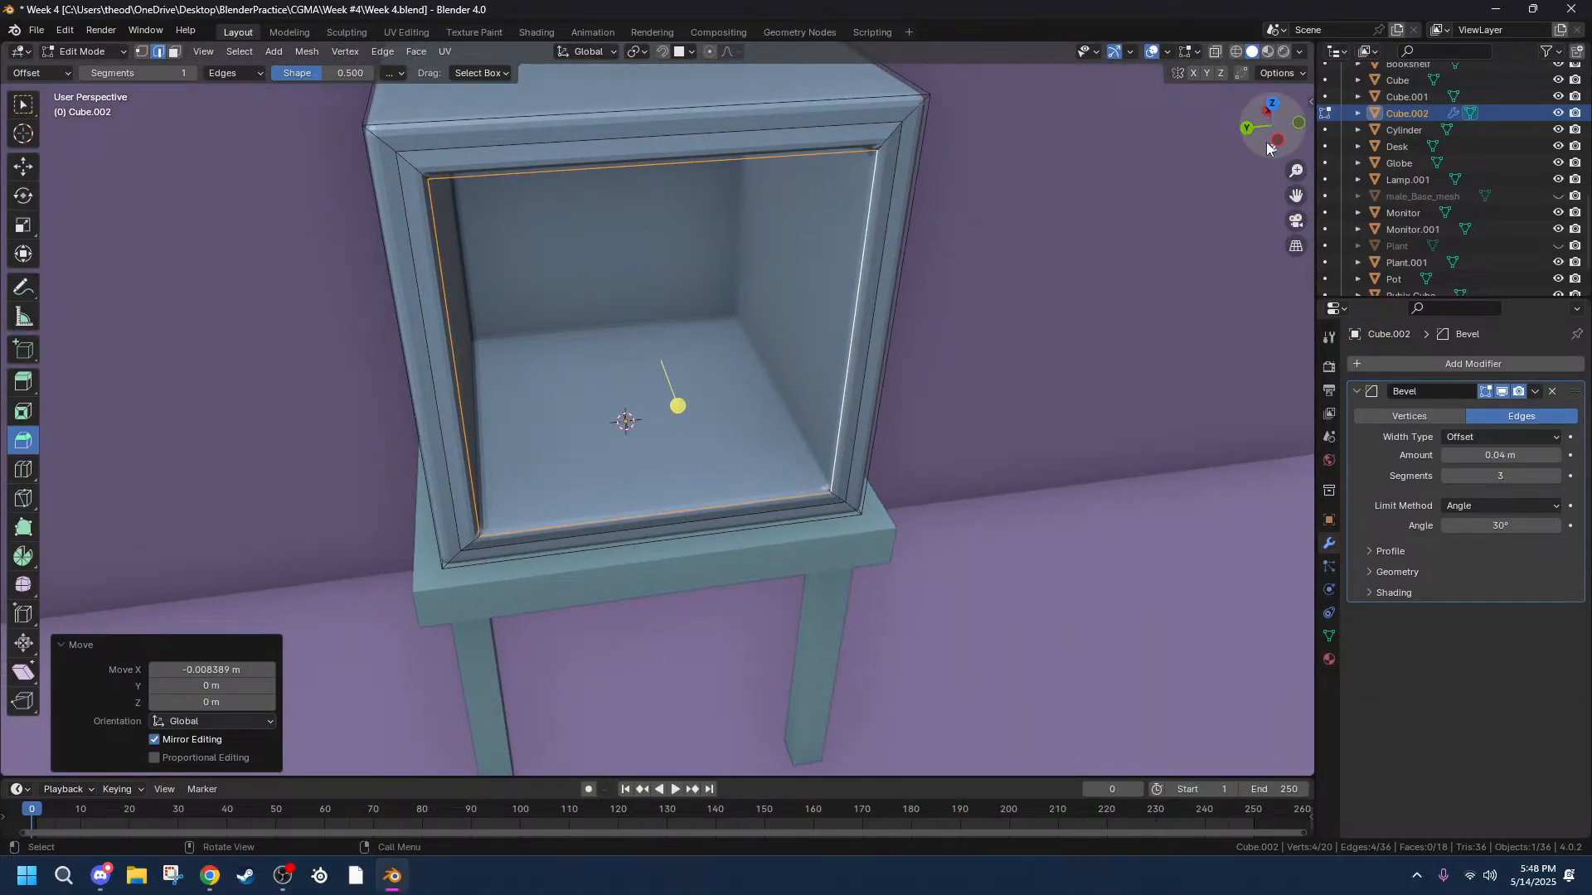
# Move the opening's selected edge loop about 0.009 m along X, back toward the box's front face.
pyautogui.click(1298, 124)
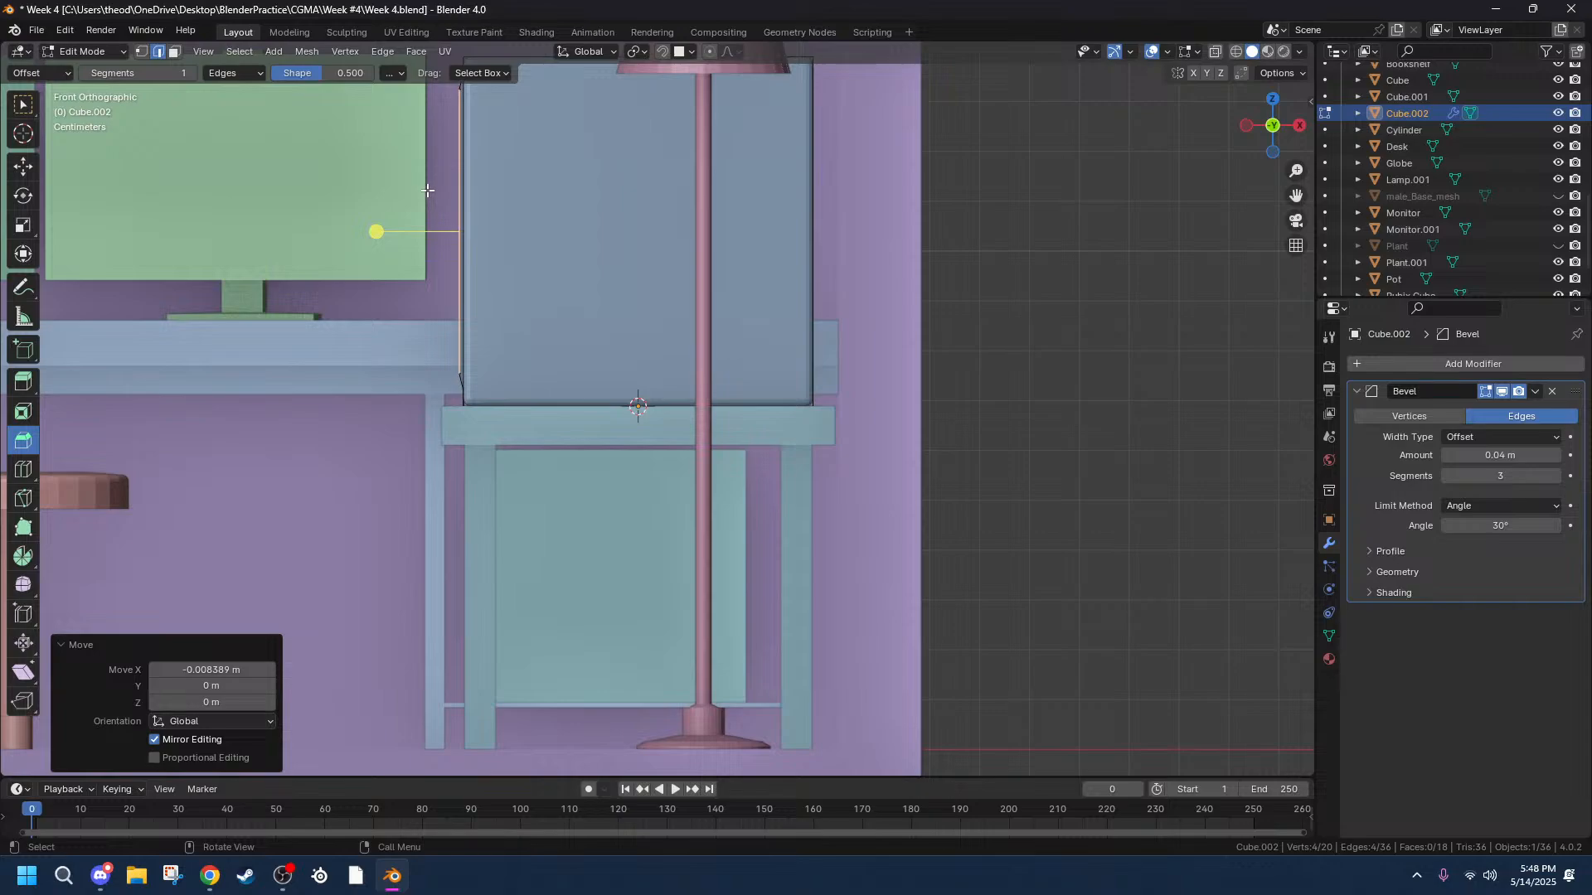
pyautogui.scroll(4, 426, 185)
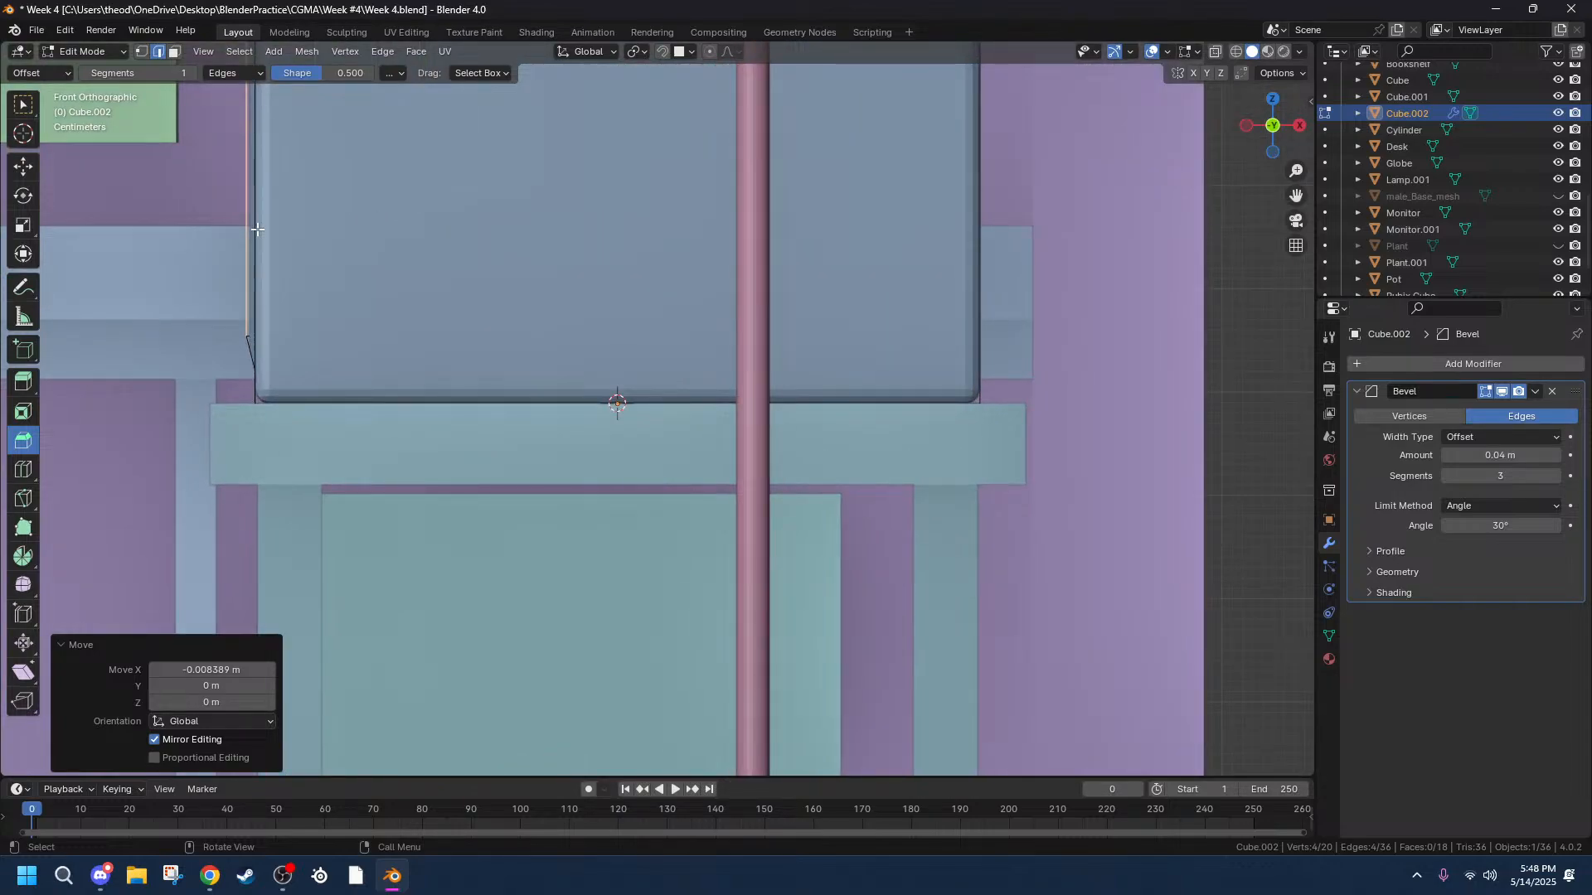
pyautogui.press('g')
pyautogui.press('x')
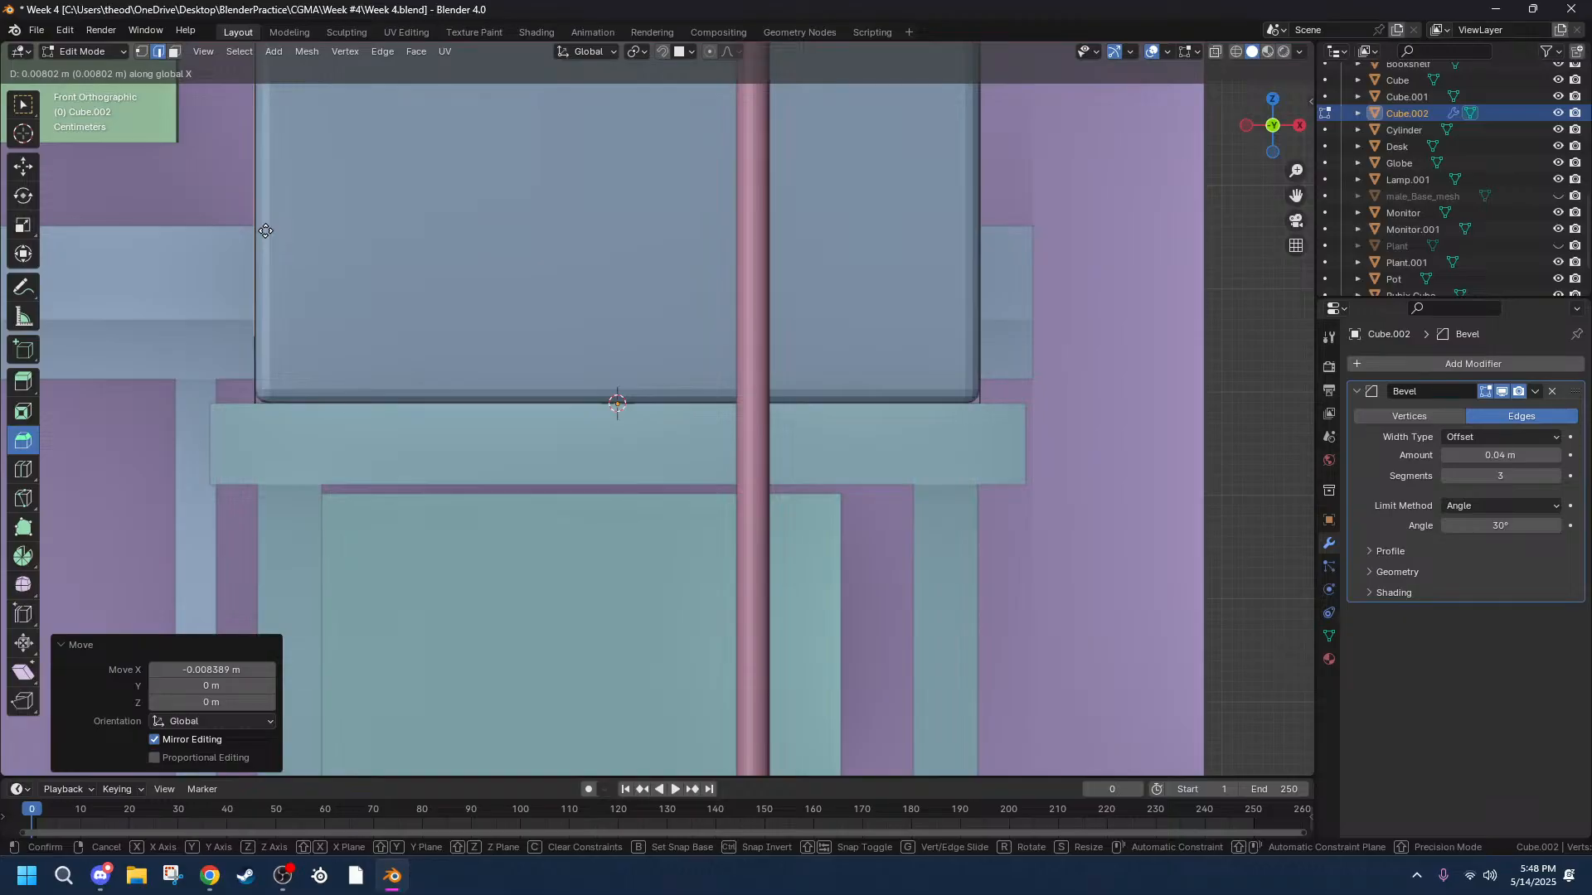
pyautogui.click(266, 232)
pyautogui.moveTo(266, 232); pyautogui.dragTo(567, 309, button='middle')
pyautogui.scroll(-4, 447, 313)
# Leave Edit Mode and apply the Bevel modifier to the box.
pyautogui.click(1533, 394)
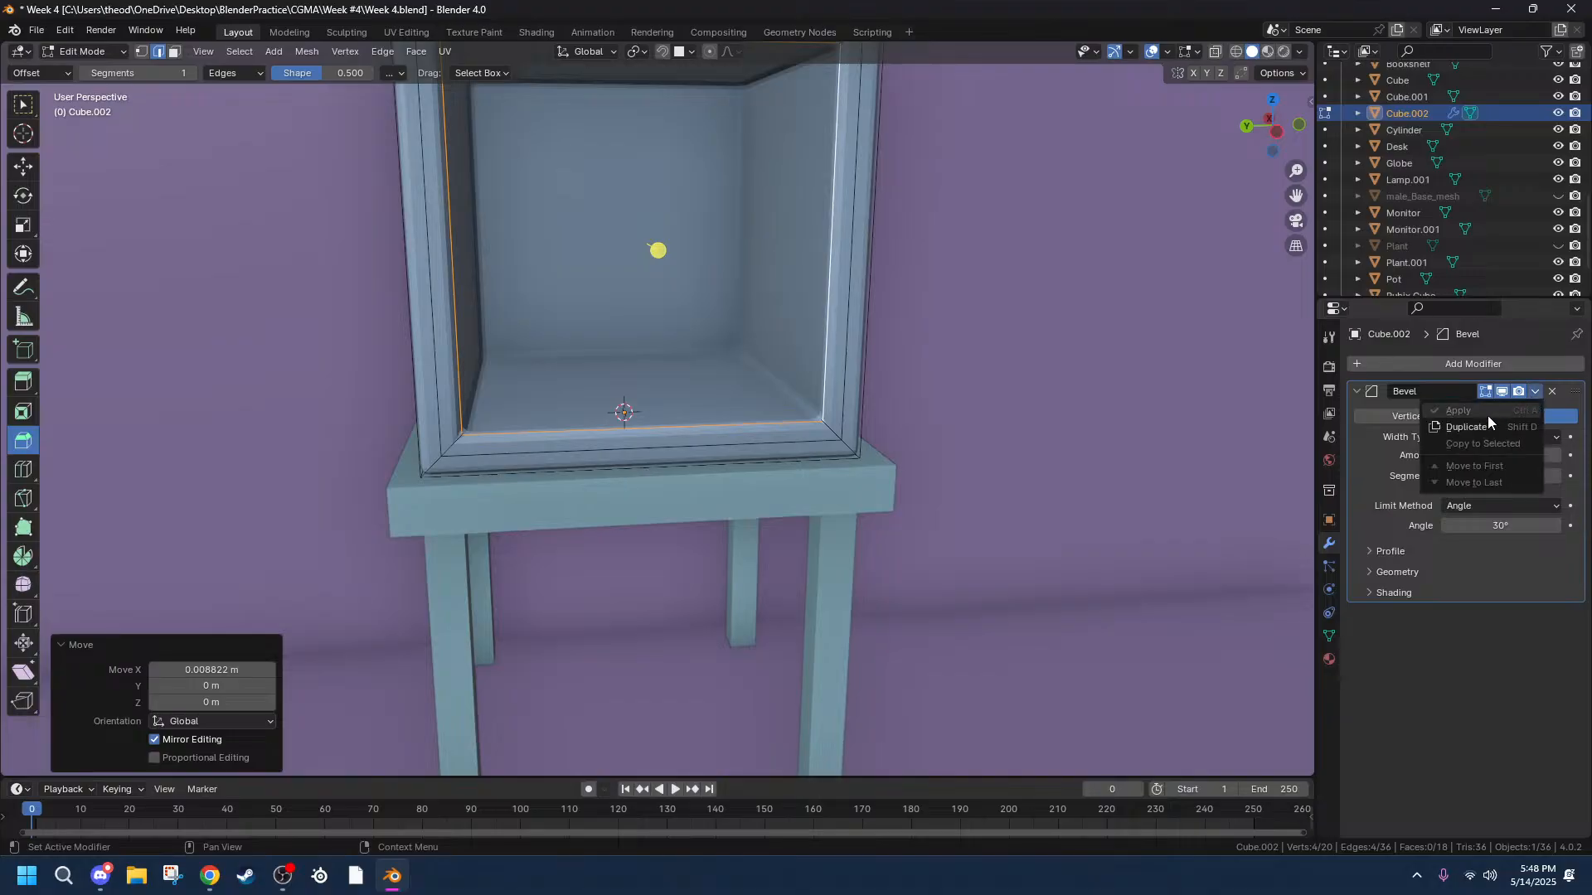
pyautogui.click(833, 393)
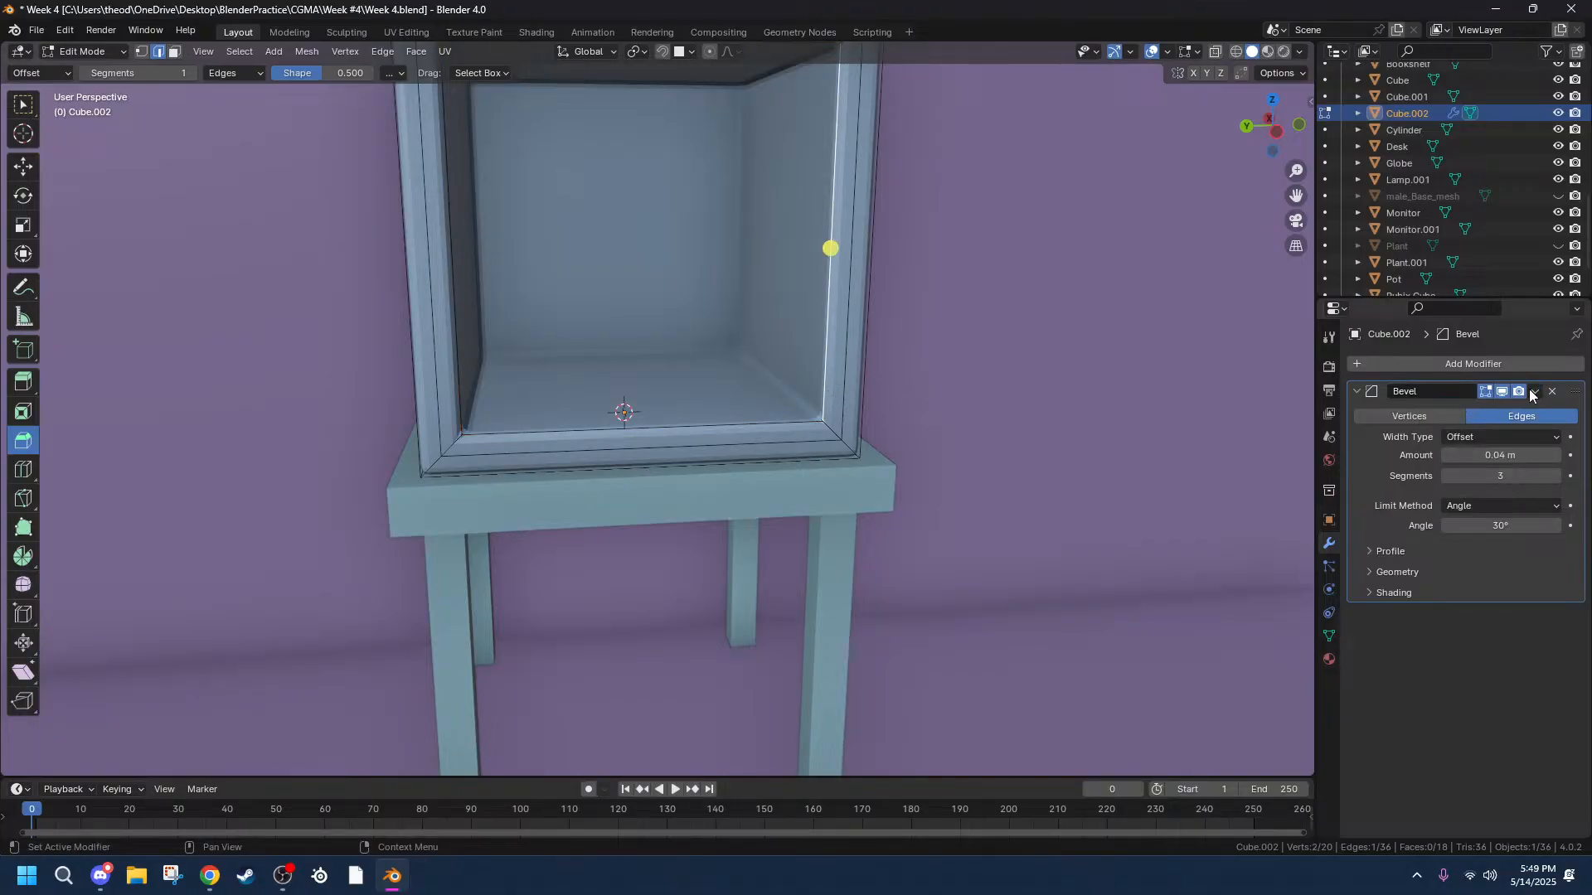
pyautogui.click(954, 365)
pyautogui.press('Tab')
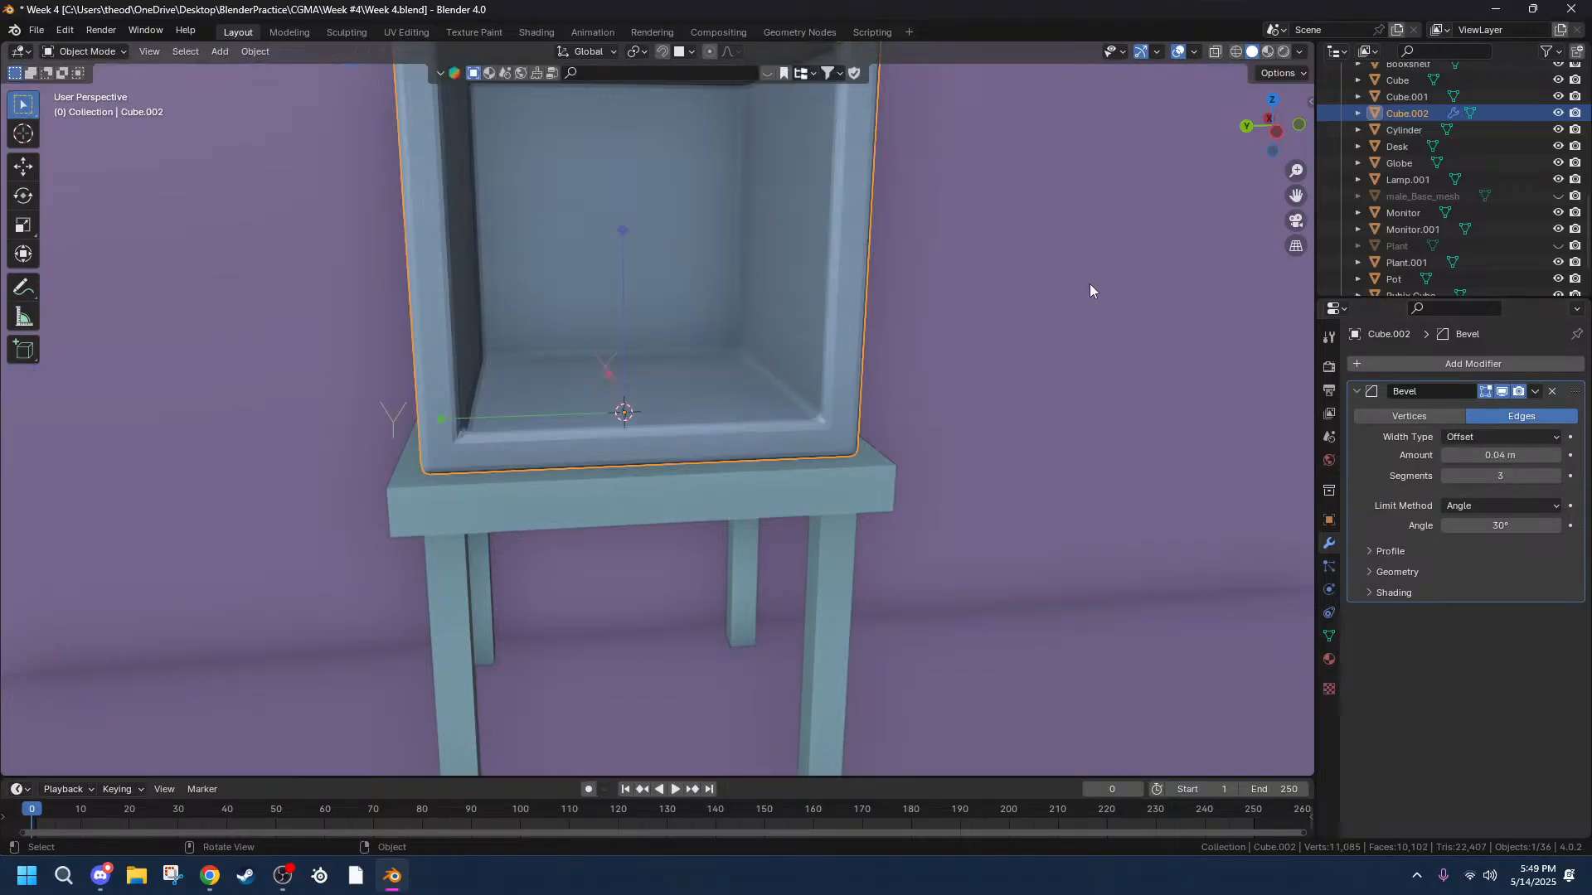
pyautogui.click(1535, 391)
pyautogui.click(1451, 410)
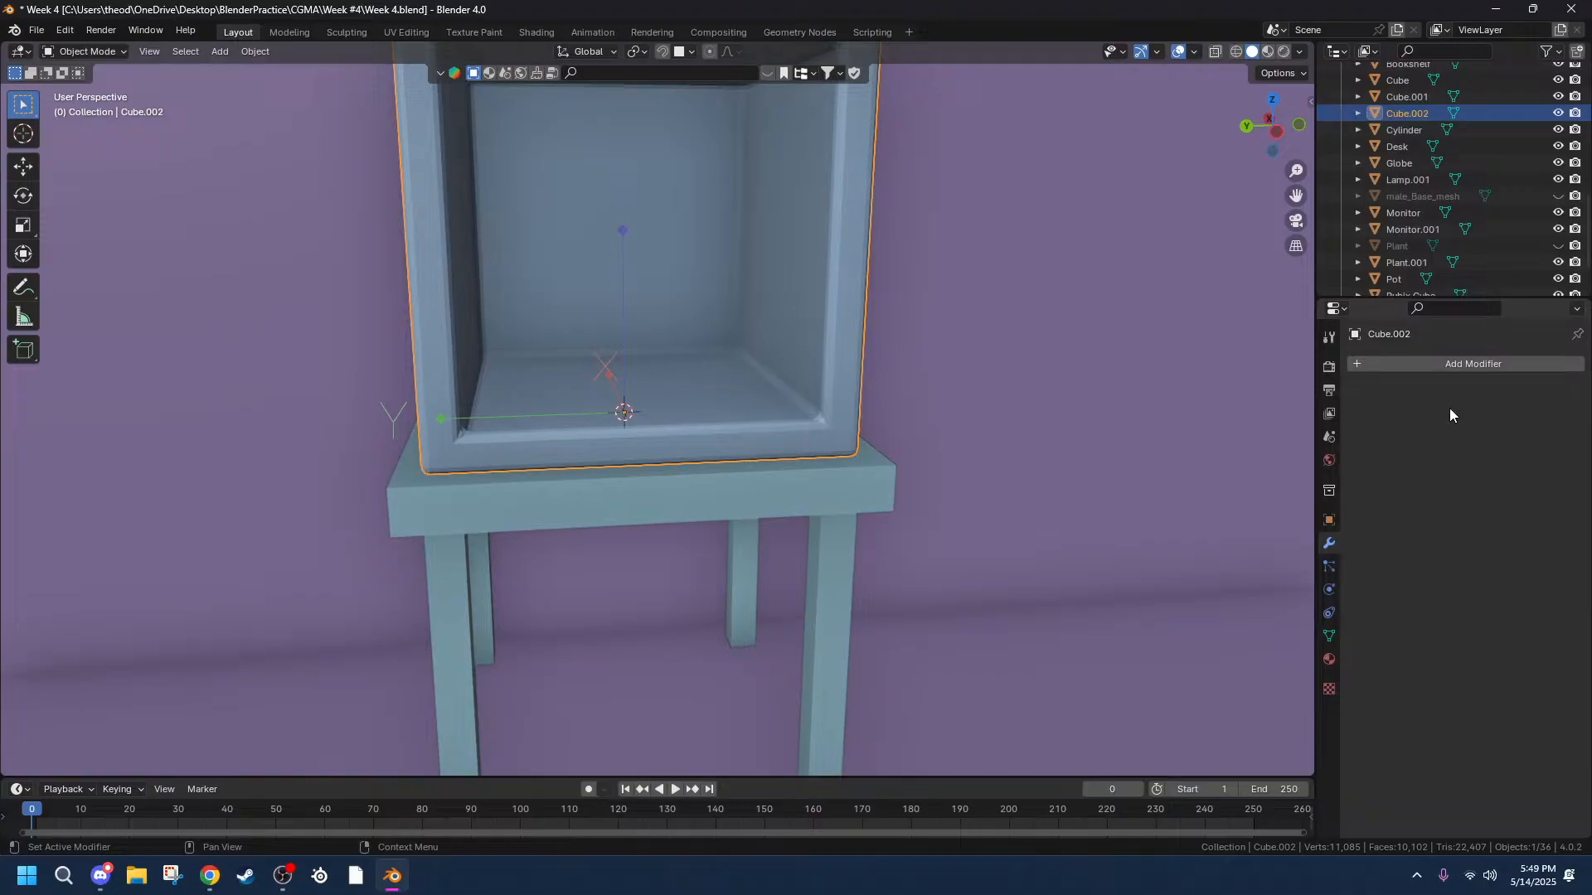
# Examine the applied bevel's edge topology around the box's opening, corners and outer sides in Edit Mode.
pyautogui.press('Tab')
pyautogui.scroll(5, 582, 413)
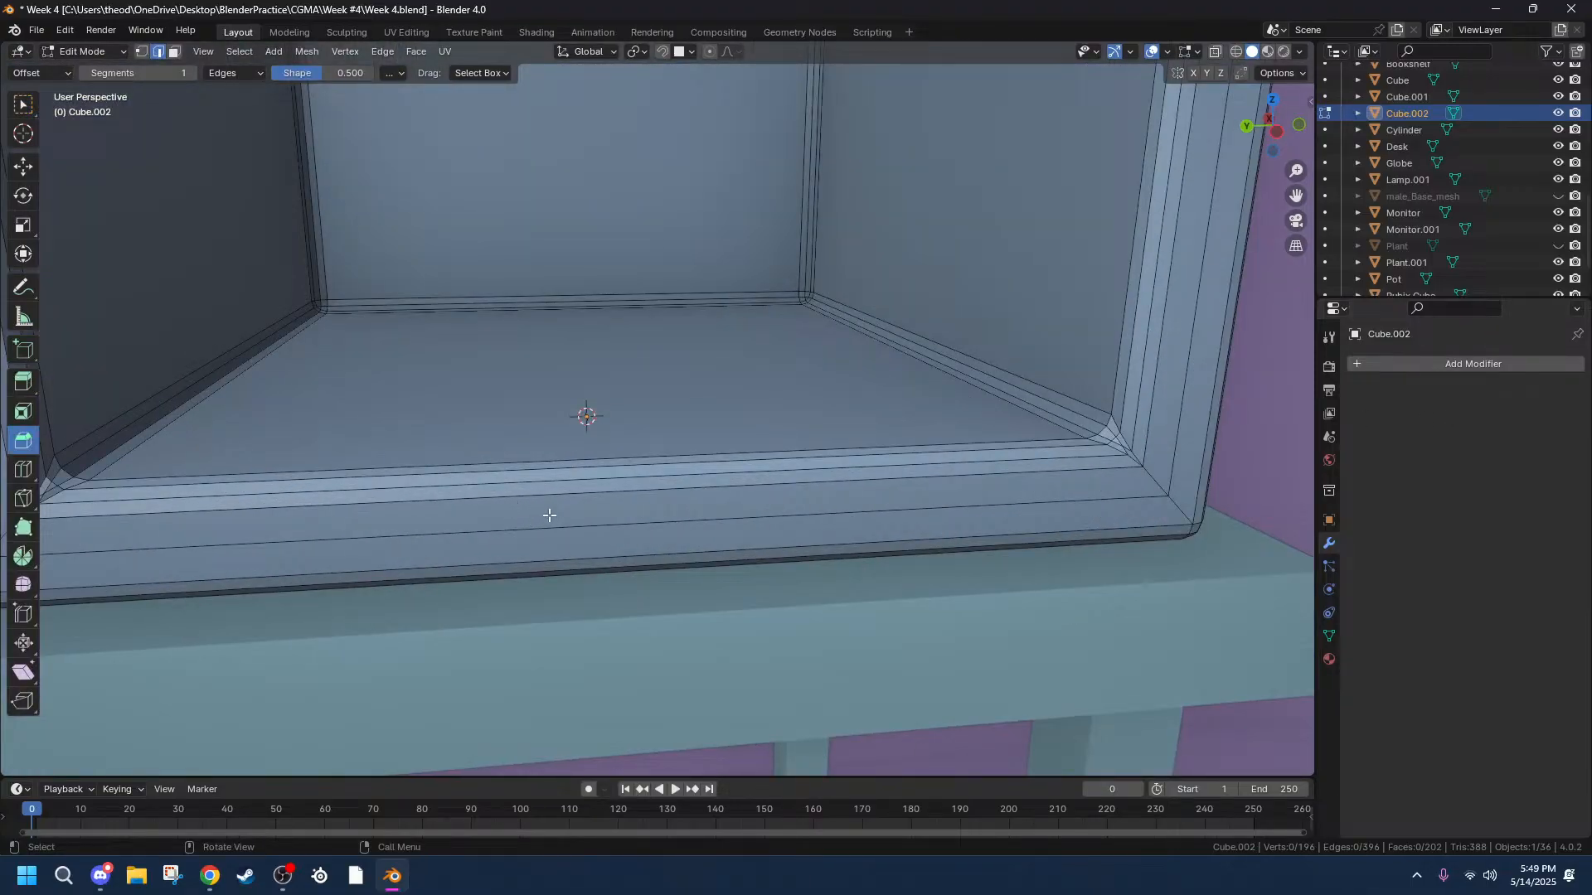
pyautogui.click(1267, 132)
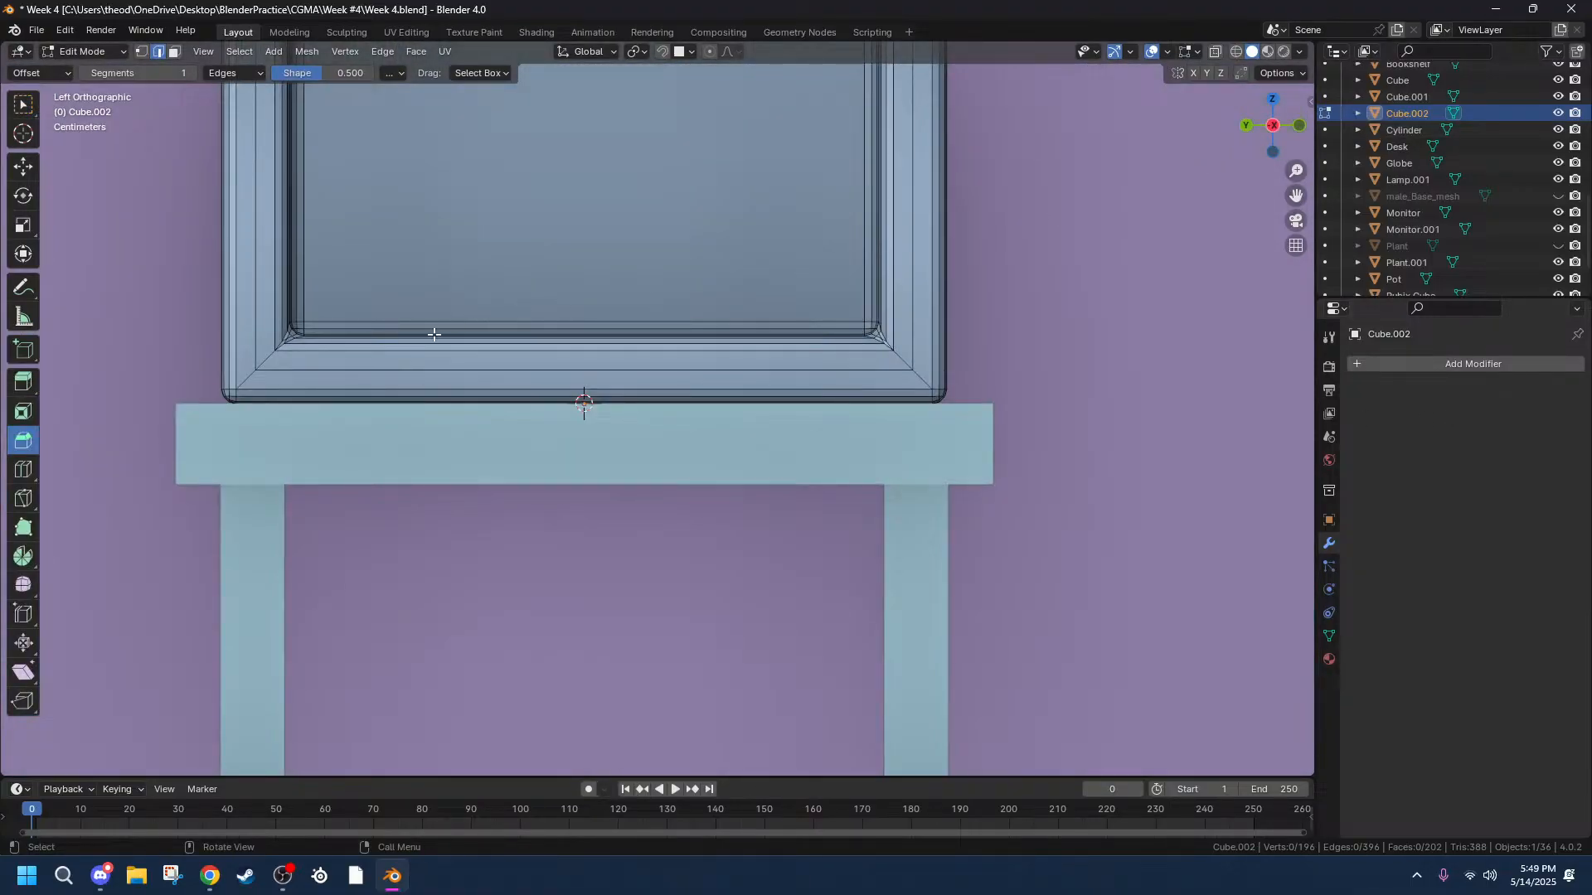
pyautogui.scroll(4, 434, 333)
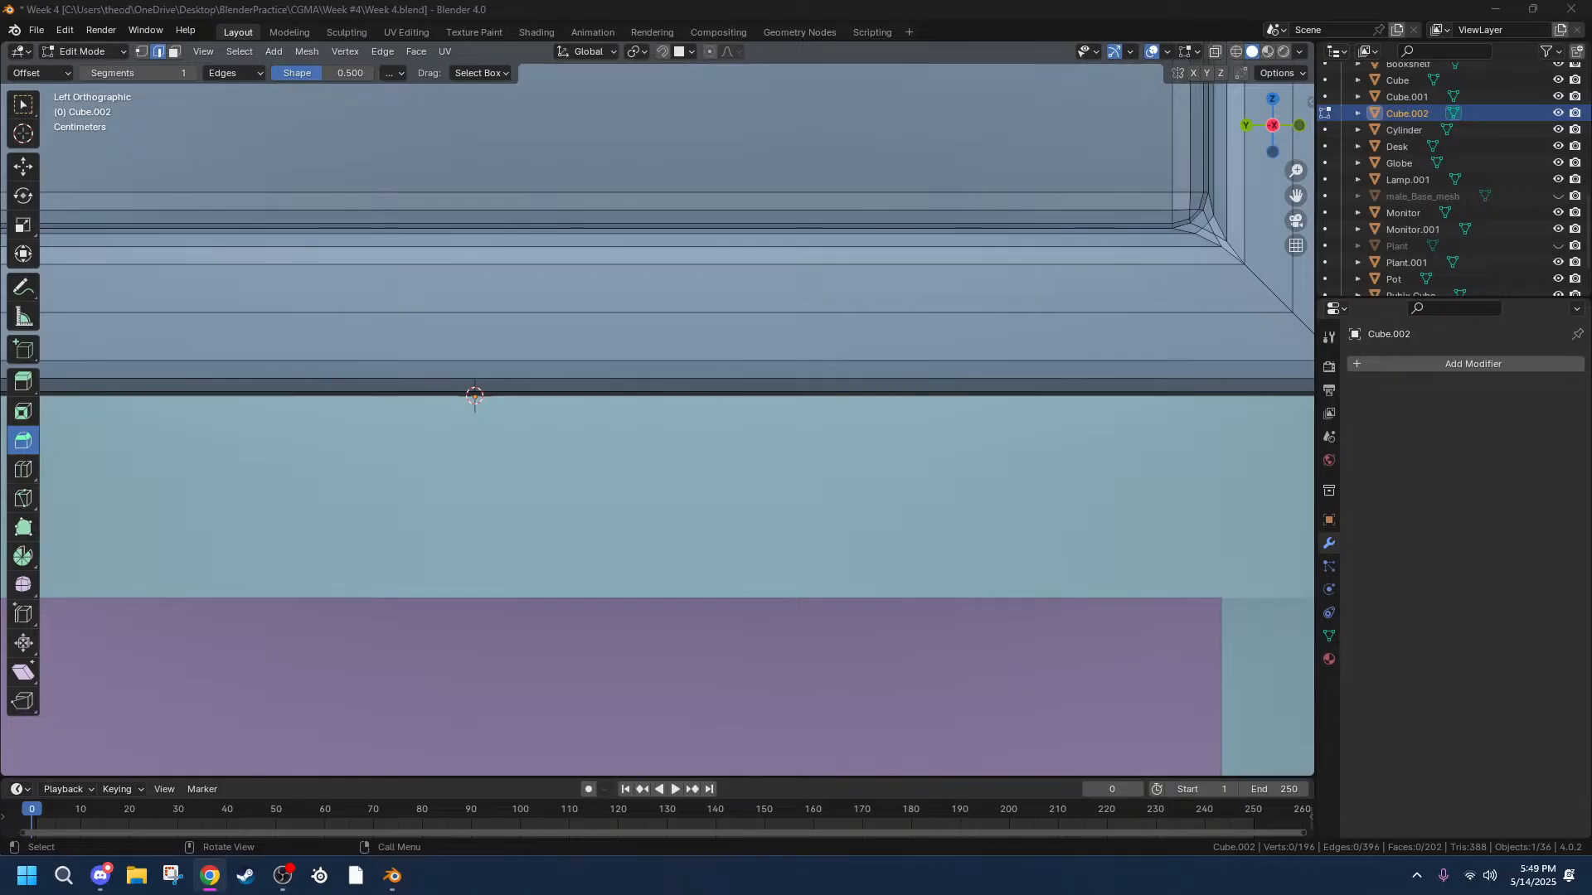
pyautogui.scroll(-3, 502, 283)
pyautogui.moveTo(438, 291); pyautogui.dragTo(458, 337, button='middle')
pyautogui.scroll(-3, 458, 338)
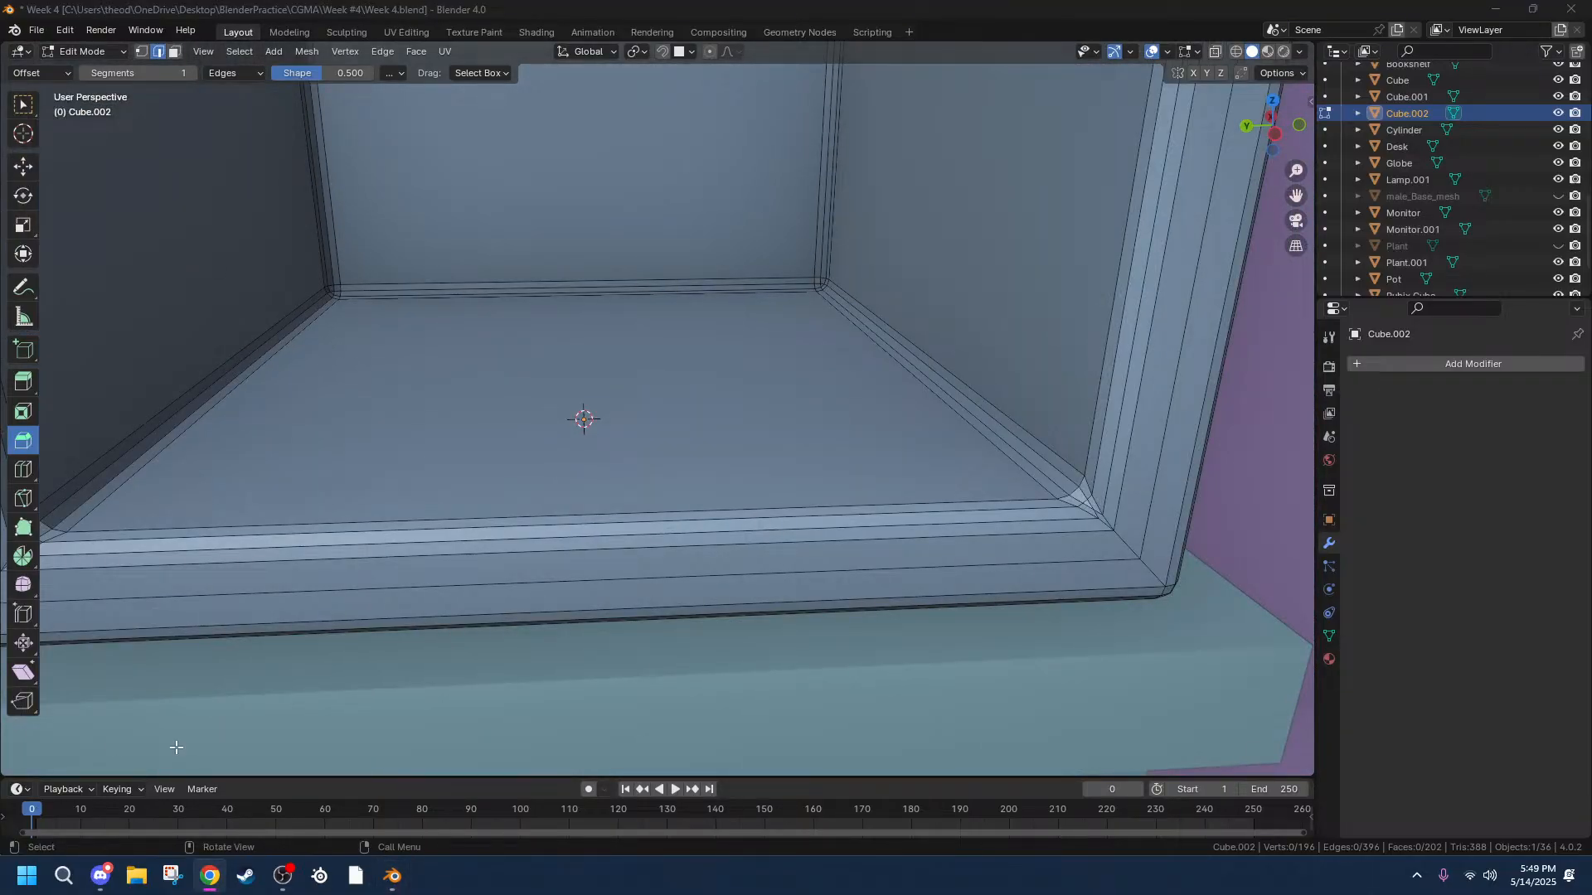
pyautogui.scroll(-4, 509, 551)
pyautogui.moveTo(639, 597); pyautogui.dragTo(800, 611, button='middle')
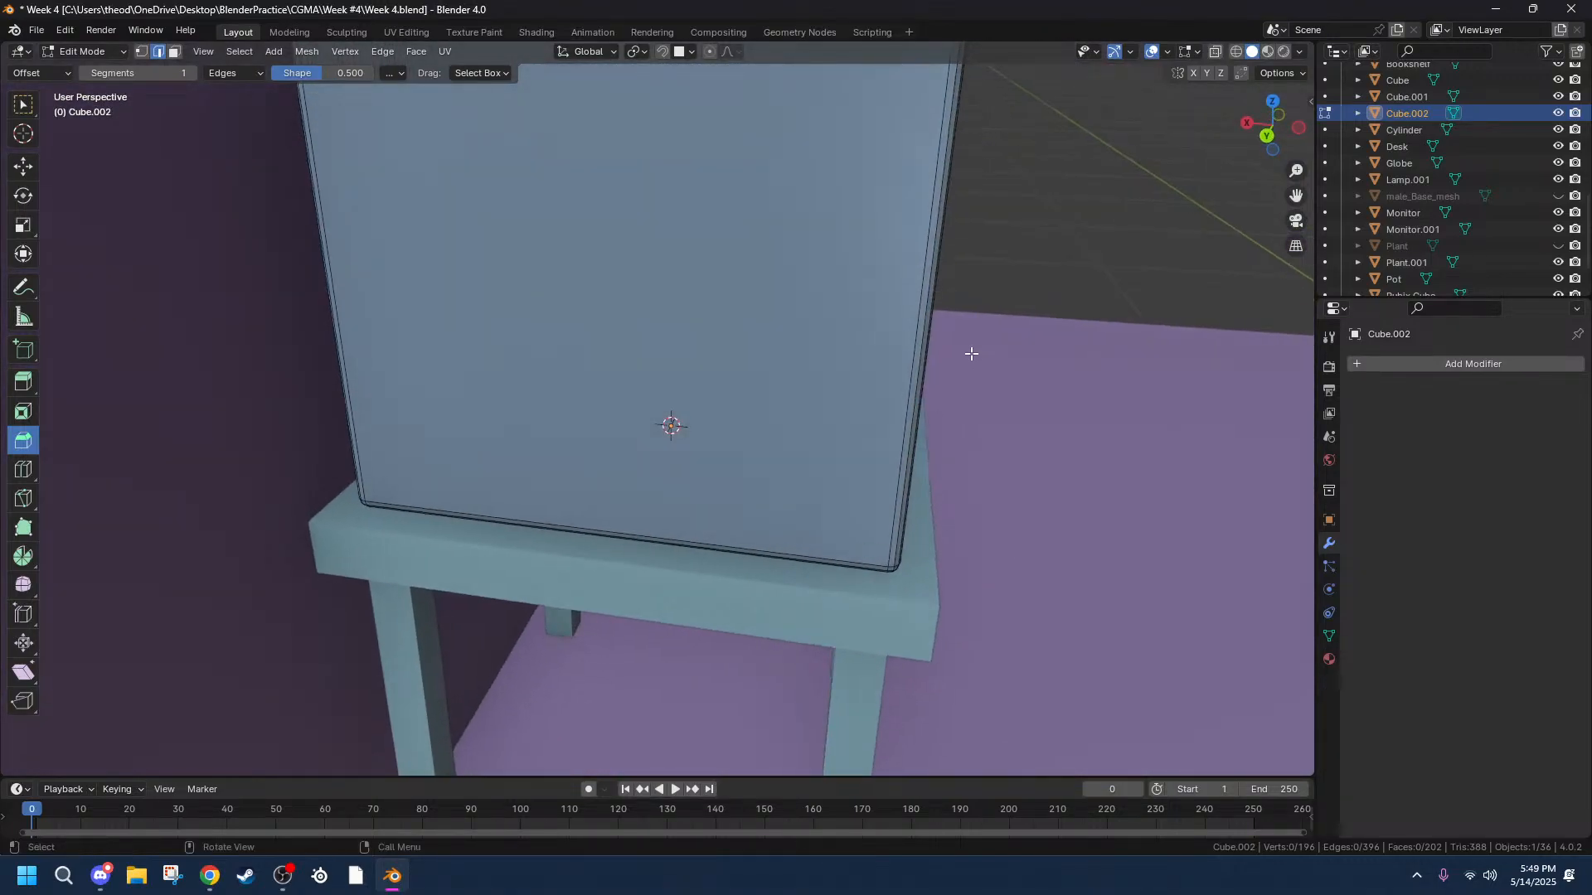
pyautogui.press('a')
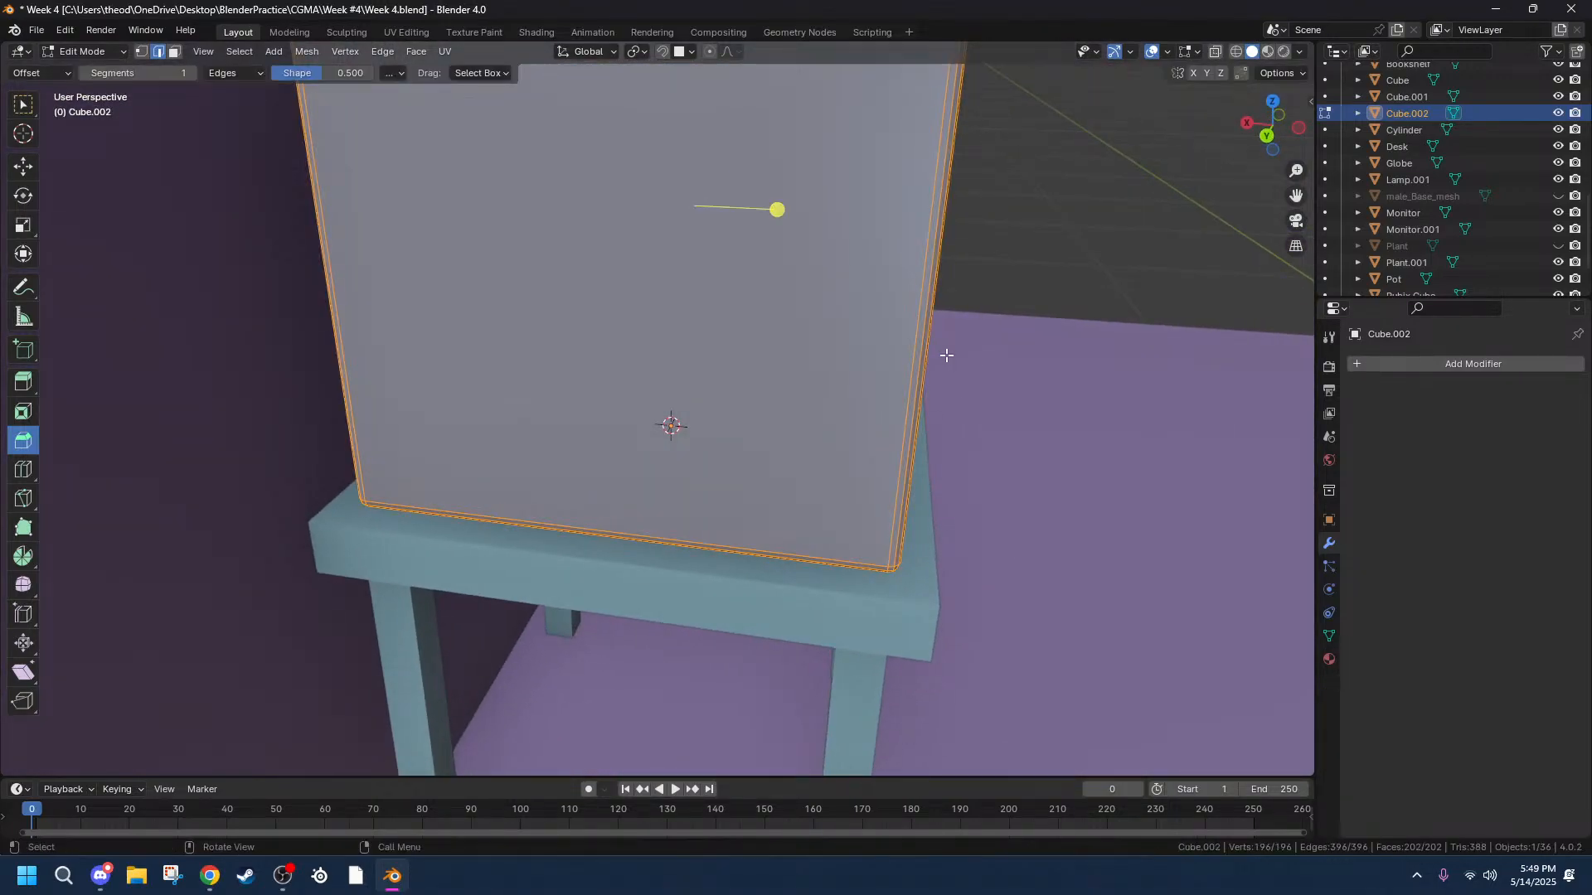
pyautogui.press('Tab')
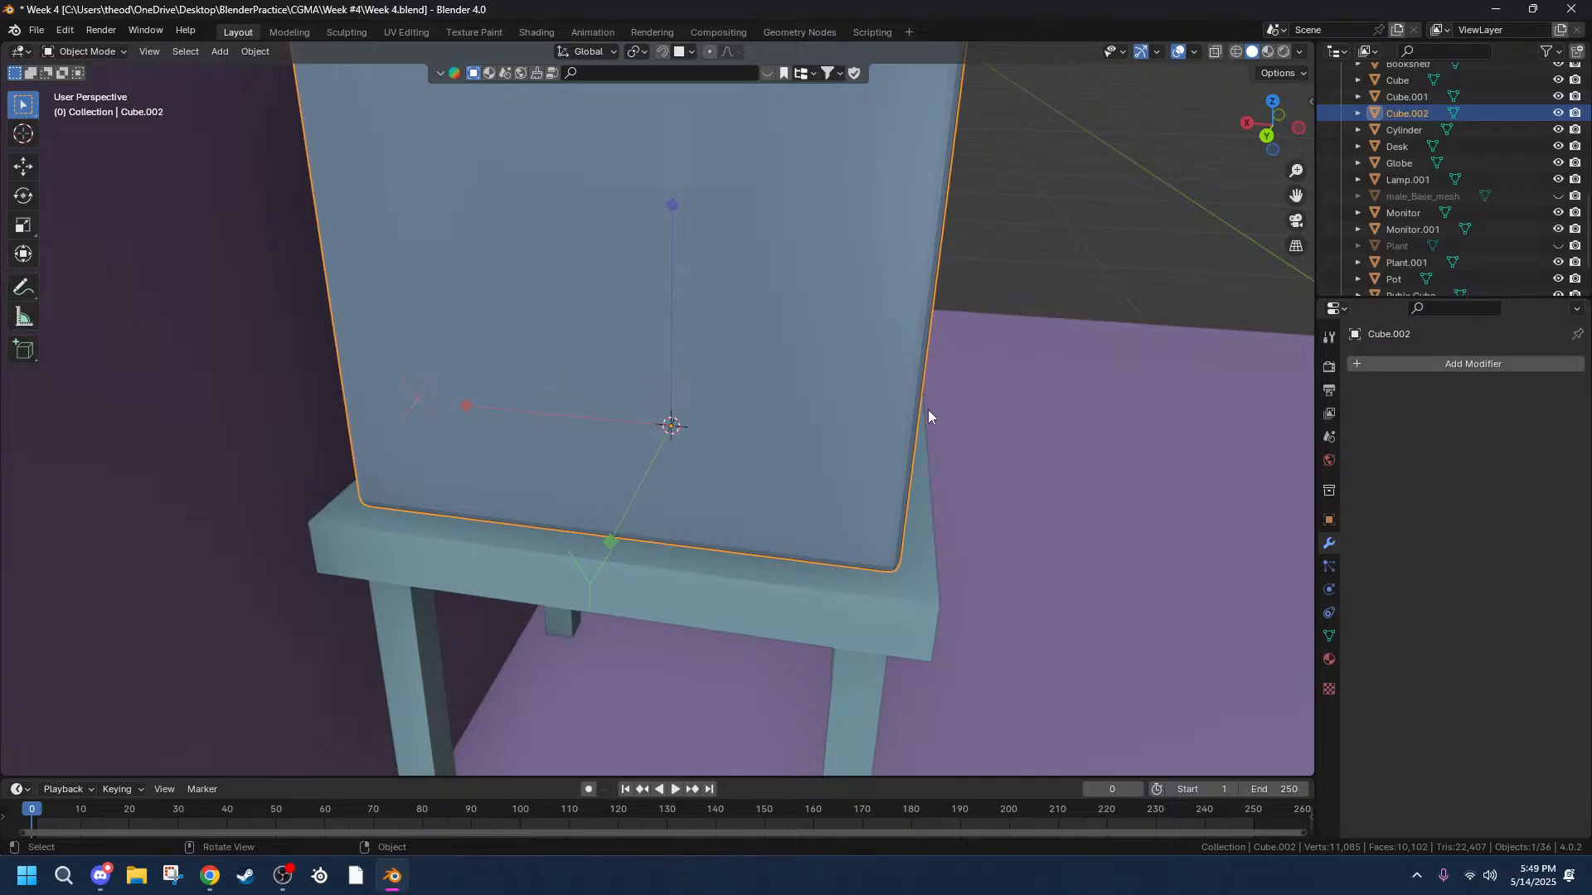
# Temporarily hide the box to check the tabletop beneath it, and bring it back.
pyautogui.click(1276, 73)
pyautogui.click(1276, 124)
pyautogui.press('h')
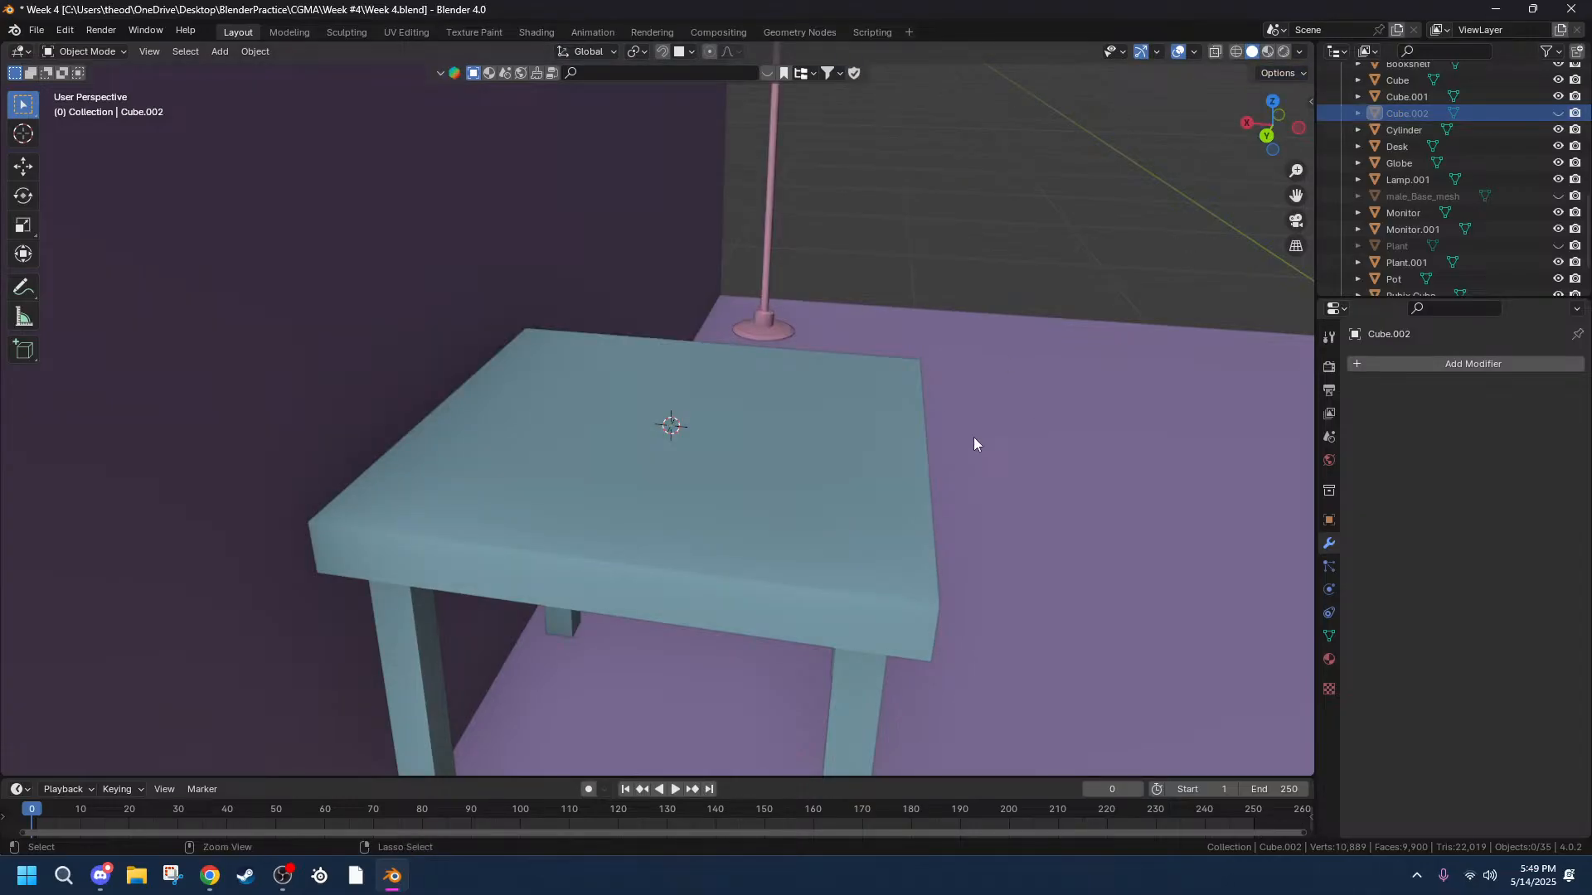
pyautogui.hotkey('alt', 'h')
# Move the box about 0.029 m along X on the small table.
pyautogui.press('g')
pyautogui.press('x')
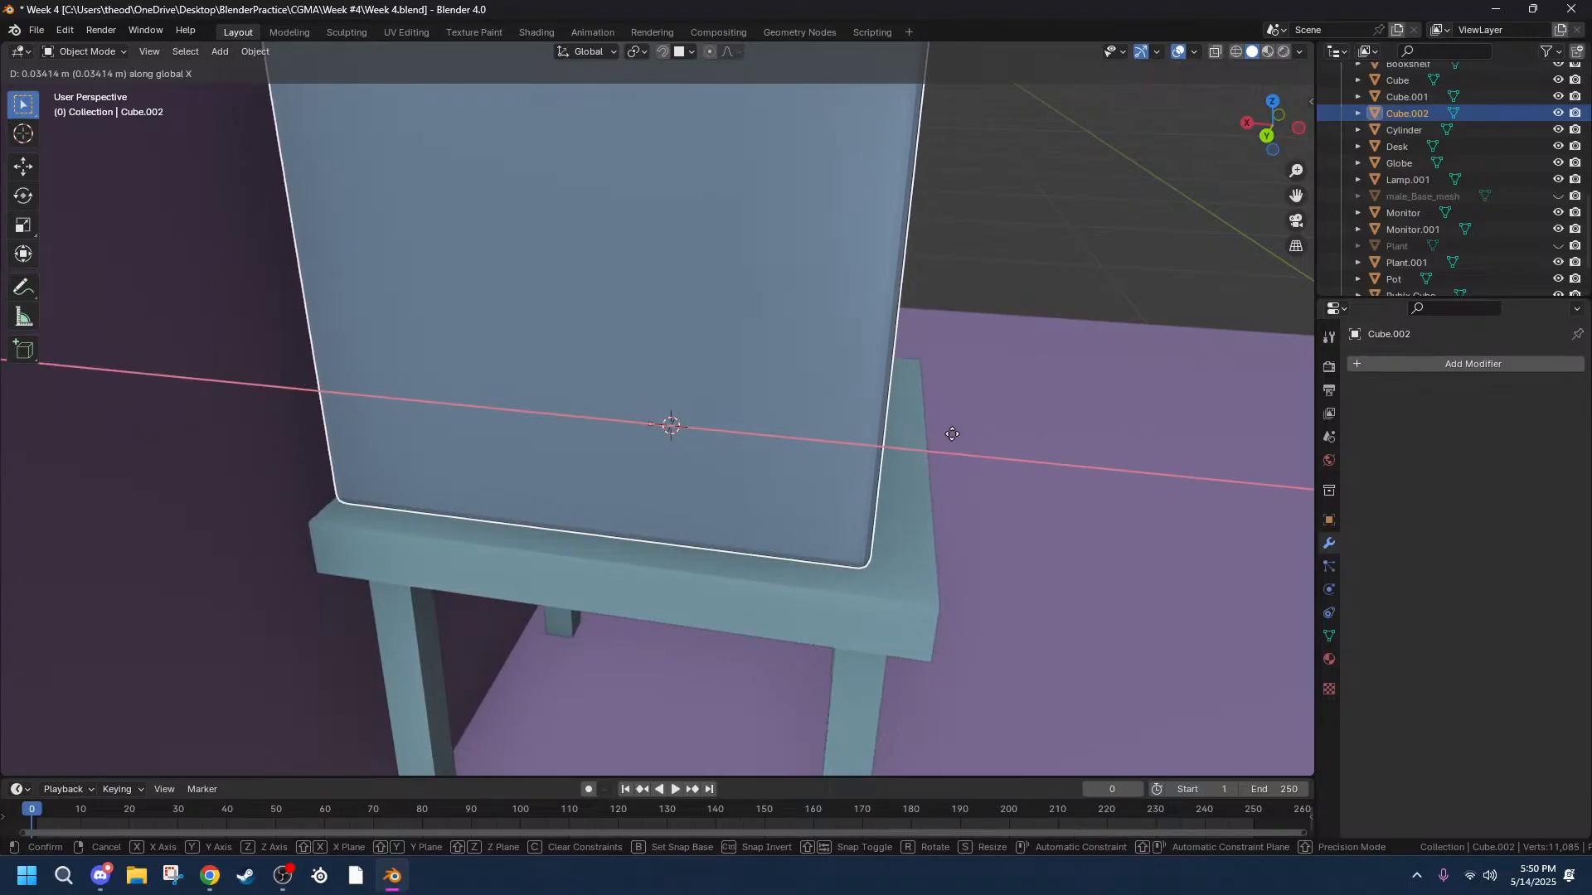
pyautogui.click(950, 436)
pyautogui.moveTo(1041, 487); pyautogui.dragTo(904, 465, button='middle')
pyautogui.scroll(4, 903, 465)
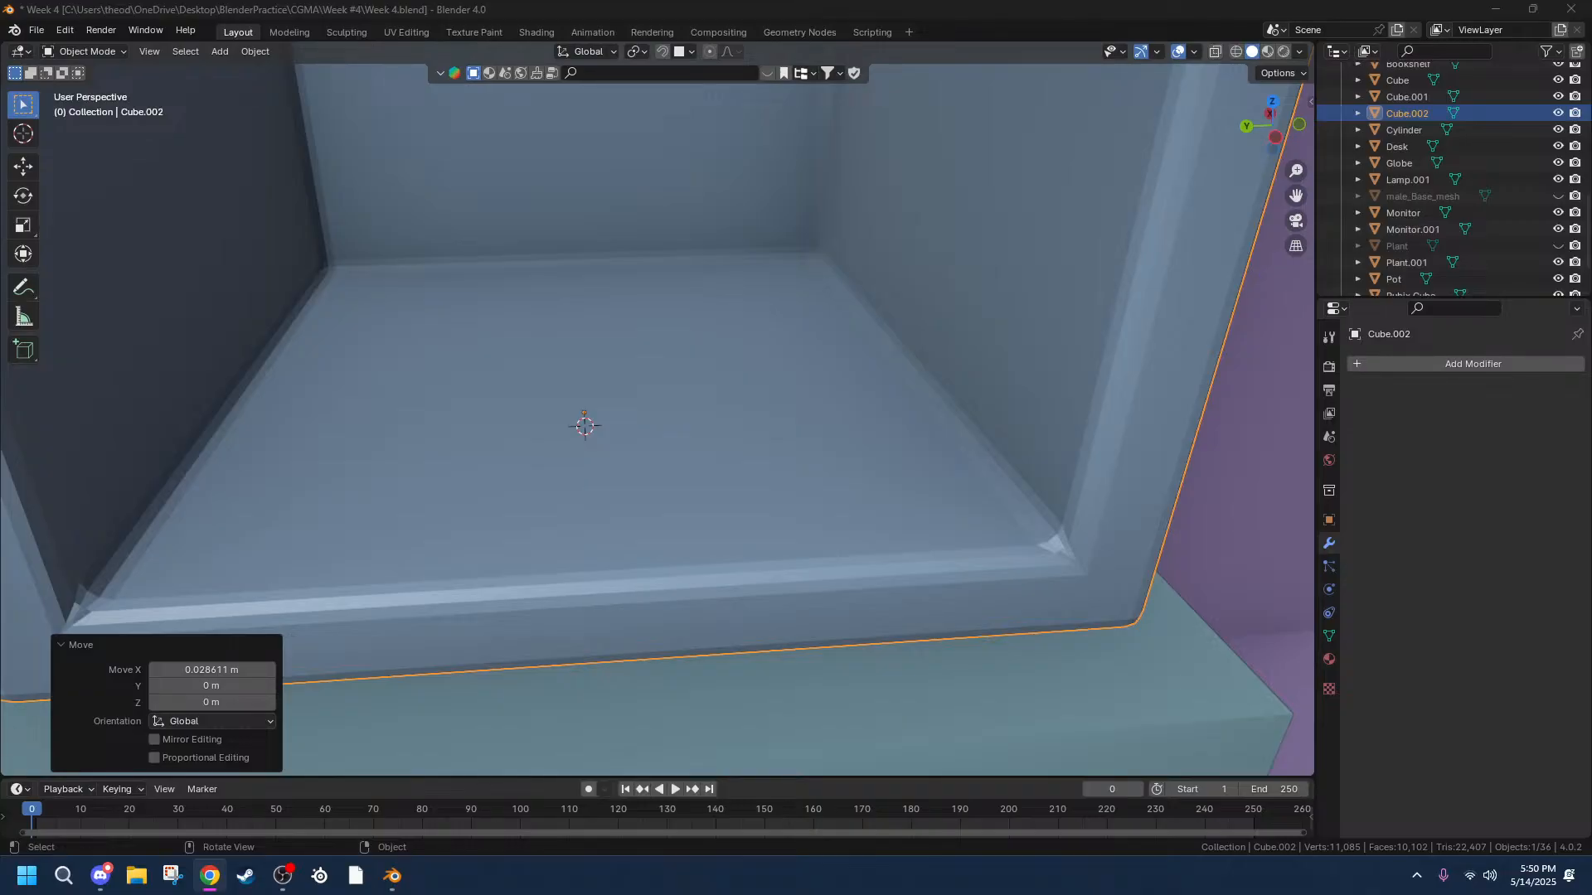
pyautogui.moveTo(873, 215); pyautogui.dragTo(1007, 318, button='middle')
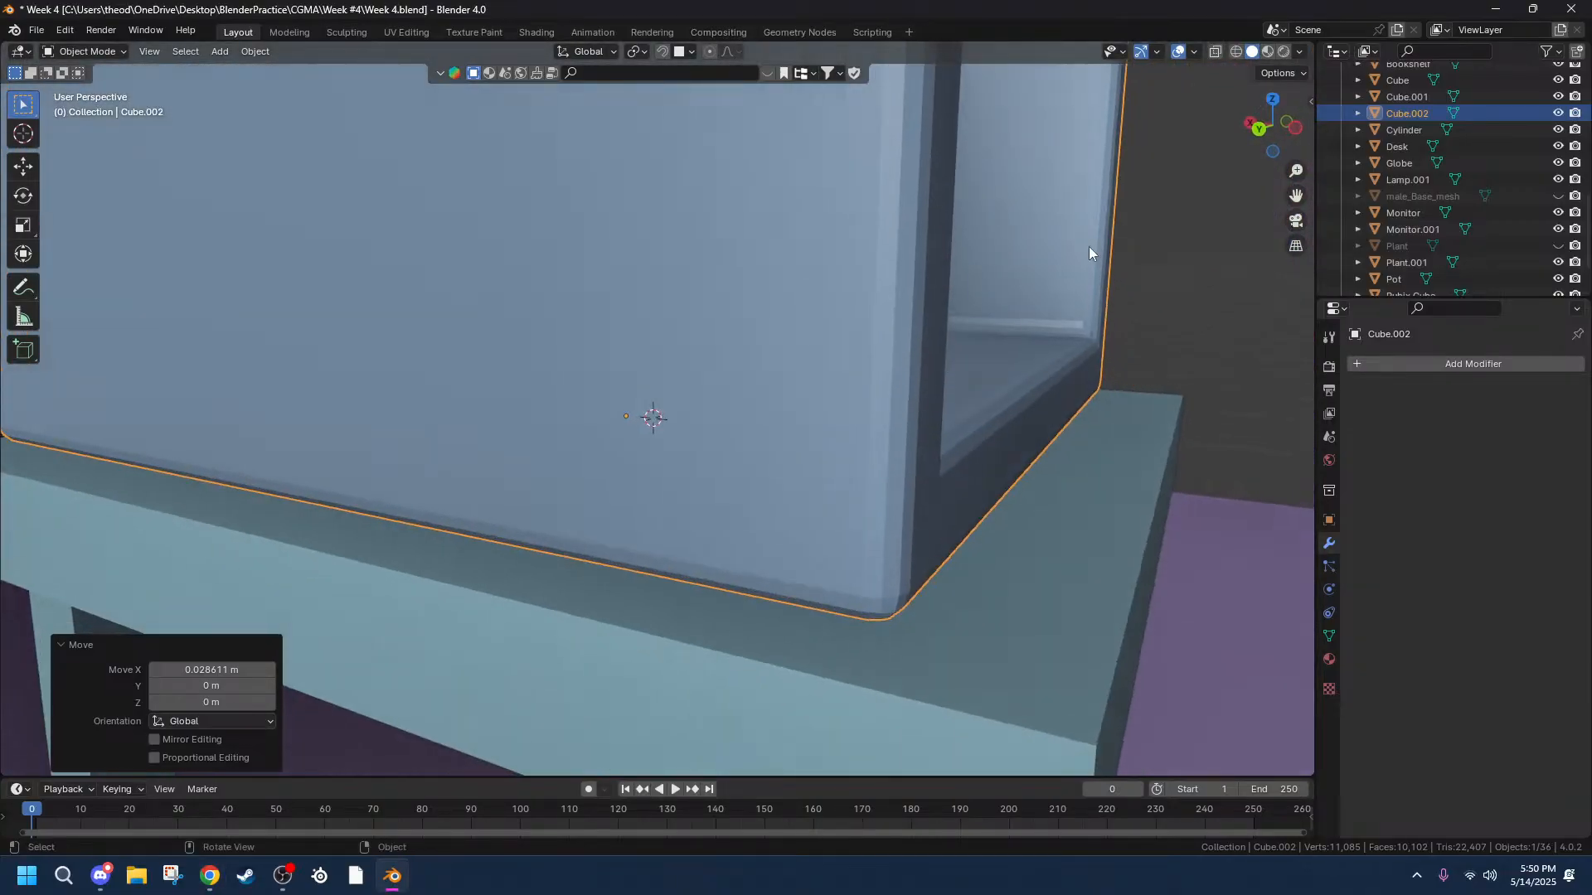
# Add a cube at the 3D cursor in the front view, scaled to 0.057 overall and to 0.160 along X.
pyautogui.click(1257, 130)
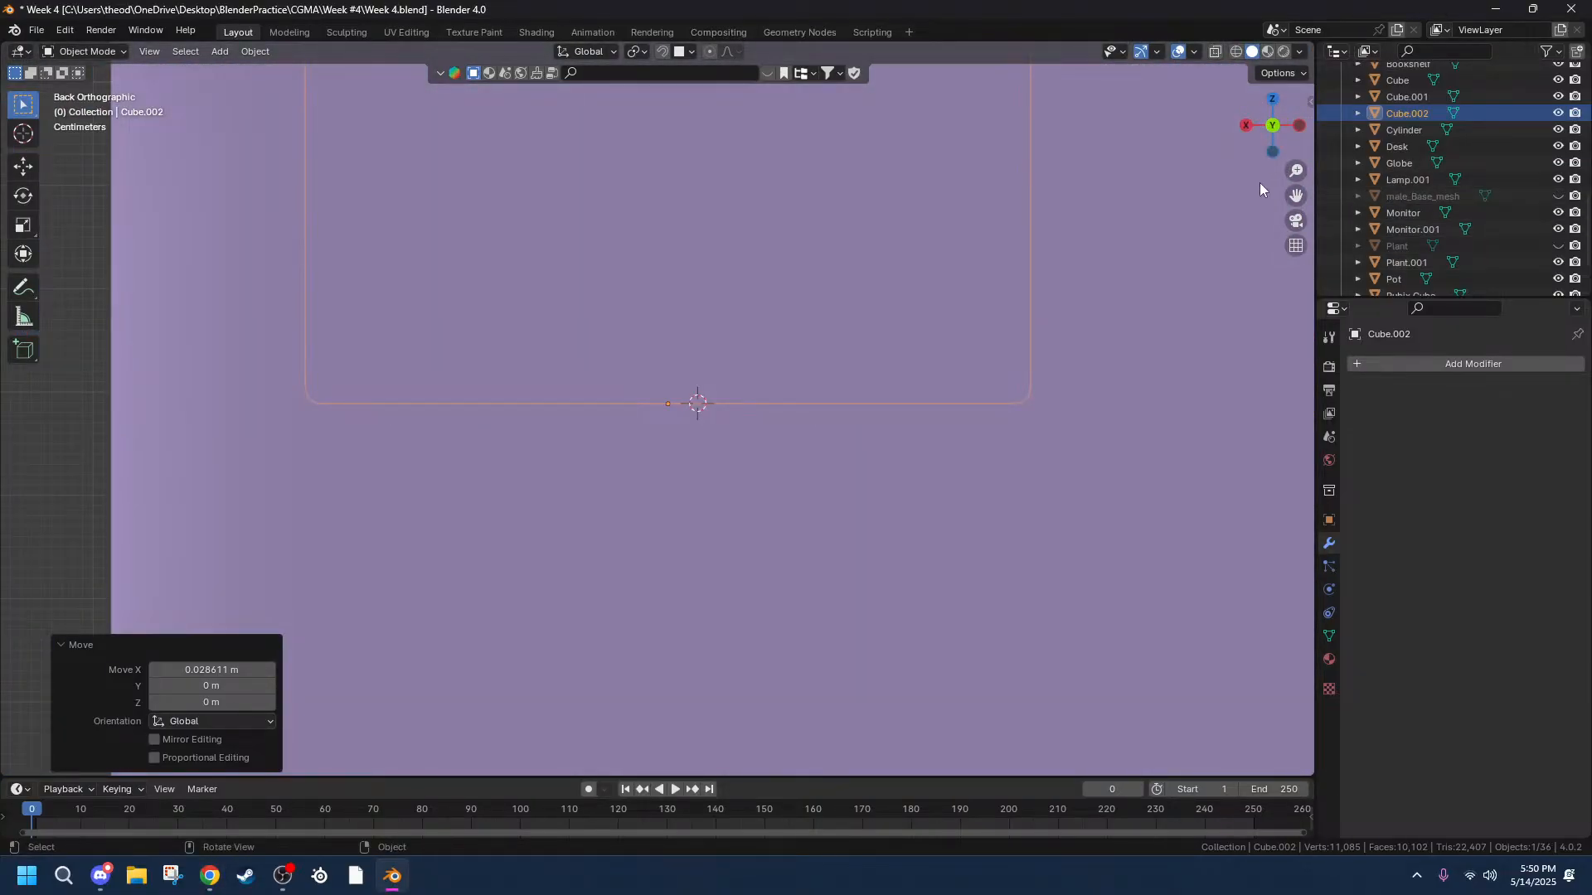
pyautogui.click(1273, 125)
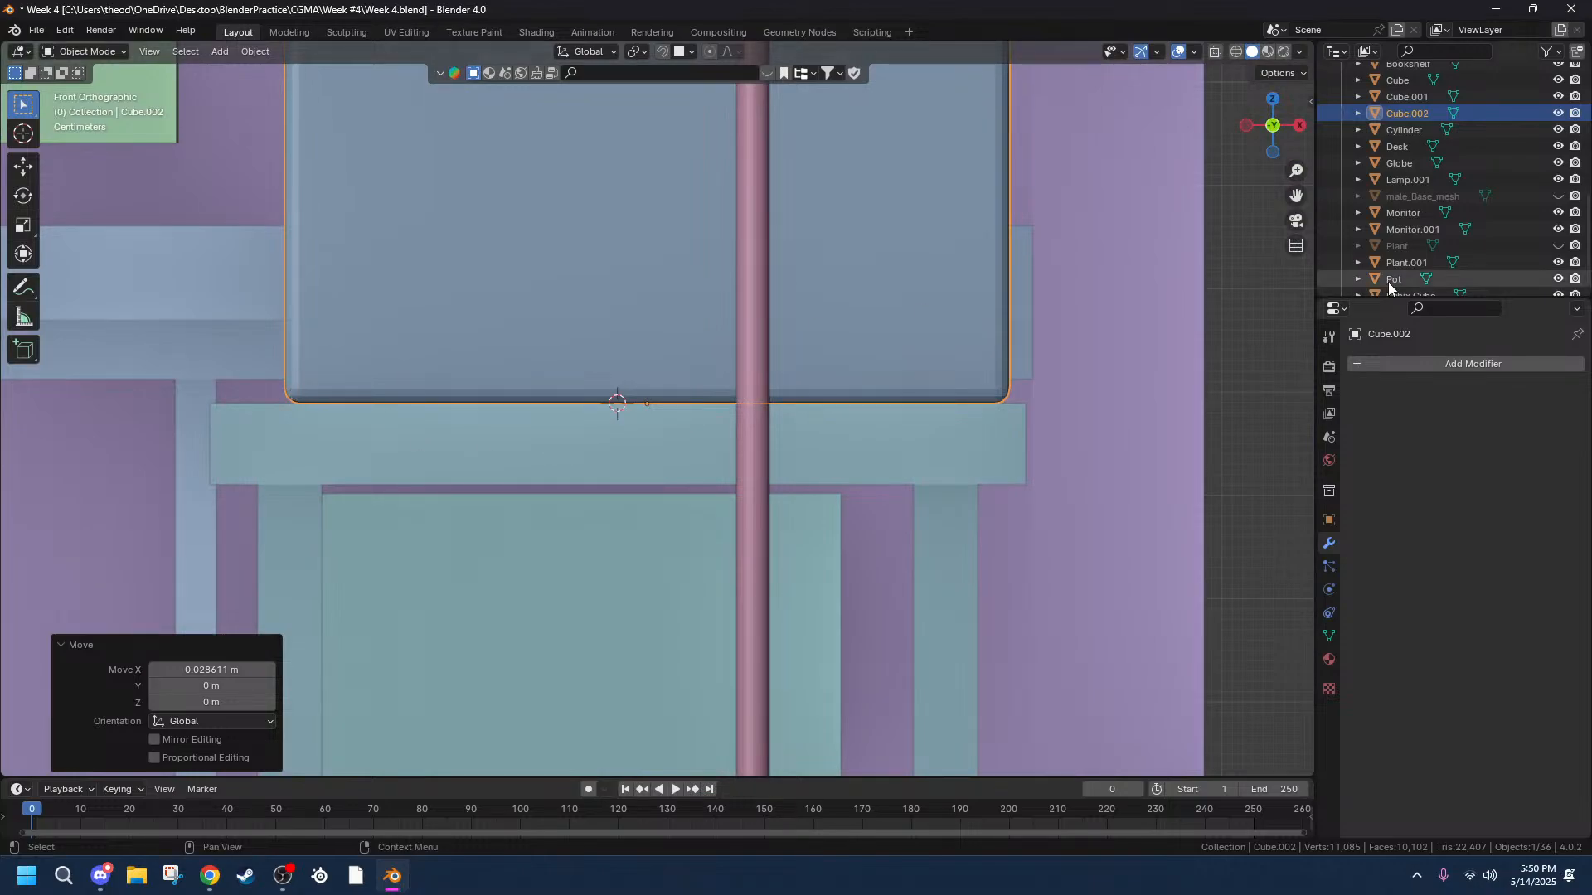
pyautogui.hotkey('shift', 'a')
pyautogui.moveTo(704, 335)
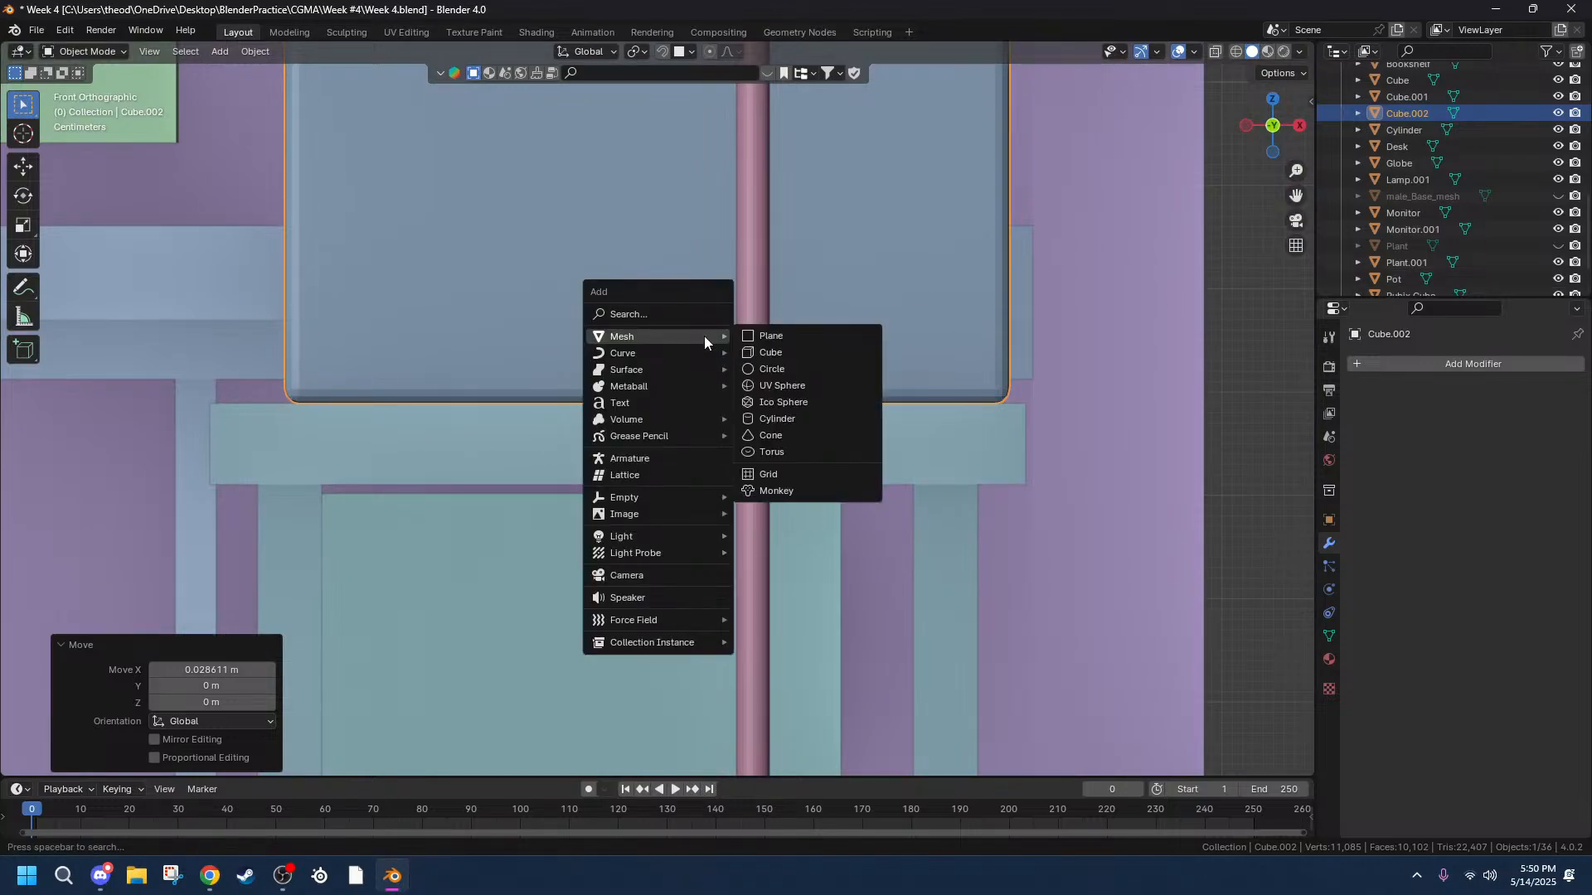
pyautogui.click(780, 355)
pyautogui.press('s')
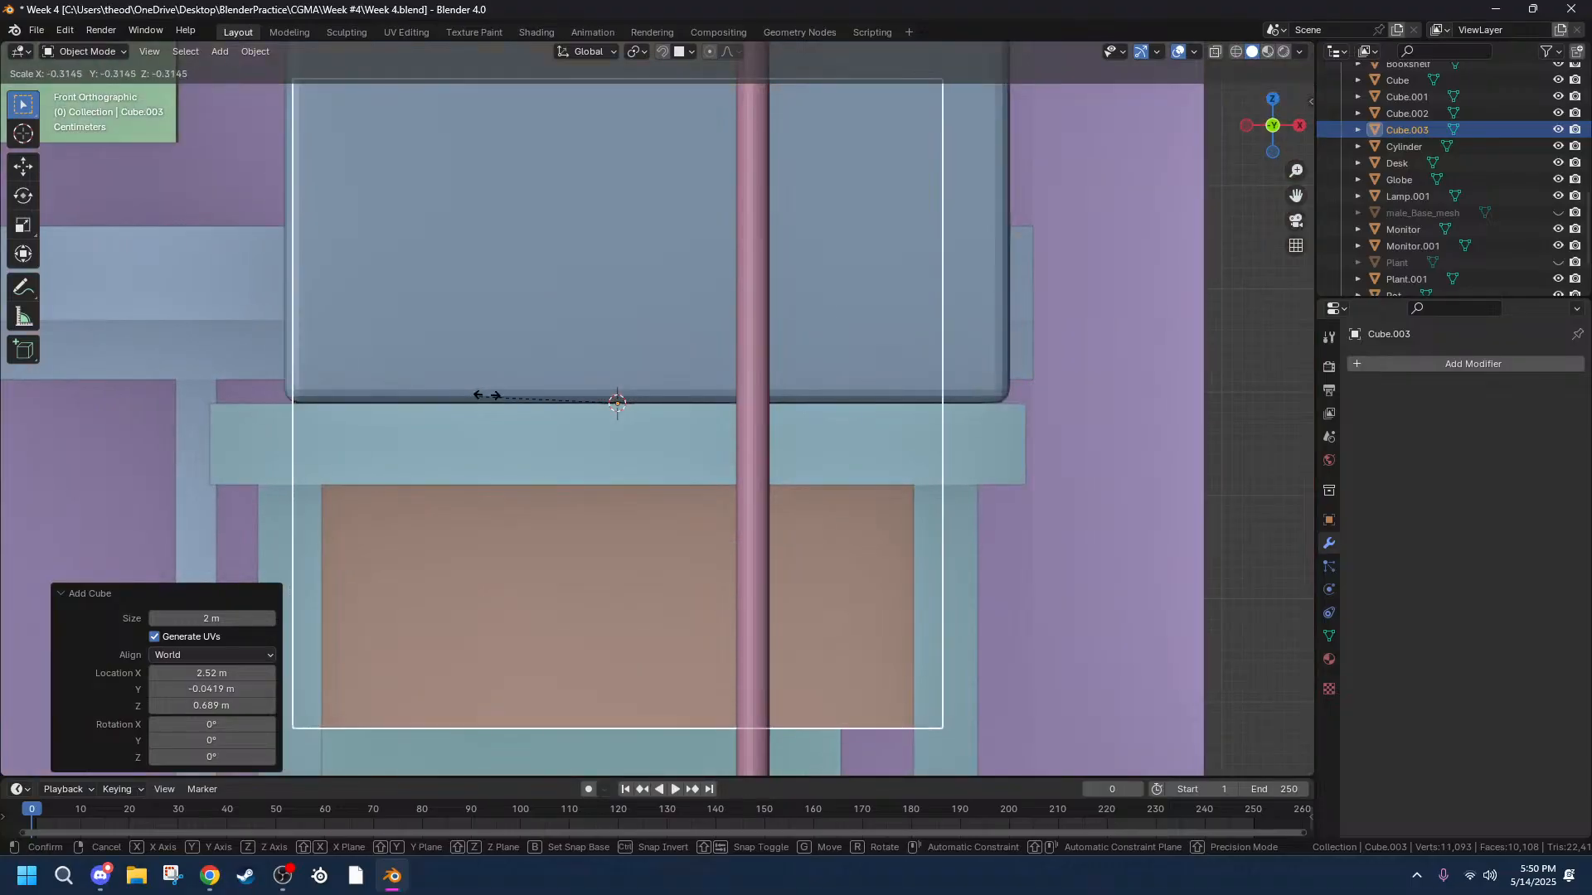
pyautogui.click(632, 388)
pyautogui.press('s')
pyautogui.press('x')
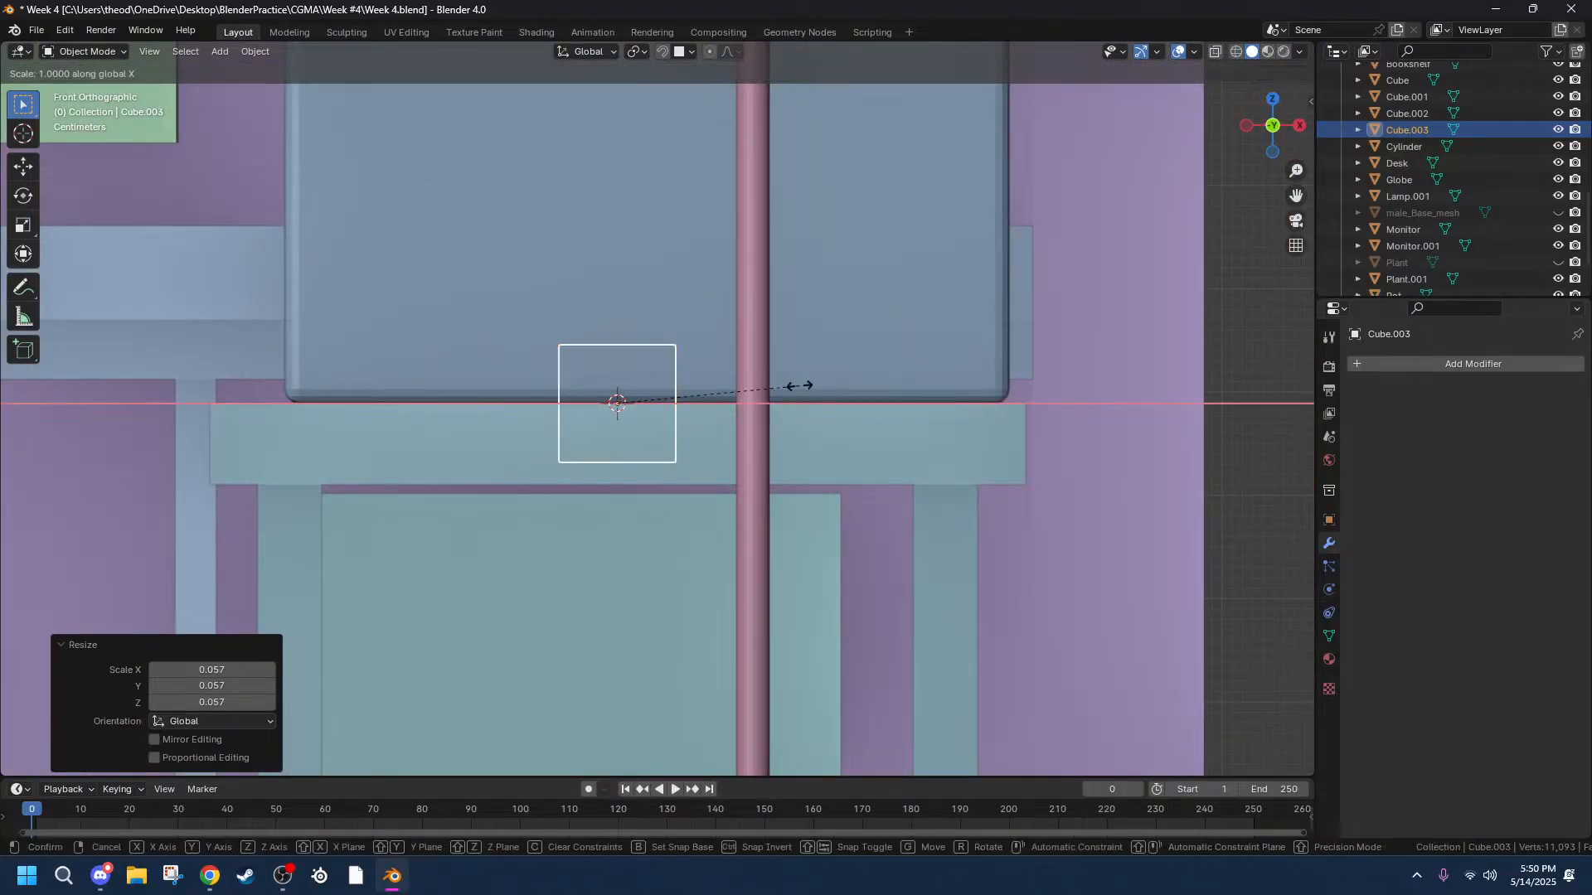
pyautogui.click(646, 406)
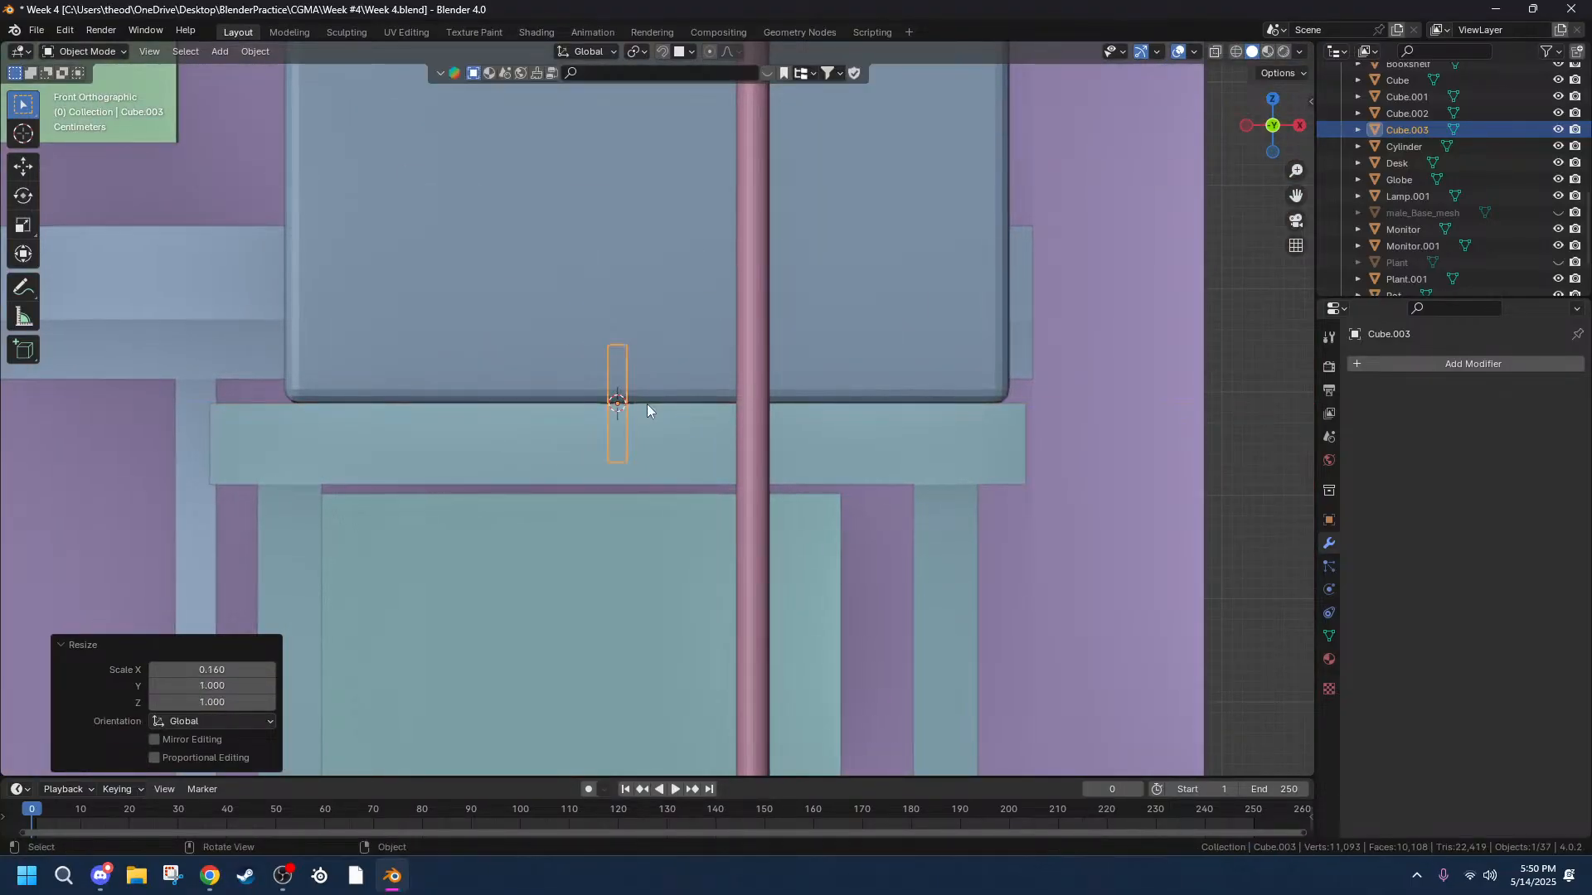
# Move the thin cube about -0.38 m along X, in front of the box's opening, and raise it about 0.091 m along Z.
pyautogui.press('g')
pyautogui.press('x')
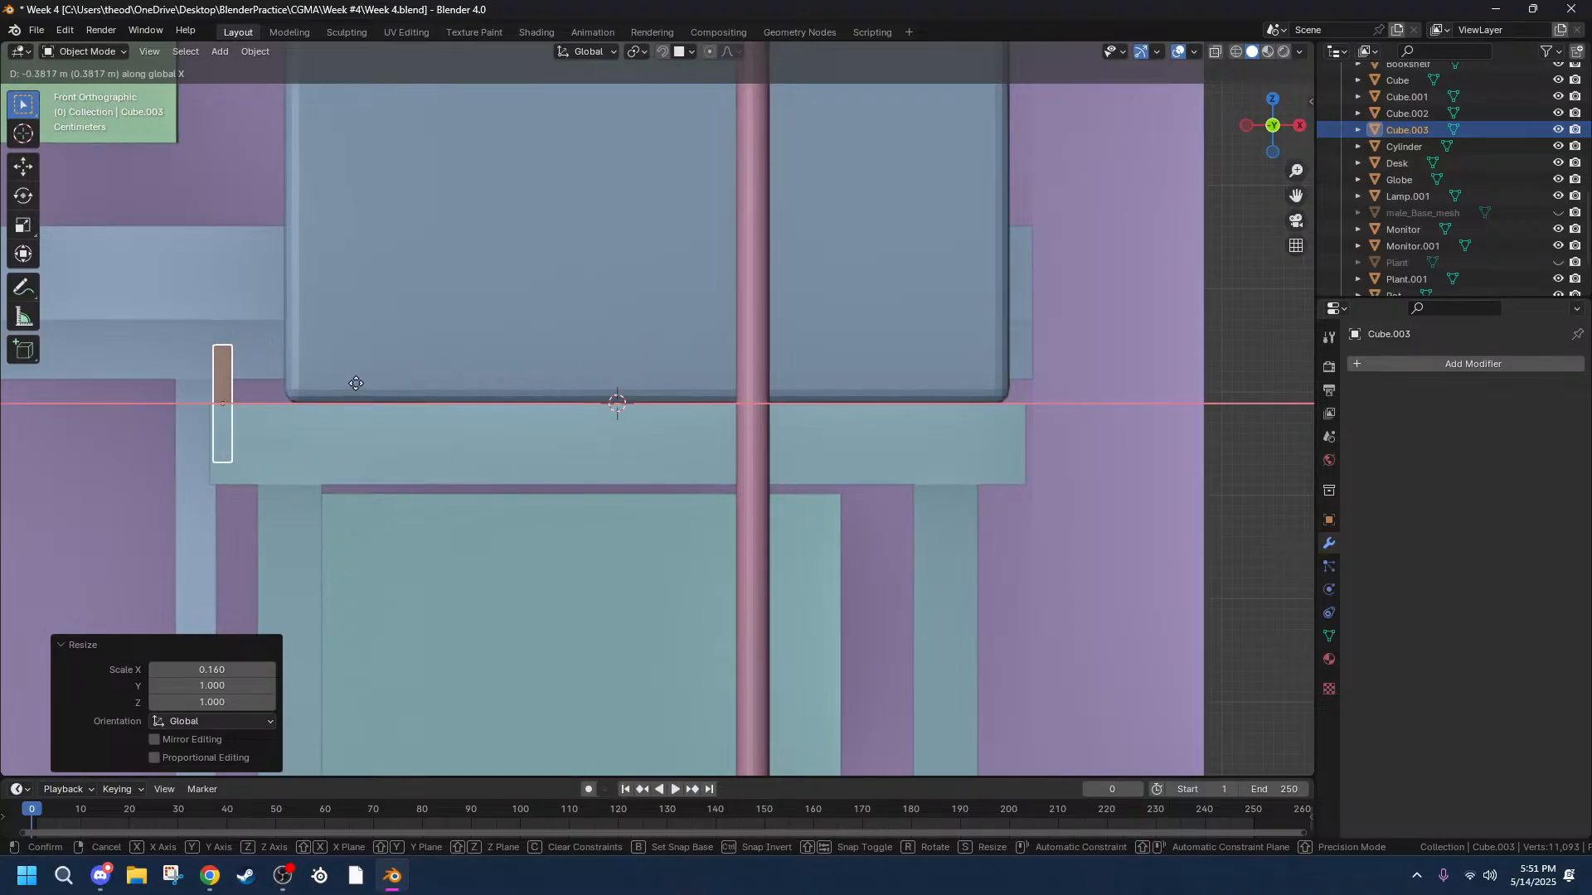
pyautogui.click(355, 383)
pyautogui.press('g')
pyautogui.press('z')
pyautogui.click(355, 284)
# Scale the thin cube to 0.690 along Z and lower it about 0.051 m toward the tabletop in the left view.
pyautogui.press('s')
pyautogui.press('z')
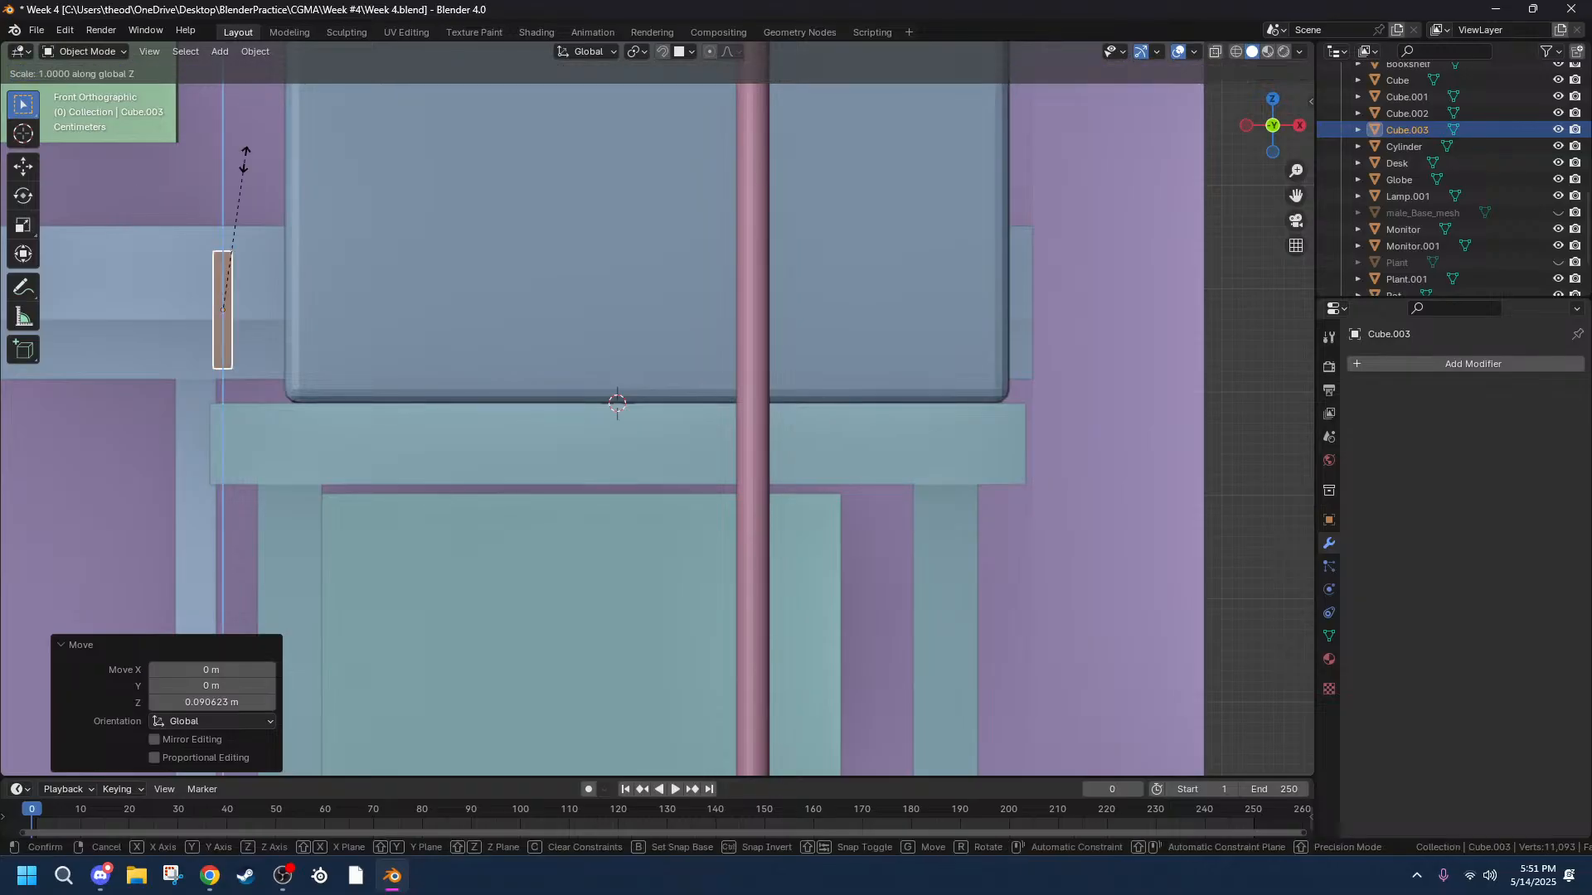
pyautogui.click(246, 198)
pyautogui.keyDown('shift'); pyautogui.moveTo(542, 173); pyautogui.dragTo(1193, 219, button='middle'); pyautogui.keyUp('shift')
pyautogui.moveTo(649, 335); pyautogui.dragTo(640, 335, button='middle')
pyautogui.click(1245, 126)
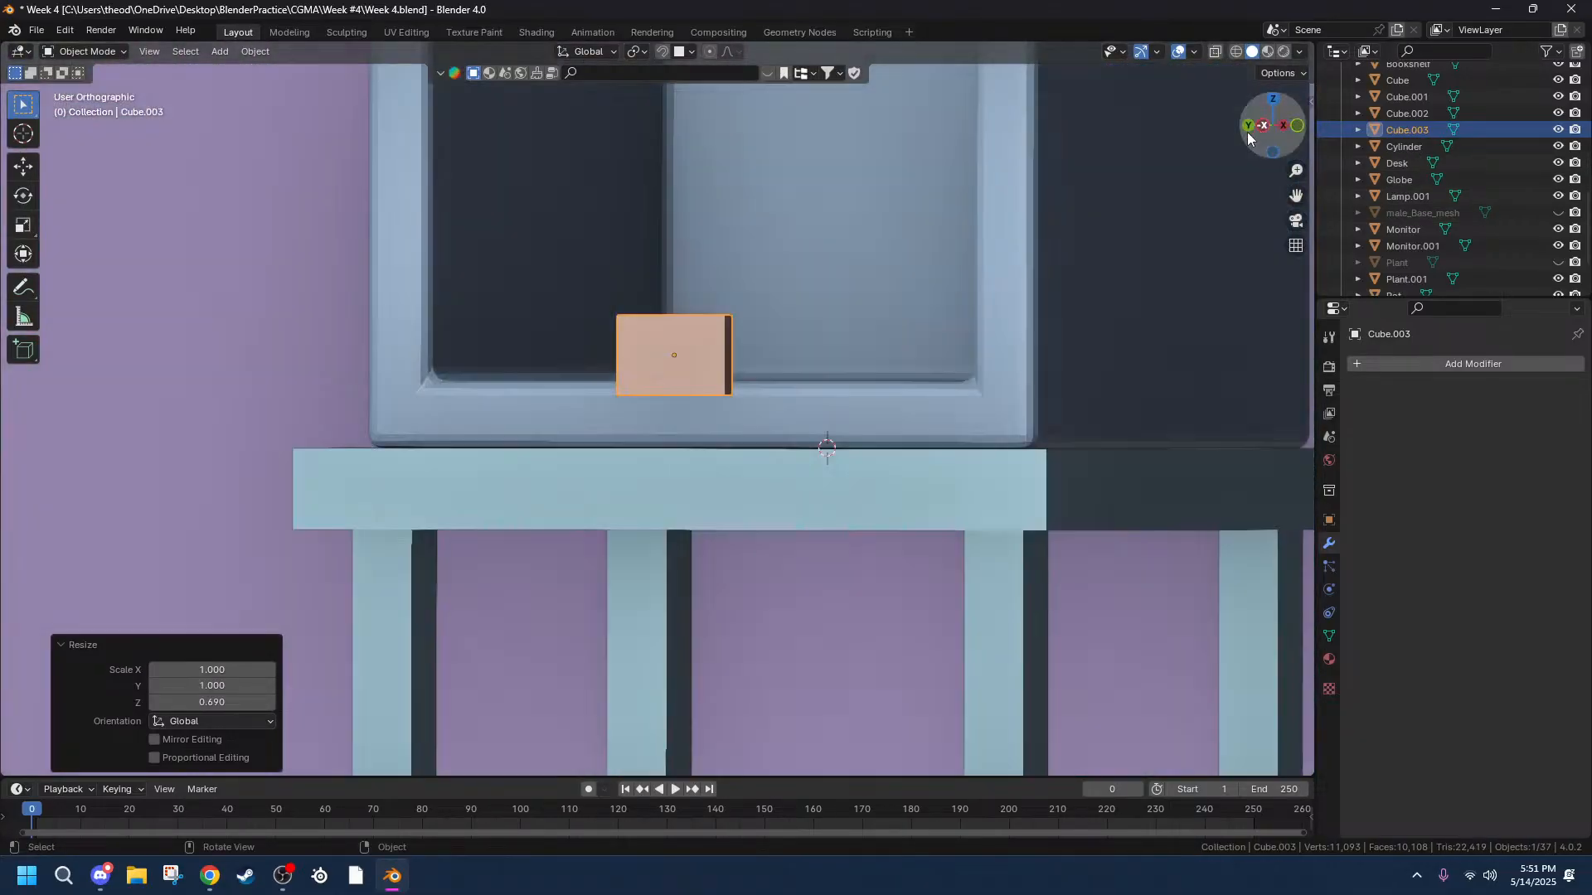
pyautogui.scroll(4, 672, 362)
pyautogui.press('g')
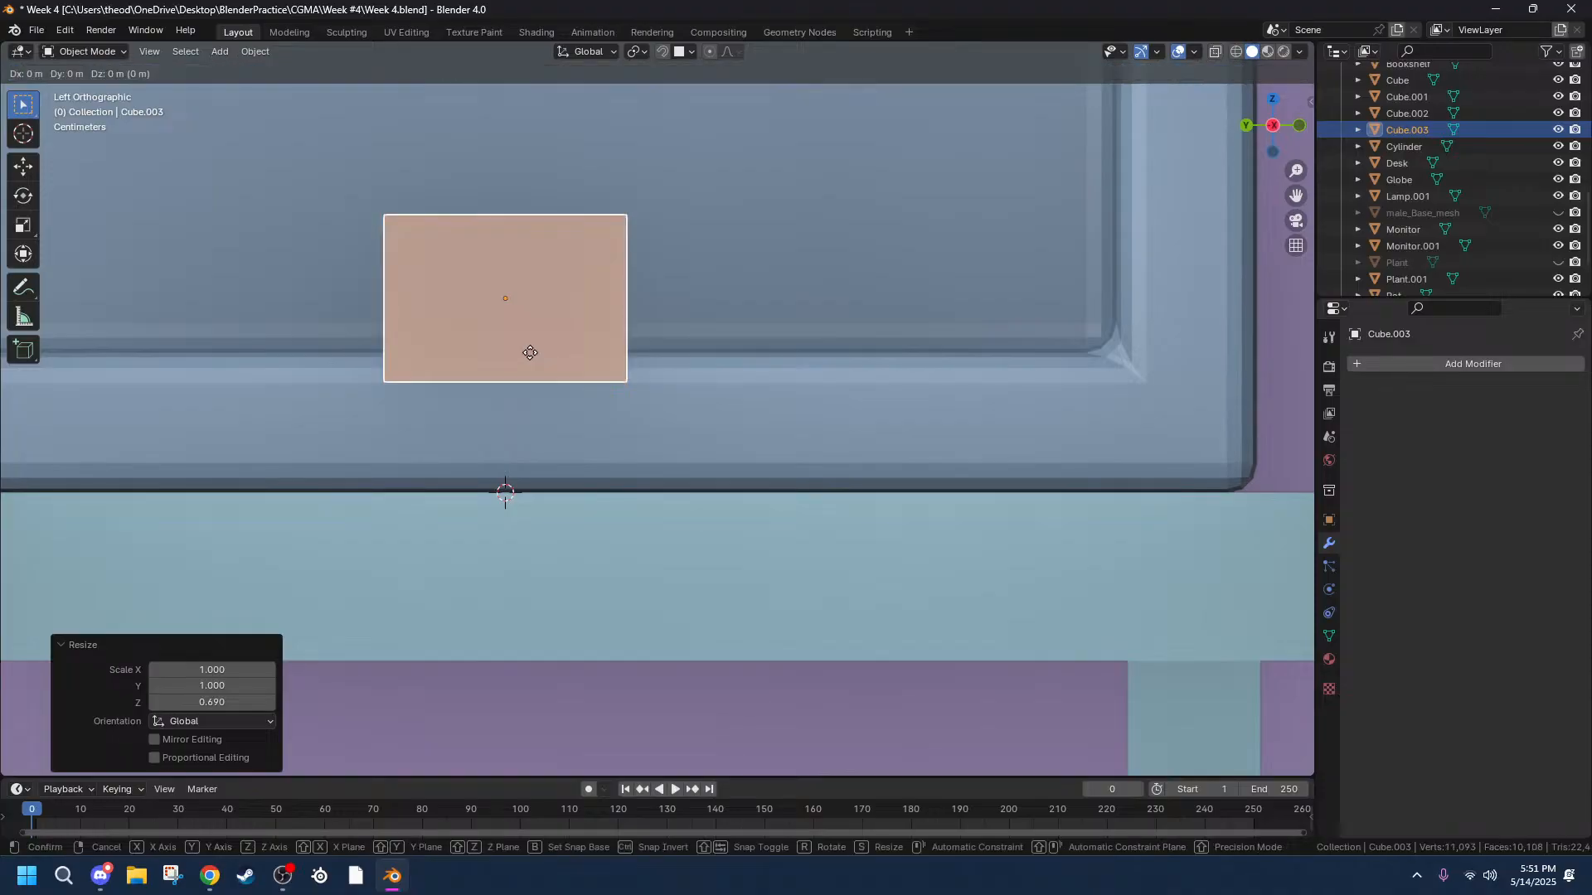
pyautogui.press('z')
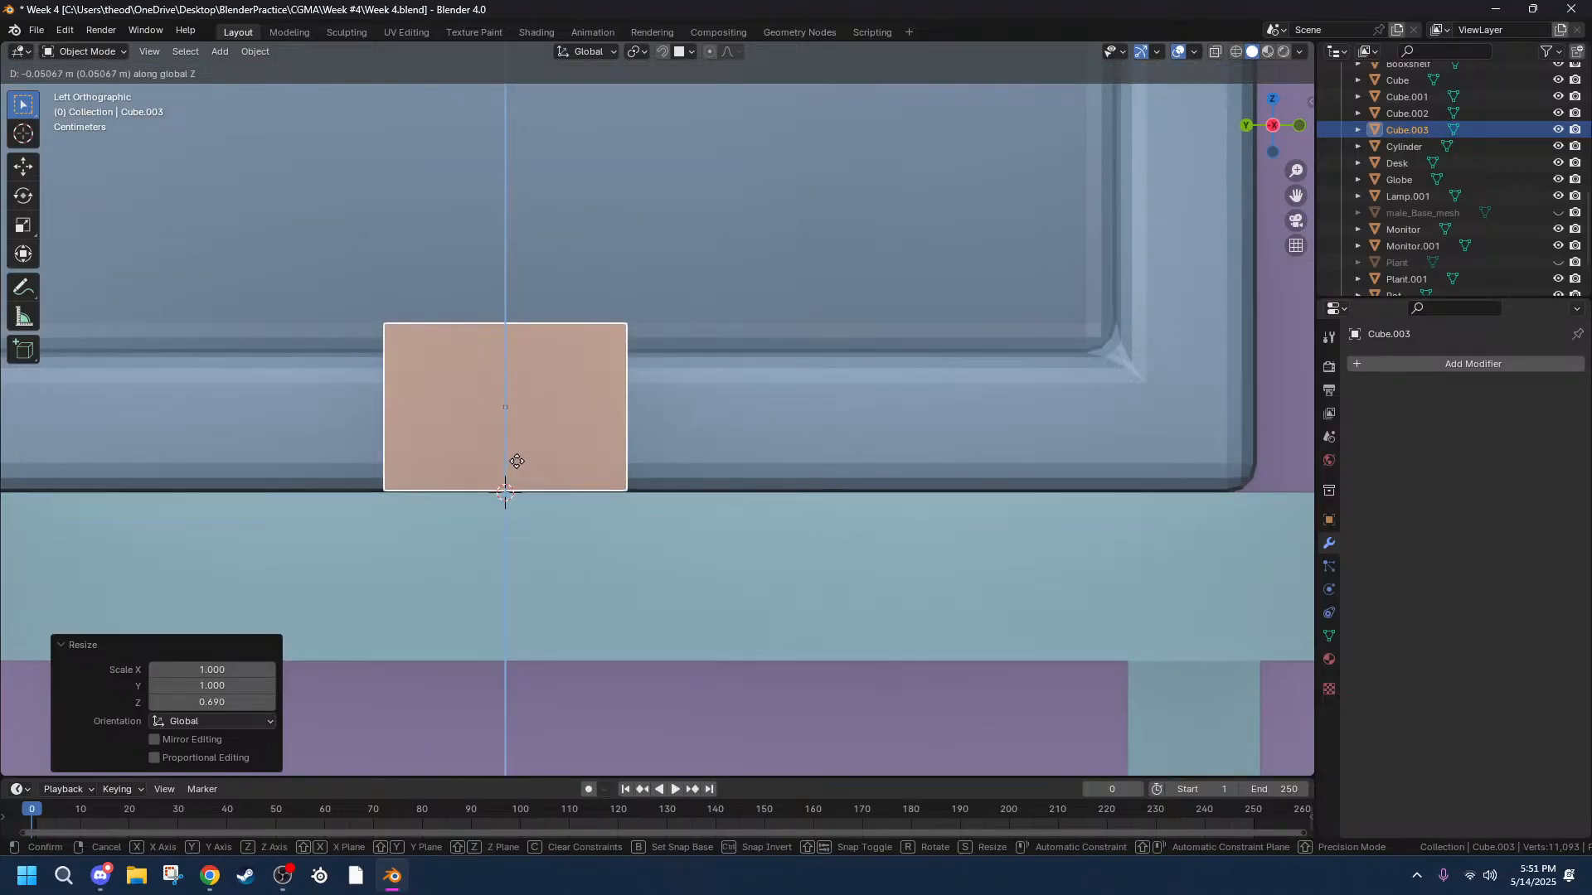
pyautogui.click(515, 463)
# Scale the thin cube to 0.792 along Z and lower it about 0.009 m onto the tabletop.
pyautogui.press('s')
pyautogui.press('z')
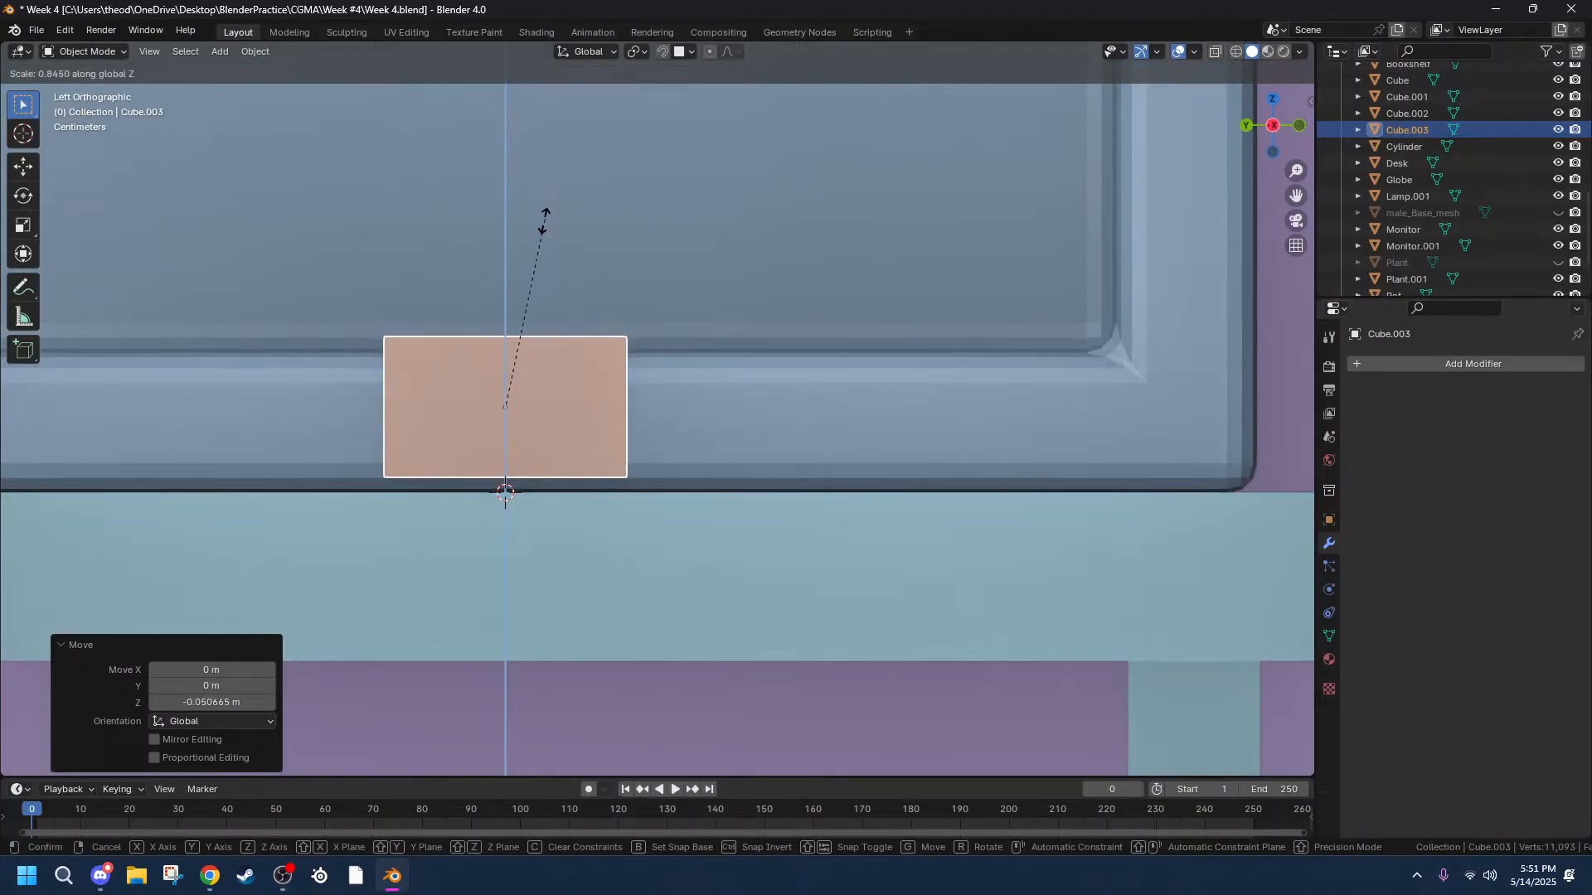
pyautogui.click(542, 238)
pyautogui.press('g')
pyautogui.press('z')
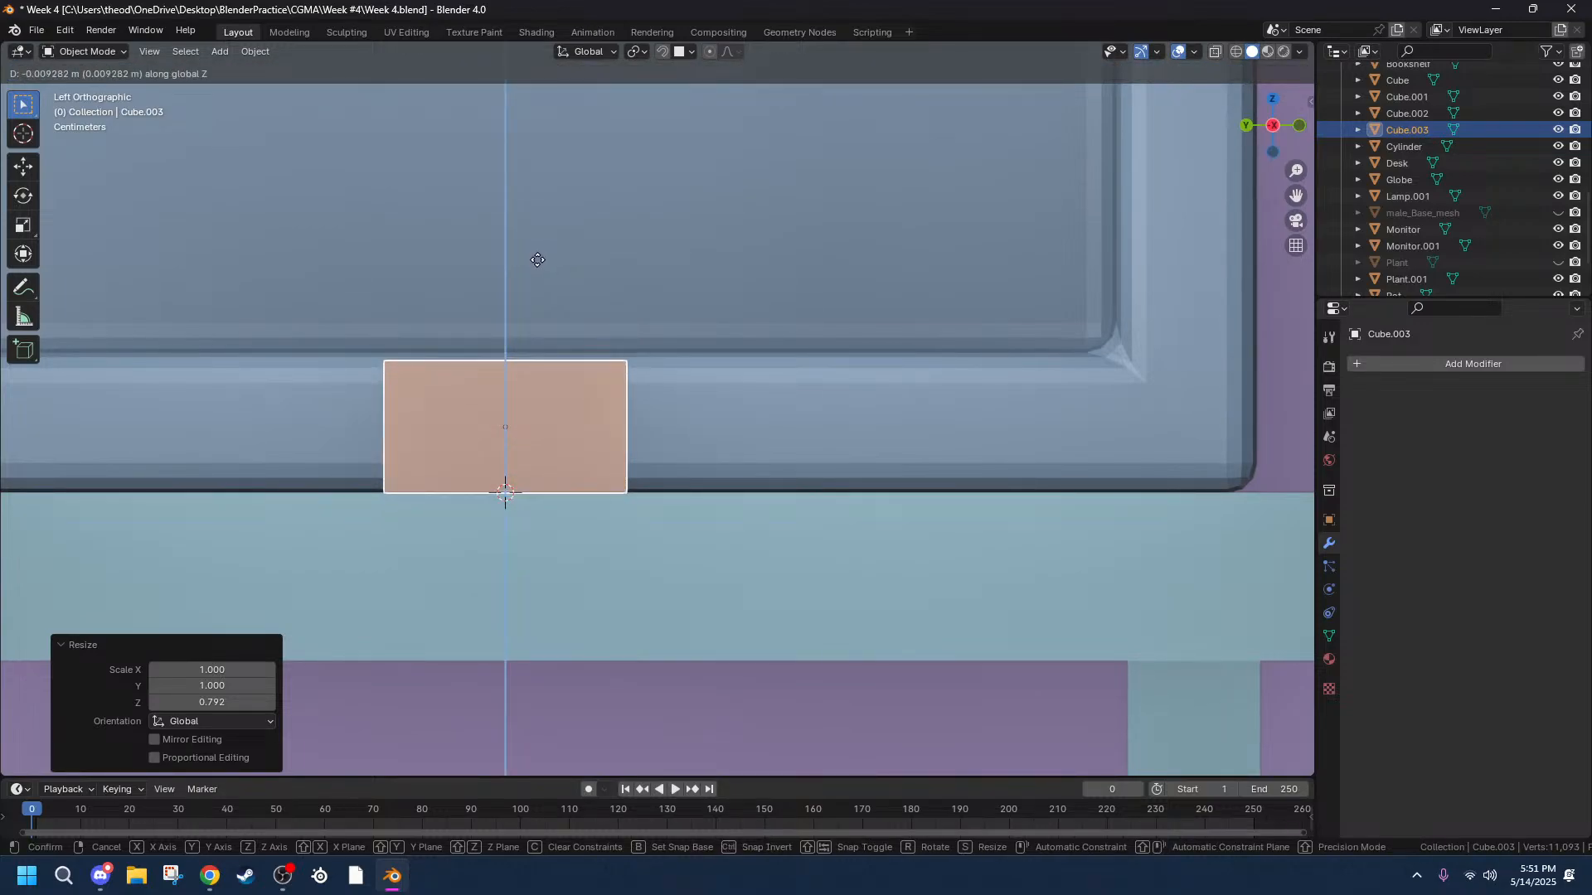
pyautogui.click(538, 261)
pyautogui.moveTo(537, 260); pyautogui.dragTo(1161, 182, button='middle')
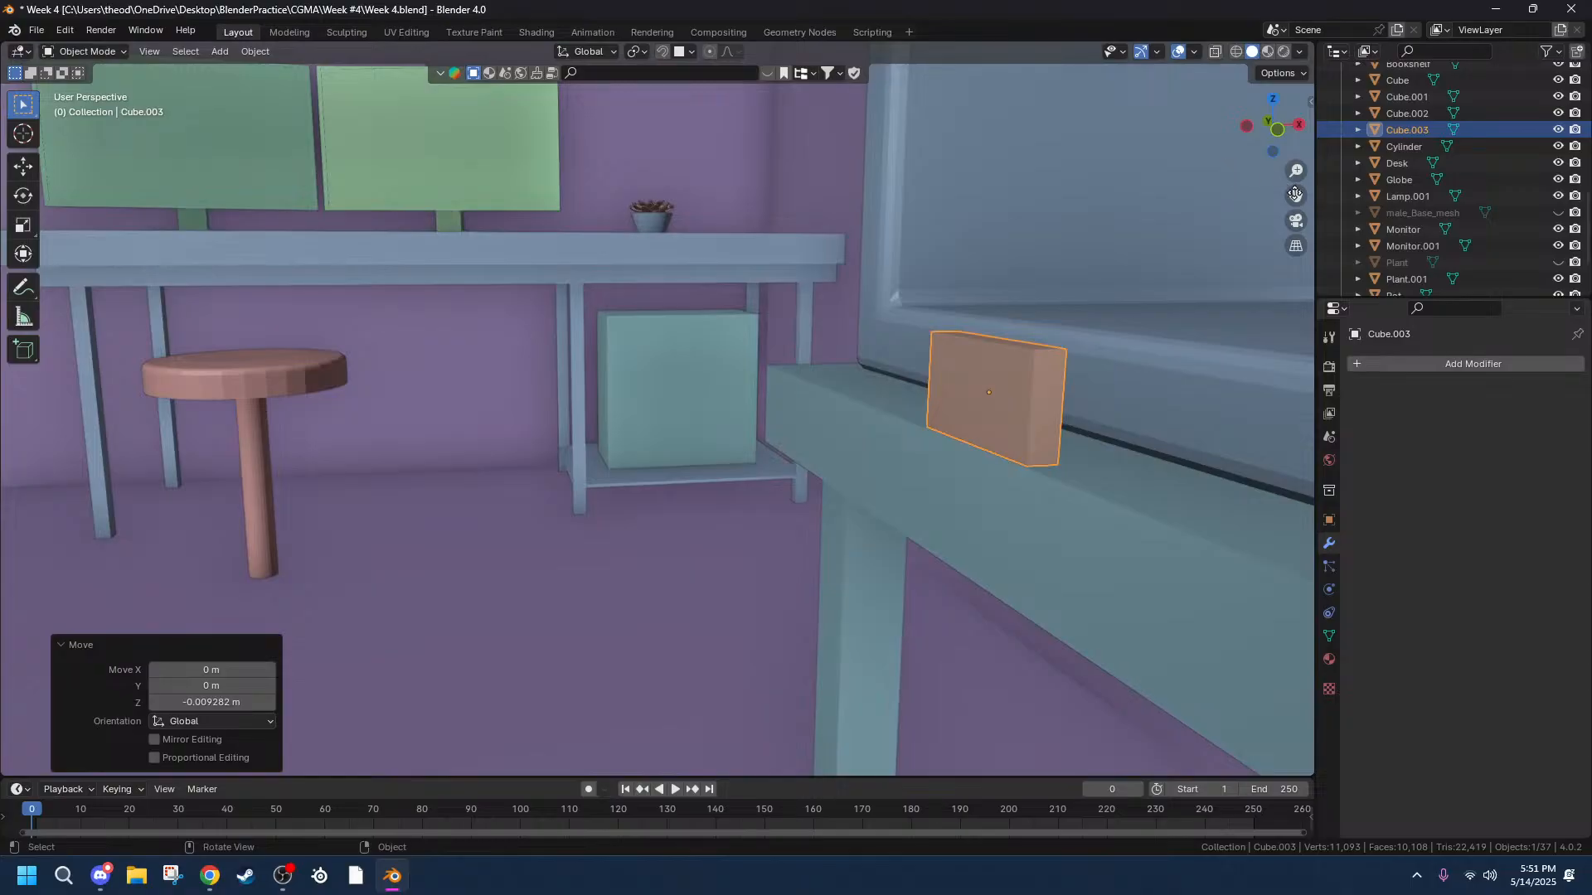
# Tilt the thin block about 36.6° around the Y axis in the front view.
pyautogui.click(1299, 125)
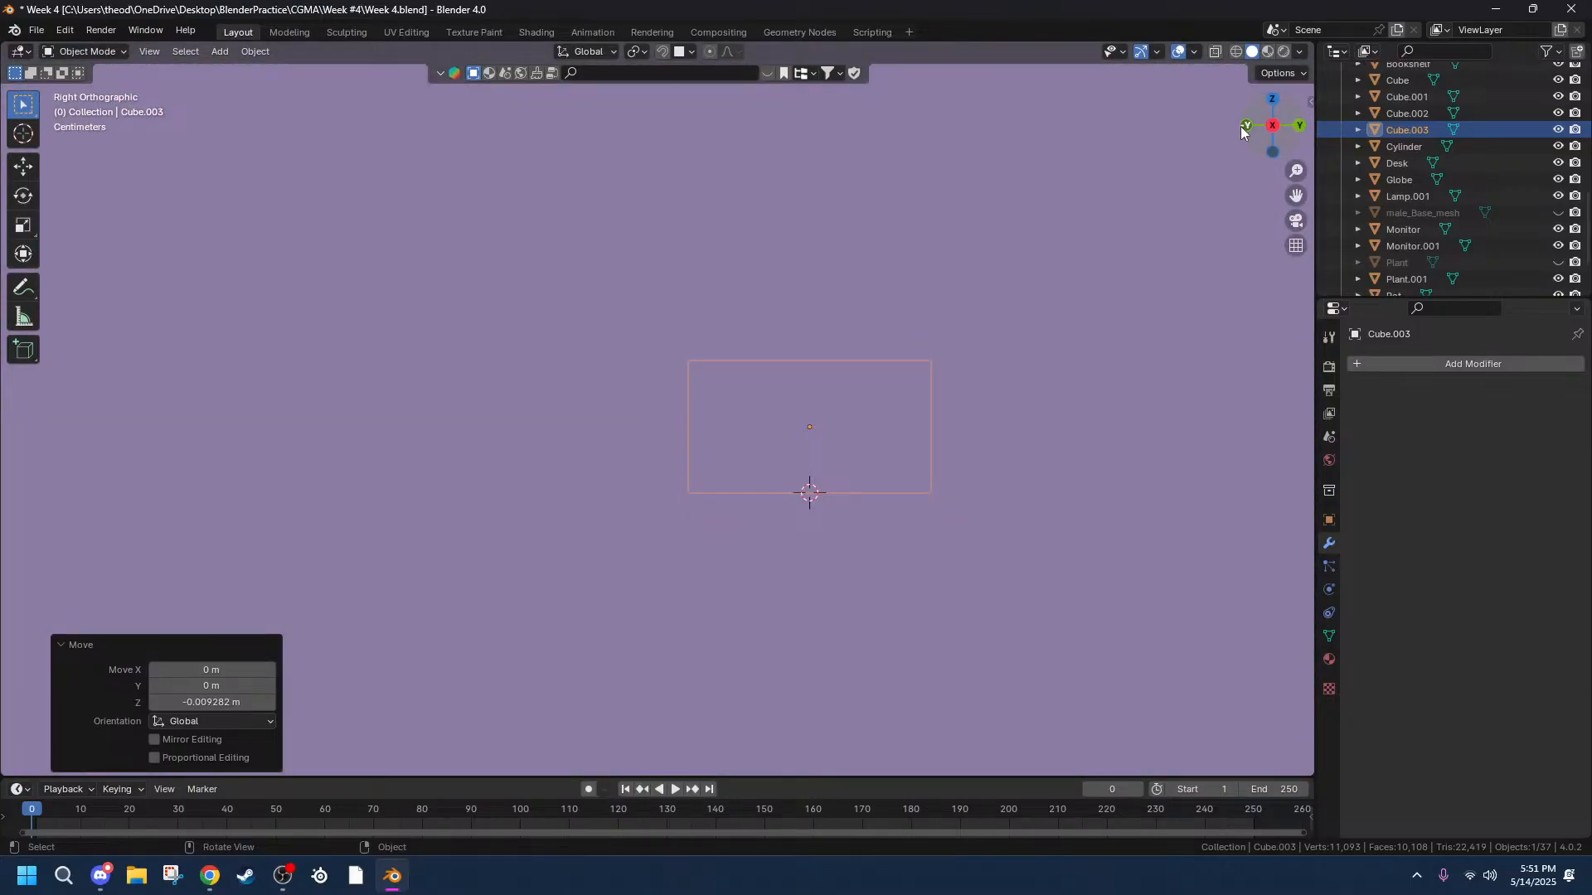
pyautogui.click(1246, 127)
pyautogui.press('r')
pyautogui.press('z')
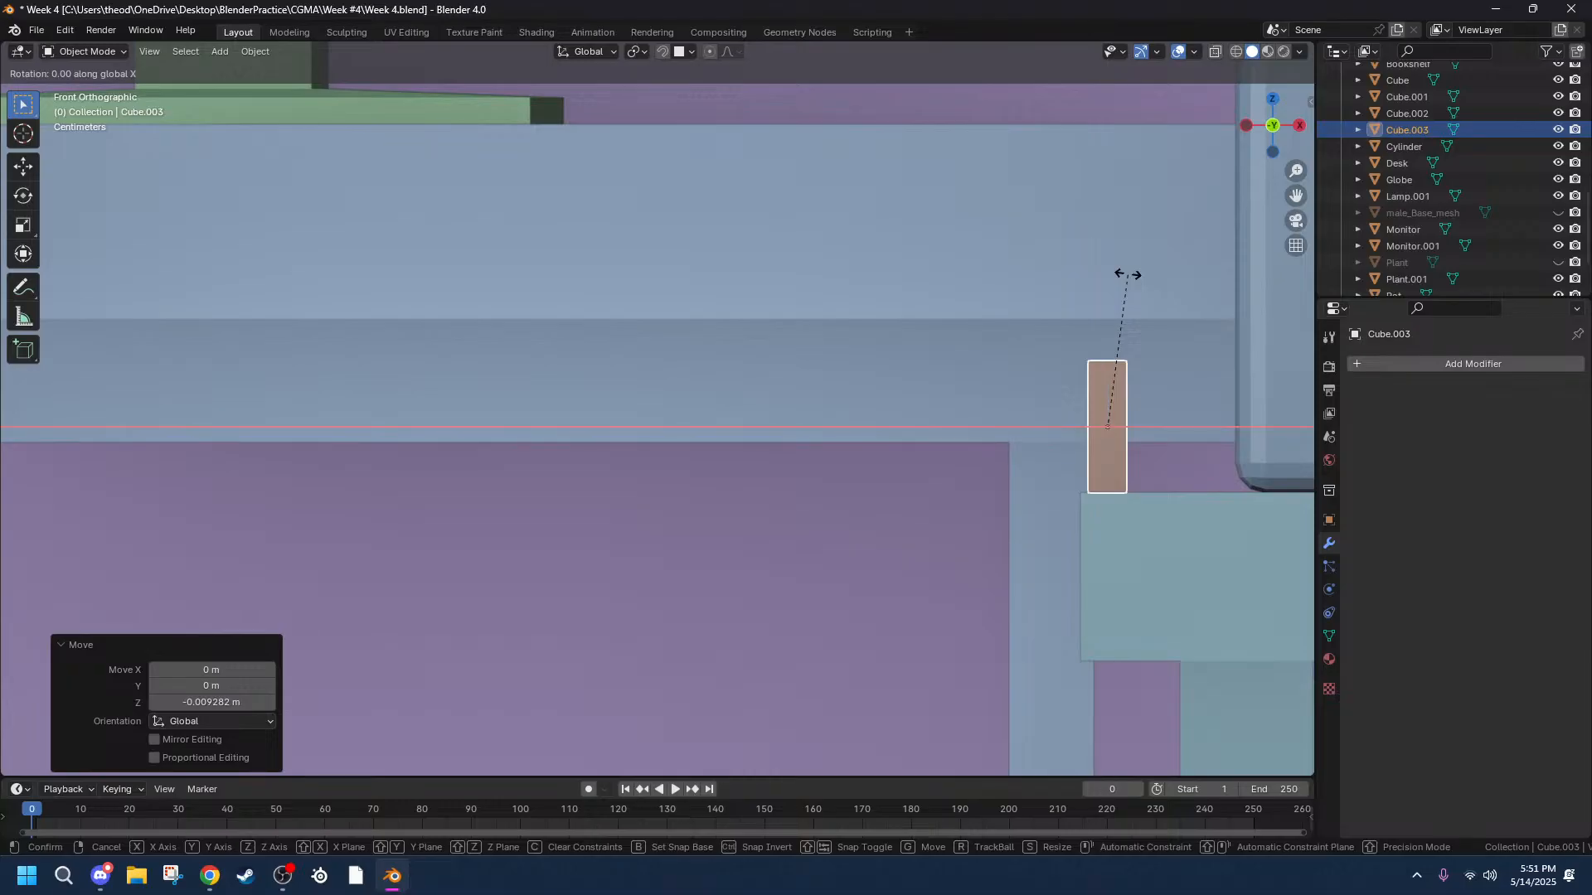
pyautogui.press('Escape')
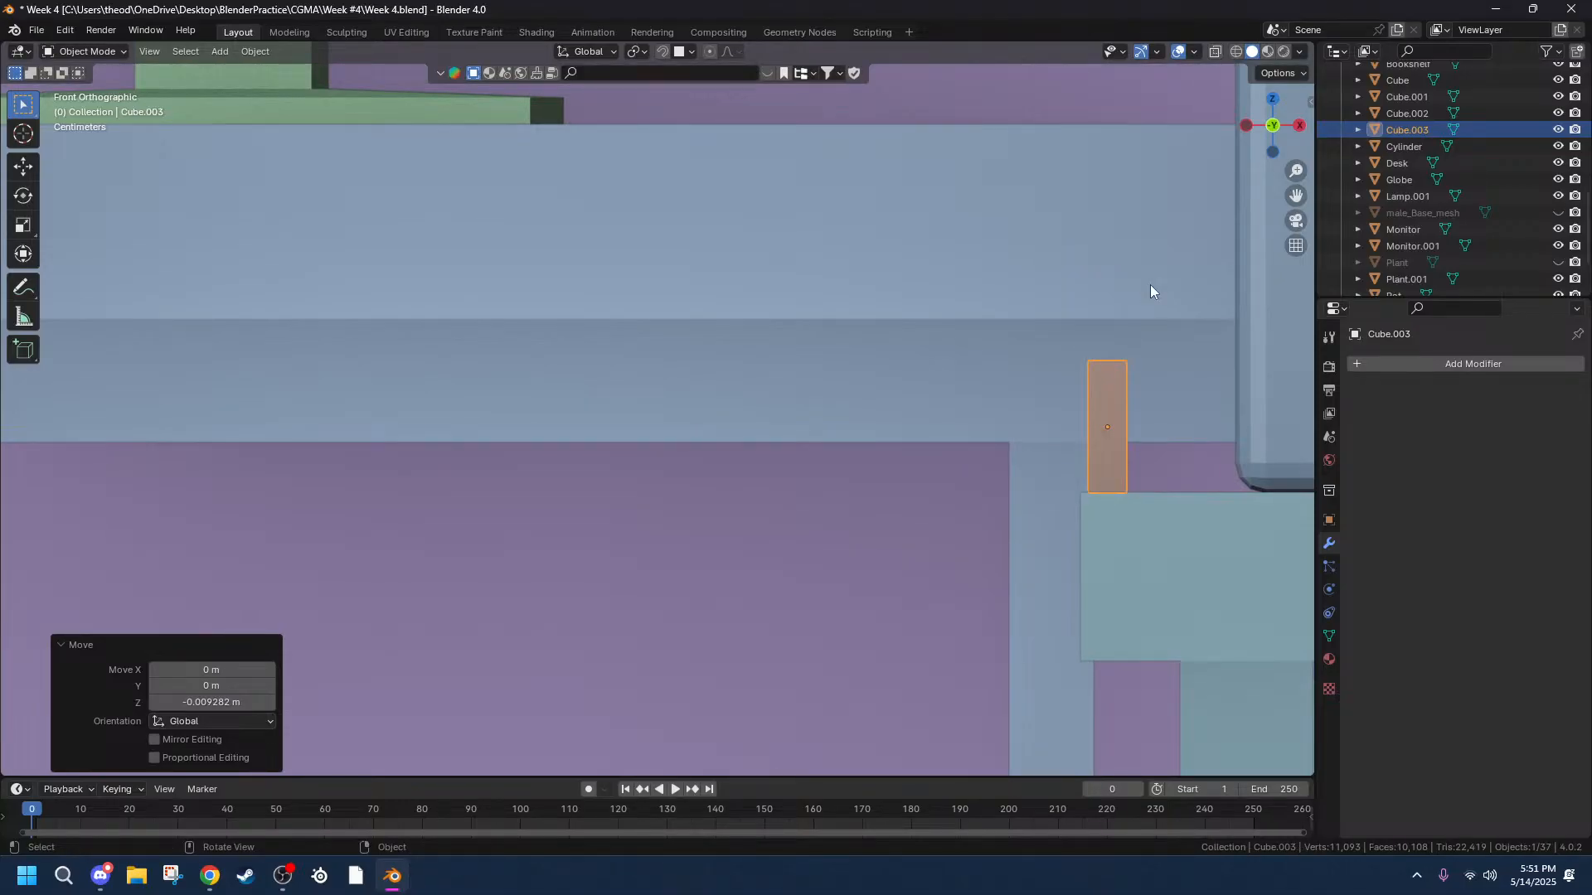
pyautogui.press('r')
pyautogui.press('y')
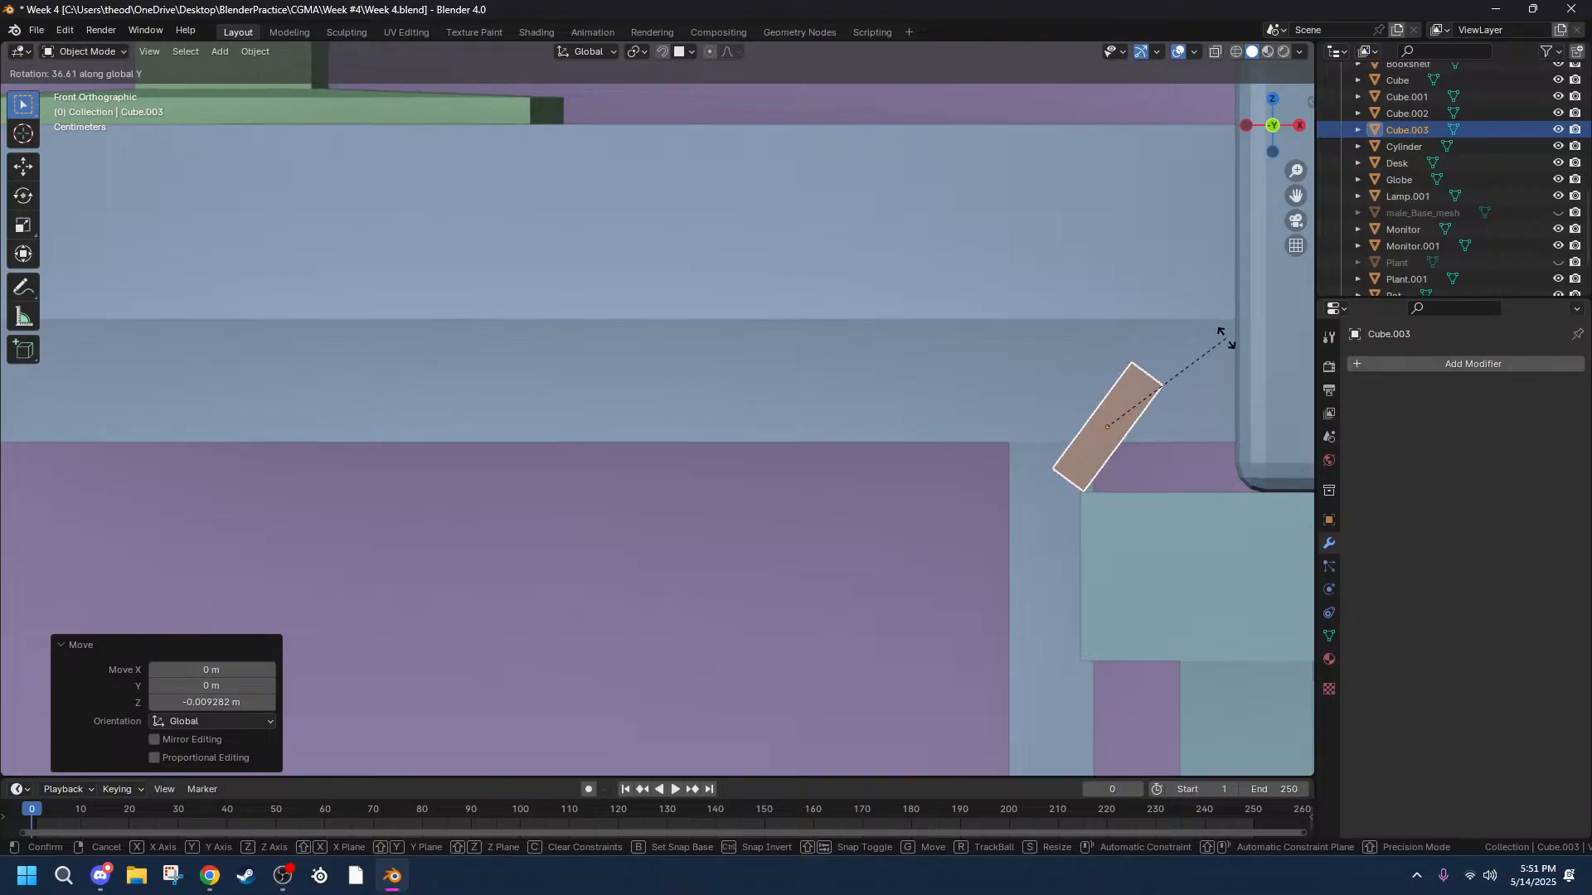
pyautogui.click(1225, 338)
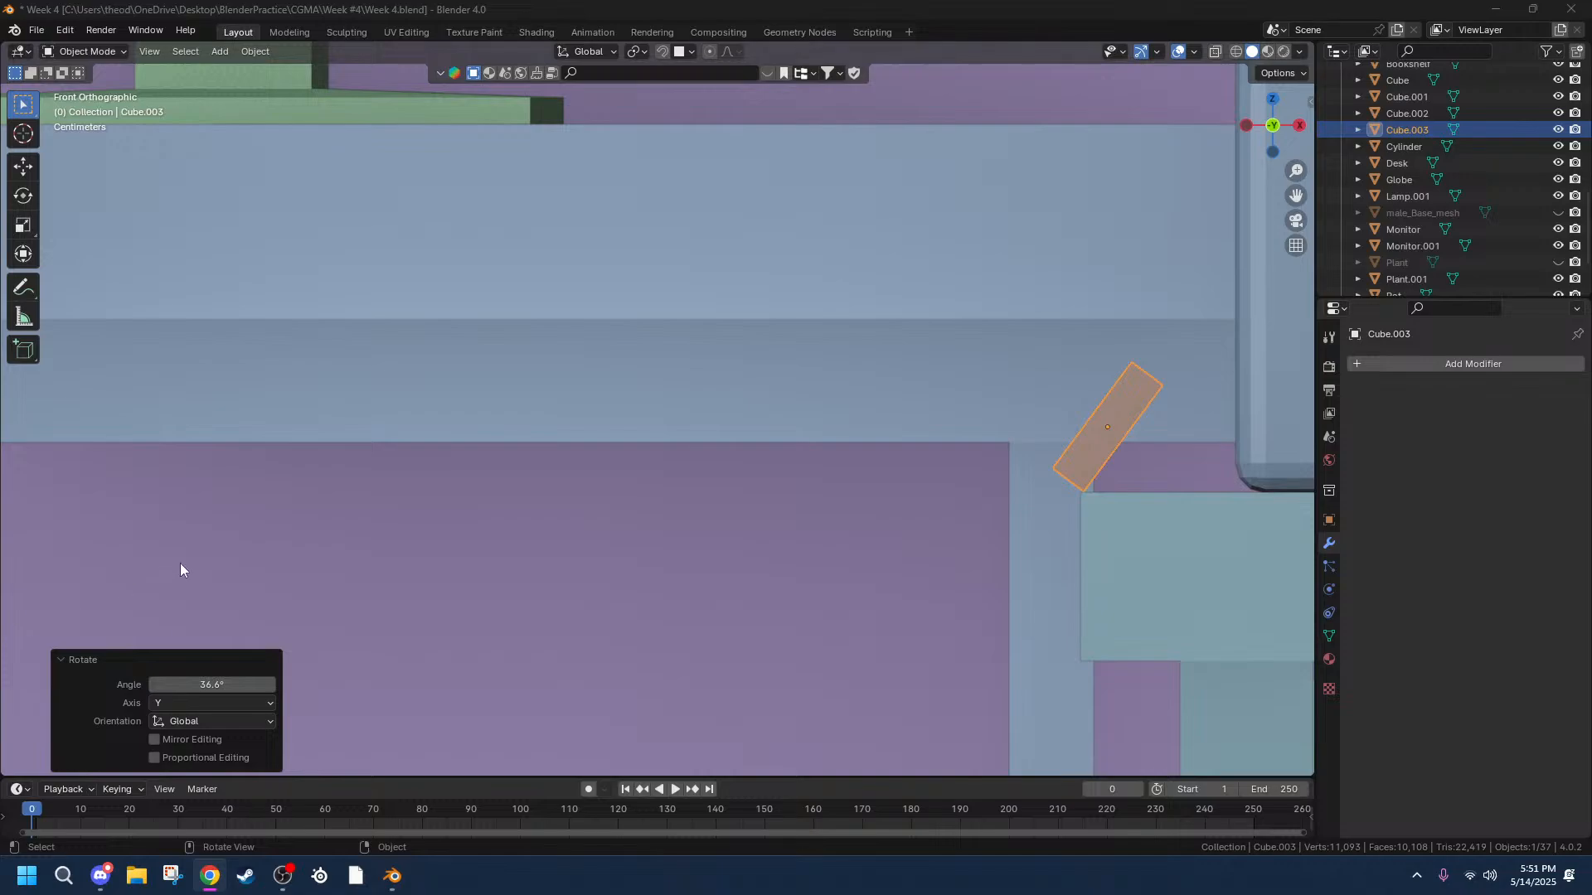
# Lower the tilted block about 0.0009 m onto the tabletop and move it about 0.034 m along X against the box.
pyautogui.moveTo(1296, 195); pyautogui.dragTo(1078, 194)
pyautogui.scroll(6, 1084, 332)
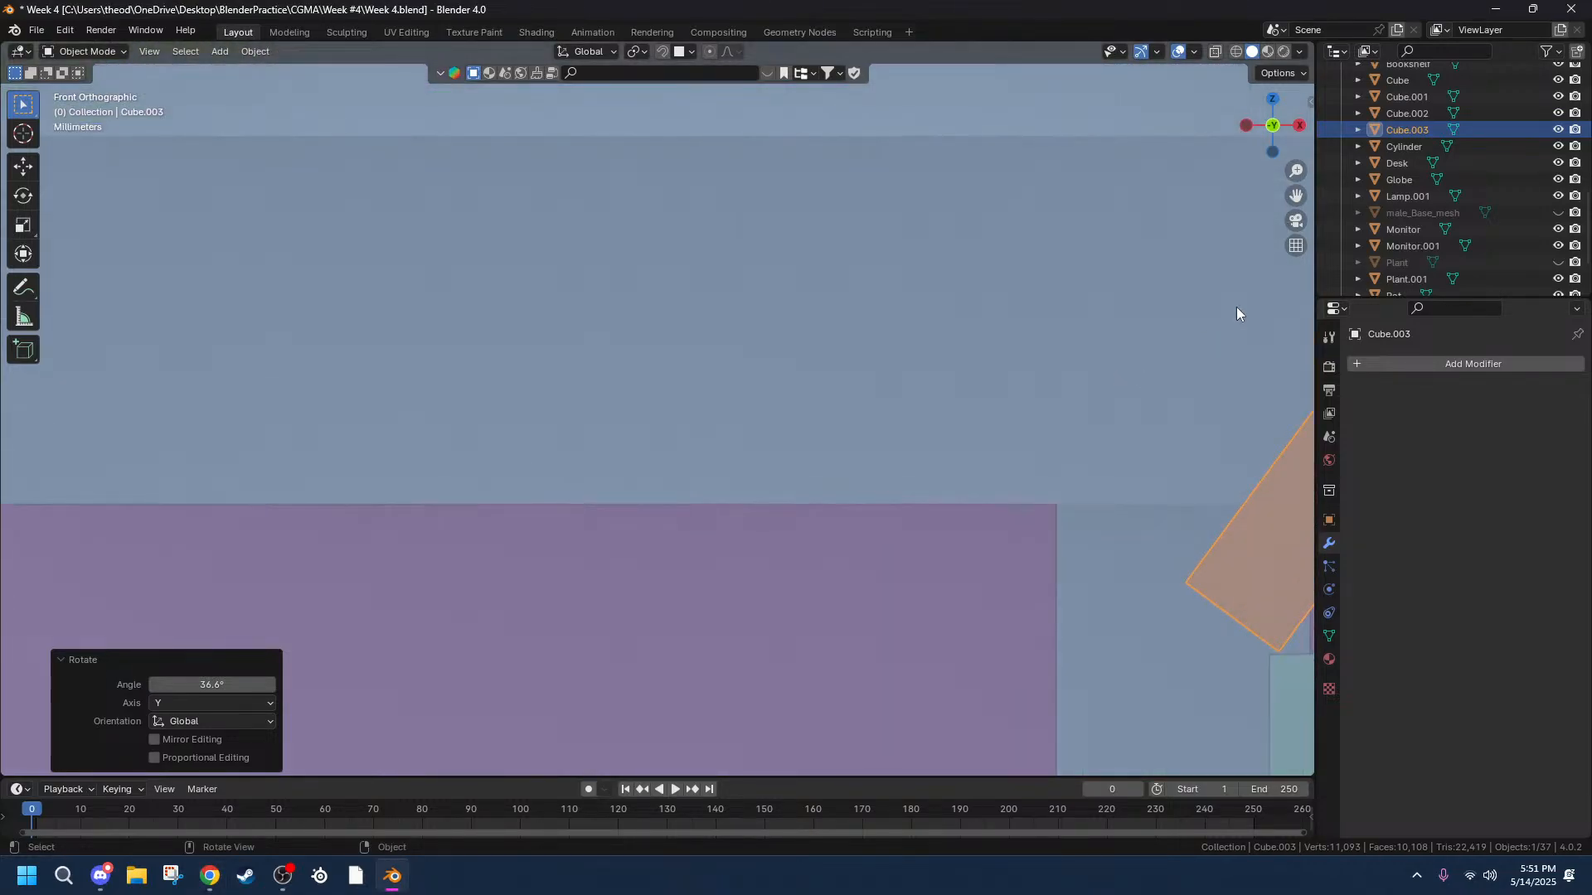
pyautogui.moveTo(1296, 196); pyautogui.dragTo(533, 142)
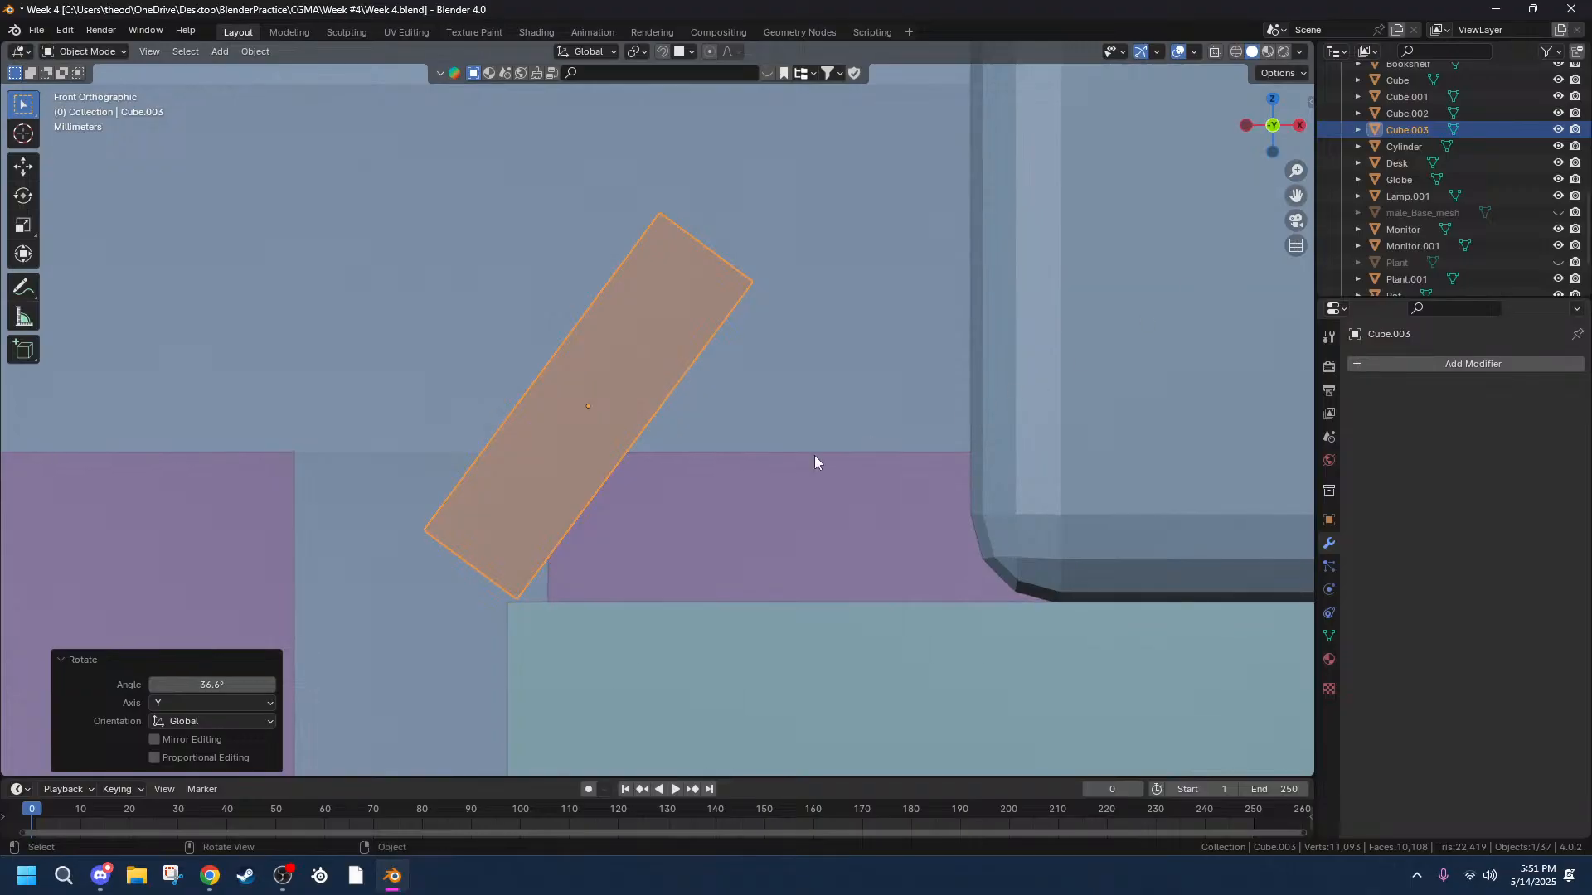
pyautogui.press('g')
pyautogui.press('z')
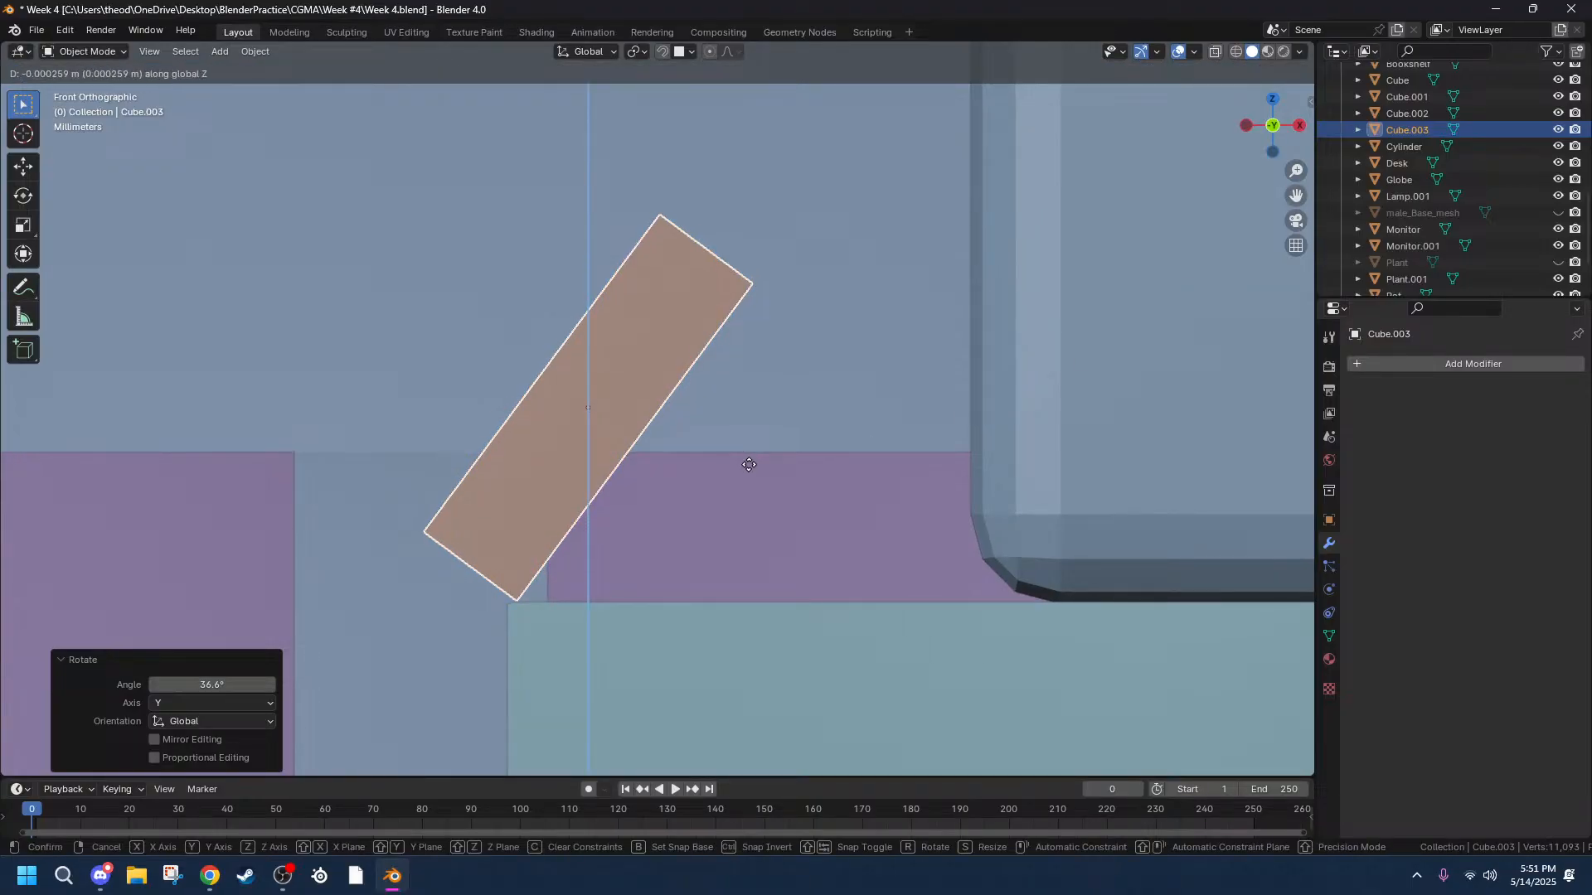
pyautogui.click(748, 475)
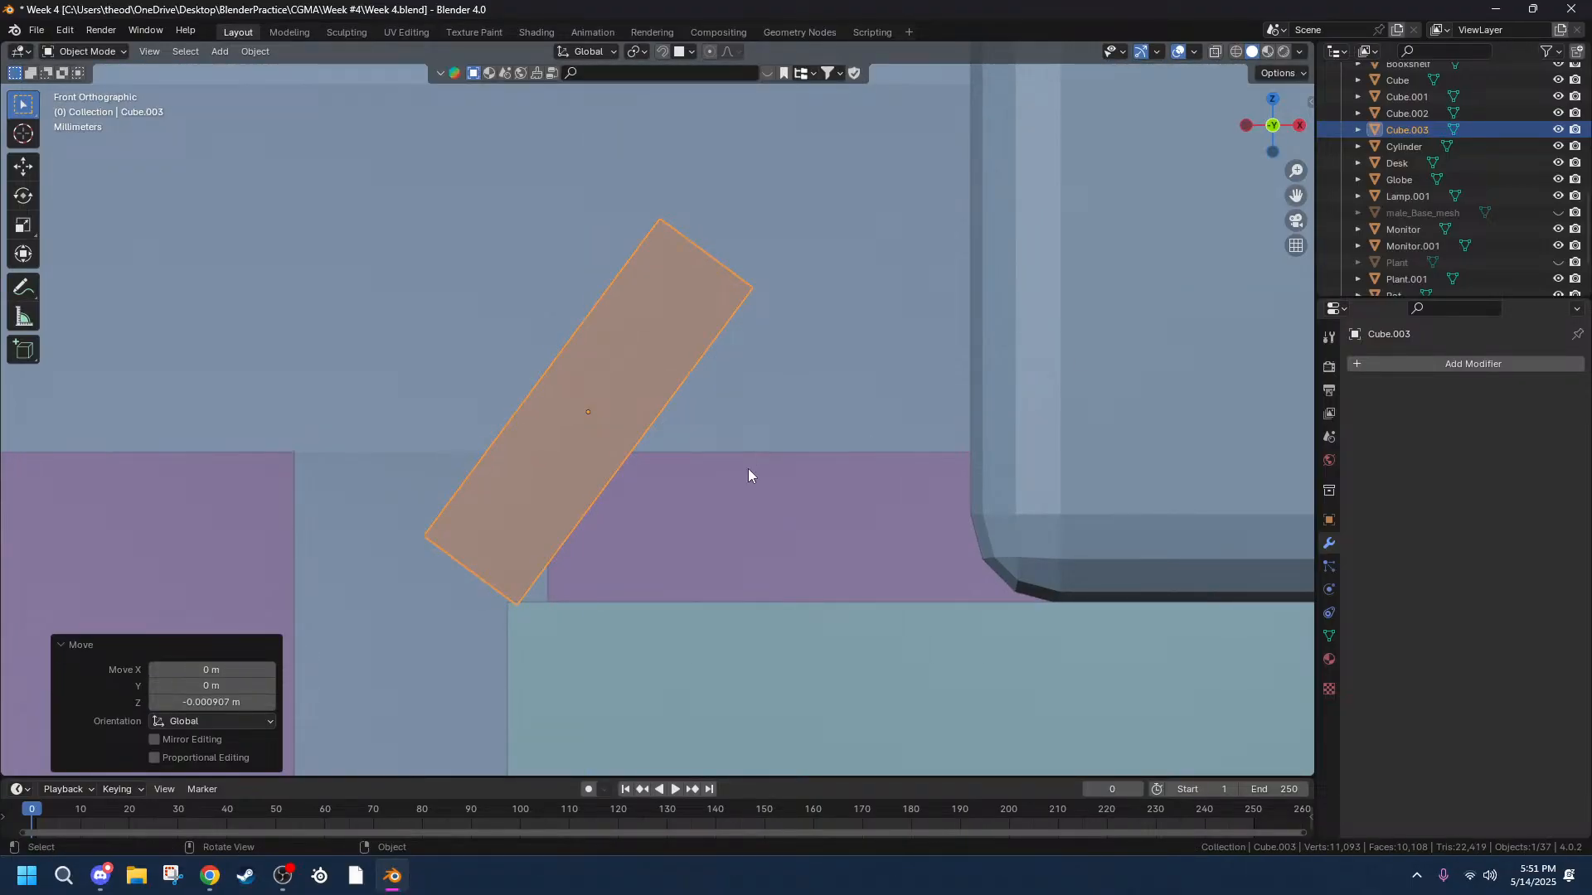
pyautogui.press('g')
pyautogui.press('x')
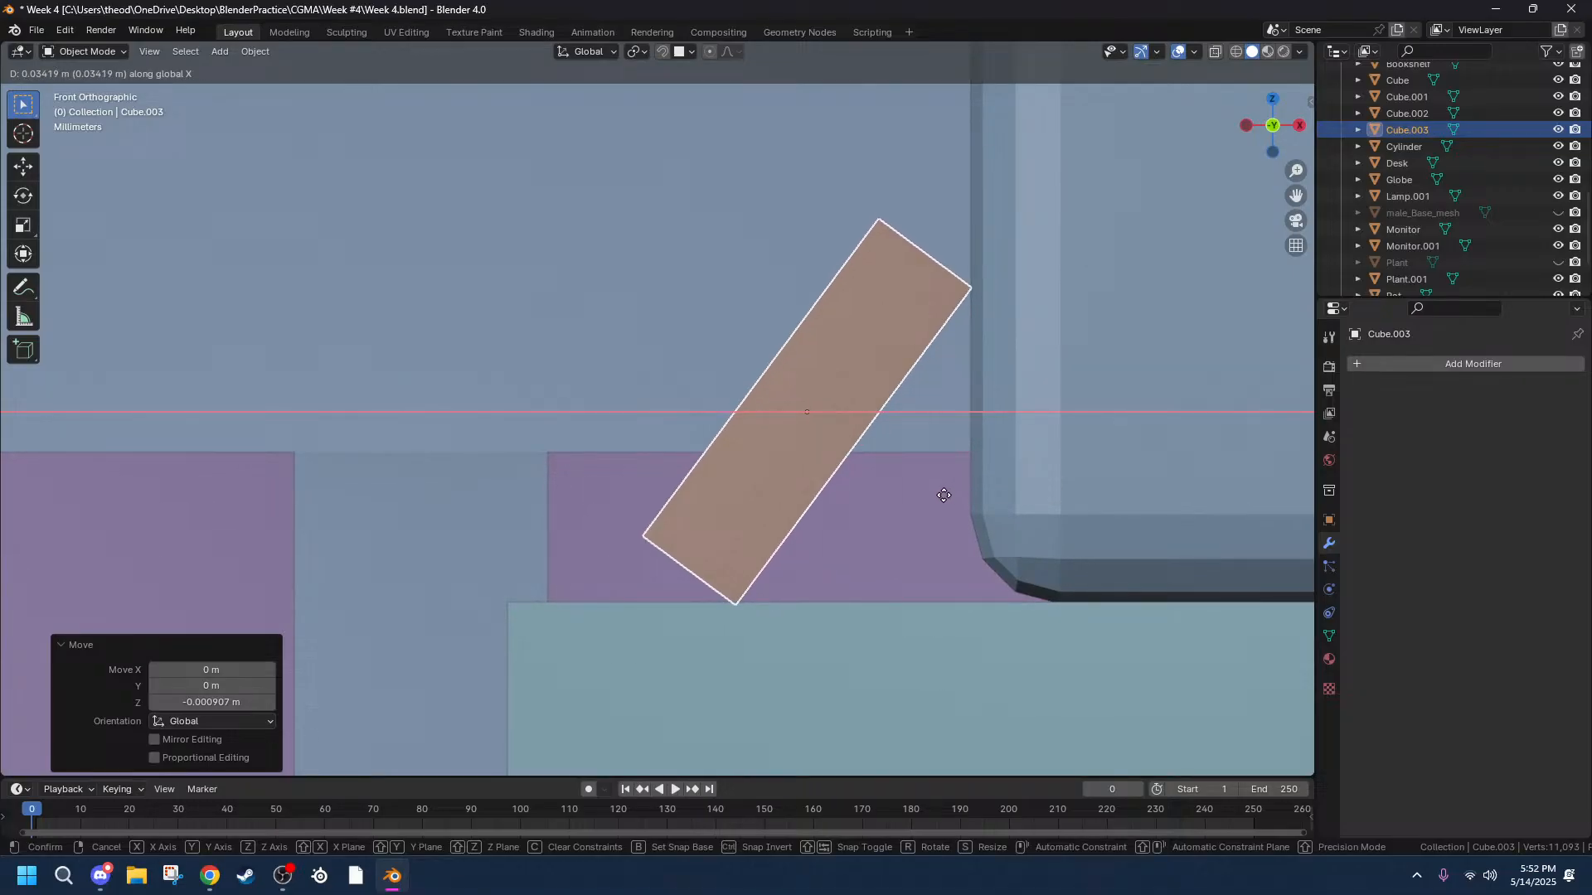
# Apply the rotation and scale of the tilted block.
pyautogui.moveTo(967, 472); pyautogui.dragTo(801, 527, button='middle')
pyautogui.press('Tab')
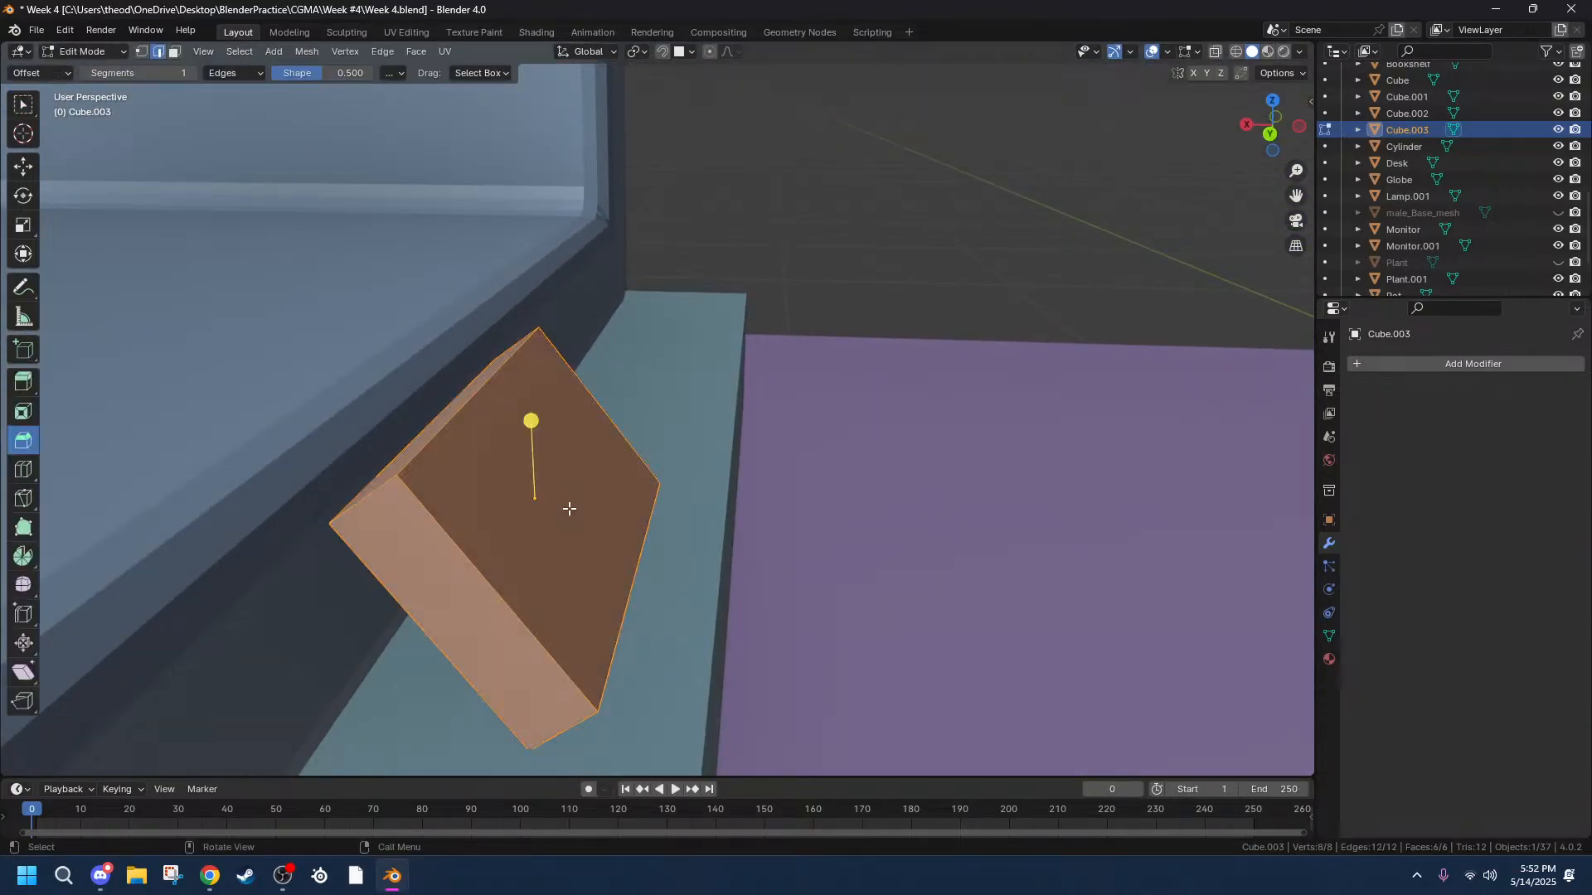
pyautogui.press('Tab')
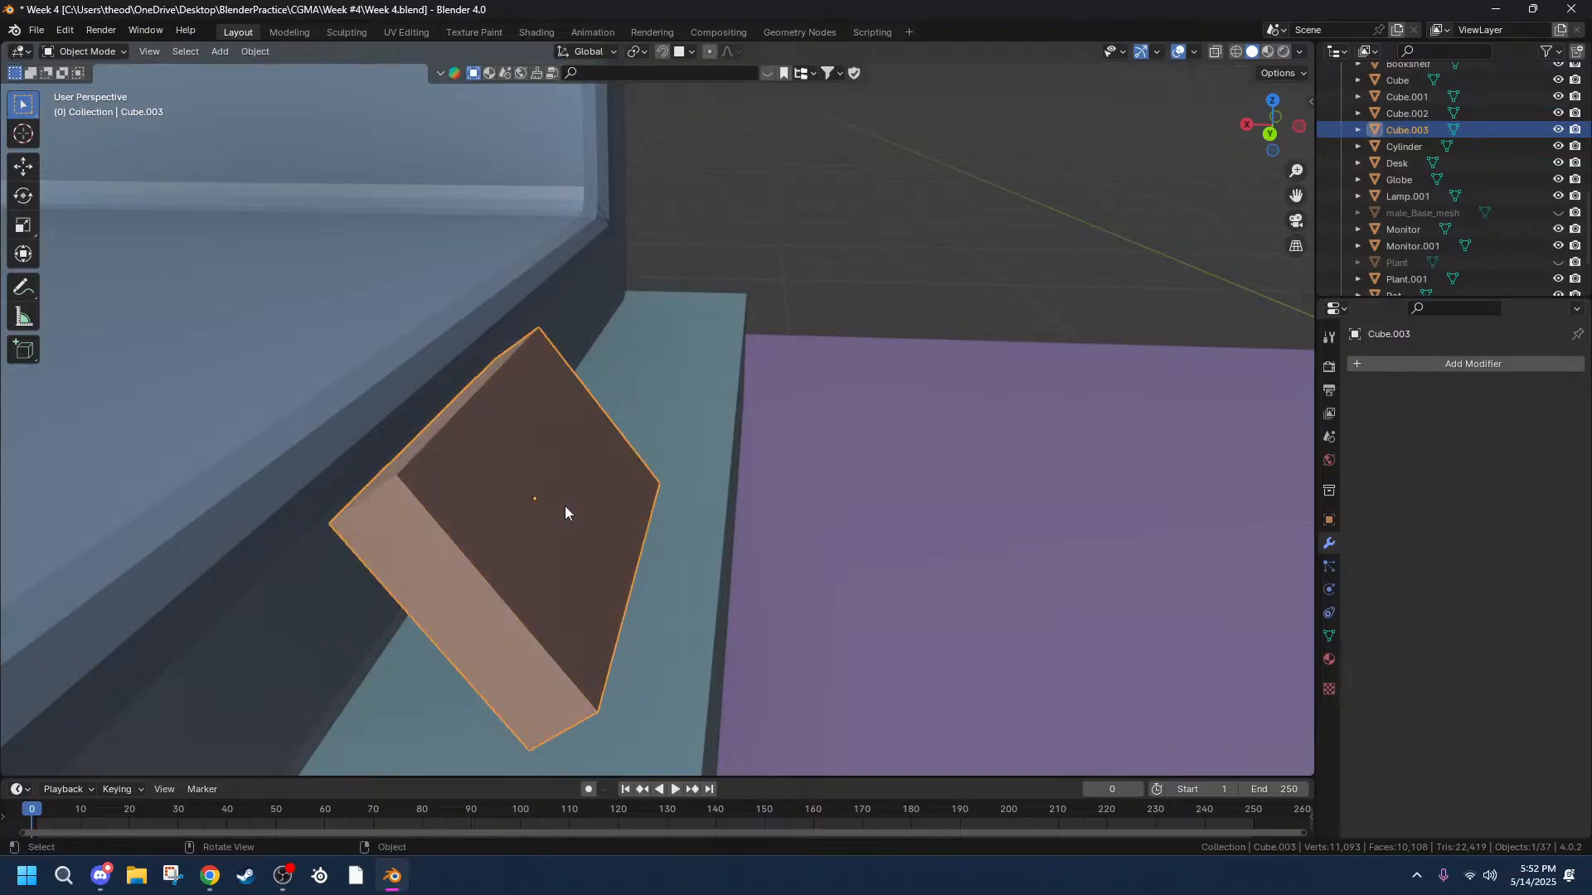
pyautogui.hotkey('ctrl', 'a')
pyautogui.click(565, 506)
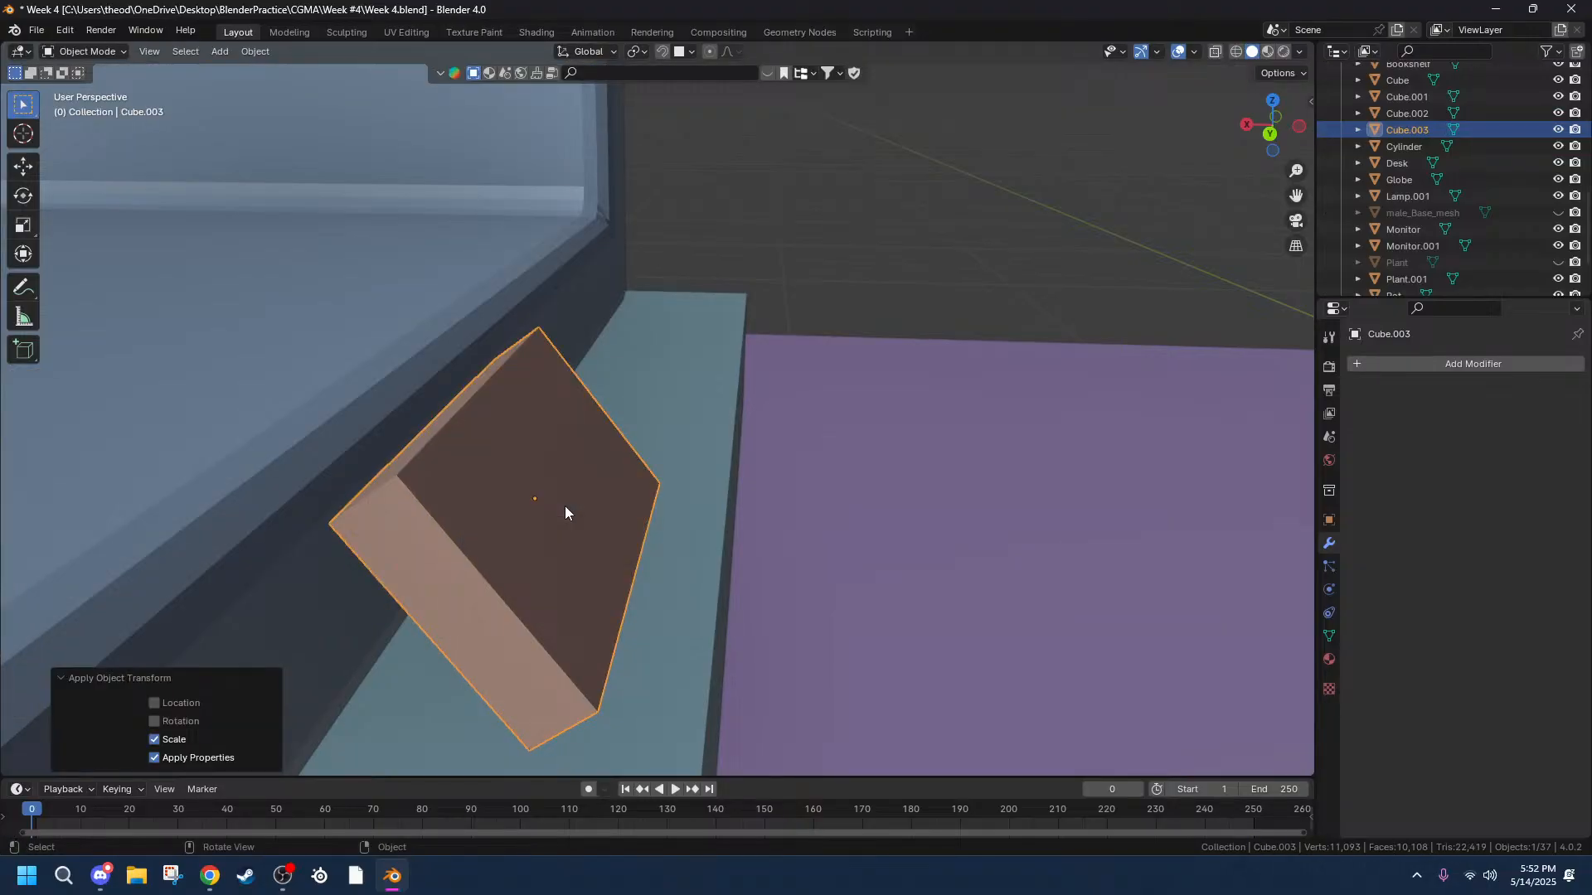
pyautogui.press('Tab')
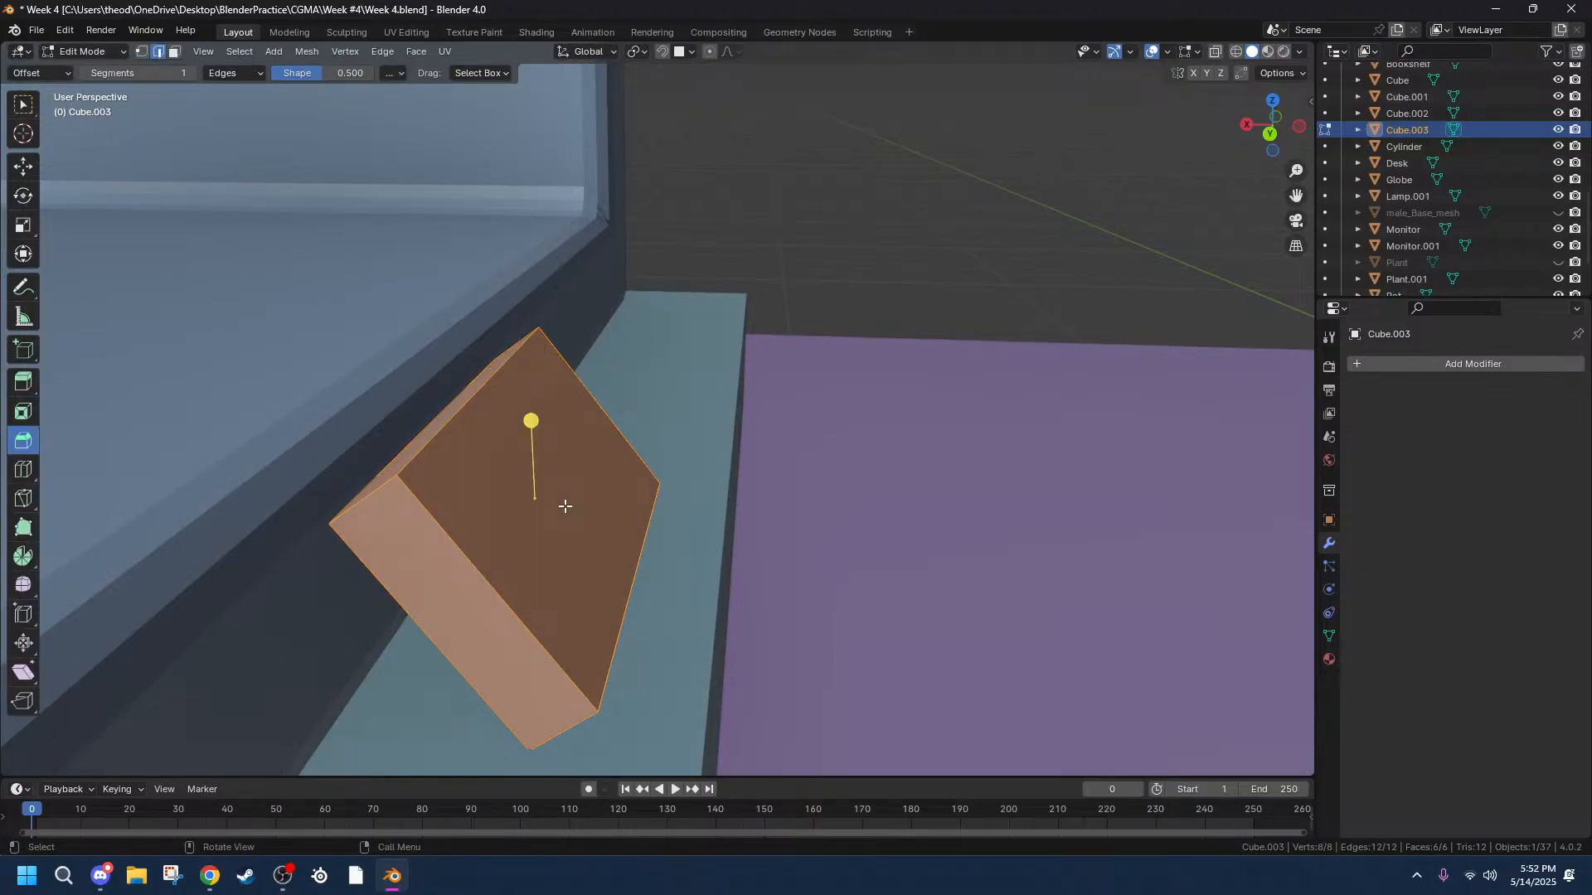
pyautogui.press('Tab')
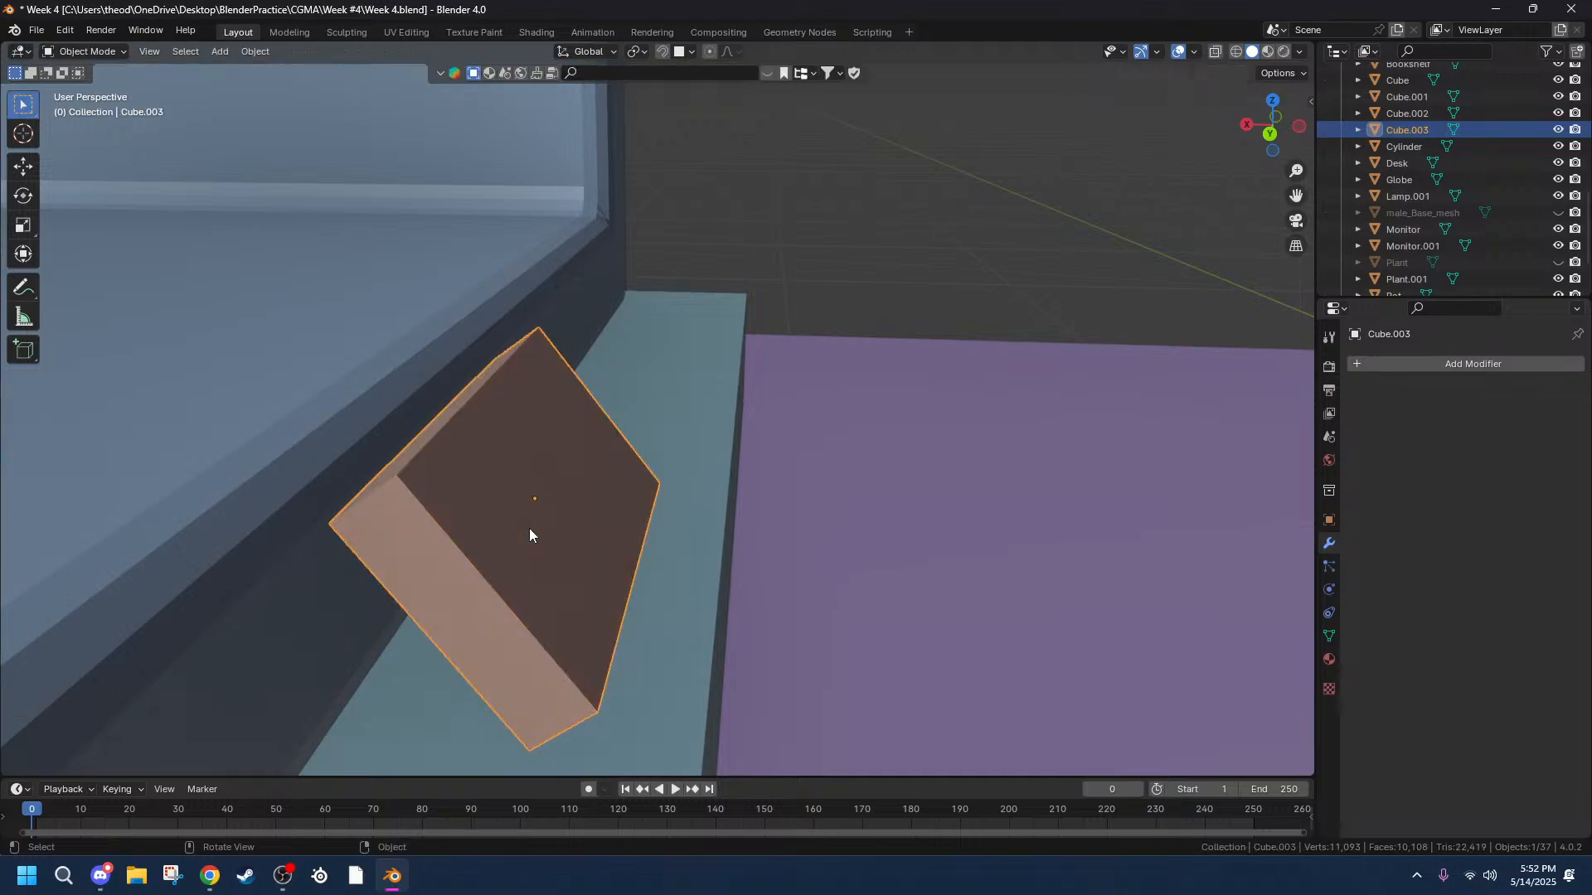
pyautogui.hotkey('ctrl', 'a')
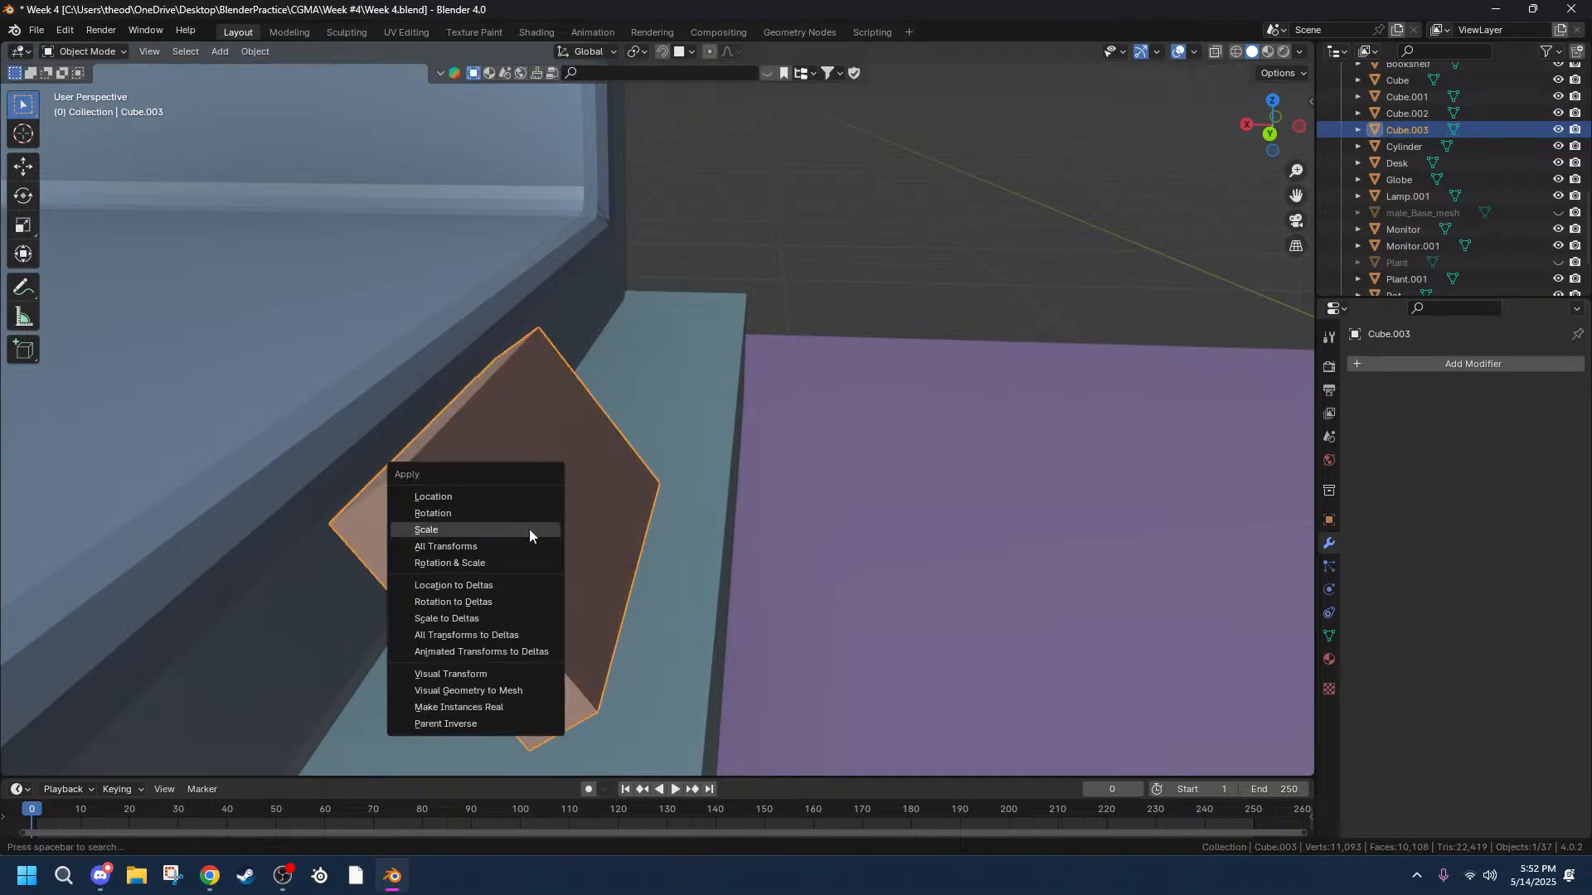
pyautogui.click(490, 561)
# Inset the tilted block's large outward-facing face with a thickness of about 0.0057 m.
pyautogui.click(939, 446)
pyautogui.click(519, 464)
pyautogui.moveTo(683, 479); pyautogui.dragTo(540, 500, button='middle')
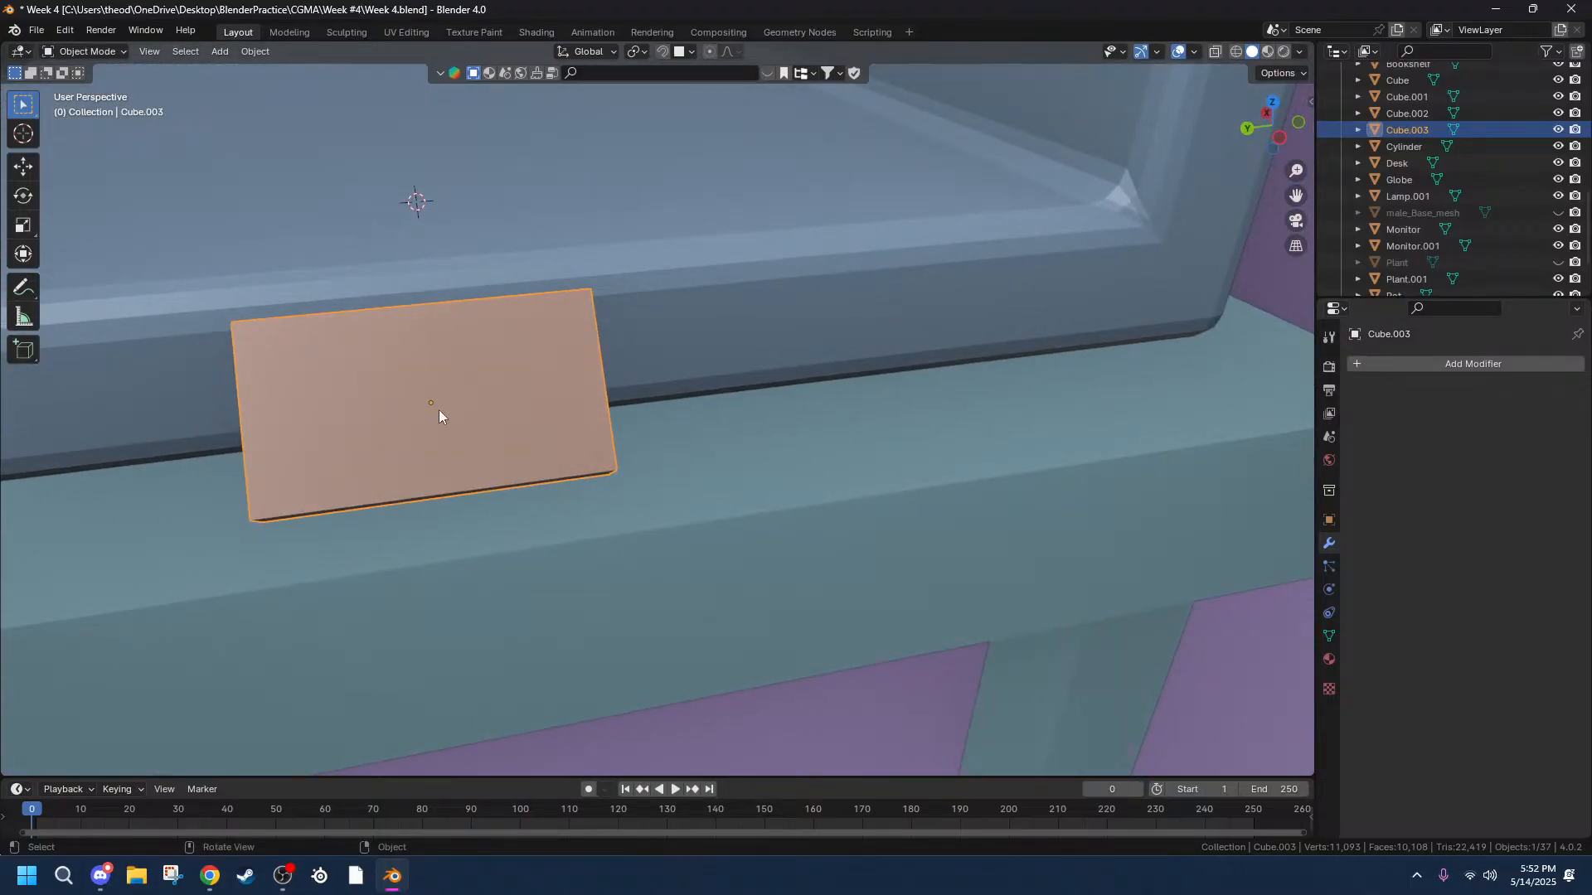
pyautogui.press('i')
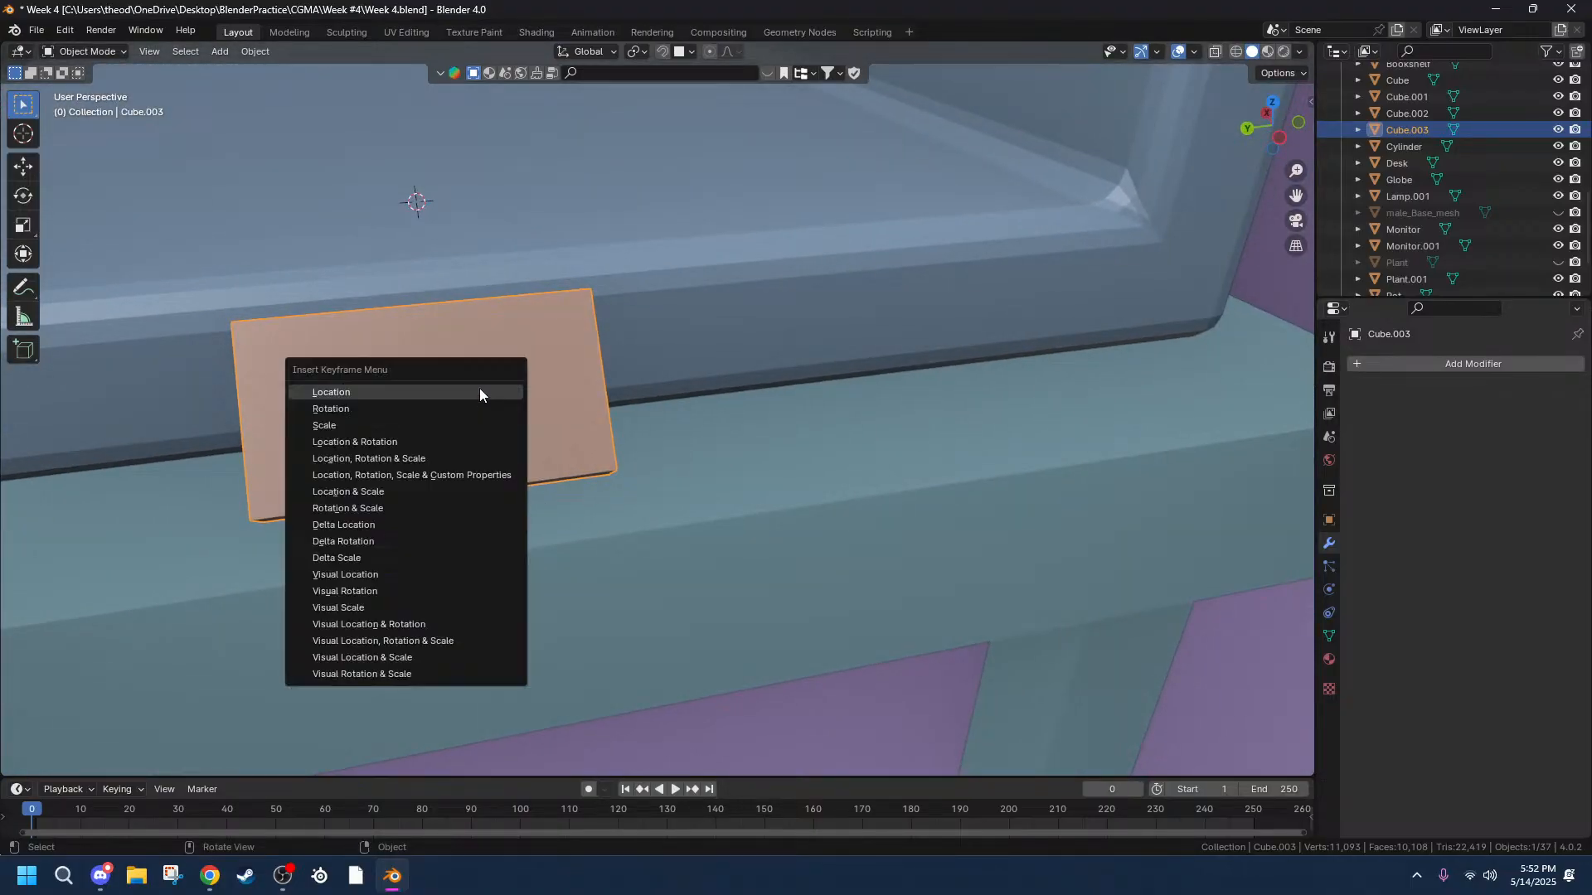
pyautogui.press('Tab')
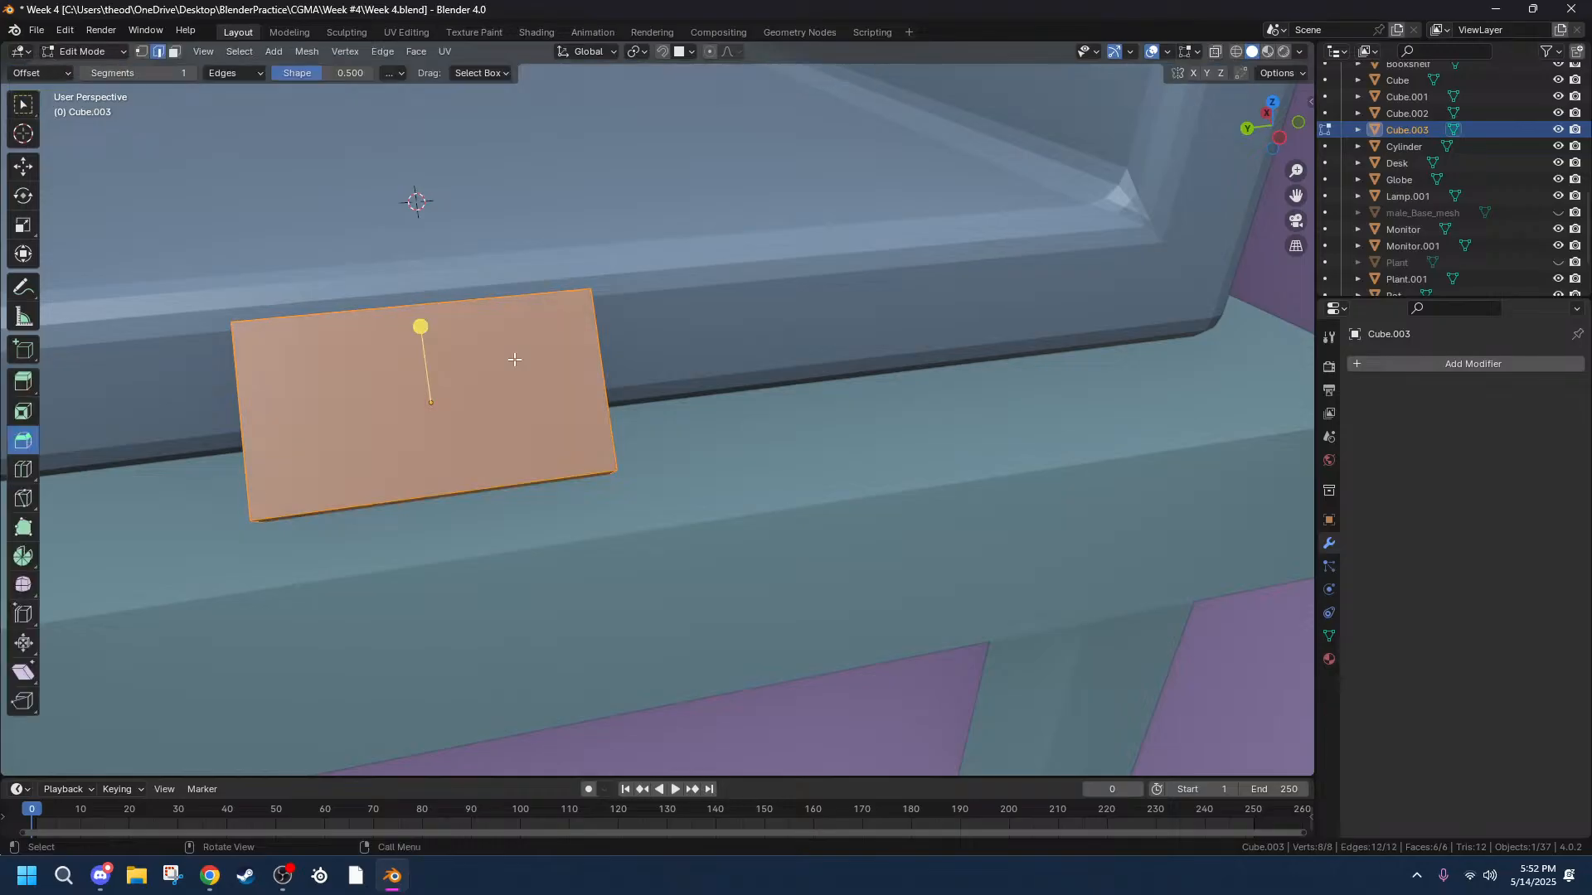
pyautogui.click(514, 359)
pyautogui.press('3')
pyautogui.click(514, 359)
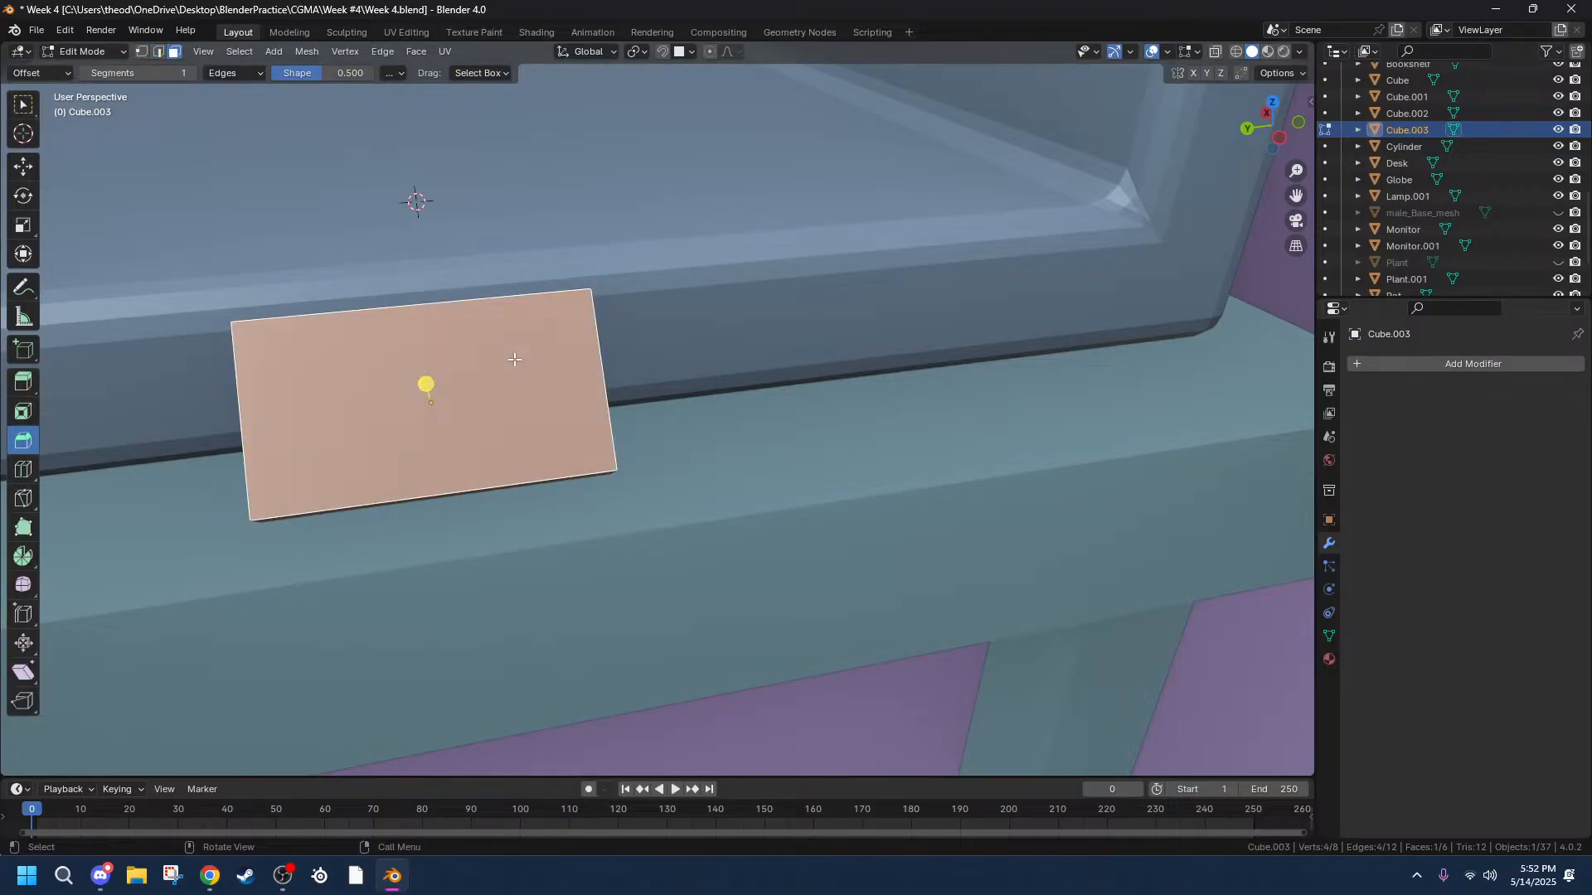
pyautogui.press('i')
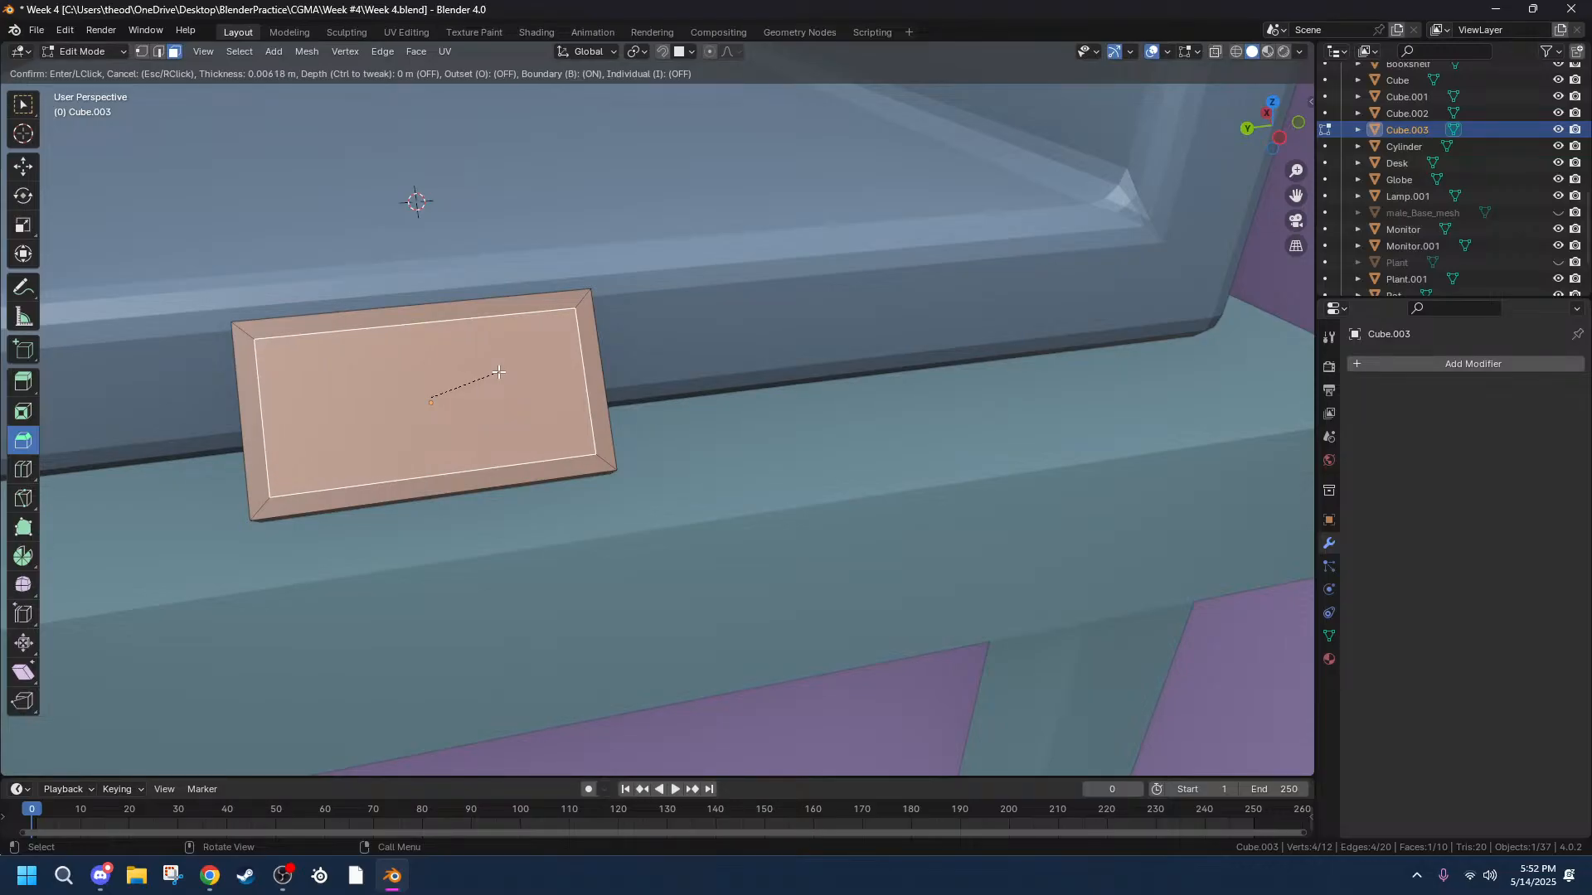
pyautogui.click(500, 372)
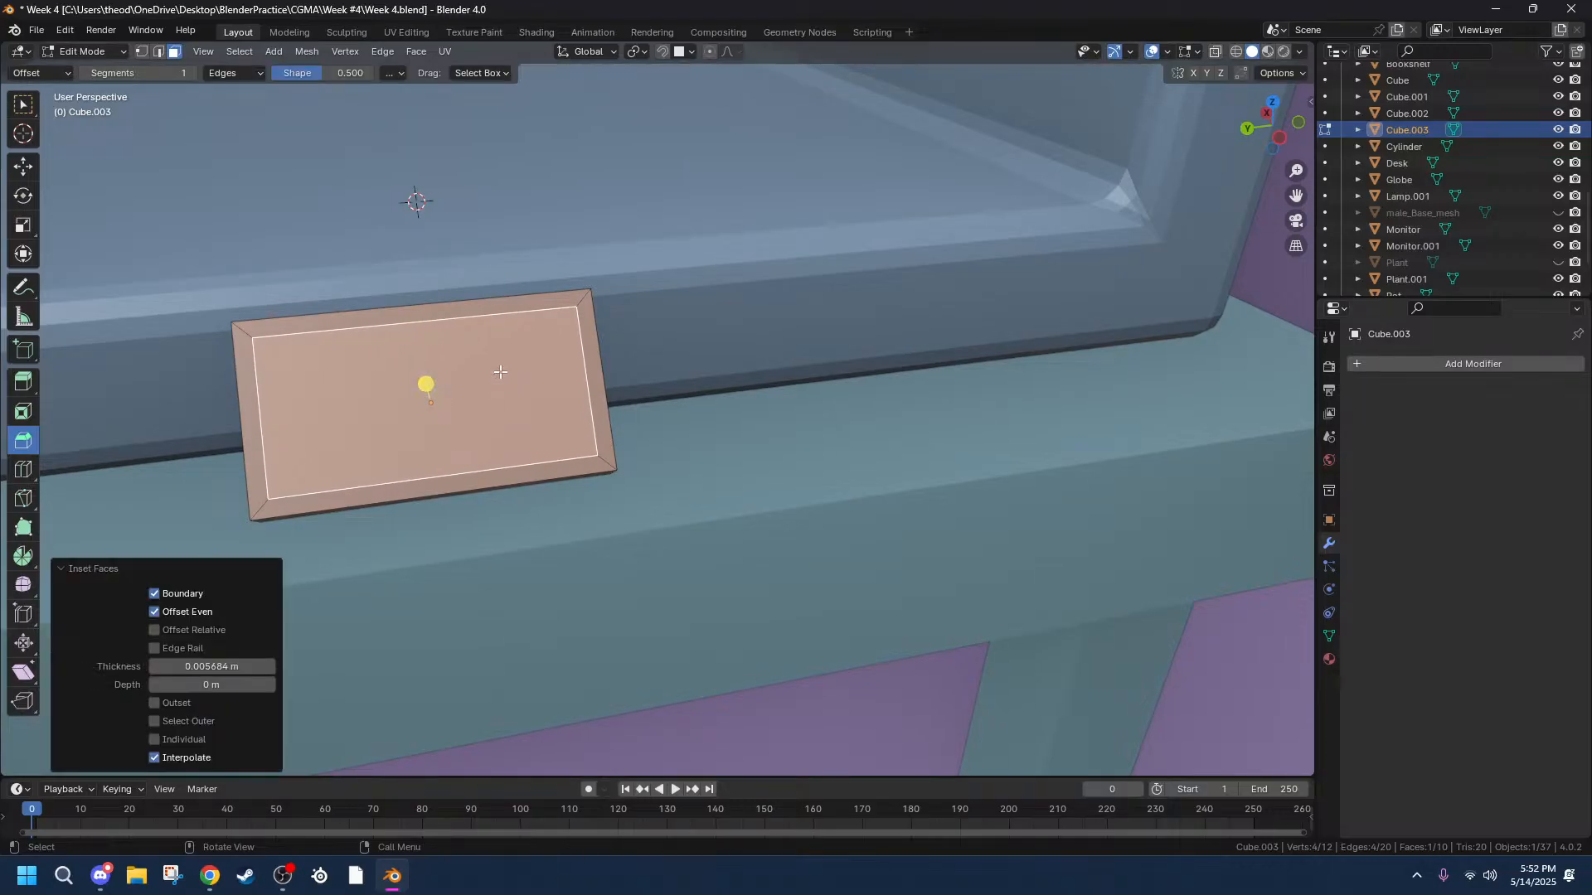
# Narrow the inset face to about 0.733 along the Y axis.
pyautogui.press('s')
pyautogui.press('x')
pyautogui.press('y')
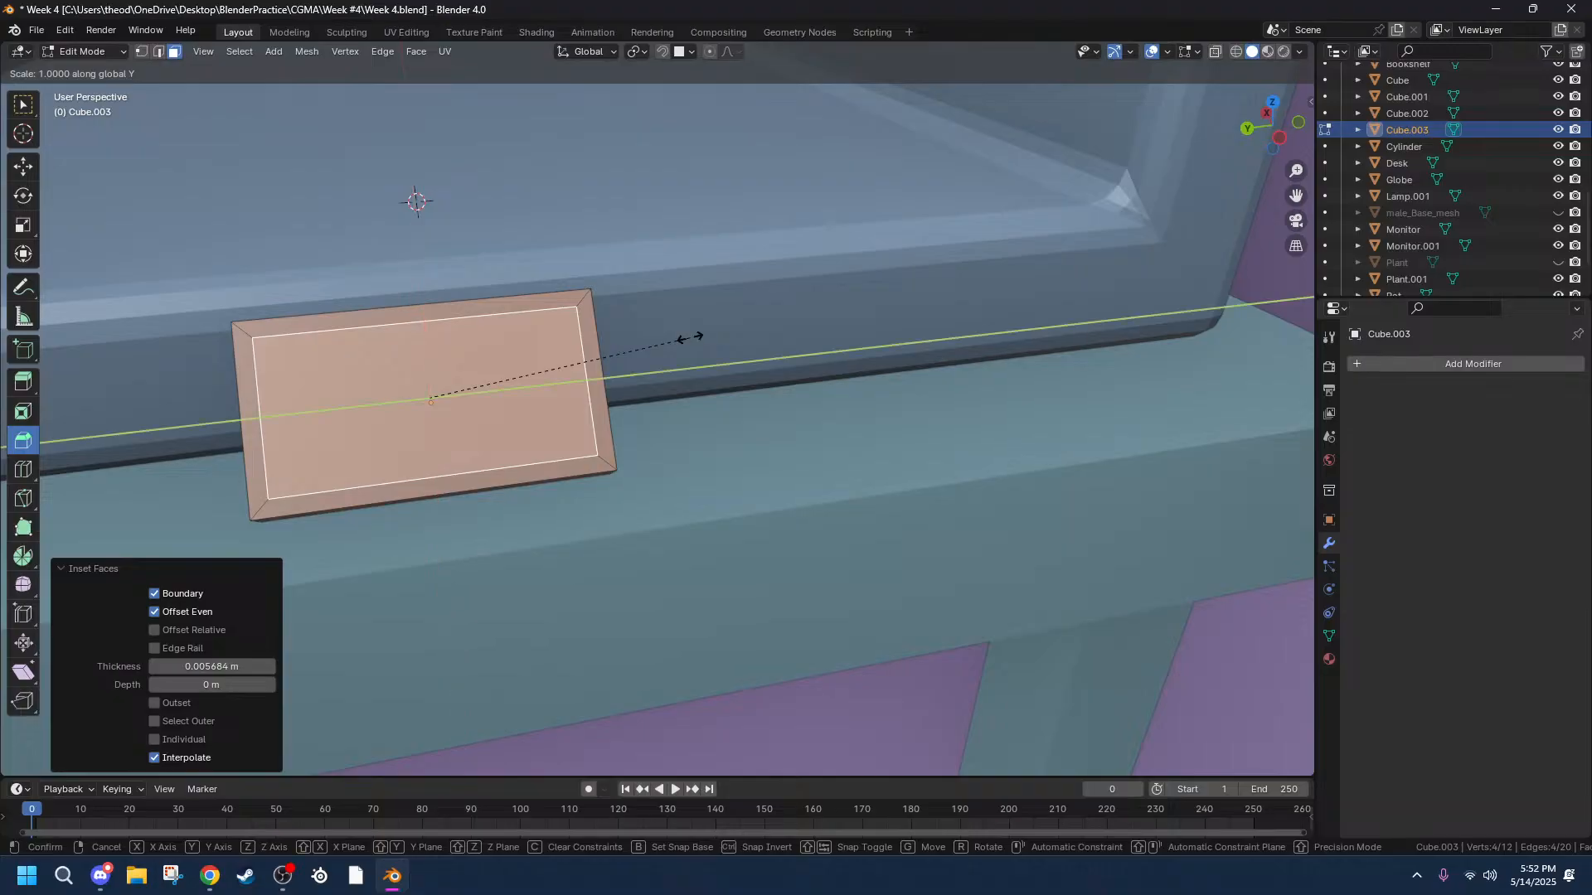
pyautogui.click(620, 346)
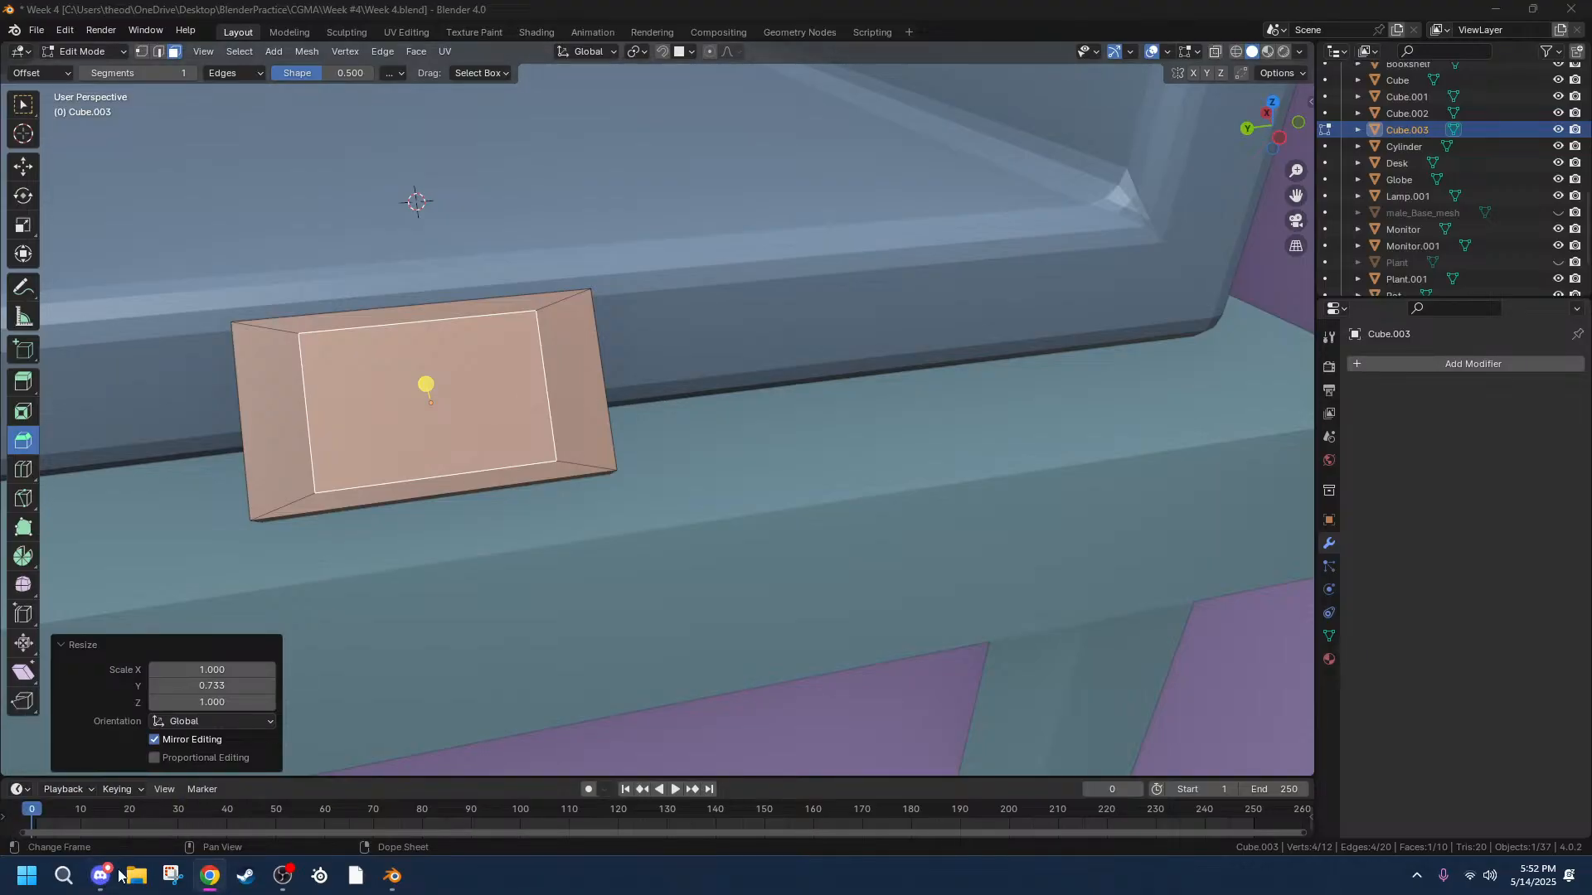
# Place the 3D cursor on the wide side border beside the block's inset face.
pyautogui.moveTo(633, 406); pyautogui.dragTo(519, 350, button='middle')
pyautogui.keyDown('shift'); pyautogui.rightClick(590, 379); pyautogui.keyUp('shift')
pyautogui.moveTo(736, 394); pyautogui.dragTo(945, 444, button='middle')
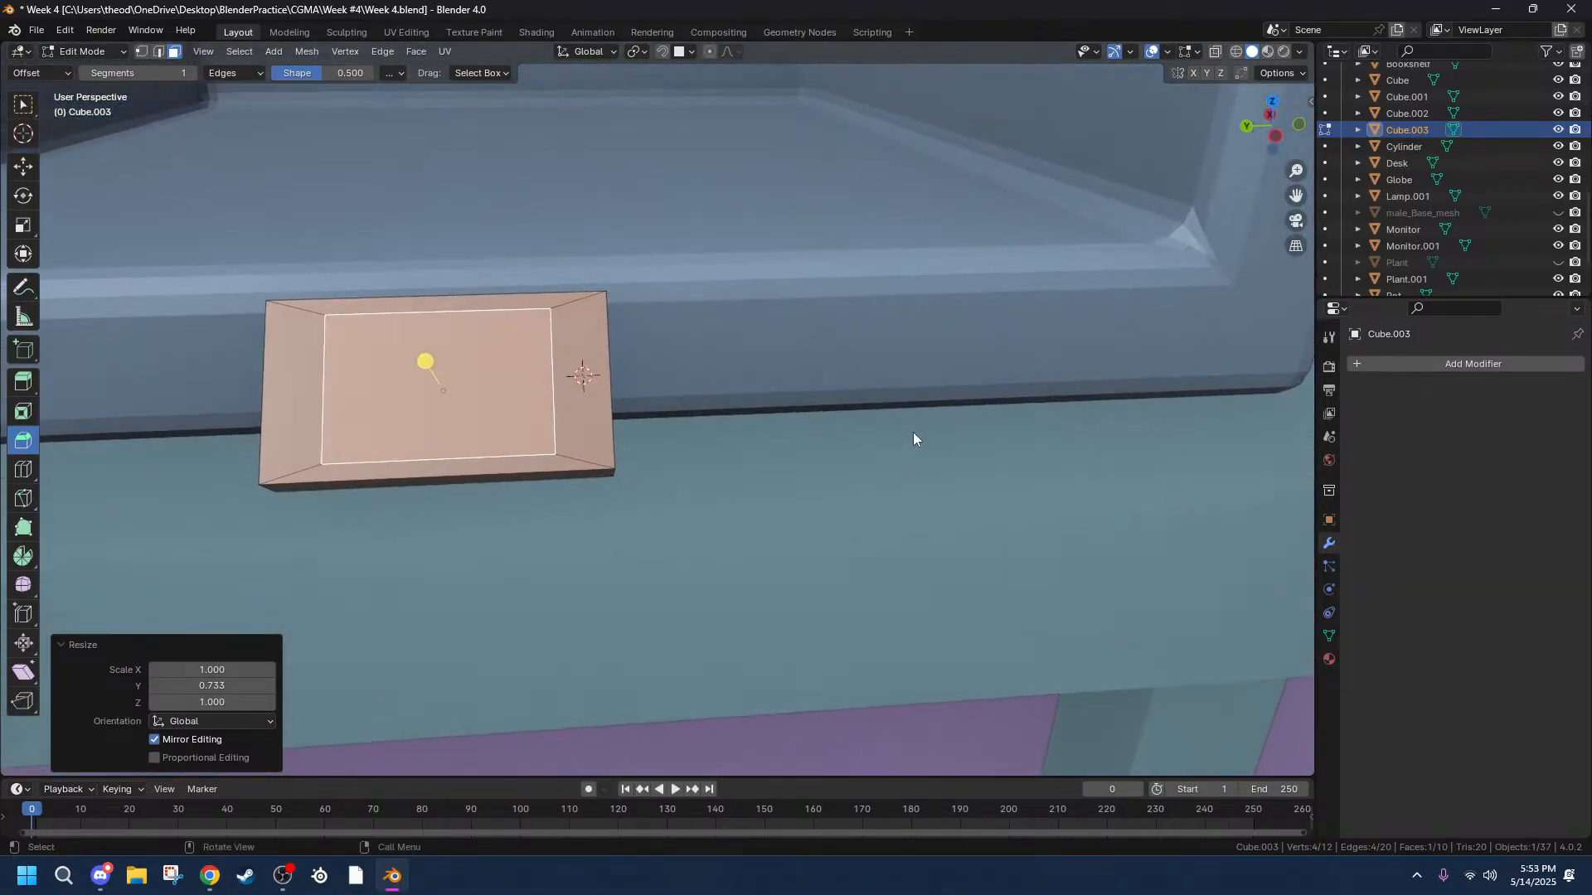
# Extrude the inset face about 0.0009 m inward to form a shallow recess in the block.
pyautogui.moveTo(499, 381); pyautogui.dragTo(620, 374, button='middle')
pyautogui.press('e')
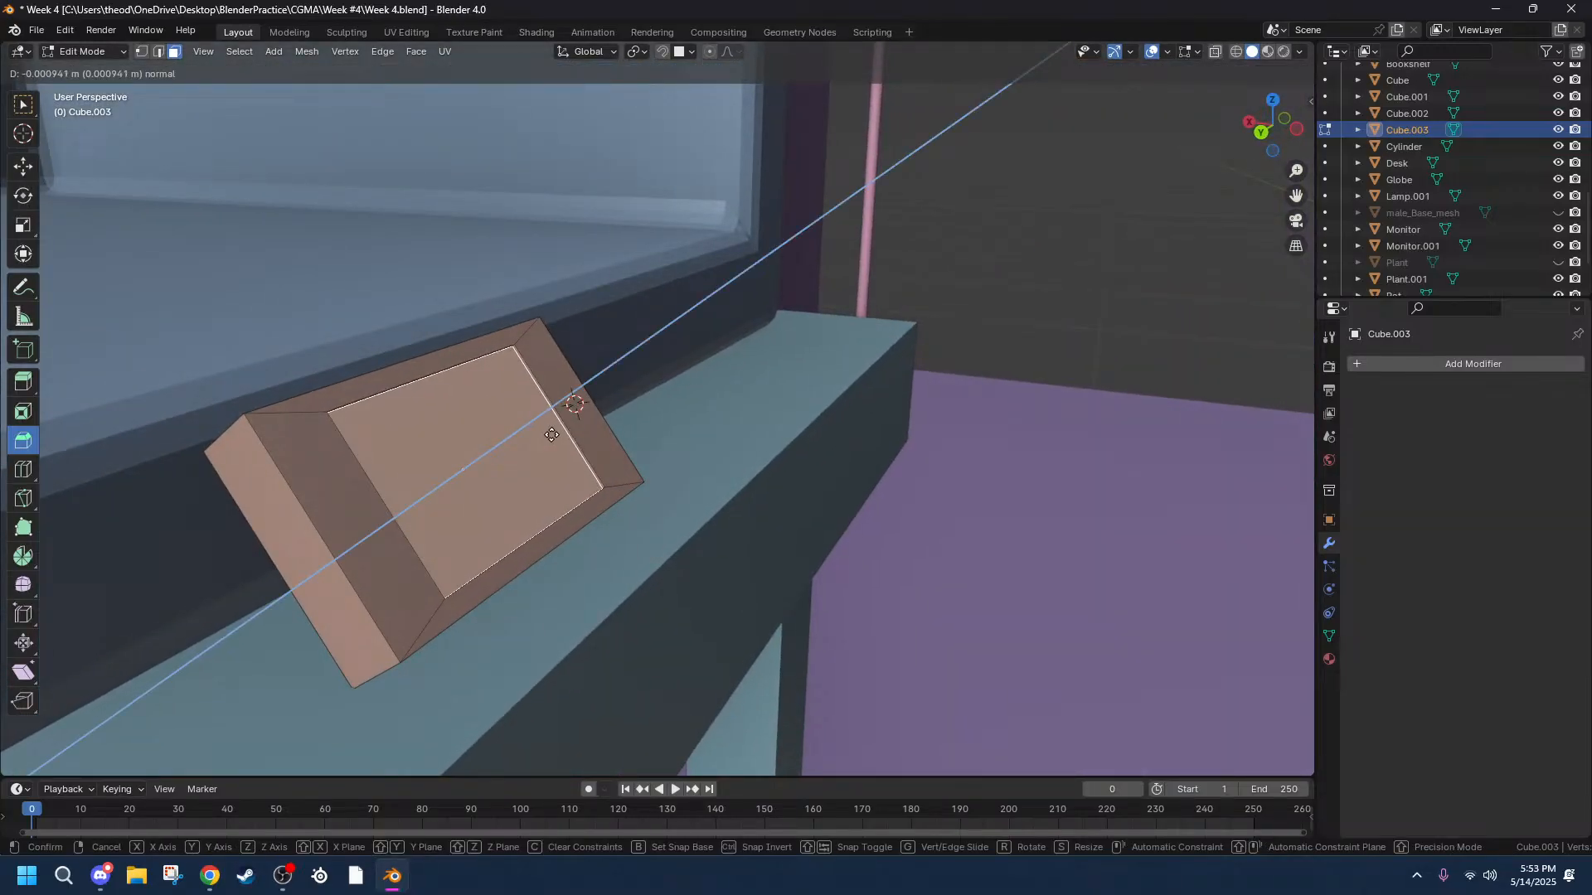
pyautogui.click(551, 435)
pyautogui.moveTo(754, 387); pyautogui.dragTo(599, 380, button='middle')
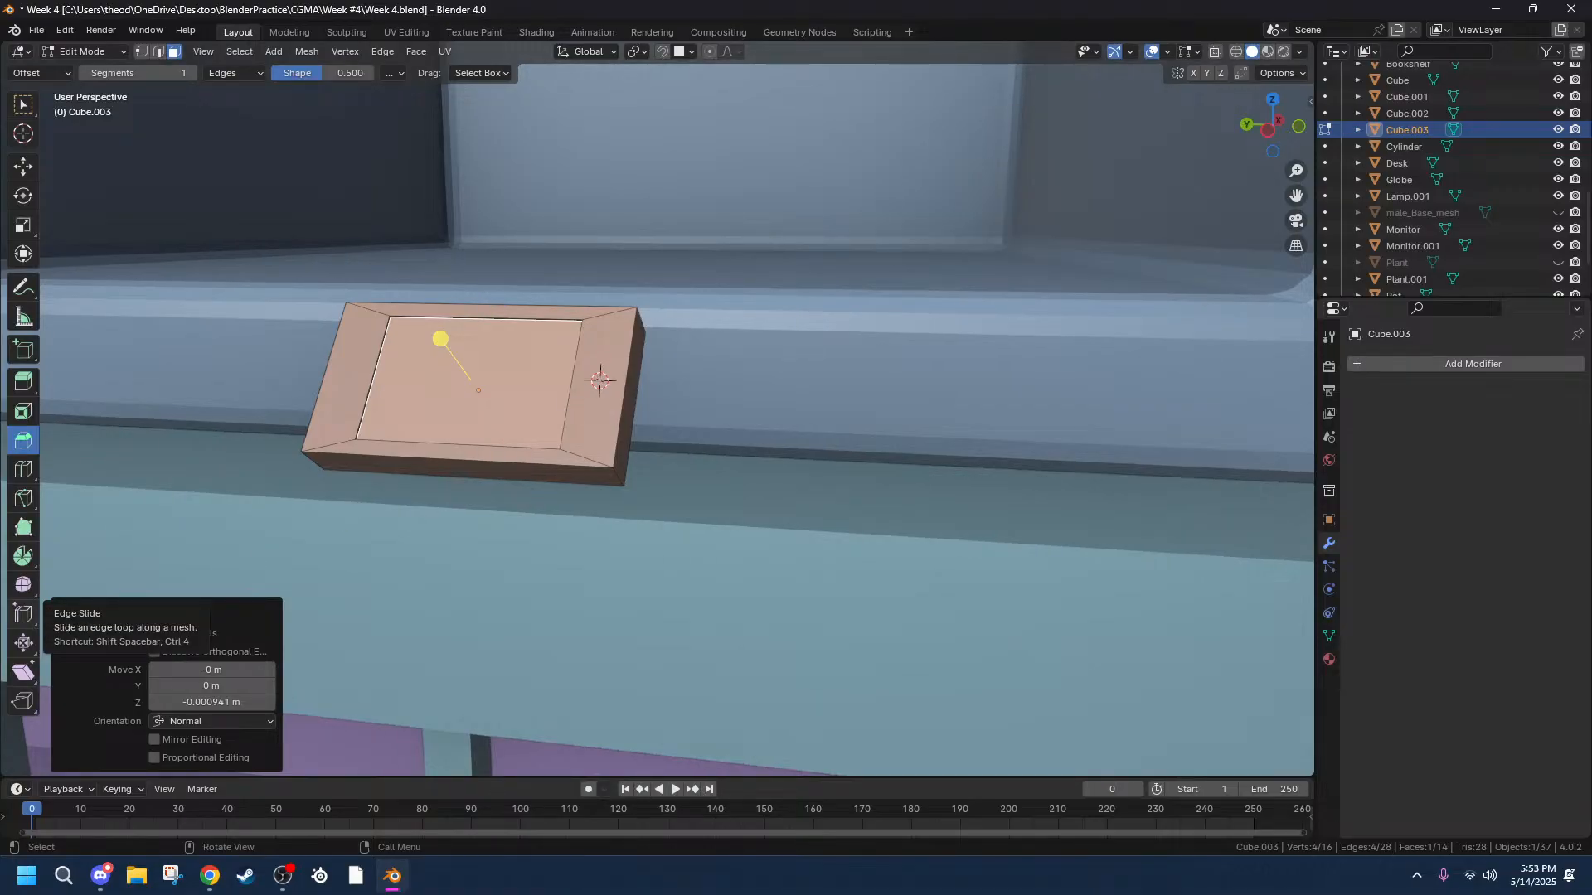
# Add a 32-vertex cylinder at the 3D cursor within the block's mesh and scale it uniformly to -0.013.
pyautogui.moveTo(644, 423)
pyautogui.mouseDown(button='middle')
pyautogui.moveTo(629, 416)
pyautogui.moveTo(622, 445)
pyautogui.mouseUp(button='middle')
pyautogui.hotkey('shift', 'a')
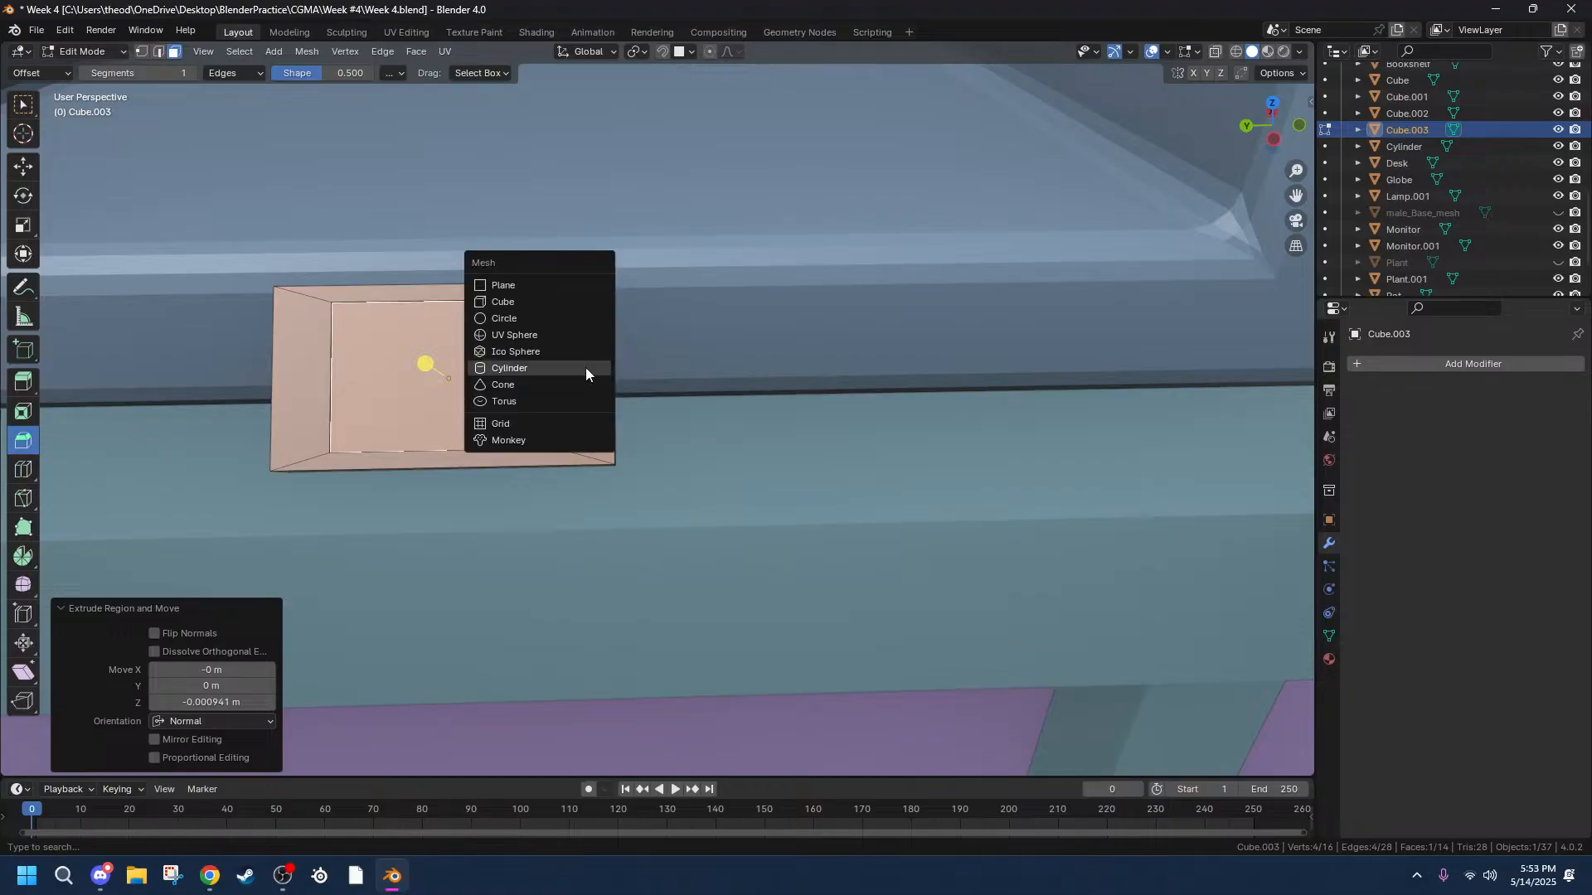
pyautogui.click(510, 368)
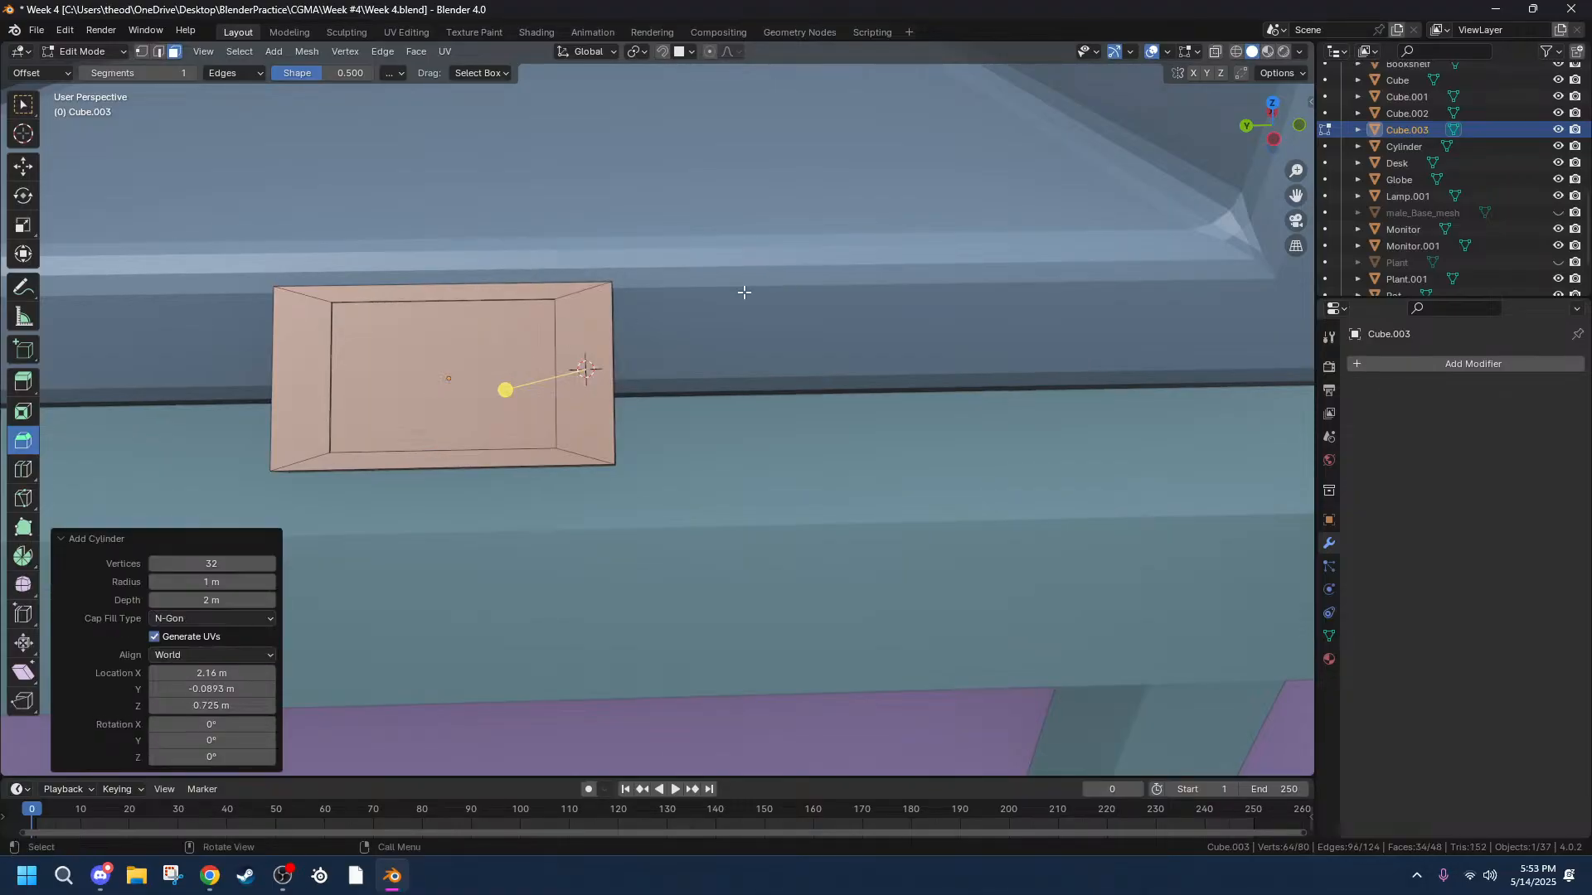
pyautogui.press('s')
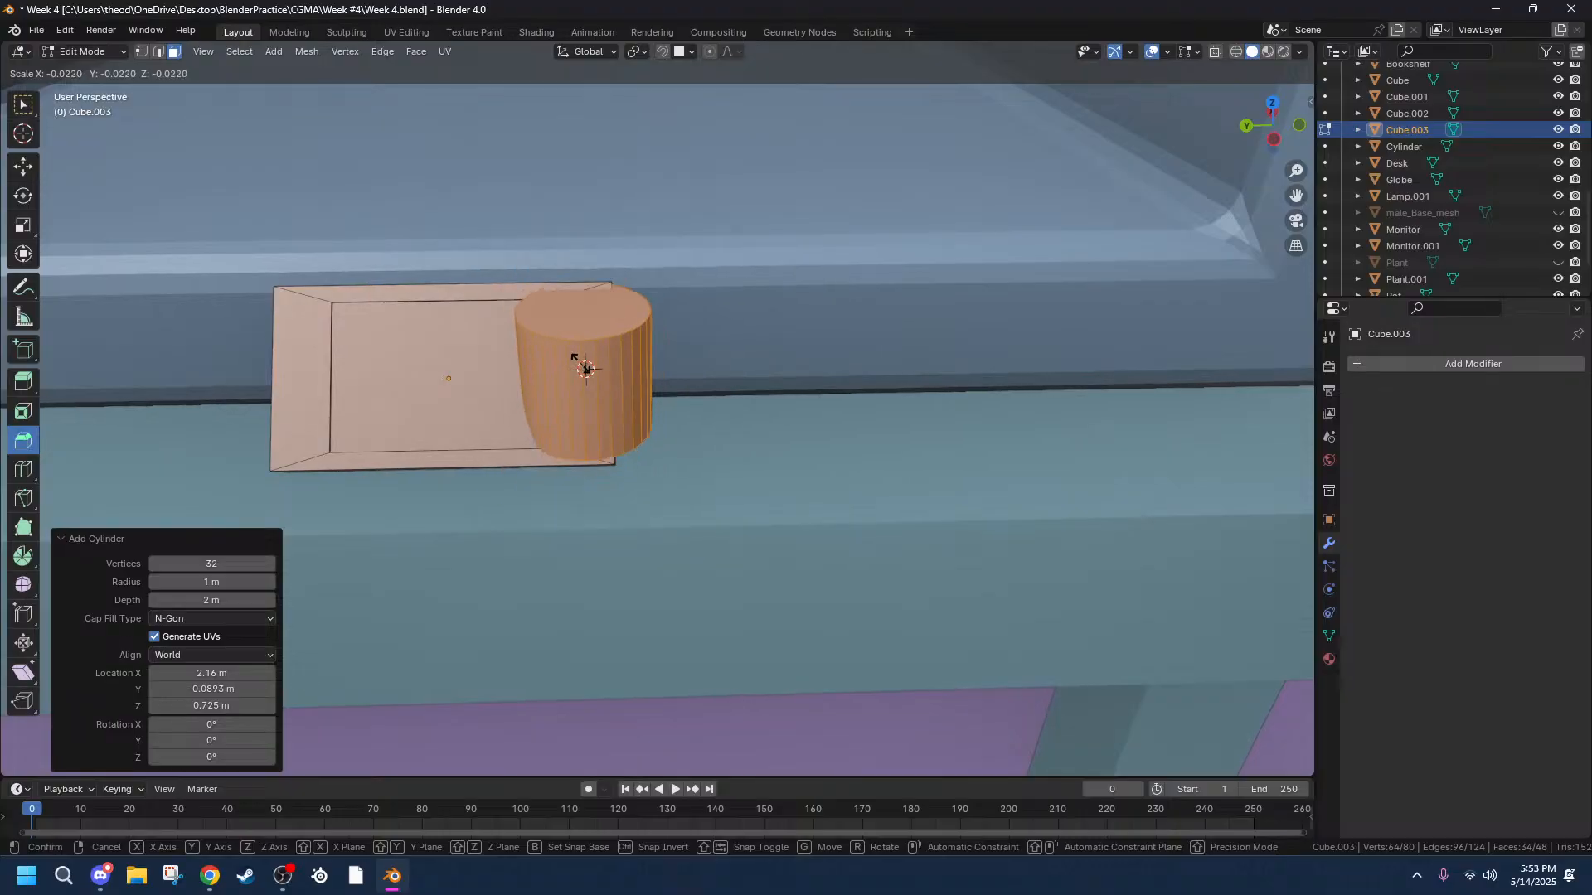
pyautogui.click(584, 370)
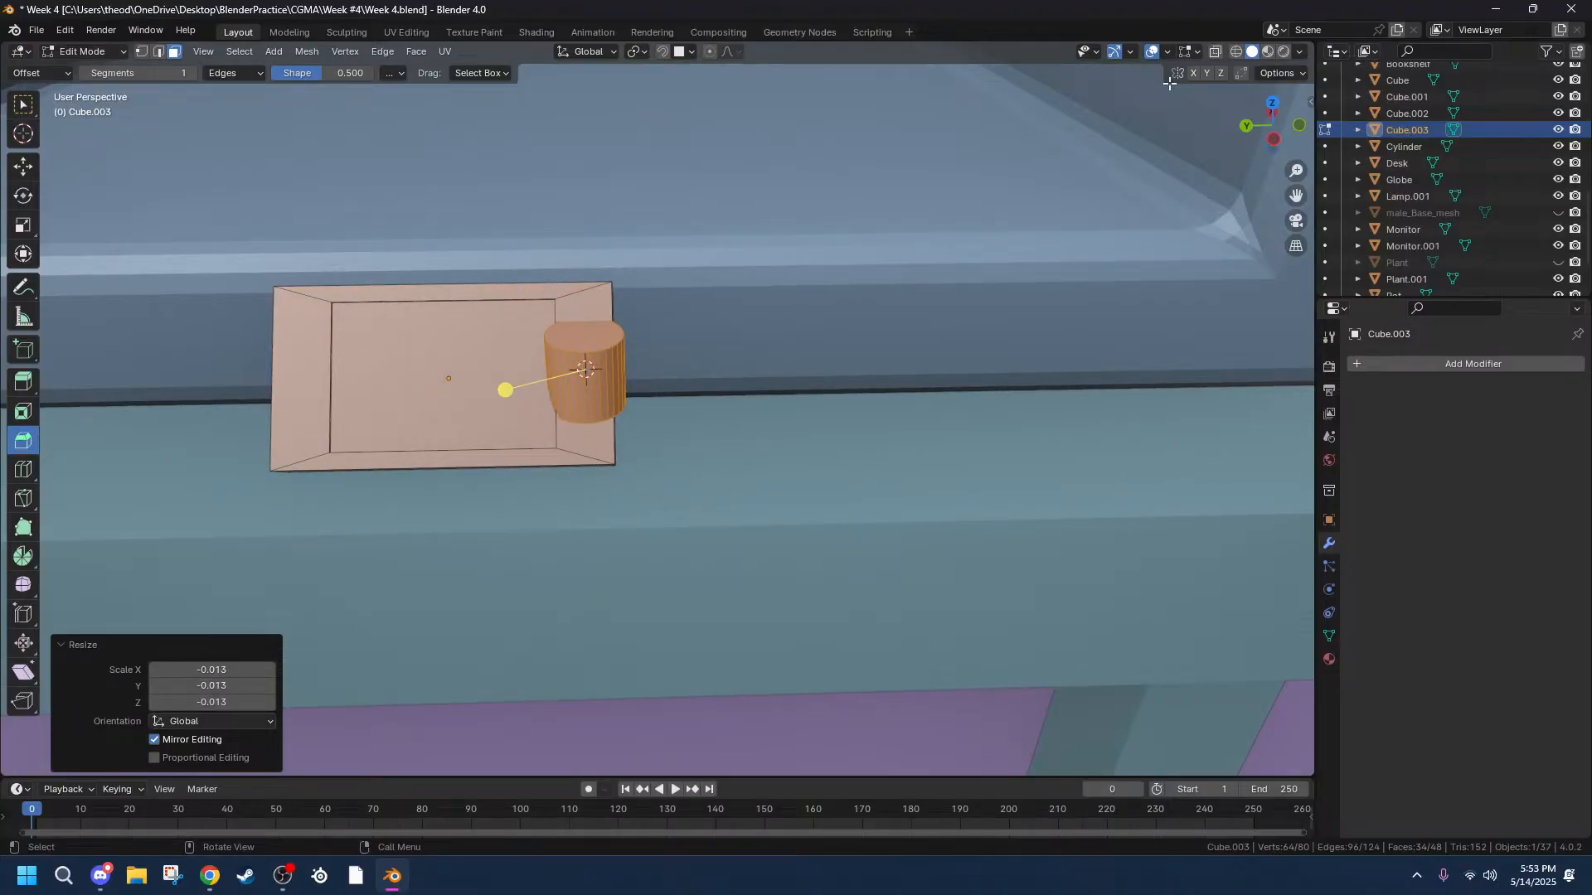
# Scale the cylinder to 0.625 and rotate it about -52° in the front view to align with the tilted face.
pyautogui.click(1300, 126)
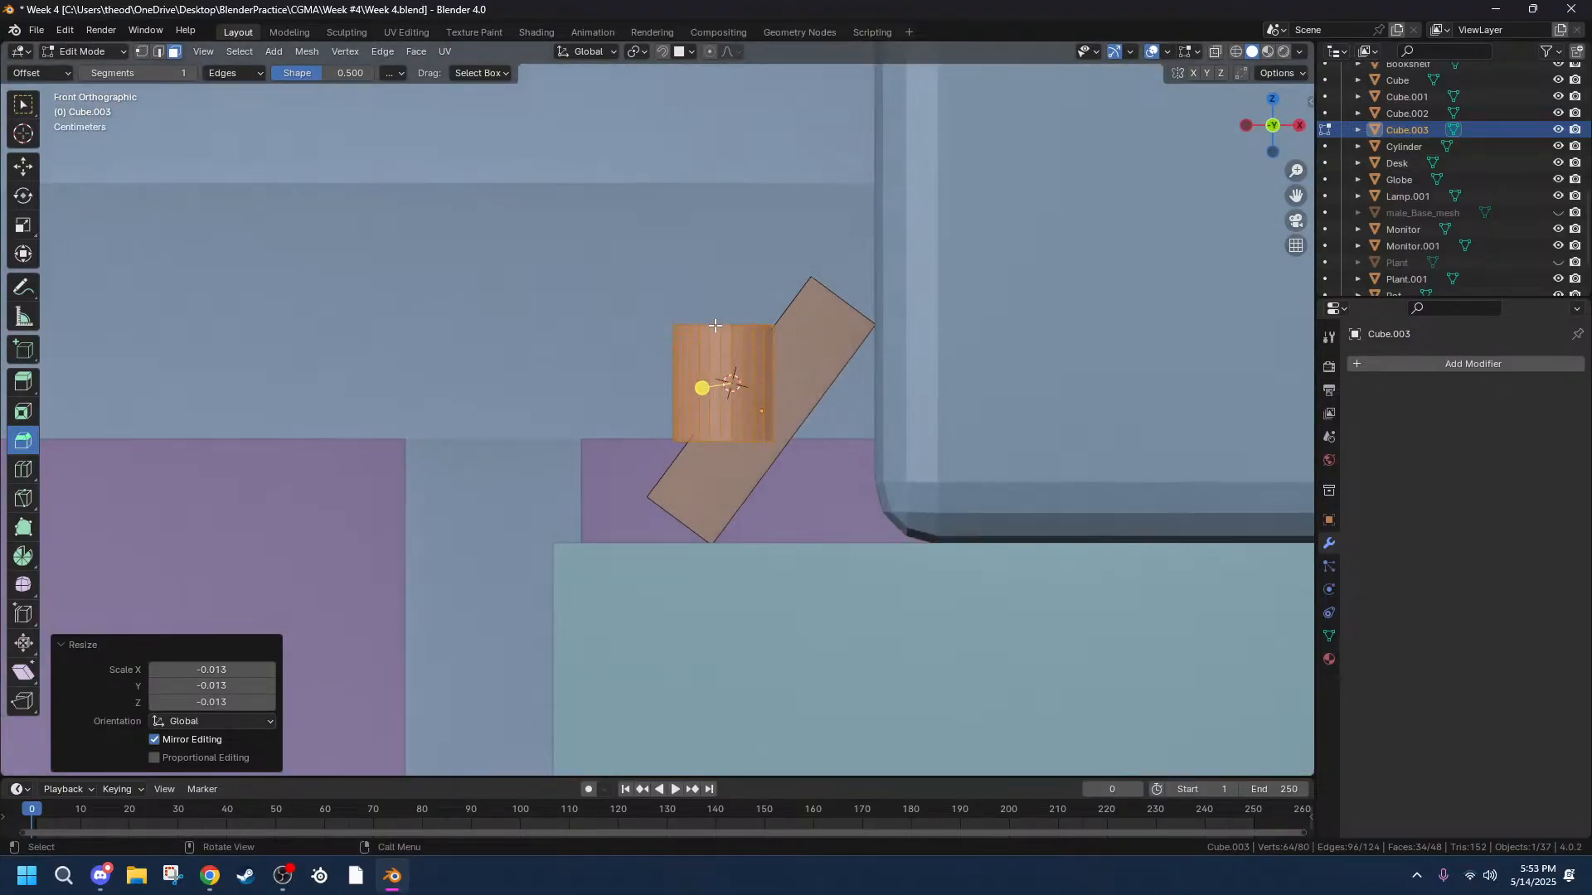
pyautogui.scroll(4, 715, 325)
pyautogui.press('s')
pyautogui.click(942, 302)
pyautogui.press('r')
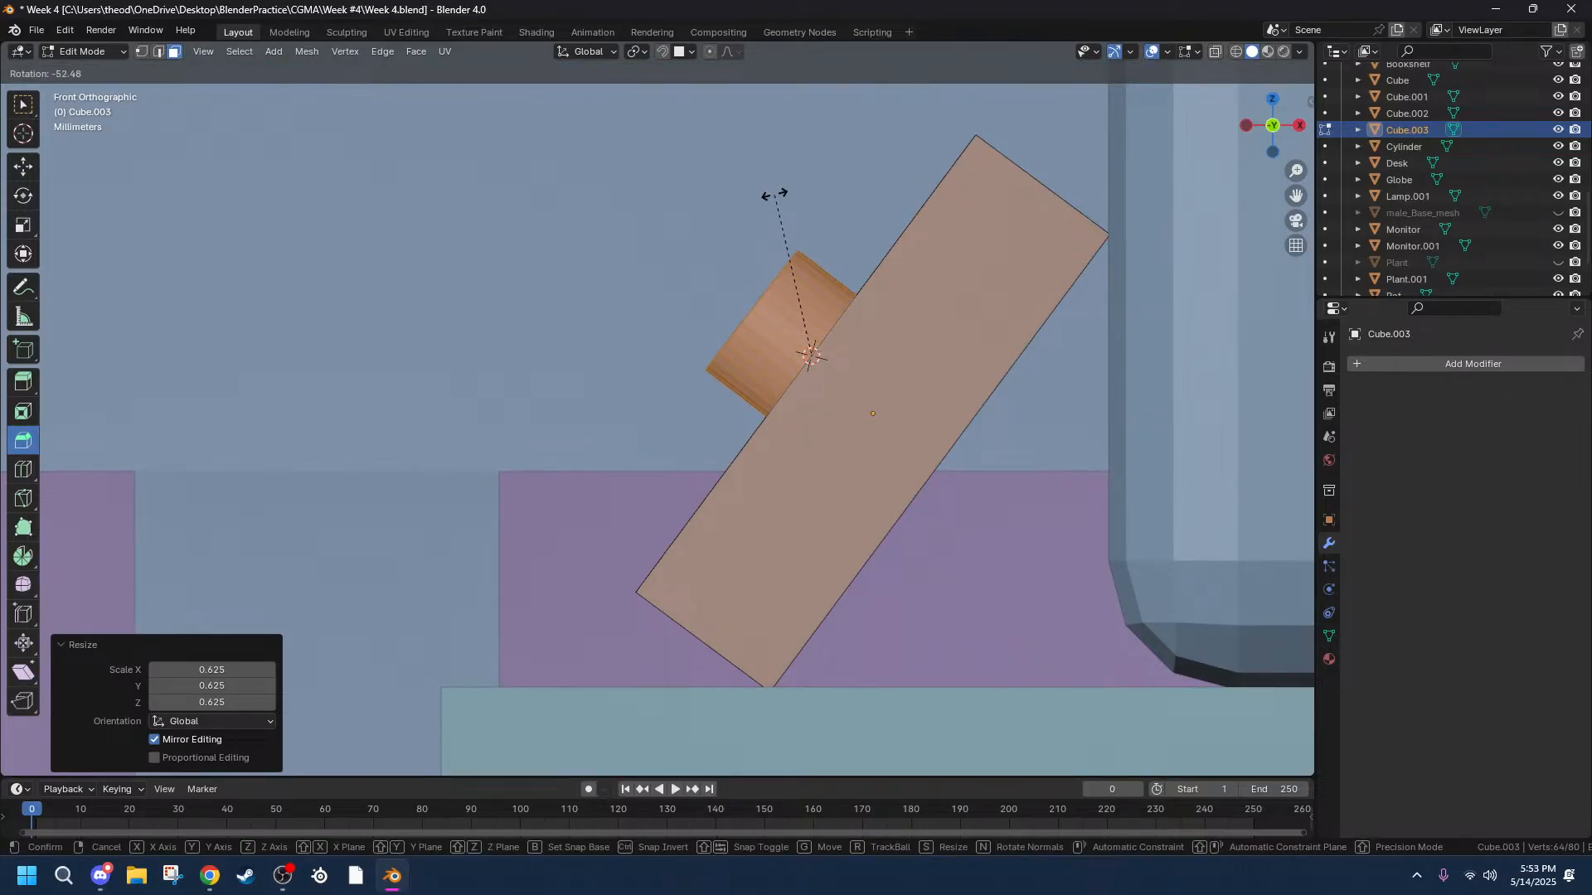
pyautogui.click(778, 196)
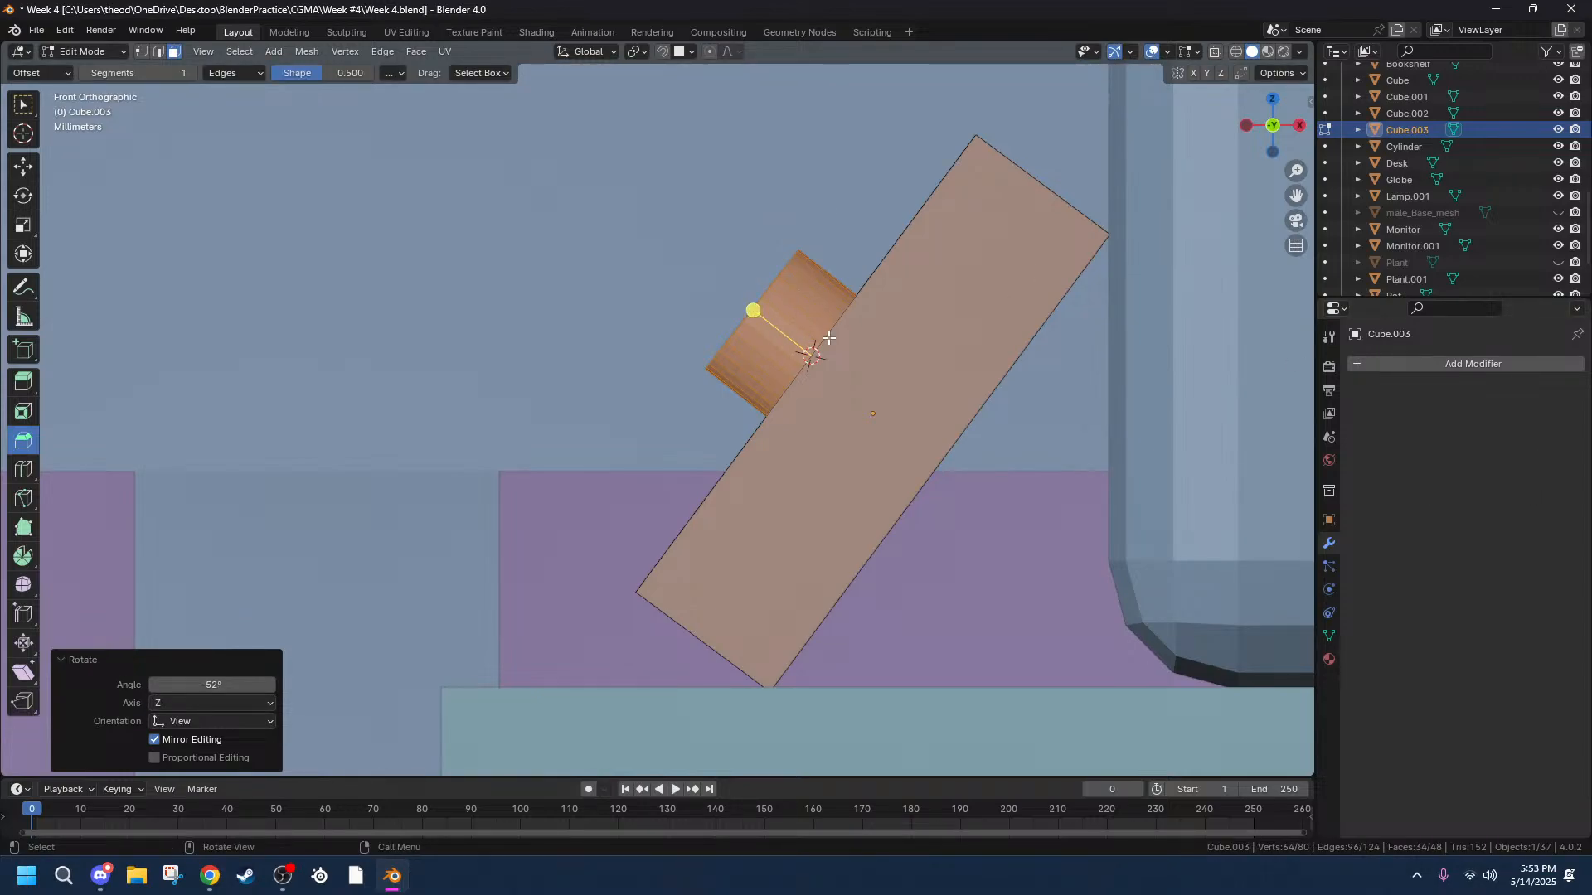
# Move the cylinder out from the tilted block by about -0.0069 m in X and 0.0043 m in Z, locking global Y.
pyautogui.press('g')
pyautogui.press('x')
pyautogui.hotkey('shift', 'x')
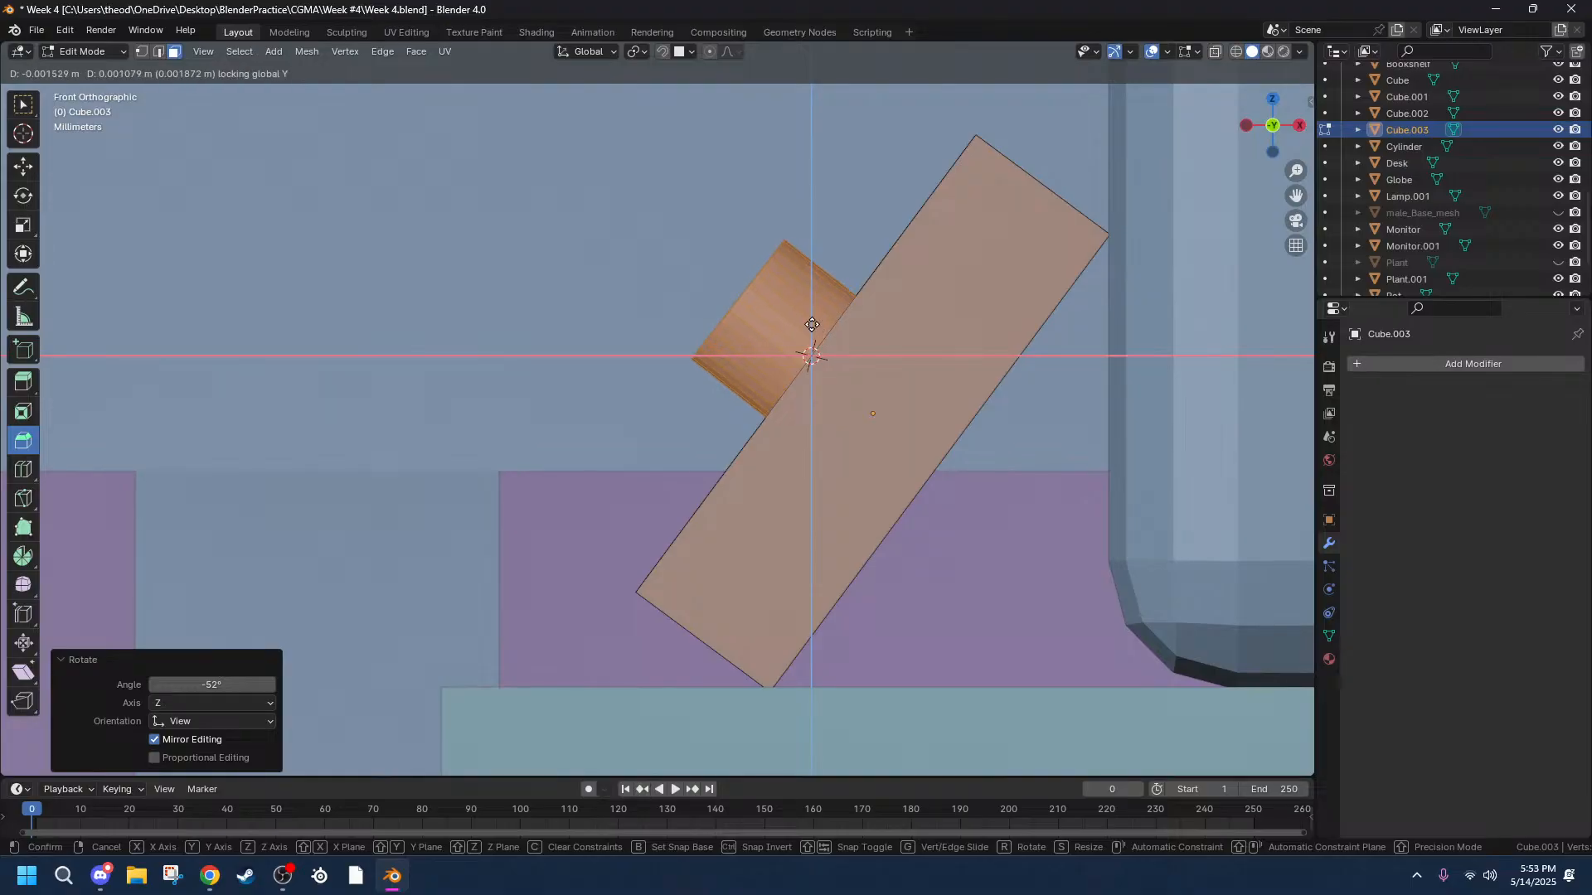
pyautogui.click(764, 298)
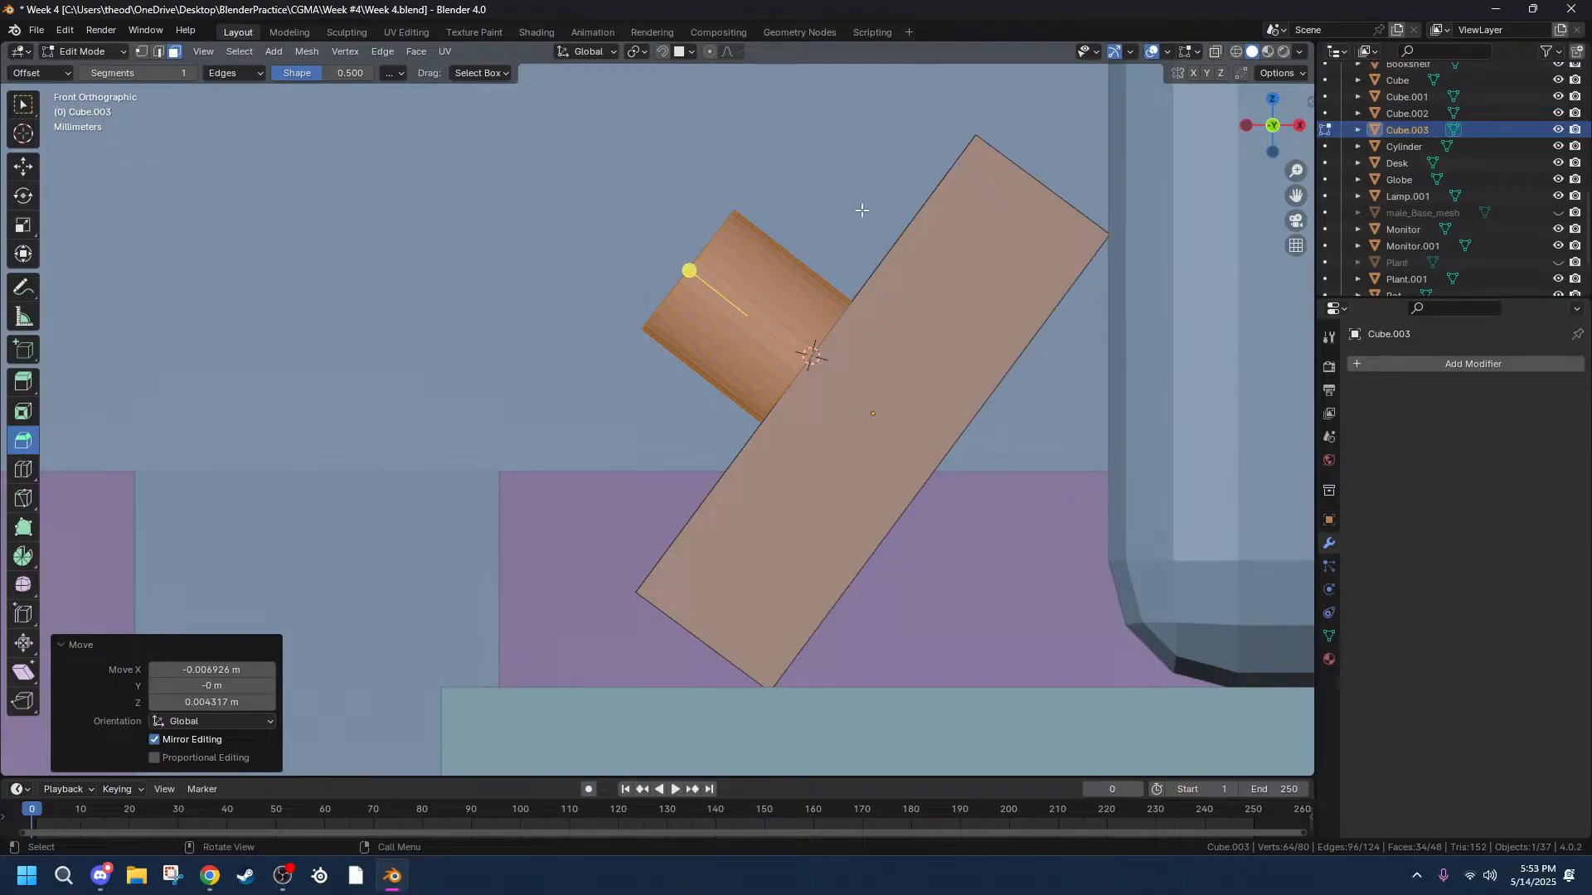
# Rotate the cylinder about -1° around the global Y axis to align it more closely with the block's tilt.
pyautogui.press('r')
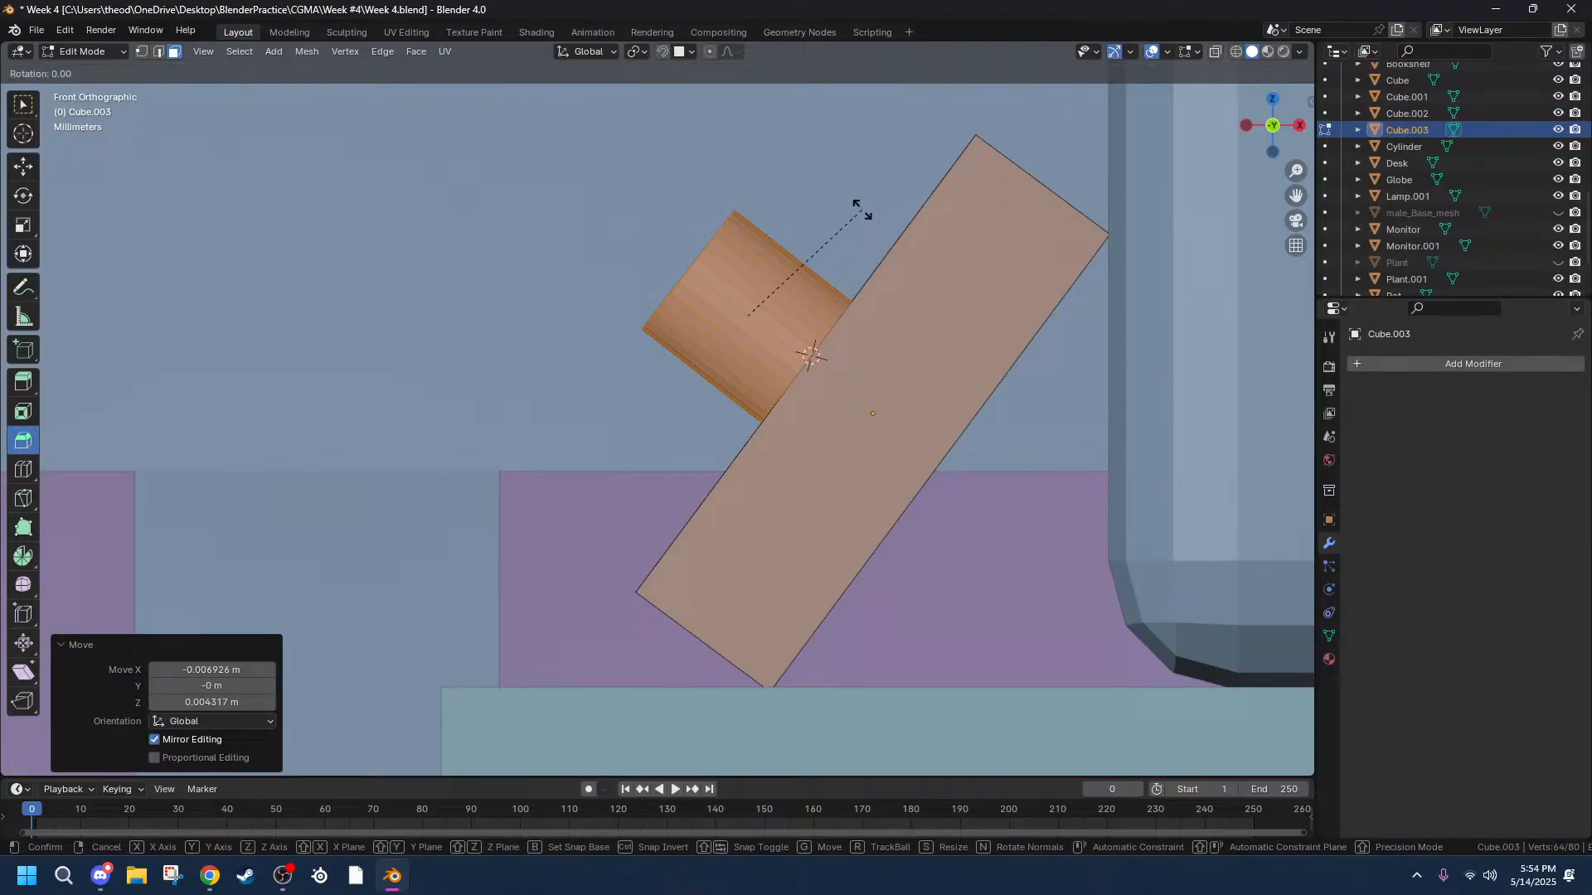
pyautogui.press('x')
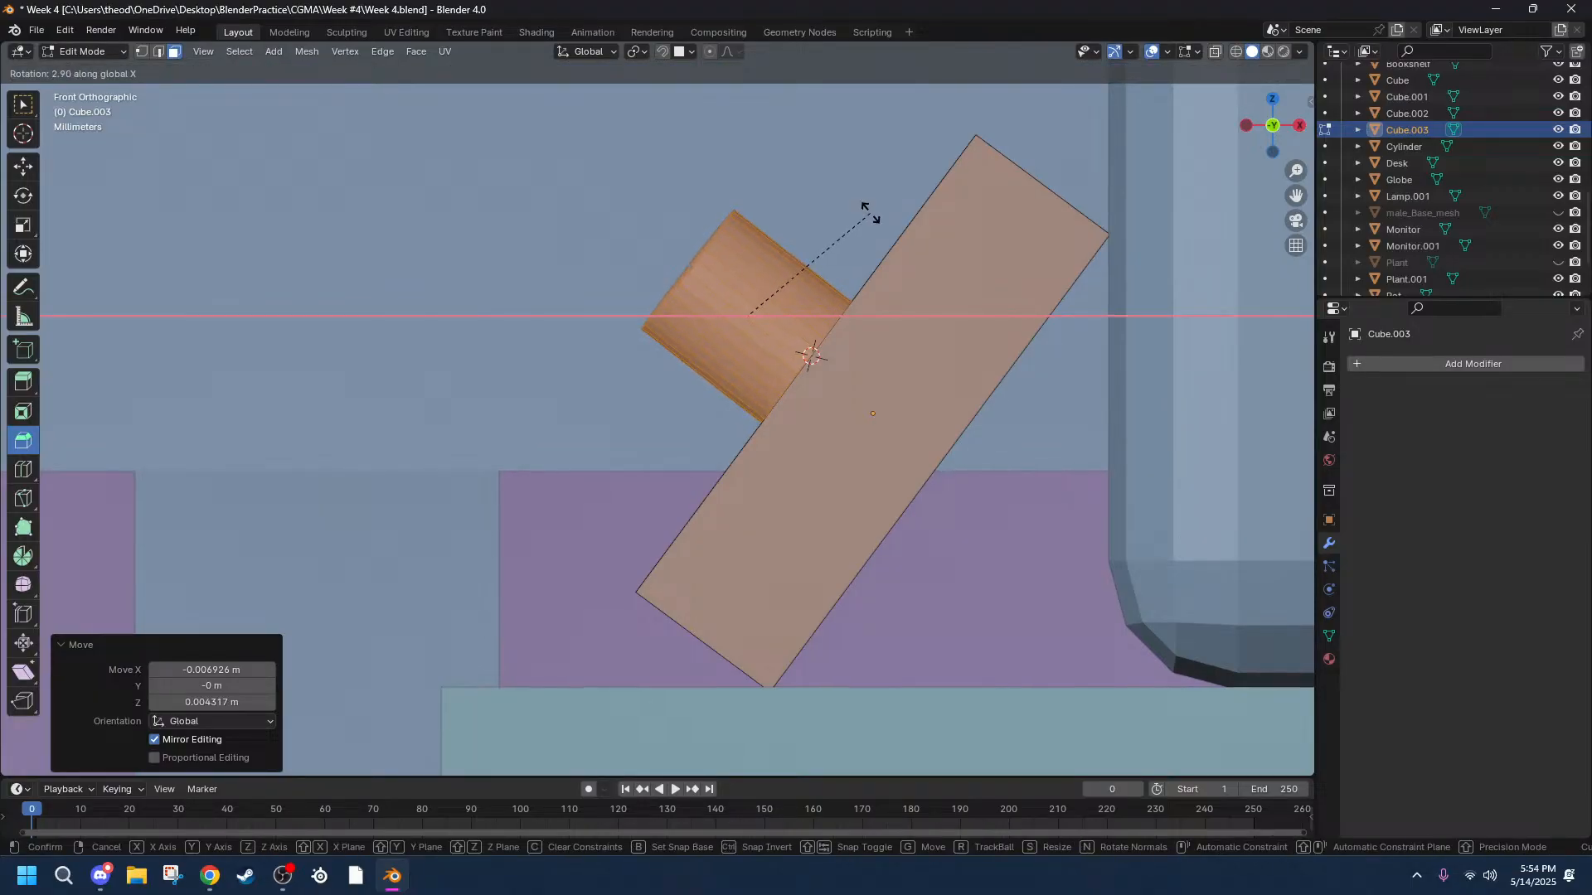
pyautogui.rightClick(870, 214)
pyautogui.press('r')
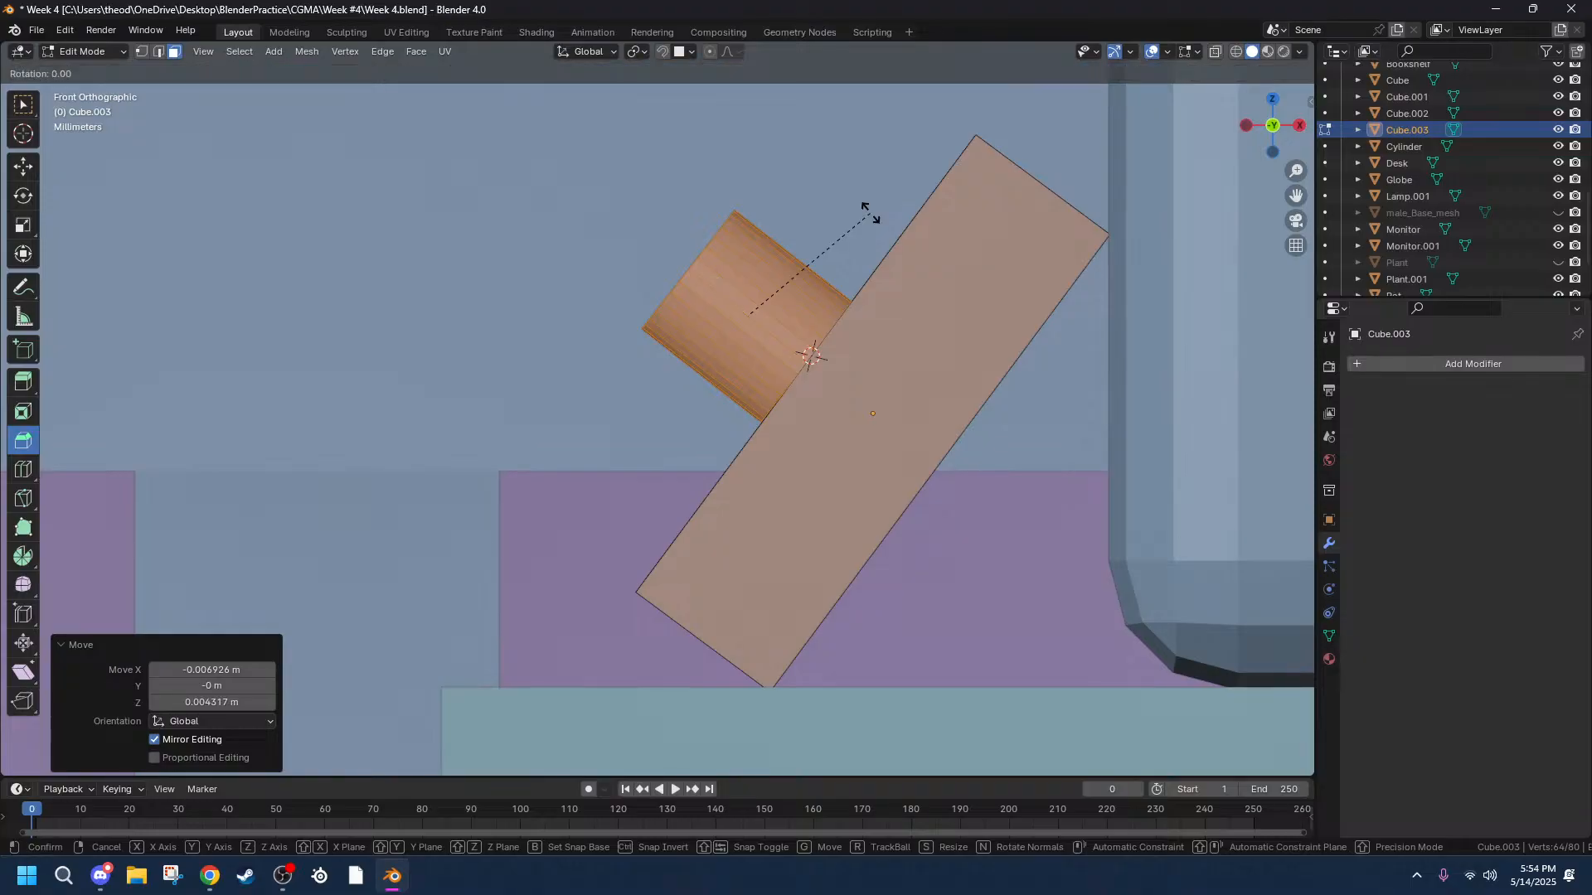
pyautogui.press('y')
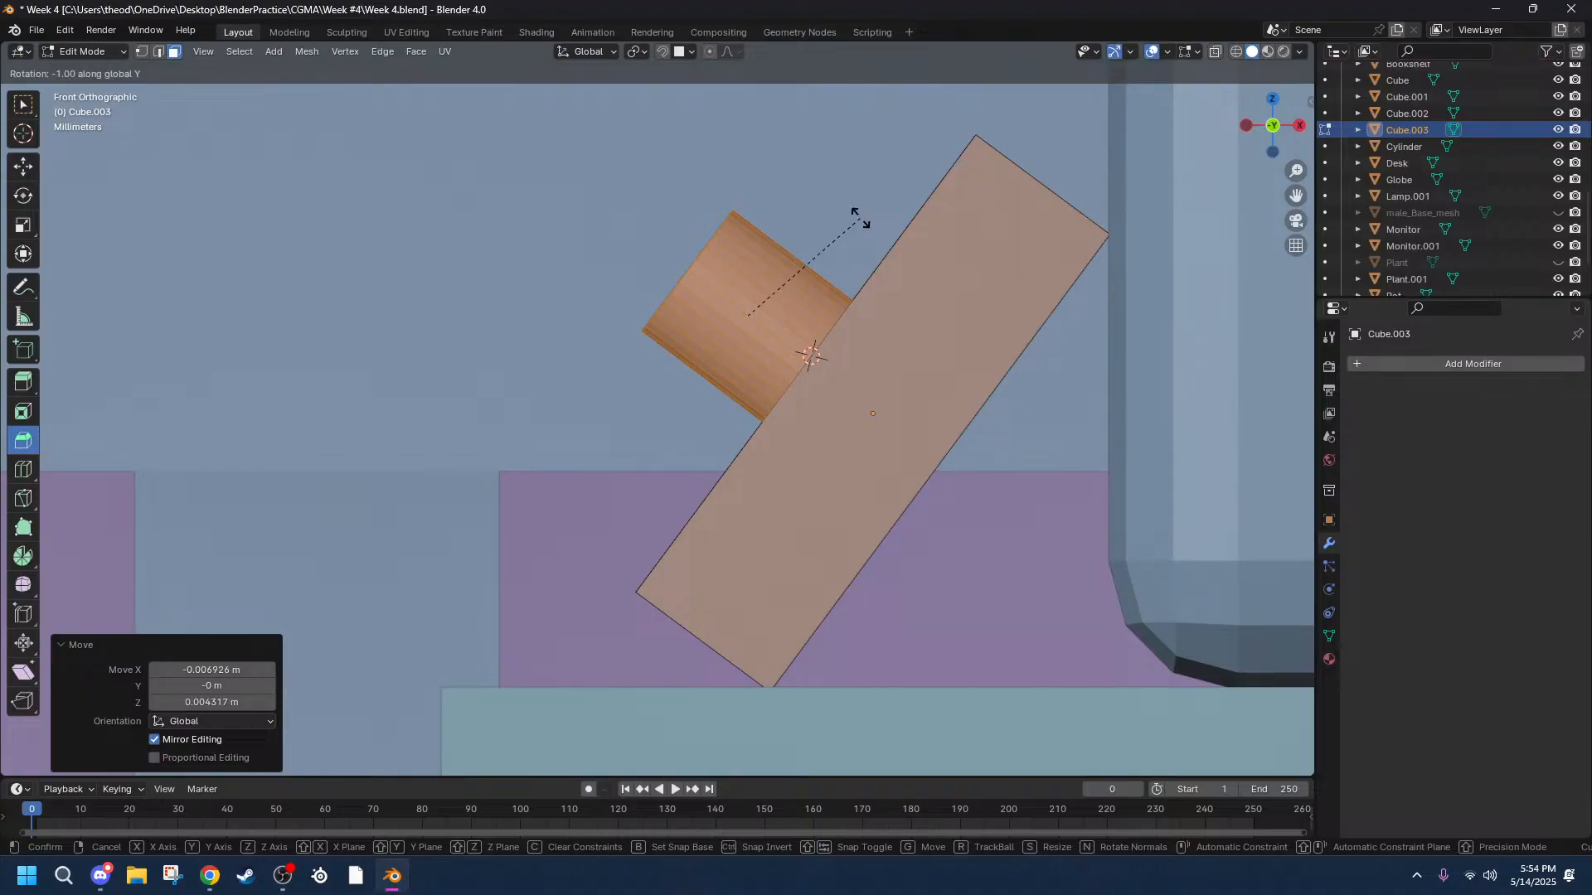
pyautogui.click(861, 218)
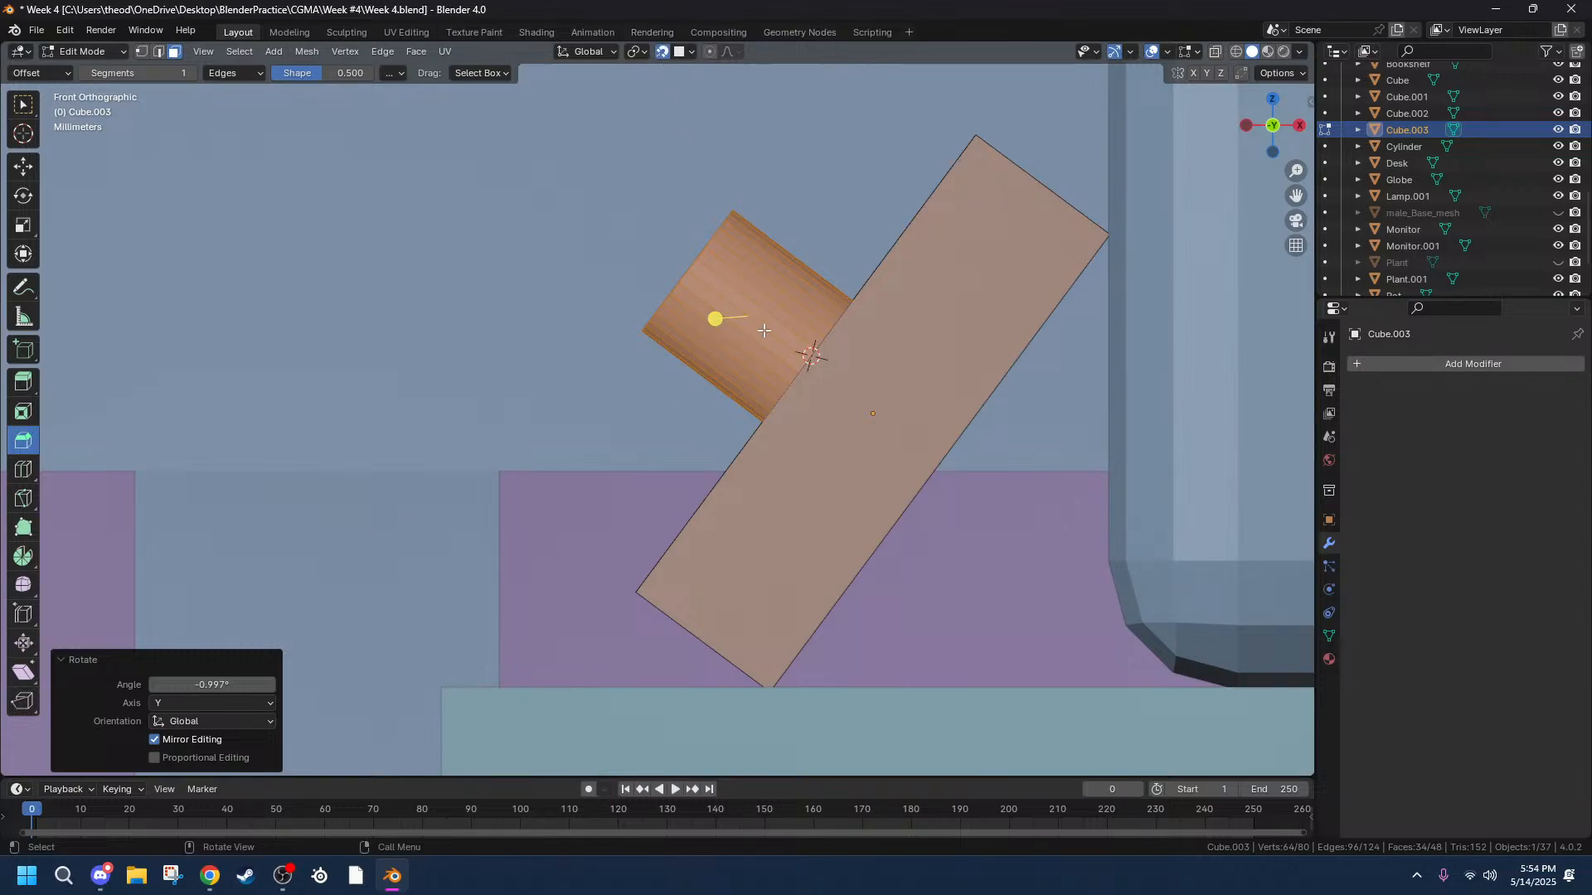
# Try to move the cylinder onto the block's tilted face with snapping in the front view, and try shifting it along global Y.
pyautogui.press('g')
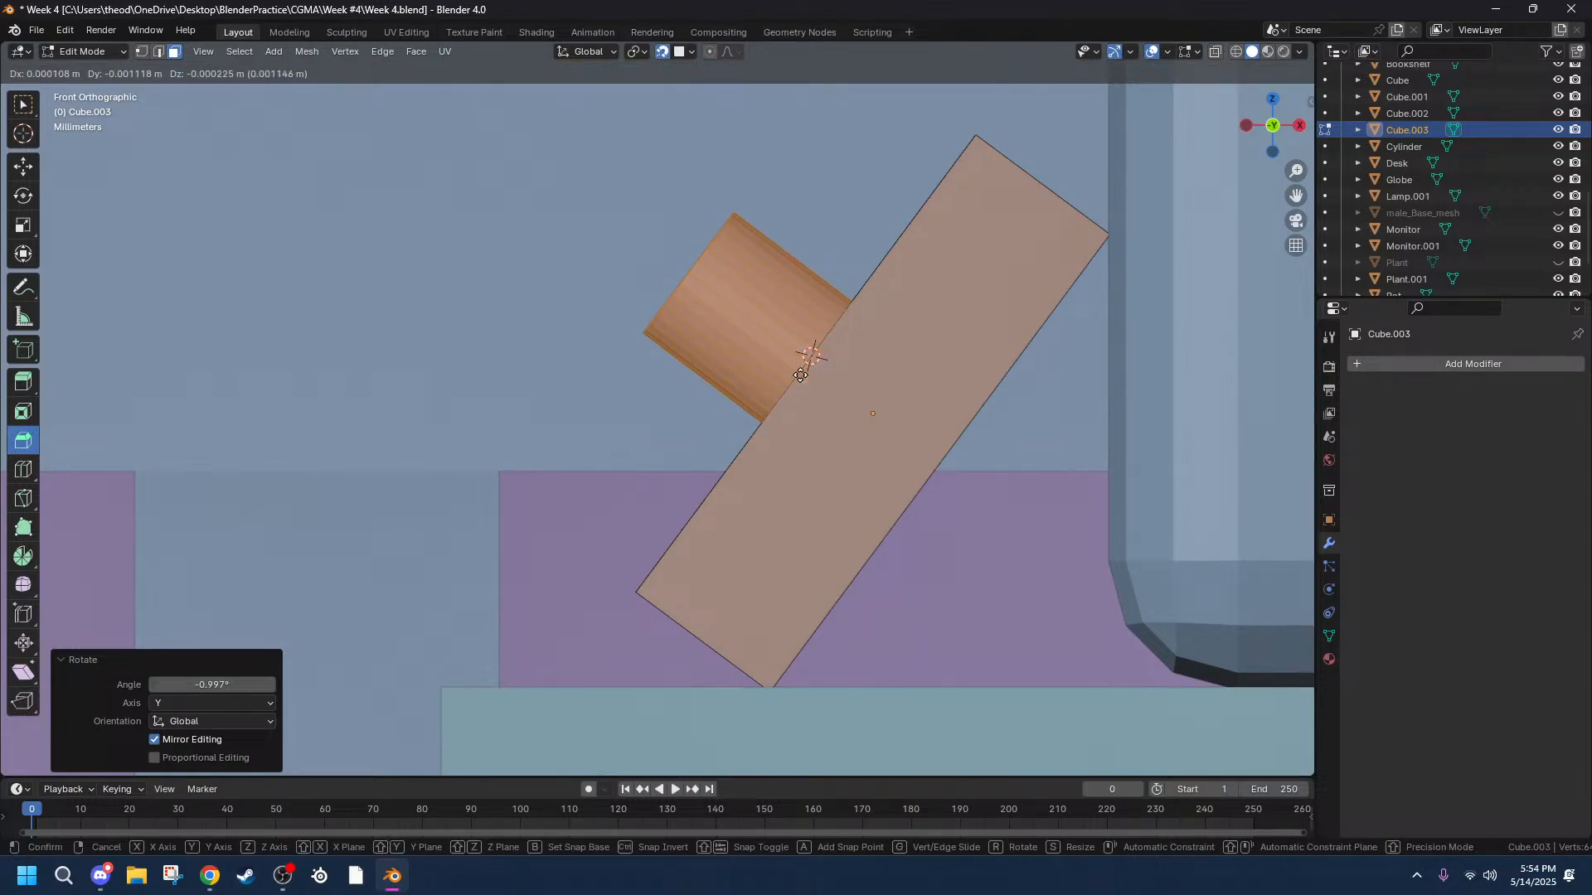
pyautogui.click(798, 373)
pyautogui.moveTo(797, 373); pyautogui.dragTo(994, 434, button='middle')
pyautogui.scroll(-3, 959, 441)
pyautogui.scroll(-8, 959, 441)
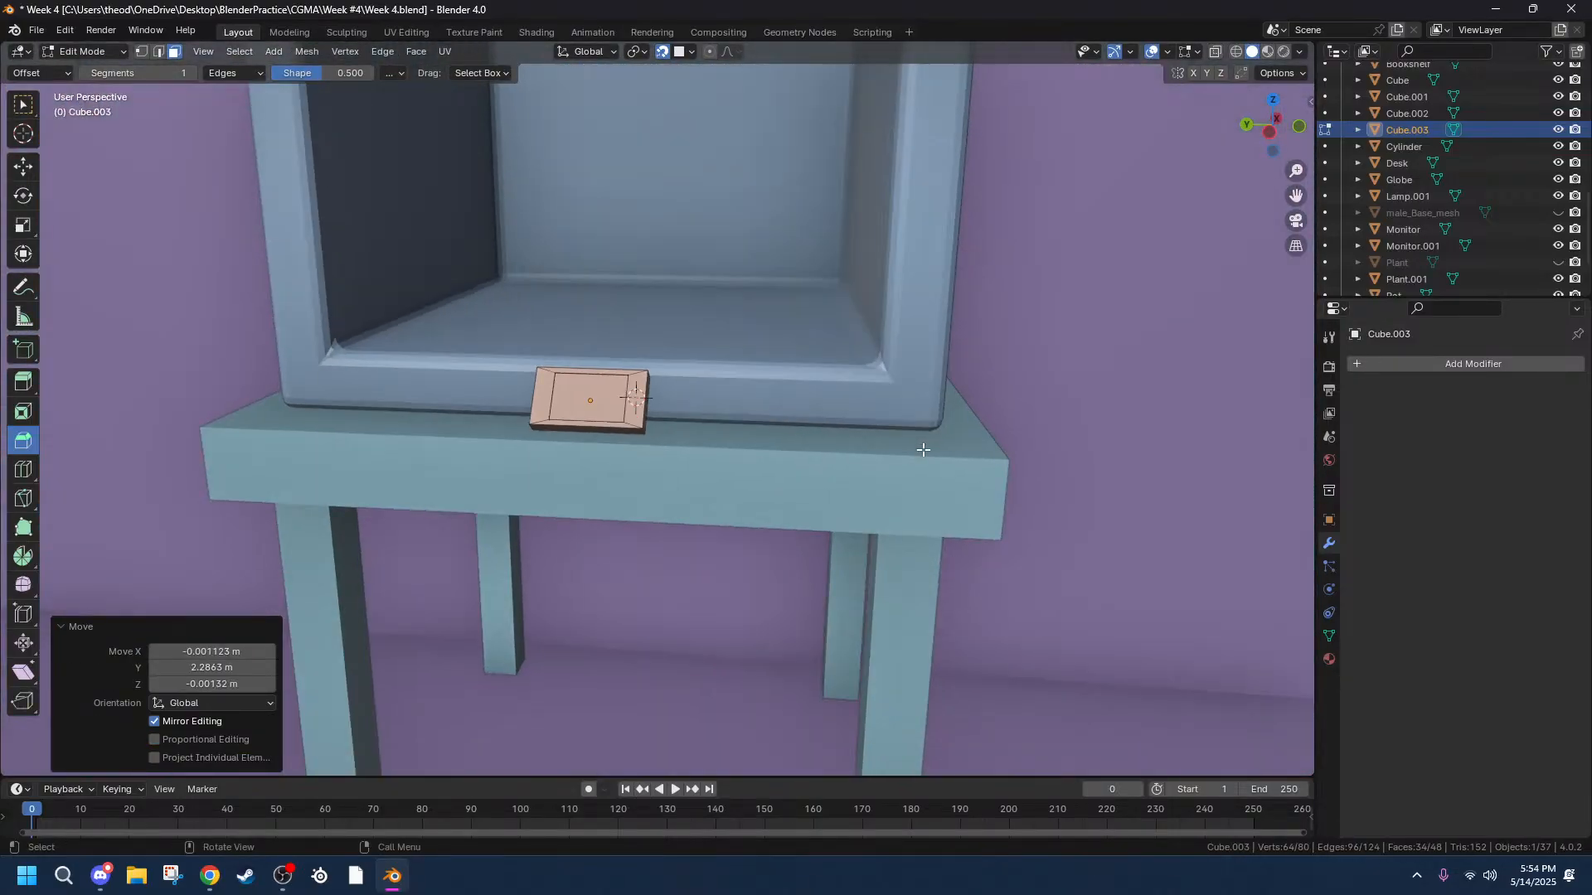
pyautogui.scroll(5, 284, 419)
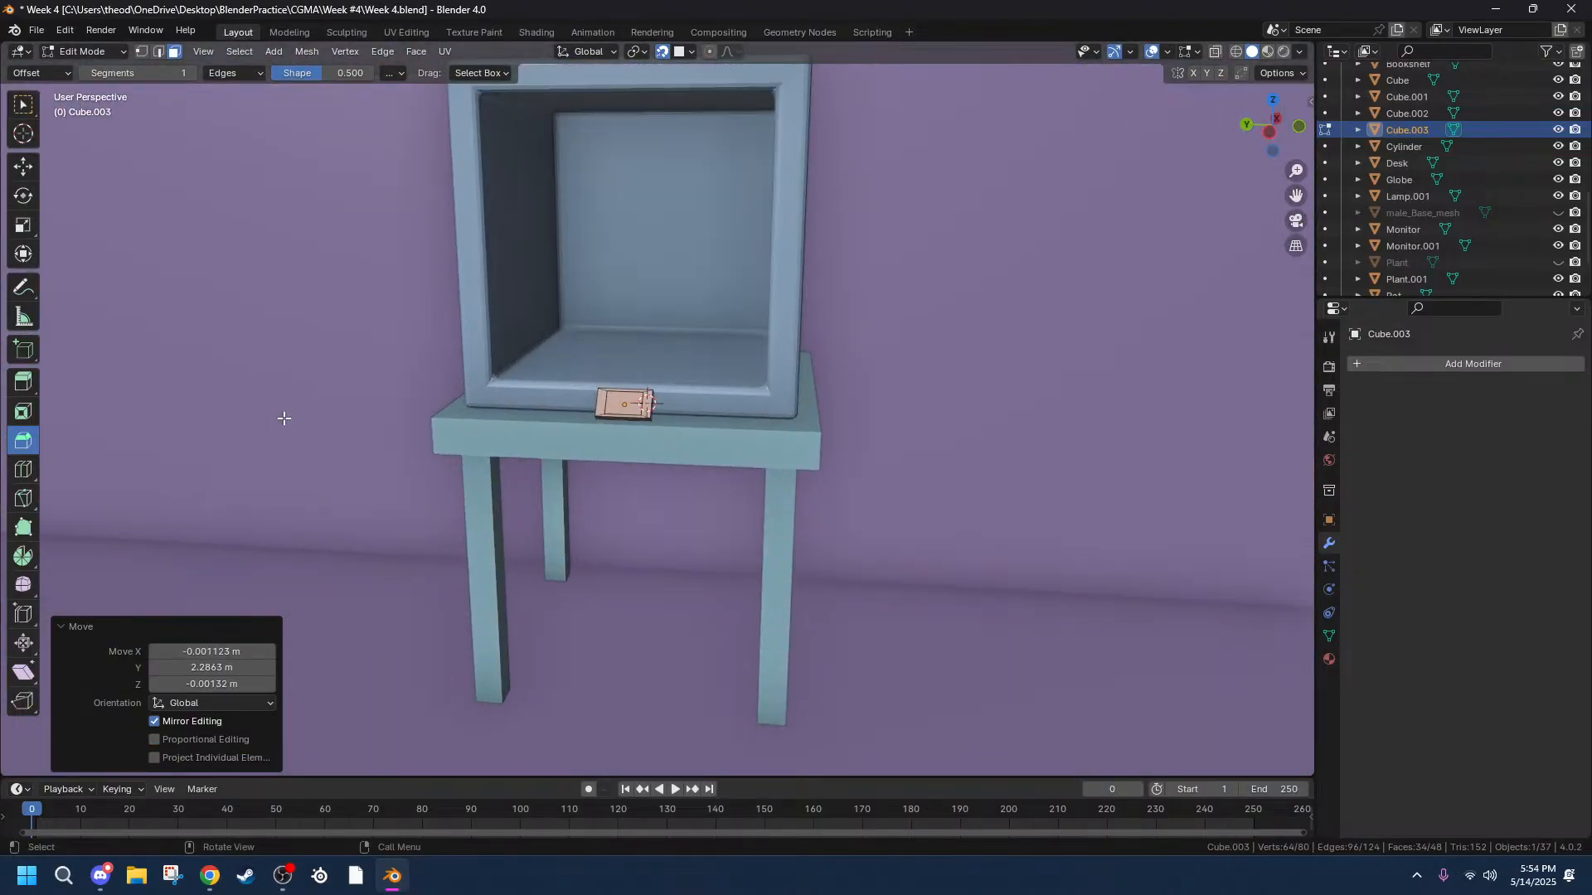
pyautogui.scroll(-5, 338, 404)
pyautogui.moveTo(344, 406); pyautogui.dragTo(383, 423, button='middle')
pyautogui.press('g')
pyautogui.press('y')
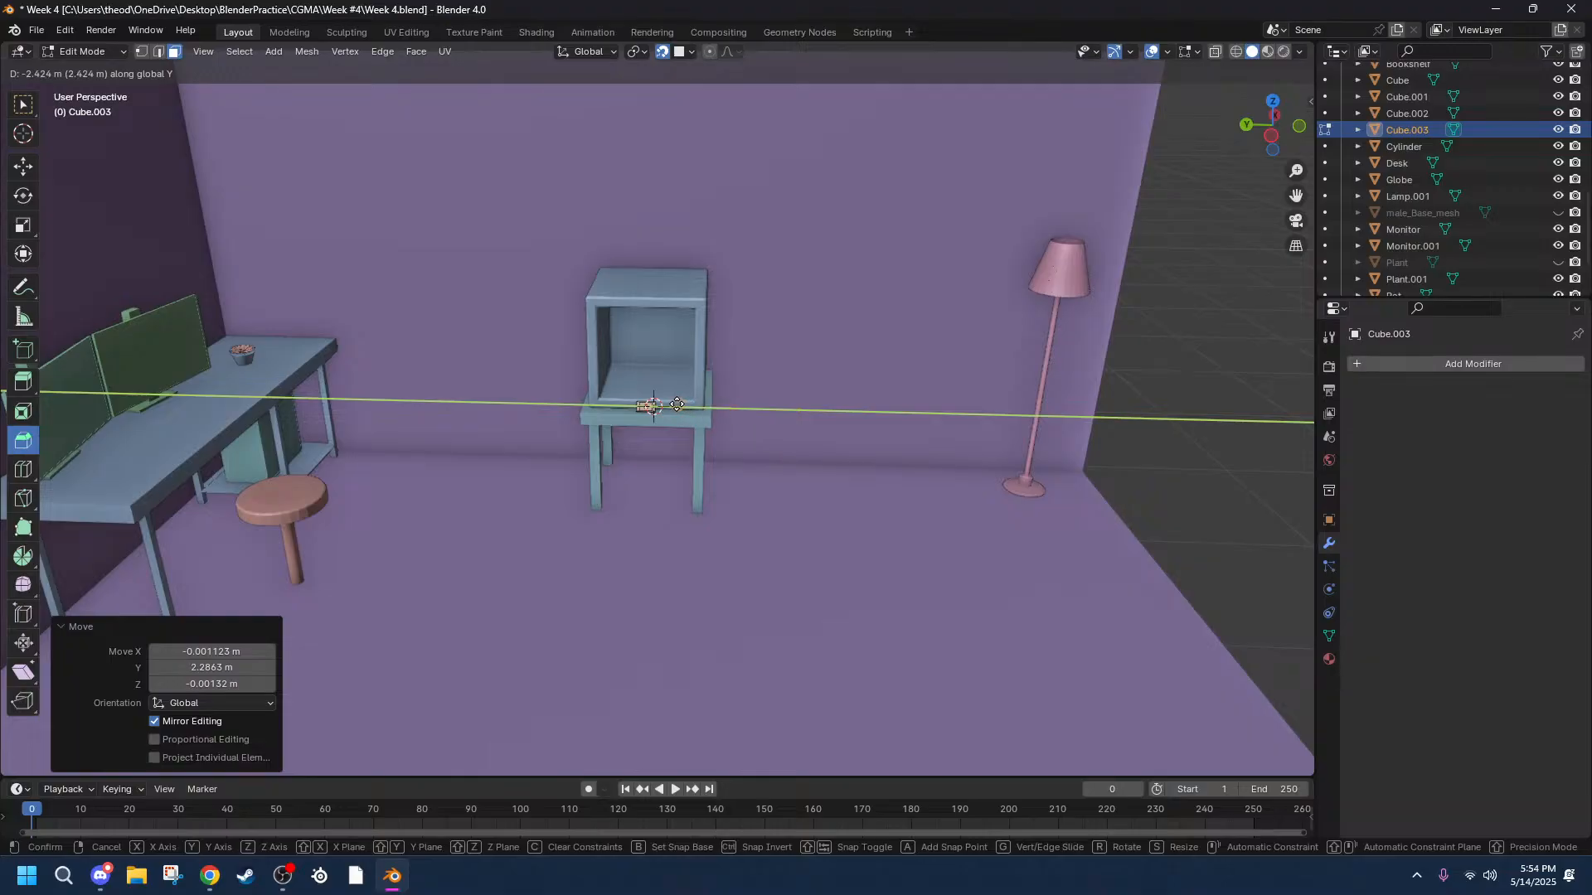
pyautogui.press('Escape')
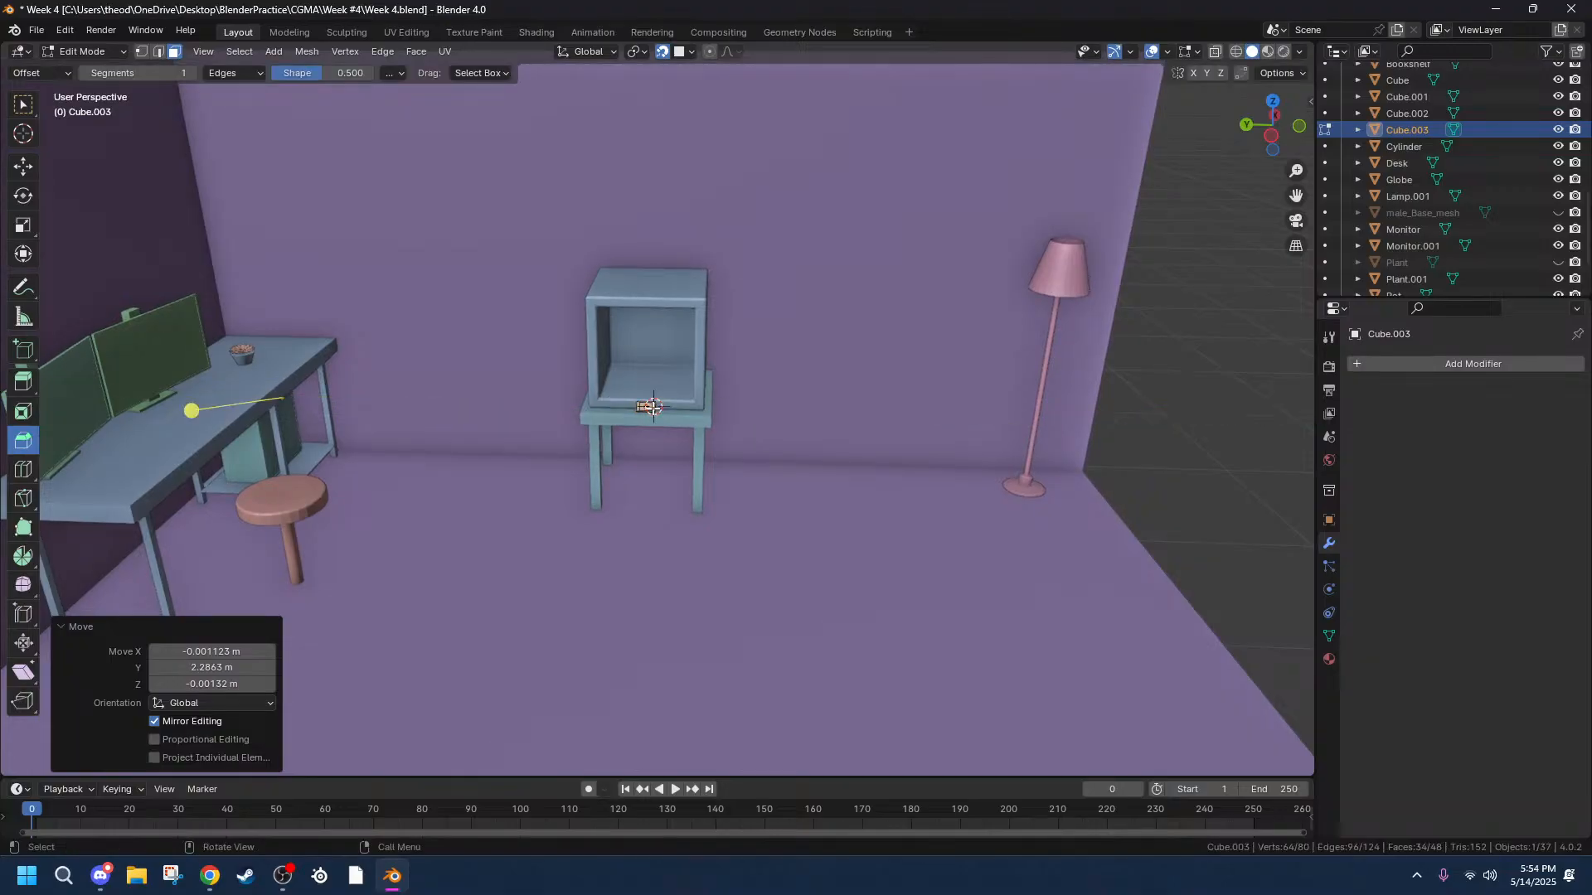
# Move the cylinder with snapping by about -2.2852 m in Y onto the block's wide side border at the 3D cursor.
pyautogui.scroll(12, 527, 338)
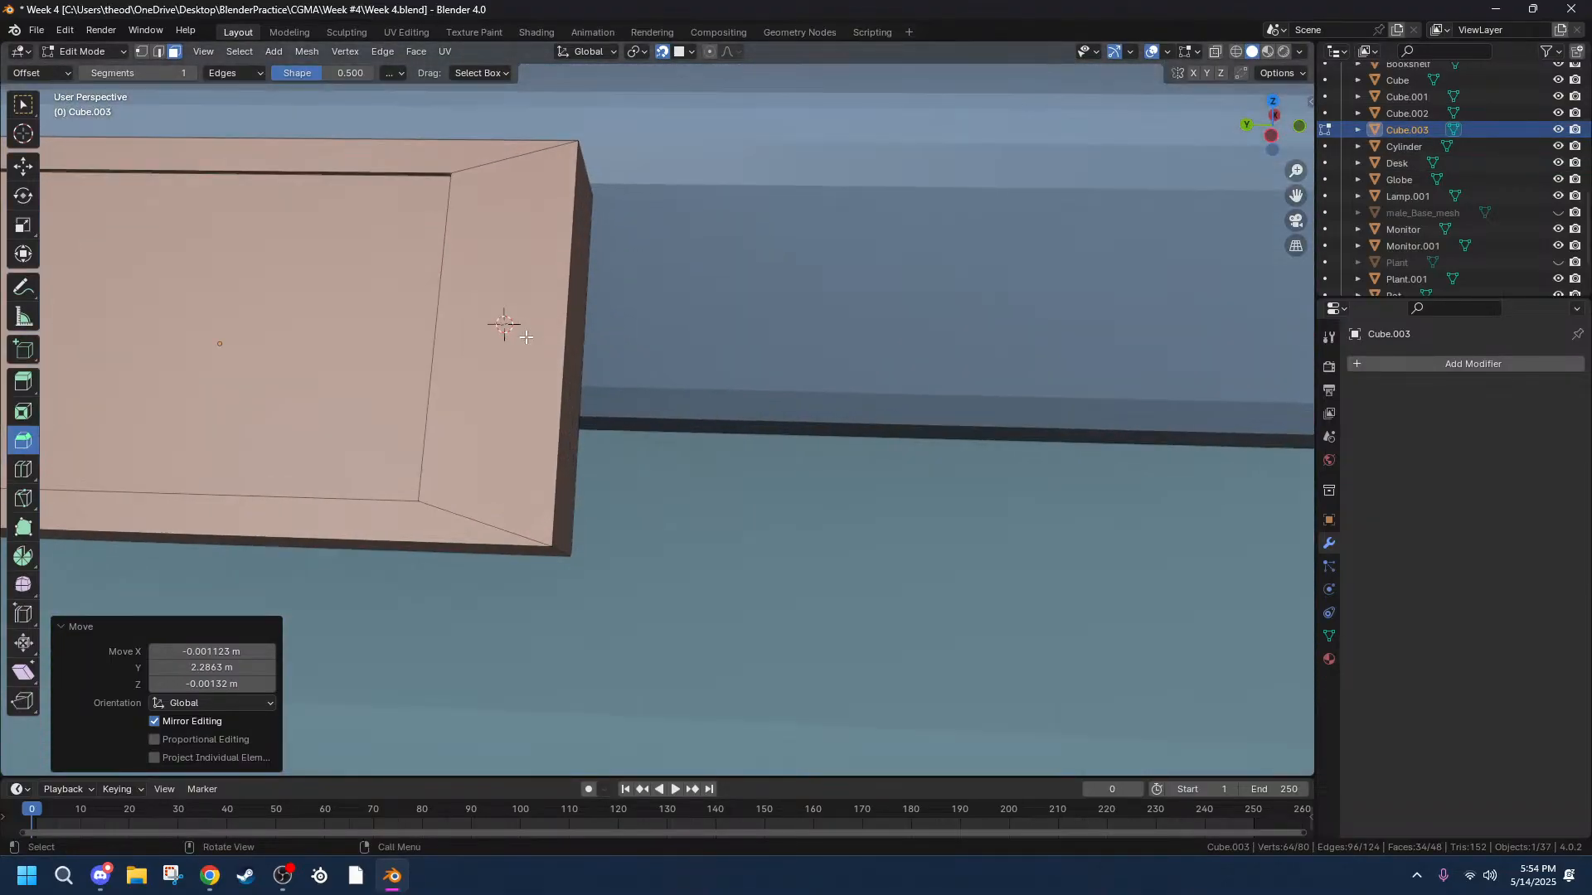
pyautogui.press('g')
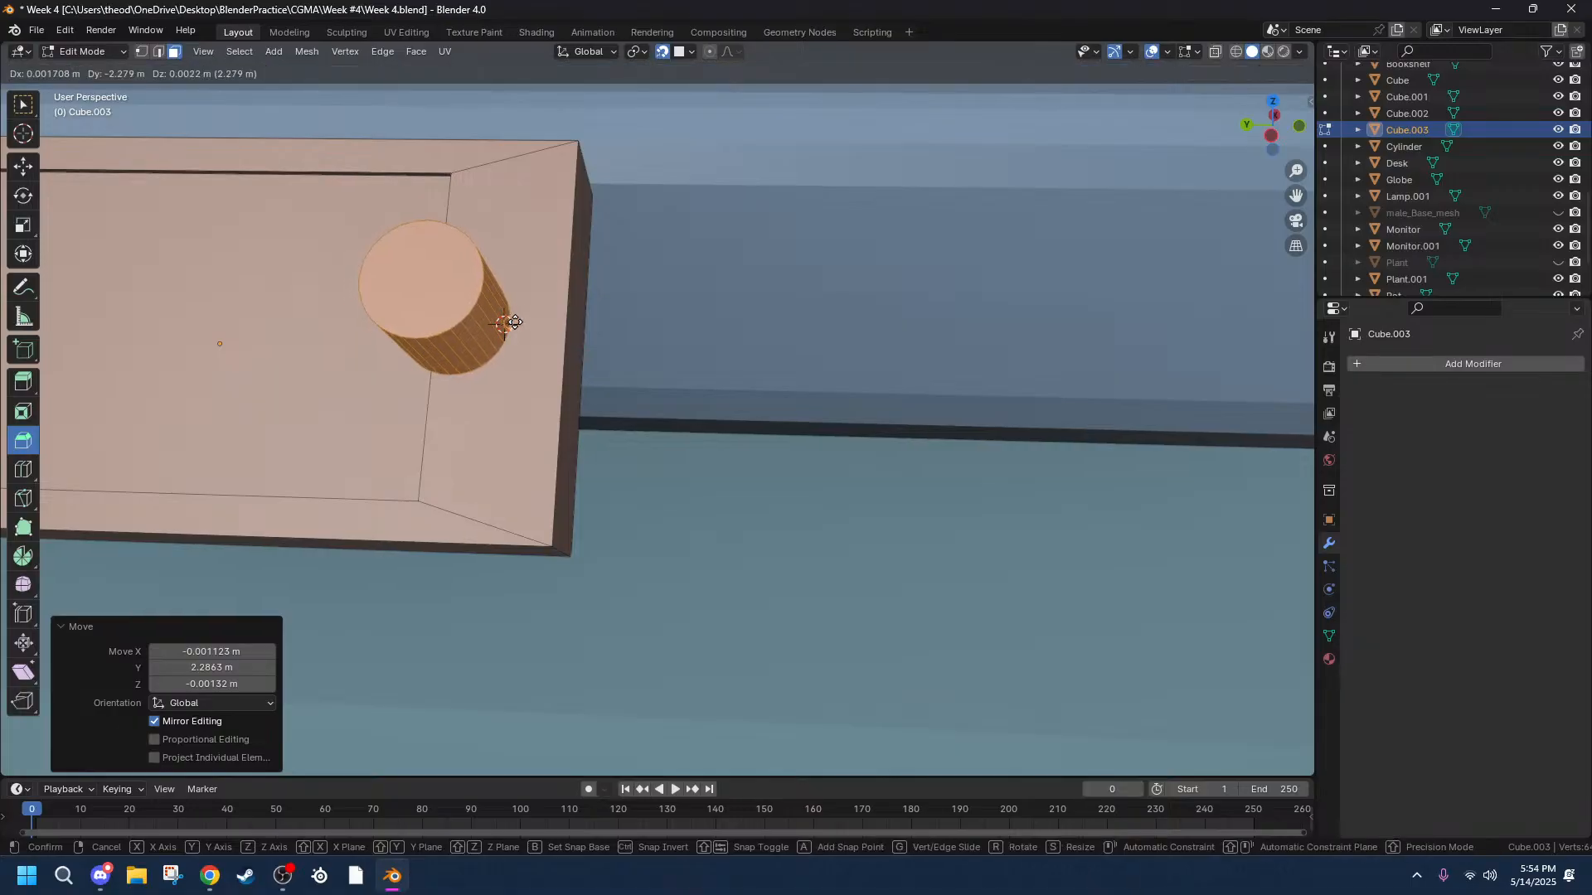
pyautogui.click(552, 325)
# Scale the cylinder uniformly to 0.424 in the orthographic view facing the block's recessed panel.
pyautogui.moveTo(610, 353)
pyautogui.mouseDown(button='middle')
pyautogui.moveTo(522, 373)
pyautogui.moveTo(285, 335)
pyautogui.moveTo(426, 348)
pyautogui.moveTo(404, 328)
pyautogui.moveTo(594, 380)
pyautogui.moveTo(725, 323)
pyautogui.moveTo(838, 326)
pyautogui.moveTo(835, 348)
pyautogui.moveTo(827, 331)
pyautogui.moveTo(612, 376)
pyautogui.mouseUp(button='middle')
pyautogui.scroll(3, 329, 377)
pyautogui.moveTo(329, 378); pyautogui.dragTo(469, 372, button='middle')
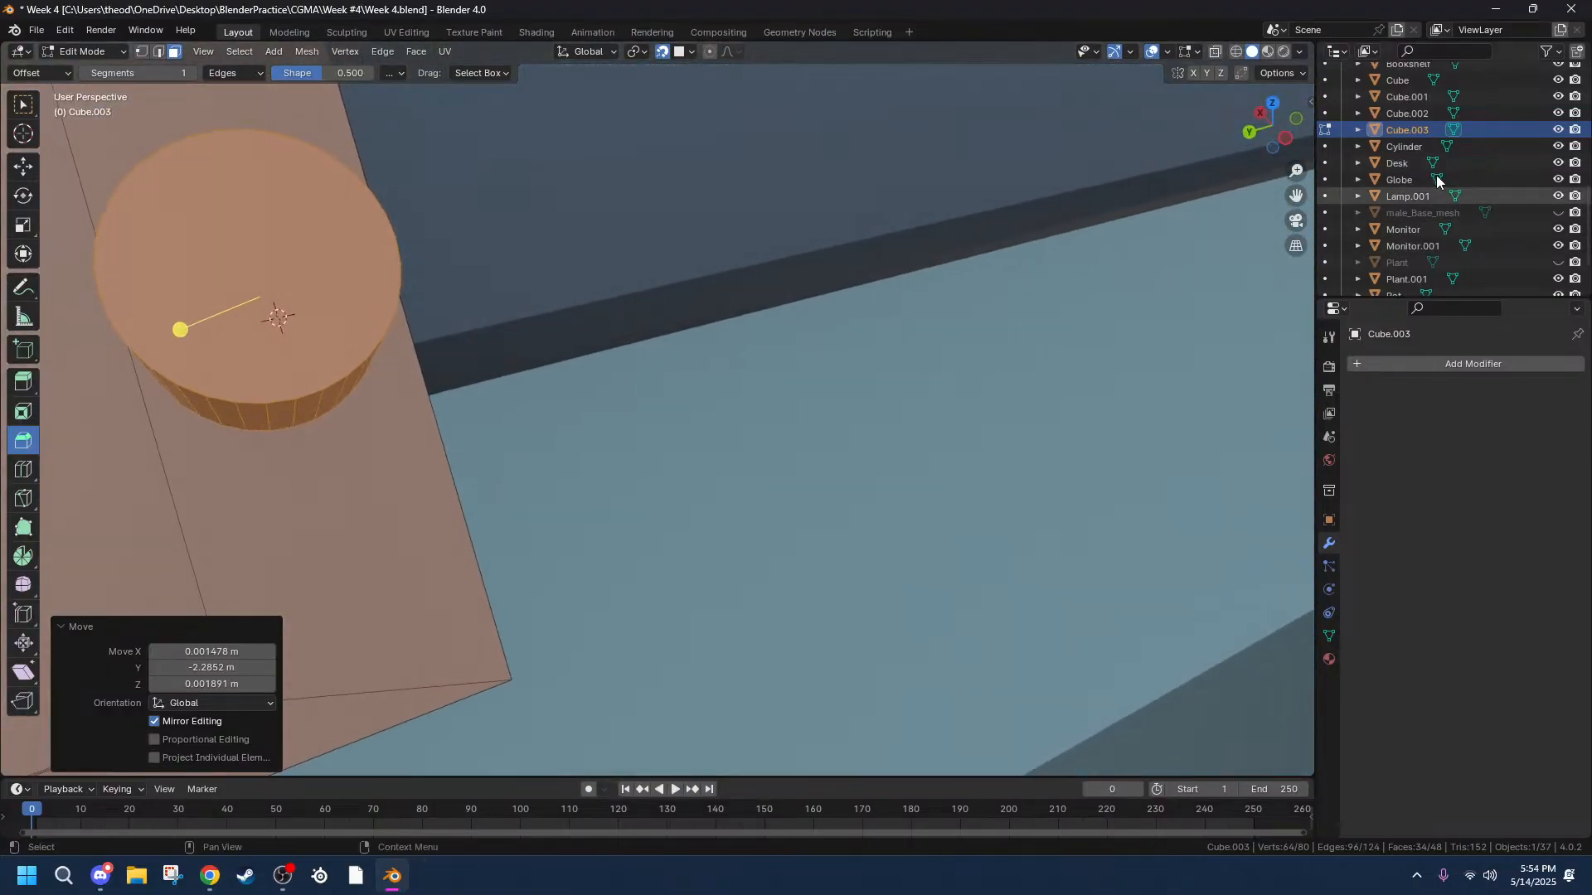
pyautogui.click(1286, 136)
pyautogui.scroll(-4, 253, 236)
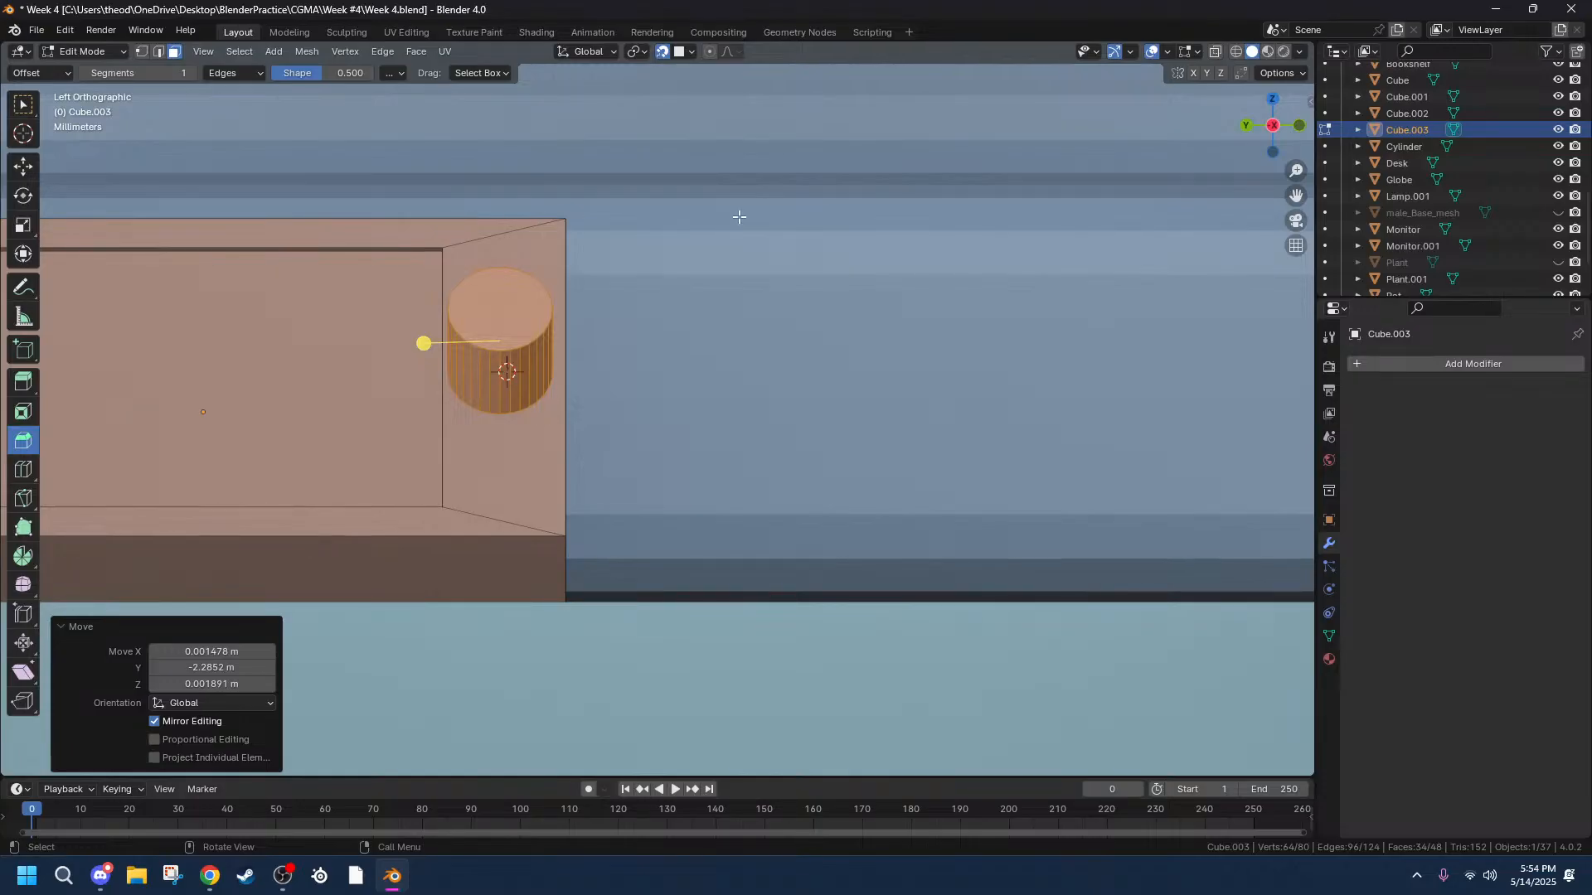
pyautogui.press('s')
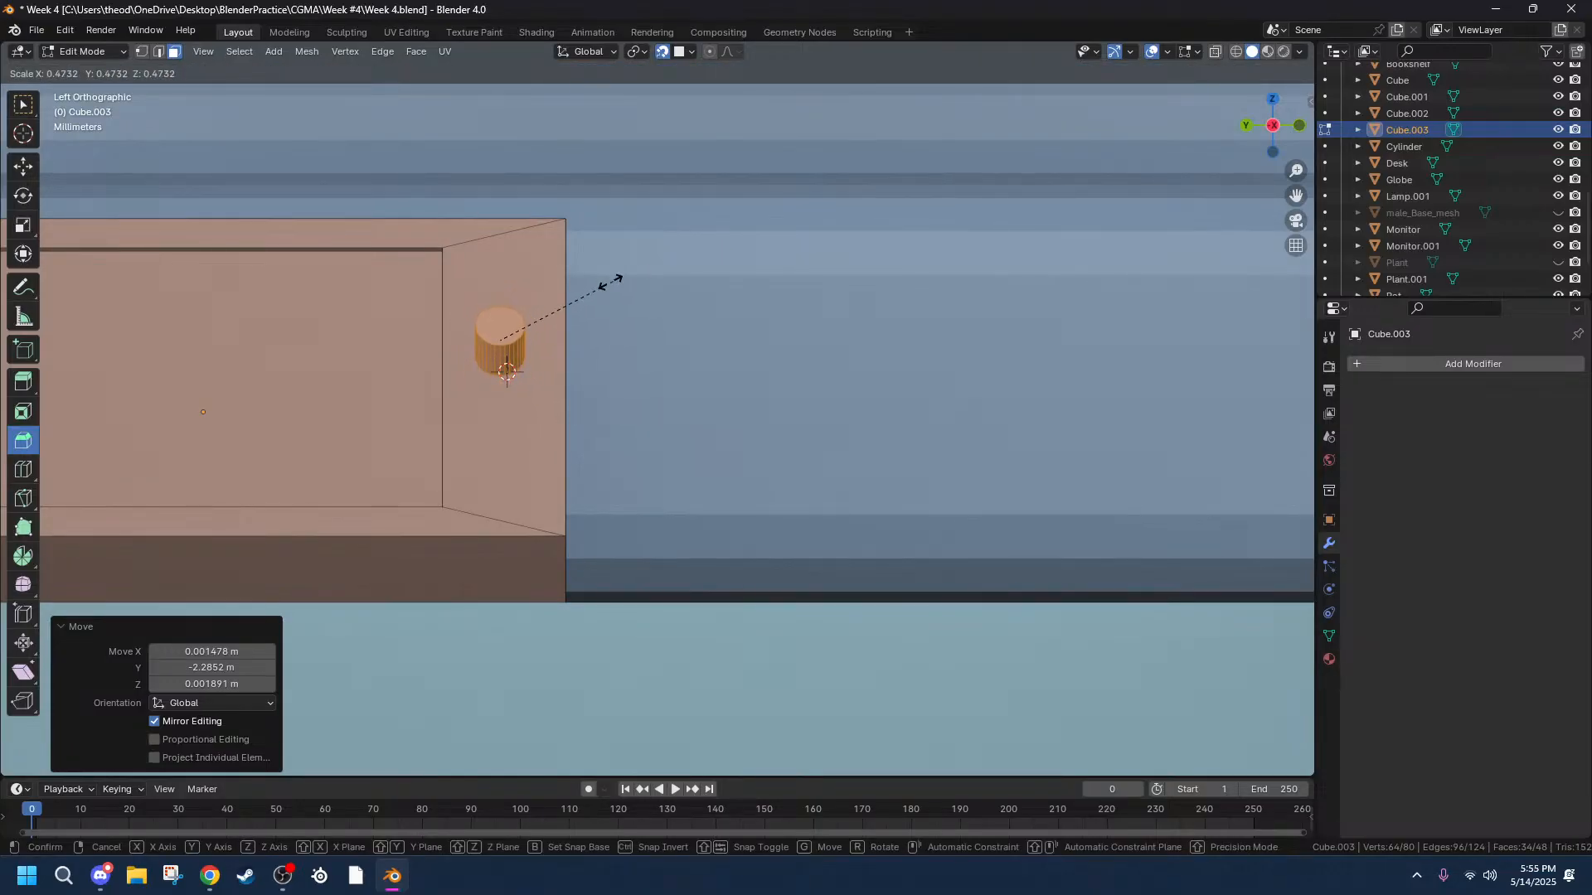
pyautogui.click(599, 290)
# Try to sink the cylinder into the block's face by about 0.0041 m in X and -0.0024 m in Z.
pyautogui.moveTo(598, 295); pyautogui.dragTo(718, 420, button='middle')
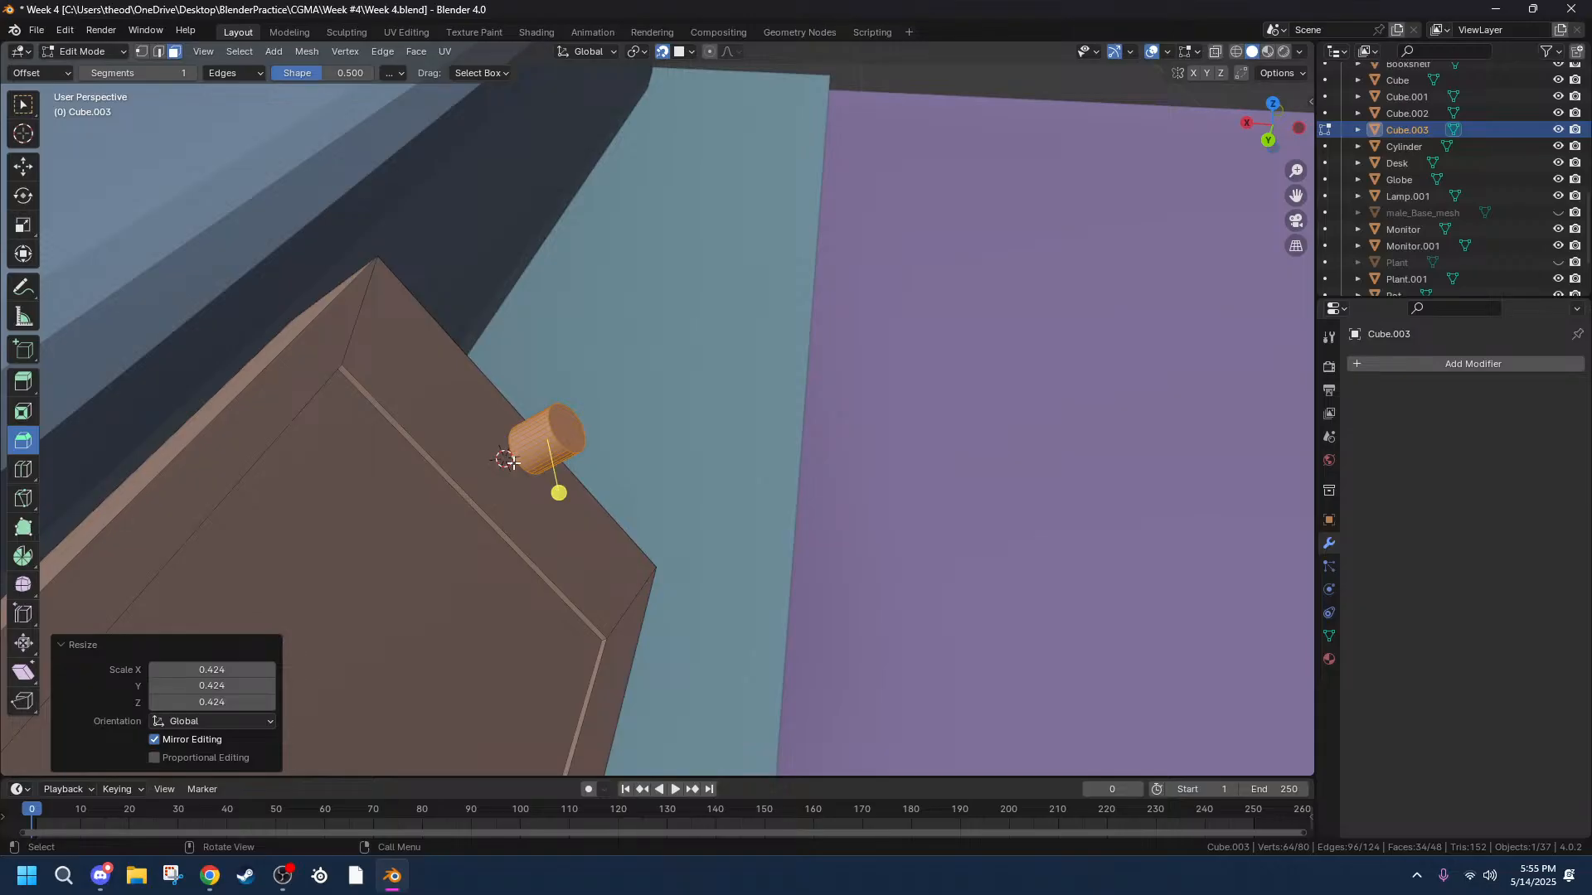
pyautogui.press('g')
pyautogui.click(516, 461)
pyautogui.moveTo(516, 462); pyautogui.dragTo(793, 445, button='middle')
pyautogui.scroll(-4, 792, 447)
pyautogui.moveTo(885, 421); pyautogui.dragTo(355, 415, button='middle')
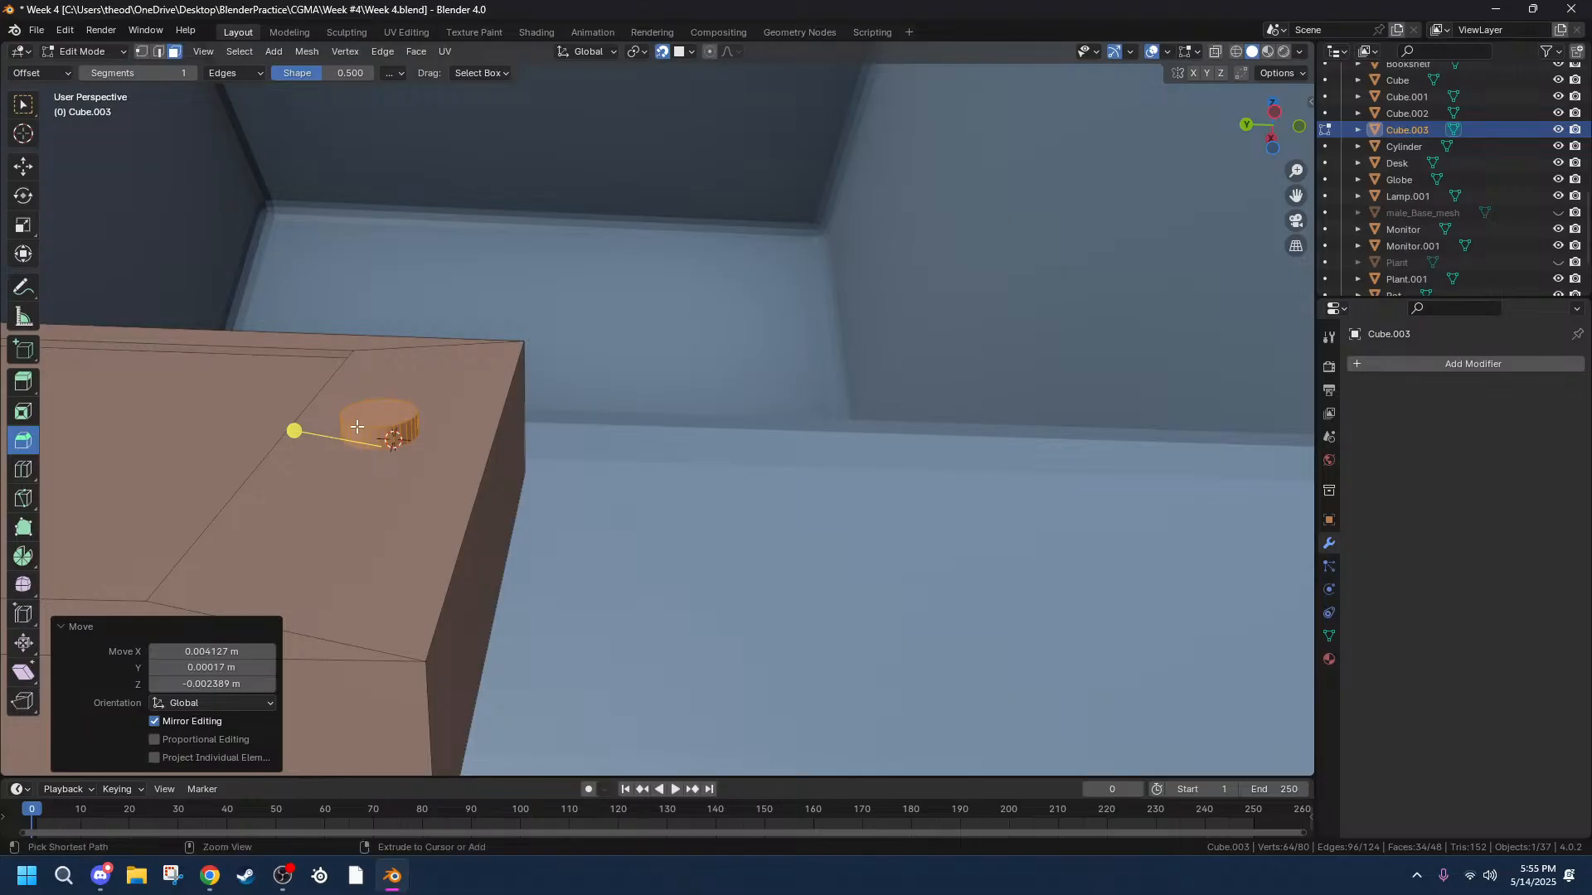
pyautogui.hotkey('ctrl', 'z')
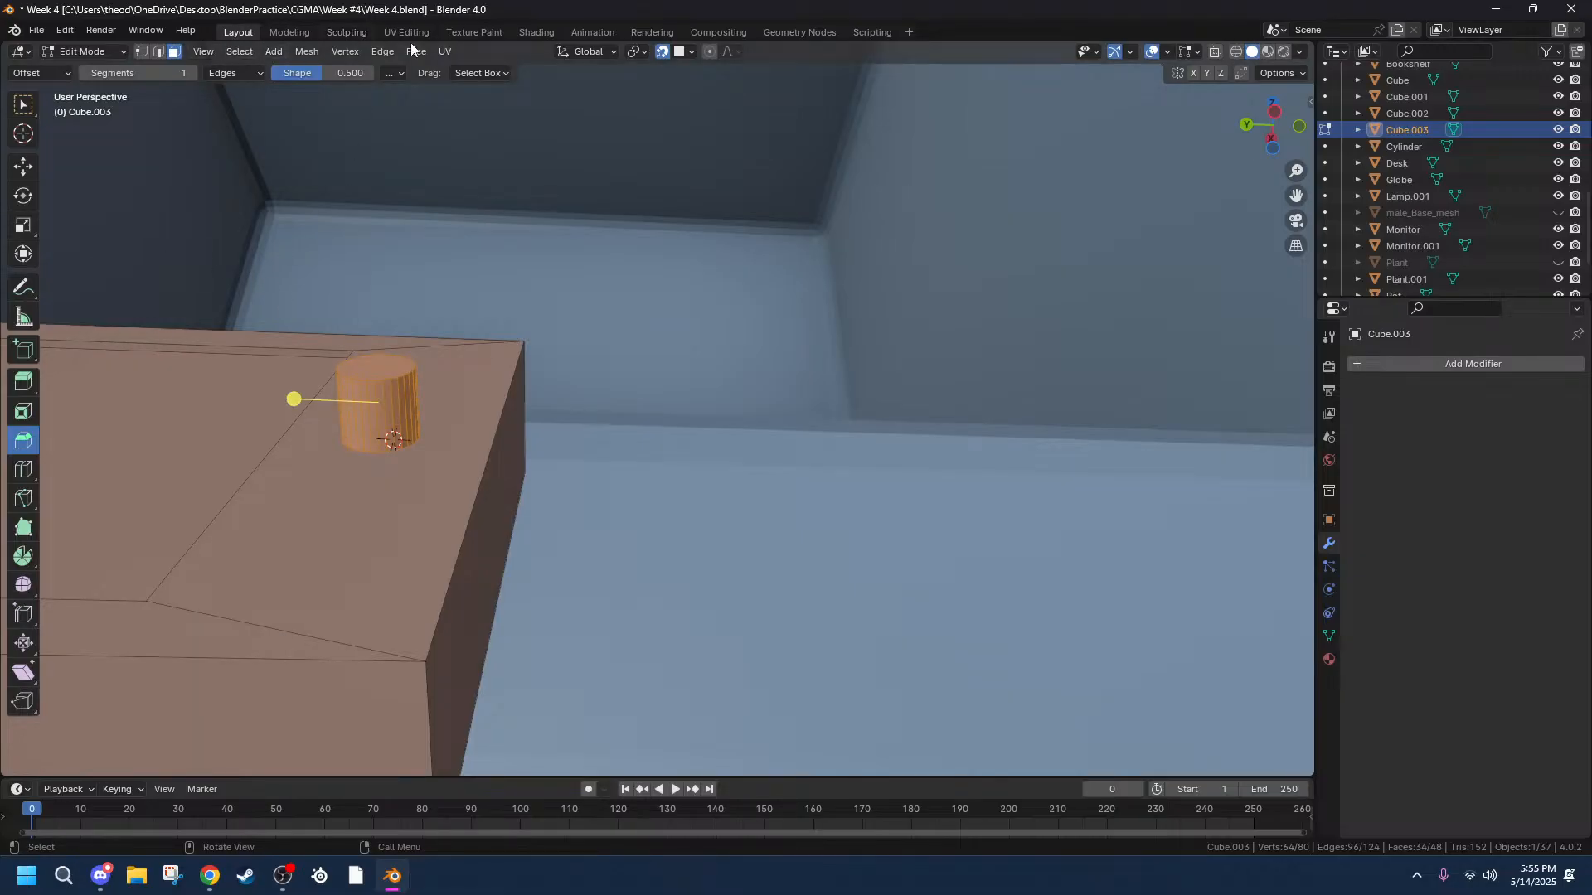
# Add one loop cut around the cylinder's side and slide it down close to the base.
pyautogui.click(375, 377)
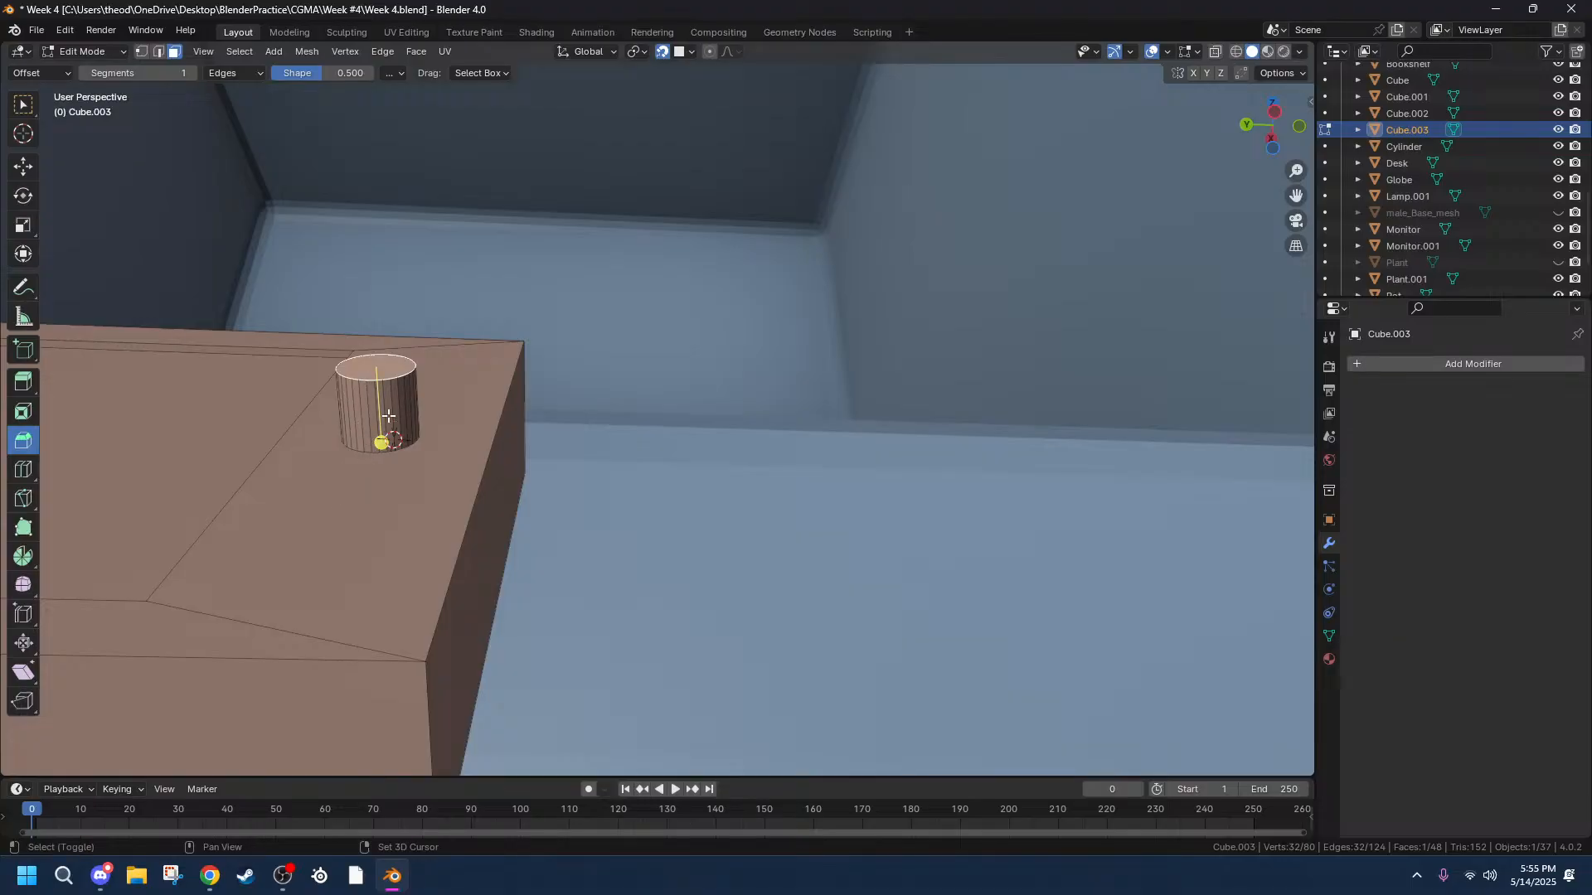
pyautogui.hotkey('ctrl', 'r')
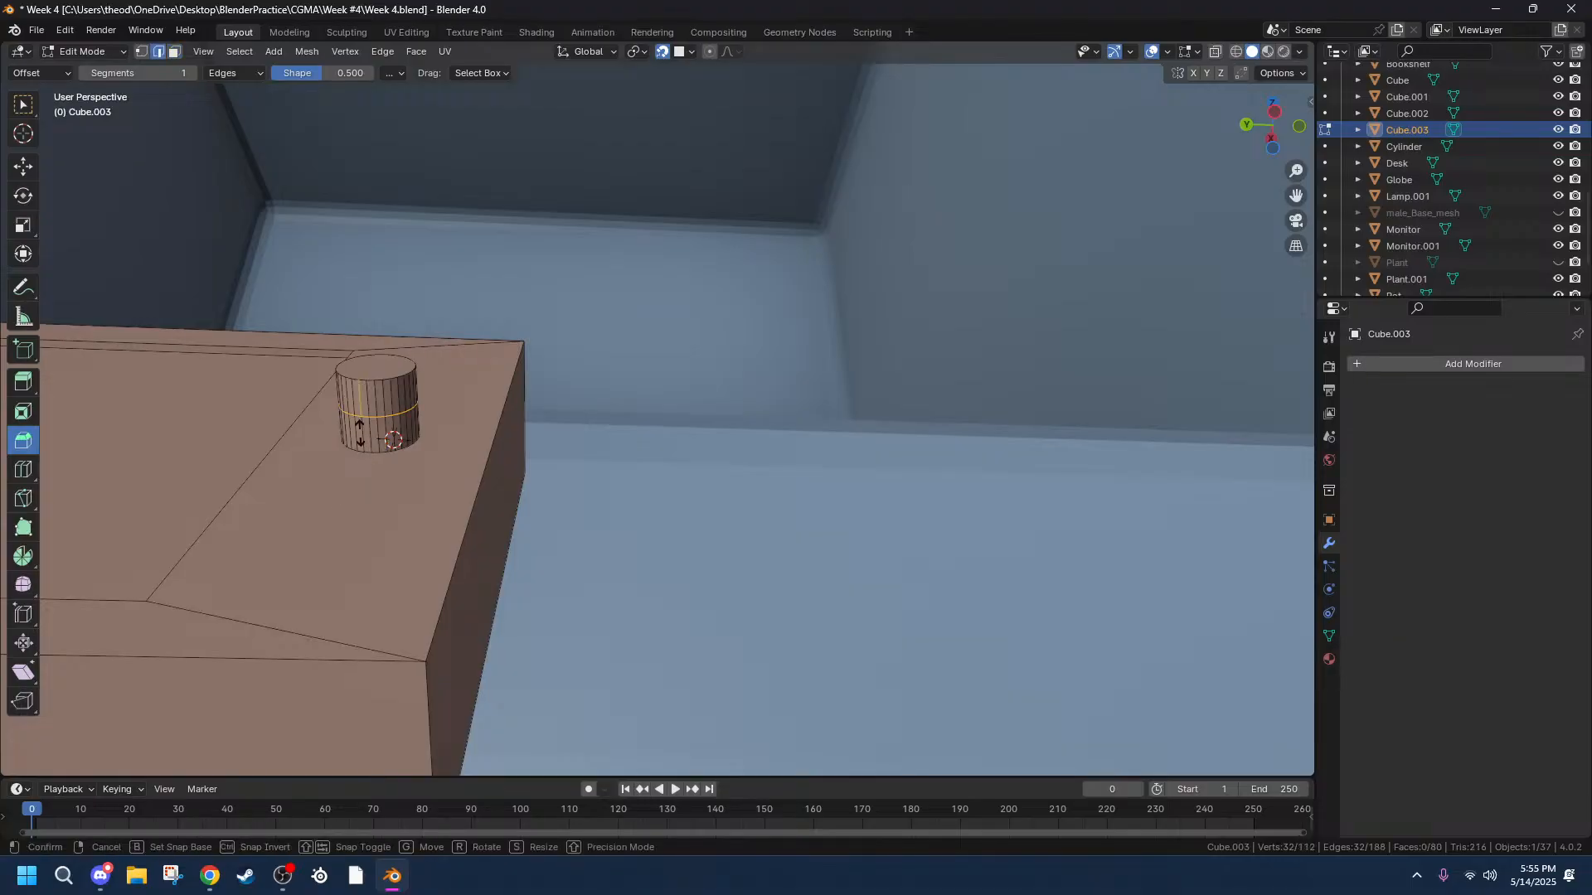
pyautogui.click(369, 412)
pyautogui.rightClick(371, 406)
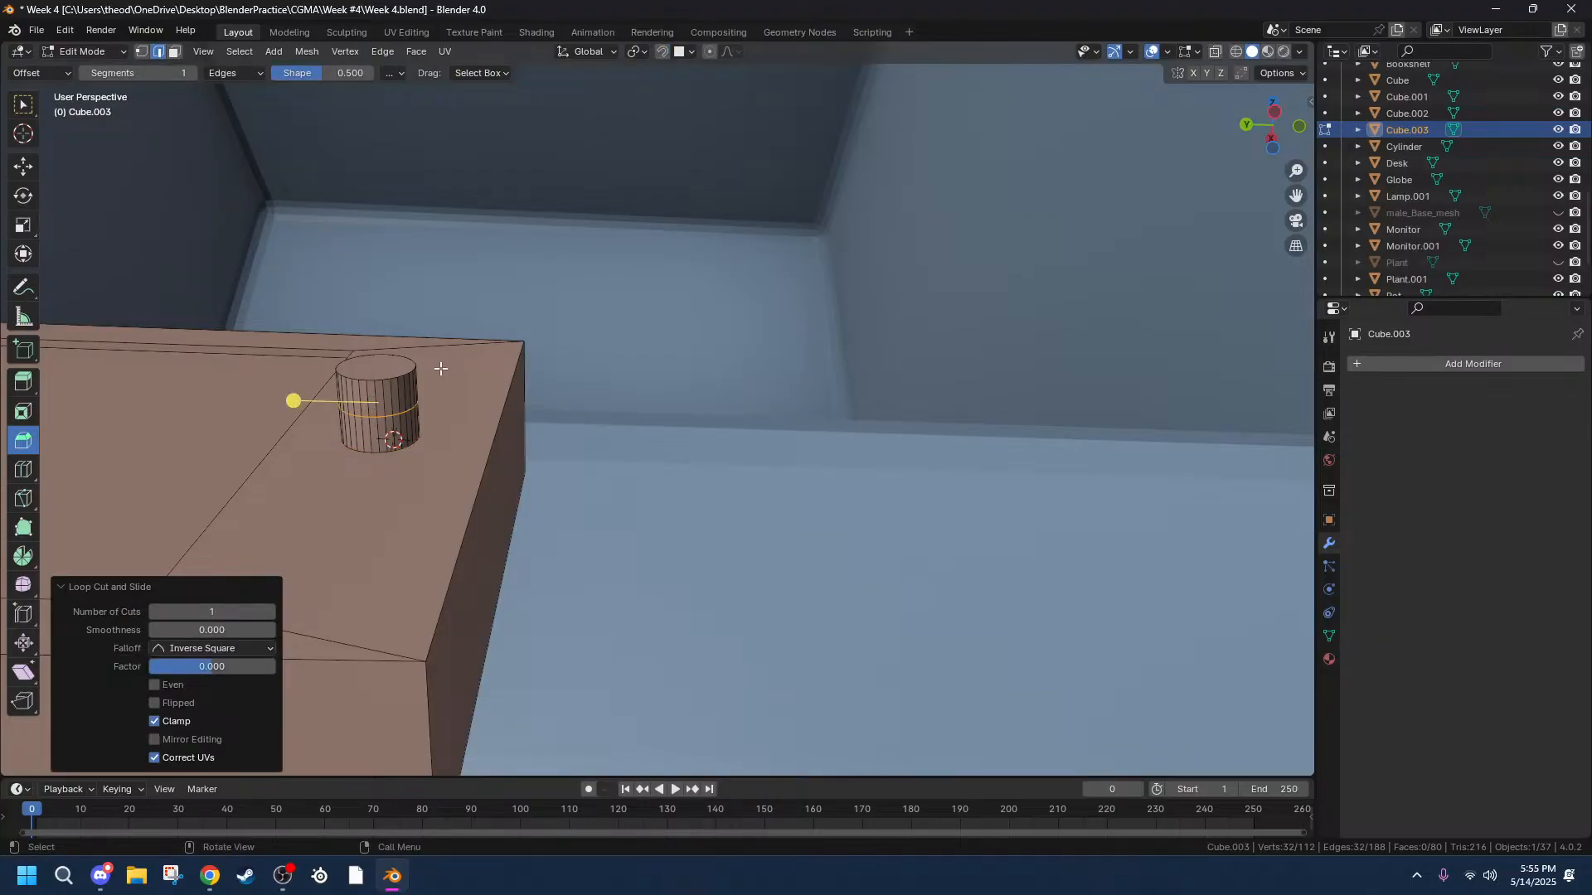
pyautogui.press('g')
pyautogui.press('g')
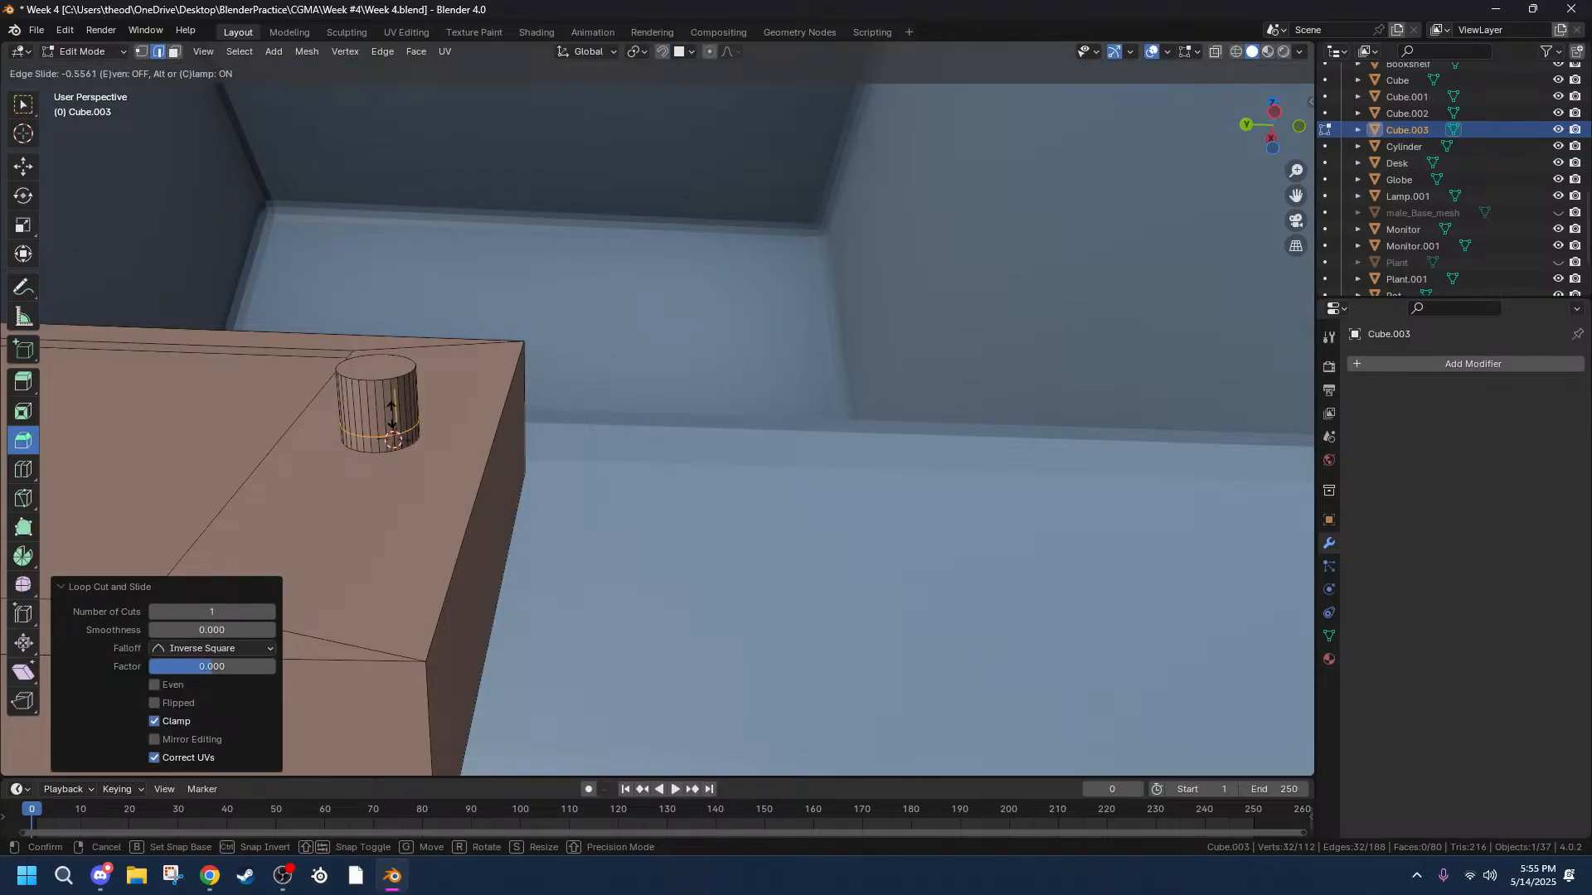
pyautogui.click(392, 415)
# Add a second centred loop cut between the lower loop and the cylinder's base, and select it together with the base edge loop.
pyautogui.keyDown('alt'); pyautogui.click(374, 453); pyautogui.keyUp('alt')
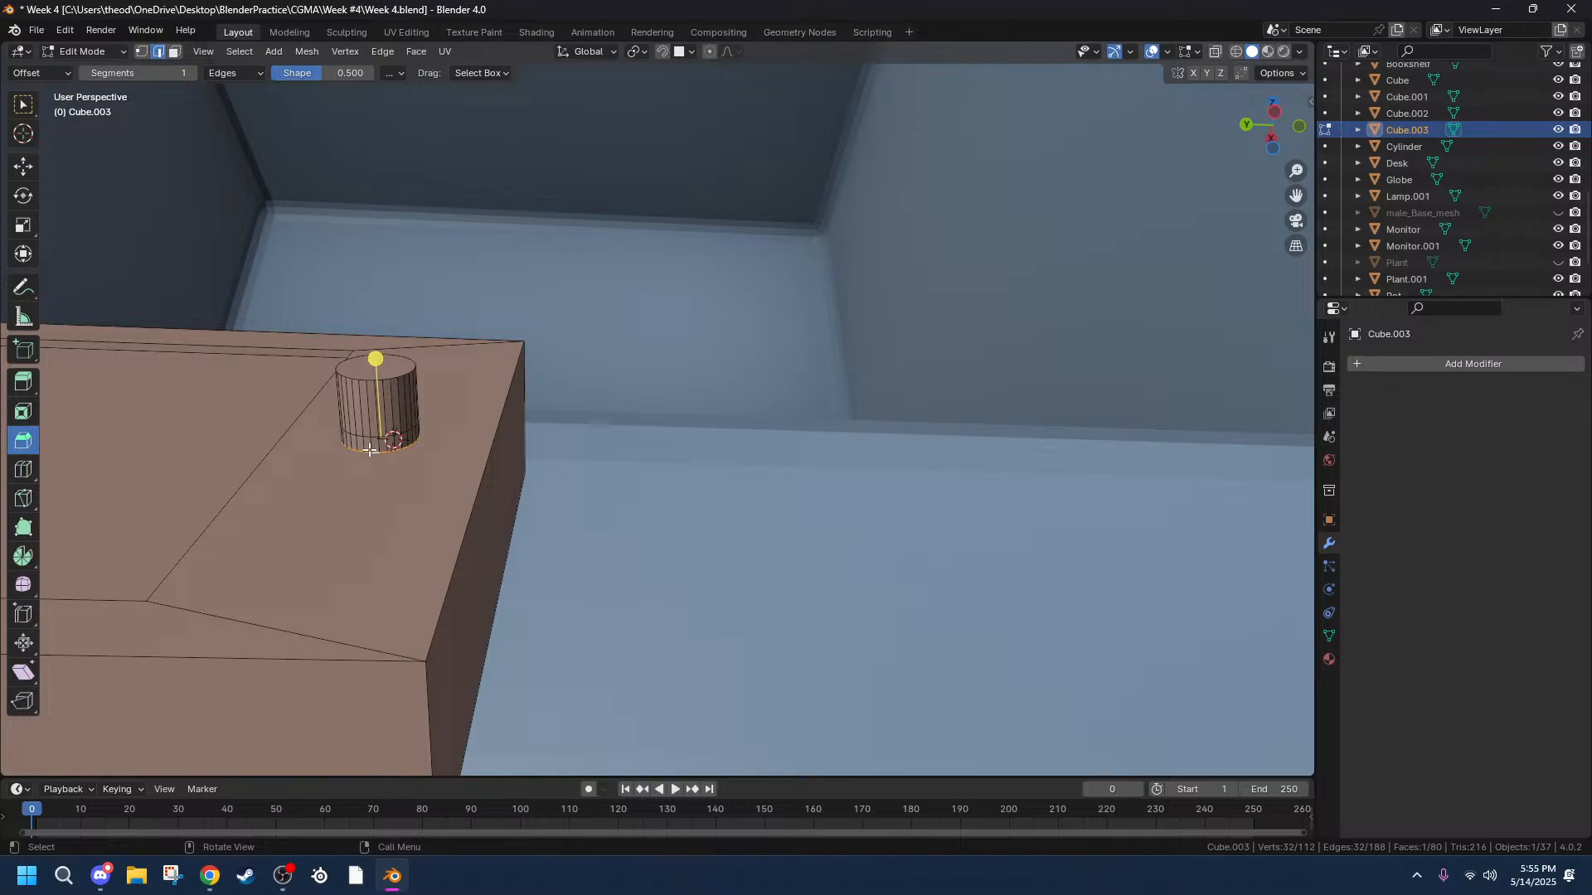
pyautogui.hotkey('ctrl', 'r')
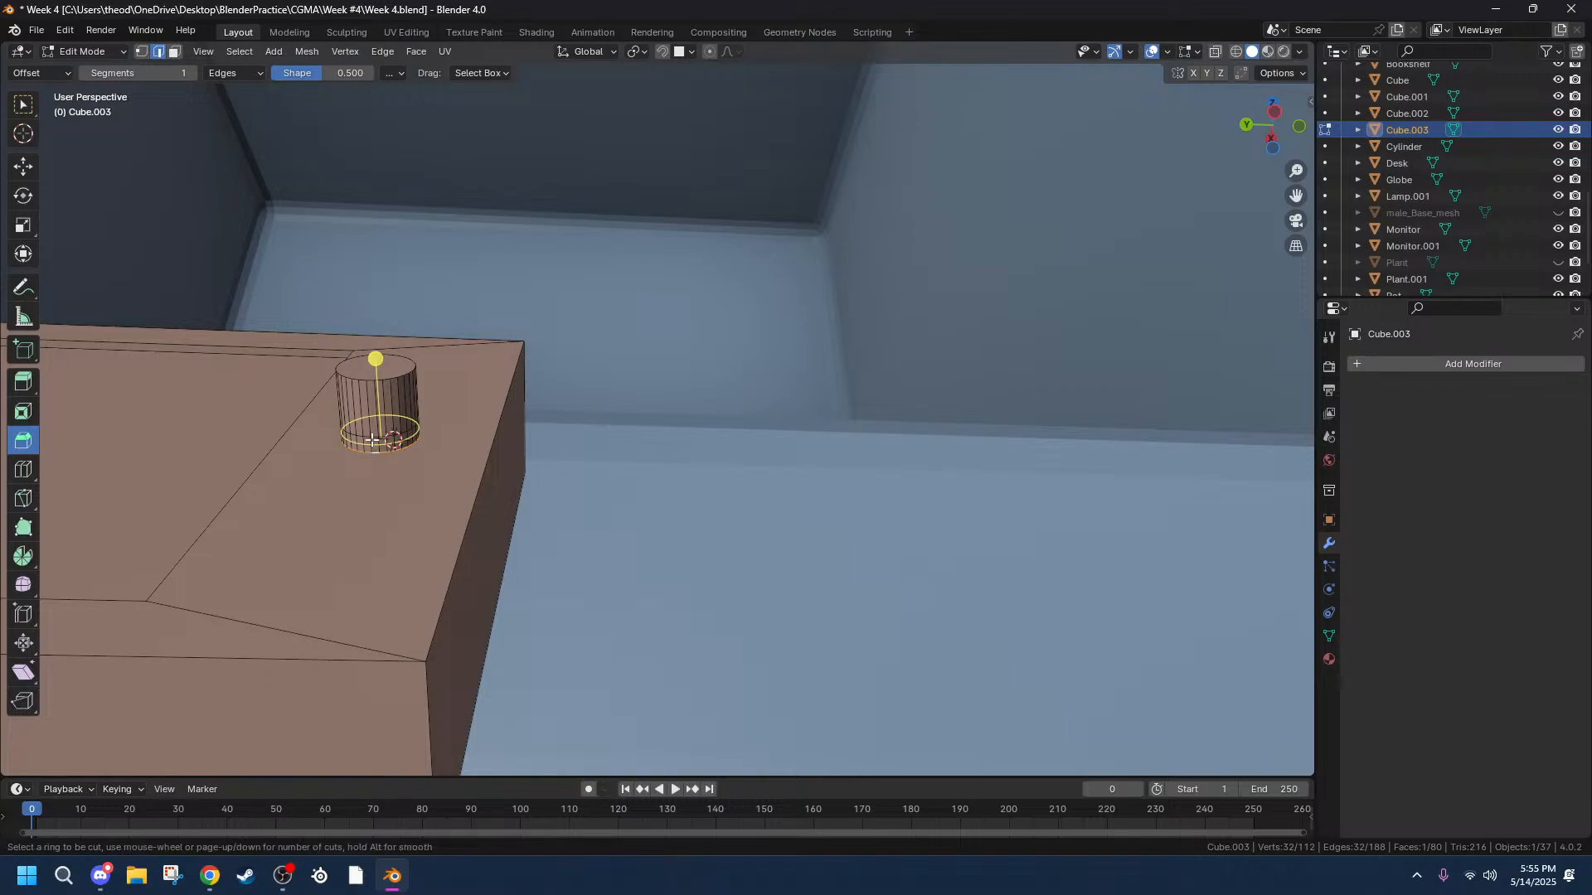
pyautogui.click(373, 441)
pyautogui.rightClick(371, 447)
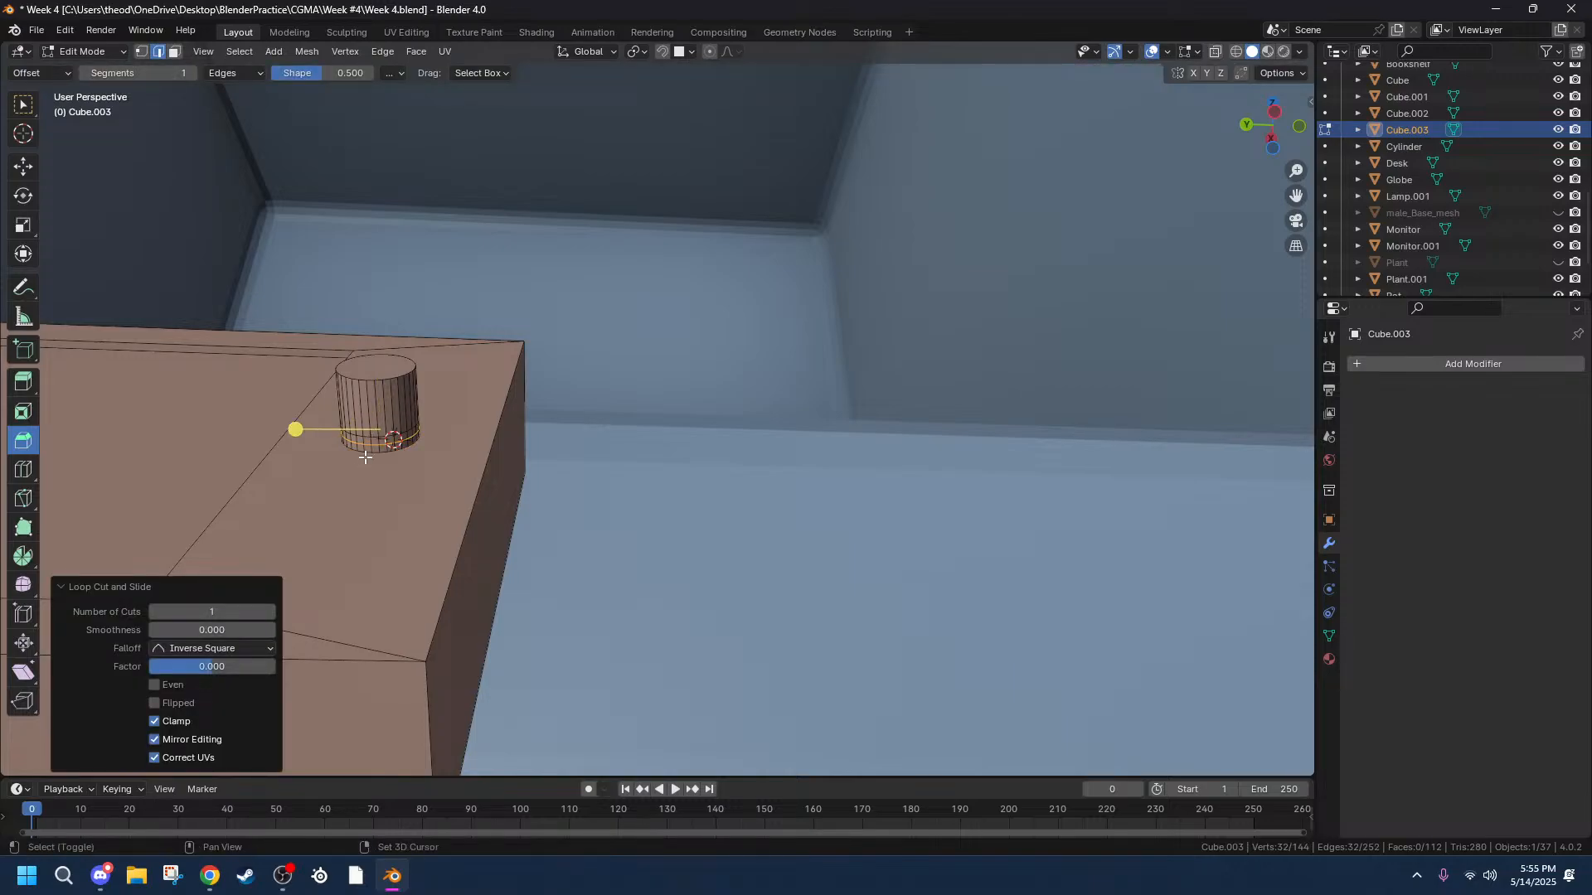
pyautogui.keyDown('alt'); pyautogui.keyDown('shift'); pyautogui.click(369, 452); pyautogui.keyUp('shift'); pyautogui.keyUp('alt')
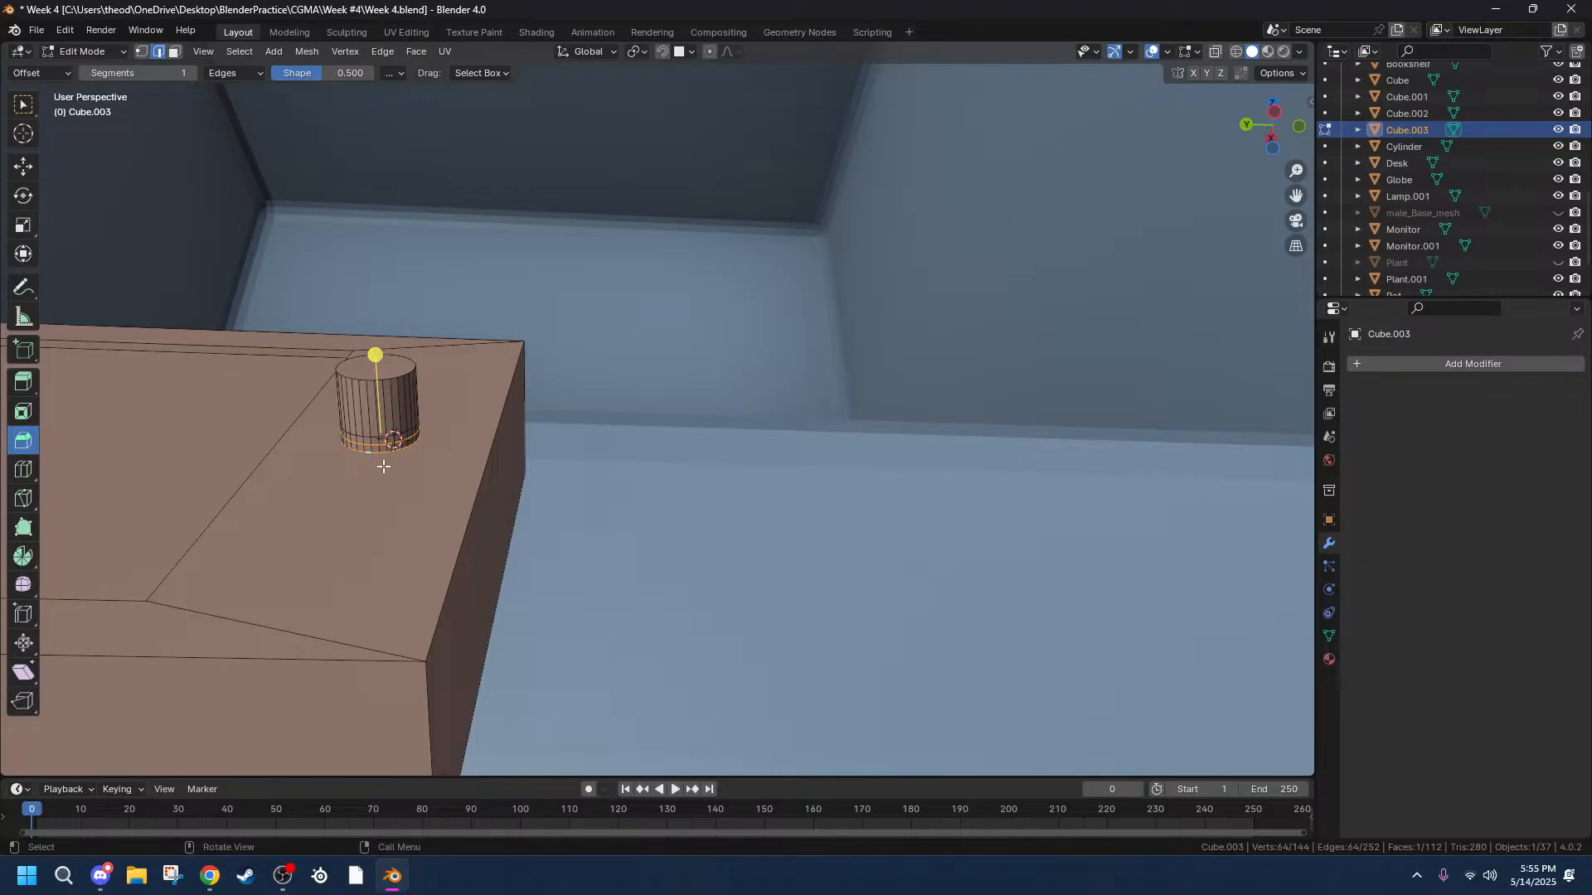
# Extrude the selected base loops in place and try to scale them with global Z locked.
pyautogui.press('e')
pyautogui.rightClick(390, 467)
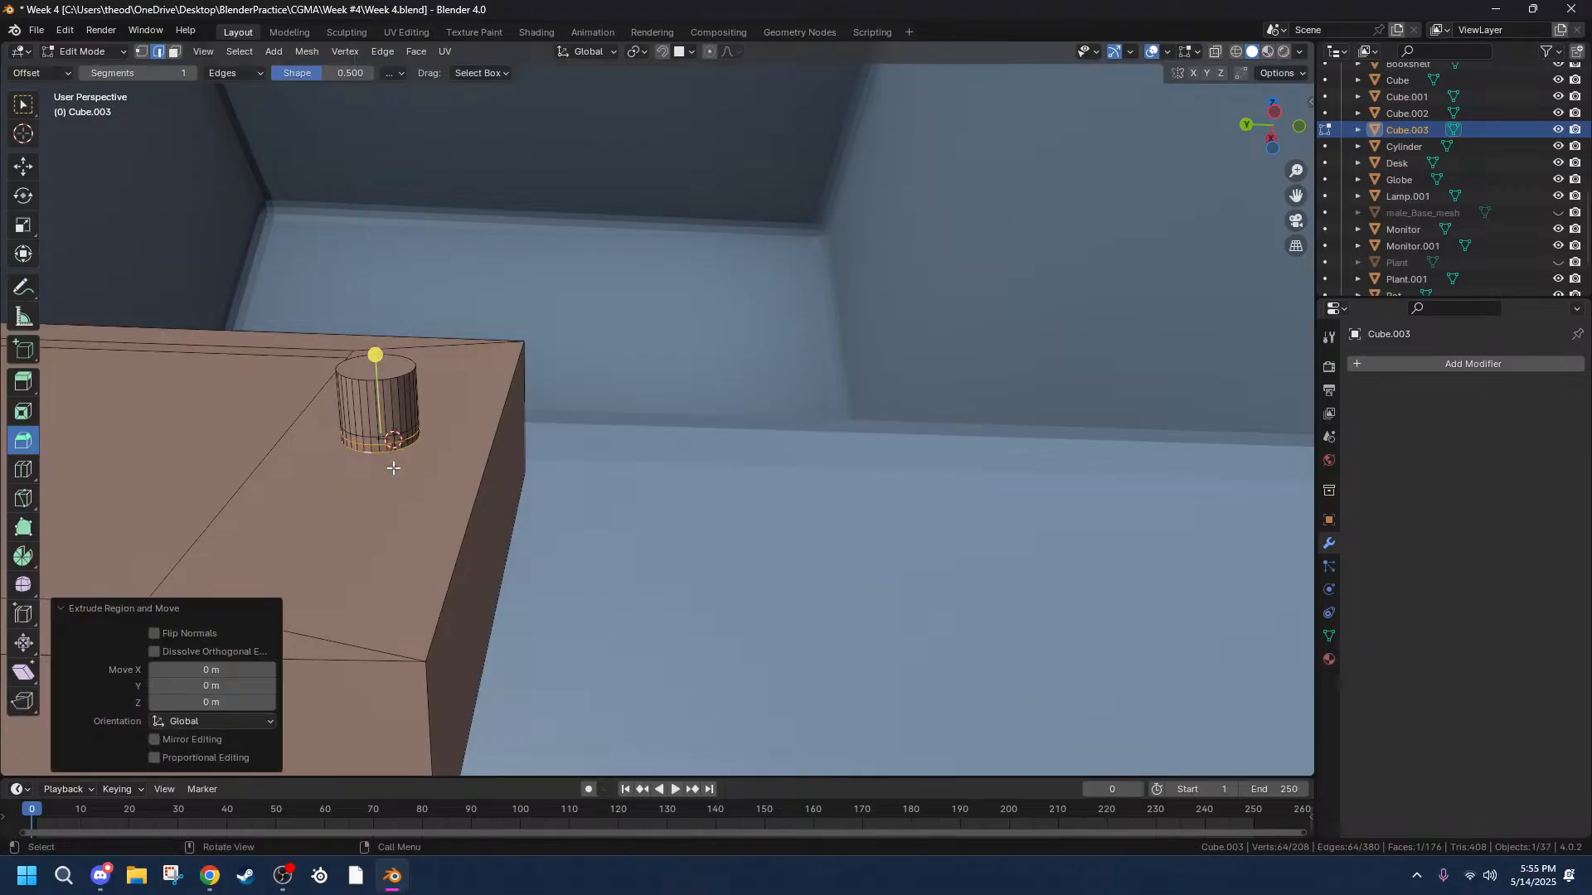
pyautogui.press('s')
pyautogui.hotkey('shift', 'z')
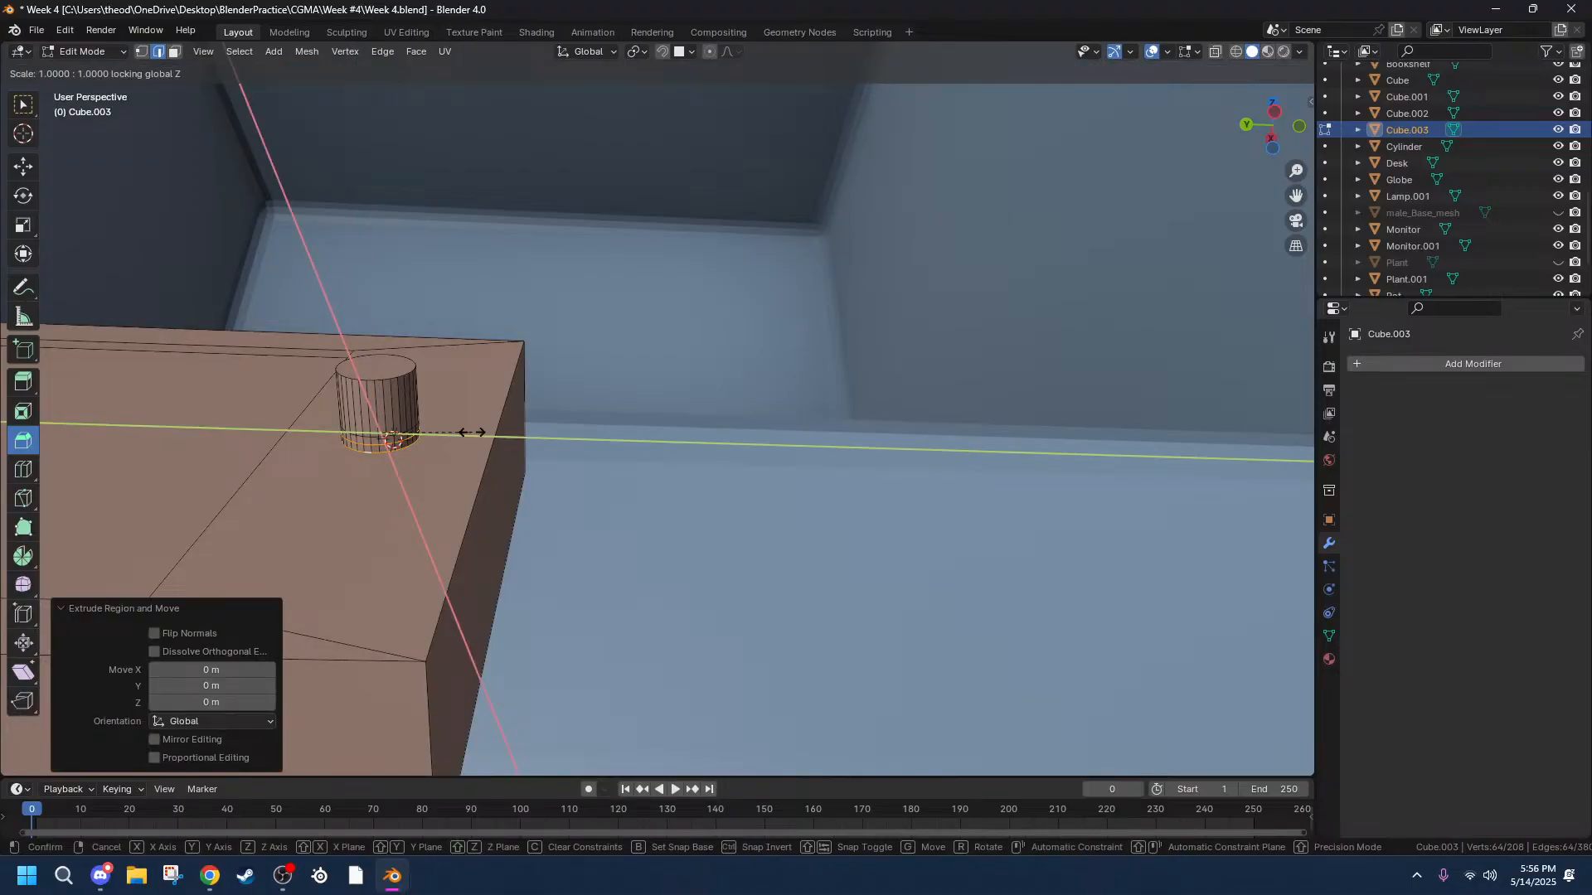
pyautogui.rightClick(472, 432)
# Set the transform orientation to Normal.
pyautogui.click(594, 51)
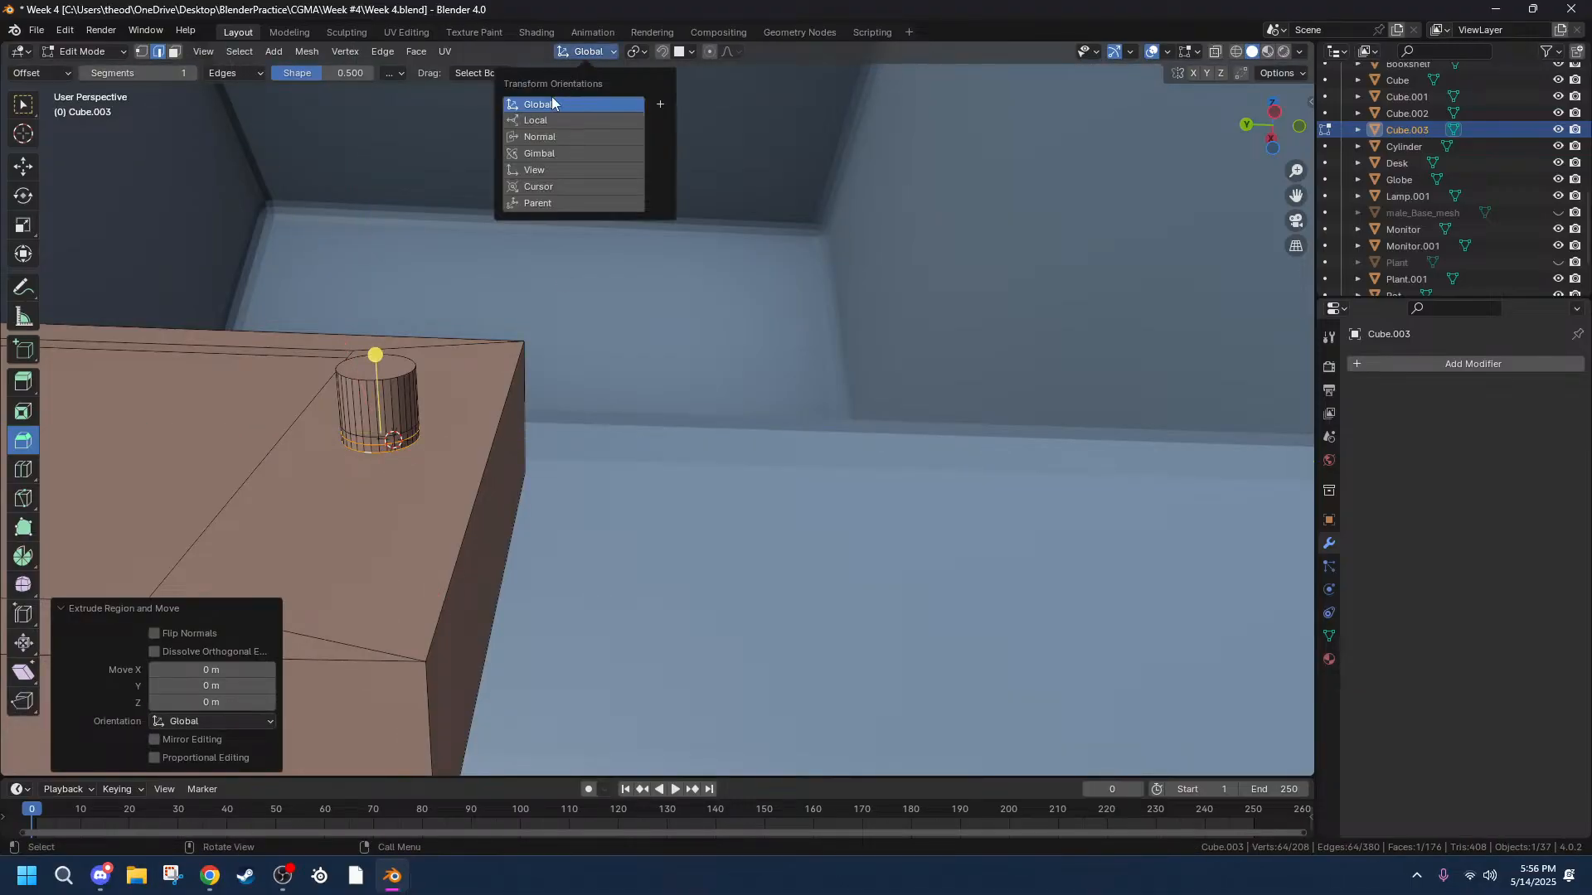
pyautogui.click(538, 139)
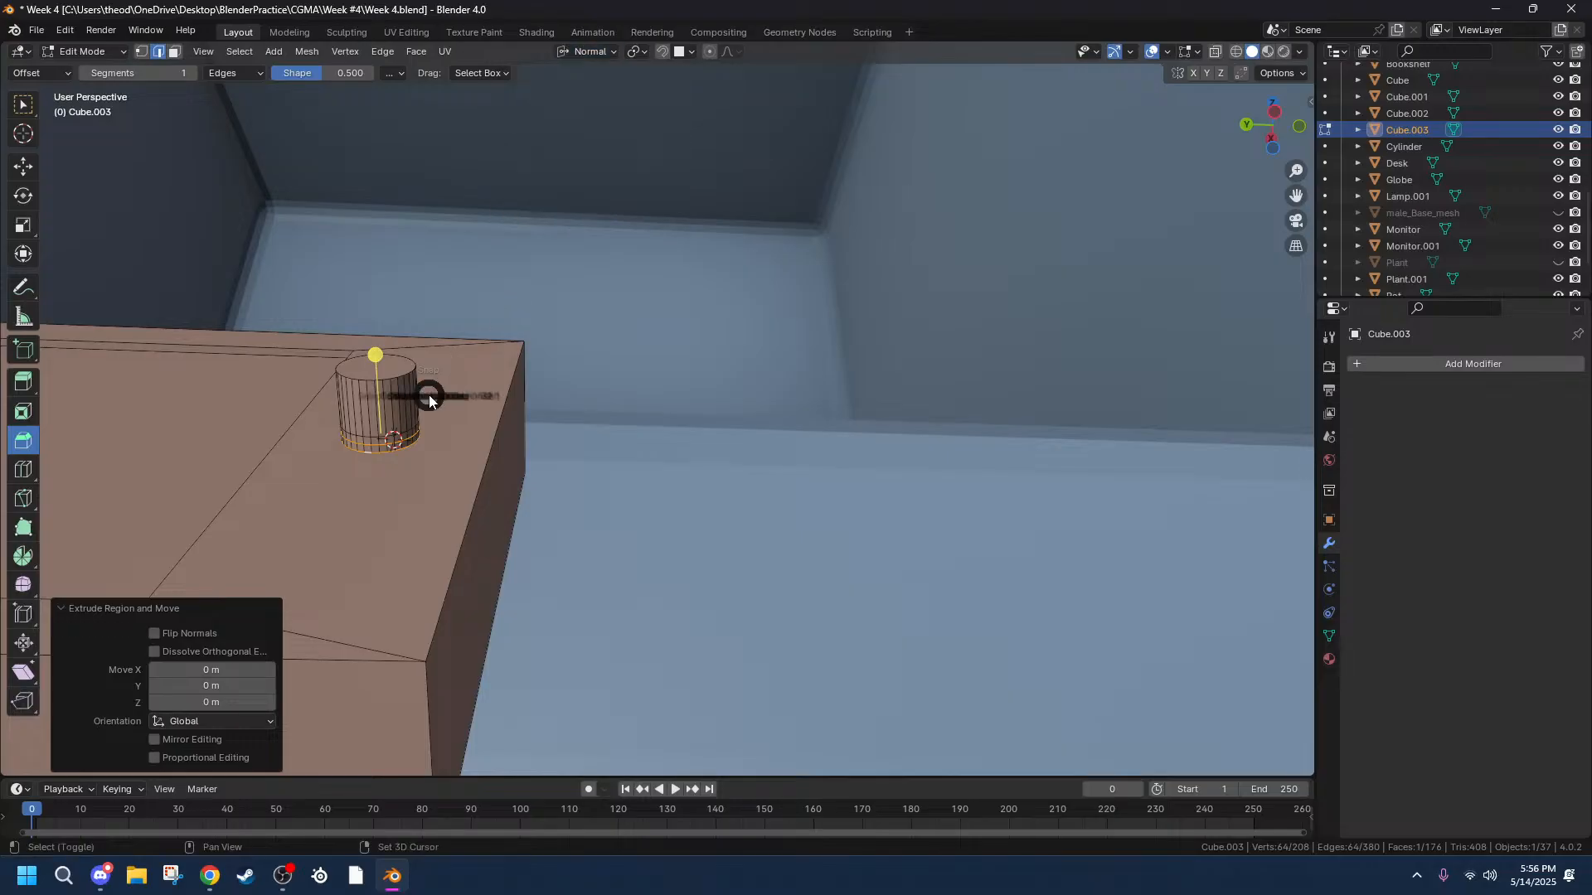
pyautogui.hotkey('shift', 's')
pyautogui.rightClick(733, 94)
# Scale the extruded base loops outward to 1.519 with normal Z locked, forming a flange around the cylinder's base.
pyautogui.press('s')
pyautogui.hotkey('shift', 'z')
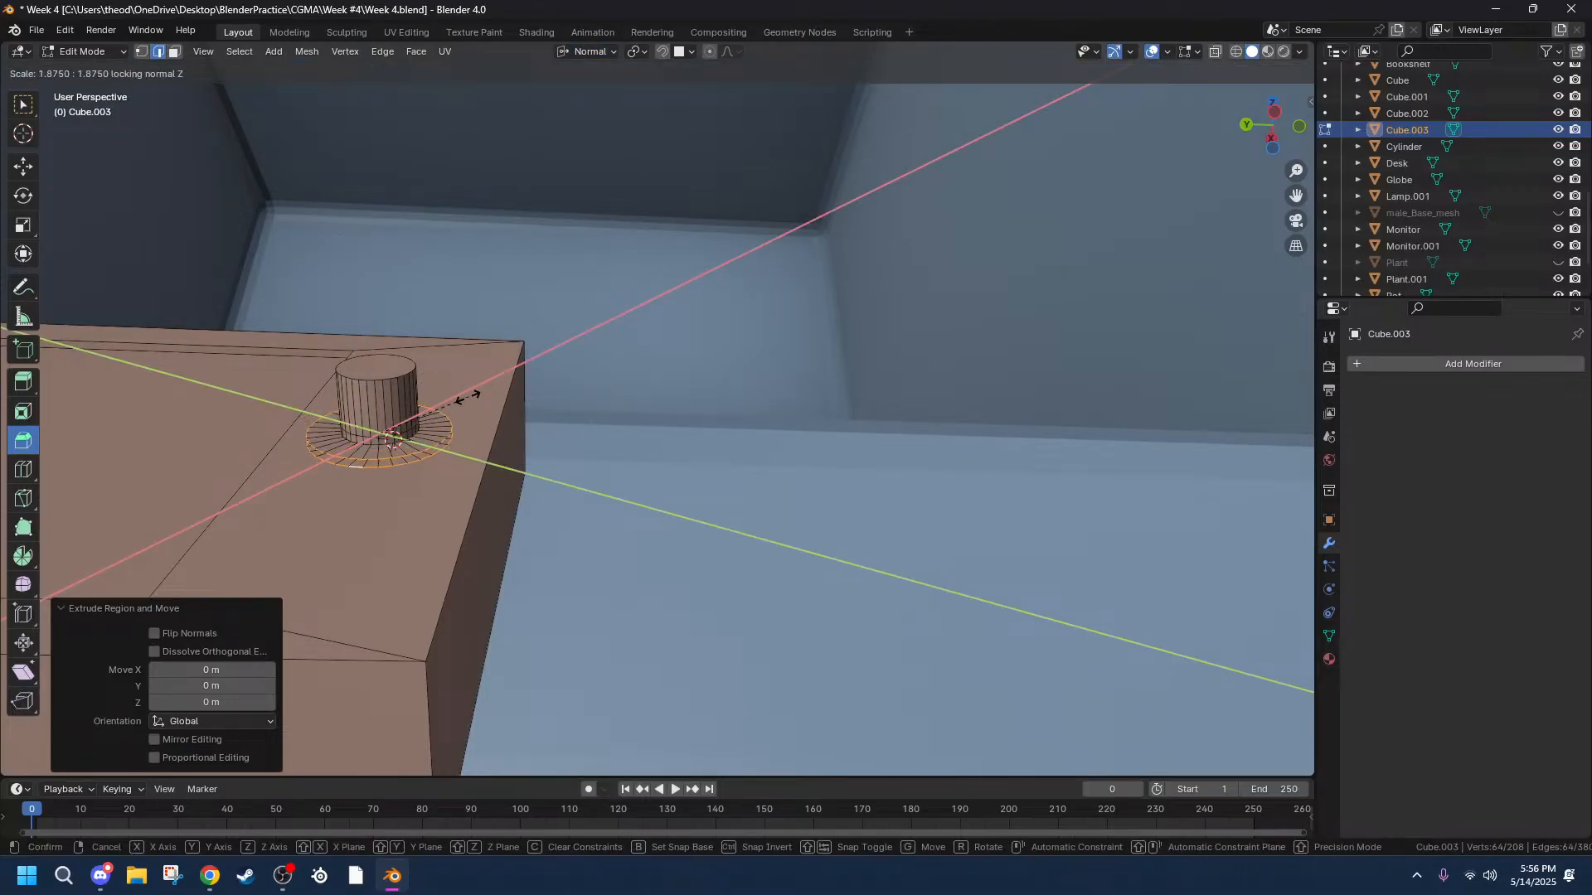
pyautogui.click(451, 401)
pyautogui.scroll(2, 355, 462)
pyautogui.moveTo(356, 462); pyautogui.dragTo(389, 450, button='middle')
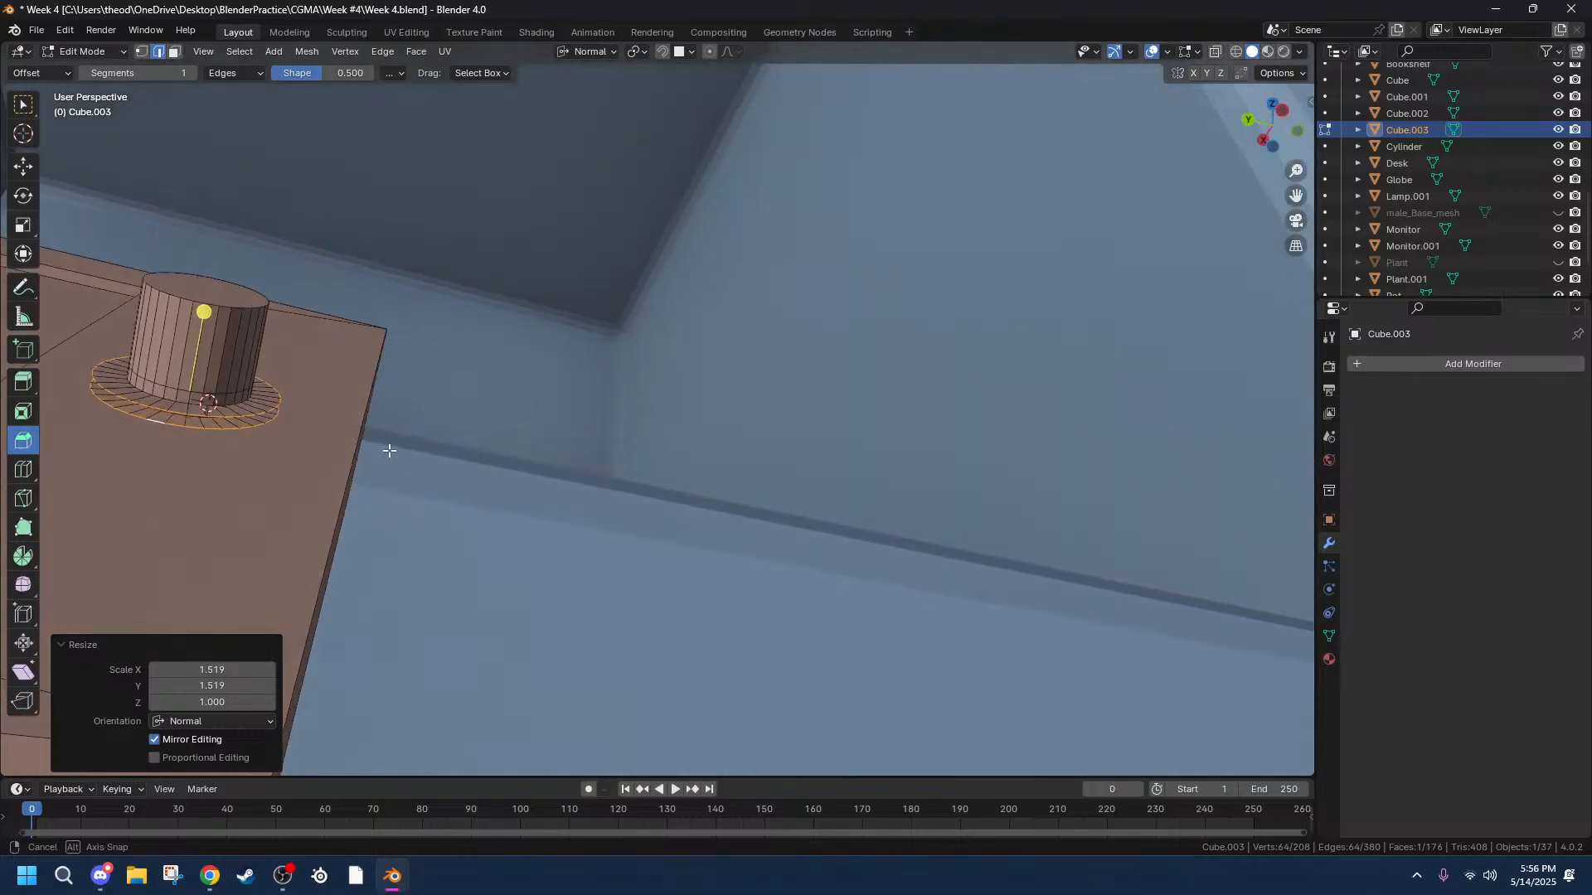
# Undo the flange scaling, the in-place extrusion and the second loop cut on the cylinder.
pyautogui.hotkey('ctrl', 'z')
pyautogui.hotkey('ctrl', 'z')
pyautogui.hotkey('ctrl', 'z')
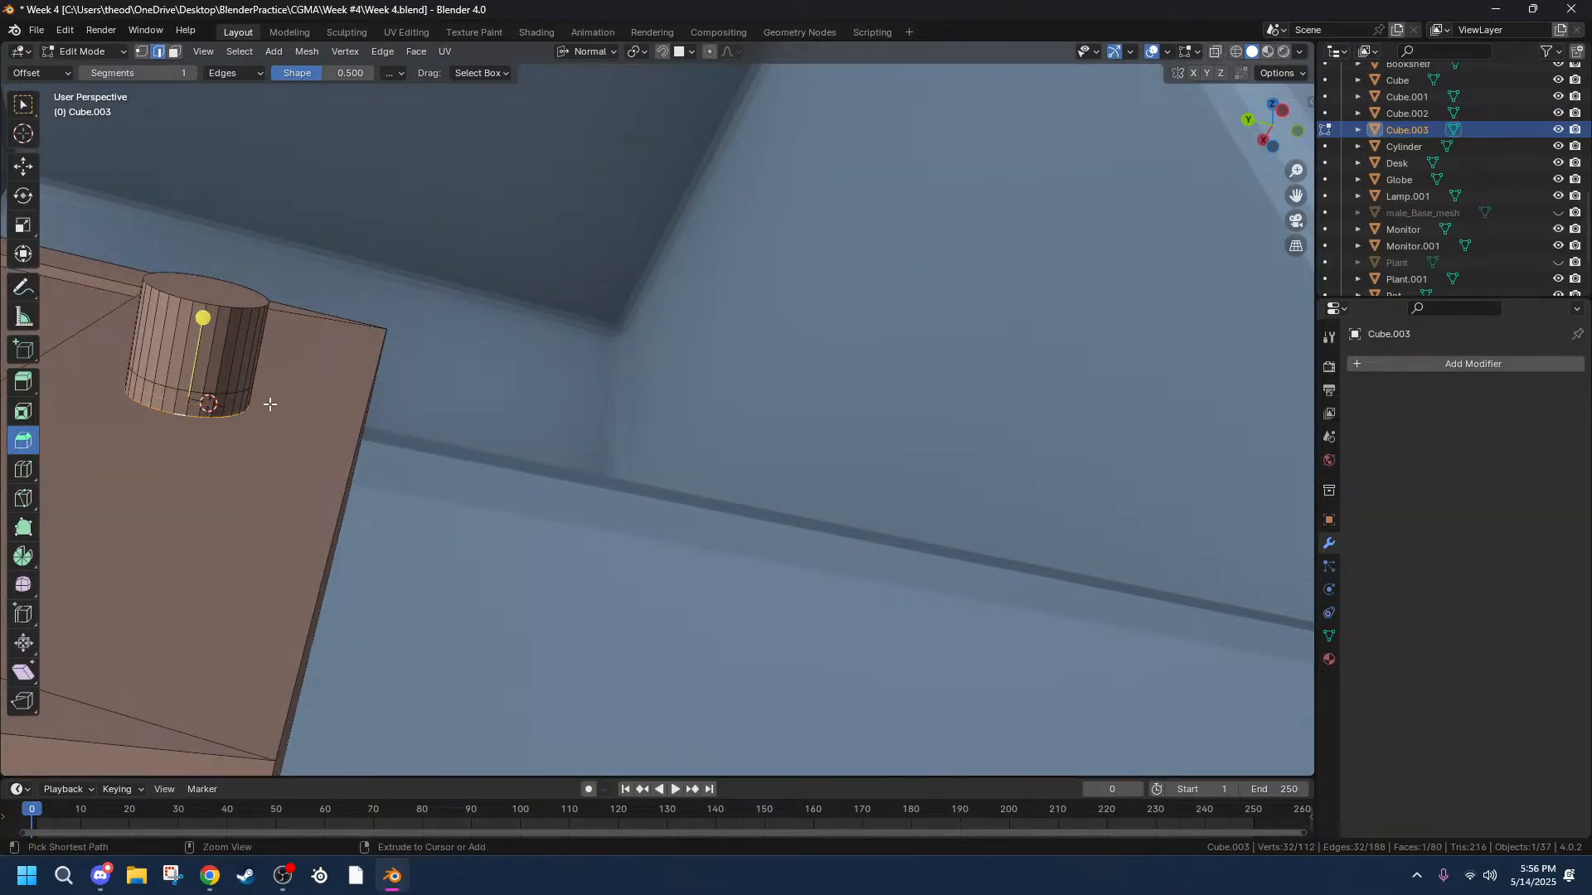
# Select the full edge band between the loop cut and the lower edge of the cylinder, and try scaling it uniformly.
pyautogui.keyDown('ctrl'); pyautogui.keyDown('alt'); pyautogui.click(162, 402); pyautogui.keyUp('alt'); pyautogui.keyUp('ctrl')
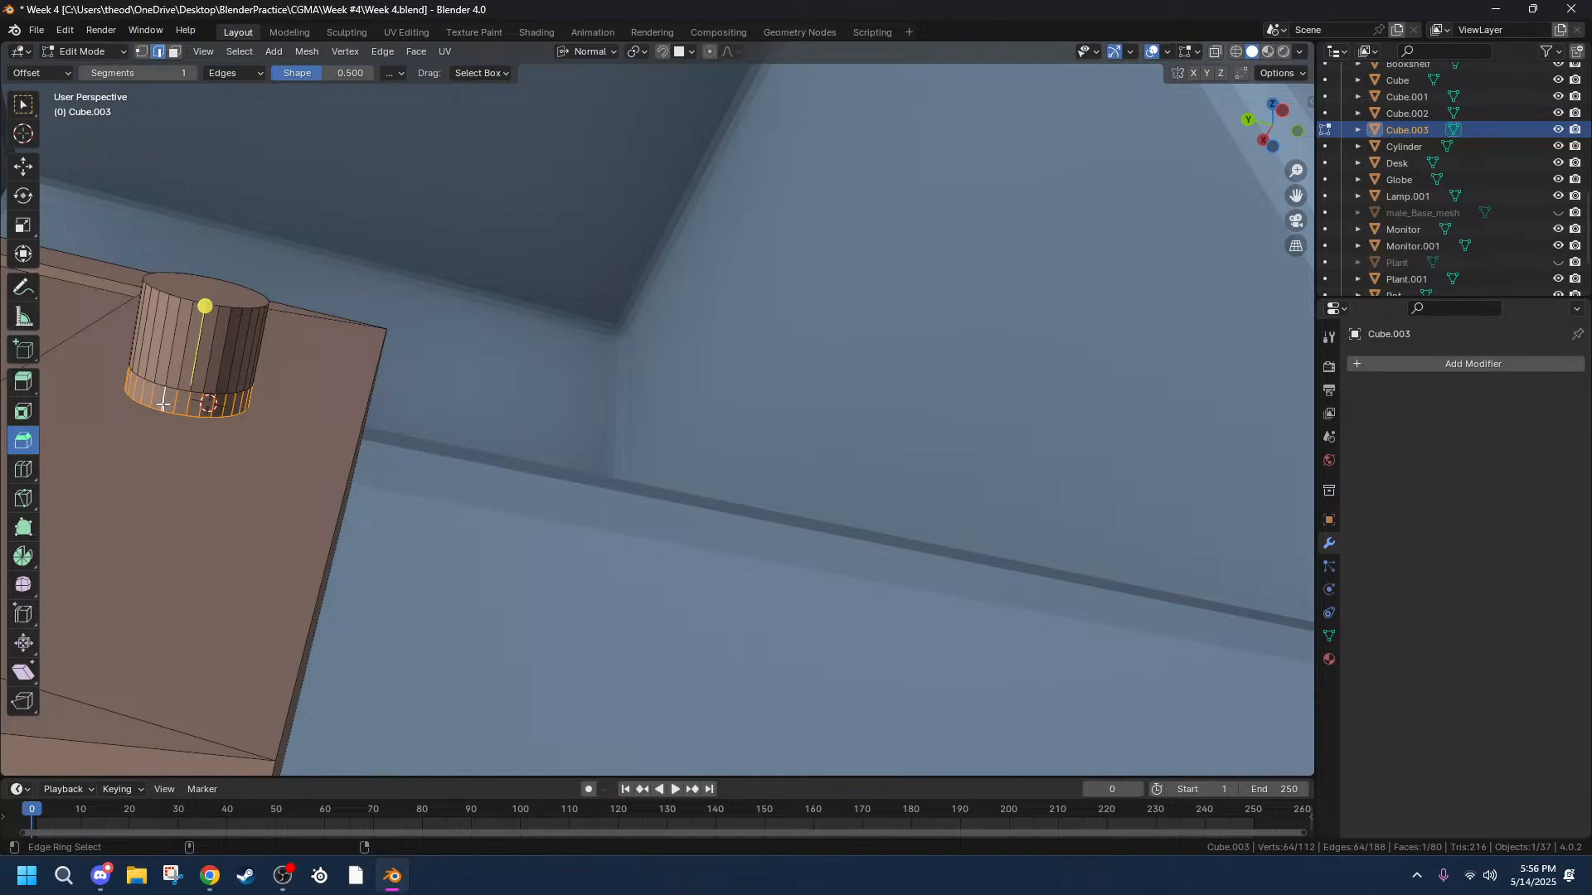
pyautogui.moveTo(444, 405); pyautogui.dragTo(388, 440, button='middle')
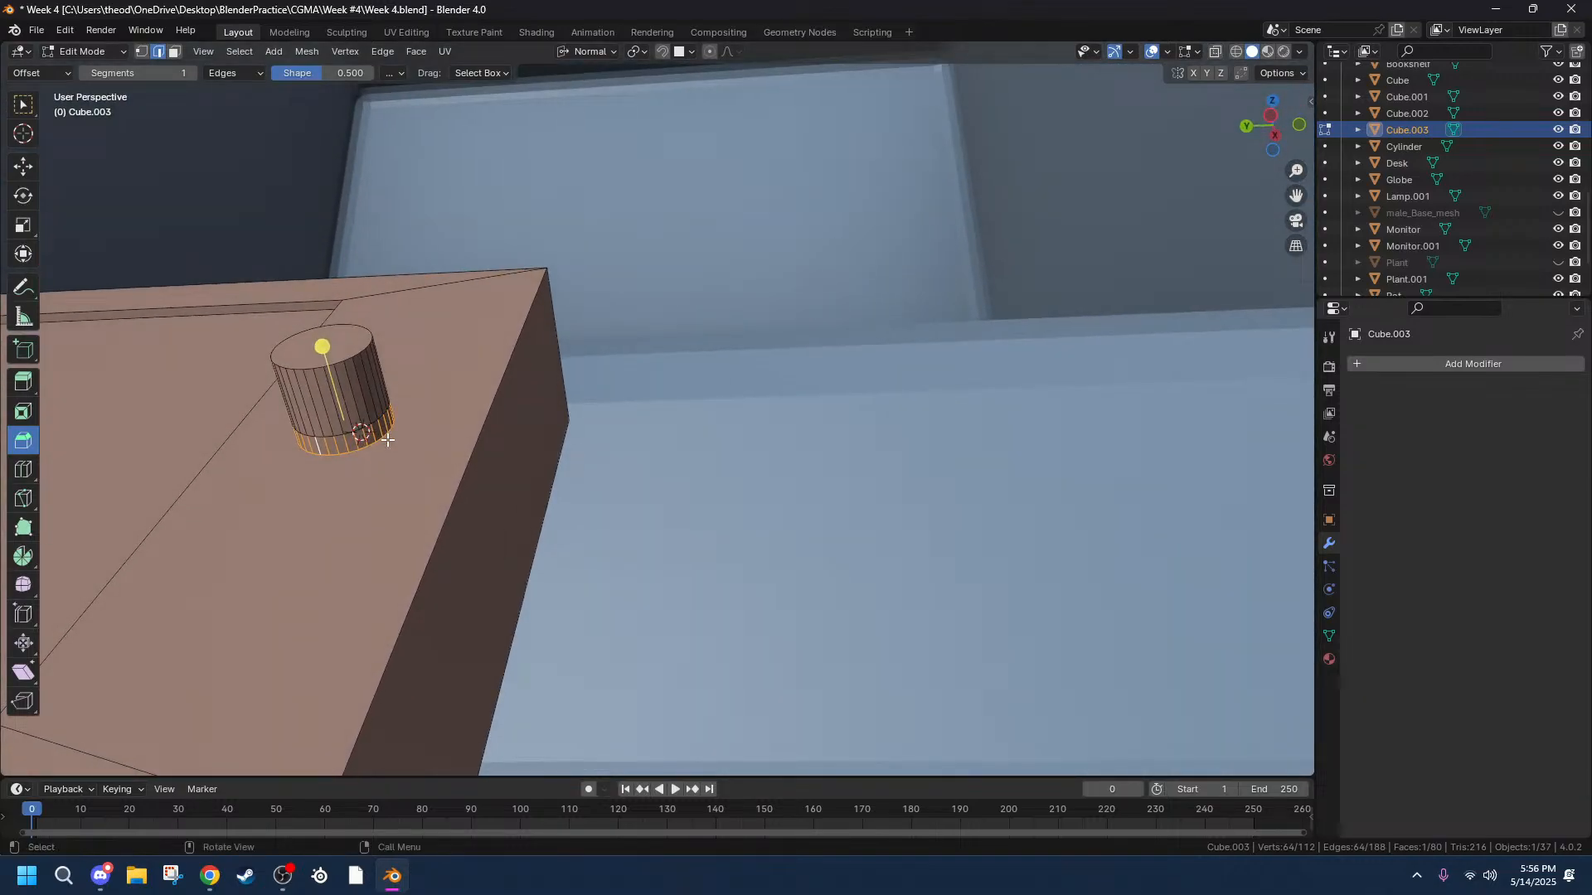
pyautogui.keyDown('alt'); pyautogui.keyDown('shift'); pyautogui.click(328, 434); pyautogui.keyUp('shift'); pyautogui.keyUp('alt')
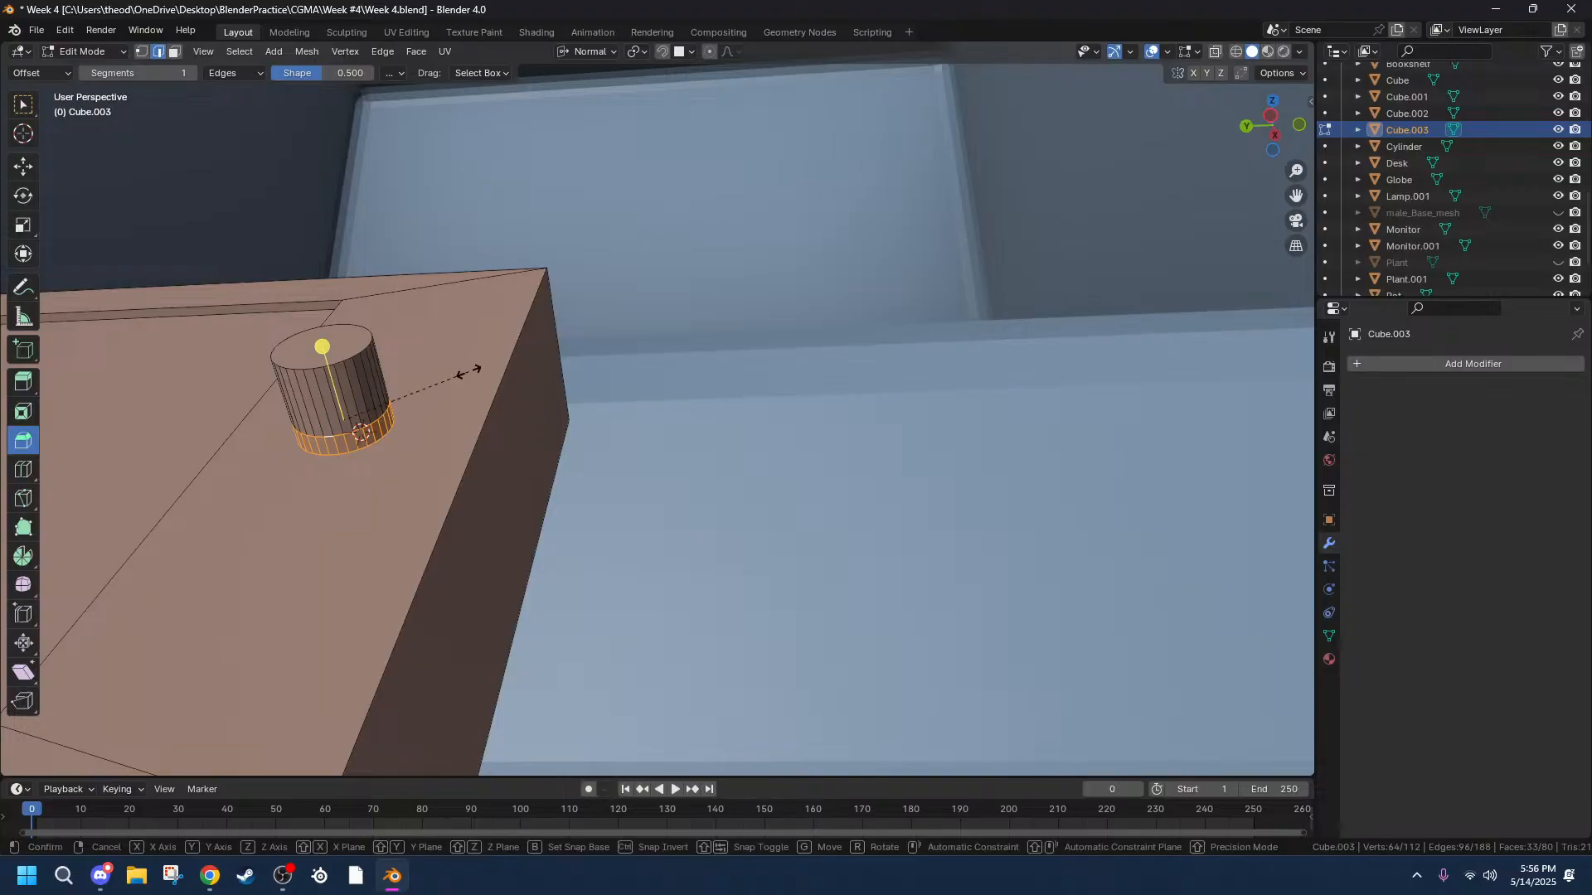
pyautogui.press('s')
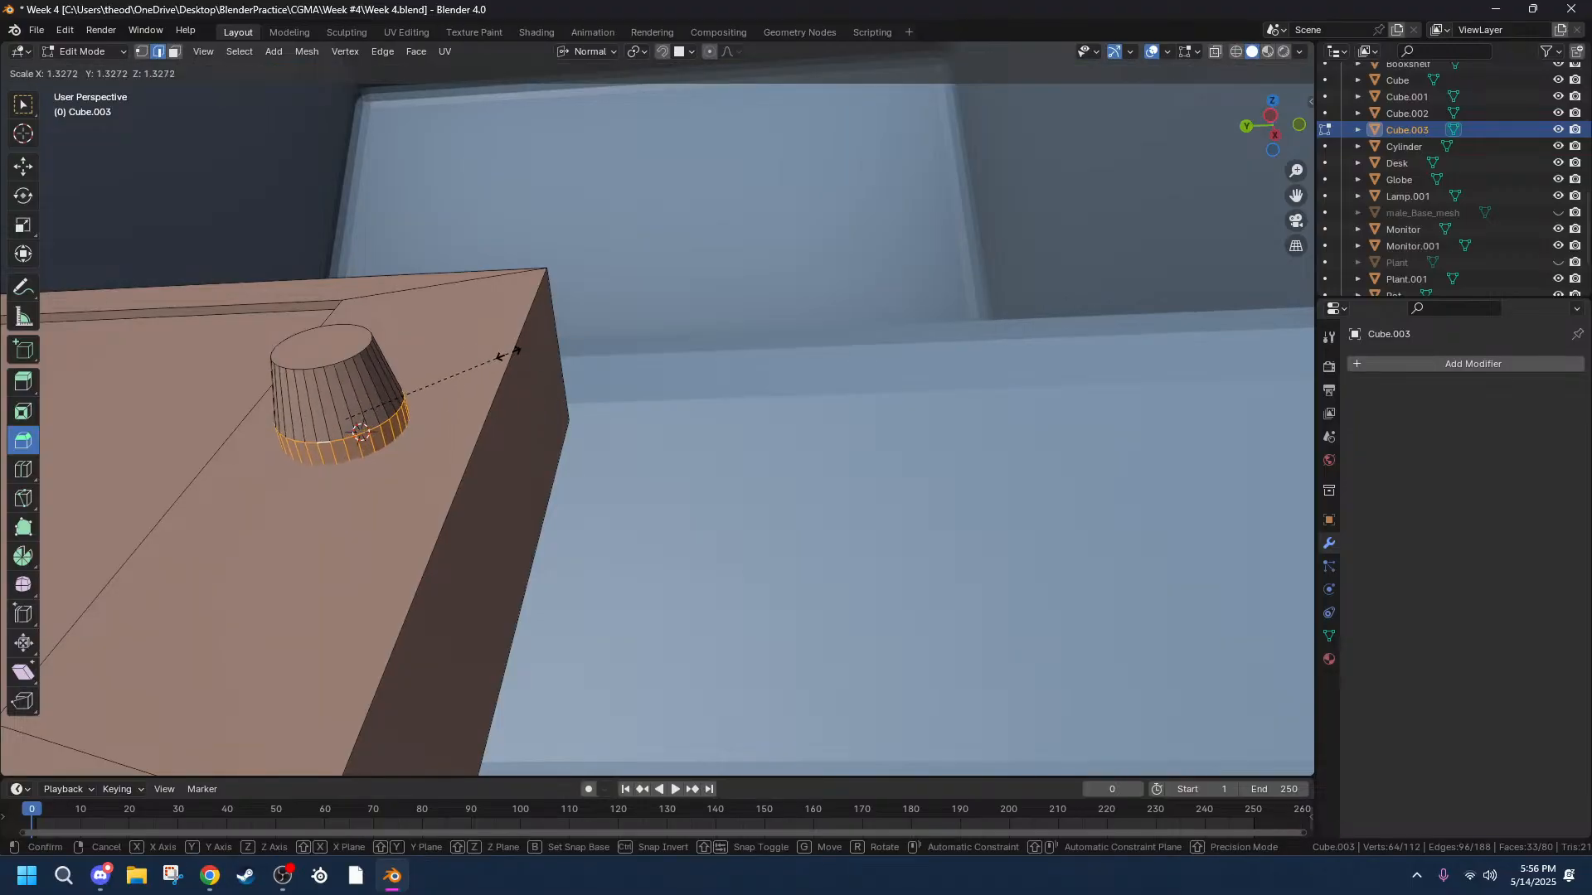
pyautogui.rightClick(509, 354)
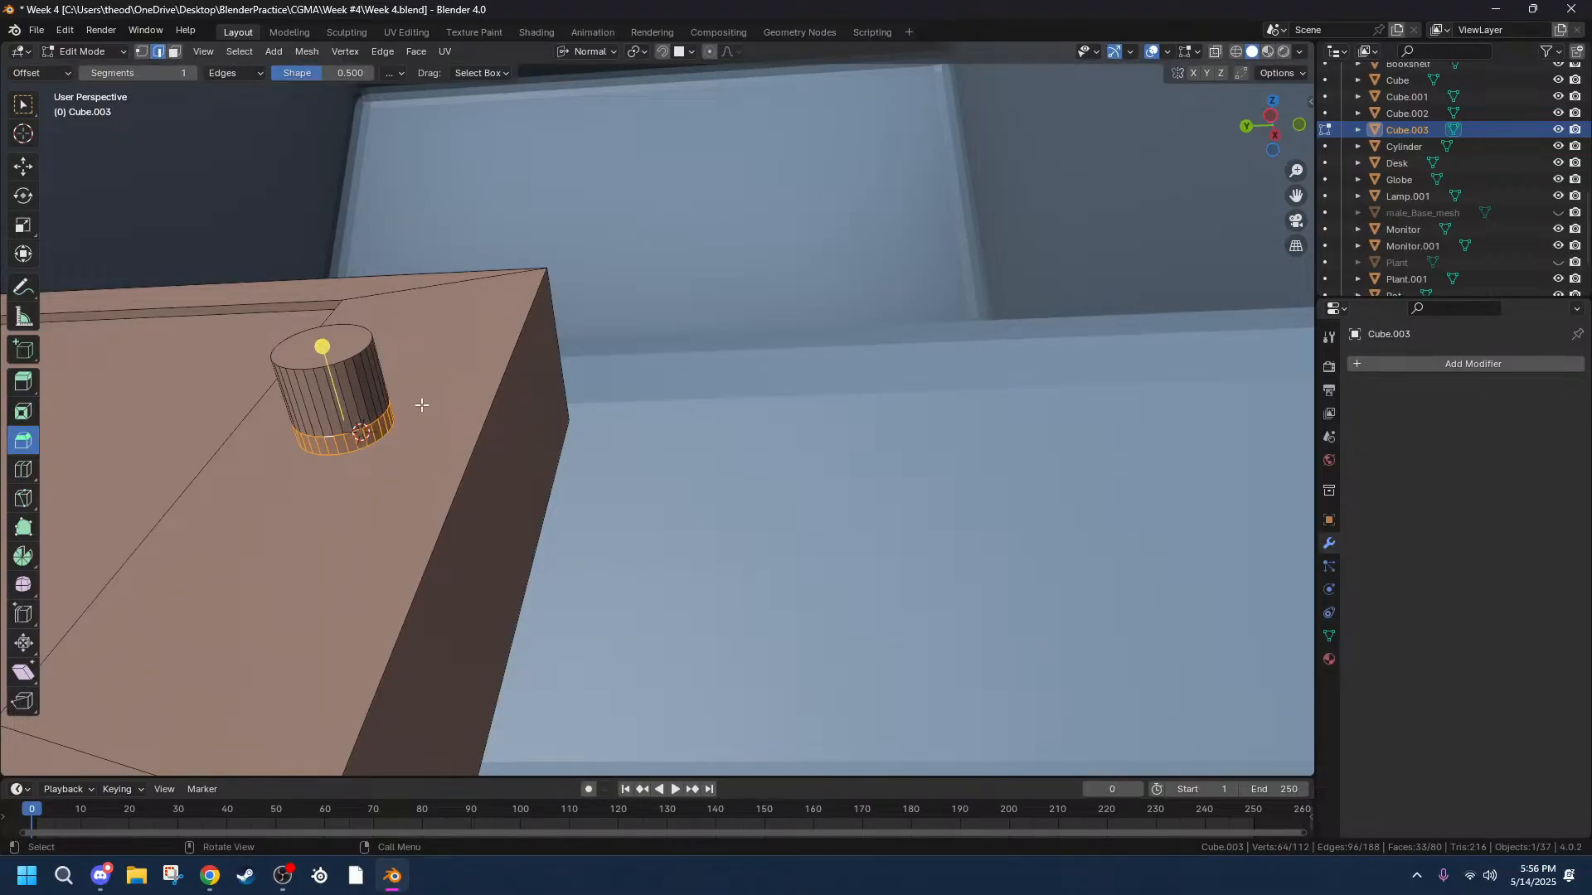
# Extrude the selected base band in place and scale it outward to 1.493 with normal Z locked, forming a flange.
pyautogui.press('e')
pyautogui.rightClick(421, 404)
pyautogui.press('s')
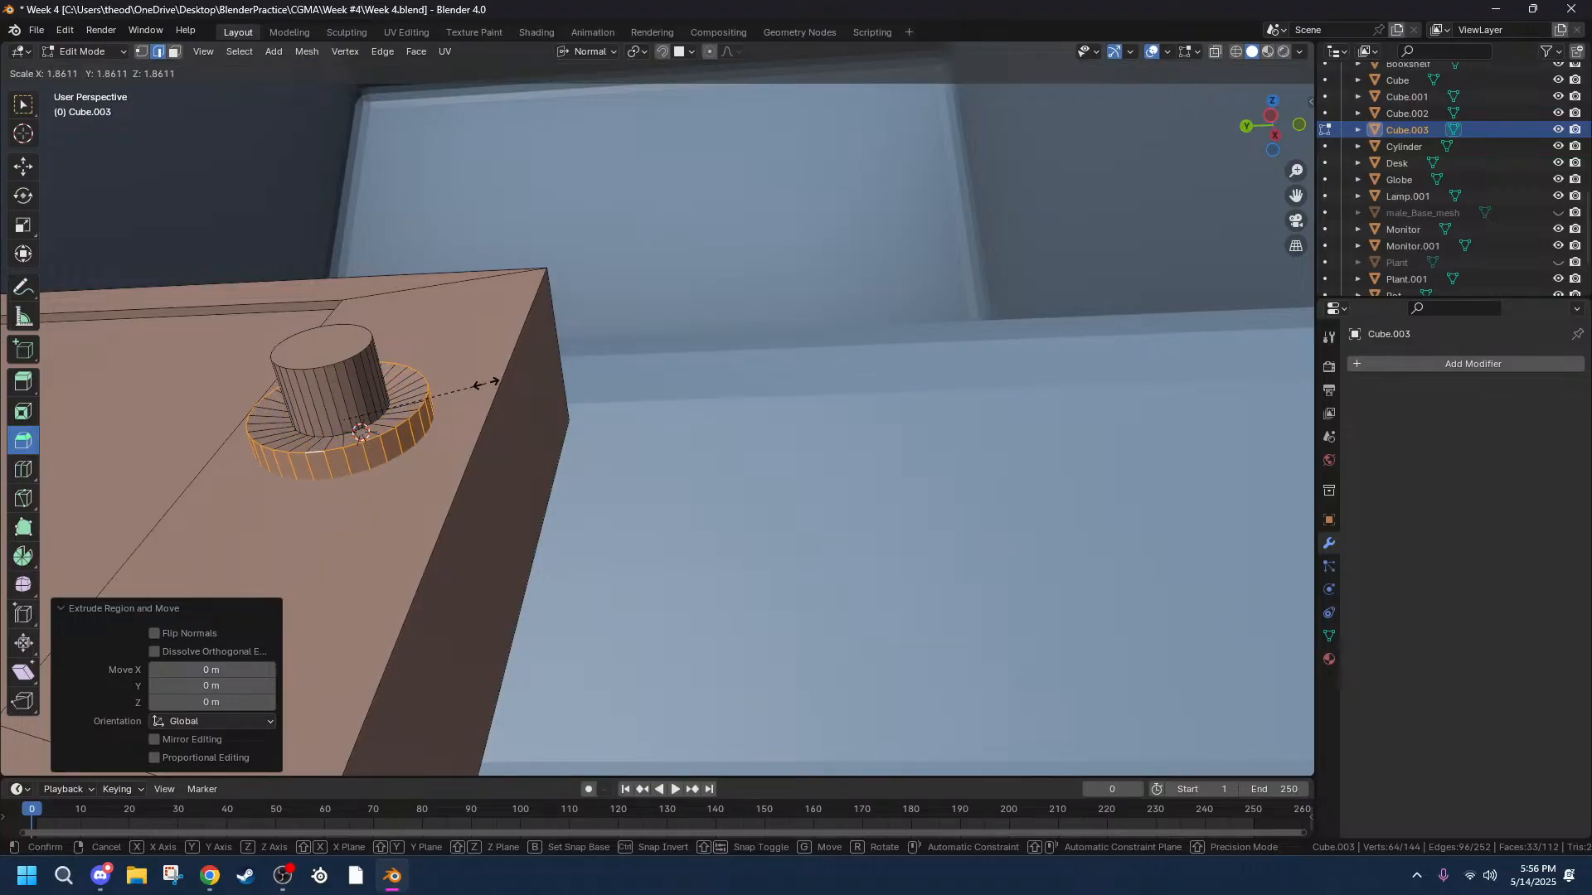
pyautogui.hotkey('shift', 'z')
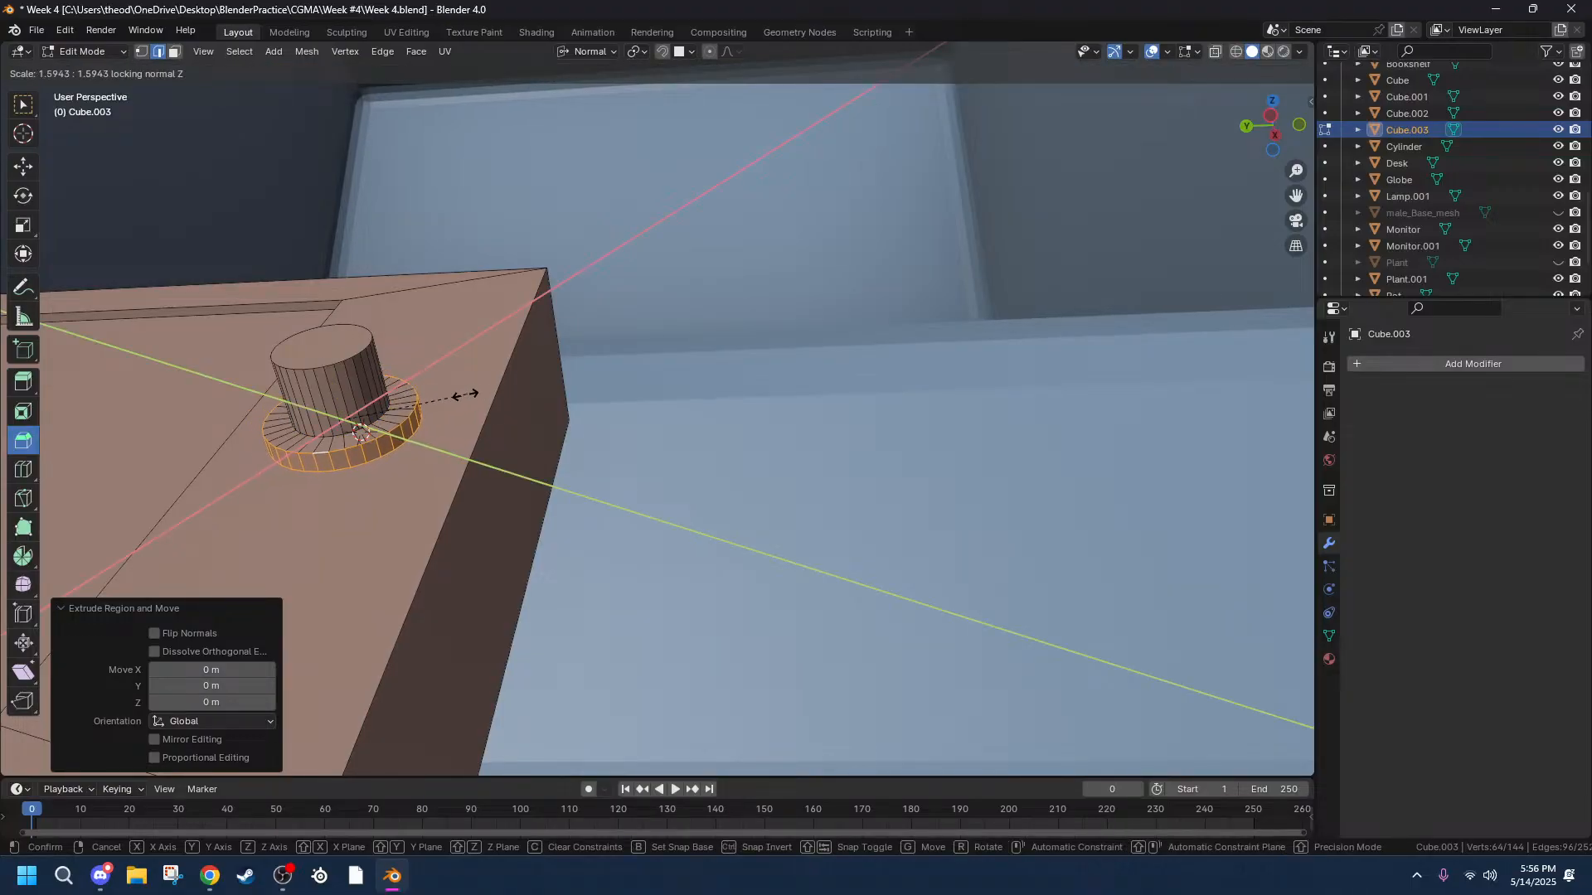
pyautogui.click(436, 413)
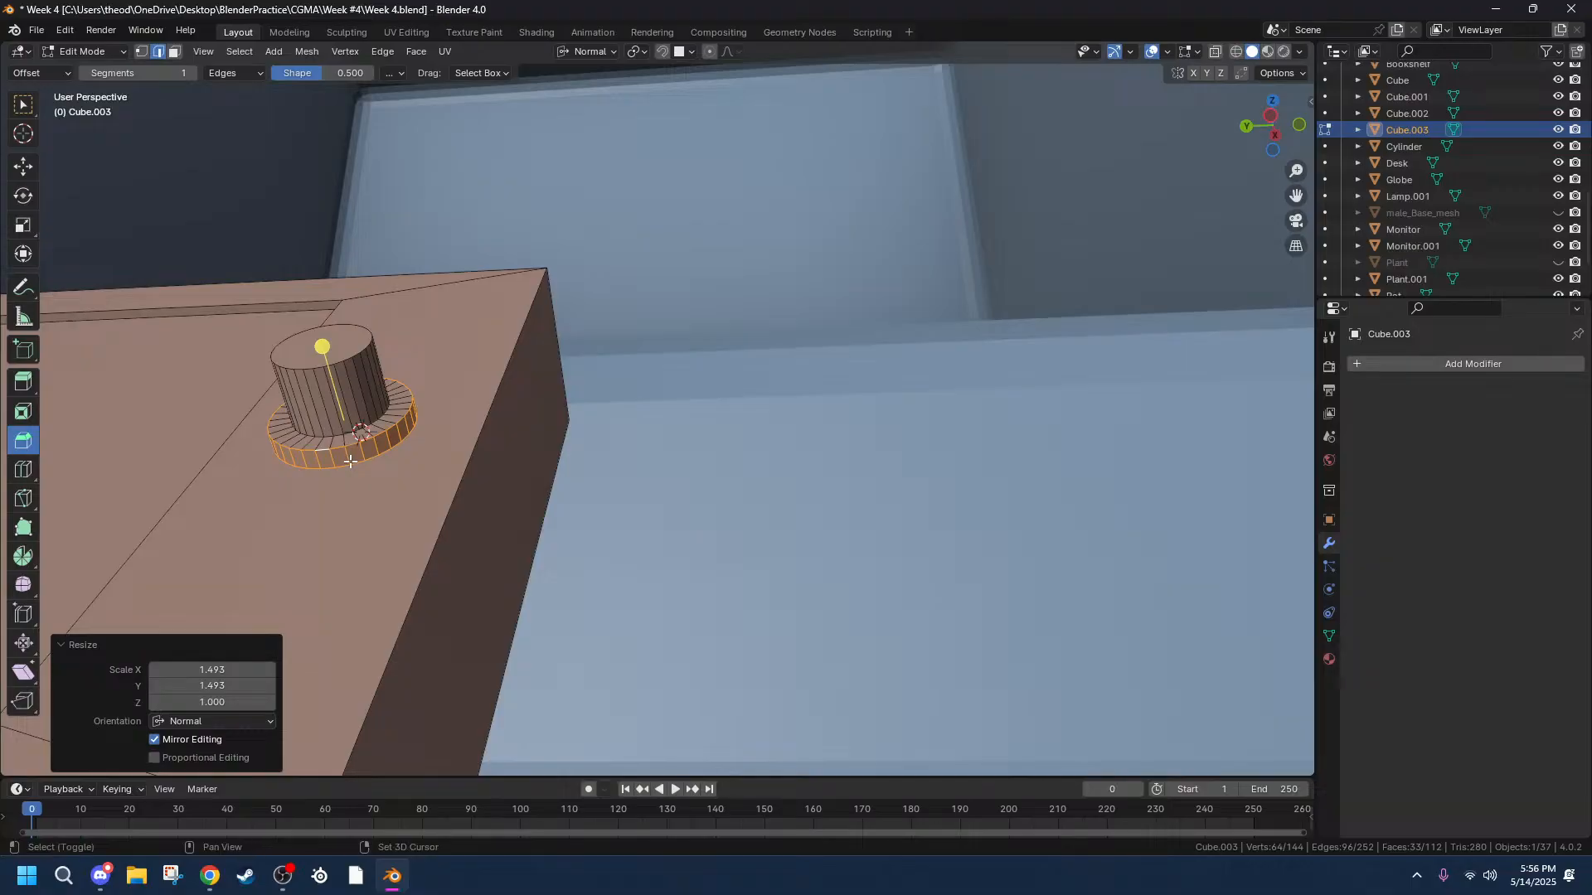
# Select the flange's lower outer edge loop.
pyautogui.keyDown('alt'); pyautogui.click(344, 461); pyautogui.keyUp('alt')
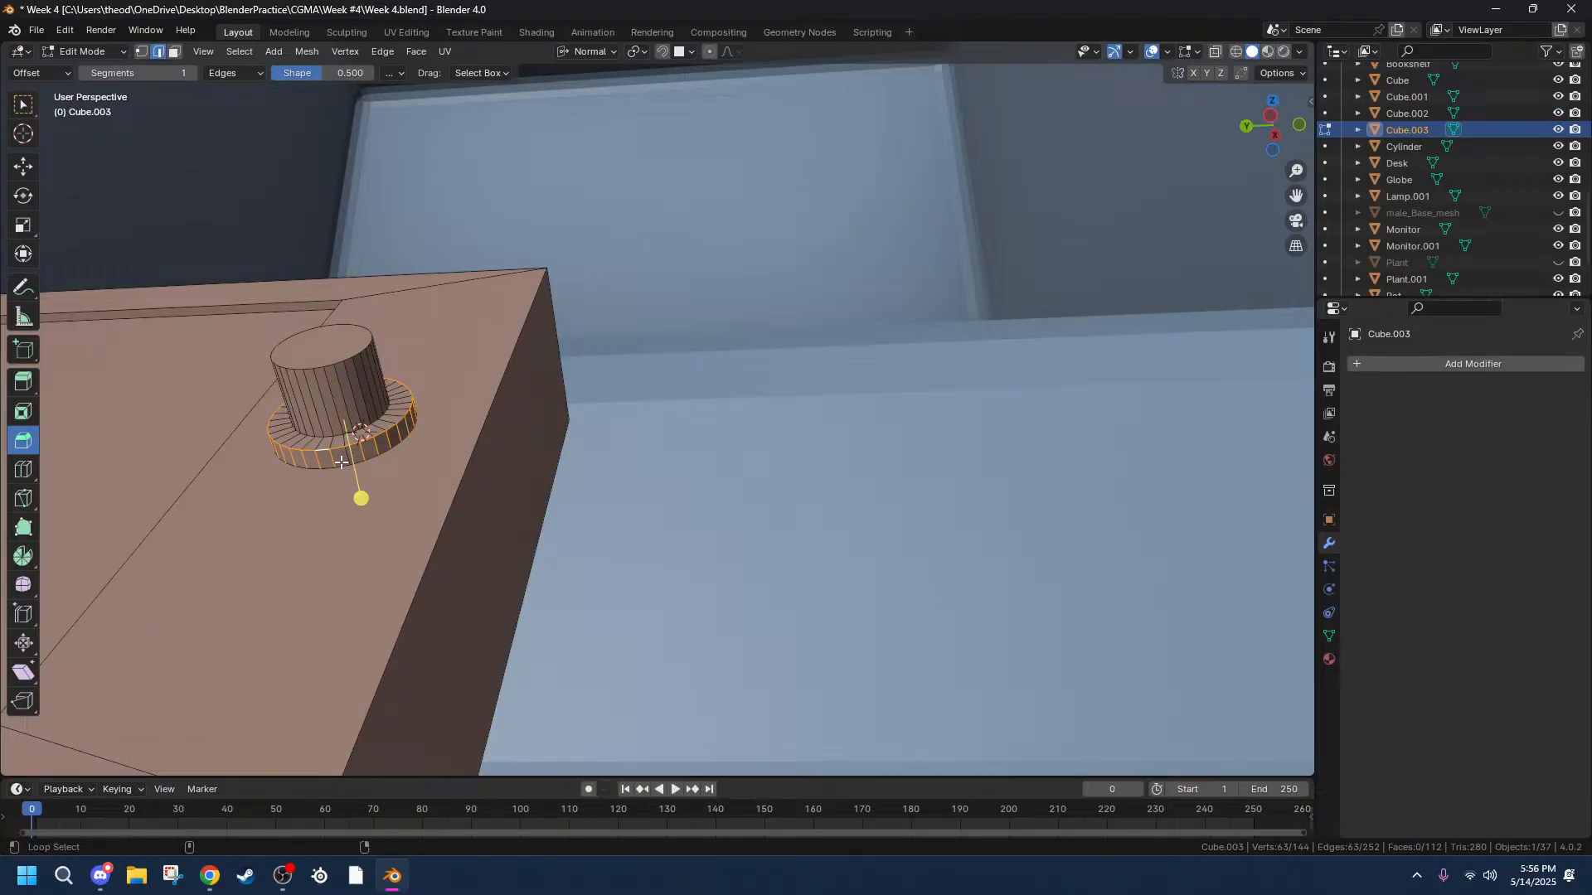
pyautogui.keyDown('alt'); pyautogui.click(347, 463); pyautogui.keyUp('alt')
pyautogui.keyDown('alt'); pyautogui.click(338, 469); pyautogui.keyUp('alt')
pyautogui.keyDown('alt'); pyautogui.click(351, 463); pyautogui.keyUp('alt')
pyautogui.click(356, 460)
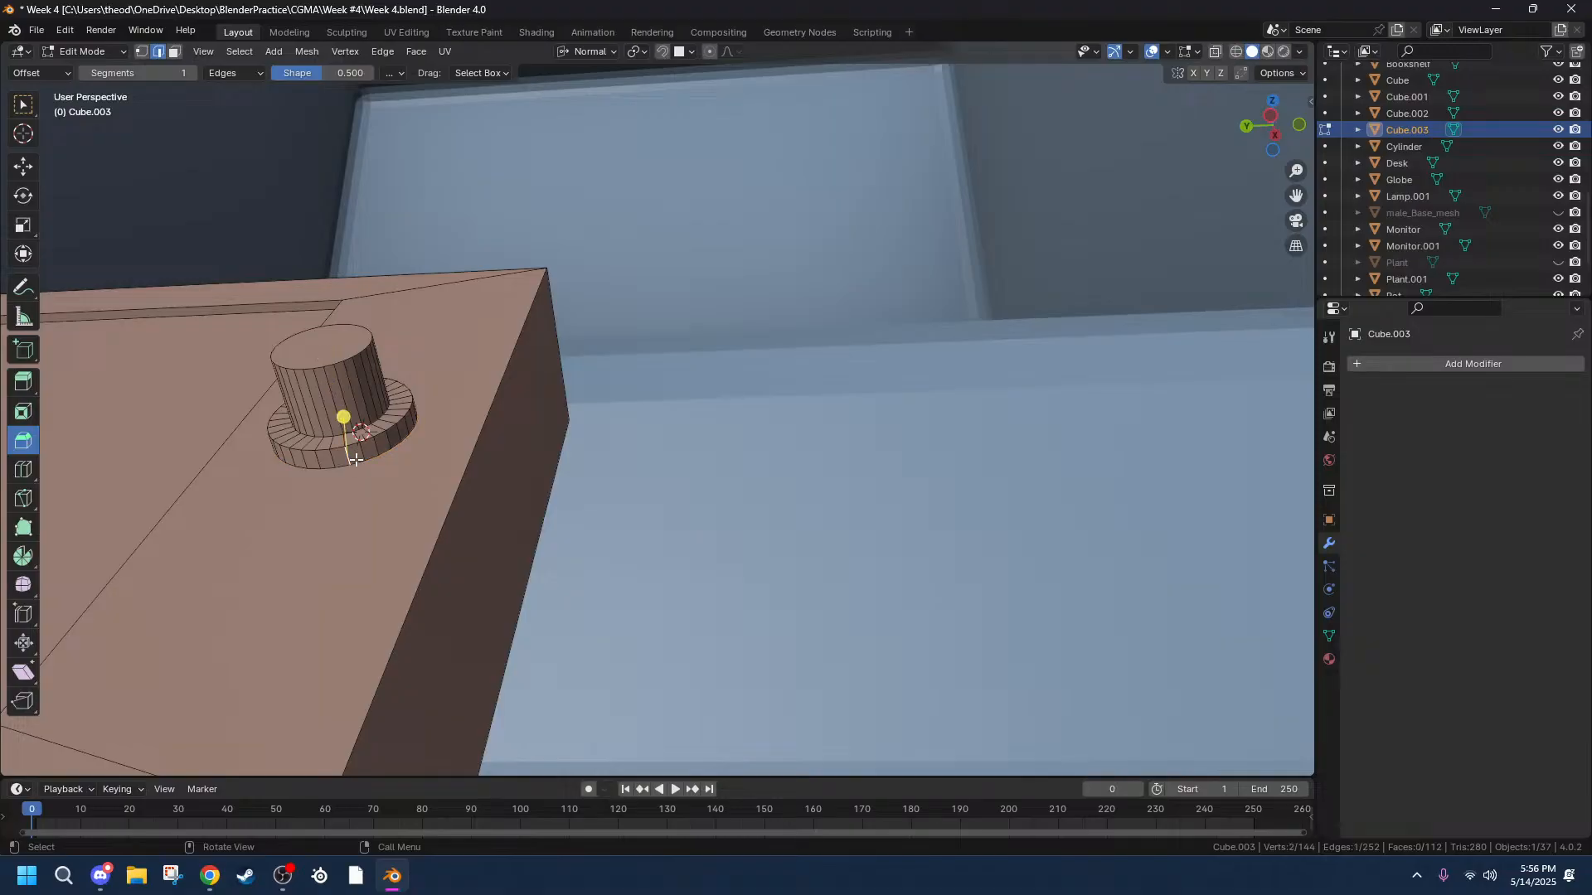
pyautogui.click(338, 483)
pyautogui.keyDown('alt'); pyautogui.click(343, 466); pyautogui.keyUp('alt')
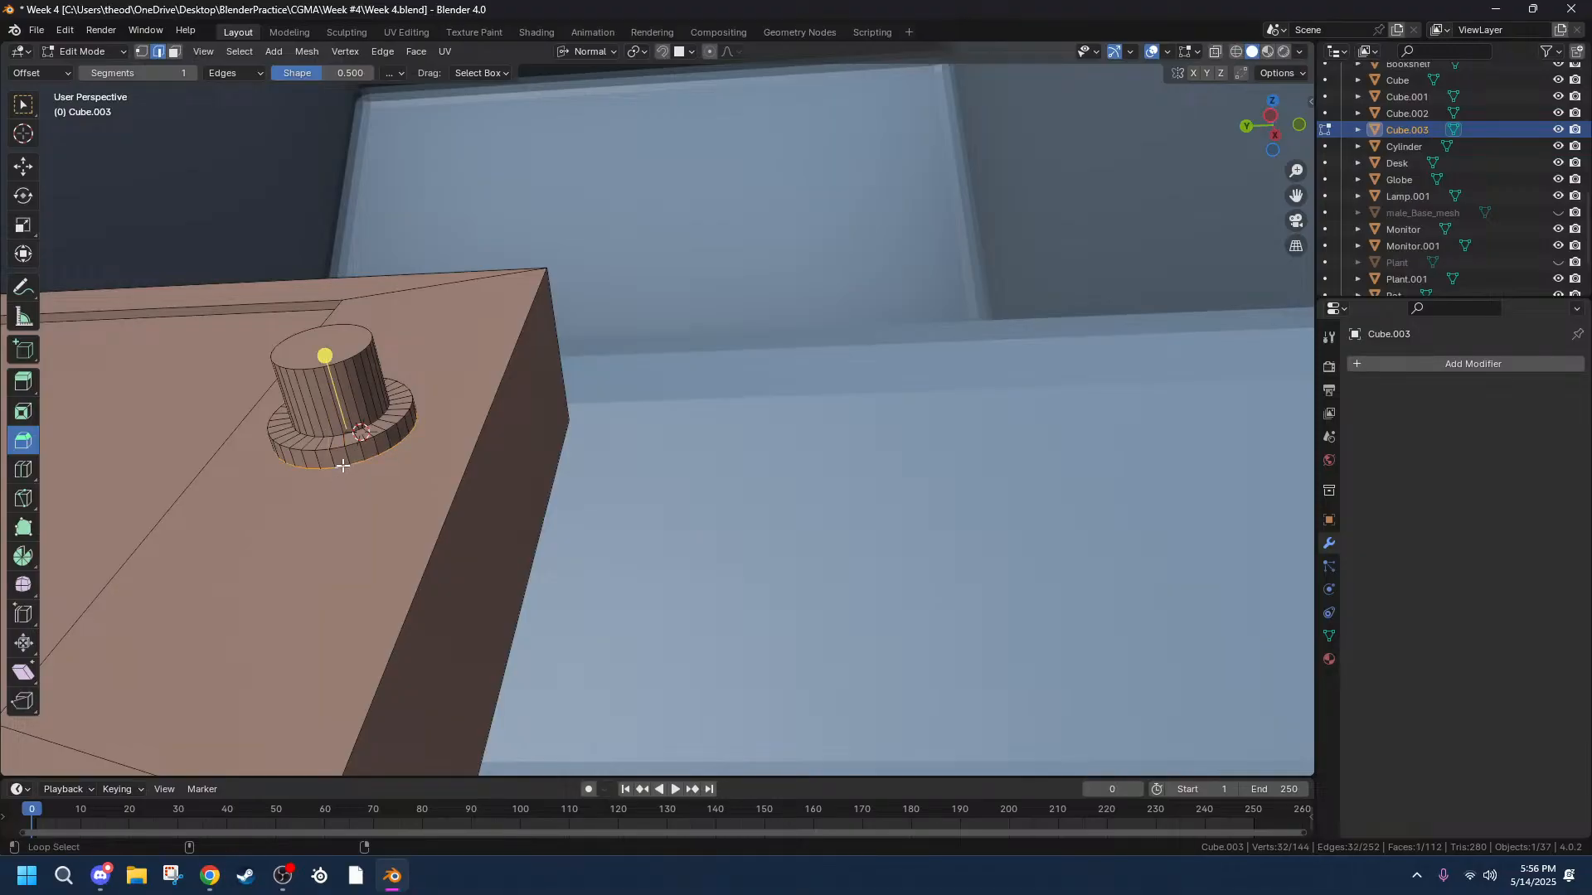
# Try to add the flange's other rim edges to the selection and undo each addition.
pyautogui.keyDown('alt'); pyautogui.keyDown('shift'); pyautogui.click(348, 462); pyautogui.keyUp('shift'); pyautogui.keyUp('alt')
pyautogui.hotkey('ctrl', 'z')
pyautogui.keyDown('alt'); pyautogui.keyDown('shift'); pyautogui.click(359, 456); pyautogui.keyUp('shift'); pyautogui.keyUp('alt')
pyautogui.hotkey('ctrl', 'z')
pyautogui.keyDown('alt'); pyautogui.keyDown('shift'); pyautogui.click(322, 465); pyautogui.keyUp('shift'); pyautogui.keyUp('alt')
pyautogui.hotkey('alt', 'z')
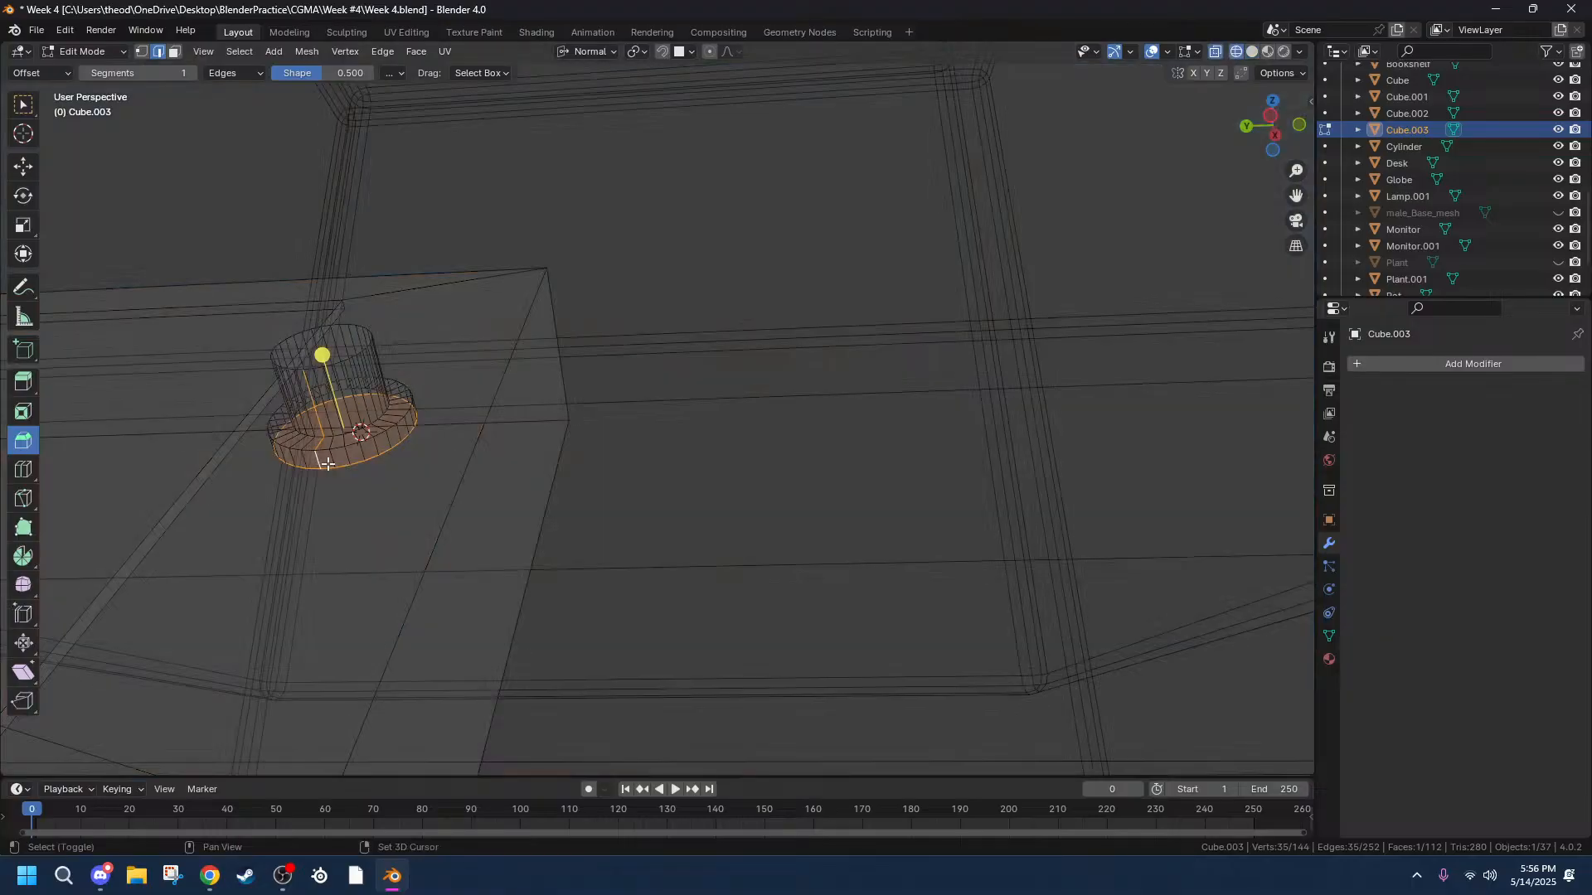
pyautogui.hotkey('ctrl', 'z')
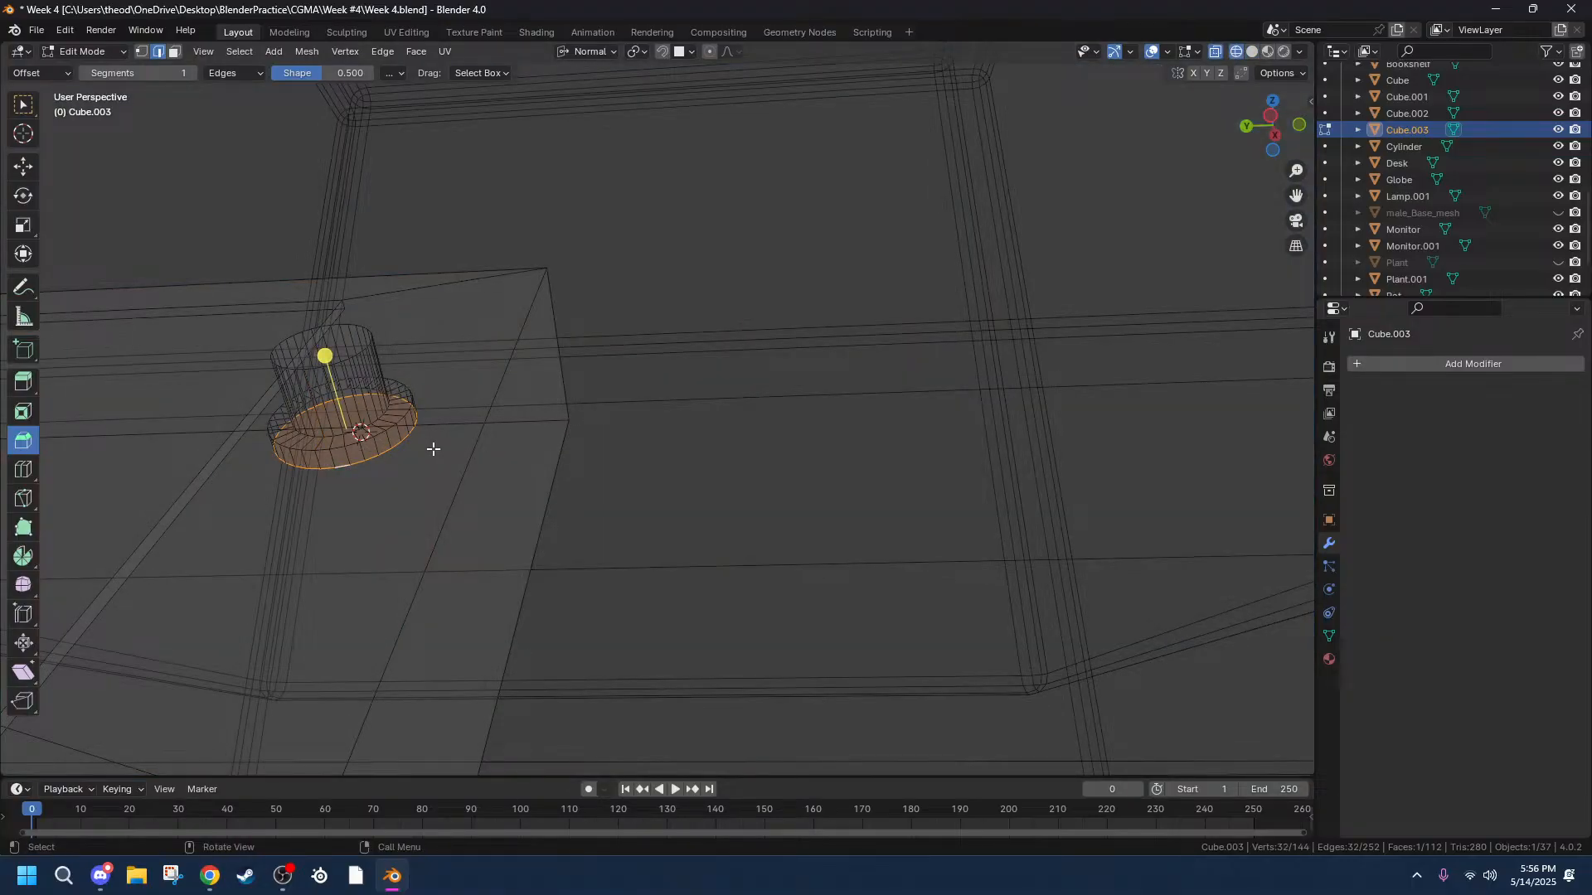
# Grow the selection to cover the whole flange rim in solid shading and try to scale it uniformly.
pyautogui.press('ctrl+KP_Add')
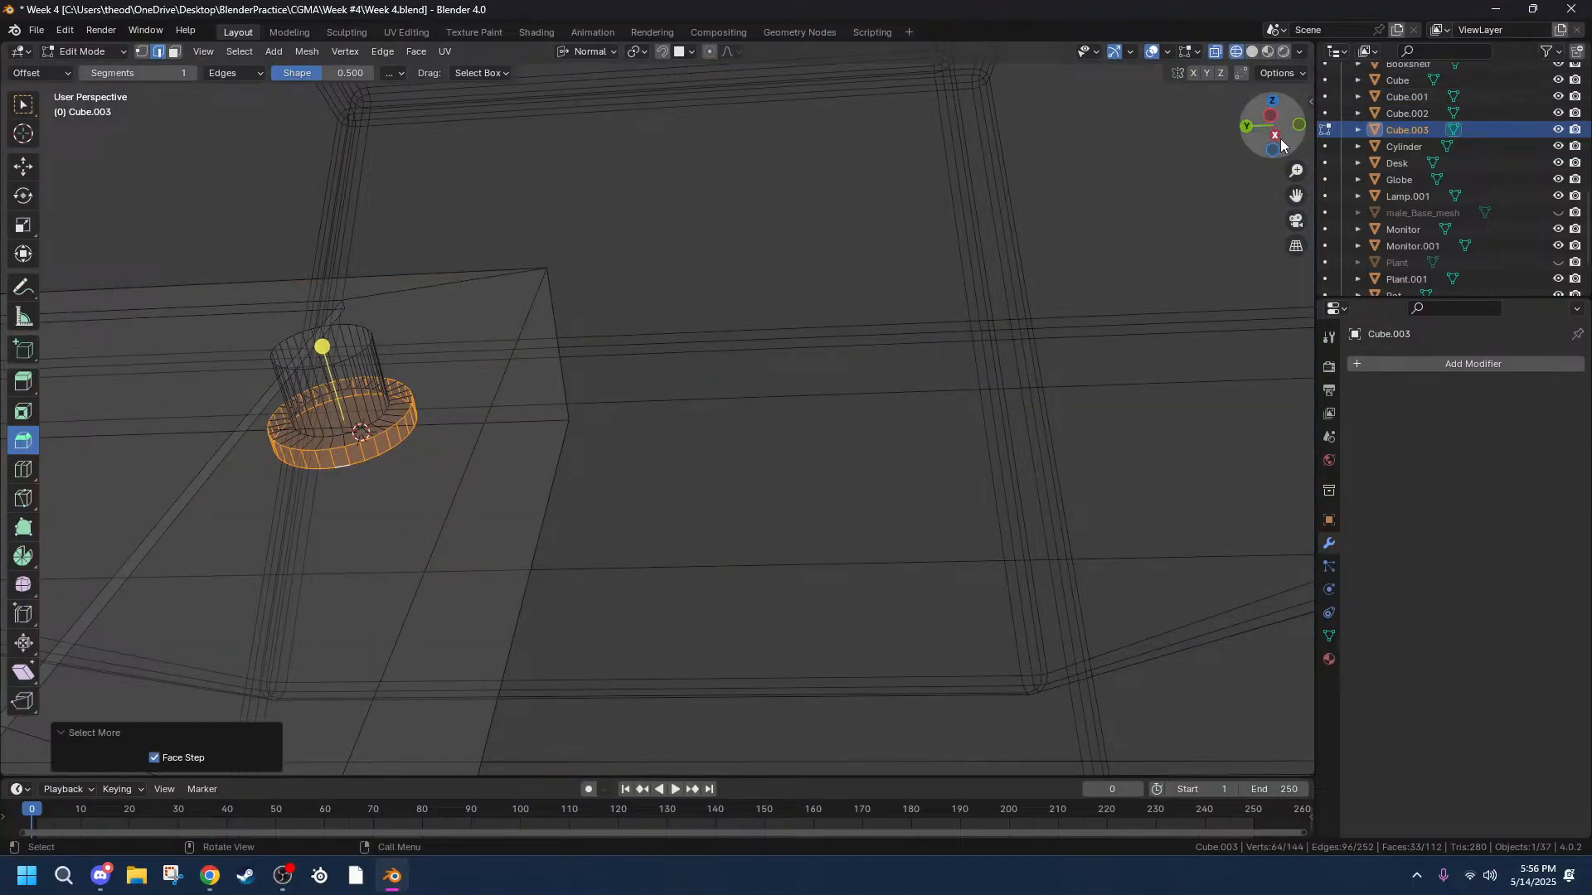
pyautogui.click(1254, 51)
pyautogui.scroll(2, 274, 475)
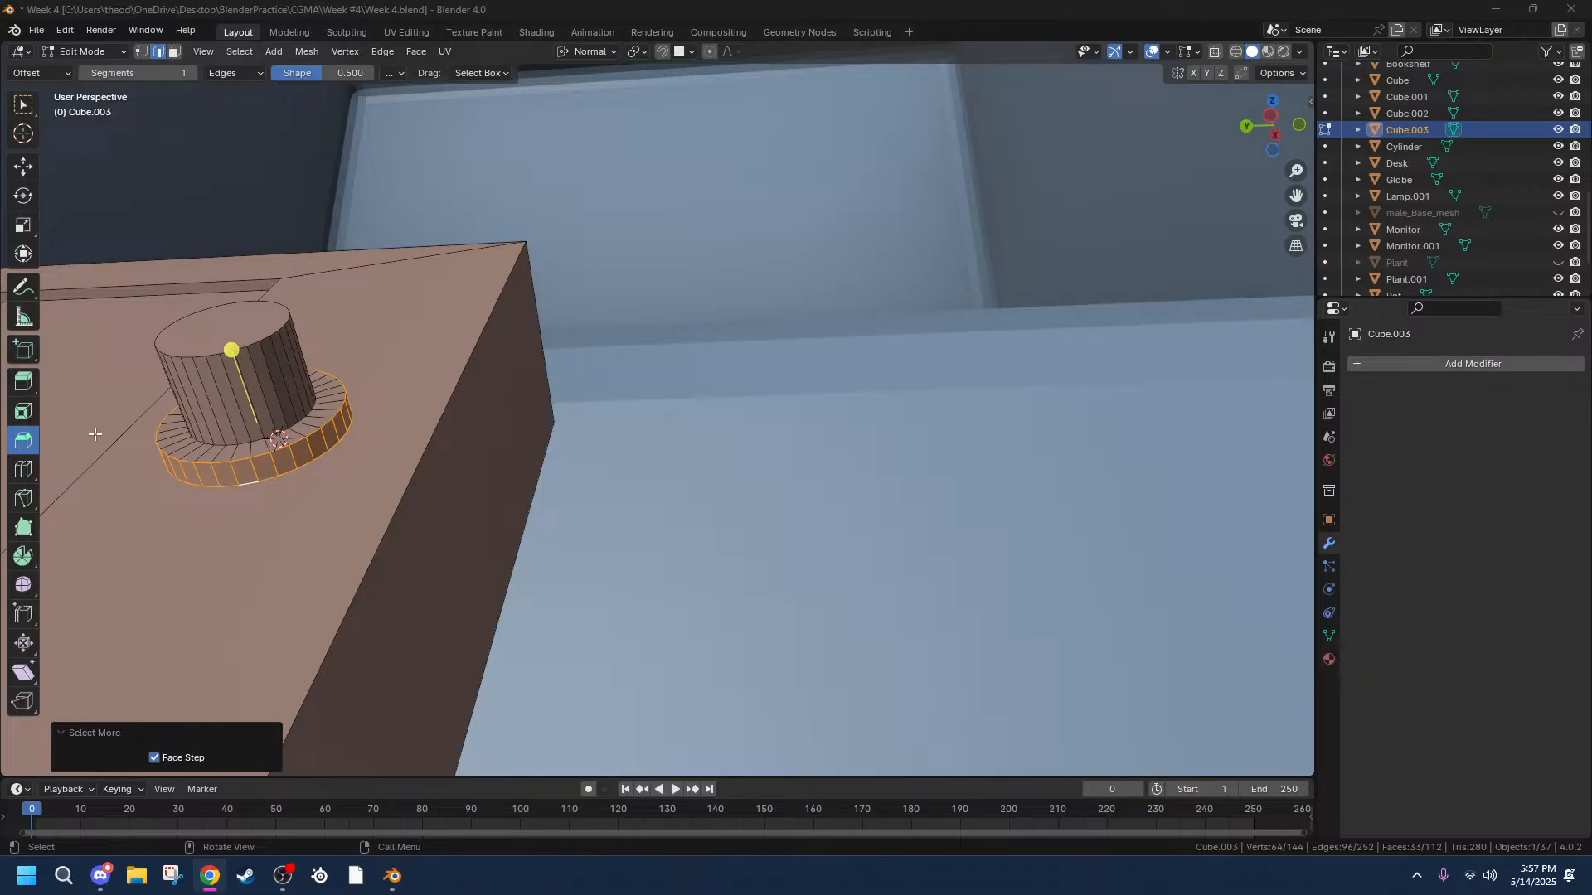
pyautogui.moveTo(259, 490); pyautogui.dragTo(287, 490, button='middle')
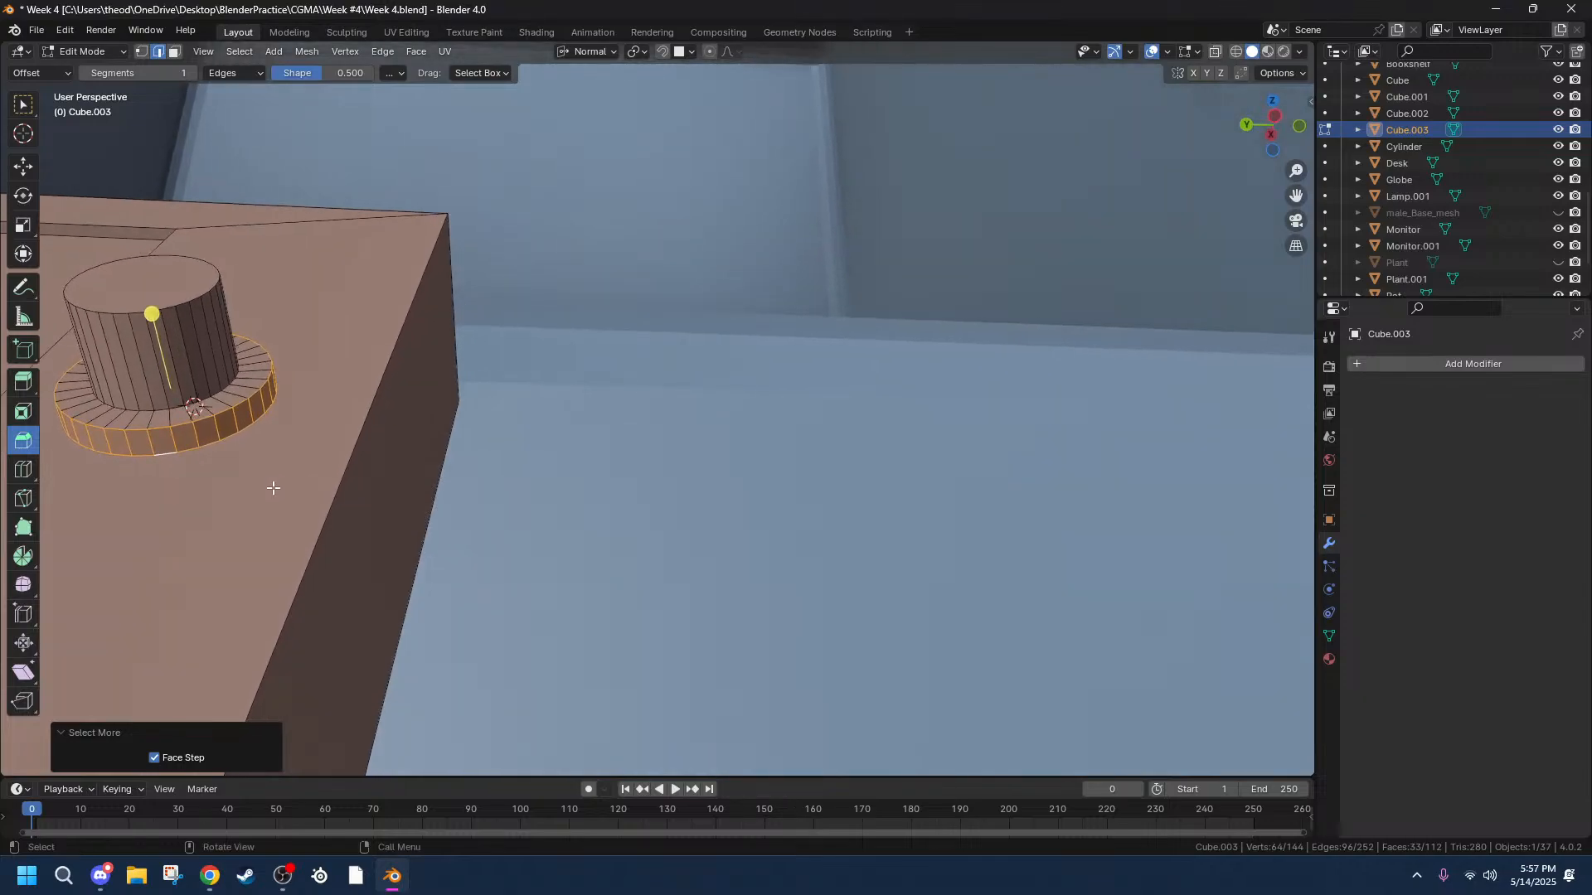
pyautogui.scroll(-1, 273, 487)
pyautogui.press('s')
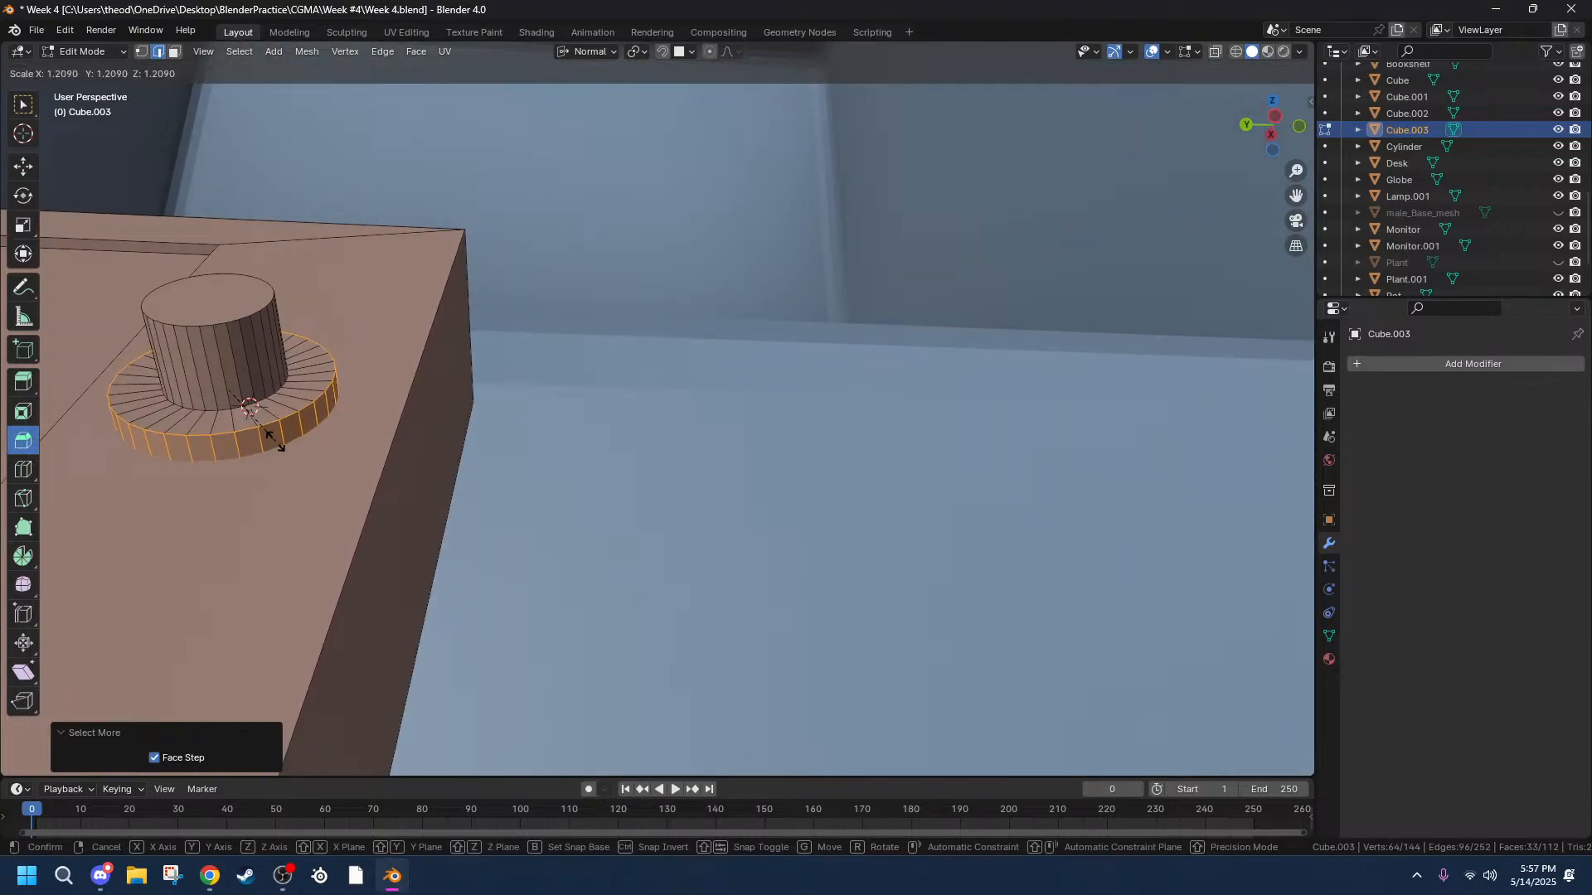
pyautogui.rightClick(262, 439)
# Select only the flange's bottom outer edge loop, undoing the extra rim edges added to the selection.
pyautogui.keyDown('alt'); pyautogui.click(226, 449); pyautogui.keyUp('alt')
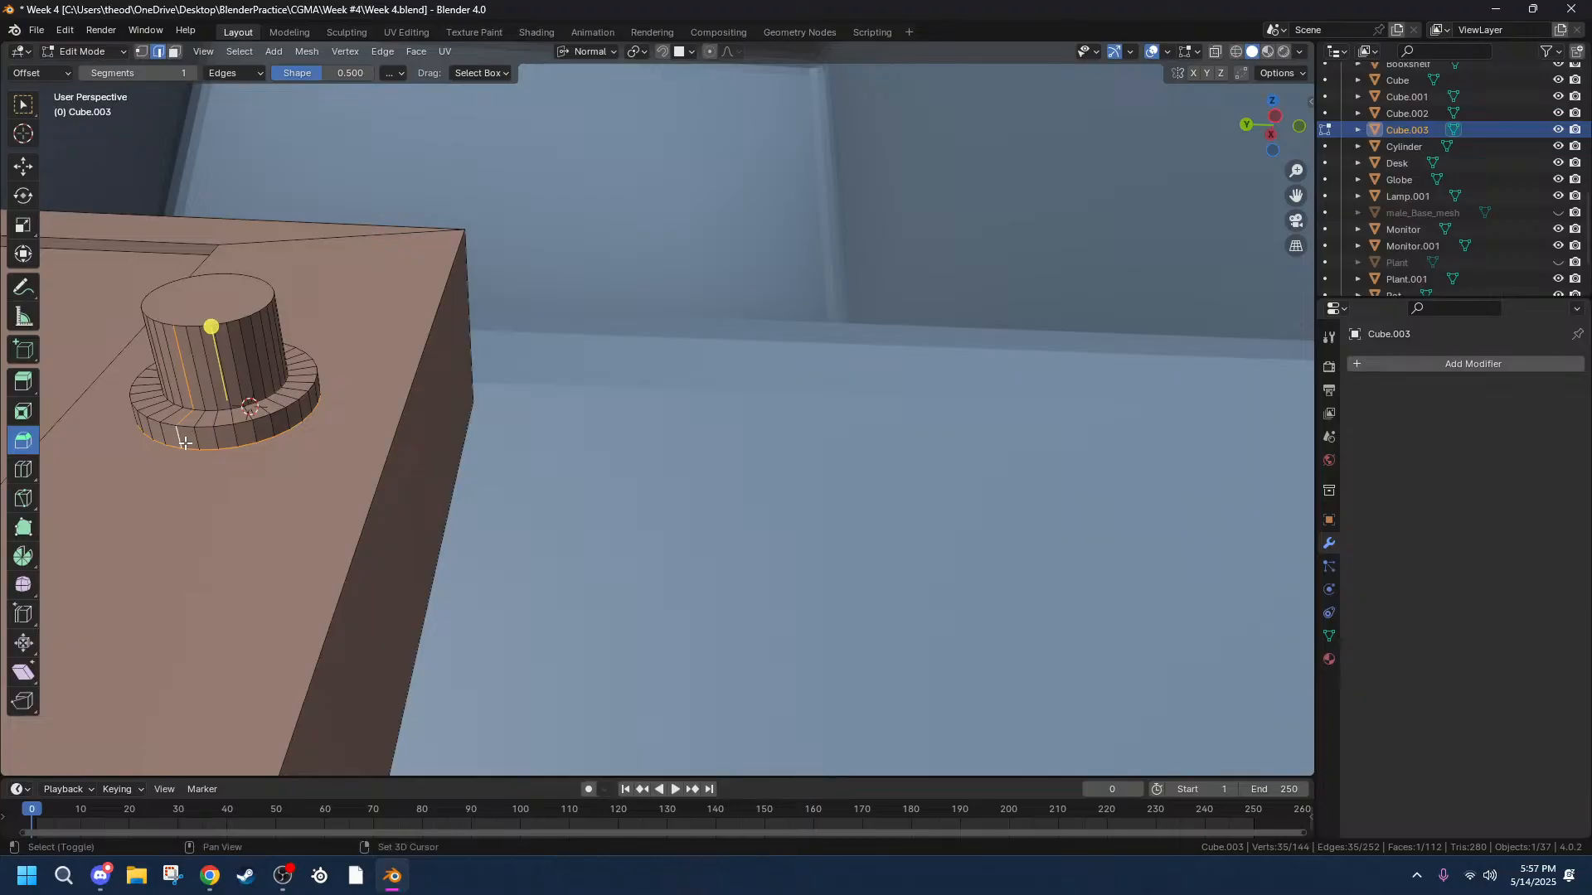
pyautogui.keyDown('shift'); pyautogui.click(196, 438); pyautogui.keyUp('shift')
pyautogui.keyDown('shift'); pyautogui.click(217, 438); pyautogui.keyUp('shift')
pyautogui.keyDown('shift'); pyautogui.click(255, 431); pyautogui.keyUp('shift')
pyautogui.keyDown('shift'); pyautogui.click(282, 423); pyautogui.keyUp('shift')
pyautogui.hotkey('ctrl', 'z')
pyautogui.hotkey('ctrl', 'z')
pyautogui.hotkey('ctrl', 'z')
pyautogui.hotkey('ctrl', 'z')
pyautogui.hotkey('ctrl', 'z')
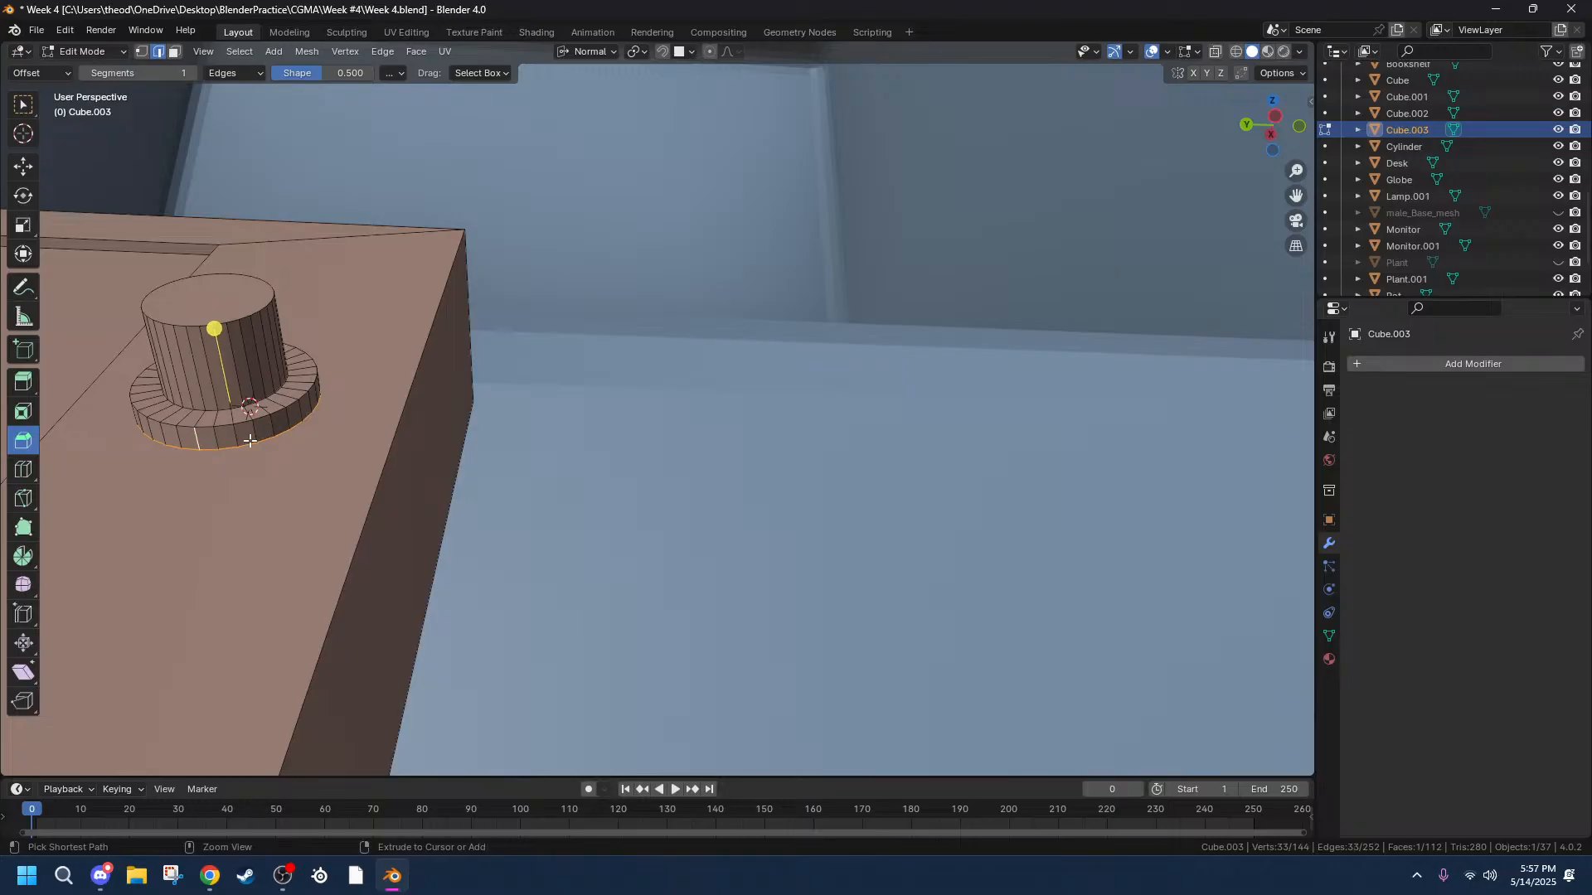
# Scale the flange's bottom edge loop outward to about 1.2 with normal Z locked, so the rim slopes.
pyautogui.press('s')
pyautogui.hotkey('shift', 'z')
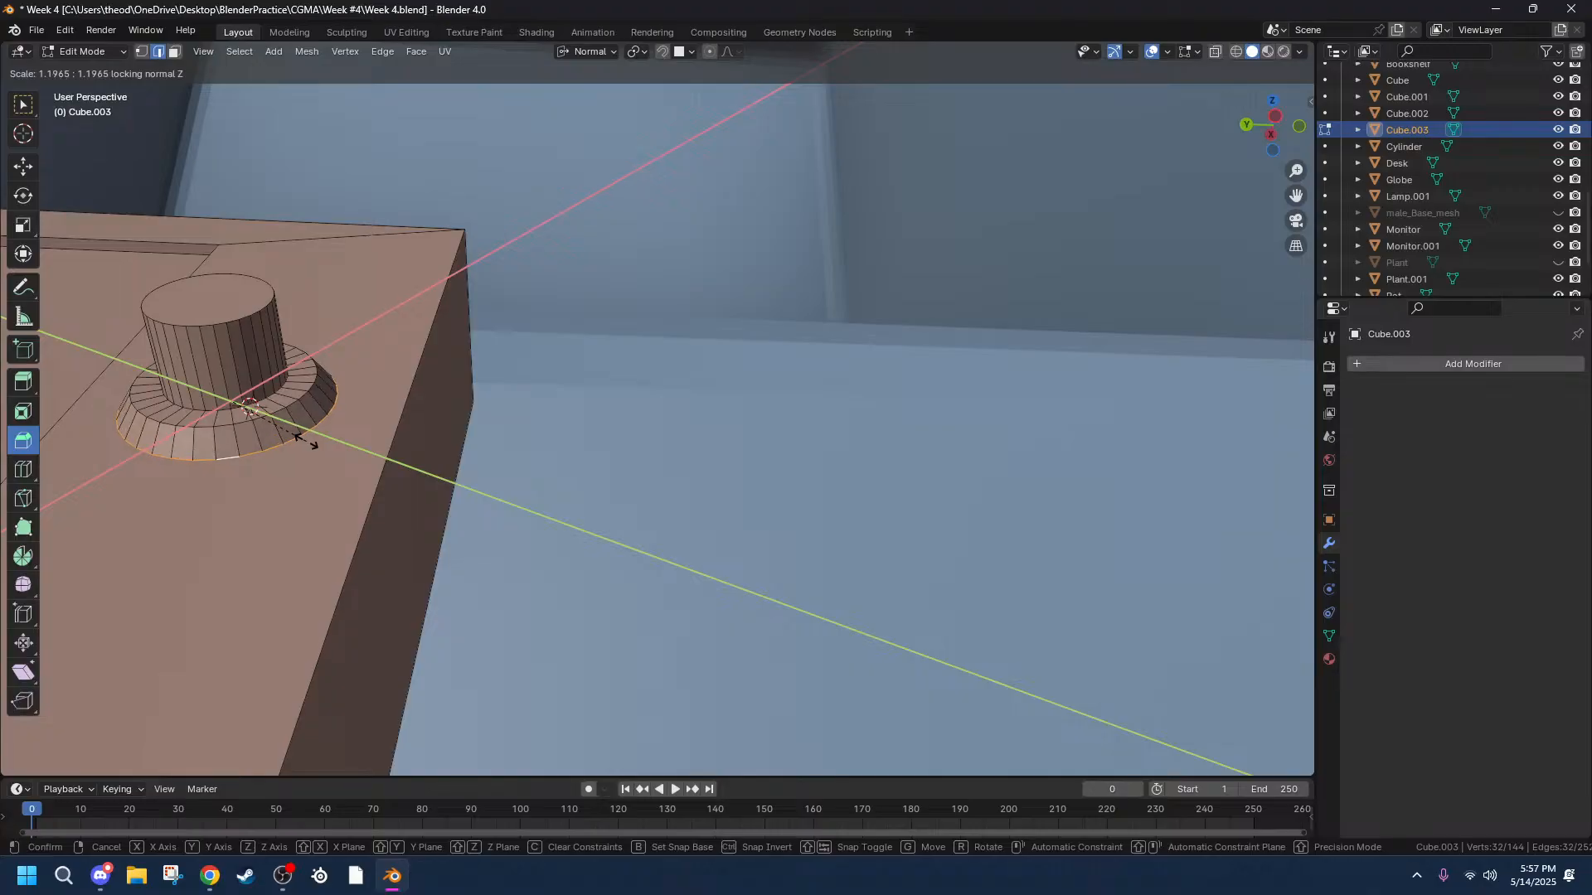
pyautogui.click(297, 437)
# Bevel the knob cylinder's top edge loop with a width of 0.000573 m.
pyautogui.keyDown('alt'); pyautogui.click(232, 321); pyautogui.keyUp('alt')
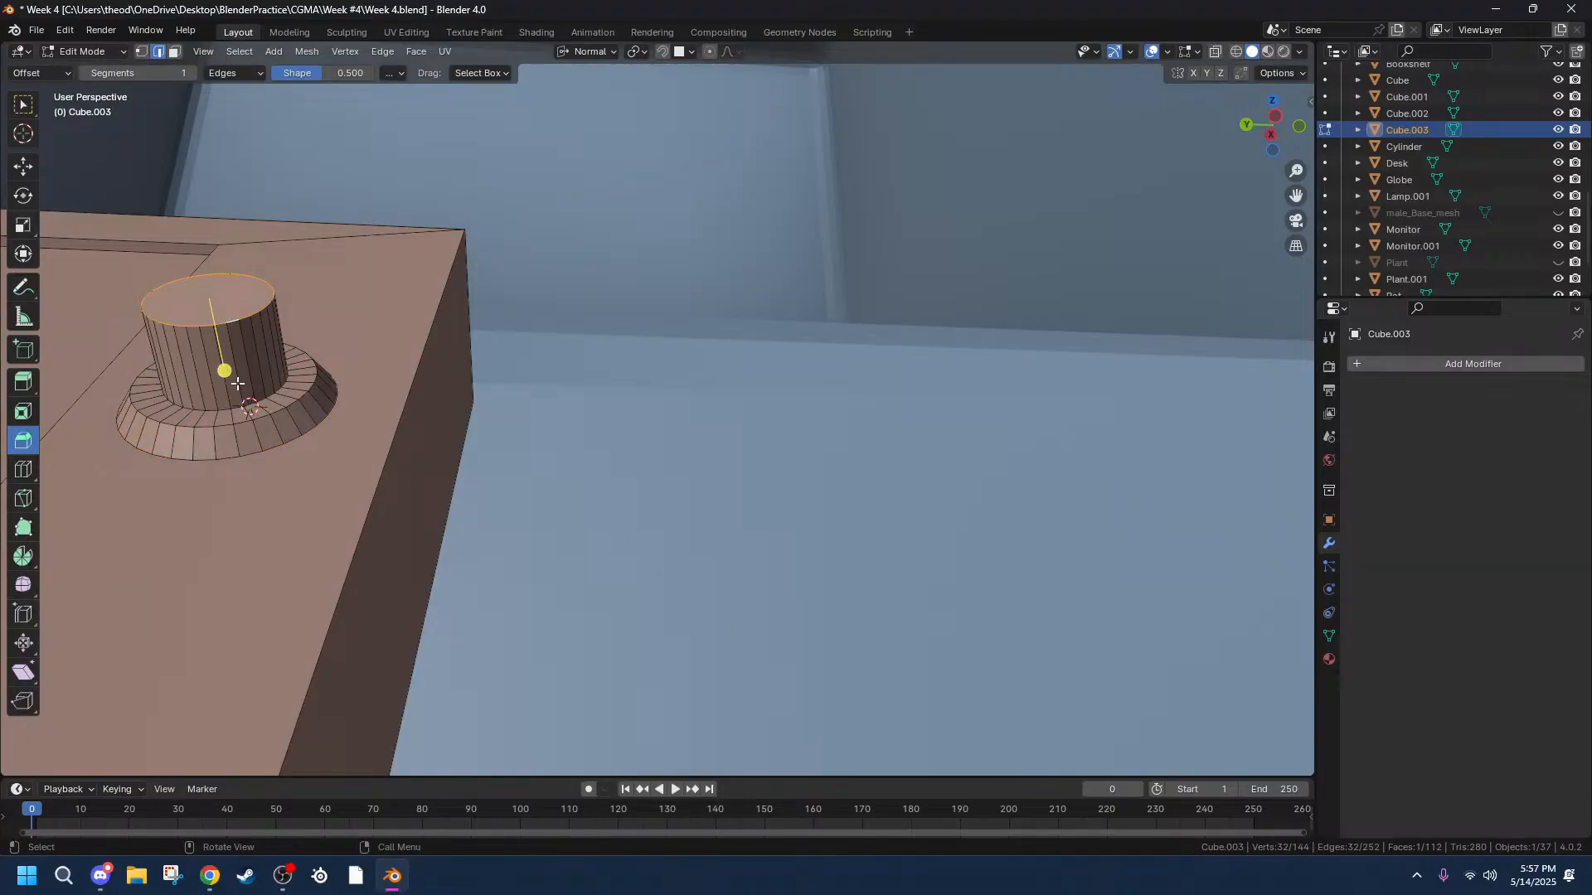
pyautogui.moveTo(224, 370); pyautogui.dragTo(242, 383)
pyautogui.moveTo(241, 383); pyautogui.dragTo(267, 439, button='middle')
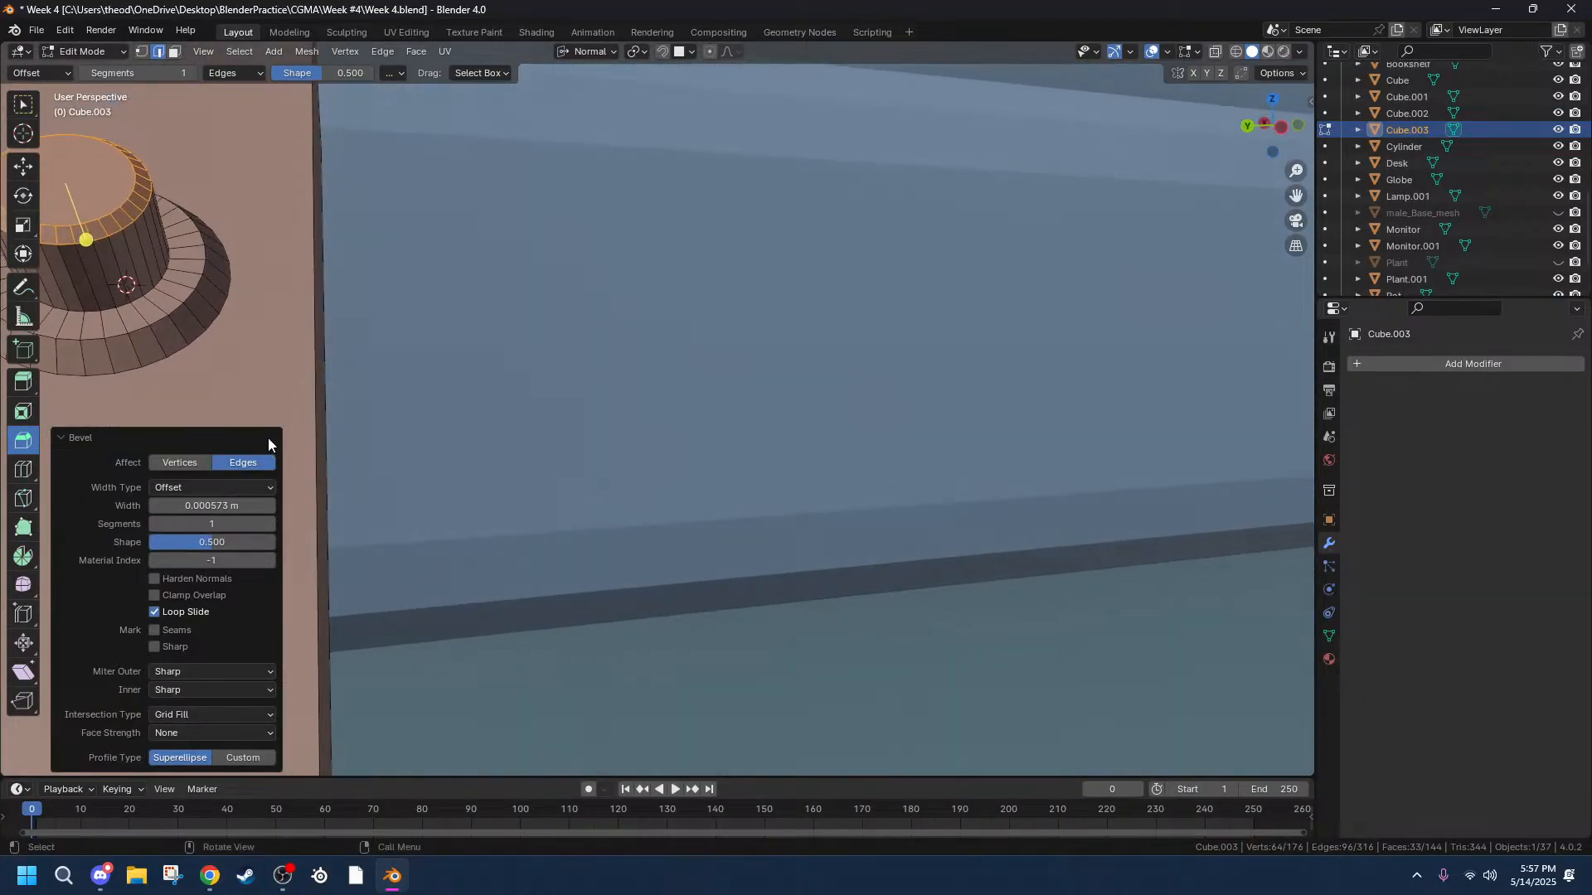
# Switch to the left orthographic view, return to Object Mode and select the open-fronted box.
pyautogui.scroll(-12, 284, 331)
pyautogui.moveTo(493, 396); pyautogui.dragTo(434, 414, button='middle')
pyautogui.scroll(-7, 746, 209)
pyautogui.scroll(2, 694, 224)
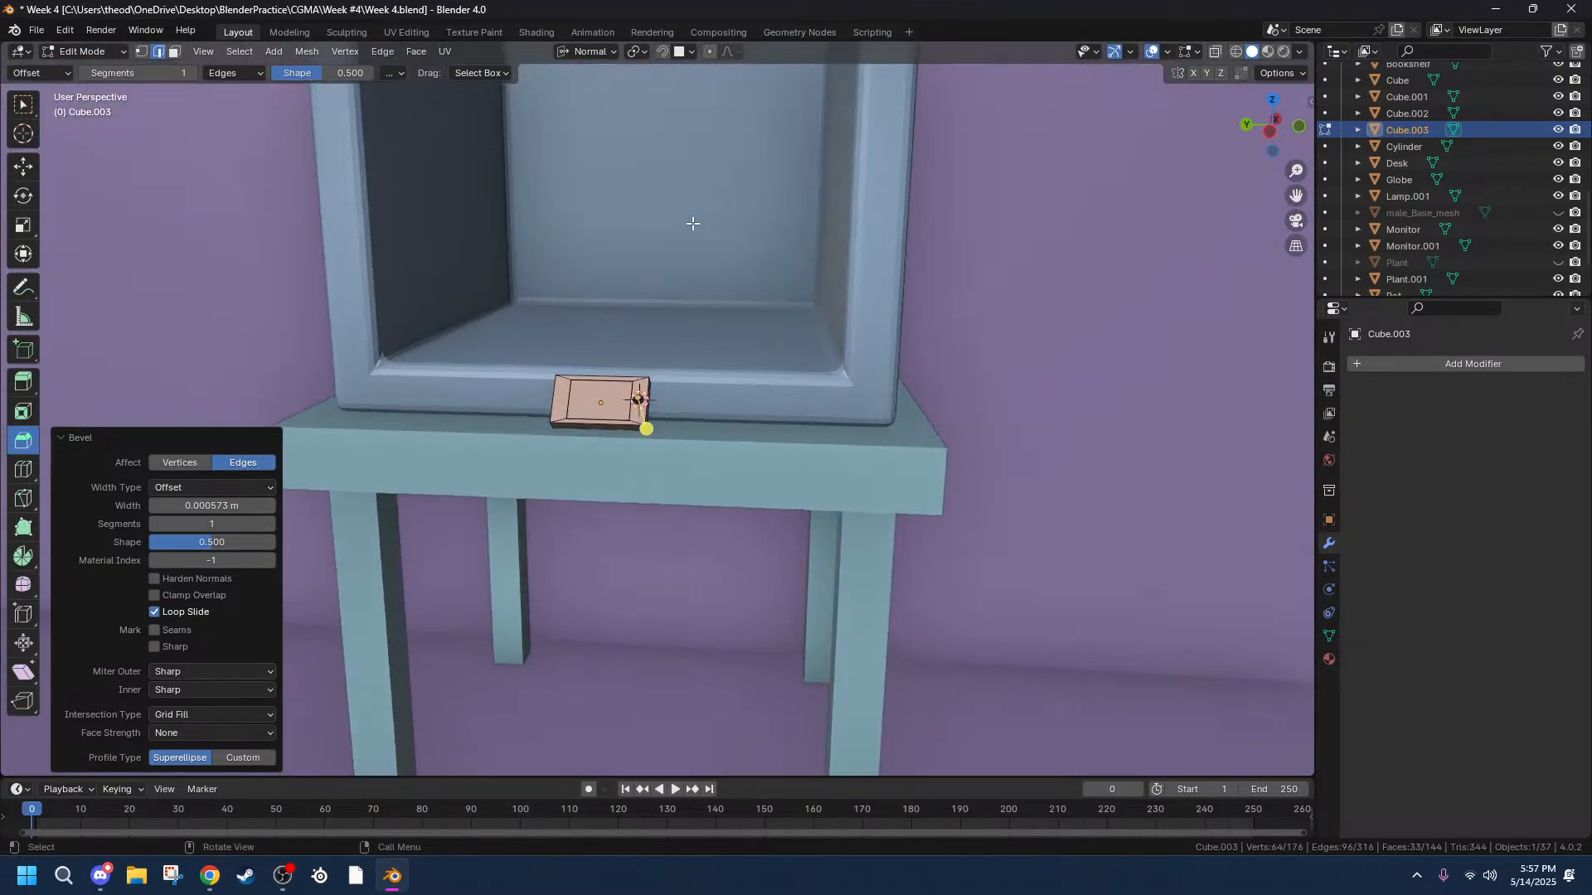
pyautogui.scroll(2, 693, 224)
pyautogui.scroll(1, 1297, 196)
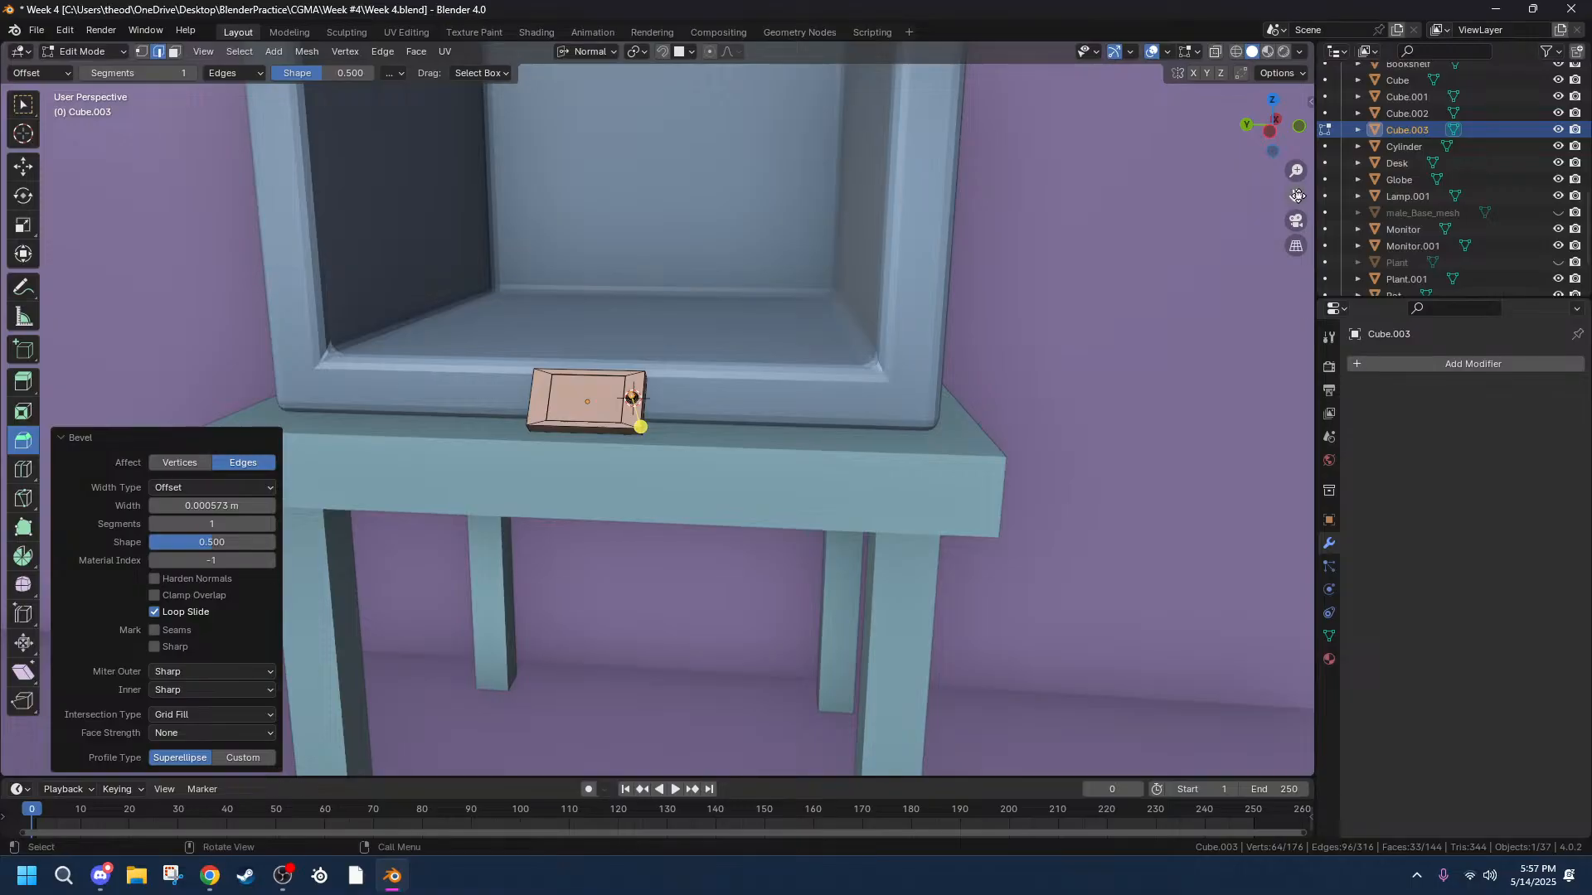
pyautogui.click(1266, 132)
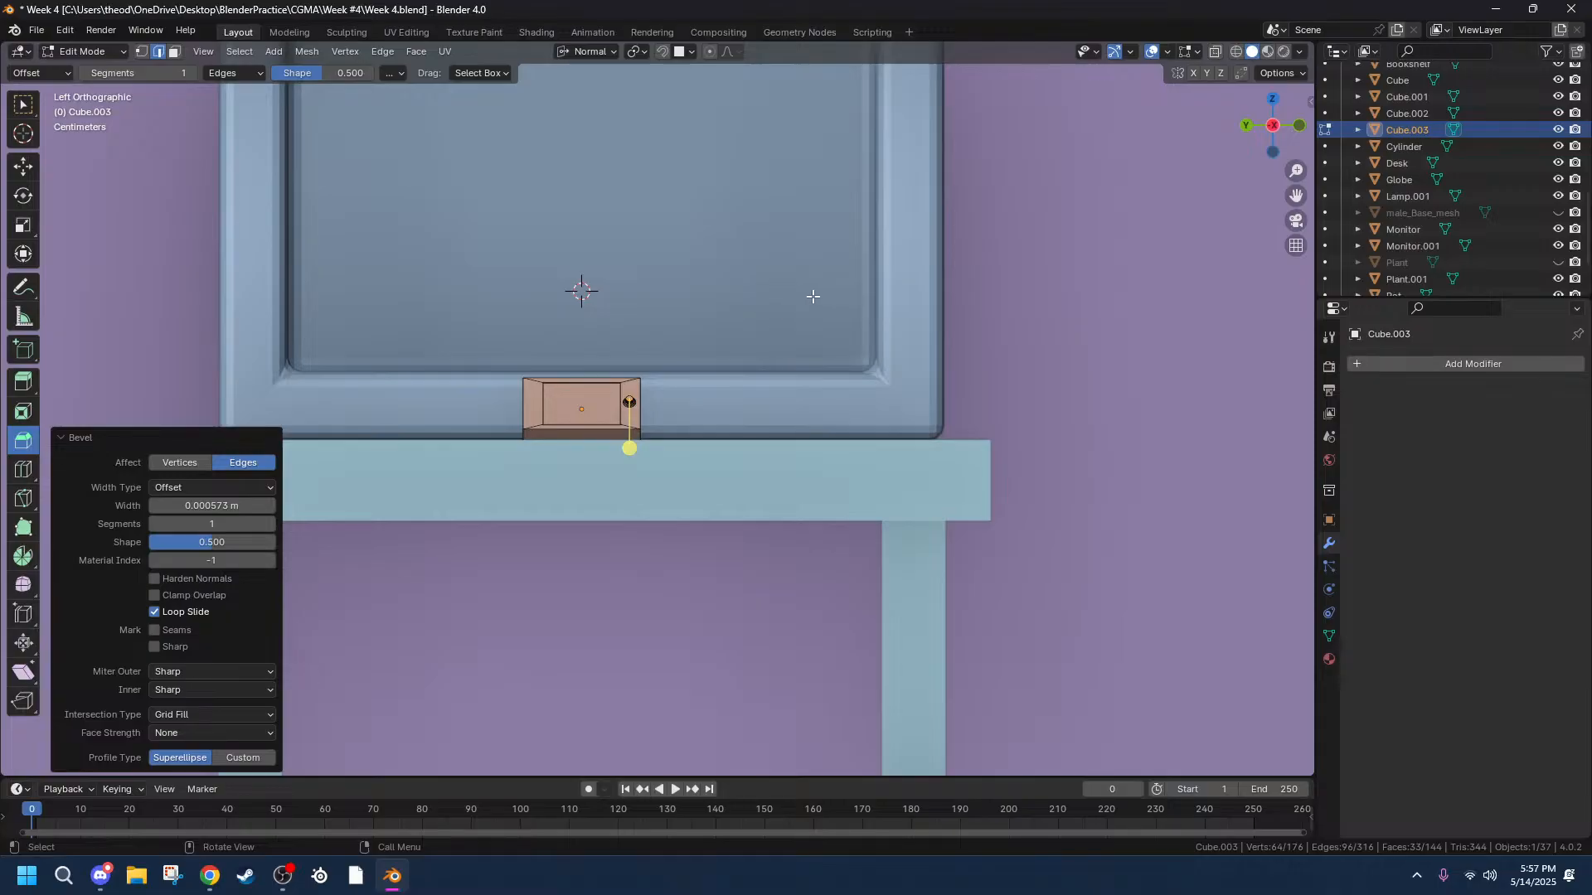
pyautogui.press('Tab')
pyautogui.click(627, 416)
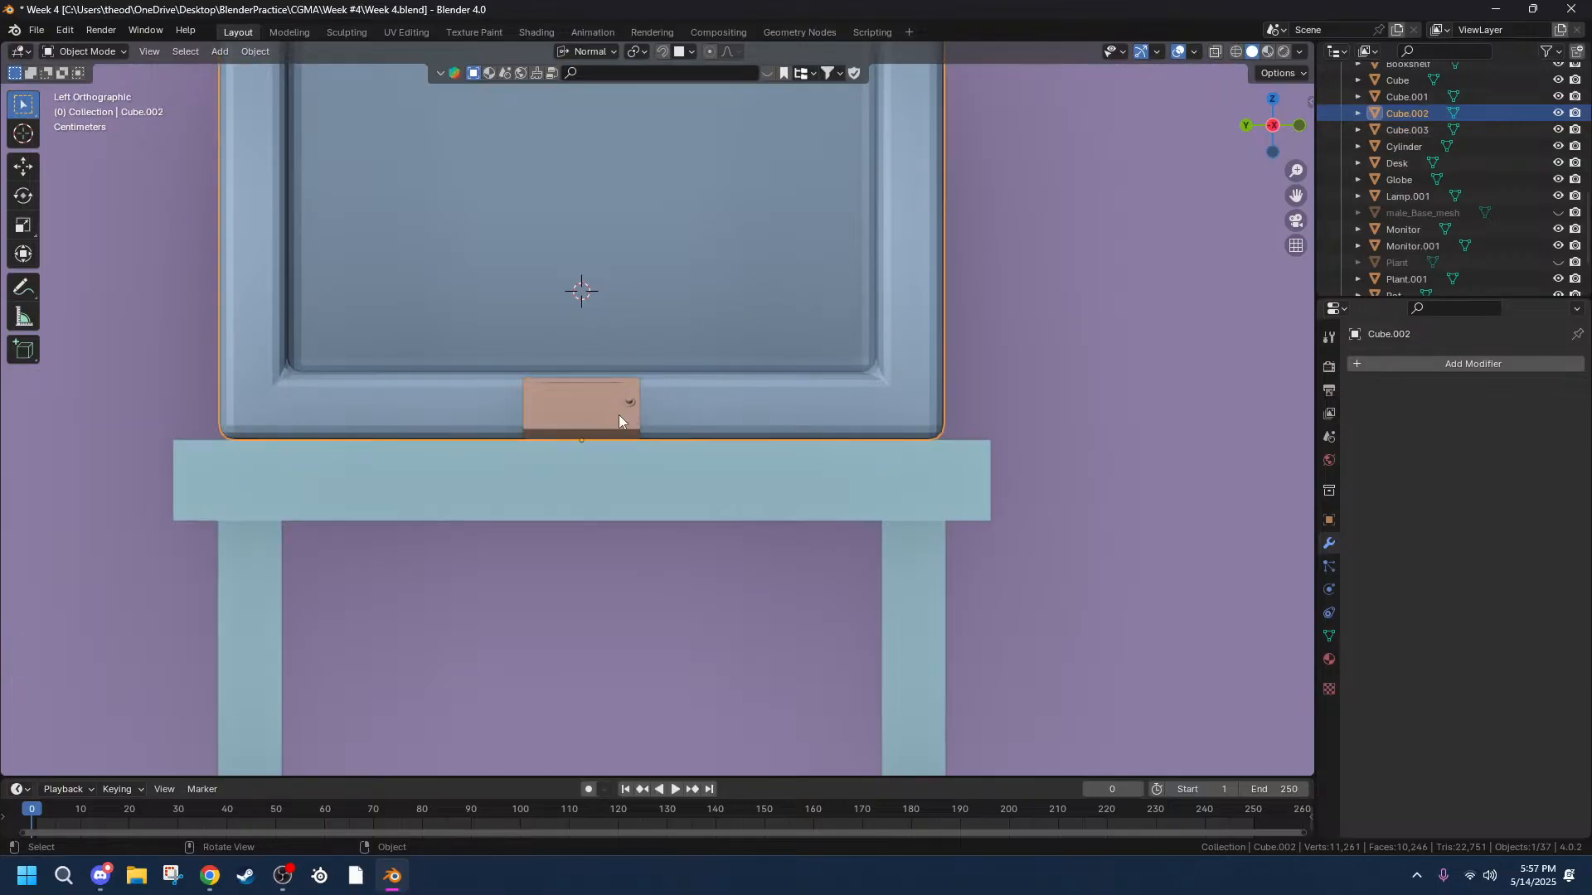
# Add a cylinder mesh and scale it down uniformly to 0.017.
pyautogui.hotkey('shift', 'a')
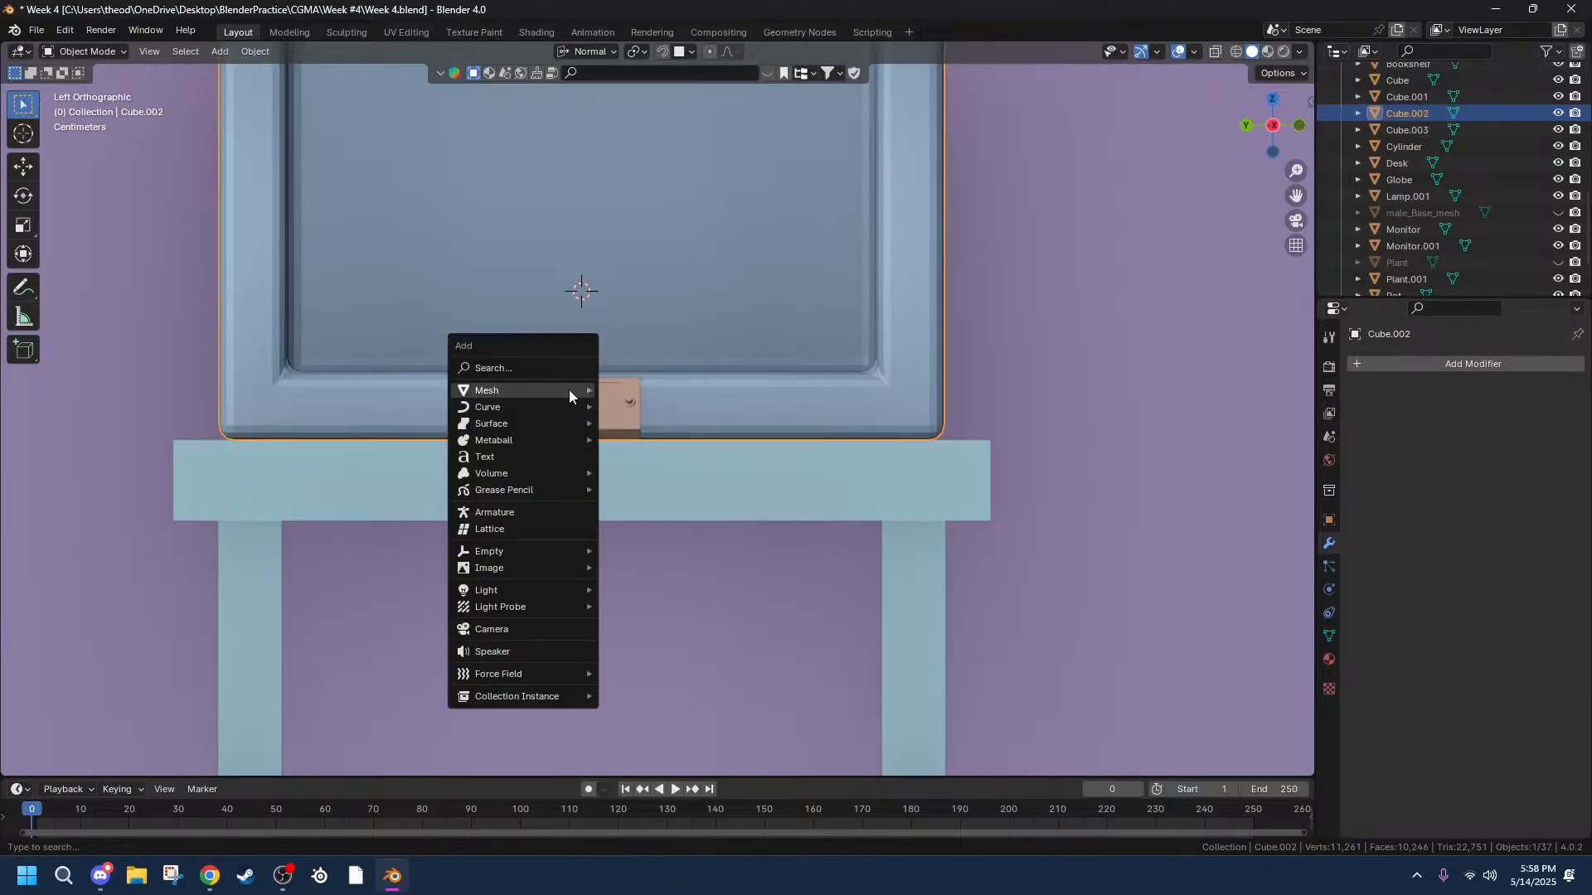
pyautogui.moveTo(569, 392)
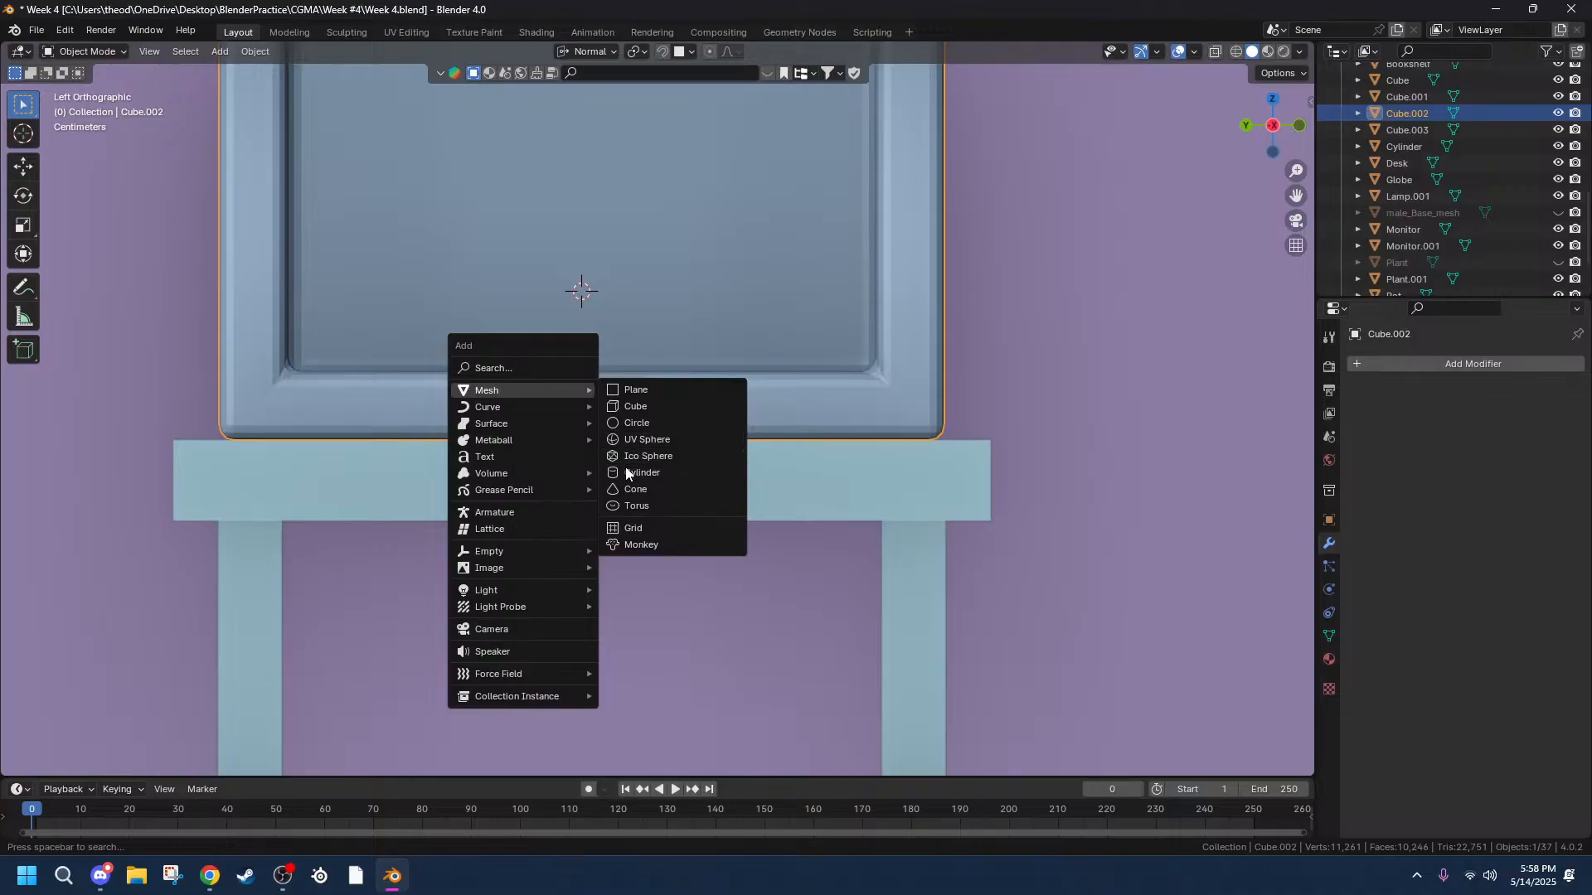
pyautogui.click(647, 472)
pyautogui.press('s')
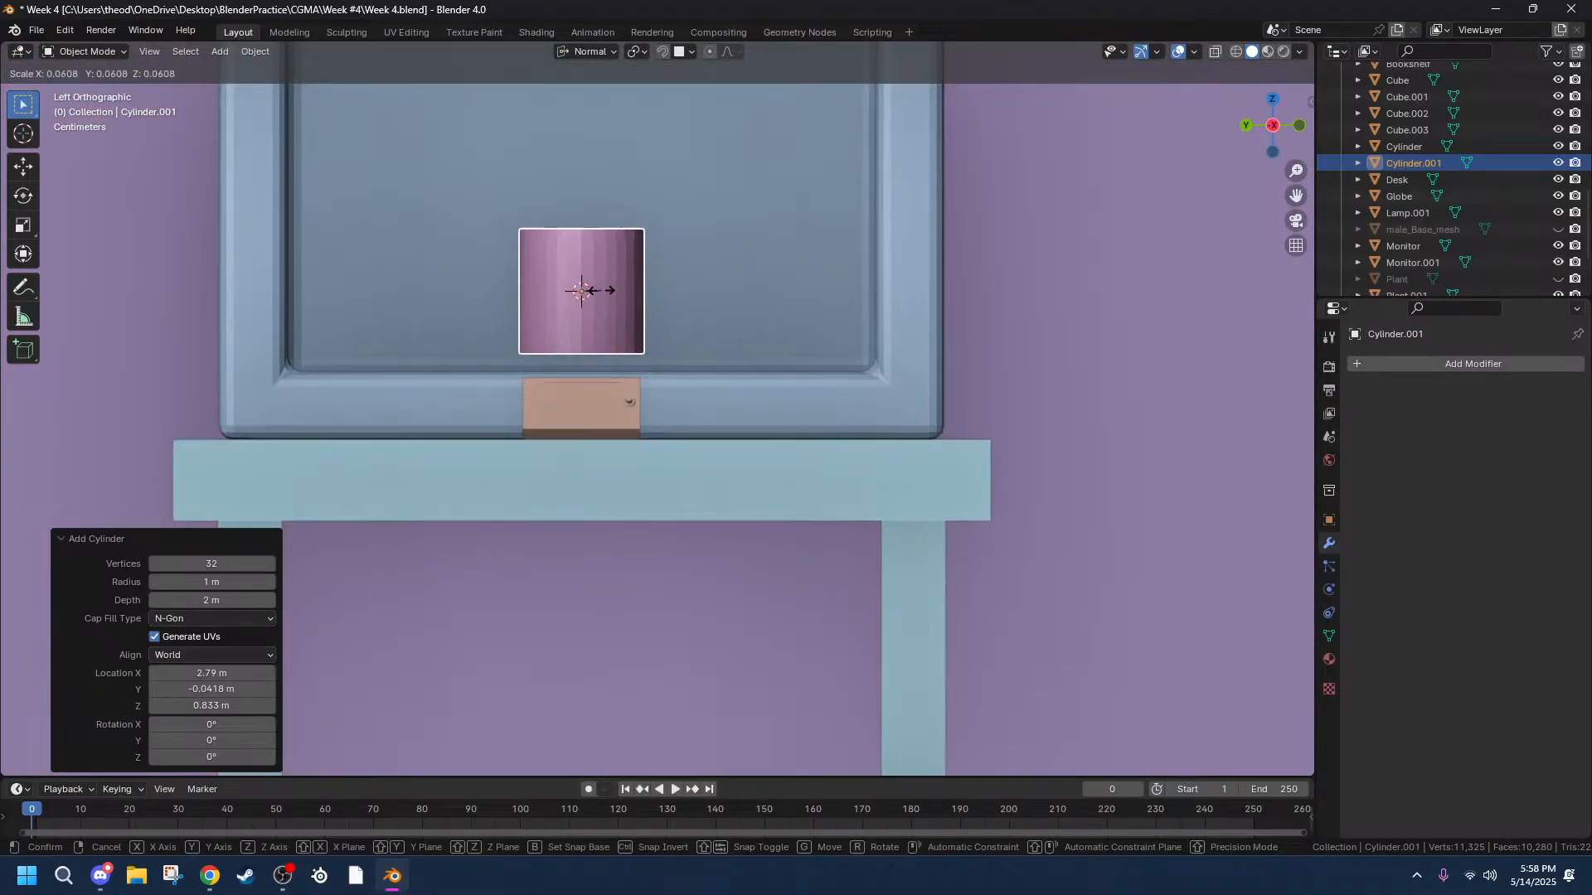
pyautogui.click(591, 293)
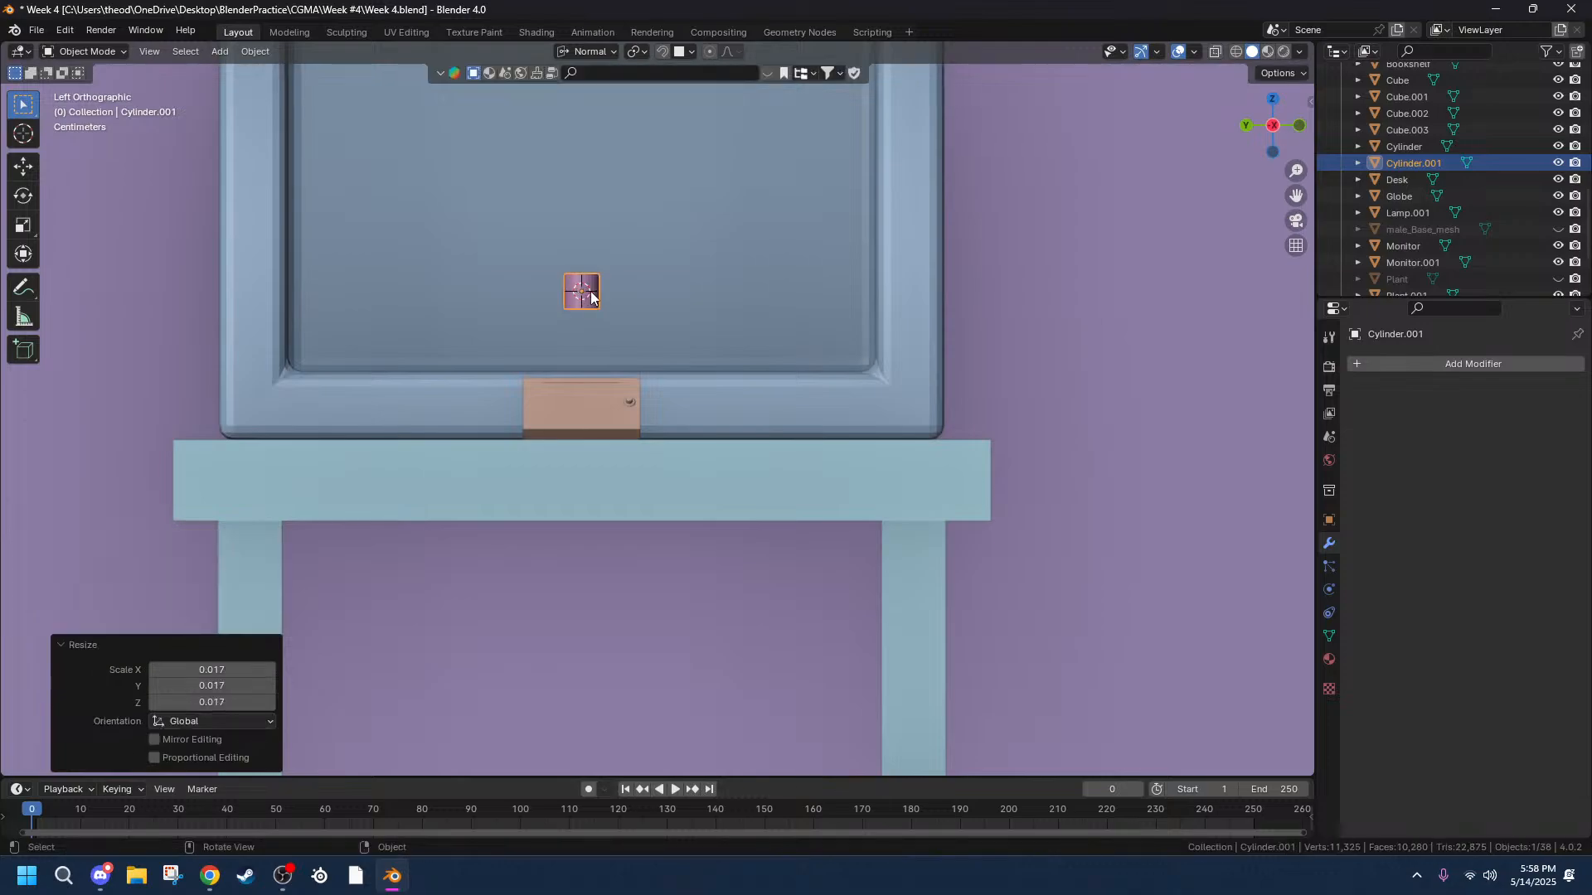
# Rotate the small cylinder about its normal X axis by exactly -90°.
pyautogui.press('r')
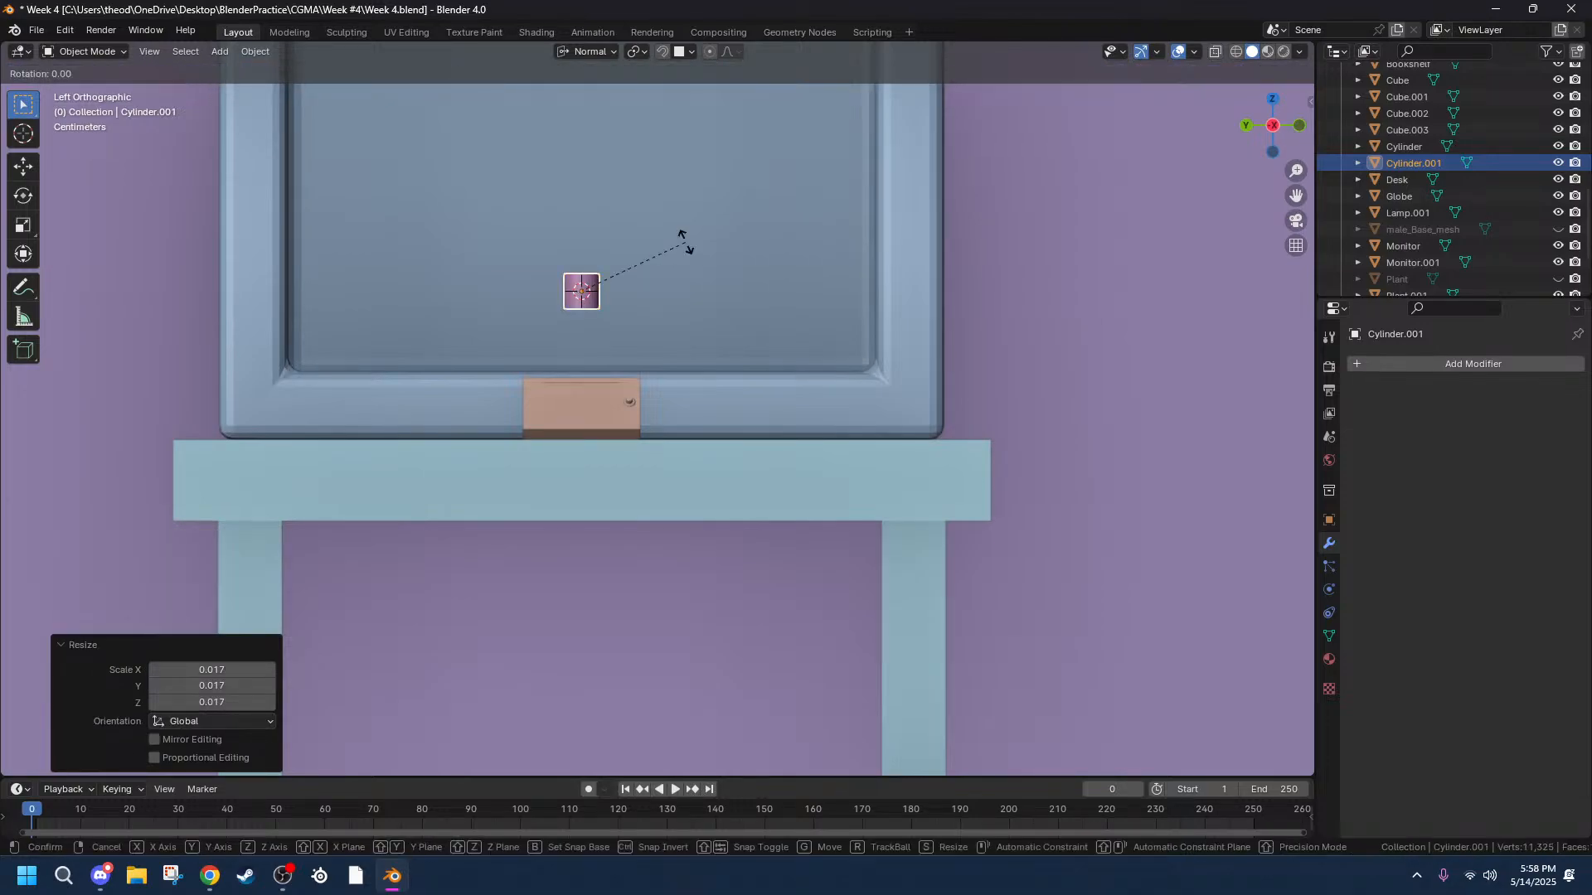
pyautogui.press('x')
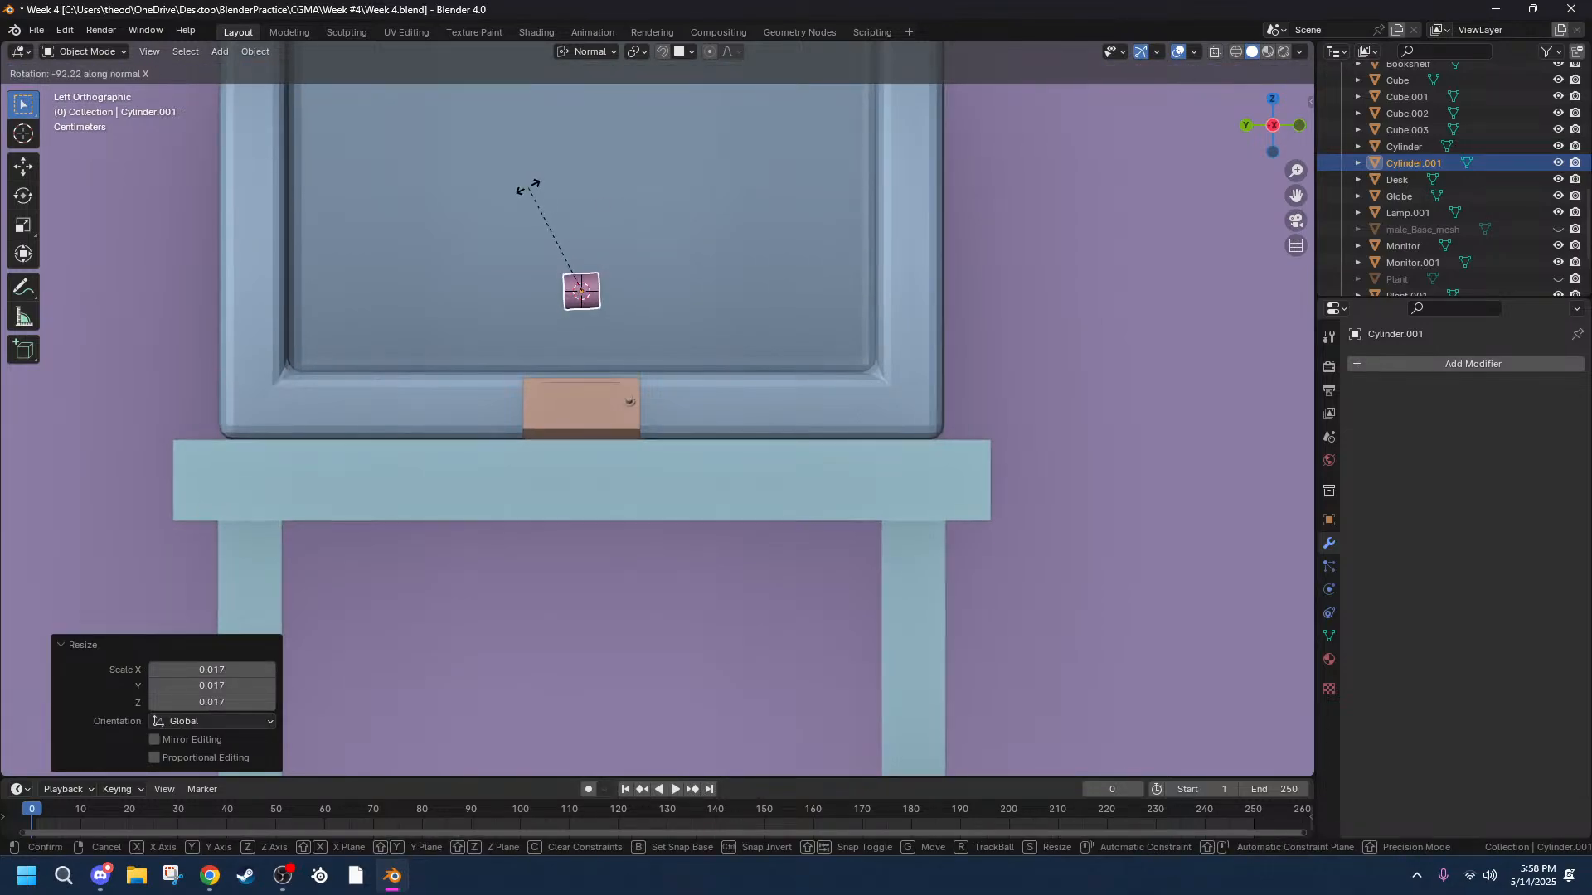
pyautogui.click(537, 198)
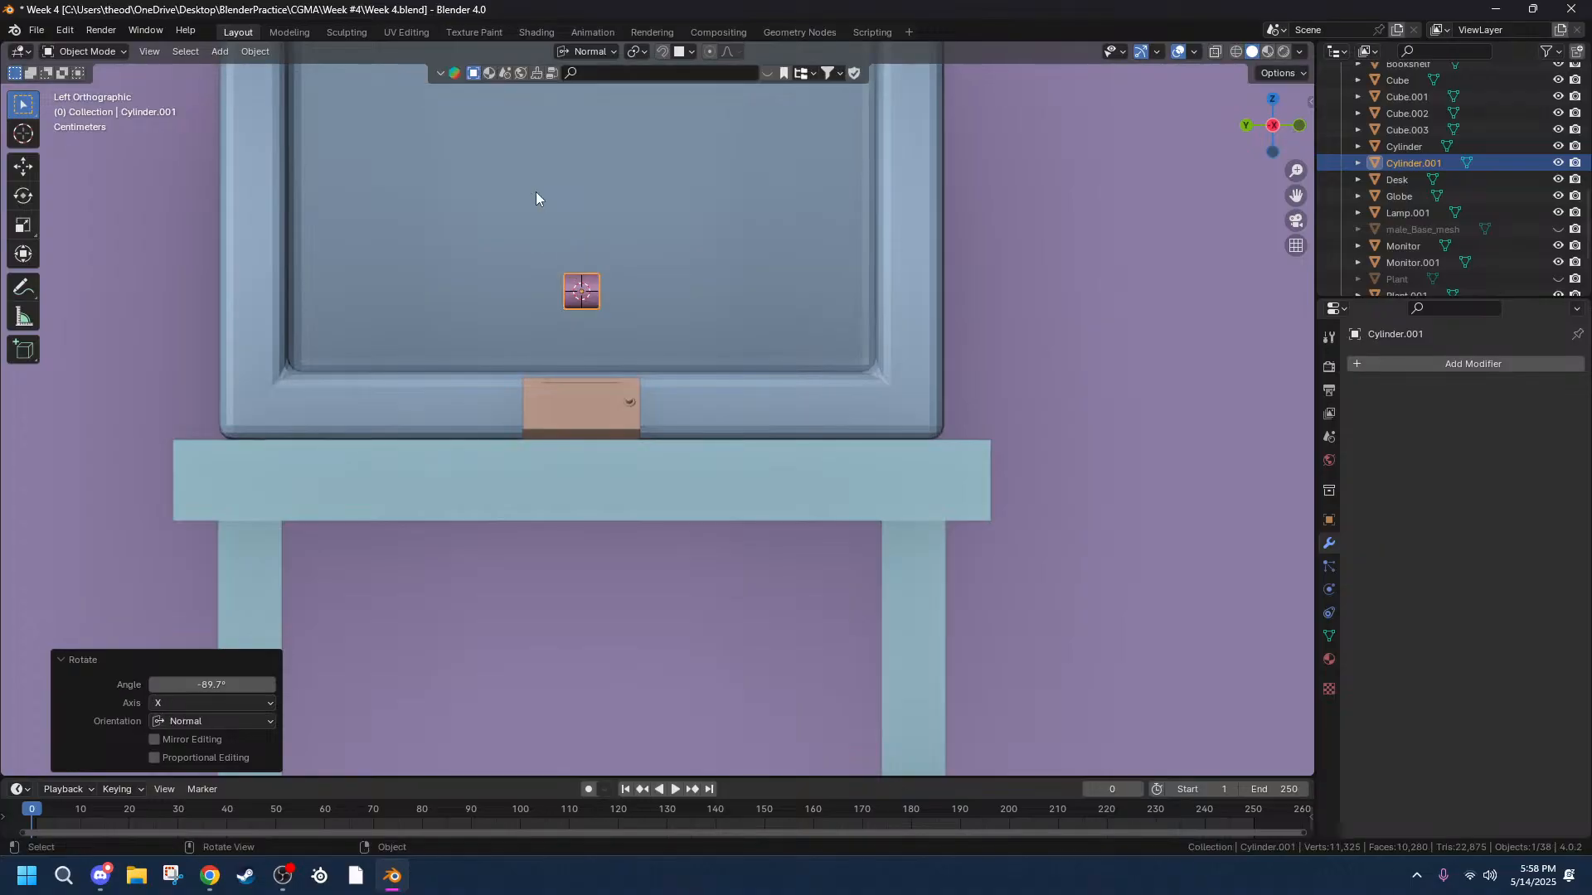
pyautogui.click(223, 684)
pyautogui.write('-90')
pyautogui.press('Return')
# Move the small cylinder about -0.248 m along its normal X axis, towards the box's open front.
pyautogui.moveTo(881, 402); pyautogui.dragTo(824, 229, button='middle')
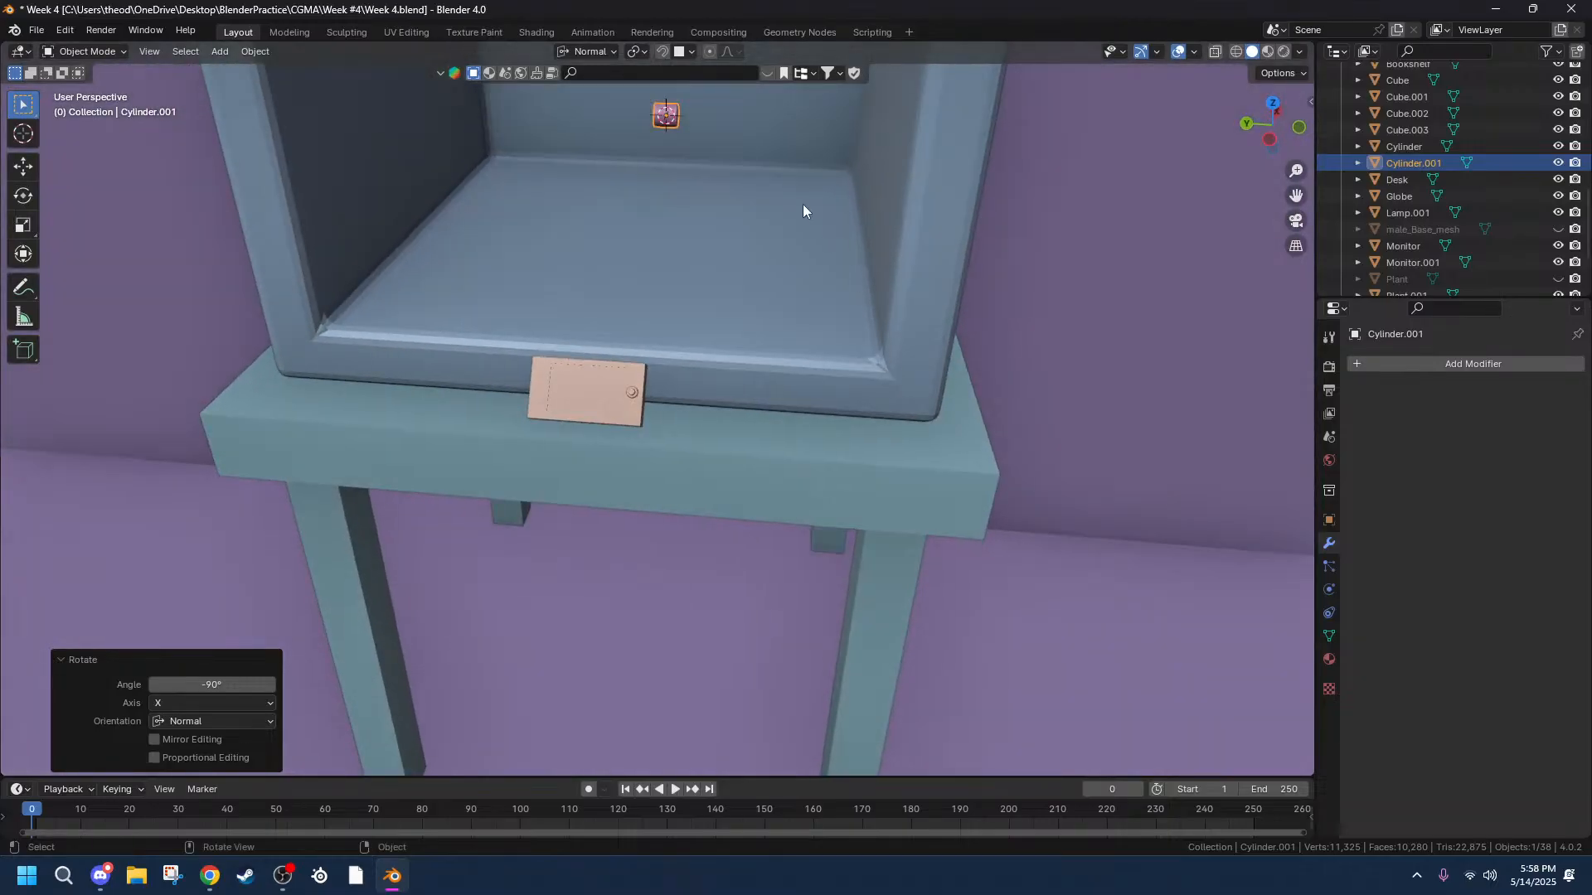
pyautogui.press('g')
pyautogui.press('x')
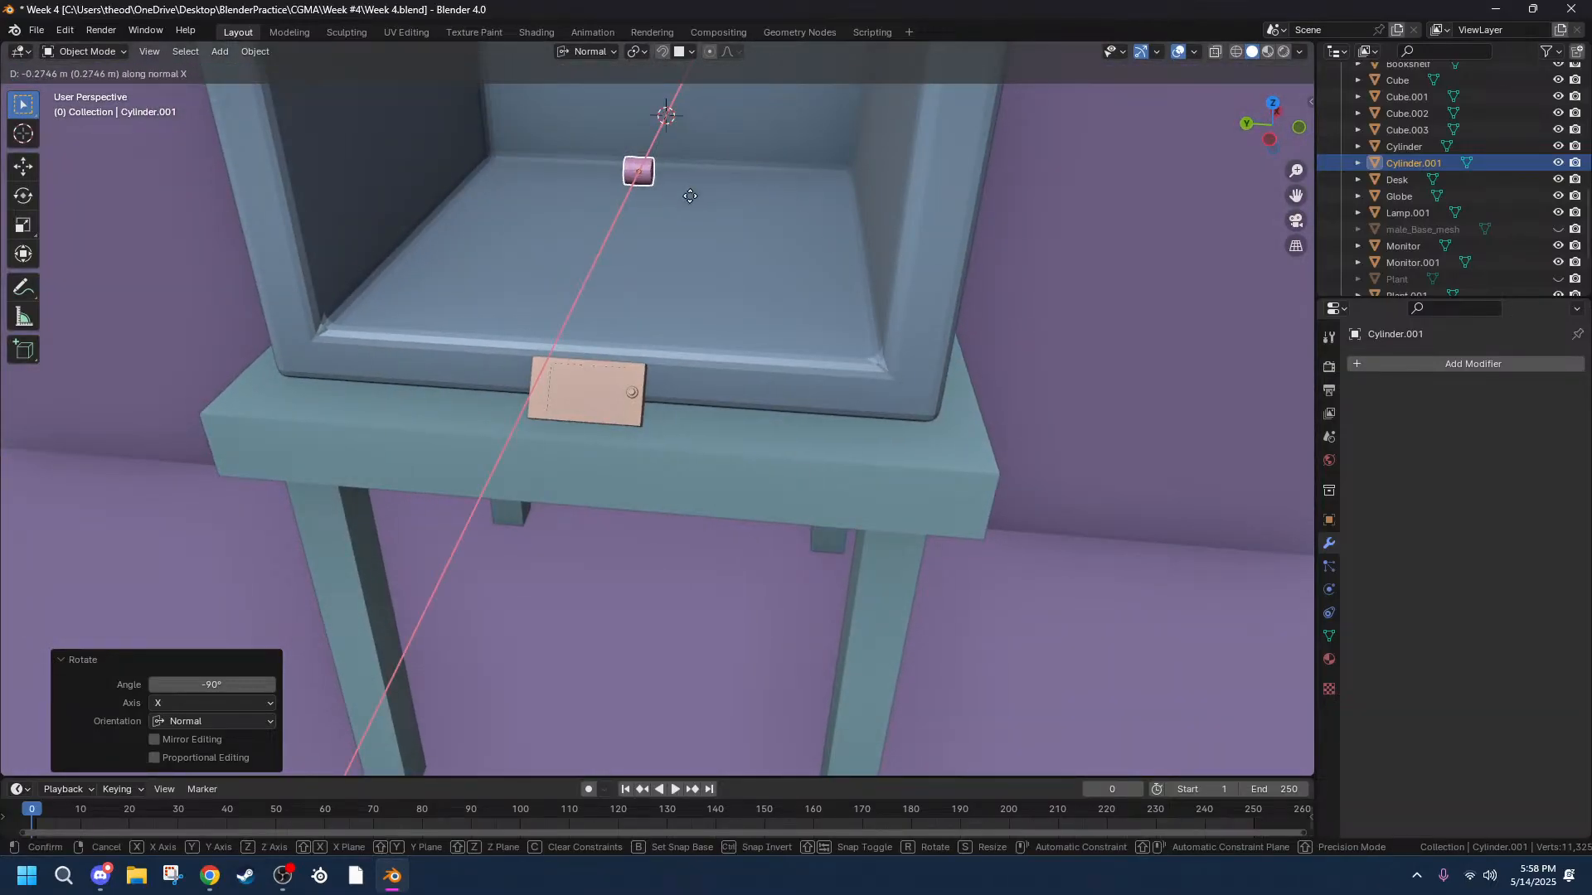
pyautogui.click(694, 190)
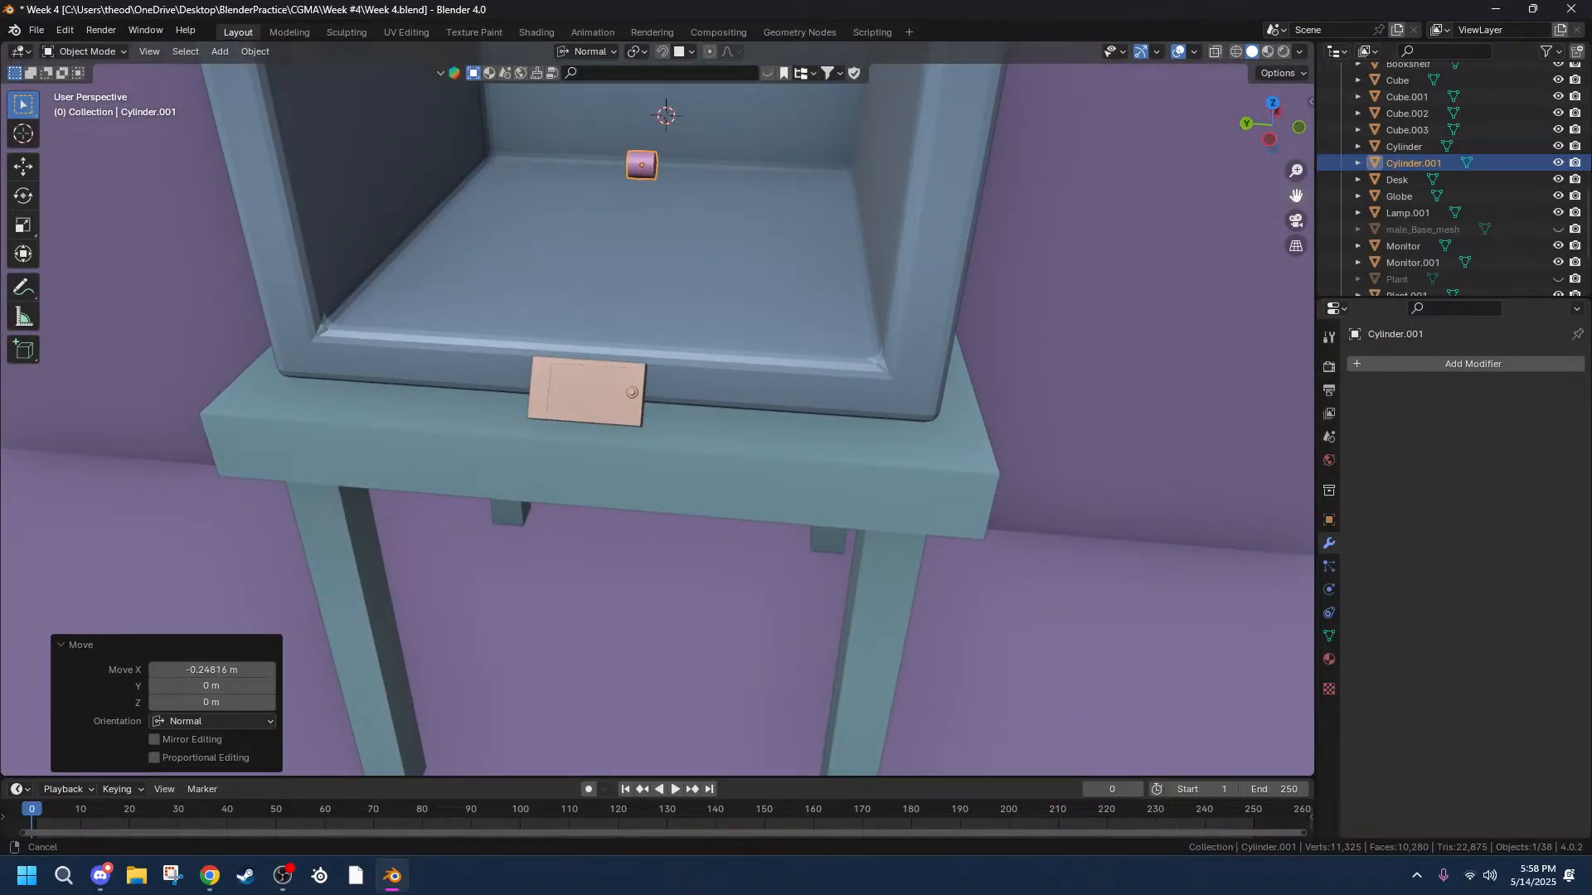
# Set the transform orientation to Global and raise the small cylinder about 0.363 m along Z in the left orthographic view.
pyautogui.click(1270, 141)
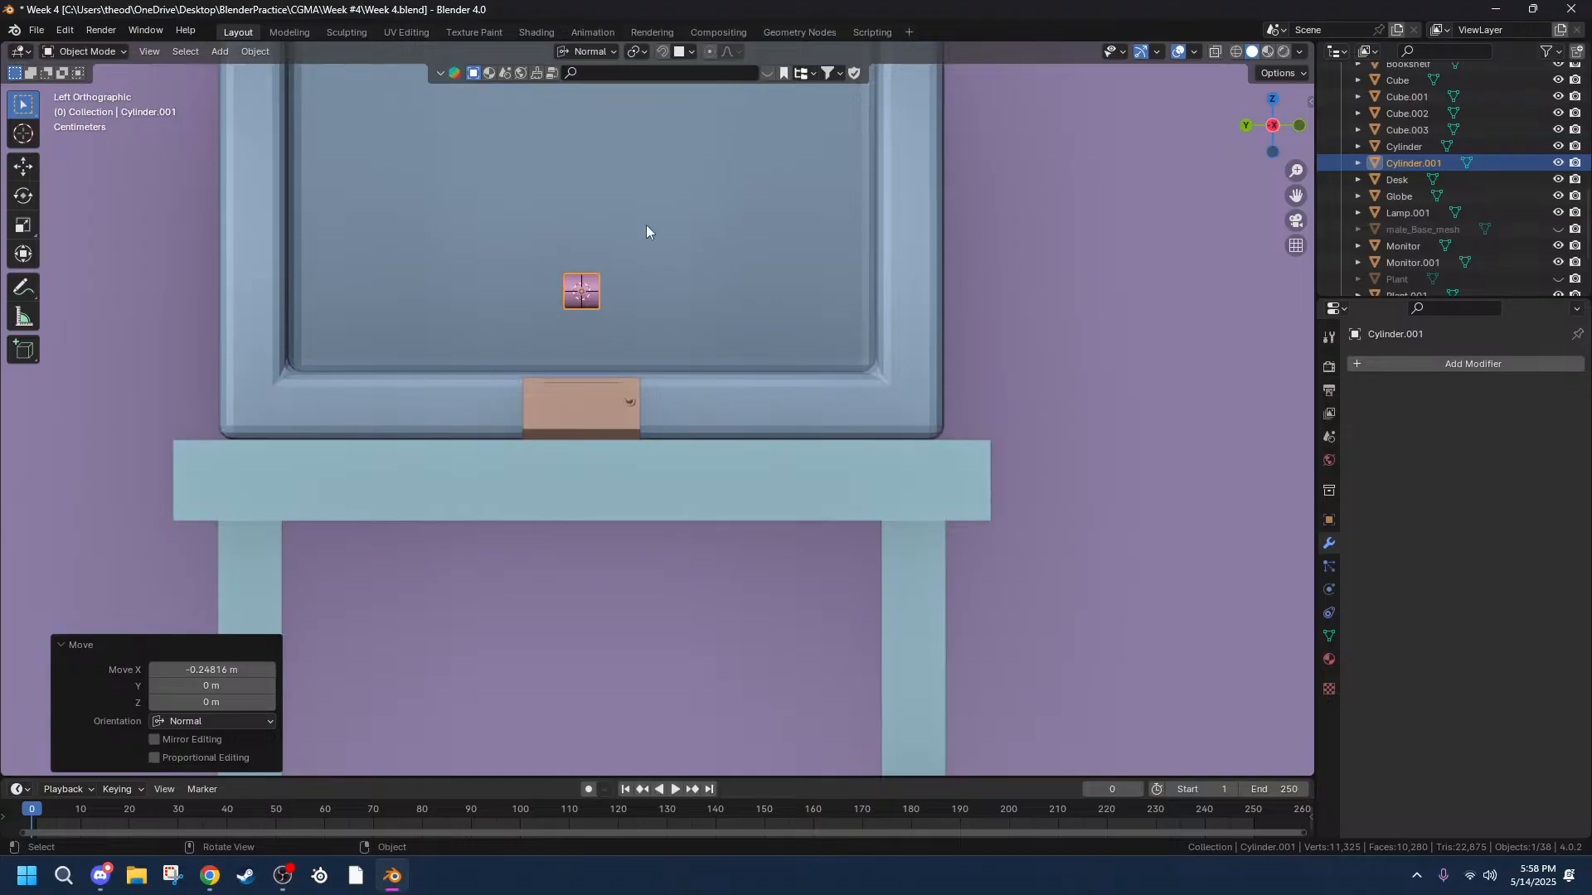
pyautogui.scroll(-5, 647, 230)
pyautogui.press('g')
pyautogui.press('z')
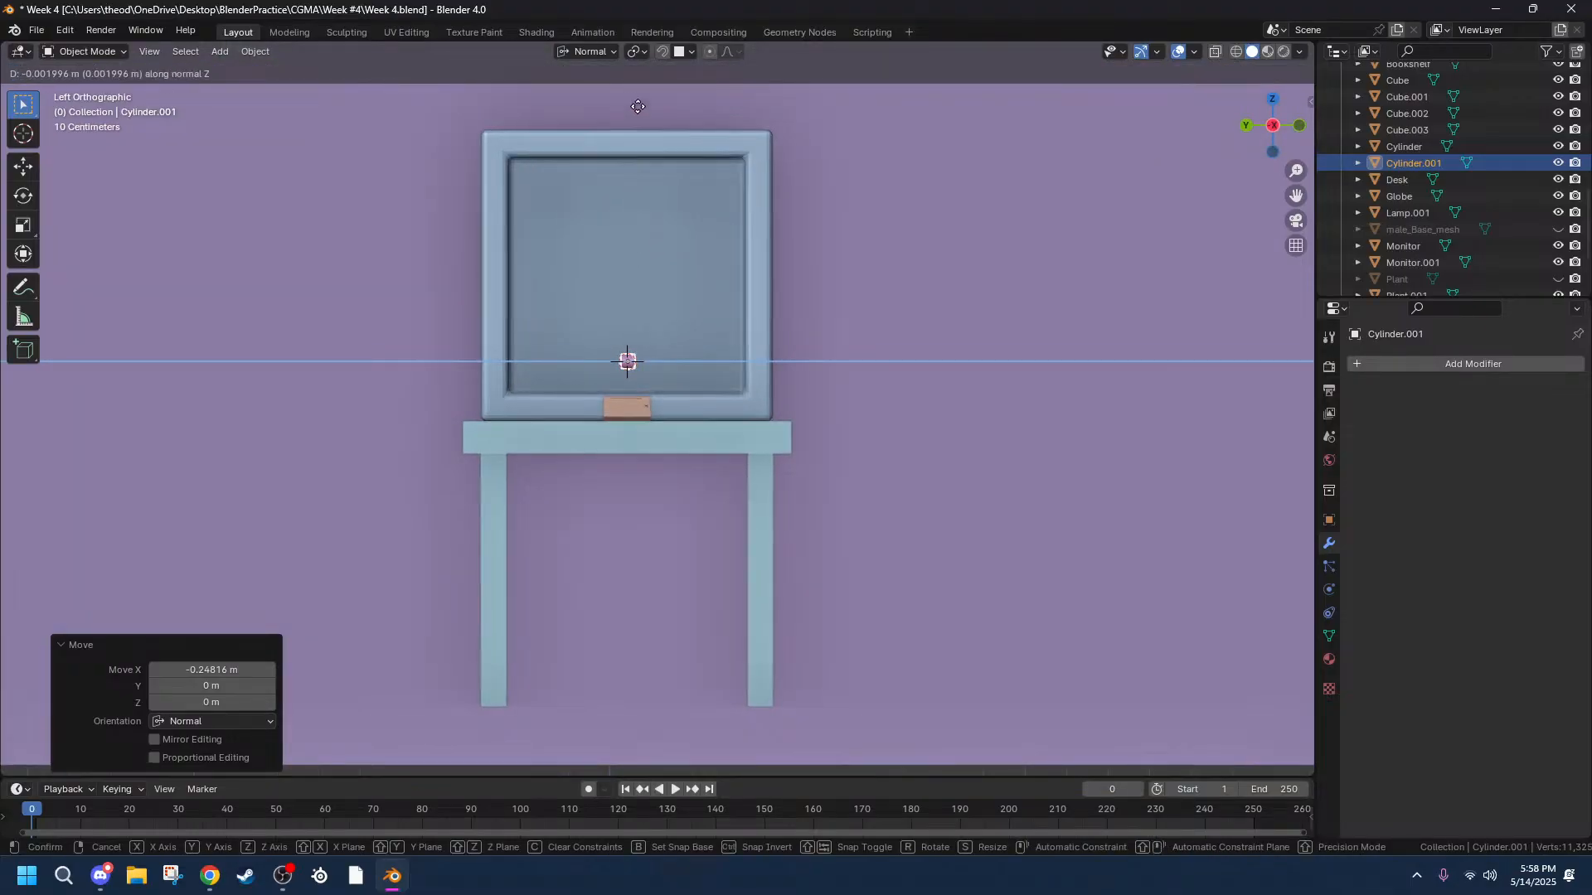
pyautogui.rightClick(638, 131)
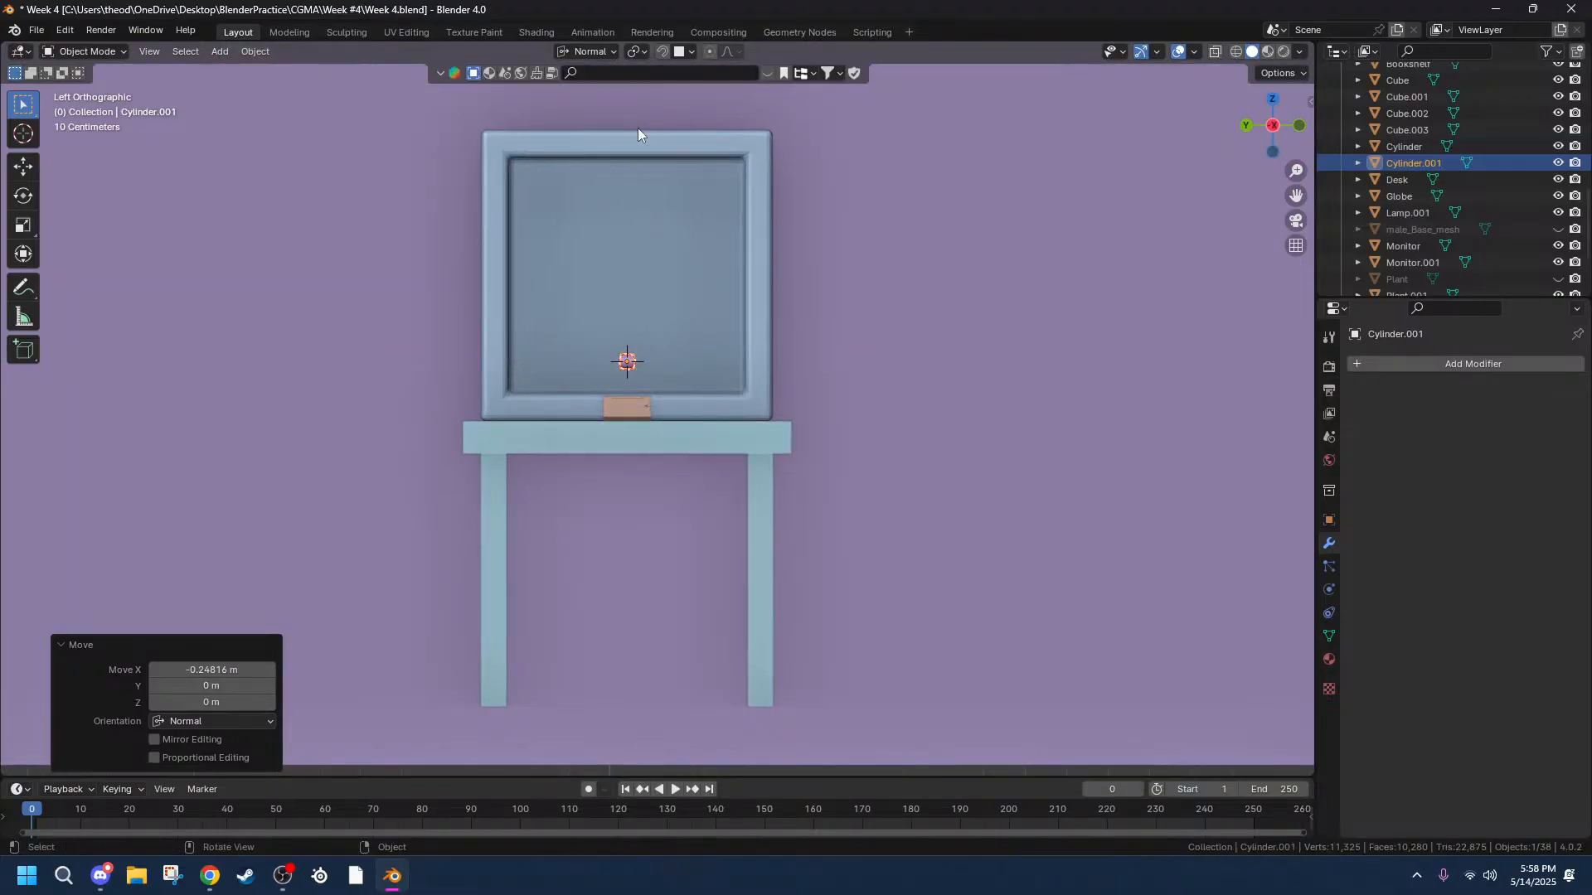
pyautogui.click(600, 53)
pyautogui.click(569, 107)
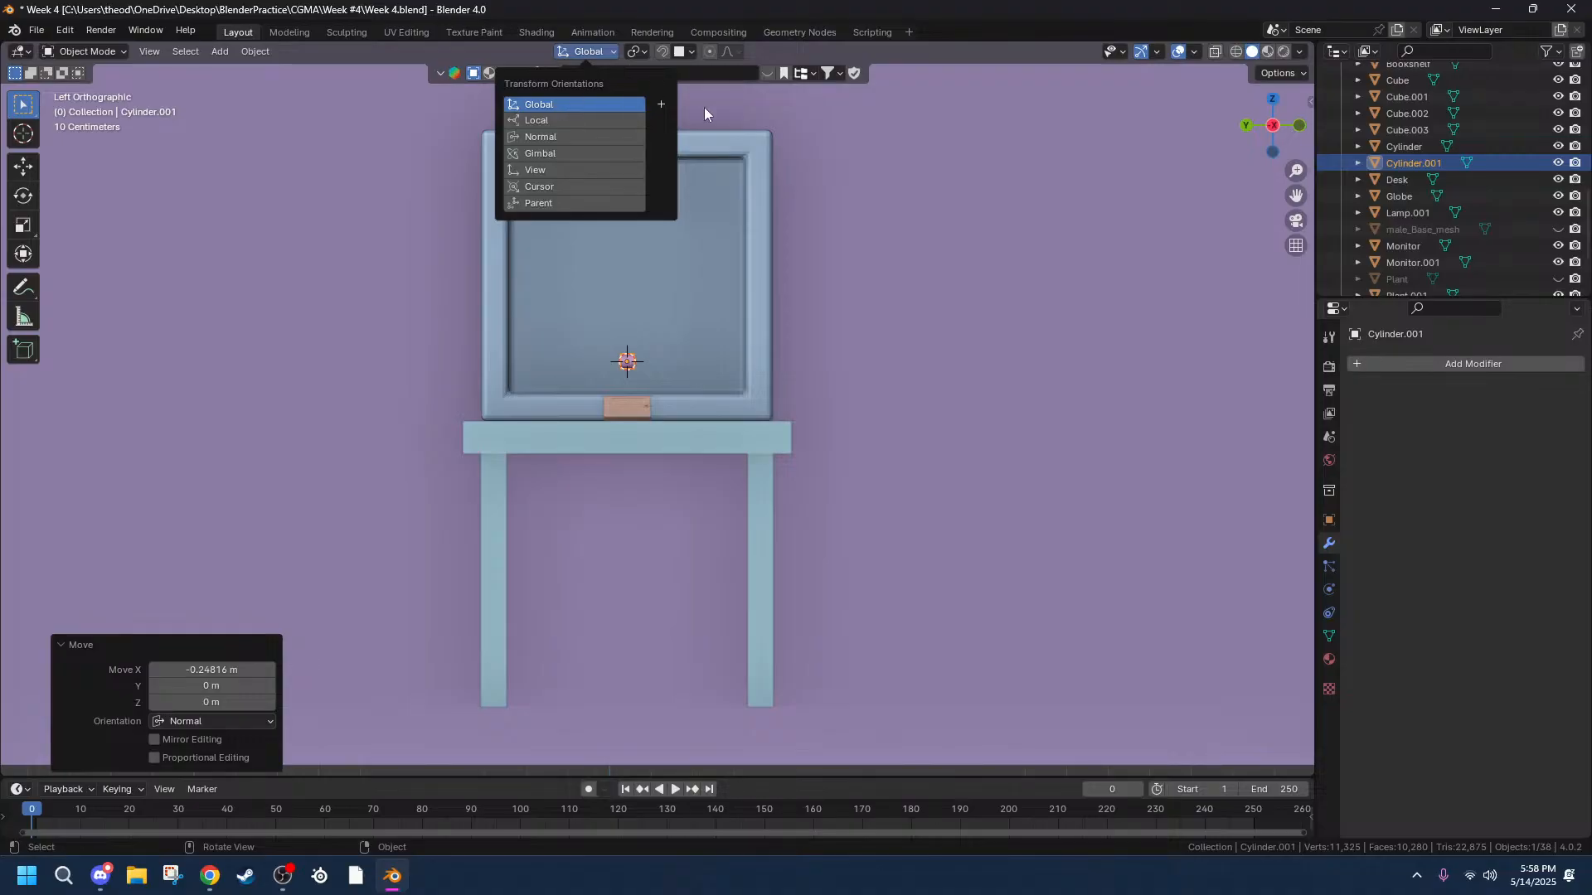
pyautogui.press('z')
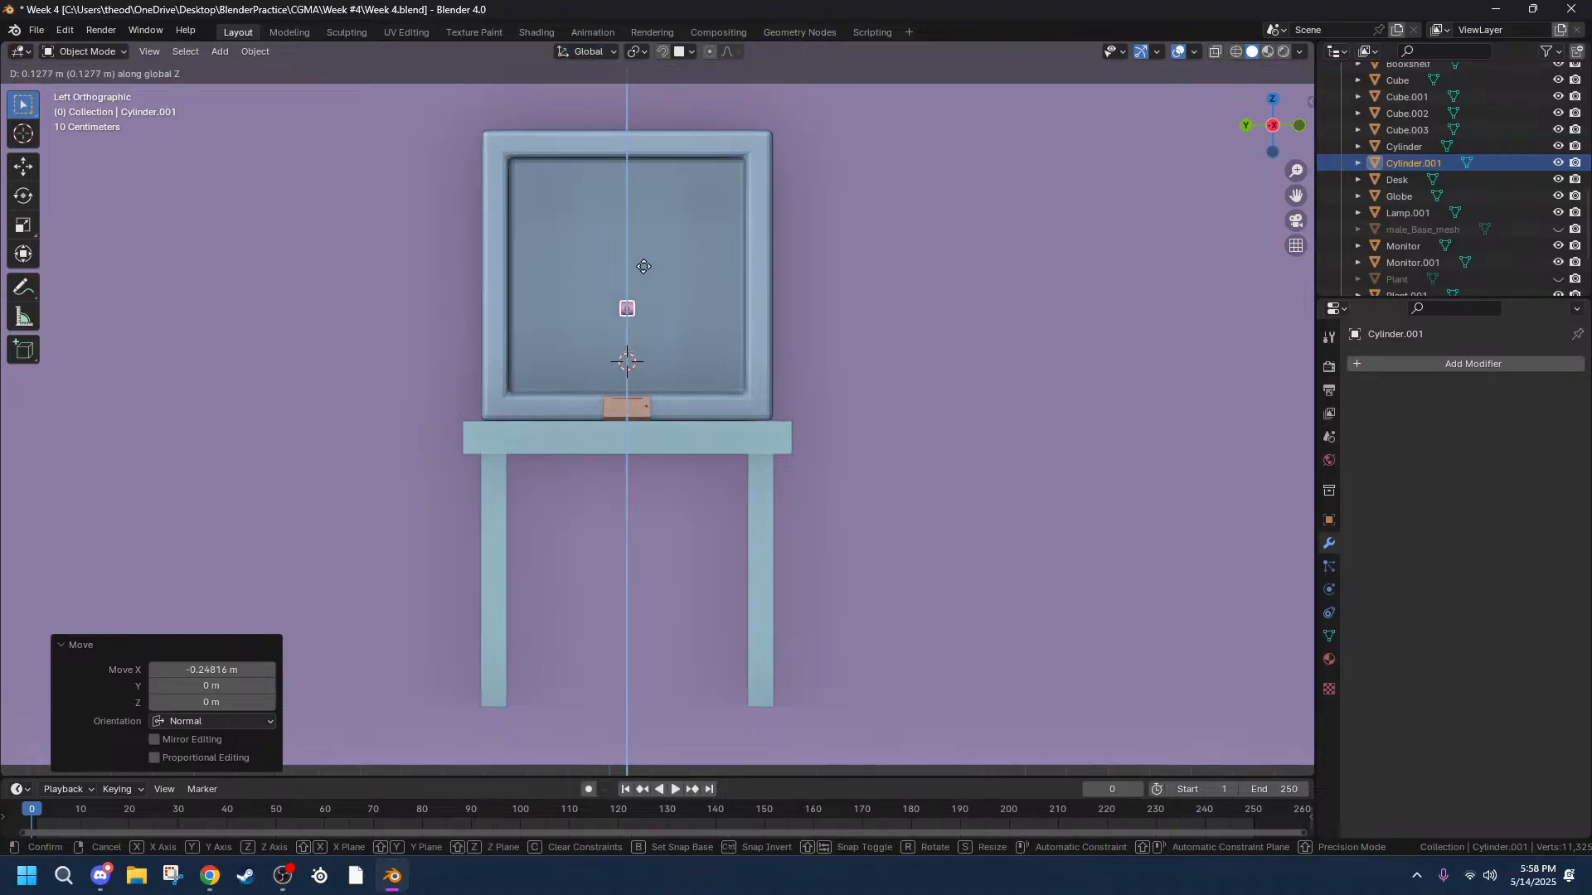
pyautogui.click(649, 197)
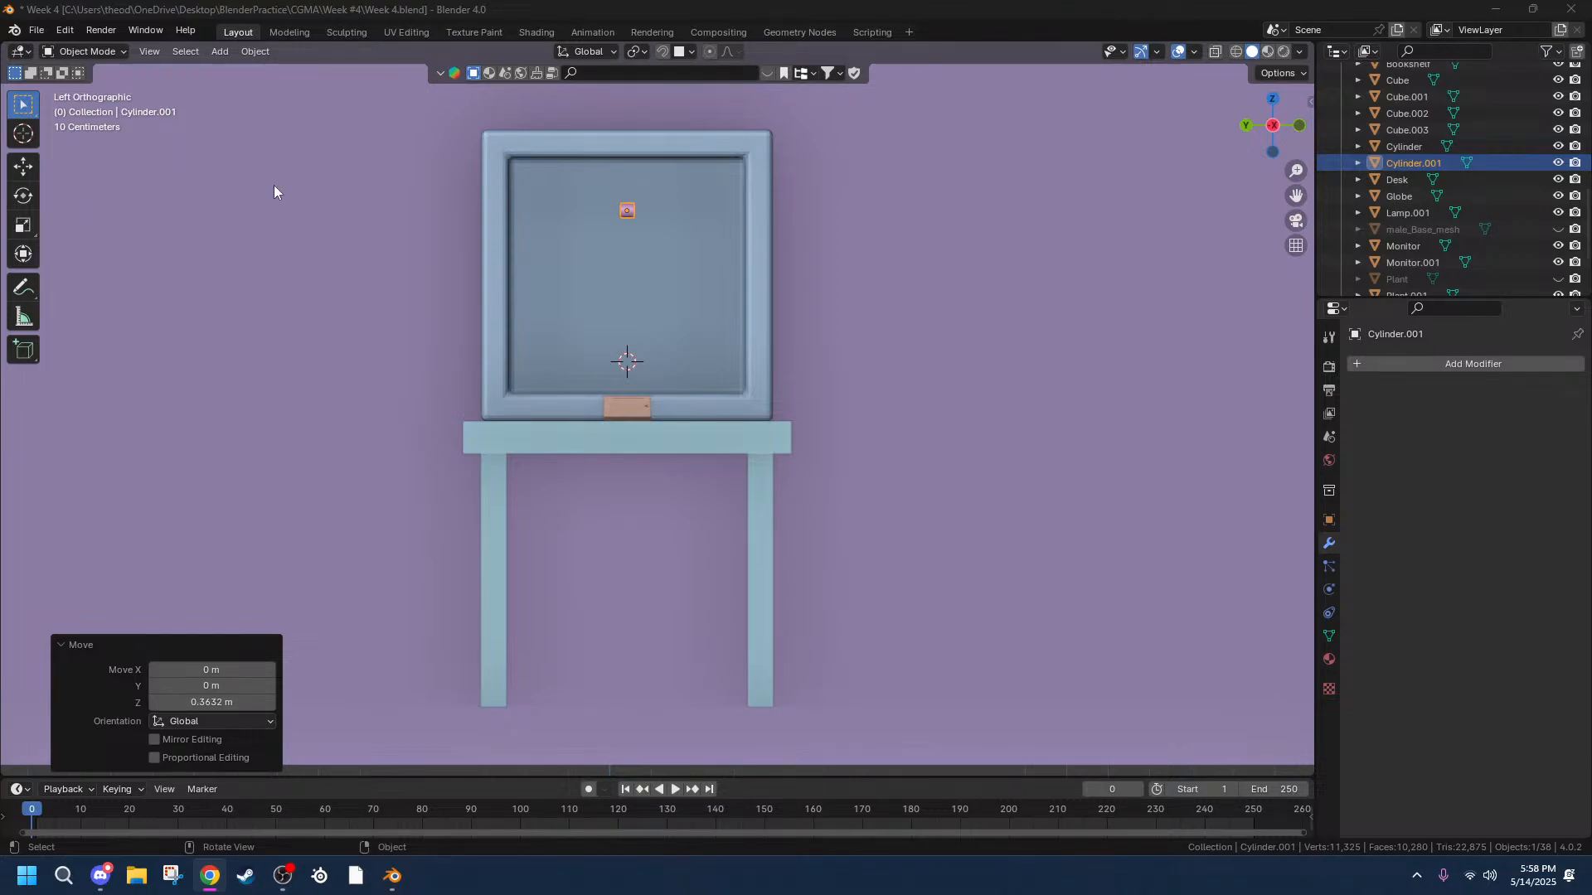
# Stretch the small cylinder along global Y by a factor of about 16.63 into a rod spanning the box's interior.
pyautogui.scroll(6, 756, 203)
pyautogui.keyDown('shift'); pyautogui.moveTo(663, 83); pyautogui.dragTo(651, 771, button='middle'); pyautogui.keyUp('shift')
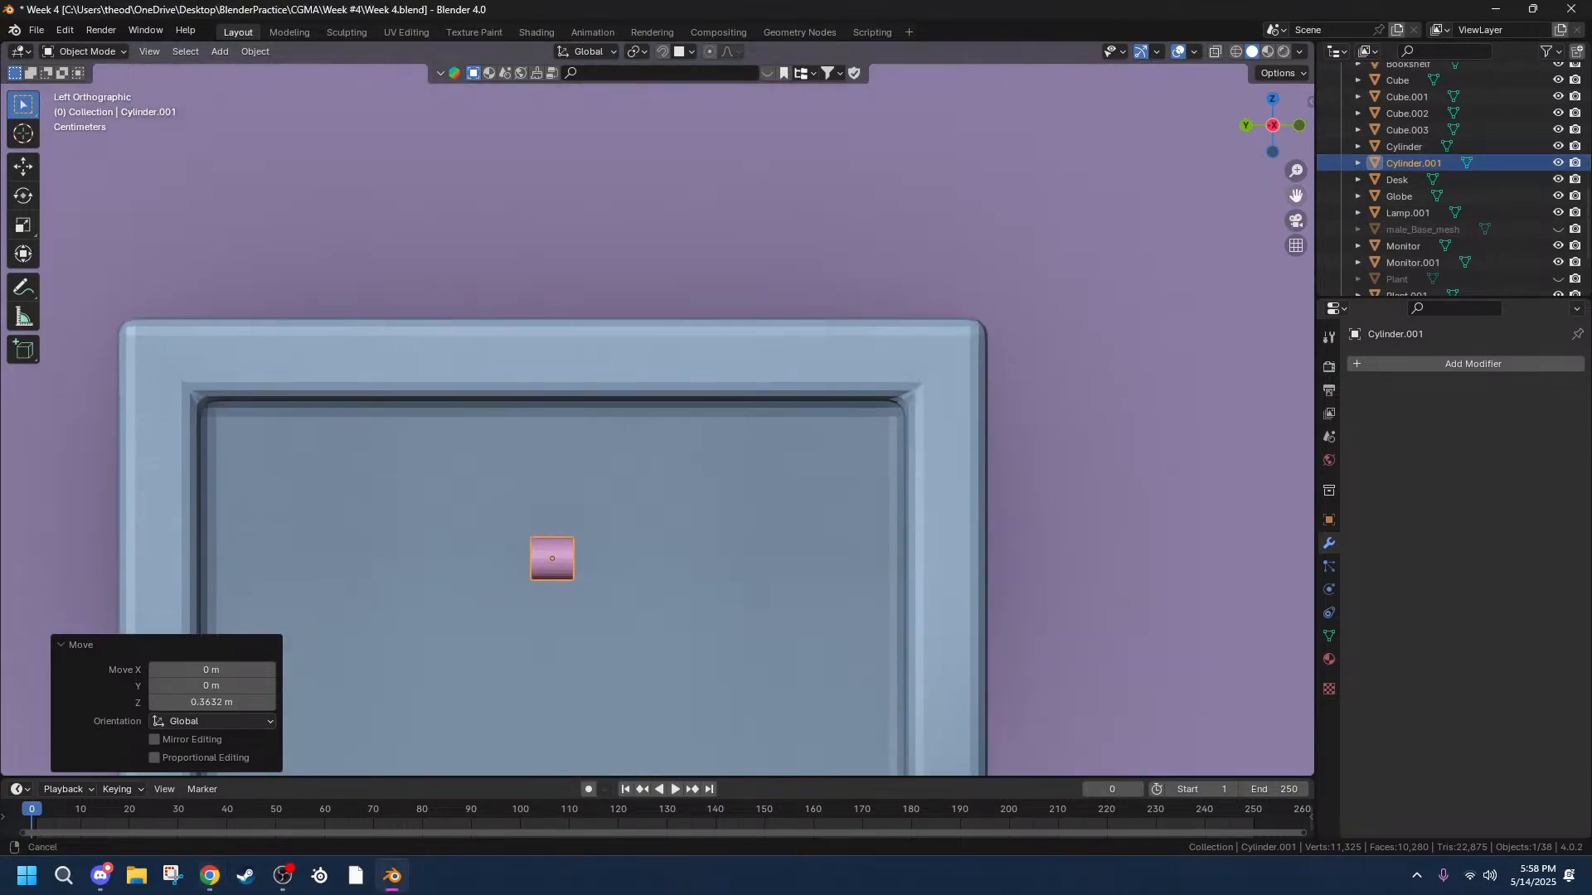
pyautogui.scroll(-2, 618, 282)
pyautogui.scroll(4, 619, 282)
pyautogui.moveTo(618, 282); pyautogui.dragTo(888, 390, button='middle')
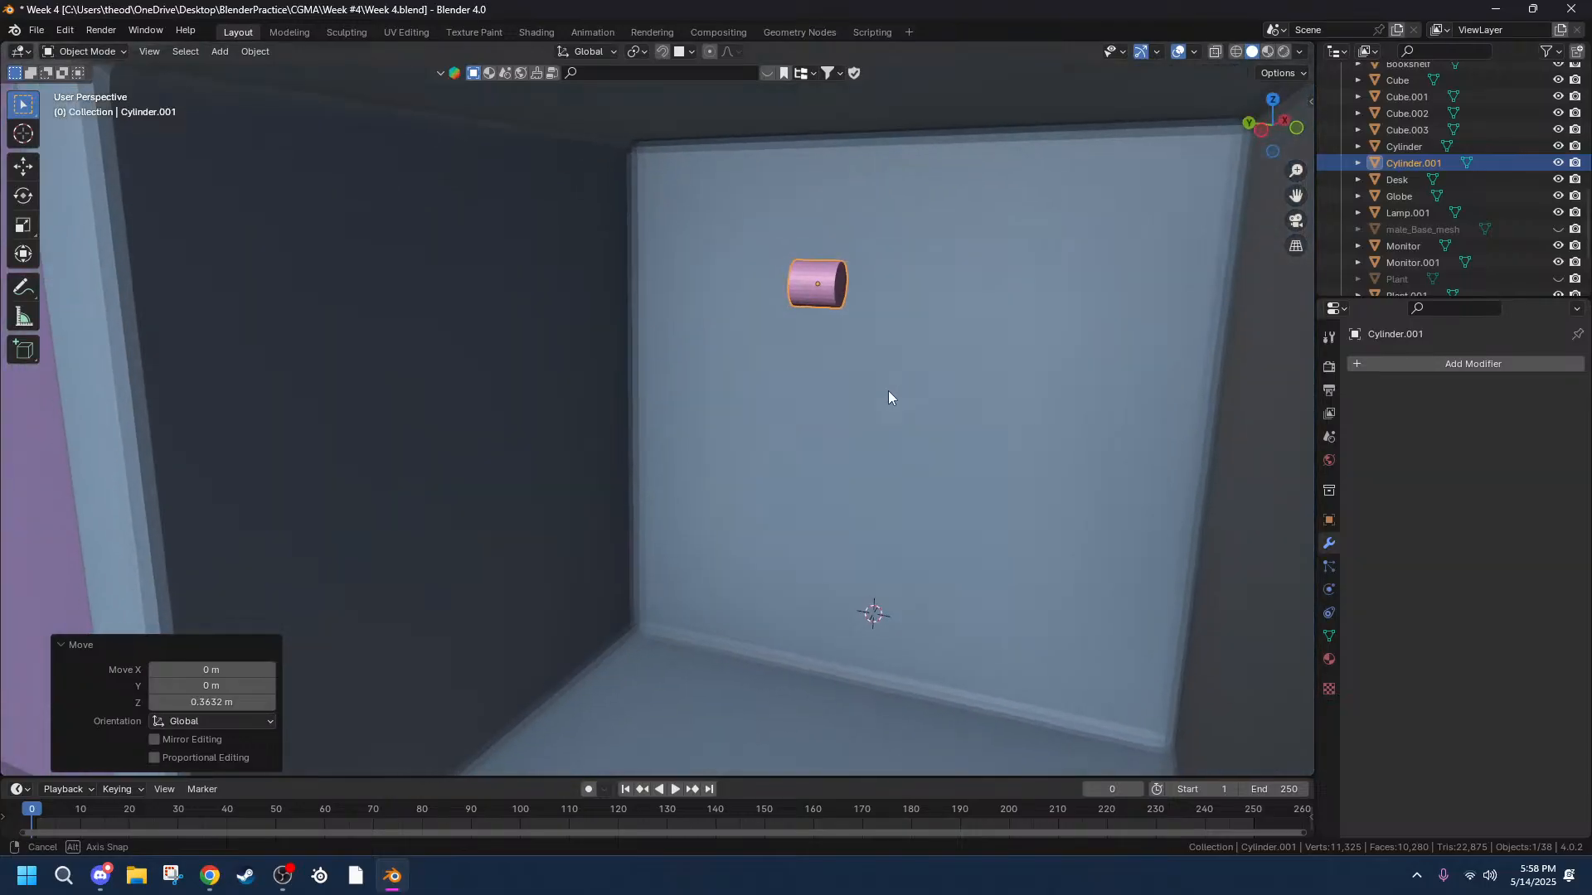
pyautogui.scroll(-3, 888, 391)
pyautogui.press('s')
pyautogui.press('x')
pyautogui.press('y')
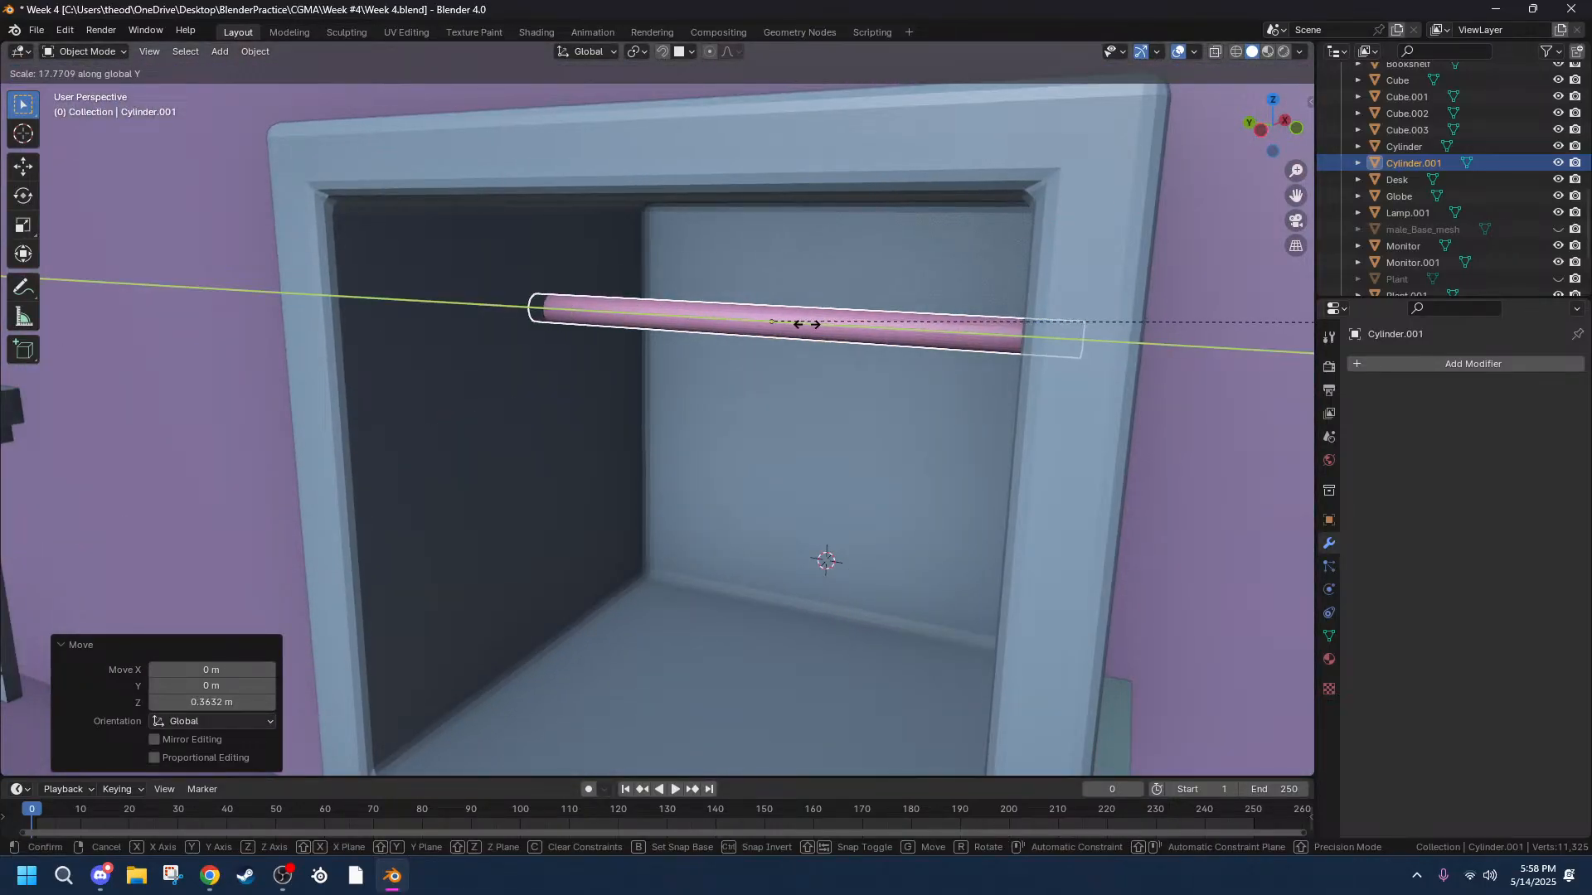
pyautogui.click(722, 328)
pyautogui.moveTo(721, 327); pyautogui.dragTo(797, 340, button='middle')
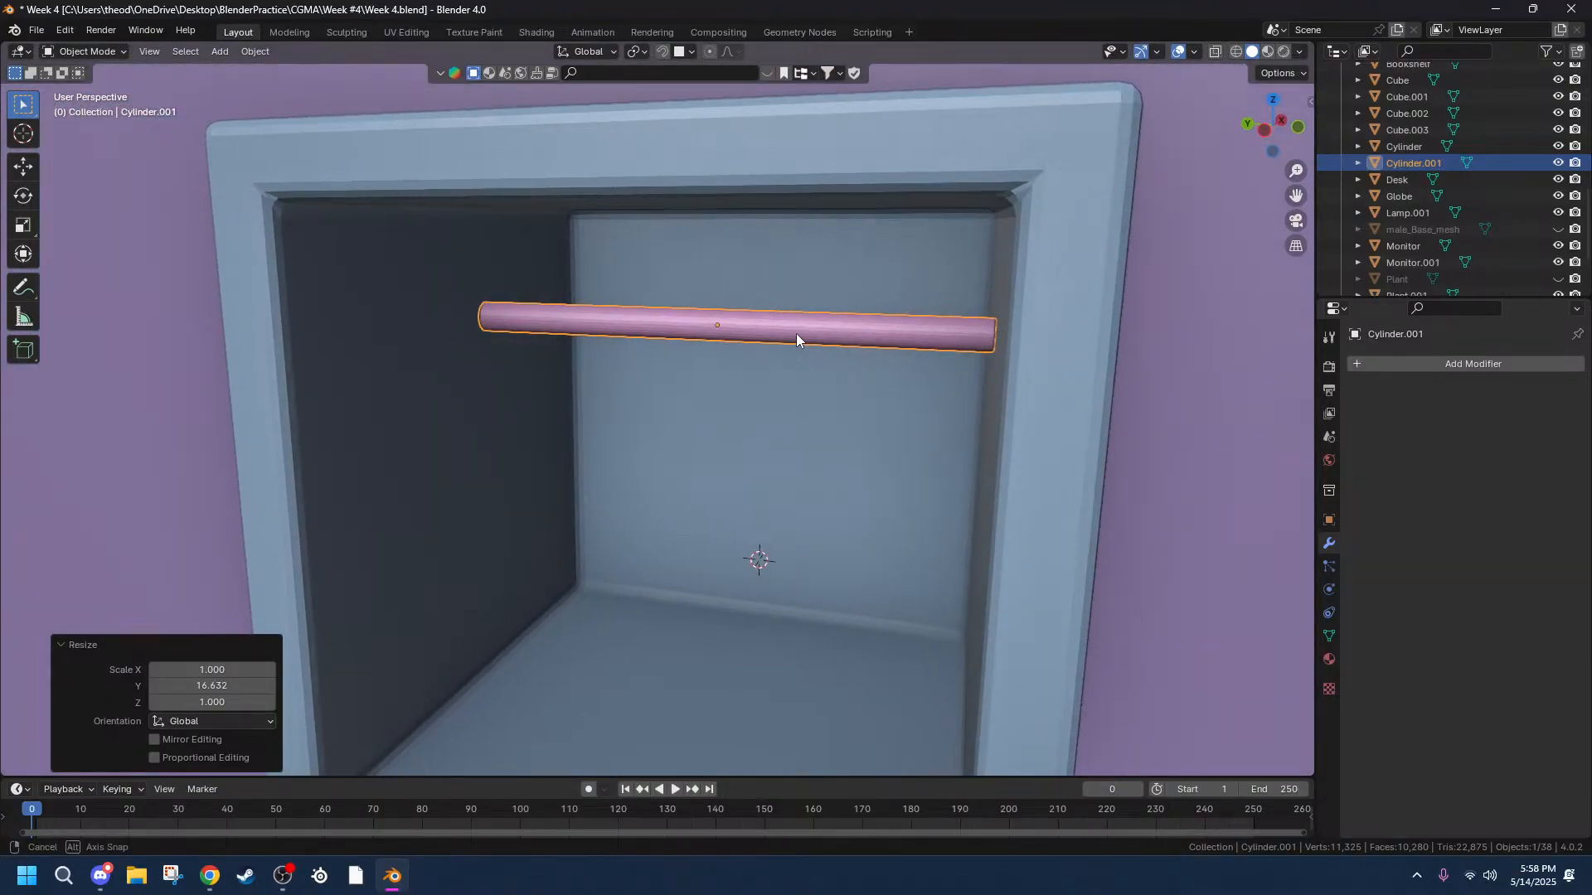
# Fine-tune the rod's length in the left orthographic view by scaling it to 0.995 along global Y.
pyautogui.click(1264, 131)
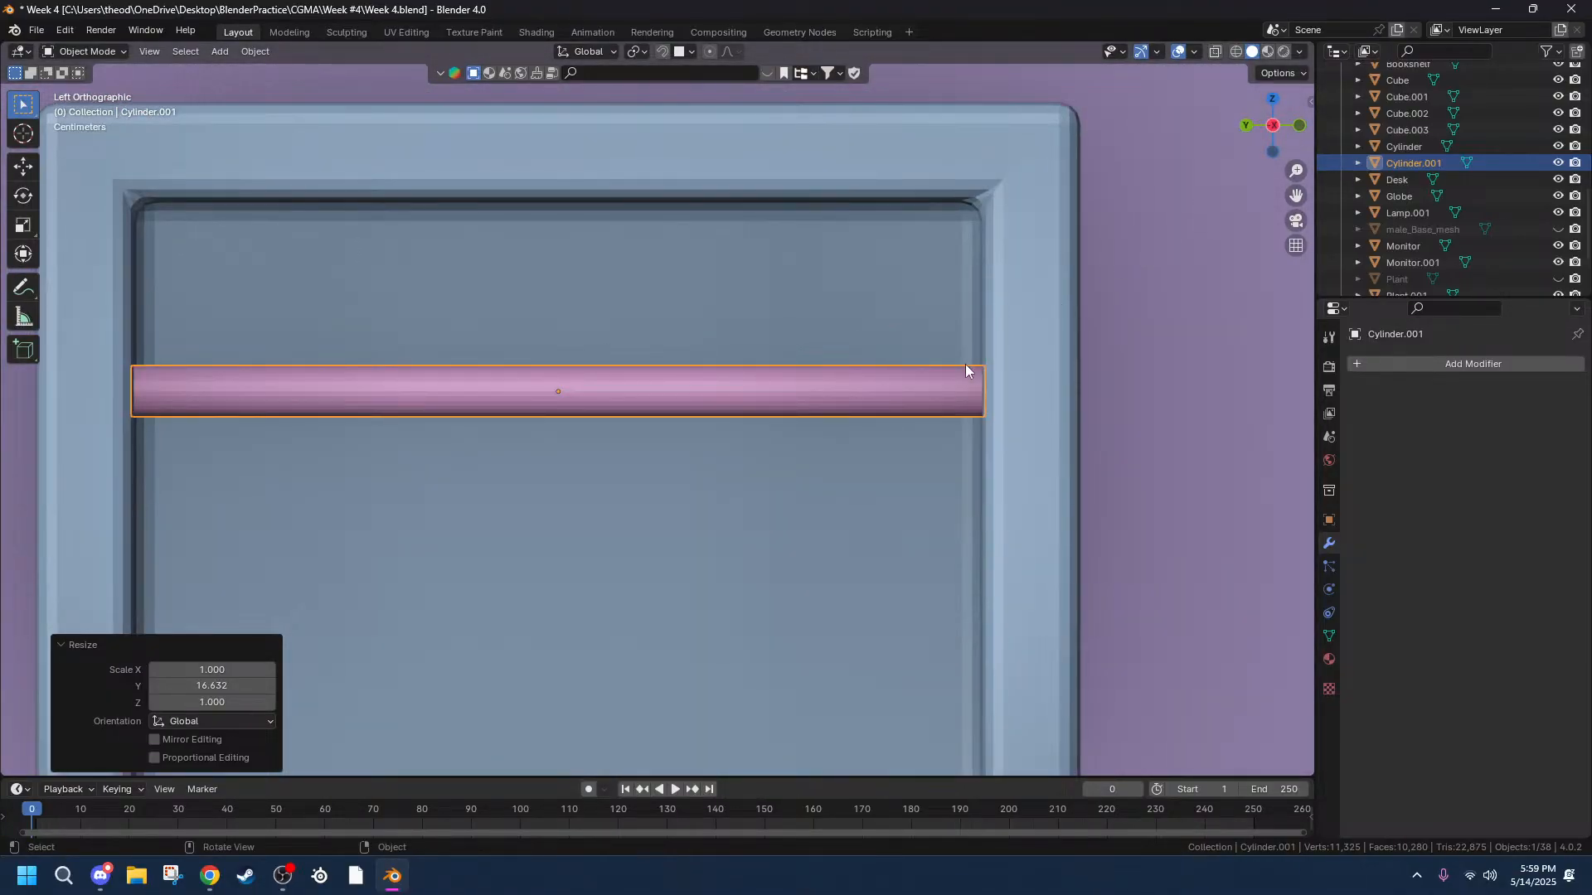
pyautogui.press('s')
pyautogui.press('x')
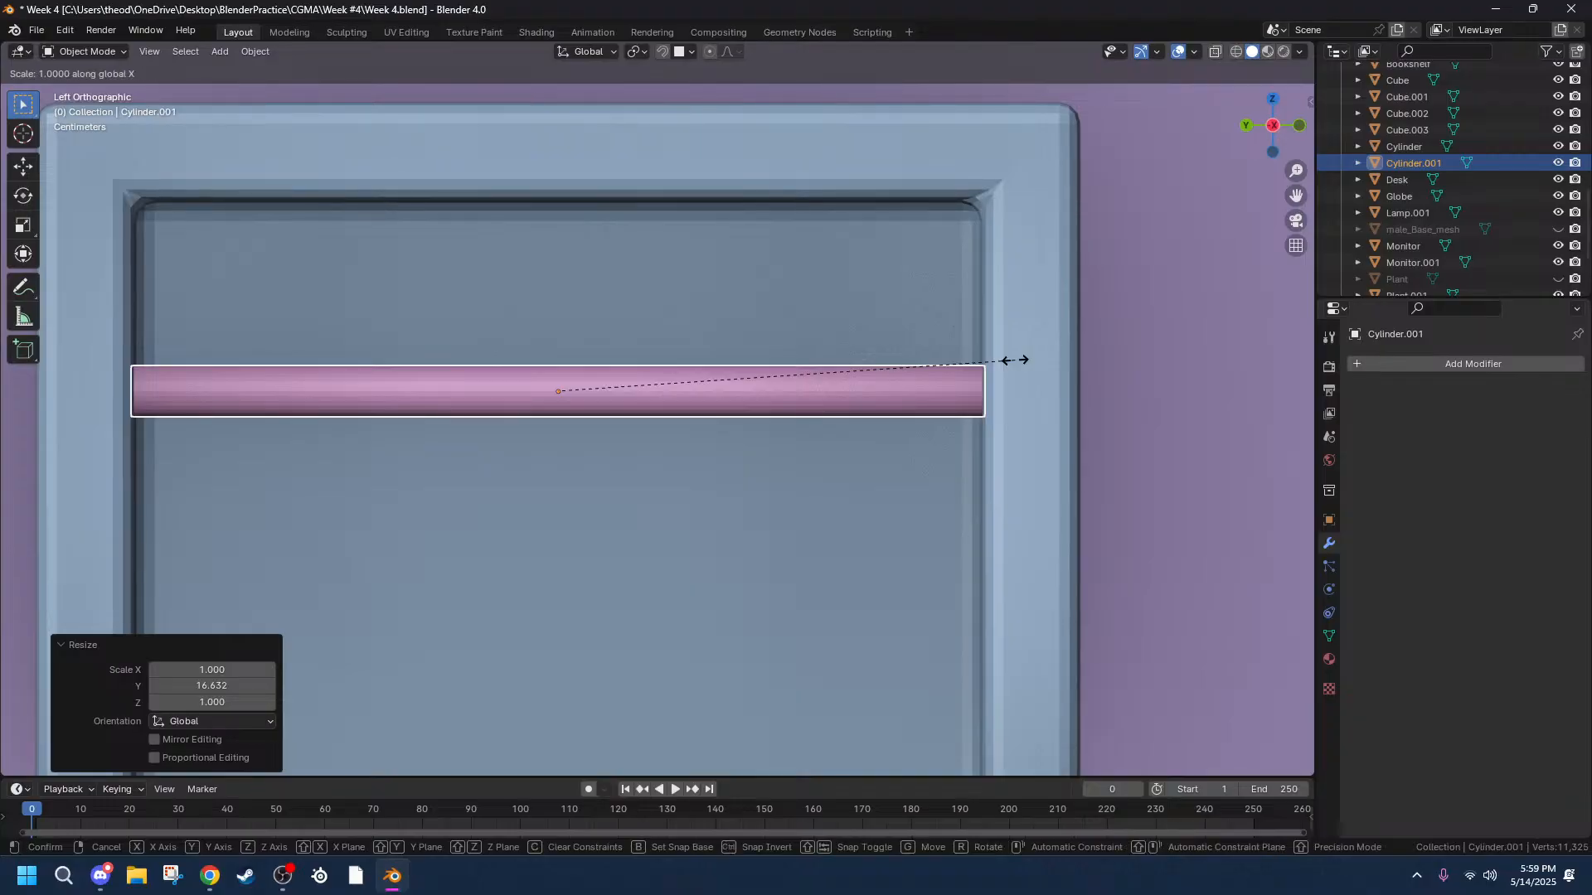
pyautogui.press('y')
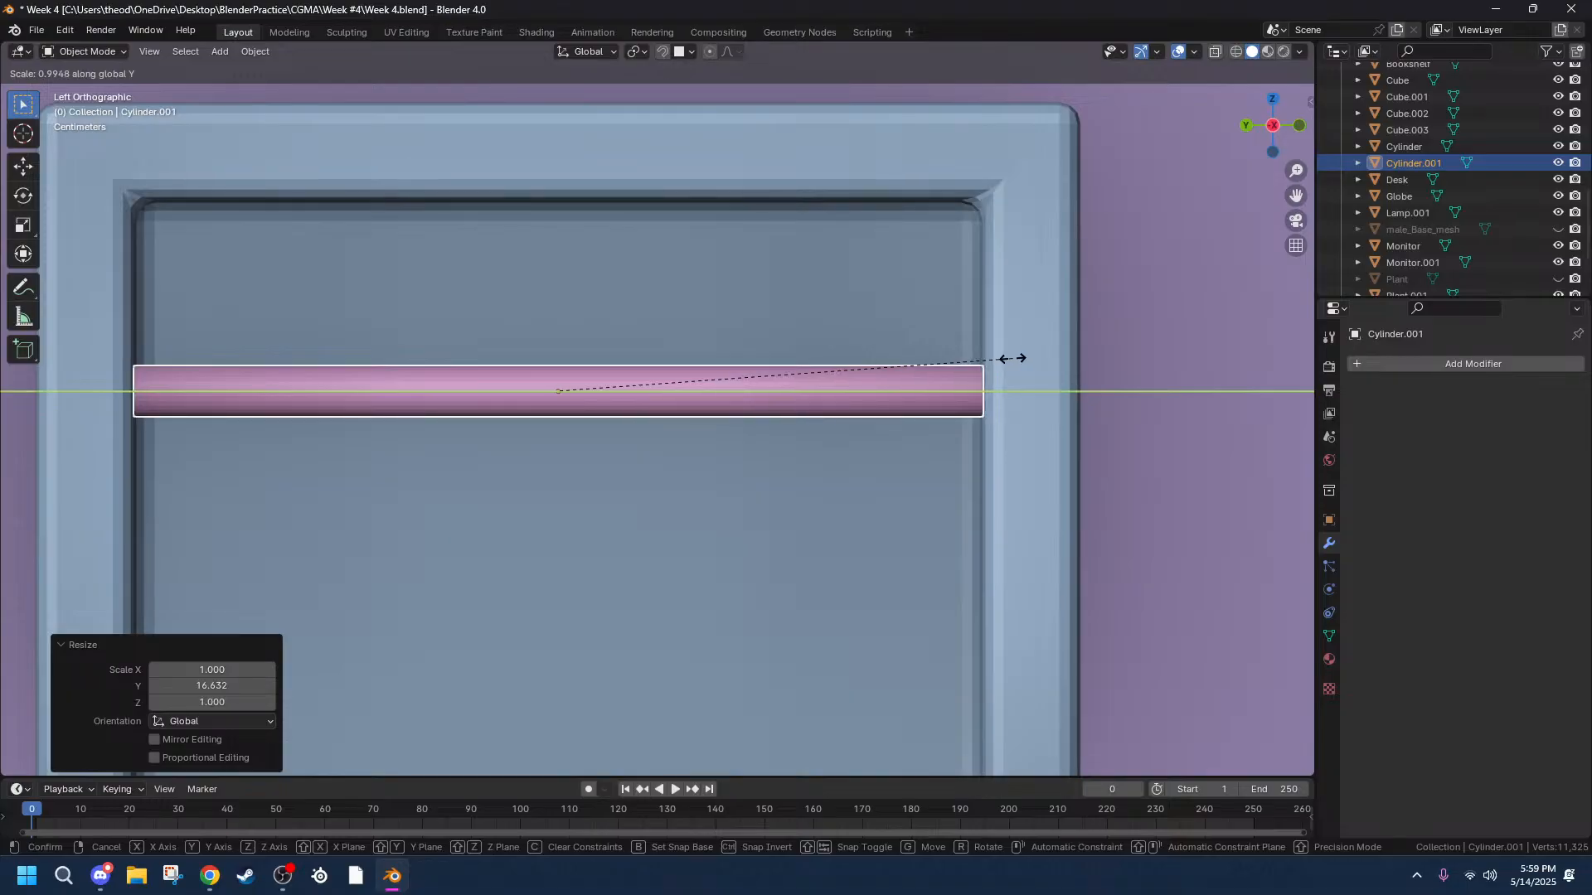
pyautogui.click(1012, 359)
# Thin the rod by scaling it to about 0.788 in X and Z, excluding the Y axis.
pyautogui.press('KP_5')
pyautogui.moveTo(496, 346); pyautogui.dragTo(496, 388, button='middle')
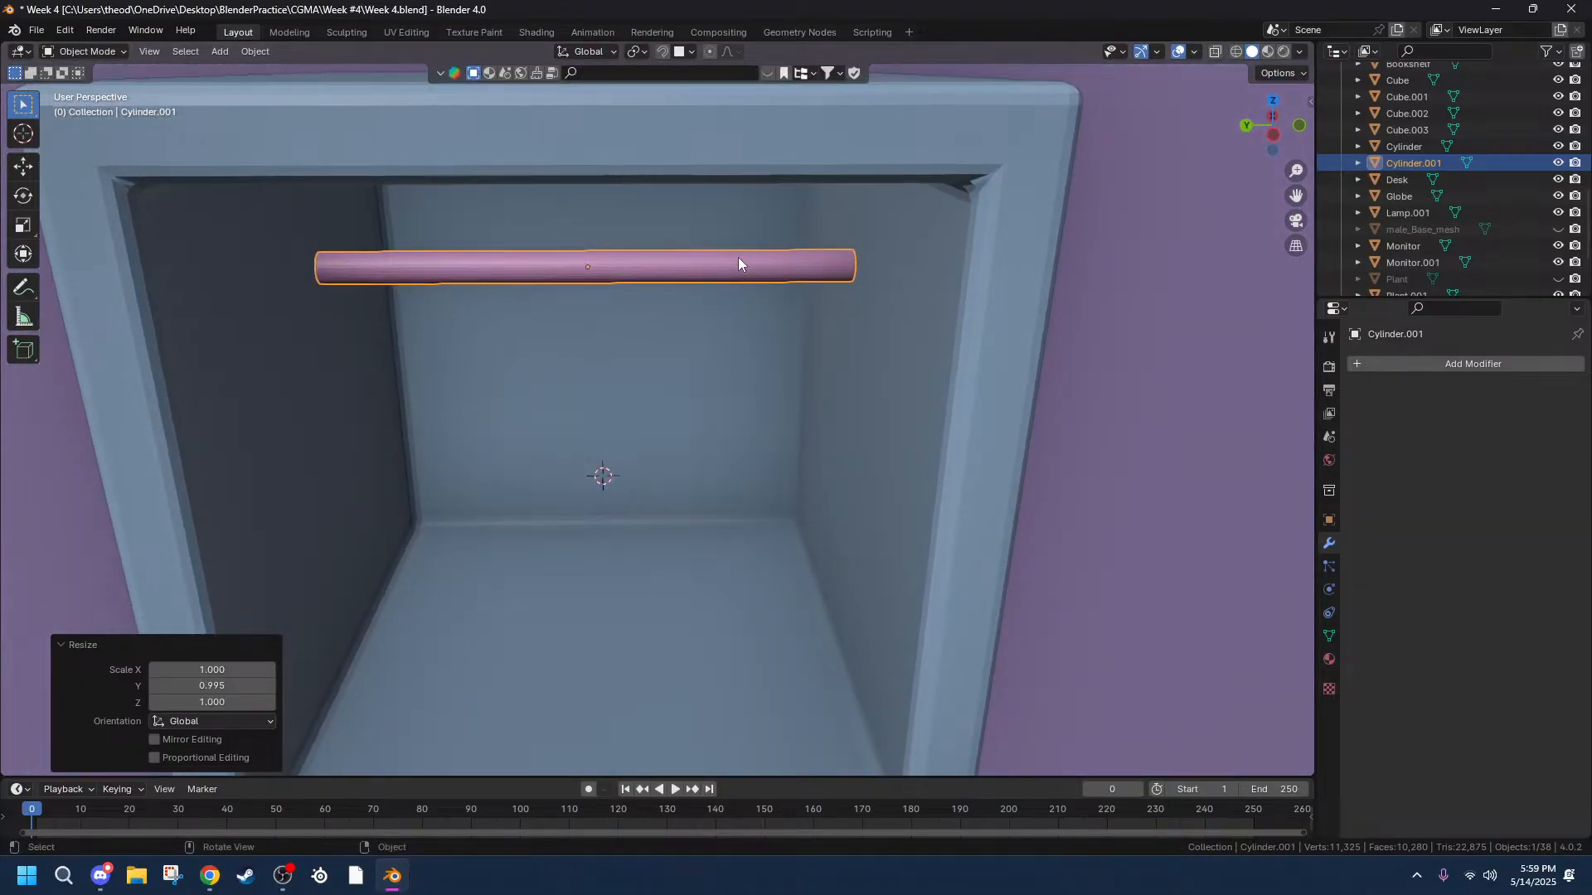
pyautogui.press('s')
pyautogui.hotkey('shift', 'x')
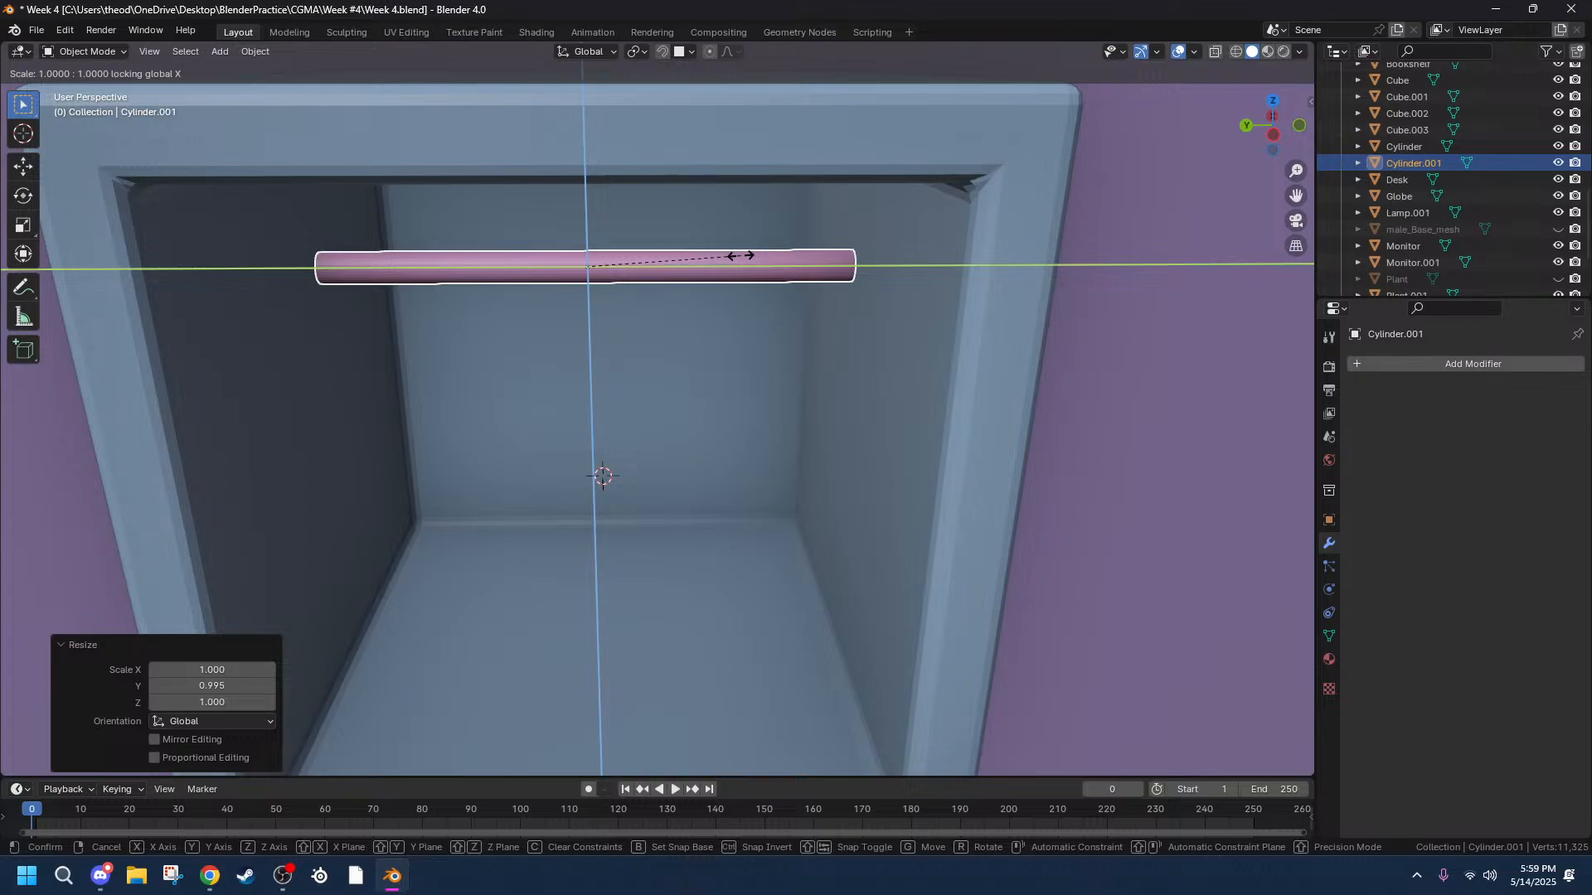
pyautogui.hotkey('shift', 'z')
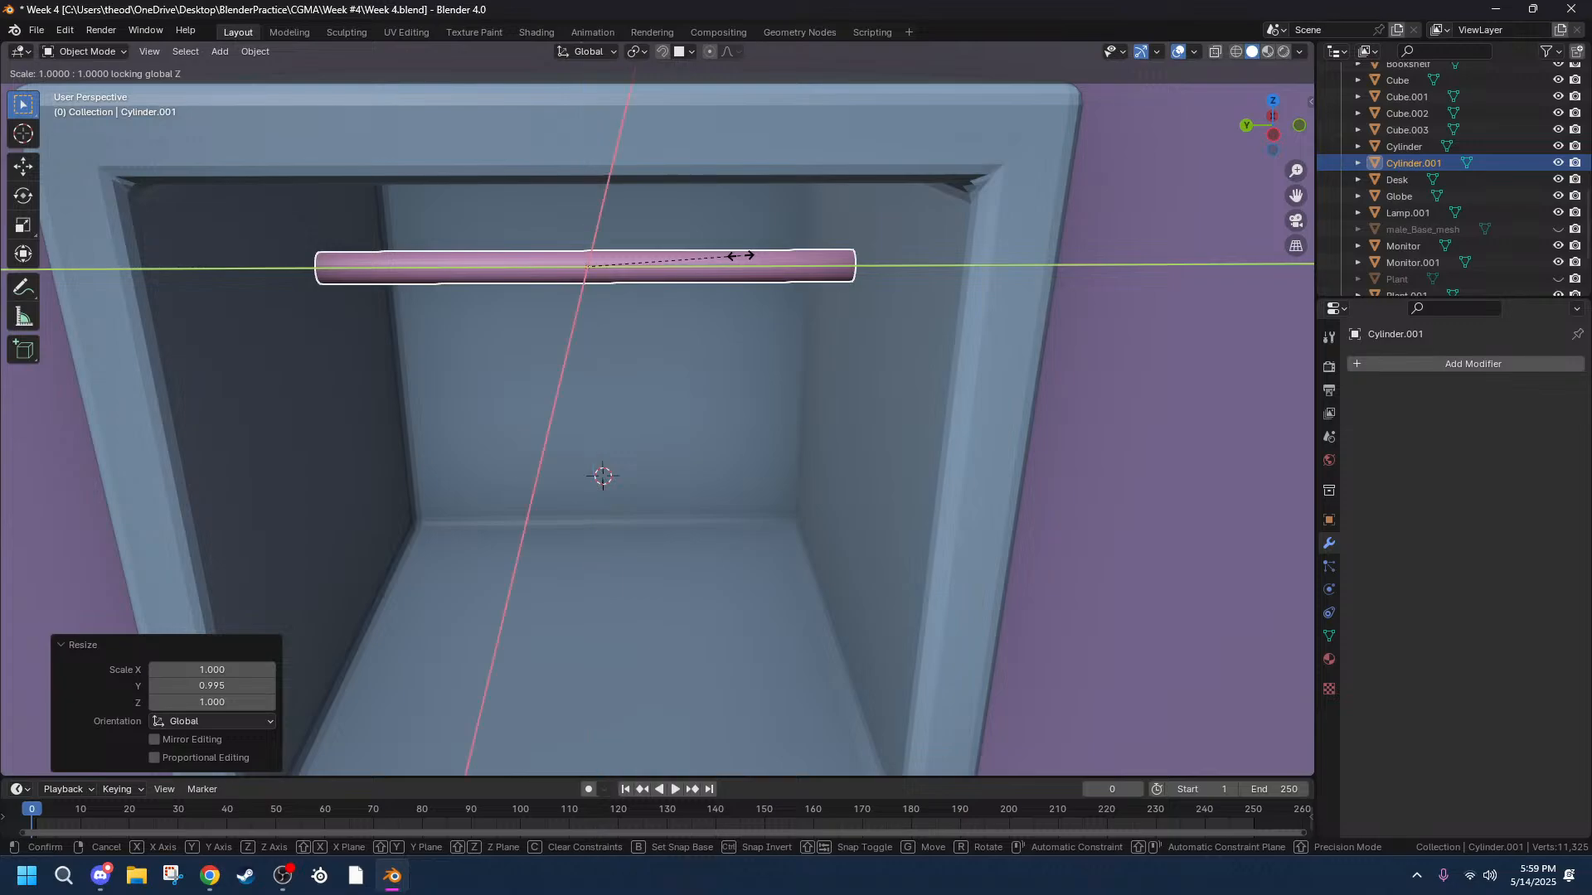
pyautogui.rightClick(531, 284)
pyautogui.press('s')
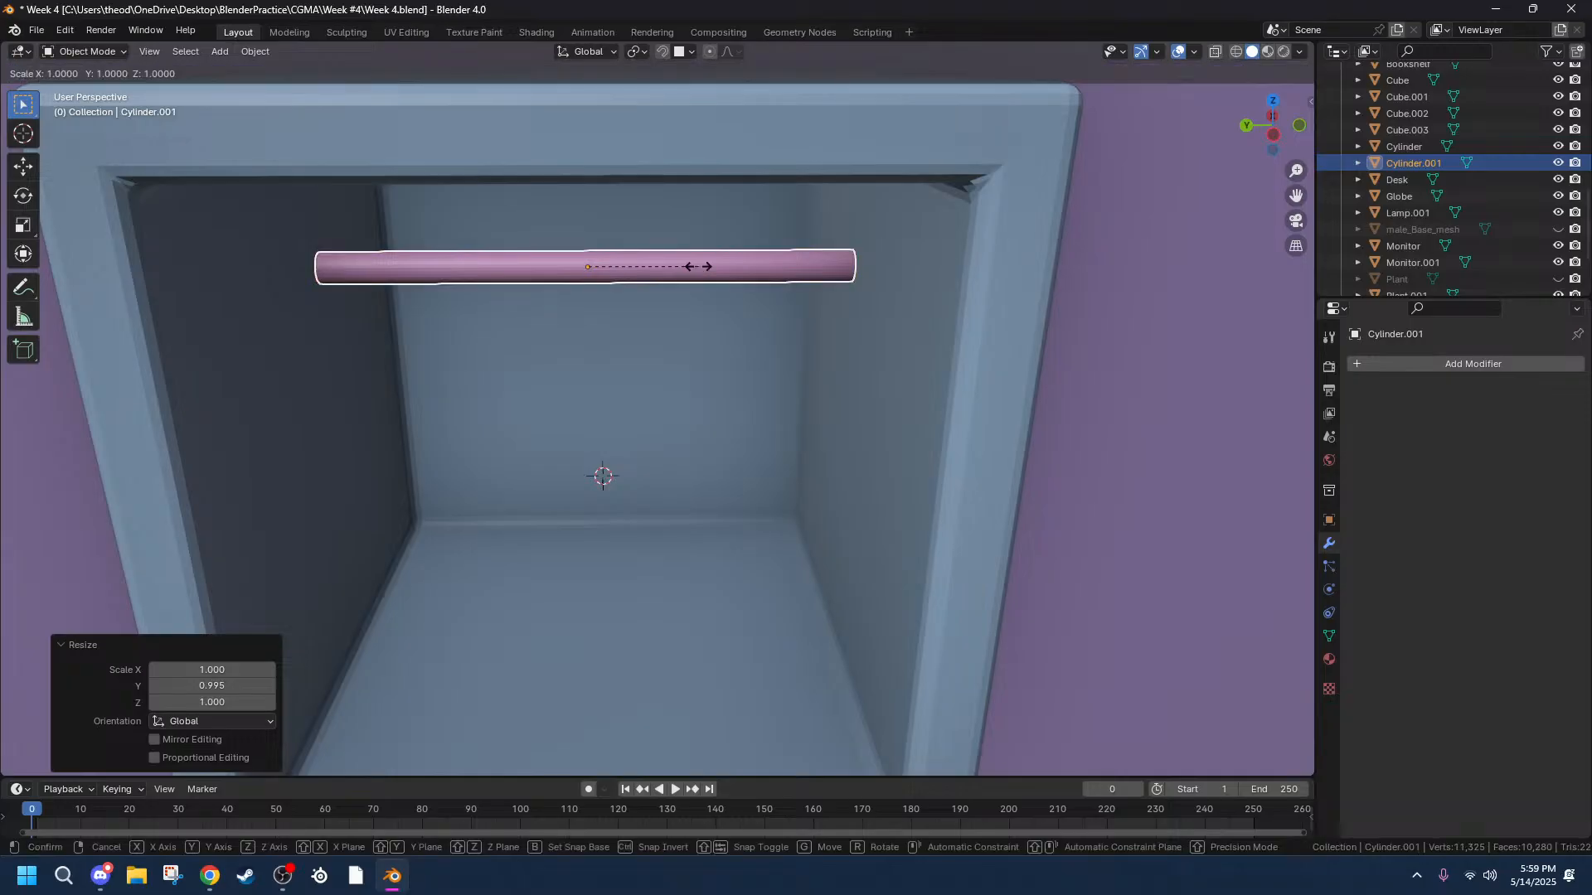
pyautogui.hotkey('shift', 'y')
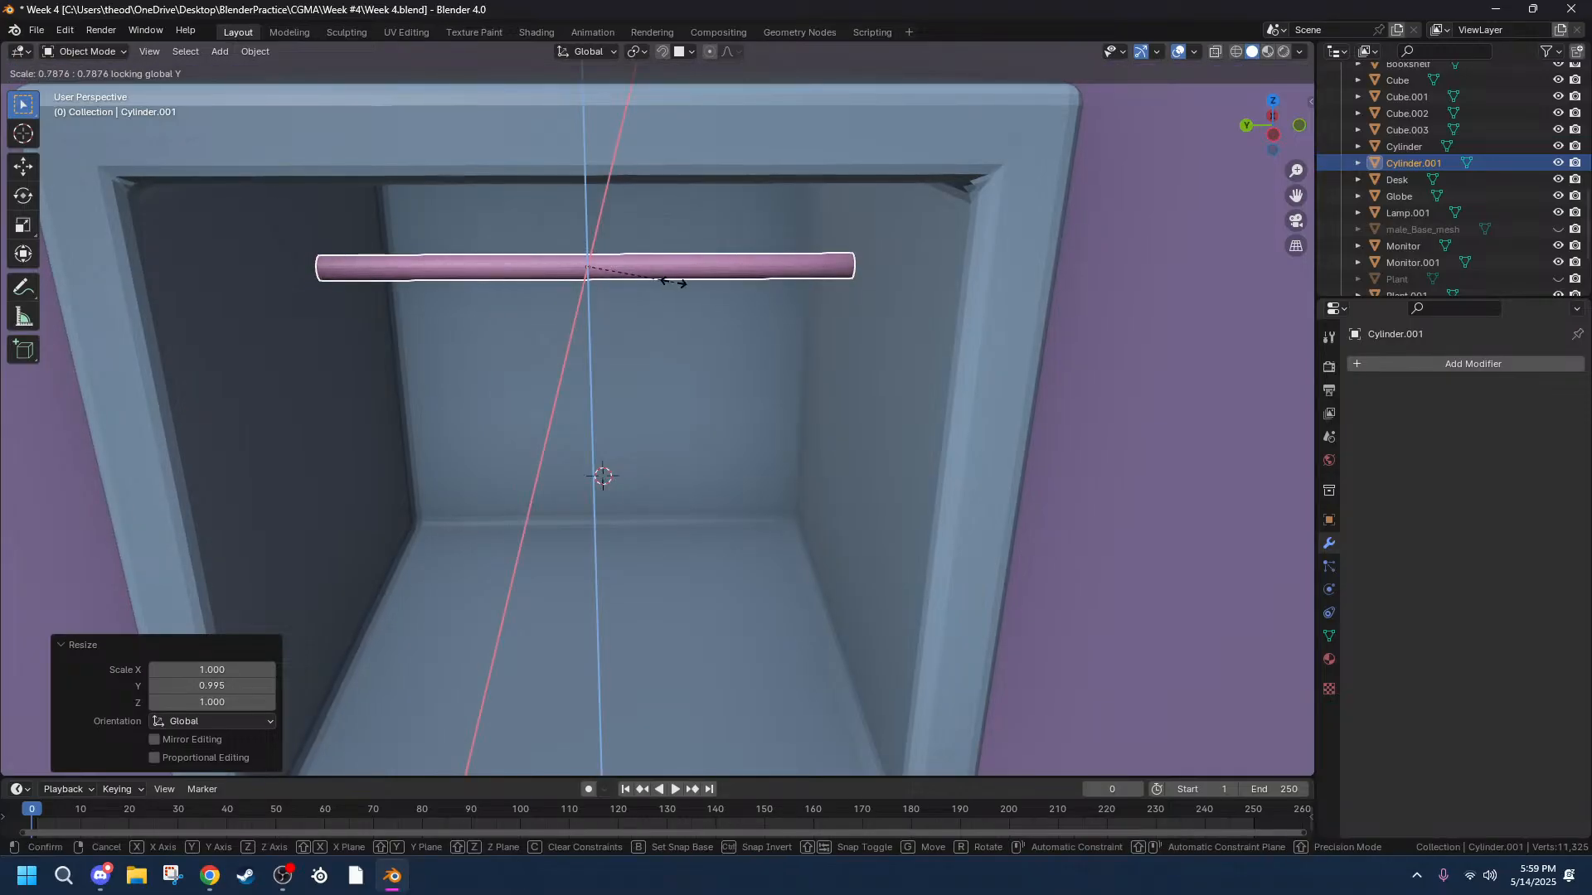
pyautogui.click(673, 283)
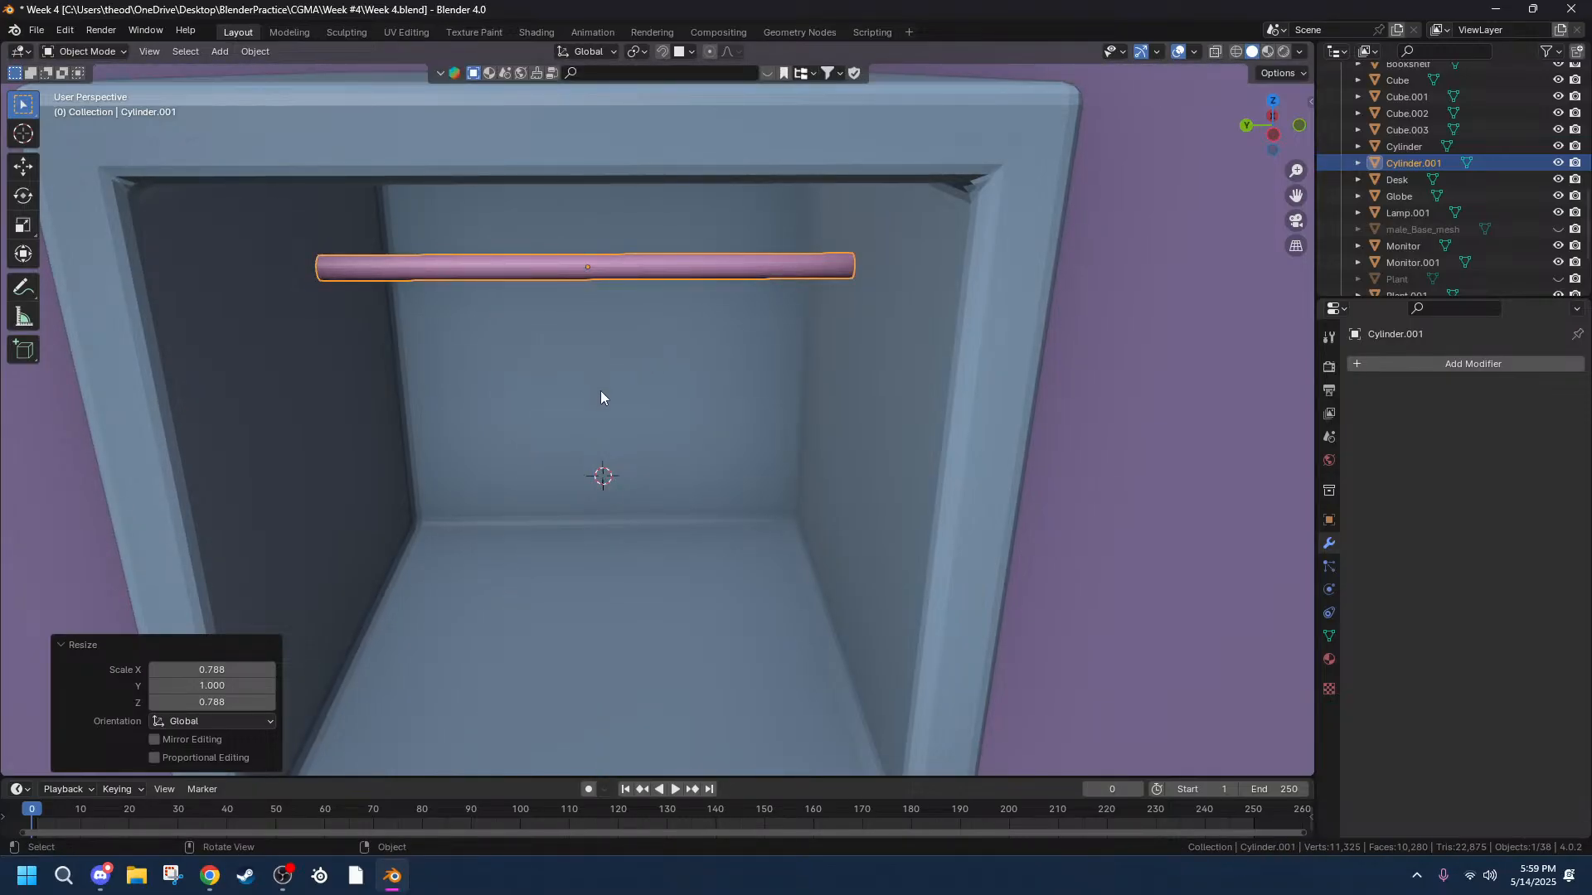
# Thin the rod further by scaling it to about 0.791 with the global Y axis locked.
pyautogui.scroll(3, 770, 398)
pyautogui.moveTo(770, 398); pyautogui.dragTo(807, 401, button='middle')
pyautogui.press('s')
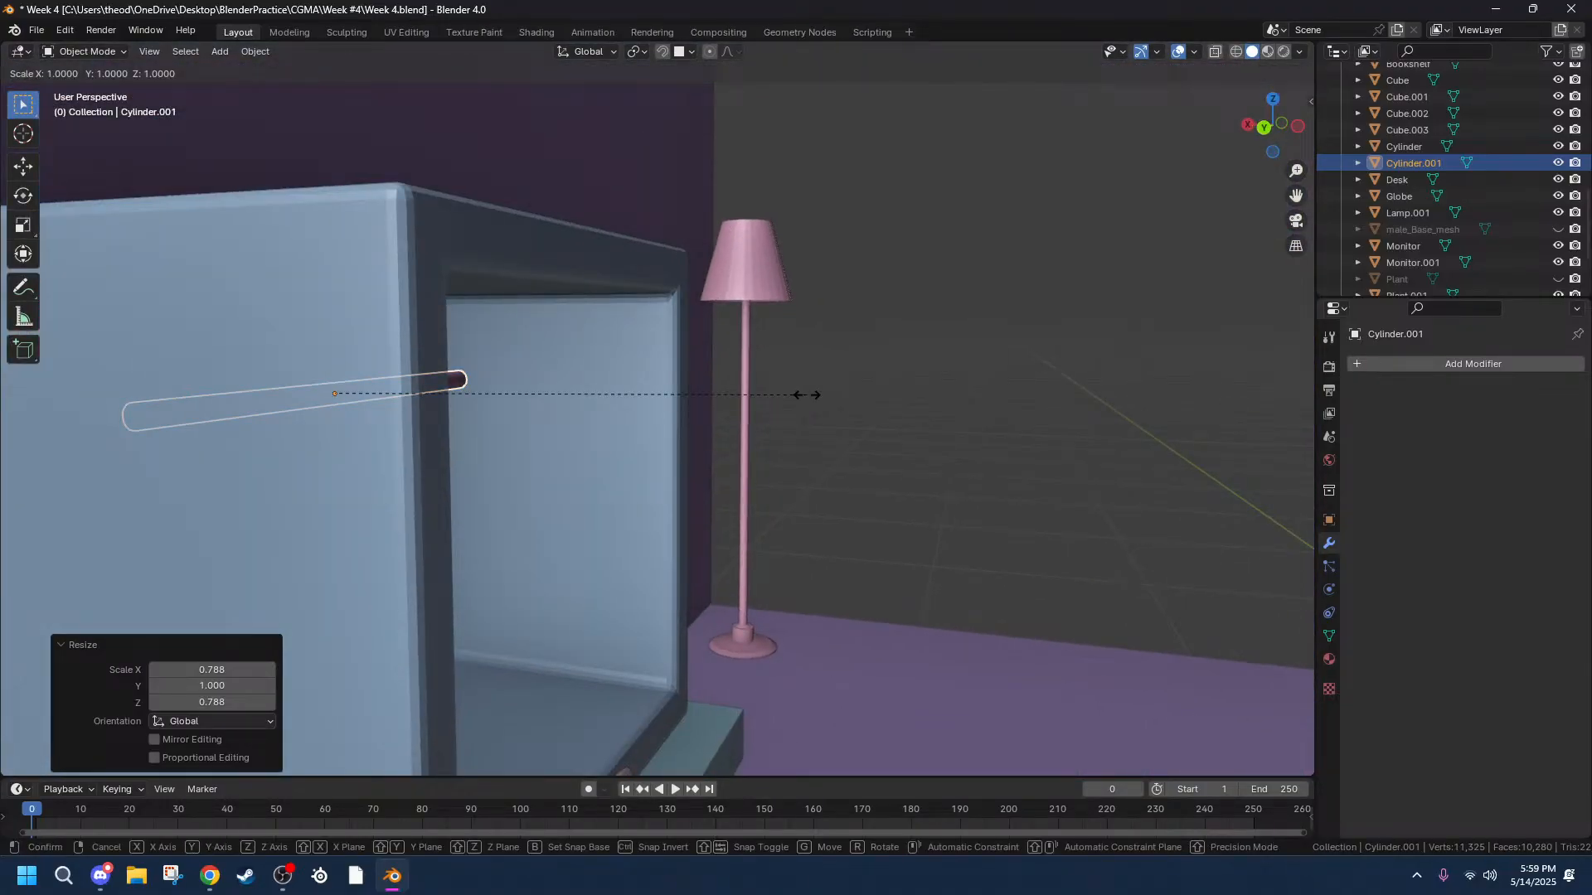
pyautogui.hotkey('shift', 'x')
pyautogui.hotkey('shift', 'y')
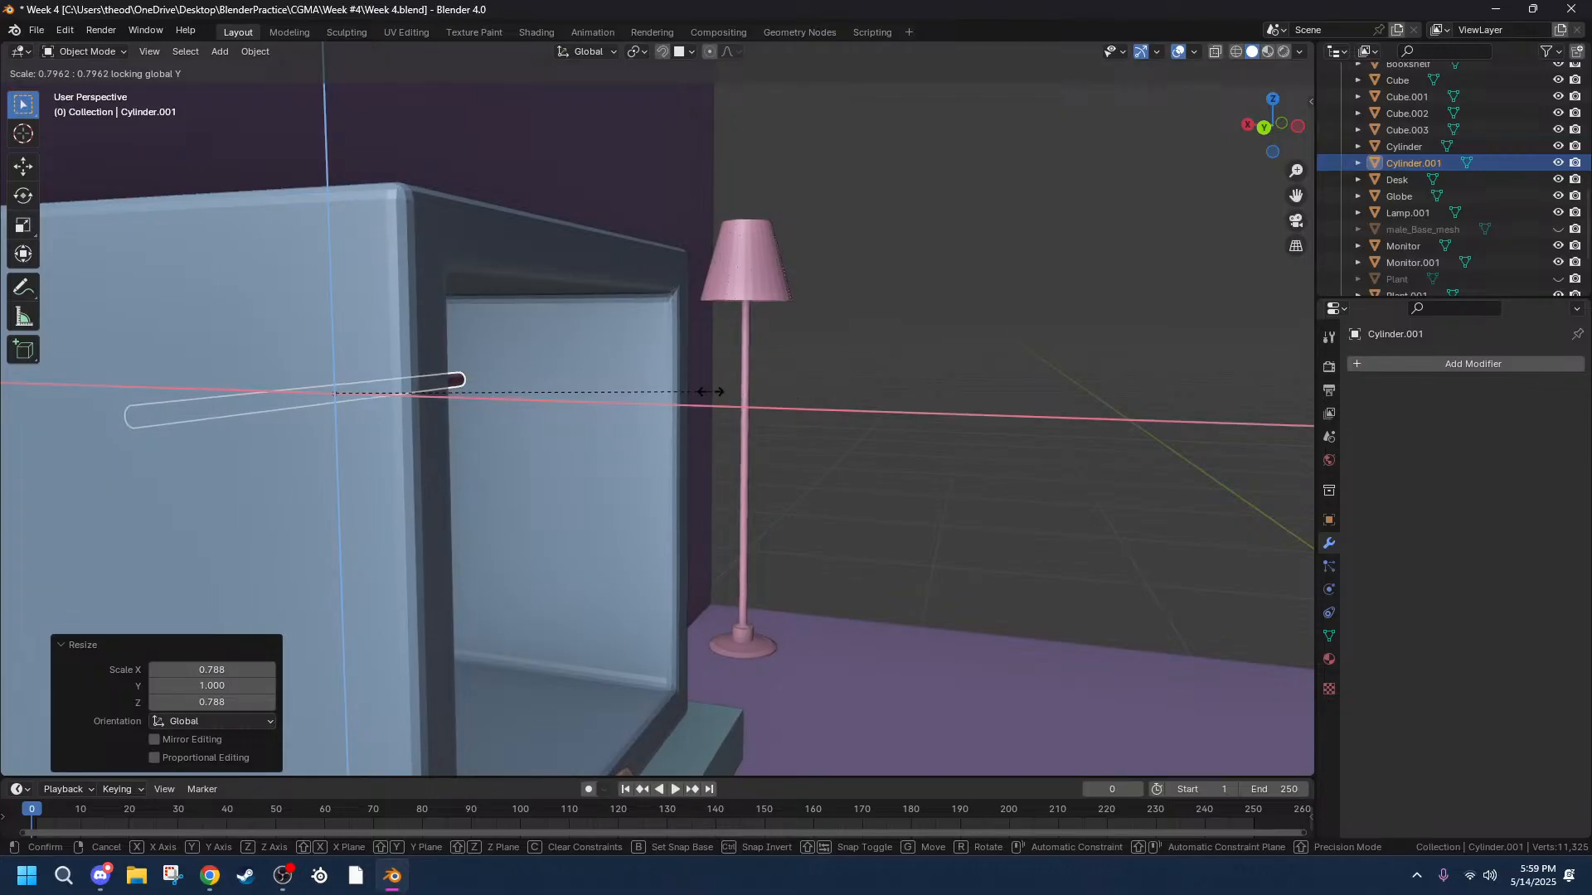
pyautogui.click(708, 392)
pyautogui.scroll(3, 622, 398)
pyautogui.moveTo(580, 405); pyautogui.dragTo(461, 435, button='middle')
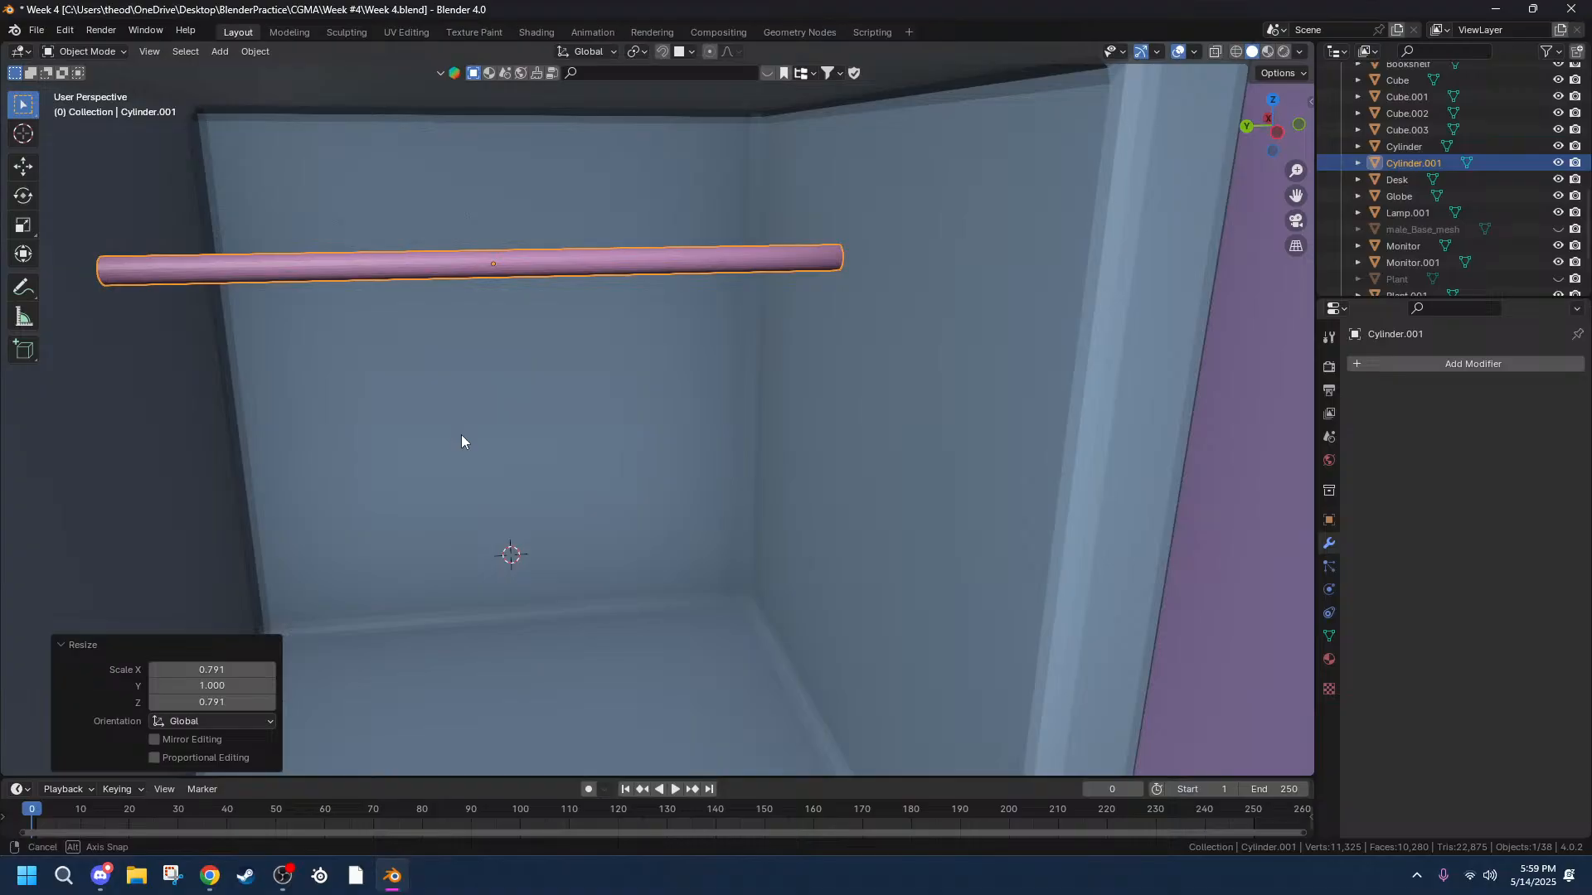
# In Edit Mode on the box, extrude the inner floor face in place and scale it uniformly to 0.05.
pyautogui.scroll(-5, 462, 441)
pyautogui.click(540, 670)
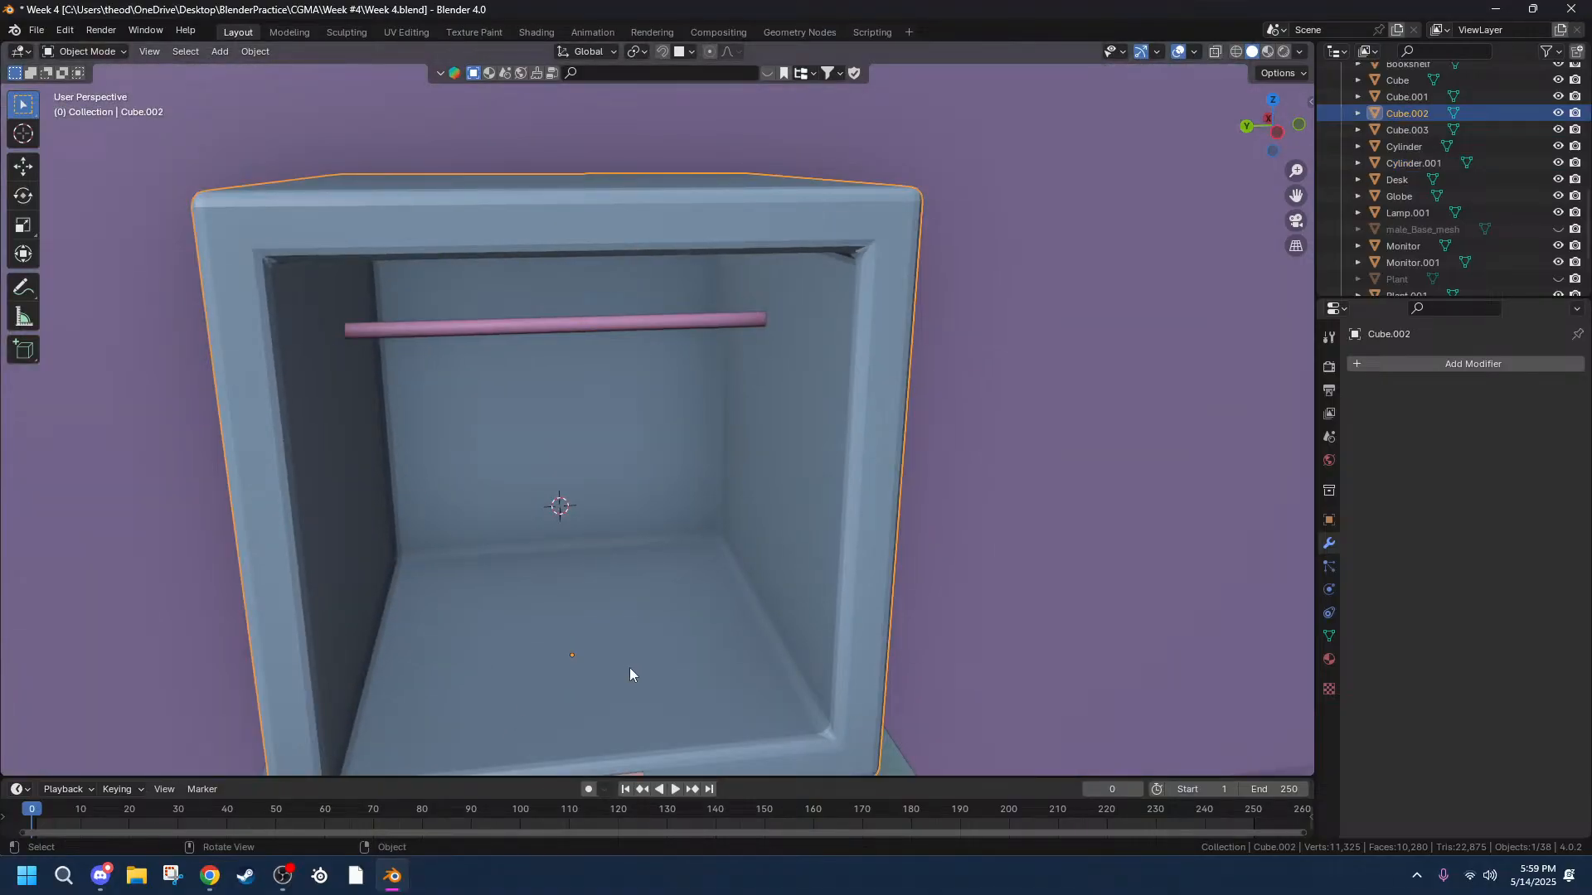
pyautogui.press('Tab')
pyautogui.click(614, 659)
pyautogui.press('3')
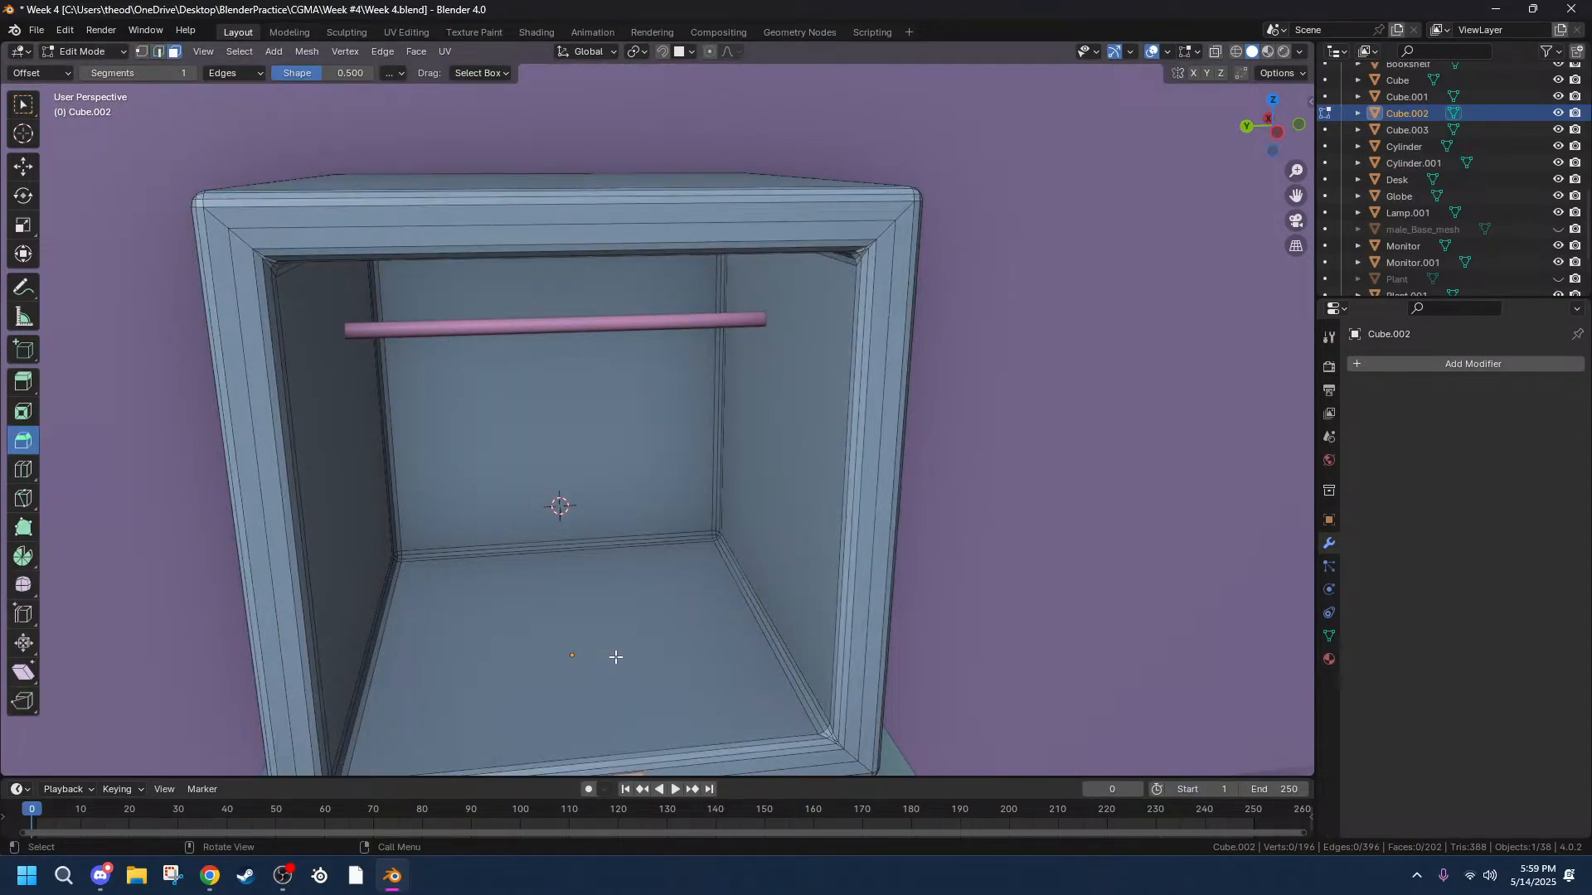
pyautogui.click(615, 658)
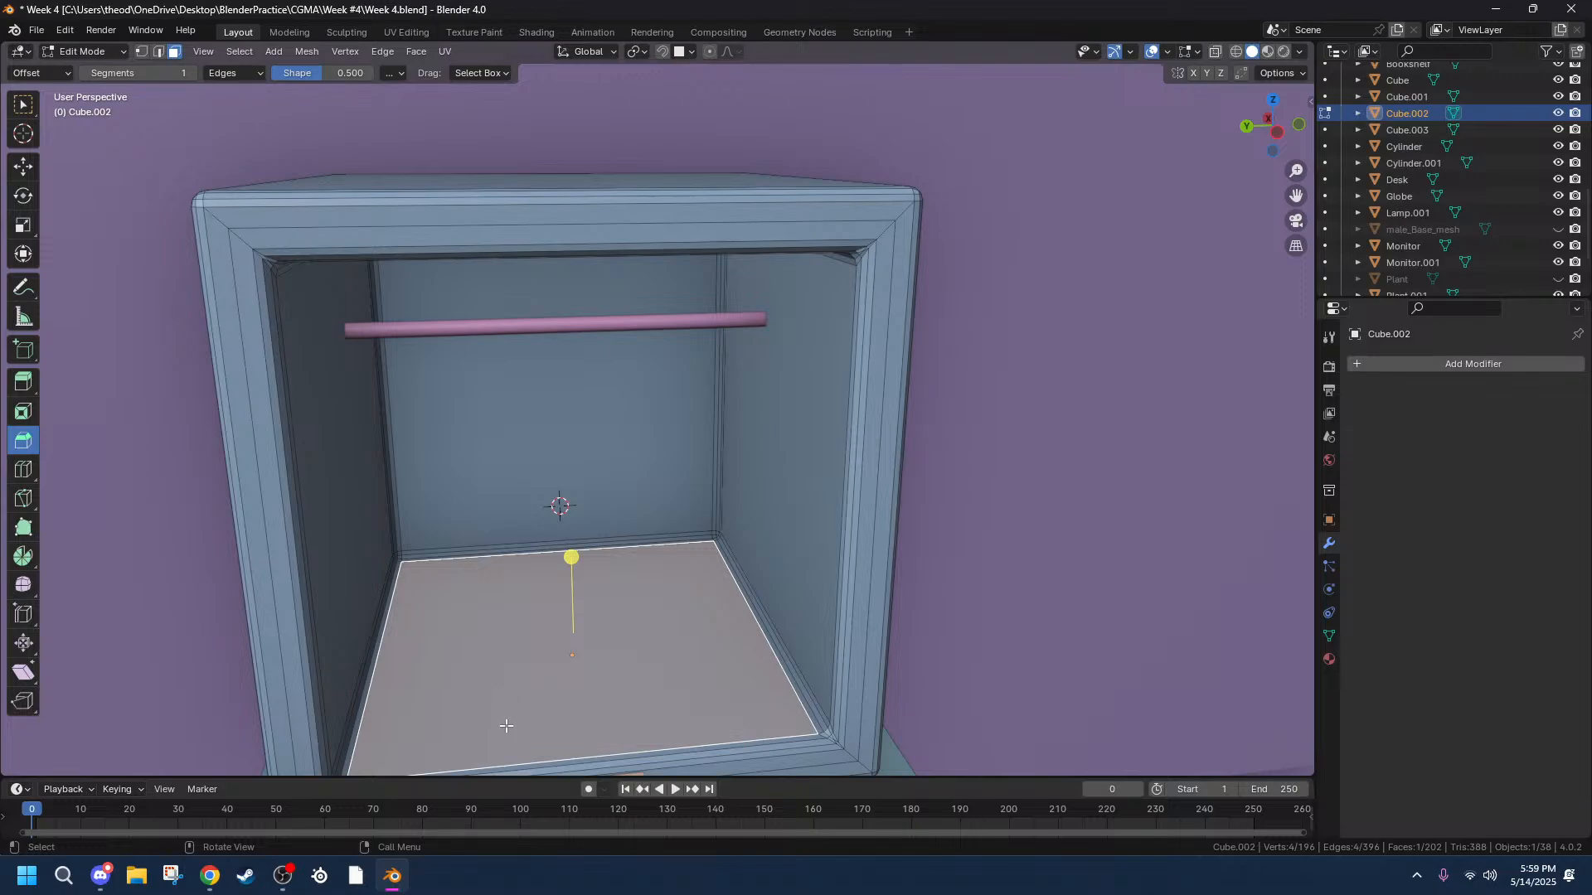
pyautogui.moveTo(556, 737)
pyautogui.mouseDown(button='middle')
pyautogui.moveTo(548, 695)
pyautogui.moveTo(543, 745)
pyautogui.mouseUp(button='middle')
pyautogui.press('e')
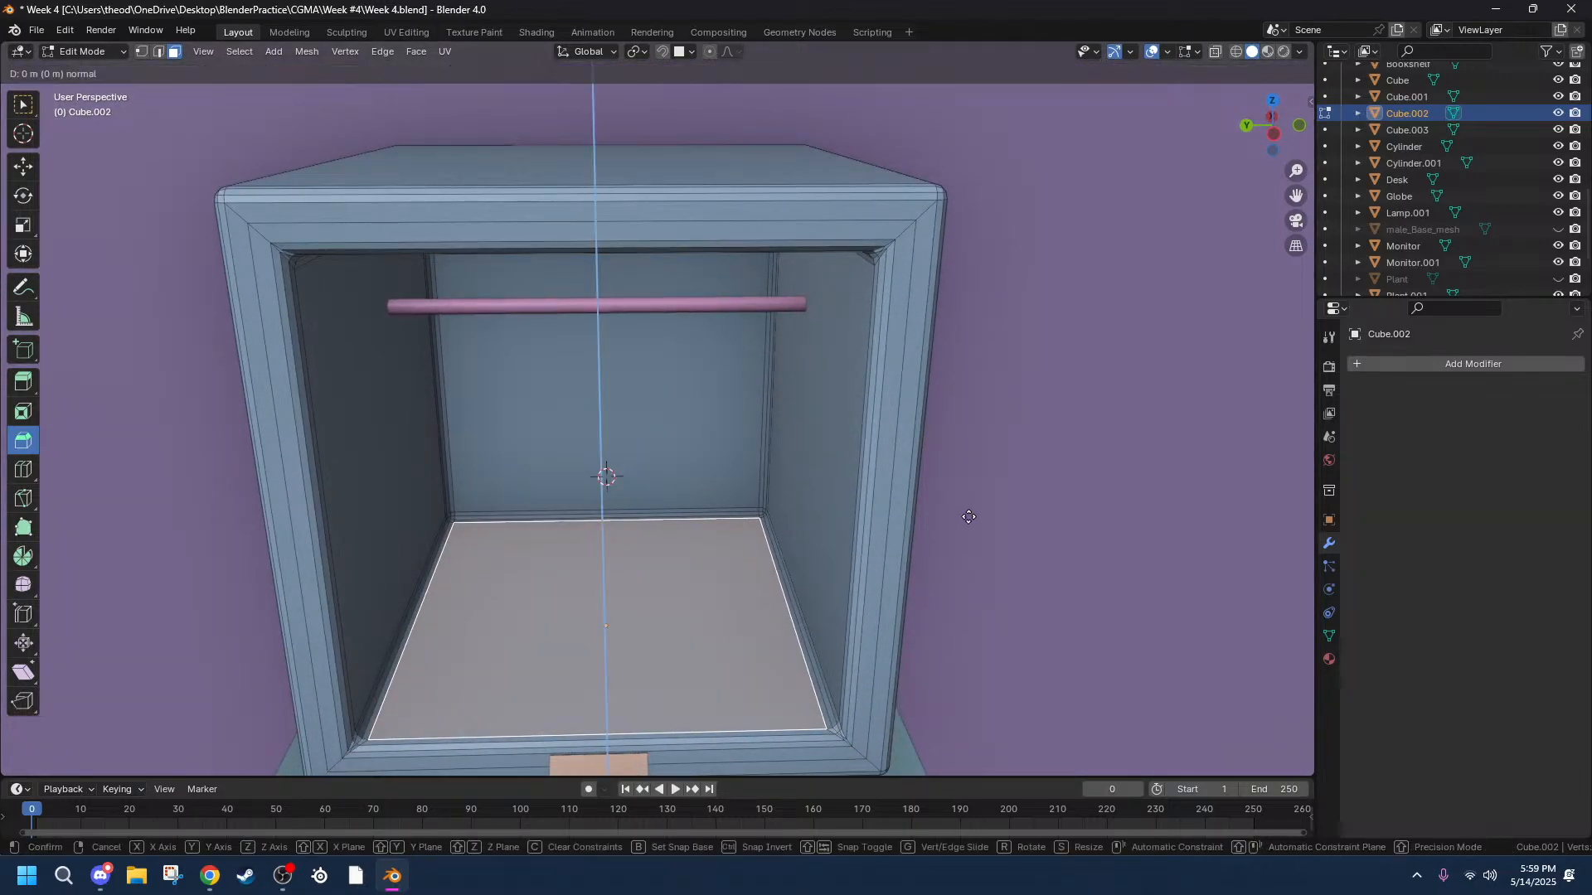
pyautogui.rightClick(966, 519)
pyautogui.press('s')
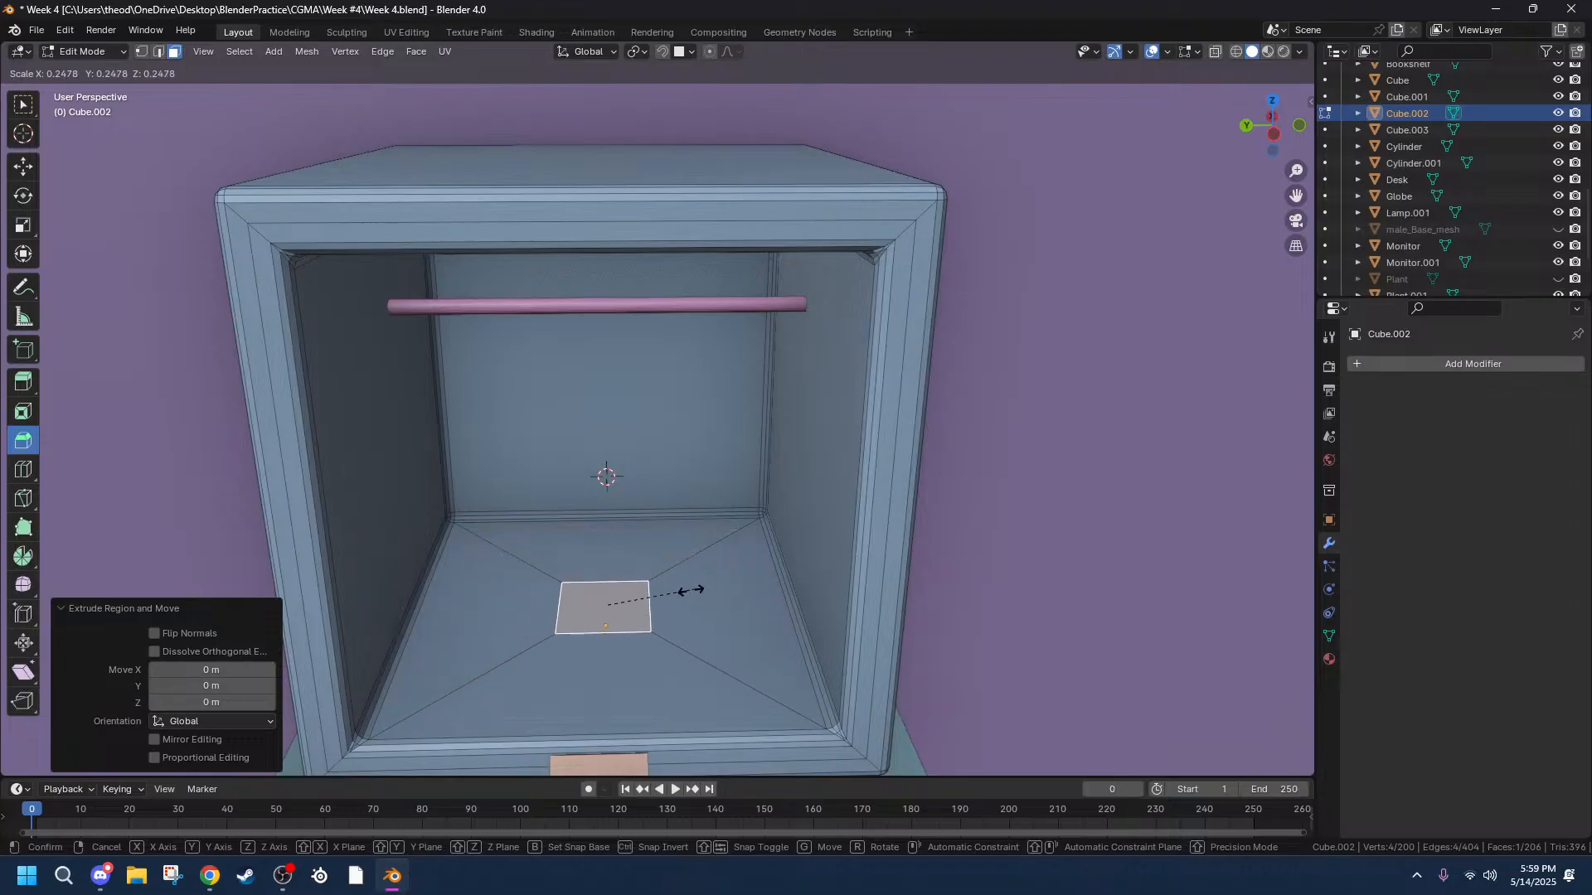
pyautogui.click(618, 609)
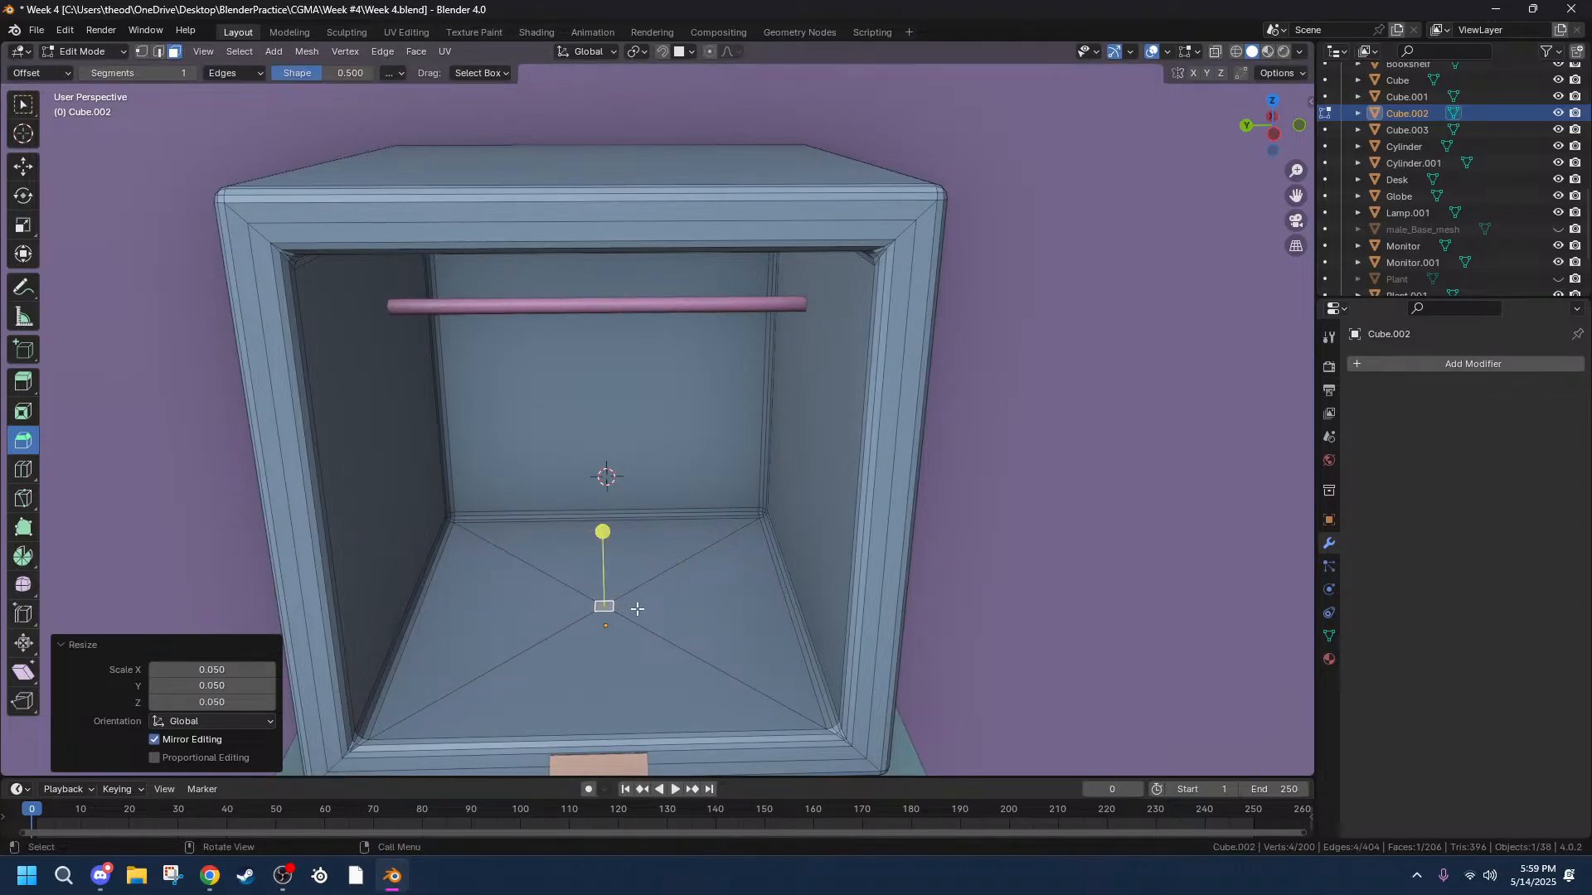
# Extrude the small floor face upward about 0.0152 m, then extrude it another 0.0056 m in the left orthographic view.
pyautogui.click(1273, 134)
pyautogui.moveTo(1296, 195); pyautogui.dragTo(1329, 50)
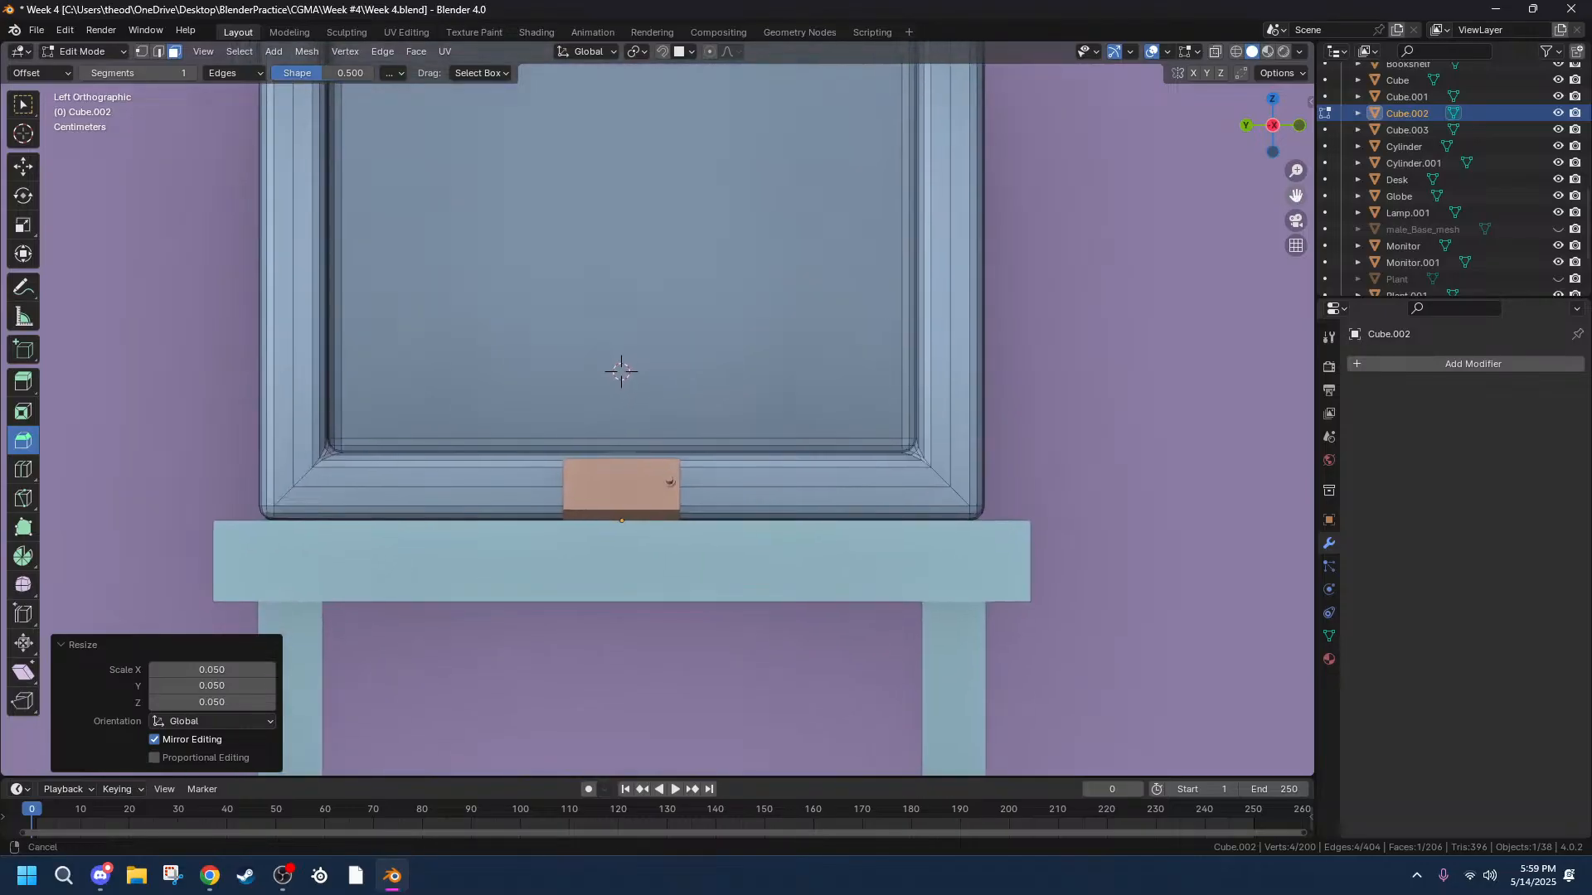
pyautogui.press('e')
pyautogui.click(798, 537)
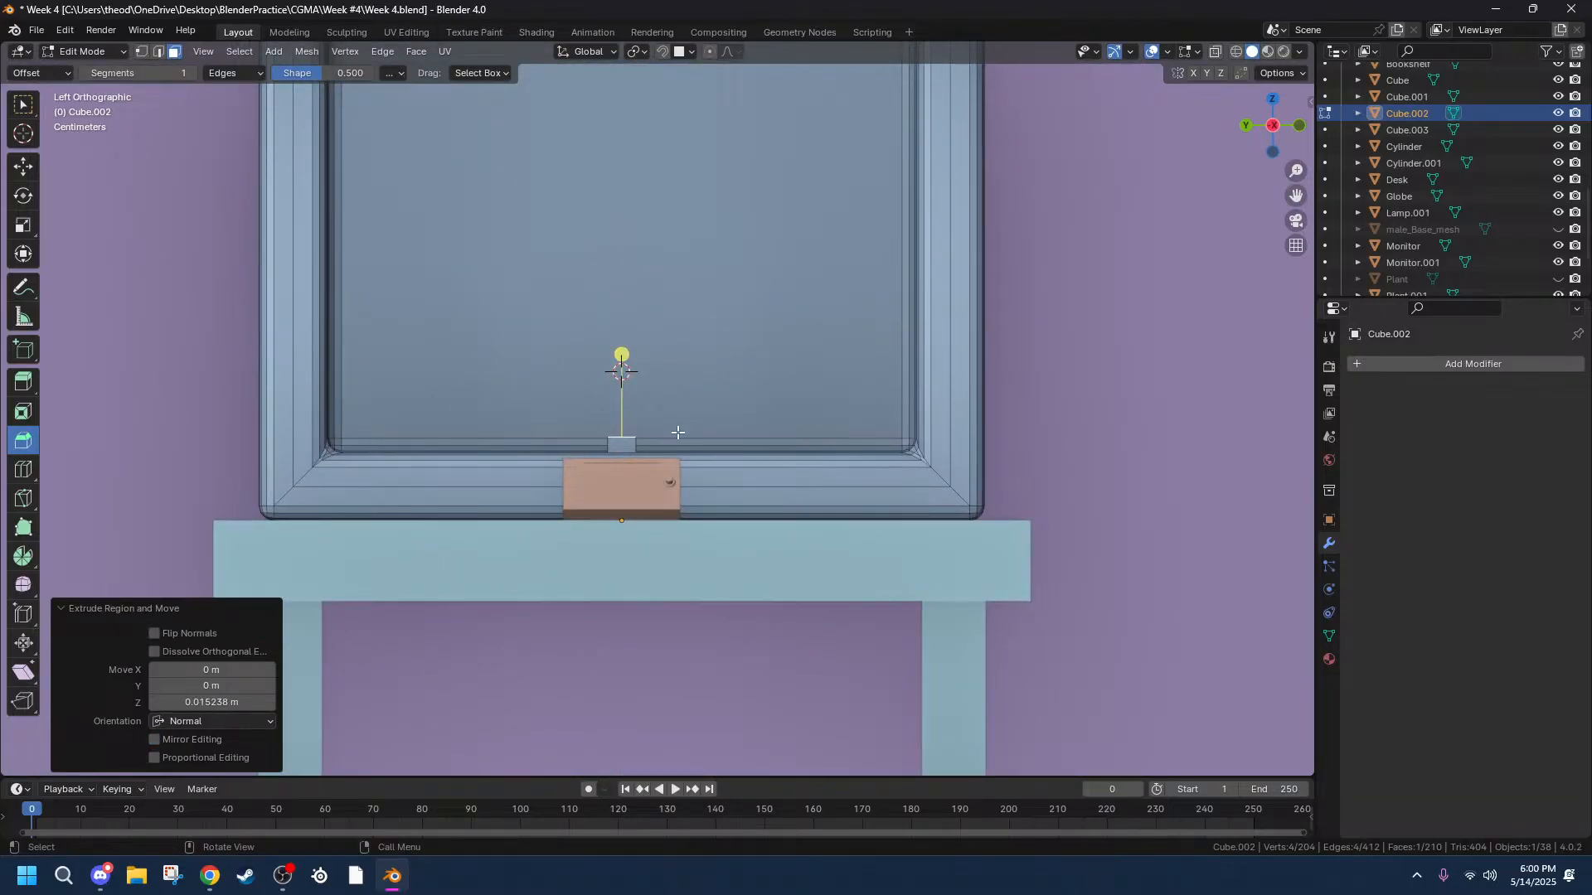
pyautogui.press('e')
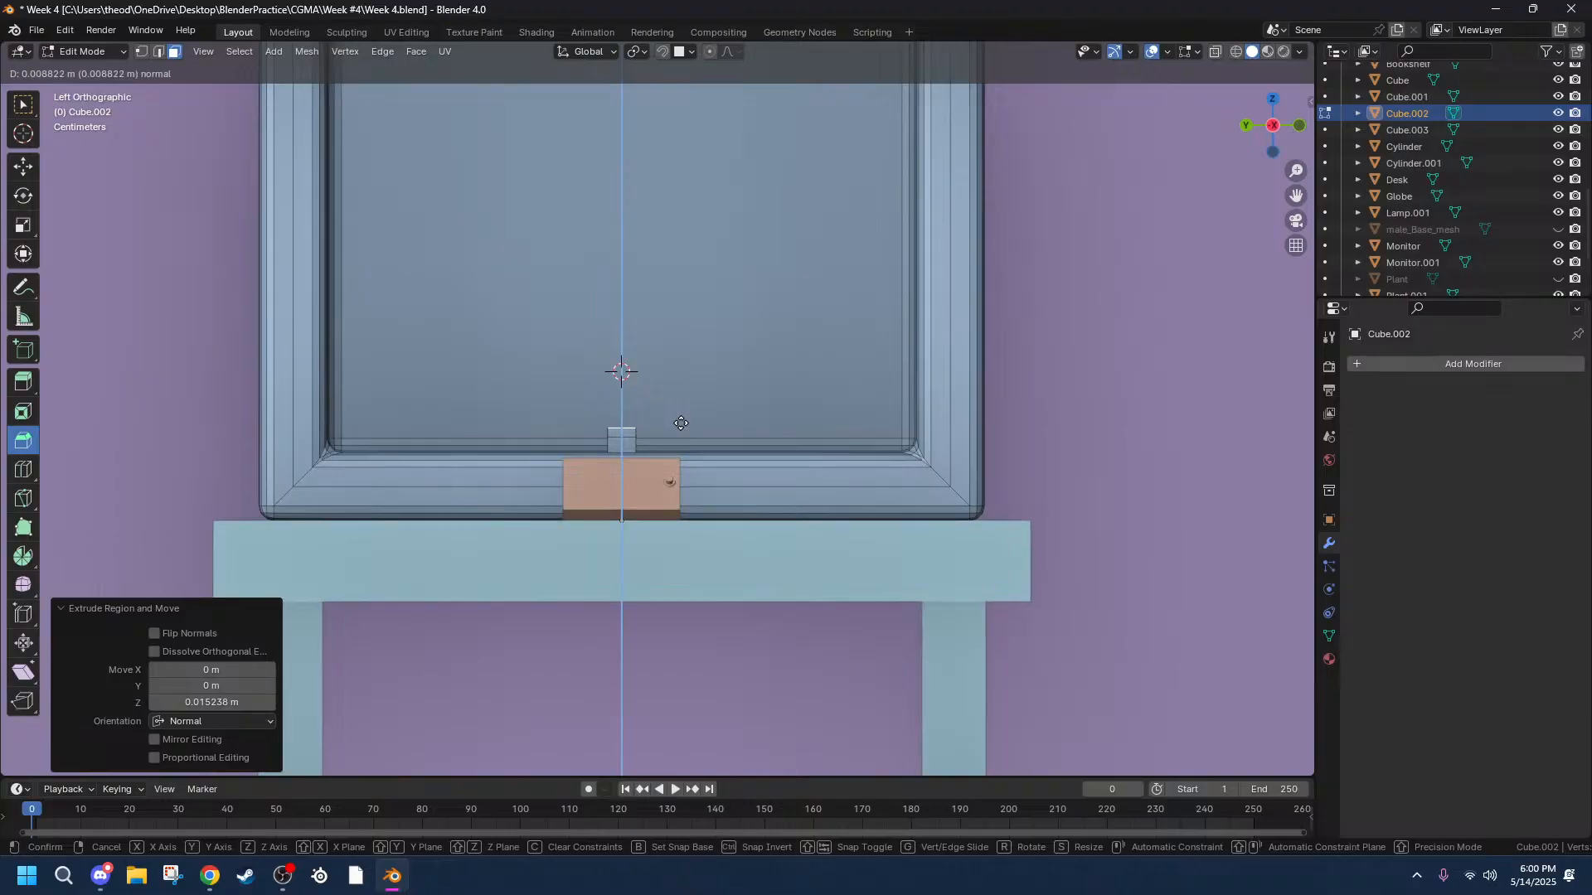
pyautogui.click(632, 441)
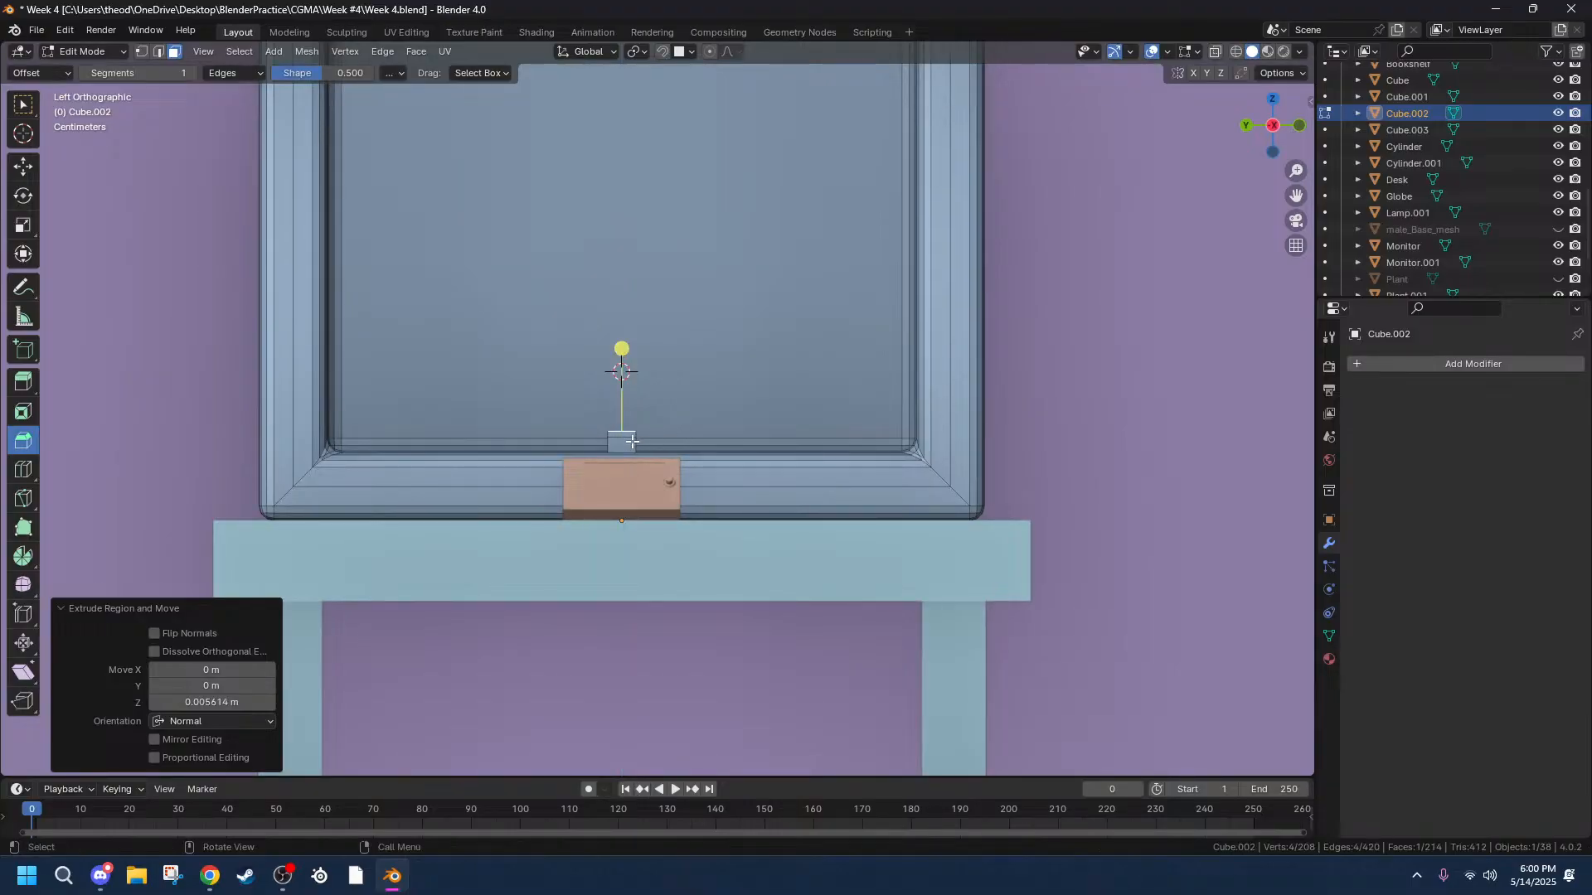
# Select the side-face loop of the upper floor-centre segment, extrude it in place and scale it to about 18.459 with global Z locked.
pyautogui.keyDown('alt'); pyautogui.click(632, 434); pyautogui.keyUp('alt')
pyautogui.moveTo(754, 437); pyautogui.dragTo(742, 267, button='middle')
pyautogui.keyDown('alt'); pyautogui.click(754, 253); pyautogui.keyUp('alt')
pyautogui.press('e')
pyautogui.rightClick(742, 268)
pyautogui.press('s')
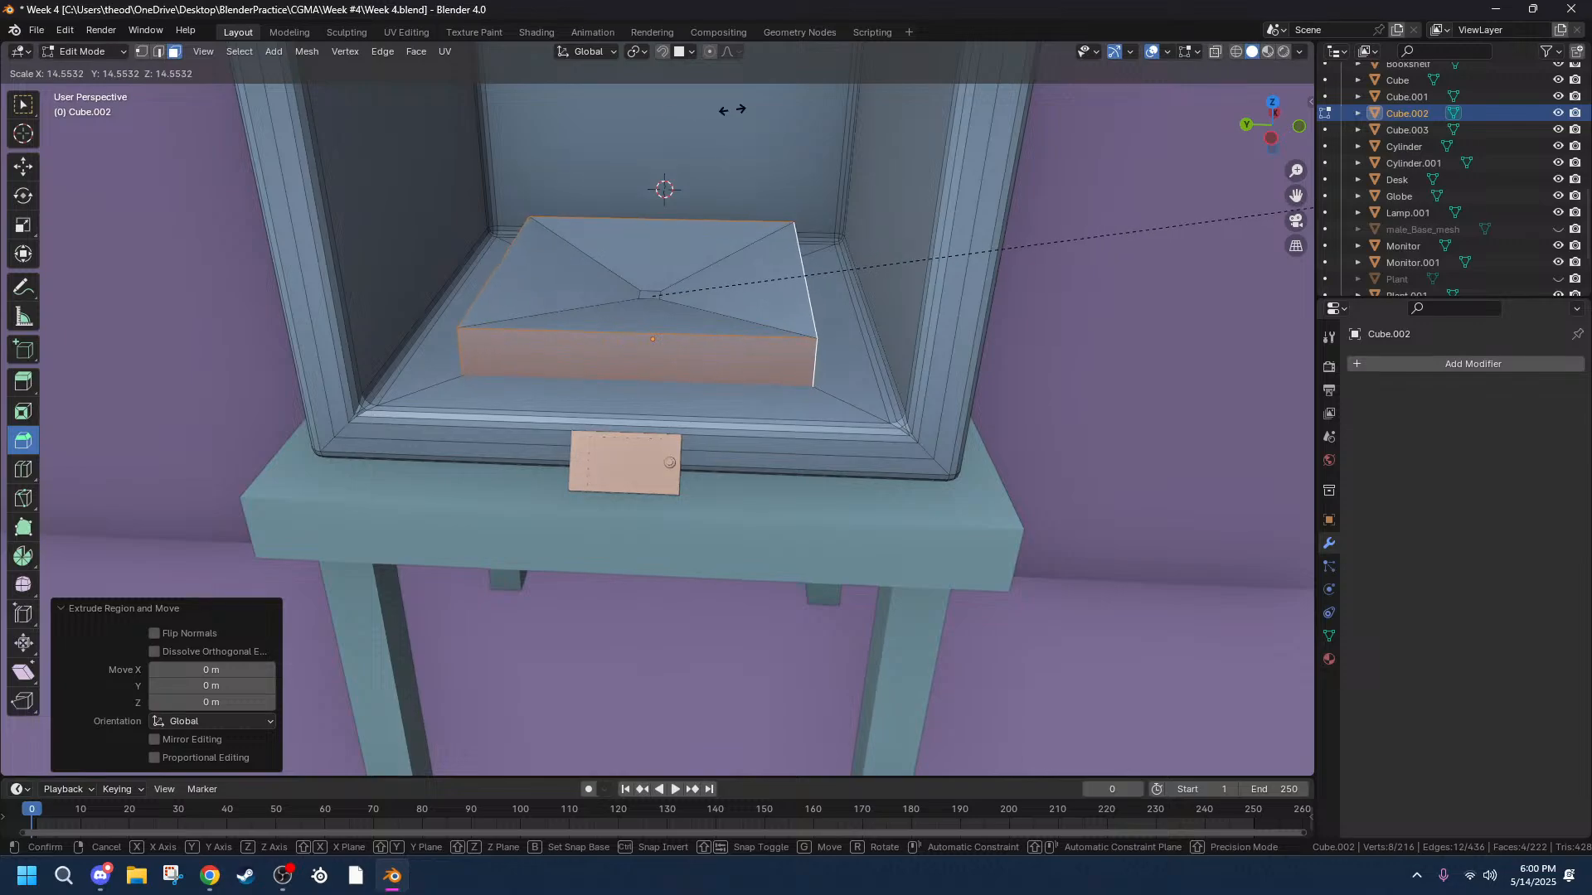
pyautogui.hotkey('shift', 'z')
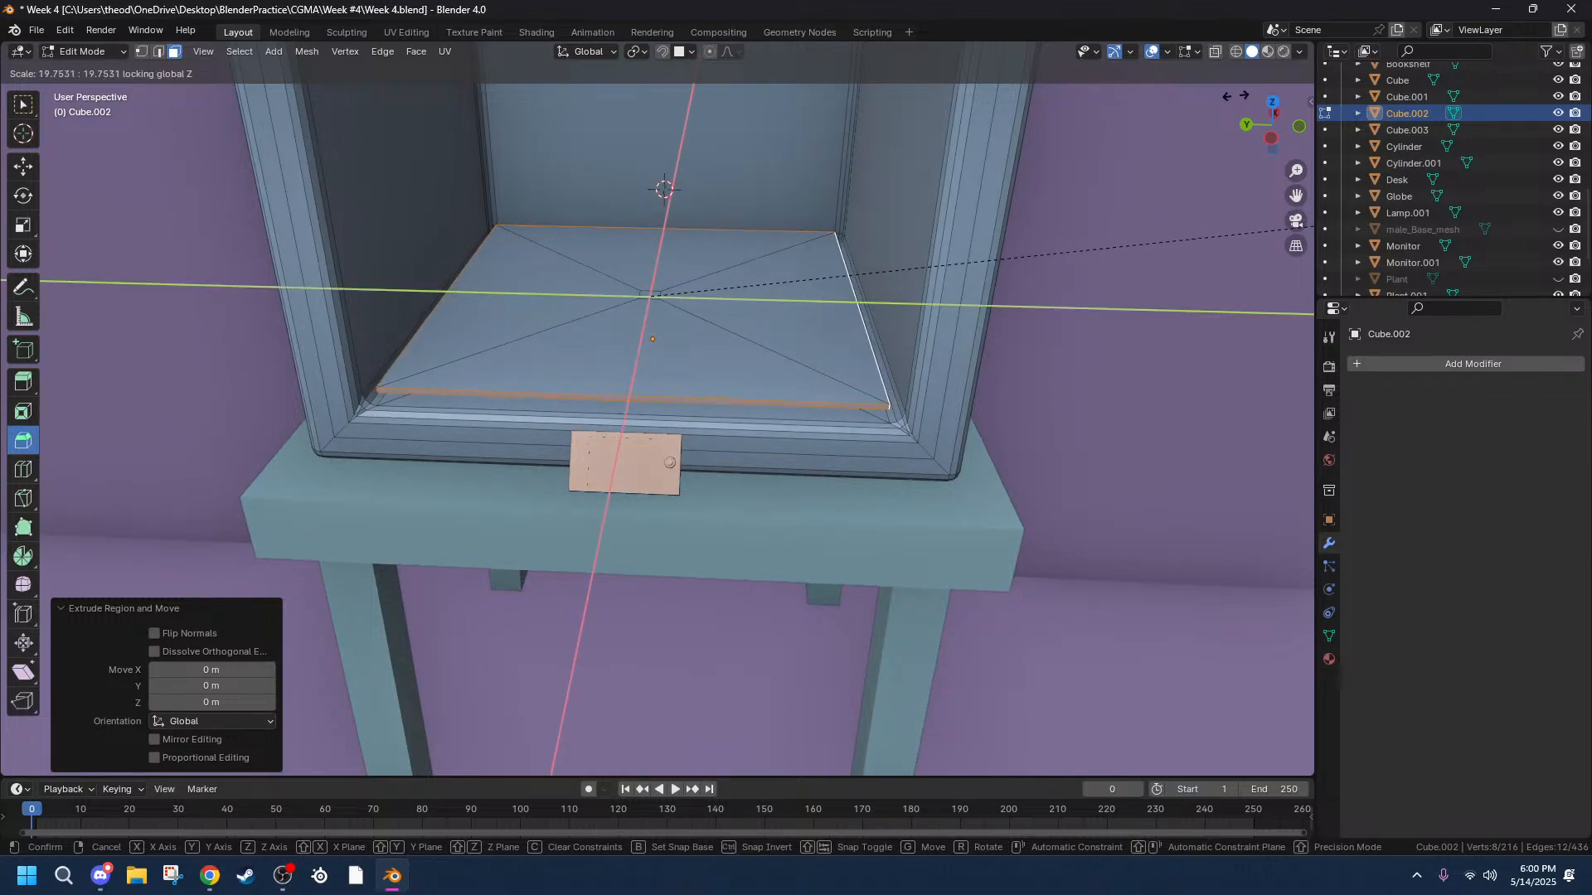
pyautogui.click(1128, 126)
# Inspect the widened floor plate and the interior rod of the box from several angles.
pyautogui.moveTo(1111, 131); pyautogui.dragTo(1139, 234, button='middle')
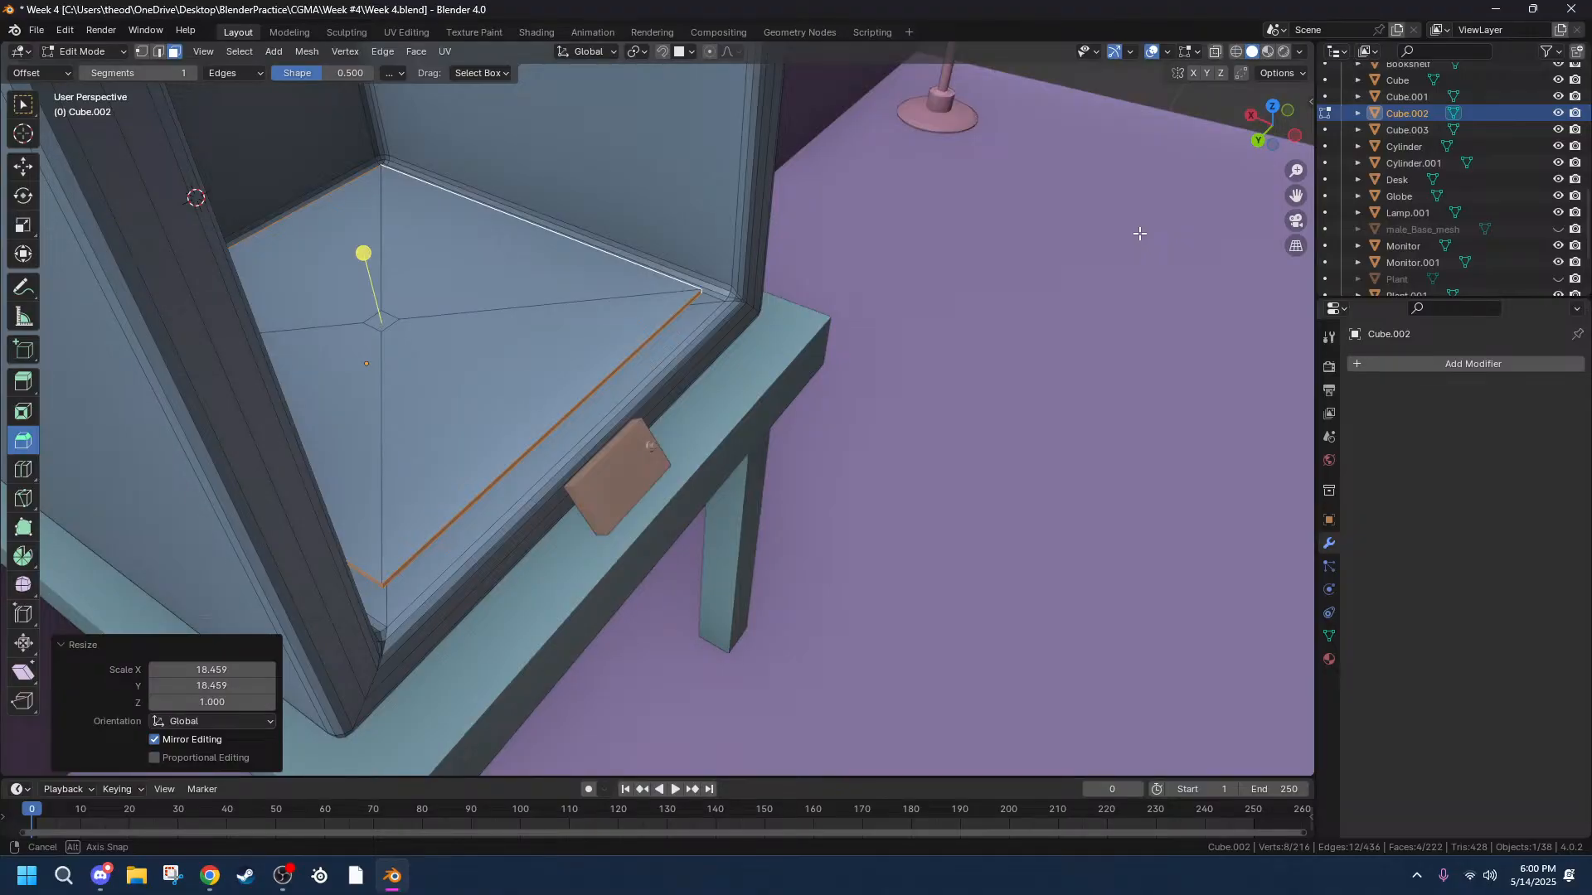
pyautogui.moveTo(1139, 234); pyautogui.dragTo(1000, 186, button='middle')
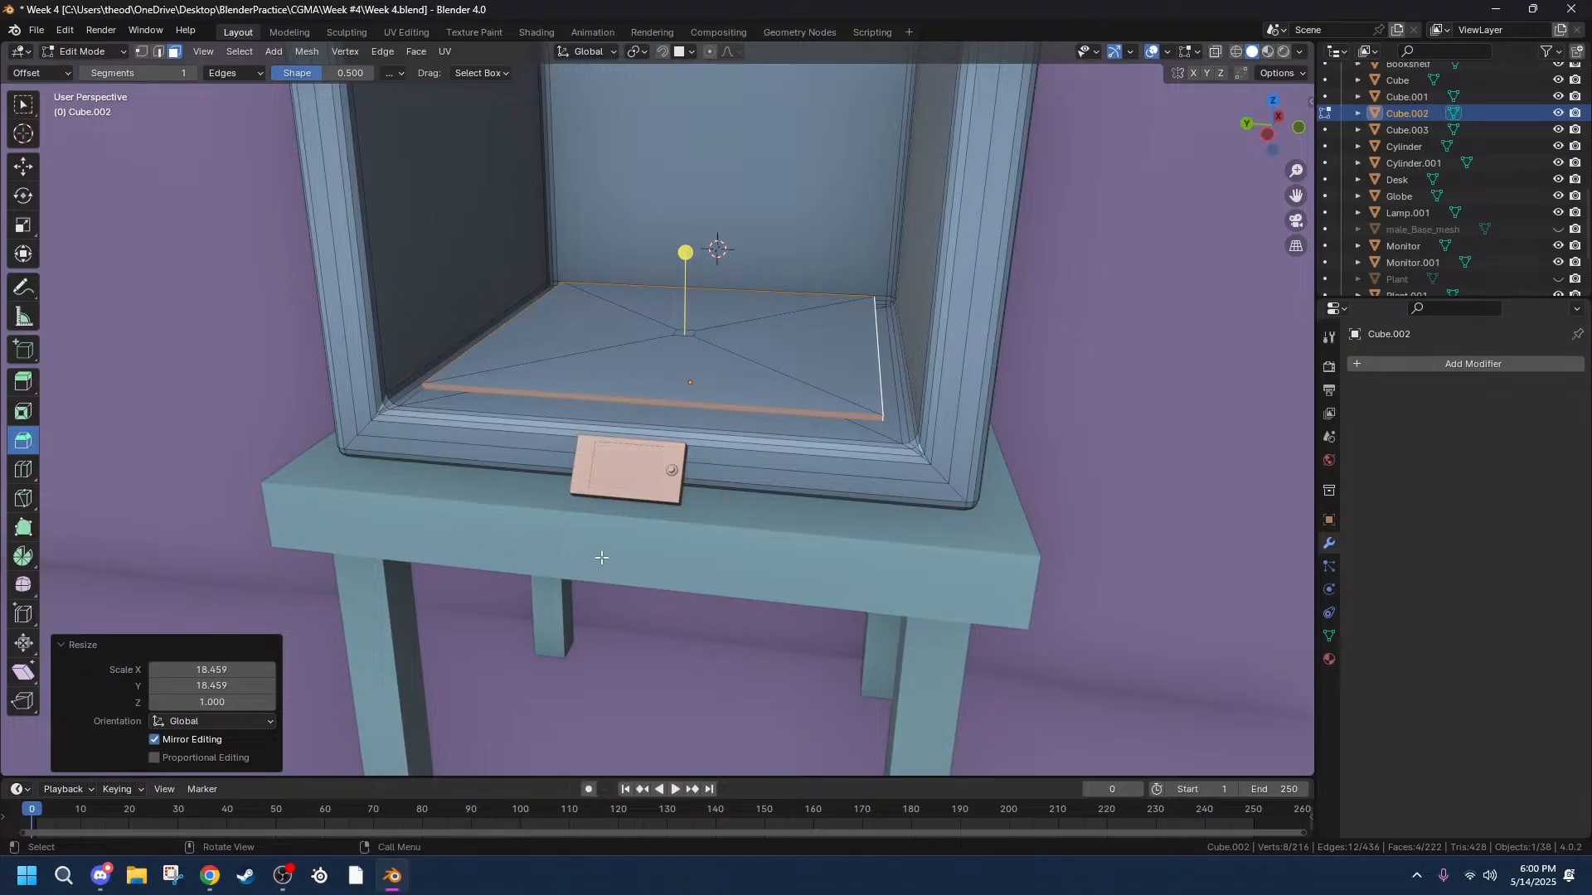
pyautogui.moveTo(835, 528); pyautogui.dragTo(892, 512, button='middle')
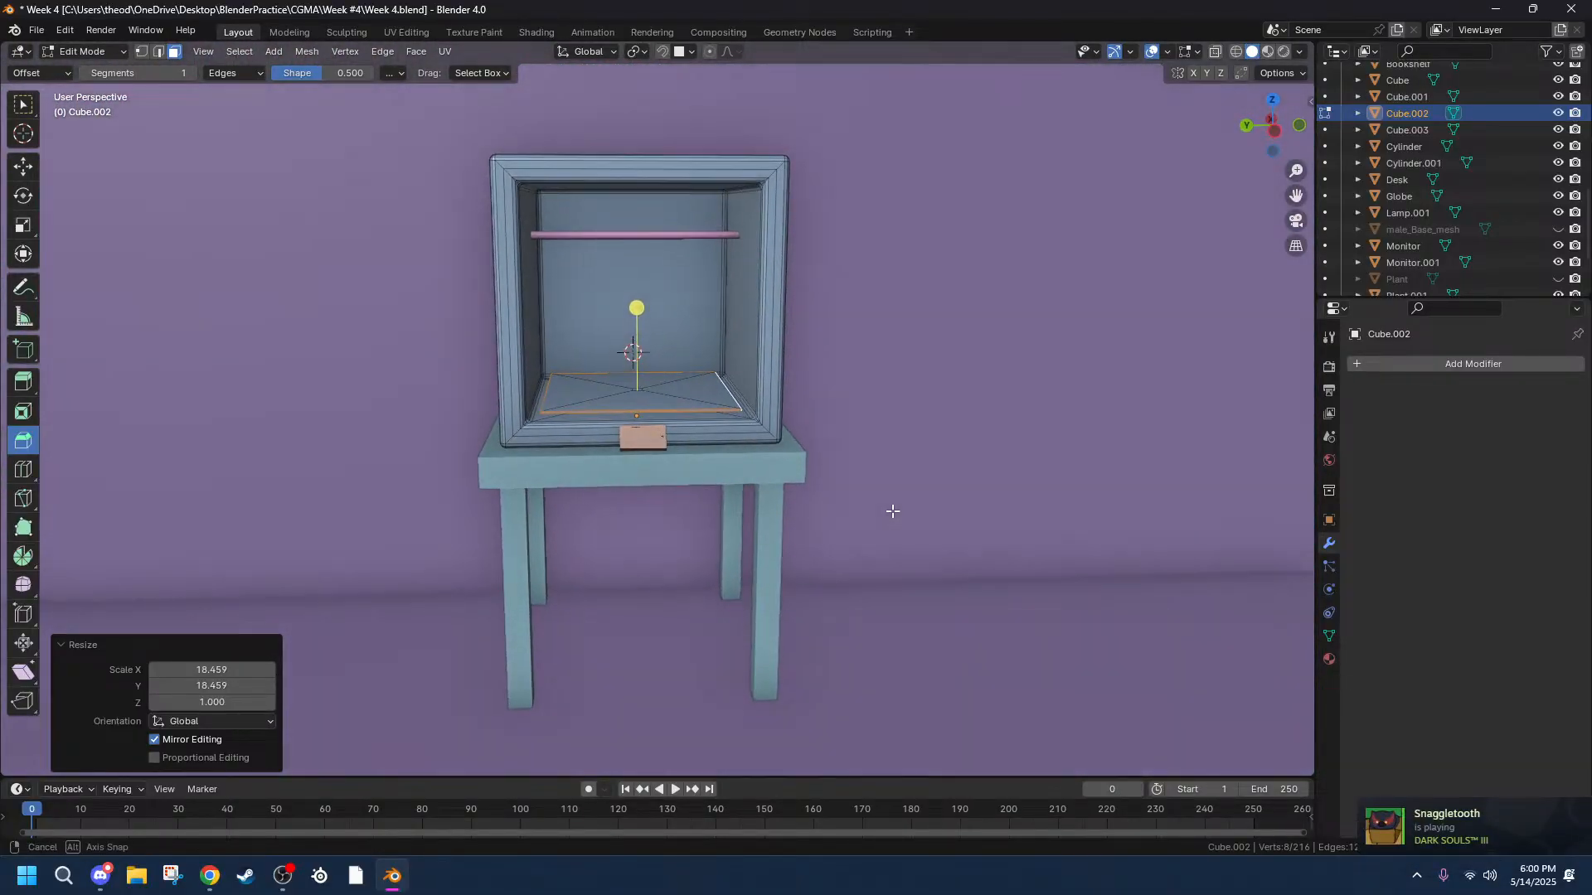
pyautogui.scroll(5, 754, 287)
pyautogui.moveTo(753, 288); pyautogui.dragTo(778, 213, button='middle')
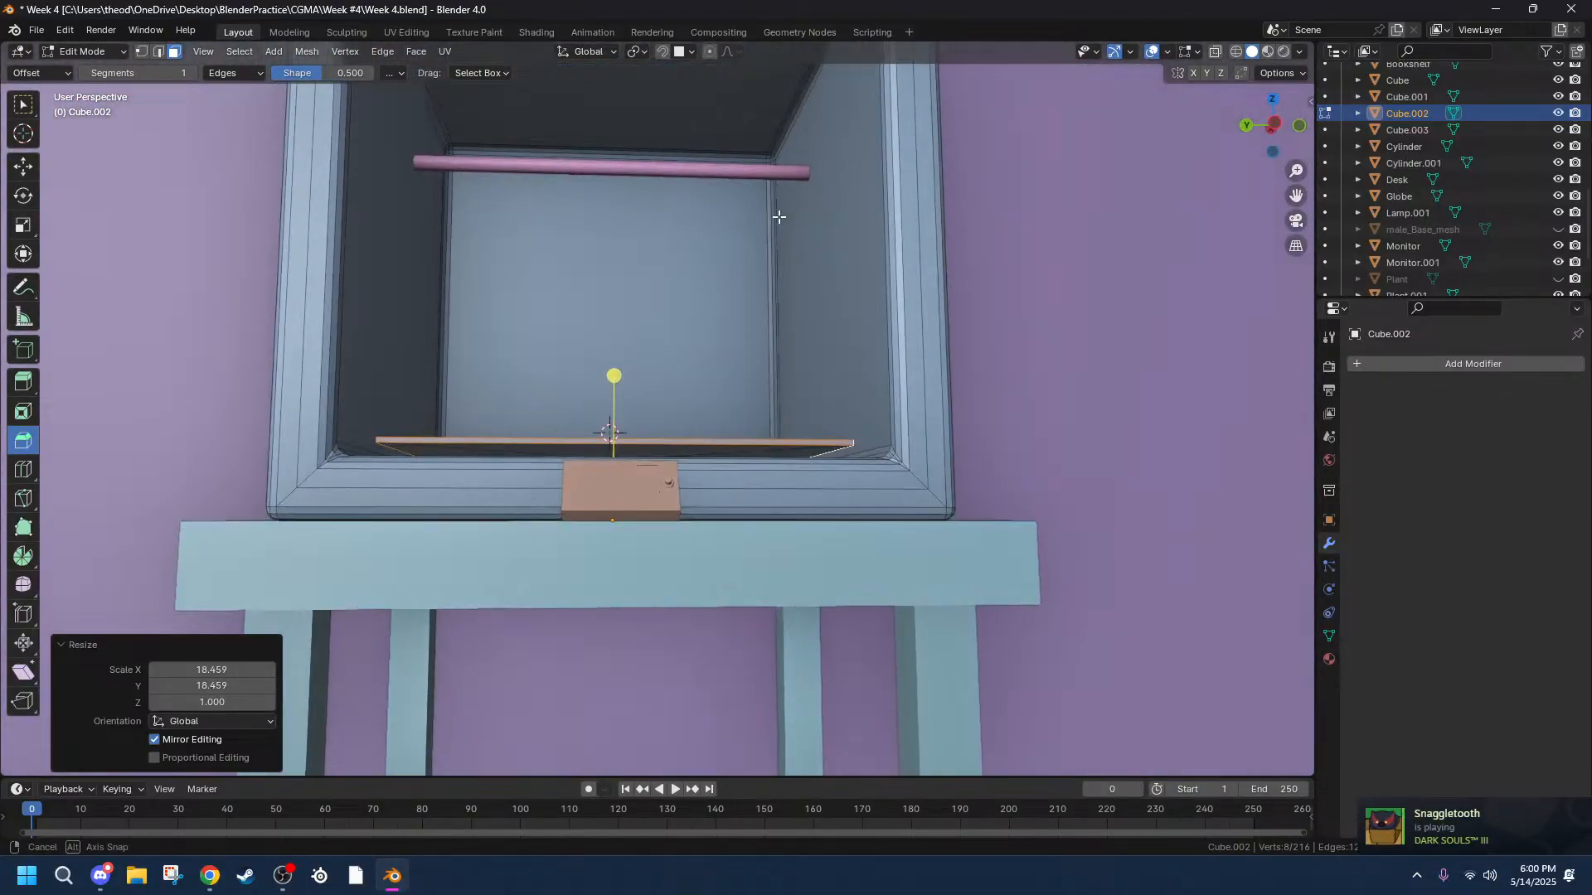
pyautogui.moveTo(1296, 196); pyautogui.dragTo(1237, 439)
pyautogui.scroll(1, 737, 343)
pyautogui.scroll(2, 737, 343)
pyautogui.moveTo(760, 365); pyautogui.dragTo(417, 272, button='middle')
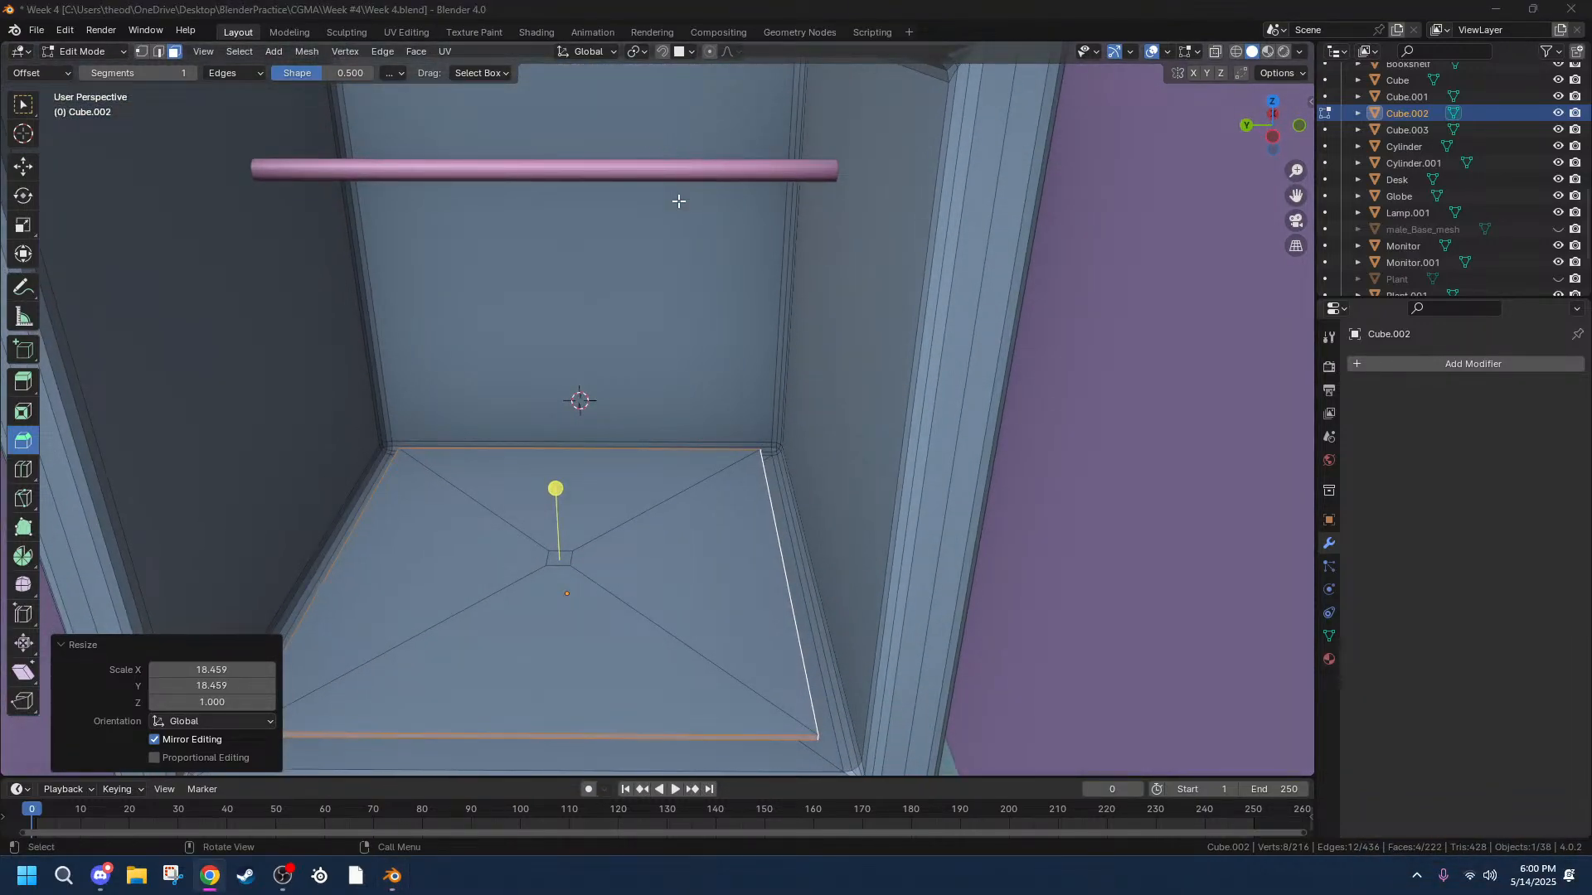
# Place the 3D cursor on the interior rod off its centre, and add a cube there scaled to about 0.018.
pyautogui.click(1273, 136)
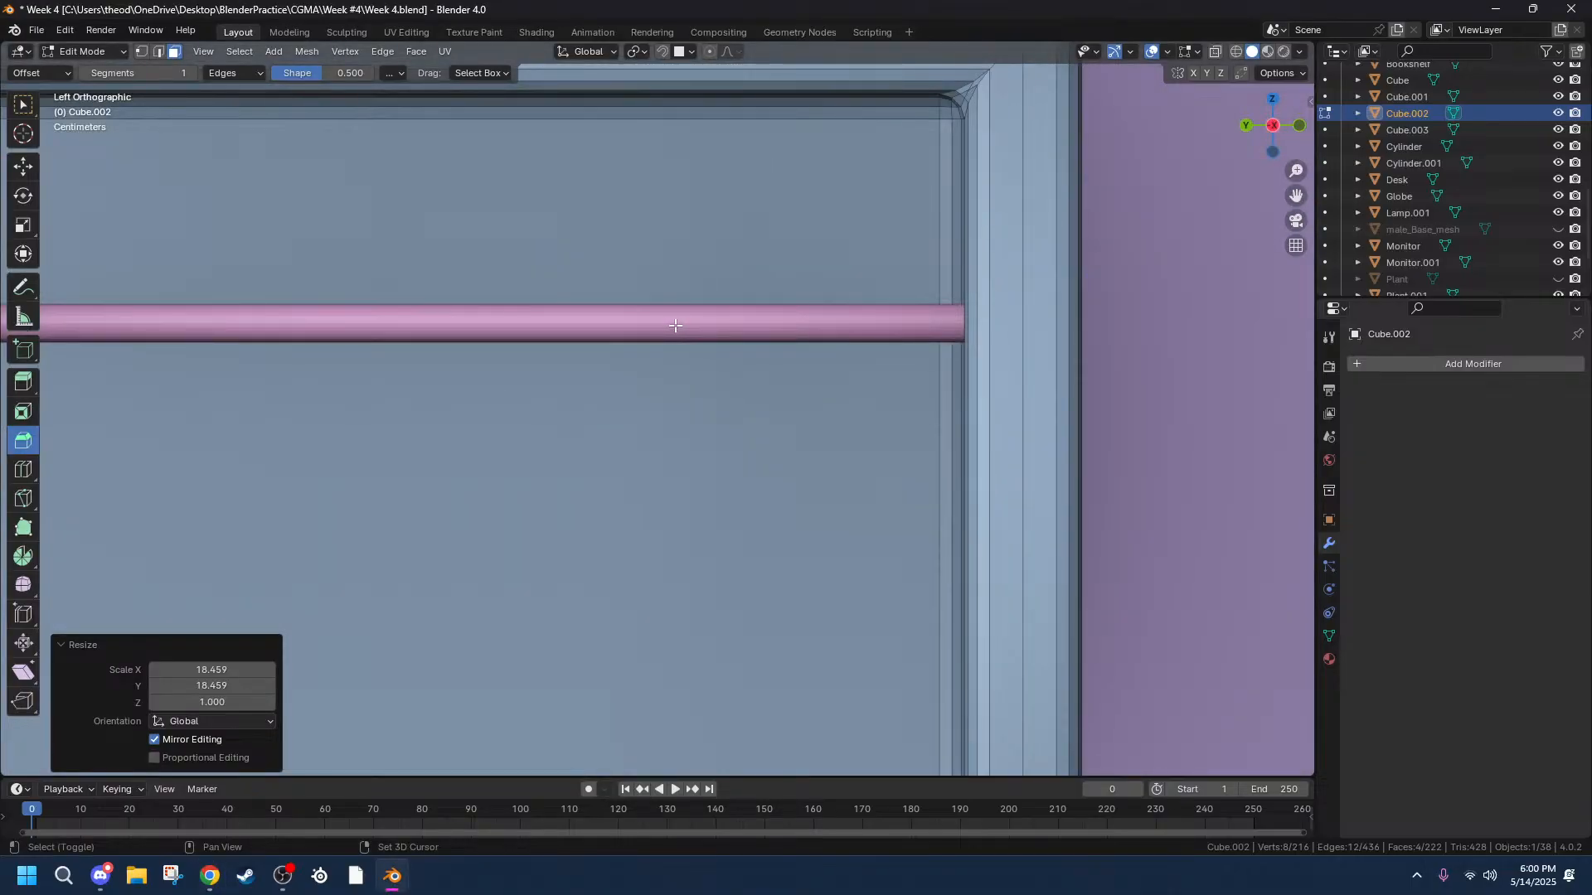
pyautogui.moveTo(686, 320); pyautogui.dragTo(1136, 325, button='middle')
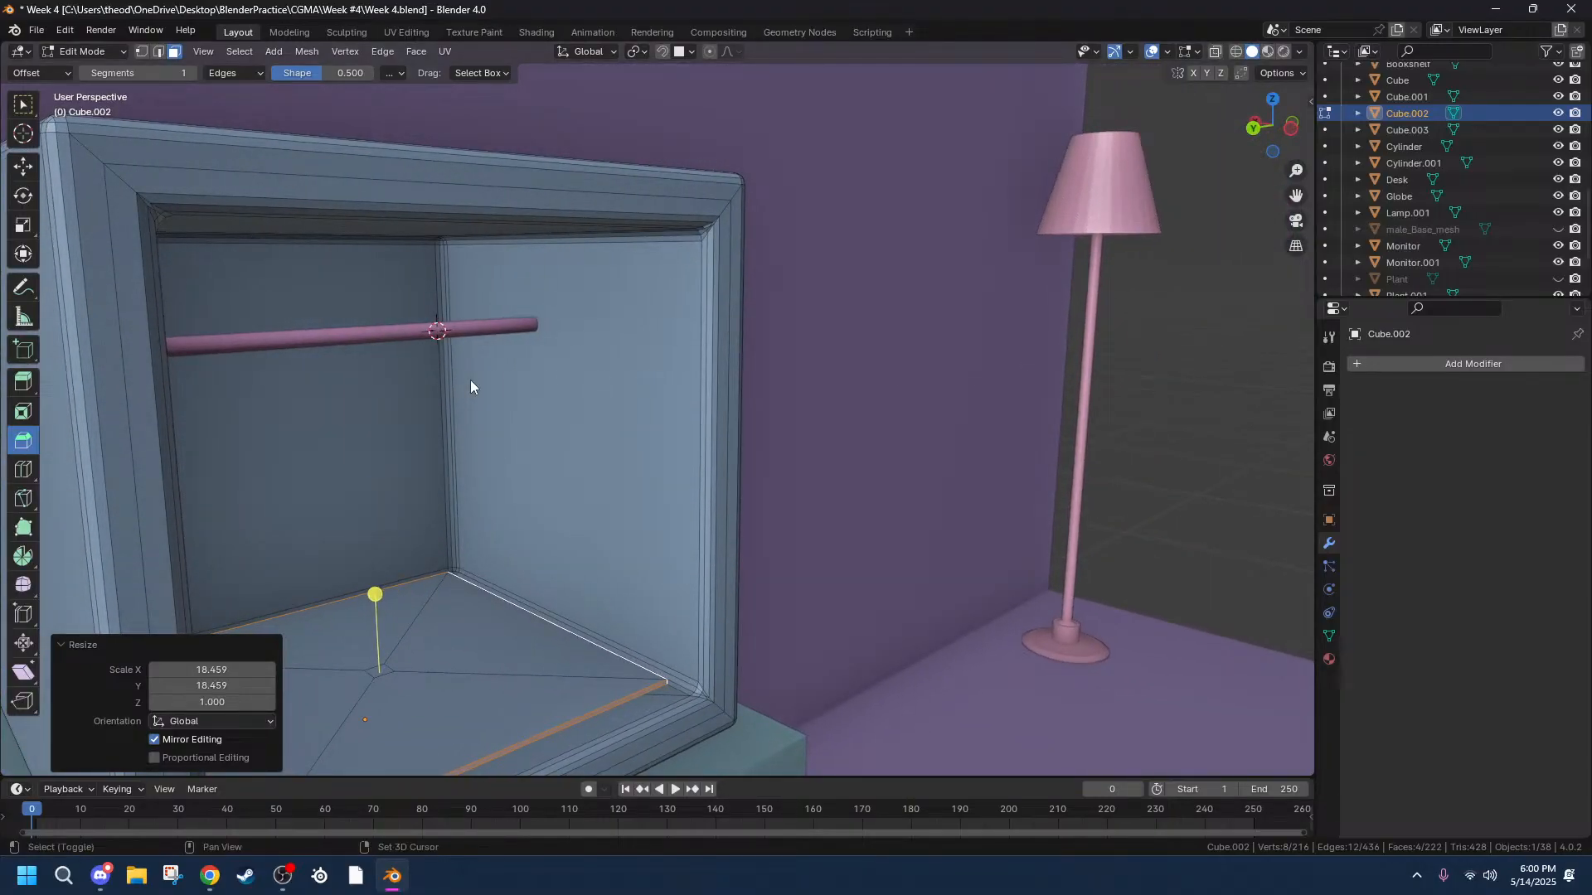
pyautogui.hotkey('shift', 'a')
pyautogui.click(368, 311)
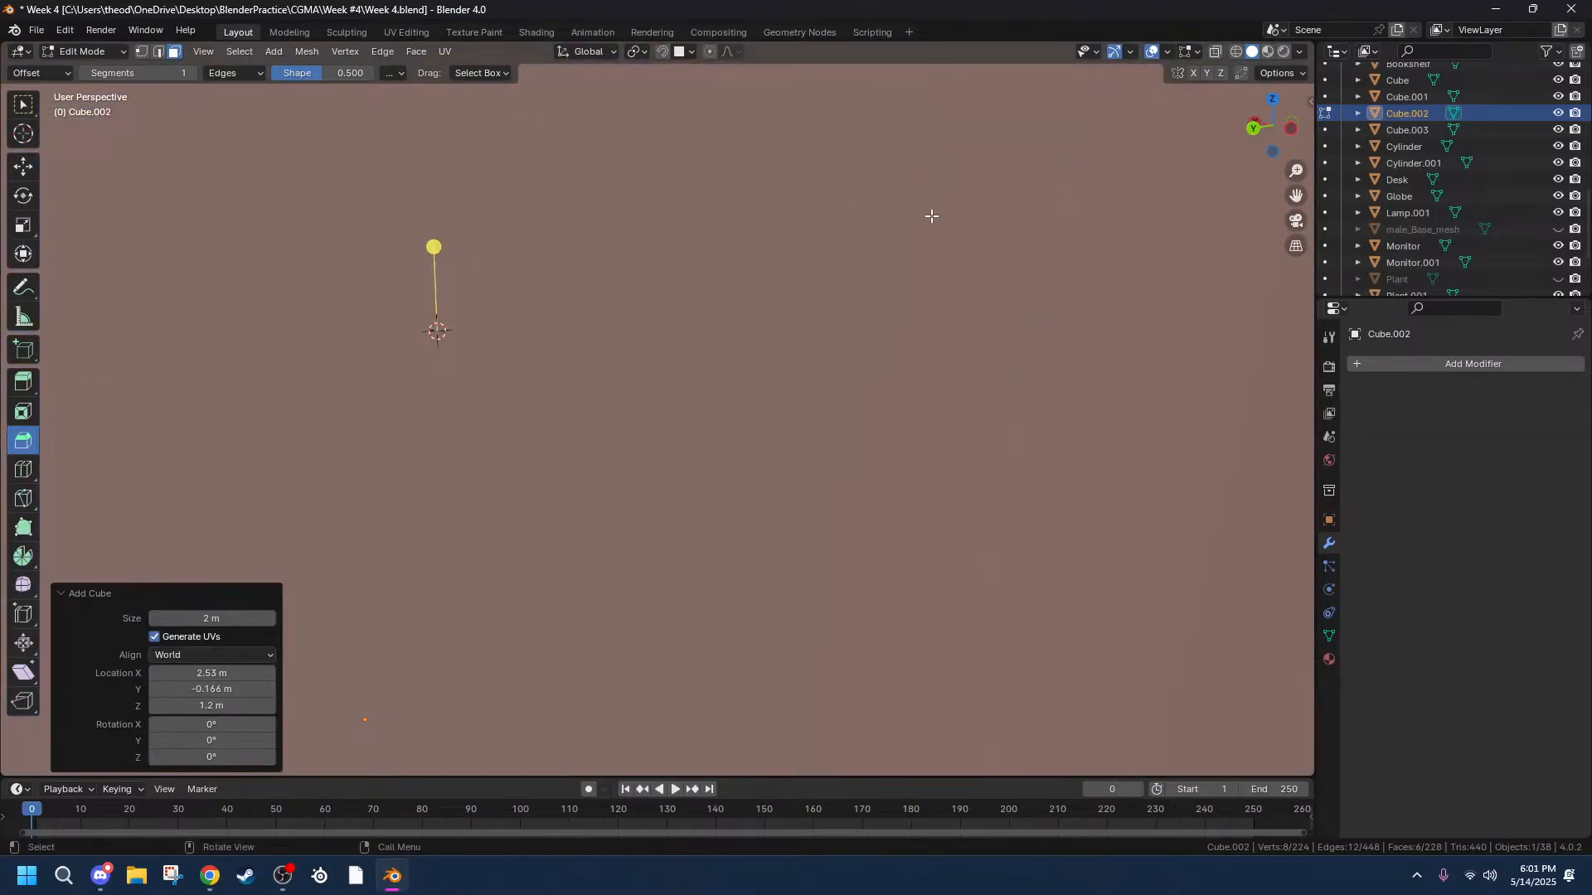
pyautogui.press('s')
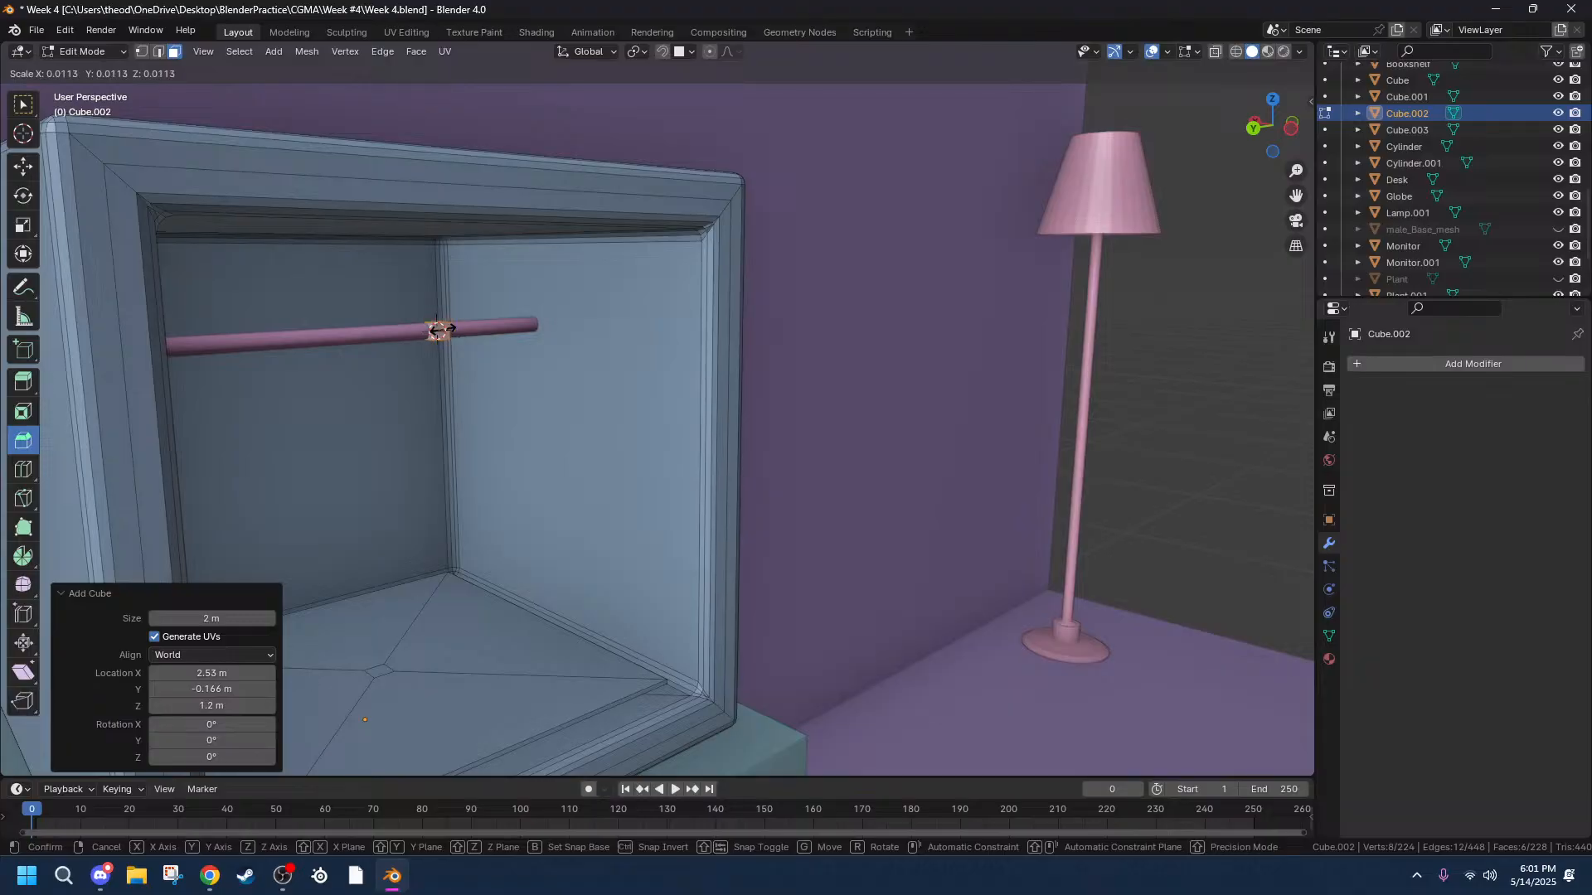
pyautogui.click(441, 329)
# Move the small cube about 0.0402 m along global X and scale it uniformly to about 1.340.
pyautogui.moveTo(441, 329)
pyautogui.mouseDown(button='middle')
pyautogui.moveTo(490, 341)
pyautogui.moveTo(465, 341)
pyautogui.mouseUp(button='middle')
pyautogui.press('g')
pyautogui.press('x')
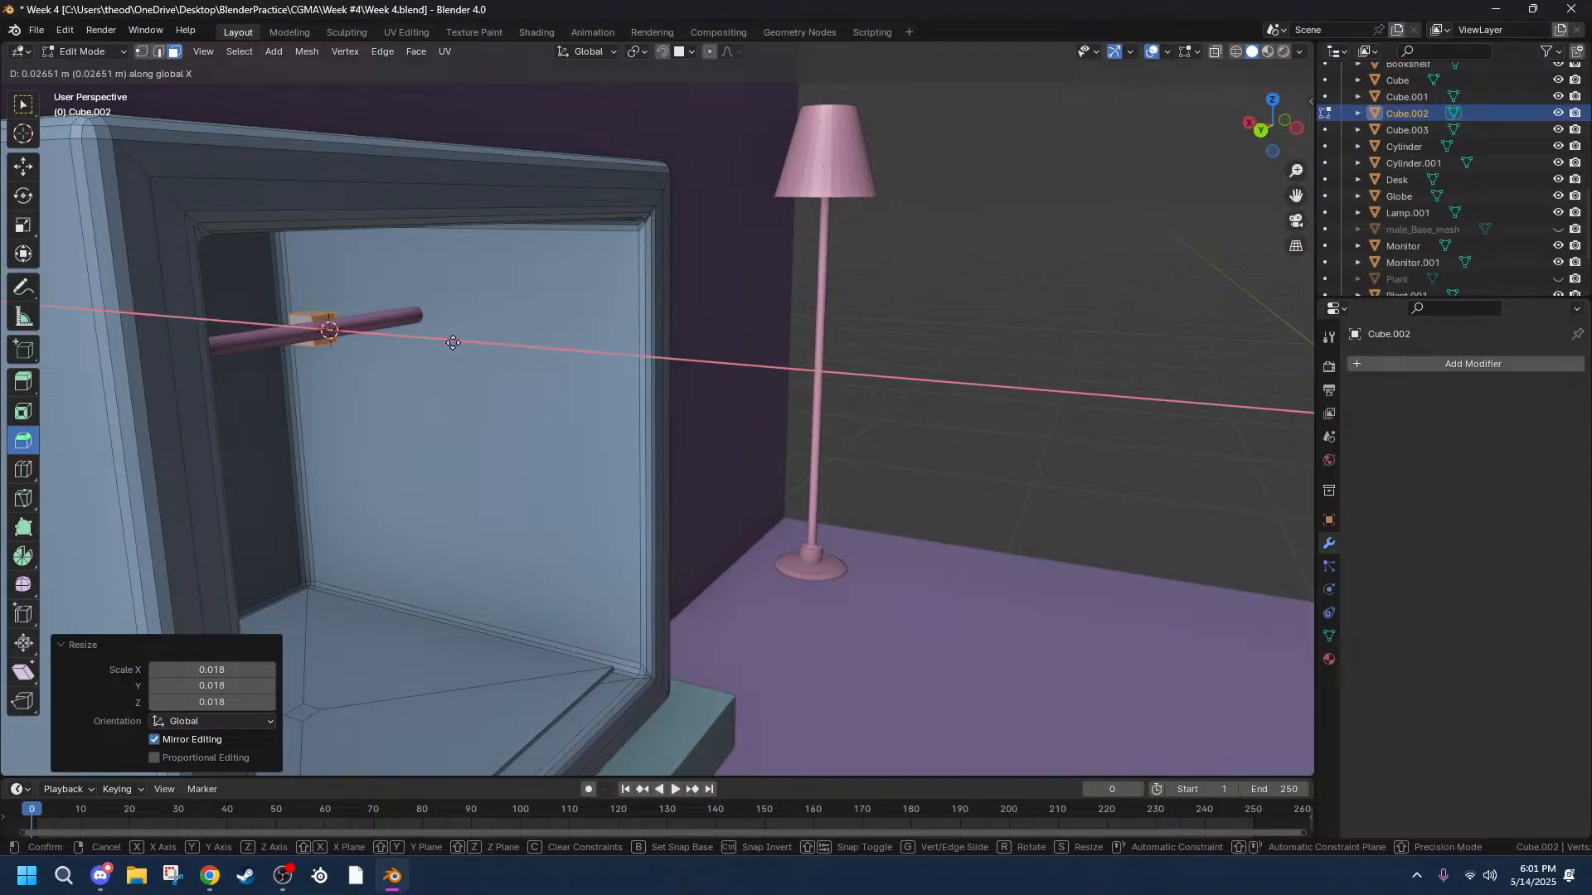
pyautogui.click(446, 341)
pyautogui.press('s')
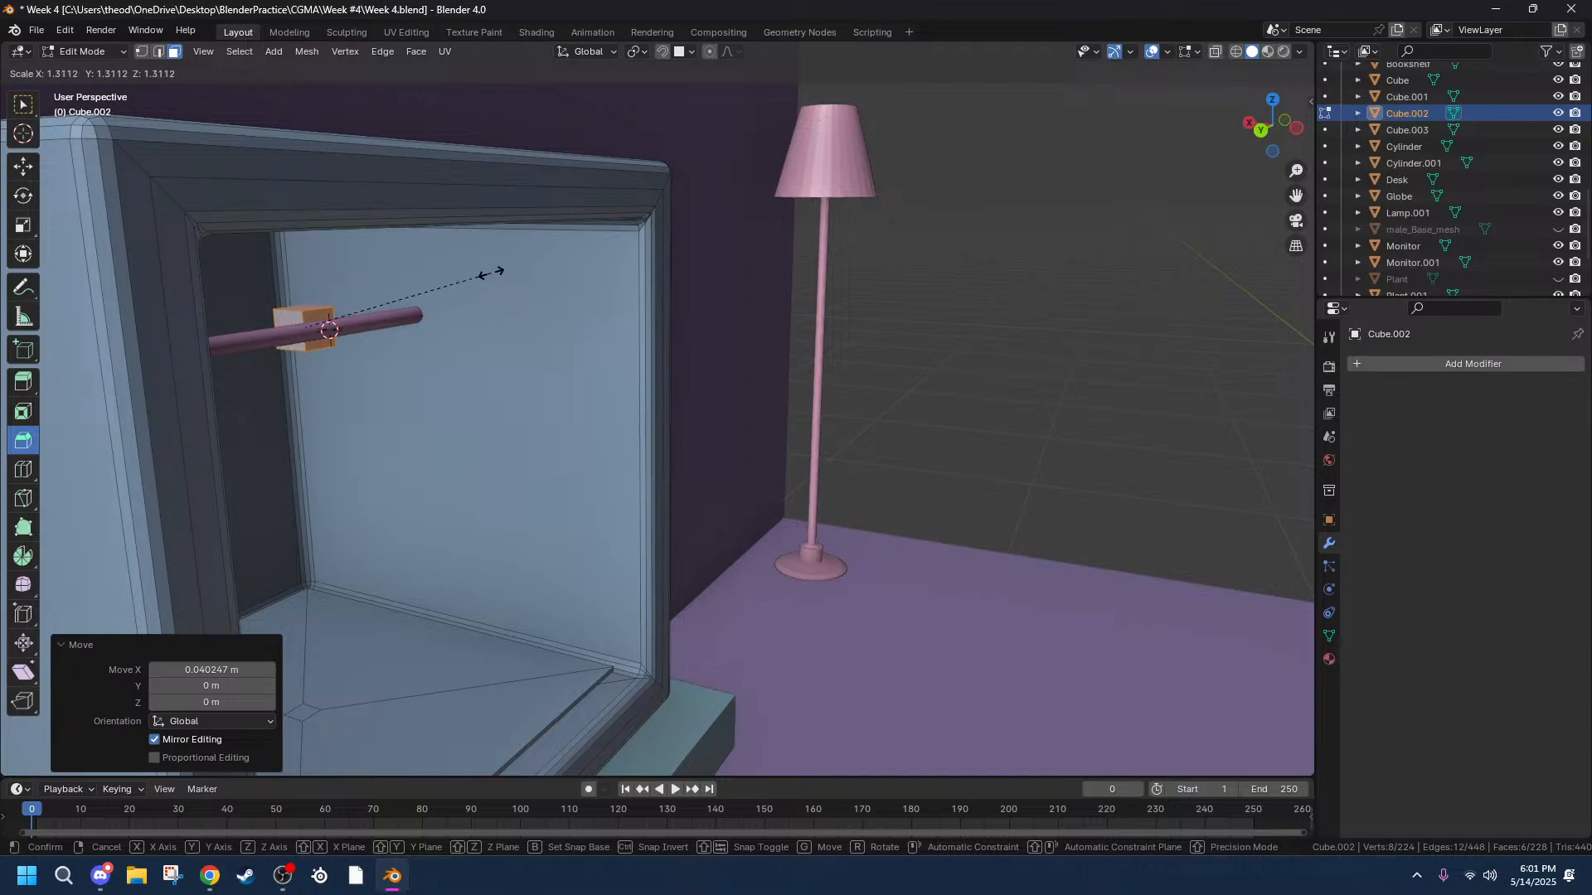
pyautogui.click(490, 274)
# Inset the underside face of the small cube with a thickness of about 0.0403 m.
pyautogui.moveTo(452, 351); pyautogui.dragTo(416, 260, button='middle')
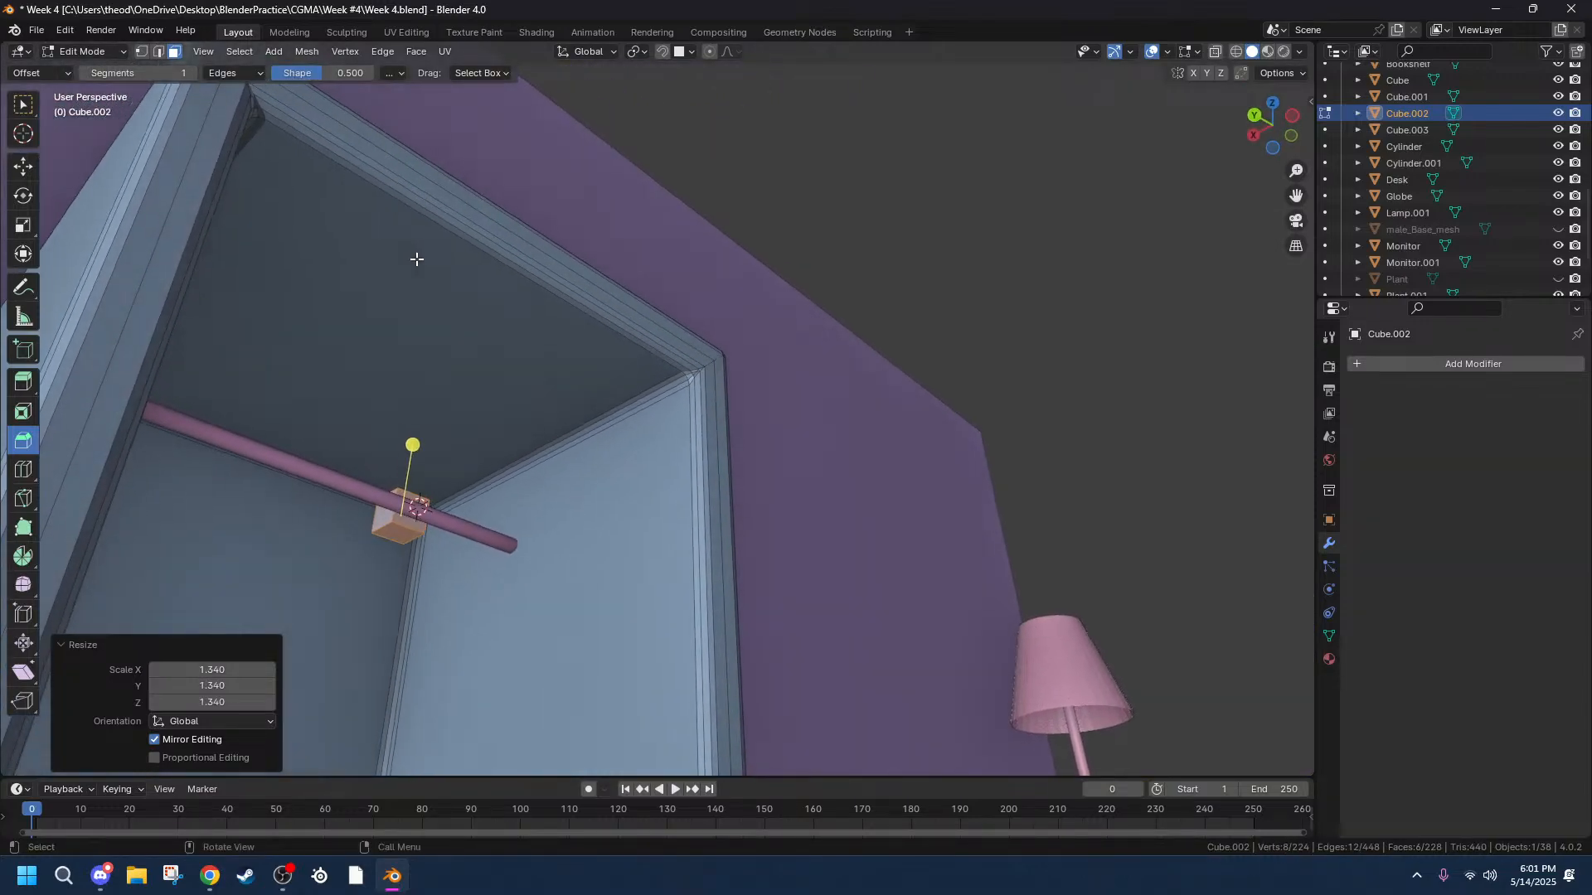
pyautogui.click(398, 533)
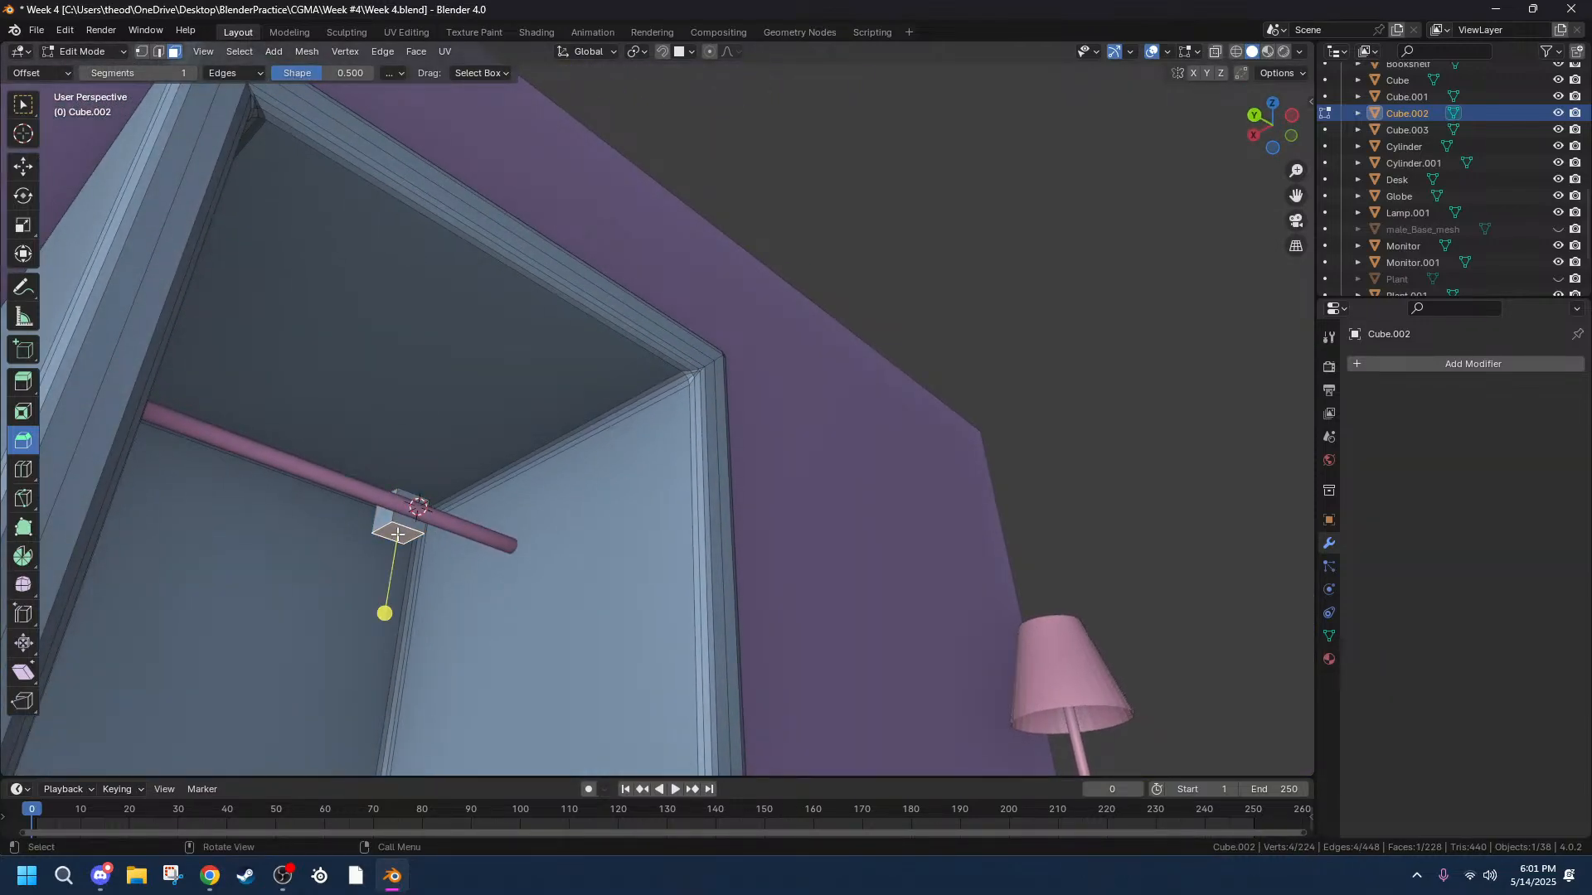
pyautogui.press('i')
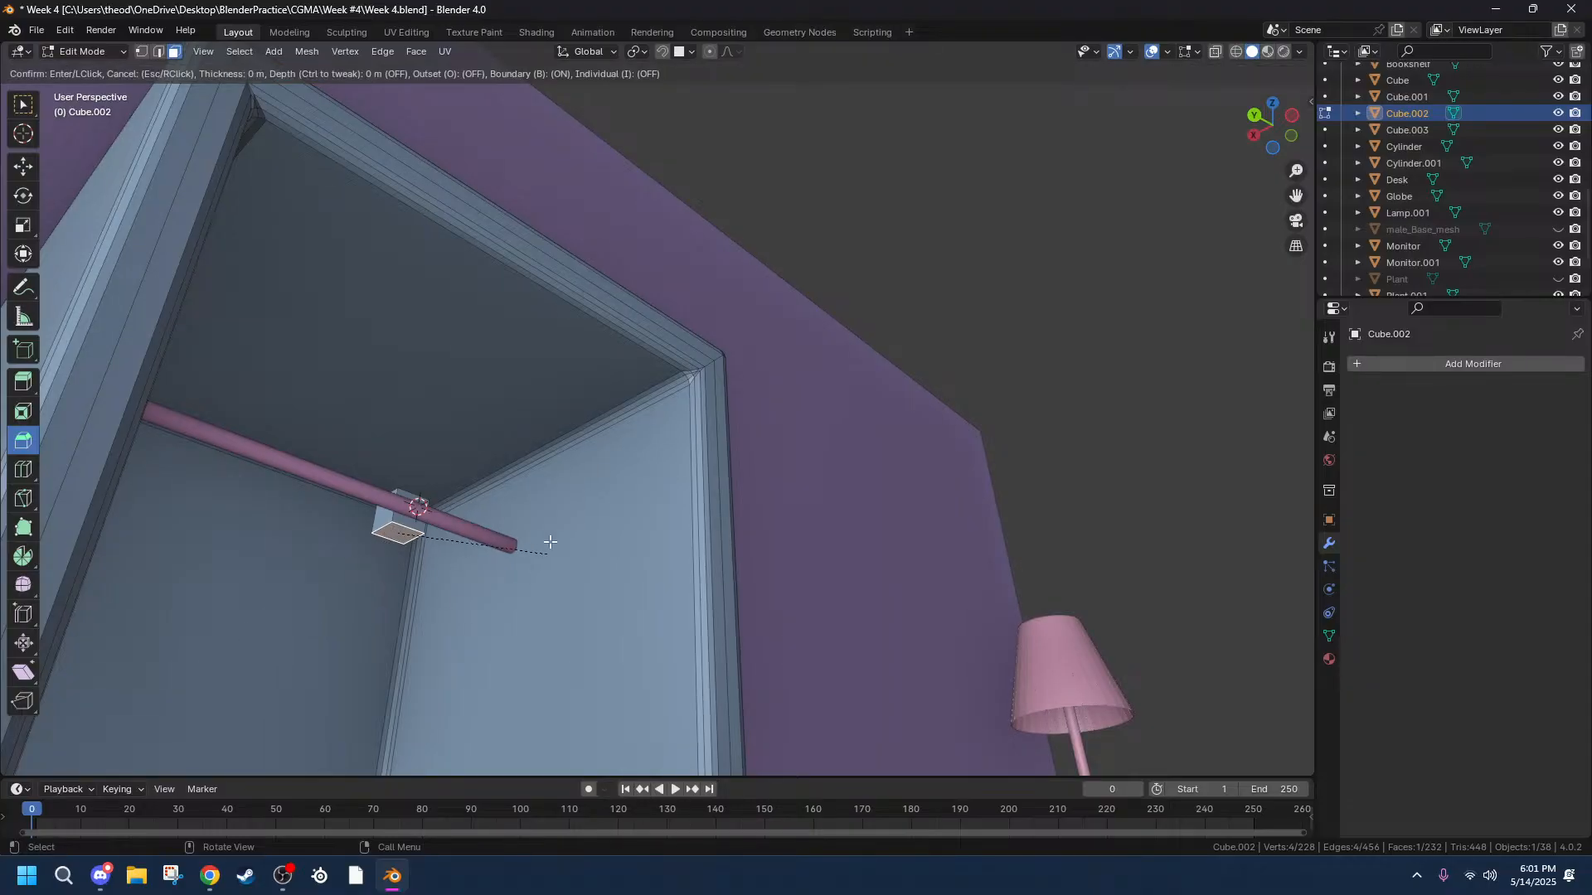
pyautogui.rightClick(402, 498)
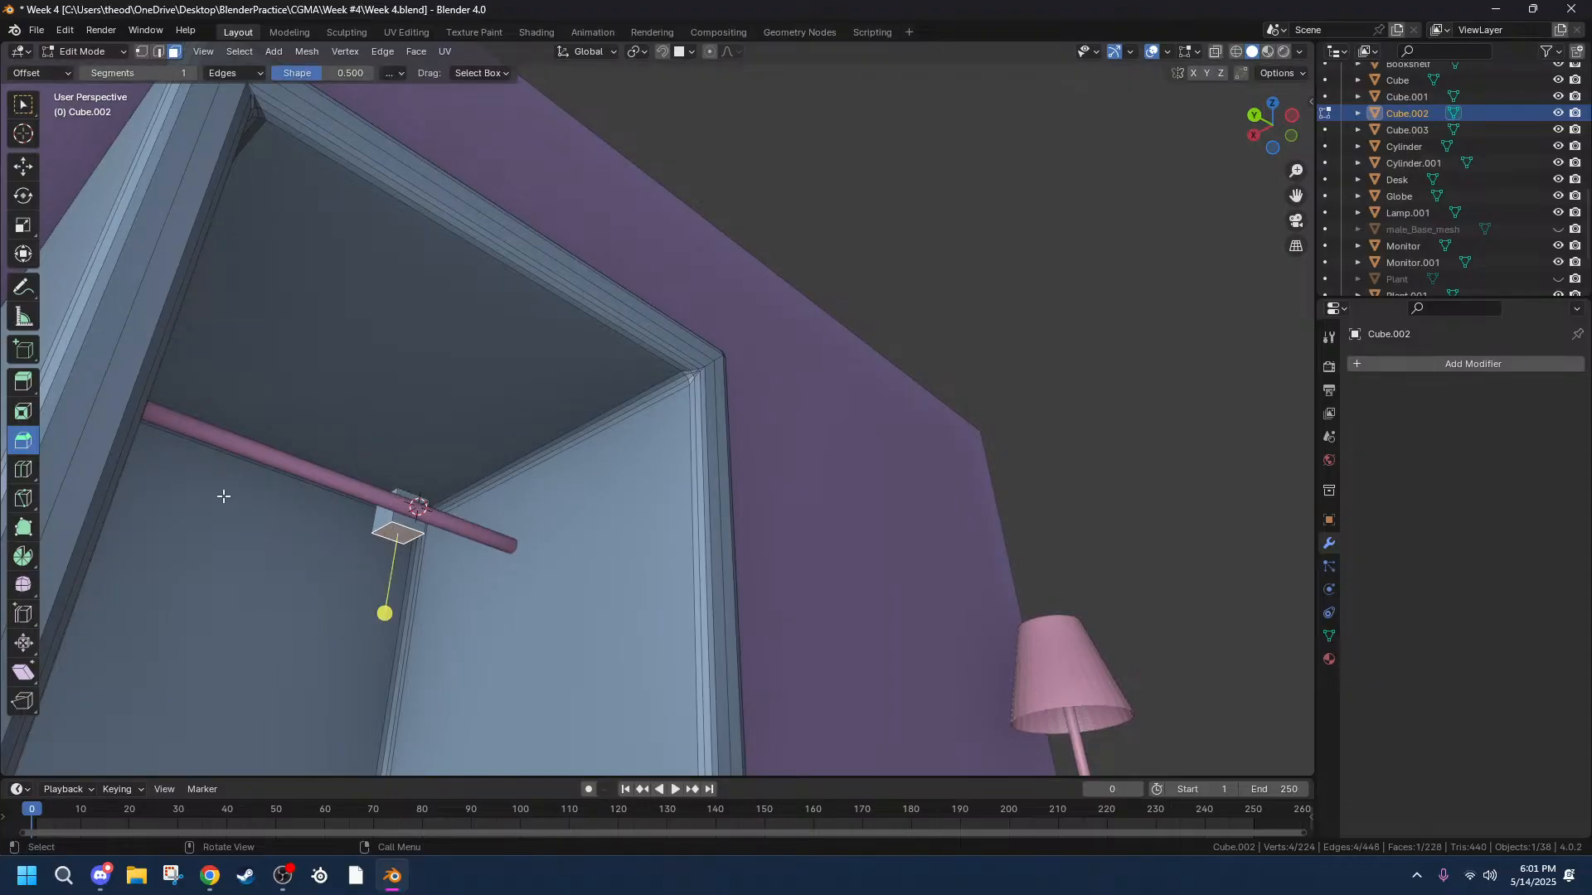
pyautogui.click(22, 411)
pyautogui.moveTo(446, 487)
pyautogui.mouseDown()
pyautogui.moveTo(1144, 191)
pyautogui.moveTo(401, 533)
pyautogui.moveTo(451, 518)
pyautogui.mouseUp()
pyautogui.scroll(3, 373, 543)
pyautogui.scroll(-1, 341, 572)
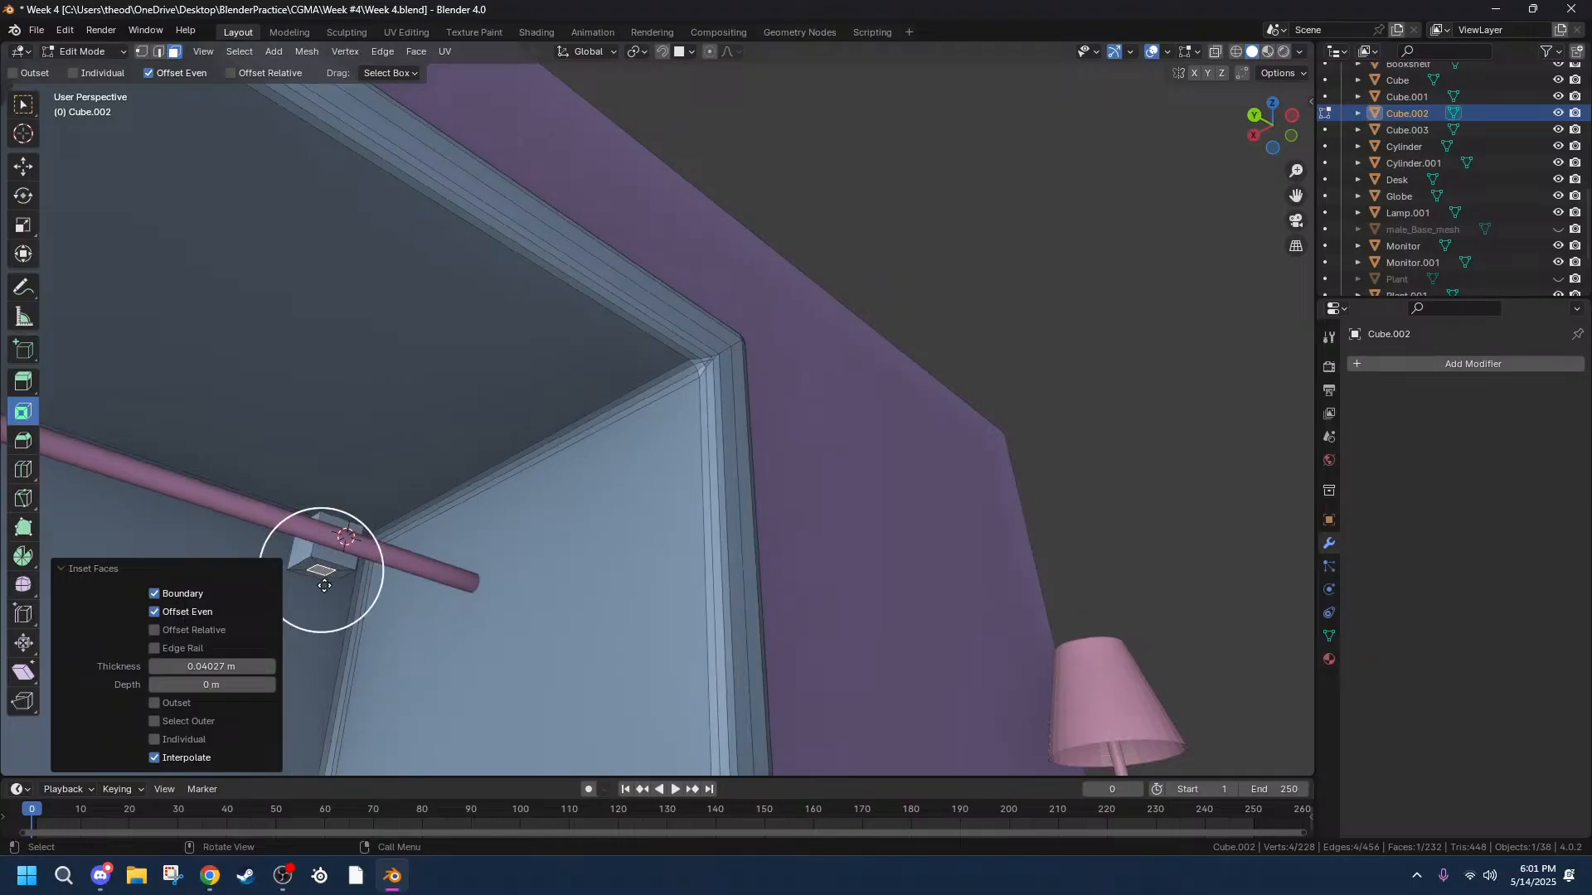
# Move the inset face down about 0.0082 m along Z and extrude it downward about 0.0146 m.
pyautogui.press('g')
pyautogui.press('z')
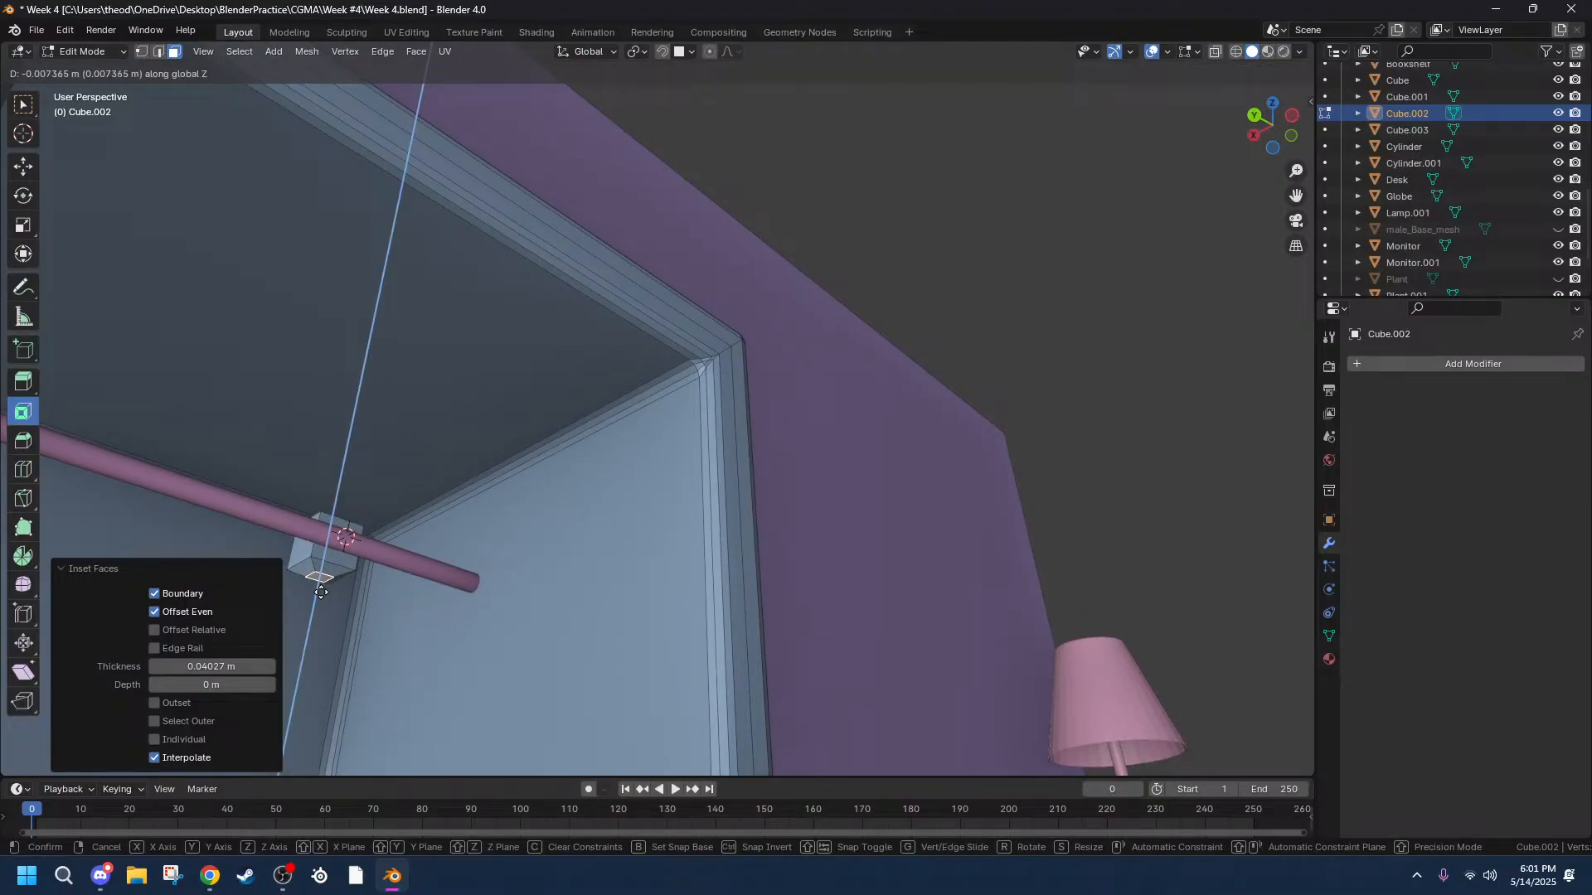
pyautogui.click(320, 593)
pyautogui.press('e')
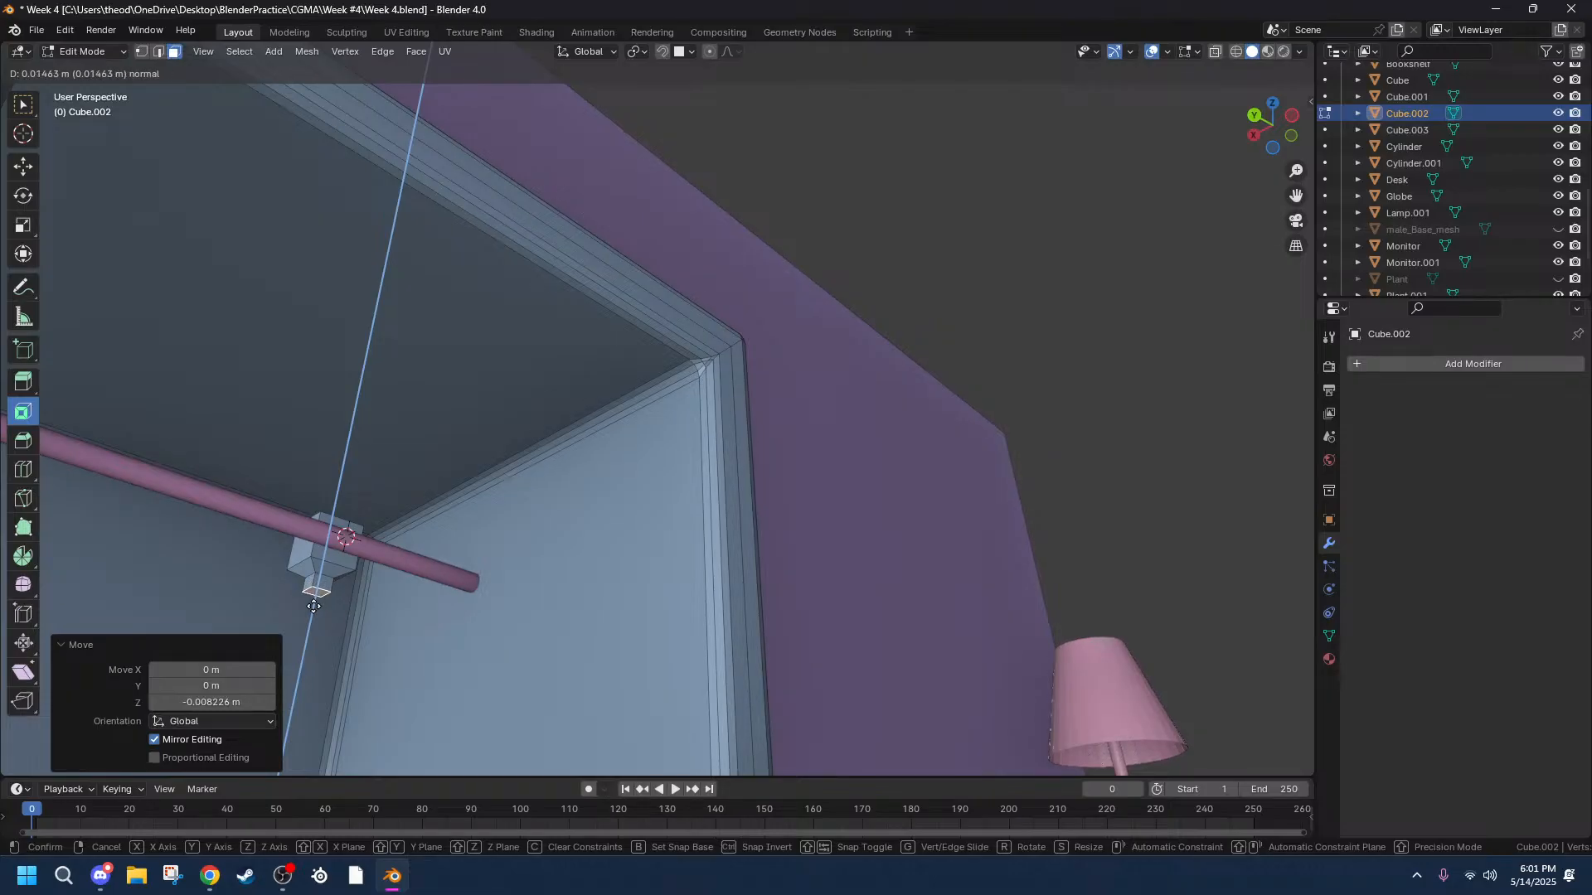
pyautogui.click(313, 607)
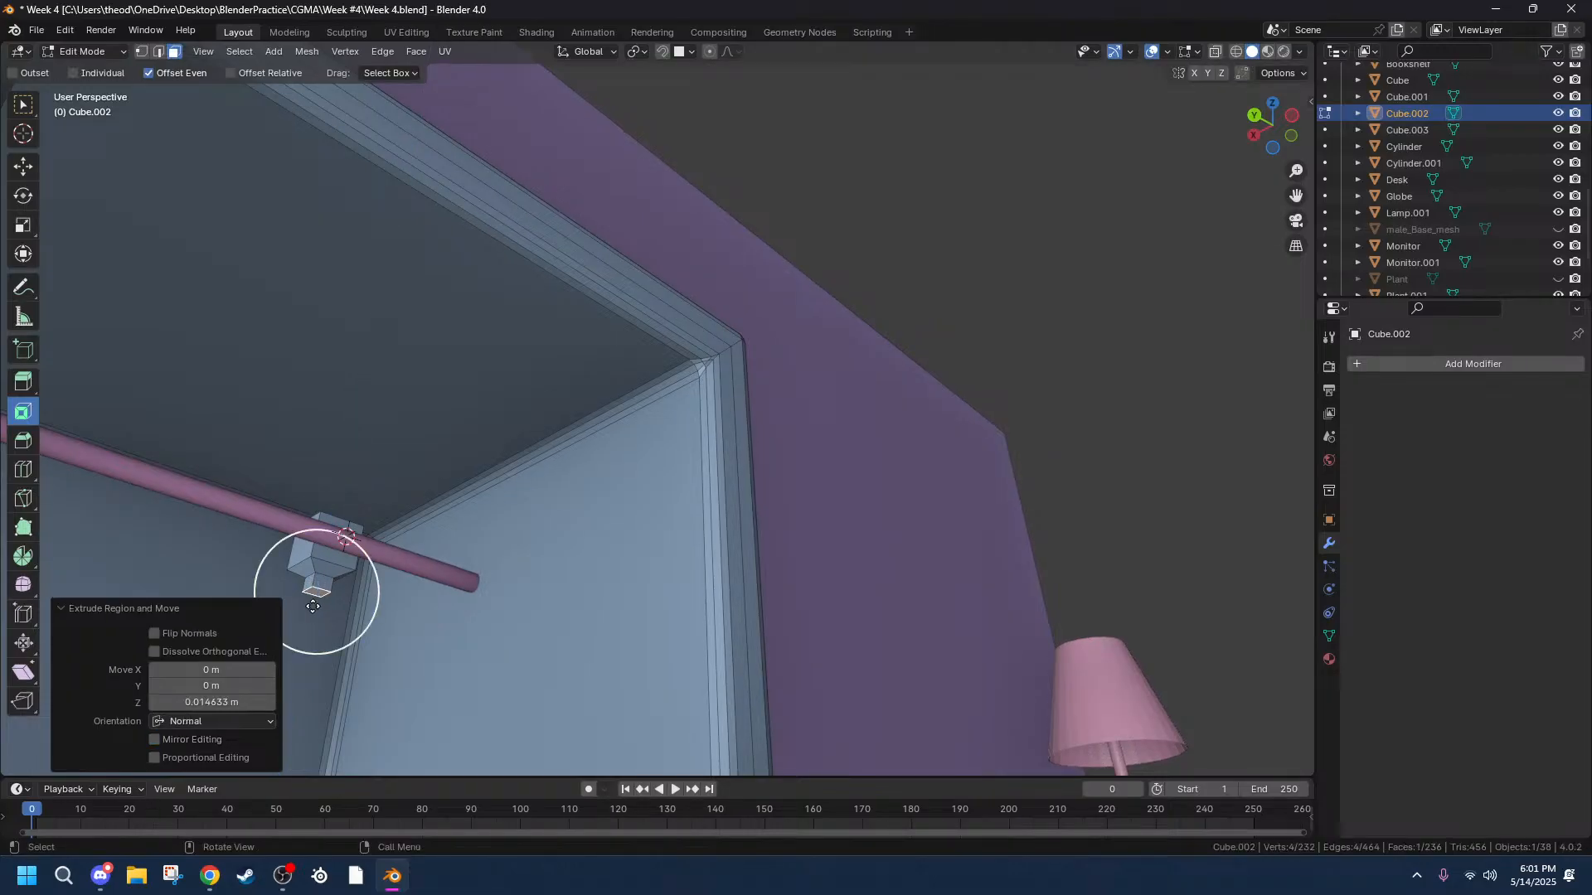
# Deselect all faces and examine the box, the whole room layout and the desk with the monitors and plant.
pyautogui.moveTo(501, 563); pyautogui.dragTo(594, 568, button='middle')
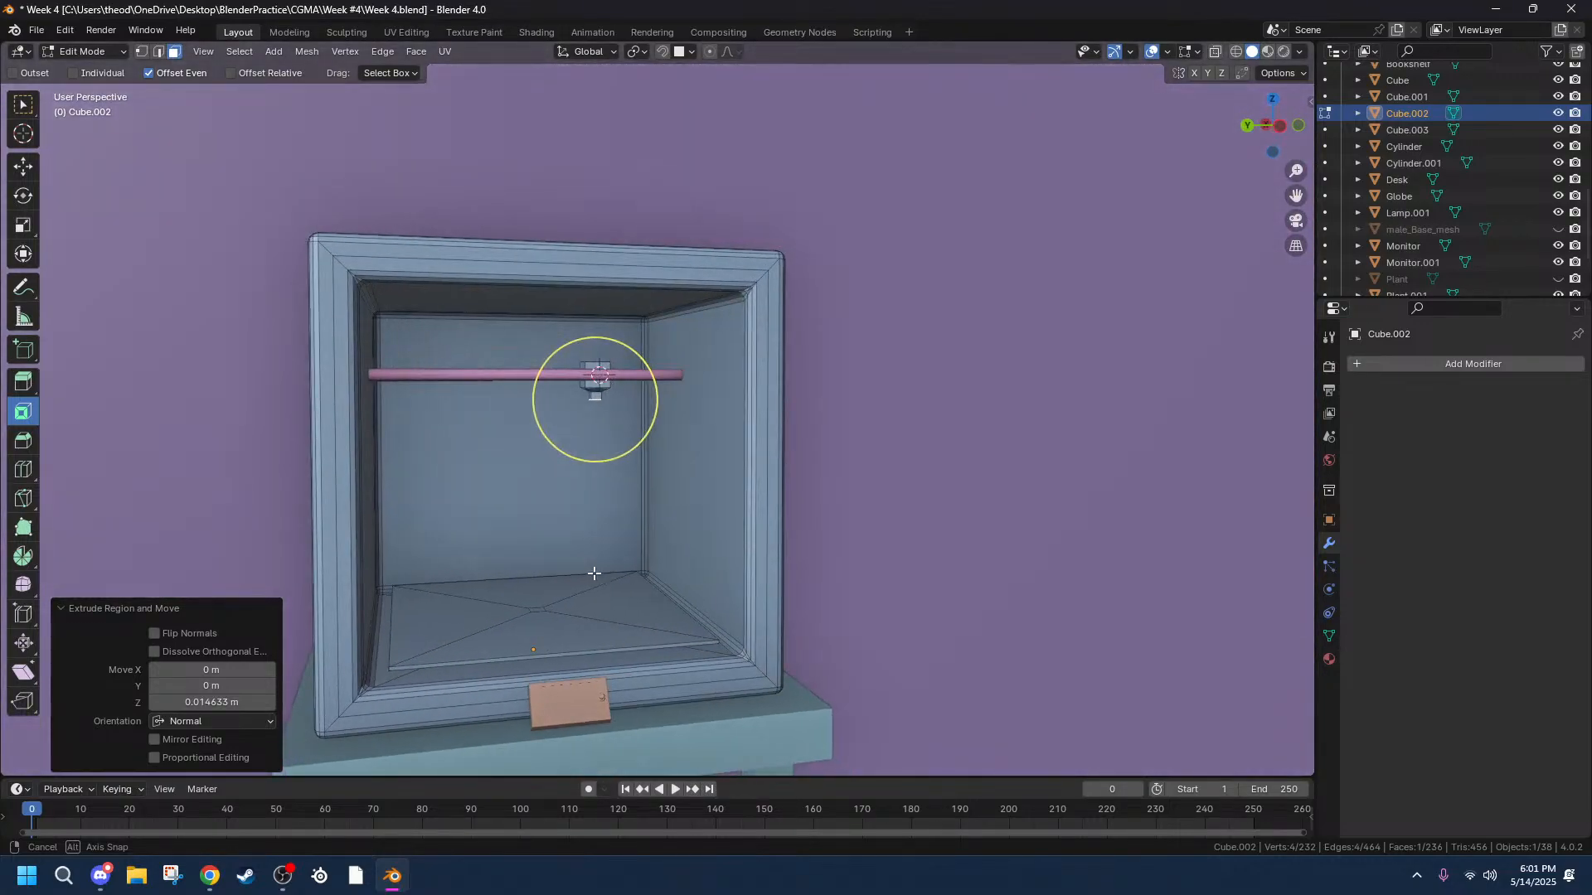
pyautogui.click(938, 566)
pyautogui.moveTo(931, 376); pyautogui.dragTo(878, 448, button='middle')
pyautogui.scroll(-8, 909, 429)
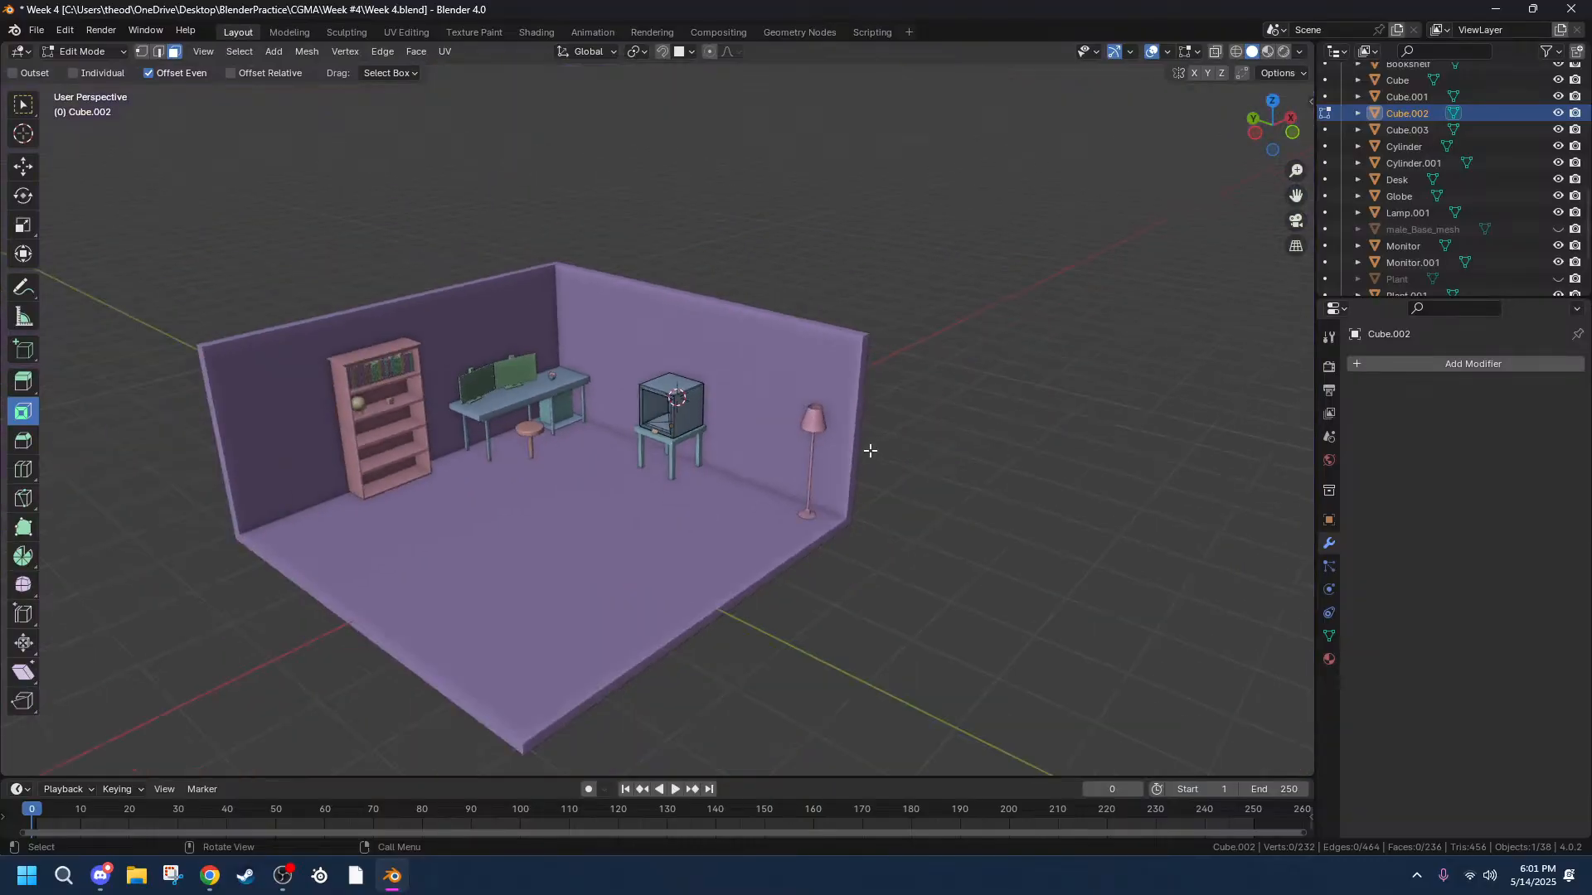
pyautogui.moveTo(699, 551); pyautogui.dragTo(747, 616, button='middle')
pyautogui.moveTo(747, 616); pyautogui.dragTo(160, 219, button='middle')
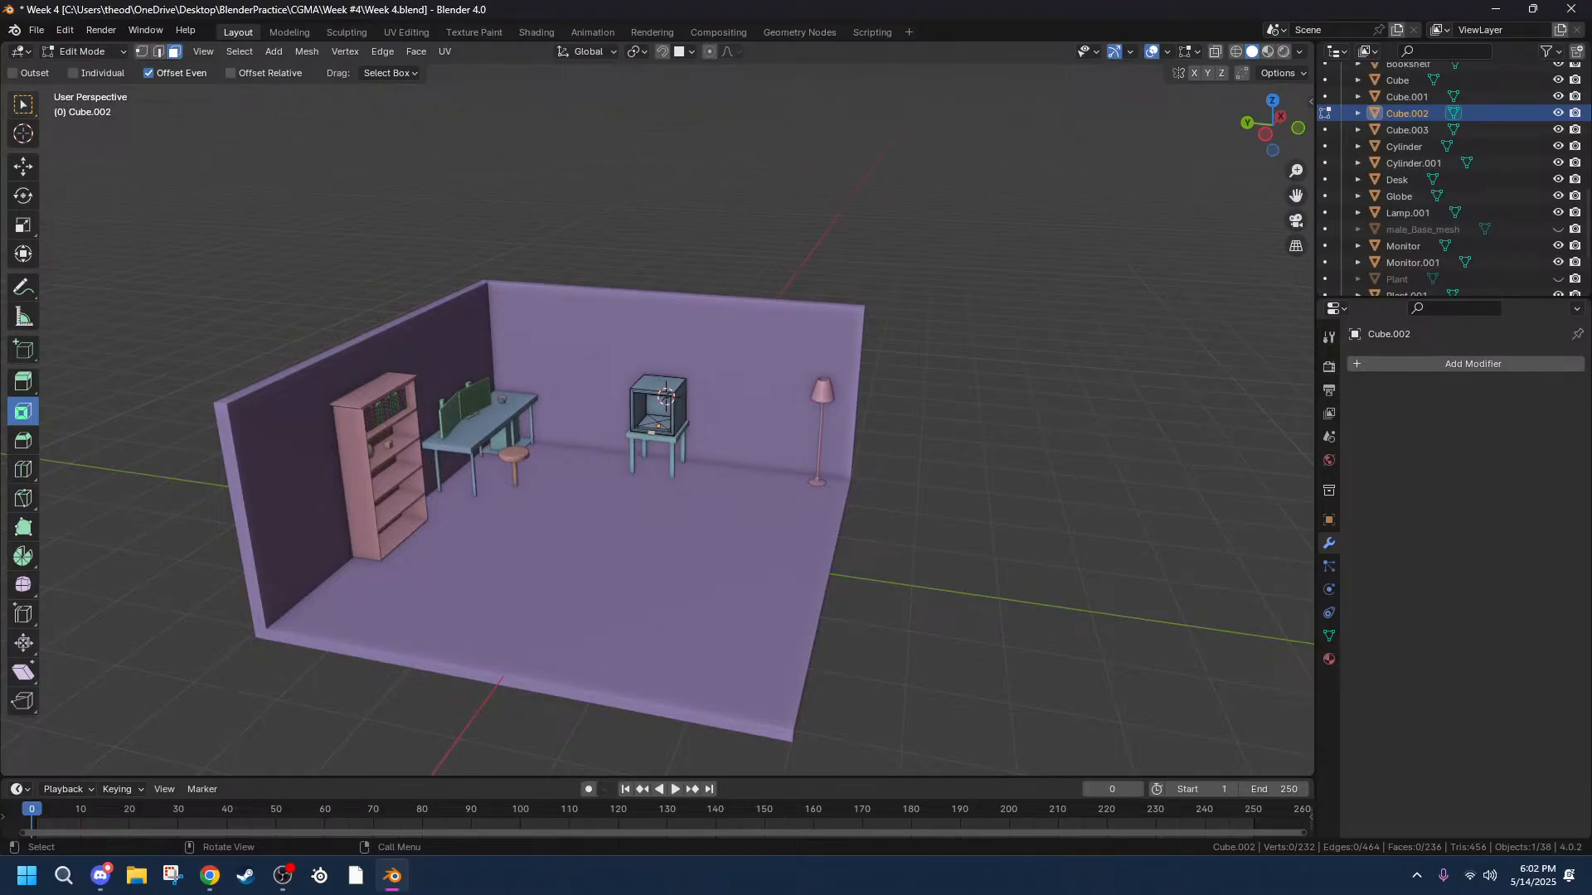
pyautogui.hotkey('alt', 'Tab')
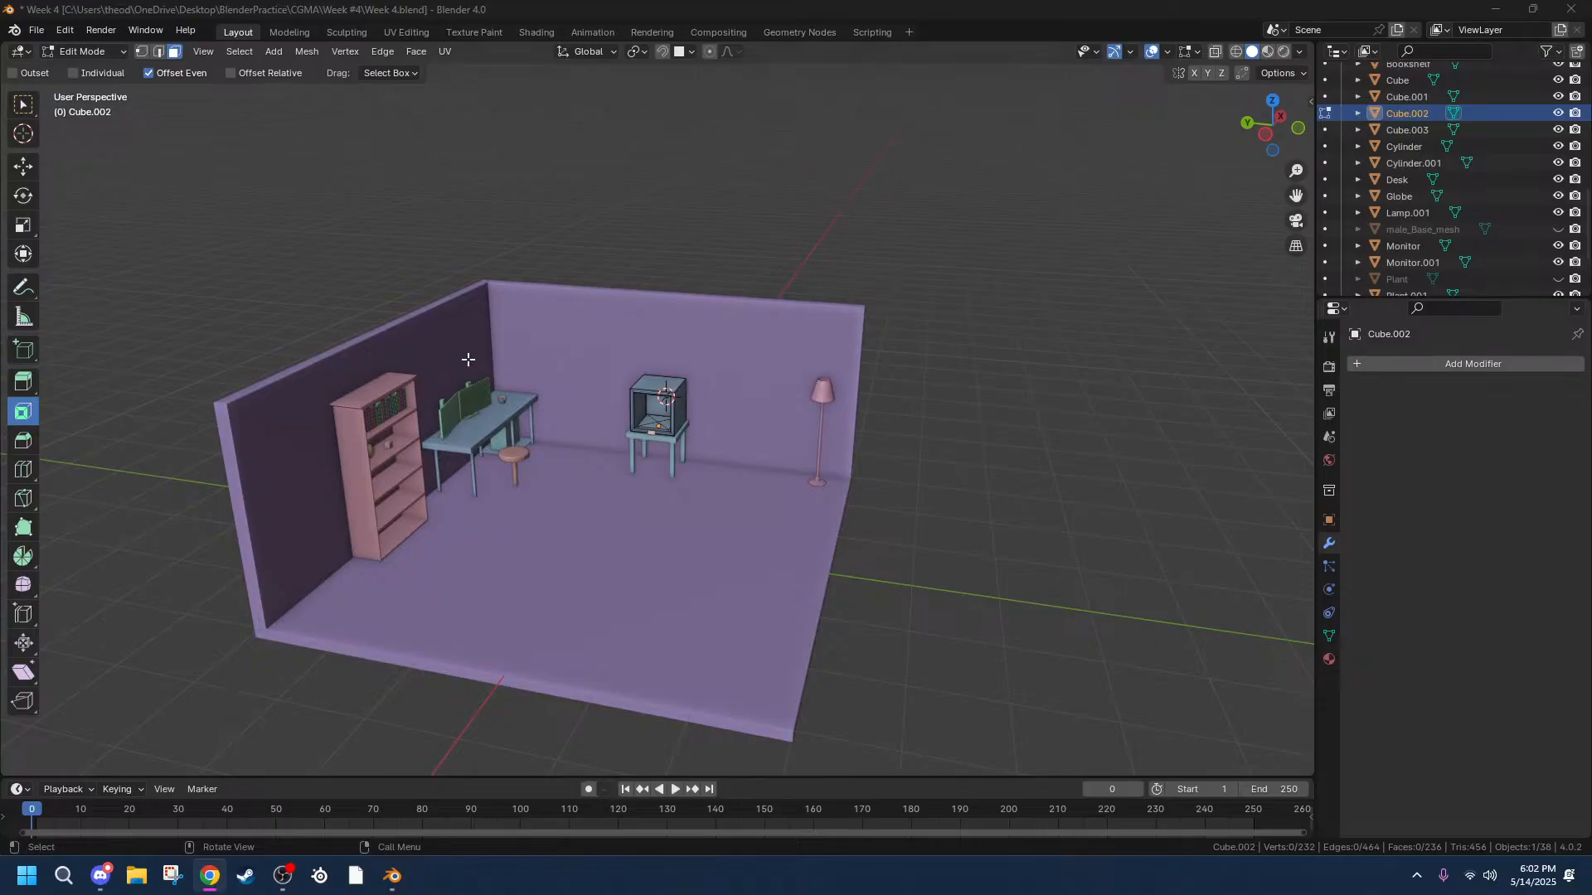
pyautogui.press('KP_Decimal')
pyautogui.moveTo(746, 249); pyautogui.dragTo(1242, 210, button='middle')
pyautogui.moveTo(682, 286); pyautogui.dragTo(616, 336, button='middle')
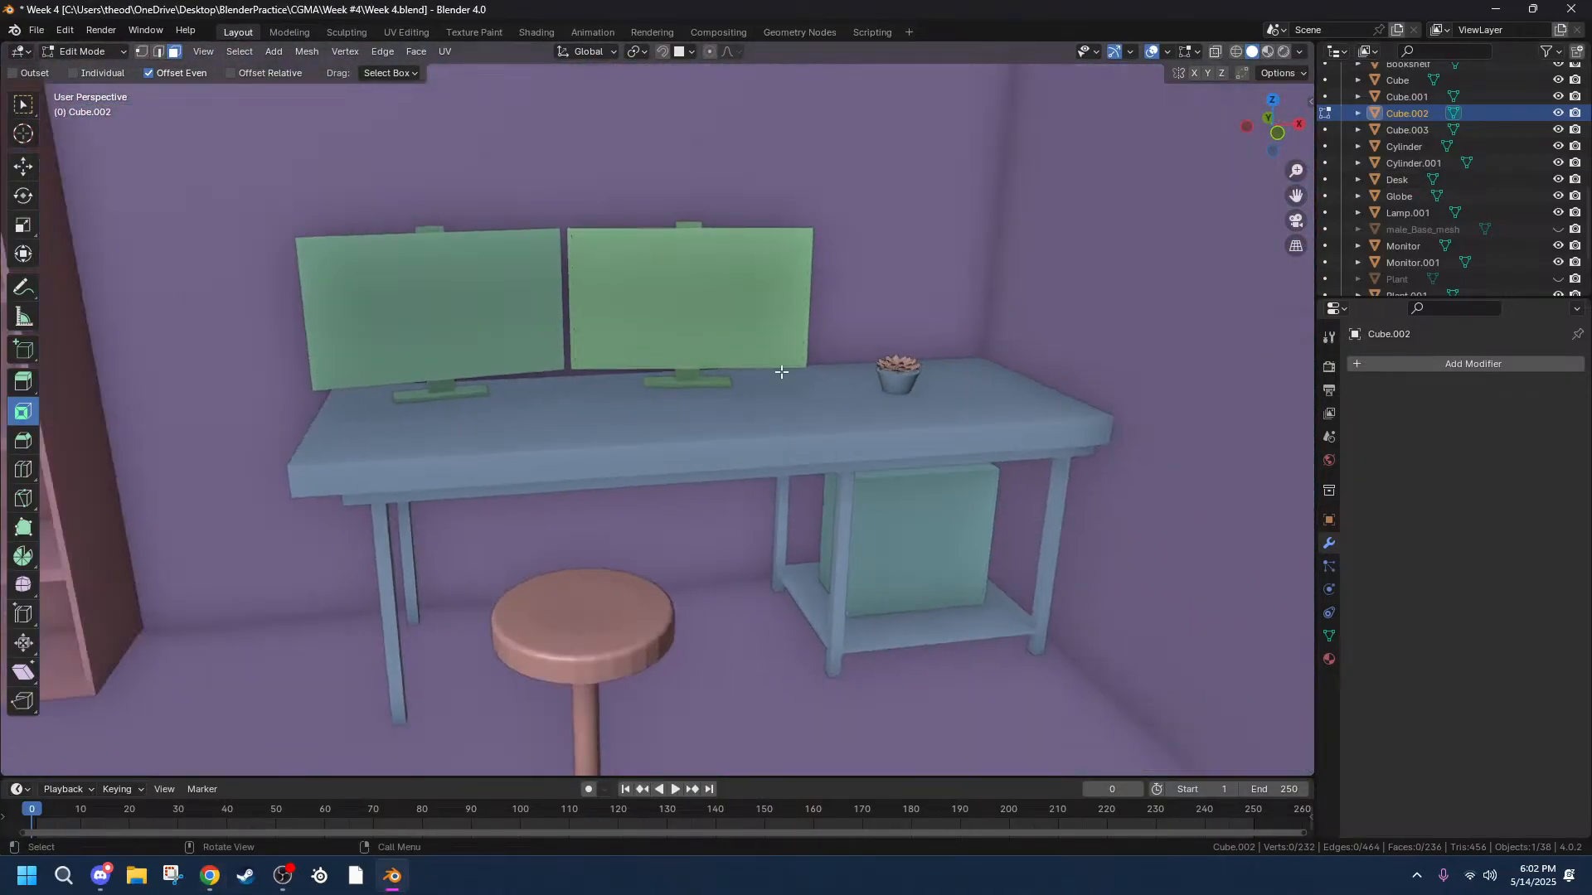
pyautogui.scroll(6, 877, 380)
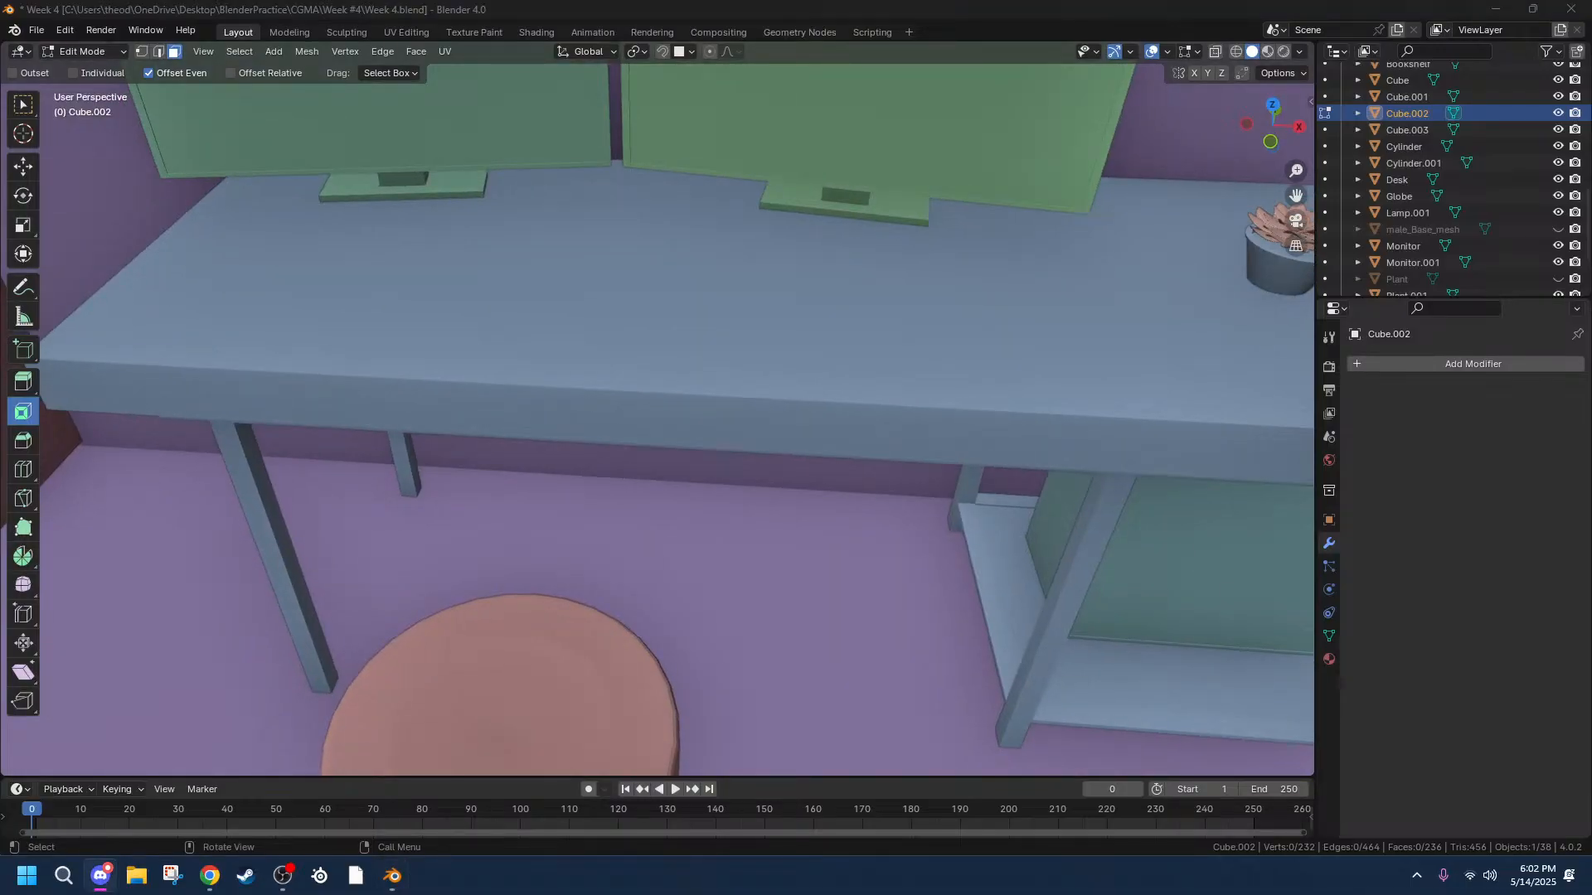
pyautogui.hotkey('alt', 'Tab')
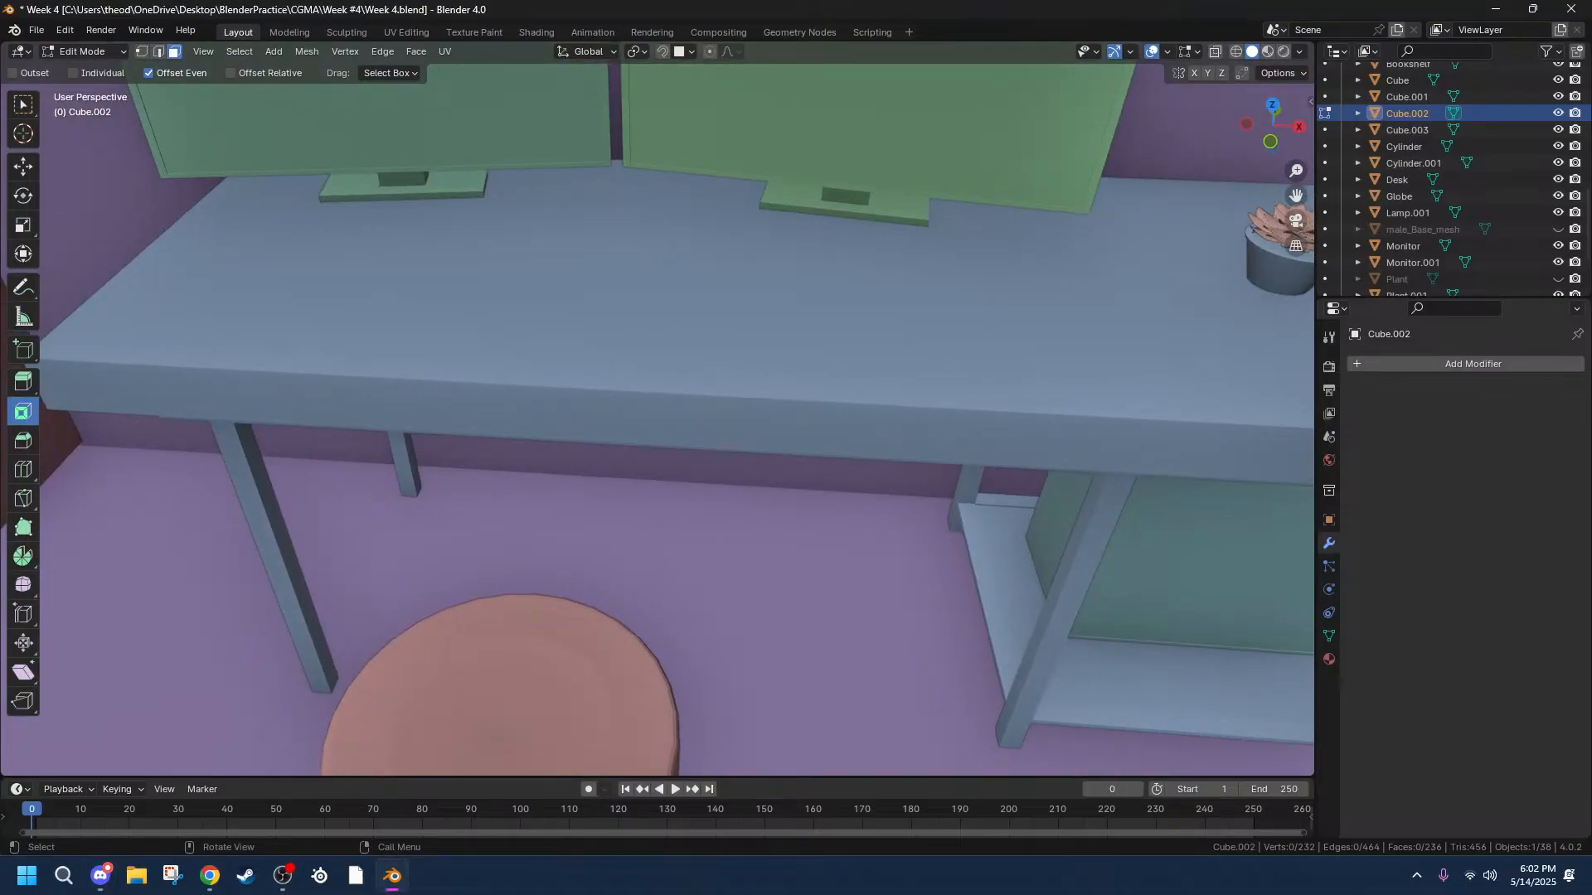
pyautogui.hotkey('alt', 'Tab')
pyautogui.hotkey('alt', 'Tab')
pyautogui.hotkey('alt', 'Tab')
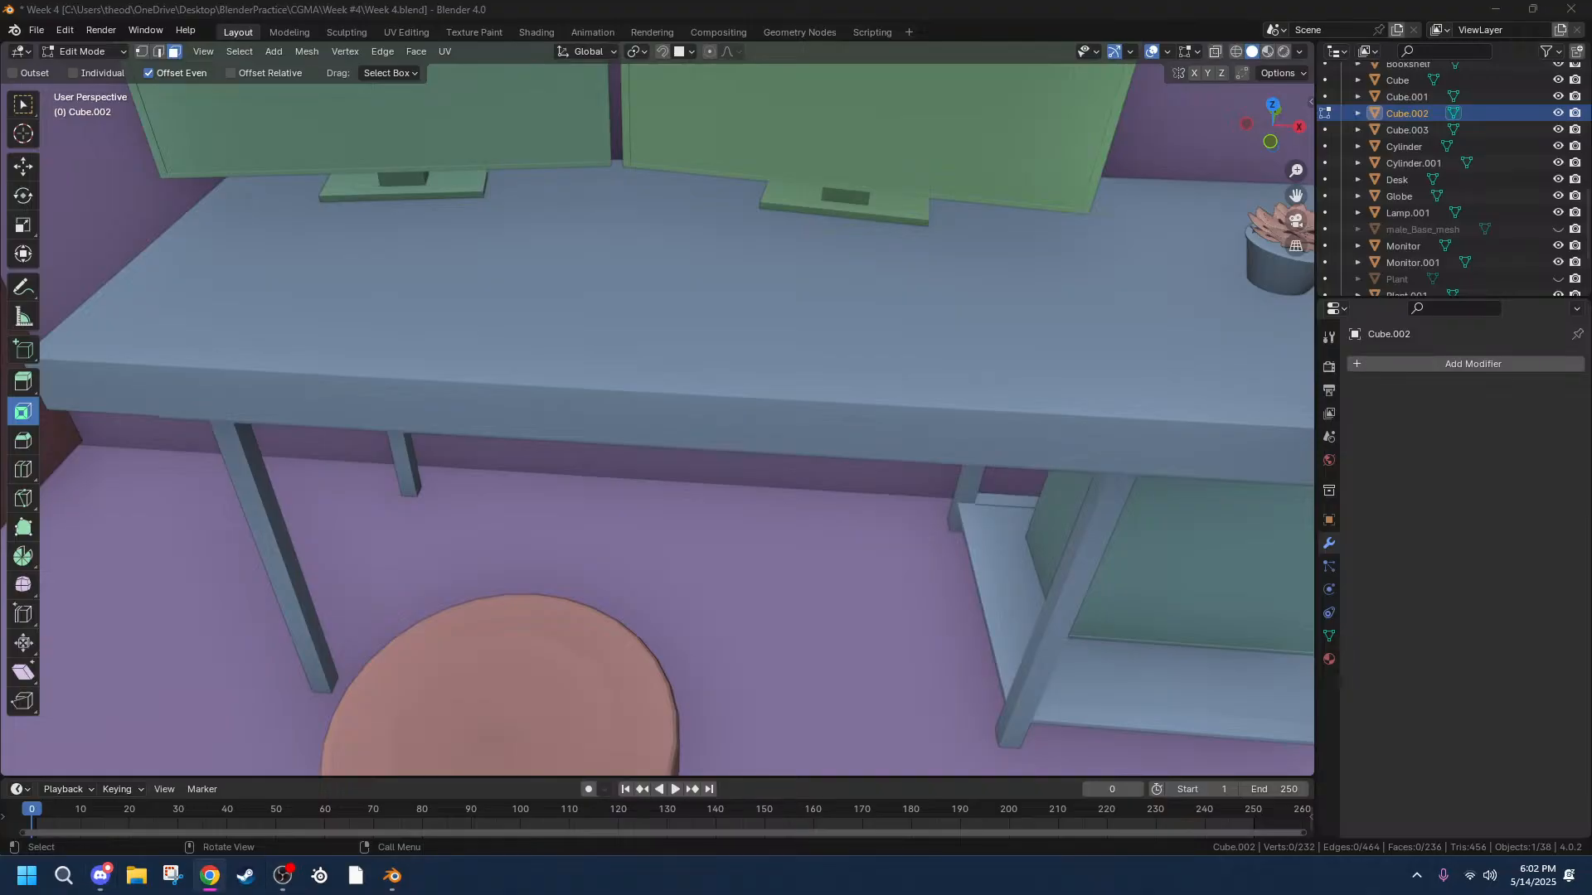
pyautogui.scroll(-8, 954, 257)
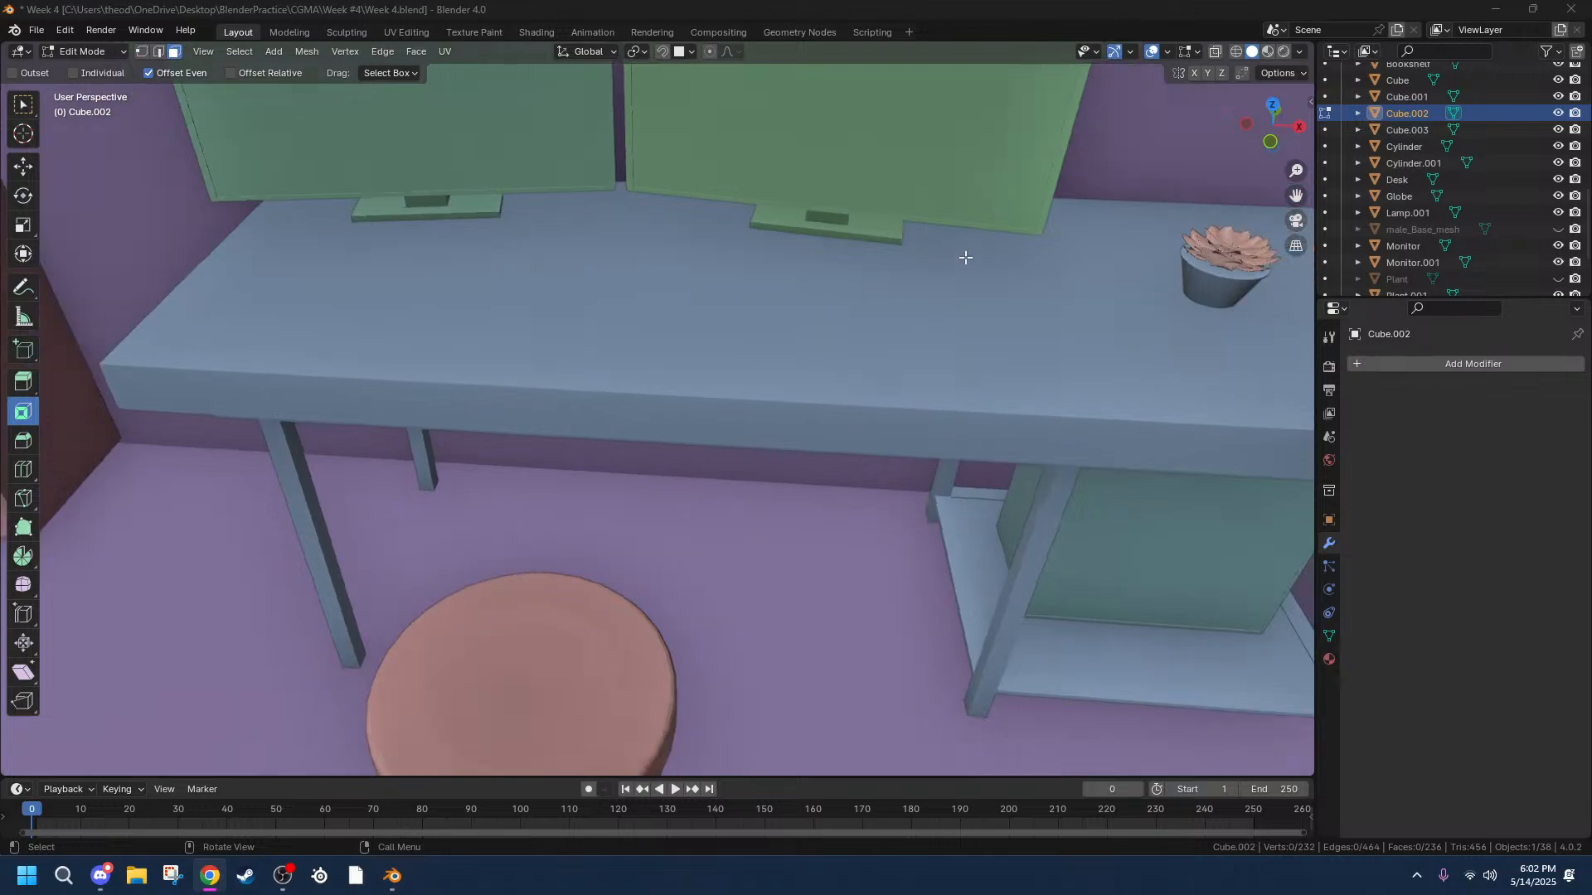
pyautogui.keyDown('ctrl'); pyautogui.rightClick(894, 366); pyautogui.keyUp('ctrl')
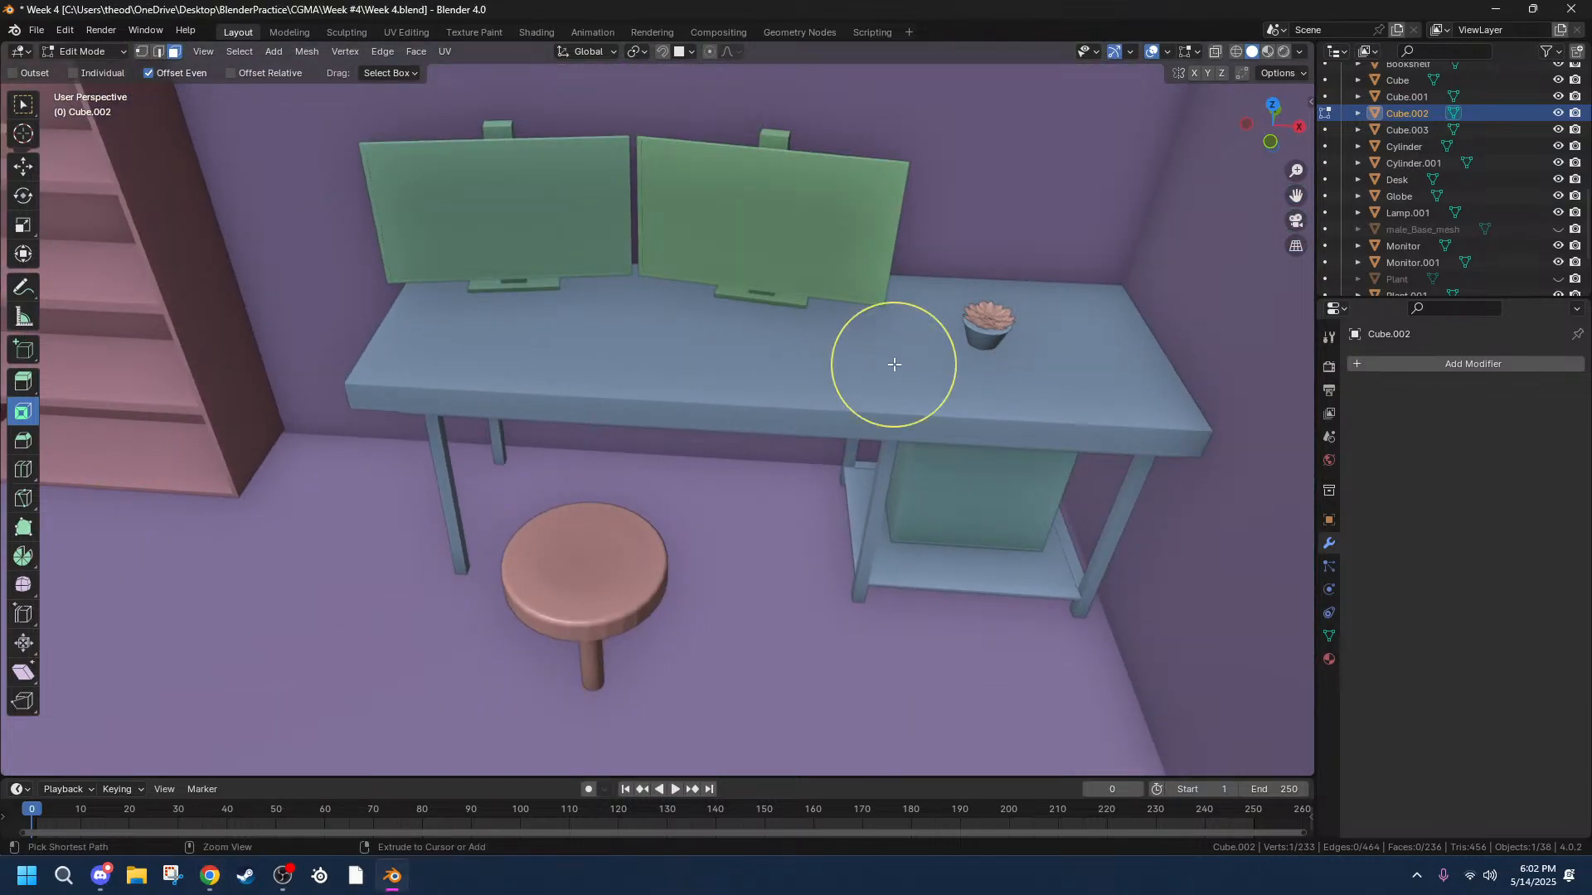
pyautogui.hotkey('shift', 'a')
pyautogui.click(894, 365)
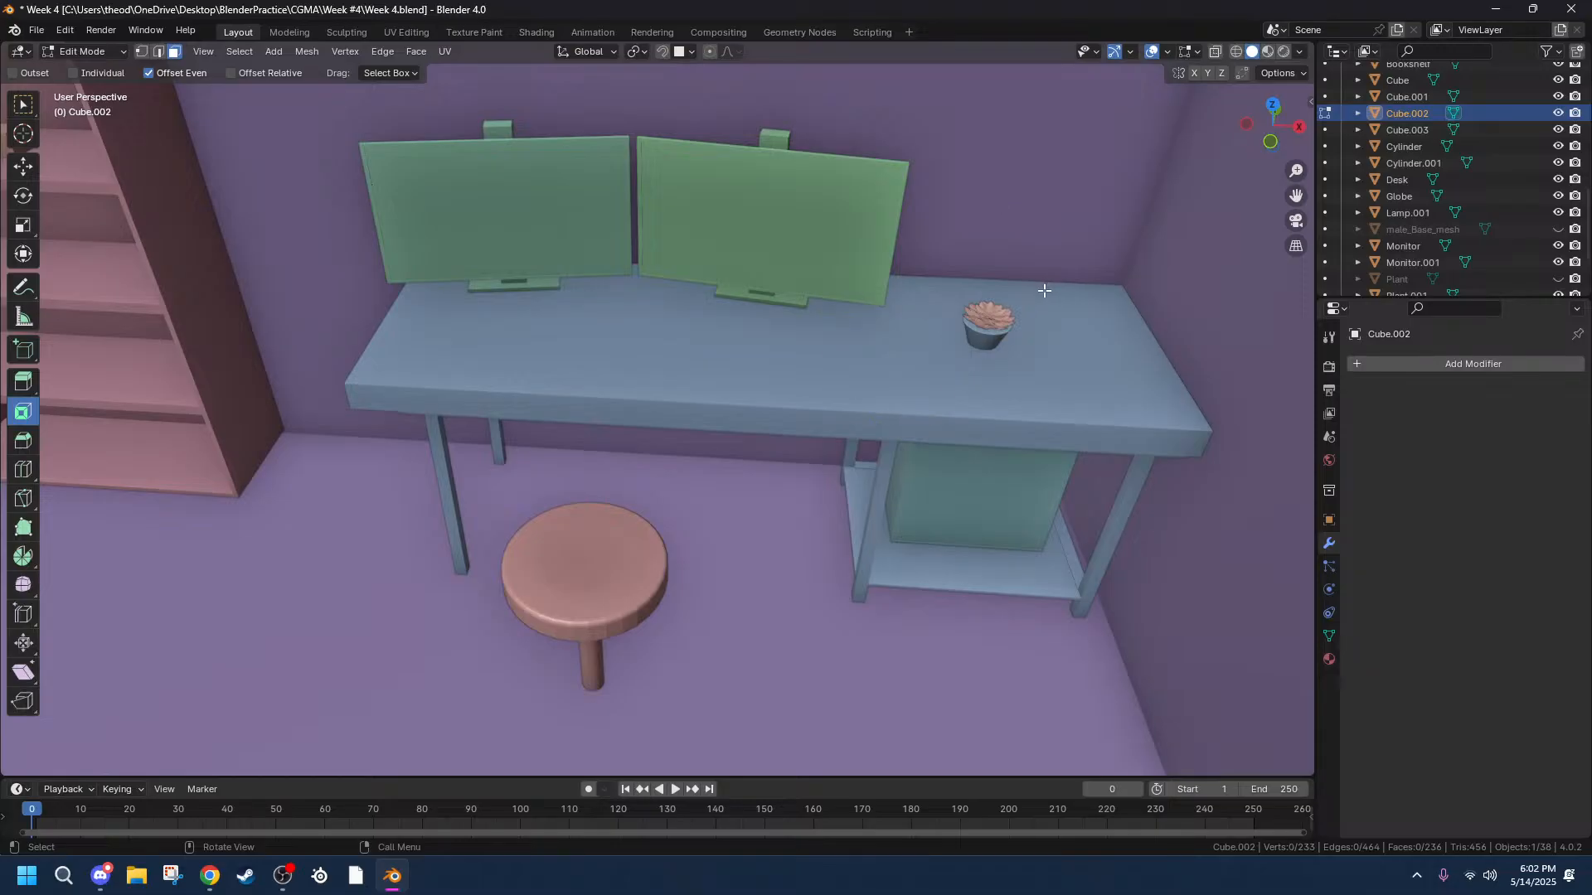
# Return the box to Object Mode and select the Walls and Floor object instead.
pyautogui.press('Tab')
pyautogui.scroll(-10, 970, 381)
pyautogui.scroll(6, 982, 396)
pyautogui.moveTo(754, 505); pyautogui.dragTo(1028, 461, button='middle')
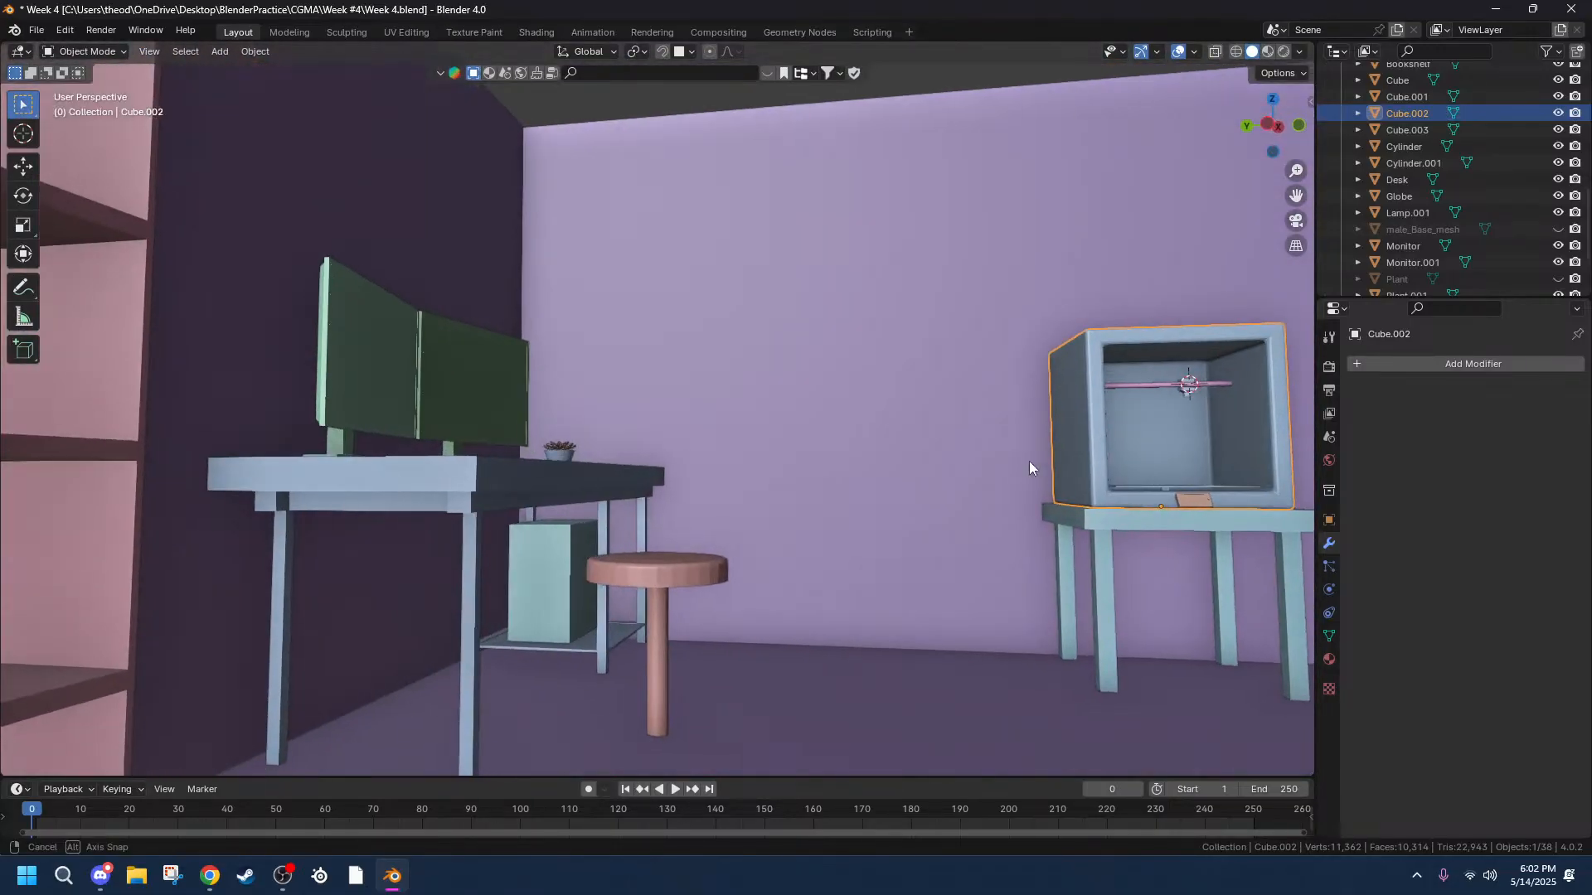
pyautogui.click(726, 106)
# Place the 3D cursor on the desktop in front of the potted plant.
pyautogui.moveTo(1078, 321); pyautogui.dragTo(740, 343, button='middle')
pyautogui.keyDown('shift'); pyautogui.rightClick(787, 305); pyautogui.keyUp('shift')
pyautogui.scroll(3, 966, 284)
pyautogui.moveTo(1017, 274); pyautogui.dragTo(942, 243, button='middle')
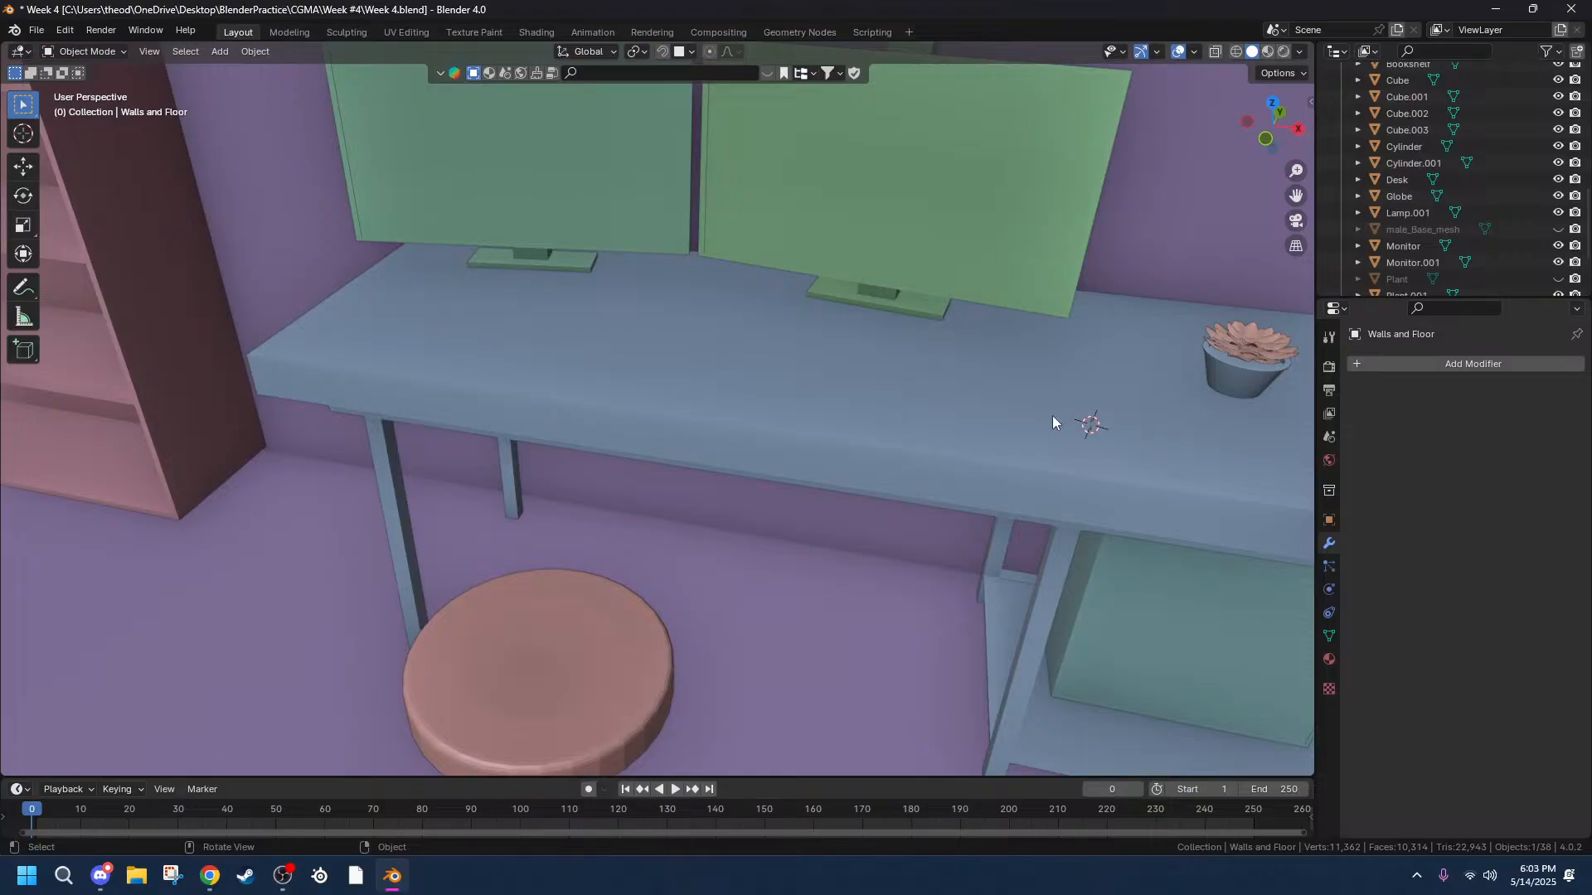
# Add a cylinder mesh at the 3D cursor and scale it uniformly to about 0.045.
pyautogui.hotkey('shift', 'a')
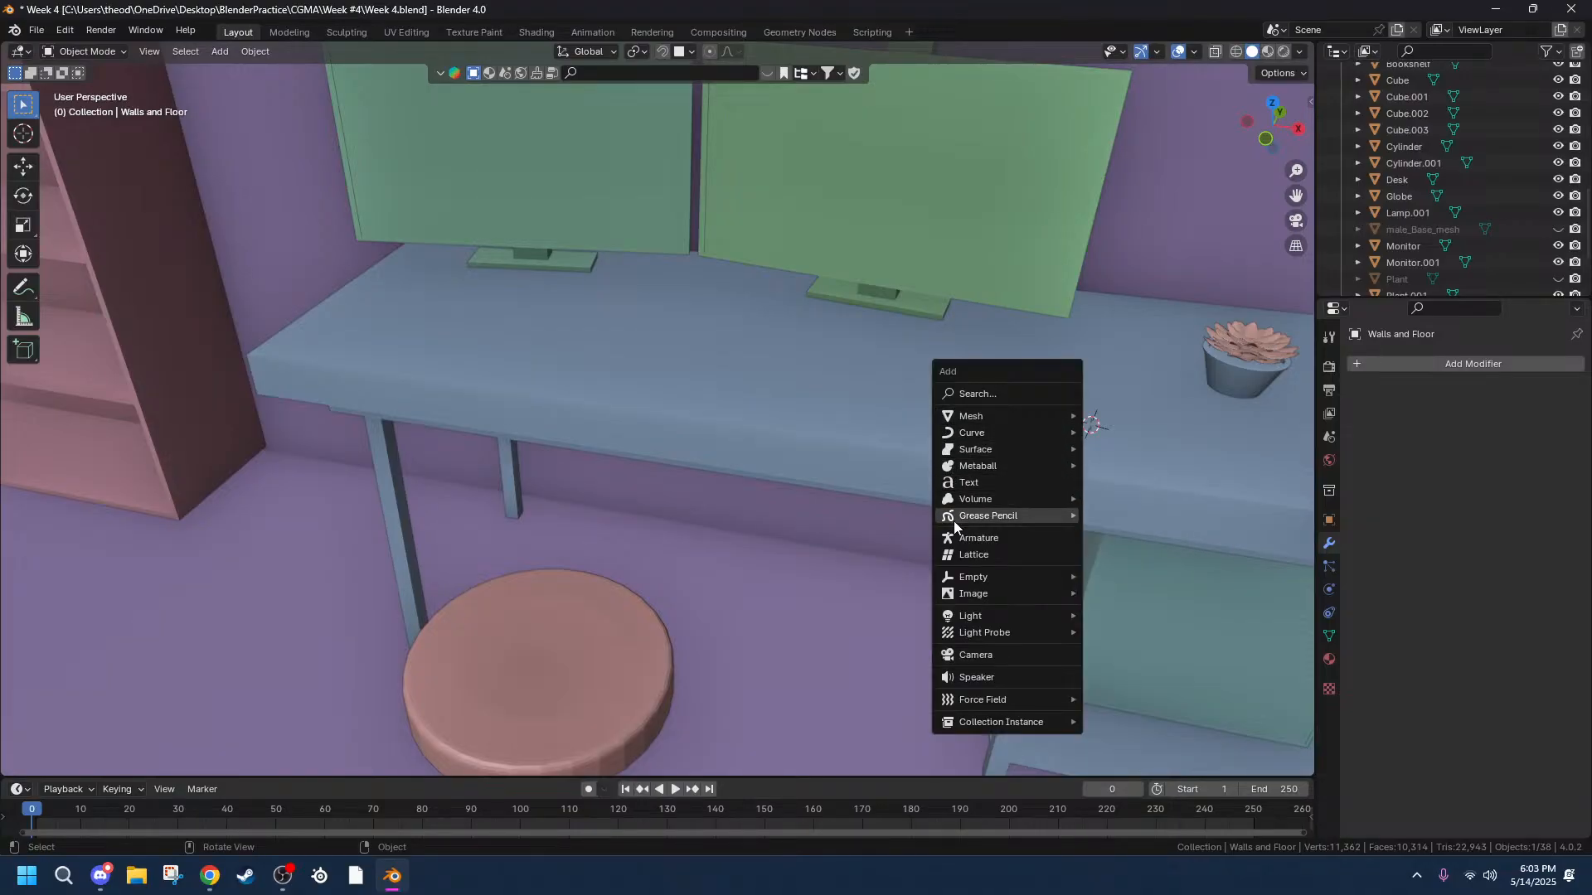
pyautogui.moveTo(1013, 414)
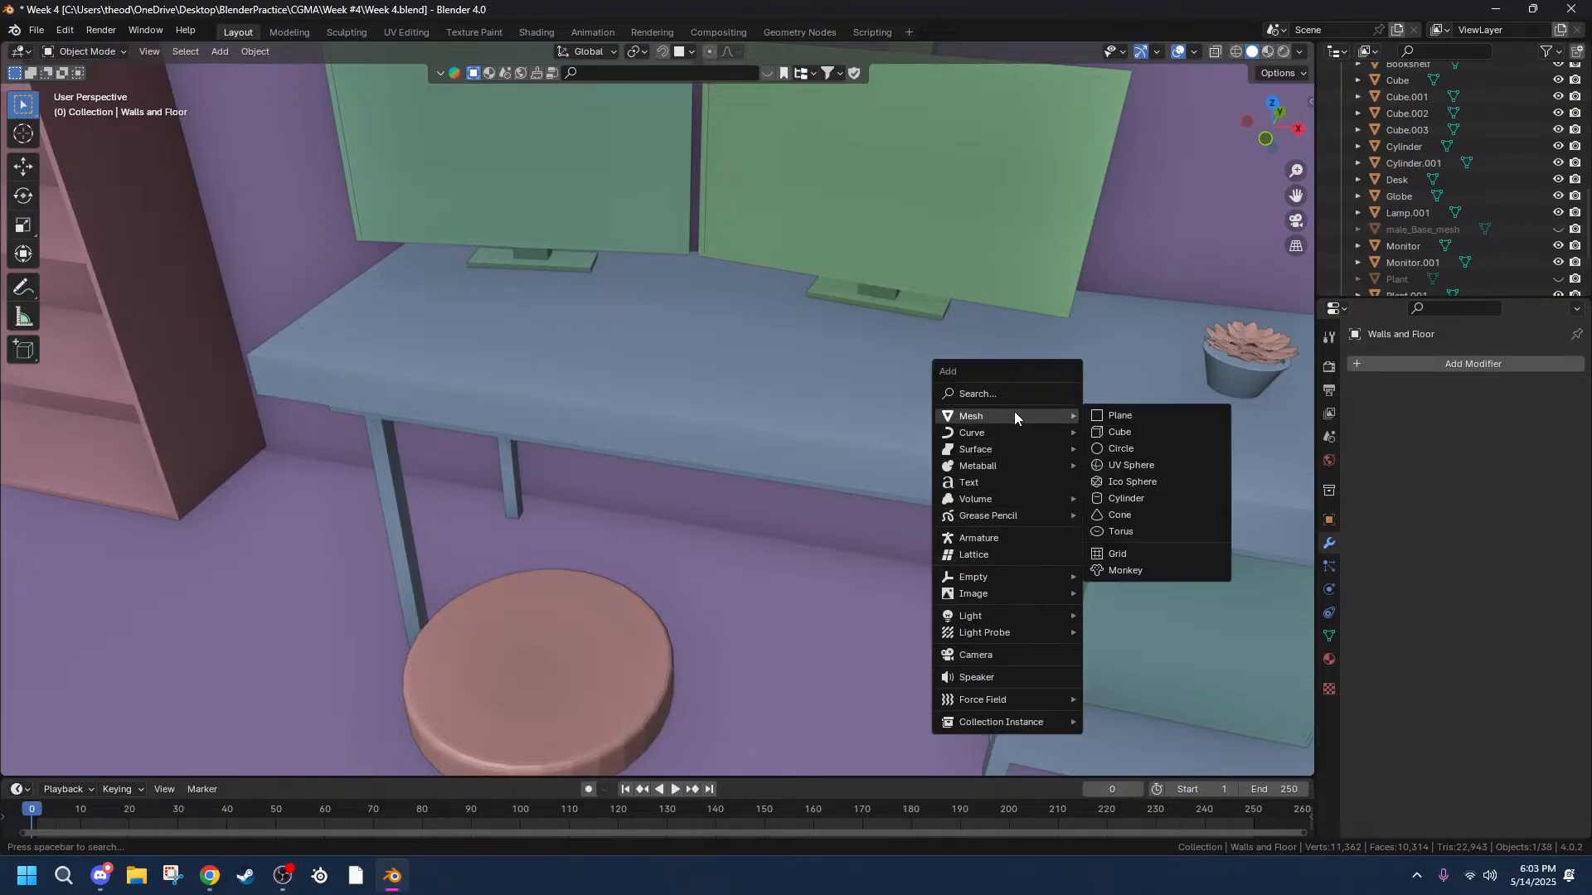
pyautogui.click(1106, 496)
pyautogui.press('s')
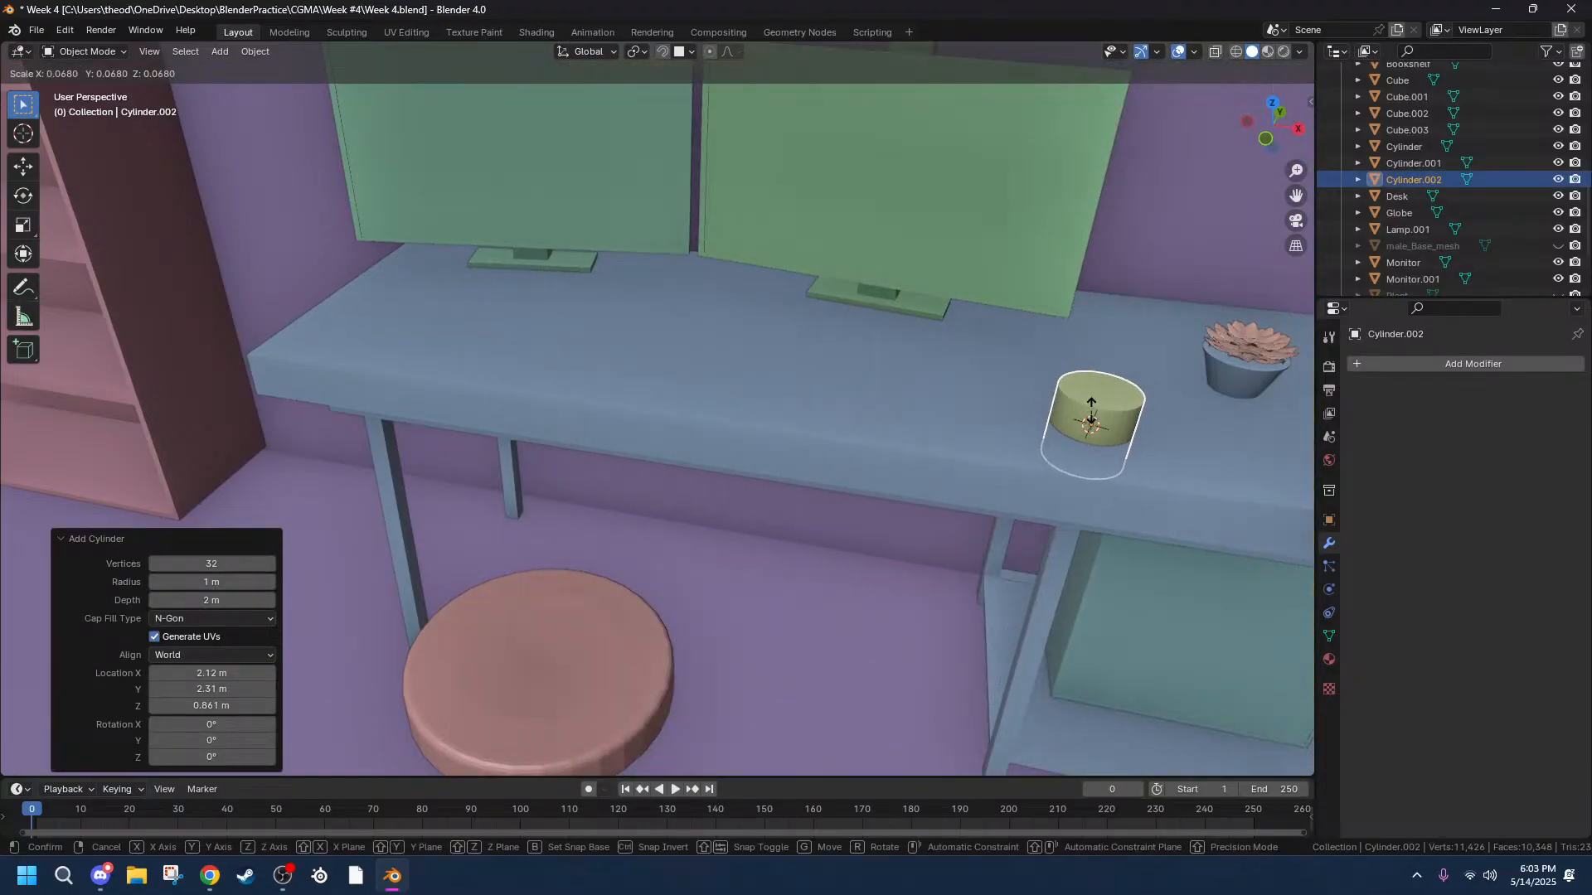
pyautogui.click(1103, 439)
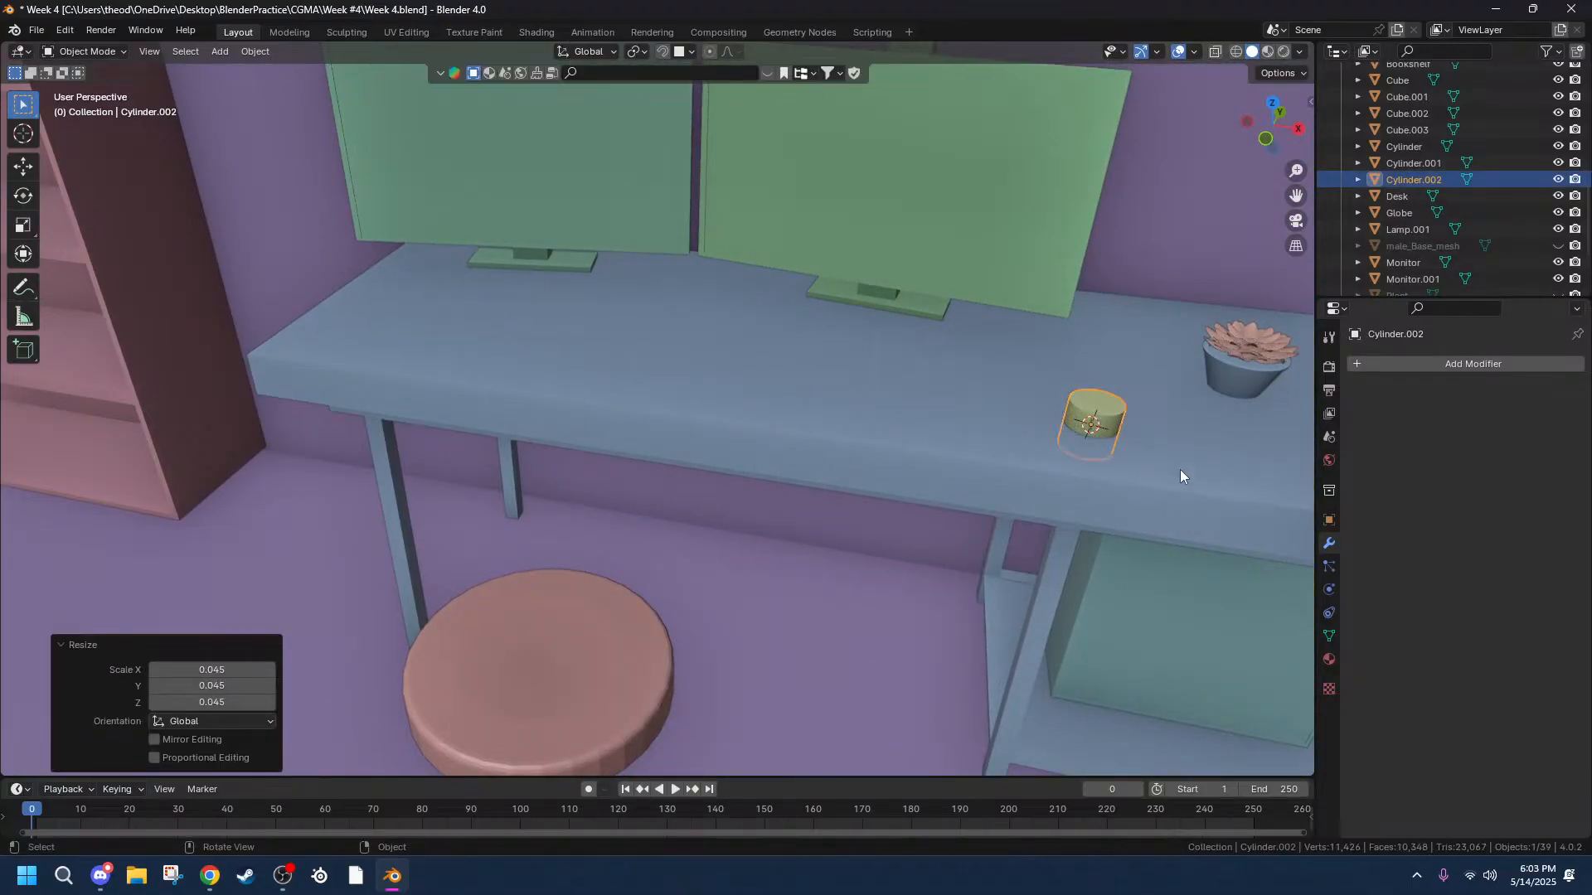
# Raise the cylinder about 0.1201 m along Z and stretch it by about 2.715 along Z.
pyautogui.click(1265, 137)
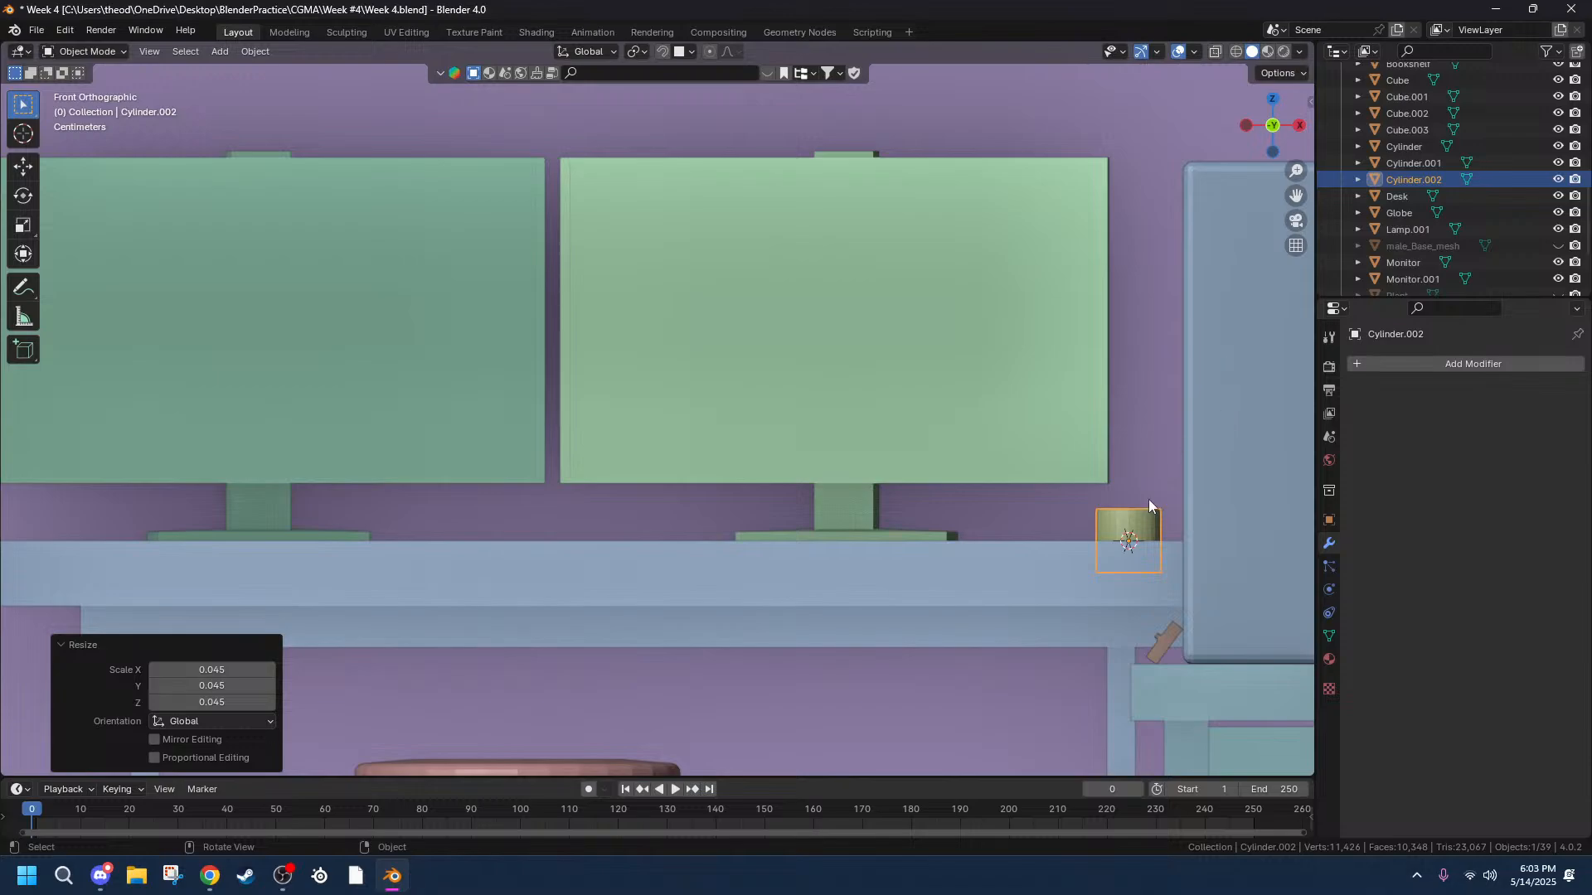
pyautogui.press('g')
pyautogui.press('z')
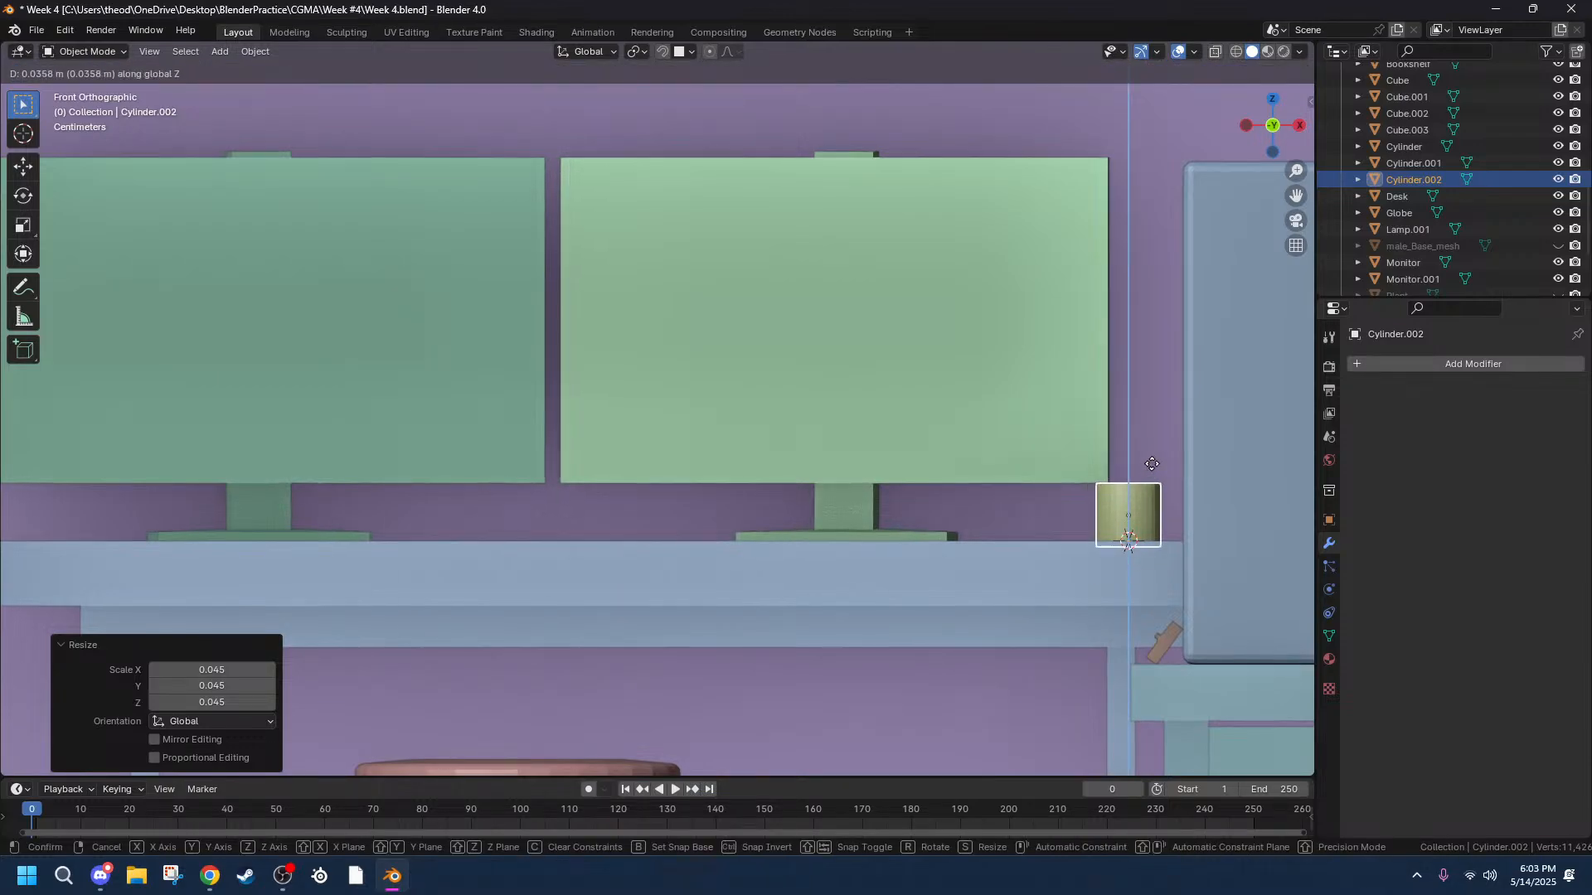
pyautogui.click(1155, 410)
pyautogui.press('s')
pyautogui.press('z')
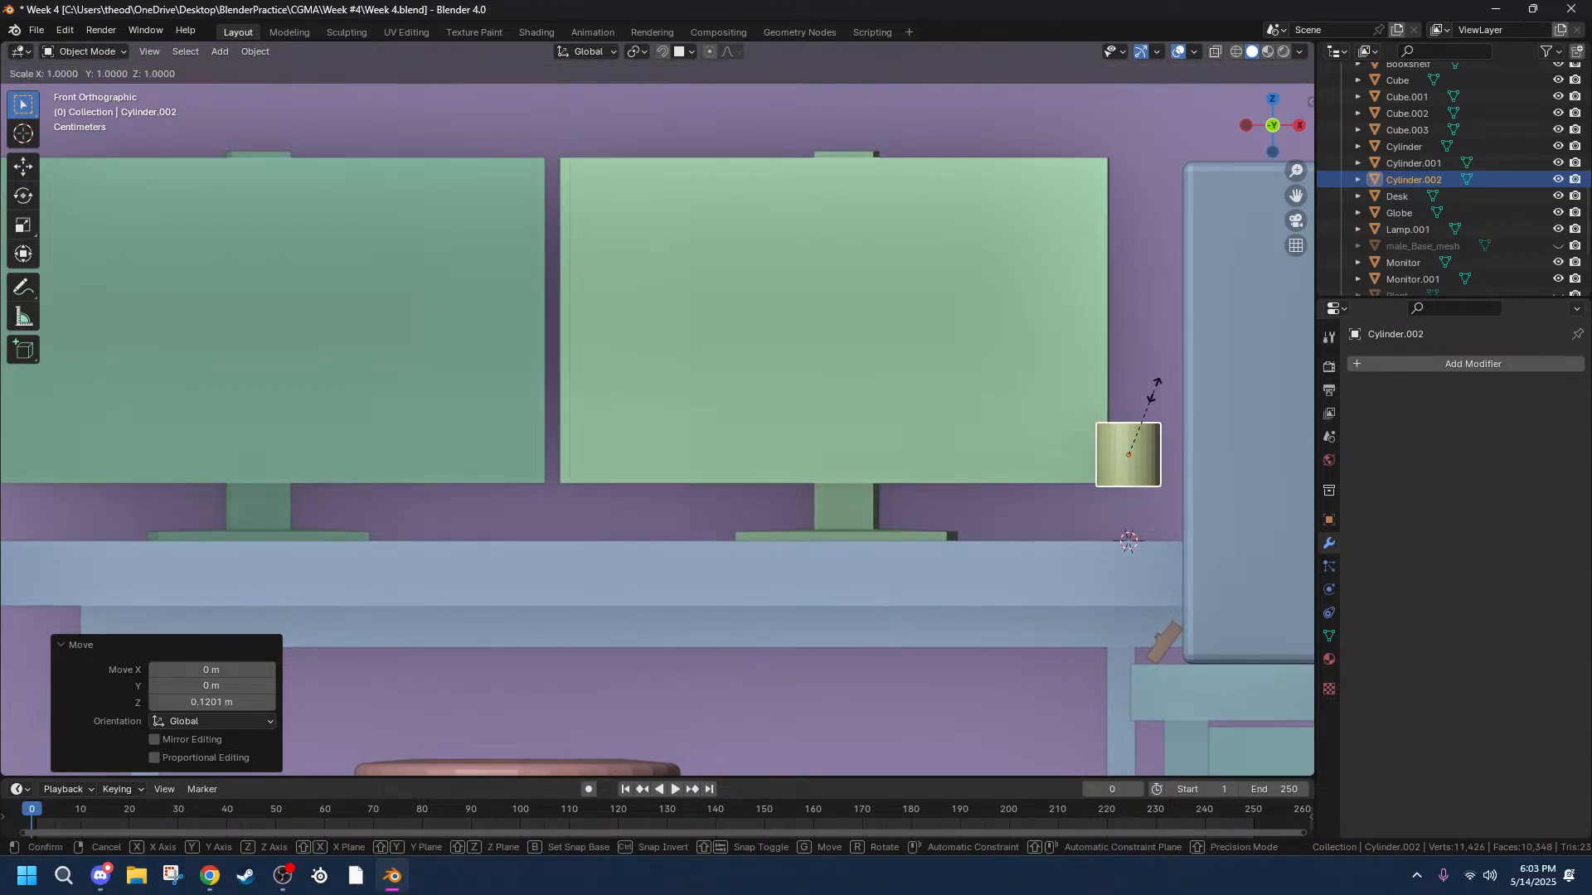
pyautogui.click(1150, 267)
# Enter Edit Mode on the cylinder and select the edge loop around its top cap in edge select mode.
pyautogui.scroll(6, 1101, 486)
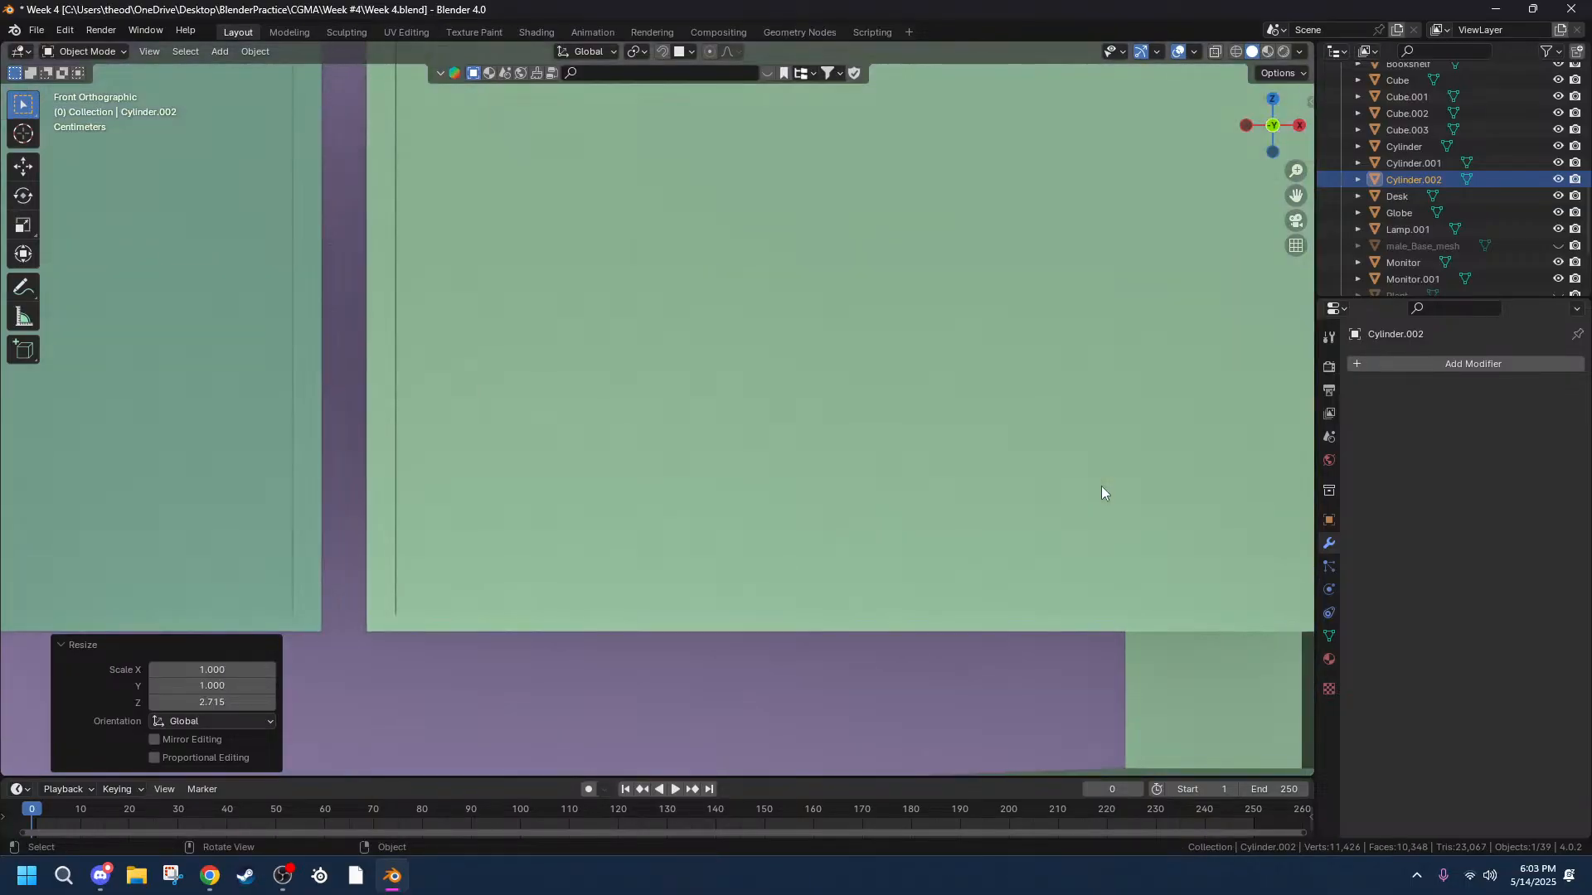
pyautogui.moveTo(1295, 196); pyautogui.dragTo(46, 338)
pyautogui.moveTo(914, 383); pyautogui.dragTo(943, 434, button='middle')
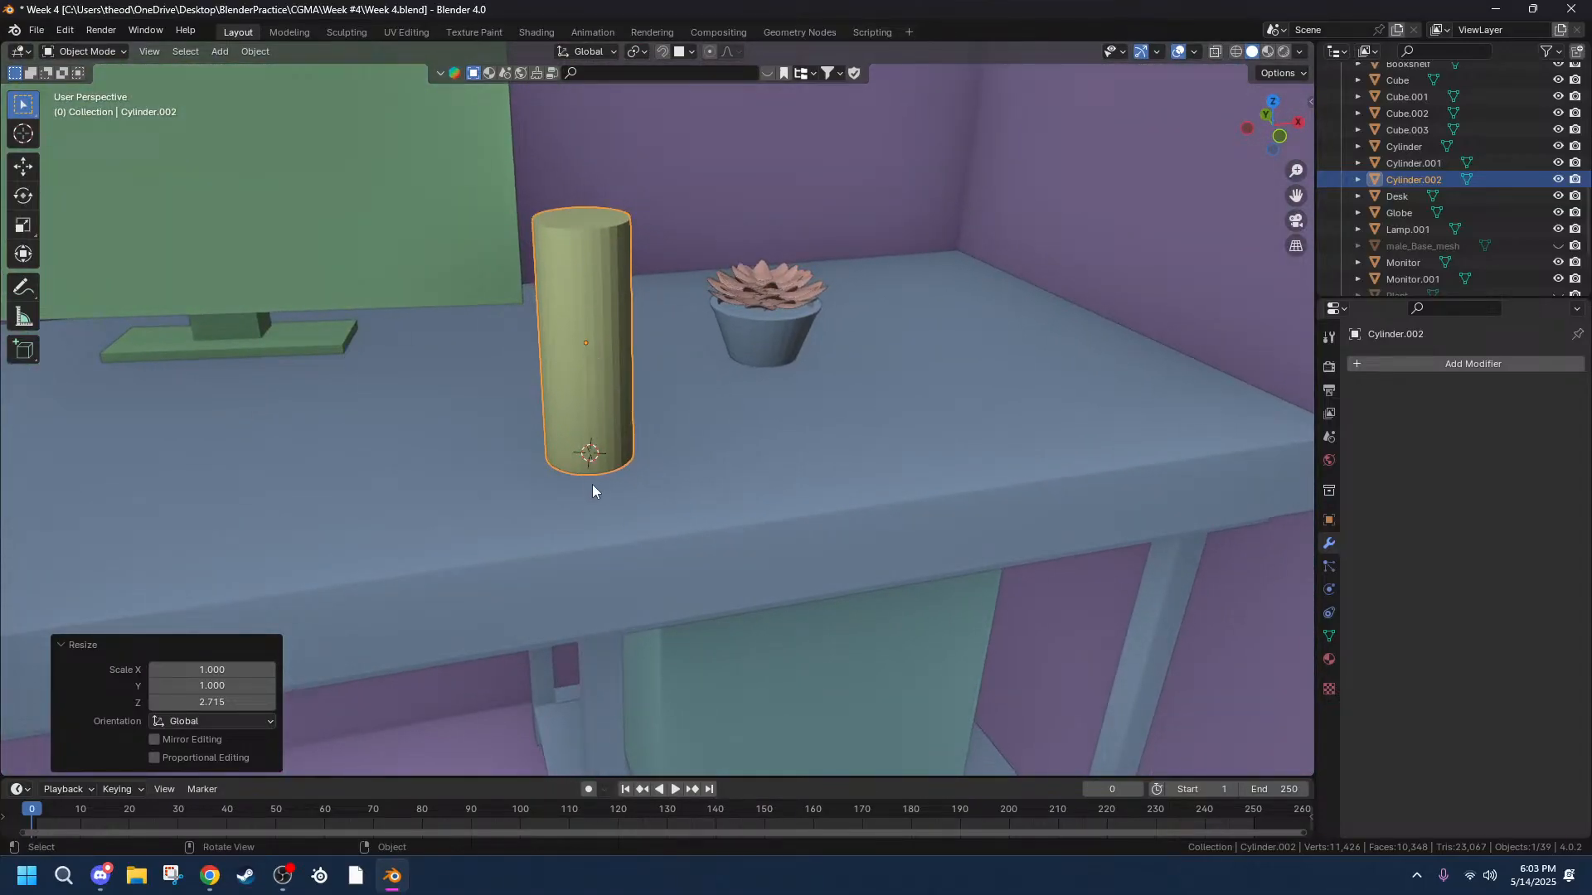
pyautogui.click(590, 218)
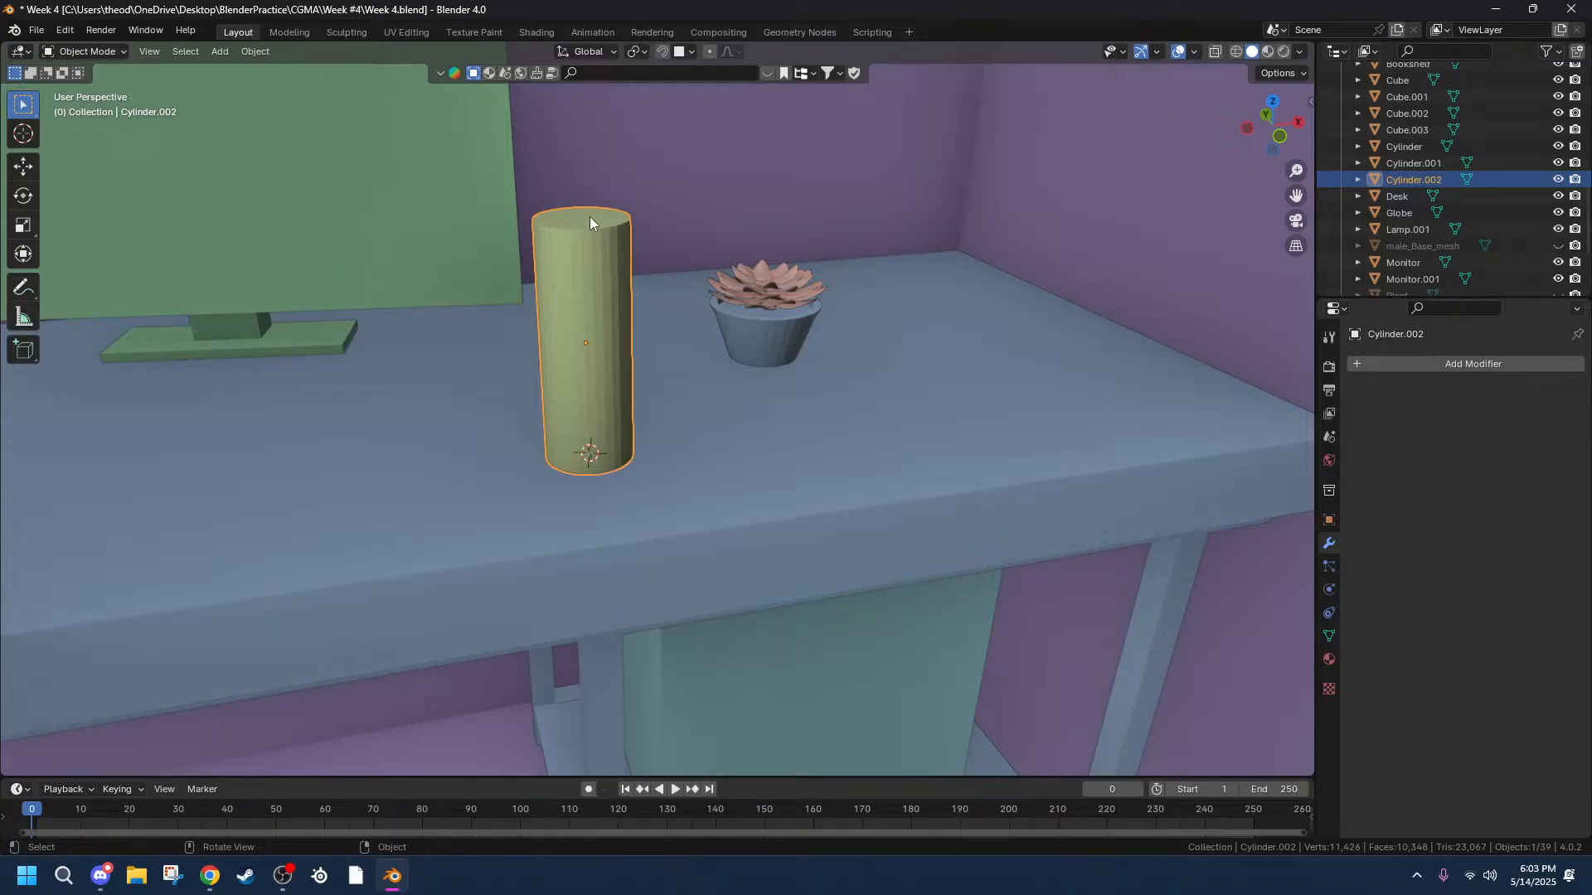
pyautogui.press('Tab')
pyautogui.keyDown('alt'); pyautogui.click(588, 226); pyautogui.keyUp('alt')
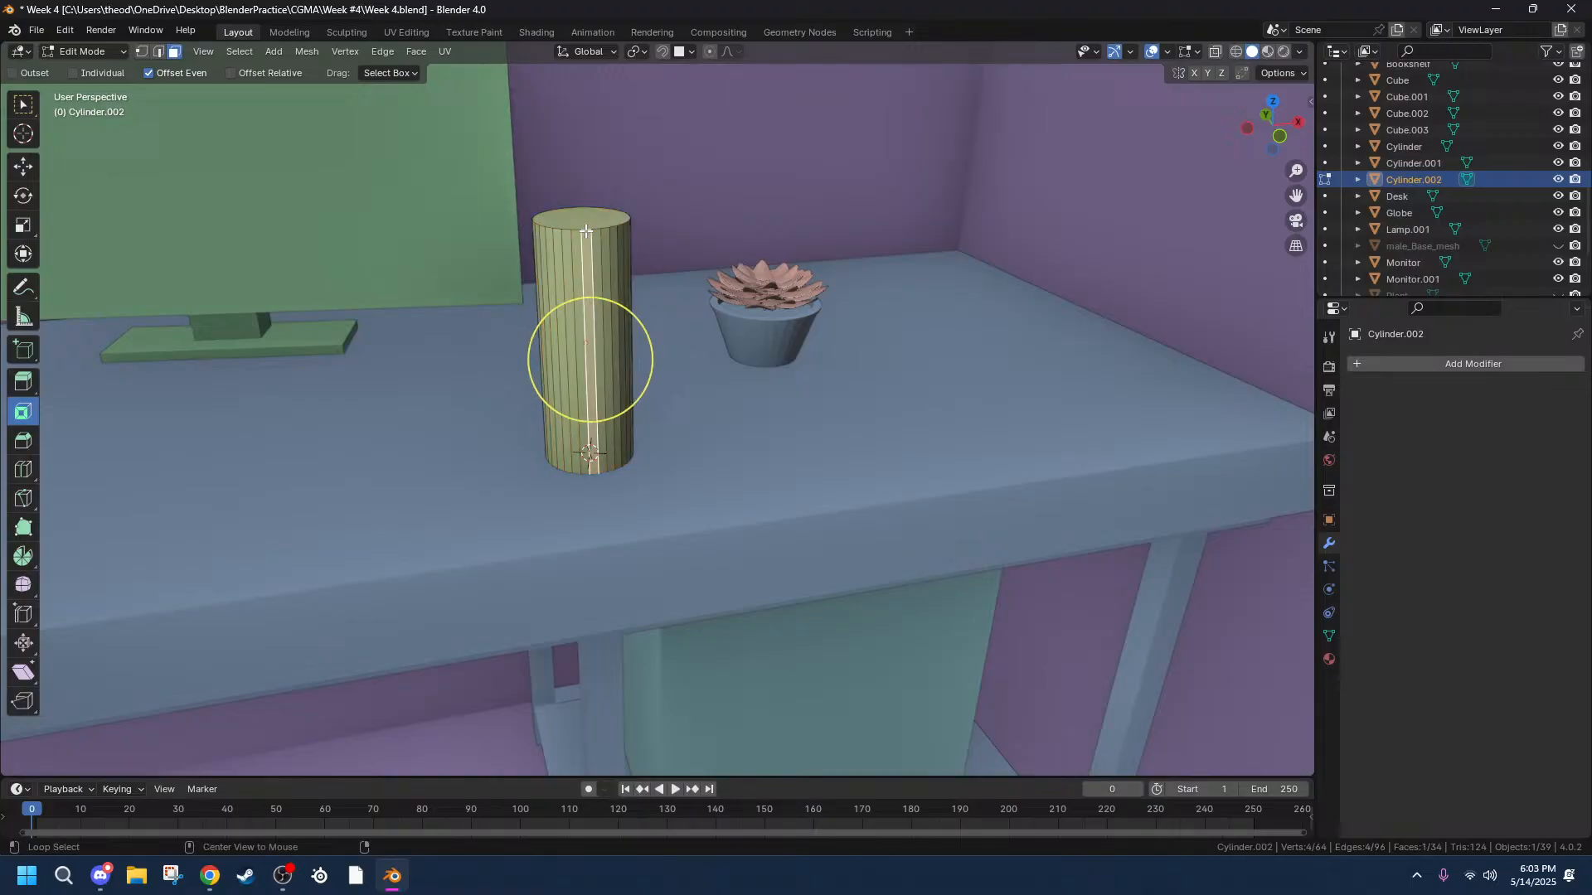
pyautogui.keyDown('alt'); pyautogui.click(612, 215); pyautogui.keyUp('alt')
pyautogui.press('2')
pyautogui.keyDown('alt'); pyautogui.click(612, 215); pyautogui.keyUp('alt')
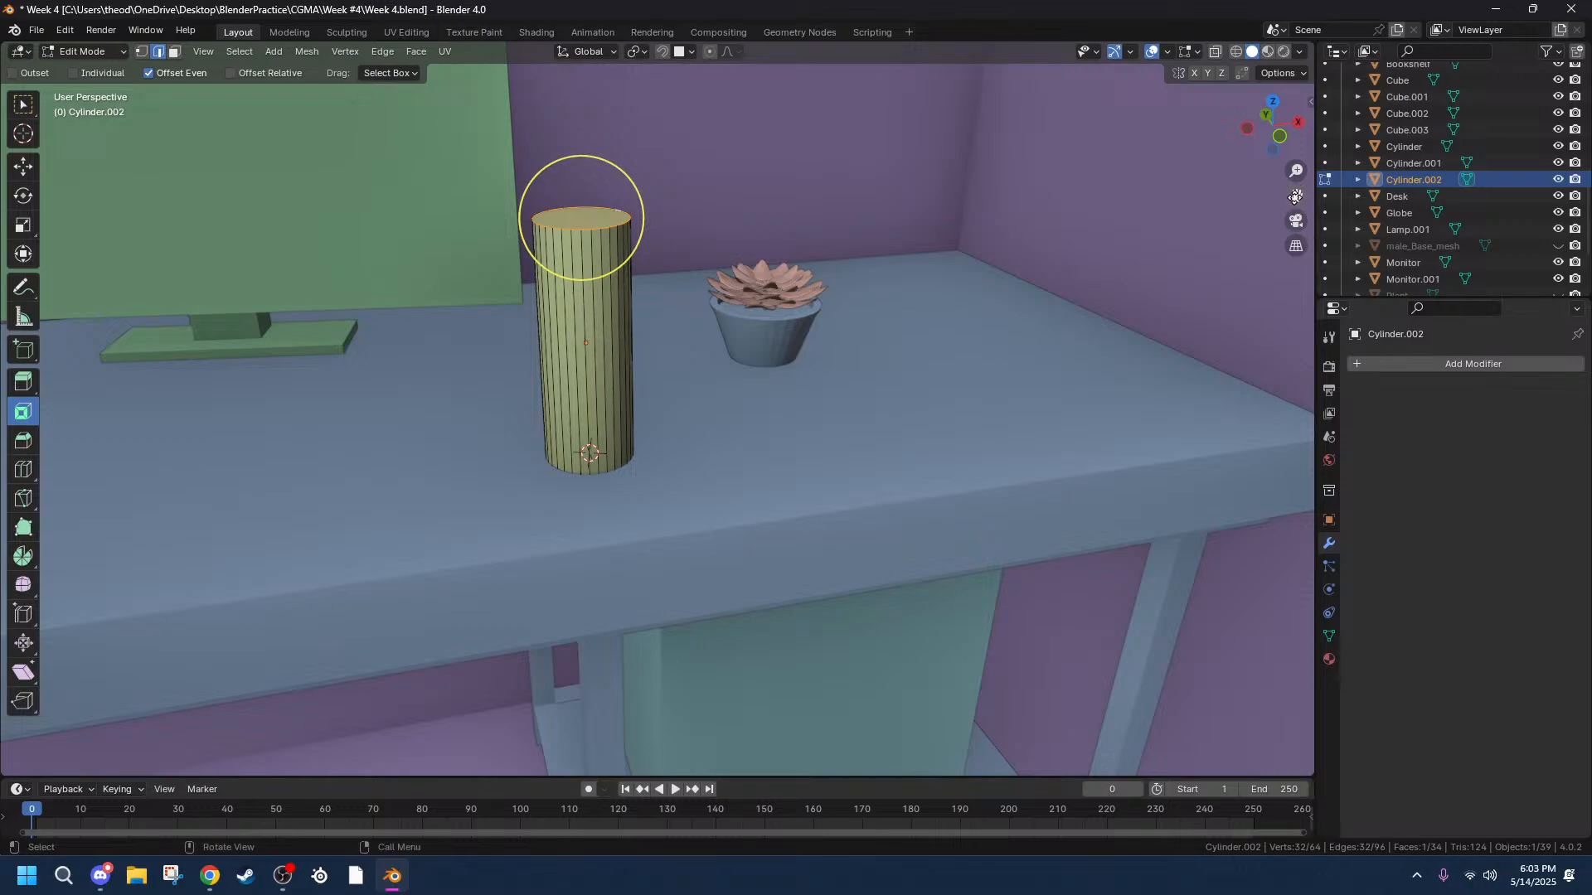
# Extrude the cylinder's top edge loop upward about 0.0024 m.
pyautogui.click(1280, 136)
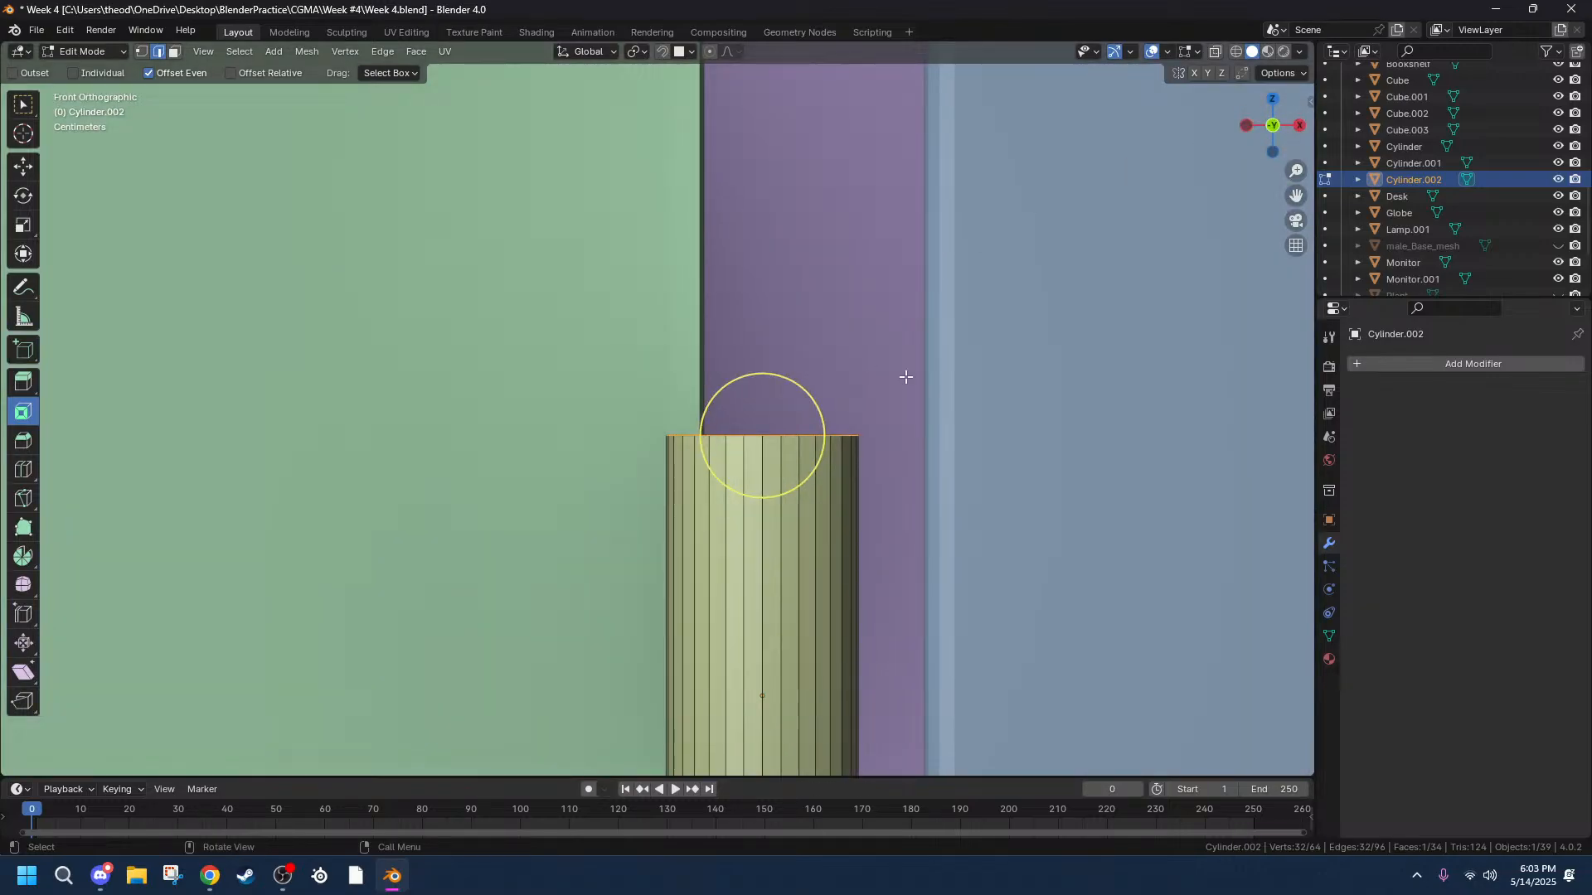
pyautogui.moveTo(880, 418)
pyautogui.mouseDown(button='middle')
pyautogui.moveTo(885, 529)
pyautogui.moveTo(893, 445)
pyautogui.mouseUp(button='middle')
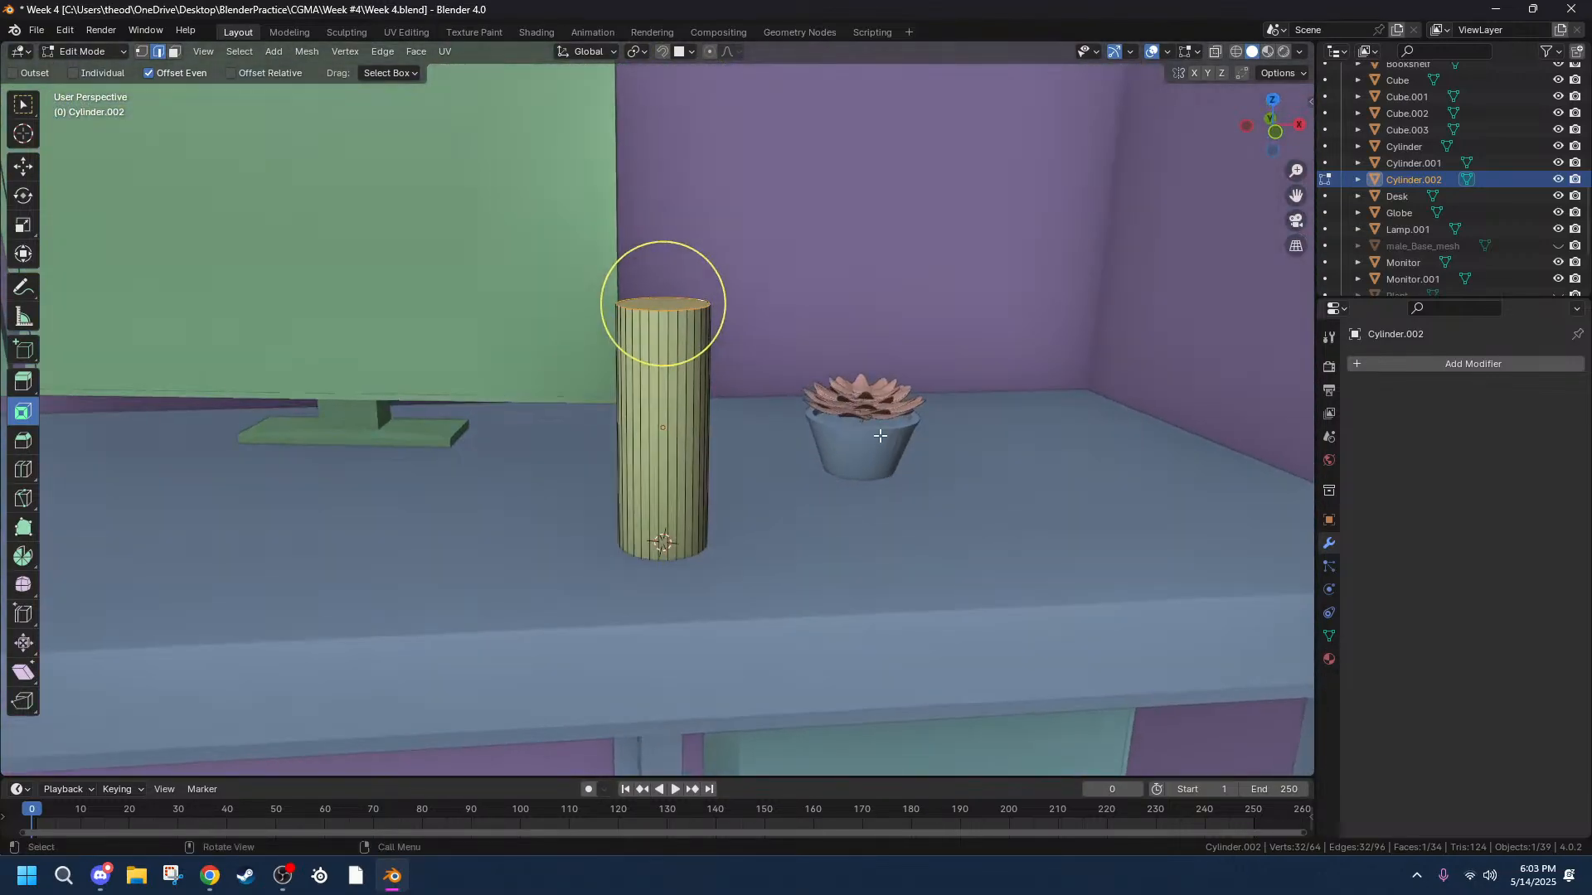
pyautogui.press('e')
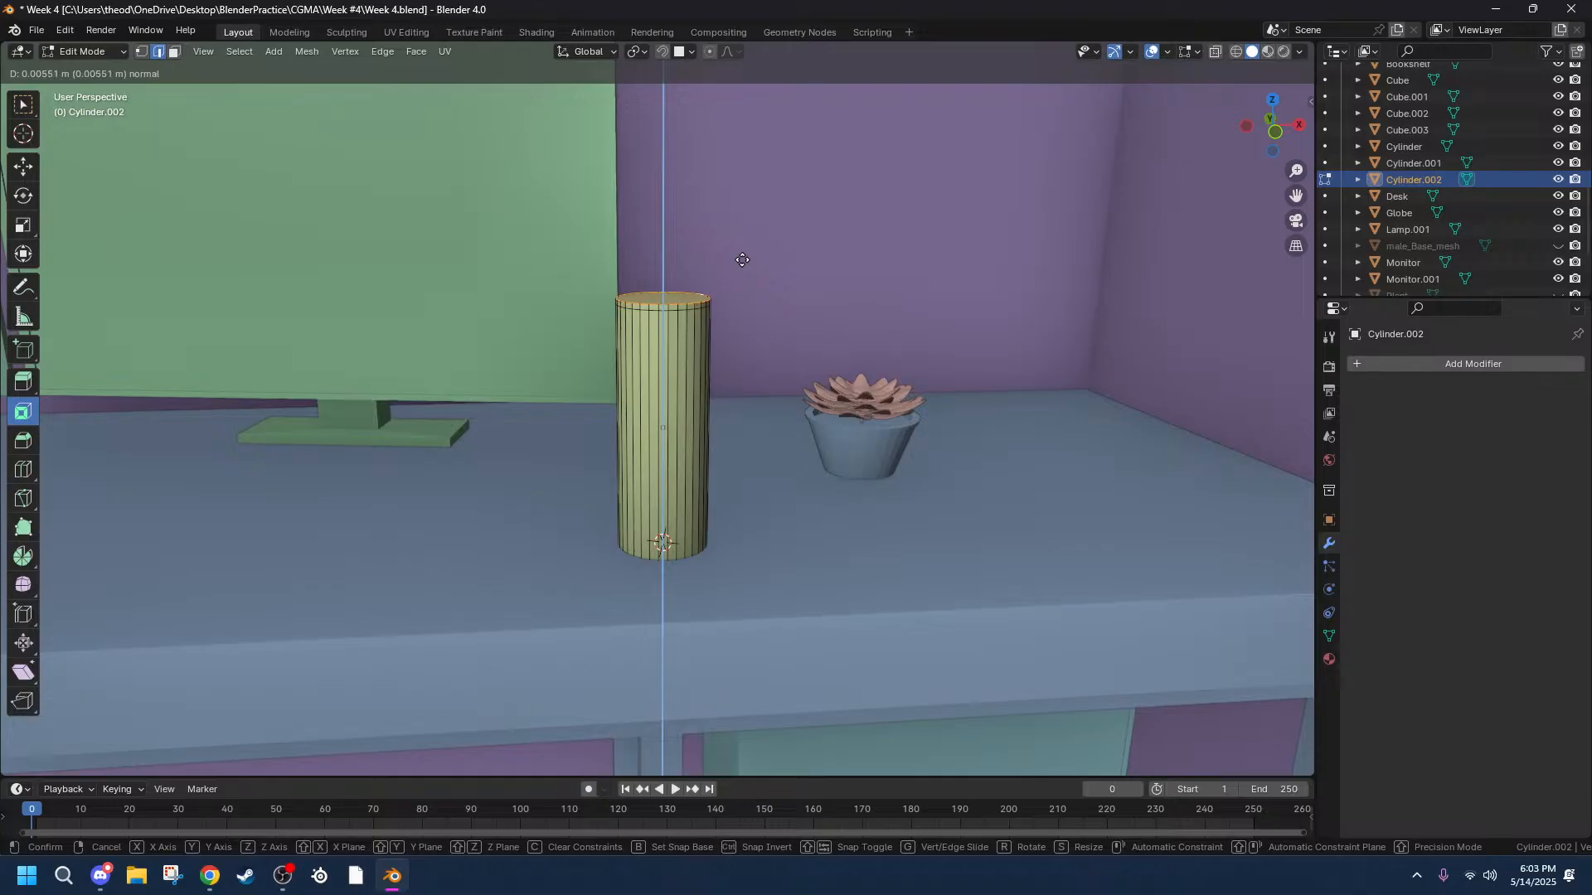
pyautogui.click(742, 260)
# Extrude the top loop in place and scale it inward to about 0.952 in X and Y, with Z locked.
pyautogui.keyDown('shift'); pyautogui.moveTo(808, 263); pyautogui.dragTo(710, 458, button='middle'); pyautogui.keyUp('shift')
pyautogui.scroll(2, 711, 458)
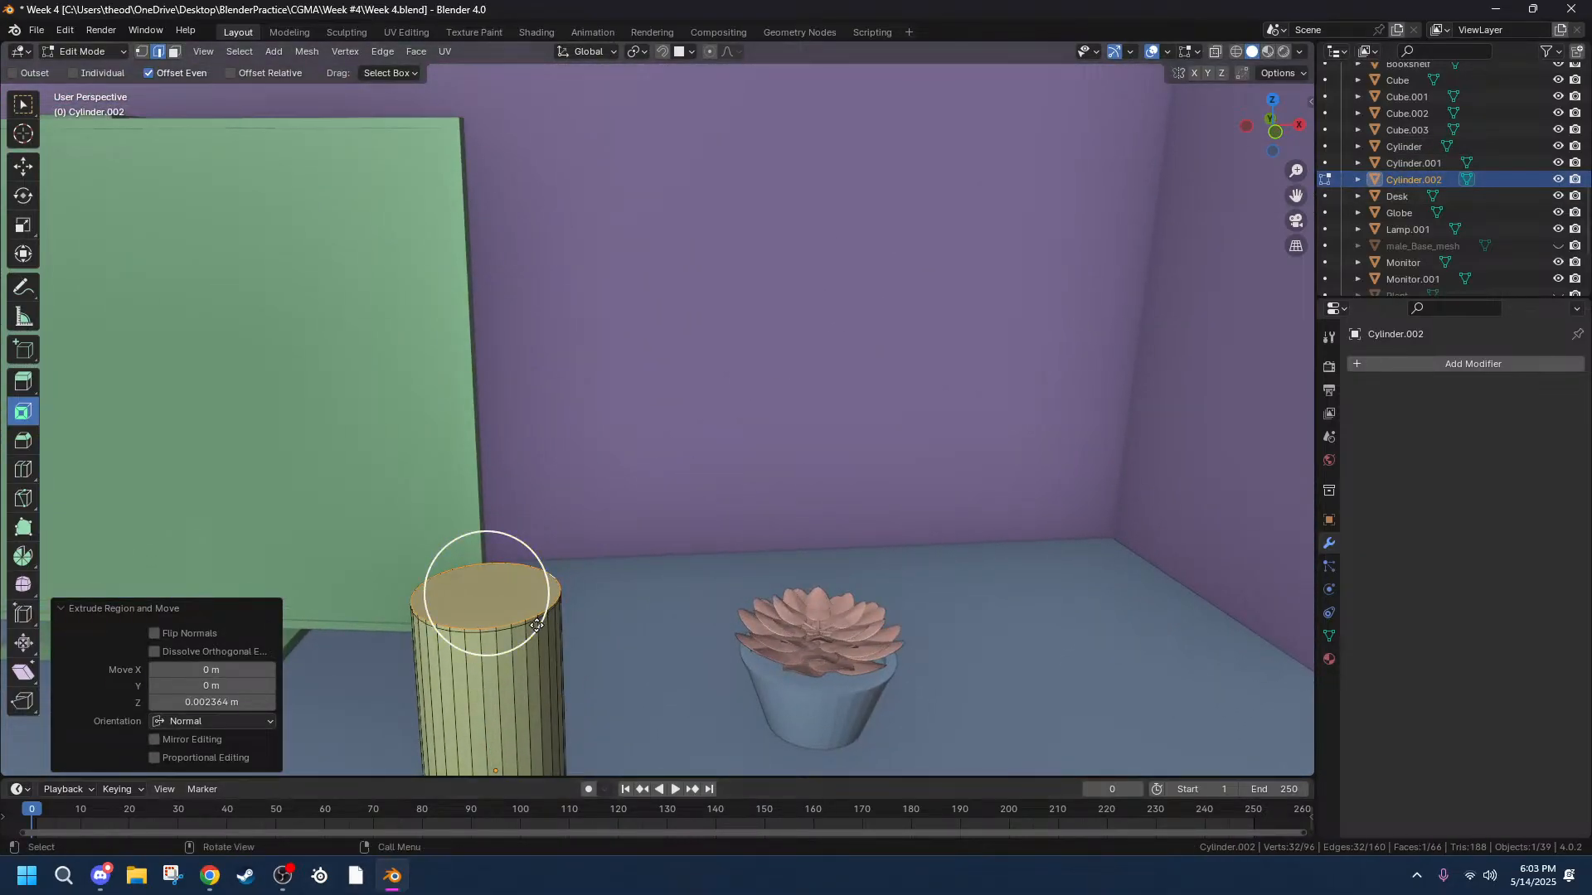
pyautogui.press('`')
pyautogui.click(699, 694)
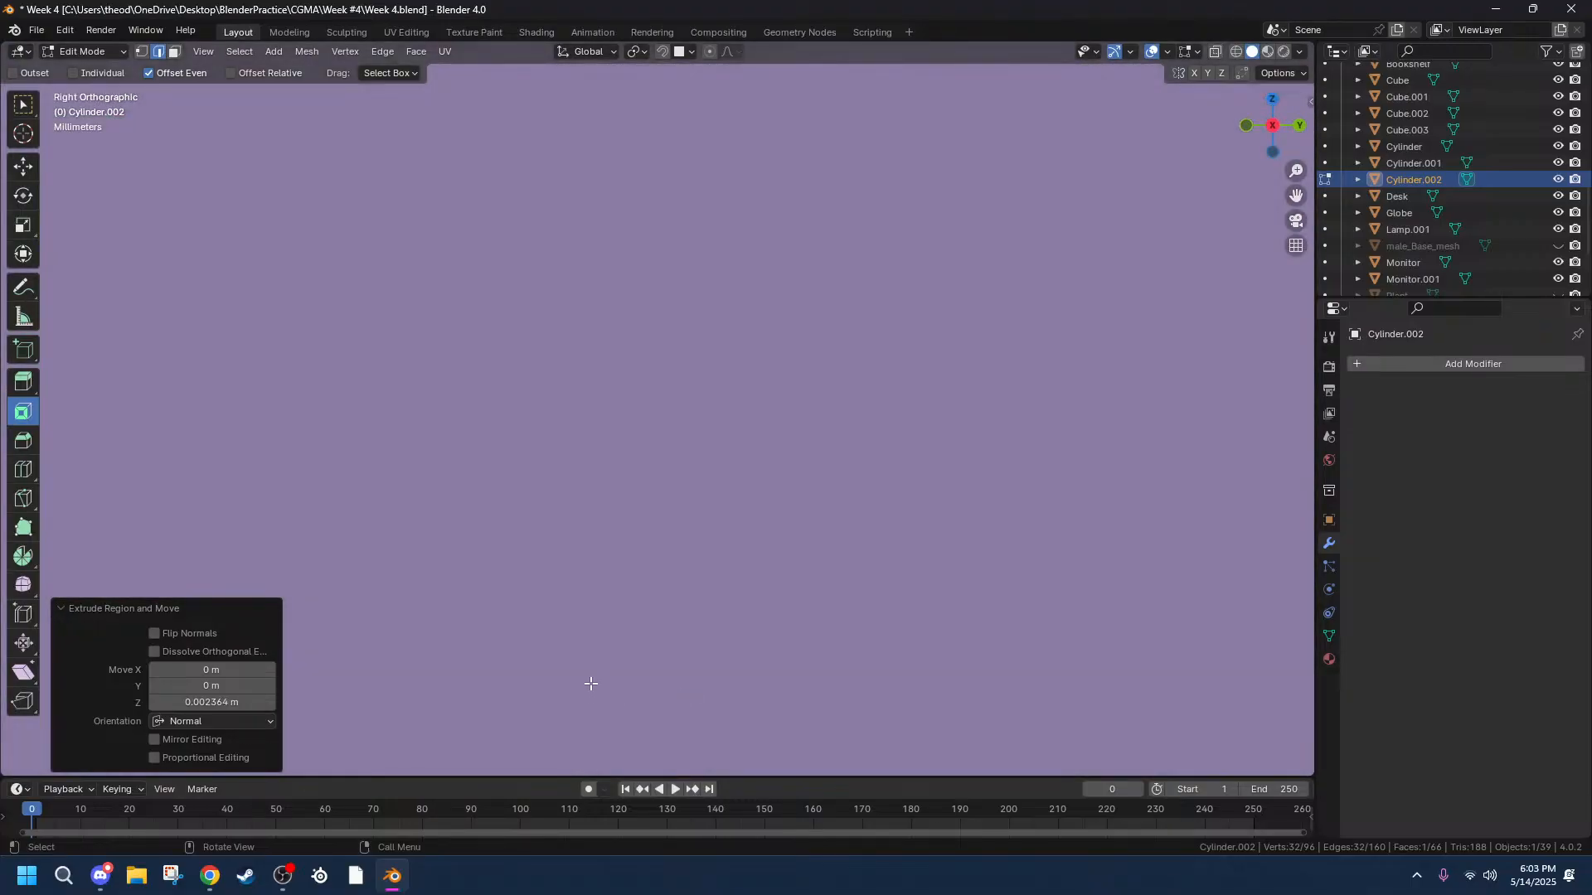
pyautogui.moveTo(743, 643); pyautogui.dragTo(419, 651, button='middle')
pyautogui.moveTo(1304, 201); pyautogui.dragTo(1591, 277)
pyautogui.scroll(1, 790, 491)
pyautogui.scroll(2, 790, 491)
pyautogui.press('e')
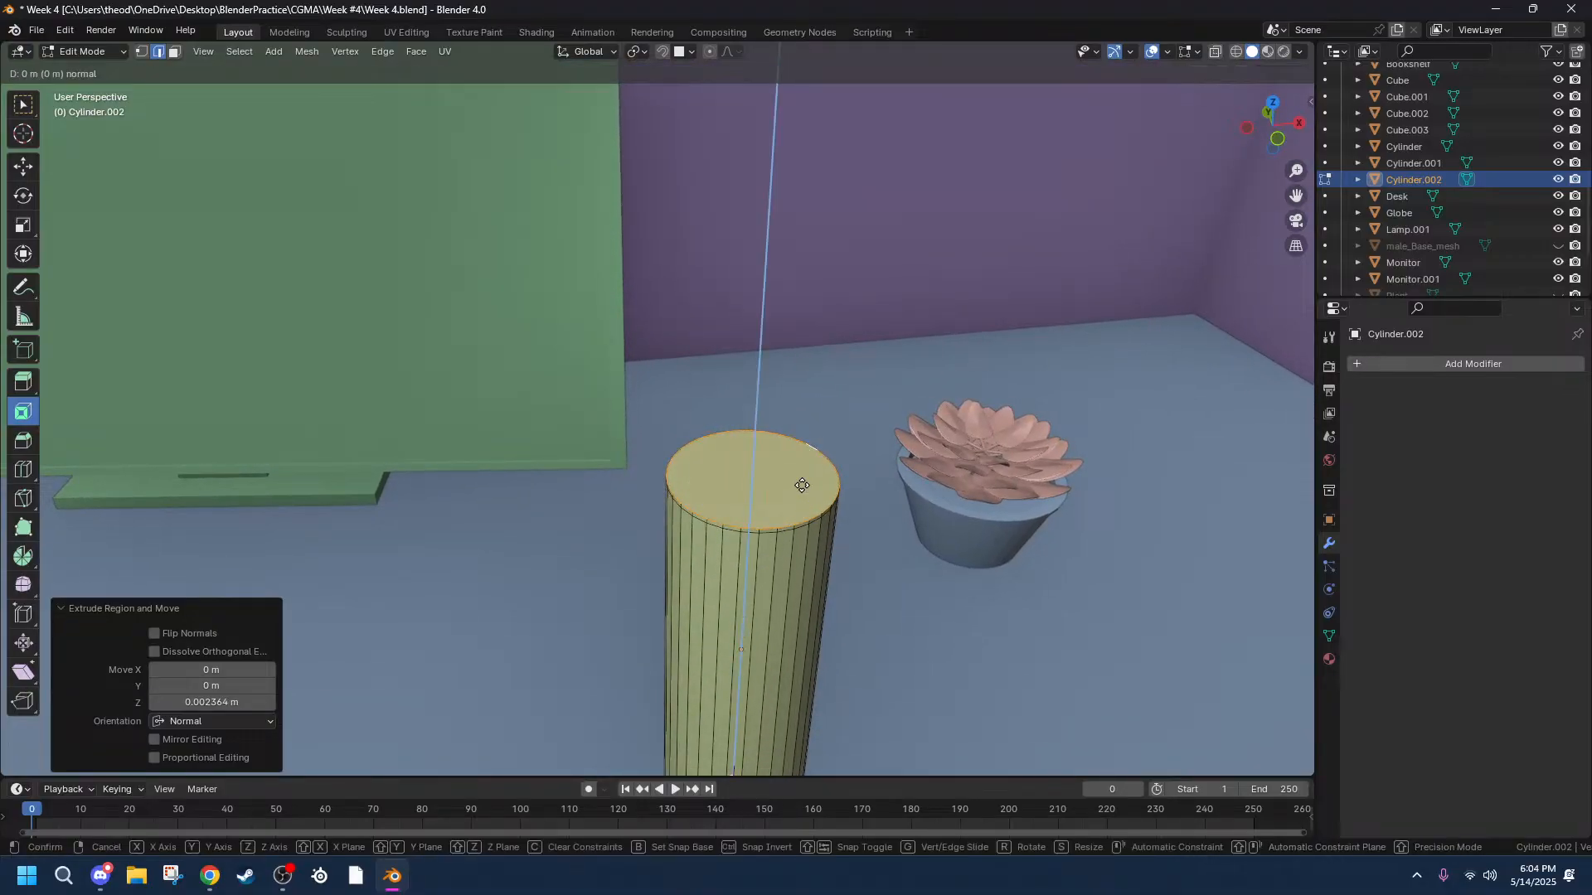
pyautogui.press('Escape')
pyautogui.press('s')
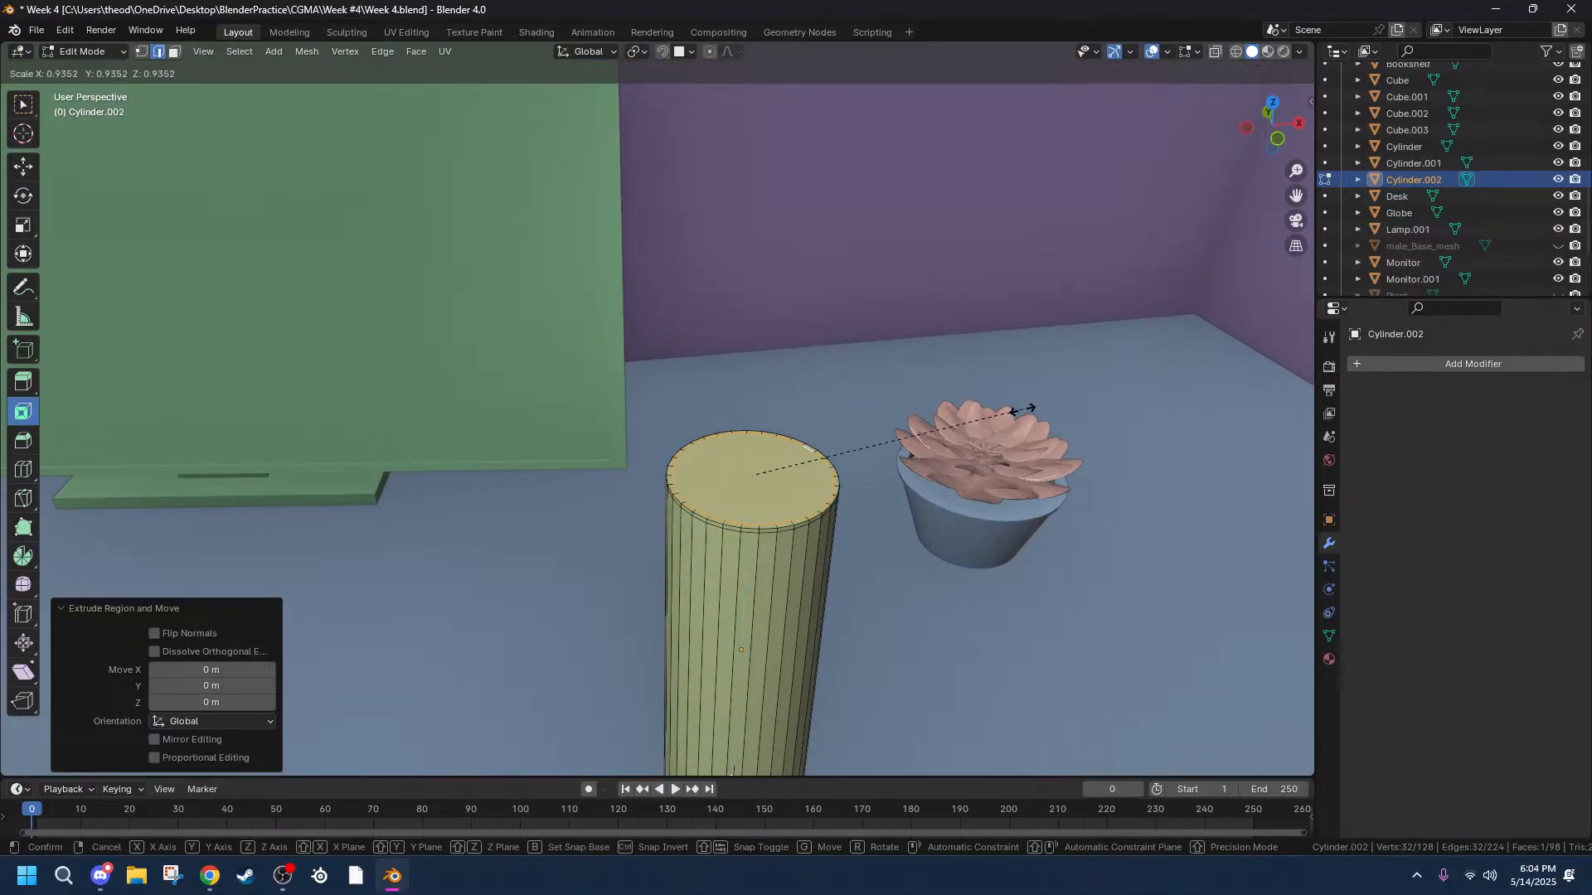
pyautogui.hotkey('shift', 'z')
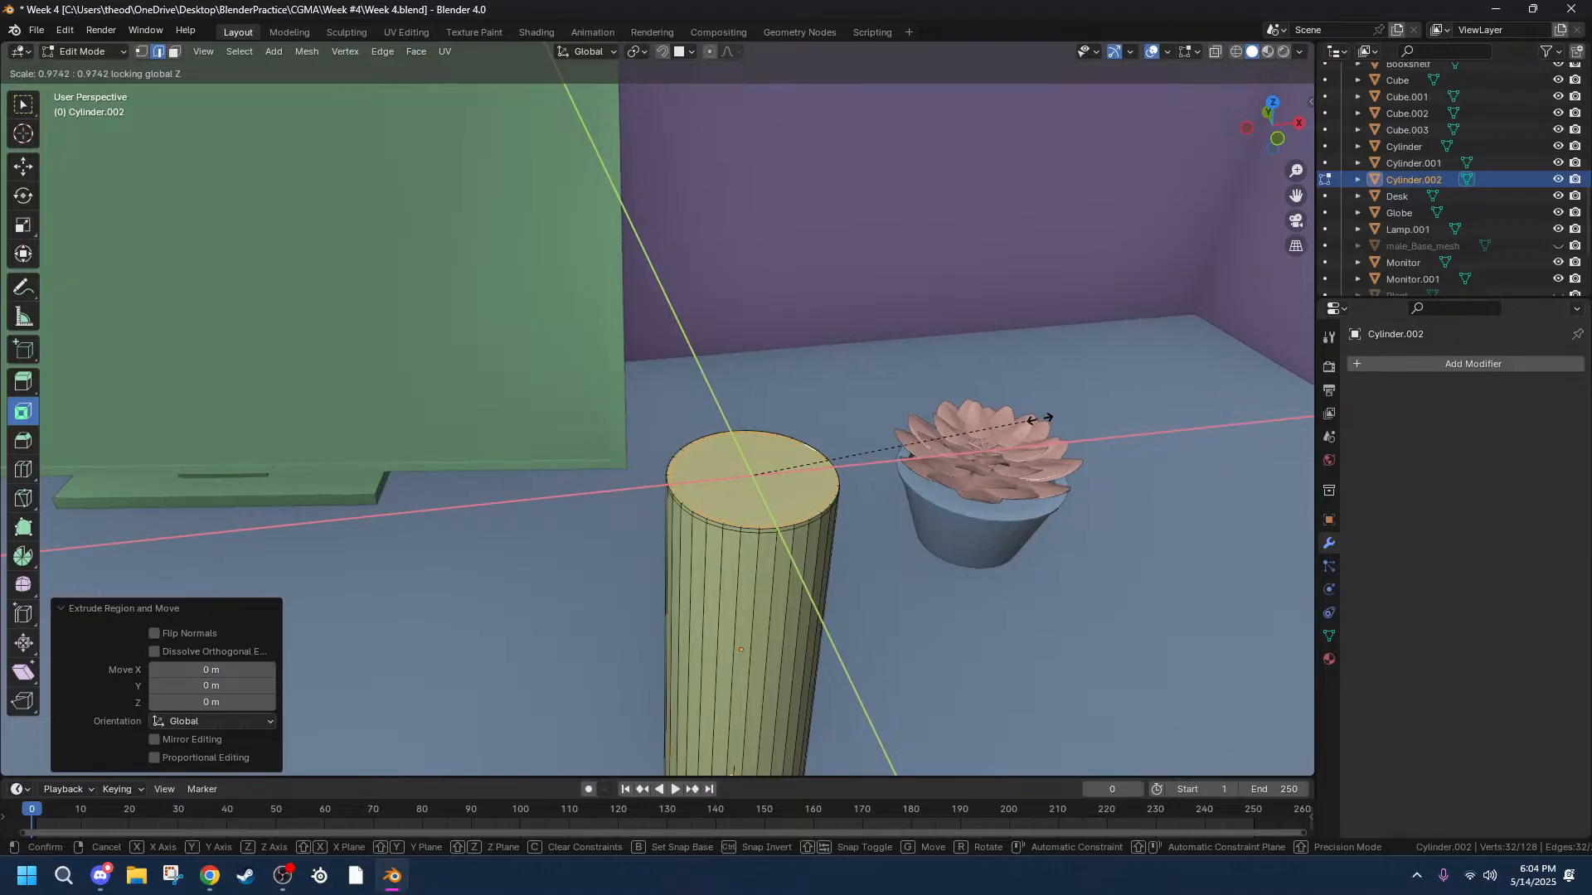
pyautogui.click(1028, 420)
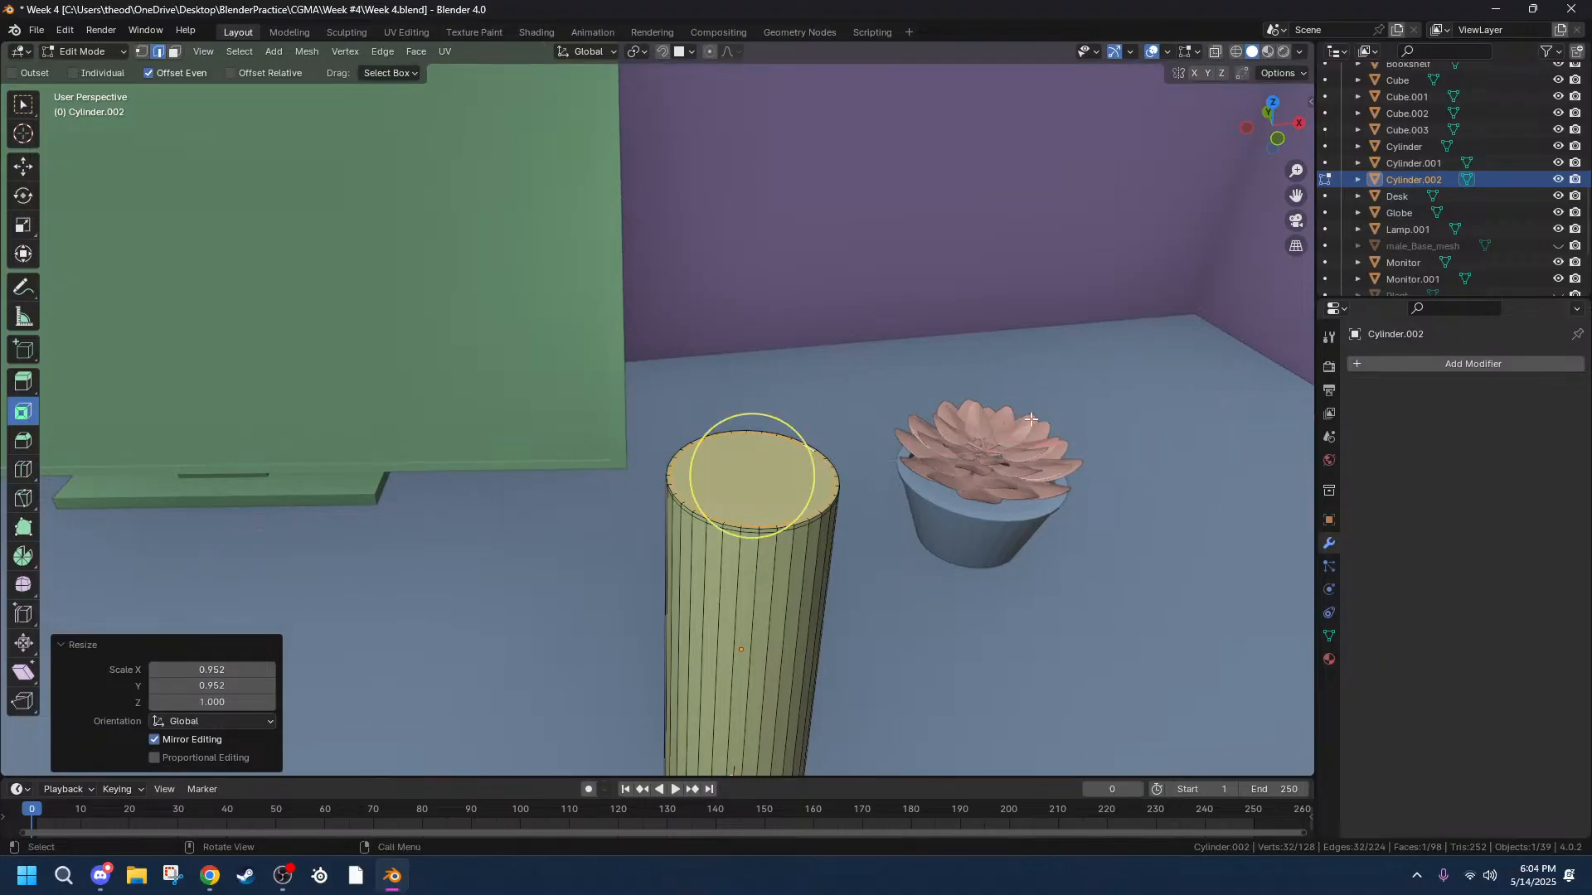
# Extrude the cylinder's narrowed top down about 0.0014 m and inset it with a thickness of about 0.6918 m.
pyautogui.press('e')
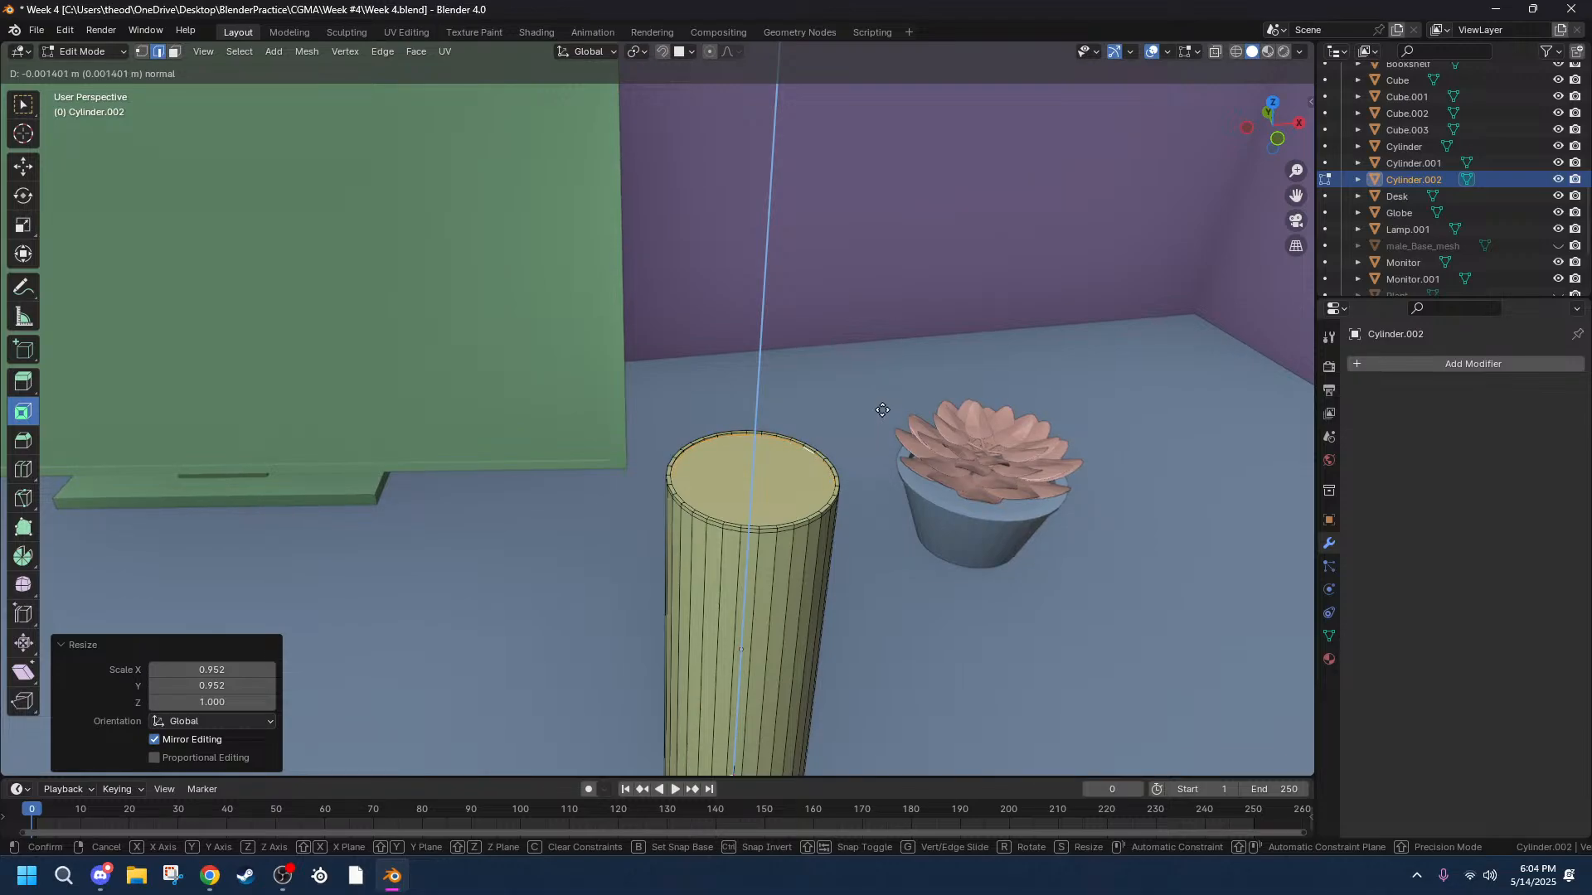
pyautogui.click(882, 409)
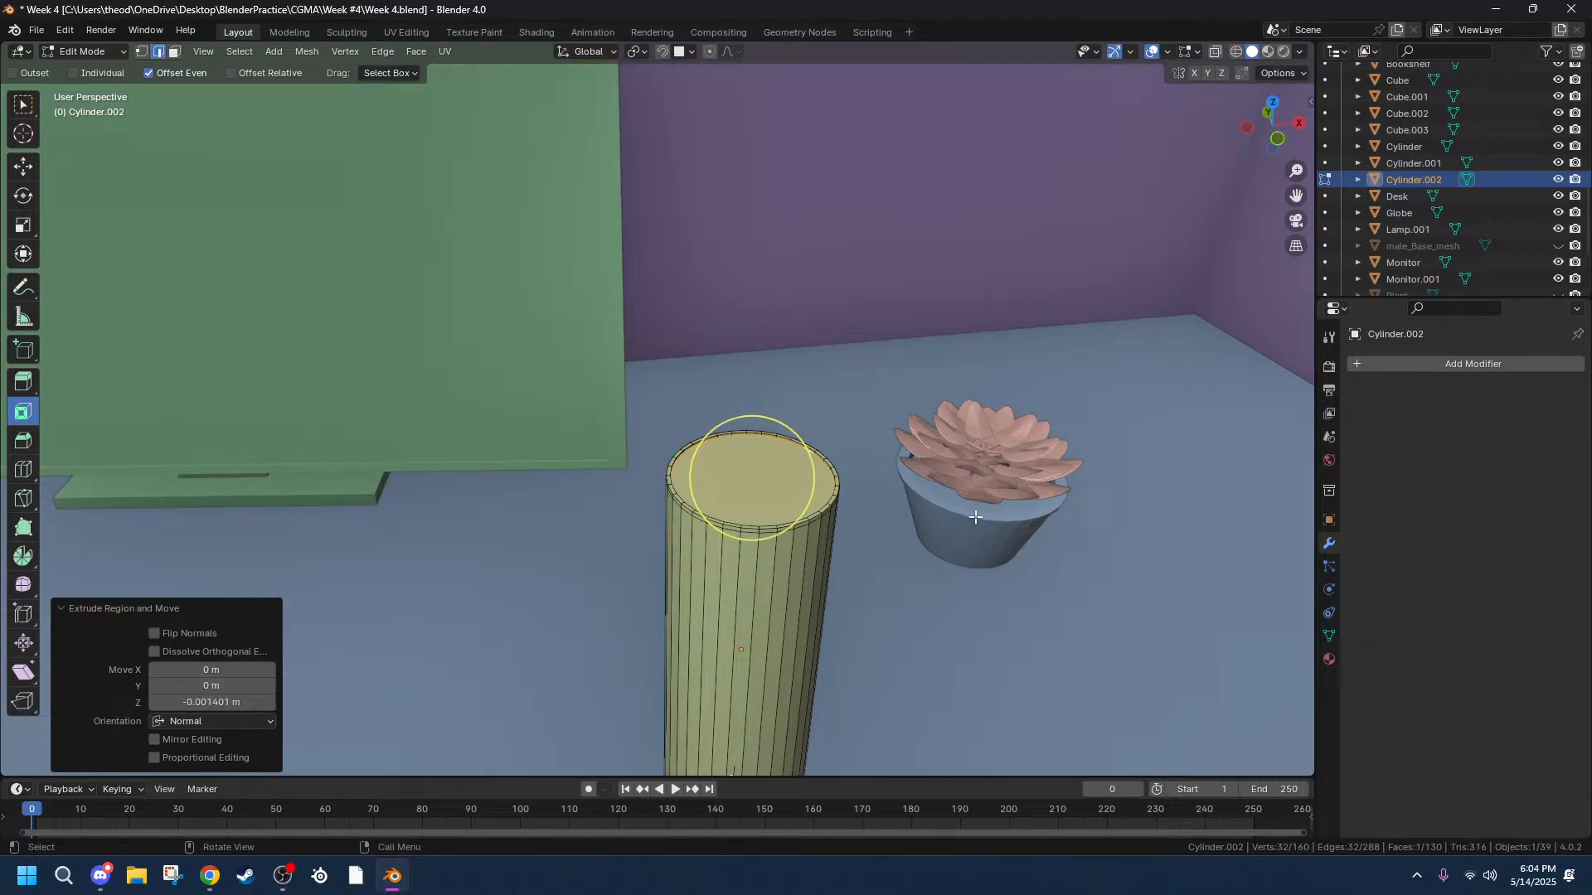
pyautogui.scroll(3, 931, 554)
pyautogui.scroll(-2, 930, 554)
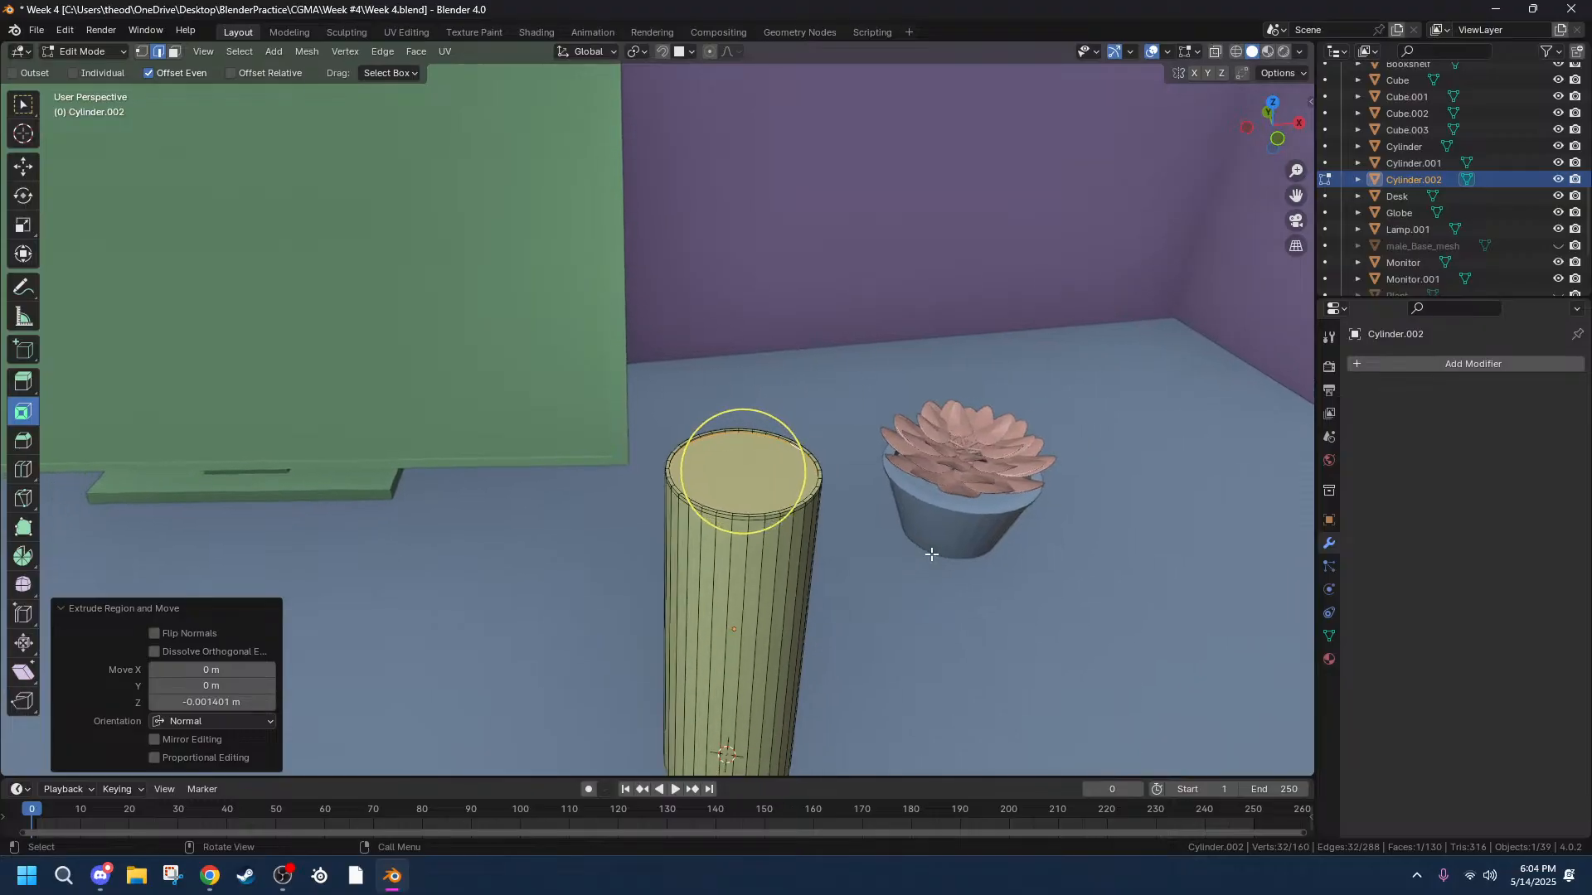
pyautogui.scroll(1, 931, 554)
pyautogui.scroll(1, 930, 554)
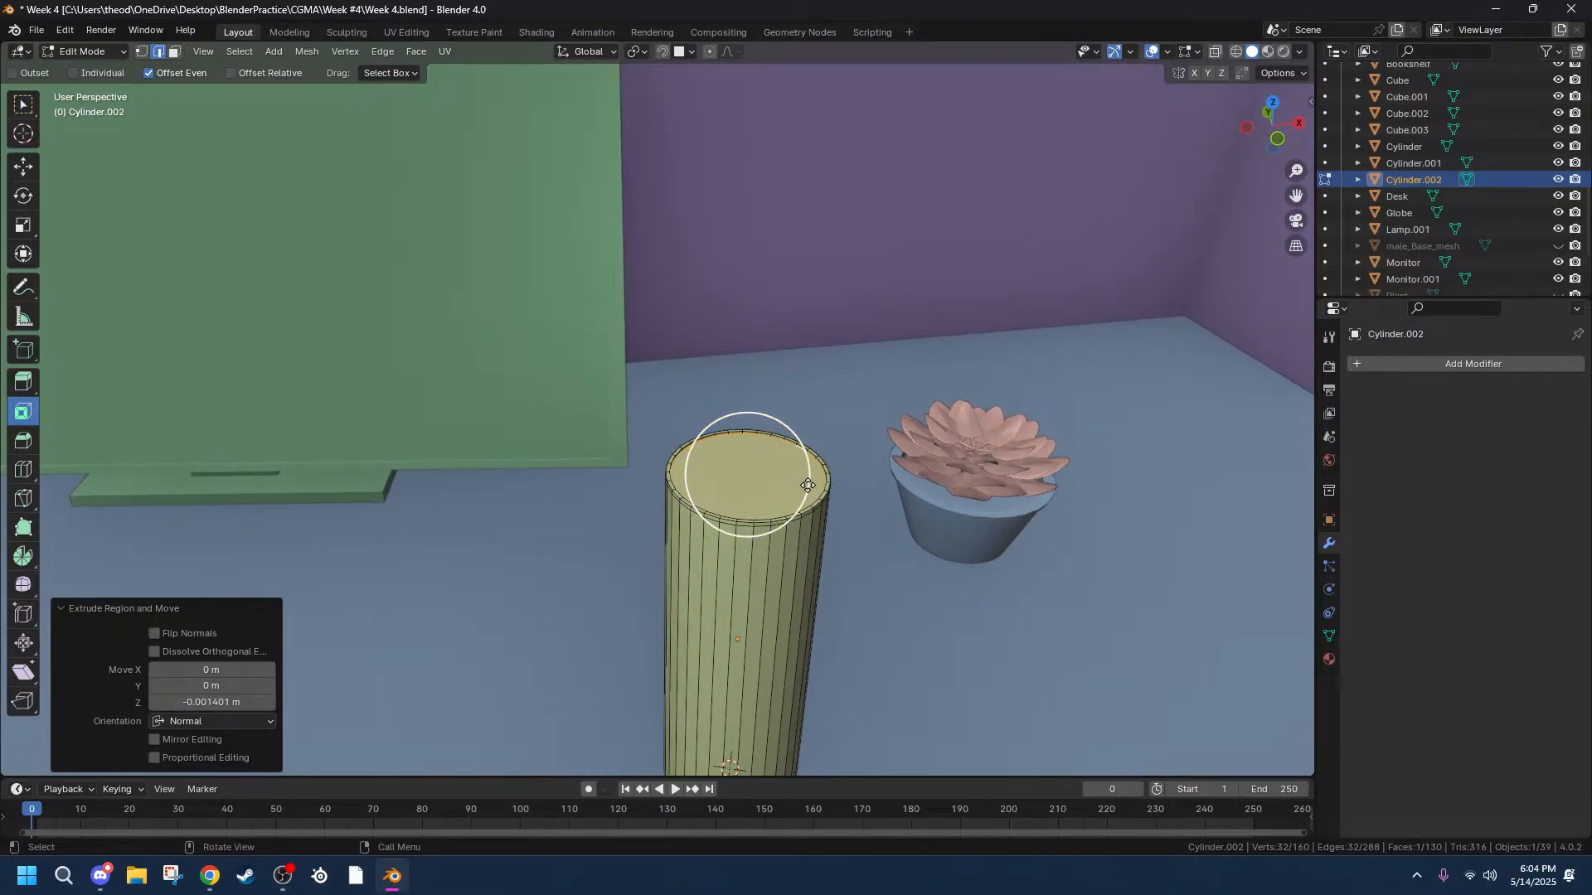
pyautogui.press('i')
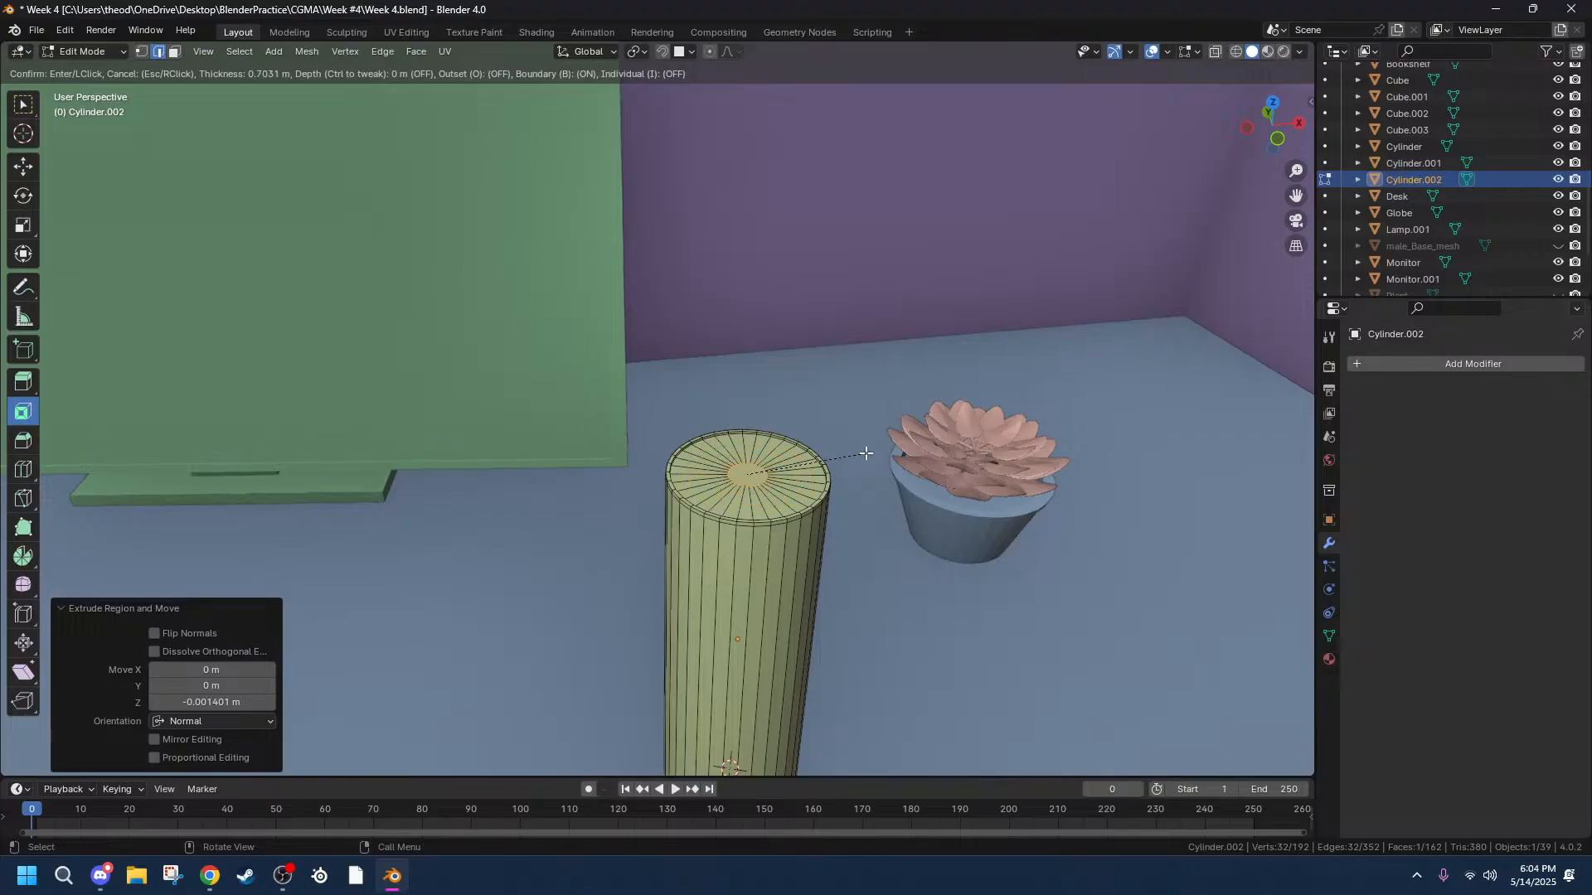
pyautogui.click(863, 452)
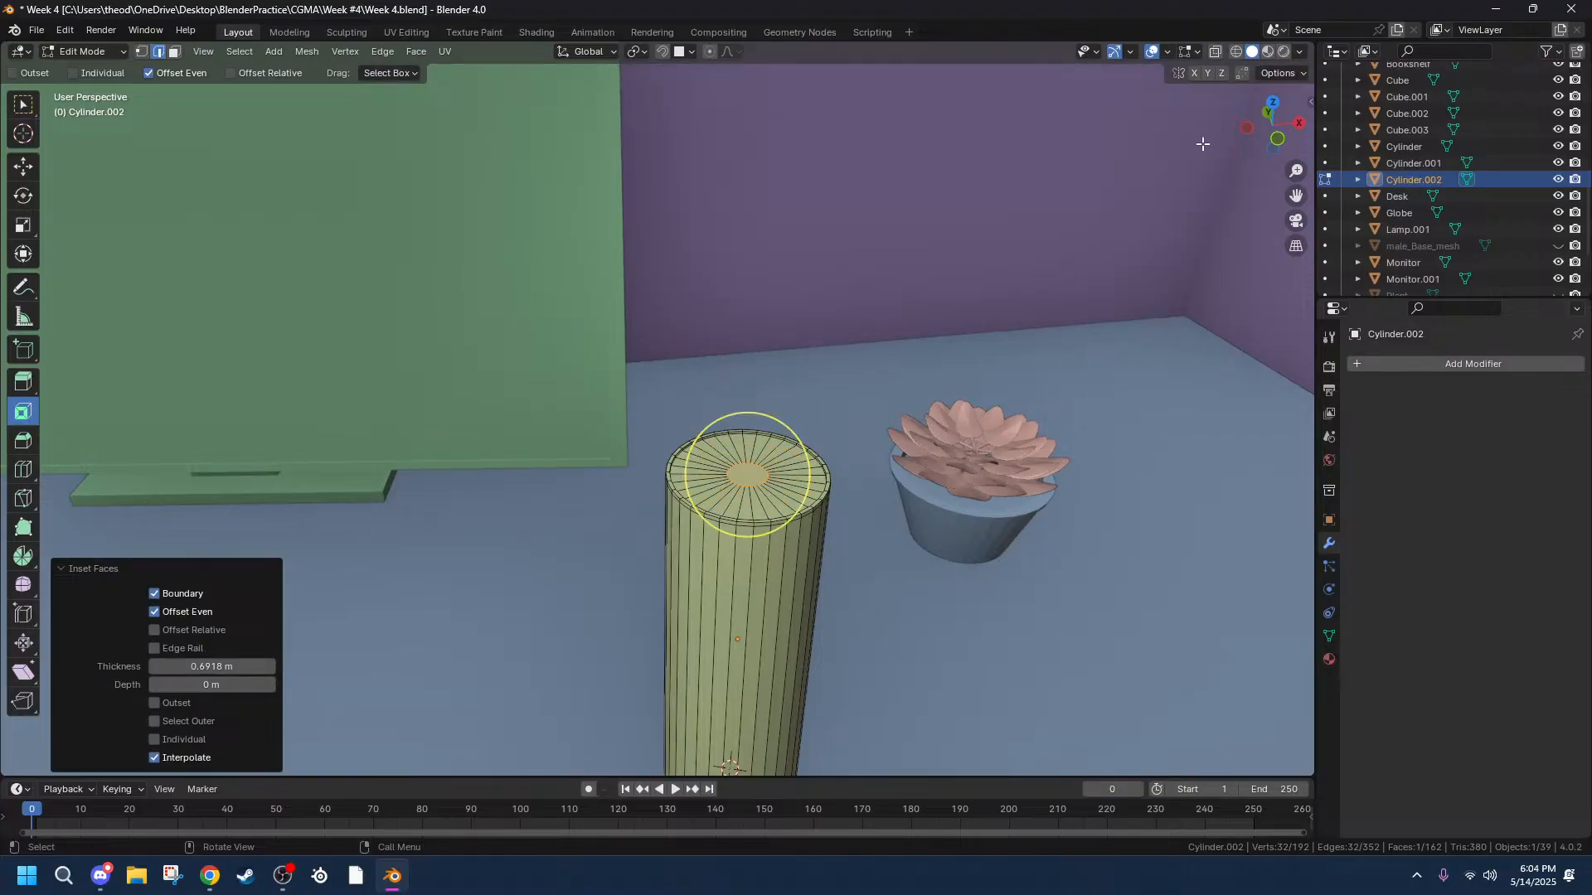
# Examine the cylinder's inset top cap from directly above.
pyautogui.click(1274, 103)
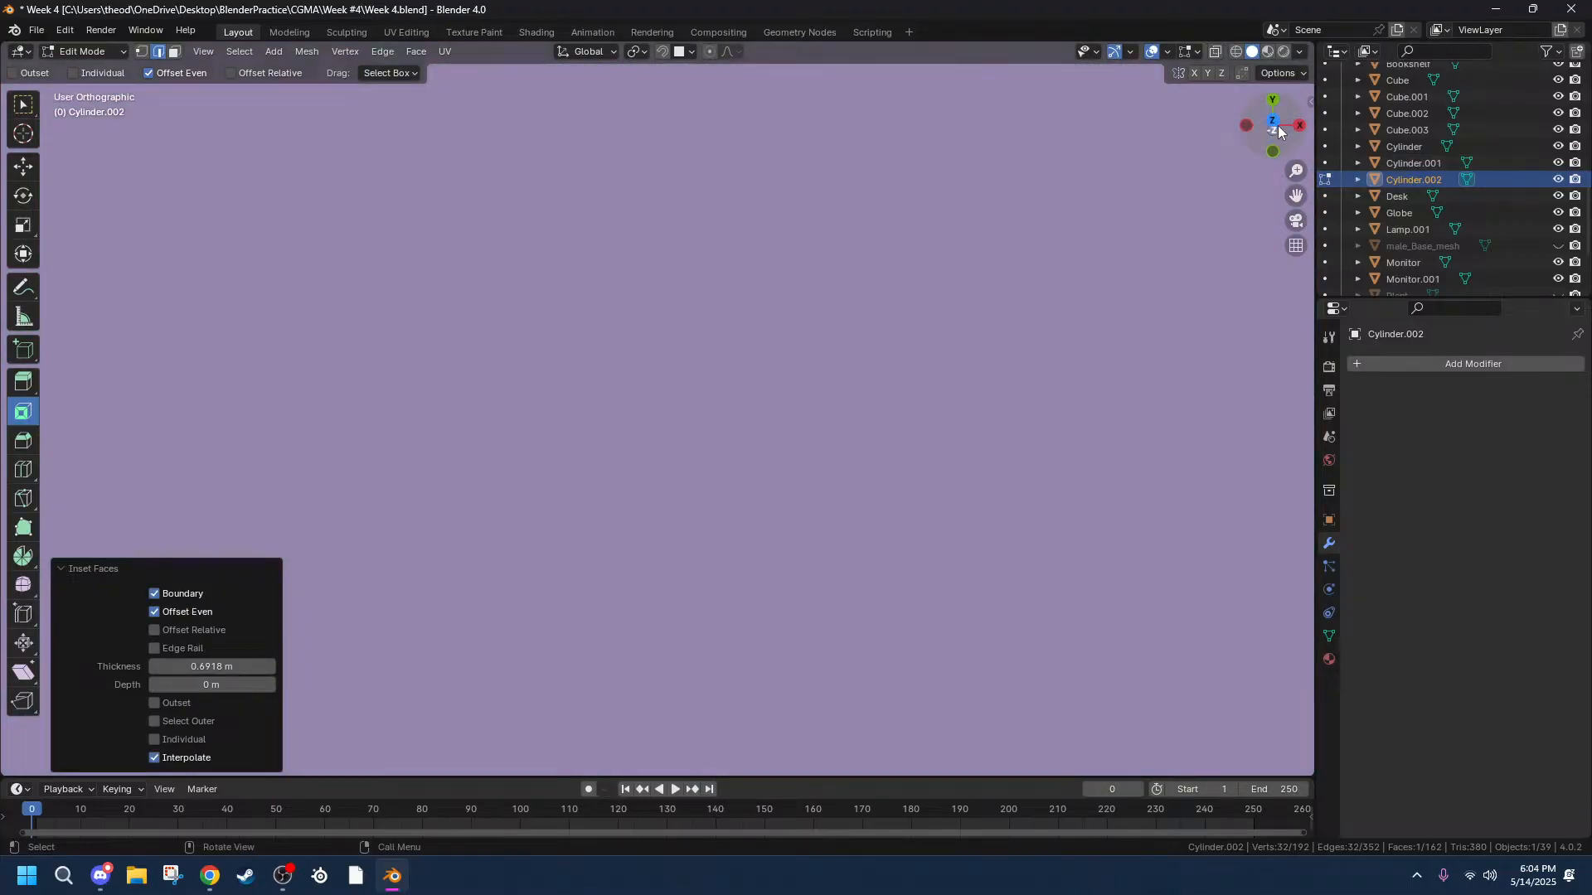
pyautogui.click(1278, 126)
pyautogui.scroll(-12, 935, 440)
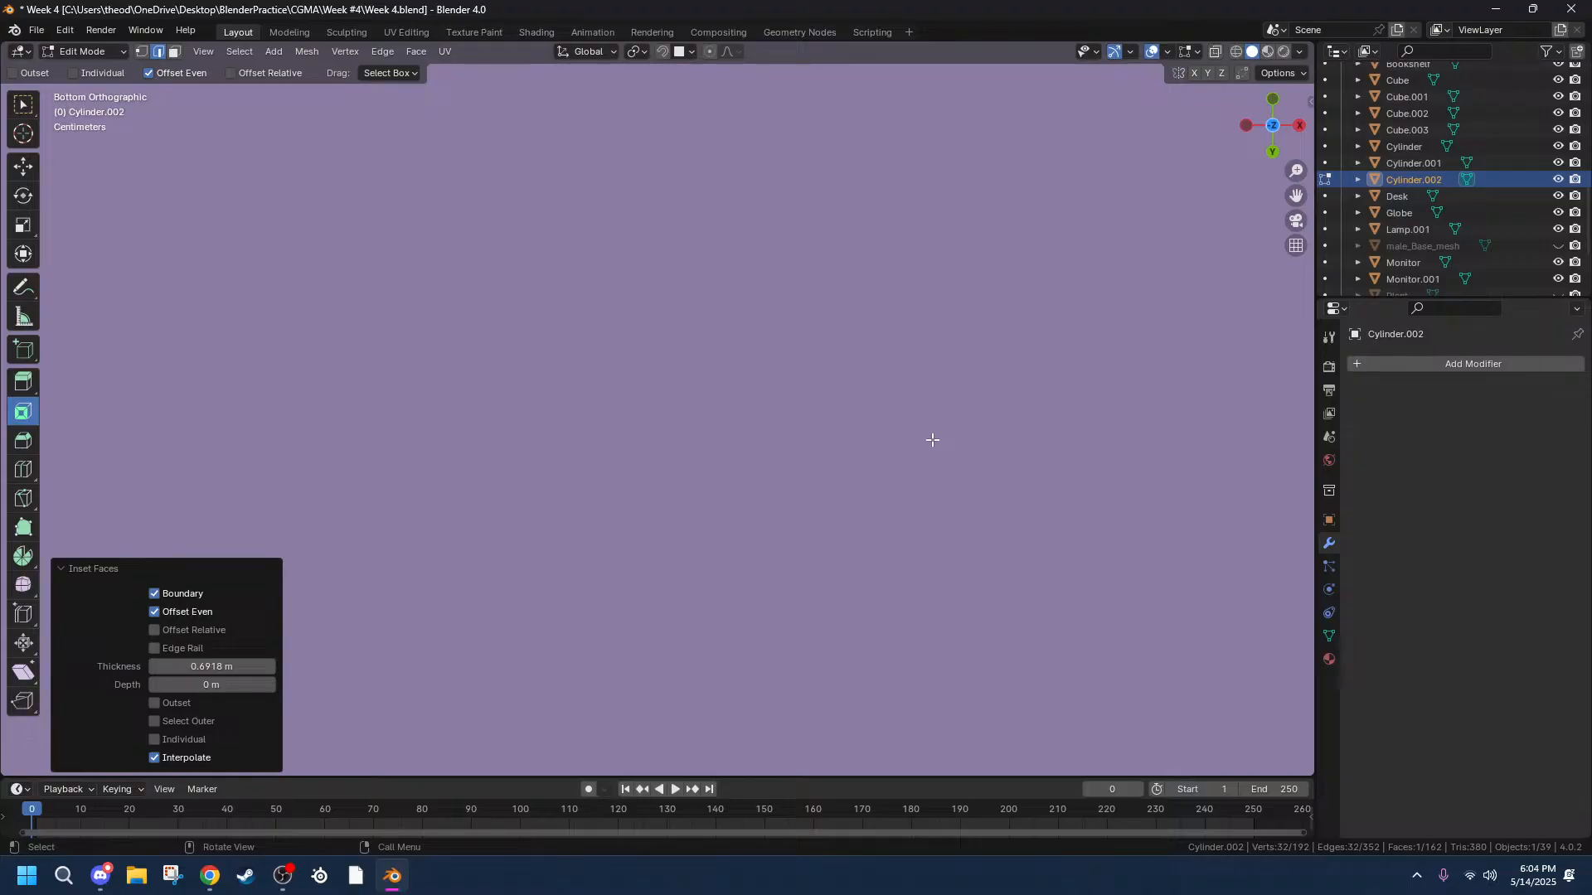
pyautogui.scroll(5, 935, 446)
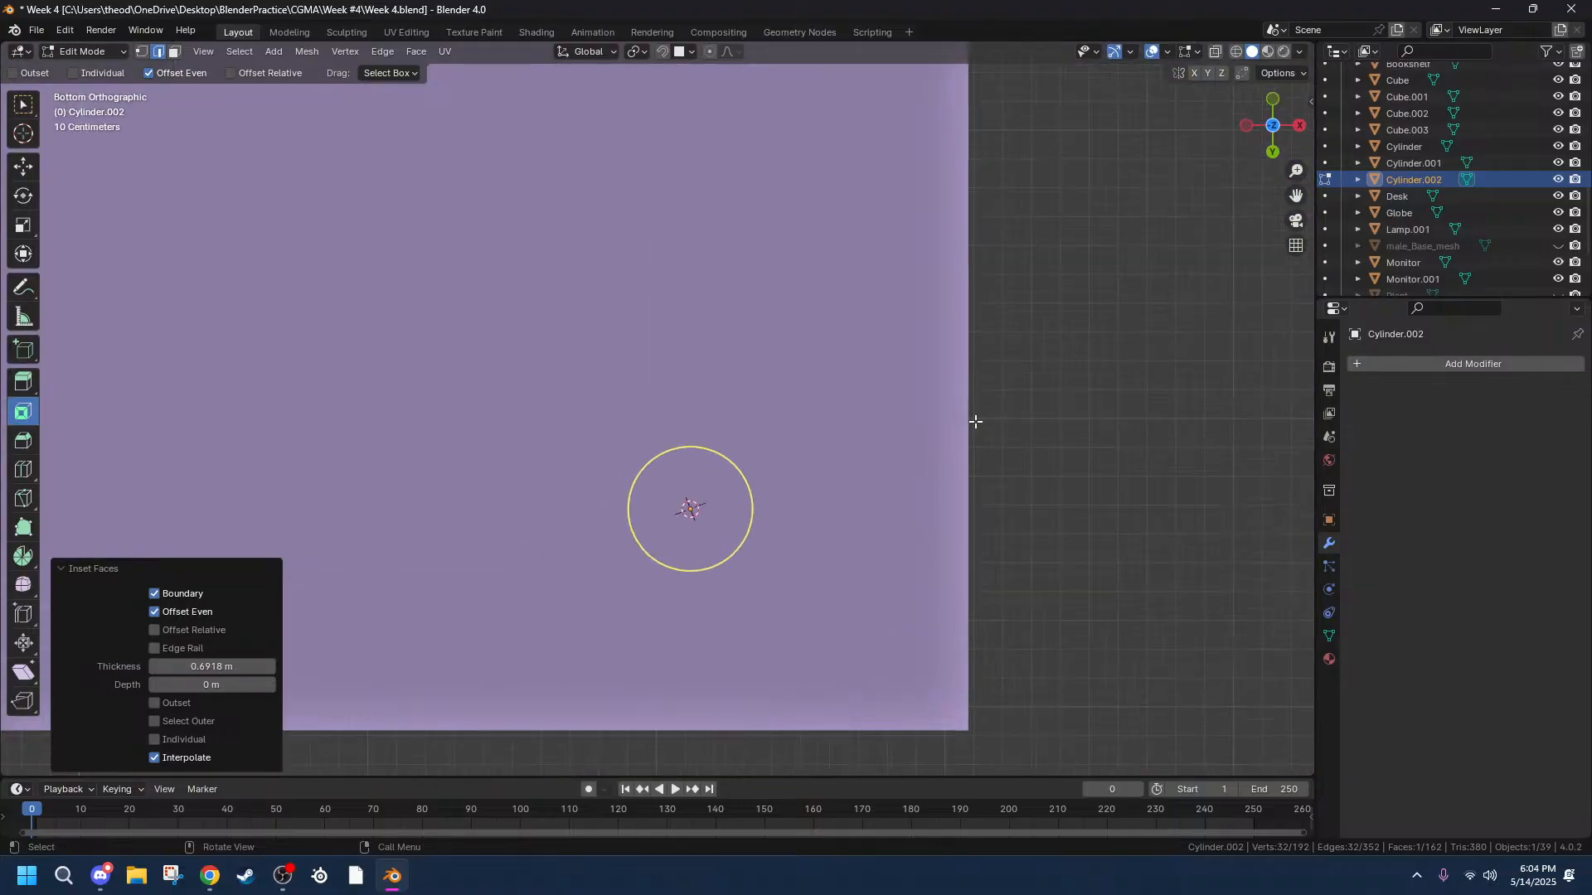
pyautogui.click(1277, 128)
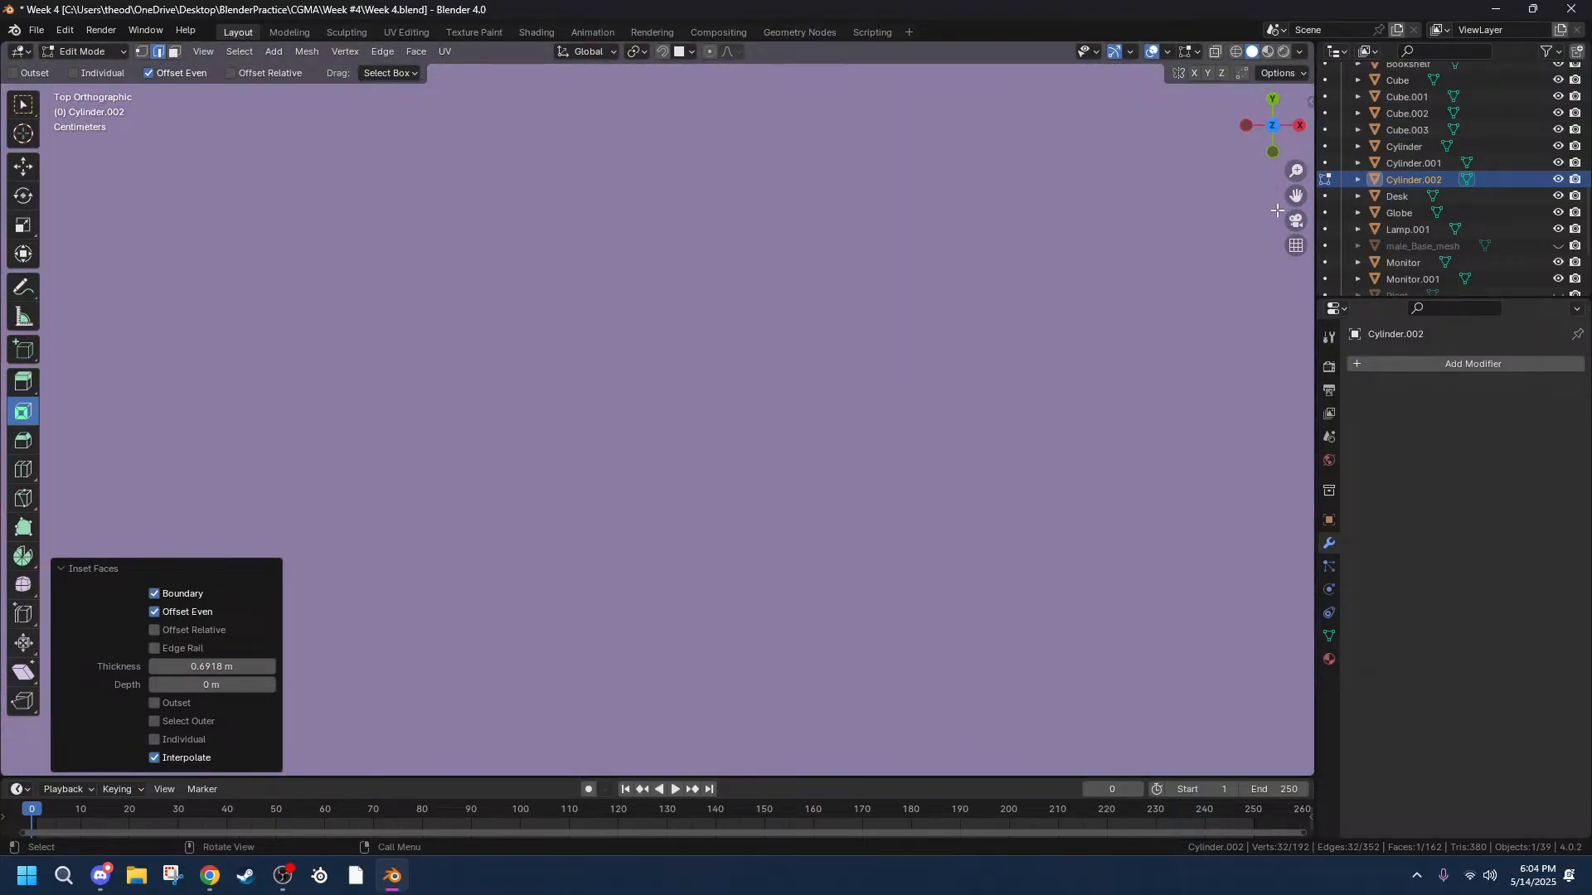
pyautogui.moveTo(1296, 196); pyautogui.dragTo(653, 188)
pyautogui.scroll(1, 654, 188)
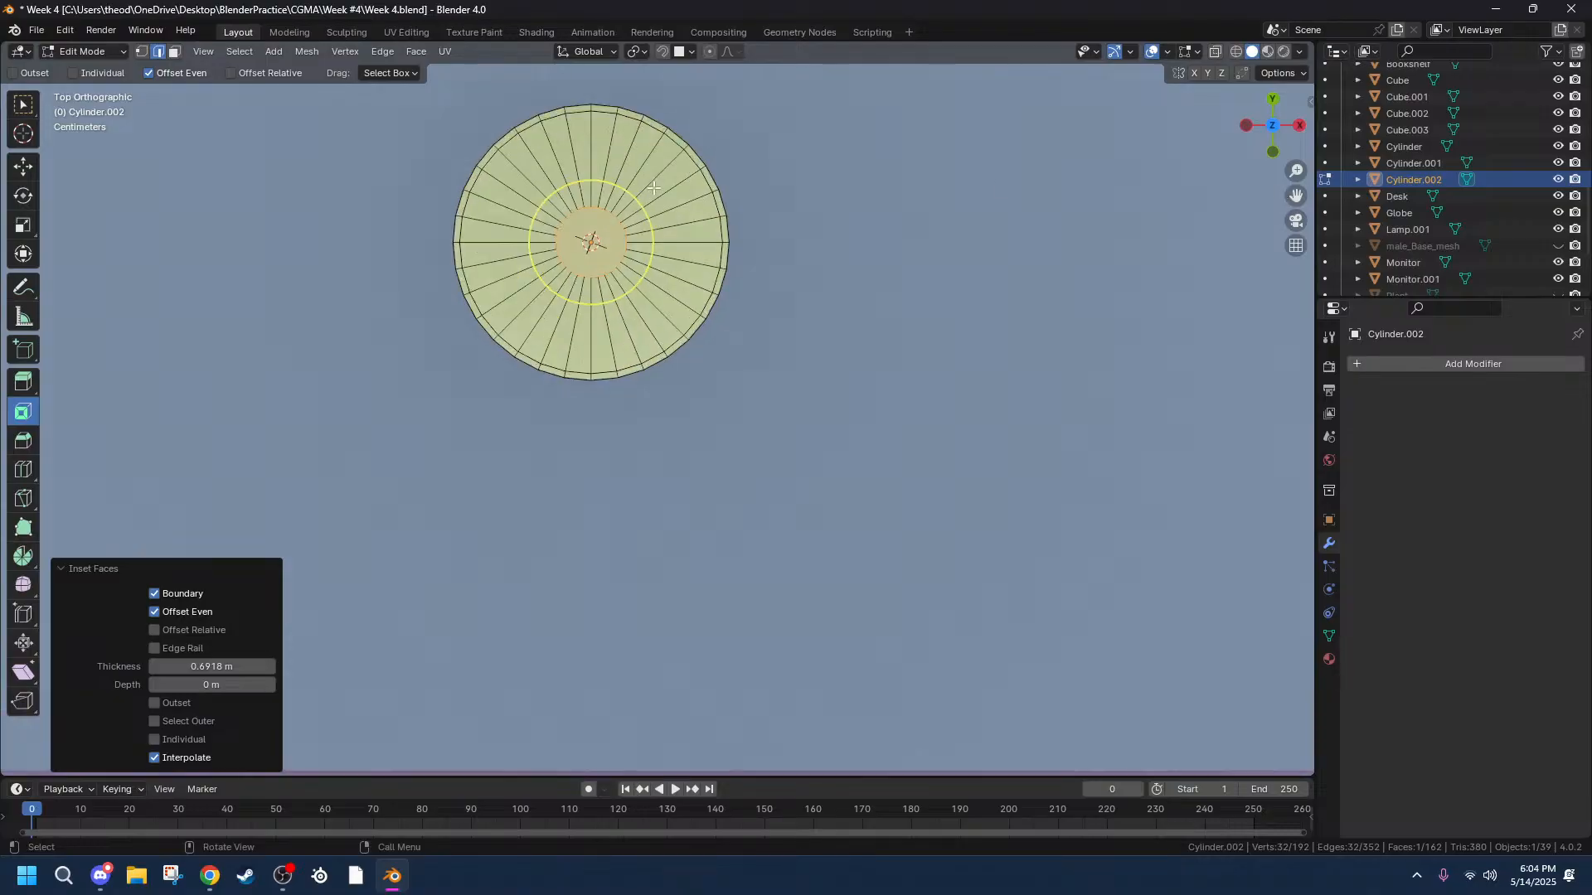
pyautogui.scroll(1, 654, 188)
pyautogui.press('g')
pyautogui.press('x')
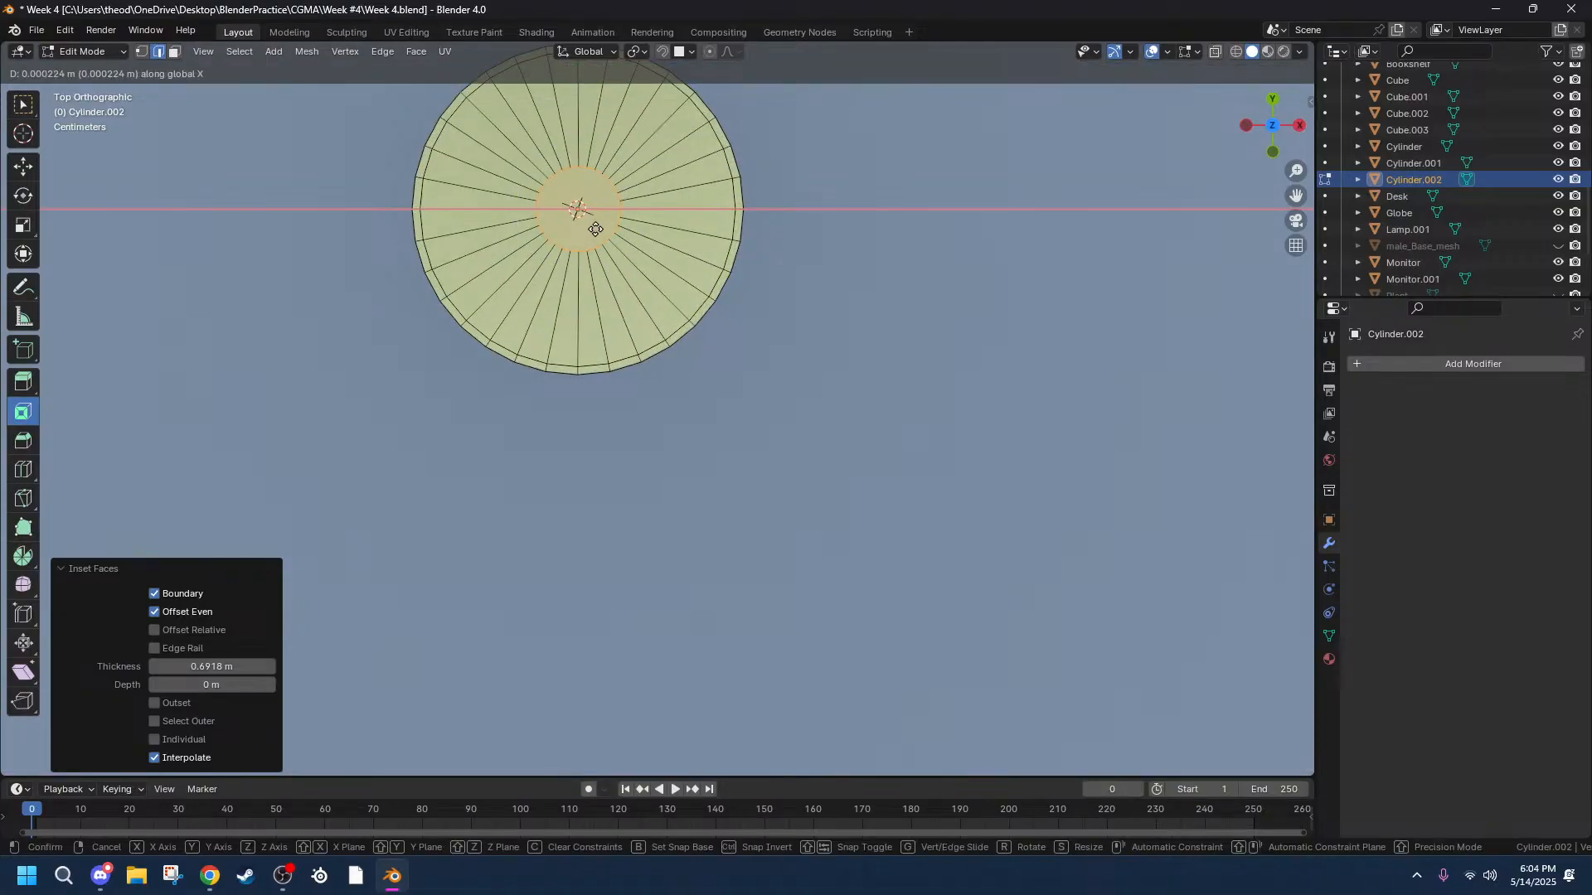
pyautogui.press('Escape')
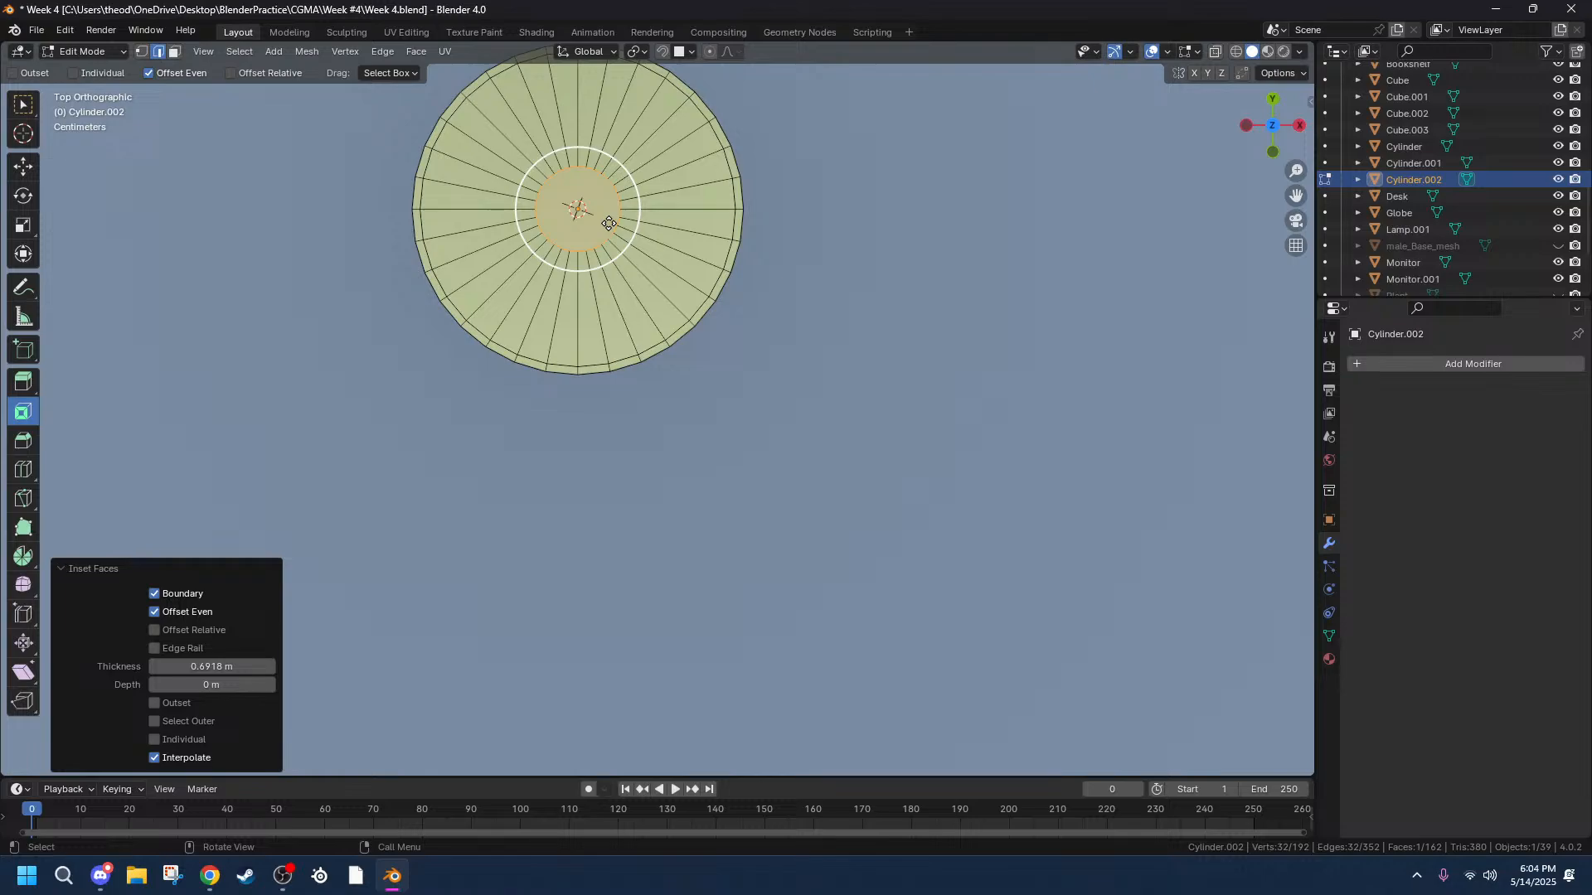
# Move the top cap's inset face about -0.0186 m along Y and scale it to about 1.375 along X.
pyautogui.press('g')
pyautogui.press('y')
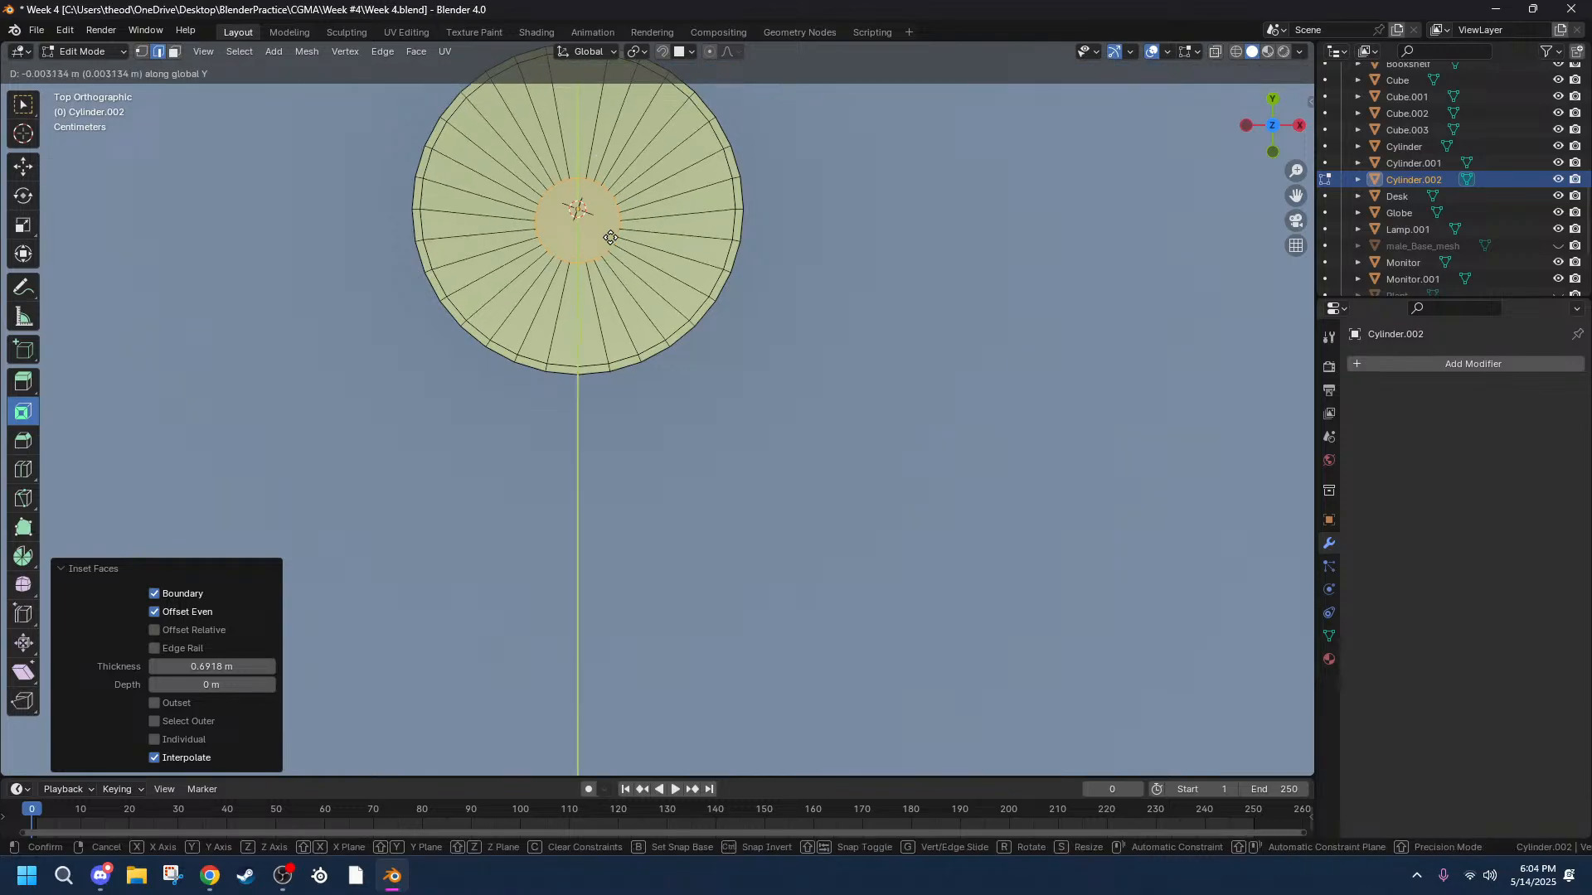
pyautogui.click(611, 292)
pyautogui.press('s')
pyautogui.press('x')
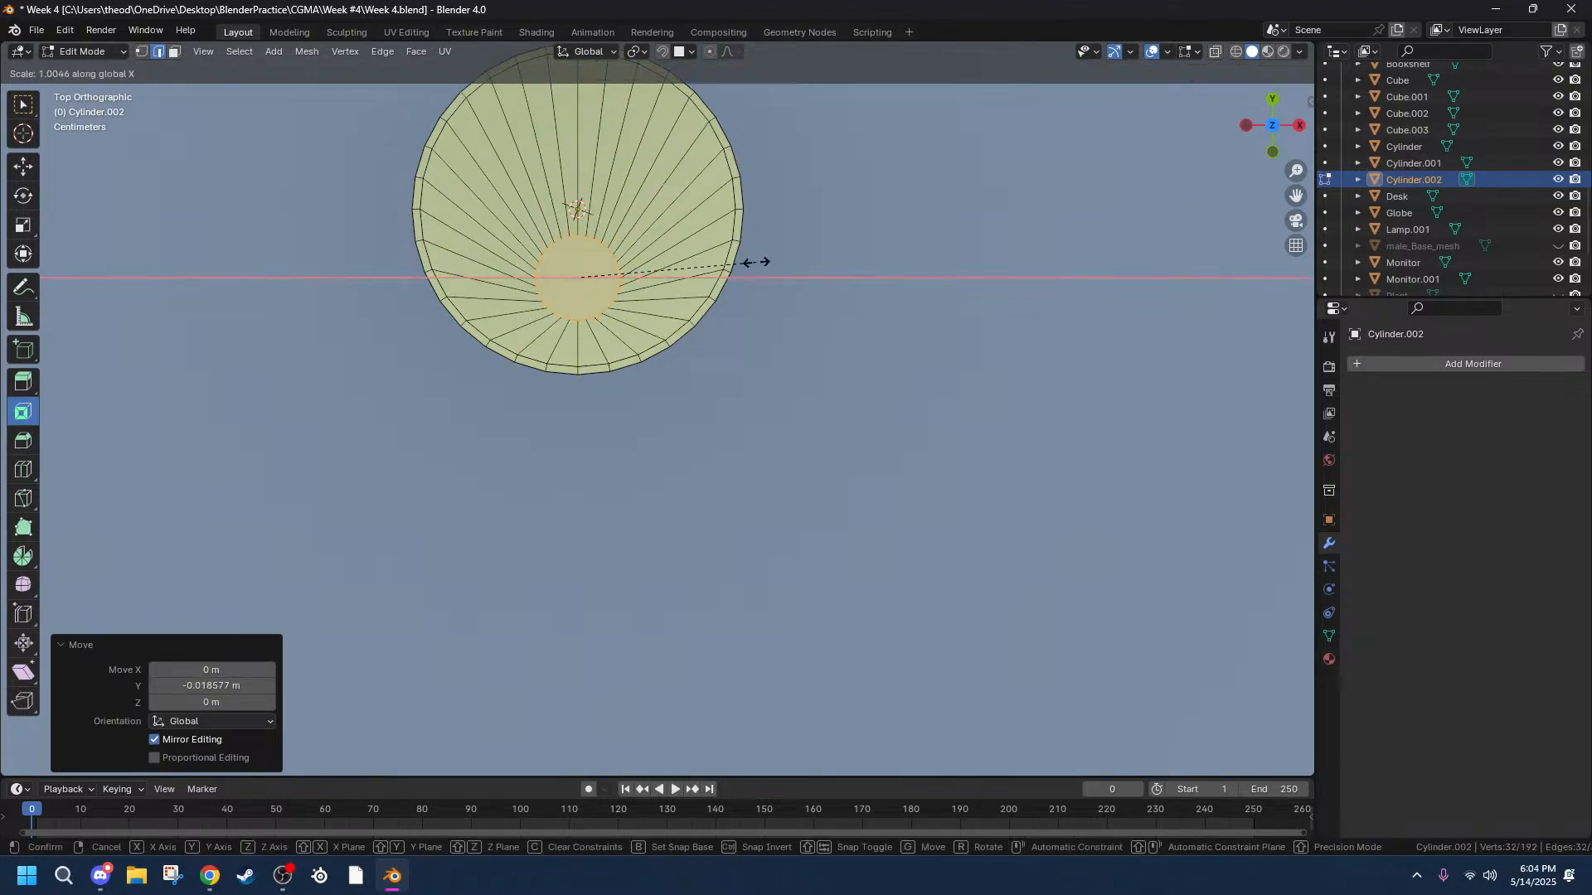
pyautogui.click(820, 264)
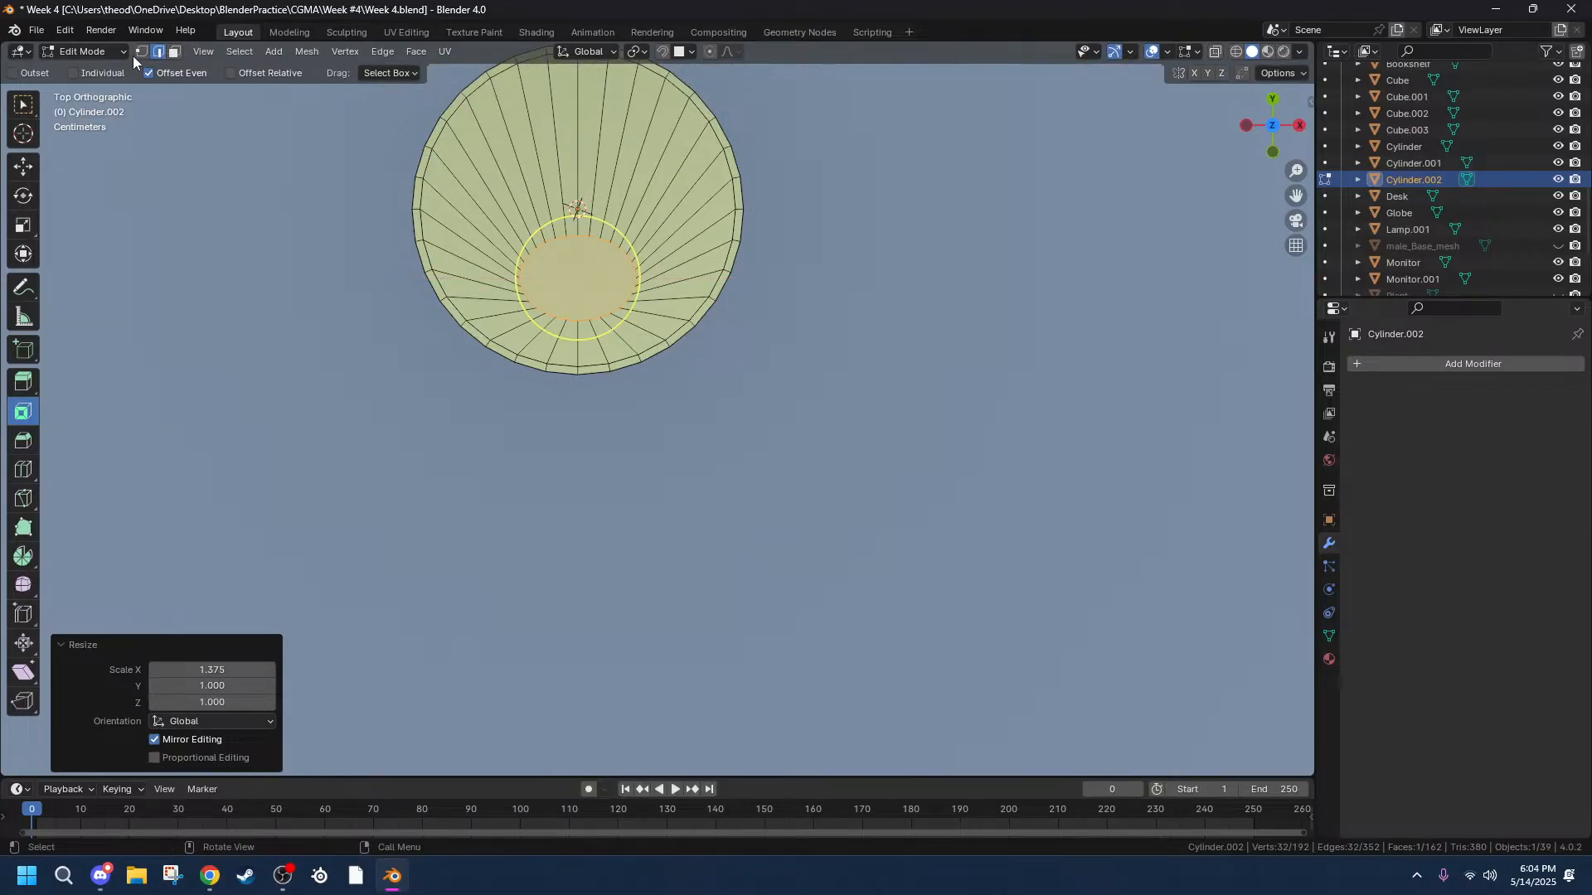
pyautogui.hotkey('alt', 'Tab')
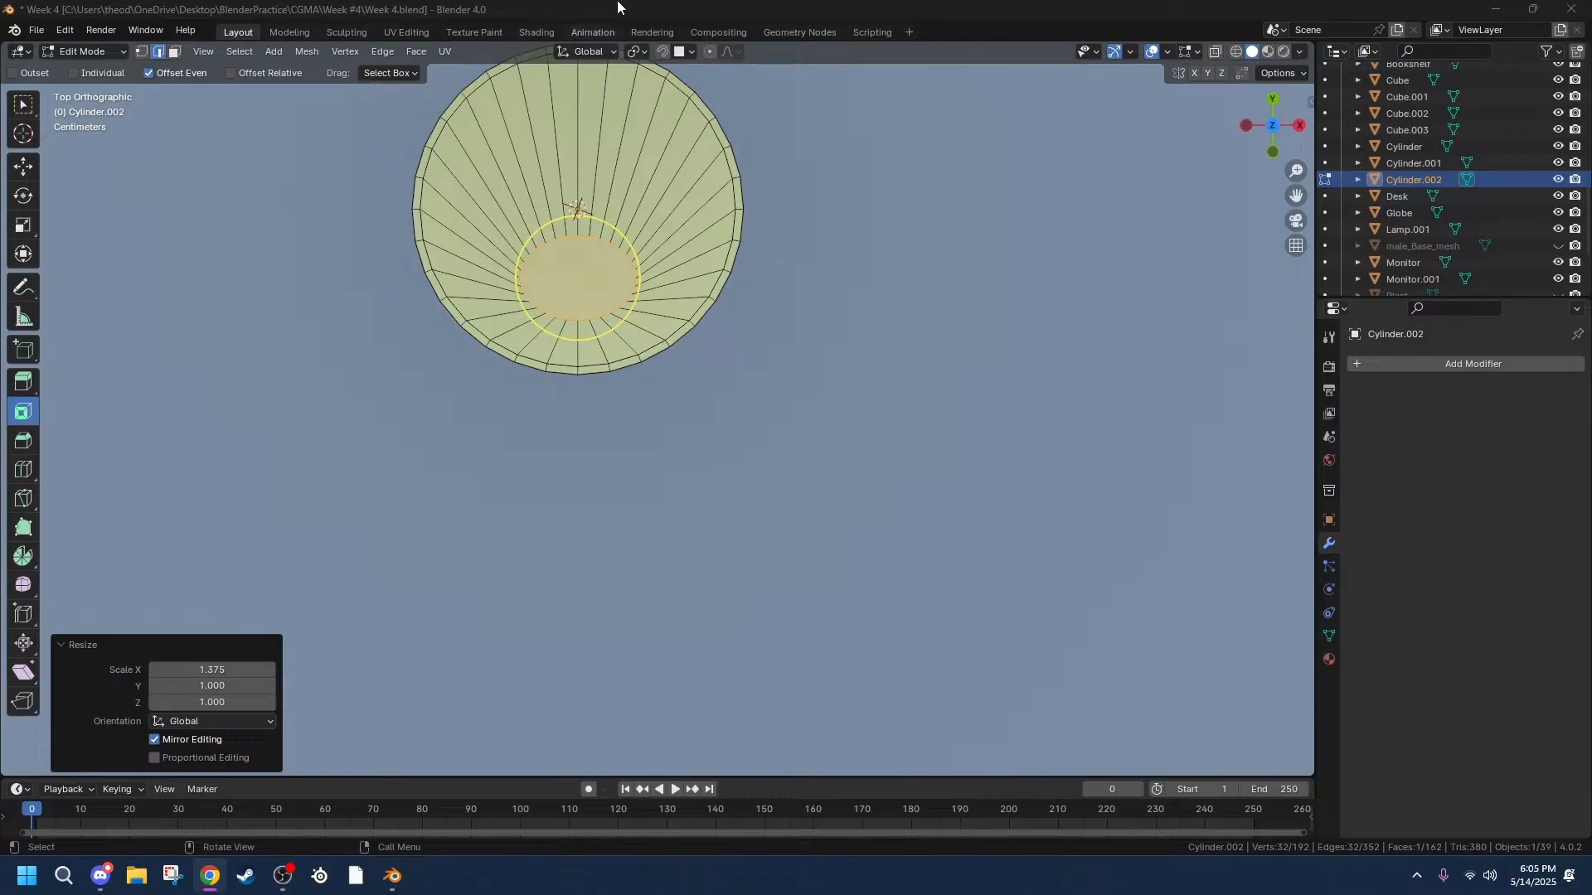
pyautogui.click(863, 7)
# Replace the top cap's inset with one about 0.3628 m thick and scale it to about 0.64 along X.
pyautogui.hotkey('ctrl', 'z')
pyautogui.hotkey('ctrl', 'z')
pyautogui.hotkey('ctrl', 'z')
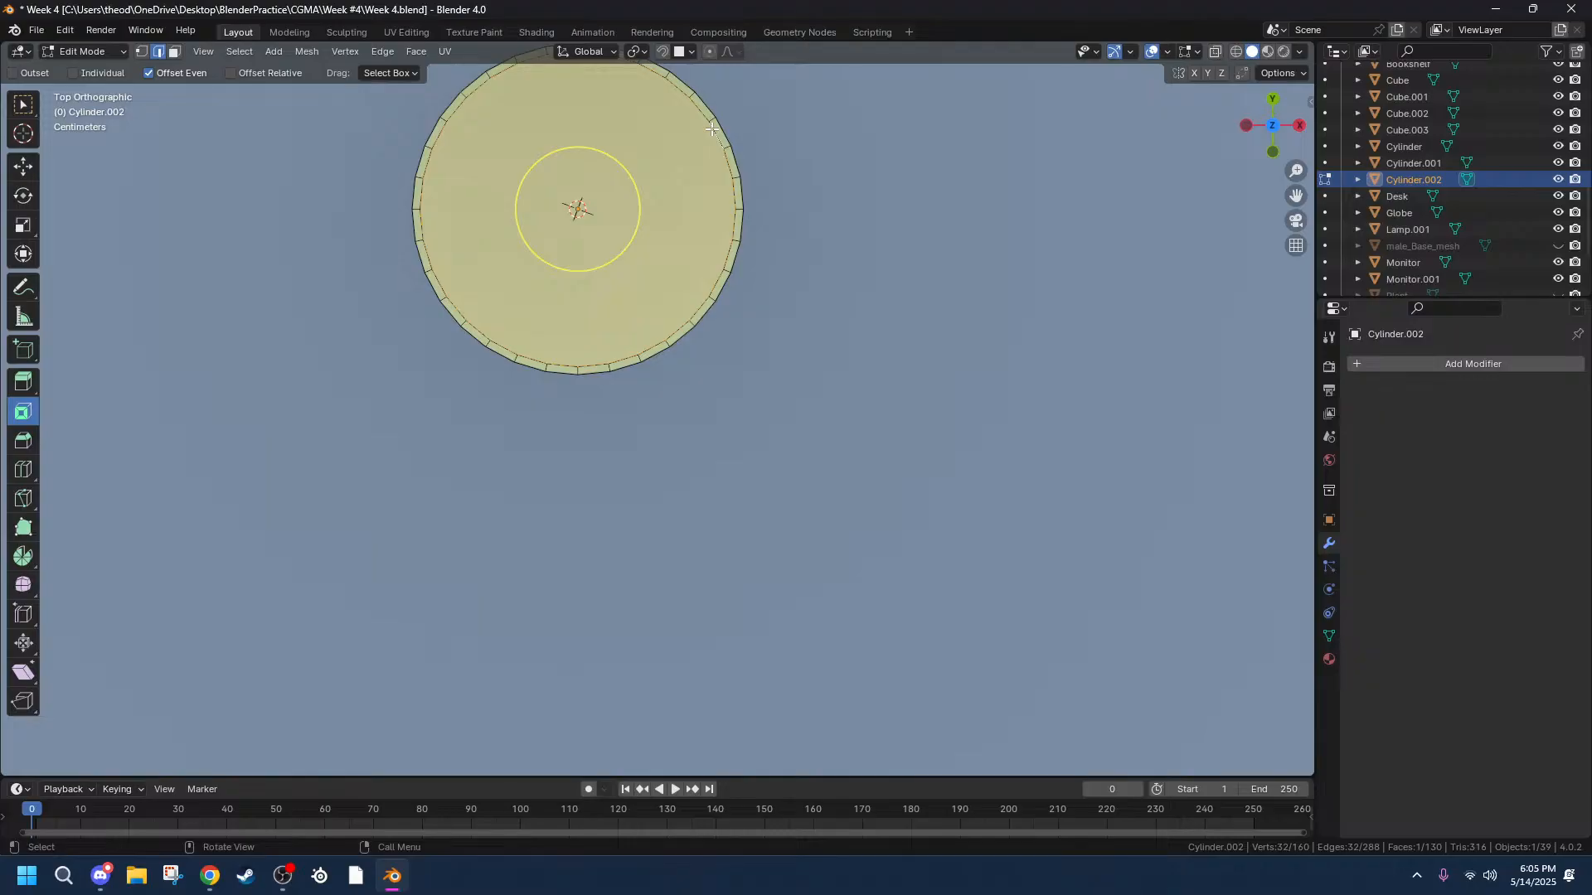
pyautogui.press('i')
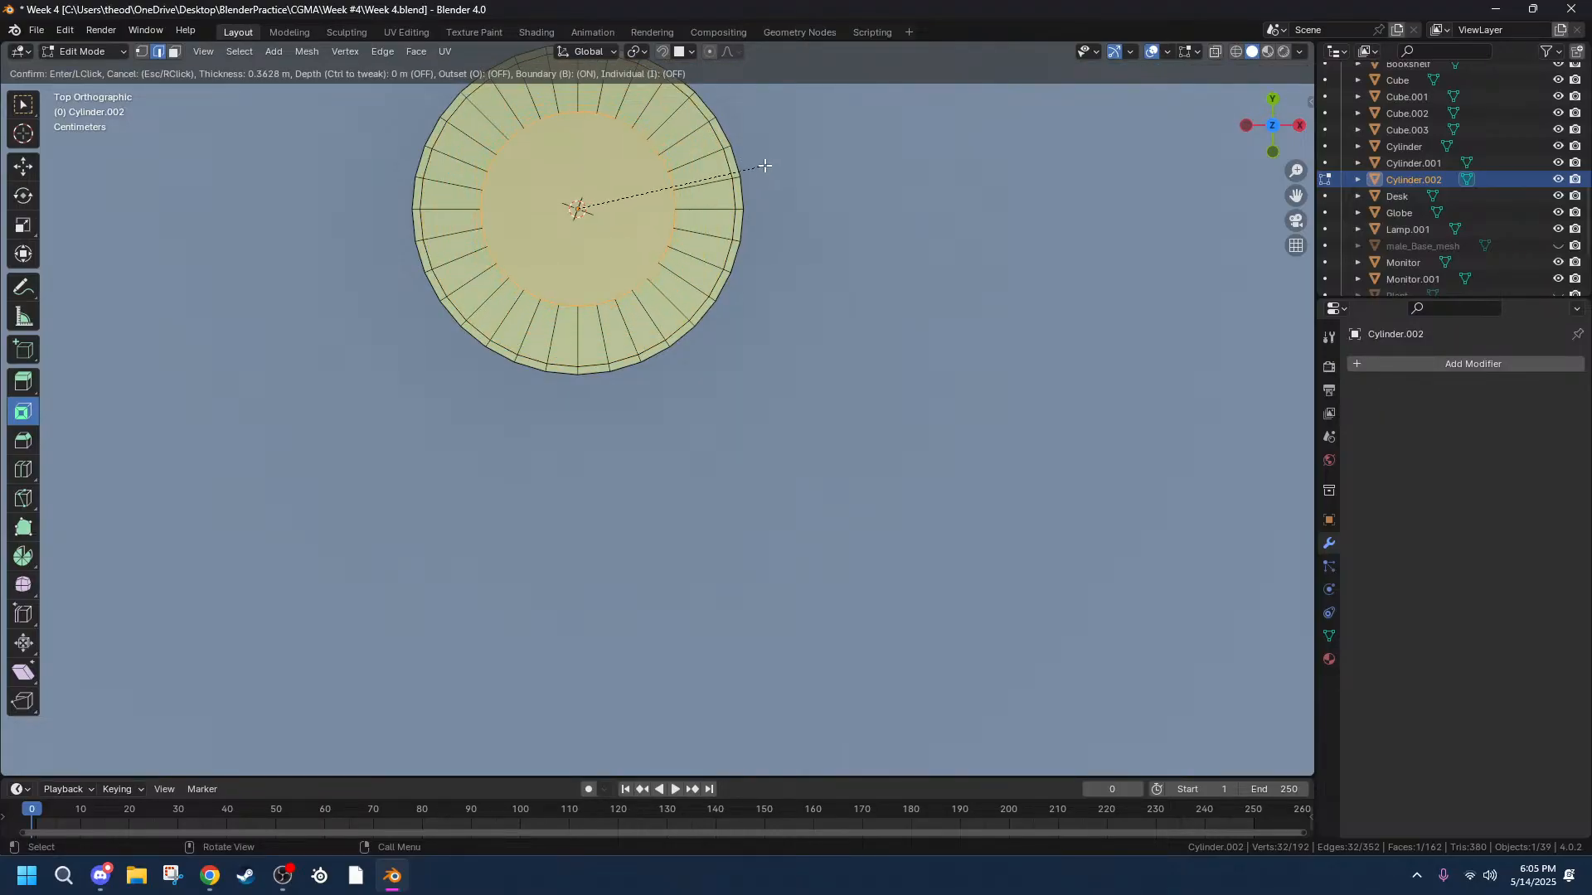
pyautogui.click(765, 165)
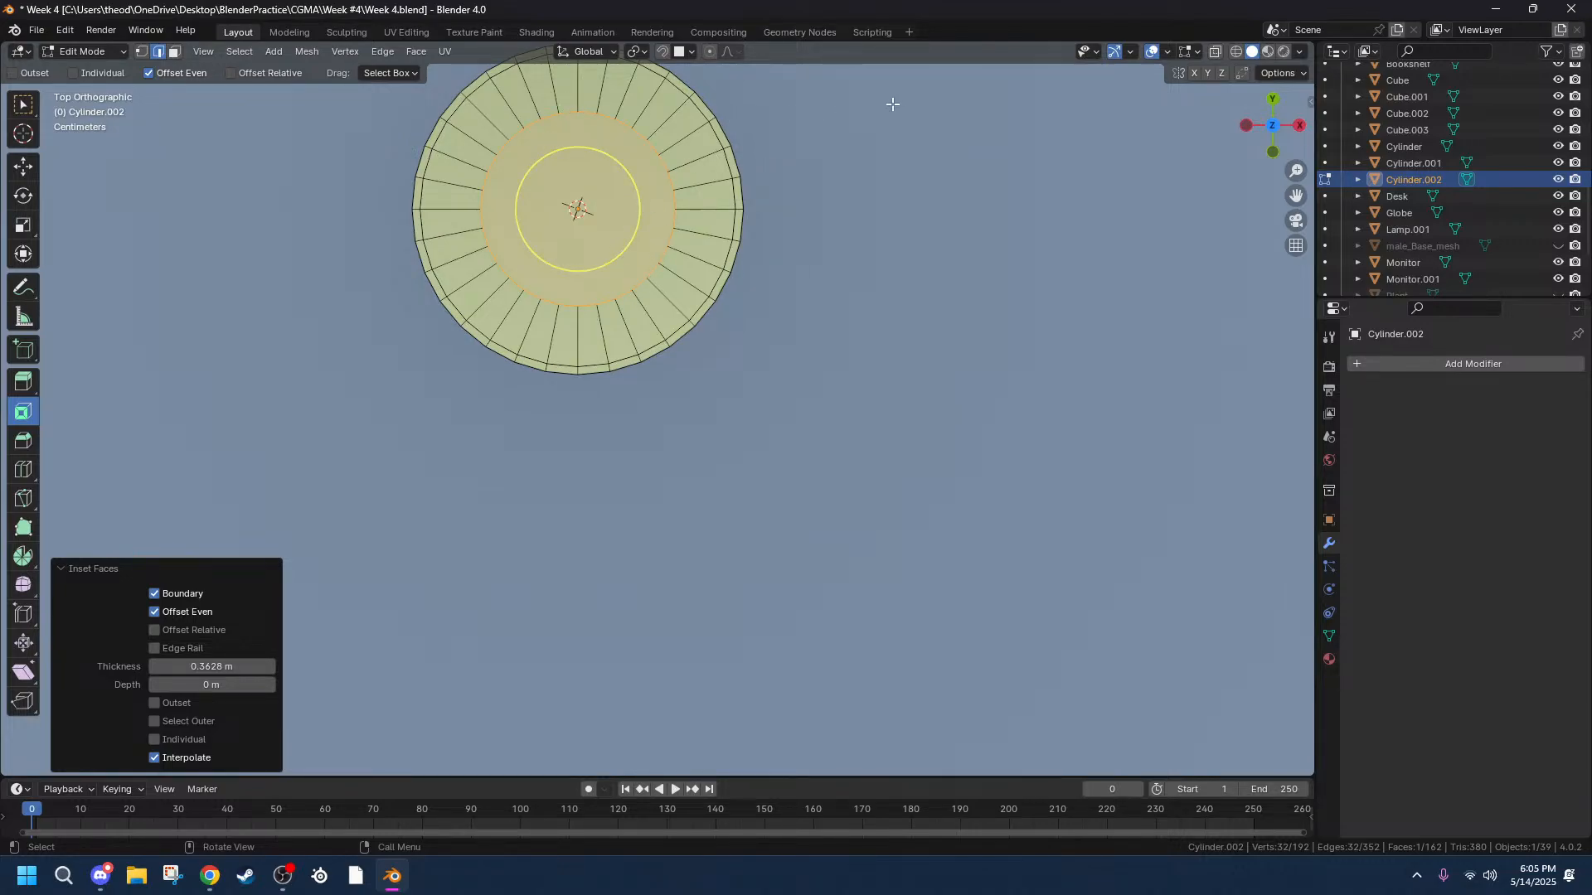
pyautogui.press('s')
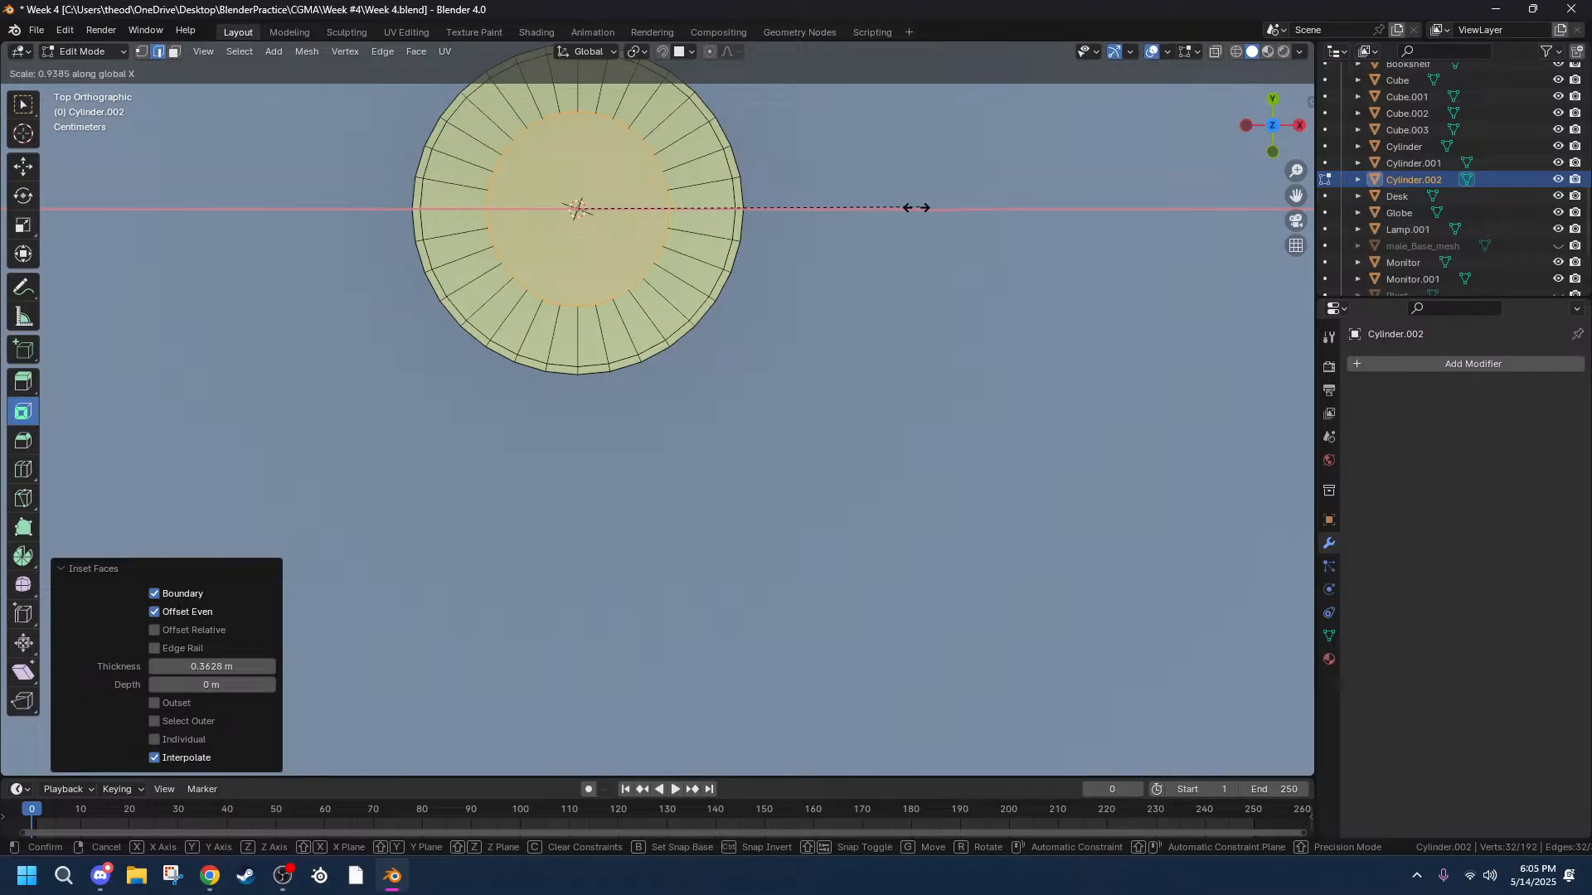
pyautogui.click(810, 207)
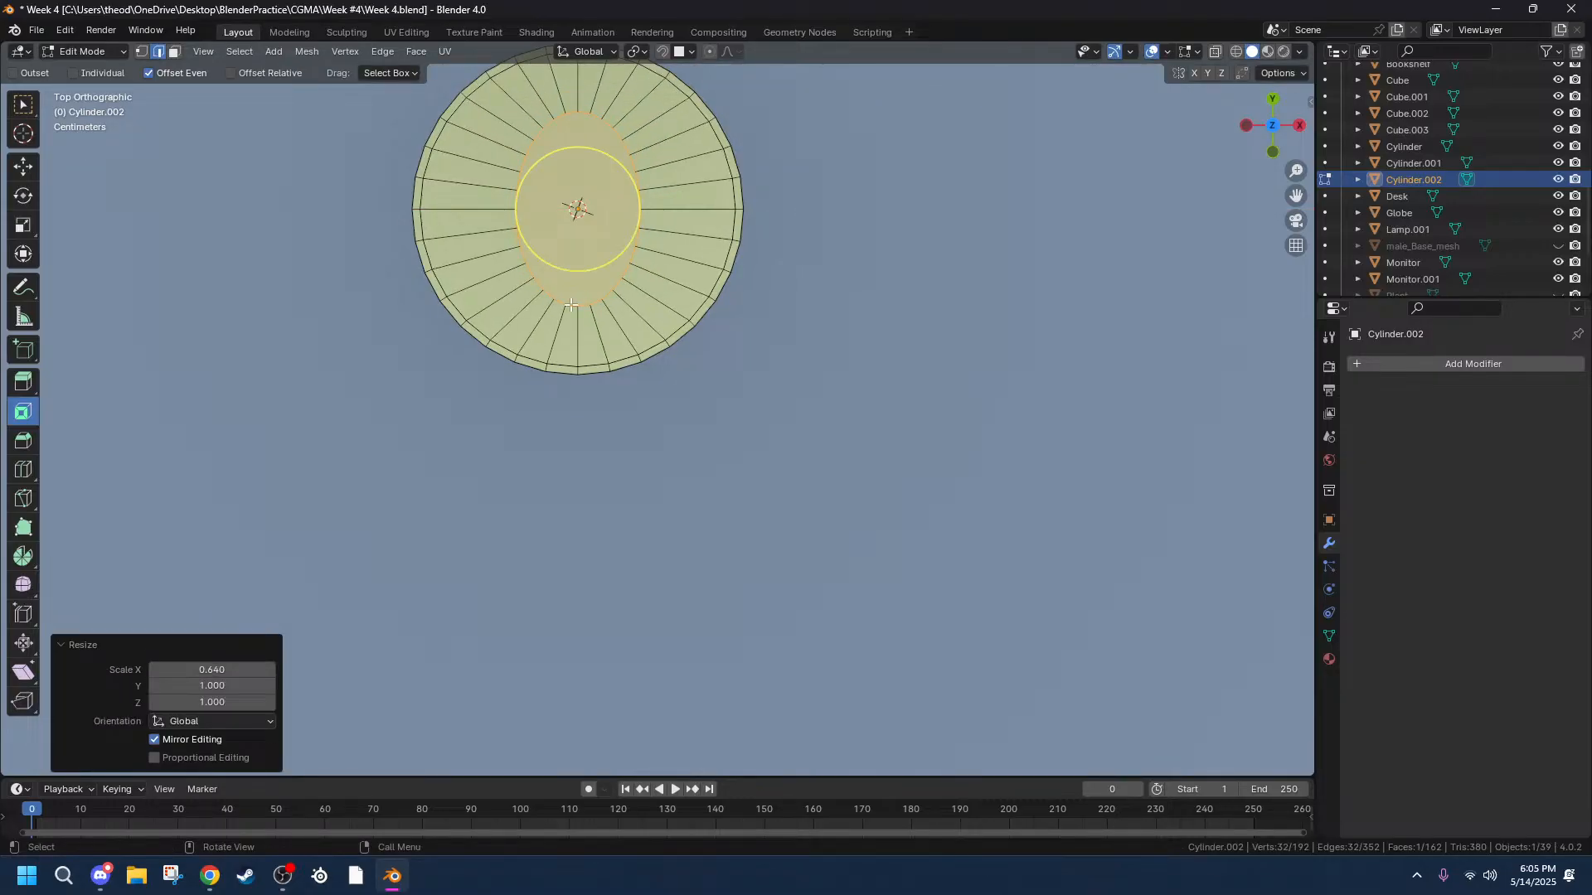
# Select the connected edges forming the lower arc of the oval inset on the cylinder's top.
pyautogui.click(516, 239)
pyautogui.keyDown('shift'); pyautogui.click(522, 256); pyautogui.keyUp('shift')
pyautogui.keyDown('shift'); pyautogui.click(533, 280); pyautogui.keyUp('shift')
pyautogui.hotkey('ctrl', 'z')
pyautogui.keyDown('shift'); pyautogui.click(527, 271); pyautogui.keyUp('shift')
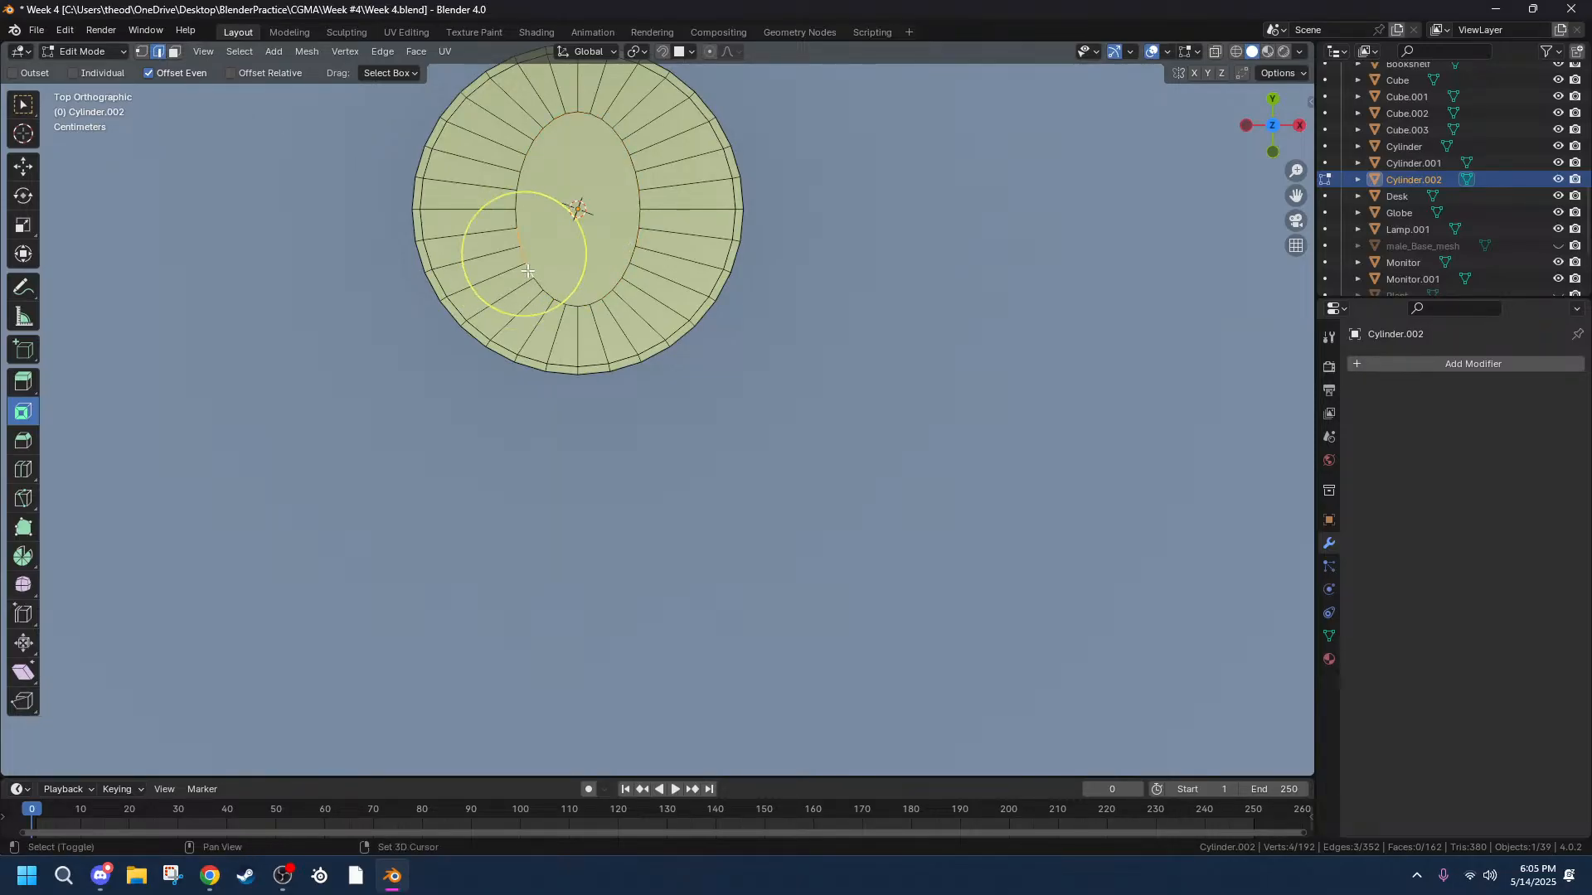
pyautogui.keyDown('shift'); pyautogui.click(539, 285); pyautogui.keyUp('shift')
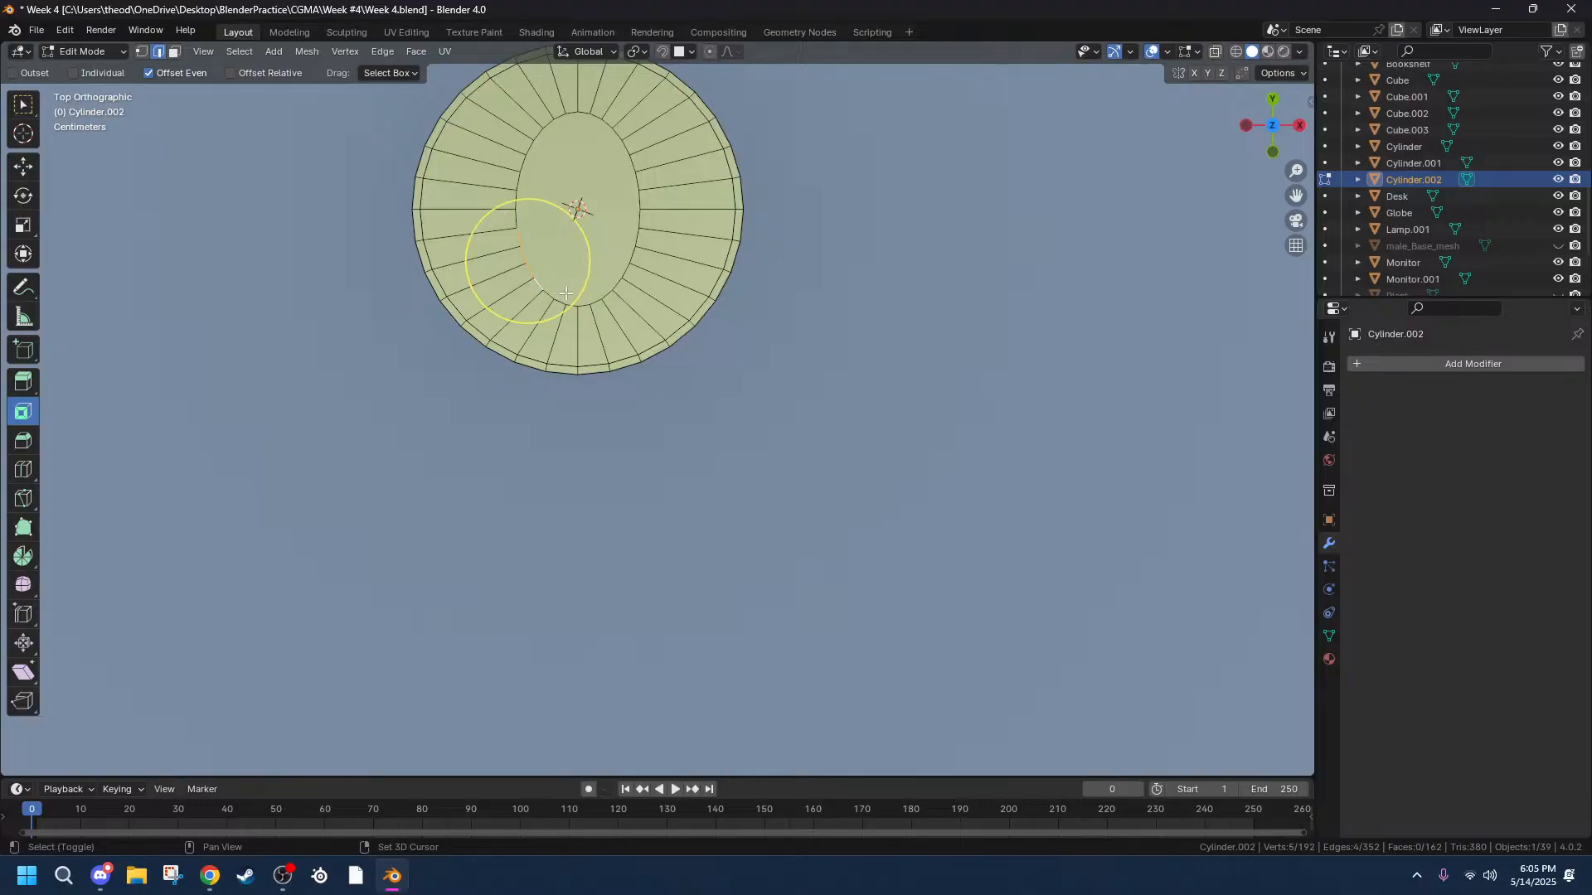
pyautogui.keyDown('shift'); pyautogui.click(557, 291); pyautogui.keyUp('shift')
pyautogui.keyDown('shift'); pyautogui.click(585, 299); pyautogui.keyUp('shift')
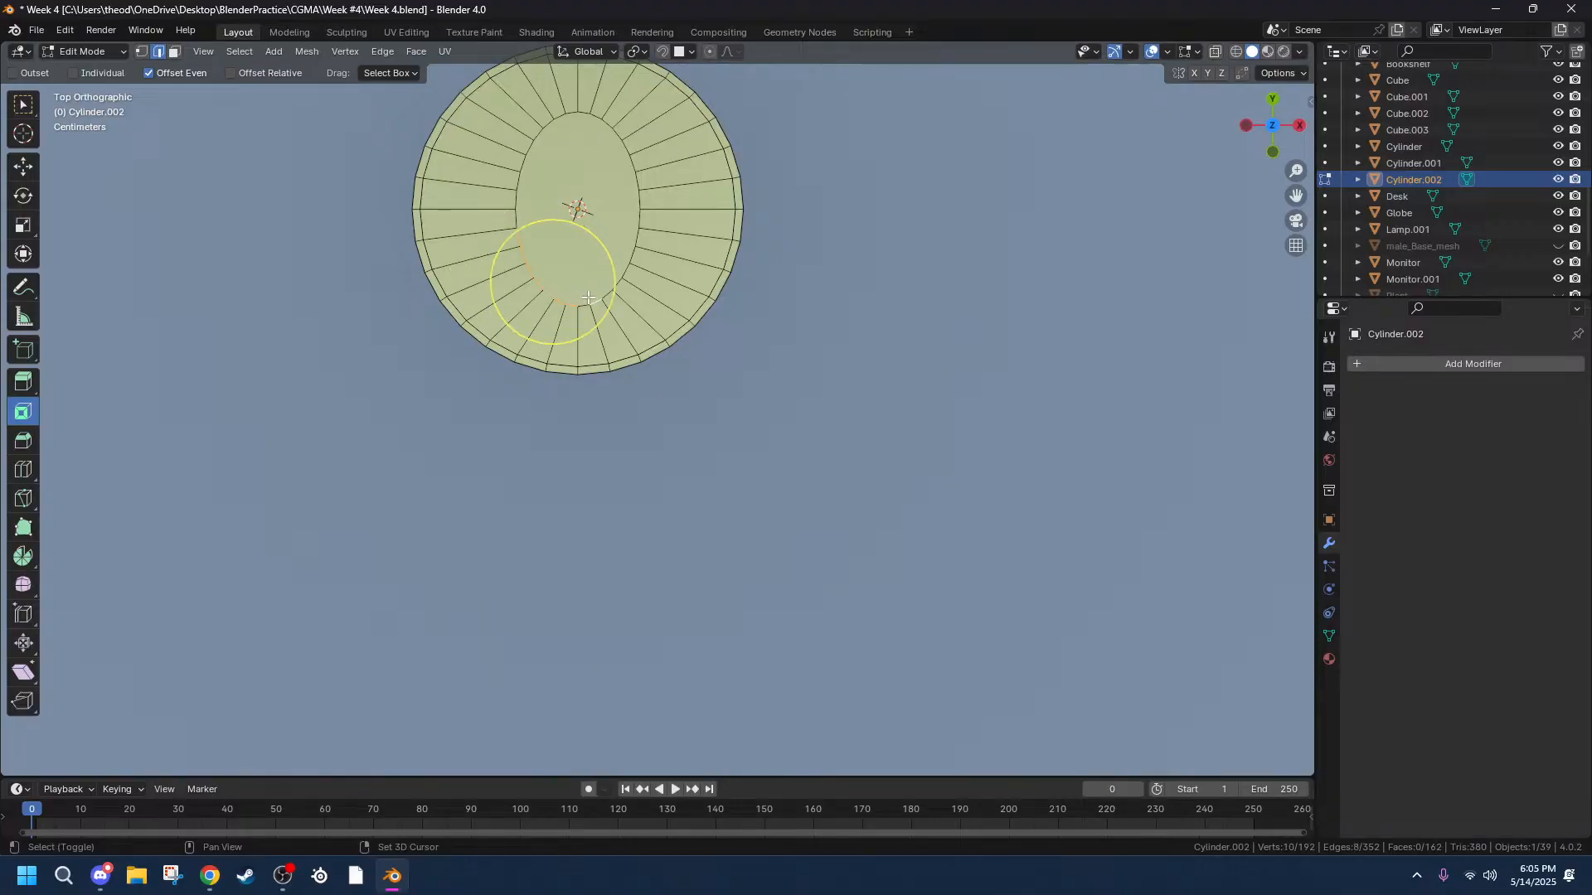
pyautogui.keyDown('shift'); pyautogui.click(613, 289); pyautogui.keyUp('shift')
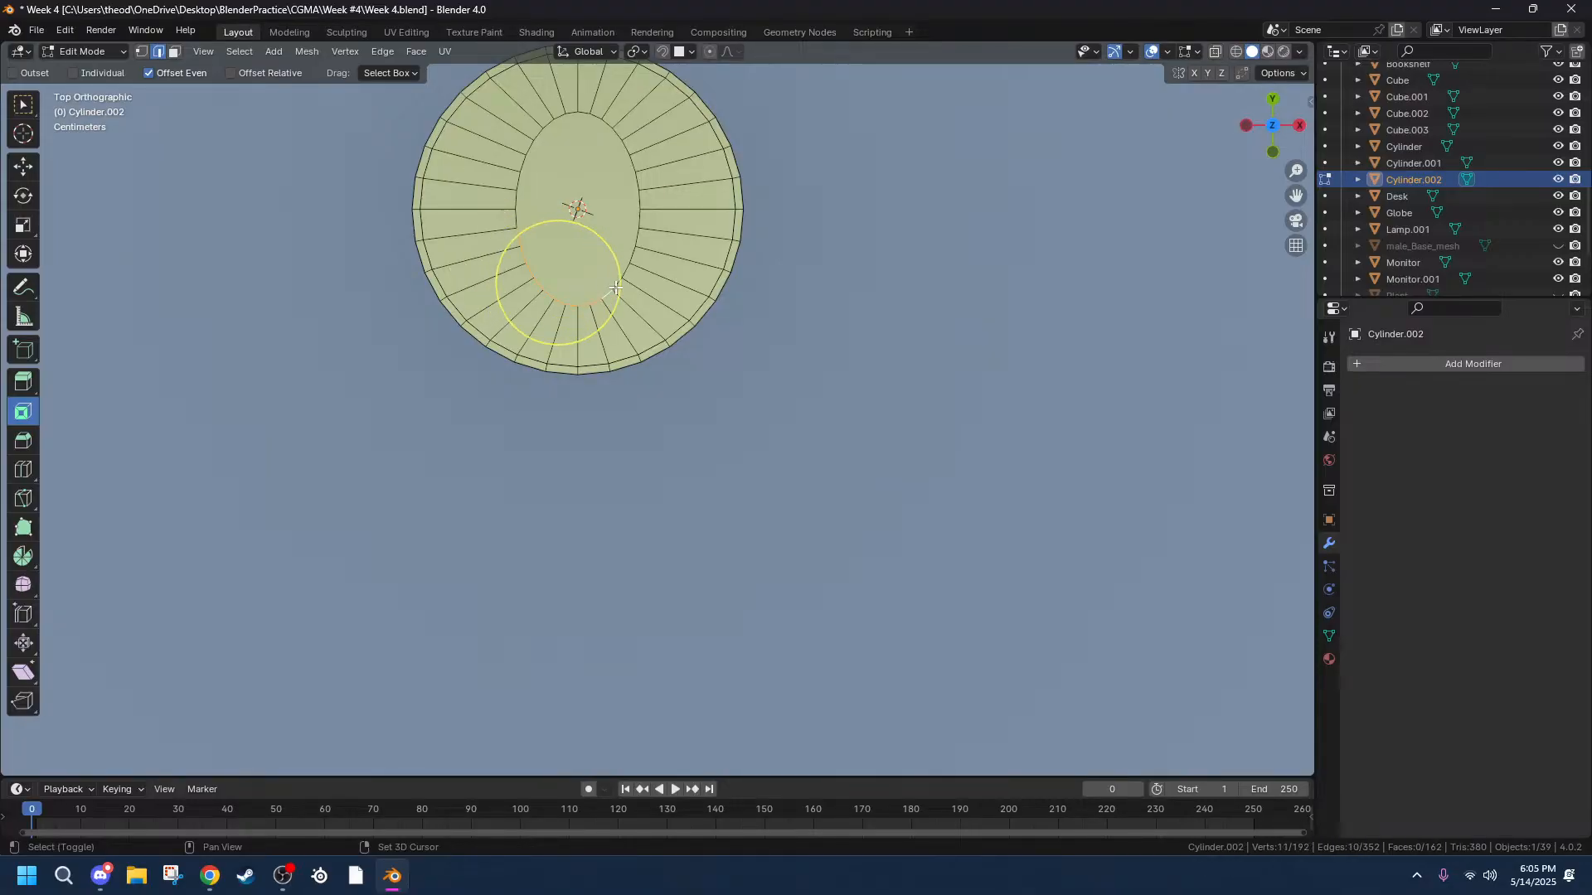
pyautogui.keyDown('shift'); pyautogui.click(617, 273); pyautogui.keyUp('shift')
pyautogui.keyDown('shift'); pyautogui.click(623, 261); pyautogui.keyUp('shift')
pyautogui.keyDown('shift'); pyautogui.click(630, 248); pyautogui.keyUp('shift')
pyautogui.keyDown('shift'); pyautogui.click(634, 238); pyautogui.keyUp('shift')
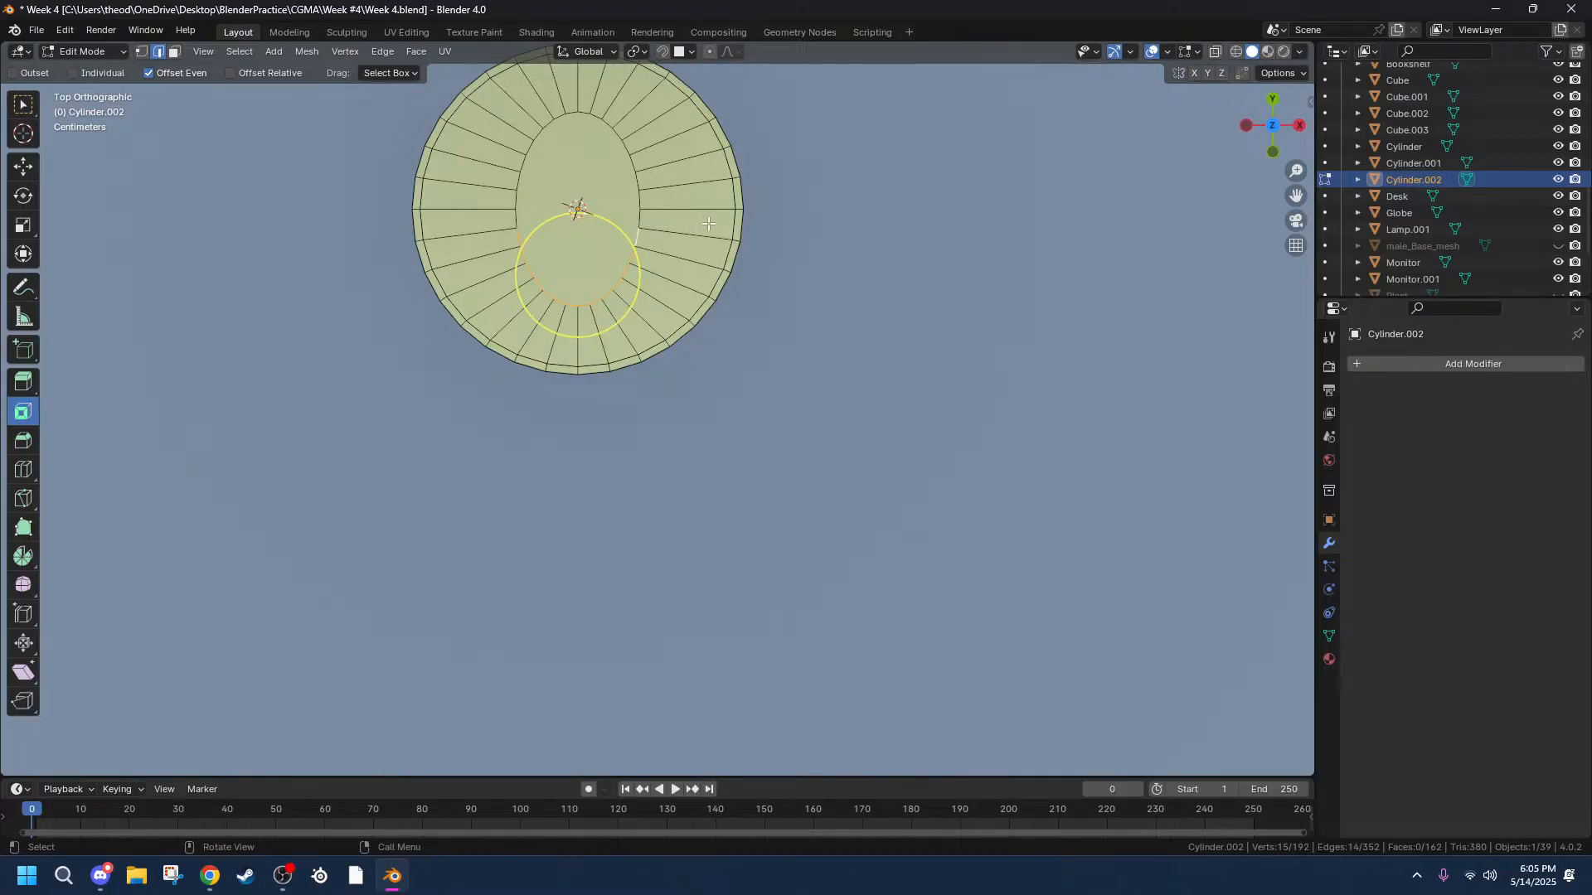
pyautogui.press('s')
pyautogui.press('x')
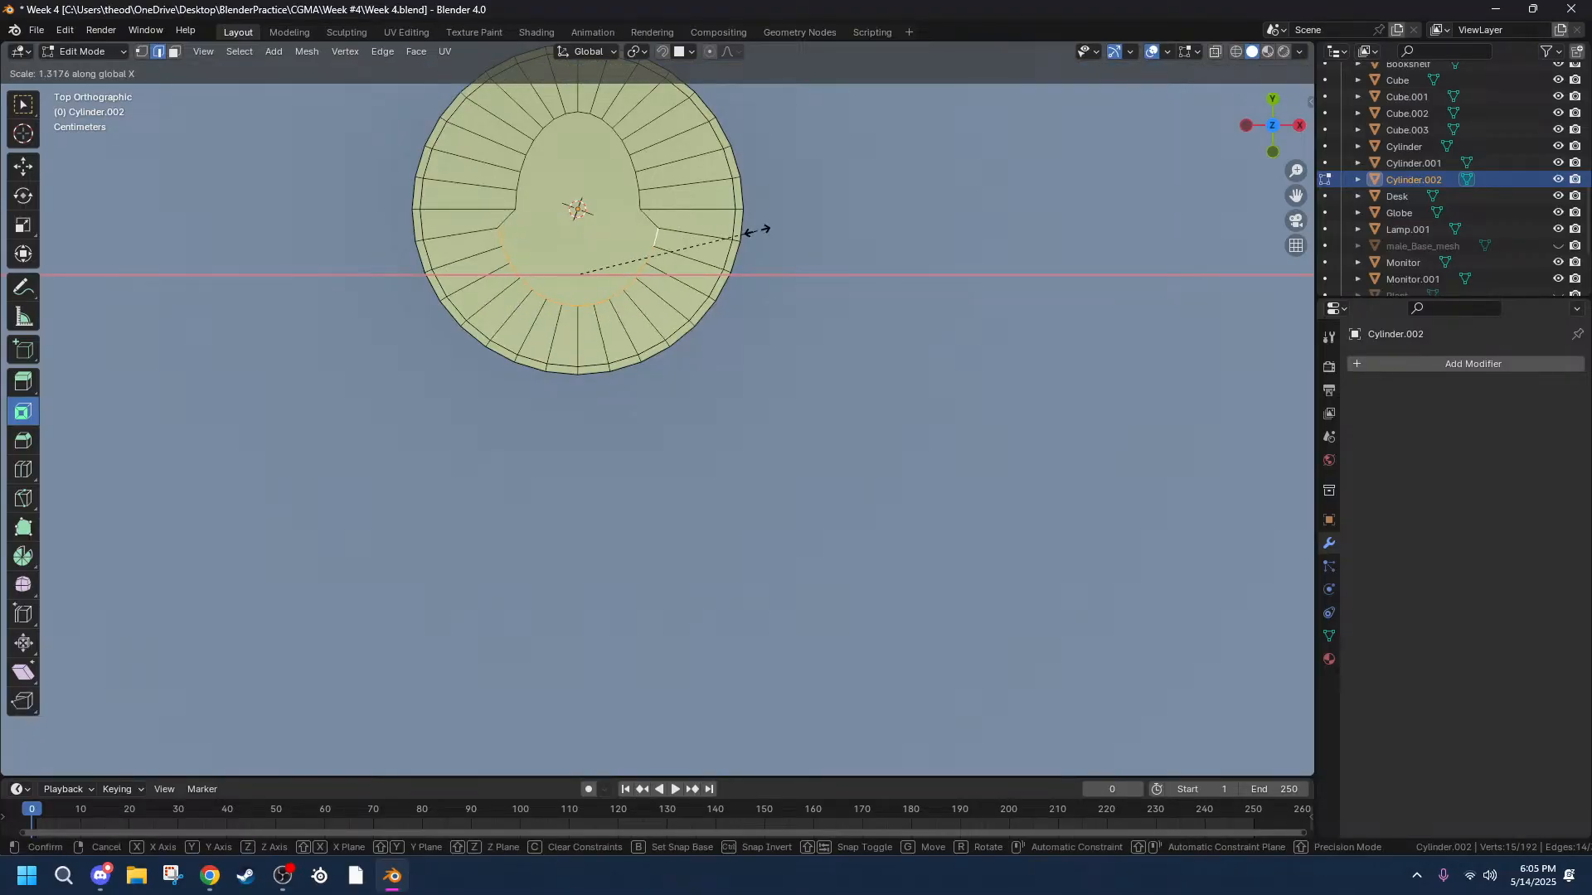
pyautogui.rightClick(757, 230)
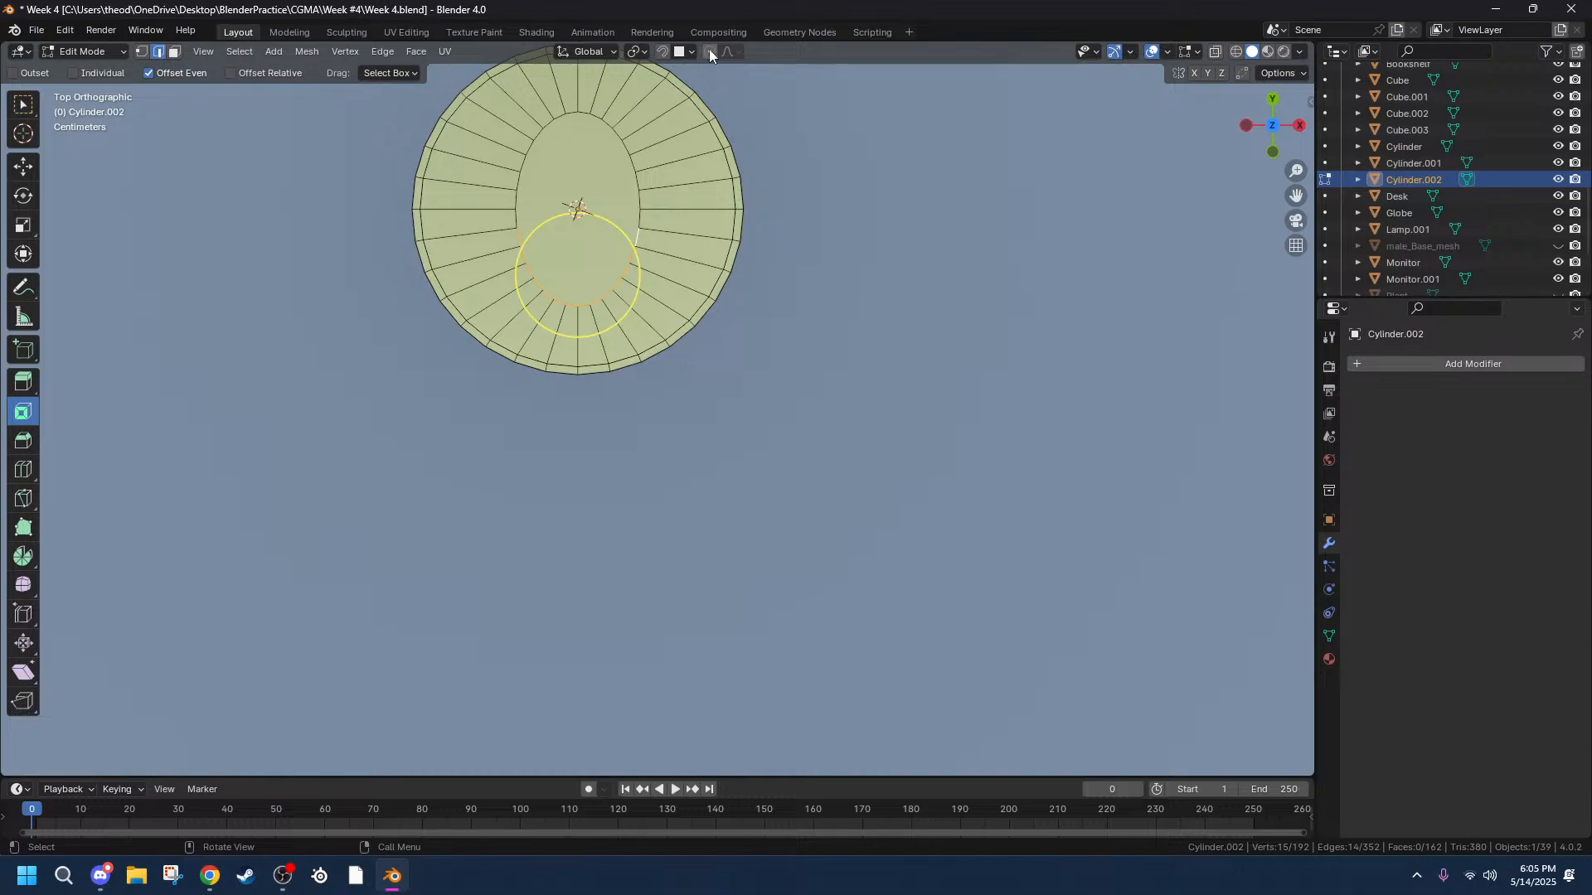
pyautogui.press('s')
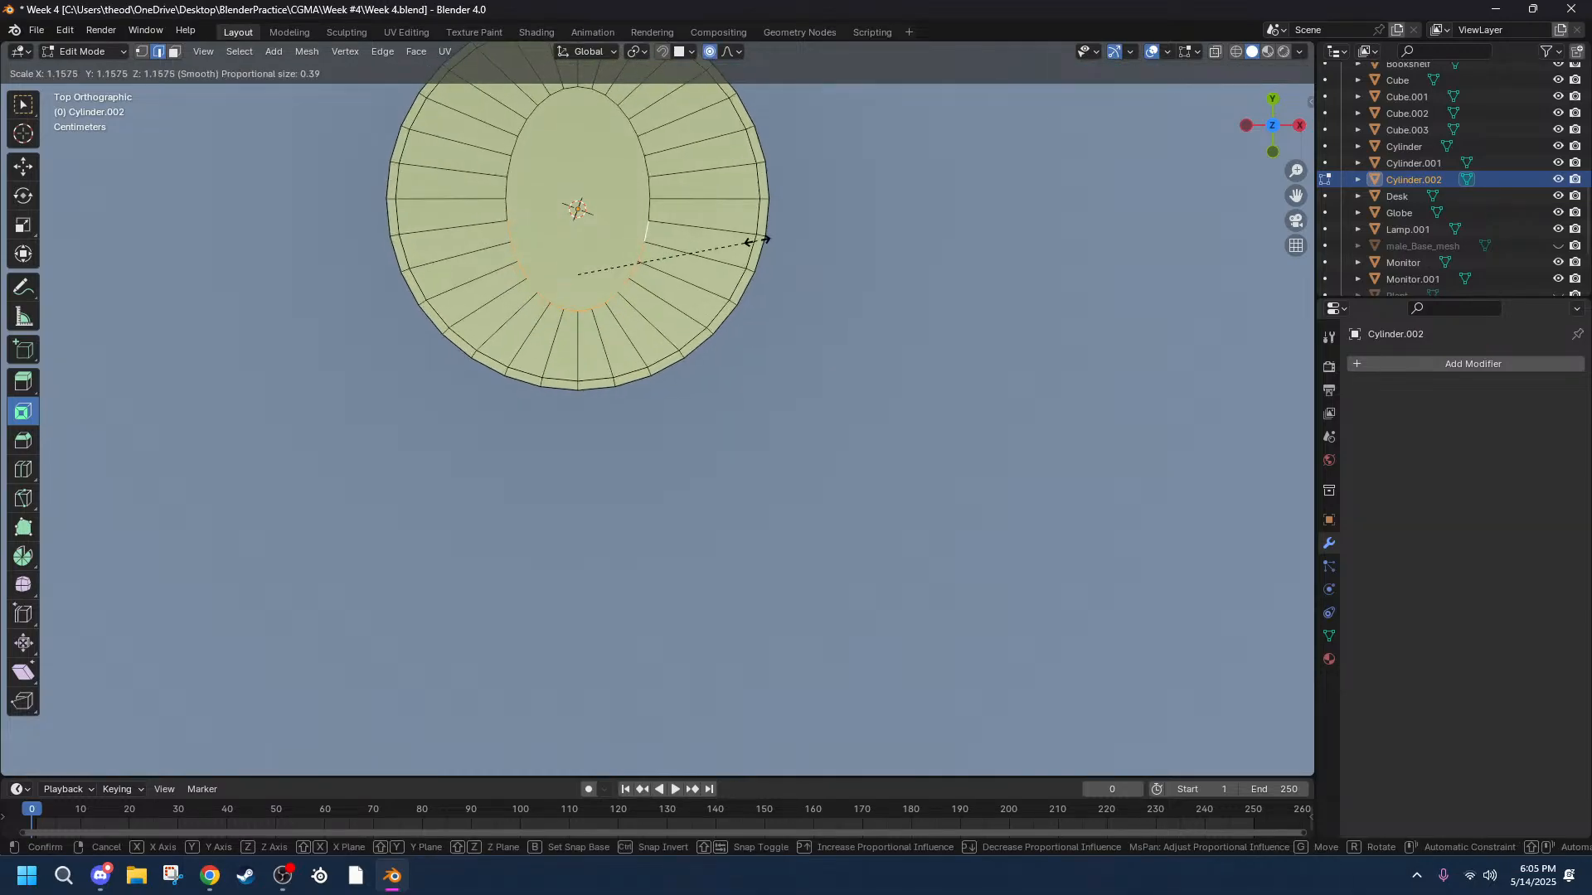
pyautogui.rightClick(750, 241)
# Scale the oval's lower arc to about 1.225 along X using smooth proportional editing with a size of about 0.014.
pyautogui.scroll(5, 584, 227)
pyautogui.keyDown('shift'); pyautogui.moveTo(584, 227); pyautogui.dragTo(584, 227, button='middle'); pyautogui.keyUp('shift')
pyautogui.scroll(-5, 584, 227)
pyautogui.press('s')
pyautogui.scroll(4, 626, 224)
pyautogui.scroll(20, 626, 223)
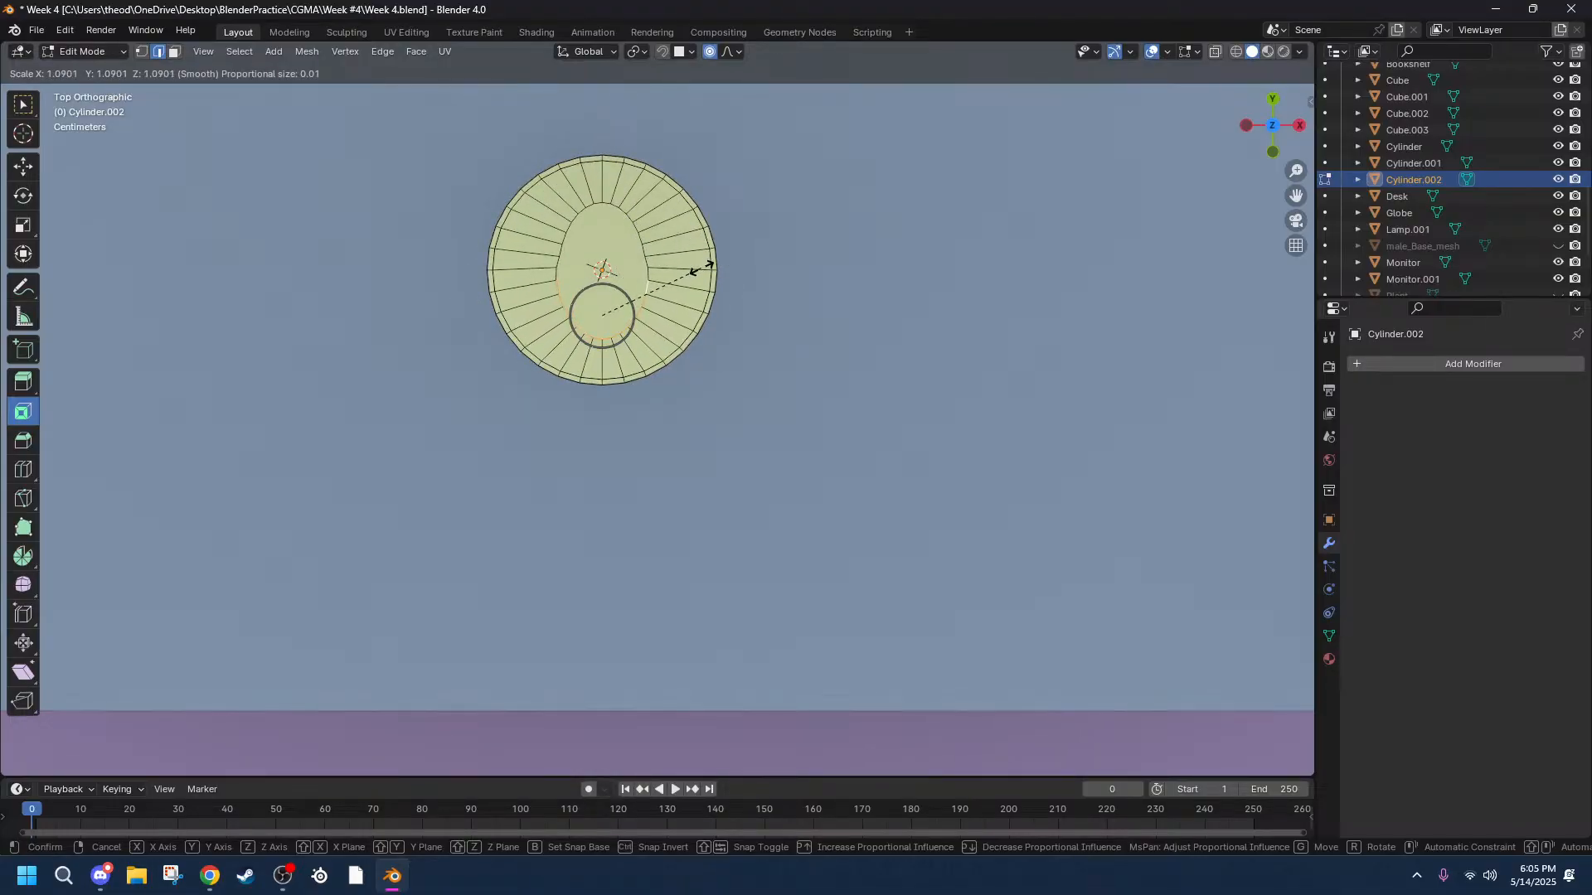
pyautogui.press('x')
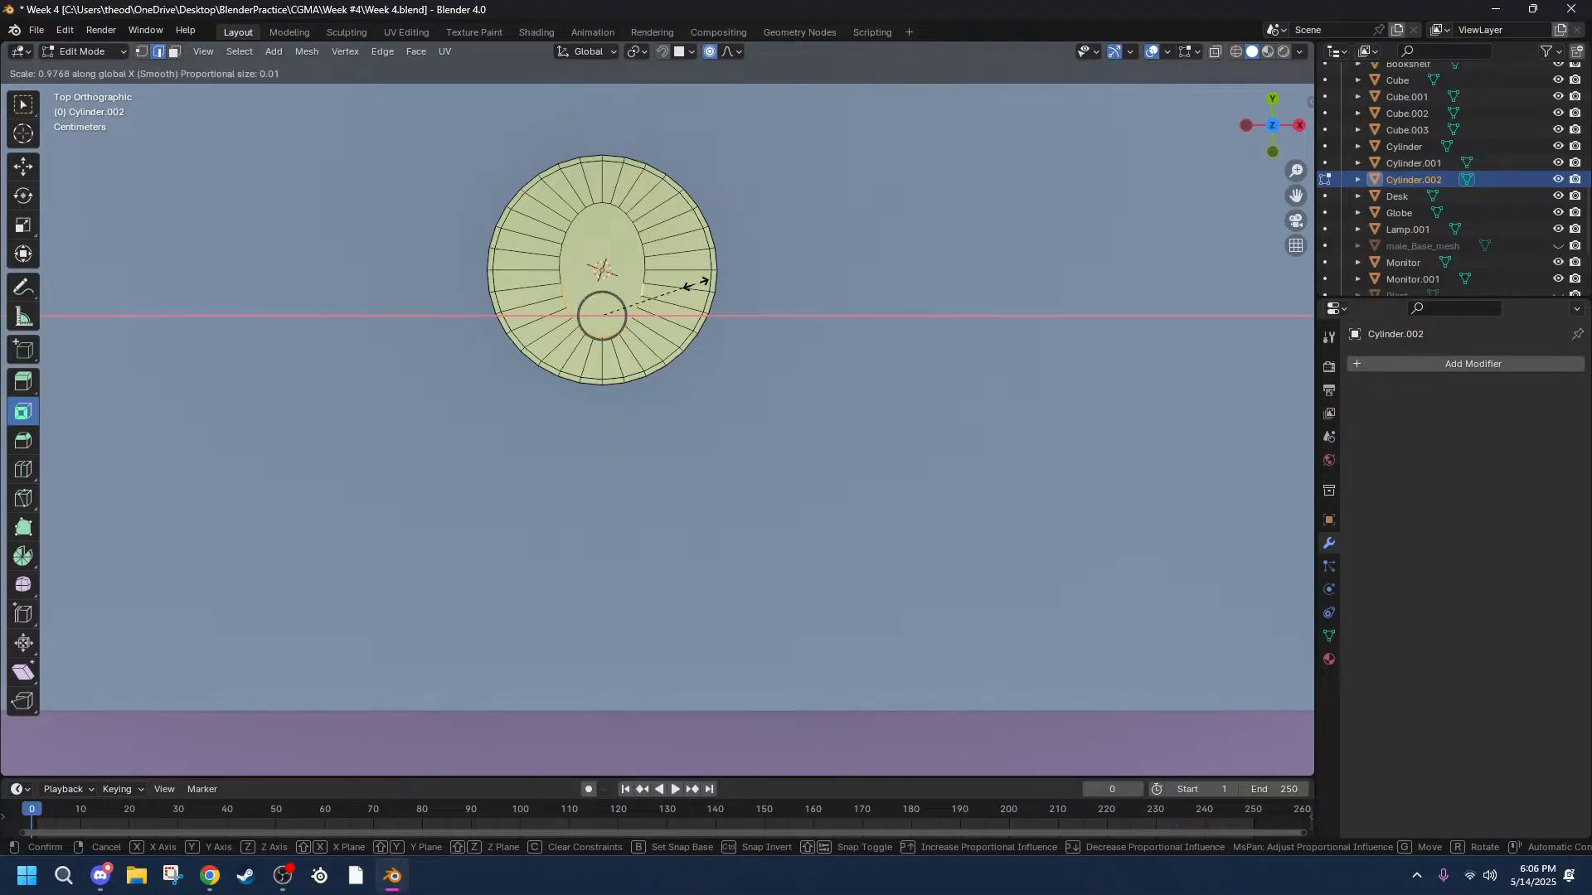
pyautogui.scroll(-6, 742, 283)
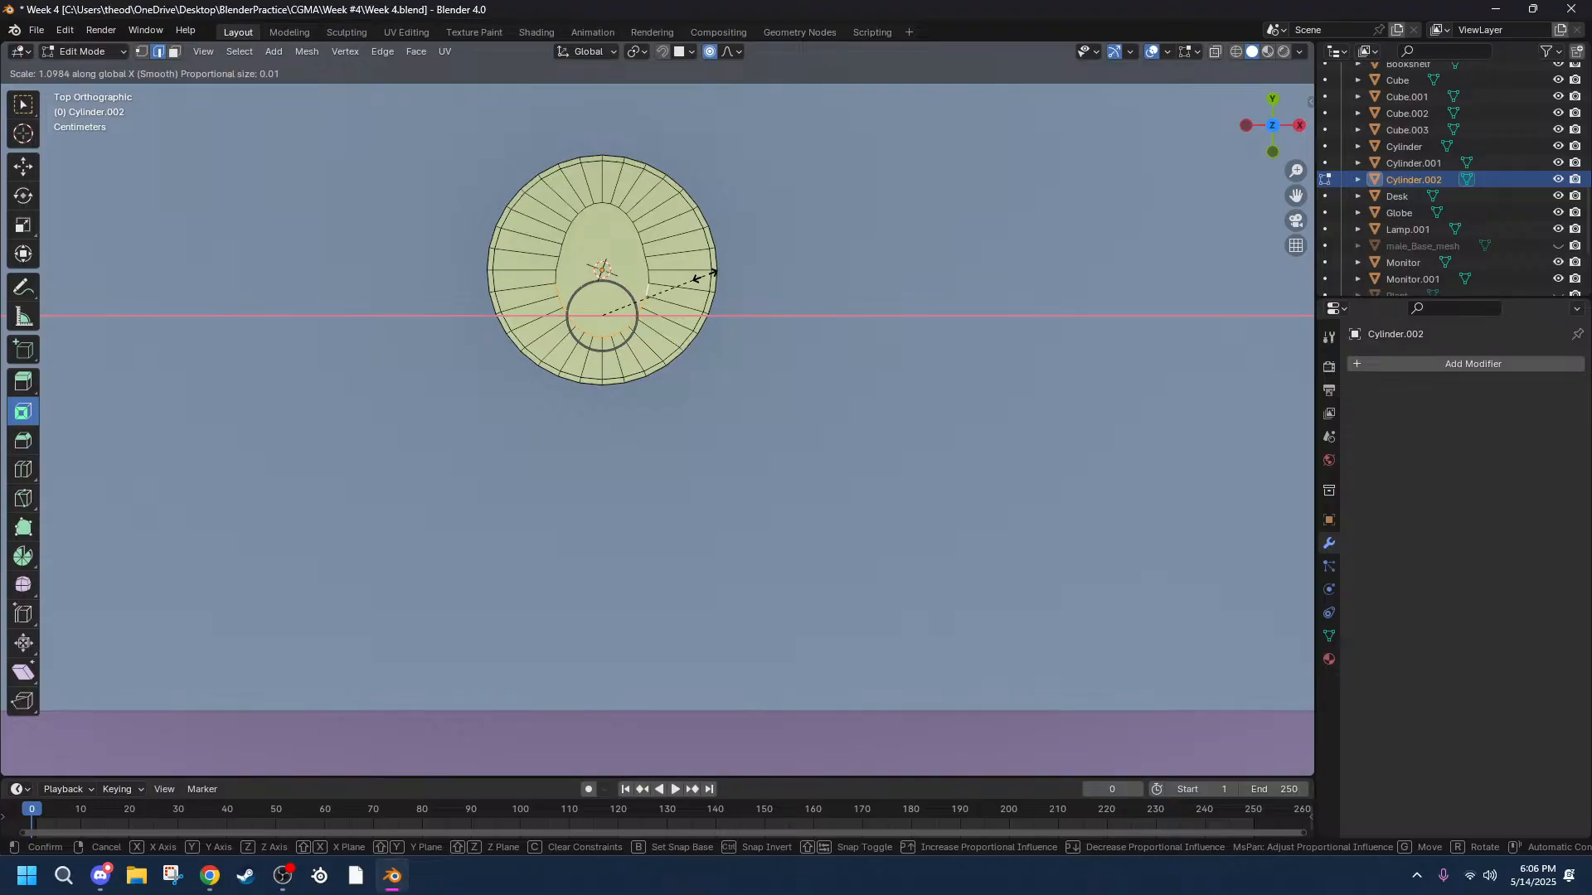
pyautogui.click(719, 273)
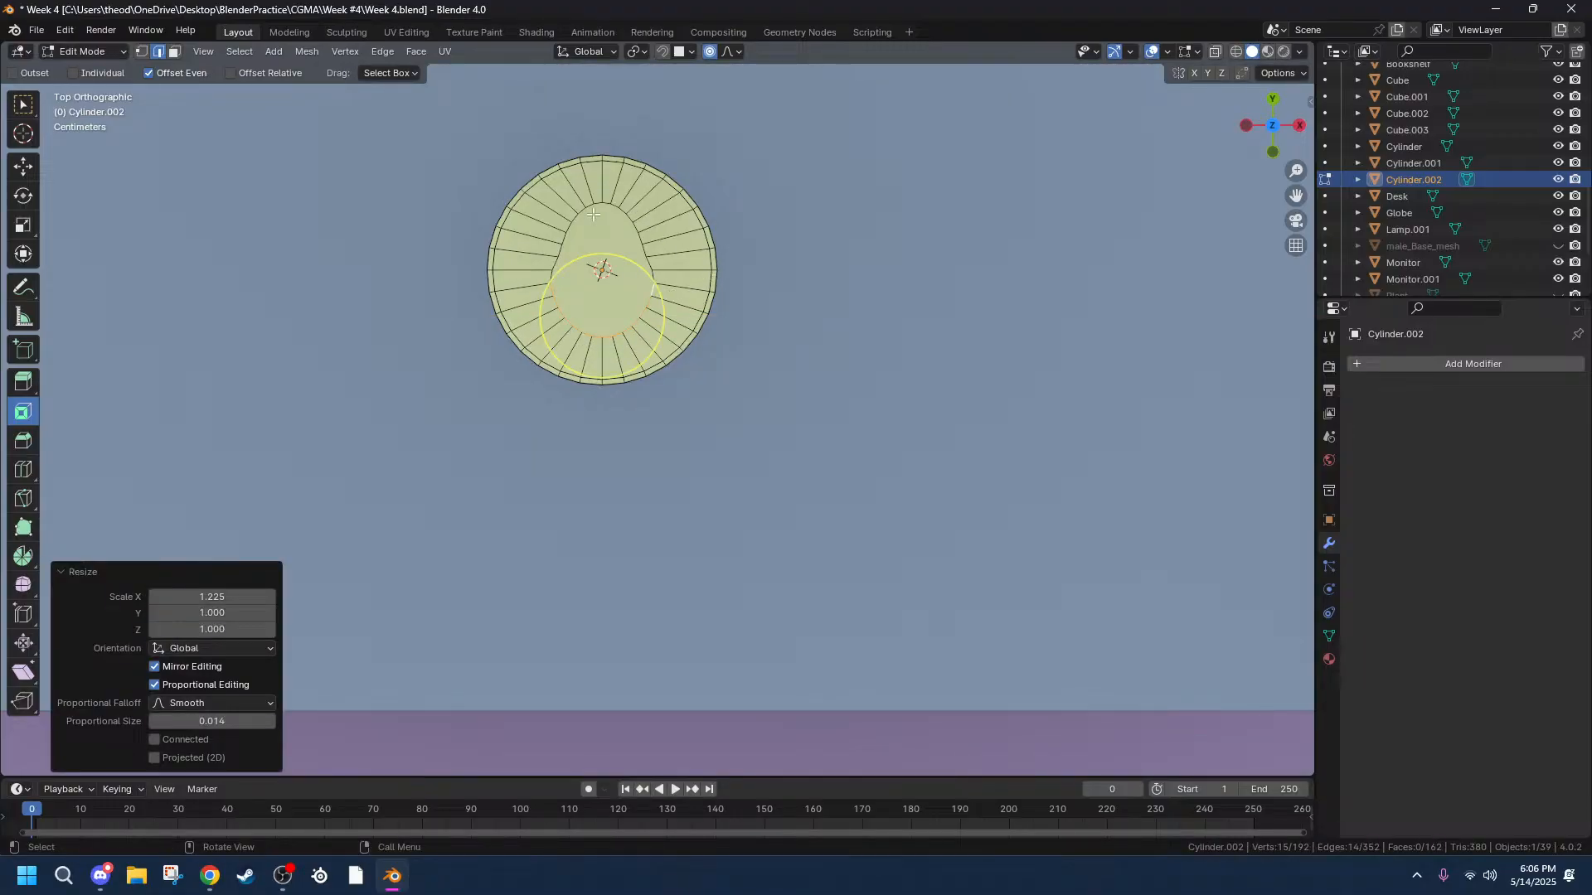
# Select the edges of the inset's upper arc and scale them to about 0.828 along X with proportional editing.
pyautogui.click(560, 253)
pyautogui.keyDown('shift'); pyautogui.click(564, 250); pyautogui.keyUp('shift')
pyautogui.keyDown('shift'); pyautogui.click(567, 239); pyautogui.keyUp('shift')
pyautogui.keyDown('shift'); pyautogui.click(572, 226); pyautogui.keyUp('shift')
pyautogui.keyDown('shift'); pyautogui.click(582, 213); pyautogui.keyUp('shift')
pyautogui.keyDown('shift'); pyautogui.click(594, 206); pyautogui.keyUp('shift')
pyautogui.keyDown('shift'); pyautogui.click(609, 200); pyautogui.keyUp('shift')
pyautogui.keyDown('shift'); pyautogui.click(618, 211); pyautogui.keyUp('shift')
pyautogui.keyDown('shift'); pyautogui.click(613, 206); pyautogui.keyUp('shift')
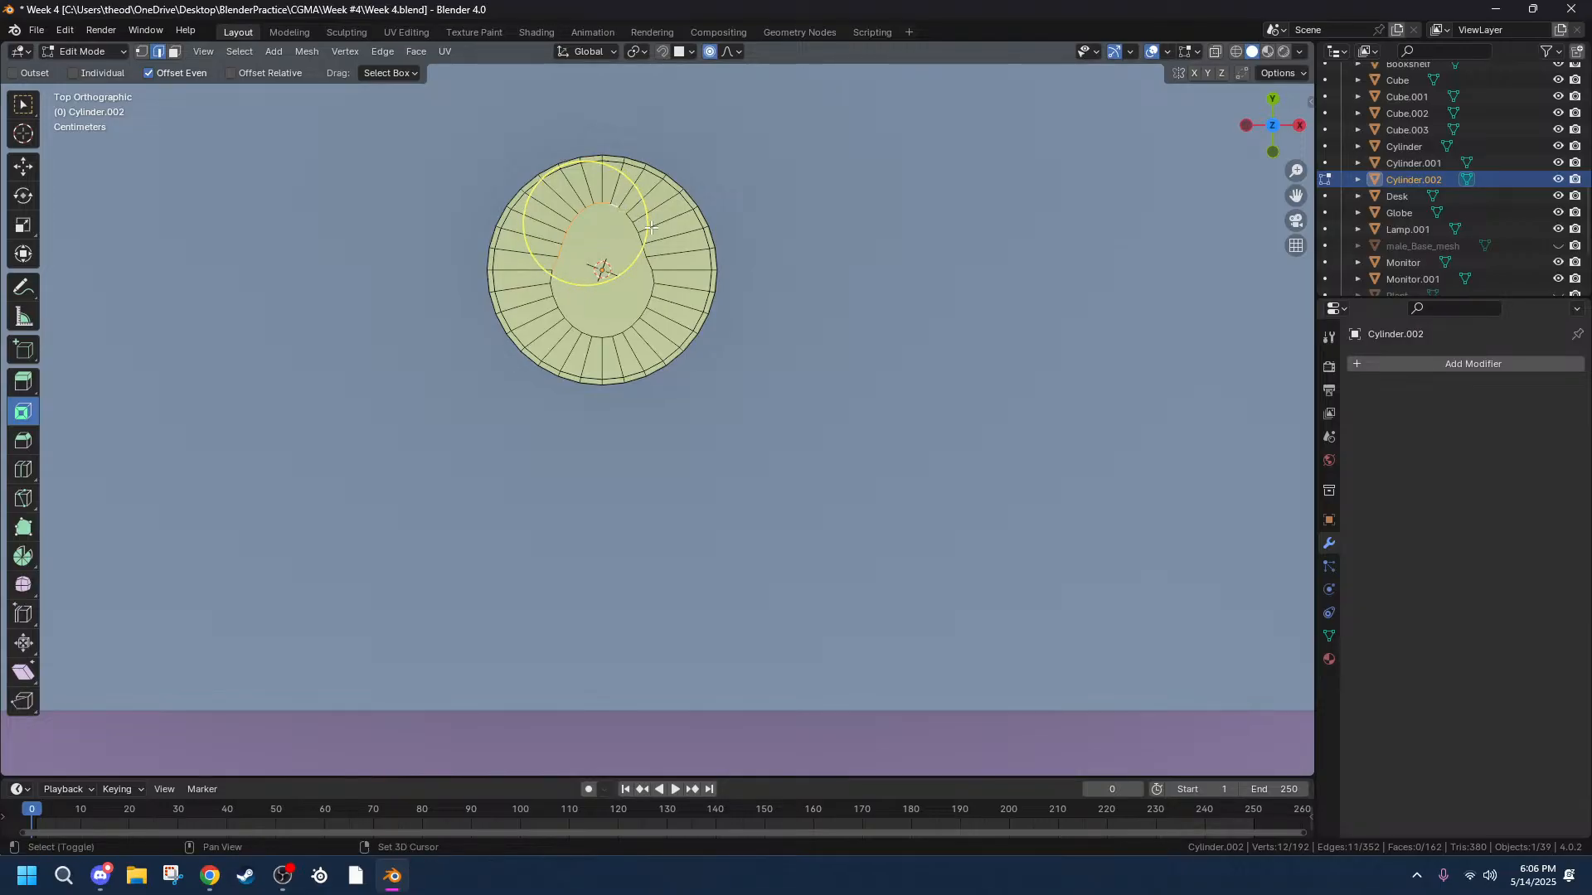
pyautogui.keyDown('shift'); pyautogui.click(630, 228); pyautogui.keyUp('shift')
pyautogui.keyDown('shift'); pyautogui.click(632, 238); pyautogui.keyUp('shift')
pyautogui.keyDown('shift'); pyautogui.click(634, 242); pyautogui.keyUp('shift')
pyautogui.keyDown('shift'); pyautogui.click(633, 250); pyautogui.keyUp('shift')
pyautogui.keyDown('shift'); pyautogui.click(638, 244); pyautogui.keyUp('shift')
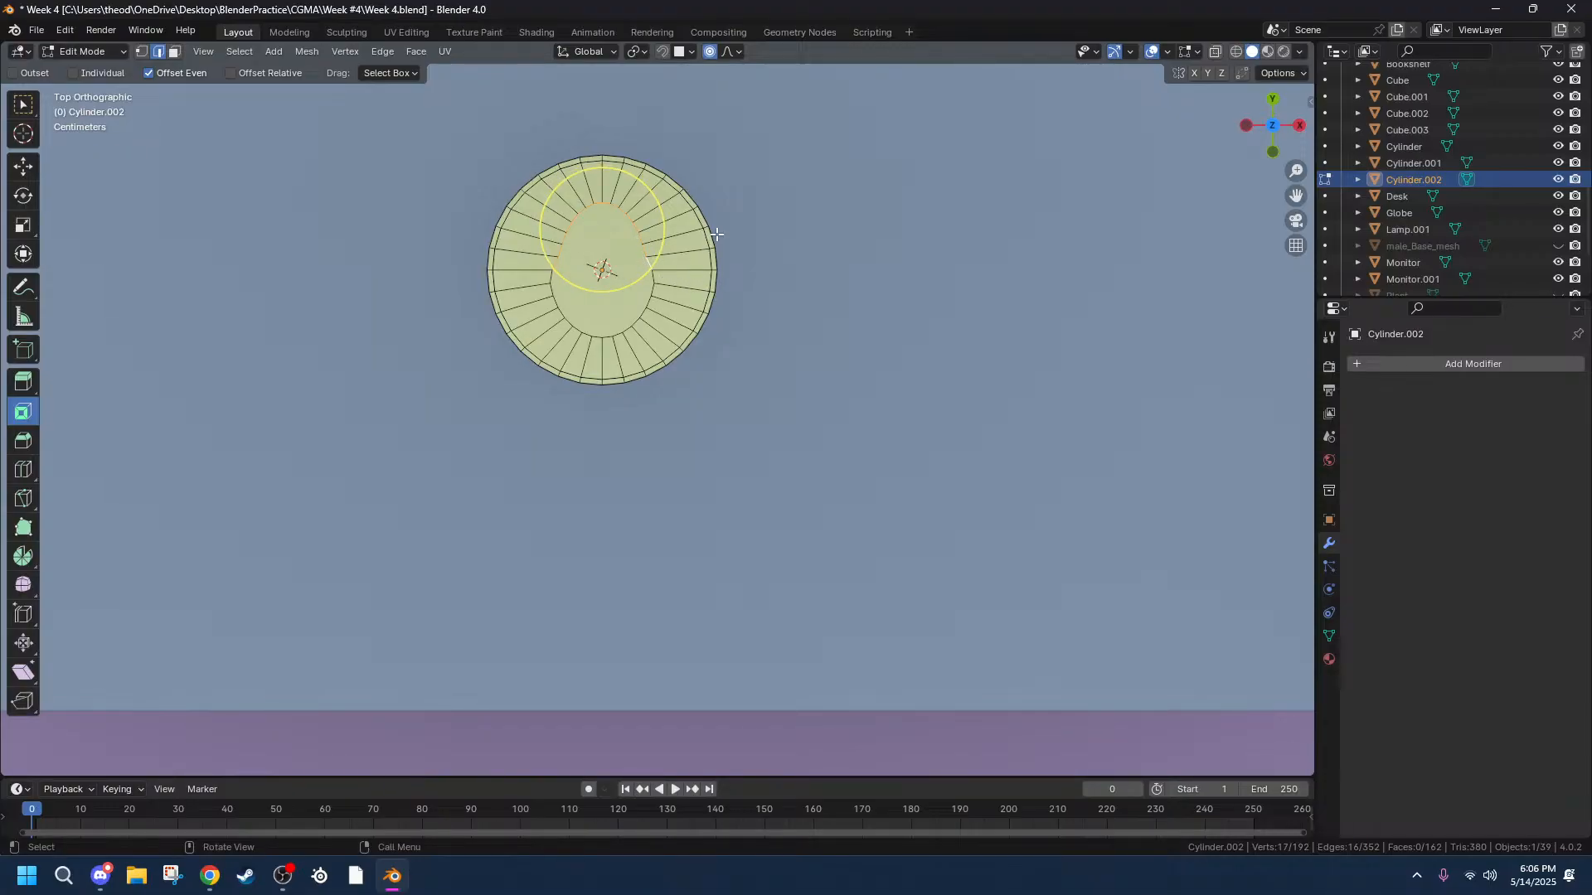
pyautogui.press('s')
pyautogui.hotkey('shift', 'z')
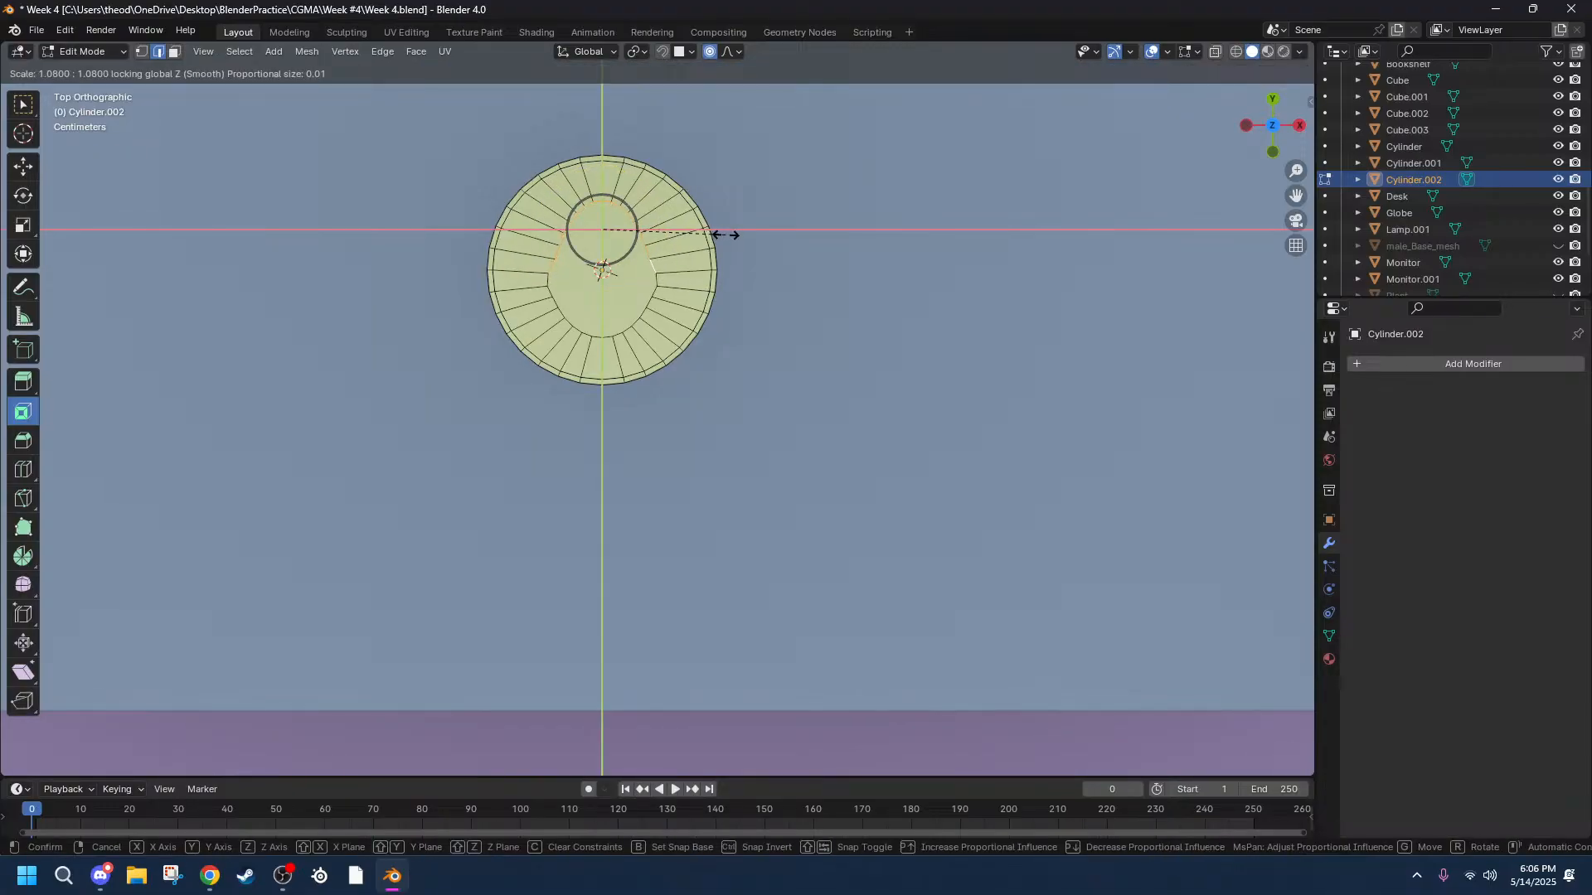
pyautogui.press('x')
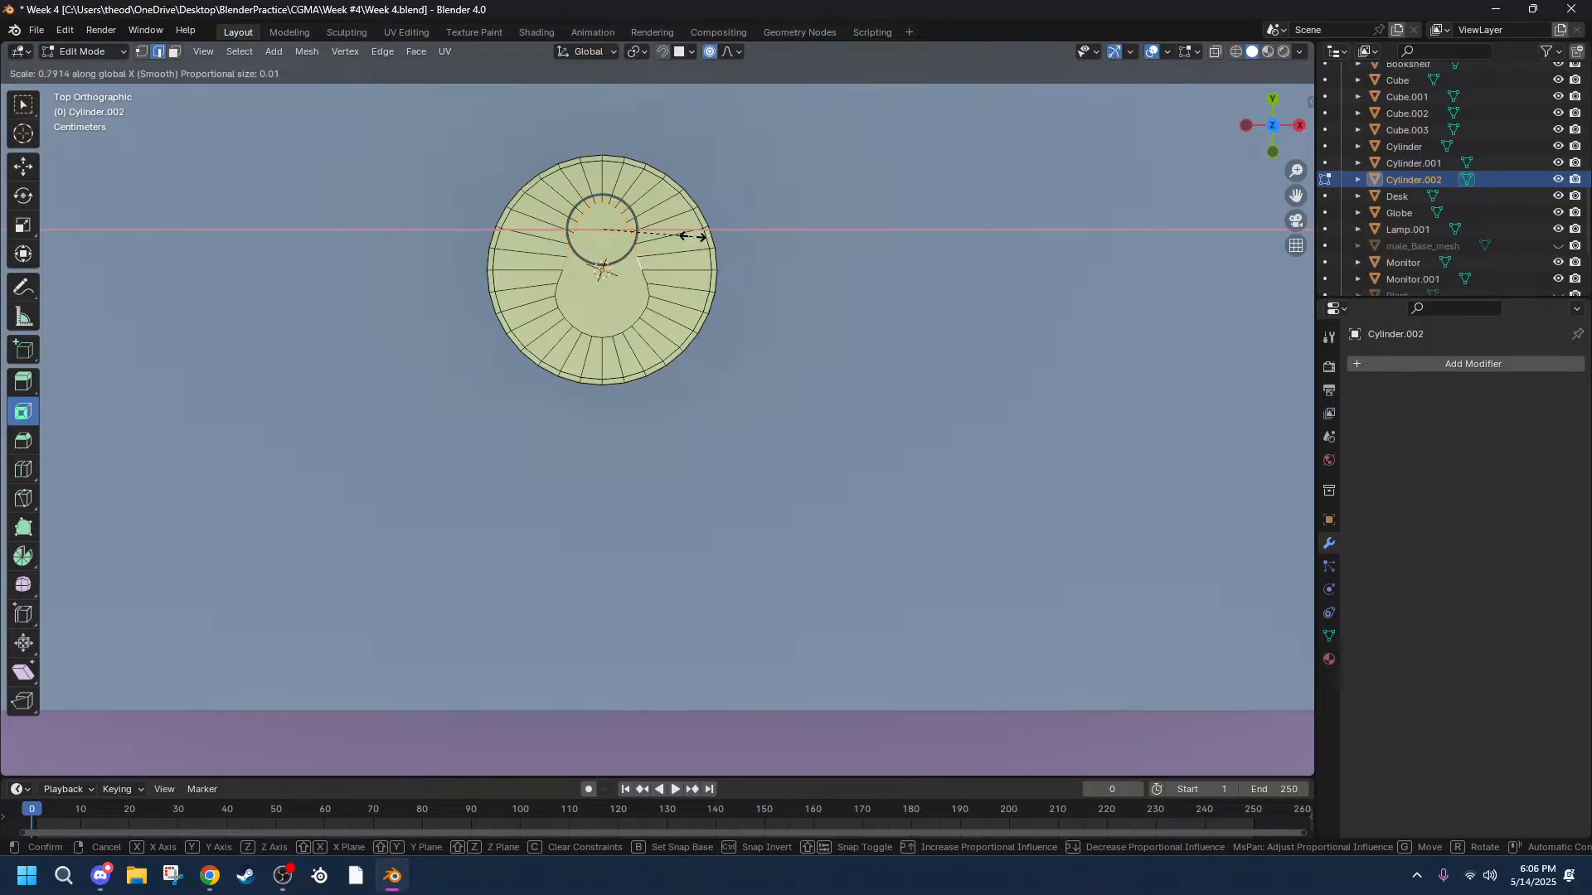
pyautogui.click(696, 236)
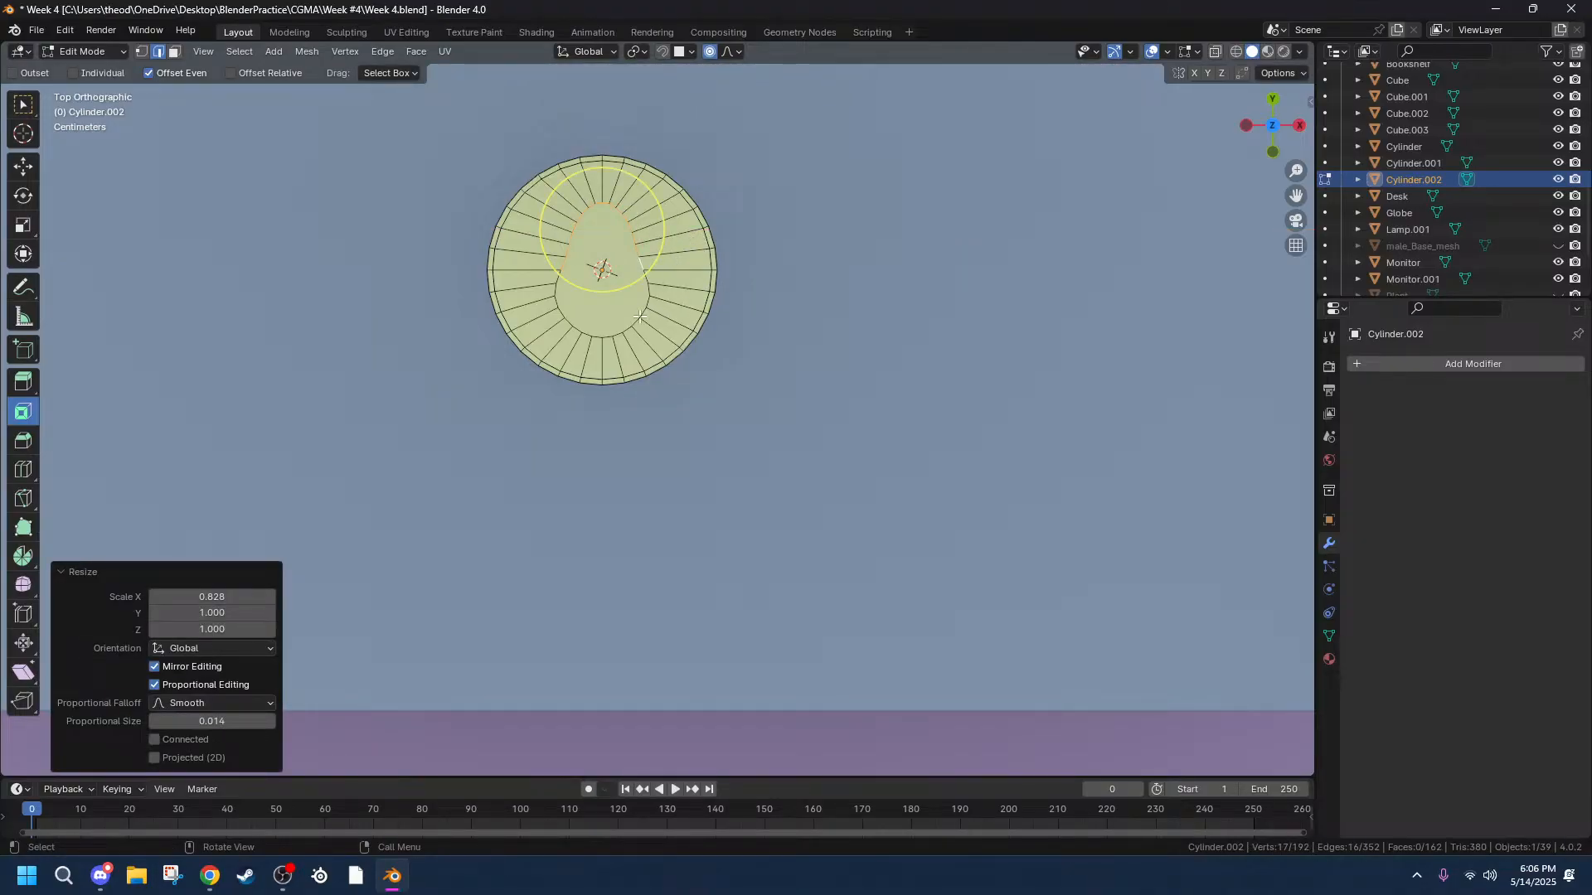
# Select the whole teardrop-shaped inset loop on the cylinder's top and extrude it down about 0.0009 m.
pyautogui.moveTo(640, 317); pyautogui.dragTo(597, 365, button='middle')
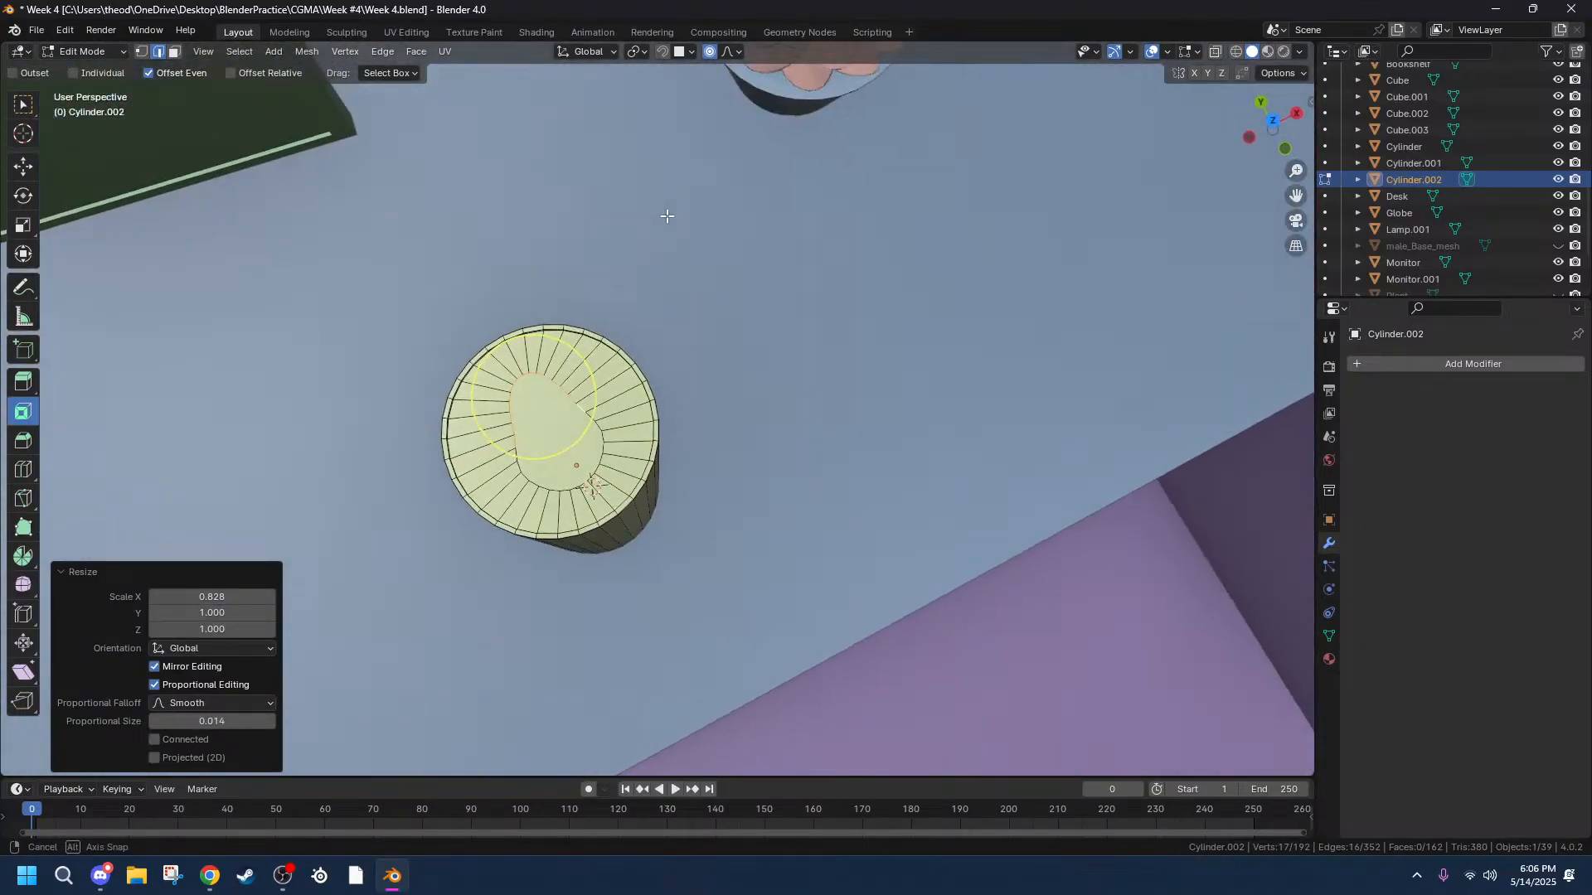
pyautogui.keyDown('alt'); pyautogui.click(575, 441); pyautogui.keyUp('alt')
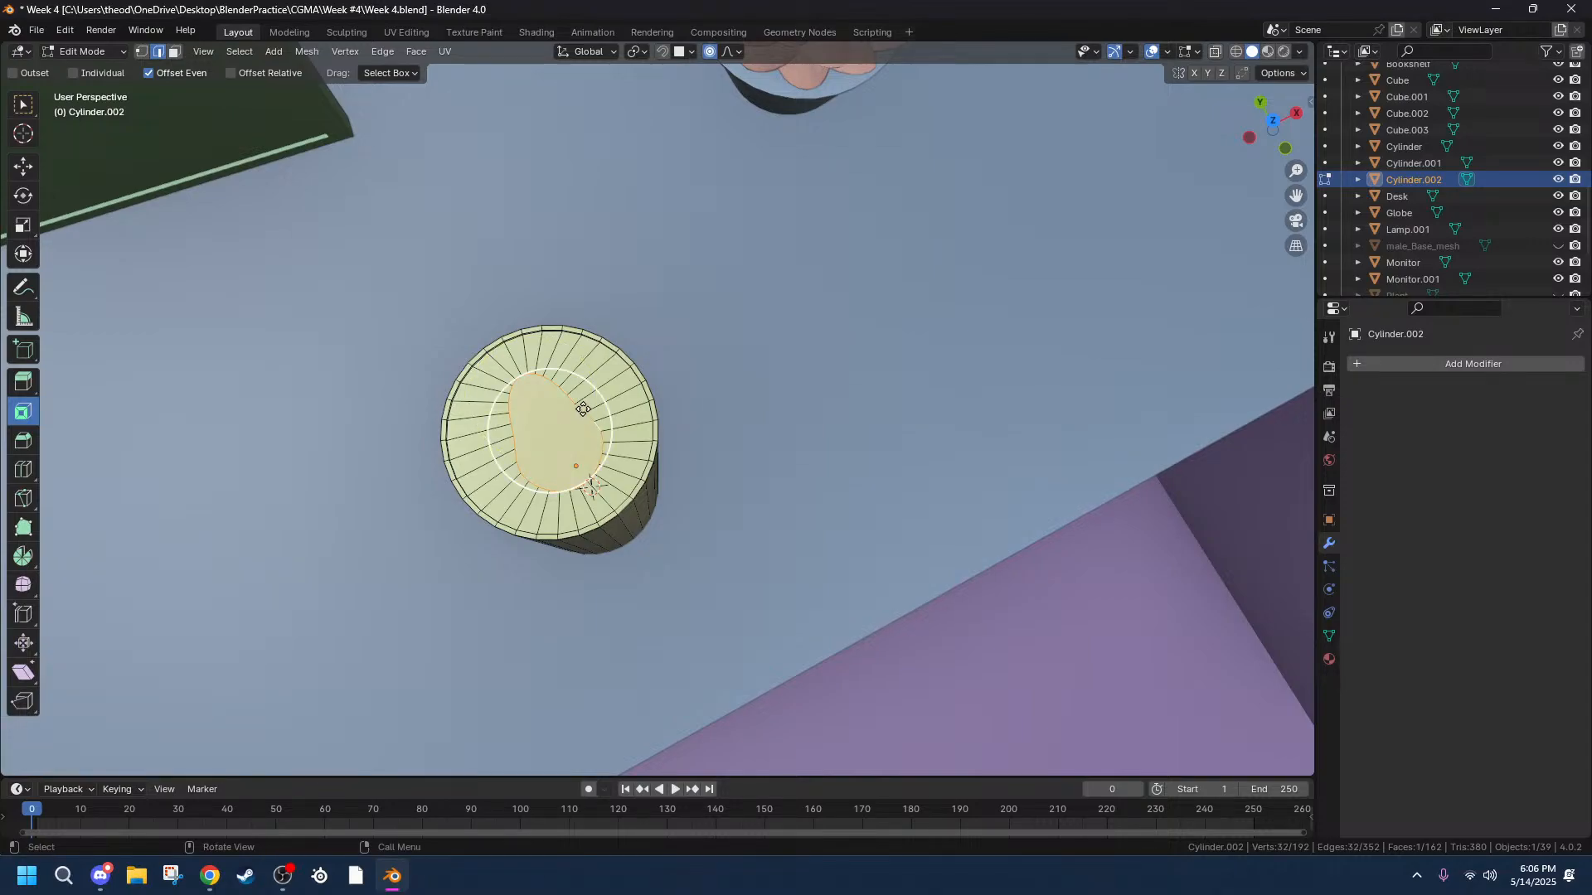
pyautogui.press('e')
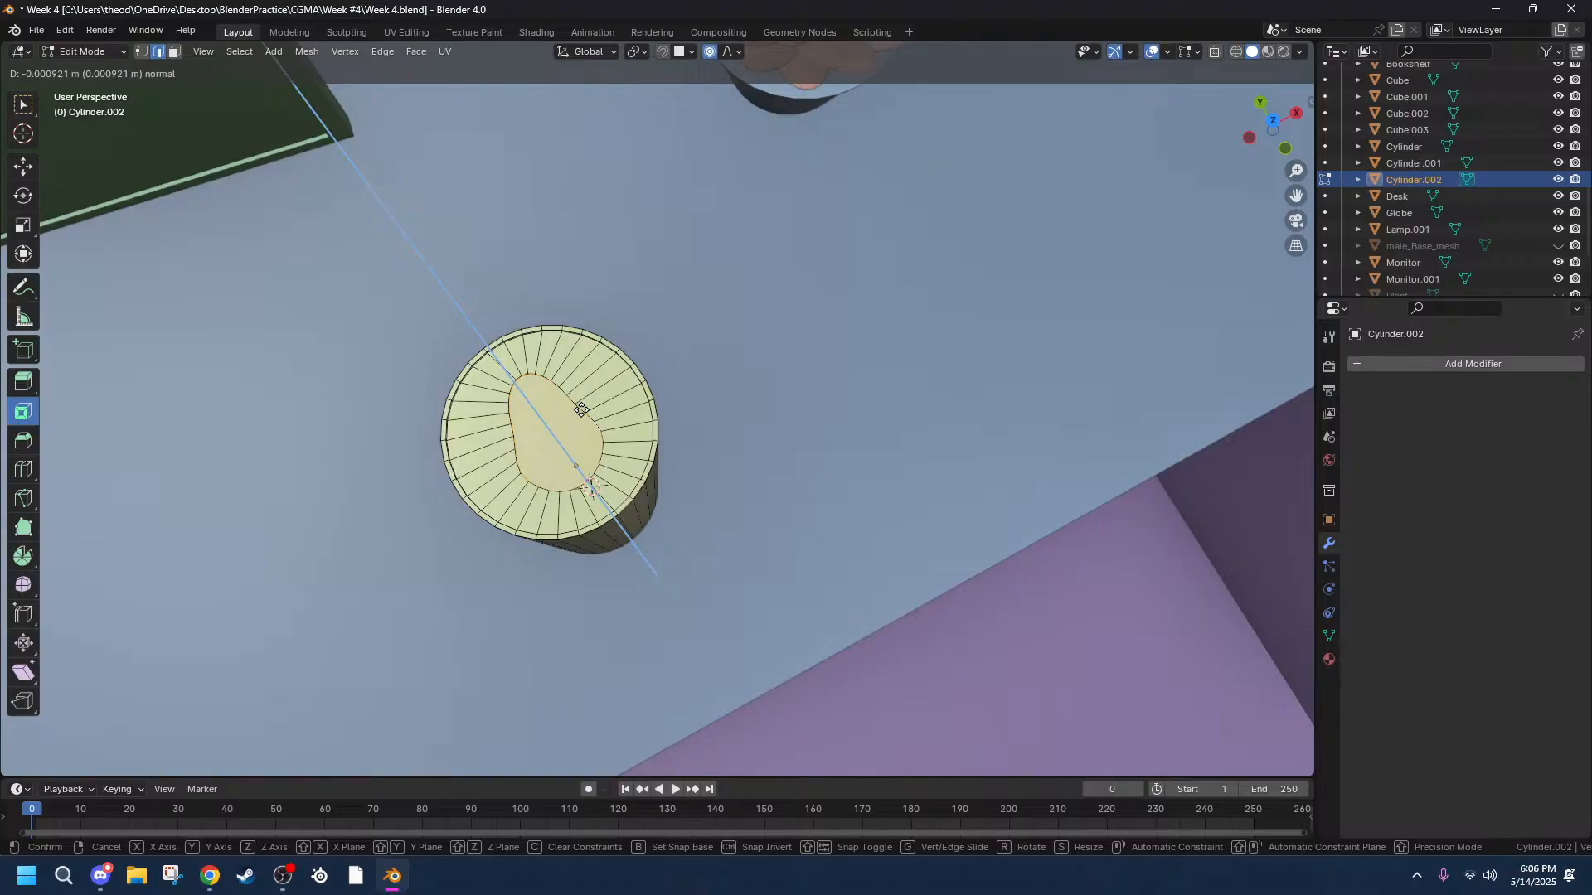
pyautogui.click(581, 409)
pyautogui.moveTo(580, 410); pyautogui.dragTo(497, 621, button='middle')
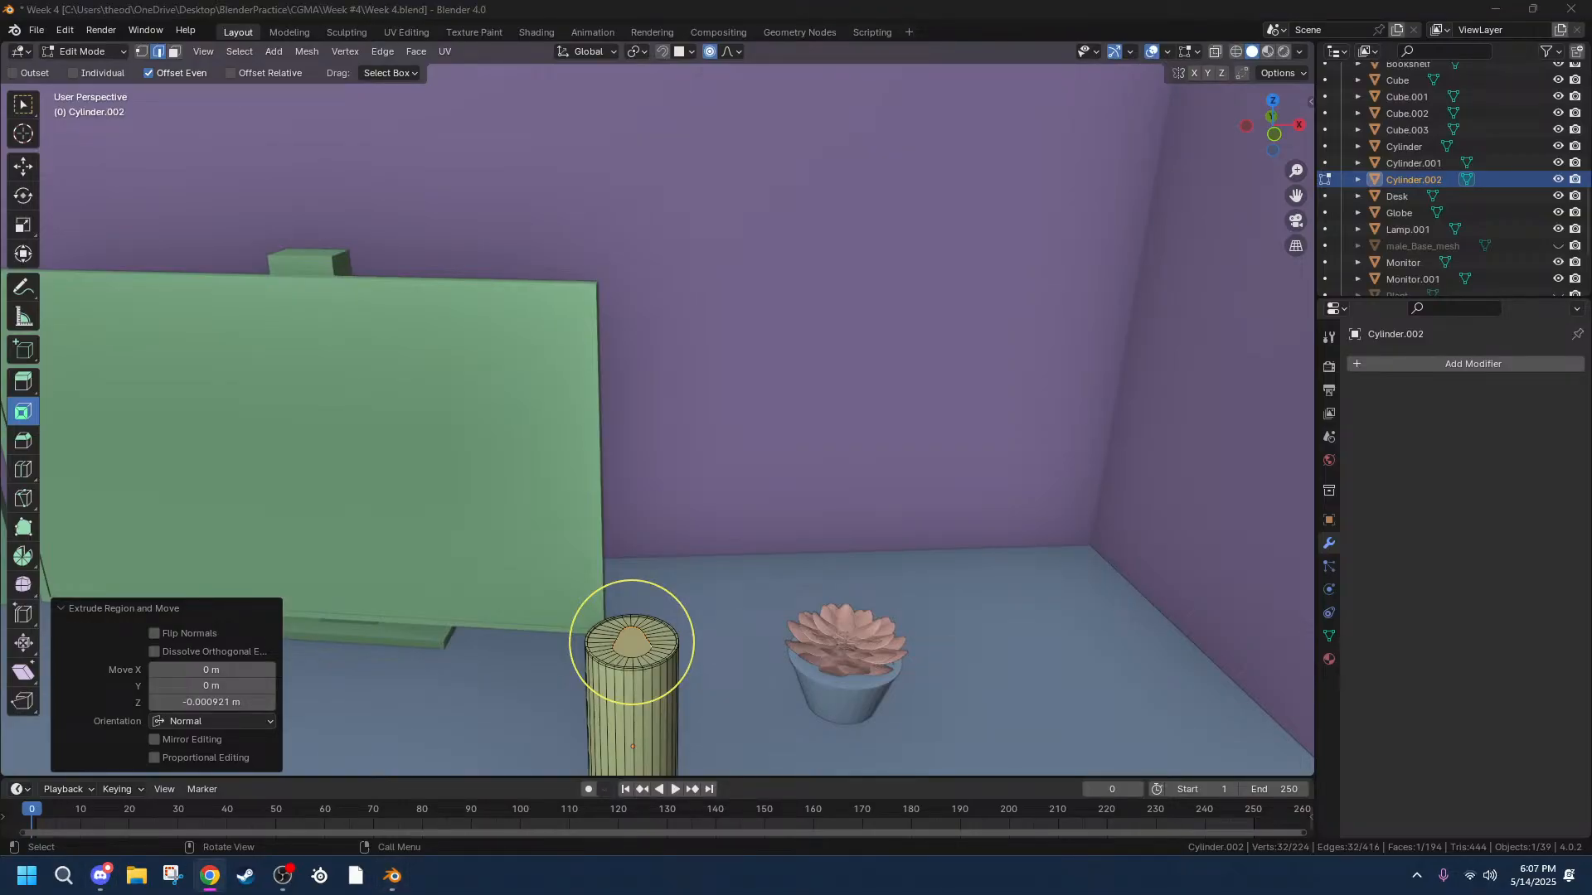
# Shorten the cylinder by selecting its entire top section in wireframe and lowering it about 0.059 m along Z.
pyautogui.scroll(3, 899, 462)
pyautogui.scroll(-4, 899, 462)
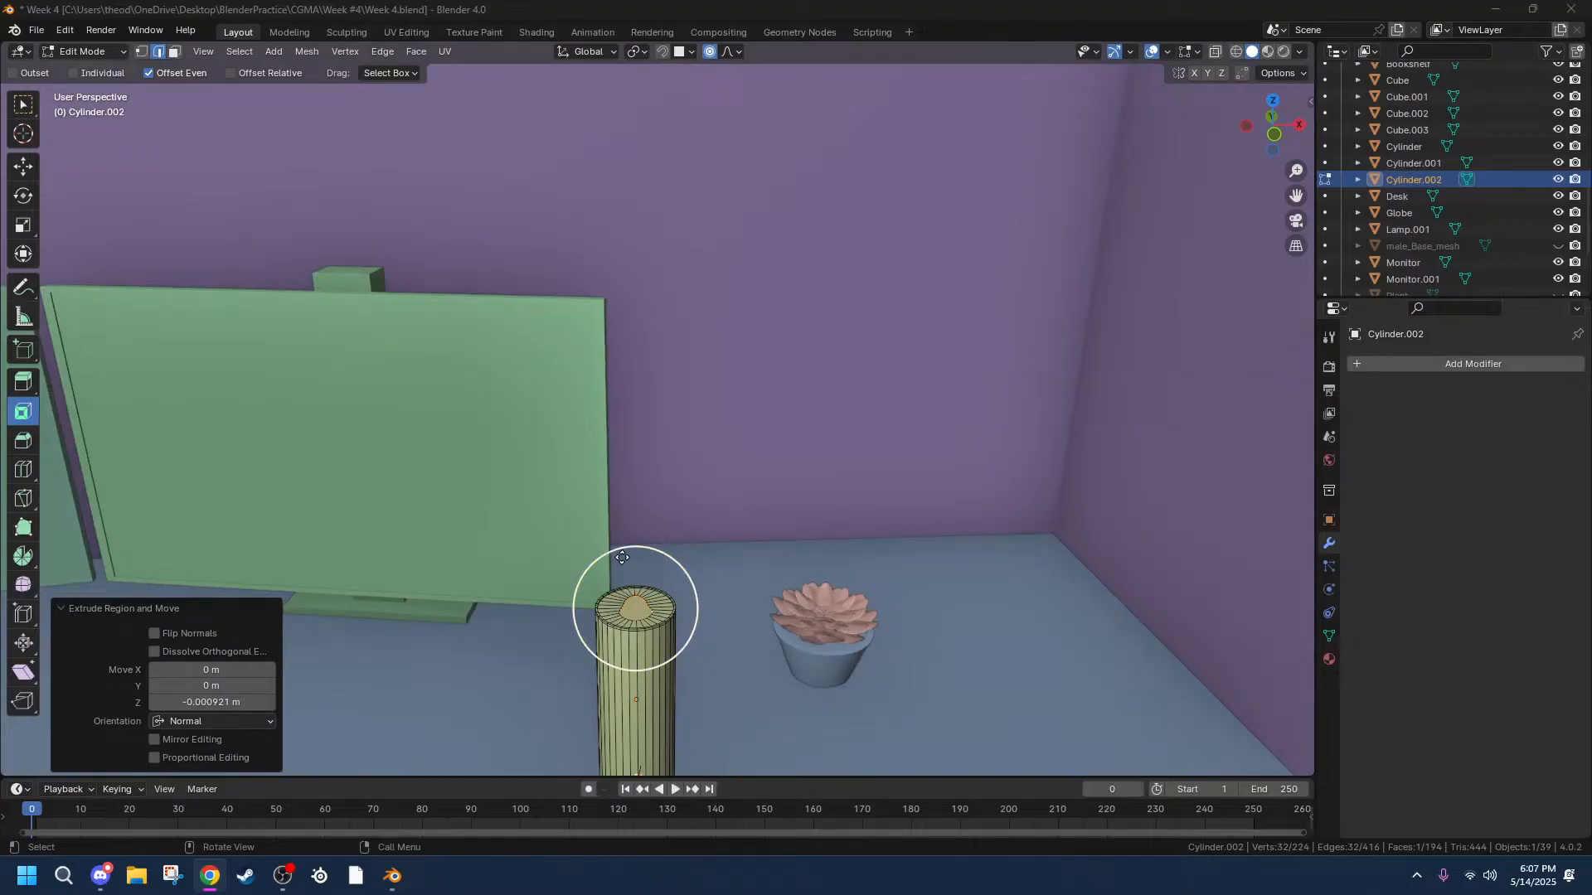
pyautogui.moveTo(622, 557); pyautogui.dragTo(945, 280, button='middle')
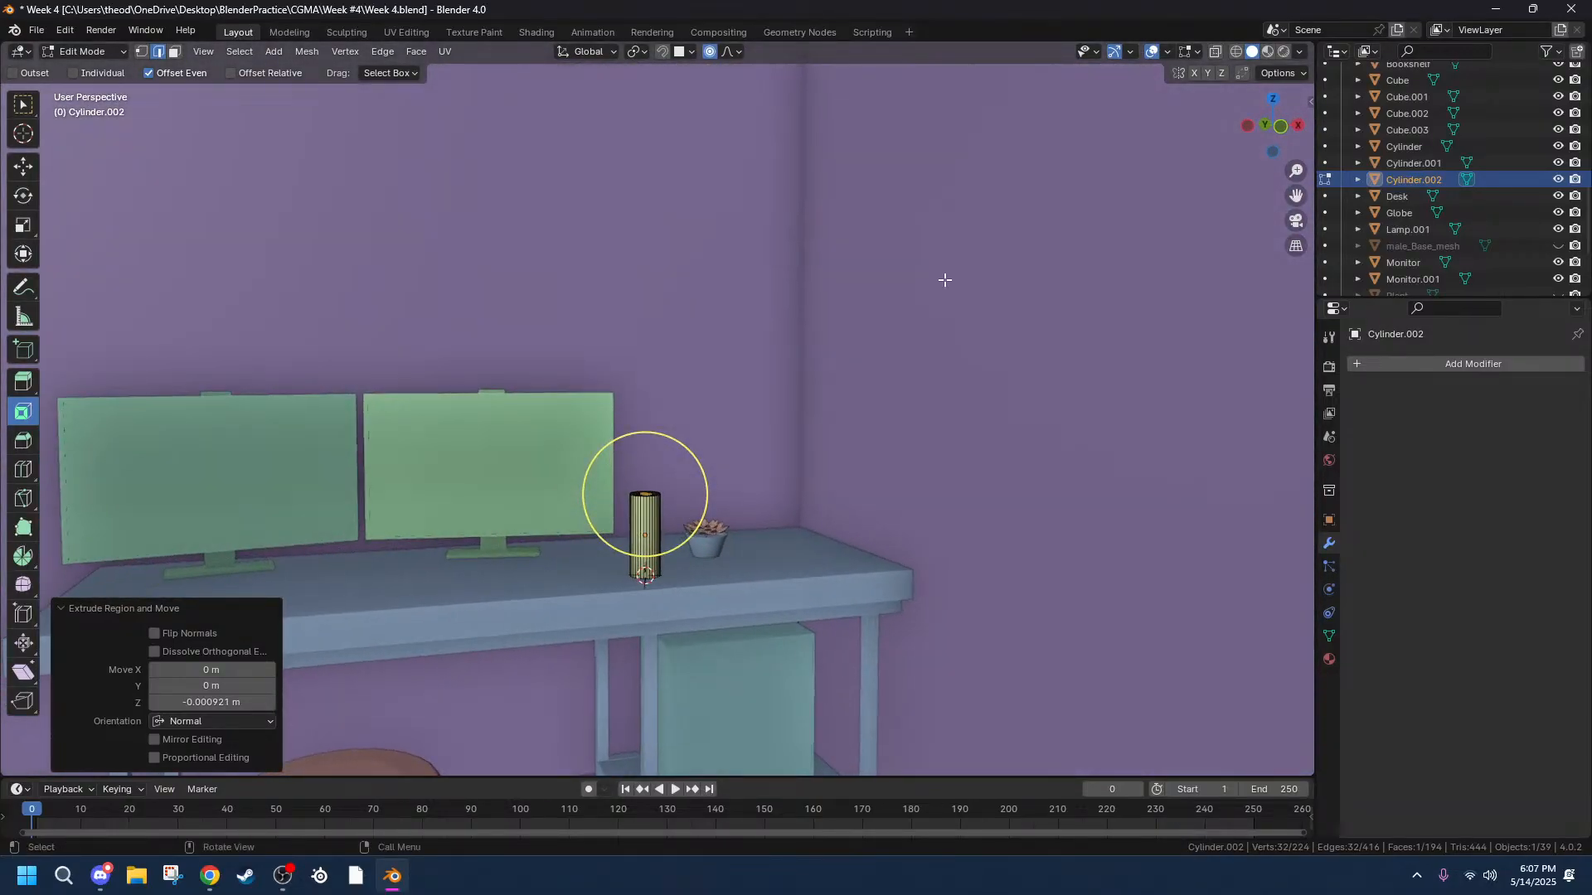
pyautogui.click(1235, 51)
pyautogui.press('b')
pyautogui.moveTo(543, 406); pyautogui.dragTo(753, 520)
pyautogui.press('g')
pyautogui.press('z')
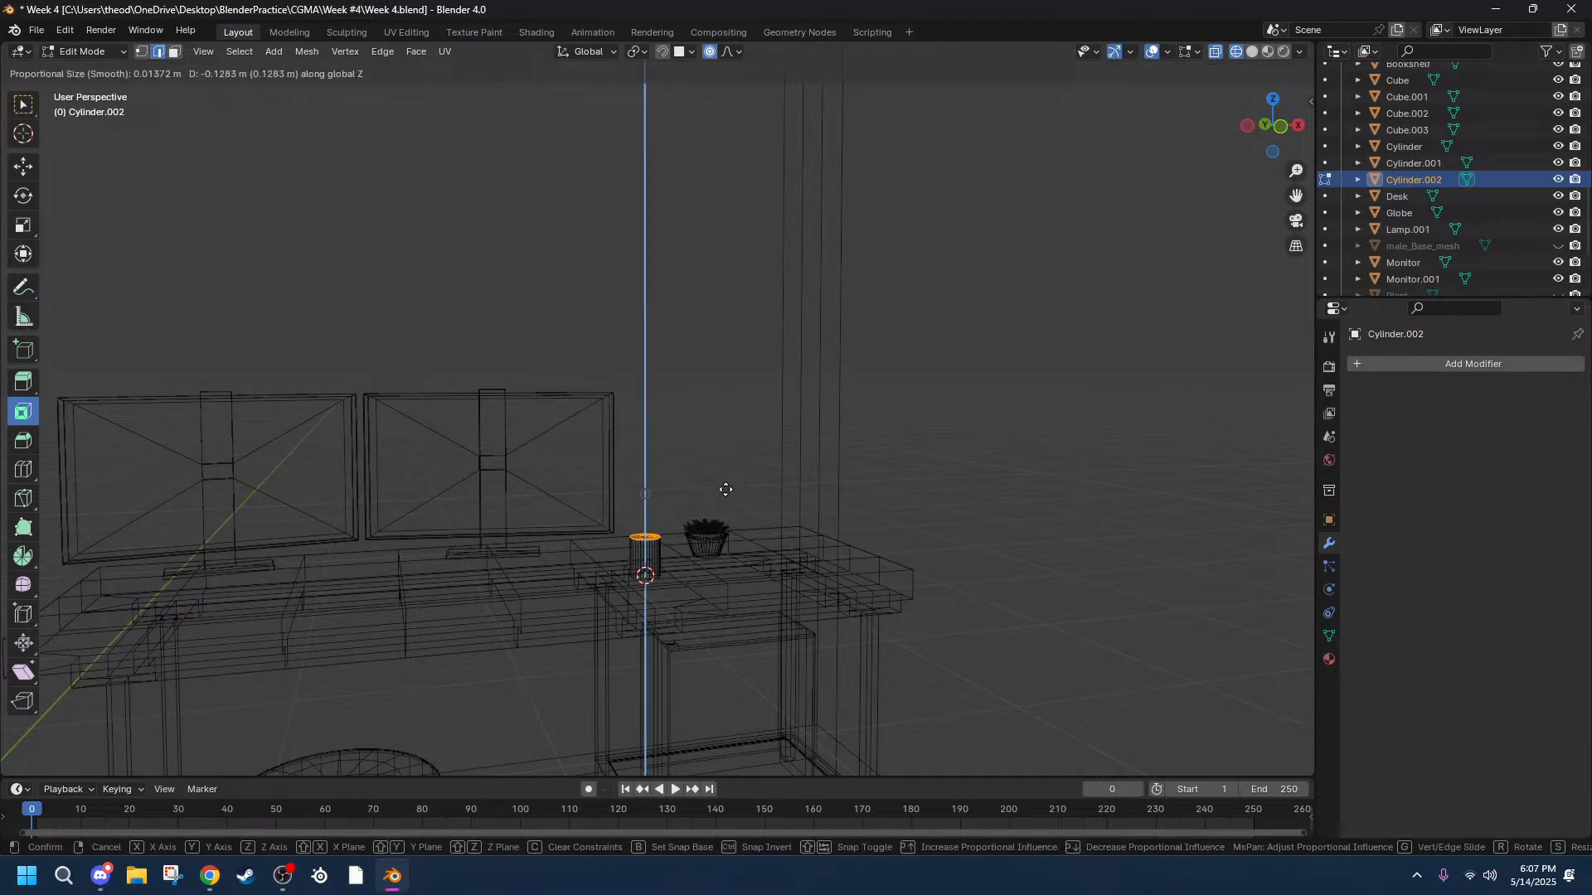
pyautogui.click(728, 466)
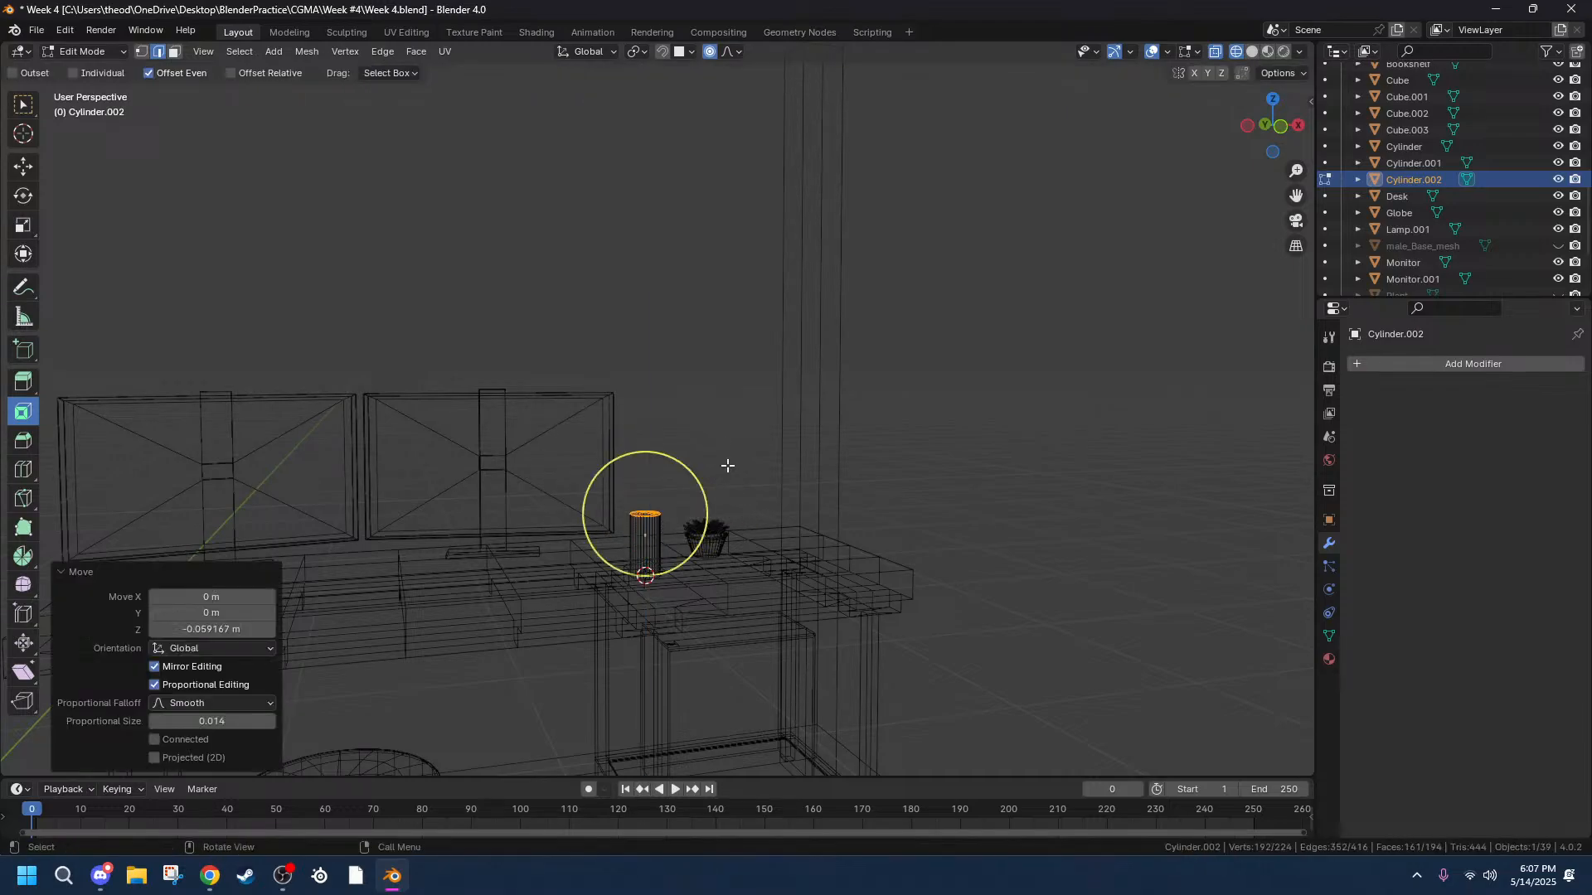
pyautogui.click(1284, 129)
pyautogui.scroll(-4, 605, 495)
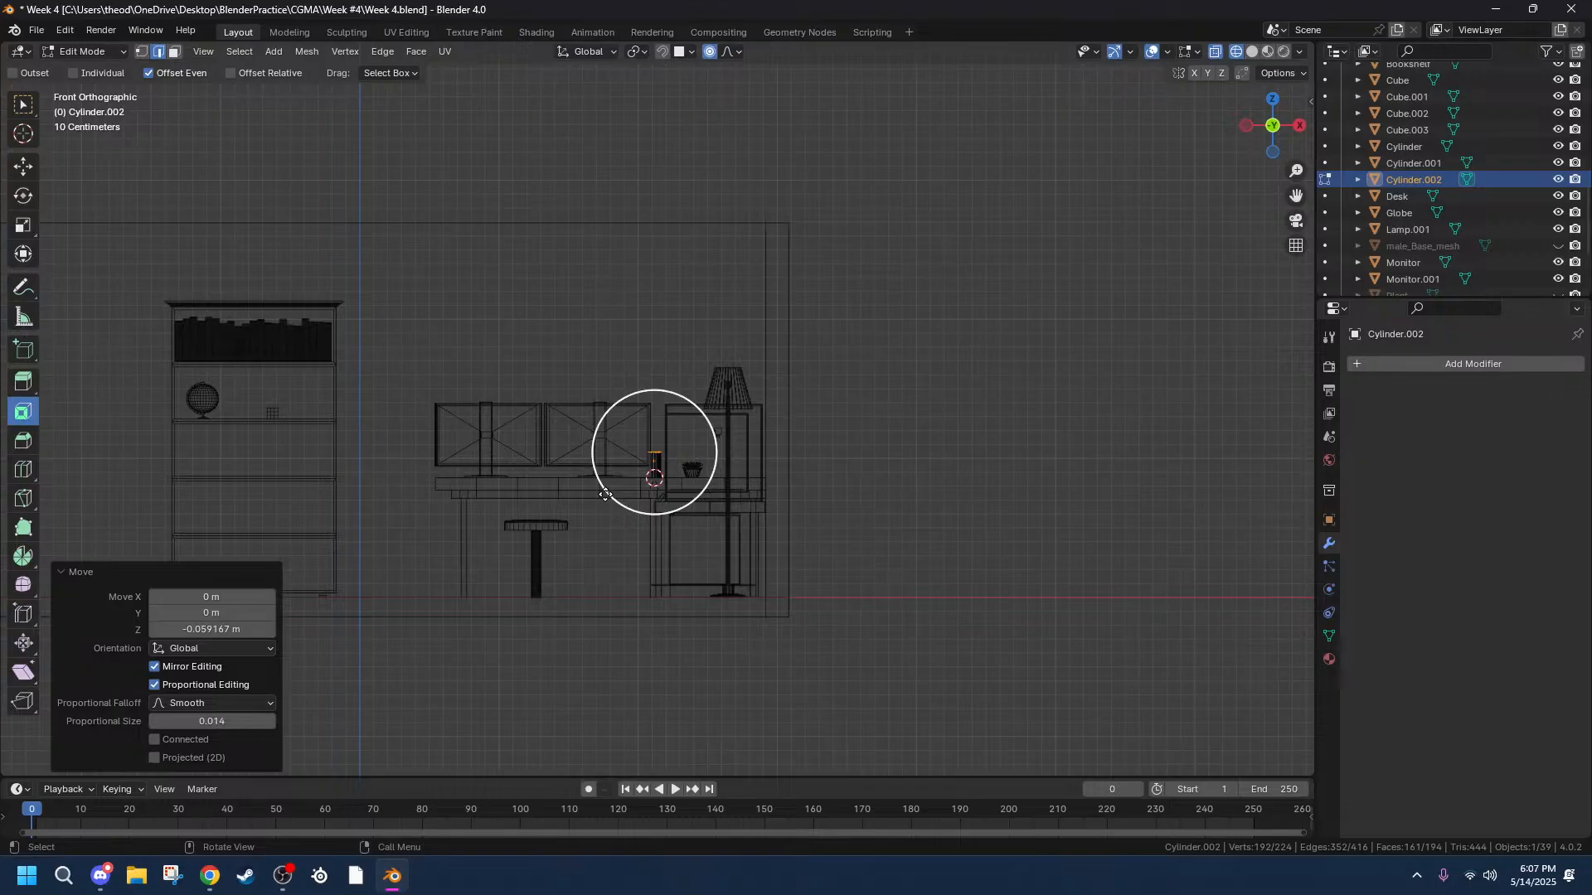
# Return to object mode with solid shading and examine the can's proportions beside the monitors and the potted plant.
pyautogui.scroll(3, 605, 495)
pyautogui.press('Tab')
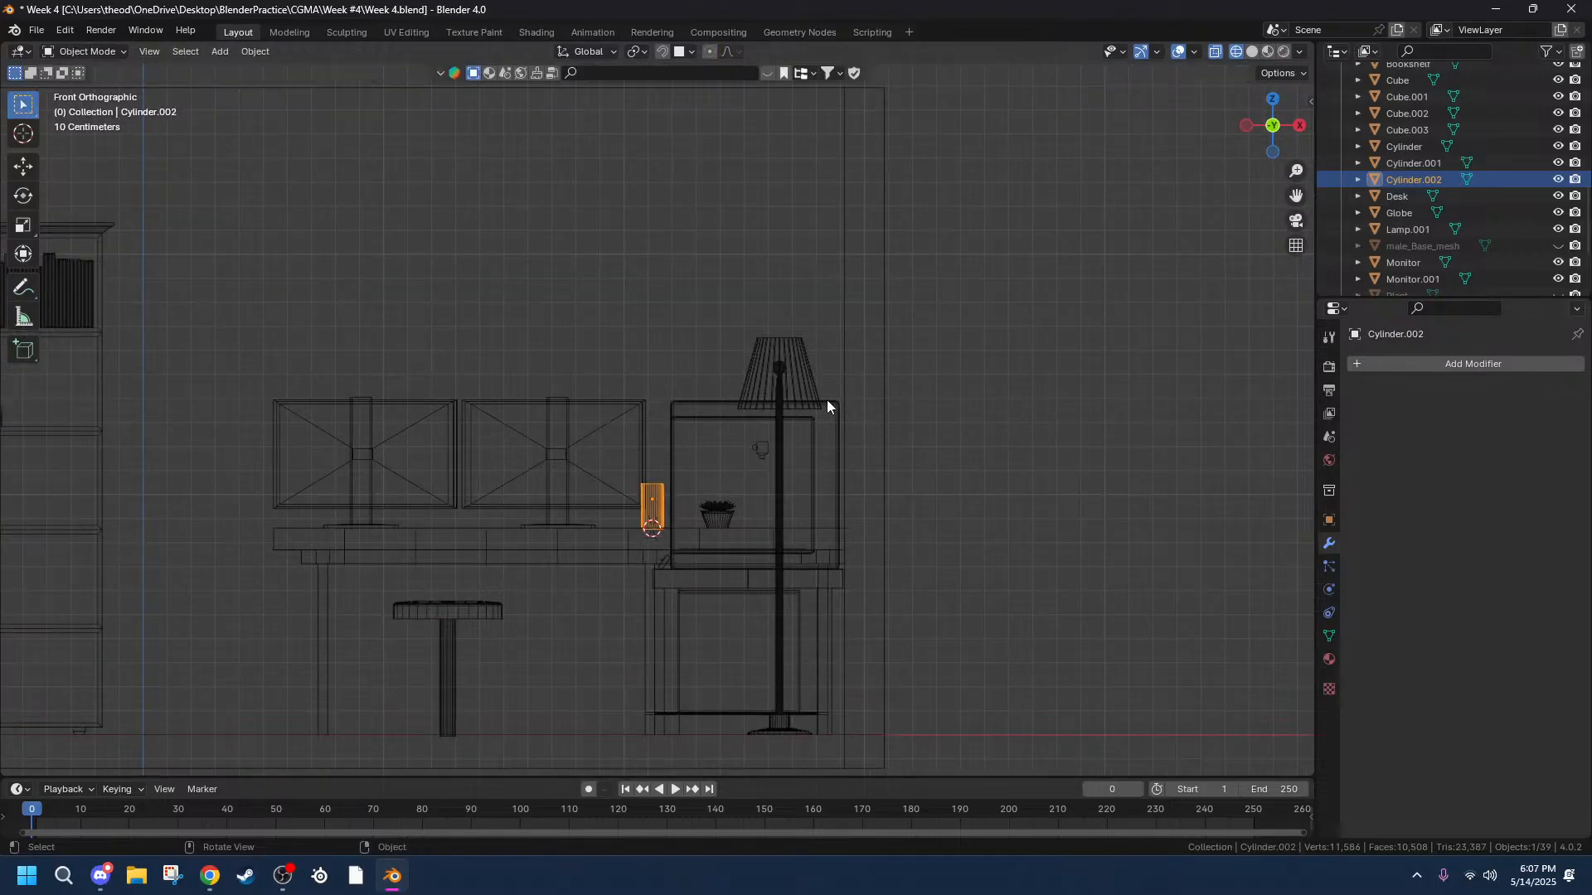
pyautogui.click(1026, 388)
pyautogui.moveTo(1027, 388)
pyautogui.mouseDown(button='middle')
pyautogui.moveTo(589, 440)
pyautogui.moveTo(683, 461)
pyautogui.moveTo(815, 446)
pyautogui.moveTo(788, 428)
pyautogui.moveTo(769, 445)
pyautogui.mouseUp(button='middle')
pyautogui.scroll(-1, 604, 440)
pyautogui.click(1251, 51)
pyautogui.scroll(-7, 787, 430)
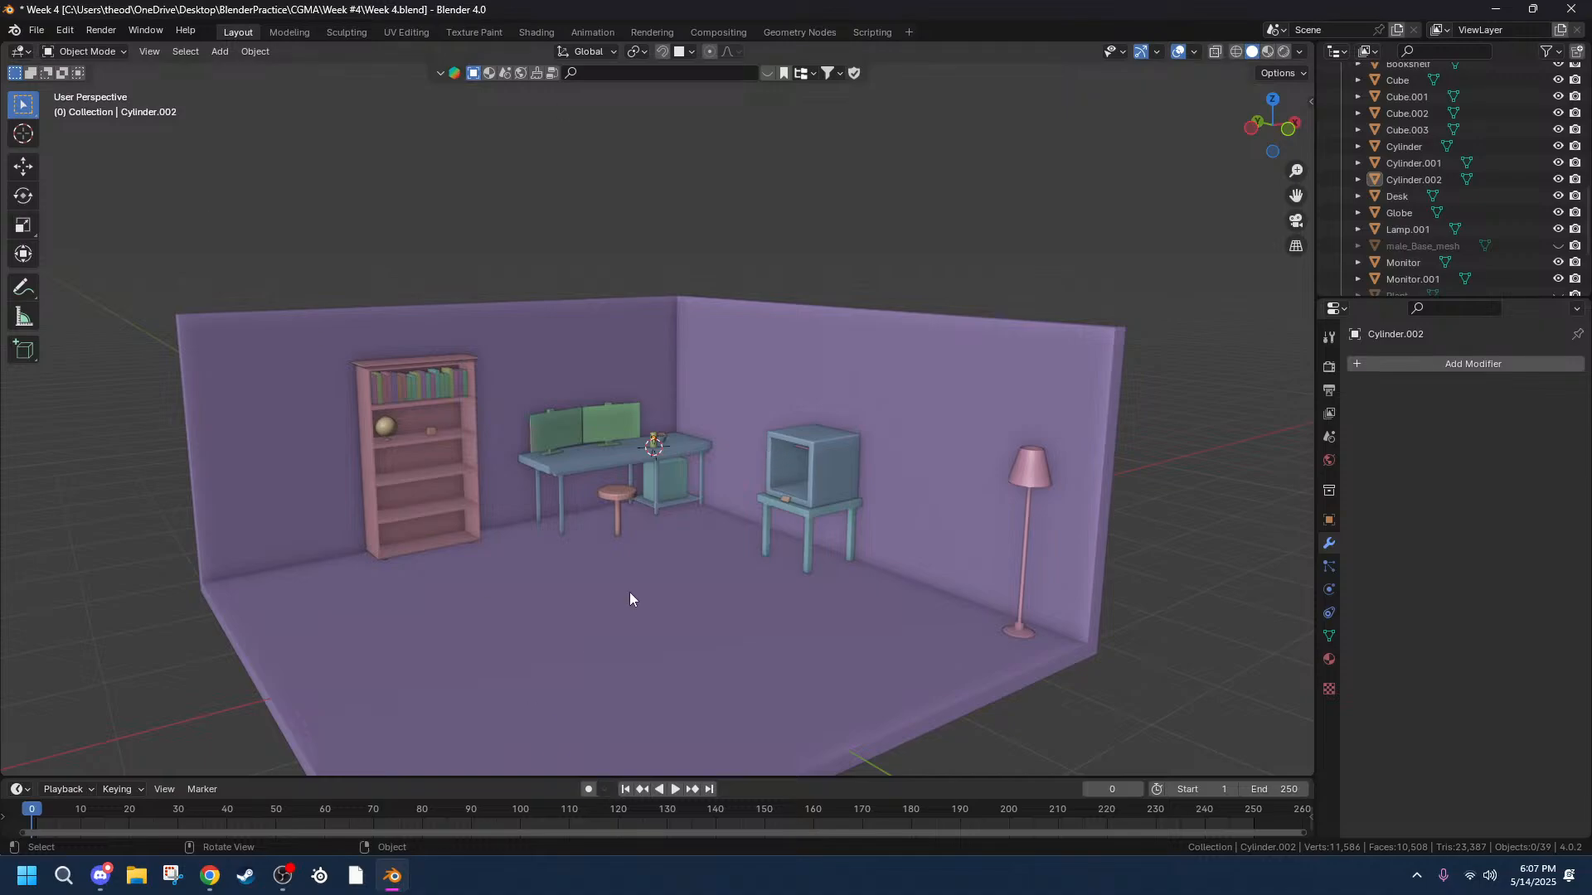
pyautogui.scroll(10, 586, 657)
pyautogui.moveTo(672, 501); pyautogui.dragTo(638, 537, button='middle')
pyautogui.scroll(-4, 670, 446)
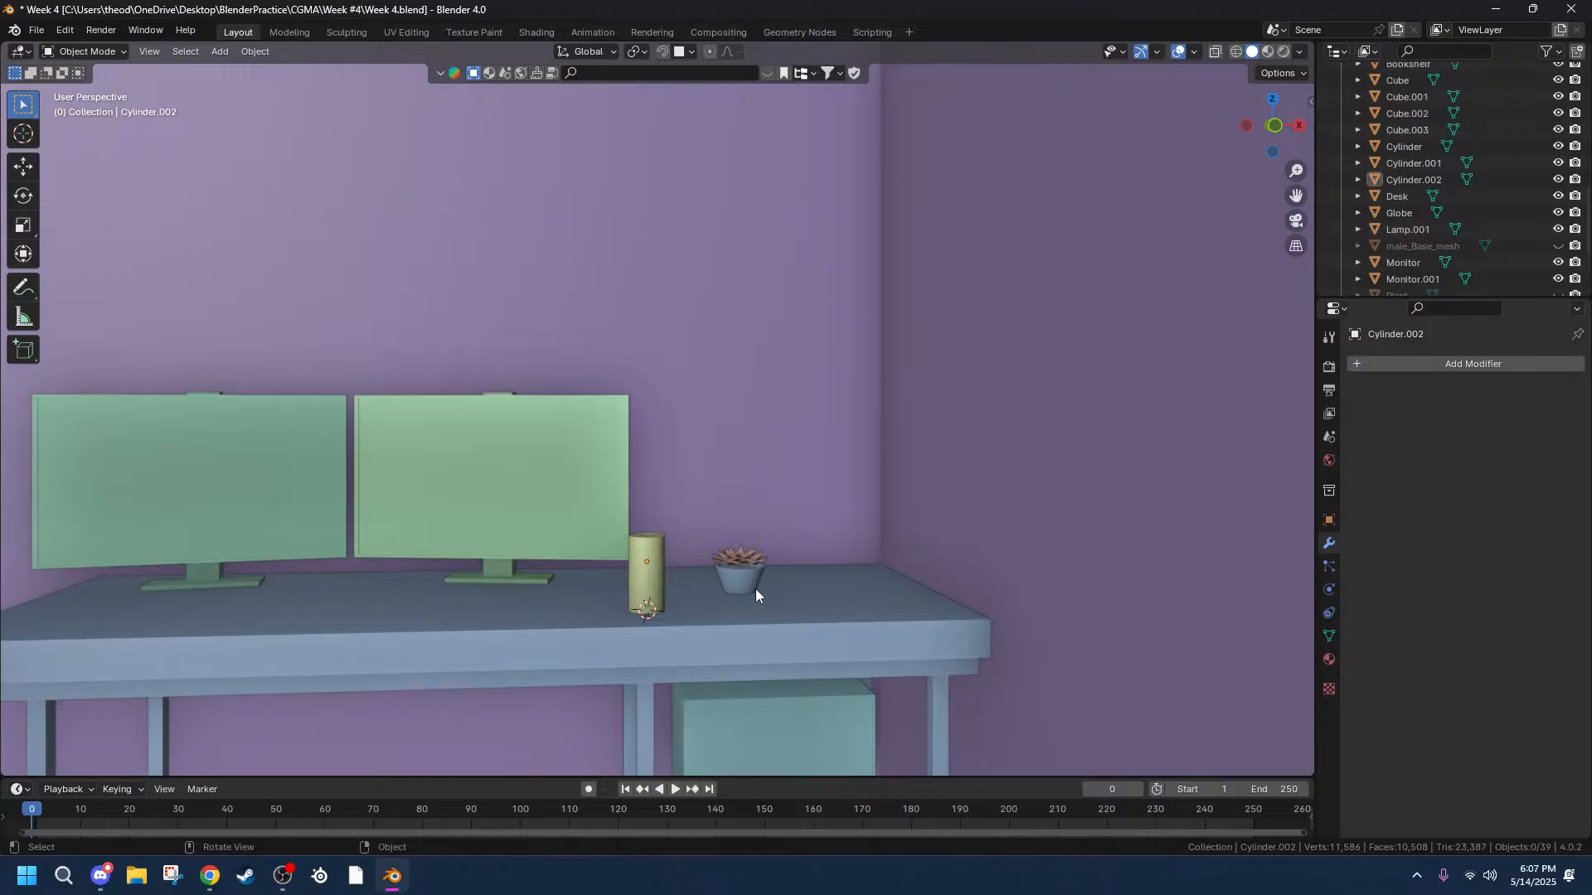
pyautogui.scroll(3, 727, 554)
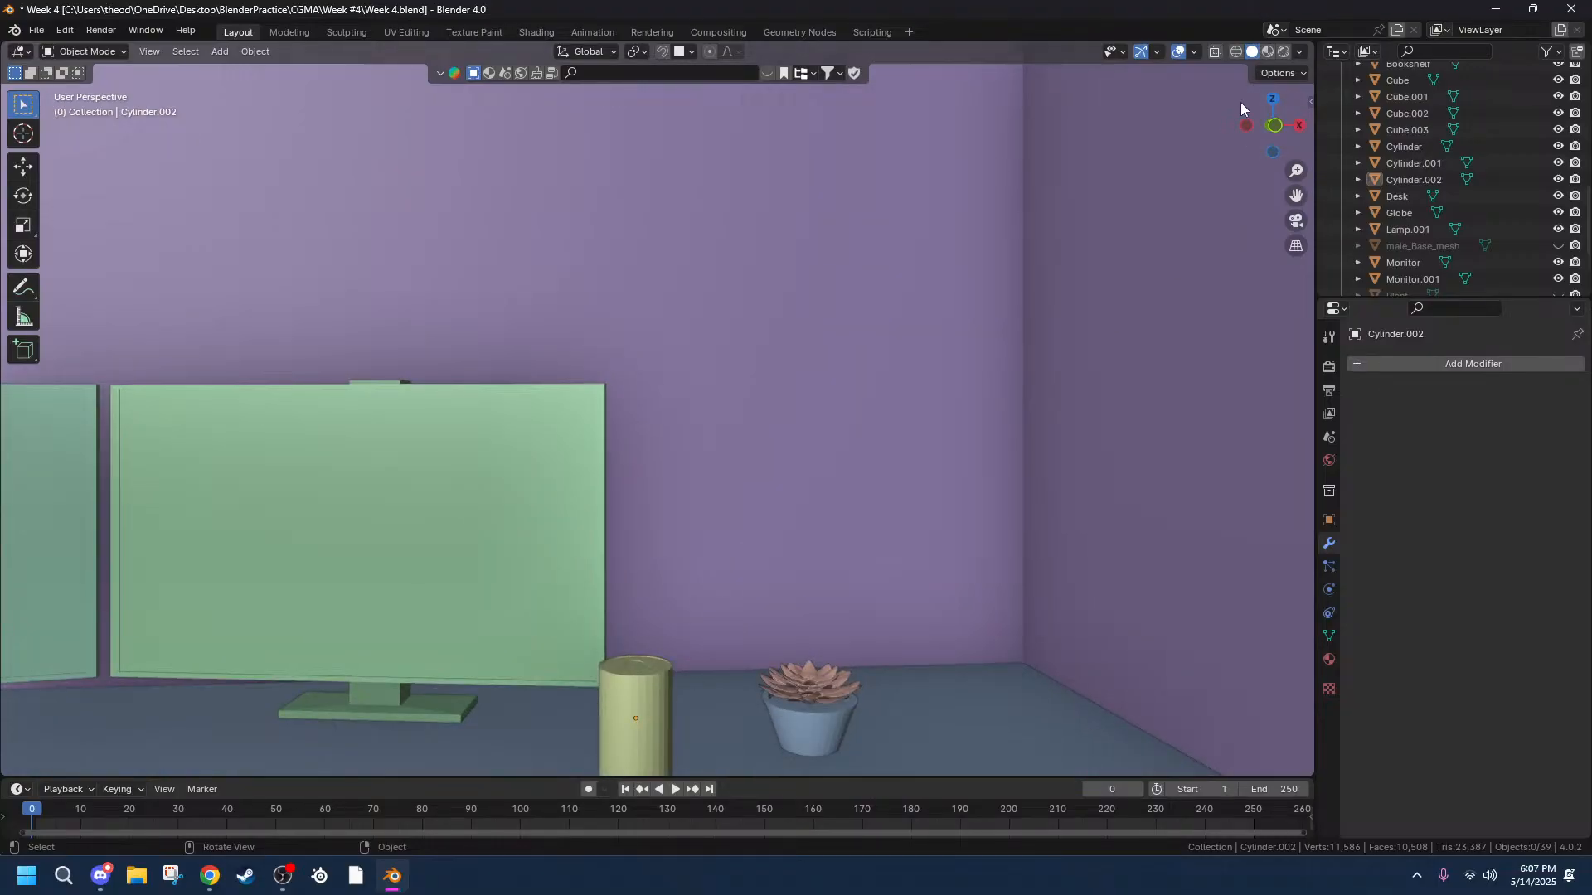
# Frame the can in the view and select its top and bottom rim edge loops in edit mode.
pyautogui.click(603, 741)
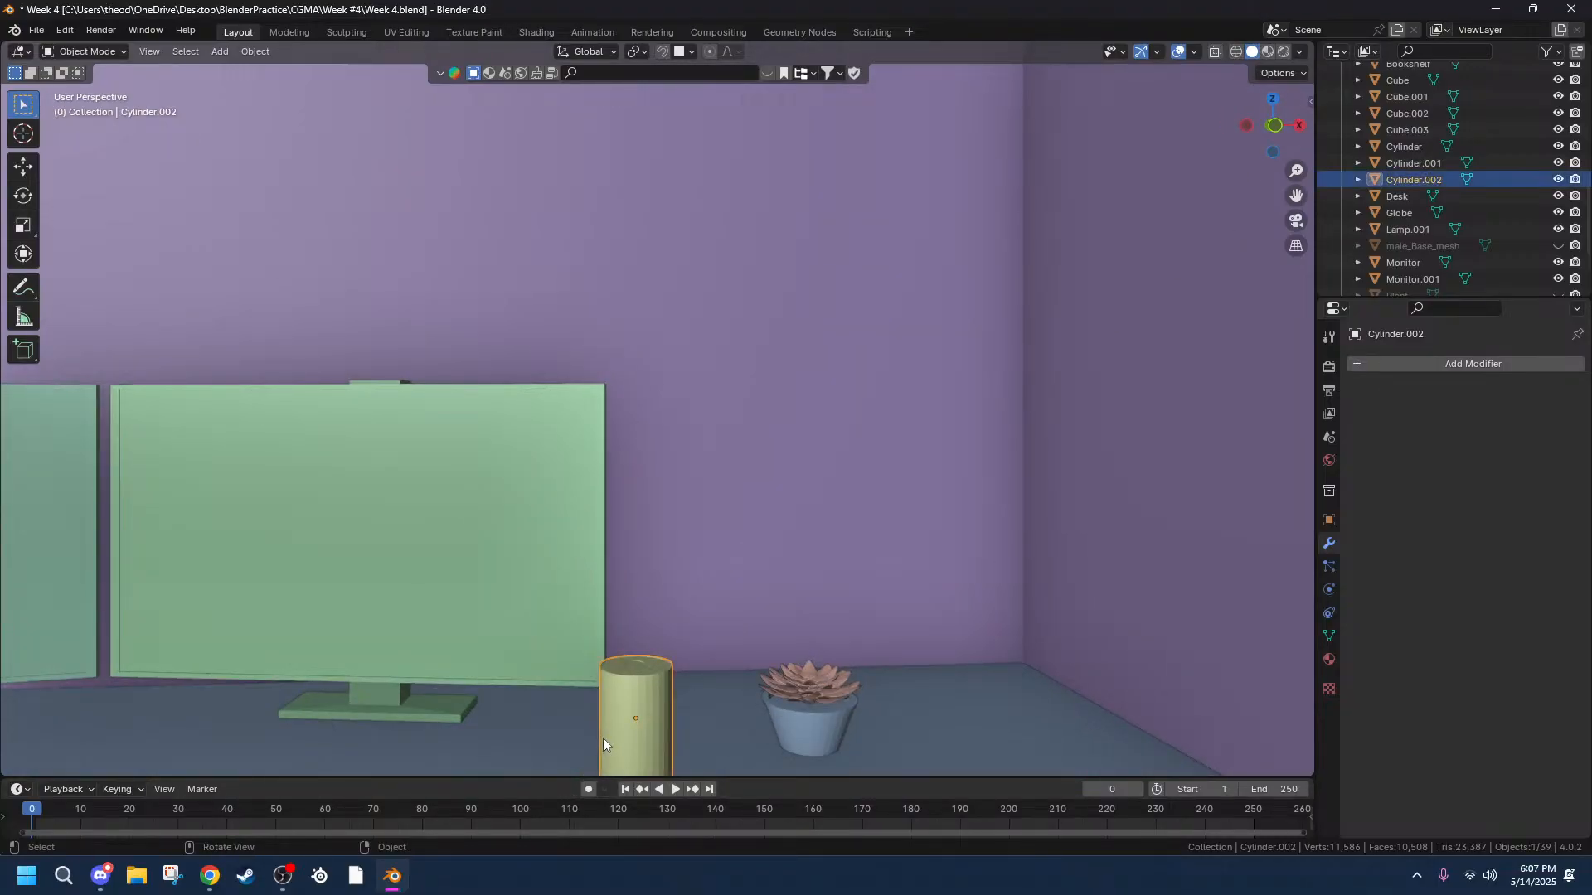
pyautogui.press('`')
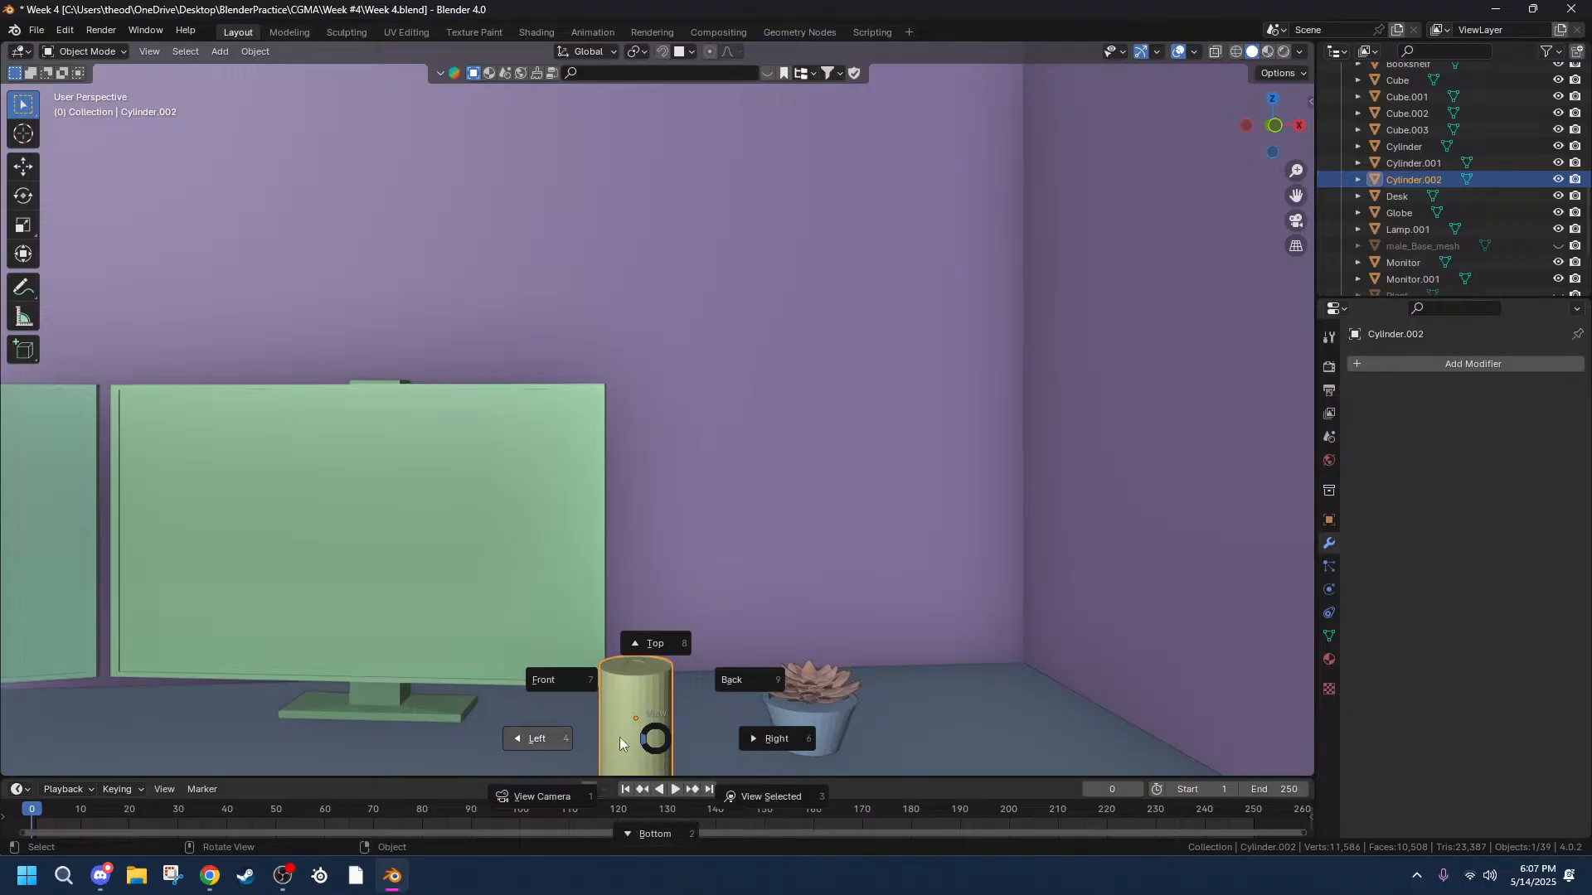
pyautogui.click(761, 806)
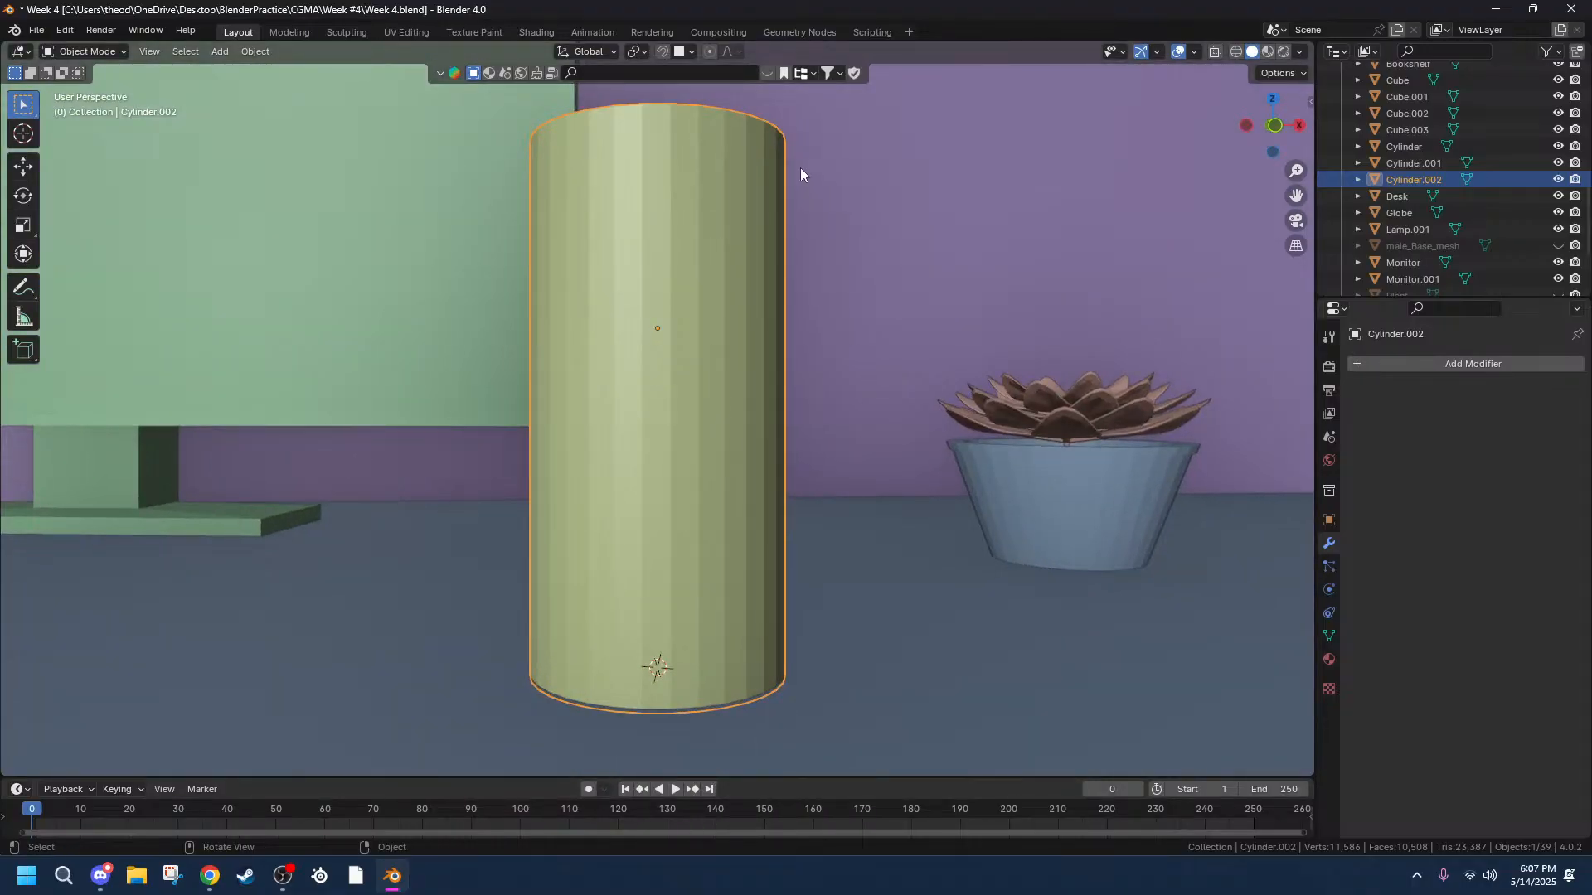
pyautogui.moveTo(799, 169); pyautogui.dragTo(791, 207, button='middle')
pyautogui.press('Tab')
pyautogui.keyDown('alt'); pyautogui.click(657, 135); pyautogui.keyUp('alt')
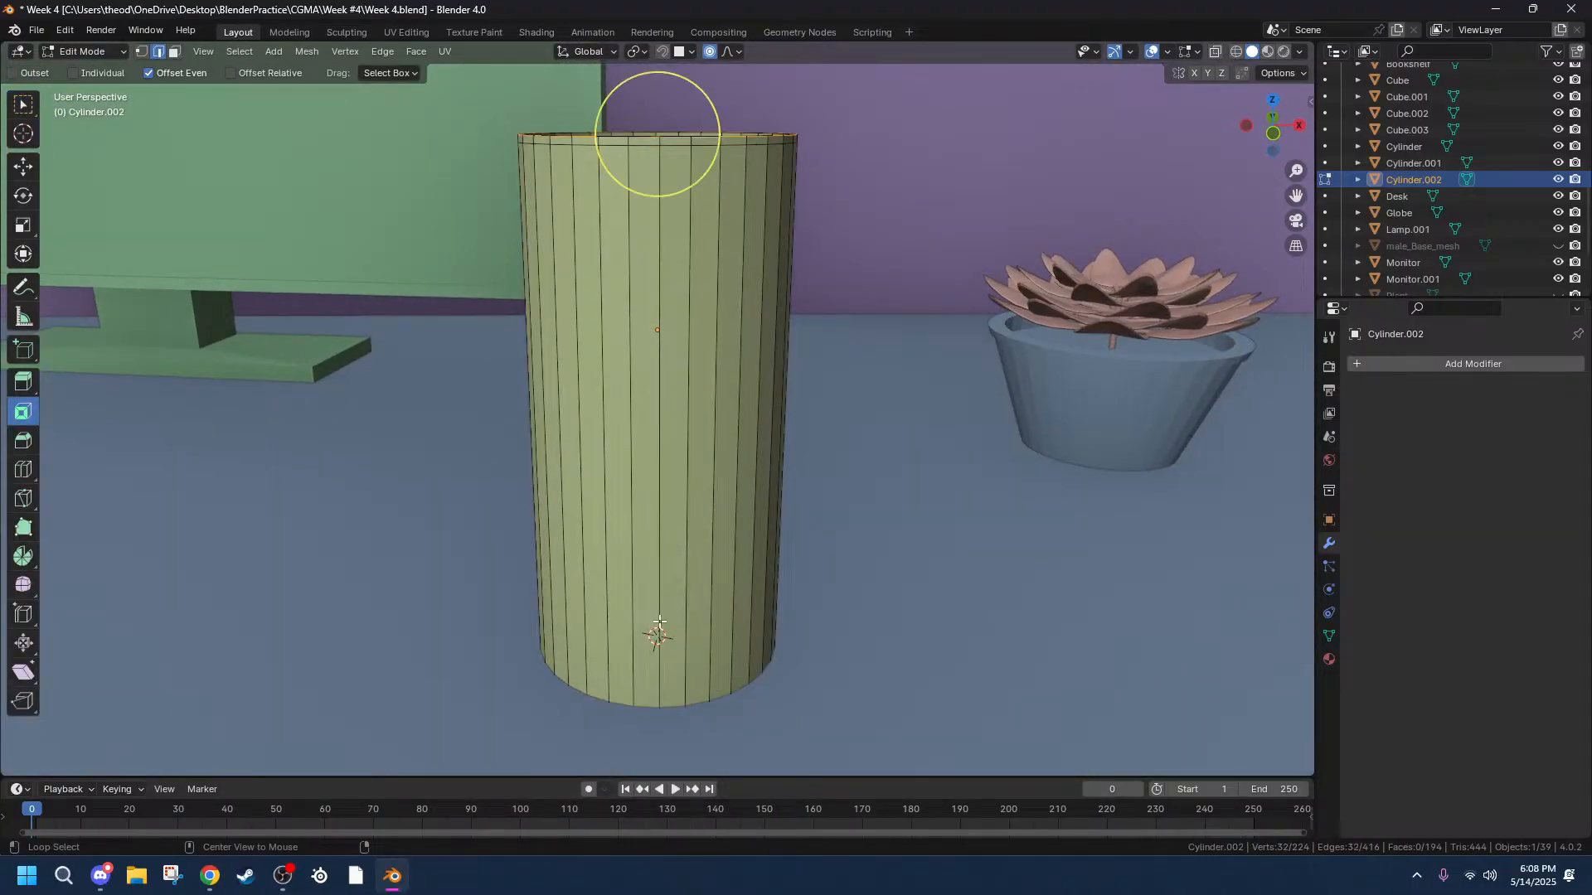
pyautogui.keyDown('alt'); pyautogui.click(634, 703); pyautogui.keyUp('alt')
pyautogui.keyDown('alt'); pyautogui.click(658, 706); pyautogui.keyUp('alt')
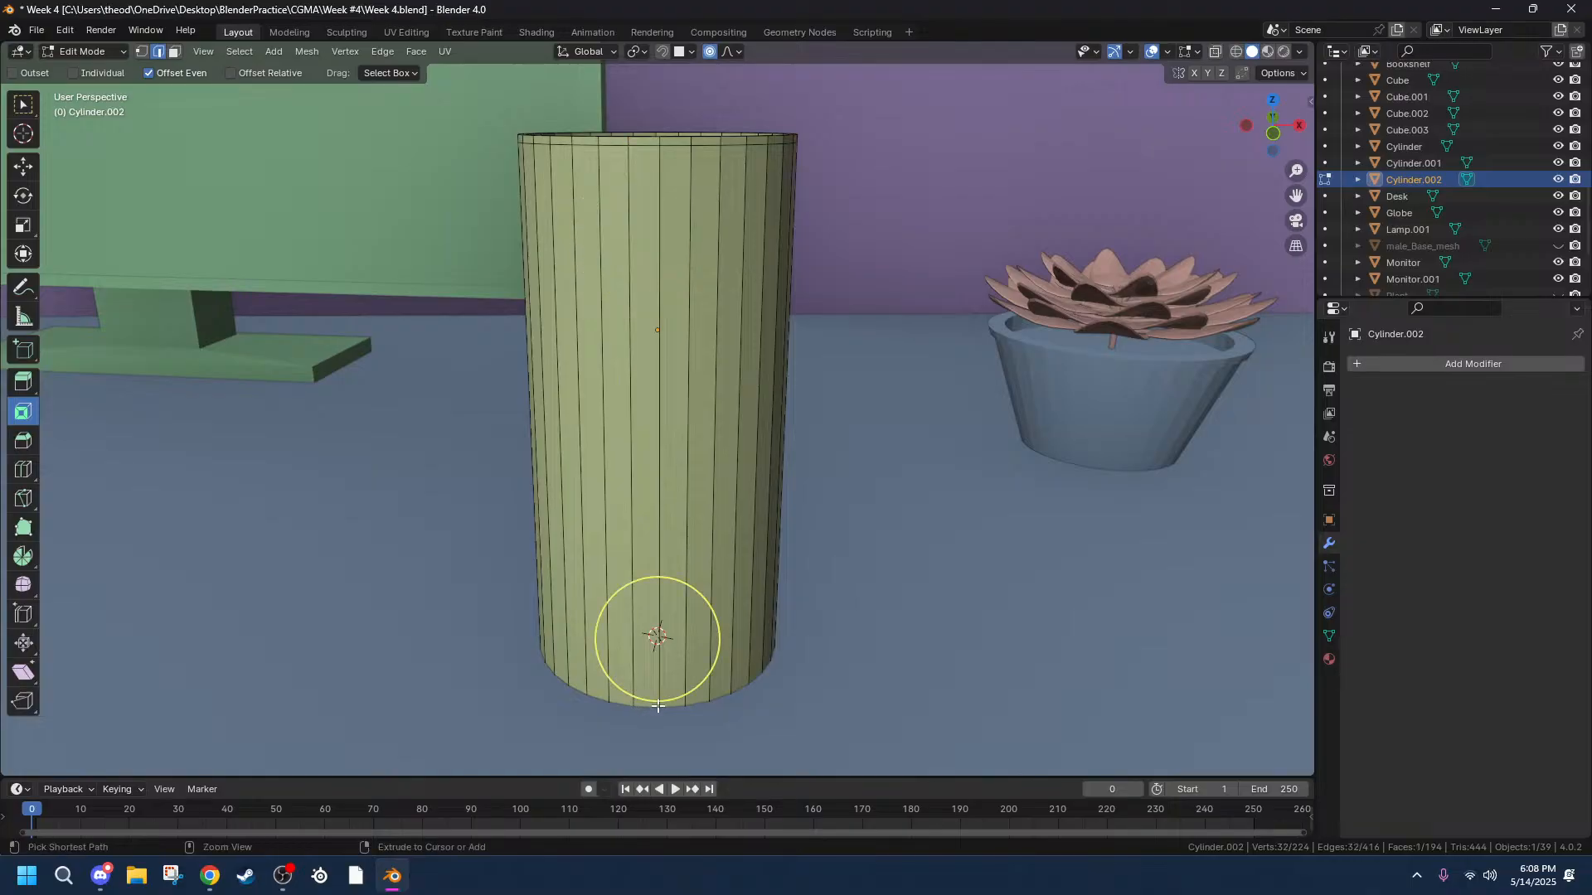
pyautogui.keyDown('alt'); pyautogui.click(680, 136); pyautogui.keyUp('alt')
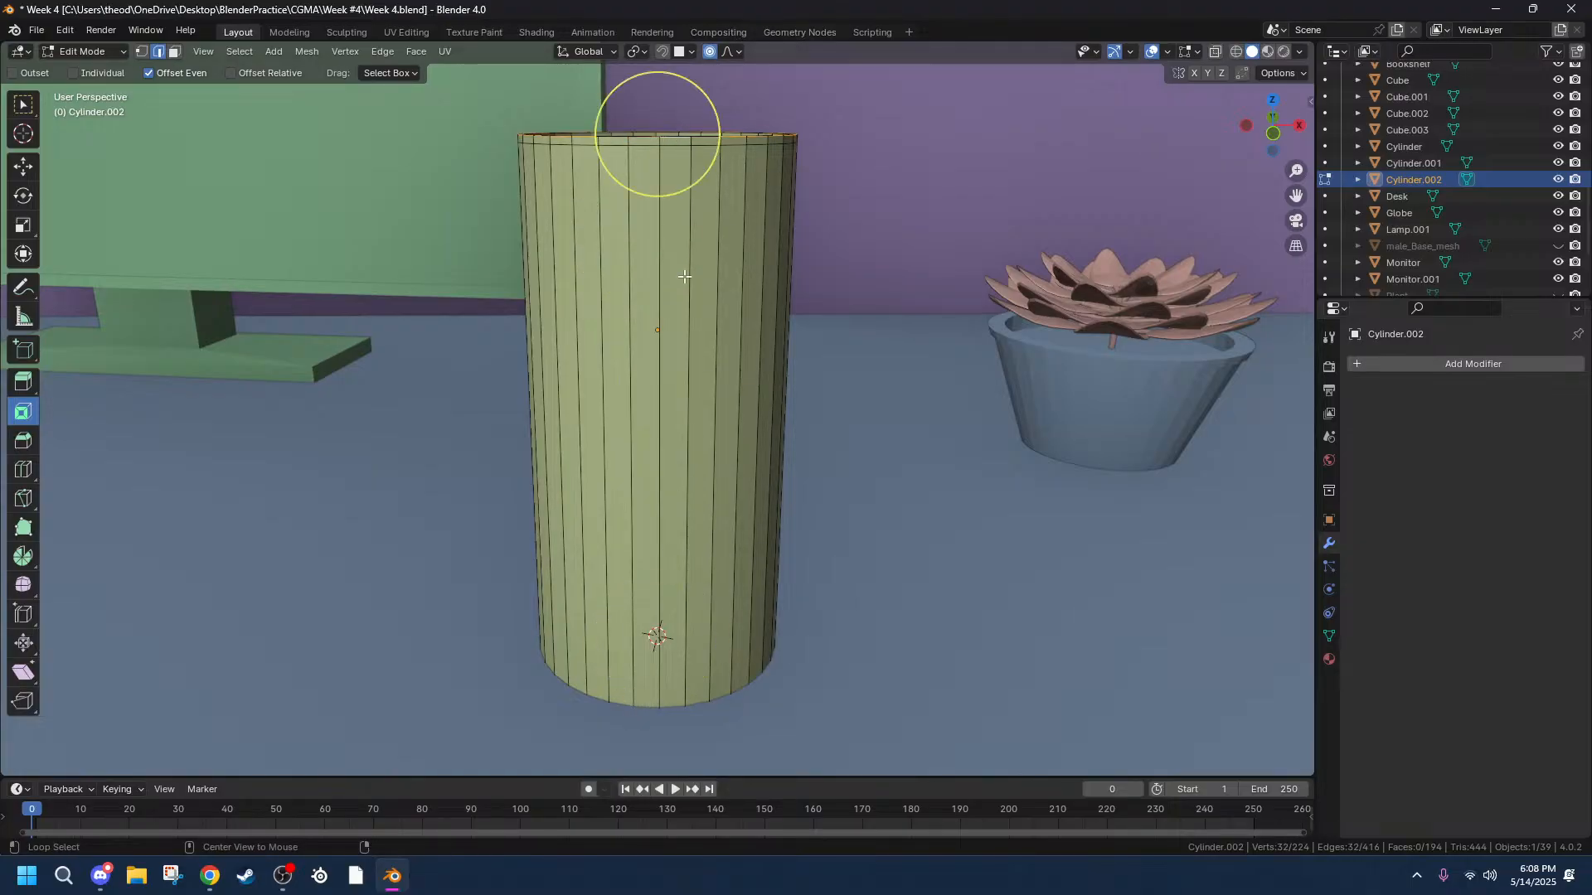
pyautogui.keyDown('alt'); pyautogui.keyDown('shift'); pyautogui.click(625, 704); pyautogui.keyUp('shift'); pyautogui.keyUp('alt')
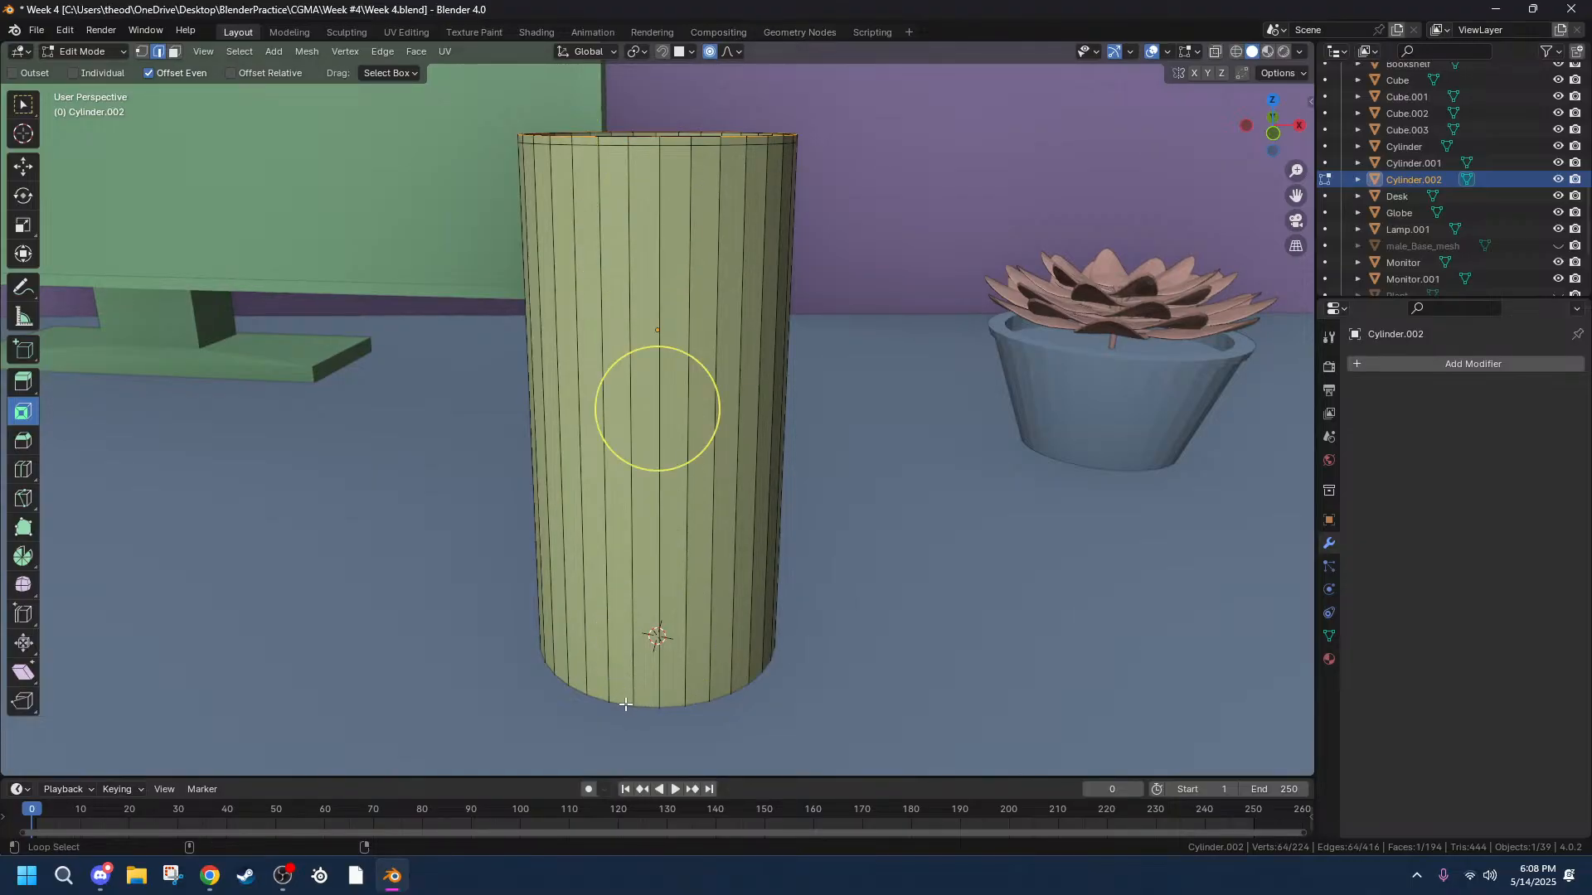
pyautogui.moveTo(800, 679); pyautogui.dragTo(796, 633, button='middle')
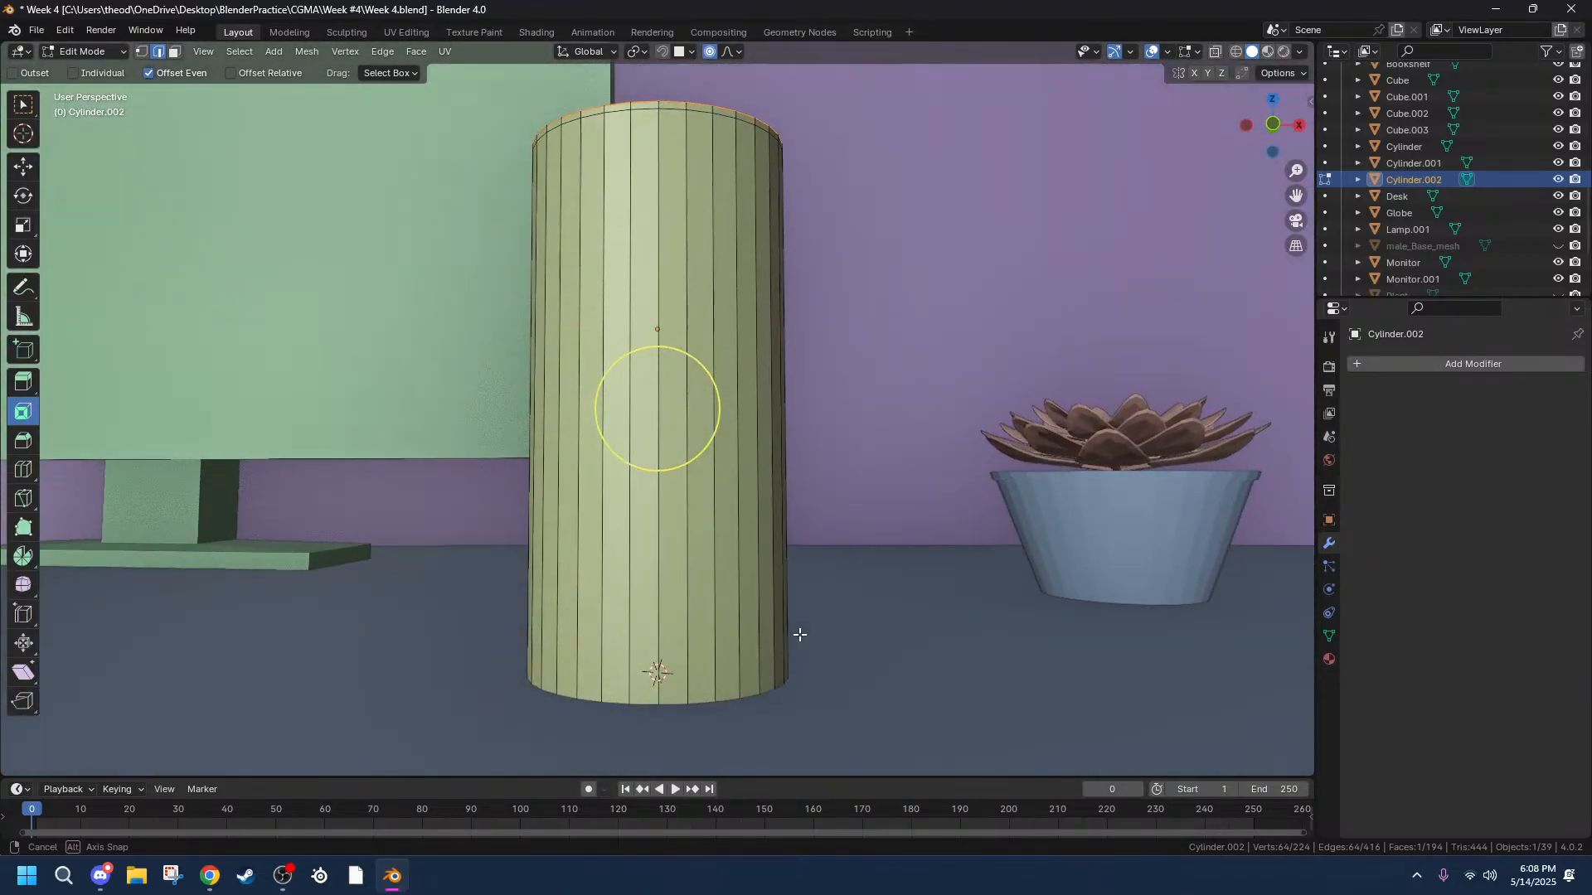
# Try to bevel the can's top and bottom rim edge loops with the Bevel tool.
pyautogui.click(30, 441)
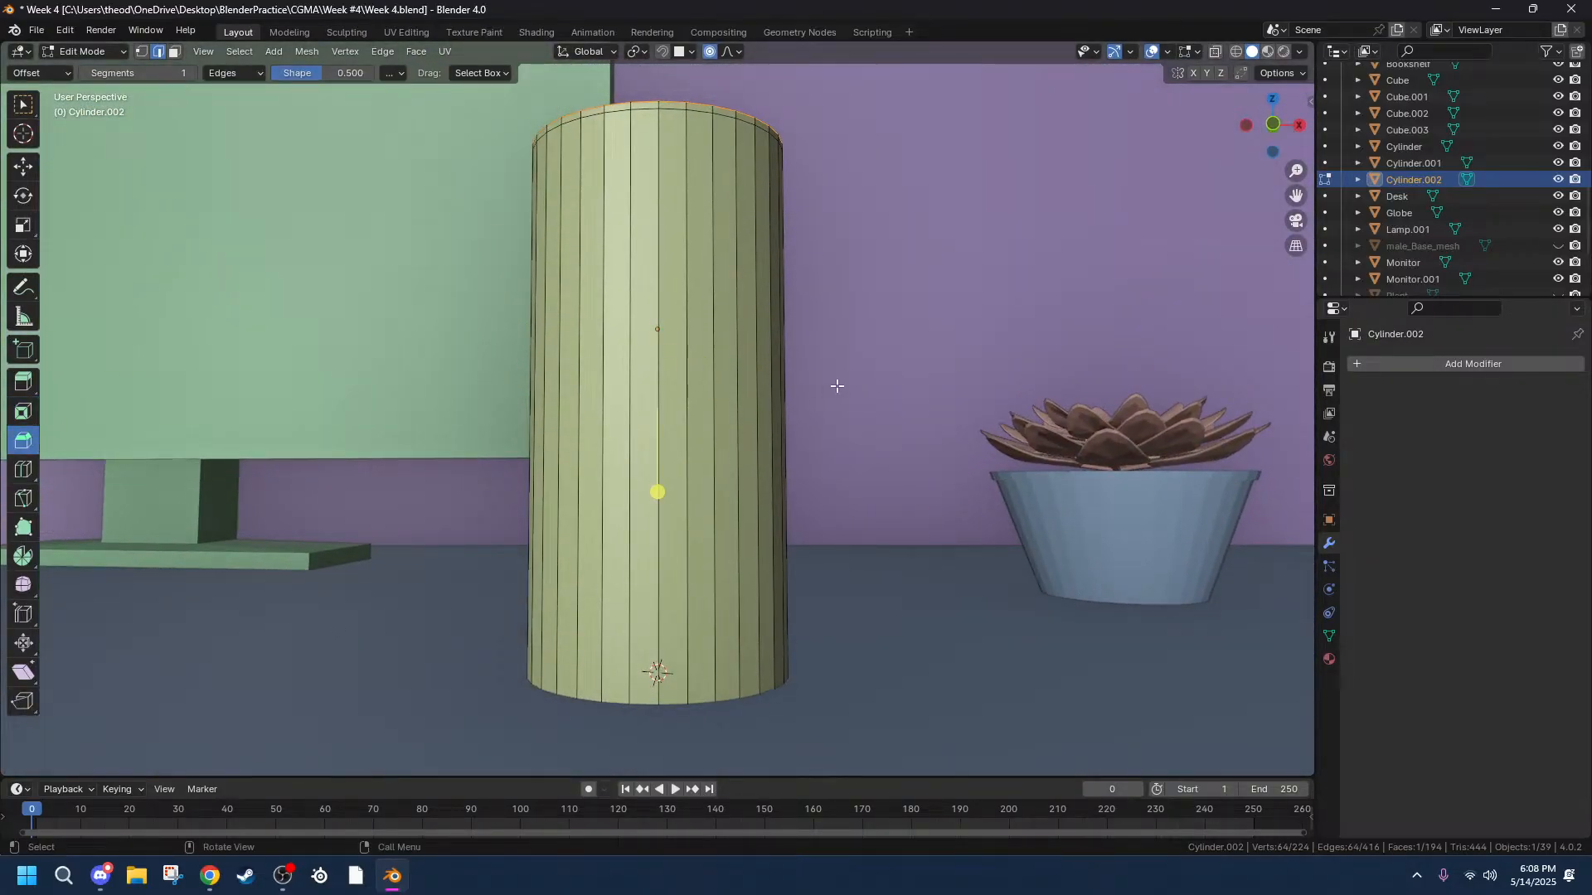
pyautogui.moveTo(658, 492); pyautogui.dragTo(655, 493)
pyautogui.moveTo(655, 493); pyautogui.dragTo(1122, 483, button='middle')
pyautogui.hotkey('ctrl', 'z')
pyautogui.rightClick(655, 277)
pyautogui.click(655, 276)
# Apply the can's scale in object mode.
pyautogui.press('Tab')
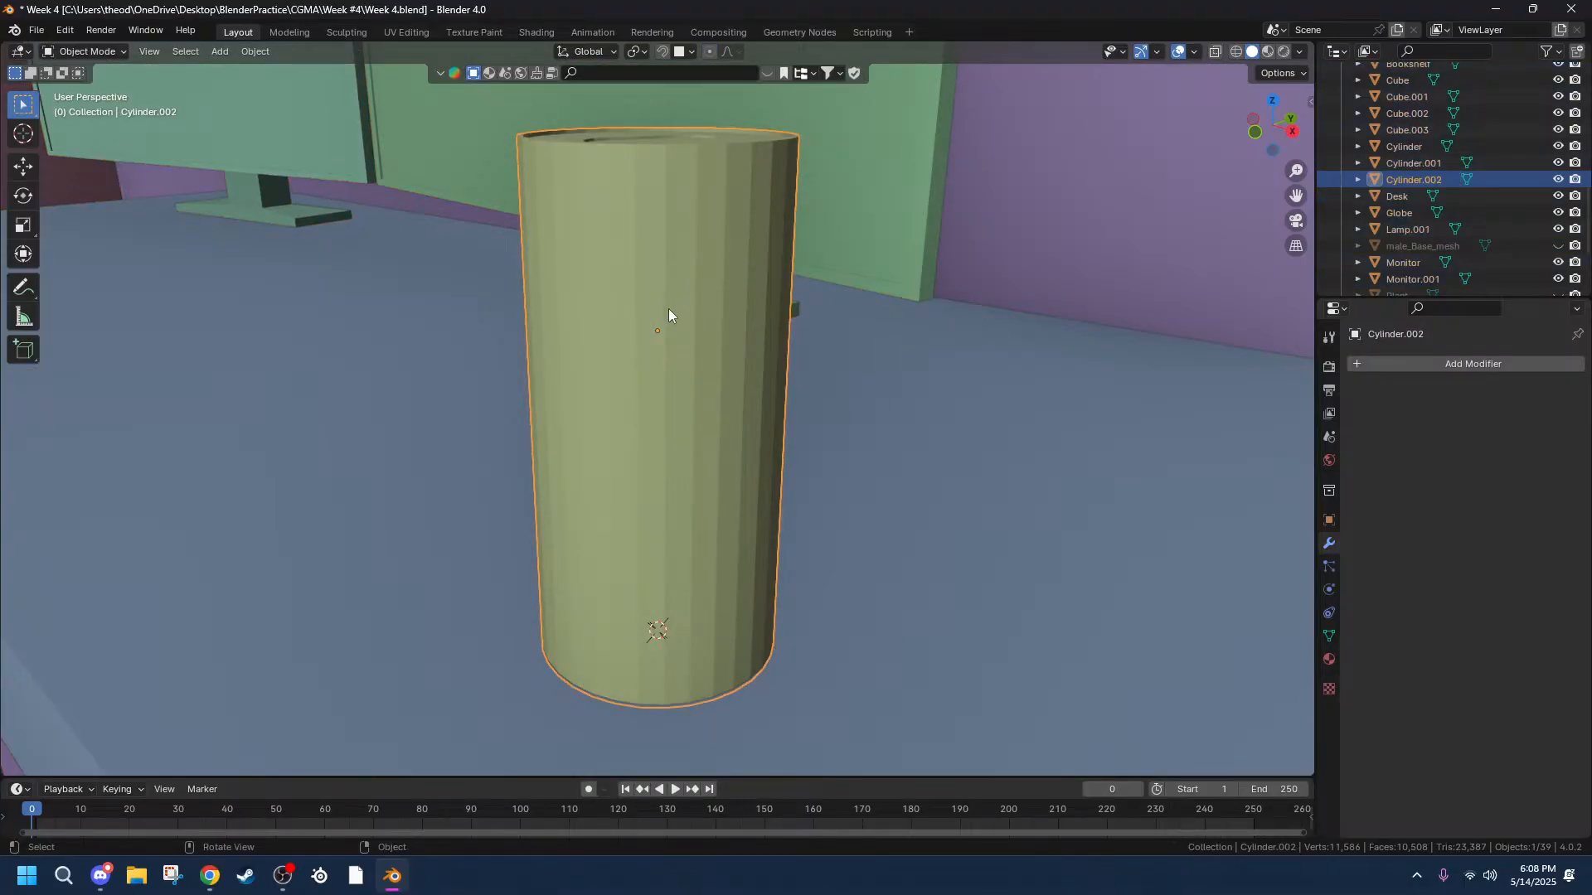
pyautogui.hotkey('ctrl', 'a')
pyautogui.click(620, 281)
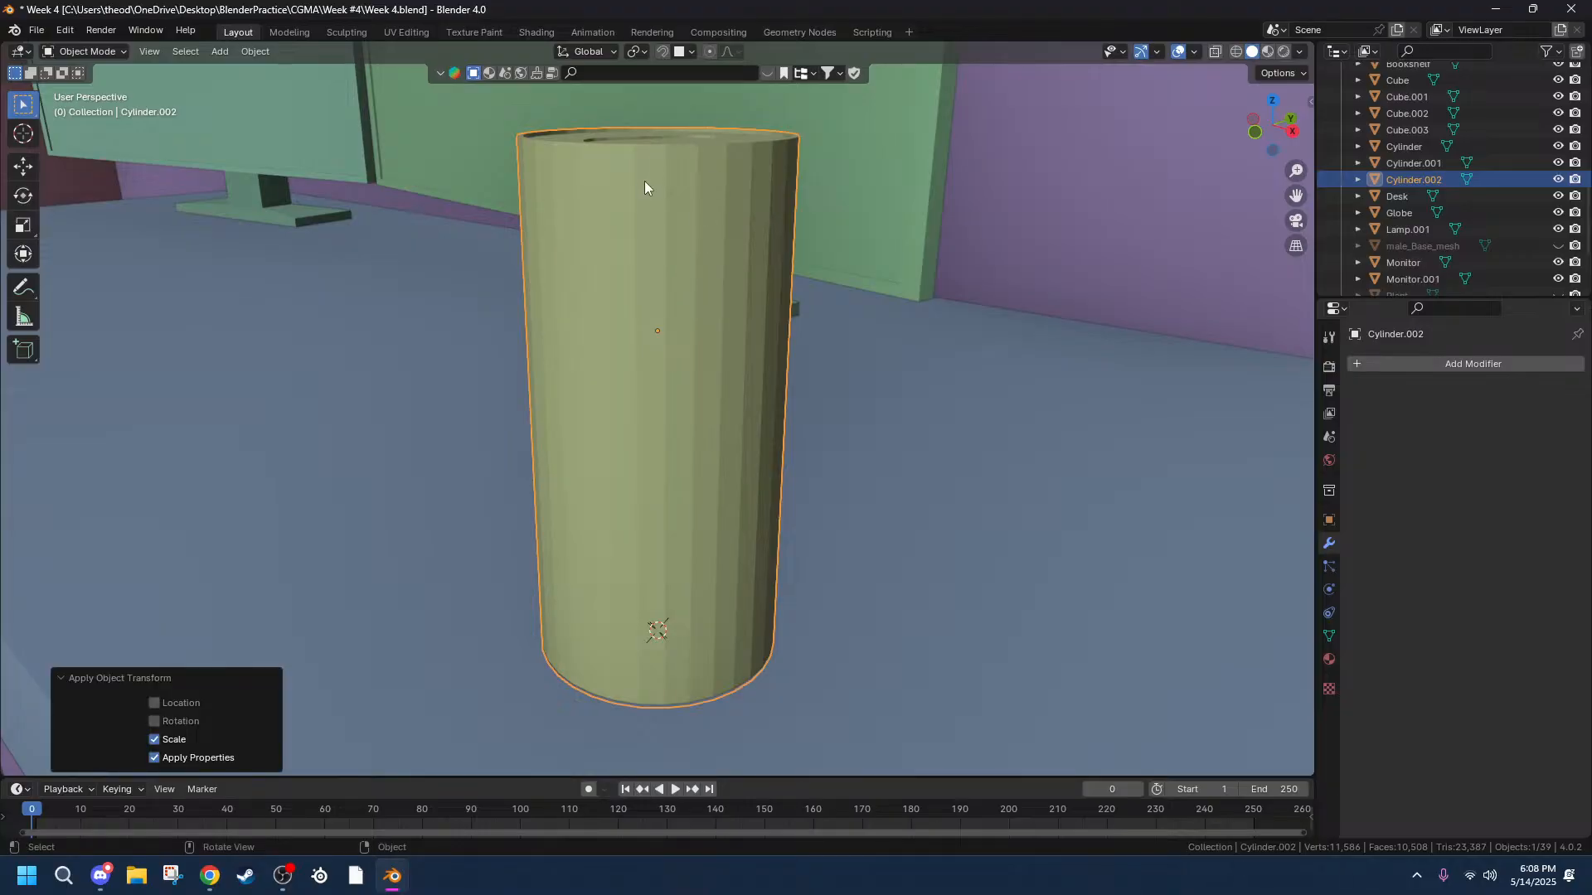
# Bevel the can's top and bottom rim loops with a width of about 0.00106 m and 2 segments.
pyautogui.press('Tab')
pyautogui.moveTo(657, 485); pyautogui.dragTo(648, 486)
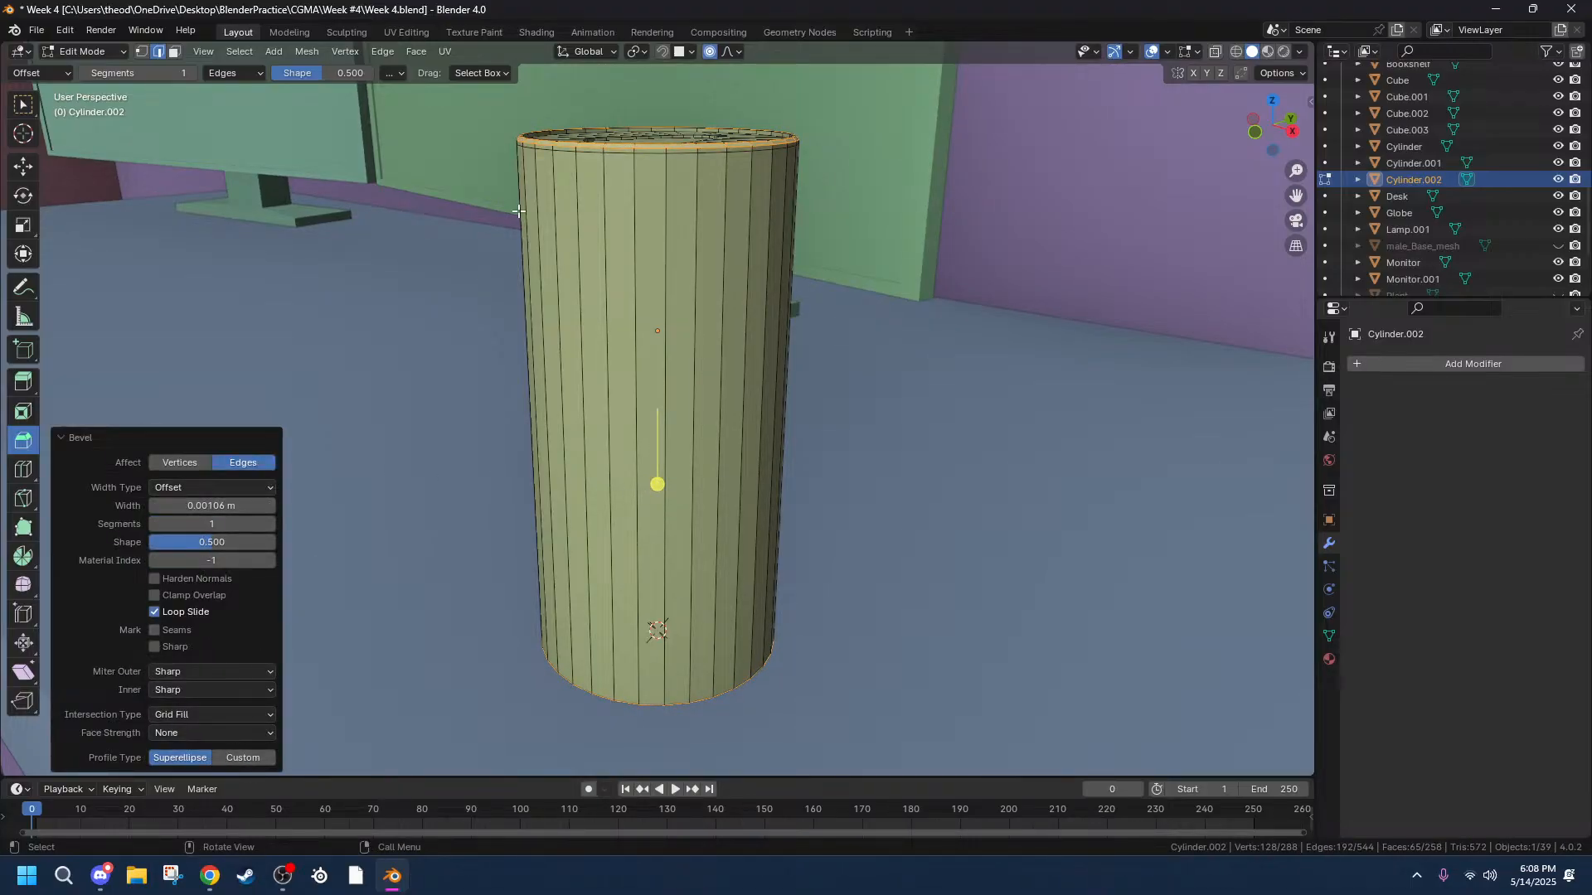
pyautogui.moveTo(761, 144); pyautogui.dragTo(944, 150, button='middle')
pyautogui.moveTo(931, 145); pyautogui.dragTo(953, 148, button='middle')
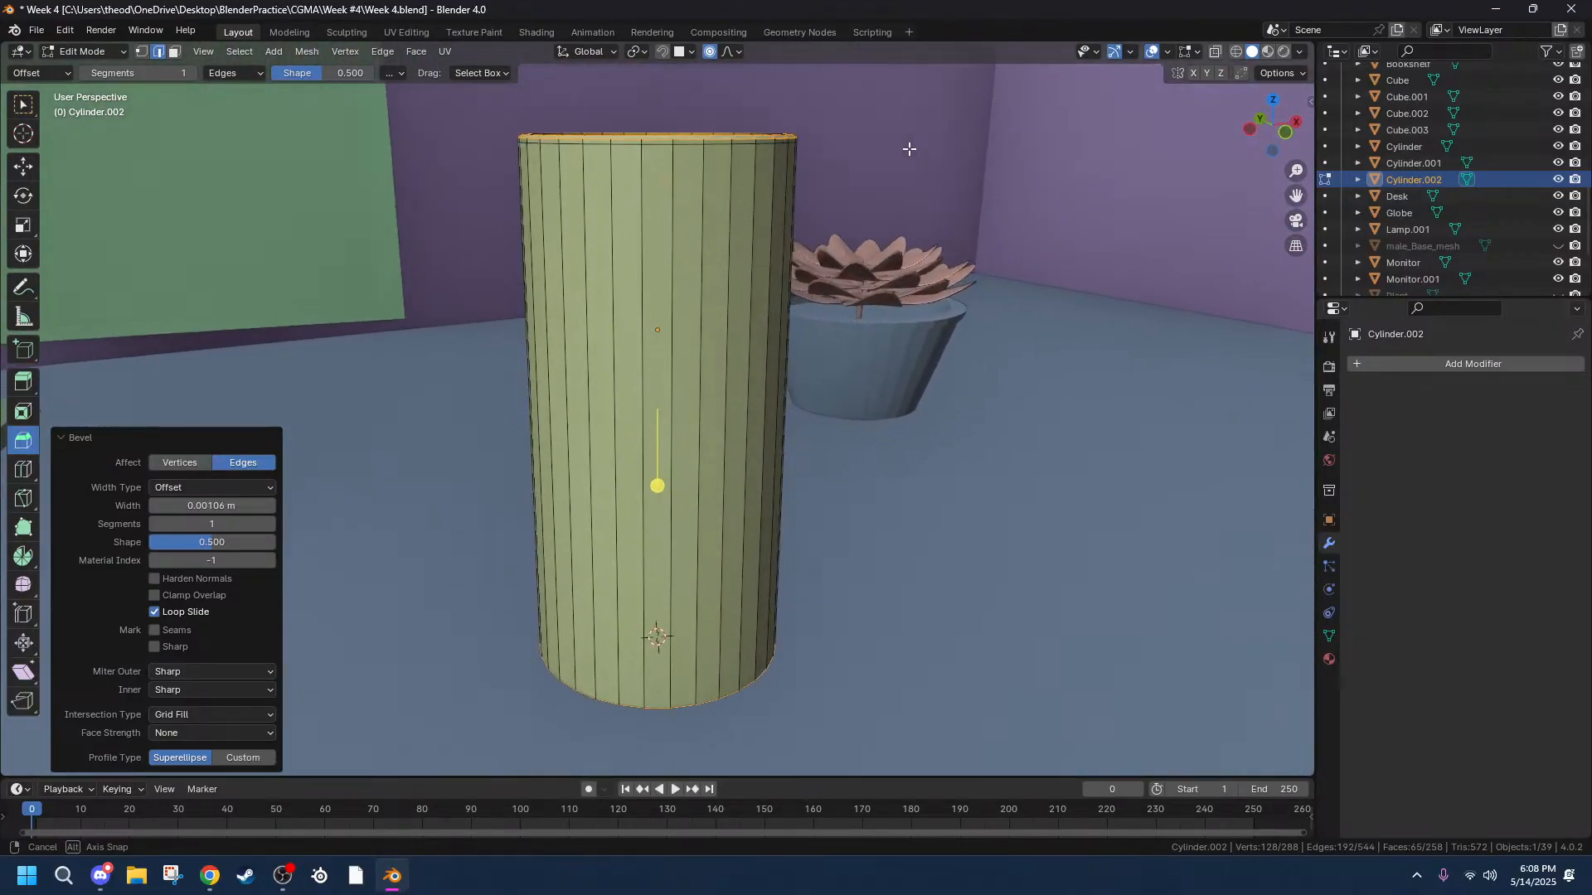
pyautogui.moveTo(211, 524); pyautogui.dragTo(228, 523)
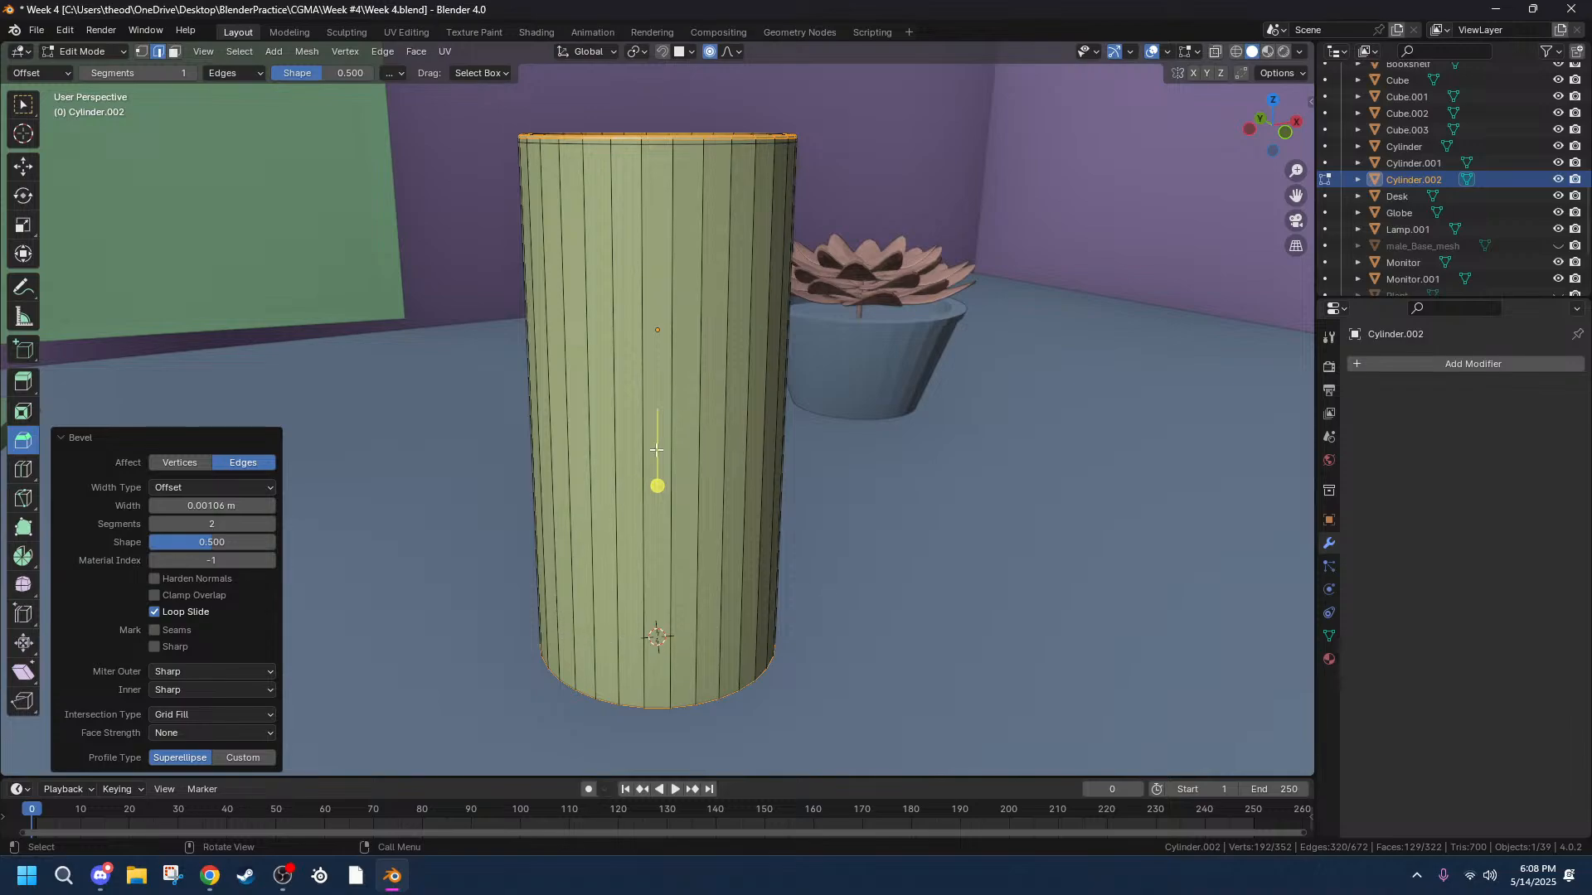
# Raise the whole can about 0.0017 m along Z in object mode.
pyautogui.scroll(-2, 791, 300)
pyautogui.moveTo(942, 354); pyautogui.dragTo(892, 343, button='middle')
pyautogui.press('Tab')
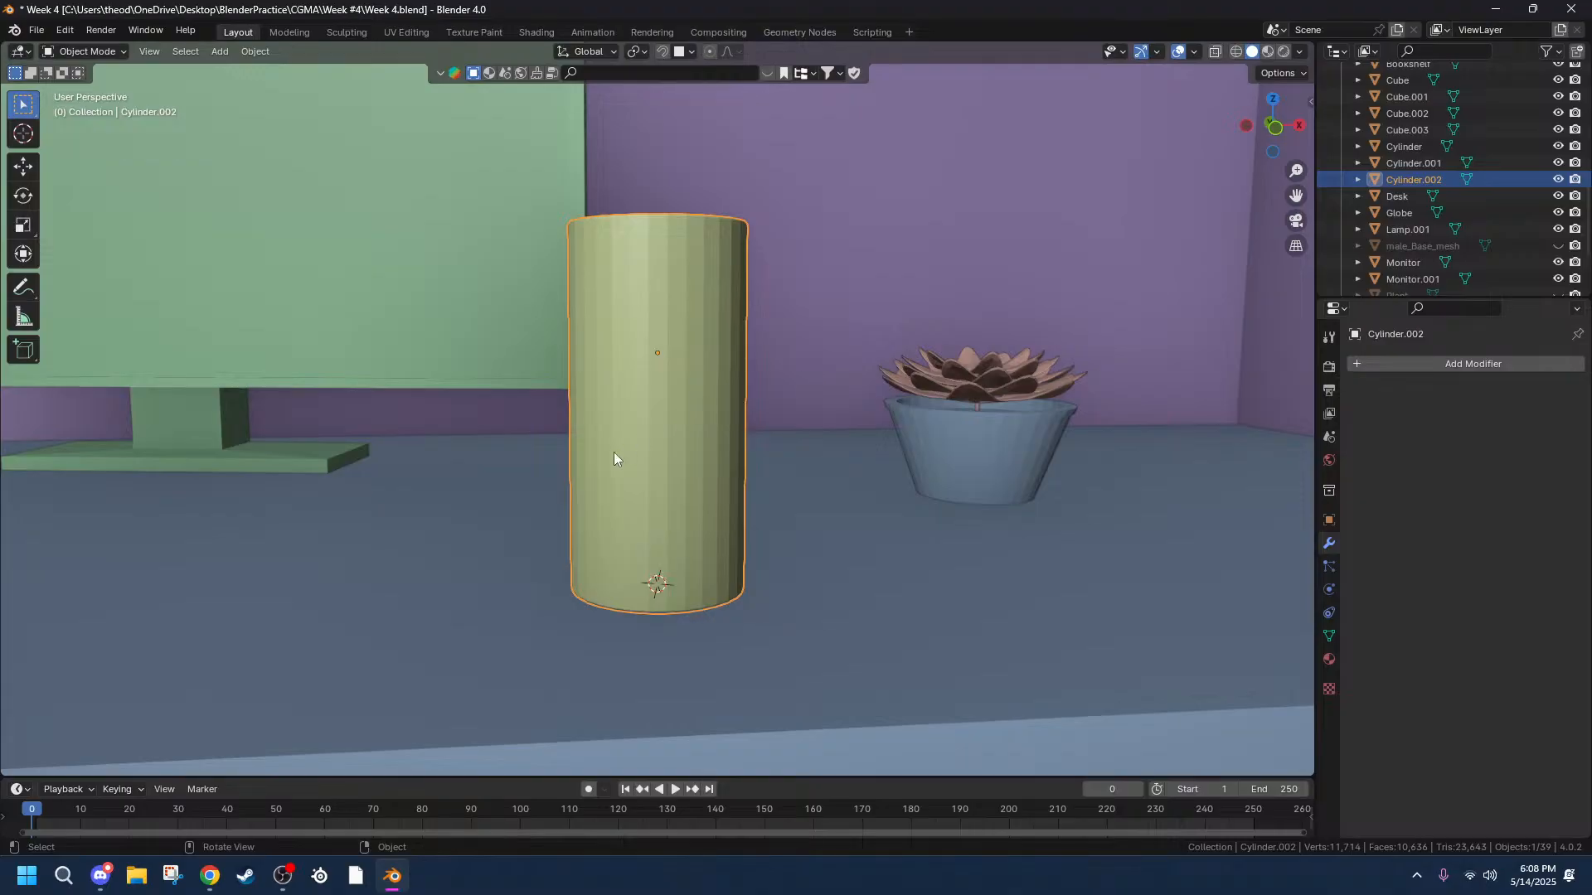
pyautogui.press('g')
pyautogui.press('z')
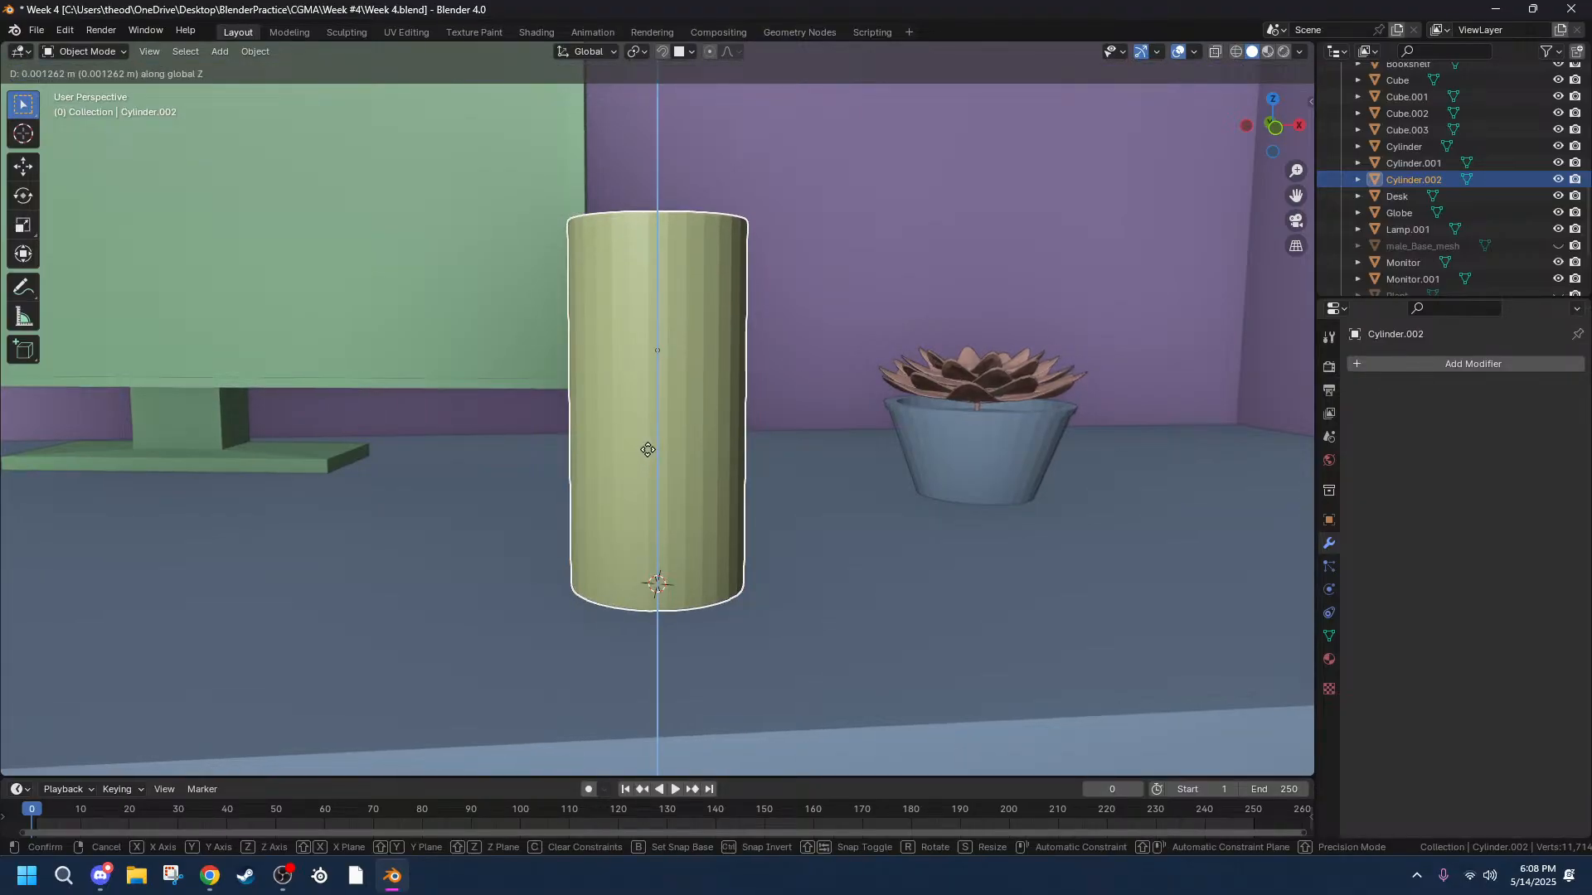
pyautogui.click(652, 453)
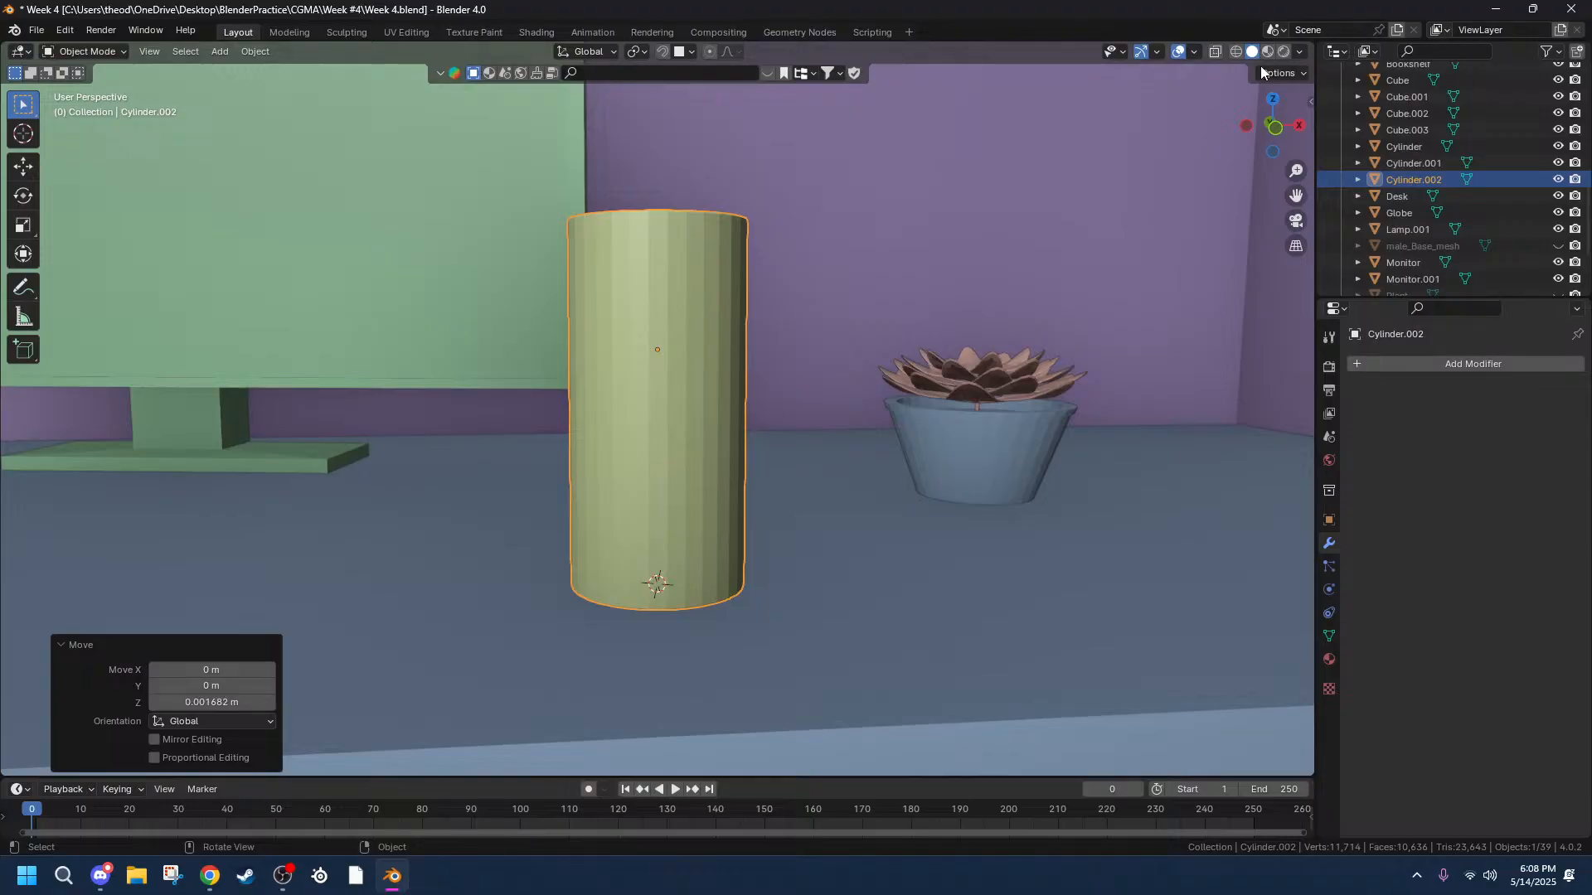
# Seat the can on the desktop in front view by lowering it about 0.0004 m along Z.
pyautogui.click(1280, 127)
pyautogui.scroll(10, 665, 531)
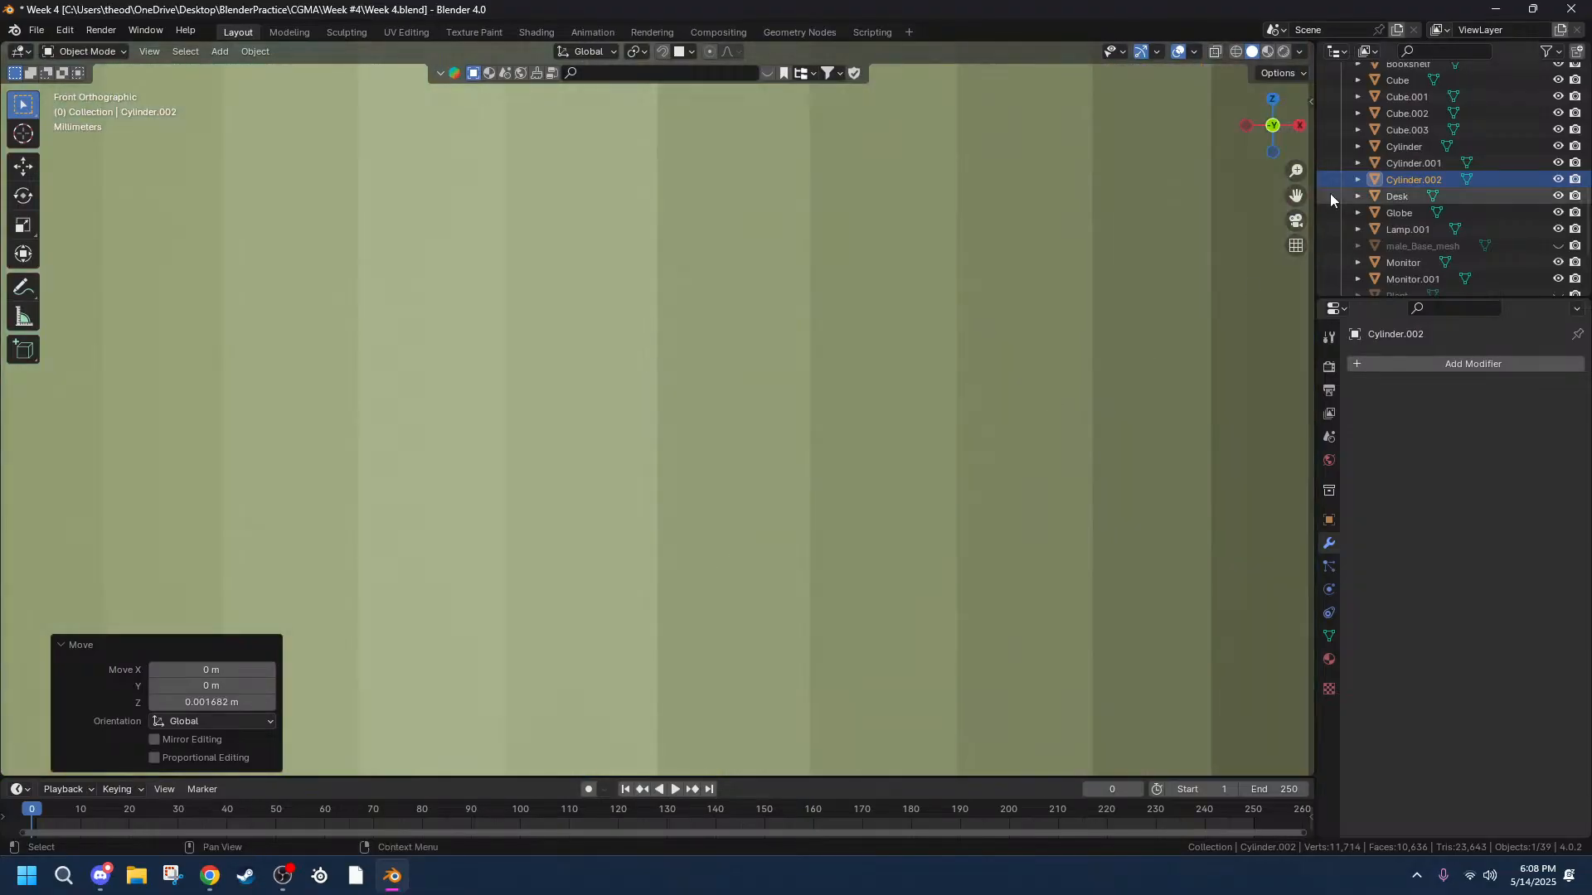
pyautogui.moveTo(1299, 196); pyautogui.dragTo(1296, 141)
pyautogui.press('g')
pyautogui.press('z')
pyautogui.click(609, 209)
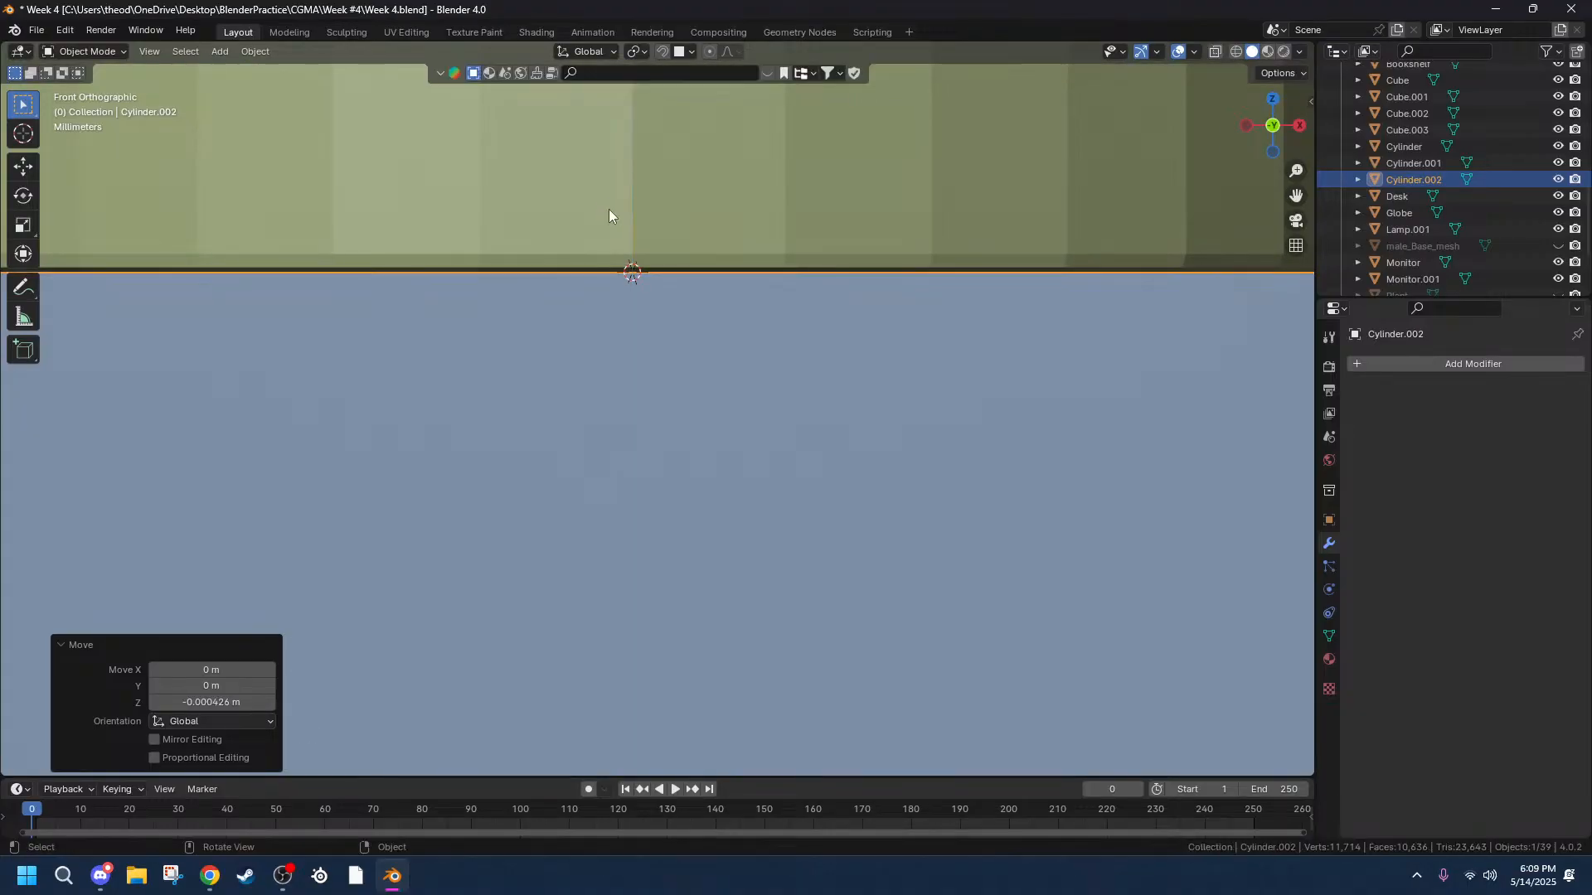
# Select the teardrop recess on the can's top and move it about -0.0124 m along Y with smooth proportional editing.
pyautogui.scroll(-6, 677, 290)
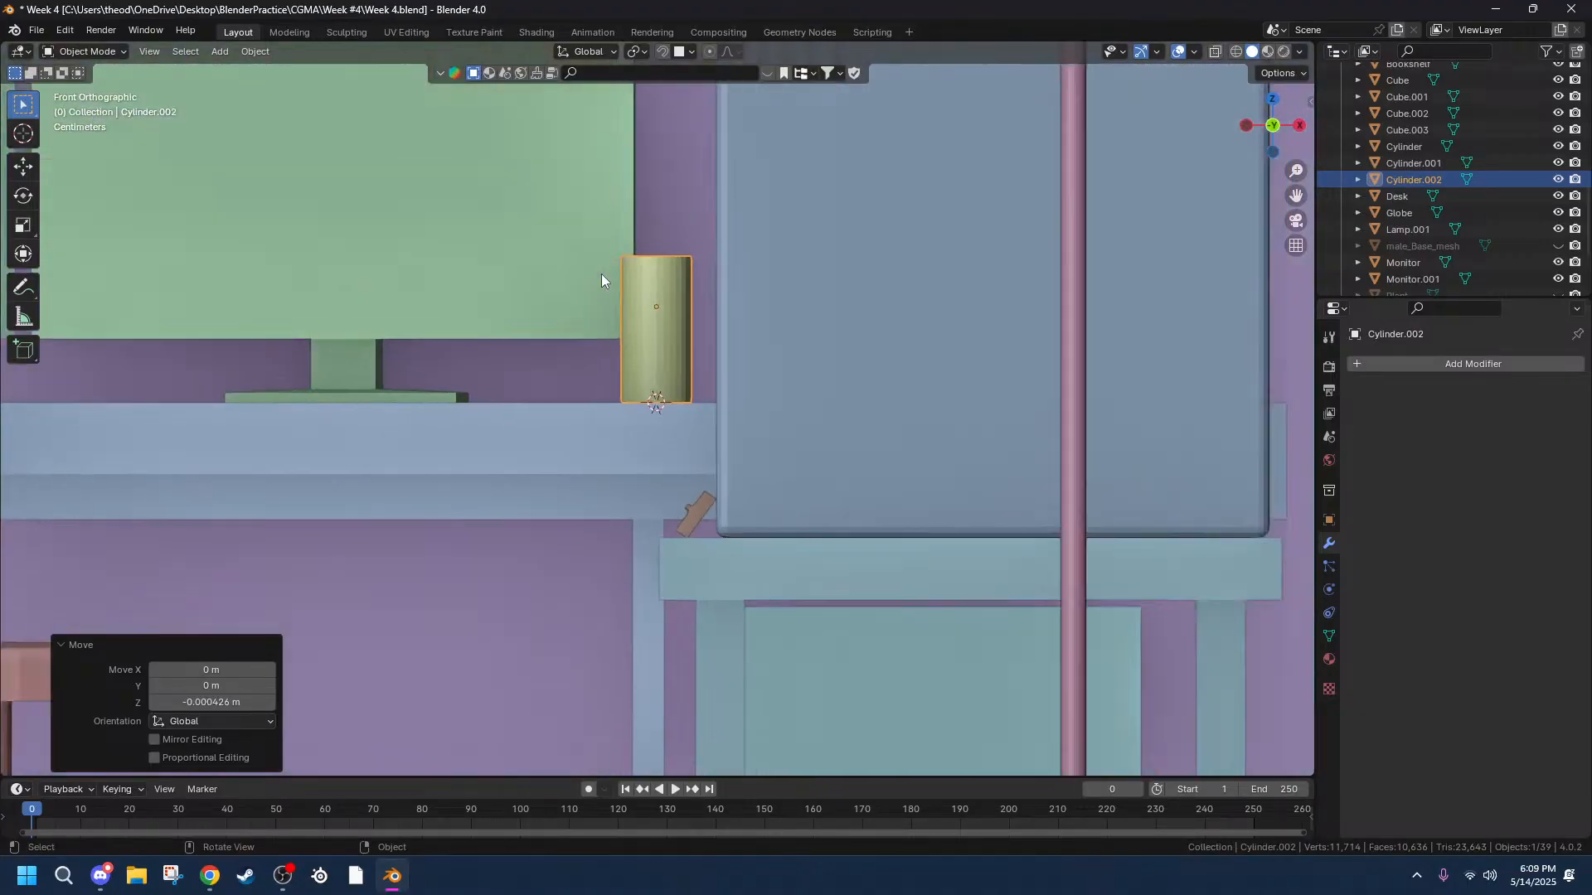
pyautogui.moveTo(600, 274); pyautogui.dragTo(599, 430, button='middle')
pyautogui.scroll(8, 599, 430)
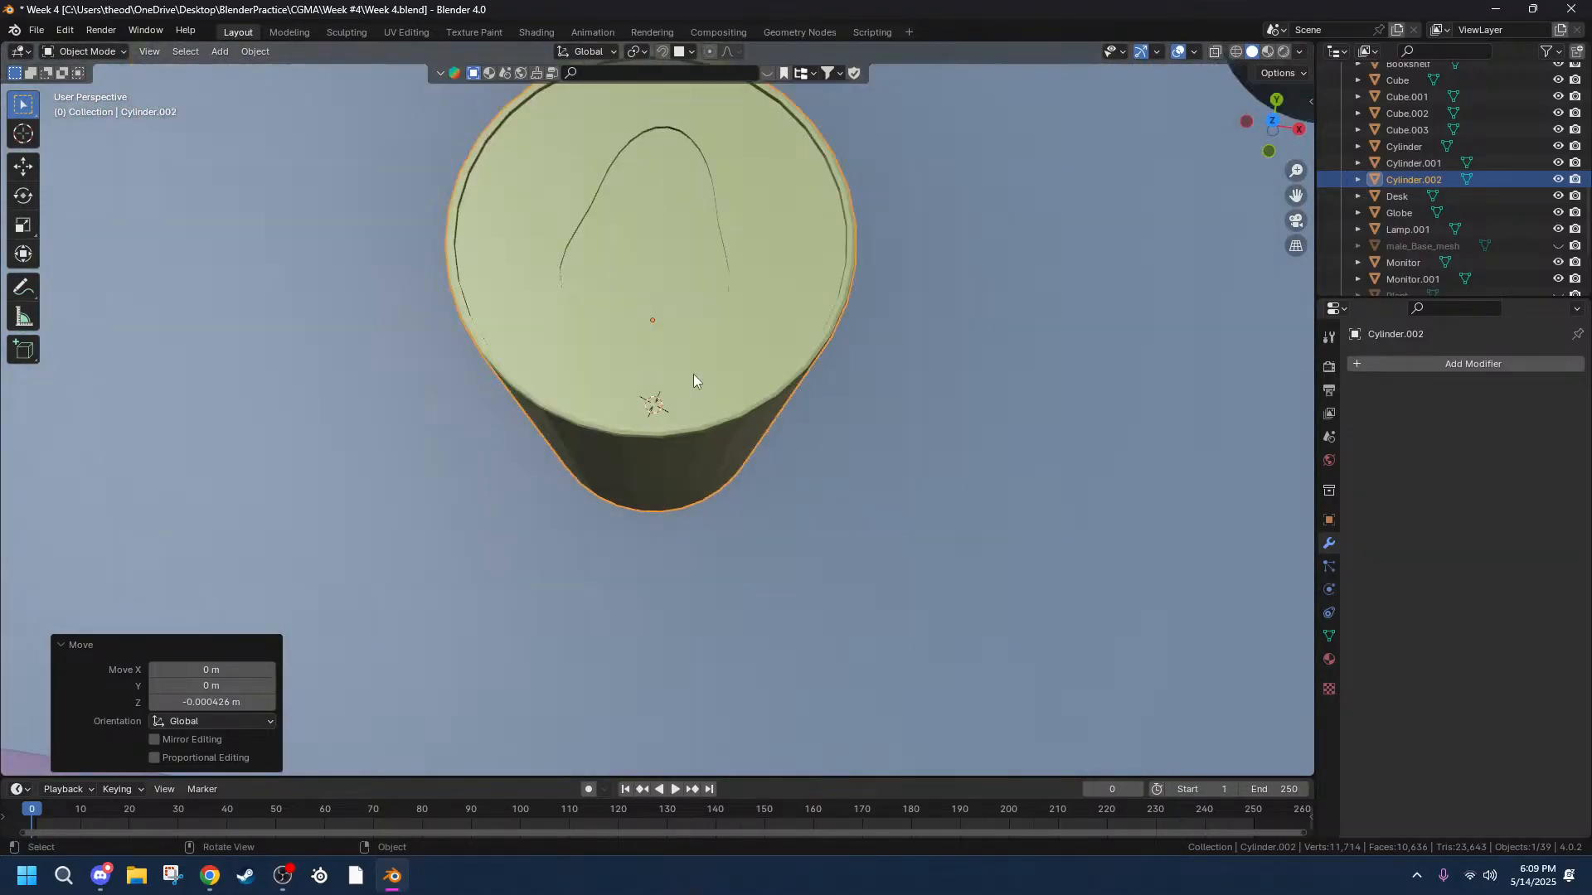
pyautogui.scroll(-3, 694, 381)
pyautogui.moveTo(710, 384); pyautogui.dragTo(852, 345, button='middle')
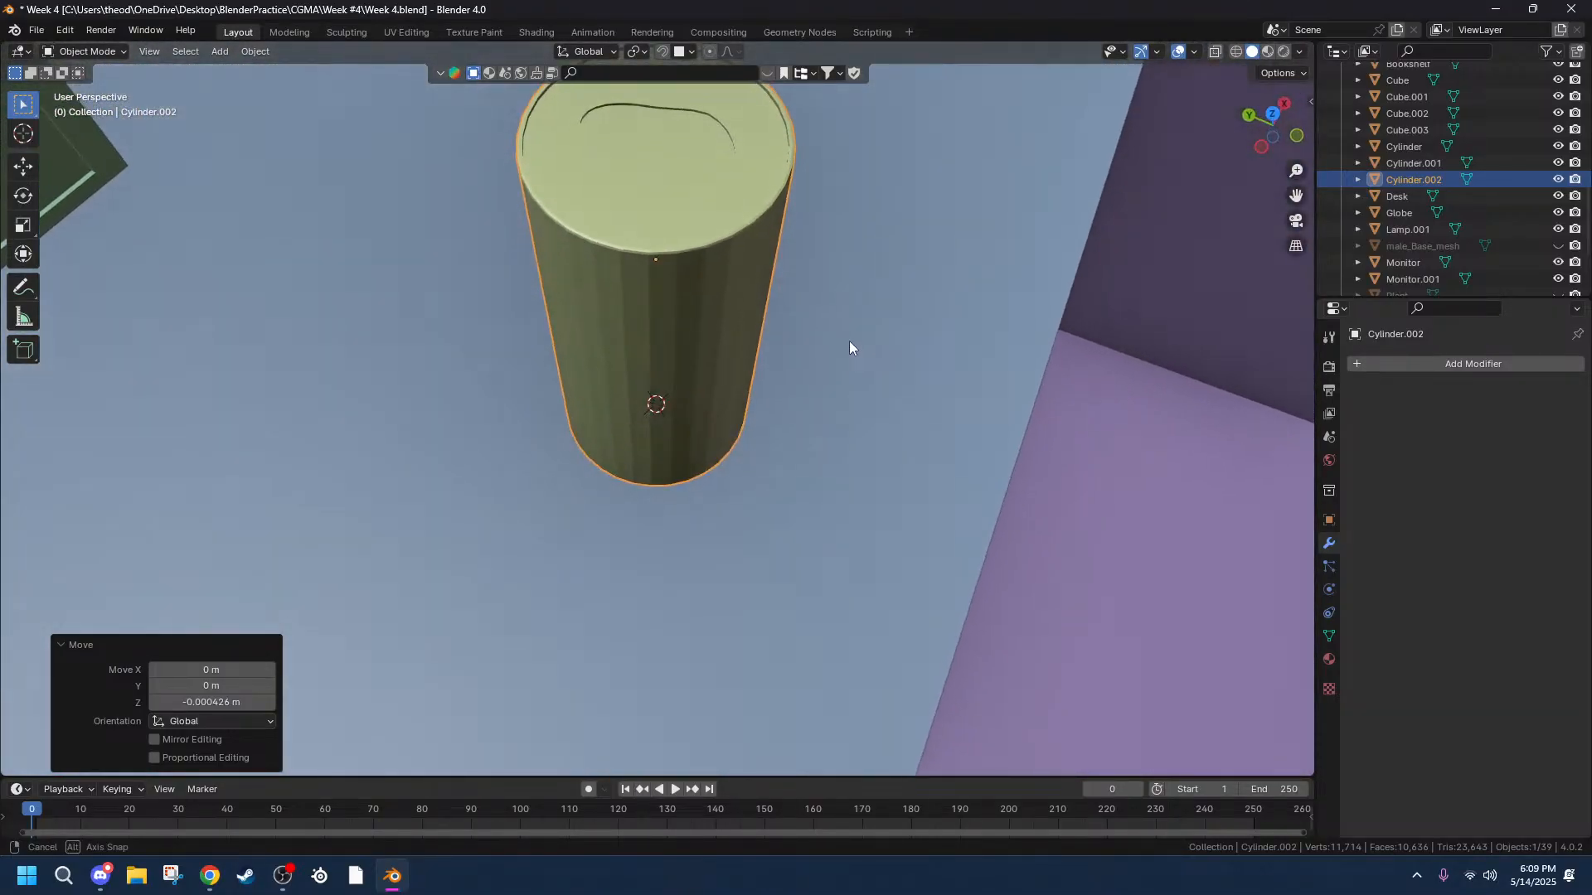
pyautogui.click(665, 128)
pyautogui.press('Tab')
pyautogui.click(687, 146)
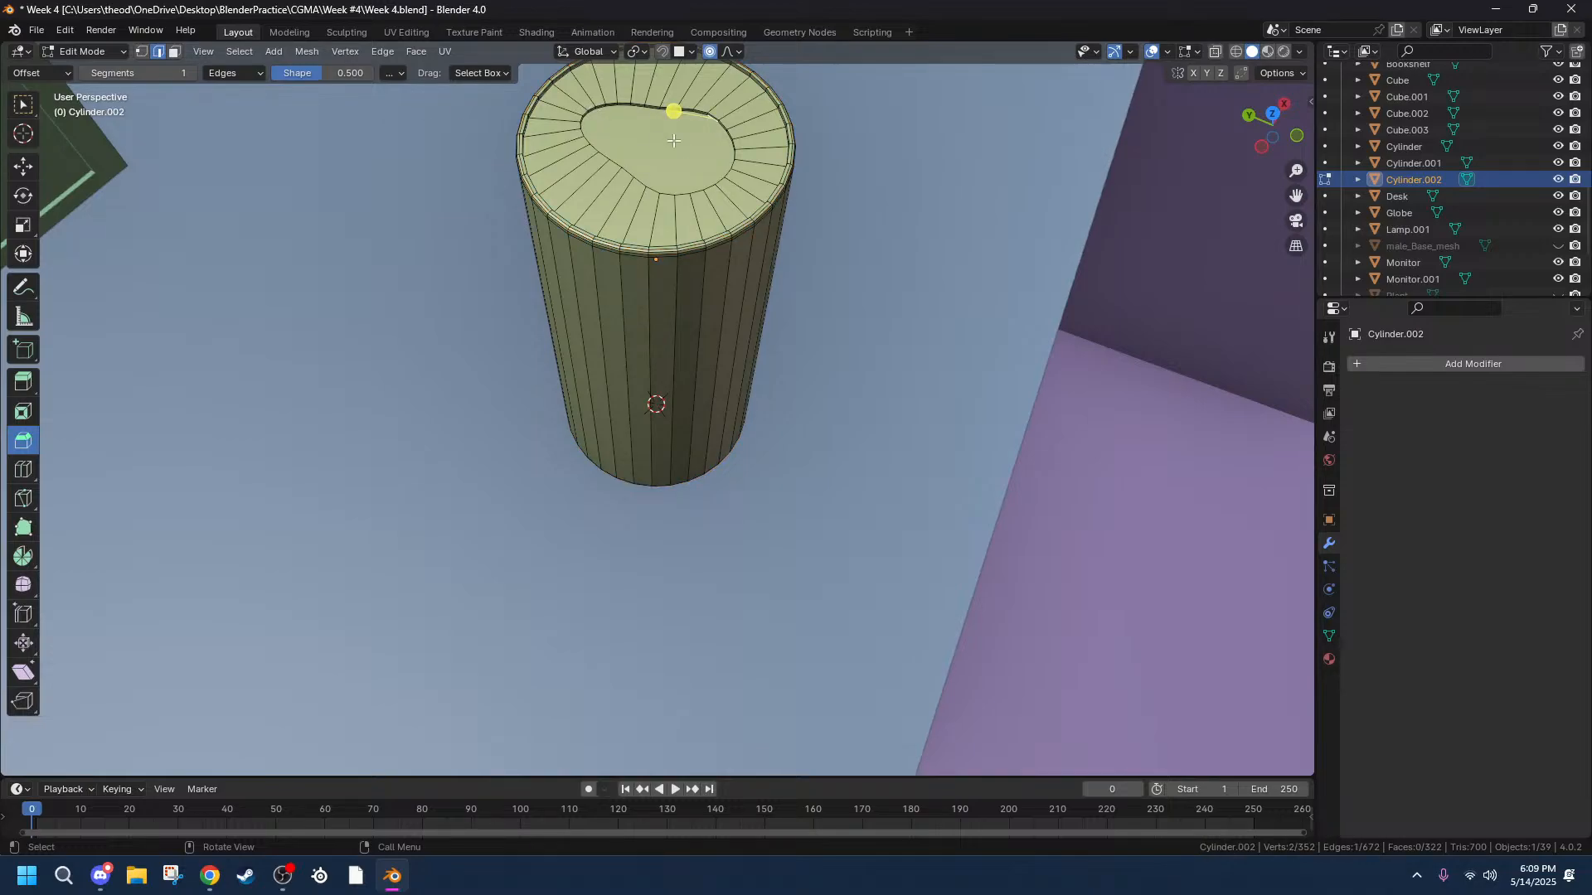
pyautogui.keyDown('alt'); pyautogui.click(617, 128); pyautogui.keyUp('alt')
pyautogui.press('ctrl+KP_Add')
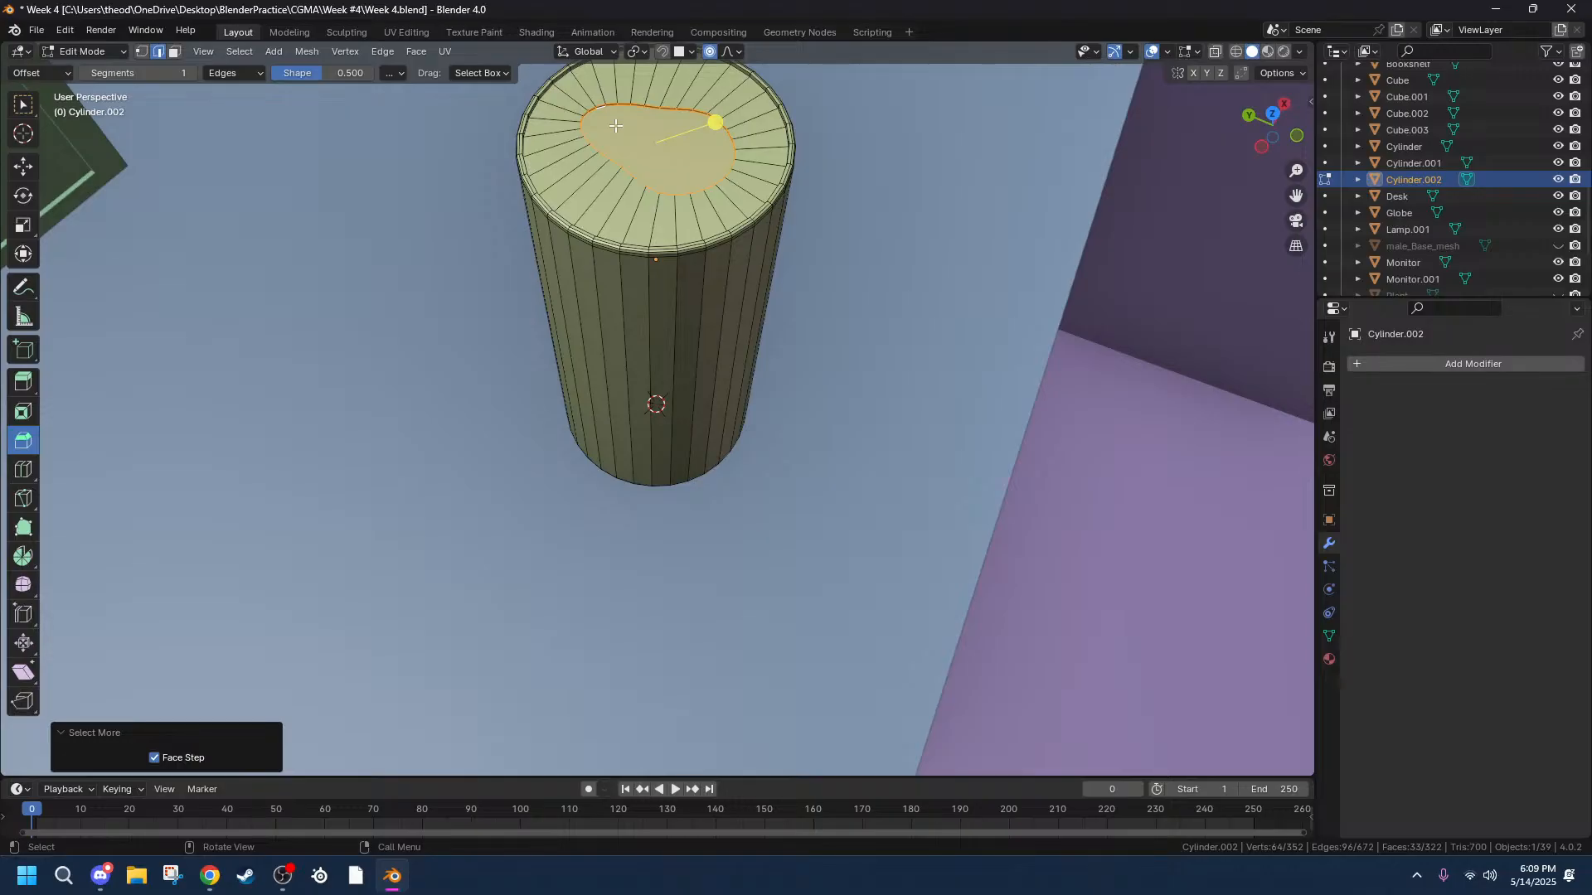
pyautogui.press('g')
pyautogui.press('x')
pyautogui.rightClick(630, 125)
pyautogui.press('g')
pyautogui.press('y')
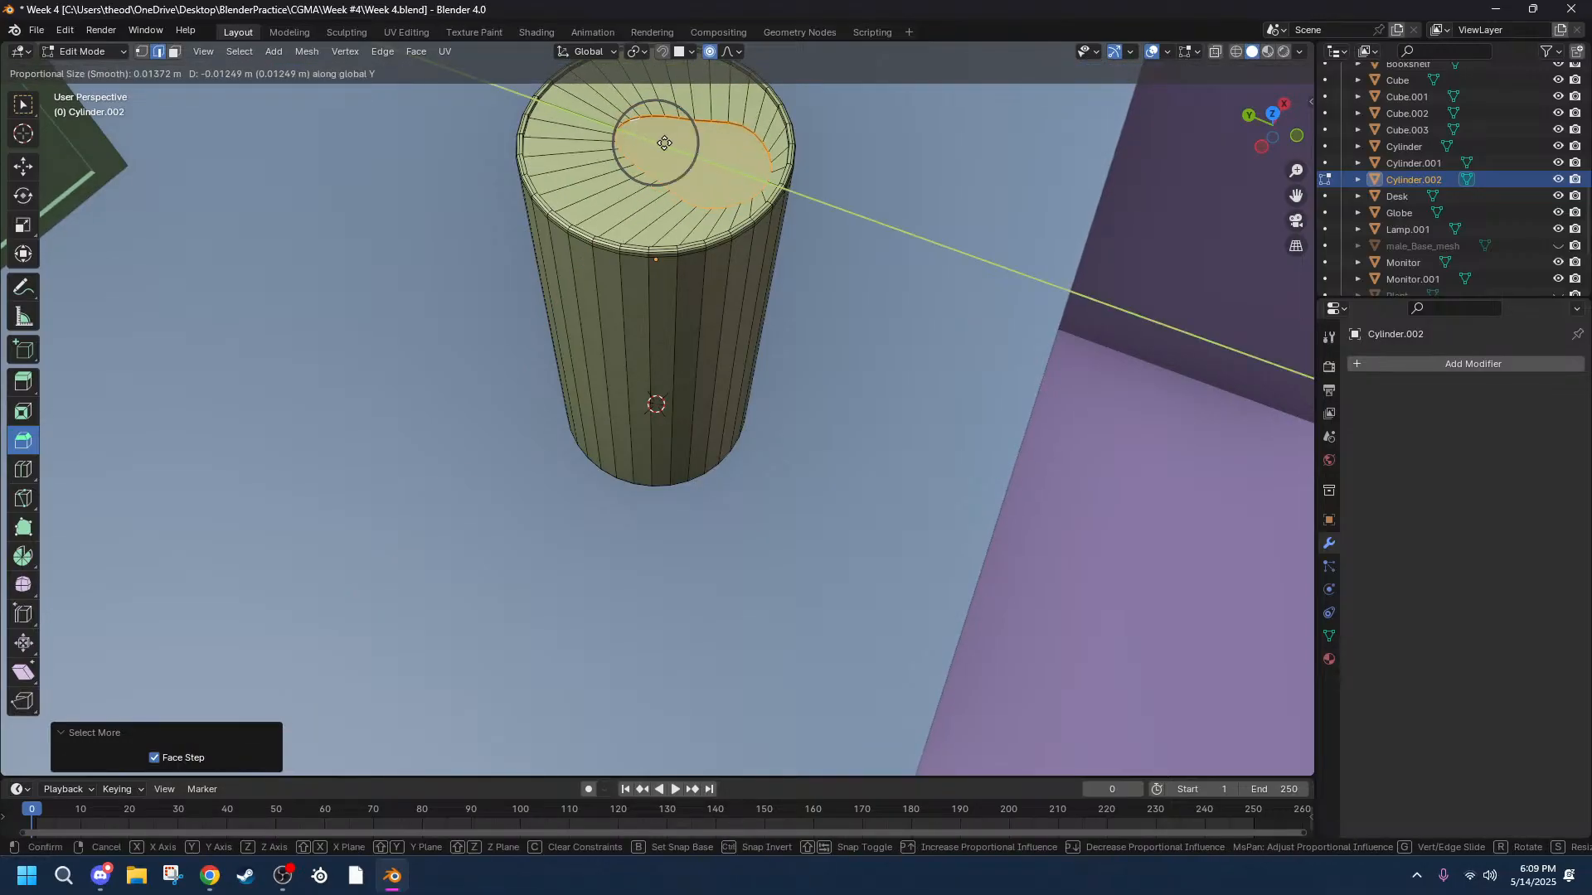
pyautogui.click(665, 143)
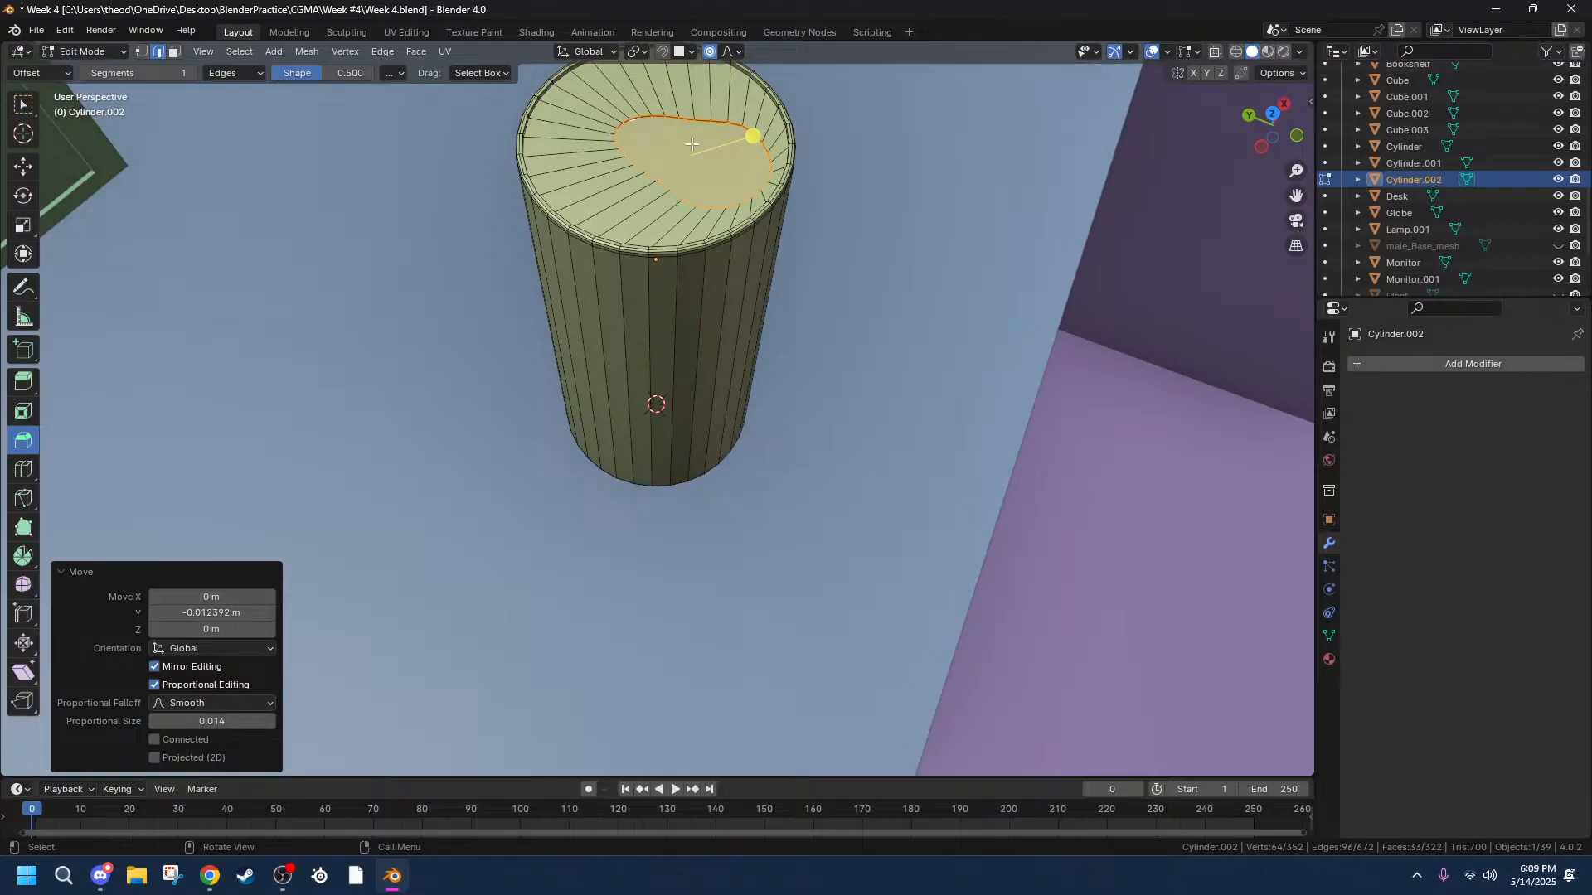
# Select the teardrop-shaped face at the bottom of the recess and delete it to open the can's top.
pyautogui.rightClick(633, 165)
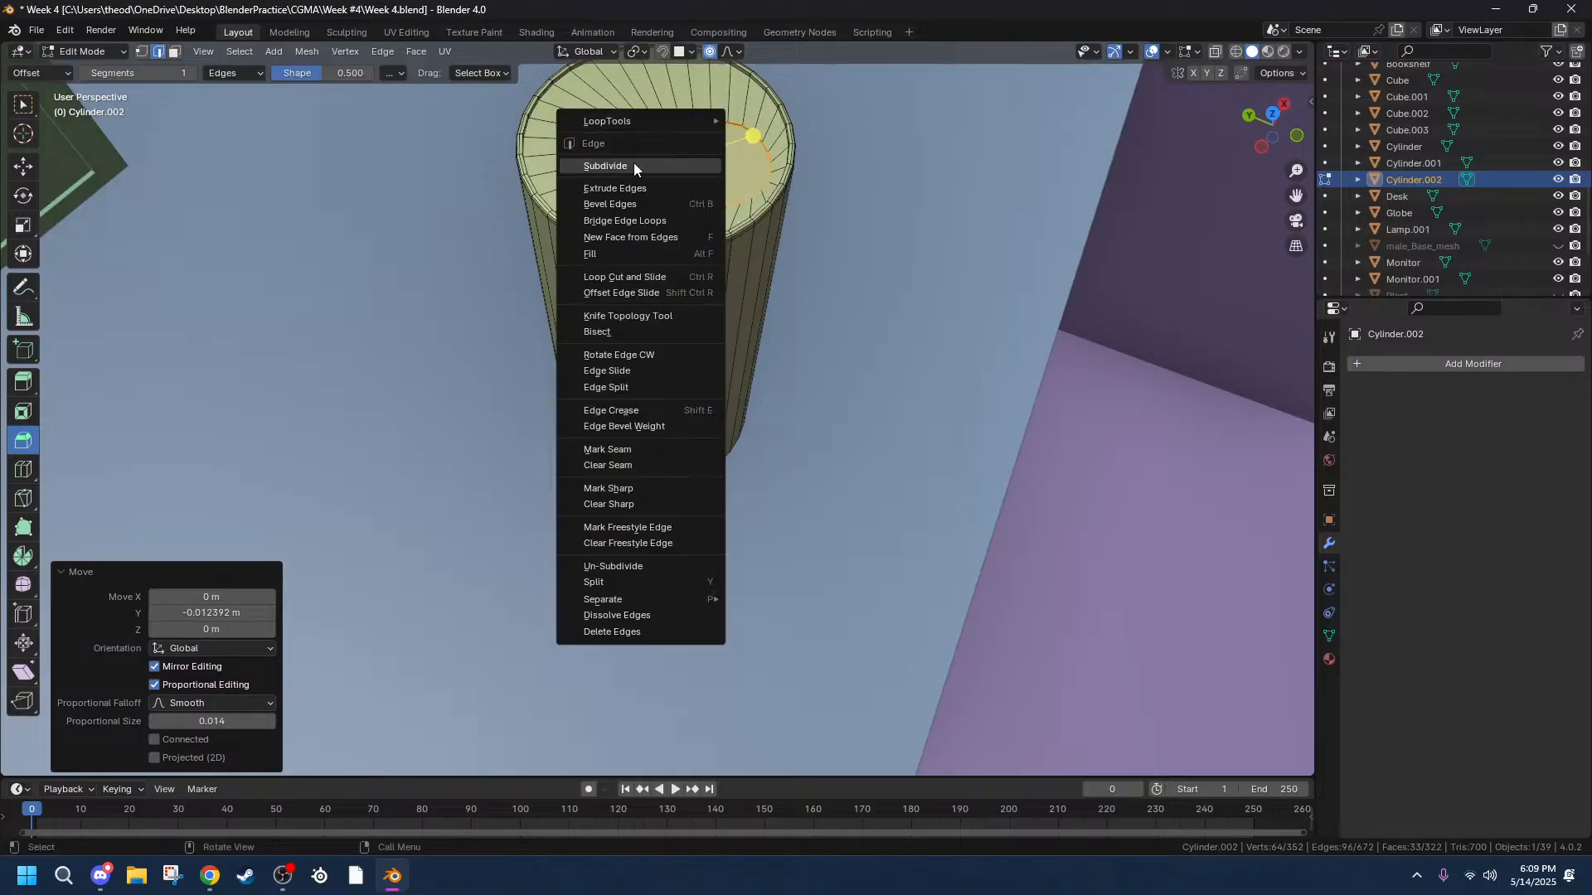
pyautogui.click(619, 253)
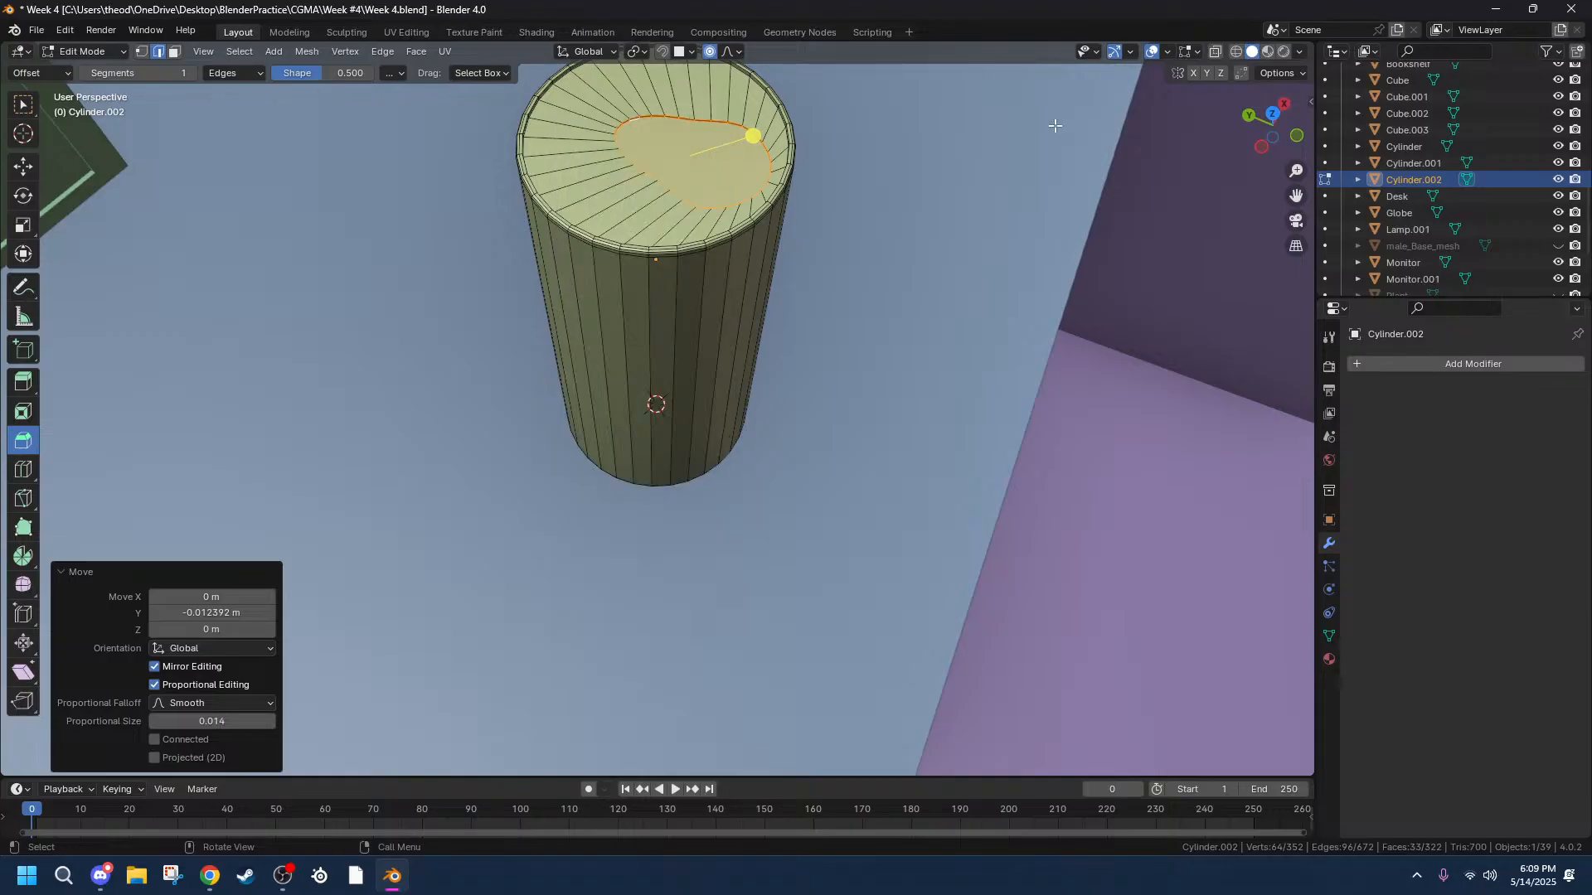
pyautogui.press('x')
pyautogui.scroll(2, 758, 94)
pyautogui.click(710, 166)
pyautogui.press('3')
pyautogui.click(710, 166)
pyautogui.press('x')
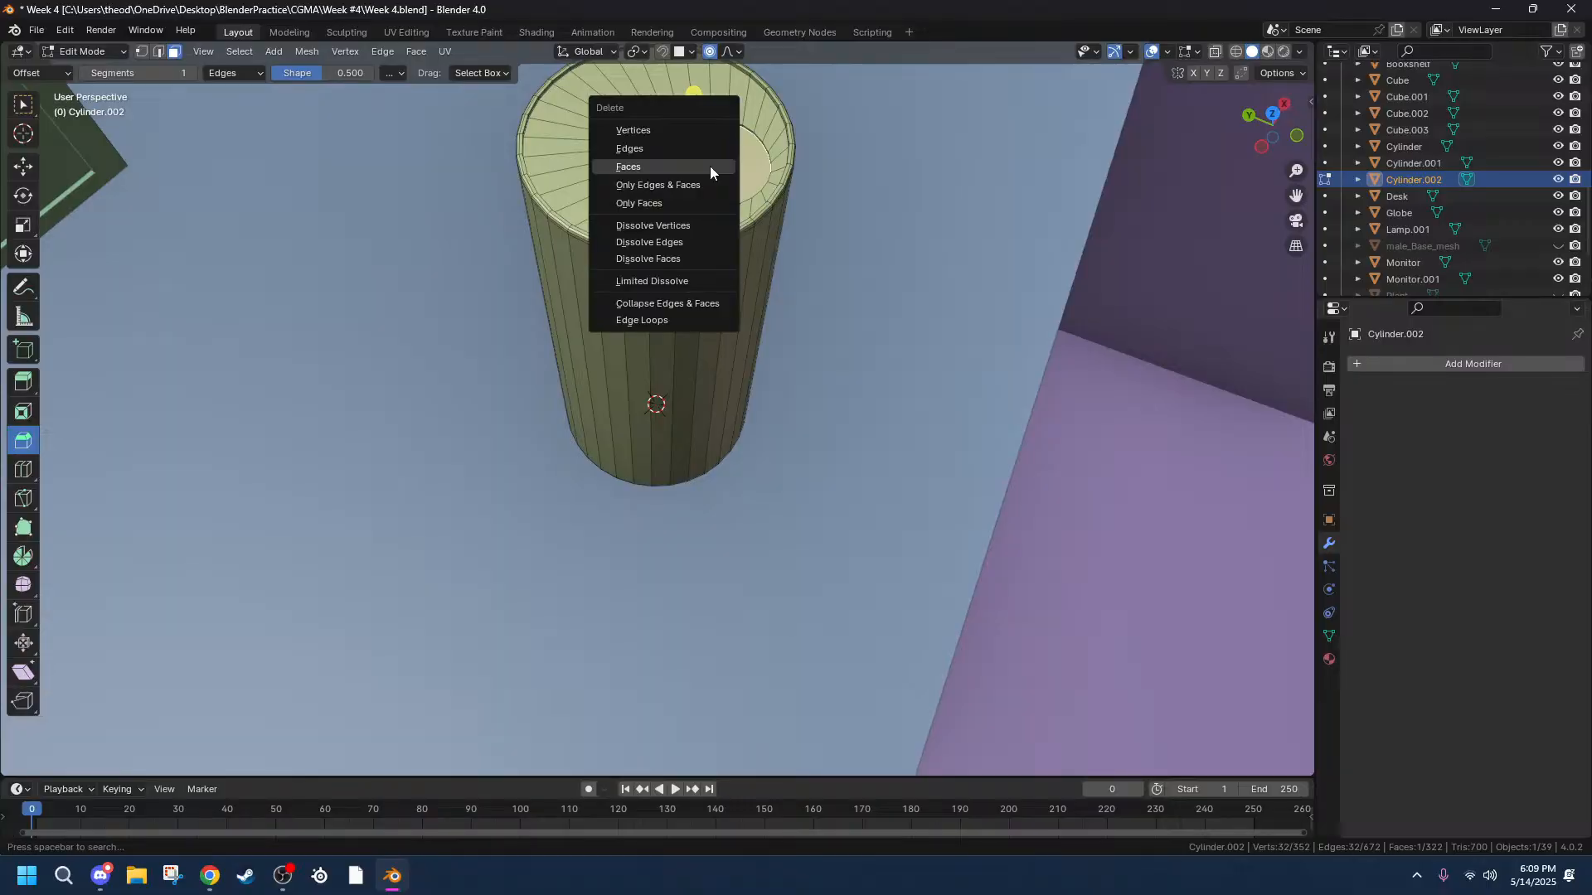
pyautogui.click(655, 166)
# Raise the opened can about 0.0009 m along Z in object mode and view it from above.
pyautogui.moveTo(788, 135); pyautogui.dragTo(705, 158, button='middle')
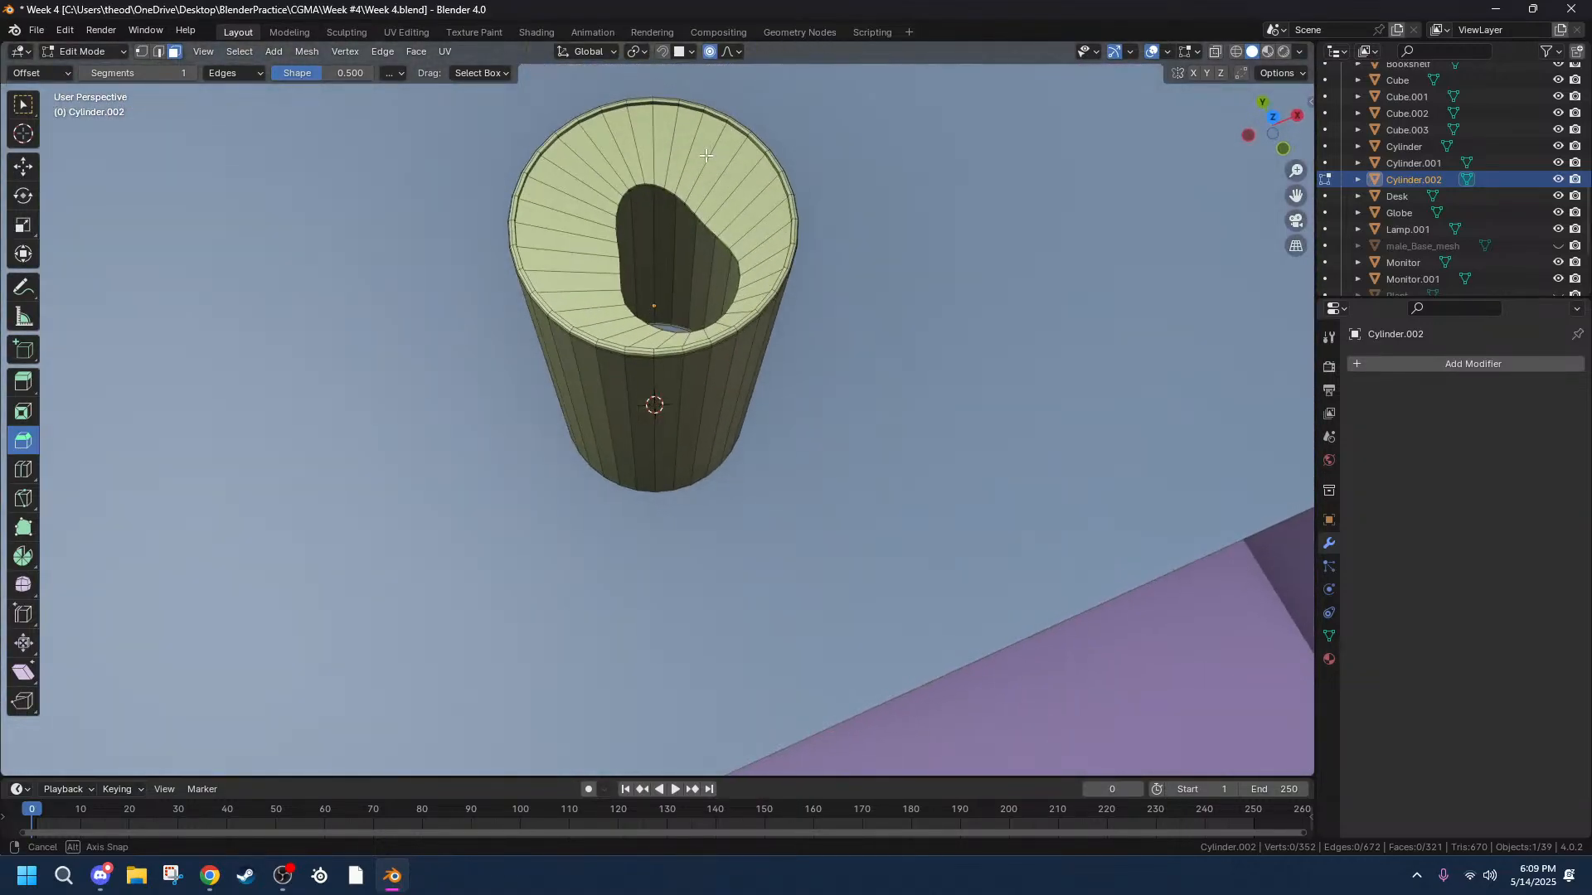
pyautogui.press('Tab')
pyautogui.press('g')
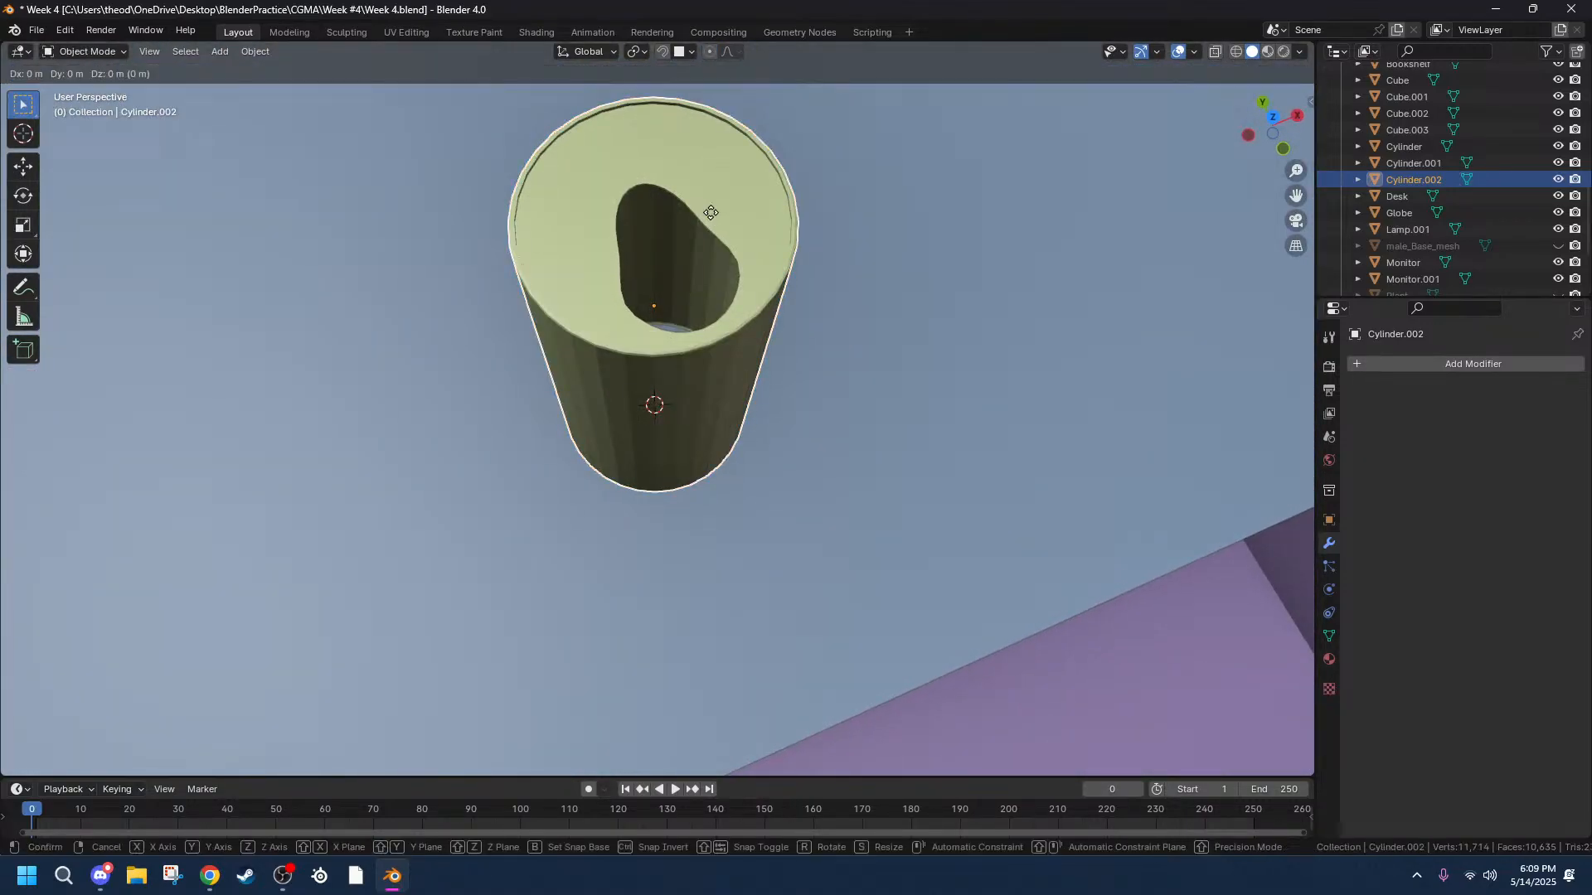
pyautogui.press('z')
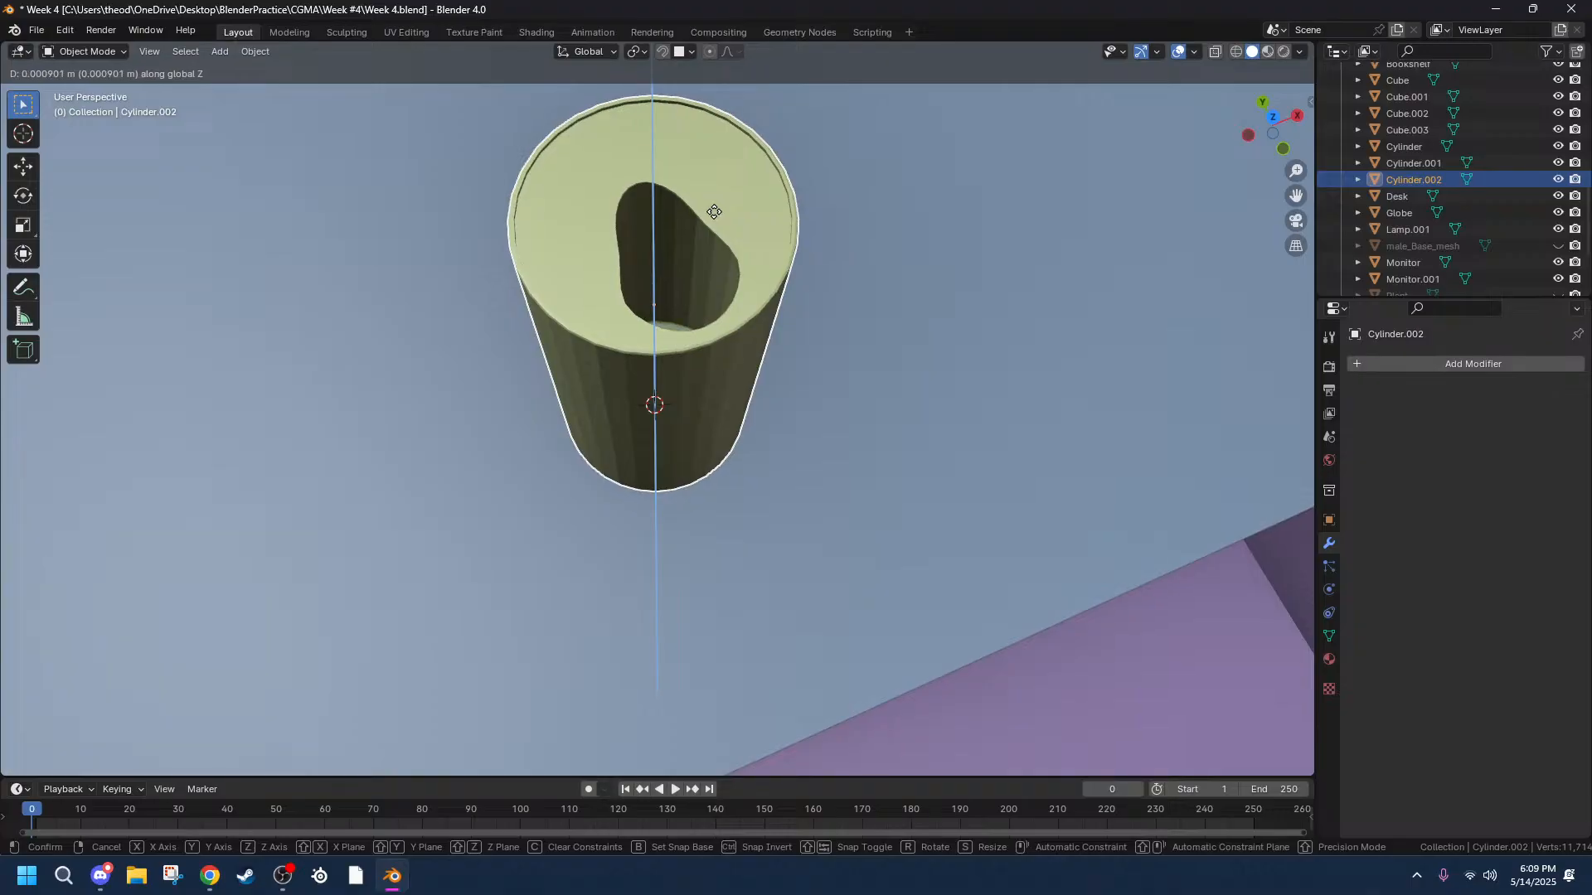
pyautogui.click(714, 218)
pyautogui.moveTo(714, 217); pyautogui.dragTo(776, 286, button='middle')
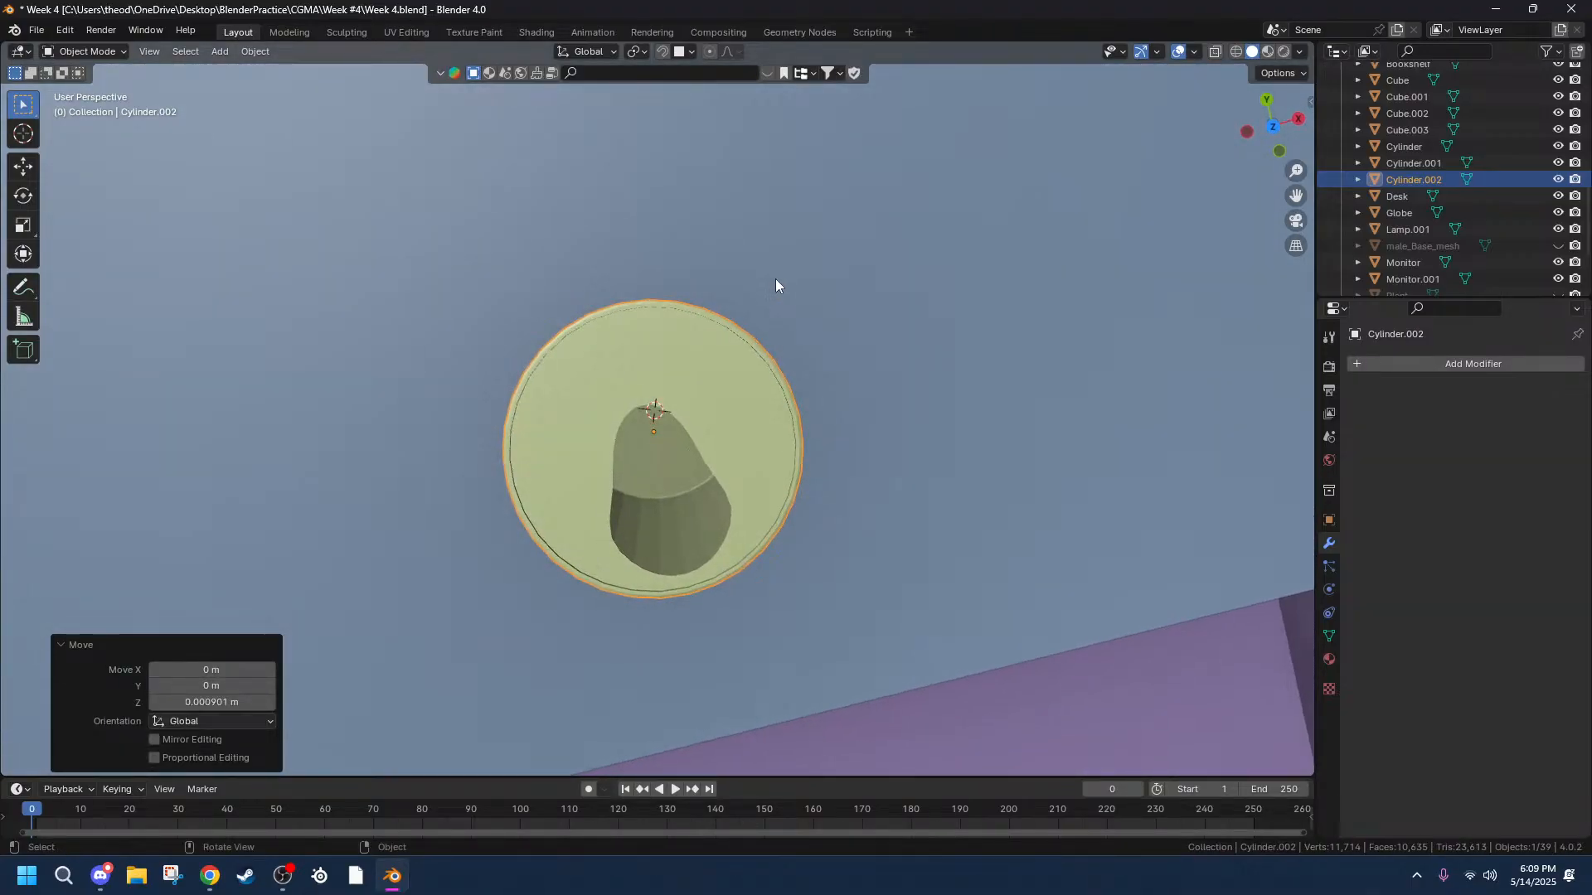